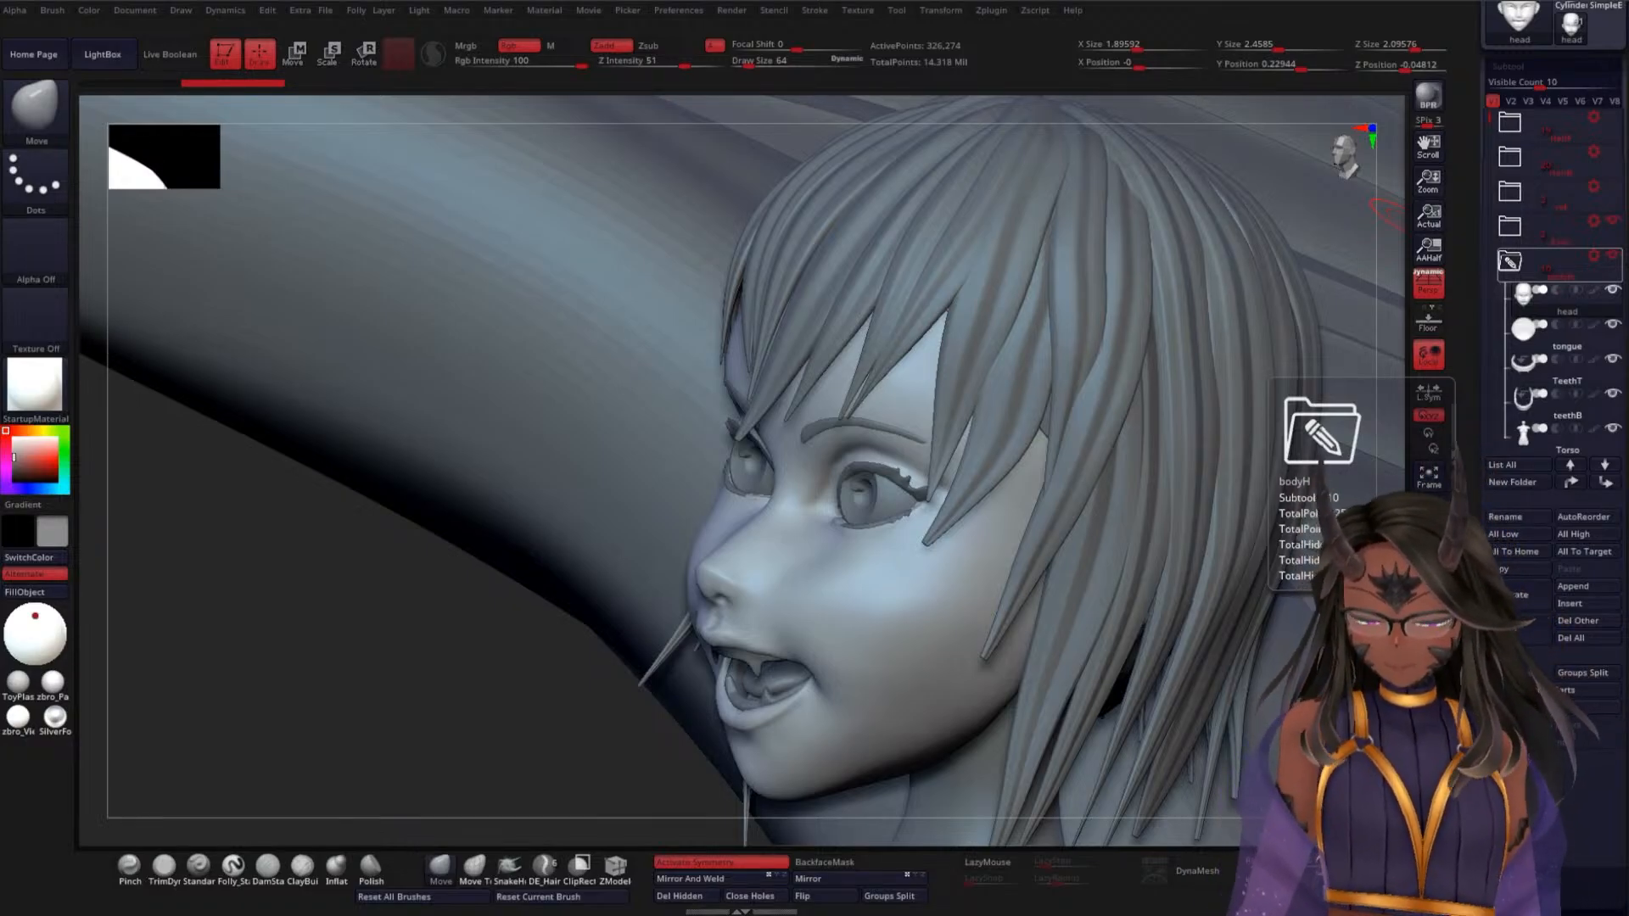
Make the DBBFeathers subtool active on the back of the creature and display its polygroup wireframe
mouse_move(1018, 509)
shift+mouse_down()
mouse_move(1194, 513)
mouse_move(1156, 360)
mouse_move(1032, 392)
mouse_move(1062, 345)
mouse_move(1029, 348)
shift+mouse_up()
alt+drag(1003, 414, 971, 243)
mouse_move(959, 318)
mouse_down()
mouse_move(961, 416)
mouse_move(1047, 338)
mouse_move(1036, 396)
mouse_move(1091, 339)
mouse_move(1157, 330)
mouse_move(1160, 466)
mouse_move(1290, 309)
mouse_move(1039, 426)
mouse_move(1043, 247)
mouse_move(574, 480)
mouse_move(629, 463)
mouse_up()
alt+click(812, 354)
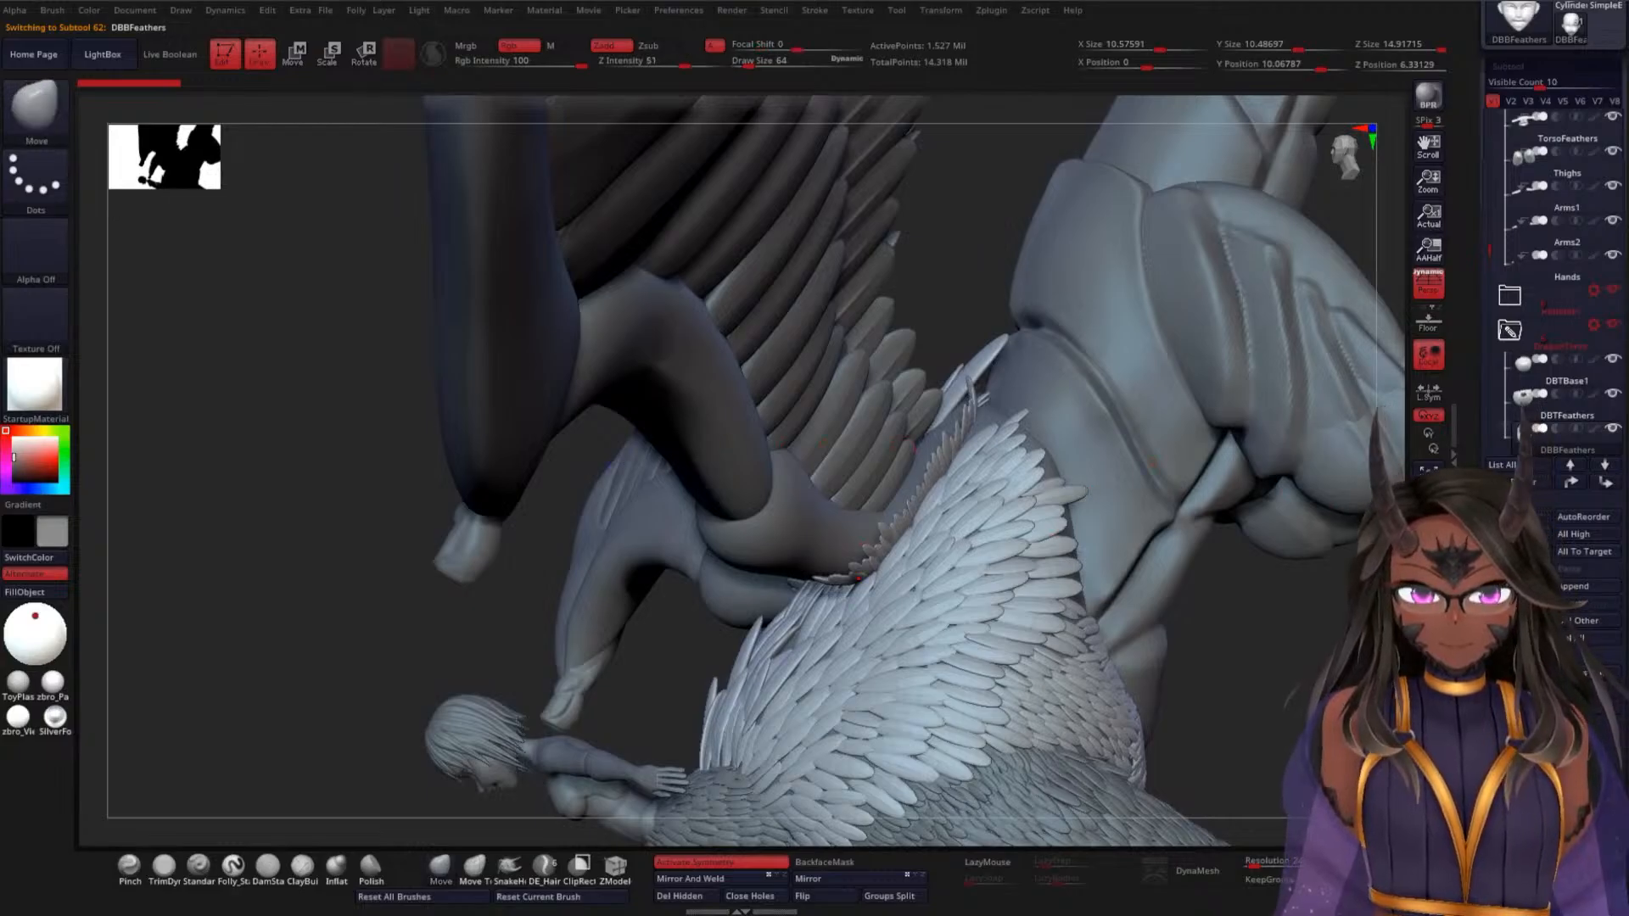
drag(1254, 587, 1254, 676)
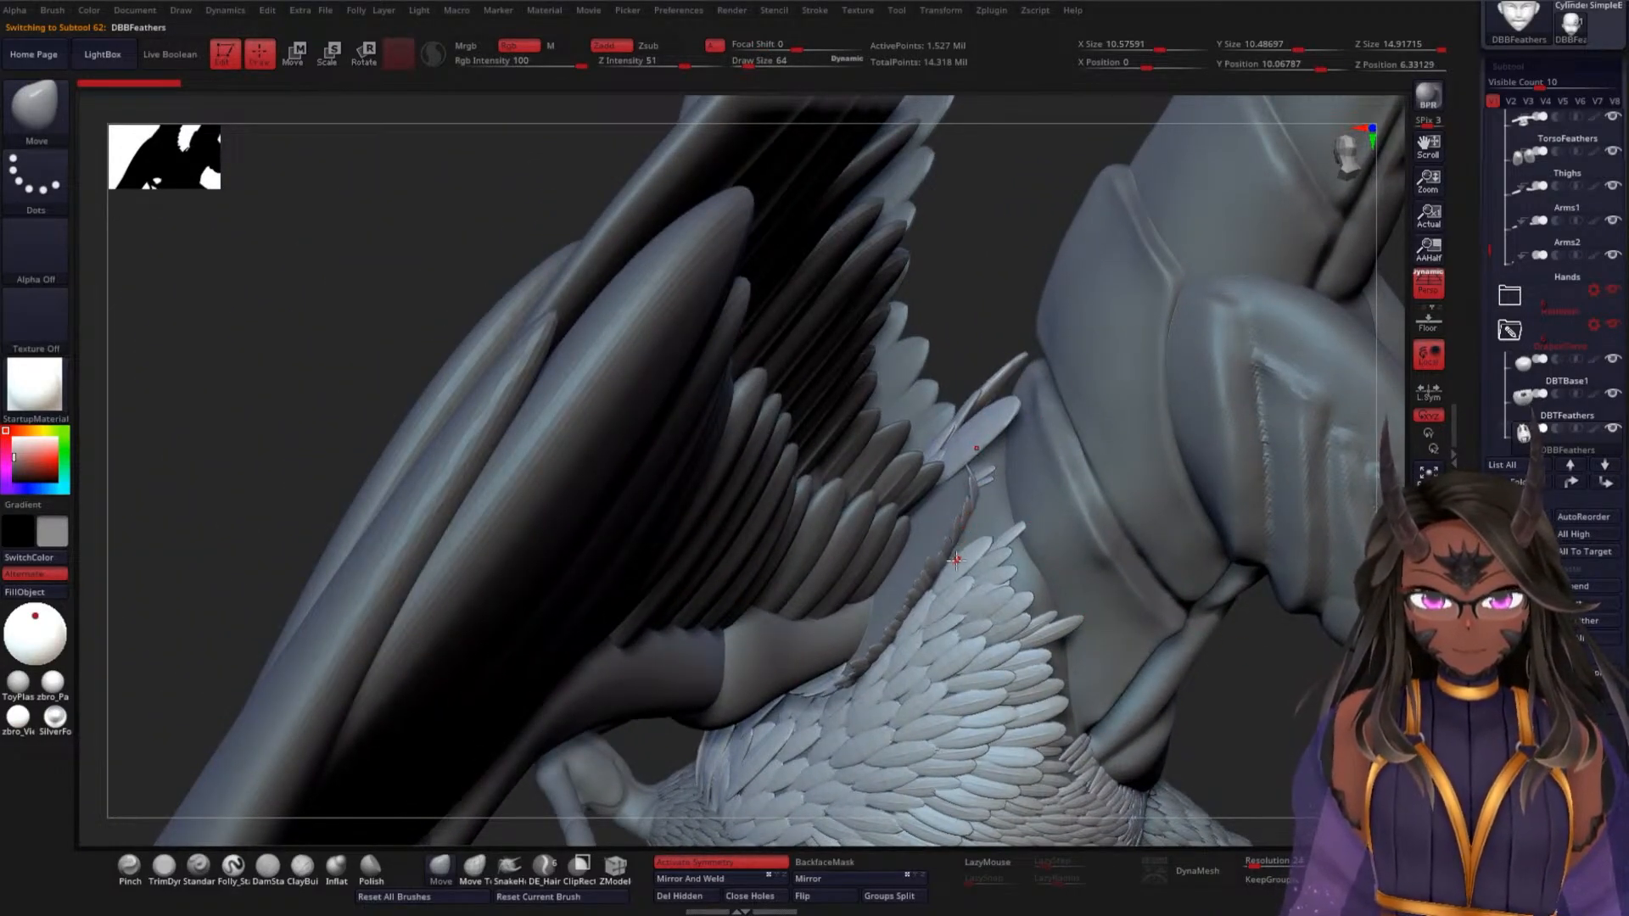
key(shift+f)
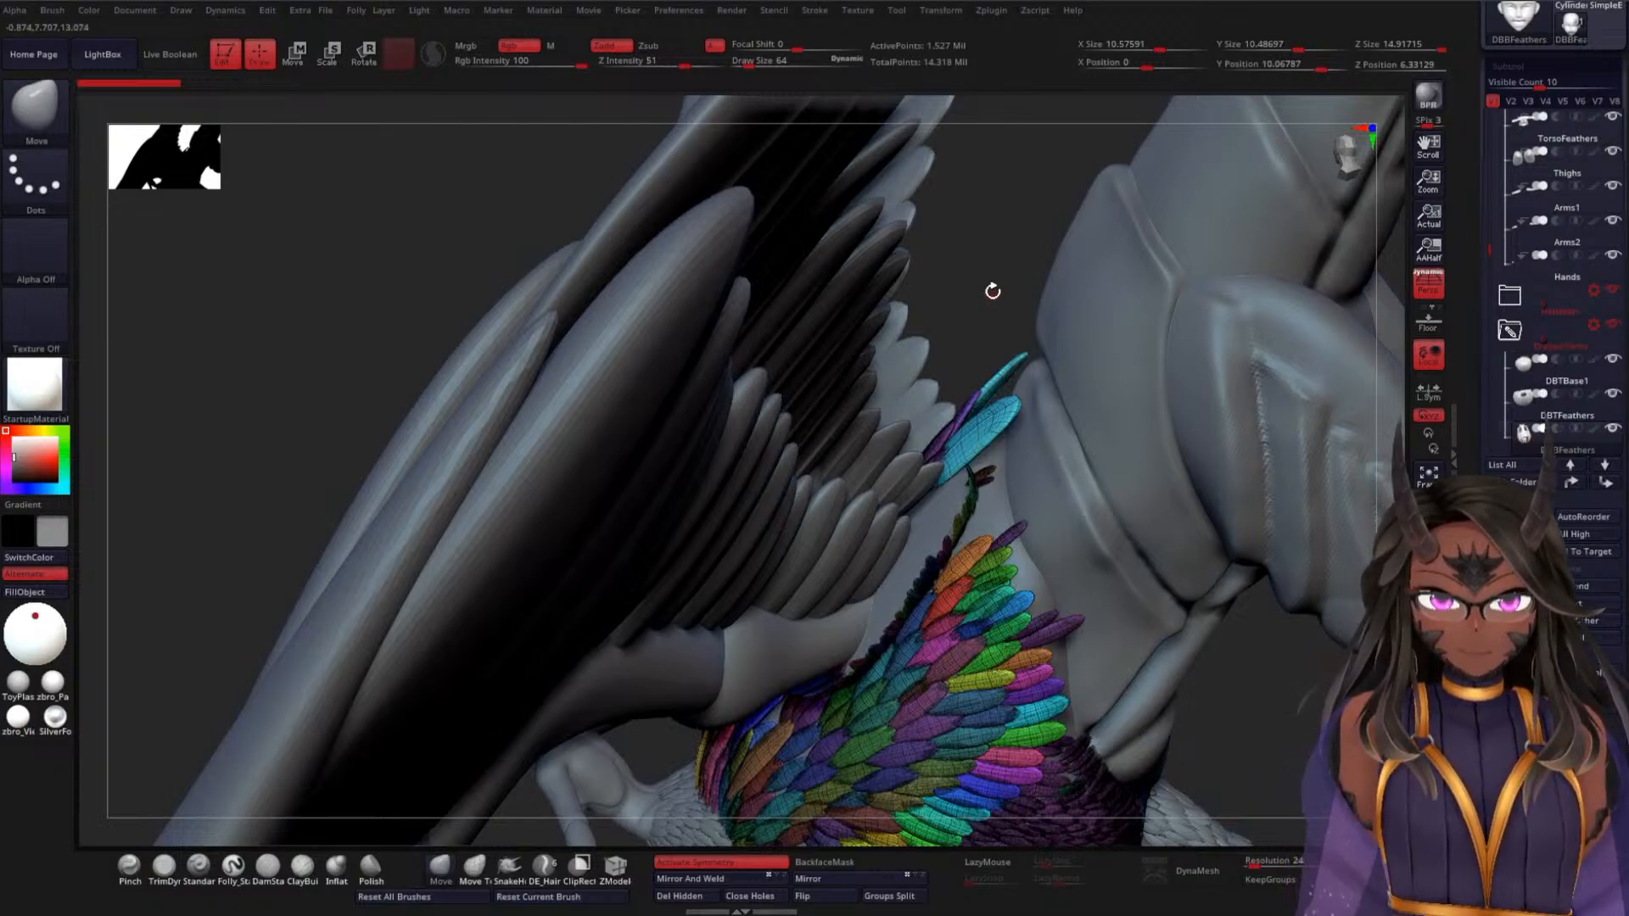
mouse_move(993, 290)
mouse_down()
mouse_move(985, 242)
mouse_move(1009, 280)
mouse_move(981, 223)
mouse_move(1000, 353)
mouse_up()
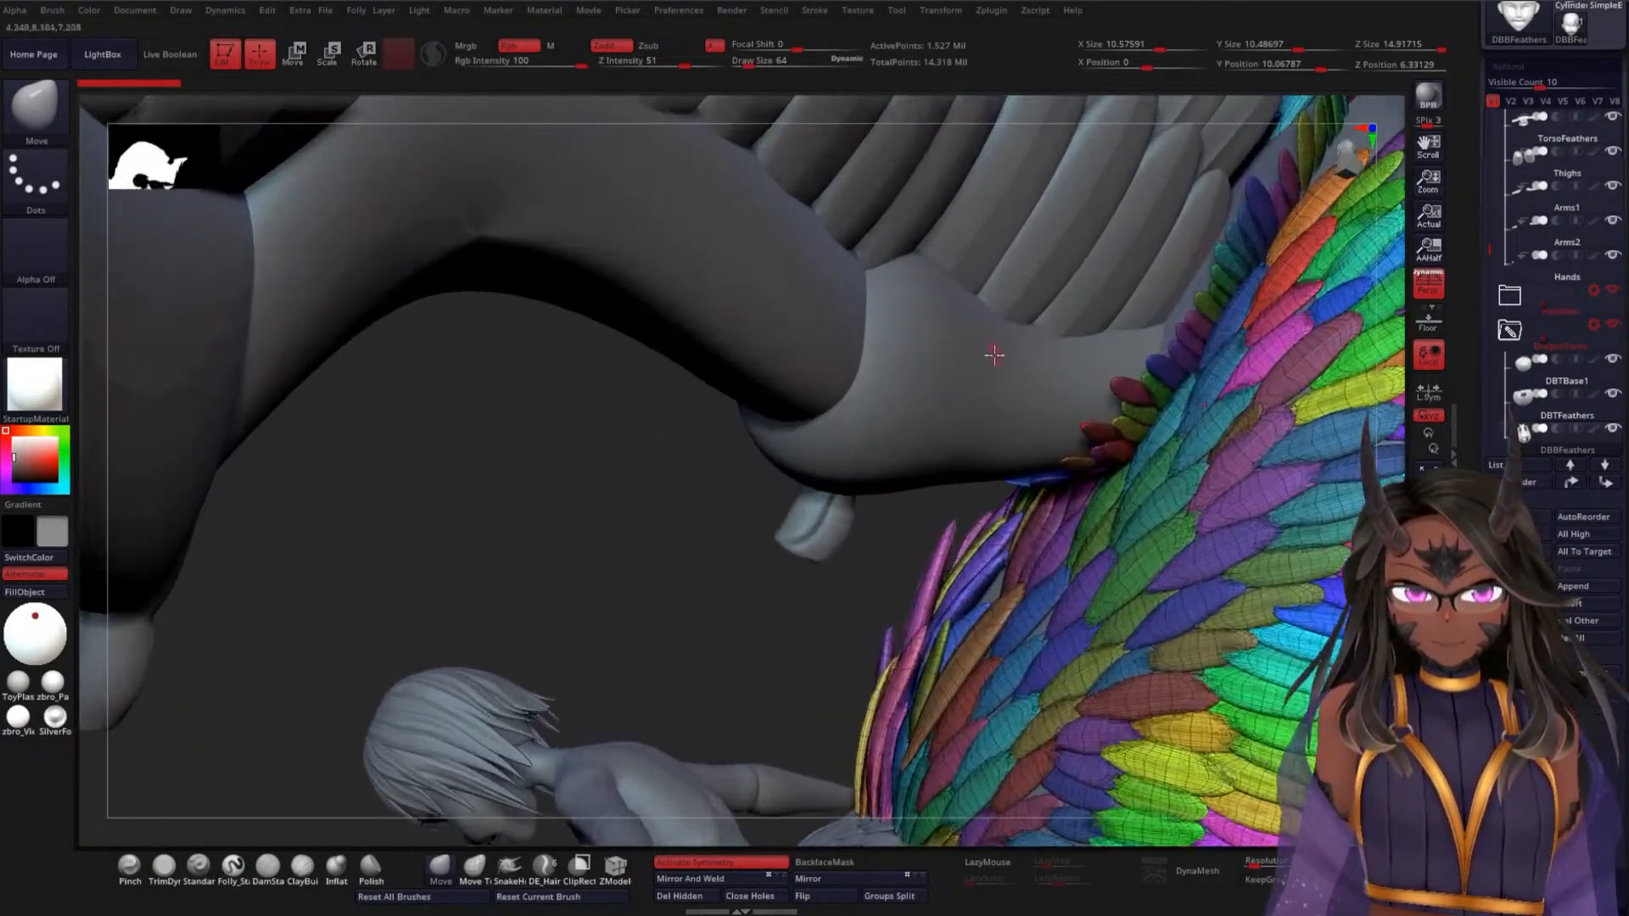
drag(732, 640, 771, 600)
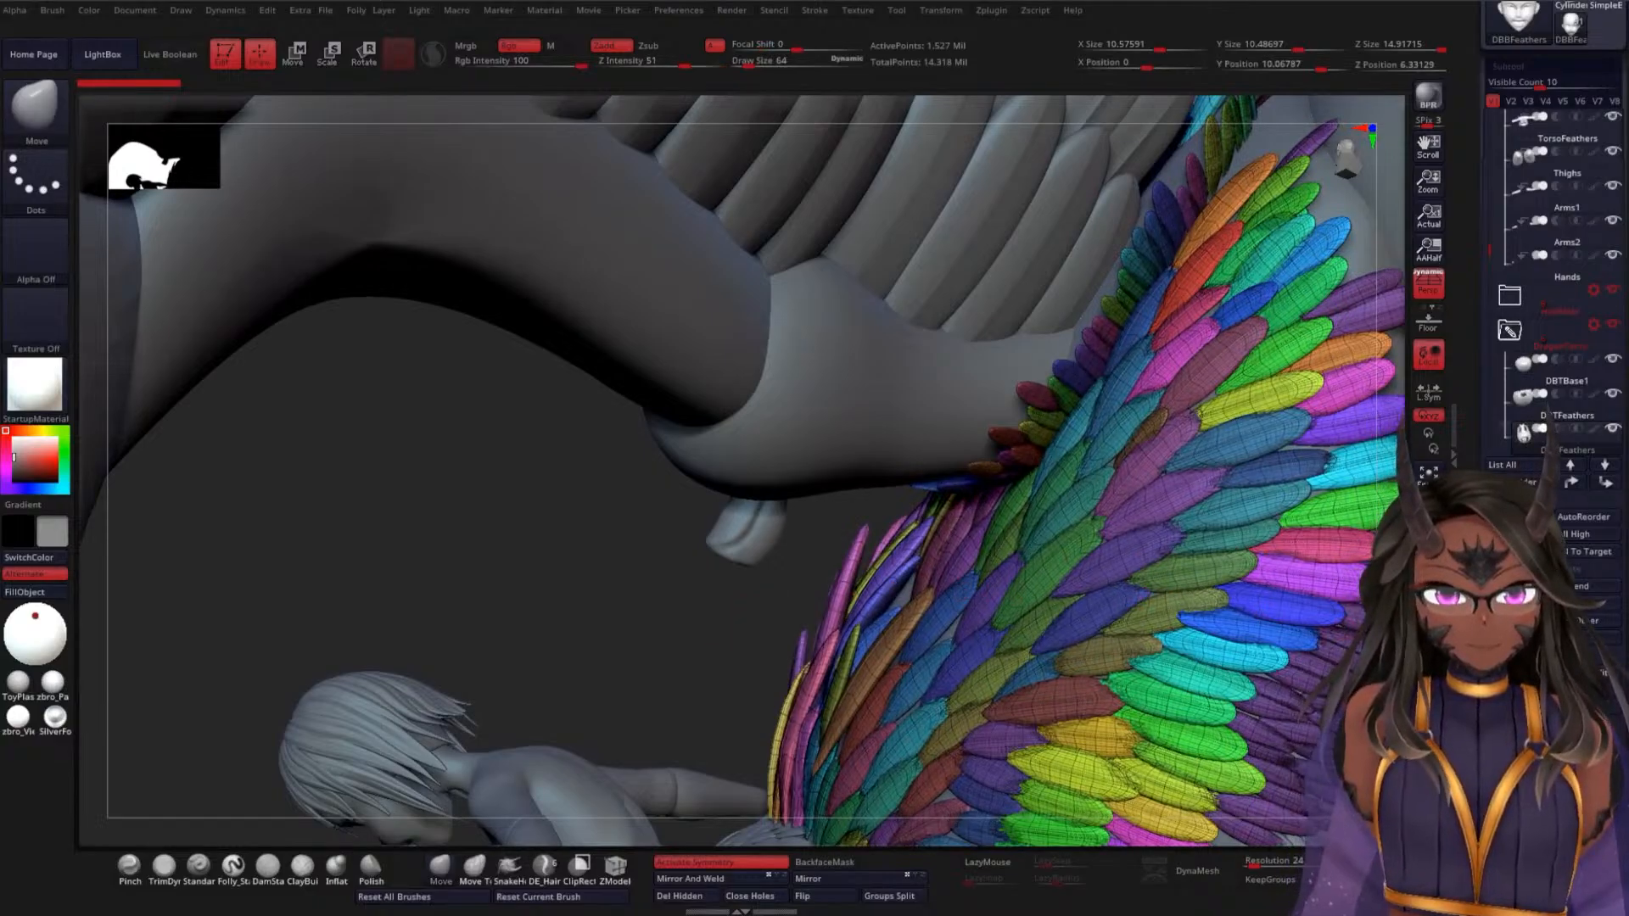
Solo the feather subtool and hide the upper feathers sticking out along the edge of the side opening, one polygroup at a time
ctrl+shift+click(1239, 611)
drag(501, 532, 894, 455)
ctrl+shift+drag(711, 307, 793, 334)
key(ctrl+shift)
ctrl+shift+click(768, 320)
ctrl+shift+click(772, 315)
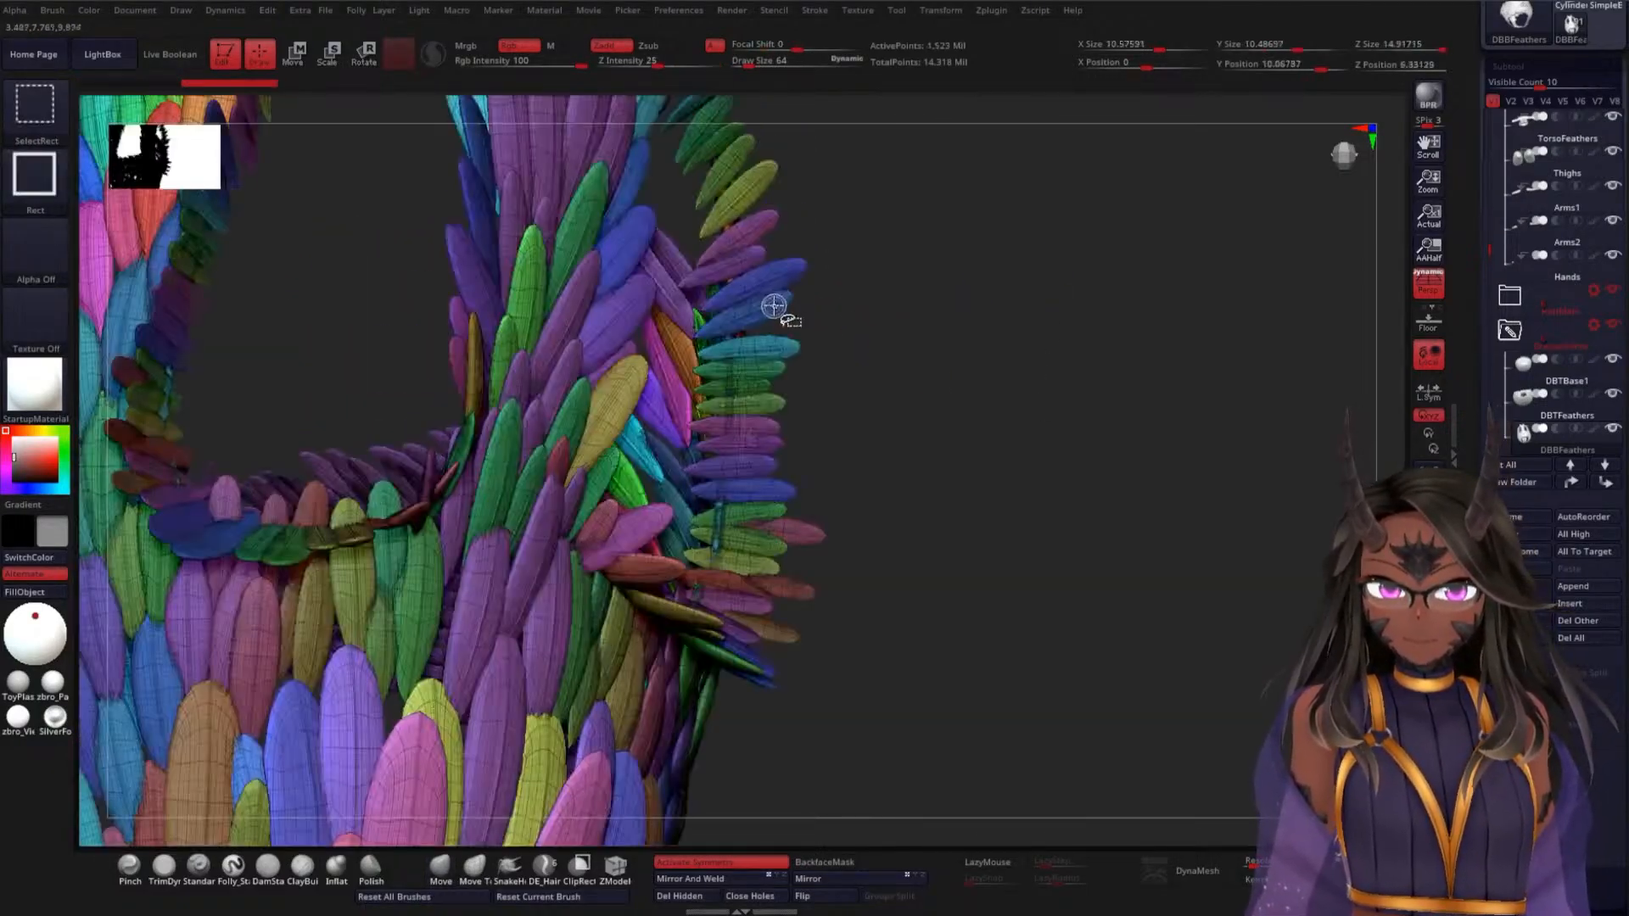
ctrl+shift+click(775, 265)
ctrl+shift+click(756, 255)
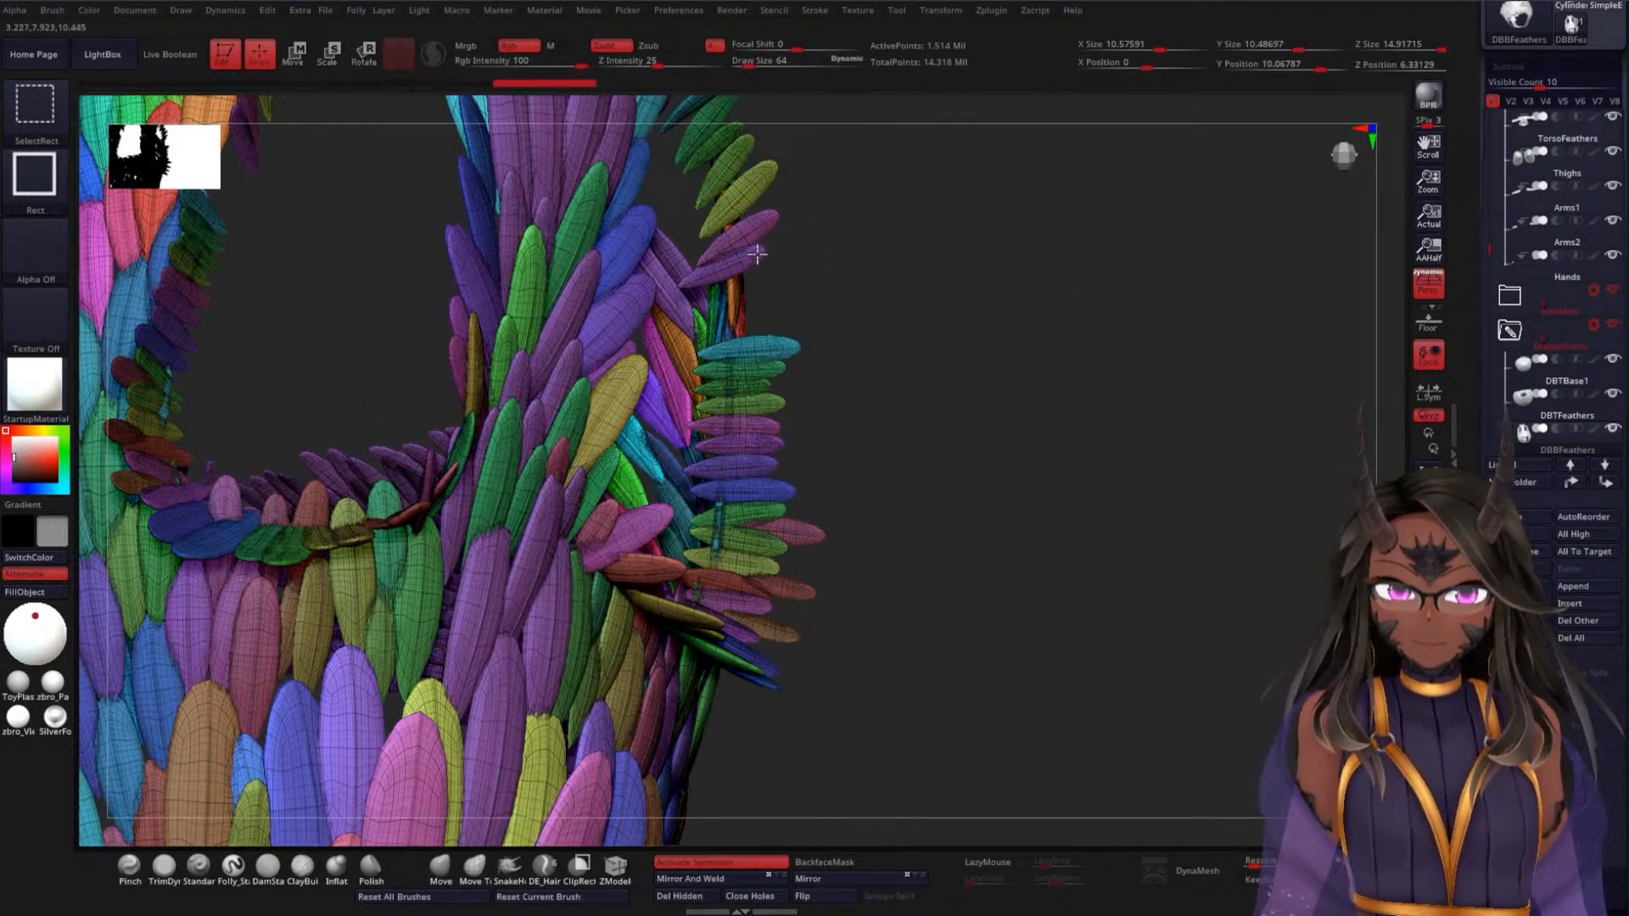
ctrl+shift+click(753, 226)
ctrl+shift+click(746, 182)
ctrl+shift+click(734, 161)
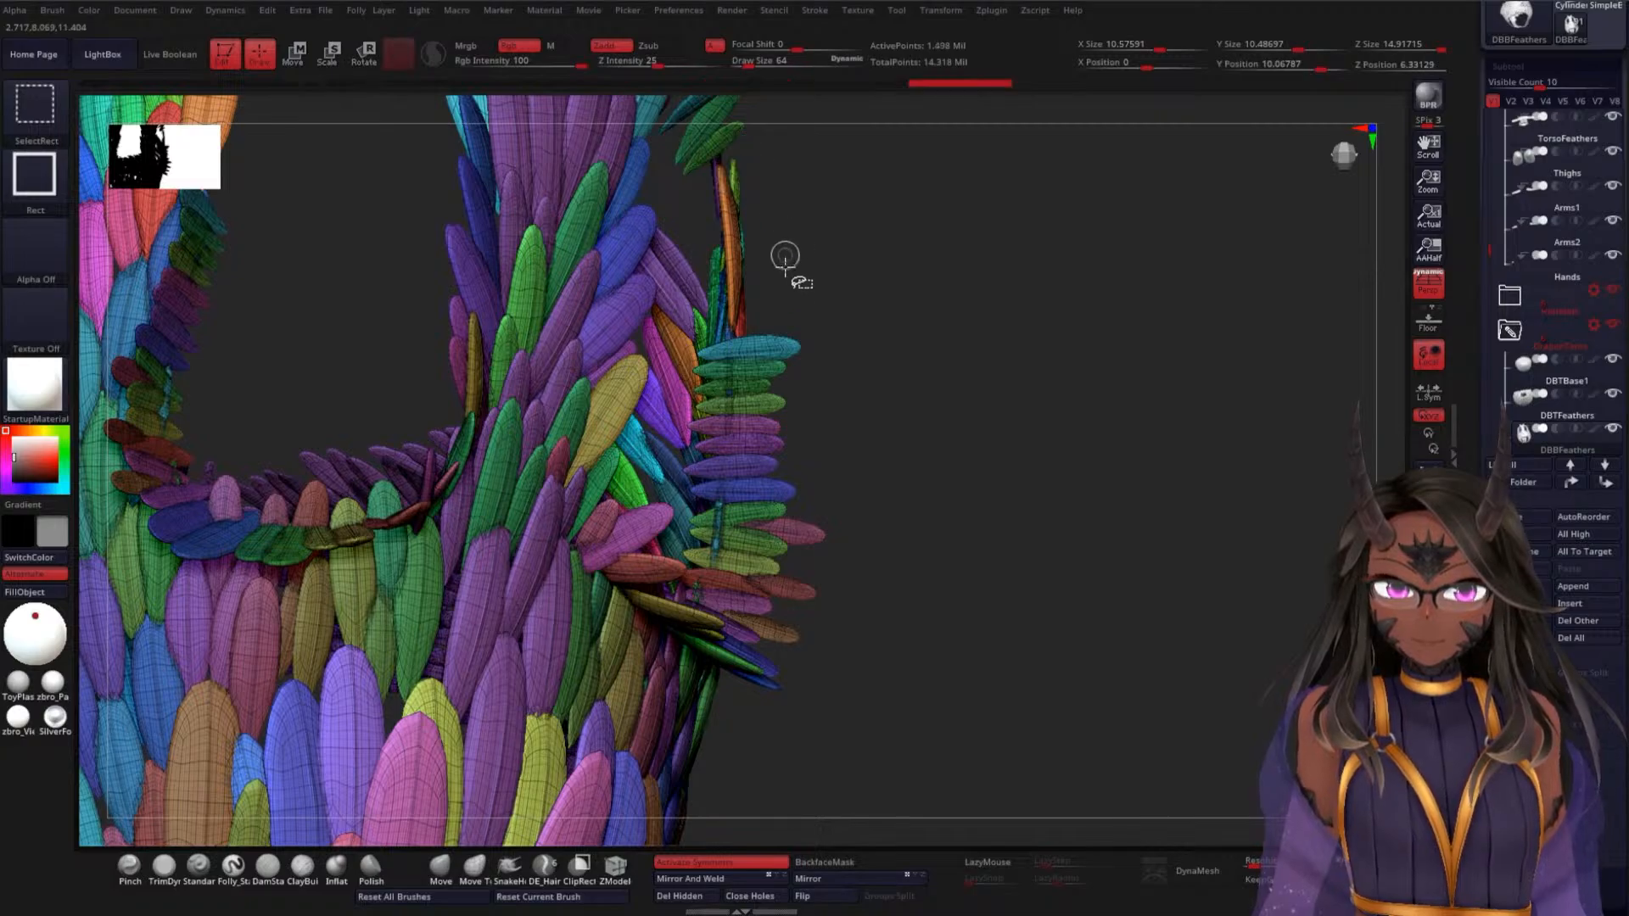
Hide the remaining stacked feathers projecting outward down the middle and lower part of the same opening edge
ctrl+shift+click(768, 365)
ctrl+shift+click(767, 375)
ctrl+shift+click(766, 395)
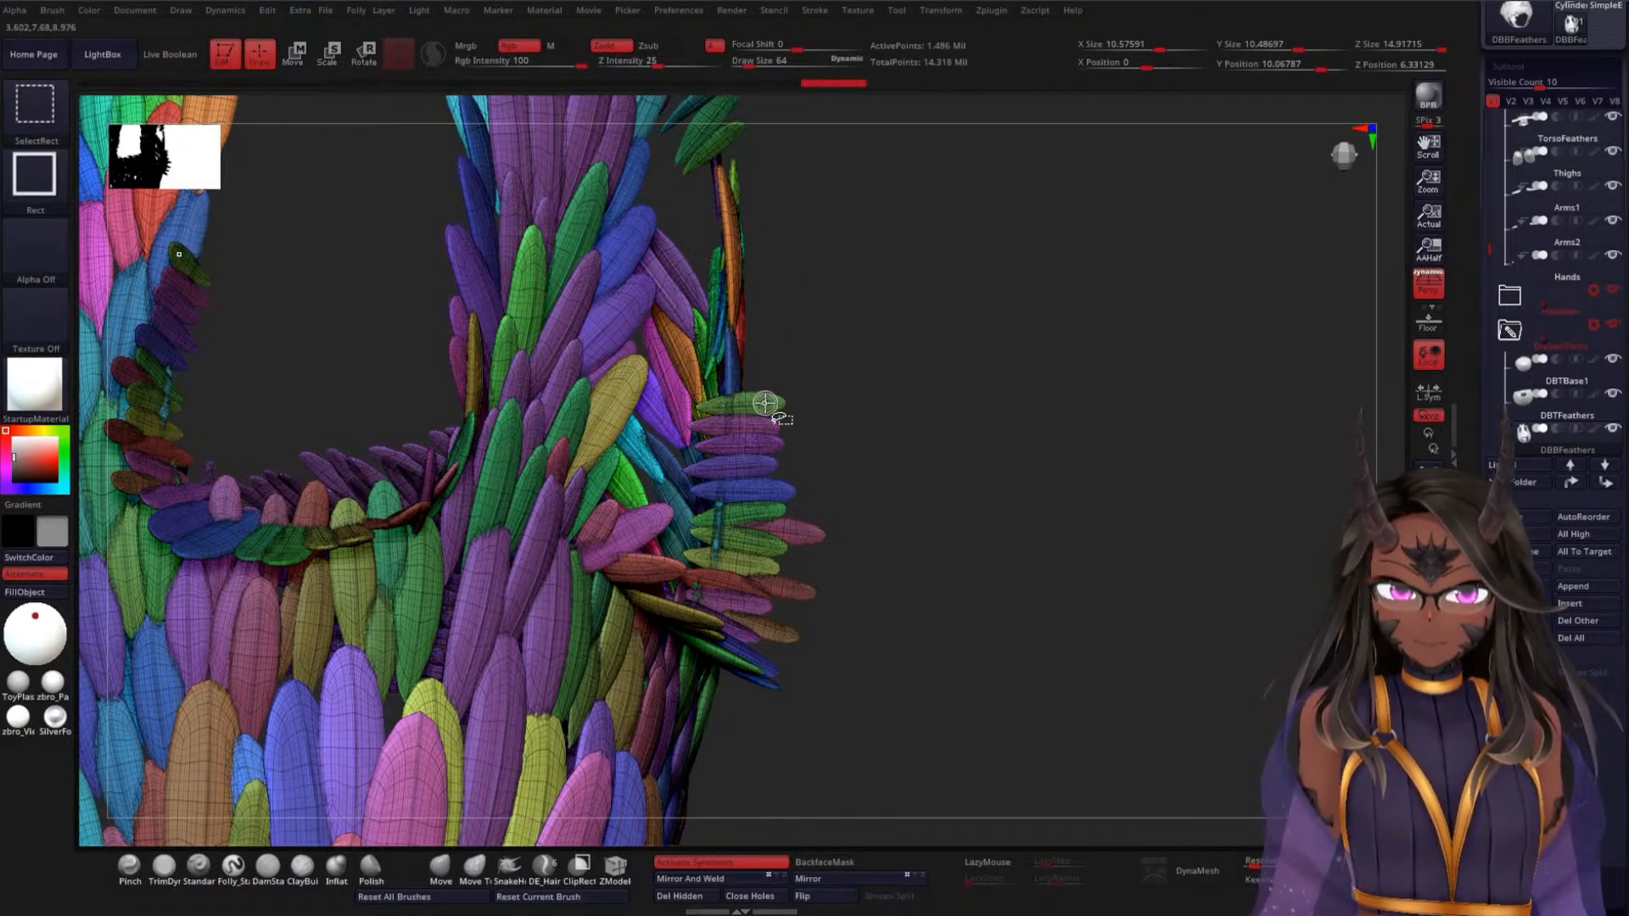
ctrl+shift+click(765, 416)
ctrl+shift+click(762, 438)
ctrl+shift+click(771, 455)
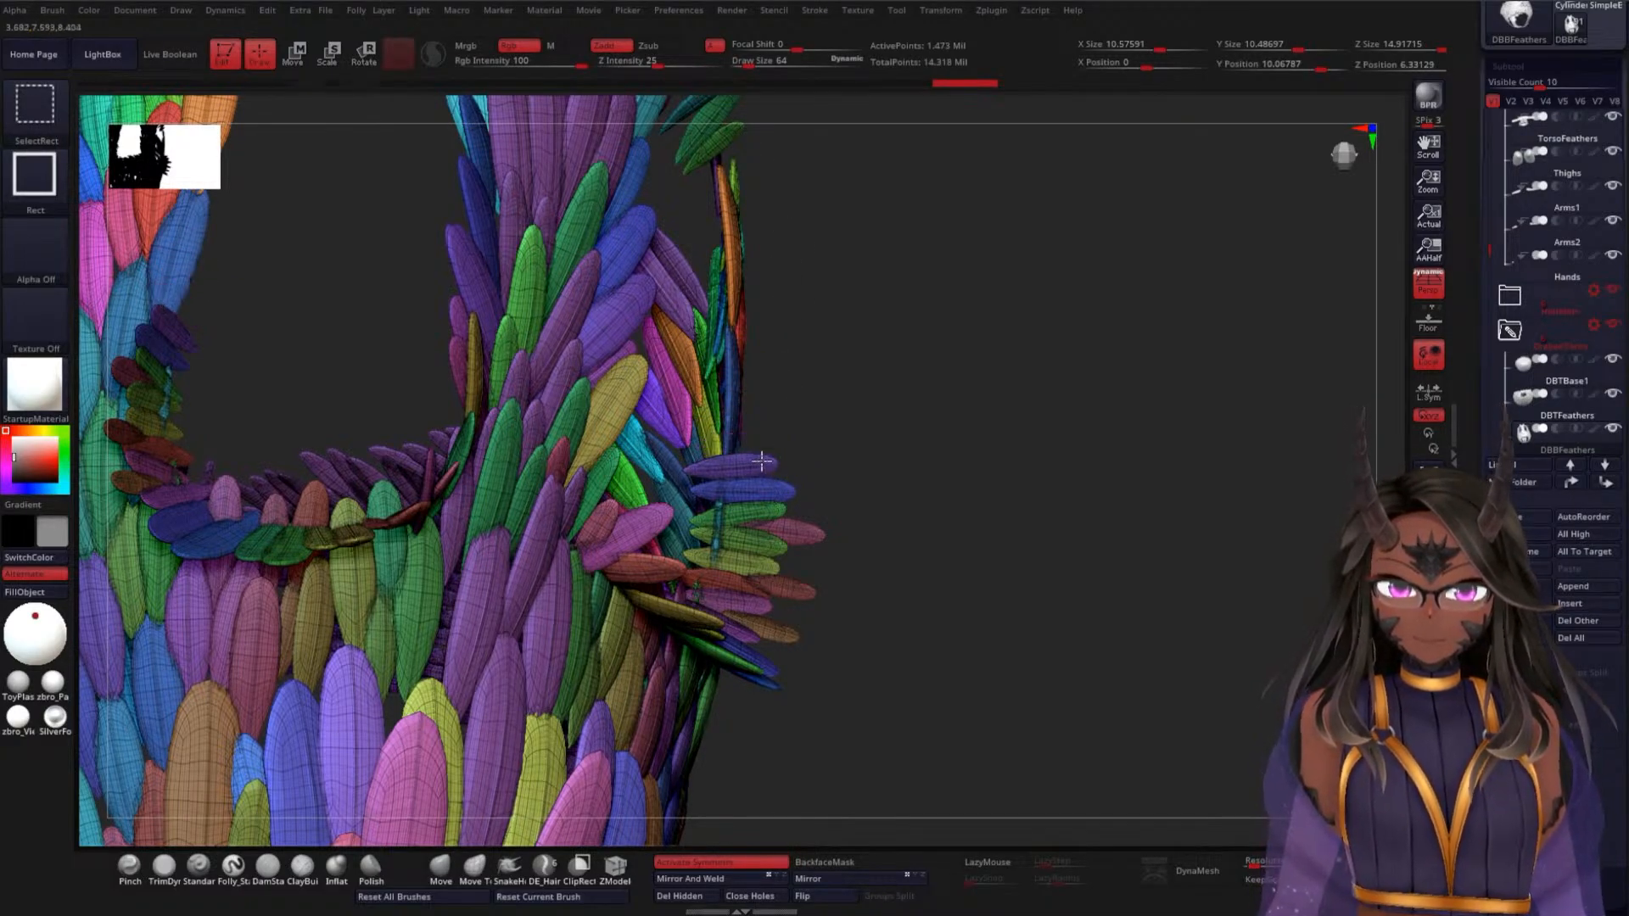
ctrl+shift+click(775, 476)
ctrl+shift+click(772, 501)
ctrl+shift+click(772, 512)
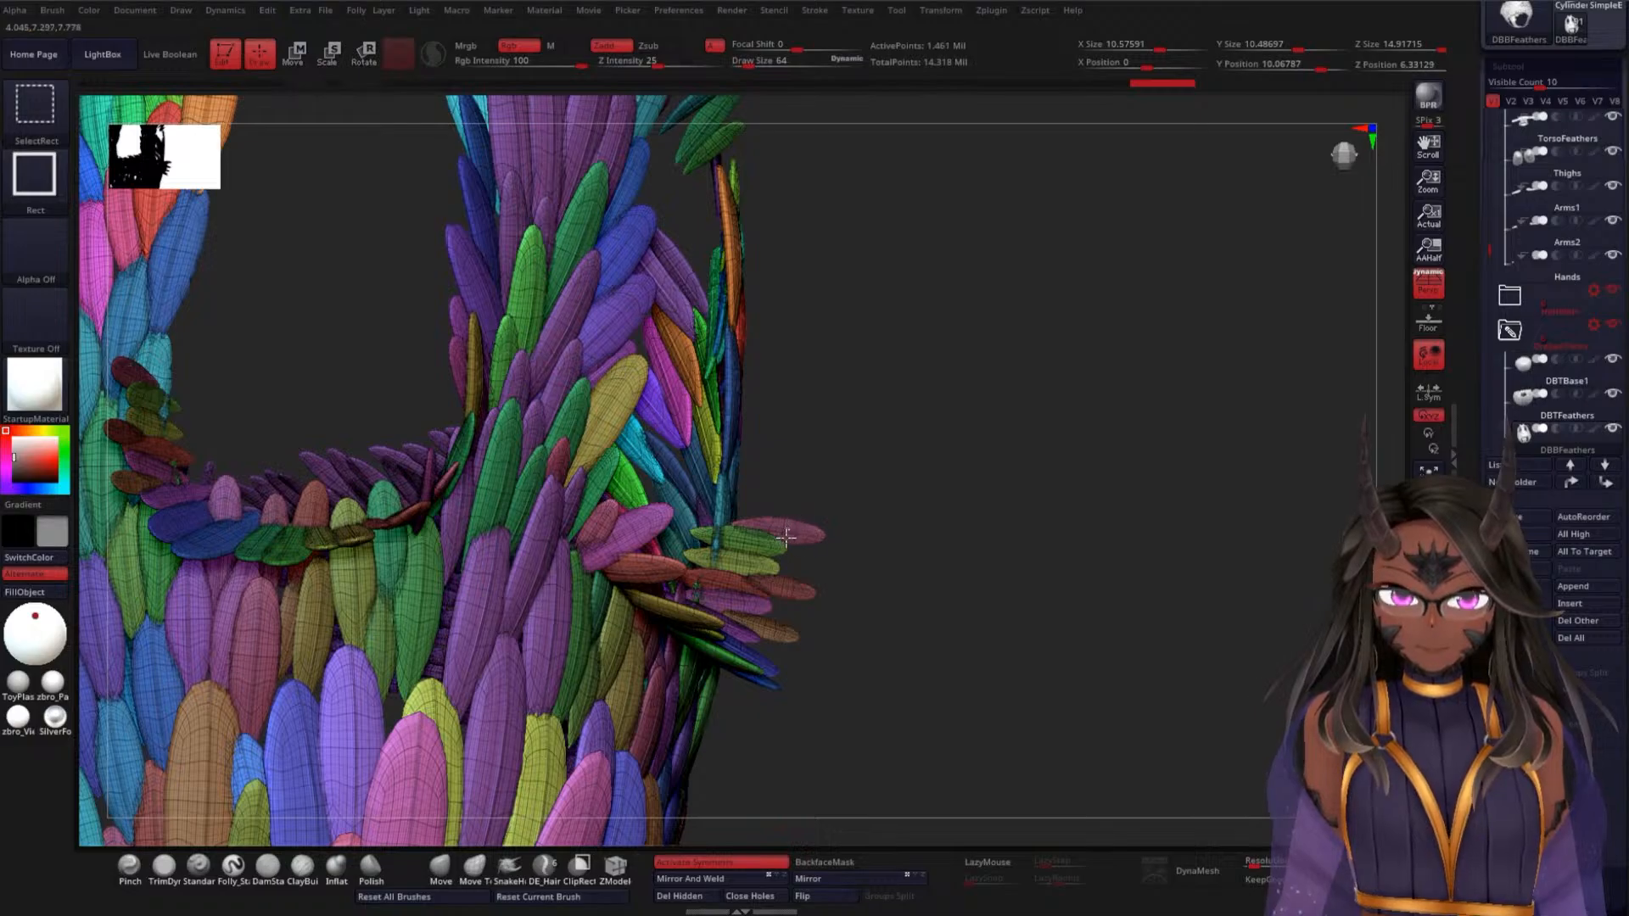
ctrl+shift+click(772, 528)
ctrl+shift+click(771, 544)
ctrl+shift+click(769, 564)
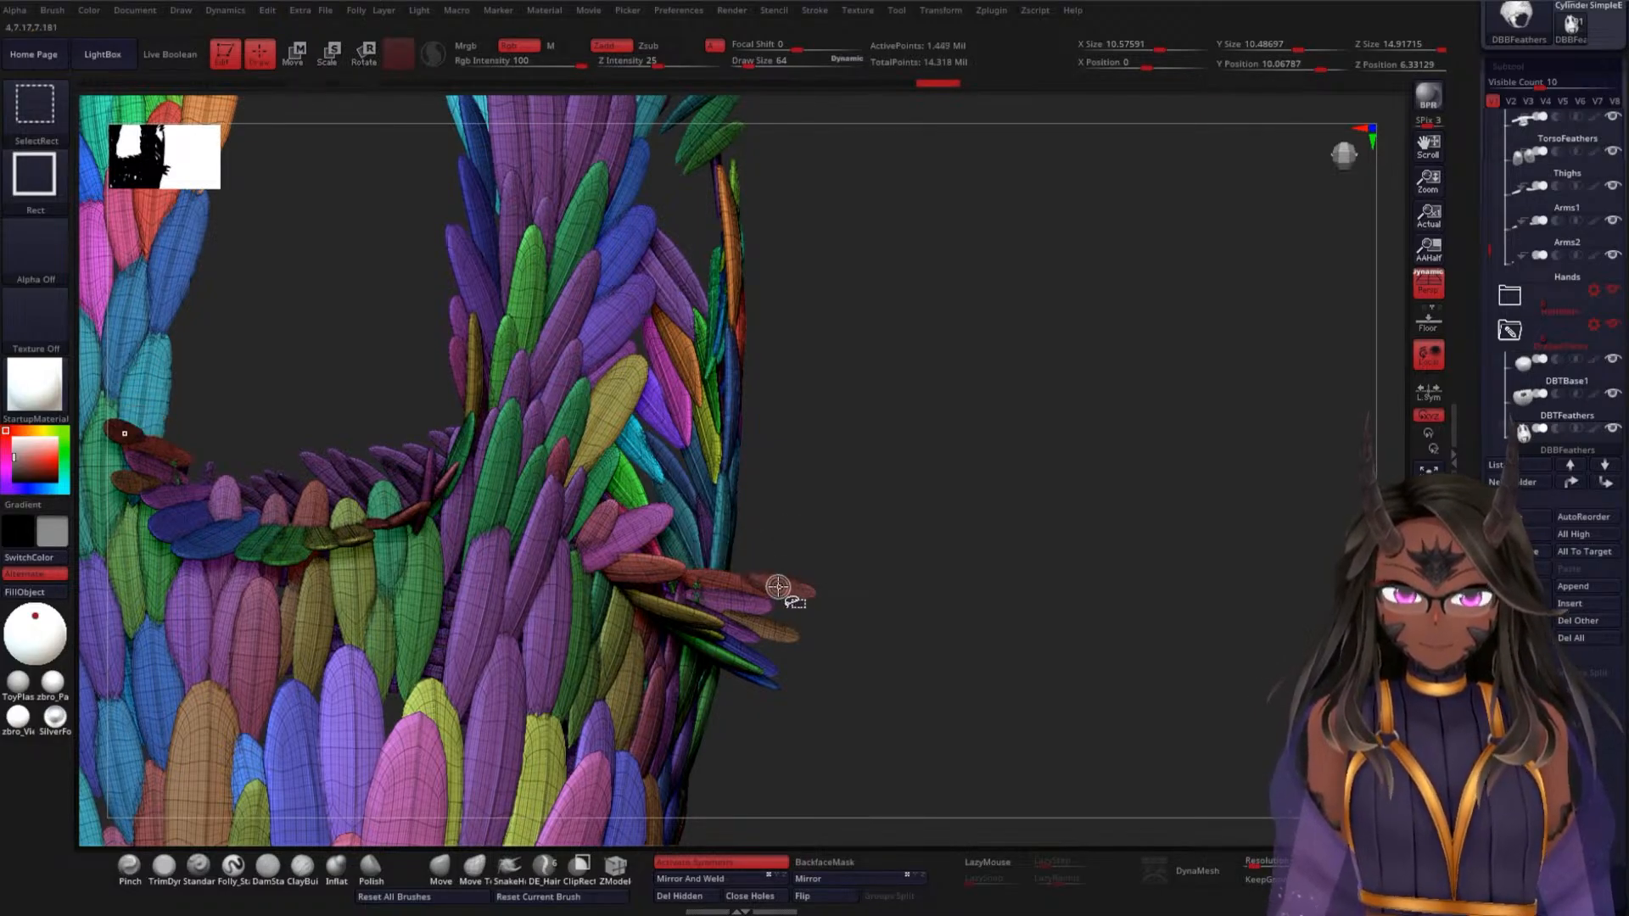
ctrl+shift+click(755, 587)
Hide the fanned feathers at the lower corner of the opening, one polygroup at a time
mouse_move(786, 564)
mouse_down()
mouse_move(945, 599)
mouse_move(920, 702)
mouse_move(950, 644)
mouse_move(952, 579)
mouse_up()
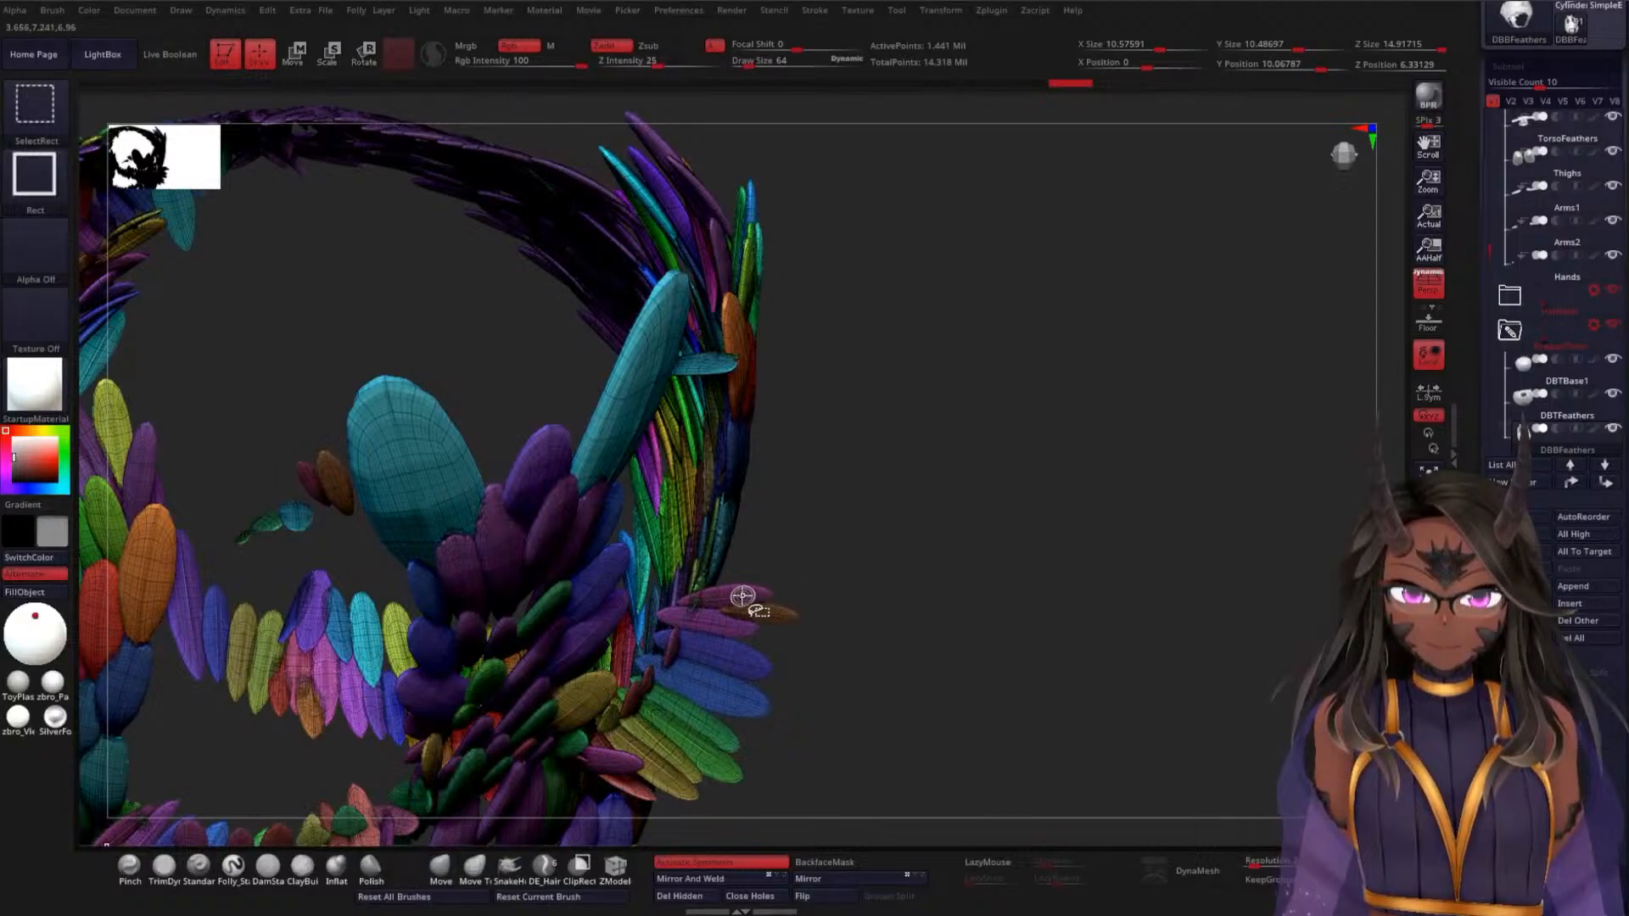
ctrl+shift+click(747, 598)
ctrl+shift+click(765, 612)
ctrl+shift+click(740, 628)
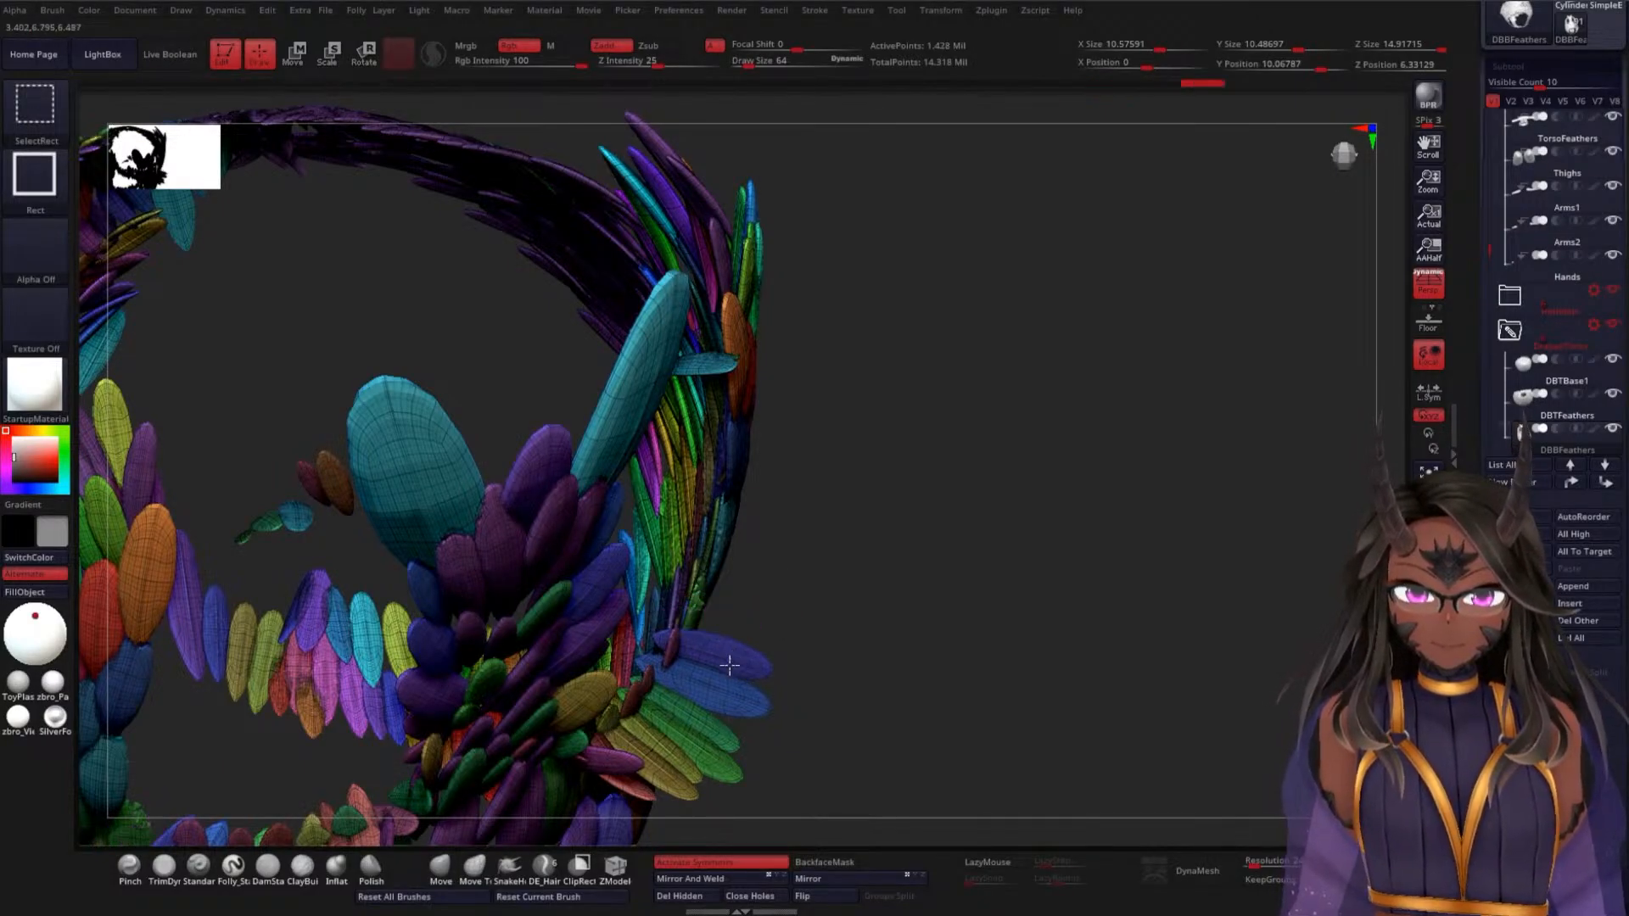
ctrl+shift+click(721, 671)
ctrl+shift+click(717, 700)
ctrl+shift+click(703, 723)
ctrl+shift+click(698, 736)
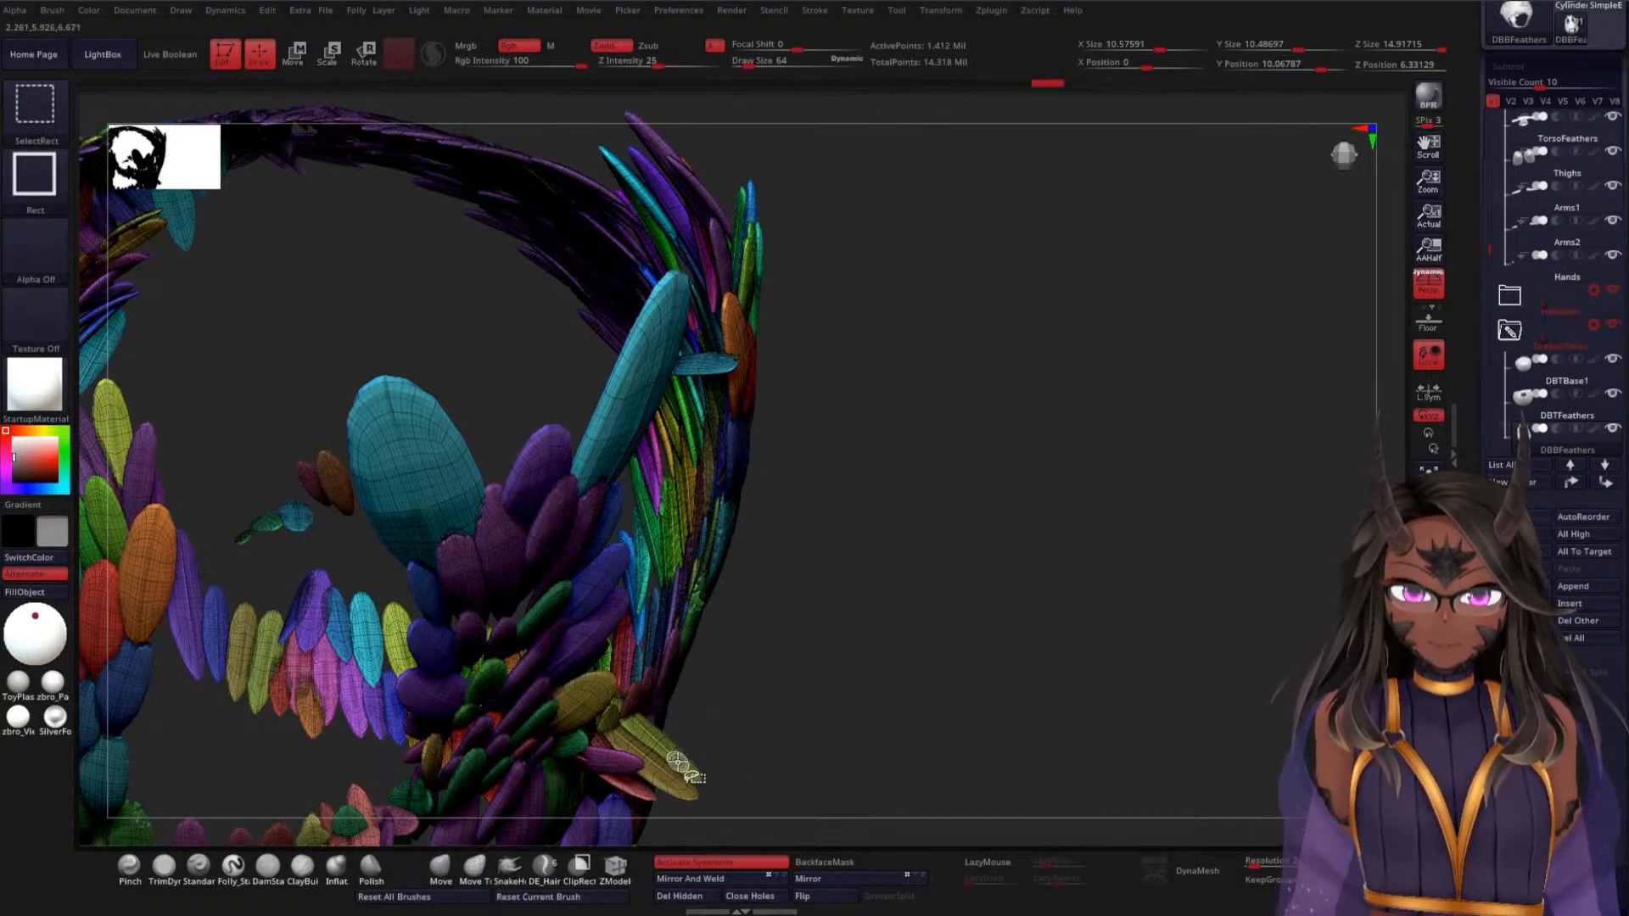
ctrl+shift+click(679, 747)
Hide the small detached feathers floating beside the large central back feathers
mouse_move(763, 698)
mouse_down()
mouse_move(1005, 629)
mouse_move(1026, 349)
mouse_move(1088, 390)
mouse_move(1072, 490)
mouse_up()
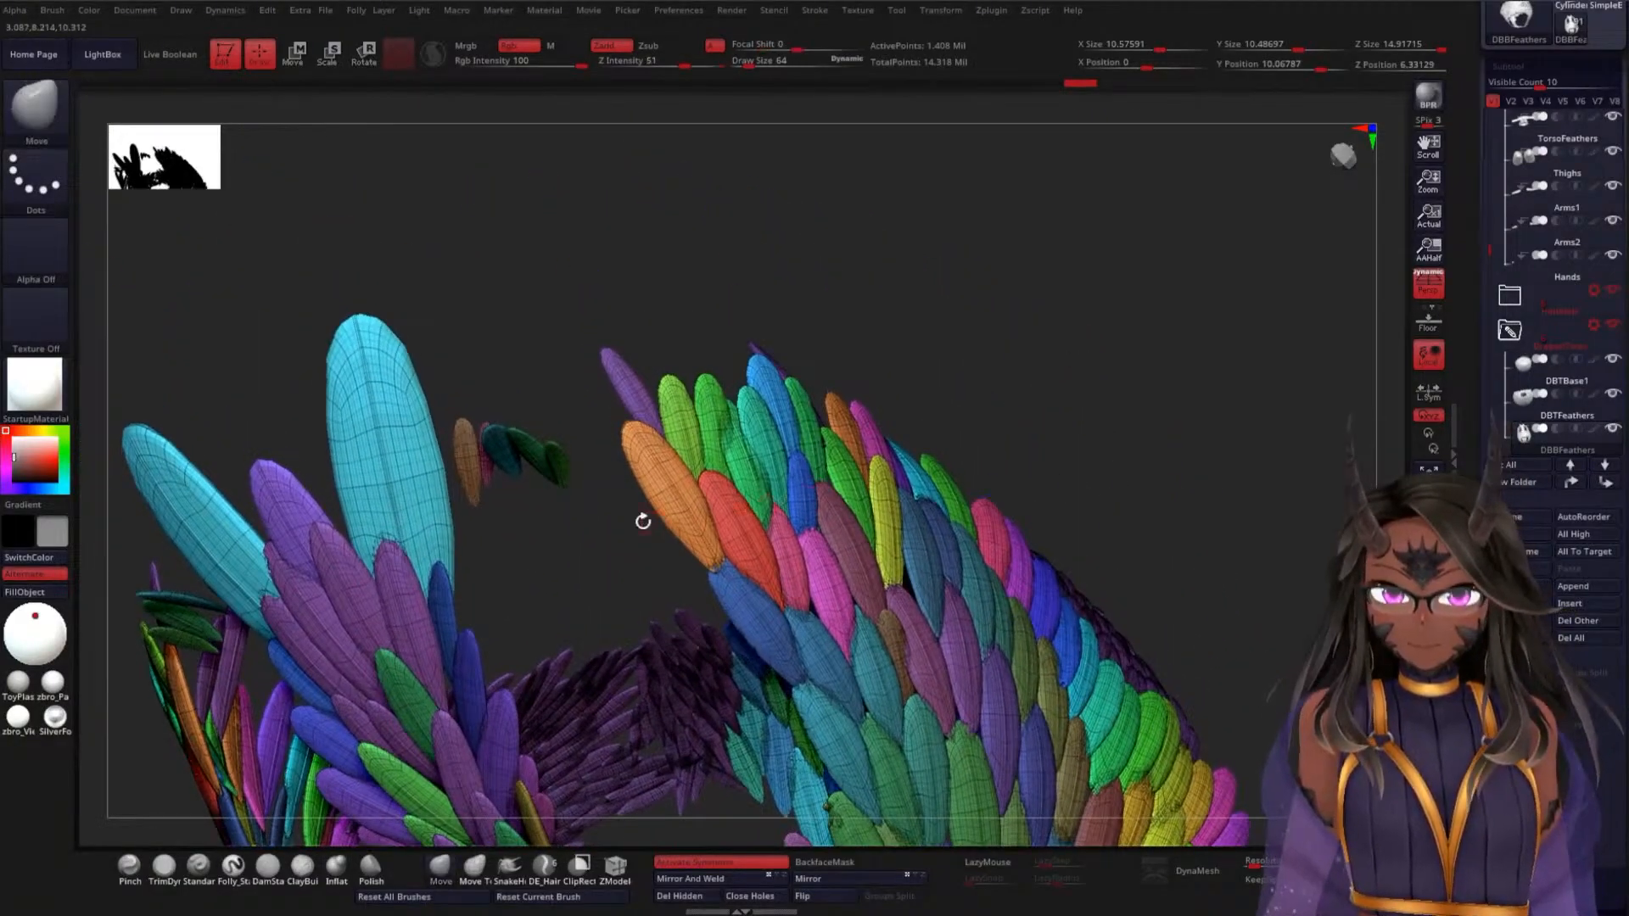
ctrl+shift+click(506, 449)
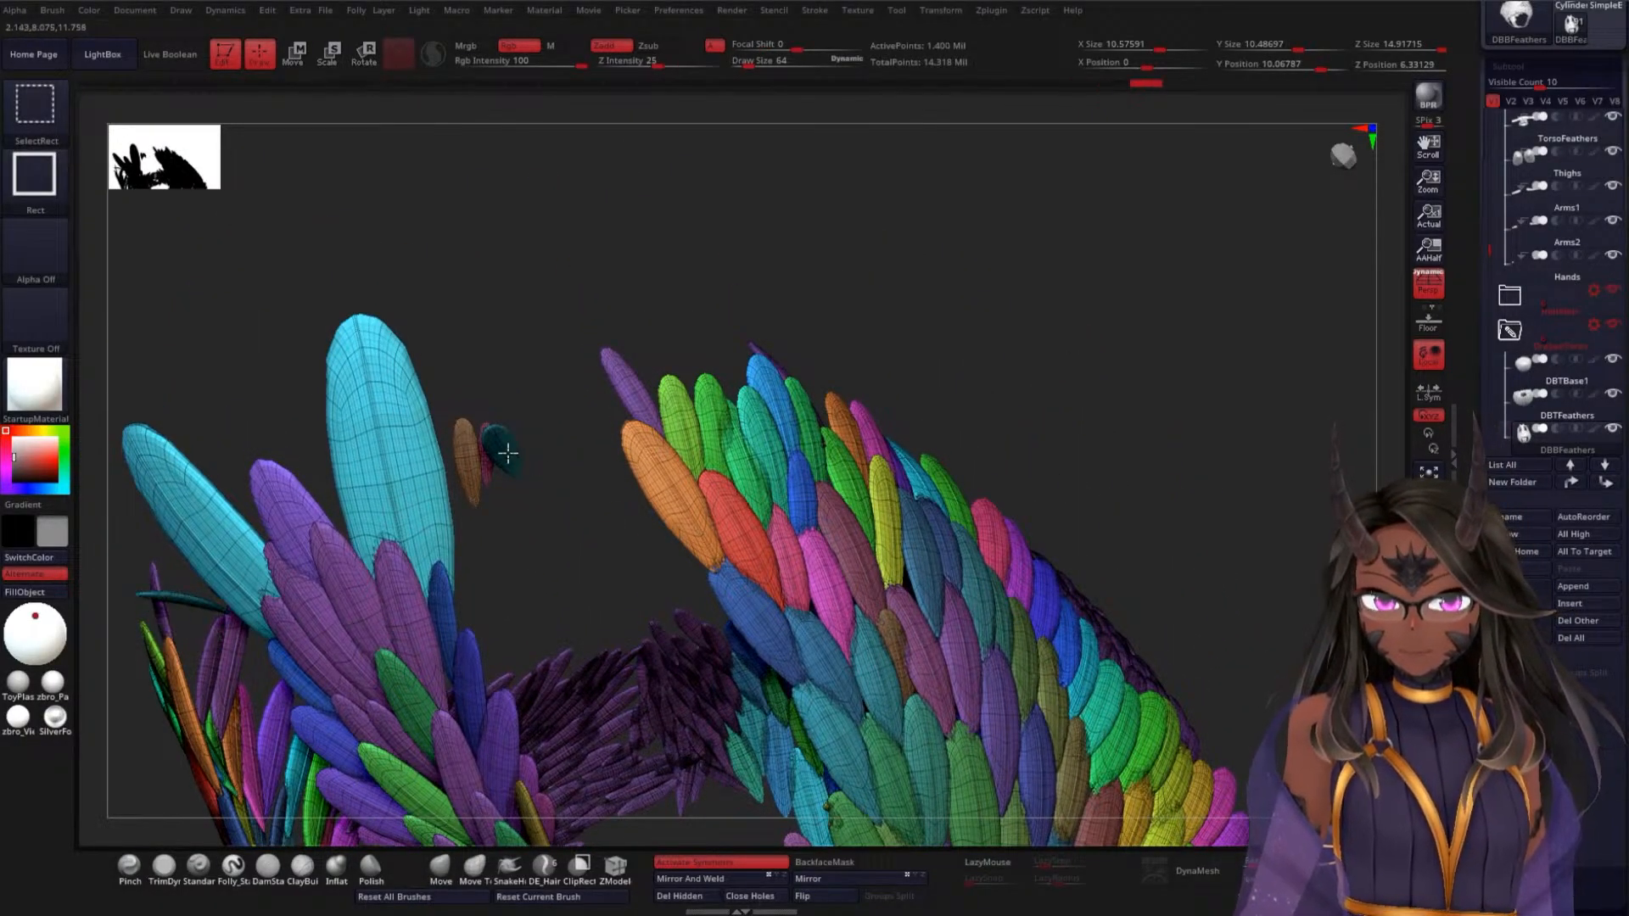
ctrl+shift+click(471, 463)
mouse_move(560, 515)
mouse_down()
mouse_move(512, 583)
mouse_move(553, 484)
mouse_move(978, 425)
mouse_move(1102, 367)
mouse_move(934, 524)
mouse_move(991, 458)
mouse_move(1019, 356)
mouse_move(970, 348)
mouse_move(960, 425)
mouse_move(1040, 431)
mouse_move(1043, 466)
mouse_move(1083, 441)
mouse_move(1080, 400)
mouse_move(1010, 345)
mouse_move(949, 509)
mouse_move(986, 462)
mouse_up()
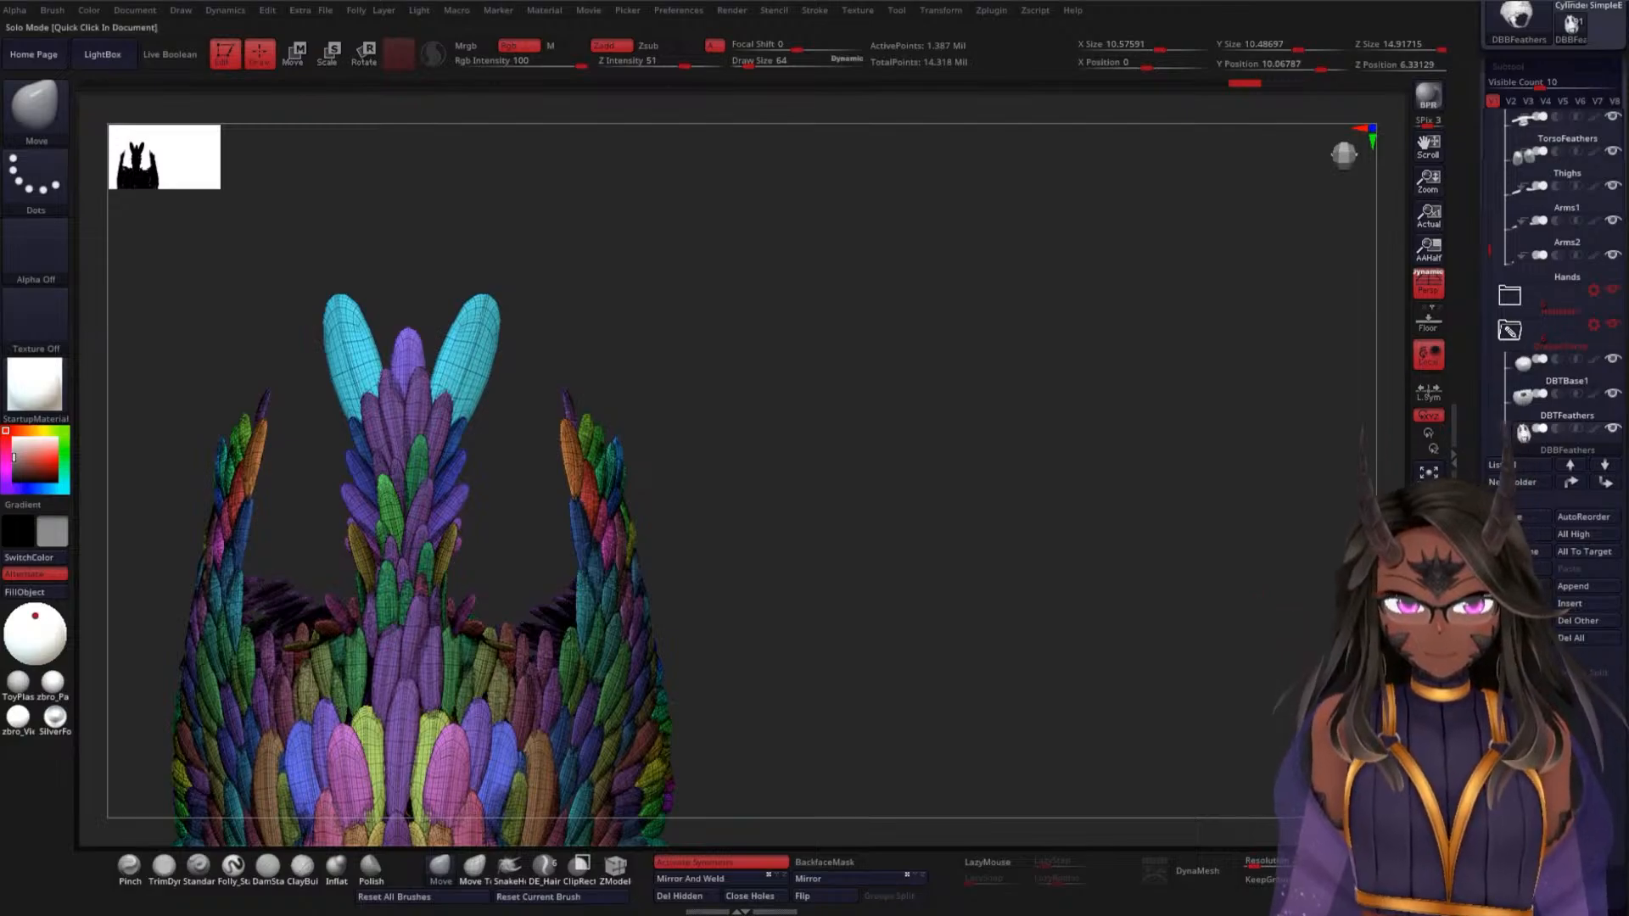
Leave solo mode to show the whole creature and turn off the polygroup wireframe
click(1428, 694)
drag(935, 746, 1016, 533)
drag(855, 698, 928, 560)
alt+drag(890, 472, 770, 463)
key(shift+f)
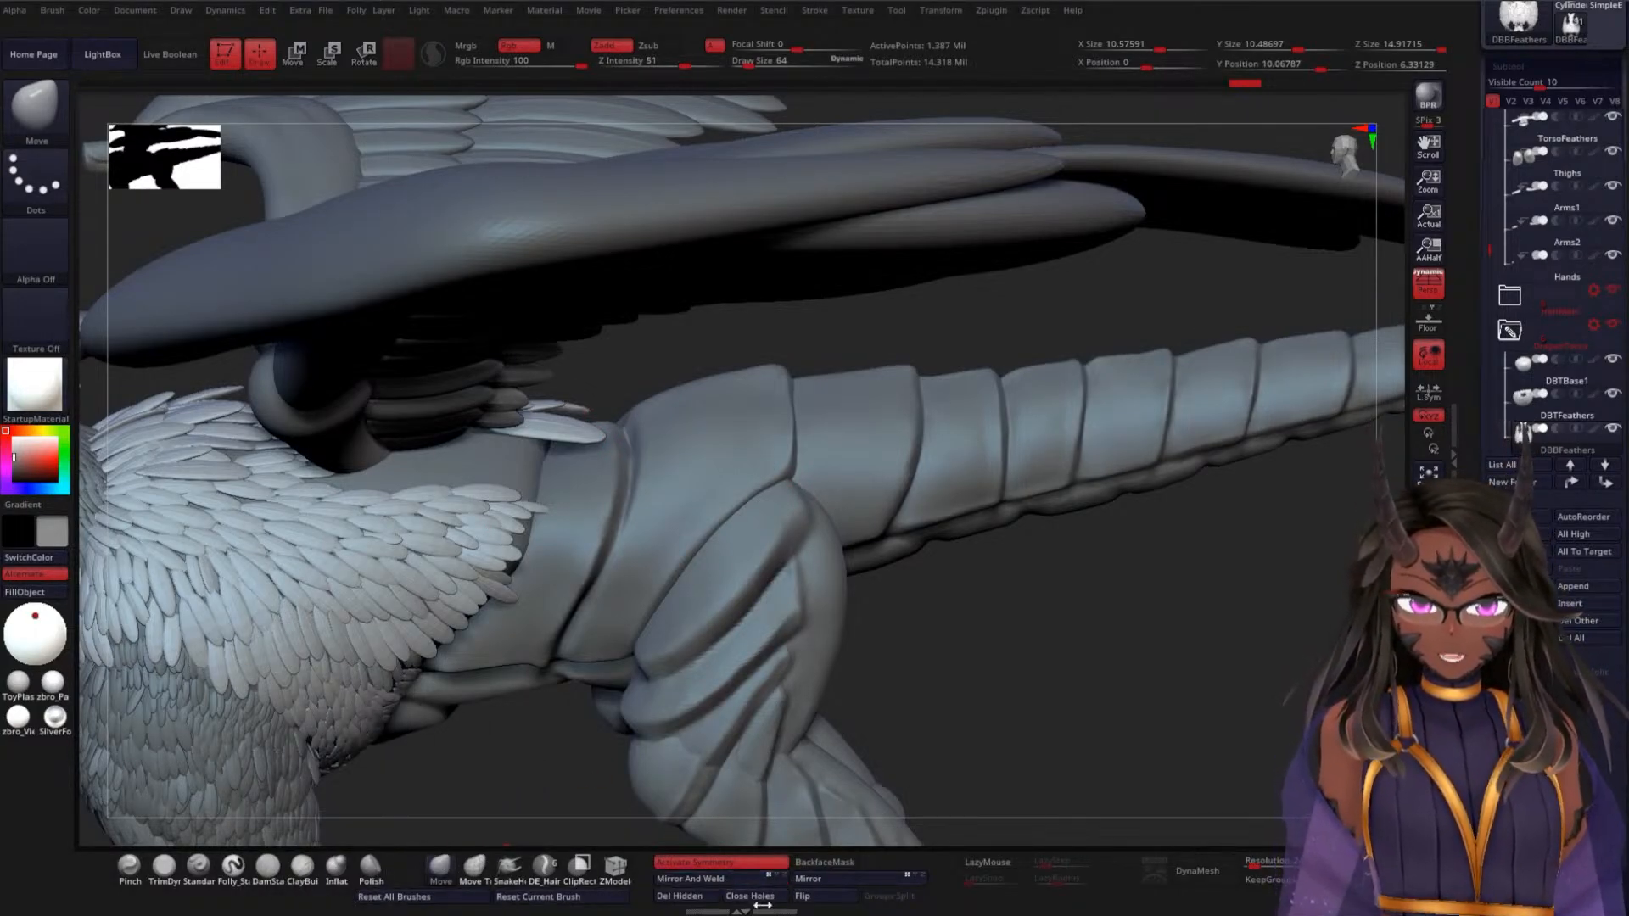
Set the DBBFeathers subtool to subdivision level 1, remove its higher levels, and delete the hidden feathers
click(681, 896)
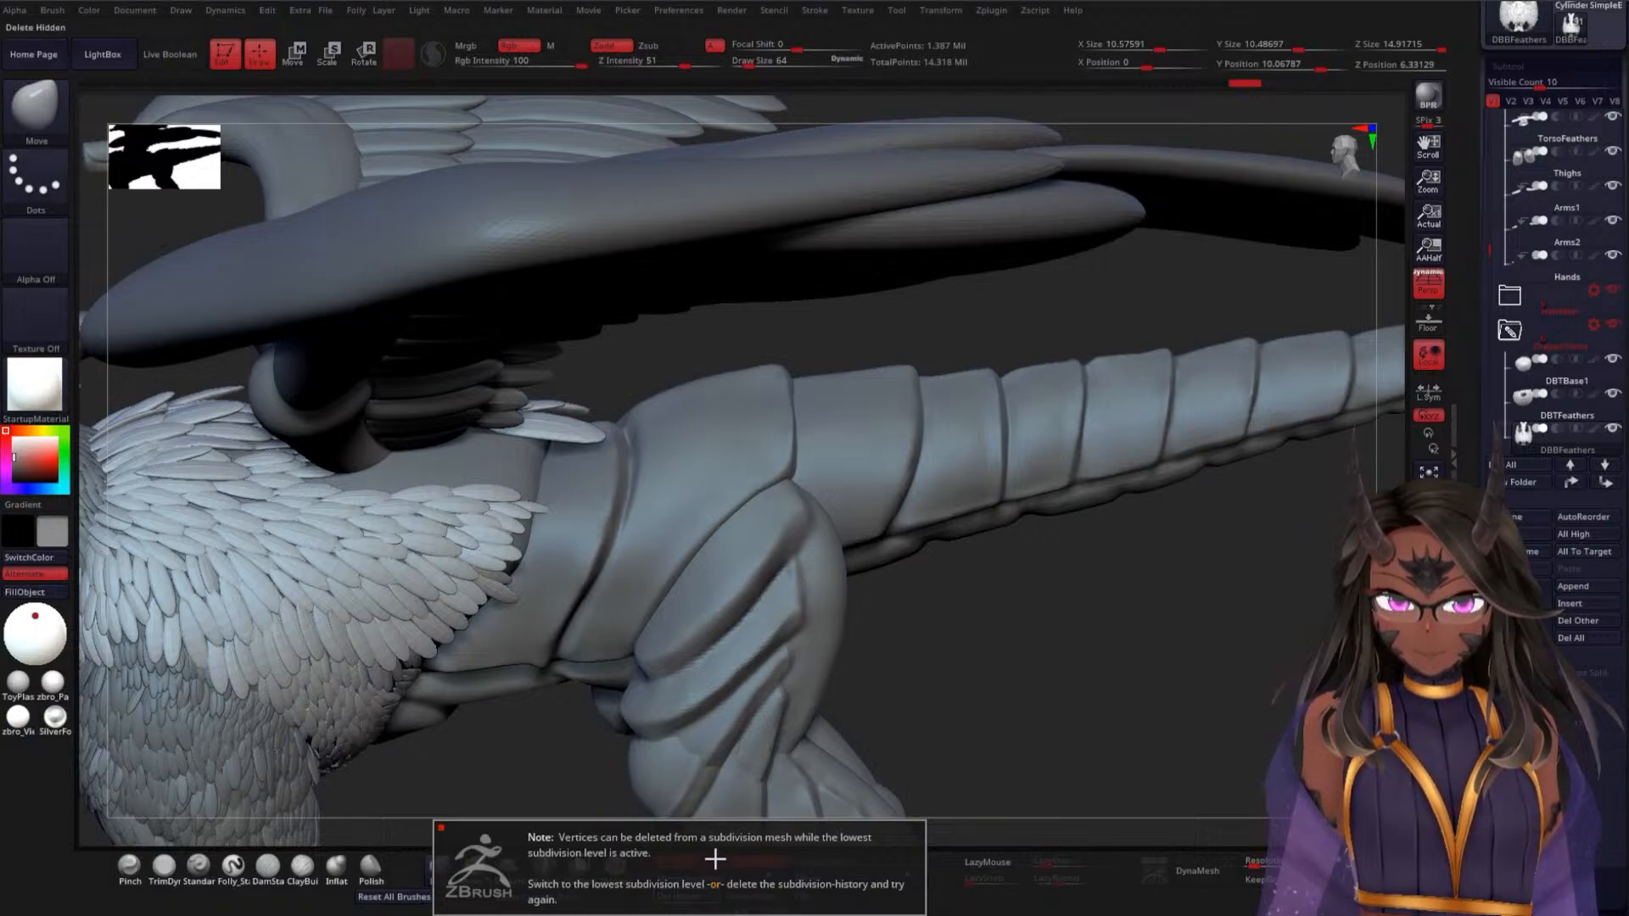
click(985, 662)
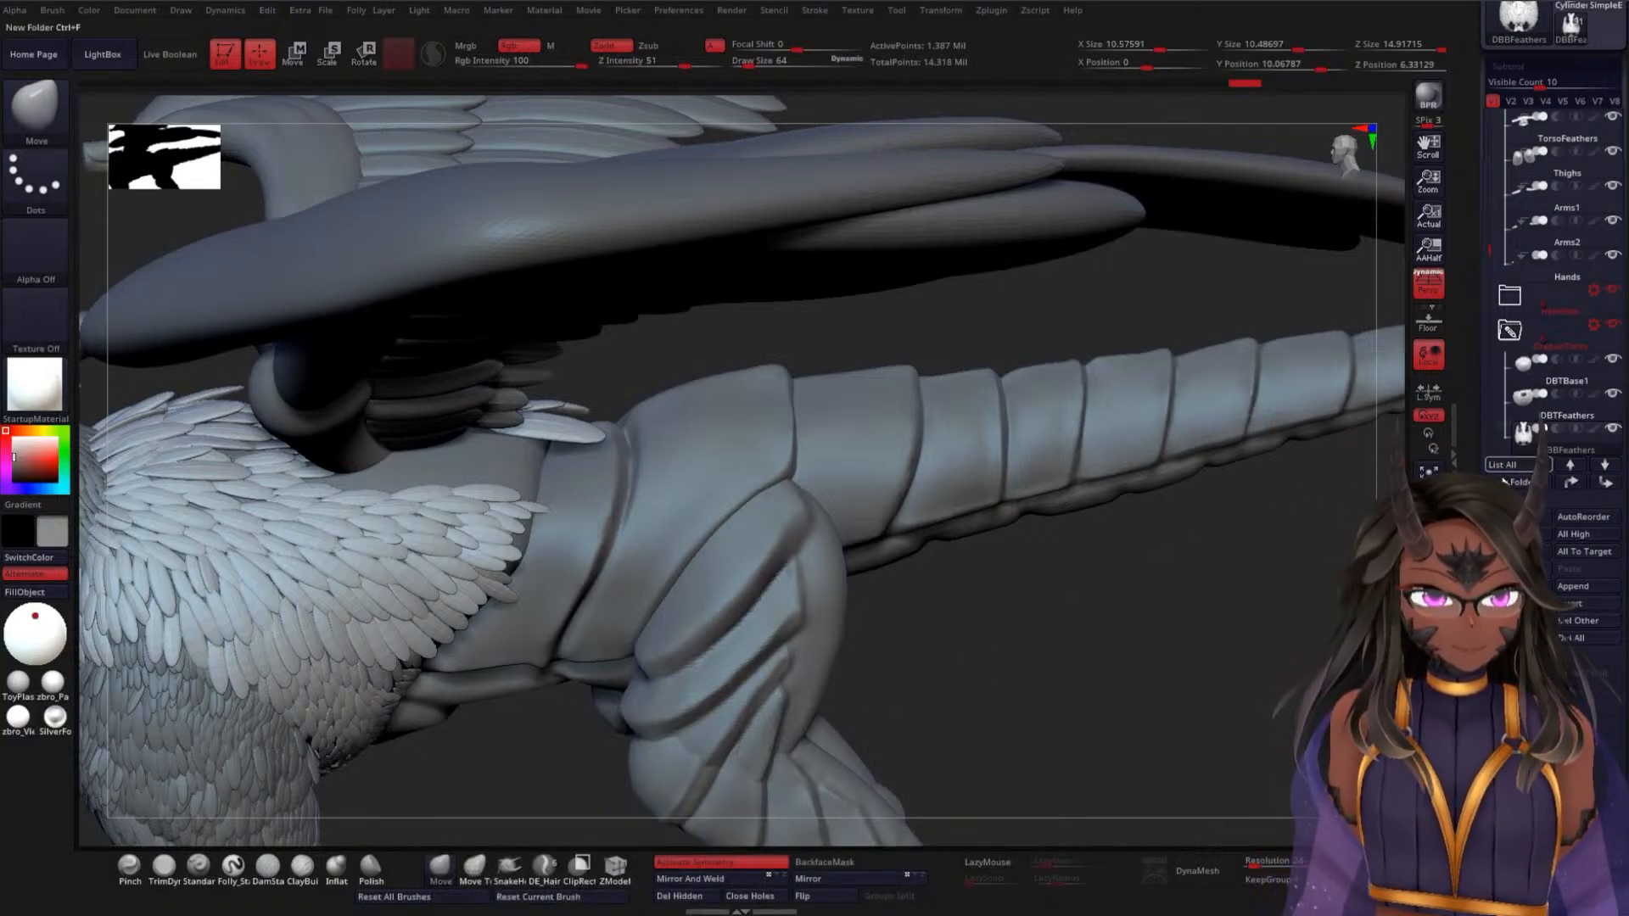
scroll(1478, 392, down, 5)
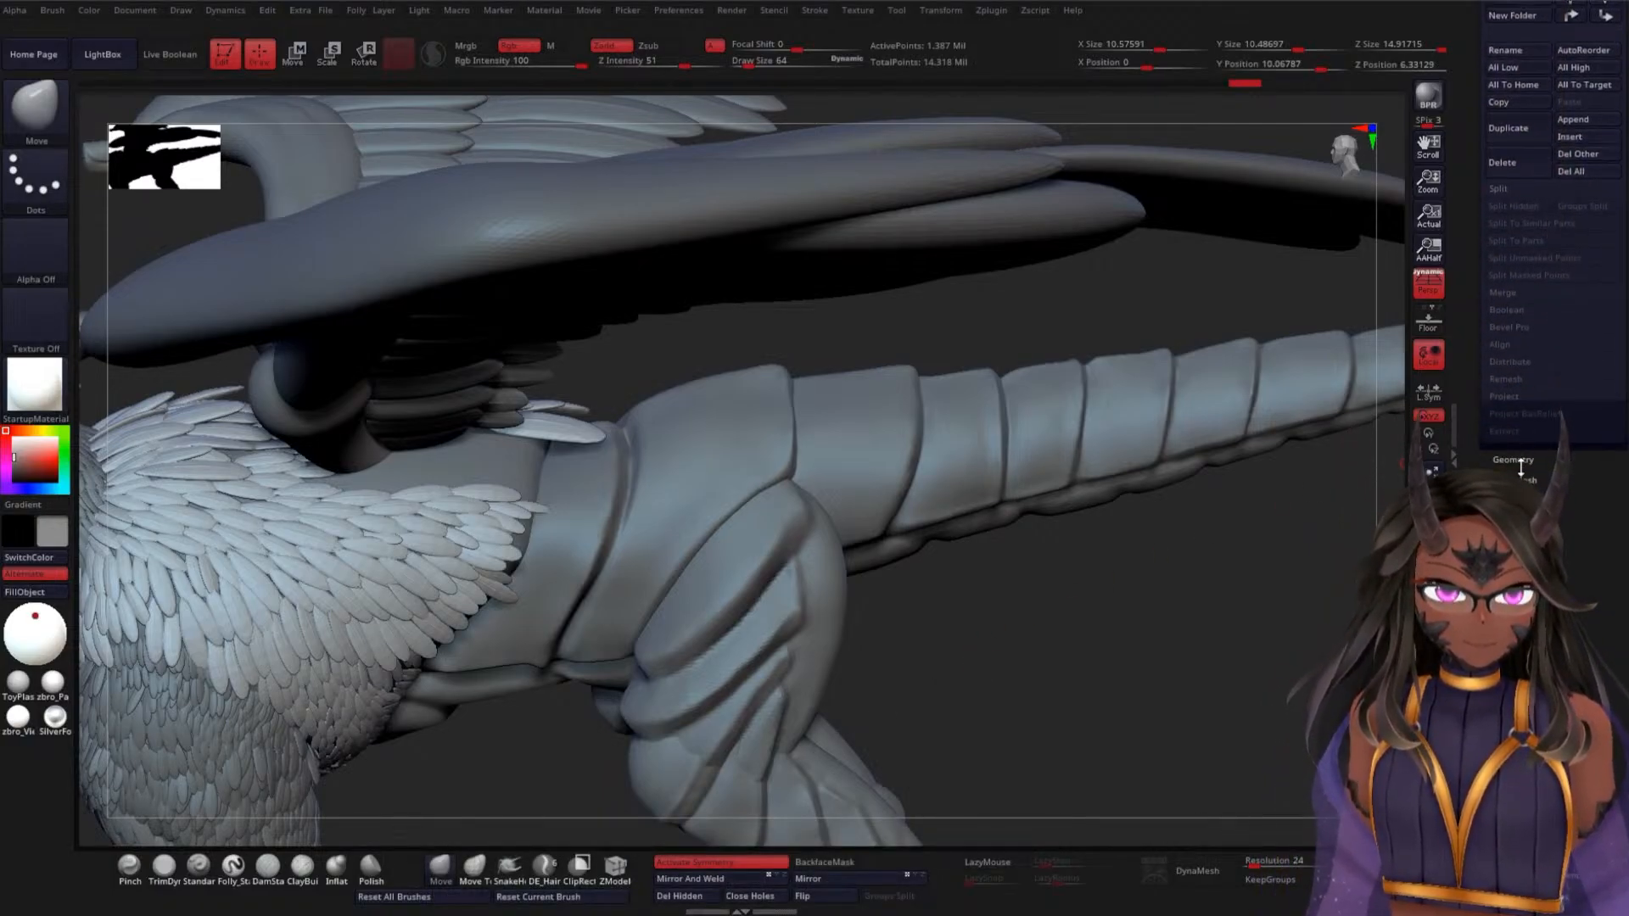
click(1513, 465)
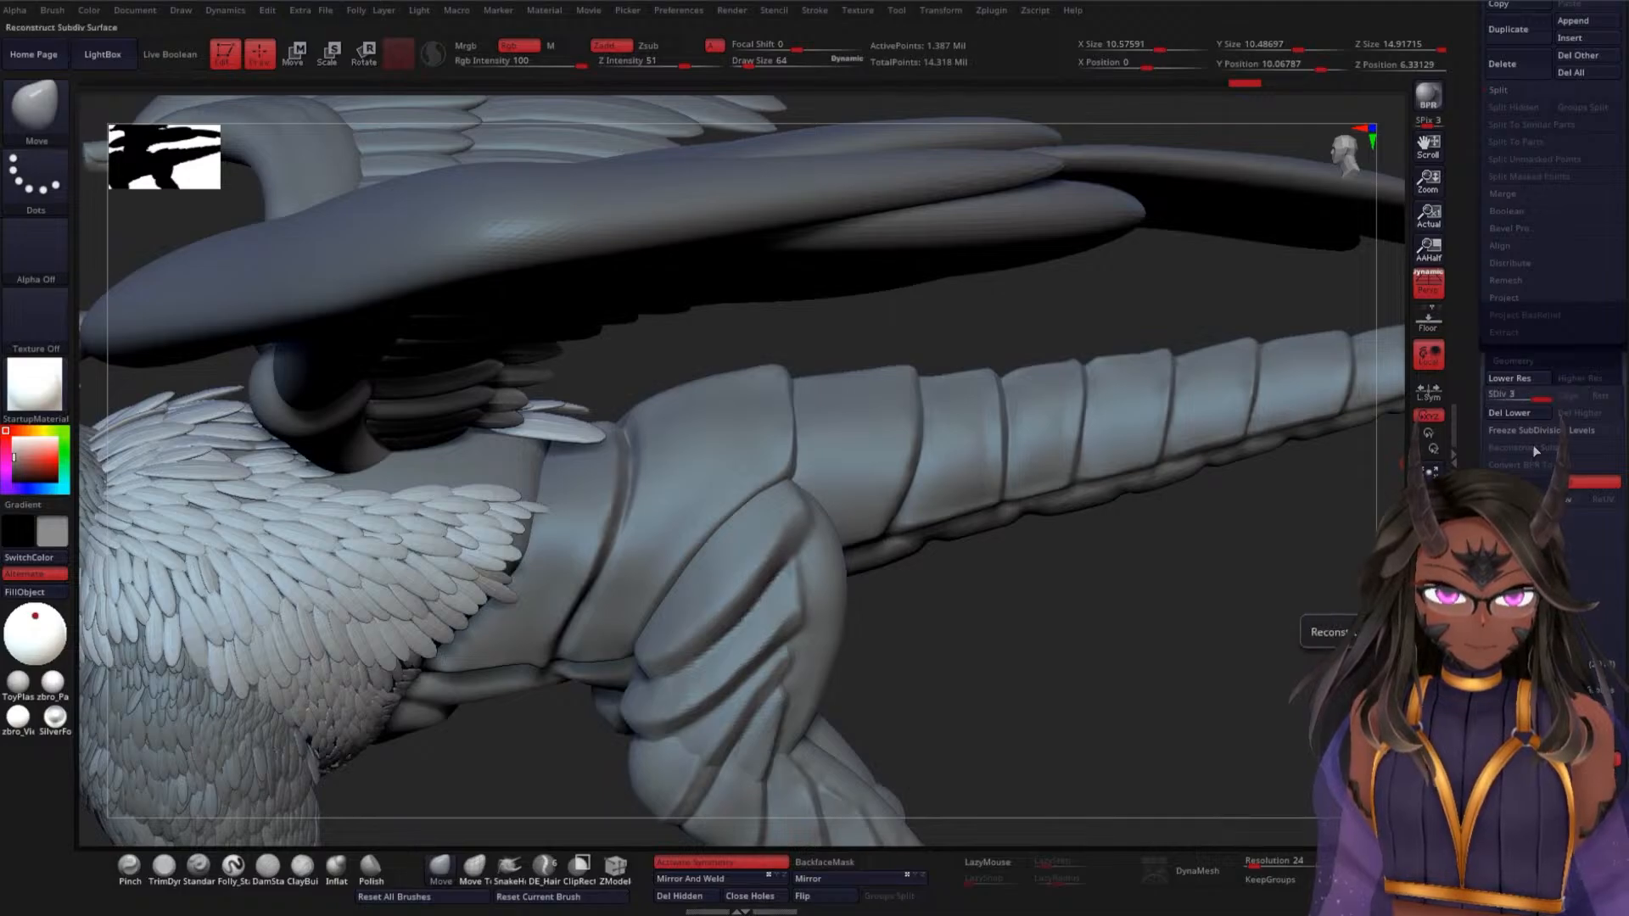
click(1496, 397)
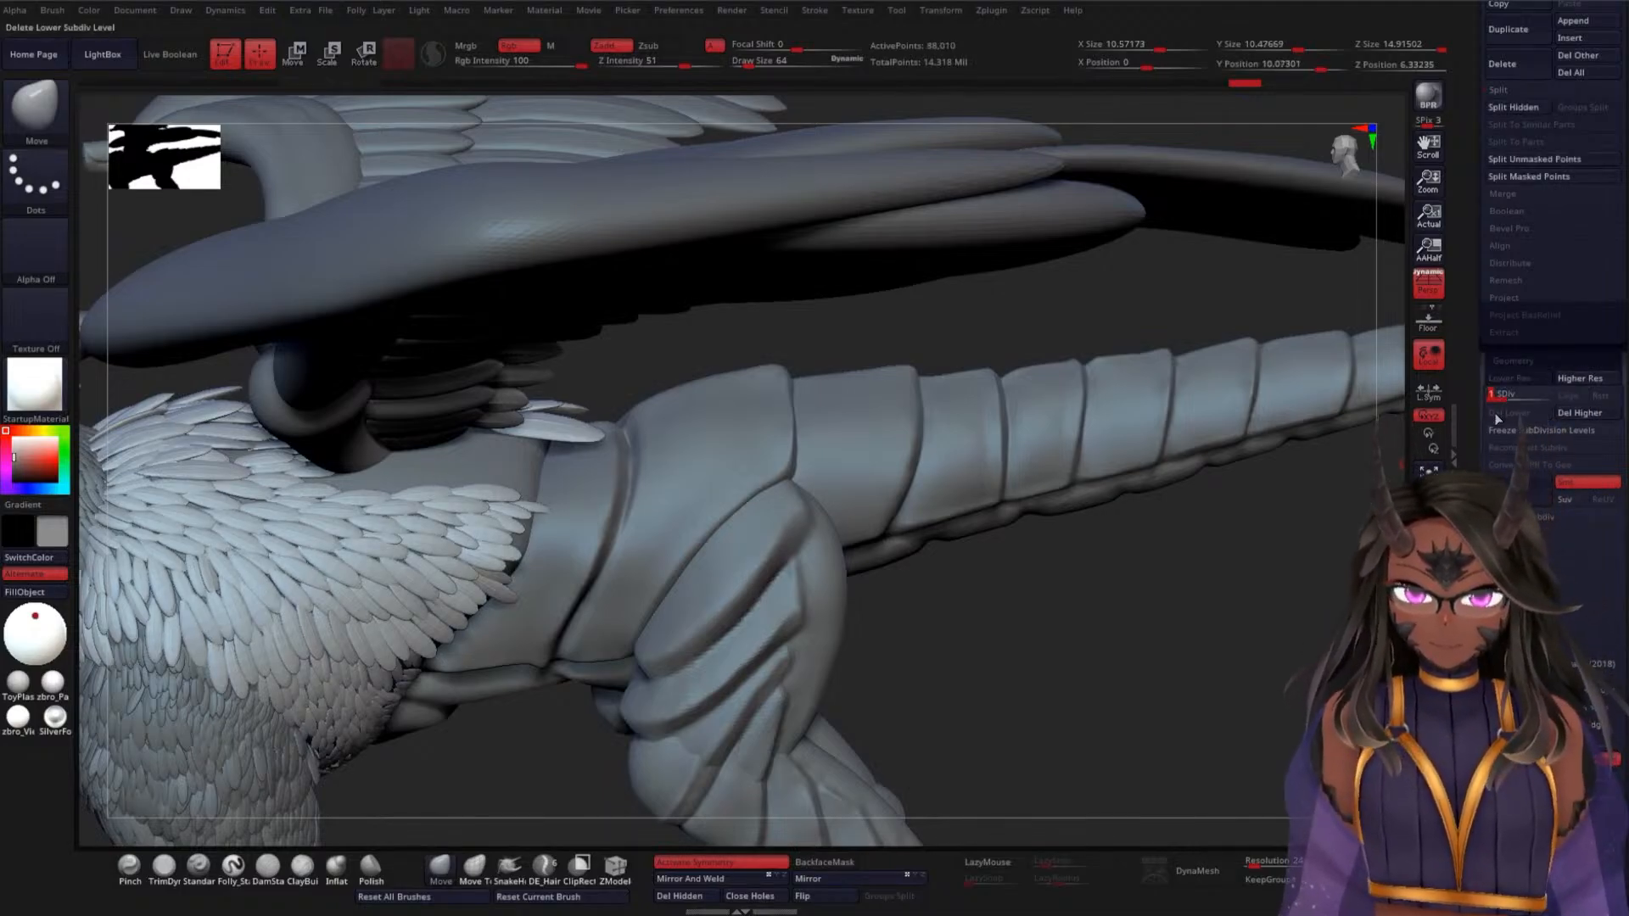
click(1580, 413)
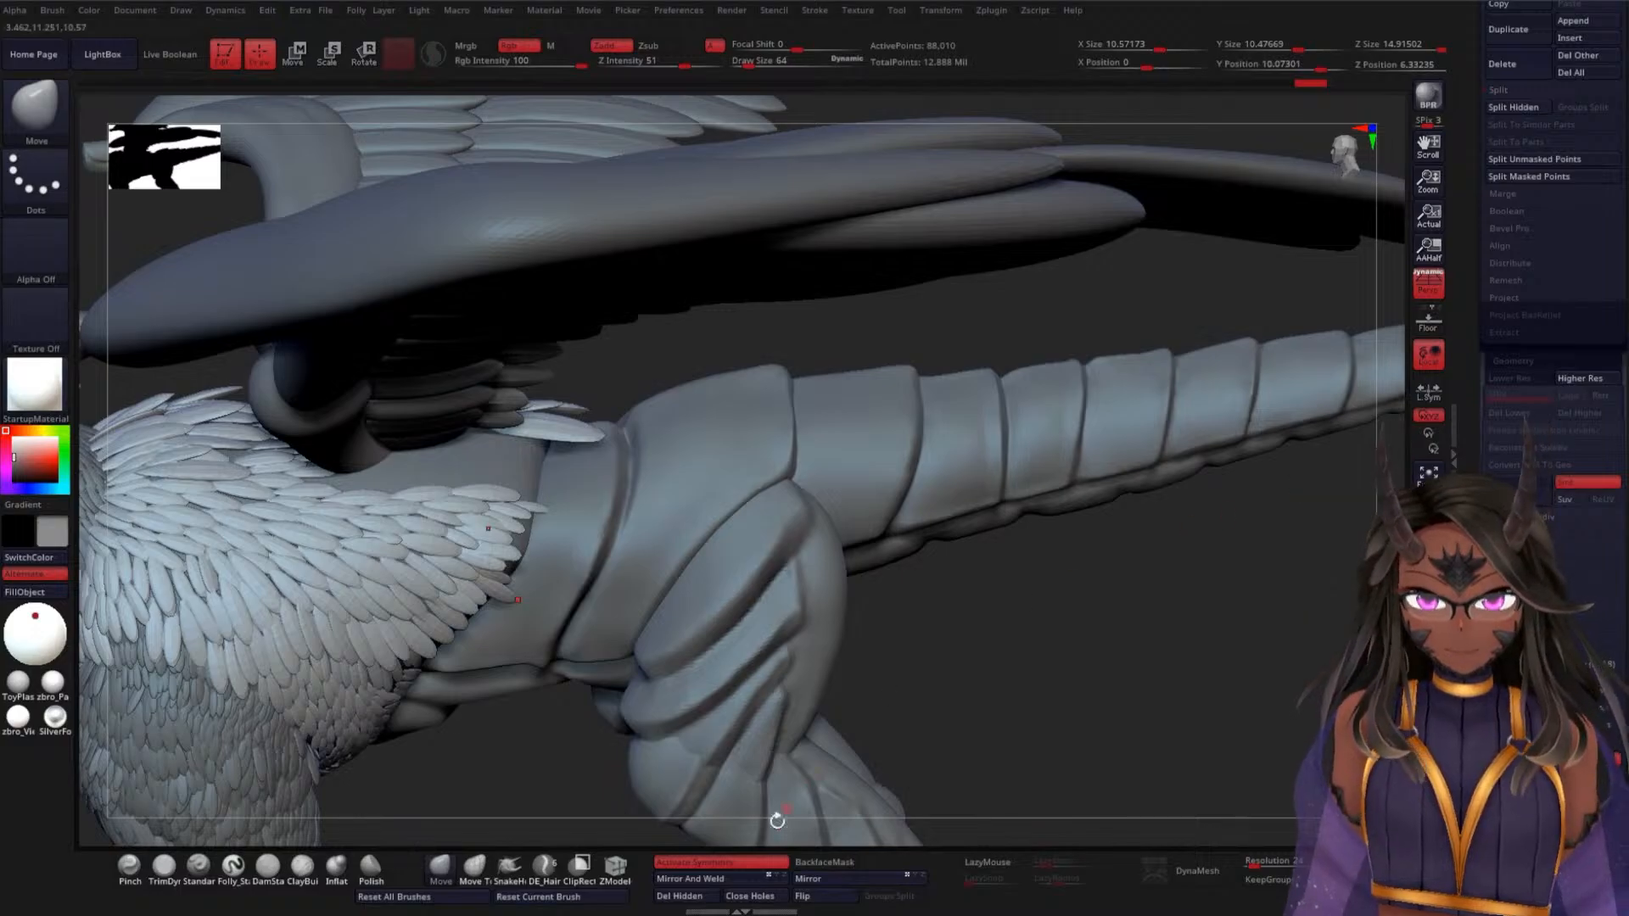
click(691, 882)
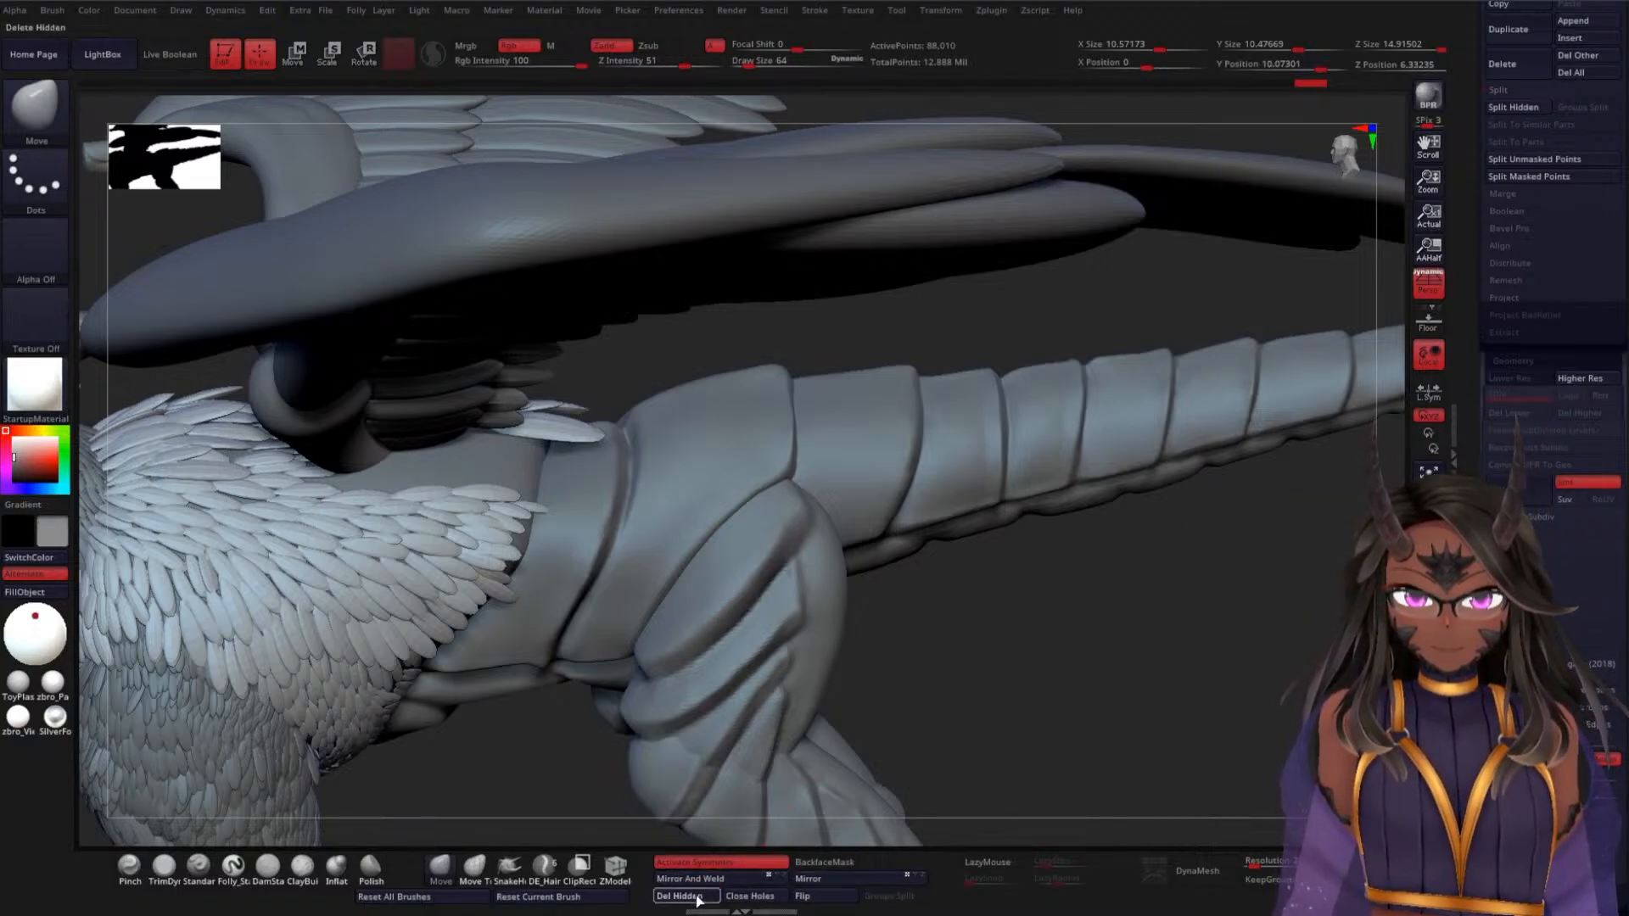
Collapse the active subtool folder and hide the wings folder to expose the bare patch on the back
key(f)
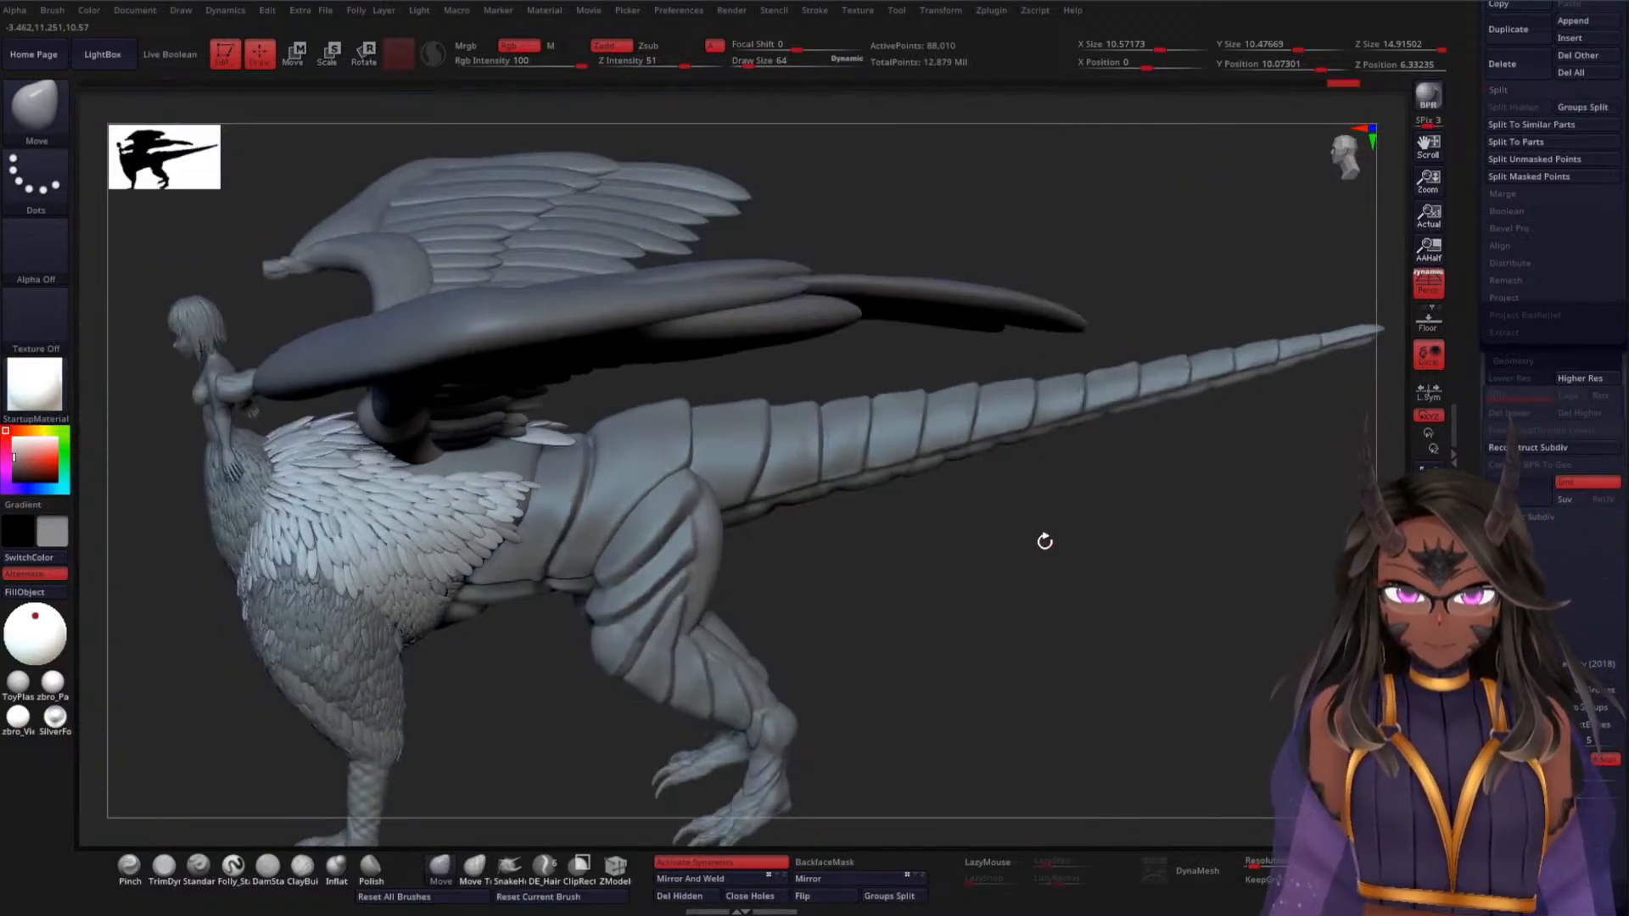
mouse_move(1043, 538)
mouse_down()
mouse_move(1094, 552)
mouse_move(1044, 506)
mouse_up()
alt+drag(1000, 607, 982, 540)
drag(1199, 636, 1043, 552)
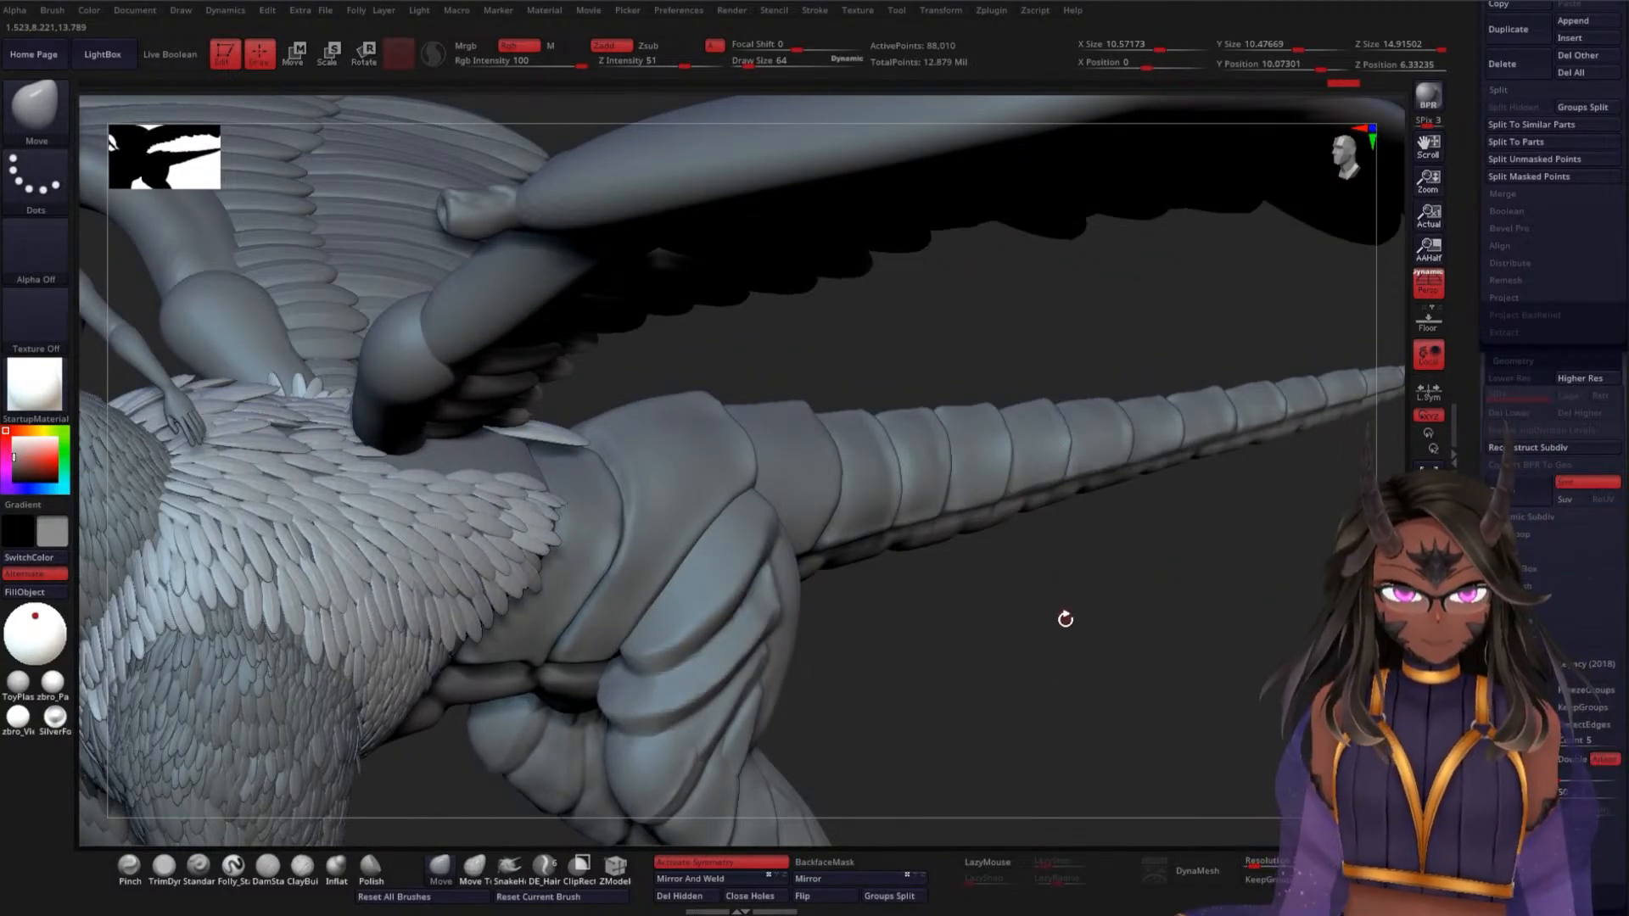
alt+drag(1071, 609, 1080, 689)
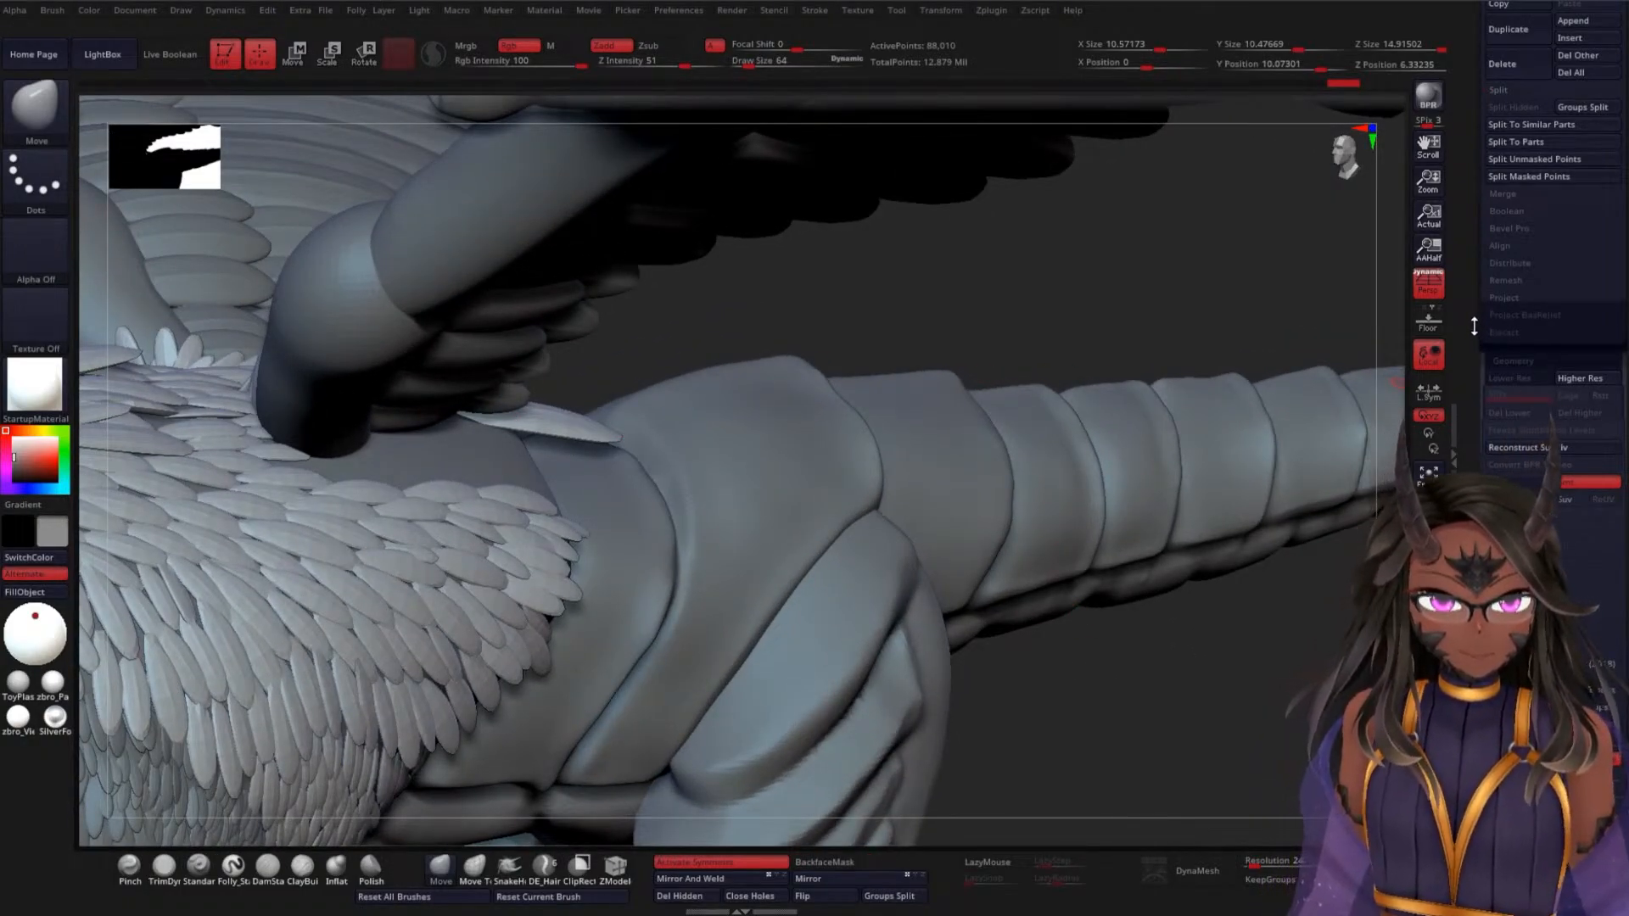
drag(1494, 335, 1509, 425)
click(1508, 418)
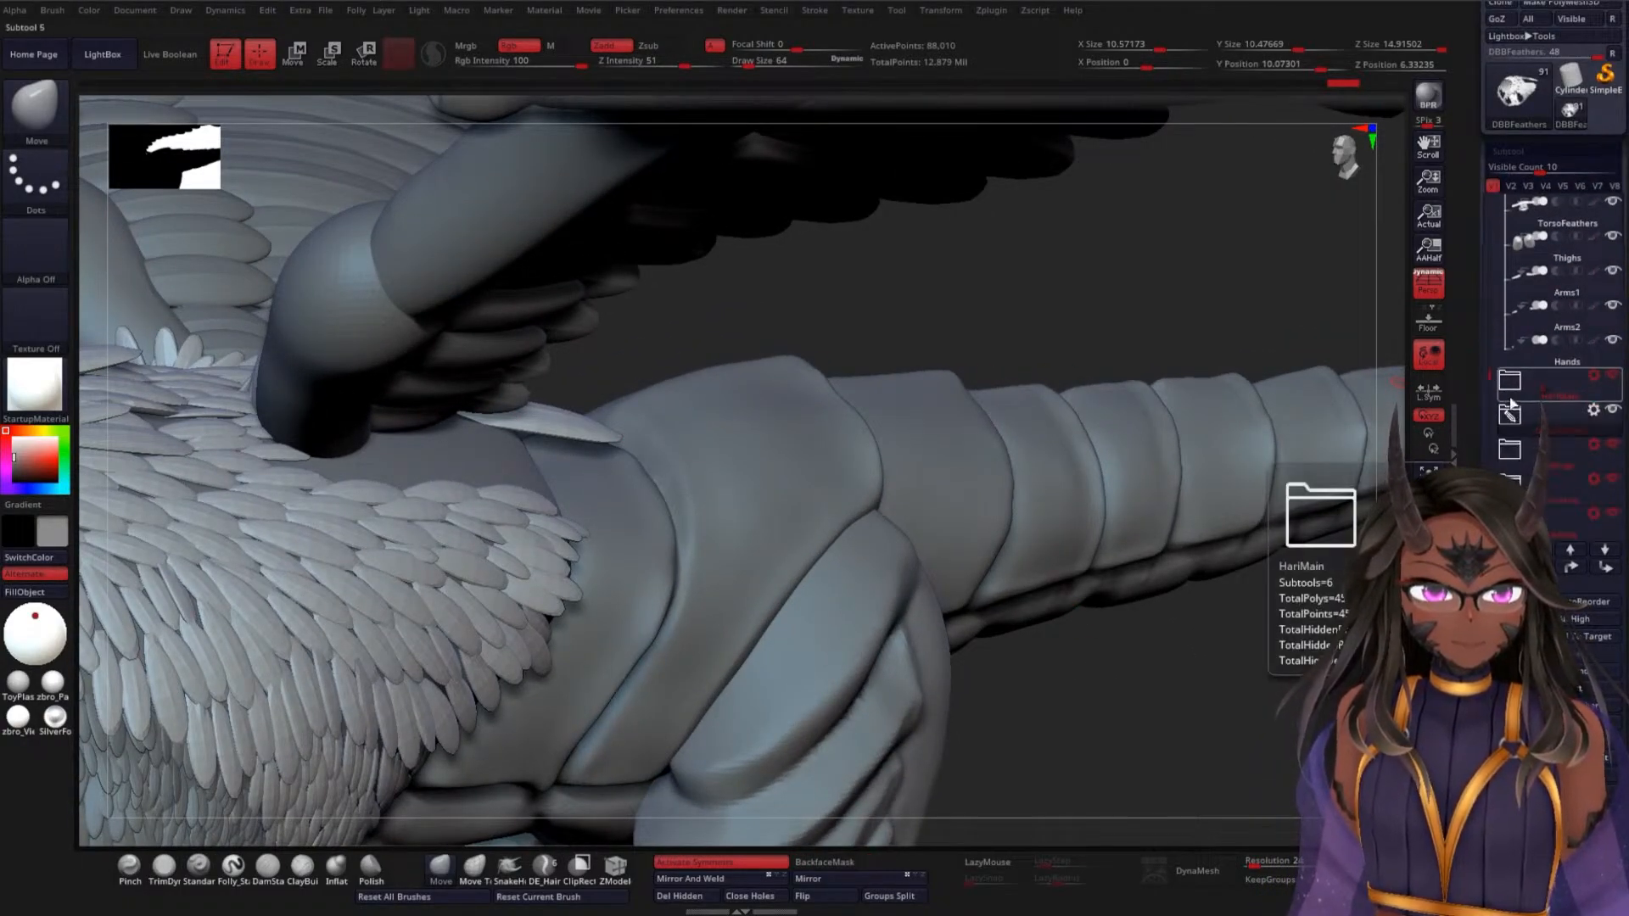
click(1613, 444)
mouse_move(913, 316)
mouse_down()
mouse_move(647, 247)
mouse_move(720, 178)
mouse_move(835, 158)
mouse_up()
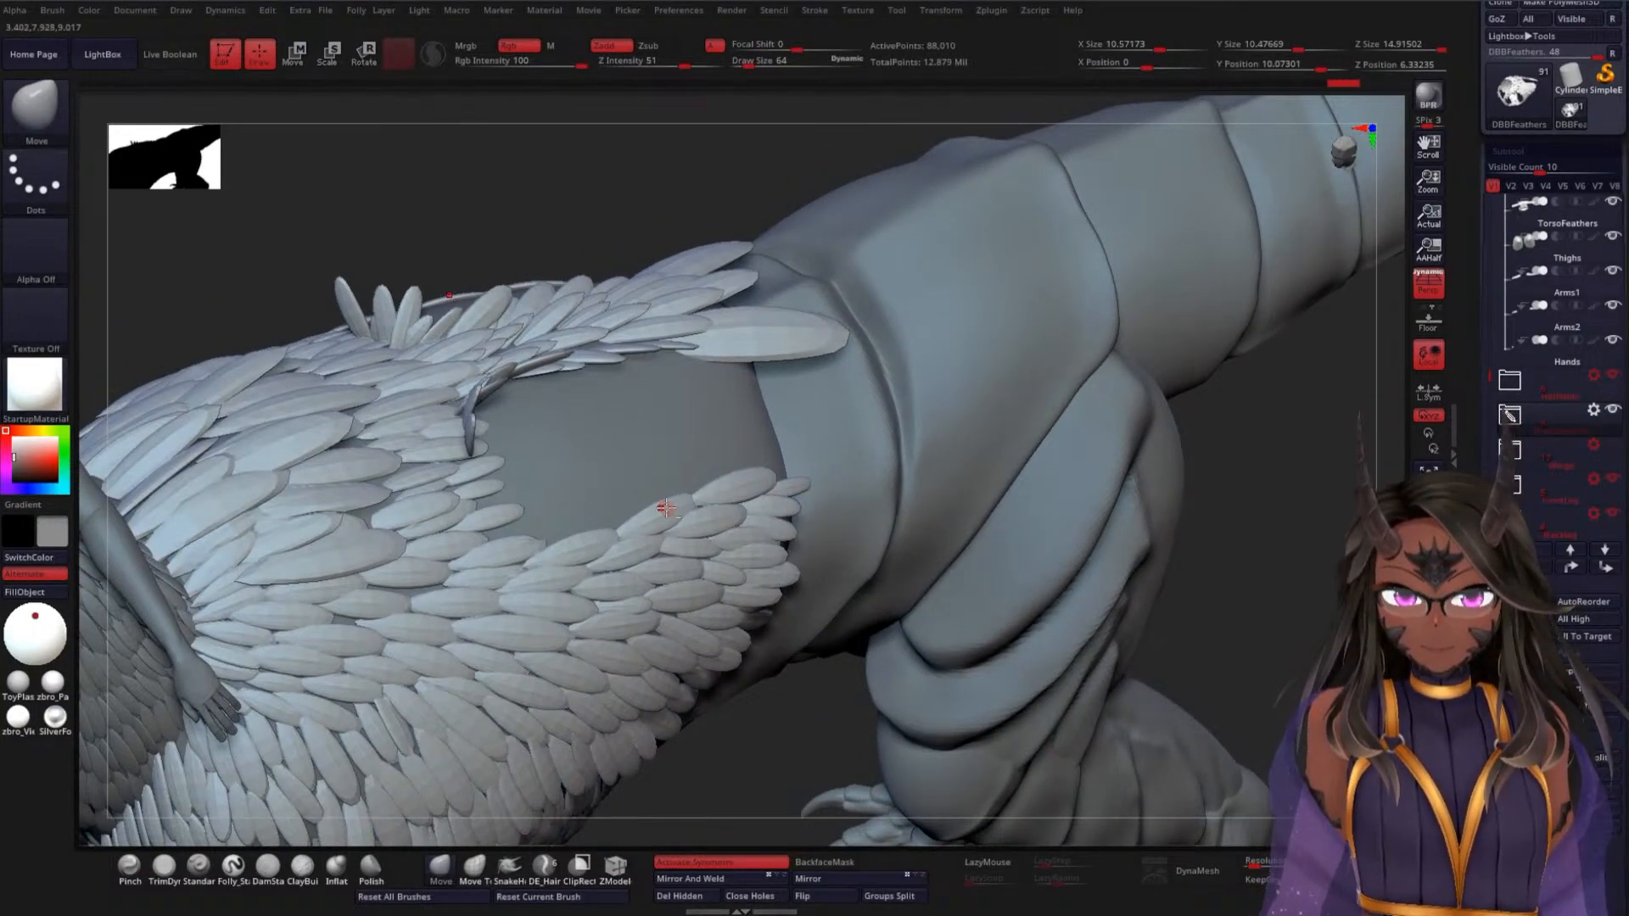
Isolate a feather on the lower edge of the bare patch and use MaskLasso to mask everything in the subtool except it
key(ctrl)
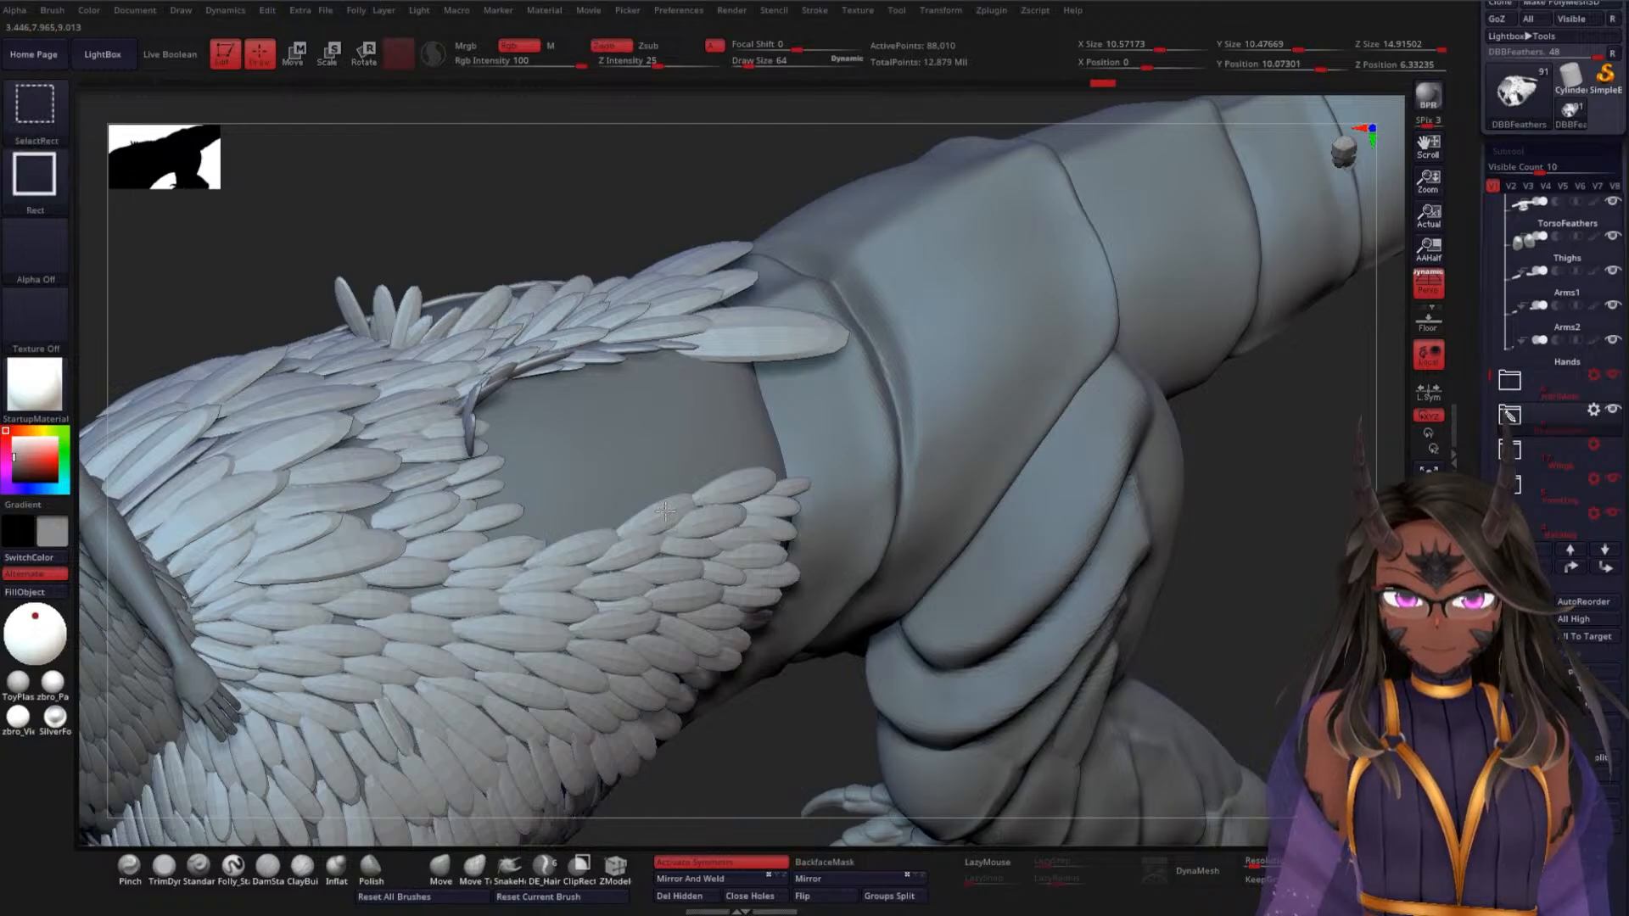
ctrl+shift+click(666, 510)
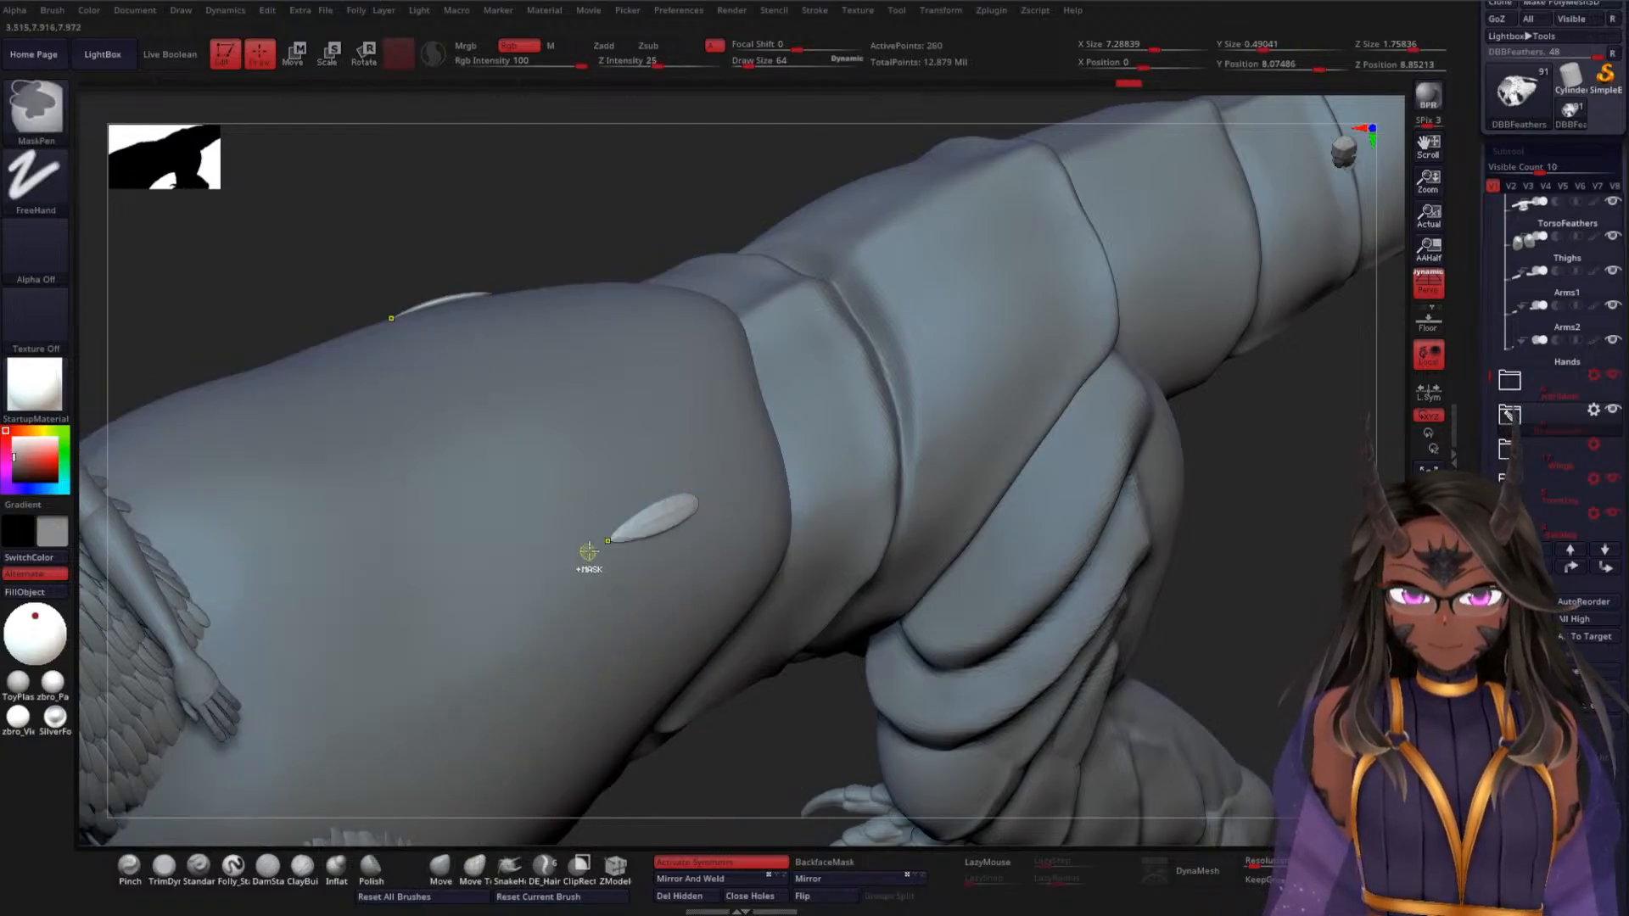
ctrl+click(40, 129)
ctrl+click(195, 204)
ctrl+drag(715, 456, 587, 562)
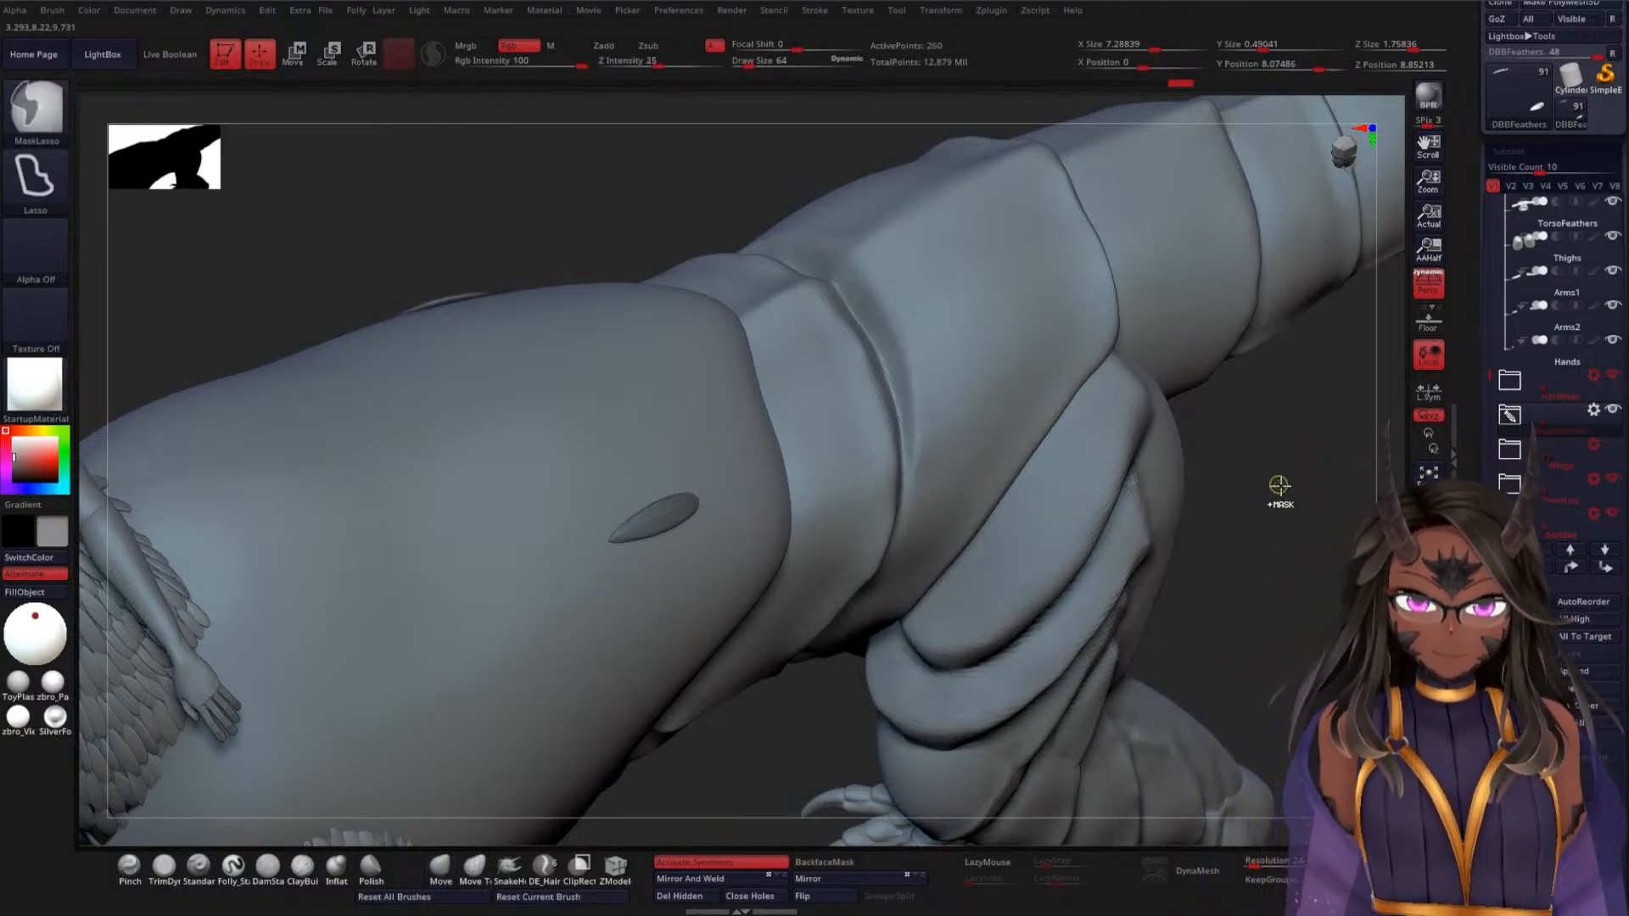
ctrl+shift+click(1285, 482)
ctrl+click(1286, 480)
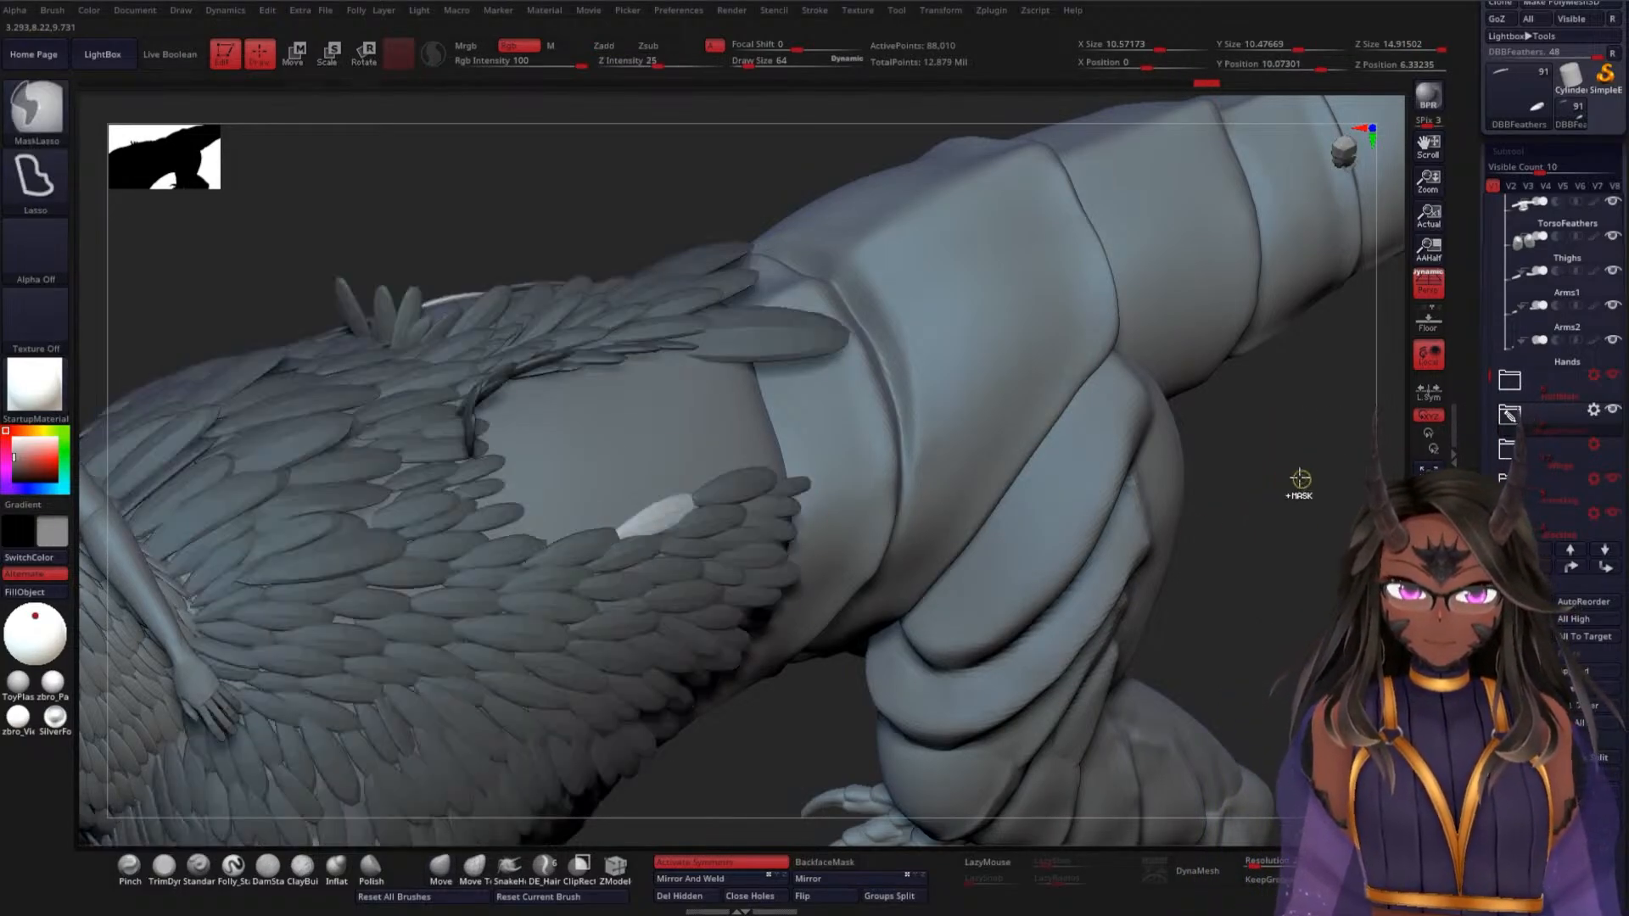
Activate the Move gizmo and centre it on the unmasked feather at the bare patch's lower edge
key(w)
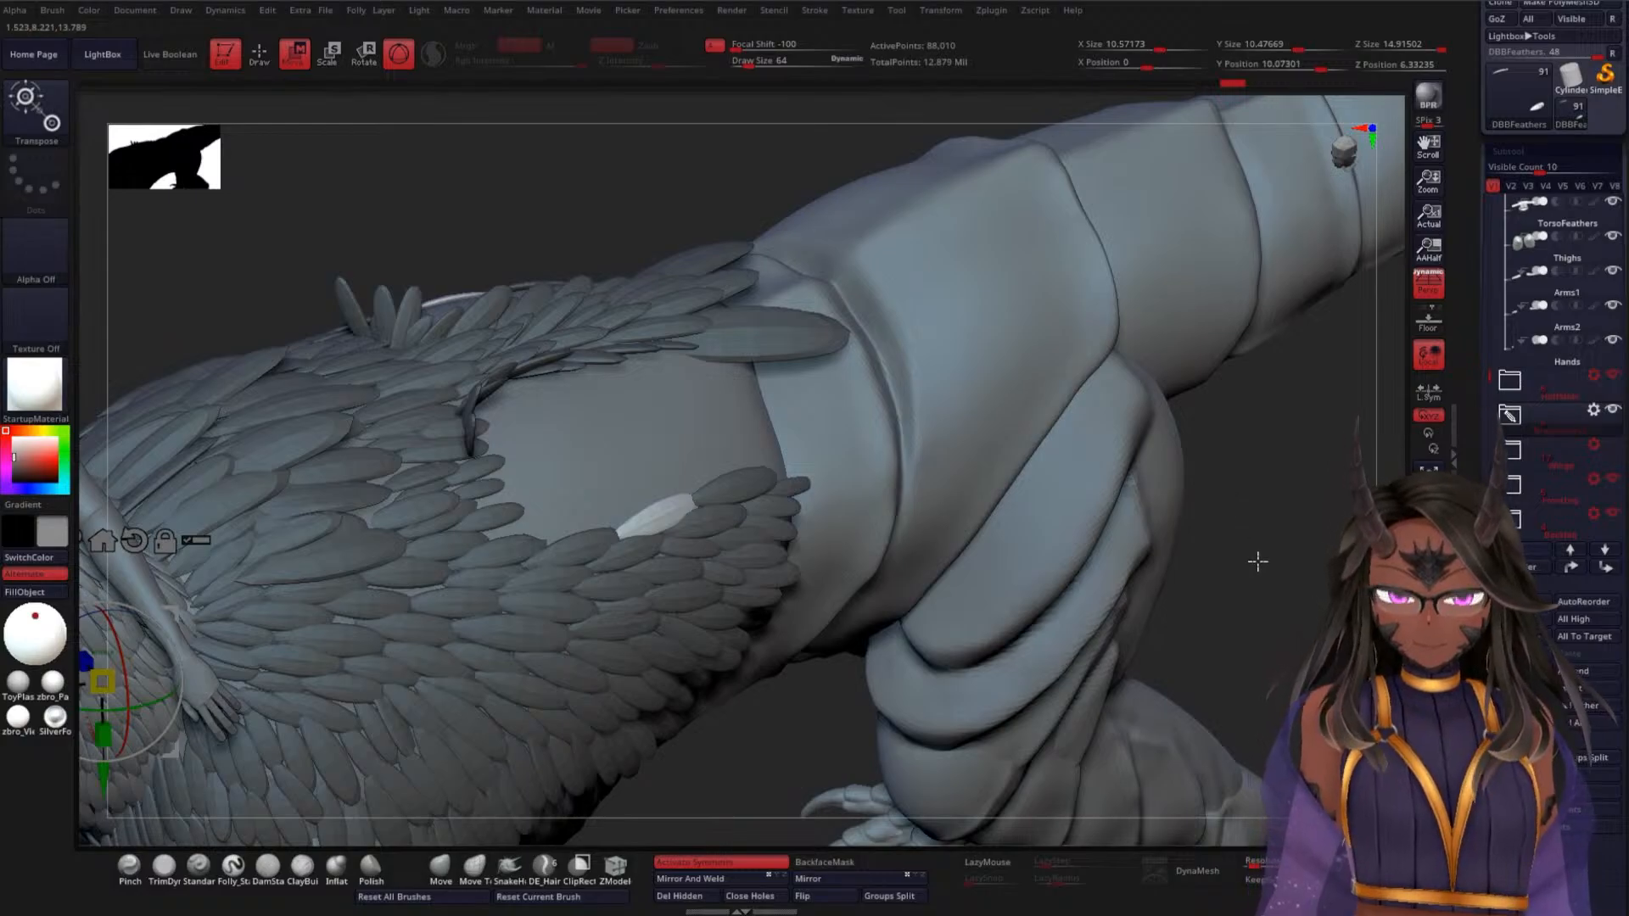
alt+drag(1258, 562, 1255, 510)
alt+drag(989, 450, 1040, 458)
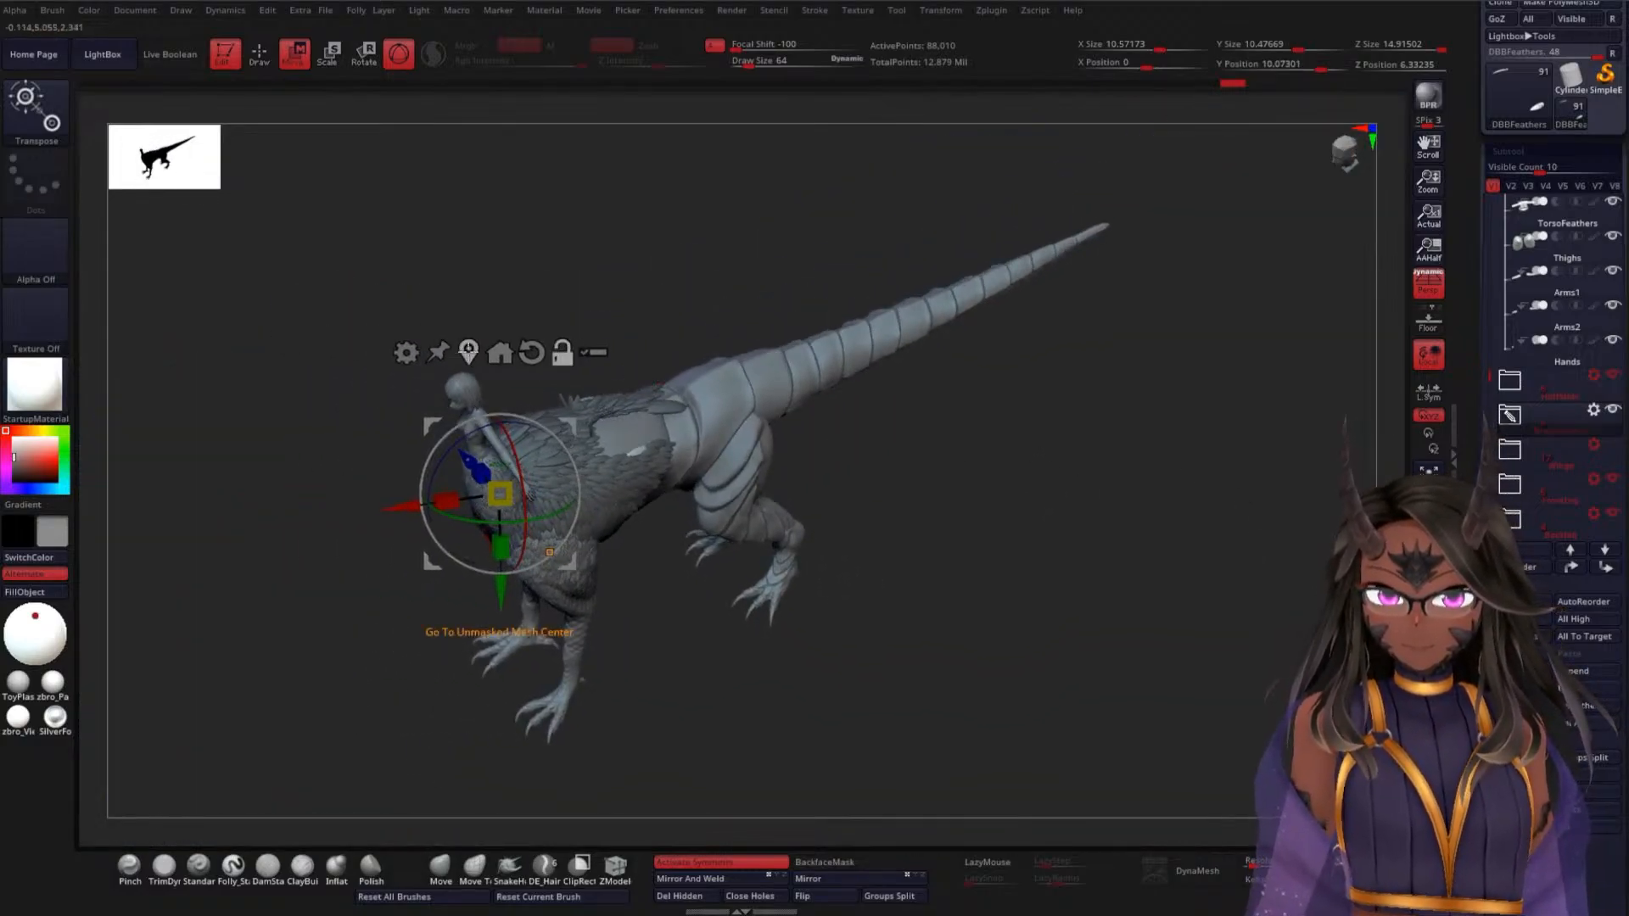
click(468, 351)
alt+drag(1064, 398, 1076, 810)
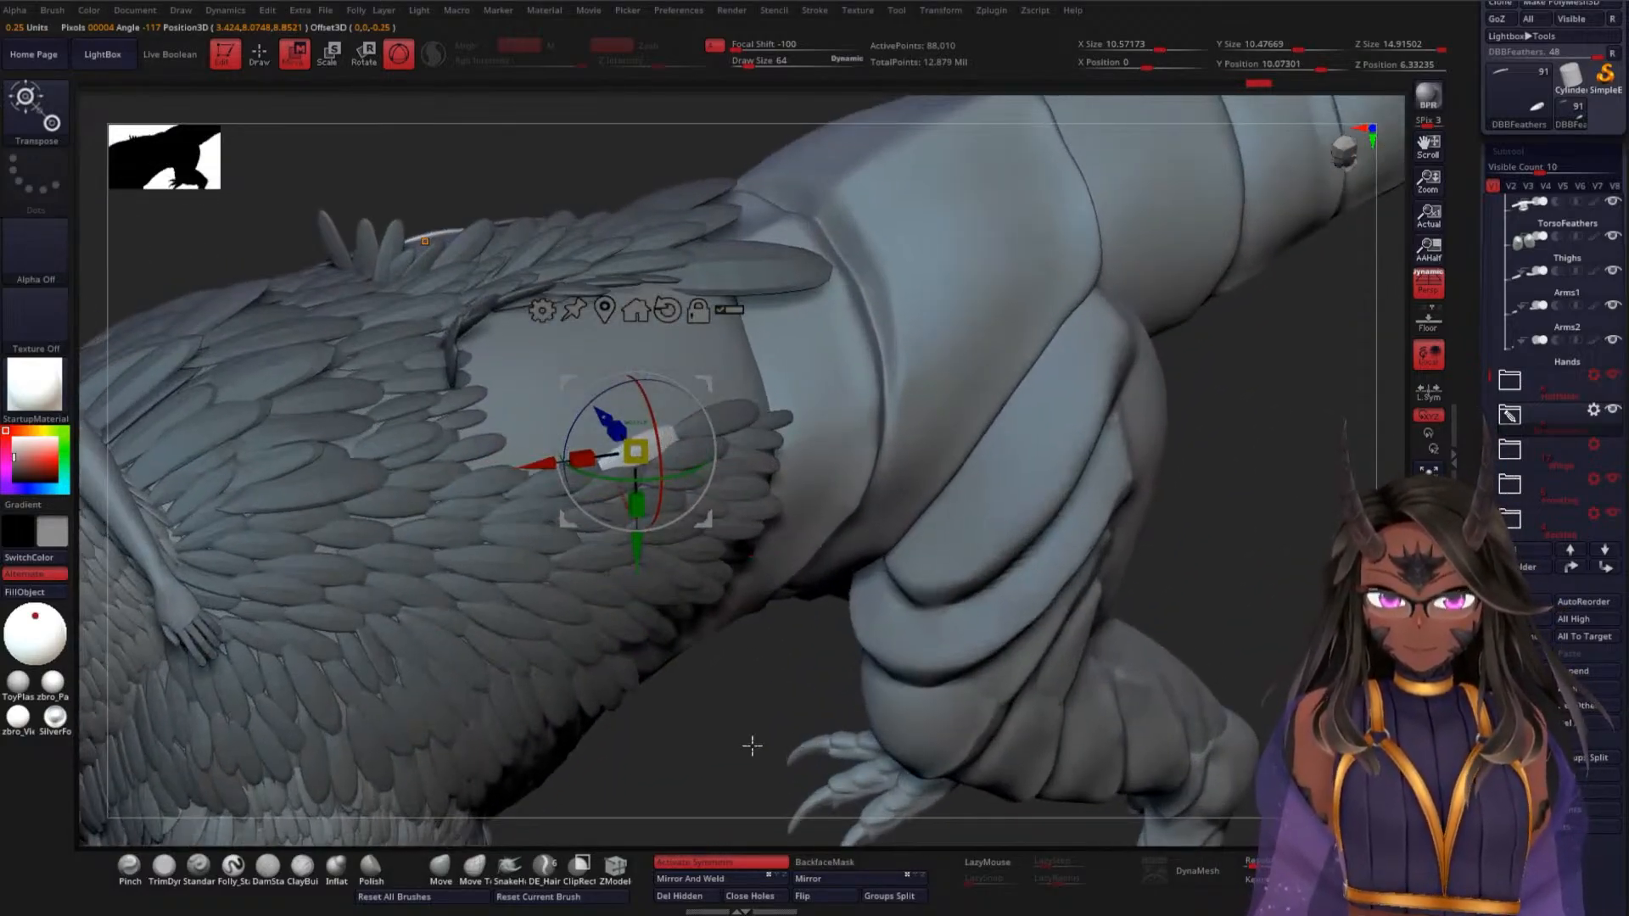
alt+drag(751, 745, 819, 764)
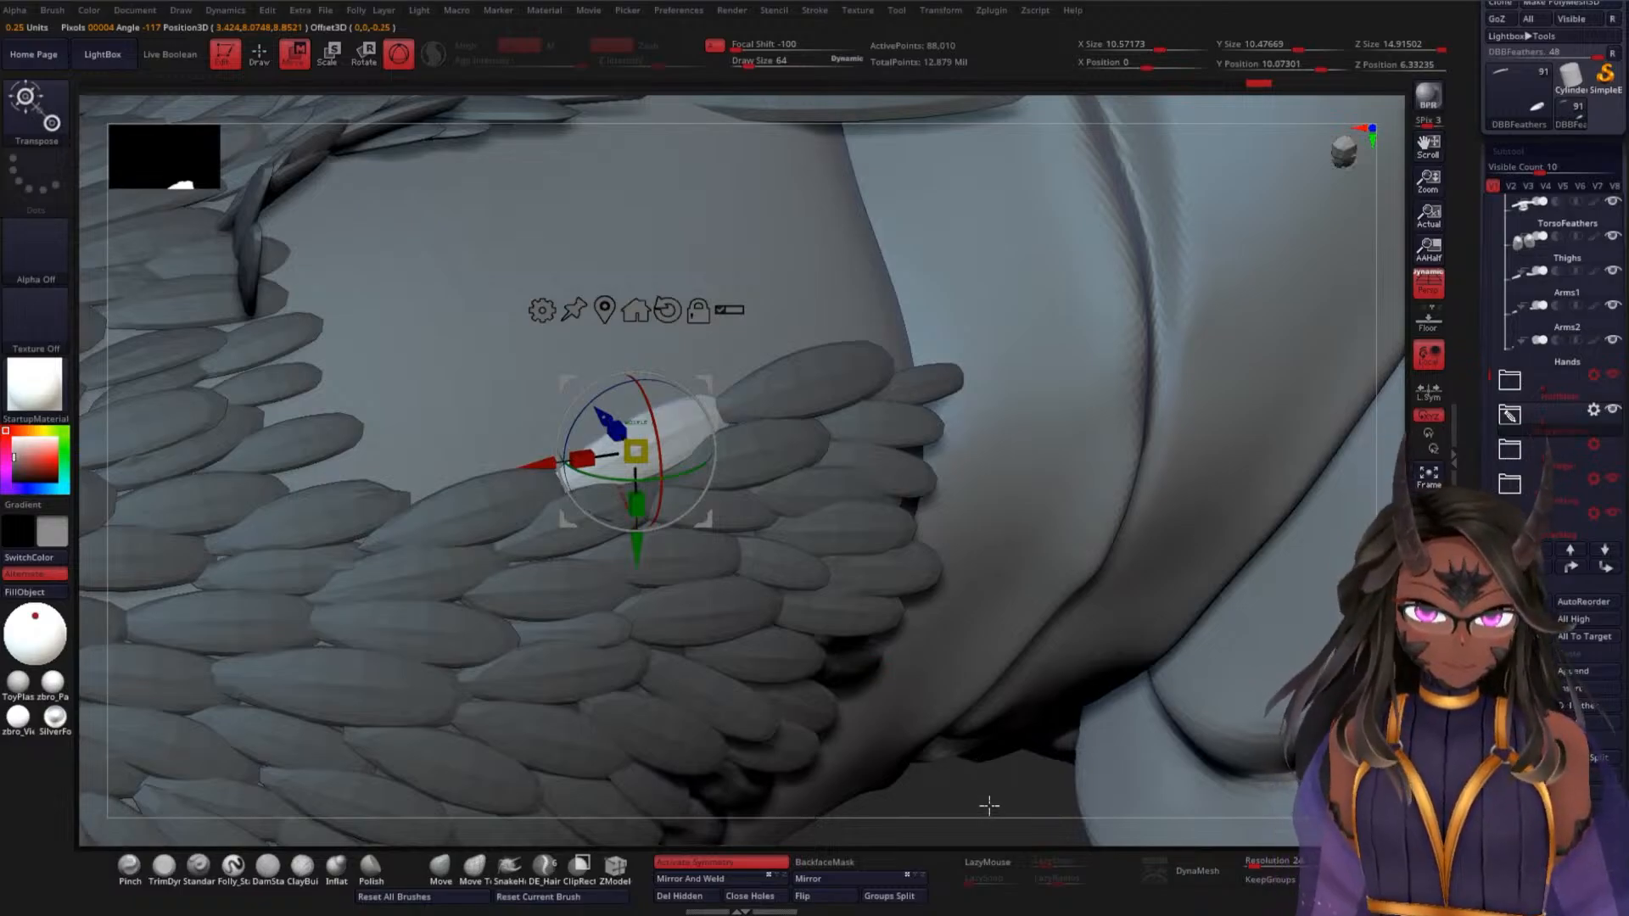
alt+drag(989, 805, 945, 658)
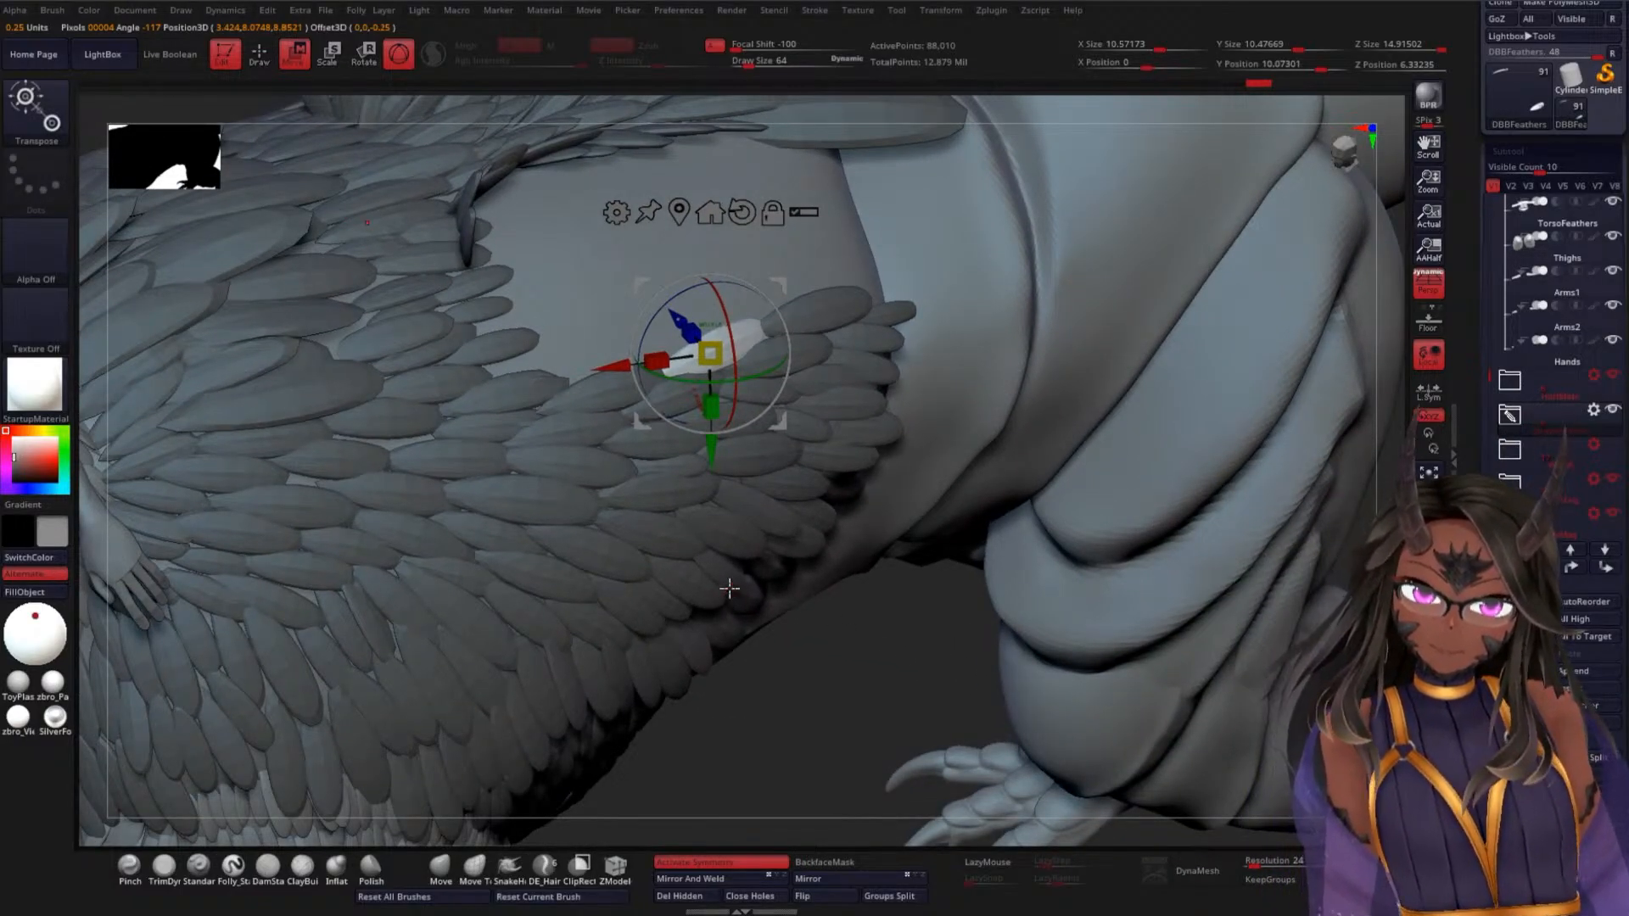
Switch back and forth between the DBUTorso and DBBFeathers subtools, finishing on DBBFeathers
alt+click(744, 202)
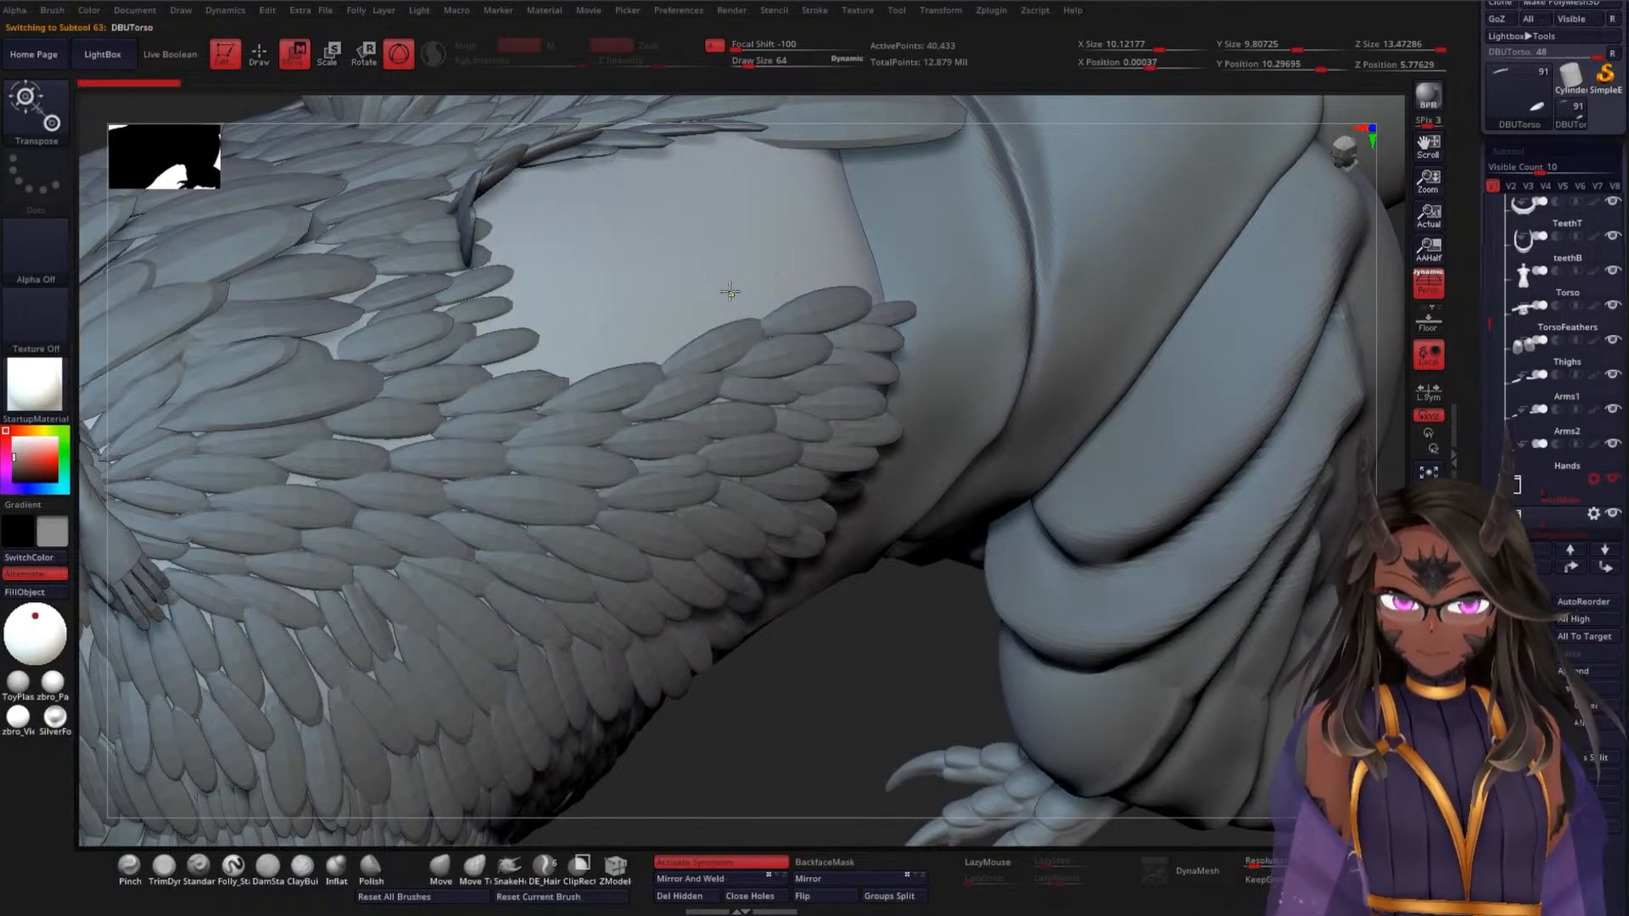
drag(879, 681, 822, 583)
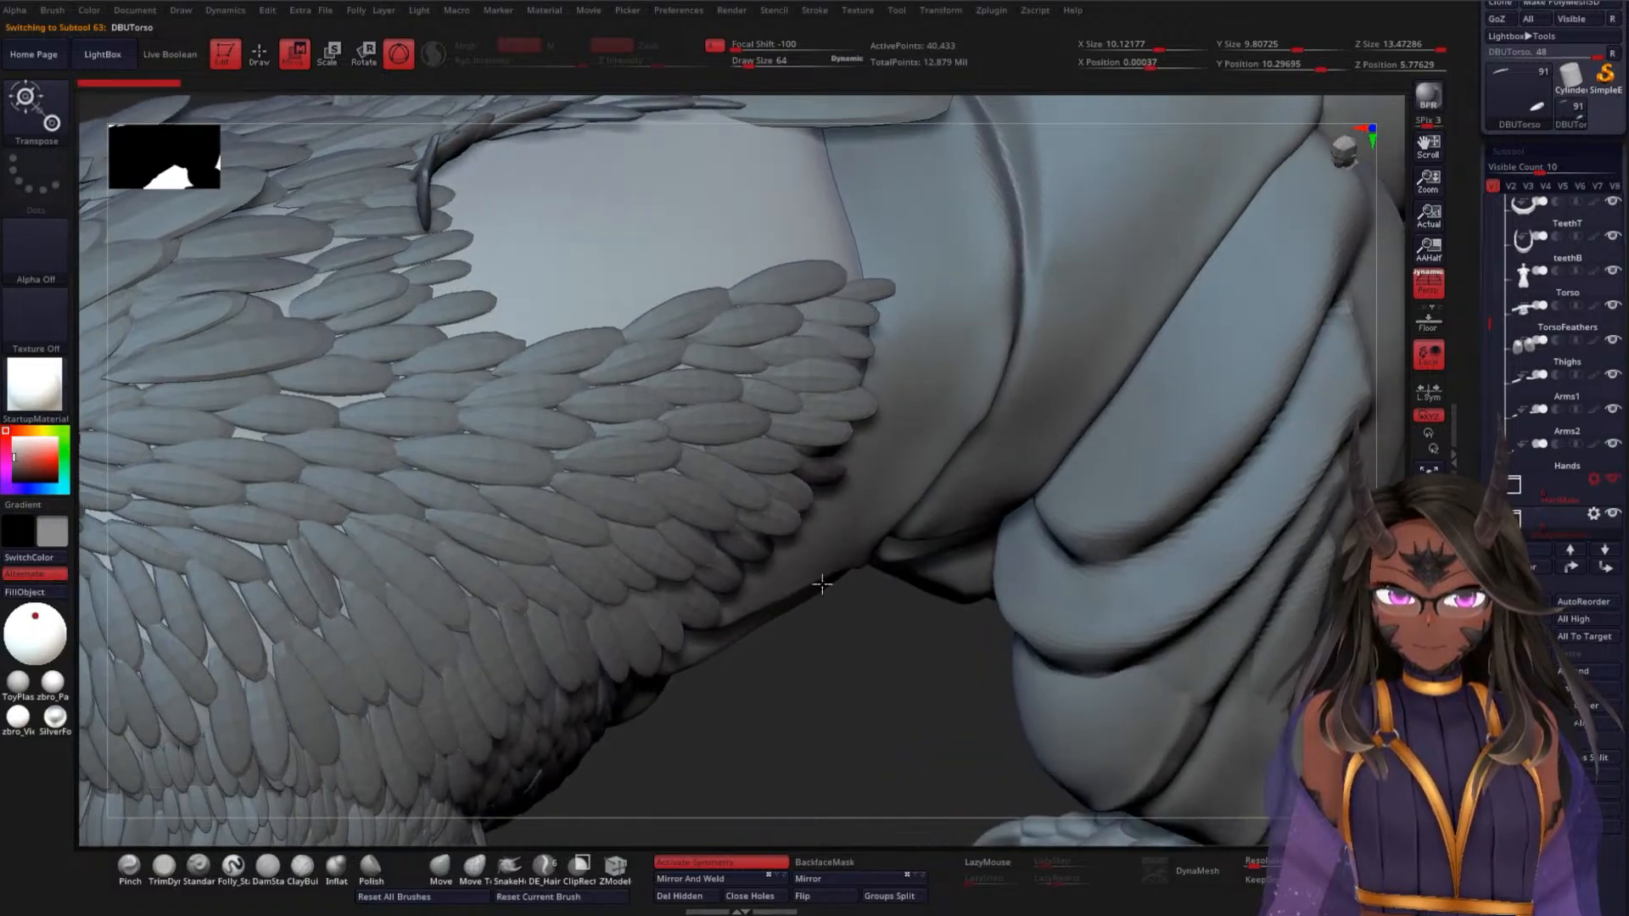
alt+click(629, 414)
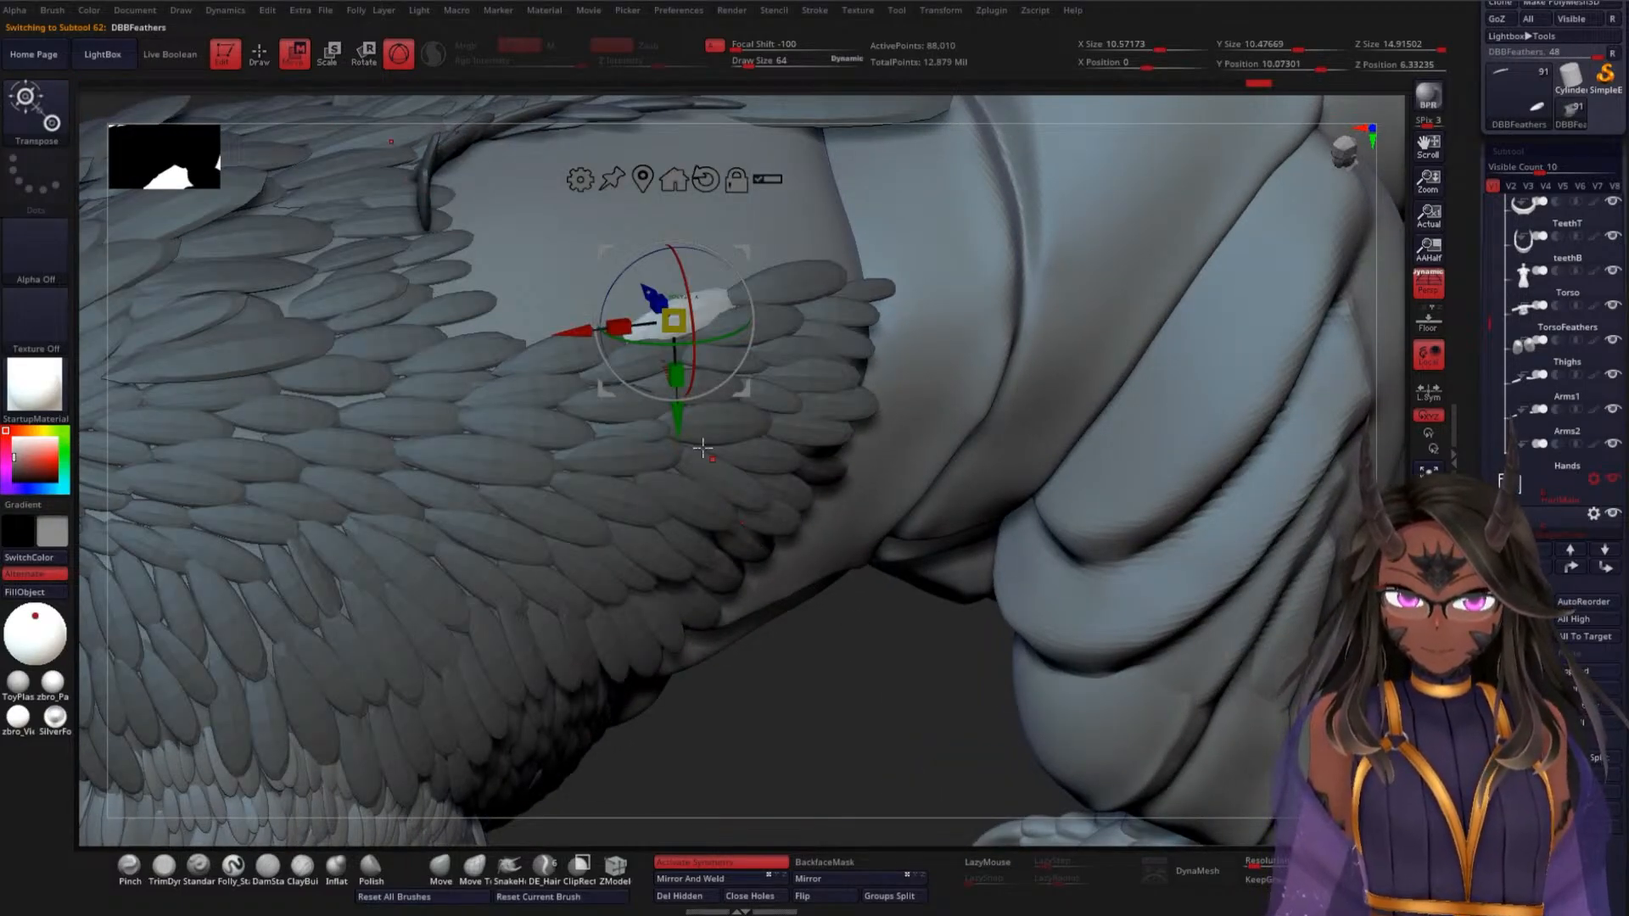
alt+click(652, 191)
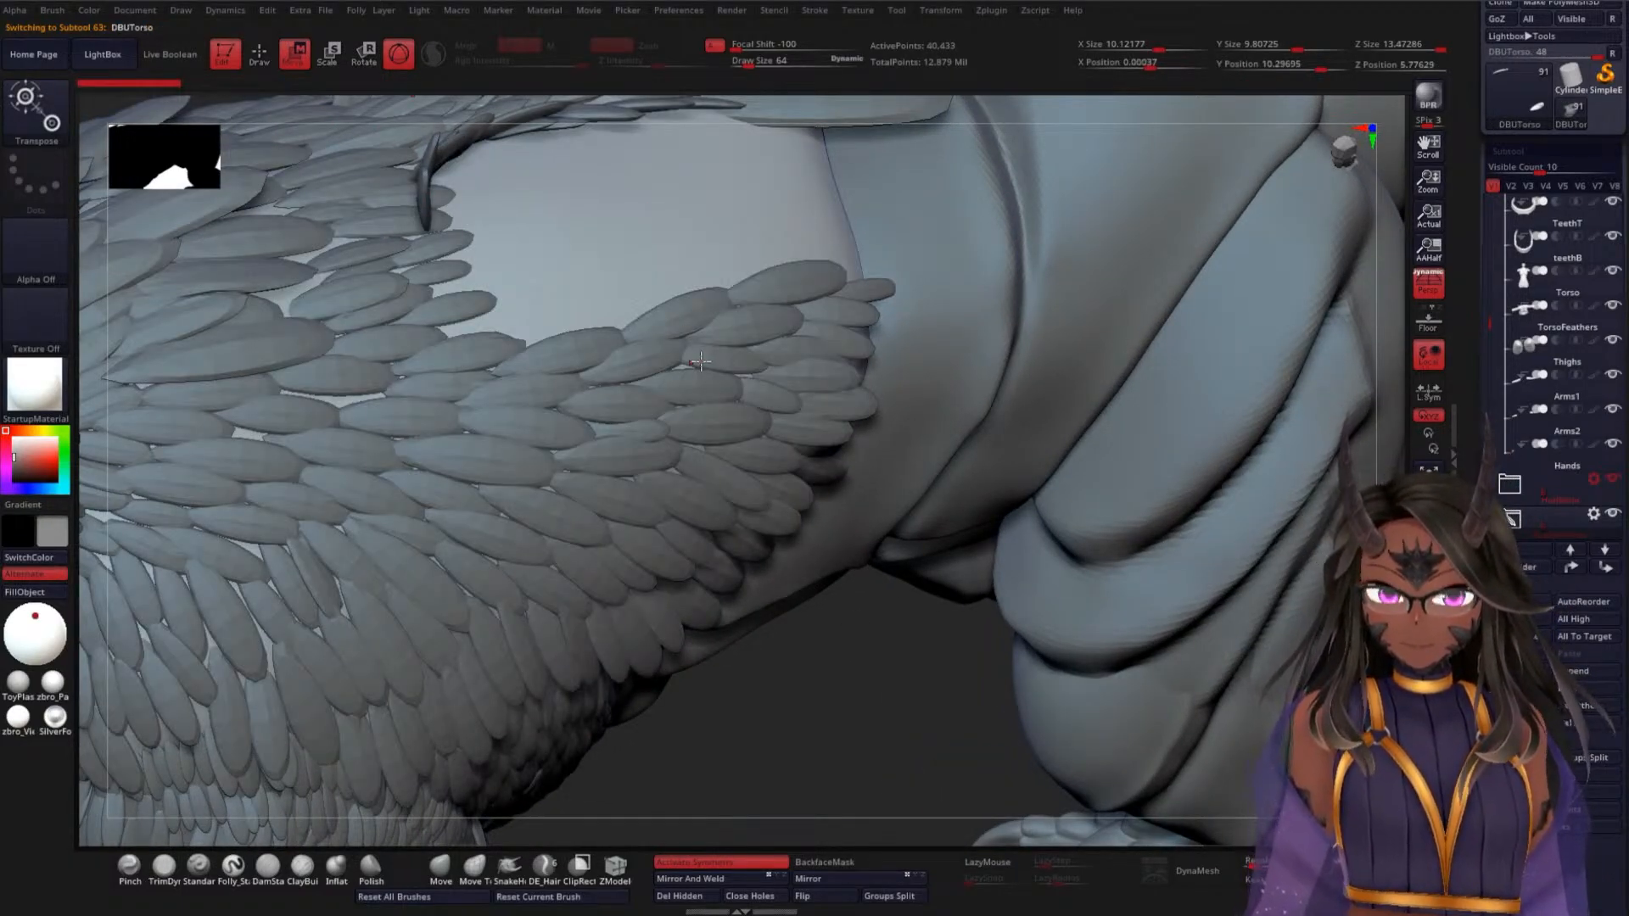
alt+click(683, 383)
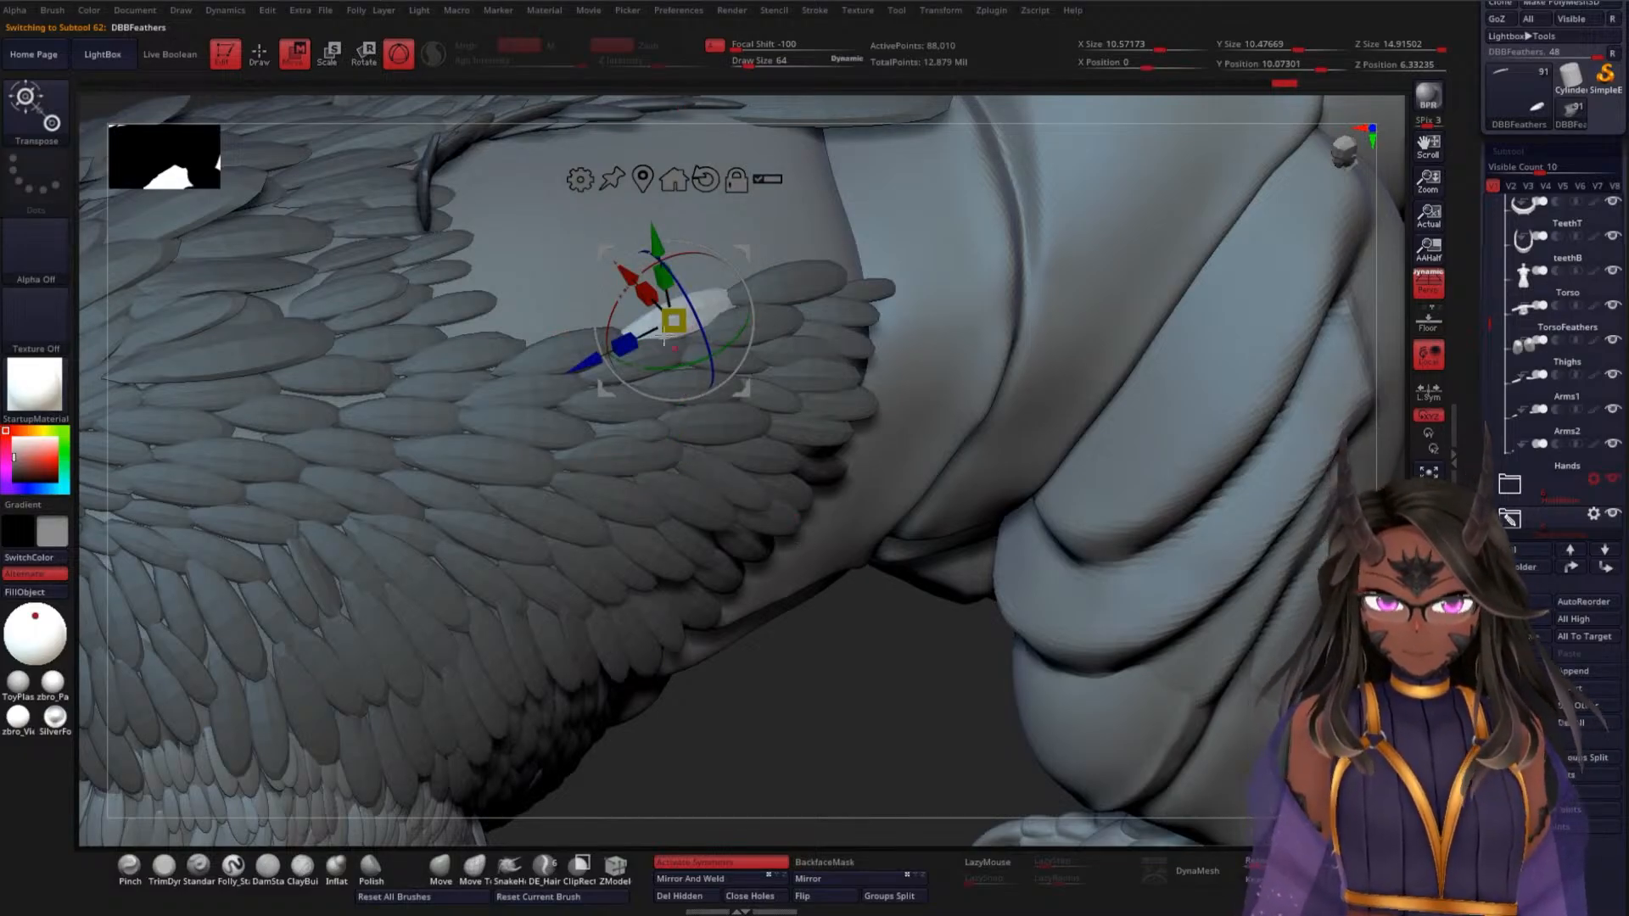
Duplicate the unmasked feather upward into the bare patch, then rotate and move the copy so it lies against the torso
drag(665, 340, 596, 223)
drag(883, 705, 1001, 407)
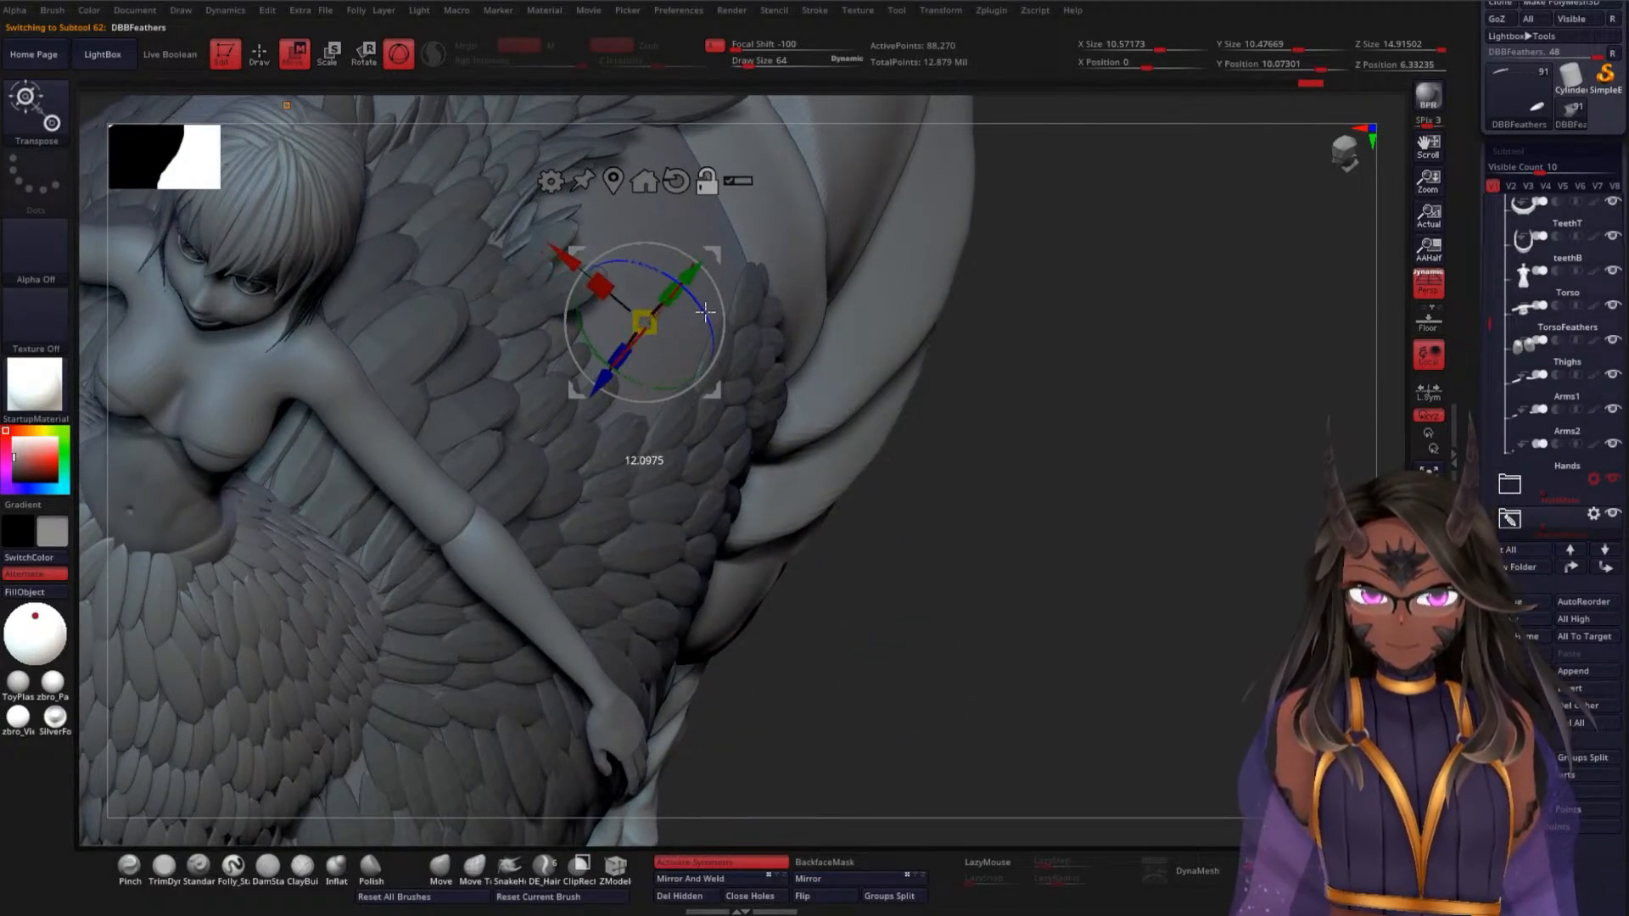
drag(704, 312, 758, 286)
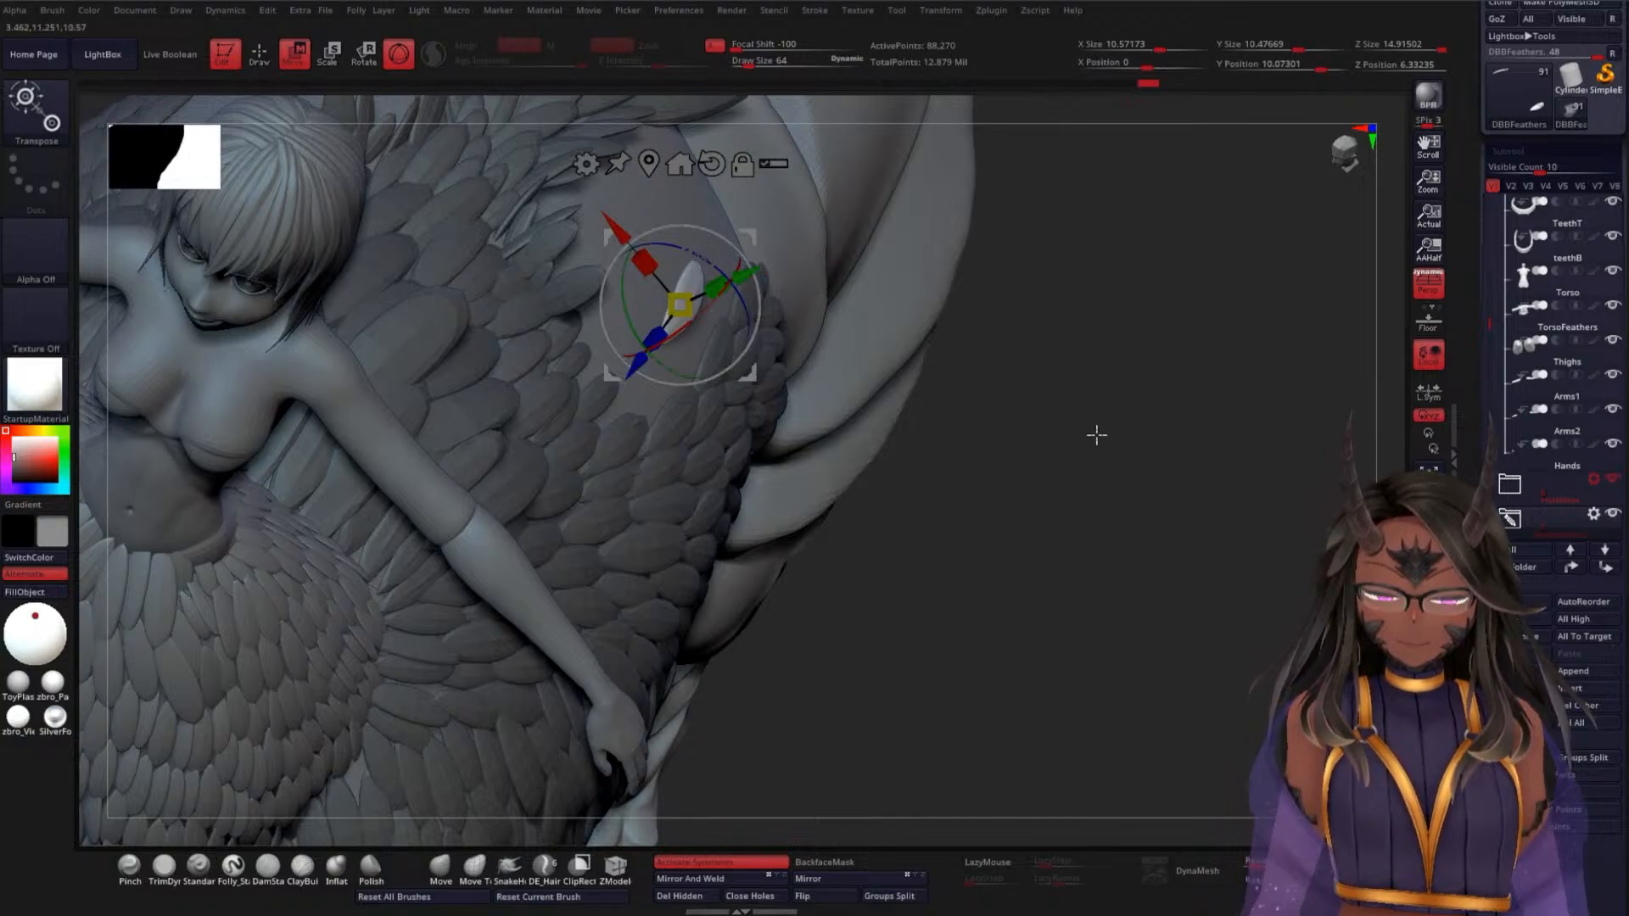
drag(1097, 435, 1056, 444)
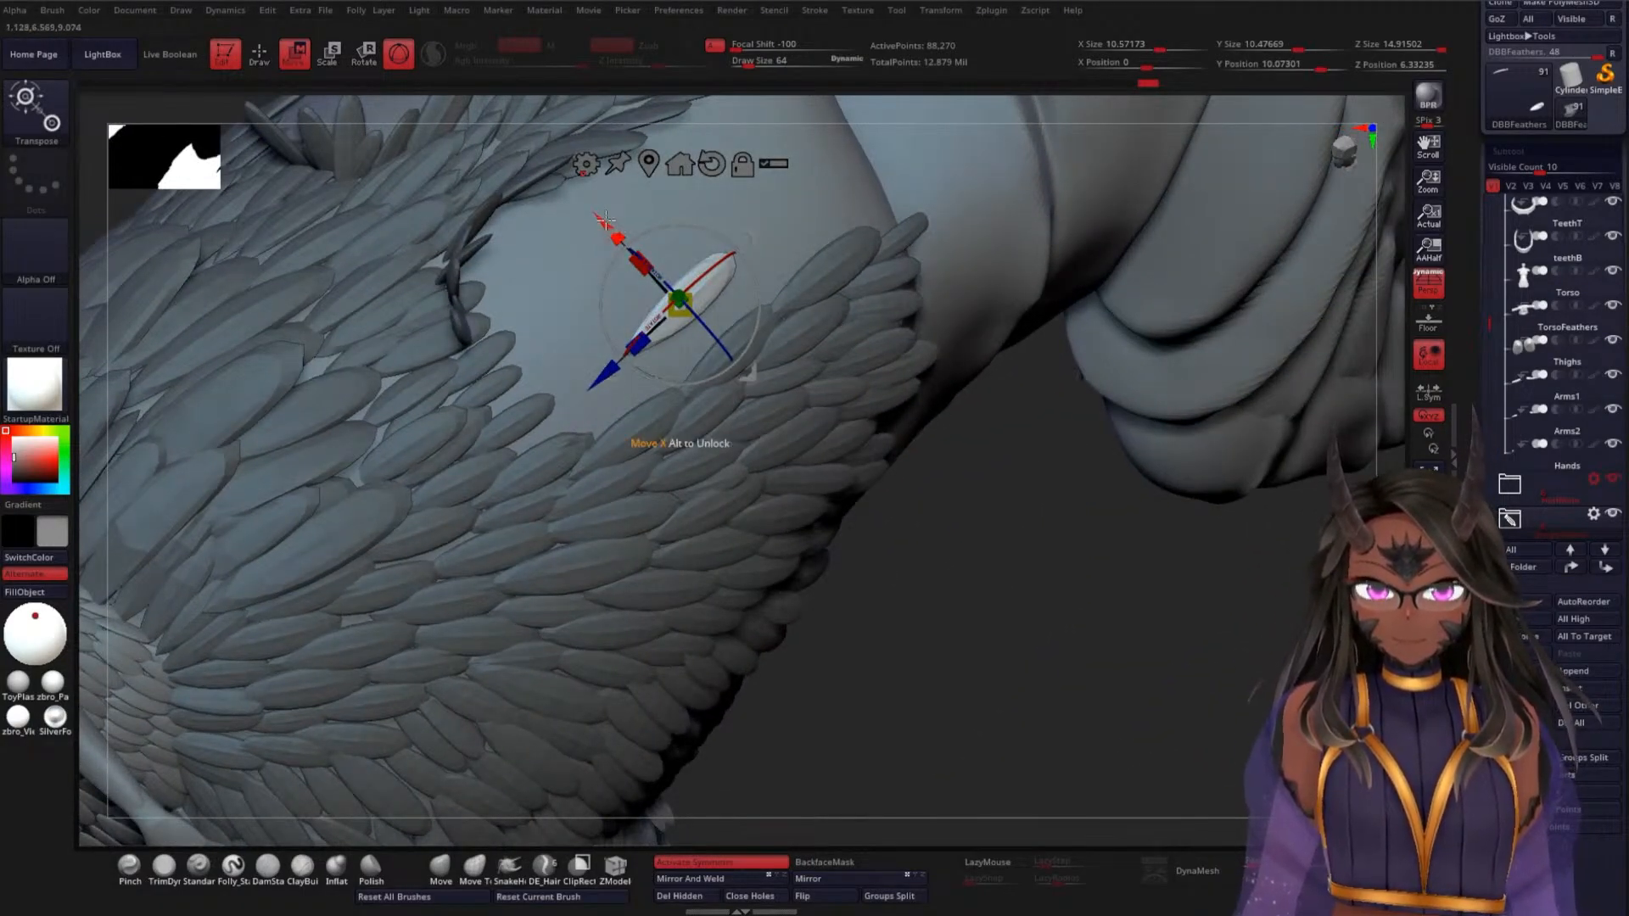
drag(605, 219, 626, 252)
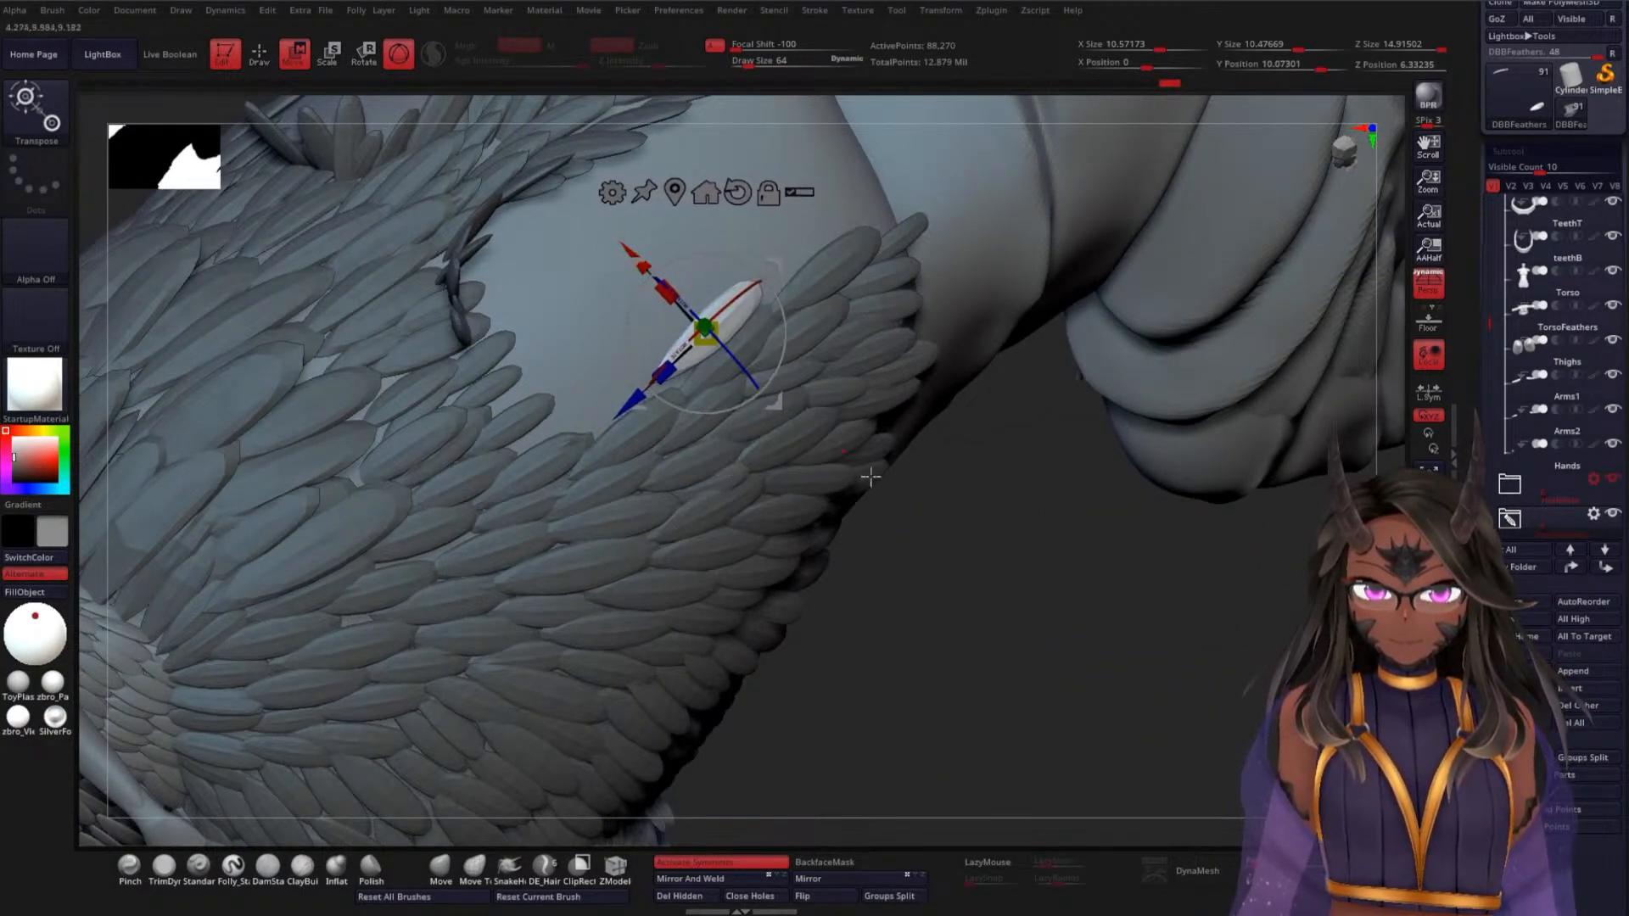
drag(871, 477, 852, 402)
drag(779, 347, 773, 349)
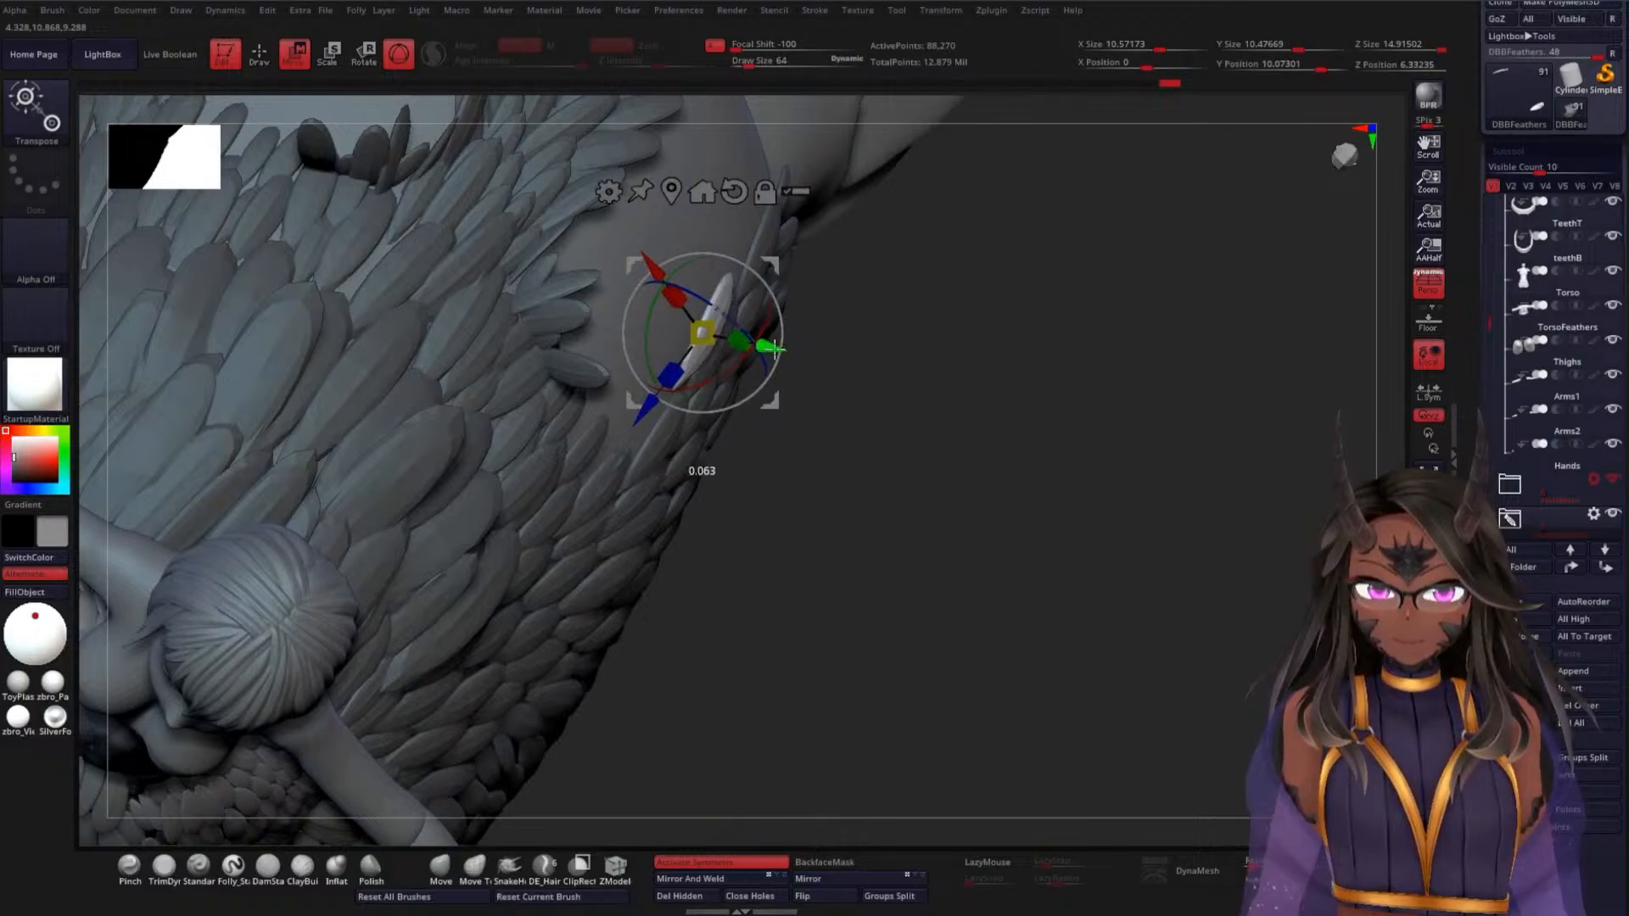
drag(942, 421, 849, 365)
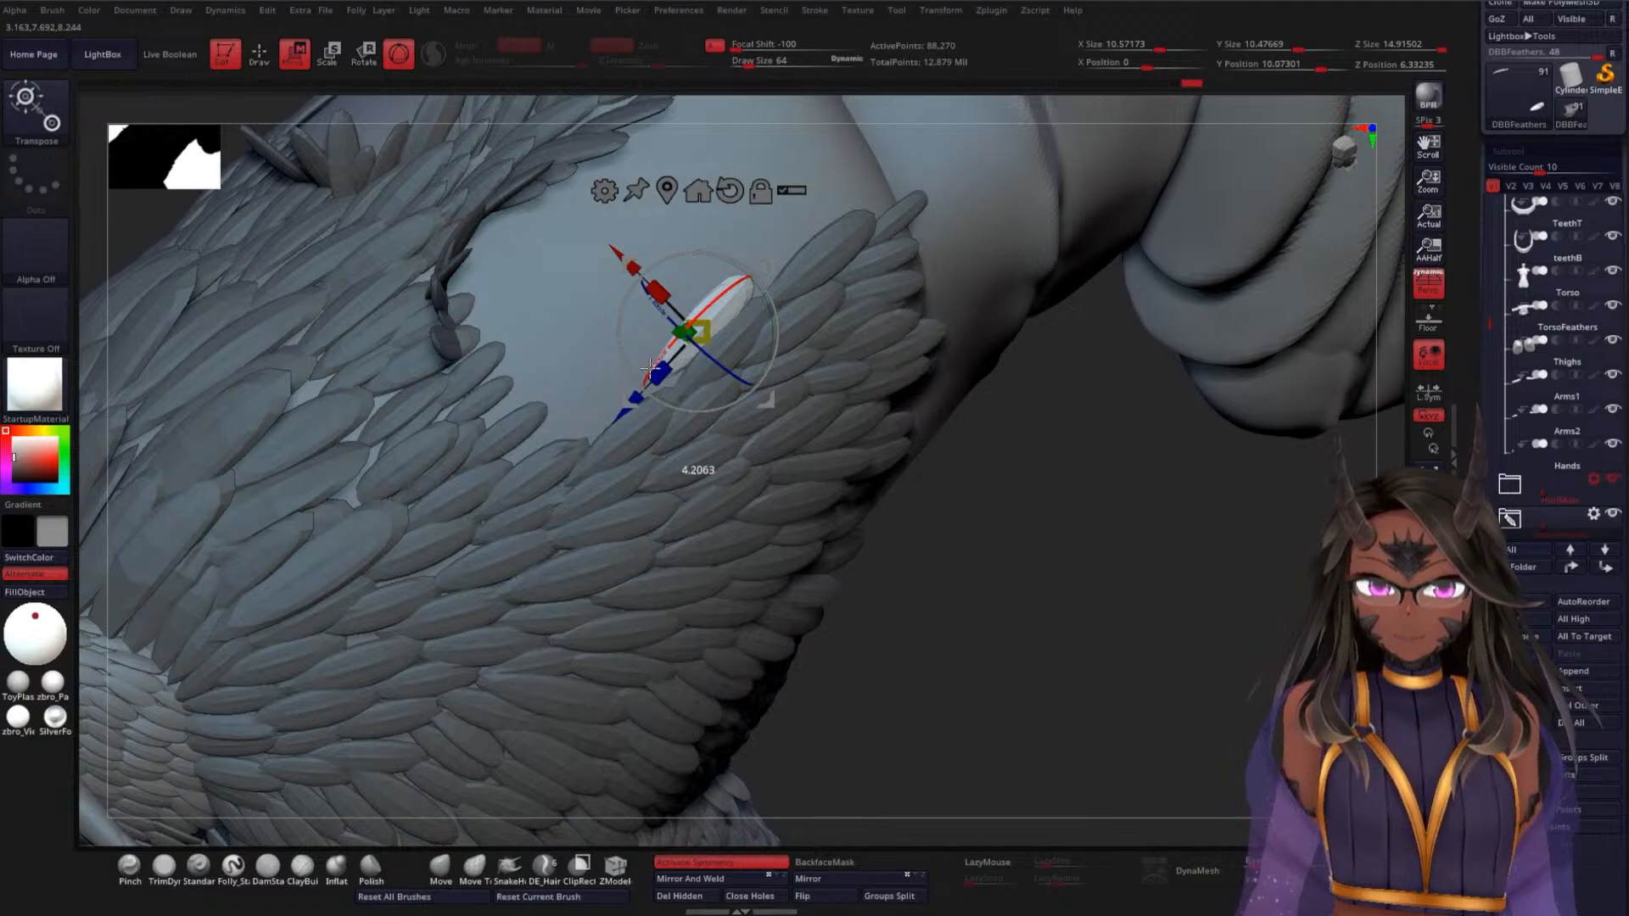
Duplicate the feather toward the front of the bare patch and adjust its position and rotation to continue the row
drag(635, 397, 575, 459)
drag(1090, 561, 722, 434)
drag(1010, 466, 841, 402)
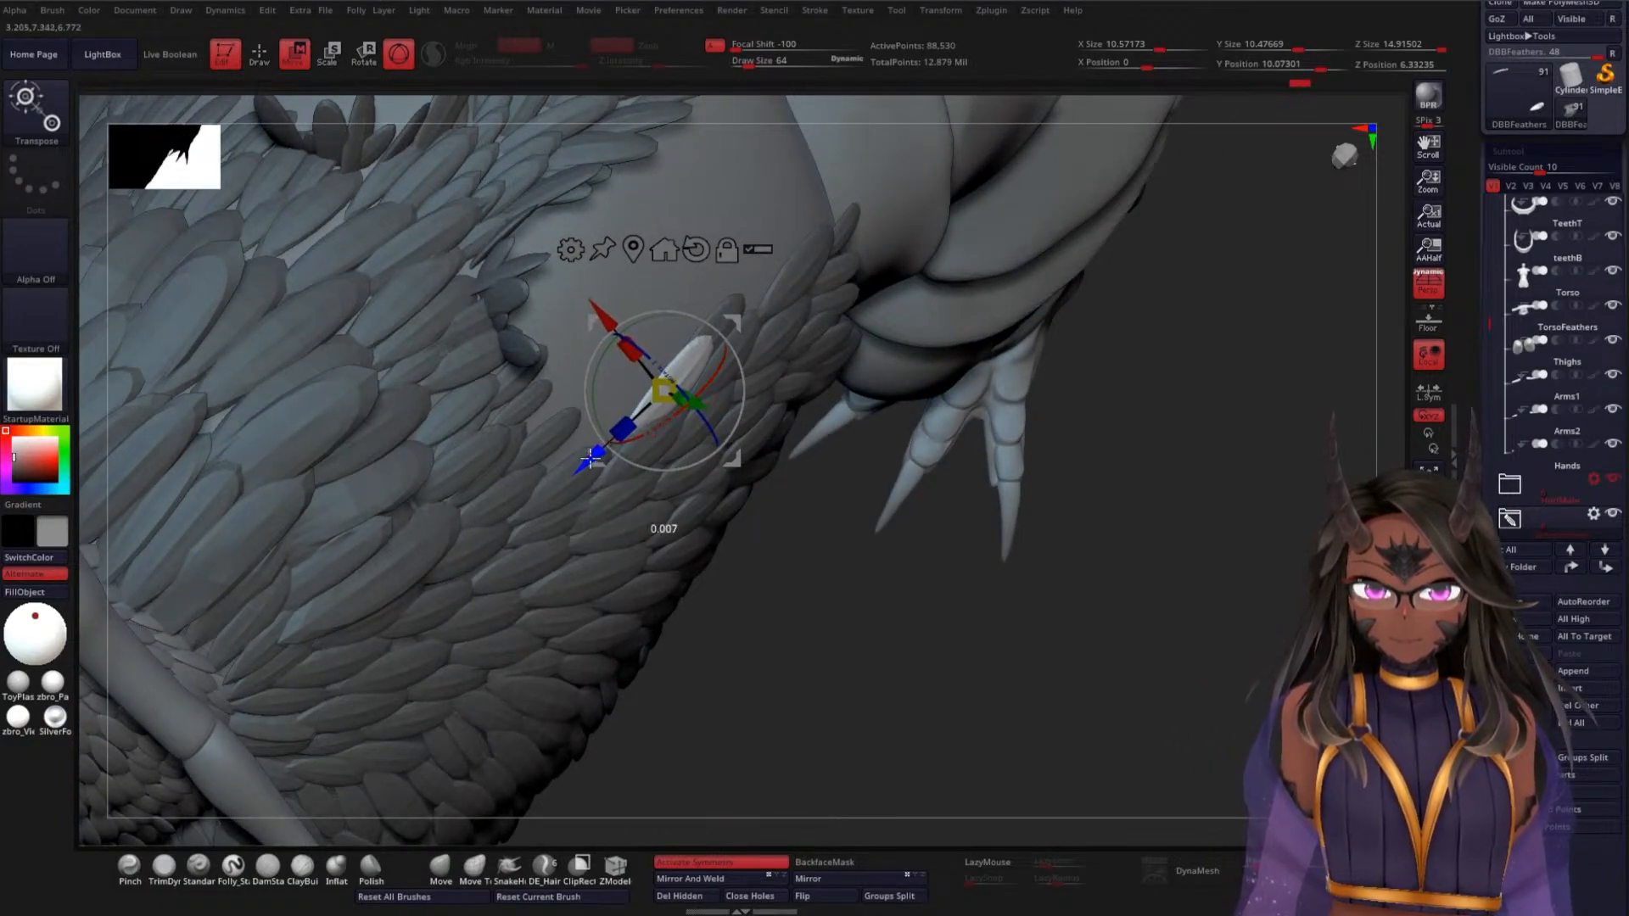
drag(593, 457, 576, 473)
drag(942, 556, 883, 517)
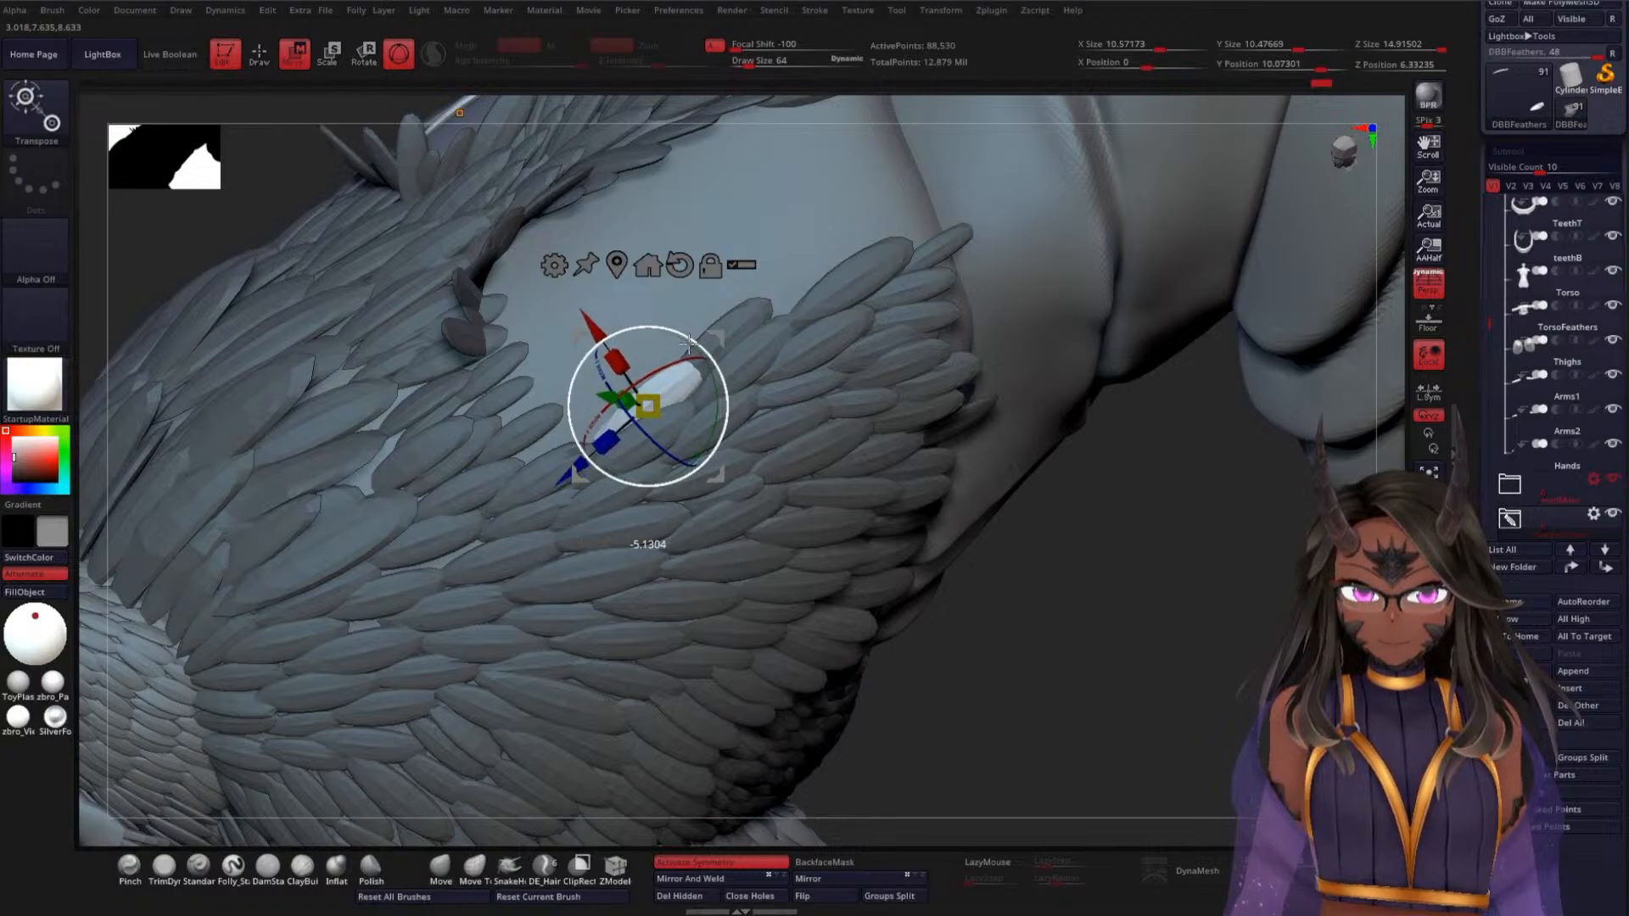
Duplicate another feather at the front end of the new row and angle it flush with the neighbouring feathers
drag(587, 331, 523, 344)
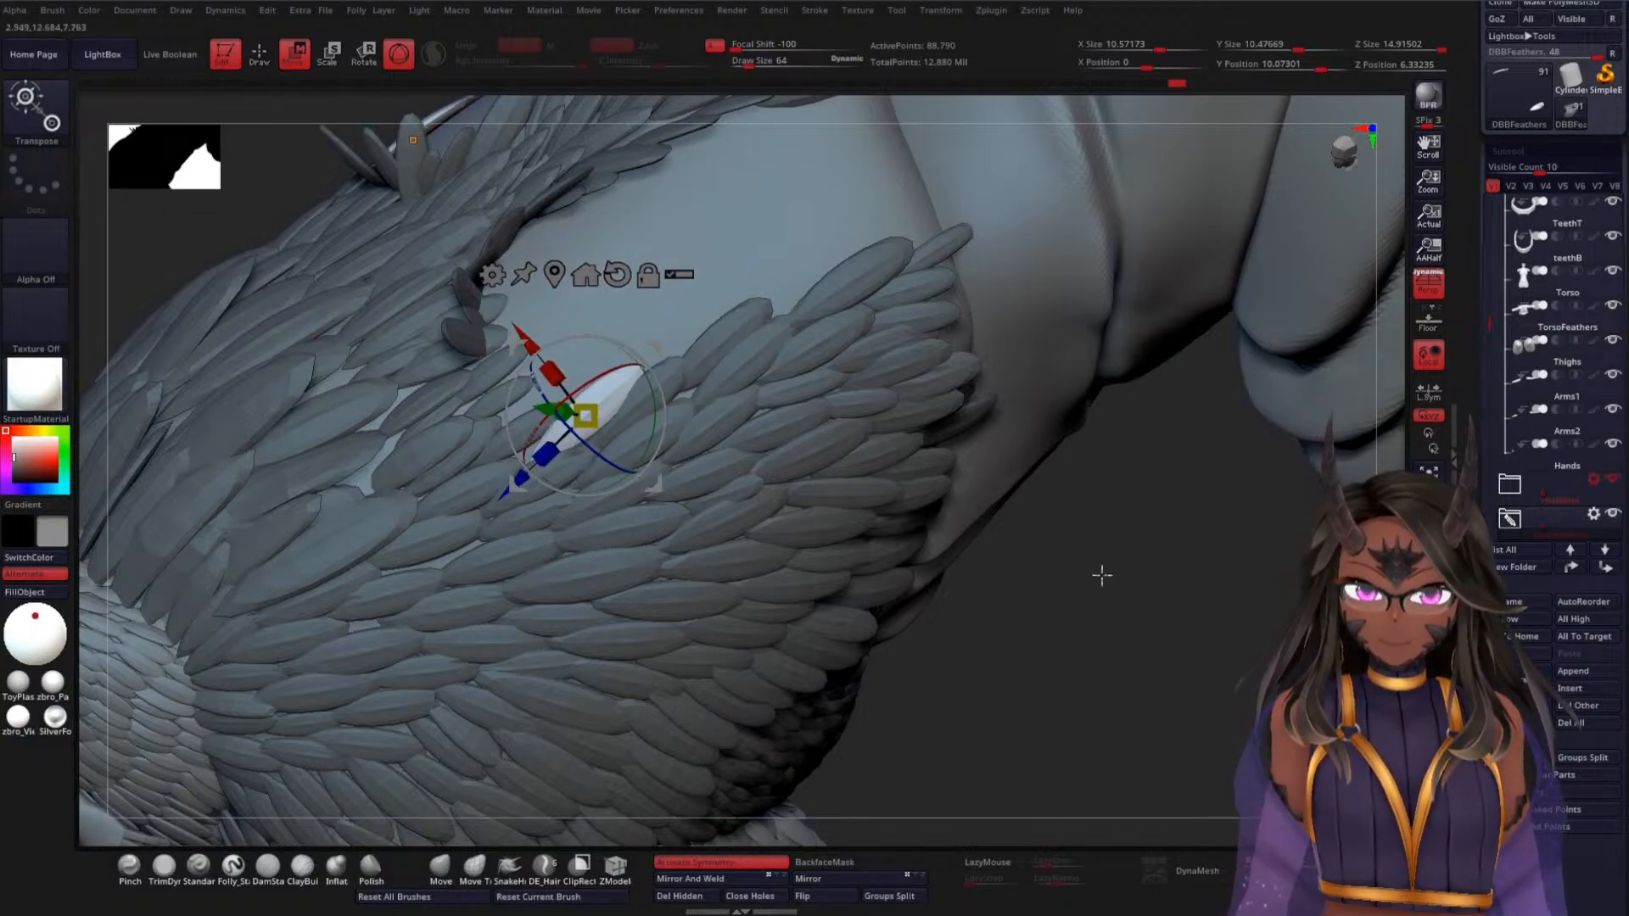
drag(1102, 576, 1180, 570)
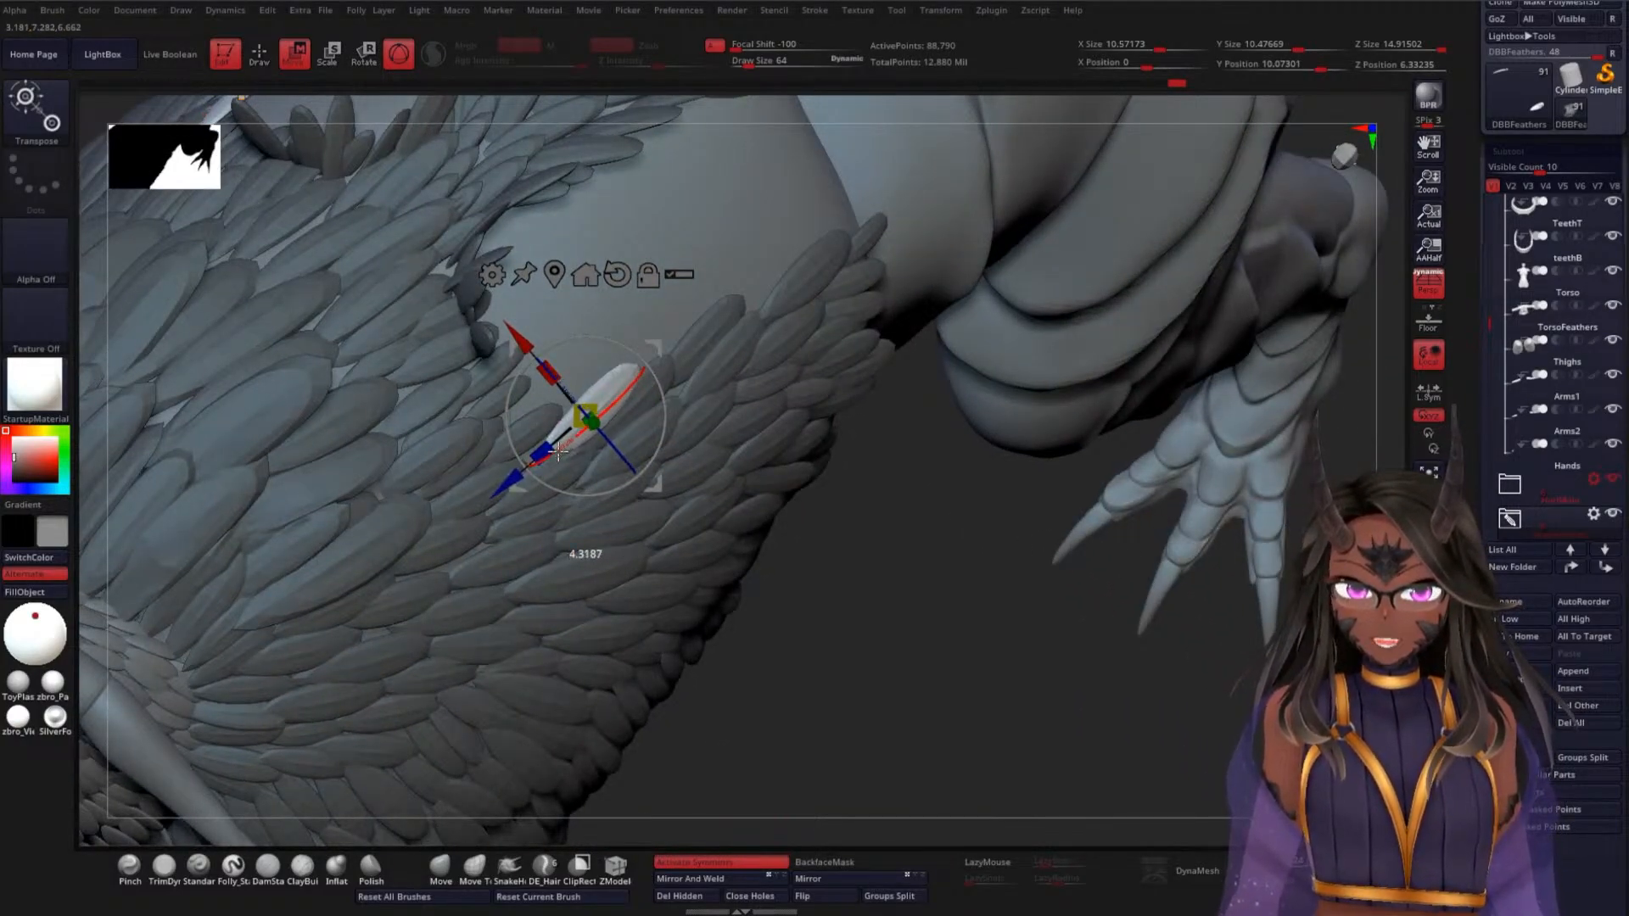
drag(735, 456, 604, 419)
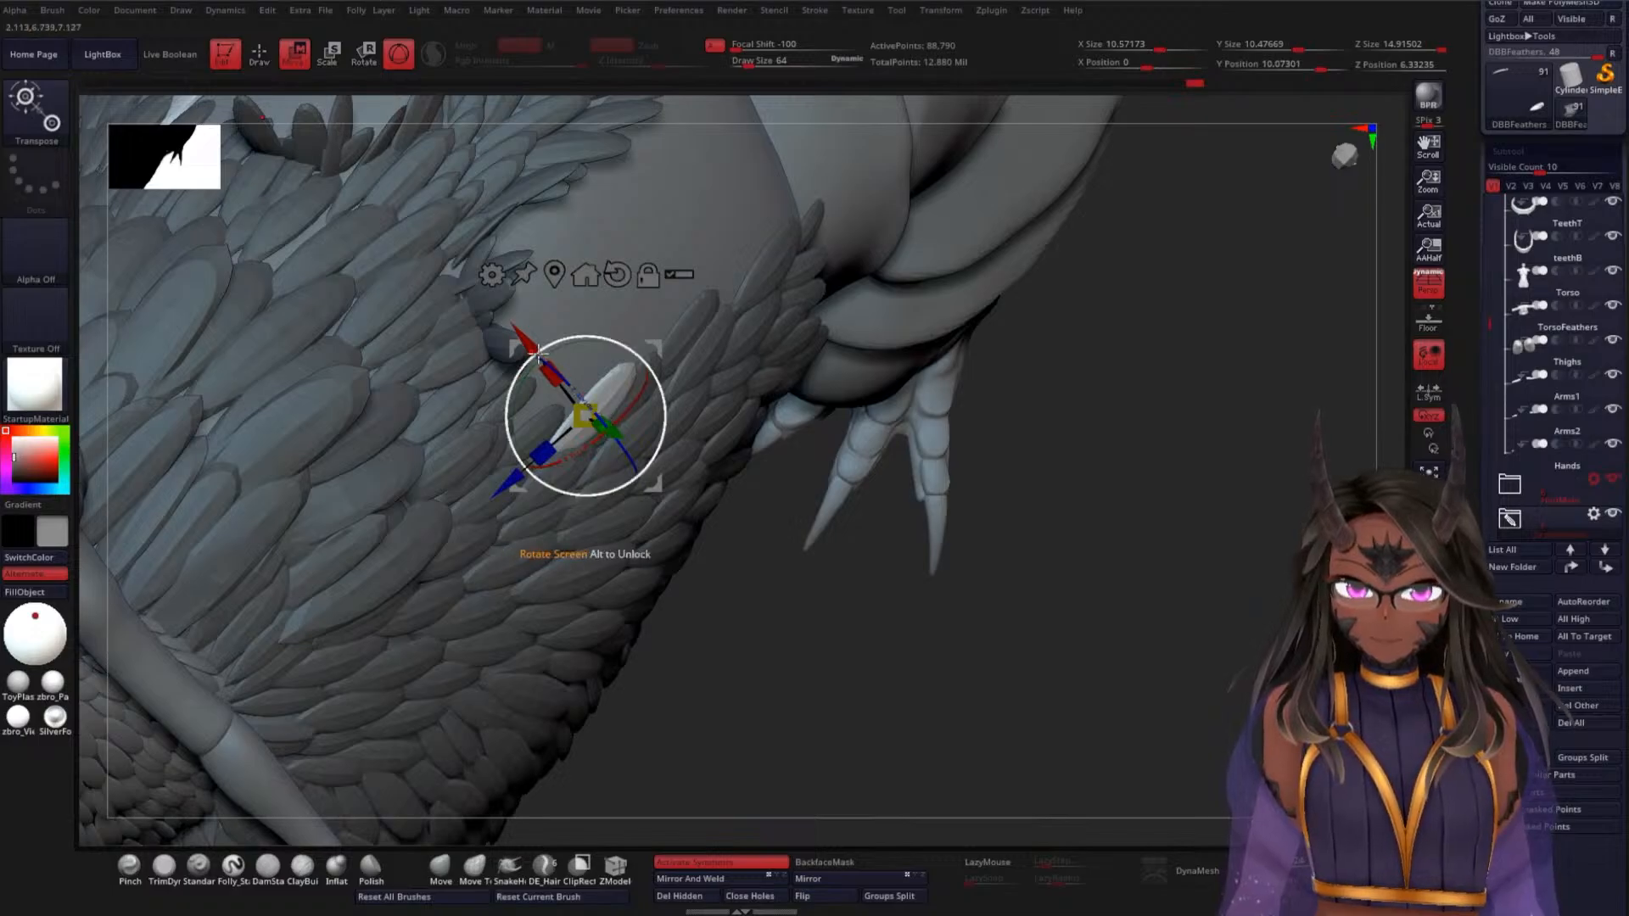
drag(523, 341, 521, 338)
drag(849, 591, 921, 596)
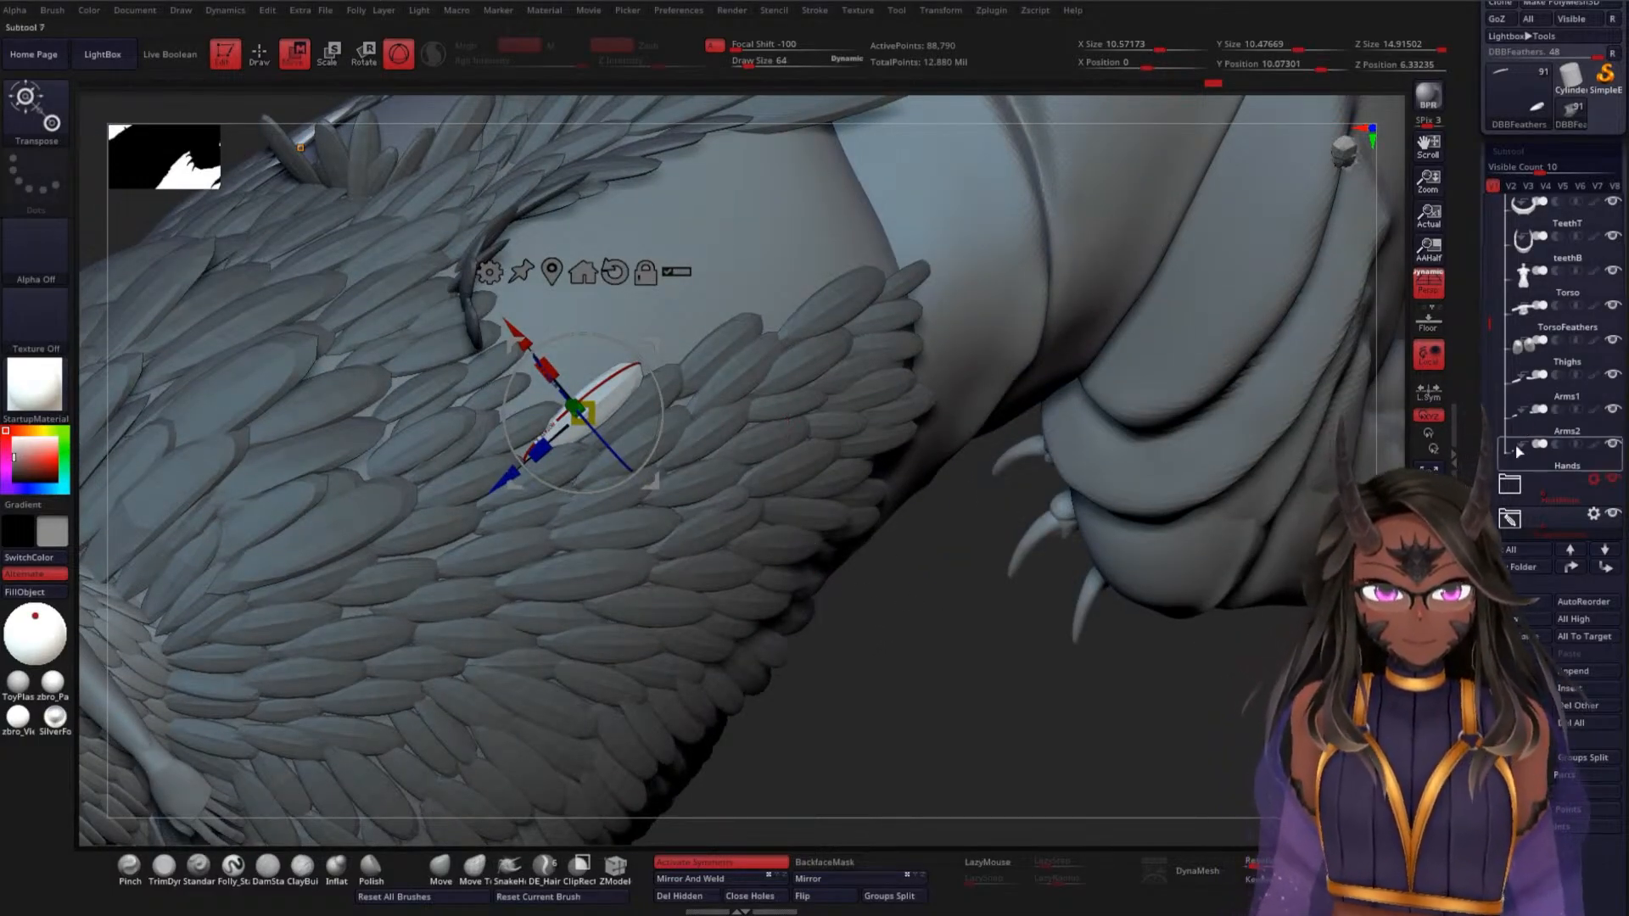
Show the wings folder again to check the new feathers against the wing joint
drag(1489, 313, 1490, 375)
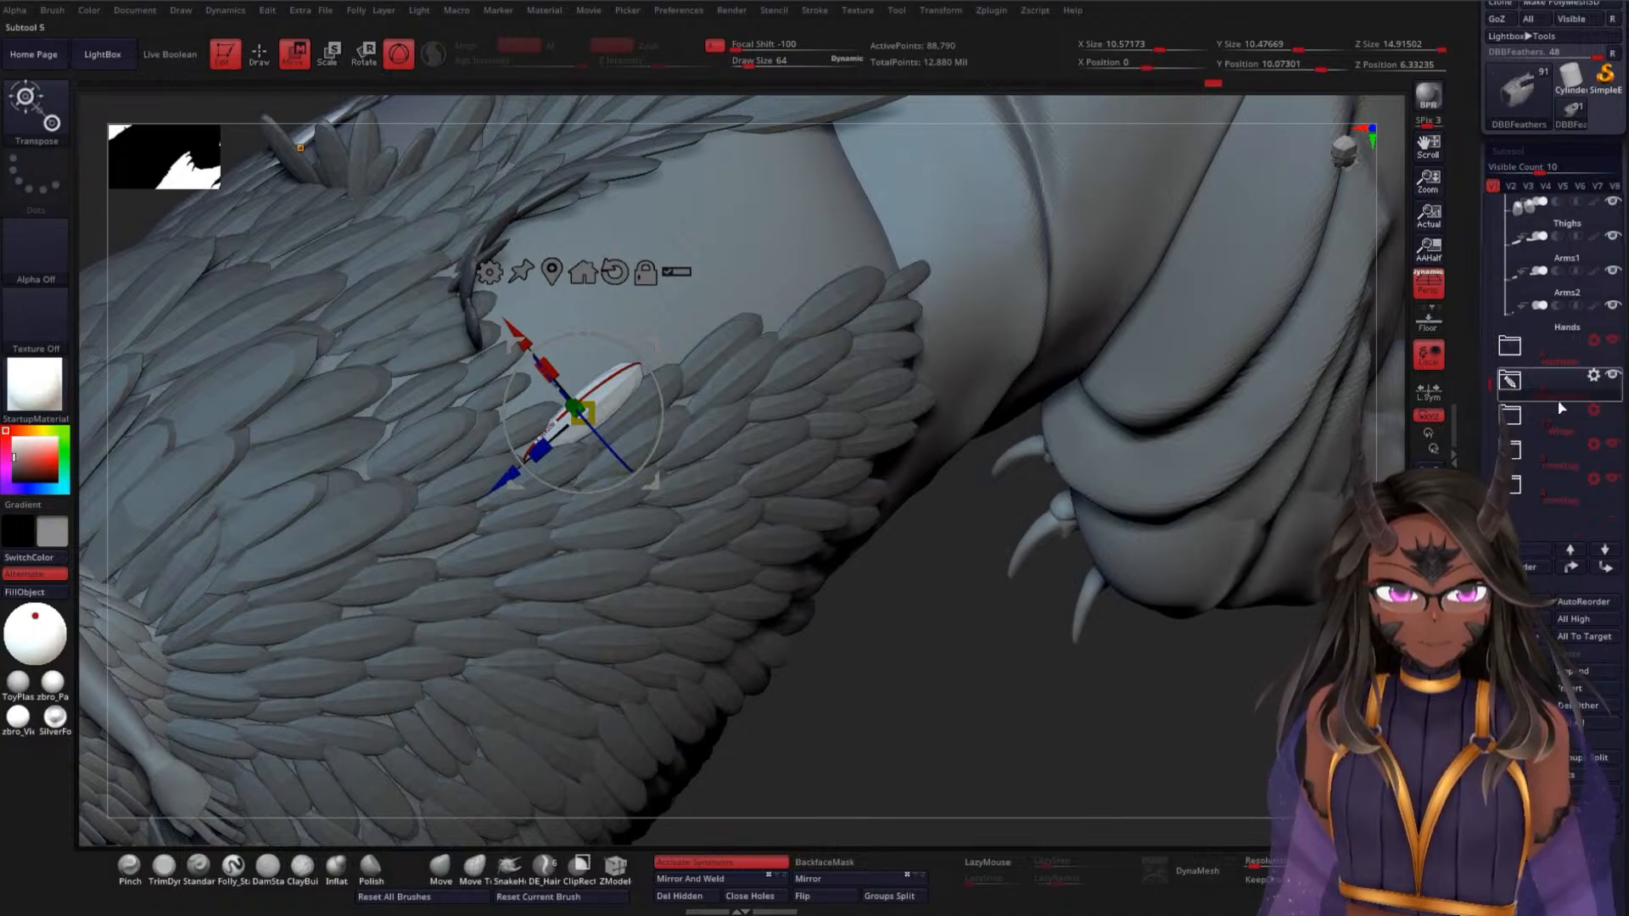
click(1614, 411)
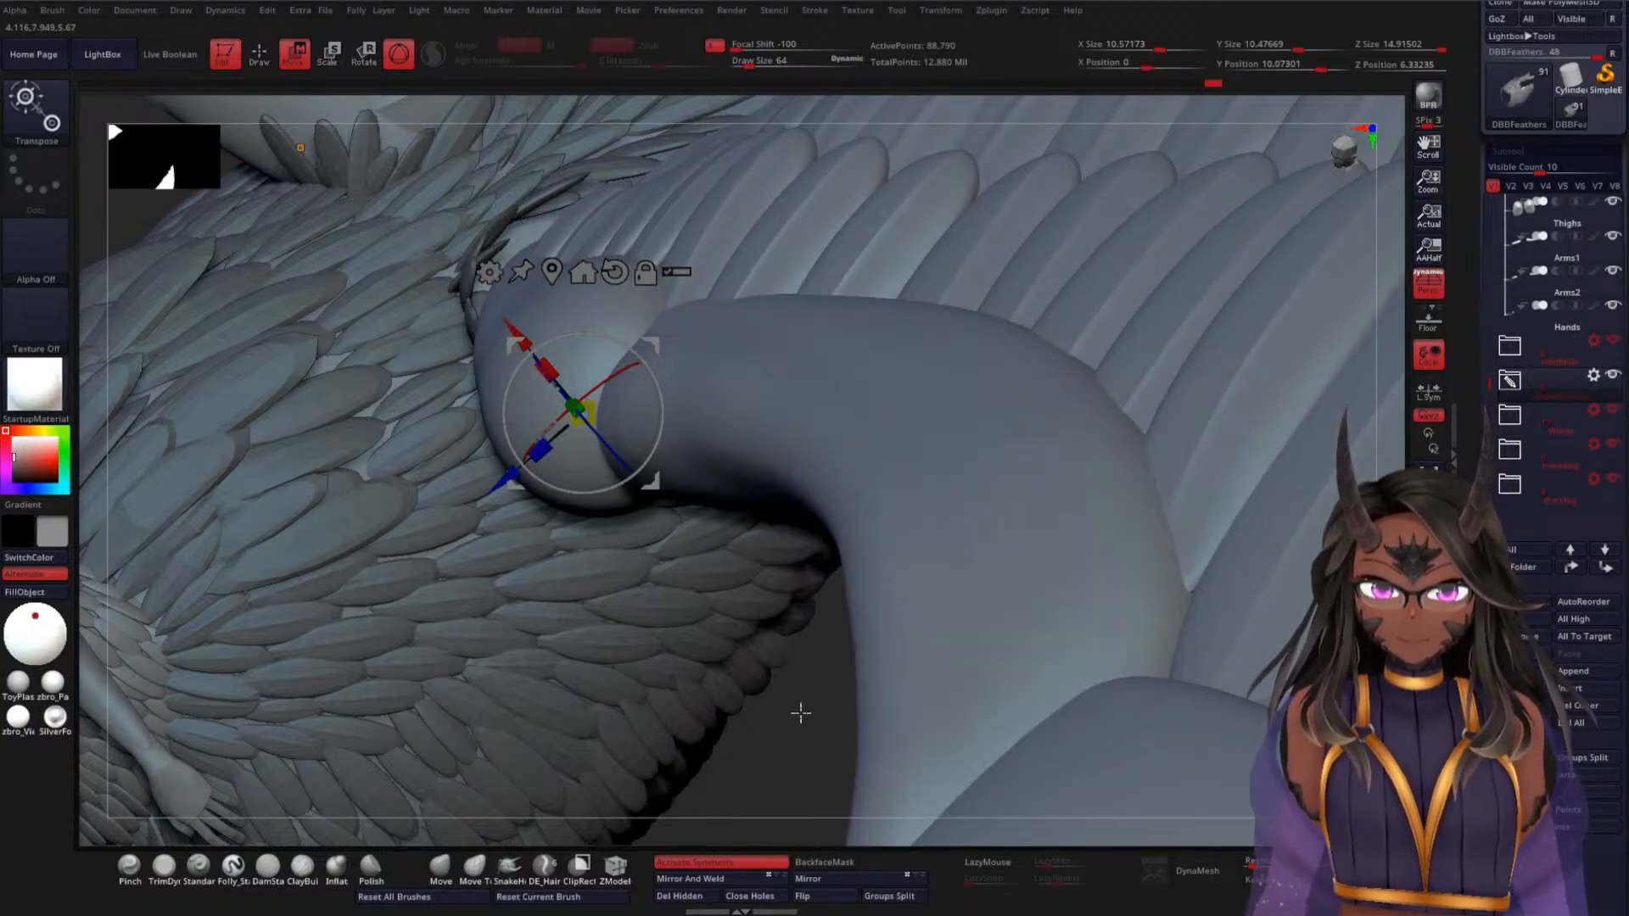
drag(800, 713, 747, 504)
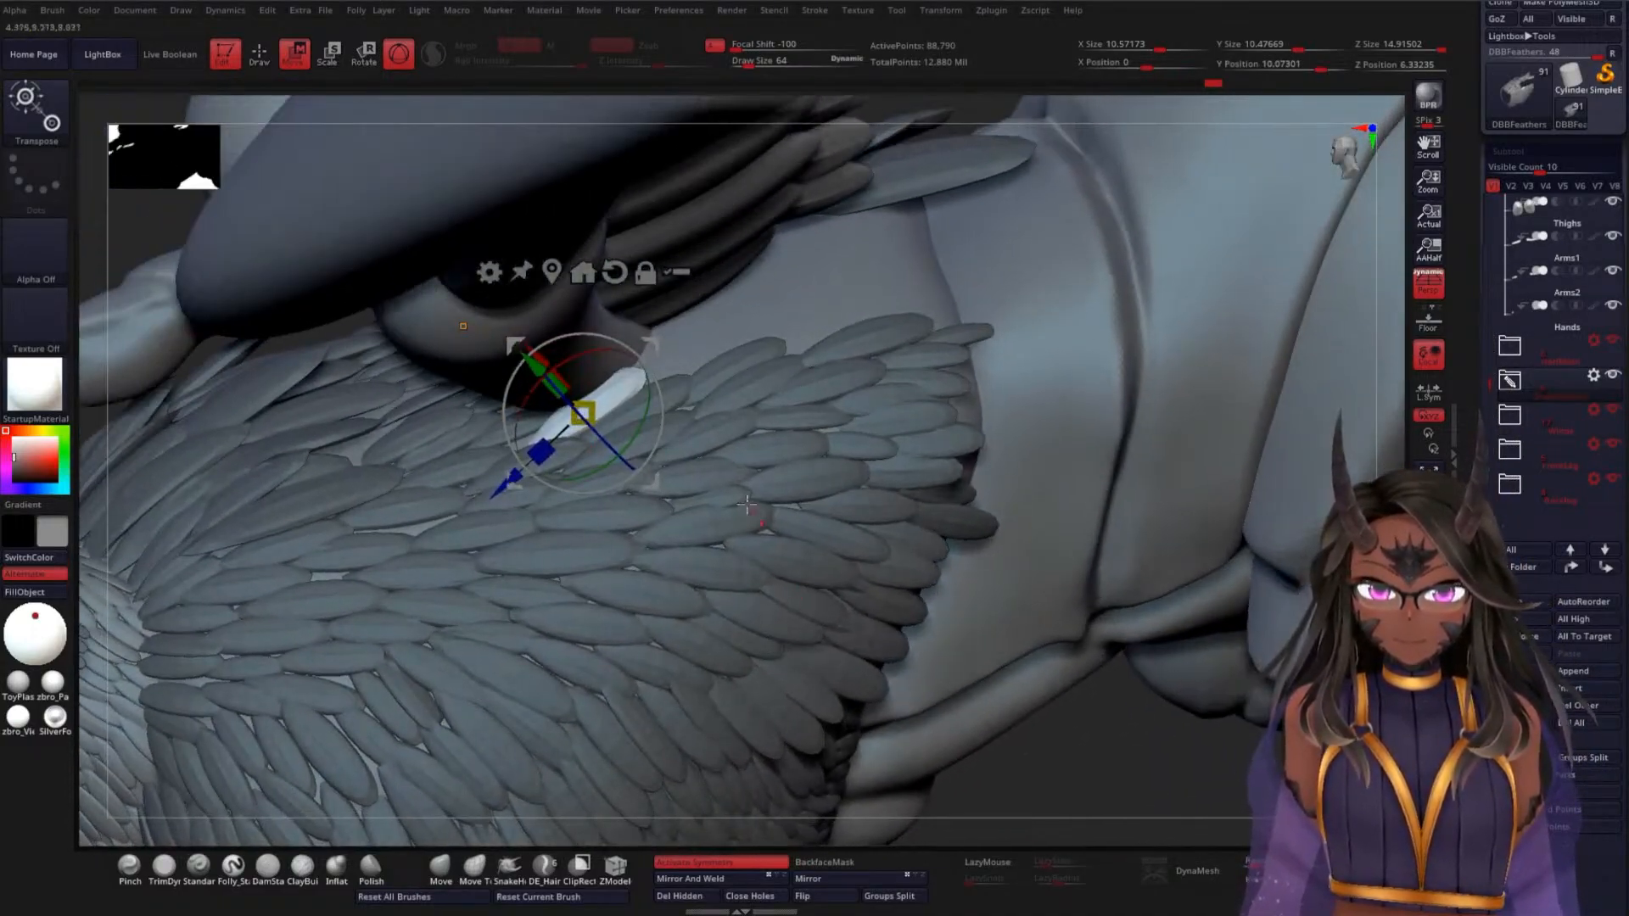
Duplicate a feather up and back above the new row to start another row, and seat it against the torso
drag(511, 478, 762, 415)
drag(1078, 726, 897, 567)
drag(744, 398, 785, 404)
drag(1218, 697, 810, 427)
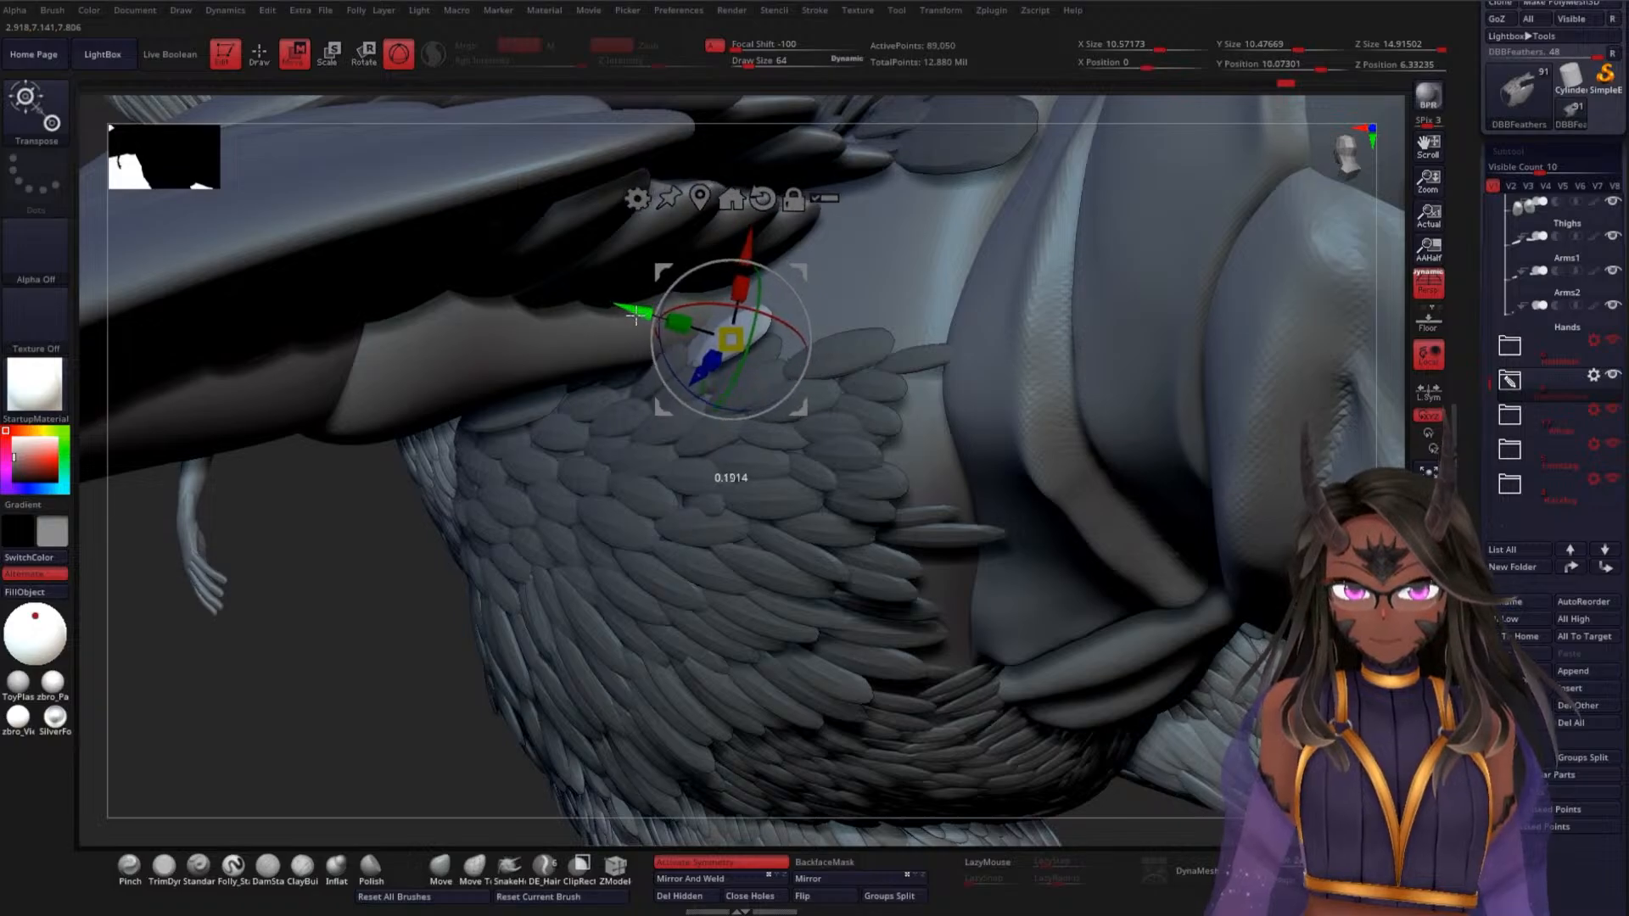
drag(530, 628, 608, 417)
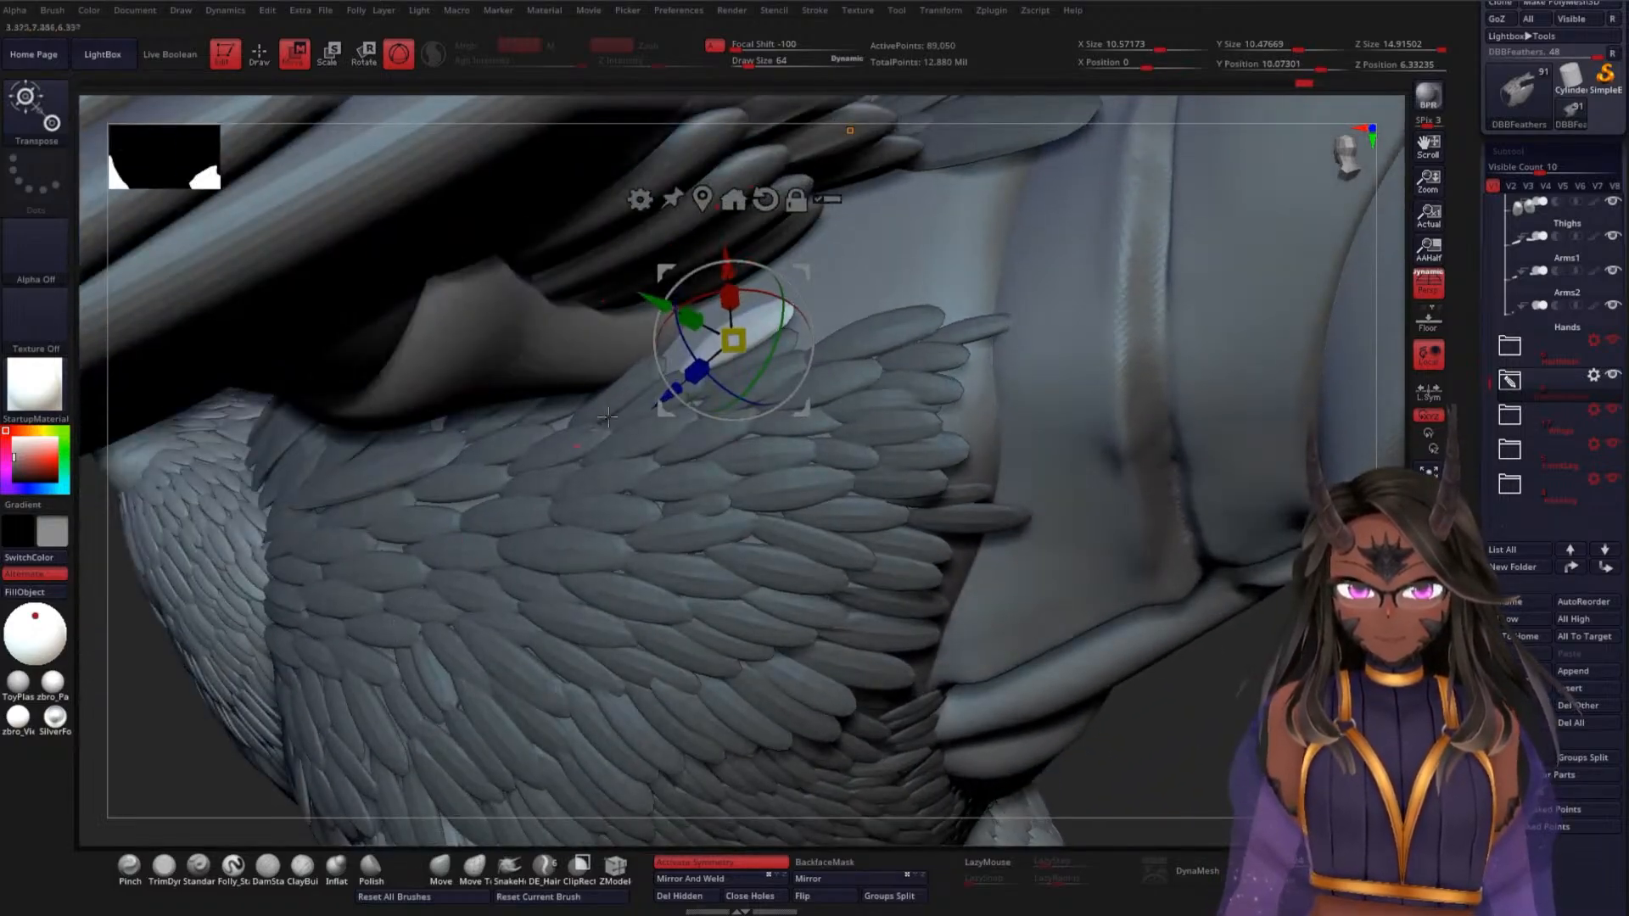
Duplicate two more feathers above the row, one near the wing joint and one toward the tail, and lower both onto the torso
drag(196, 800, 717, 356)
drag(1108, 688, 1011, 653)
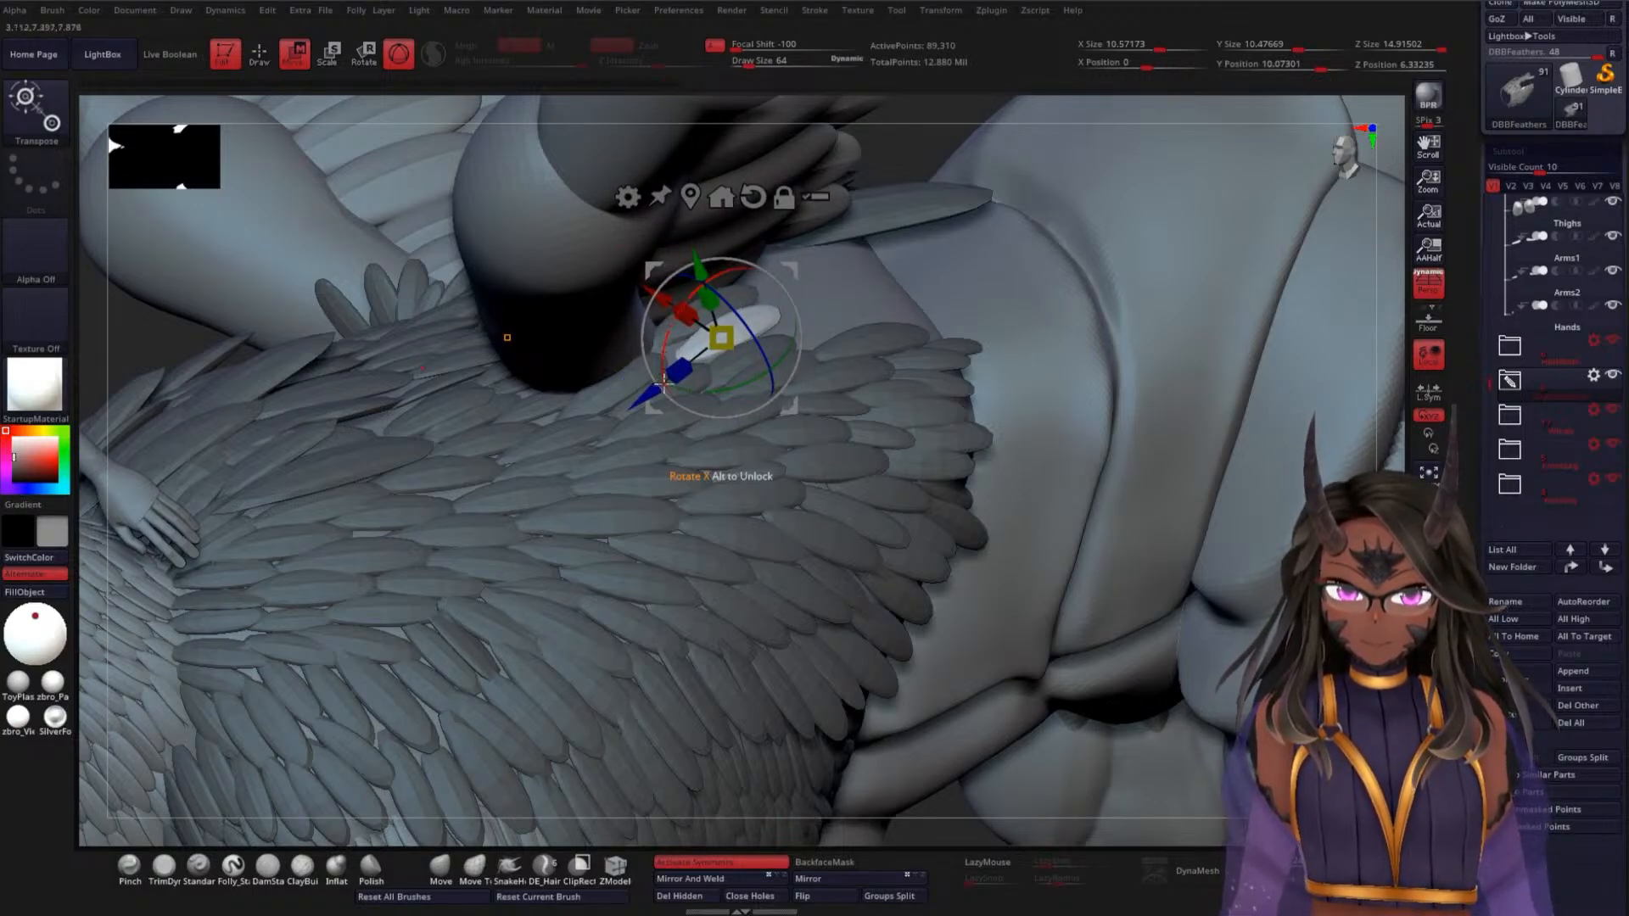
drag(646, 393, 625, 404)
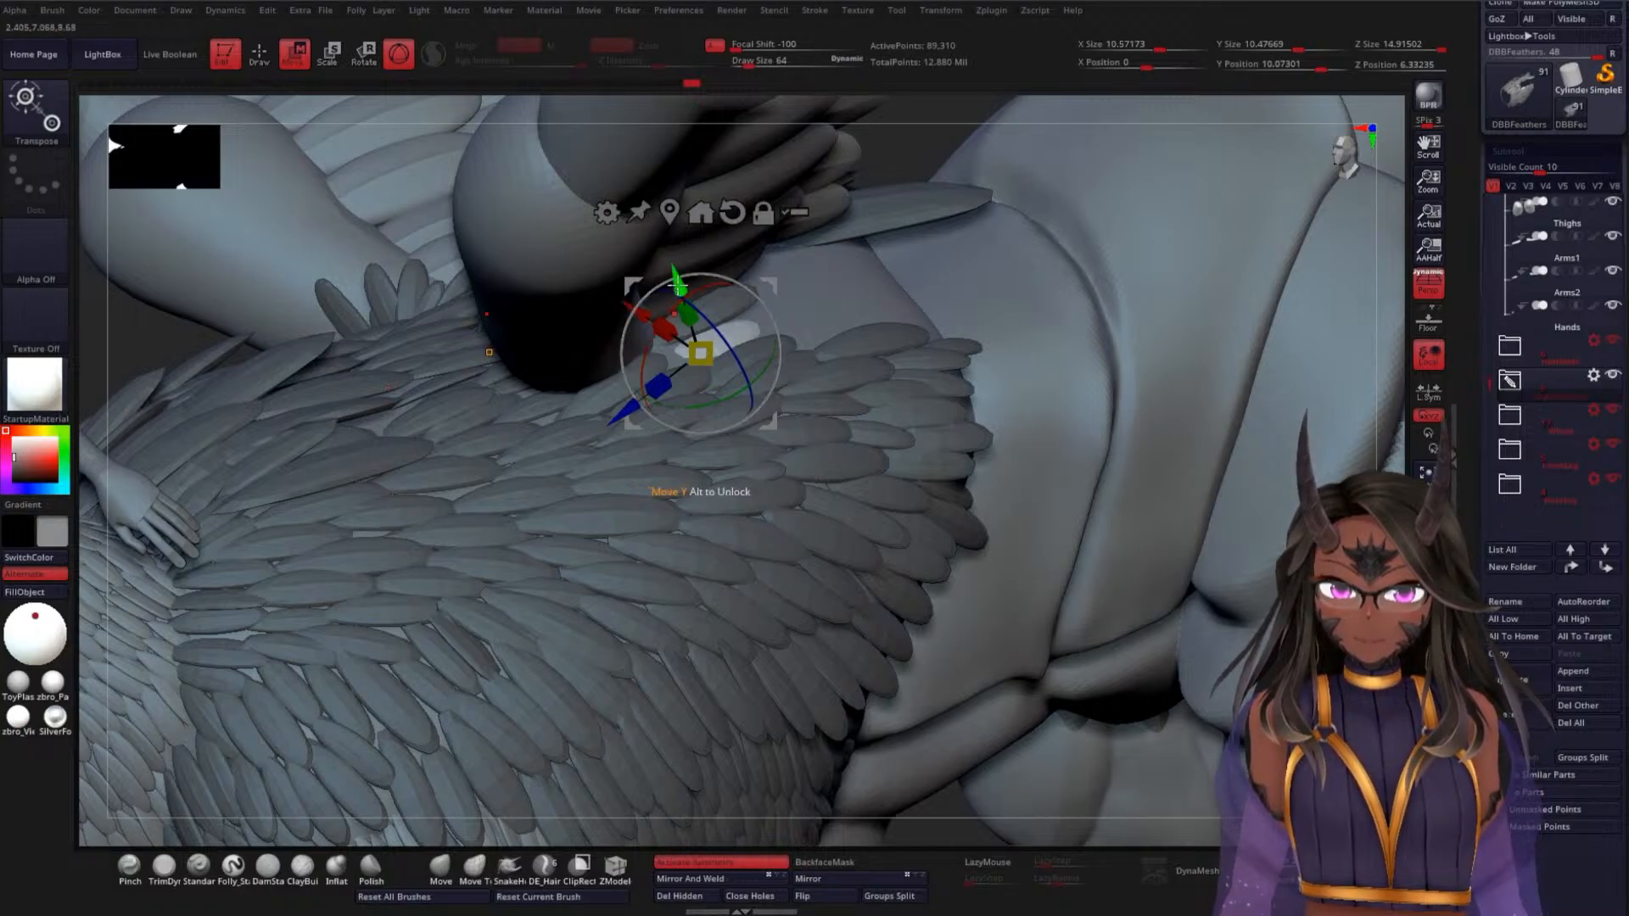
drag(675, 269, 678, 278)
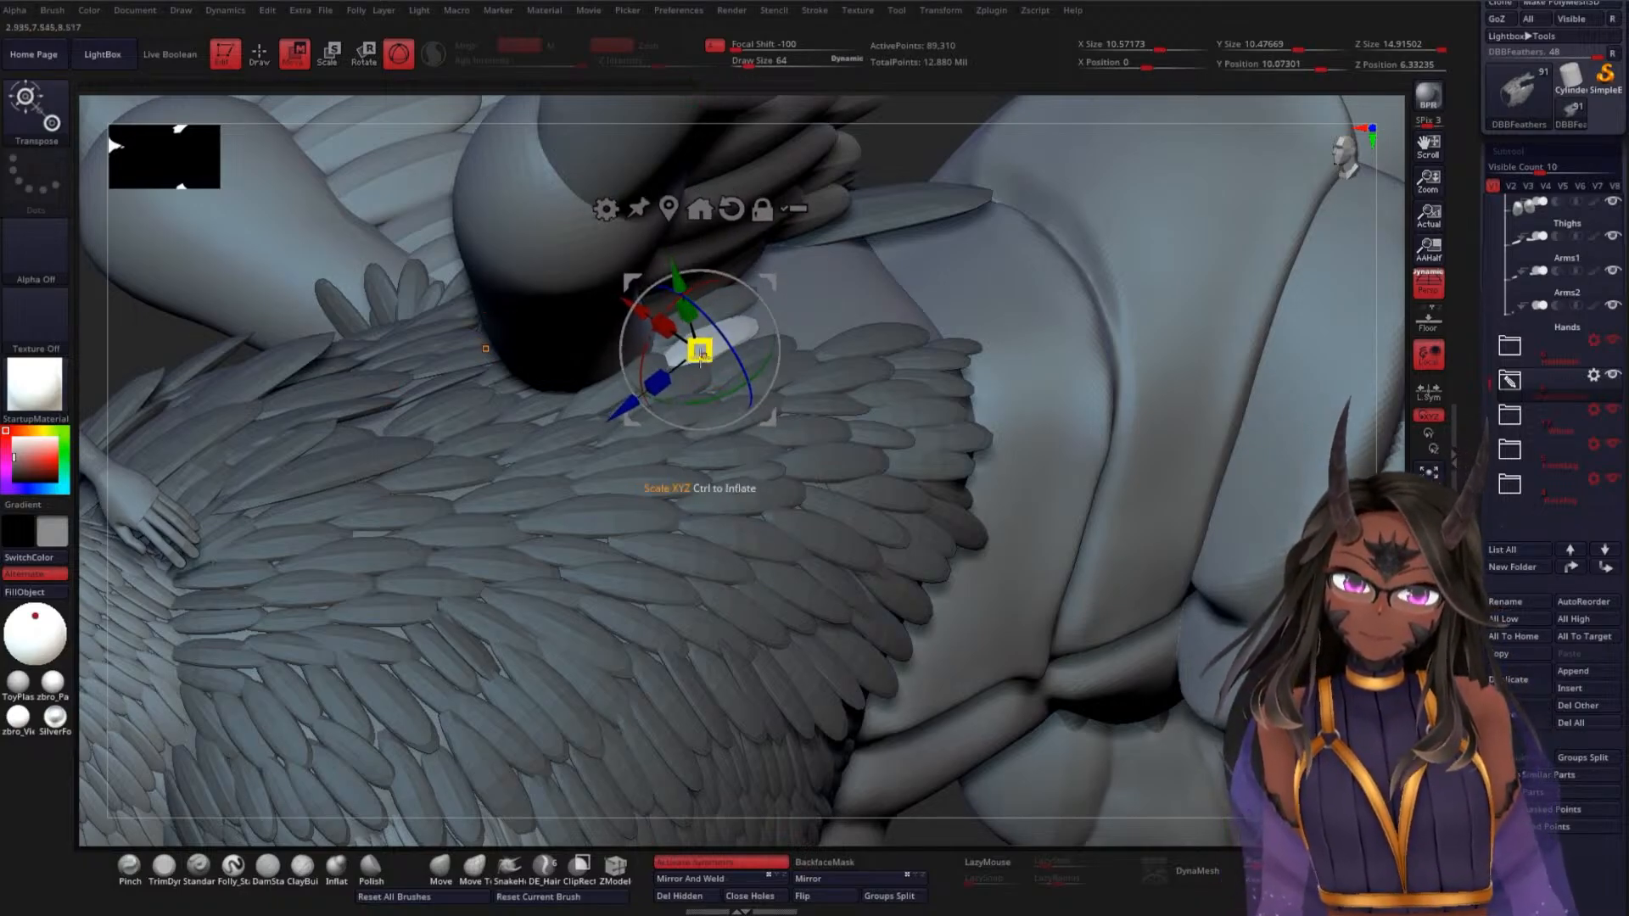
ctrl+drag(630, 420, 748, 361)
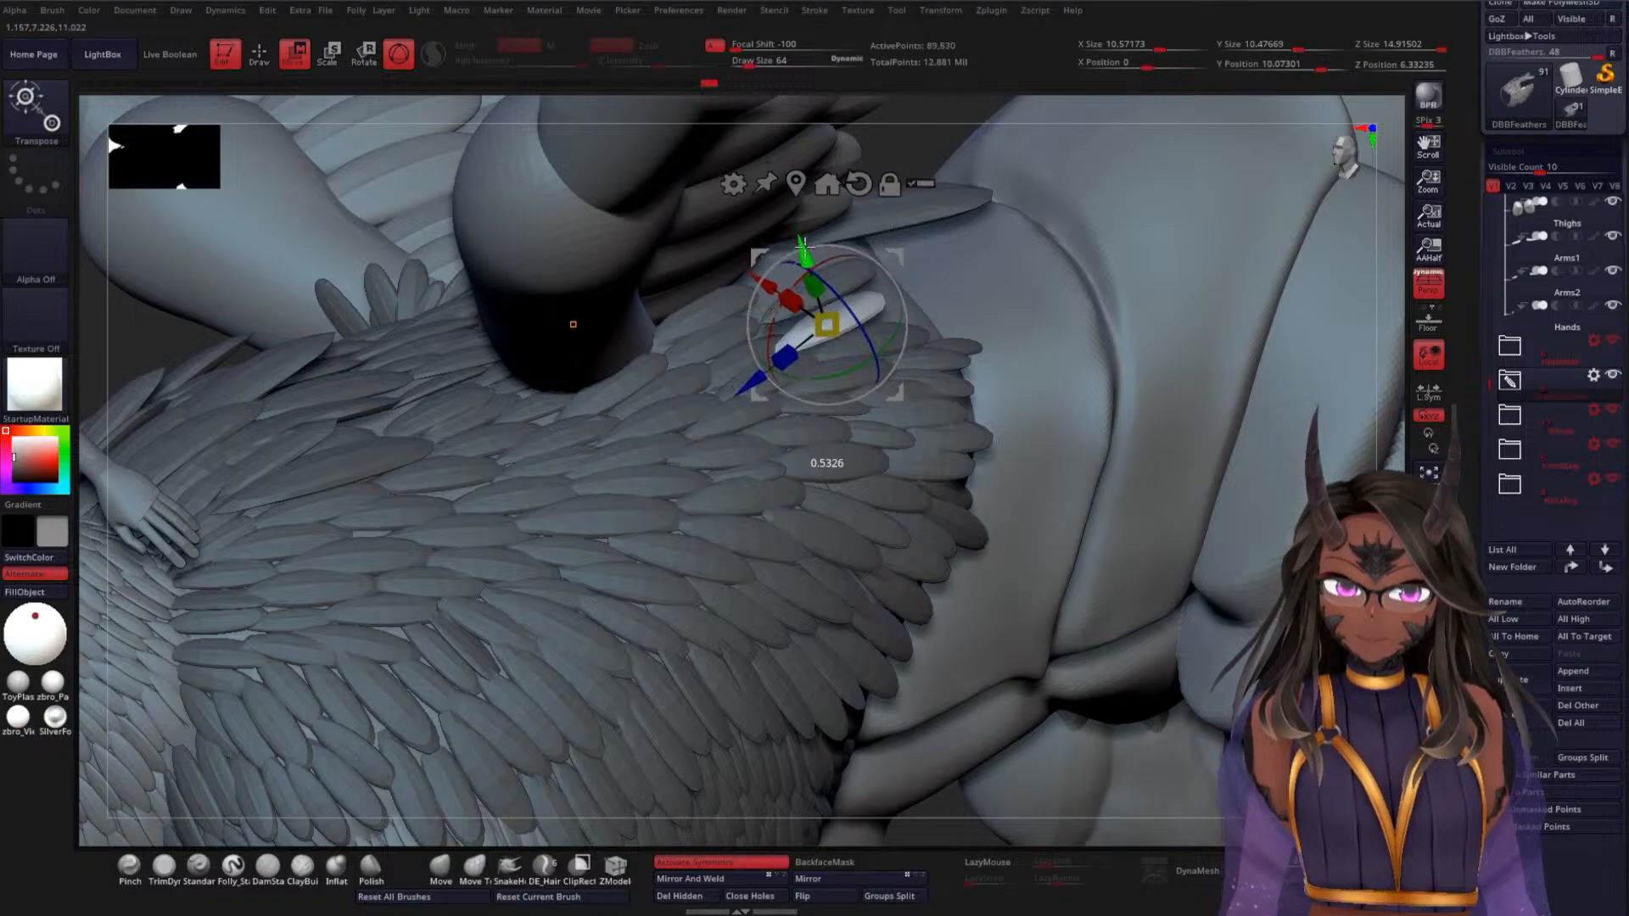
drag(796, 223, 819, 257)
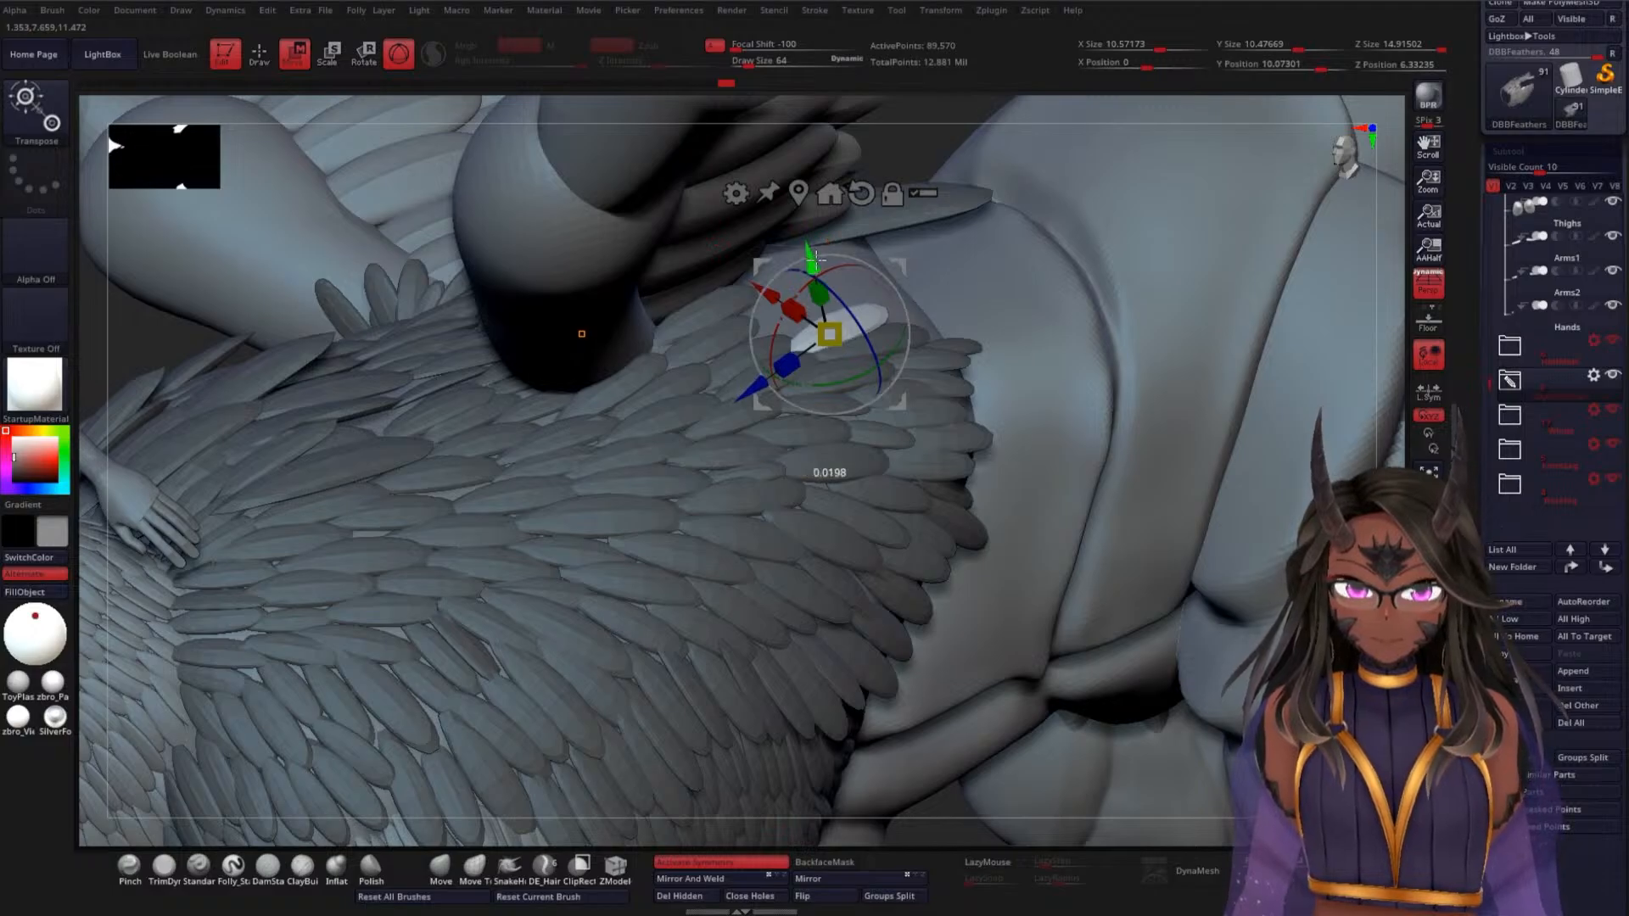
Duplicate feathers higher up the bare patch beneath the wing to build the next row, and position the copies against the torso
drag(816, 260, 745, 273)
drag(782, 243, 789, 357)
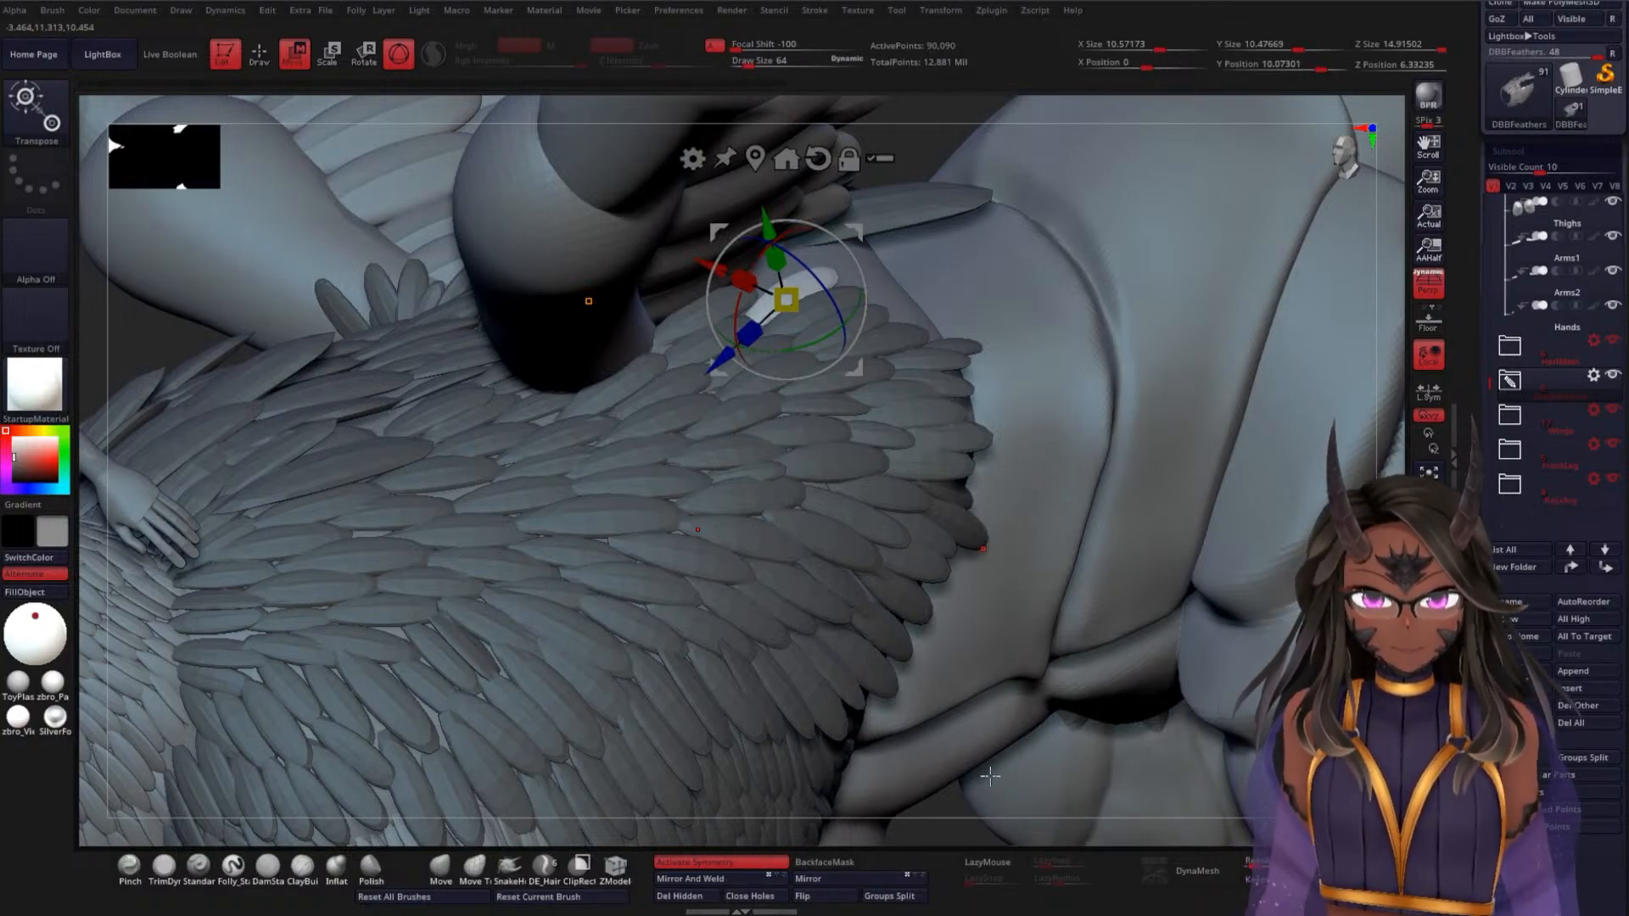
drag(959, 791, 959, 791)
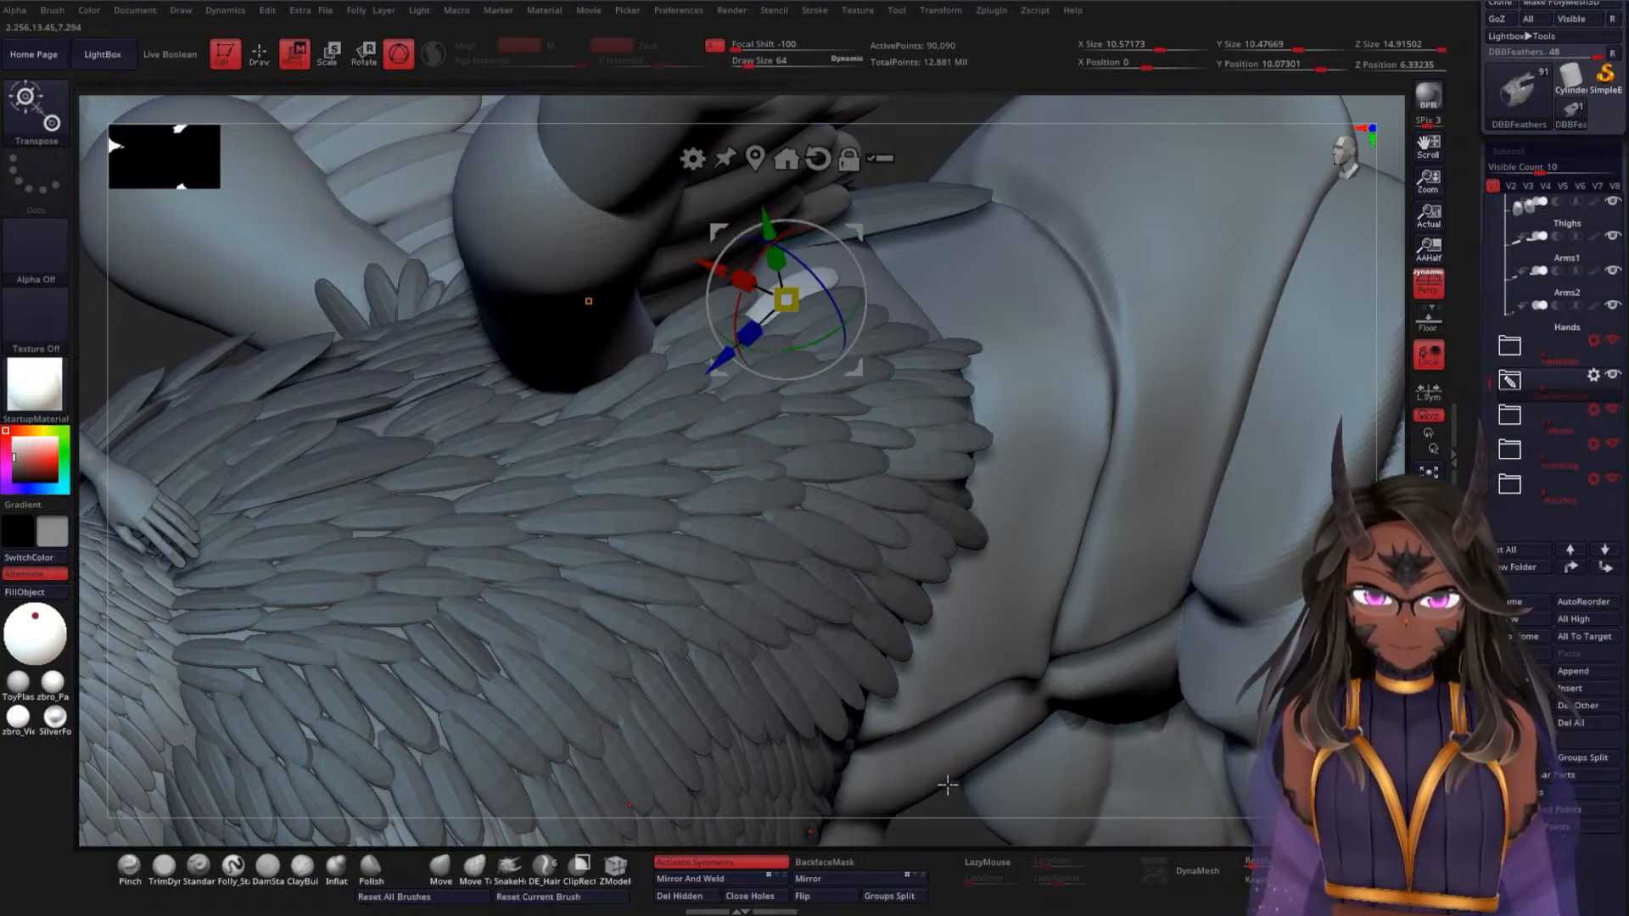
drag(940, 730, 982, 832)
ctrl+drag(598, 371, 632, 341)
mouse_move(651, 196)
mouse_down()
mouse_move(636, 171)
mouse_move(643, 222)
mouse_up()
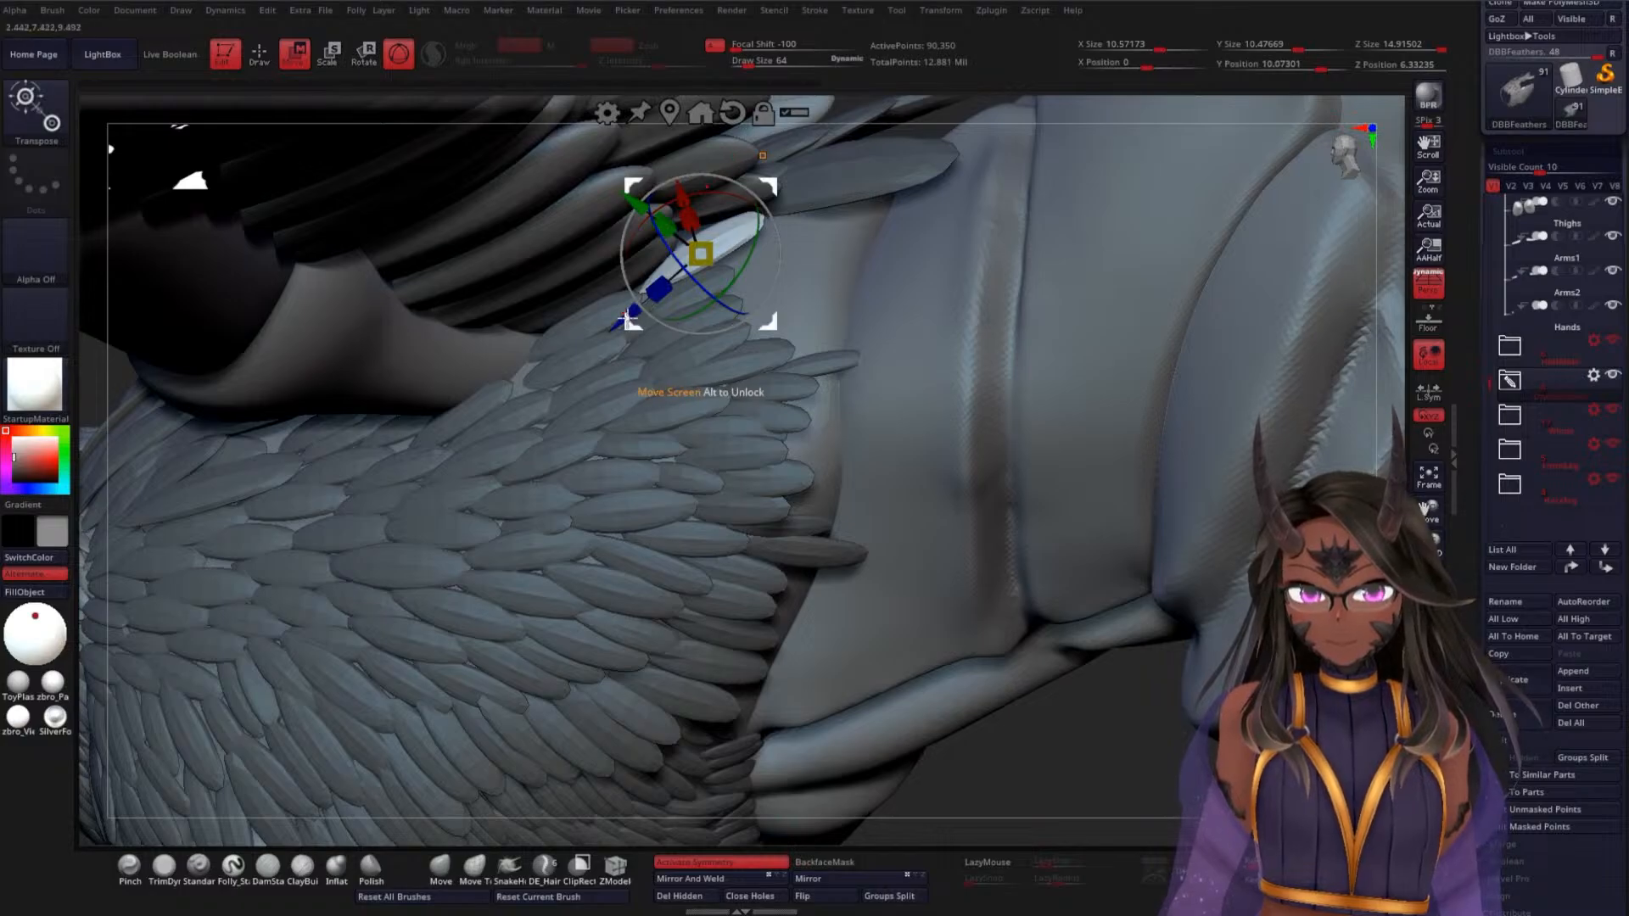
Adjust the feather beneath the wing and duplicate four more in a diagonal row down the torso, angling the last copy
drag(622, 331, 669, 294)
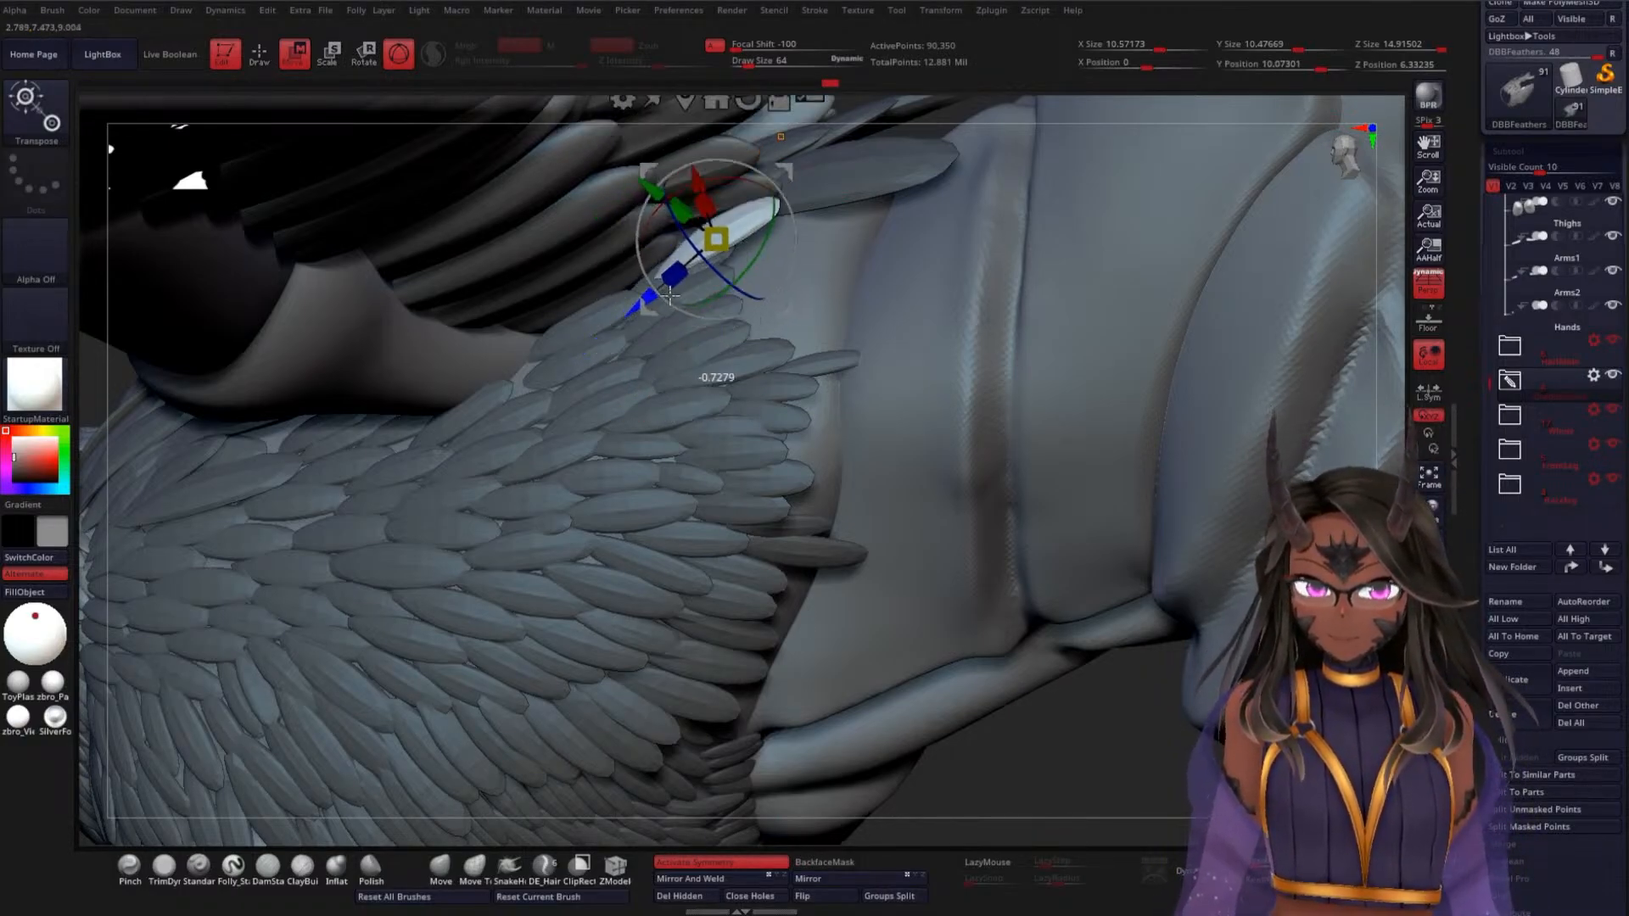
drag(690, 146, 716, 168)
drag(715, 282, 684, 327)
drag(736, 197, 754, 243)
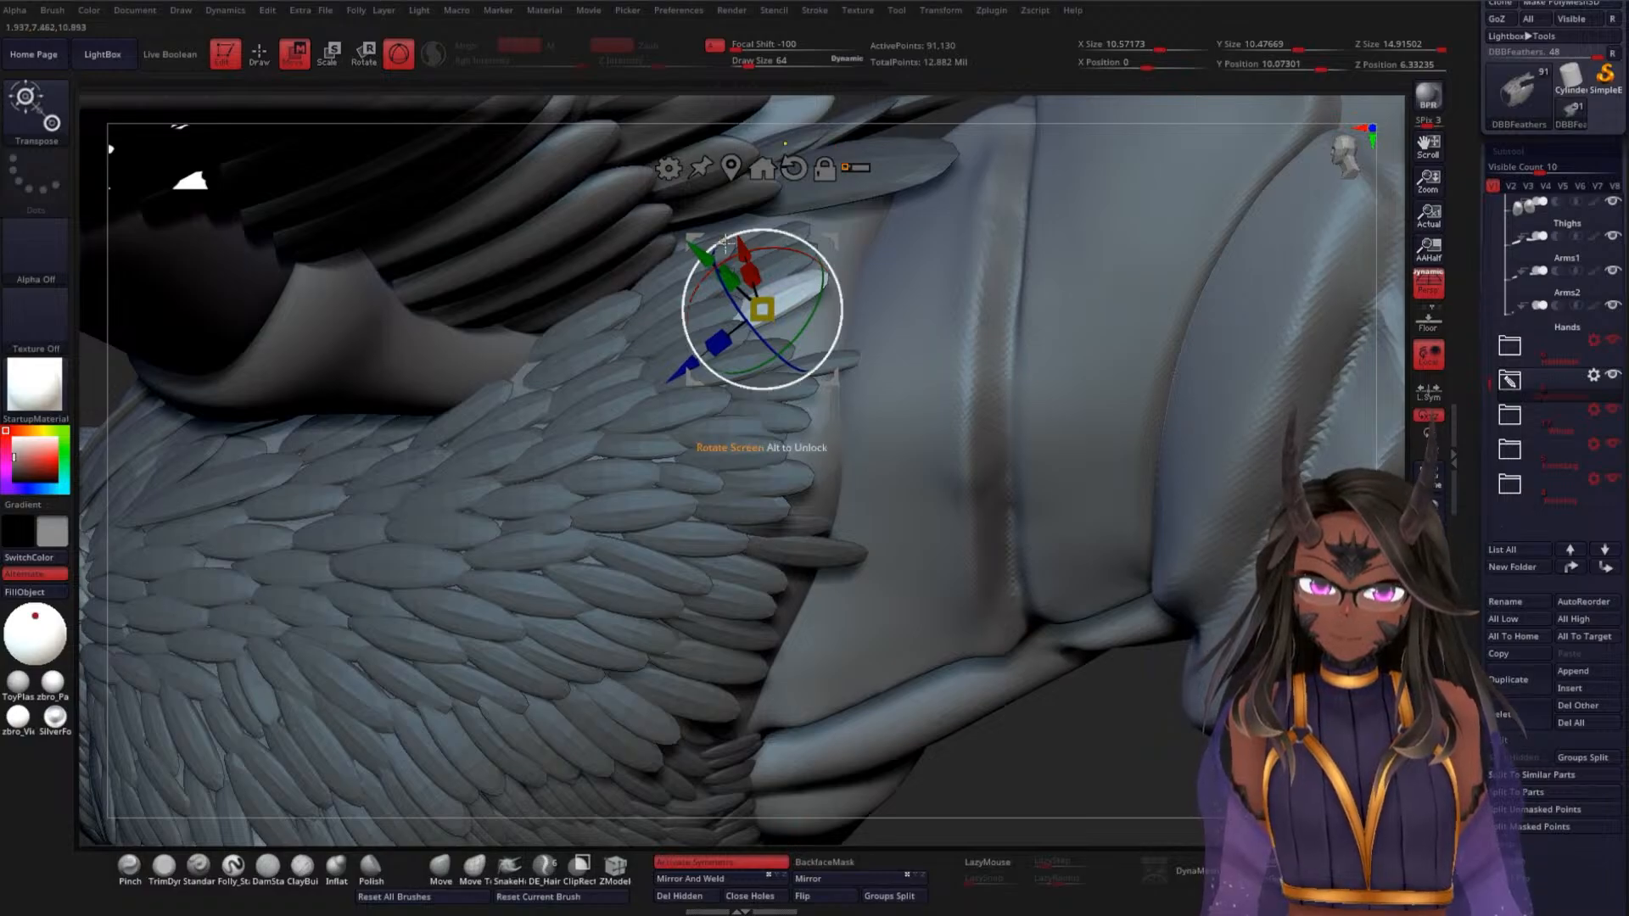
drag(740, 248, 721, 282)
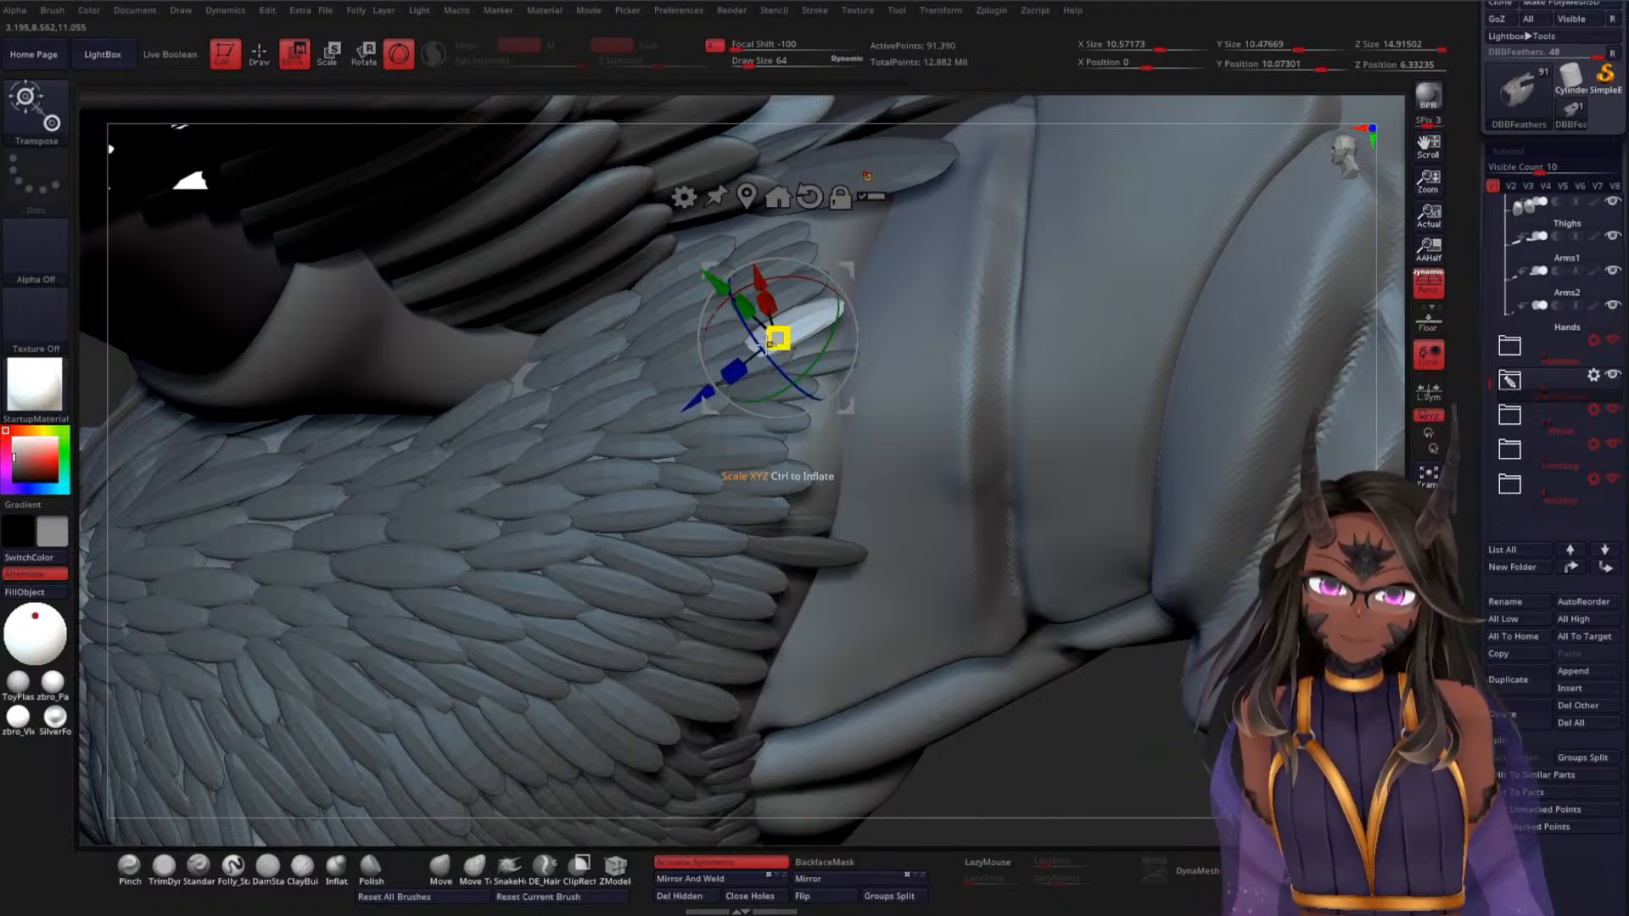
drag(728, 298, 731, 300)
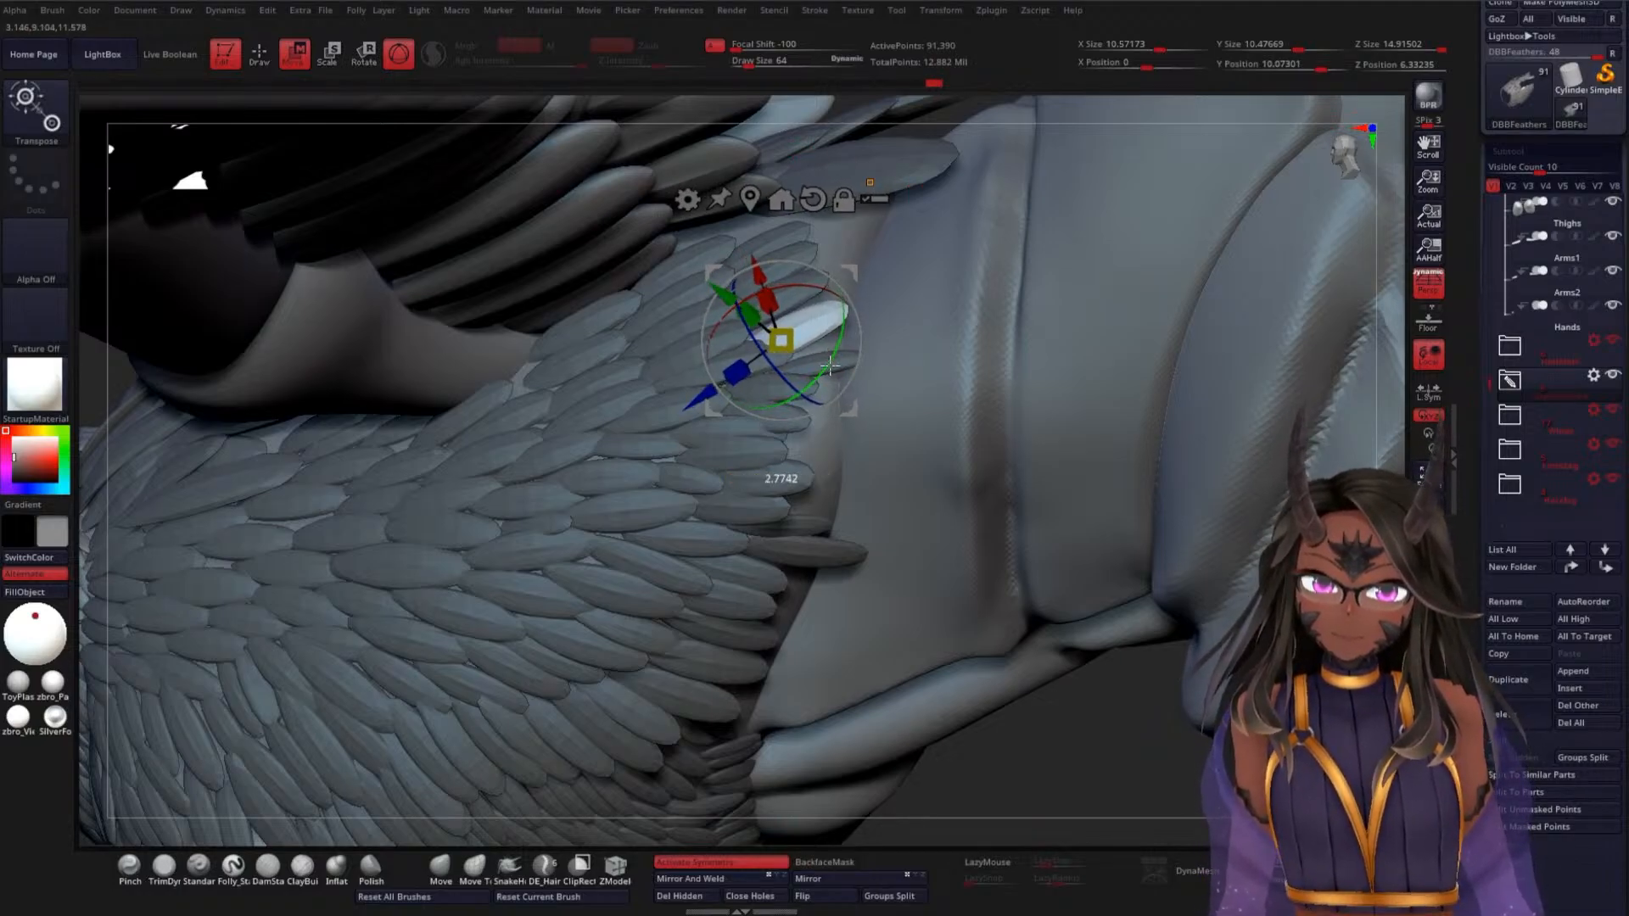
Duplicate the row's last feather upward between its neighbours, and rotate and shift the copy to sit on the torso
drag(1047, 745, 976, 665)
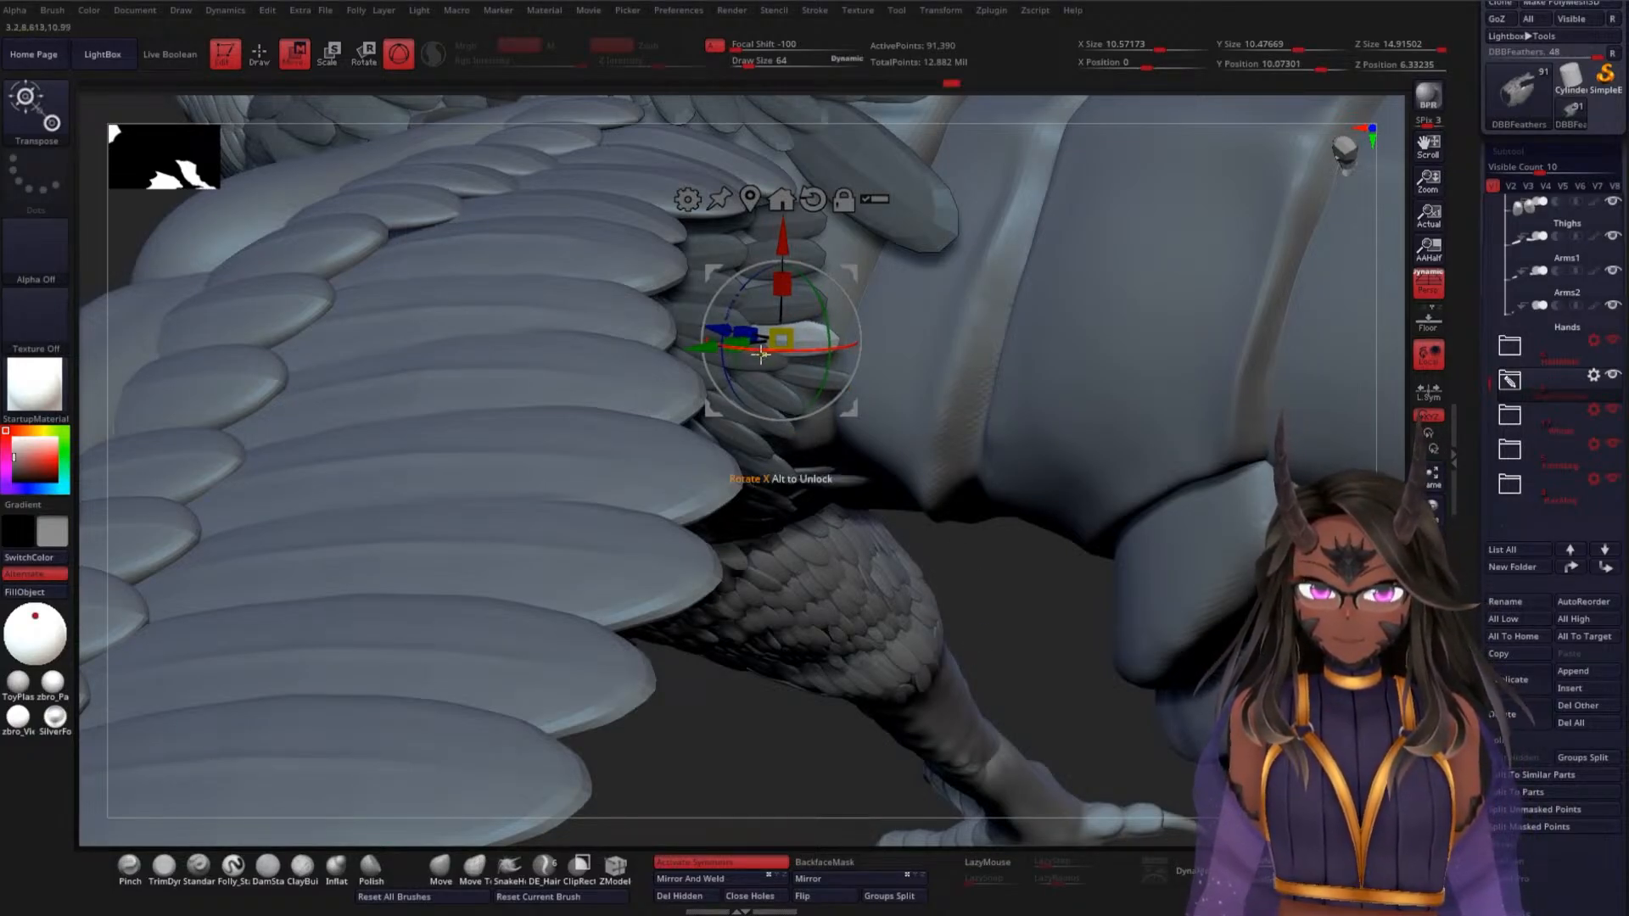
drag(702, 348, 709, 347)
drag(791, 243, 790, 180)
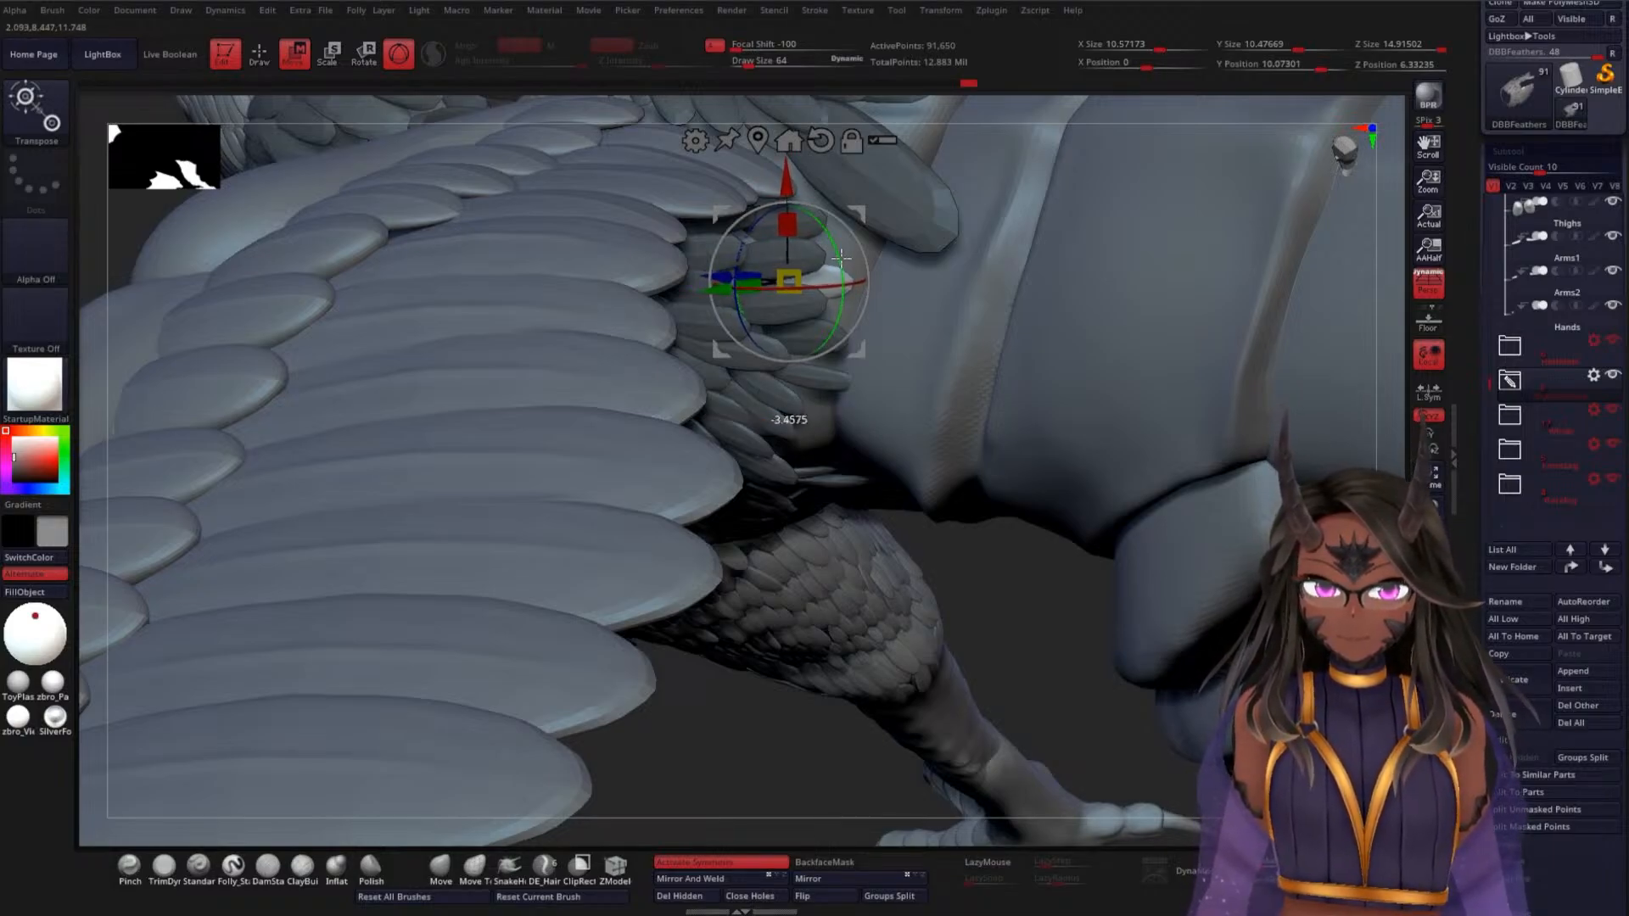
drag(738, 299, 696, 293)
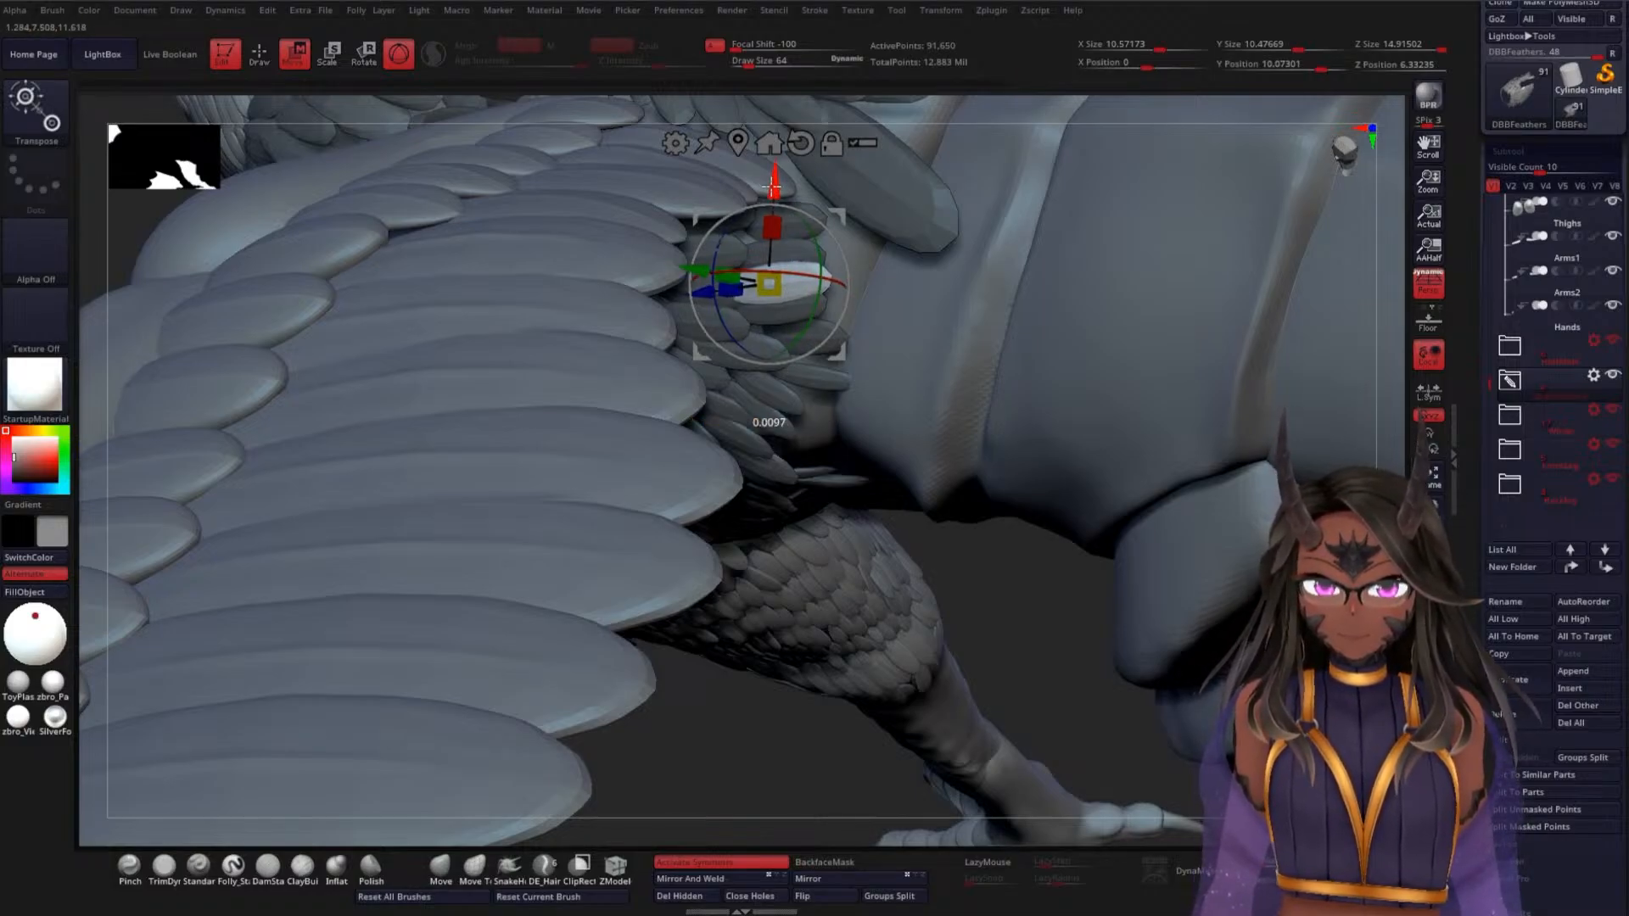
drag(772, 182, 776, 175)
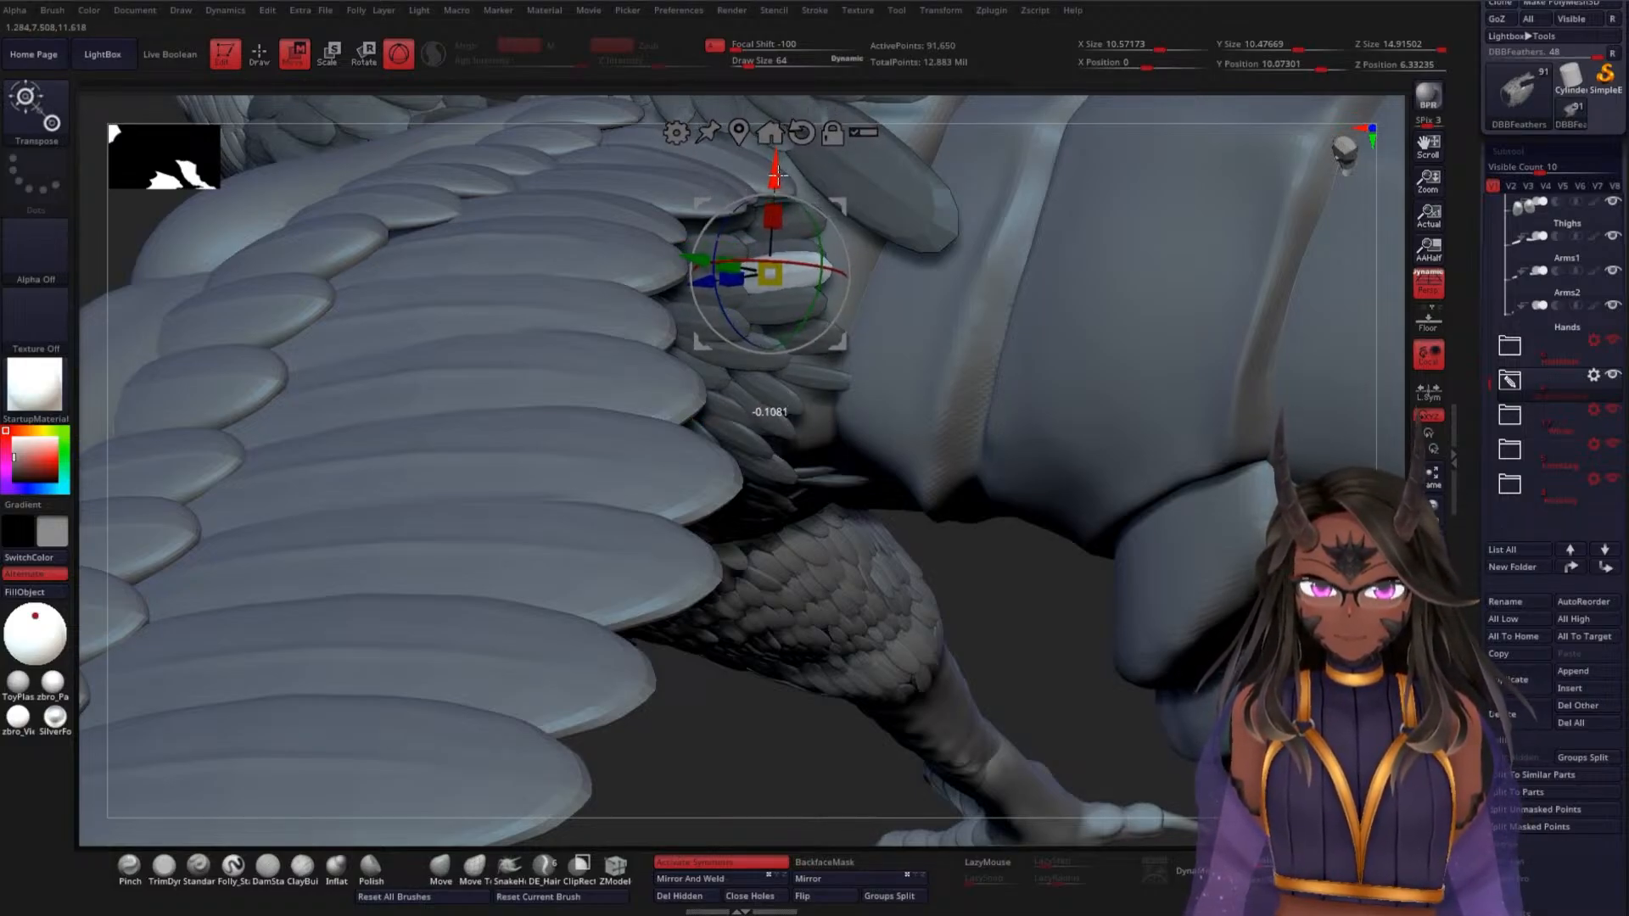
drag(703, 260, 712, 264)
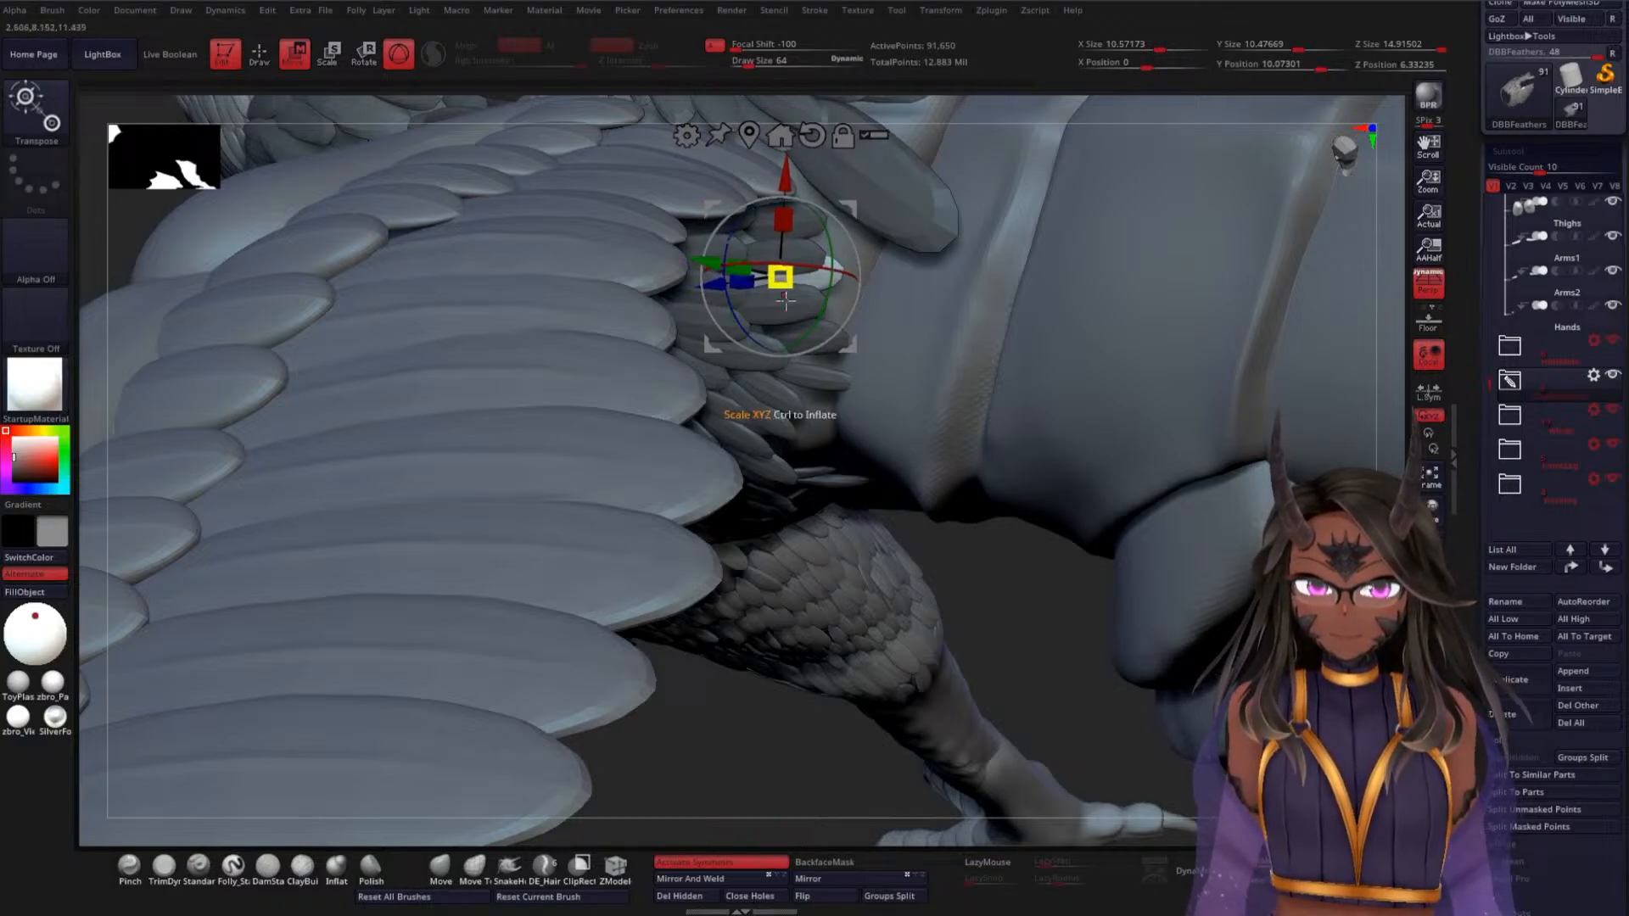
Duplicate another feather above it near the wing joint, and move and tilt the copy toward the tail side
drag(1009, 627, 947, 479)
ctrl+drag(786, 175, 787, 140)
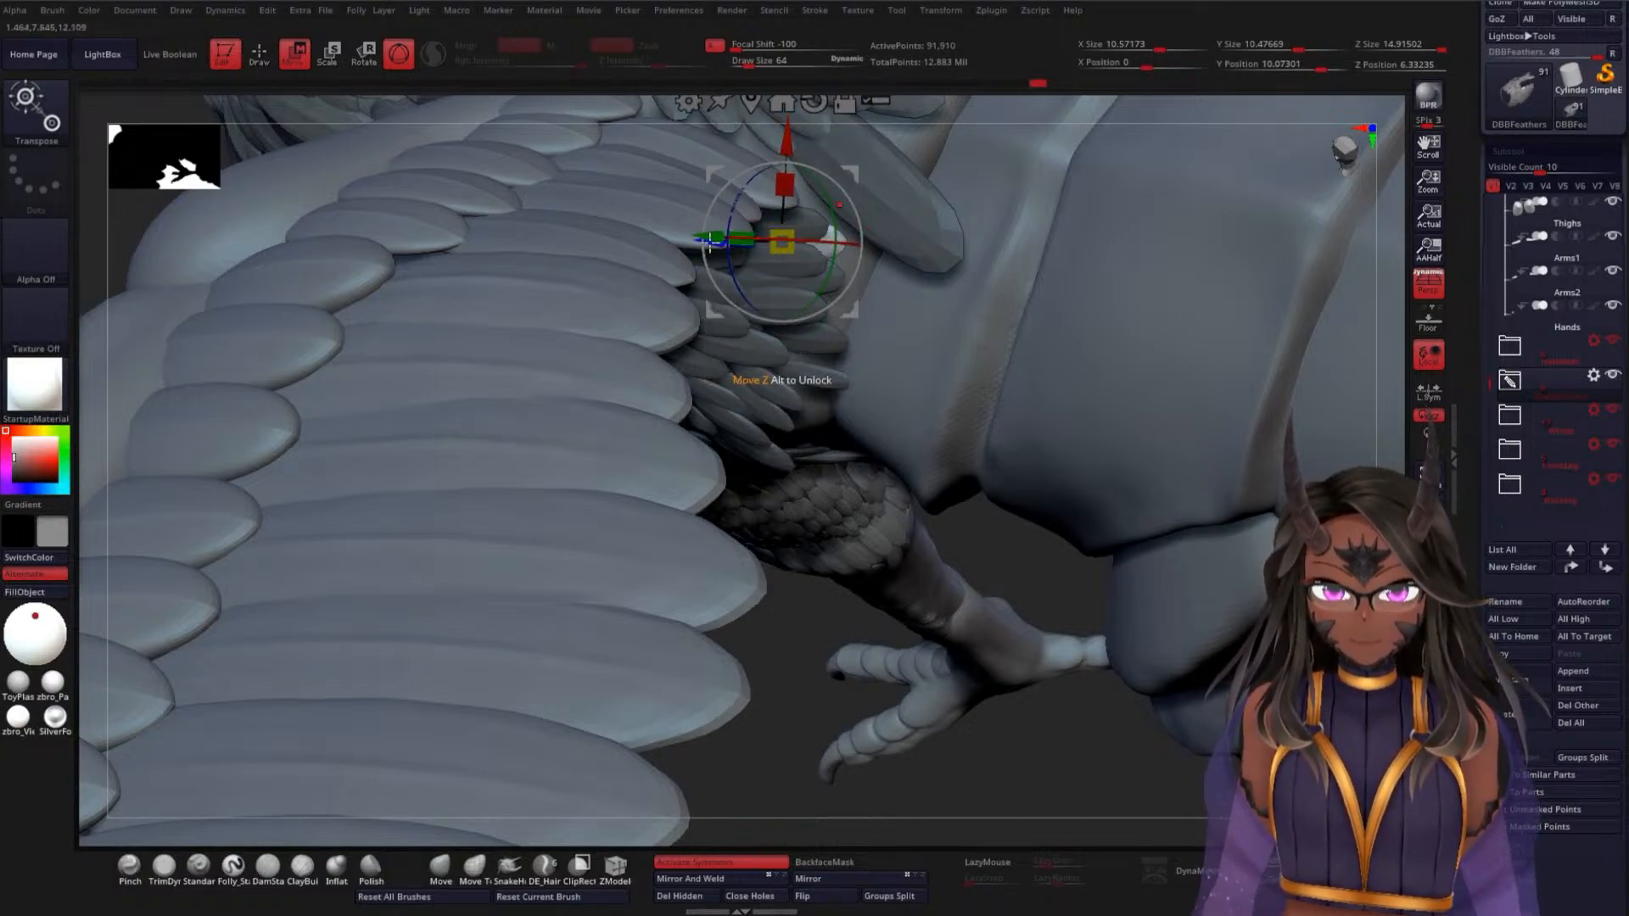
drag(711, 241, 751, 242)
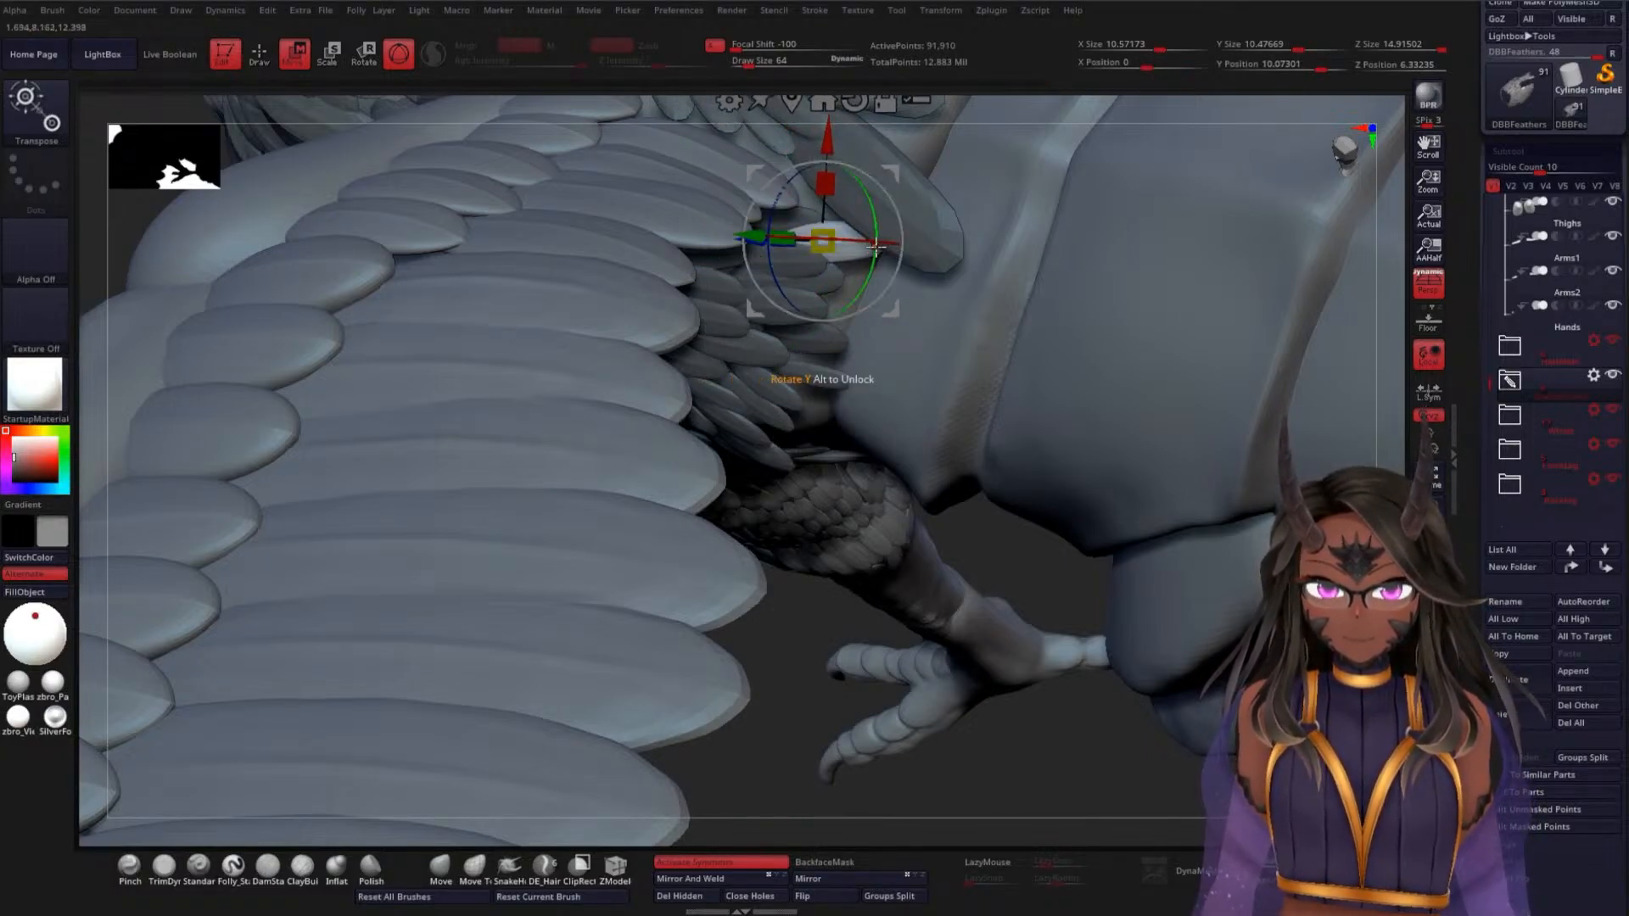
drag(747, 235, 760, 235)
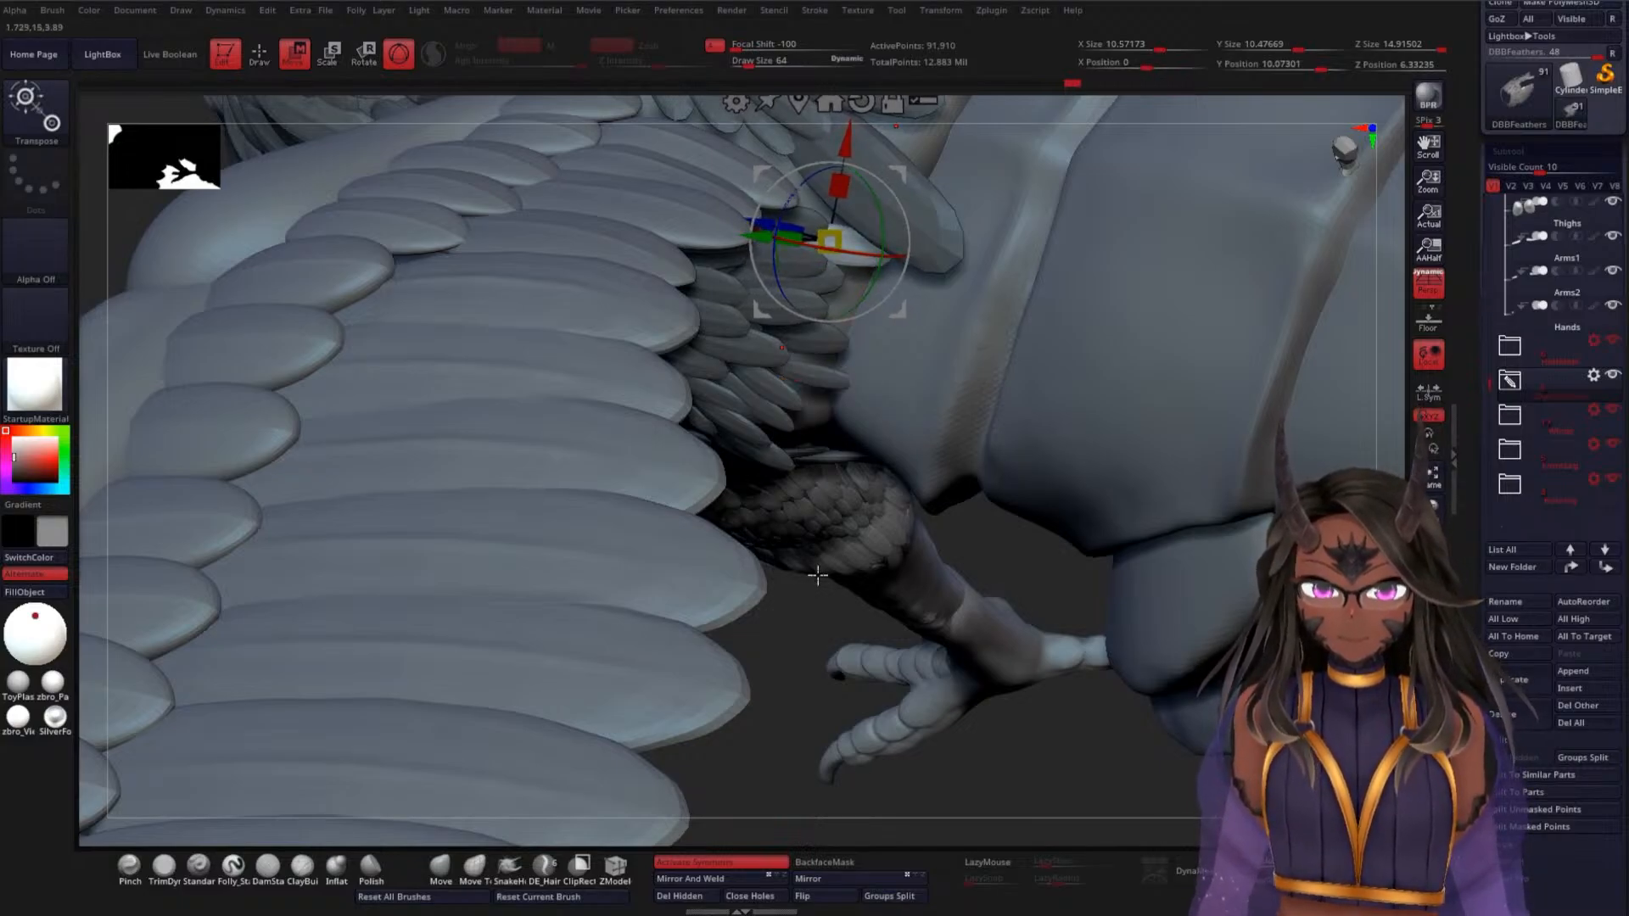
drag(794, 667, 815, 543)
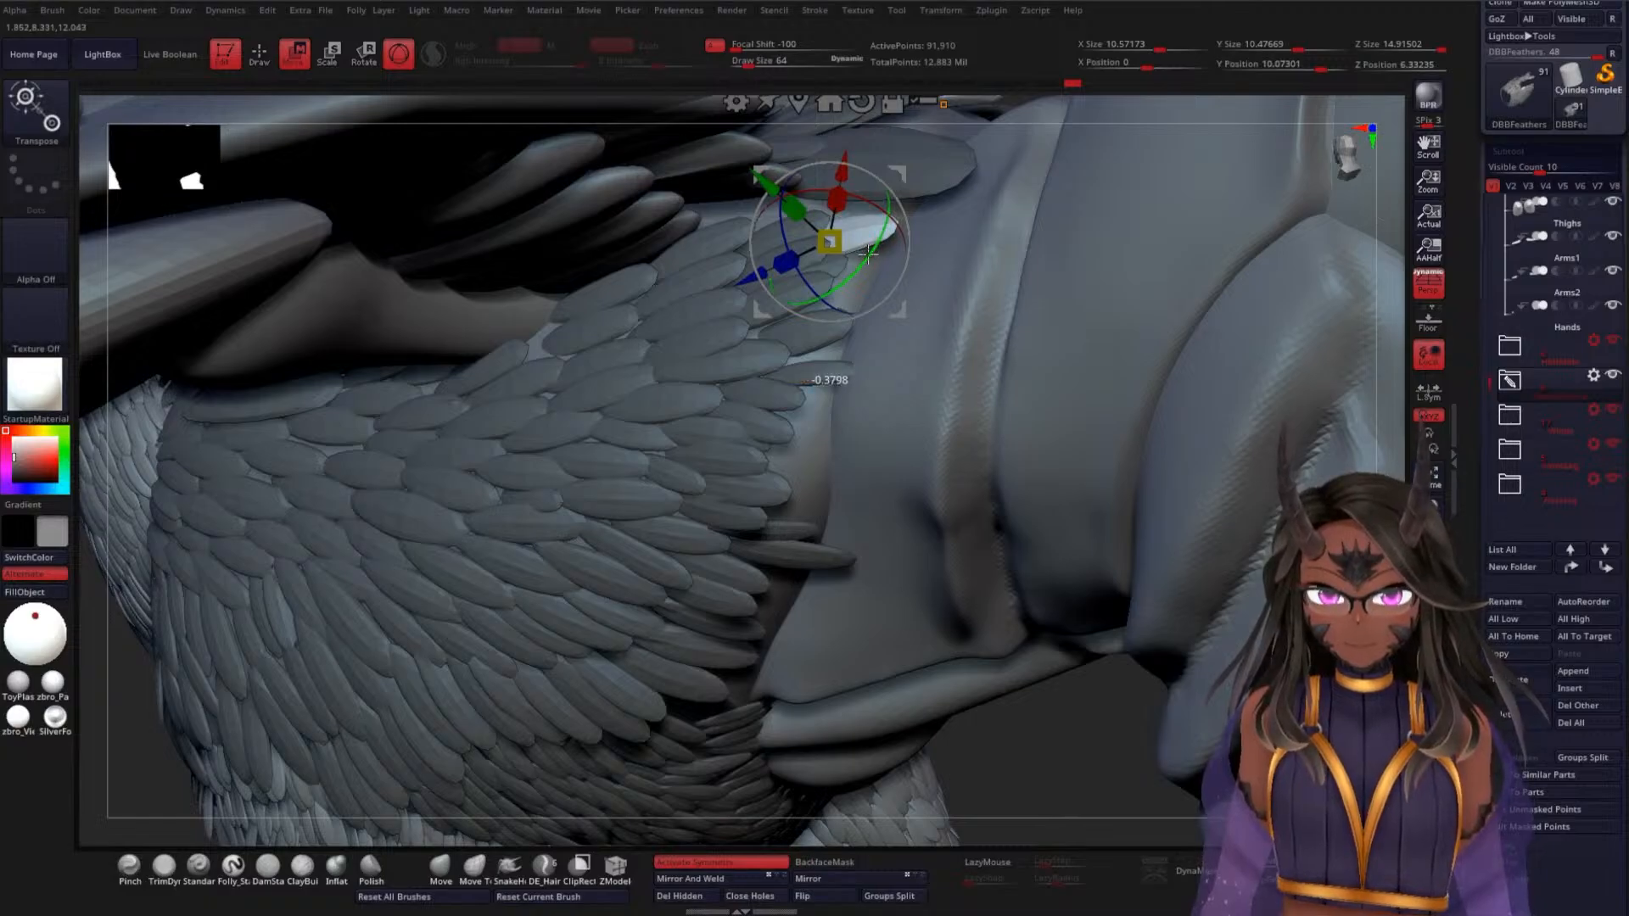
Duplicate a feather down to the gap at the row's tail-side edge, and rotate and lower it against the torso
drag(840, 171, 788, 346)
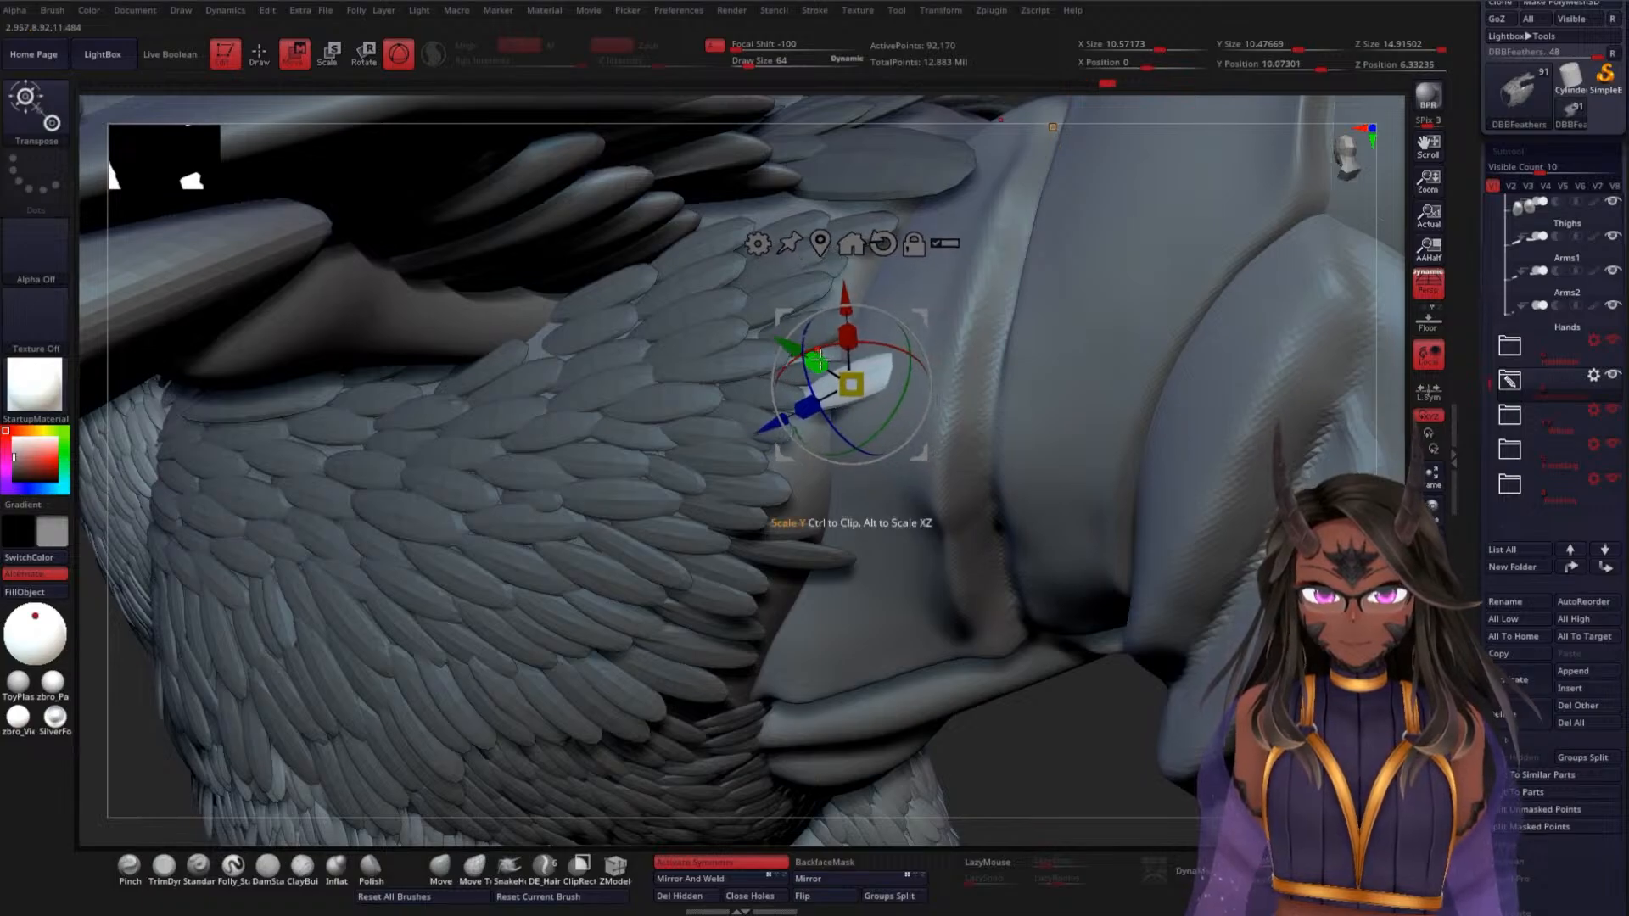
drag(906, 391, 896, 413)
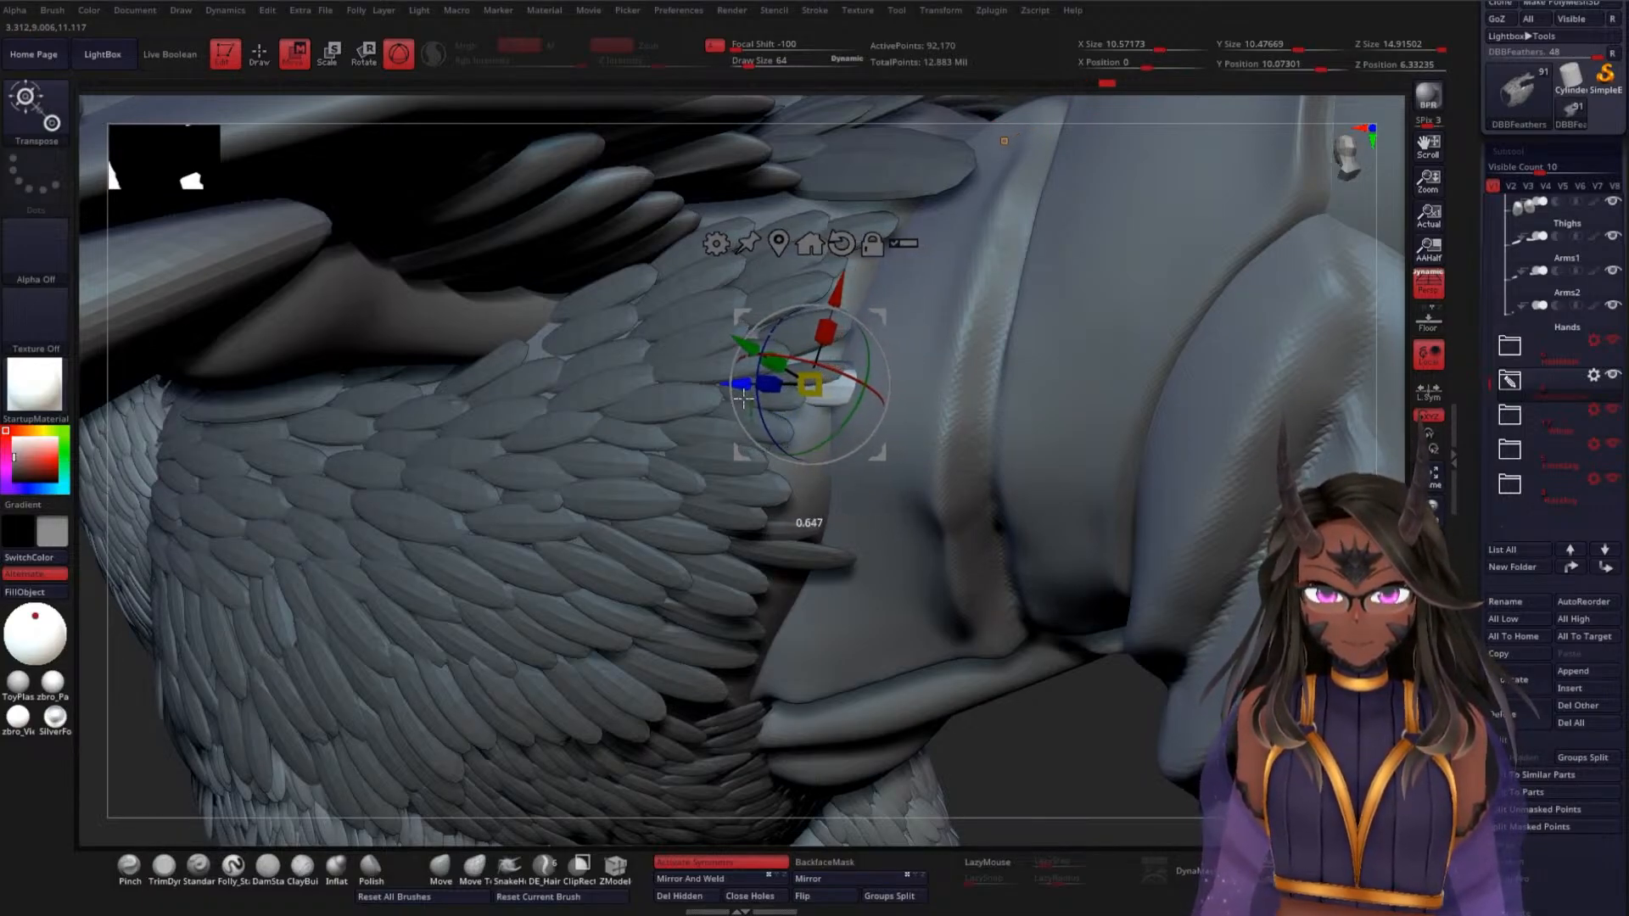
drag(832, 287, 829, 299)
drag(729, 397, 744, 396)
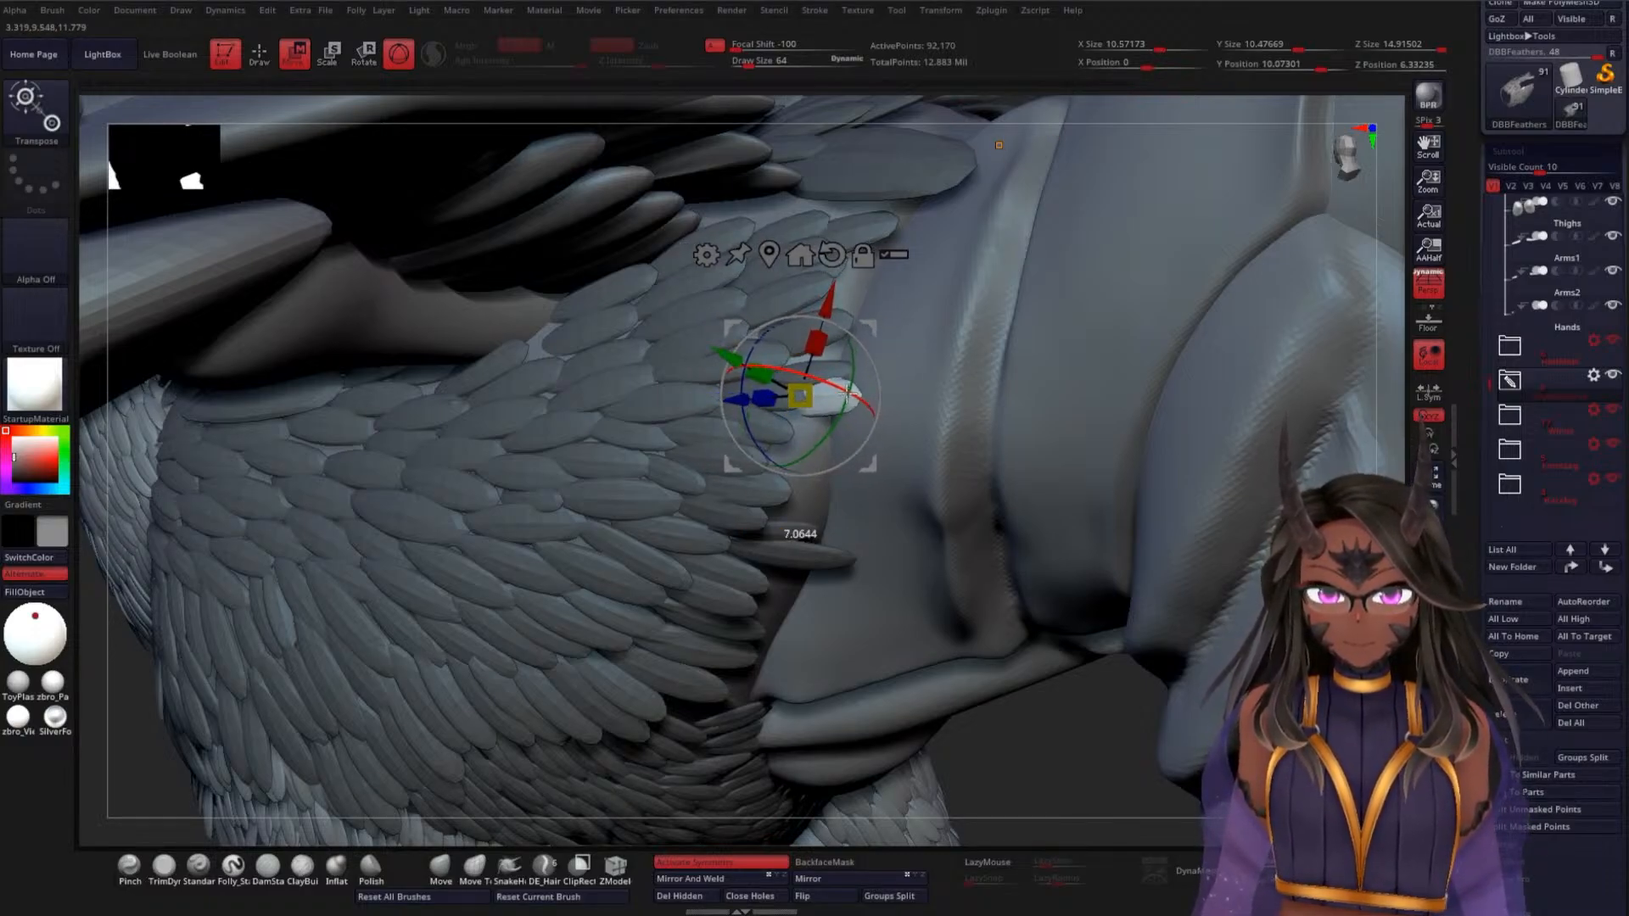
drag(832, 301, 834, 316)
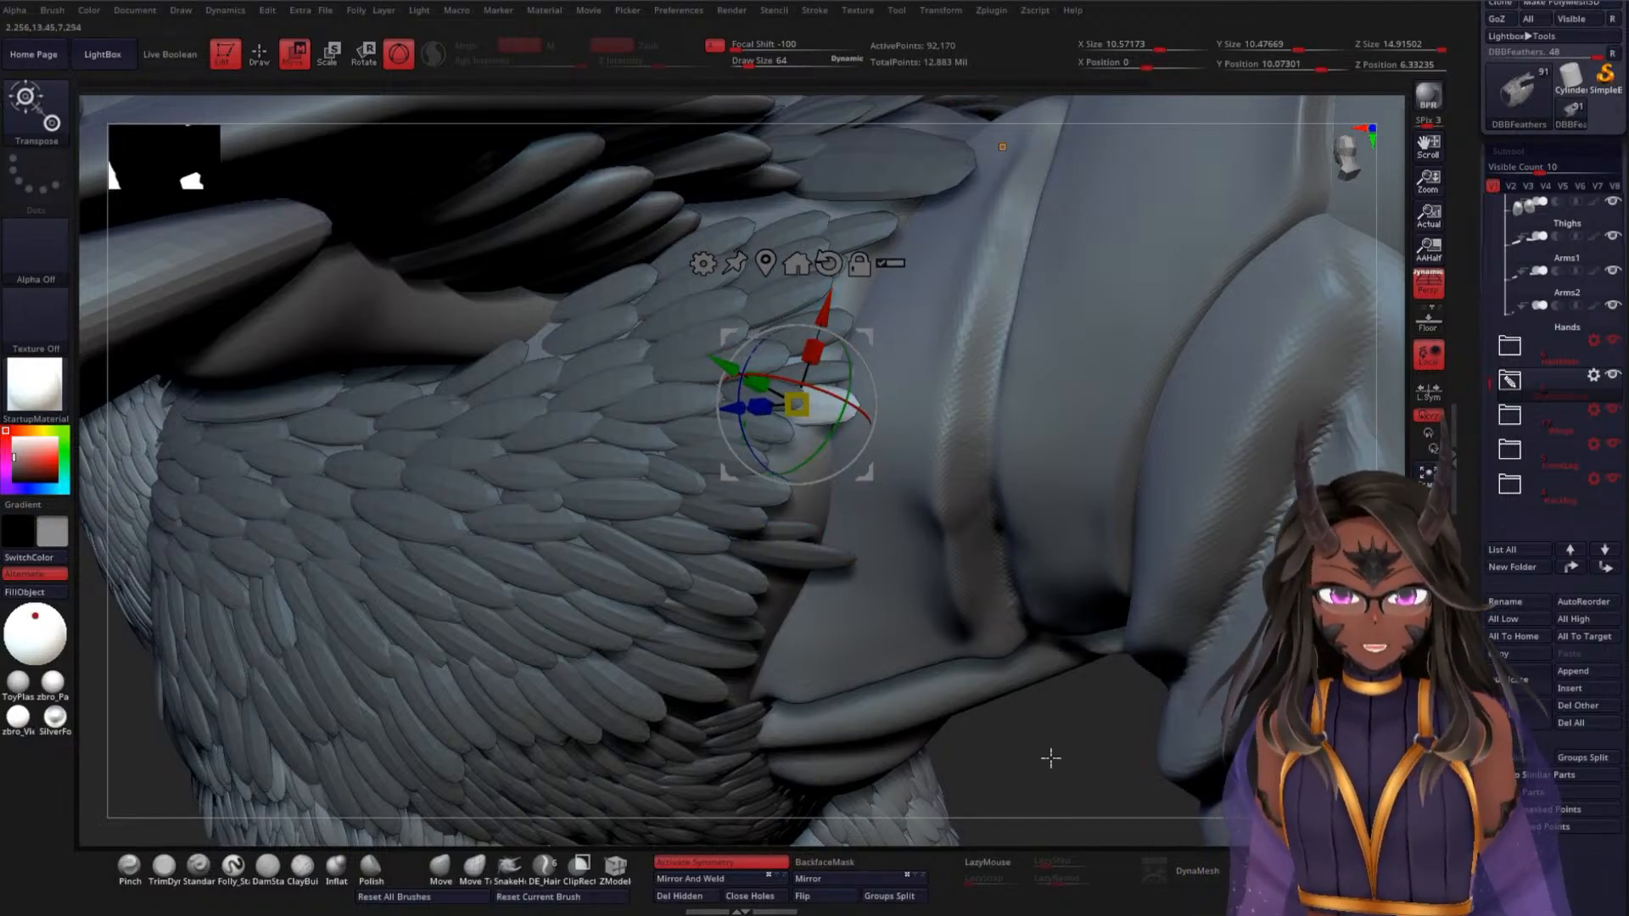
Check the whole creature from above and the front, and save the tool
alt+drag(1049, 770, 1156, 768)
drag(532, 705, 865, 606)
alt+drag(1146, 479, 946, 544)
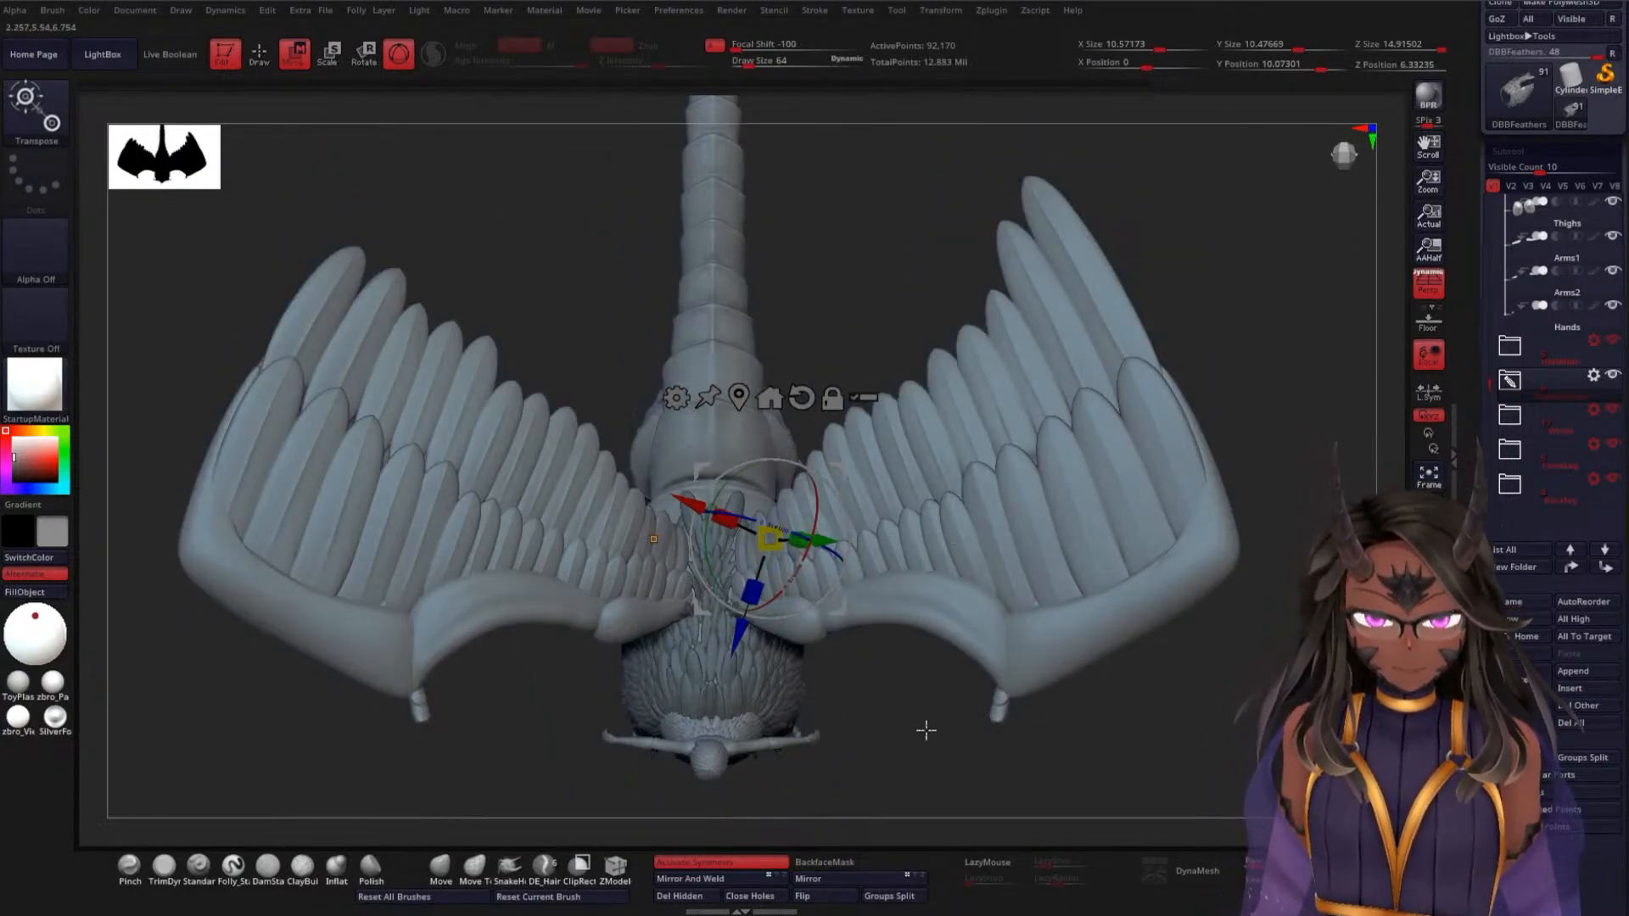
drag(926, 731, 917, 582)
key(q)
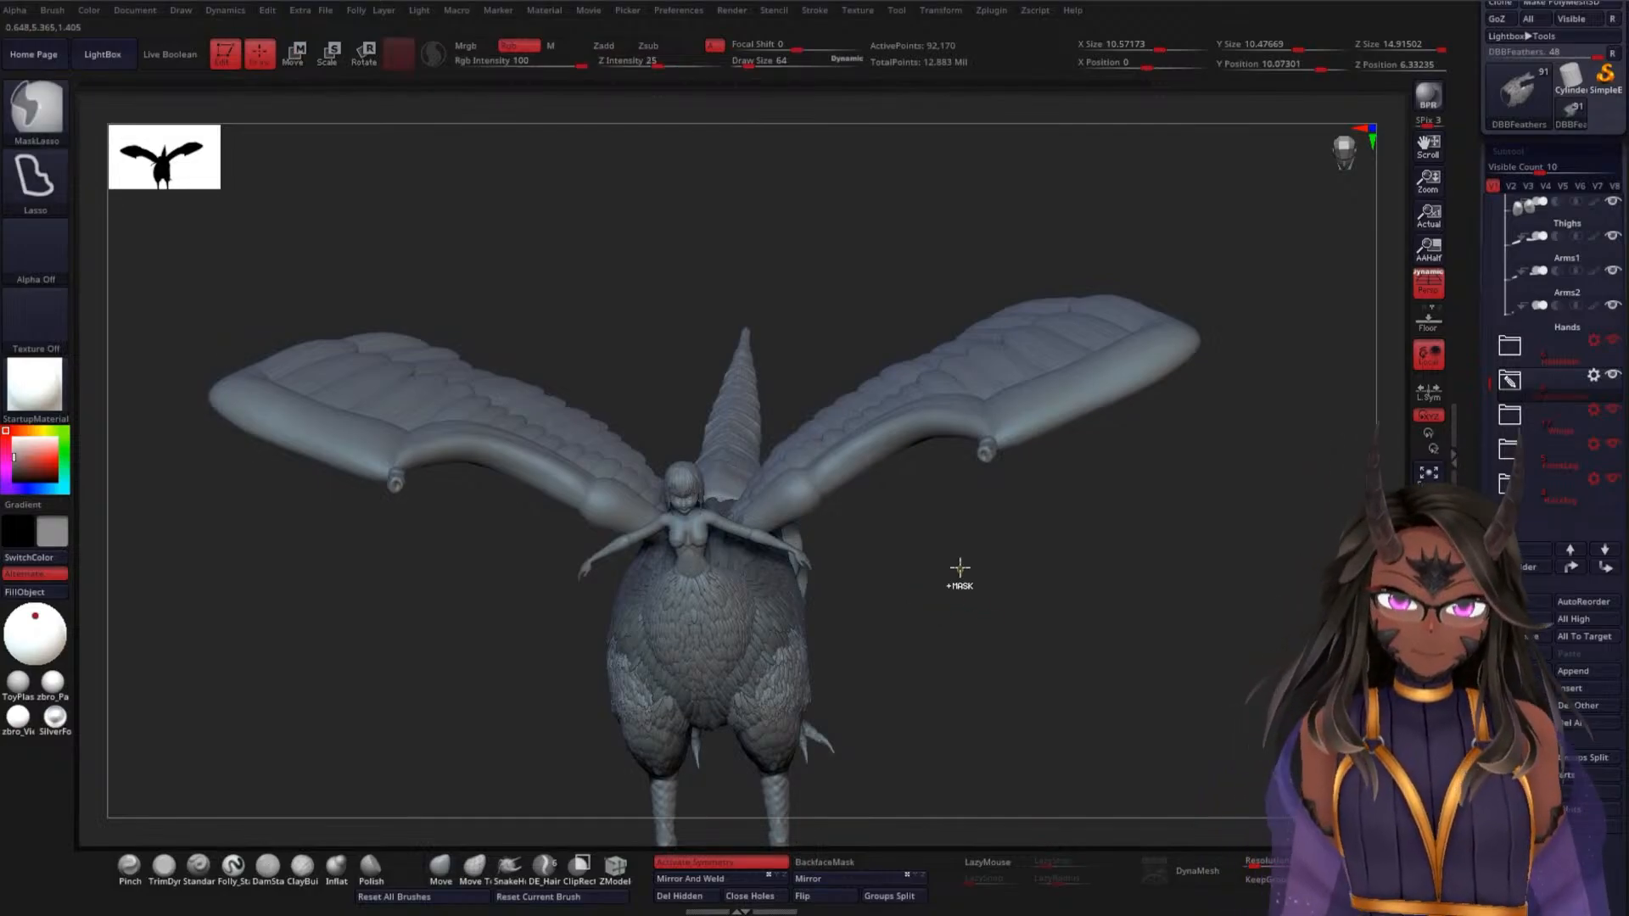
mouse_move(1021, 637)
mouse_down()
mouse_move(970, 625)
mouse_move(904, 652)
mouse_move(1000, 622)
mouse_move(975, 614)
mouse_move(987, 722)
mouse_up()
drag(1472, 398, 1474, 504)
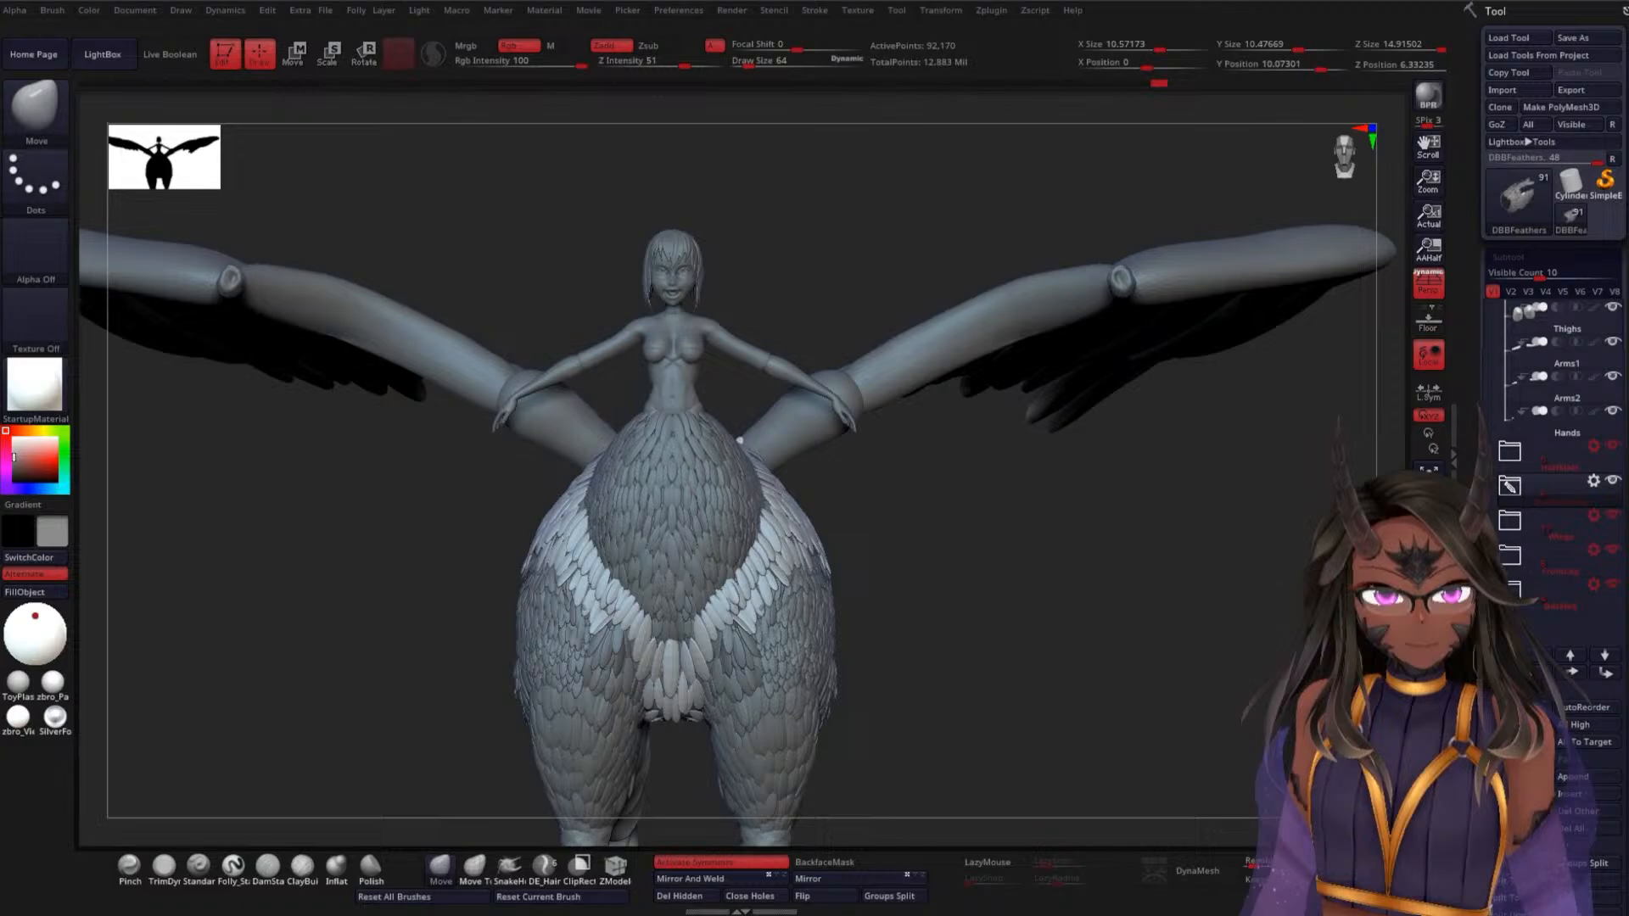
click(1574, 40)
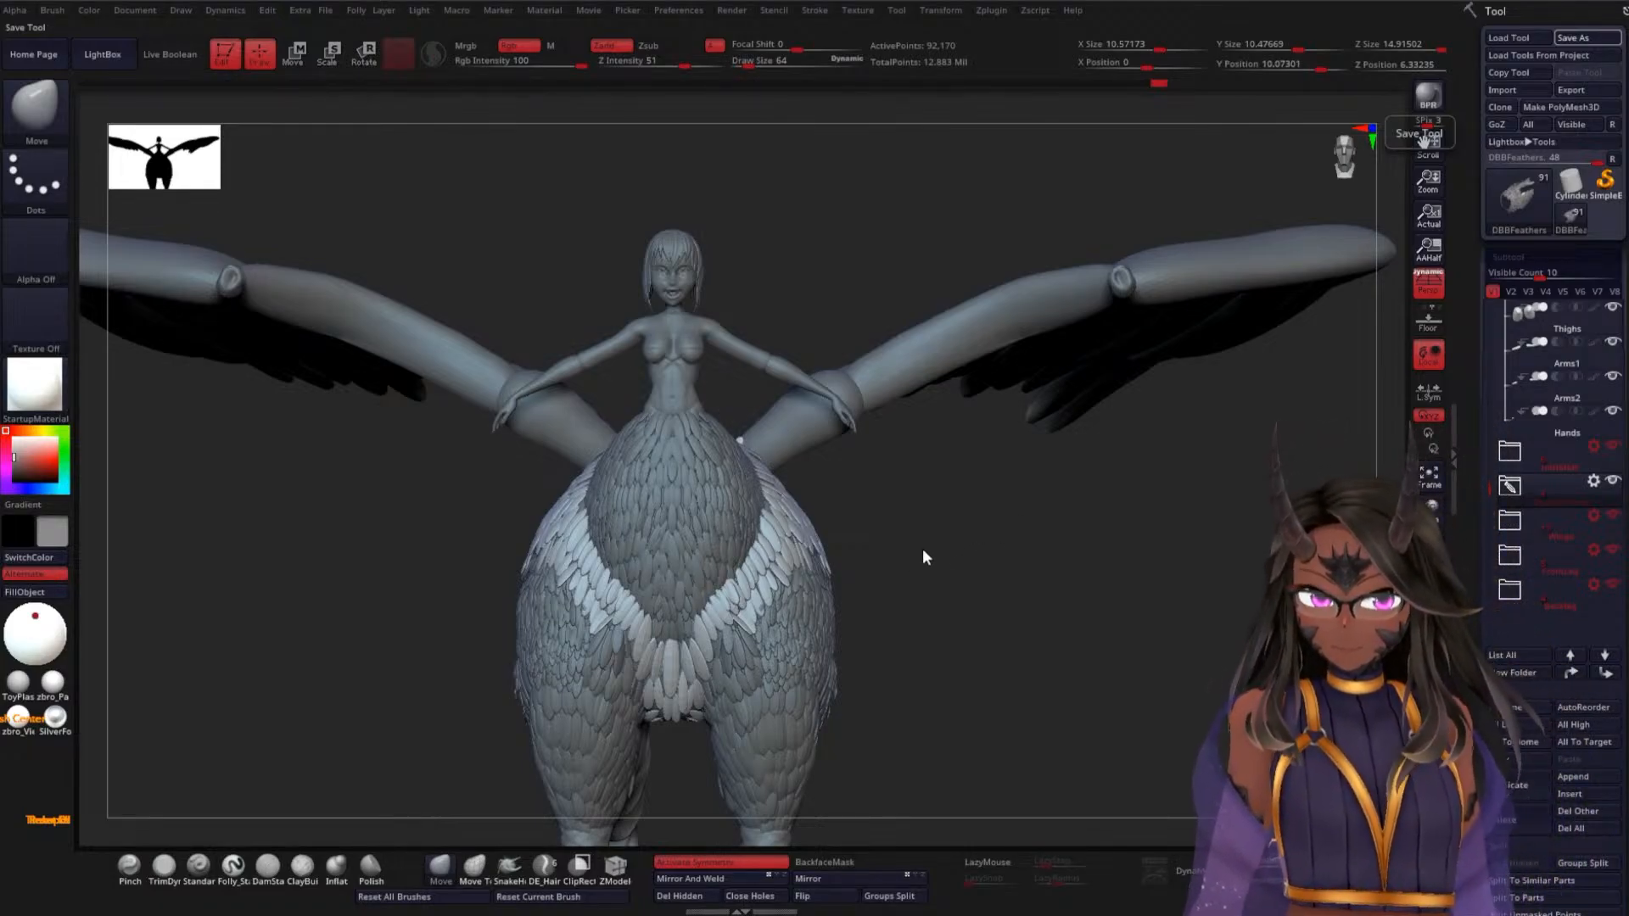
Select the wing talons, centre the gizmo on them, and move them inward against the wing wrists
drag(922, 545, 967, 466)
alt+click(832, 562)
key(w)
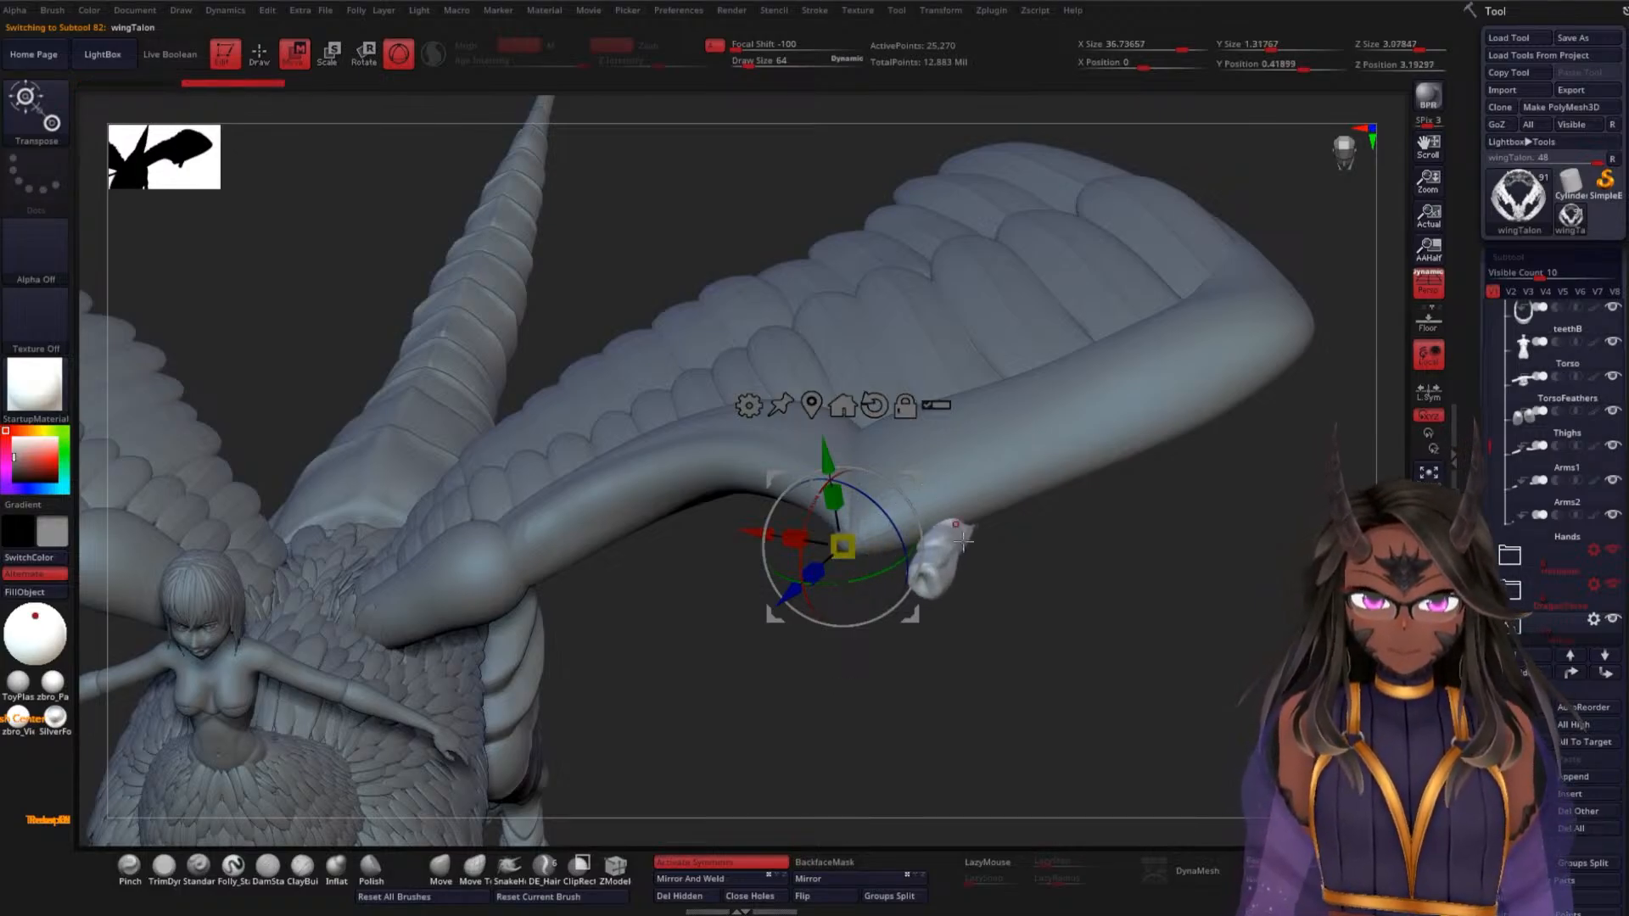
drag(1012, 573, 1026, 711)
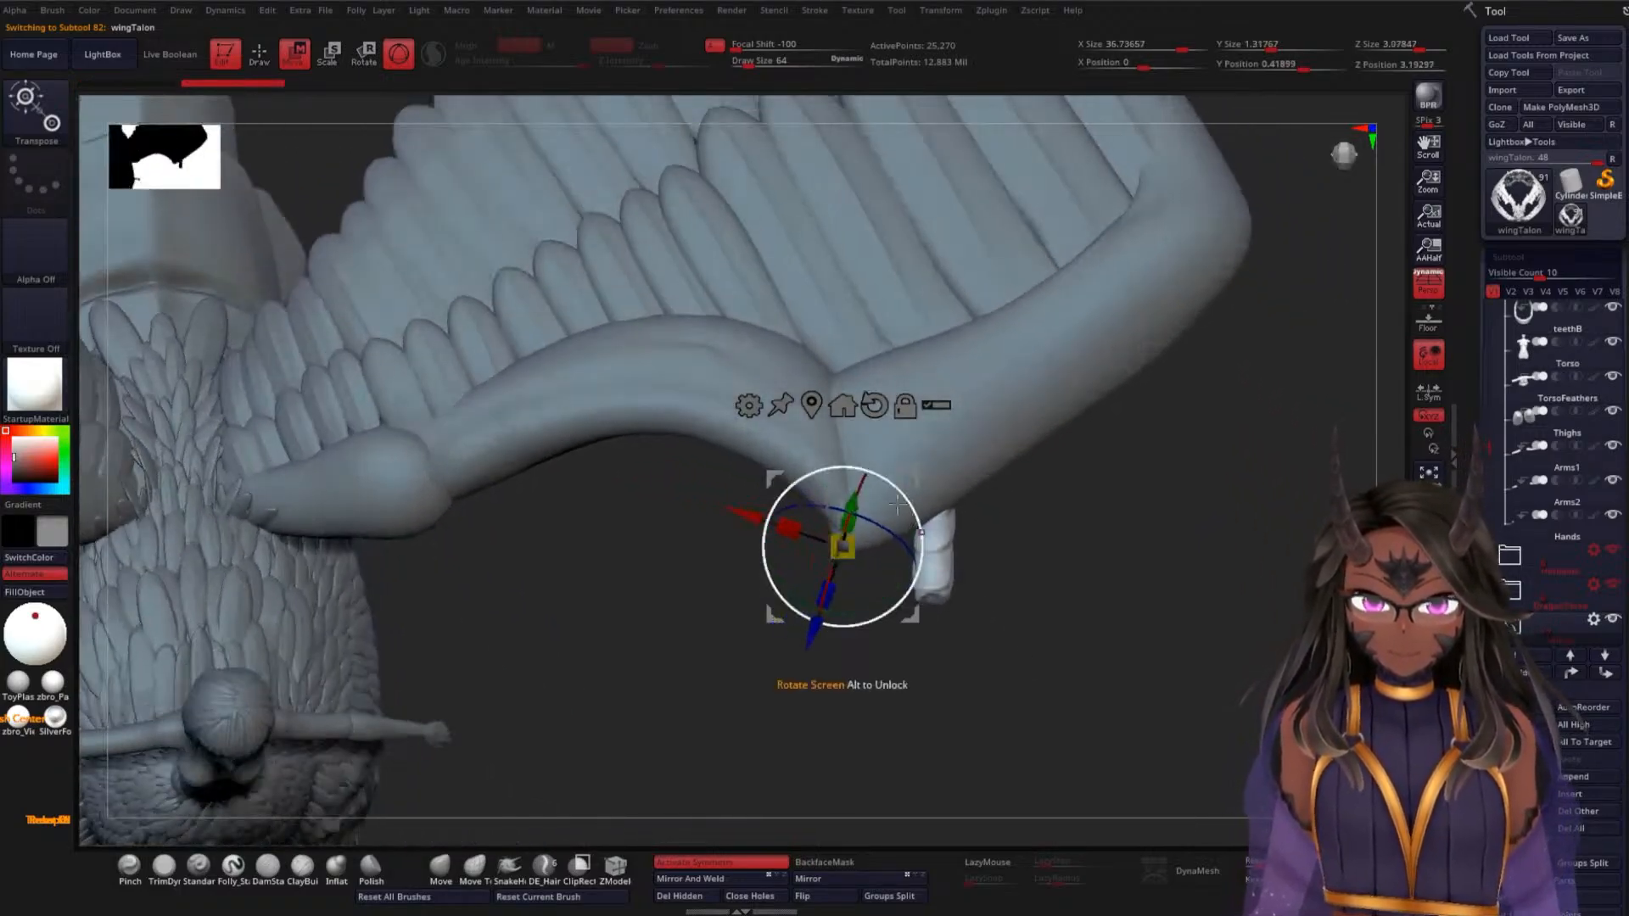
click(812, 405)
drag(820, 538, 741, 506)
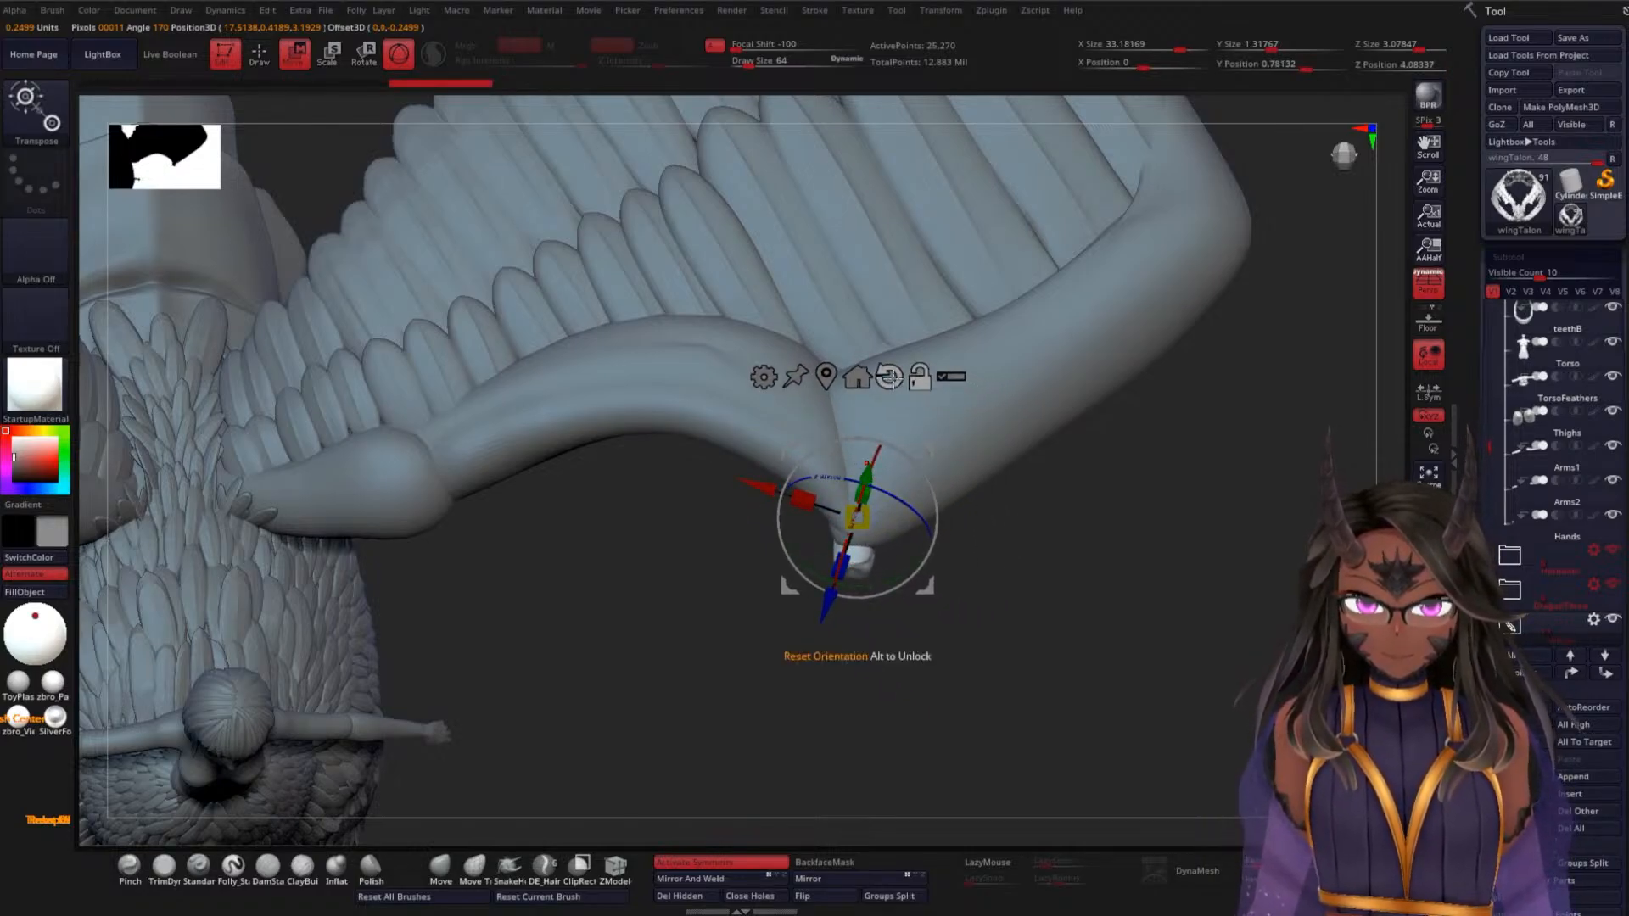
Reset the gizmo orientation and align the talons with the wrist tips along the depth, width and height axes
alt+click(891, 378)
drag(873, 631, 875, 652)
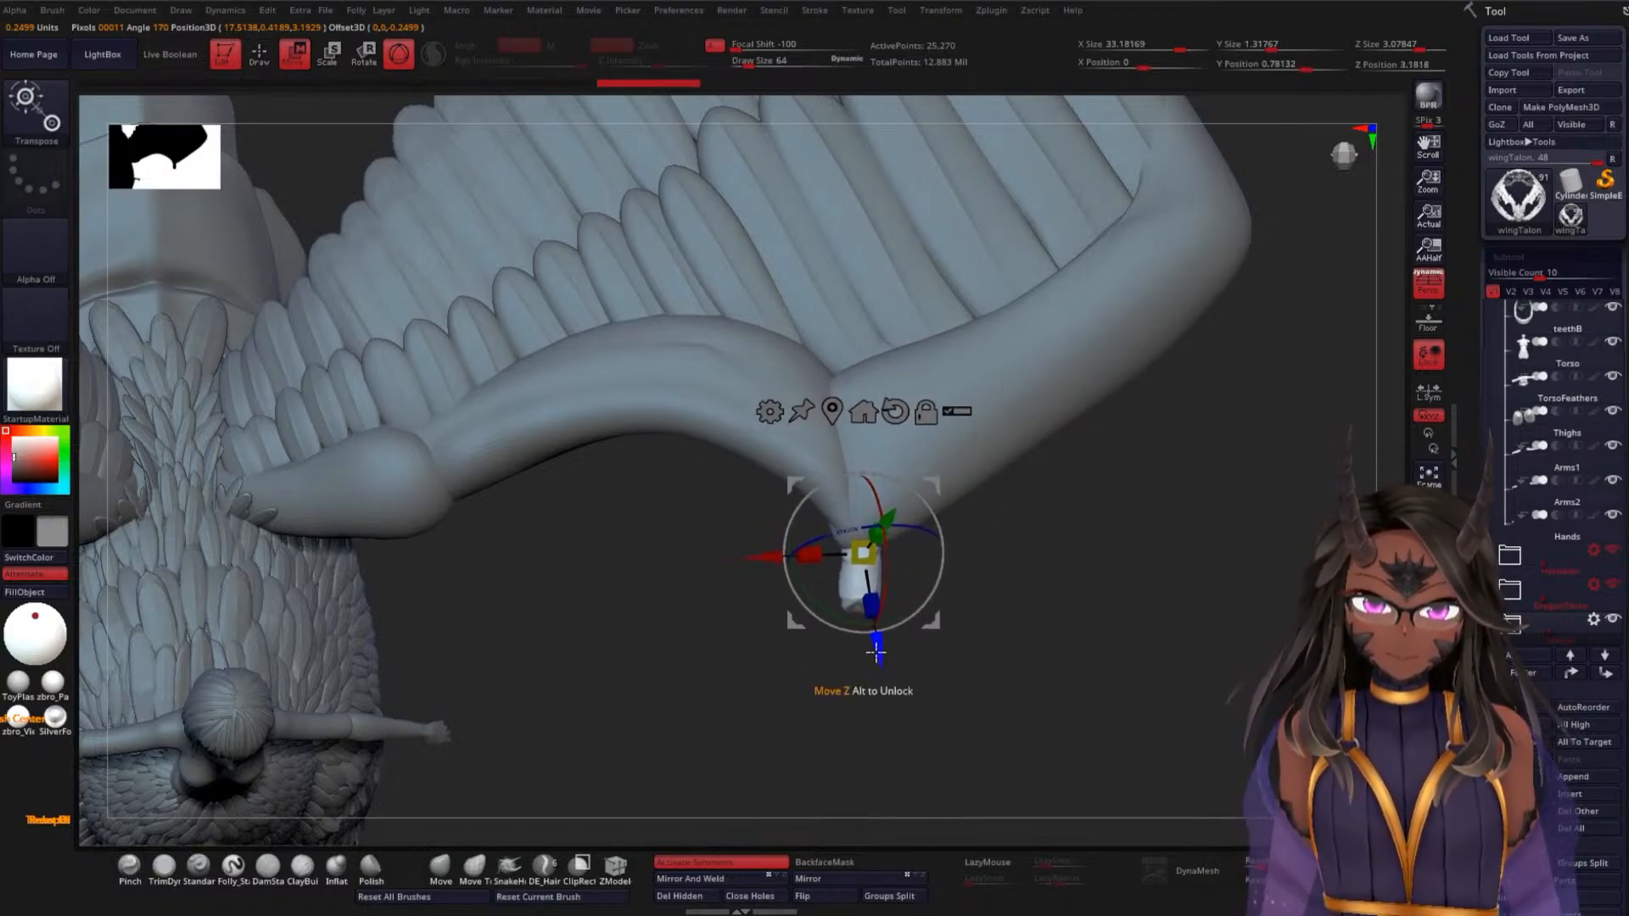
drag(778, 554, 769, 555)
drag(1014, 586, 1084, 539)
drag(937, 486, 948, 477)
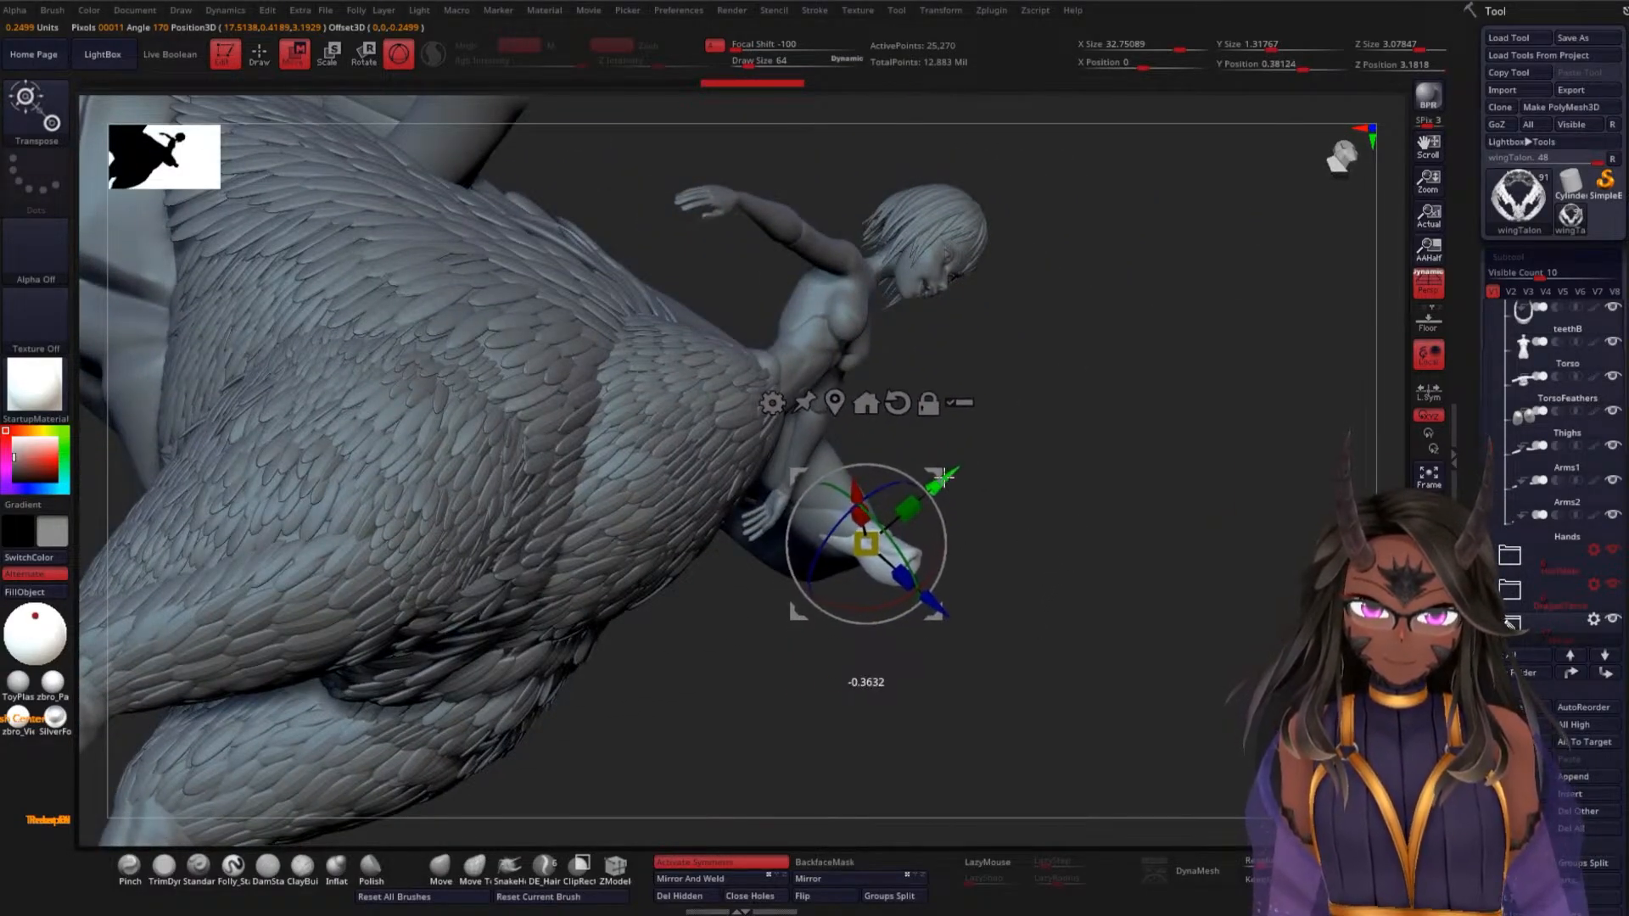
Rotate the talons to follow the direction of the wing wrists and shift them slightly forward and sideways
drag(1036, 587, 998, 615)
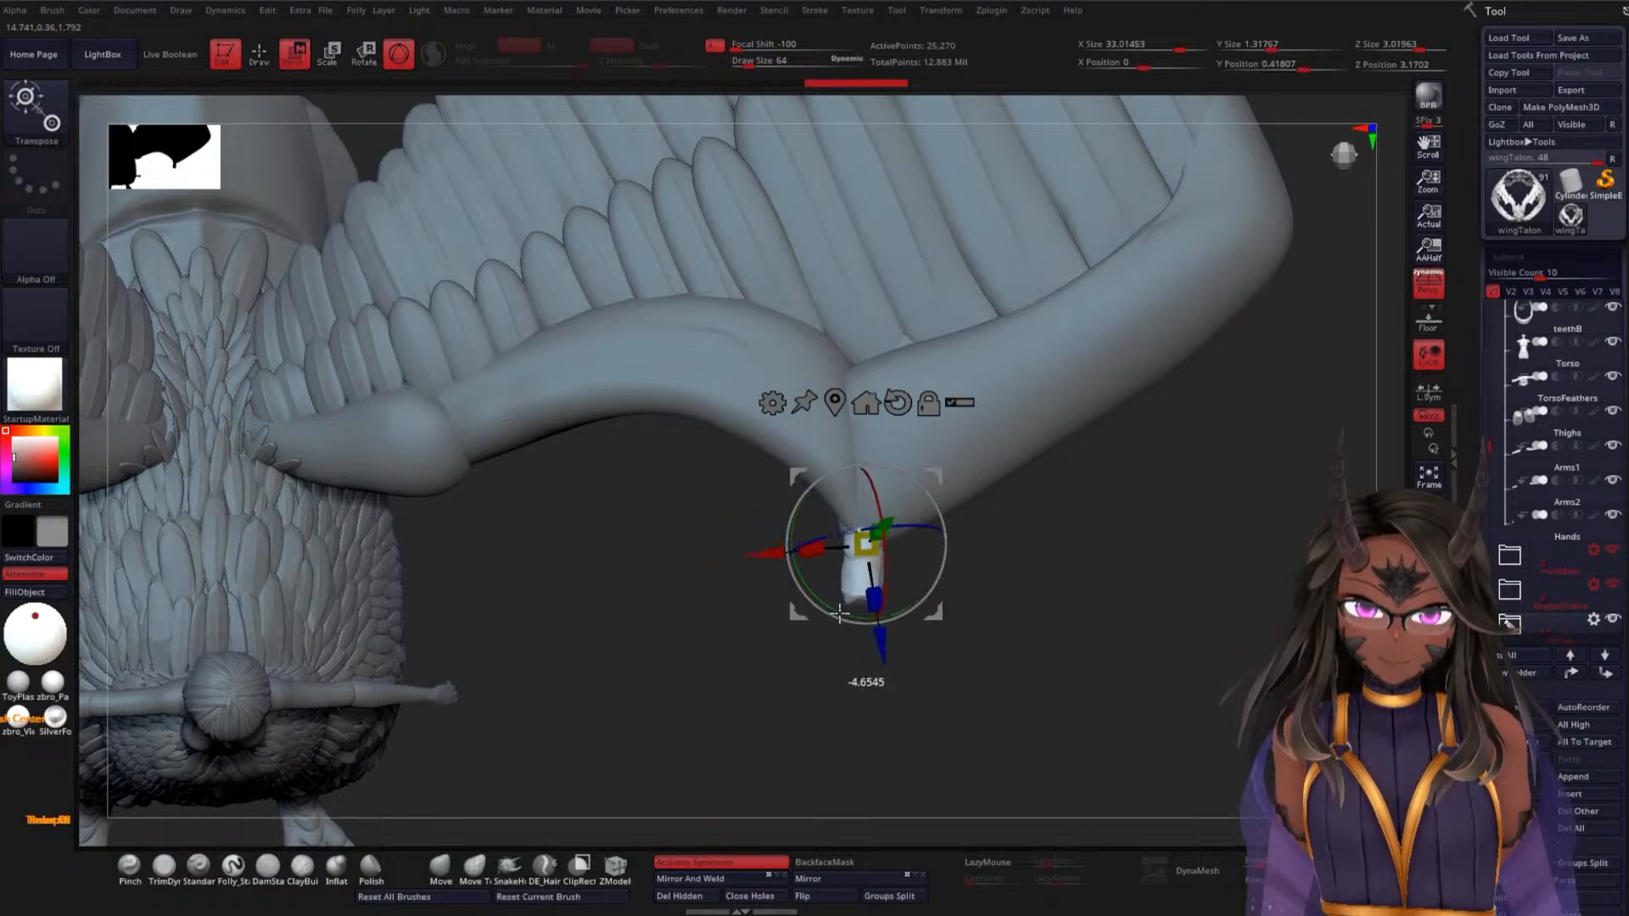
drag(843, 626, 890, 665)
drag(785, 593, 774, 594)
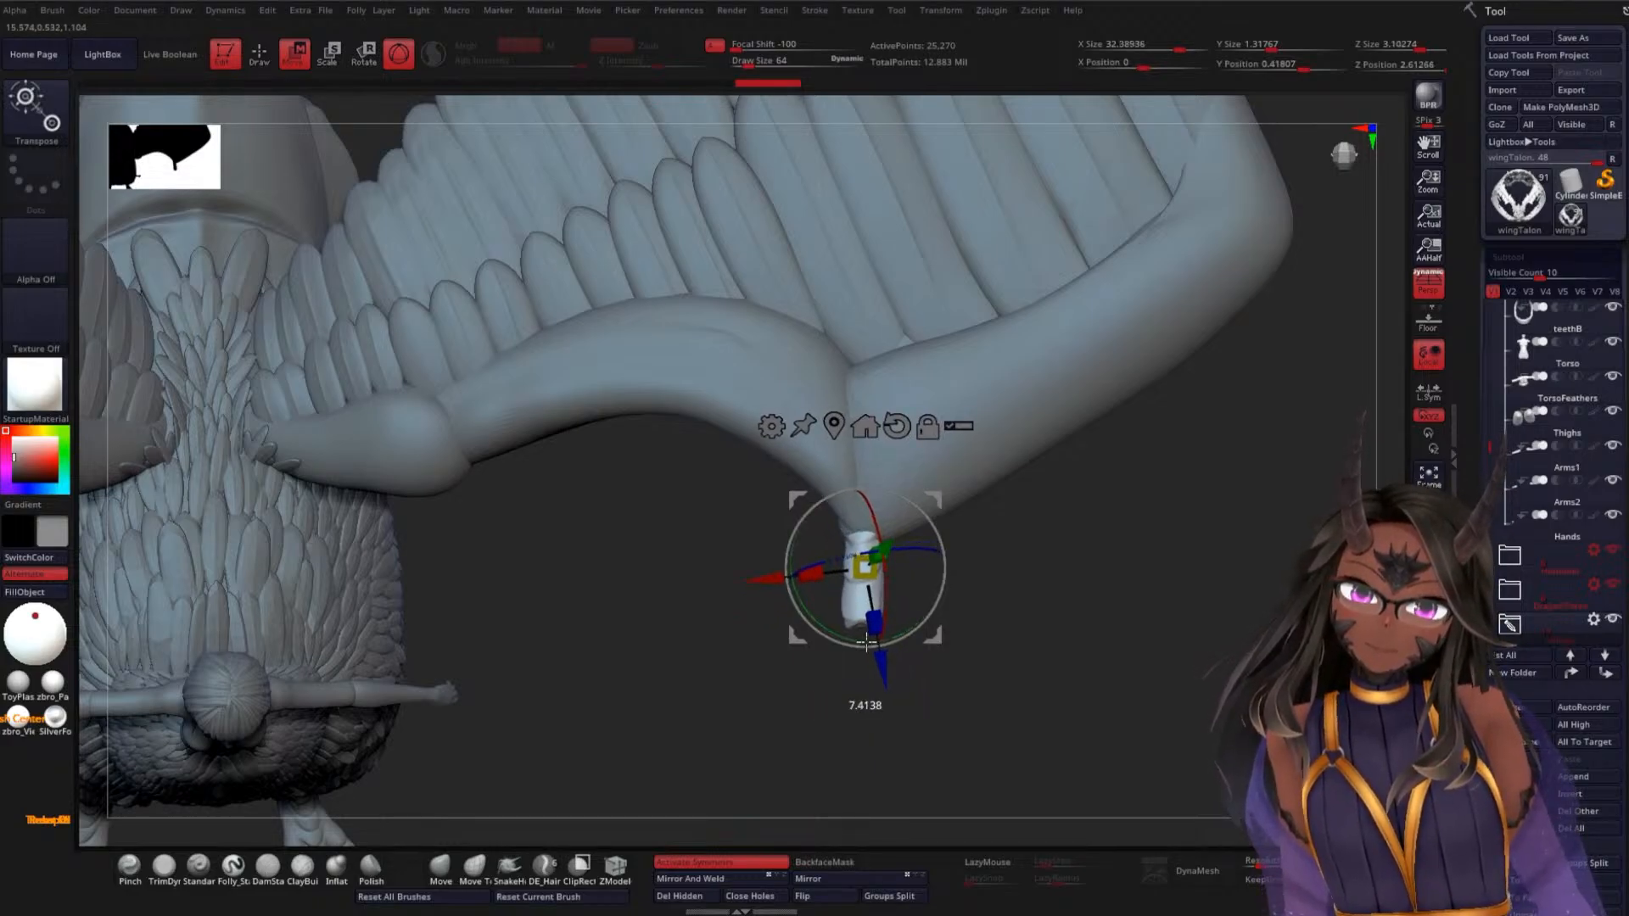
drag(866, 642, 874, 645)
drag(775, 581, 773, 581)
Fine-tune the talons' depth, height and tilt so their bases sit in the wing wrists from every side
drag(1089, 594, 828, 642)
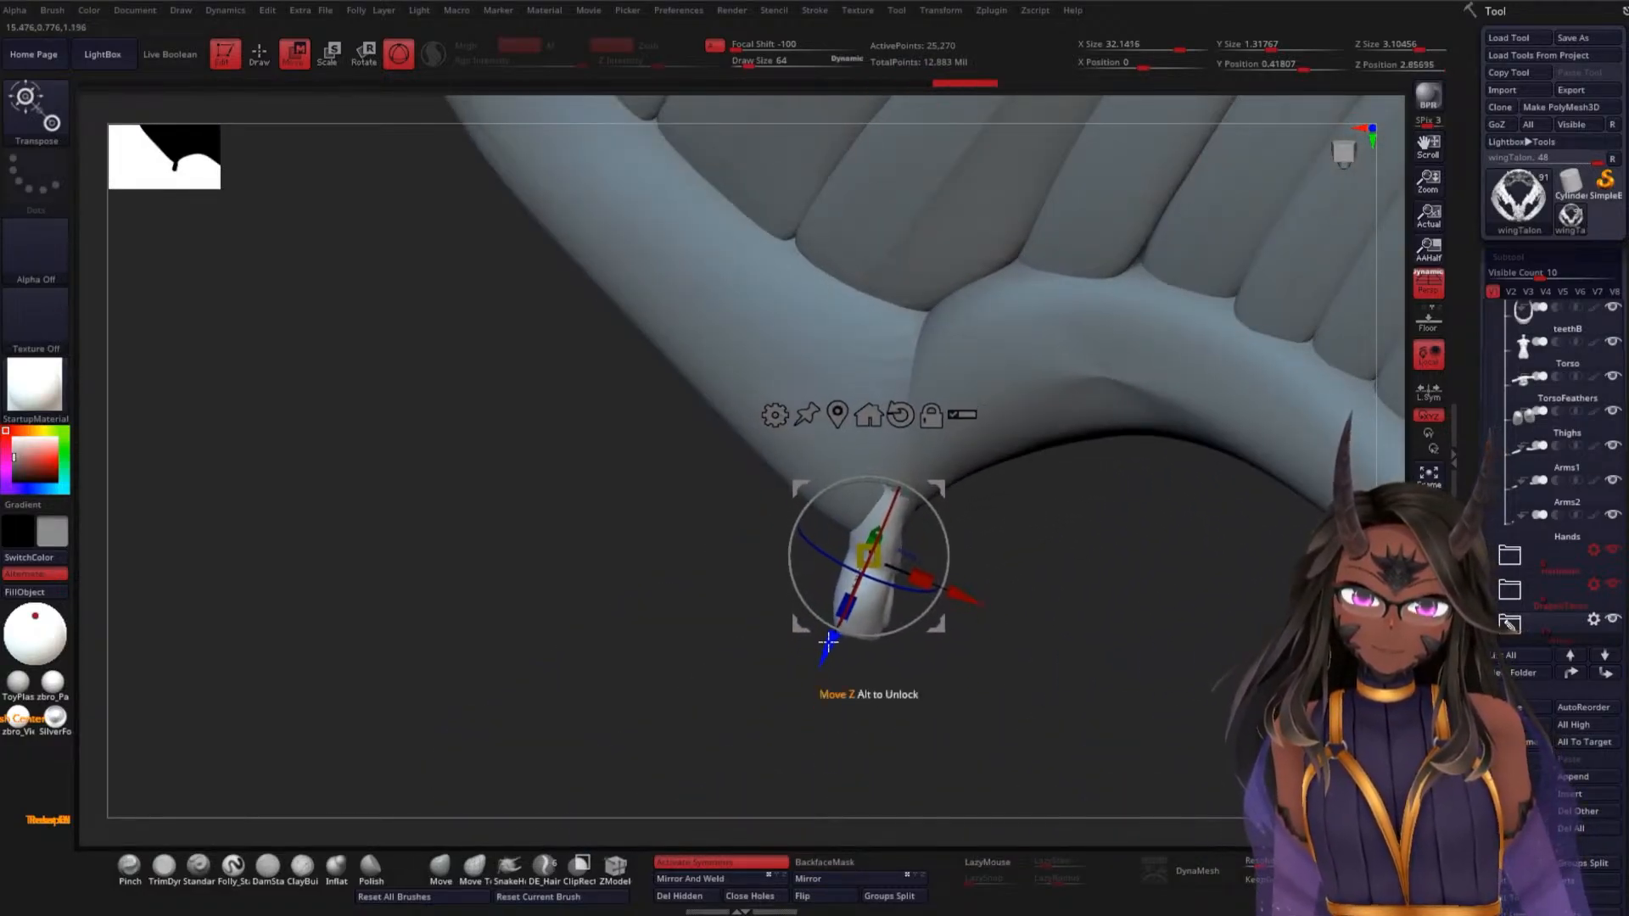
drag(1050, 599, 1120, 617)
drag(759, 490, 773, 502)
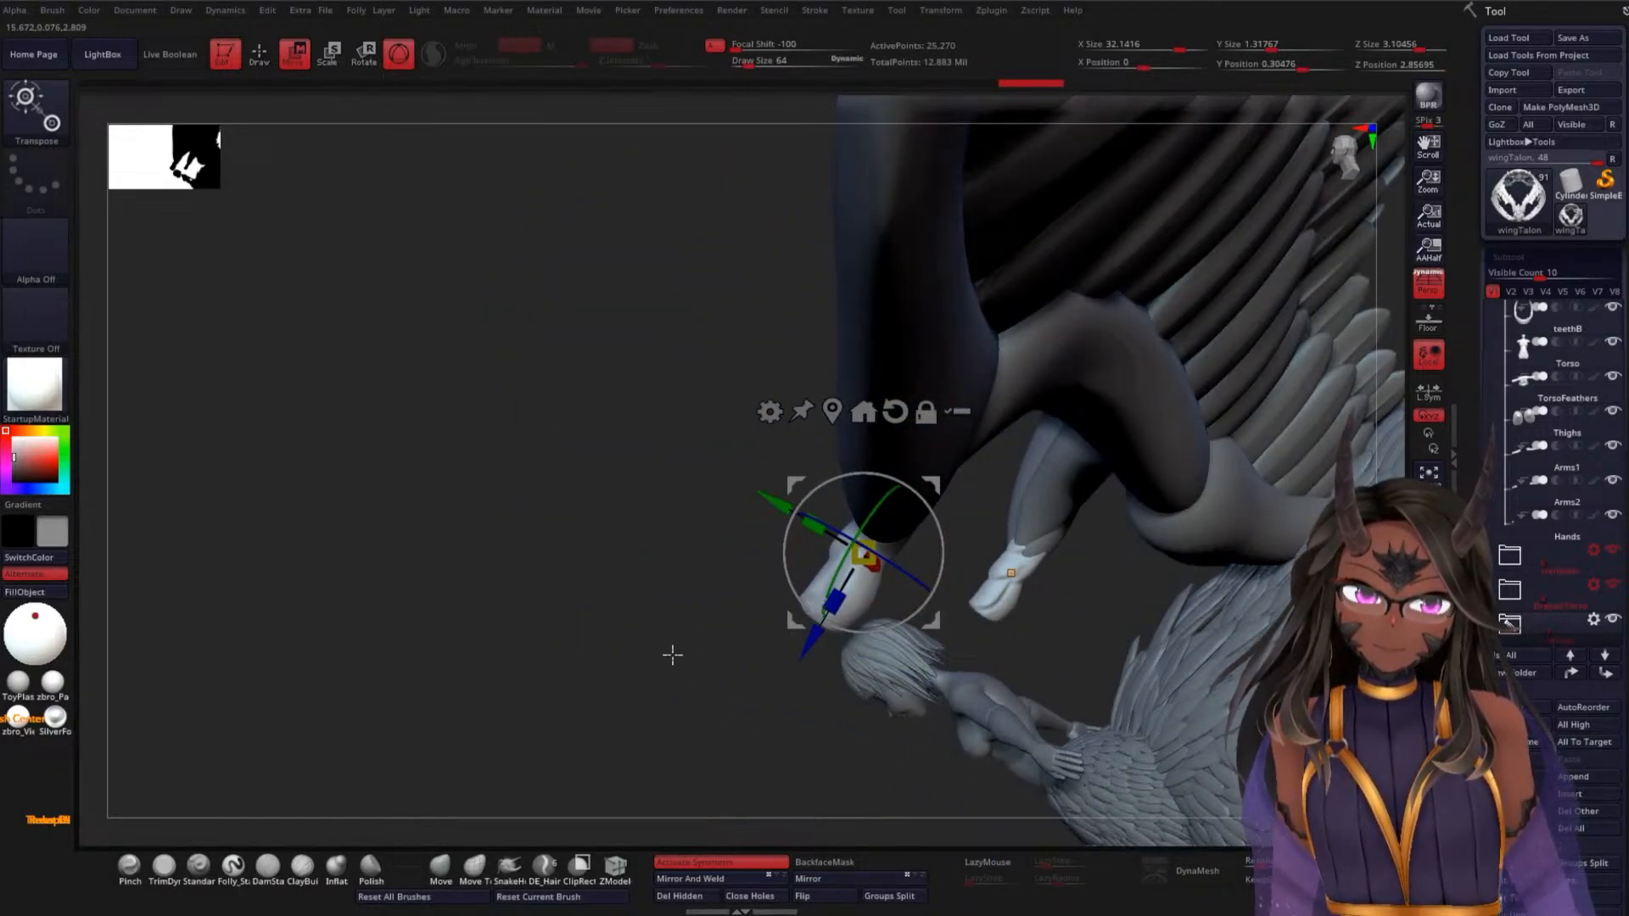
drag(672, 654, 1087, 571)
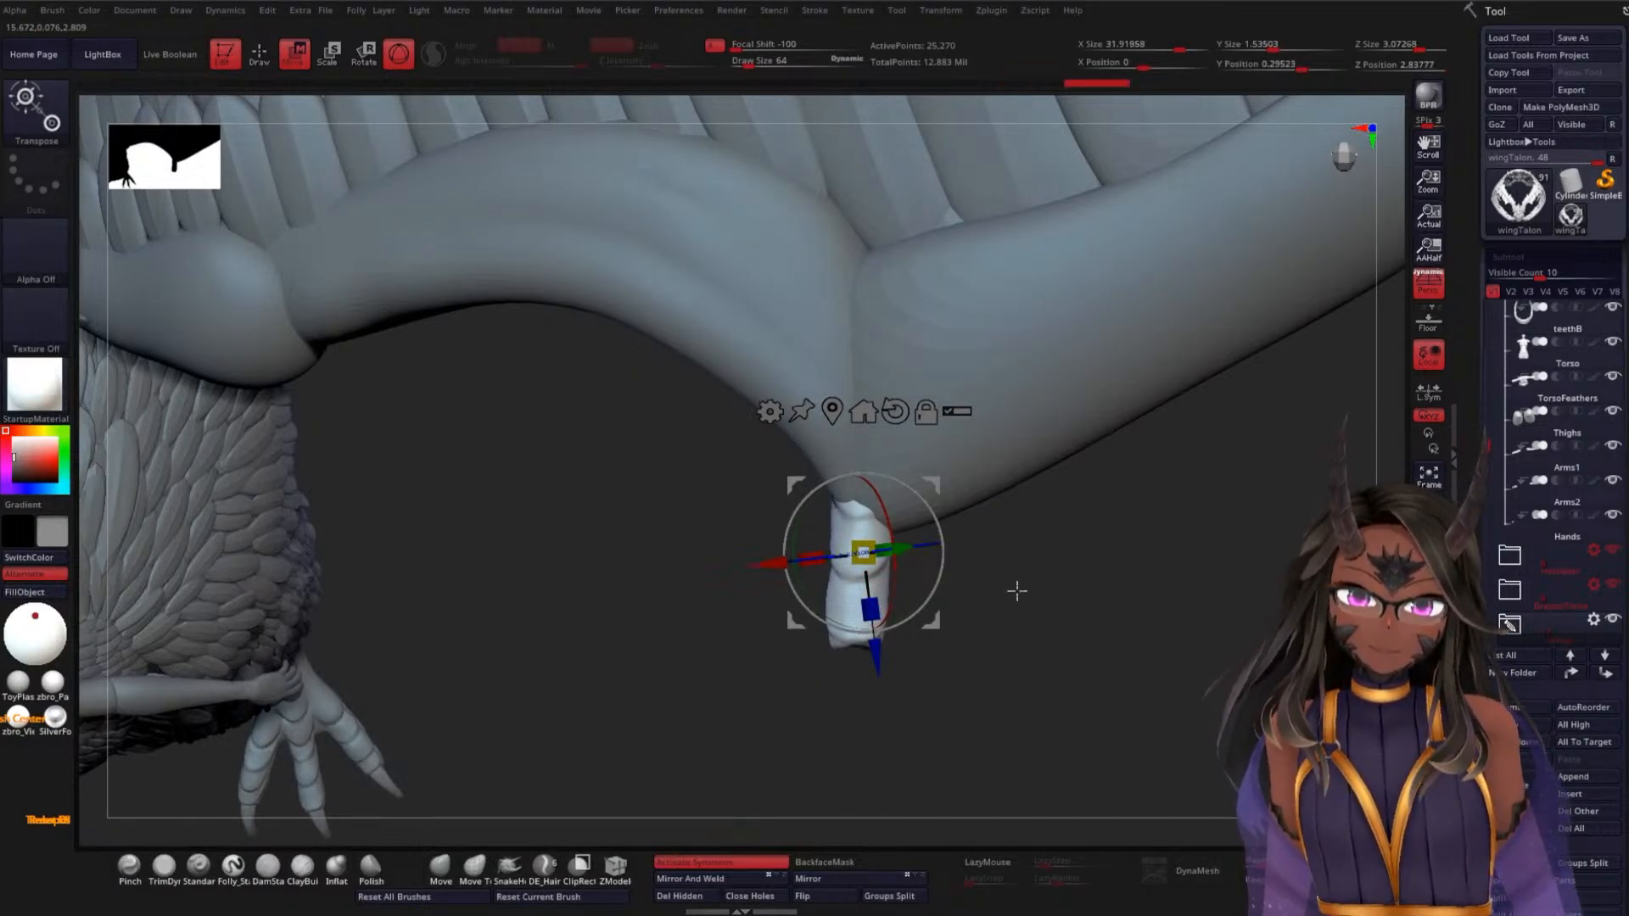
drag(1017, 591, 1108, 509)
alt+drag(1076, 585, 1100, 410)
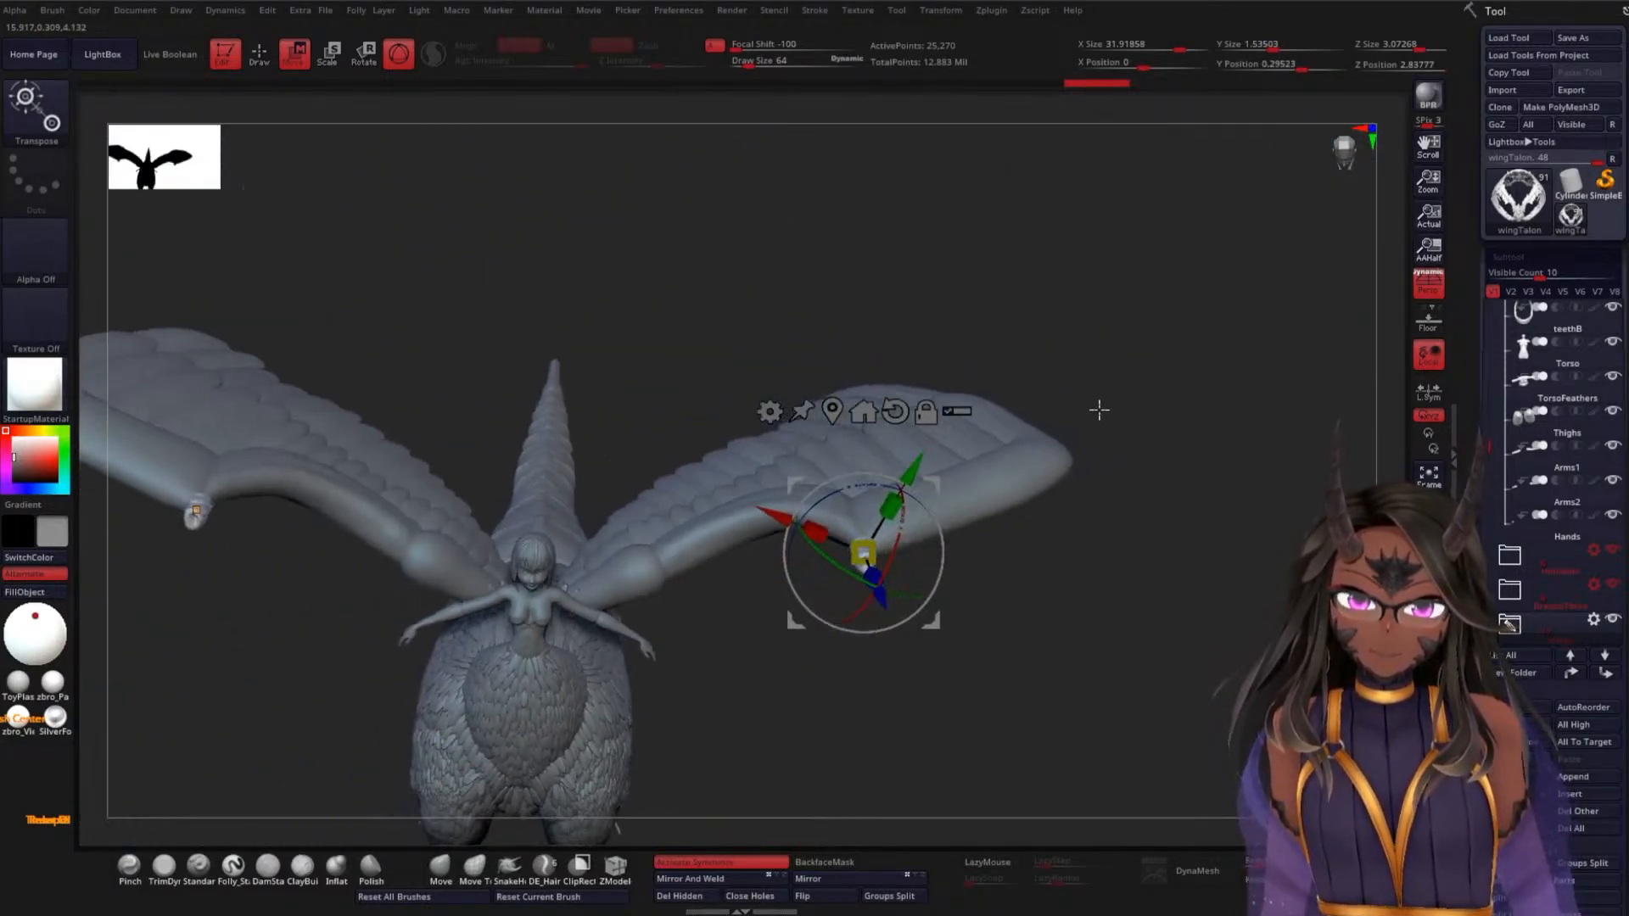
Select the WingWrist part and reshape its tip around the talon base with the Move brush at a suitable size
key(q)
alt+drag(971, 690, 1010, 802)
drag(1105, 429, 1058, 535)
alt+click(898, 547)
key(space)
mouse_move(1134, 419)
mouse_down()
mouse_move(1123, 486)
mouse_move(1138, 487)
mouse_move(977, 382)
mouse_up()
key(space)
key(space)
drag(830, 506, 835, 492)
drag(1032, 448, 1090, 556)
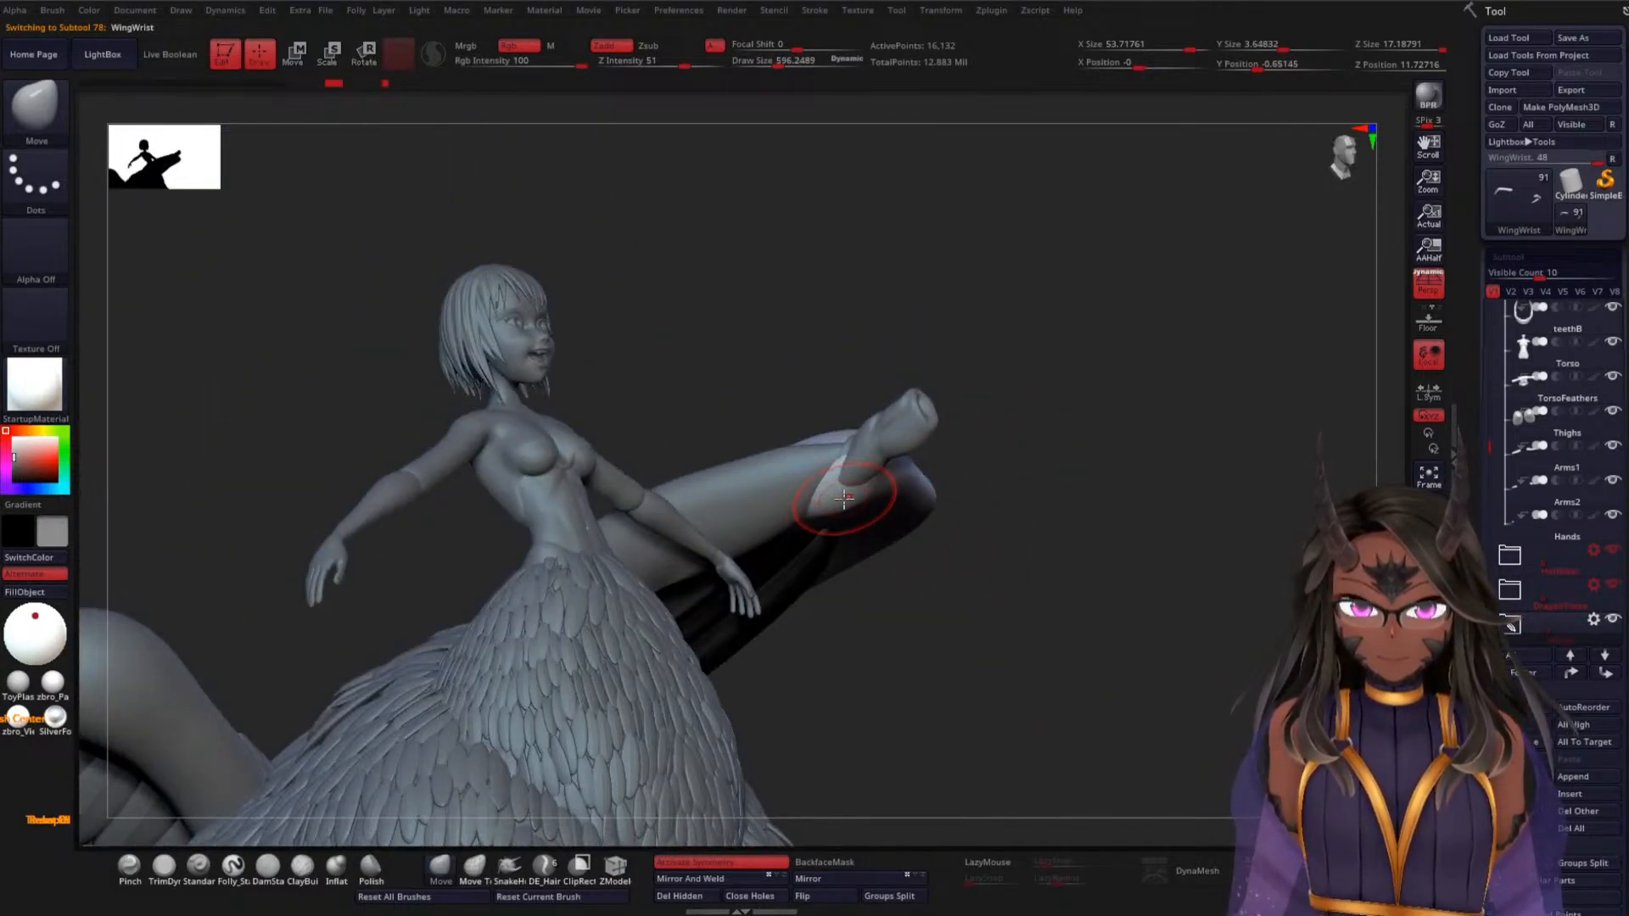
drag(1061, 412, 1018, 564)
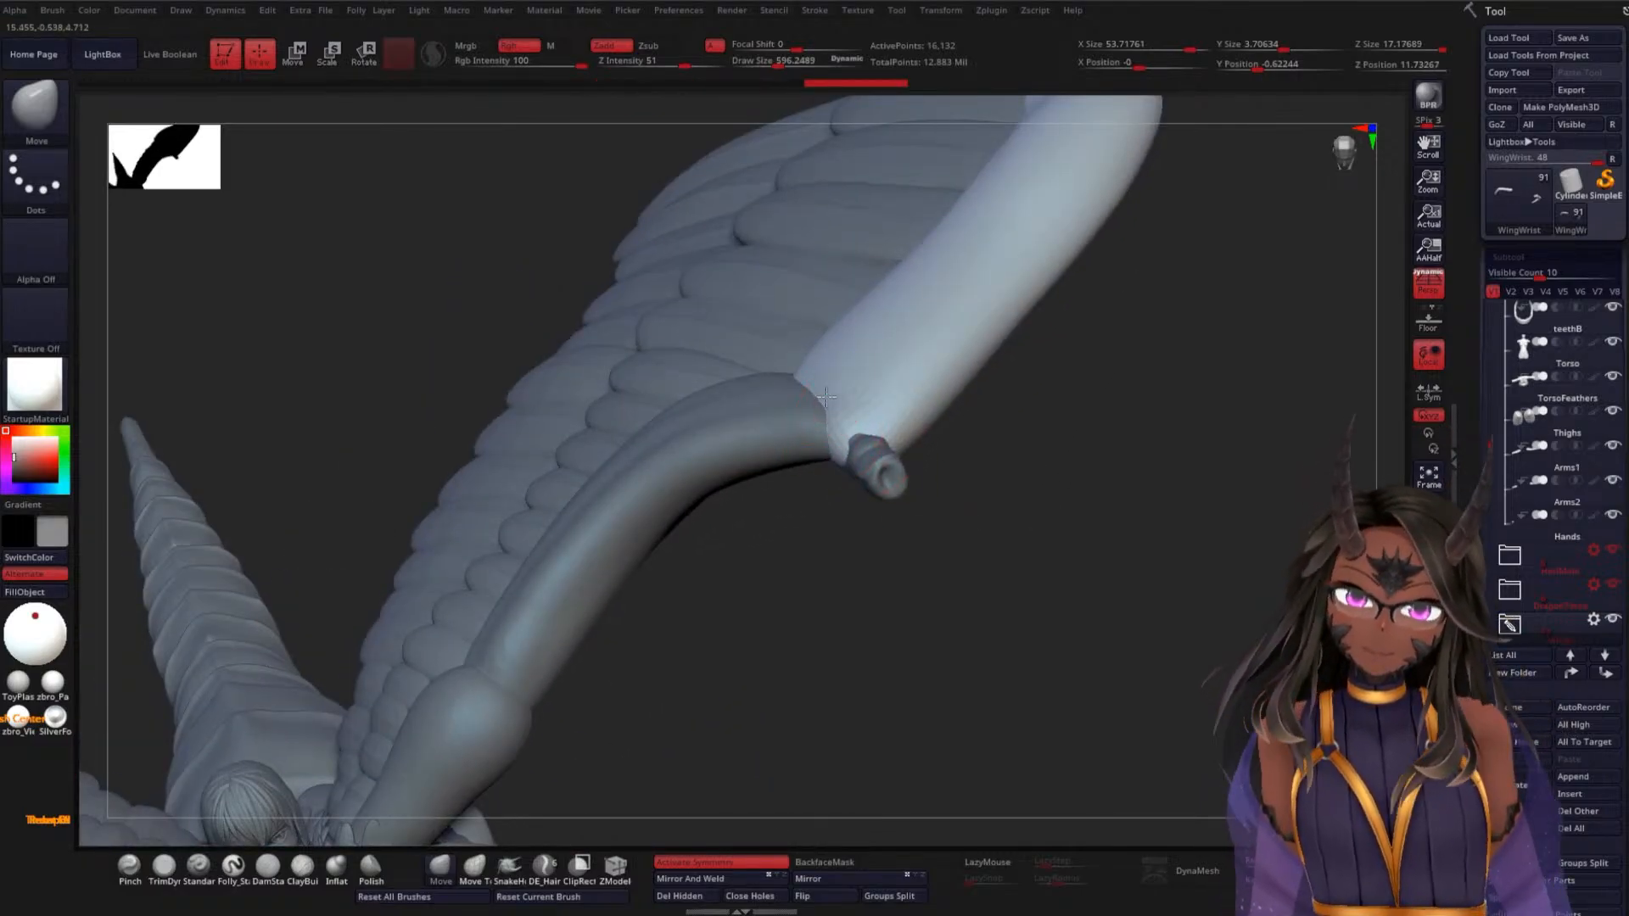
Select the front feet's claw subtool and duplicate its unmasked claw pair upward along the Y axis, above the feet
mouse_move(950, 501)
mouse_down()
mouse_move(1047, 567)
mouse_move(1010, 582)
mouse_move(1111, 413)
mouse_move(1174, 444)
mouse_move(1044, 589)
mouse_move(1098, 429)
mouse_move(1111, 537)
mouse_move(1040, 574)
mouse_move(1083, 396)
mouse_move(1036, 571)
mouse_move(1022, 727)
mouse_move(1076, 480)
mouse_move(1004, 433)
mouse_move(882, 628)
mouse_move(821, 431)
mouse_move(761, 392)
mouse_up()
alt+click(792, 422)
drag(788, 472, 890, 536)
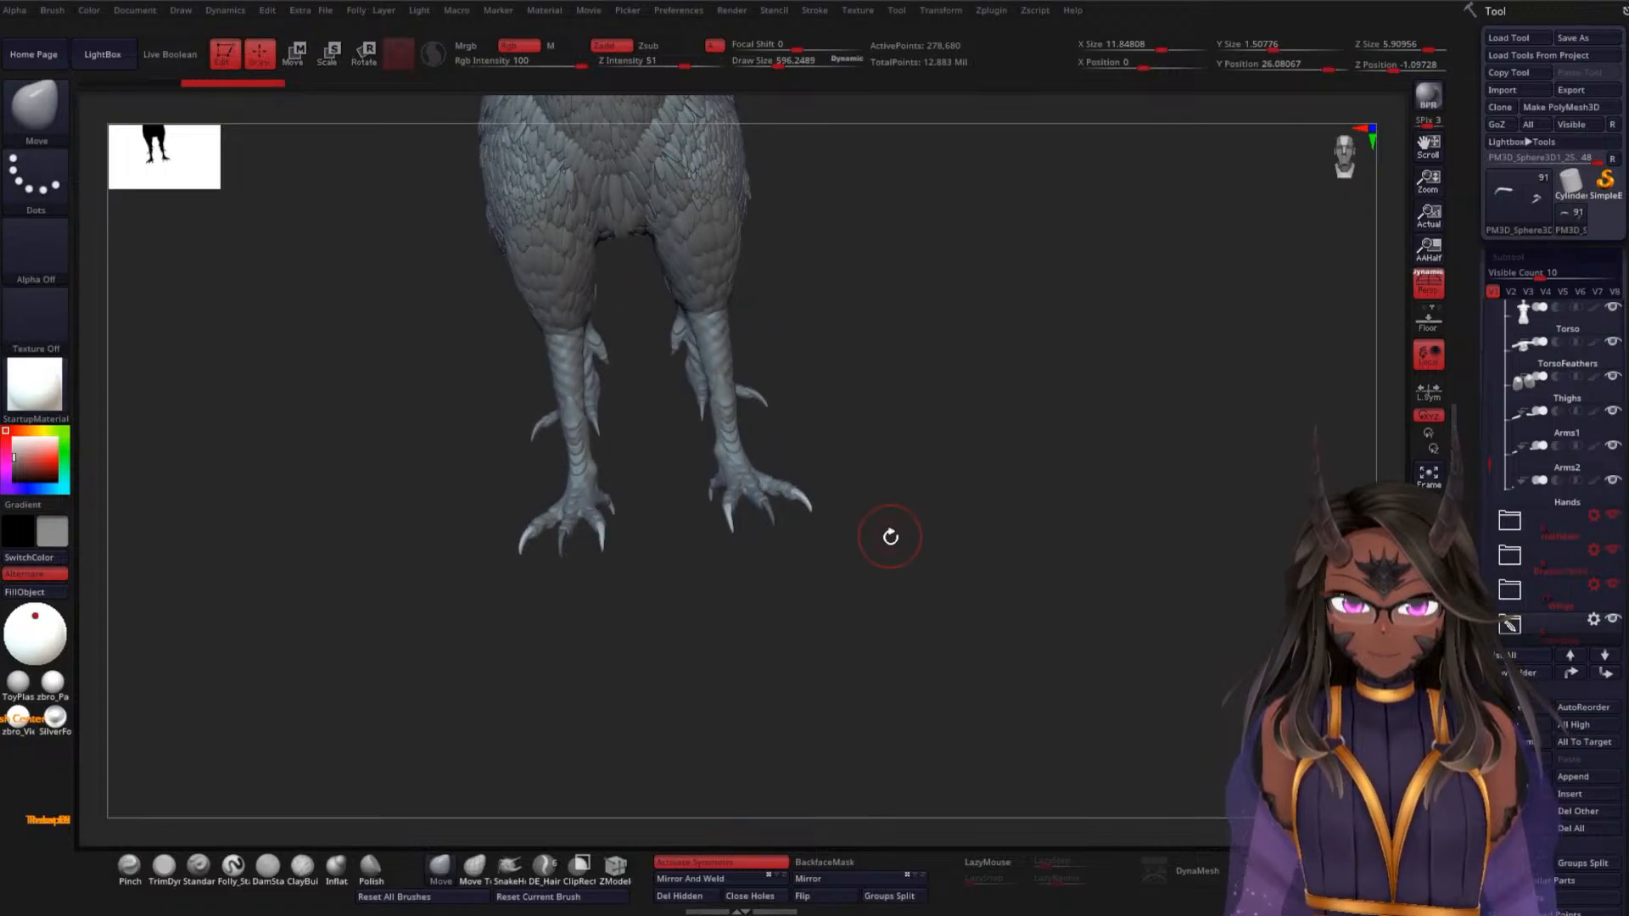
key(w)
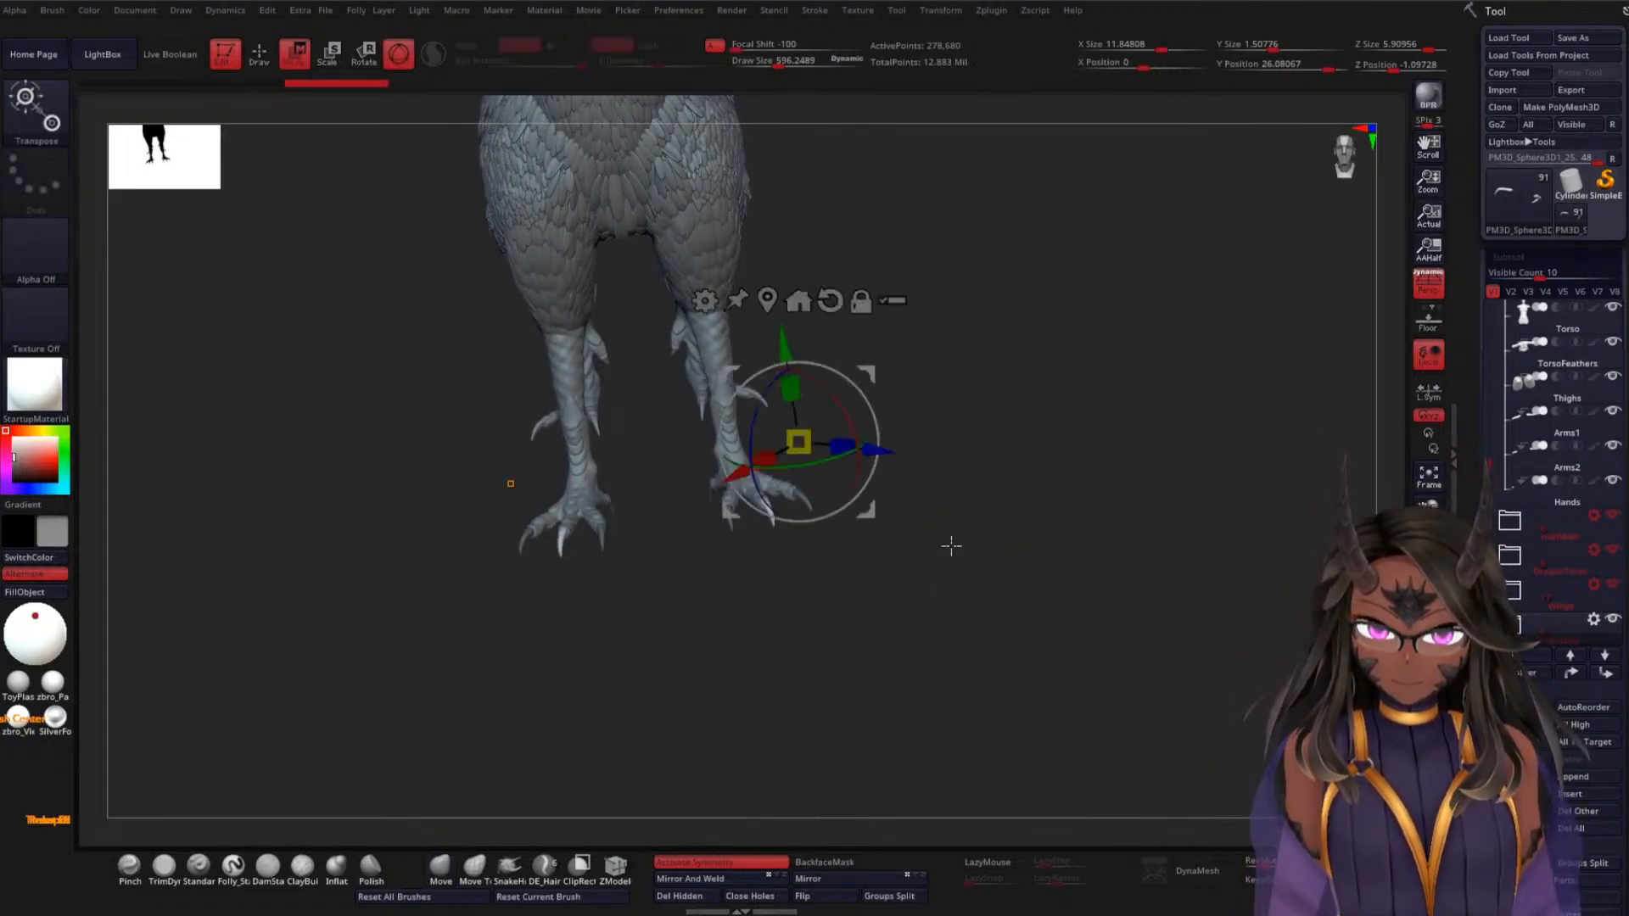
click(769, 301)
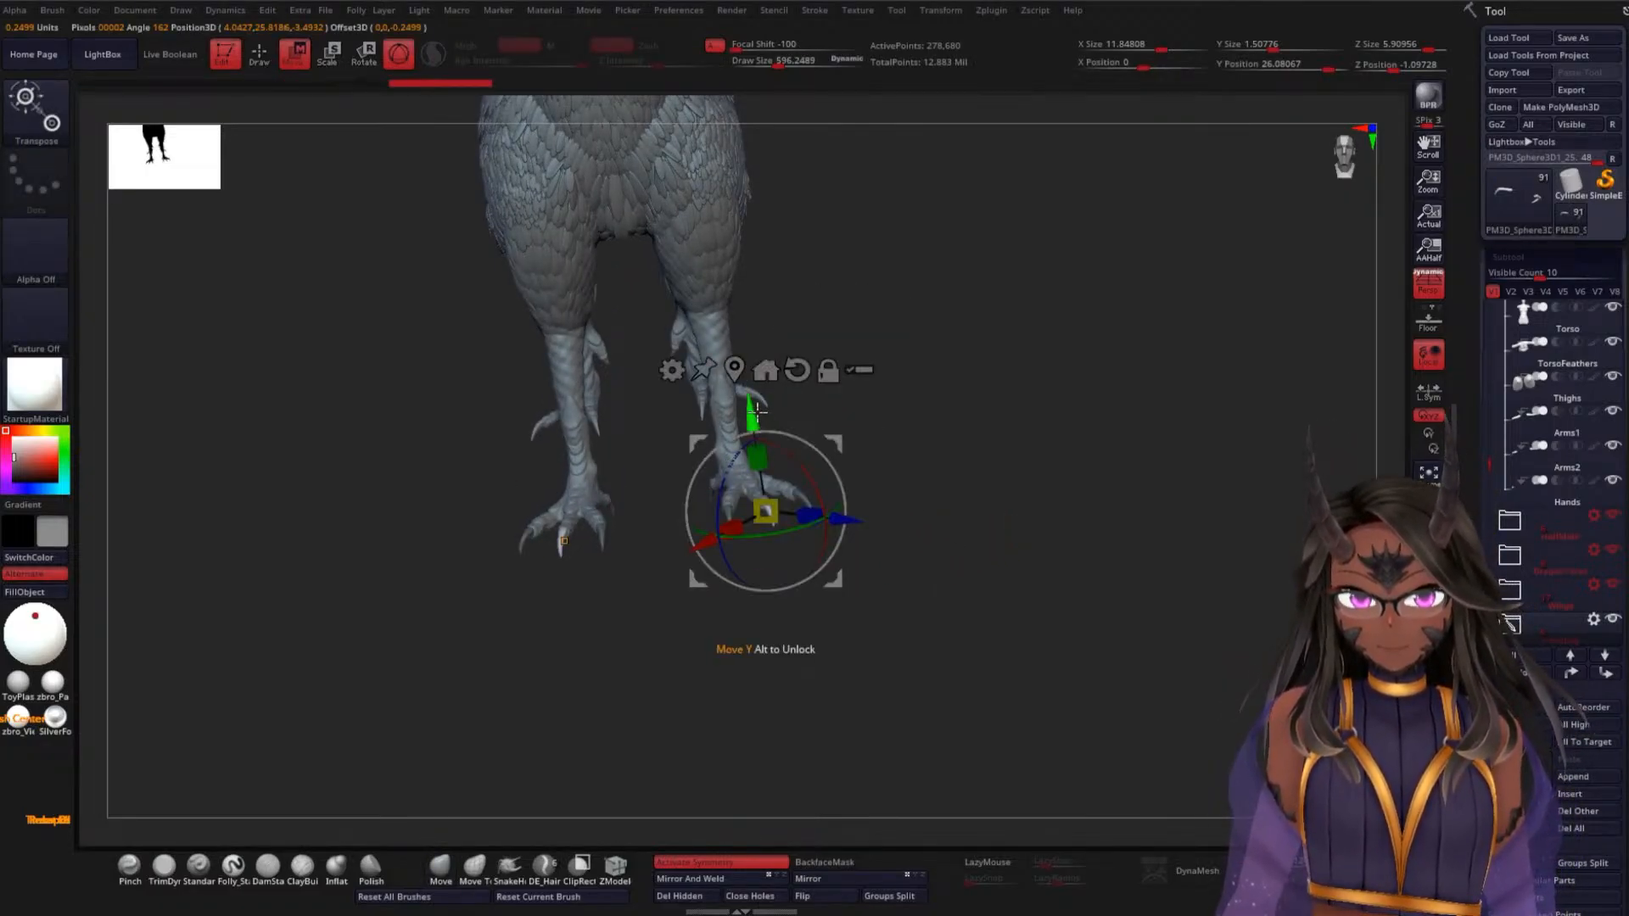
drag(758, 410, 760, 320)
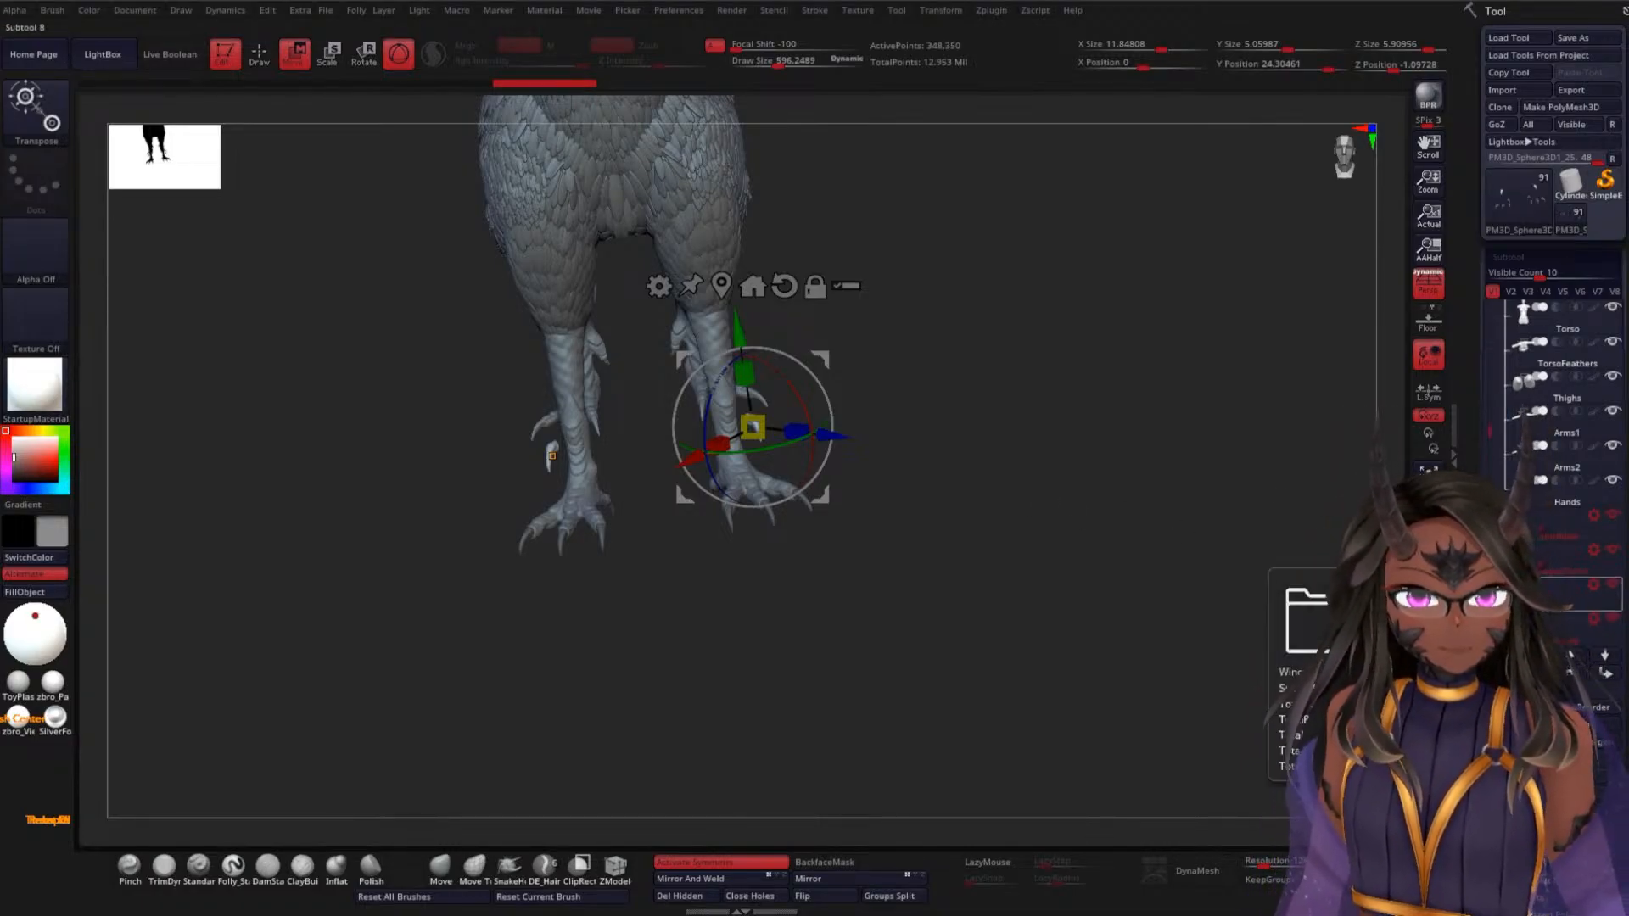
Duplicate the front claw subtool PM3D_Sphere3D1_25 inside its folder
click(1498, 433)
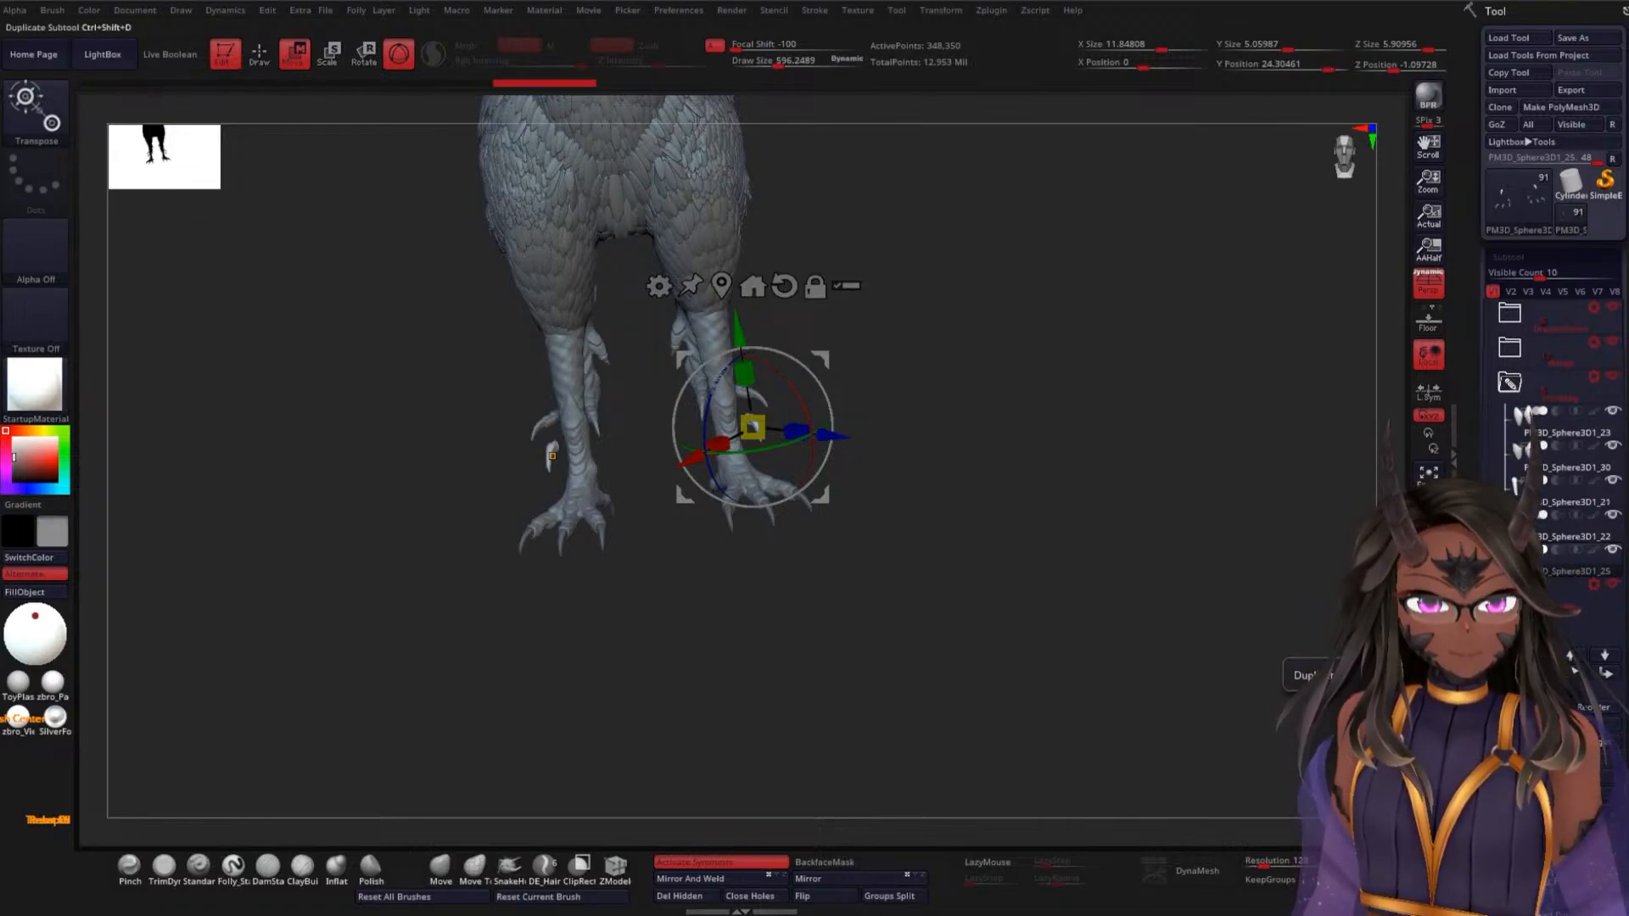
drag(1082, 599, 1023, 598)
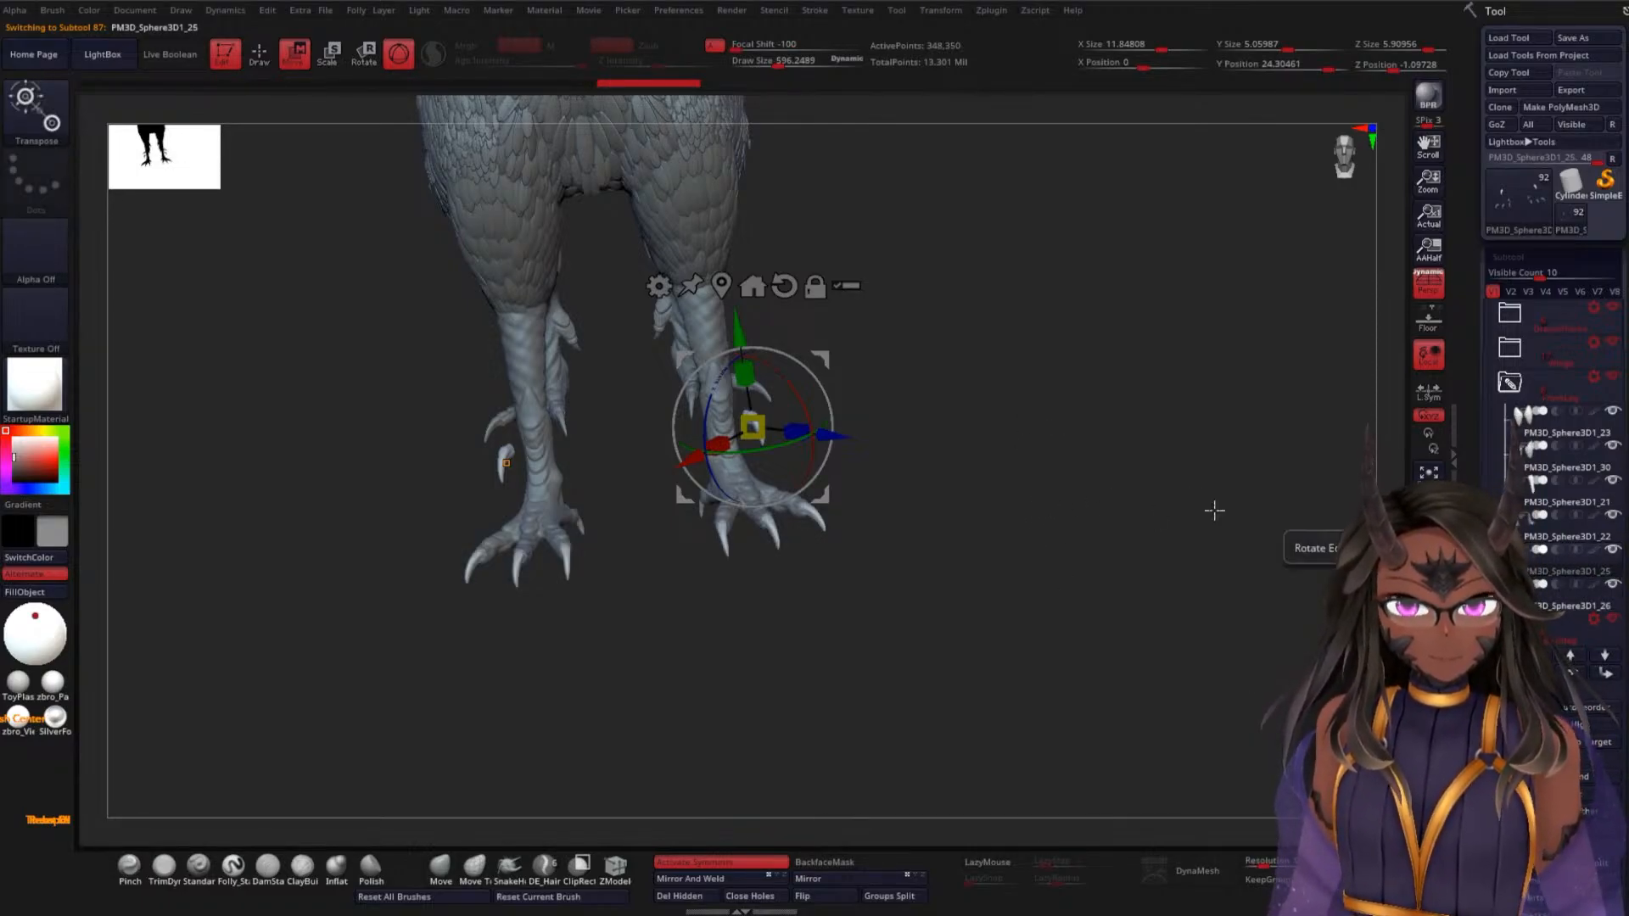
mouse_move(1039, 466)
mouse_down()
mouse_move(1072, 466)
mouse_move(1022, 374)
mouse_up()
Mask the raised claw pair in PM3D_Sphere3D1_25, invert the mask and return to Draw mode
key(ctrl)
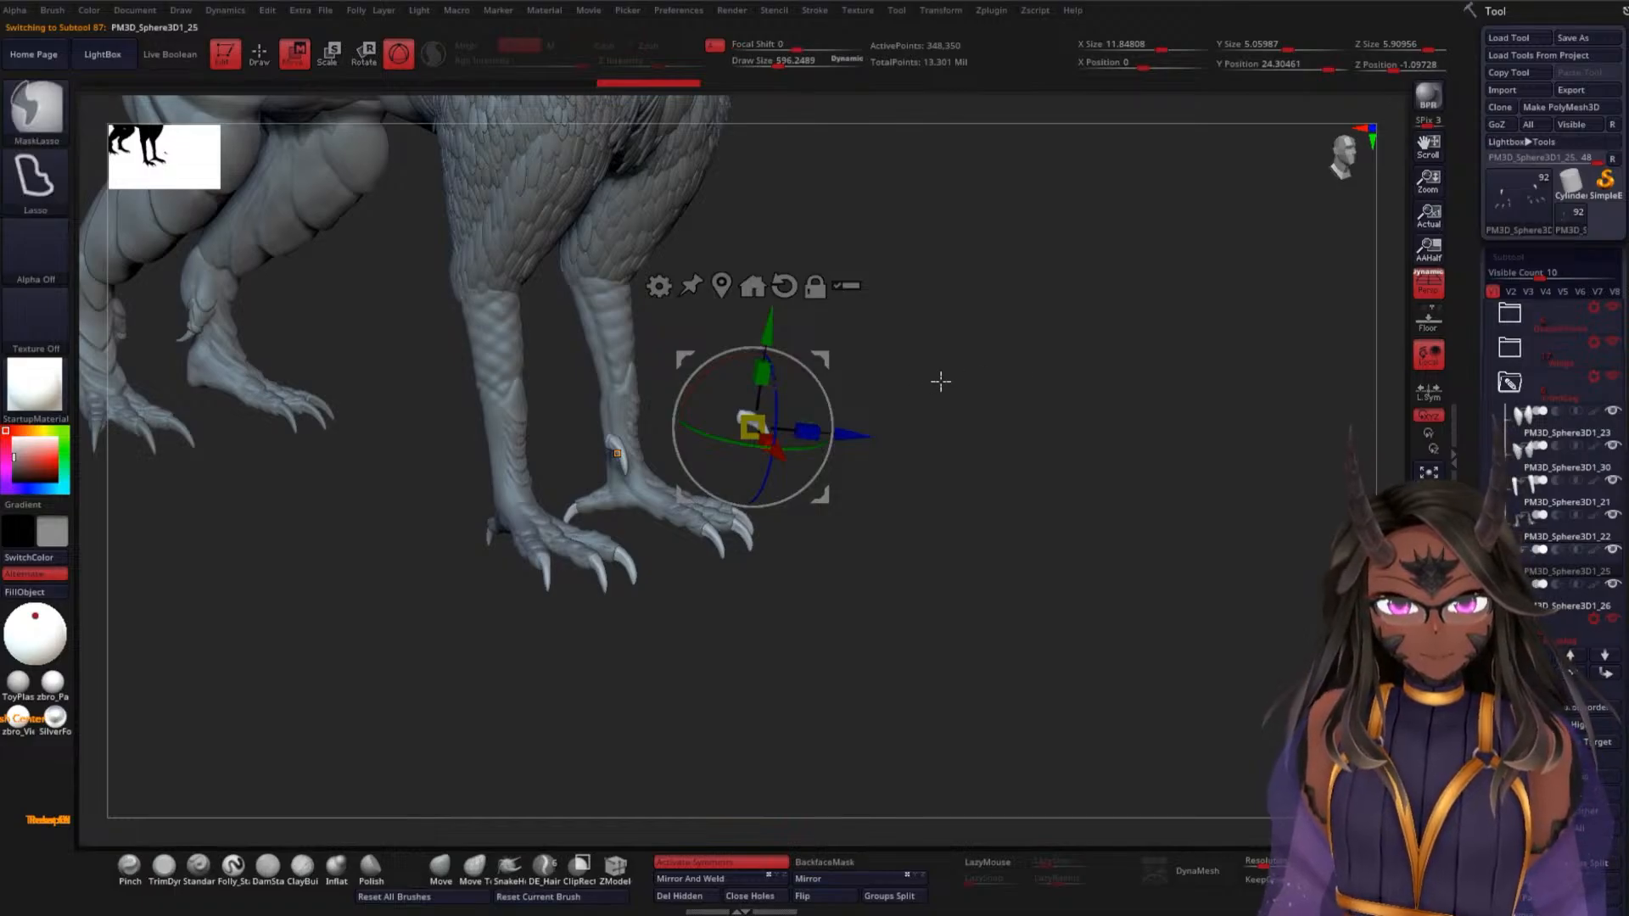
mouse_move(753, 344)
ctrl+mouse_down()
mouse_move(848, 475)
mouse_move(928, 453)
ctrl+mouse_up()
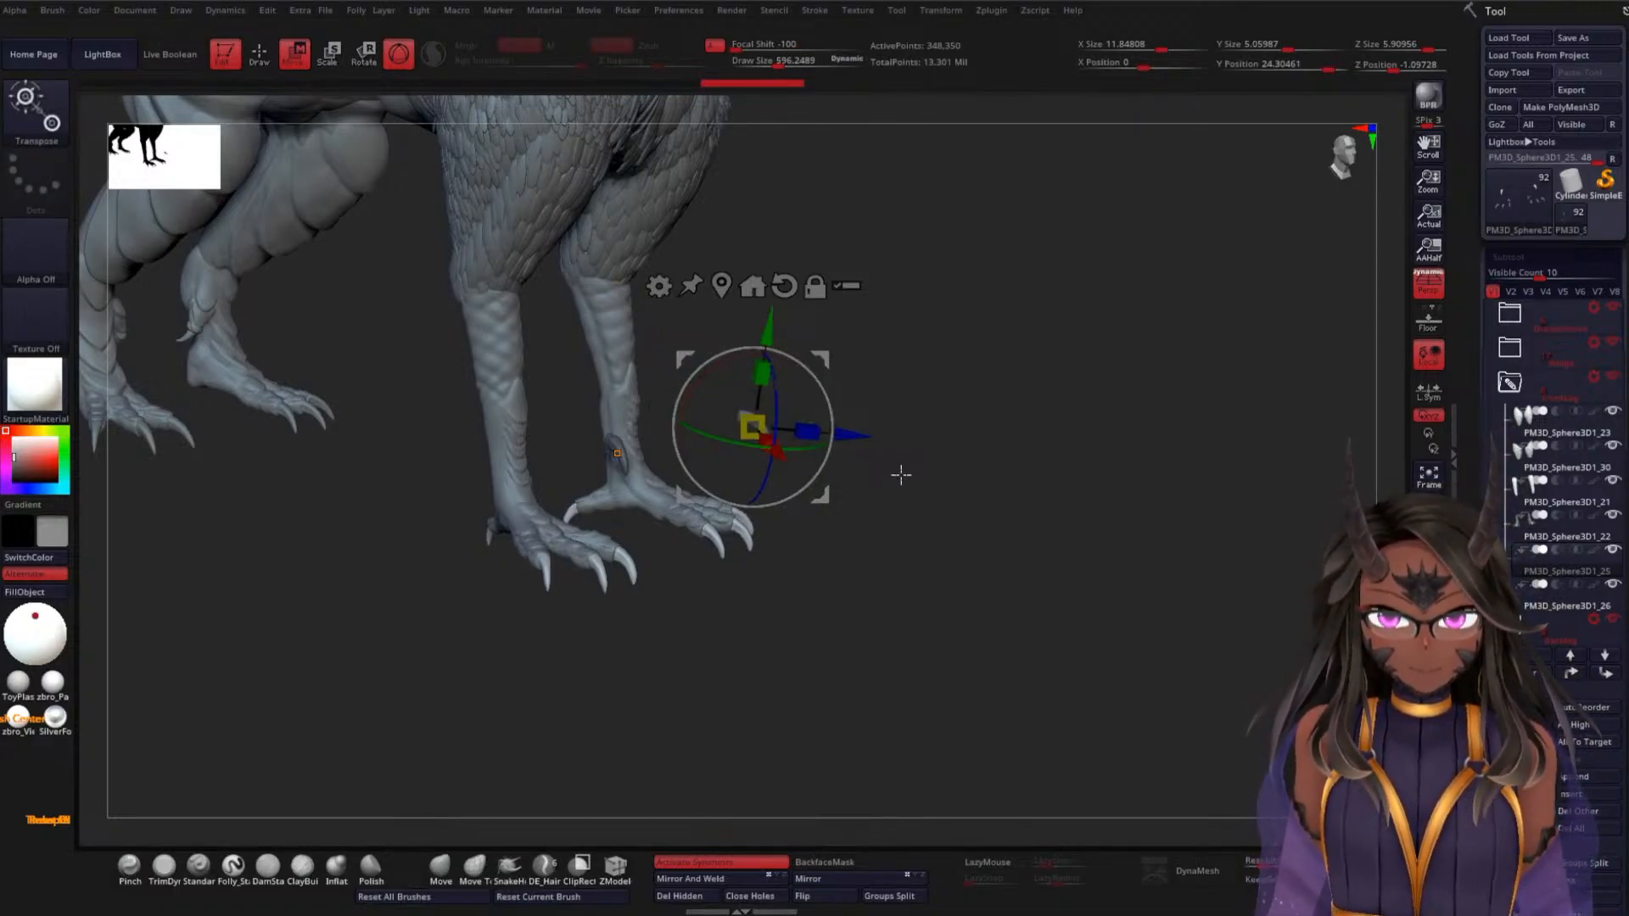
ctrl+click(893, 473)
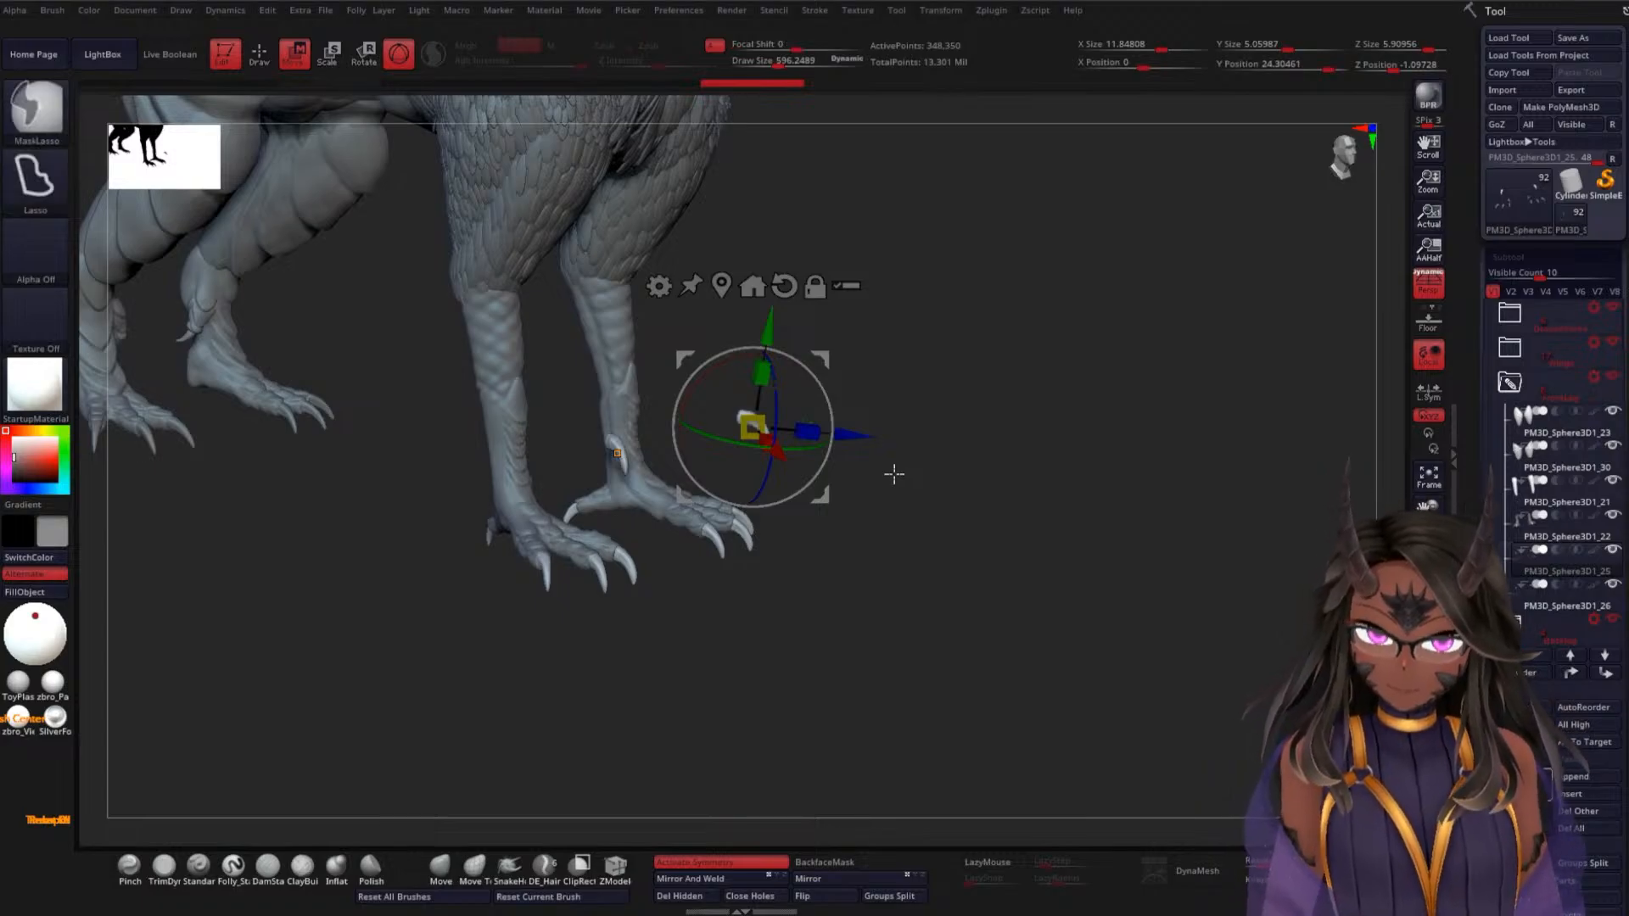
key(q)
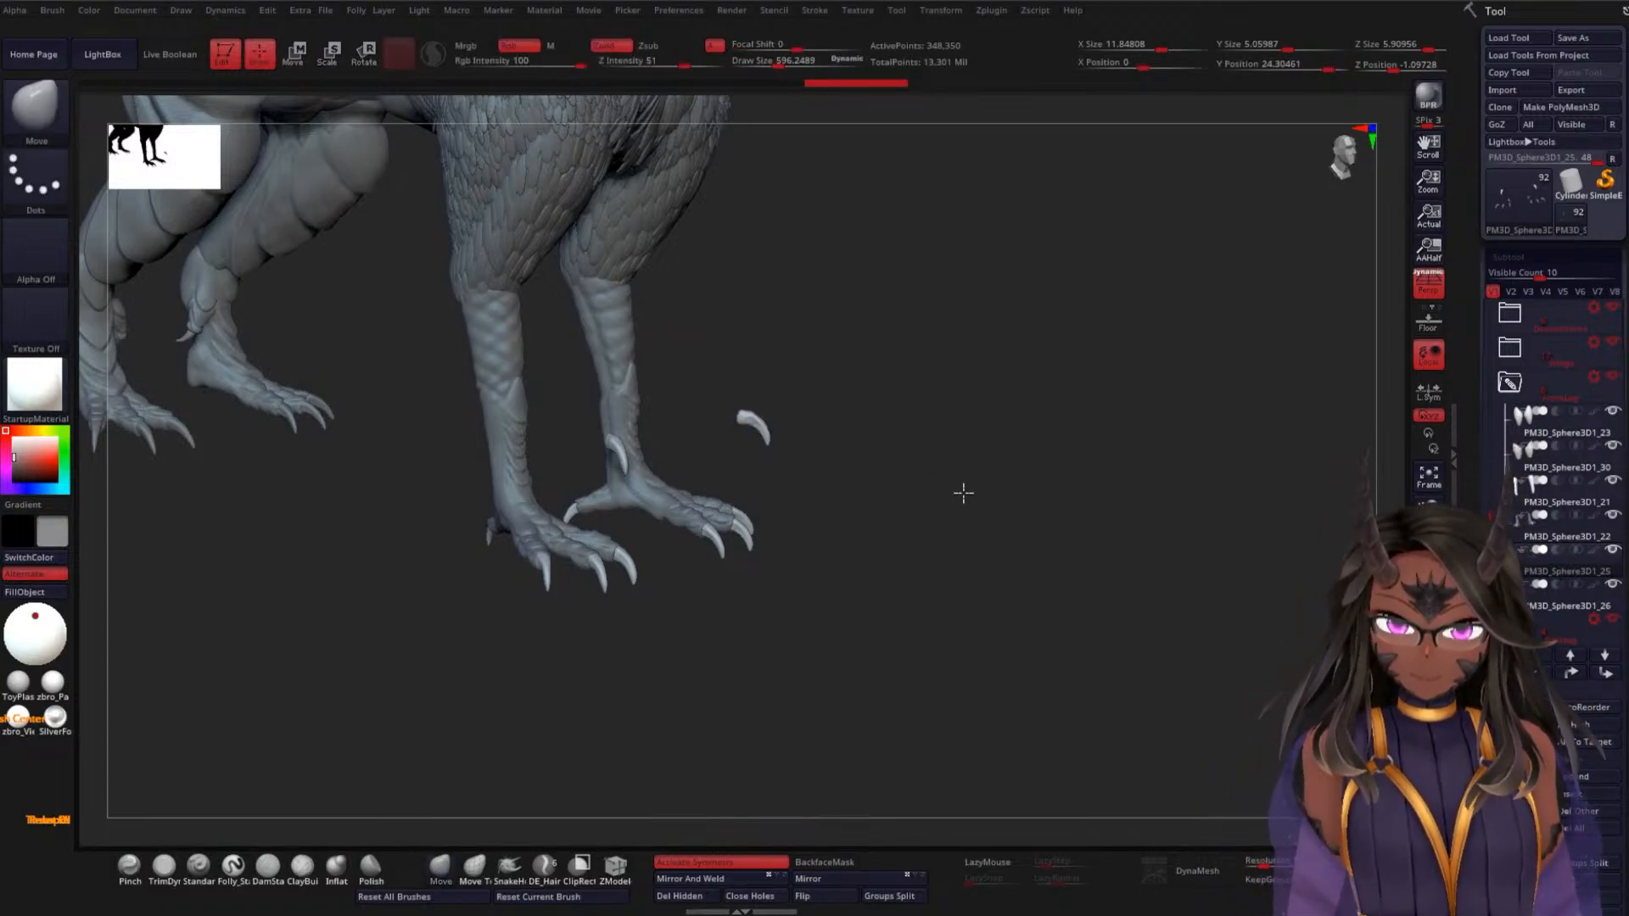
Isolate the raised claw pair in PM3D_Sphere3D1_25 by hiding the foot claws of that subtool
ctrl+shift+click(750, 423)
ctrl+shift+click(752, 423)
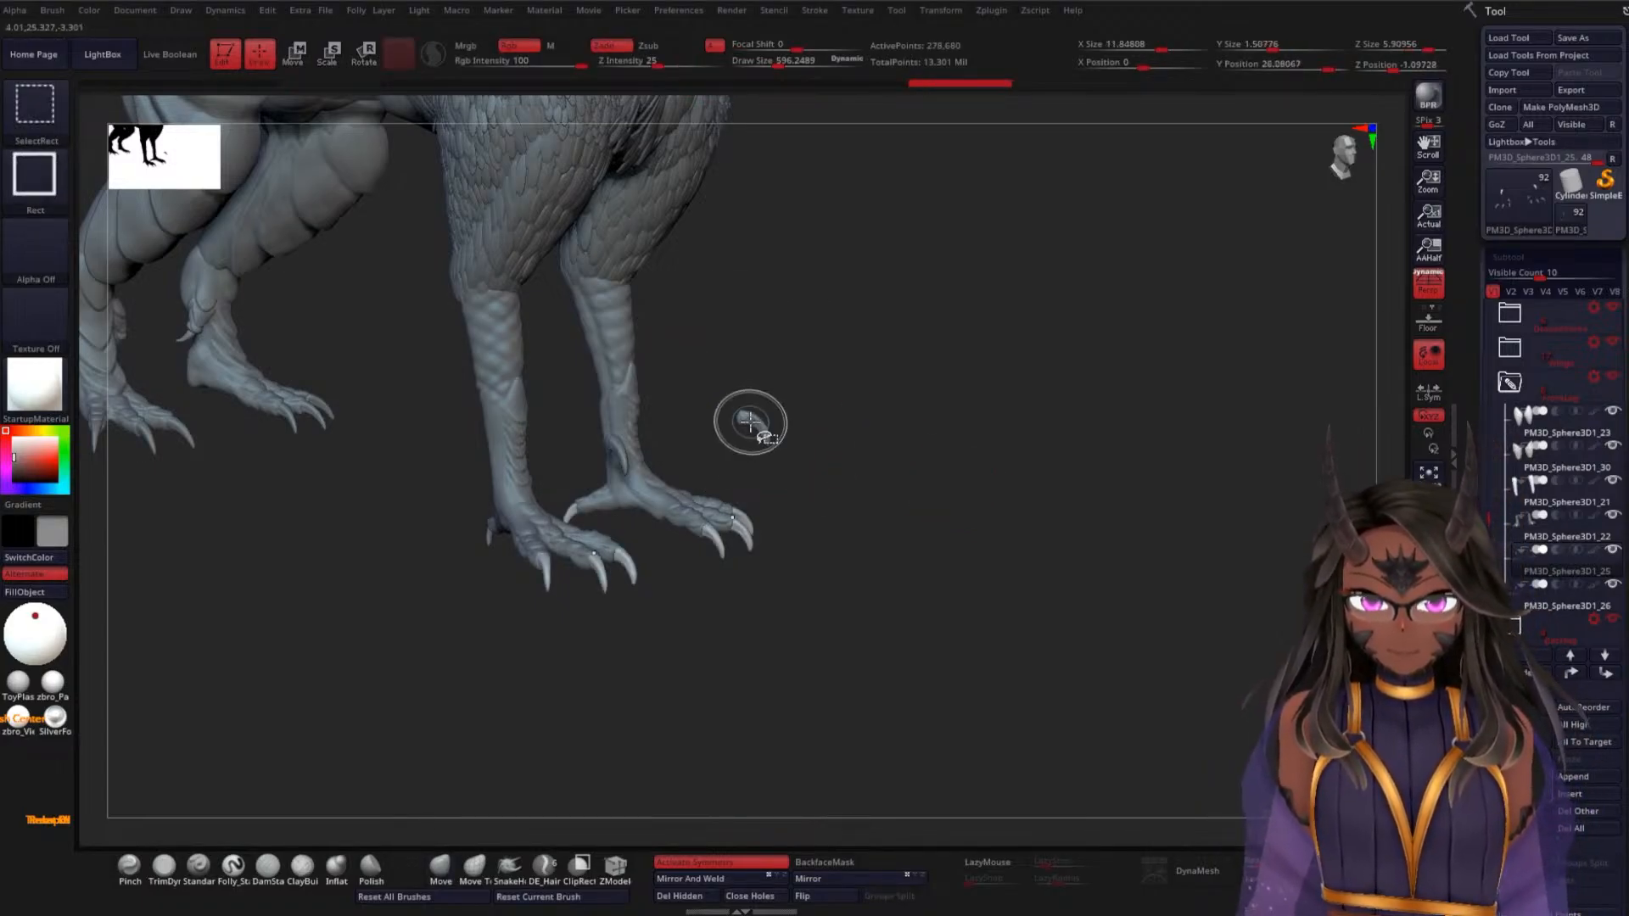
ctrl+shift+click(748, 421)
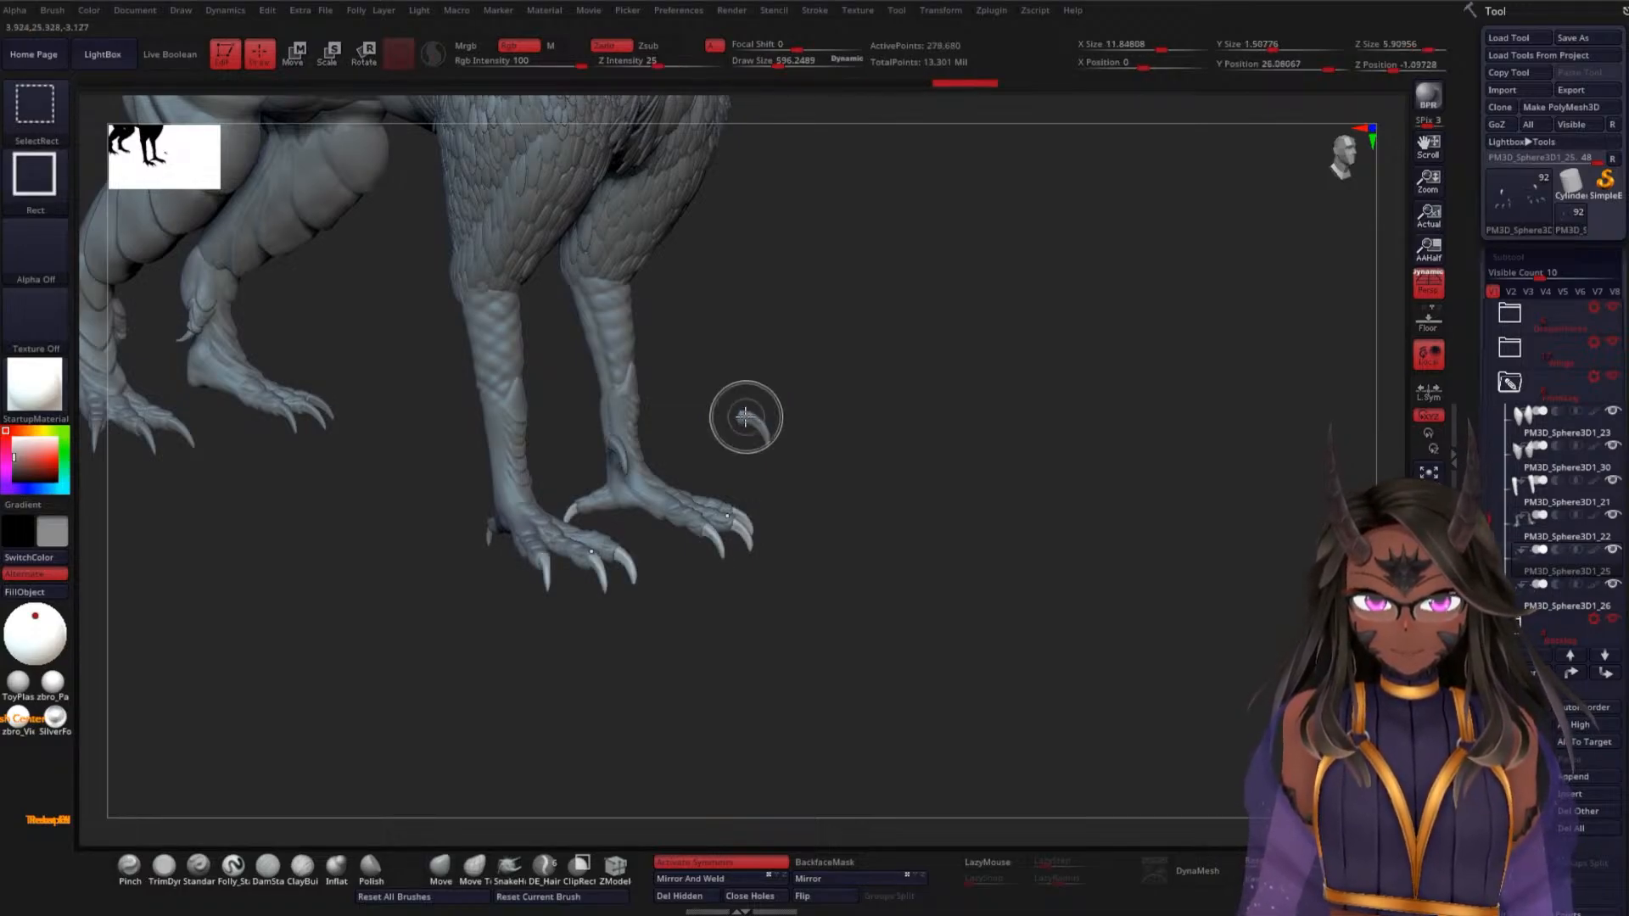
ctrl+shift+click(747, 413)
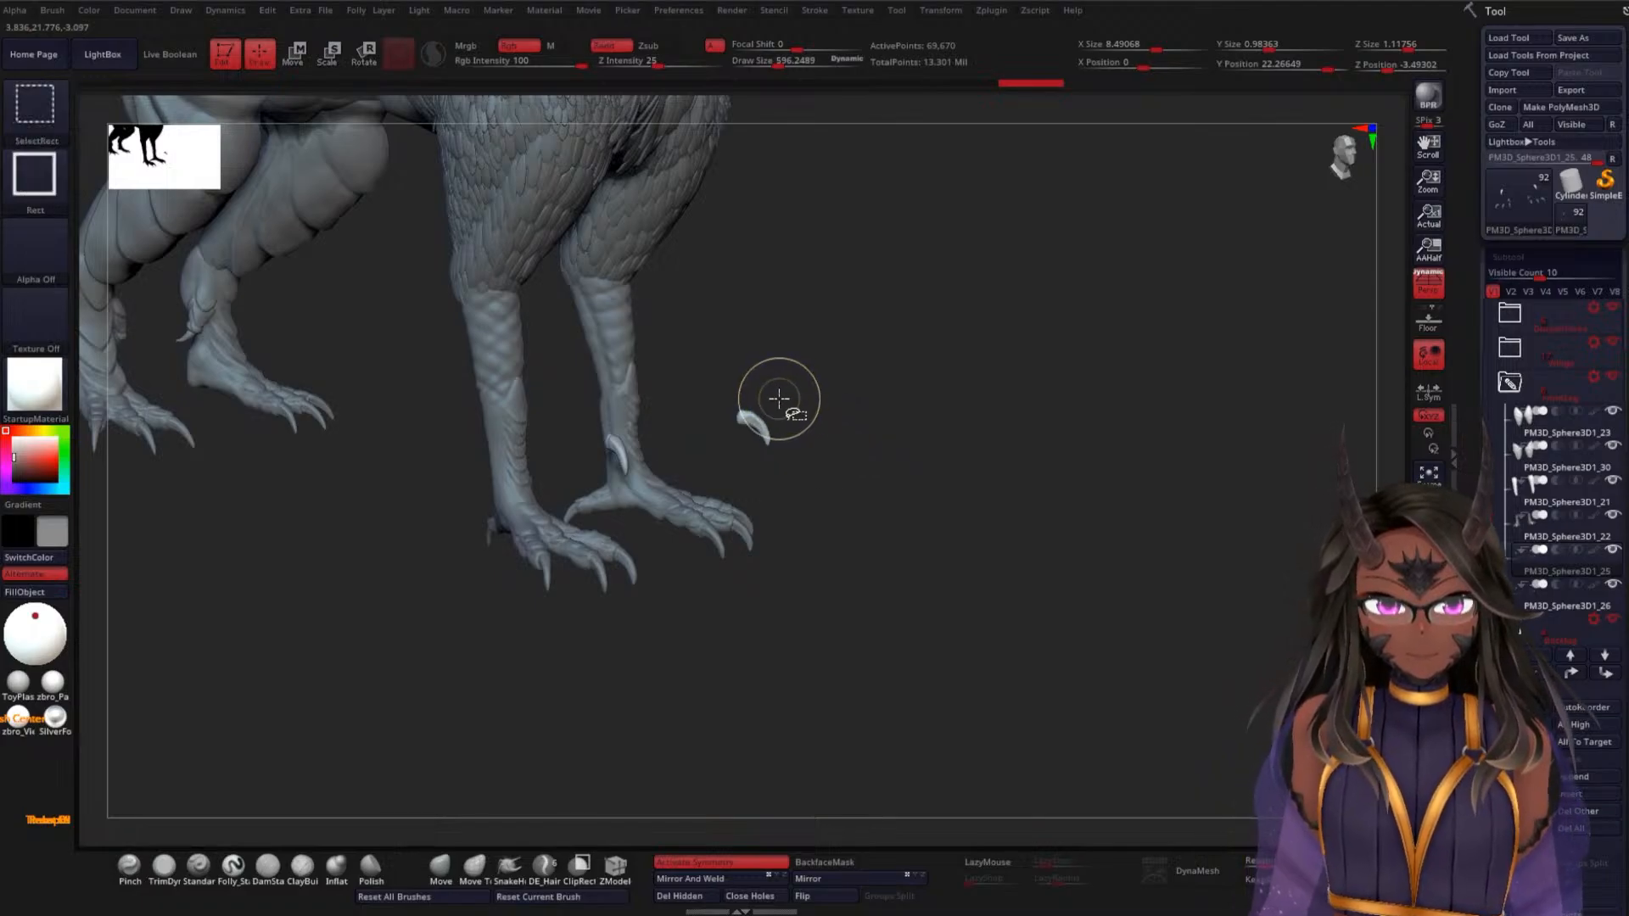
ctrl+shift+click(746, 414)
ctrl+shift+click(749, 412)
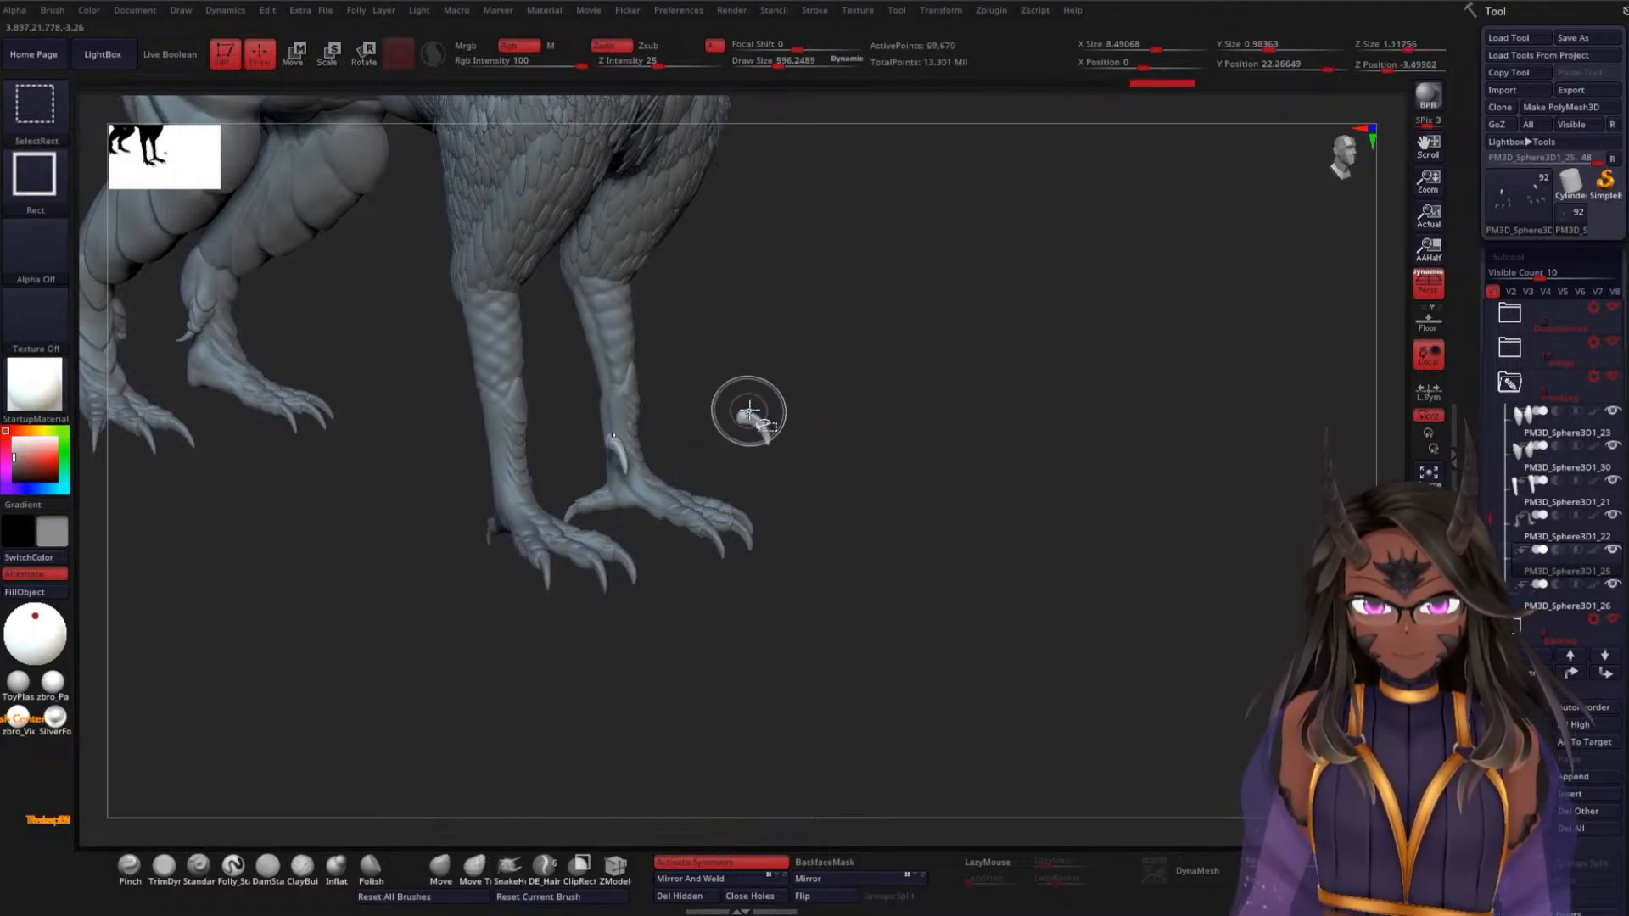
Compare claw subtools PM3D_Sphere3D1_25 and PM3D_Sphere3D1_26 by toggling their visibility and Solo mode to check which claws each contains
click(1613, 584)
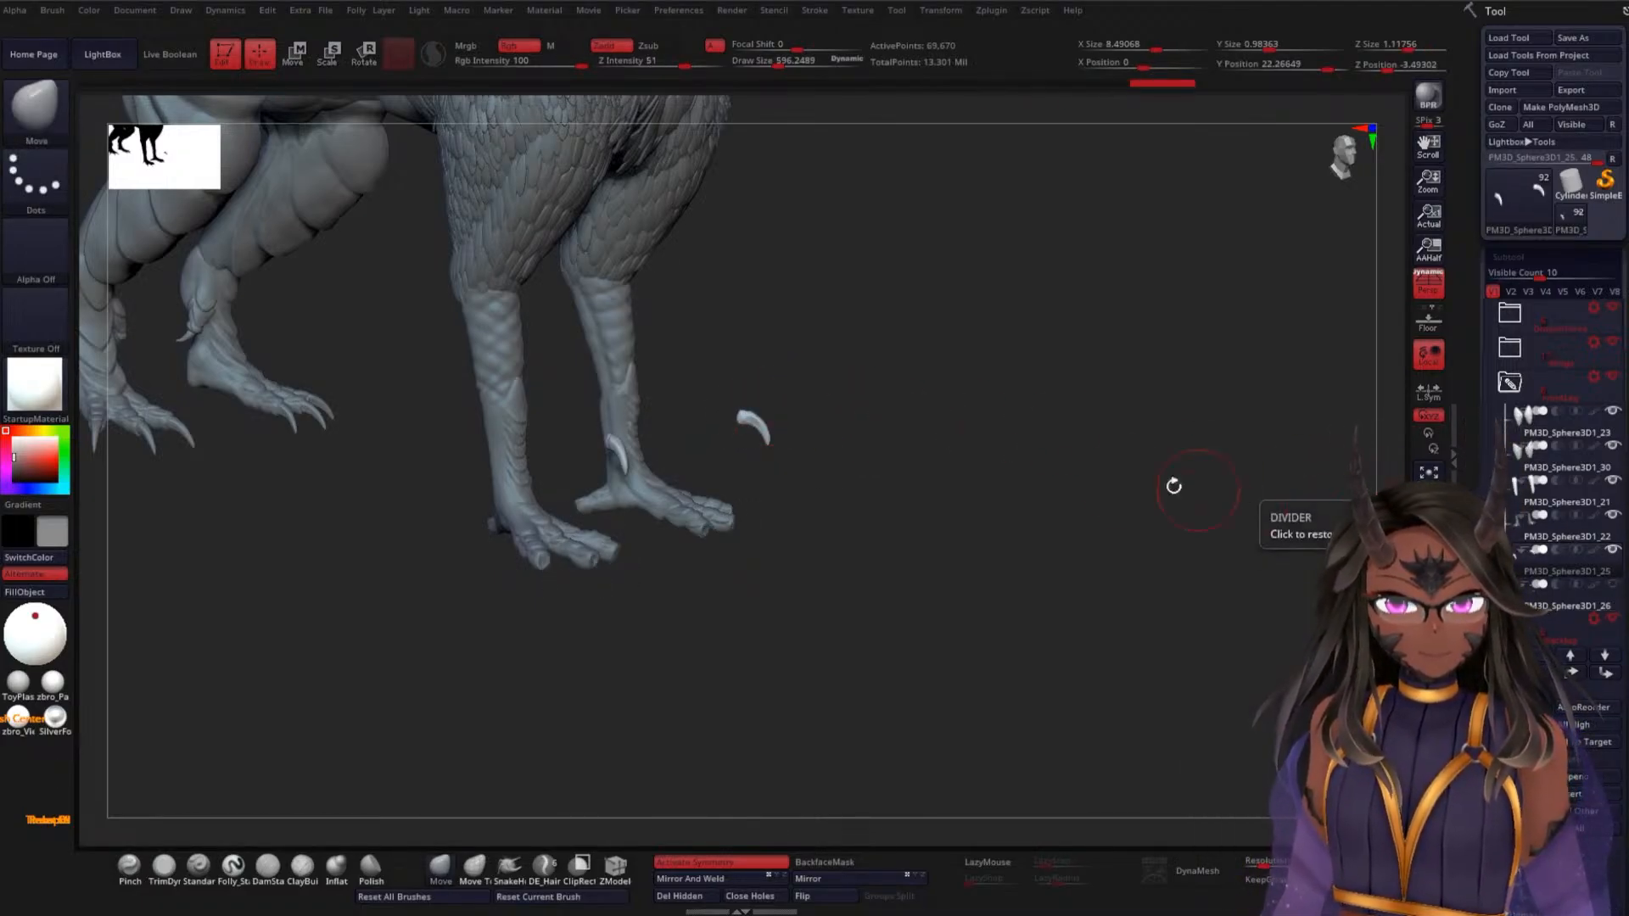
click(1534, 605)
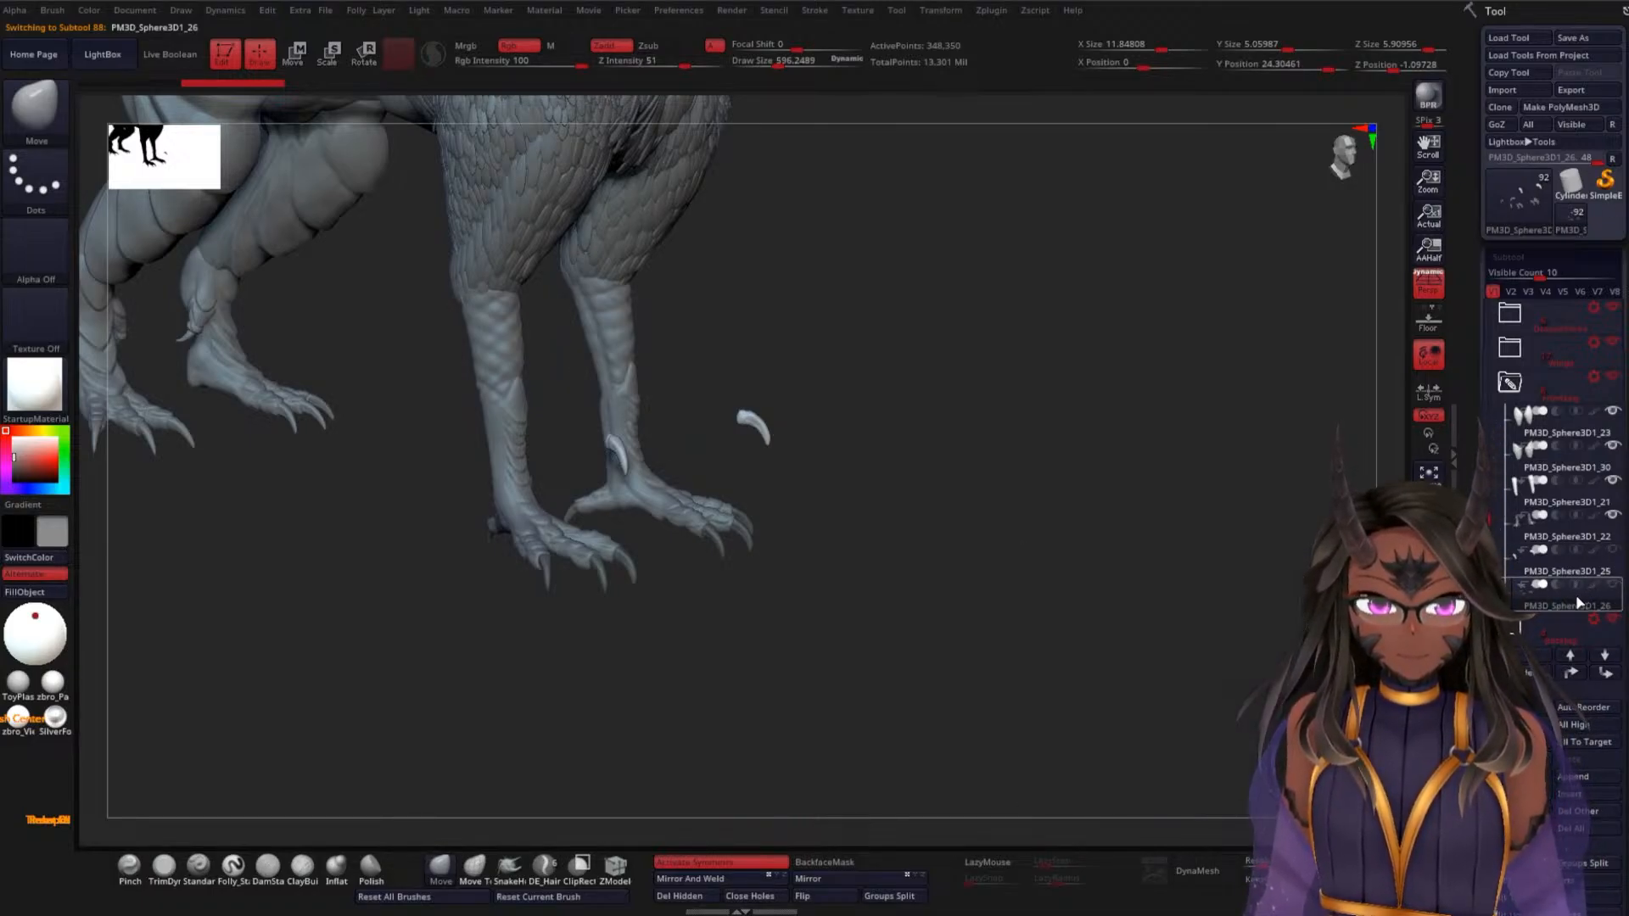
click(1589, 571)
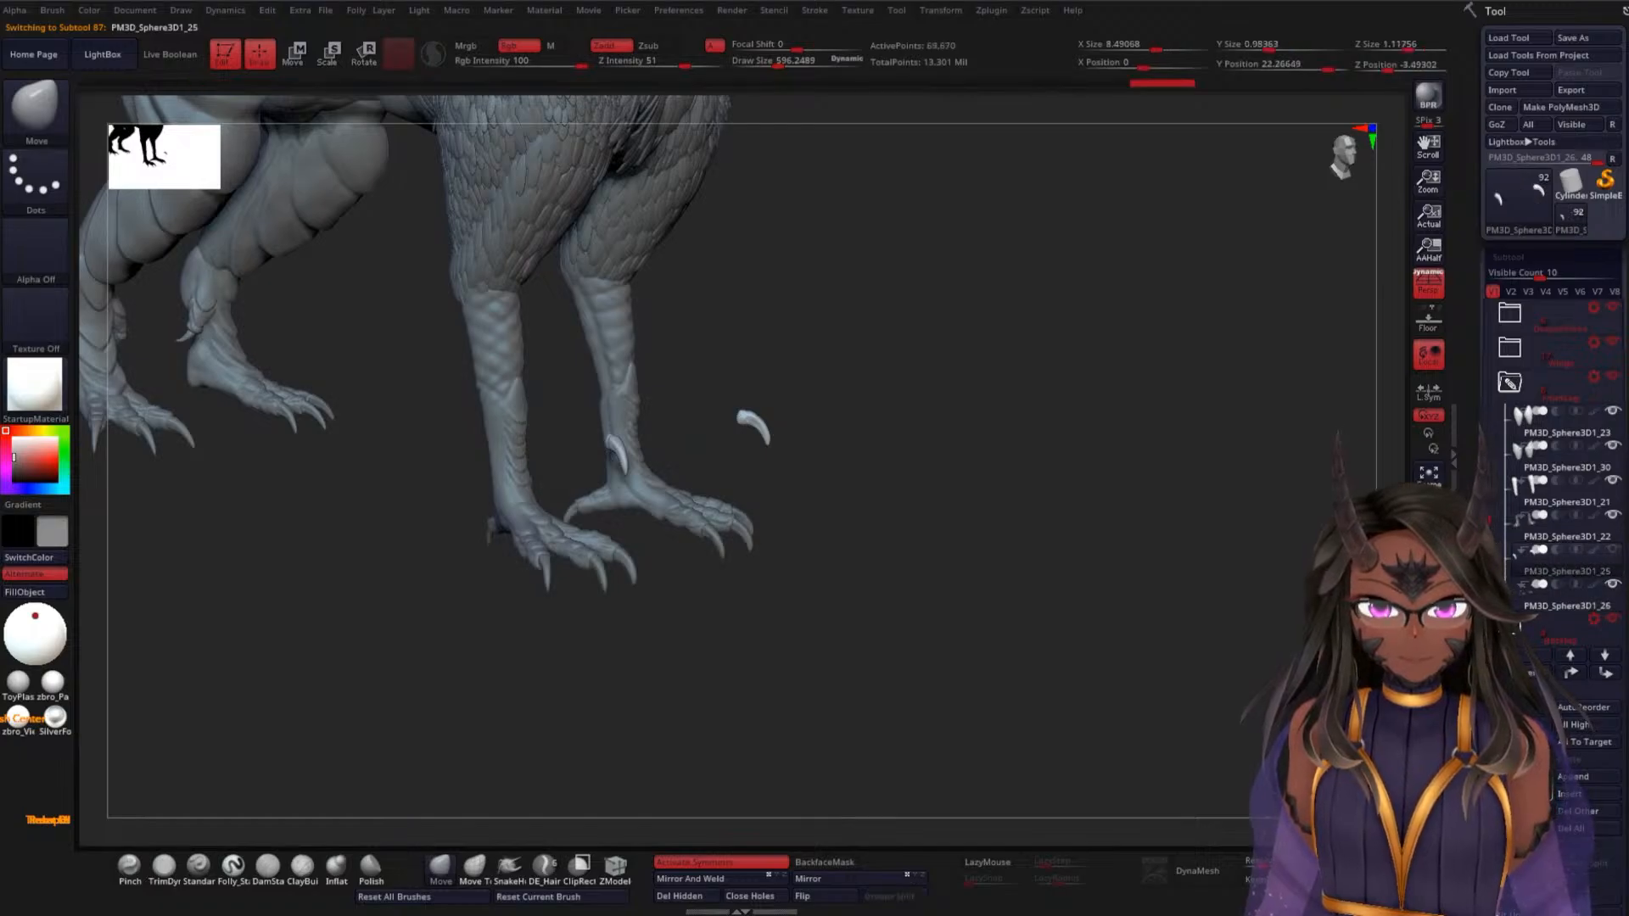
alt+drag(974, 485, 989, 586)
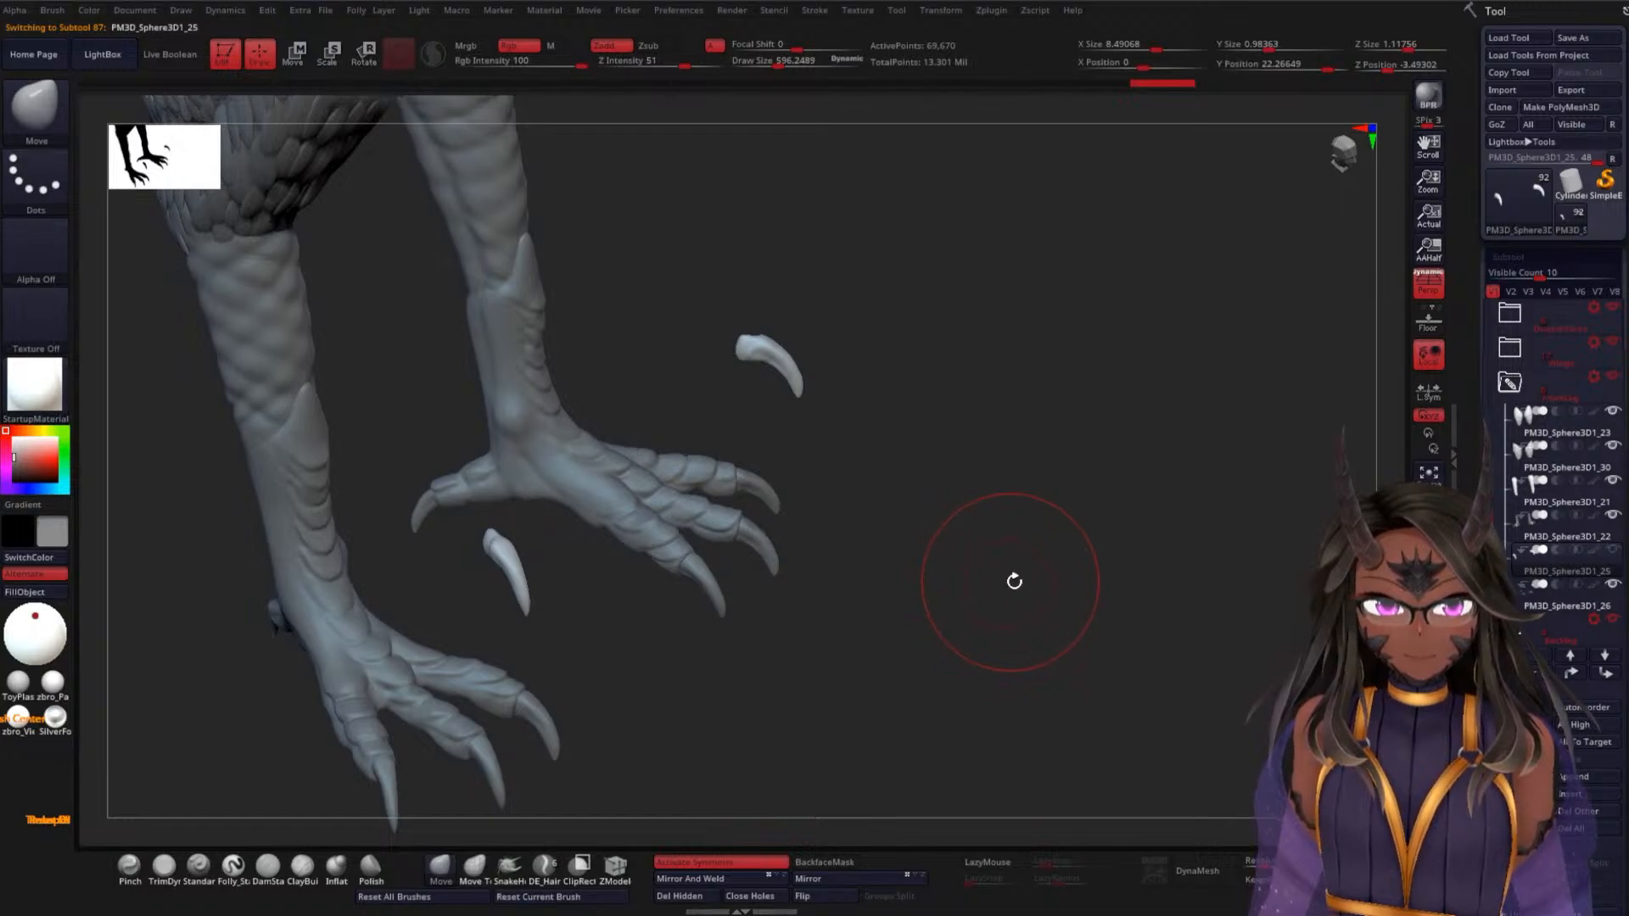
click(1612, 583)
drag(1070, 556, 1289, 493)
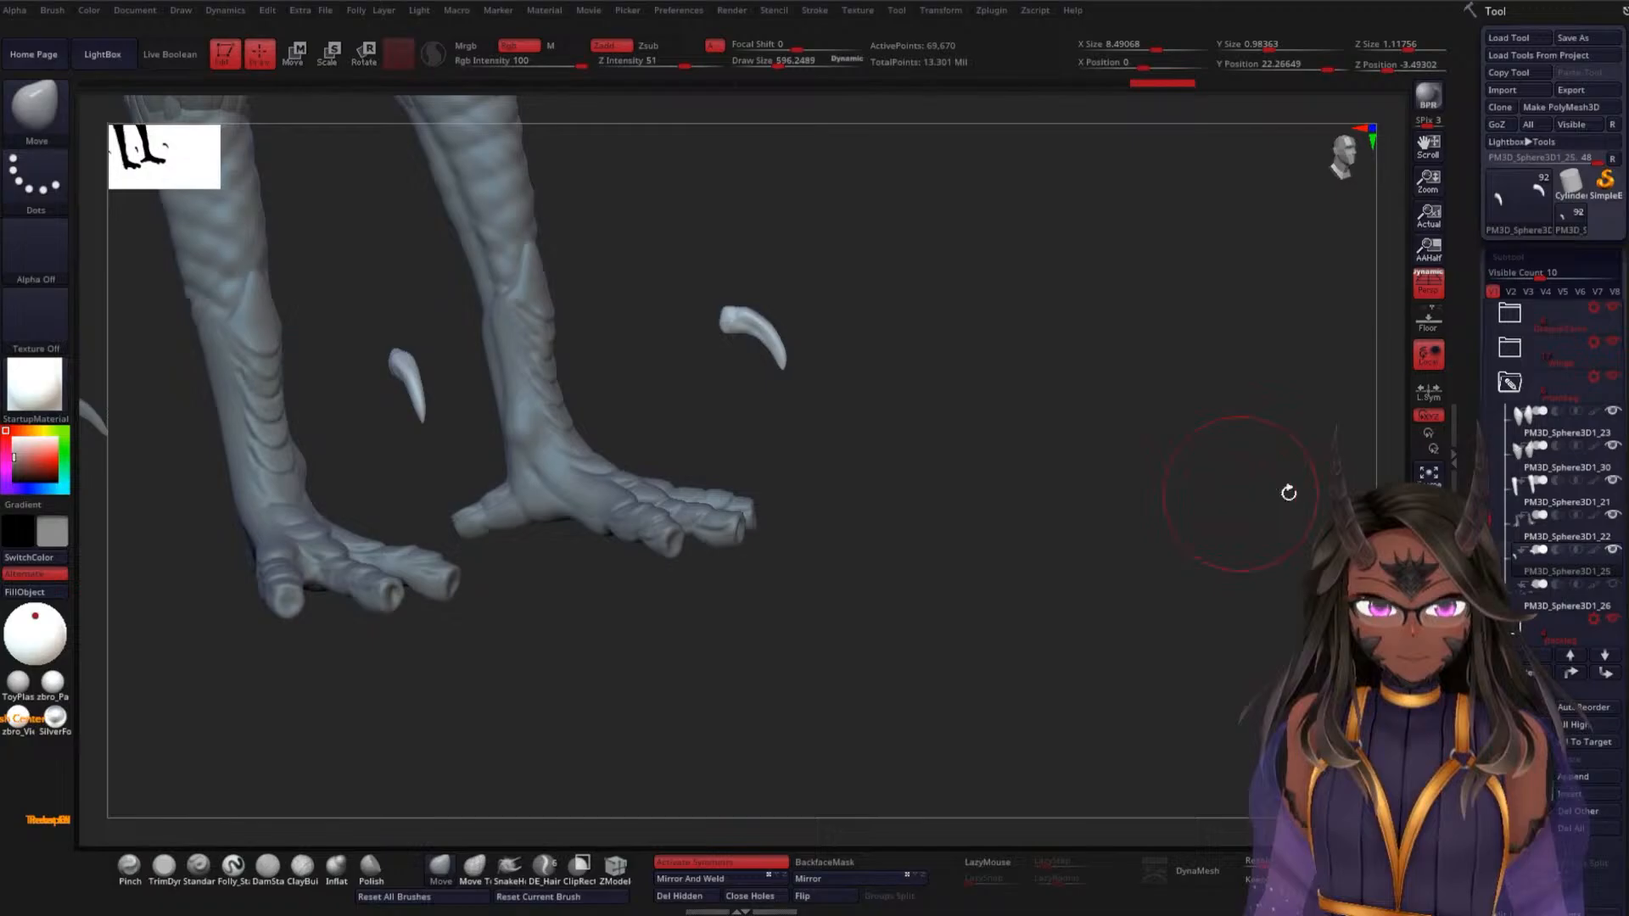
click(1612, 585)
drag(1017, 535, 1050, 480)
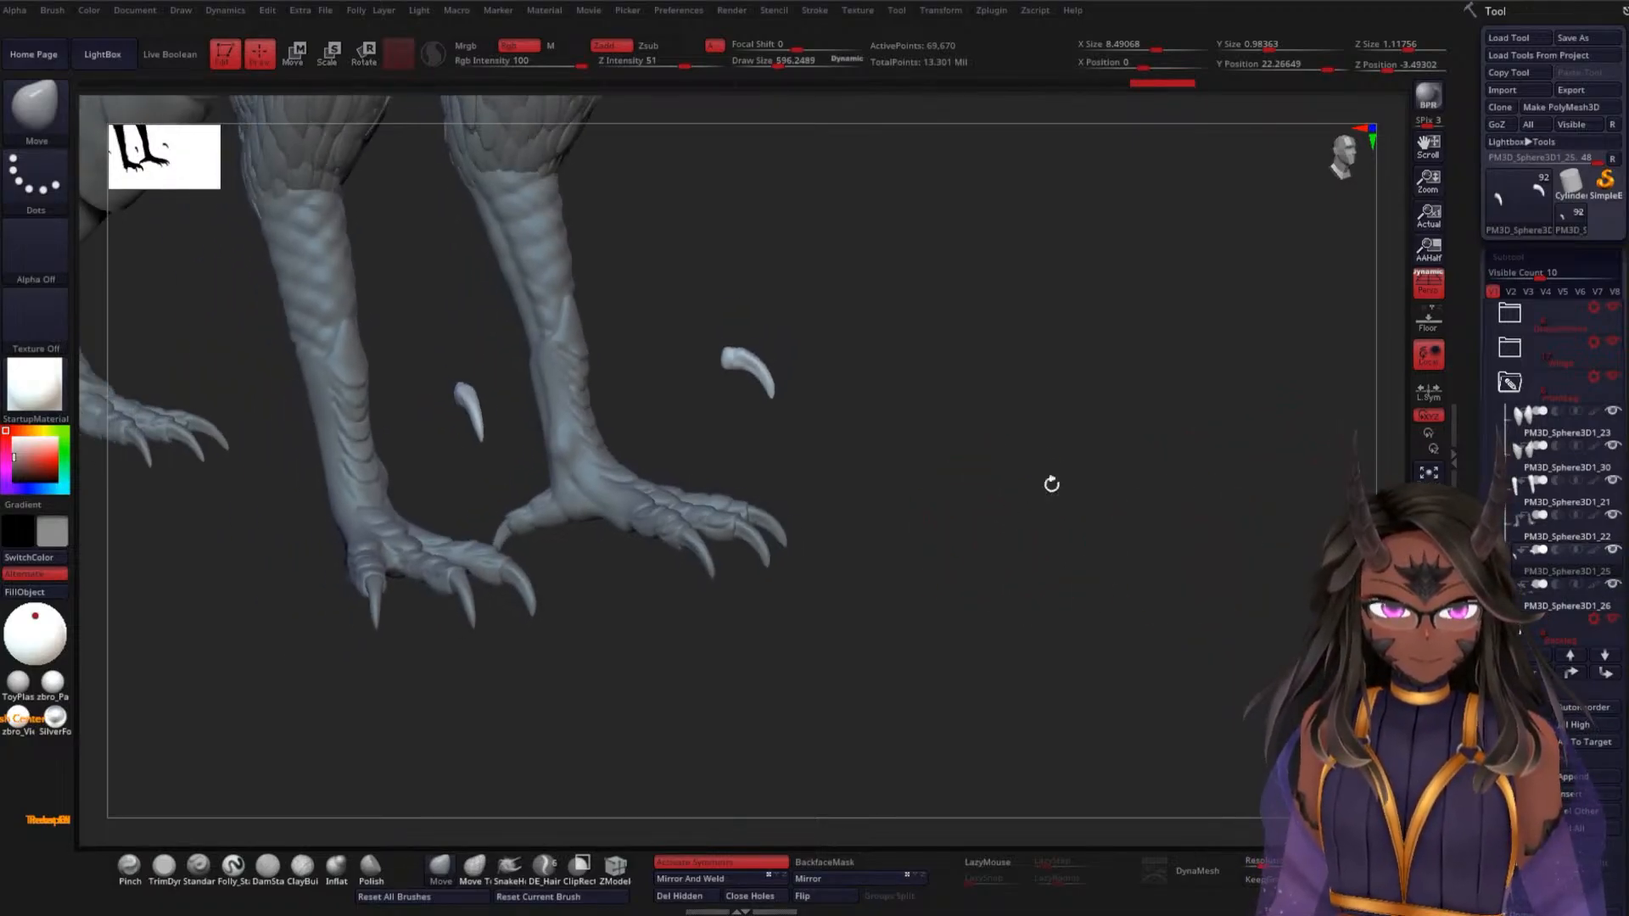
click(1613, 516)
click(1611, 519)
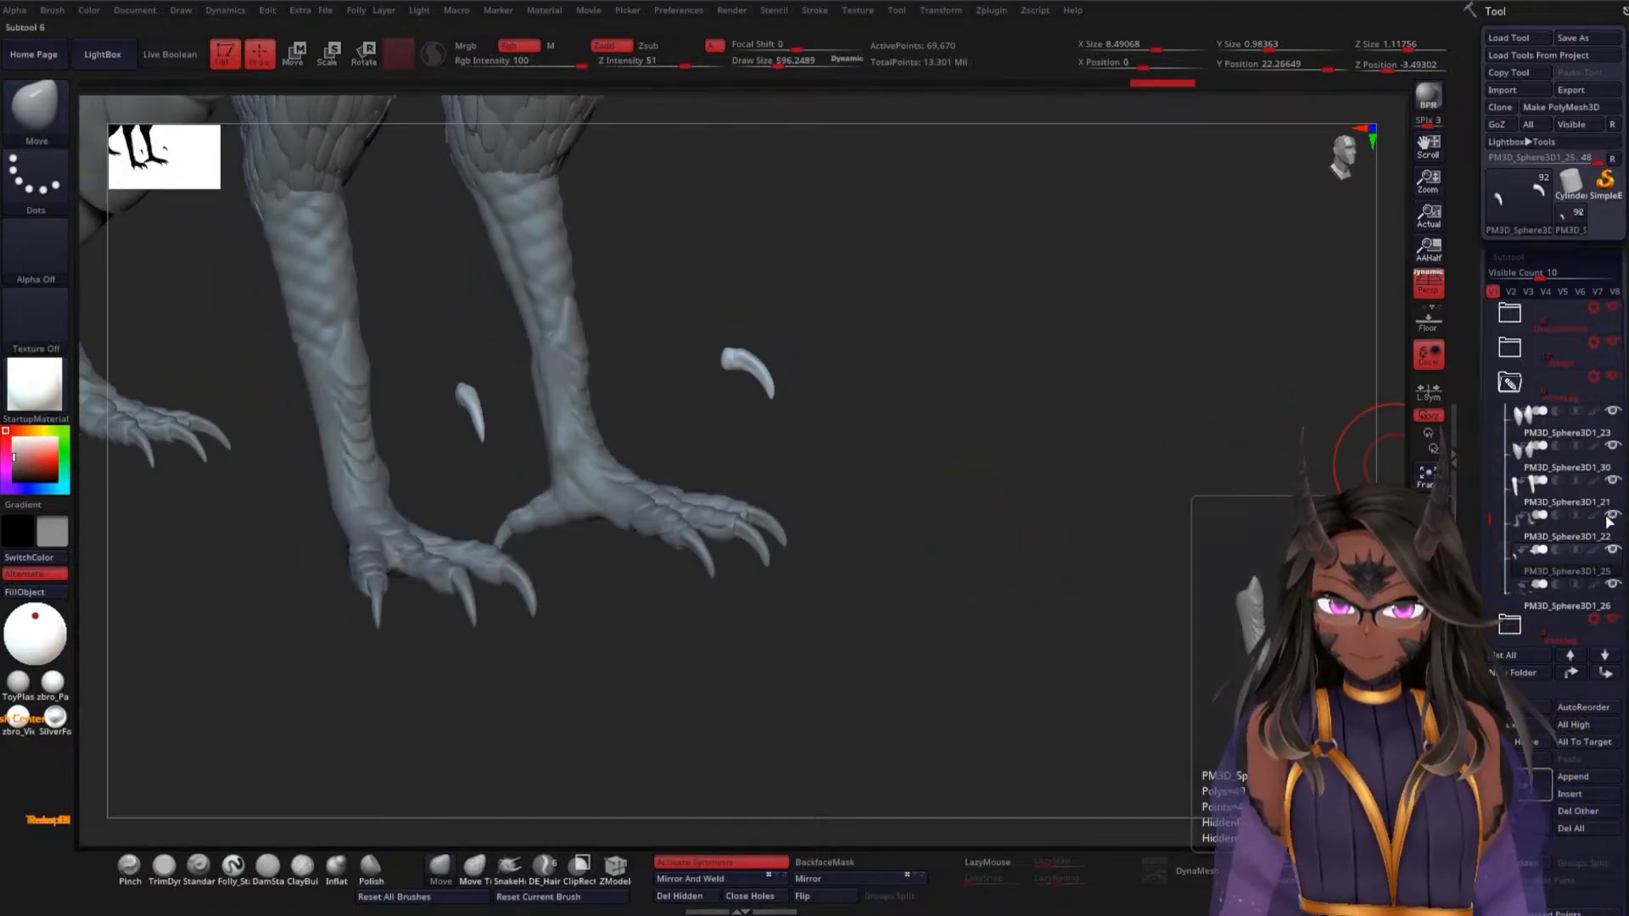
drag(1052, 514, 1091, 482)
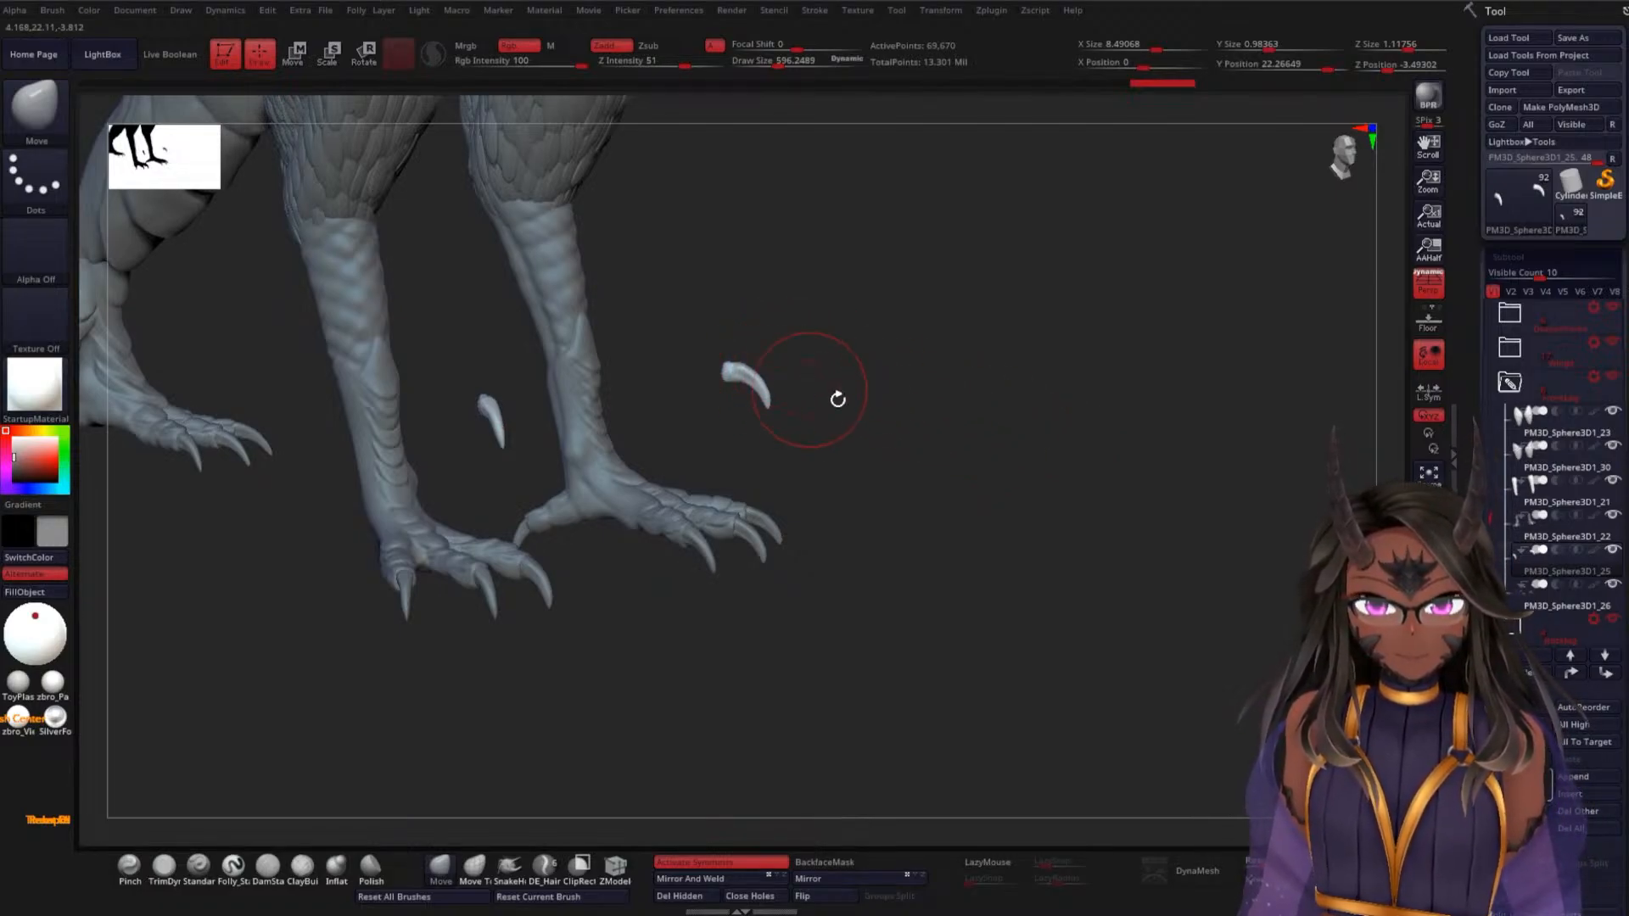
click(1429, 703)
alt+drag(894, 594, 980, 531)
click(1429, 703)
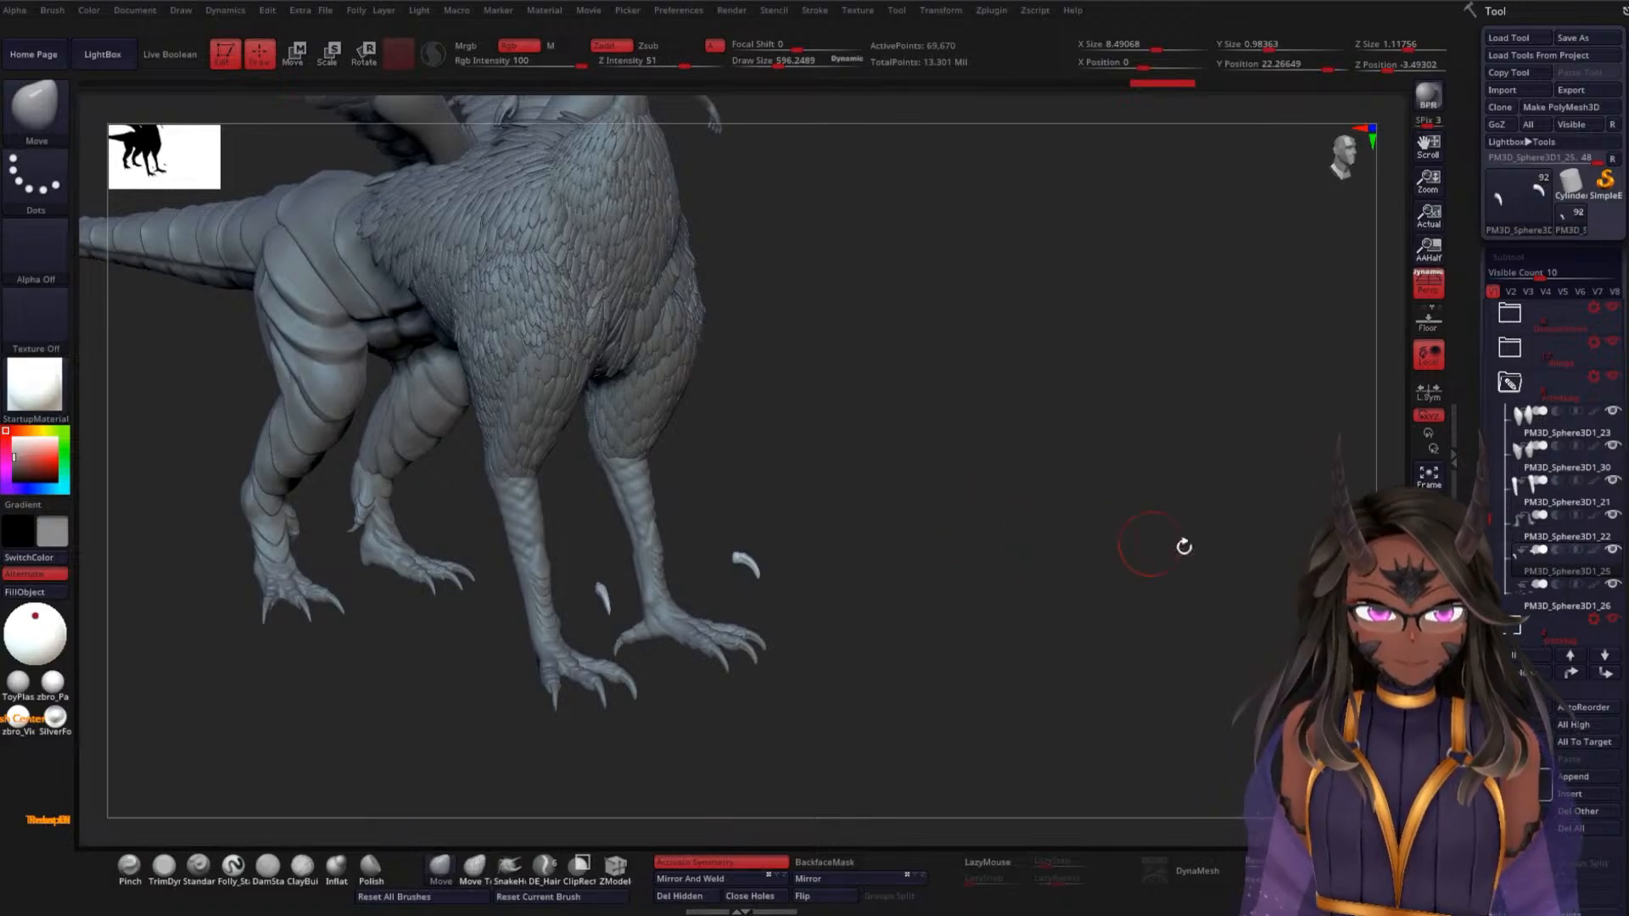
Select the full claw set PM3D_Sphere3D1_26 with PM3D_Sphere3D1_25 hidden, and show it alone in Solo mode
click(1612, 584)
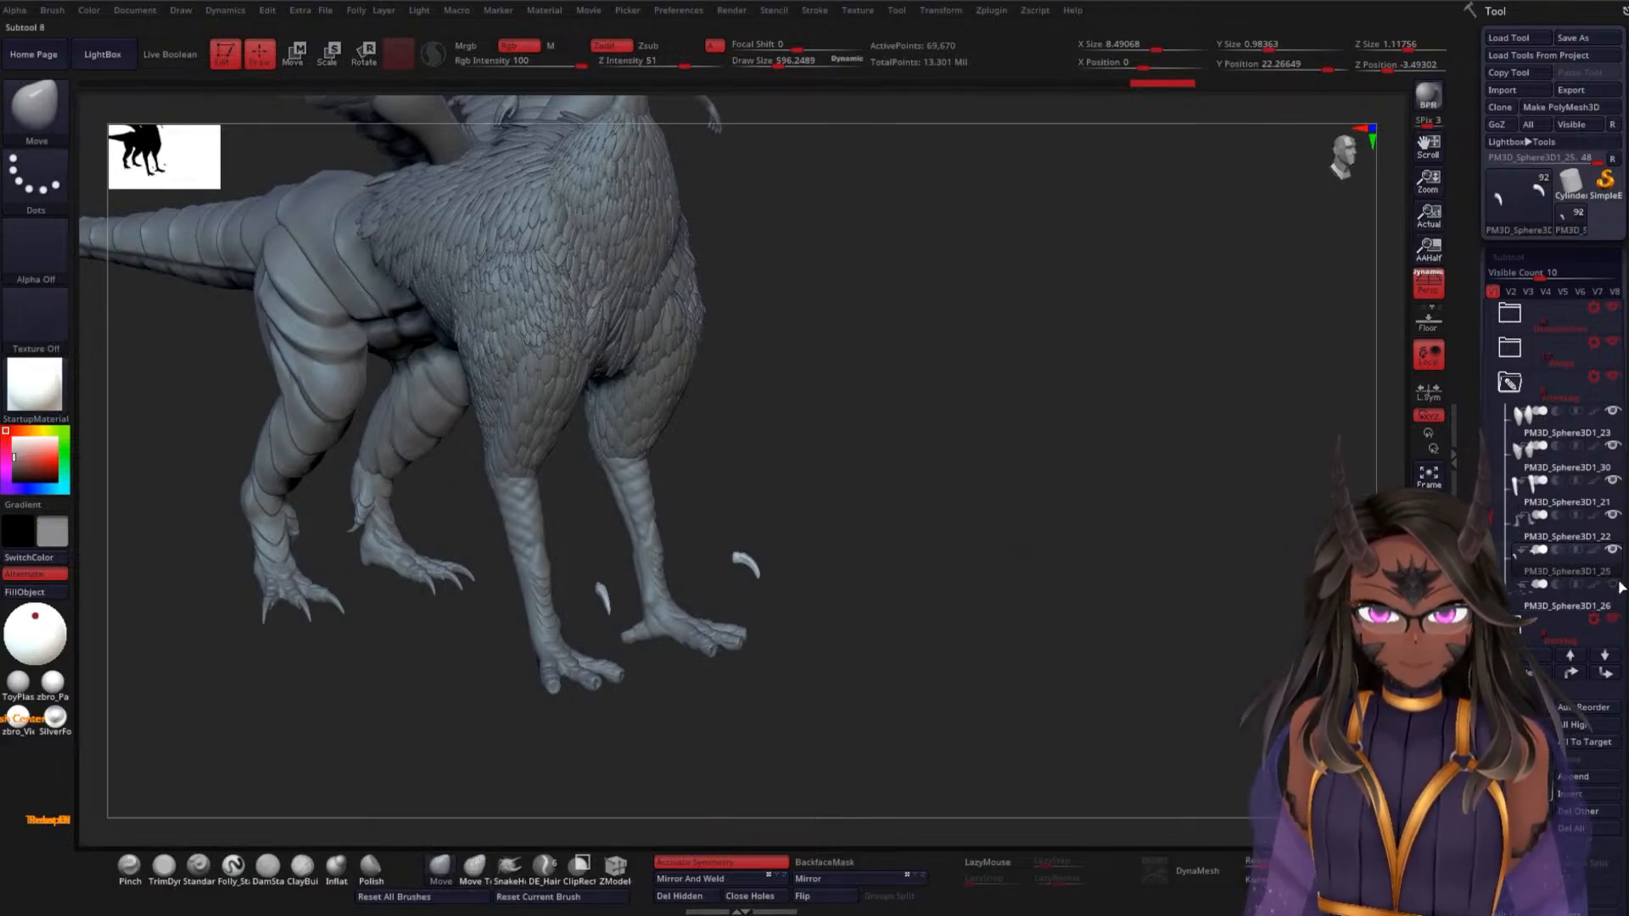
click(1591, 593)
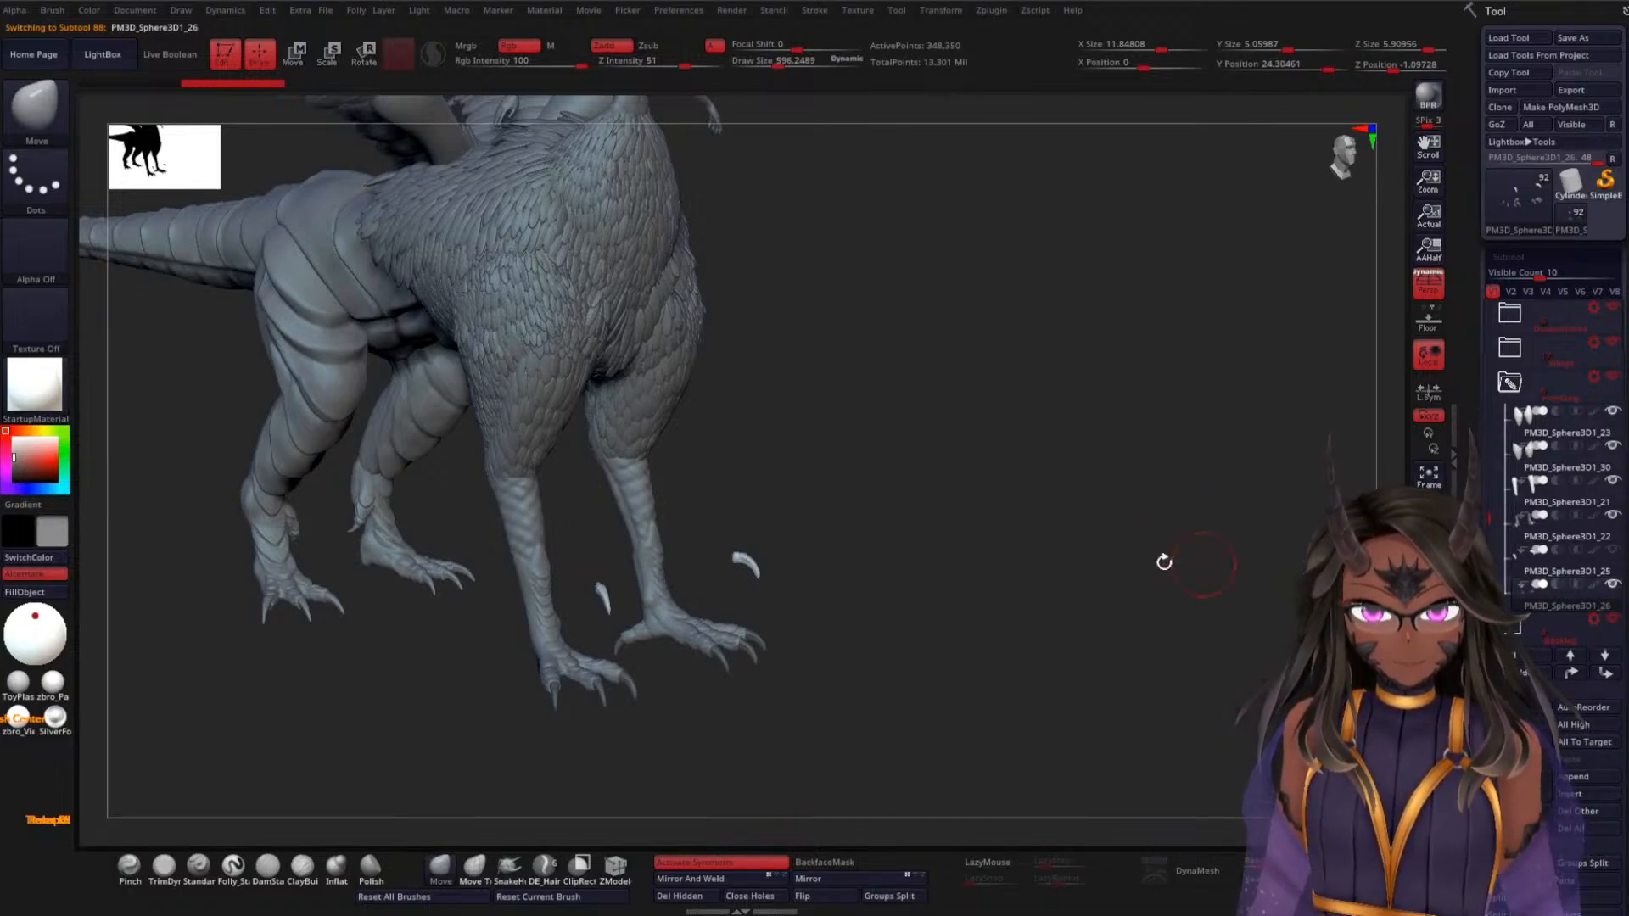
drag(1163, 562, 951, 636)
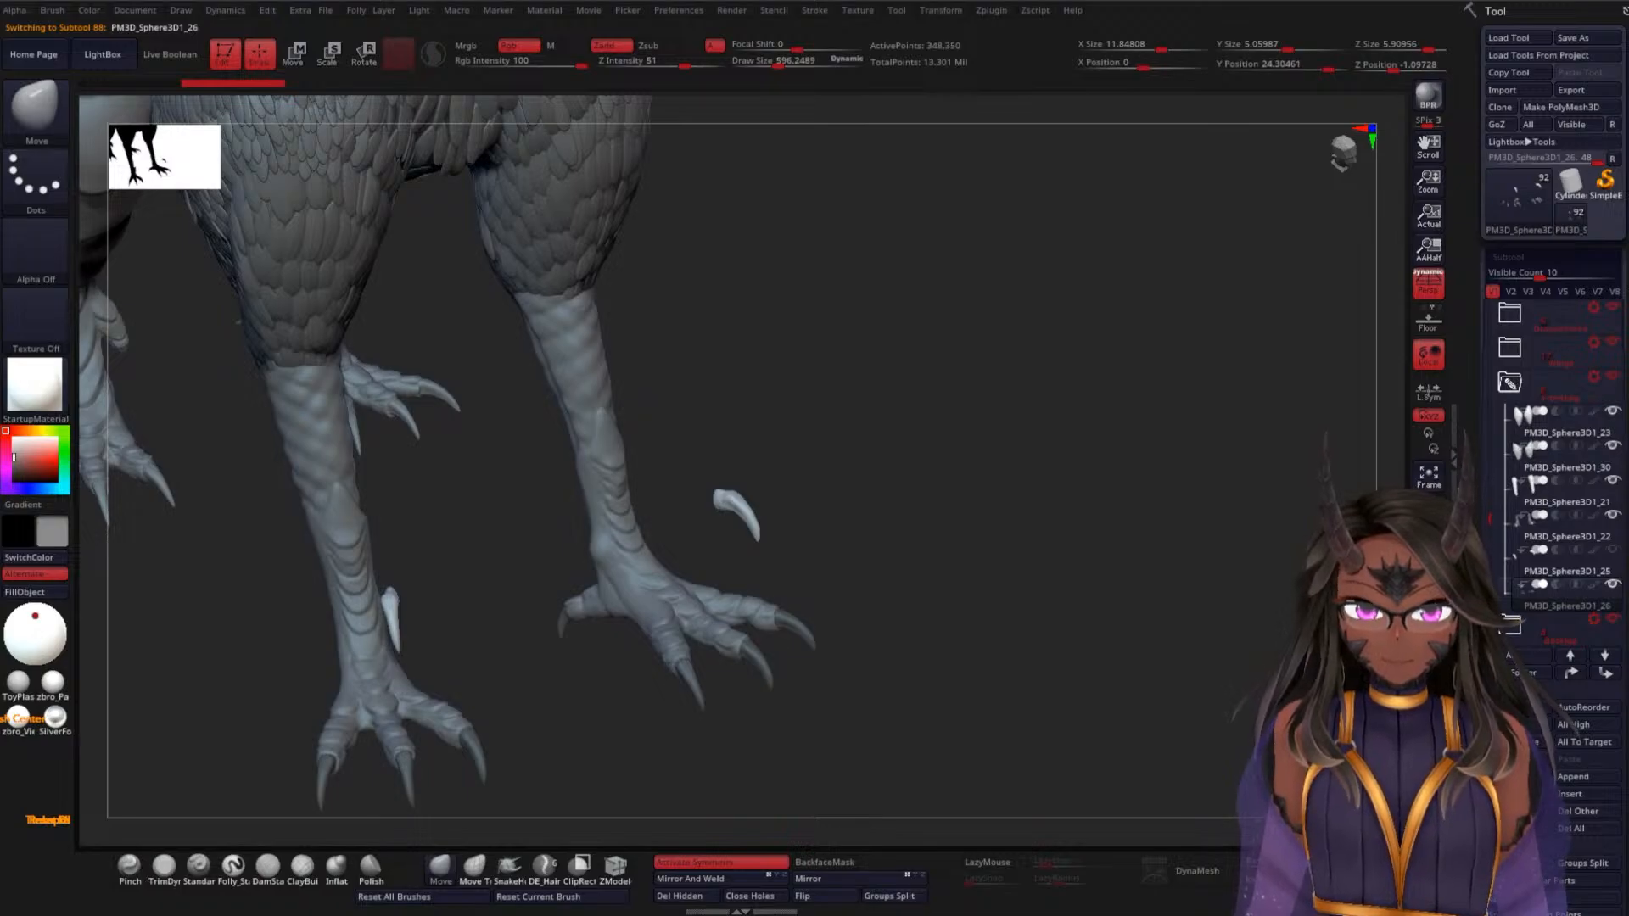
click(1429, 711)
click(1429, 711)
click(1429, 711)
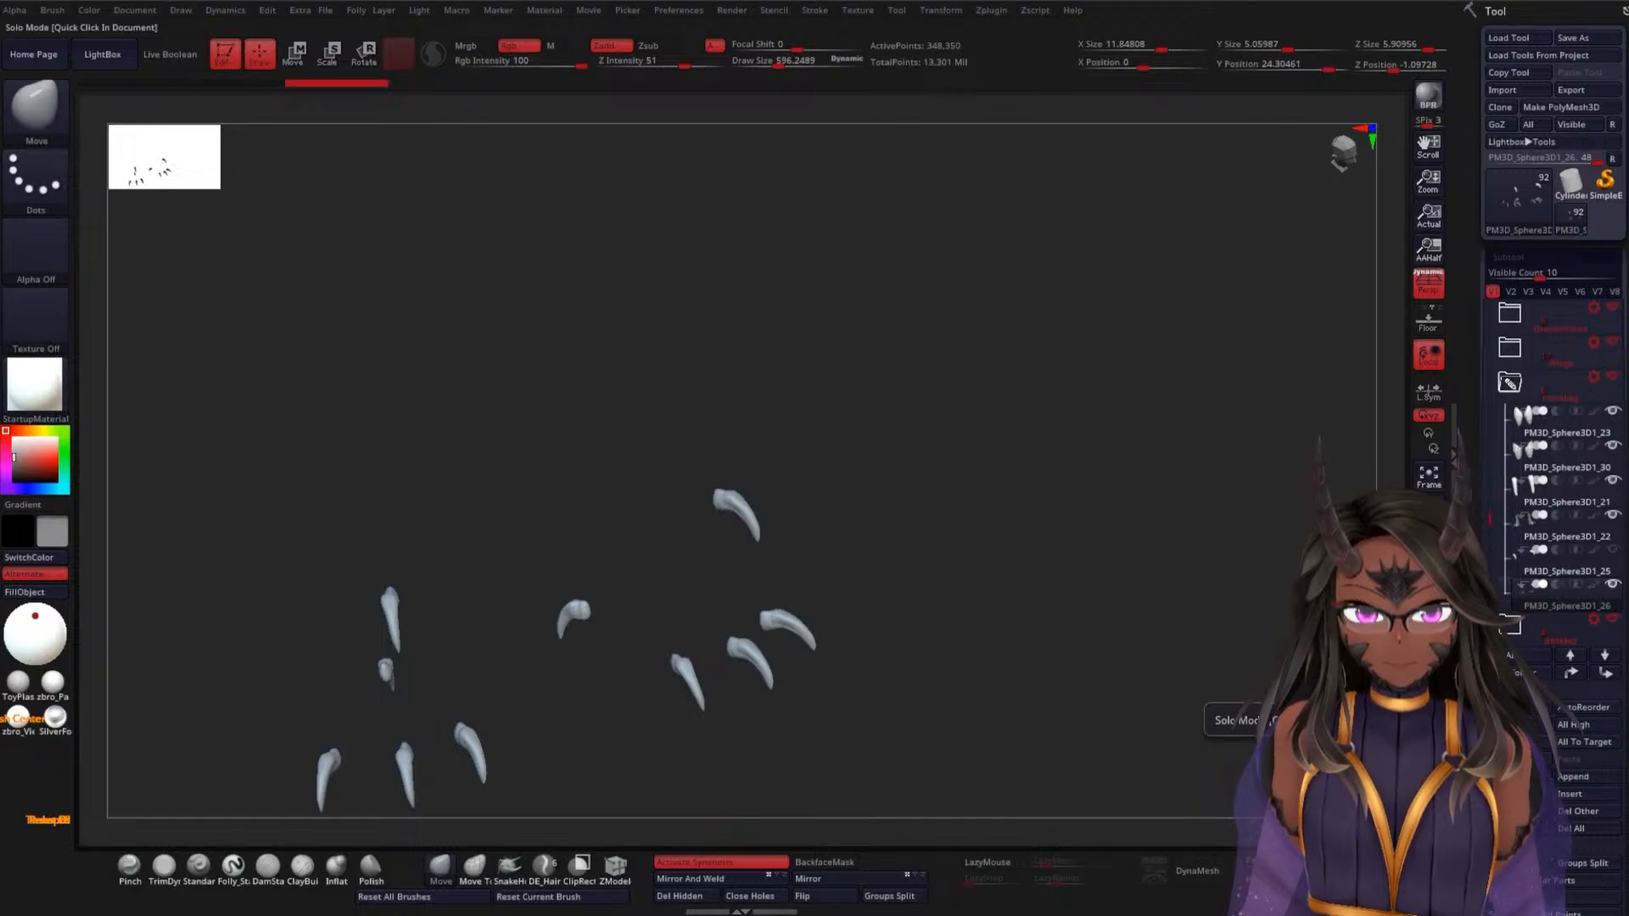
drag(1001, 582, 888, 492)
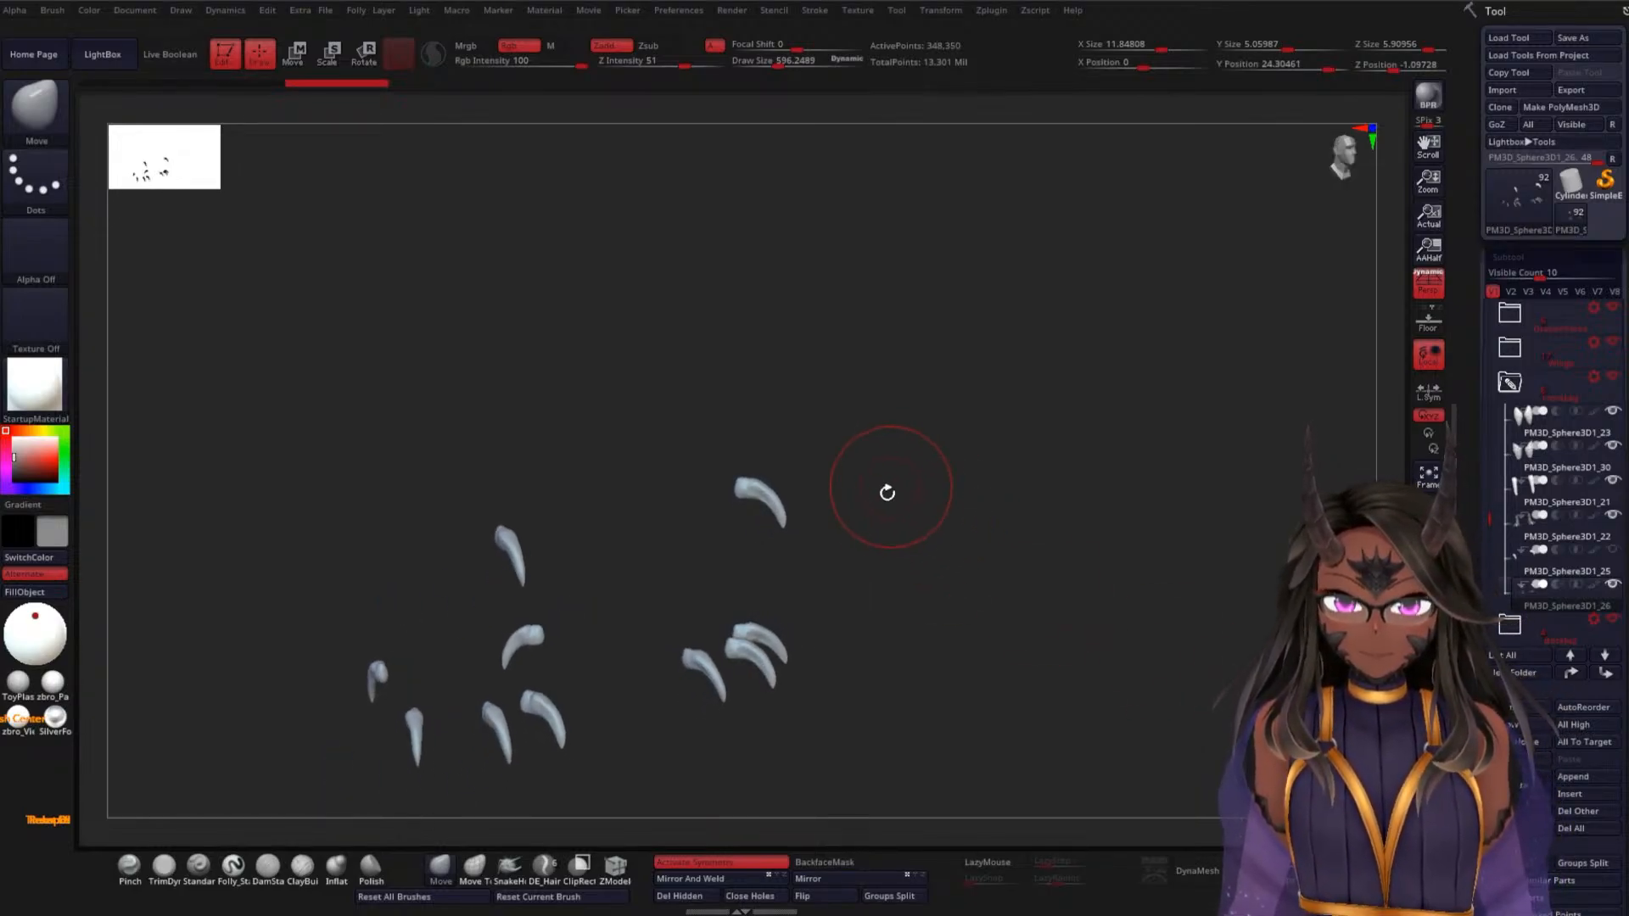
Mask the raised claw pair in PM3D_Sphere3D1_26, then mask the whole claw set
key(ctrl+shift)
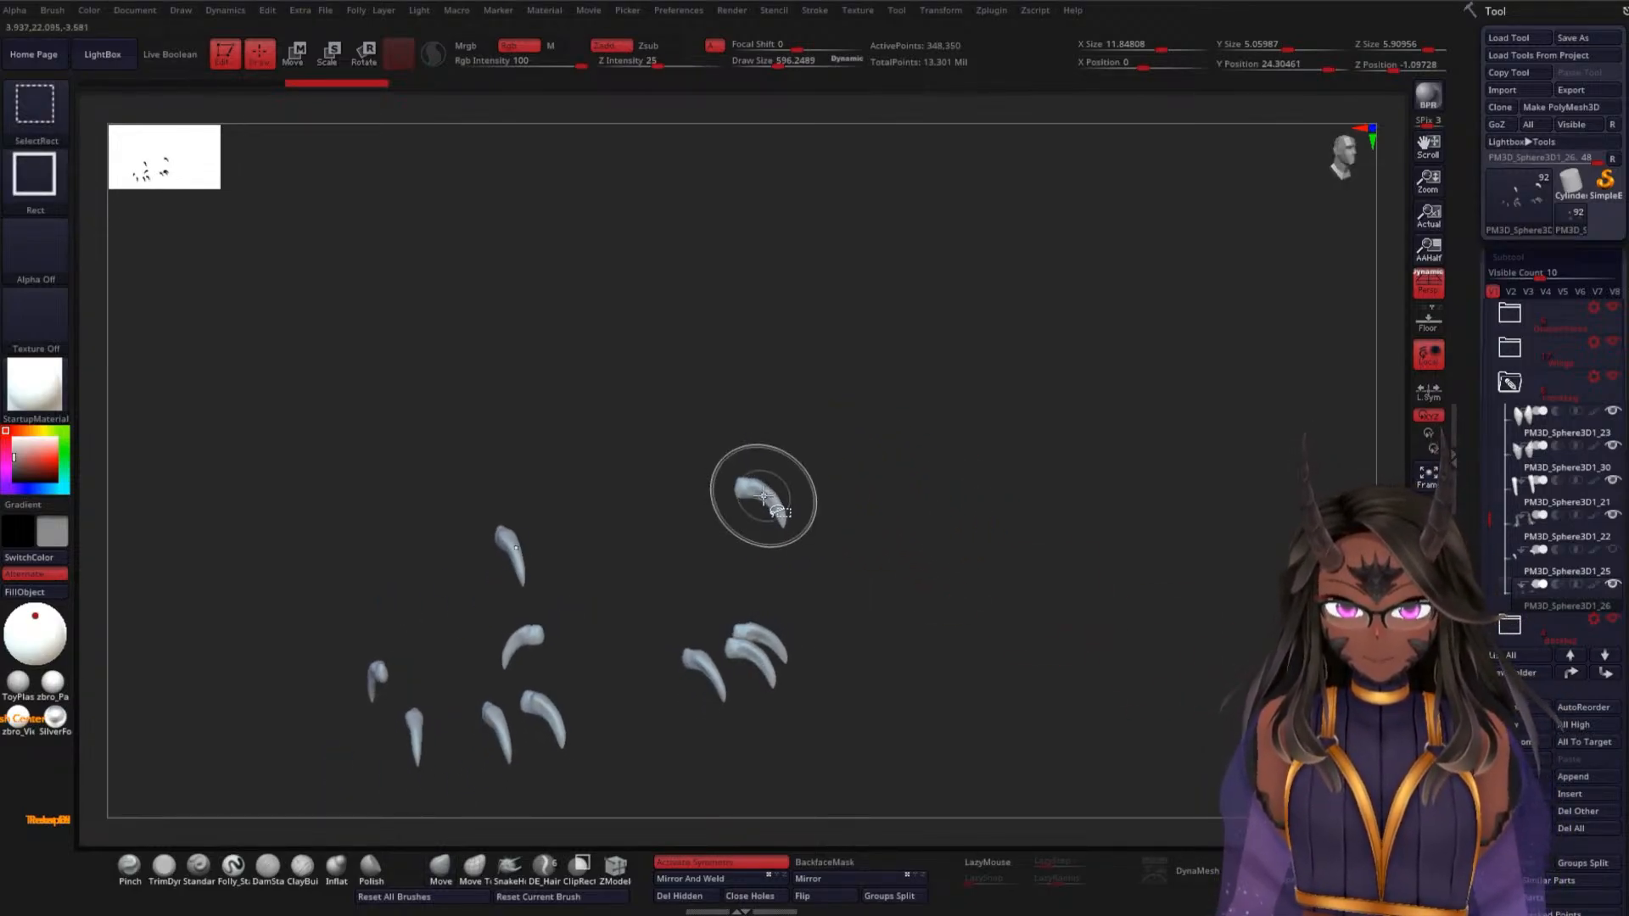
mouse_move(811, 453)
ctrl+mouse_down()
mouse_move(735, 557)
mouse_move(864, 523)
ctrl+mouse_up()
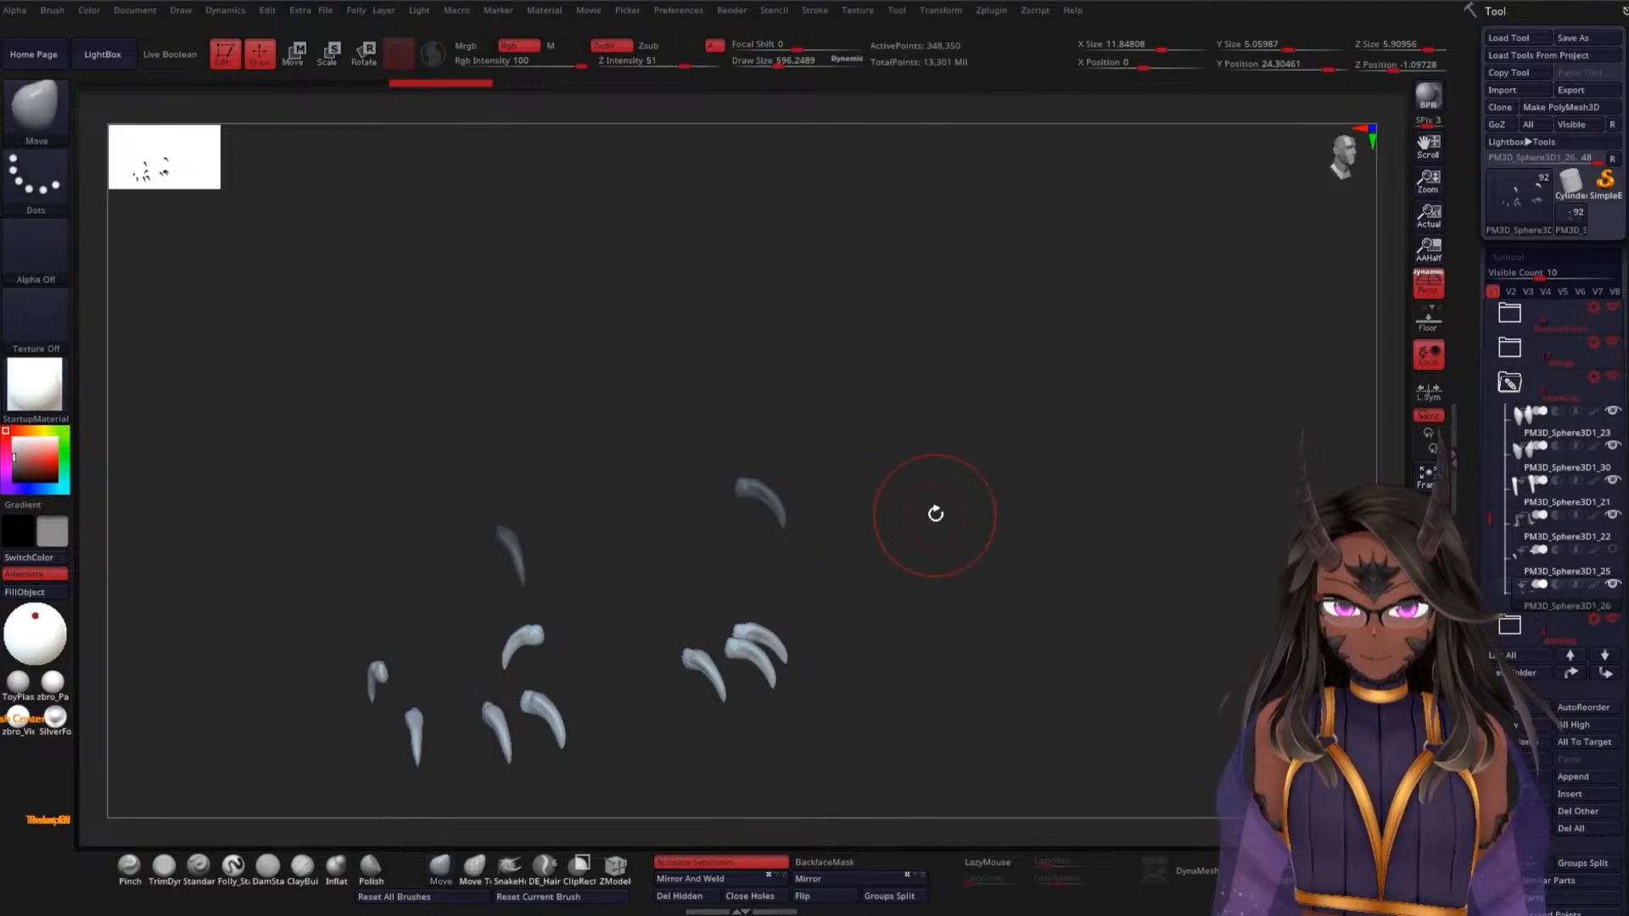
ctrl+click(920, 516)
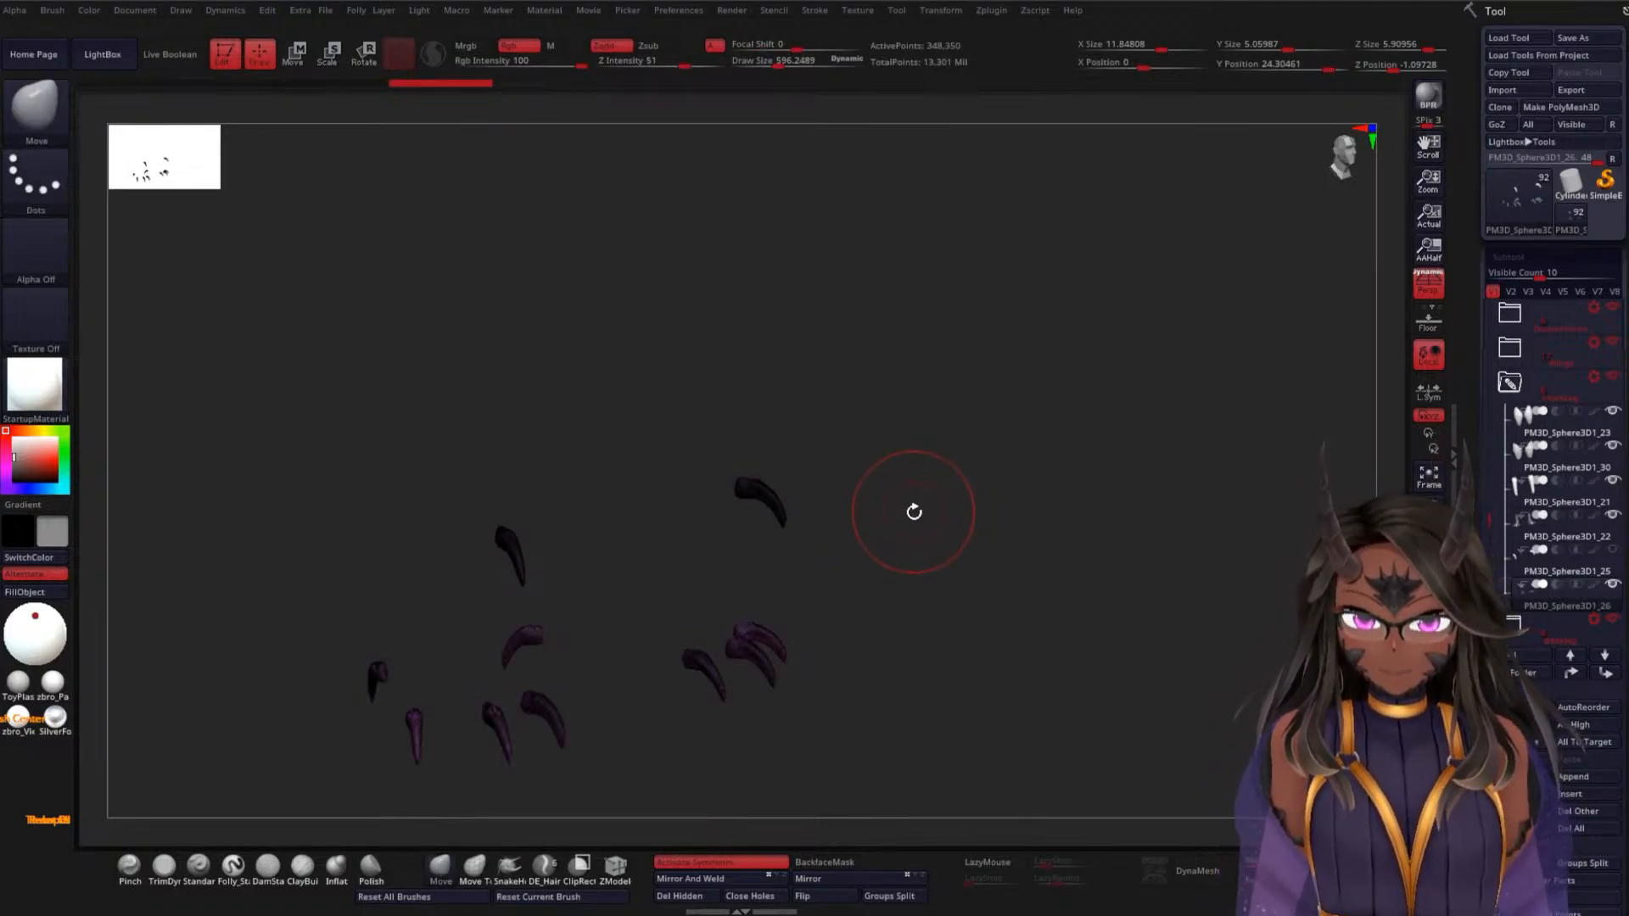
ctrl+click(909, 518)
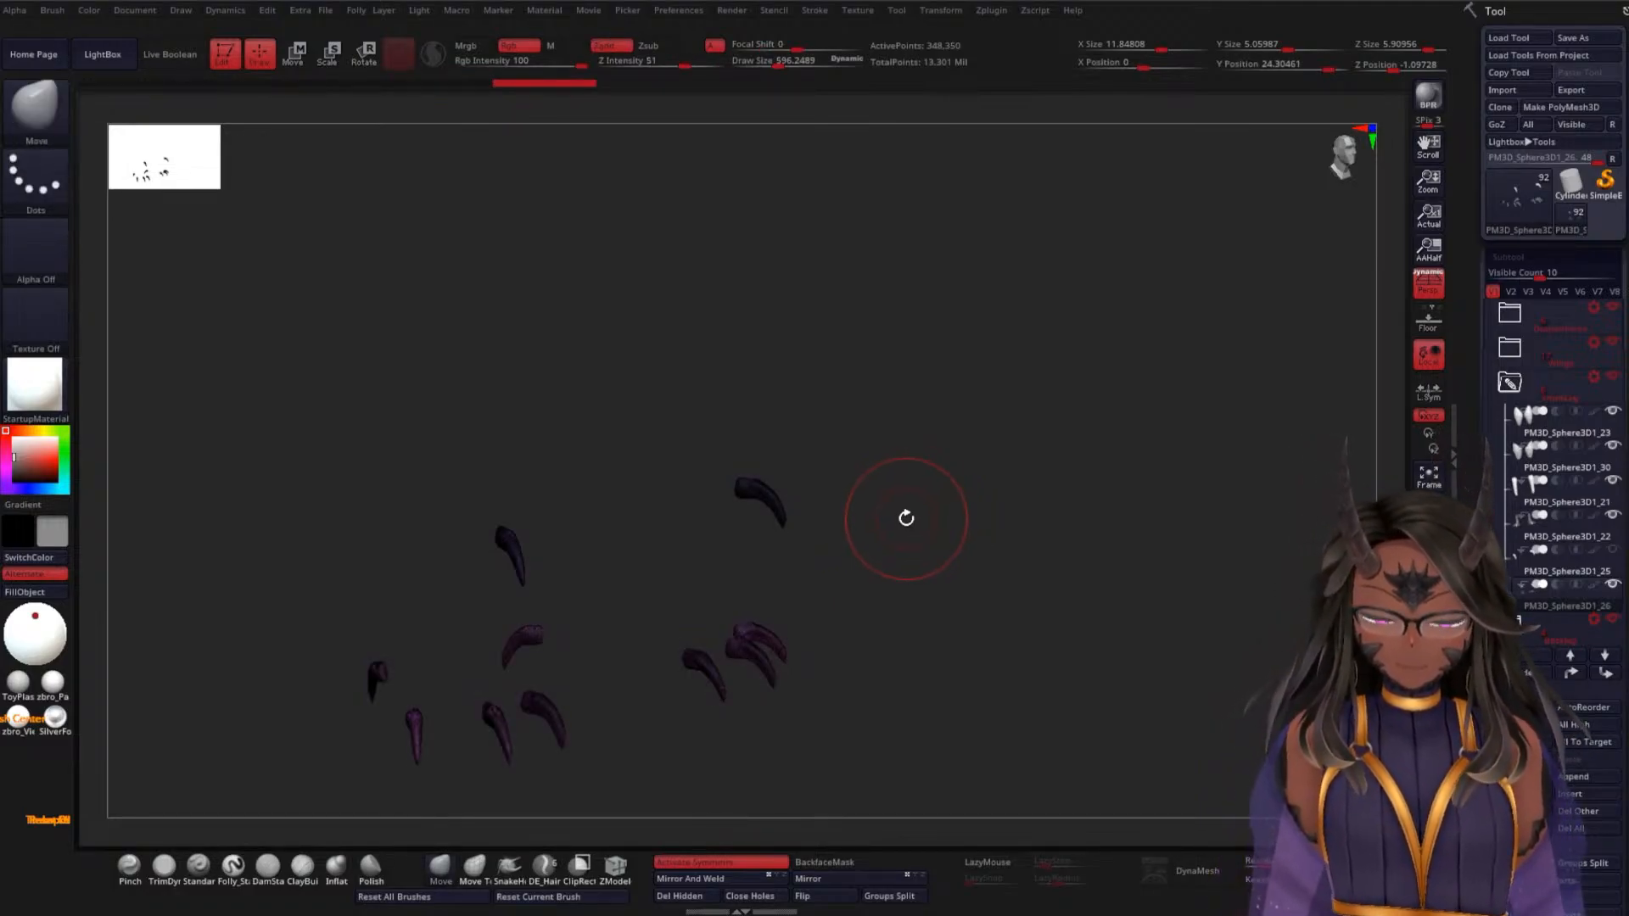
Hide the raised claw pair in PM3D_Sphere3D1_26 and delete it, with the rest of the model shown again
ctrl+shift+drag(967, 436, 765, 545)
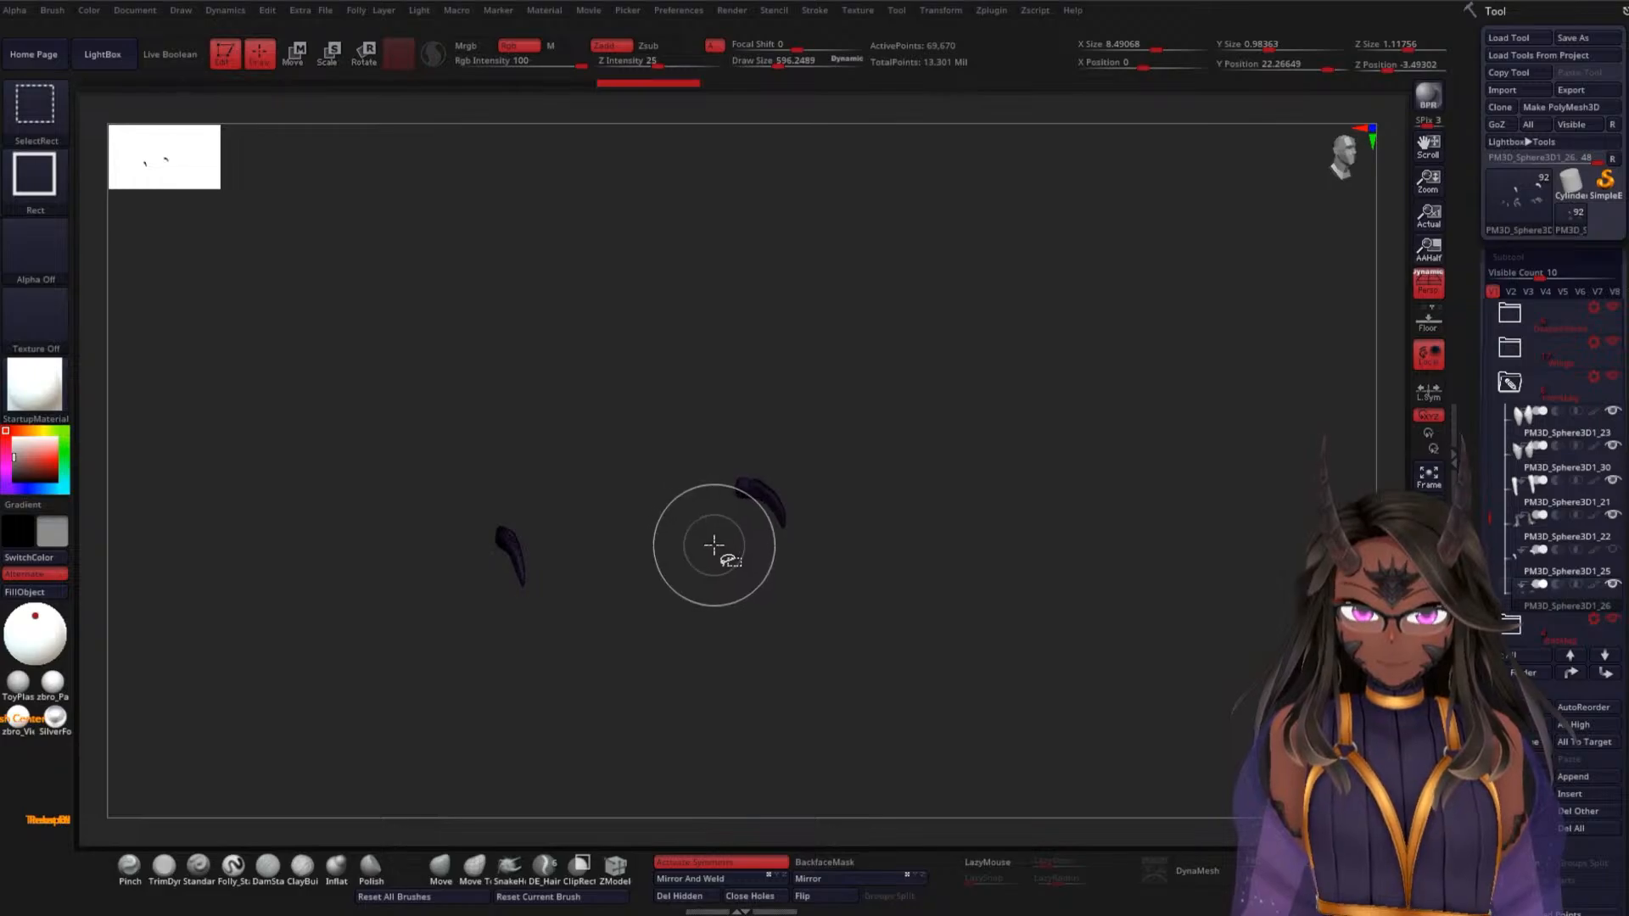
ctrl+shift+drag(692, 464, 836, 558)
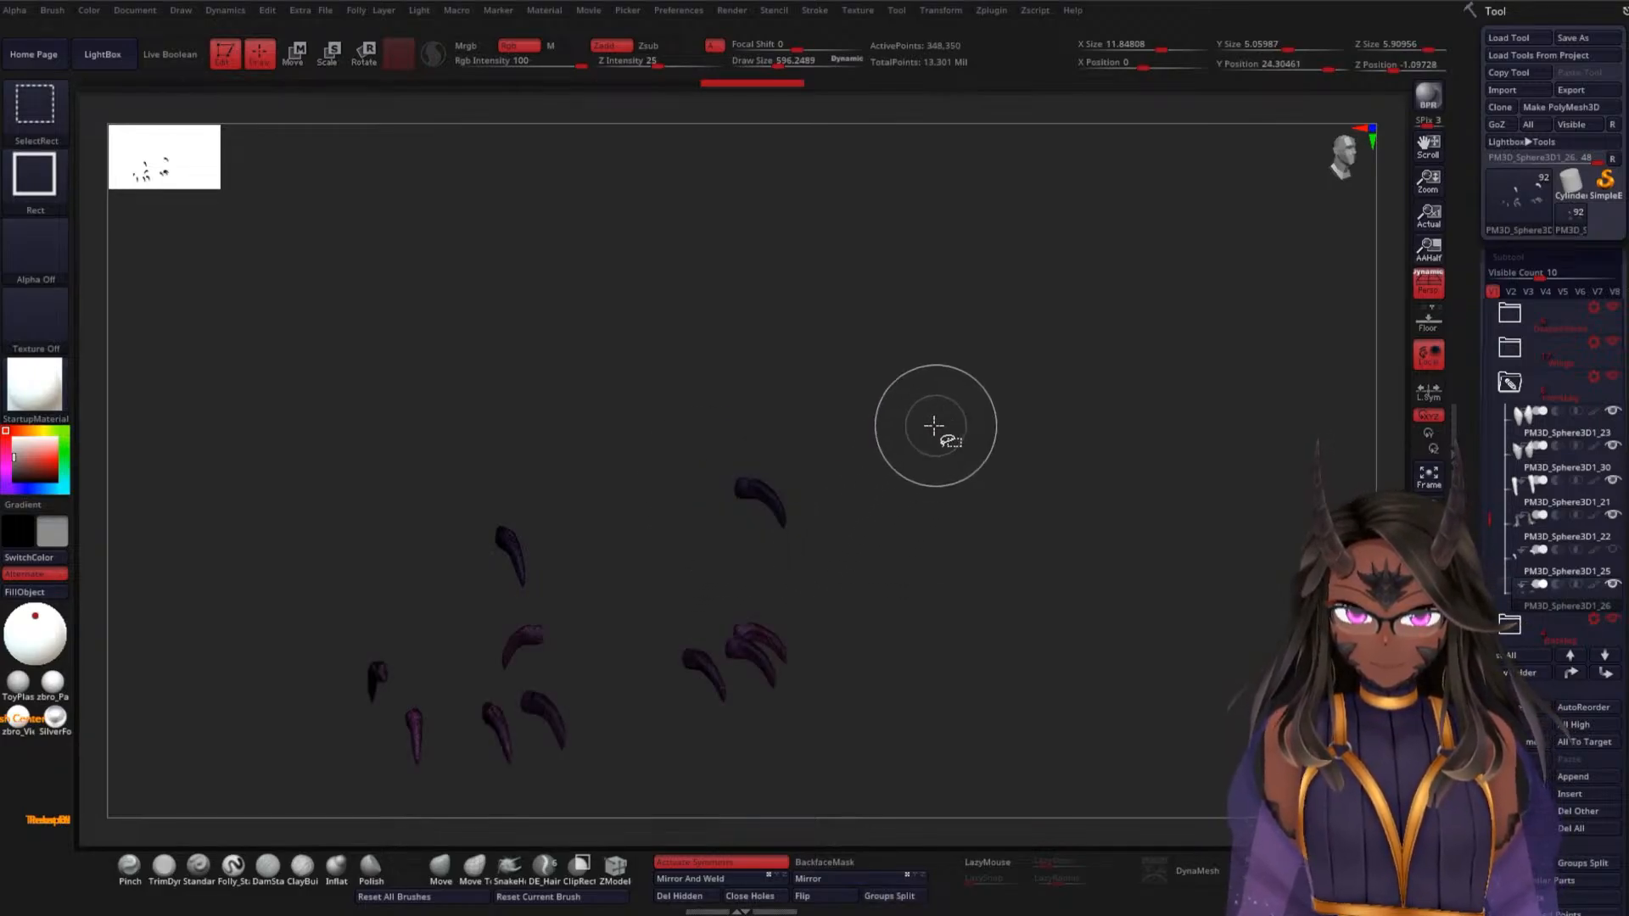
ctrl+alt+shift+drag(934, 425, 995, 464)
click(1429, 706)
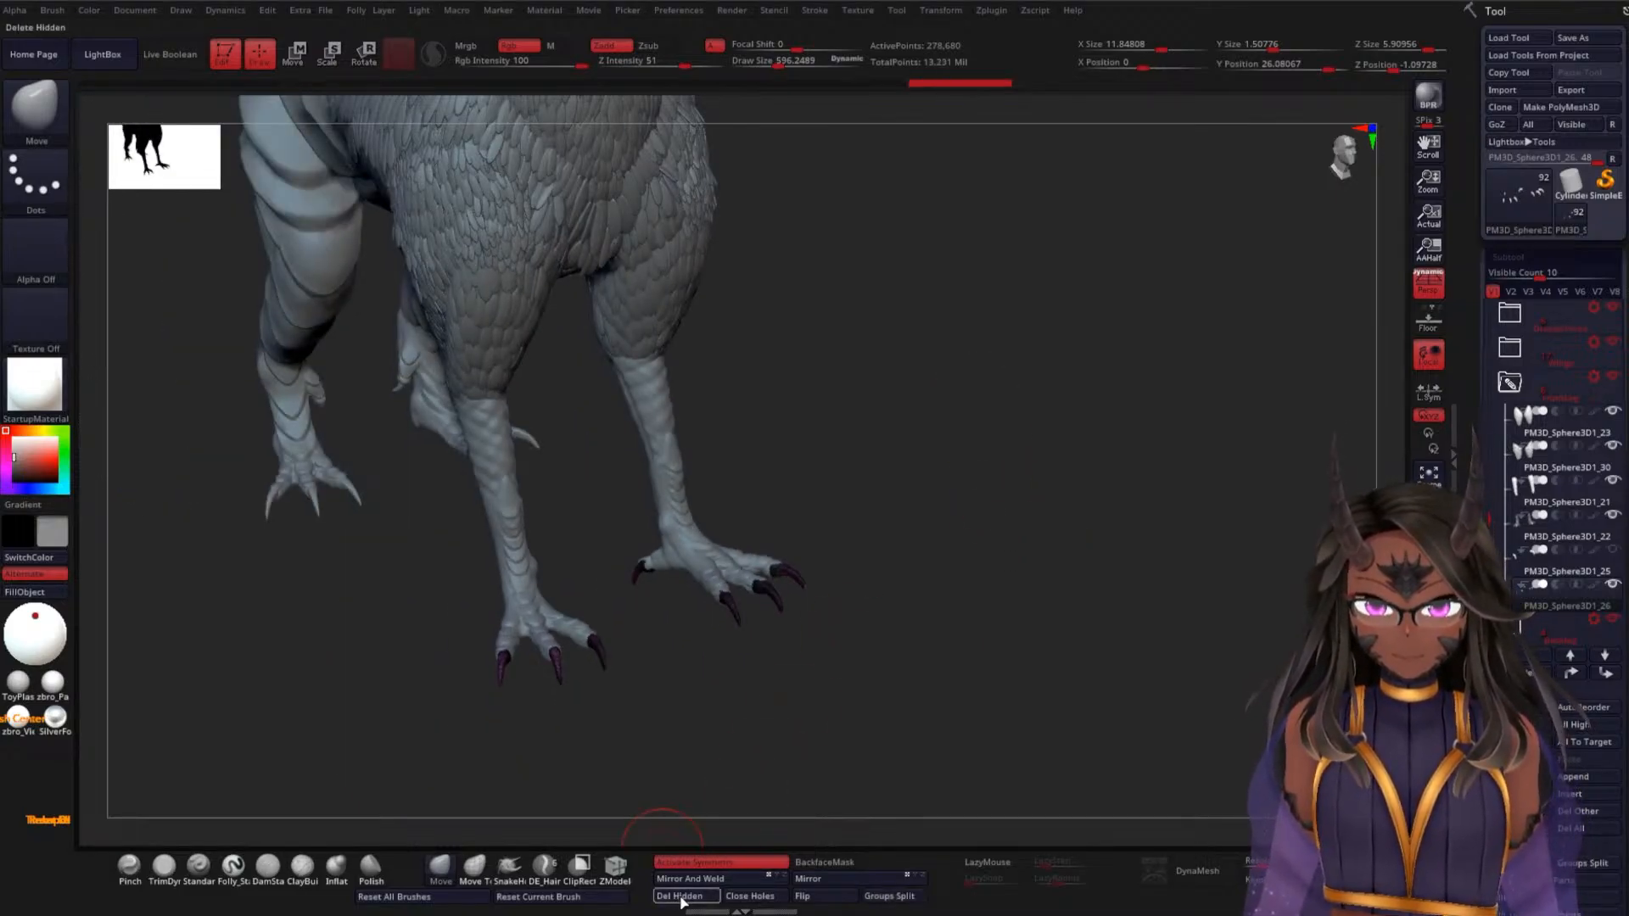
Select the separated claw pair PM3D_Sphere3D1_25 and move it from the front feet up toward the wings
drag(804, 735, 1203, 556)
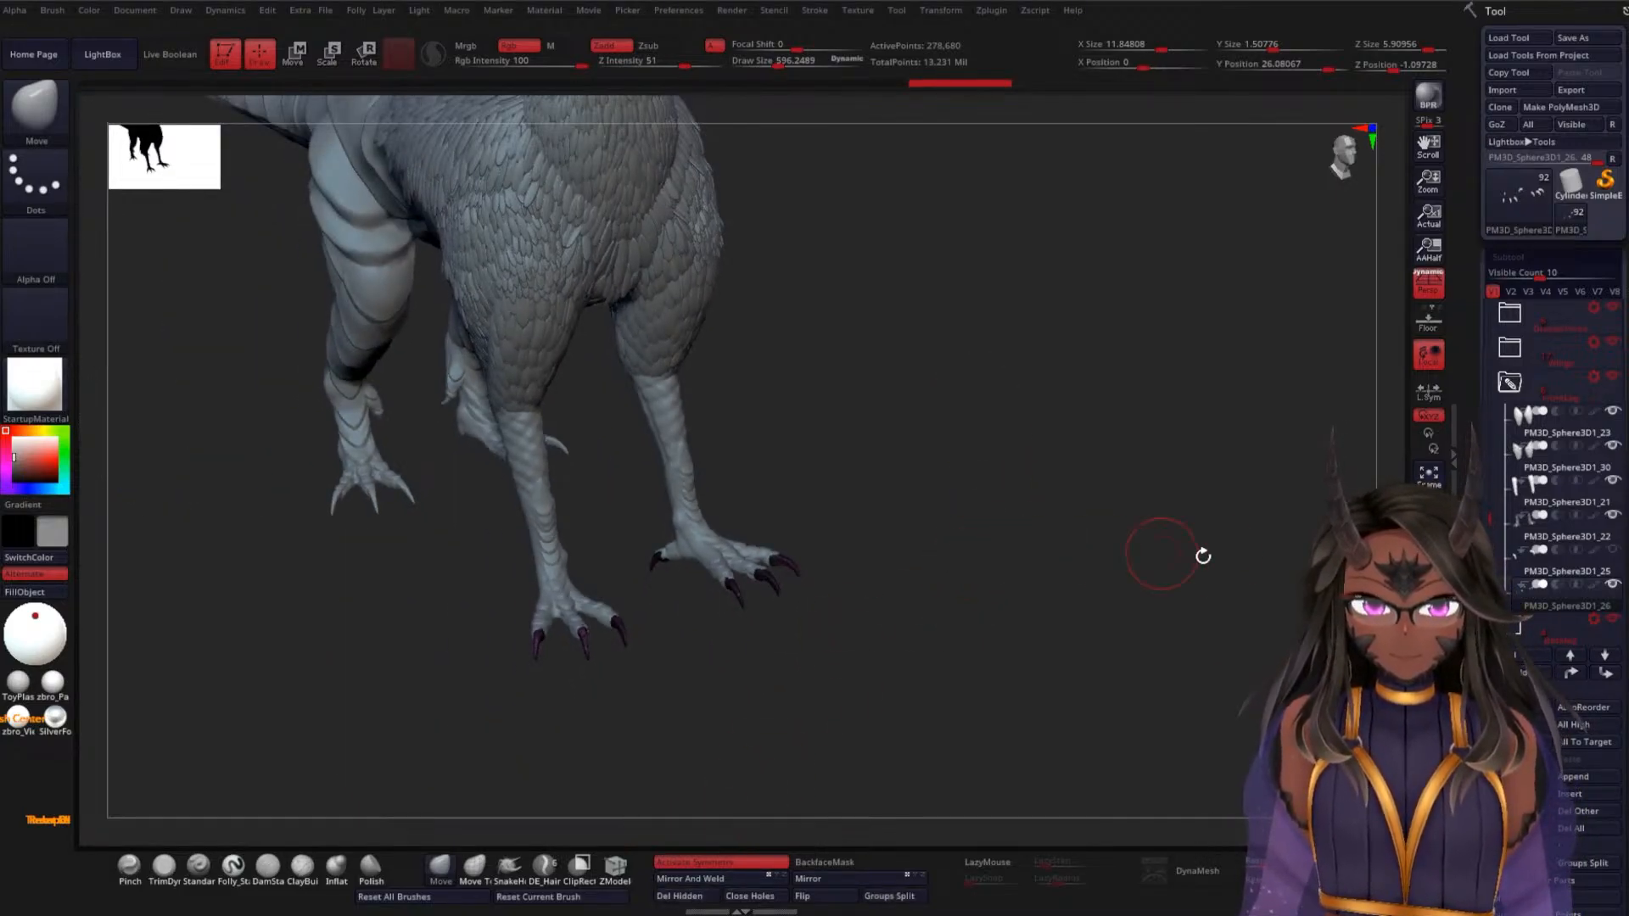
click(1520, 577)
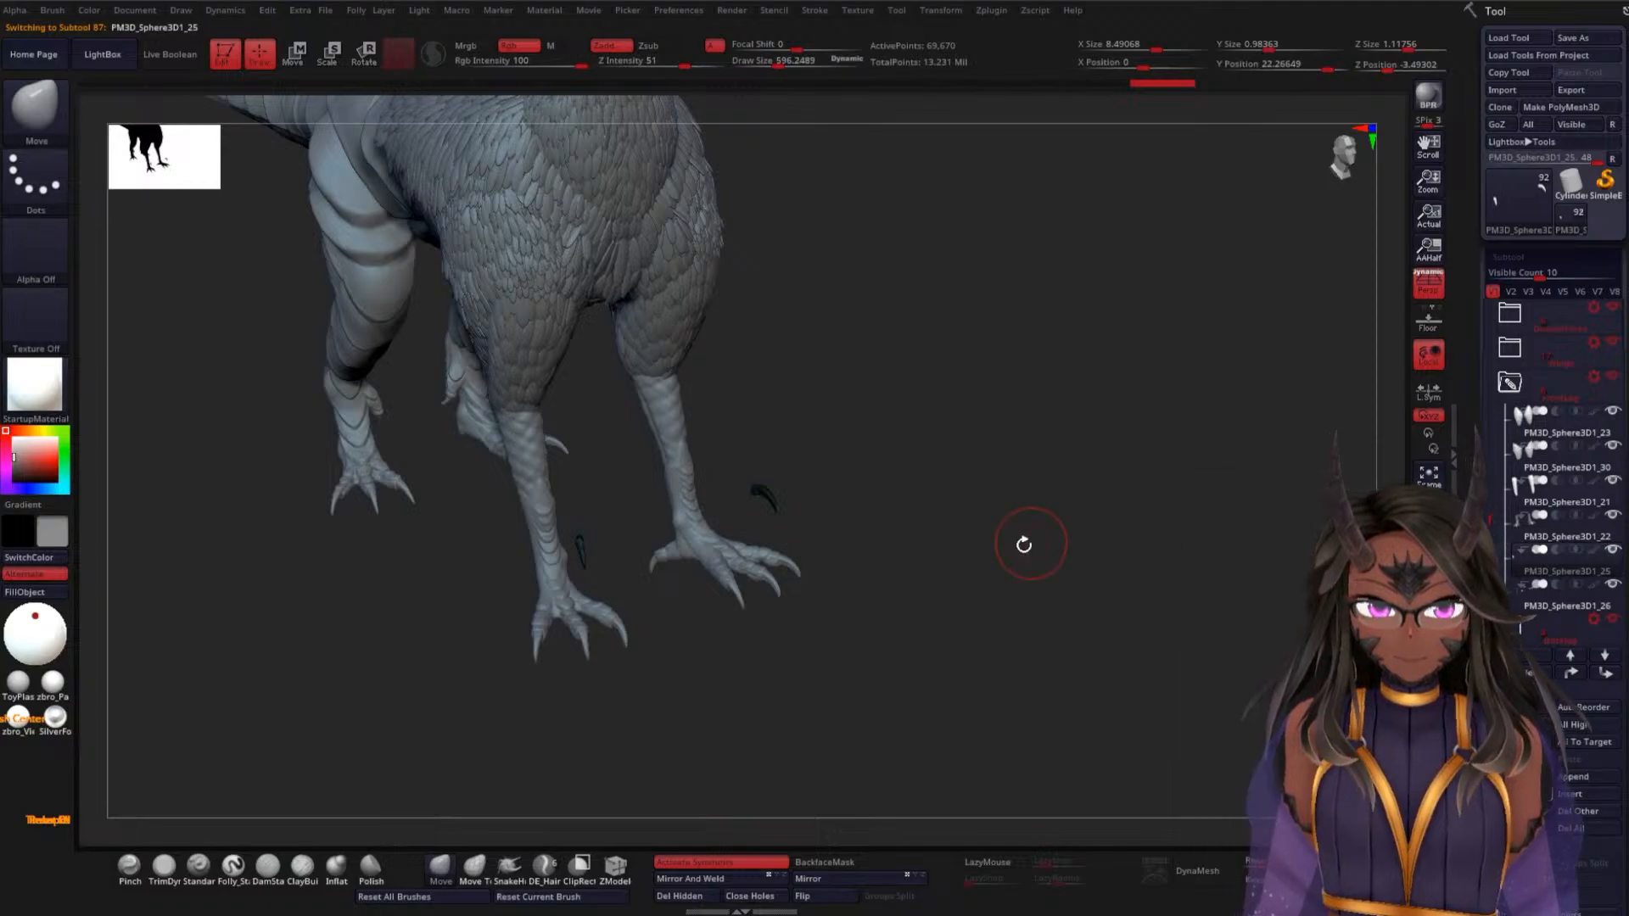
drag(1024, 544, 935, 539)
key(w)
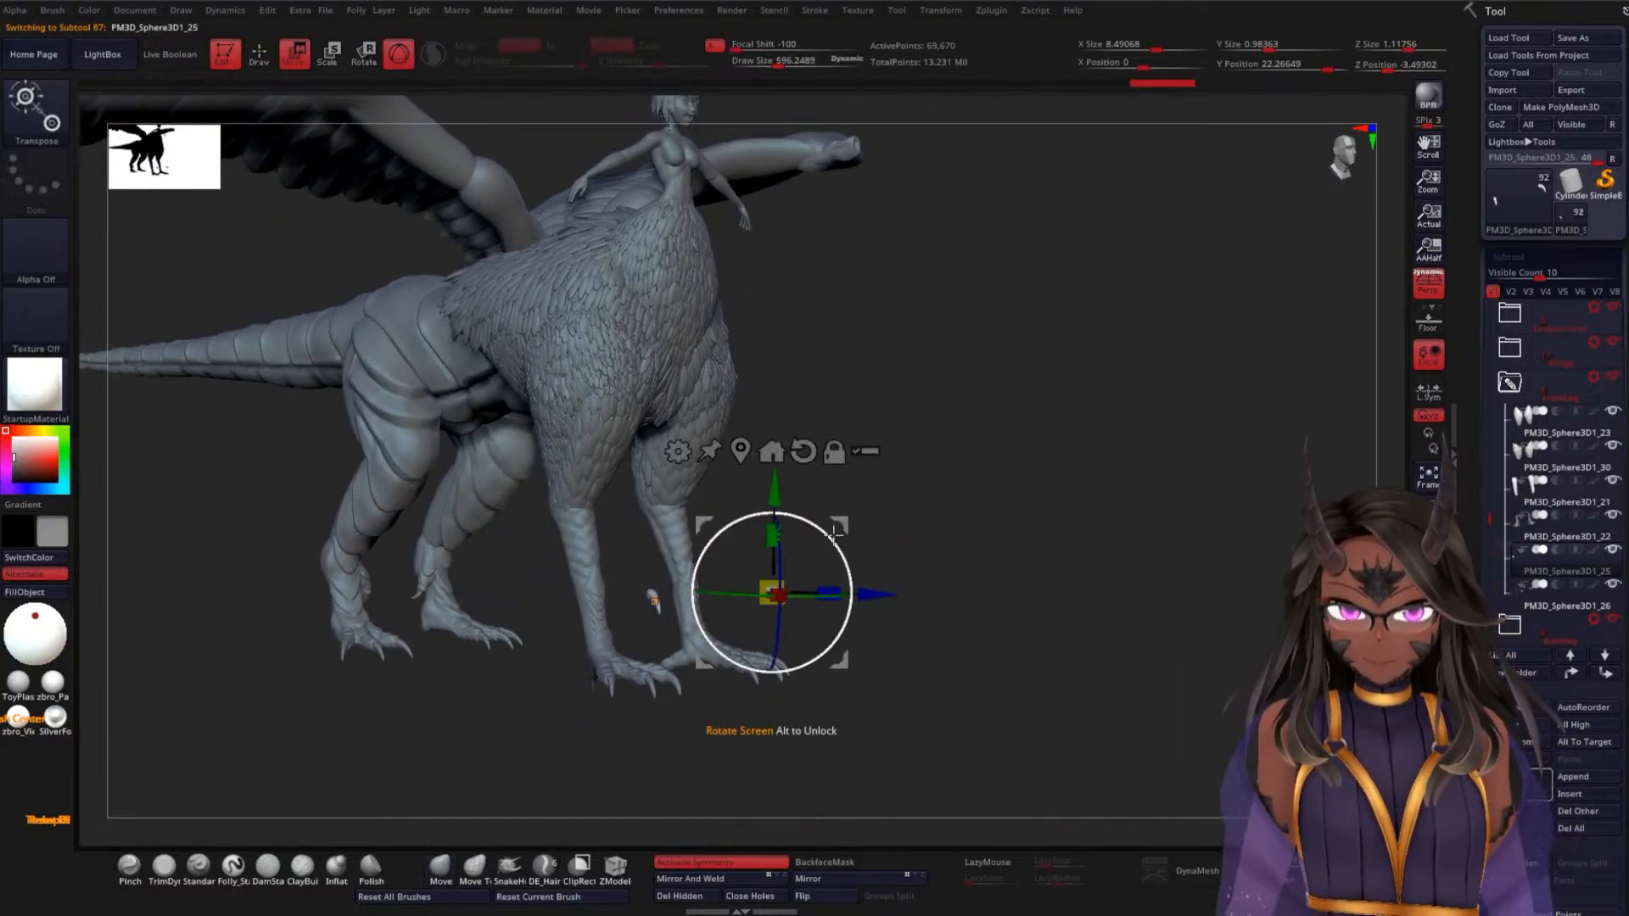
drag(775, 499, 835, 210)
drag(949, 263, 1030, 560)
drag(711, 594, 877, 263)
drag(1109, 363, 1047, 564)
Move the claw pair outward and turn it to match the direction of the wing talons
drag(747, 296, 595, 246)
drag(652, 343, 468, 528)
drag(415, 637, 526, 653)
drag(797, 442, 879, 519)
drag(857, 551, 565, 645)
alt+drag(794, 457, 898, 473)
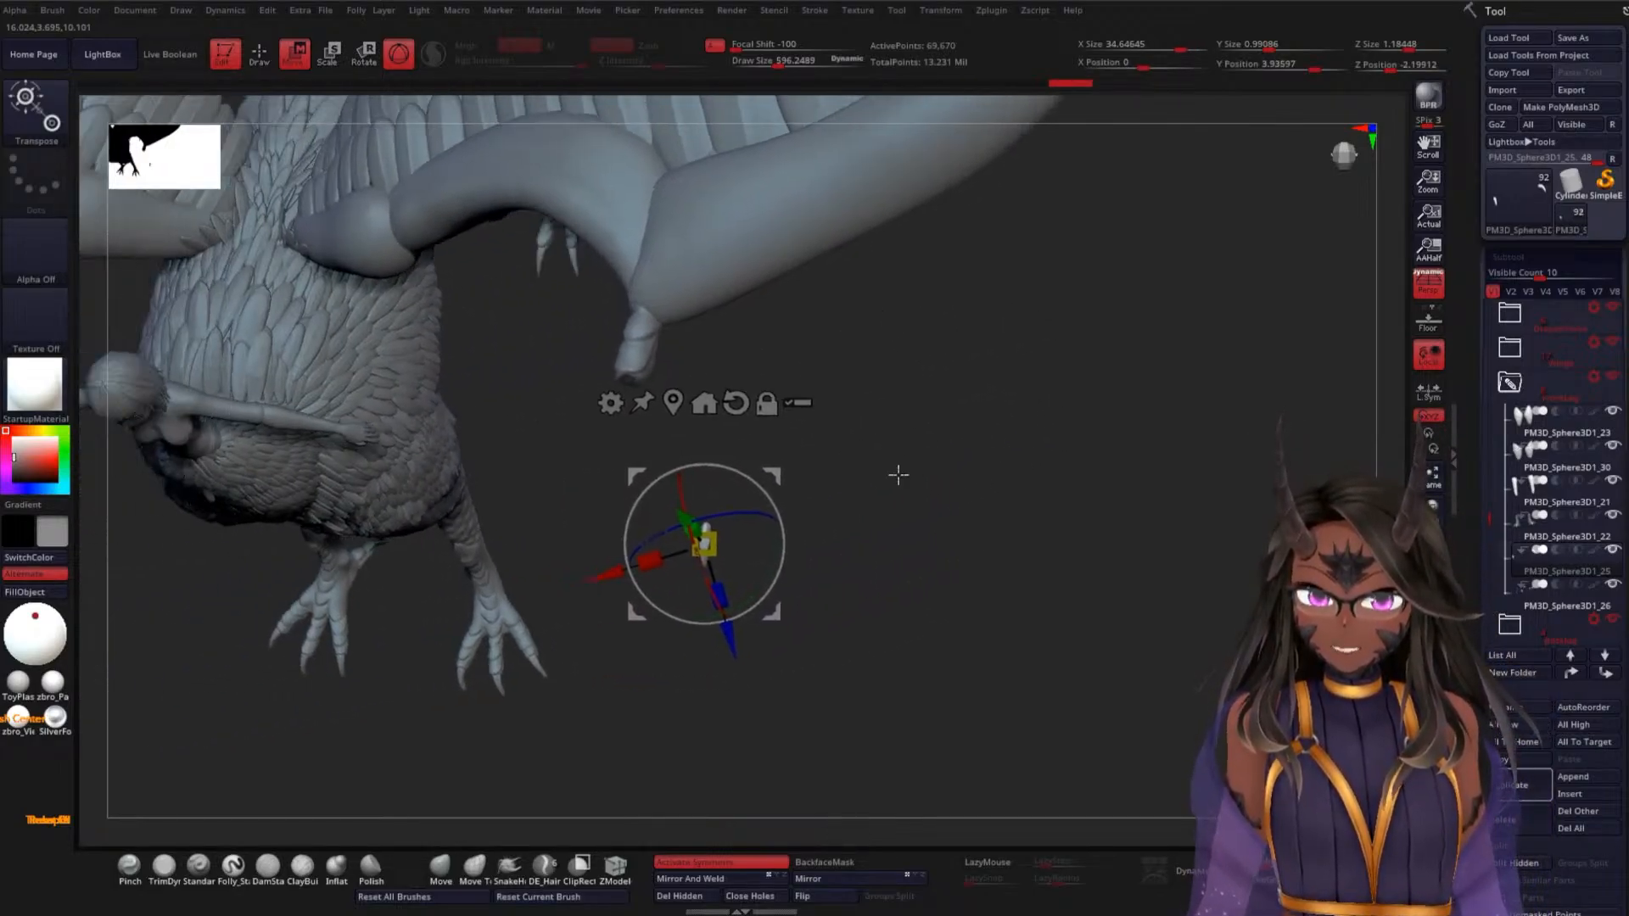
Position the claw at the tip of the wing talon, aligning its height, depth and sideways offset
drag(724, 633, 671, 484)
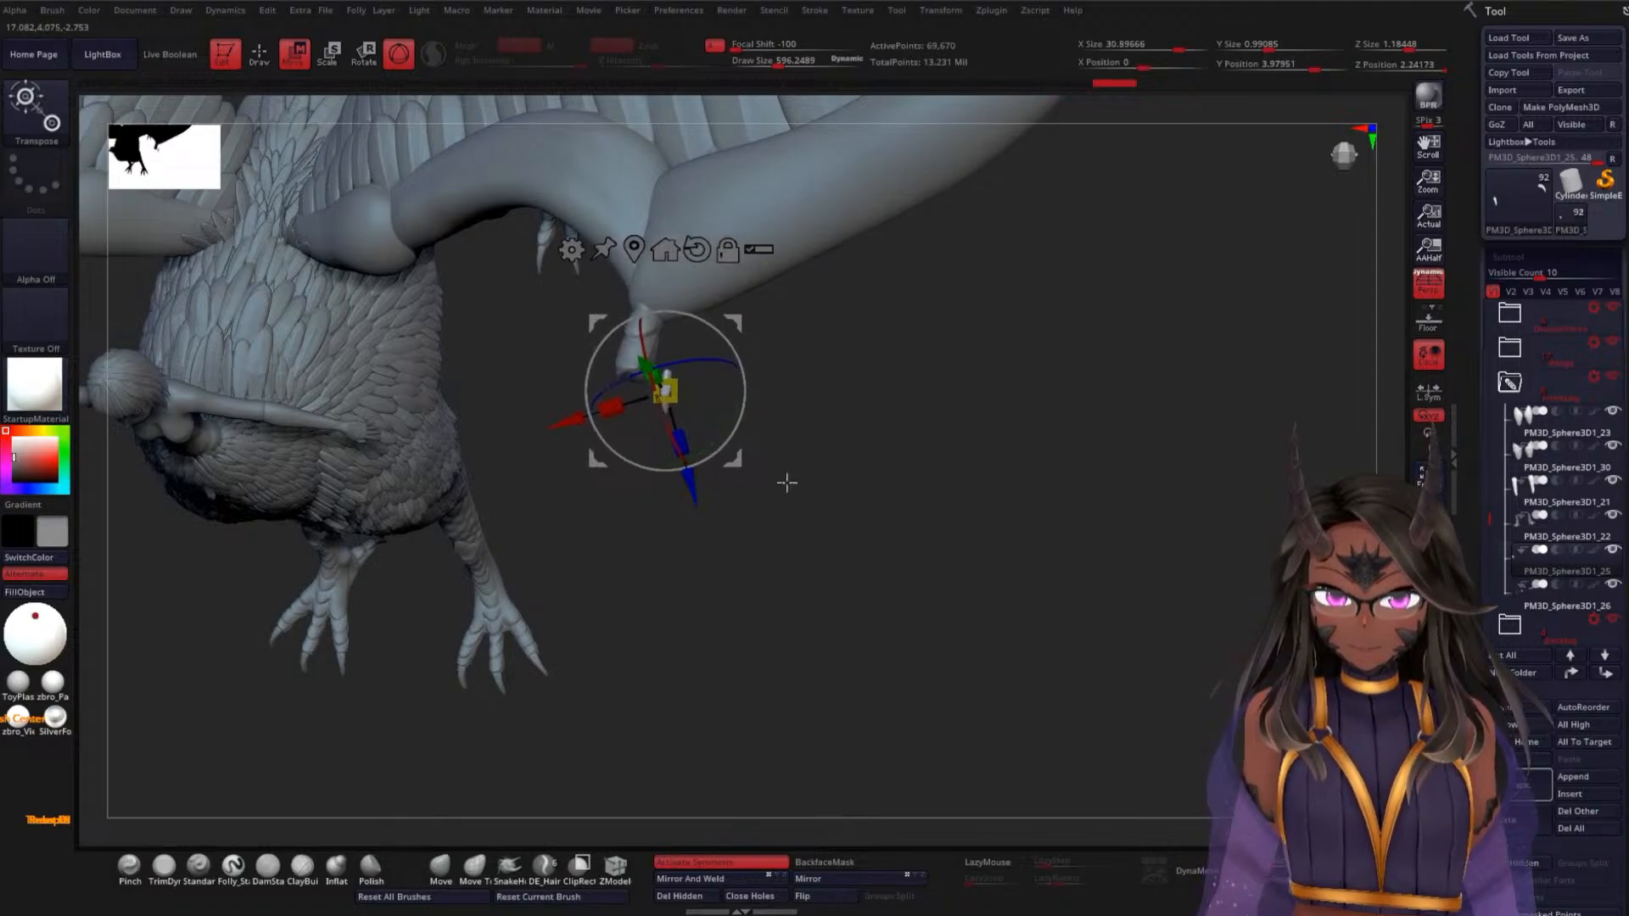
drag(859, 476, 971, 520)
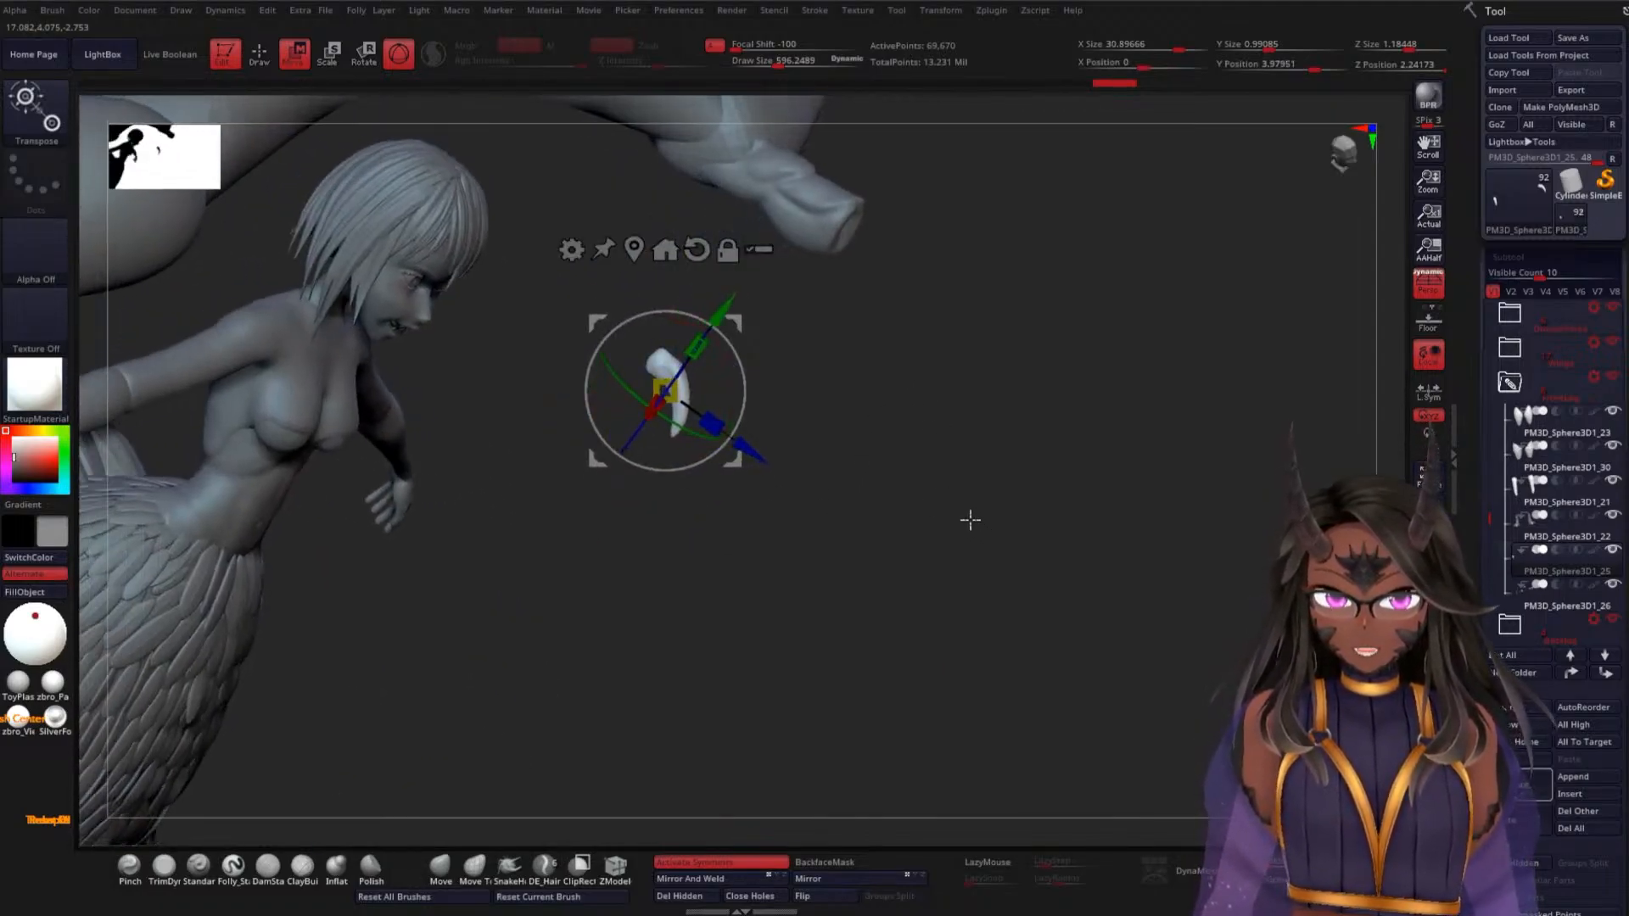
drag(715, 308, 848, 135)
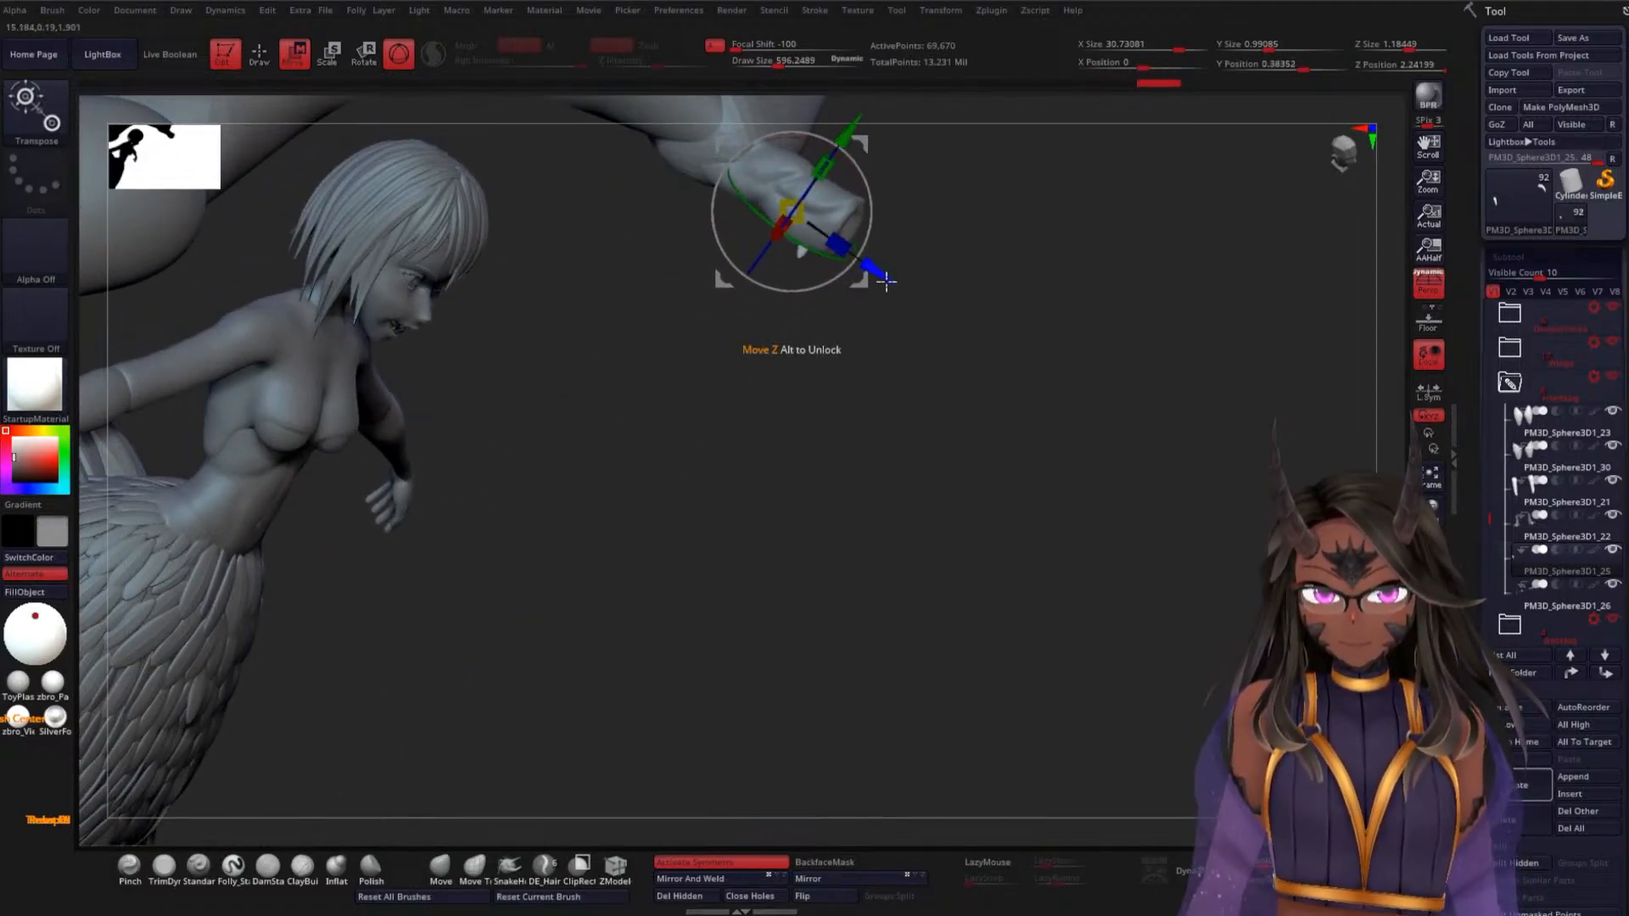
drag(886, 279, 895, 357)
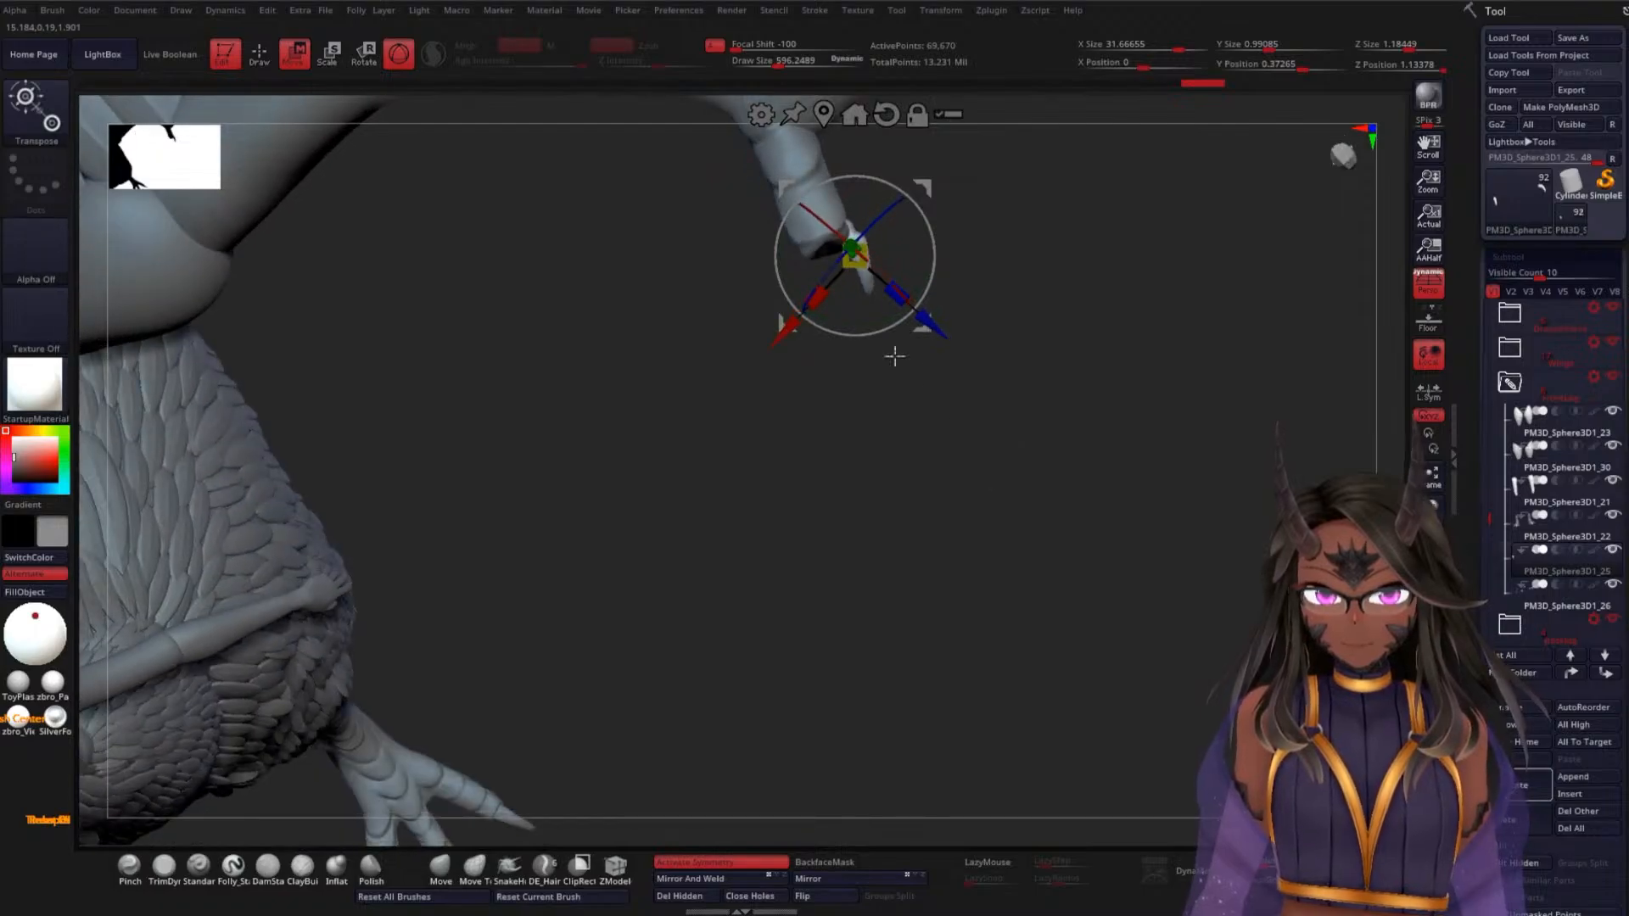
drag(788, 330, 770, 346)
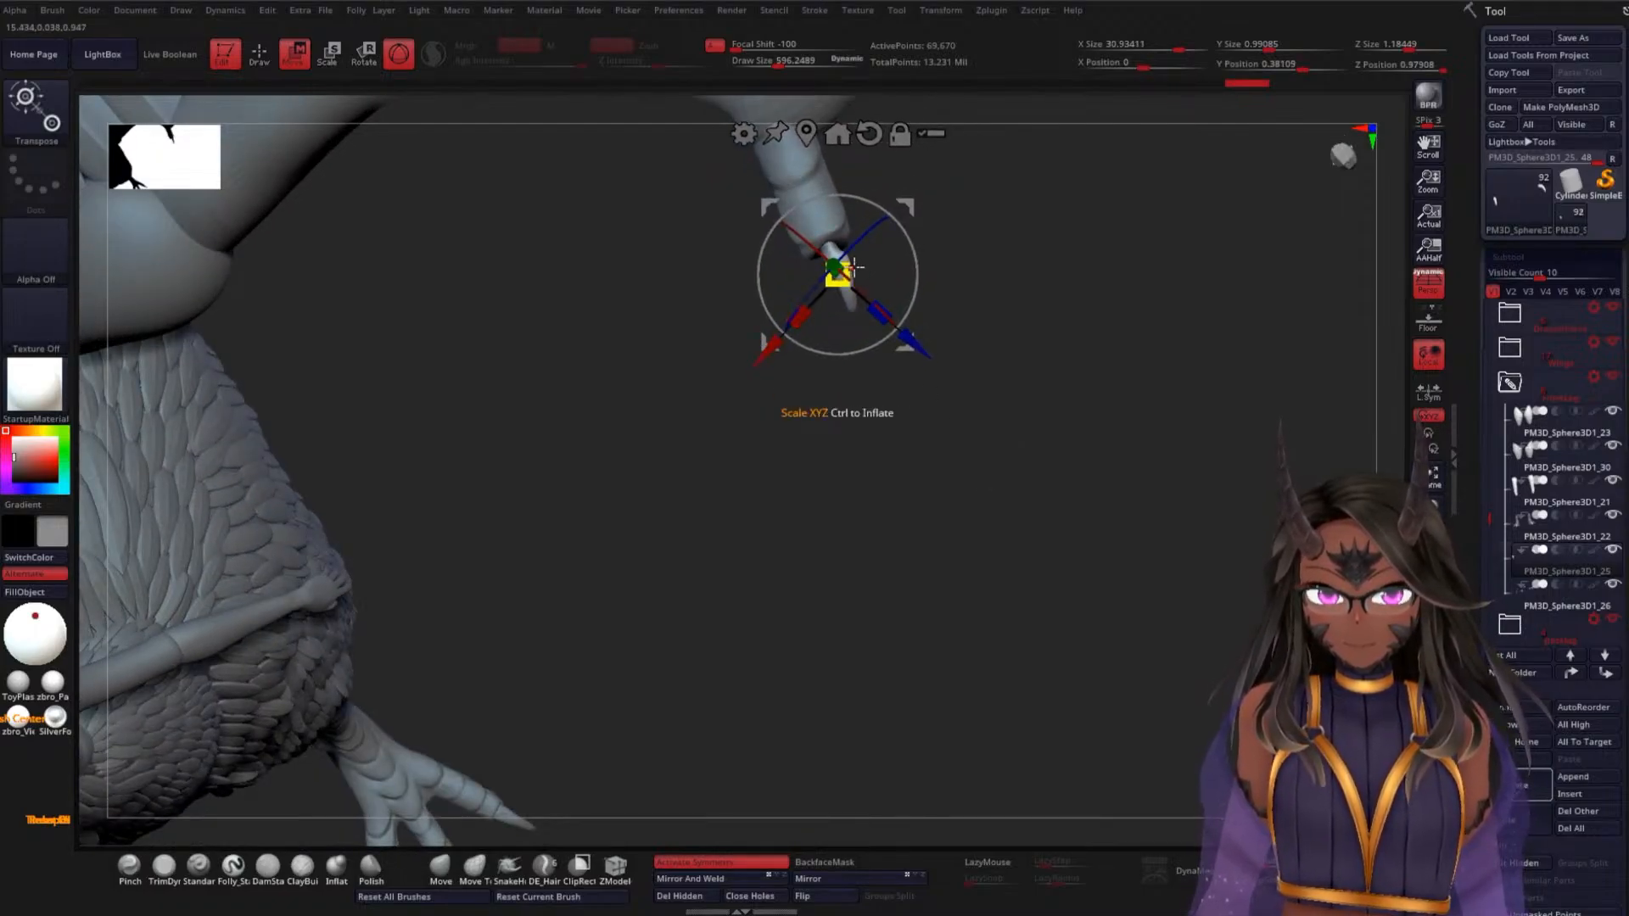
Enlarge the claw pair, realign the gizmo to it and slide it back against the wing talon's tip
drag(839, 273, 1012, 464)
drag(709, 509, 506, 627)
drag(878, 536, 913, 532)
click(594, 460)
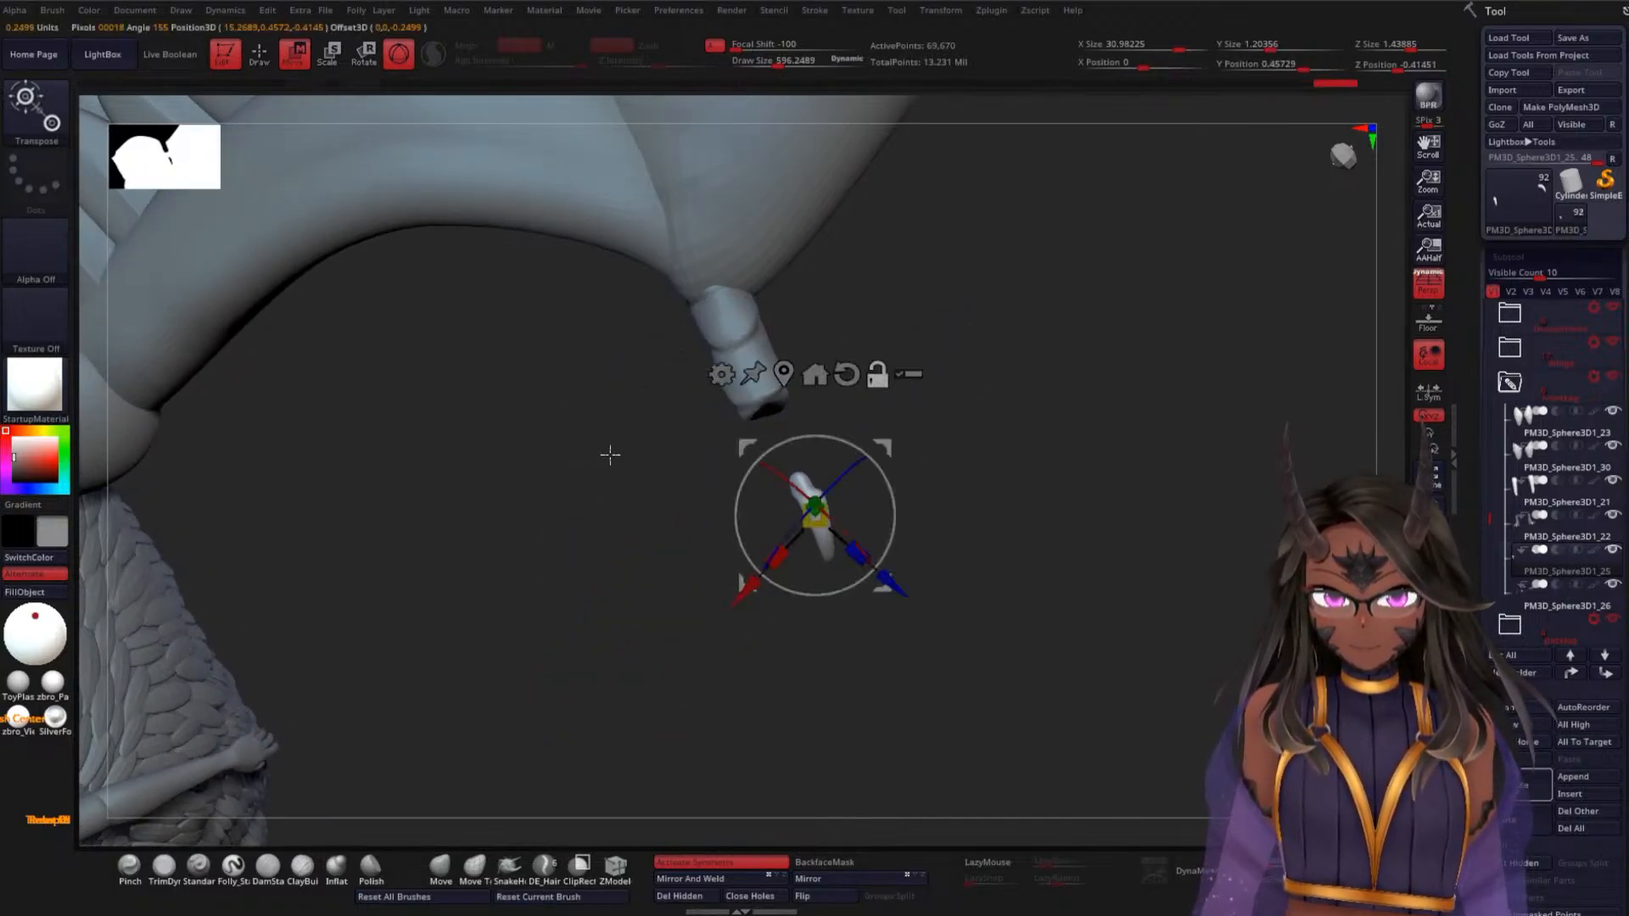
alt+click(851, 372)
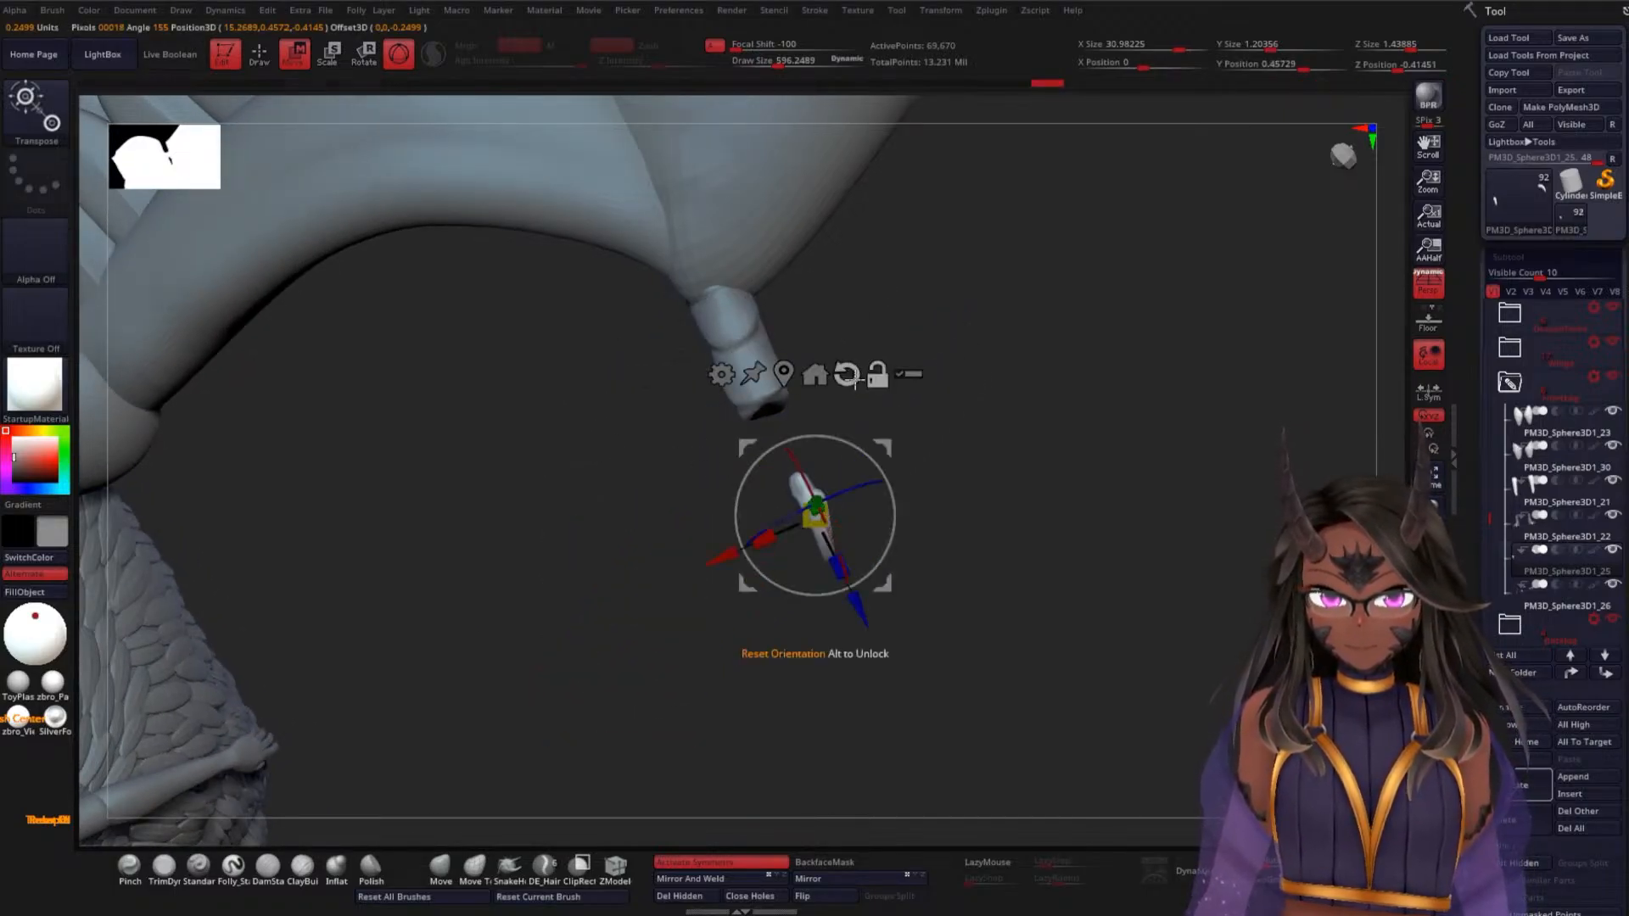
drag(864, 597, 821, 508)
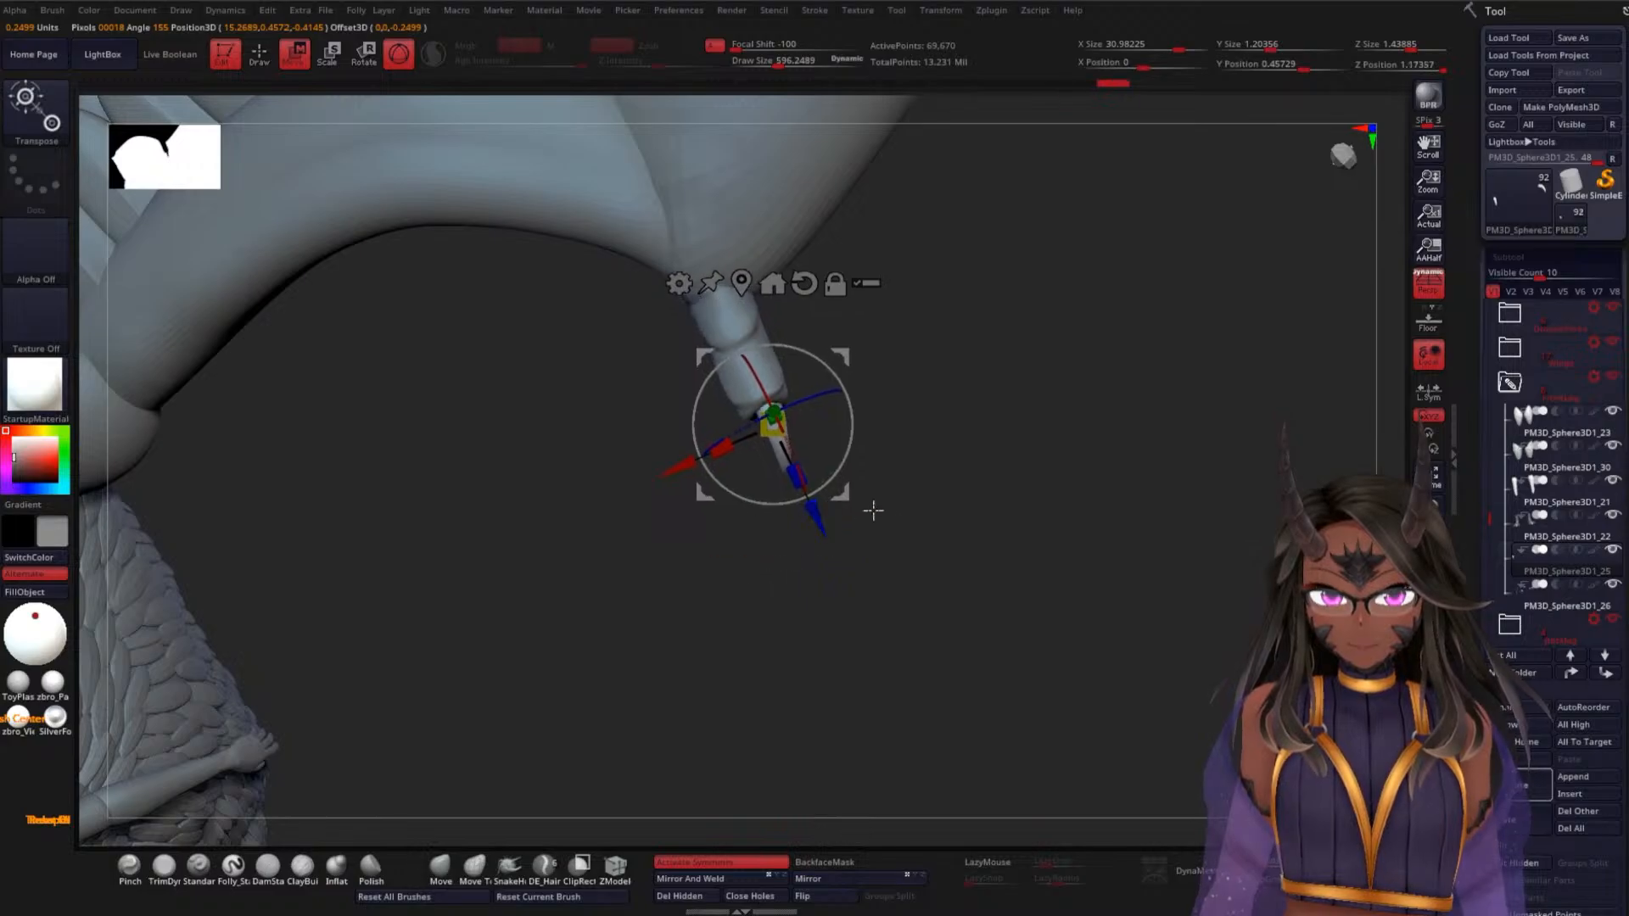
Scale the claws up further and bring them back onto the talon ends with the gizmo recentred on one claw
drag(993, 530, 1015, 273)
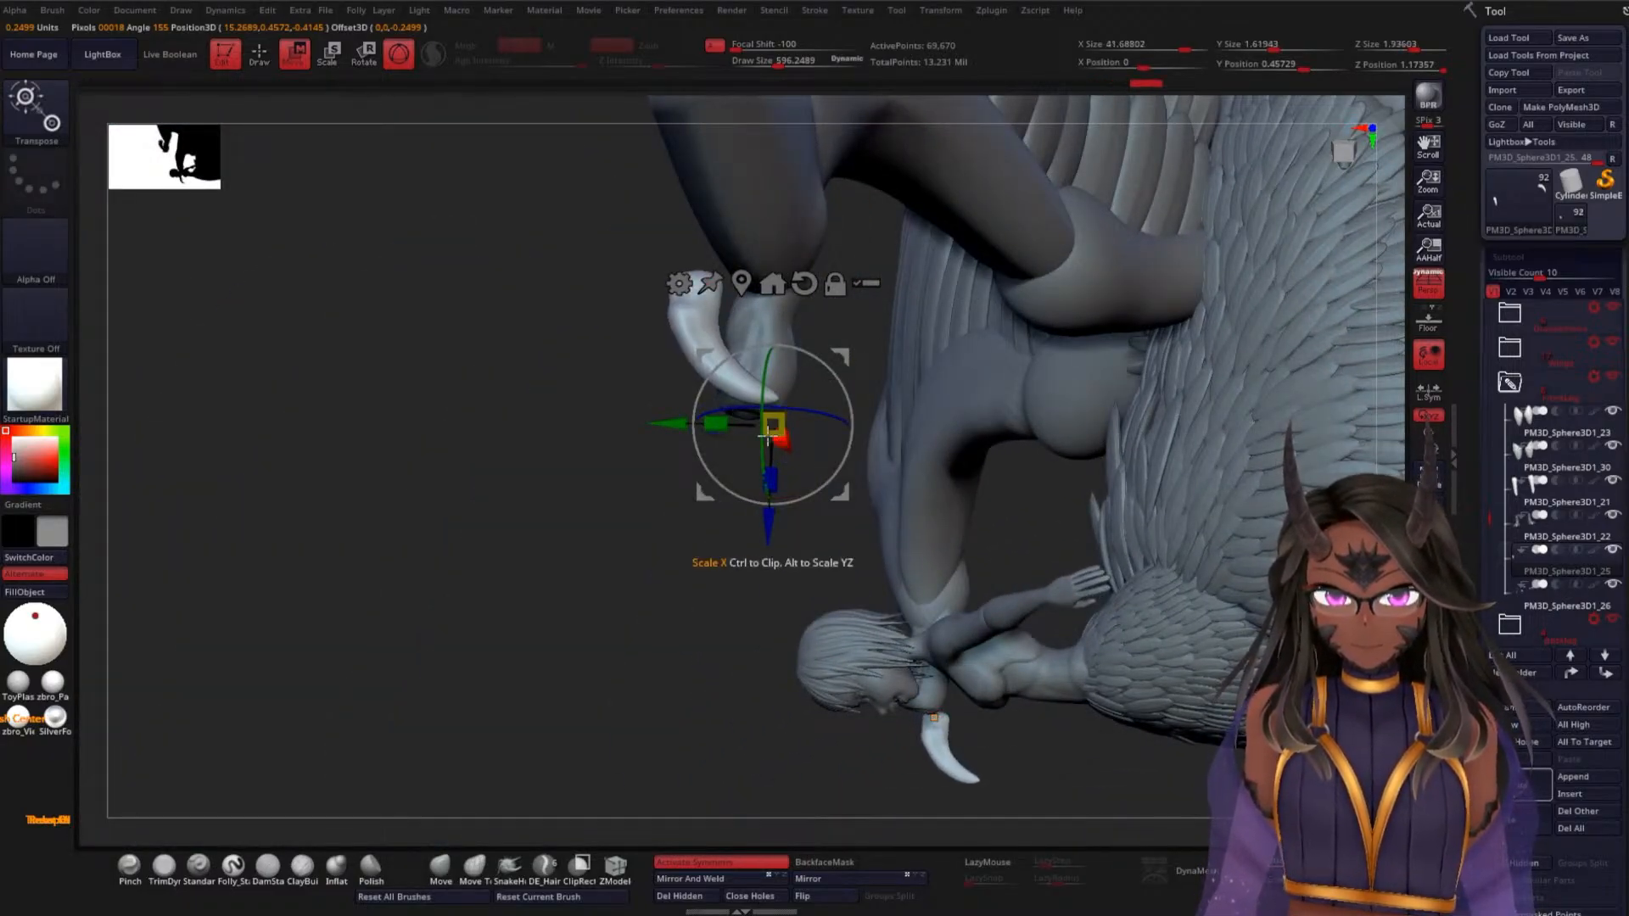
drag(543, 585, 671, 534)
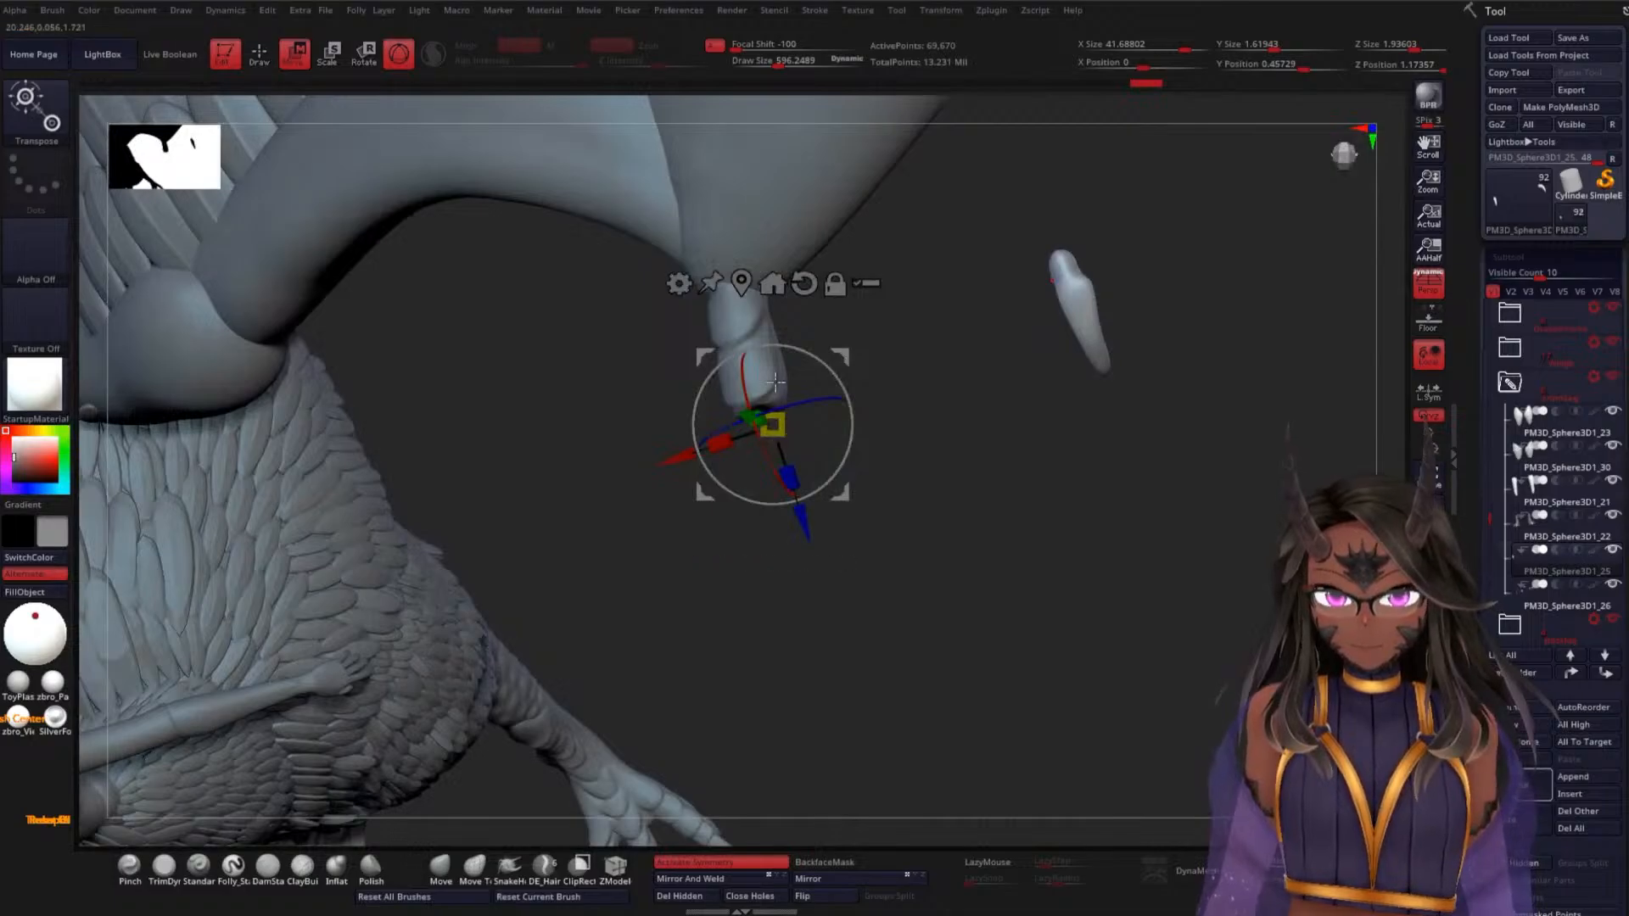
click(768, 280)
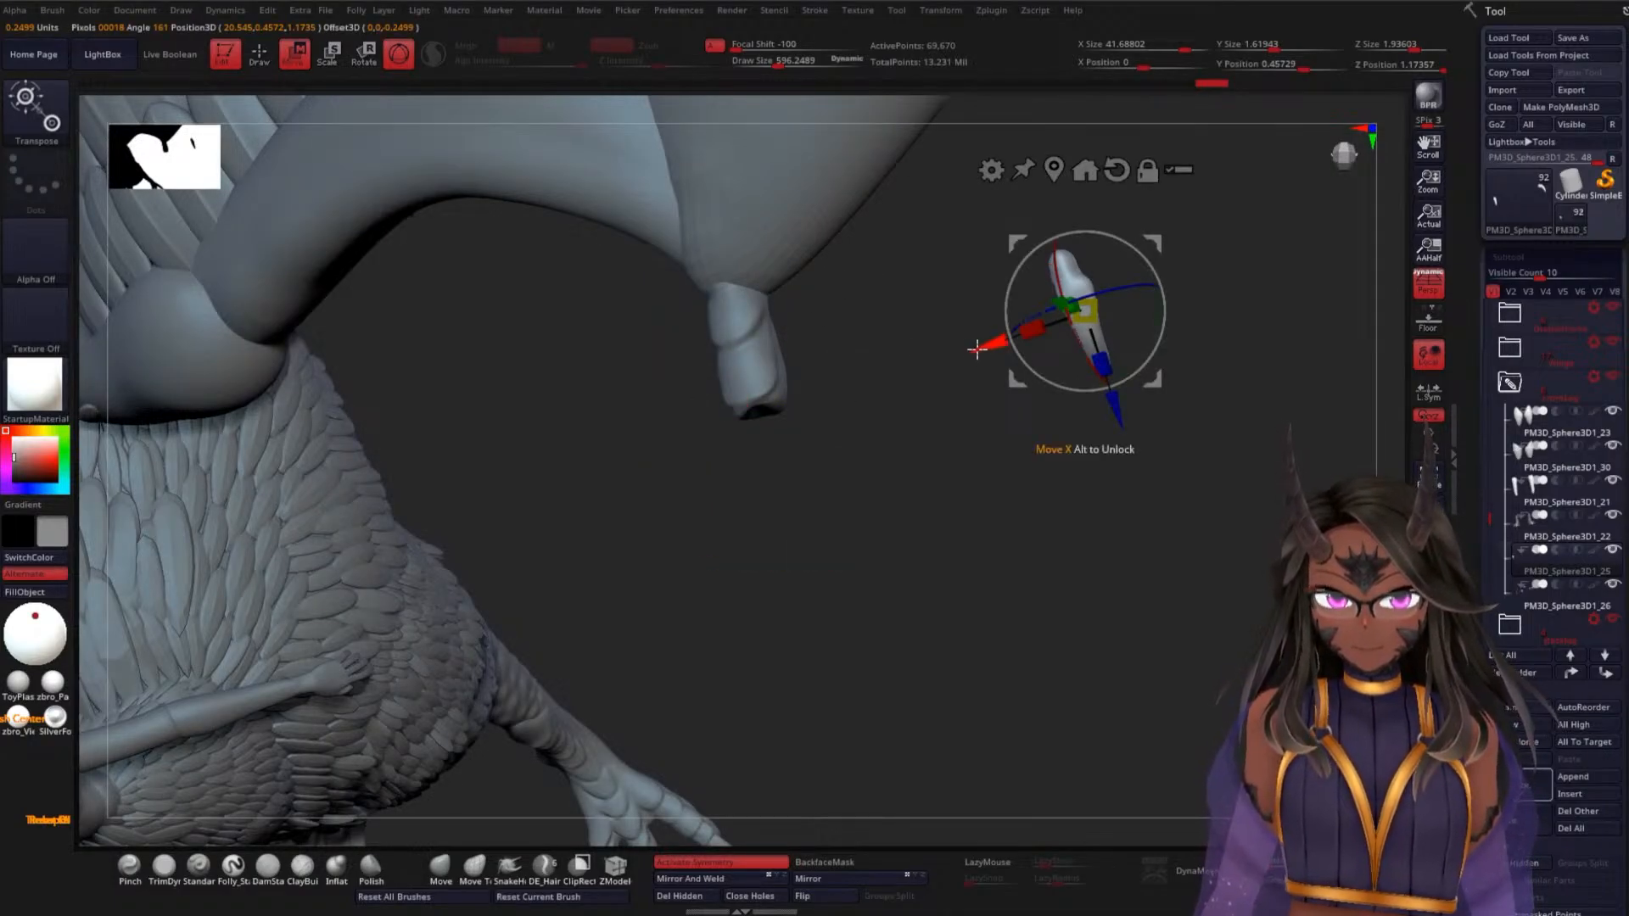
drag(977, 348, 665, 465)
drag(925, 455, 786, 452)
drag(774, 529, 773, 543)
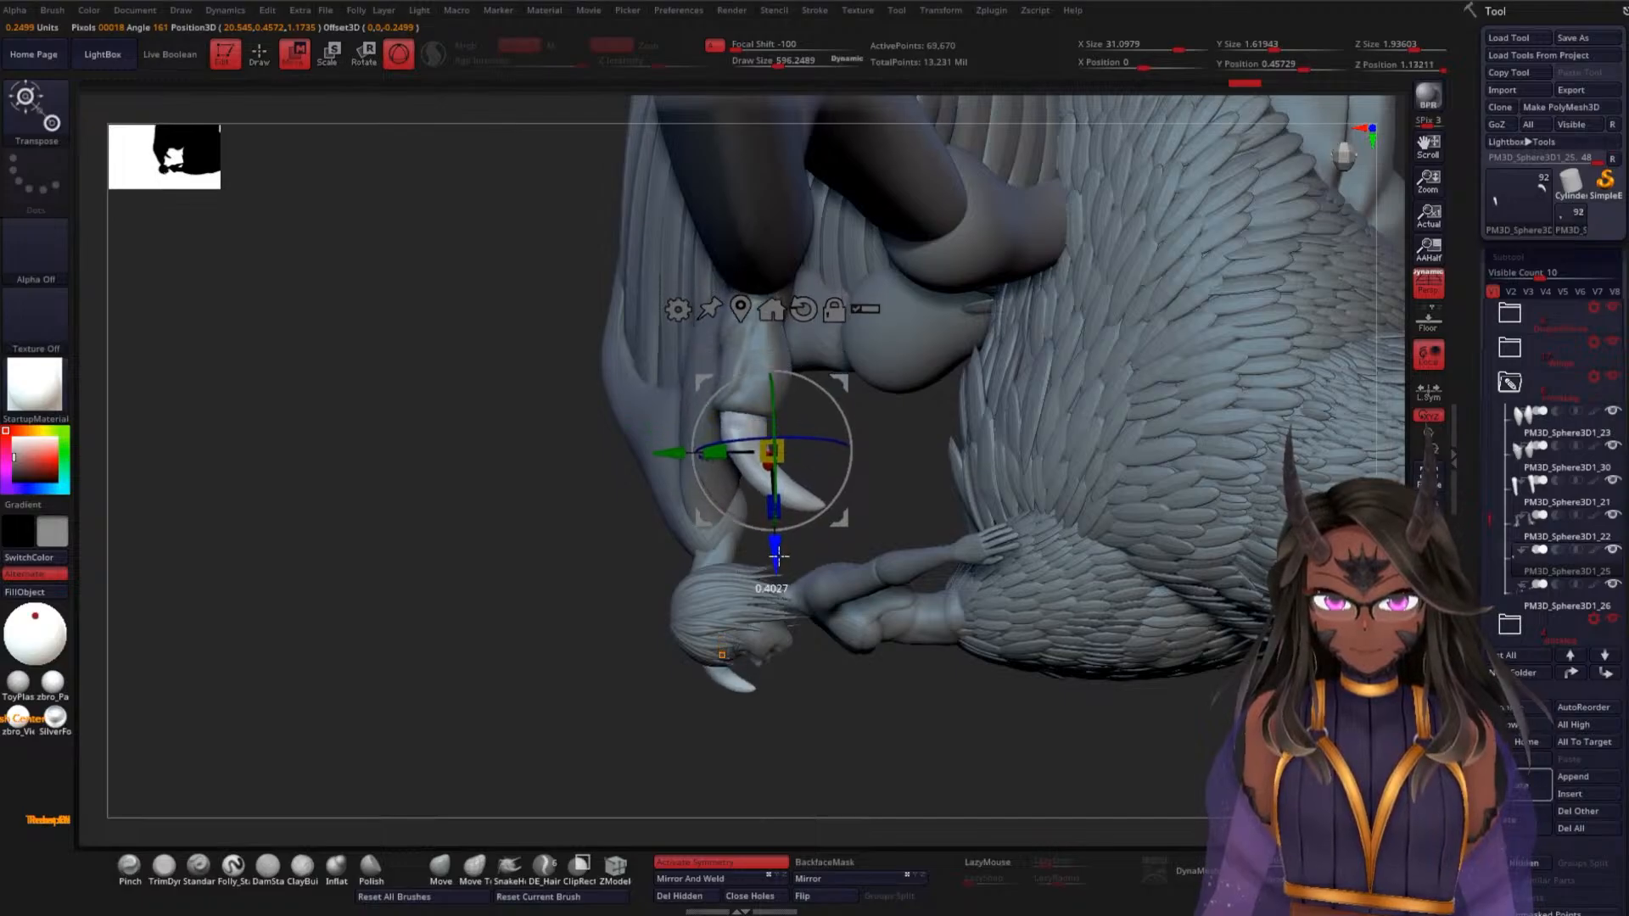
Narrow the claws and fine-tune their sideways position and height so their bases sit in the talon tips
drag(580, 662, 647, 506)
drag(904, 512, 967, 400)
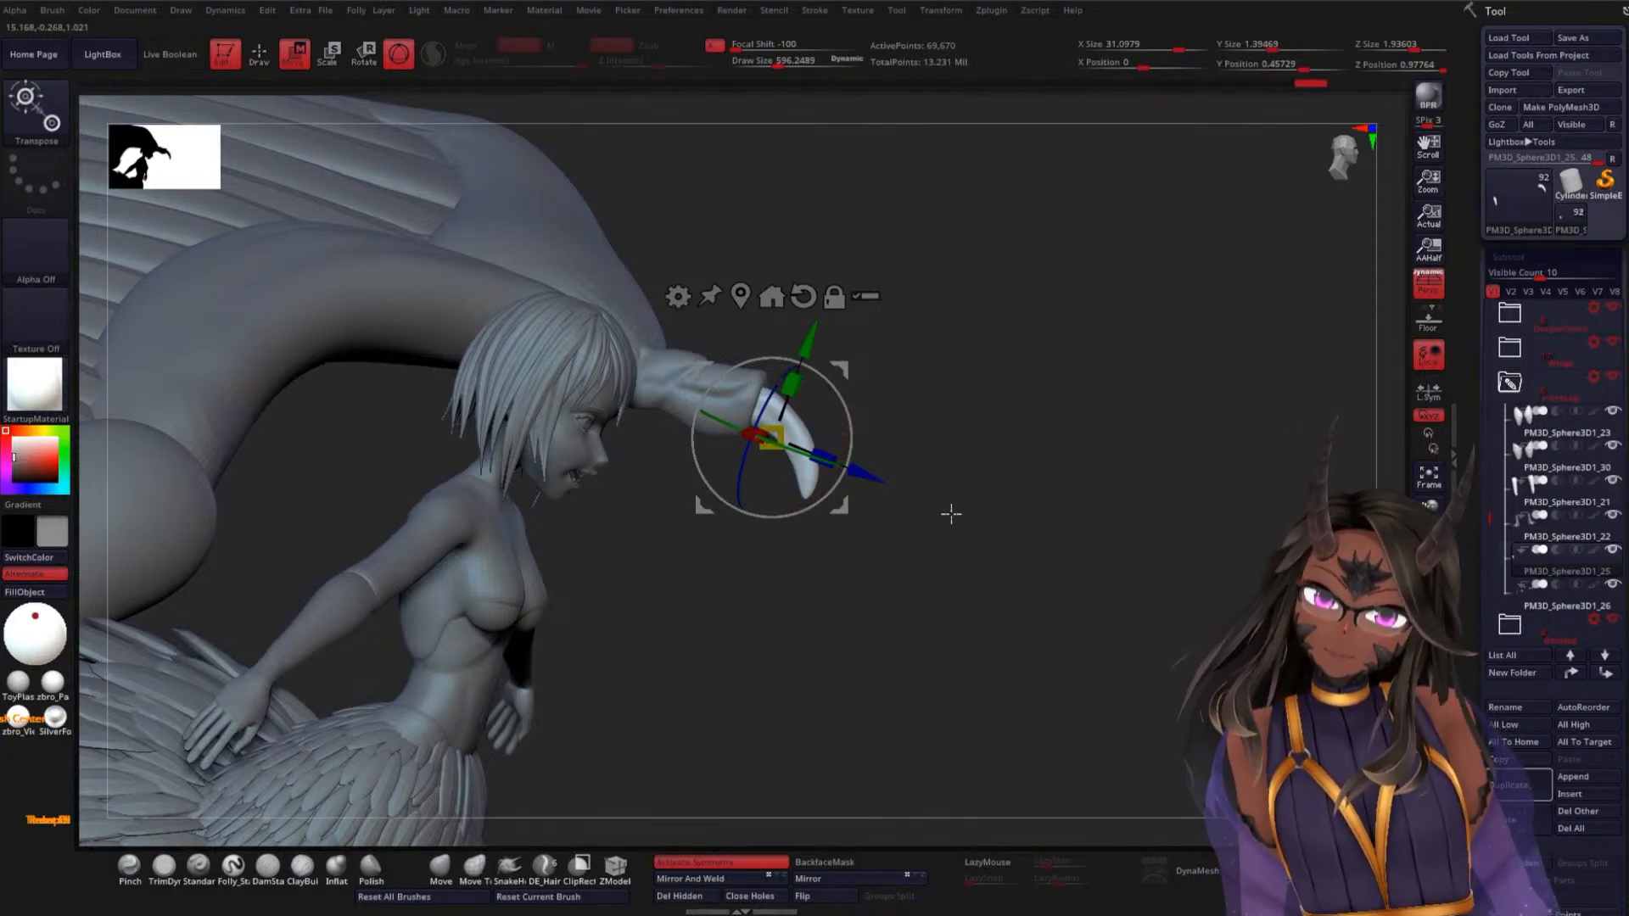
mouse_move(951, 513)
mouse_down()
mouse_move(970, 589)
mouse_move(996, 520)
mouse_move(960, 538)
mouse_move(933, 501)
mouse_move(952, 516)
mouse_move(944, 537)
mouse_up()
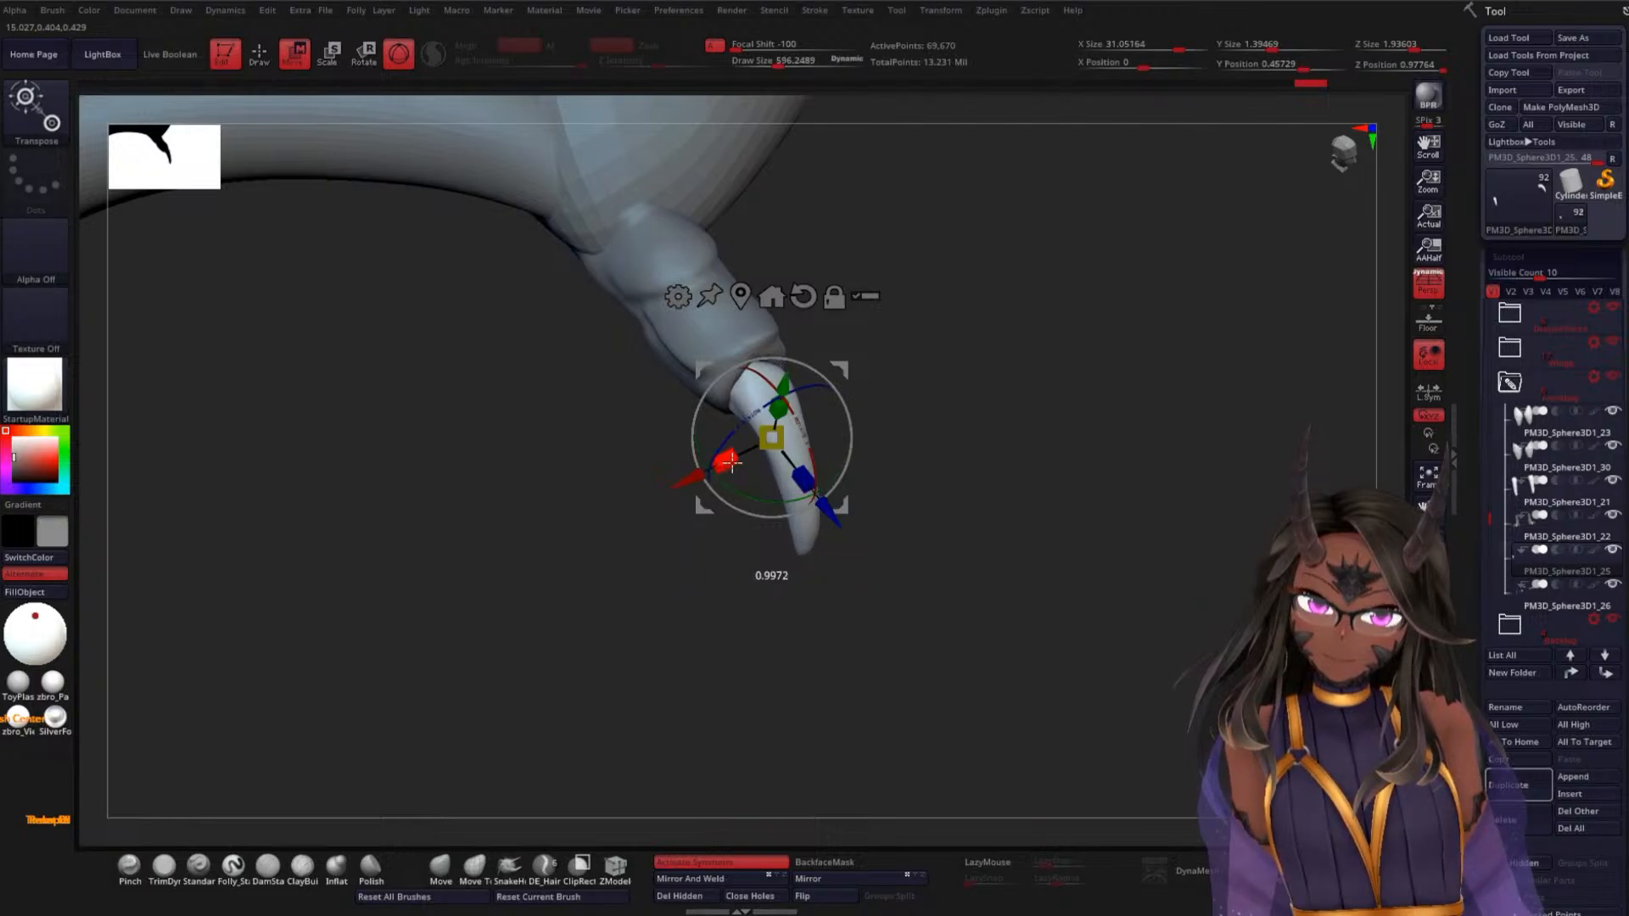
drag(889, 427, 806, 501)
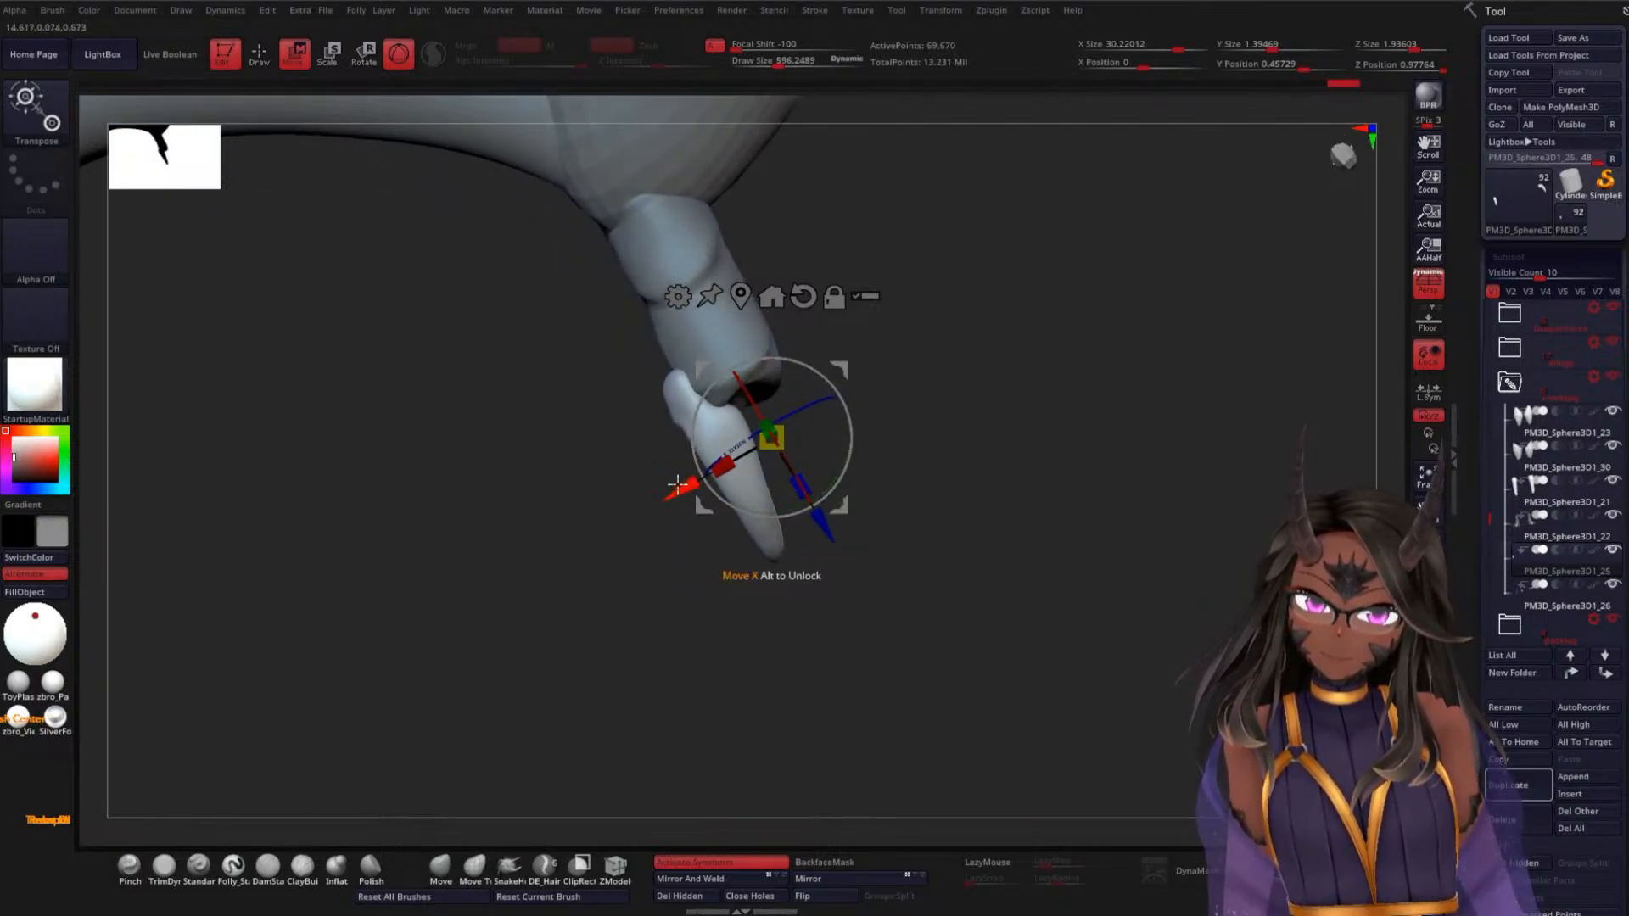
drag(678, 485, 715, 464)
drag(962, 548, 868, 508)
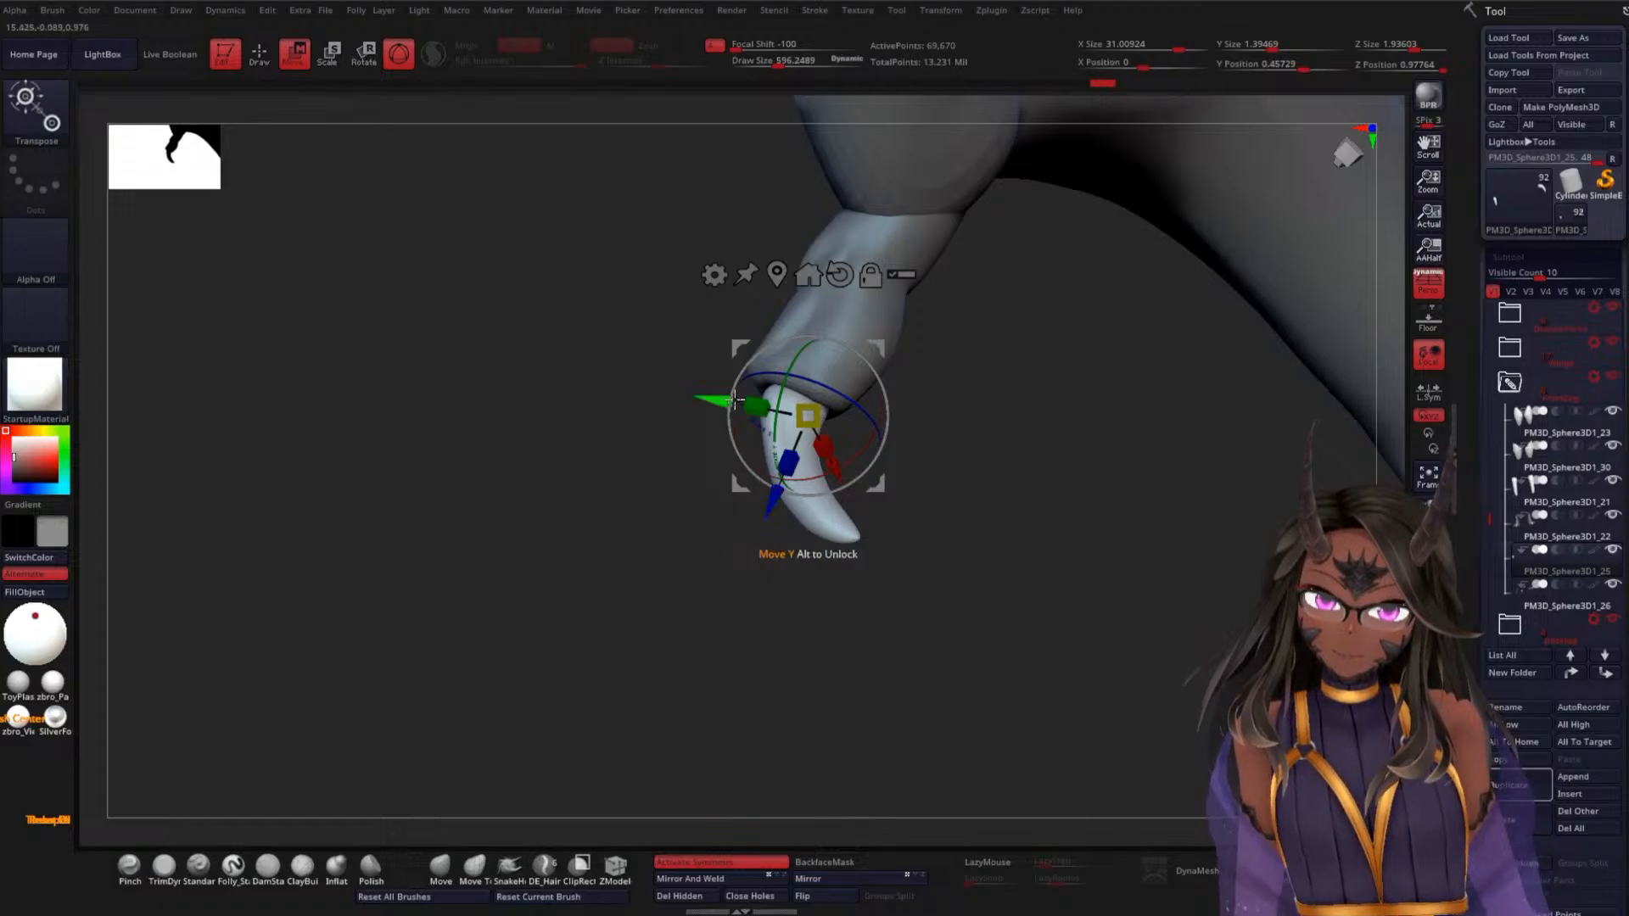
drag(735, 398, 654, 538)
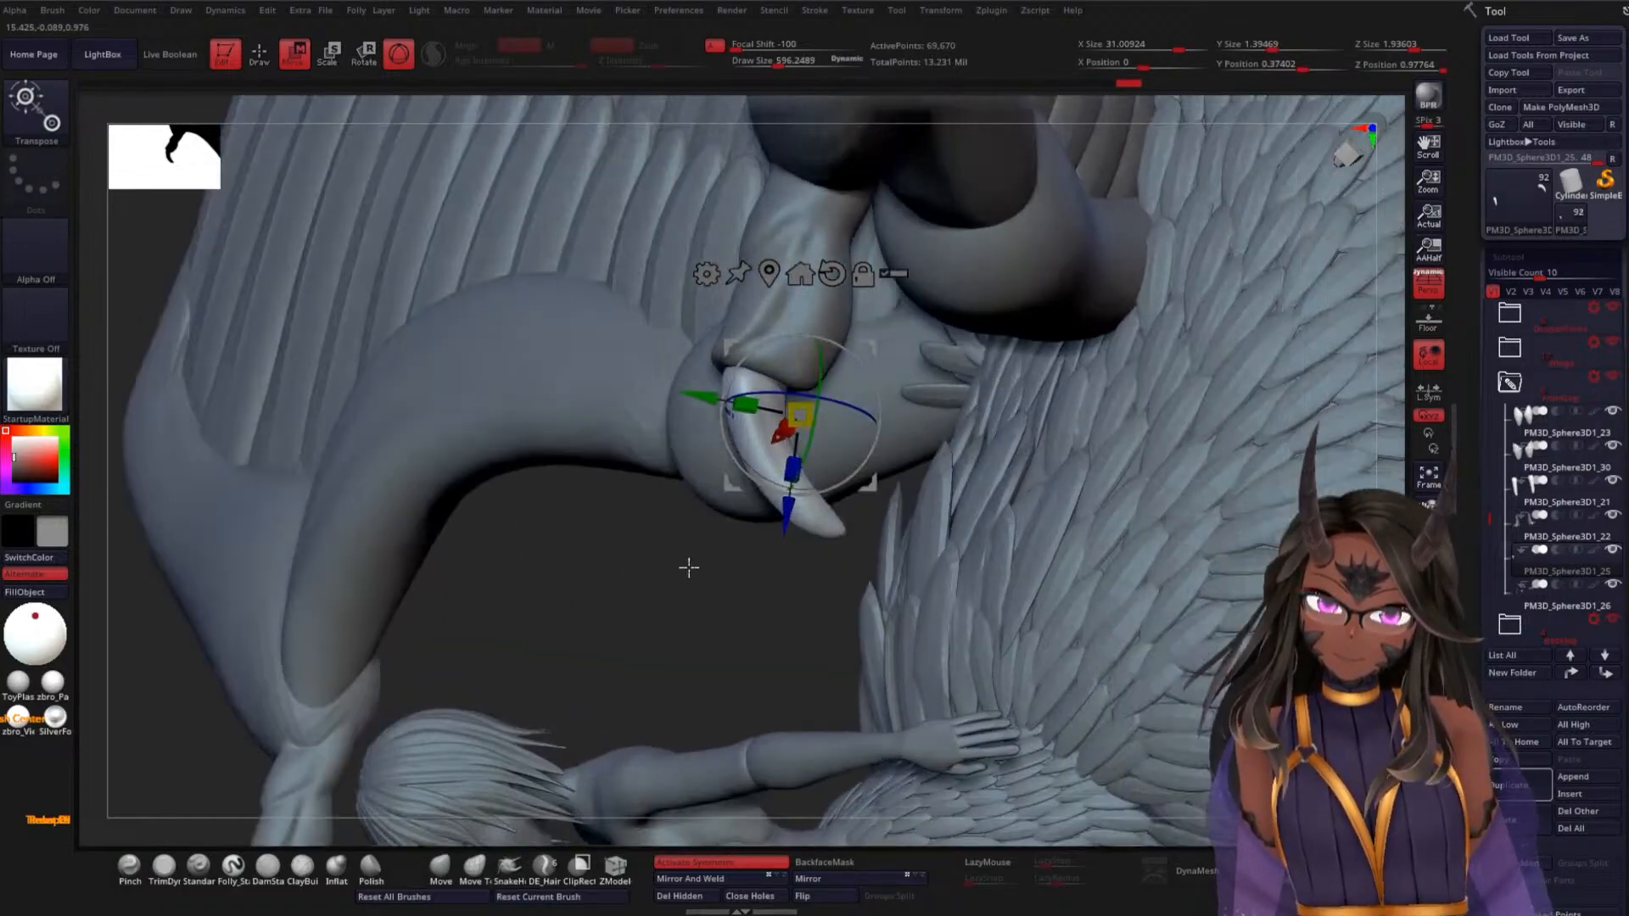
Reshape the wing claw with the Move brush at a draw size of about 1114, fitting its base to the talon
key(q)
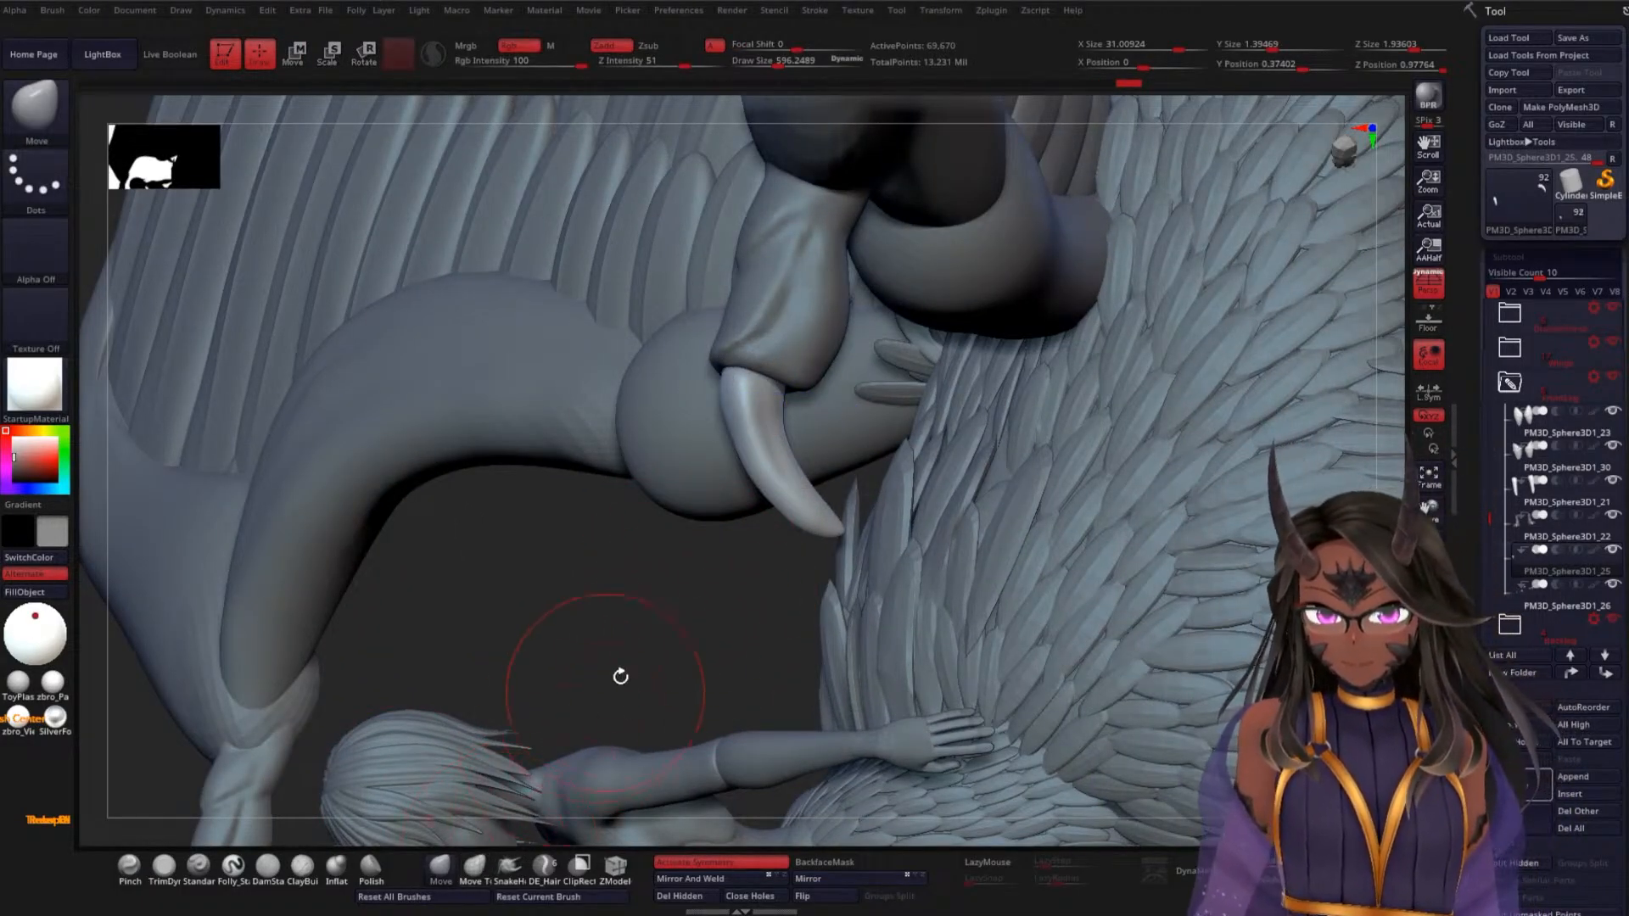
key(space)
mouse_move(645, 634)
mouse_down()
mouse_move(672, 644)
mouse_move(670, 675)
mouse_up()
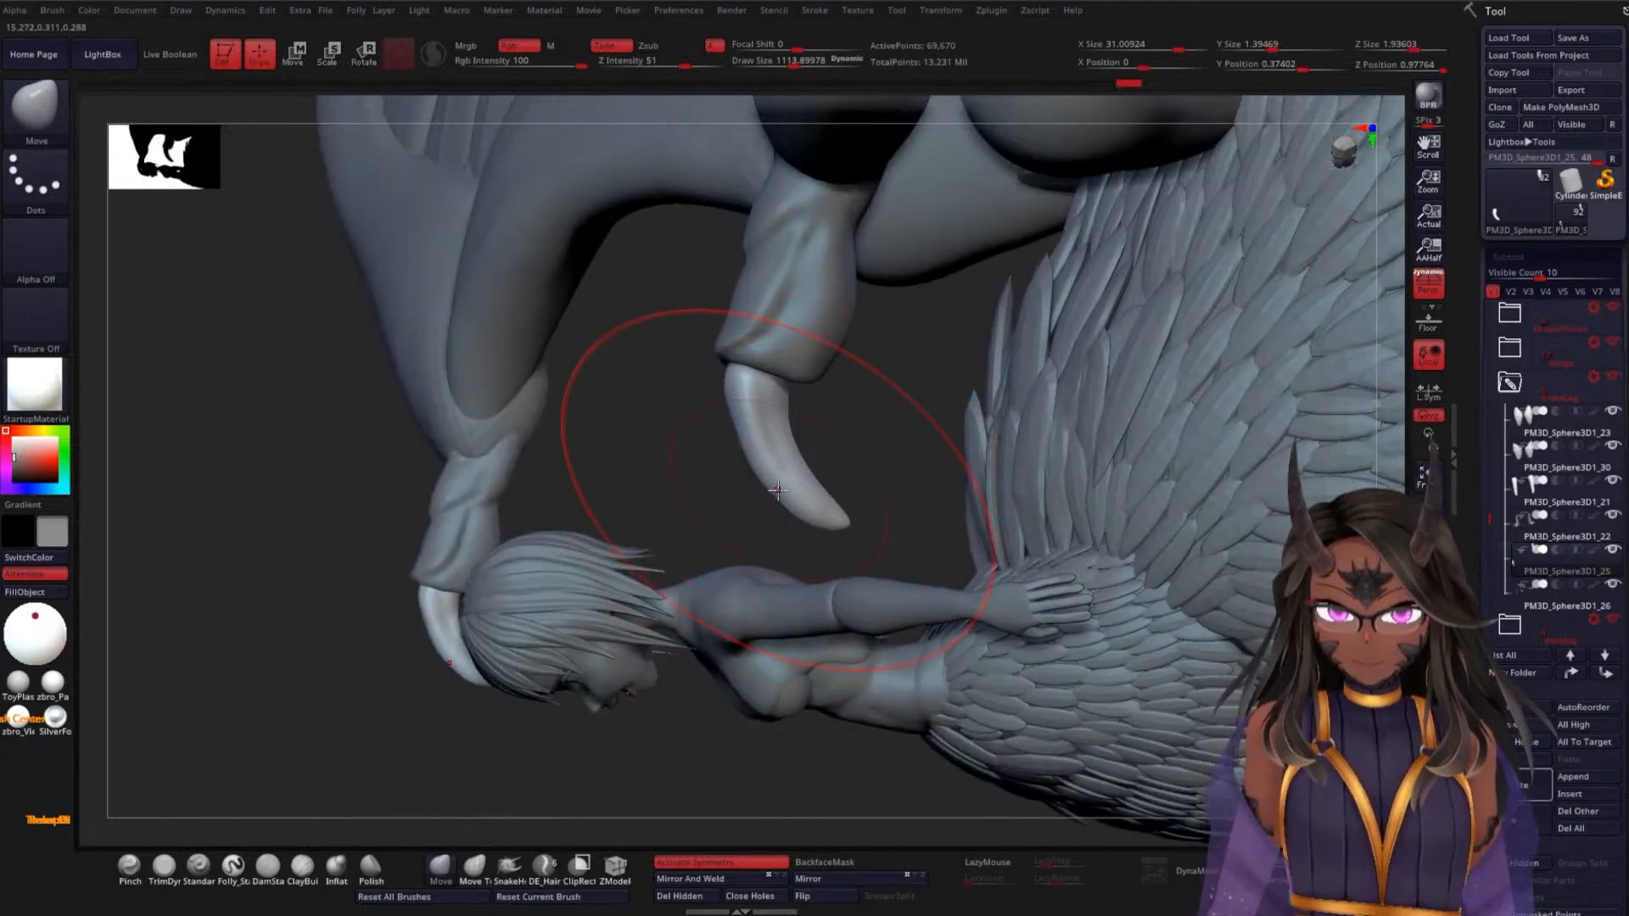
mouse_move(741, 443)
mouse_down()
mouse_move(774, 446)
mouse_move(747, 422)
mouse_up()
right_drag(747, 422, 782, 395)
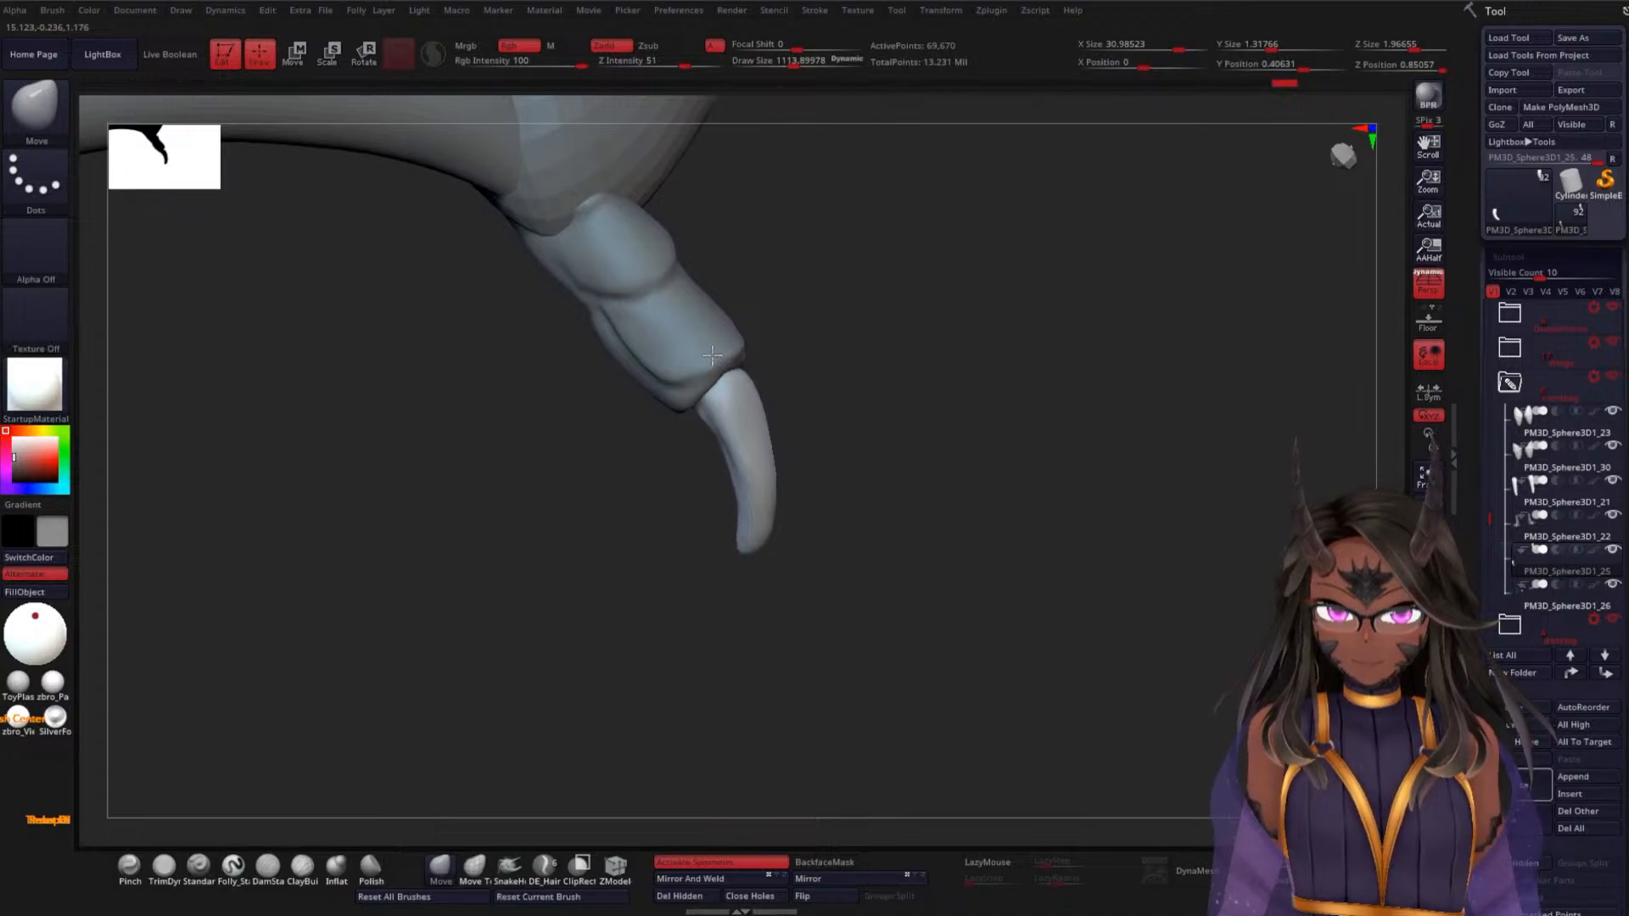
mouse_move(893, 466)
mouse_down()
mouse_move(913, 400)
mouse_move(845, 492)
mouse_up()
Refine the claw's hooked curve and base with smaller Move brushes down to a draw size of about 195, smoothing the bend
key(space)
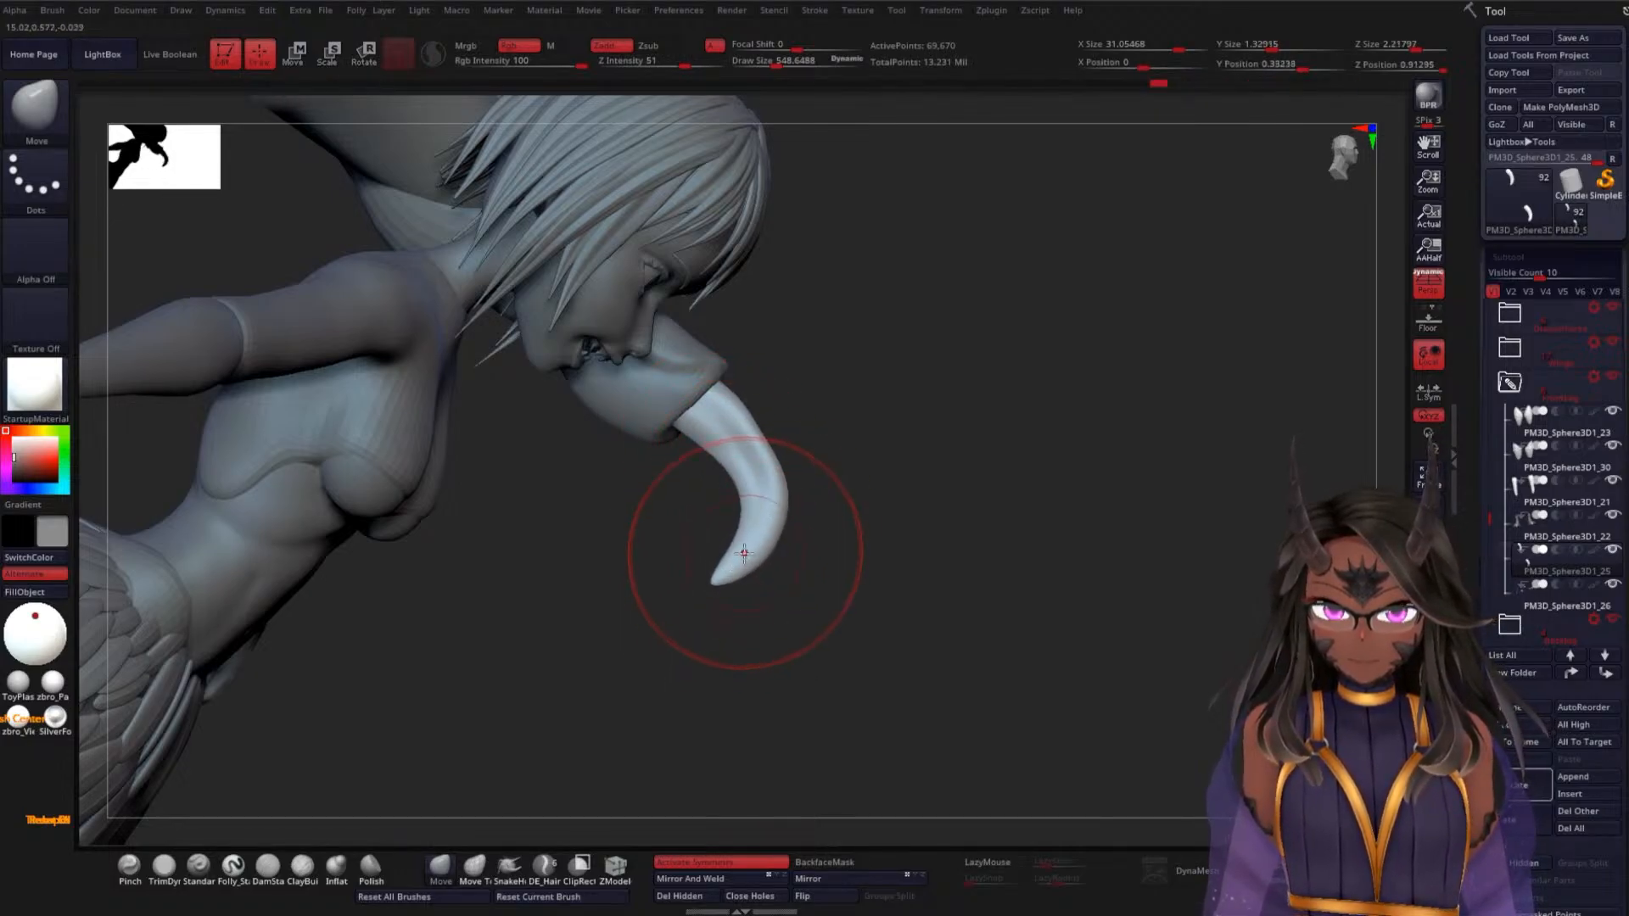
key(shift)
mouse_move(741, 414)
shift+mouse_down()
mouse_move(770, 448)
mouse_move(762, 432)
shift+mouse_up()
key(space)
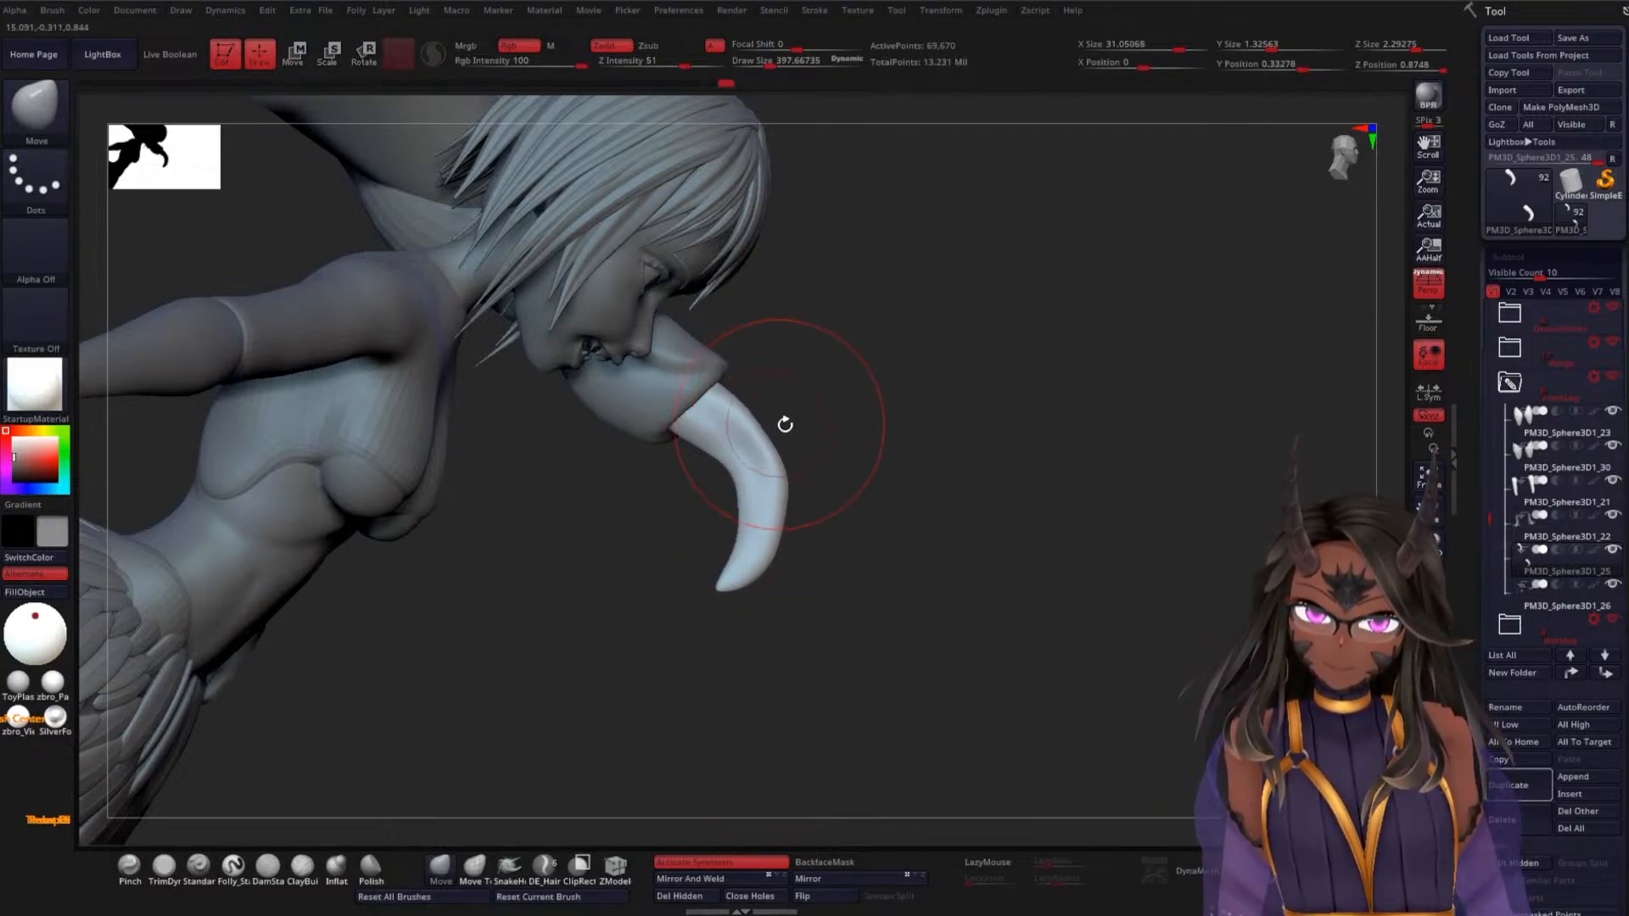
key(space)
drag(784, 431, 772, 432)
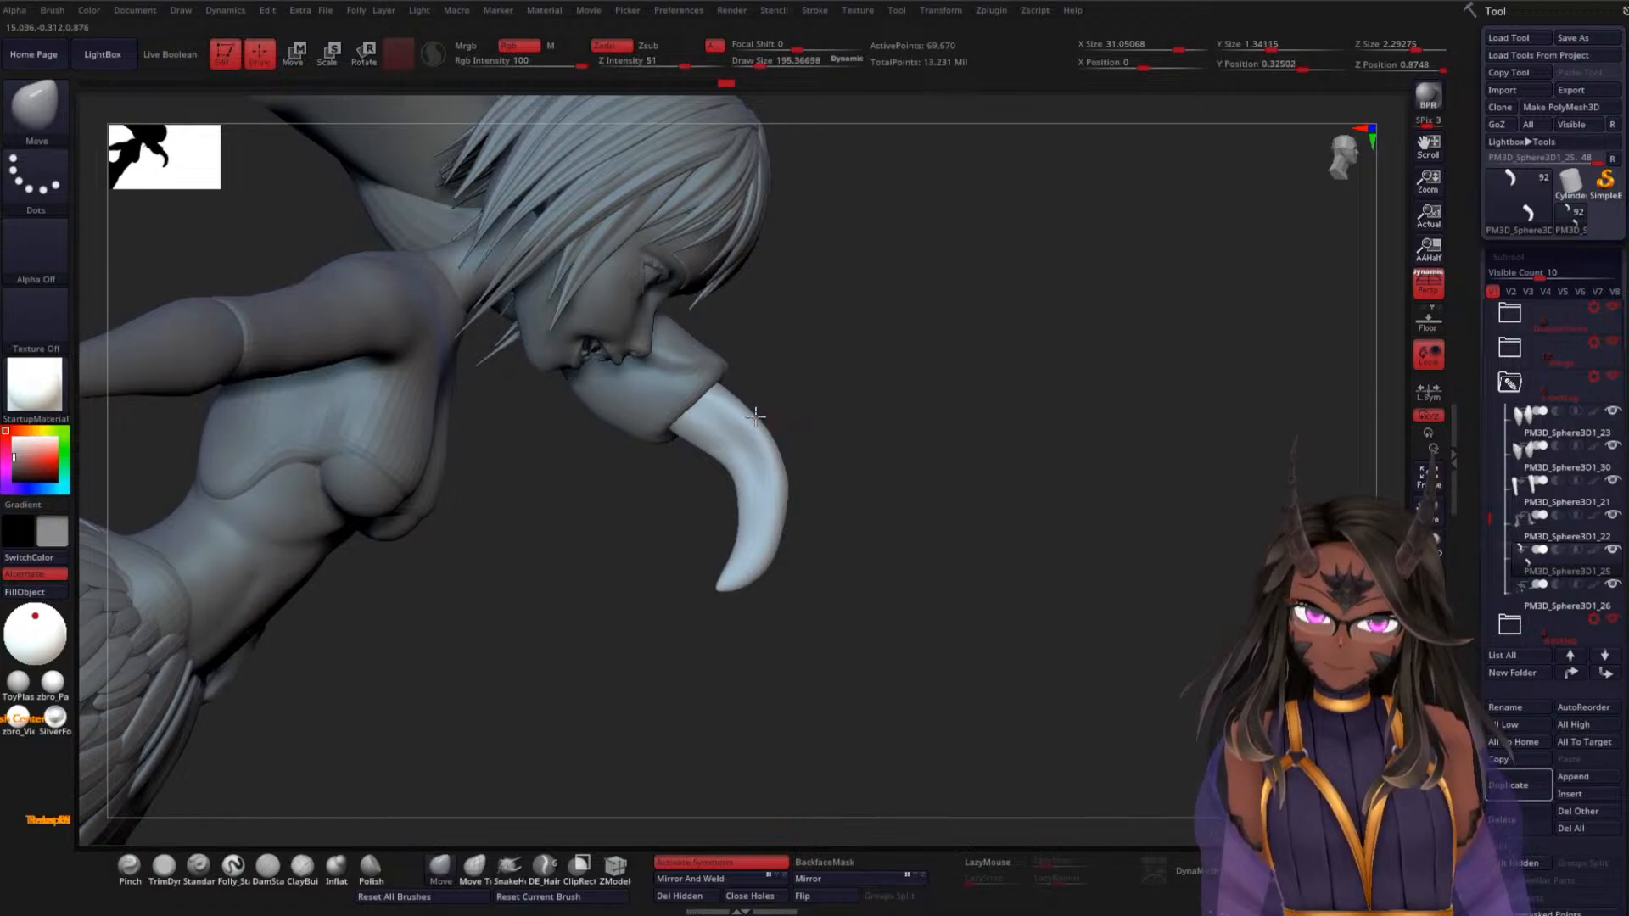
Smooth and pull the claw's tip with the Move brush, then smooth the claw near its base
key(shift)
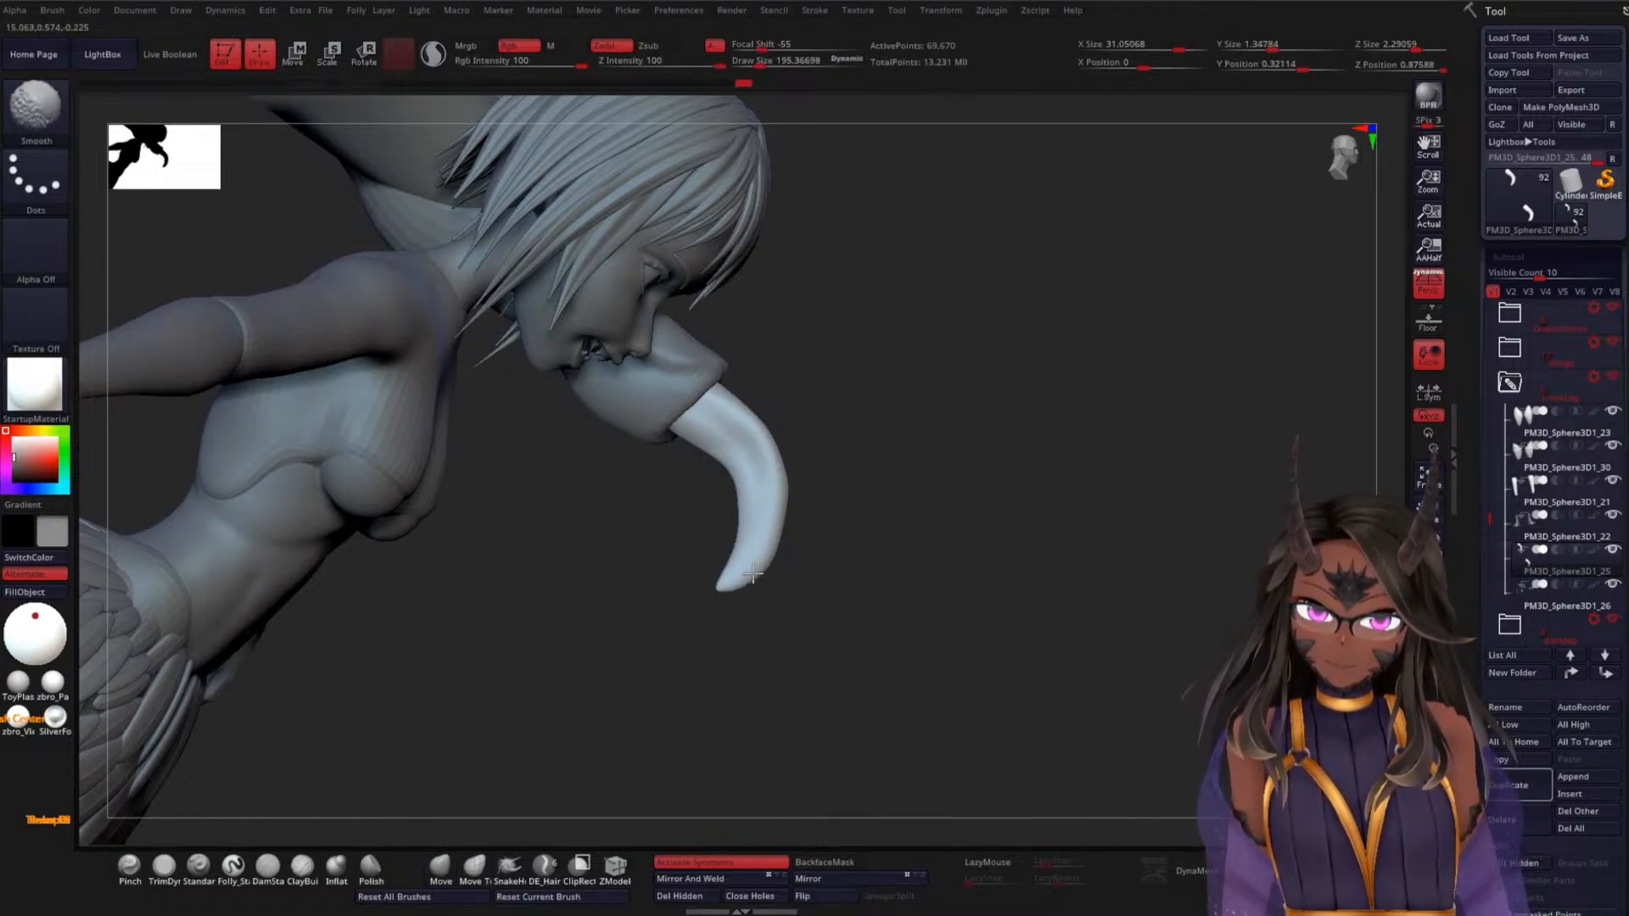
drag(735, 570, 726, 570)
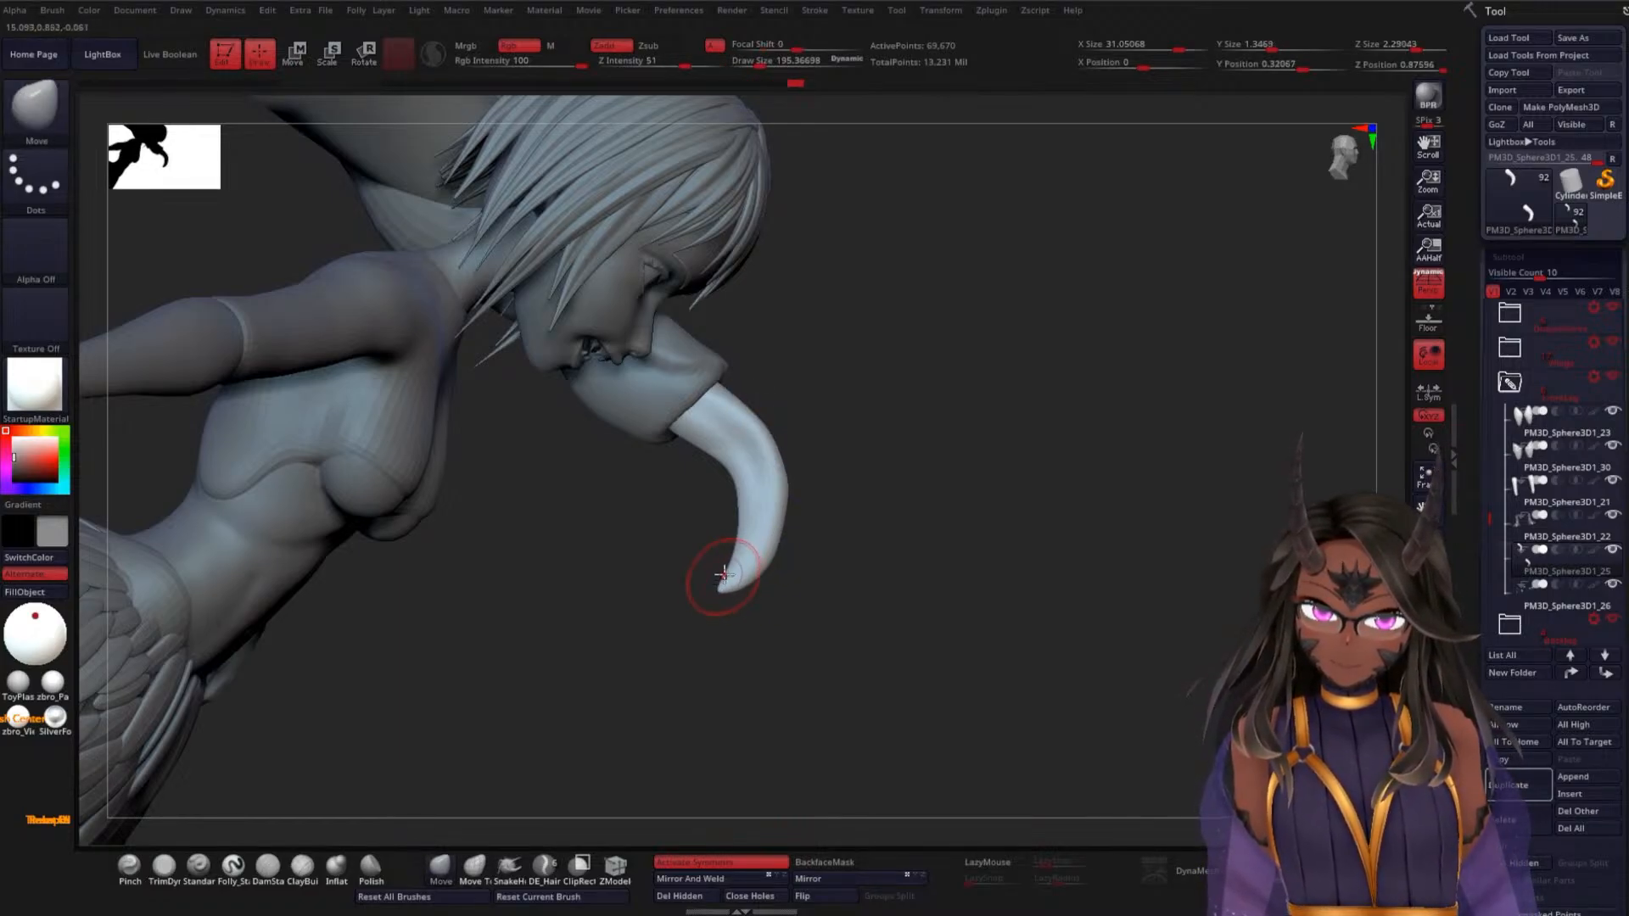
key(shift)
mouse_move(711, 446)
shift+mouse_down()
mouse_move(727, 471)
mouse_move(684, 440)
shift+mouse_up()
key(shift)
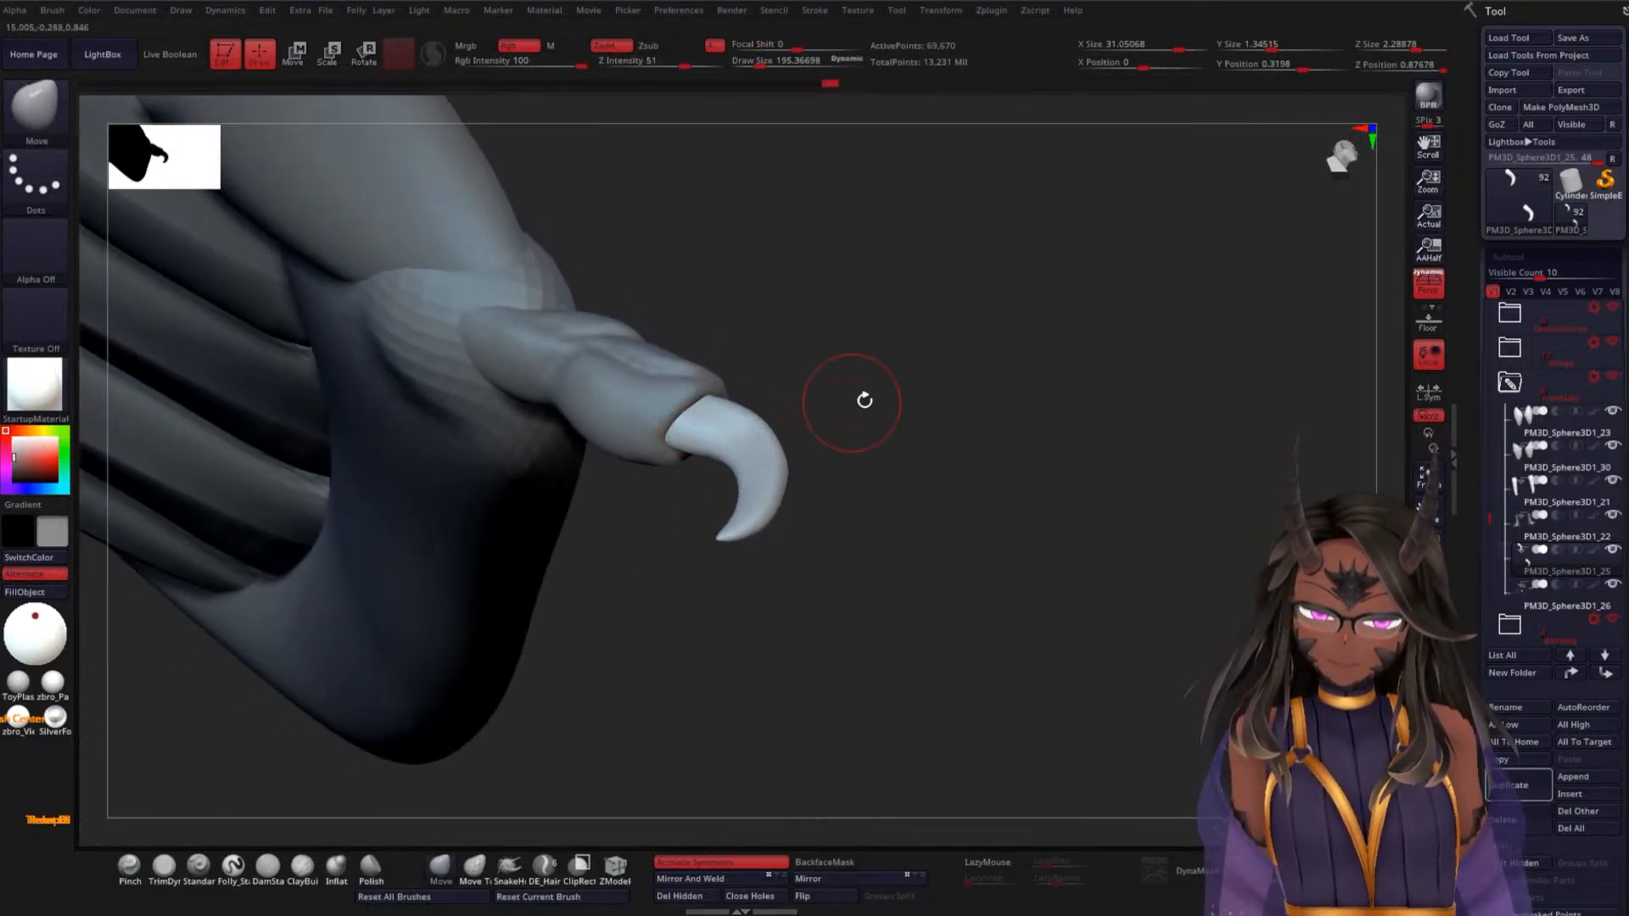
Even out the claw's curved profile from the side, smoothing the lower half toward the tip
mouse_move(865, 400)
mouse_down()
mouse_move(891, 538)
mouse_move(771, 462)
mouse_up()
key(shift)
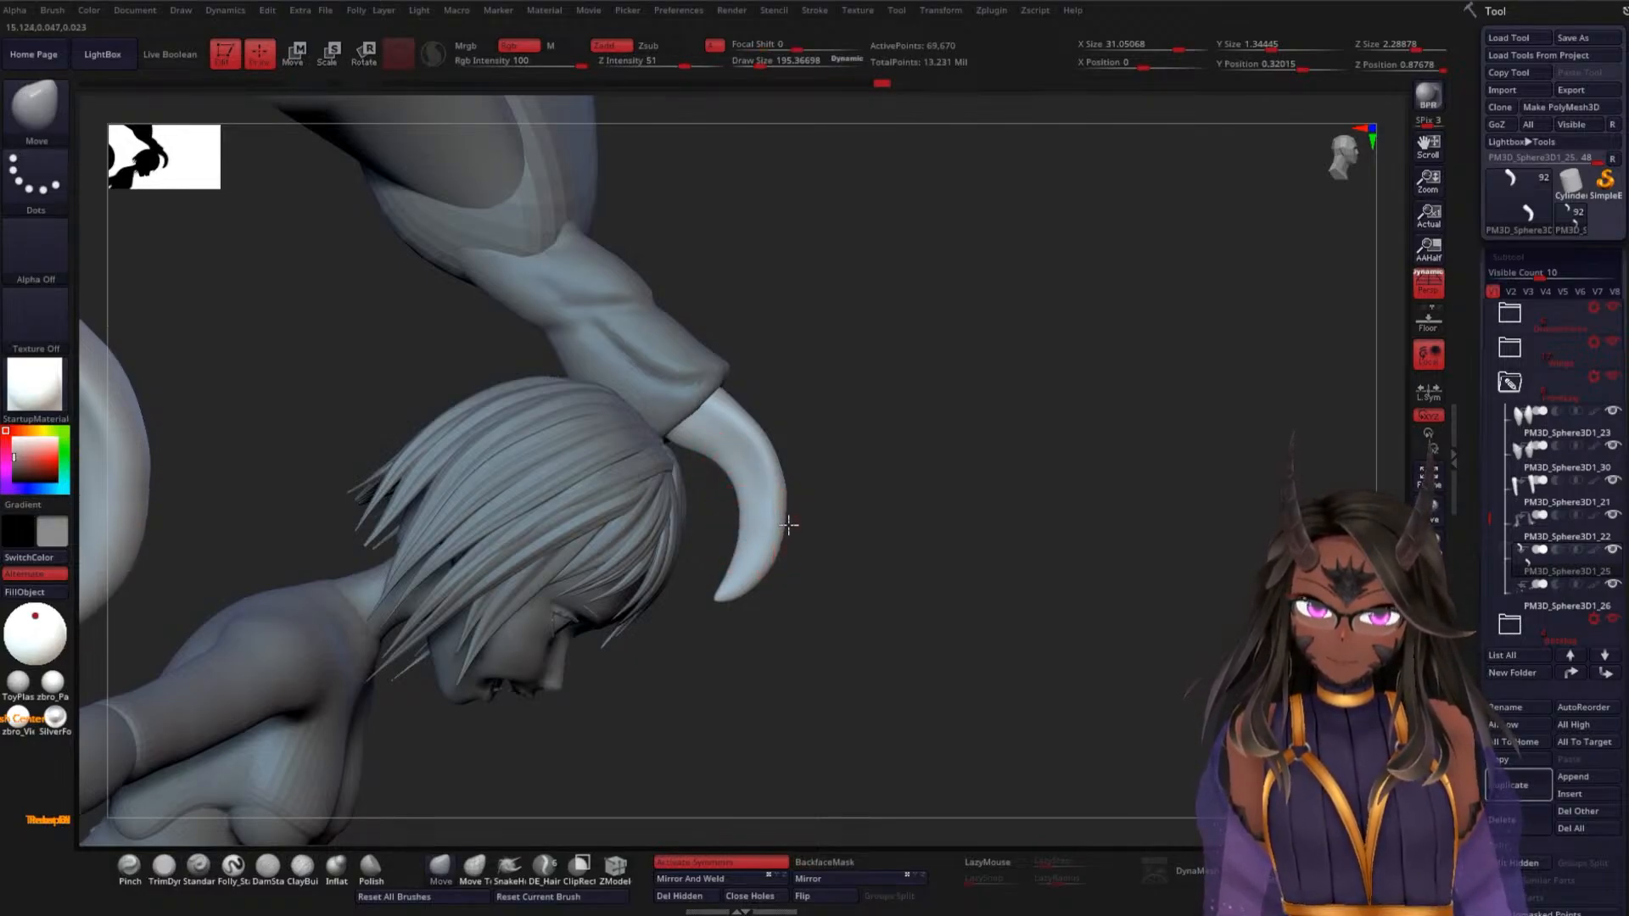
key(shift)
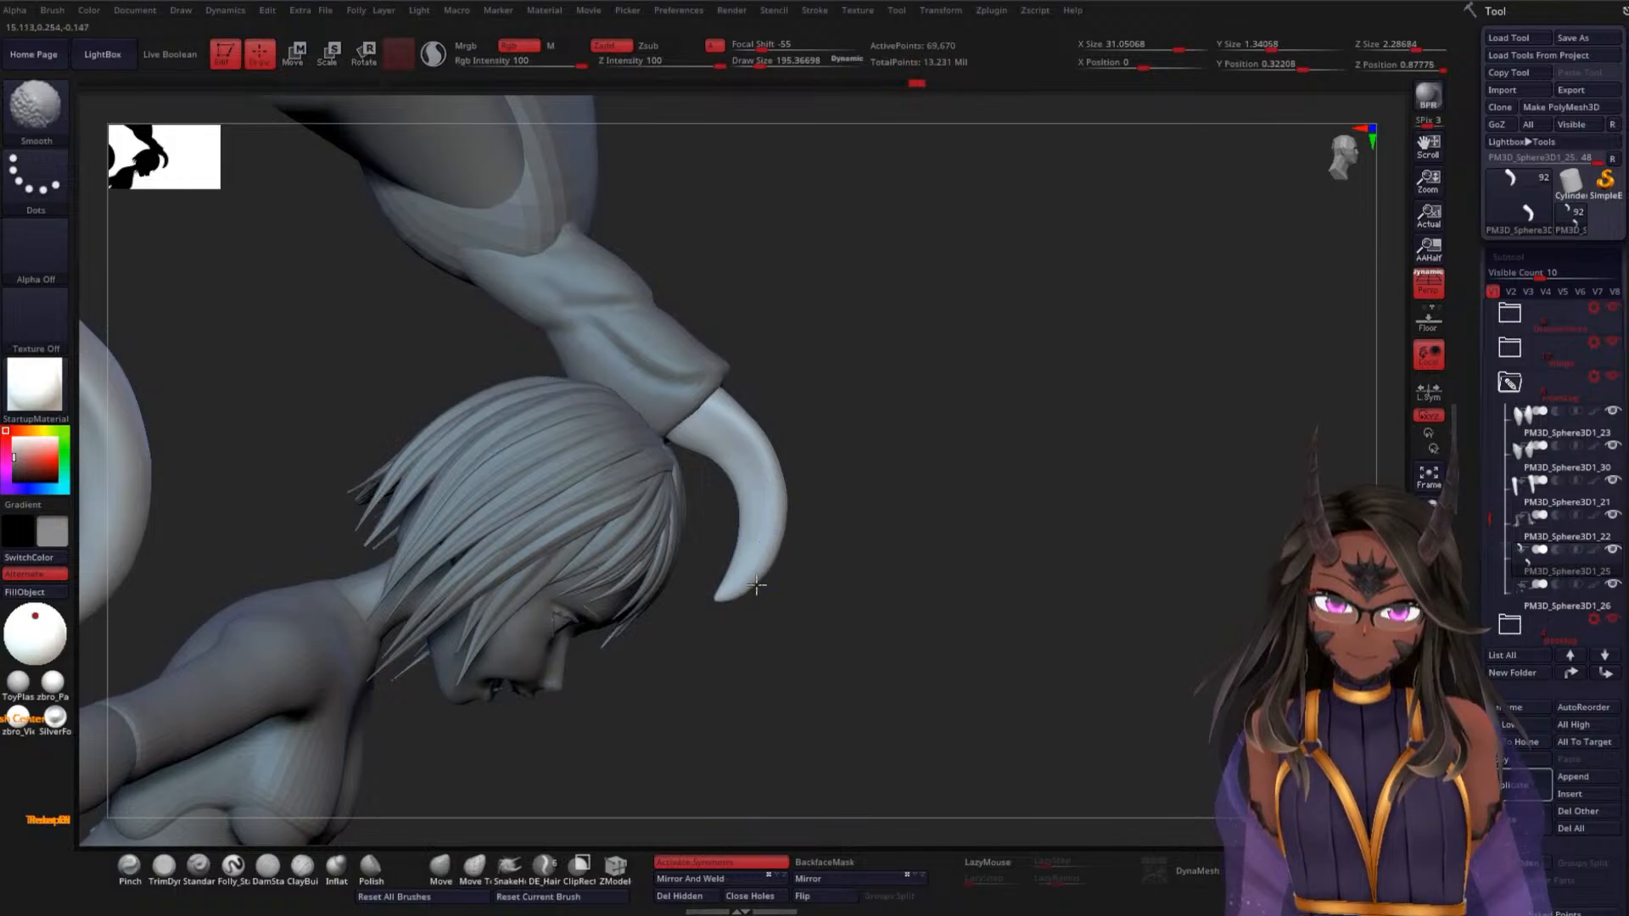
shift+drag(761, 580, 772, 544)
Carve a shallow lengthwise groove along the wing claw with the DamStandard brush at draw size about 73 and intensity 9
mouse_move(984, 595)
mouse_down()
mouse_move(967, 501)
mouse_move(1026, 517)
mouse_move(959, 495)
mouse_move(990, 549)
mouse_move(960, 291)
mouse_move(942, 476)
mouse_move(996, 563)
mouse_move(942, 588)
mouse_move(994, 529)
mouse_move(996, 563)
mouse_move(884, 669)
mouse_up()
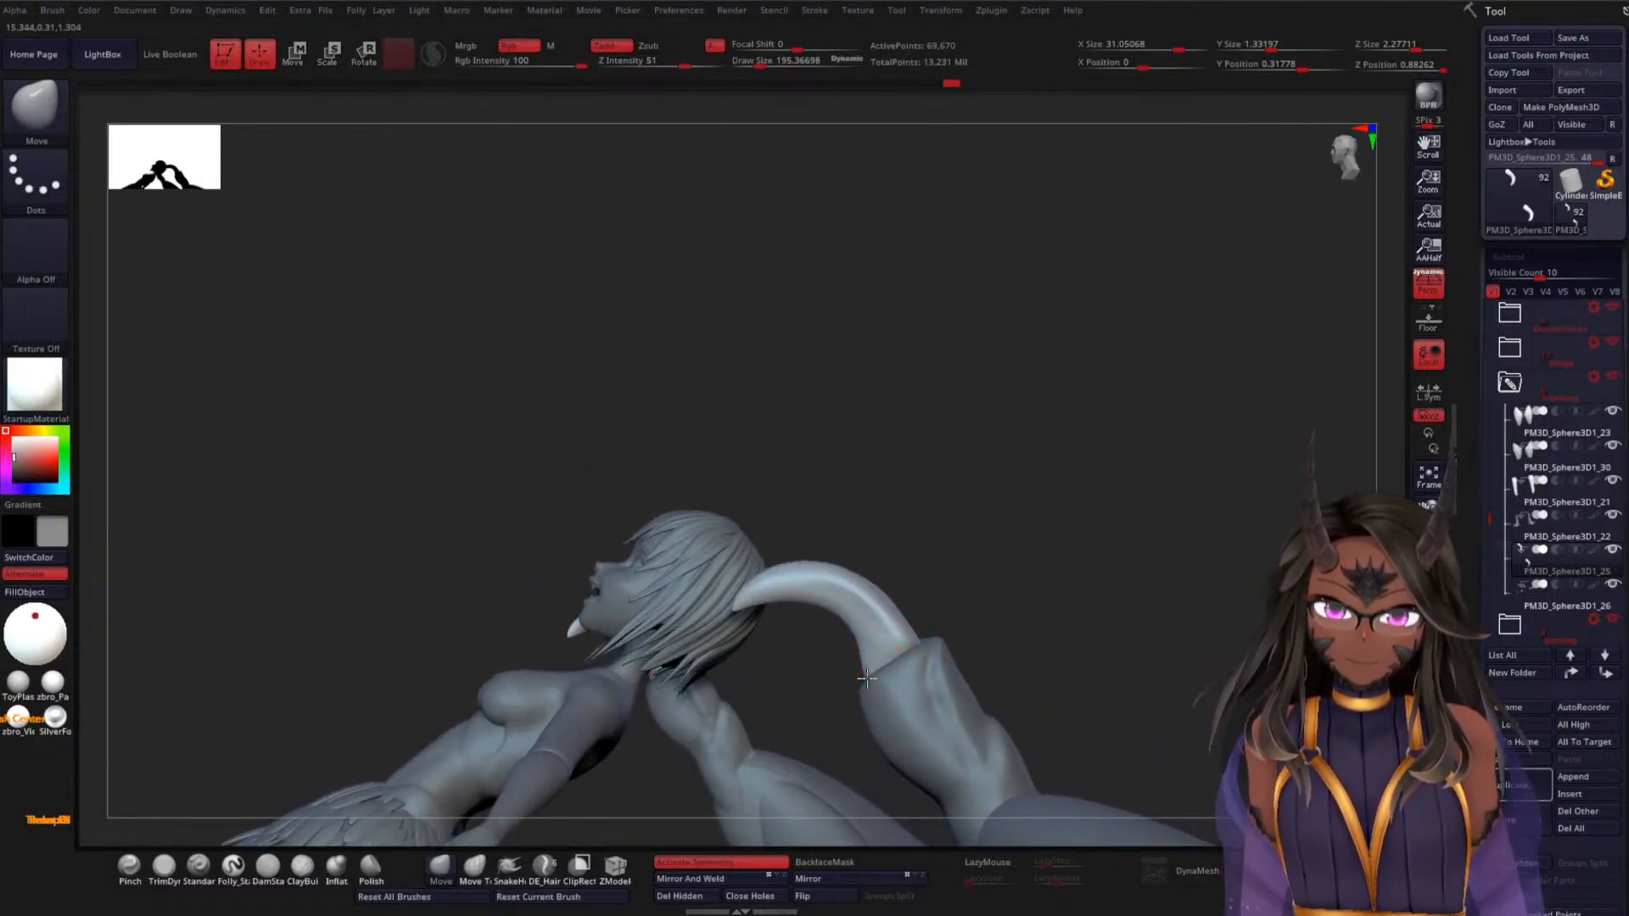
drag(908, 572, 654, 749)
click(267, 866)
key(space)
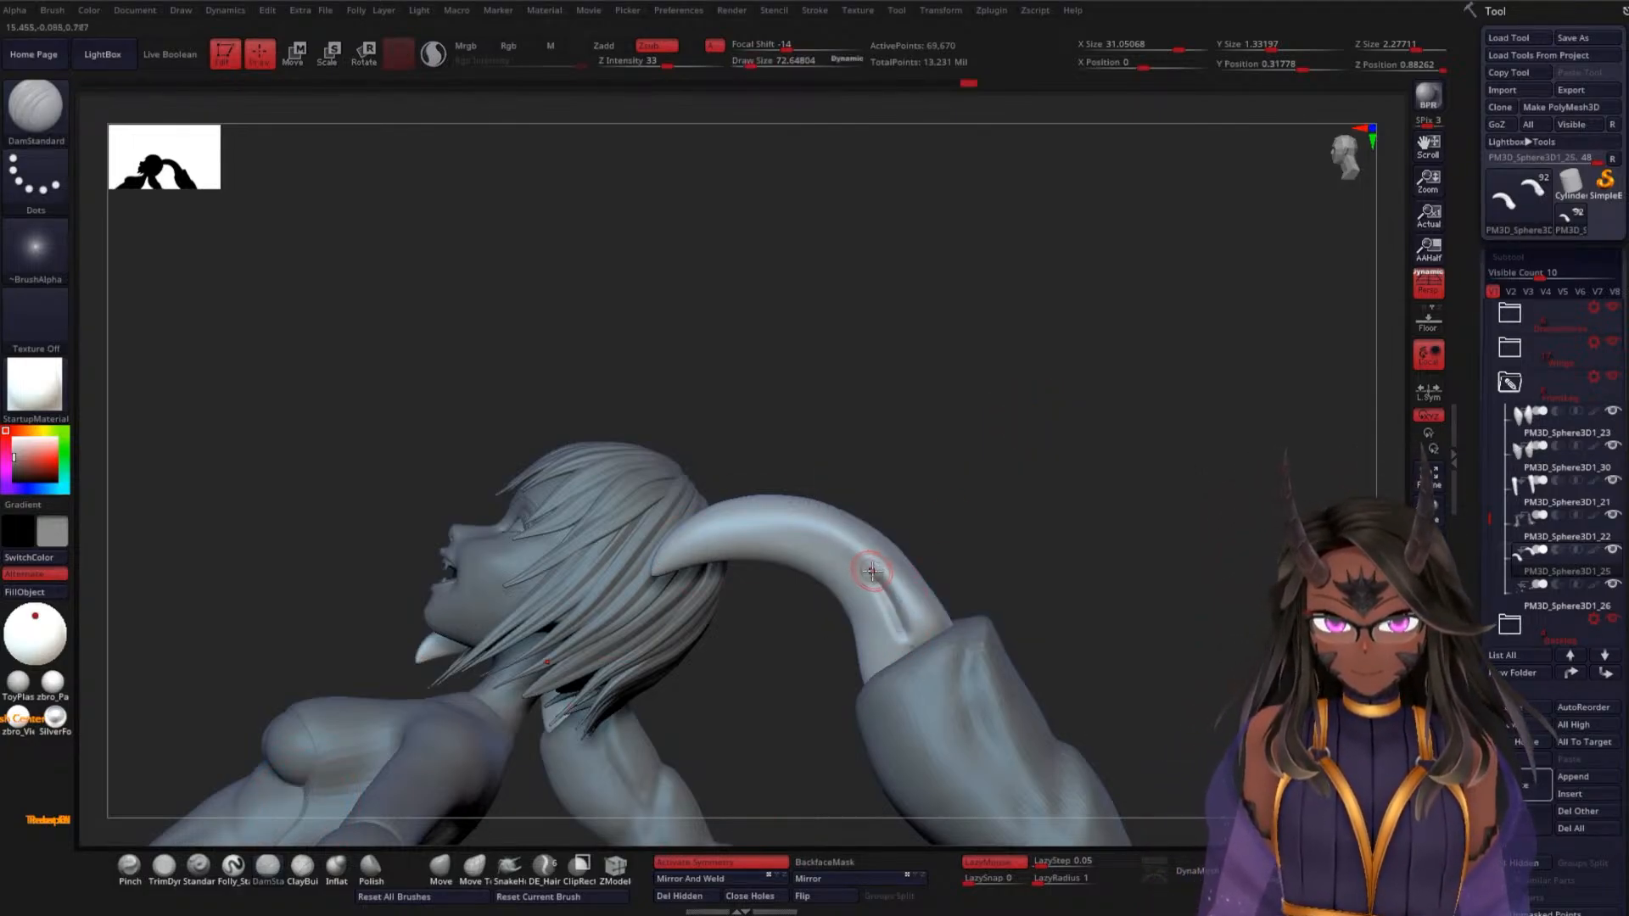
key(space)
drag(1094, 550, 1030, 552)
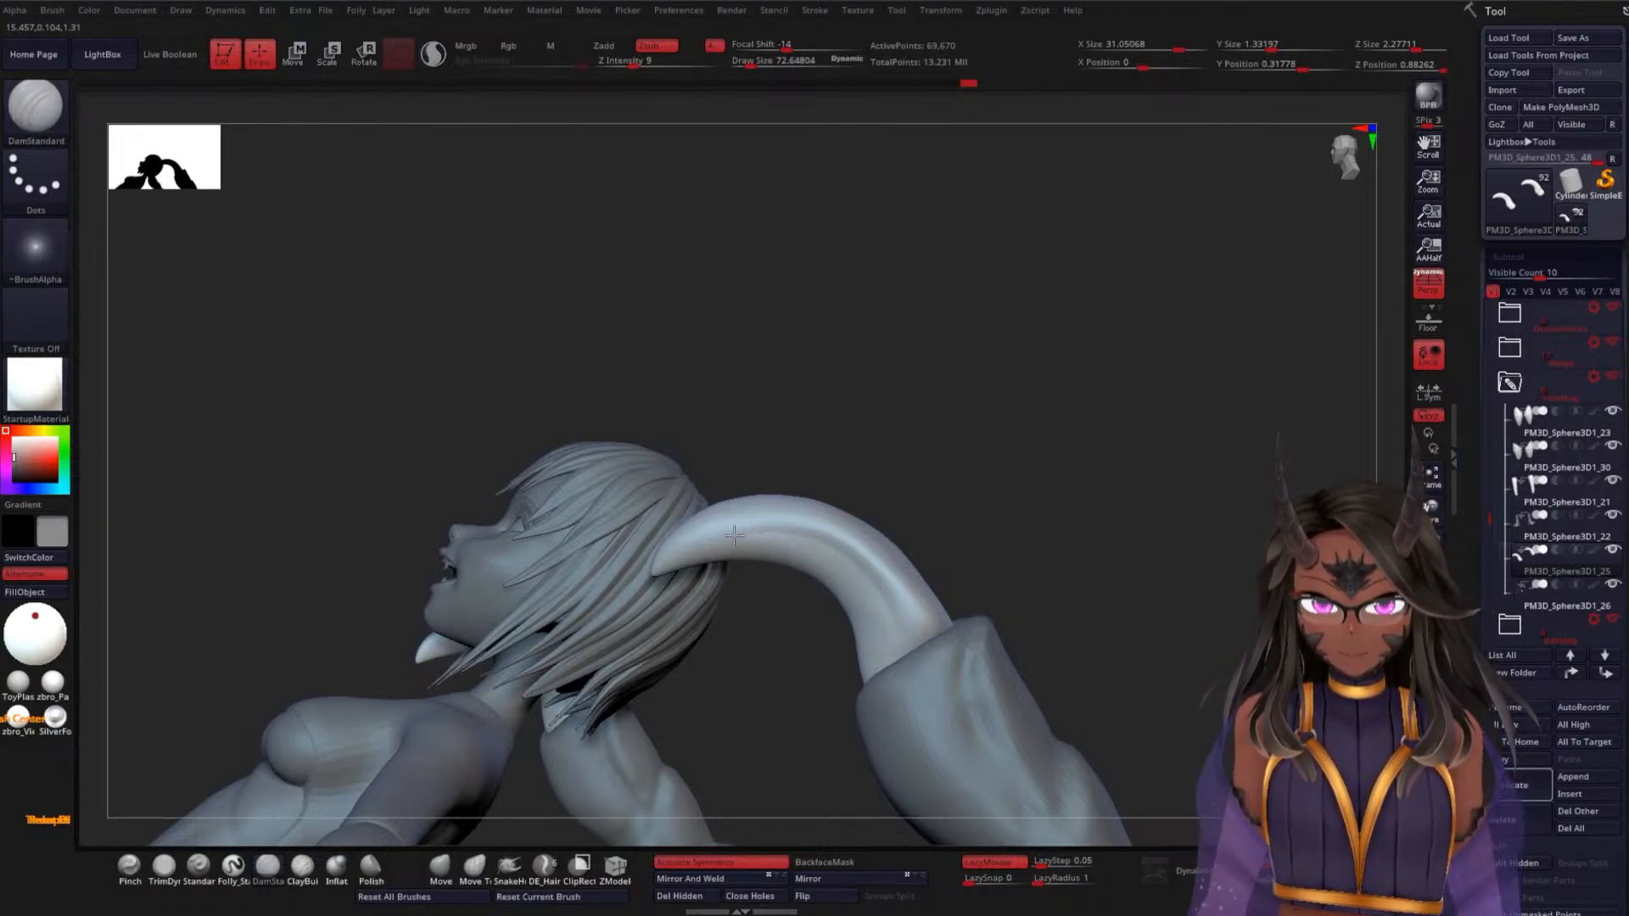
drag(894, 515, 1042, 596)
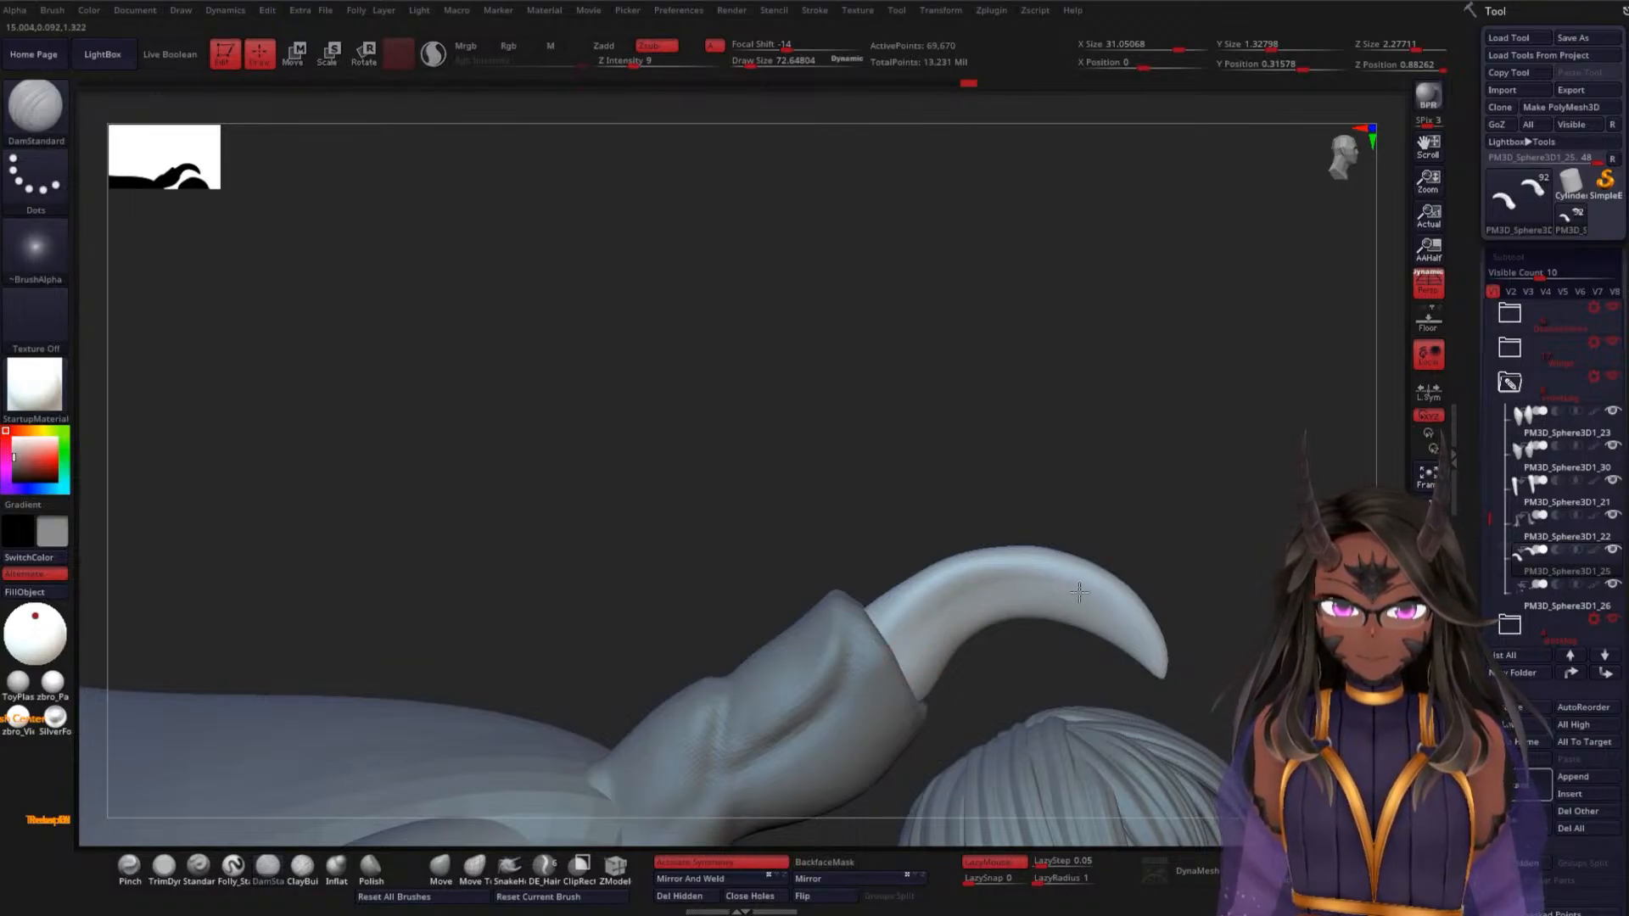
Smooth the grooved claw surface from its base to the tip on both sides
drag(1196, 654, 1233, 648)
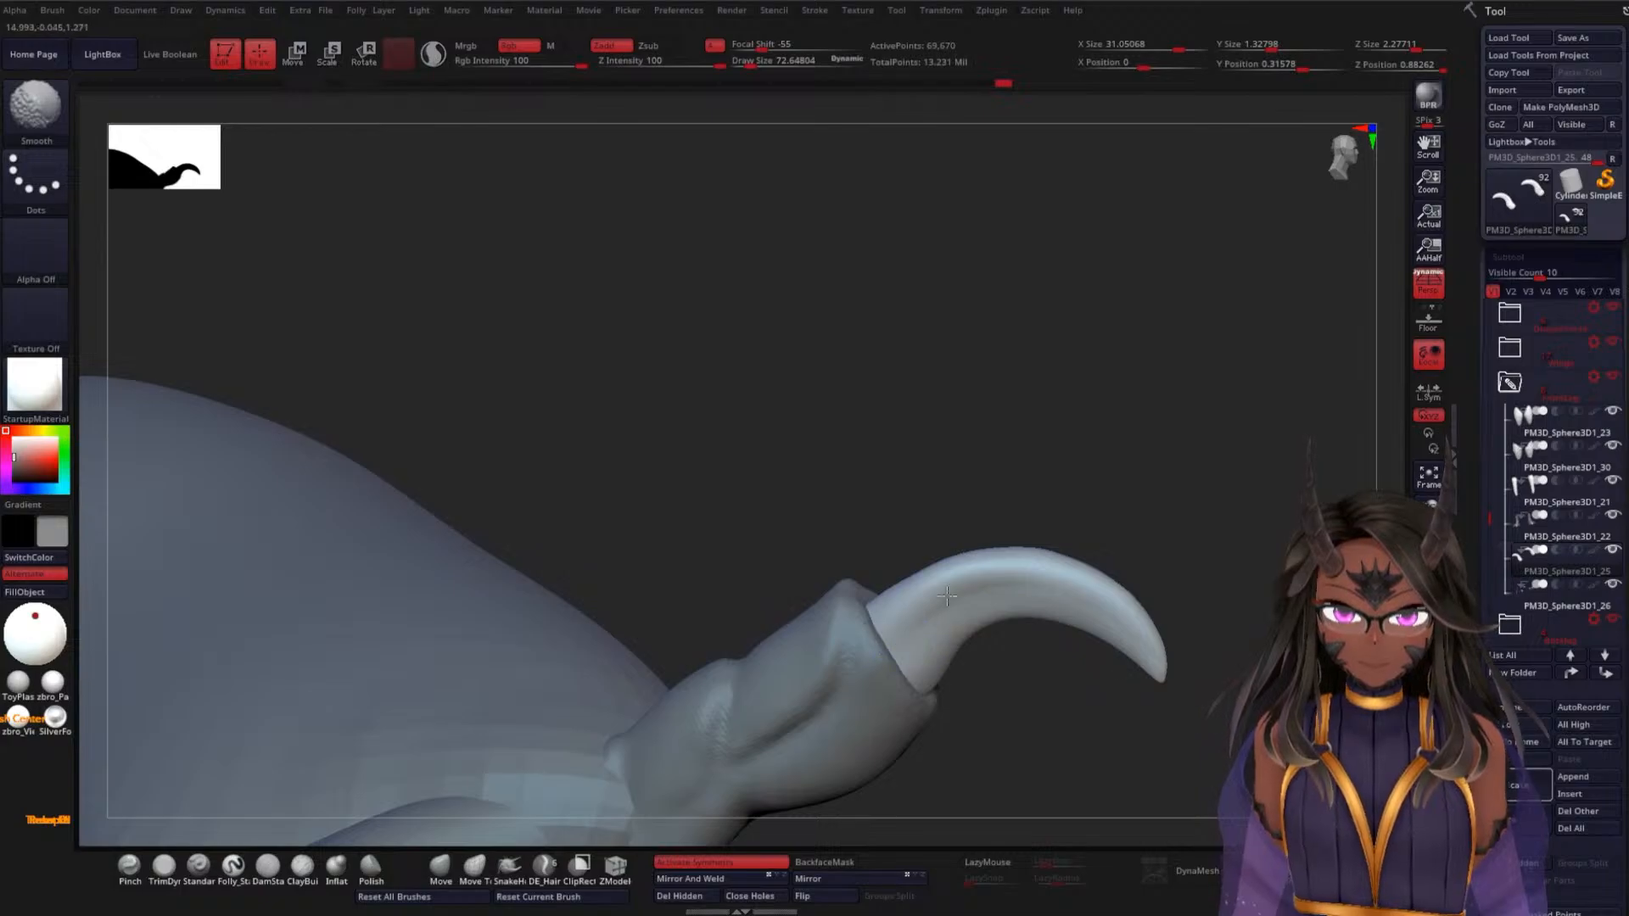
mouse_move(1199, 621)
mouse_down()
mouse_move(1238, 547)
mouse_move(1229, 500)
mouse_move(1048, 618)
mouse_up()
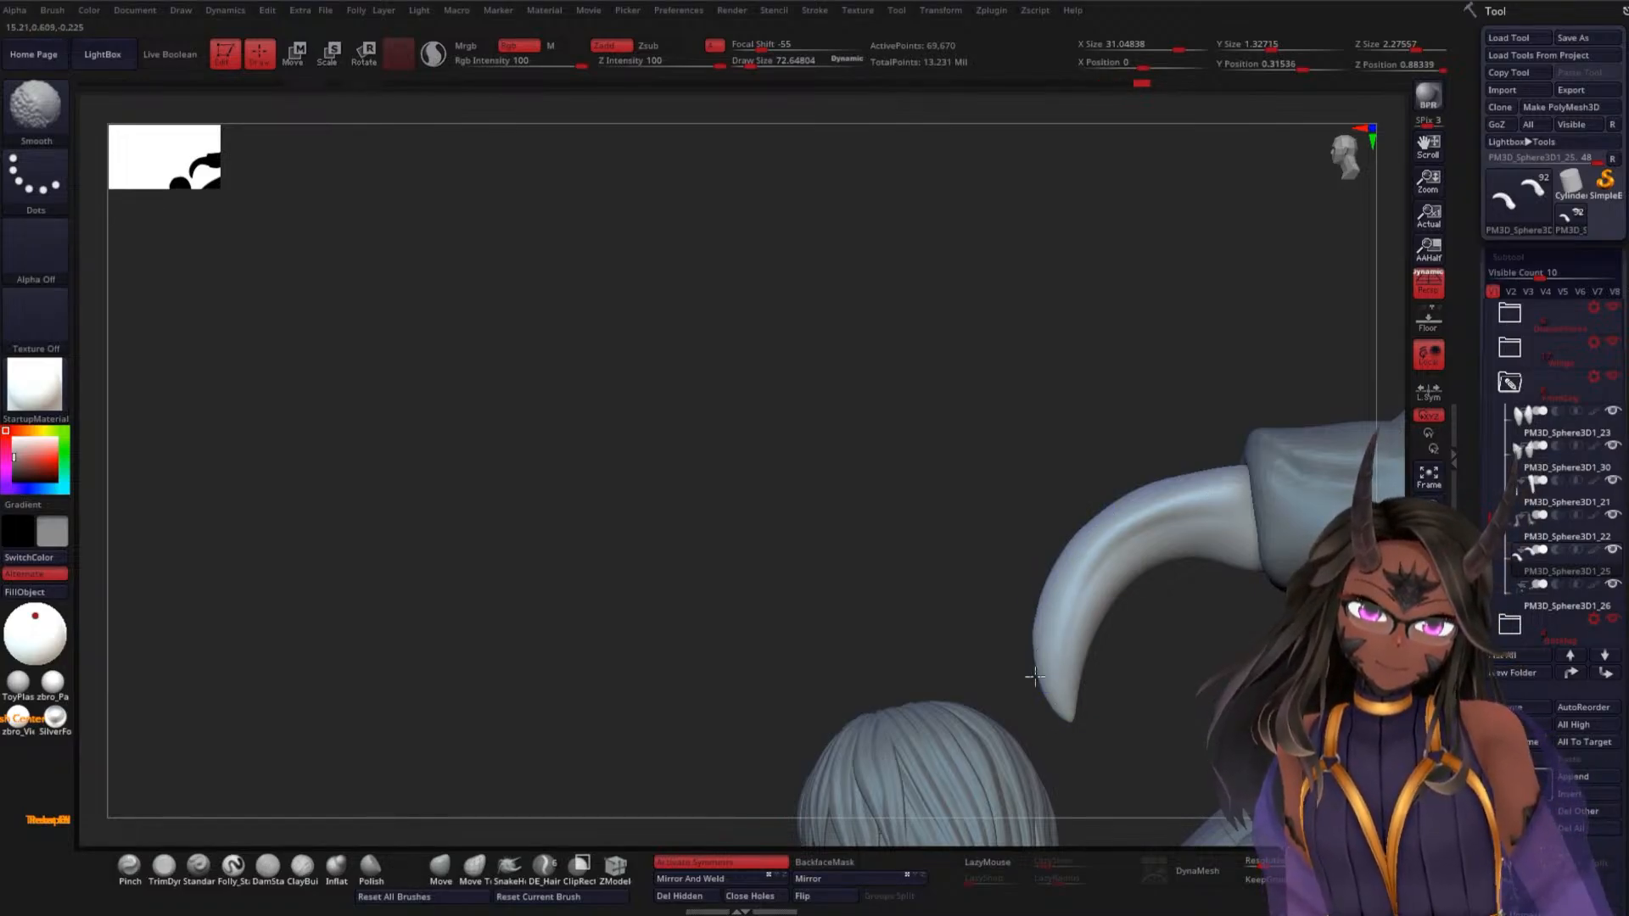
mouse_move(1035, 635)
mouse_down()
mouse_move(927, 589)
mouse_move(1017, 595)
mouse_up()
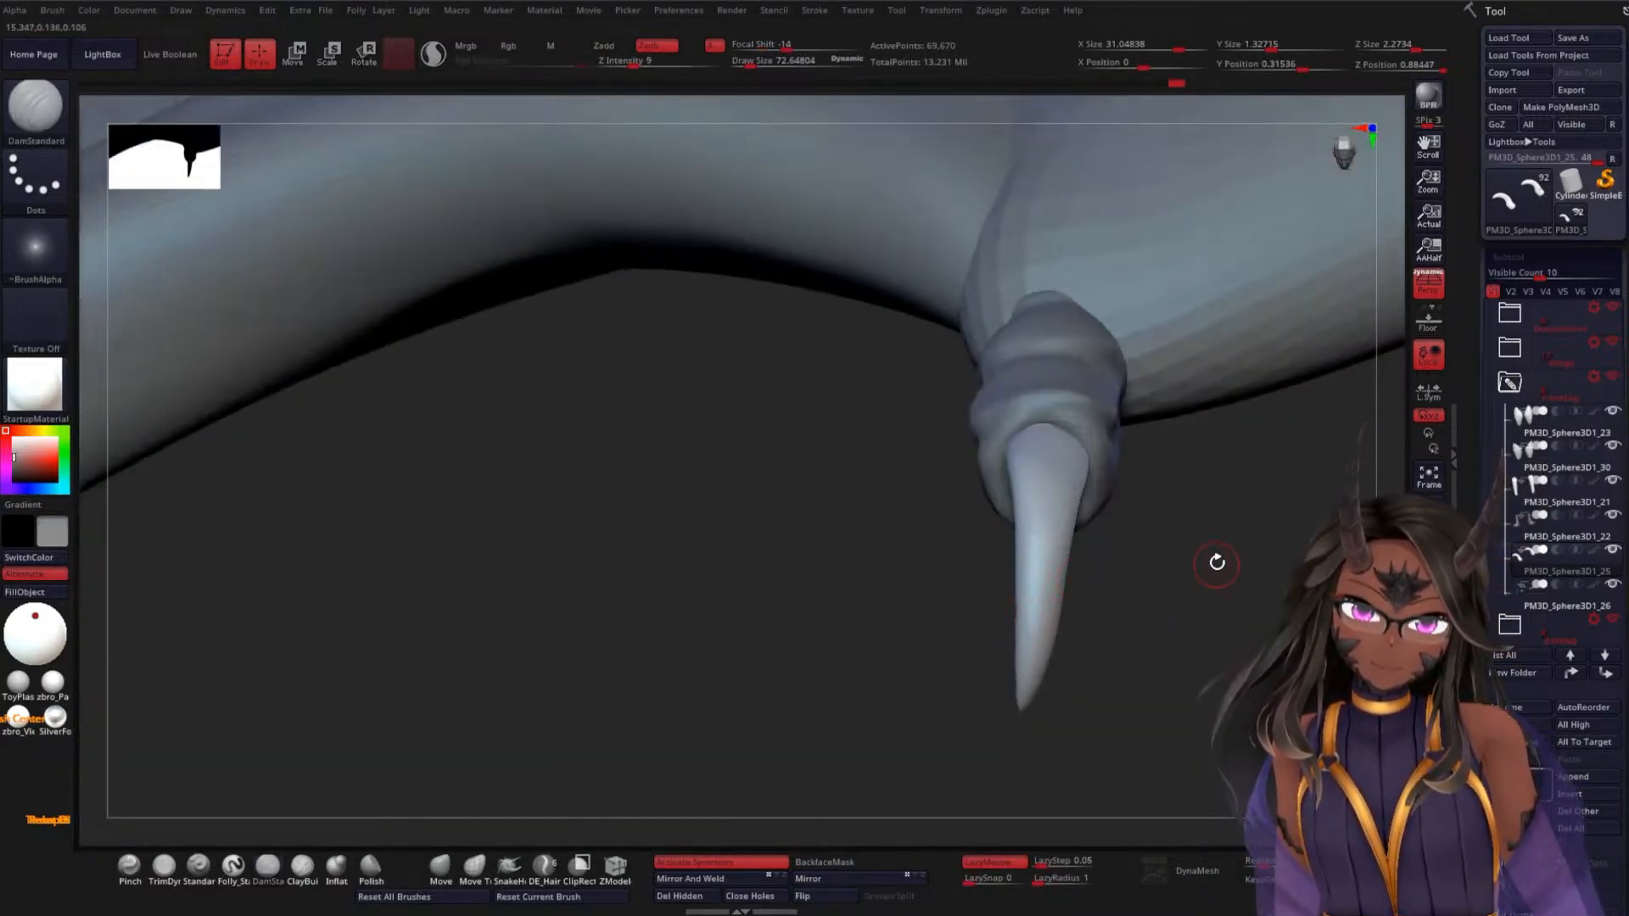
mouse_move(1217, 563)
alt+mouse_down()
mouse_move(1189, 556)
mouse_move(1142, 704)
mouse_move(1066, 567)
mouse_move(978, 600)
mouse_move(1004, 676)
mouse_move(1010, 622)
mouse_move(1117, 545)
mouse_move(1066, 660)
mouse_move(1066, 611)
alt+mouse_up()
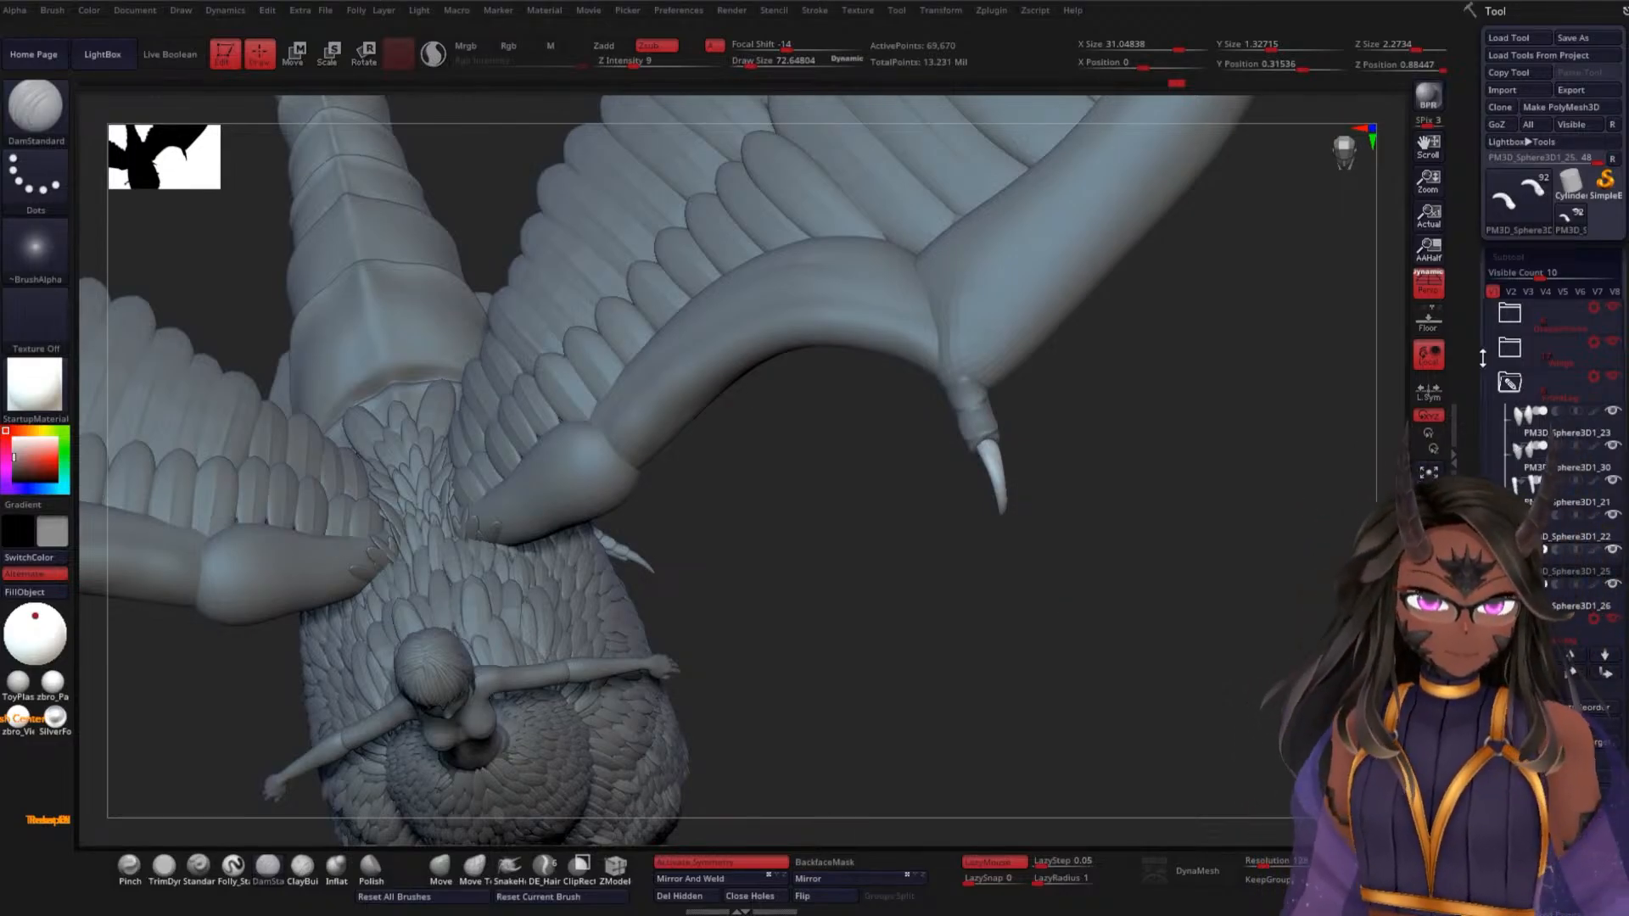
Move the claw subtool PM3D_Sphere3D1_25 into the wing folder, directly below wingTalon
drag(1540, 575, 1527, 363)
click(1512, 356)
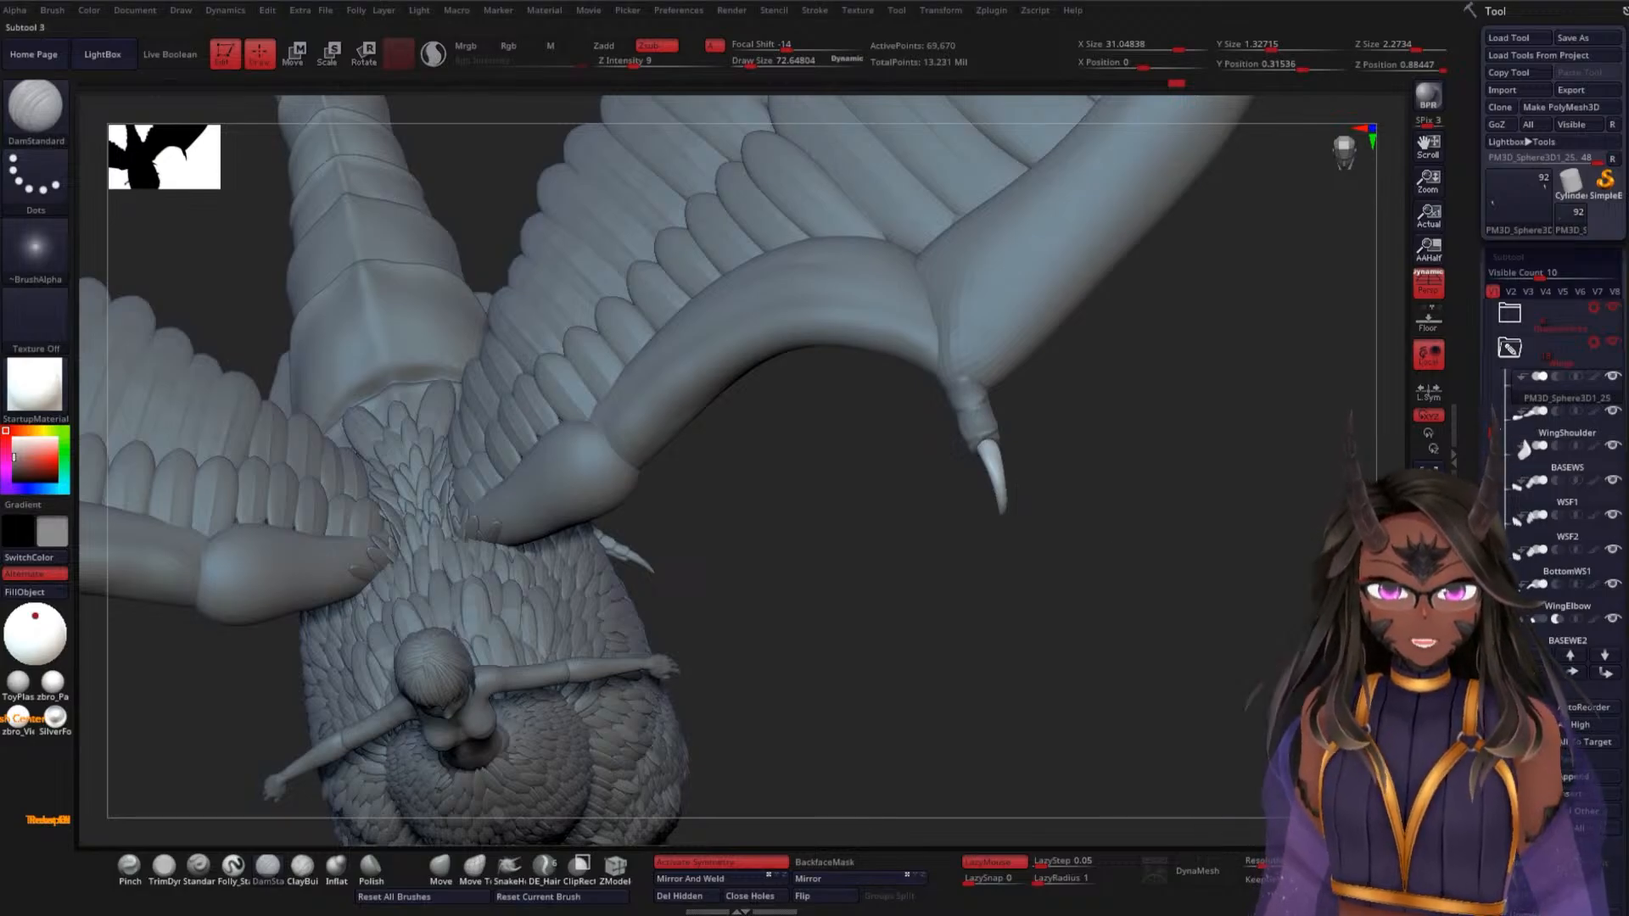
drag(1490, 430, 1484, 521)
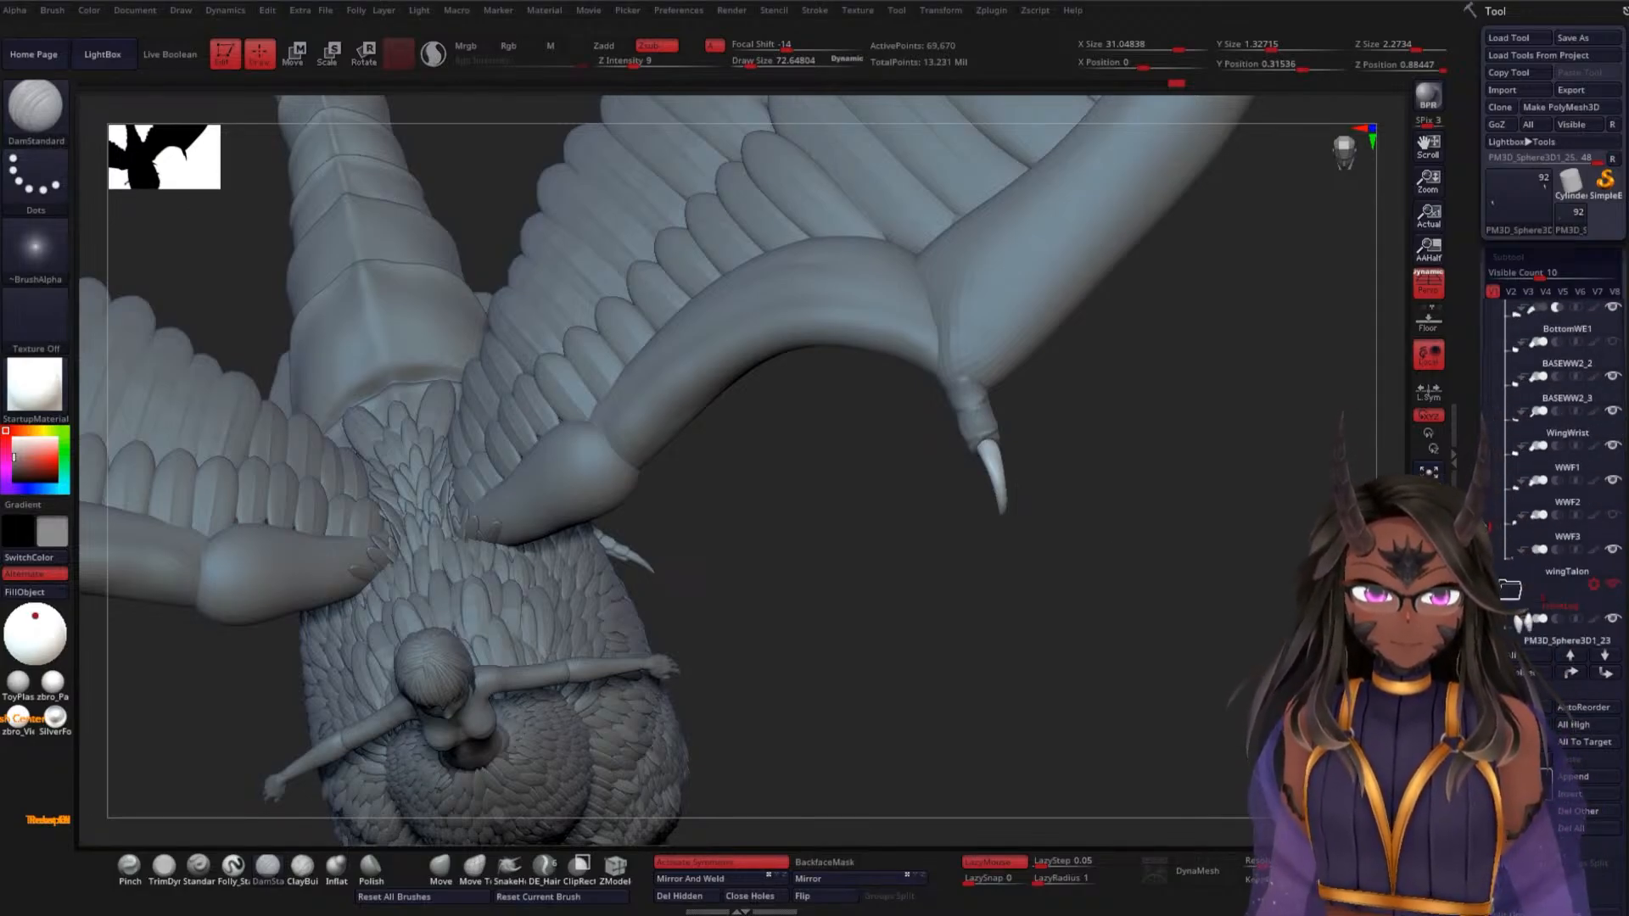
click(1537, 523)
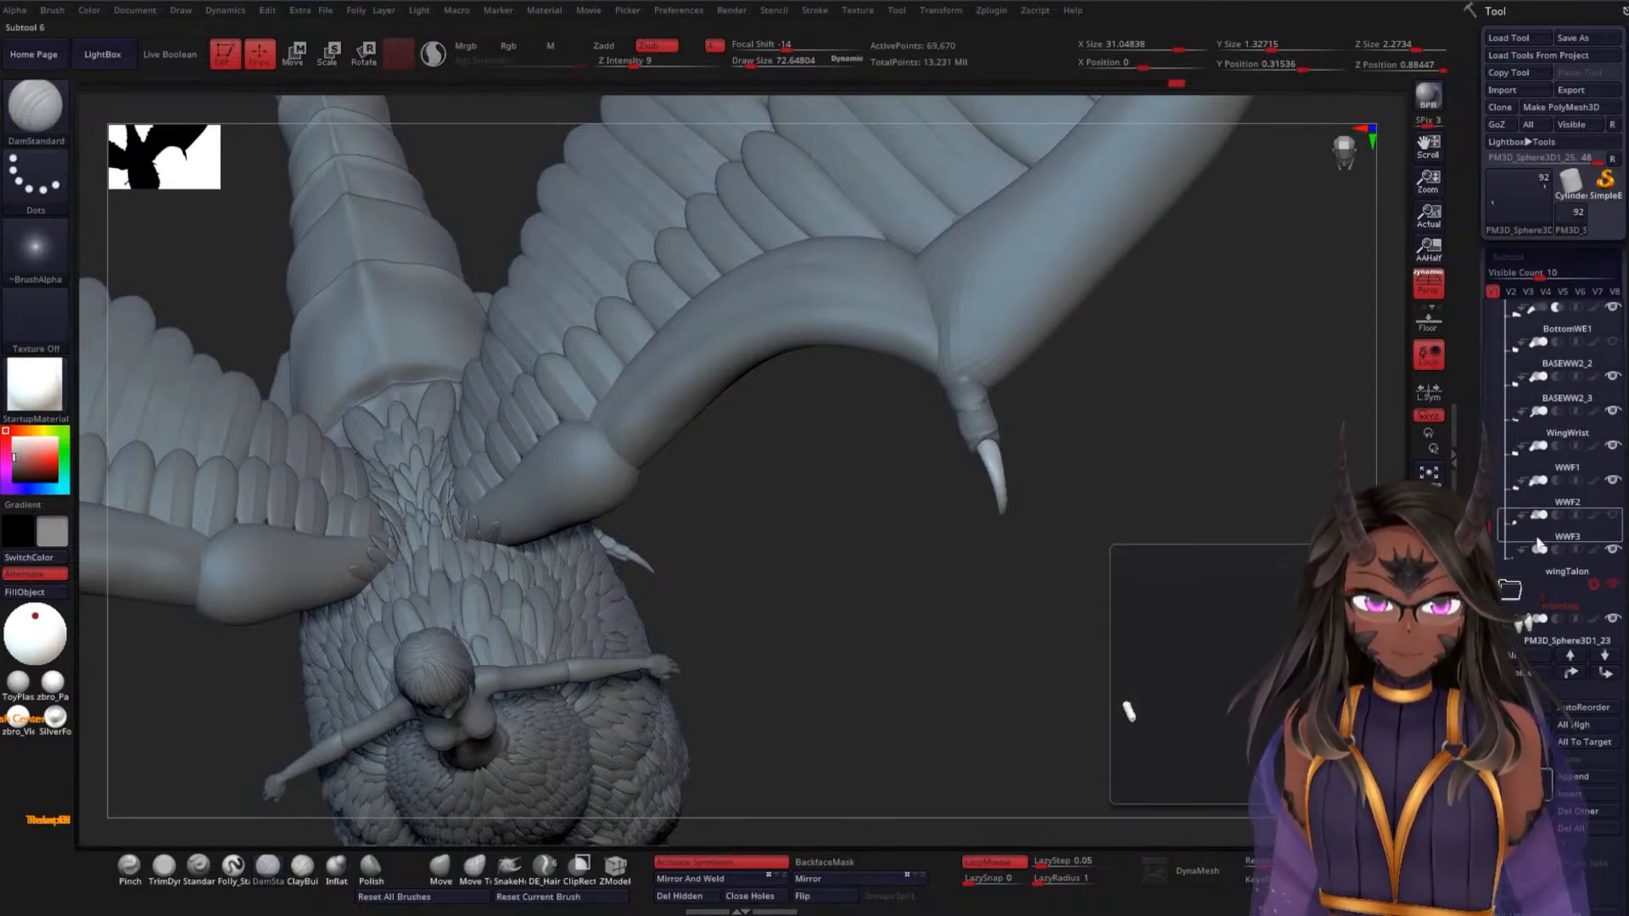
click(1534, 563)
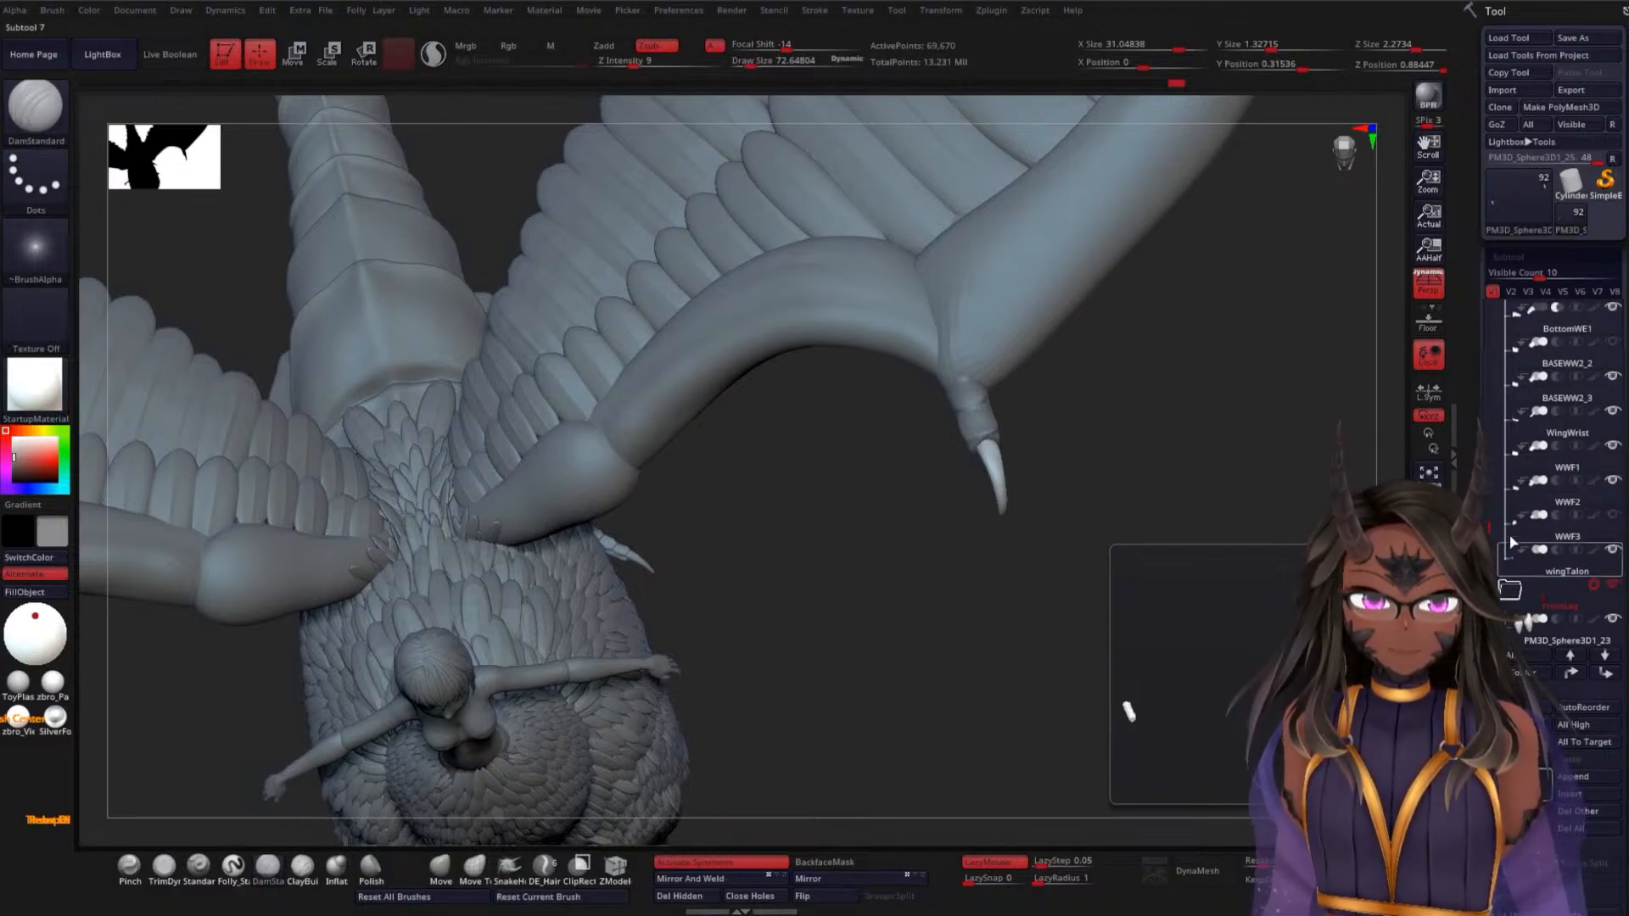
drag(1486, 527, 1489, 437)
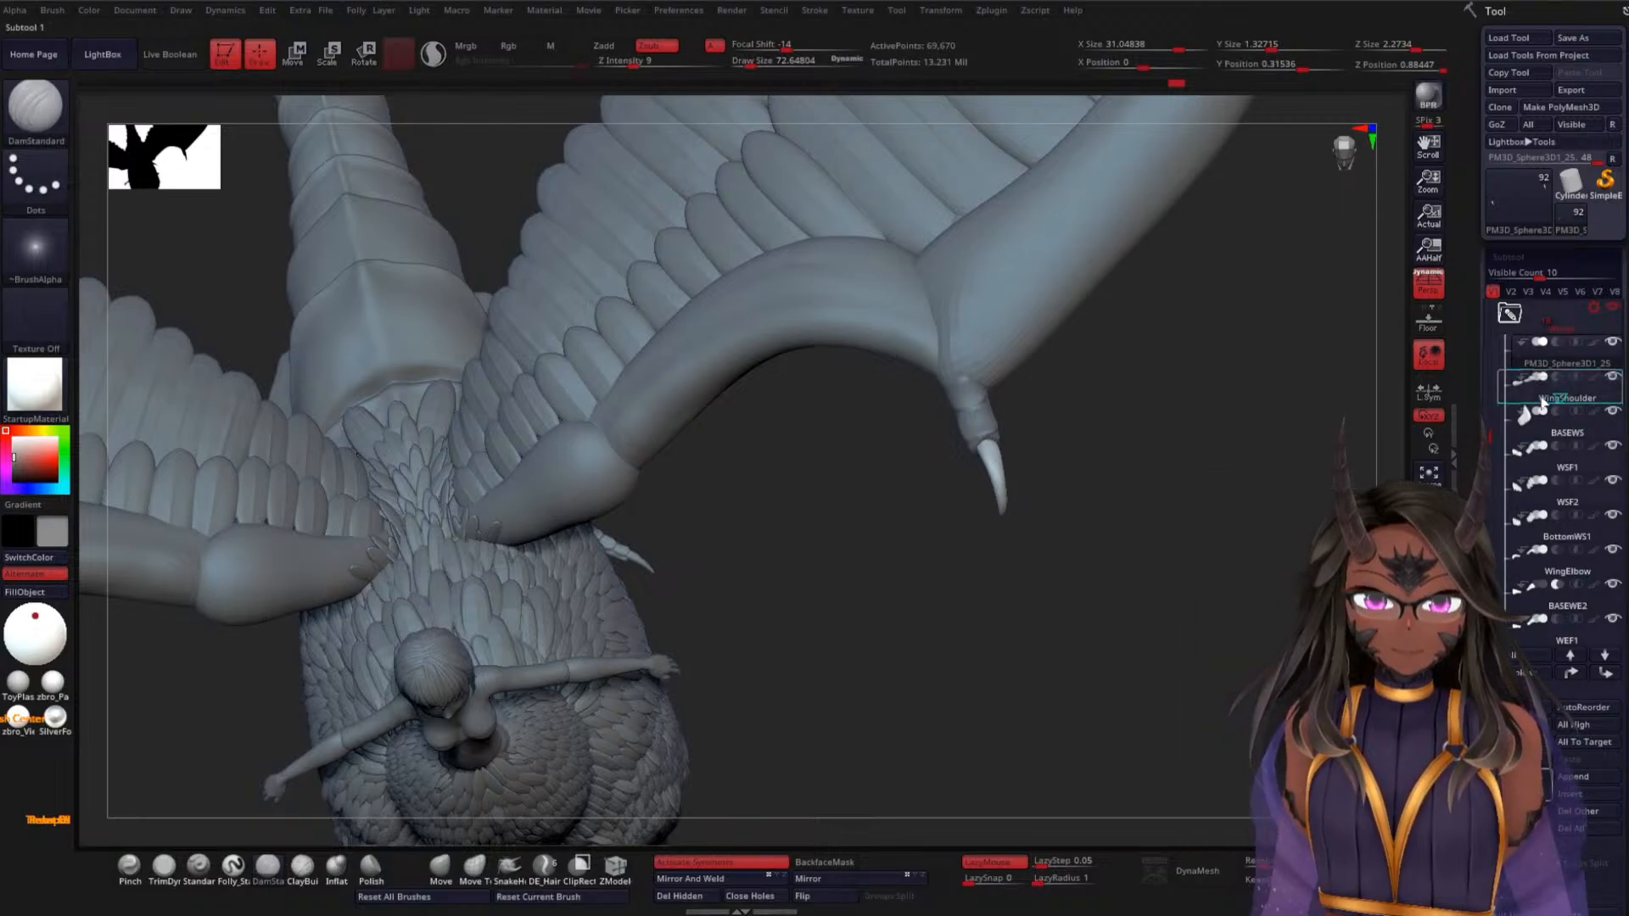
scroll(1549, 597, down, 6)
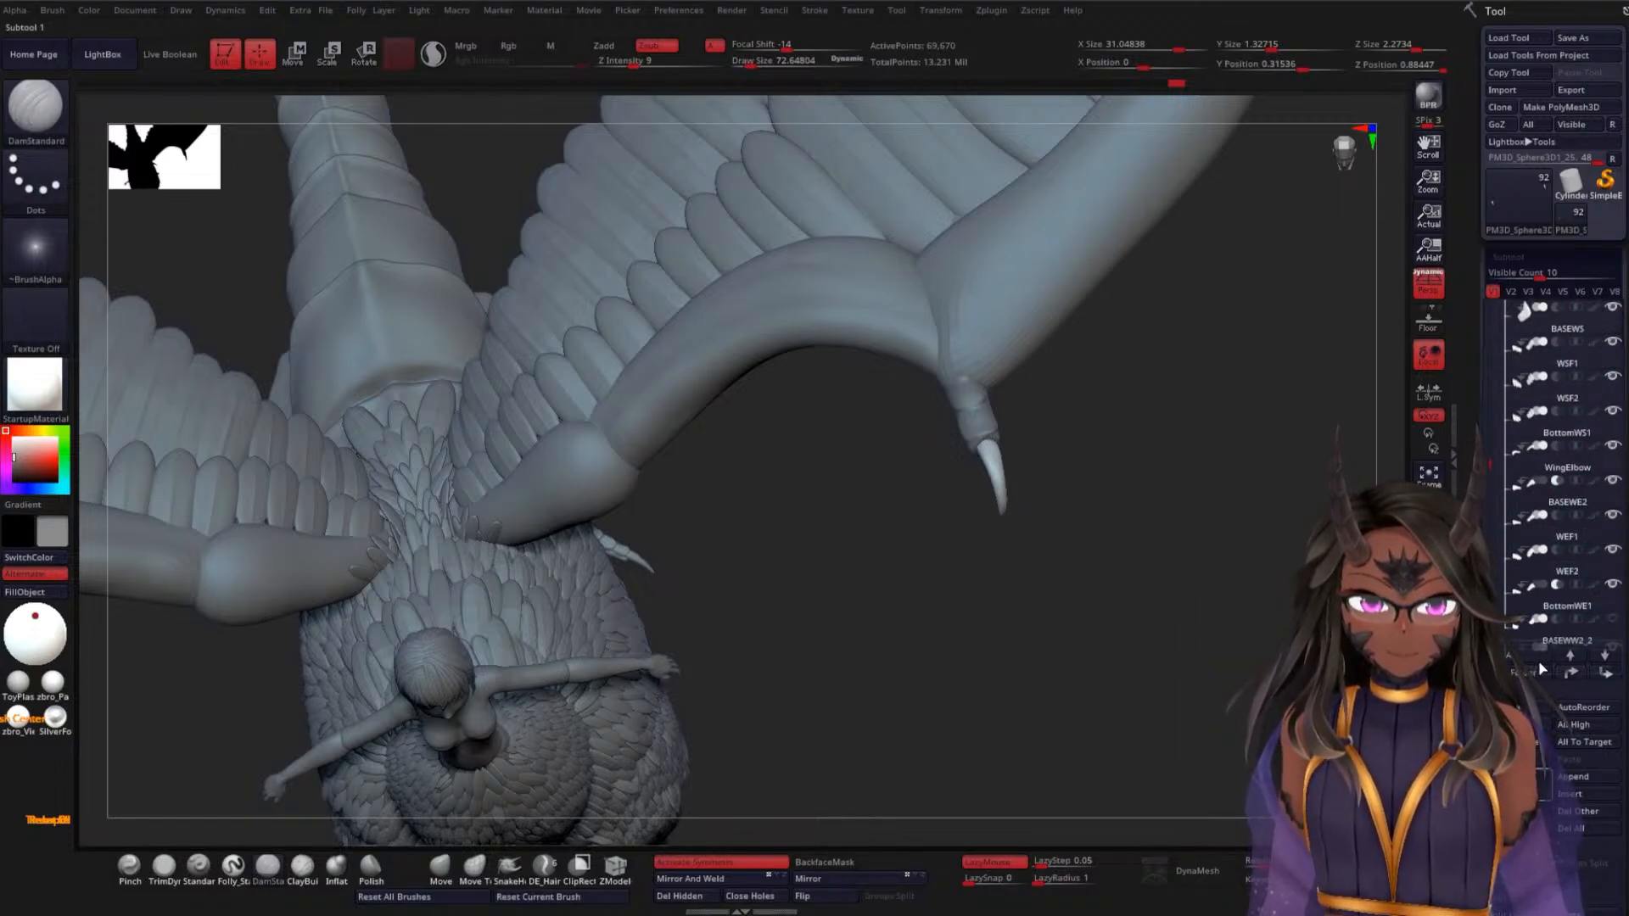
scroll(1544, 662, down, 5)
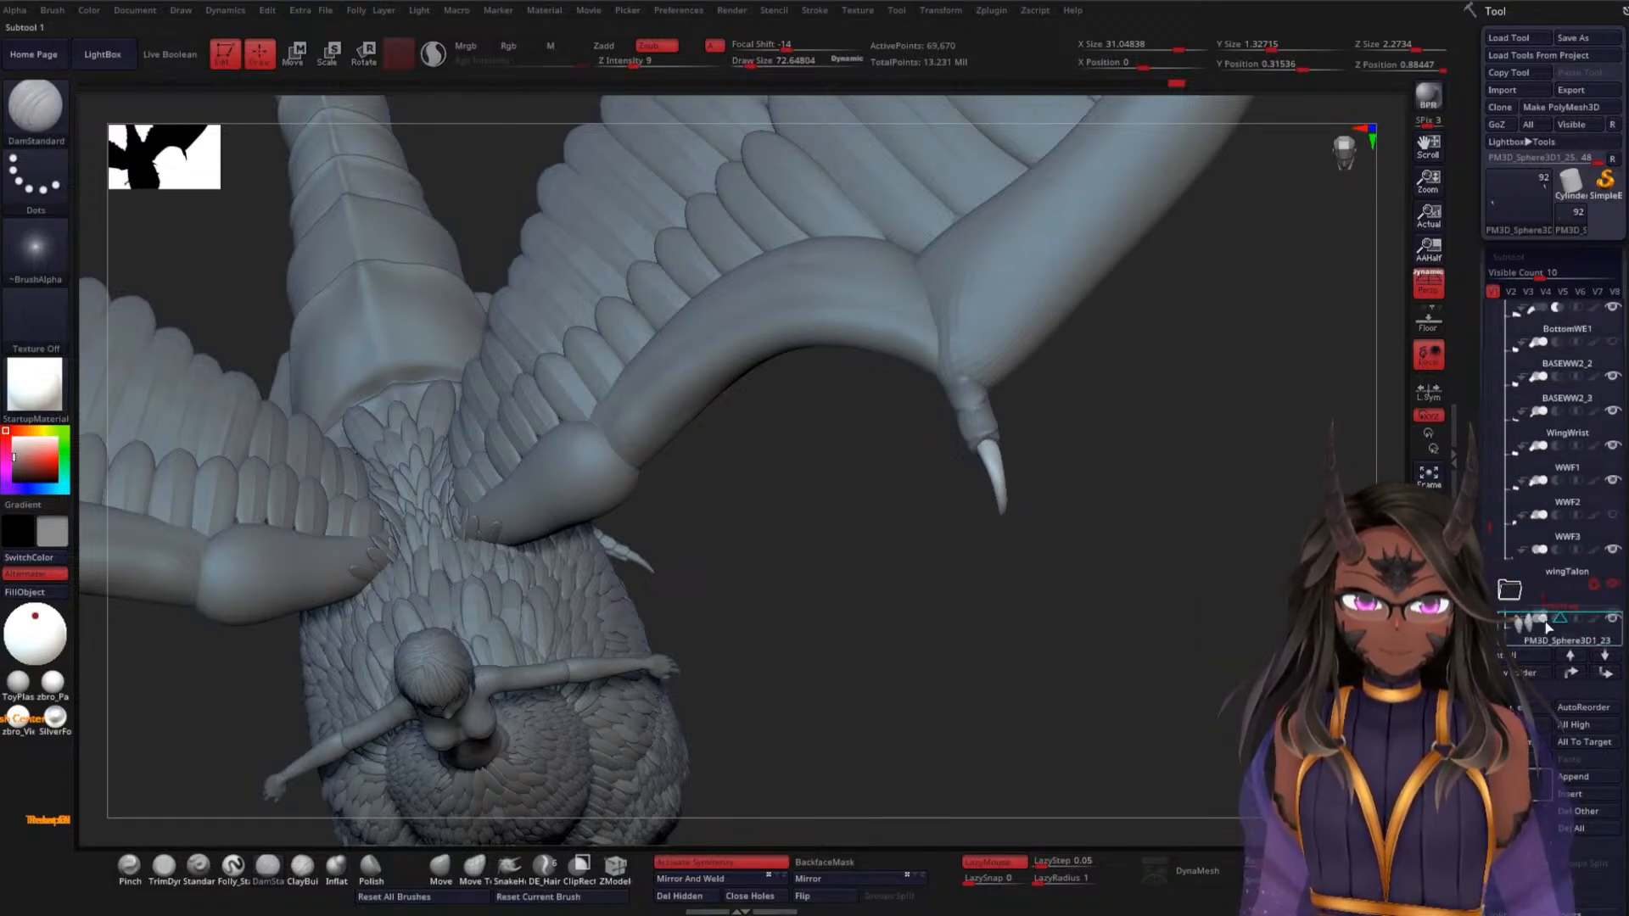
click(1548, 596)
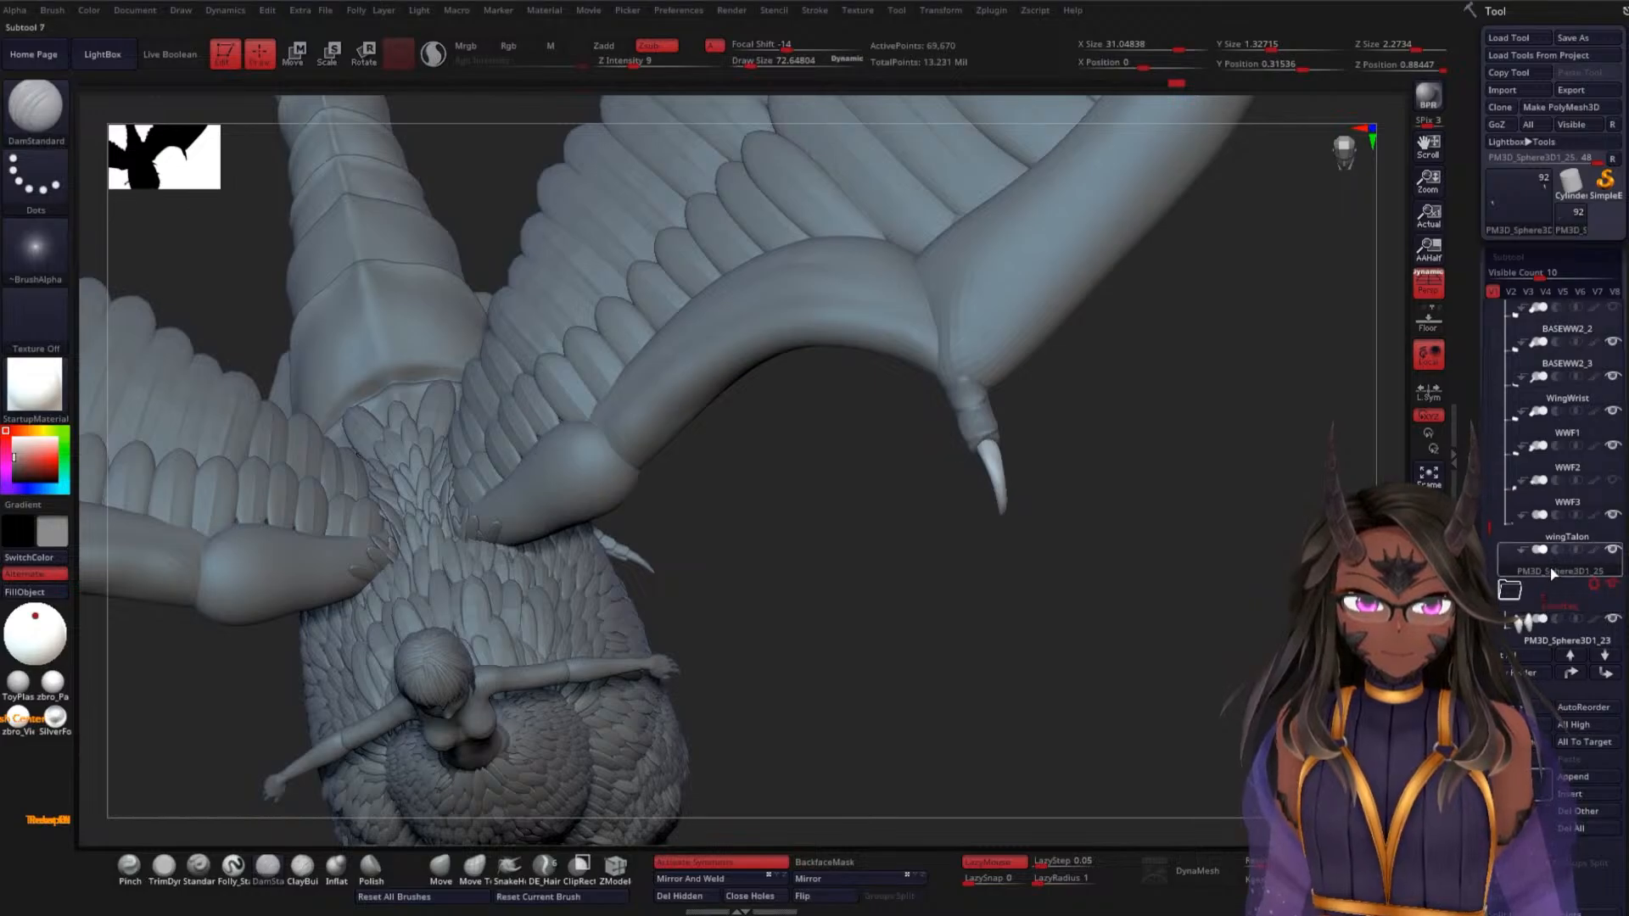
click(1552, 591)
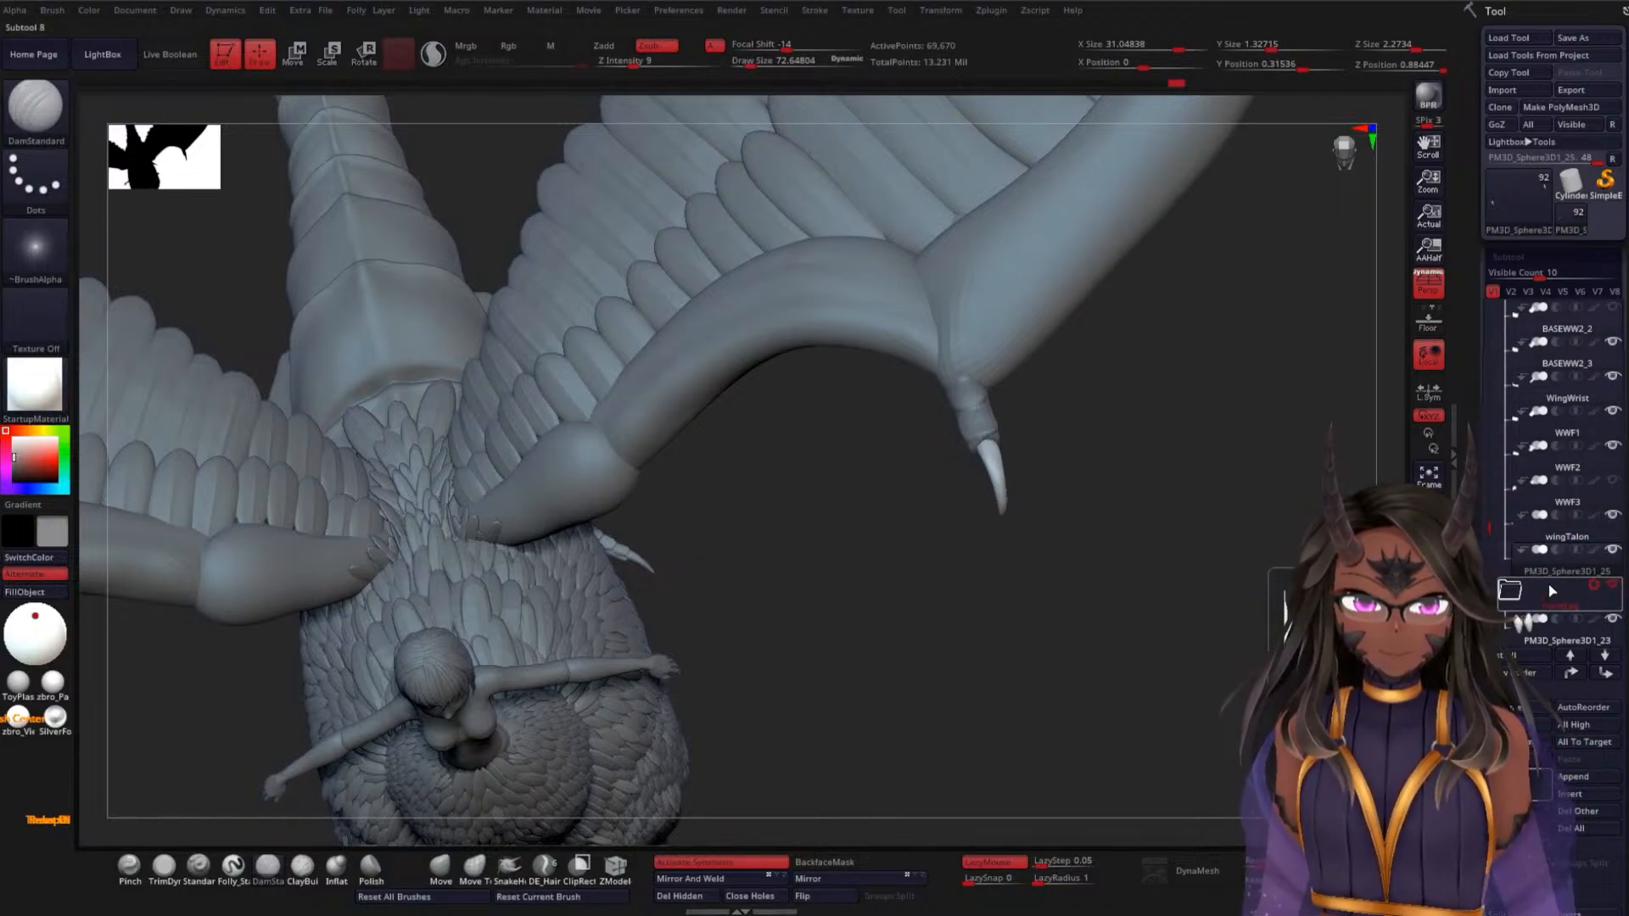
Rename the claw subtool as WingTNail
click(1517, 712)
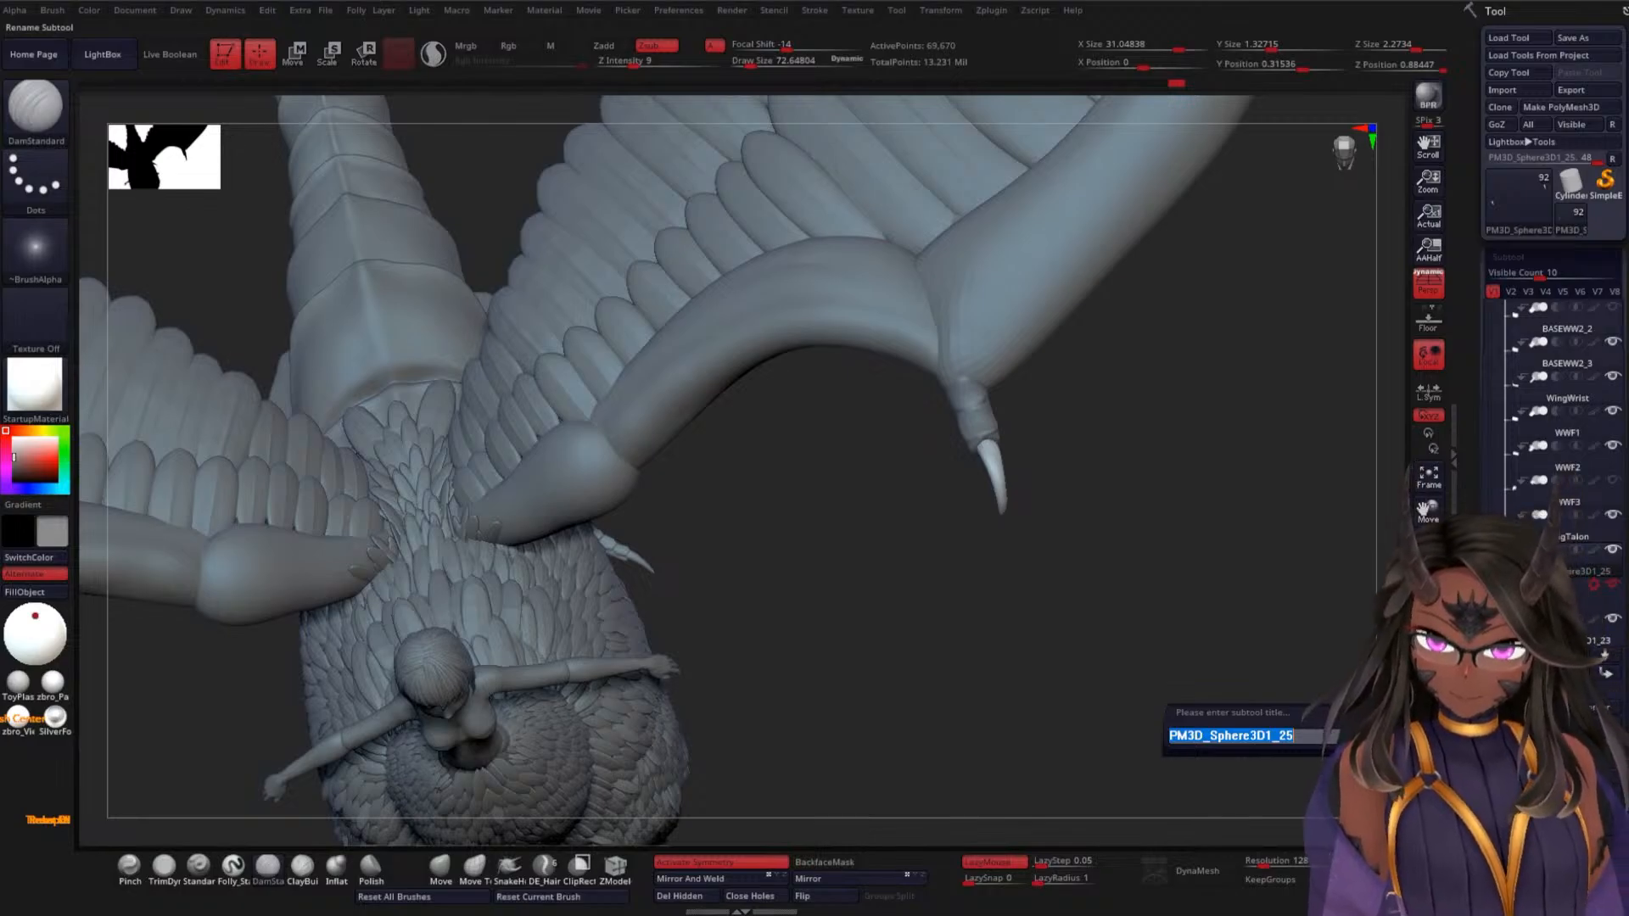
text(Wi)
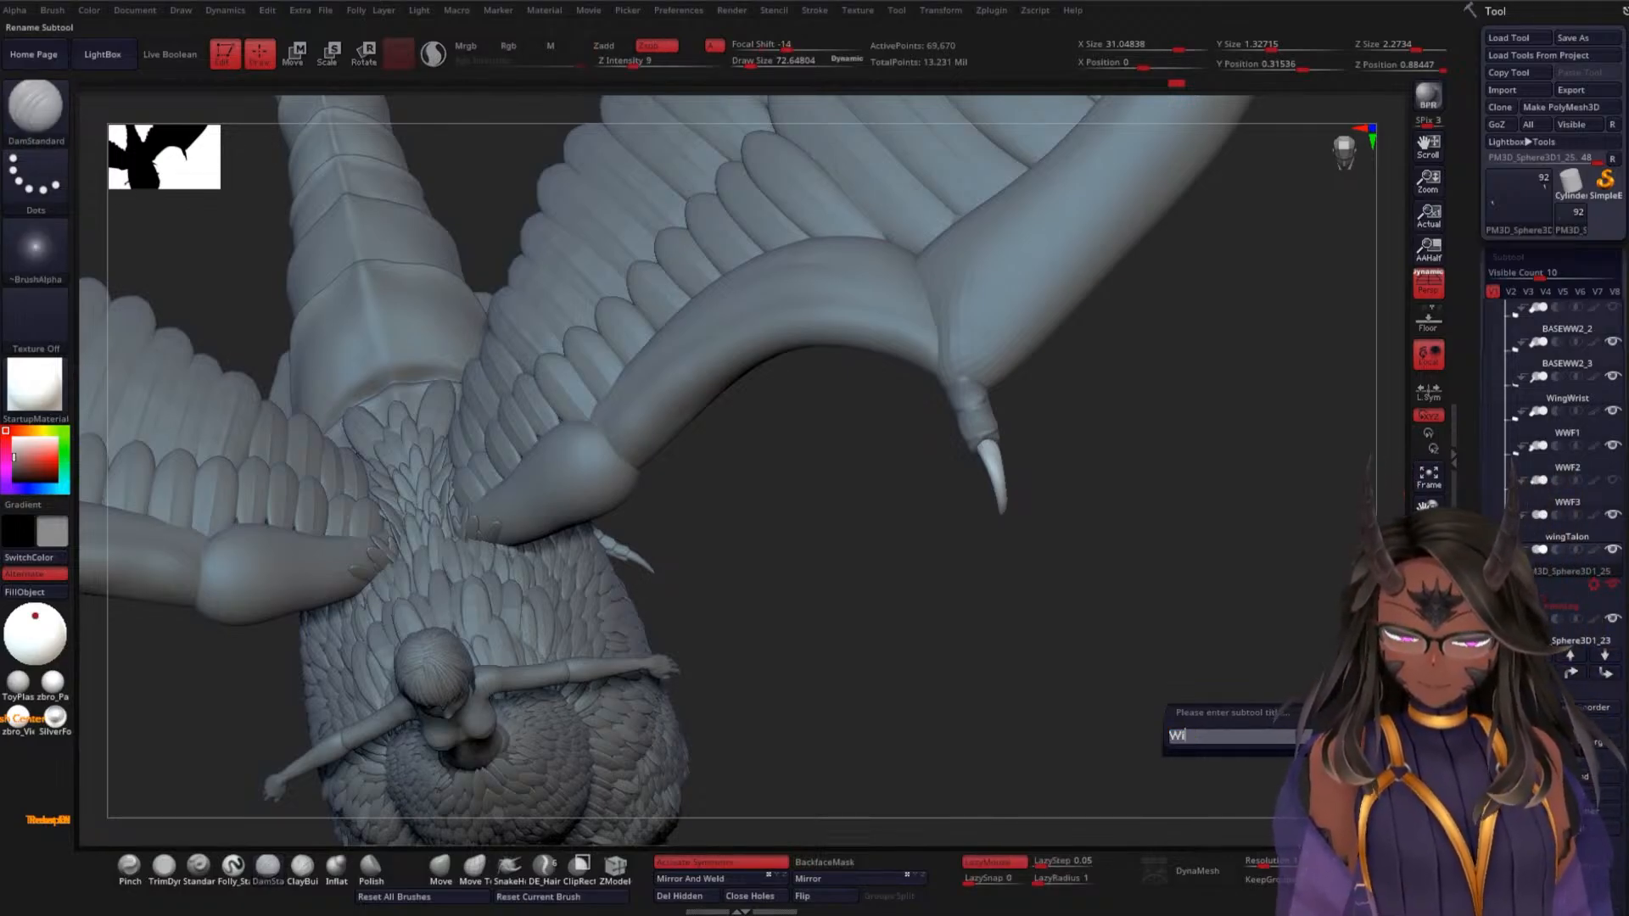
text(ngT)
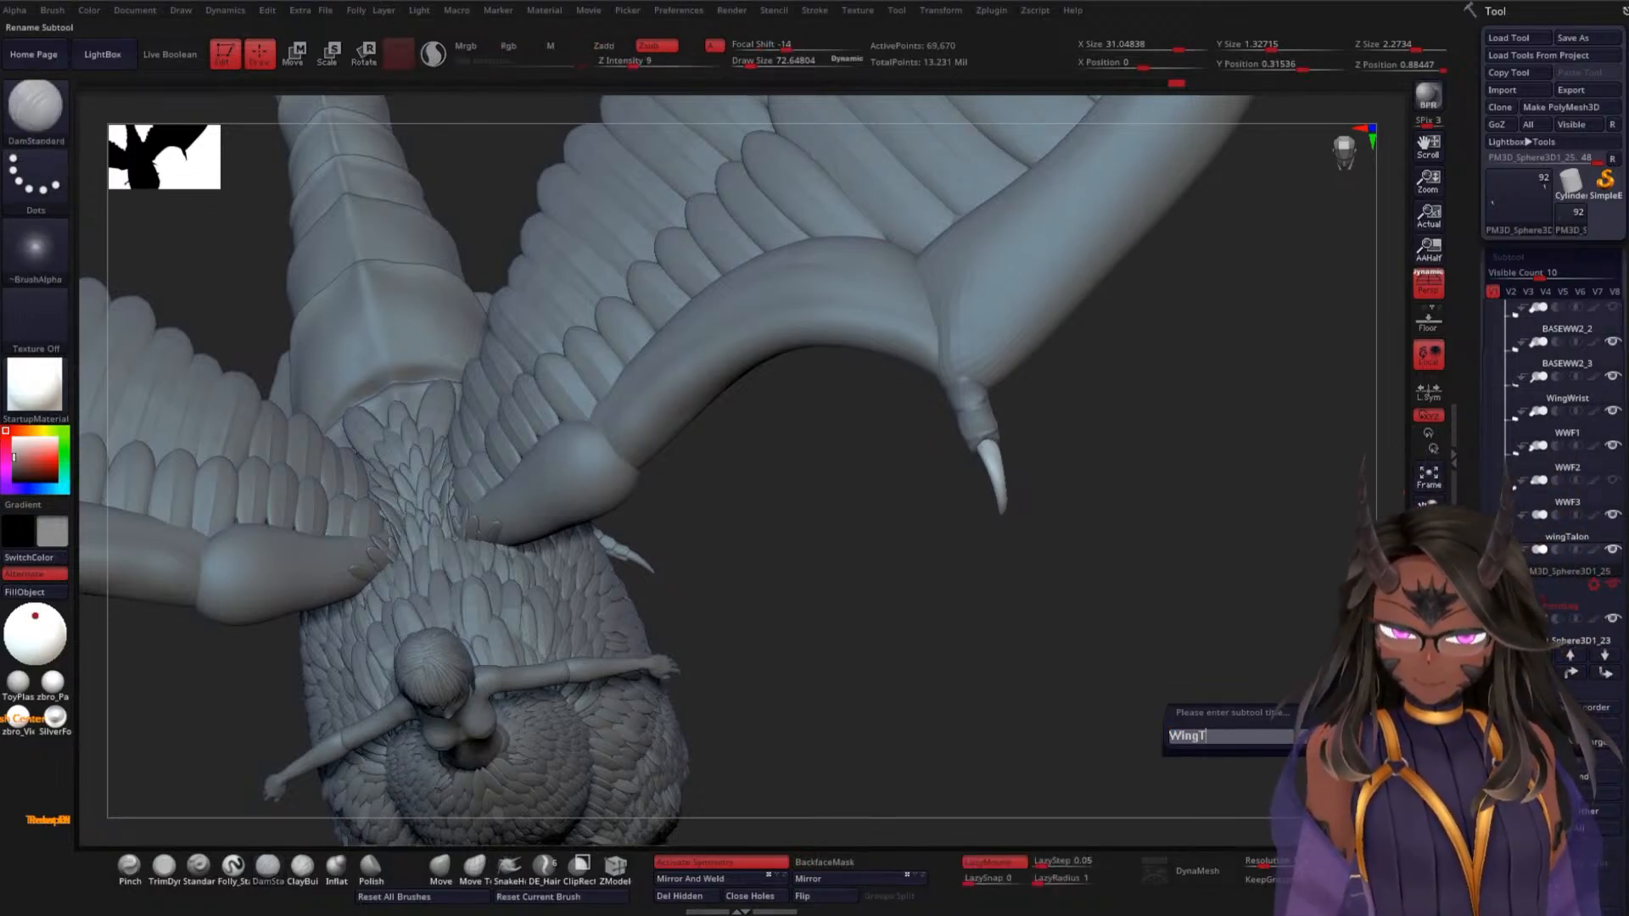
text(Nail)
key(Return)
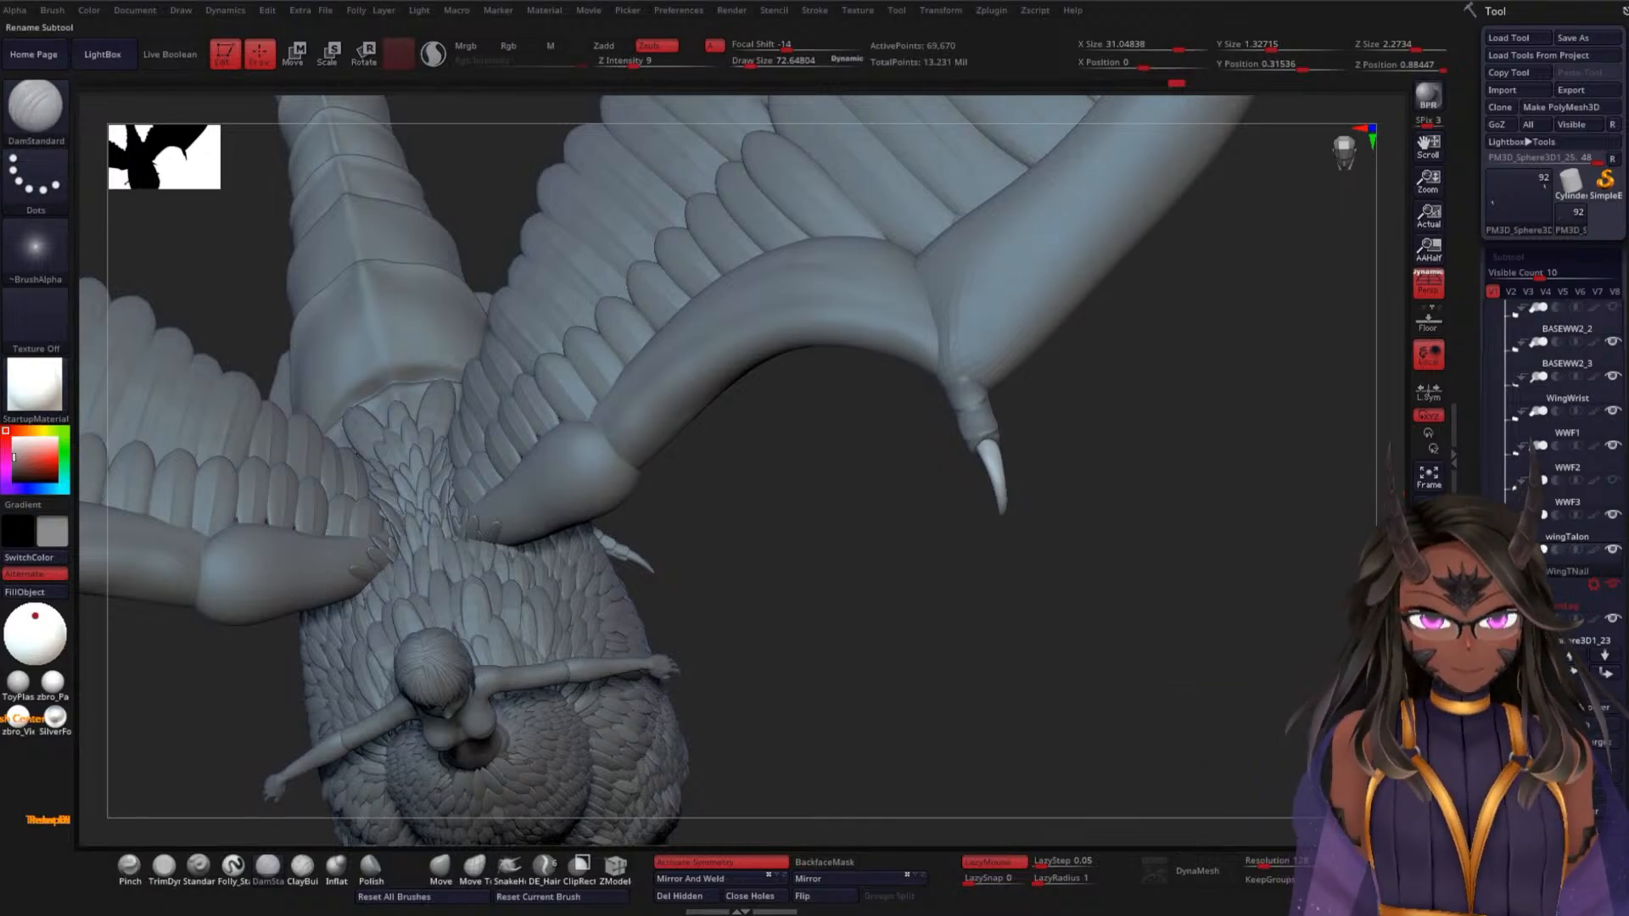
mouse_move(1200, 492)
mouse_down()
mouse_move(1189, 480)
mouse_move(1157, 532)
mouse_move(1171, 553)
mouse_move(1168, 529)
mouse_move(1149, 552)
mouse_move(1371, 388)
mouse_up()
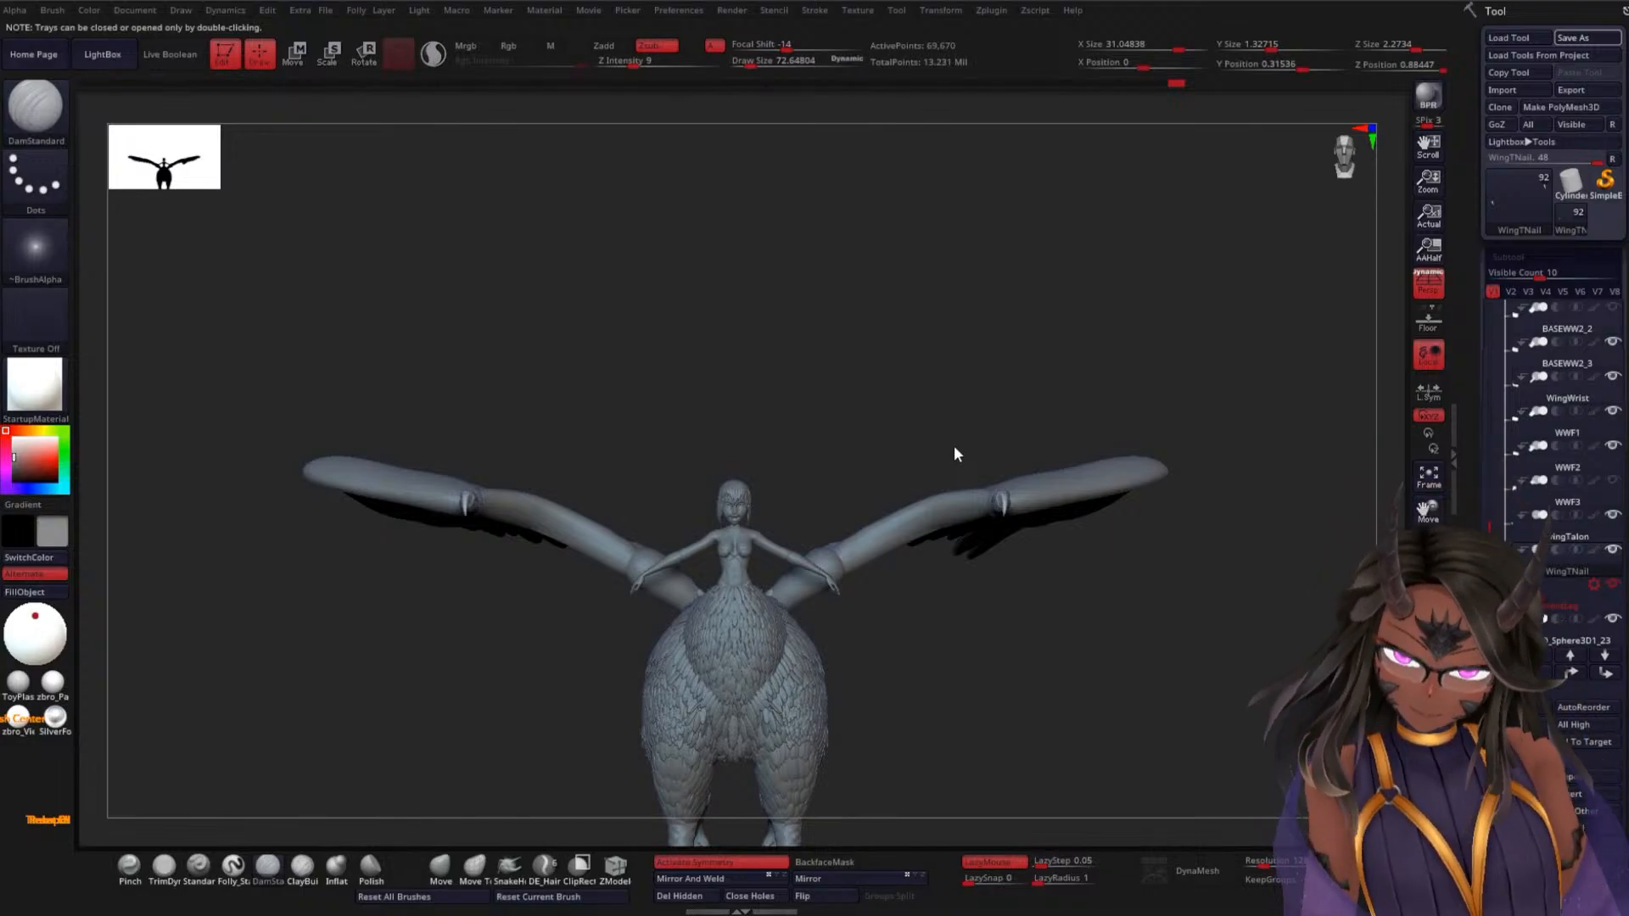
Remesh the WingElbow subtool with ZRemesher and check its new topology in the wireframe
drag(985, 657, 923, 640)
alt+click(642, 460)
alt+drag(806, 540, 883, 563)
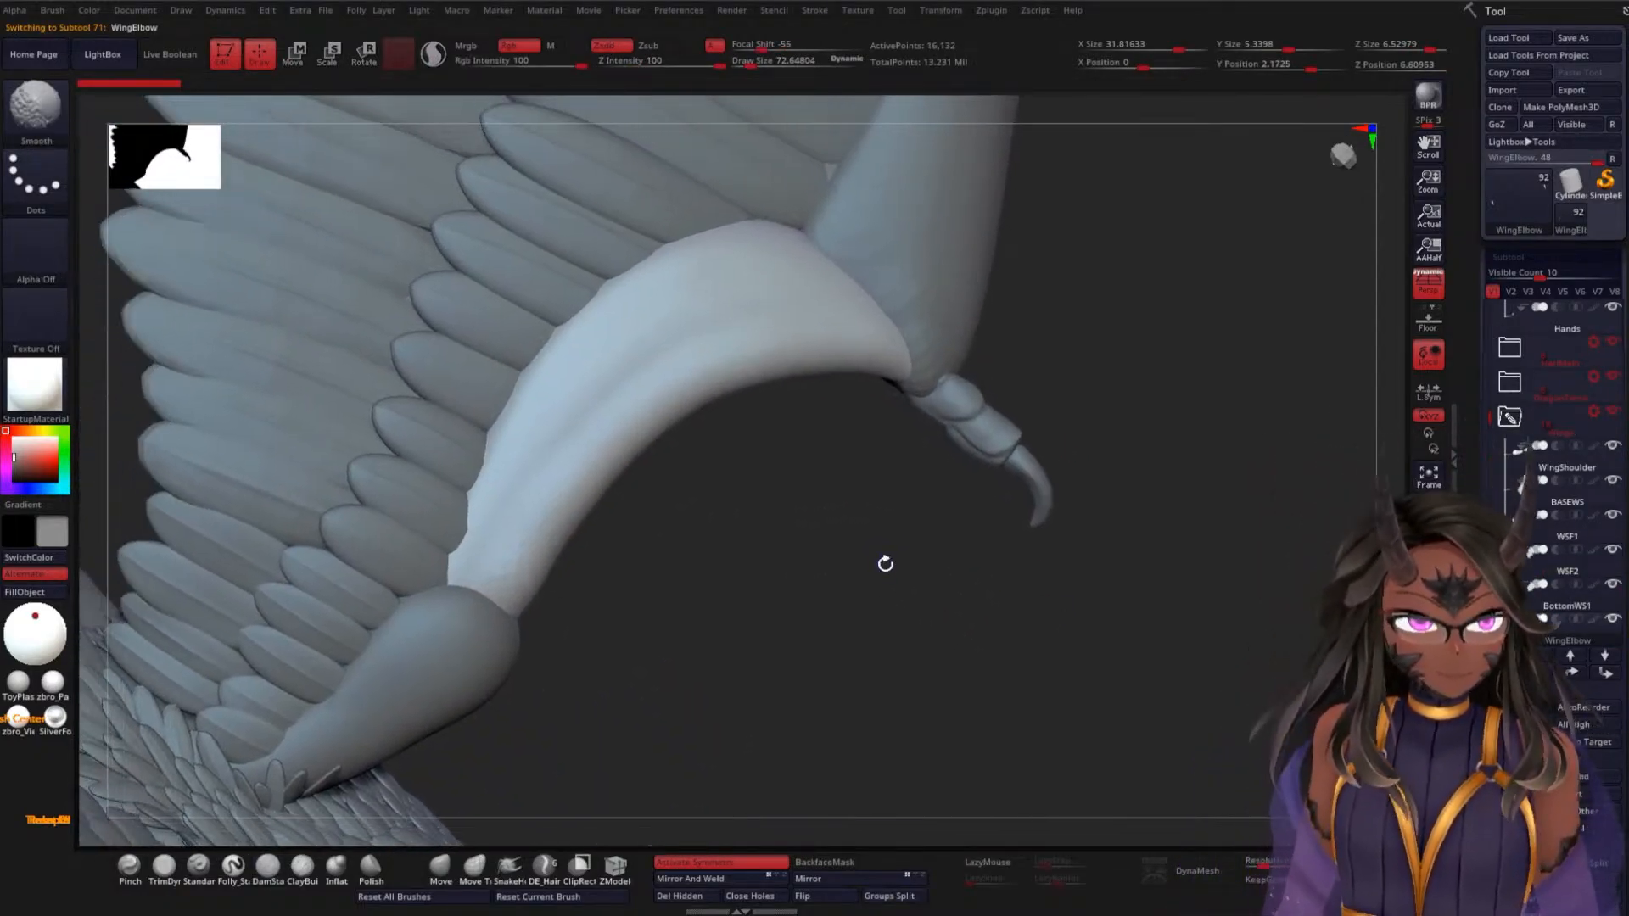
drag(794, 596, 794, 561)
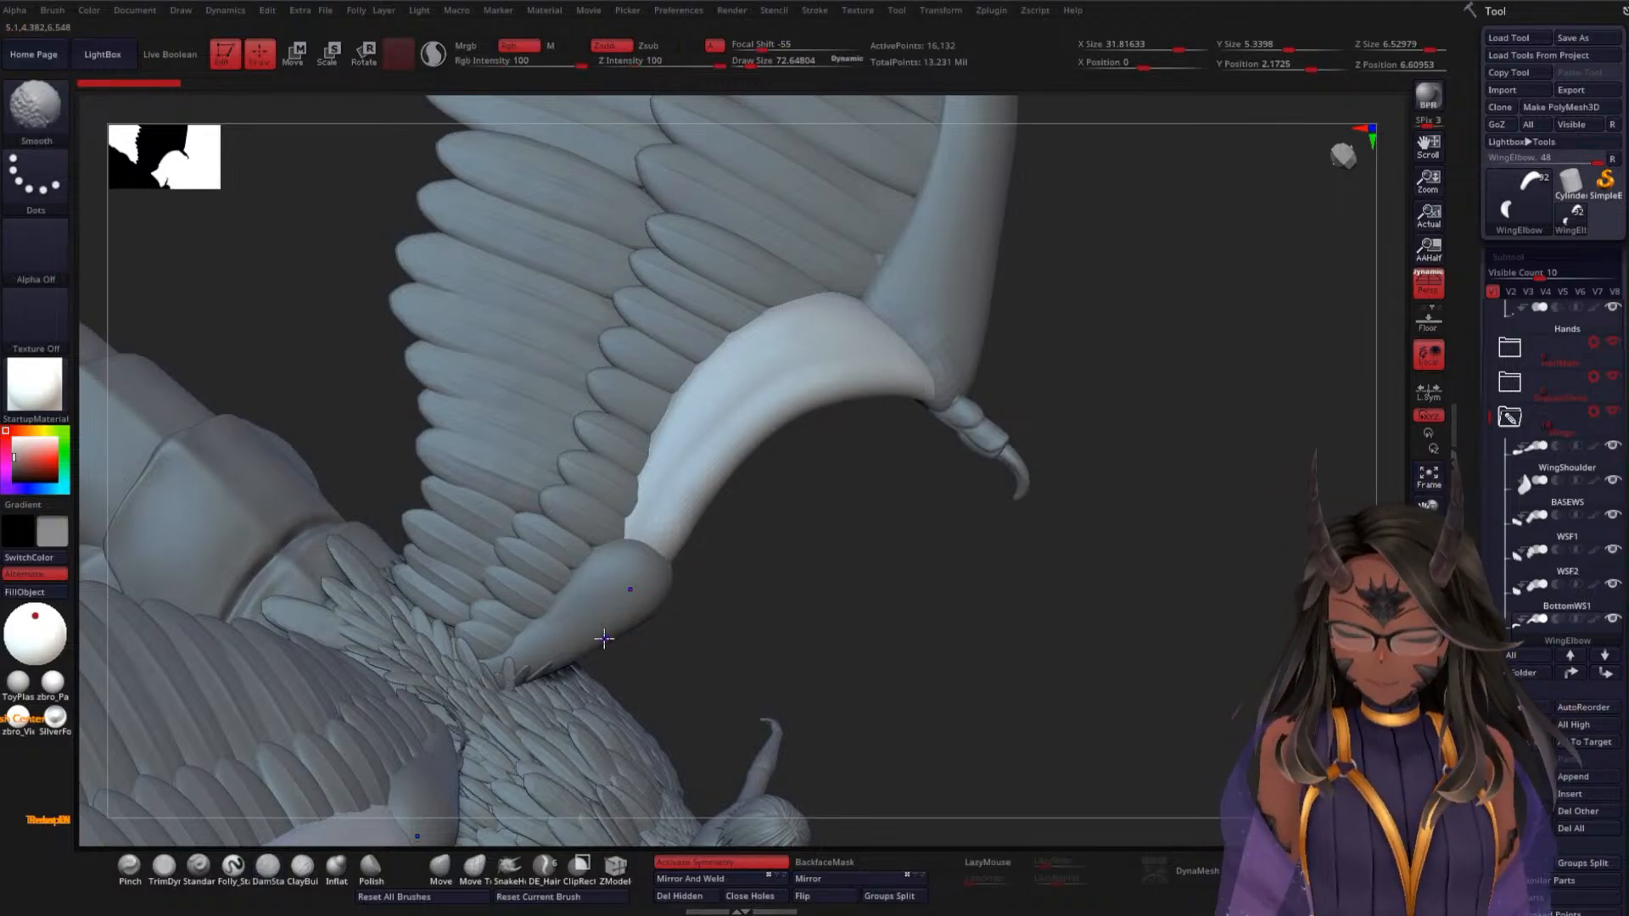
alt+click(604, 643)
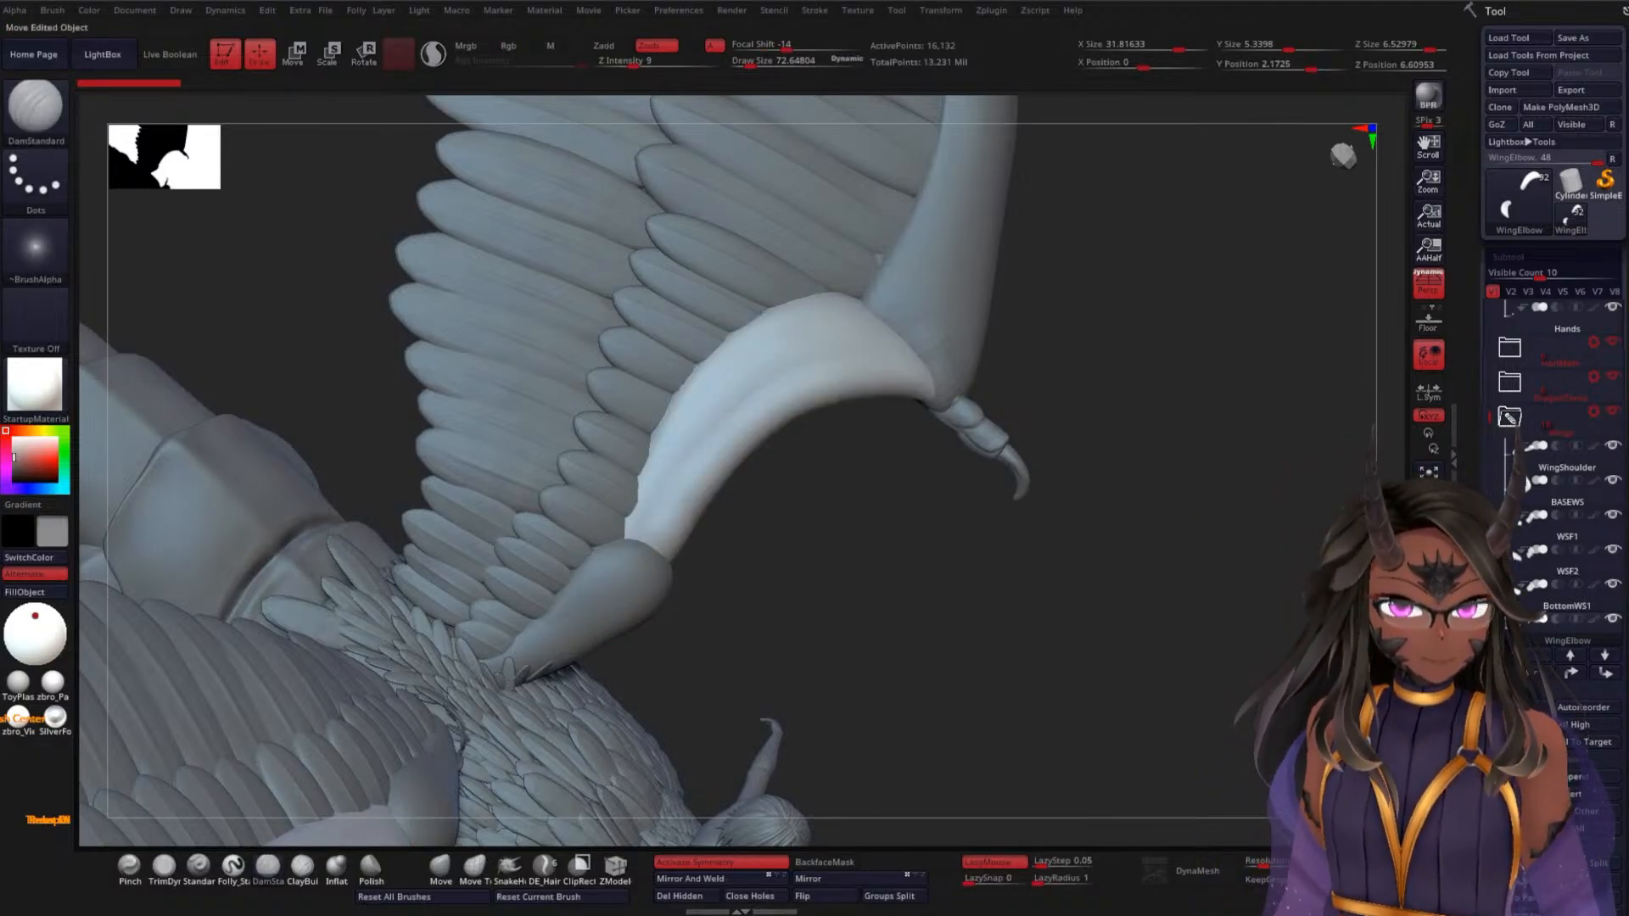
alt+drag(1256, 540, 1281, 560)
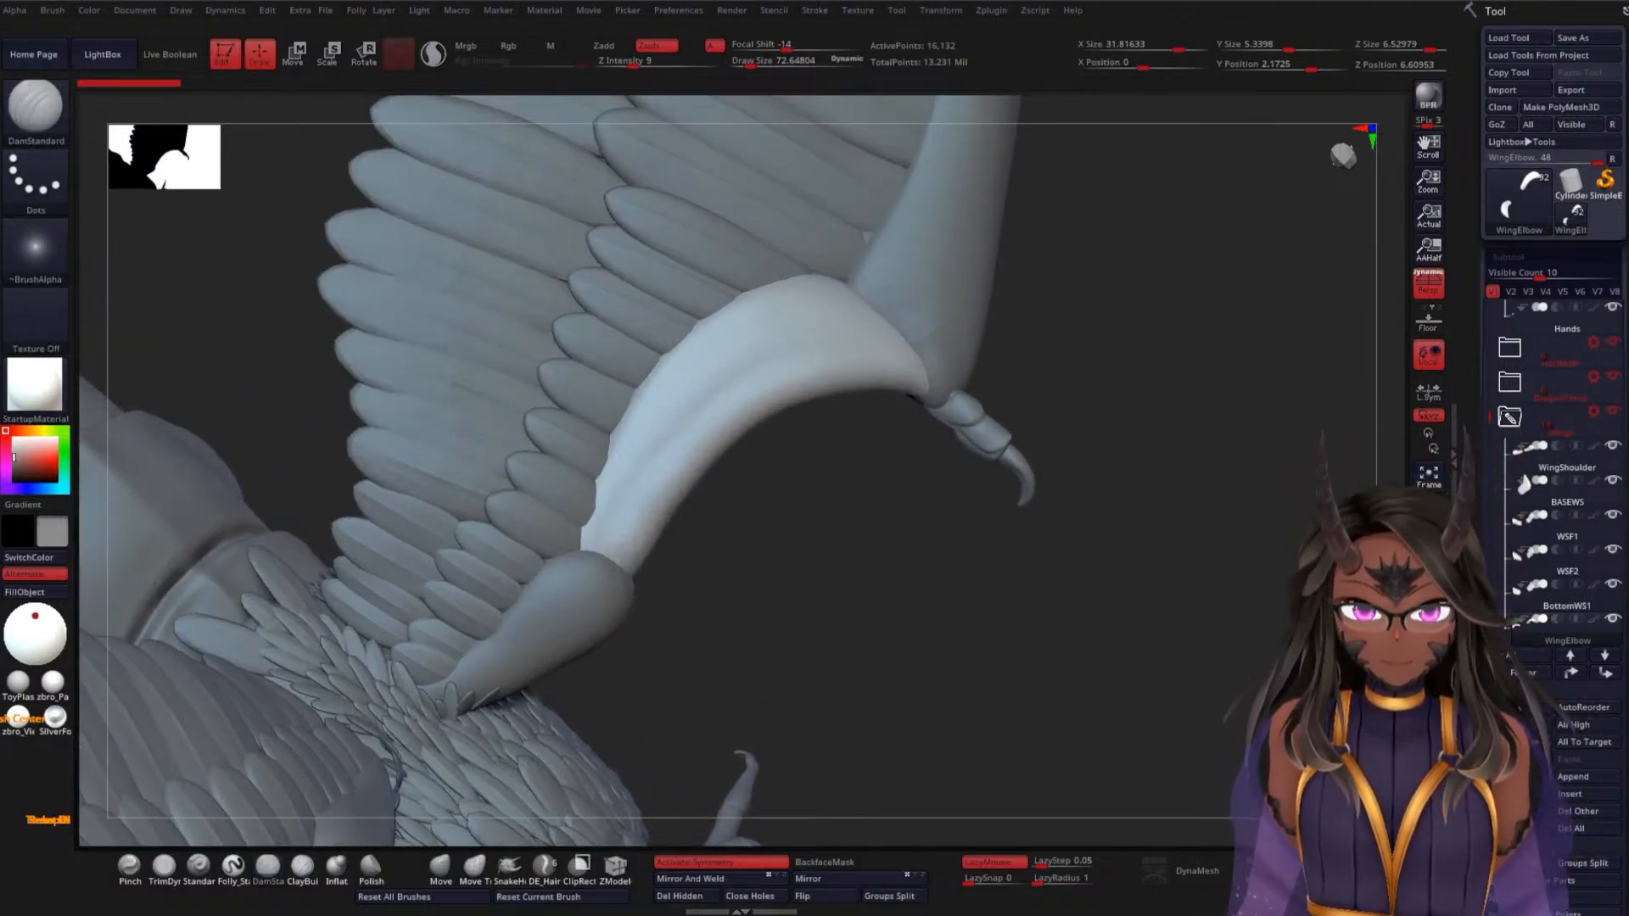
drag(1447, 543, 1447, 413)
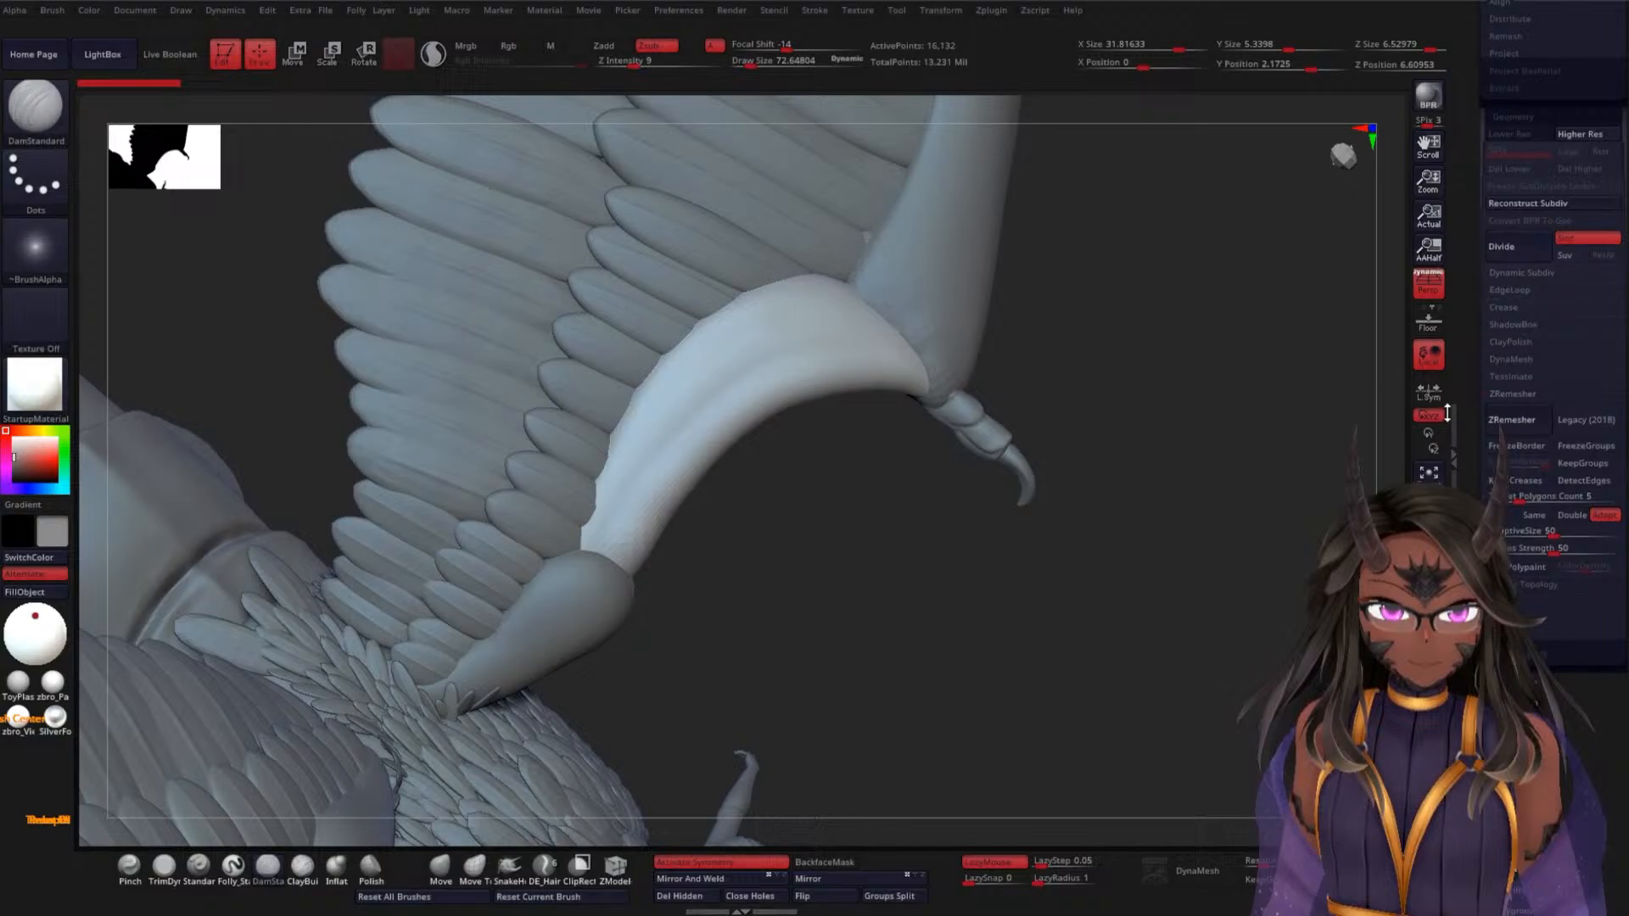
click(1512, 429)
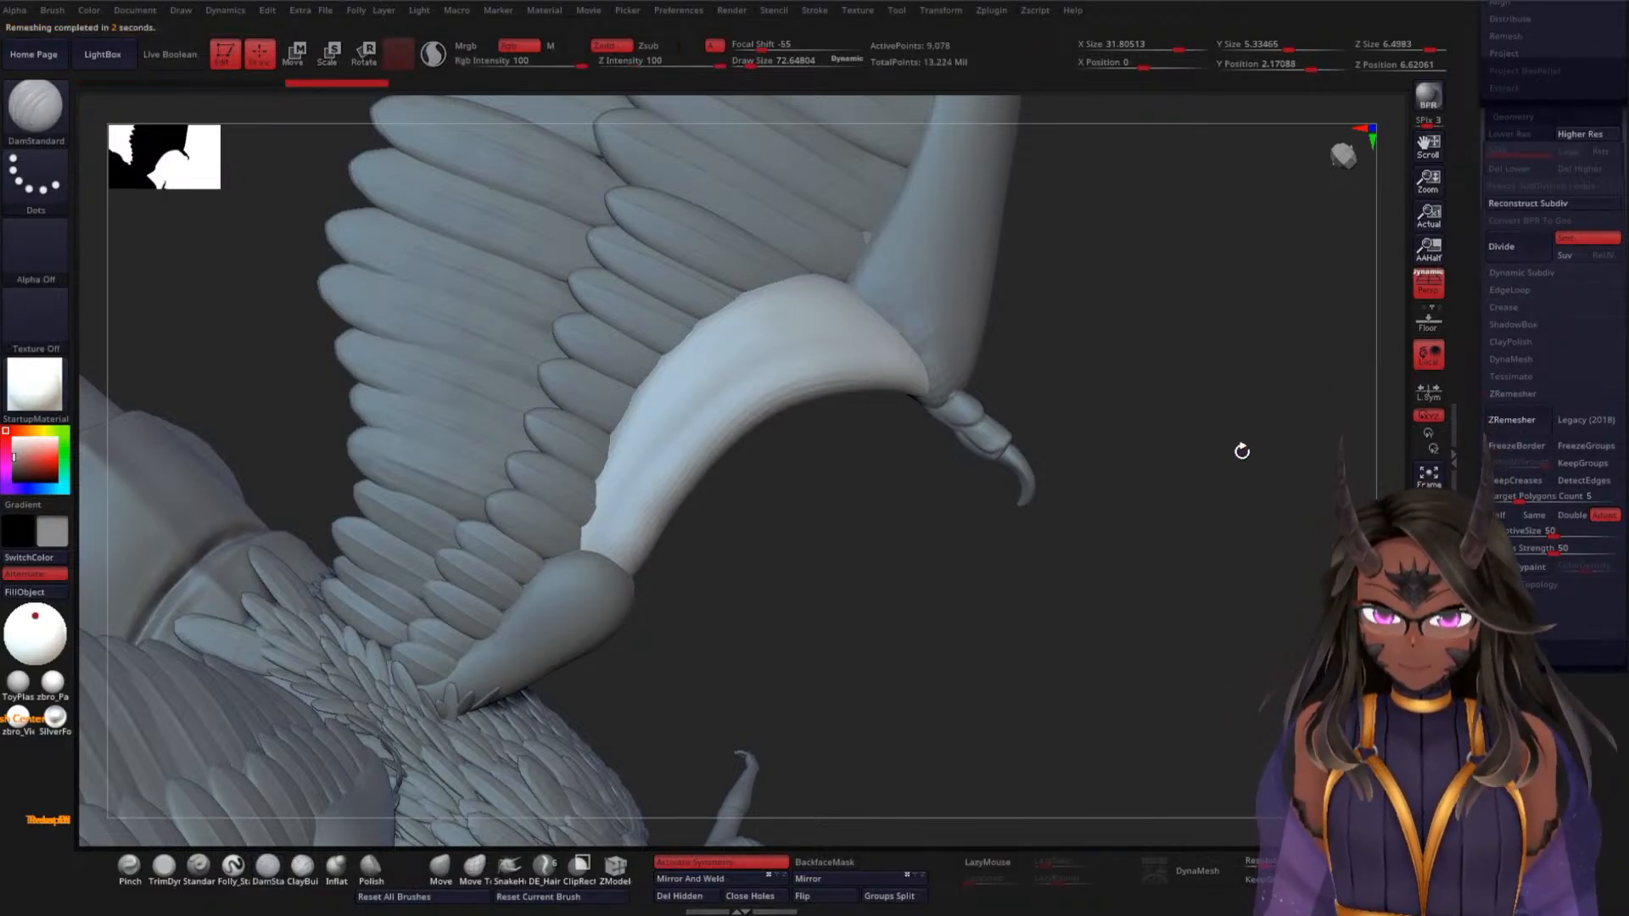
key(shift+f)
key(shift+f)
Remesh the outer wing arm beyond the elbow with ZRemesher and check its polygon flow
alt+drag(1190, 377, 1128, 549)
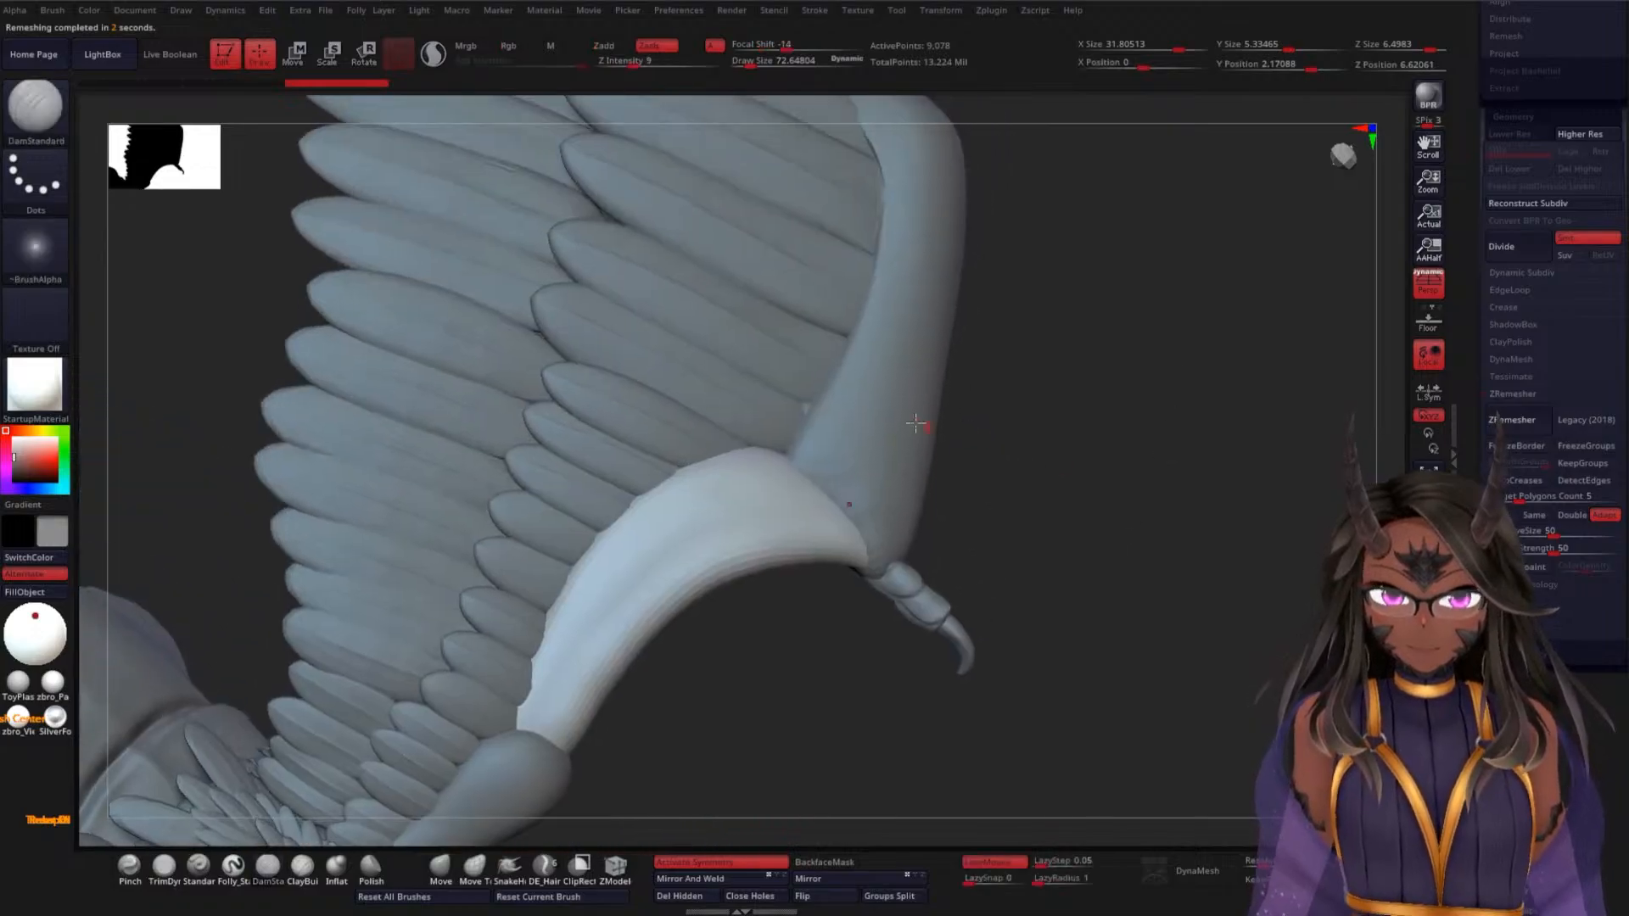
alt+click(917, 419)
click(1518, 421)
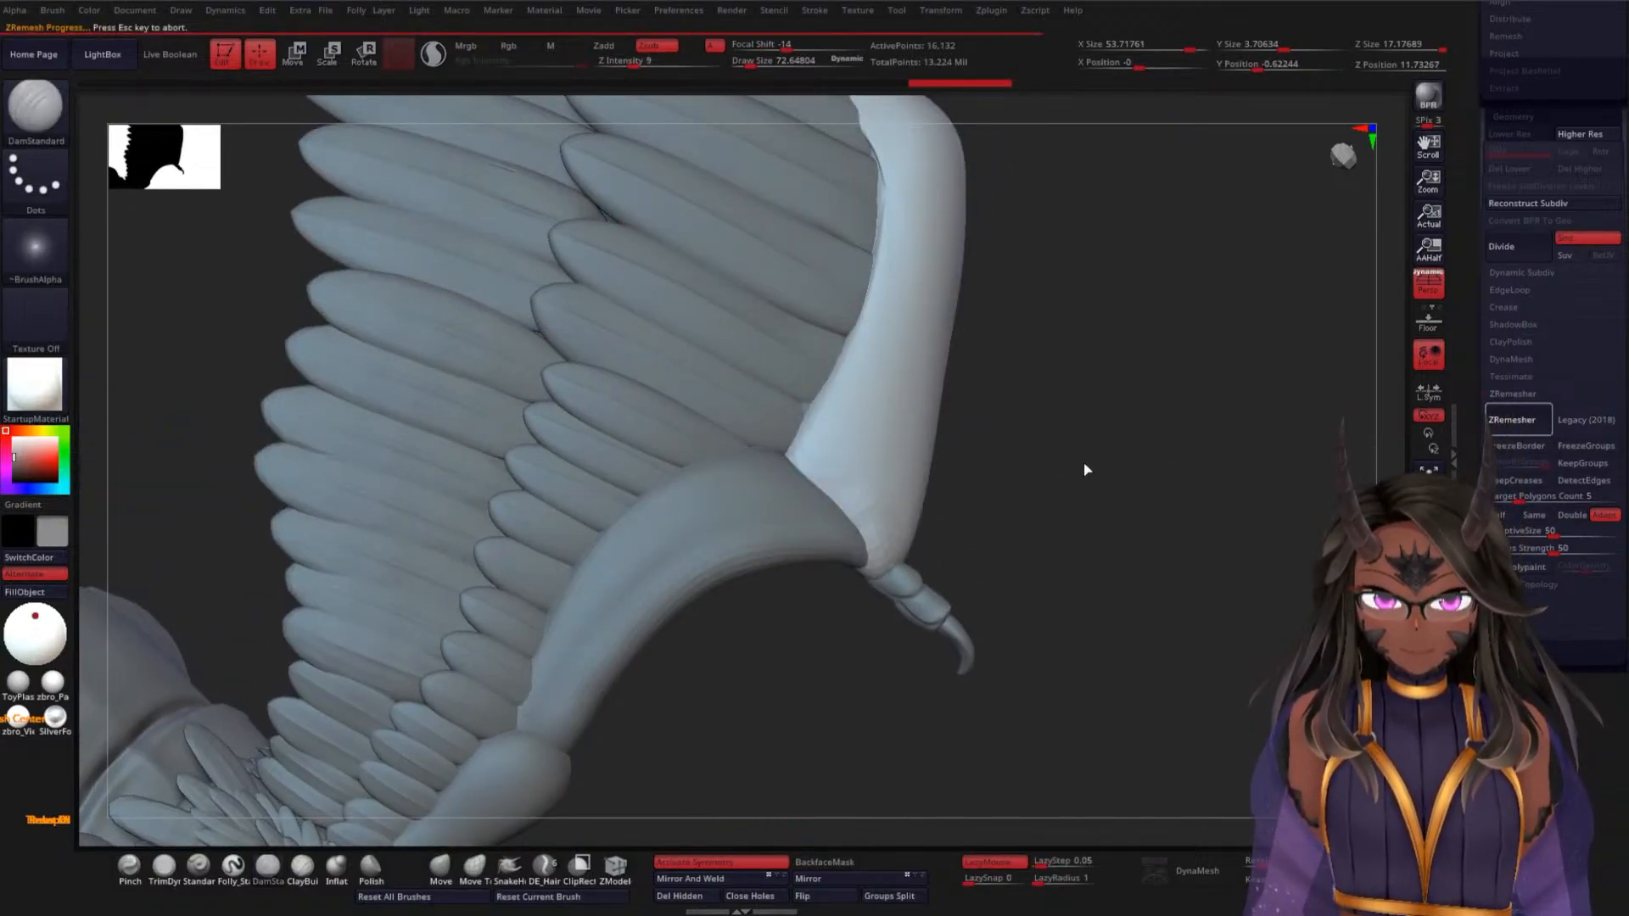
drag(1084, 458, 1128, 396)
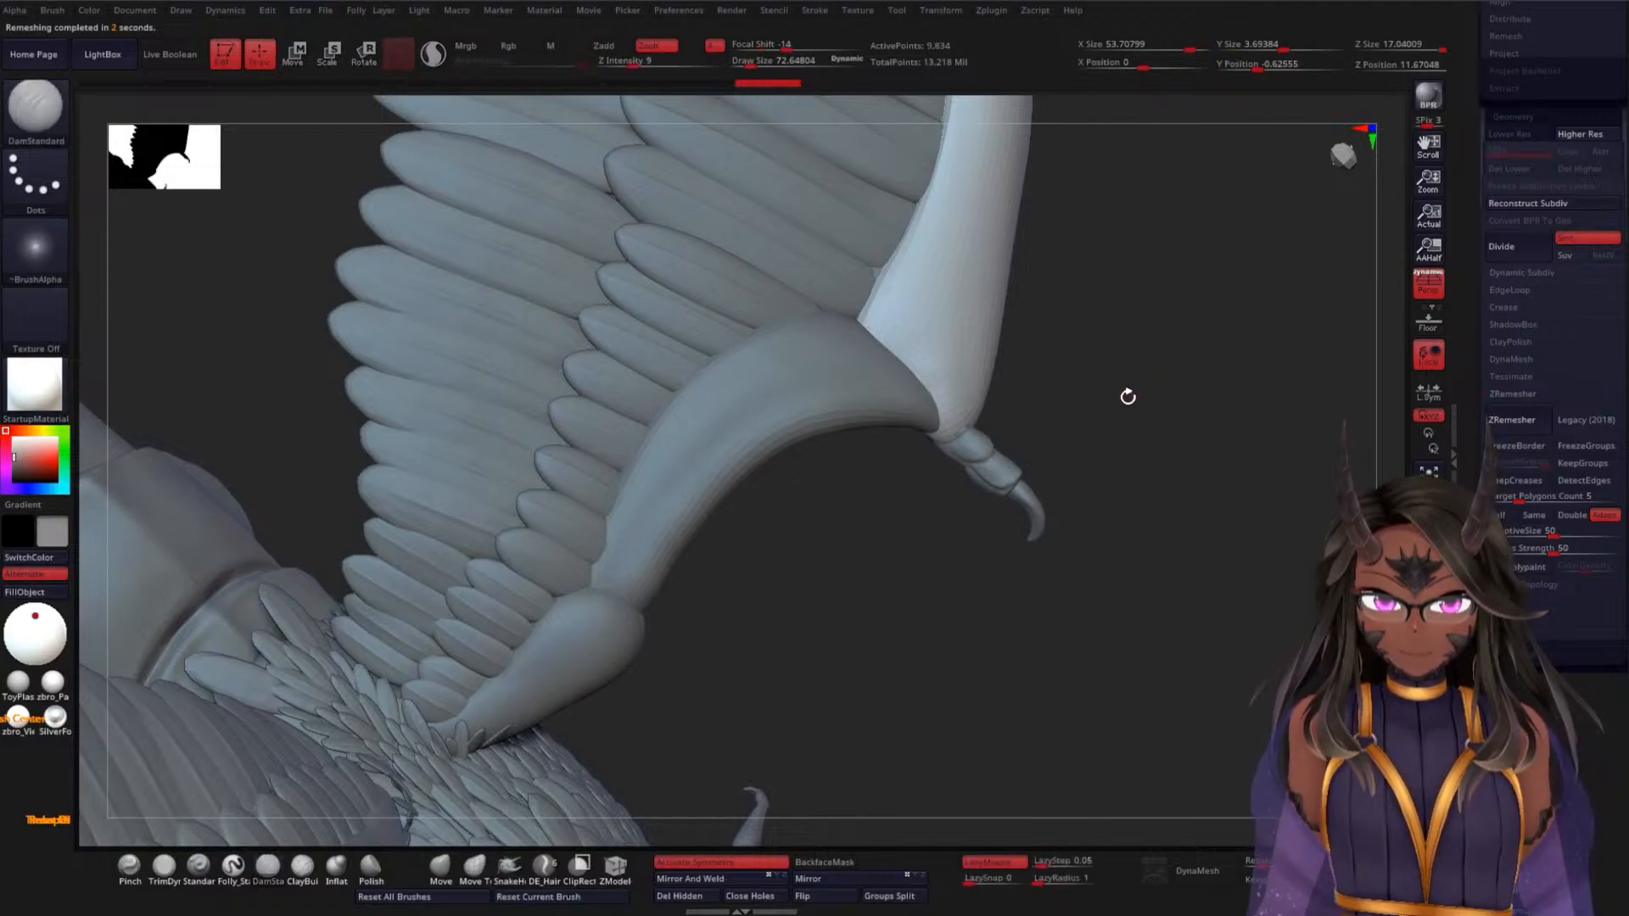
key(shift+f)
key(shift+f)
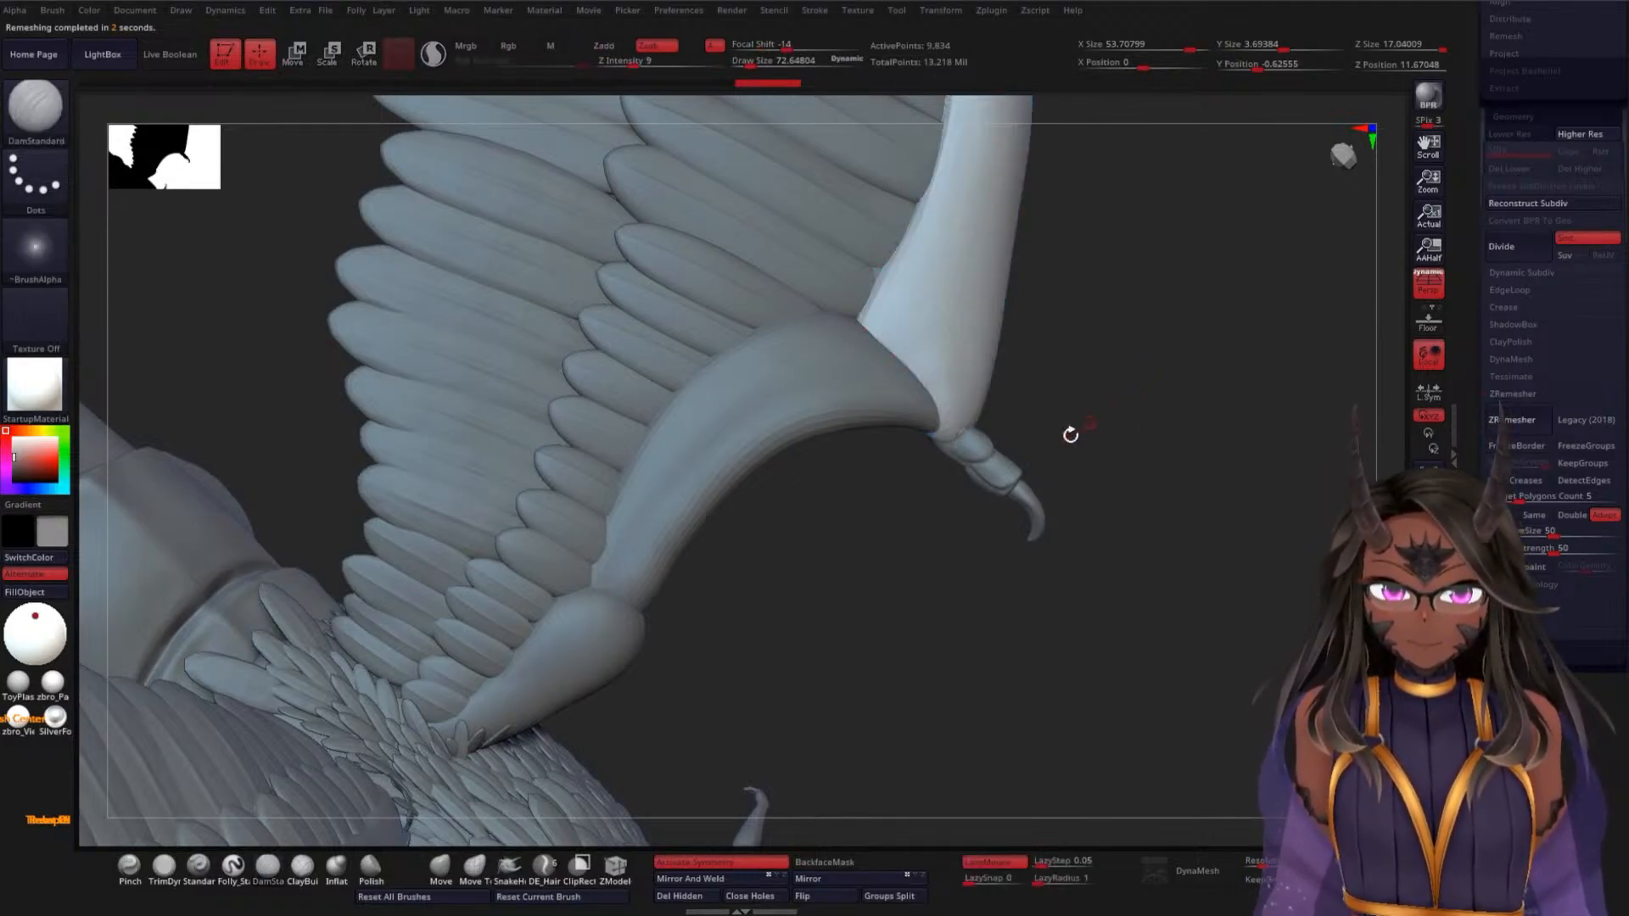
Remesh the WingShoulder subtool with ZRemesher
alt+click(580, 681)
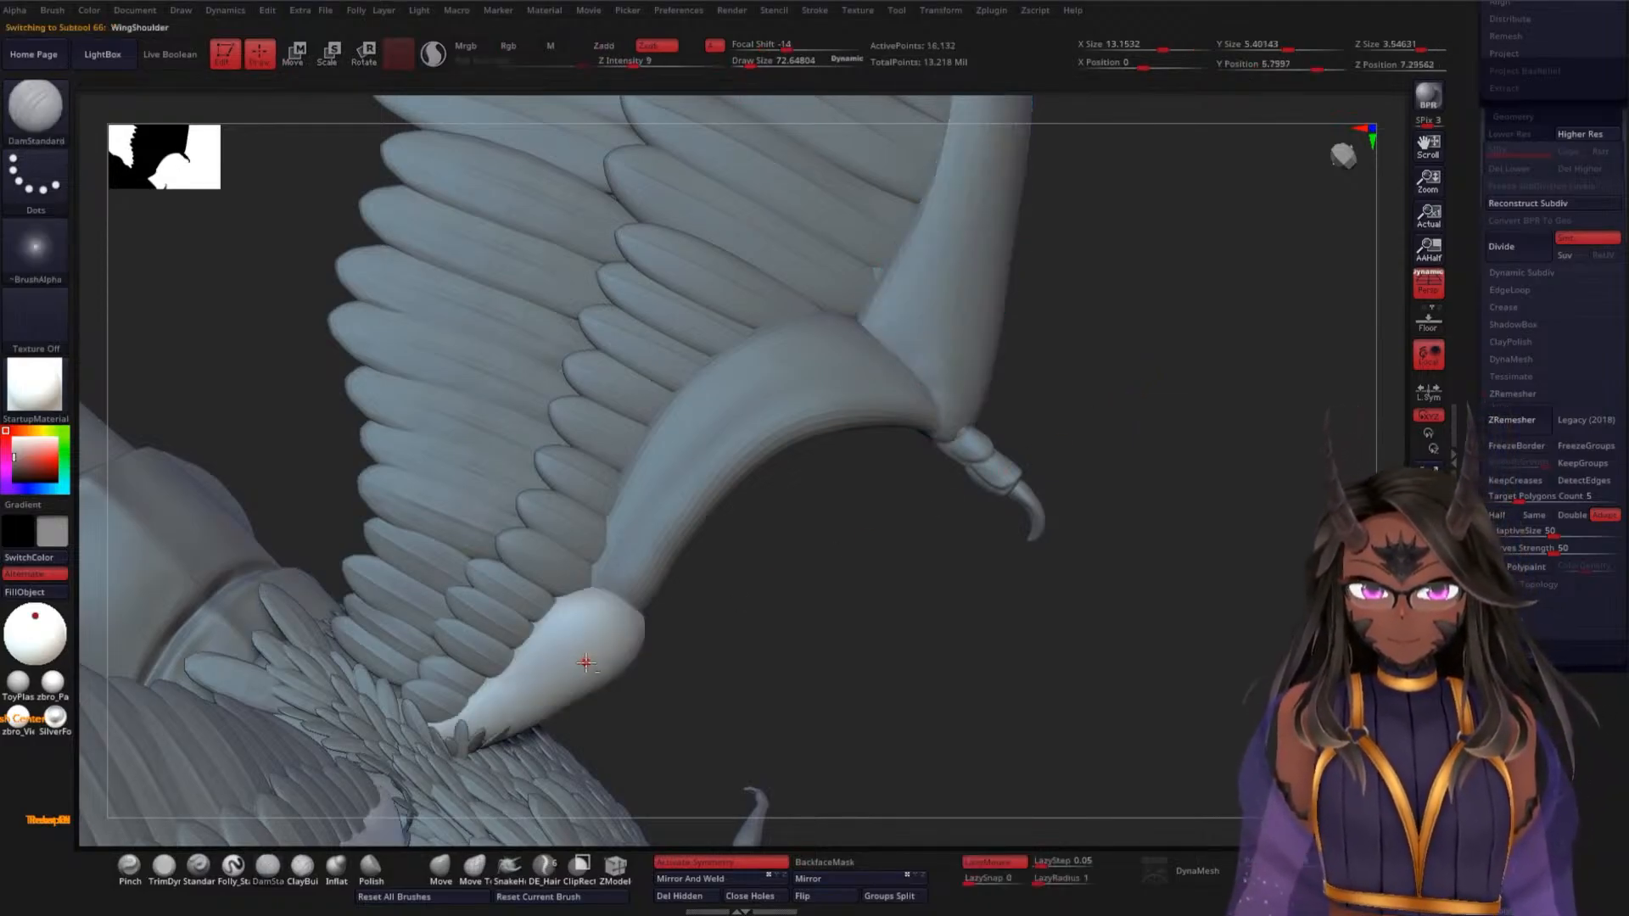
click(1503, 429)
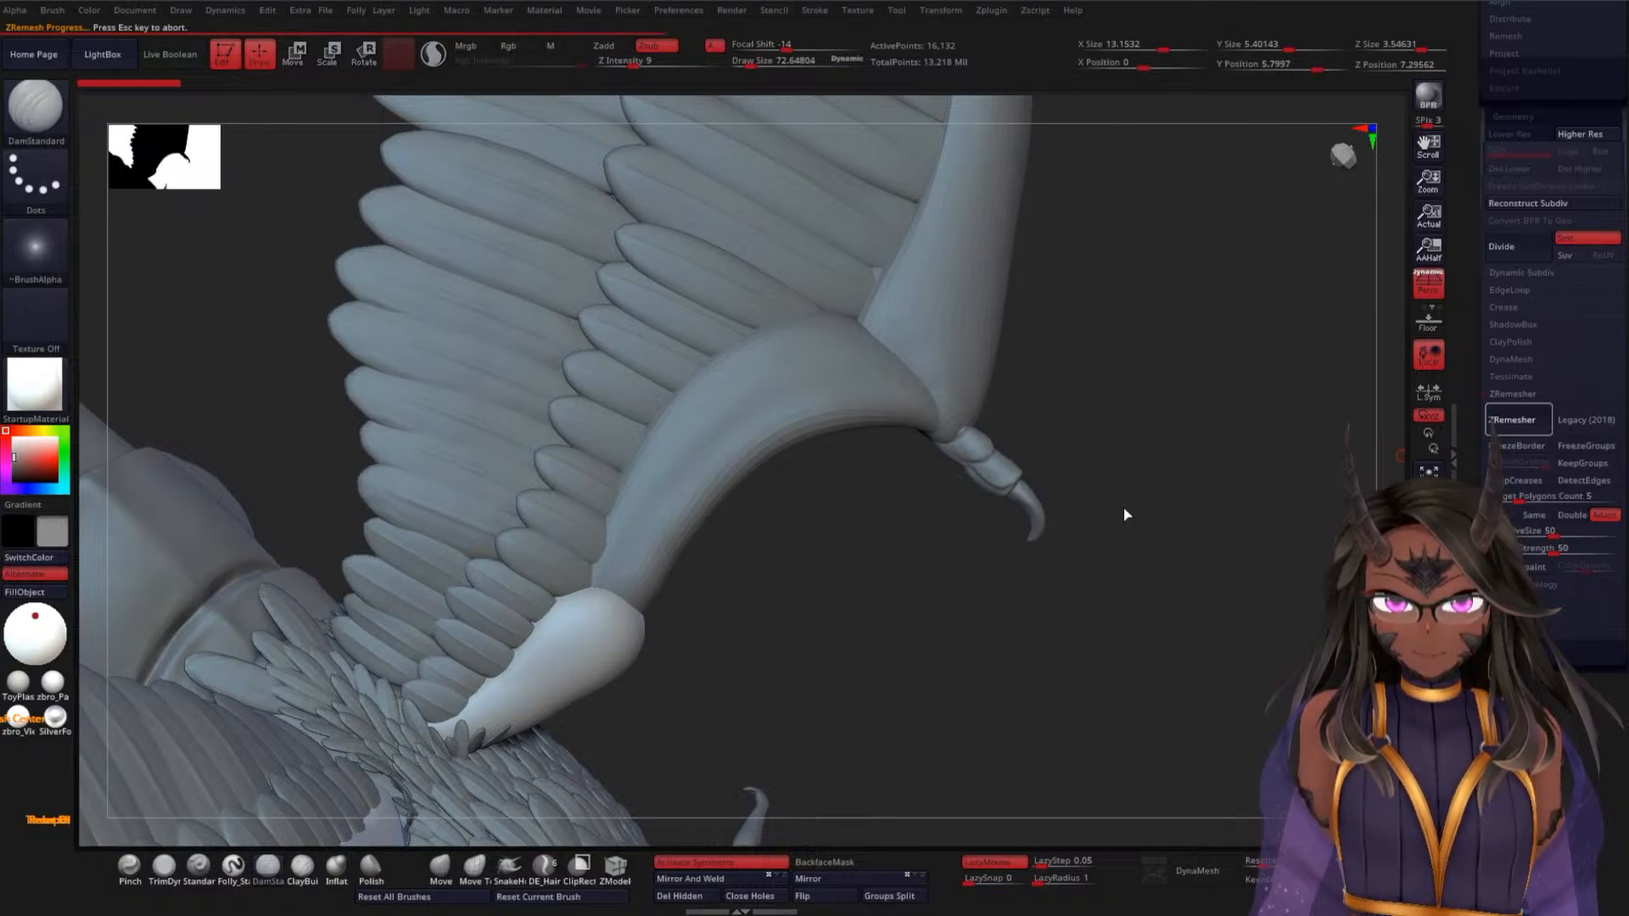
drag(1128, 506, 1058, 582)
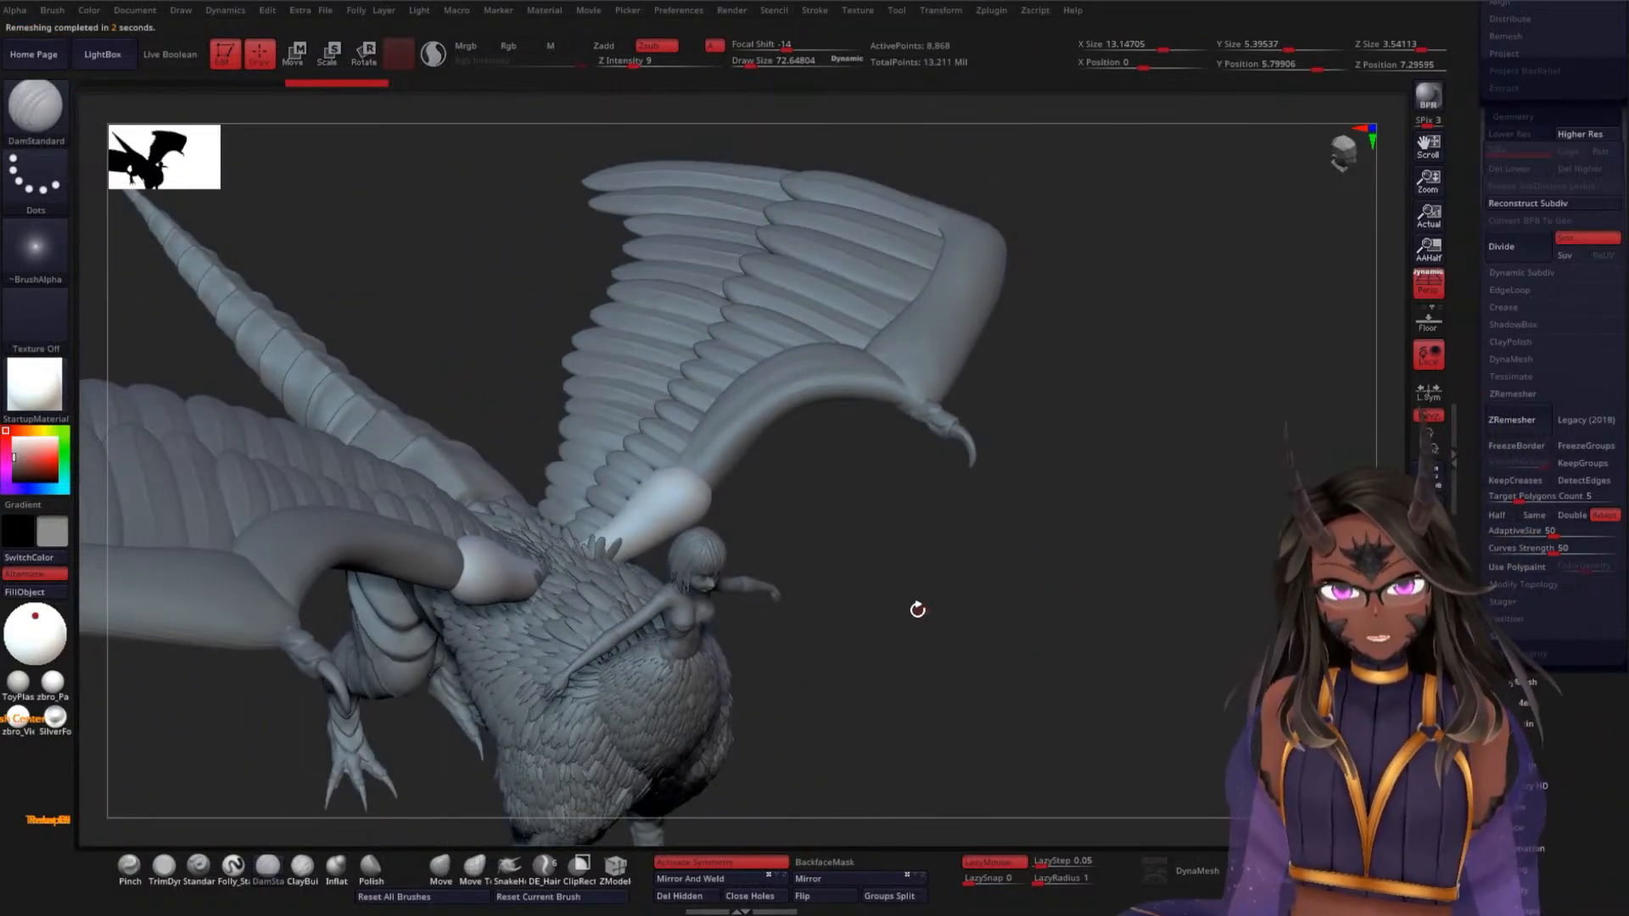
mouse_move(916, 611)
mouse_down()
mouse_move(934, 538)
mouse_move(913, 673)
mouse_move(817, 648)
mouse_move(931, 593)
mouse_move(919, 442)
mouse_up()
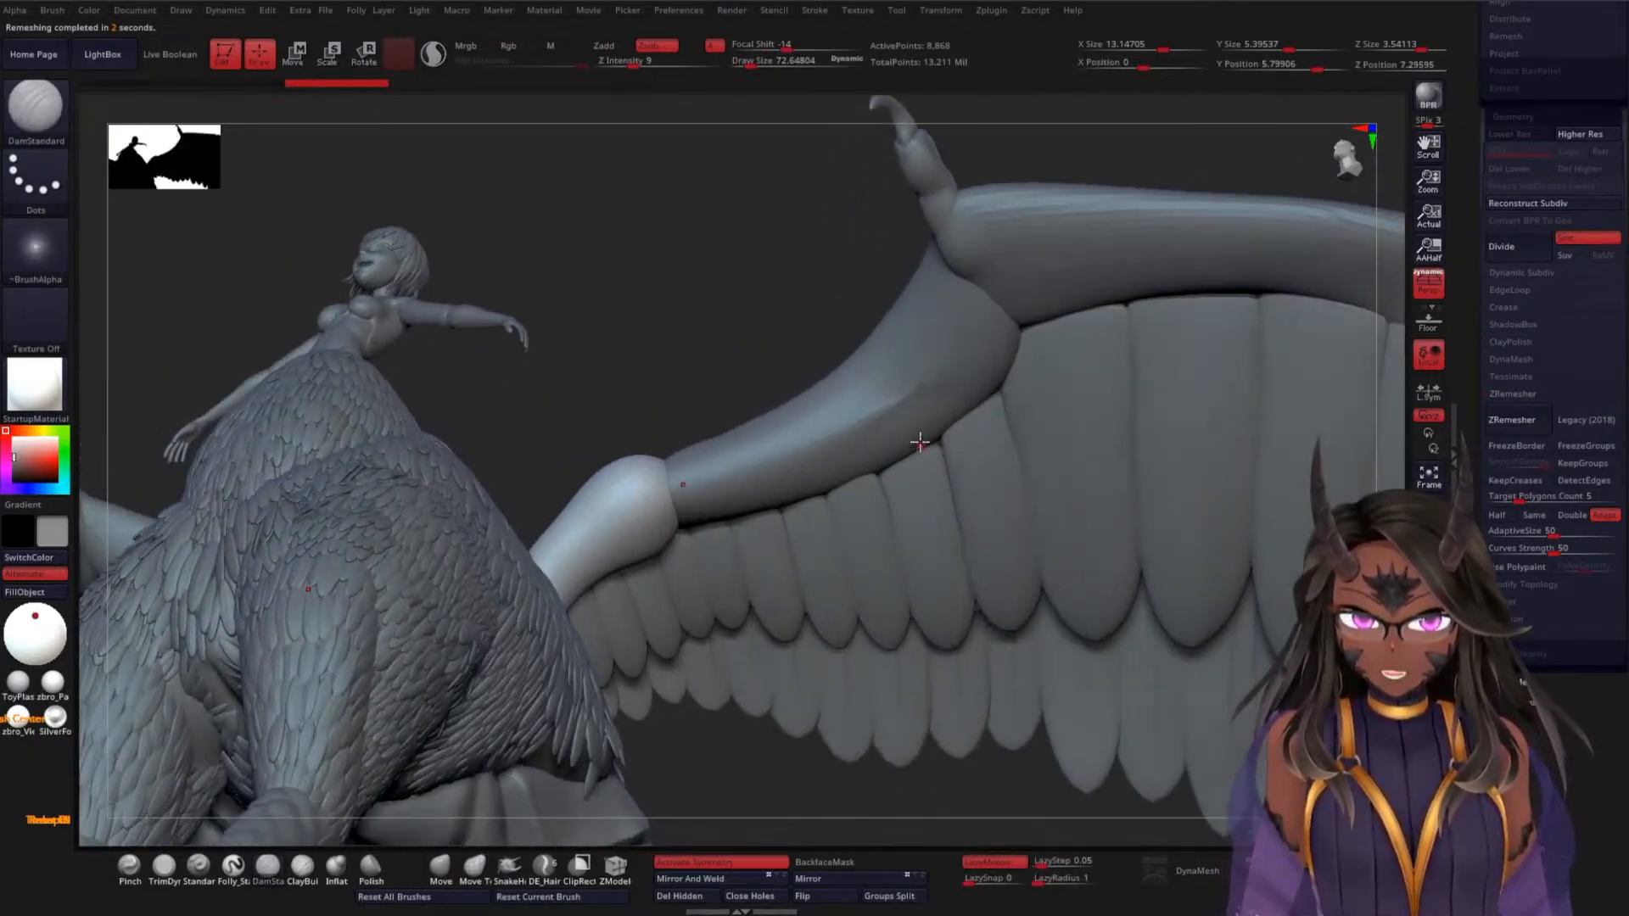
key(g)
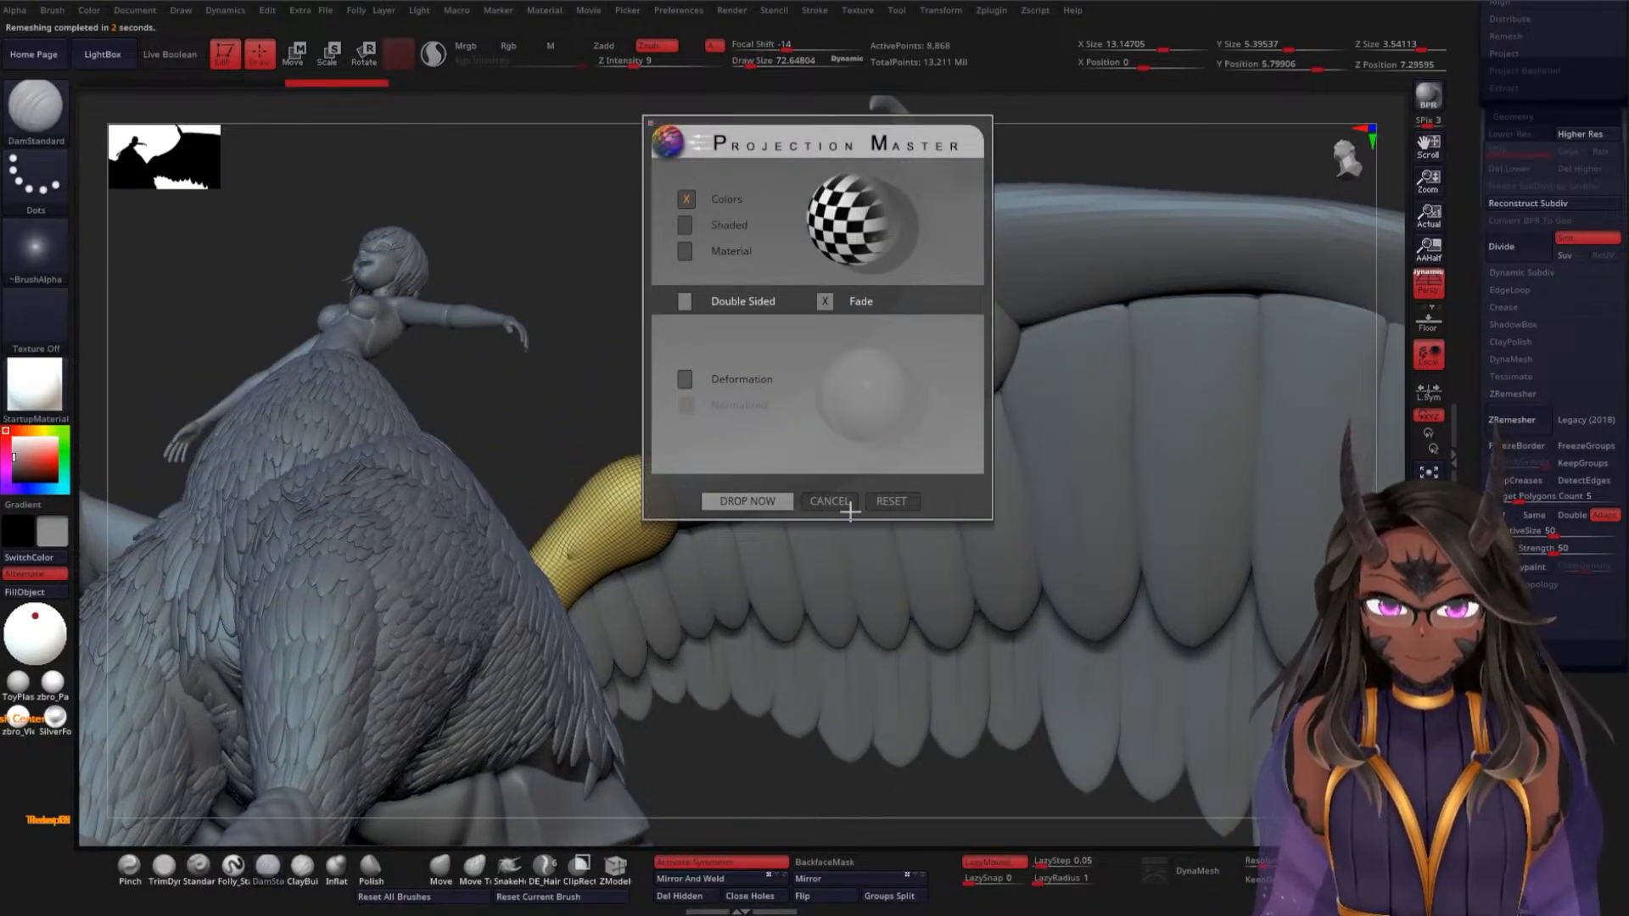
click(832, 503)
key(shift)
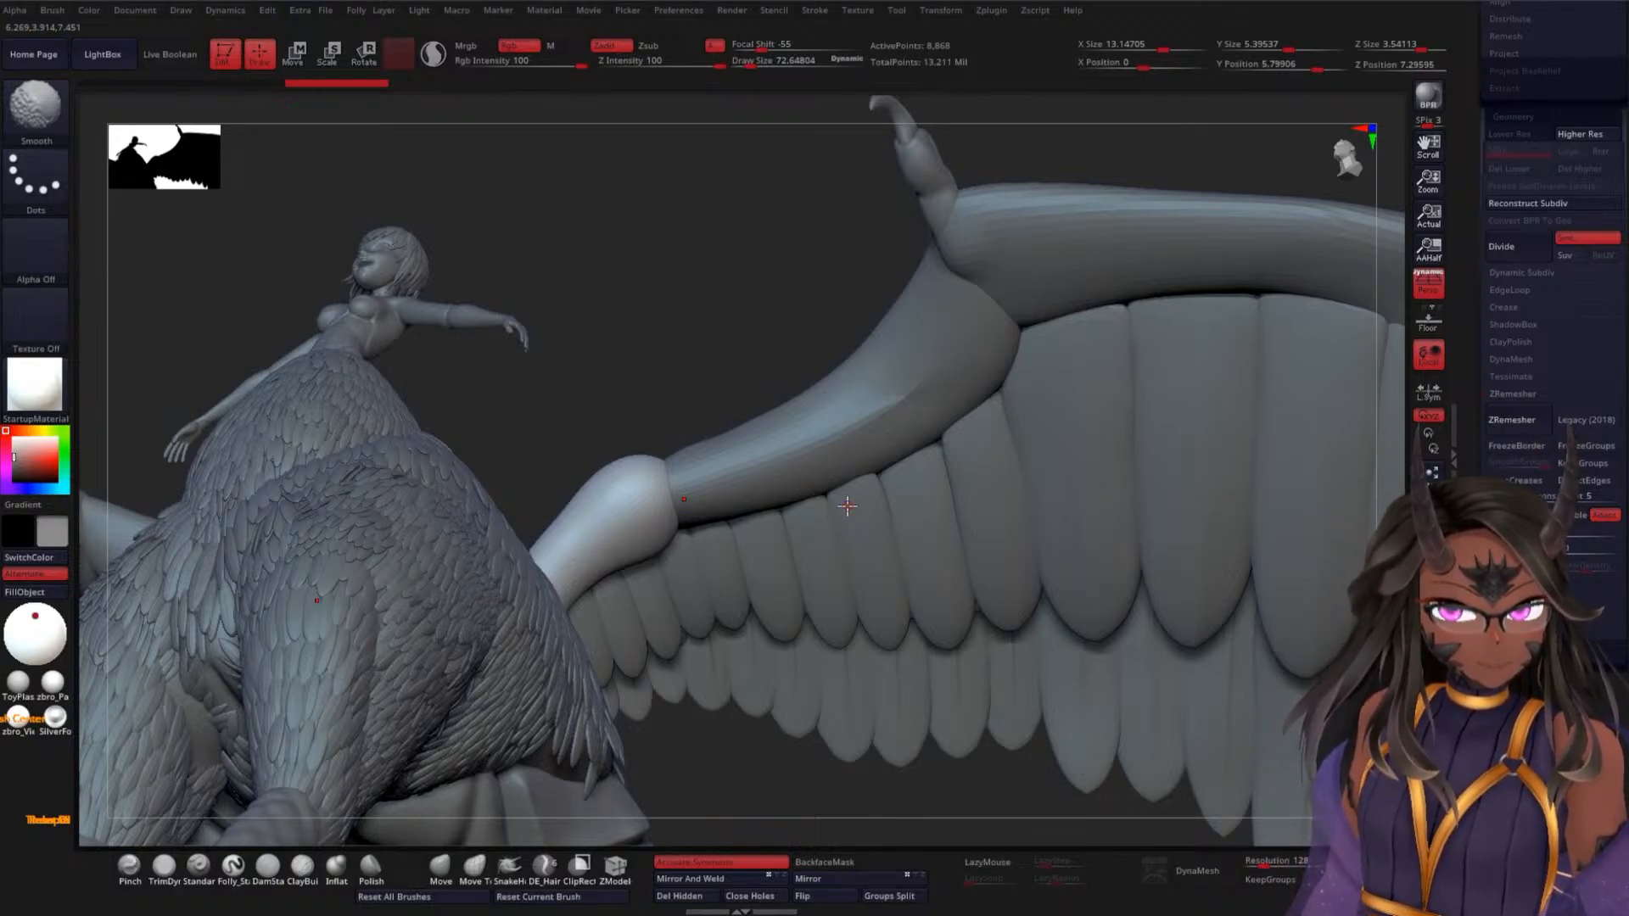
click(1005, 10)
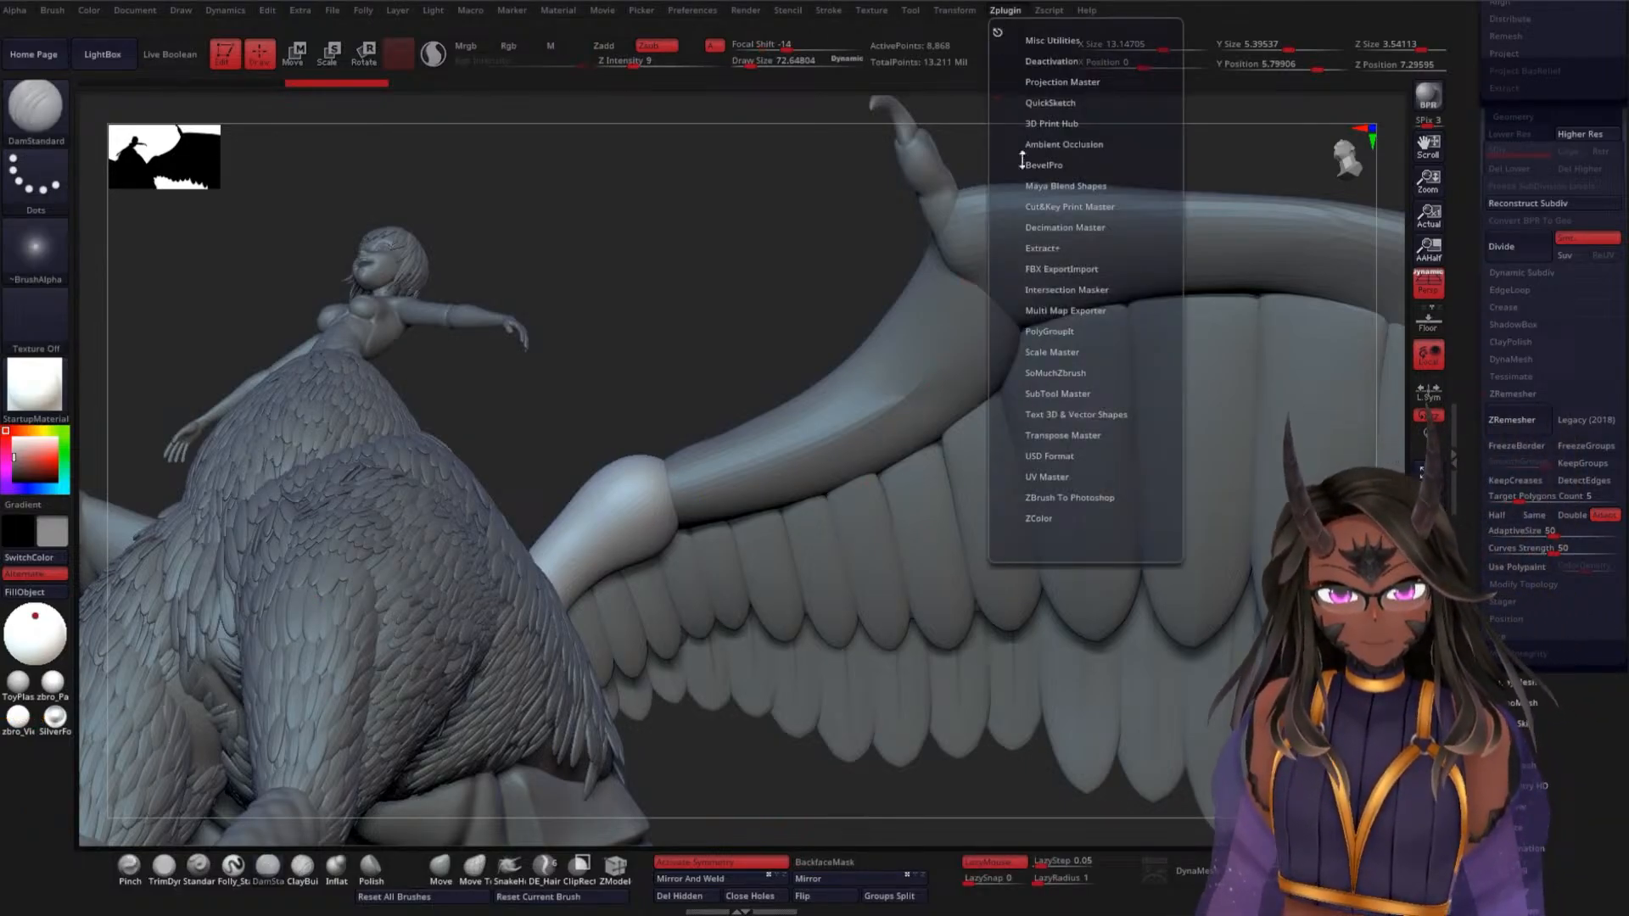
click(1040, 518)
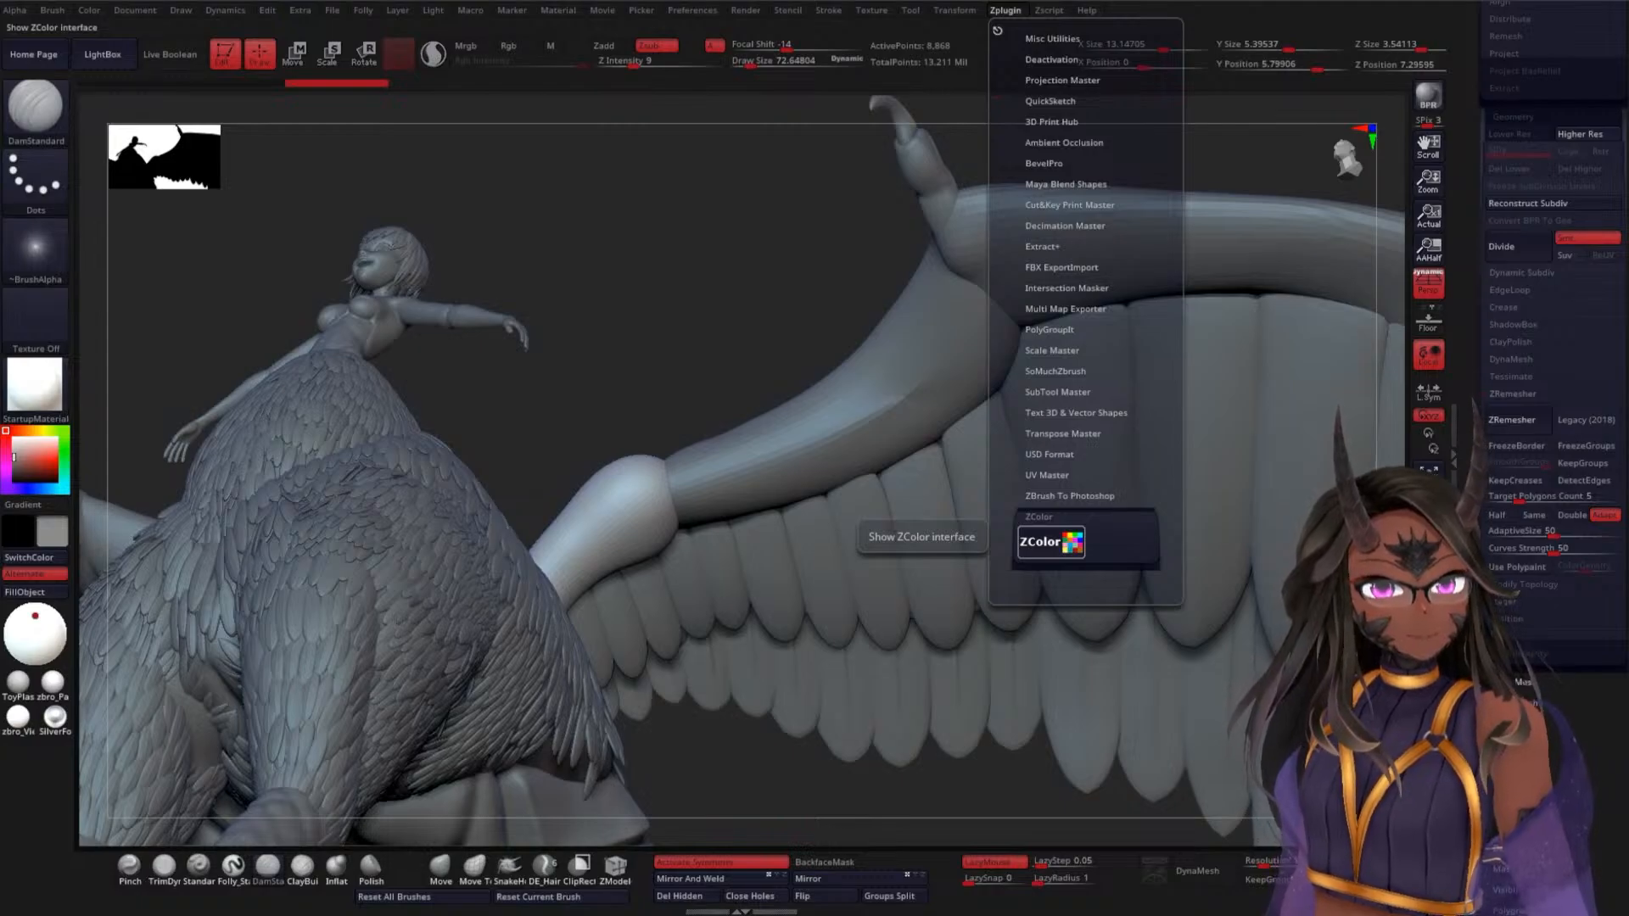
click(1050, 542)
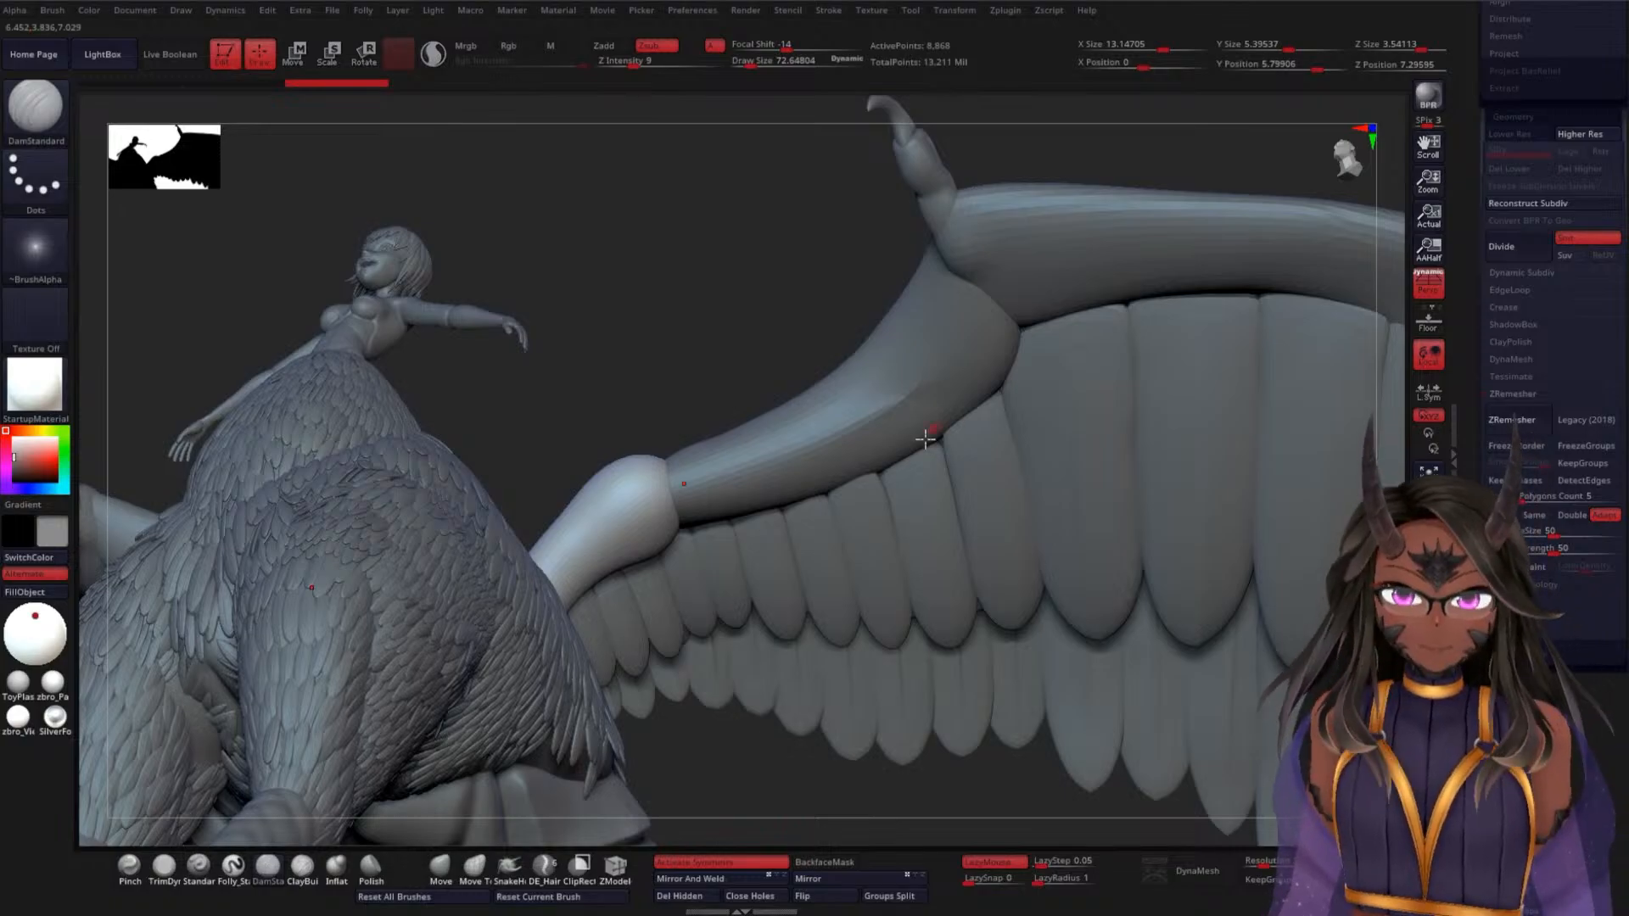
Insert a feather02 mesh from the featherA brush onto the wing shoulder near its outer end
mouse_move(683, 315)
shift+mouse_down()
mouse_move(738, 455)
mouse_move(882, 590)
mouse_move(945, 510)
mouse_move(924, 586)
mouse_move(1033, 444)
mouse_move(1008, 698)
shift+mouse_up()
drag(782, 506, 651, 572)
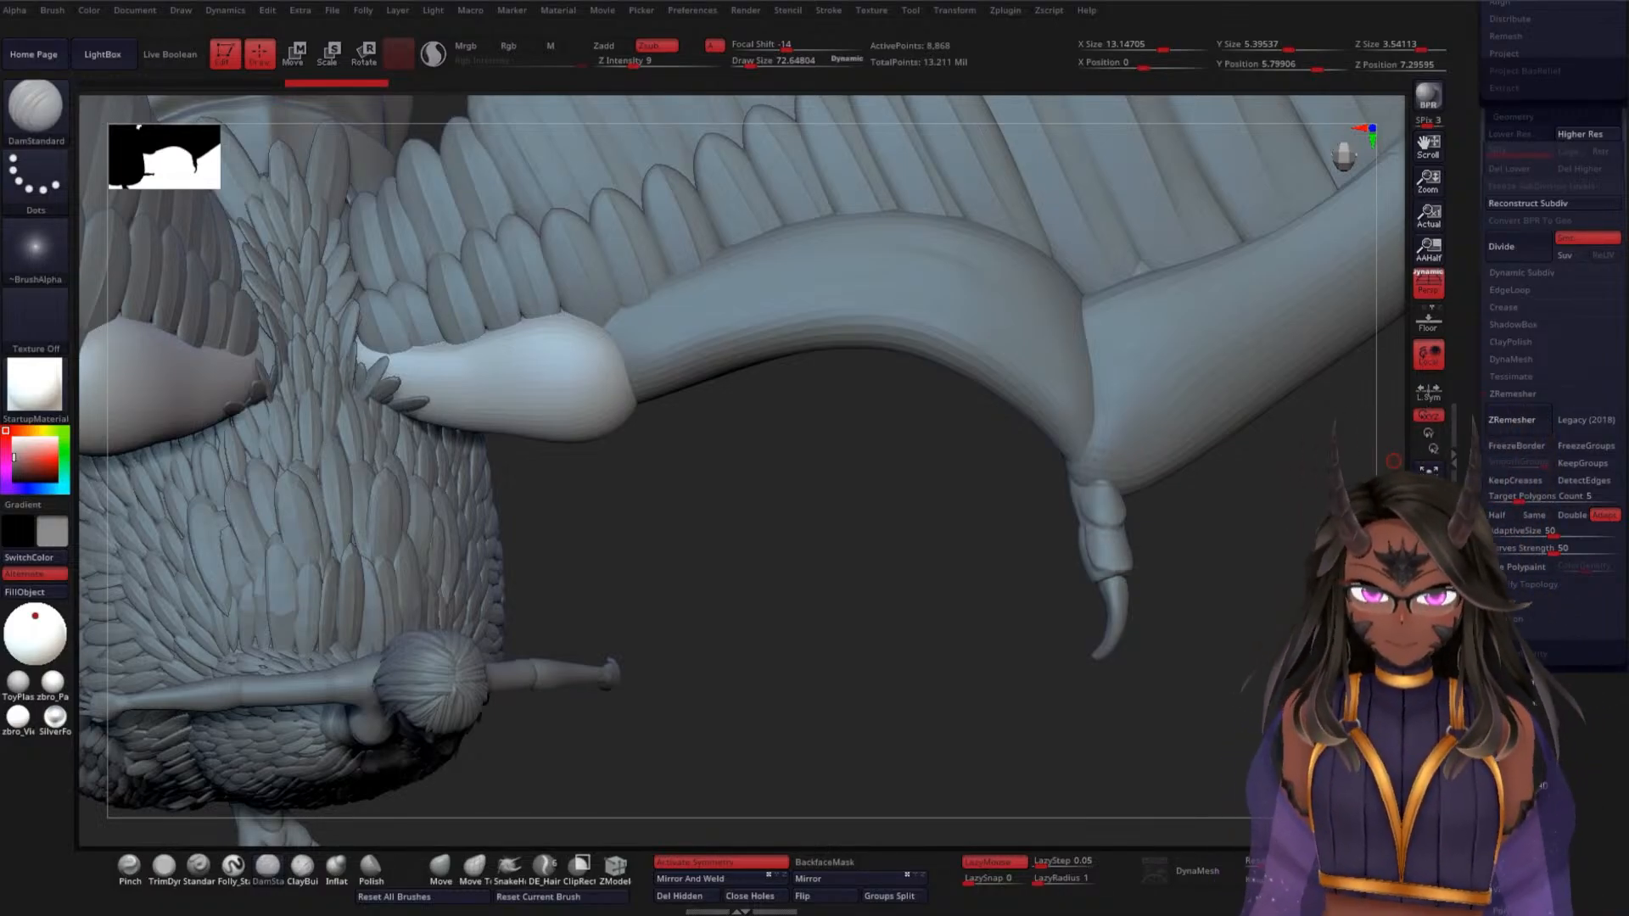
drag(785, 615, 733, 556)
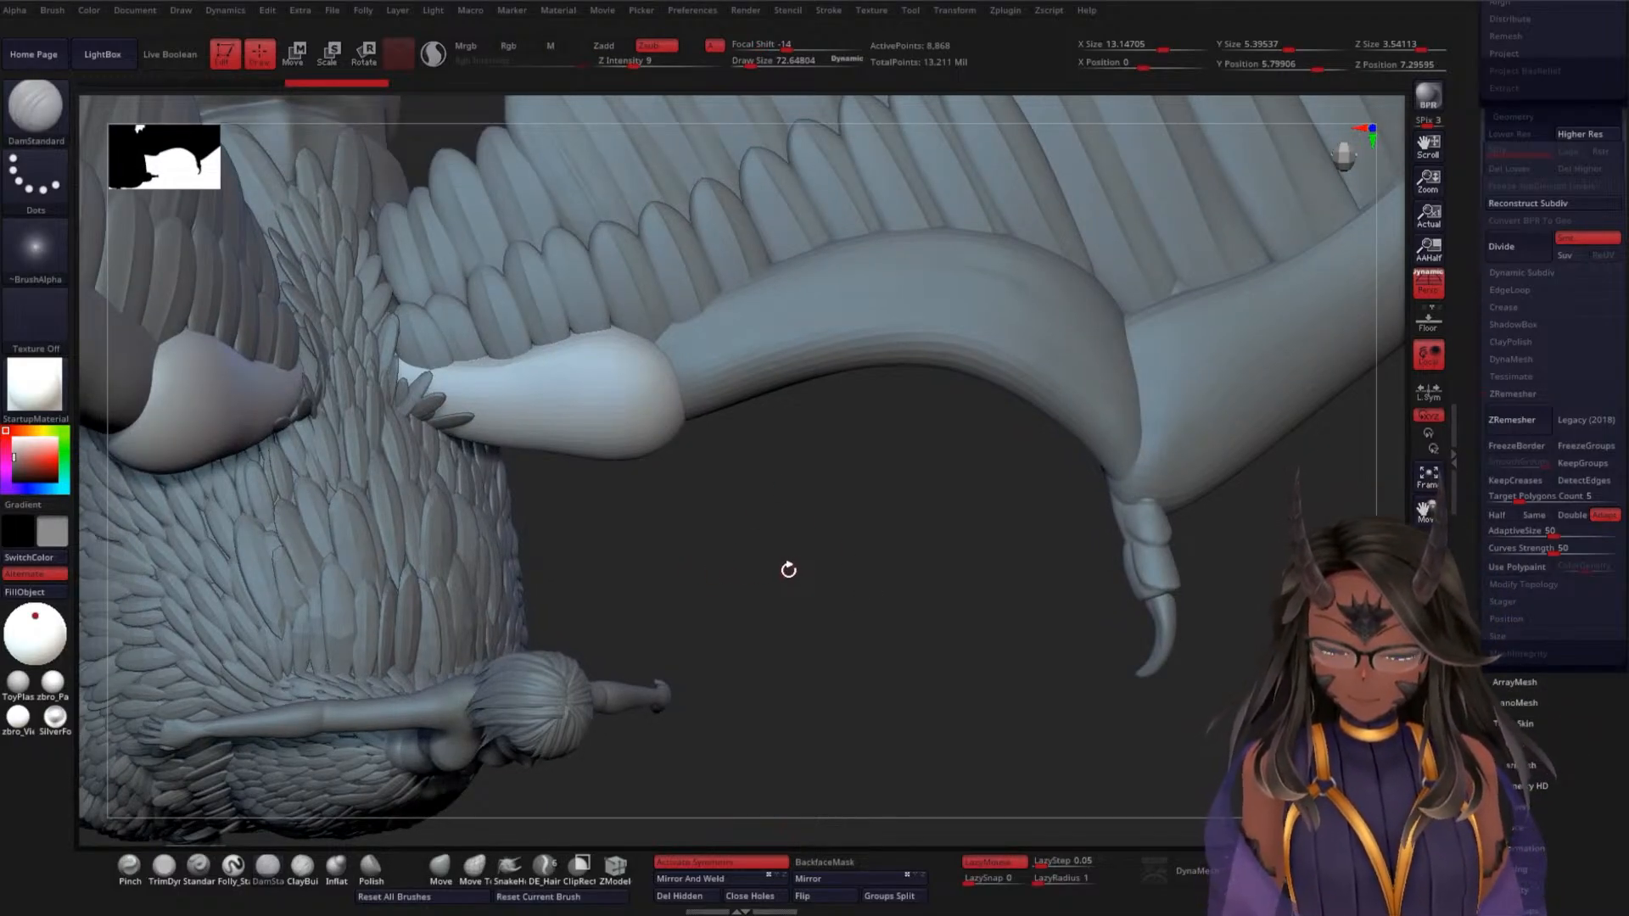
key(b)
key(f)
click(1026, 436)
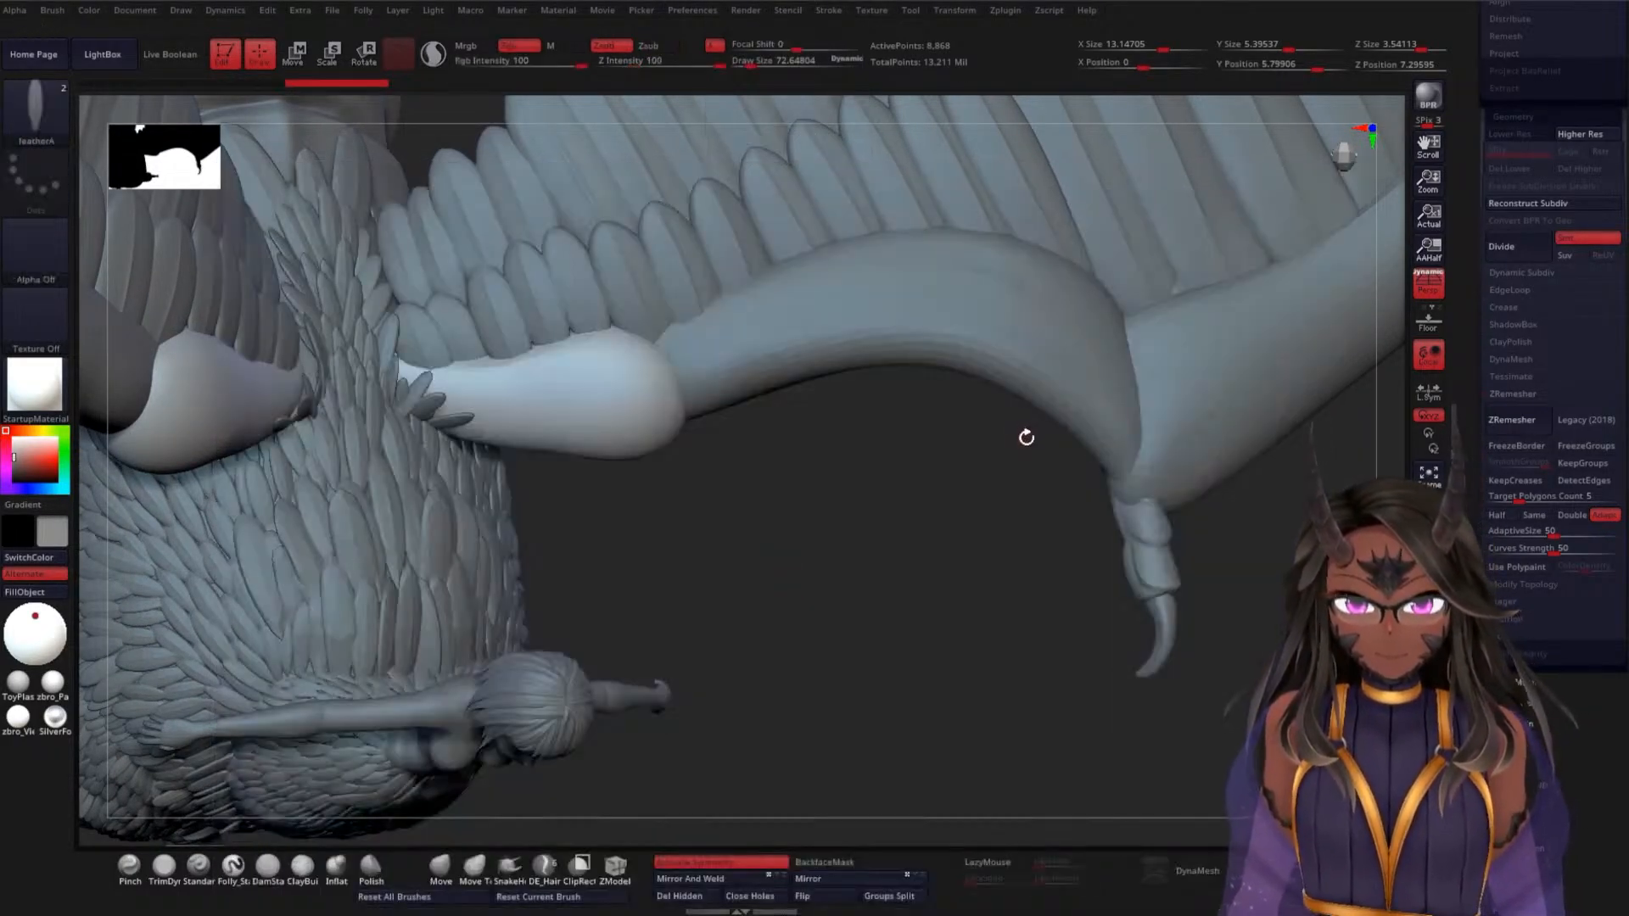
key(m)
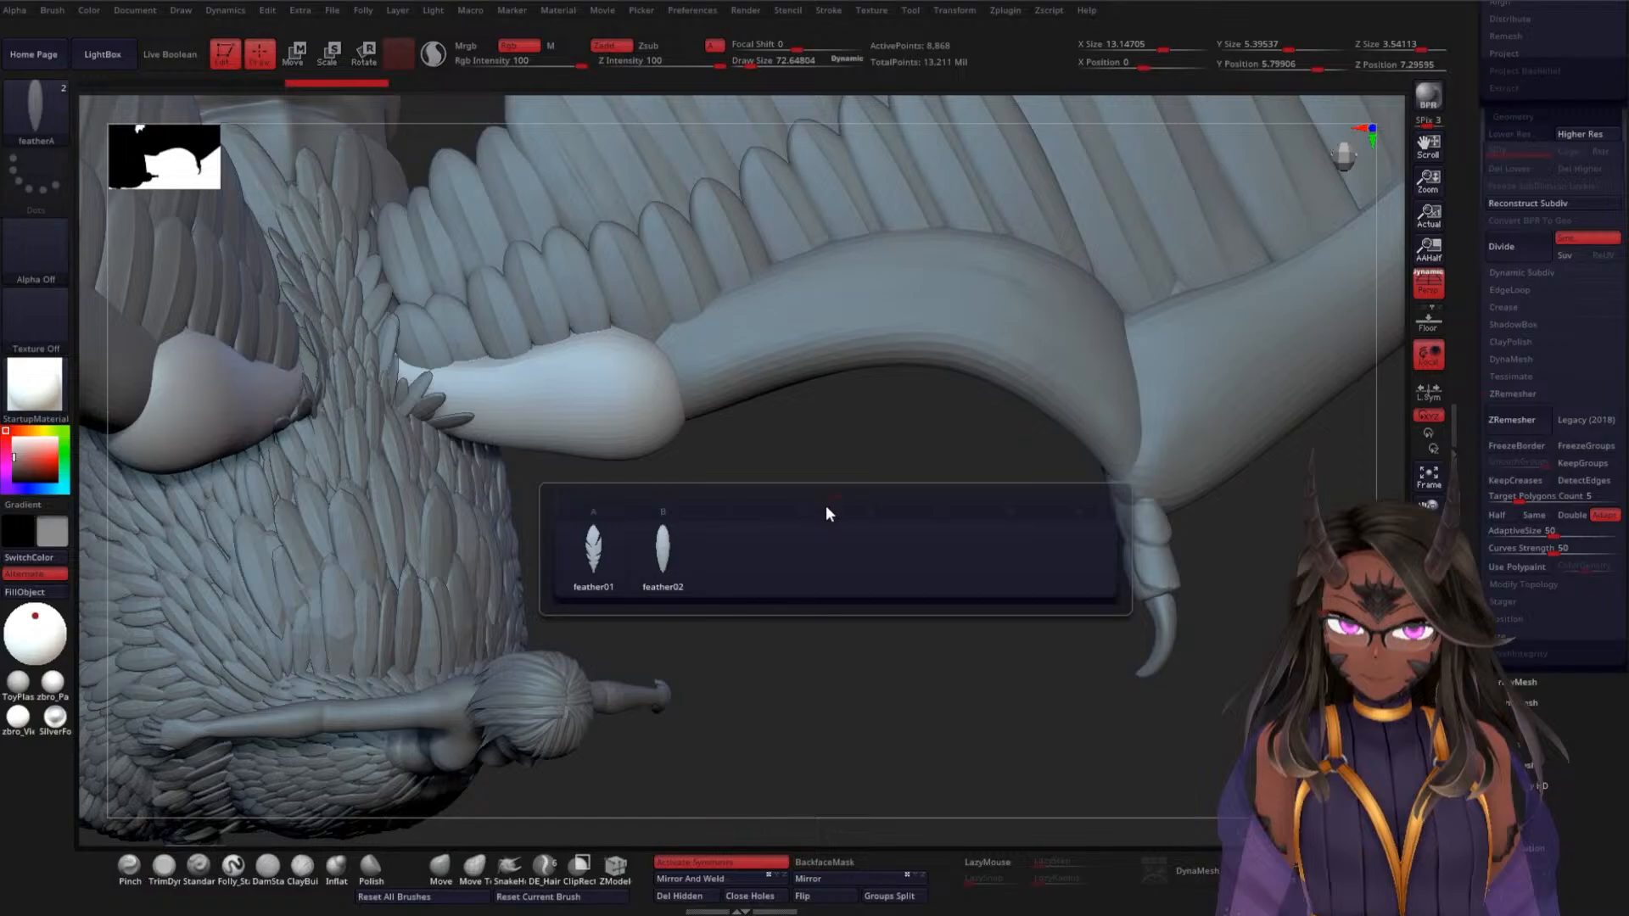
click(675, 557)
alt+drag(775, 516, 827, 515)
alt+drag(863, 575, 1083, 637)
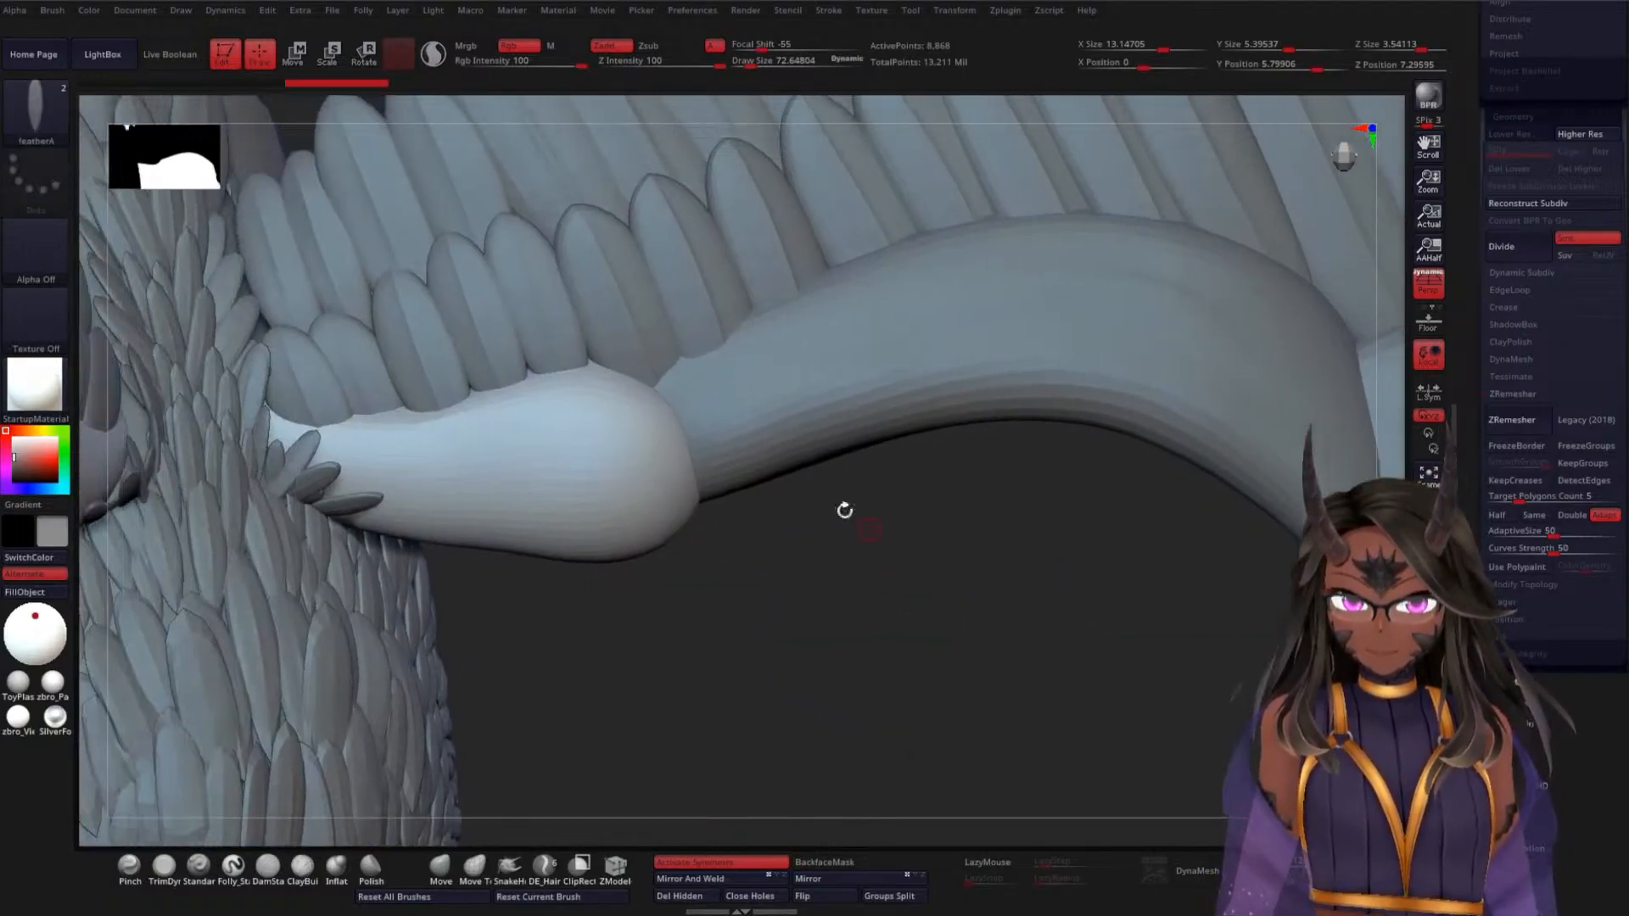
drag(555, 407, 581, 463)
Sink the new feather into the shoulder surface and tilt it to follow the neighbouring wing feathers
drag(719, 533, 594, 552)
key(w)
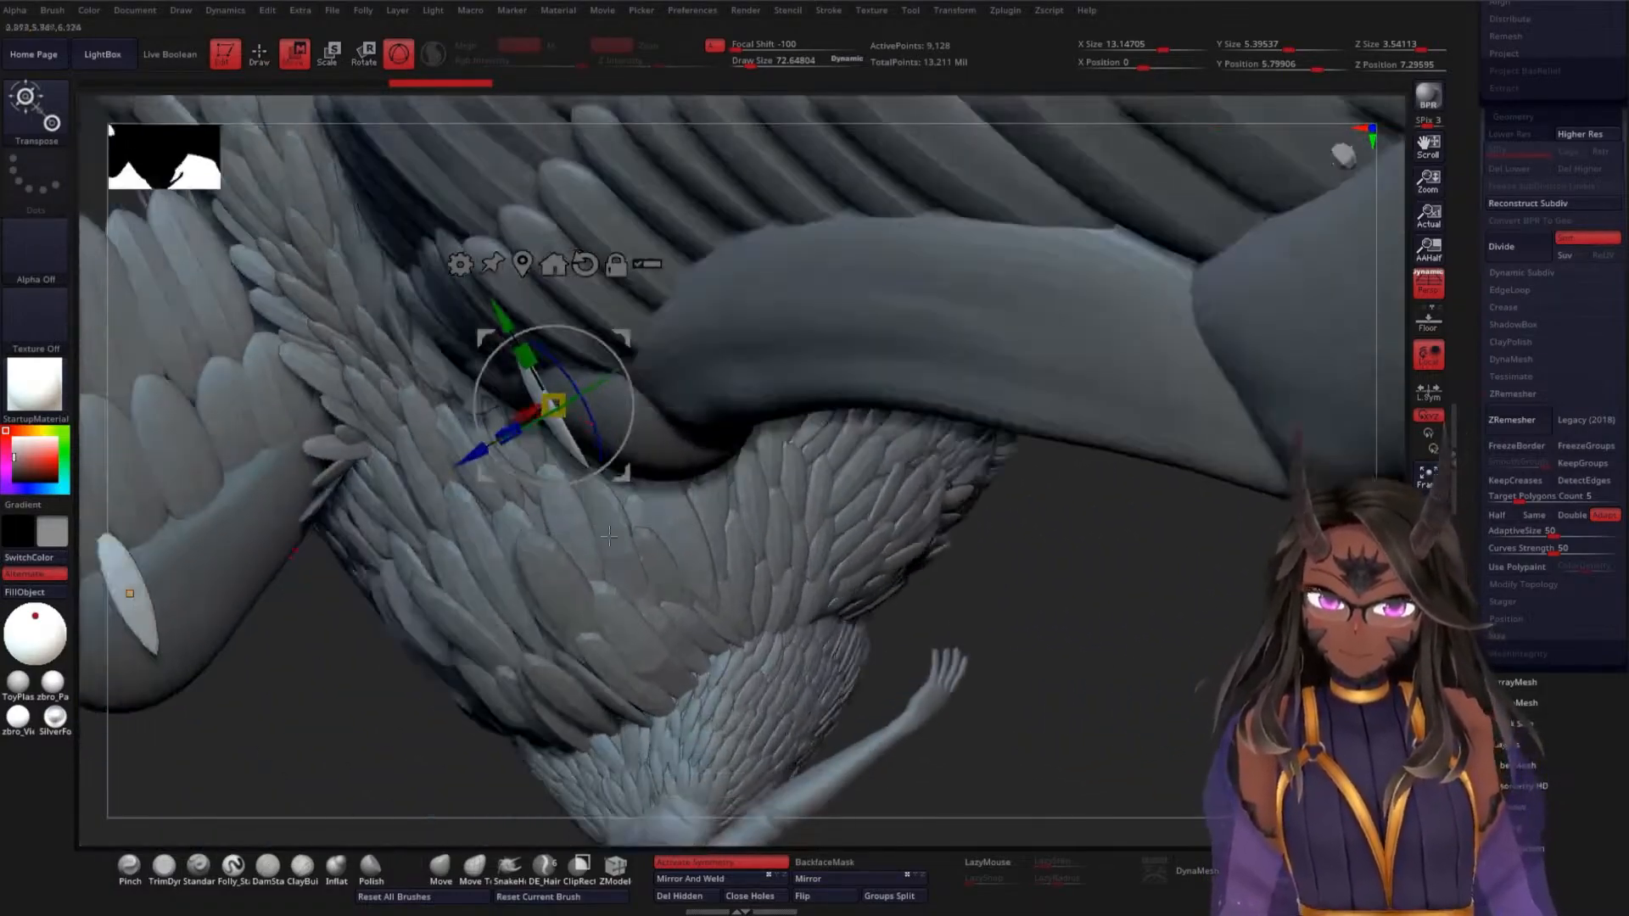
drag(478, 455, 543, 458)
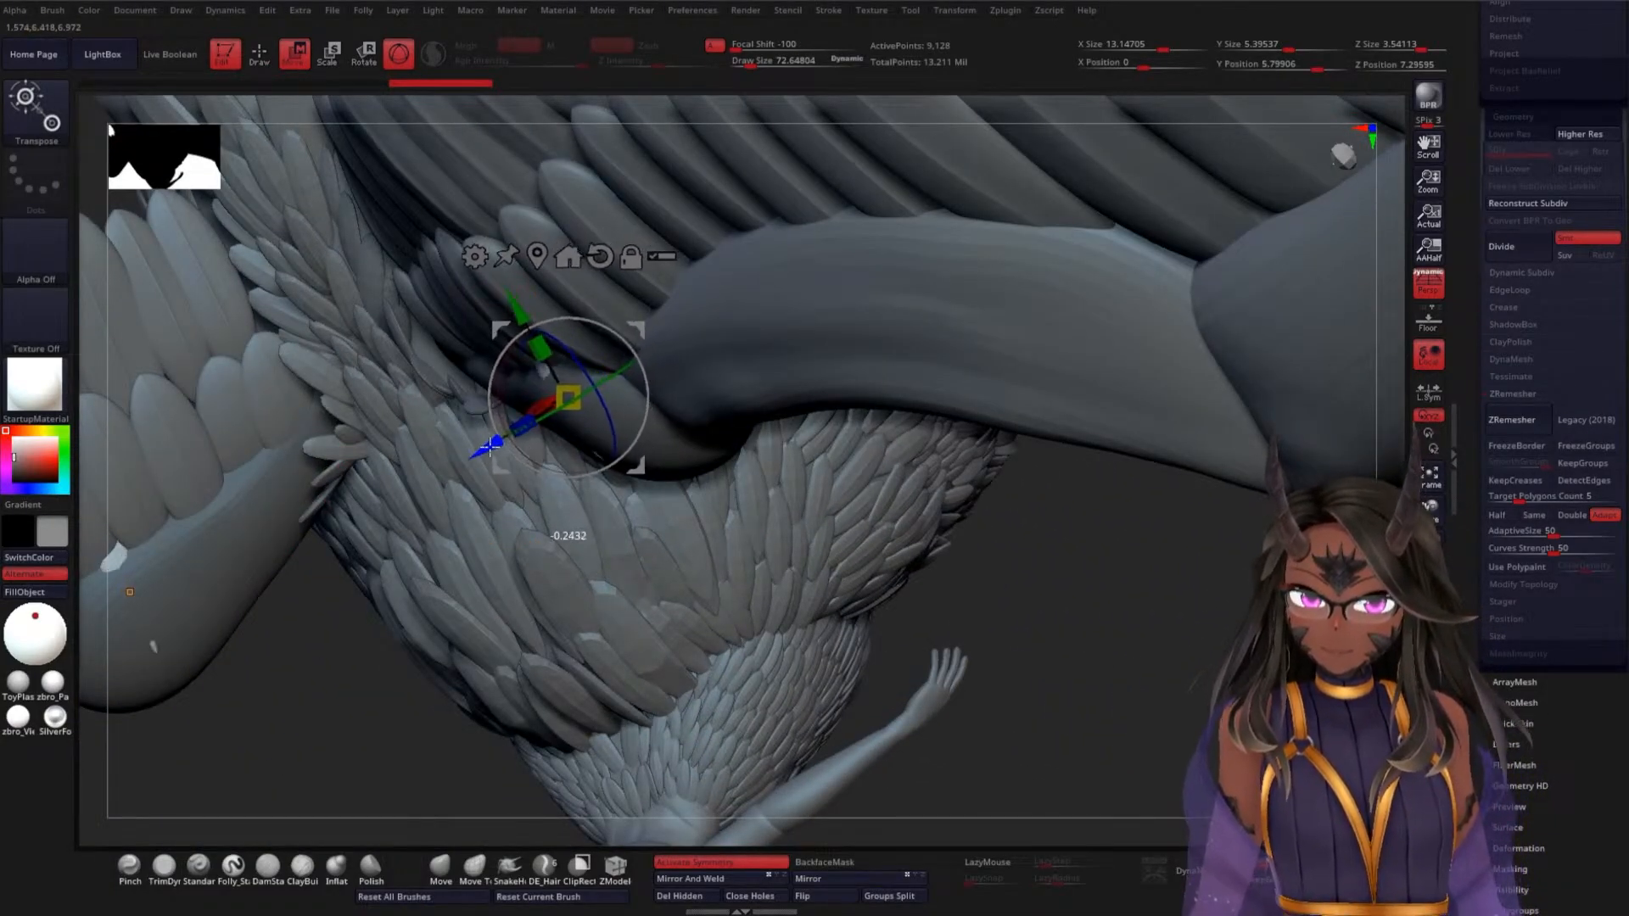
drag(1081, 638, 974, 436)
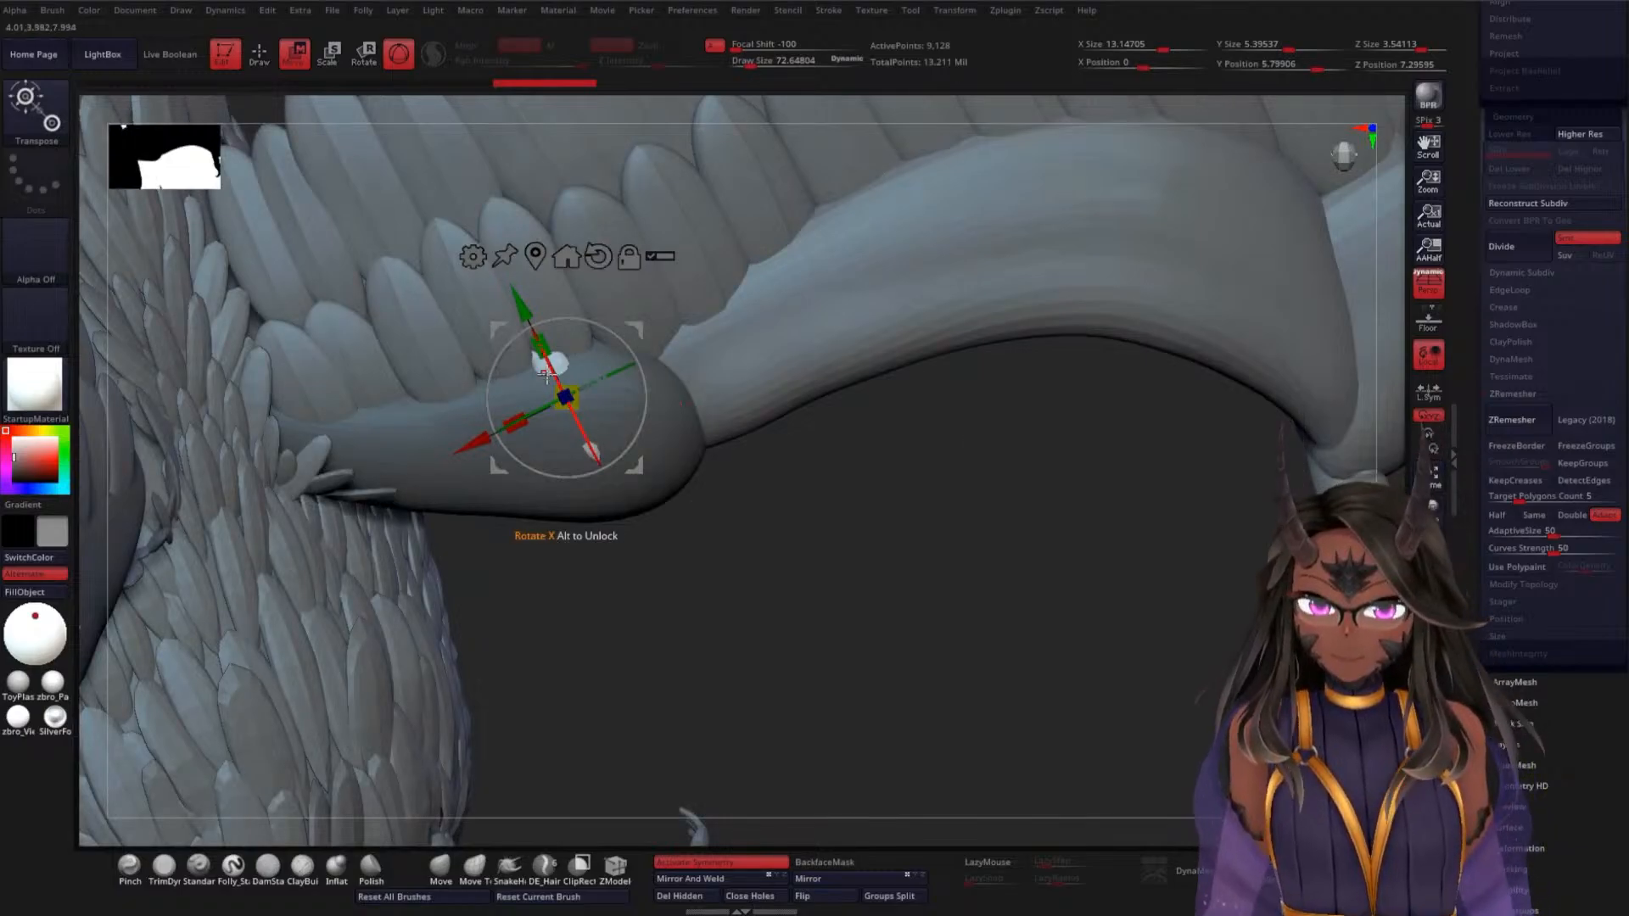
drag(570, 406, 574, 408)
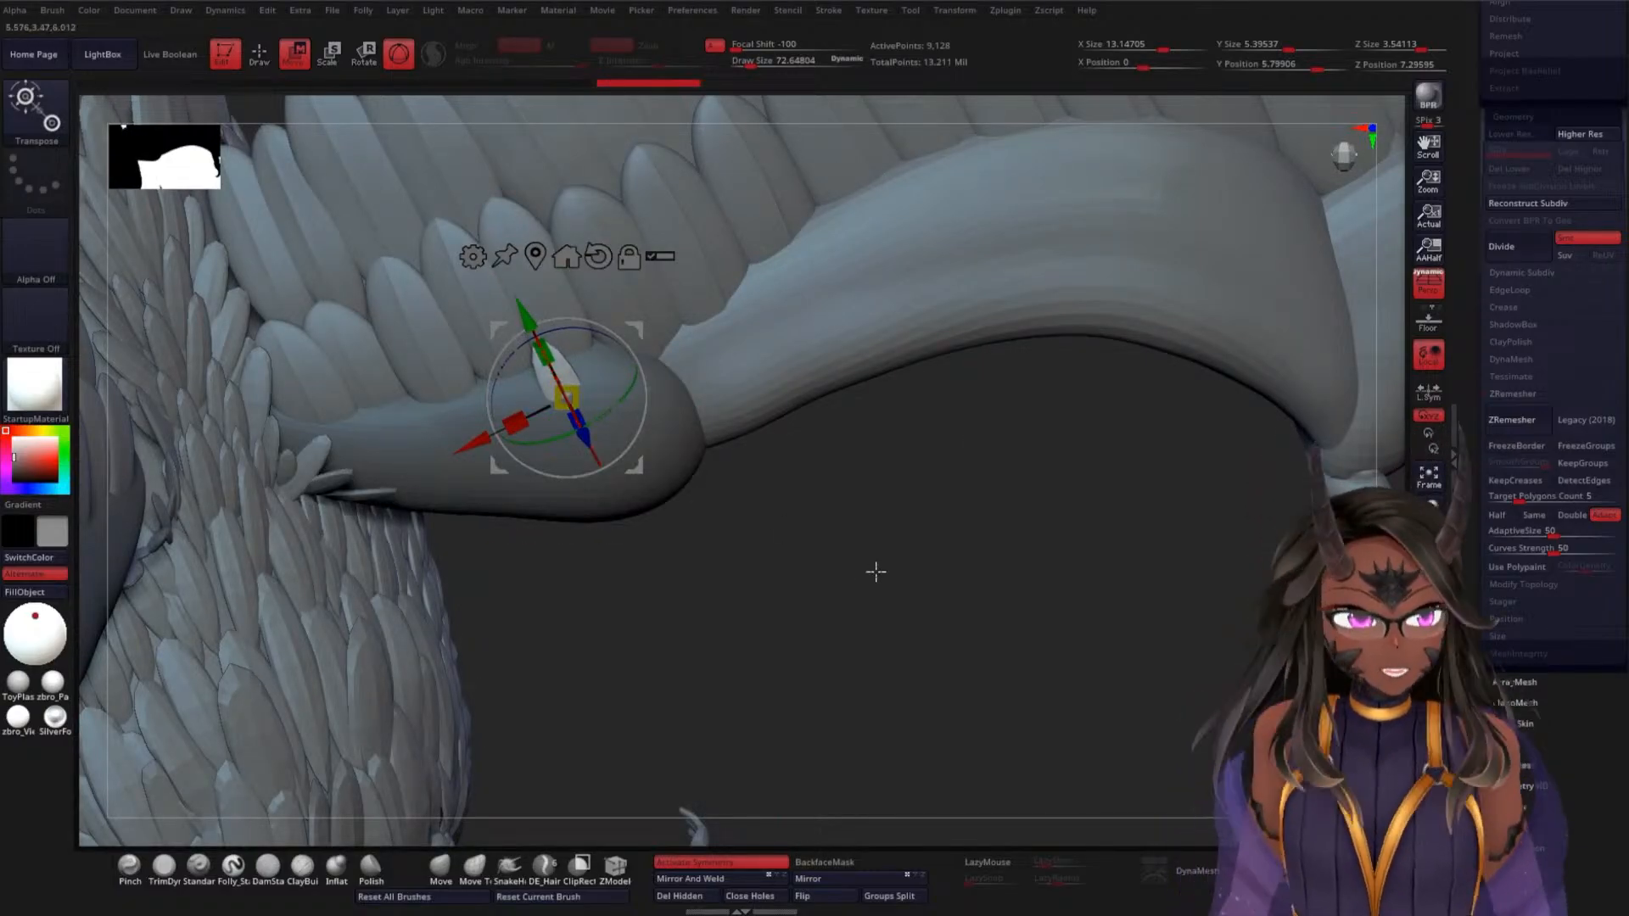
drag(876, 572, 704, 590)
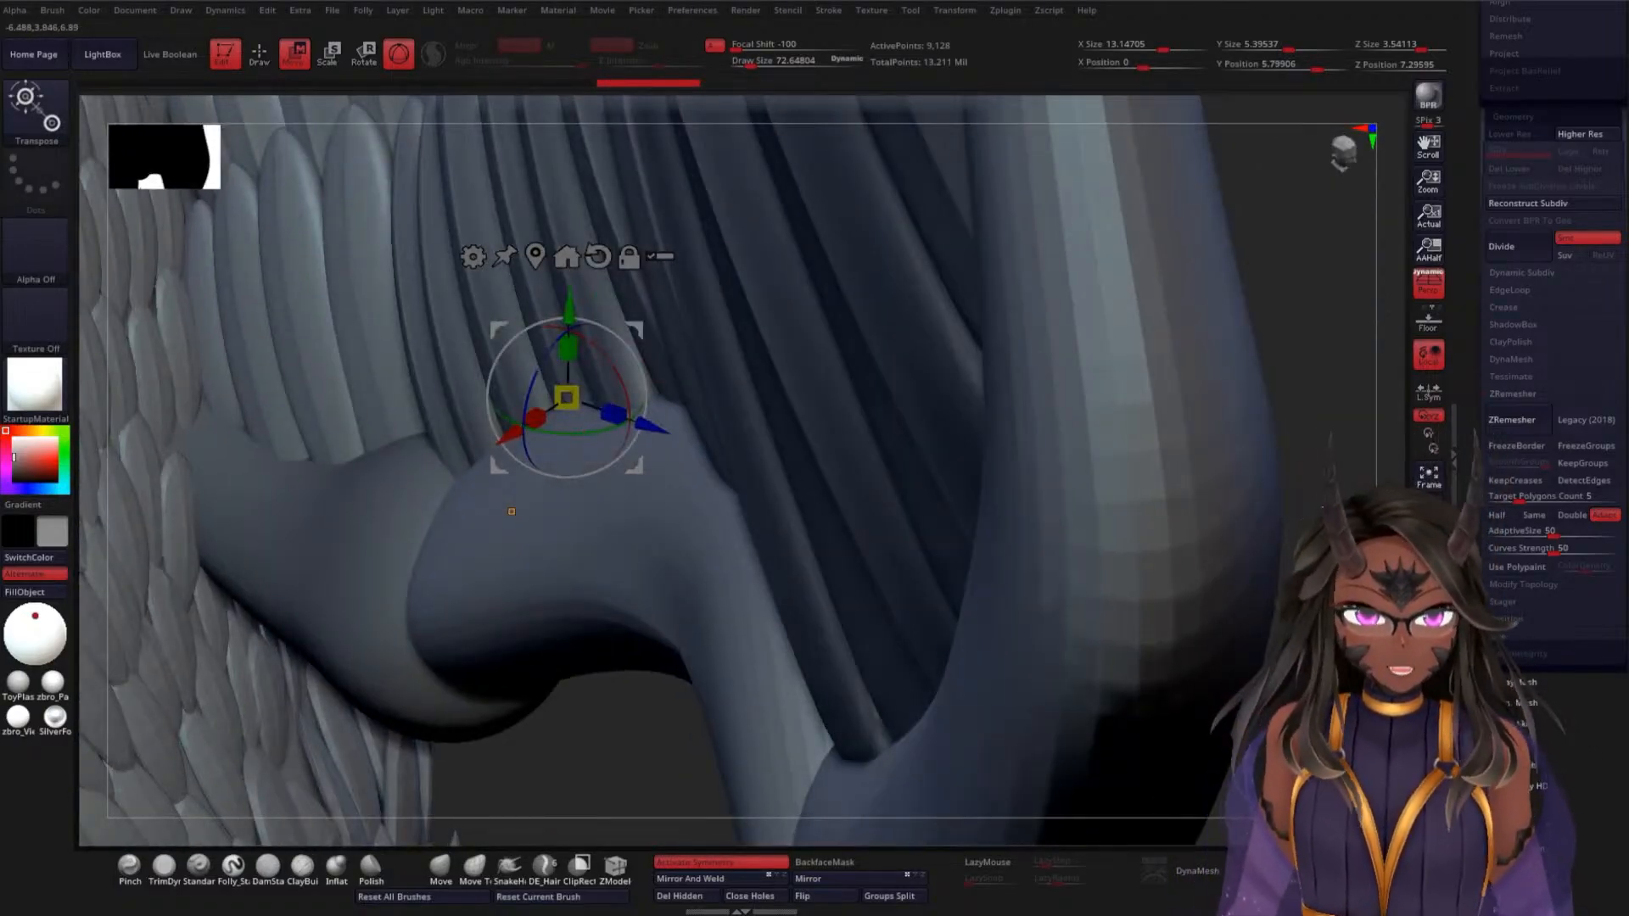
drag(511, 511, 1302, 544)
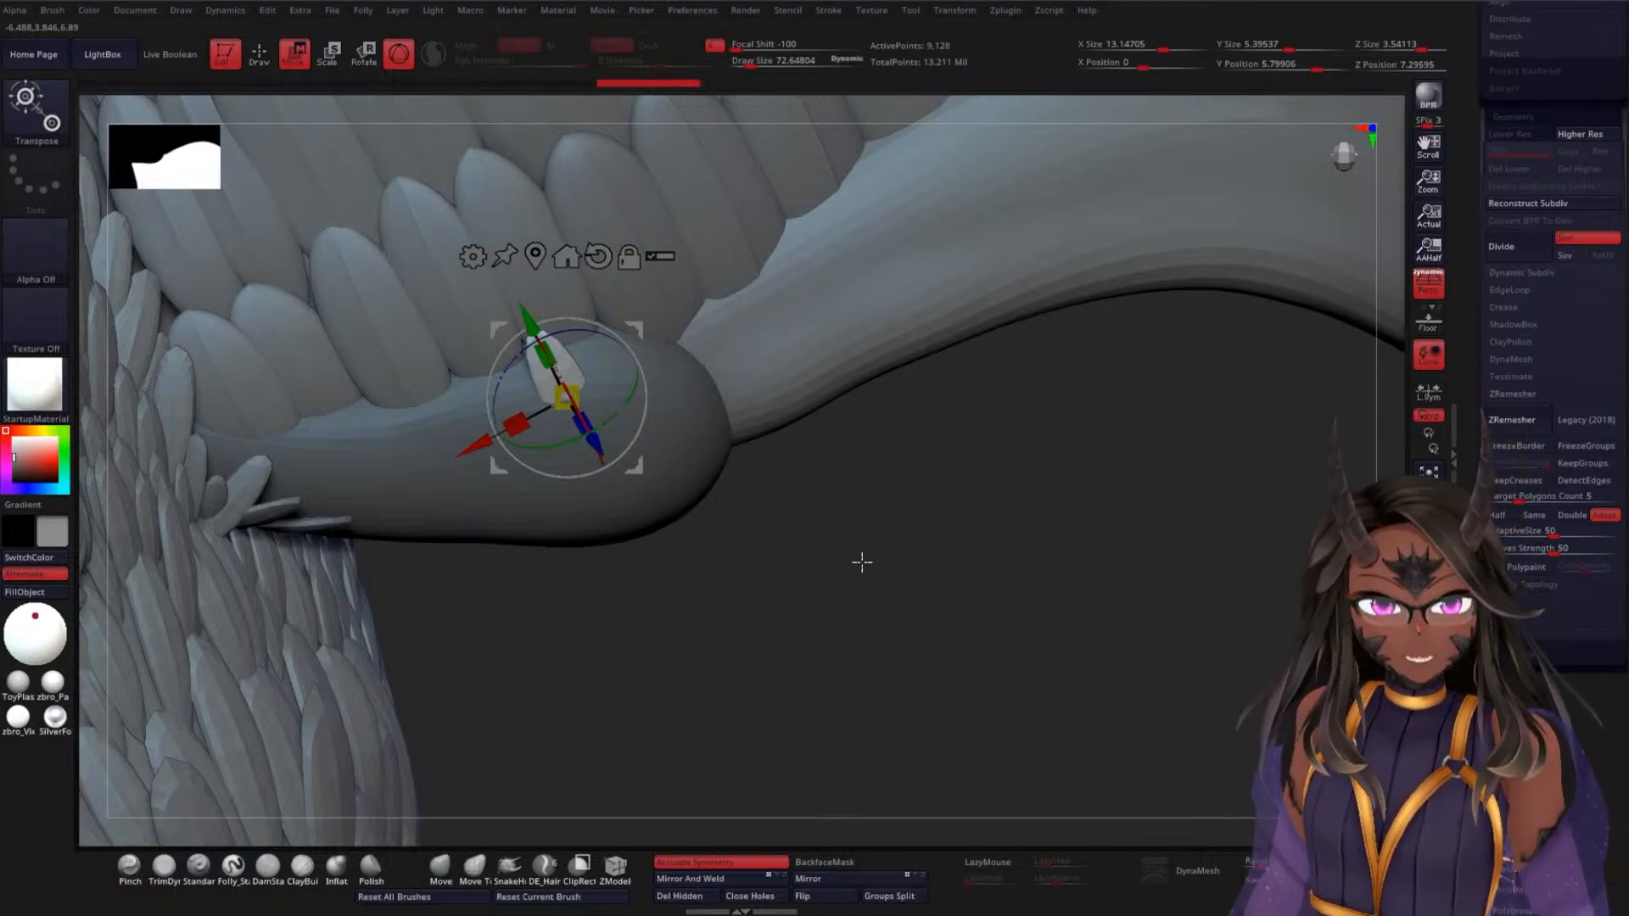
Shift the feather toward the wing feather row and refine how deeply it sits against the shoulder
alt+drag(863, 562, 879, 613)
drag(541, 370, 535, 358)
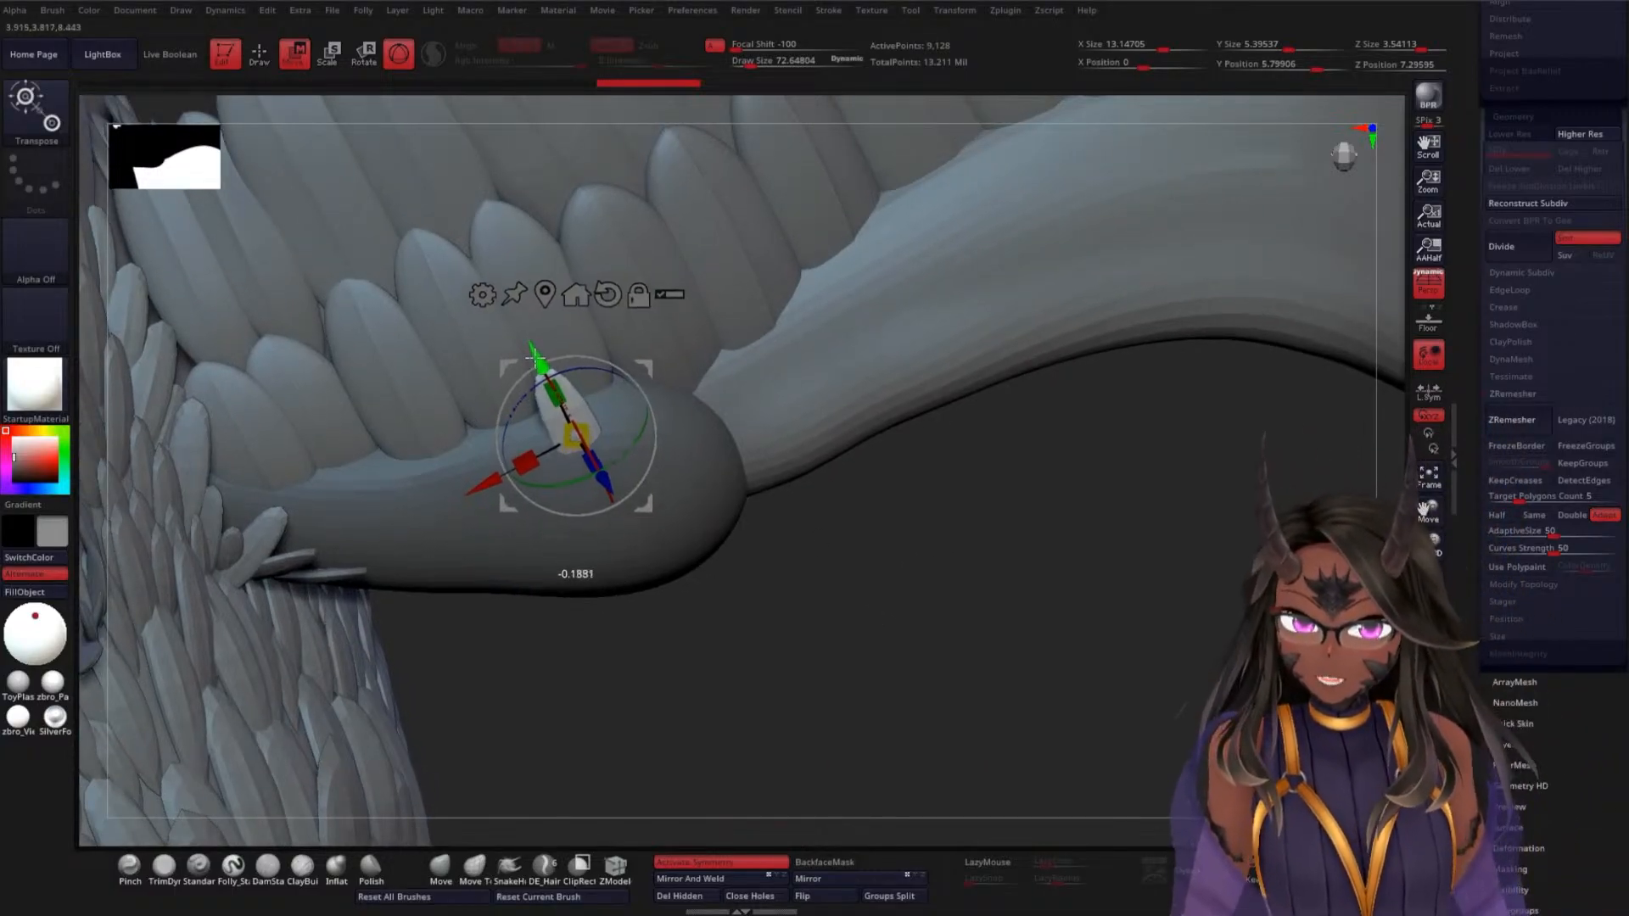
drag(880, 589, 672, 510)
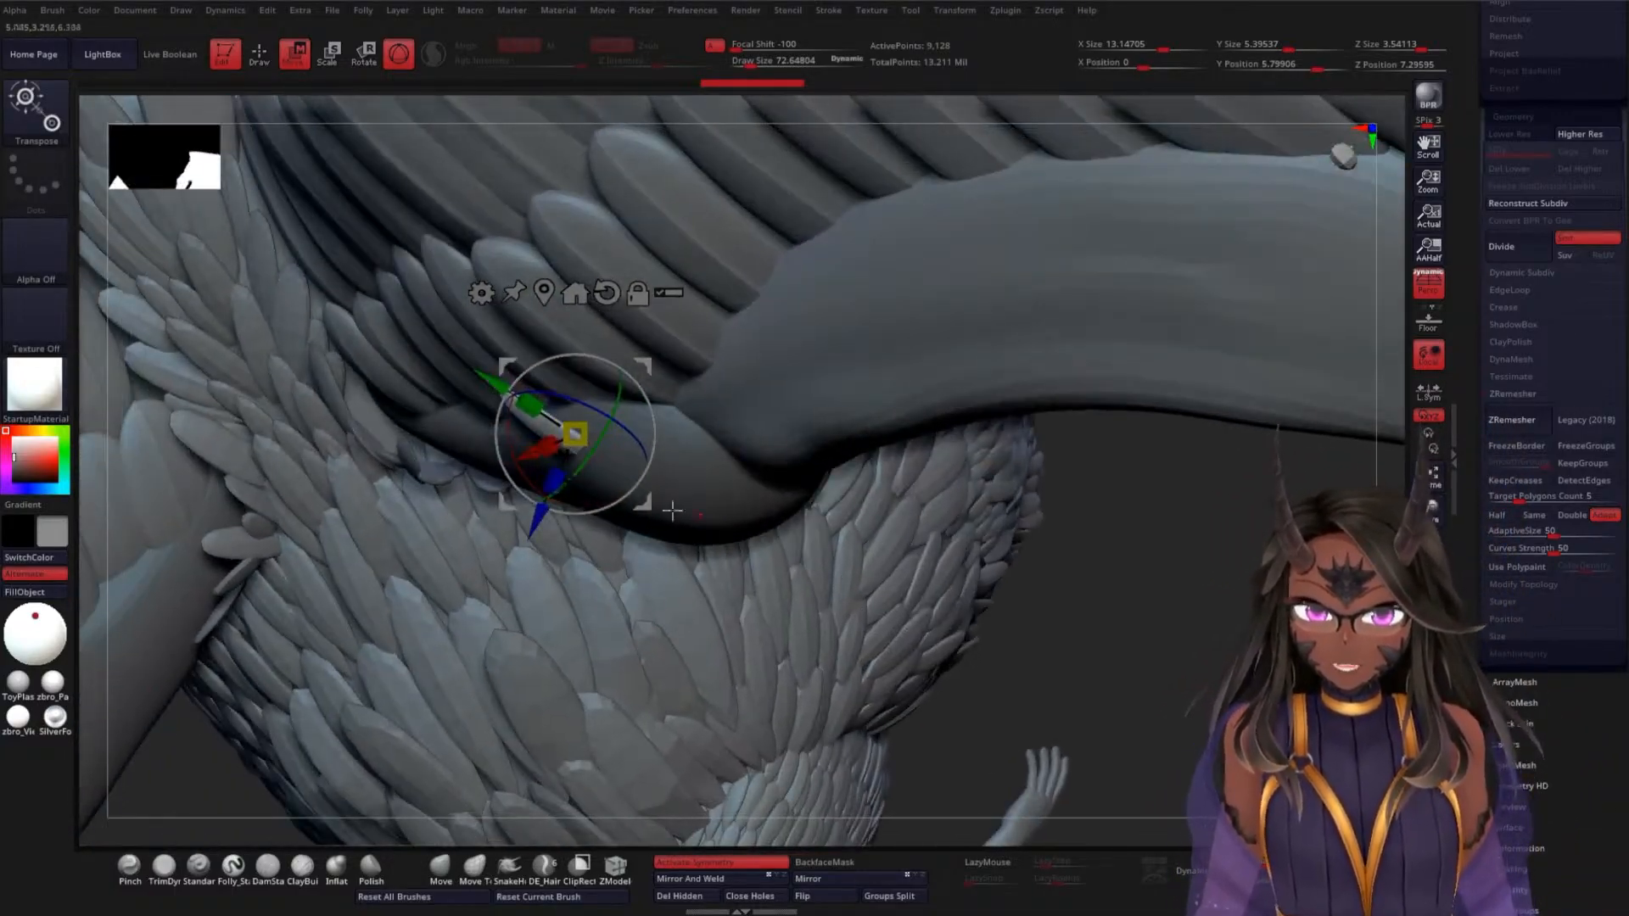
drag(537, 515, 548, 492)
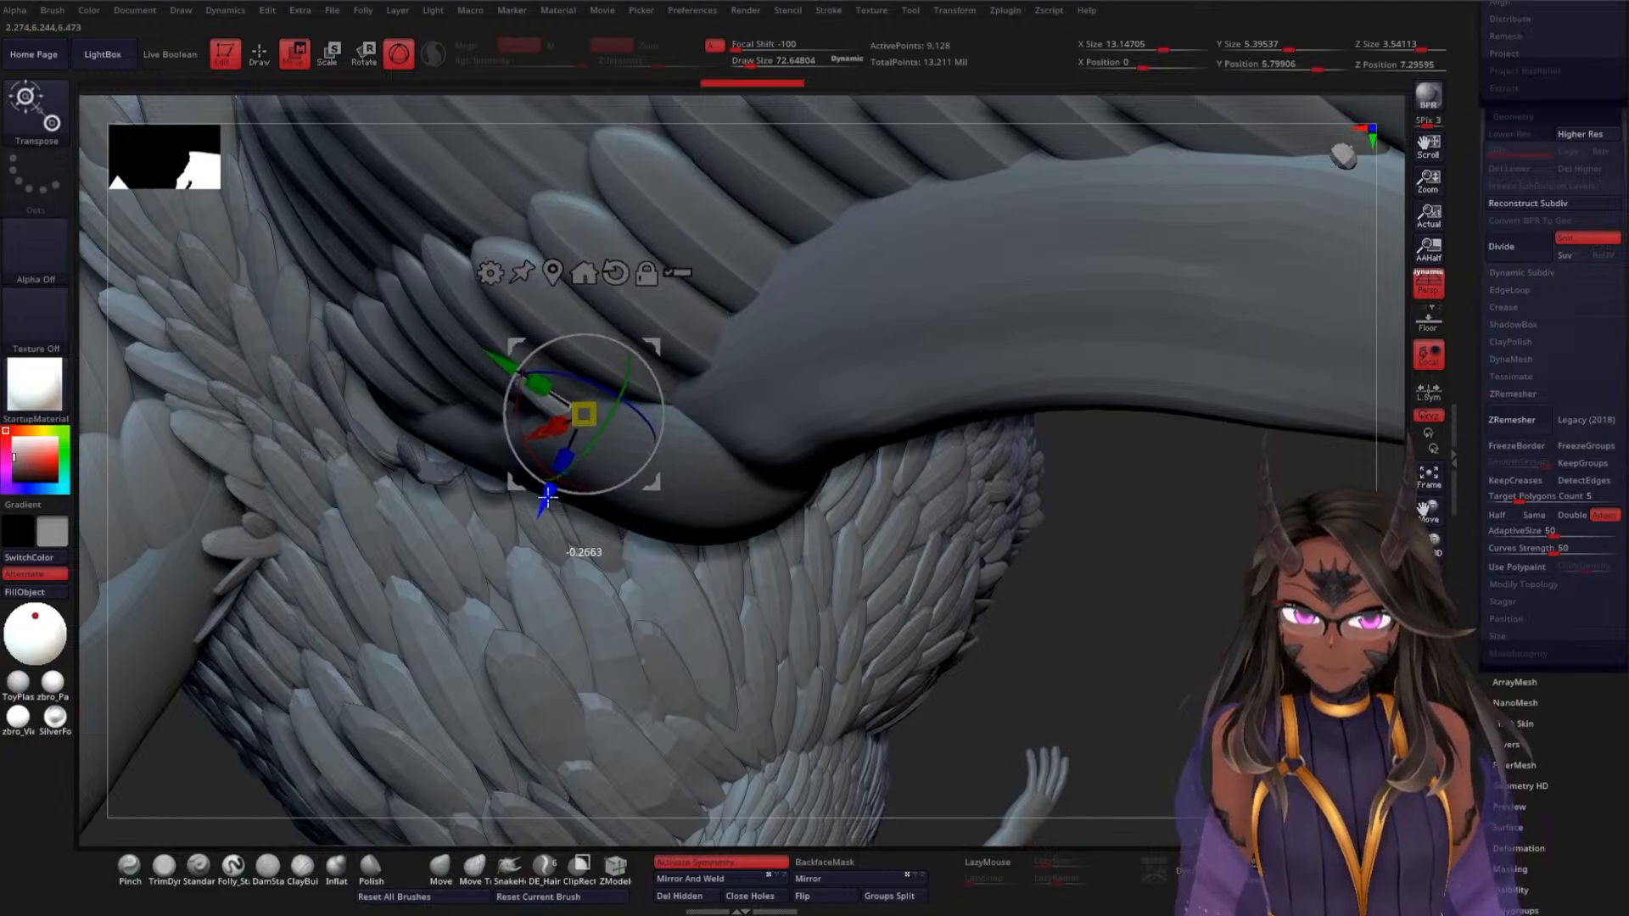
drag(1075, 617, 1048, 598)
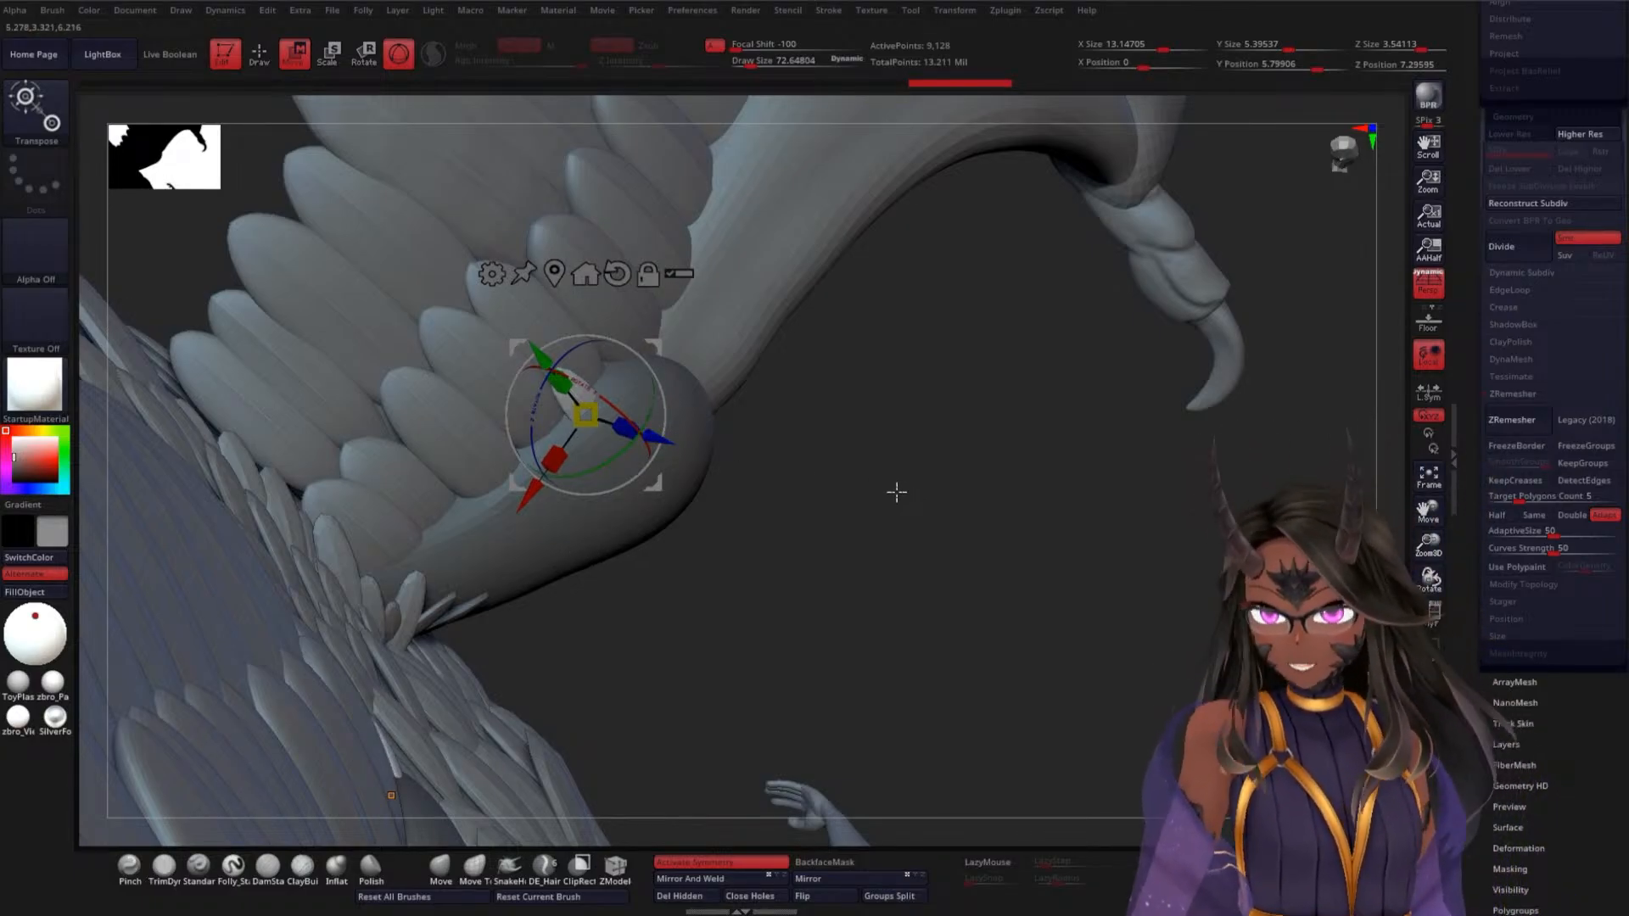
alt+drag(944, 492, 924, 437)
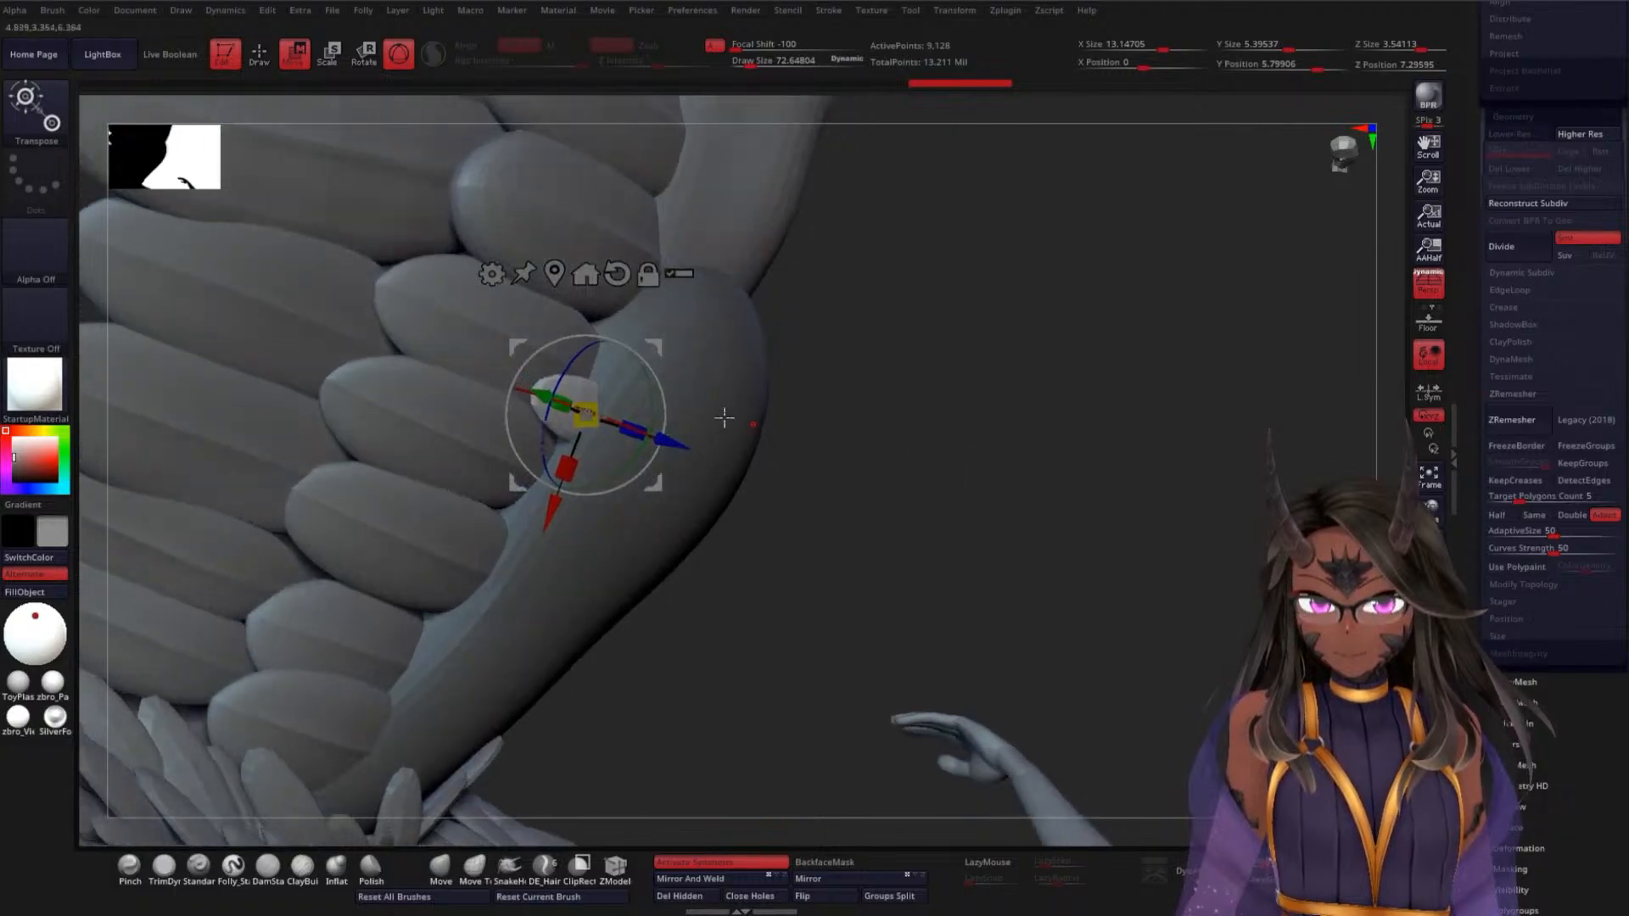
mouse_move(648, 435)
mouse_down()
mouse_move(704, 454)
mouse_move(671, 458)
mouse_up()
mouse_move(883, 462)
mouse_down()
mouse_move(916, 461)
mouse_move(902, 432)
mouse_move(928, 419)
mouse_move(885, 436)
mouse_up()
Duplicate the feather along the shoulder toward the body and adjust the copy's angle beside the first feather
drag(562, 506, 537, 565)
drag(960, 526, 876, 478)
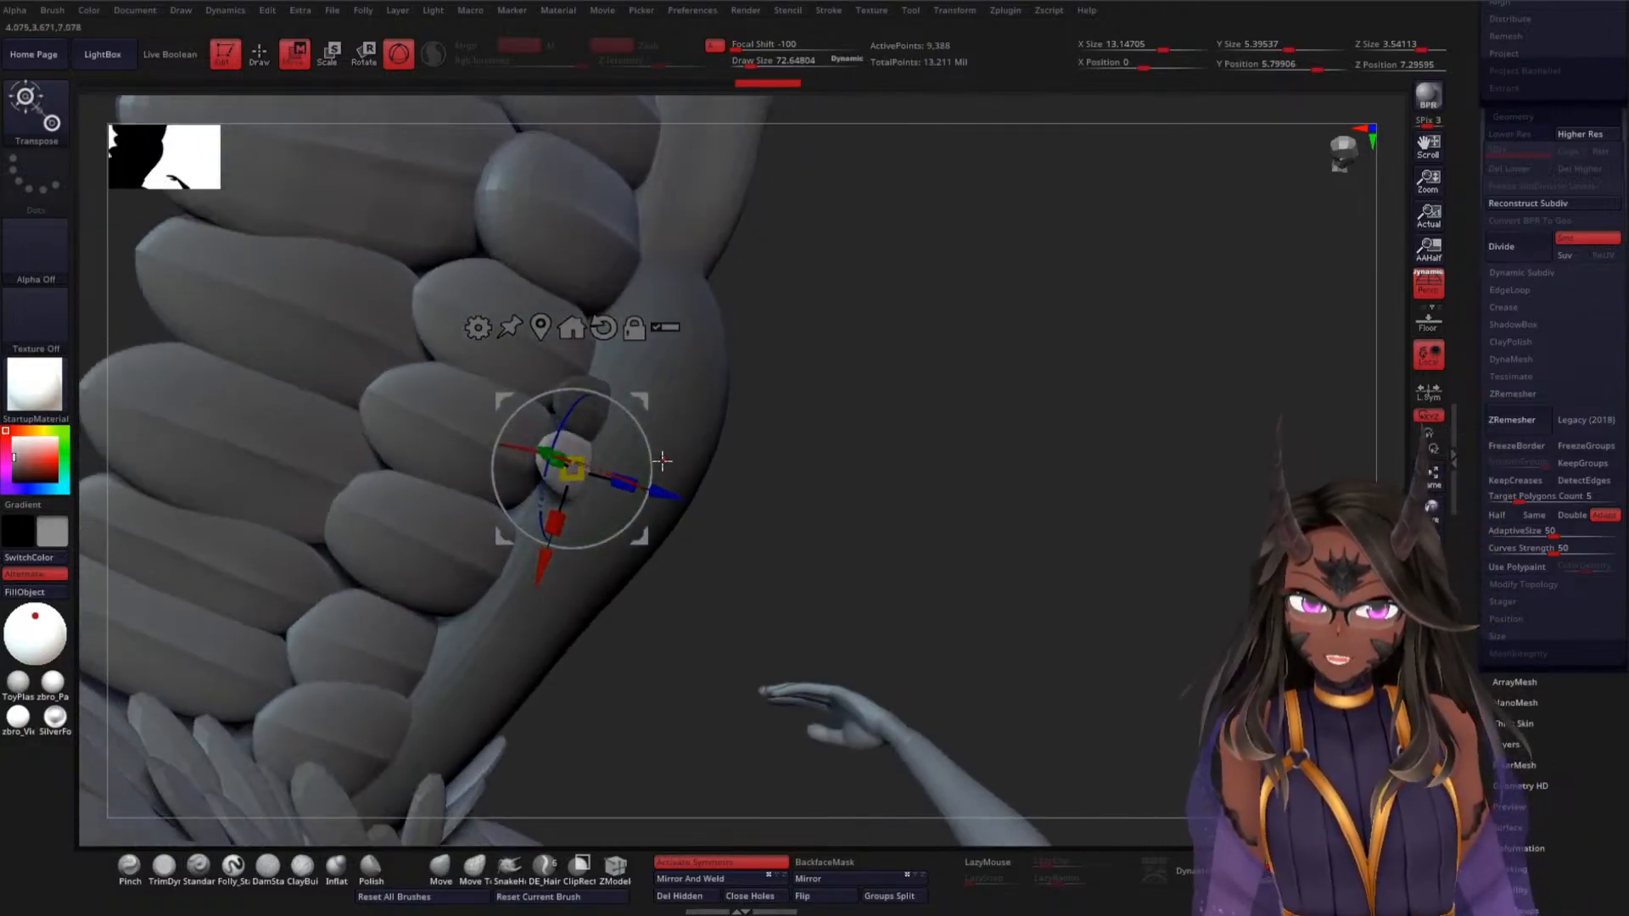
drag(651, 458, 646, 470)
drag(664, 506, 660, 502)
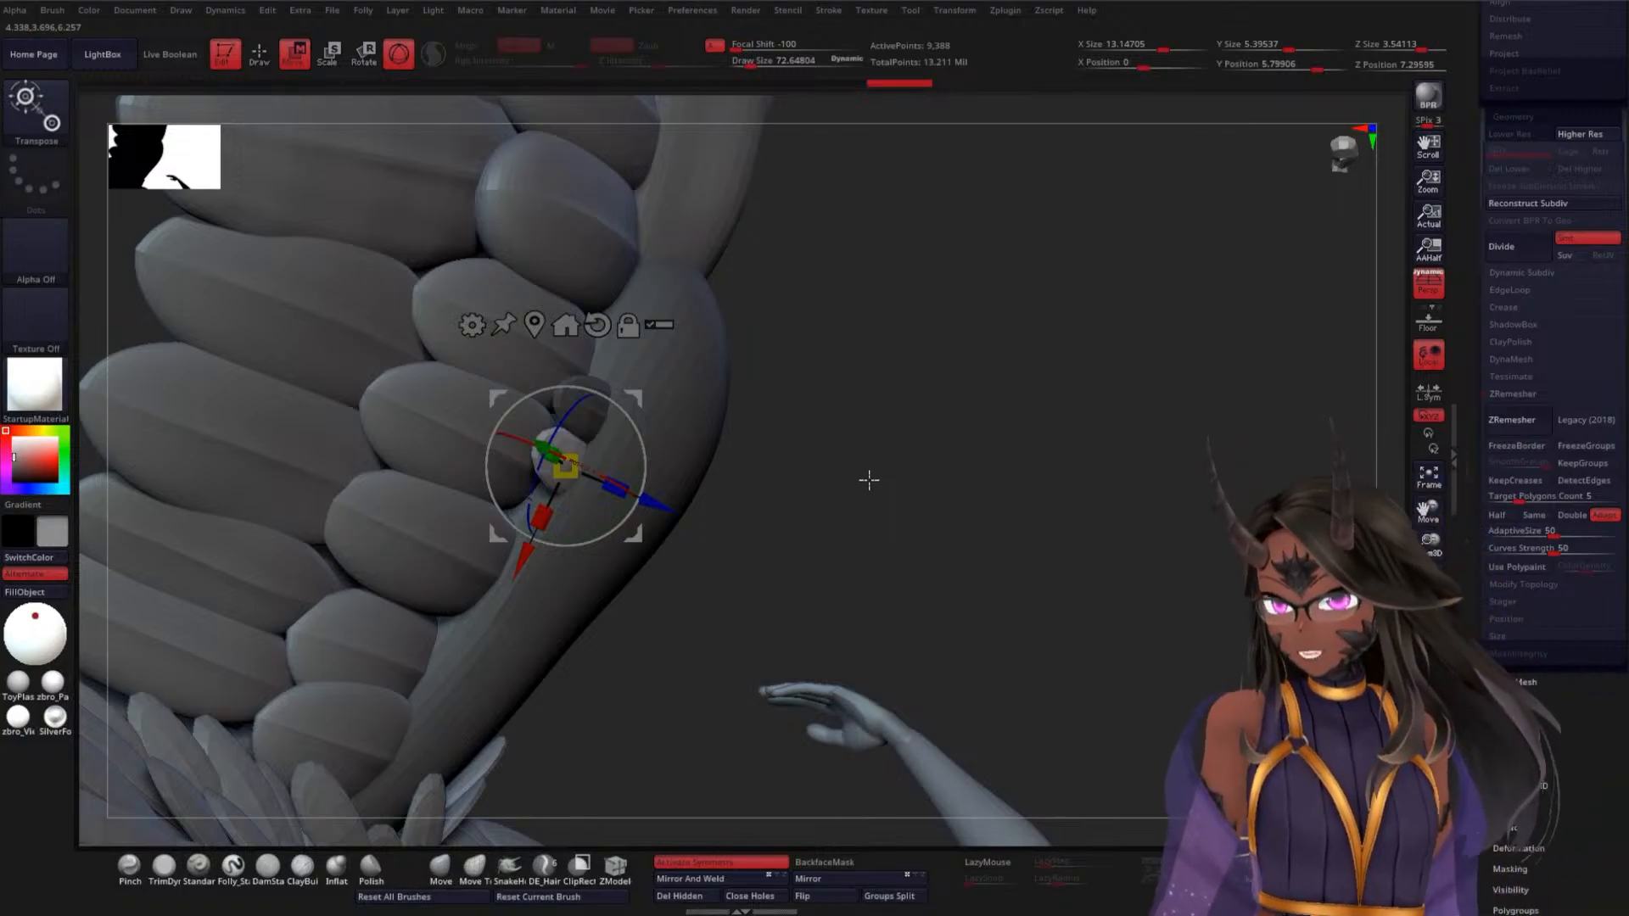
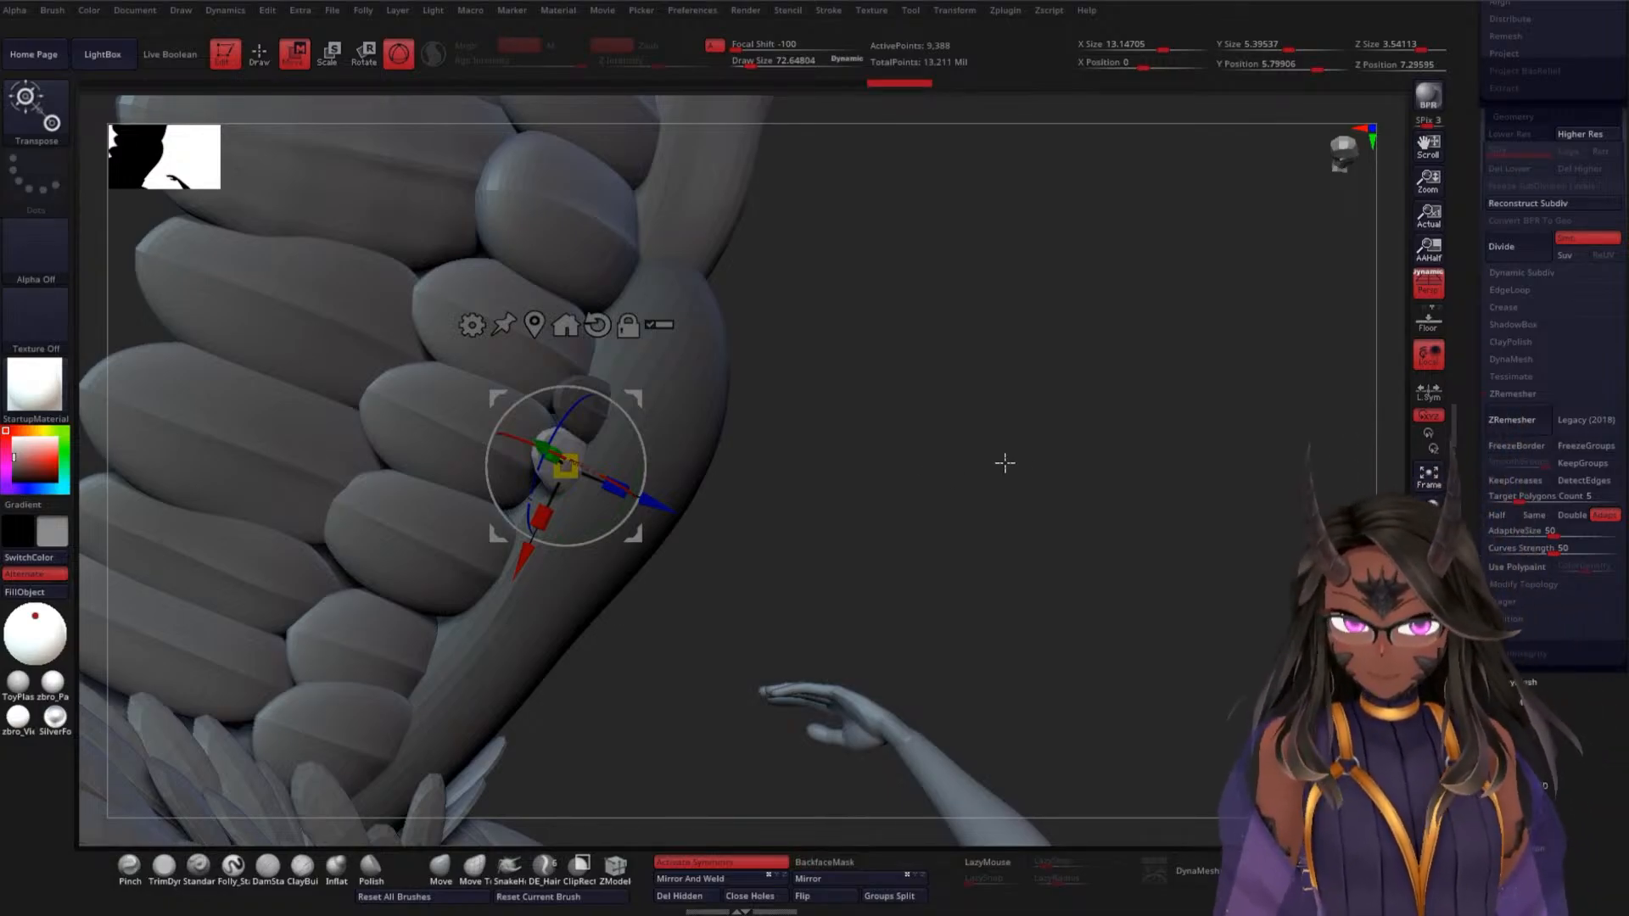
Add a third feather overlapping the first two on the shoulder, and adjust its position and depth
drag(1005, 463, 925, 486)
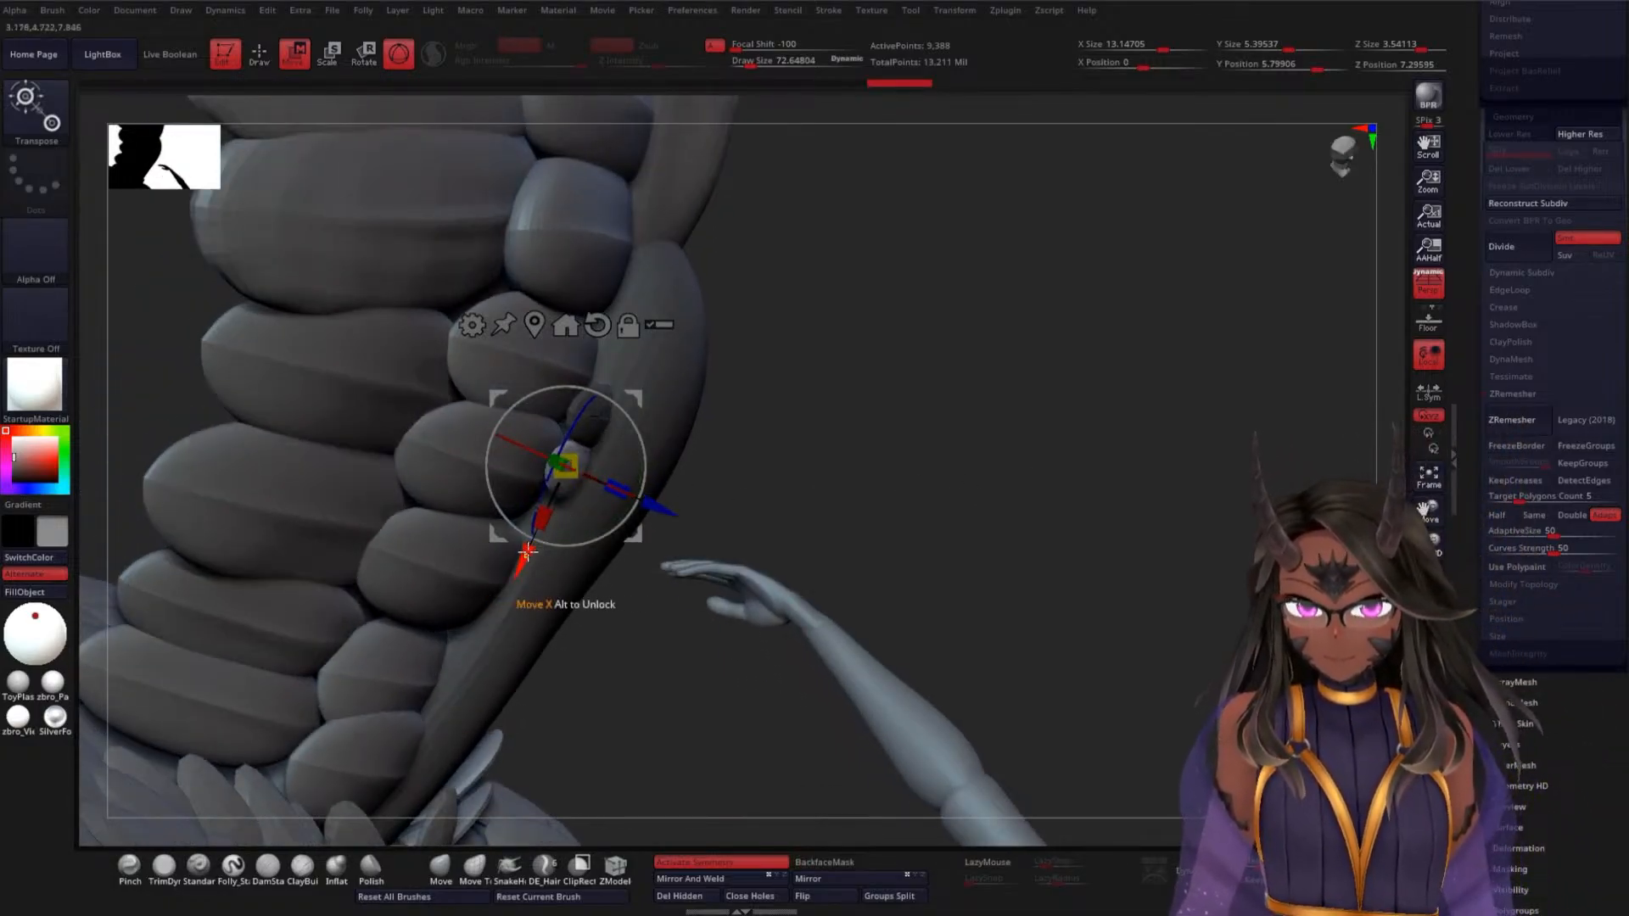
drag(662, 501, 676, 495)
drag(538, 556, 547, 535)
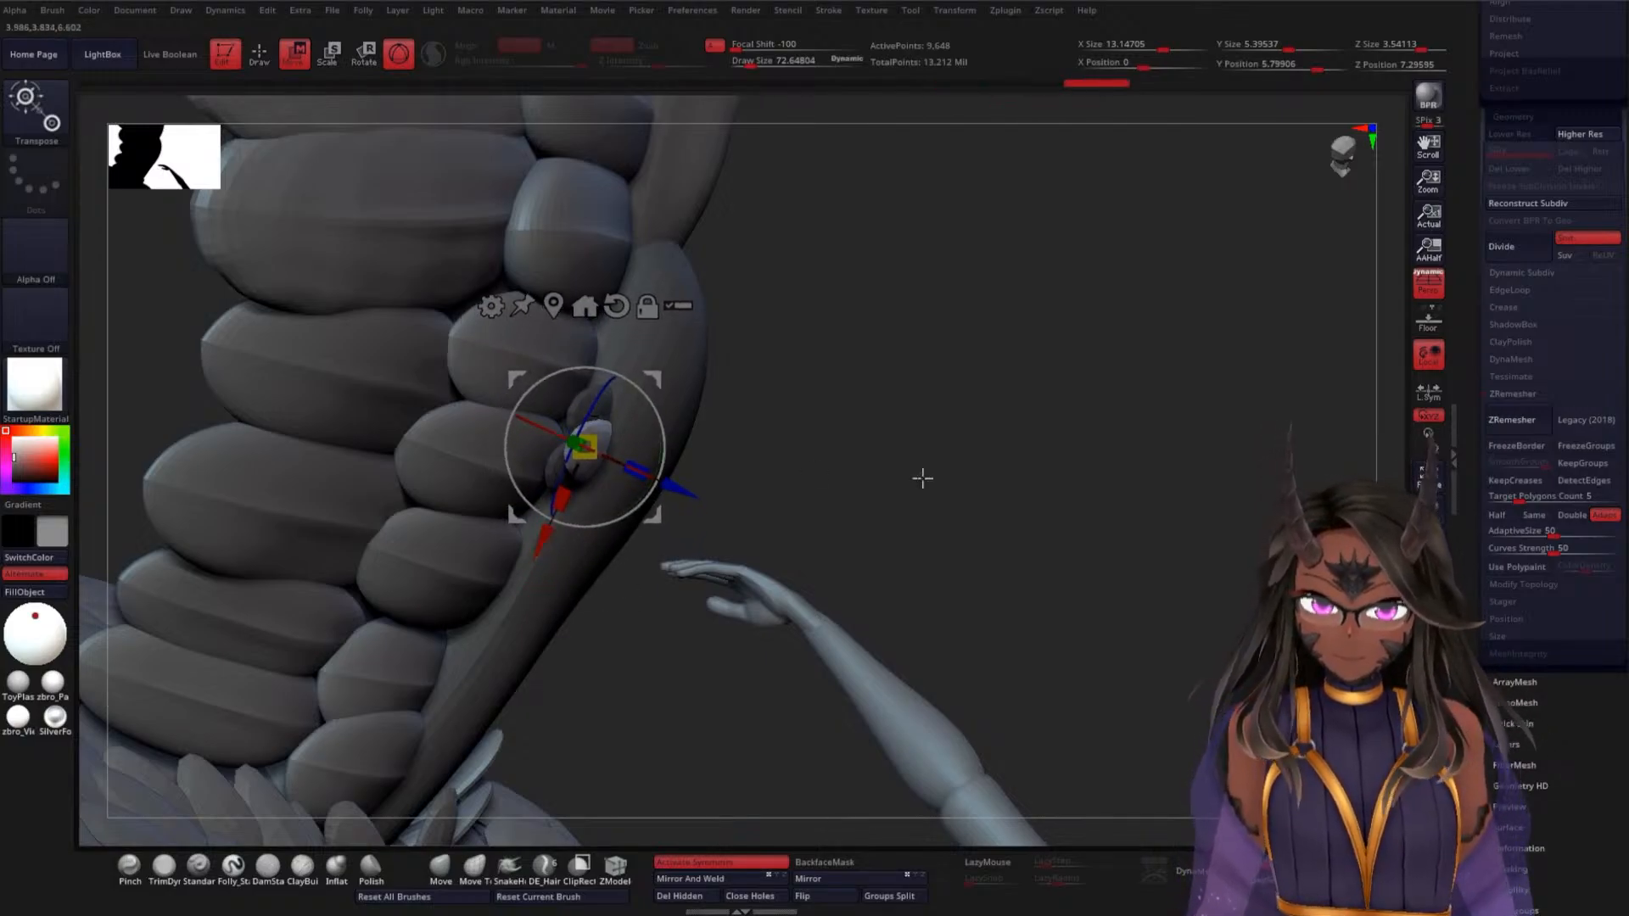
drag(922, 477, 898, 412)
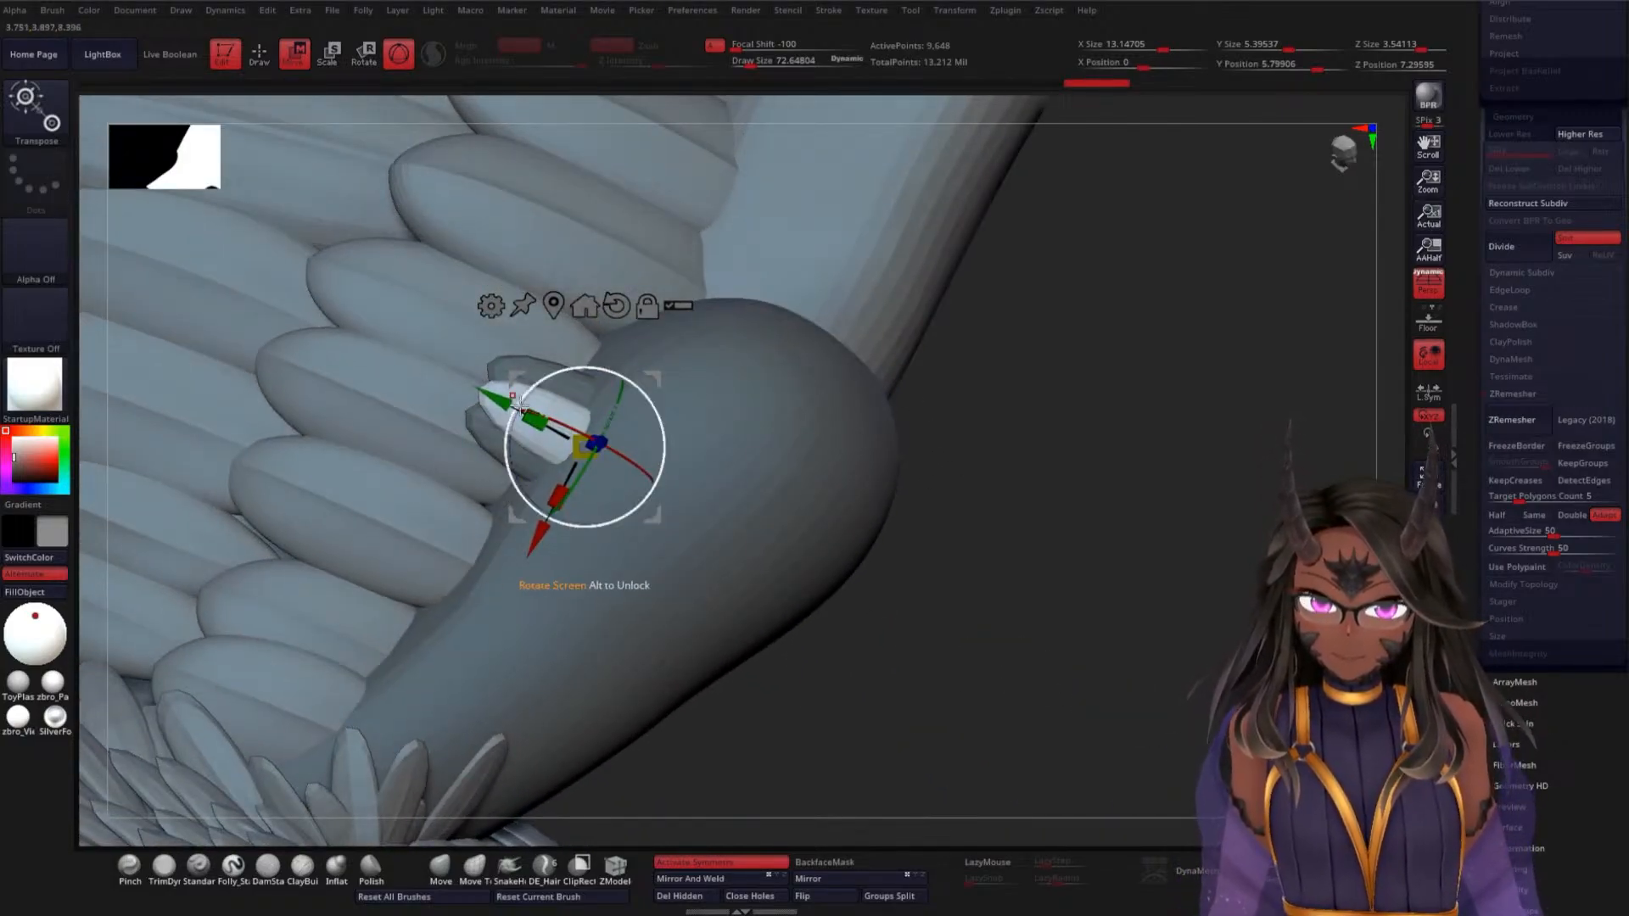
drag(501, 402, 526, 413)
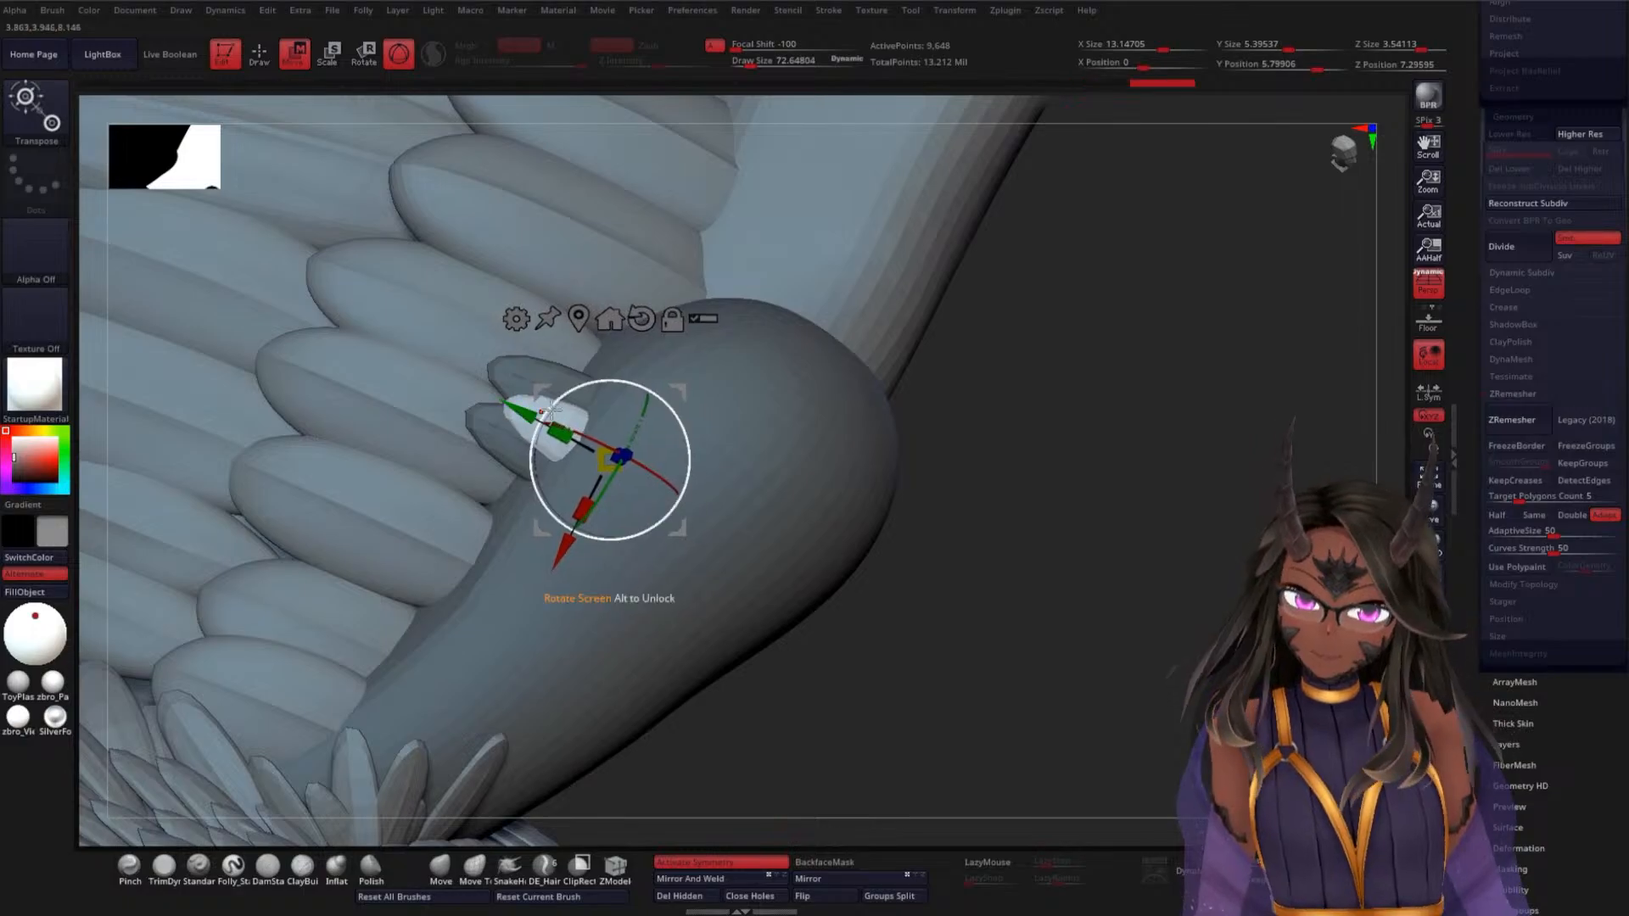
drag(1040, 499, 1074, 548)
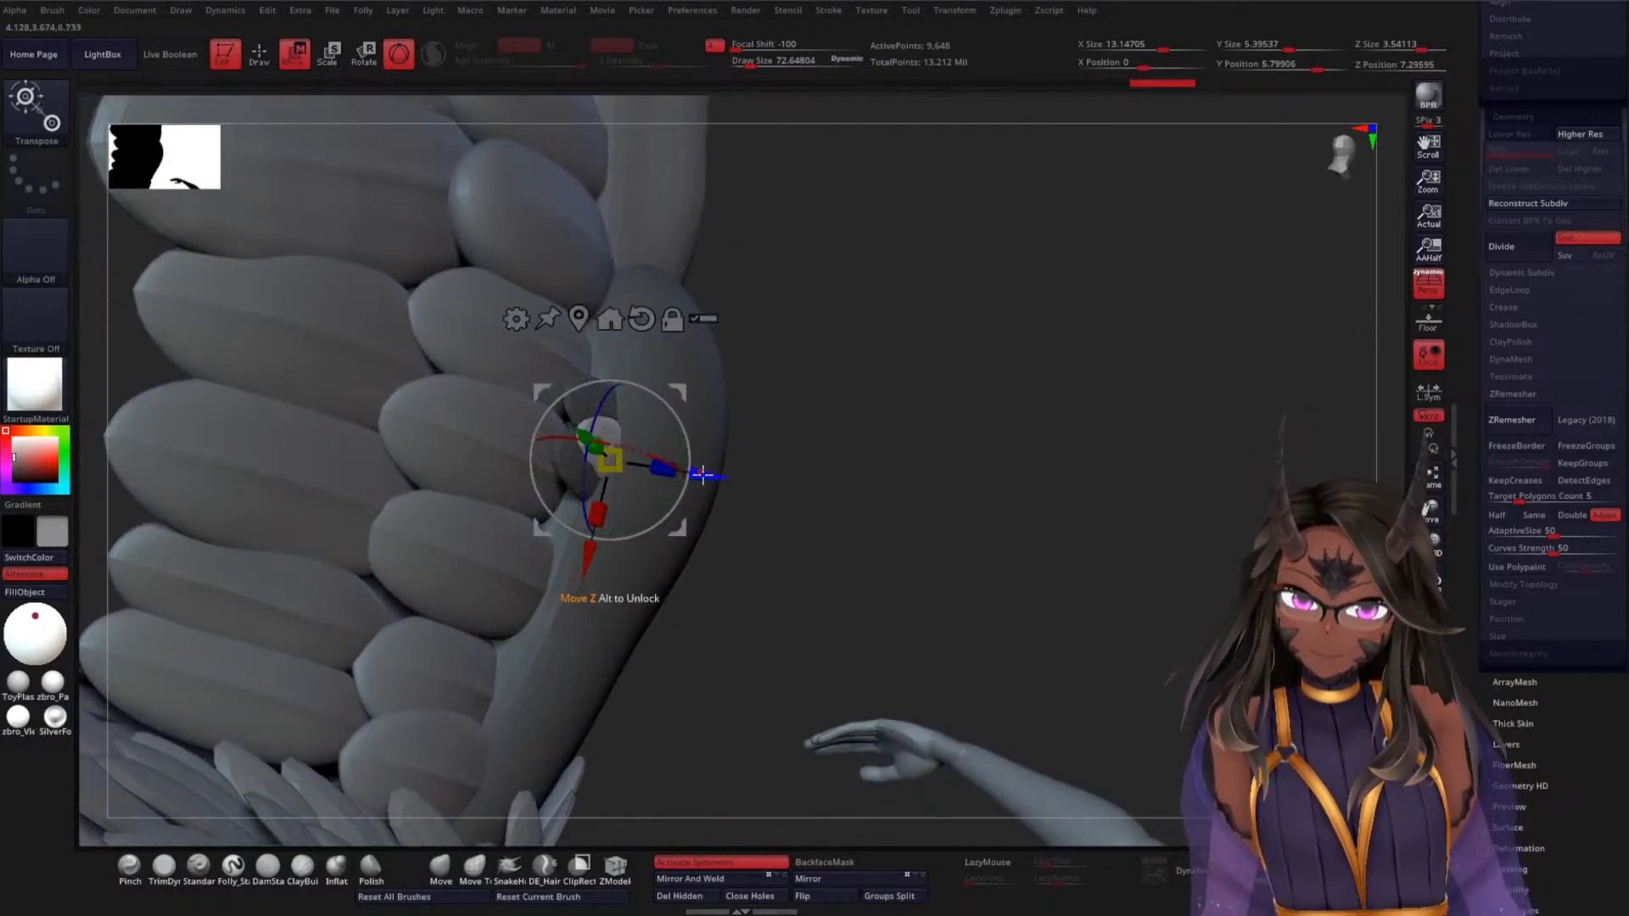
drag(703, 474, 711, 478)
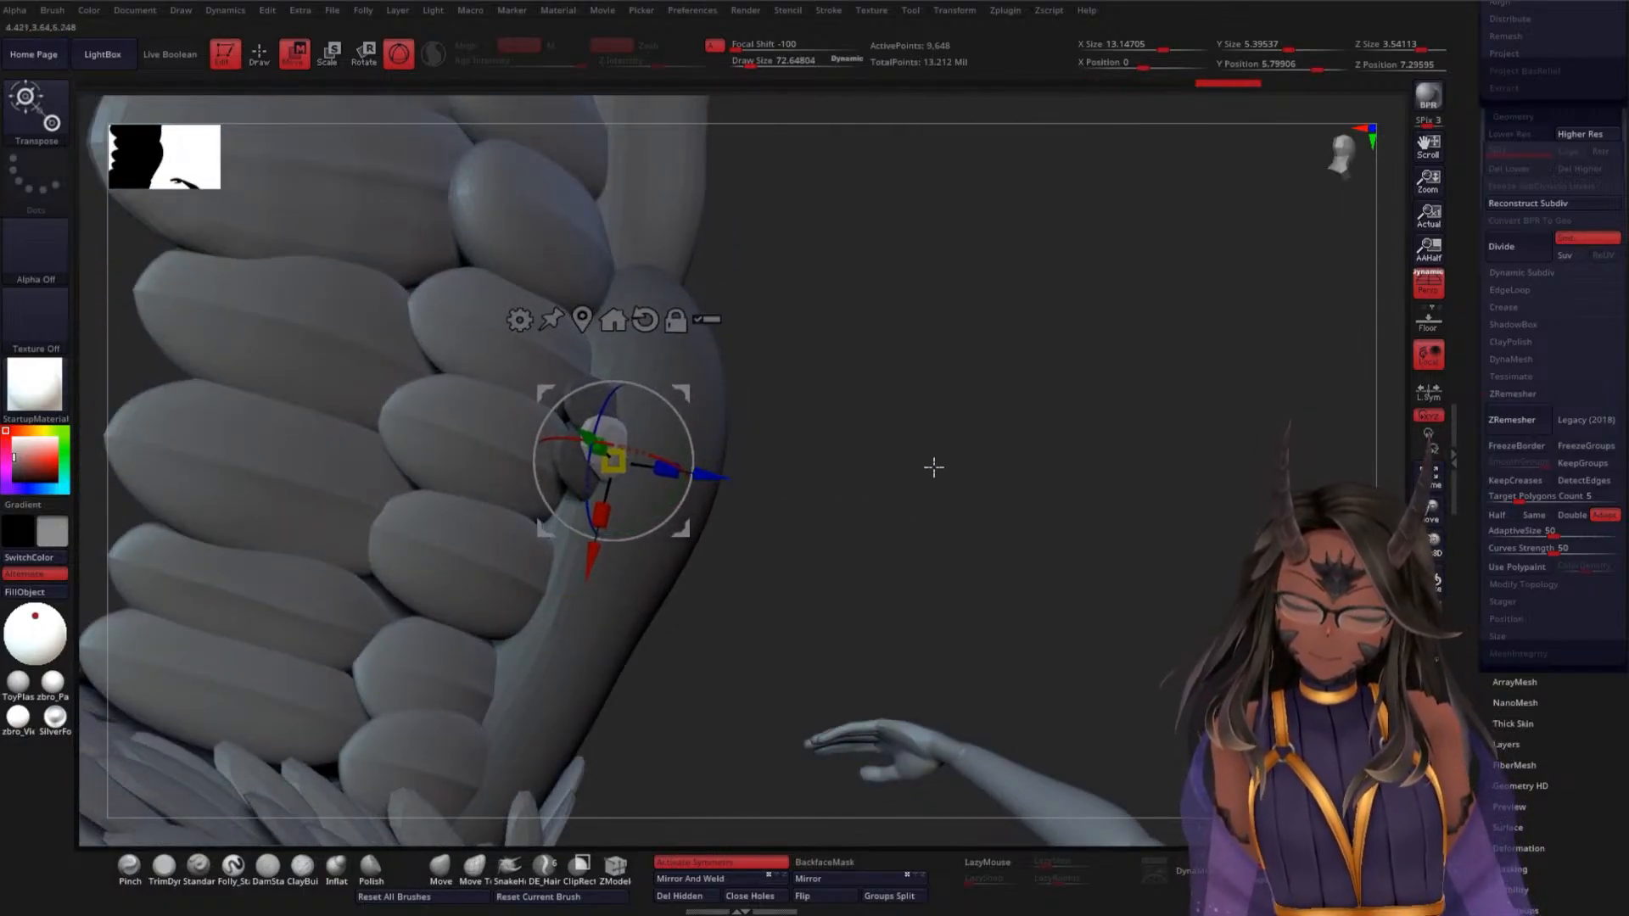
Duplicate the last feather and move the copy across the shoulder toward its front side
drag(934, 466, 1002, 576)
drag(894, 532, 679, 496)
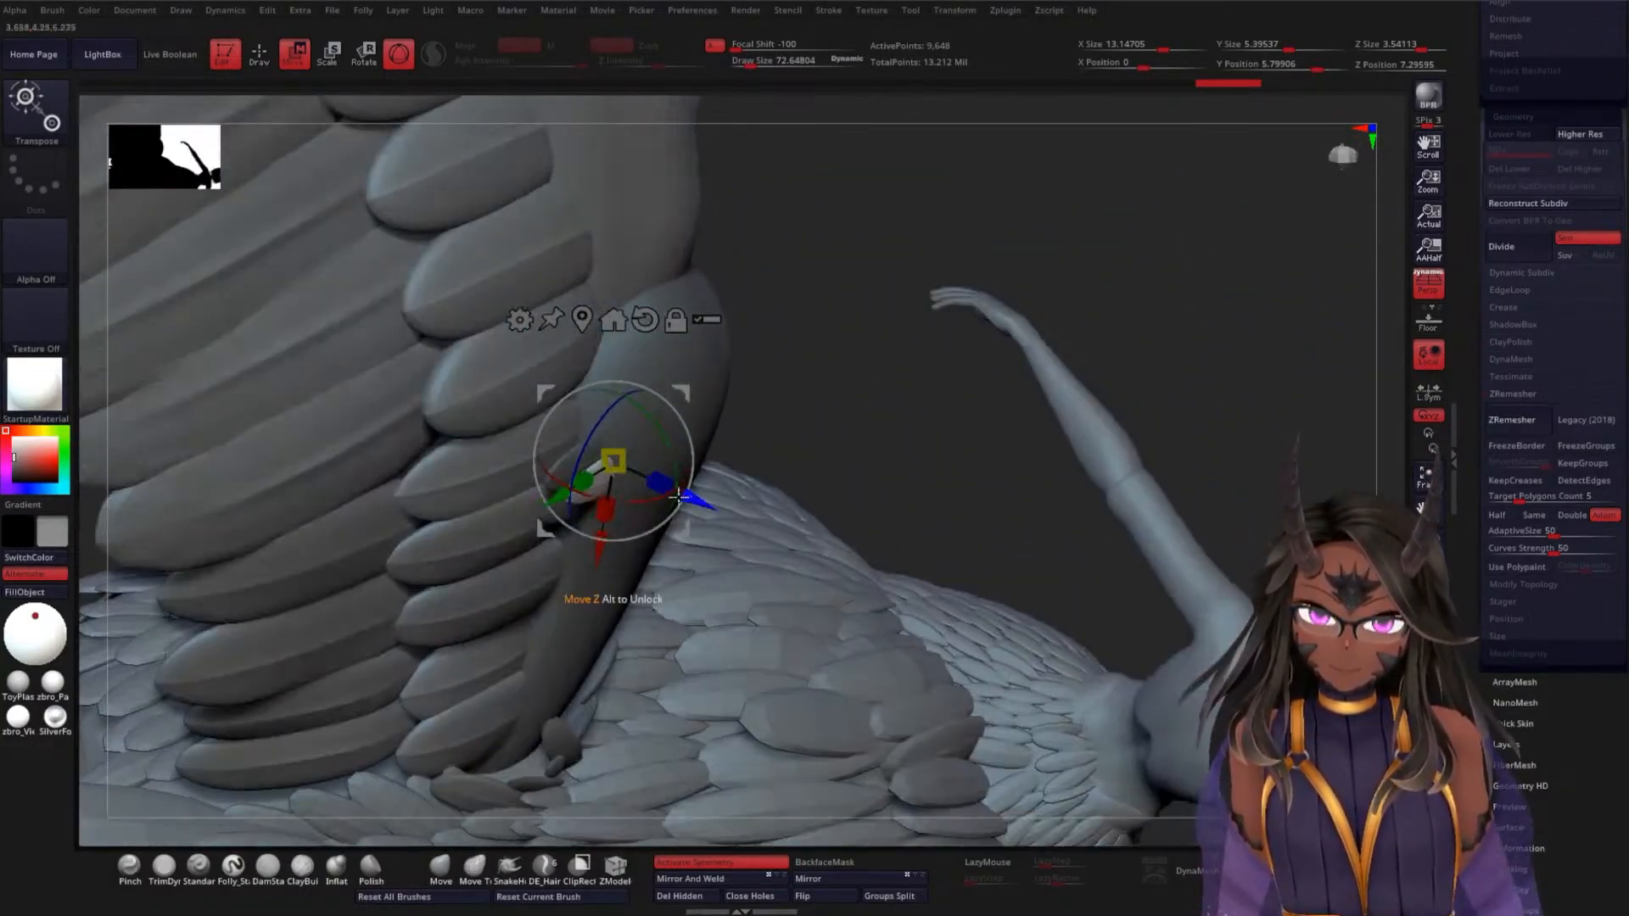
drag(869, 448, 717, 437)
drag(560, 491, 615, 489)
drag(929, 498, 978, 527)
drag(835, 512, 701, 508)
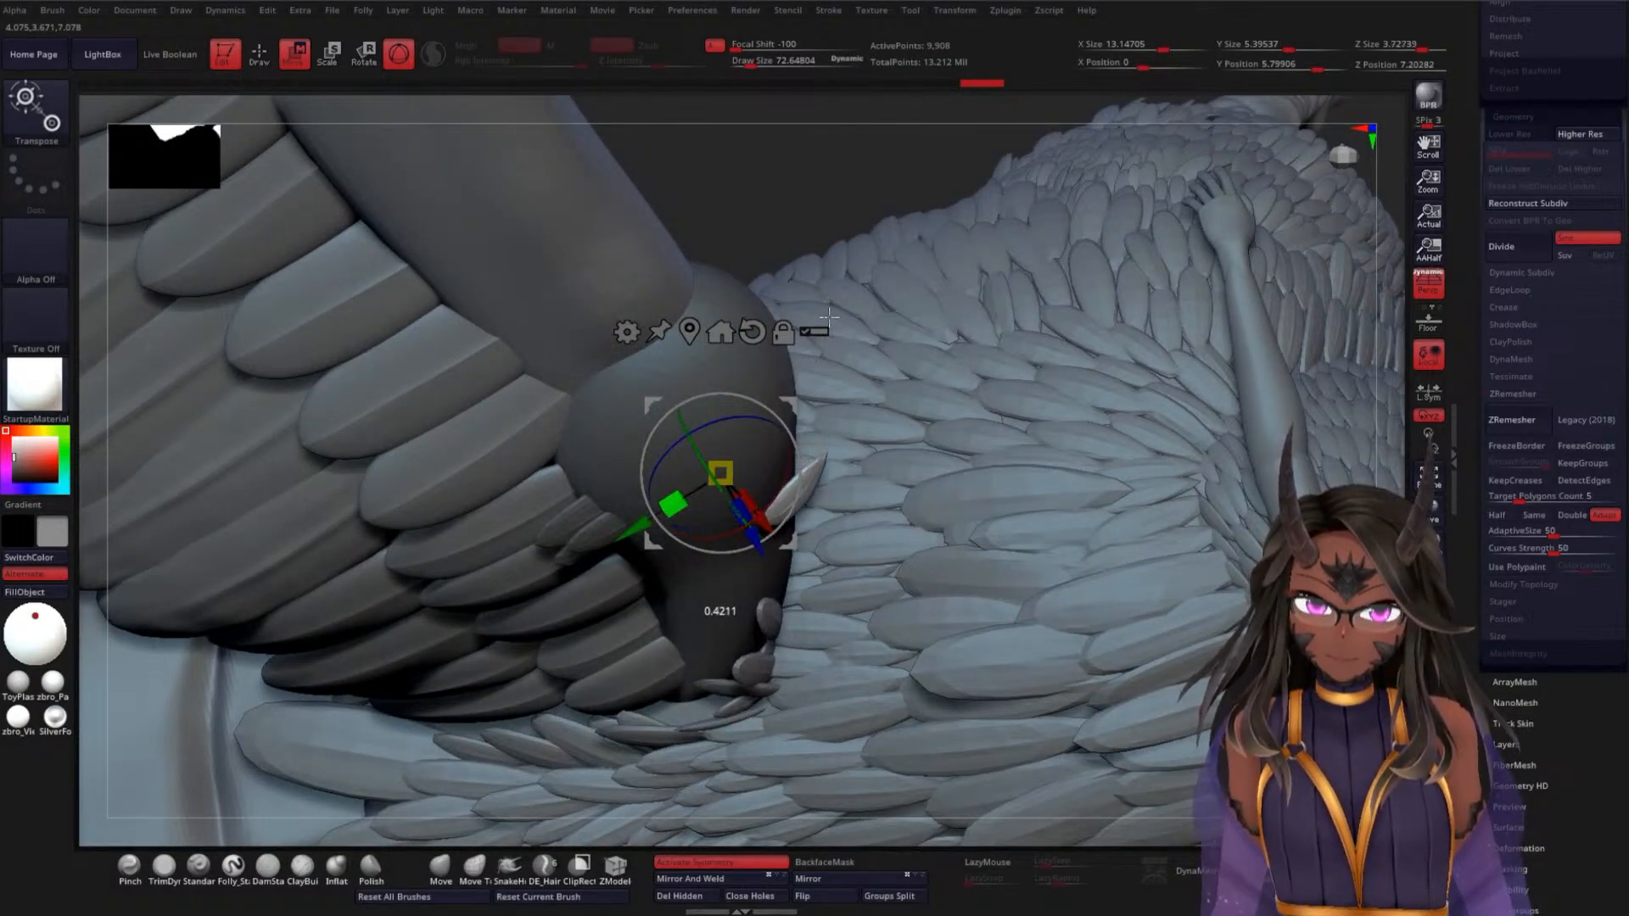
Try to move the feather copy from the front of the shoulder back beside the wing feather row
drag(798, 246, 746, 395)
click(689, 329)
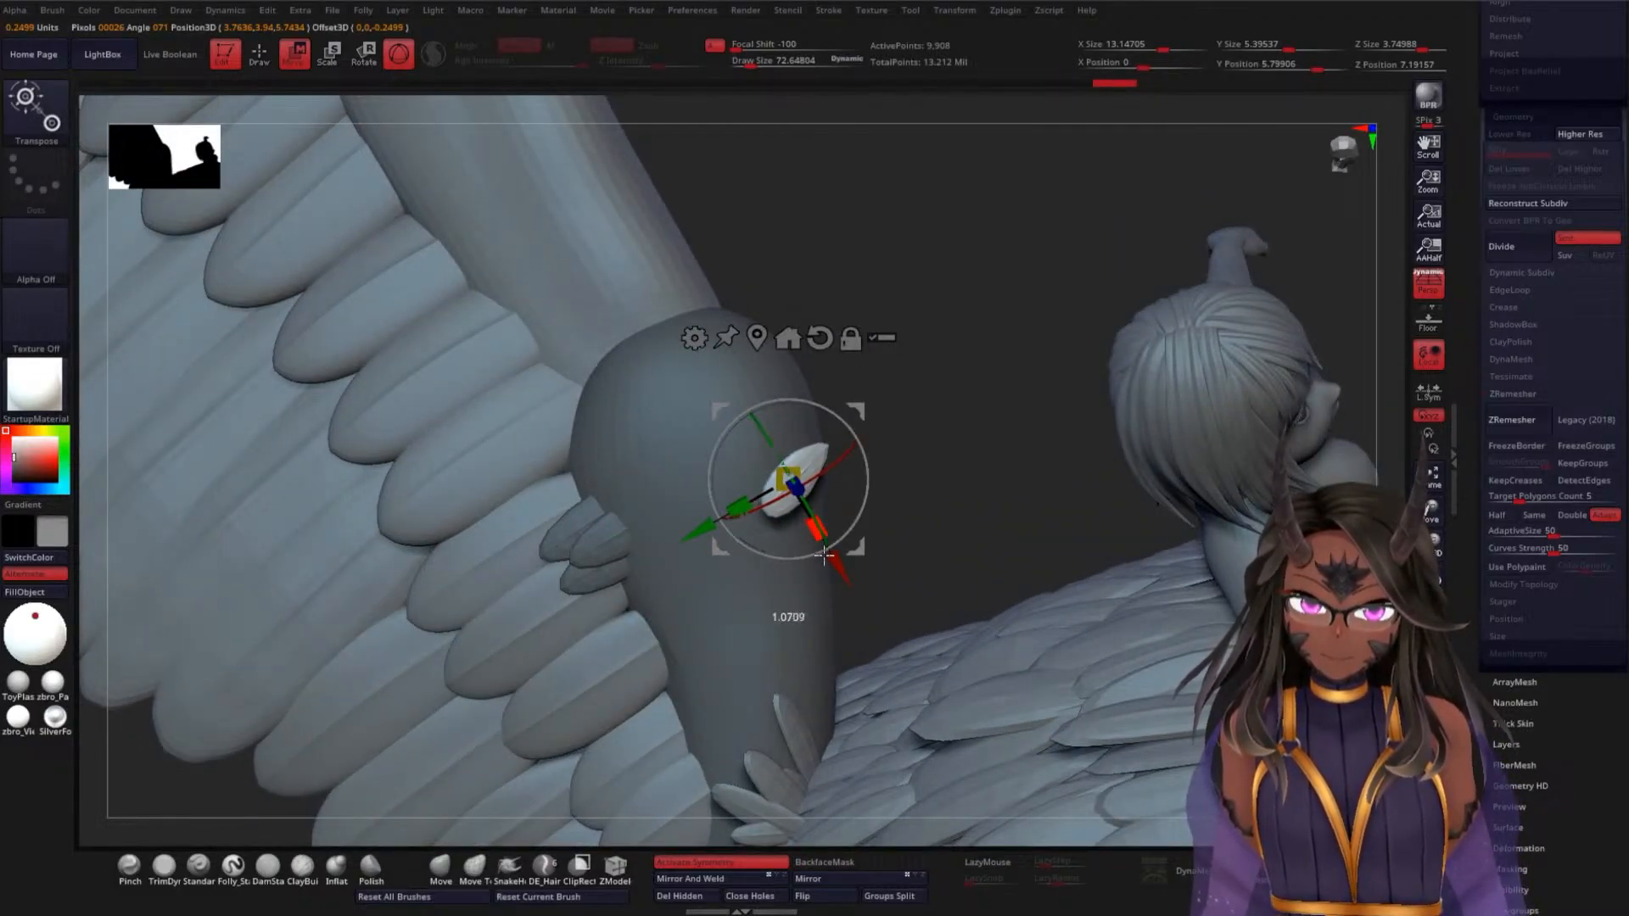
drag(704, 506, 534, 652)
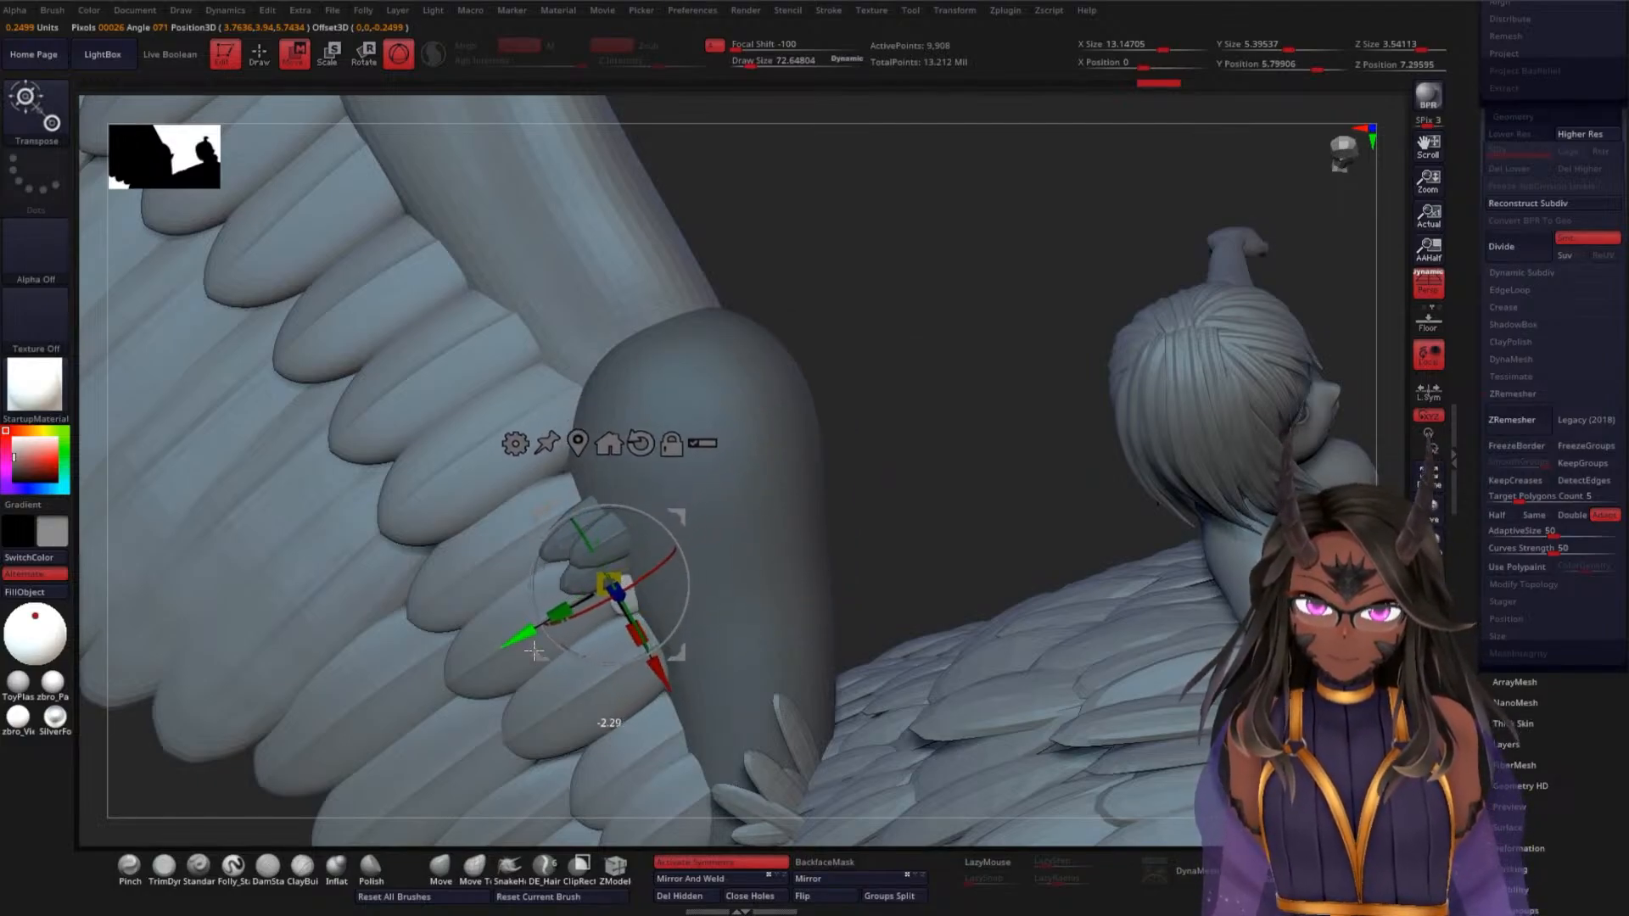
Rotate the moved feather so it lies against the shoulder beside the small feather cluster
drag(941, 440, 1009, 411)
drag(713, 579, 752, 579)
drag(802, 516, 746, 577)
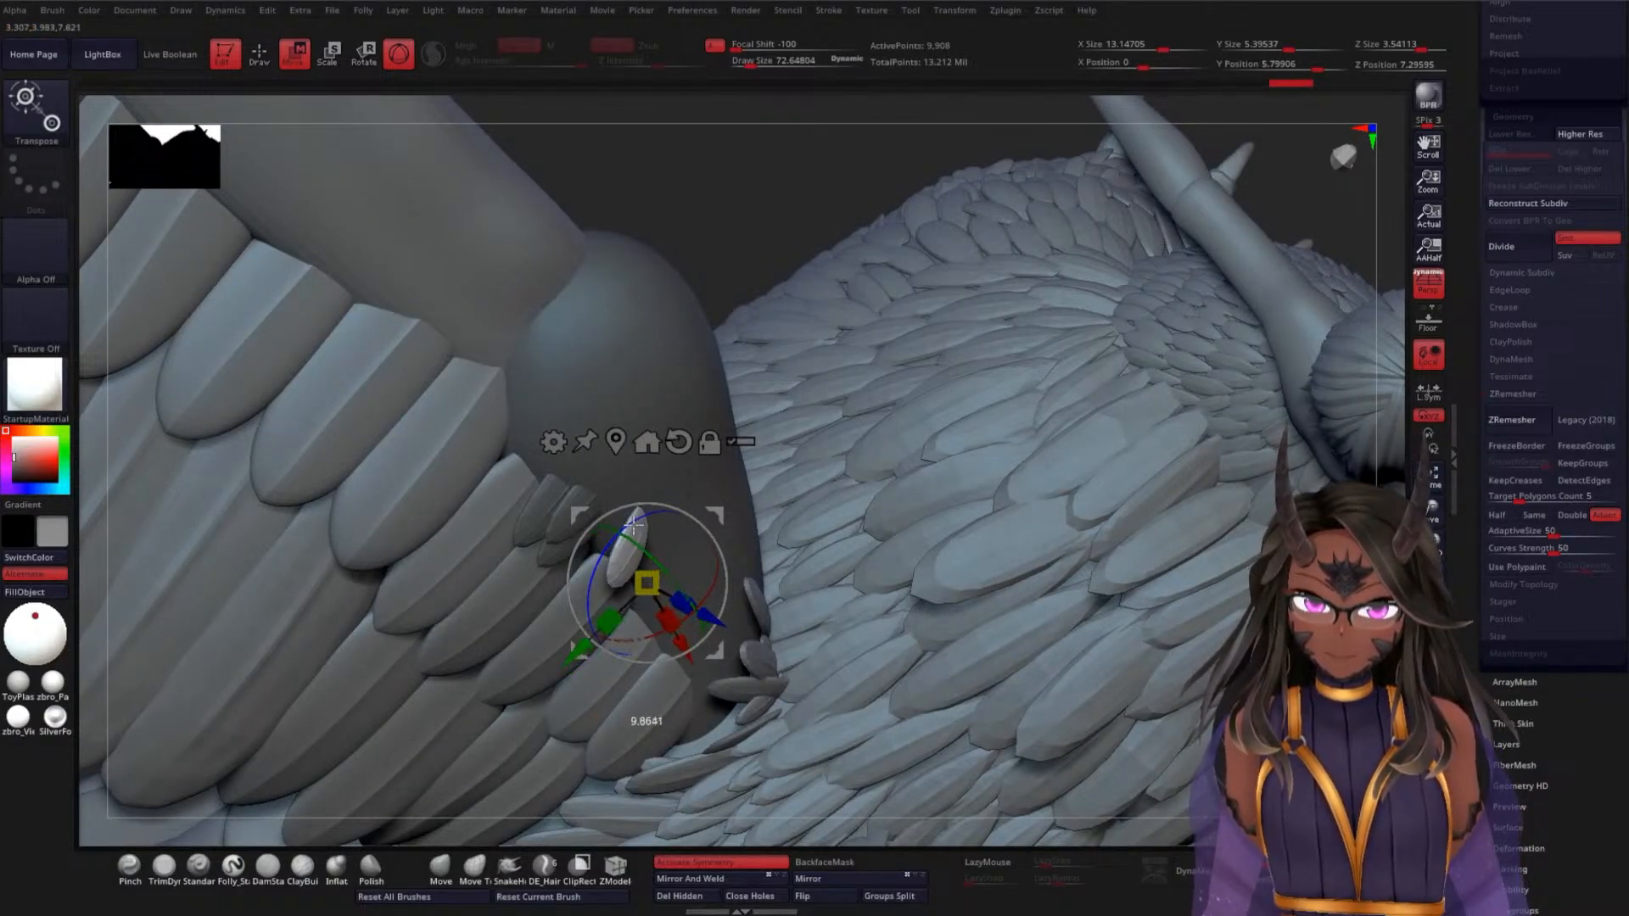
drag(727, 251, 716, 335)
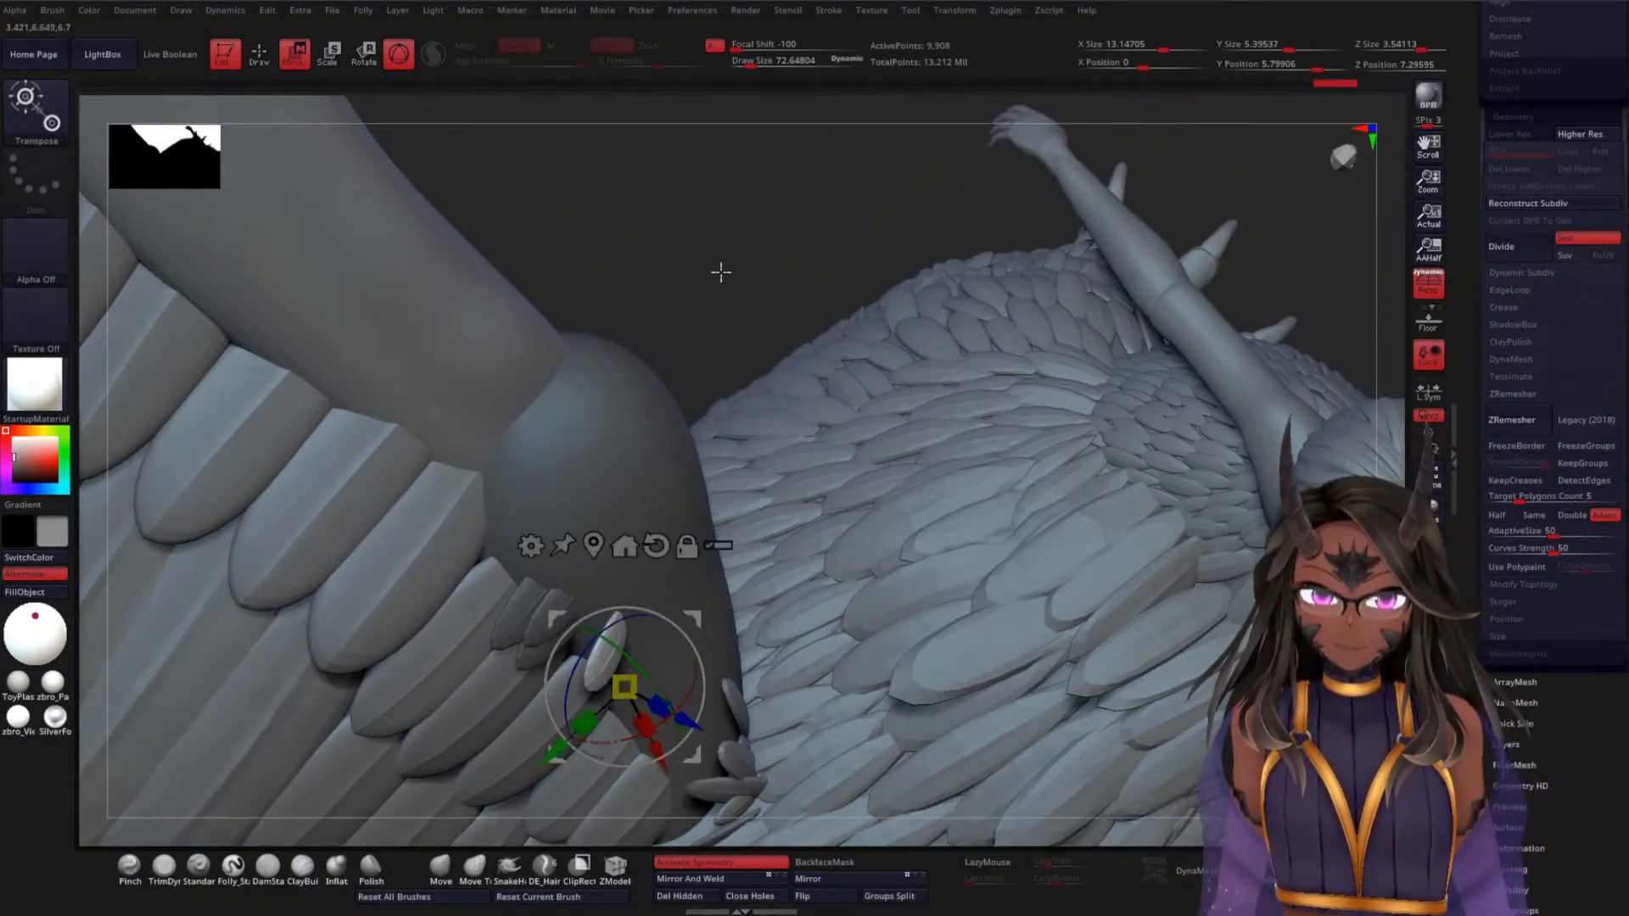
drag(716, 272, 760, 284)
drag(726, 356, 727, 273)
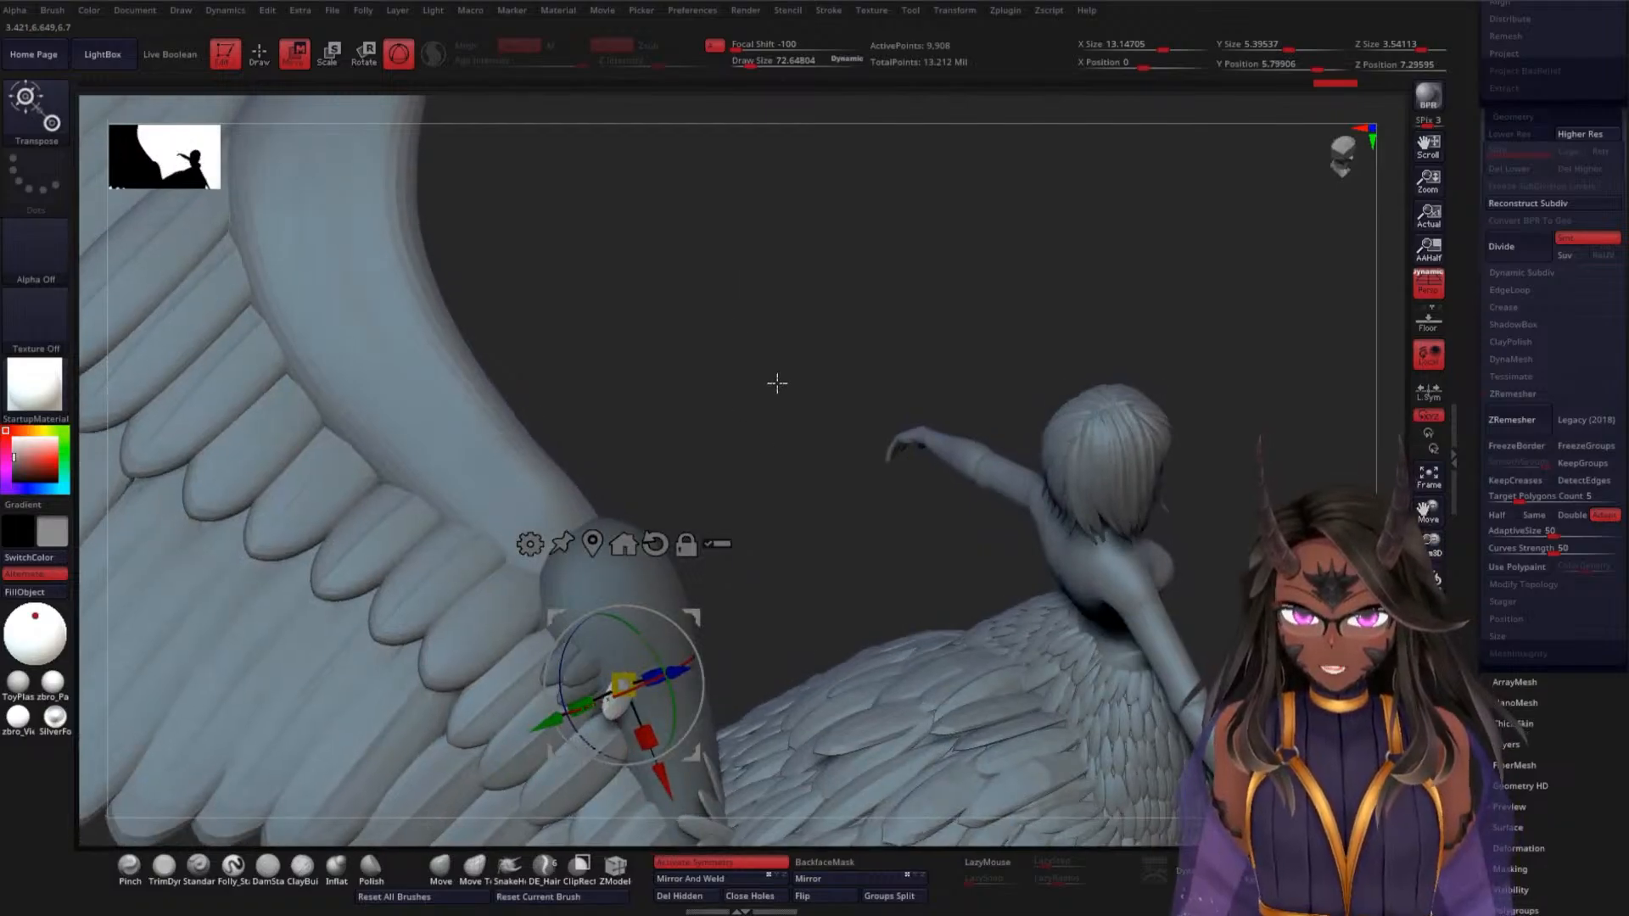
alt+drag(774, 382, 847, 576)
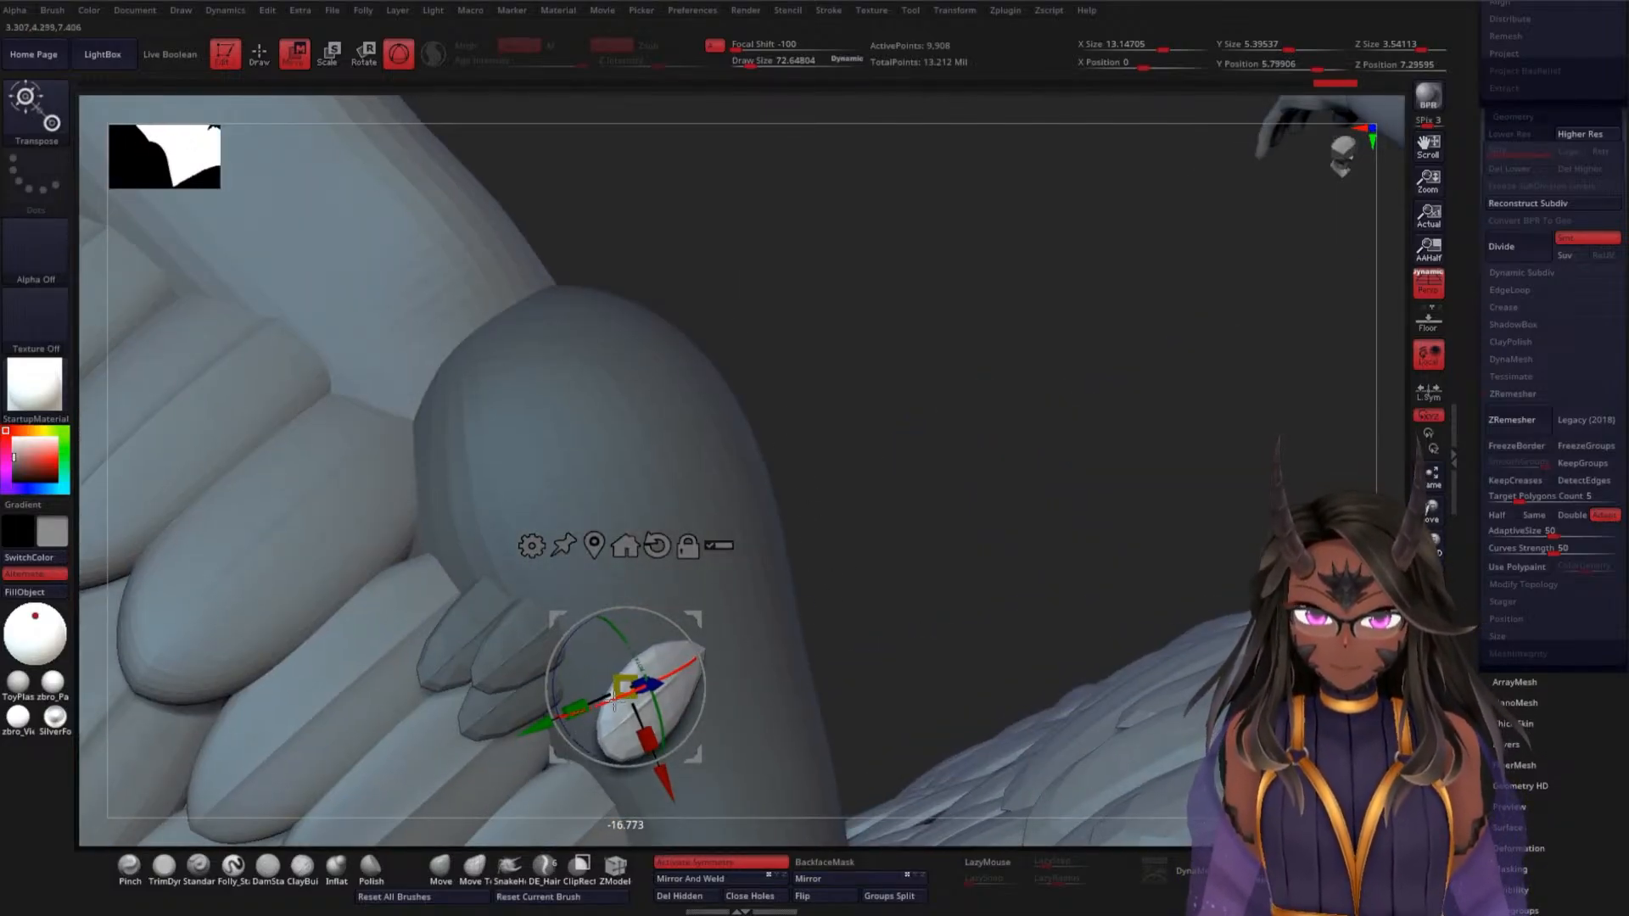
Undo the recent moves and rotations of the feather copy, stepping back to its placement on the shoulder's front
key(ctrl+z)
key(ctrl+z)
key(ctrl+z)
key(ctrl+z)
key(ctrl+z)
key(ctrl+z)
key(ctrl+z)
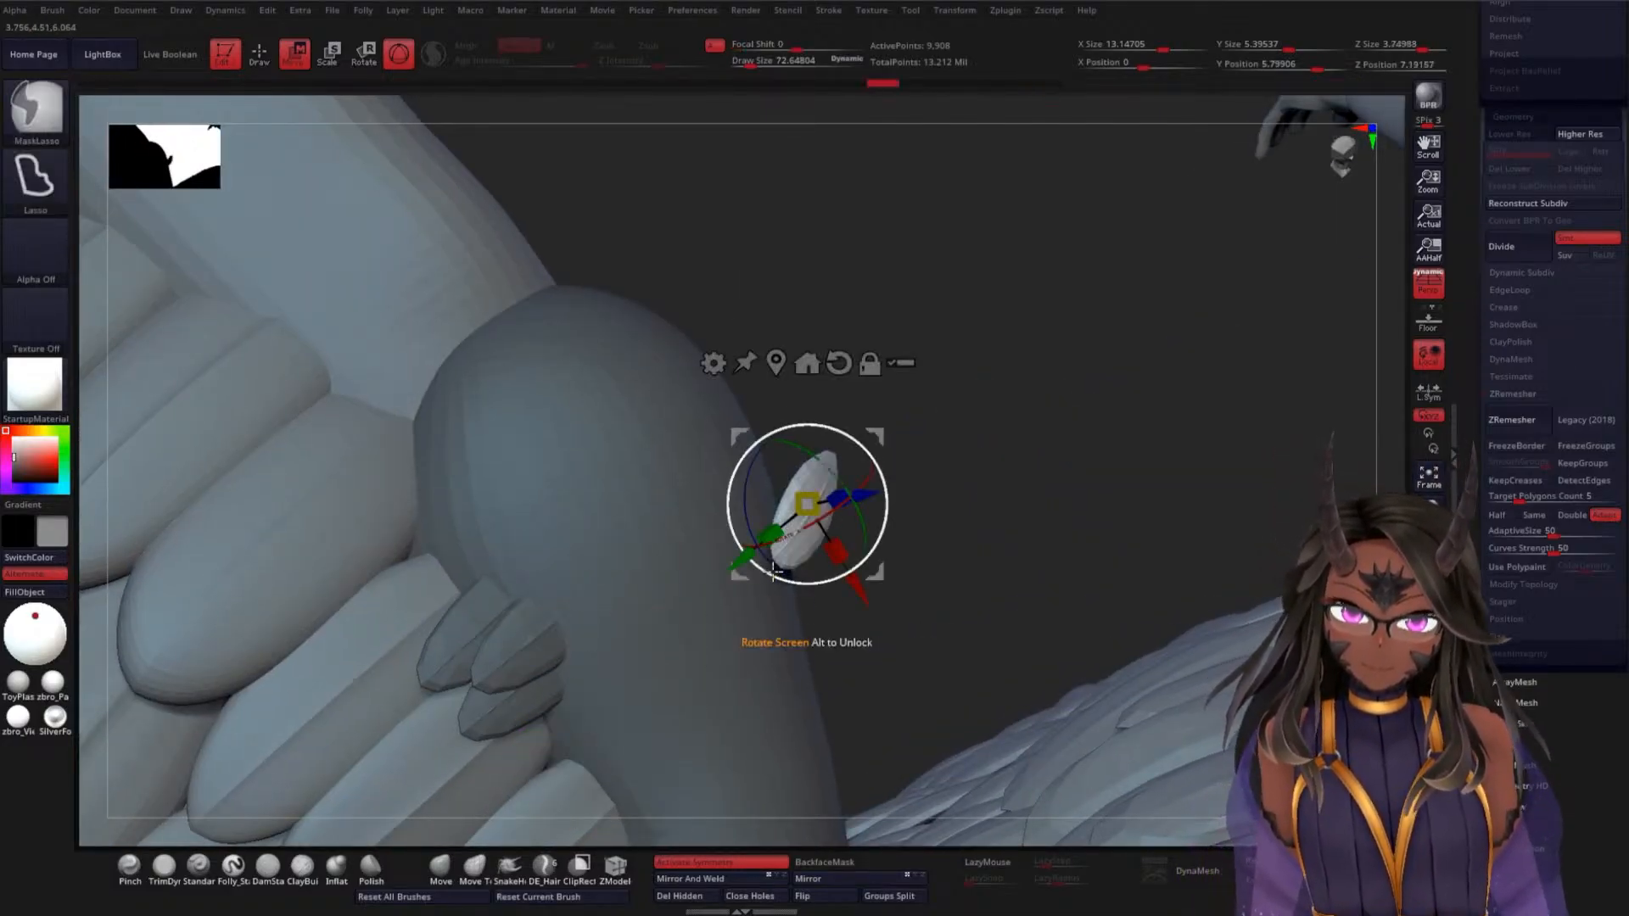
key(ctrl+z)
key(ctrl+z)
key(ctrl+z)
key(ctrl+z)
key(ctrl+z)
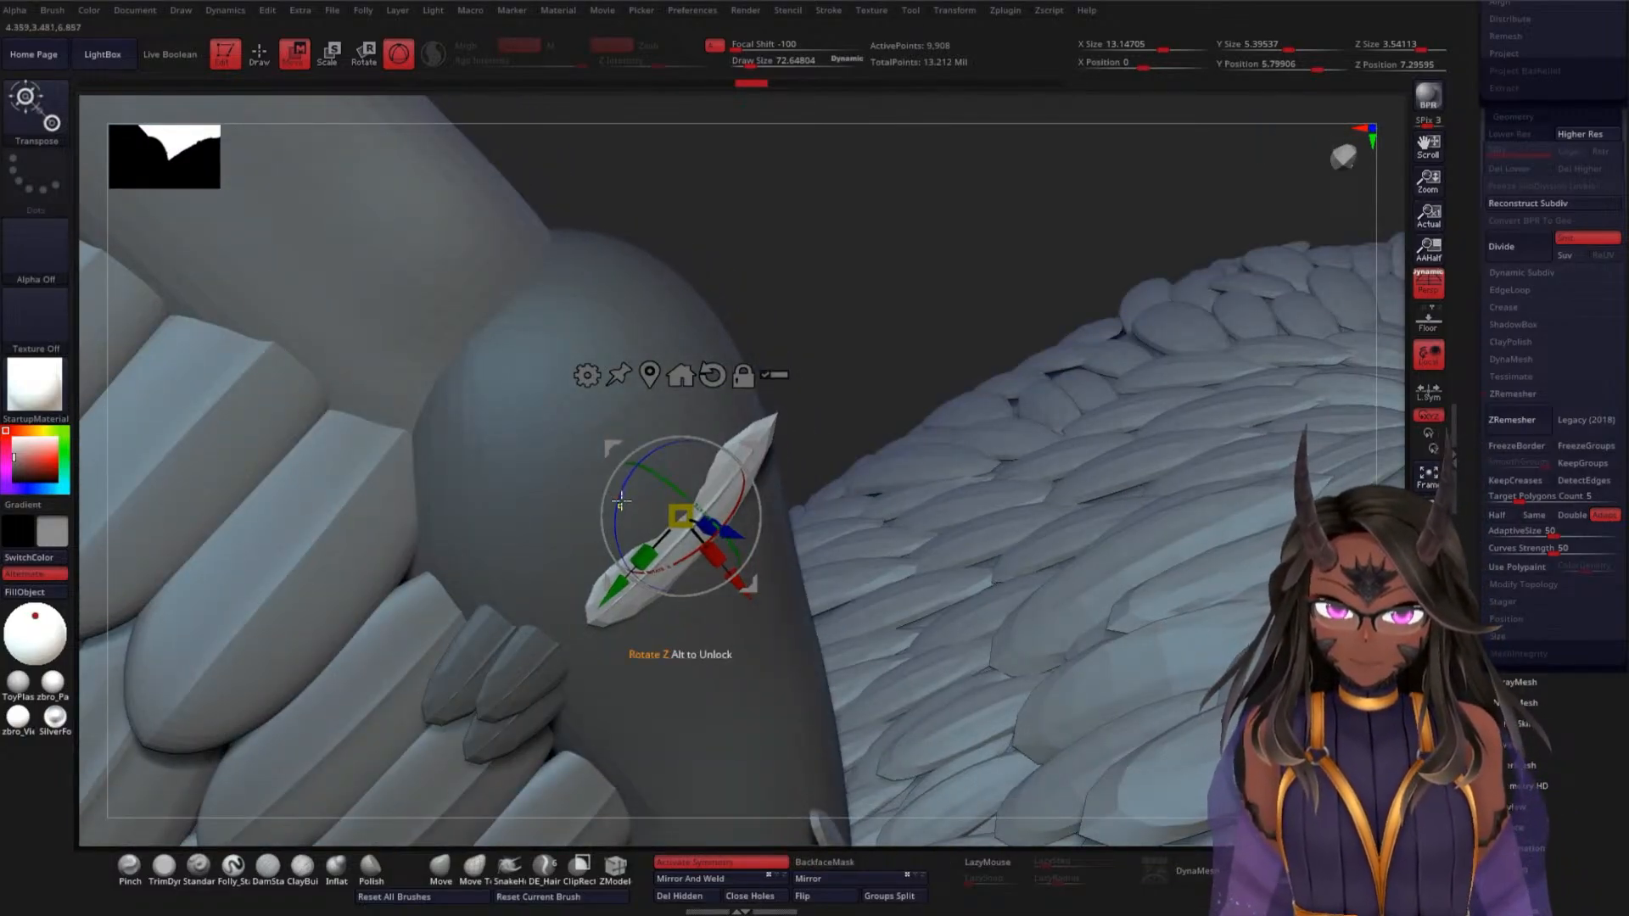
key(ctrl+z)
key(ctrl+z)
key(ctrl+shift+z)
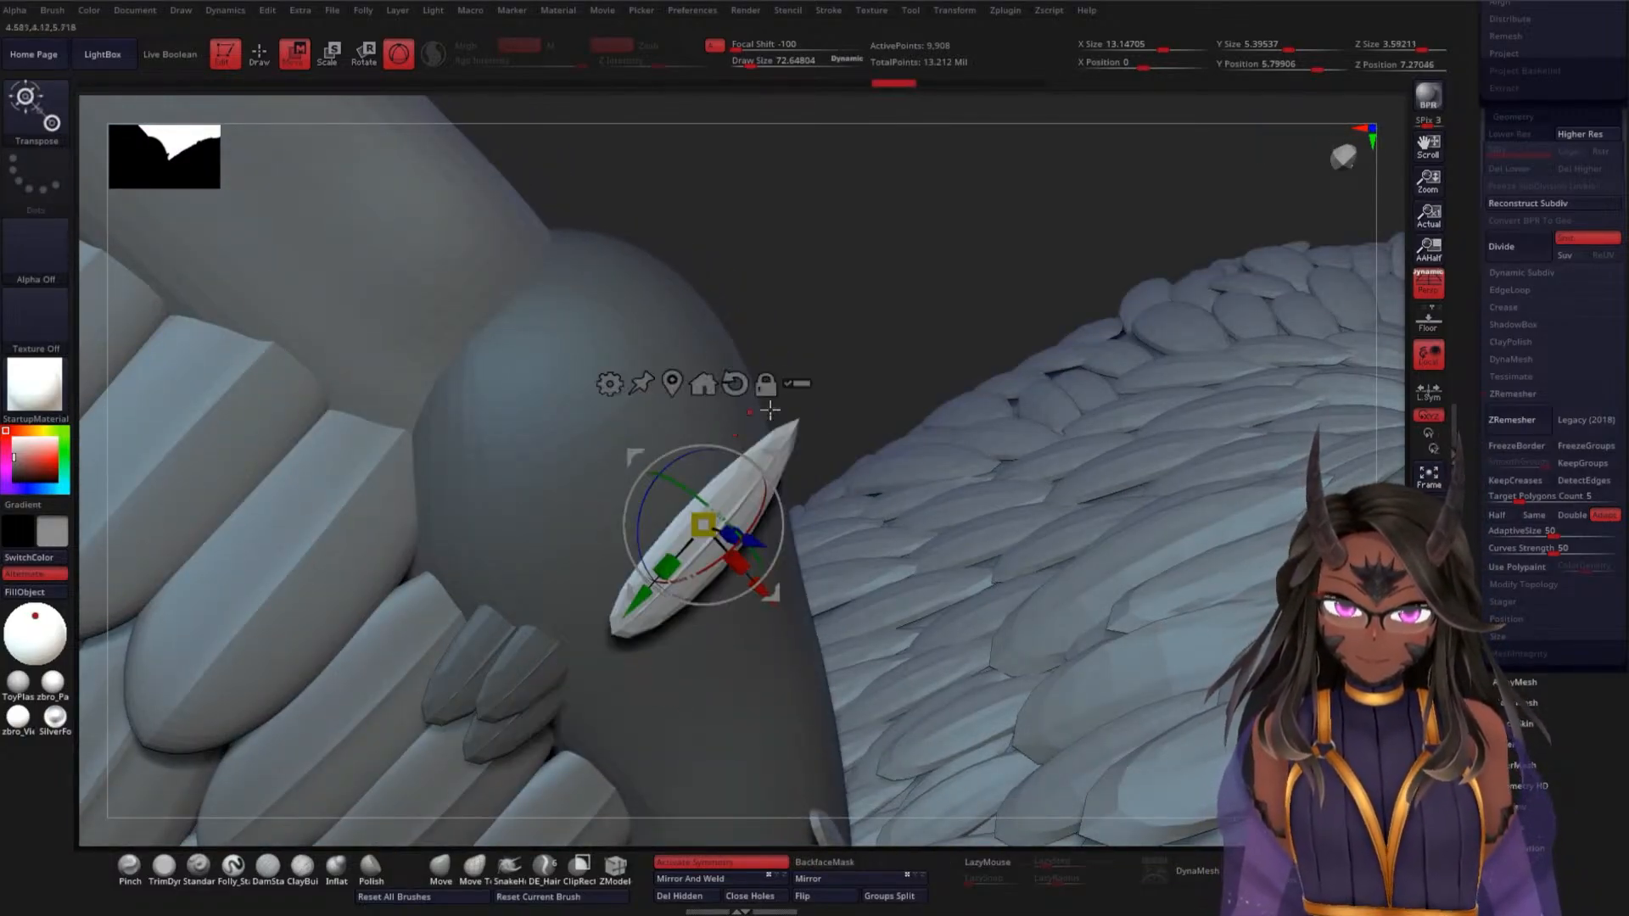
Rotate the feather copy to lie across the shoulder, following its curve
drag(879, 347, 946, 341)
drag(802, 537, 763, 514)
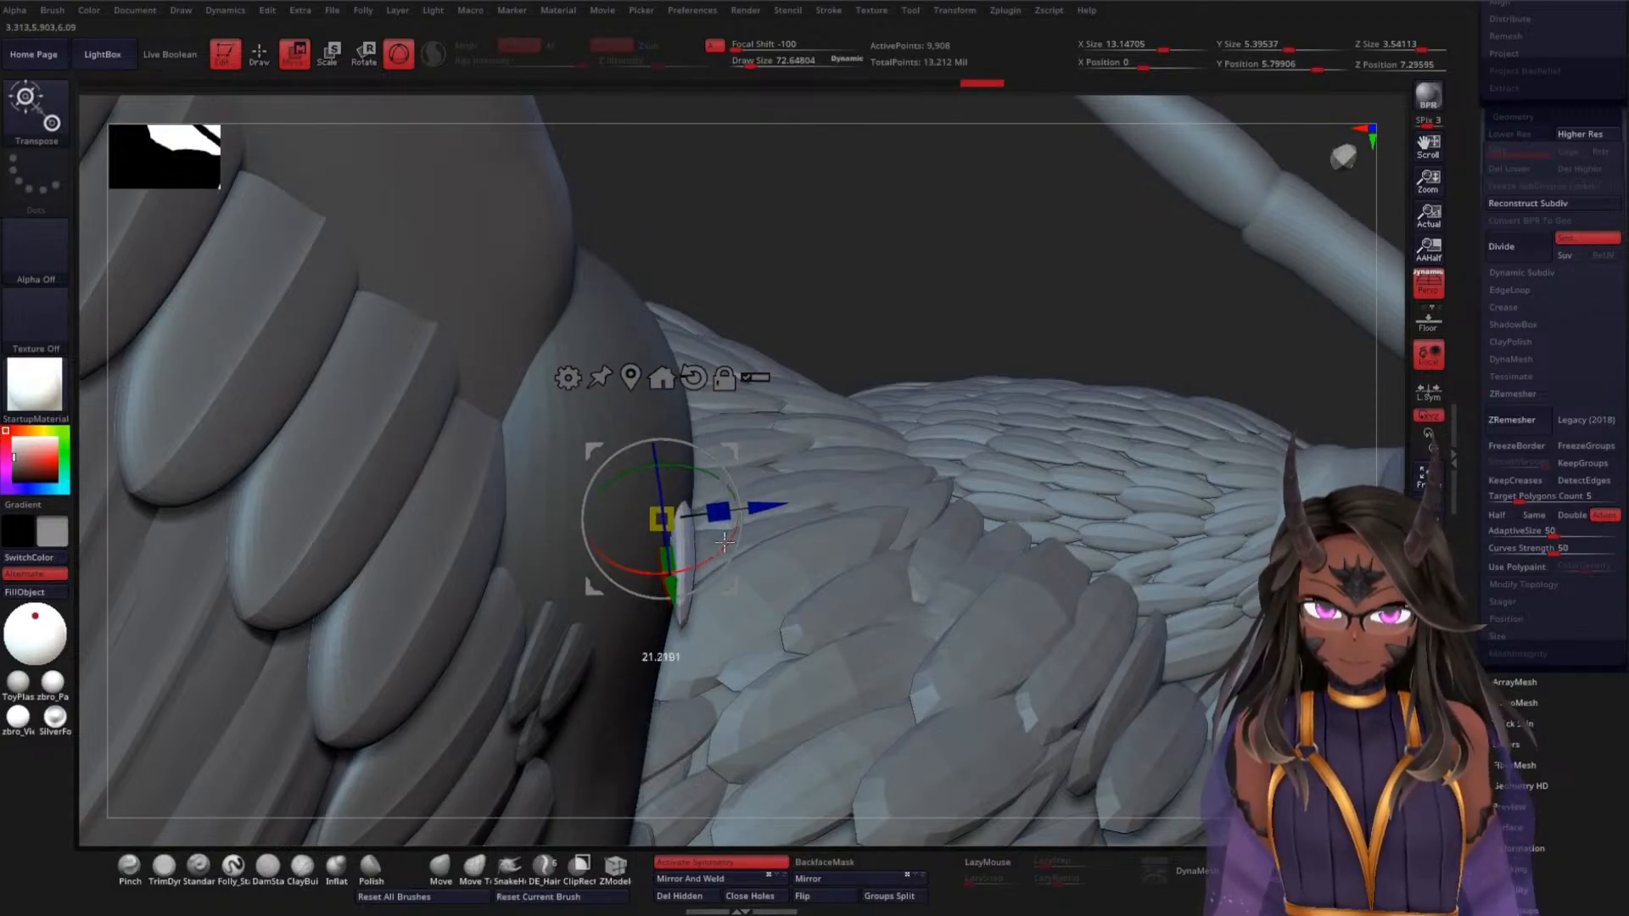
drag(857, 318, 840, 280)
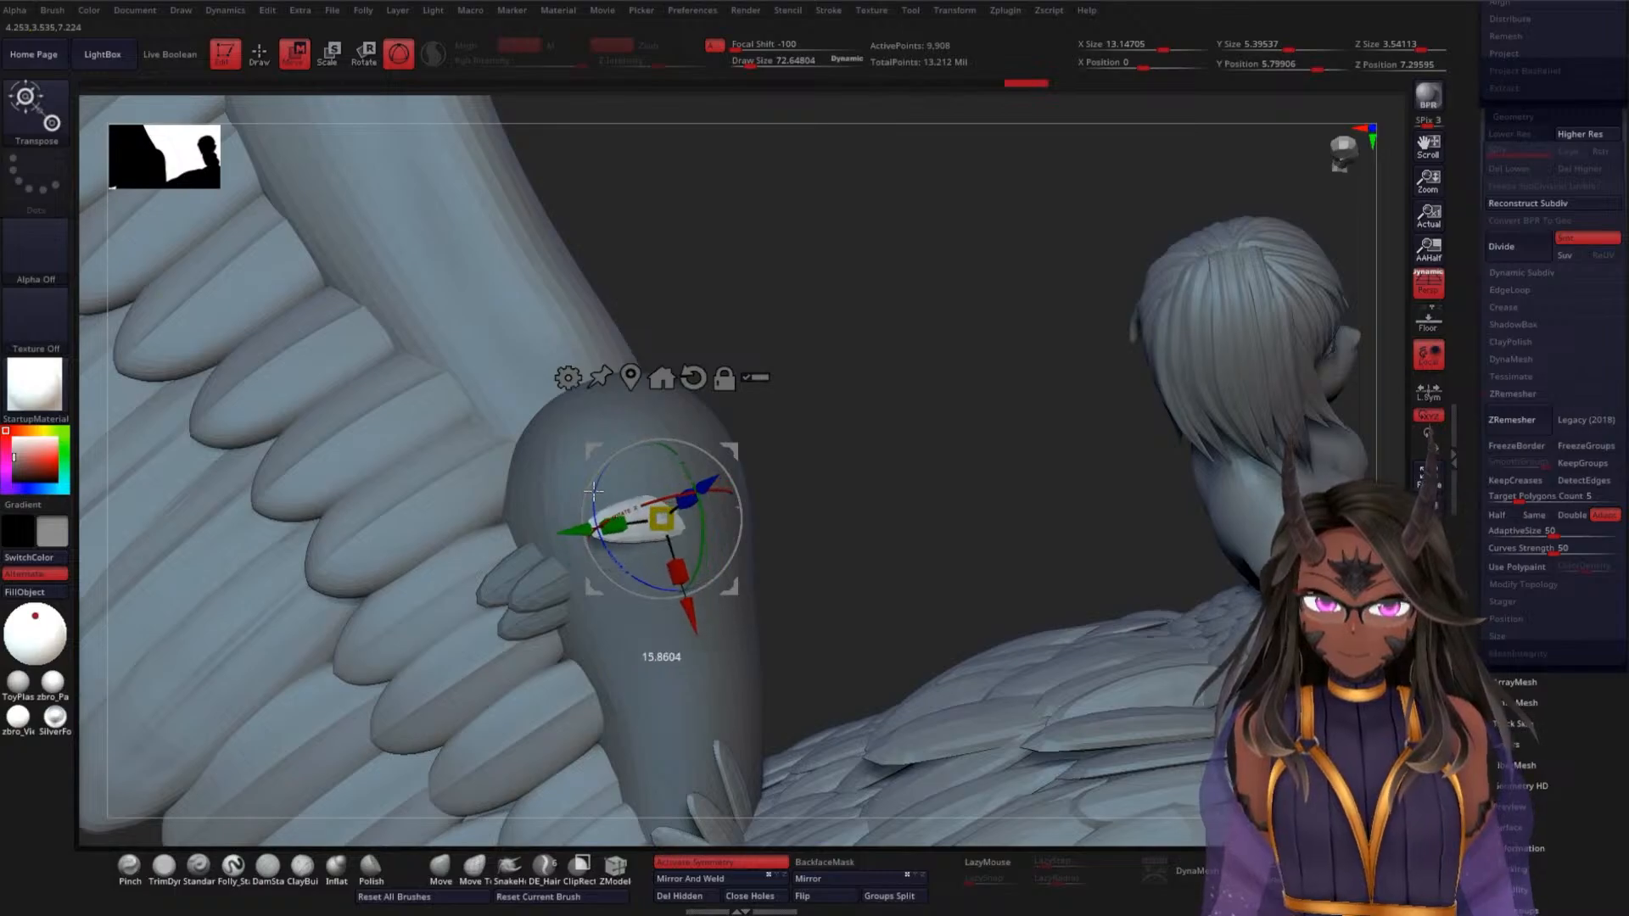
Duplicate the feather twice down the shoulder and test the last copy's depth against the surface
drag(711, 609, 672, 578)
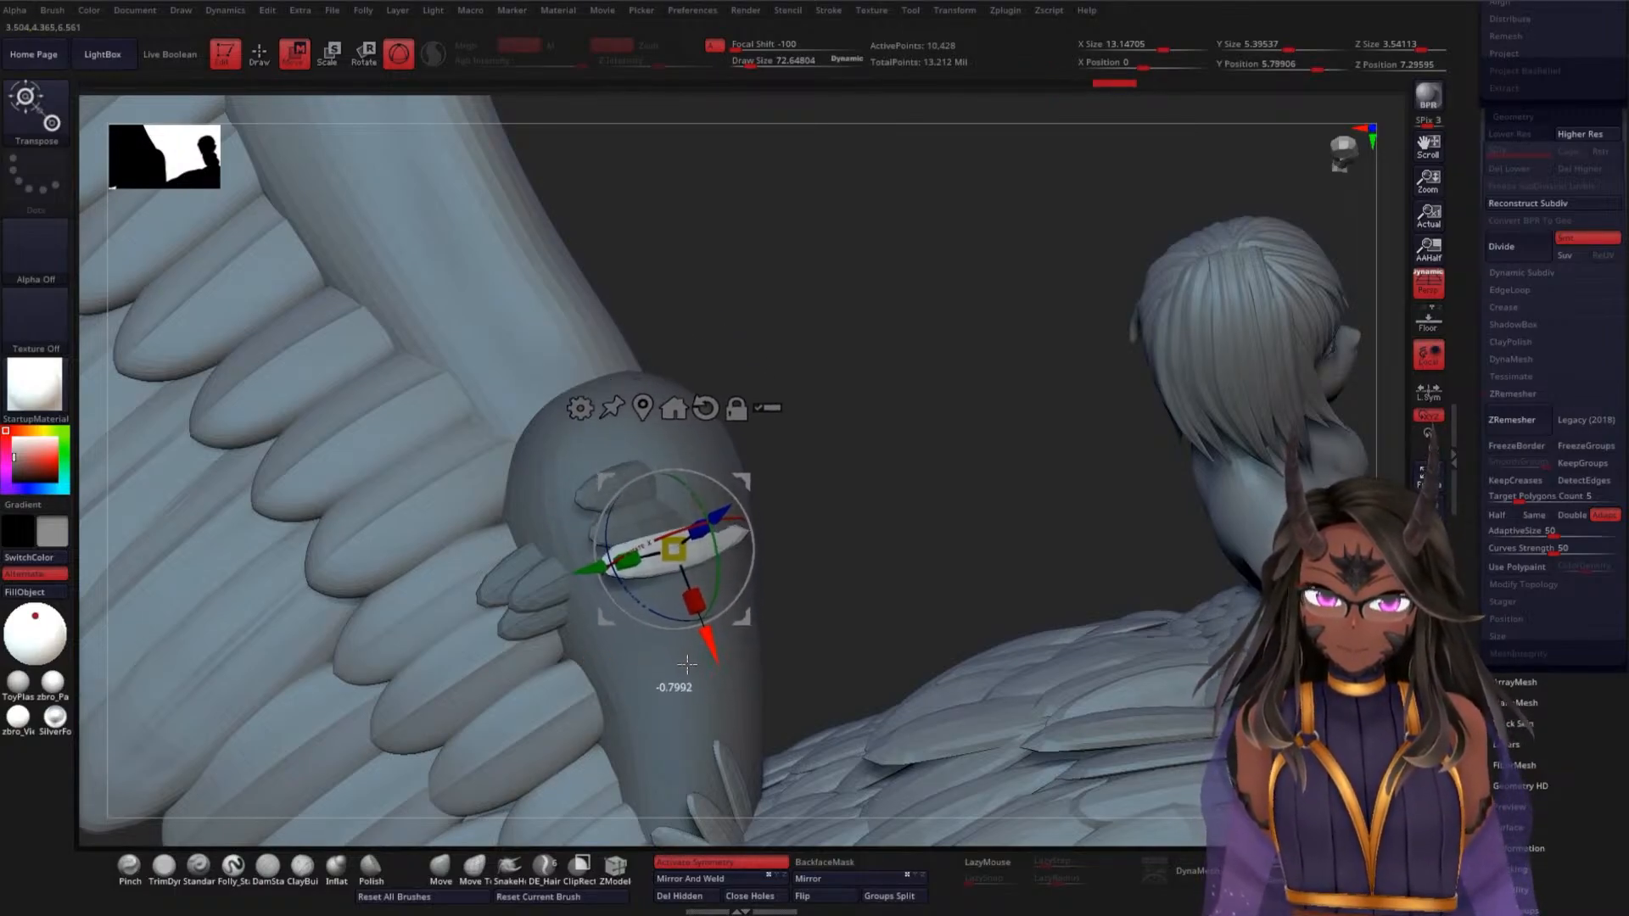
mouse_move(807, 572)
mouse_down()
mouse_move(883, 575)
mouse_move(887, 560)
mouse_up()
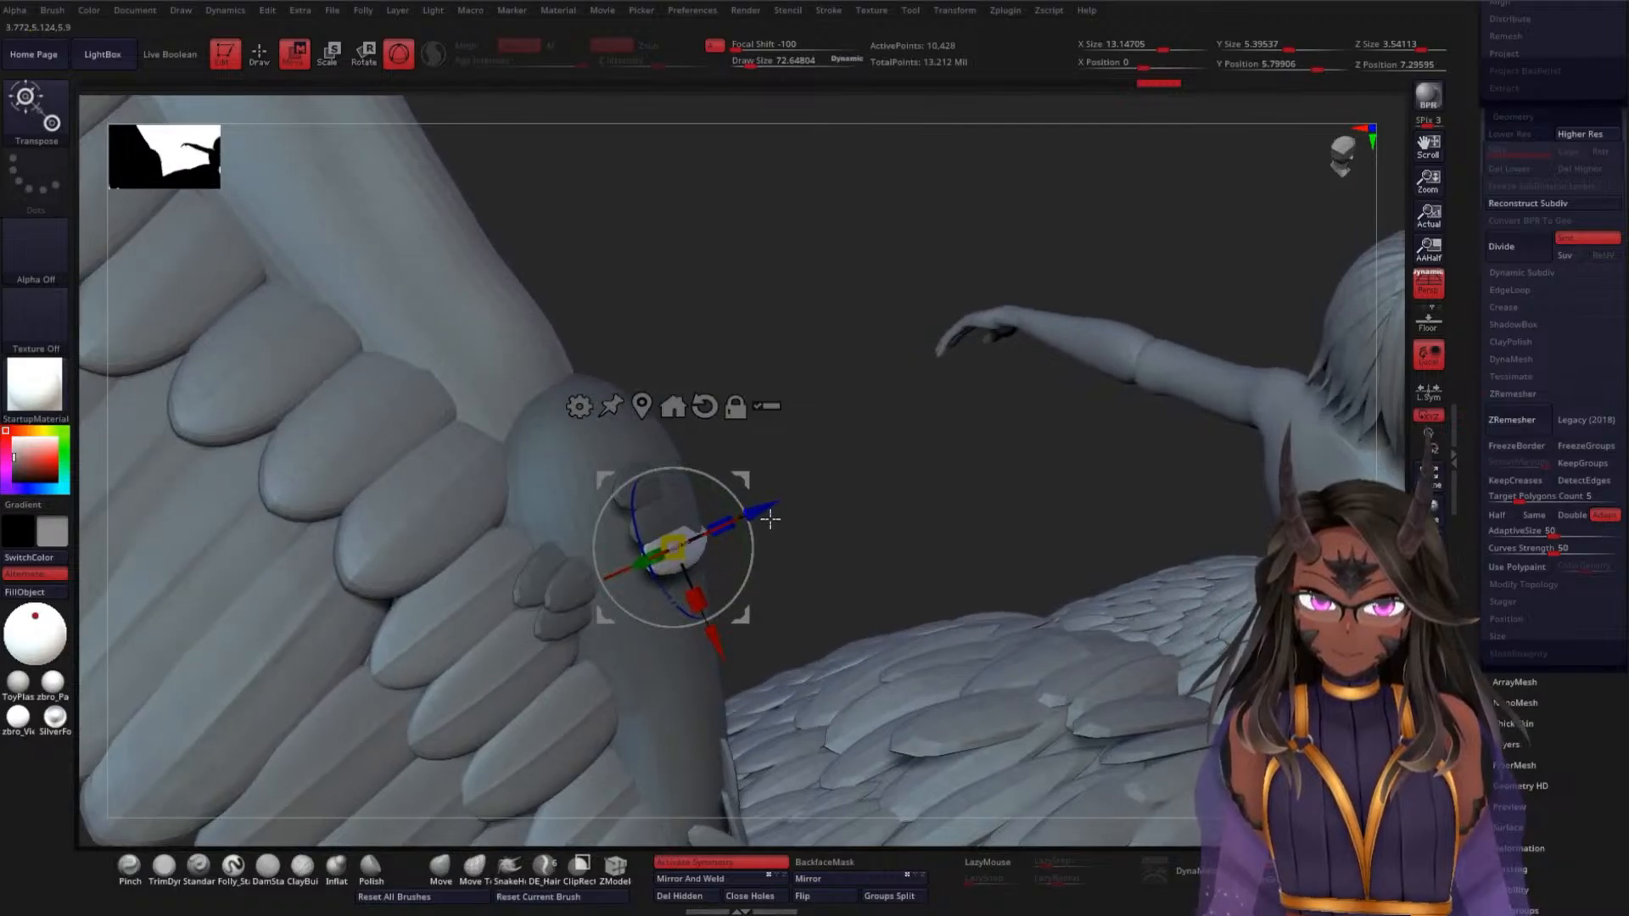
key(ctrl)
ctrl+drag(736, 523, 744, 516)
key(ctrl+z)
key(ctrl+z)
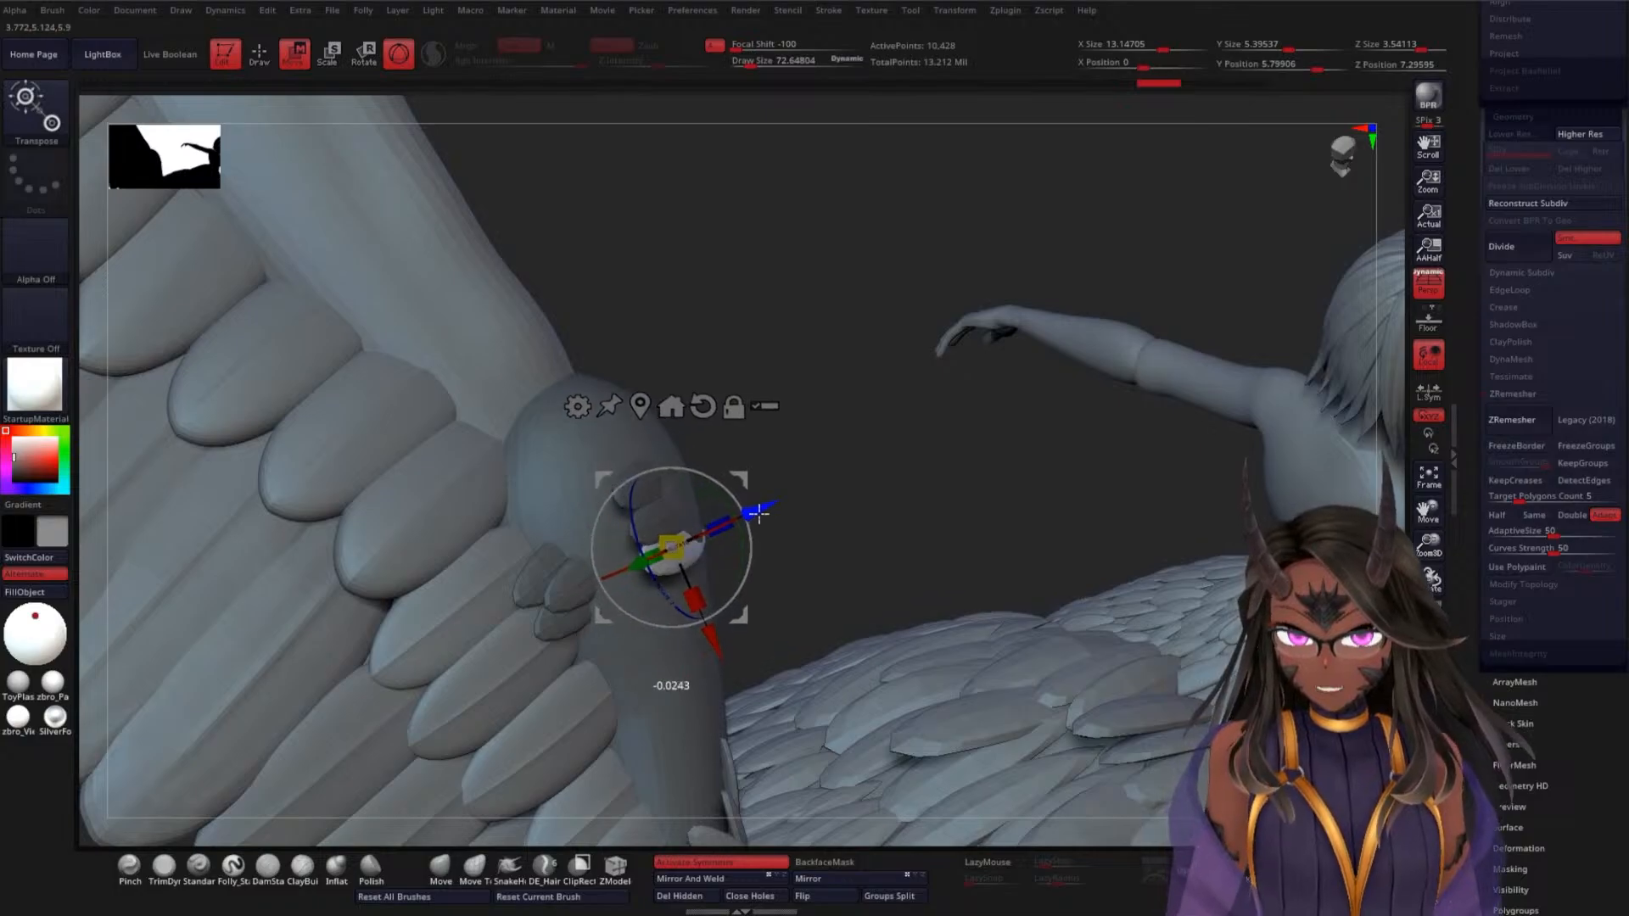
Add another feather copy below the shoulder column and adjust its angle and position toward the wing feathers
drag(822, 490, 803, 518)
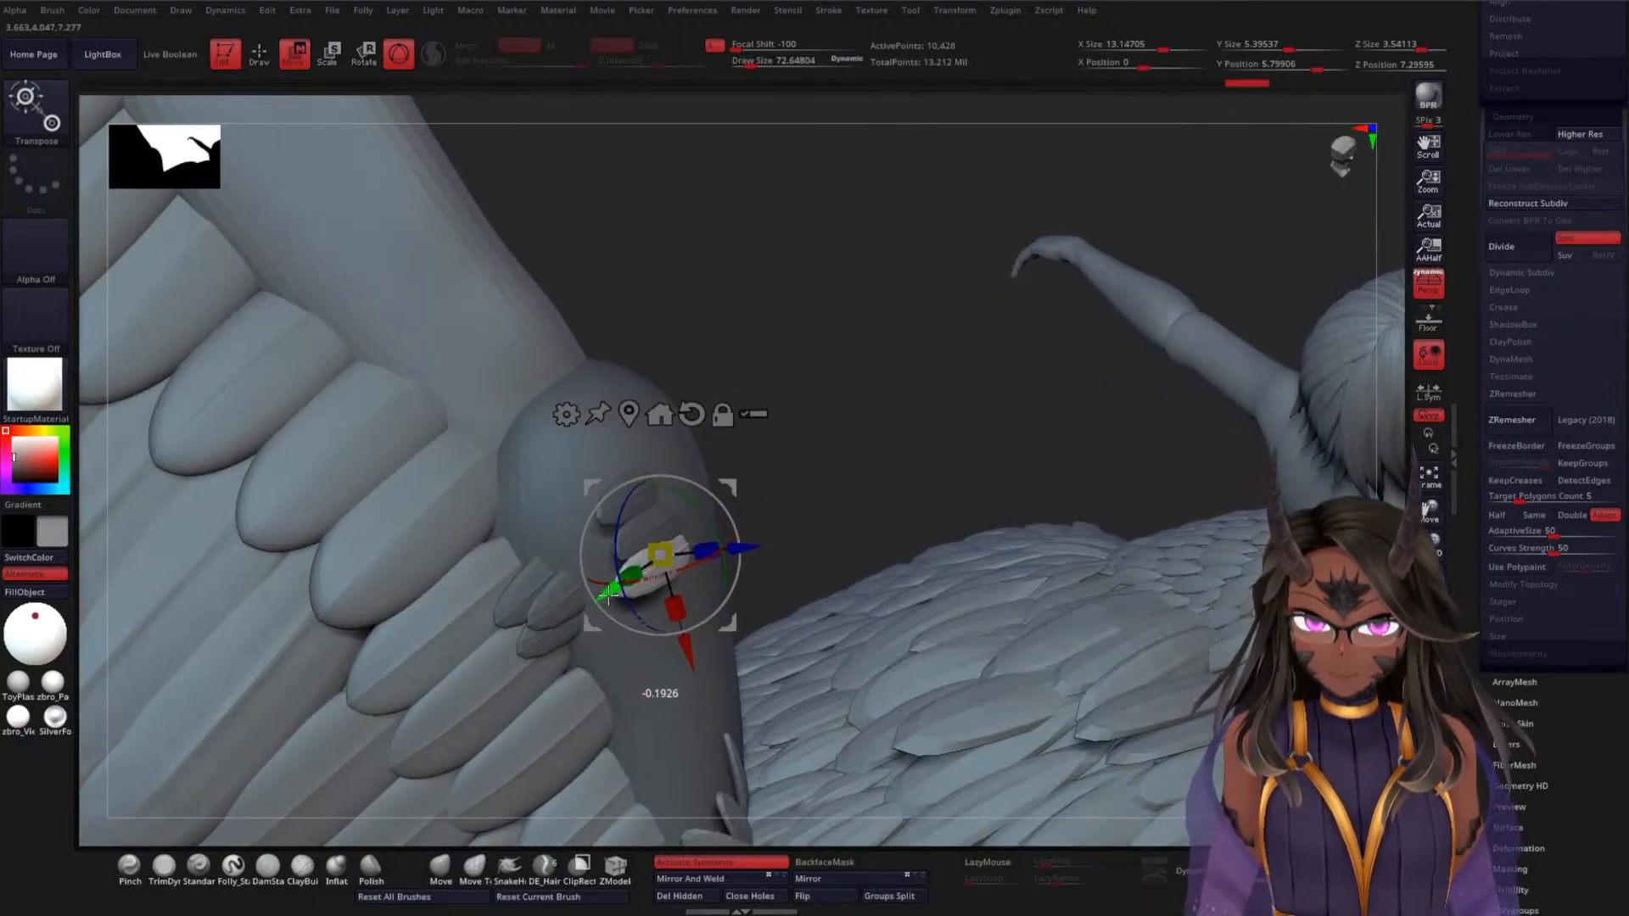
drag(866, 473, 747, 527)
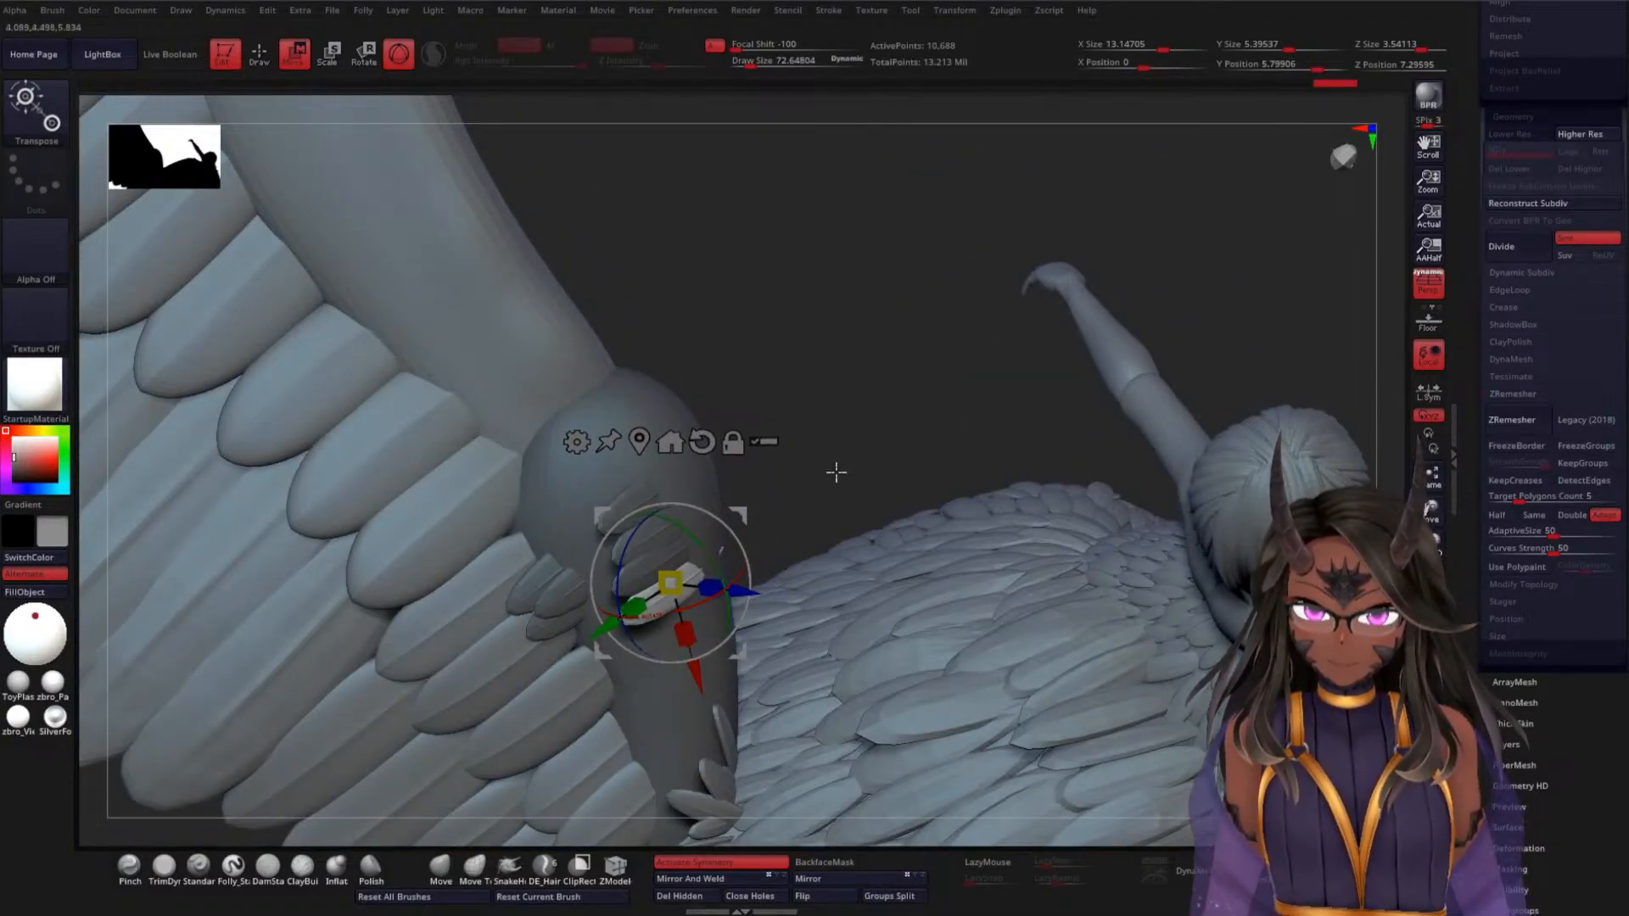
mouse_move(835, 473)
mouse_down()
mouse_move(854, 379)
mouse_move(804, 526)
mouse_move(803, 466)
mouse_move(836, 465)
mouse_up()
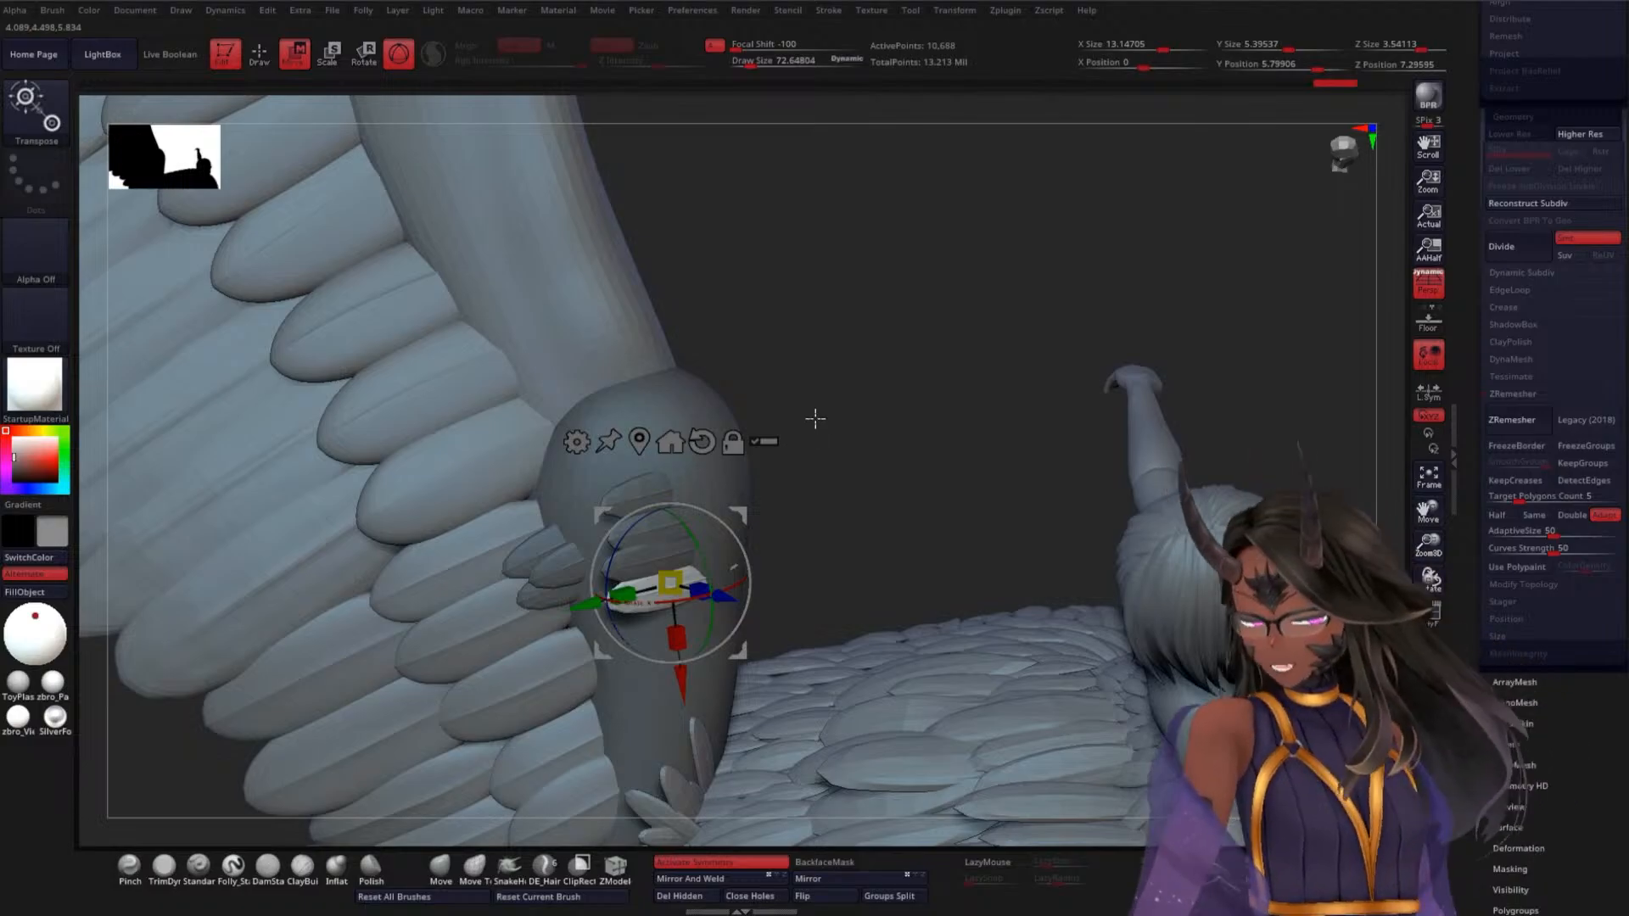
alt+drag(885, 438, 642, 559)
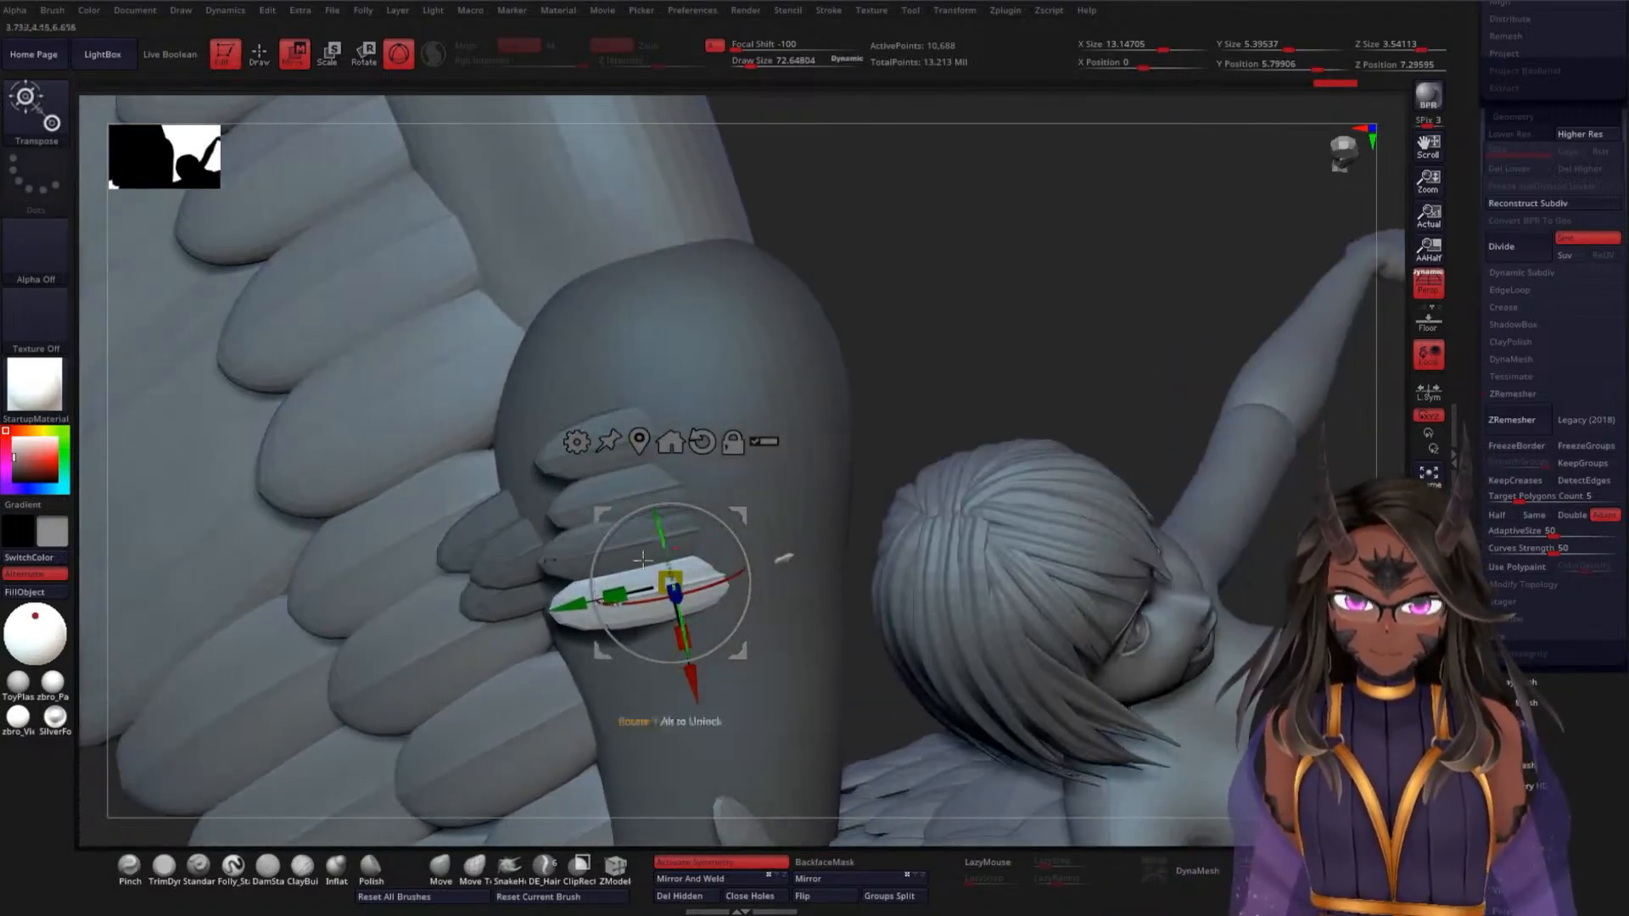
drag(557, 617, 561, 616)
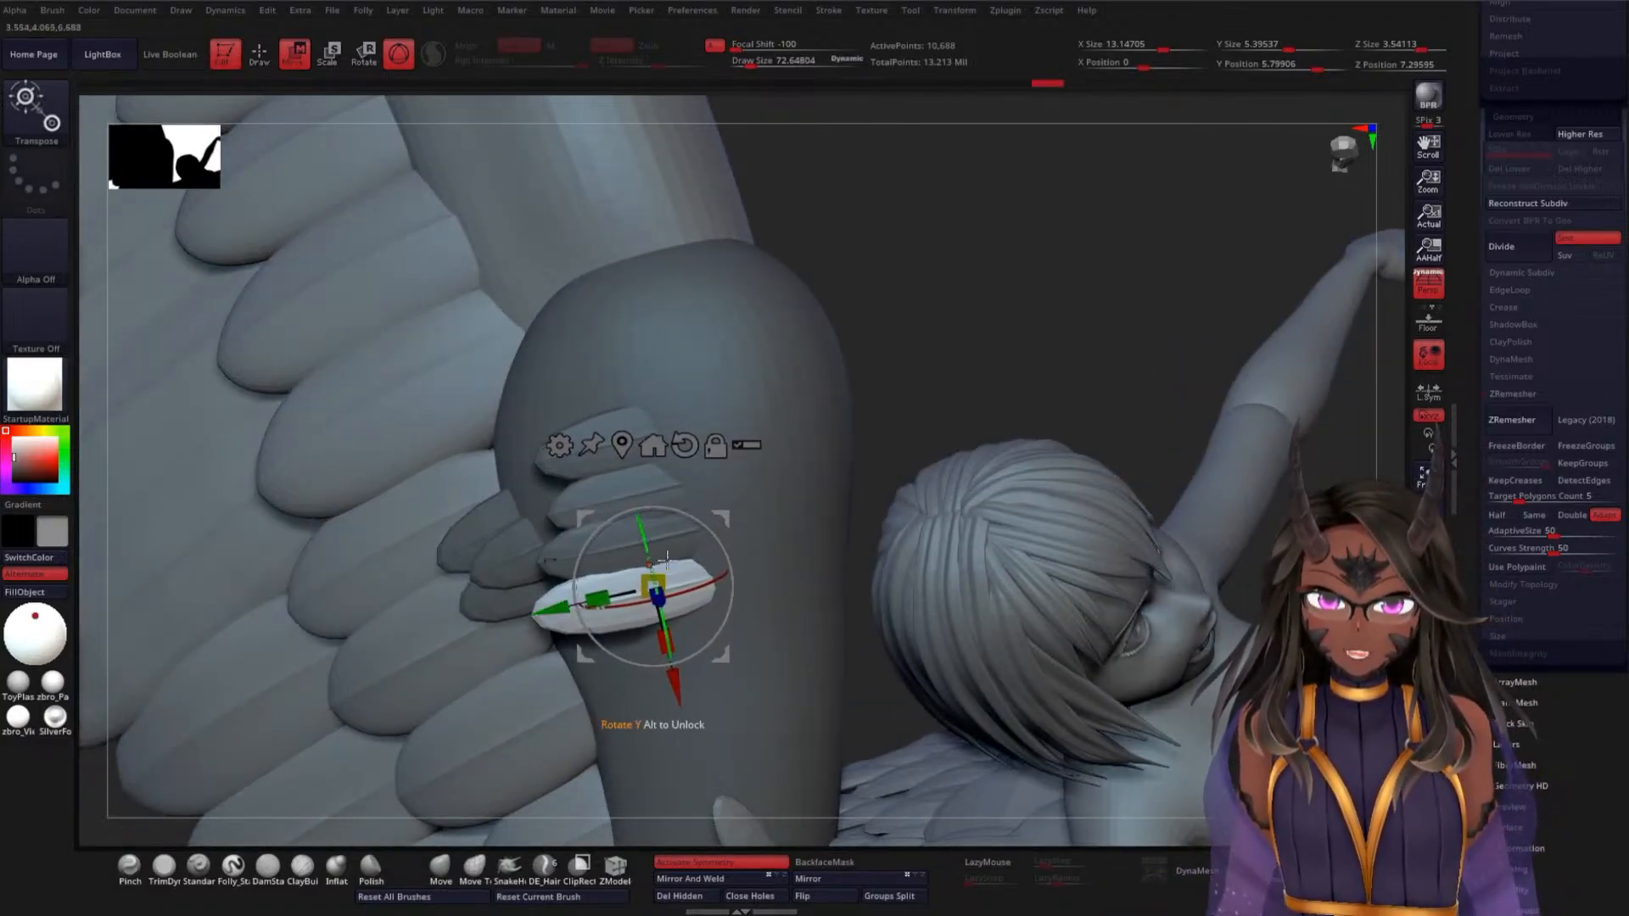
Duplicate the lowest feather further down the shoulder and refine how deeply the copy sits in the surface
ctrl+drag(675, 694, 685, 739)
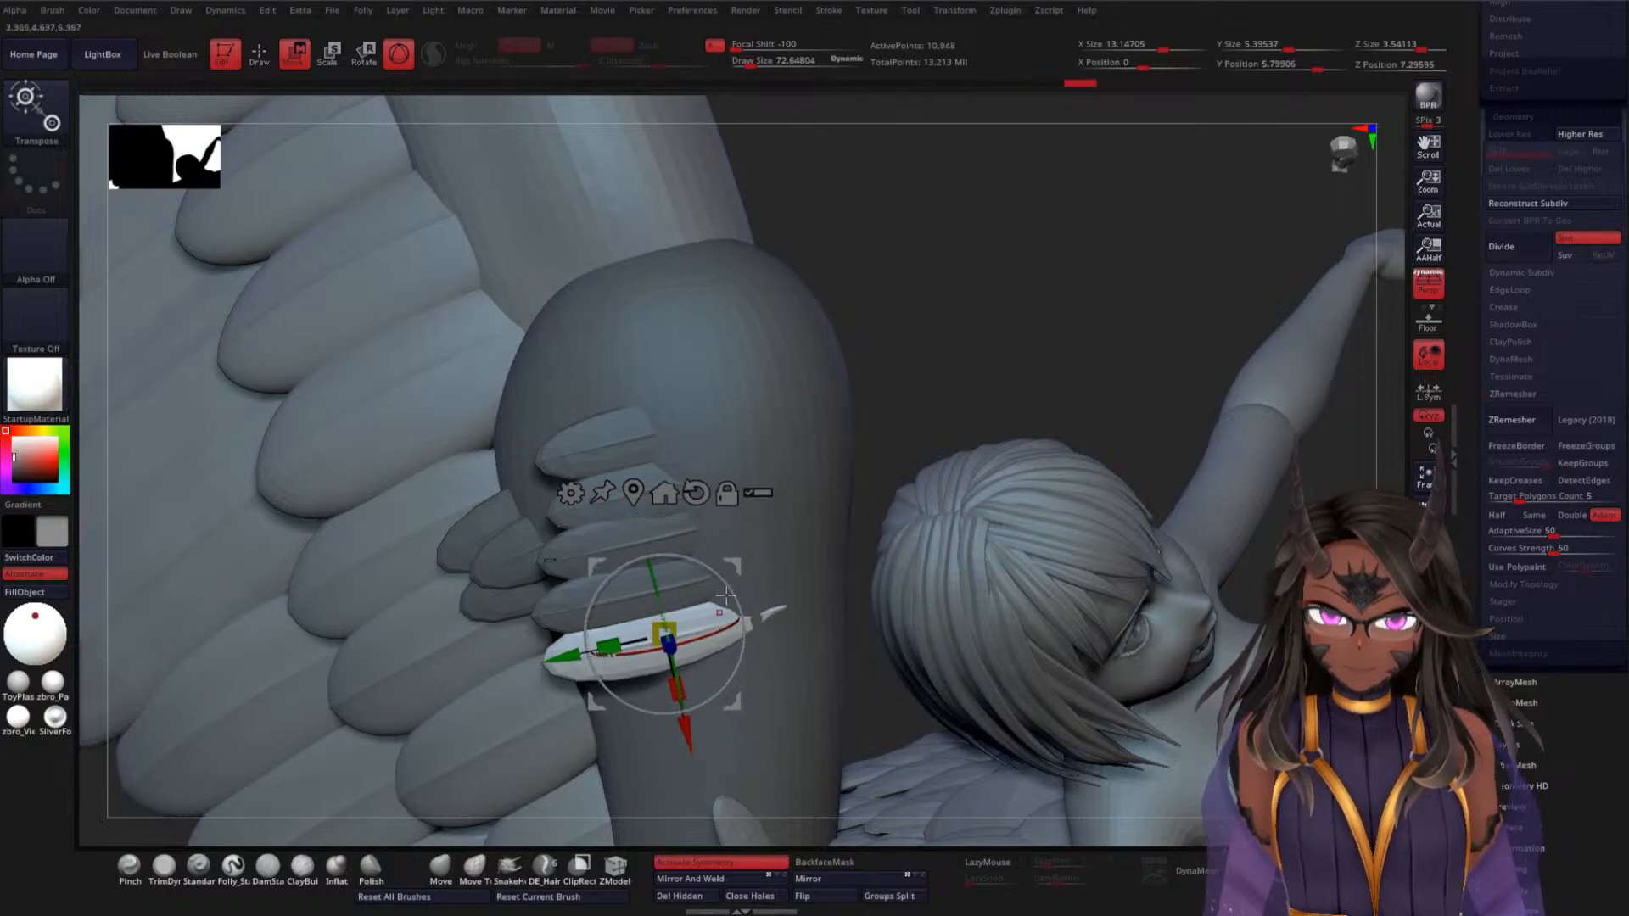
drag(921, 337, 963, 331)
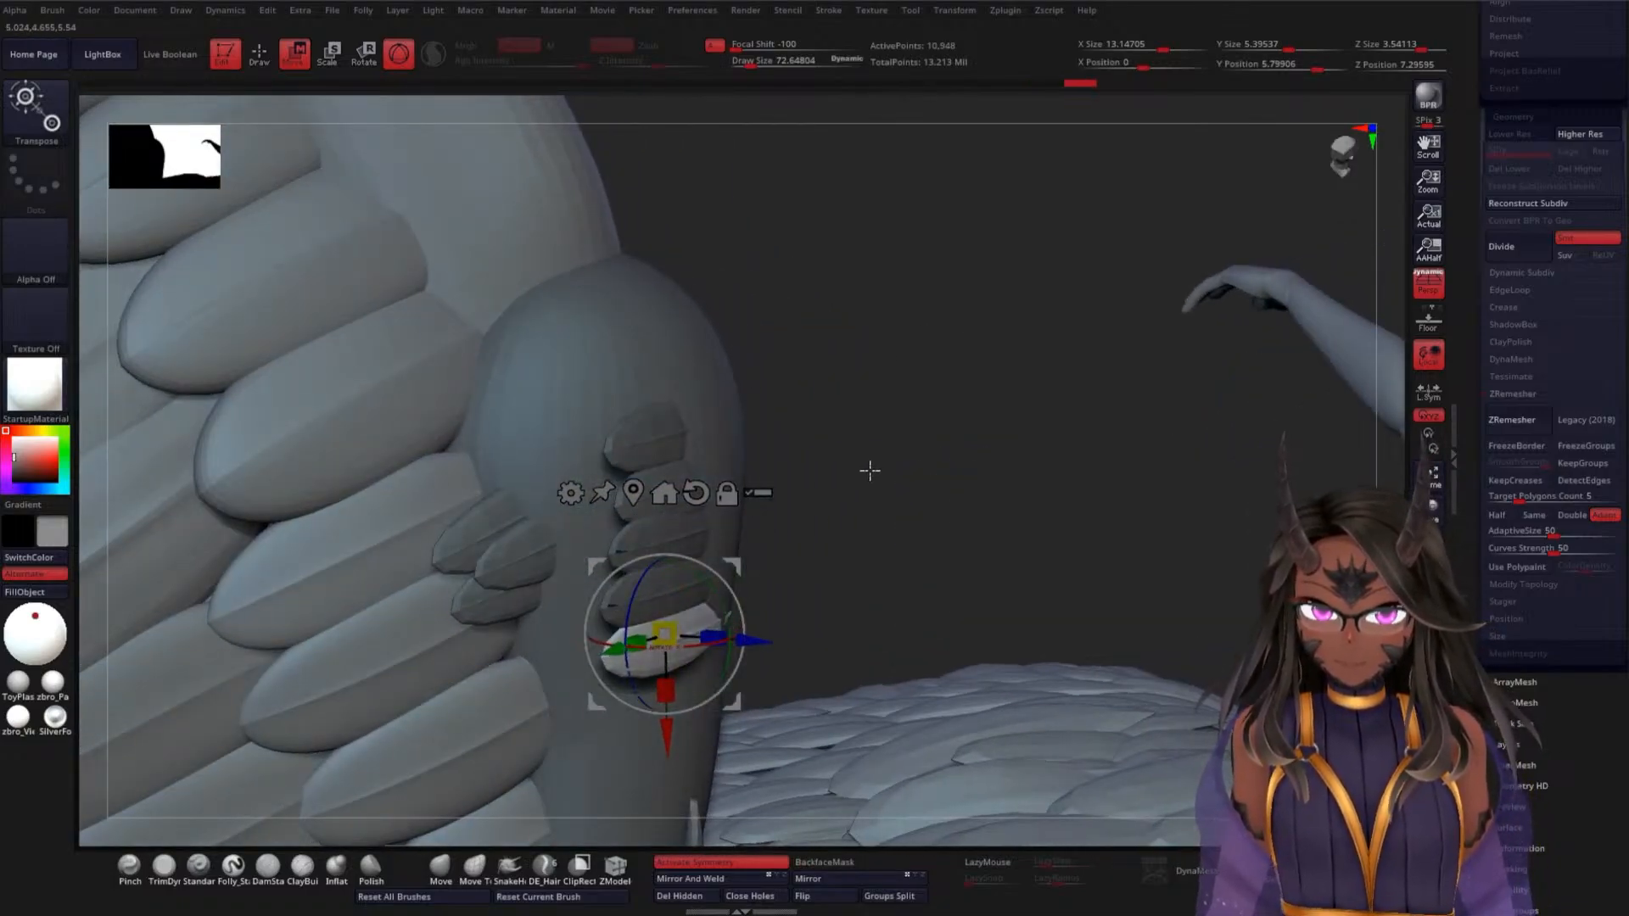
drag(870, 471, 832, 393)
drag(731, 601, 721, 606)
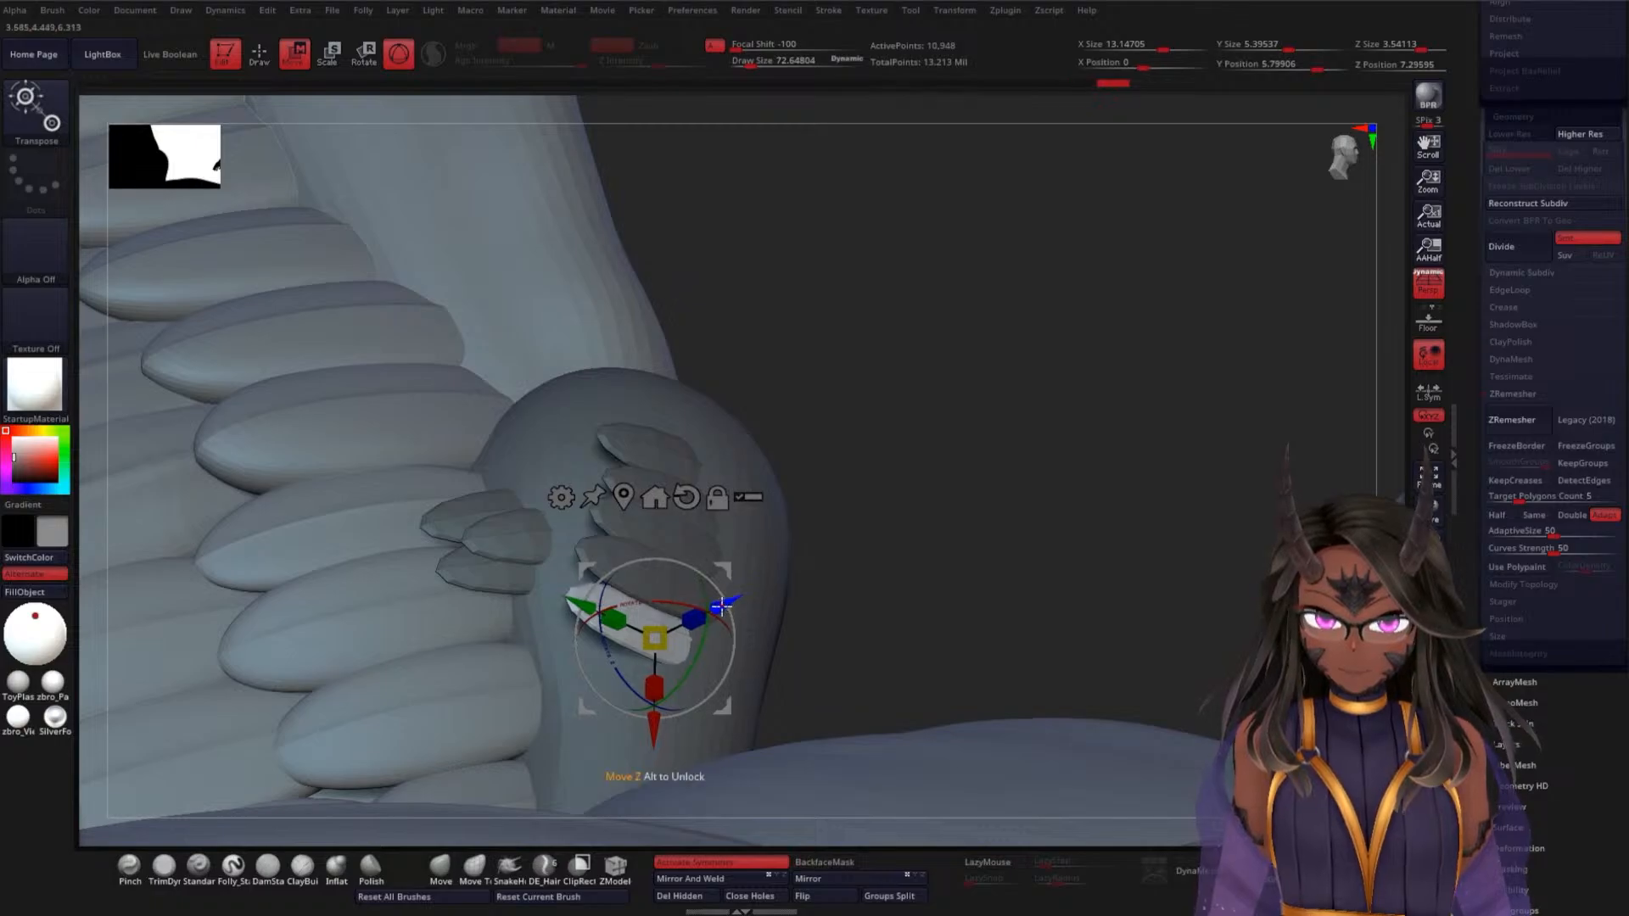
Try duplicating the feather repeatedly in a straight overlapping column from the shoulder up along the wing arm
drag(650, 724, 798, 239)
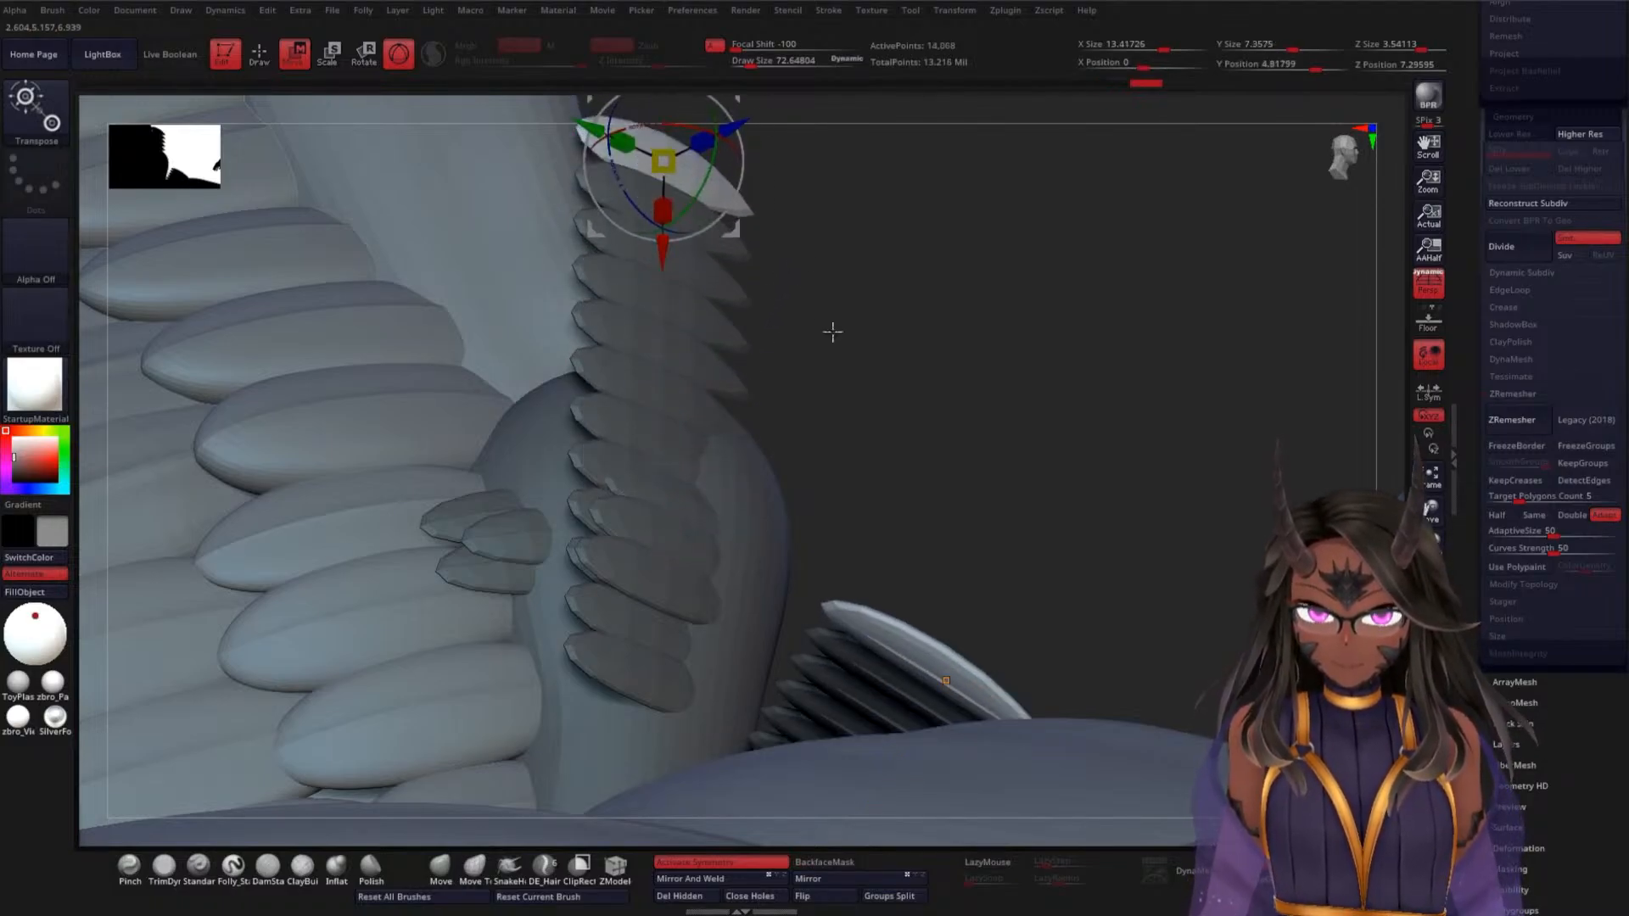
drag(912, 495, 817, 378)
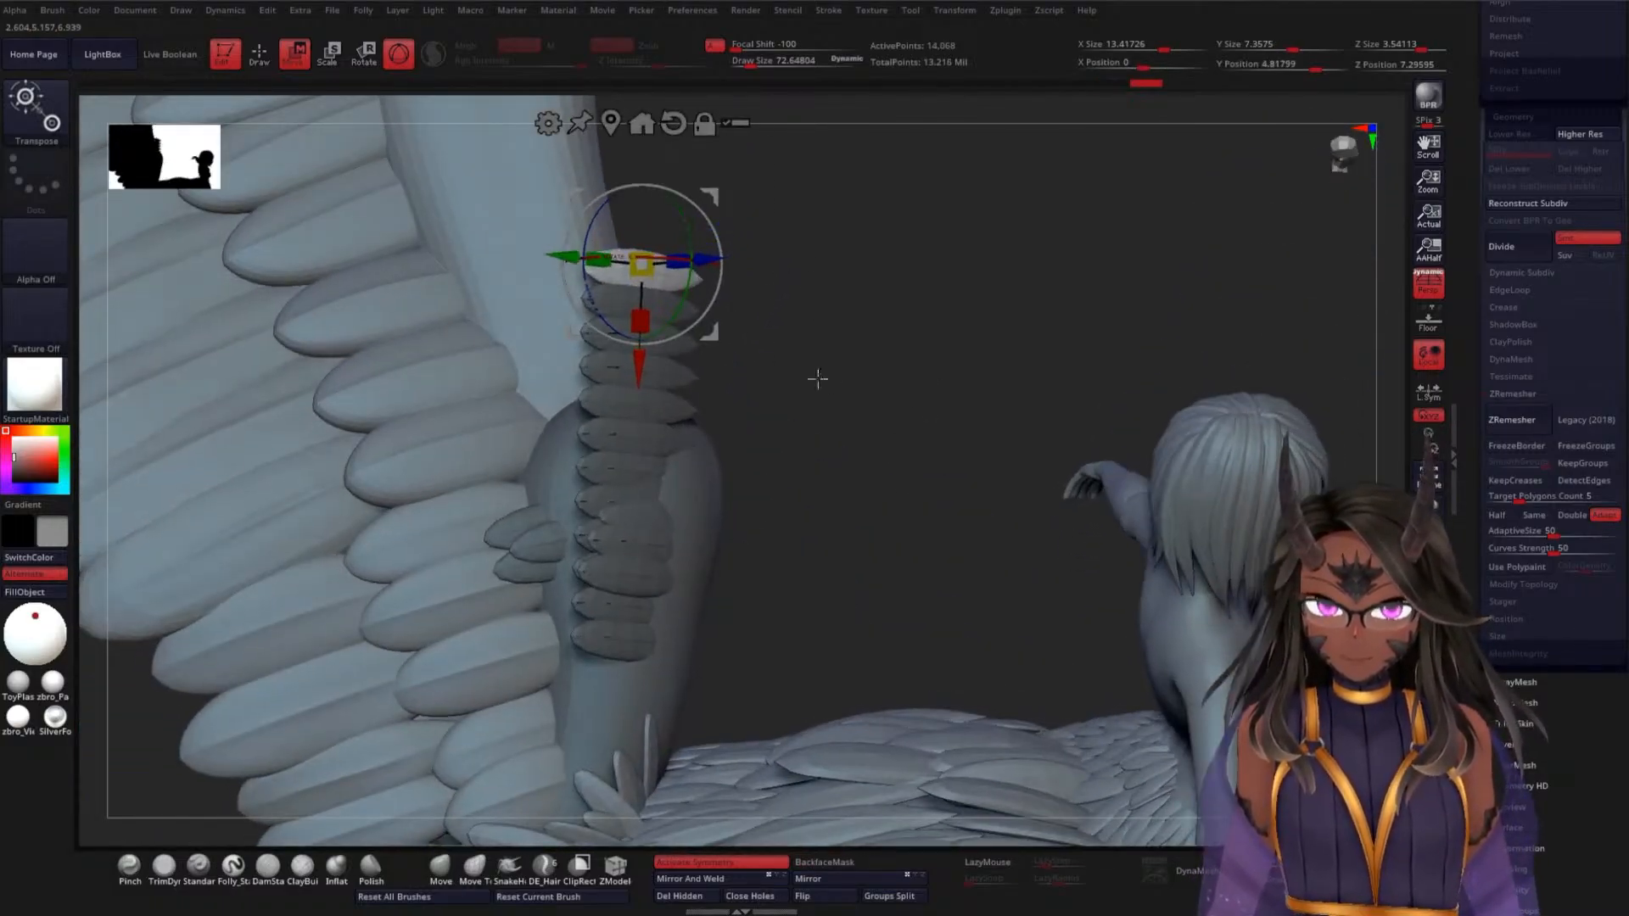
drag(648, 363, 642, 151)
mouse_move(738, 251)
mouse_down()
mouse_move(891, 265)
mouse_move(866, 455)
mouse_move(817, 444)
mouse_move(898, 451)
mouse_move(858, 447)
mouse_up()
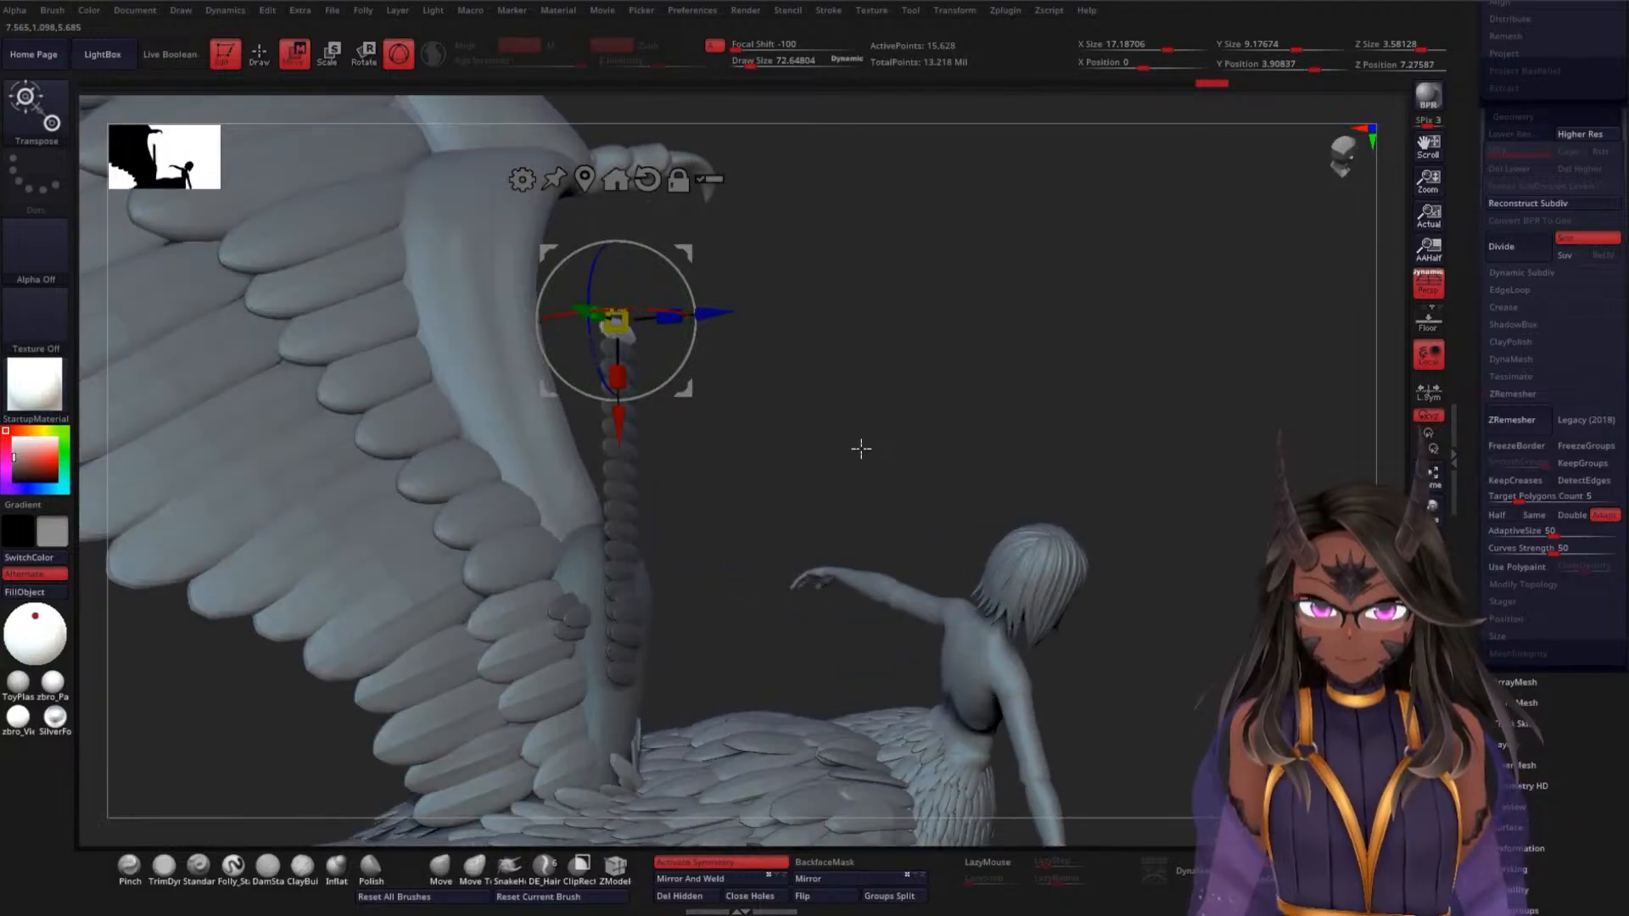
Undo the tall feather column along the wing arm and the lowest shoulder copies
key(ctrl)
key(ctrl+z)
key(ctrl+z)
key(ctrl+z)
key(ctrl+z)
key(ctrl+z)
key(ctrl+z)
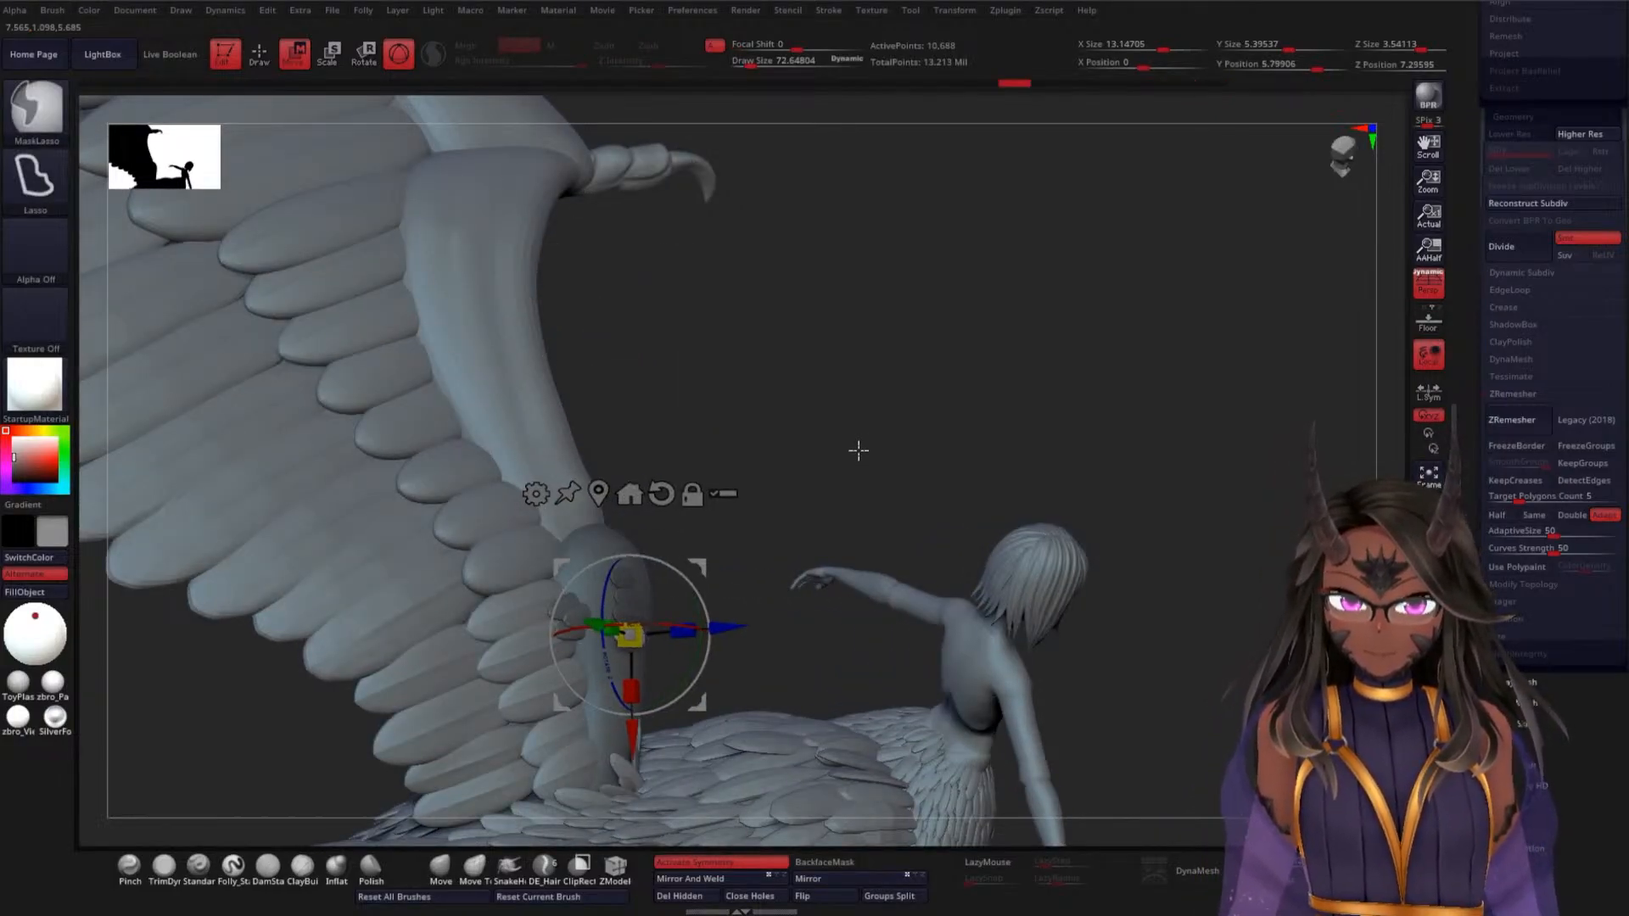
key(ctrl+z)
Try another overlapping column of feather copies upward from the shoulder feather, keeping the copies closely spaced
alt+drag(817, 386, 836, 586)
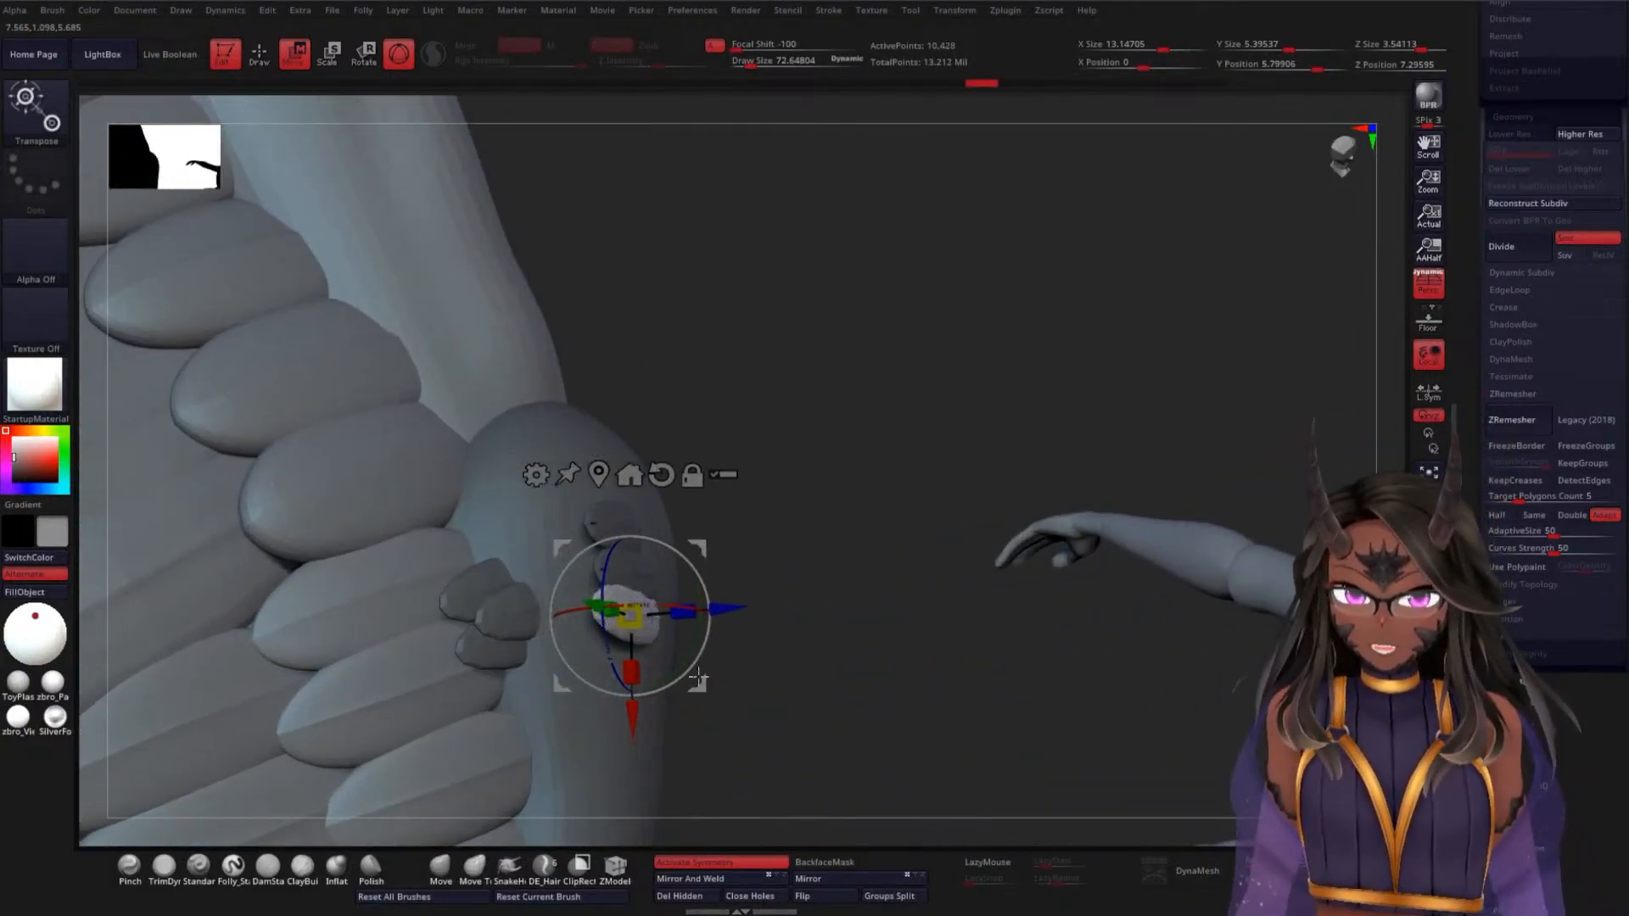
drag(632, 711, 620, 191)
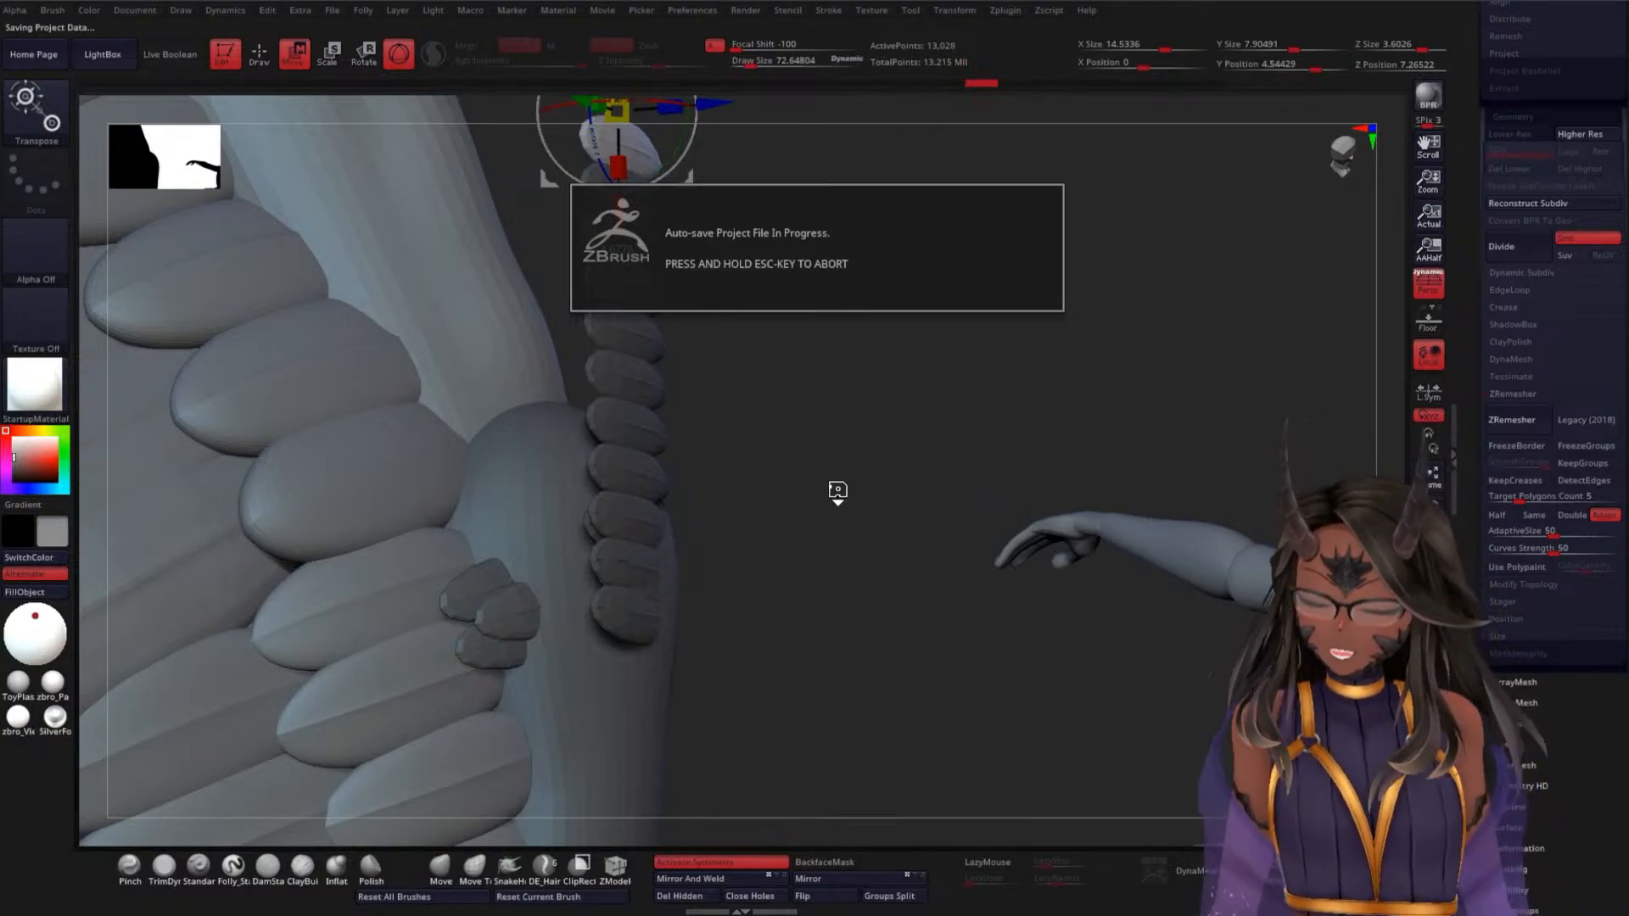
alt+drag(856, 471, 803, 512)
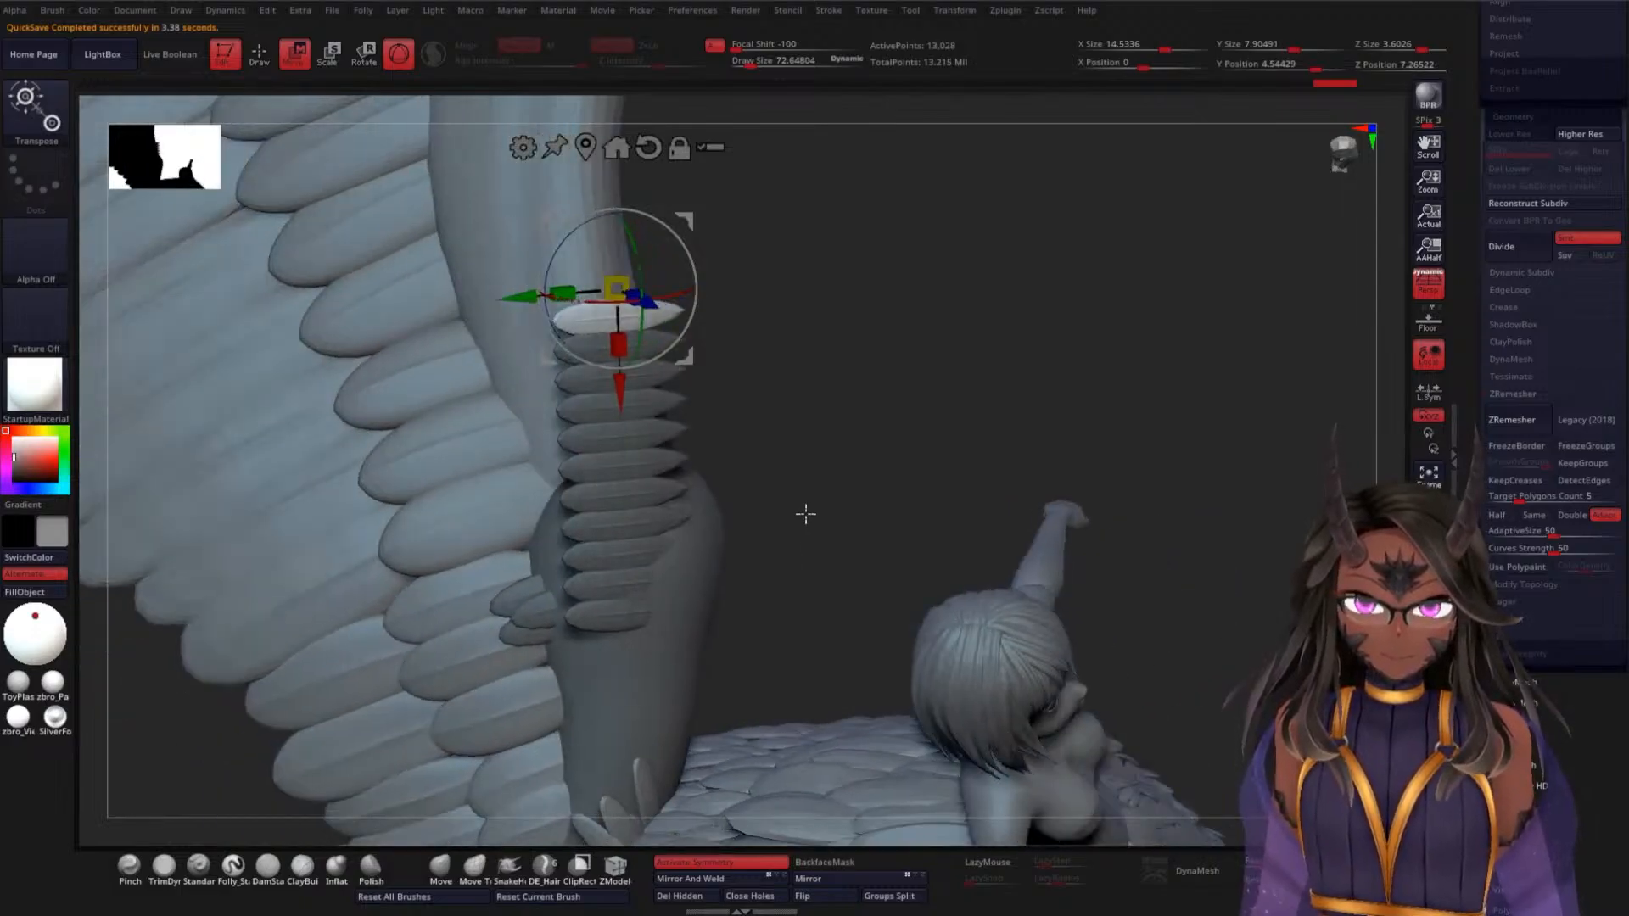
mouse_move(818, 409)
mouse_down()
mouse_move(843, 393)
mouse_move(814, 419)
mouse_up()
drag(613, 380, 631, 805)
drag(822, 541, 833, 639)
Undo the second feather column and the remaining copies across the front of the shoulder
key(ctrl+z)
key(ctrl+z)
key(ctrl+z)
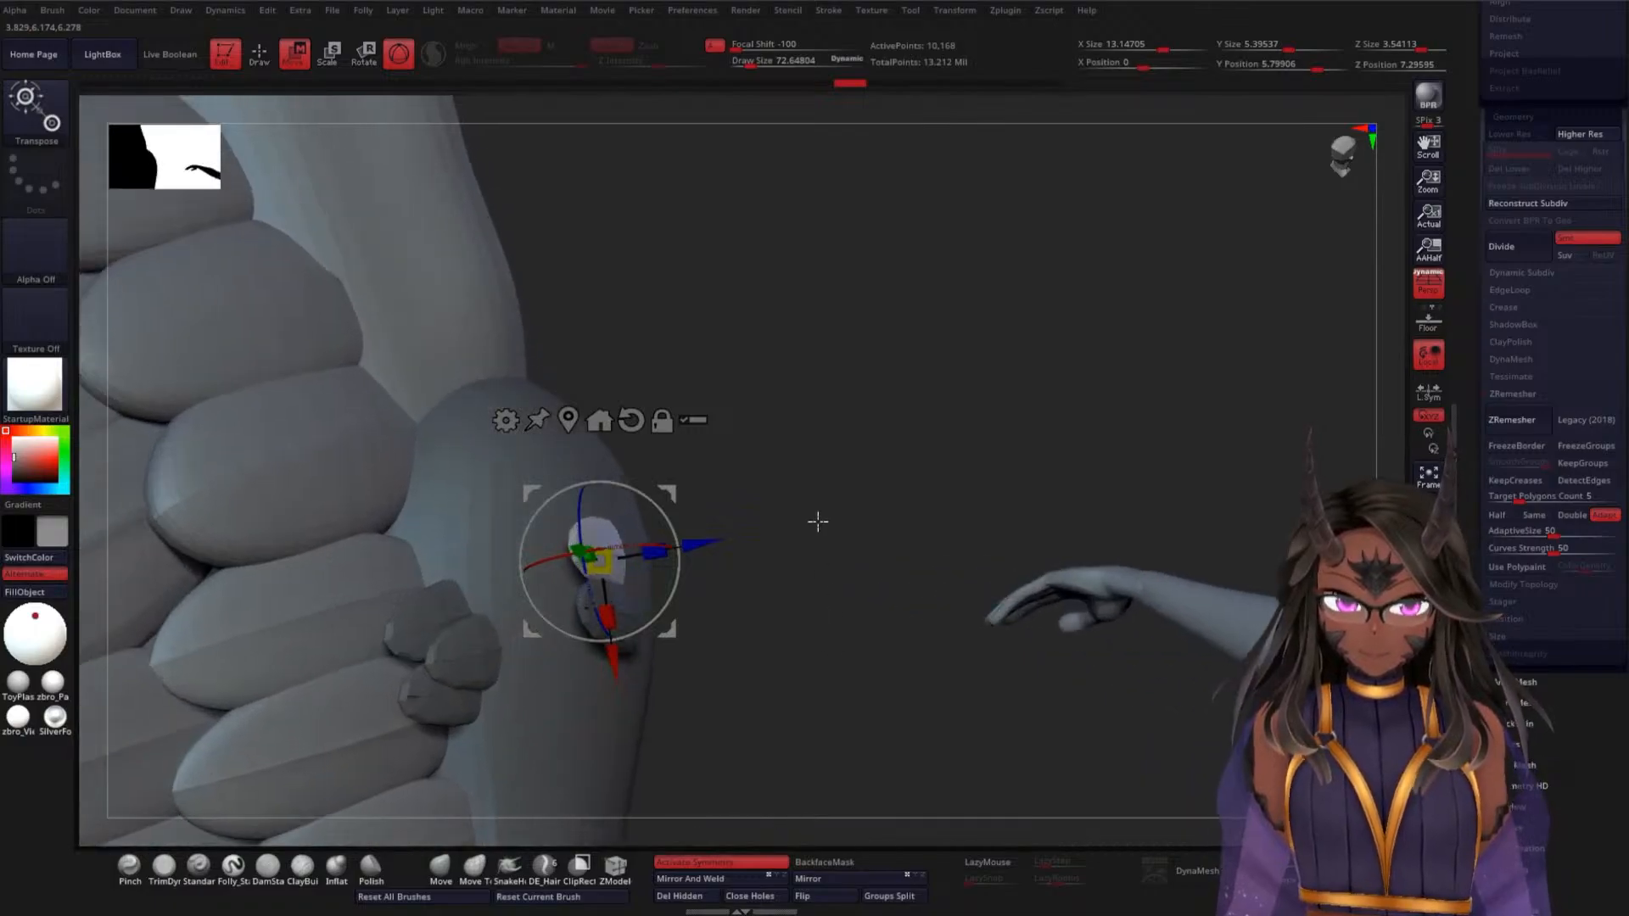
key(ctrl+z)
key(ctrl+z)
key(ctrl+z)
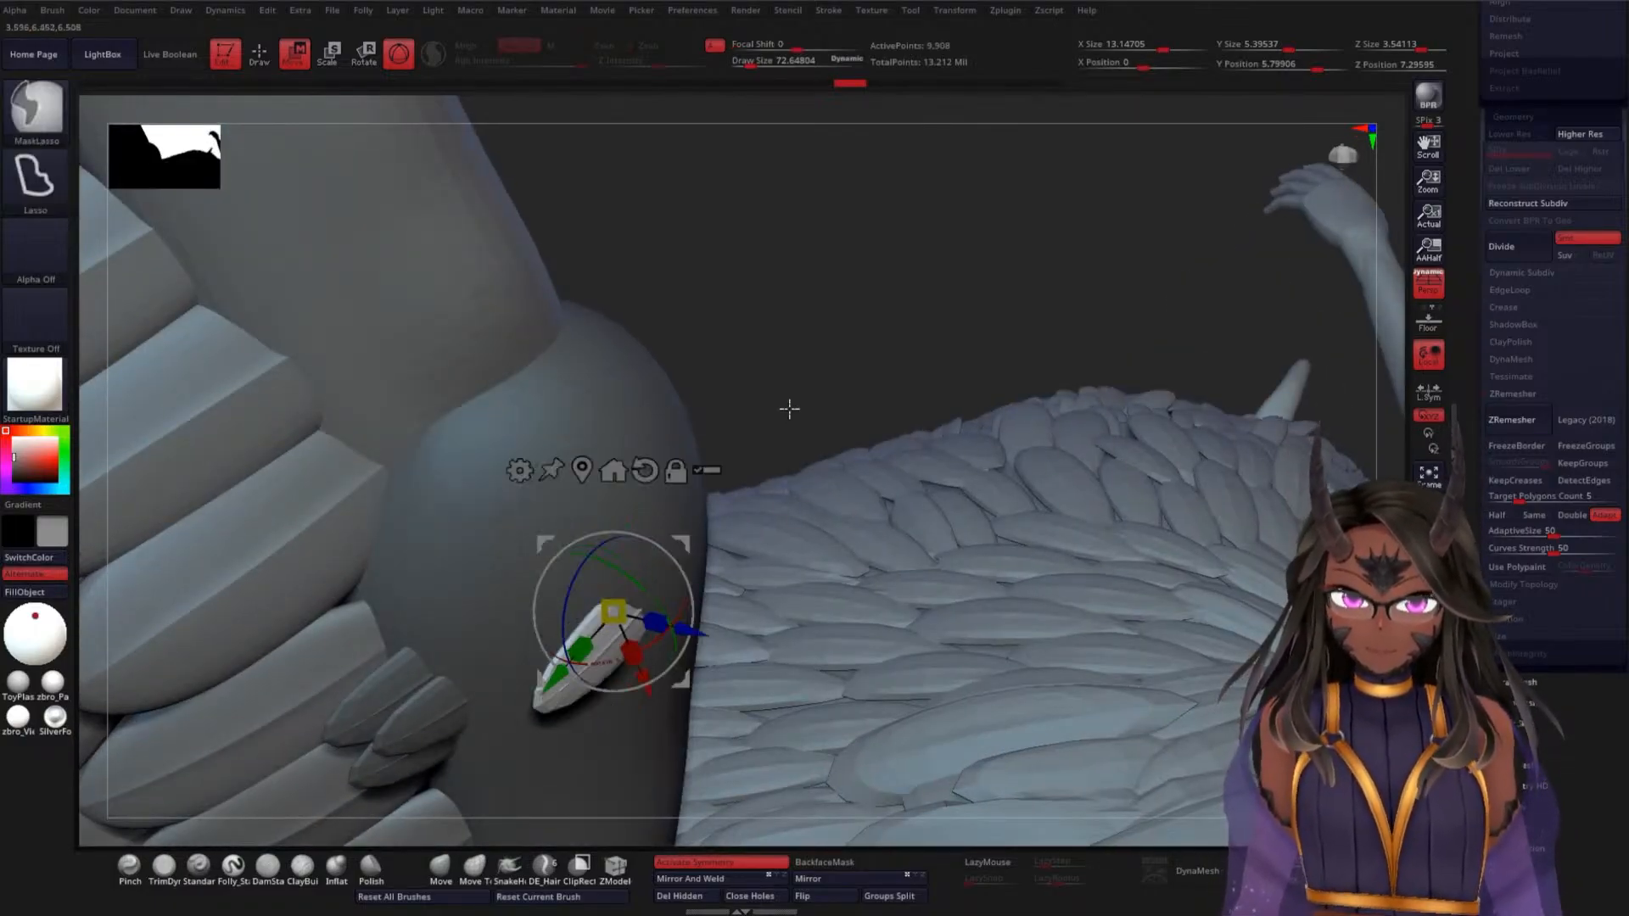
Undo the remaining duplicated feathers on the wing shoulder until only the small cluster at its base is left
key(ctrl+z)
key(ctrl+z)
key(ctrl+z)
key(ctrl+z)
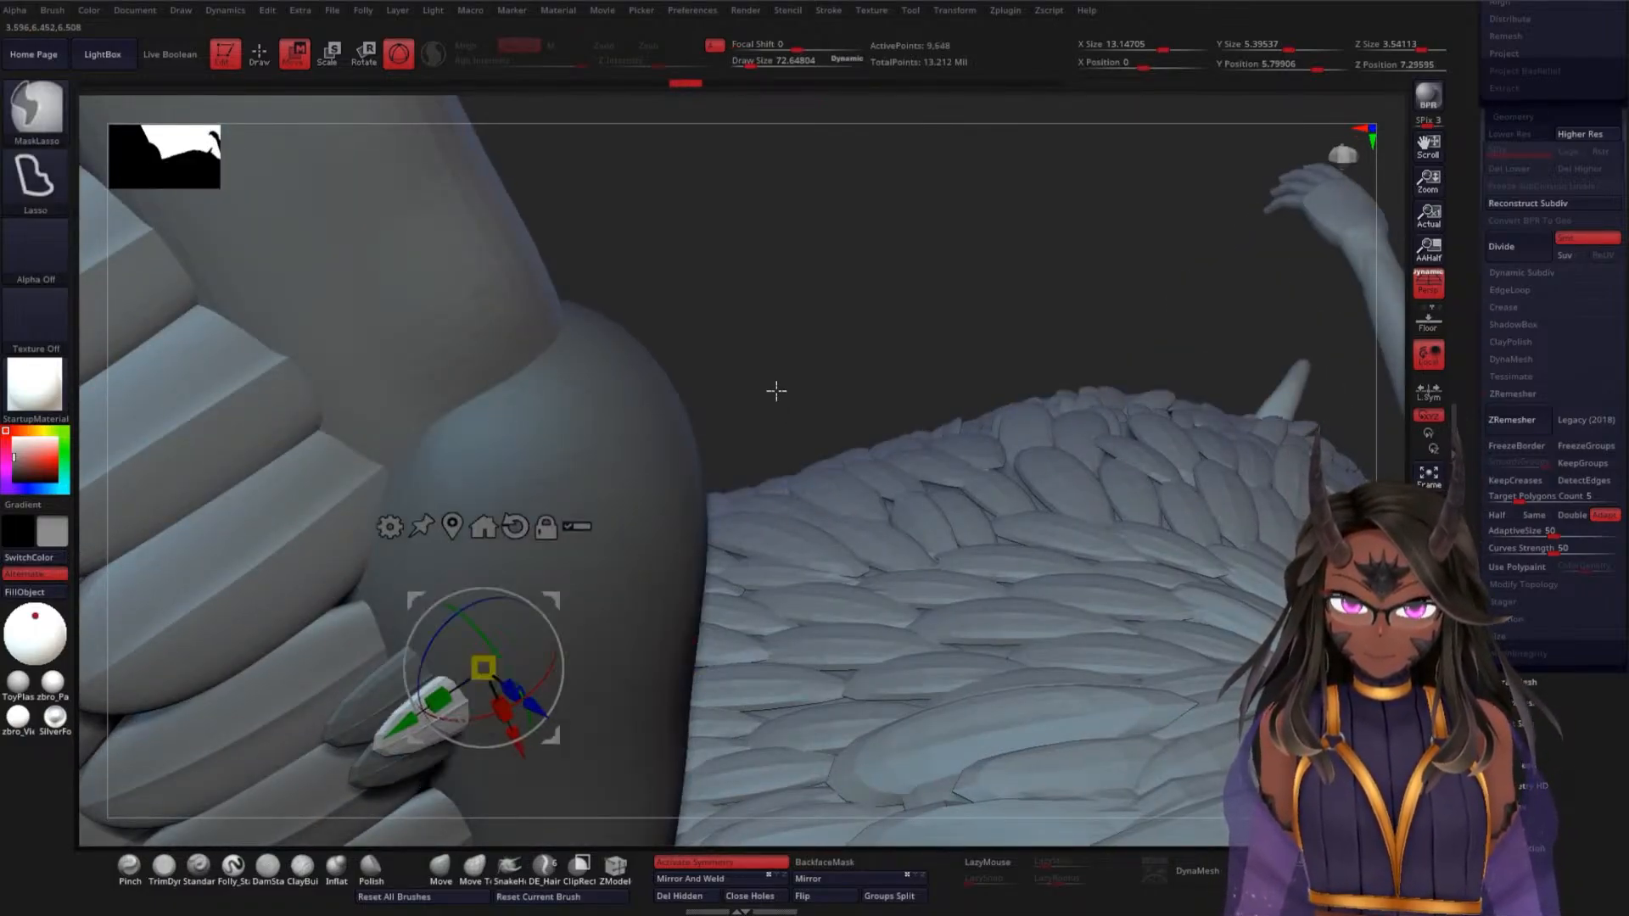
mouse_move(779, 382)
mouse_down()
mouse_move(760, 291)
mouse_move(800, 367)
mouse_move(738, 473)
mouse_move(817, 334)
mouse_move(767, 379)
mouse_up()
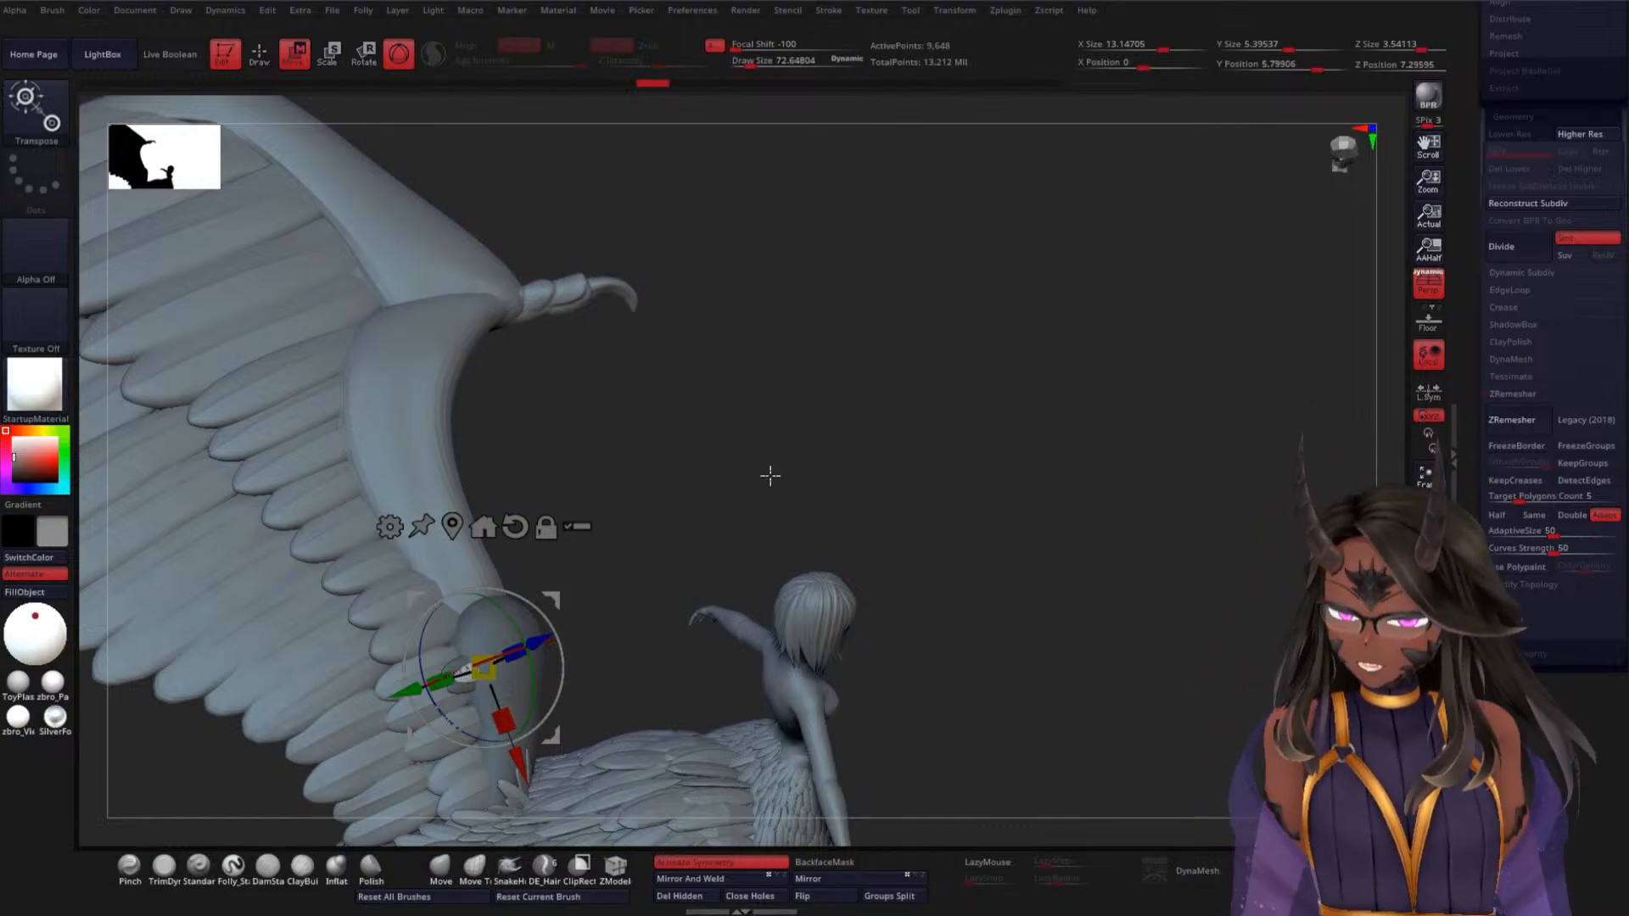
key(ctrl+z)
key(ctrl+z)
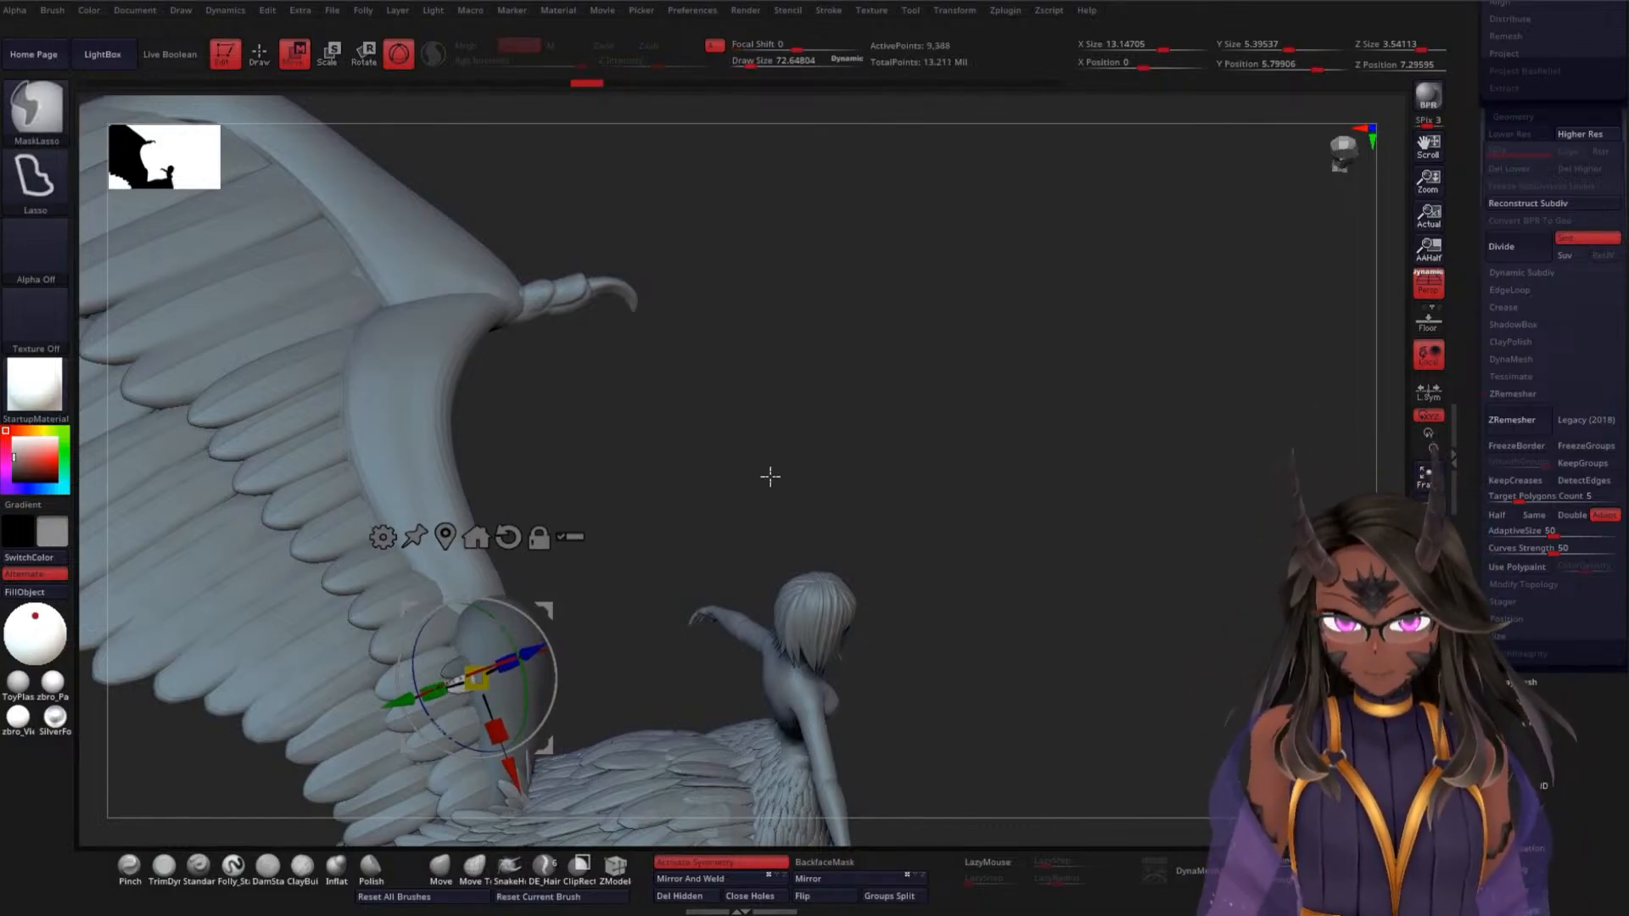
key(ctrl+z)
key(ctrl+z)
key(ctrl+z)
key(ctrl+z)
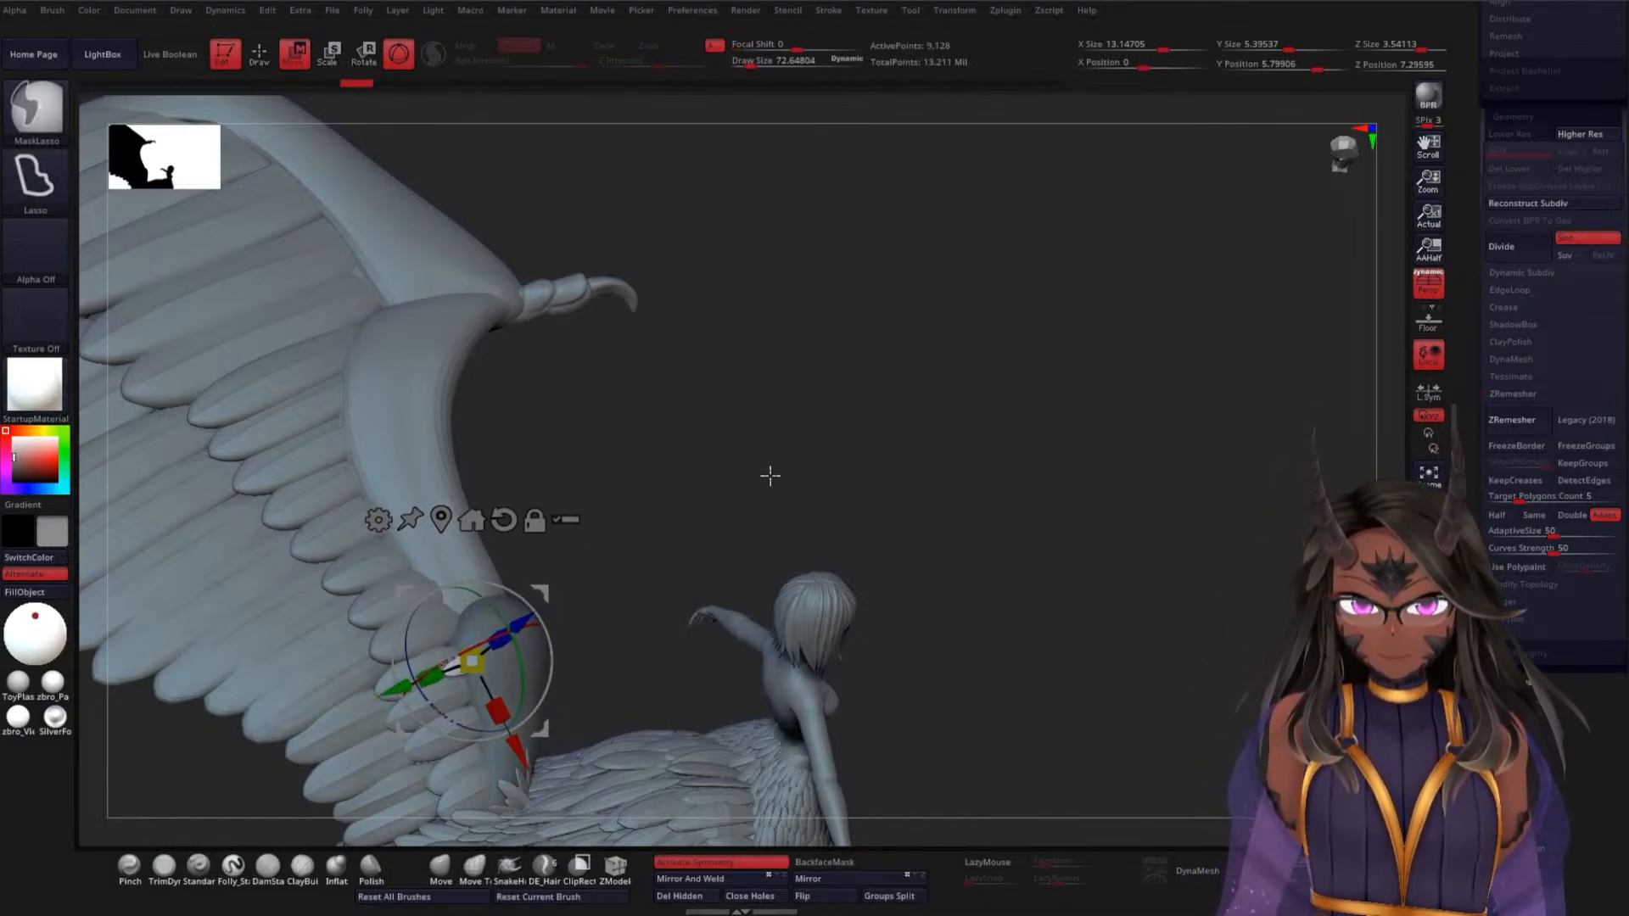
key(ctrl+z)
key(ctrl+z)
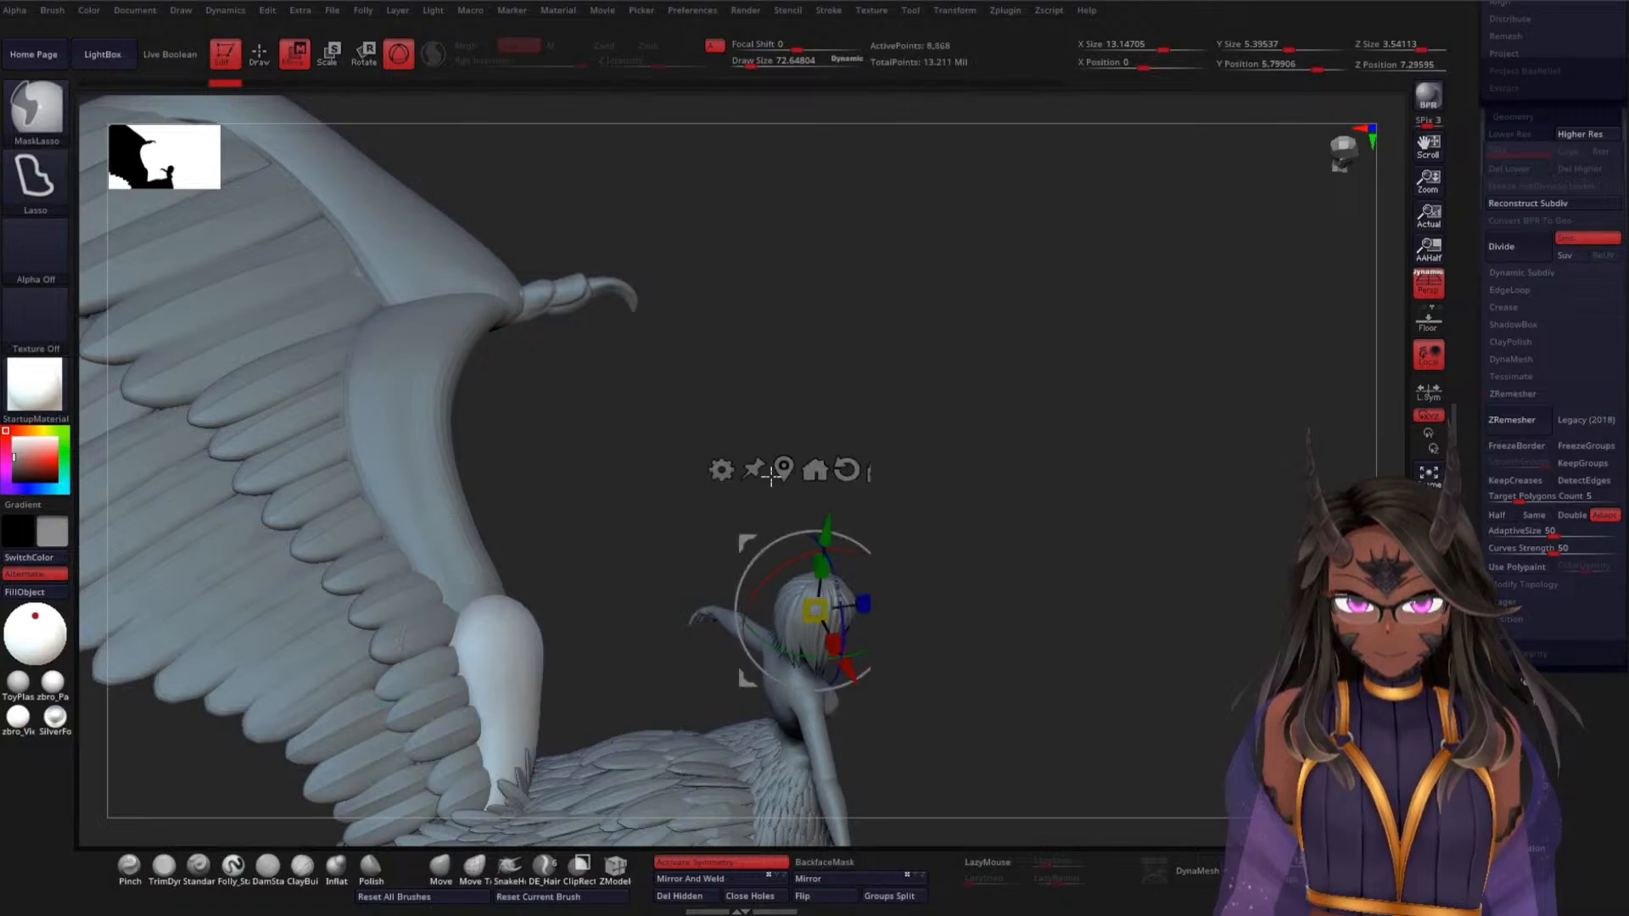
key(ctrl+z)
Switch to the SnakeHook brush and pull a first test tip from the shoulder's upper edge, discarding the newer undo history
mouse_move(836, 433)
mouse_down()
mouse_move(848, 454)
mouse_move(916, 391)
mouse_up()
mouse_move(1064, 402)
mouse_down()
mouse_move(1019, 385)
mouse_move(976, 399)
mouse_up()
drag(803, 502, 778, 403)
drag(943, 487, 913, 509)
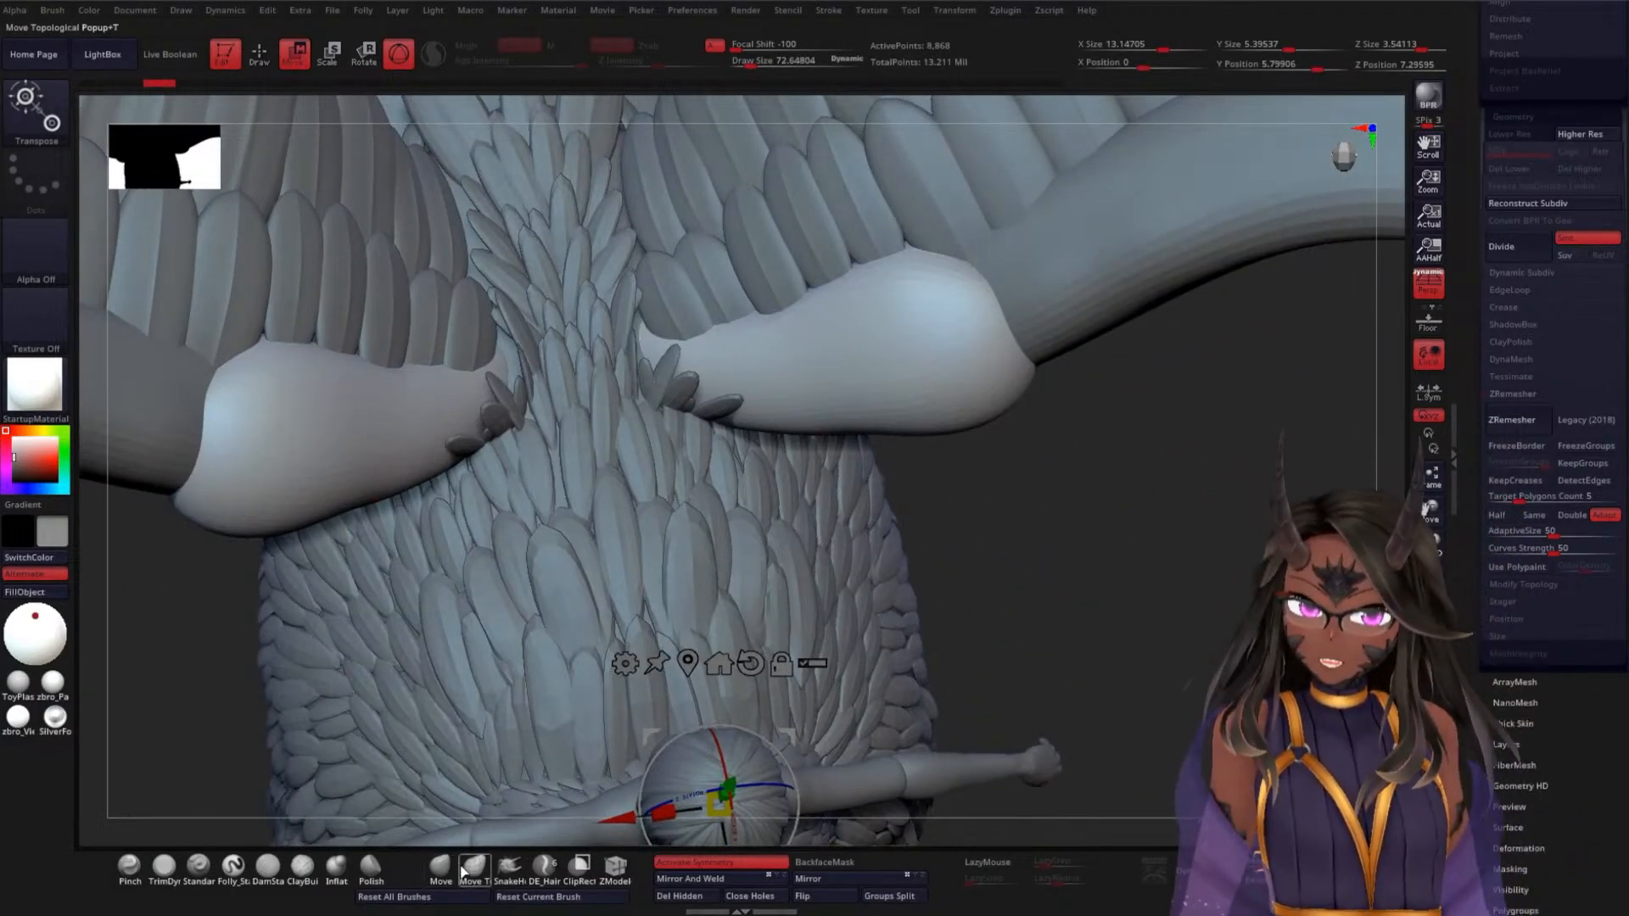
click(511, 867)
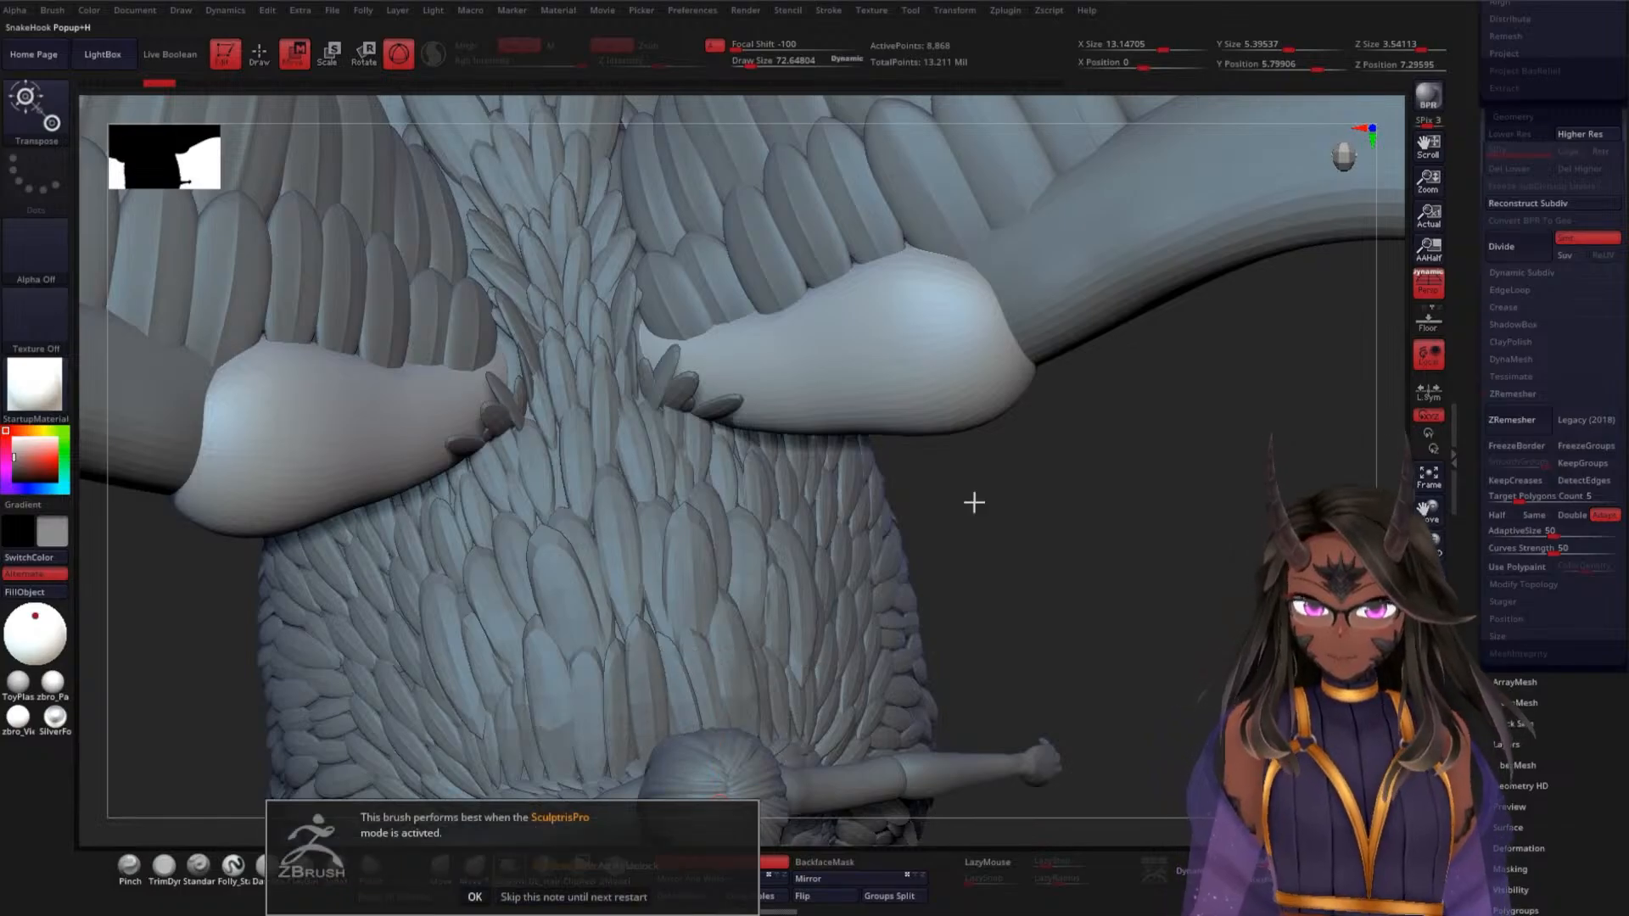
click(479, 895)
key(space)
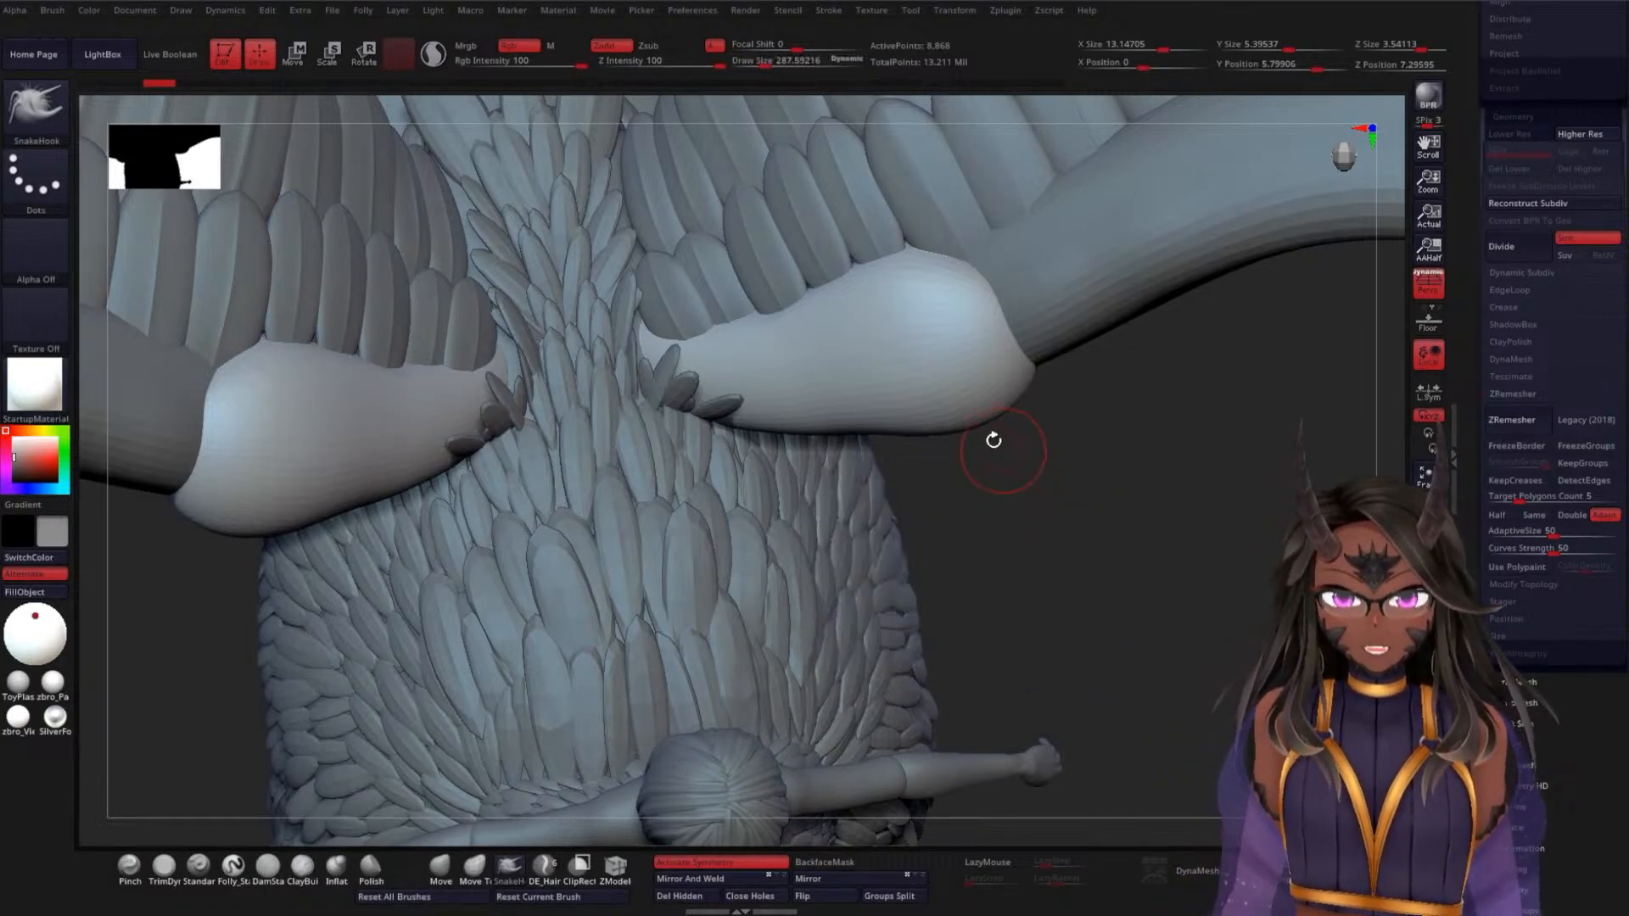
drag(867, 329, 851, 278)
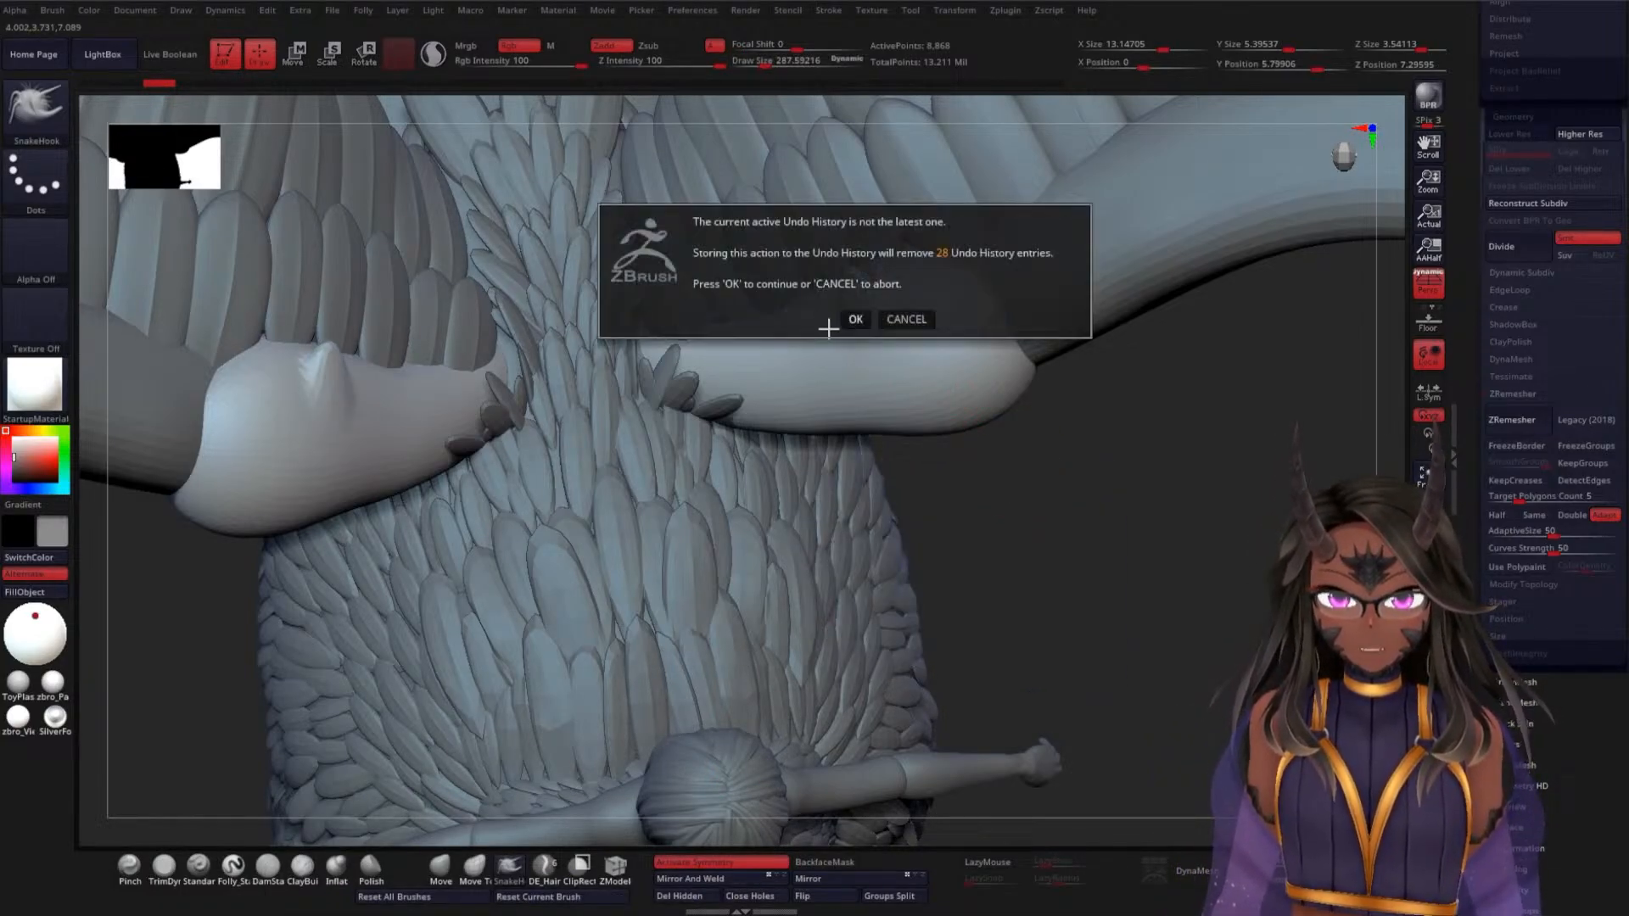
click(857, 321)
Try pulling more feather-like tips beside the first along the shoulder's upper edge, and undo all of them
drag(1009, 509, 1187, 500)
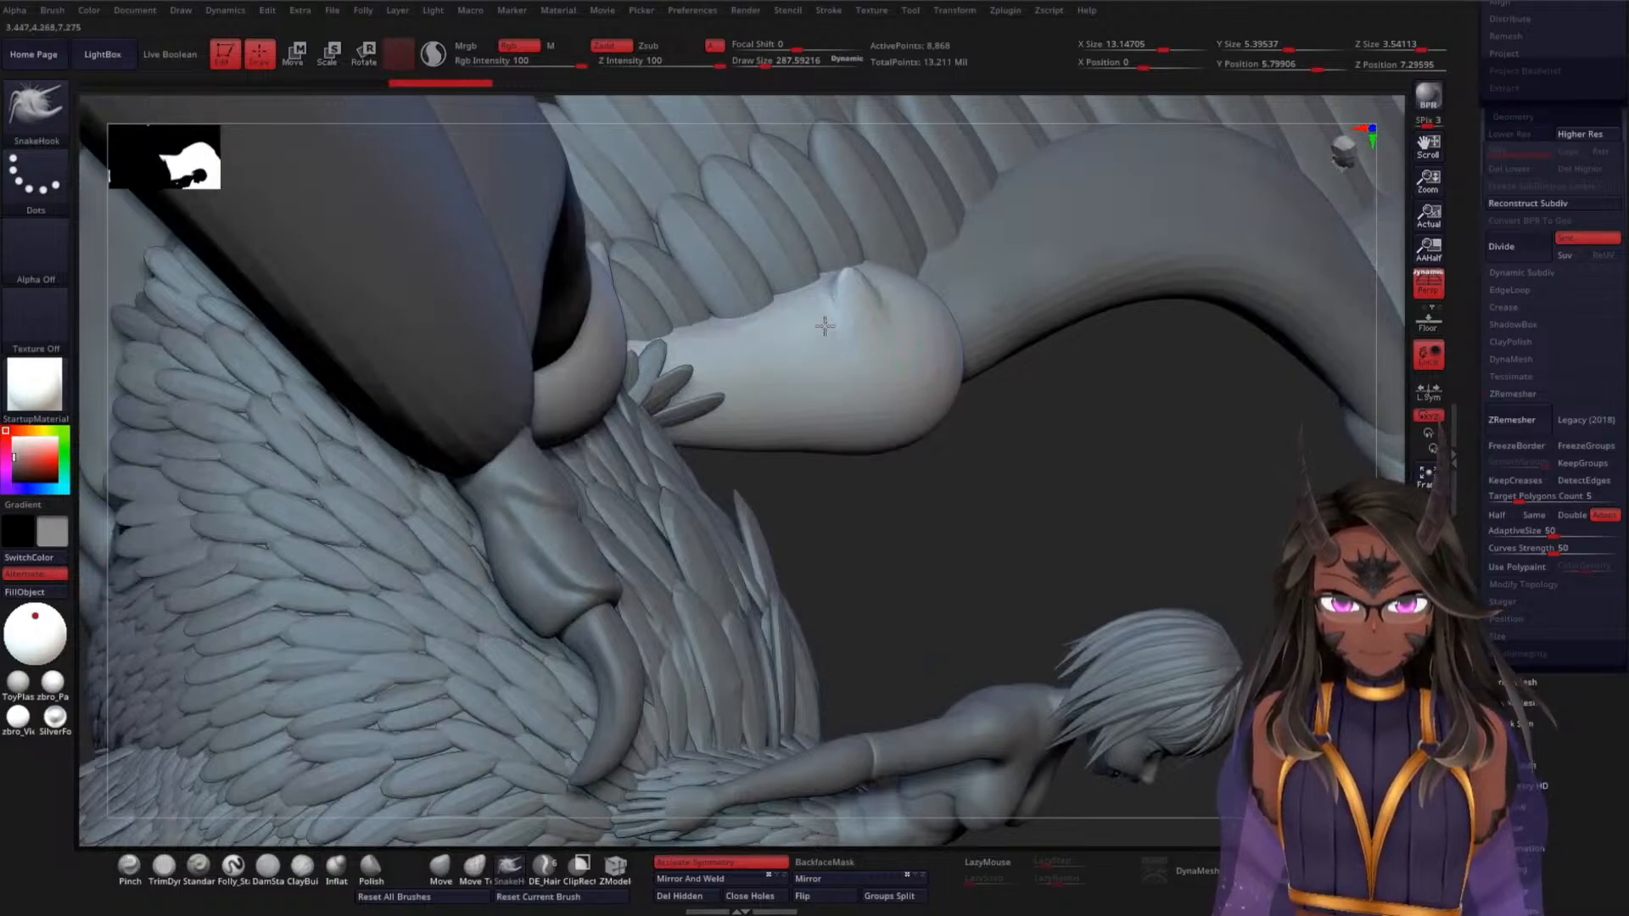
drag(1032, 473, 949, 403)
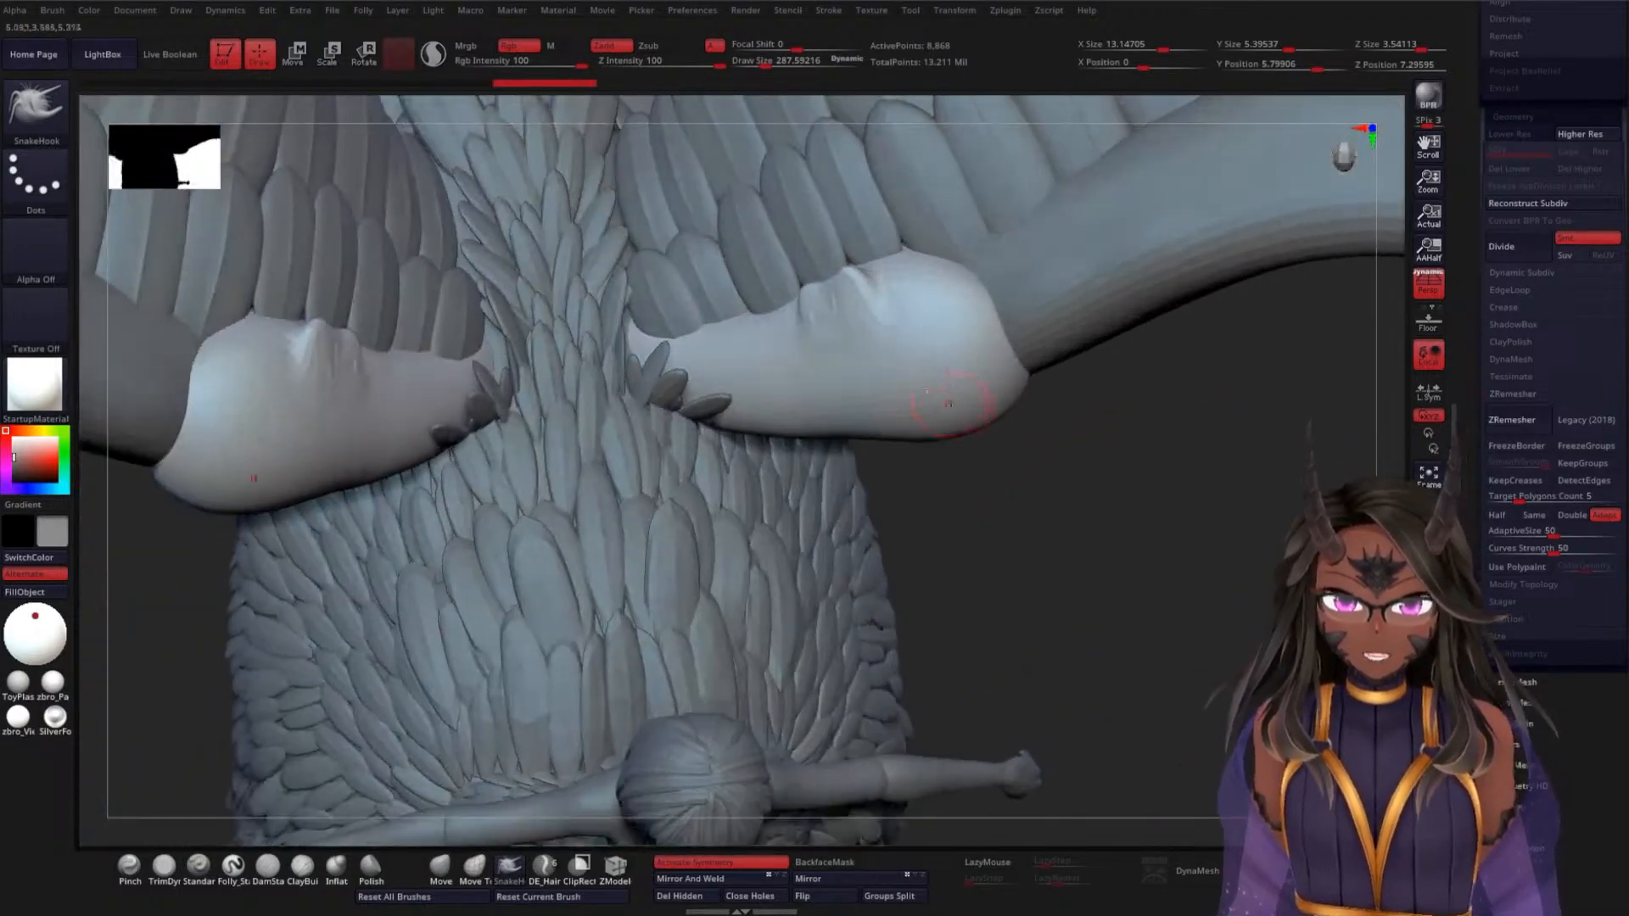
drag(843, 323, 852, 324)
drag(1036, 440, 1094, 443)
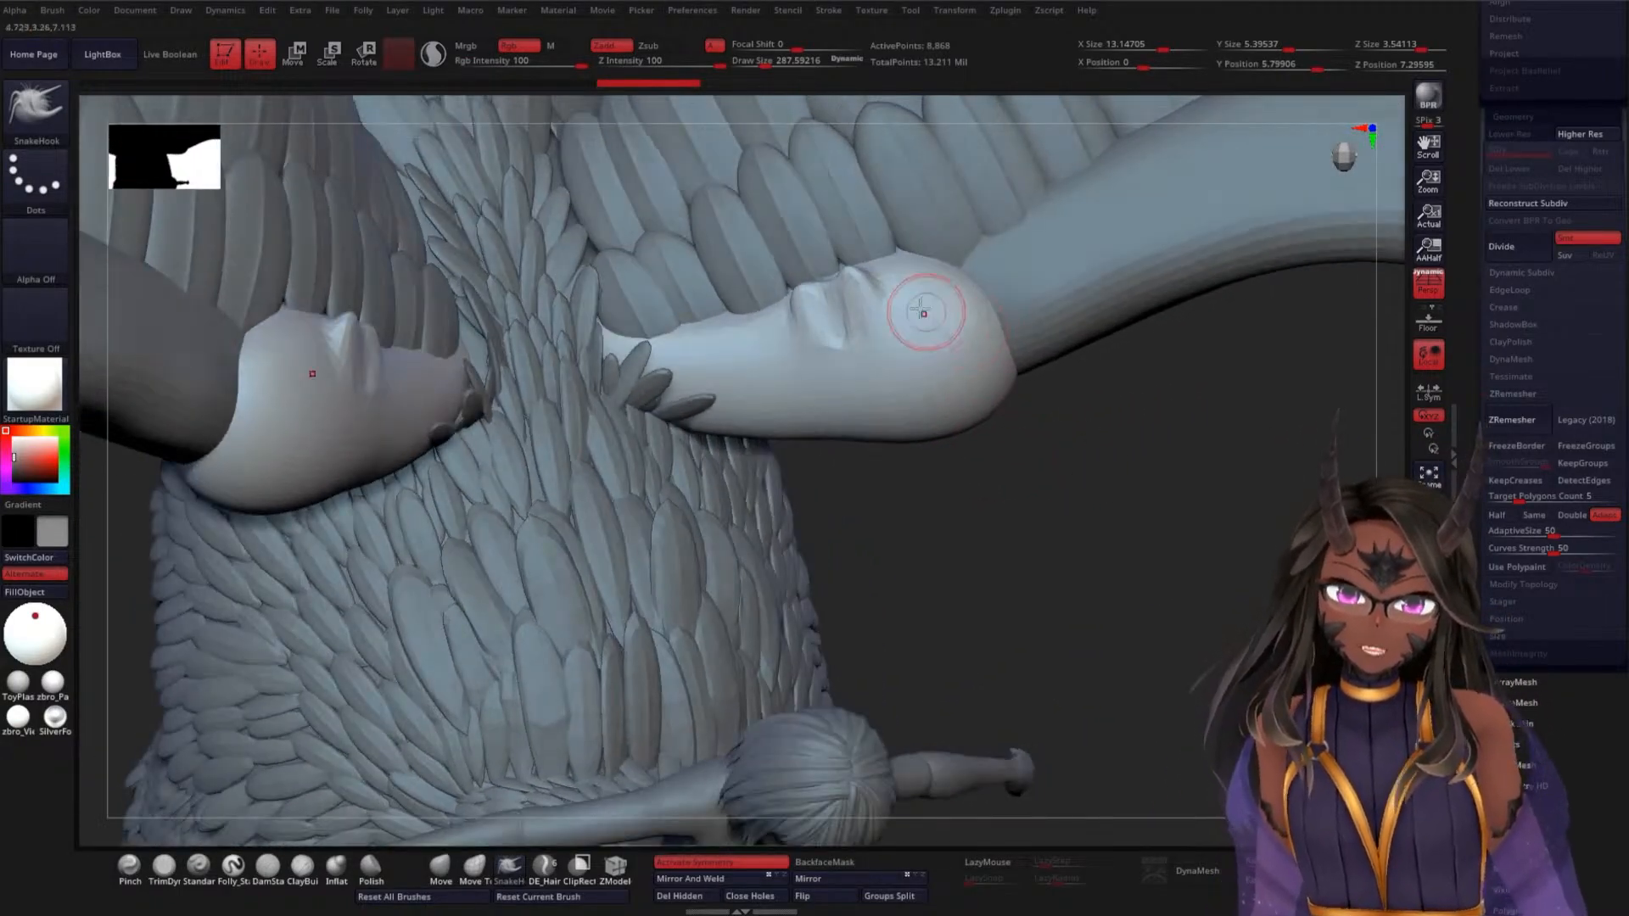
drag(920, 309, 903, 248)
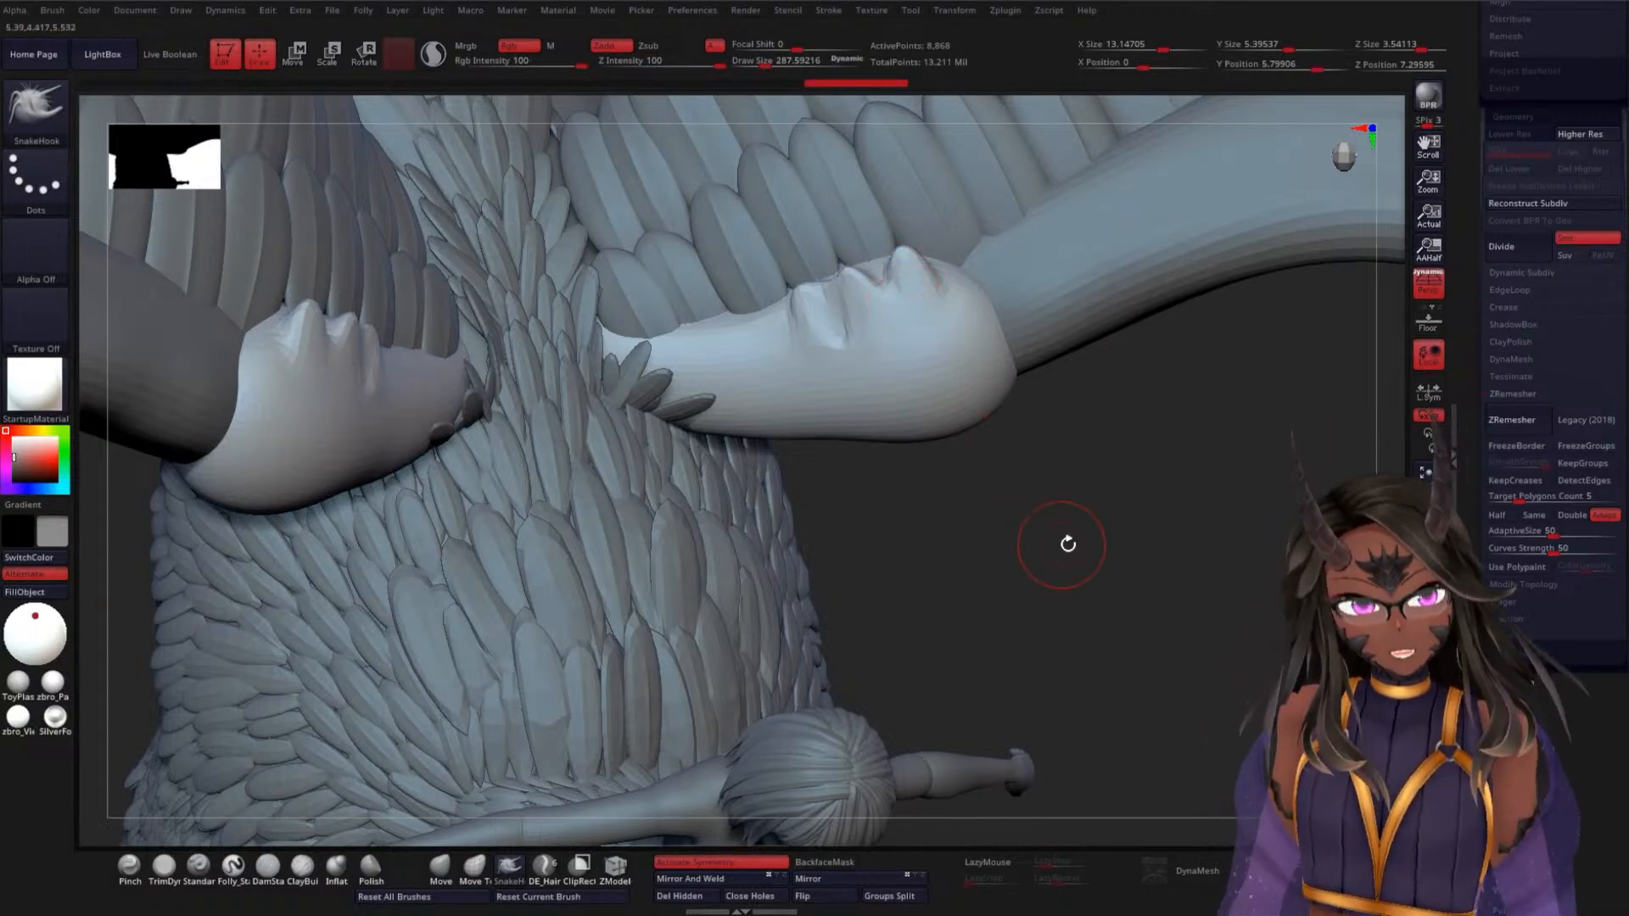
mouse_move(1067, 540)
alt+mouse_down()
mouse_move(1069, 589)
mouse_move(1056, 557)
alt+mouse_up()
key(ctrl+z)
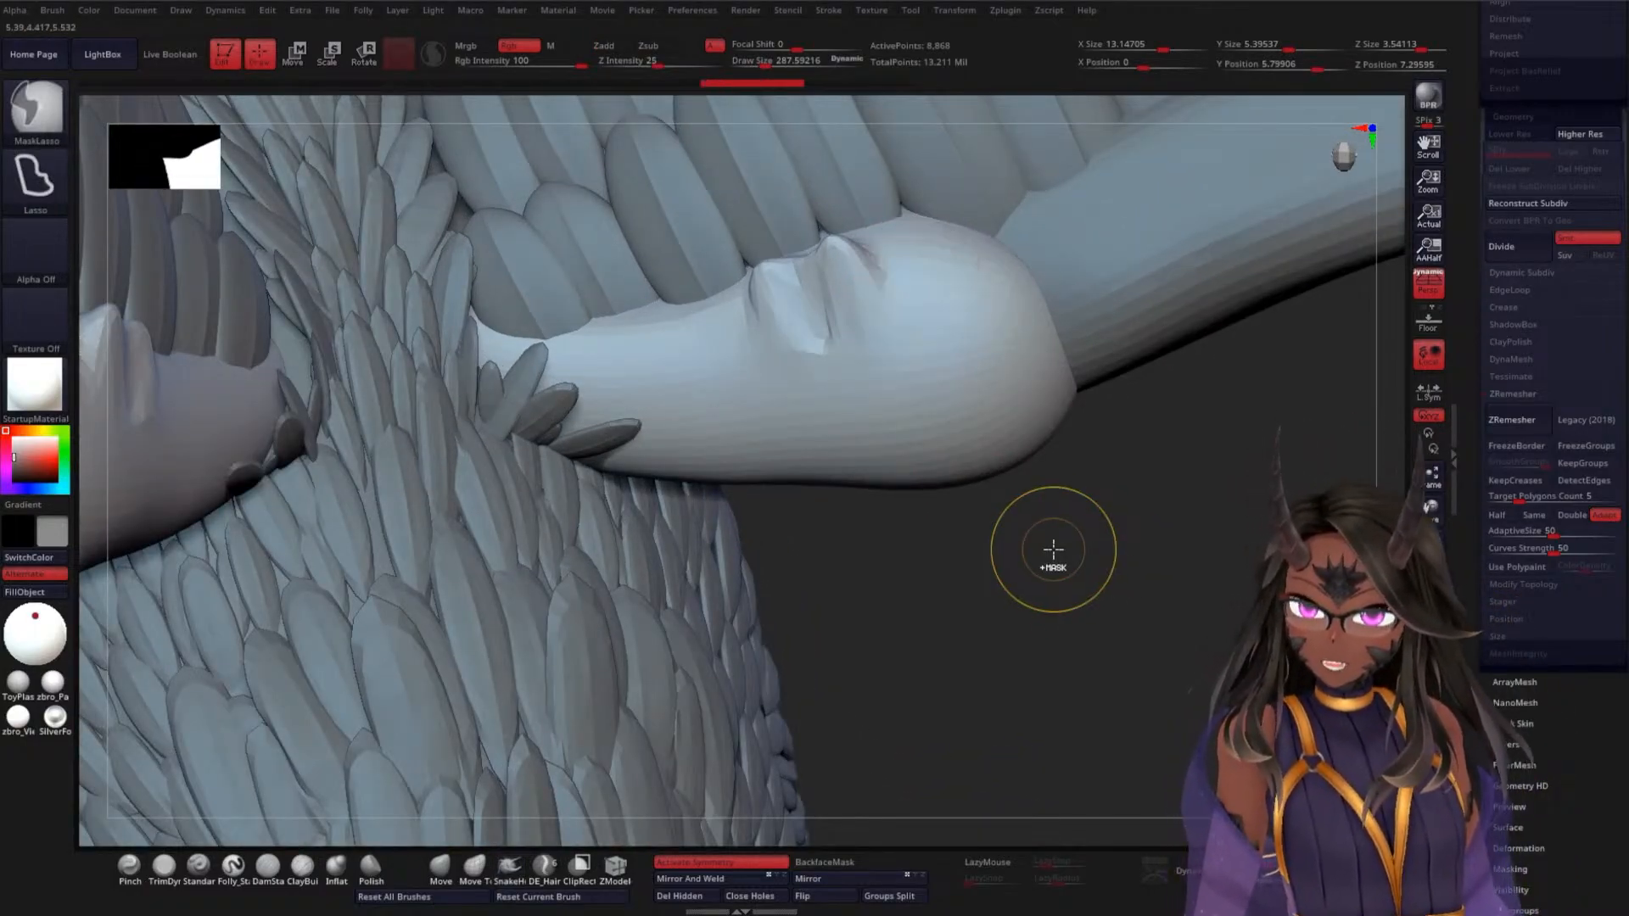
key(ctrl+z)
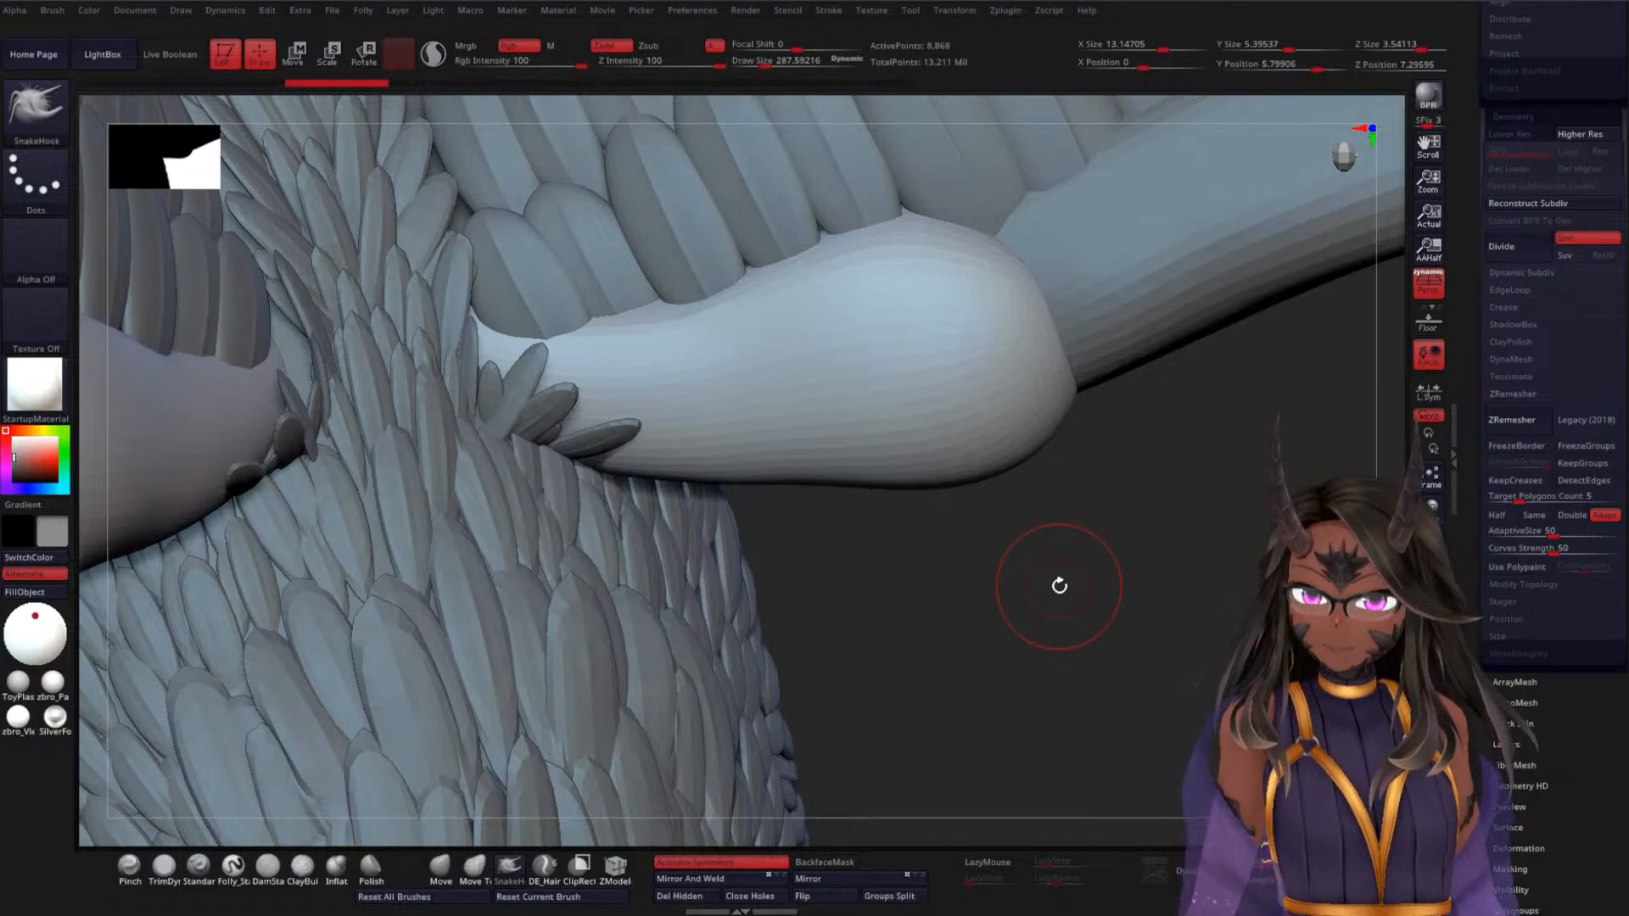
Pull staggered feather tips with SnakeHook from the shoulder's inner end outward along its upper front edge
drag(964, 482, 829, 374)
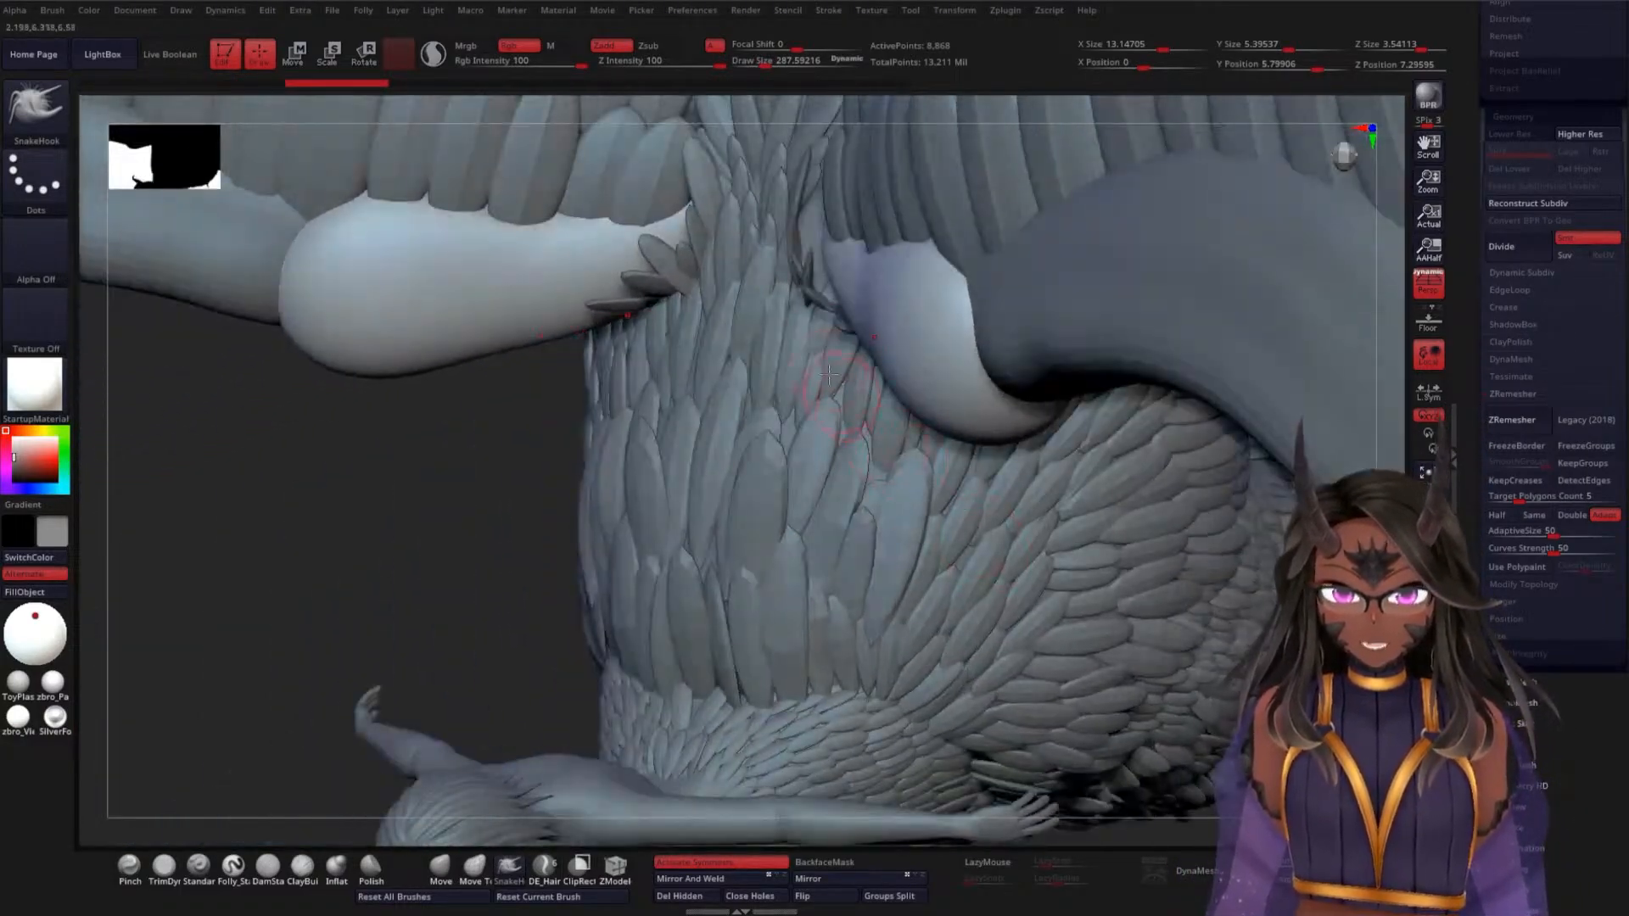
drag(839, 277, 823, 219)
mouse_move(569, 481)
mouse_down()
mouse_move(967, 229)
mouse_move(879, 204)
mouse_up()
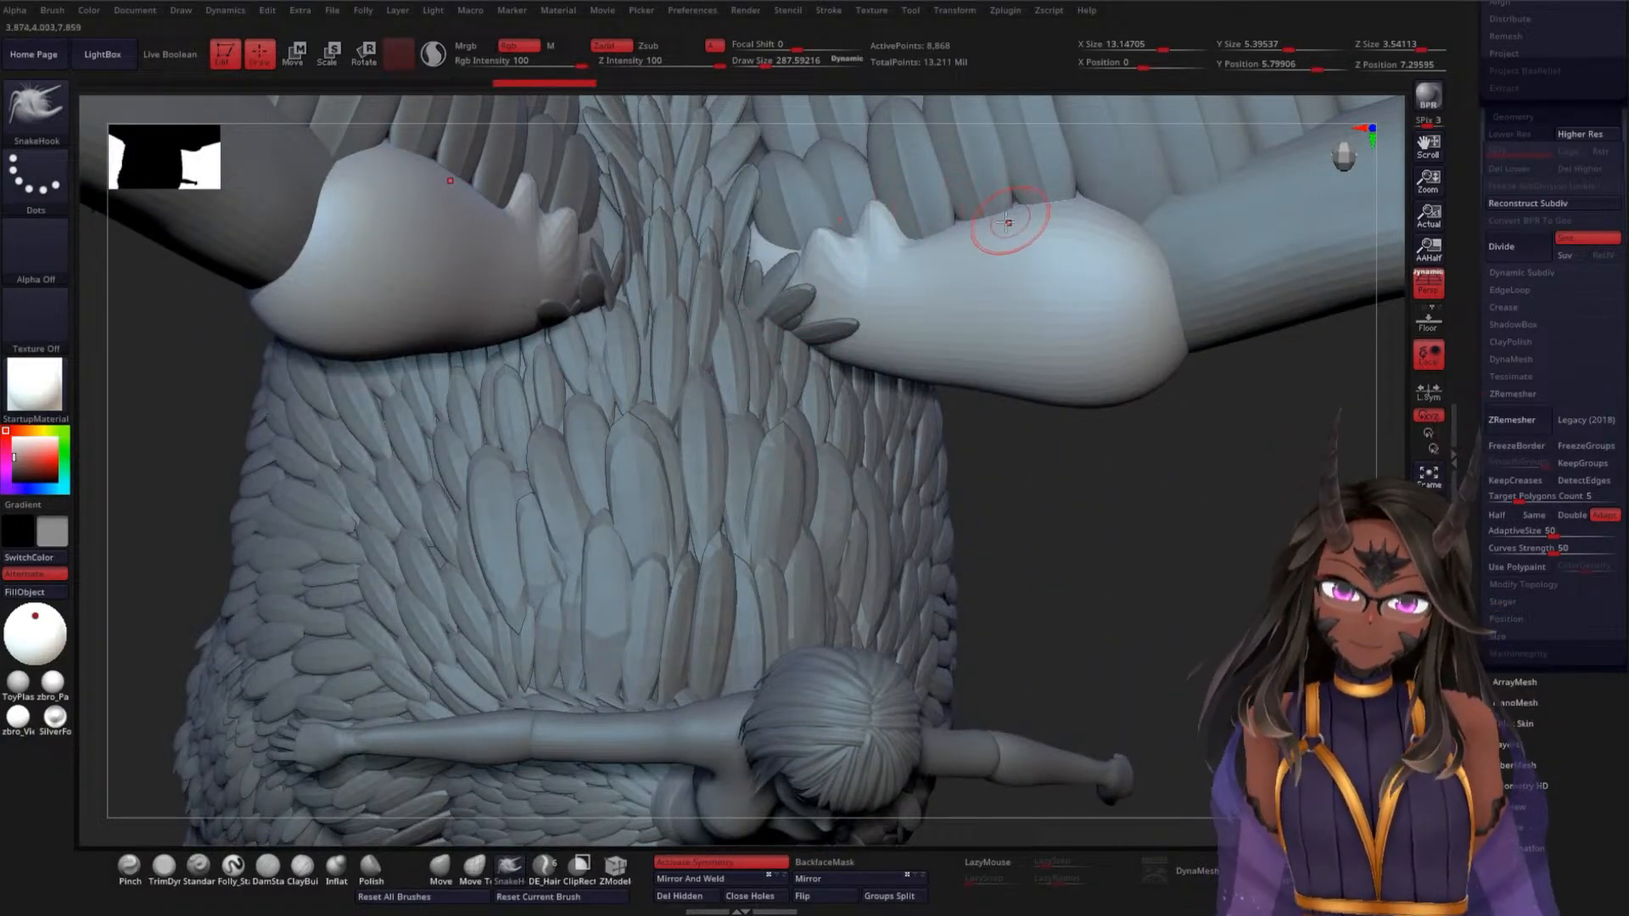
drag(950, 246, 952, 185)
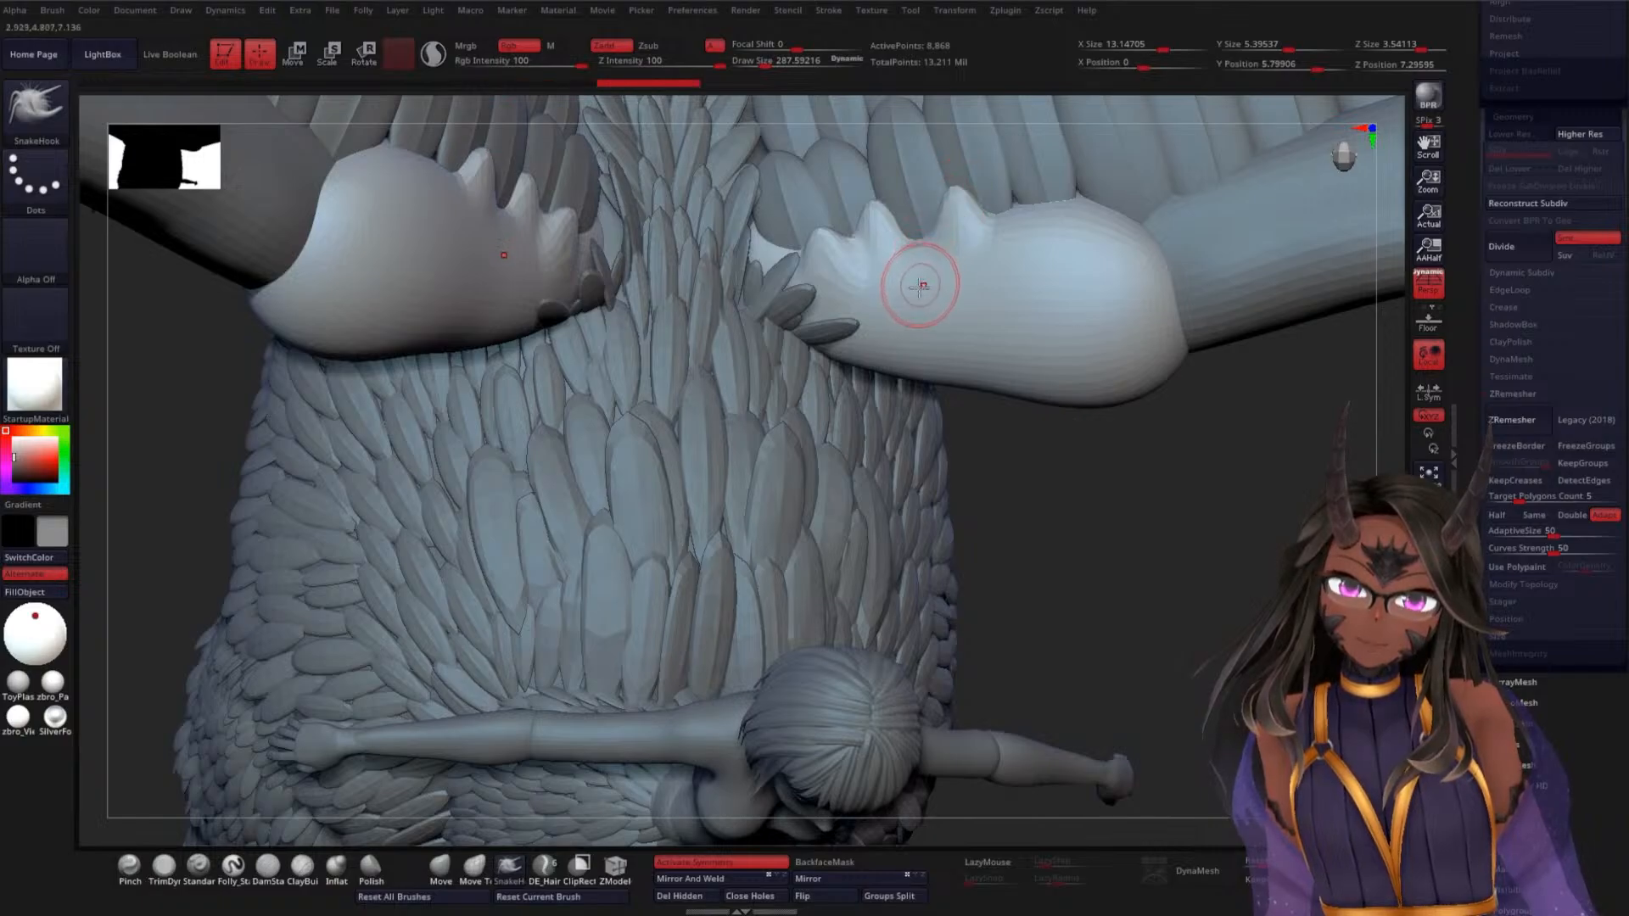
drag(916, 263, 908, 238)
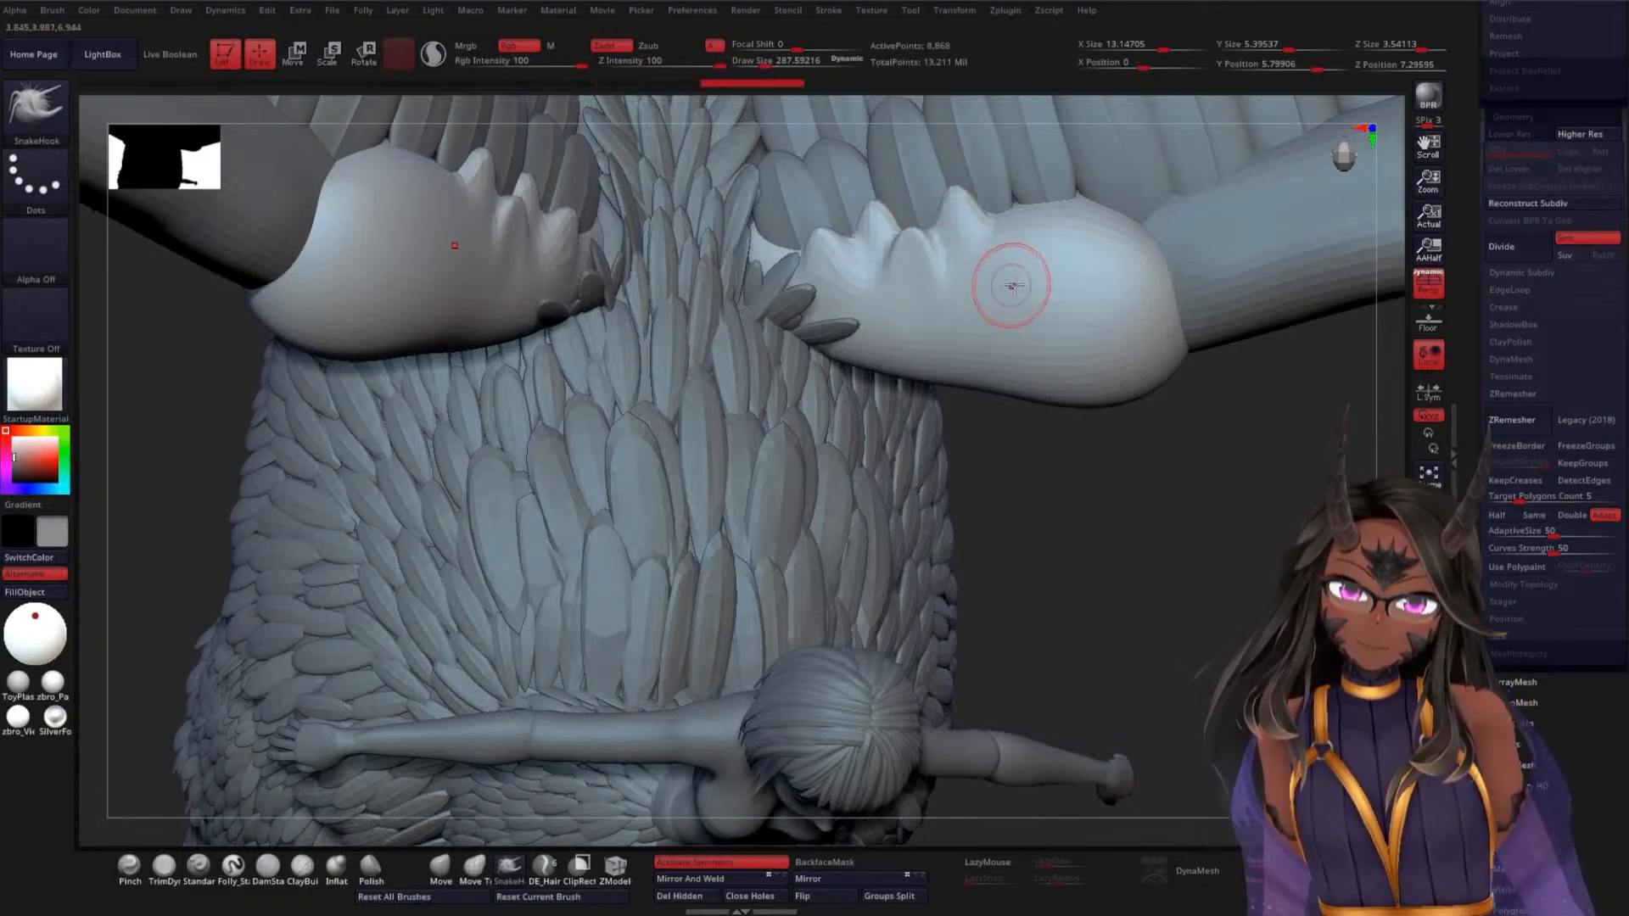
drag(1004, 289, 981, 254)
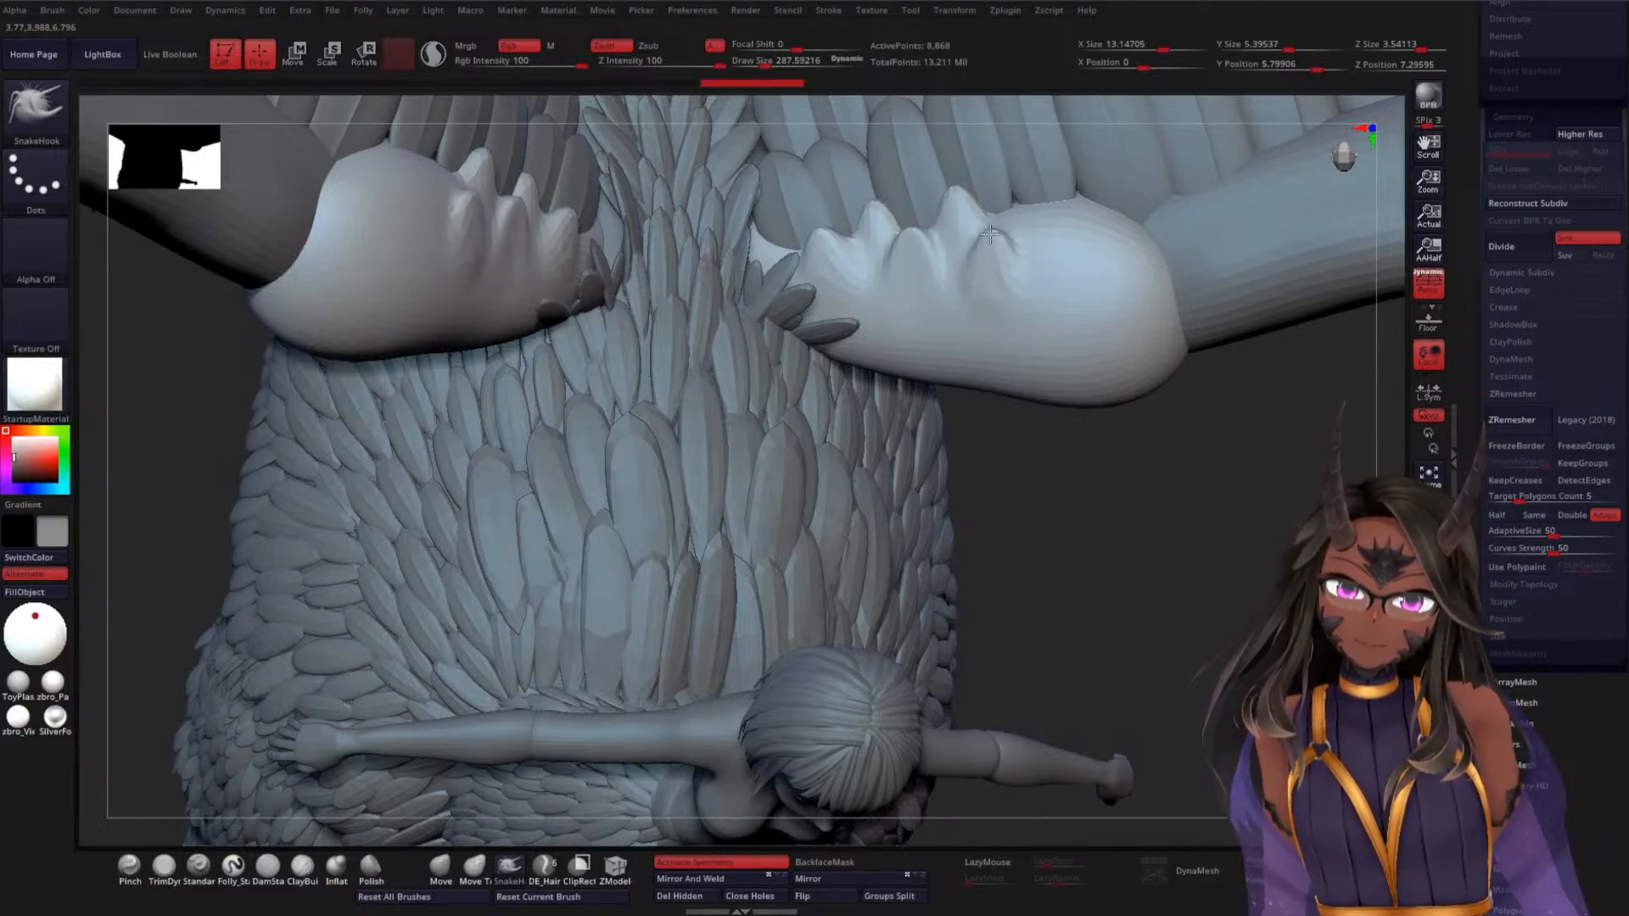
mouse_move(1091, 436)
mouse_down()
mouse_move(1028, 259)
mouse_move(1040, 193)
mouse_move(1081, 187)
mouse_up()
mouse_move(1045, 291)
mouse_down()
mouse_move(1040, 236)
mouse_move(1052, 242)
mouse_move(1031, 238)
mouse_up()
Shape another feather tip at the shoulder's outer end near the wing arm, undoing and redoing the stroke once
mouse_move(458, 524)
mouse_down()
mouse_move(514, 496)
mouse_move(970, 430)
mouse_move(1055, 472)
mouse_move(1061, 344)
mouse_up()
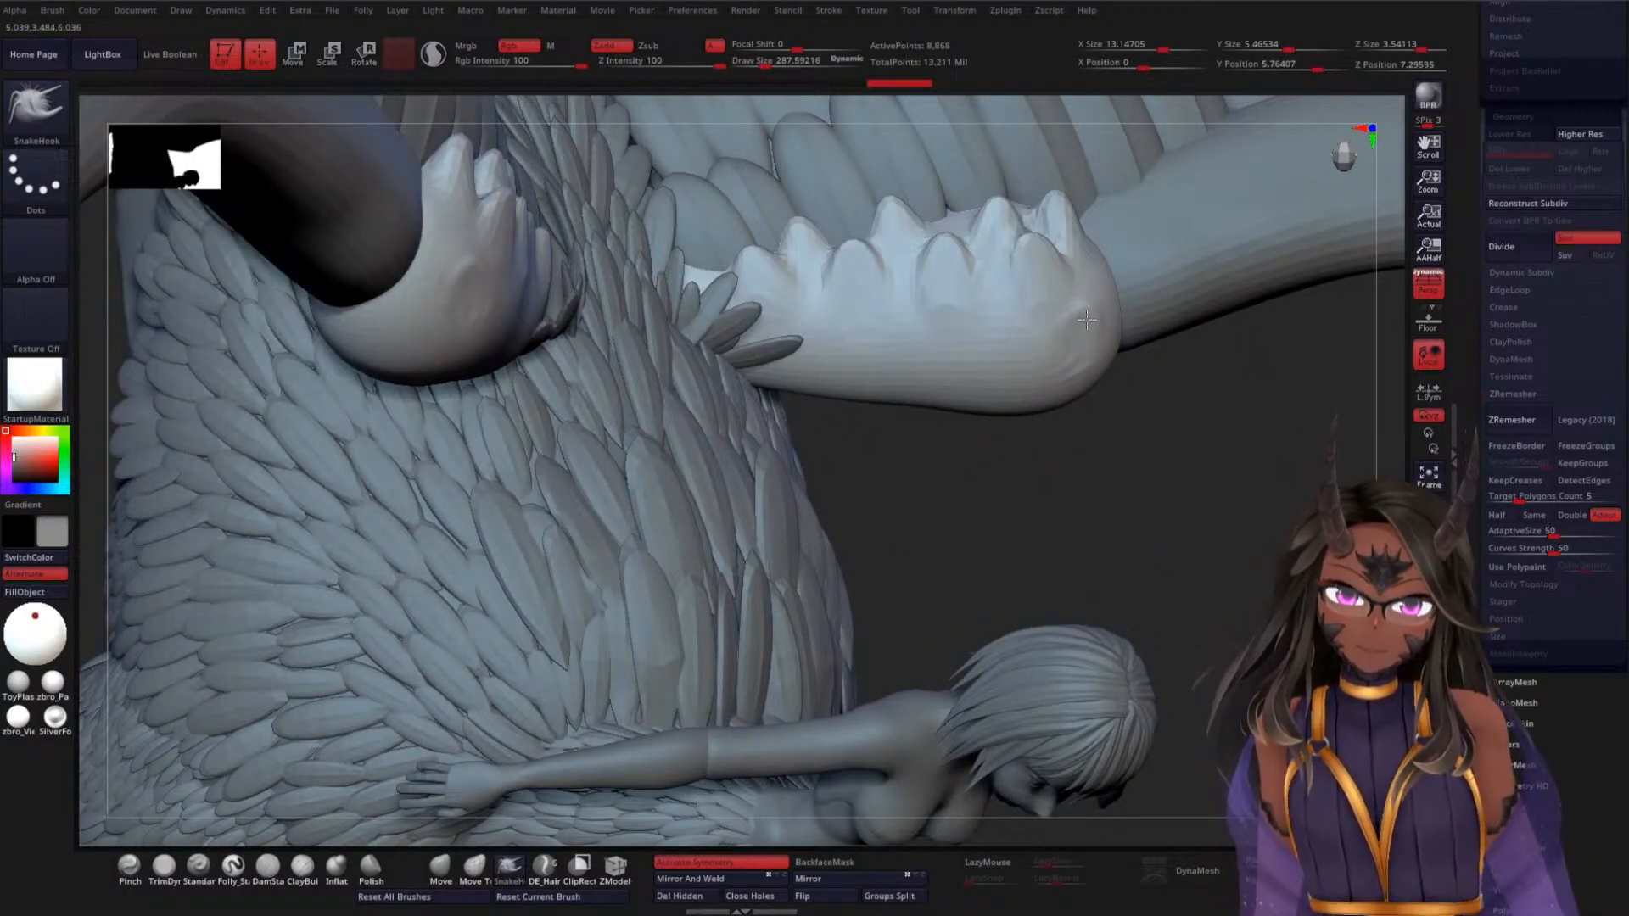
drag(1142, 407, 1188, 424)
mouse_move(1090, 329)
mouse_down()
mouse_move(1096, 284)
mouse_move(1103, 307)
mouse_up()
key(ctrl+z)
drag(1102, 408, 1028, 410)
drag(1099, 330, 1079, 337)
Pull the first feather tips out of the shoulder's opposite side, starting next to the wing arm
mouse_move(508, 564)
mouse_down()
mouse_move(975, 405)
mouse_move(983, 349)
mouse_move(738, 361)
mouse_up()
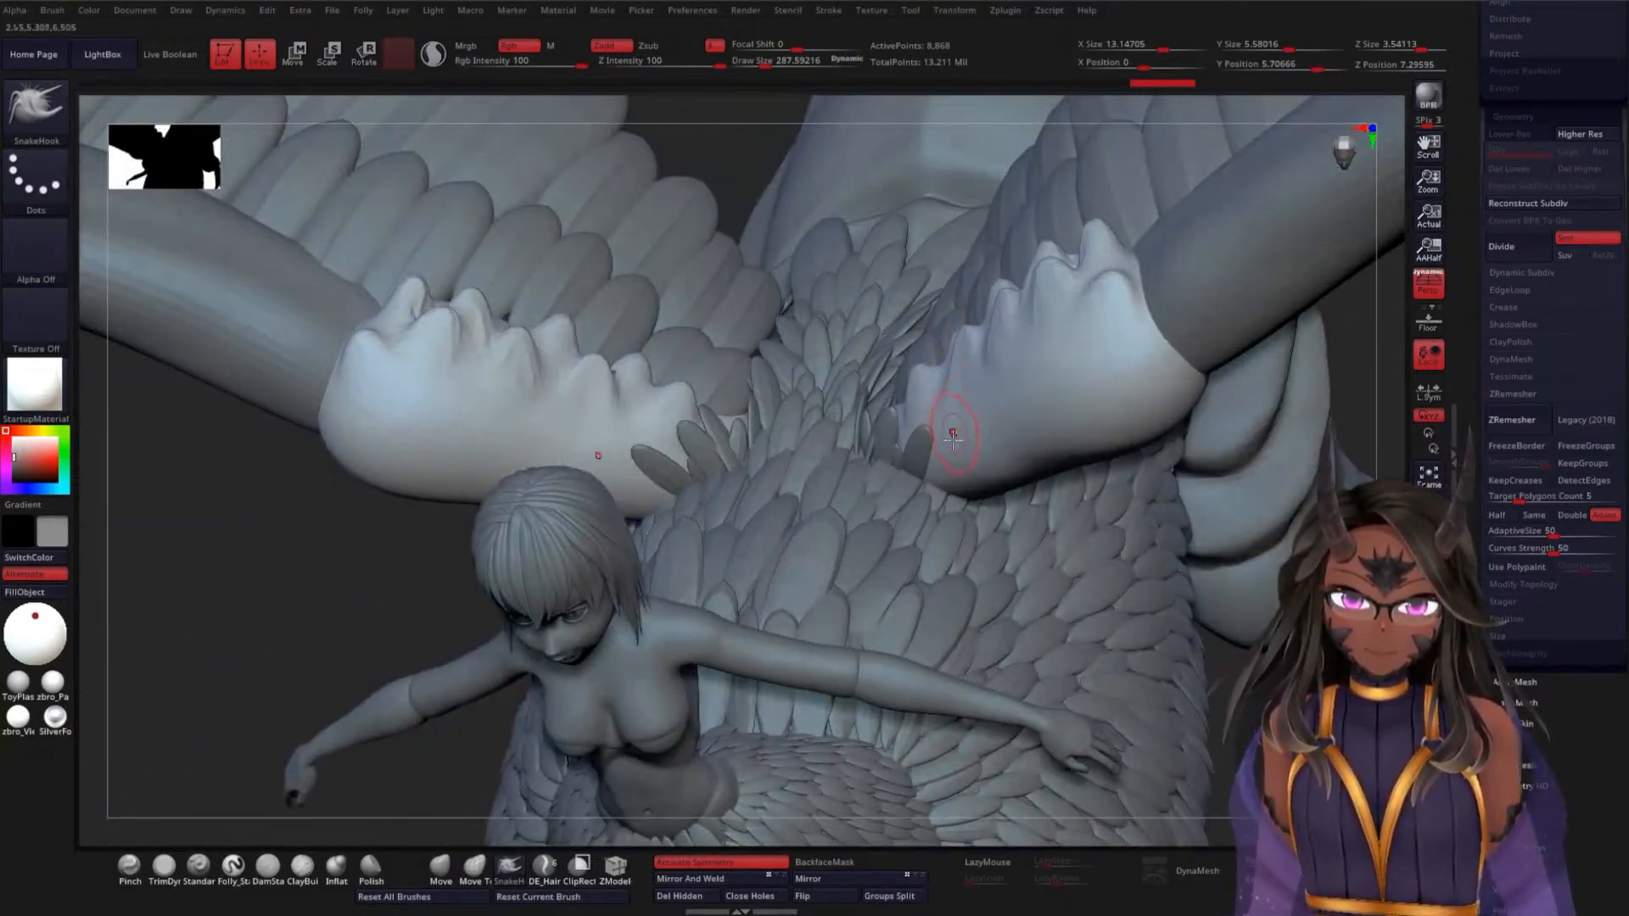
drag(316, 613, 358, 537)
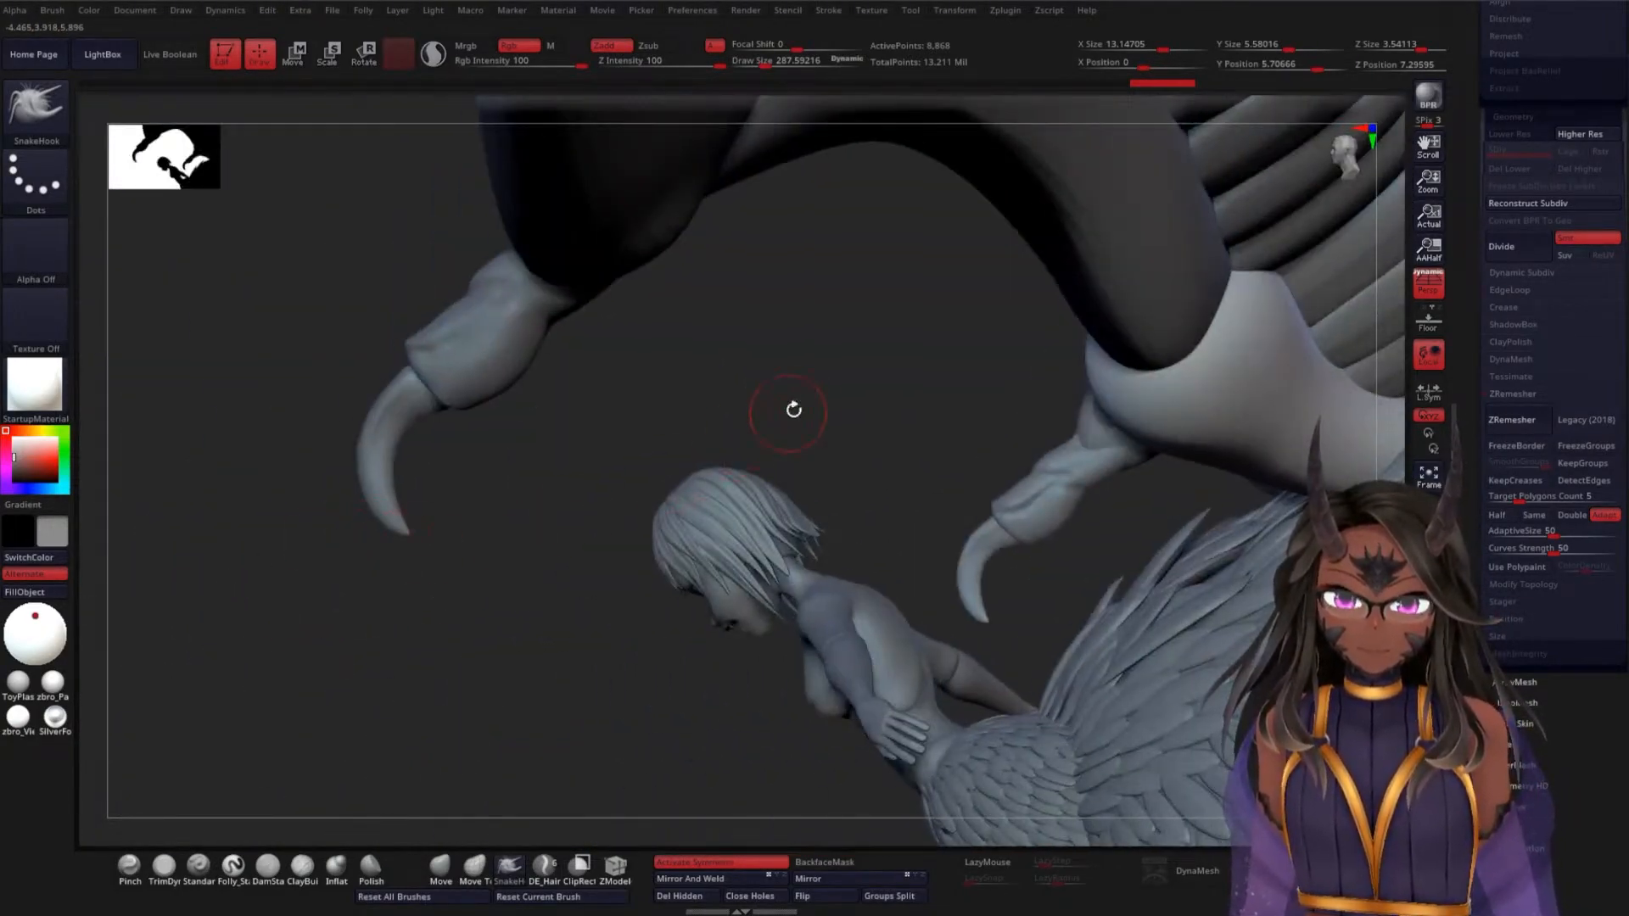
drag(794, 410, 1003, 399)
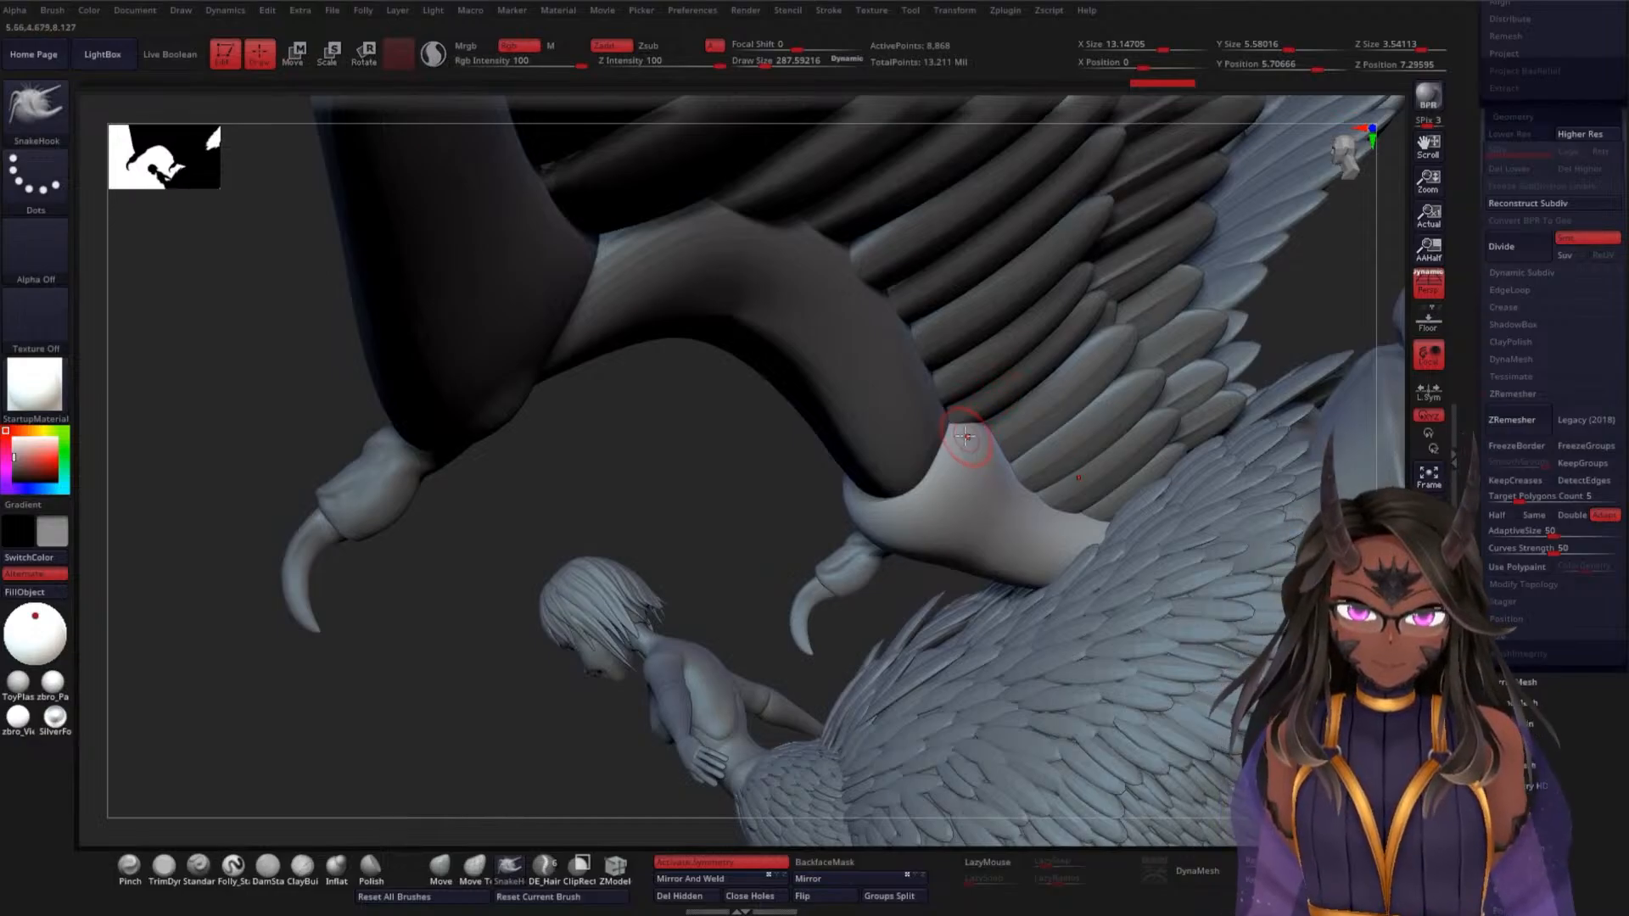
drag(702, 498, 896, 443)
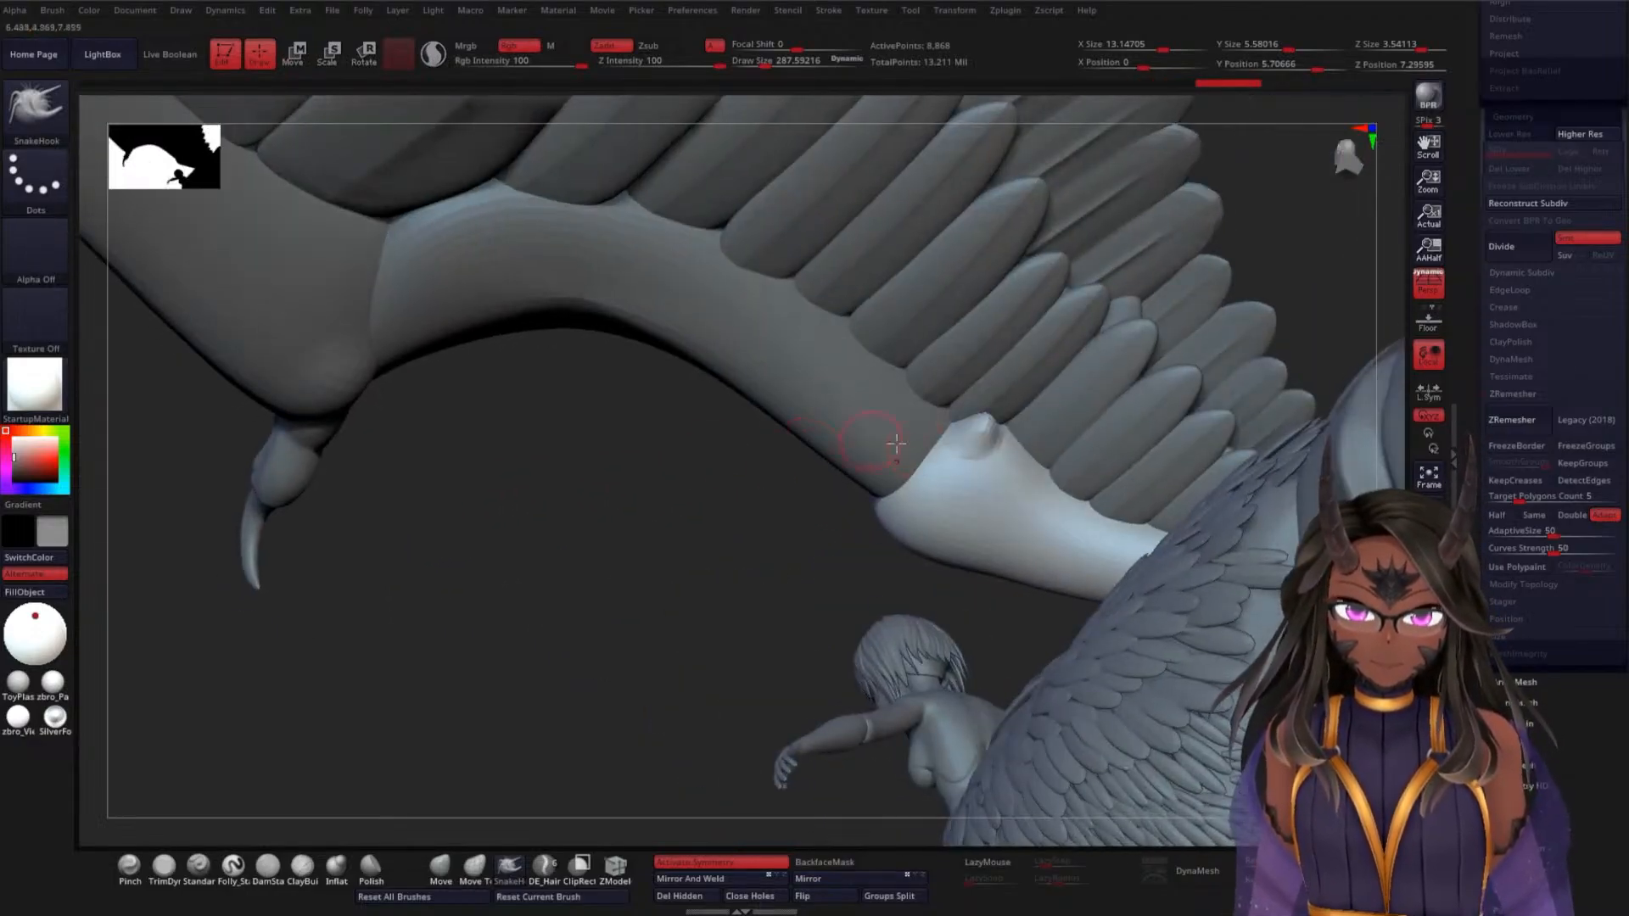
drag(1024, 424, 1011, 422)
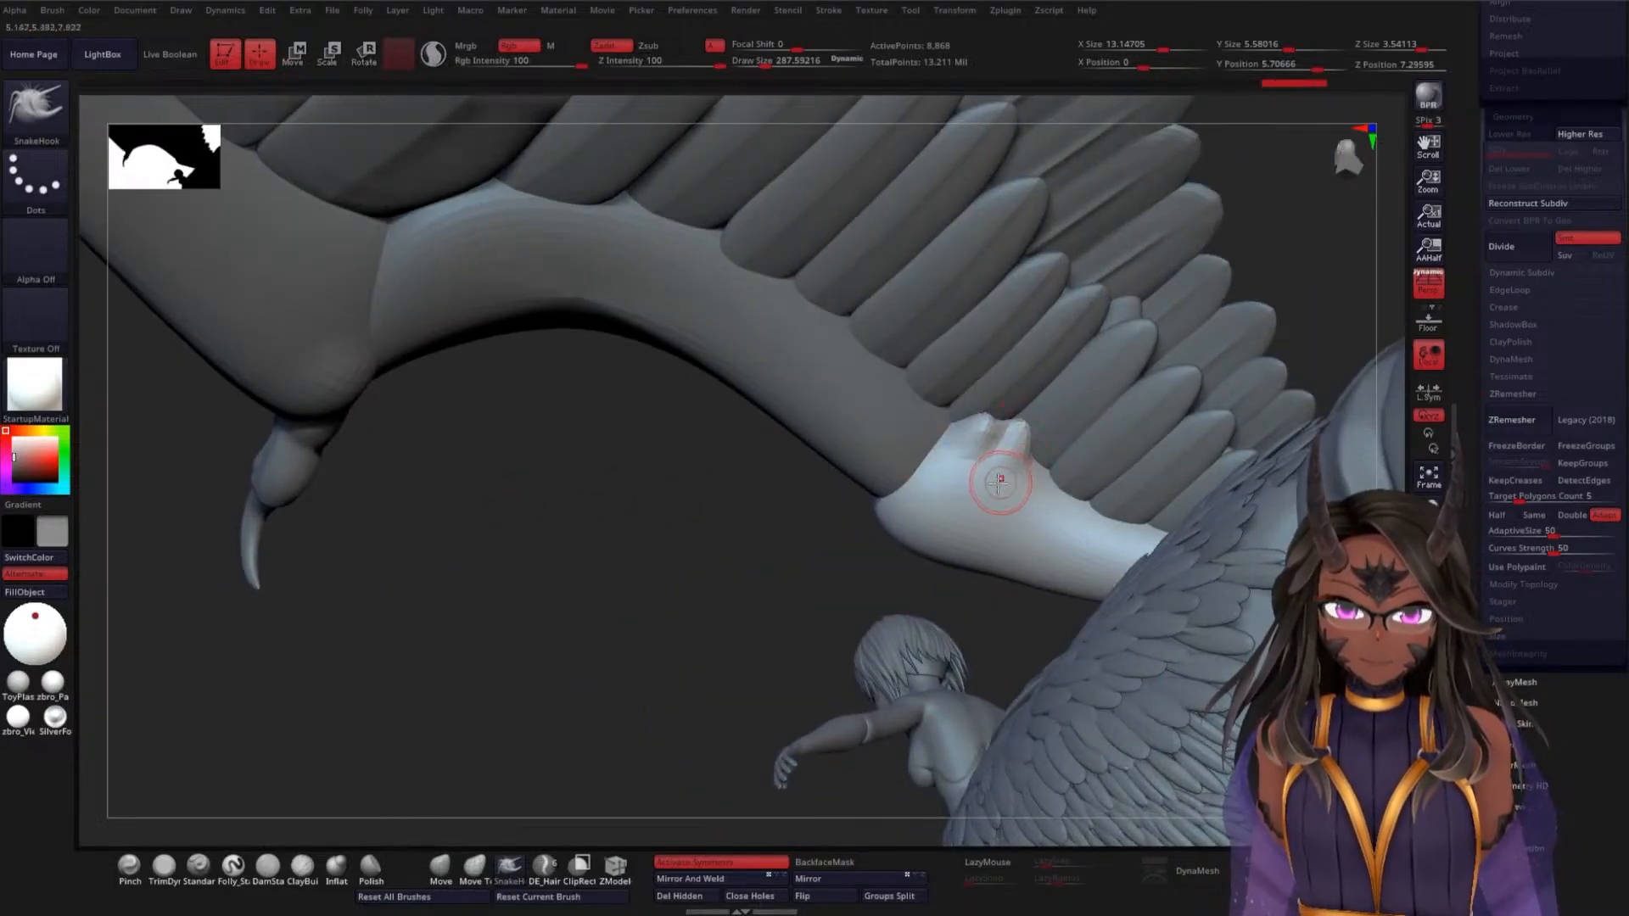
drag(983, 479, 967, 485)
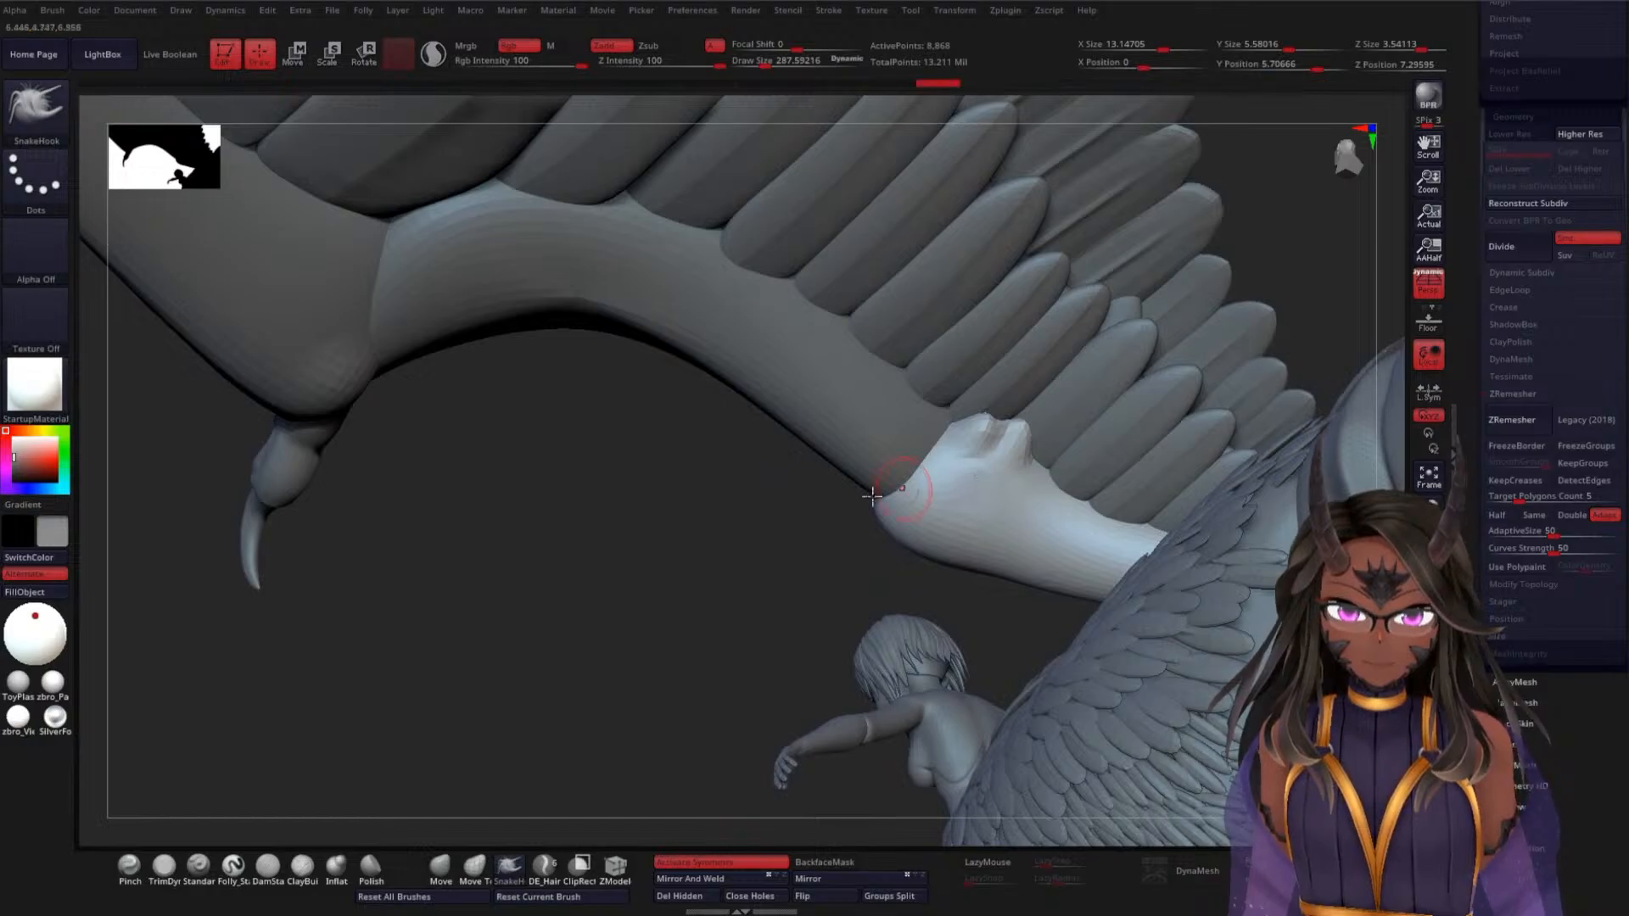
Continue the staggered SnakeHook tips down the shoulder's opposite side to the body feathers and smooth the surface beside them
mouse_move(722, 530)
mouse_down()
mouse_move(697, 574)
mouse_move(709, 623)
mouse_up()
drag(993, 492, 977, 495)
drag(761, 505, 865, 450)
mouse_move(977, 504)
mouse_down()
mouse_move(1005, 469)
mouse_move(1039, 482)
mouse_up()
mouse_move(758, 495)
mouse_down()
mouse_move(797, 407)
mouse_move(814, 419)
mouse_up()
drag(994, 501, 1023, 471)
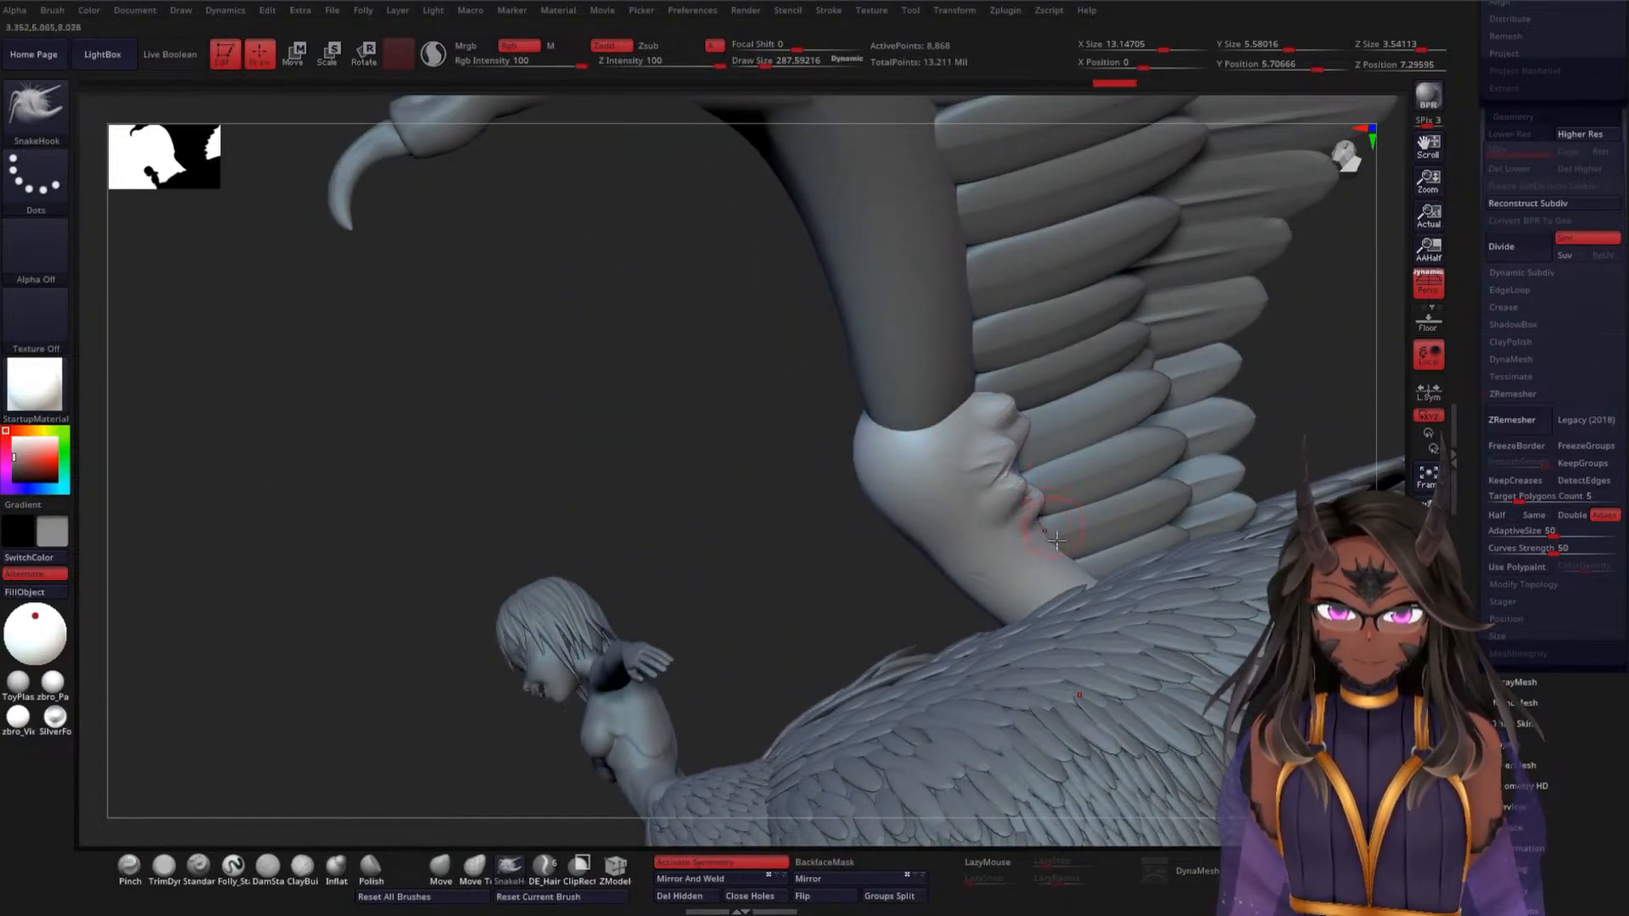
drag(1037, 555, 1059, 542)
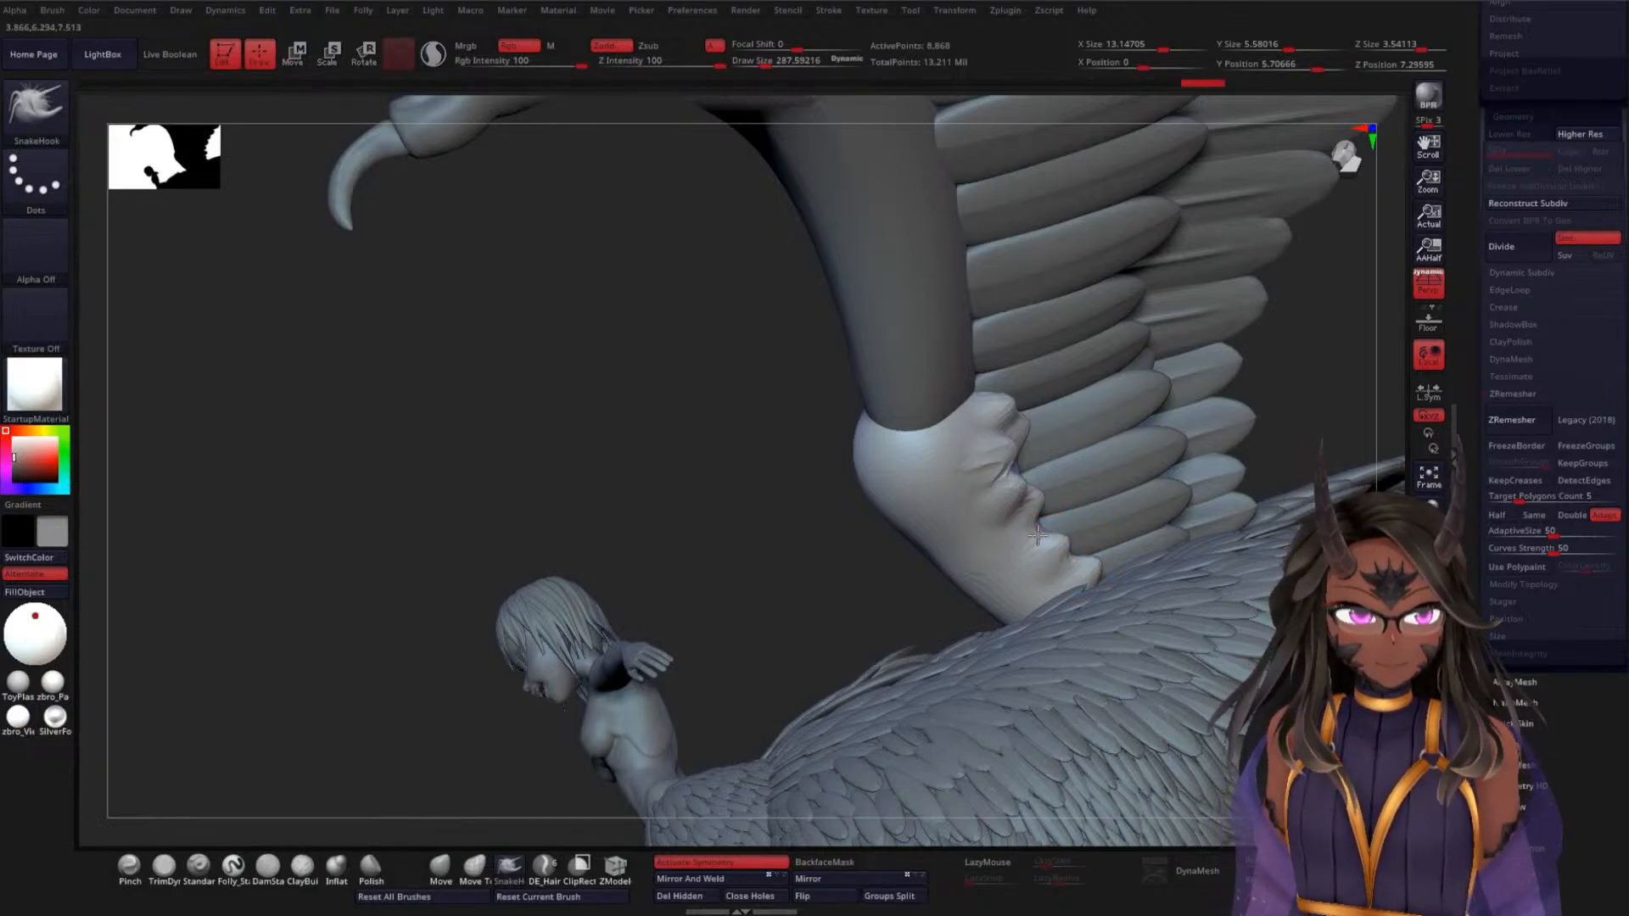
drag(1046, 526, 1023, 550)
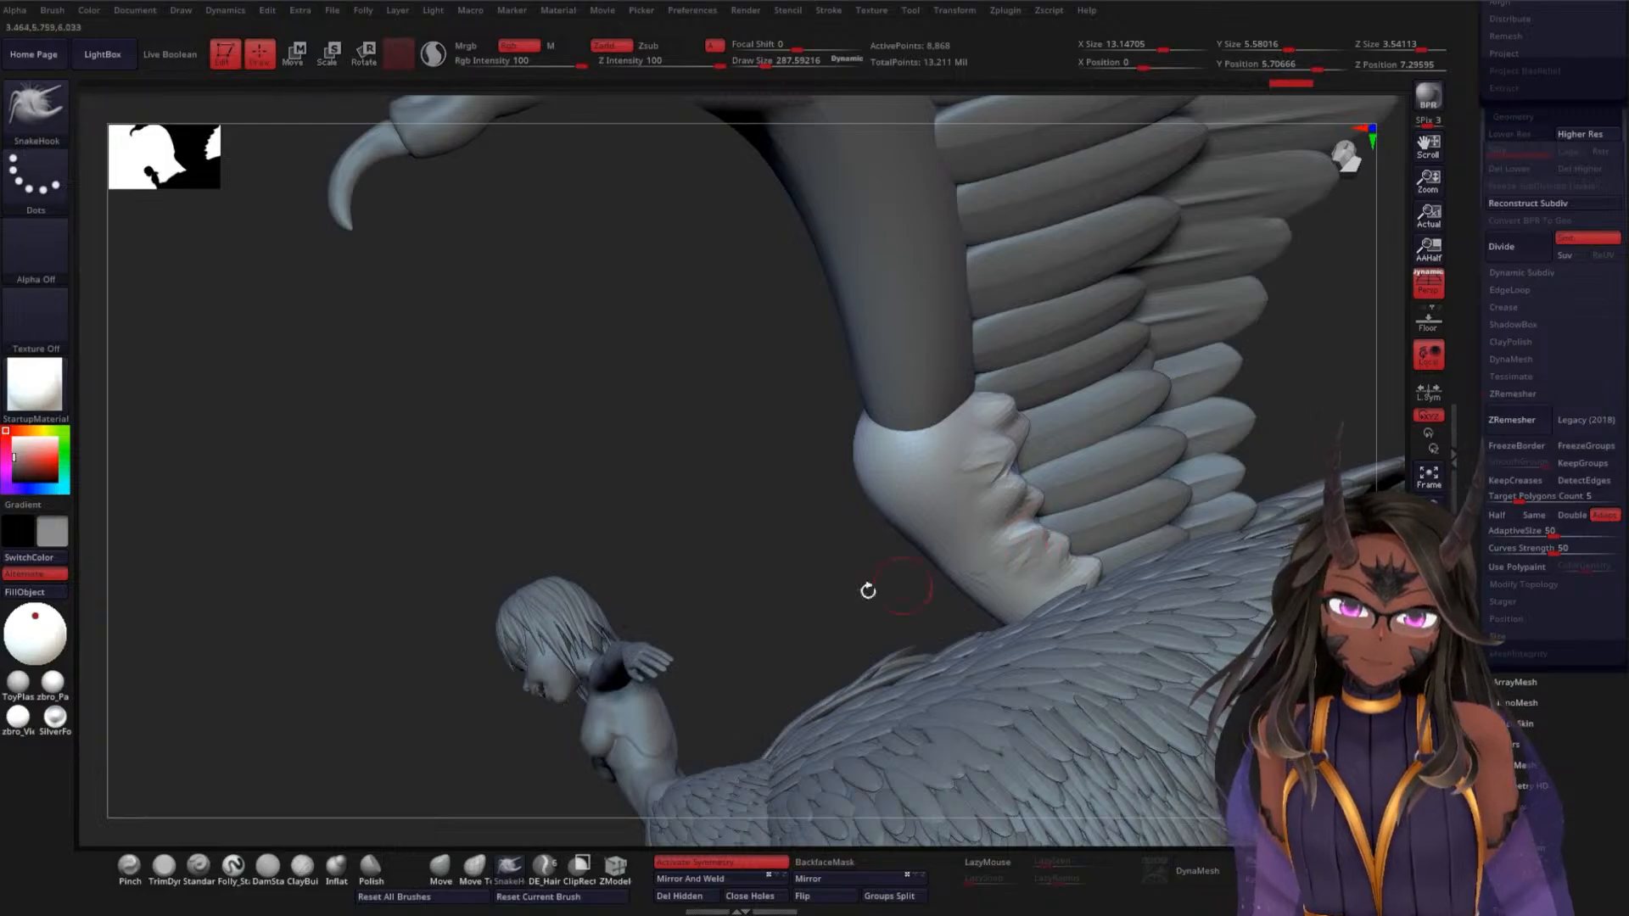
mouse_move(721, 552)
mouse_down()
mouse_move(746, 484)
mouse_move(746, 509)
mouse_move(912, 515)
mouse_up()
shift+drag(988, 575, 956, 500)
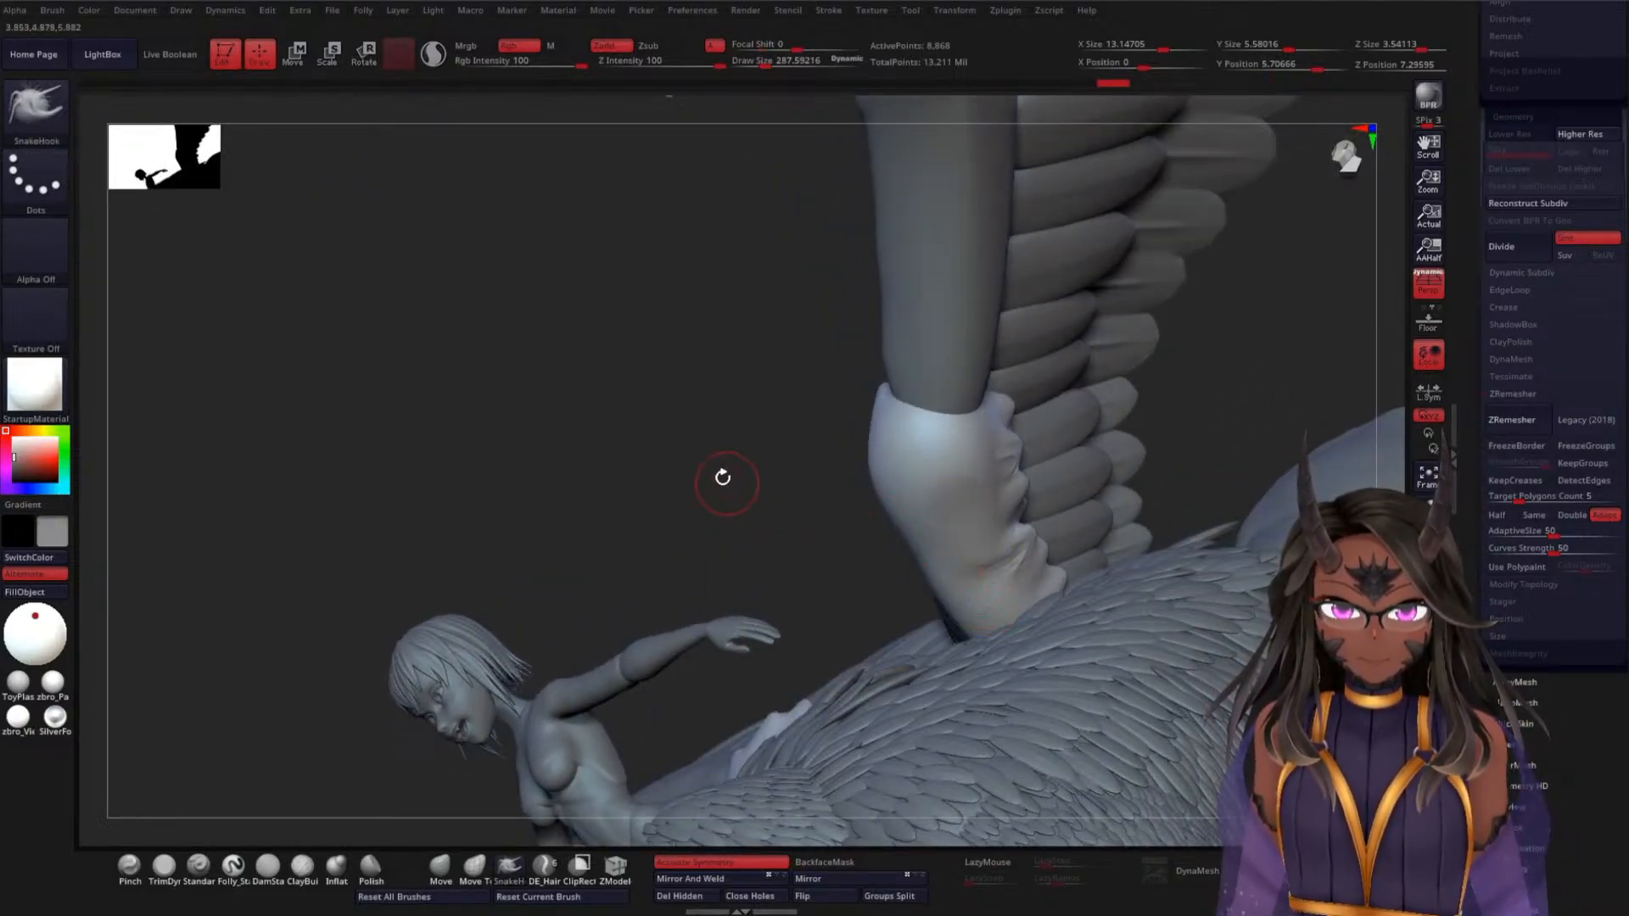
Apply DynaMesh to the wing shoulder and smooth the pulled feather tips
drag(724, 476, 974, 477)
drag(1141, 504, 1106, 467)
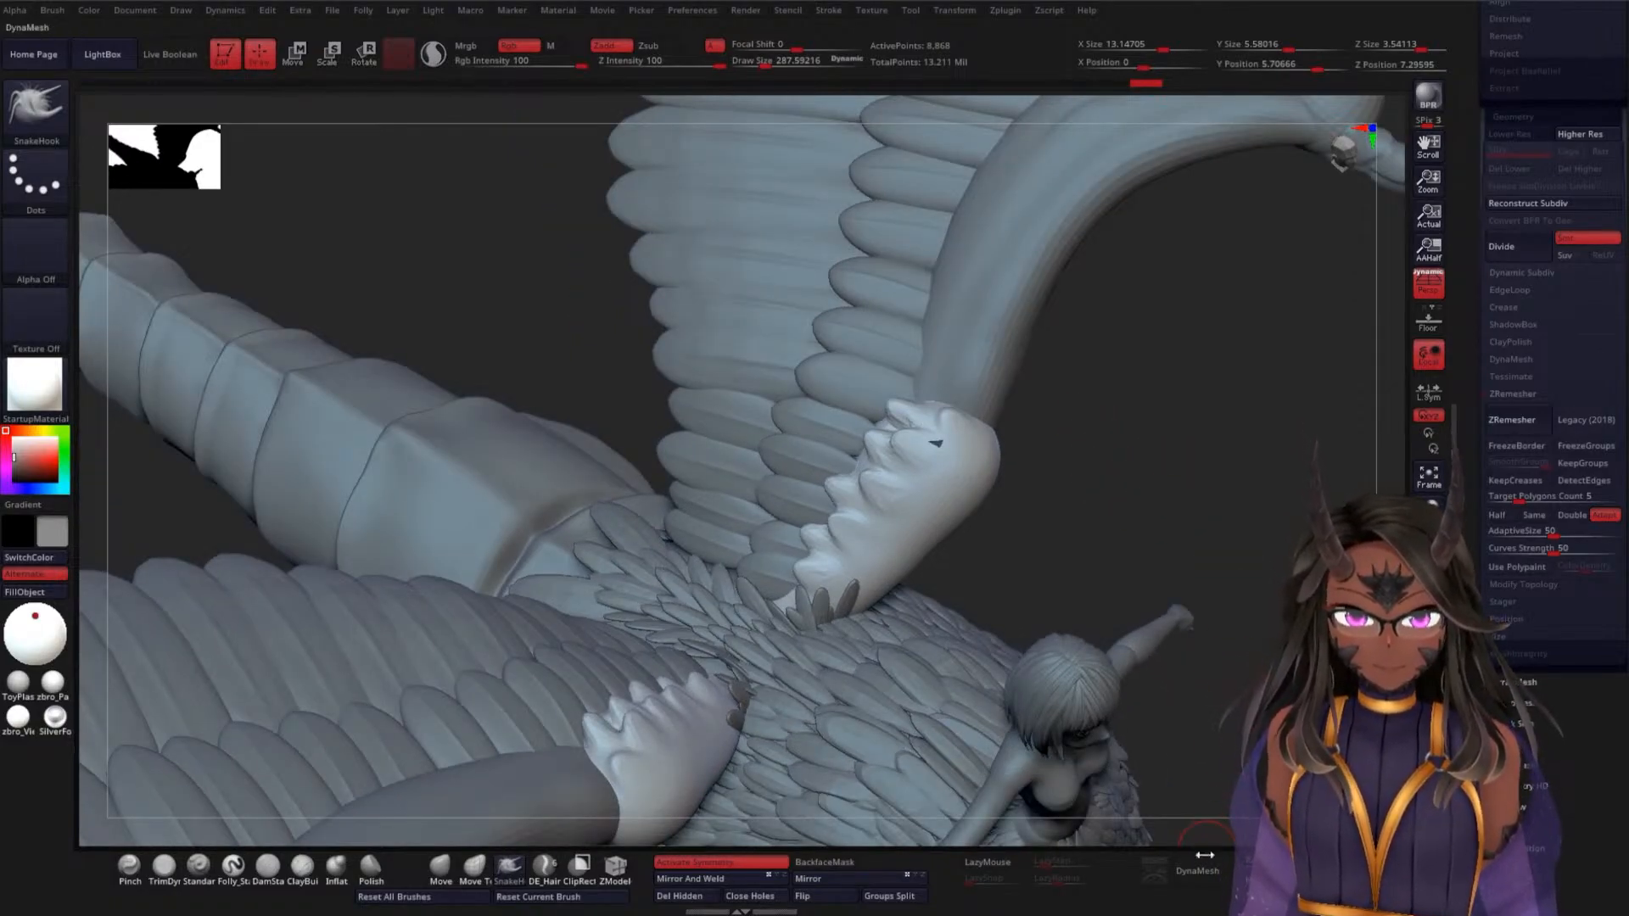
click(1198, 871)
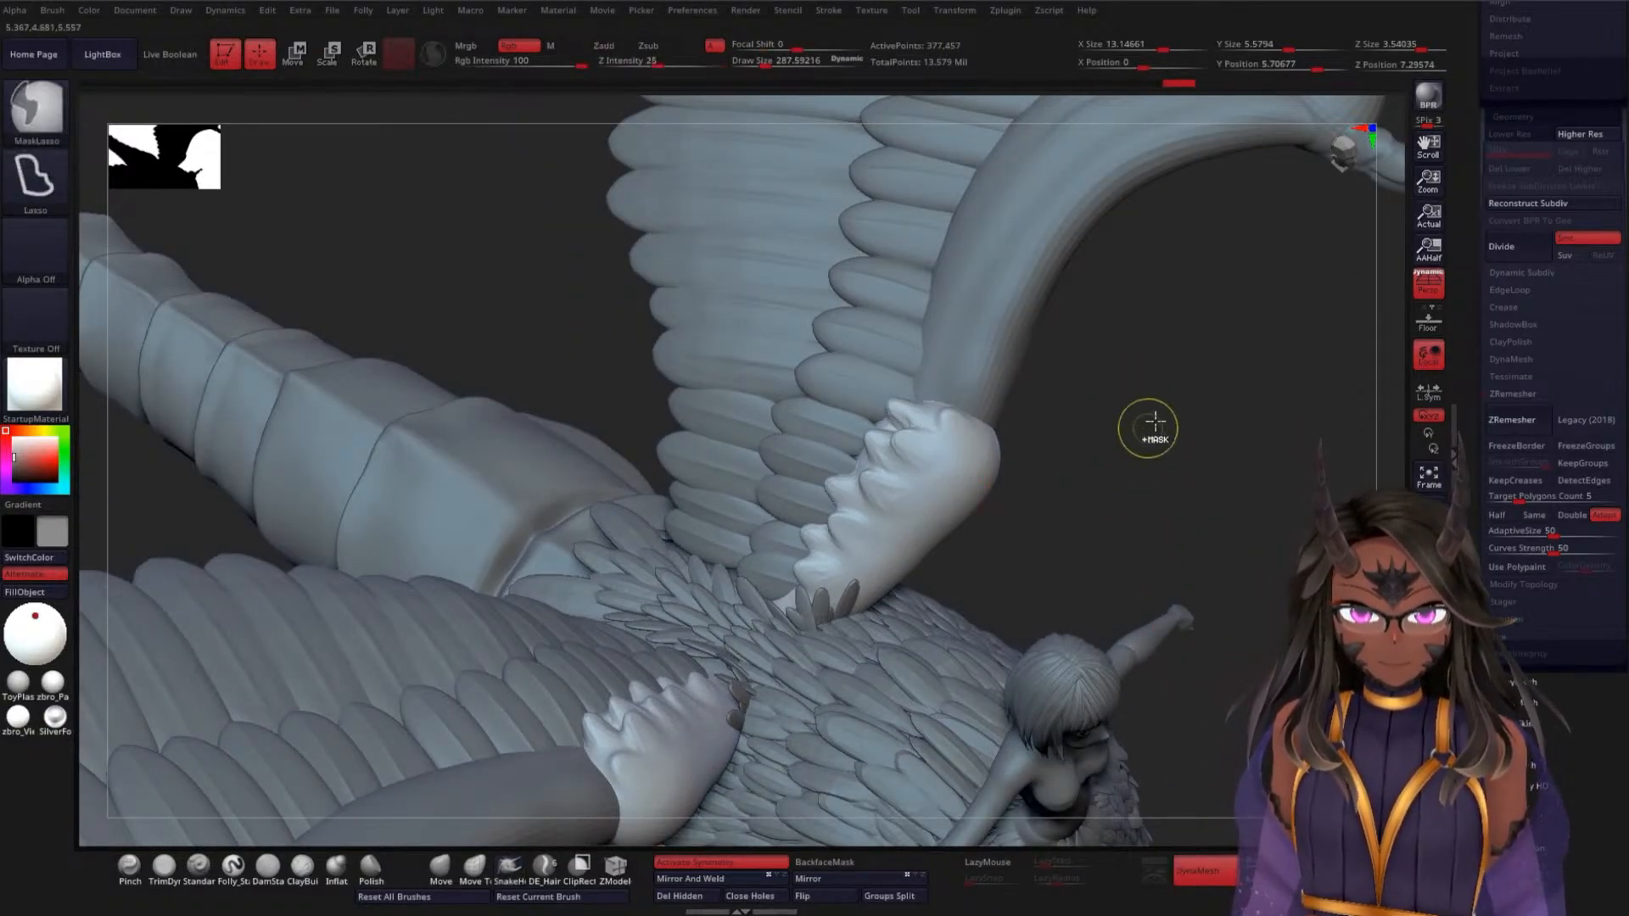
ctrl+drag(1147, 429, 1169, 577)
shift+drag(945, 484, 944, 444)
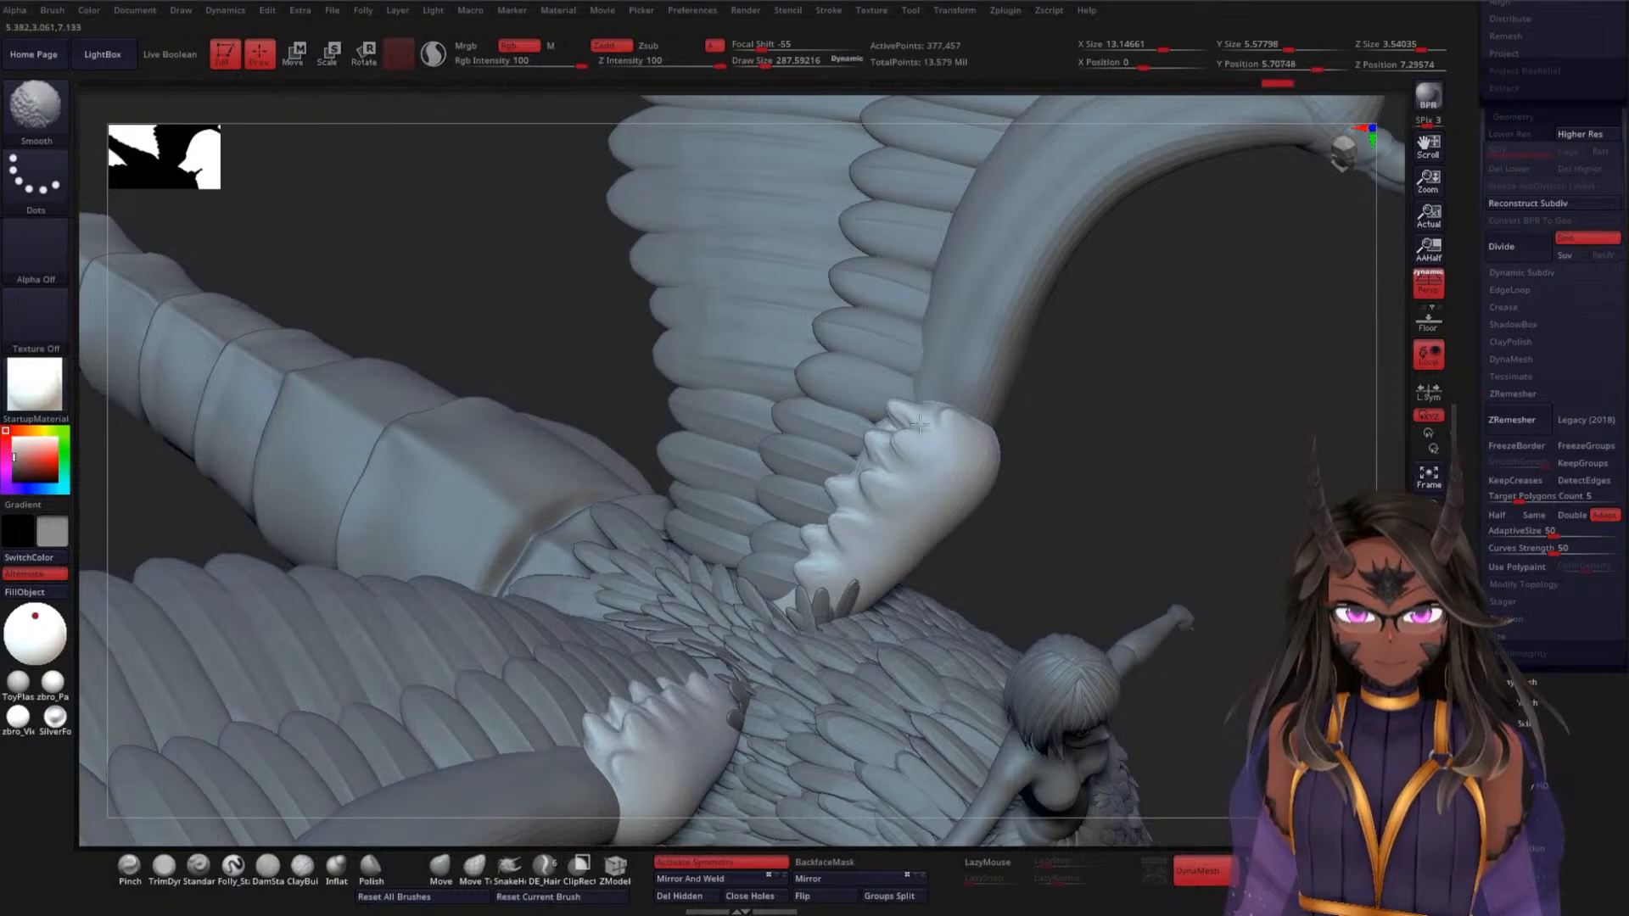
drag(1121, 465, 1141, 485)
shift+drag(901, 422, 867, 451)
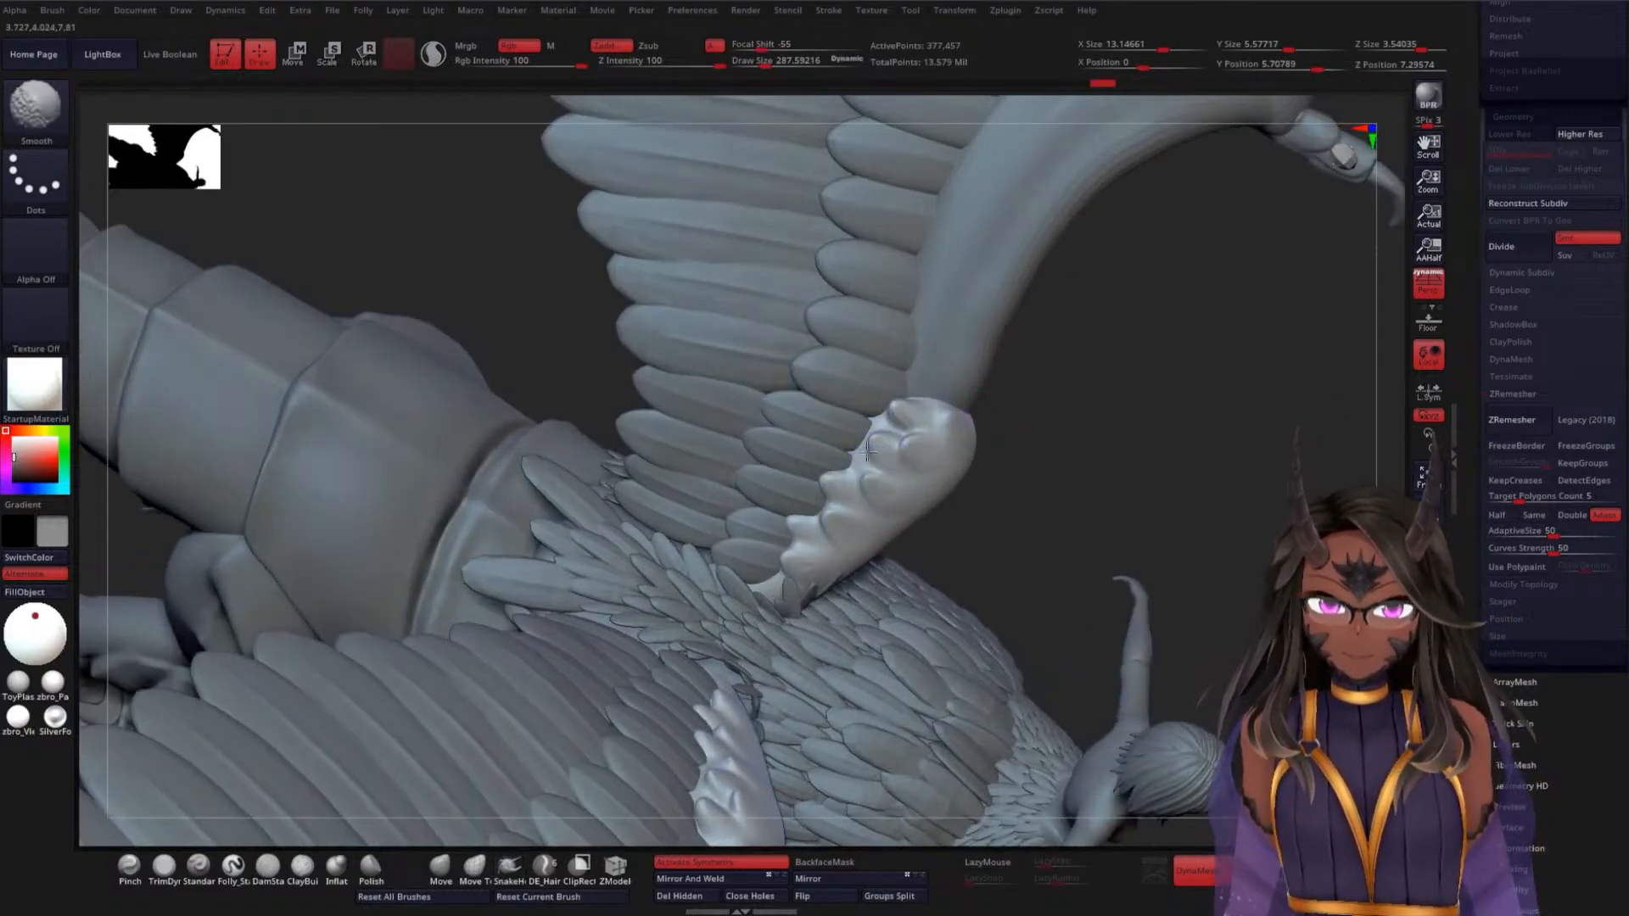
mouse_move(1087, 466)
mouse_down()
mouse_move(1061, 516)
mouse_move(1031, 471)
mouse_up()
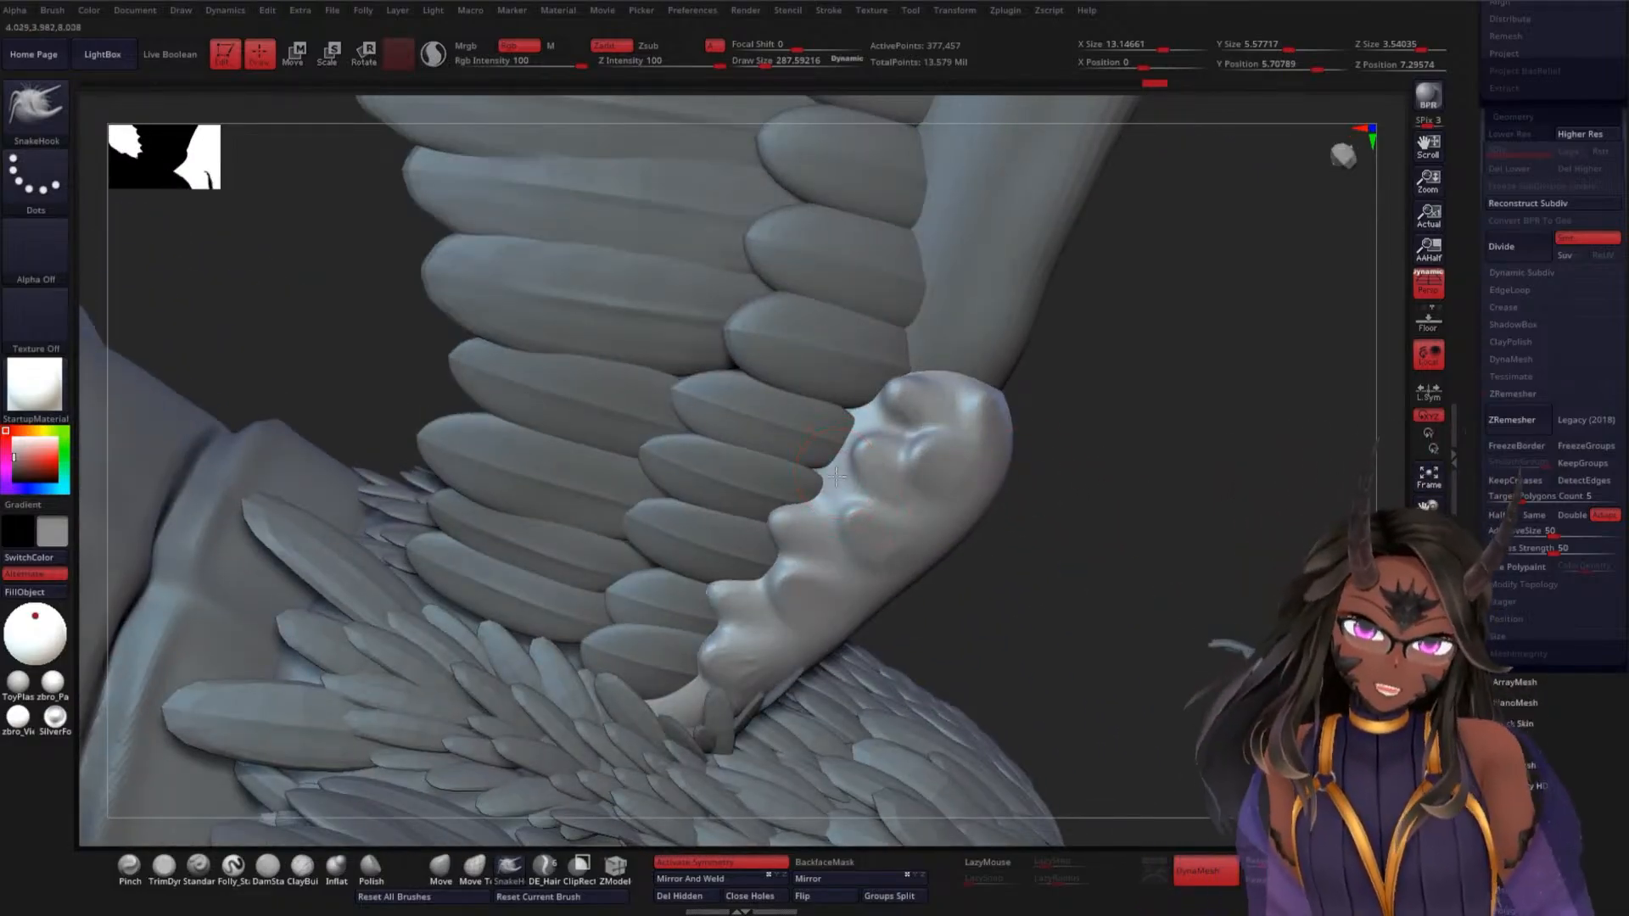
drag(835, 477, 812, 462)
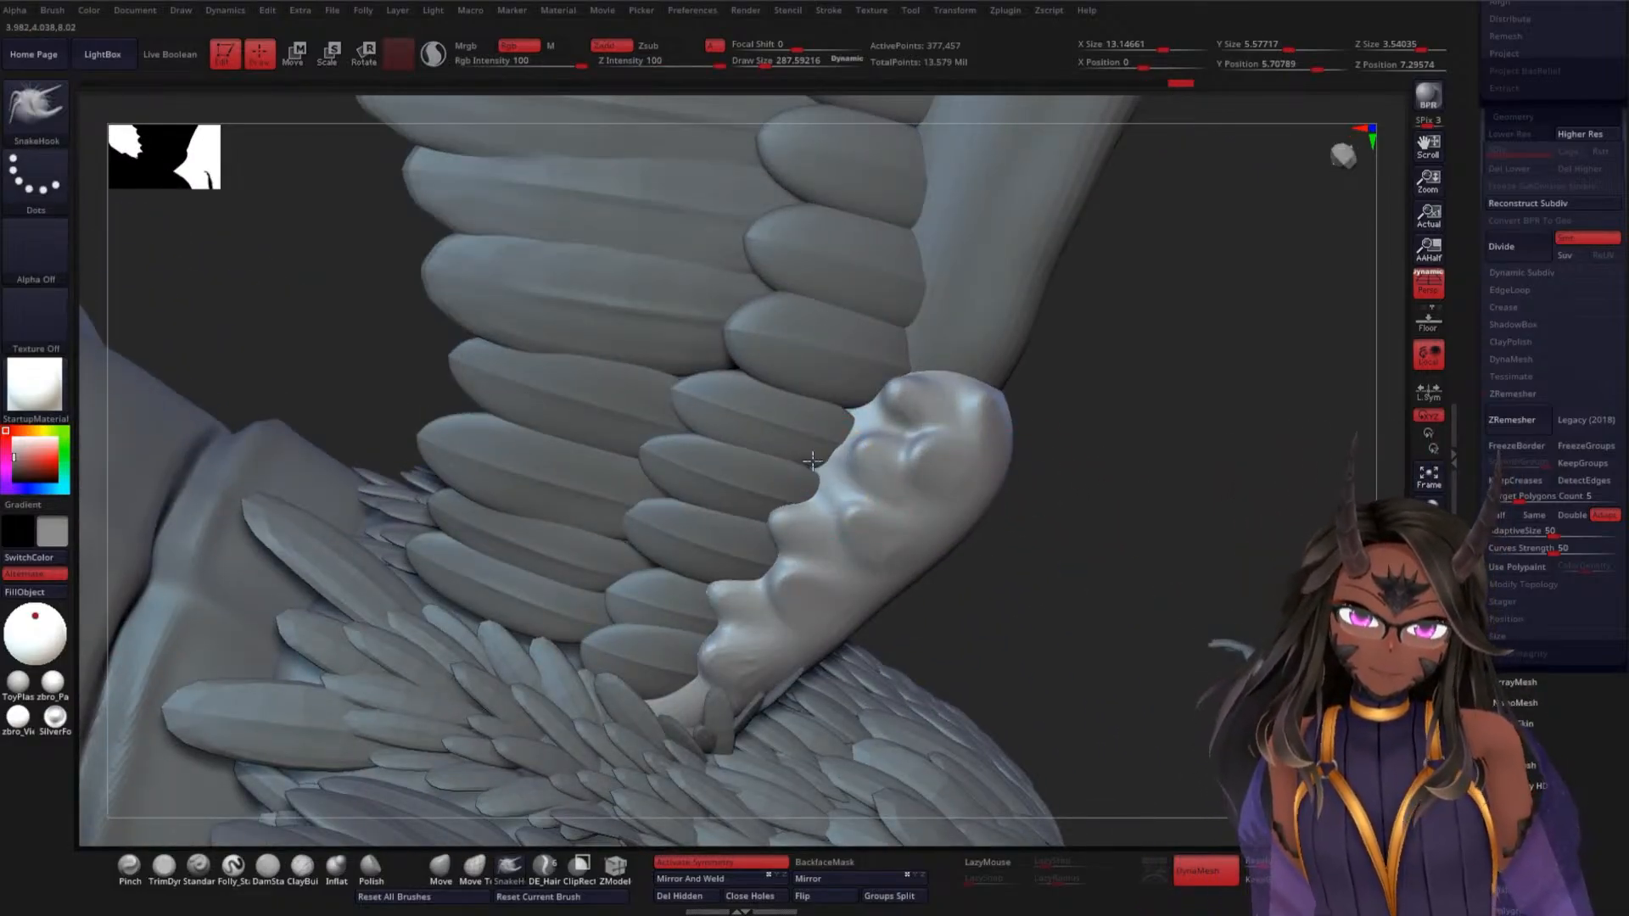
key(ctrl+z)
drag(1074, 483, 1109, 515)
key(ctrl+z)
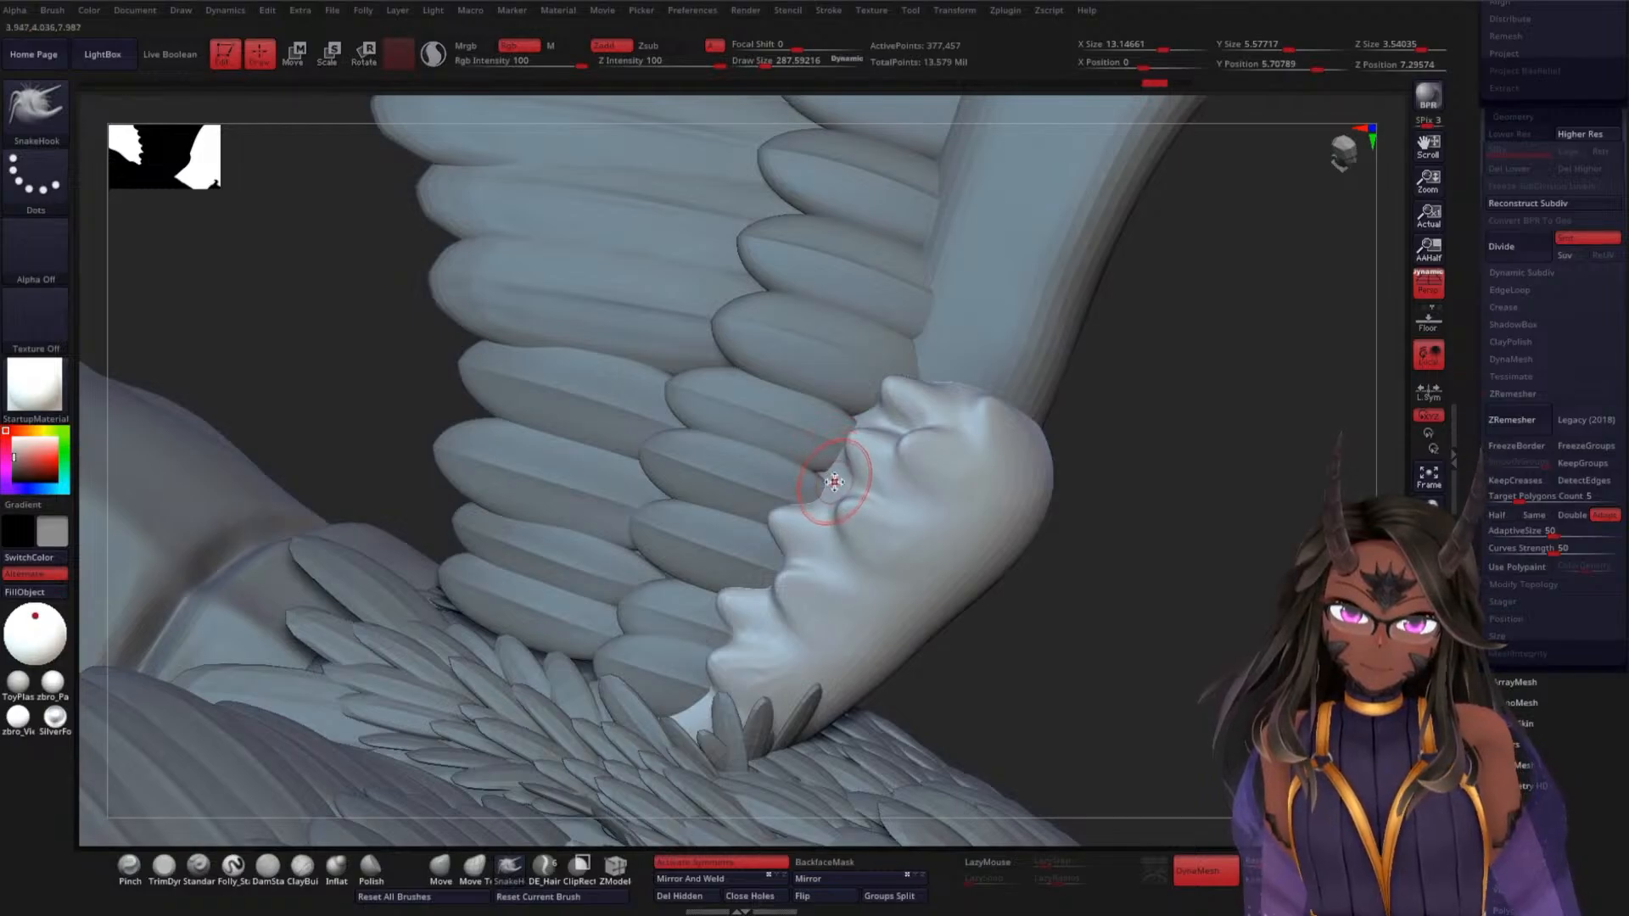
Reduce the draw size to about 224, pull more SnakeHook tips into the gaps along the shoulder's feathered edge, and smooth its body end
key(space)
mouse_move(835, 482)
mouse_down()
mouse_move(806, 452)
mouse_move(865, 415)
mouse_move(873, 389)
mouse_move(863, 417)
mouse_up()
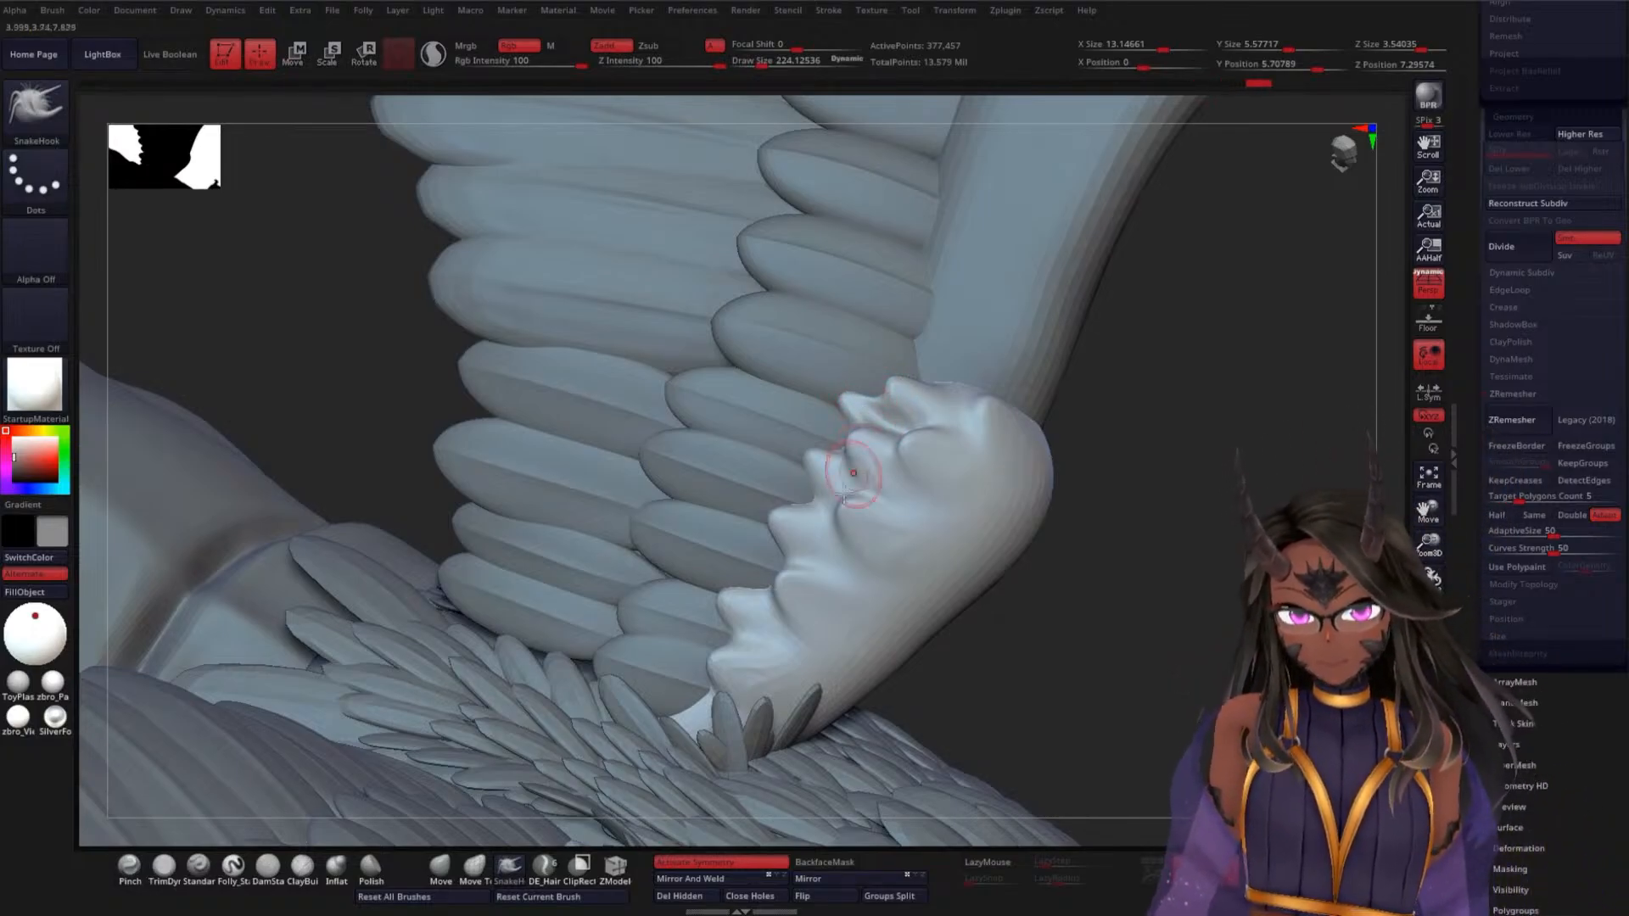
drag(737, 665, 718, 652)
shift+drag(814, 676, 782, 666)
shift+drag(879, 647, 894, 658)
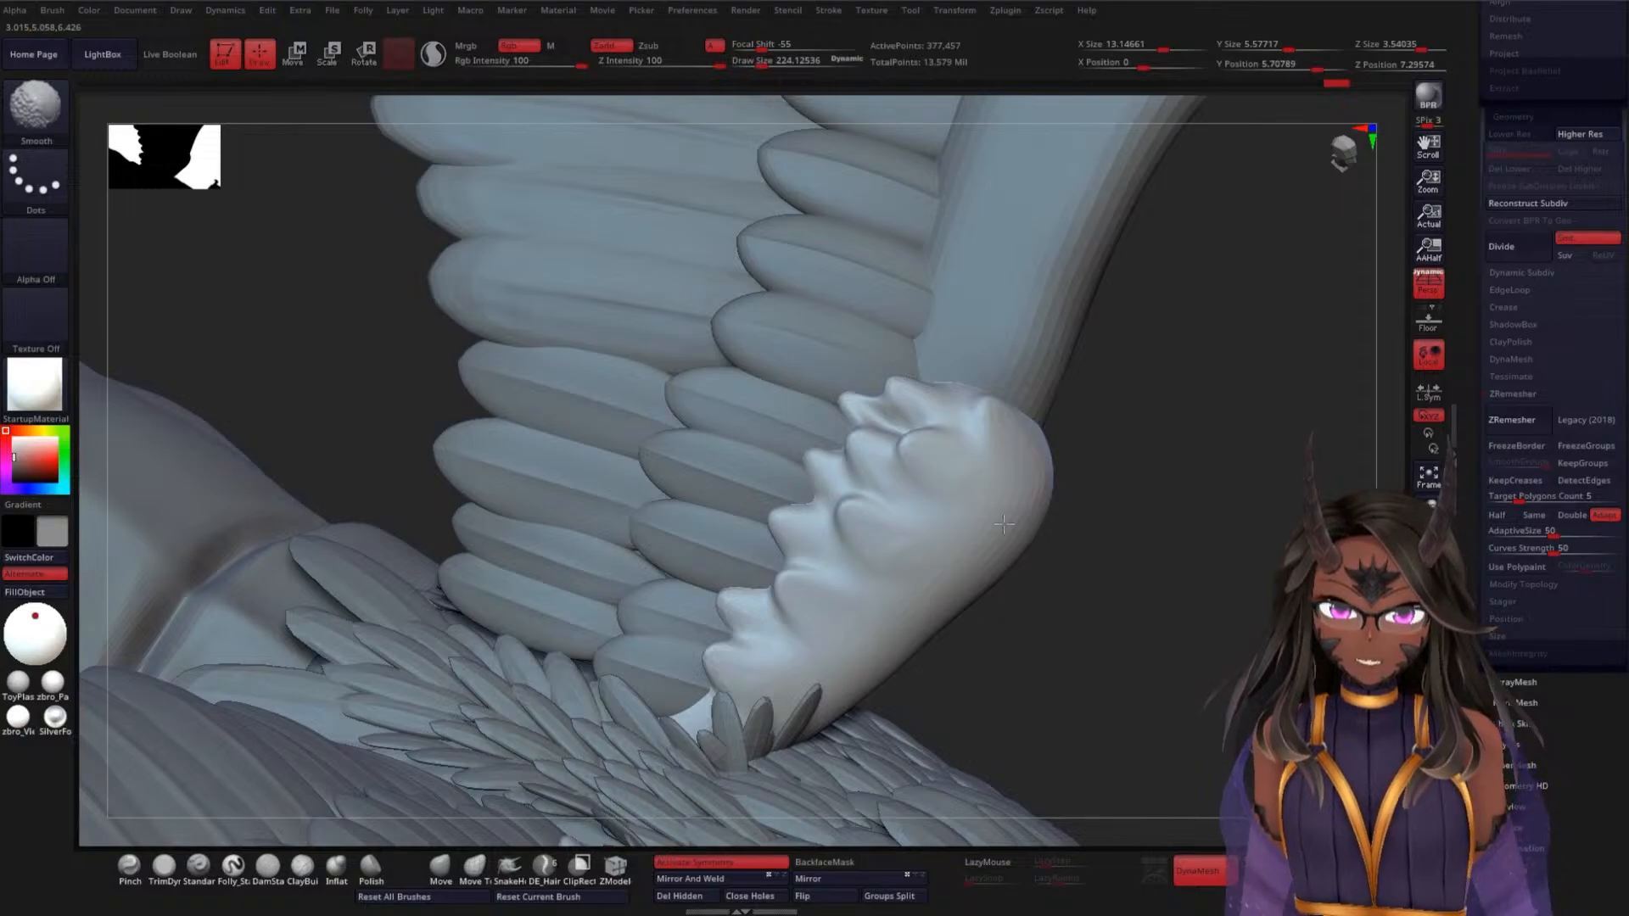
Pull a feather tip up over the wing arm from the shoulder's outer end and smooth the surface beneath it
mouse_move(997, 484)
right_down()
mouse_move(1048, 500)
mouse_move(1005, 483)
right_up()
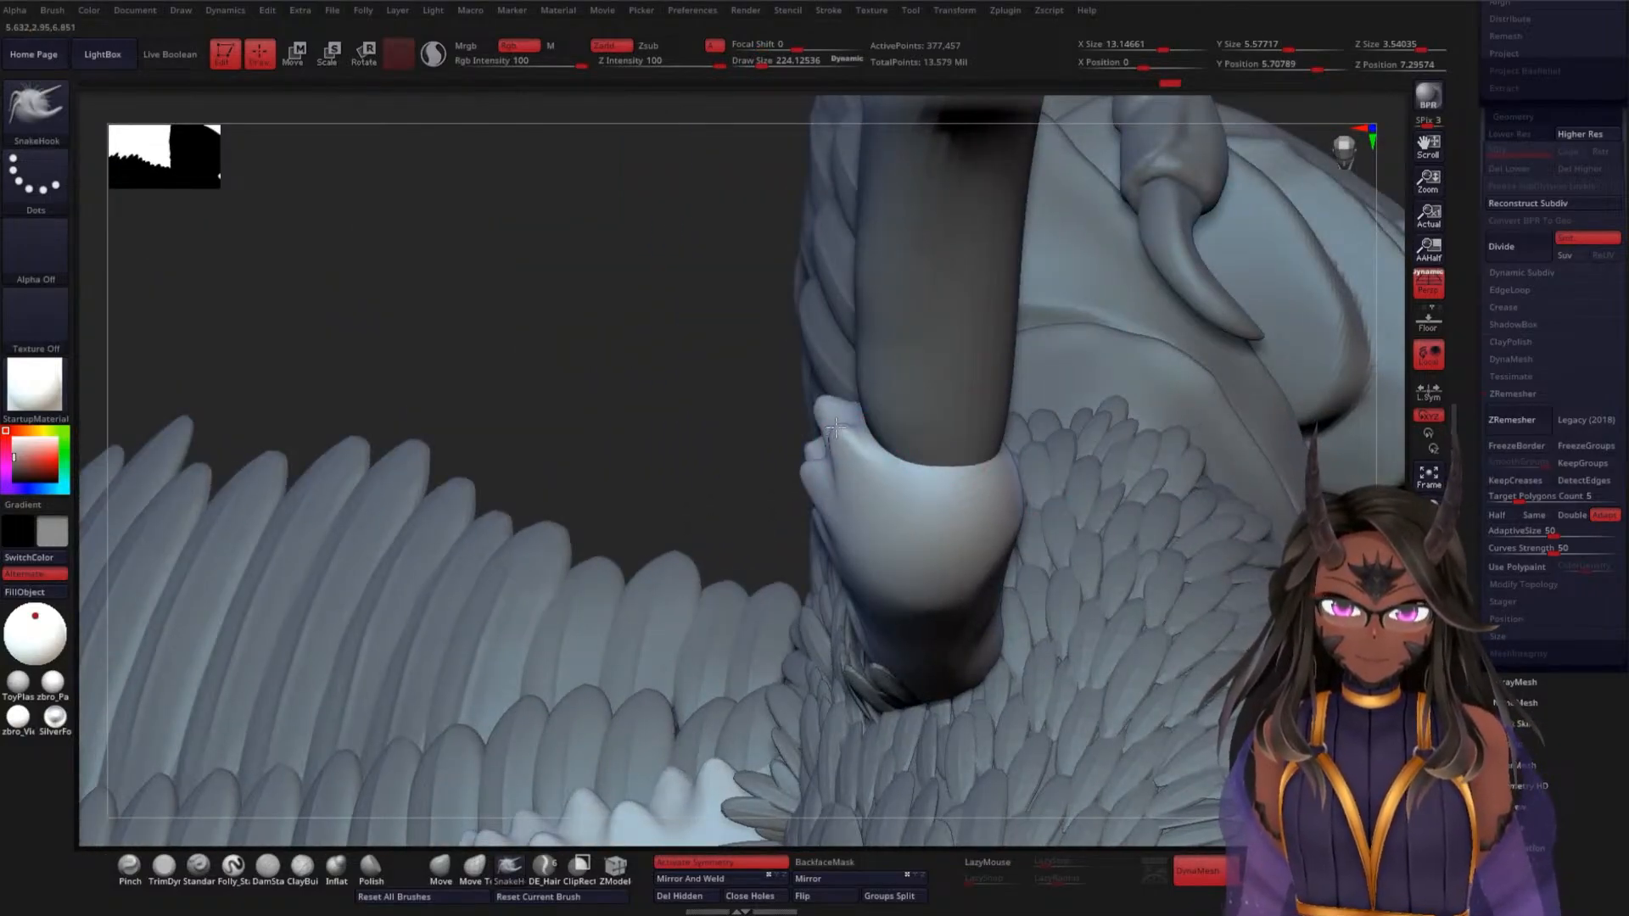
drag(836, 428, 838, 421)
mouse_move(654, 425)
right_down()
mouse_move(1083, 494)
mouse_move(1014, 465)
right_up()
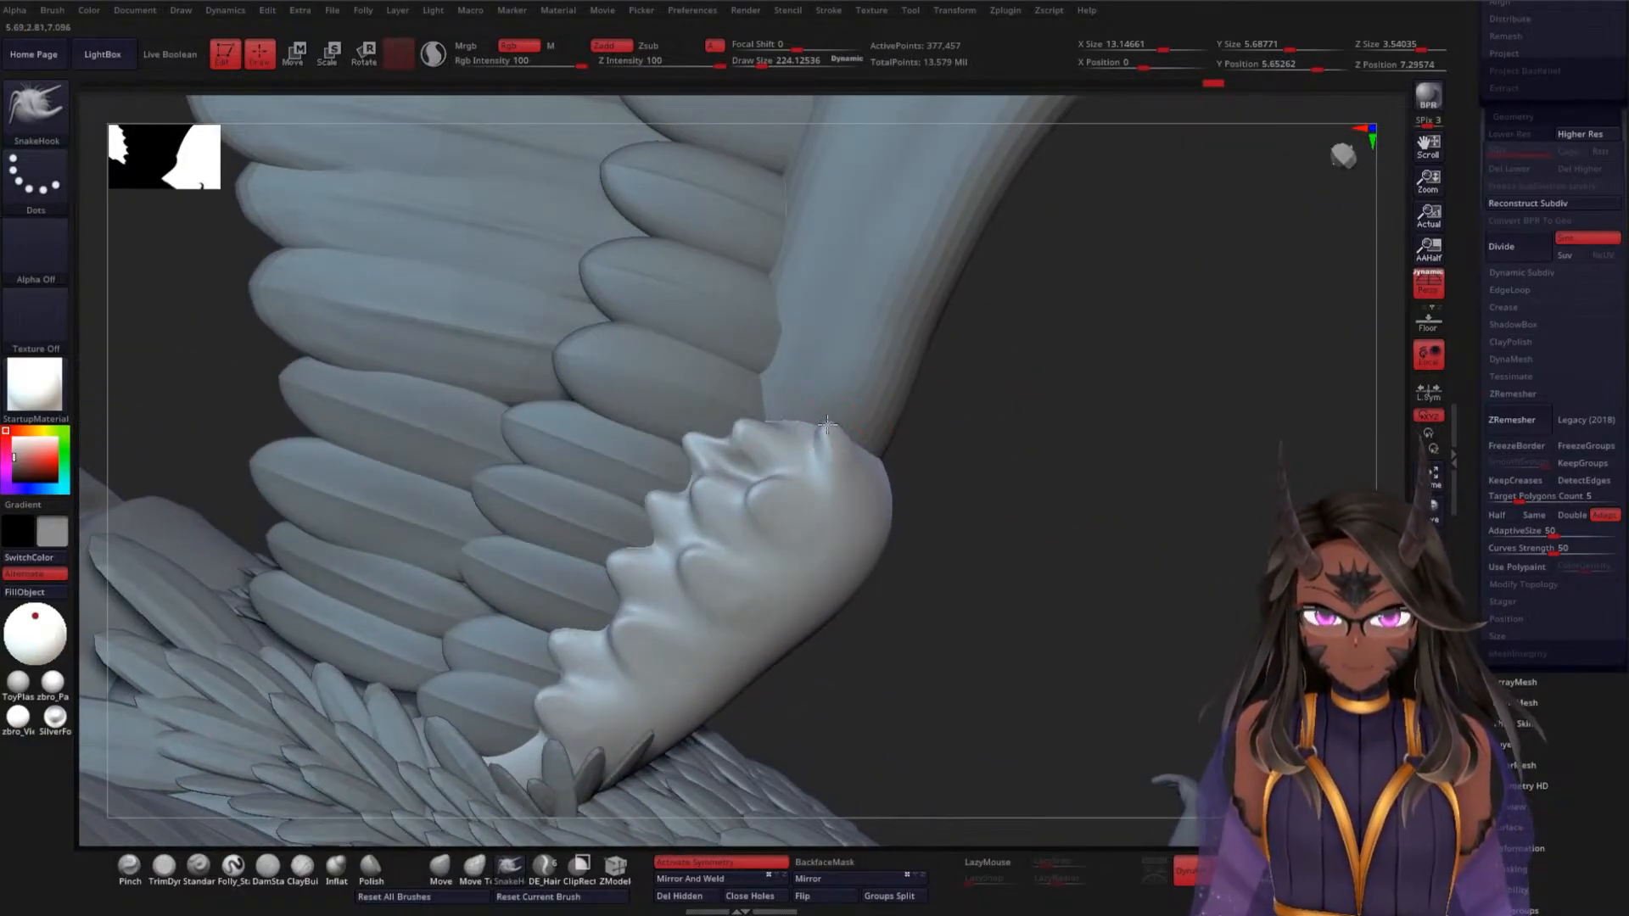
mouse_move(842, 456)
shift+mouse_down()
mouse_move(832, 418)
mouse_move(856, 474)
shift+mouse_up()
mouse_move(823, 417)
mouse_down()
mouse_move(820, 458)
mouse_move(818, 413)
mouse_move(853, 454)
mouse_up()
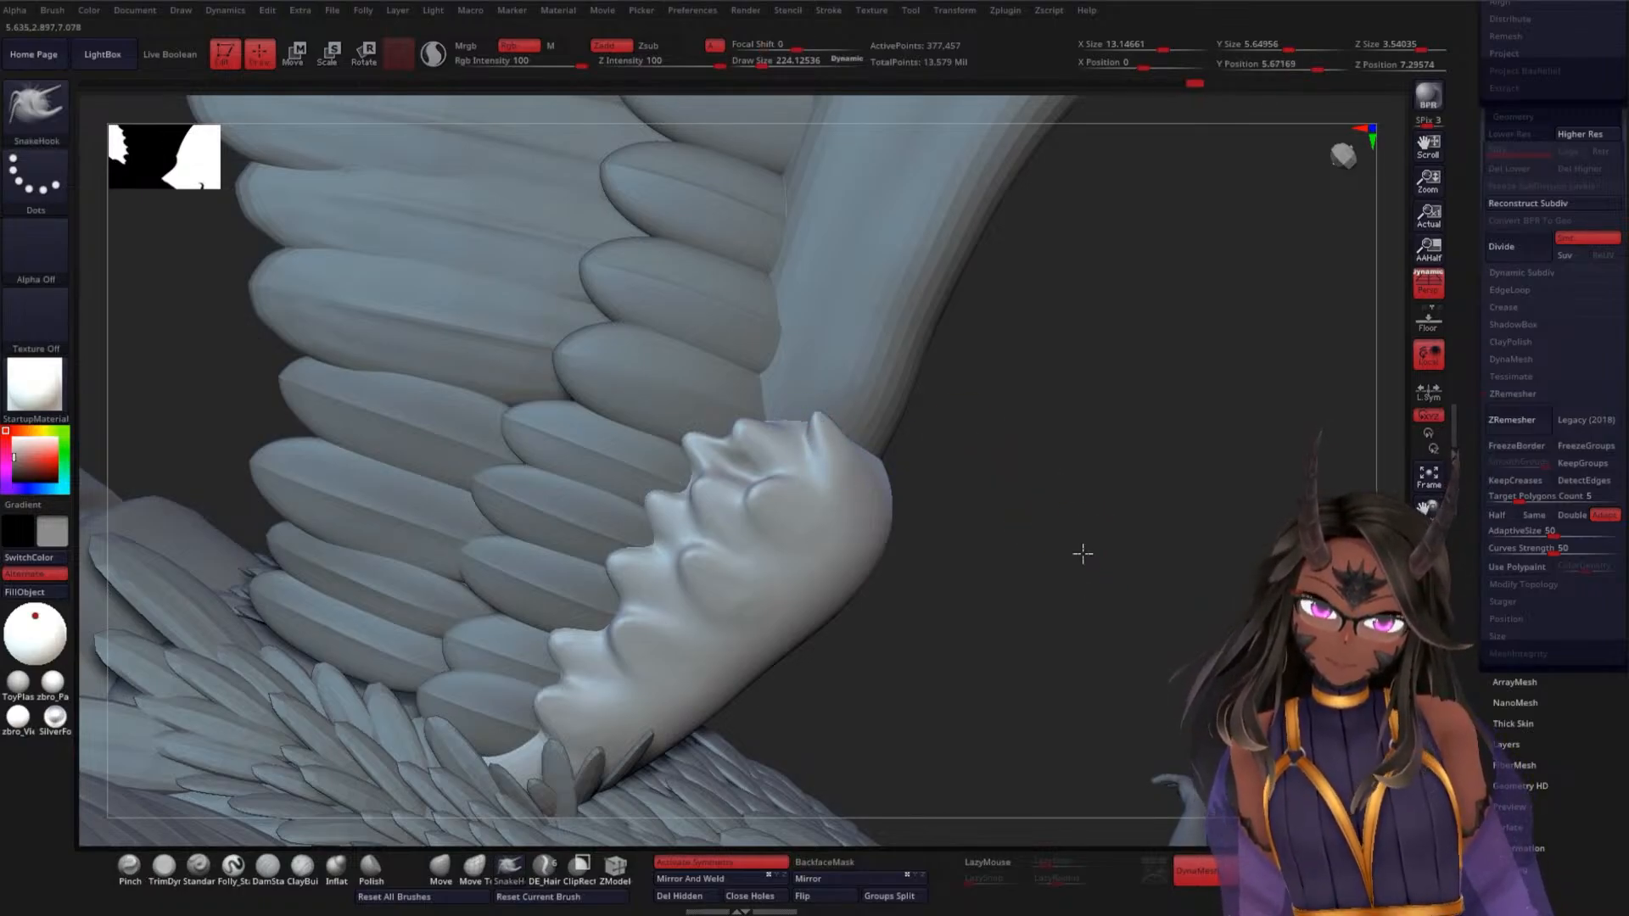
Pull narrow extra feather tips between the existing ones at the shoulder's outer end beside the wing feathers
drag(1082, 554, 1024, 524)
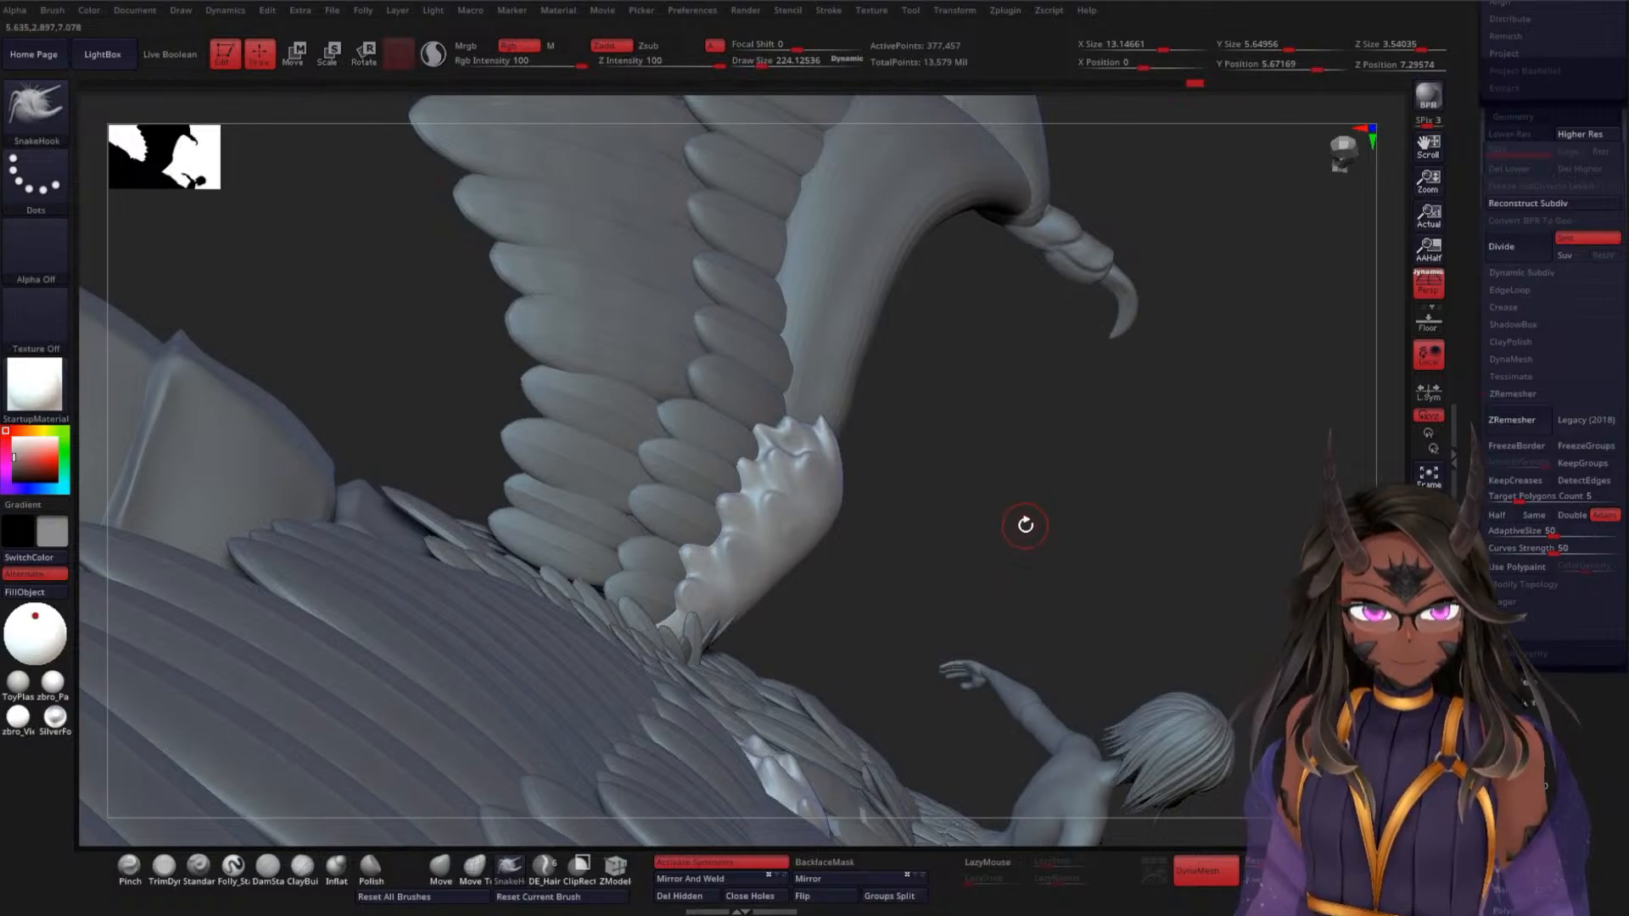
mouse_move(927, 526)
mouse_down()
mouse_move(1026, 429)
mouse_move(1043, 501)
mouse_move(806, 466)
mouse_up()
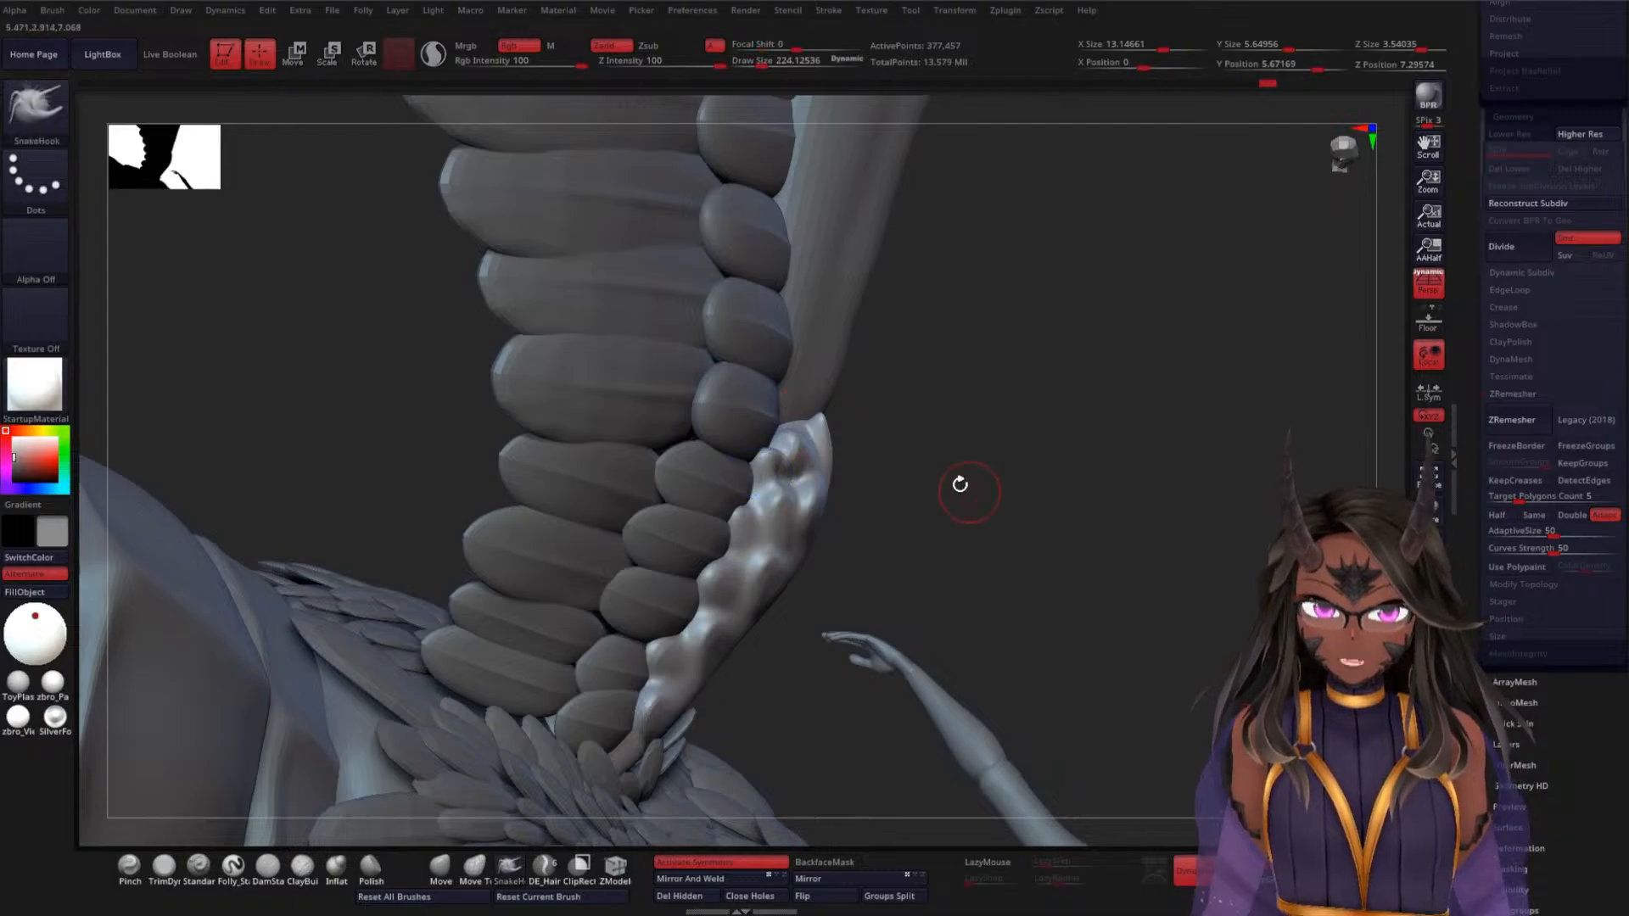
drag(960, 483, 800, 438)
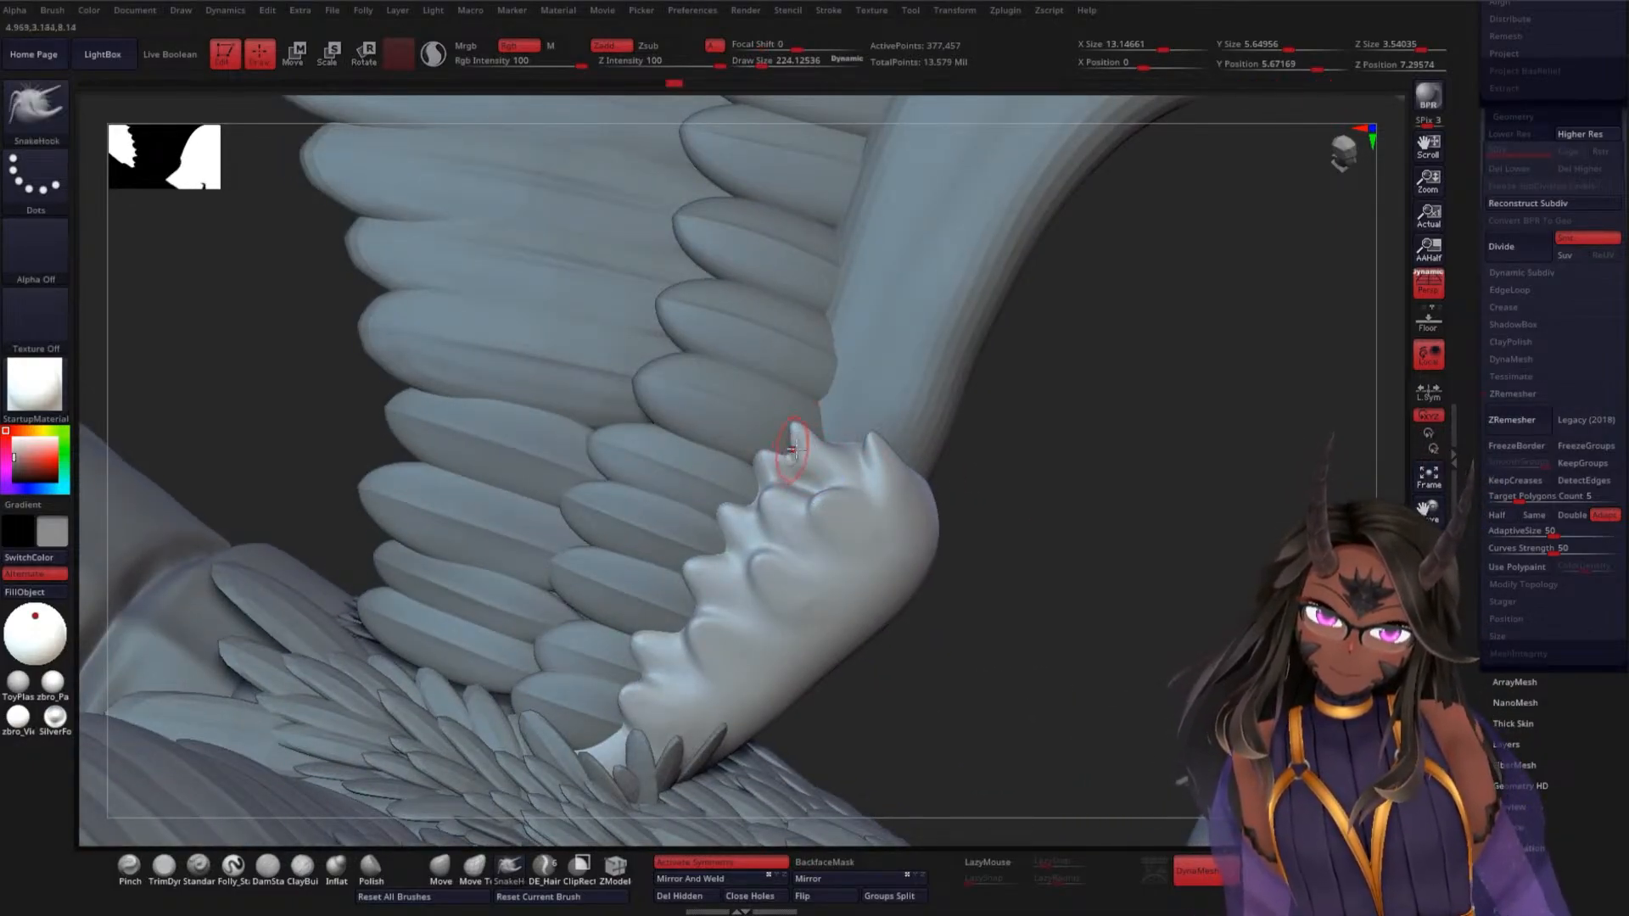
drag(1022, 483, 898, 437)
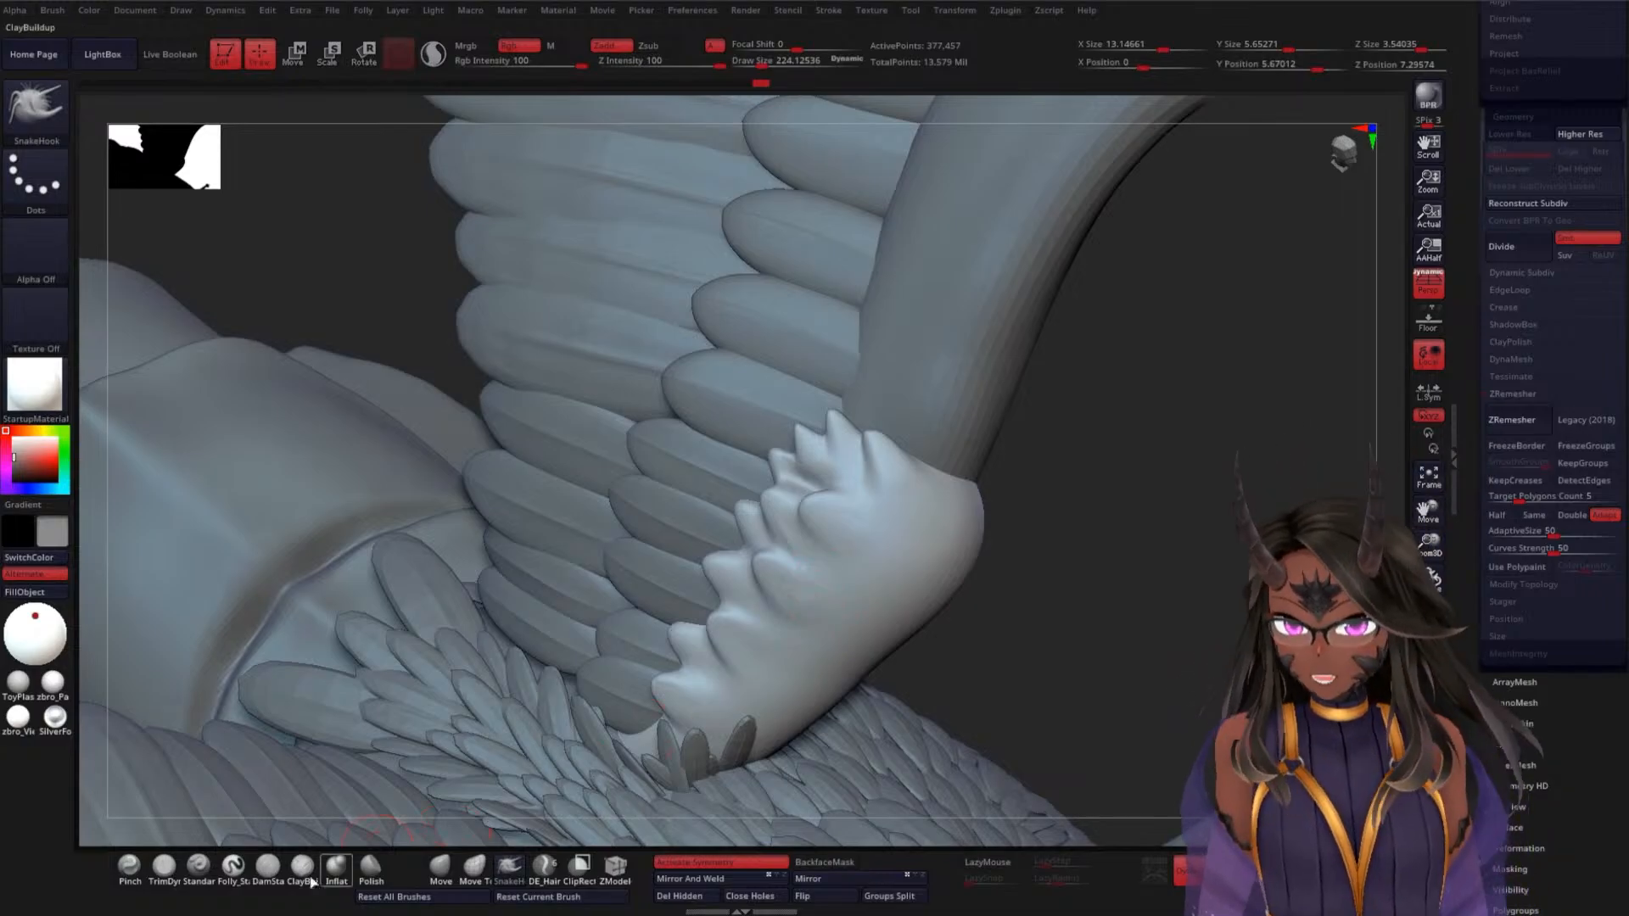
Carve the first grooves between the outer feather tips with the DamStandard brush at Z Intensity 13
click(267, 866)
mouse_move(1145, 504)
mouse_down()
mouse_move(1120, 475)
mouse_move(1037, 529)
mouse_up()
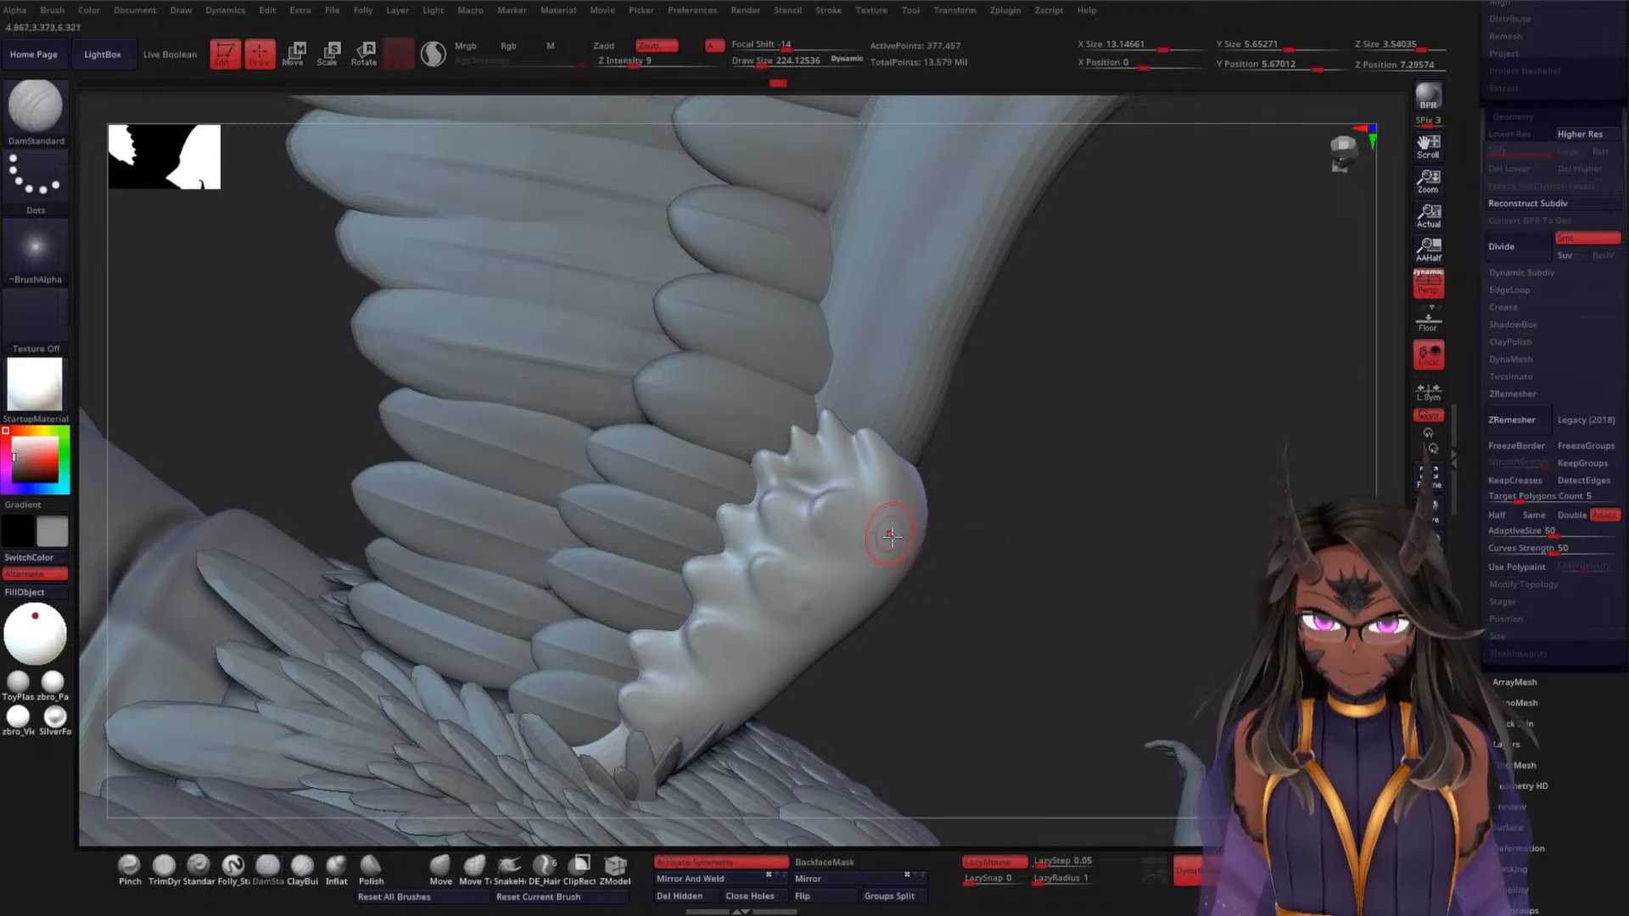
key(space)
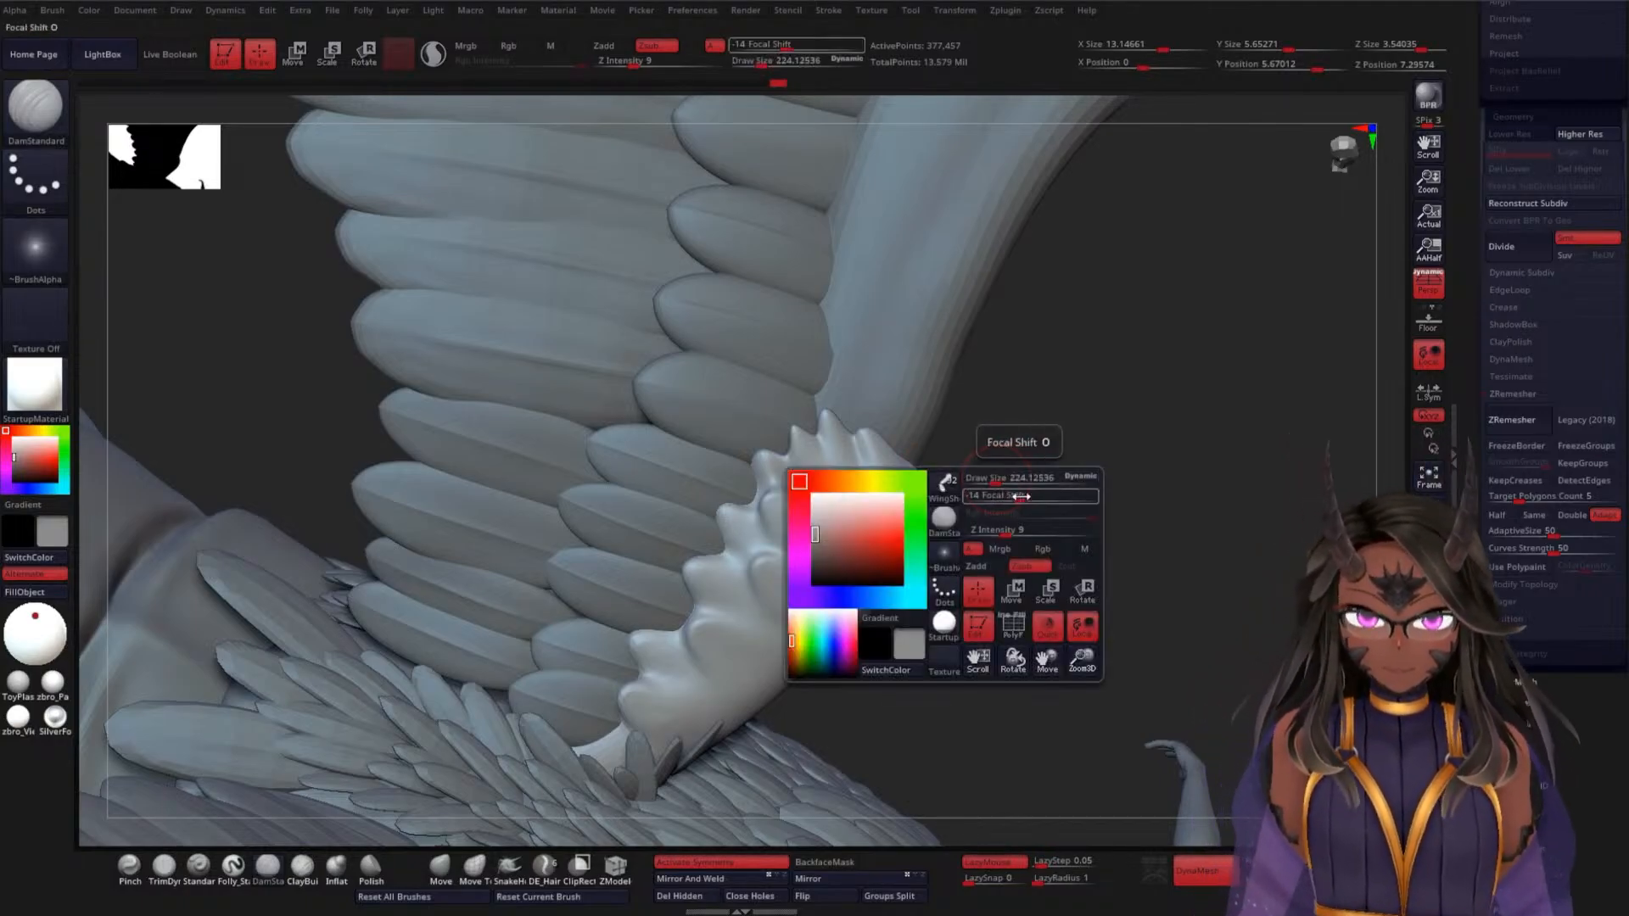
drag(1008, 534, 1018, 563)
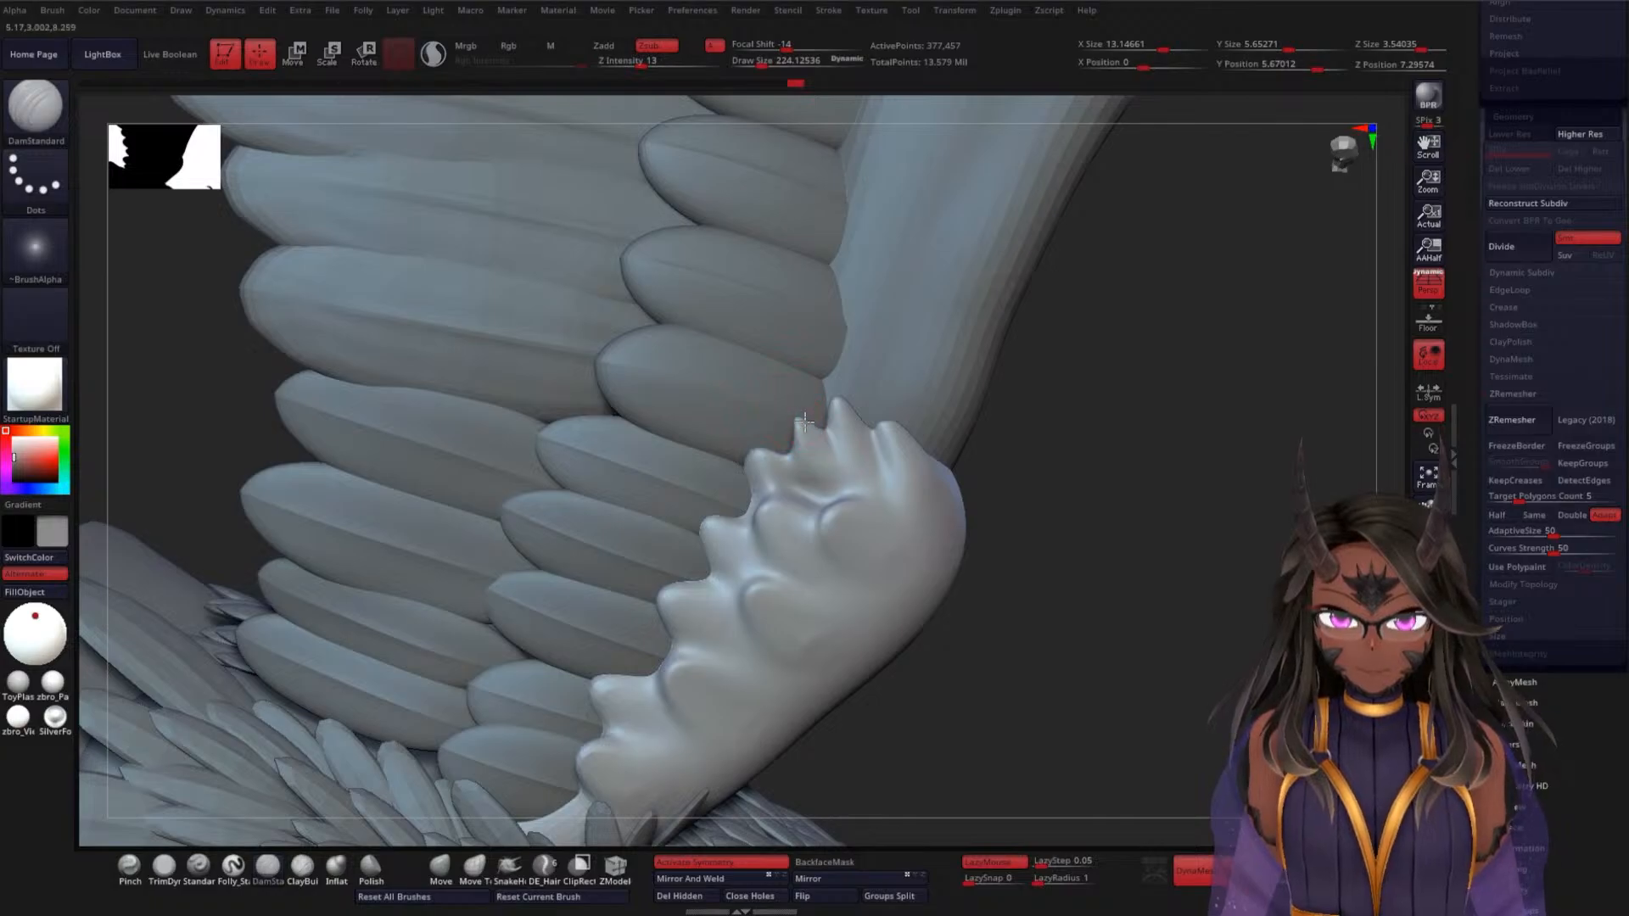
drag(1088, 518, 1042, 507)
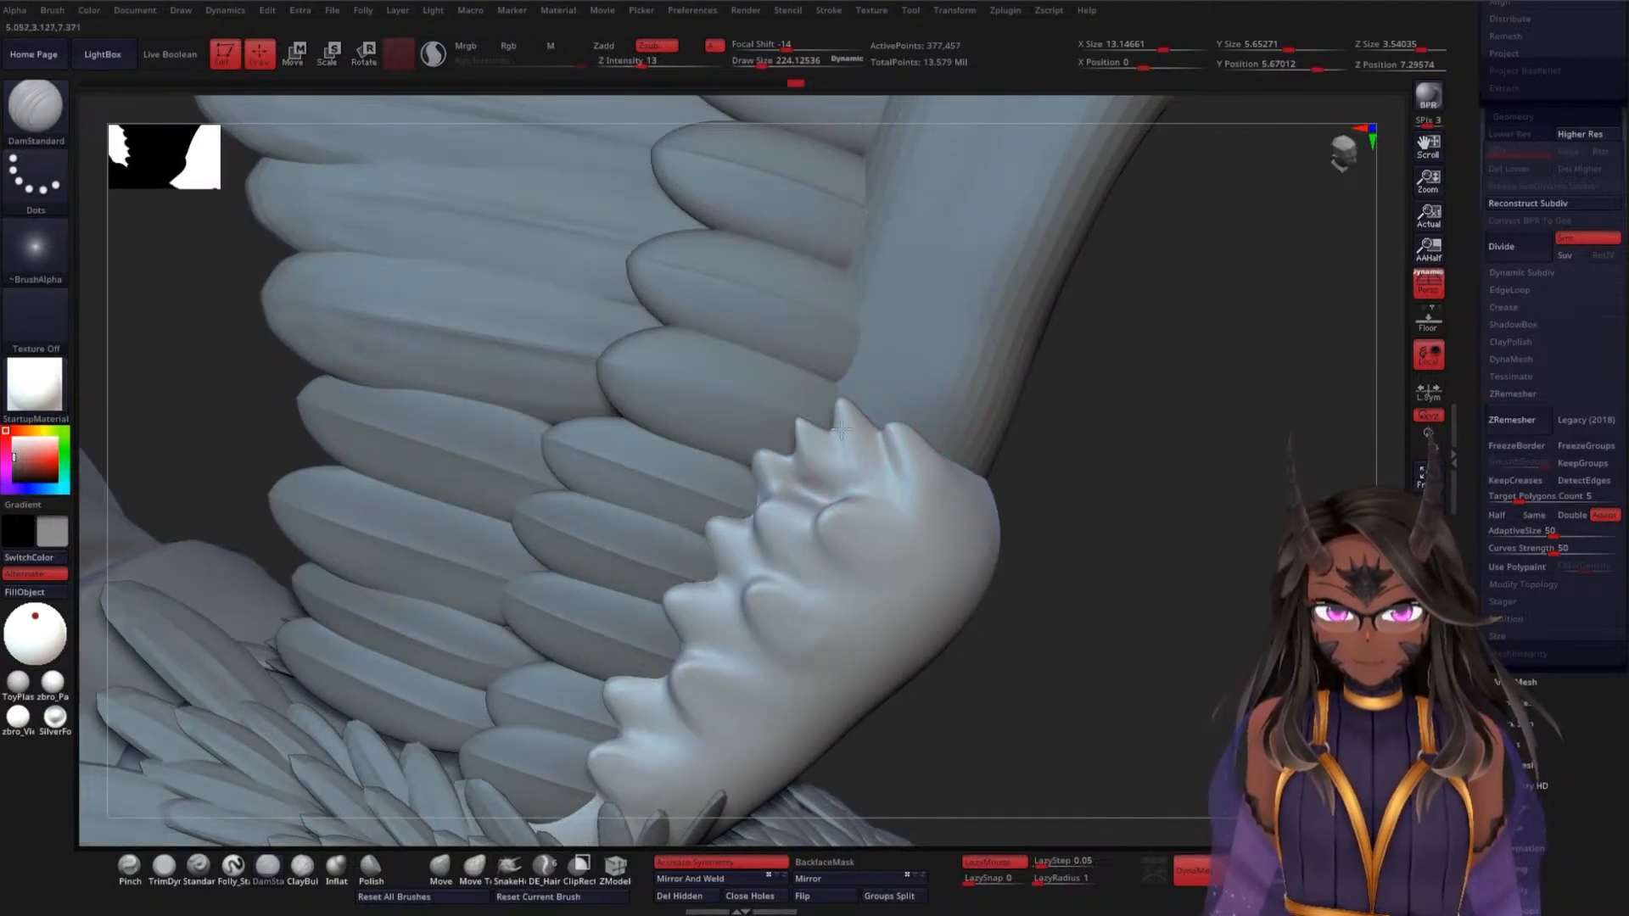
drag(867, 423, 881, 442)
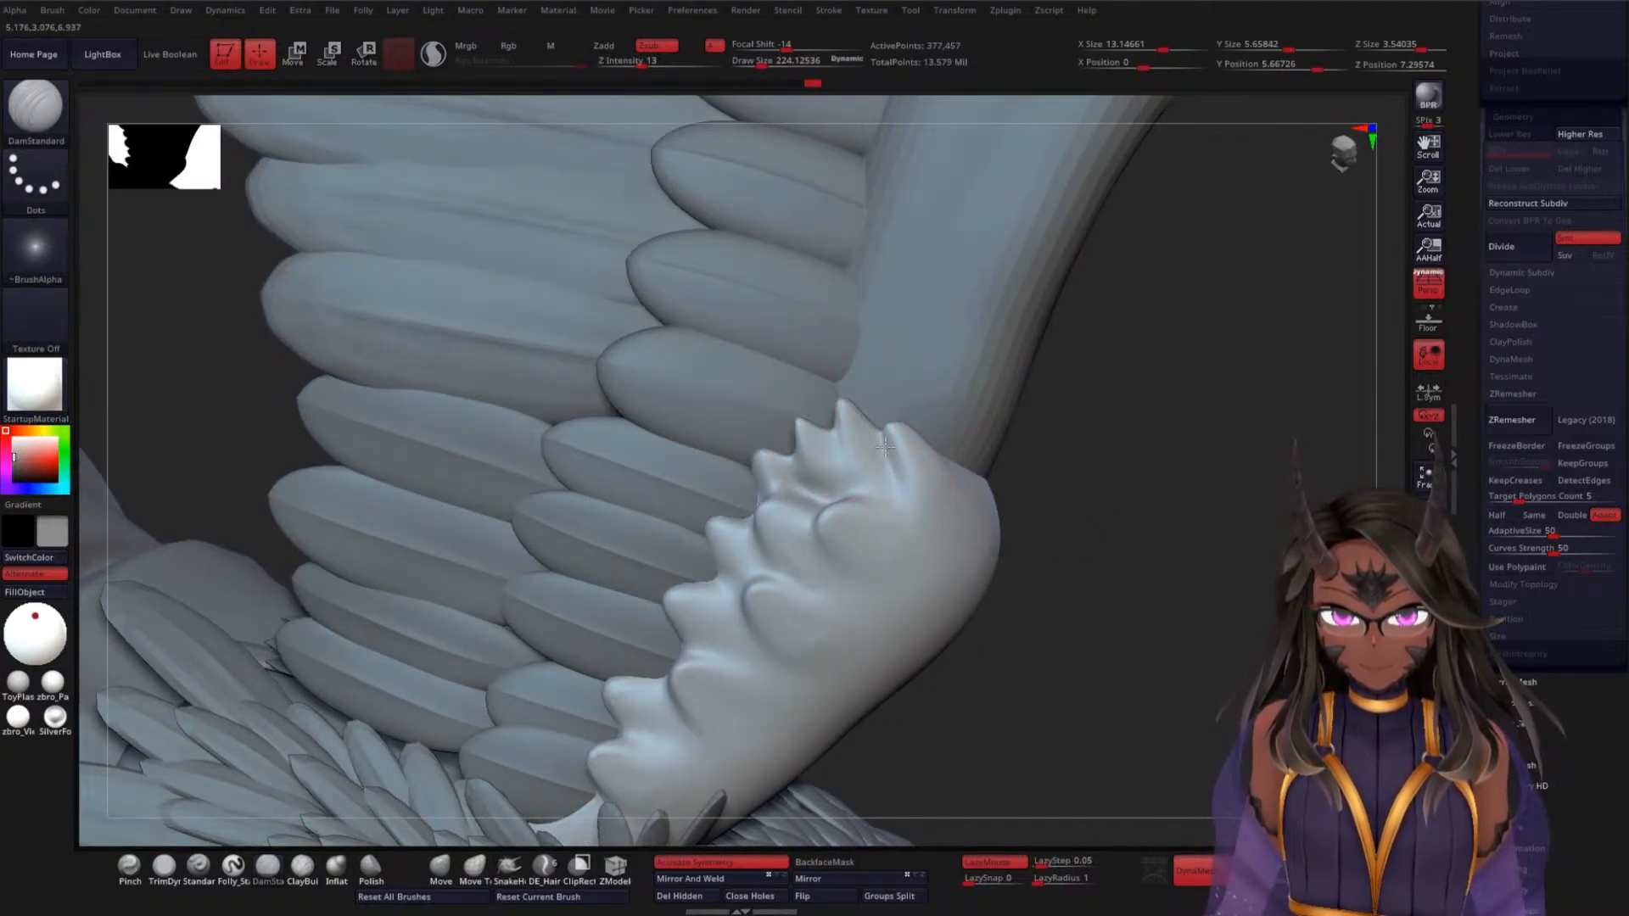
Carve along the outermost feather tip beside the wing arm and smooth the shoulder surface next to it
mouse_move(1109, 553)
mouse_down()
mouse_move(1120, 571)
mouse_move(1096, 552)
mouse_up()
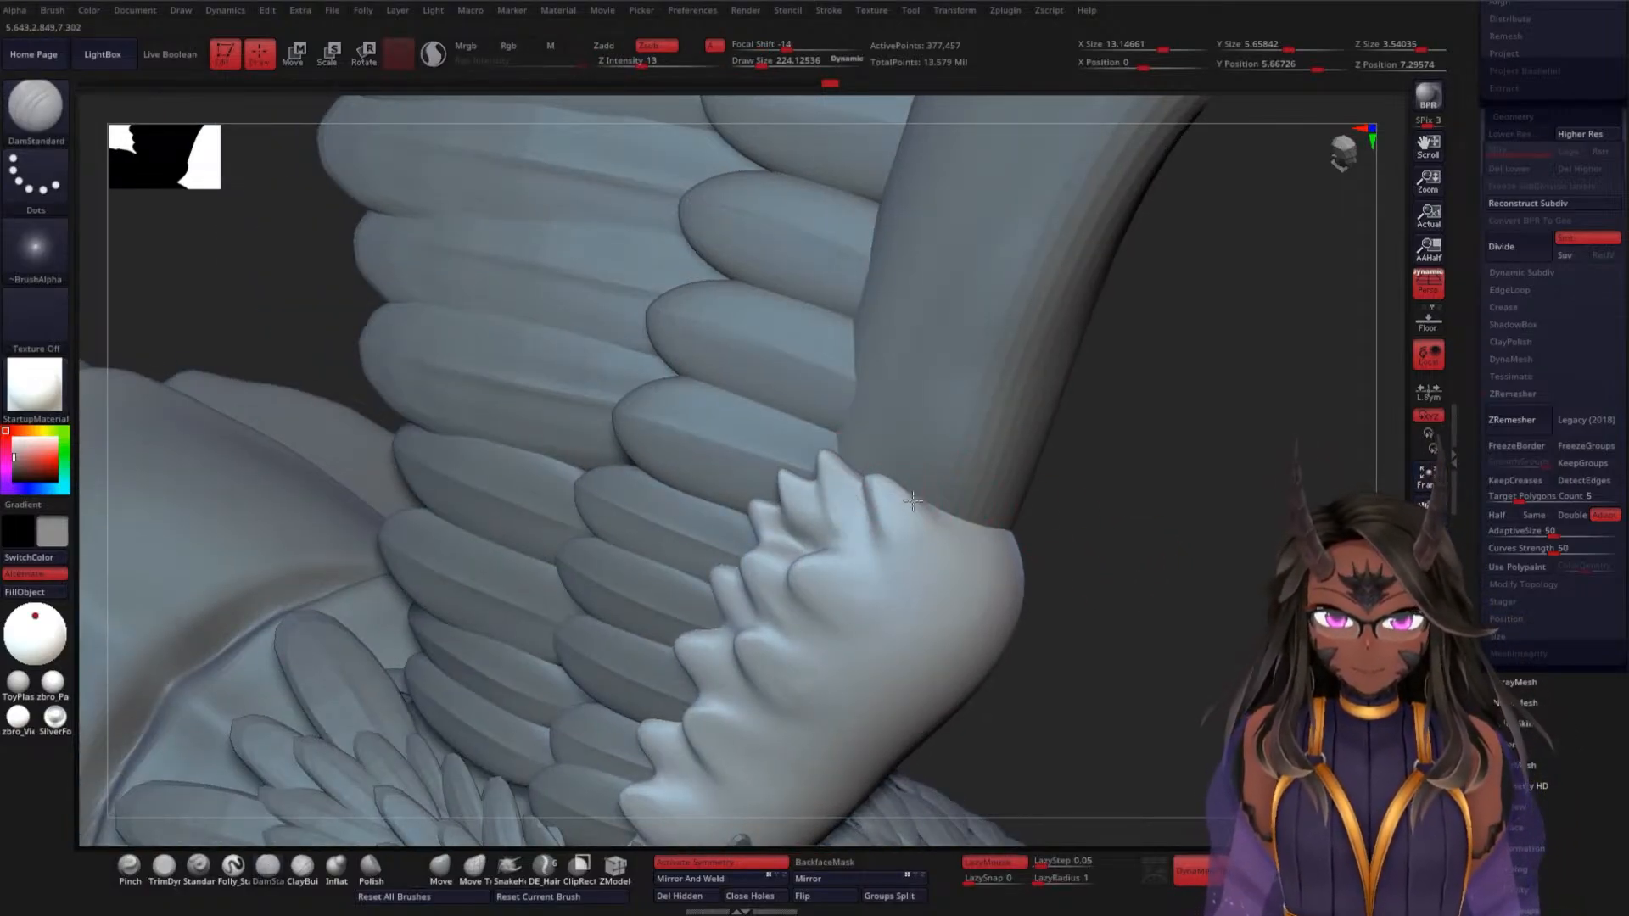
drag(912, 500, 891, 480)
drag(1105, 589, 1183, 556)
shift+drag(912, 511, 980, 557)
drag(1160, 554, 1077, 504)
Deepen the creases between the overlapping feather tips in the middle of the shoulder's outer end
drag(796, 586, 831, 554)
drag(1082, 550, 982, 564)
mouse_move(782, 574)
mouse_down()
mouse_move(789, 596)
mouse_move(795, 557)
mouse_up()
drag(1038, 584, 918, 566)
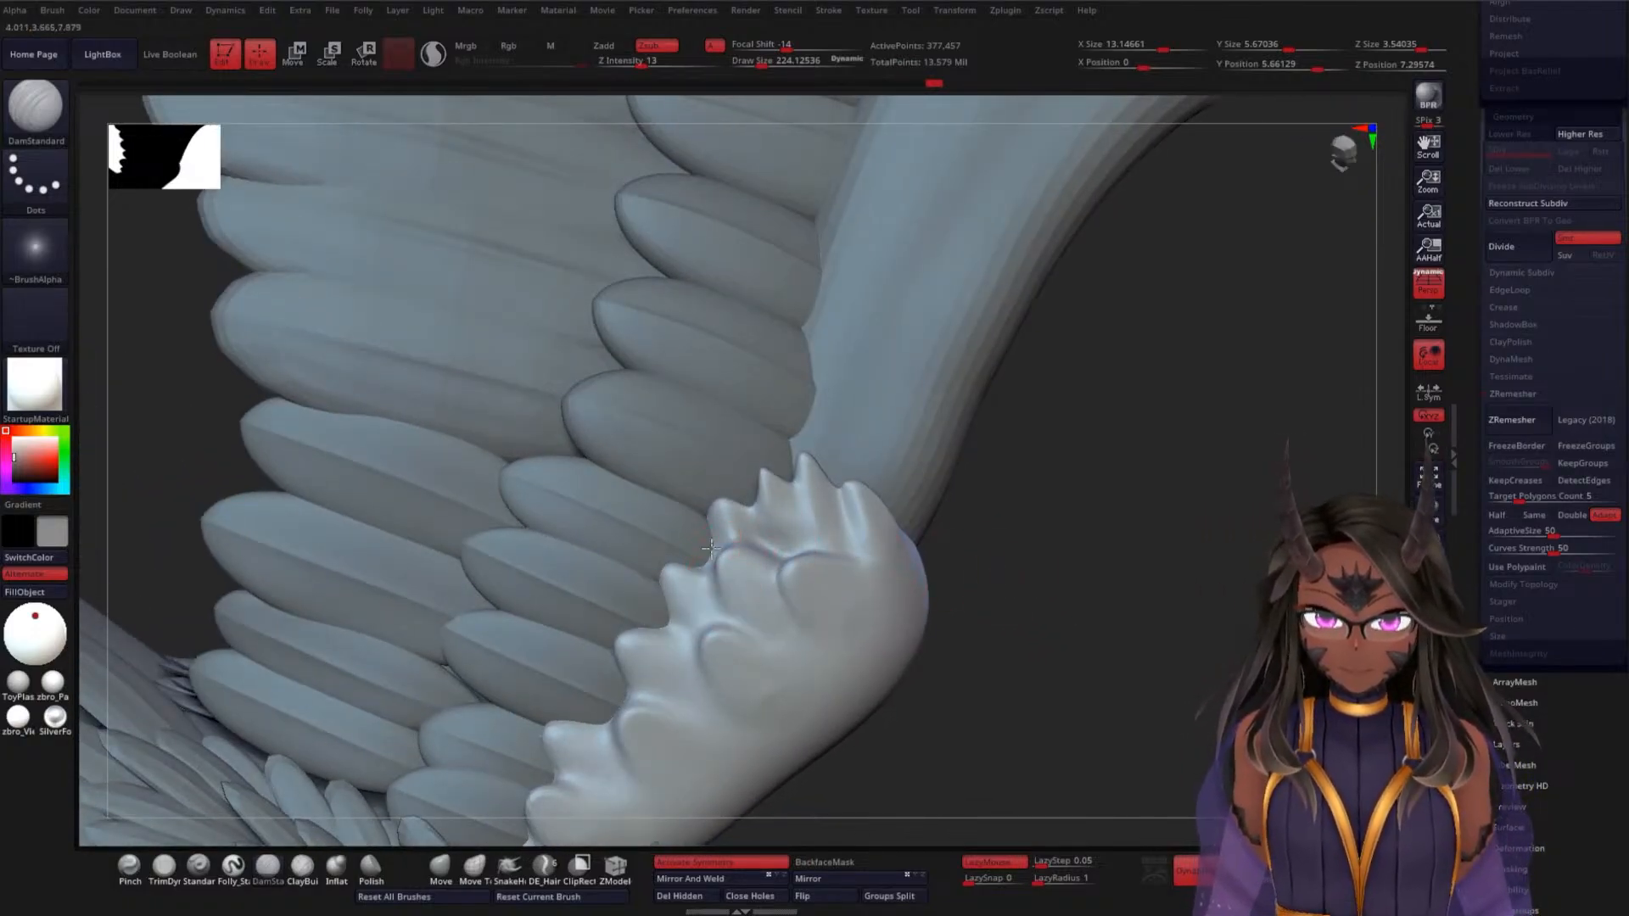
drag(792, 569, 781, 556)
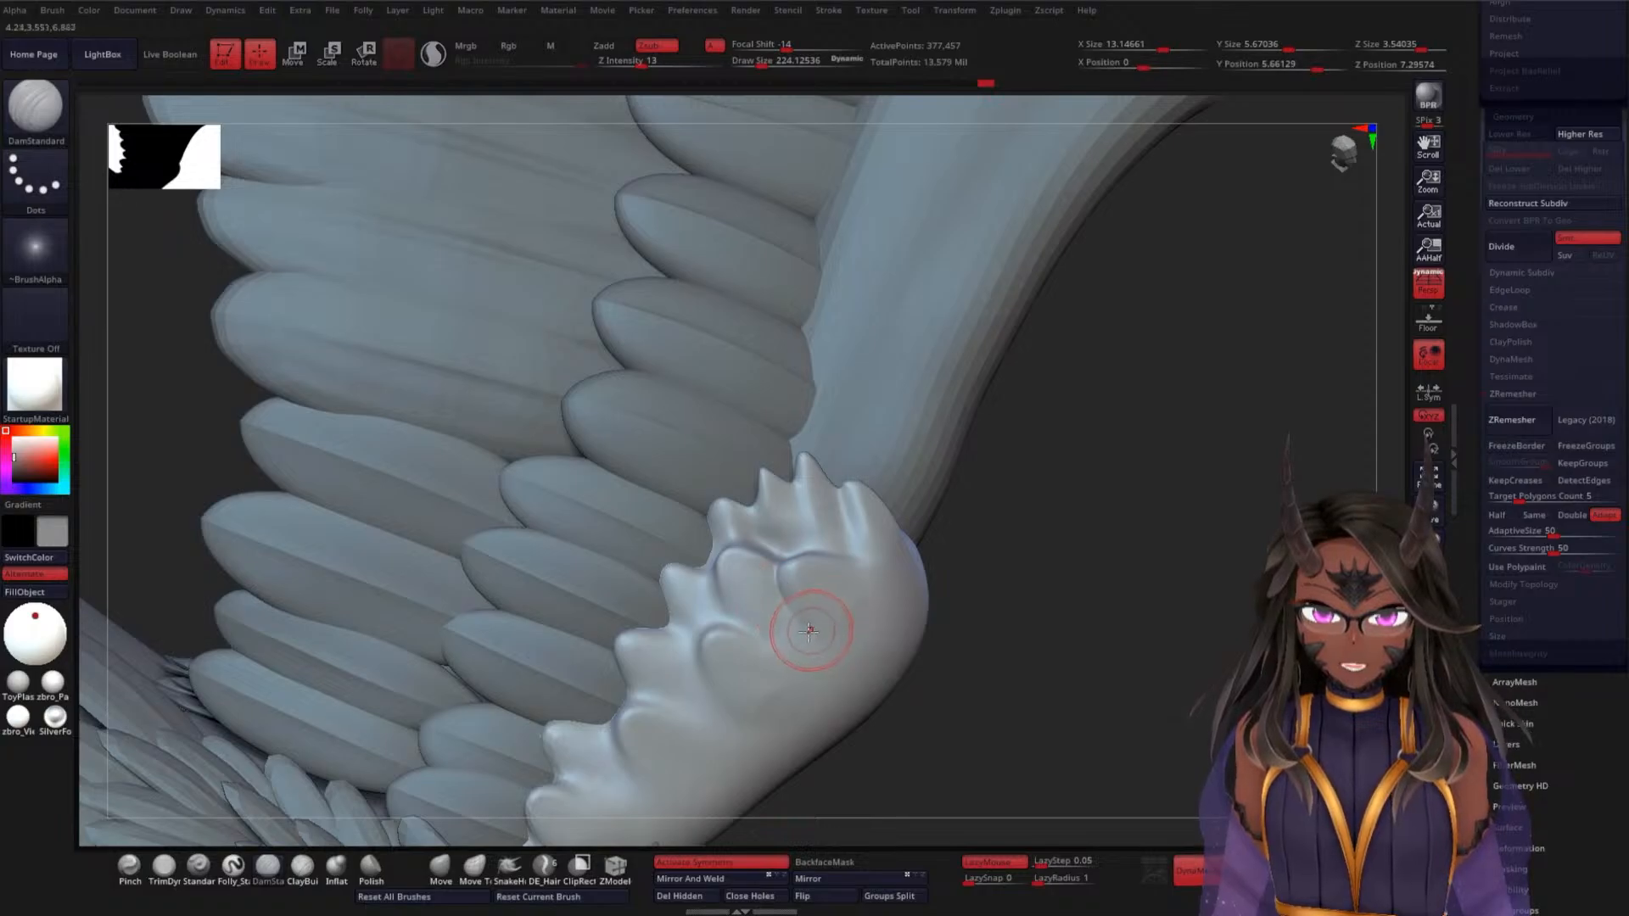
Extend the feather-edge grooves from the shoulder's middle and outermost tips onto its smooth surface
drag(808, 630, 781, 666)
drag(978, 647, 1001, 604)
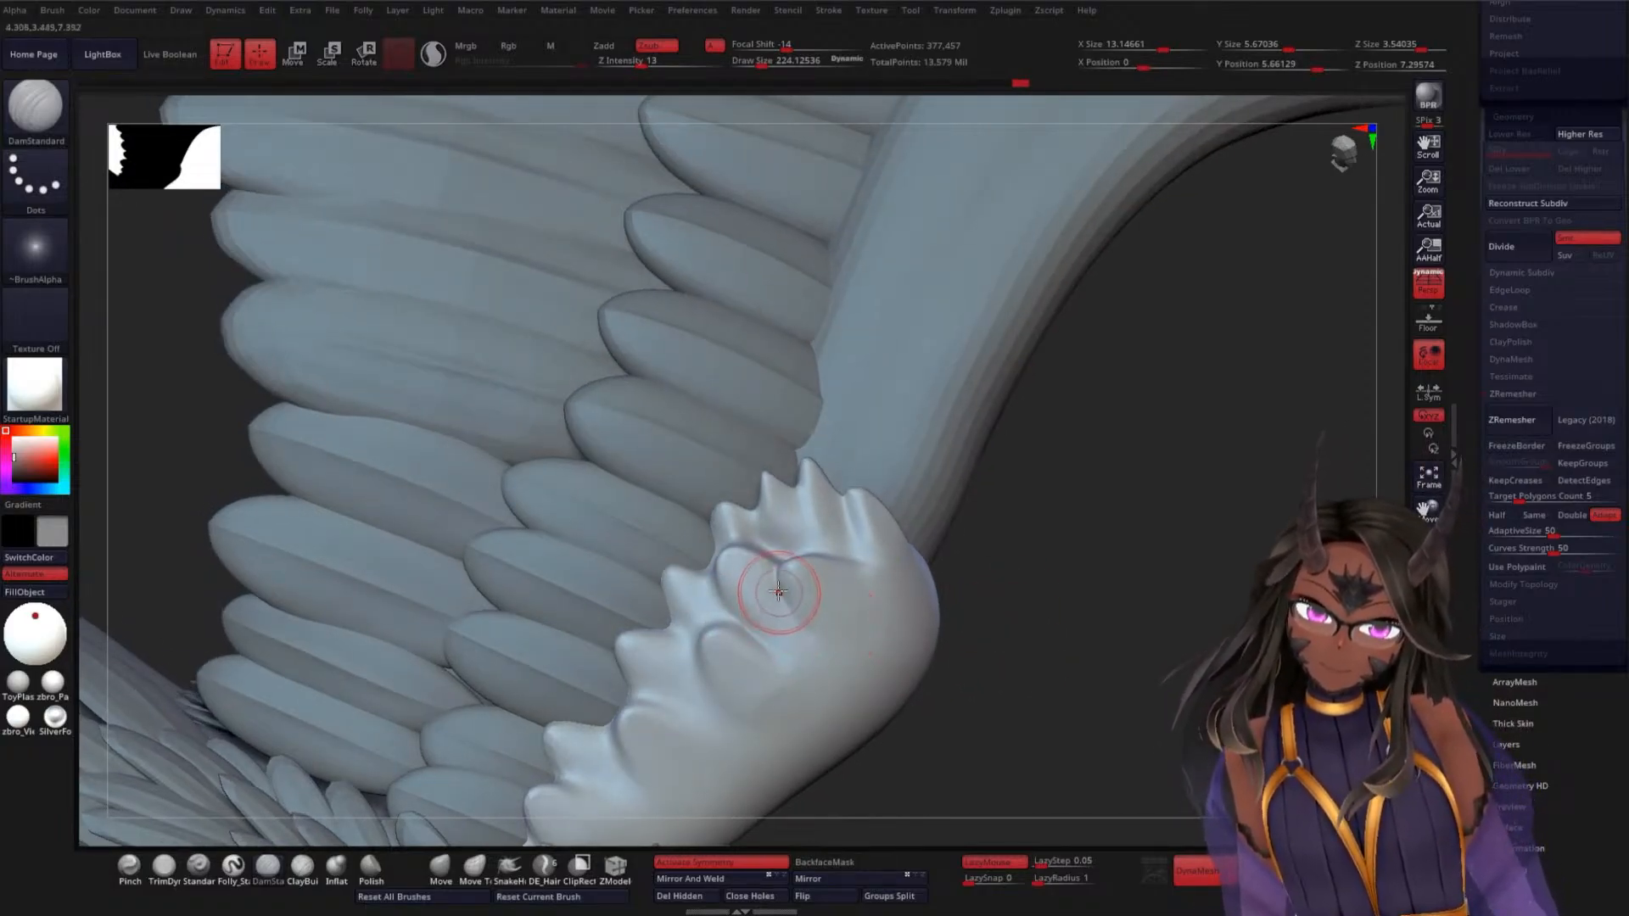
drag(779, 591, 822, 633)
drag(1011, 631, 1071, 626)
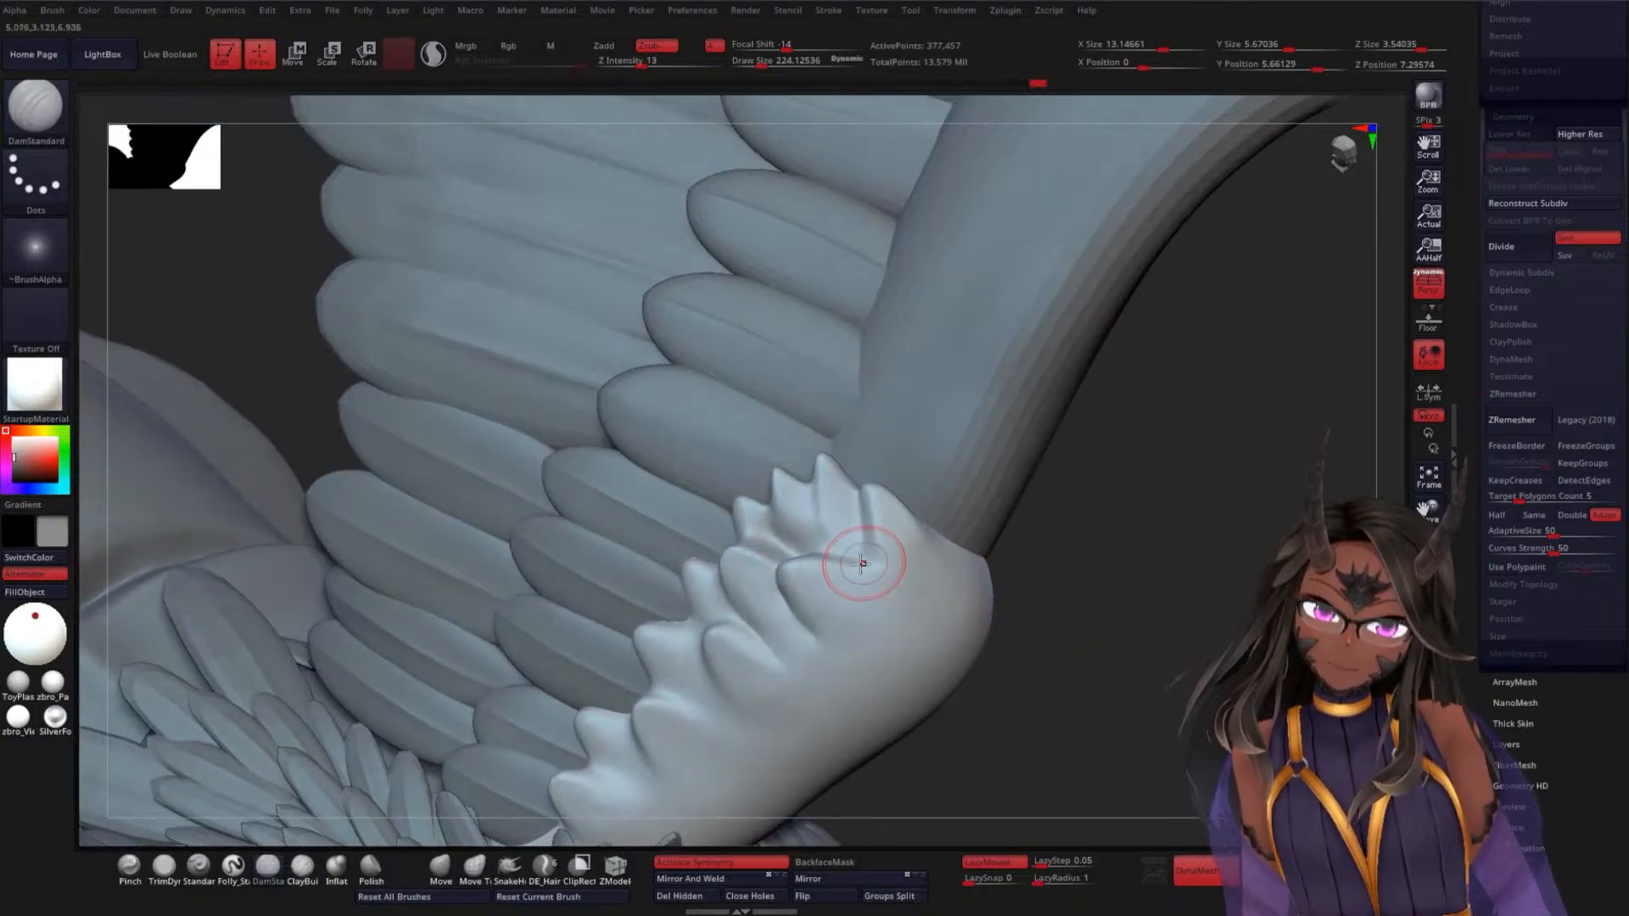
drag(860, 563, 927, 585)
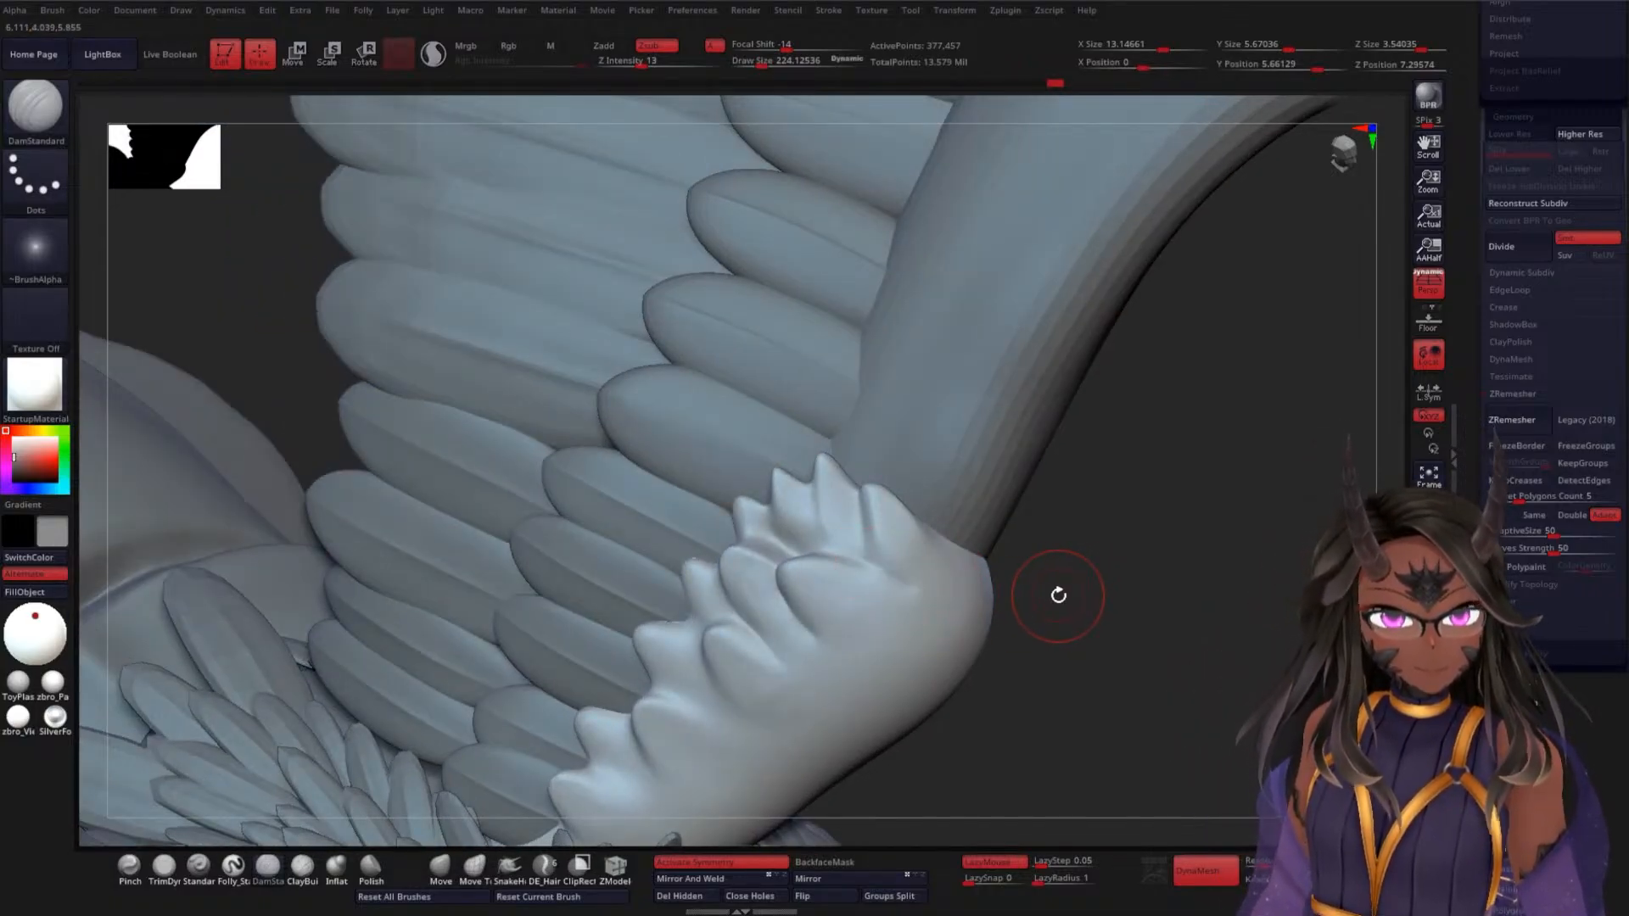
Examine the whole creature from the side and compare its wings and feathers with the artwork on the reference board
mouse_move(1079, 585)
mouse_down()
mouse_move(1142, 665)
mouse_move(1123, 462)
mouse_move(1096, 645)
mouse_move(1083, 563)
mouse_up()
mouse_move(1081, 638)
alt+mouse_down()
mouse_move(1066, 497)
mouse_move(1043, 534)
mouse_move(819, 565)
alt+mouse_up()
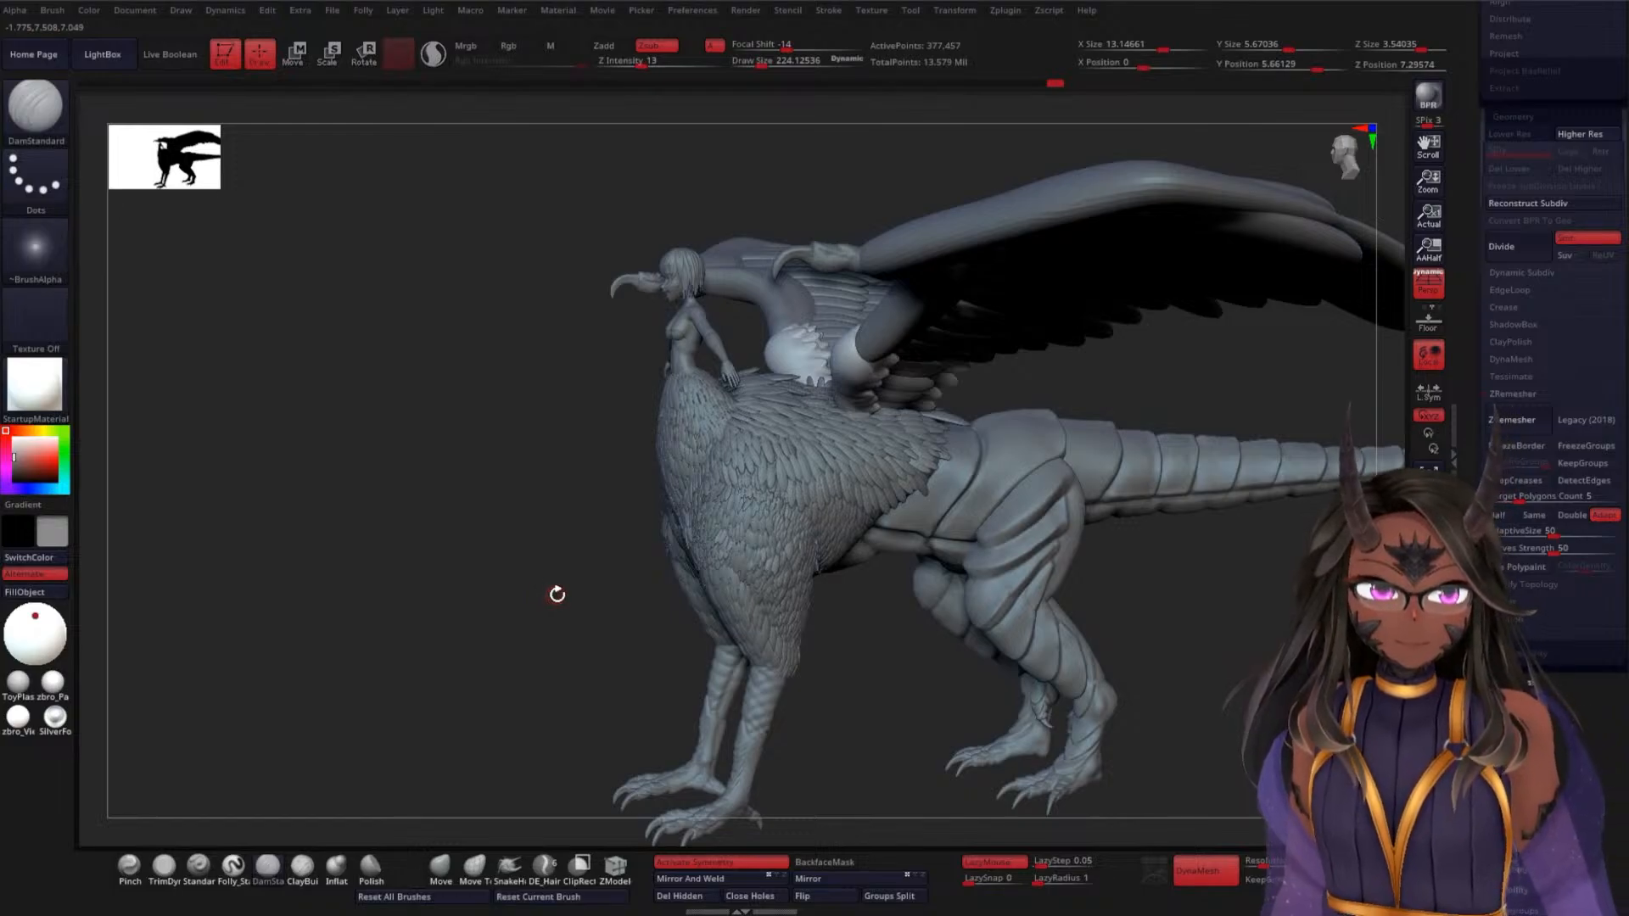
mouse_move(436, 563)
mouse_down()
mouse_move(484, 545)
mouse_move(342, 564)
mouse_move(411, 548)
mouse_up()
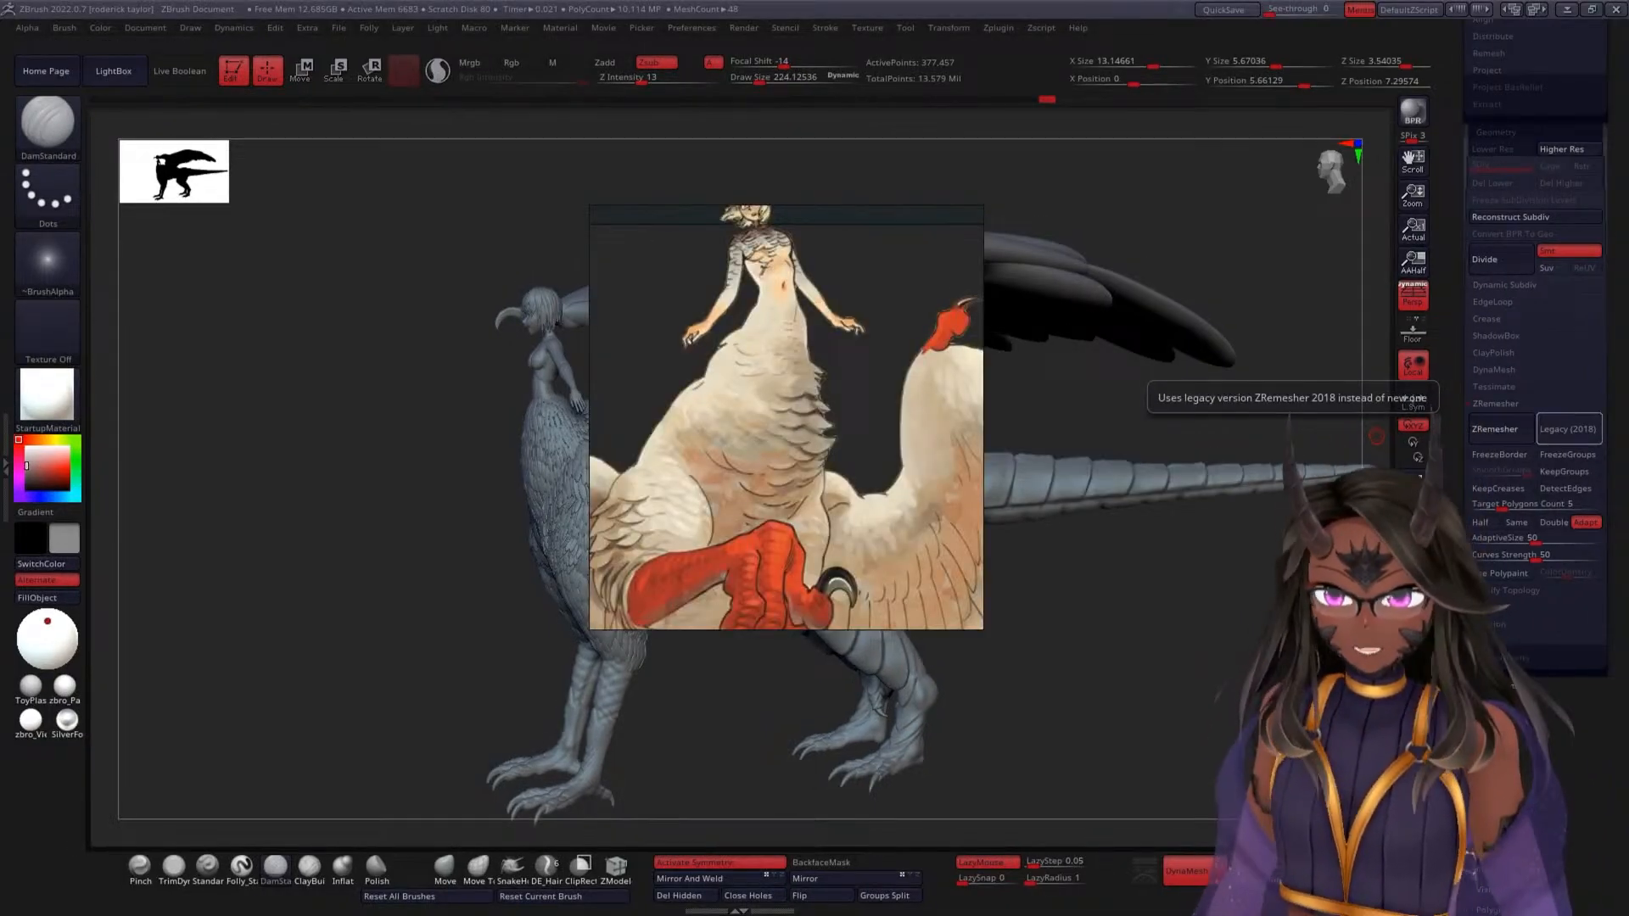
scroll(793, 411, down, 5)
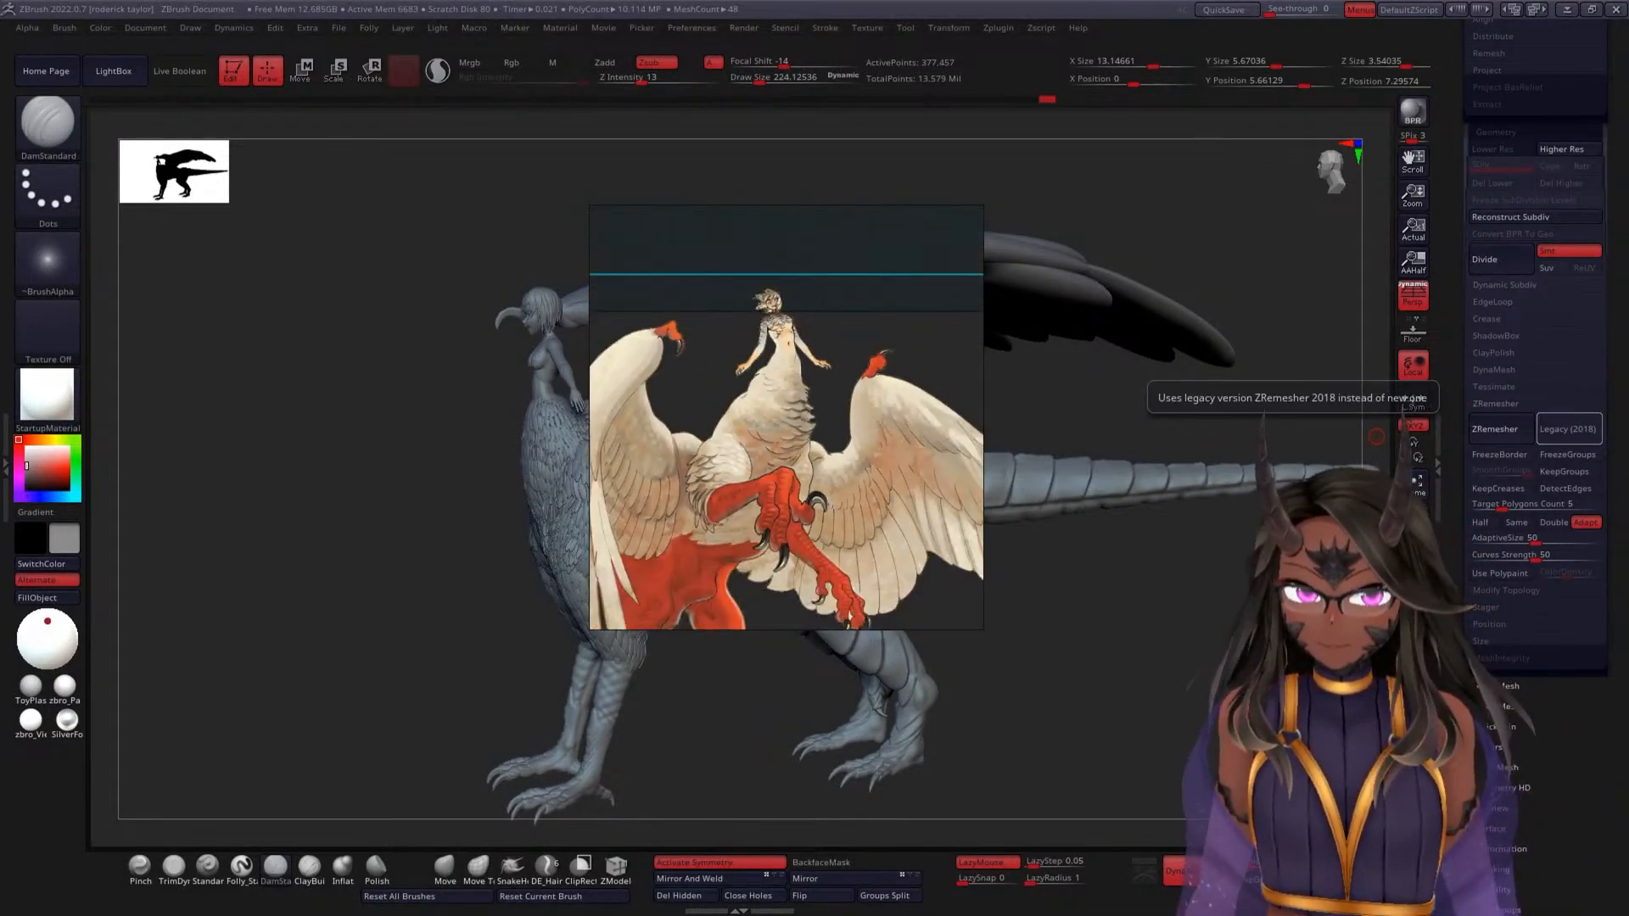
middle_drag(793, 424, 798, 358)
scroll(814, 424, down, 1)
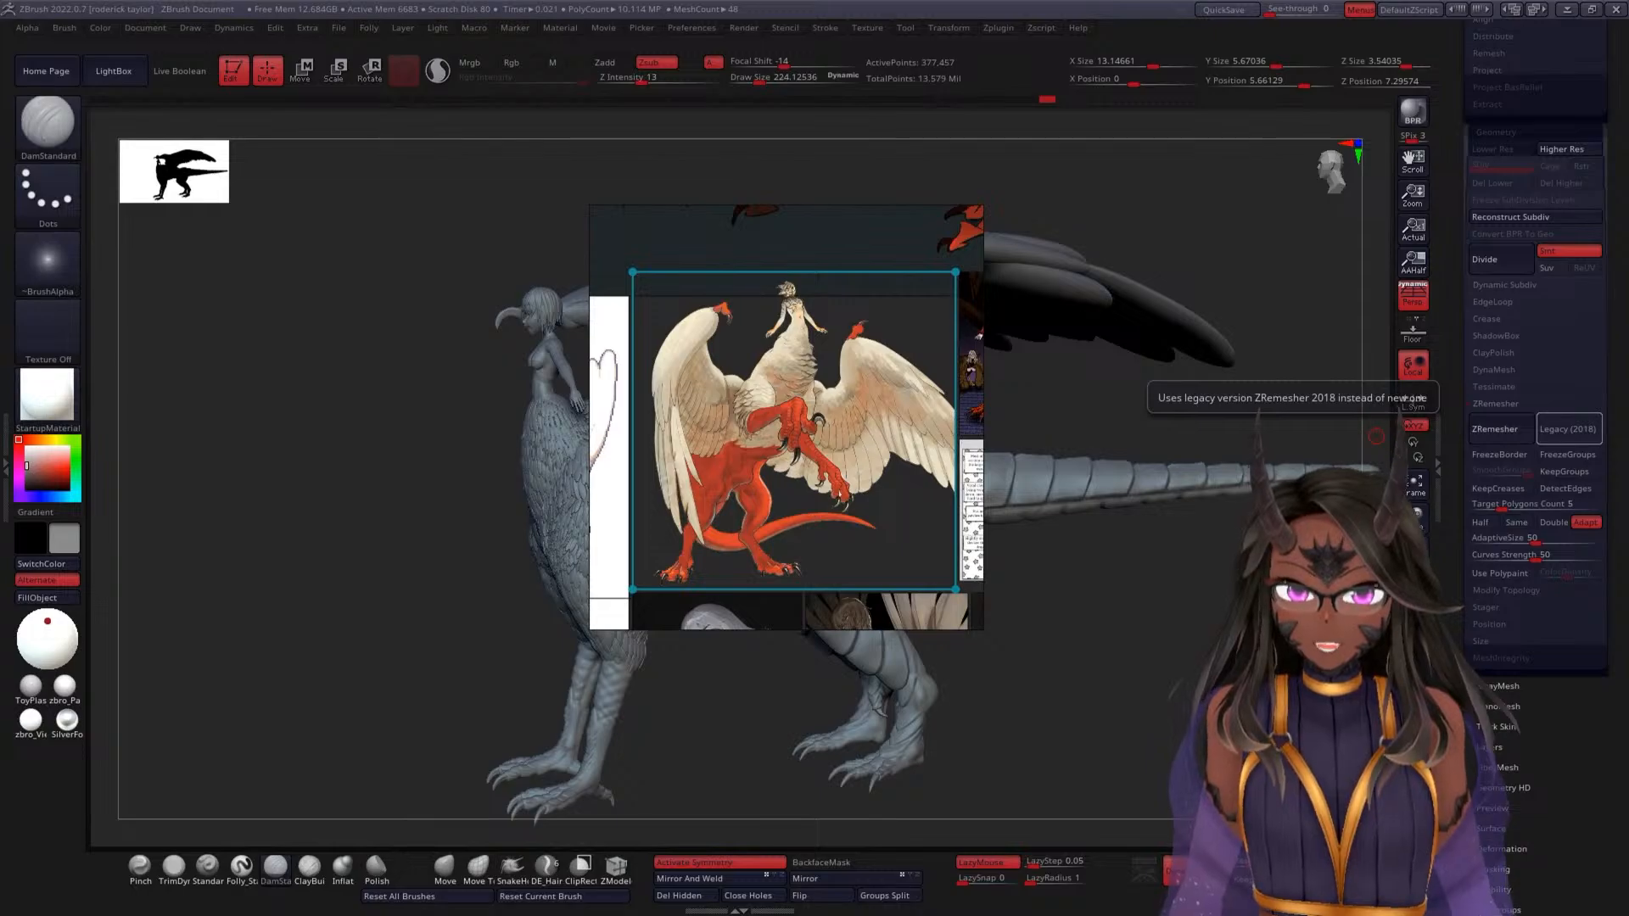
scroll(789, 391, down, 3)
scroll(594, 405, up, 5)
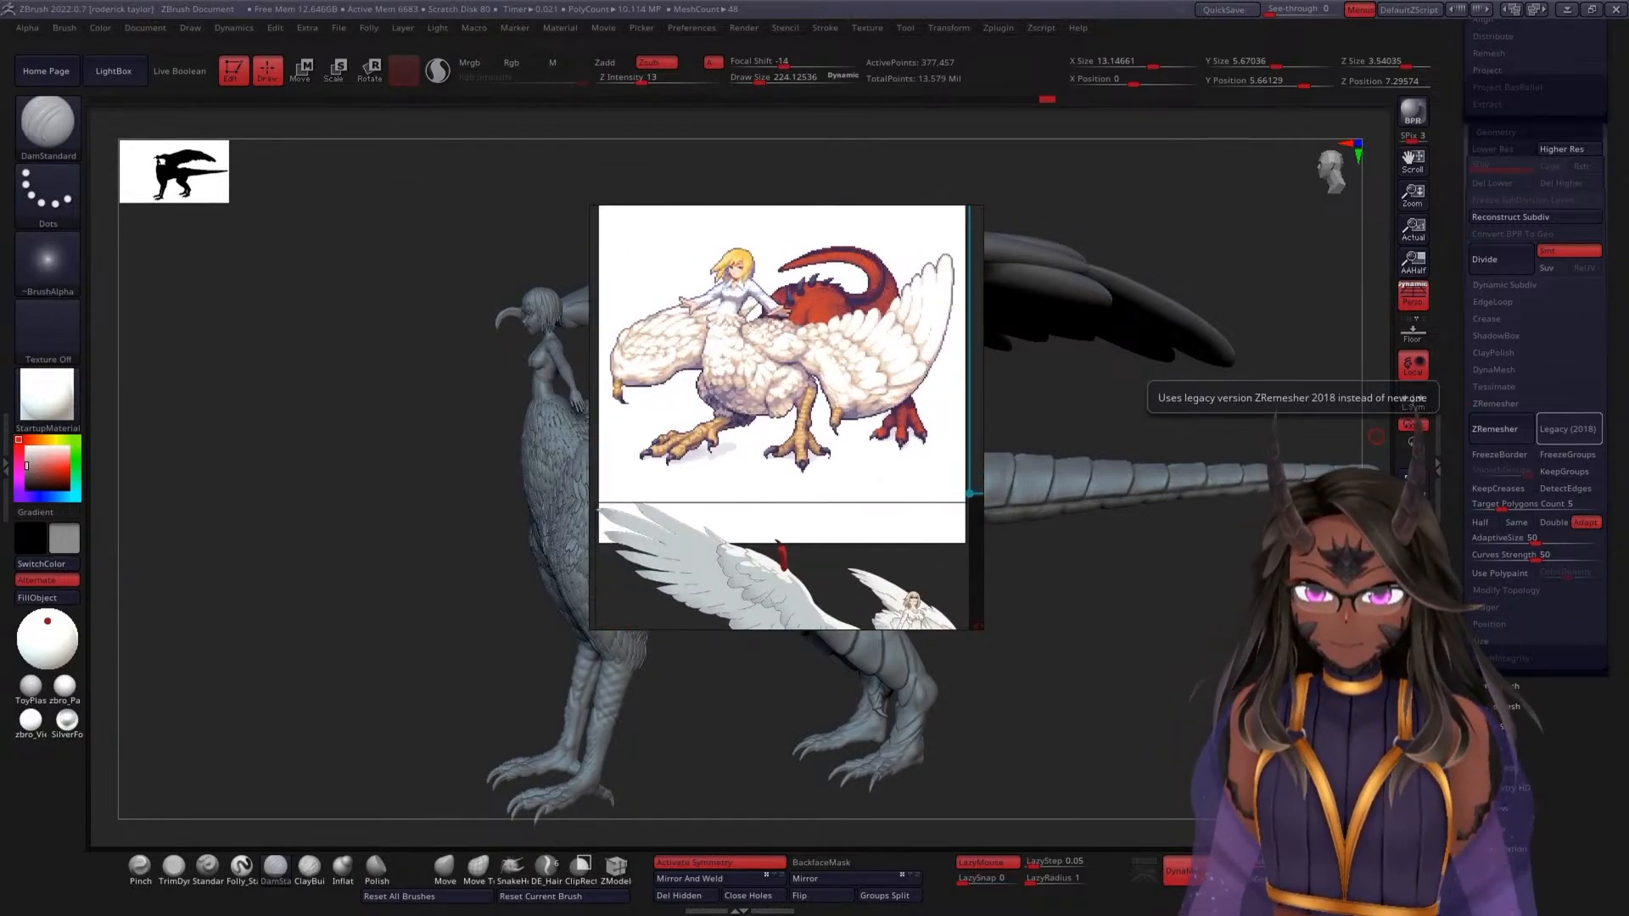
scroll(783, 437, down, 3)
middle_drag(789, 449, 713, 394)
scroll(737, 441, up, 1)
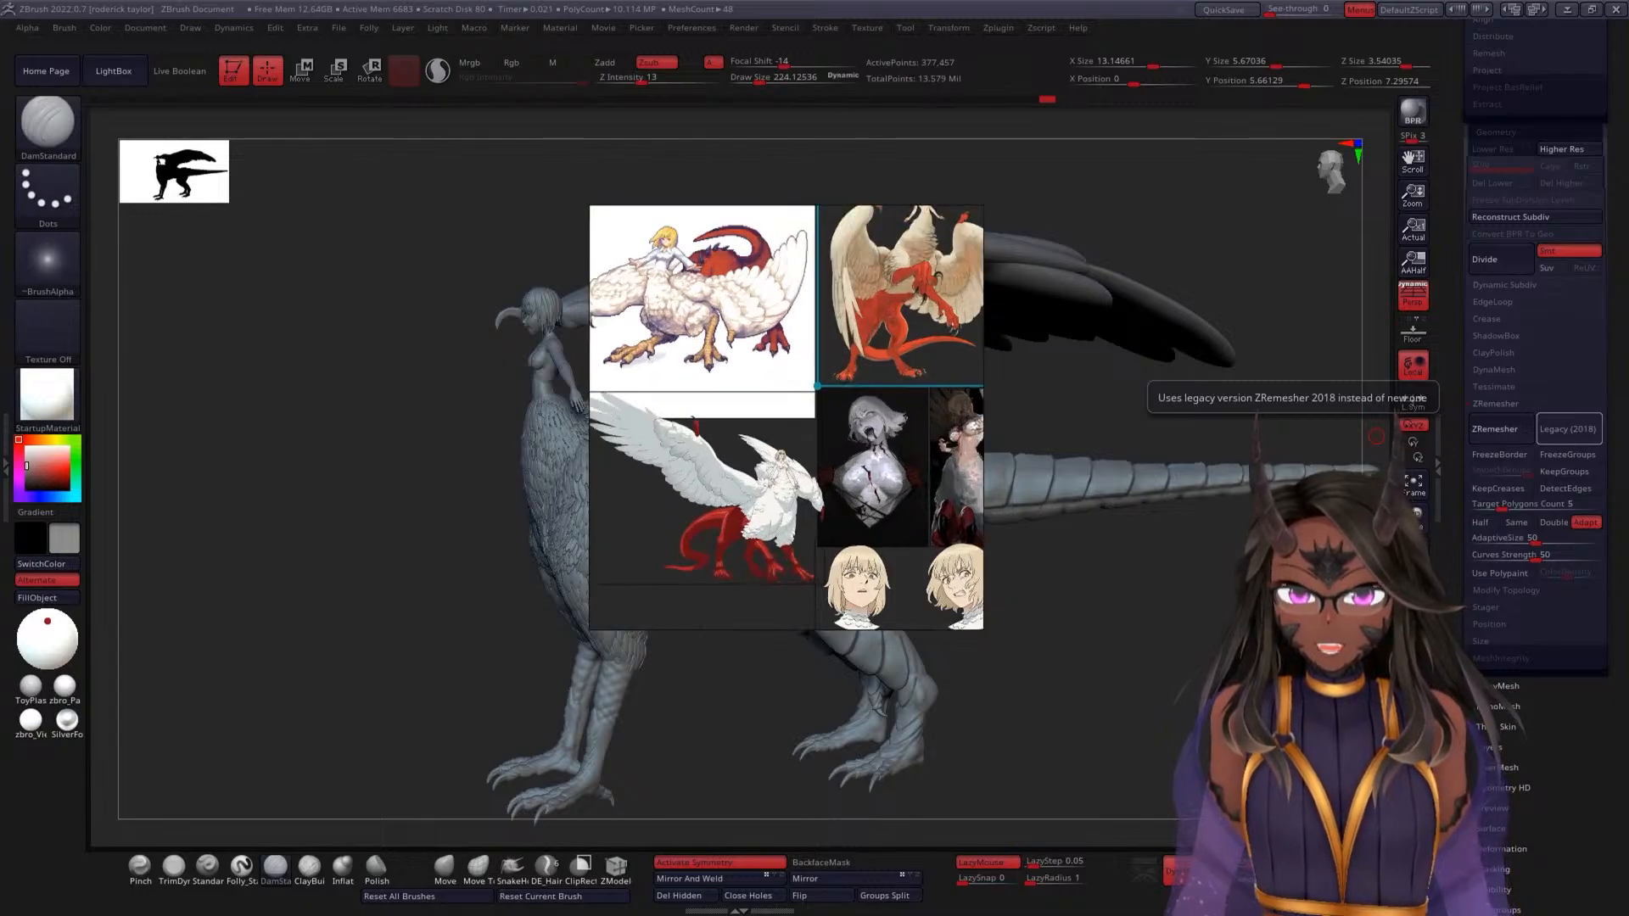
middle_drag(748, 539, 716, 535)
scroll(716, 535, up, 2)
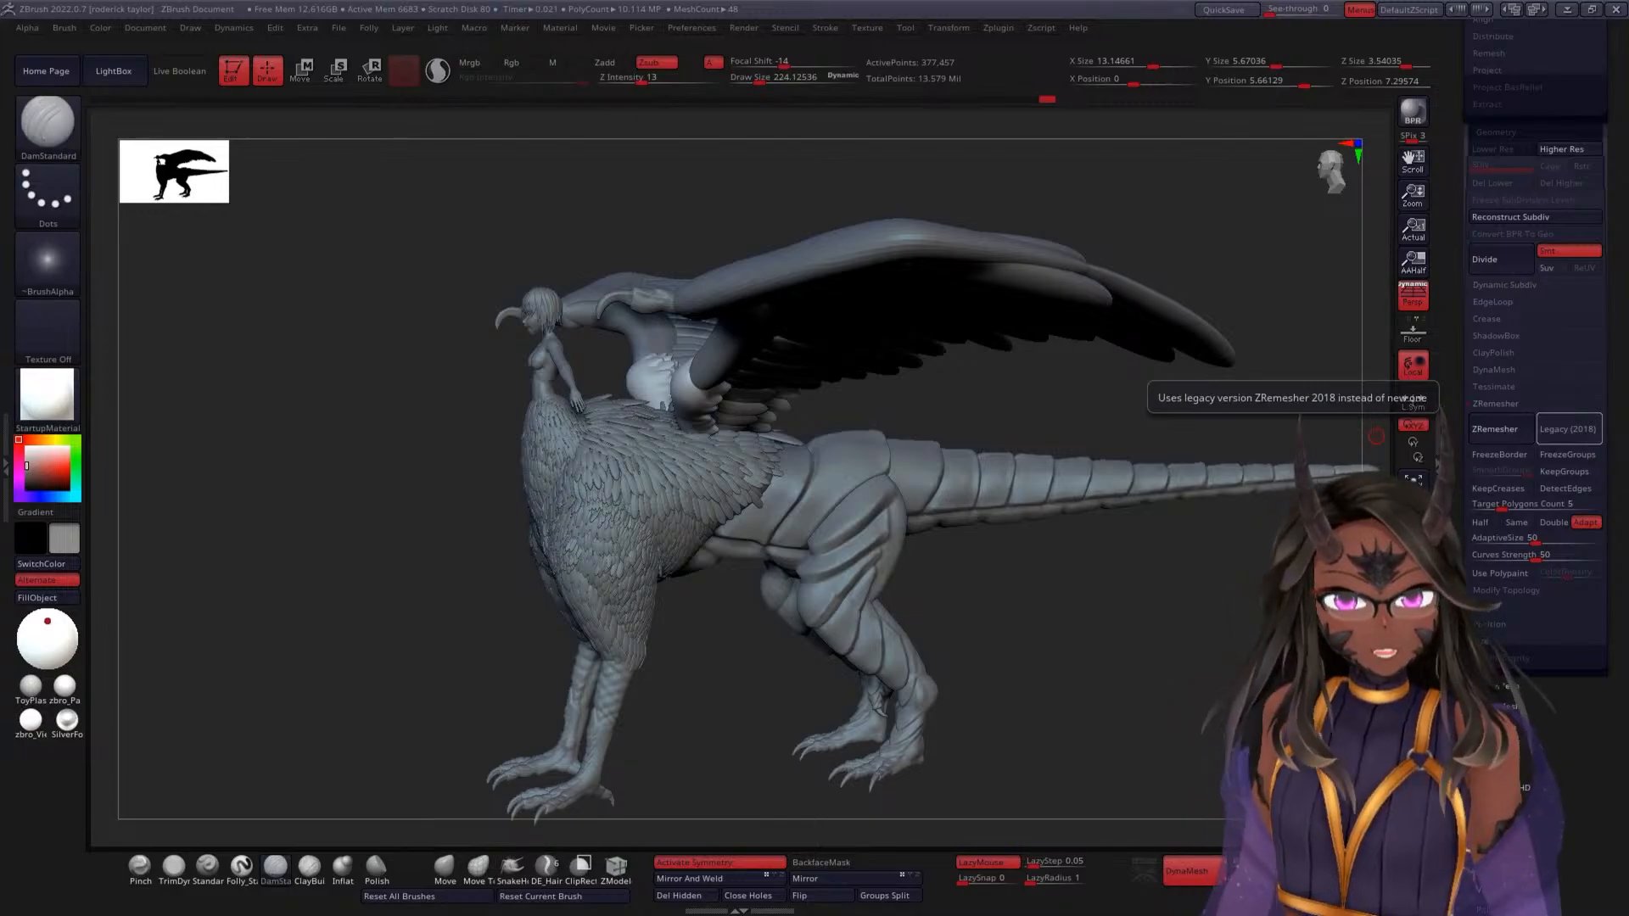
Turn on the polypaint display for all subtools and examine the coloured creature from the side and front
drag(1018, 606, 1315, 599)
drag(1145, 560, 964, 553)
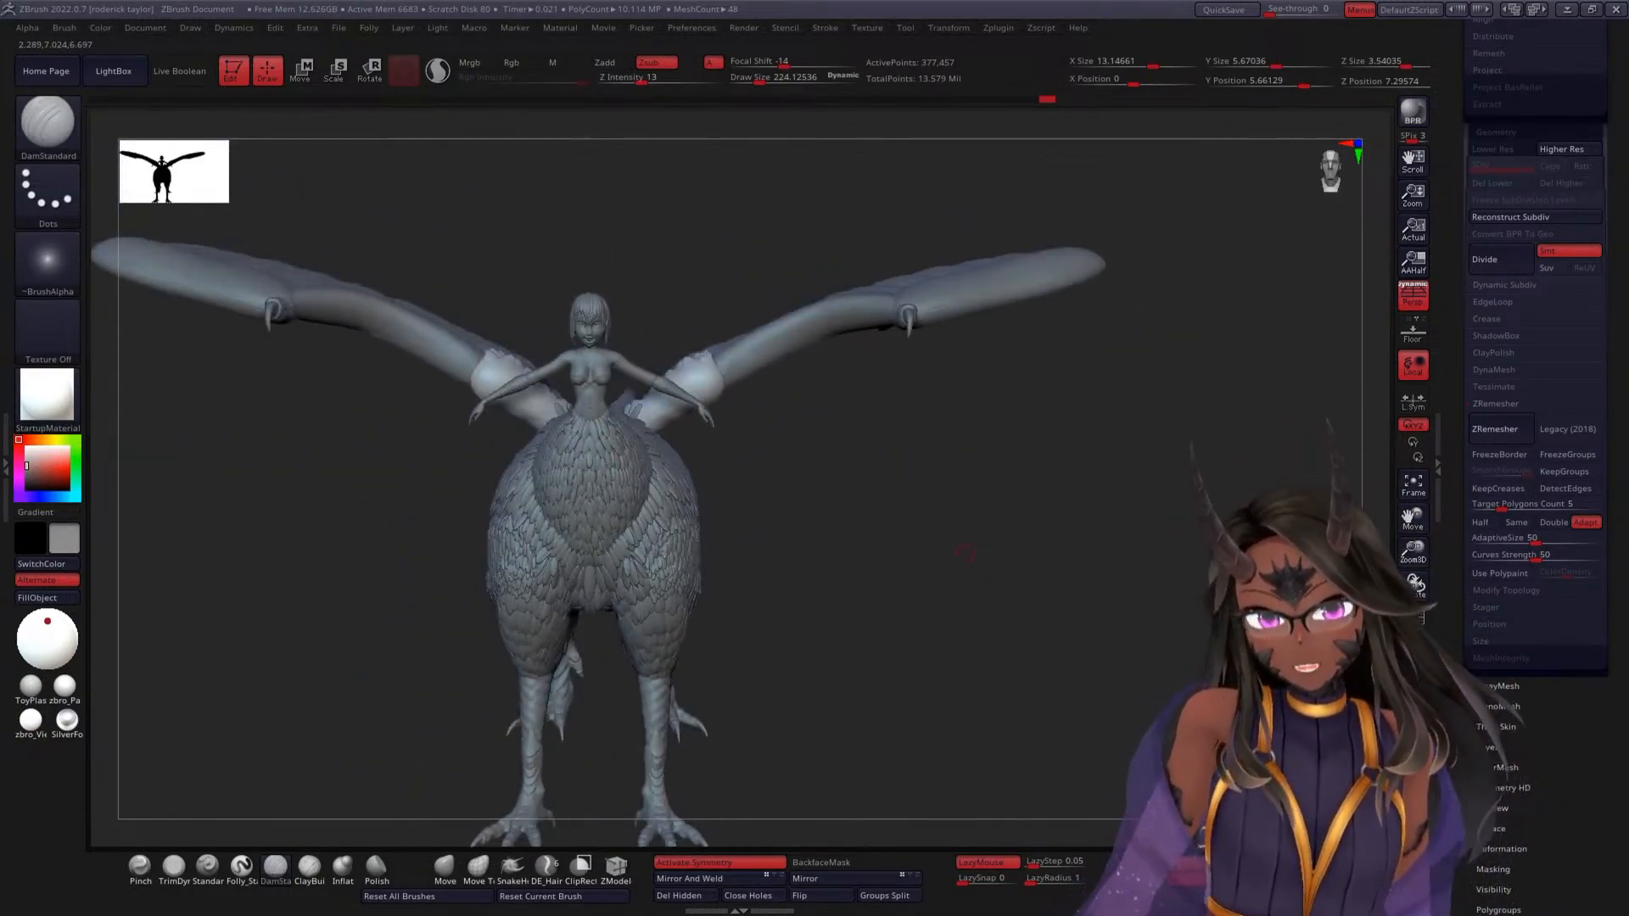
scroll(1540, 276, up, 9)
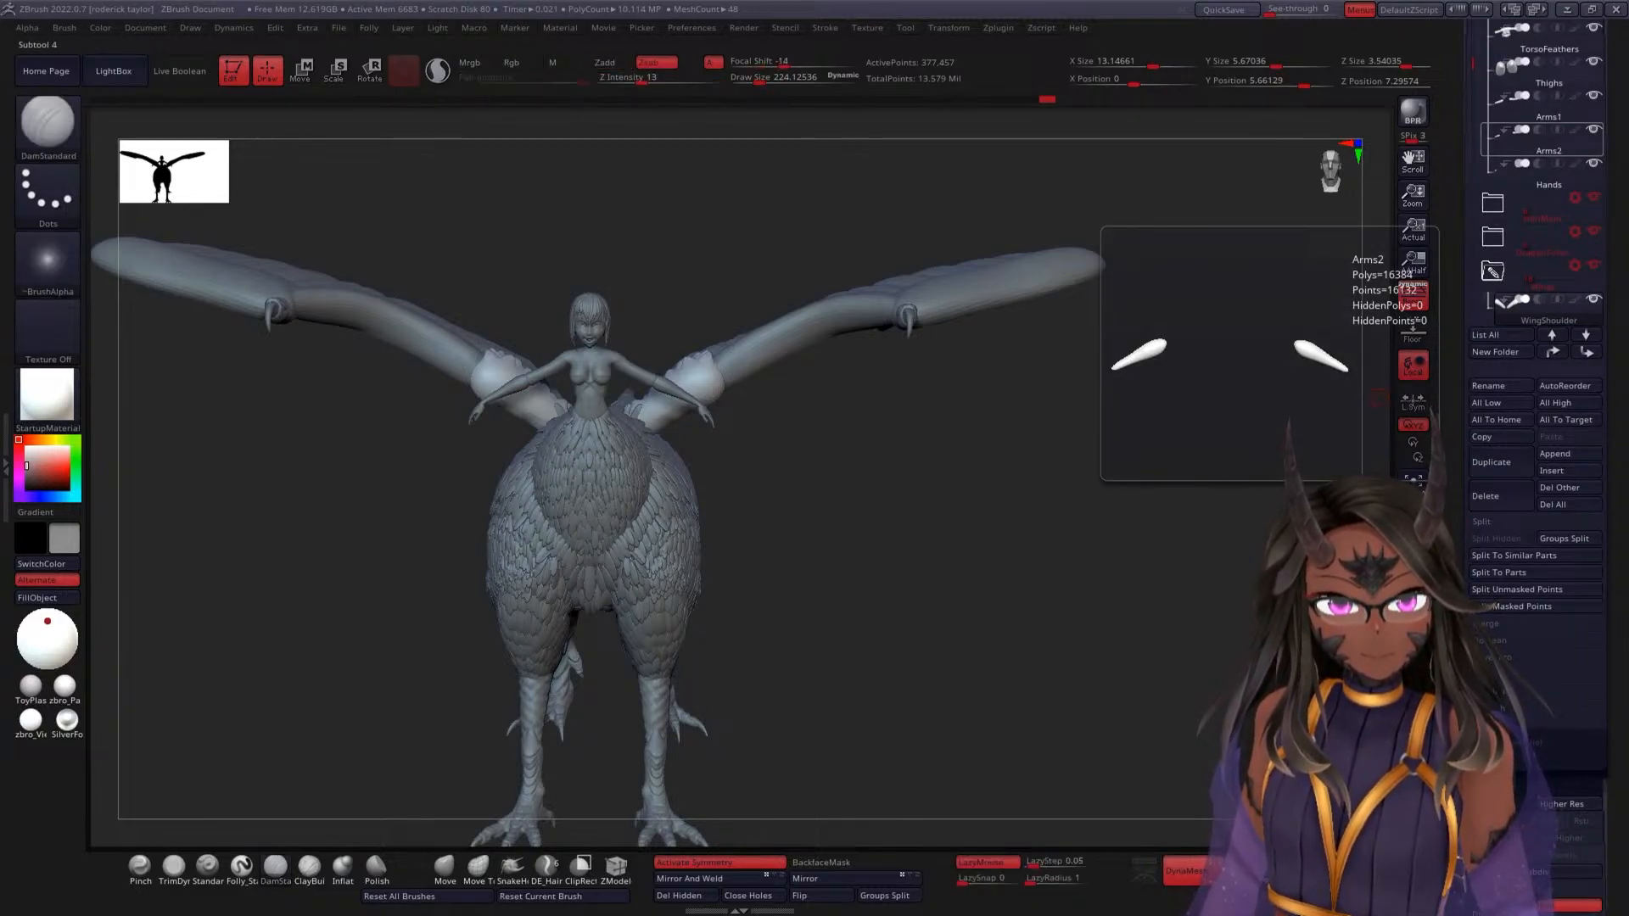
shift+click(1575, 131)
drag(1024, 477, 1147, 481)
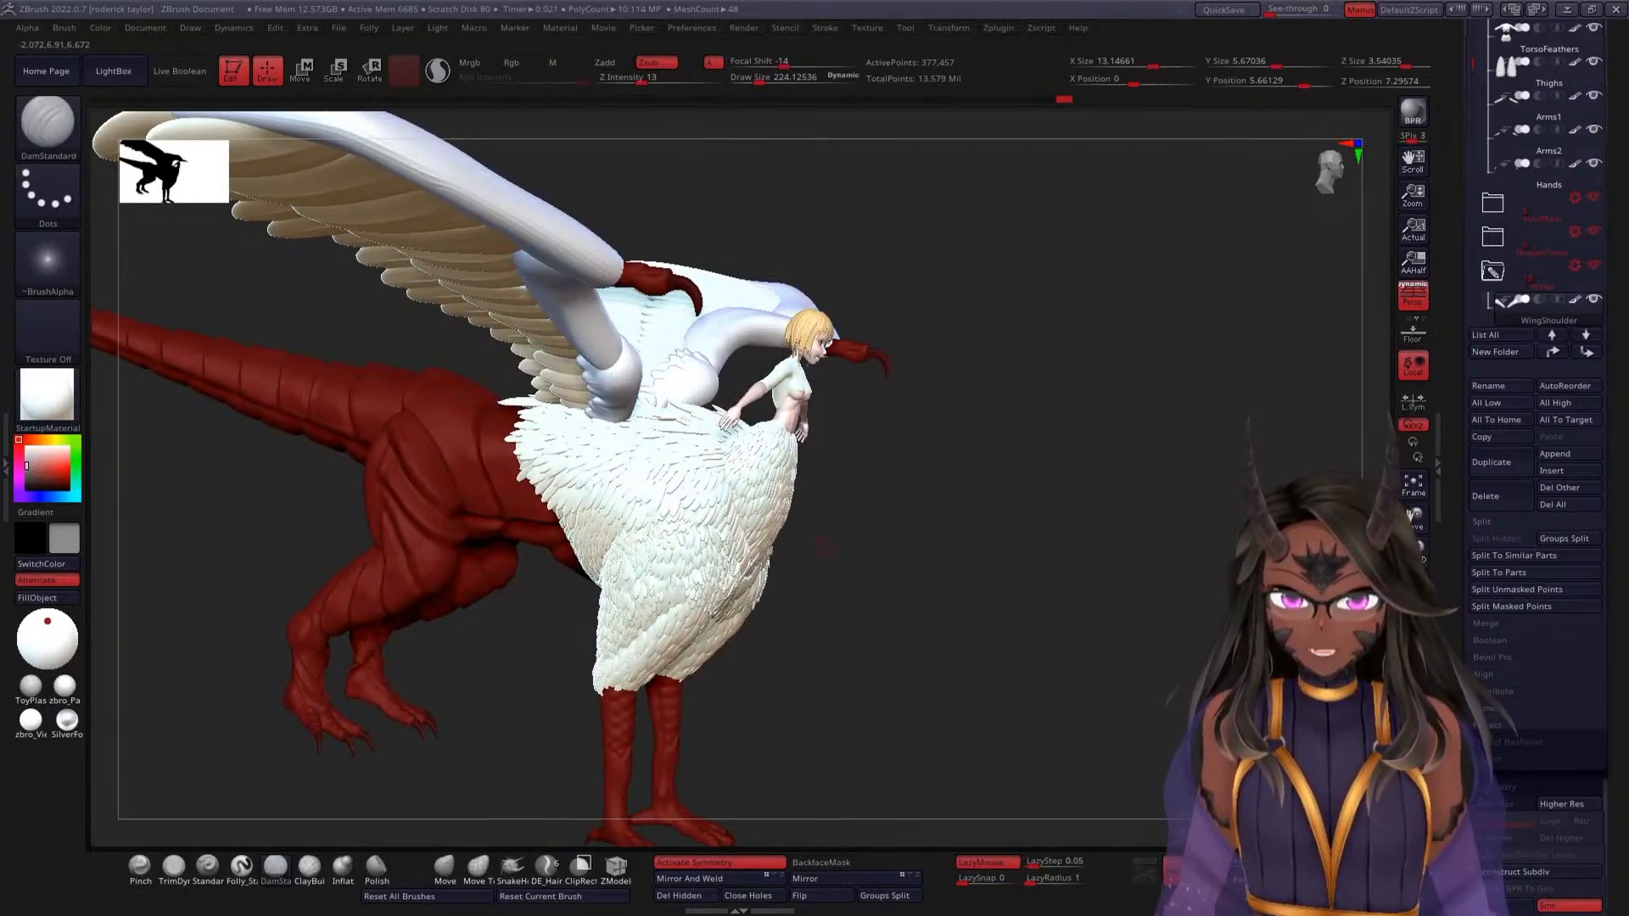
drag(974, 527, 909, 558)
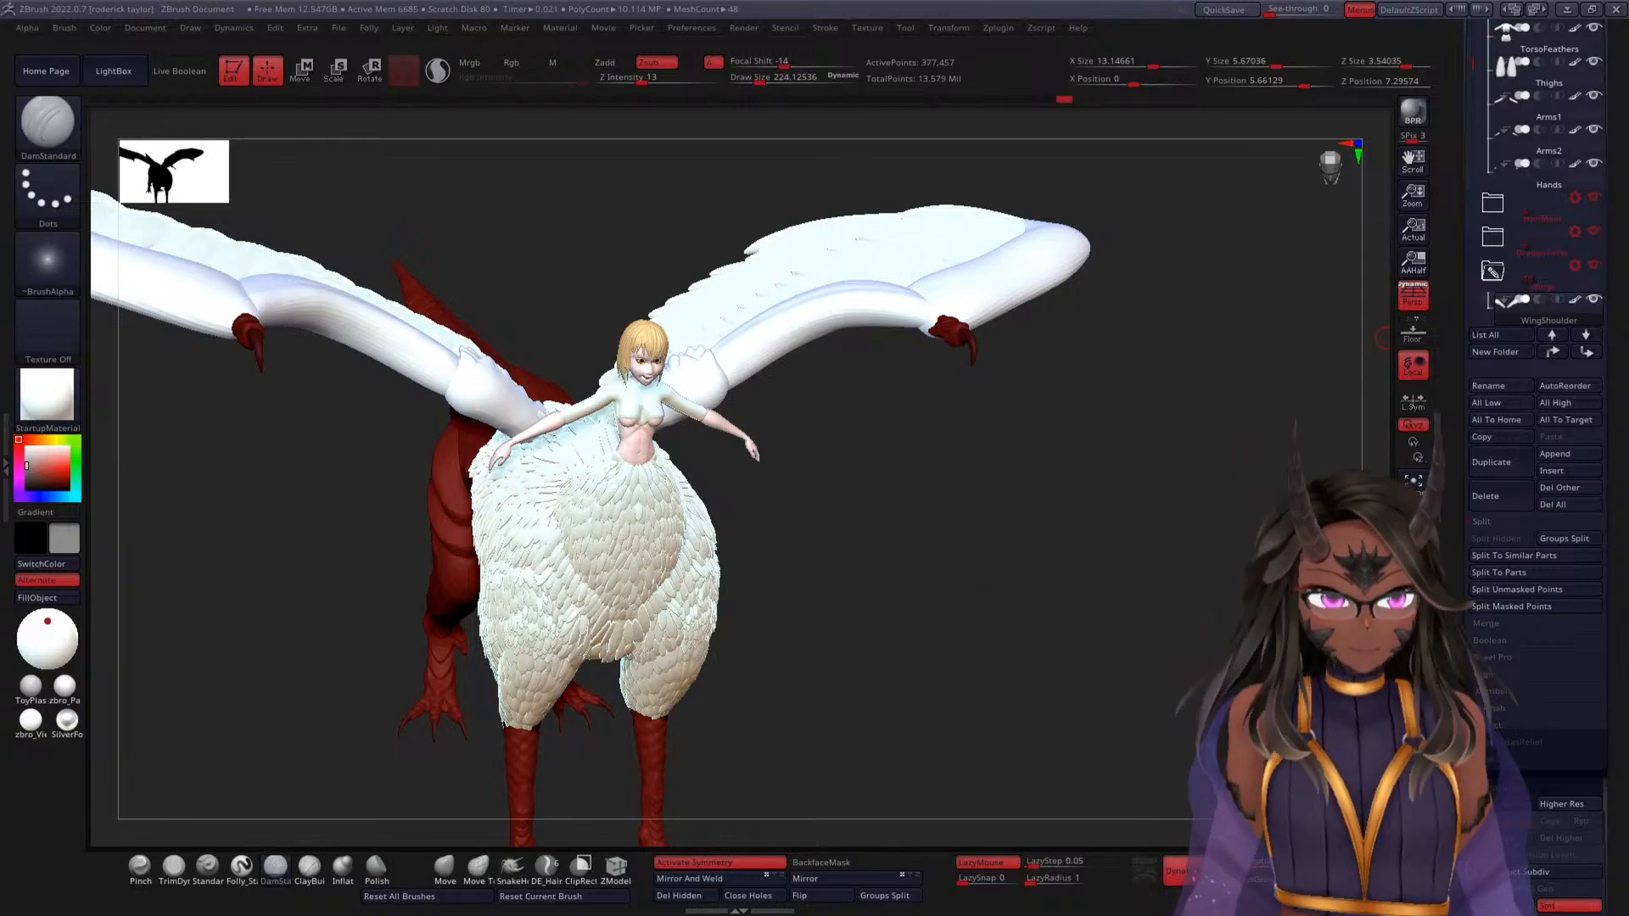
mouse_move(1519, 140)
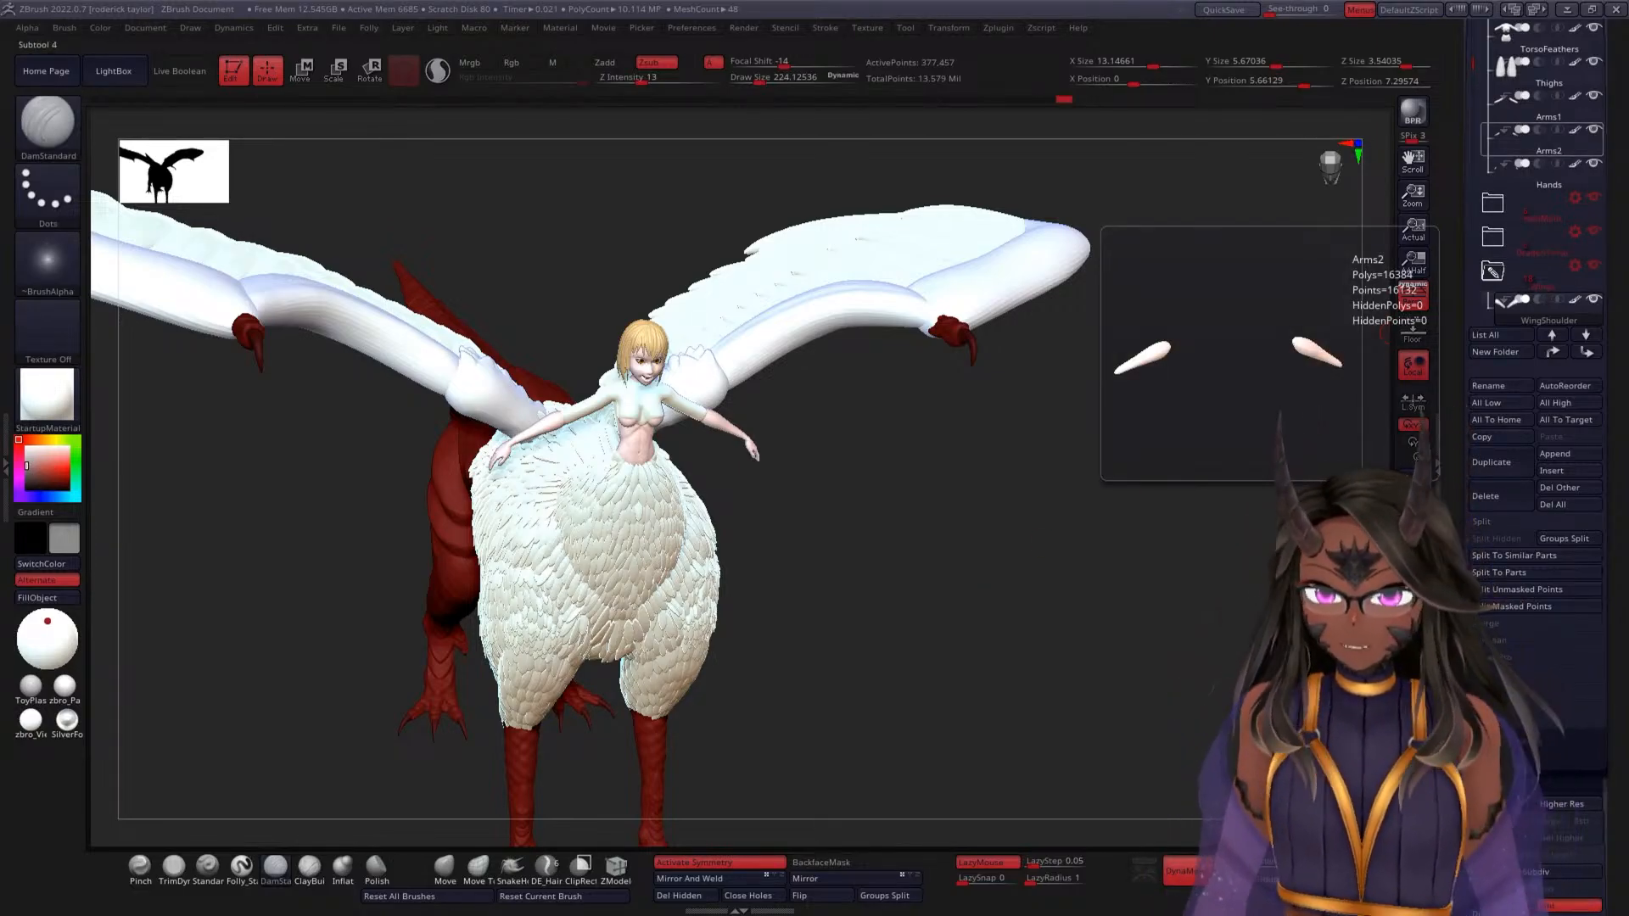
Turn off the polypaint display for all subtools and bring the wing shoulder's feather tips into close view
shift+click(1575, 130)
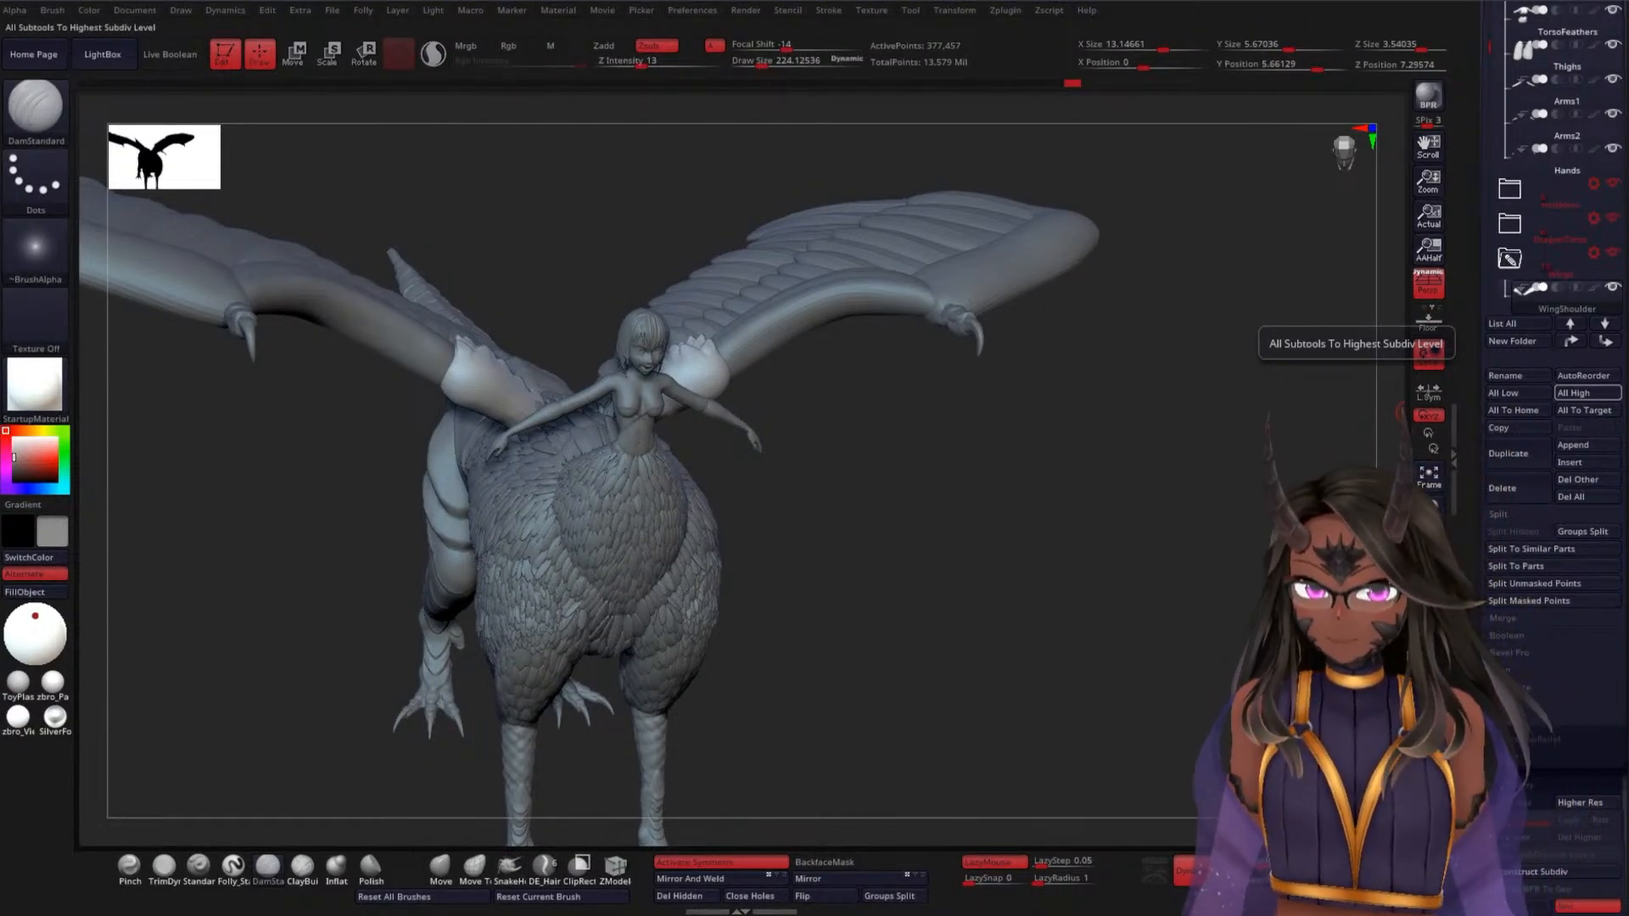
drag(1001, 416, 953, 528)
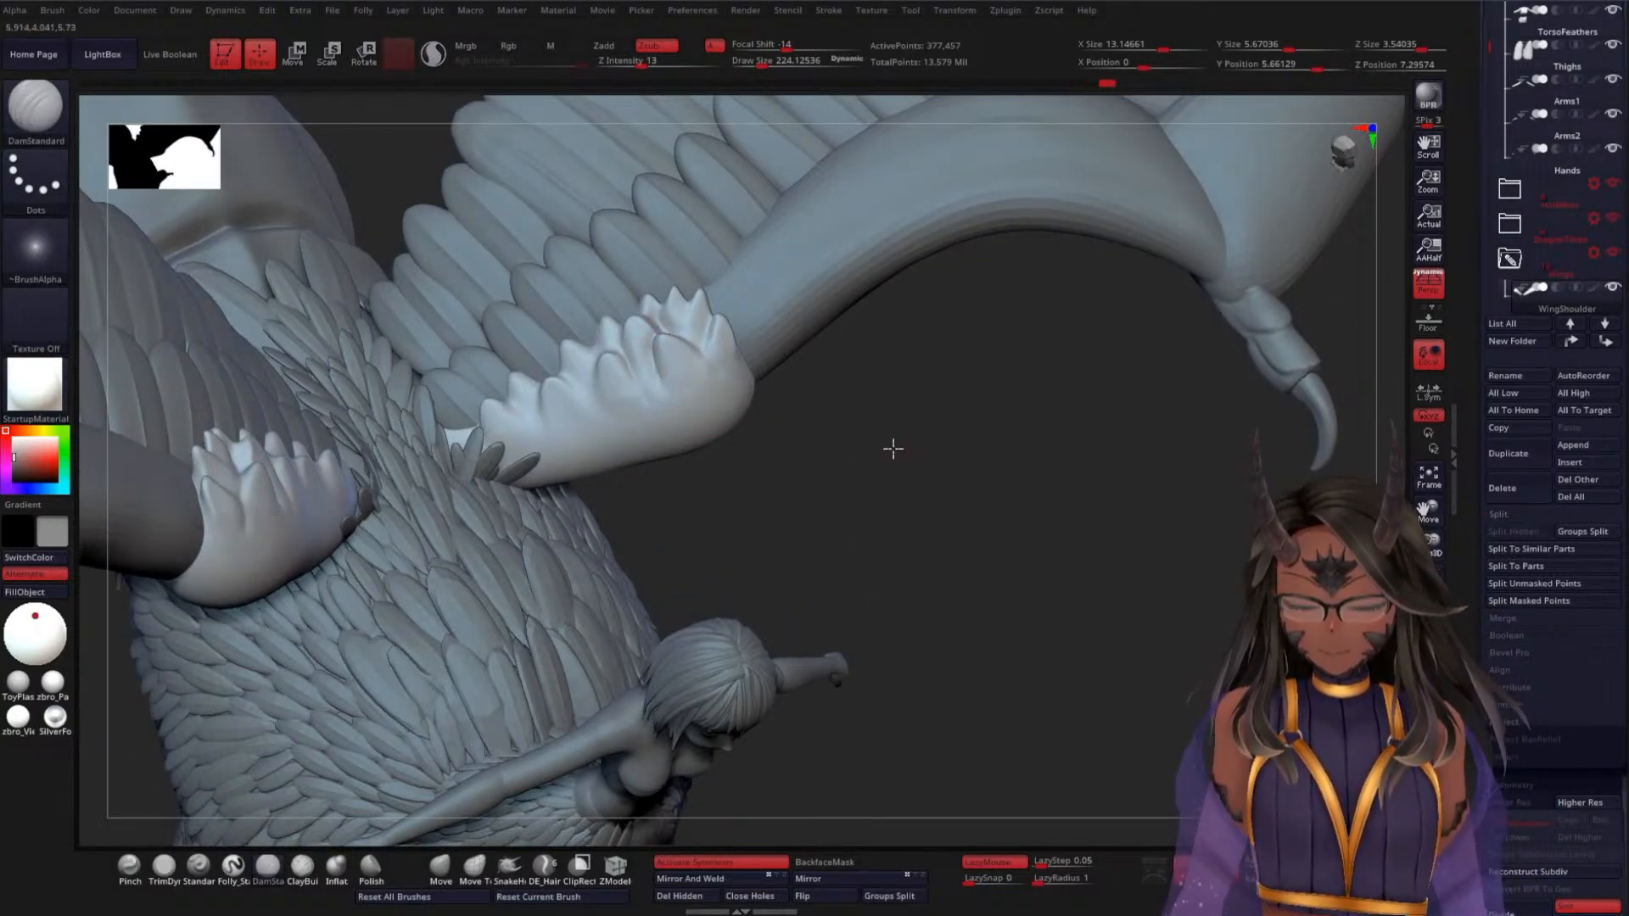
alt+drag(891, 451, 796, 428)
Carve DamStandard grooves around the feather tips in the middle of the wing shoulder and smooth the surface below them
mouse_move(662, 398)
mouse_down()
mouse_move(628, 331)
mouse_move(718, 333)
mouse_move(732, 349)
mouse_up()
alt+drag(974, 425, 905, 389)
drag(579, 459, 567, 395)
mouse_move(567, 395)
mouse_down()
mouse_move(572, 437)
mouse_move(612, 395)
mouse_move(655, 452)
mouse_move(636, 414)
mouse_move(561, 402)
mouse_move(572, 370)
mouse_up()
key(ctrl+z)
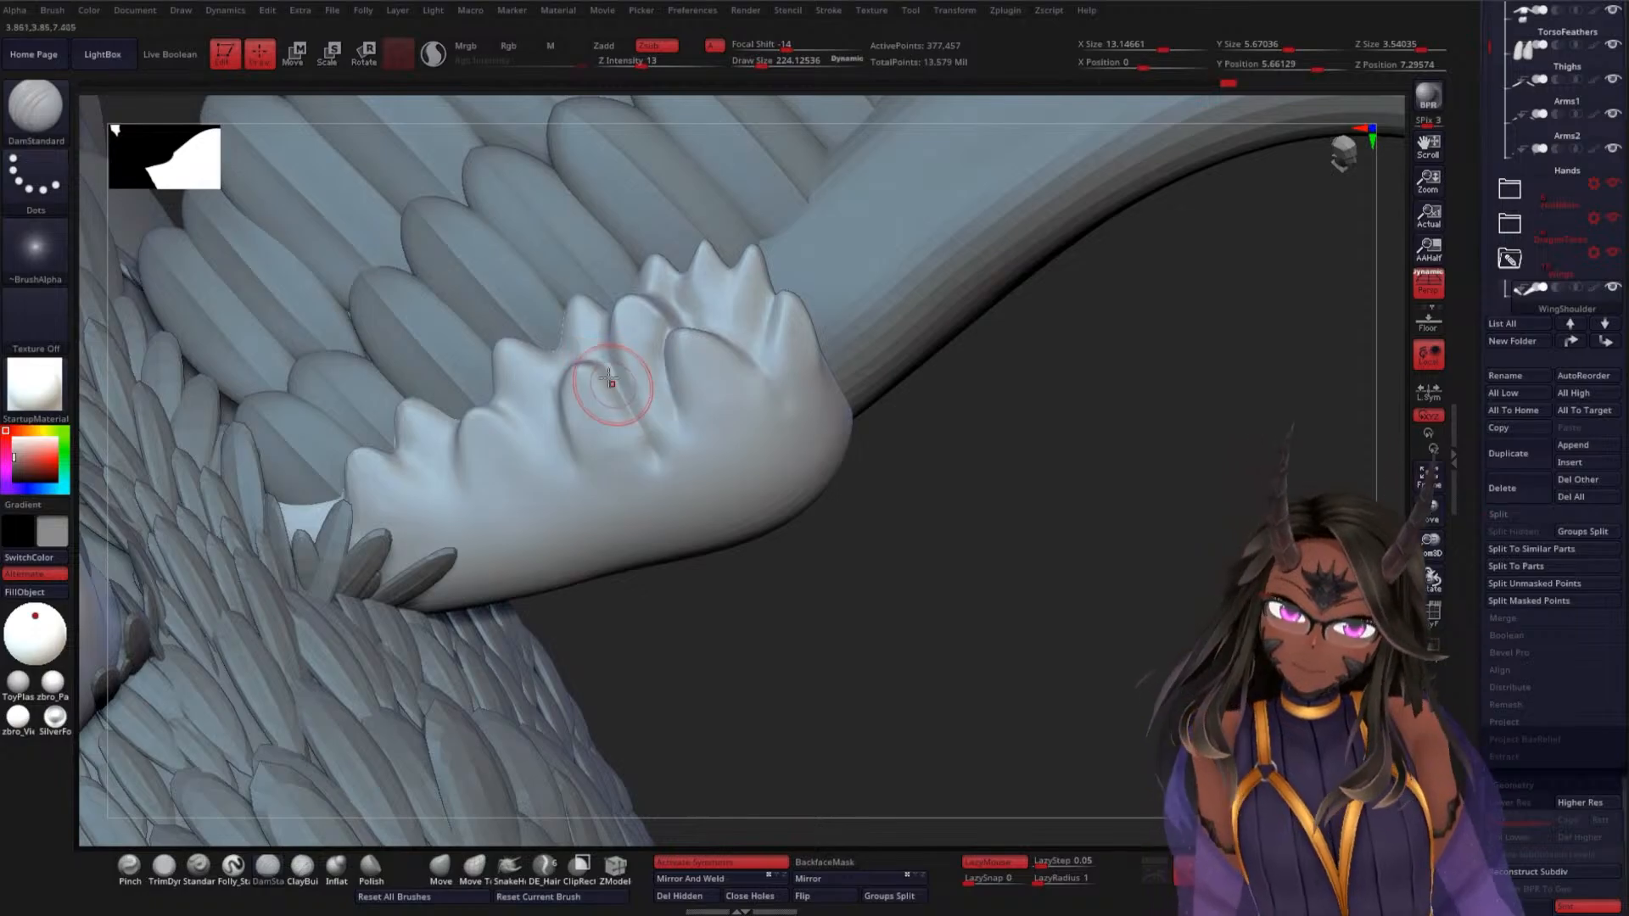
mouse_move(857, 484)
mouse_down()
mouse_move(891, 506)
mouse_move(922, 487)
mouse_up()
shift+drag(703, 485, 672, 453)
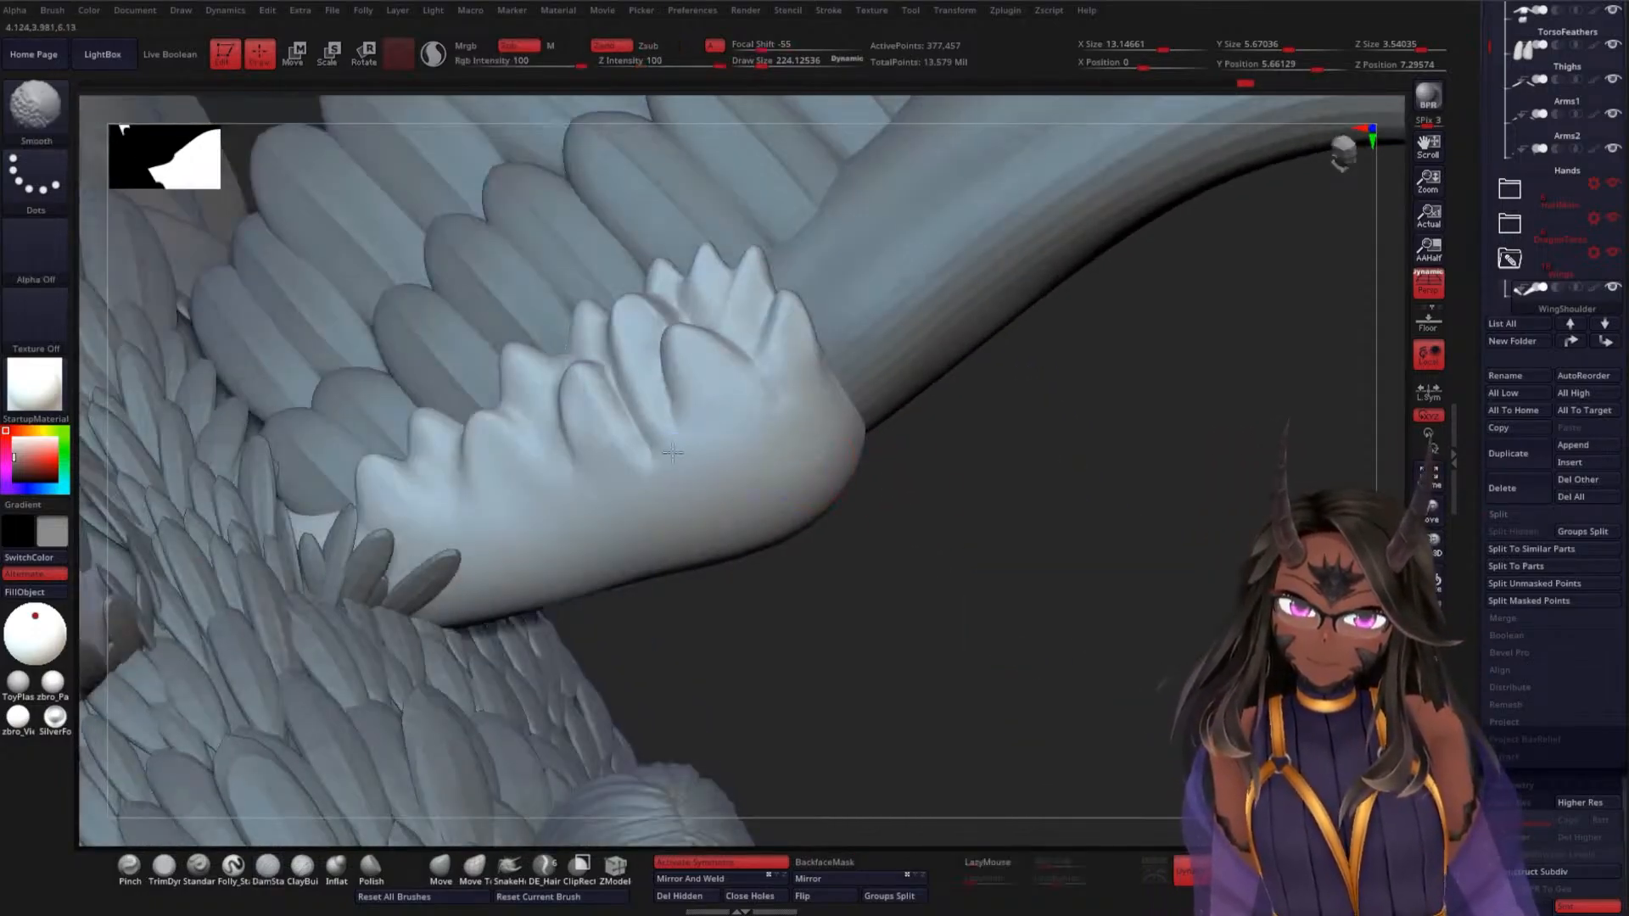
mouse_move(899, 480)
mouse_down()
mouse_move(996, 506)
mouse_move(591, 419)
mouse_move(598, 380)
mouse_up()
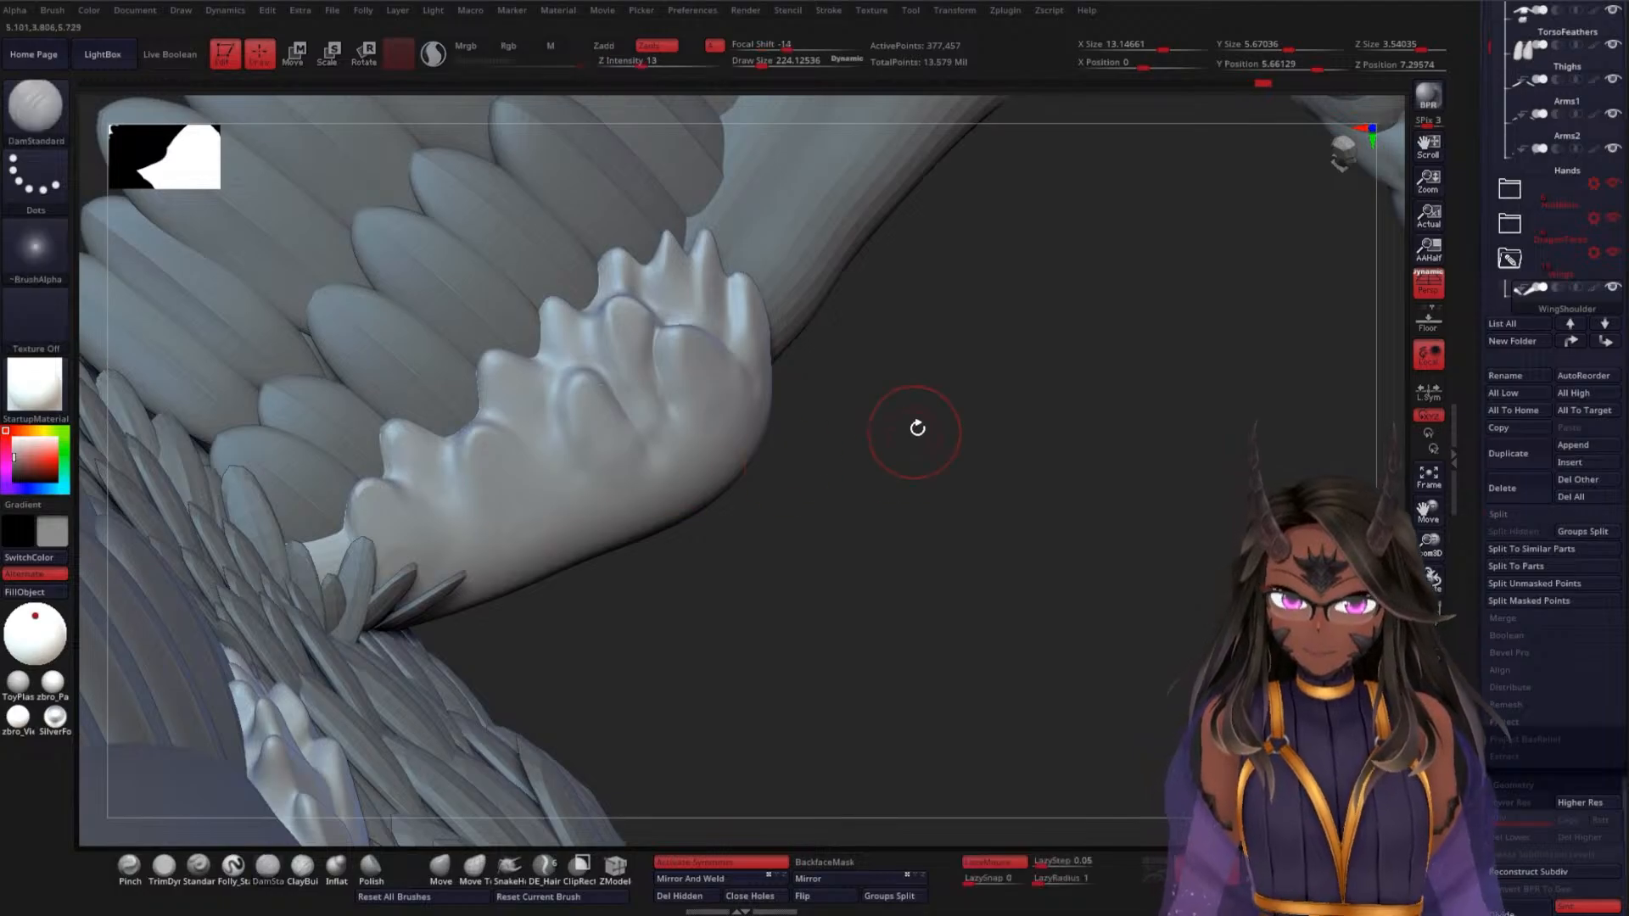
Carve grooves along the edges of the shoulder's inner feather tips, extending them down onto its smooth surface
mouse_move(916, 429)
alt+mouse_down()
mouse_move(924, 507)
mouse_move(950, 454)
alt+mouse_up()
drag(397, 395, 510, 489)
drag(350, 439, 418, 574)
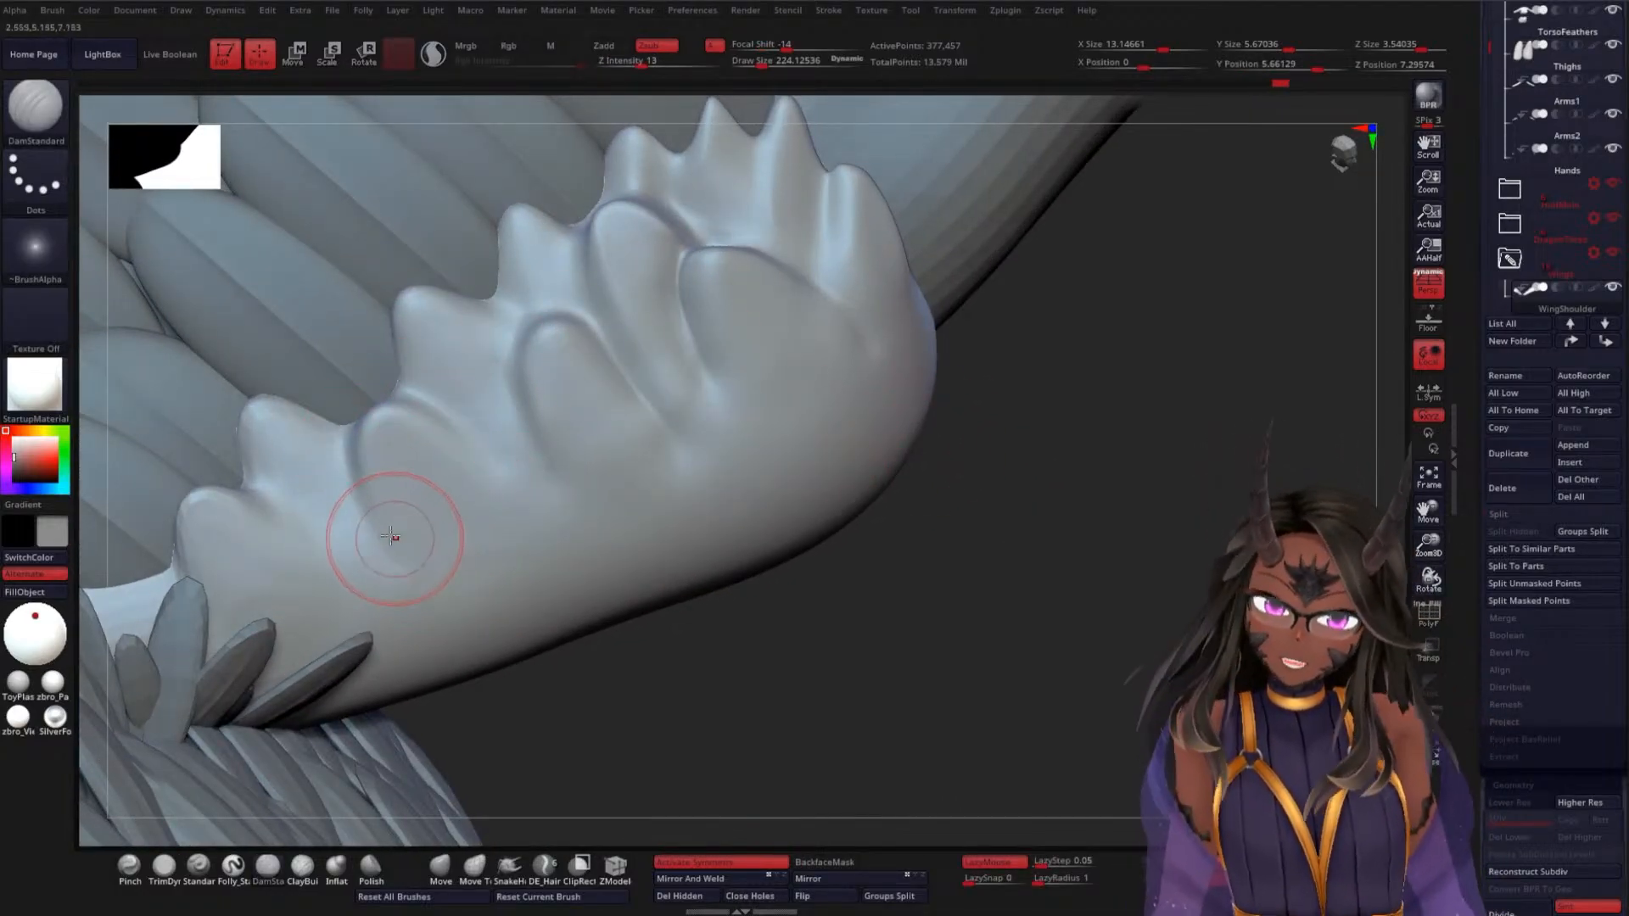
drag(1029, 498, 1008, 466)
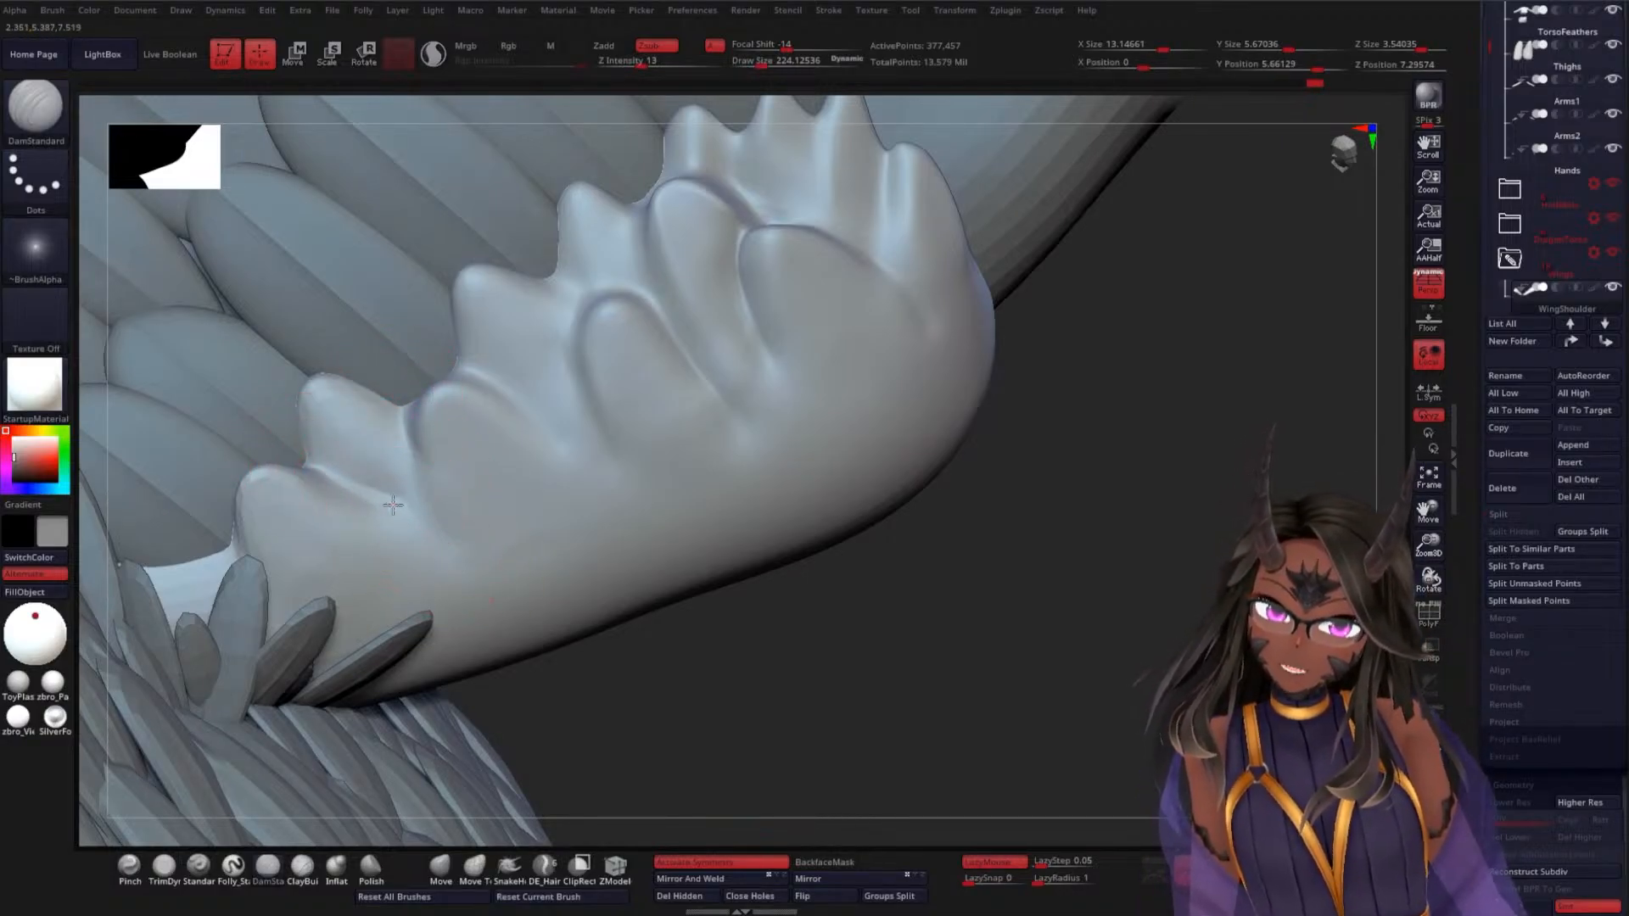
Undo the last stroke and smooth the rounded outer surface of the WingShoulder piece below the sculpted feather tips
mouse_move(923, 660)
mouse_down()
mouse_move(927, 520)
mouse_move(821, 527)
mouse_up()
key(shift)
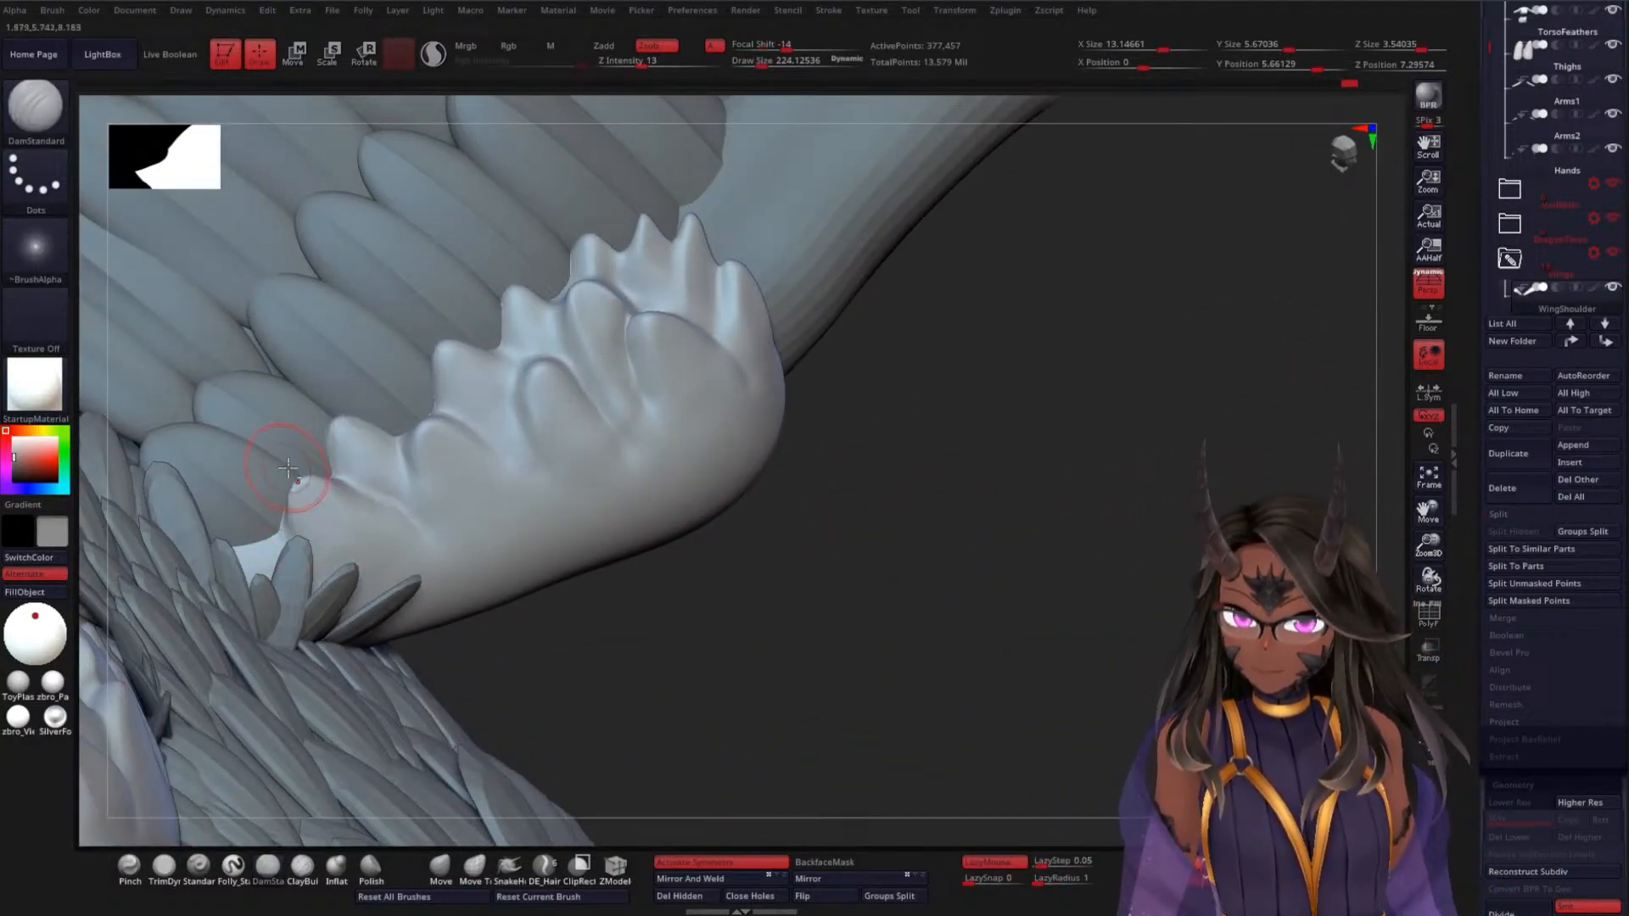
mouse_move(869, 538)
mouse_down()
mouse_move(909, 498)
mouse_move(714, 472)
mouse_up()
drag(526, 475, 545, 487)
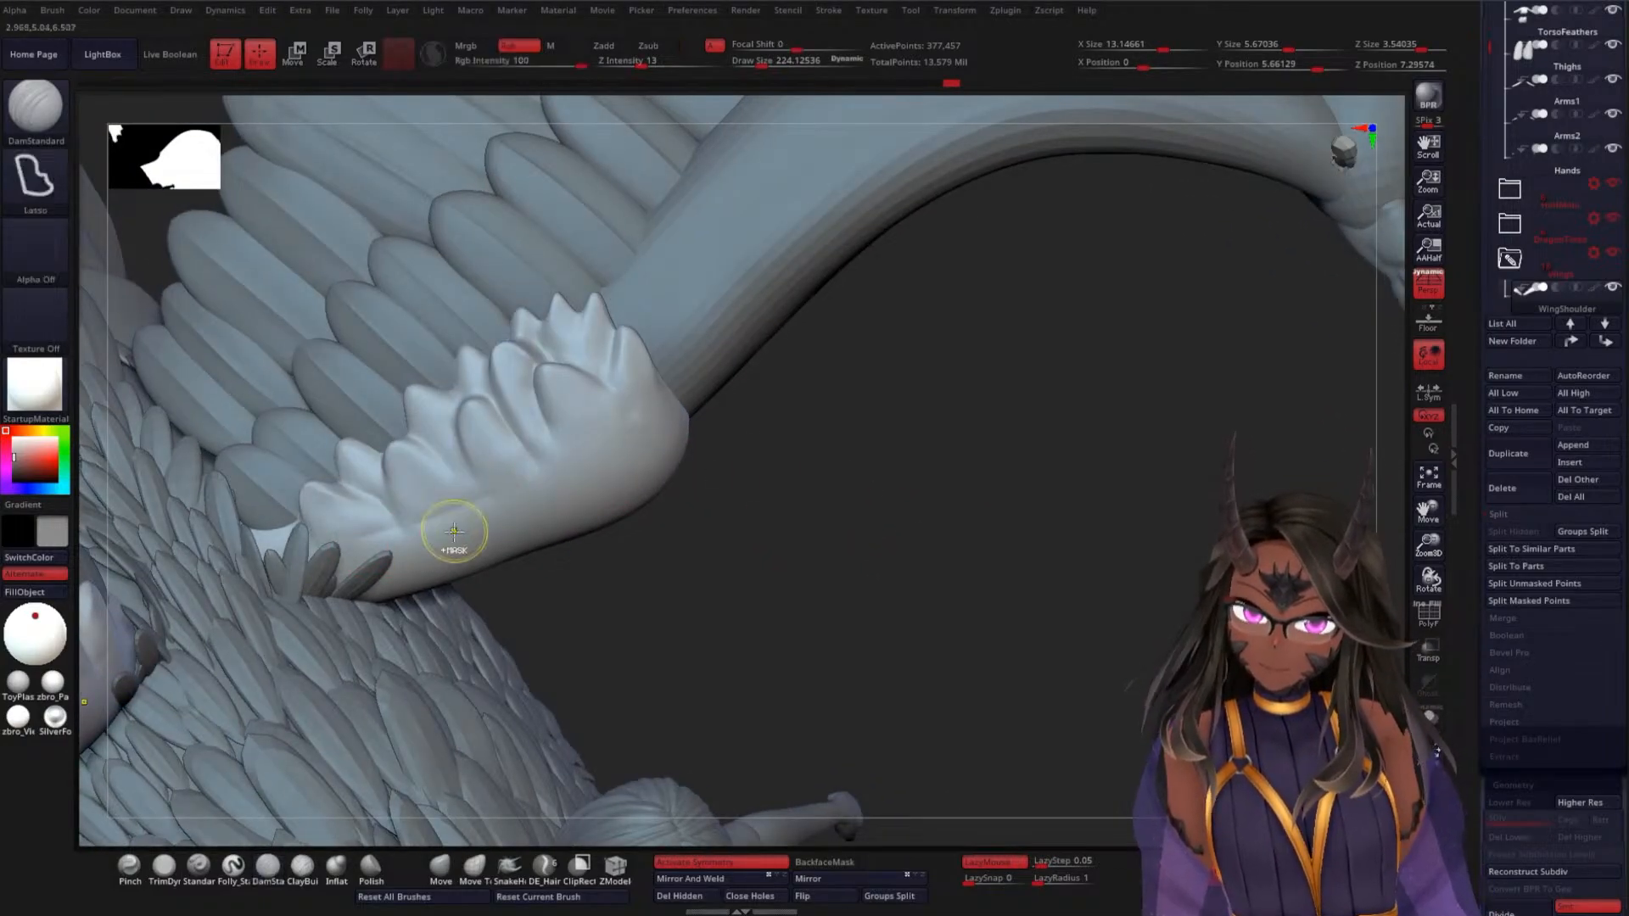
key(ctrl+z)
drag(818, 487, 709, 465)
mouse_move(615, 439)
shift+mouse_down()
mouse_move(620, 484)
mouse_move(652, 463)
shift+mouse_up()
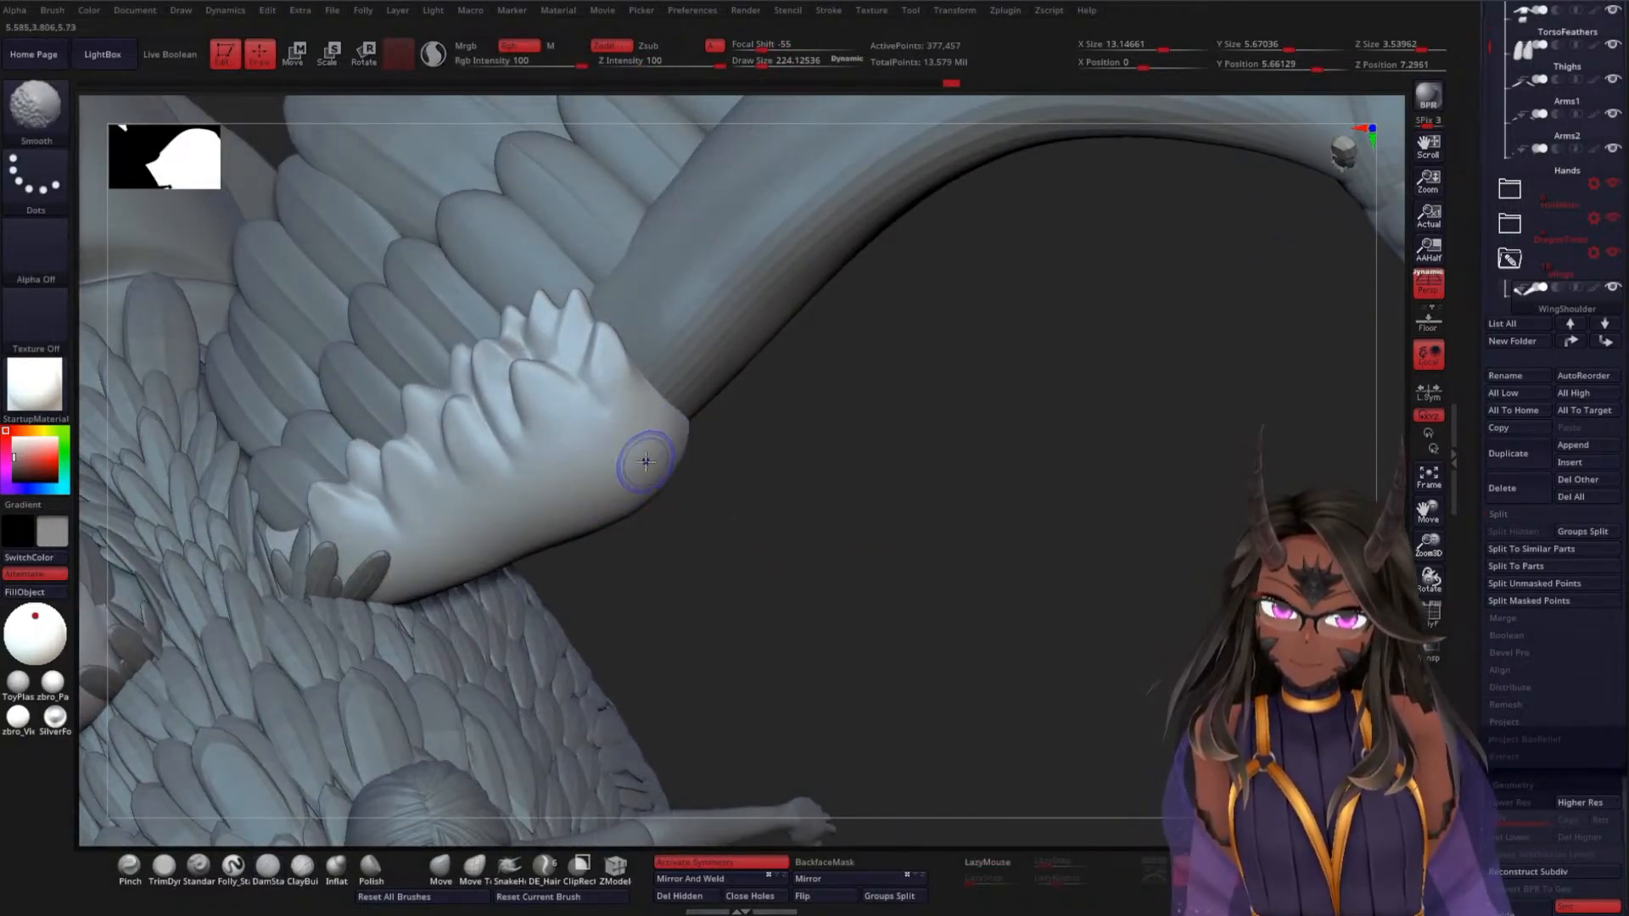
shift+drag(573, 501, 528, 553)
mouse_move(736, 442)
mouse_down()
mouse_move(829, 447)
mouse_move(840, 484)
mouse_move(862, 407)
mouse_move(672, 387)
mouse_up()
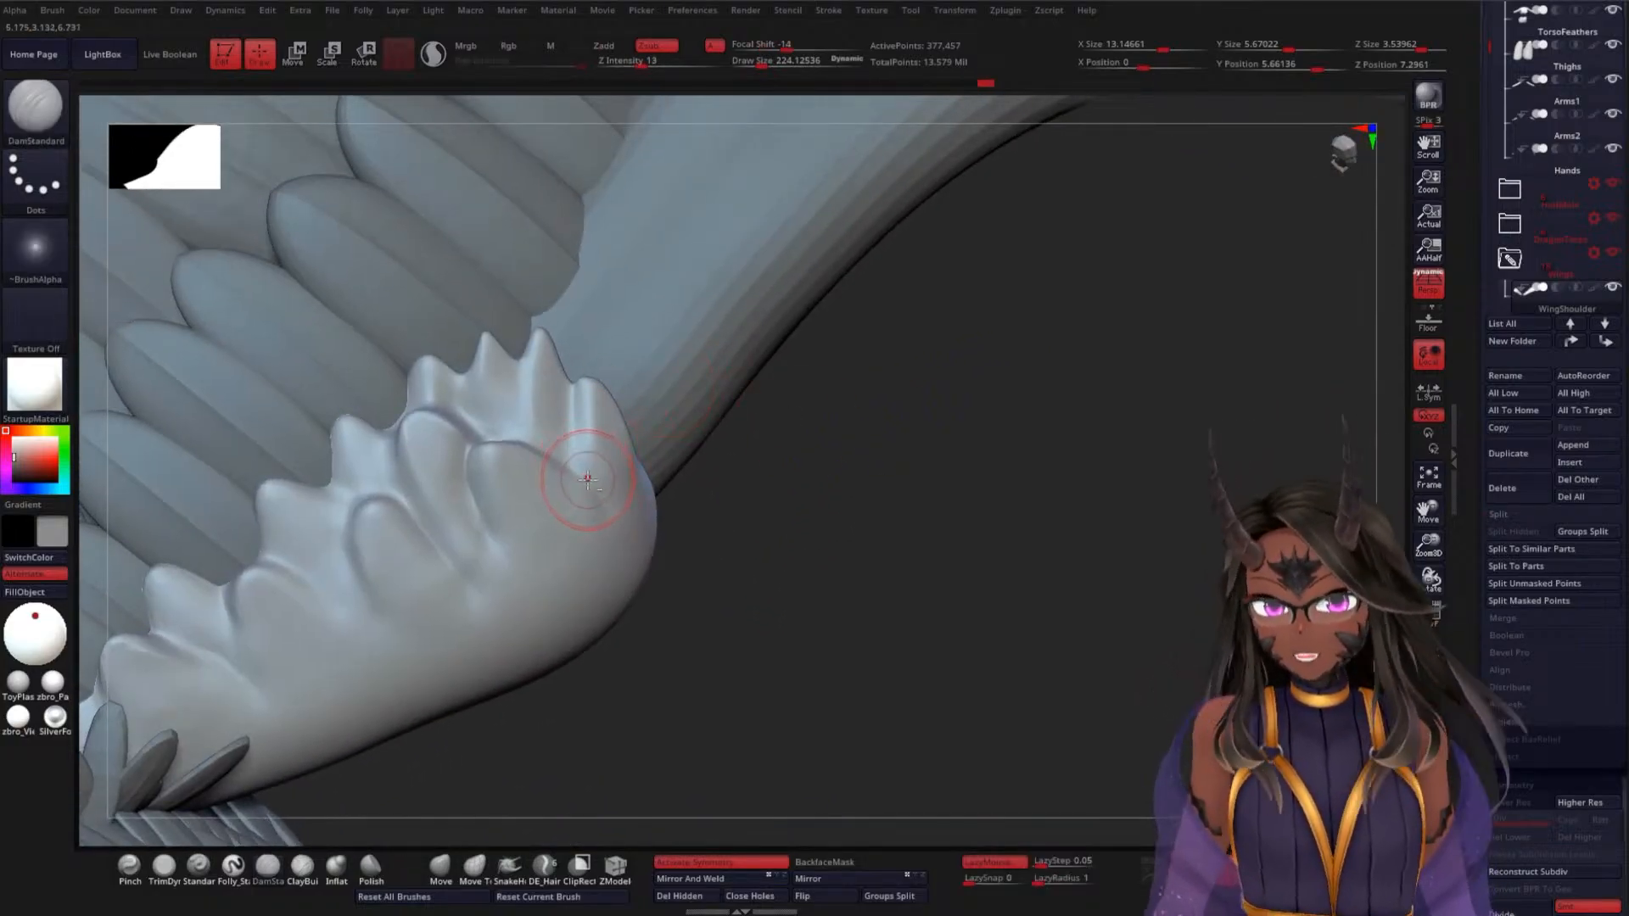
Smooth the valley between the uppermost feather tips on the WingShoulder piece
mouse_move(774, 472)
mouse_down()
mouse_move(628, 392)
mouse_move(711, 472)
mouse_up()
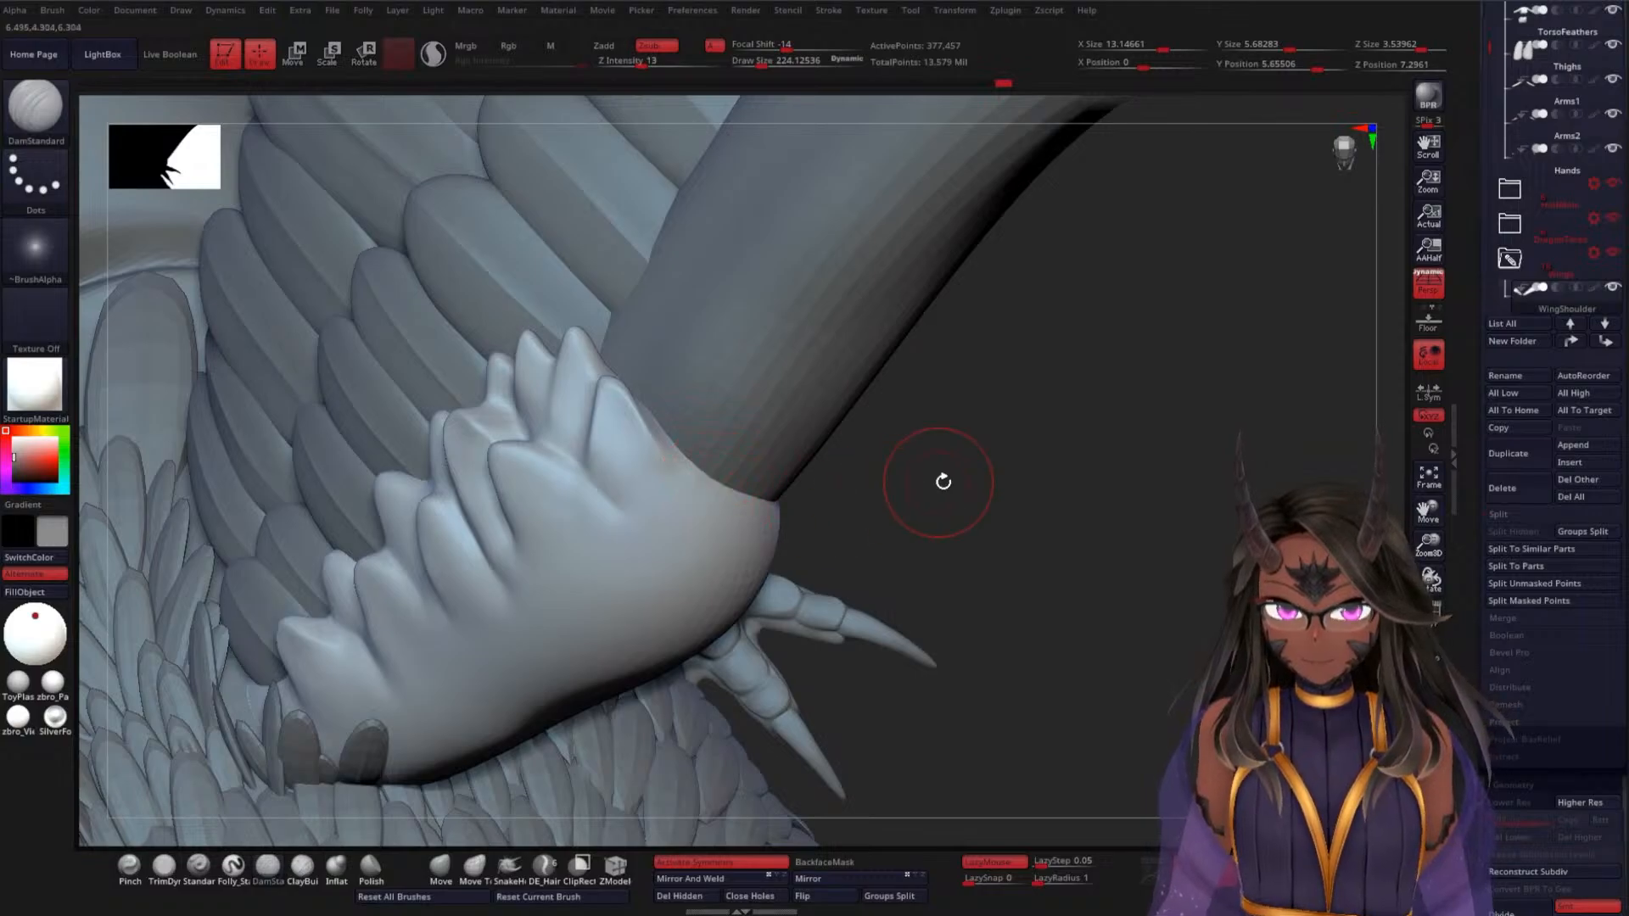
mouse_move(942, 482)
mouse_down()
mouse_move(661, 438)
mouse_move(615, 511)
mouse_up()
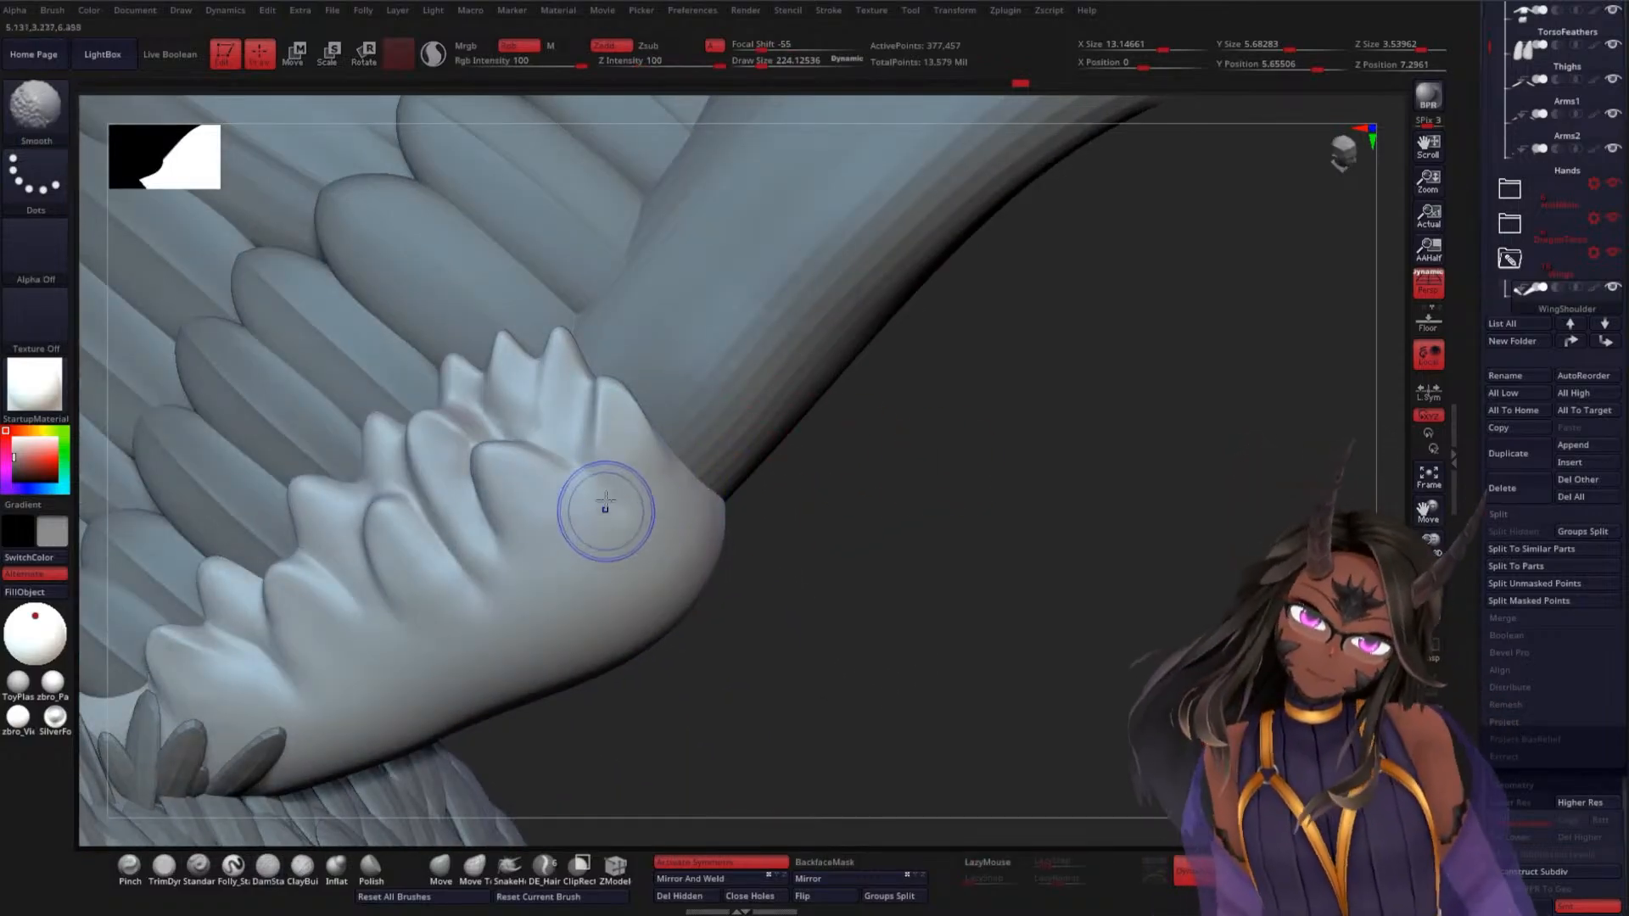
mouse_move(533, 417)
mouse_down()
mouse_move(534, 365)
mouse_move(496, 414)
mouse_move(521, 440)
mouse_up()
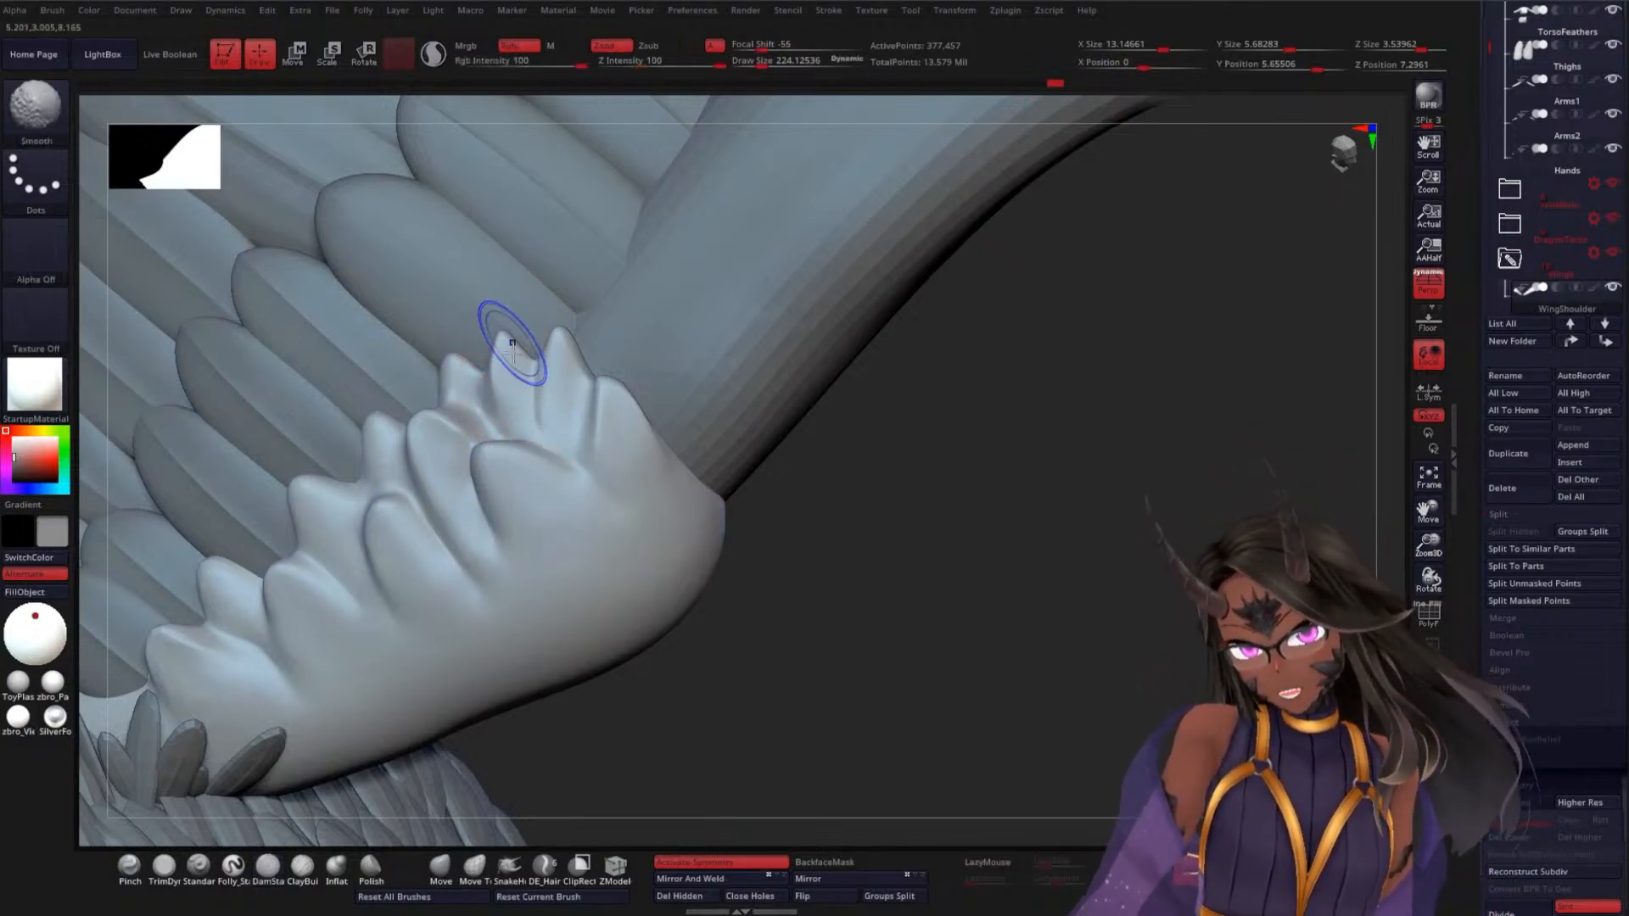
mouse_move(938, 454)
mouse_down()
mouse_move(967, 436)
mouse_move(1005, 496)
mouse_up()
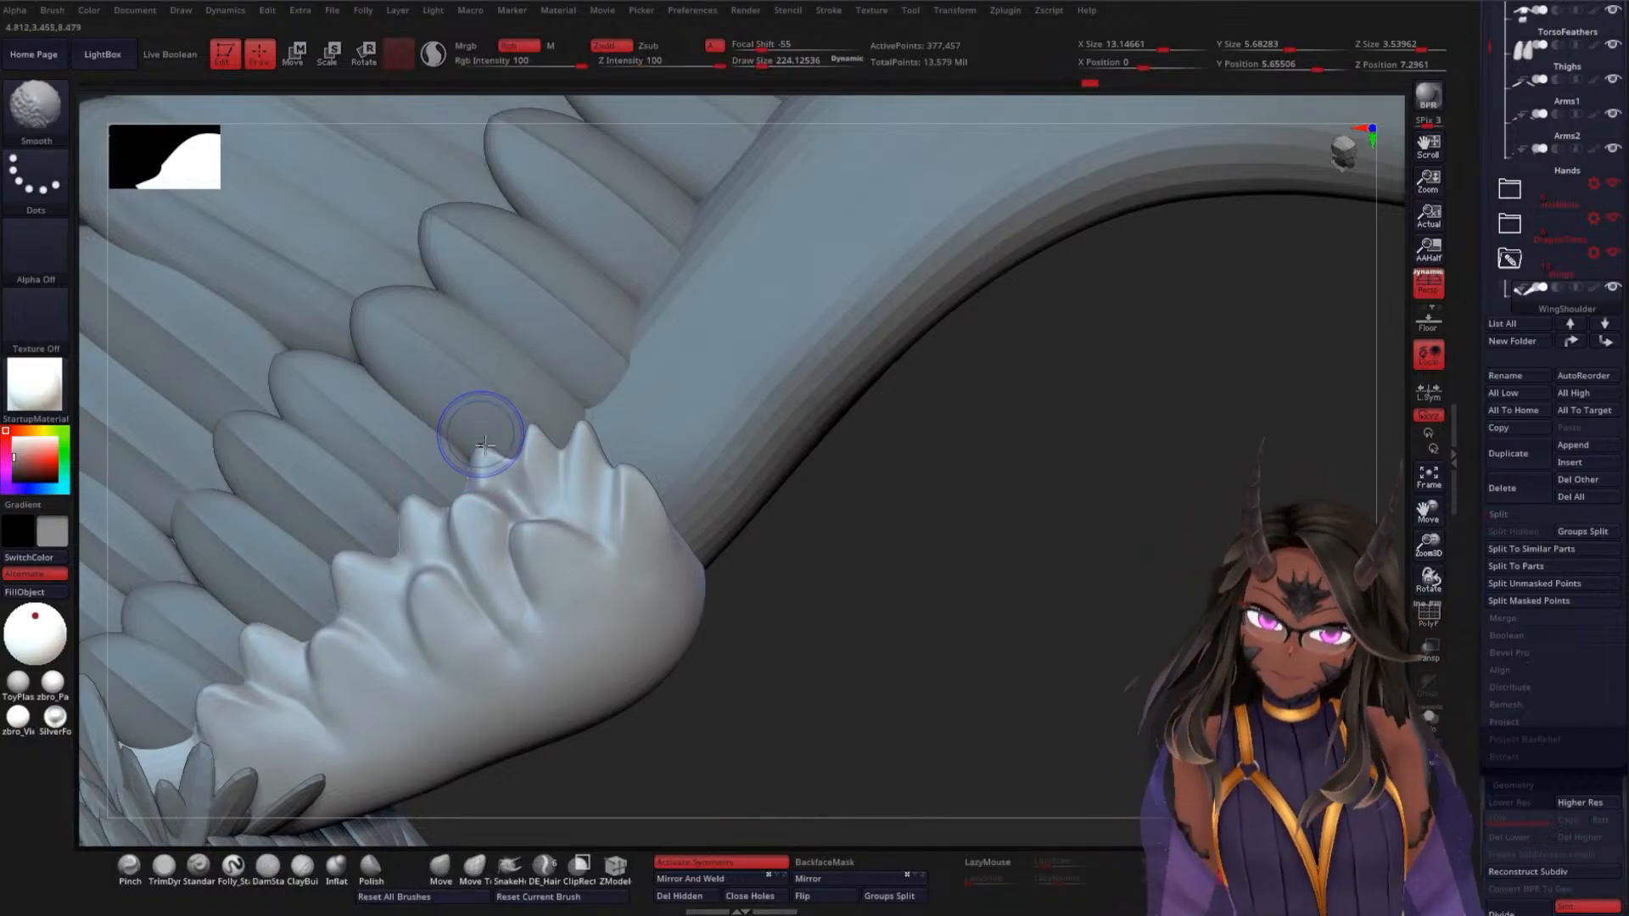
mouse_move(899, 463)
mouse_down()
mouse_move(933, 476)
mouse_move(1010, 577)
mouse_up()
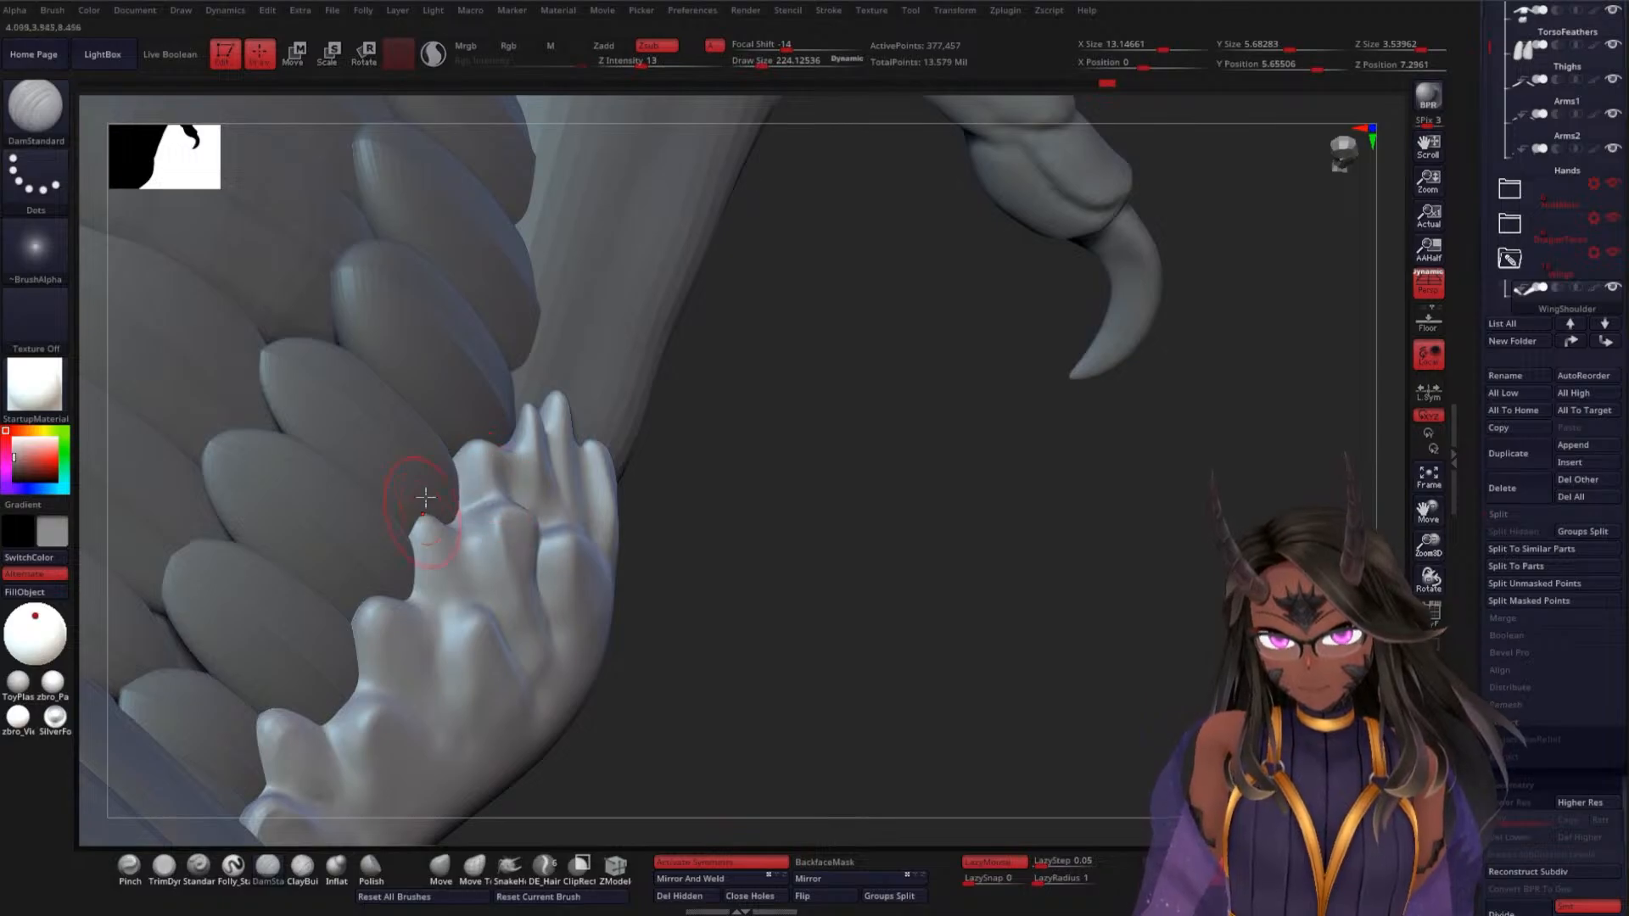
drag(873, 487, 603, 507)
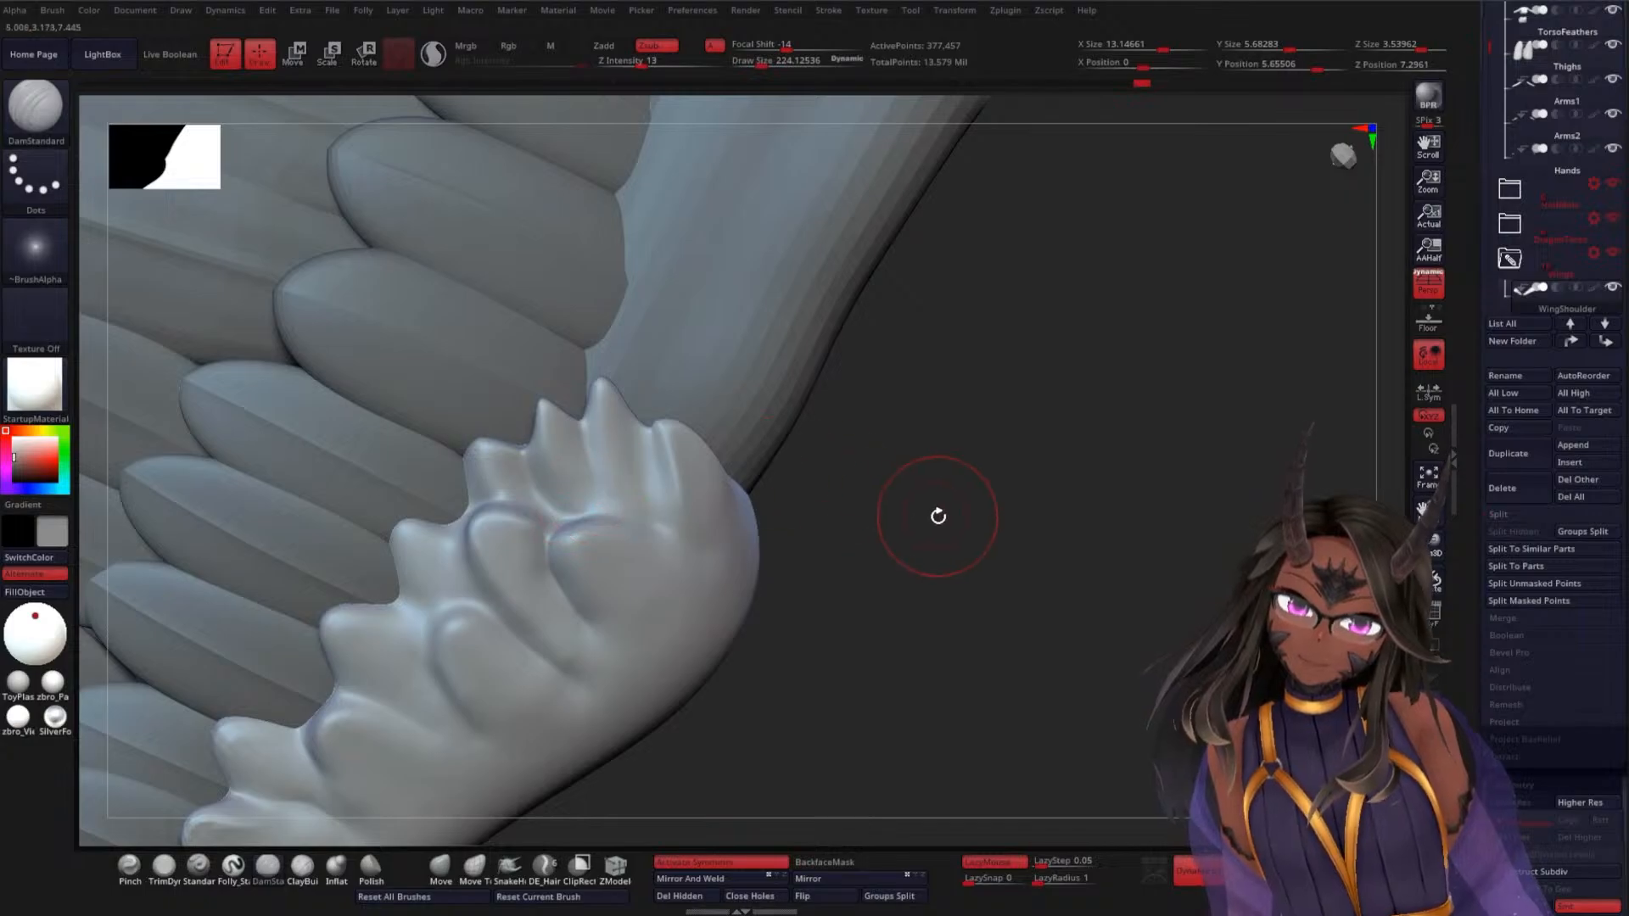
drag(937, 513, 908, 500)
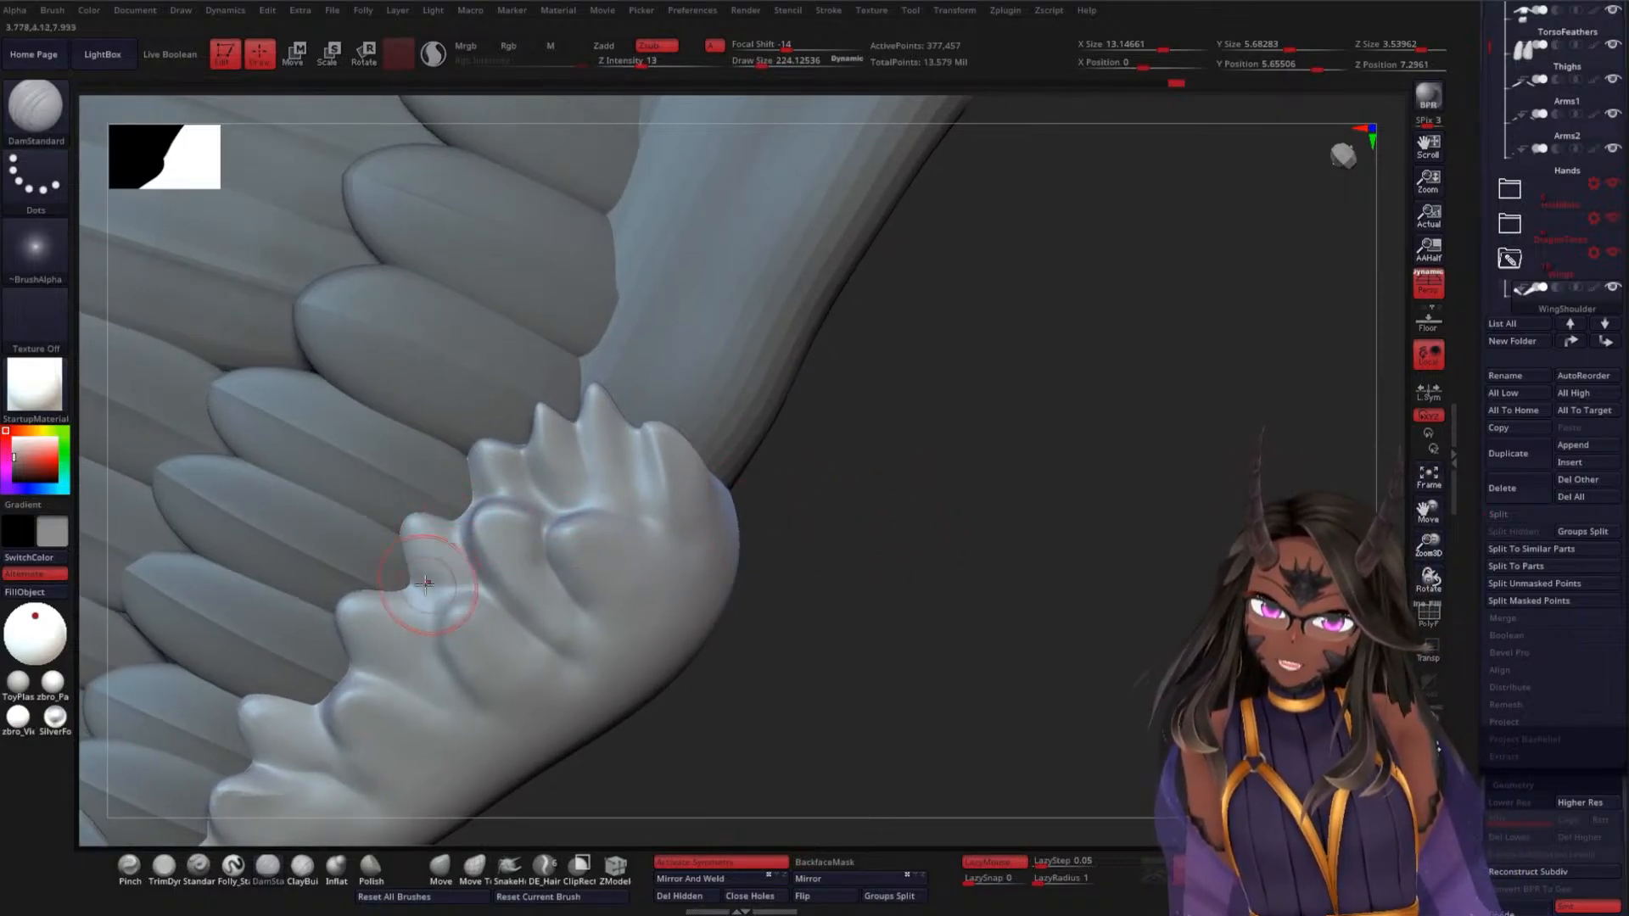
Carve creases along the top row of shoulder feather tips and beside the outermost one with the DamStandard brush
drag(826, 512, 975, 480)
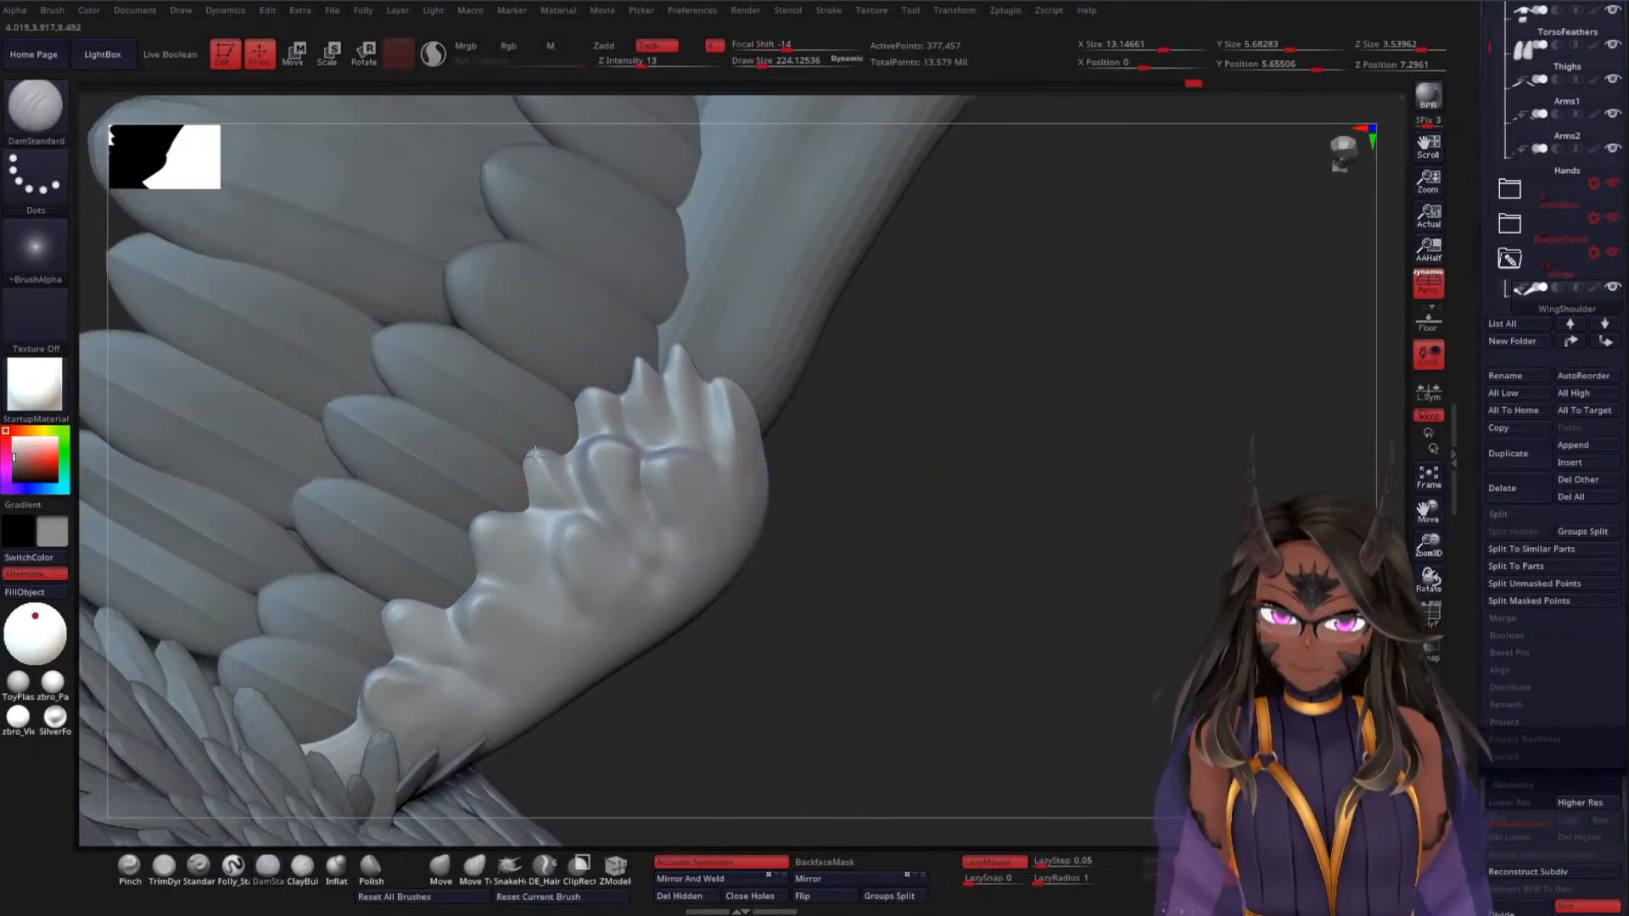
drag(817, 493, 866, 443)
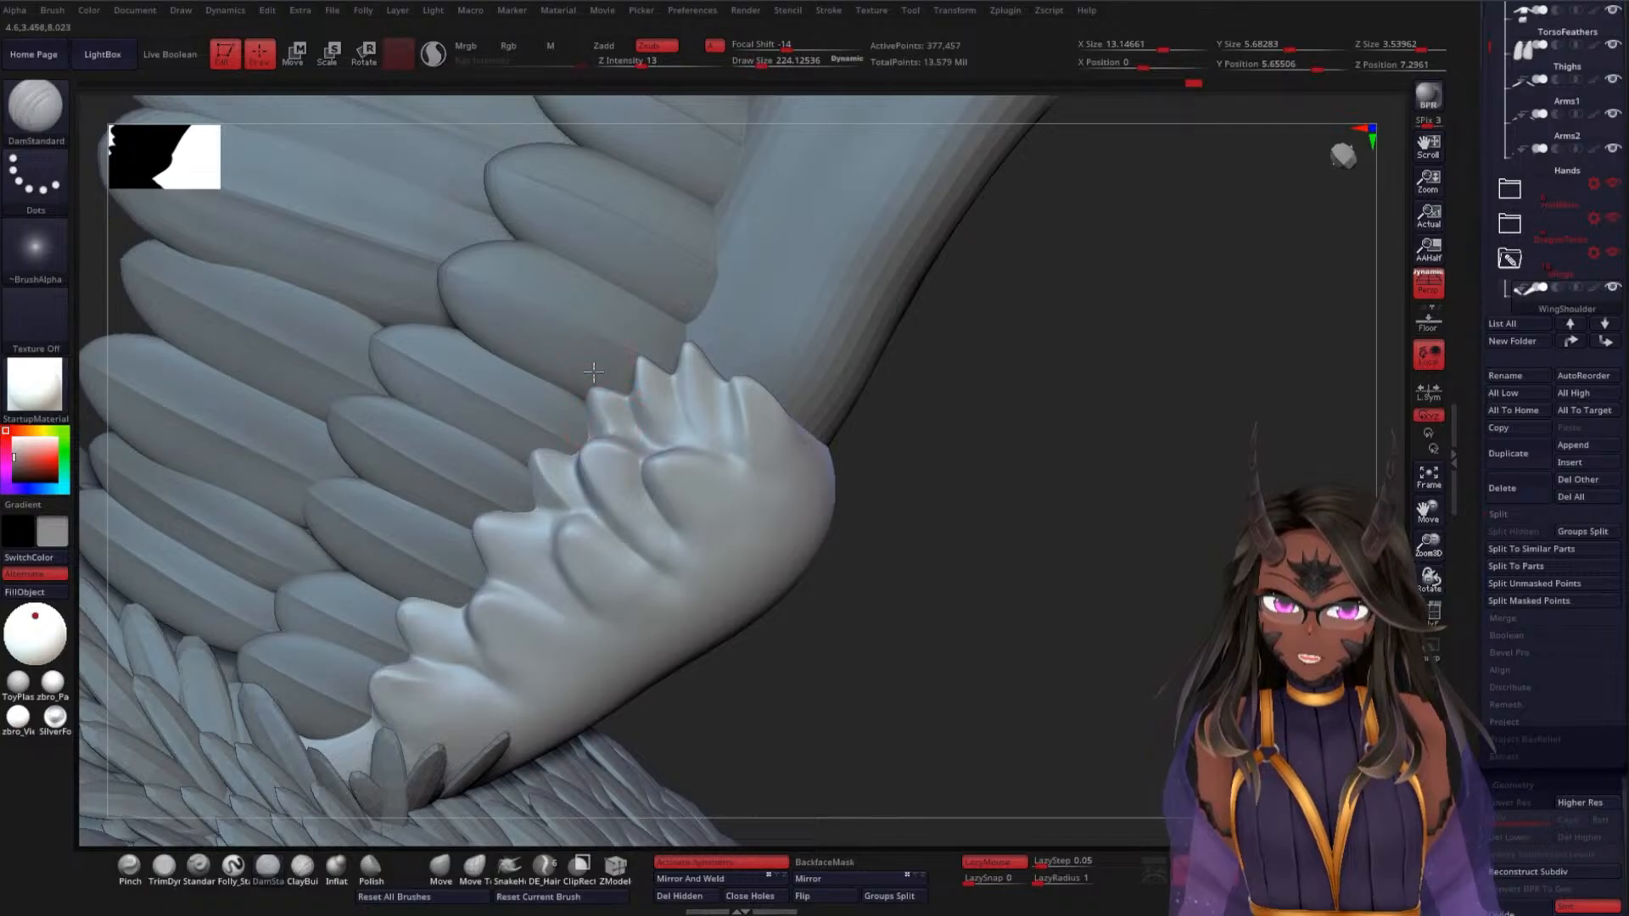
drag(663, 396, 664, 433)
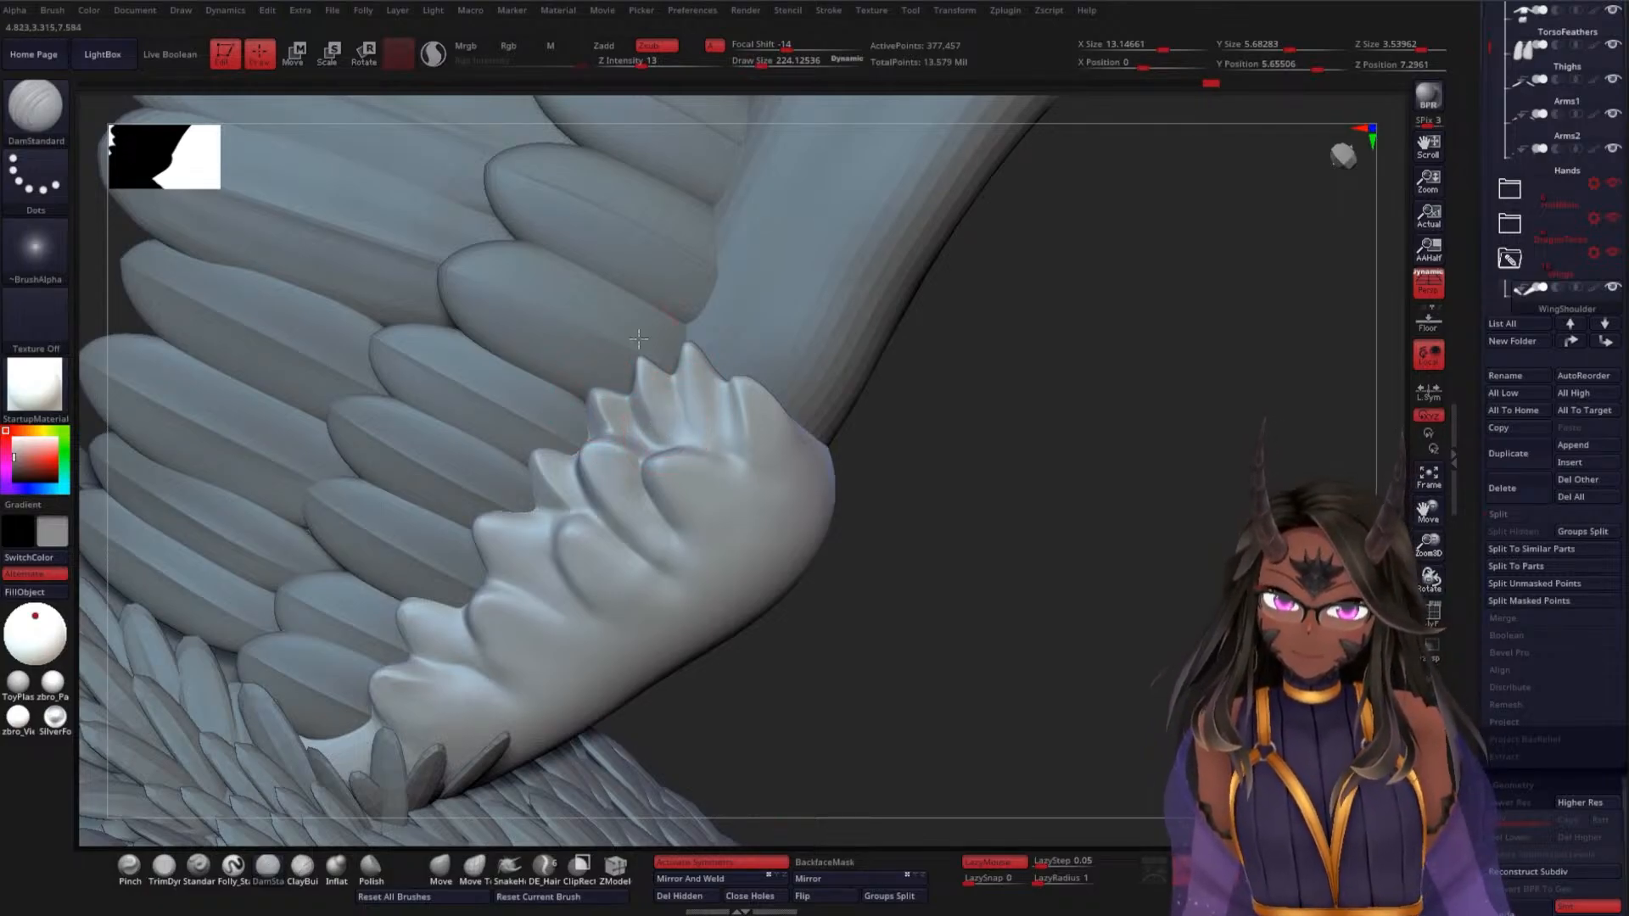
drag(704, 374, 709, 430)
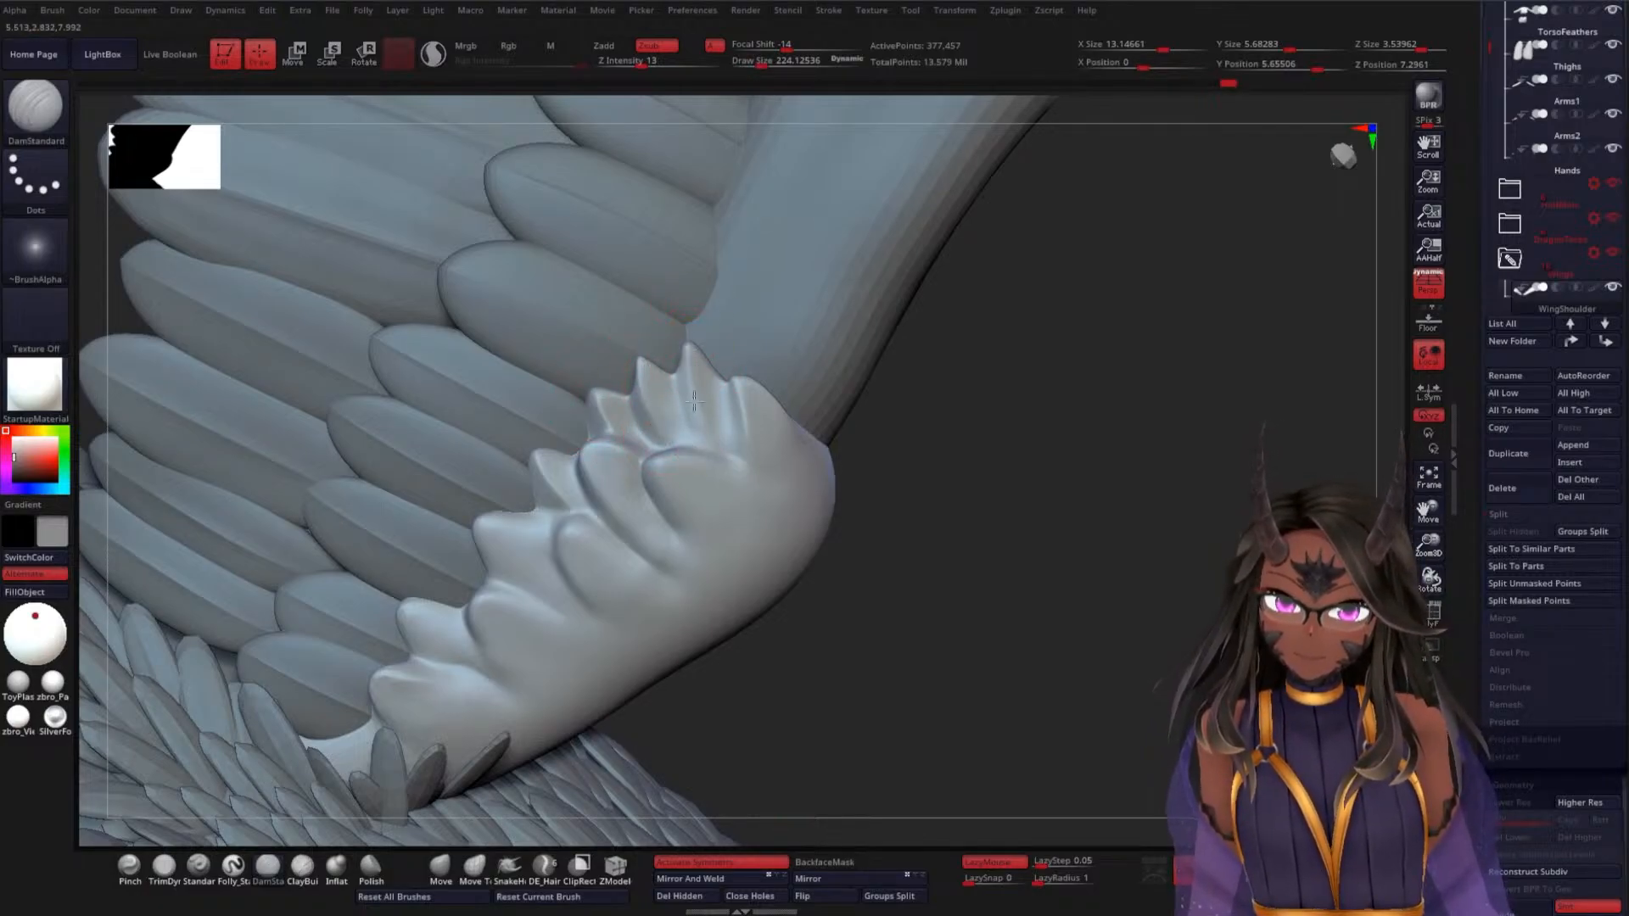
drag(910, 468, 968, 485)
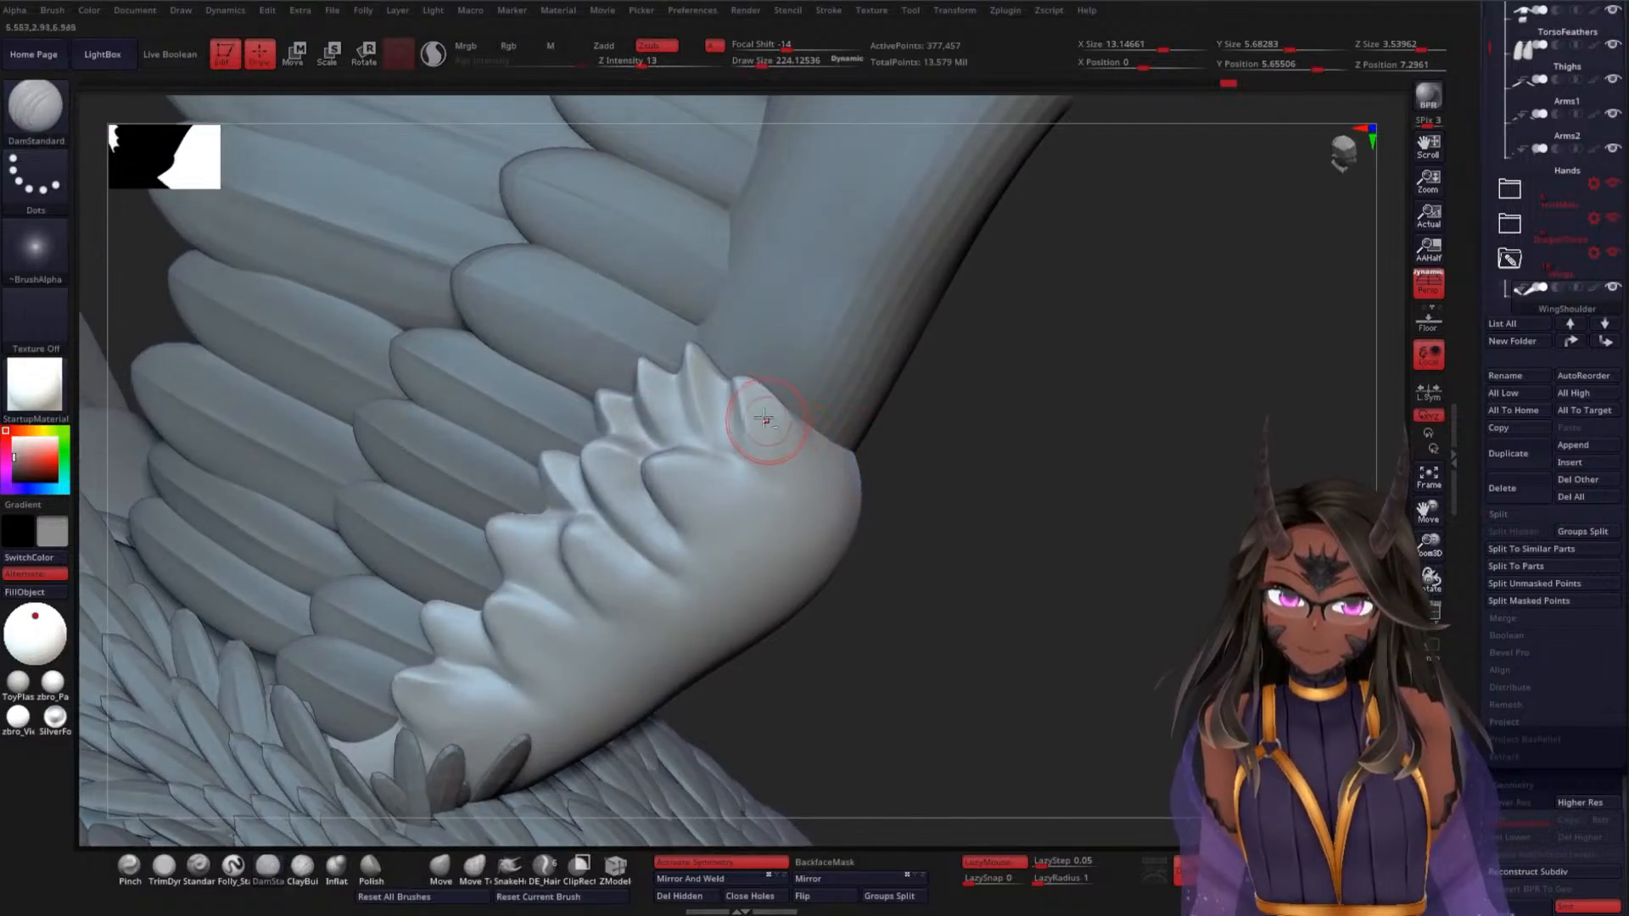
drag(782, 458, 740, 375)
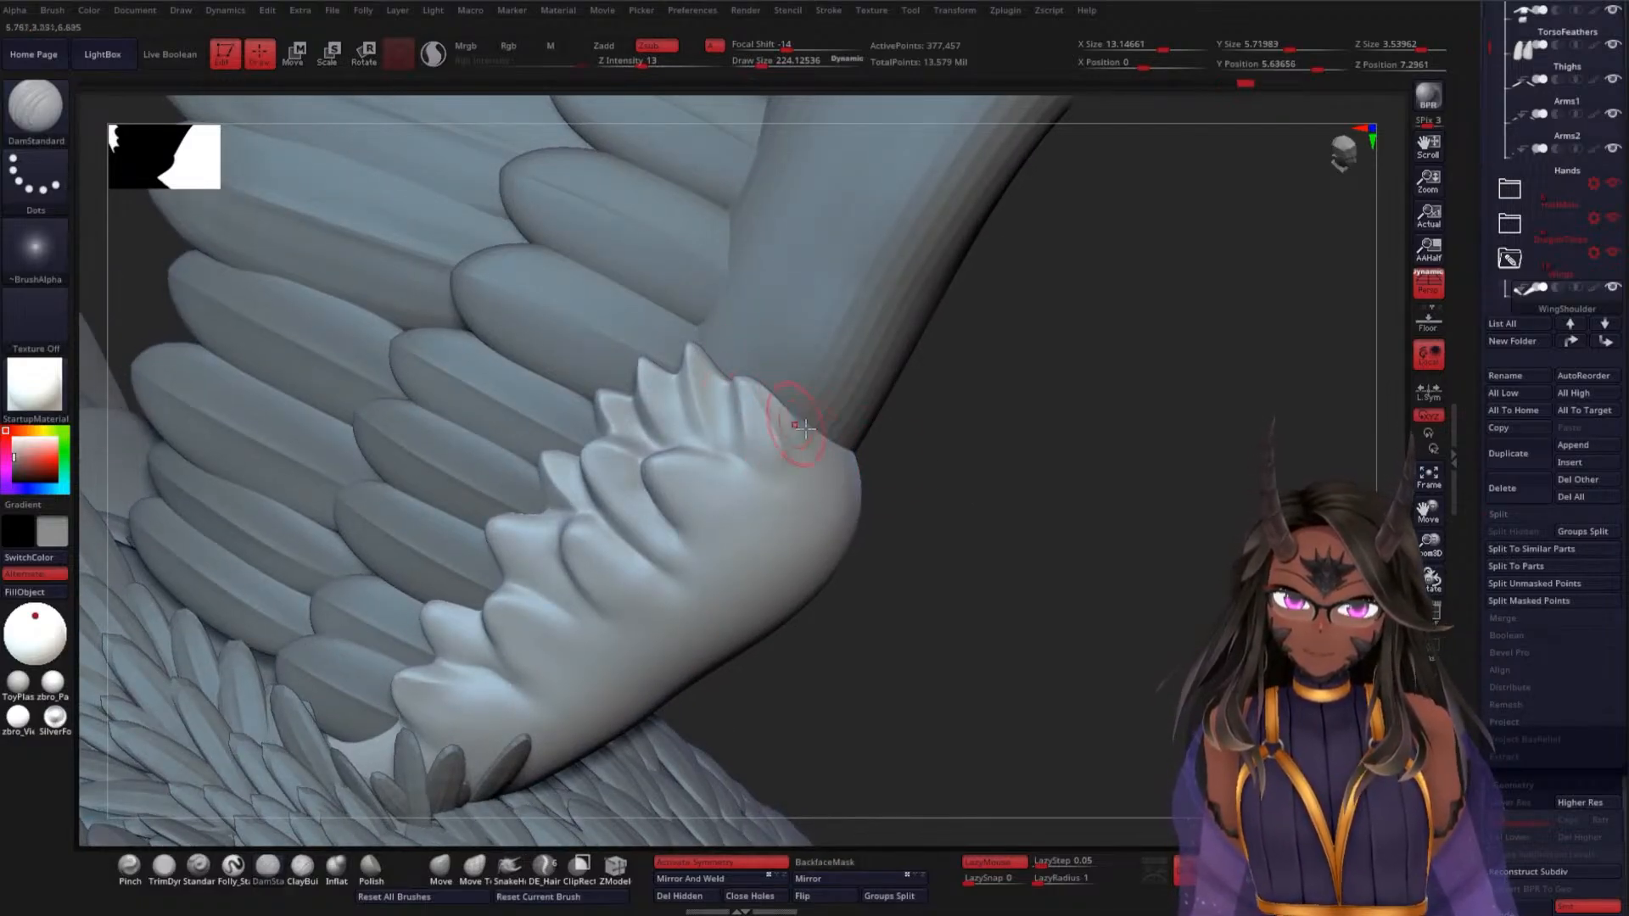
drag(988, 510, 971, 462)
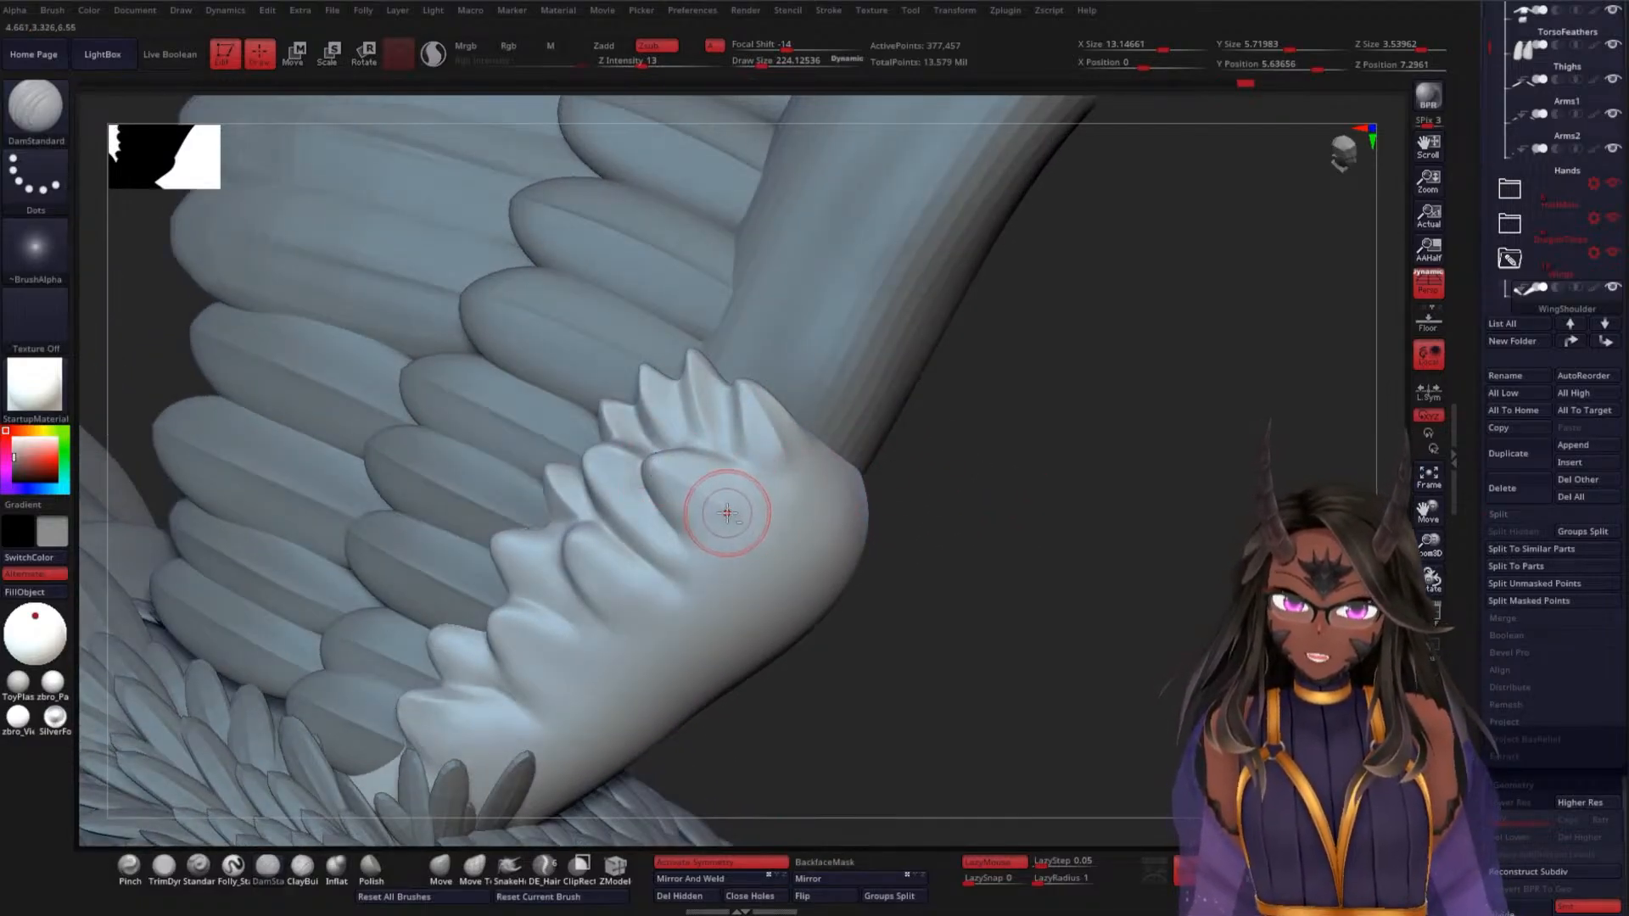
Soften the area below the middle shoulder feather and deepen the crease along its inner edge with DamStandard
drag(894, 531, 910, 522)
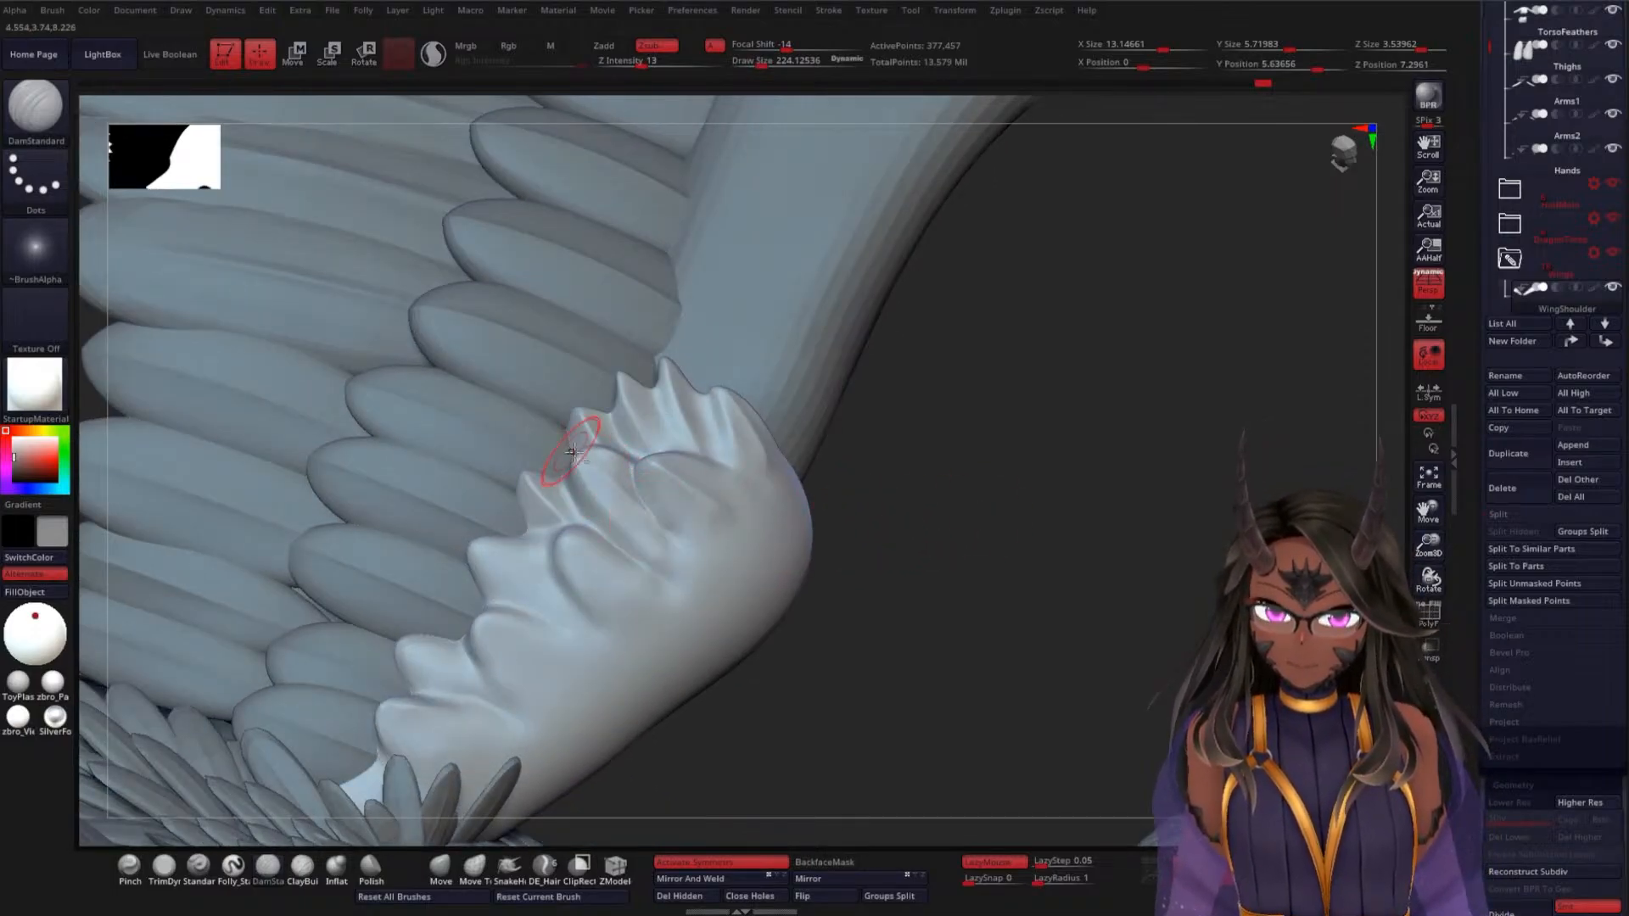
drag(887, 557, 1037, 500)
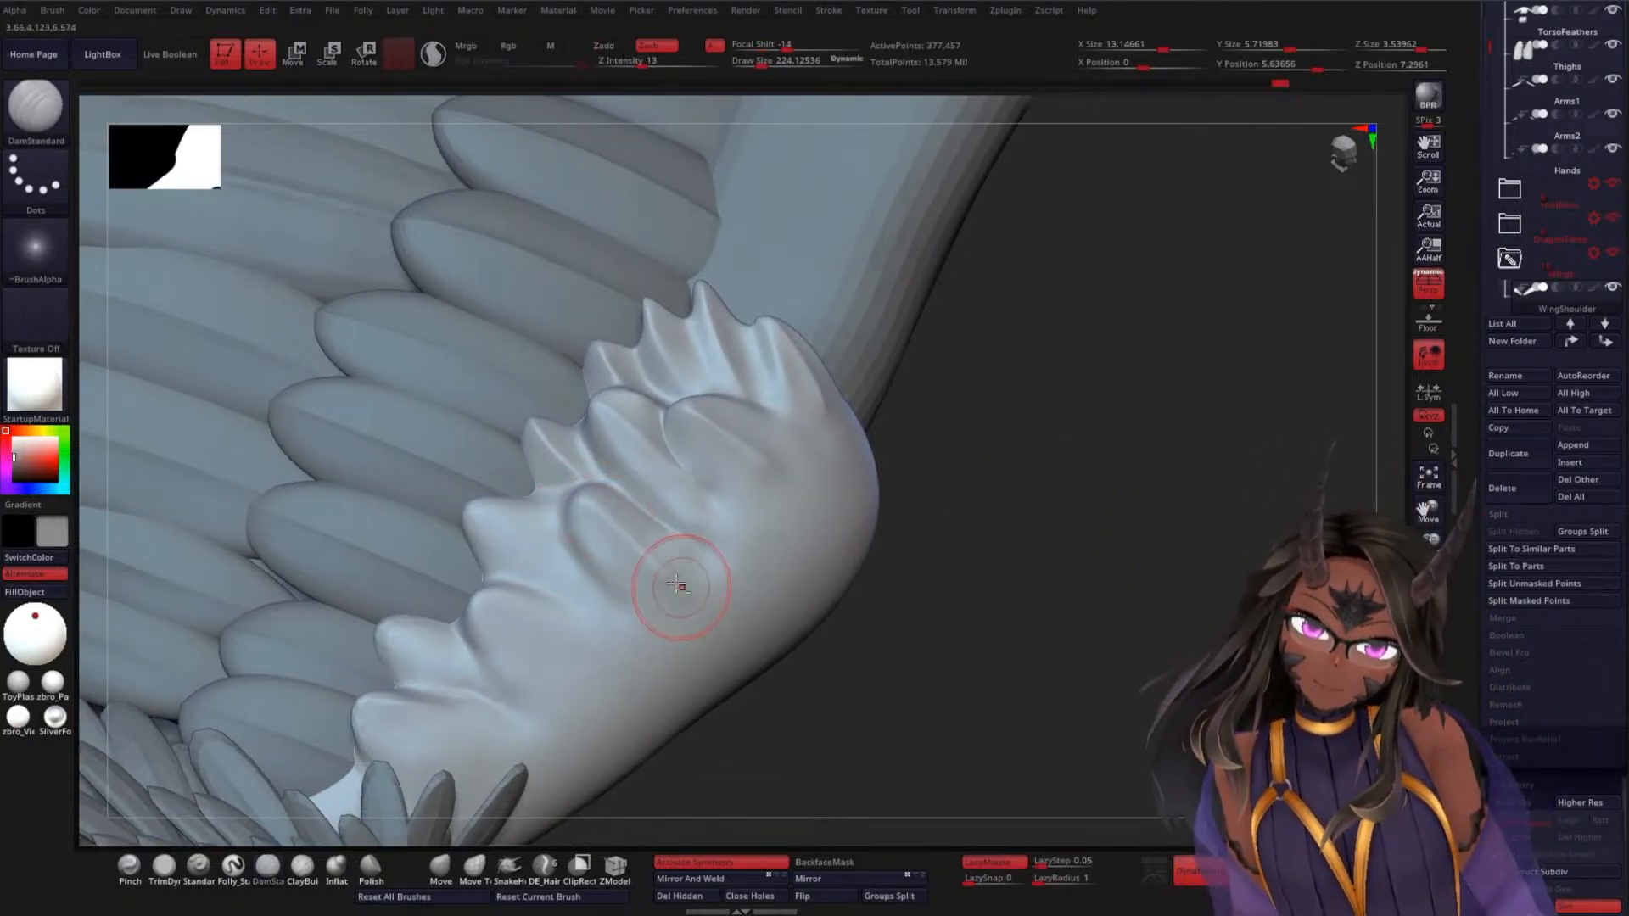
drag(1008, 604, 989, 590)
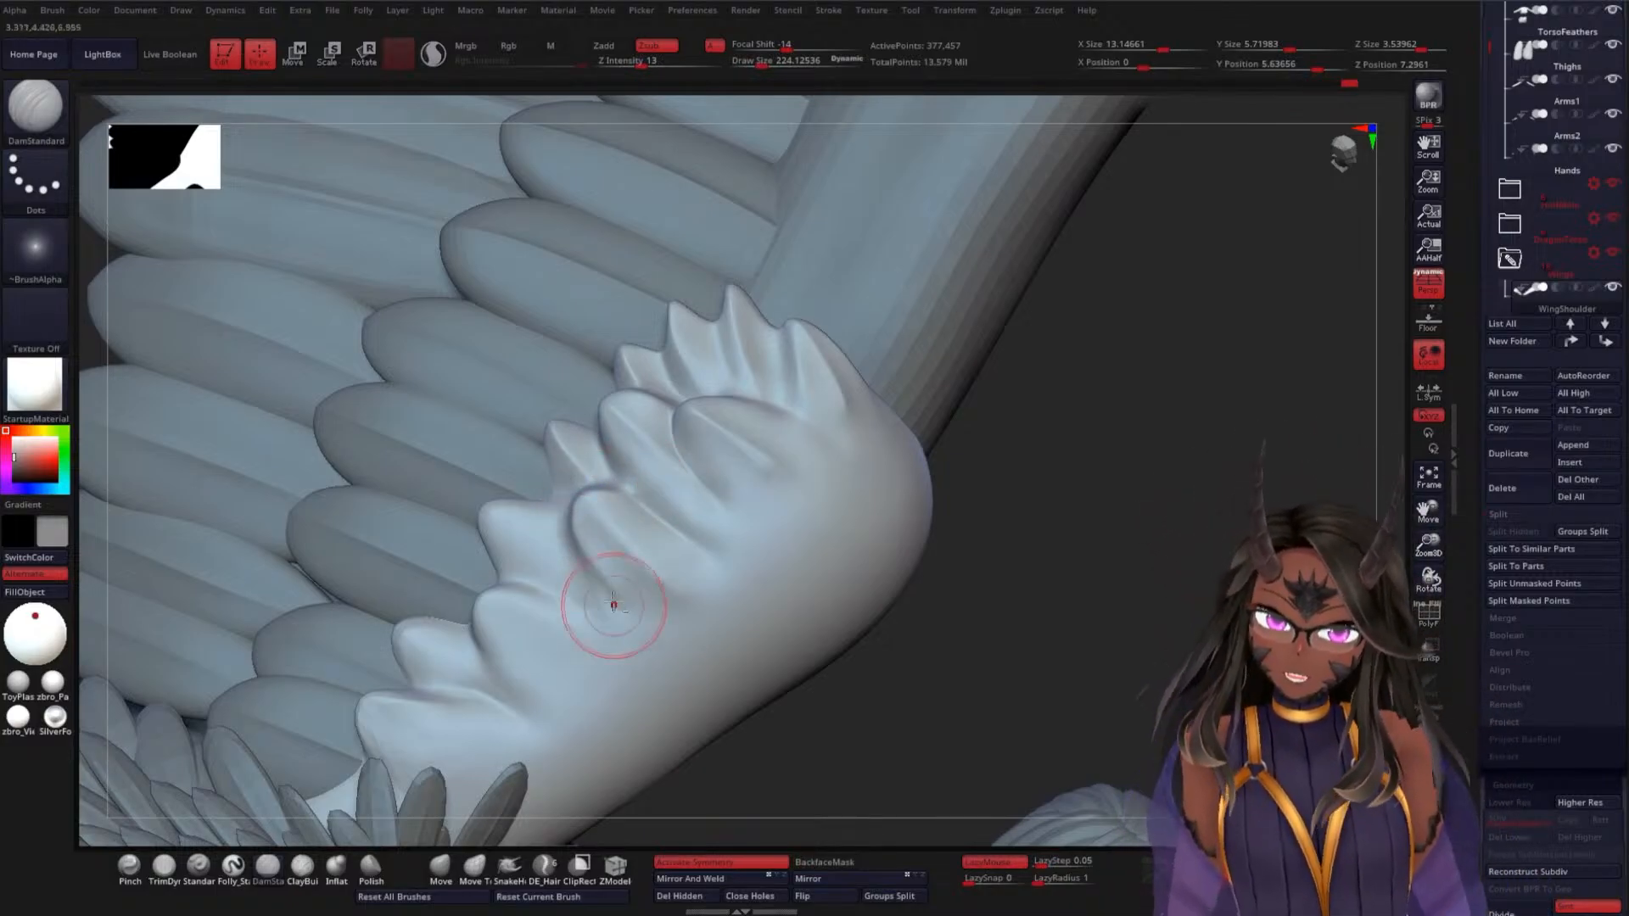
shift+drag(632, 592, 616, 587)
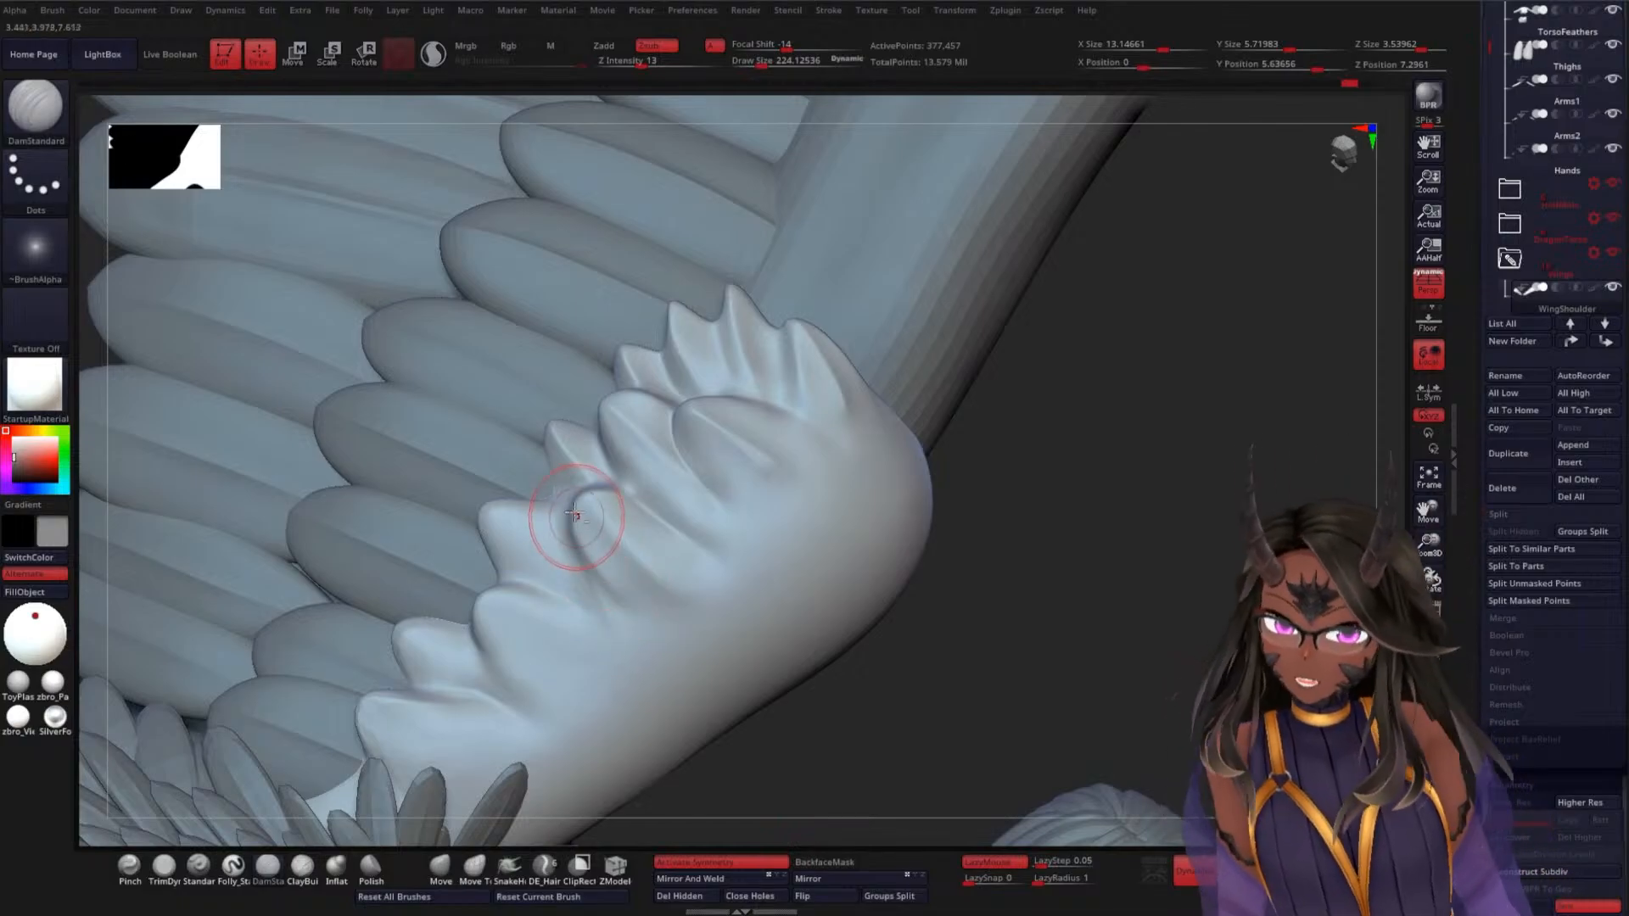
drag(577, 522, 604, 577)
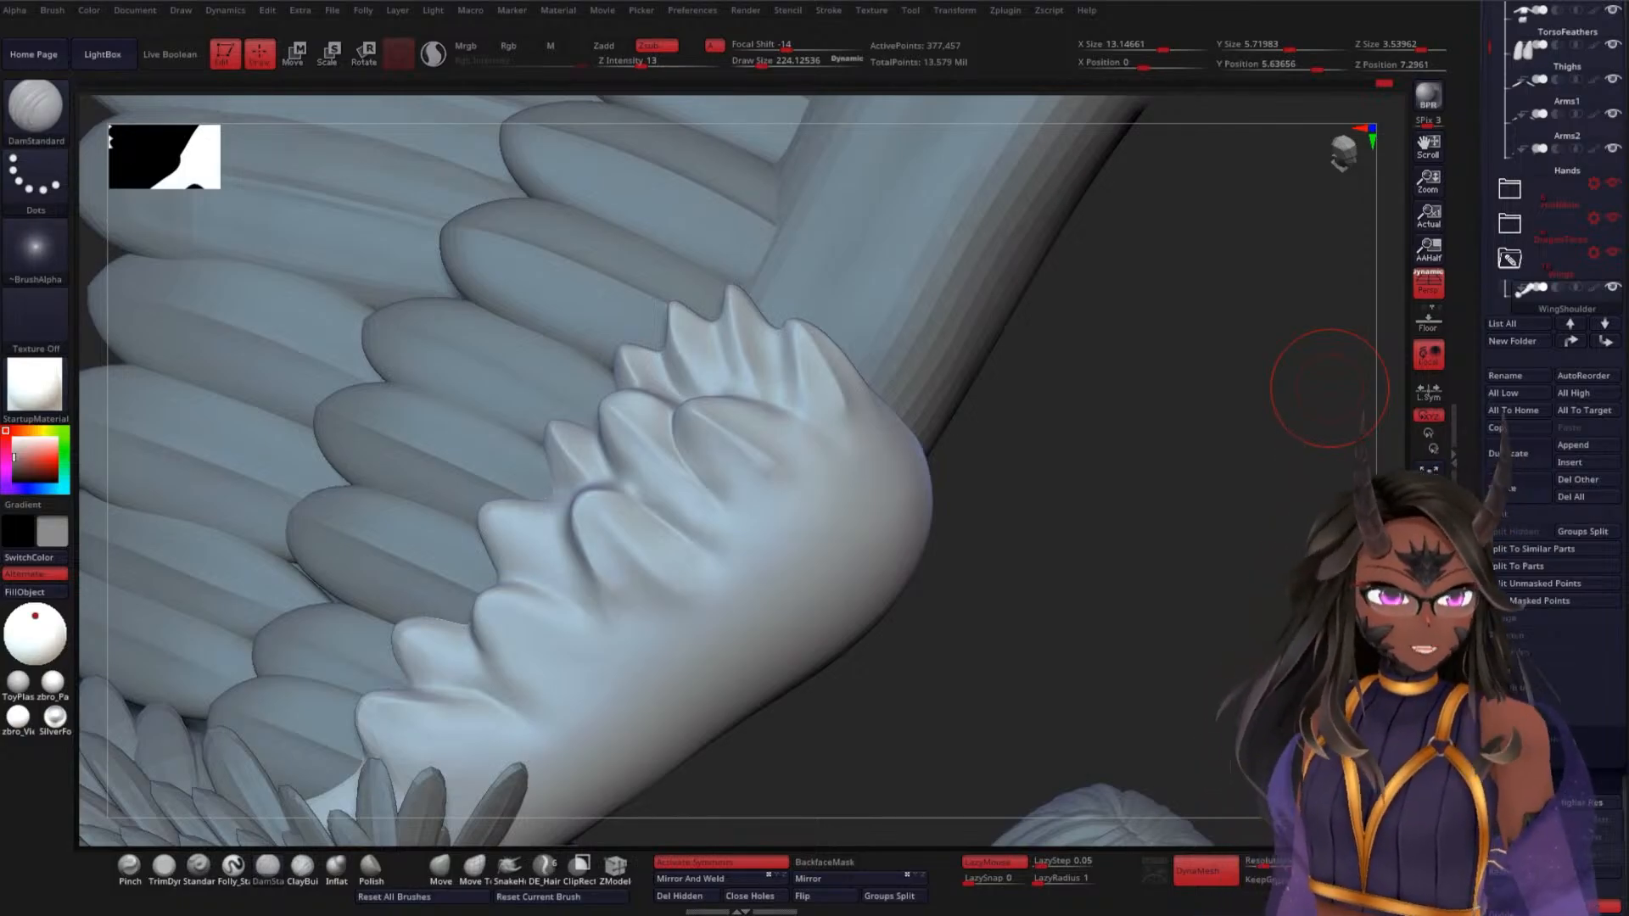
Carve a groove from the pointed feather tip beside the middle shoulder feather toward the base of that feather
drag(1105, 466, 1170, 491)
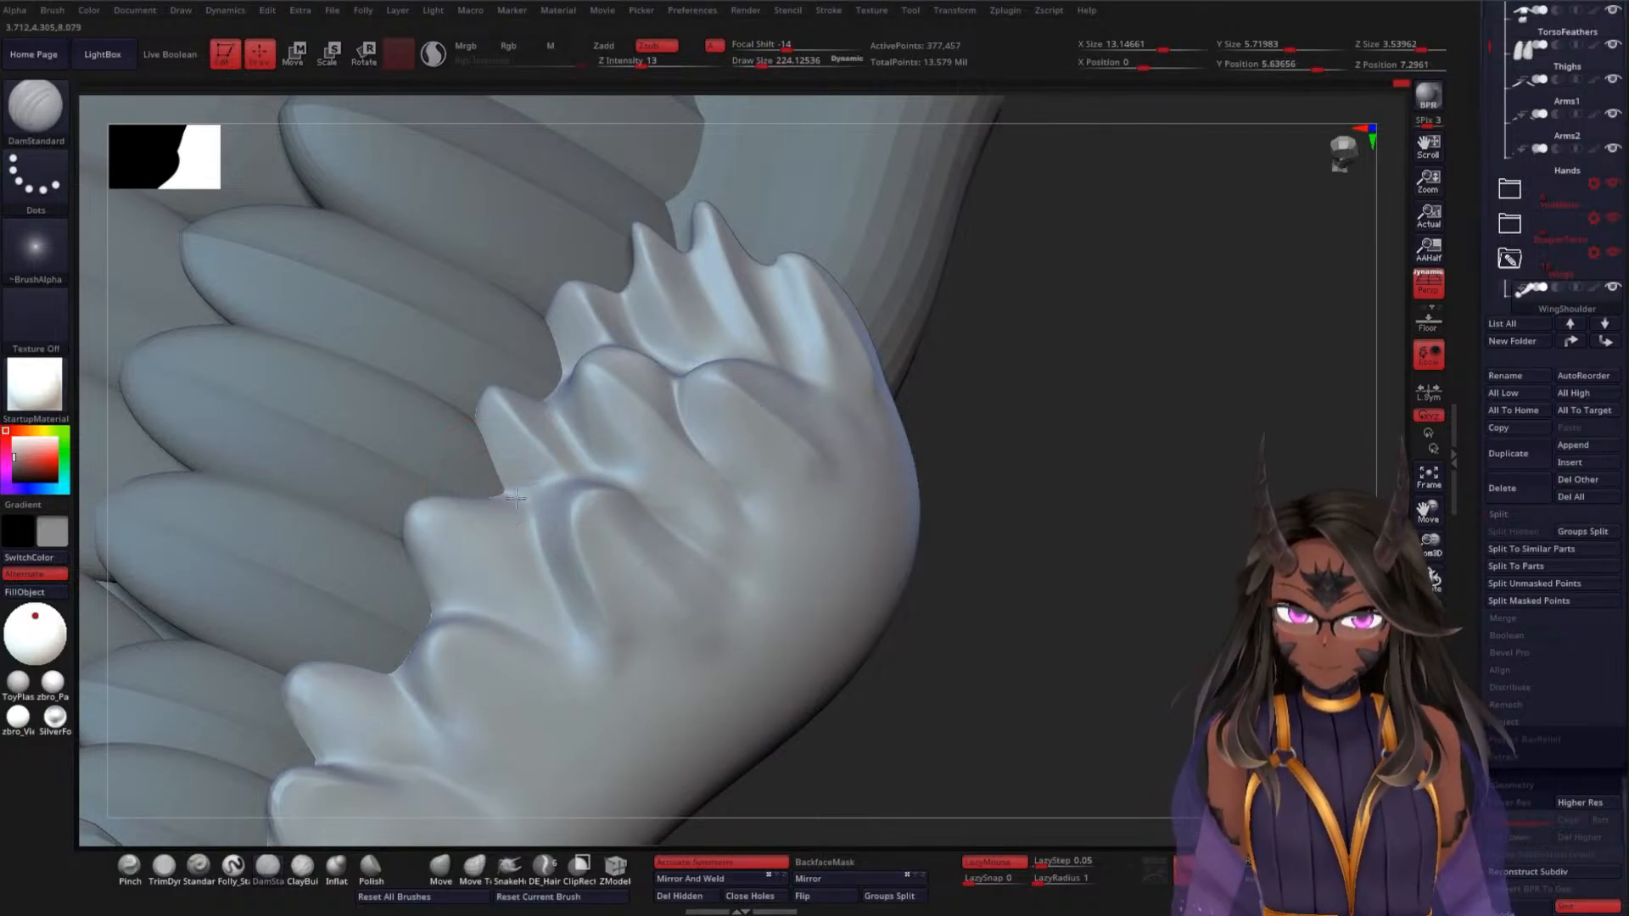
drag(1065, 582, 1110, 545)
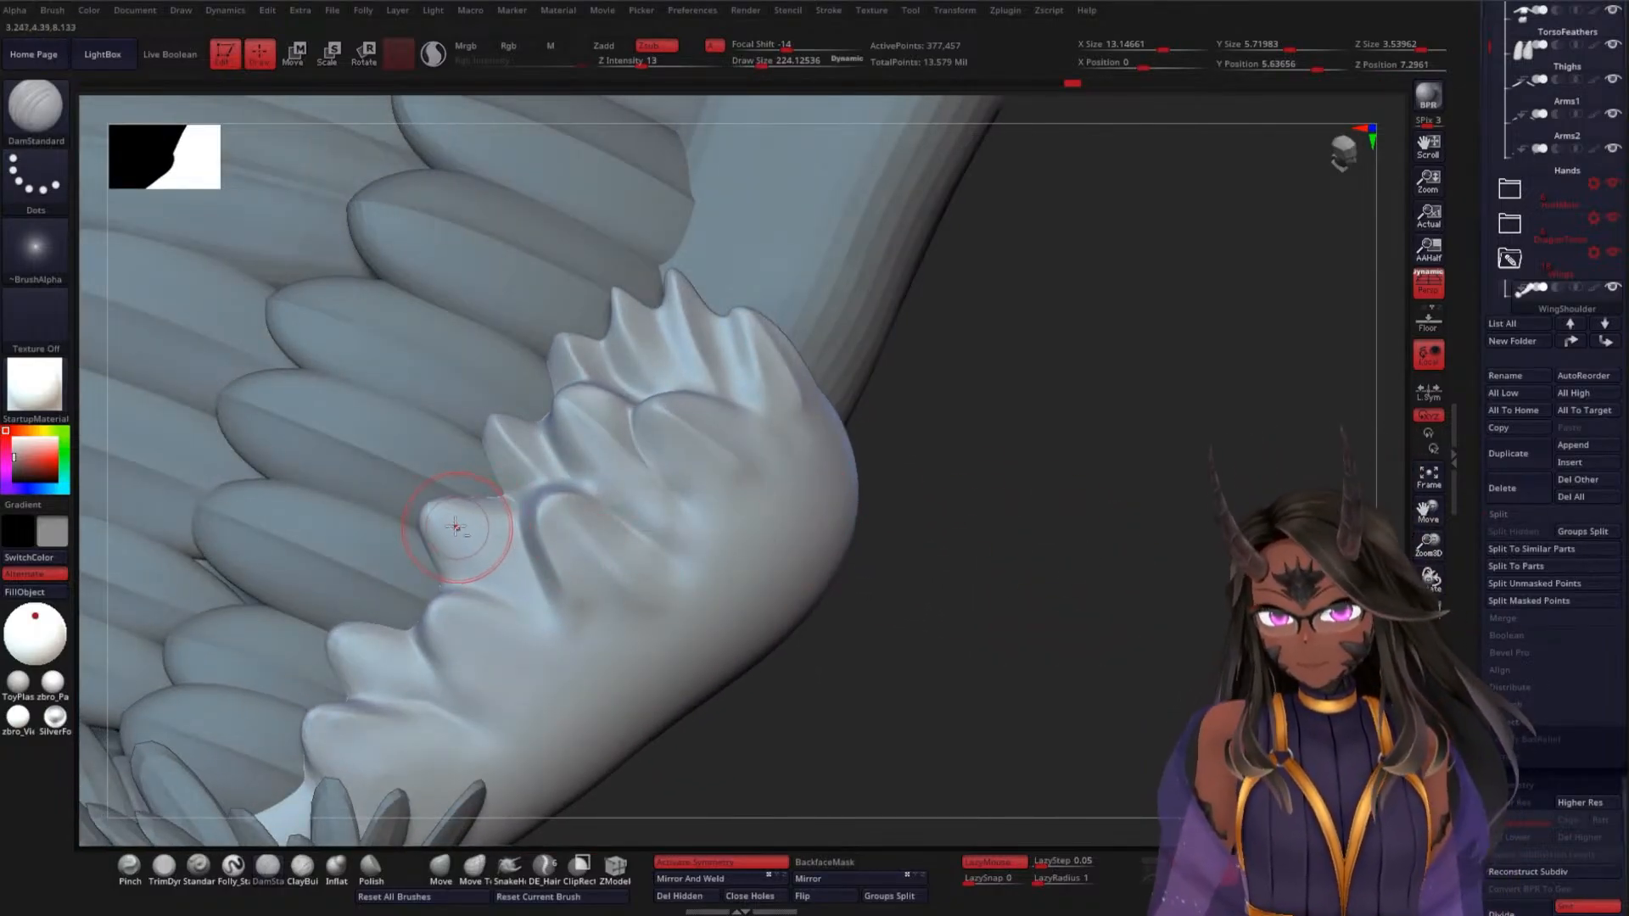
drag(458, 534, 510, 578)
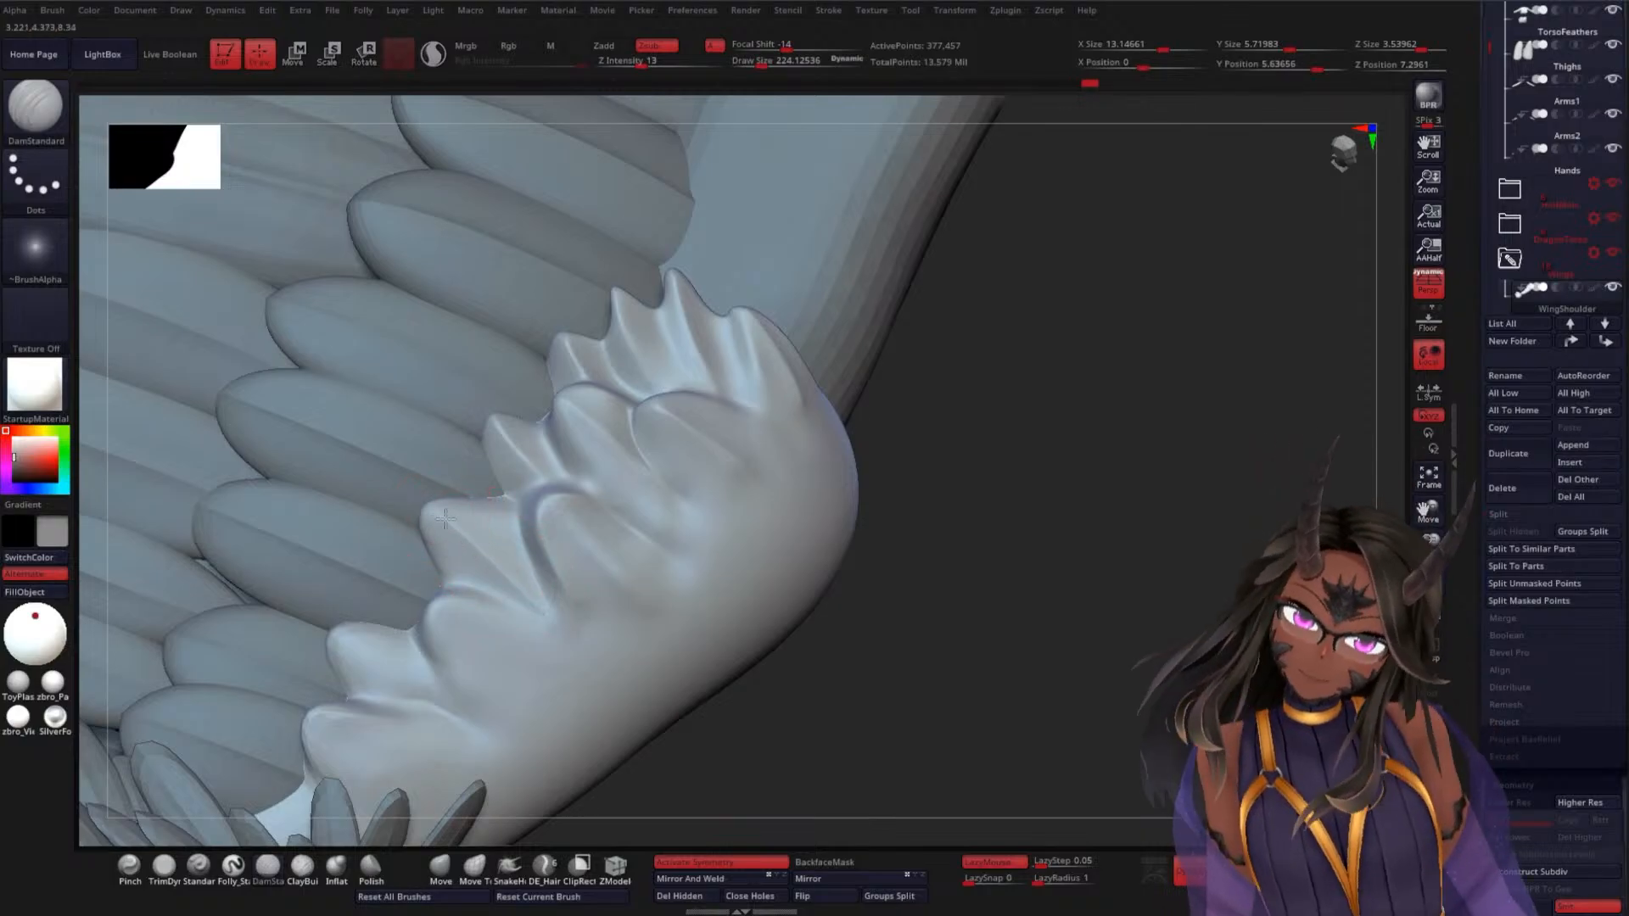
drag(984, 636, 899, 607)
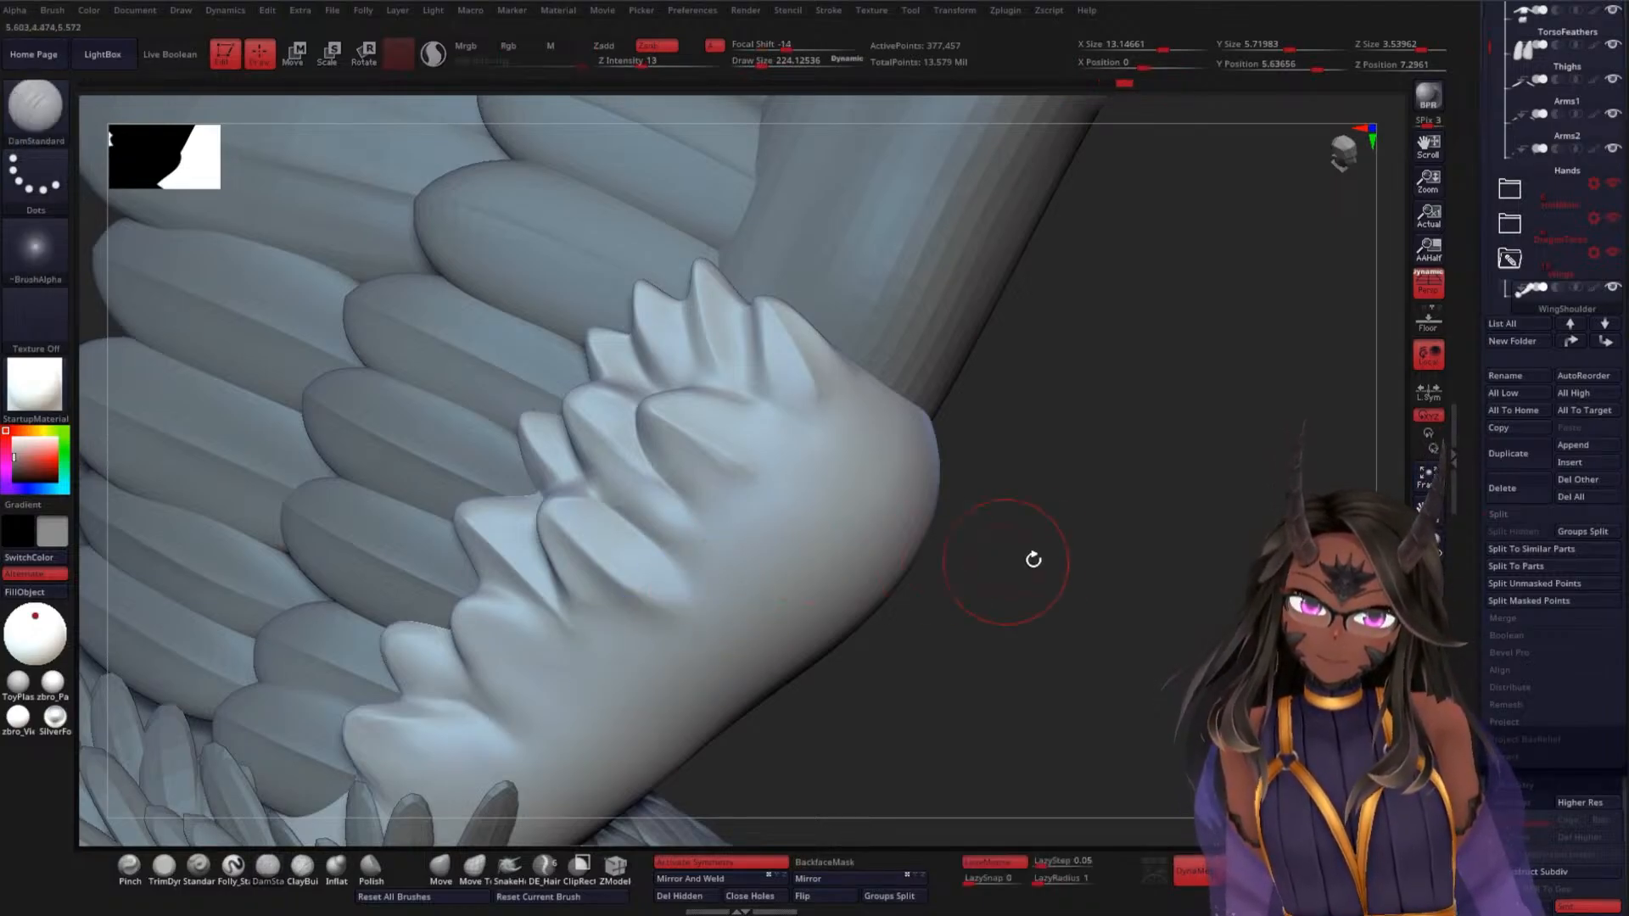
drag(1034, 560, 679, 534)
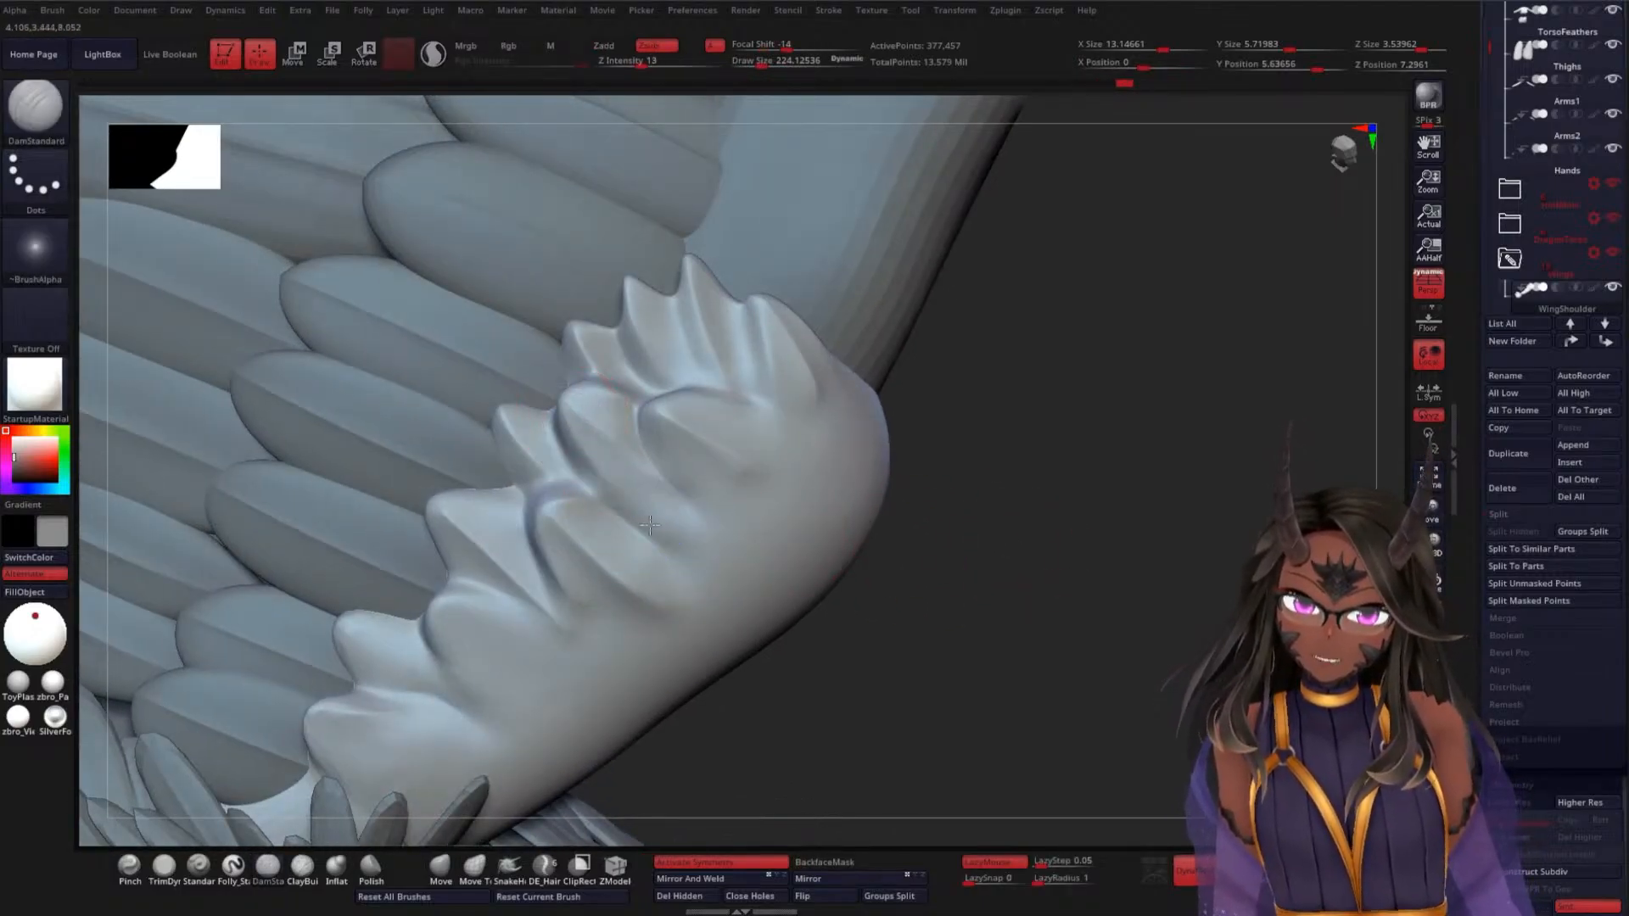
Extend the crease under the middle shoulder feather down into the smooth area and blend its end with smoothing strokes
mouse_move(1036, 546)
mouse_down()
mouse_move(1045, 502)
mouse_move(1123, 440)
mouse_move(1054, 523)
mouse_move(993, 440)
mouse_up()
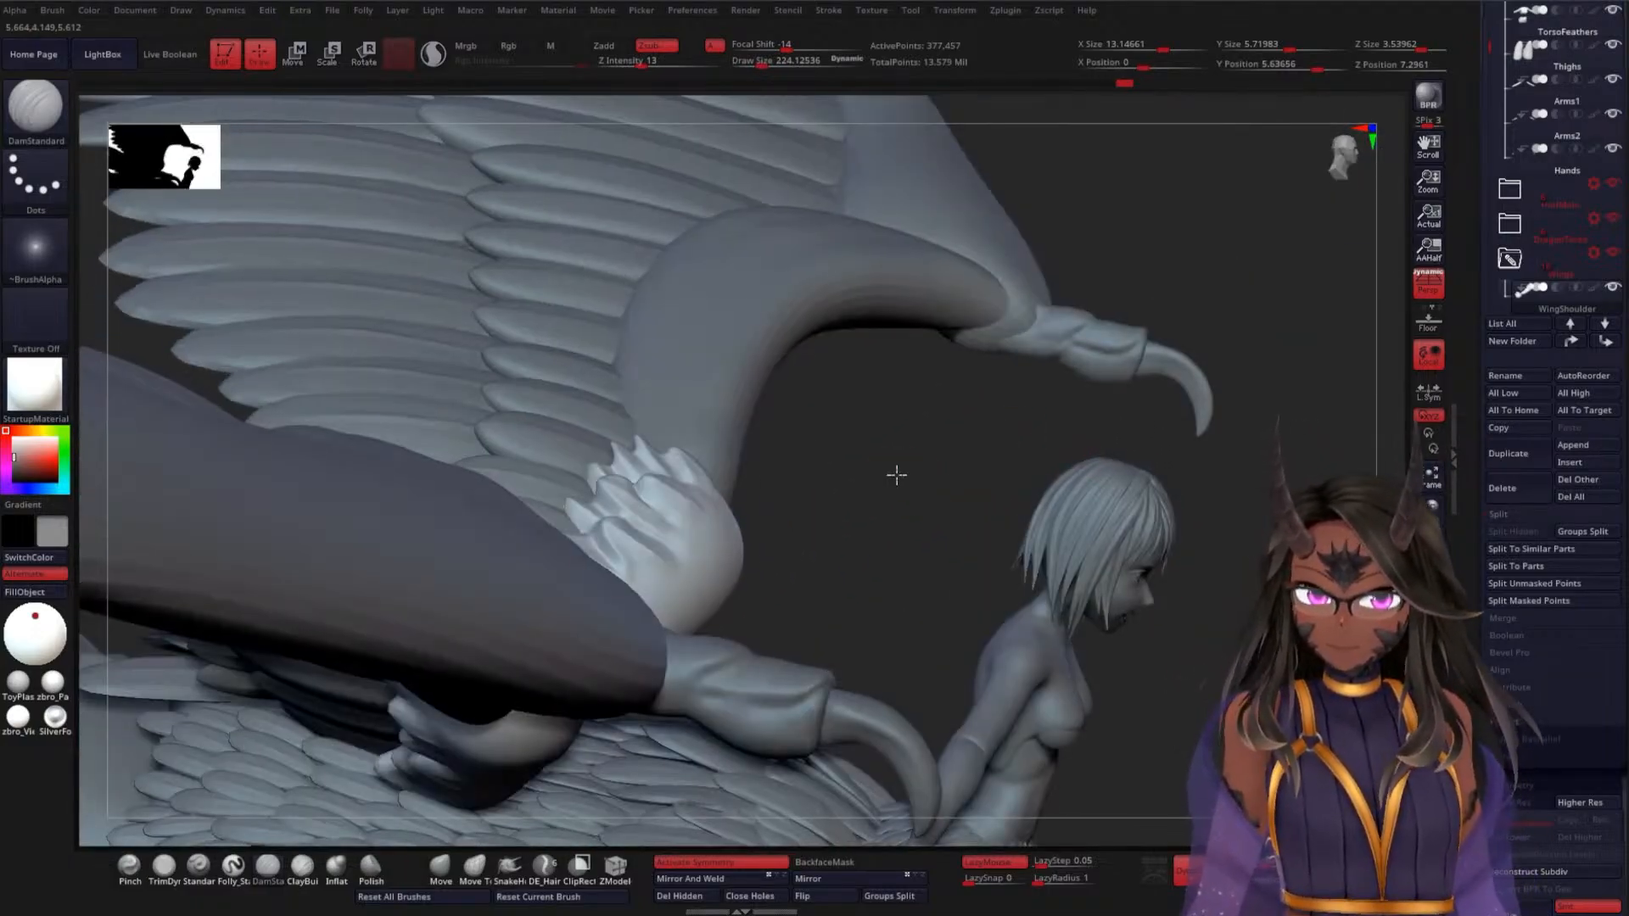
alt+drag(896, 475, 938, 585)
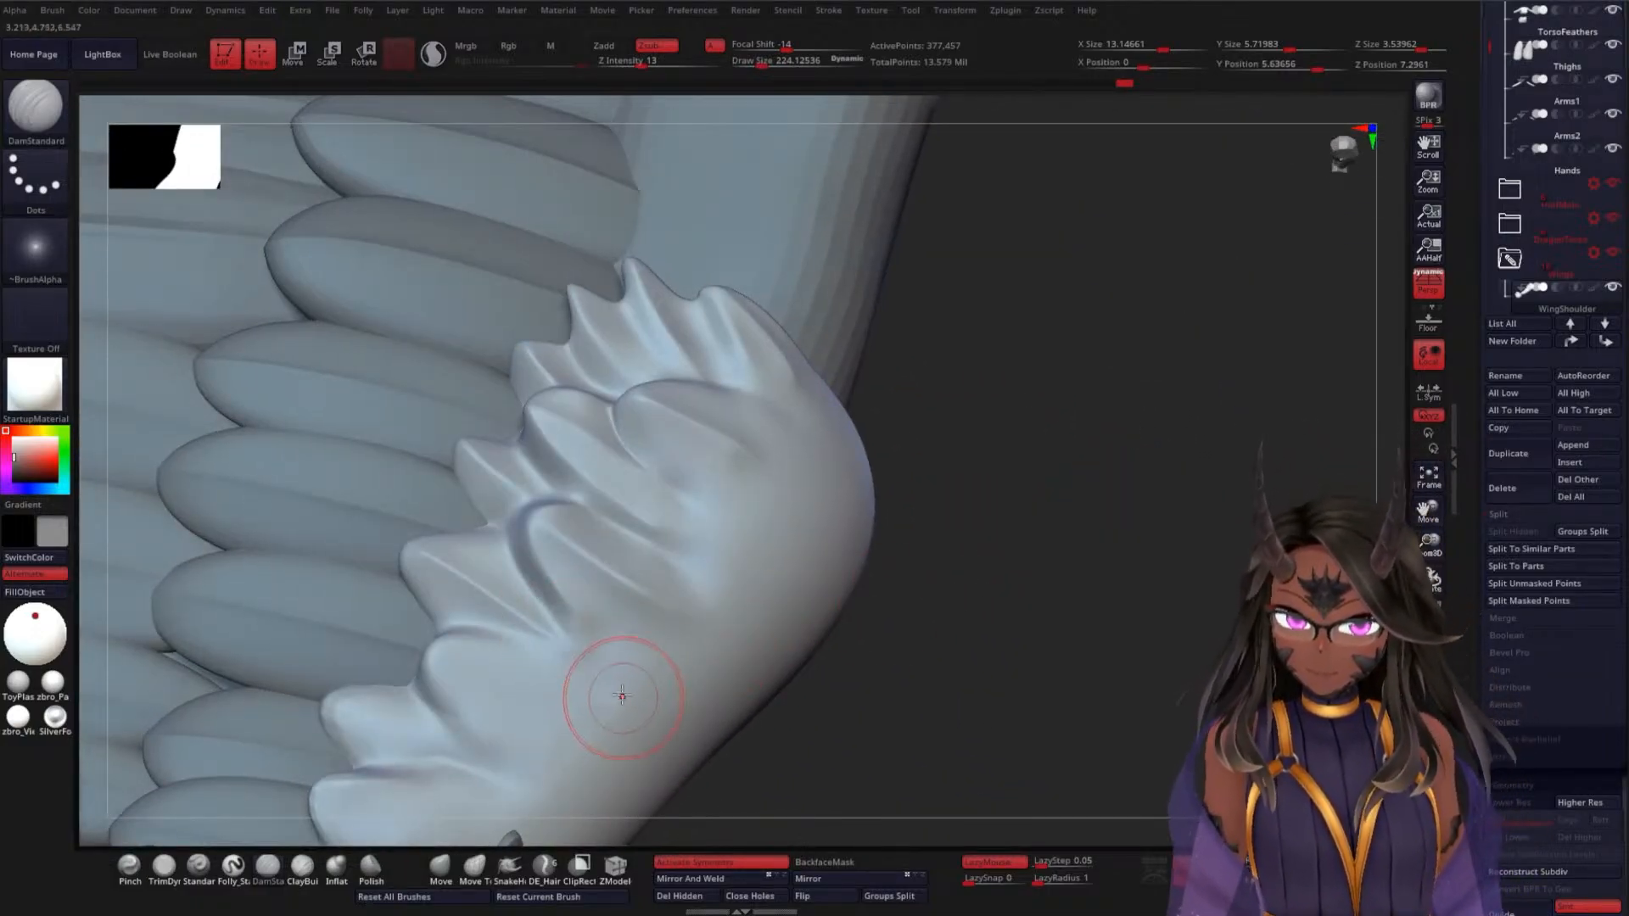
mouse_move(622, 695)
mouse_down()
mouse_move(553, 629)
mouse_move(524, 547)
mouse_up()
shift+drag(611, 654, 546, 564)
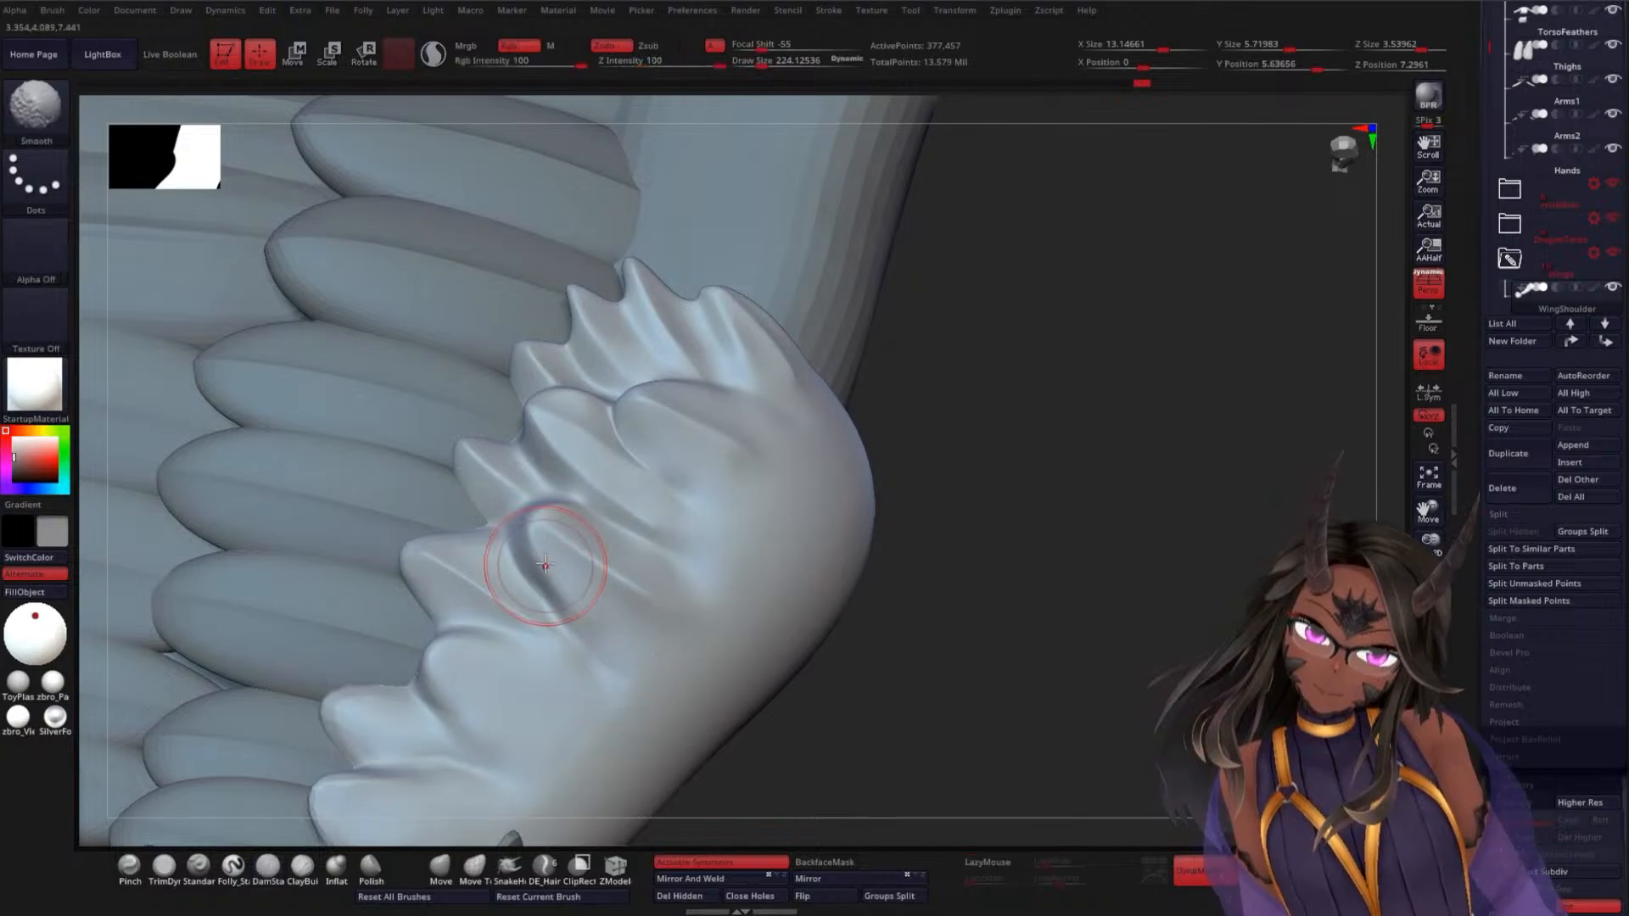
mouse_move(570, 504)
mouse_down()
mouse_move(519, 524)
mouse_move(624, 678)
mouse_move(585, 616)
mouse_up()
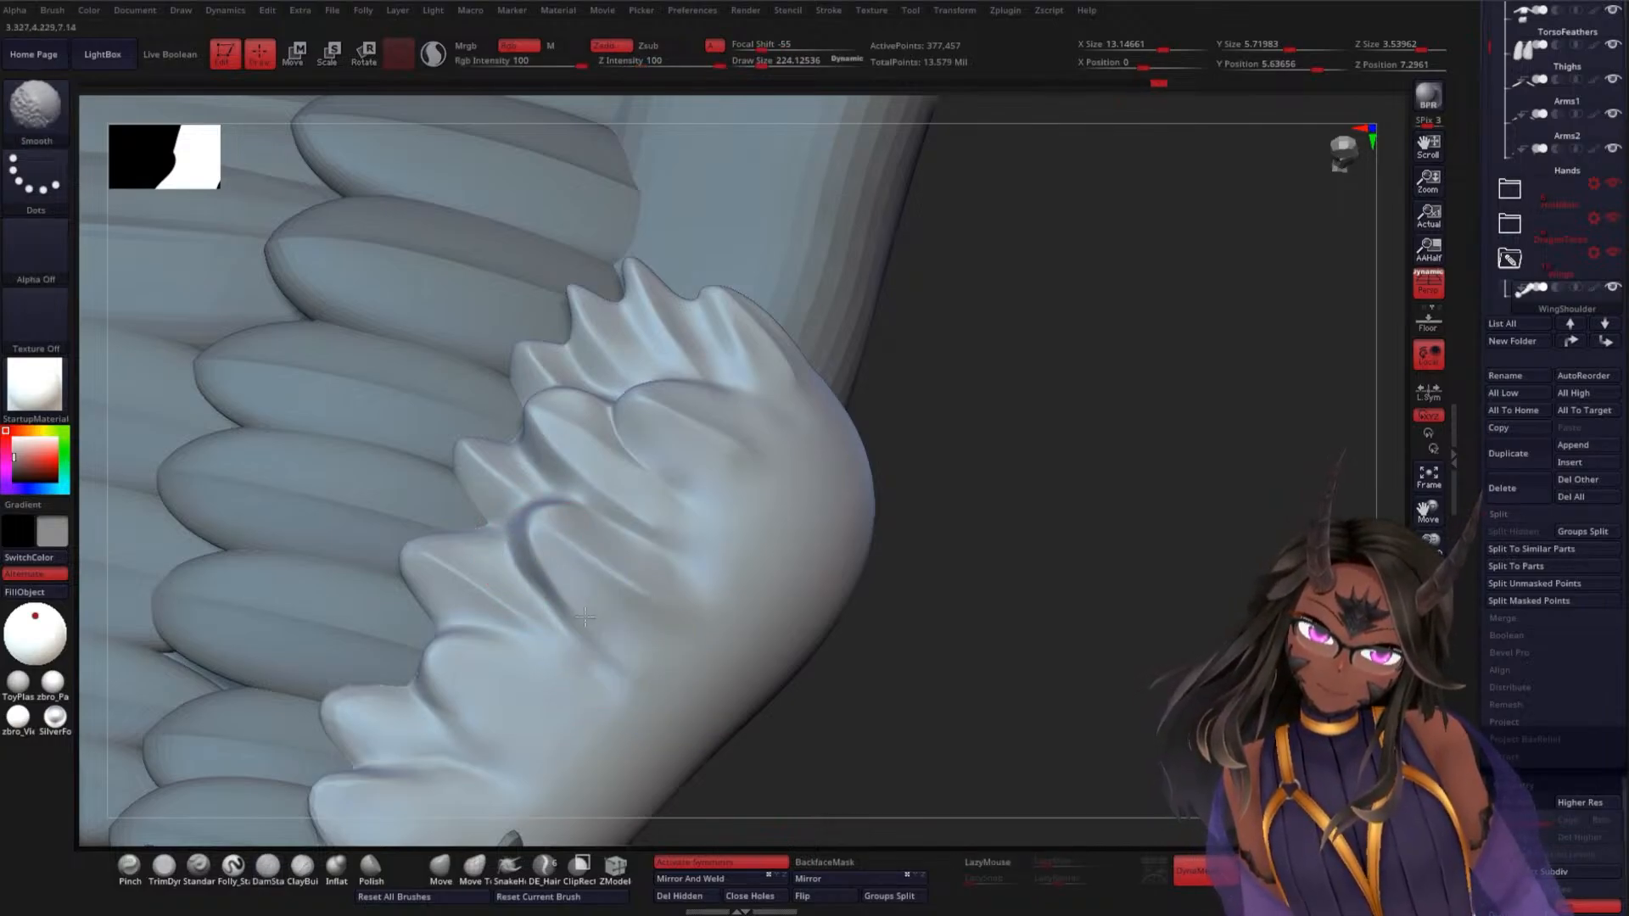
drag(940, 623, 986, 585)
drag(501, 563, 715, 613)
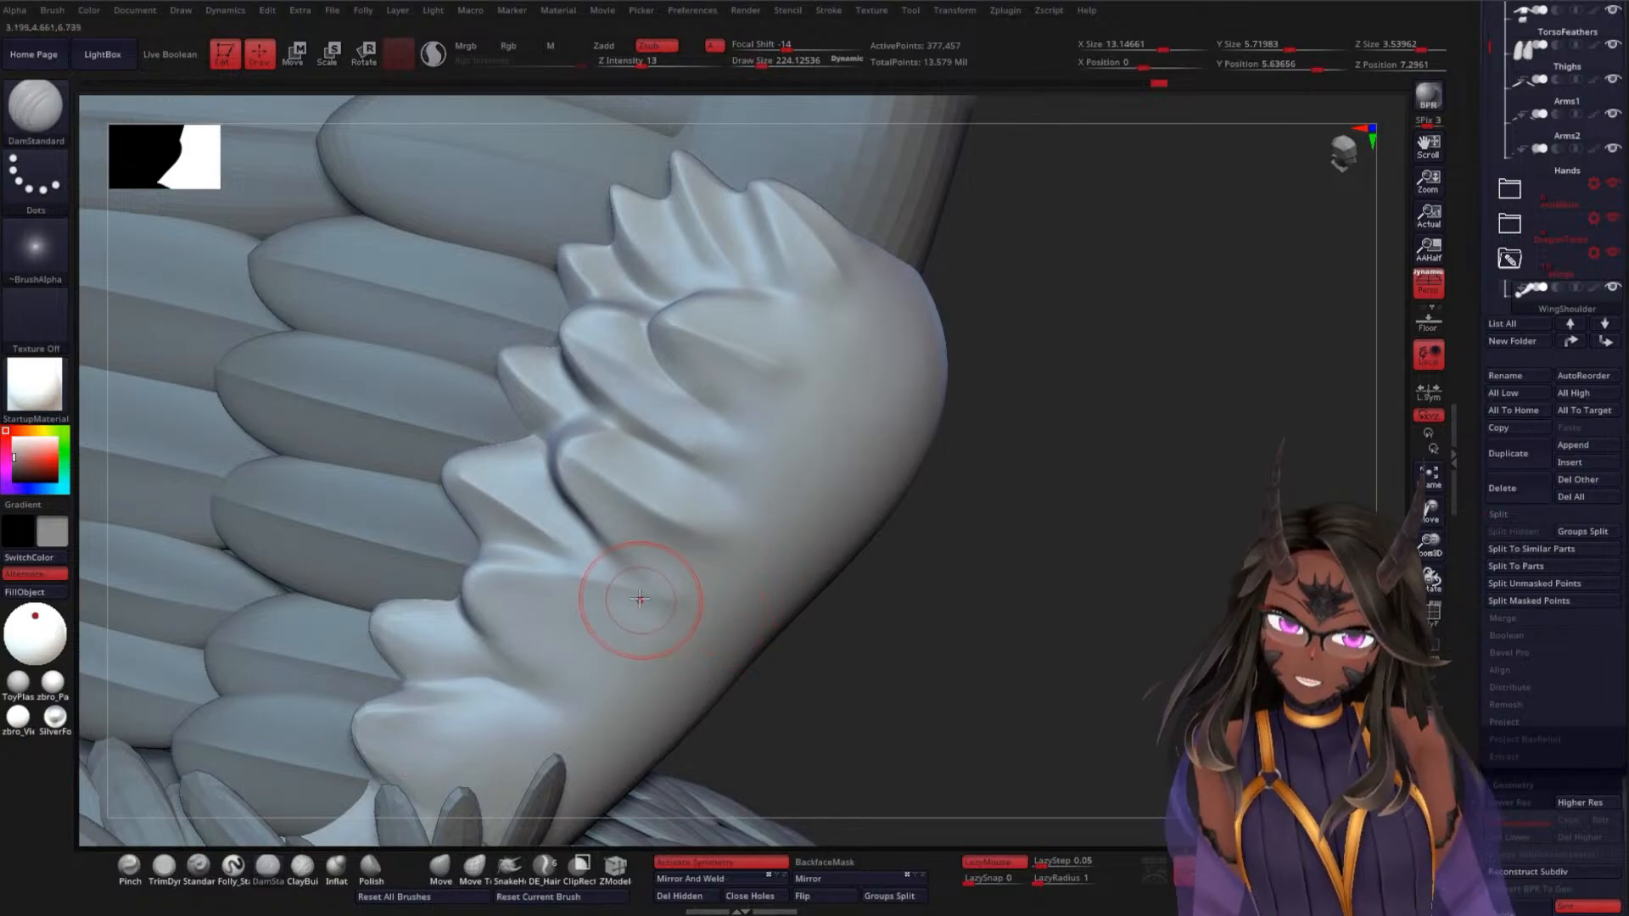
drag(915, 637, 867, 612)
shift+drag(673, 638, 680, 608)
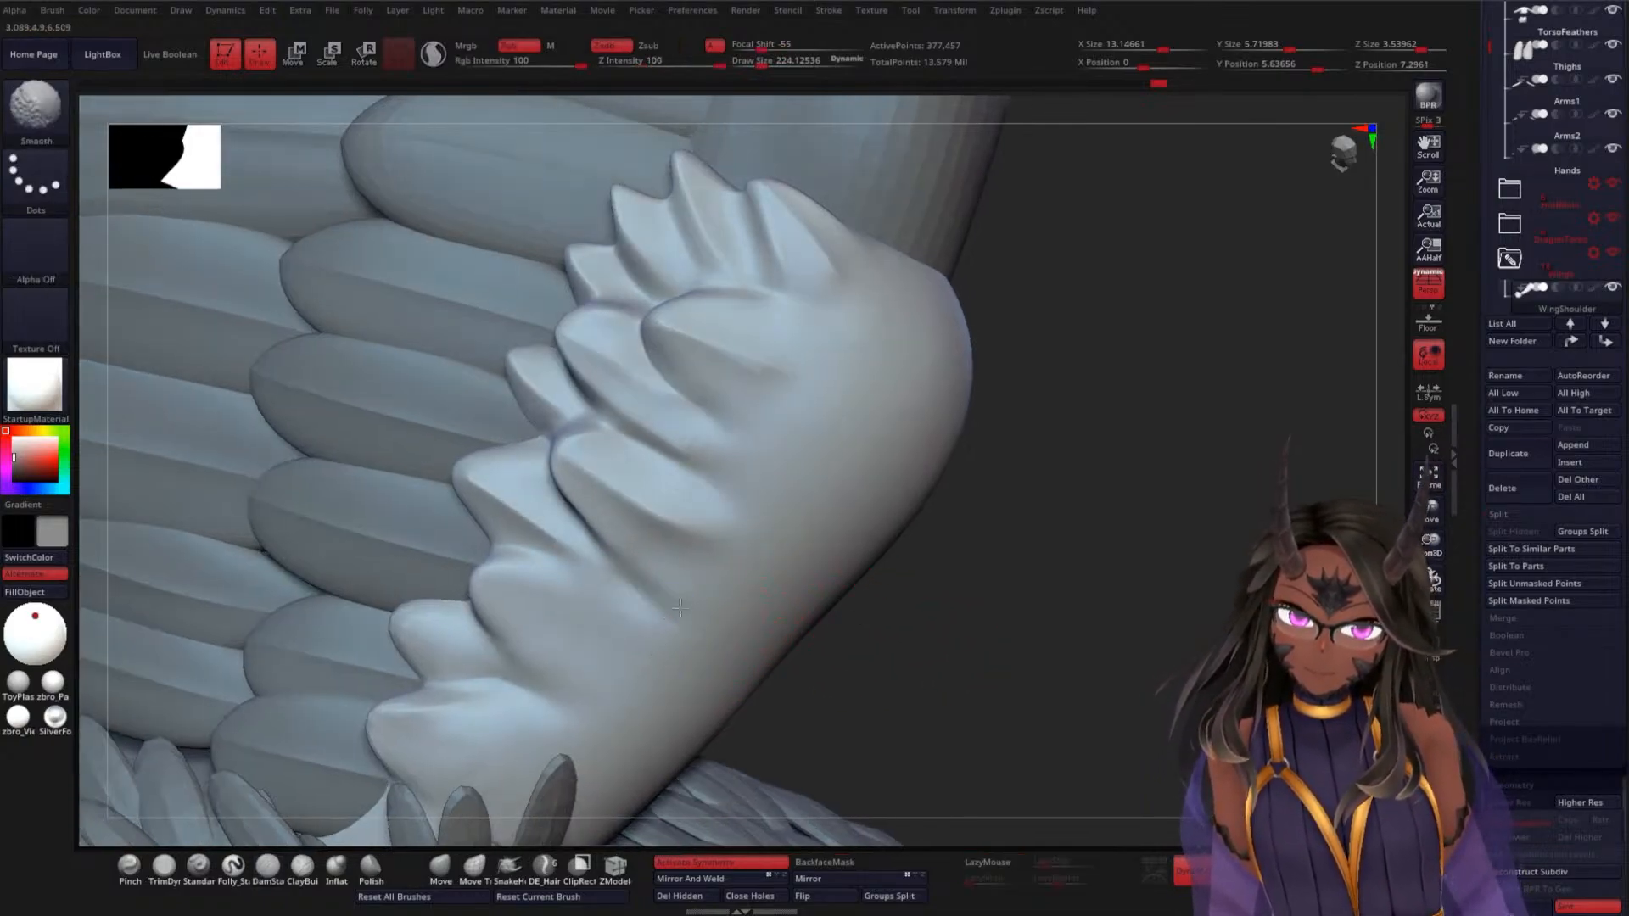
Try building up the inner edge of the middle shoulder feather with ClayBuildup at a draw size of about 121
click(301, 882)
drag(986, 616, 970, 588)
key(s)
drag(677, 558, 671, 557)
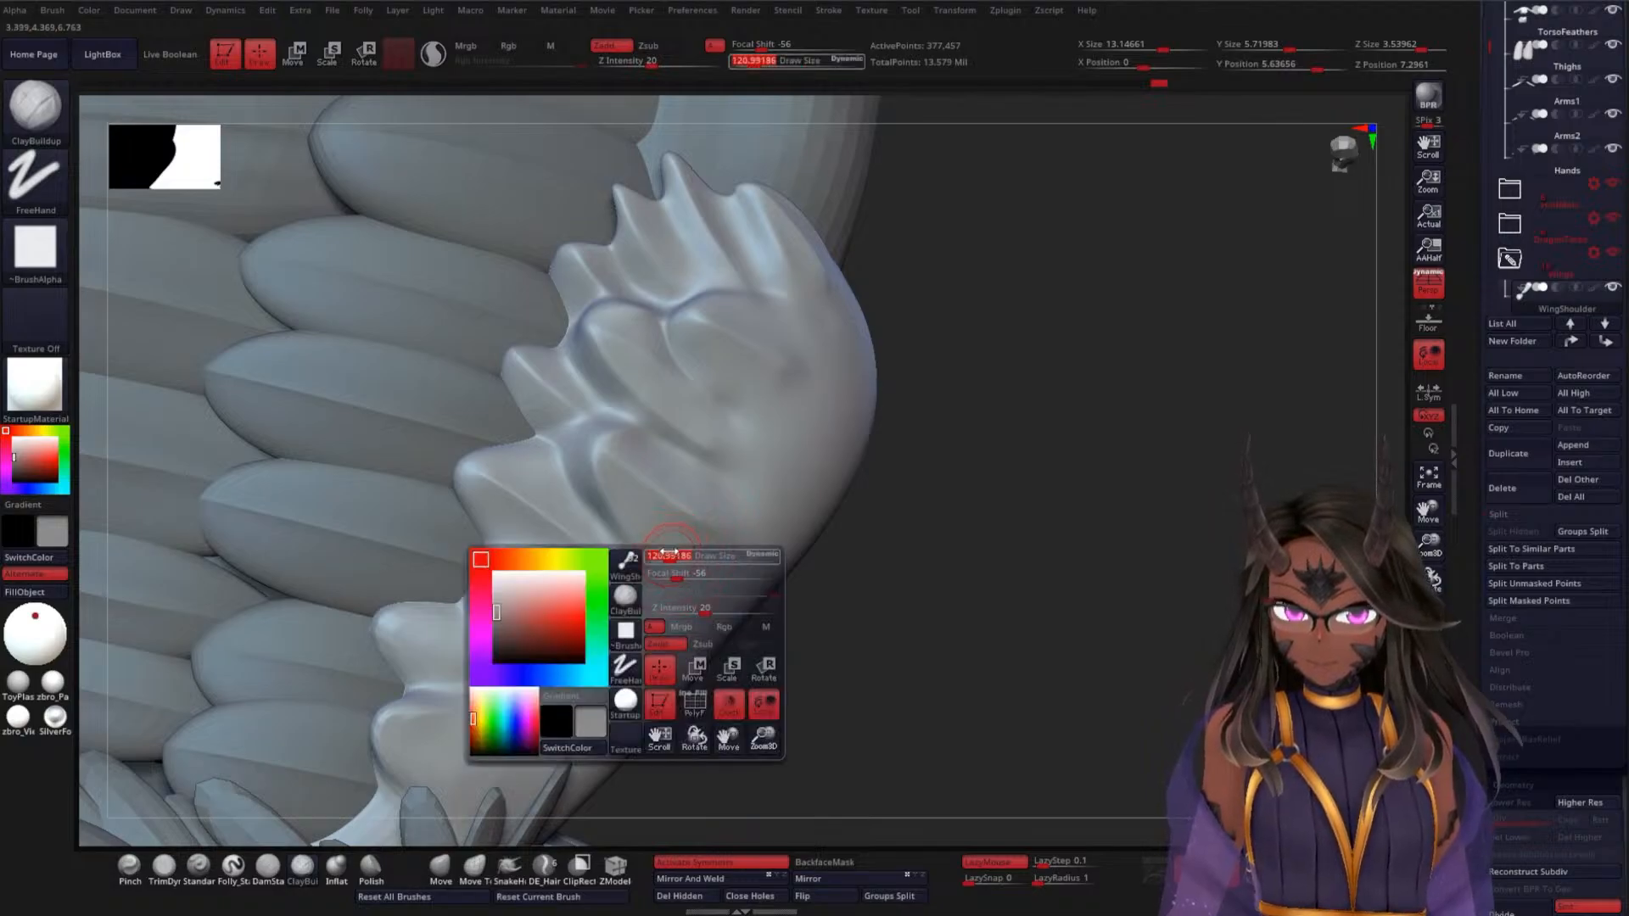
drag(619, 481, 679, 604)
key(ctrl+z)
Smooth the surface below the middle feather, then along the underside and ridge of the outermost second-row feather
key(shift)
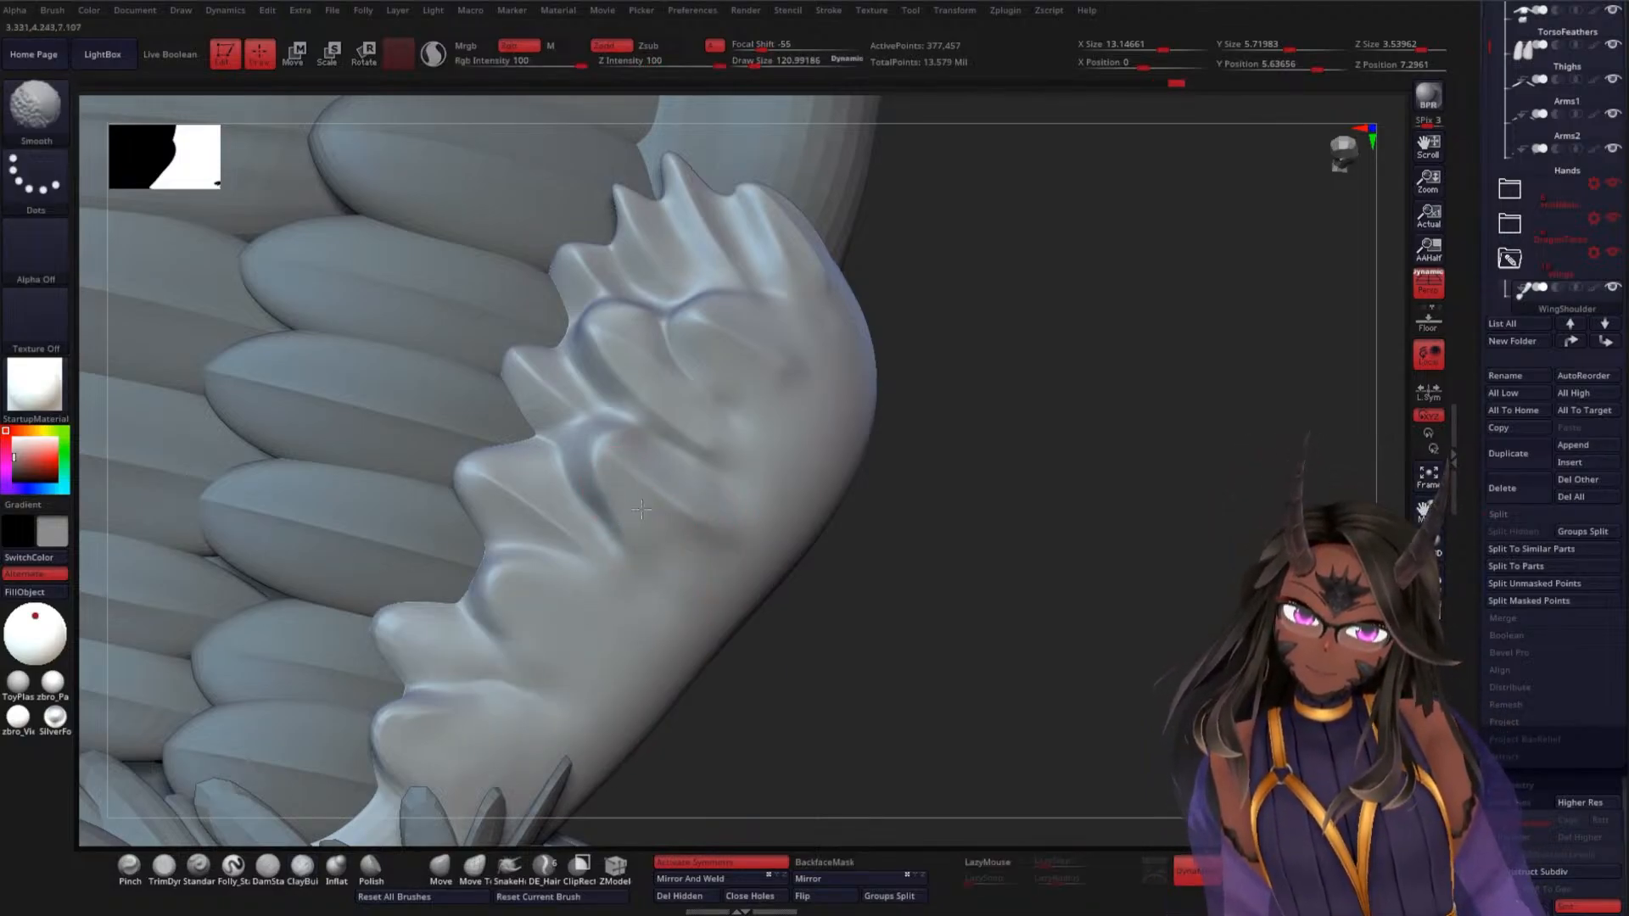
drag(902, 487, 932, 477)
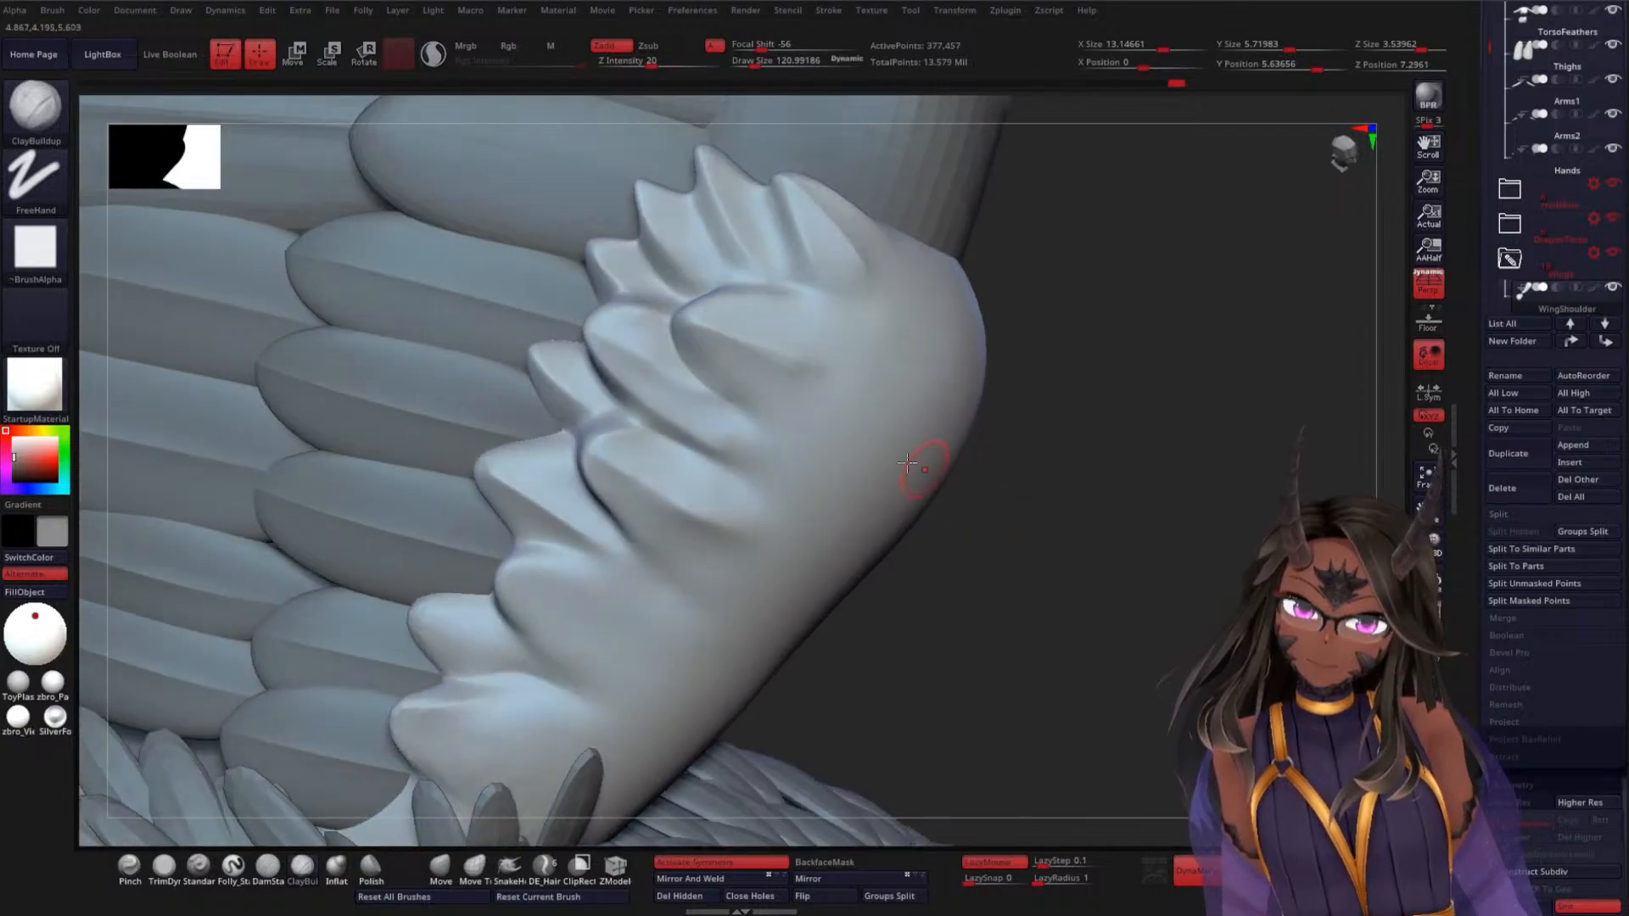
shift+drag(735, 384, 798, 405)
shift+drag(744, 376, 808, 407)
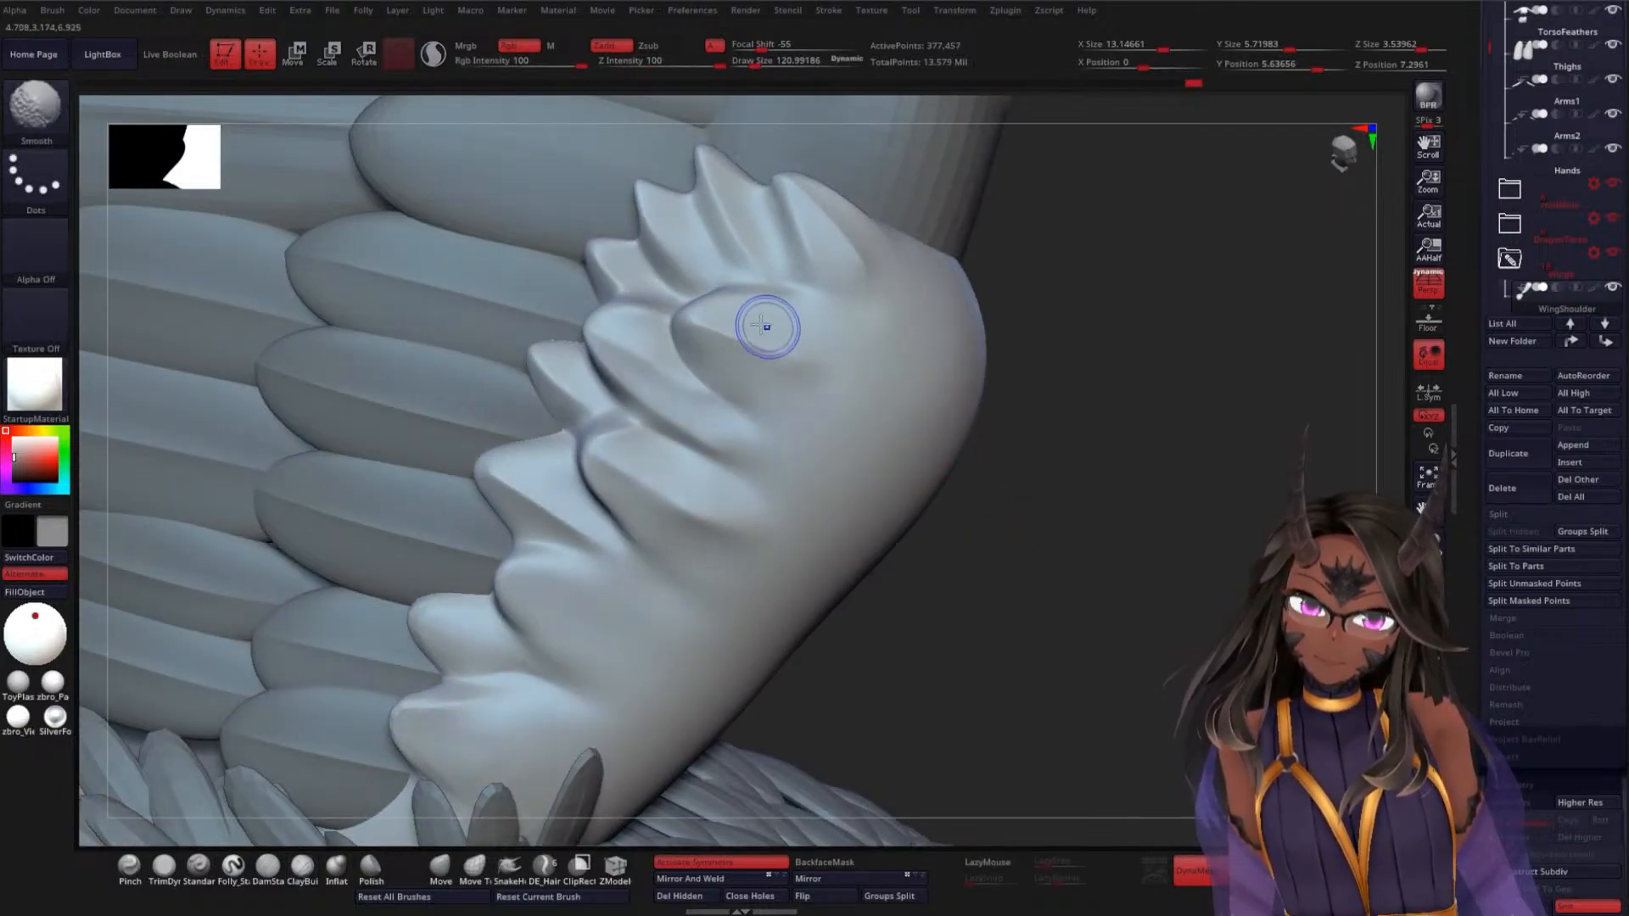
shift+drag(750, 319, 767, 315)
Try carving a DamStandard crease along the outer side of the middle shoulder feather, from its base toward its tip
mouse_move(1077, 429)
mouse_down()
mouse_move(1124, 313)
mouse_move(1055, 458)
mouse_move(1050, 359)
mouse_move(1113, 334)
mouse_move(1036, 451)
mouse_move(1047, 300)
mouse_move(1051, 512)
mouse_move(1058, 461)
mouse_up()
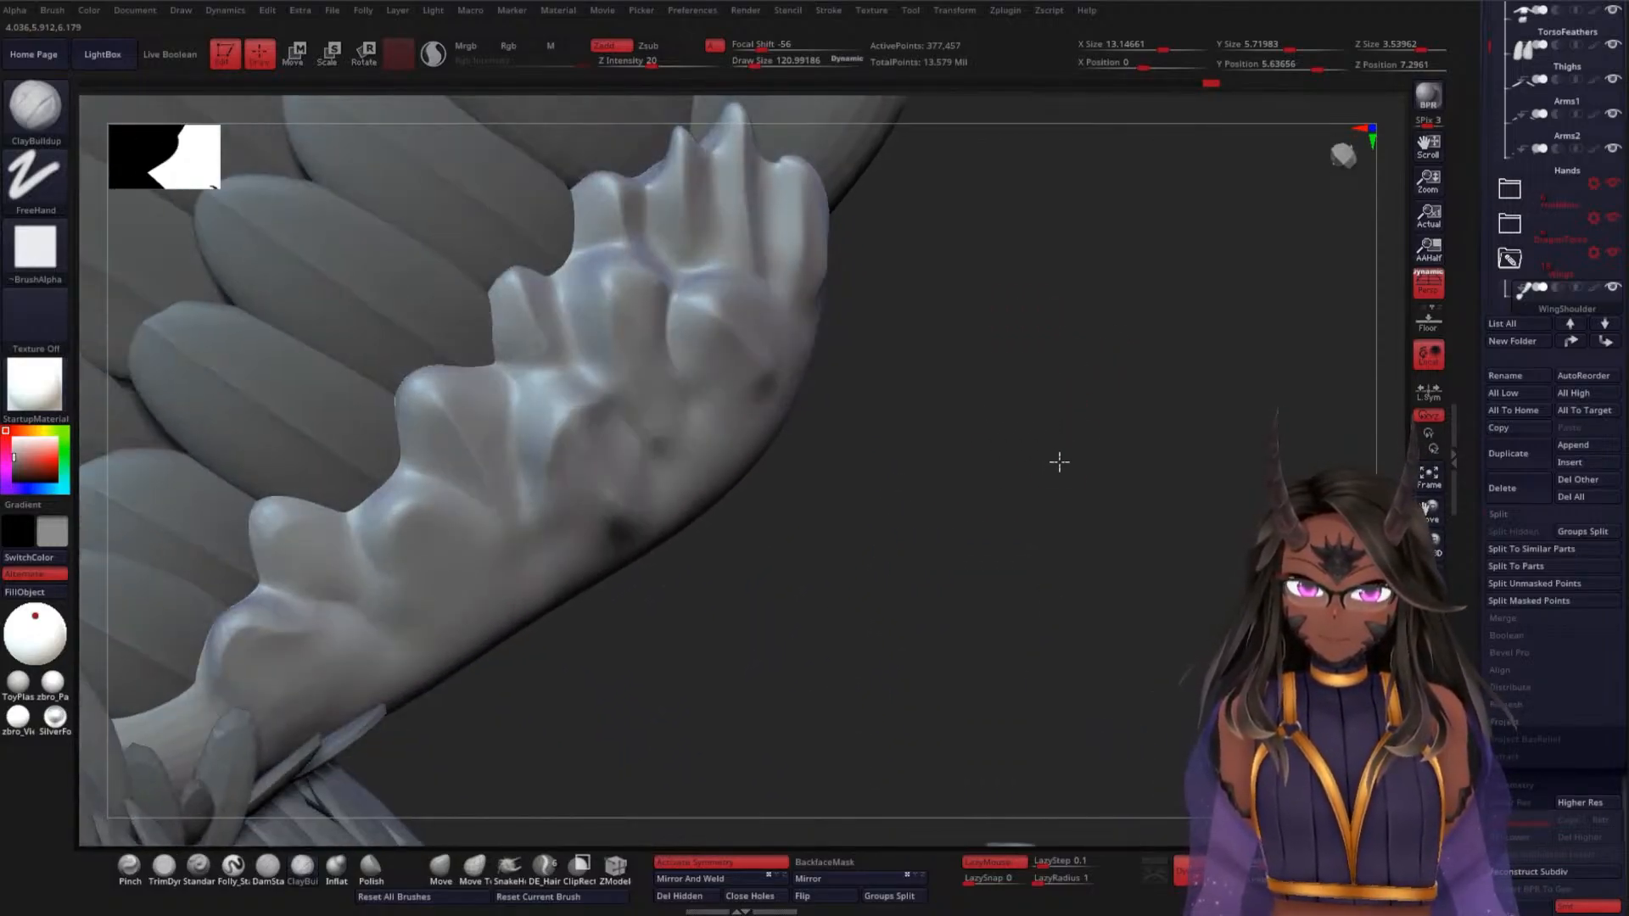
key(b)
key(d)
key(s)
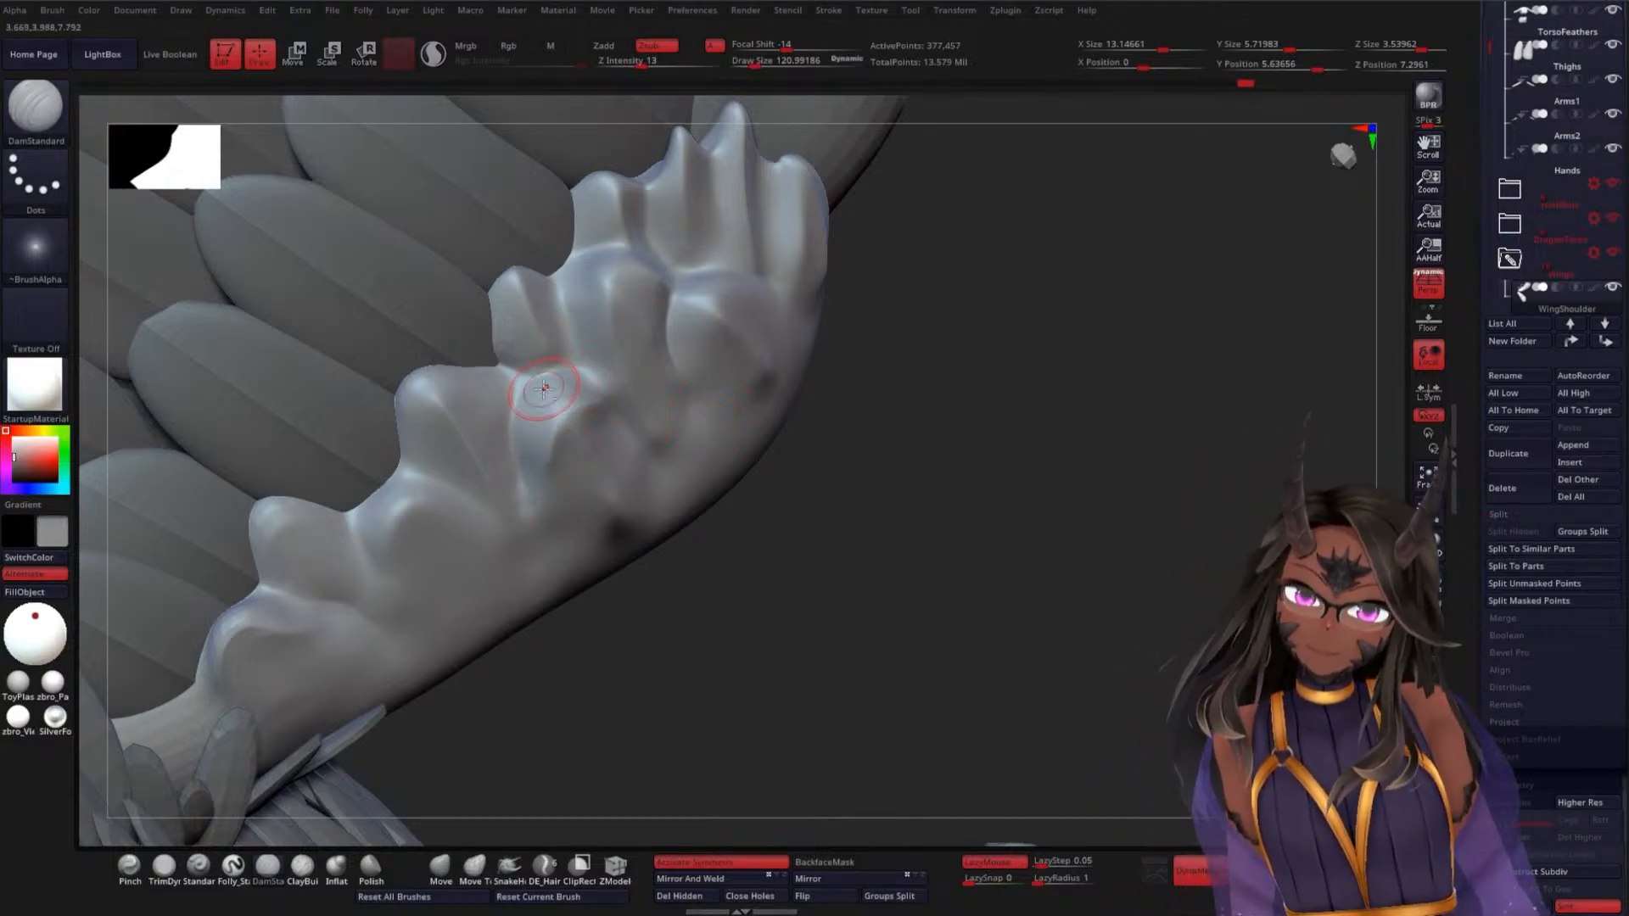
drag(823, 543, 900, 496)
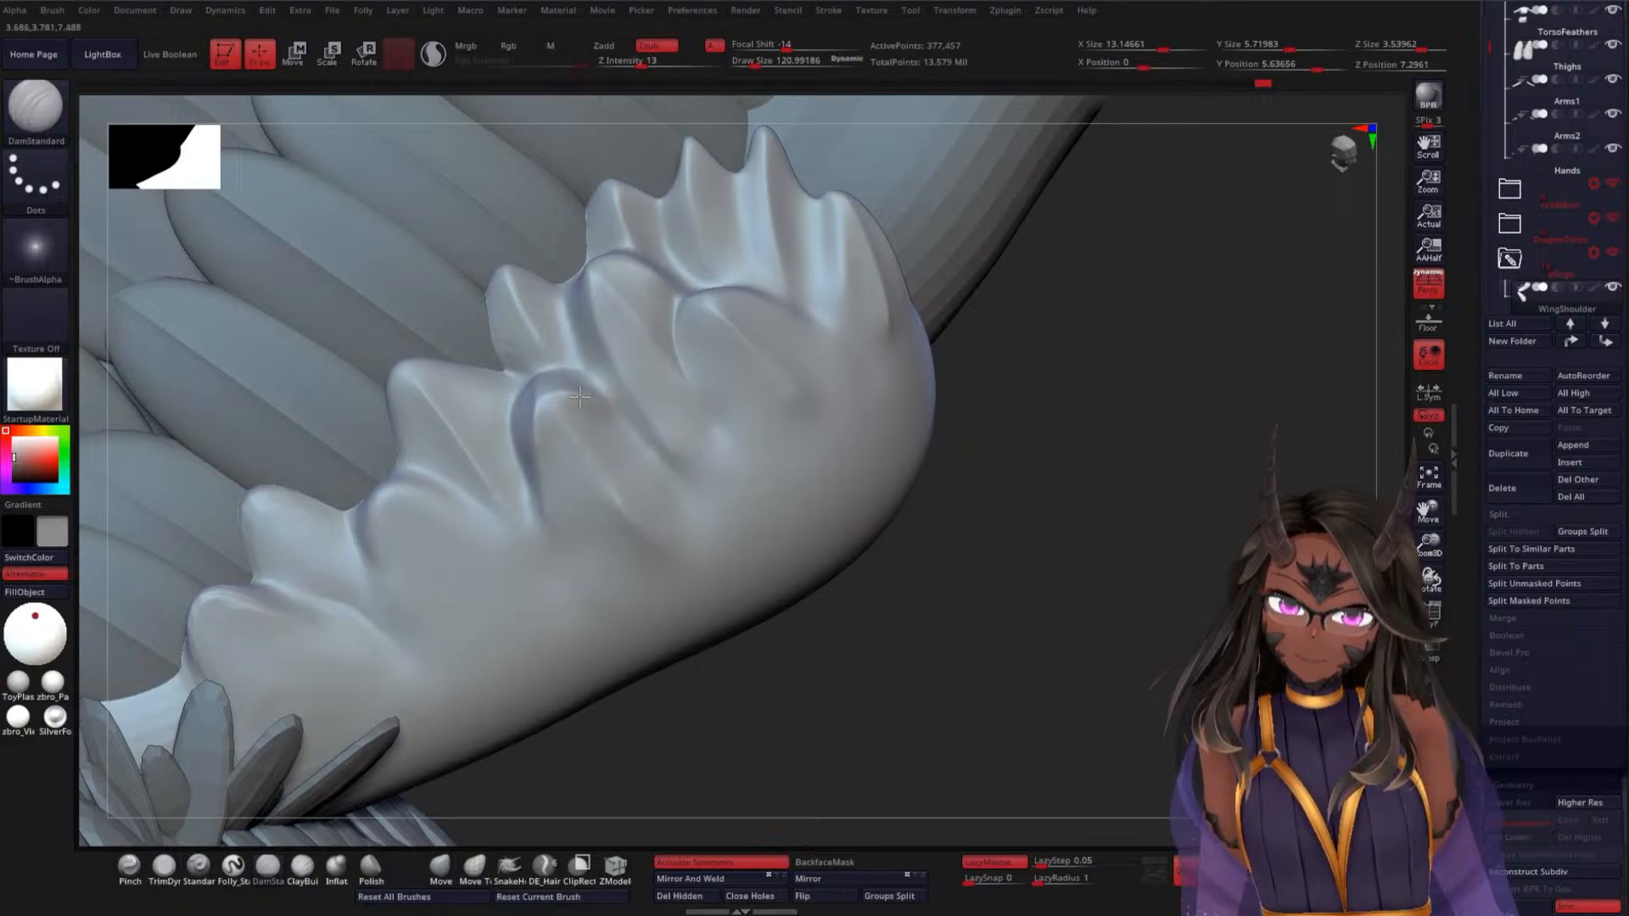
drag(673, 486, 598, 396)
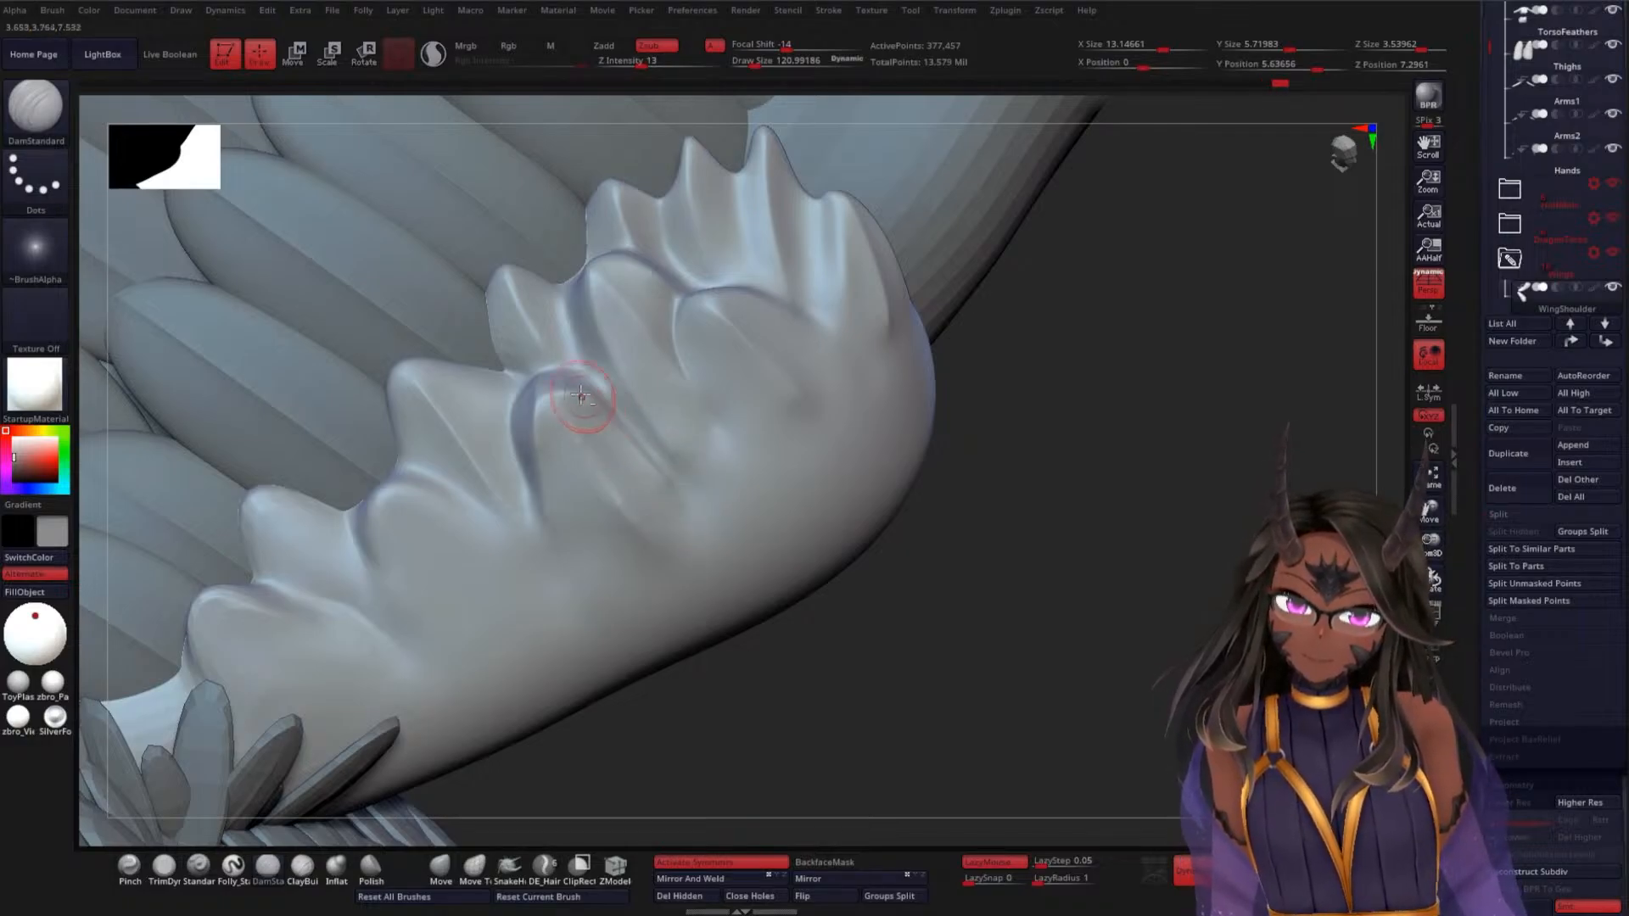
drag(1069, 559, 1008, 511)
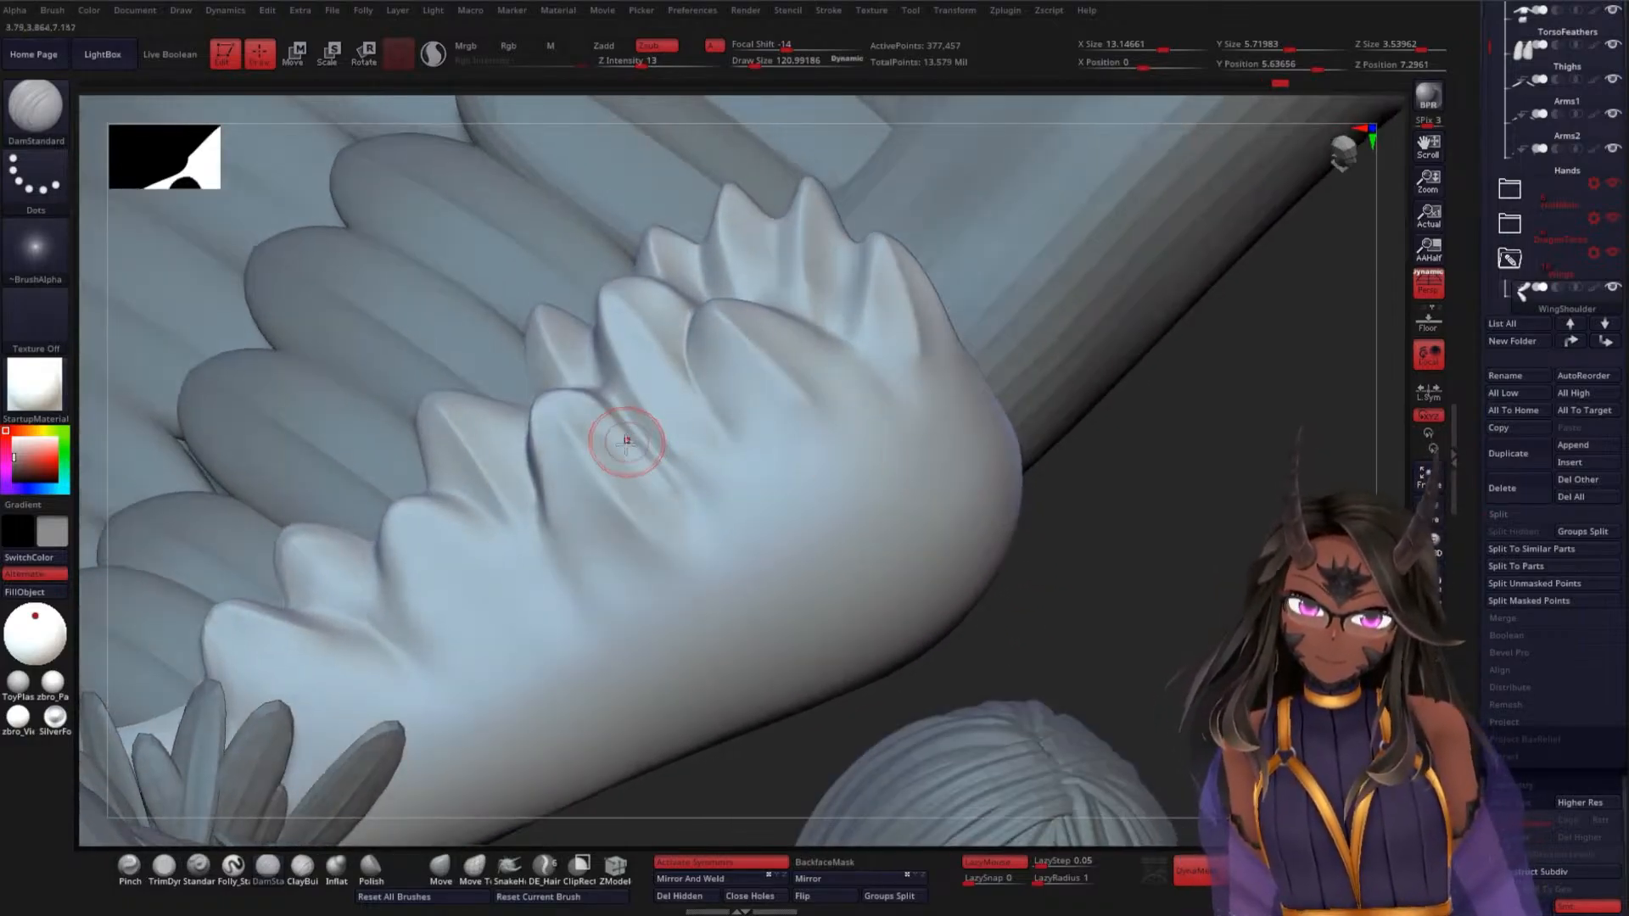
key(ctrl+z)
key(ctrl+z)
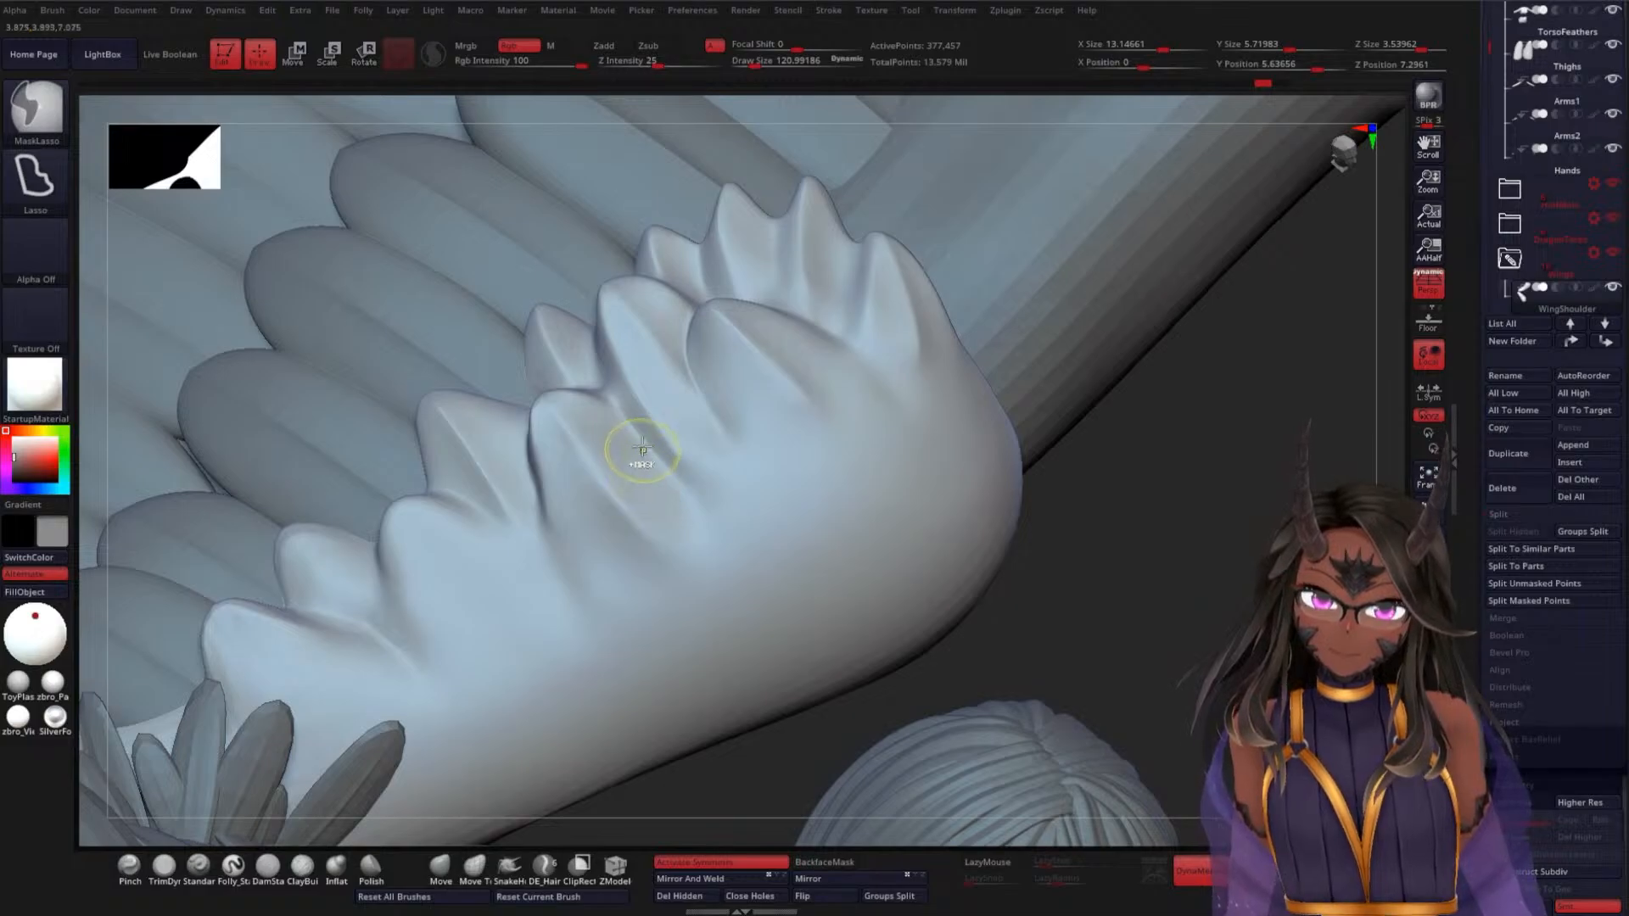
Carve the crease on the outer side of the middle shoulder feather from its tip down into the base with DamStandard
drag(612, 400, 711, 526)
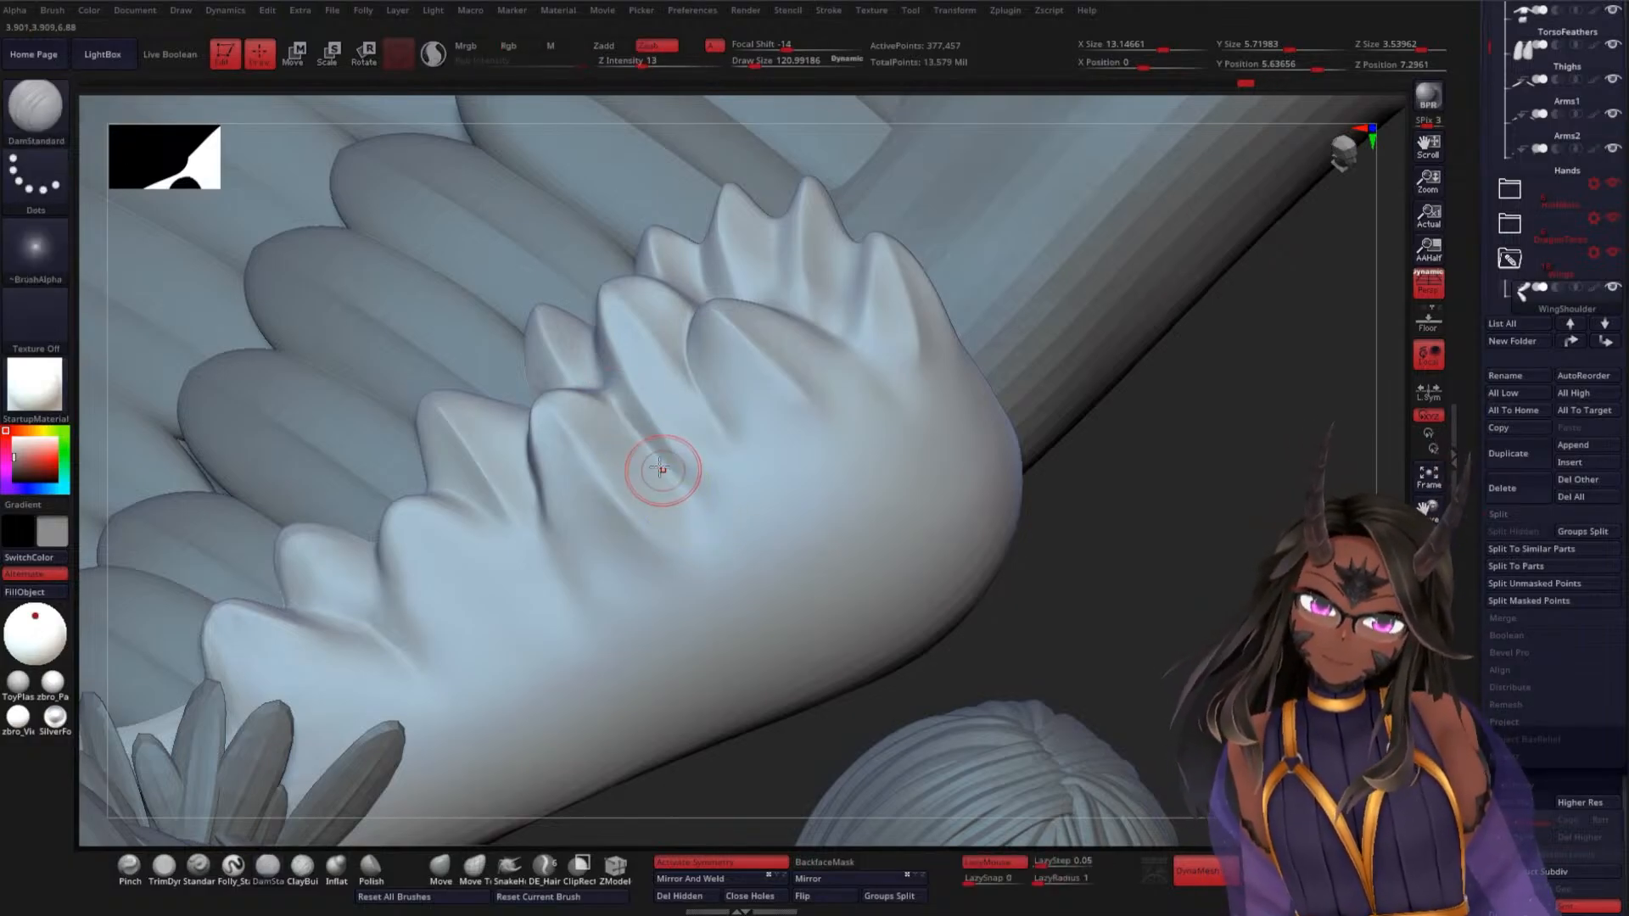
key(ctrl)
key(ctrl+z)
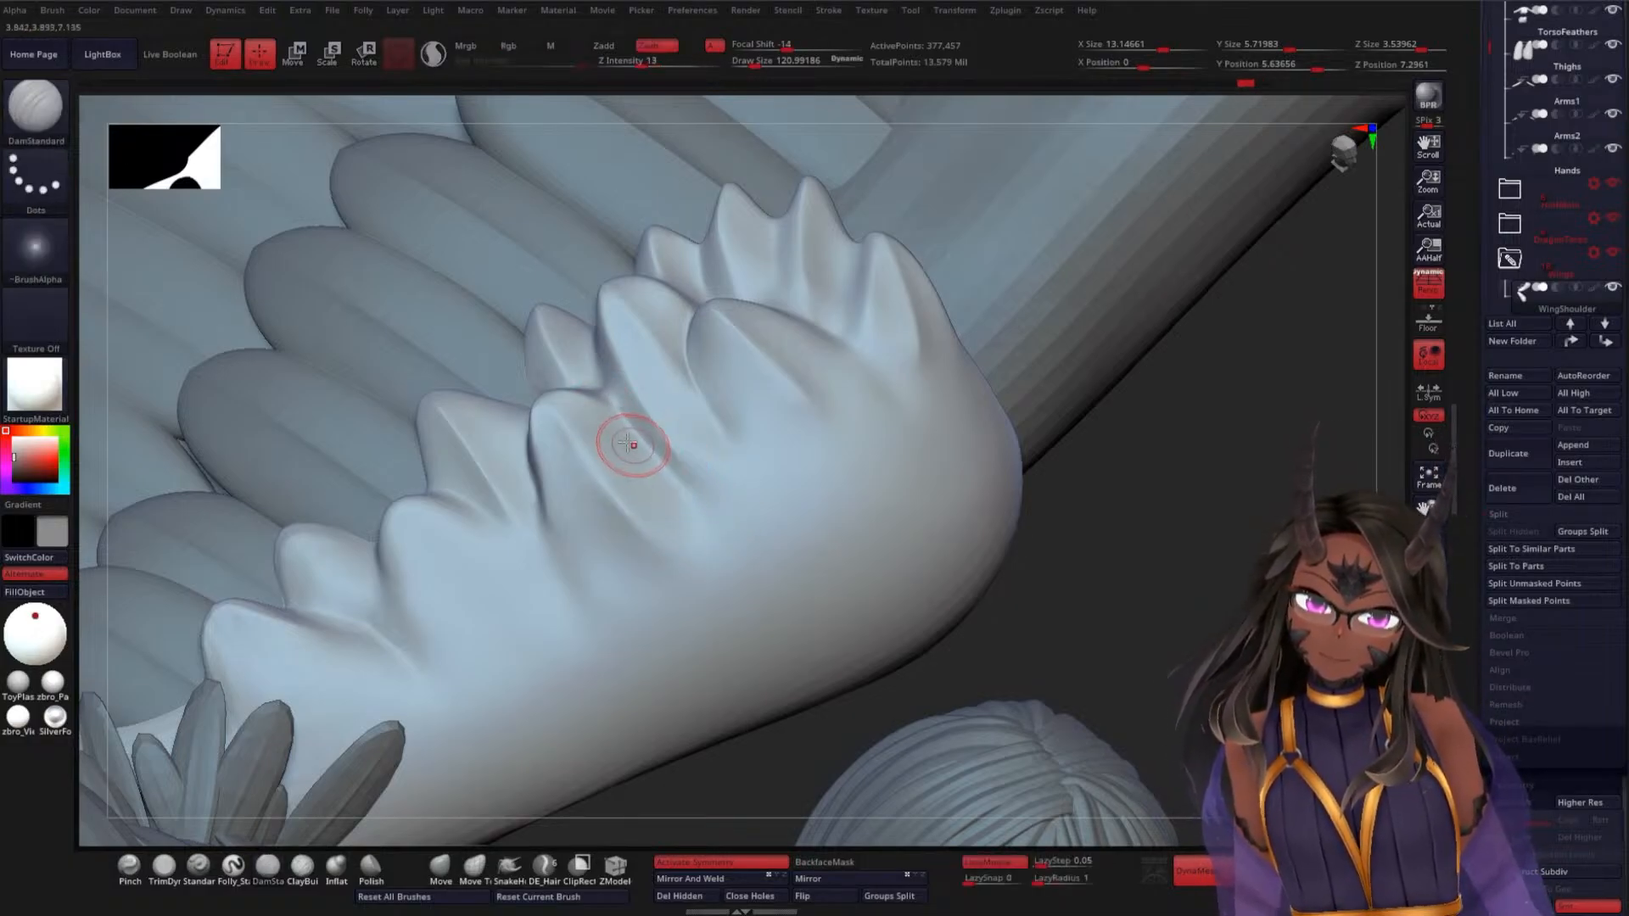
mouse_move(589, 409)
mouse_down()
mouse_move(745, 541)
mouse_move(722, 489)
mouse_move(694, 504)
mouse_up()
mouse_move(1134, 430)
mouse_down()
mouse_move(1030, 510)
mouse_move(990, 458)
mouse_move(999, 450)
mouse_move(1040, 505)
mouse_move(1058, 476)
mouse_up()
Reshape the tip of the middle shoulder feather with the Move brush at a draw size of about 182
click(450, 872)
key(space)
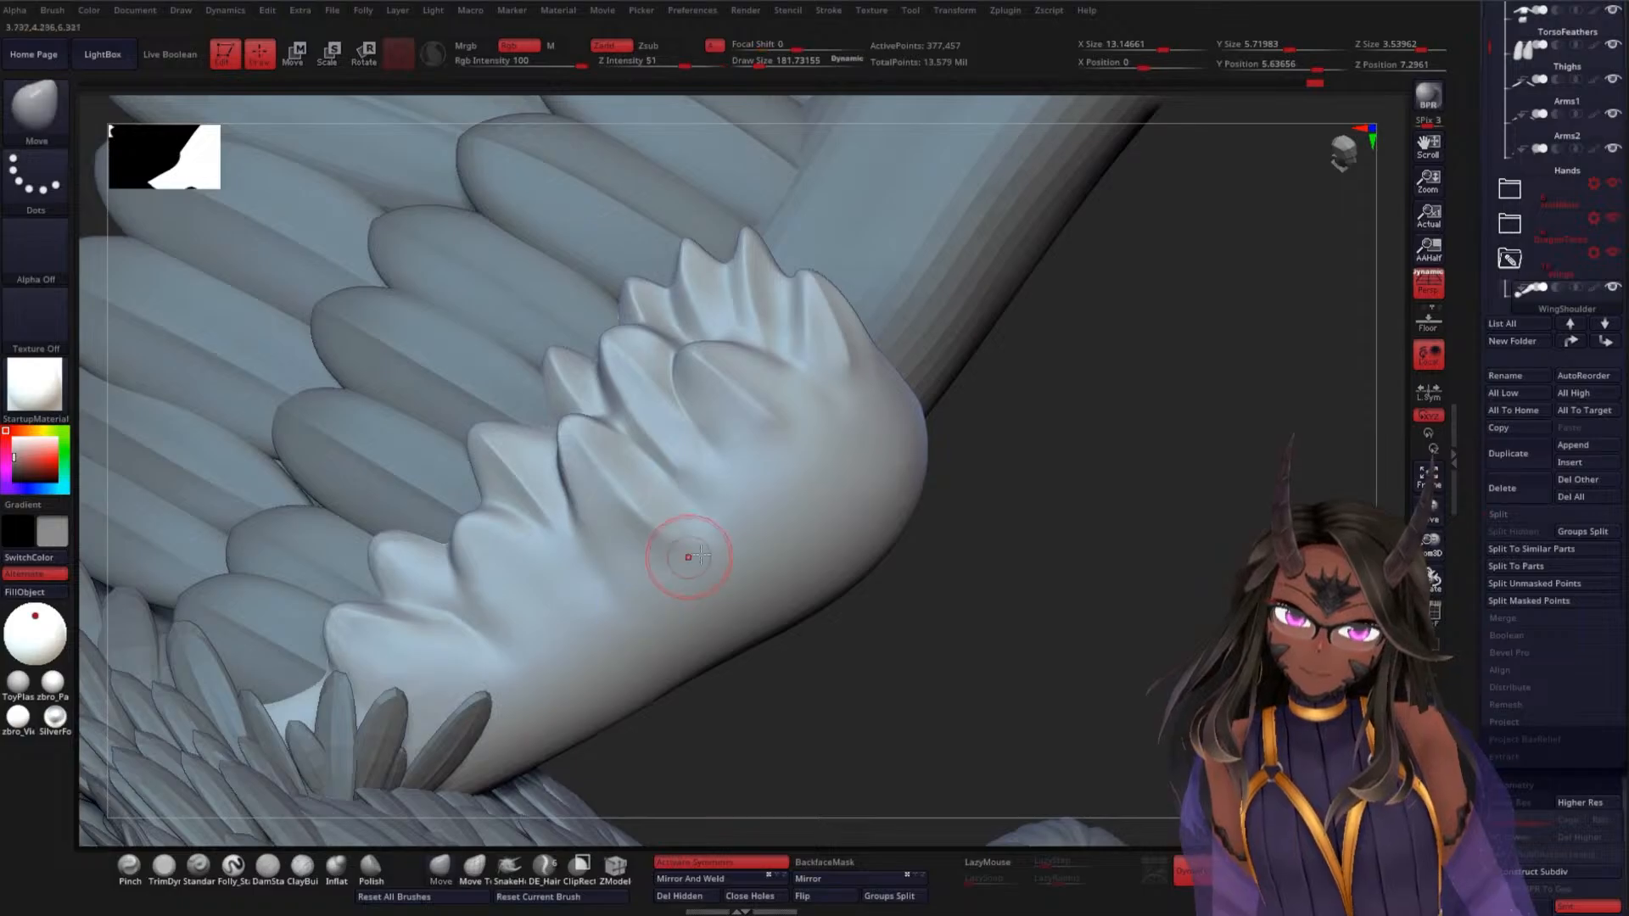
drag(1022, 557, 987, 531)
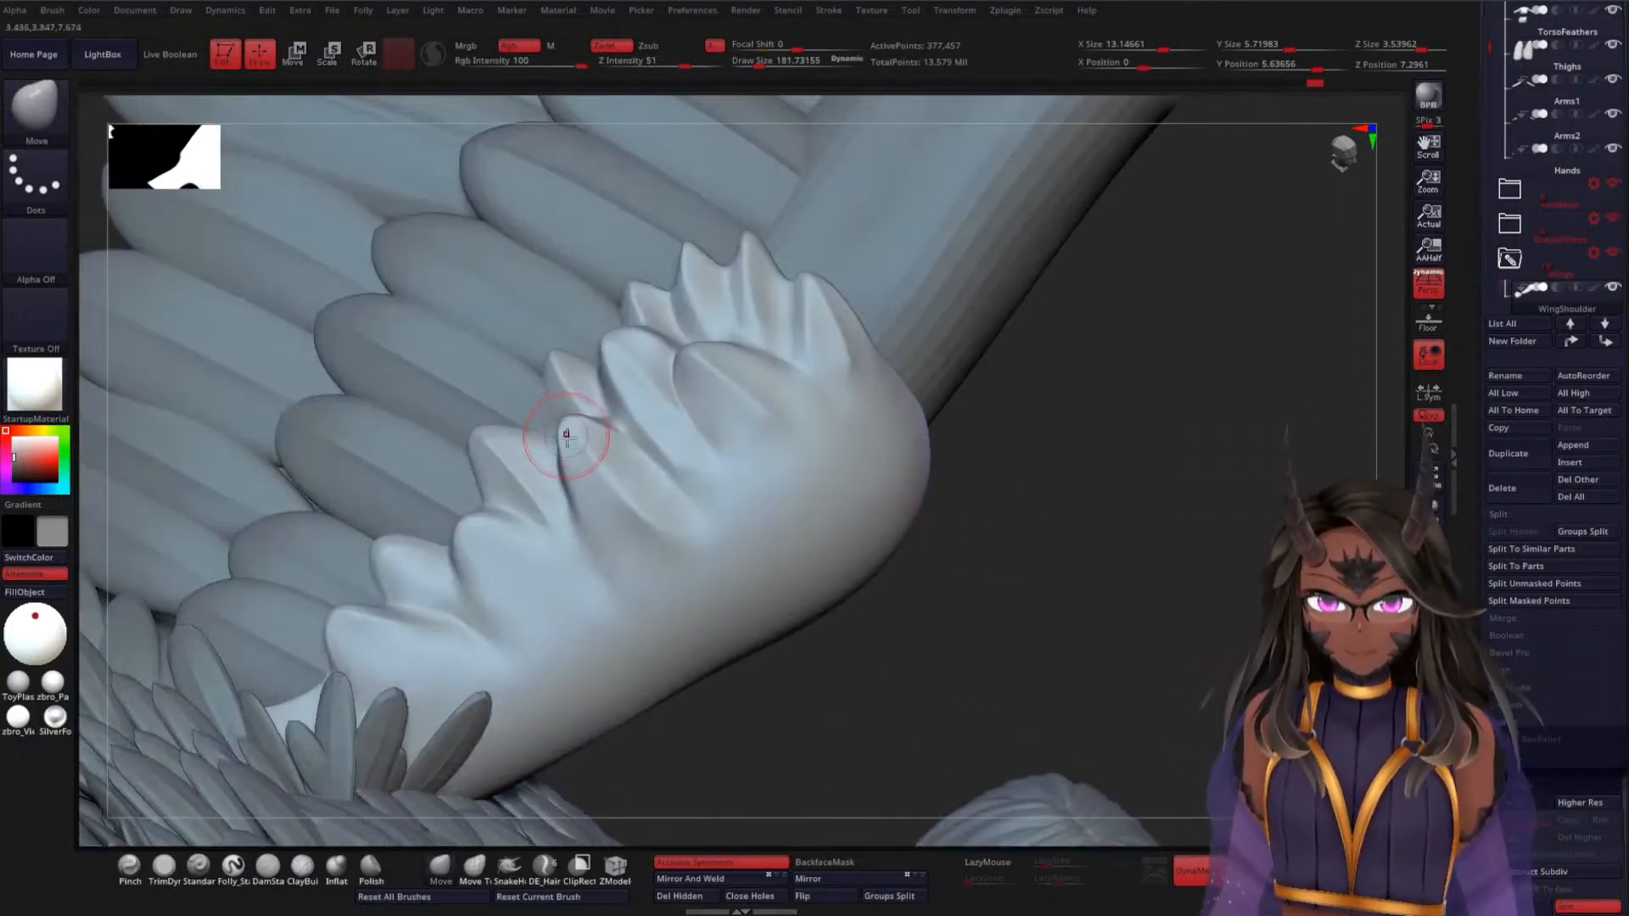
key(shift)
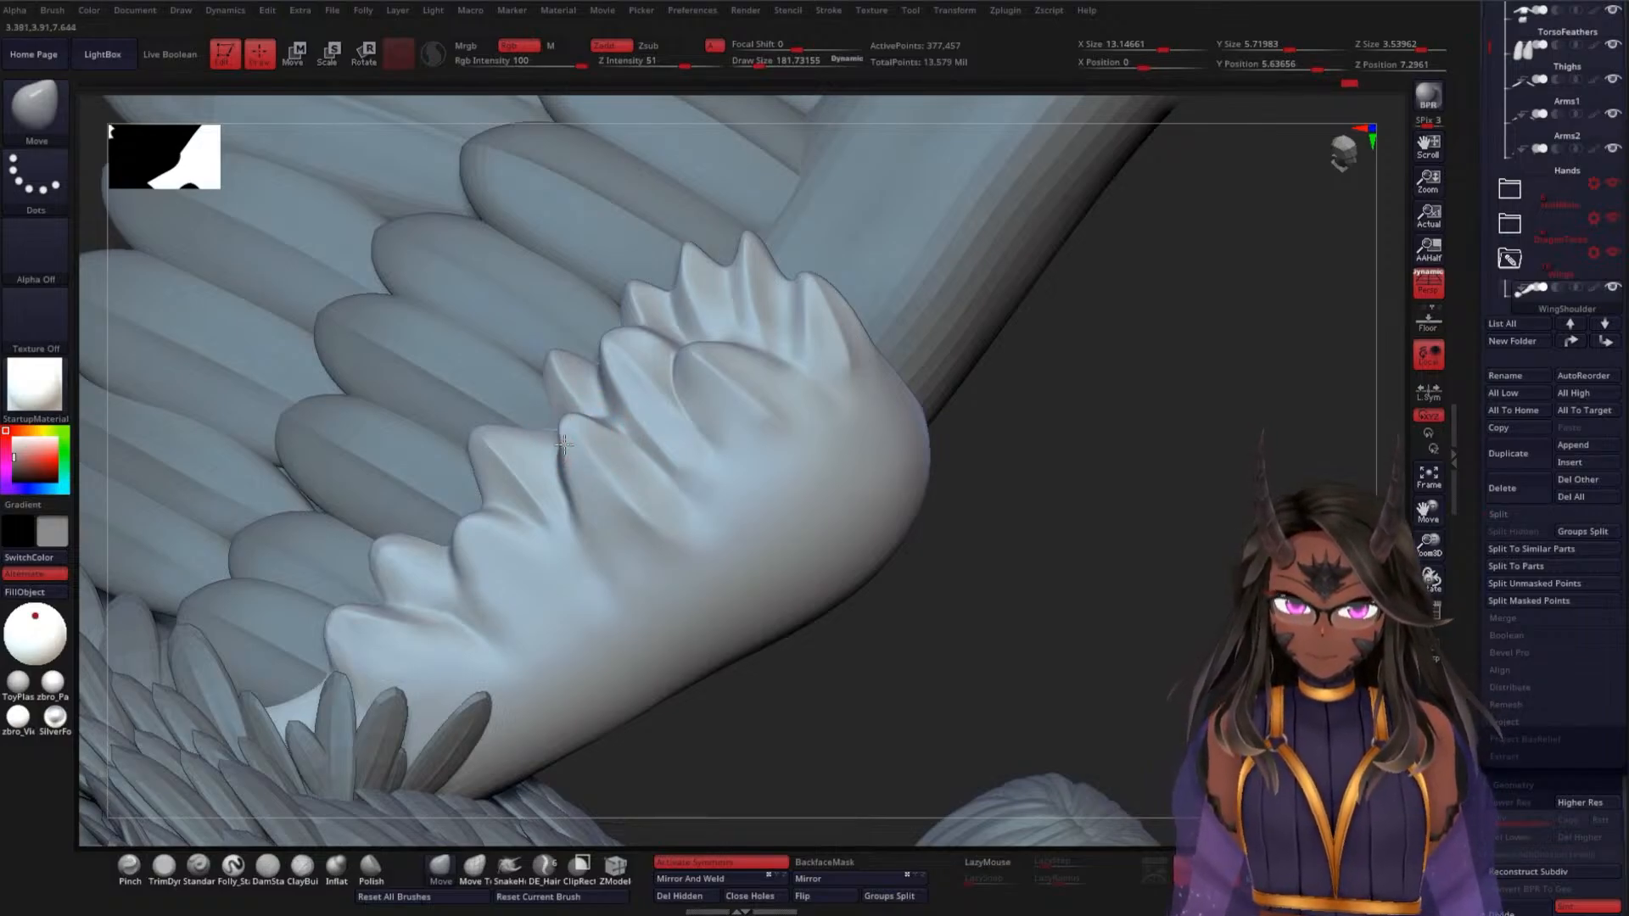
alt+drag(1044, 543, 1025, 404)
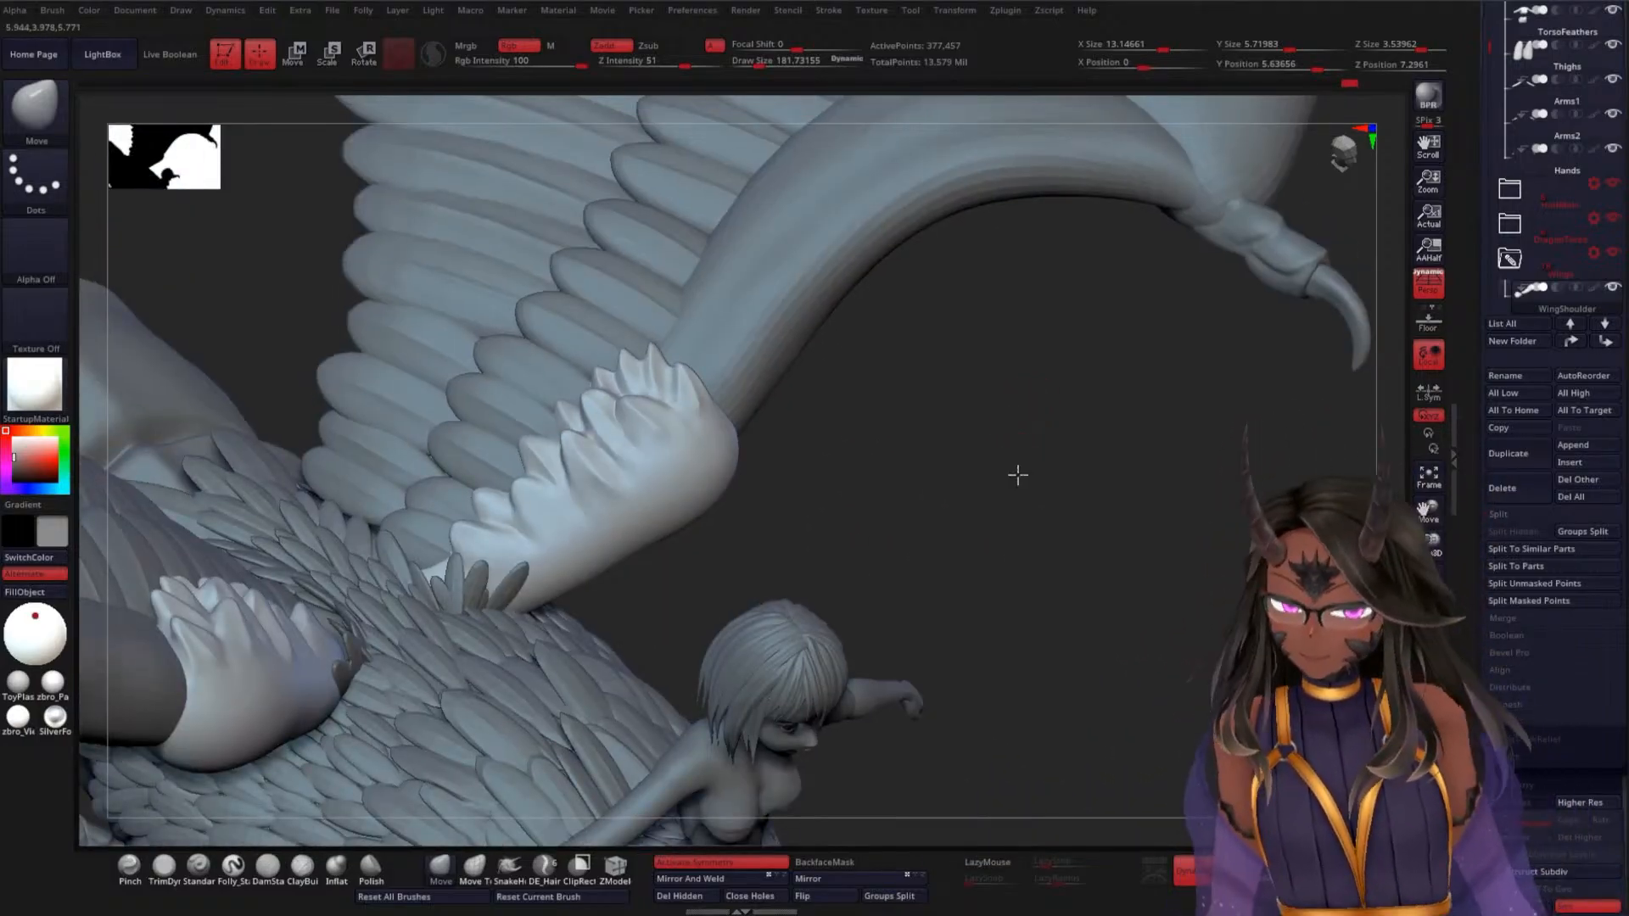
mouse_move(1018, 472)
mouse_down()
mouse_move(989, 517)
mouse_move(666, 478)
mouse_move(540, 547)
mouse_up()
key(shift)
mouse_move(898, 502)
mouse_down()
mouse_move(906, 450)
mouse_move(934, 662)
mouse_up()
Try carving a DamStandard crease through the second-row feather just below the middle one, from its tip toward the base
click(267, 869)
drag(957, 528, 1015, 525)
drag(445, 437, 493, 519)
drag(848, 561, 882, 543)
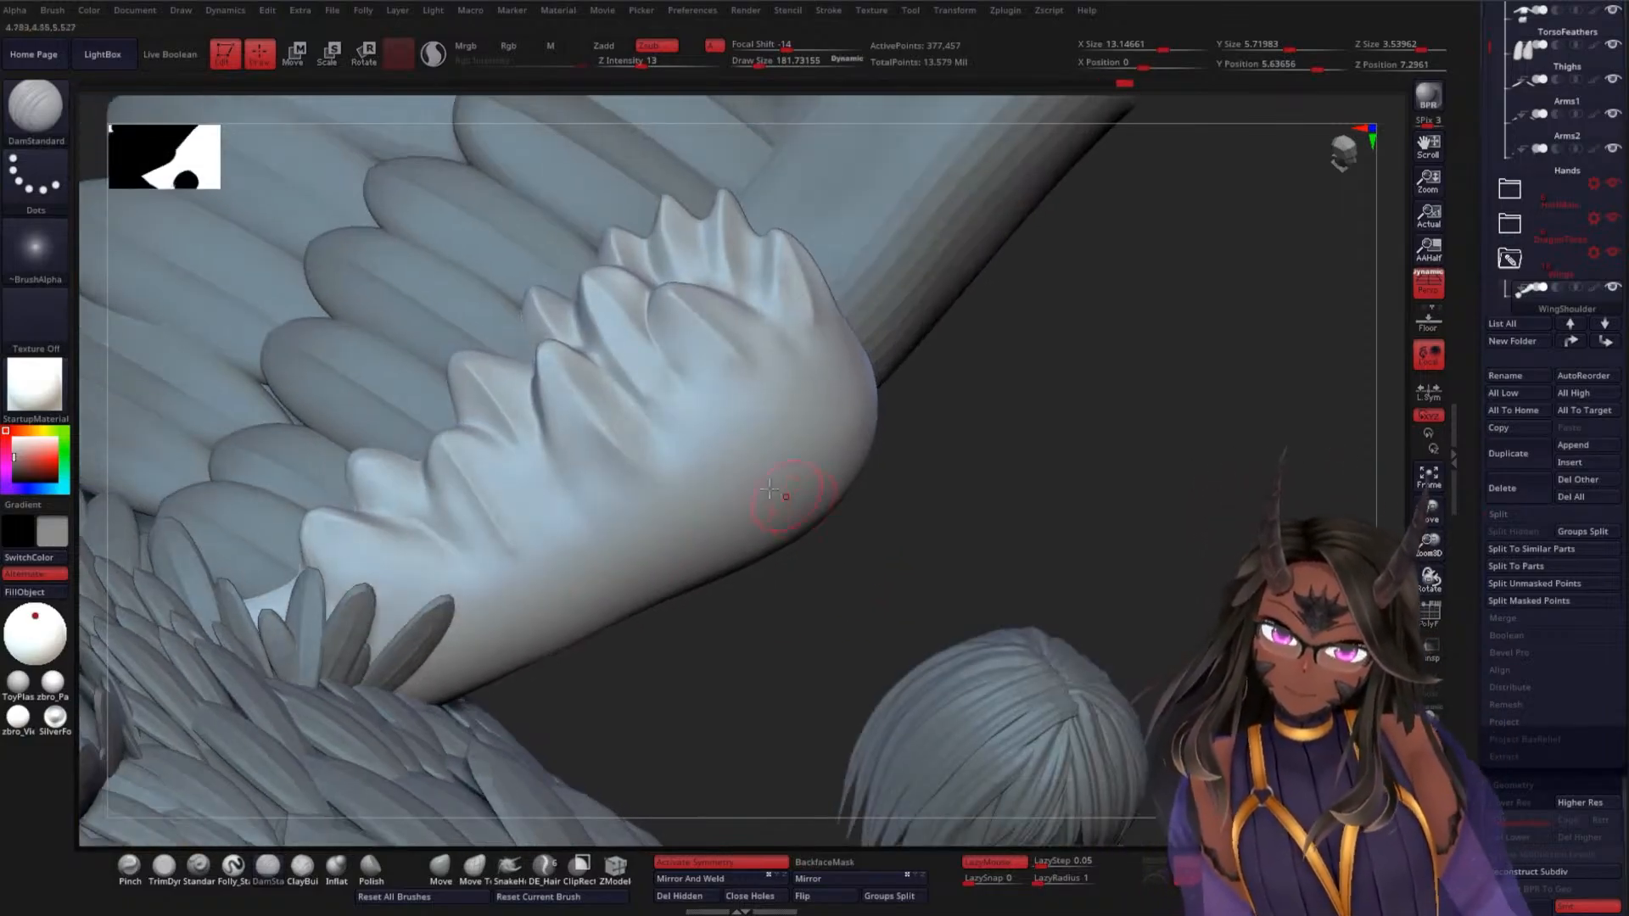
key(ctrl+z)
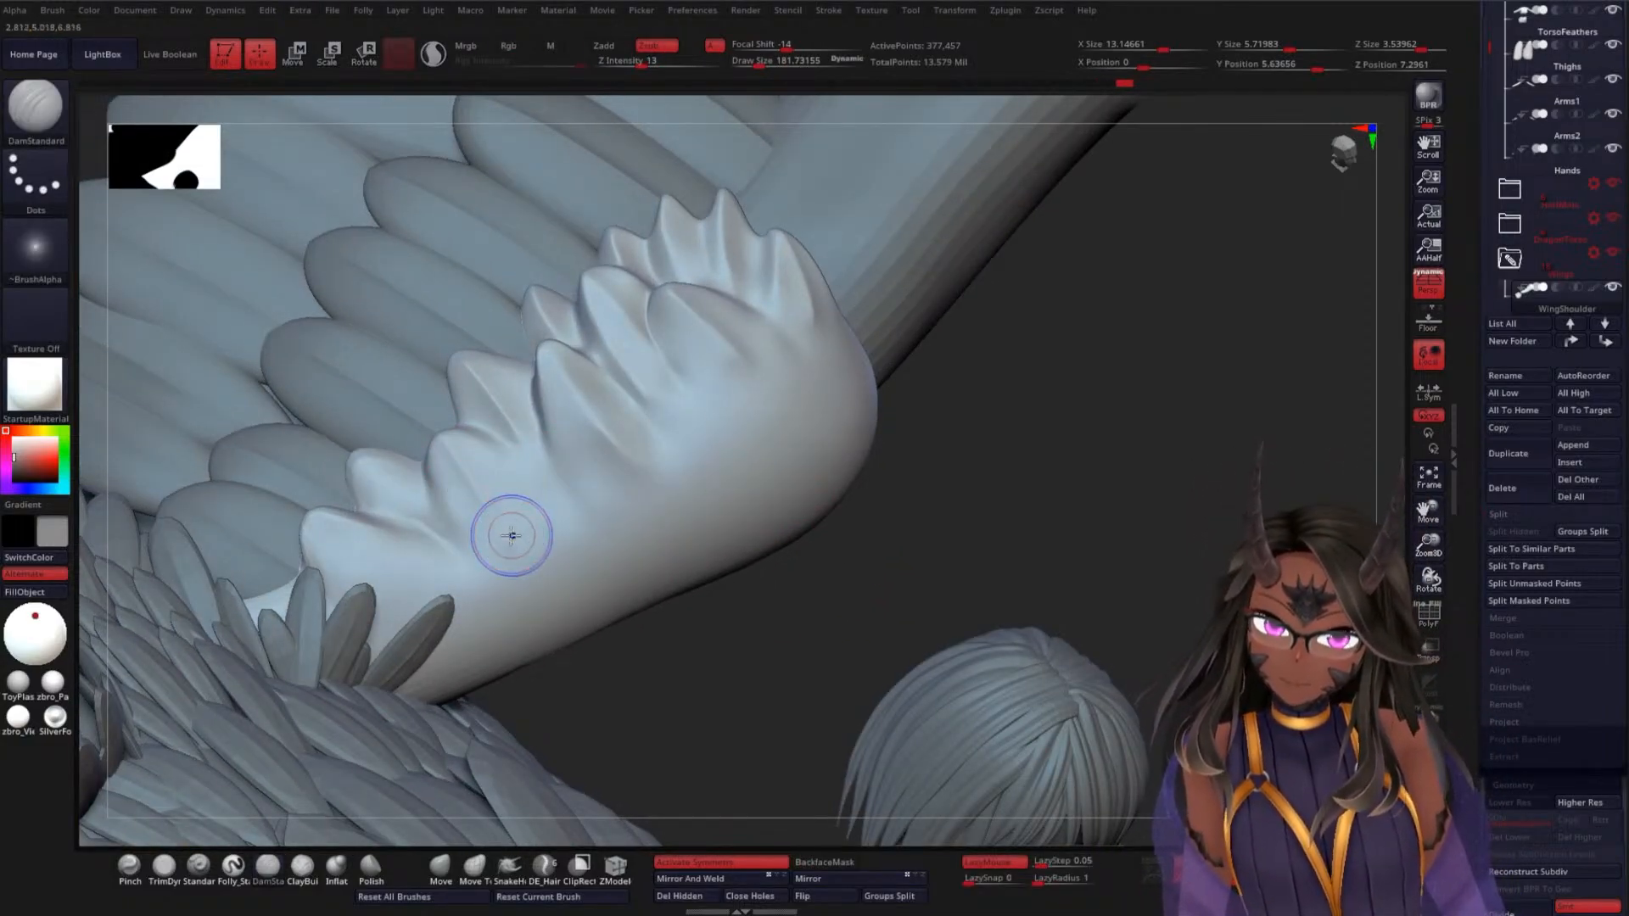
Carve a crease down the inner edge of the feather below the middle one and smooth the surface beside its base
key(shift)
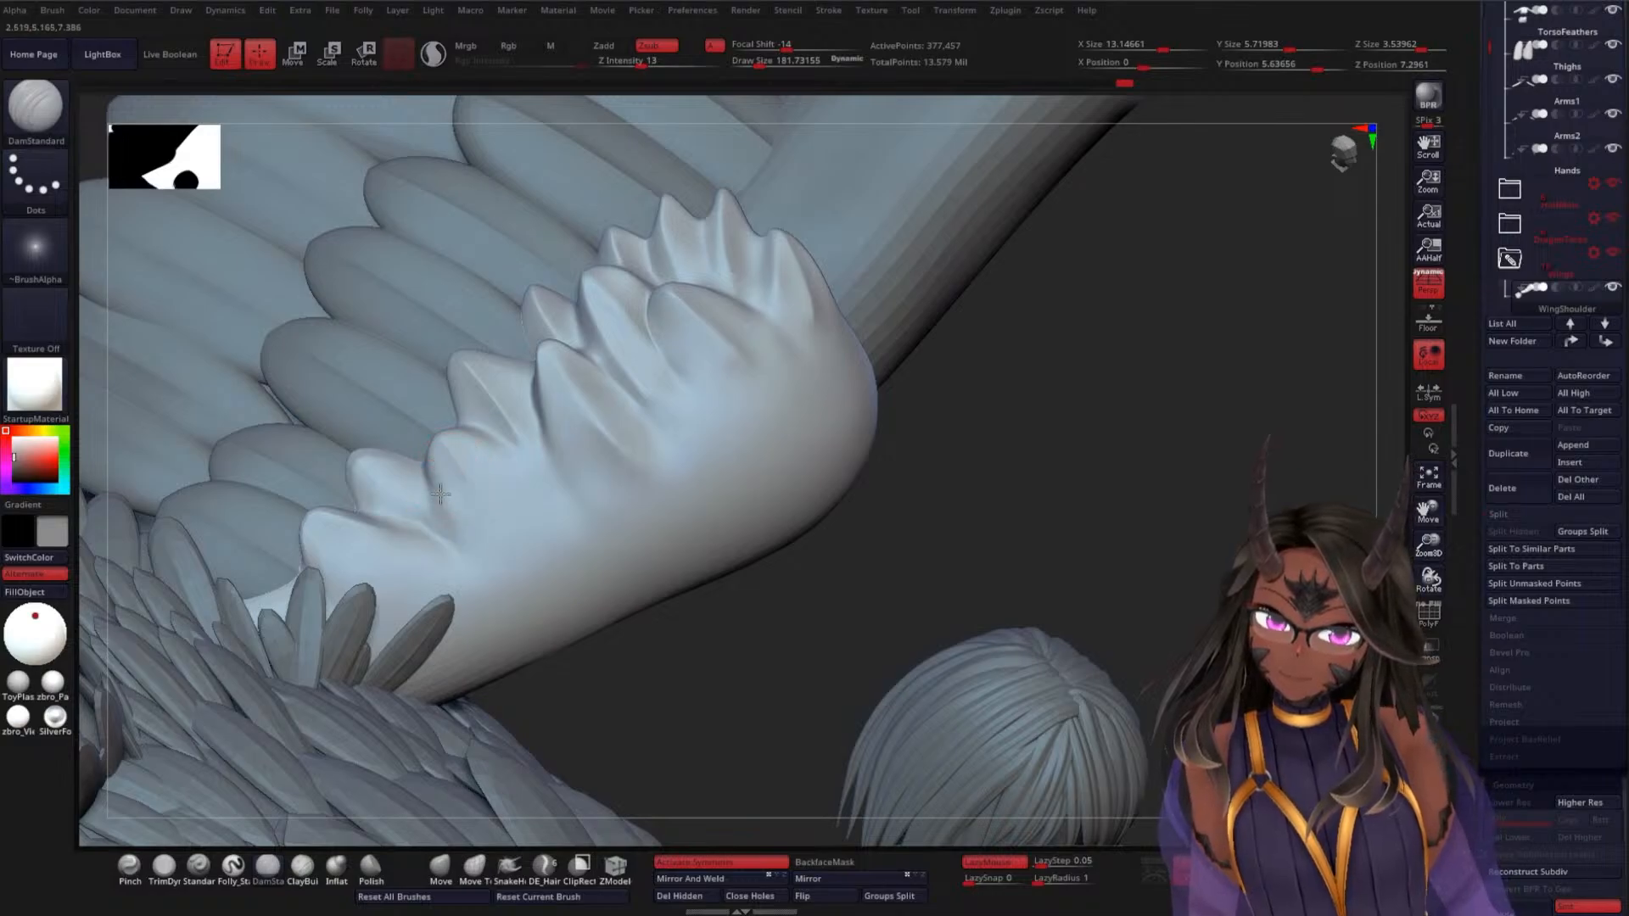
drag(435, 467, 455, 531)
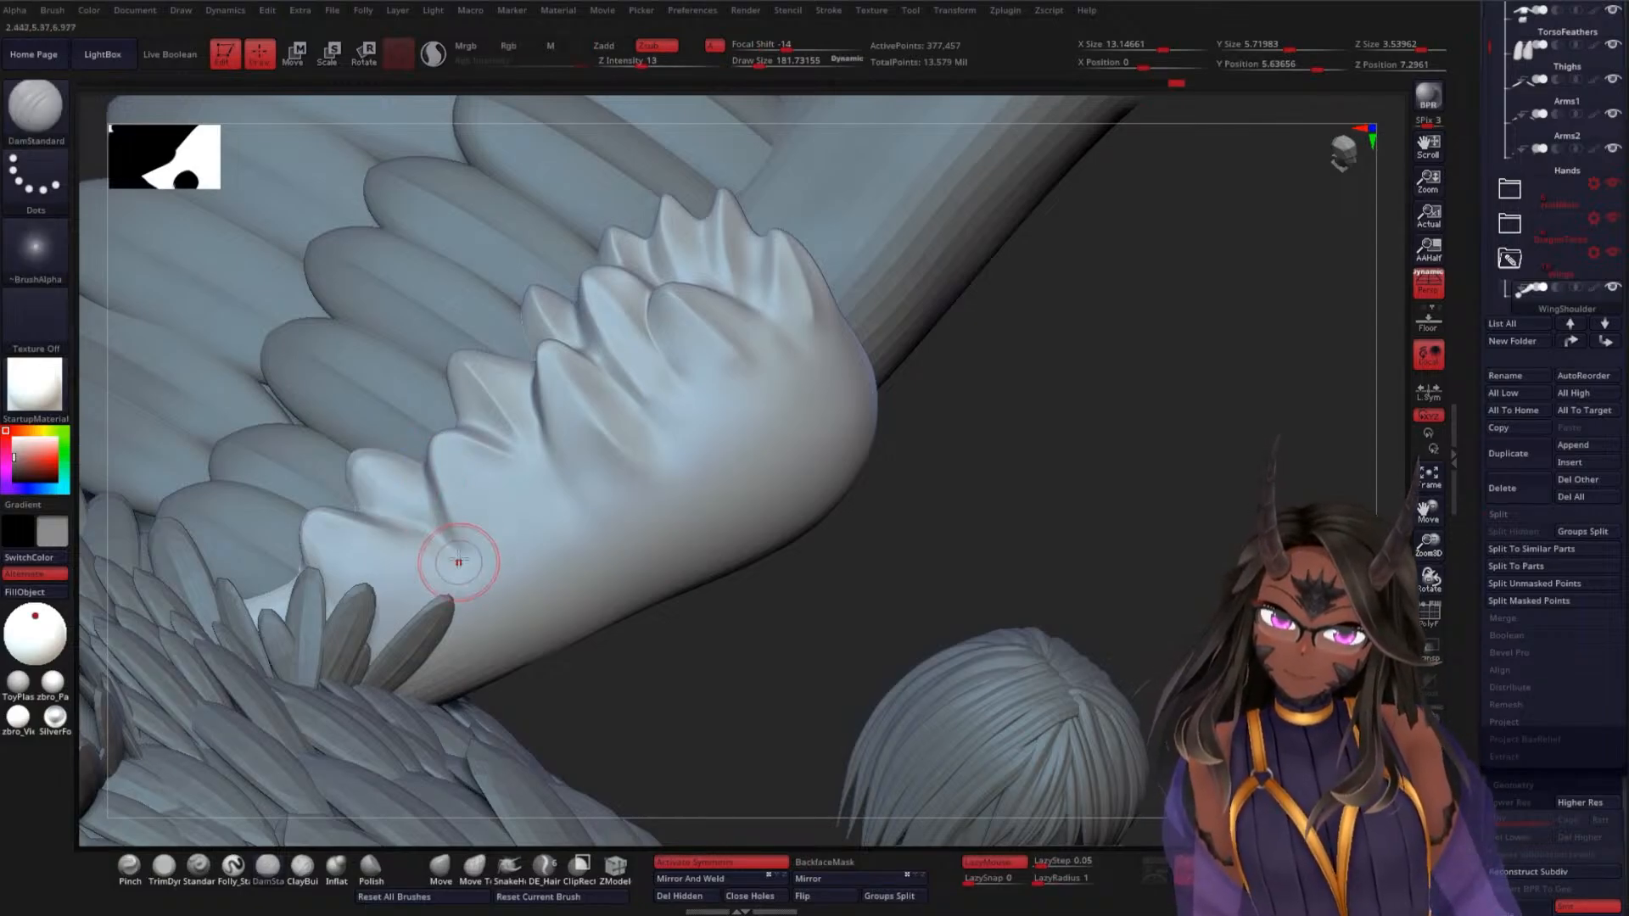
drag(982, 526, 964, 506)
alt+drag(988, 447, 1003, 513)
mouse_move(579, 514)
shift+mouse_down()
mouse_move(501, 547)
mouse_move(464, 448)
mouse_move(527, 601)
shift+mouse_up()
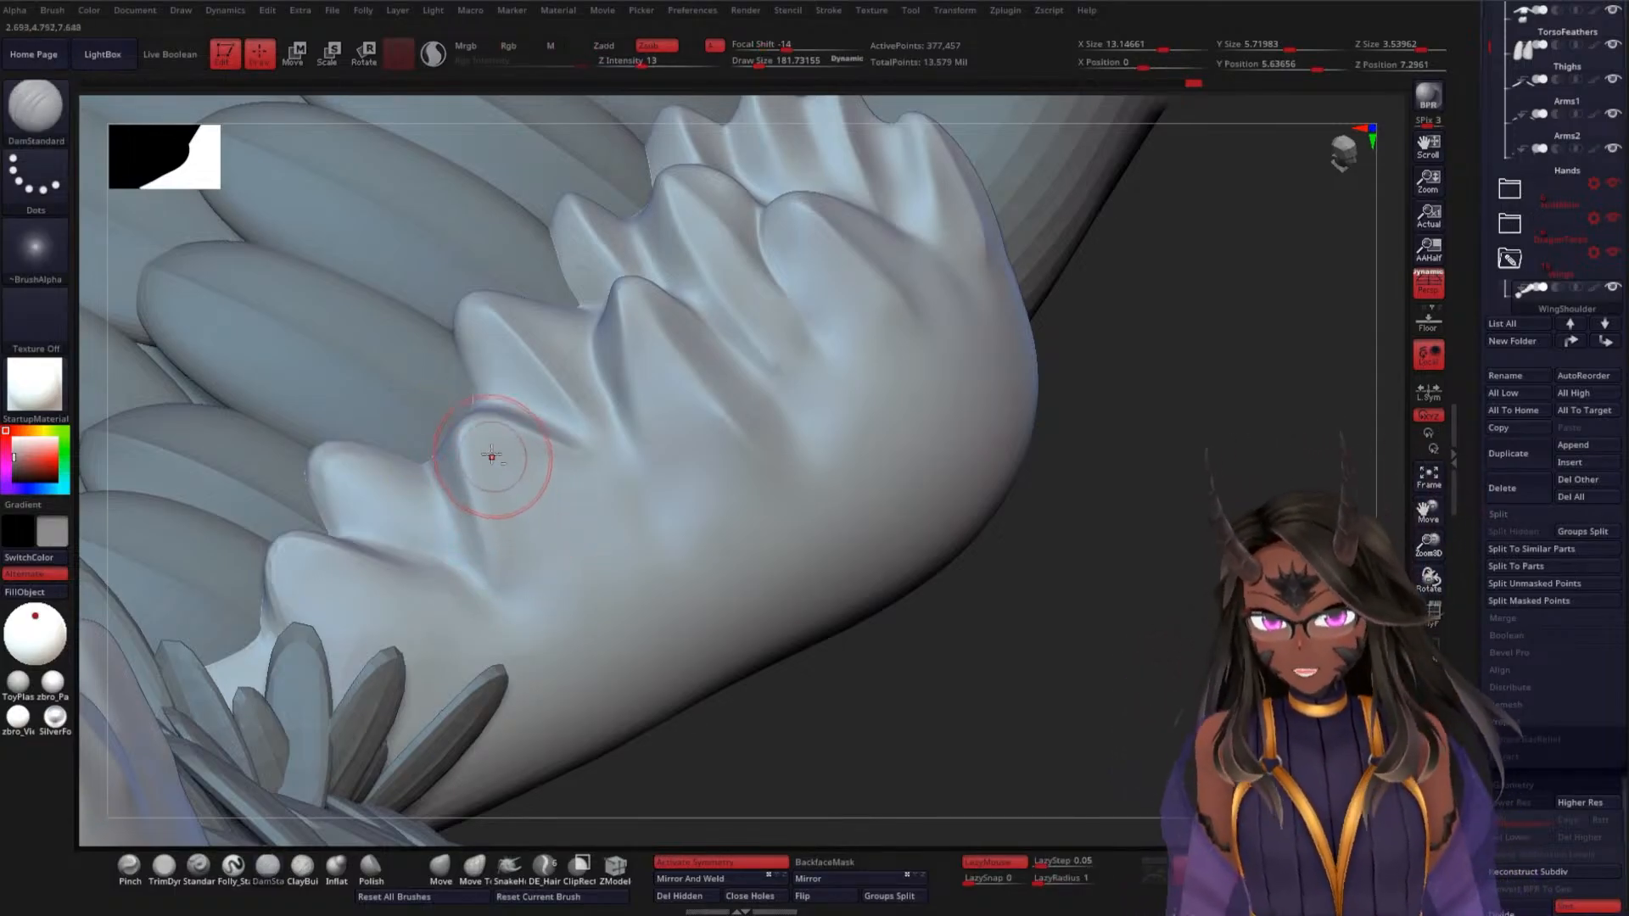
Carve the lower second-row feather's form, extend its outer-edge crease toward the base, and smooth the end of that crease
mouse_move(496, 444)
mouse_down()
mouse_move(574, 550)
mouse_move(565, 591)
mouse_up()
drag(1026, 593, 691, 454)
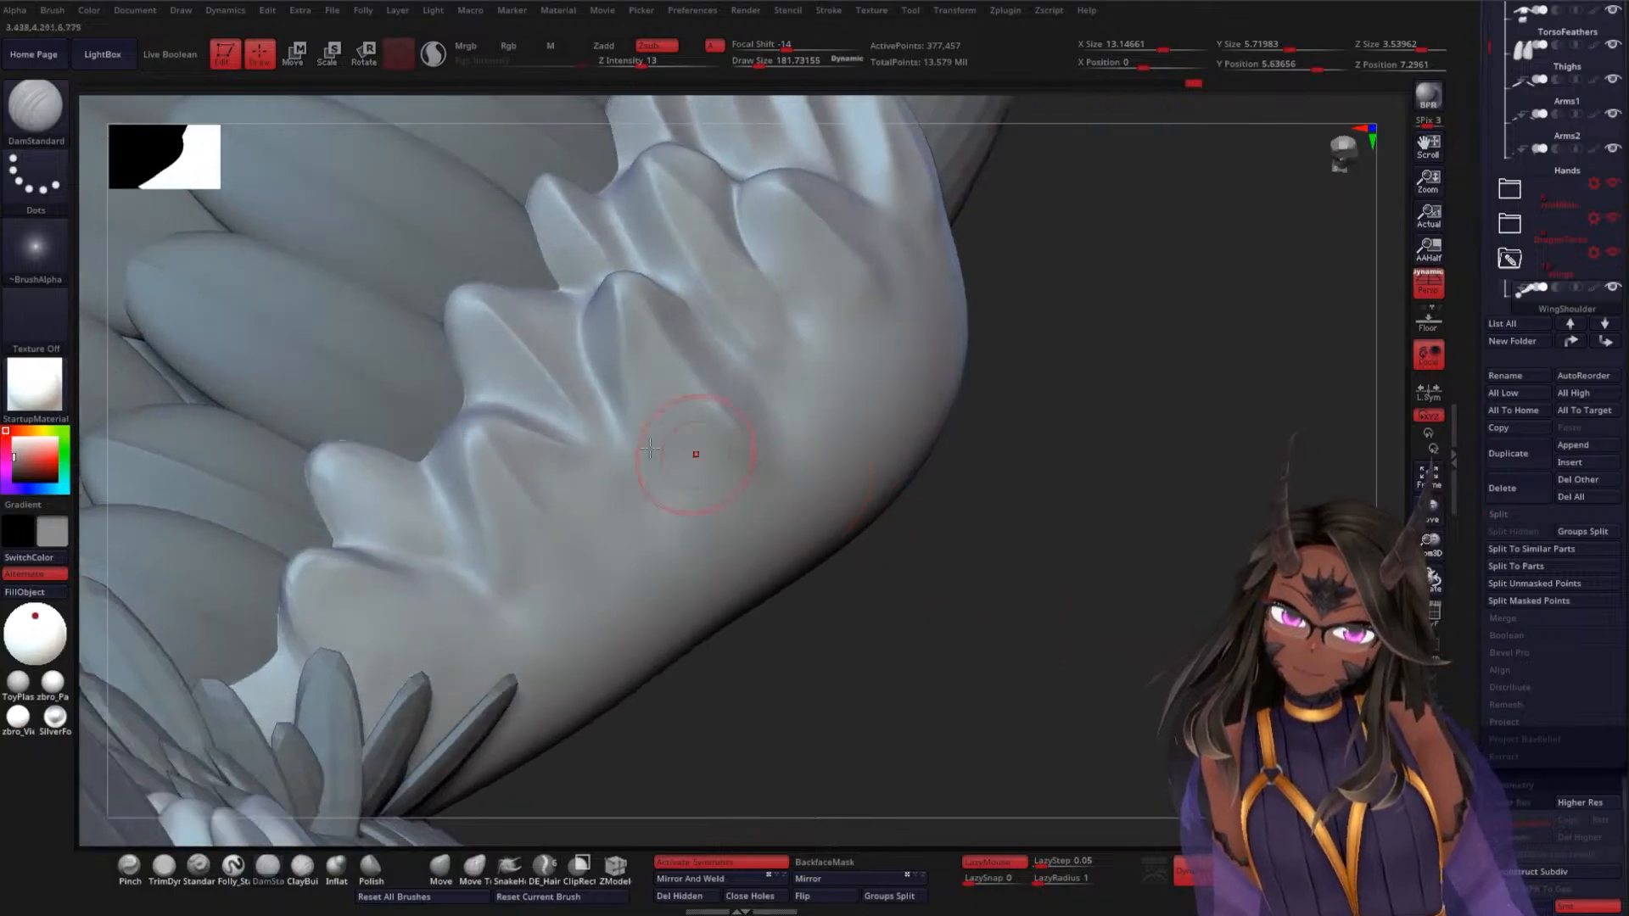
mouse_move(525, 419)
mouse_down()
mouse_move(642, 476)
mouse_move(598, 448)
mouse_move(686, 531)
mouse_up()
mouse_move(851, 580)
mouse_down()
mouse_move(916, 611)
mouse_move(738, 577)
mouse_up()
mouse_move(638, 539)
shift+mouse_down()
mouse_move(659, 533)
mouse_move(691, 571)
shift+mouse_up()
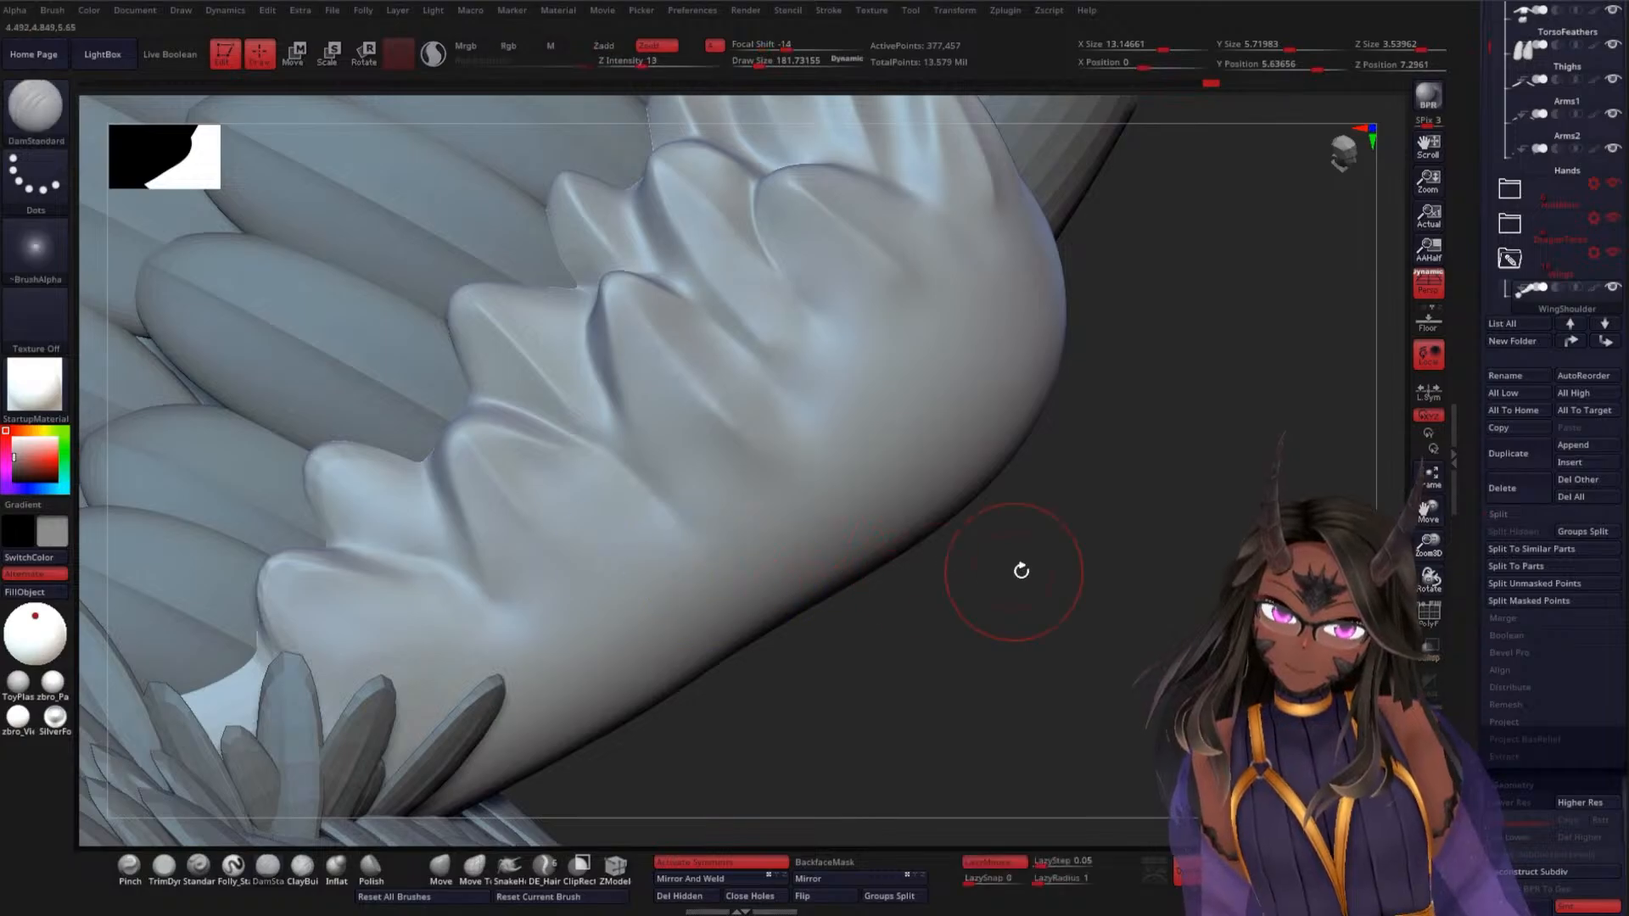
Soften the base of the lower second-row feather's inner crease and deepen that crease from the tip downward
mouse_move(1021, 571)
mouse_down()
mouse_move(1139, 584)
mouse_move(1134, 552)
mouse_move(571, 589)
mouse_up()
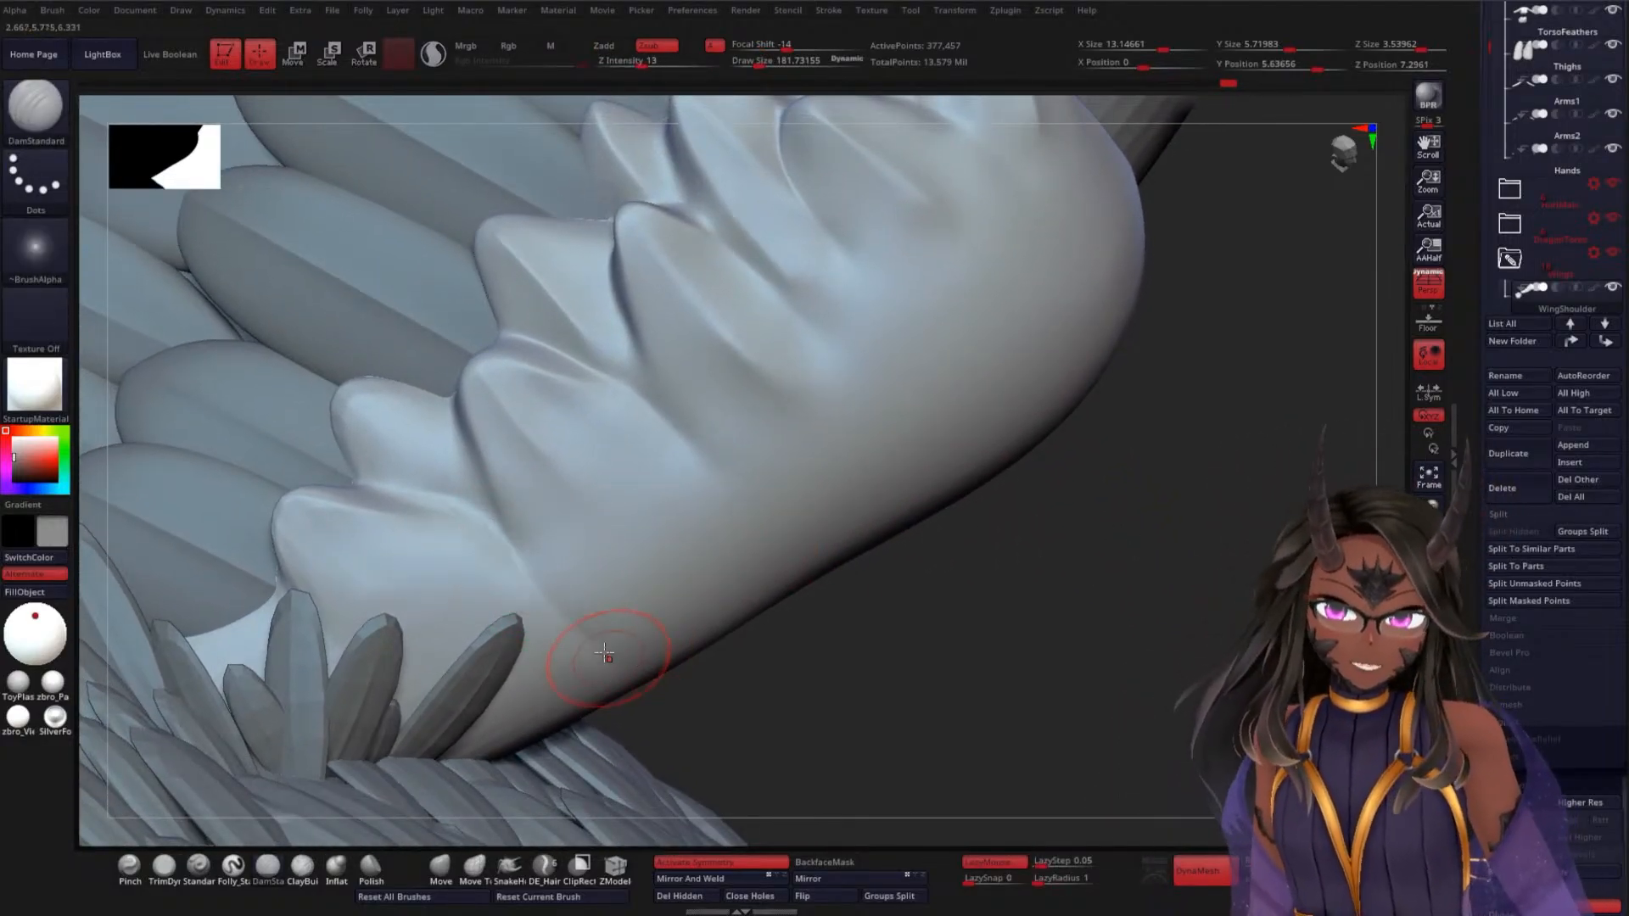
shift+drag(509, 553, 516, 568)
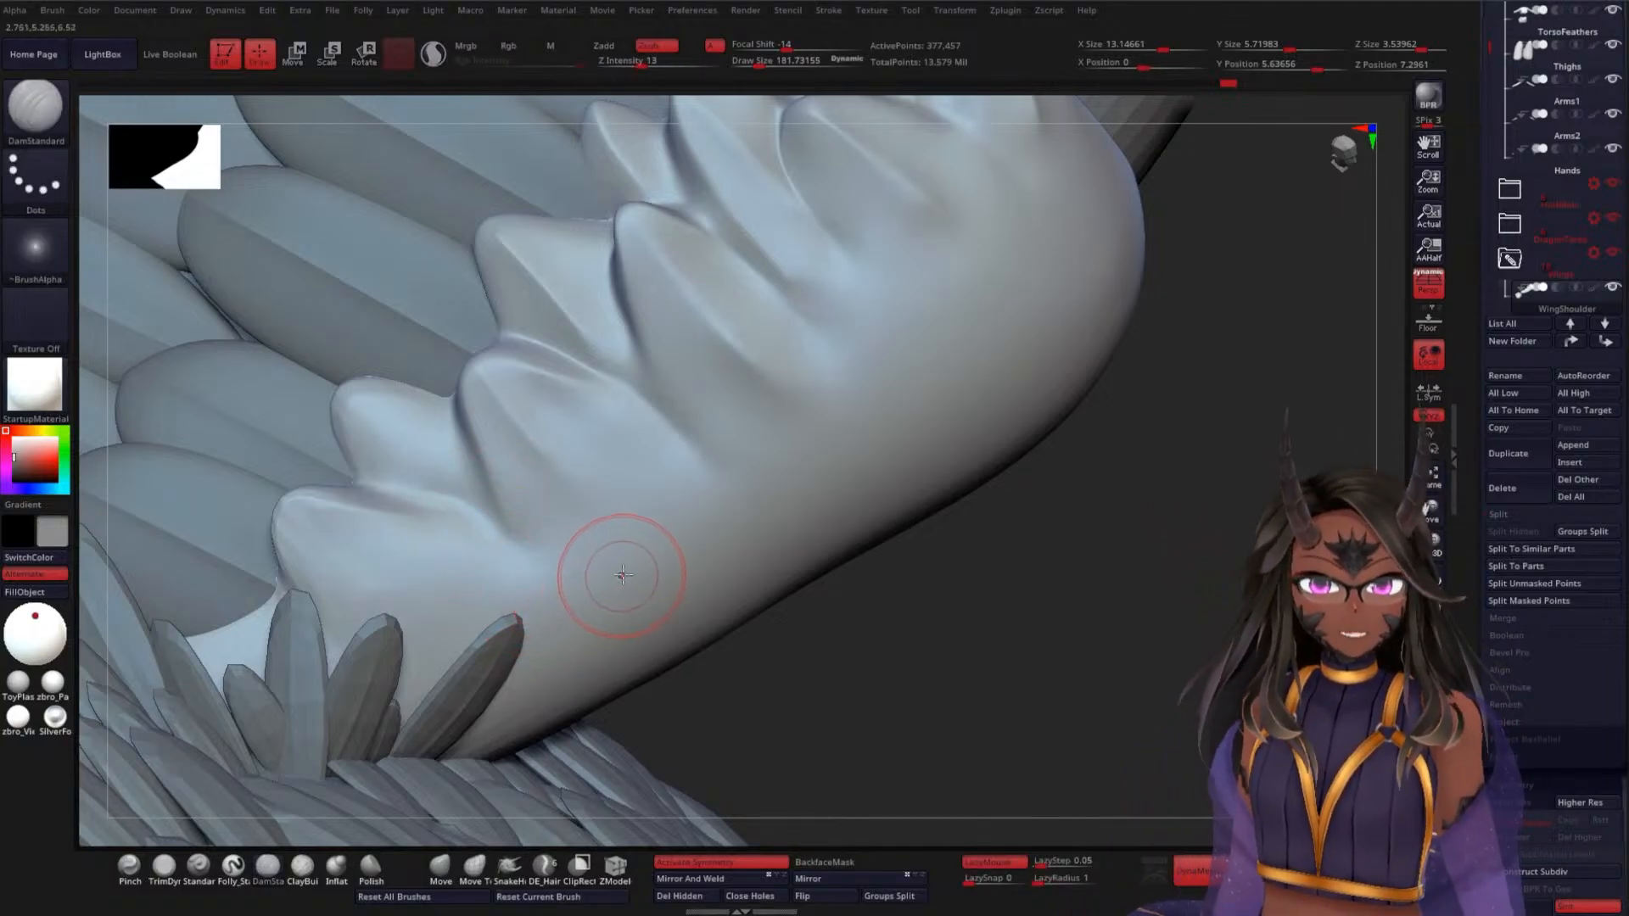
shift+drag(919, 629, 1018, 567)
mouse_move(514, 367)
mouse_down()
mouse_move(593, 480)
mouse_move(591, 533)
mouse_up()
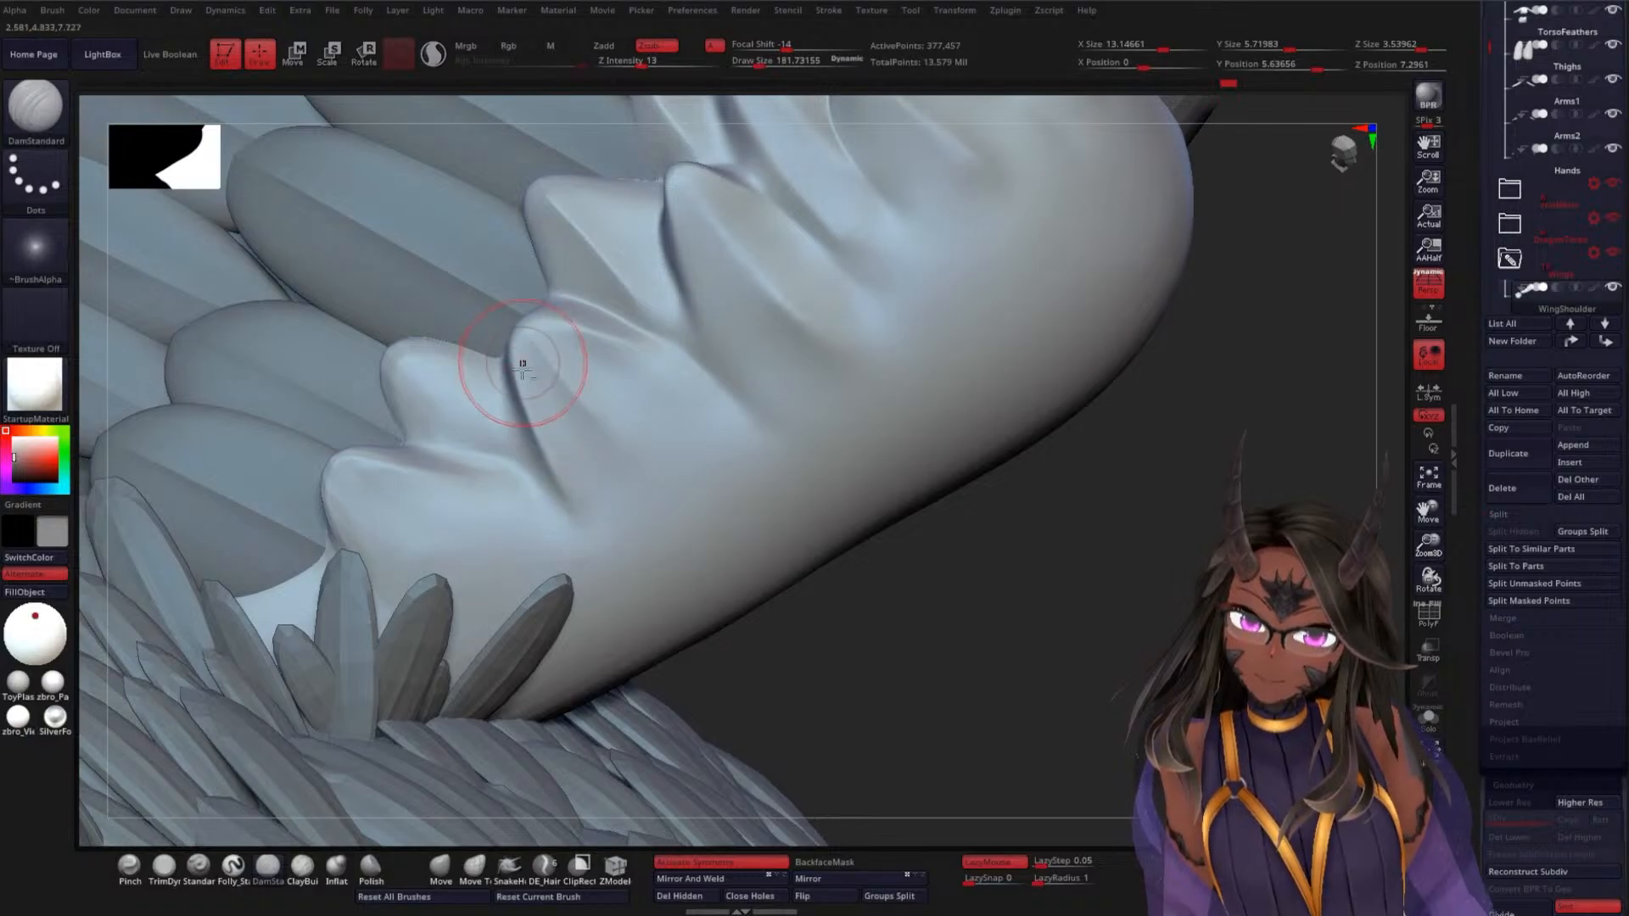
drag(974, 575, 1040, 554)
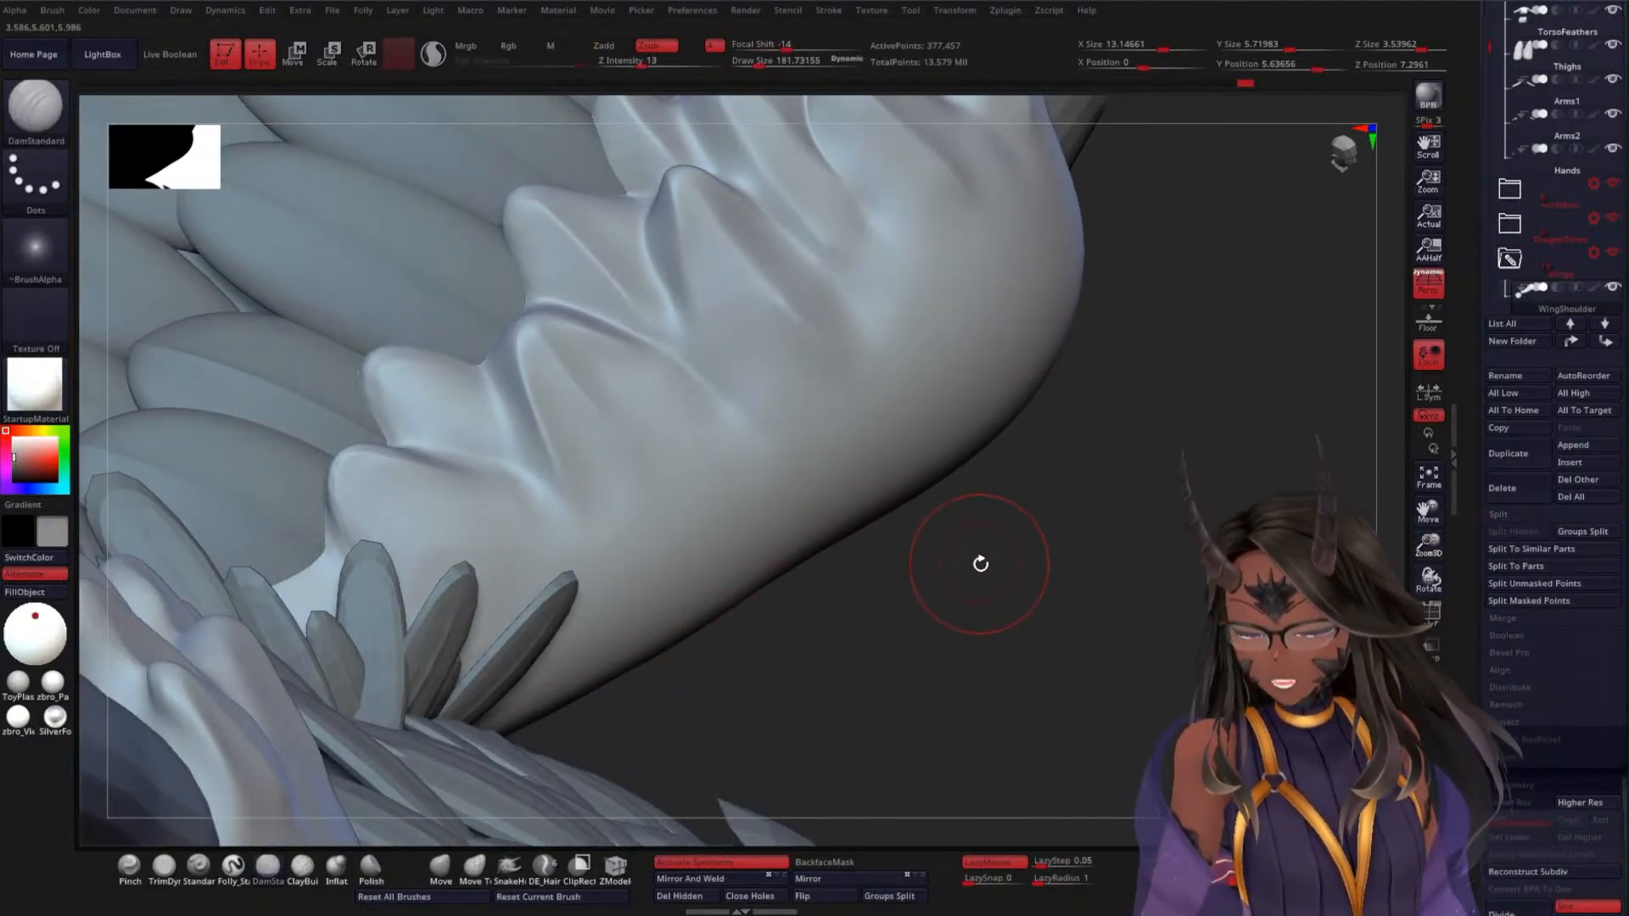
Refine the creases around the lowest shoulder feather tips and the junction under the middle feather with DamStandard
drag(990, 592, 1111, 586)
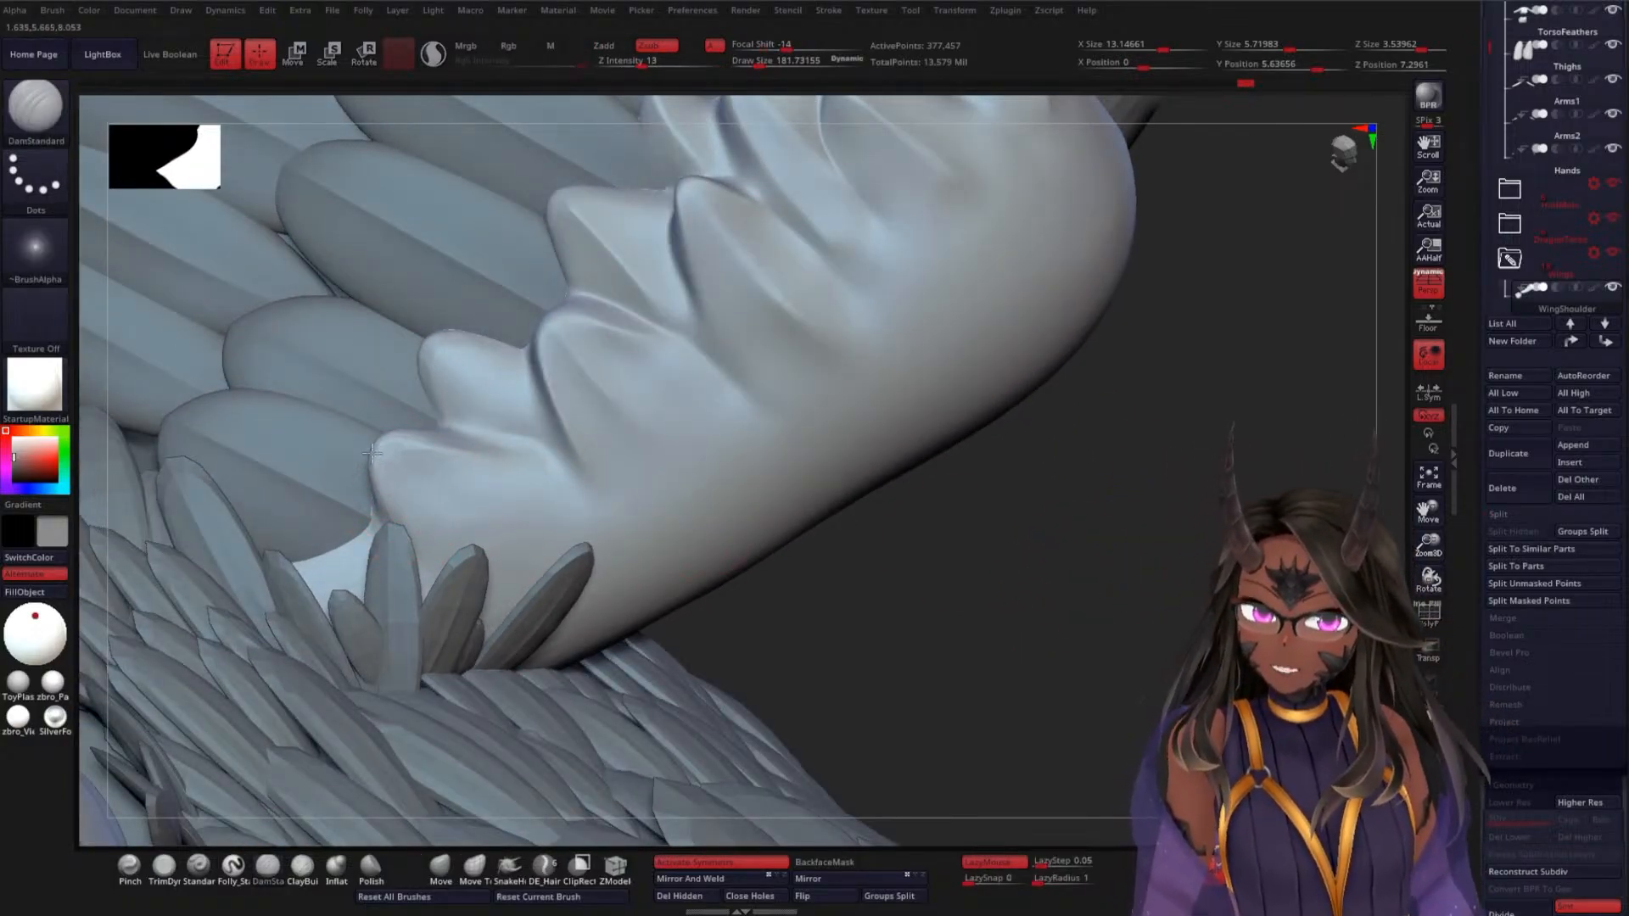
key(ctrl)
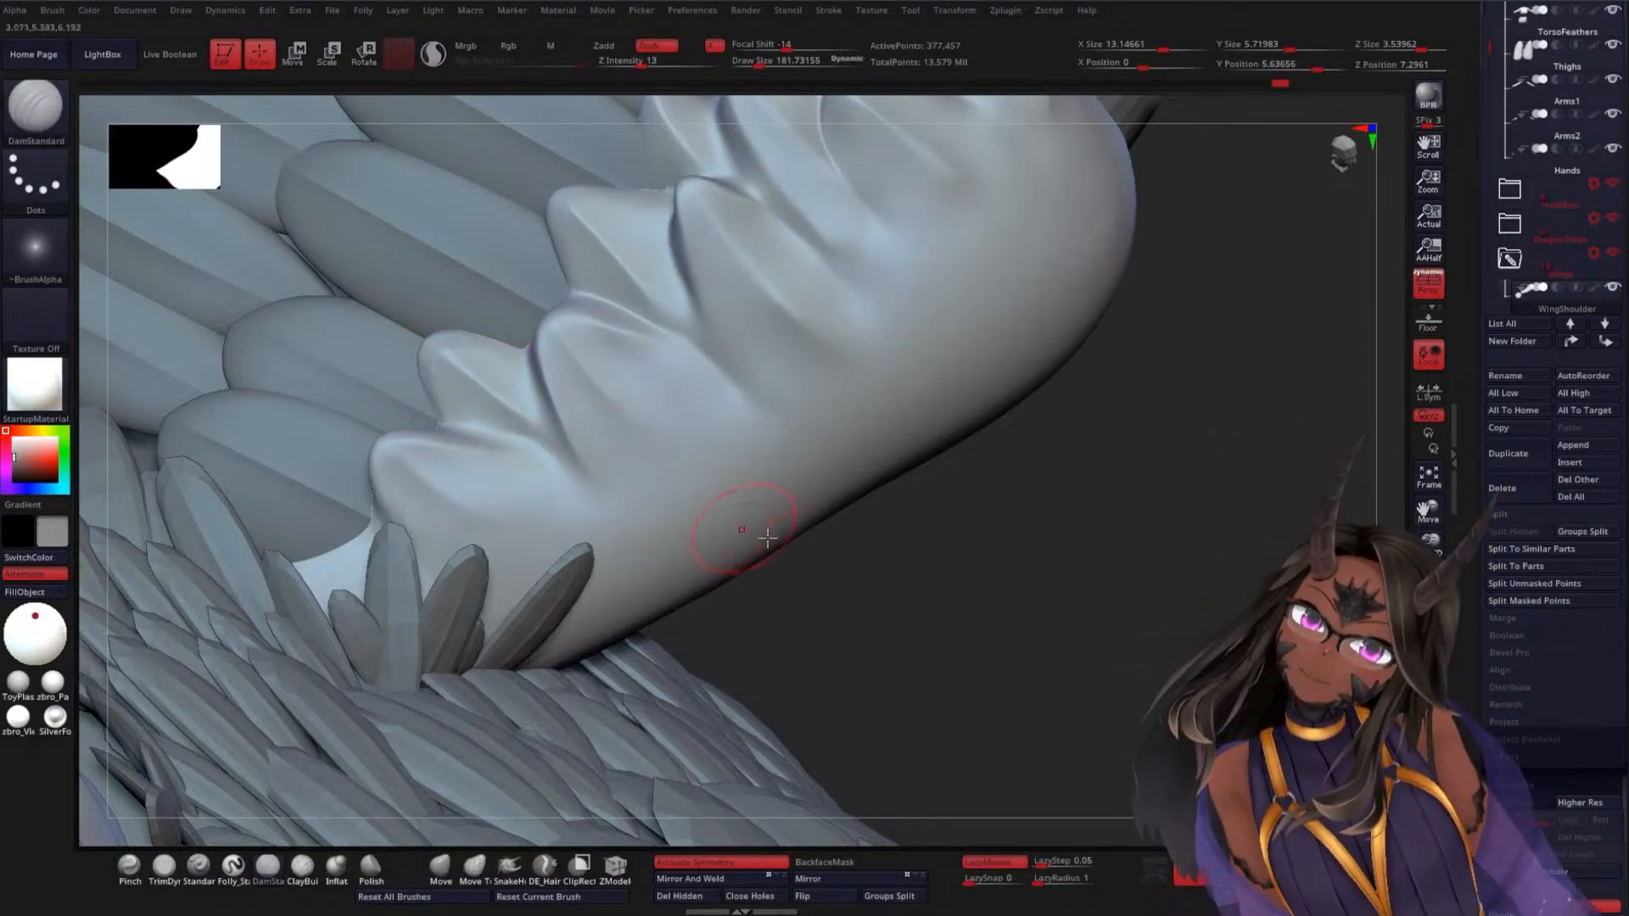
mouse_move(1004, 611)
alt+mouse_down()
mouse_move(956, 480)
mouse_move(889, 541)
mouse_move(916, 450)
mouse_move(913, 367)
mouse_move(938, 571)
alt+mouse_up()
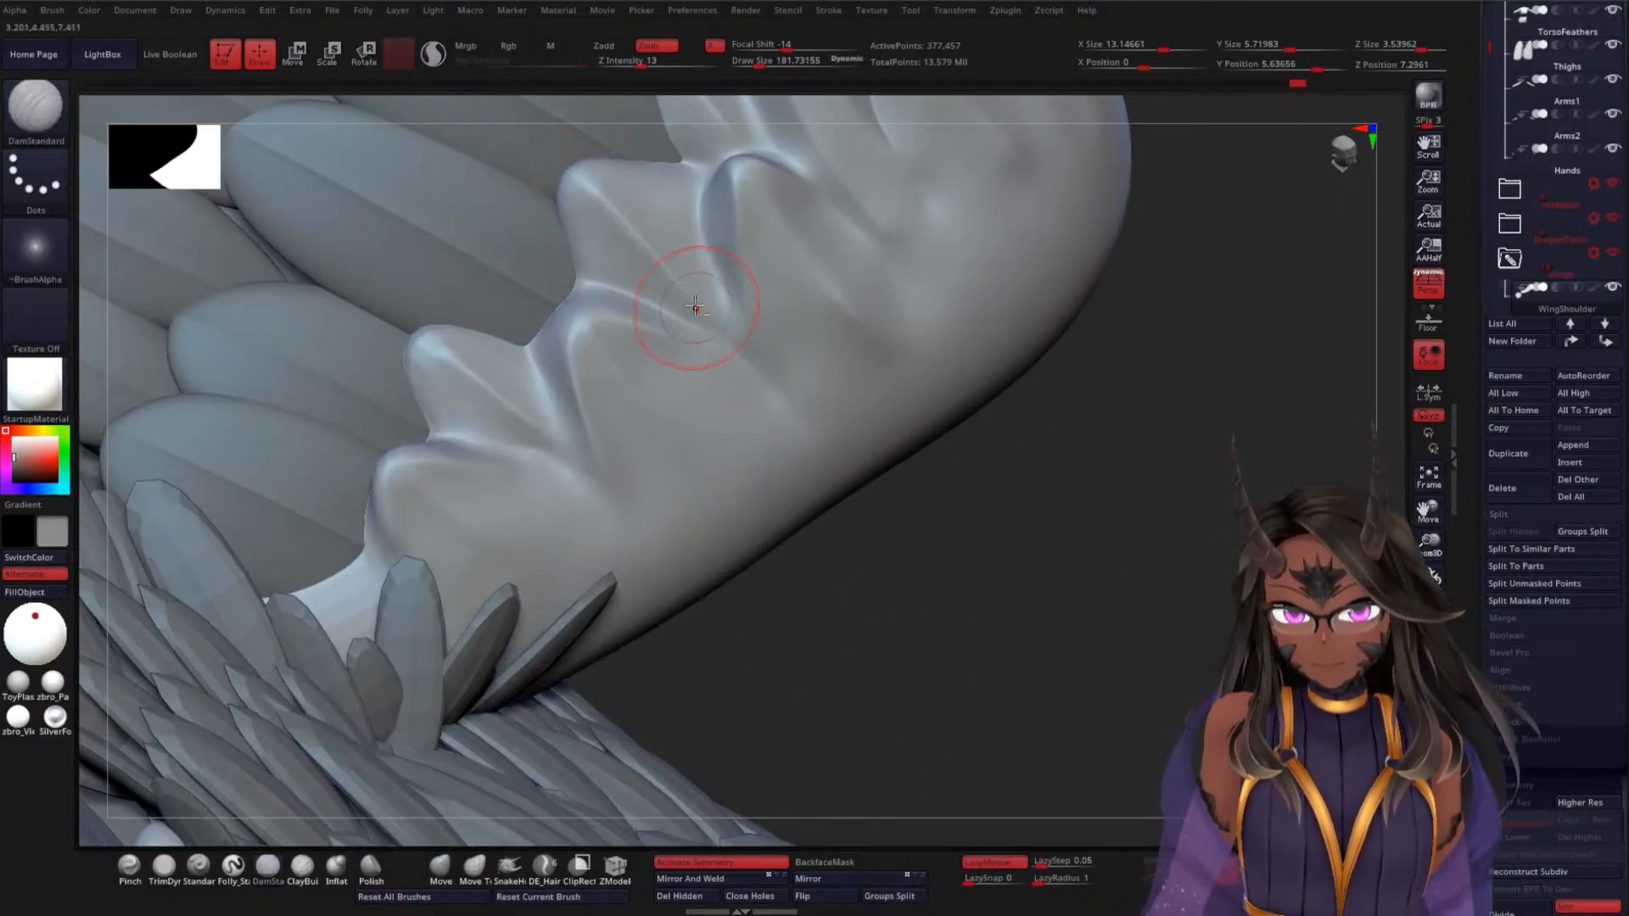
drag(1071, 526, 976, 517)
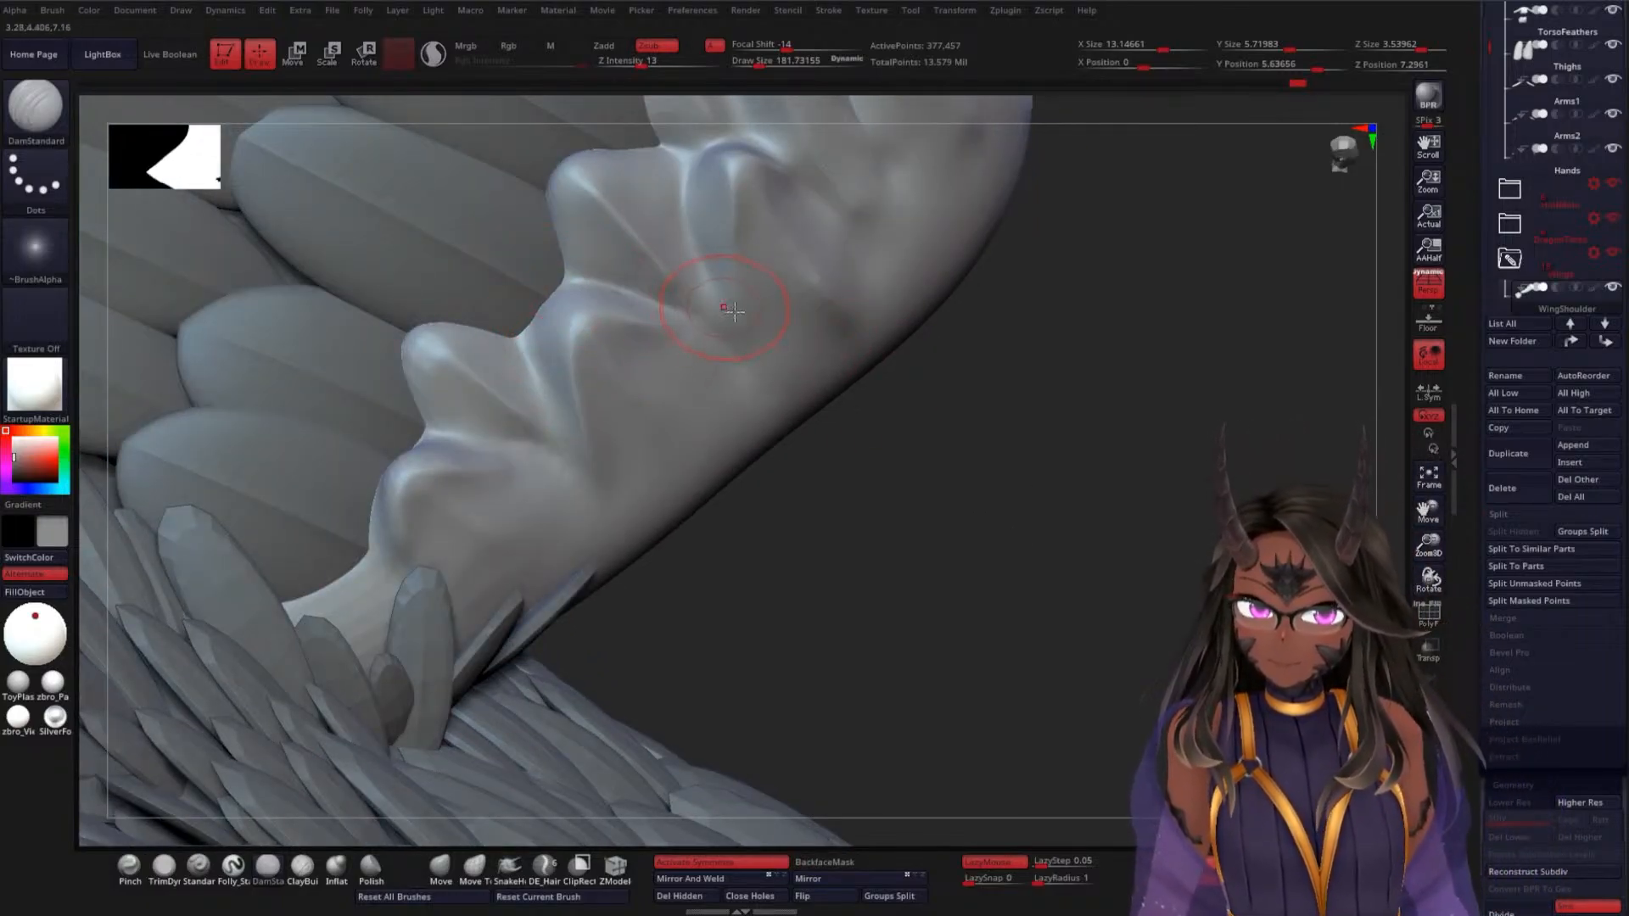
drag(1046, 527, 1054, 487)
mouse_move(1157, 465)
mouse_down()
mouse_move(1120, 424)
mouse_move(1103, 543)
mouse_up()
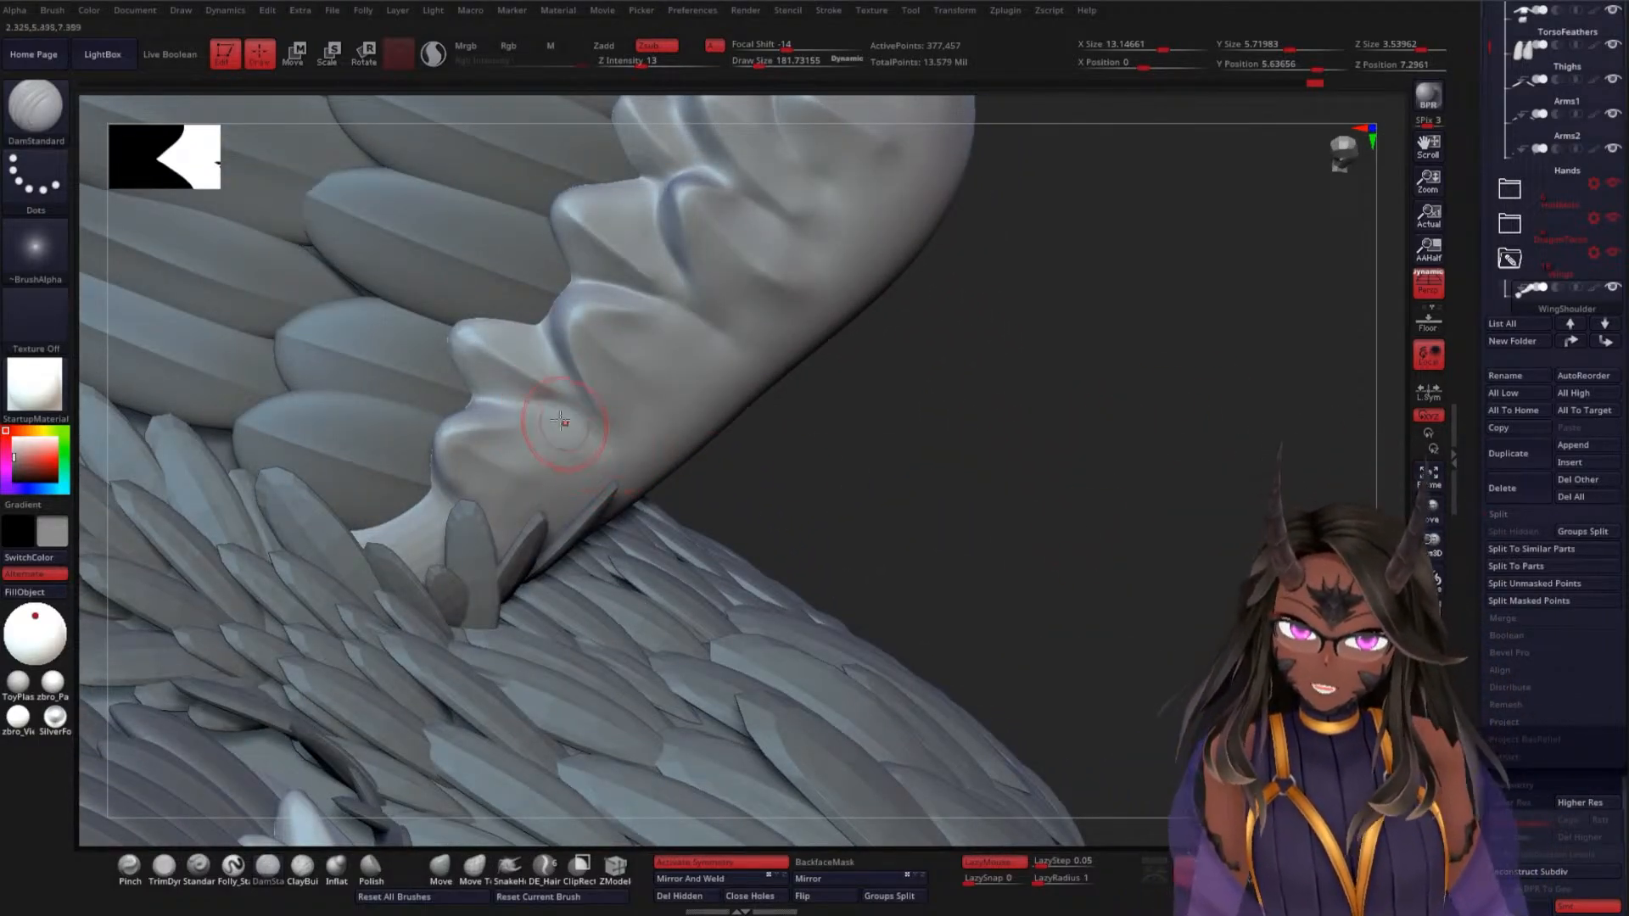
Check the shoulder feathers against the wing and body, and smooth the tip of the lowest feather
drag(931, 487, 916, 432)
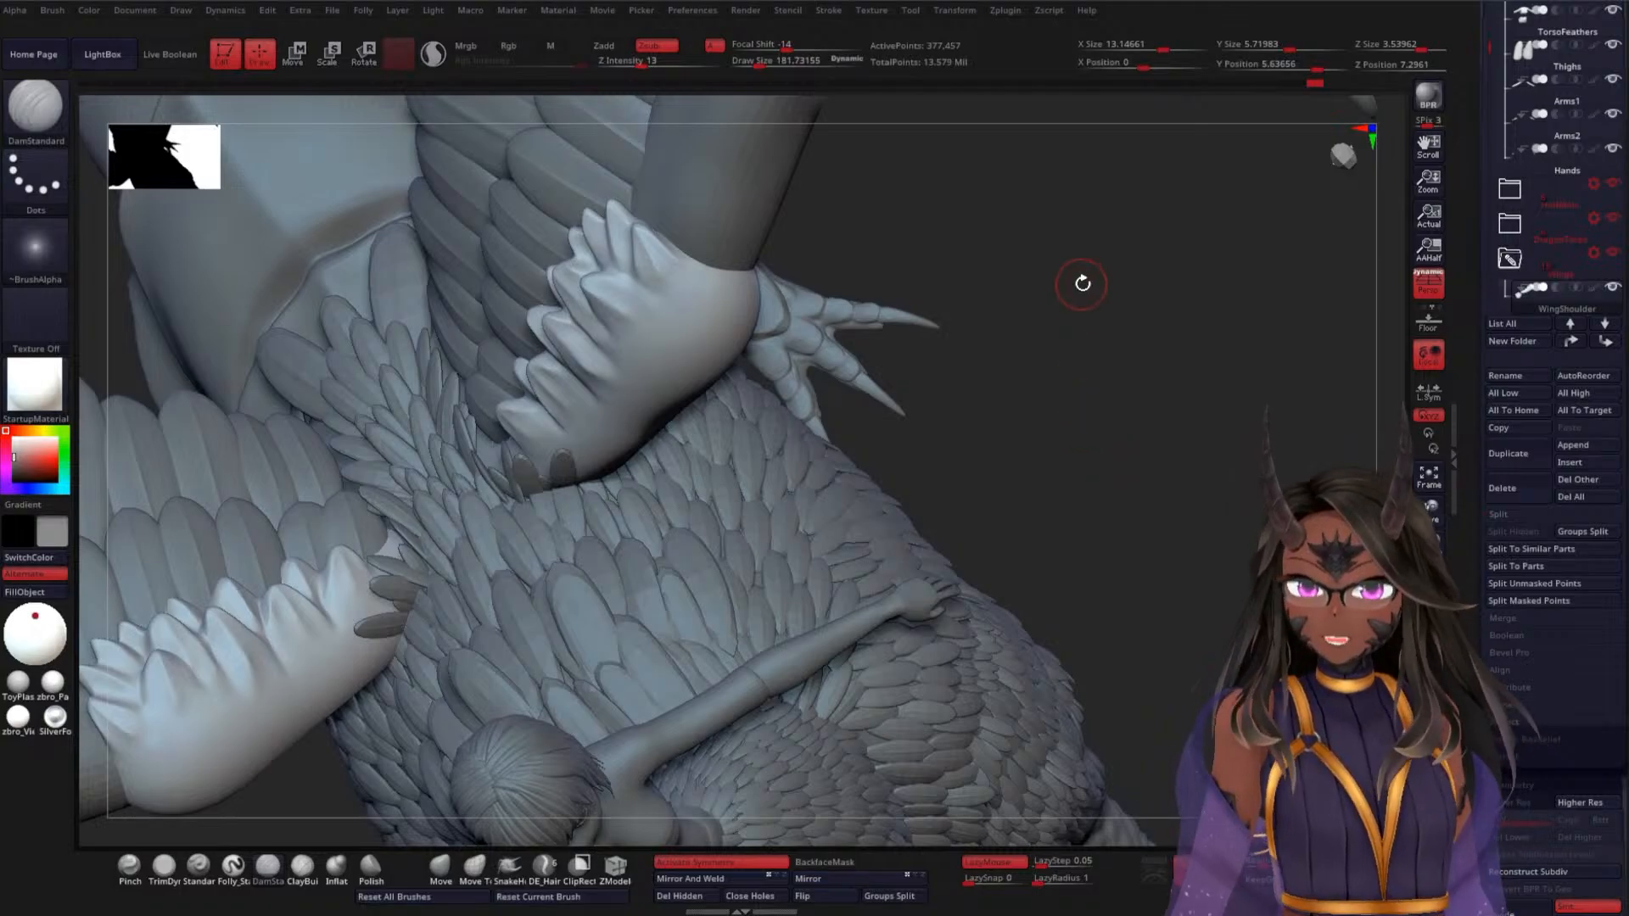
drag(1096, 244, 1153, 266)
drag(1085, 305, 950, 411)
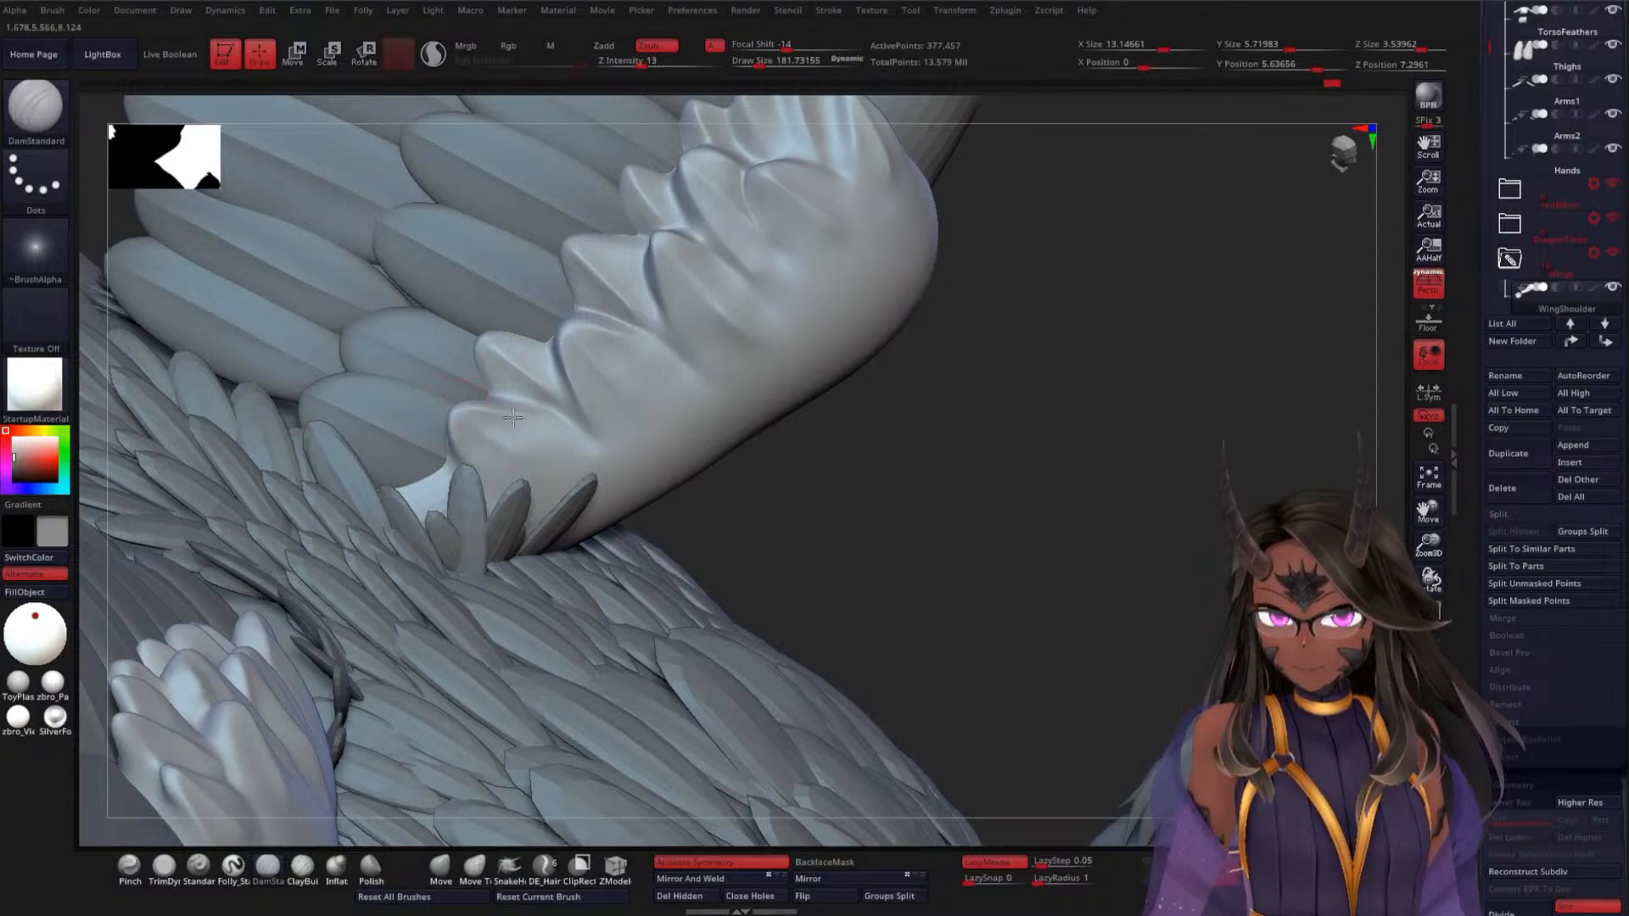
mouse_move(806, 458)
mouse_down()
mouse_move(1083, 495)
mouse_move(654, 476)
mouse_up()
shift+drag(440, 412, 450, 425)
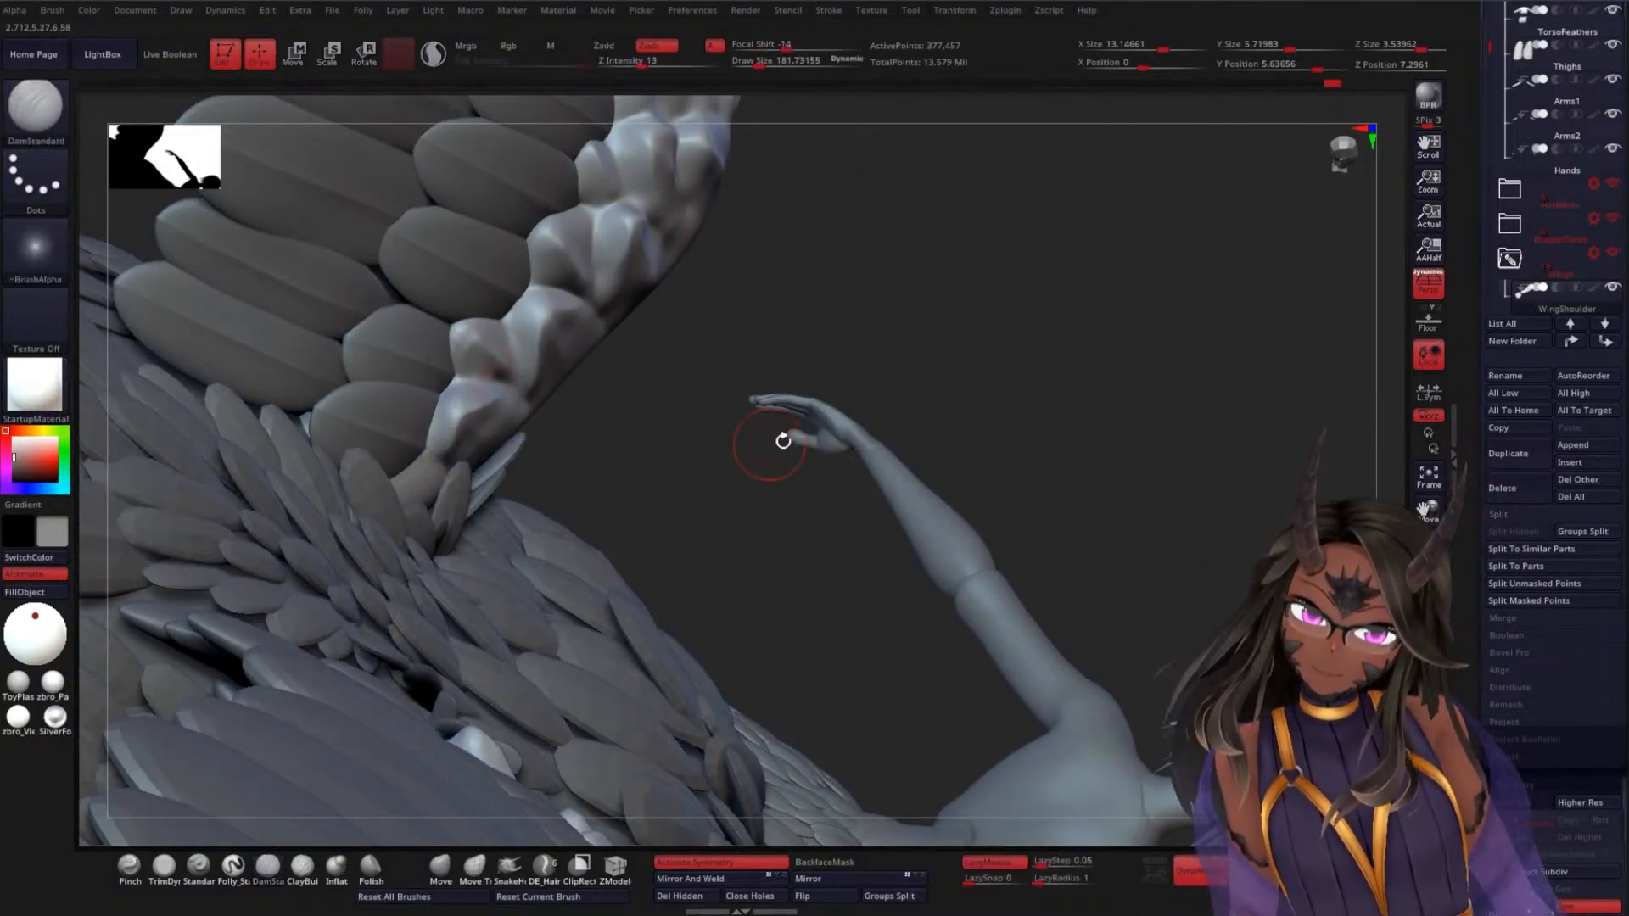
Build up the bare outer side of the shoulder piece beside the feather bases using an enlarged ClayBuildup brush
drag(717, 445, 984, 486)
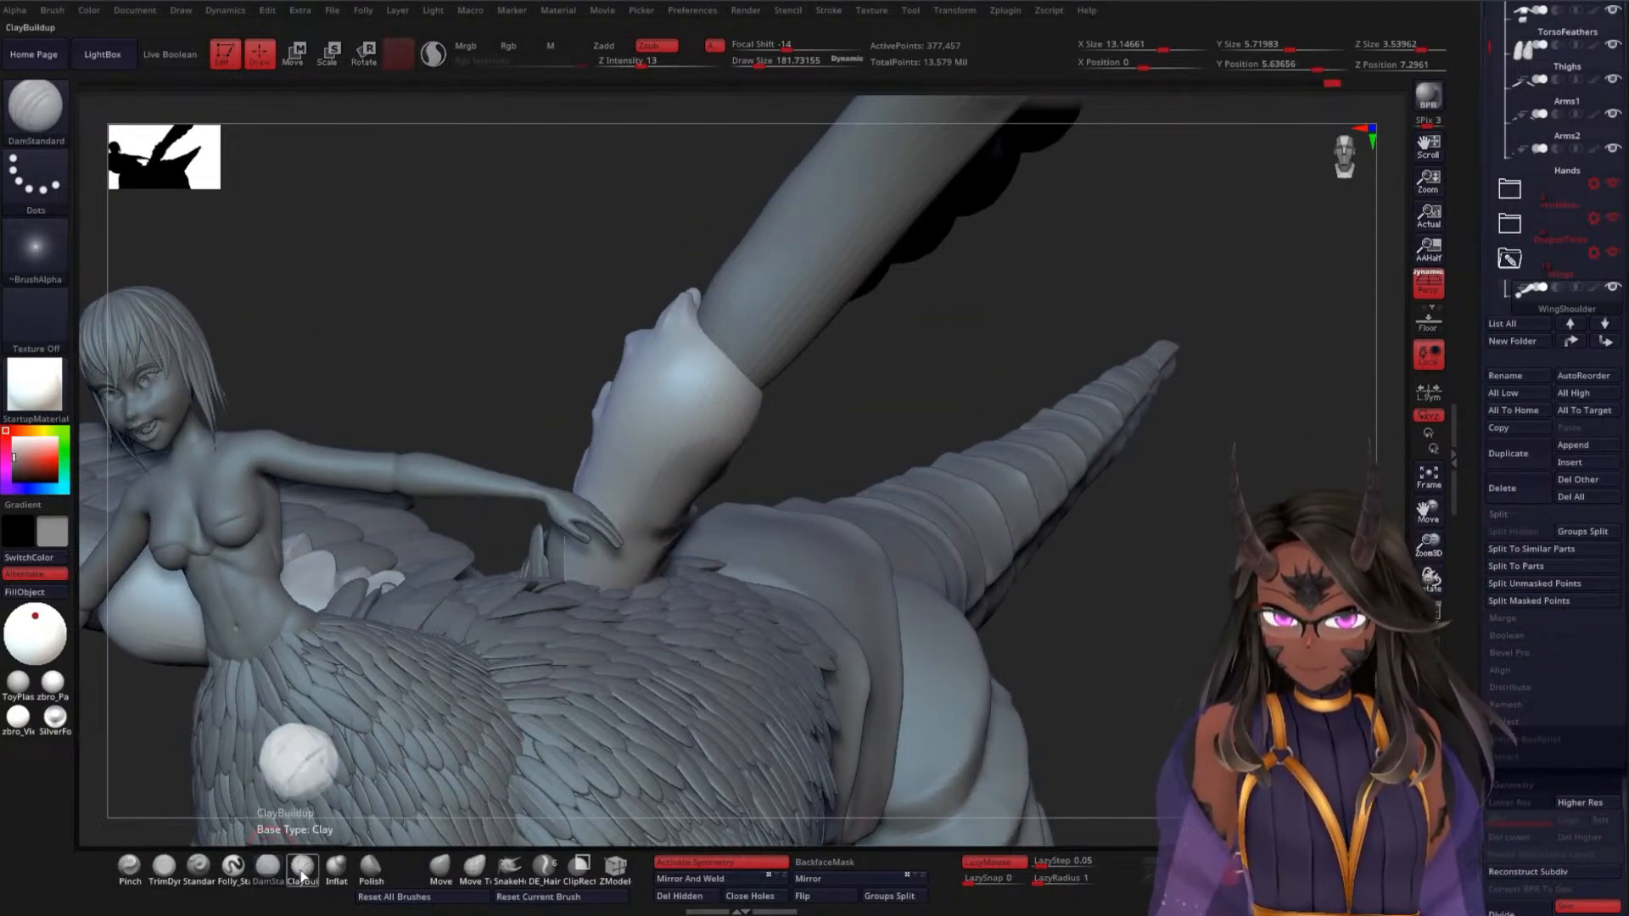
click(302, 865)
drag(956, 403, 704, 502)
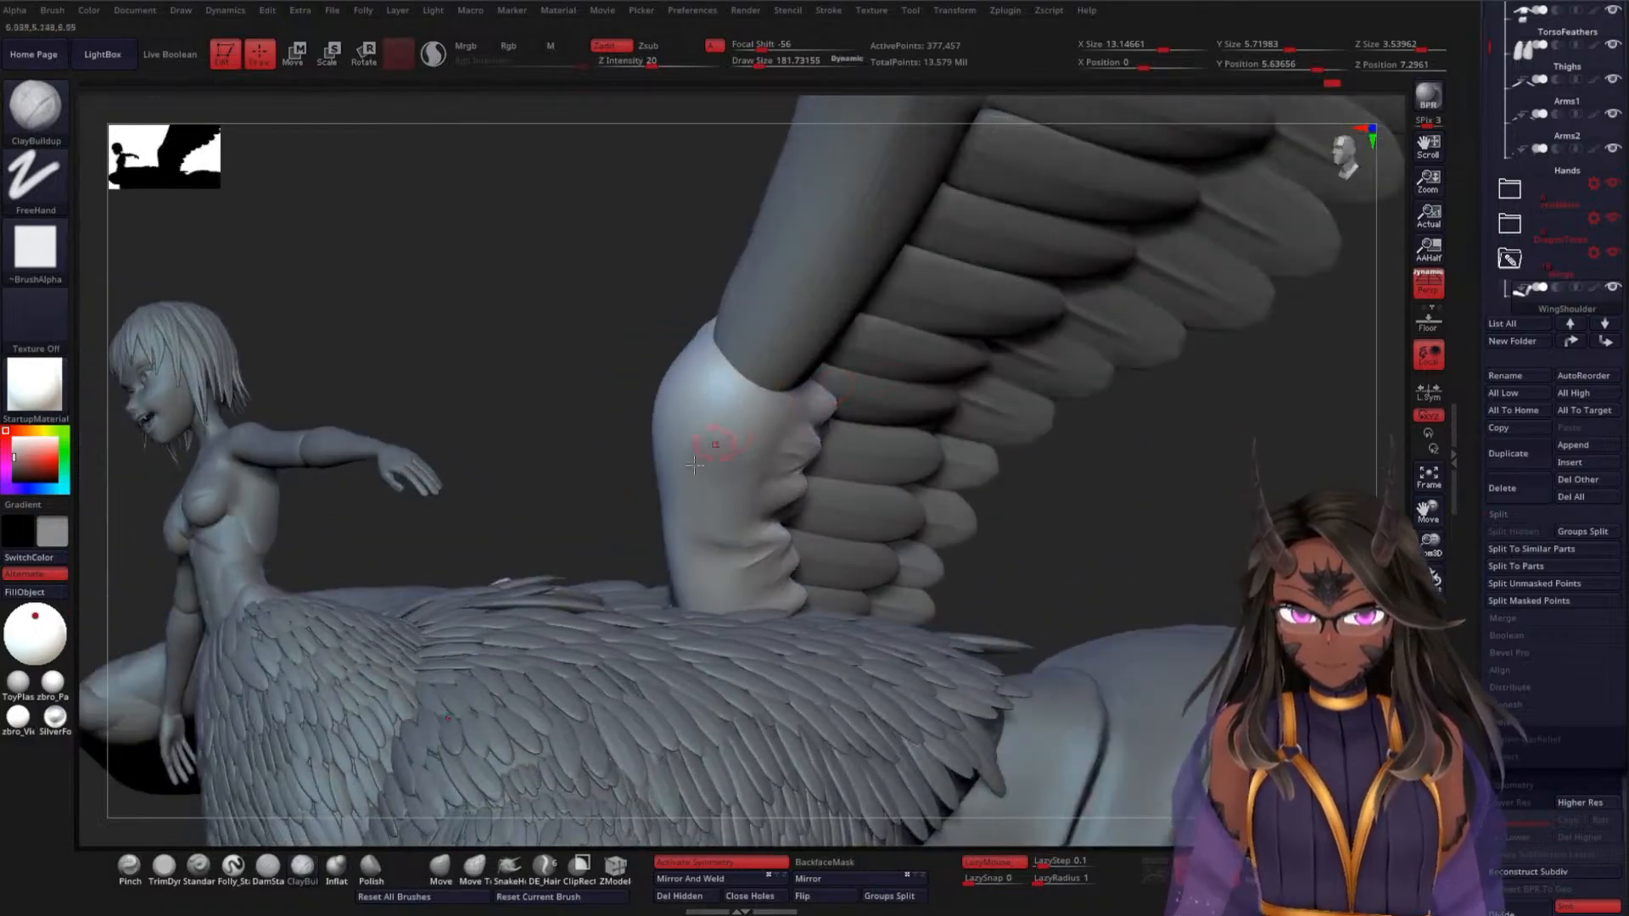
key(shift)
drag(1043, 509, 874, 495)
alt+drag(551, 426, 596, 543)
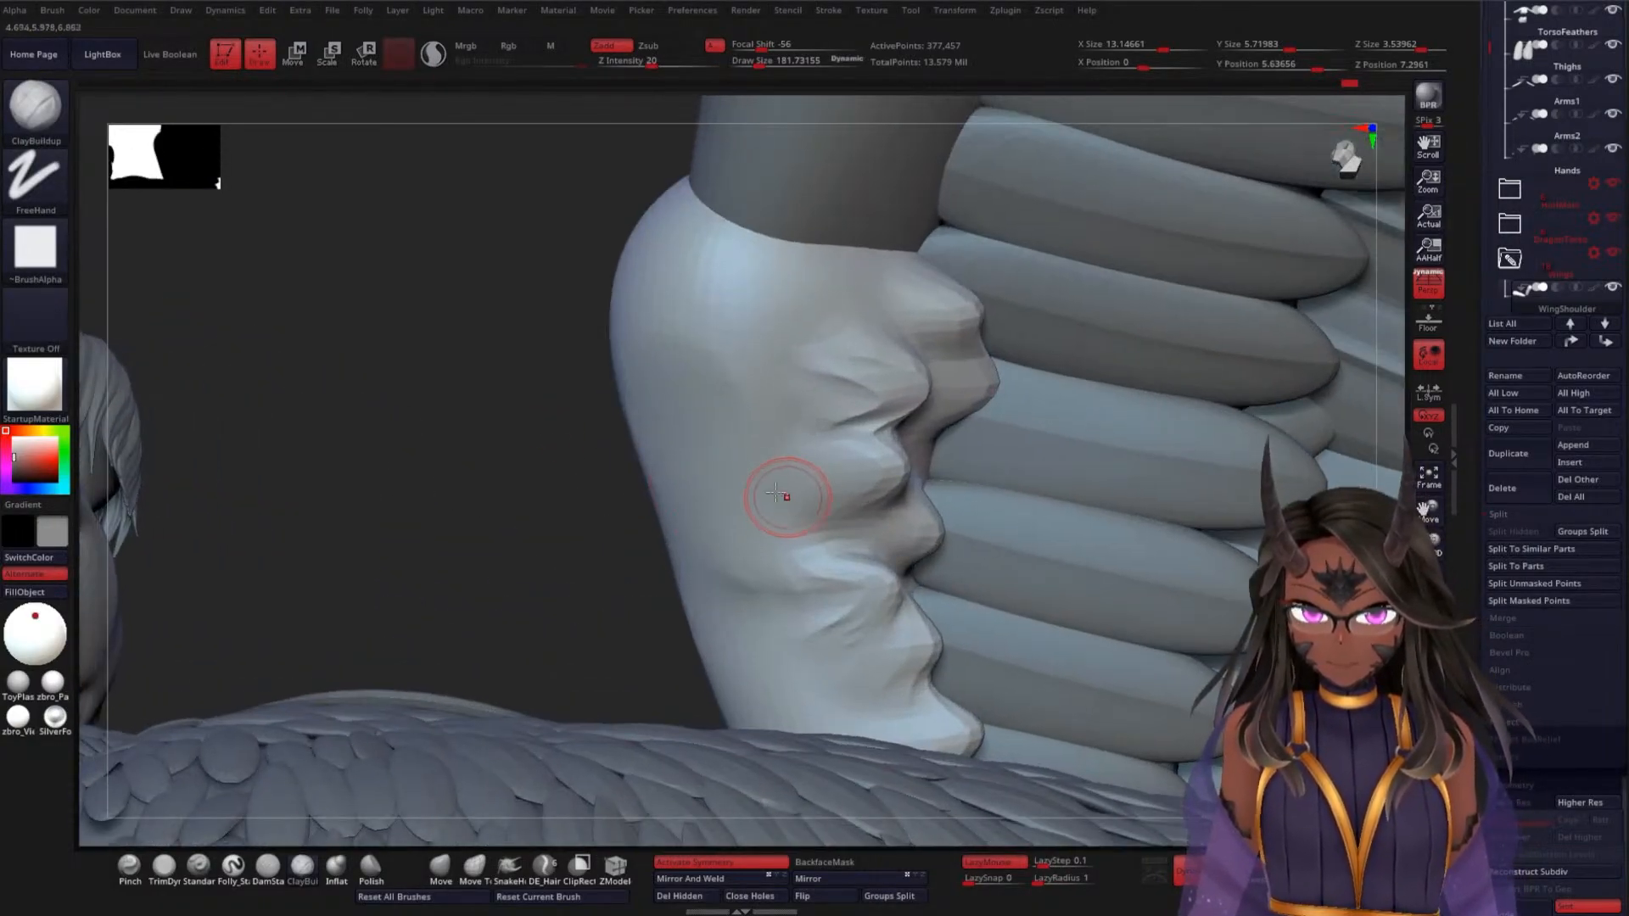
key(space)
drag(745, 471, 759, 465)
Smooth the built-up outer side of the shoulder piece and blend it into the surrounding feather bases
key(shift)
mouse_move(713, 382)
shift+mouse_down()
mouse_move(753, 287)
mouse_move(747, 337)
shift+mouse_up()
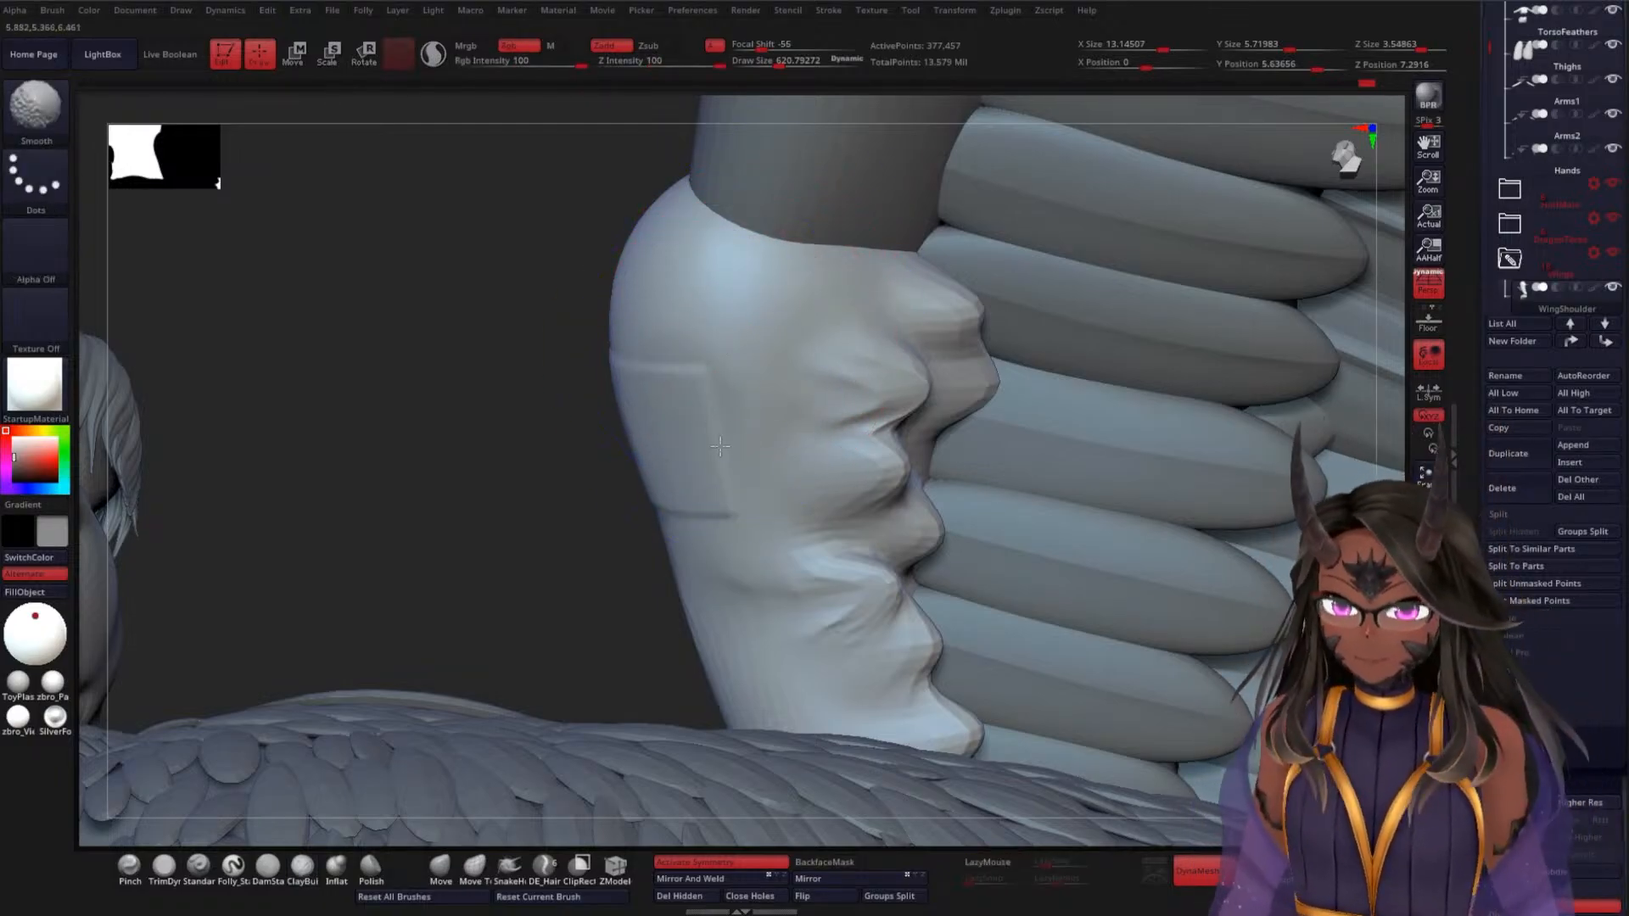
key(ctrl)
key(ctrl+z)
mouse_move(717, 392)
shift+mouse_down()
mouse_move(704, 518)
mouse_move(913, 687)
mouse_move(792, 464)
mouse_move(768, 373)
shift+mouse_up()
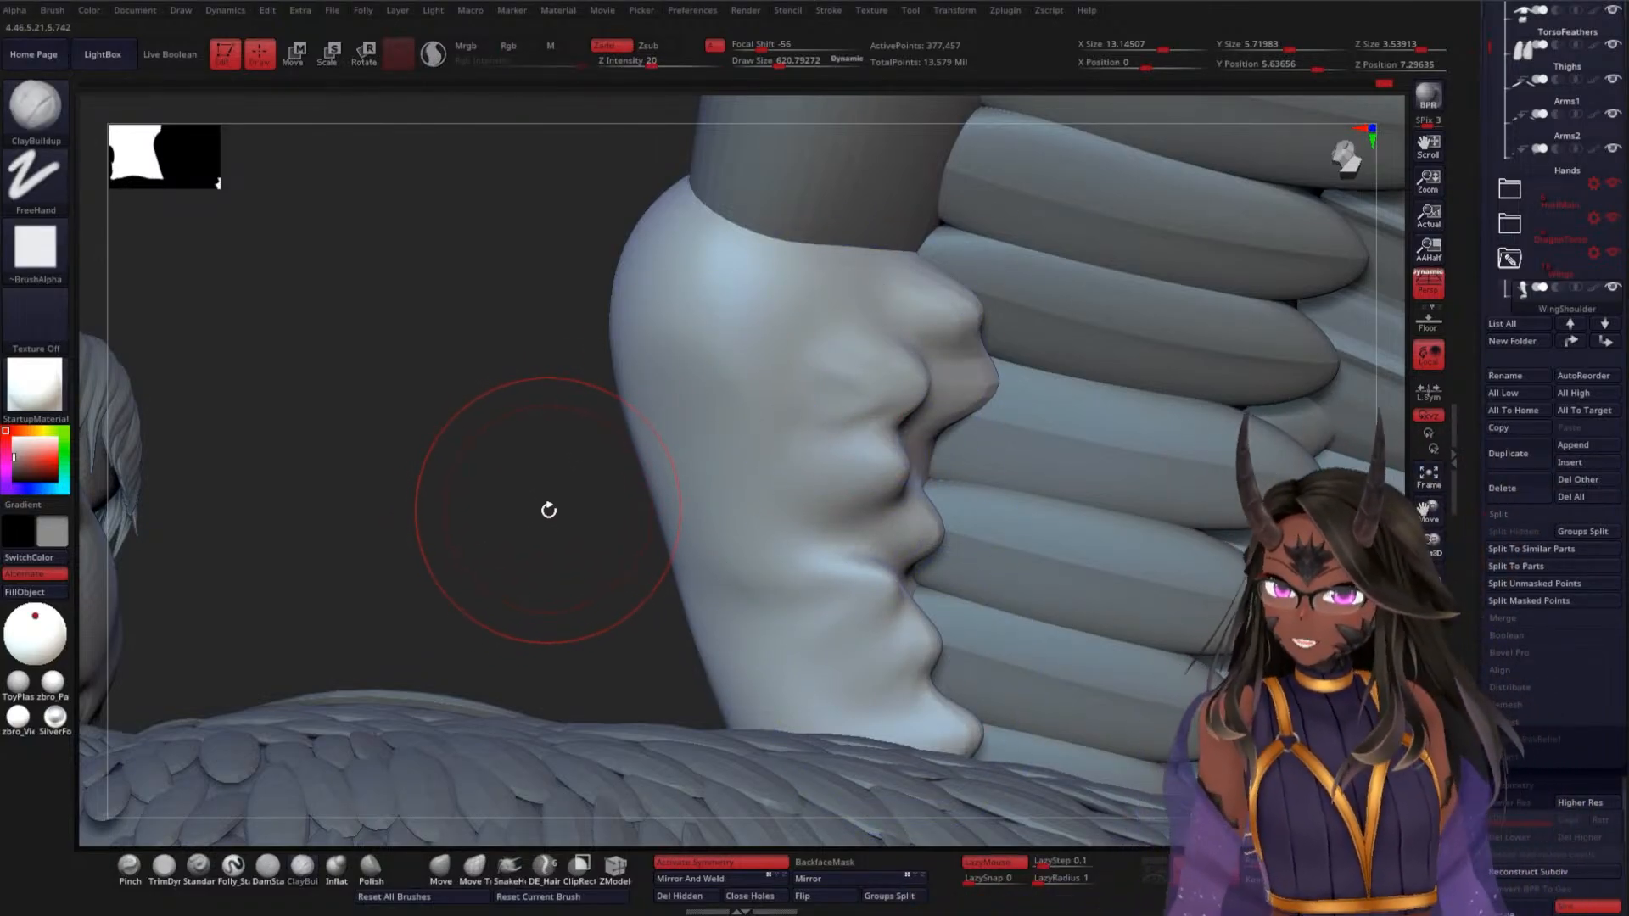
Carve the crease between the upper and middle shoulder feathers inward with DamStandard on the outer side
drag(526, 473, 614, 466)
key(space)
drag(450, 436, 440, 441)
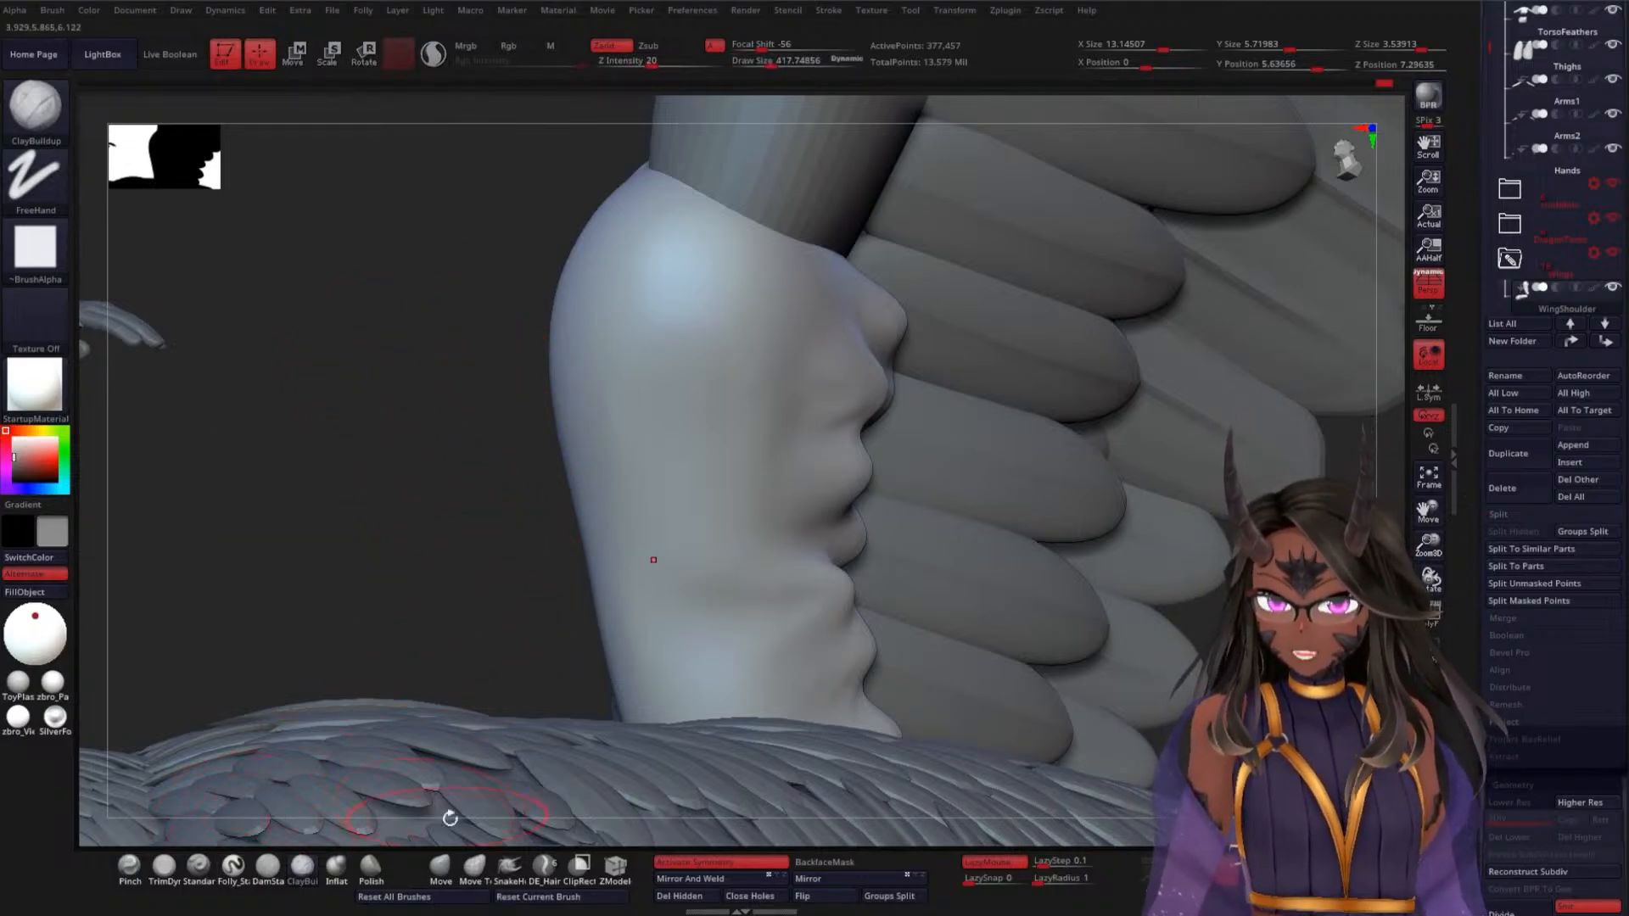
click(282, 874)
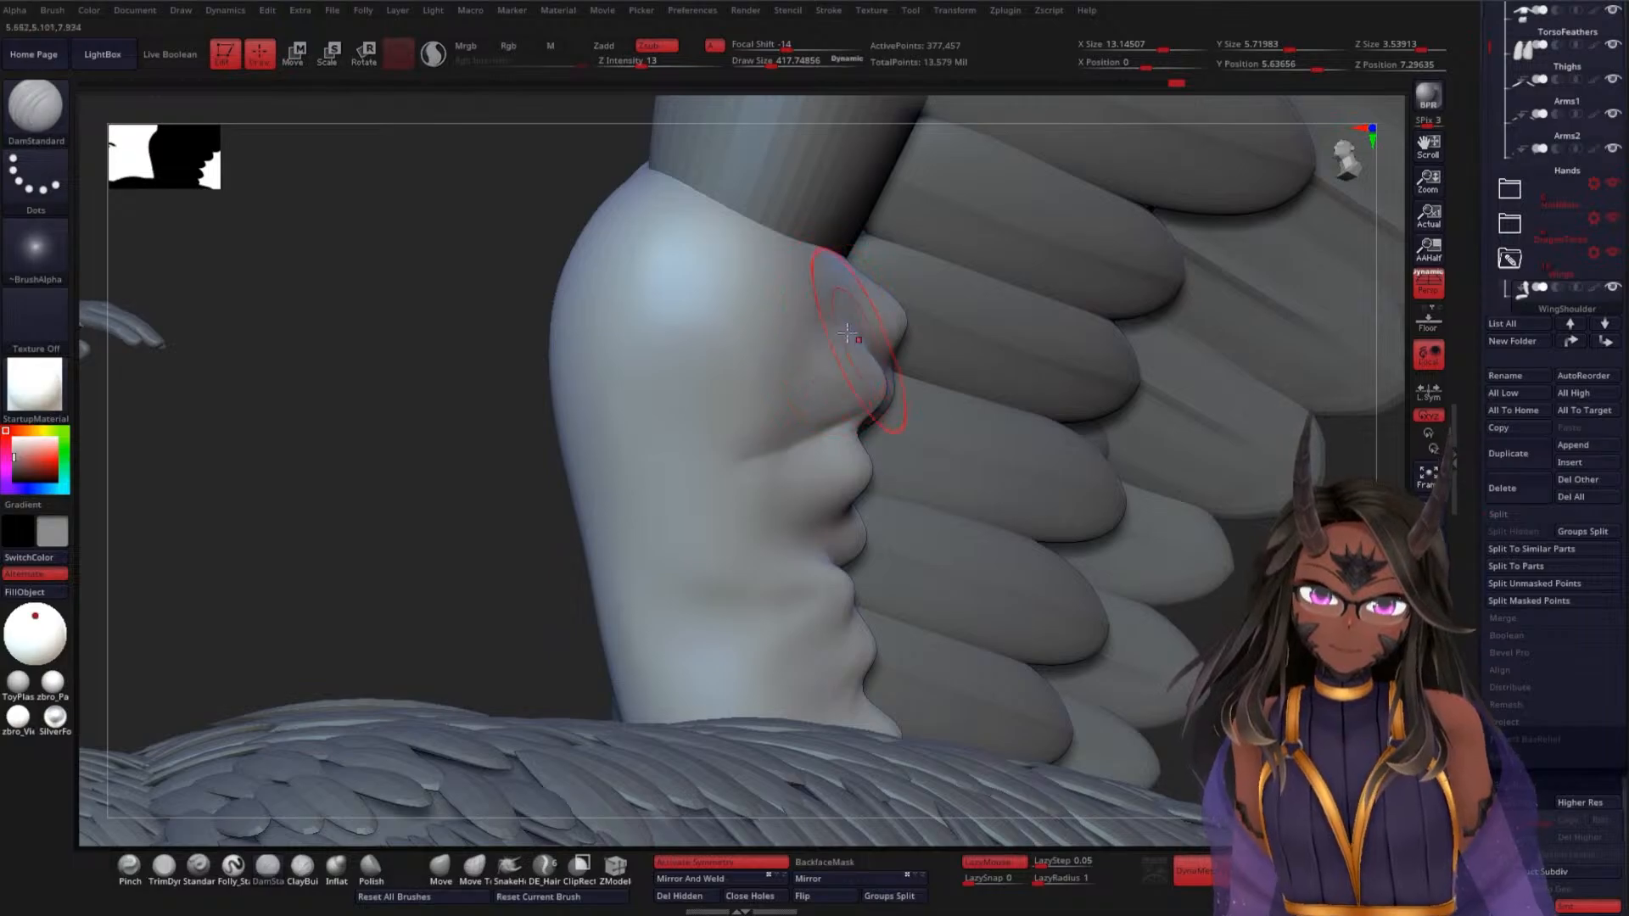
drag(449, 502, 404, 538)
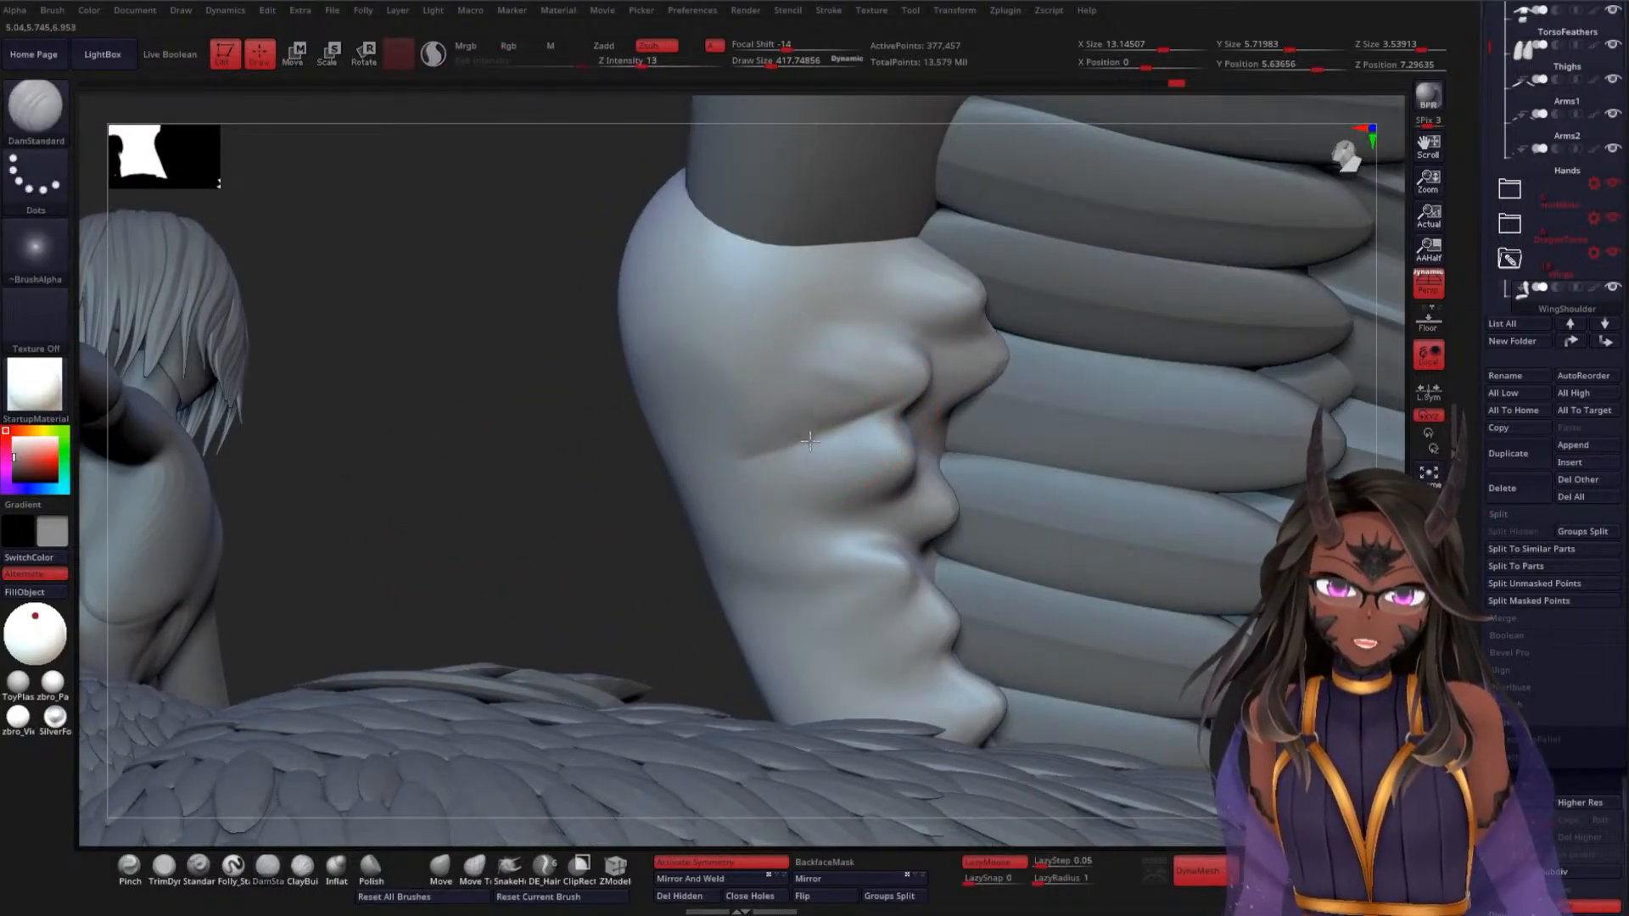
mouse_move(509, 520)
mouse_down()
mouse_move(425, 546)
mouse_move(485, 502)
mouse_up()
mouse_move(576, 451)
mouse_down()
mouse_move(585, 372)
mouse_move(520, 404)
mouse_up()
key(space)
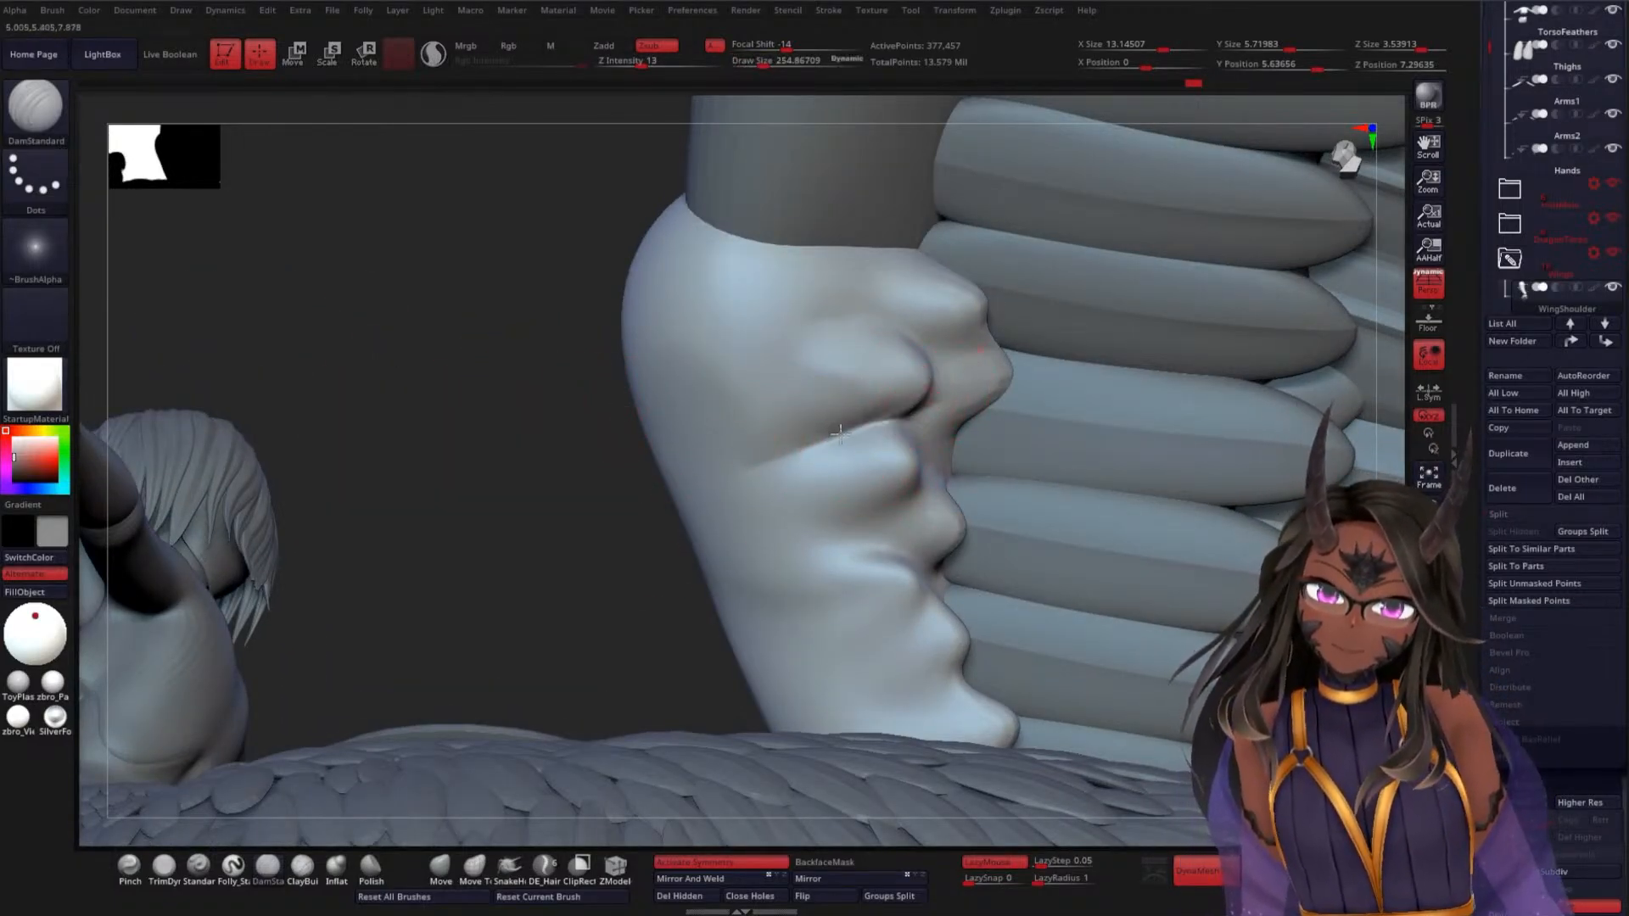
Deepen the creases around the upper and middle feathers and their overlapping tips with a smaller DamStandard brush
drag(544, 455, 568, 418)
drag(1041, 327, 997, 340)
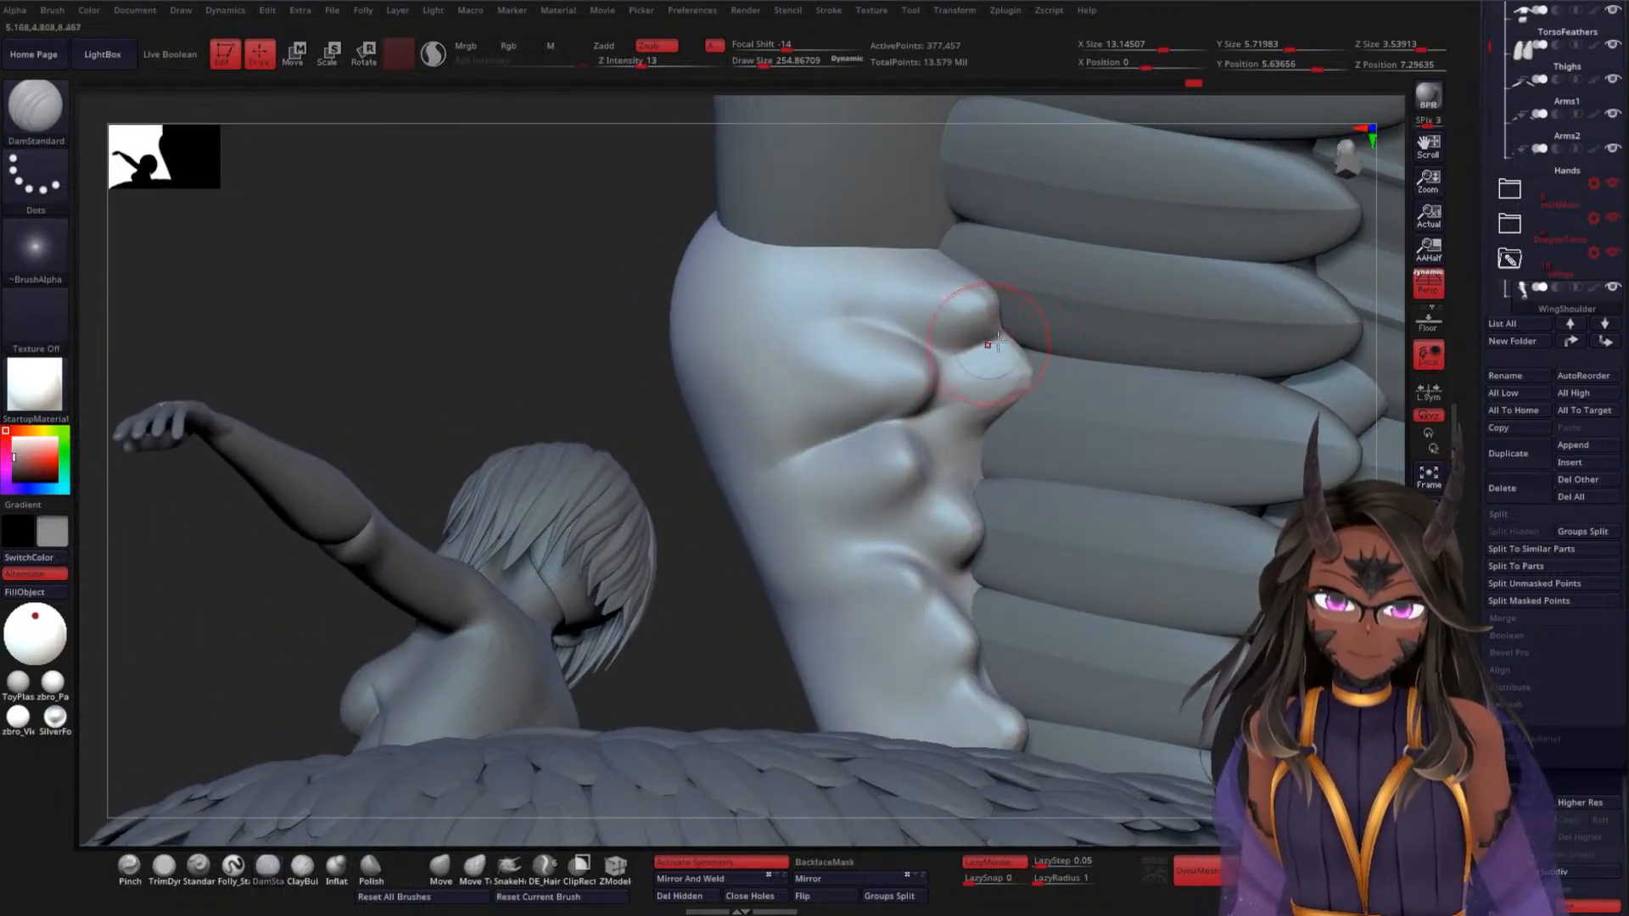
drag(981, 426, 1013, 420)
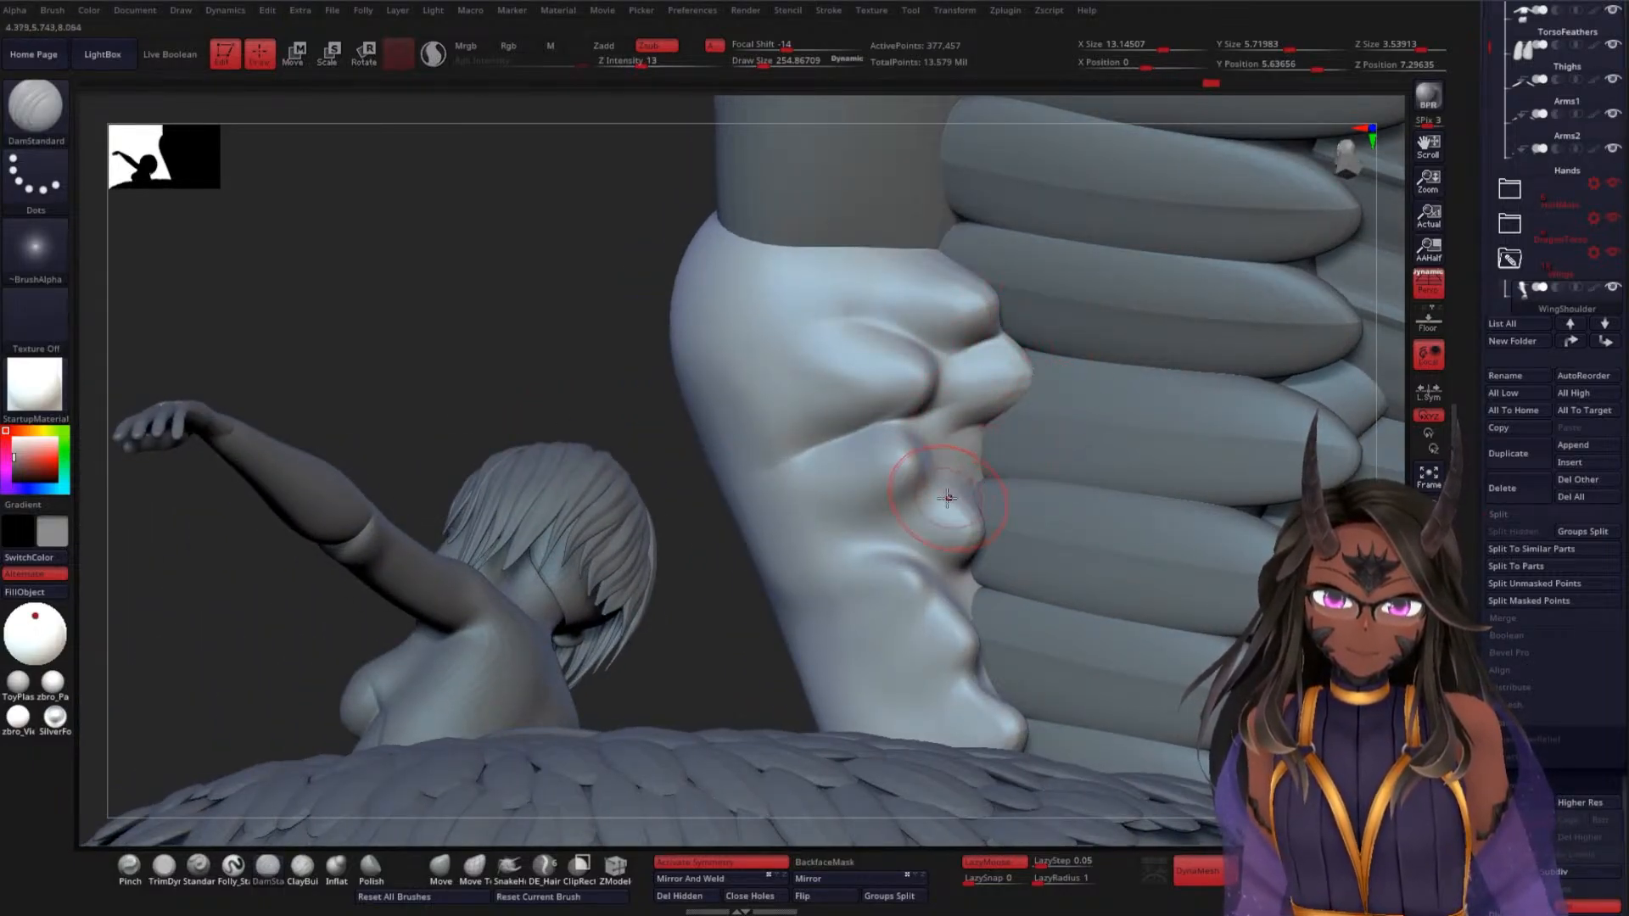
drag(958, 485, 819, 519)
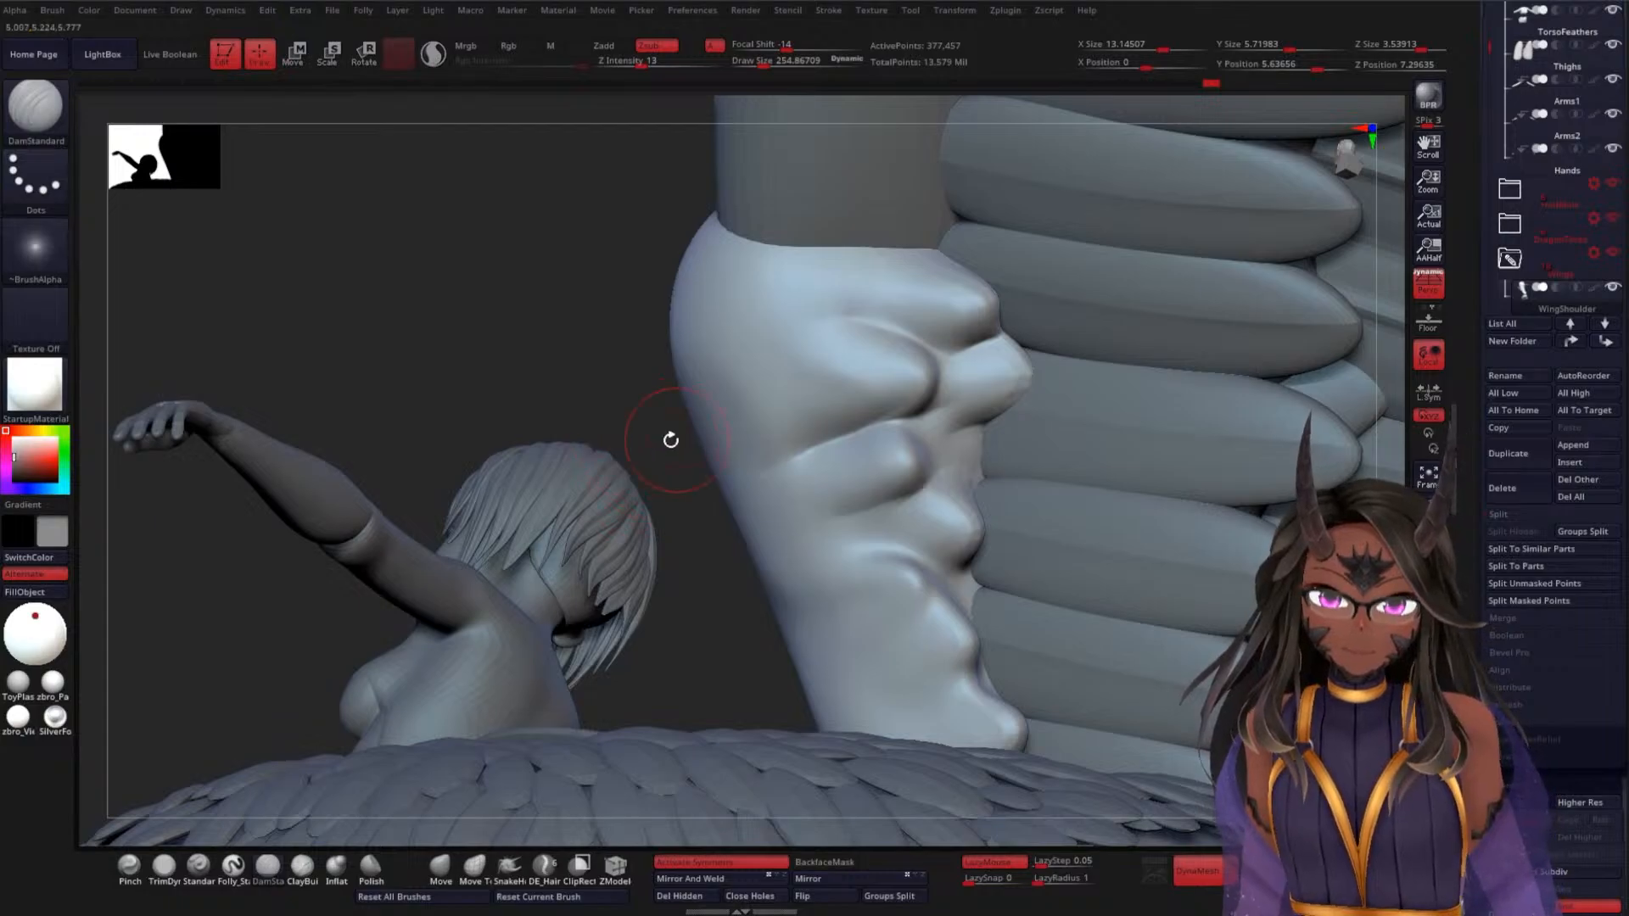
drag(670, 439, 679, 378)
drag(929, 373, 1067, 373)
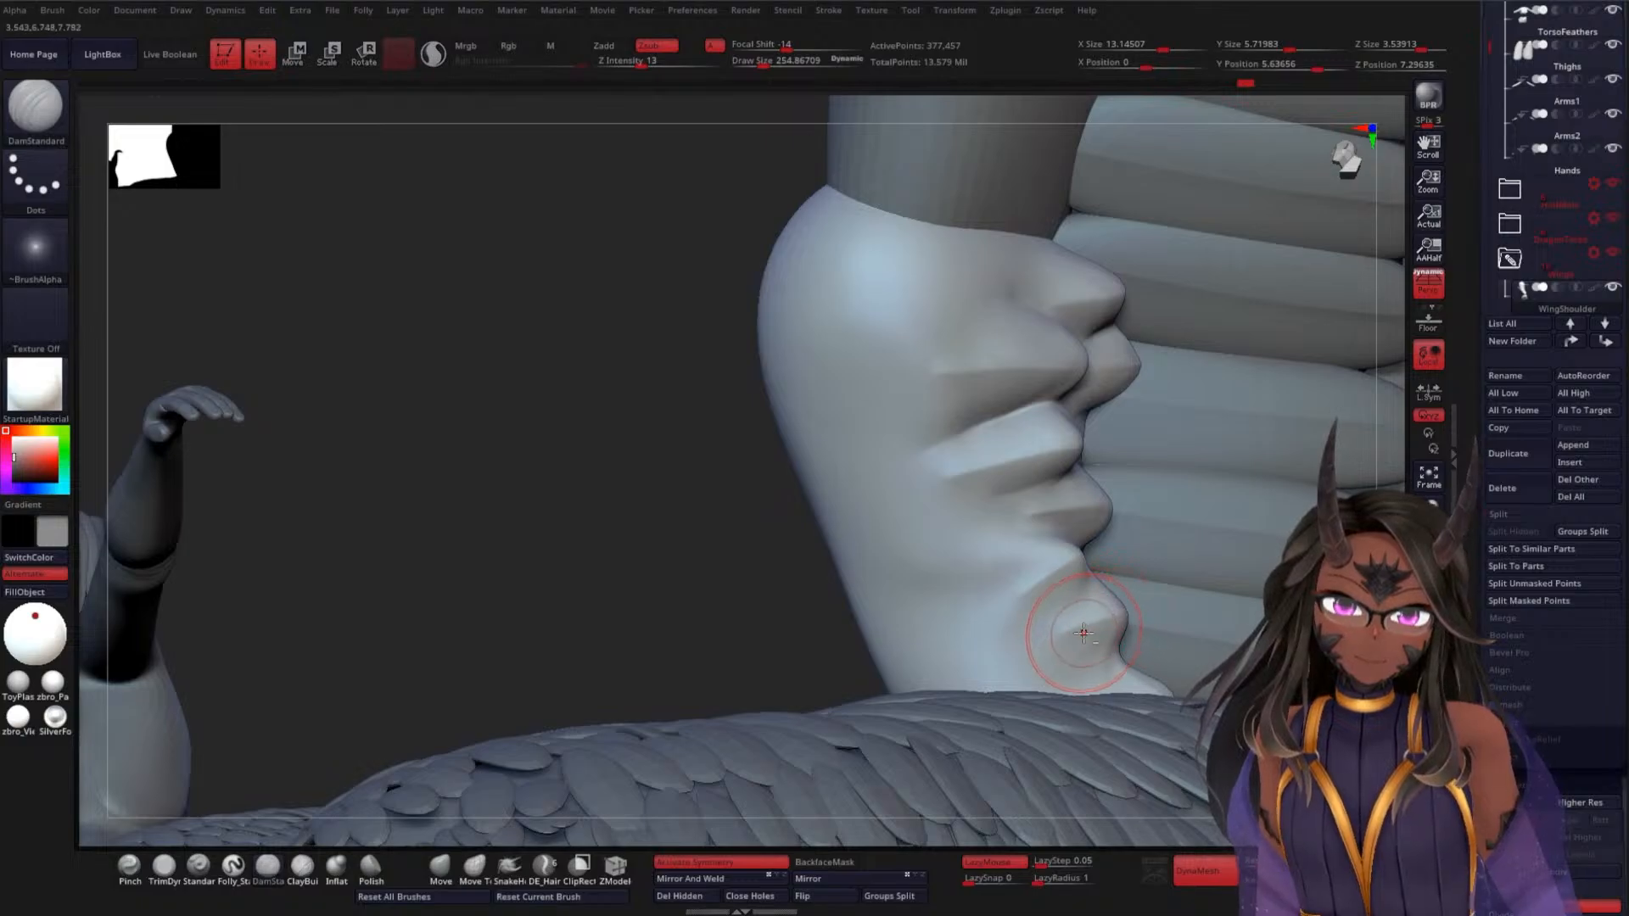
Define the creases around the lower shoulder feathers down to the body with DamStandard
drag(843, 617, 978, 646)
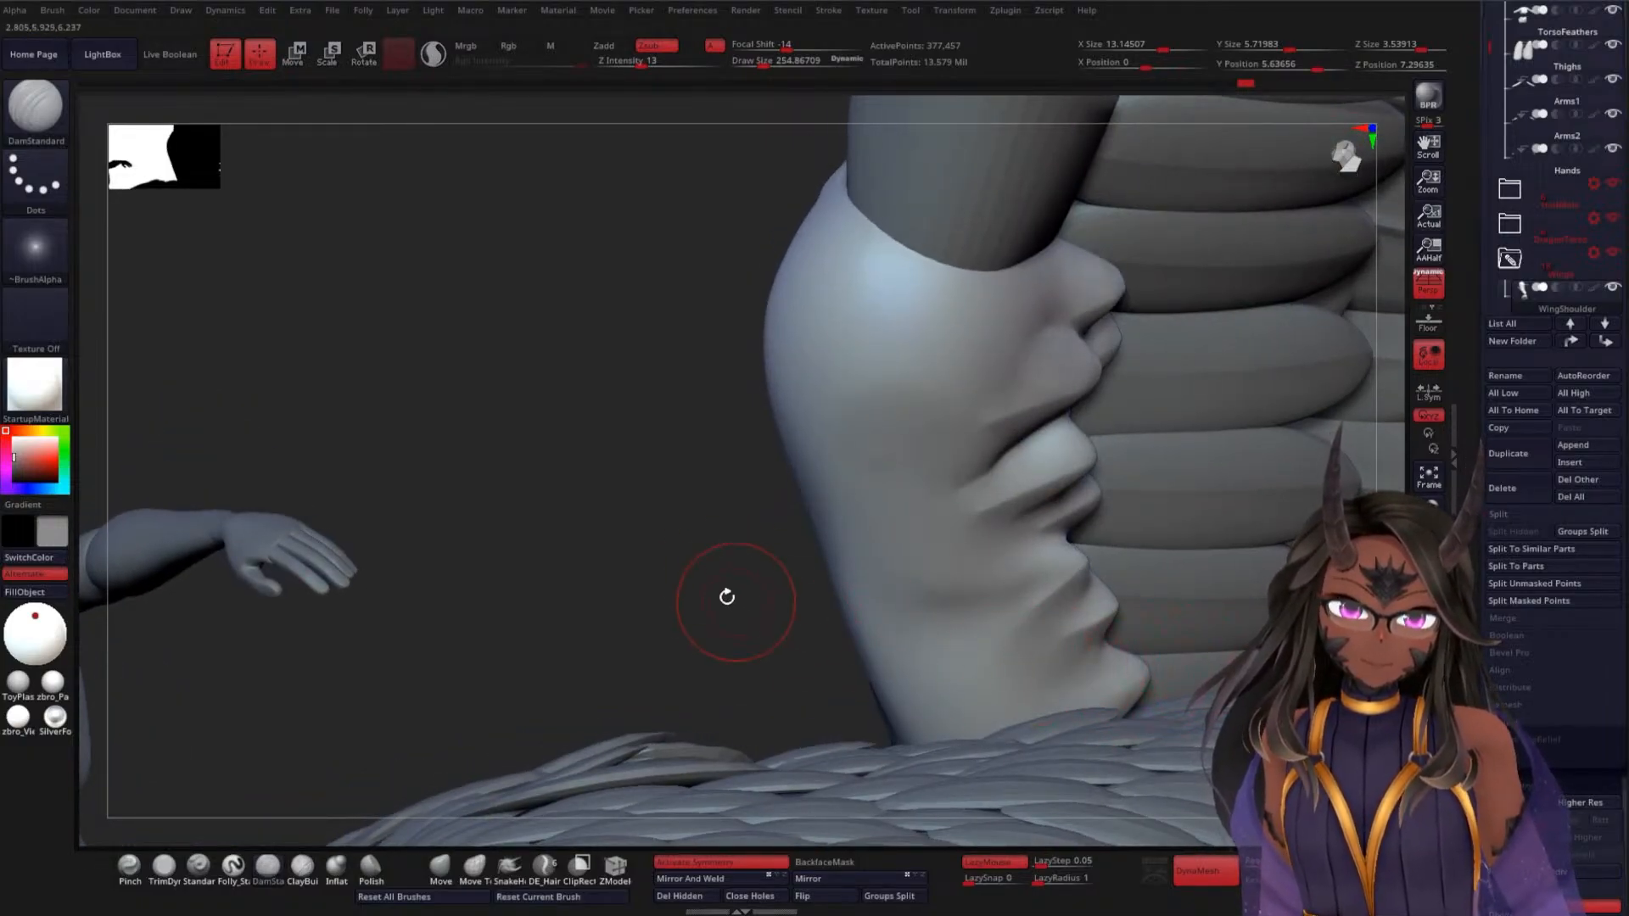
mouse_move(727, 597)
mouse_down()
mouse_move(764, 590)
mouse_move(724, 538)
mouse_move(1114, 660)
mouse_up()
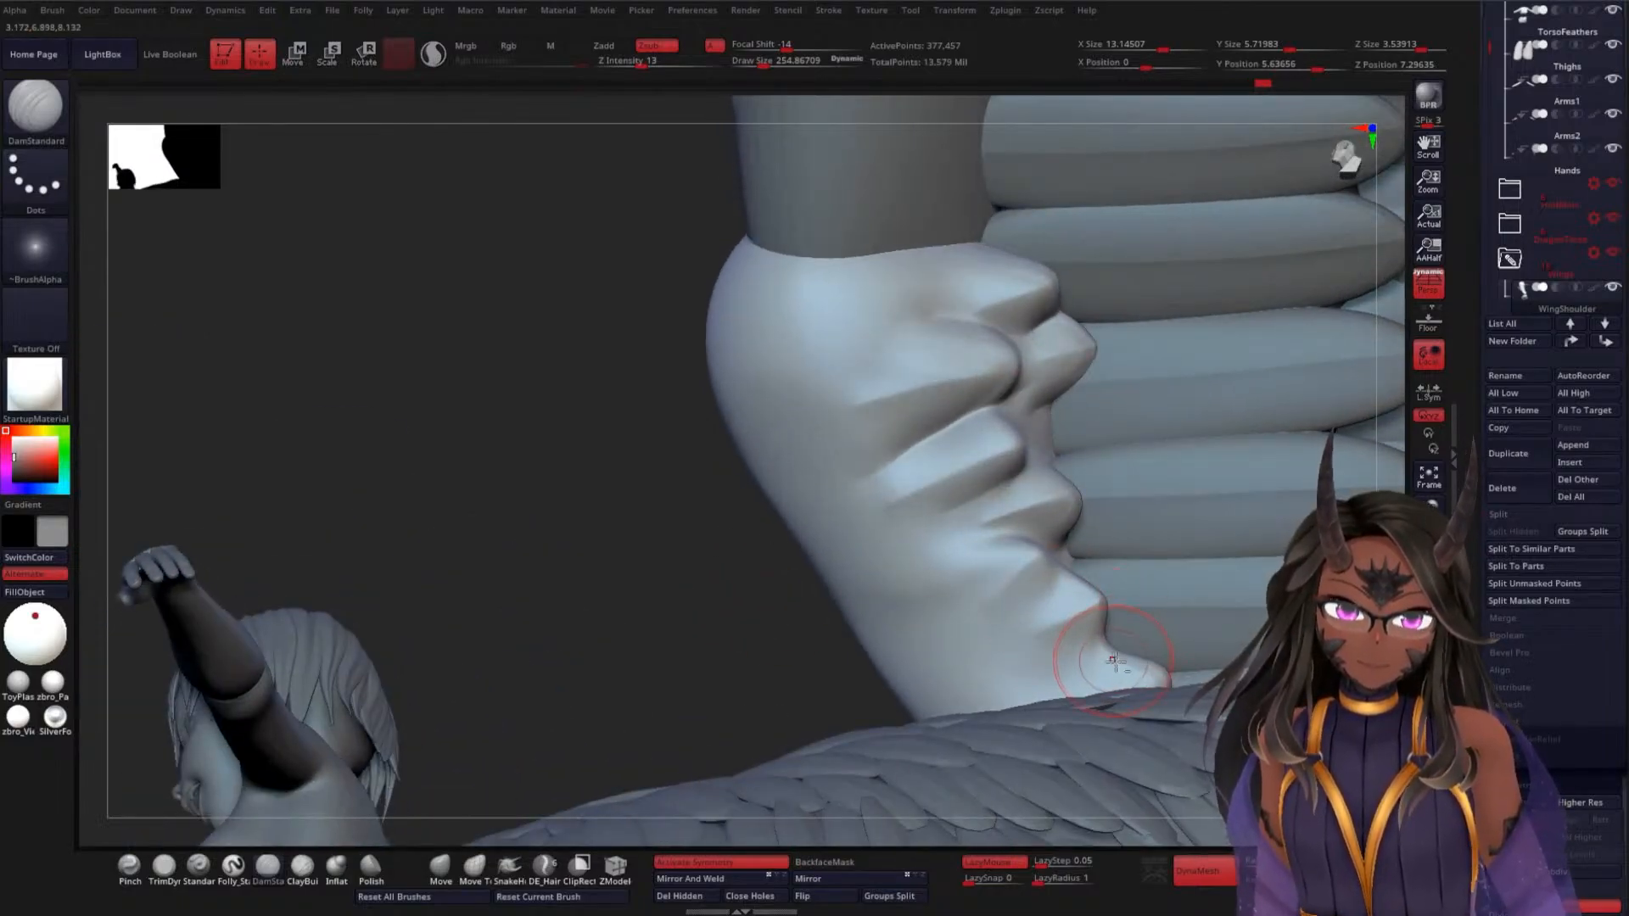
drag(836, 611, 806, 587)
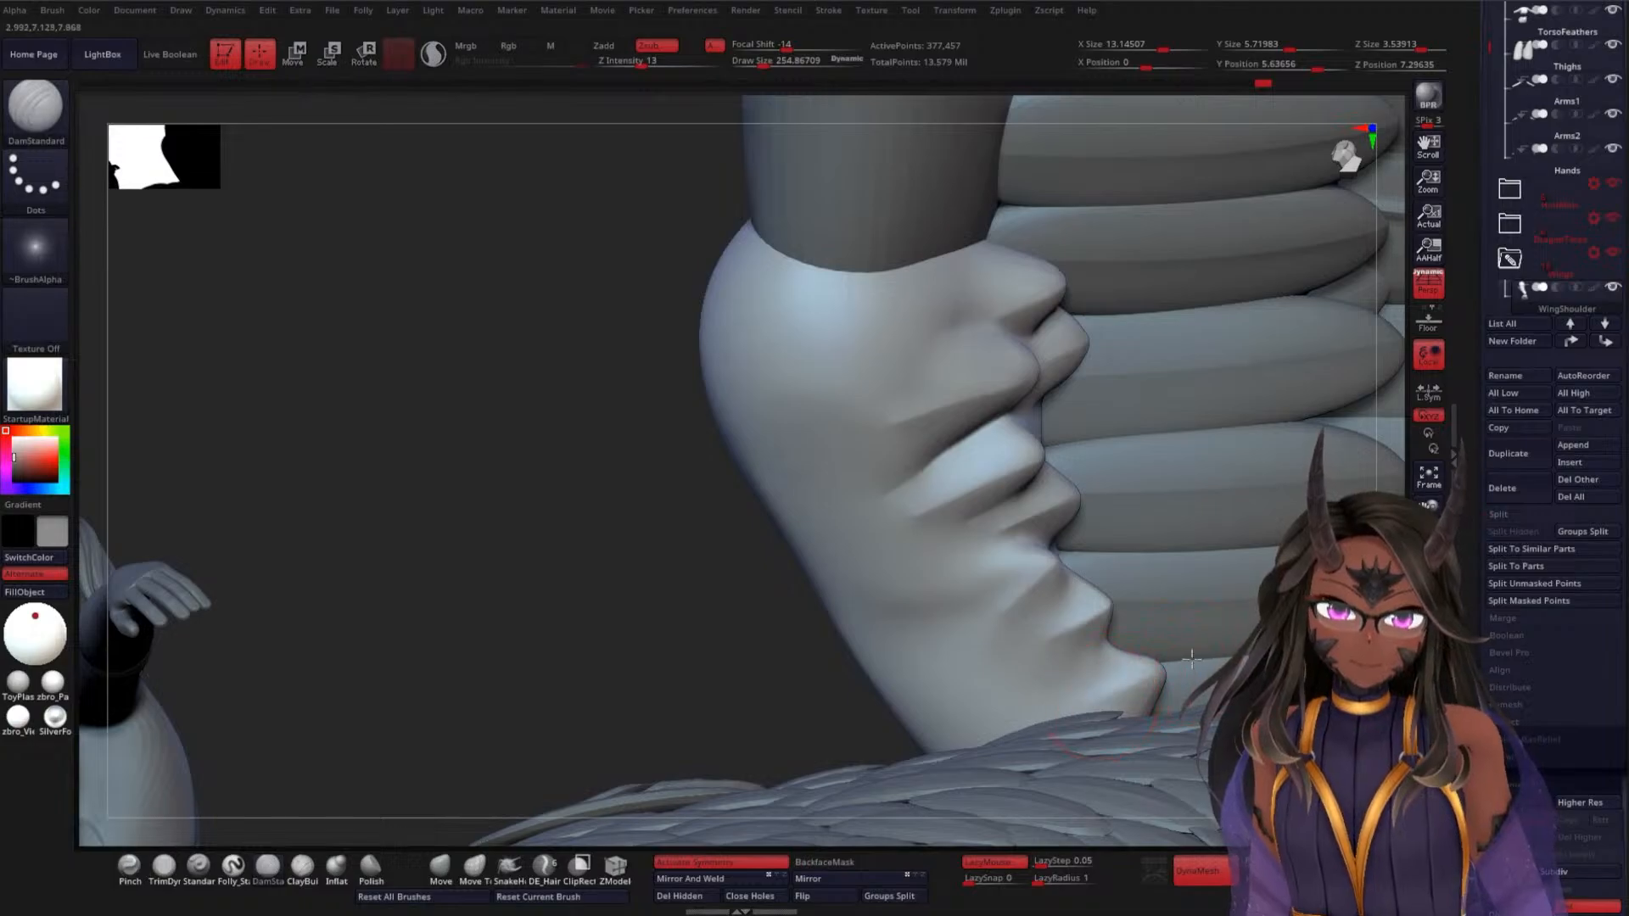
drag(753, 617, 1044, 666)
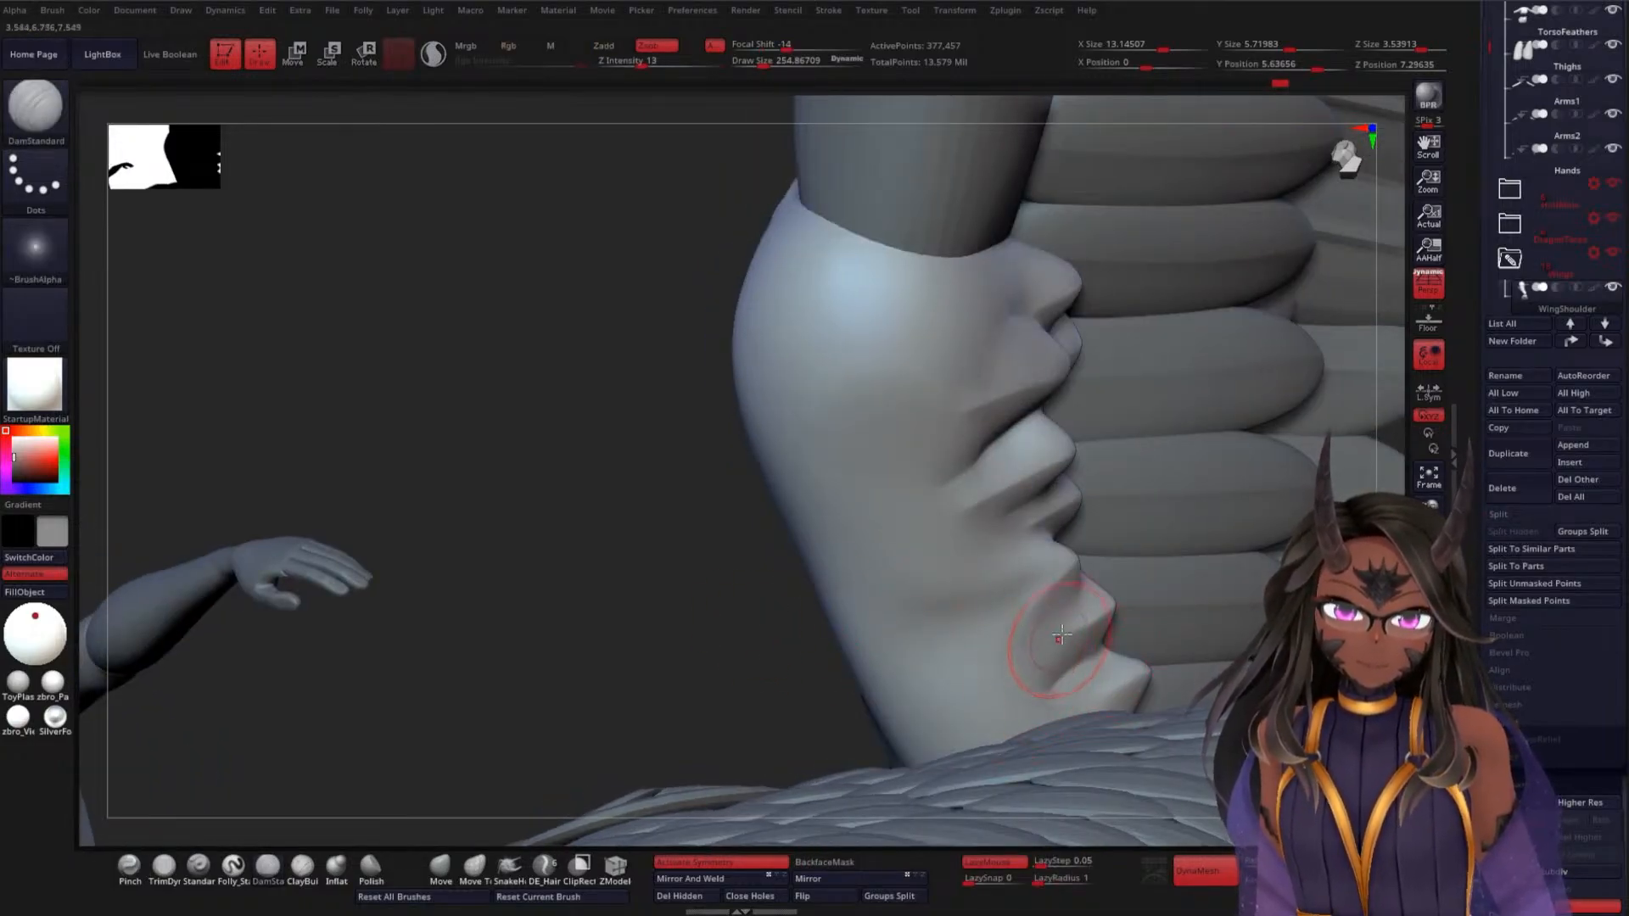
drag(746, 599, 826, 621)
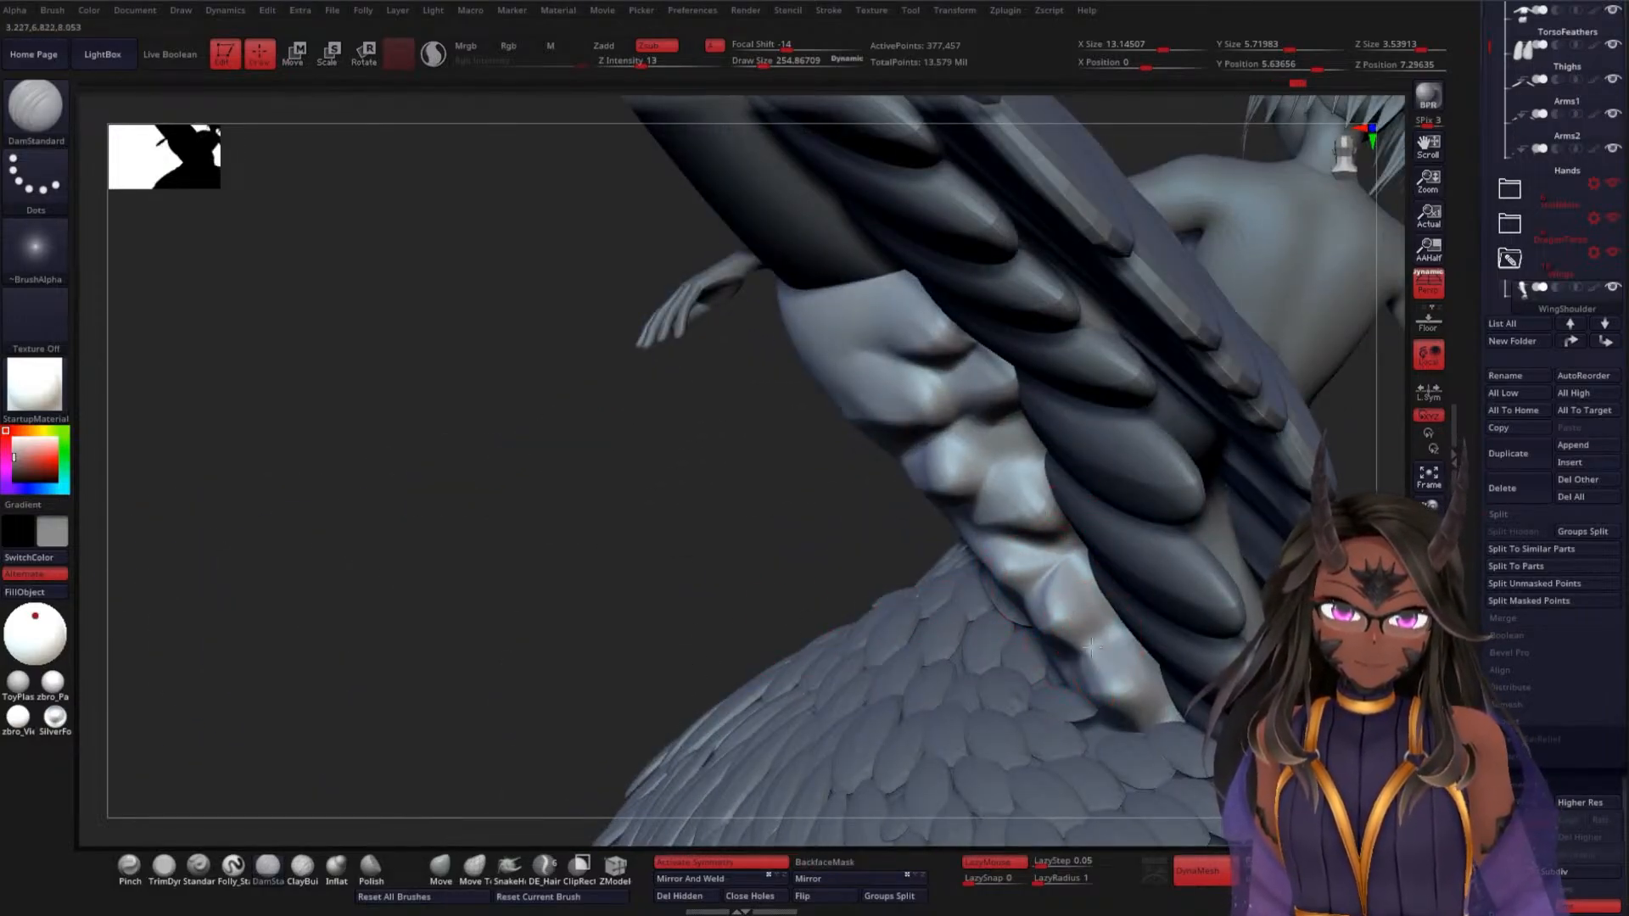
drag(739, 564, 929, 493)
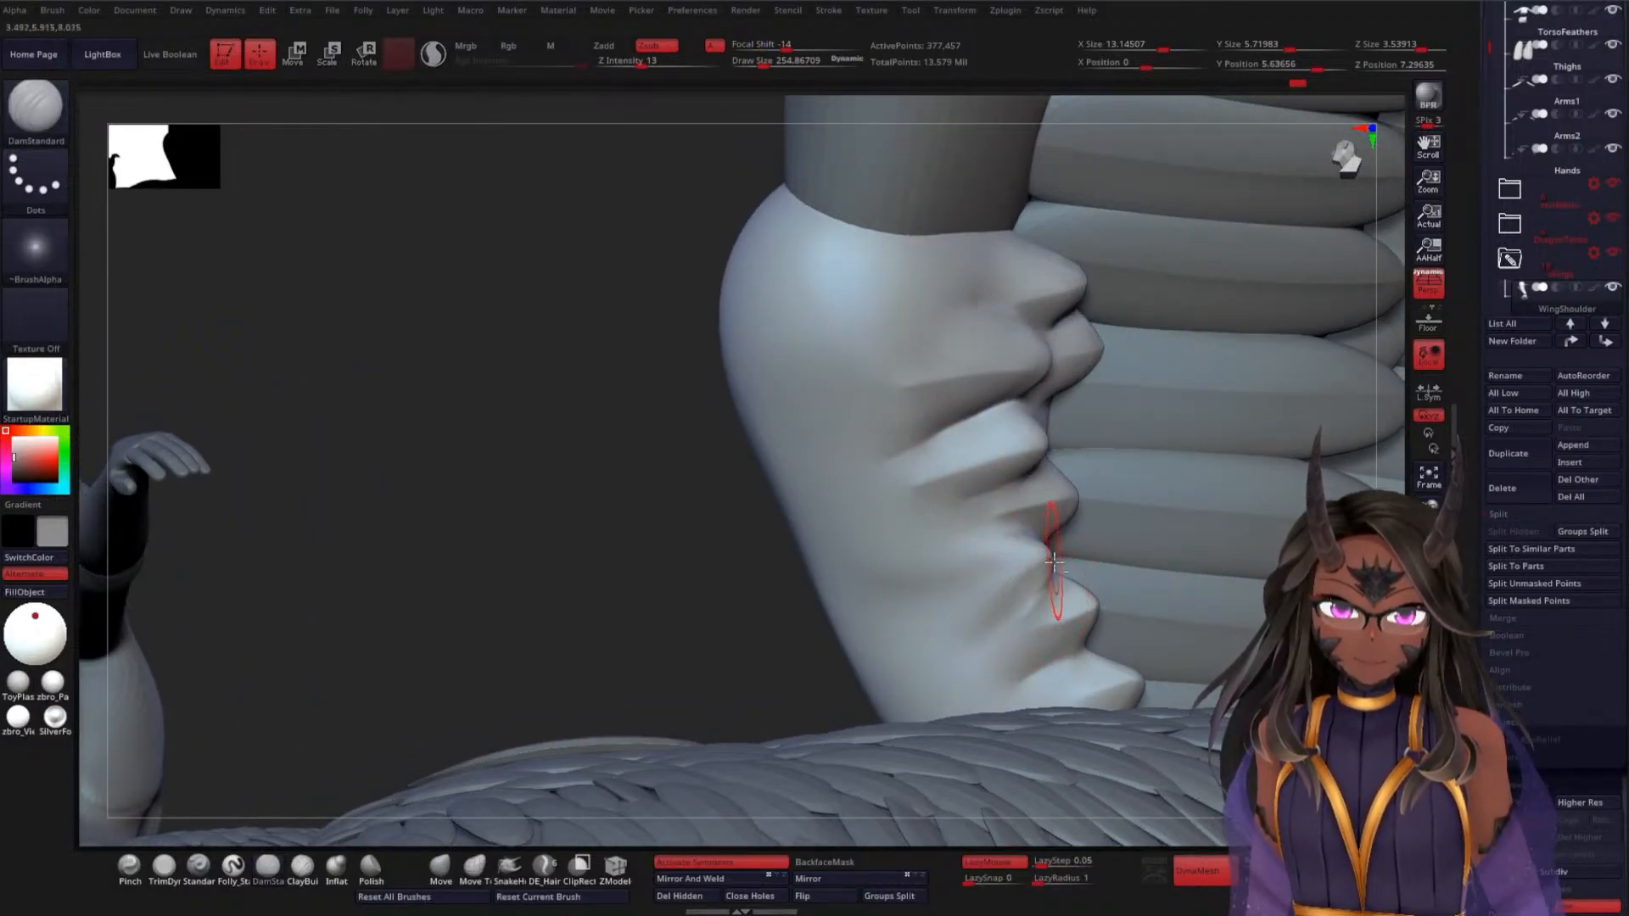
key(ctrl)
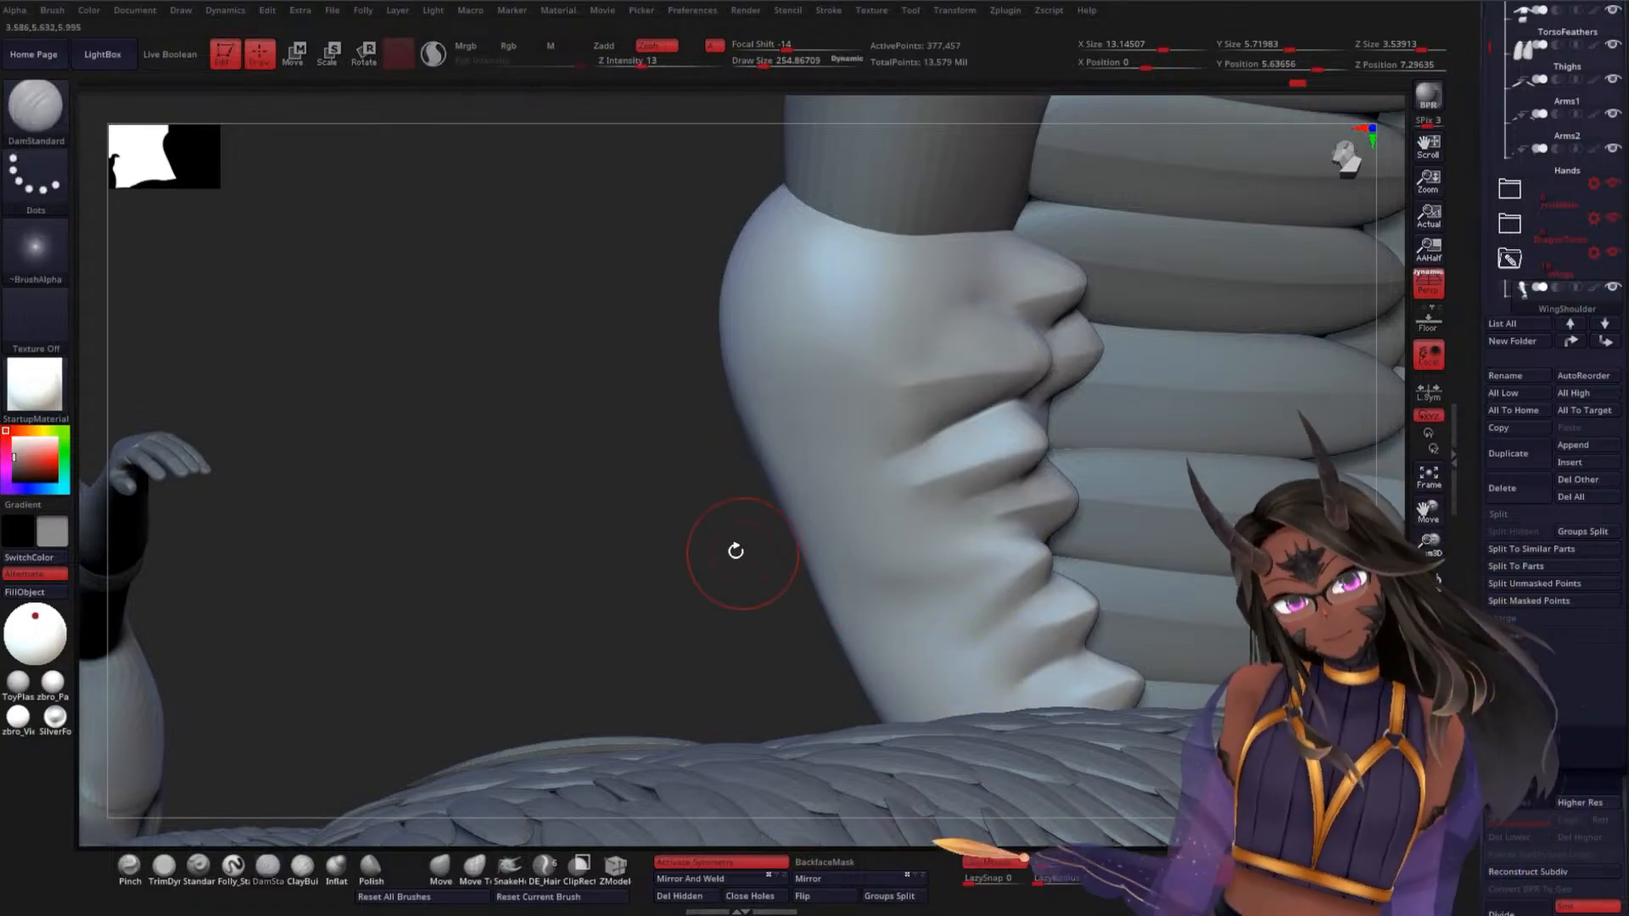
Smooth the bare front surface of the shoulder piece ahead of the feather bases
drag(738, 552, 931, 531)
key(shift)
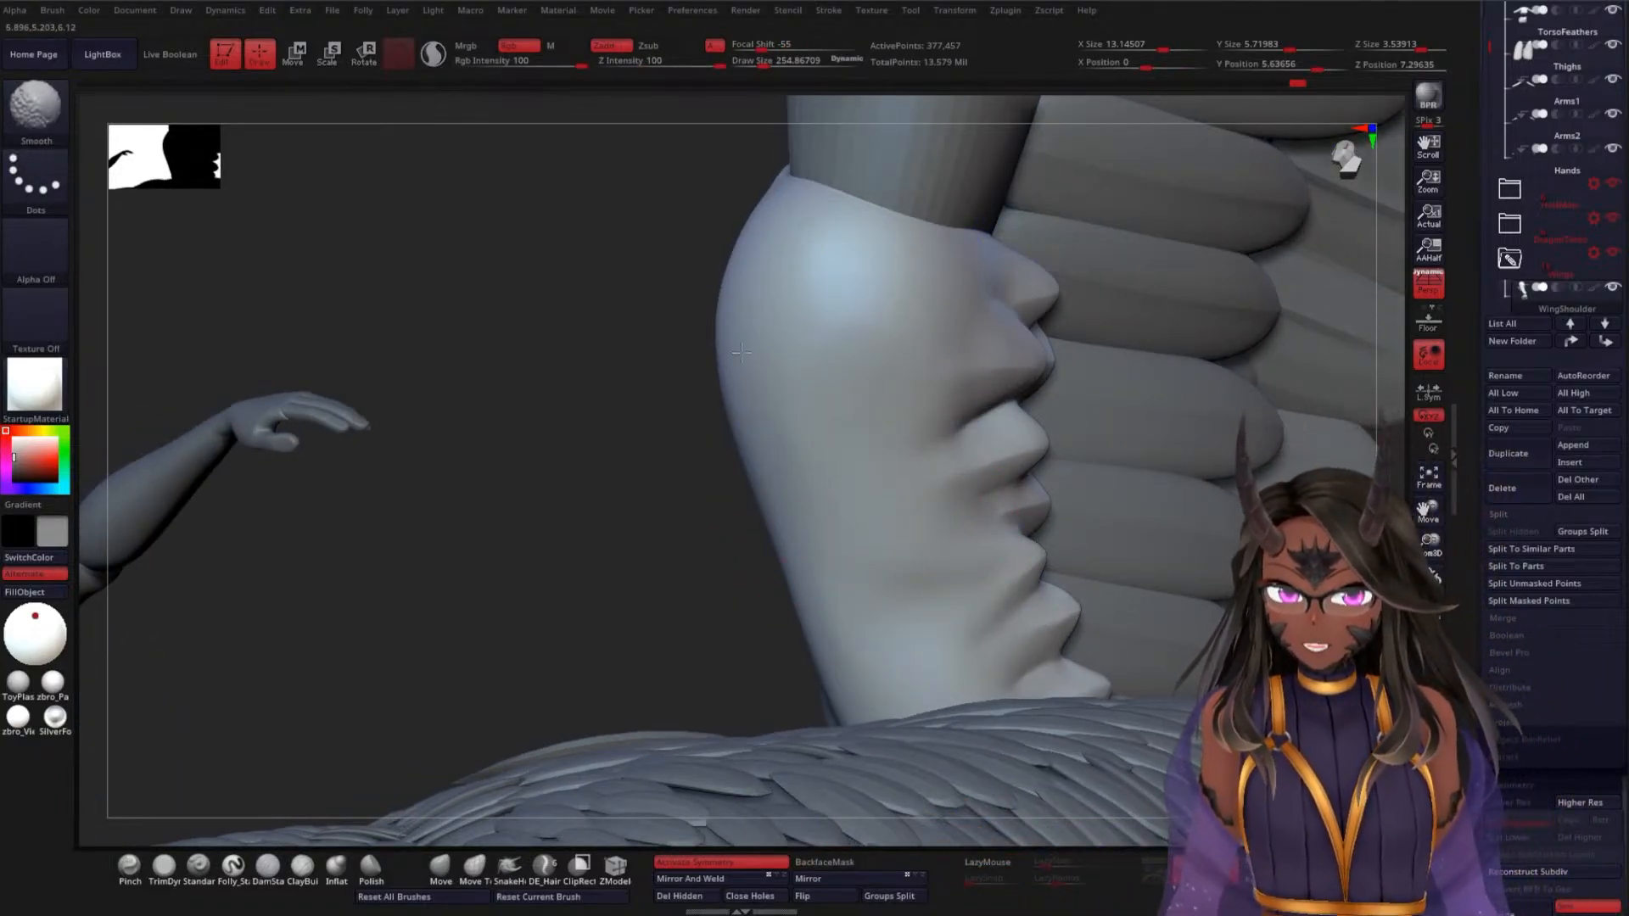
drag(625, 505, 984, 441)
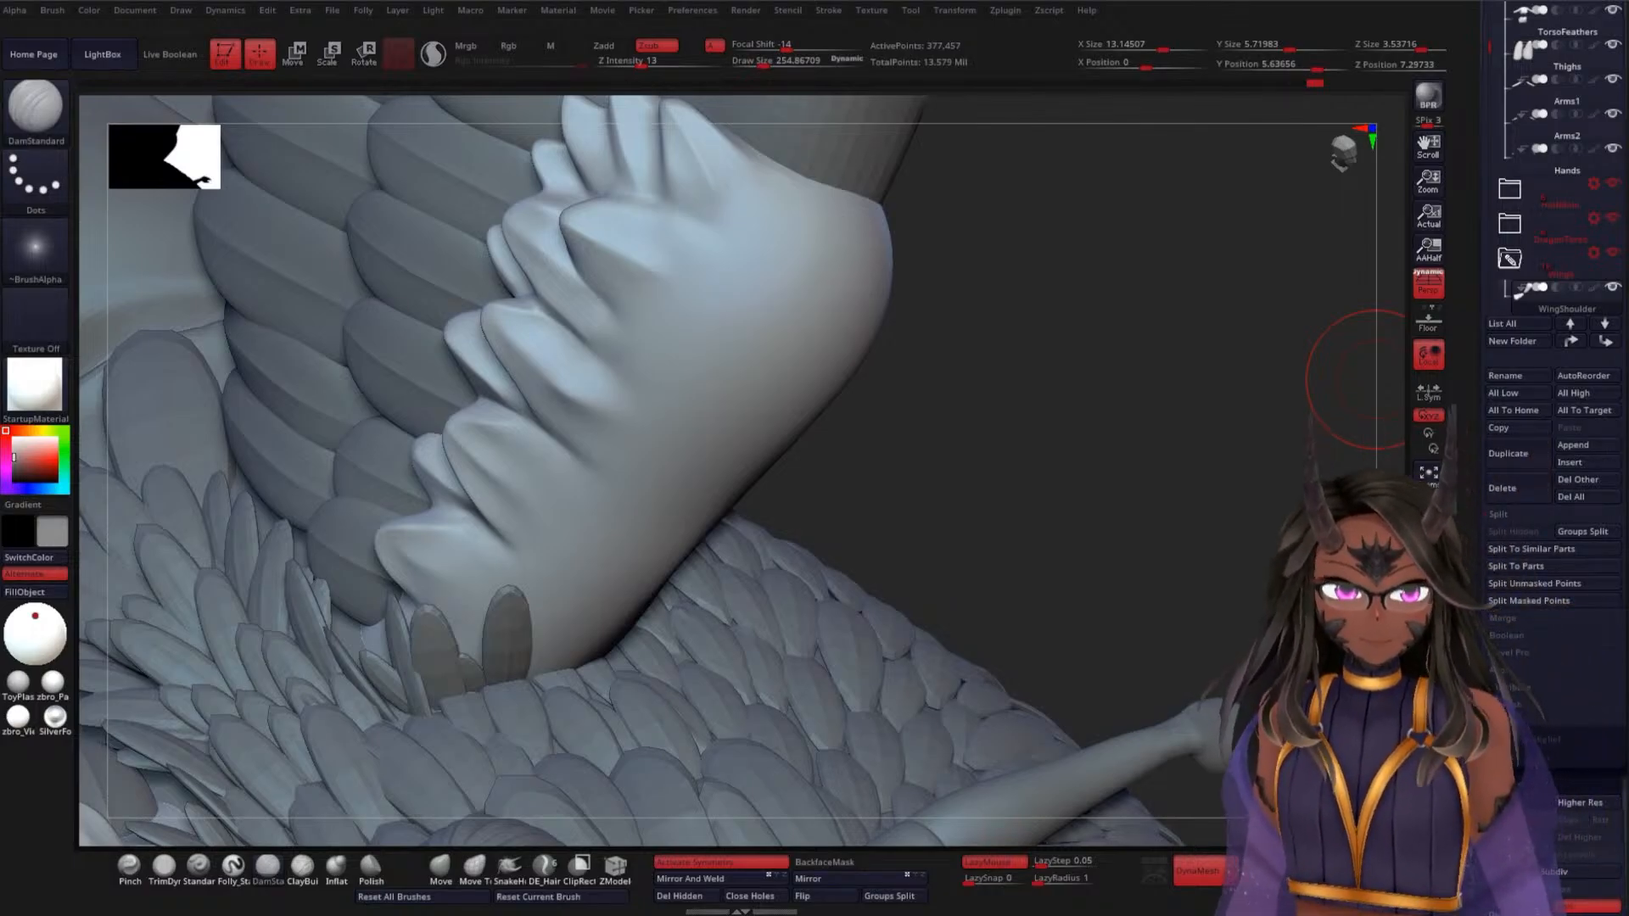
Carve a long groove along the feather bases on the other side of the shoulder, separating them from the front edge
drag(1372, 379, 895, 519)
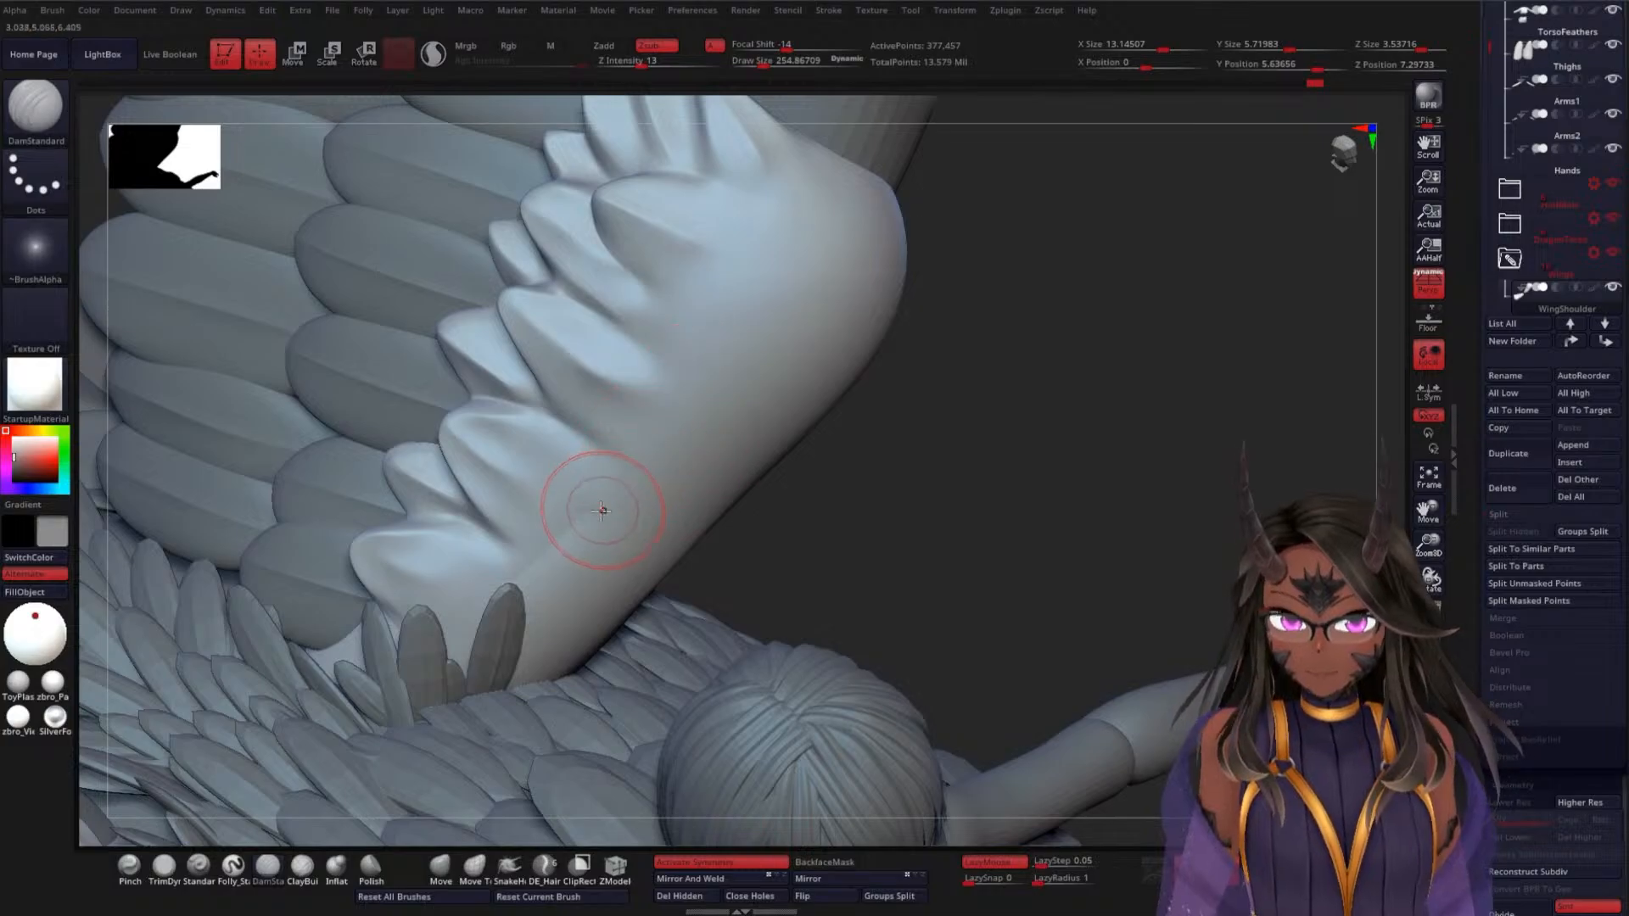
mouse_move(785, 243)
mouse_down()
mouse_move(816, 143)
mouse_move(675, 409)
mouse_up()
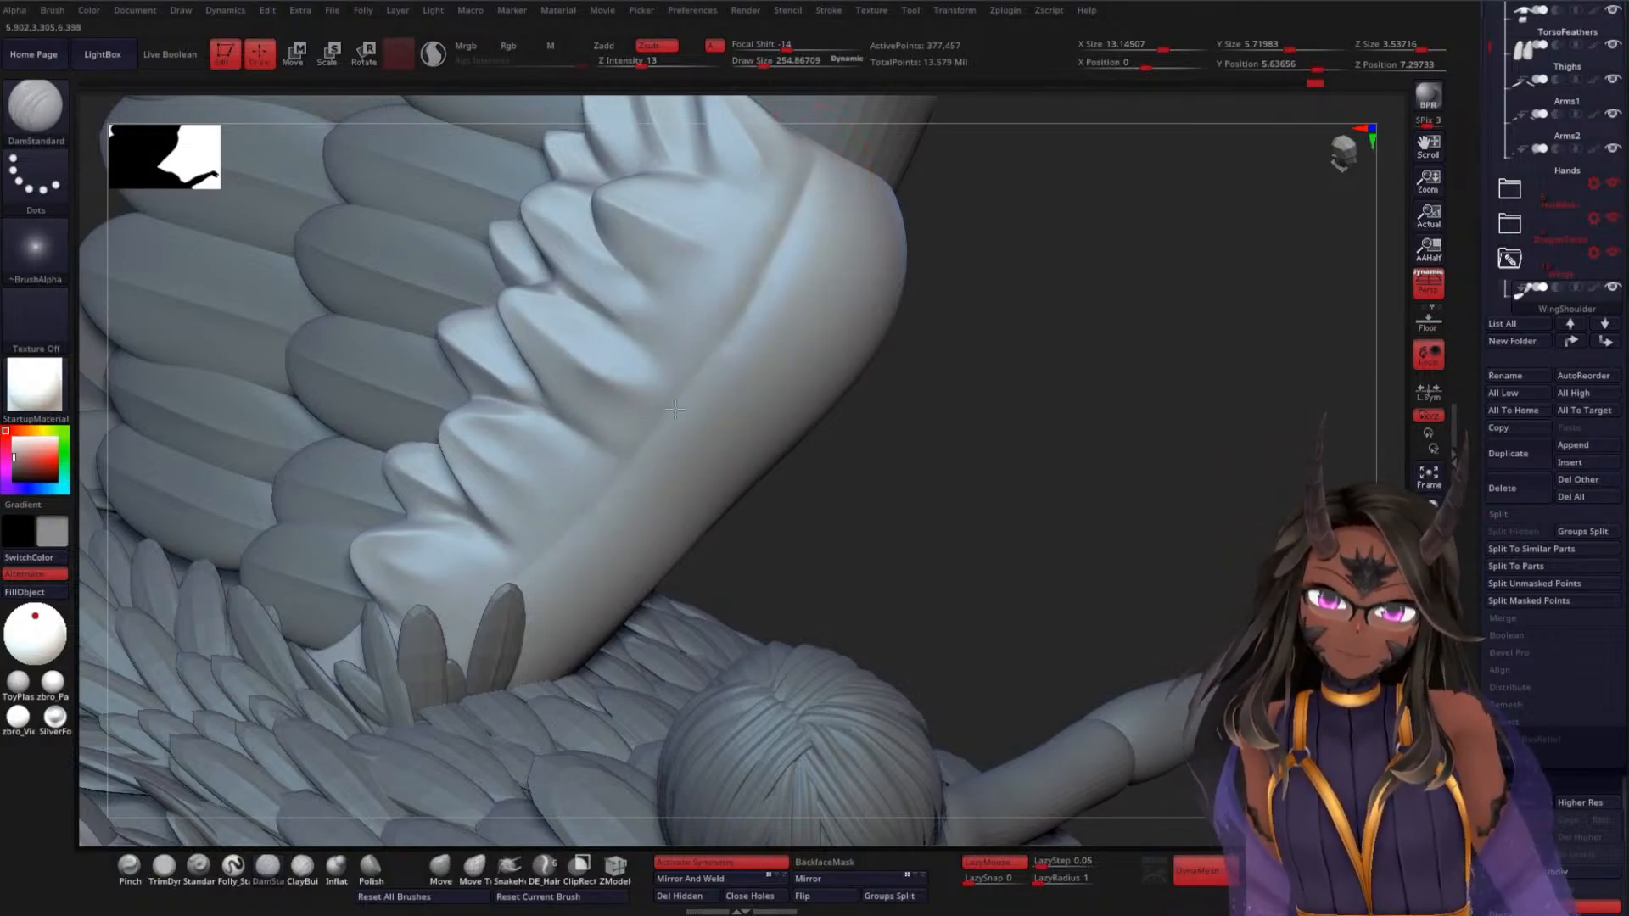
drag(973, 463, 946, 464)
drag(968, 469, 829, 174)
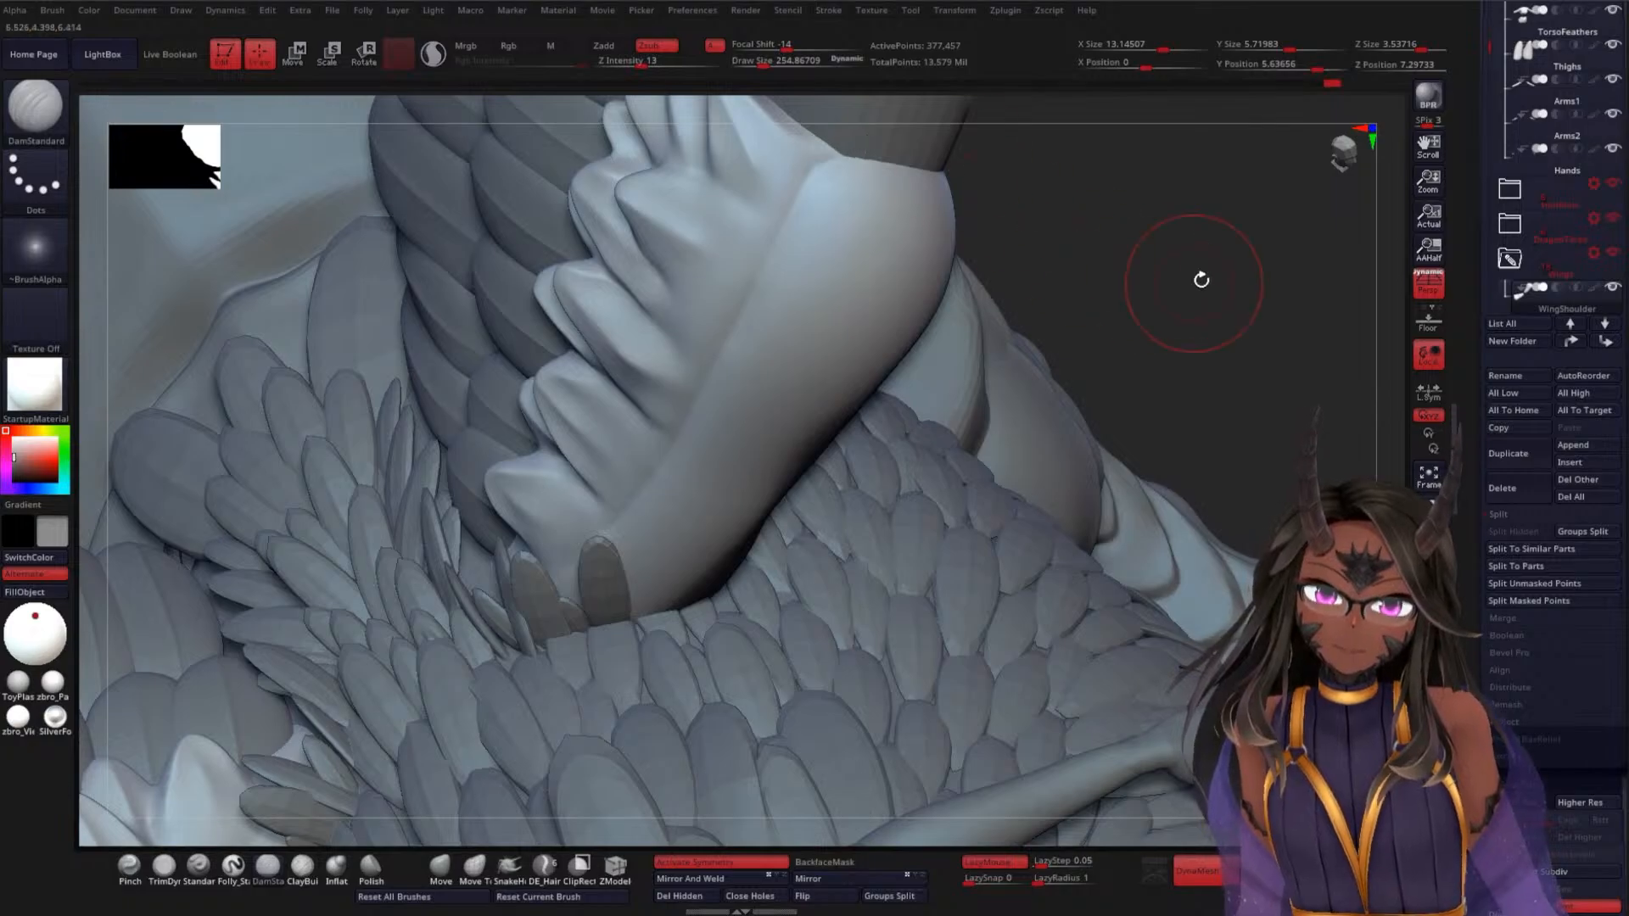
drag(1201, 280, 925, 144)
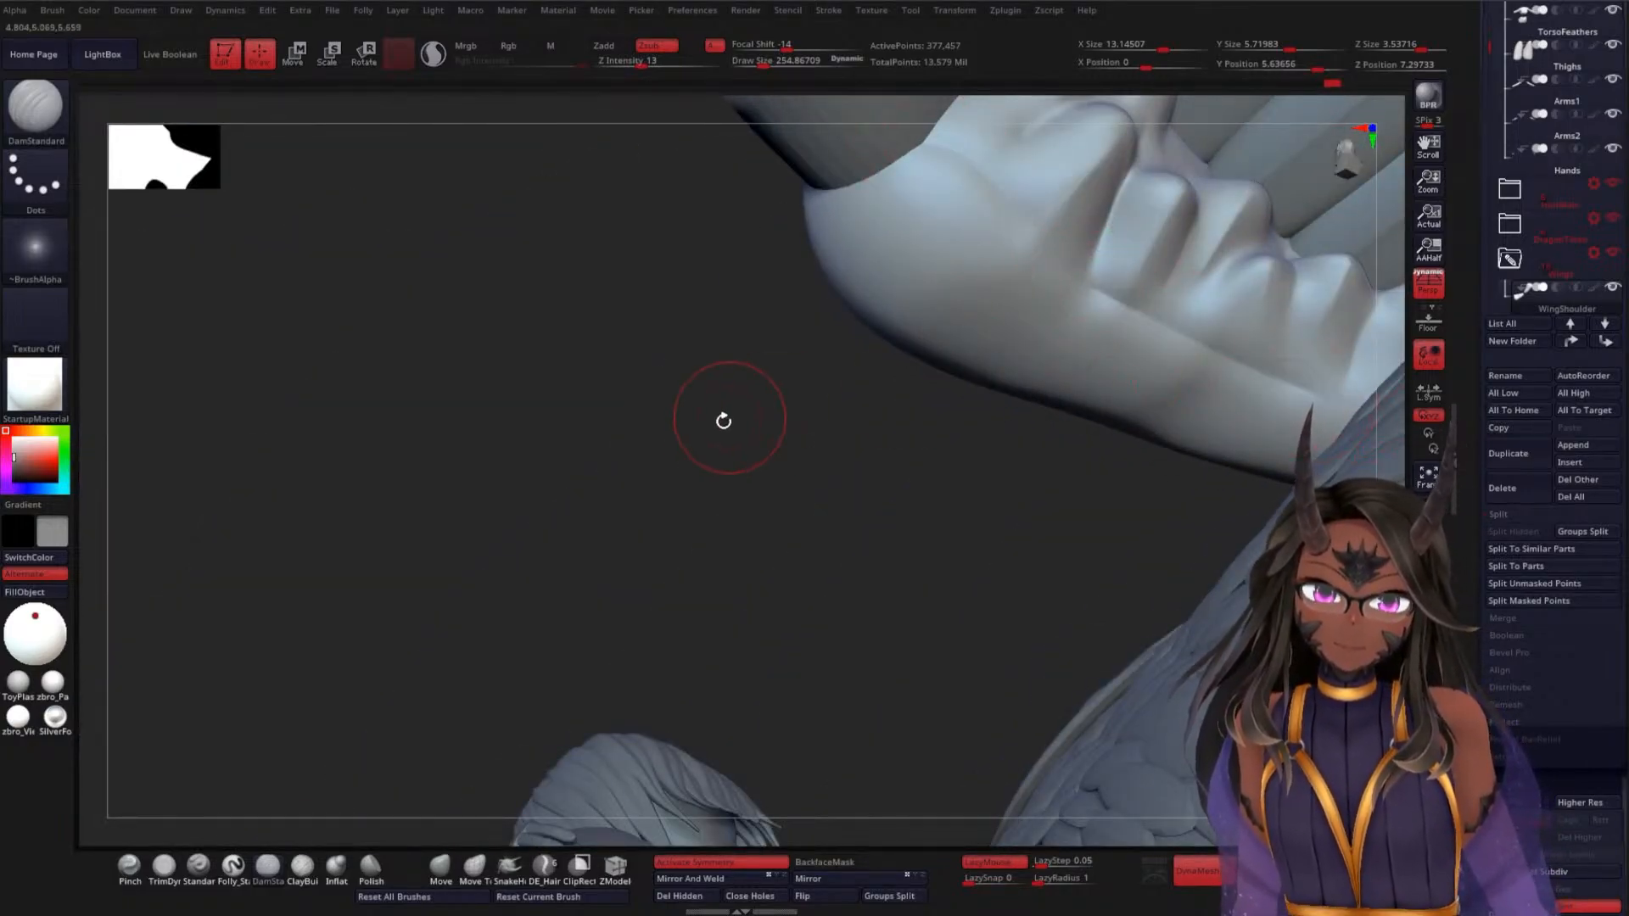
Pull the shoulder's rounded upper corner and front edge outward with an enlarged Move brush
drag(723, 421, 1035, 524)
click(439, 866)
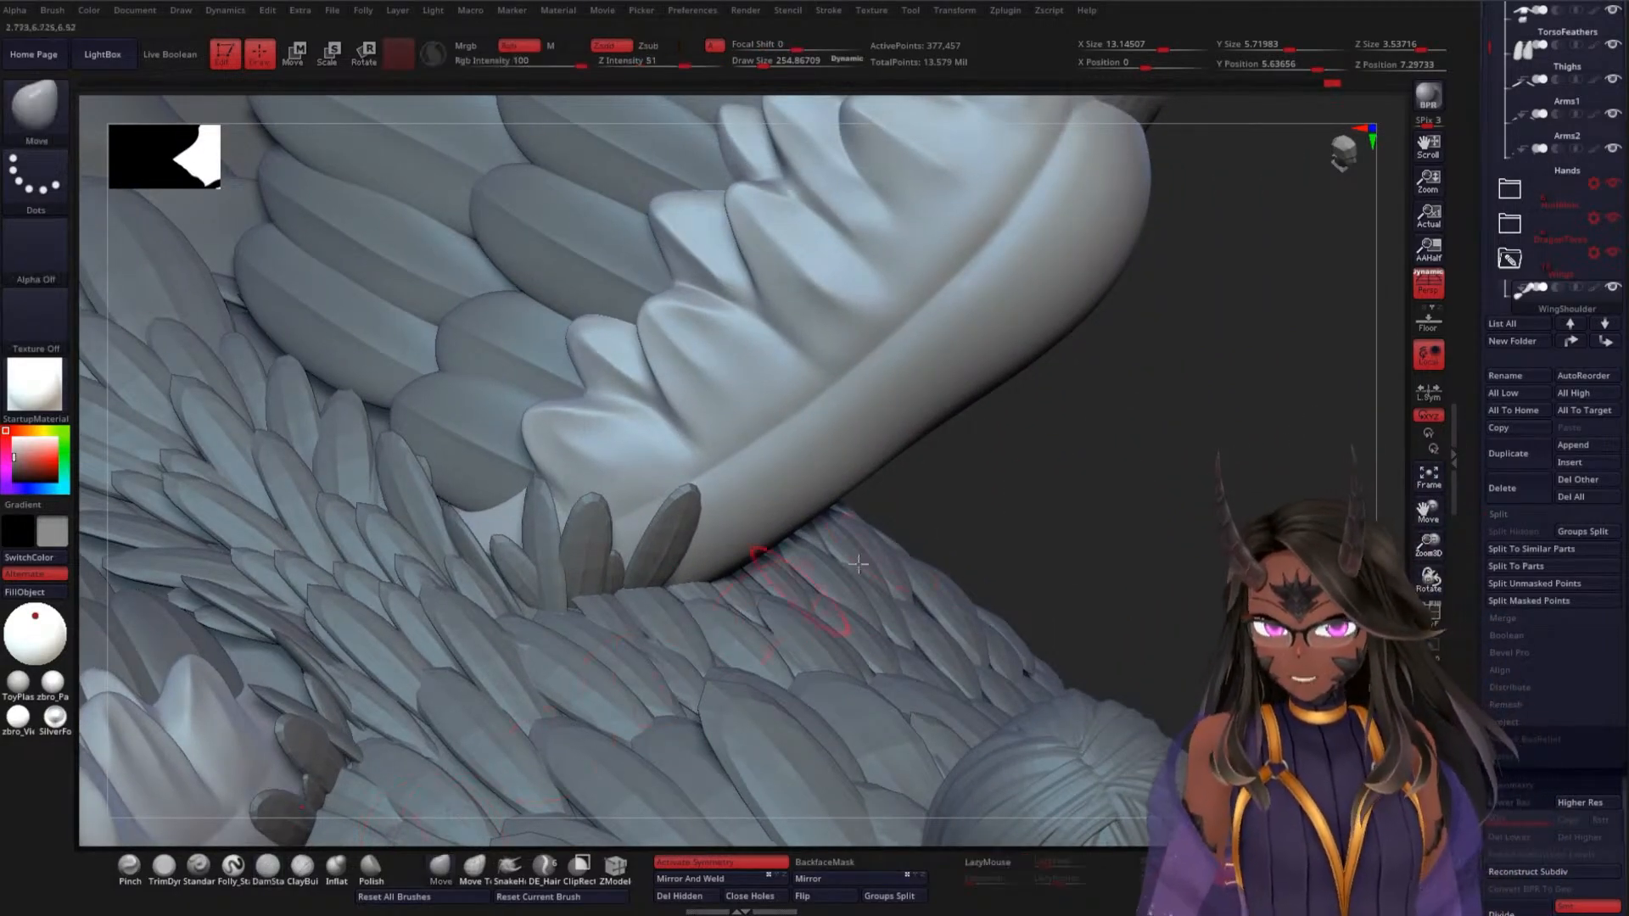
key(space)
mouse_move(1177, 416)
mouse_down()
mouse_move(1042, 471)
mouse_move(1054, 456)
mouse_up()
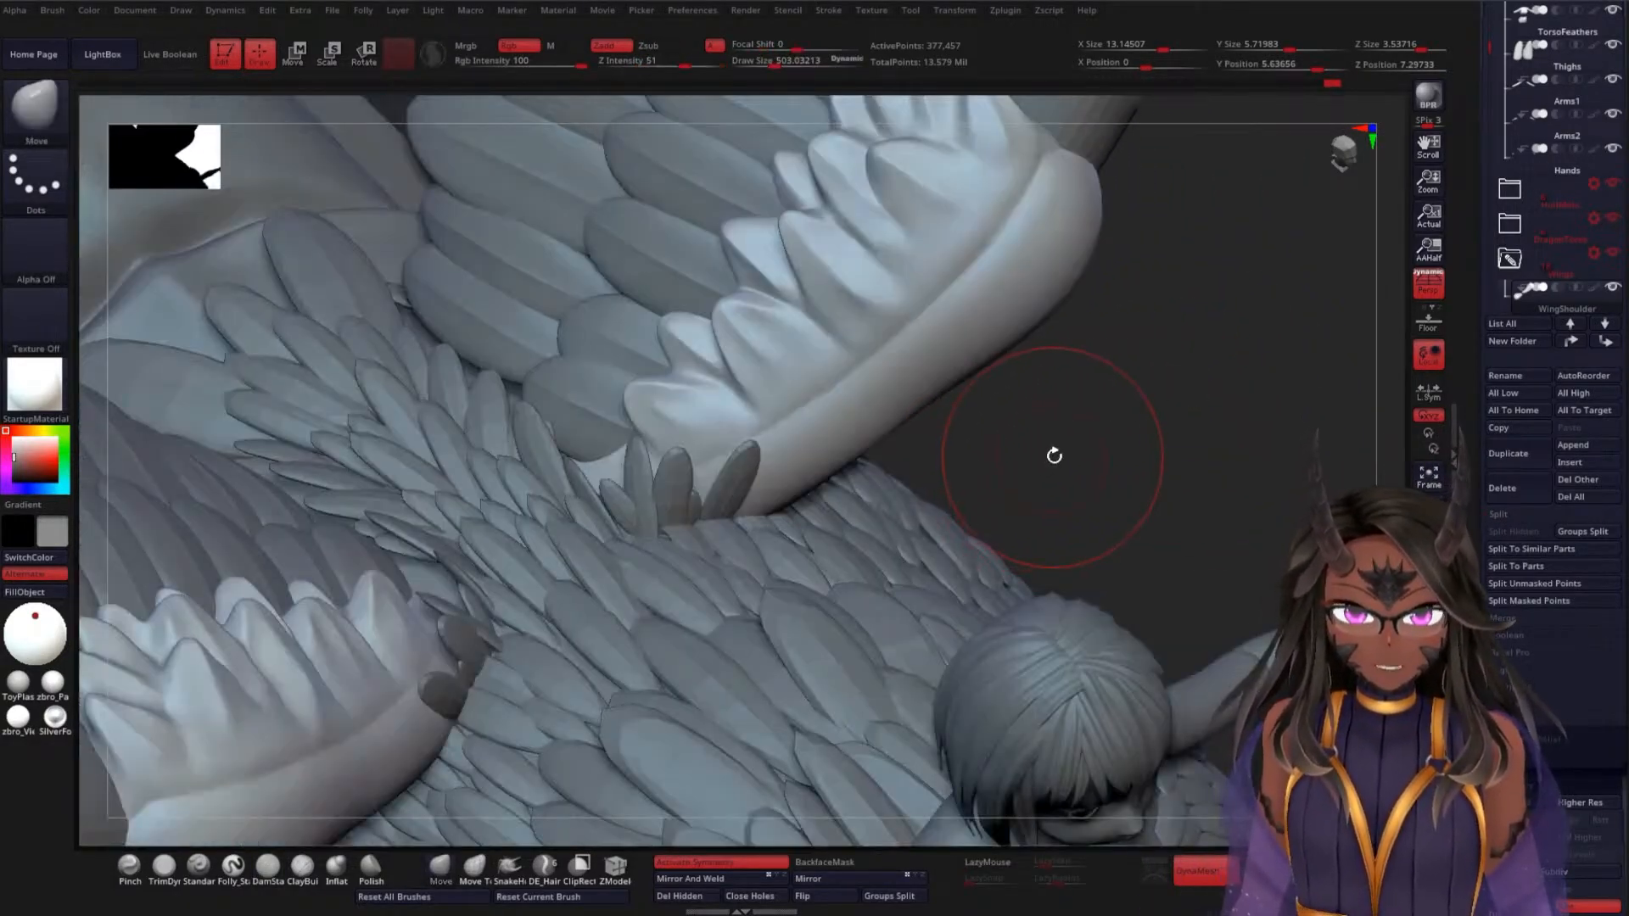
drag(1079, 265, 1097, 268)
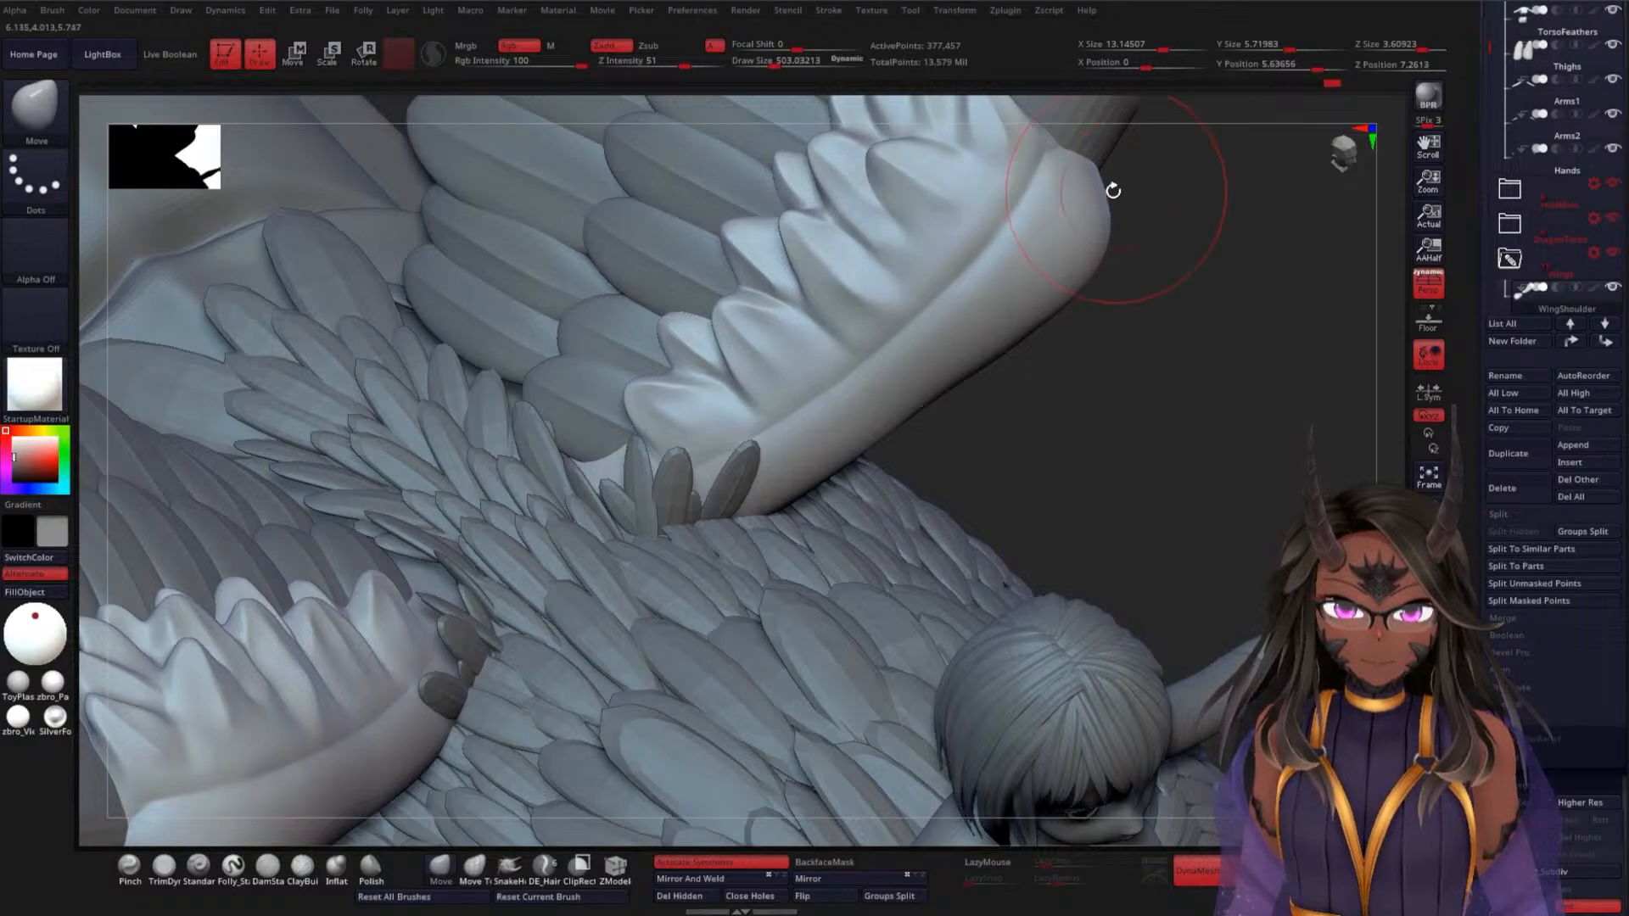
drag(993, 349, 989, 345)
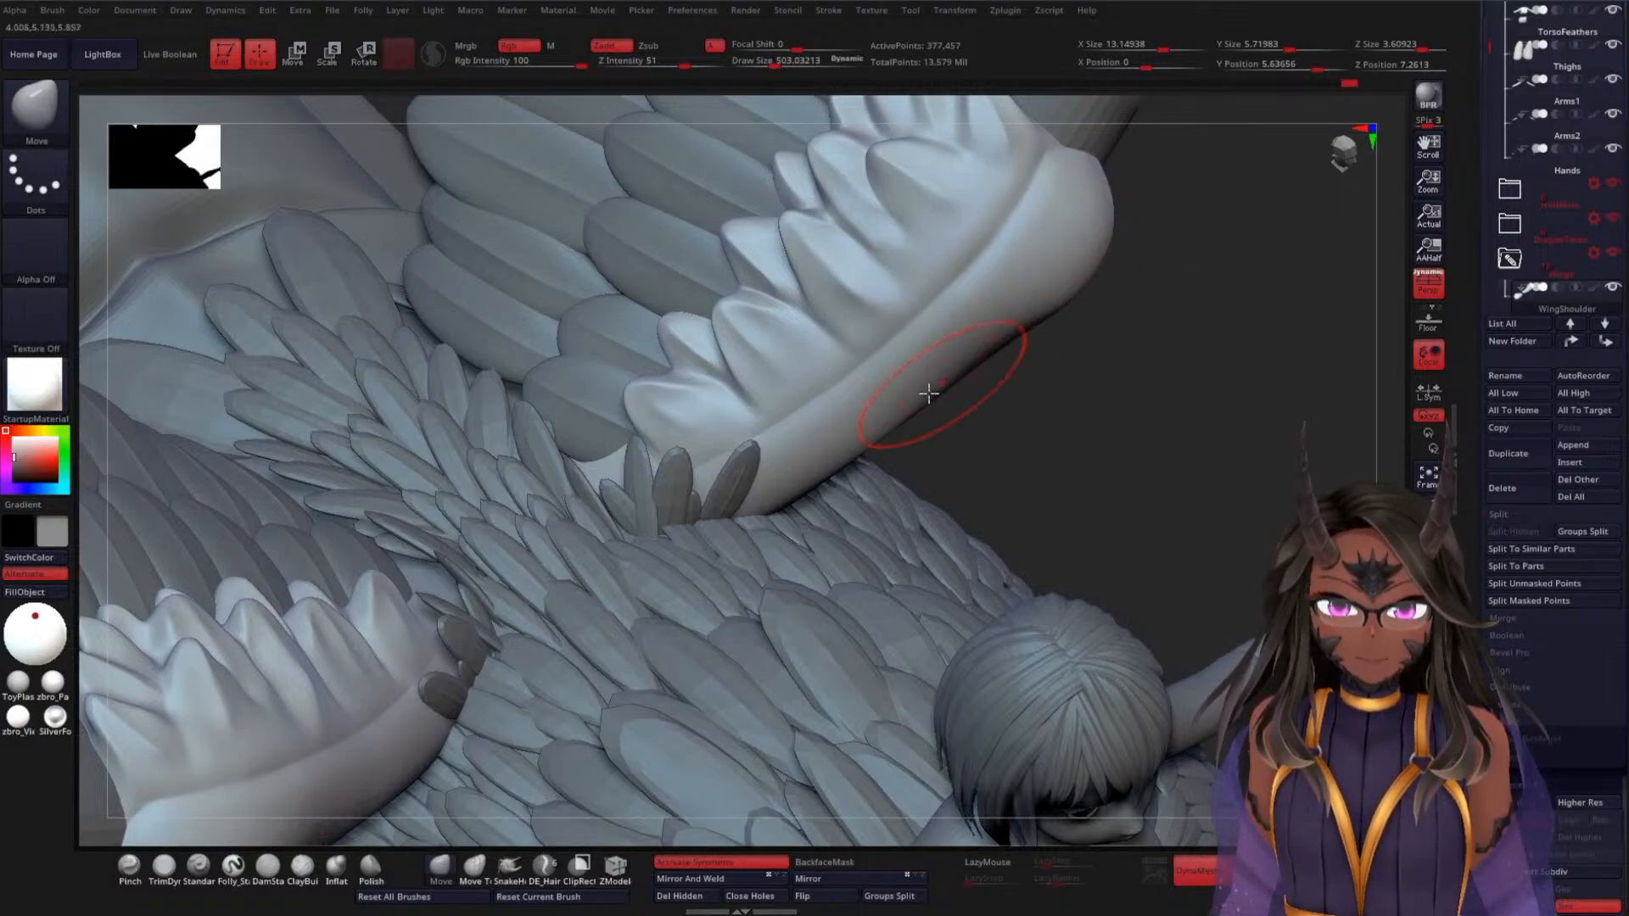
drag(914, 415, 860, 448)
Smooth the reshaped front of the shoulder piece near the wing arm
drag(1139, 408, 959, 377)
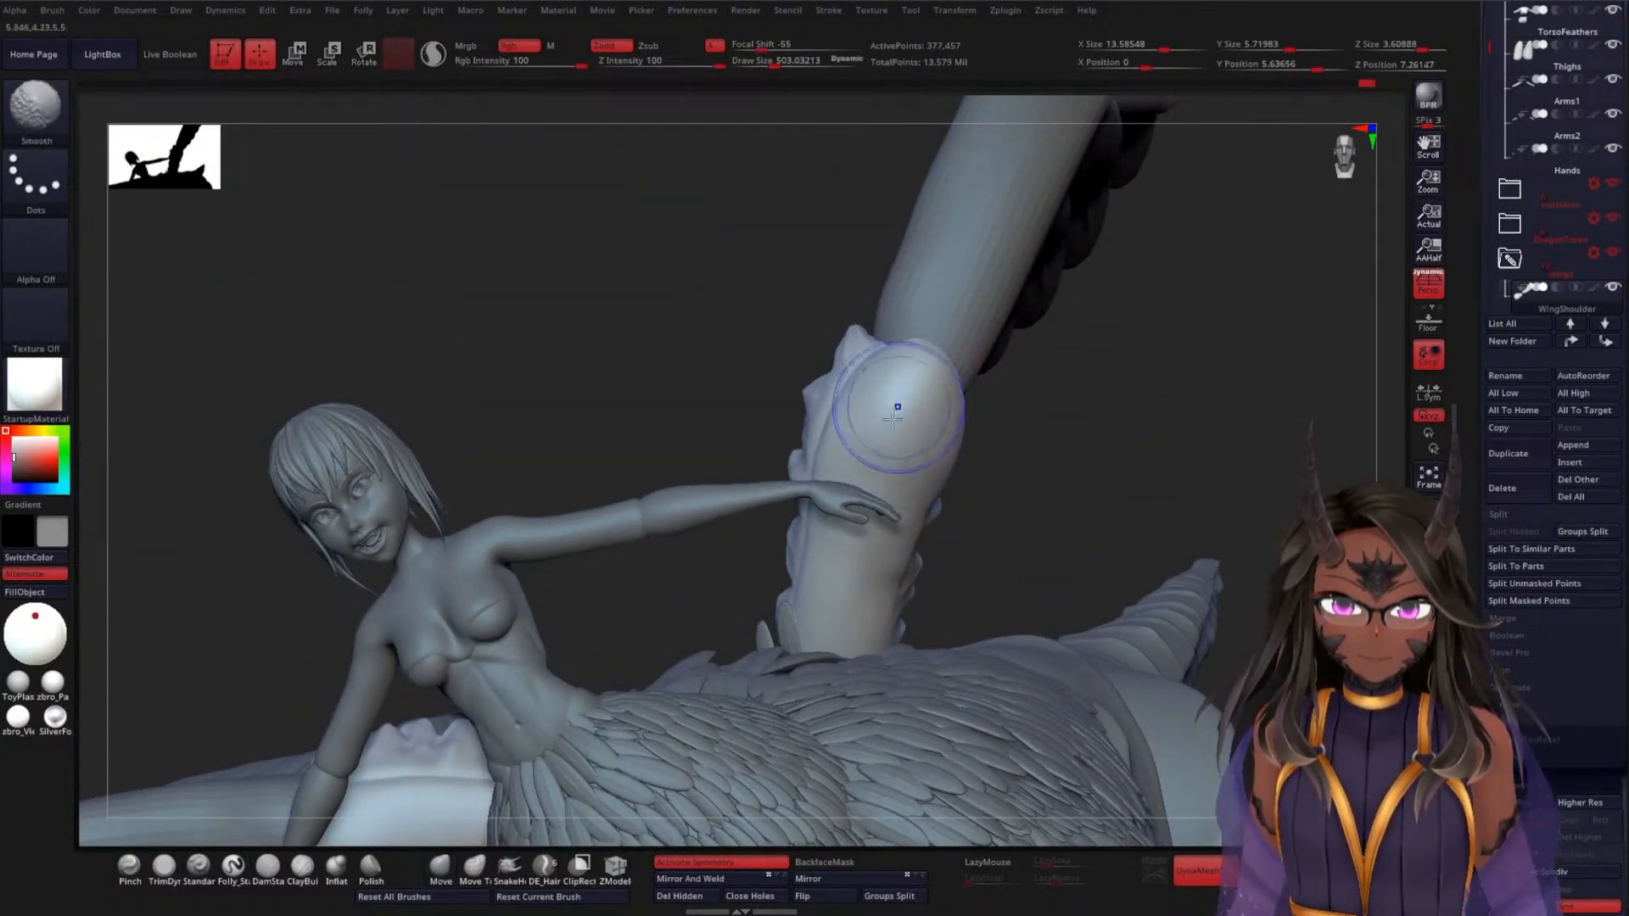
drag(1109, 454, 959, 447)
shift+drag(853, 375, 863, 377)
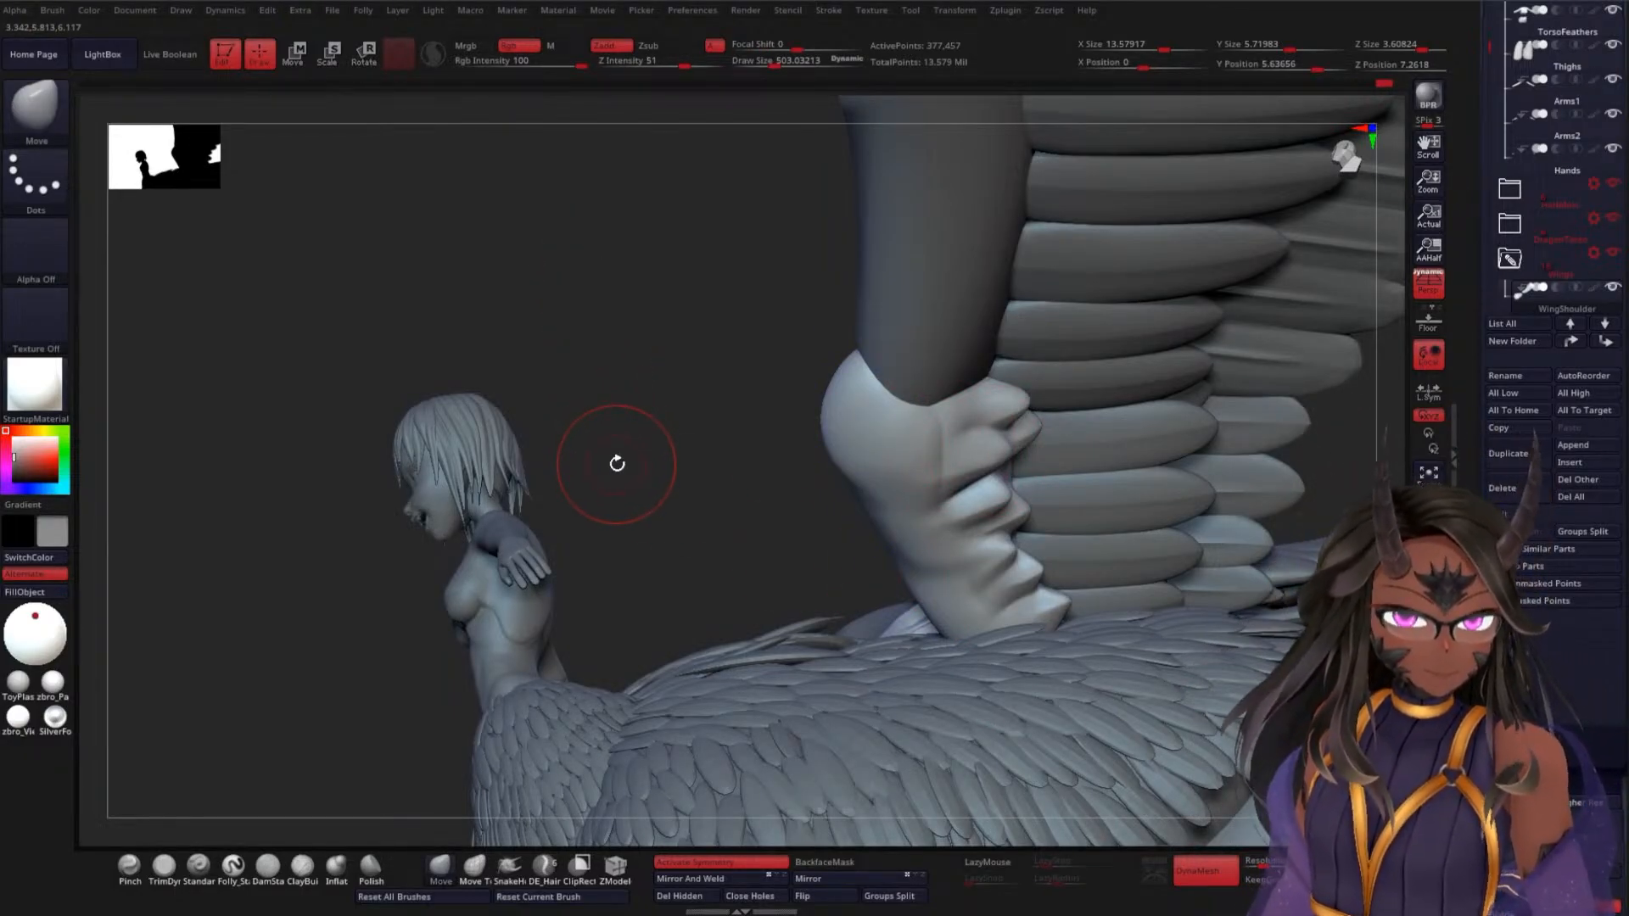
Set up the ClayBuildup brush with a draw size of about 322 and Z intensity 11 for the shoulder's front edge
drag(644, 392, 1049, 540)
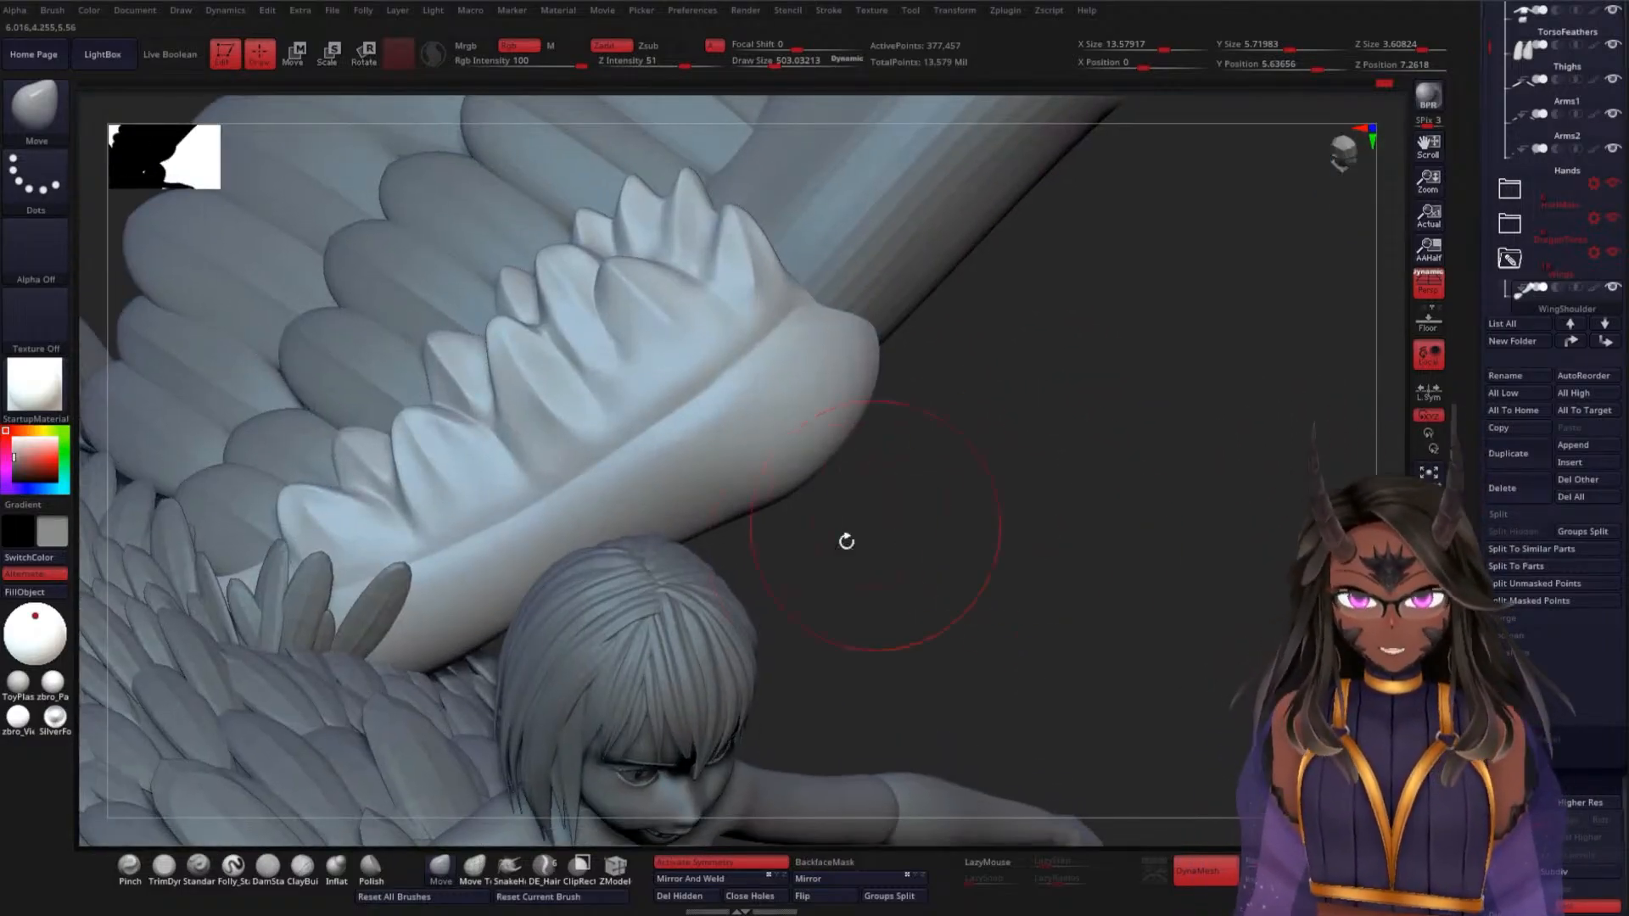
click(302, 865)
key(space)
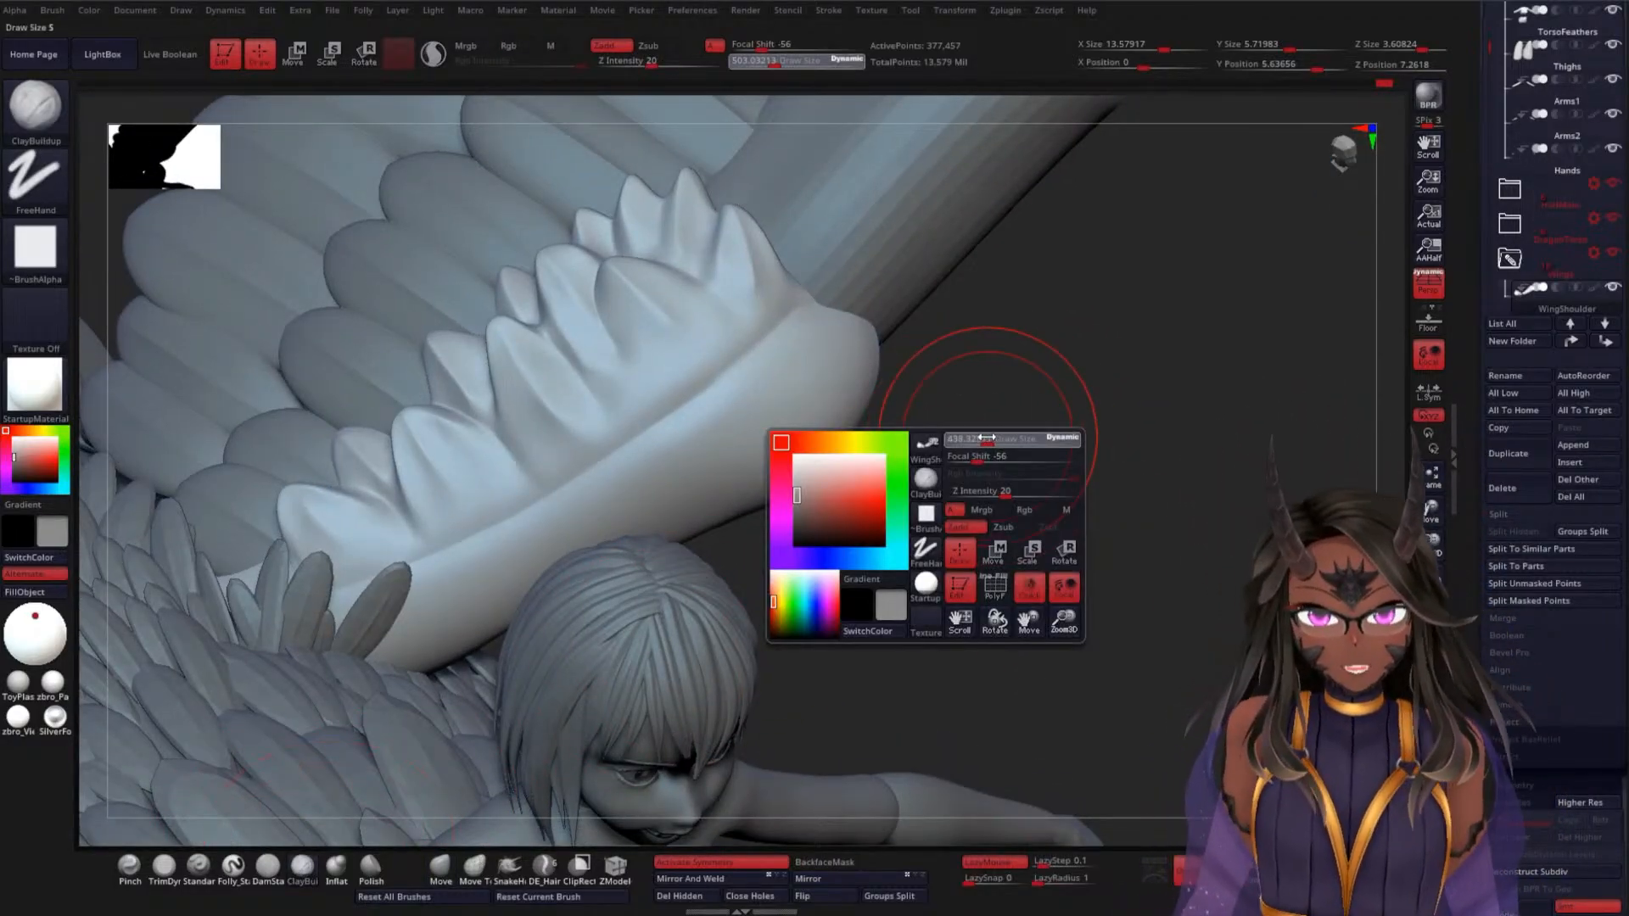
drag(973, 428, 820, 362)
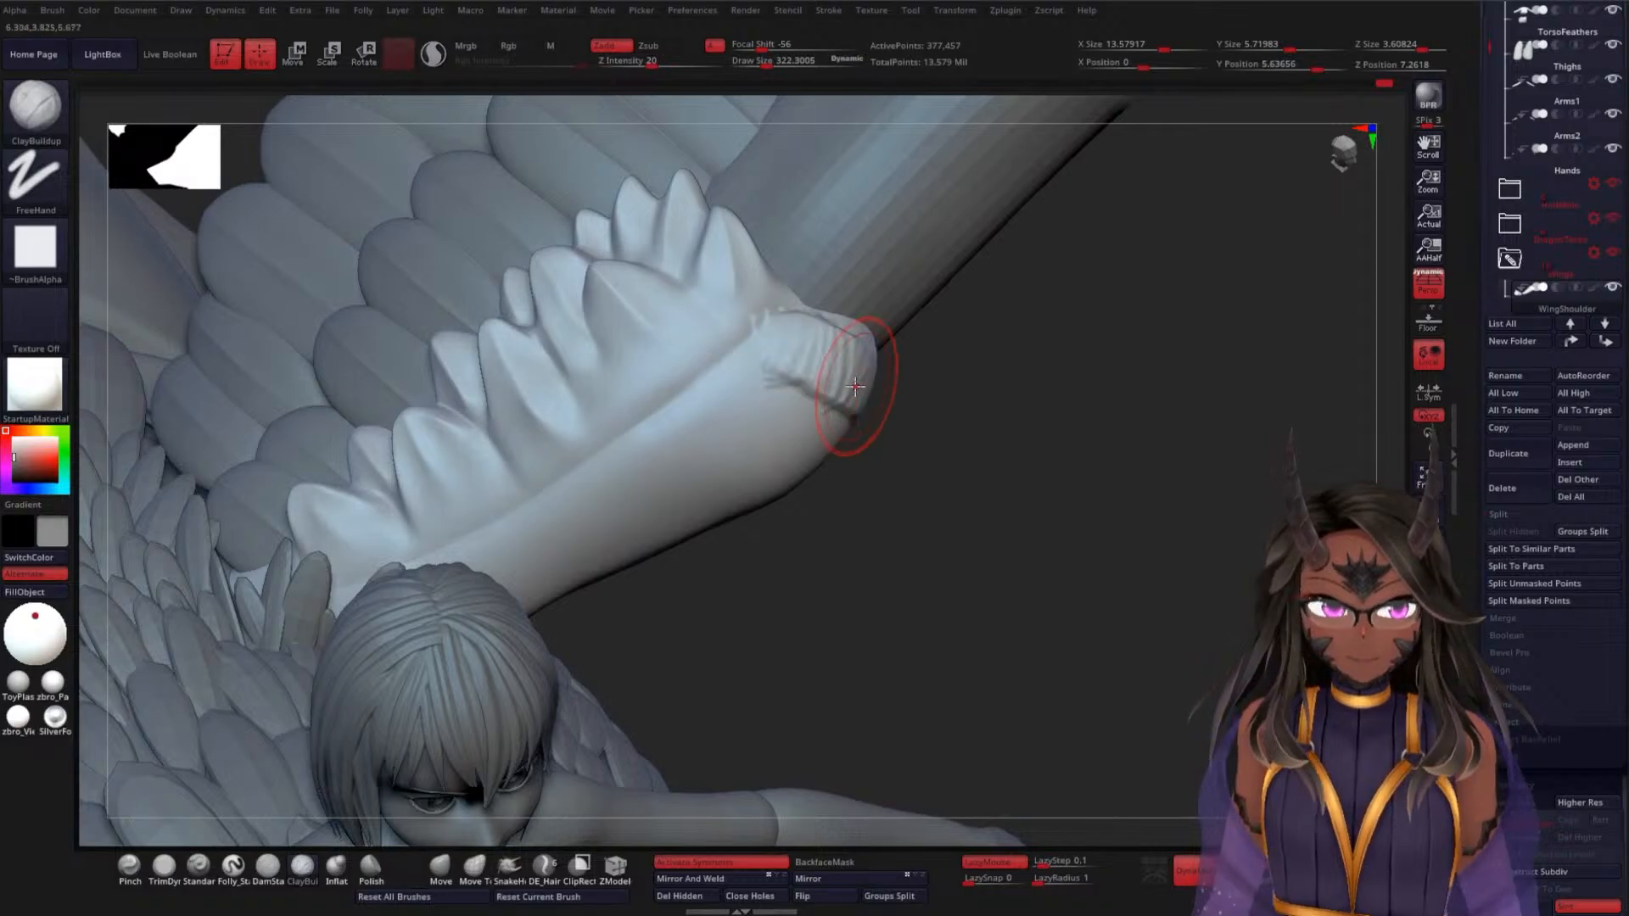
mouse_move(953, 462)
mouse_down()
mouse_move(938, 451)
mouse_move(932, 490)
mouse_move(891, 364)
mouse_up()
key(space)
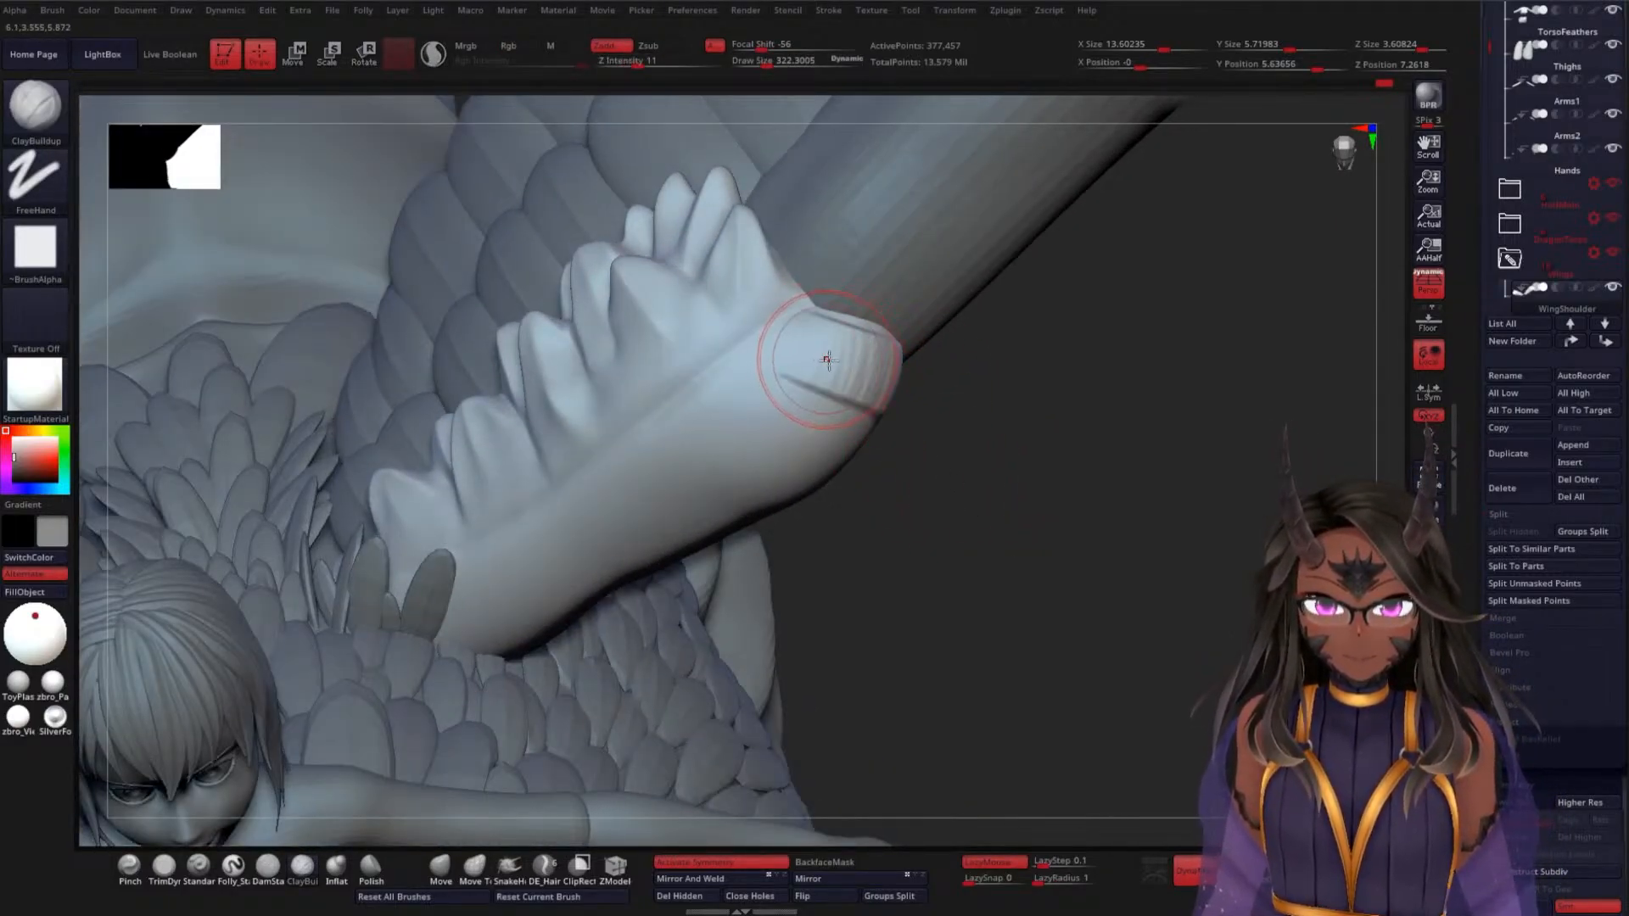
Try building up clay strips across the upper front edge of the wing shoulder near the wing arm
drag(982, 473, 822, 335)
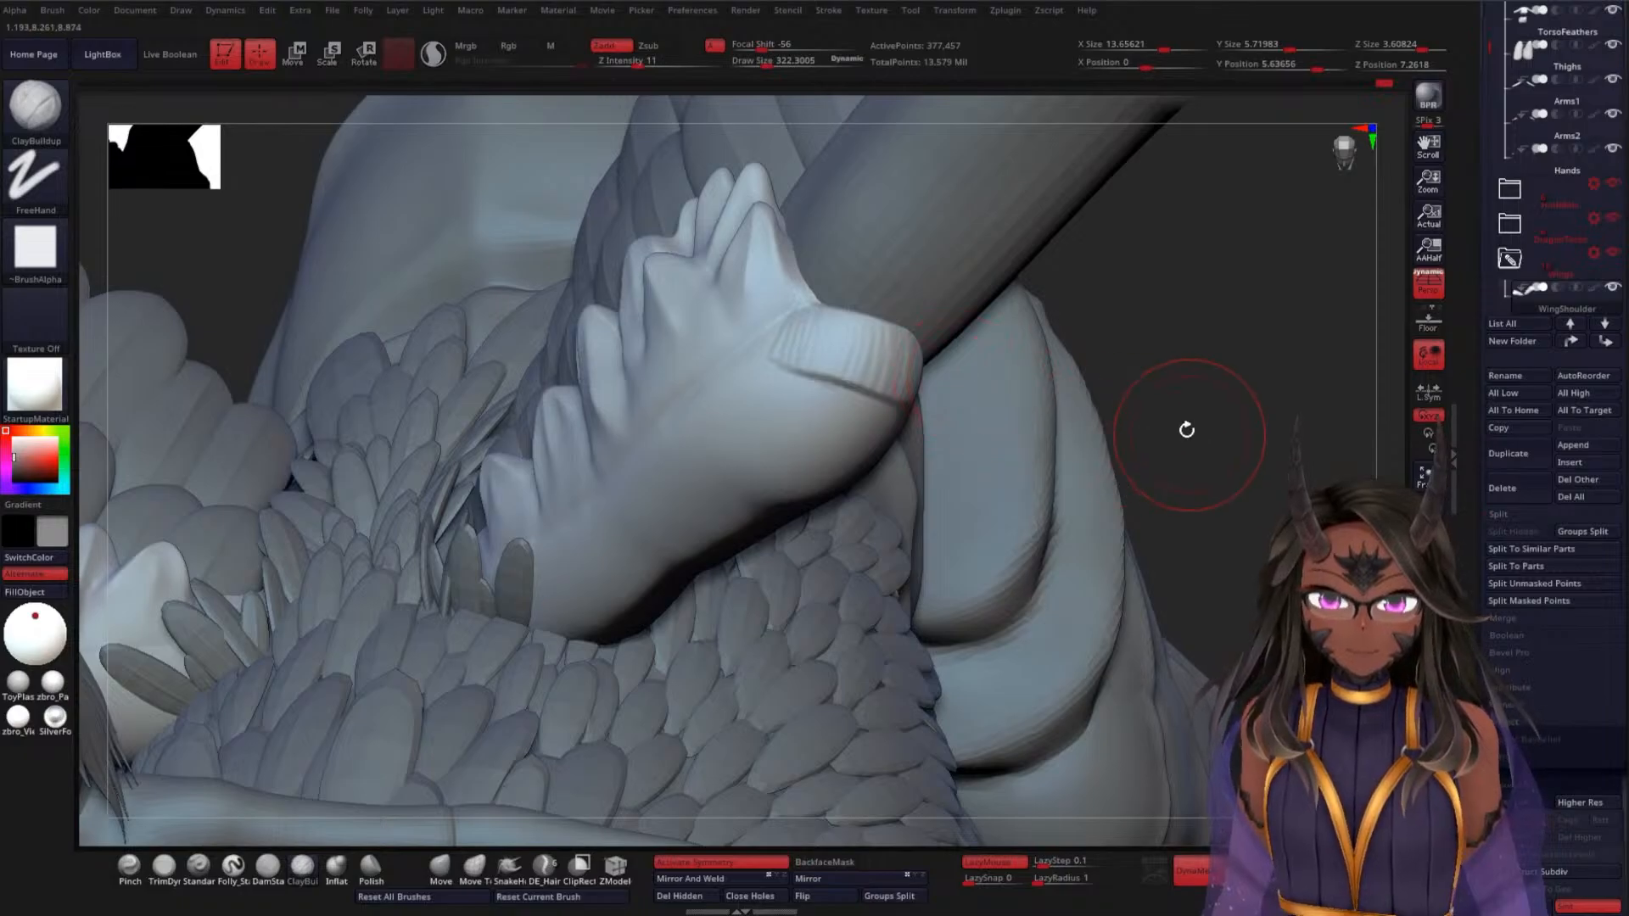
drag(1187, 431, 1192, 400)
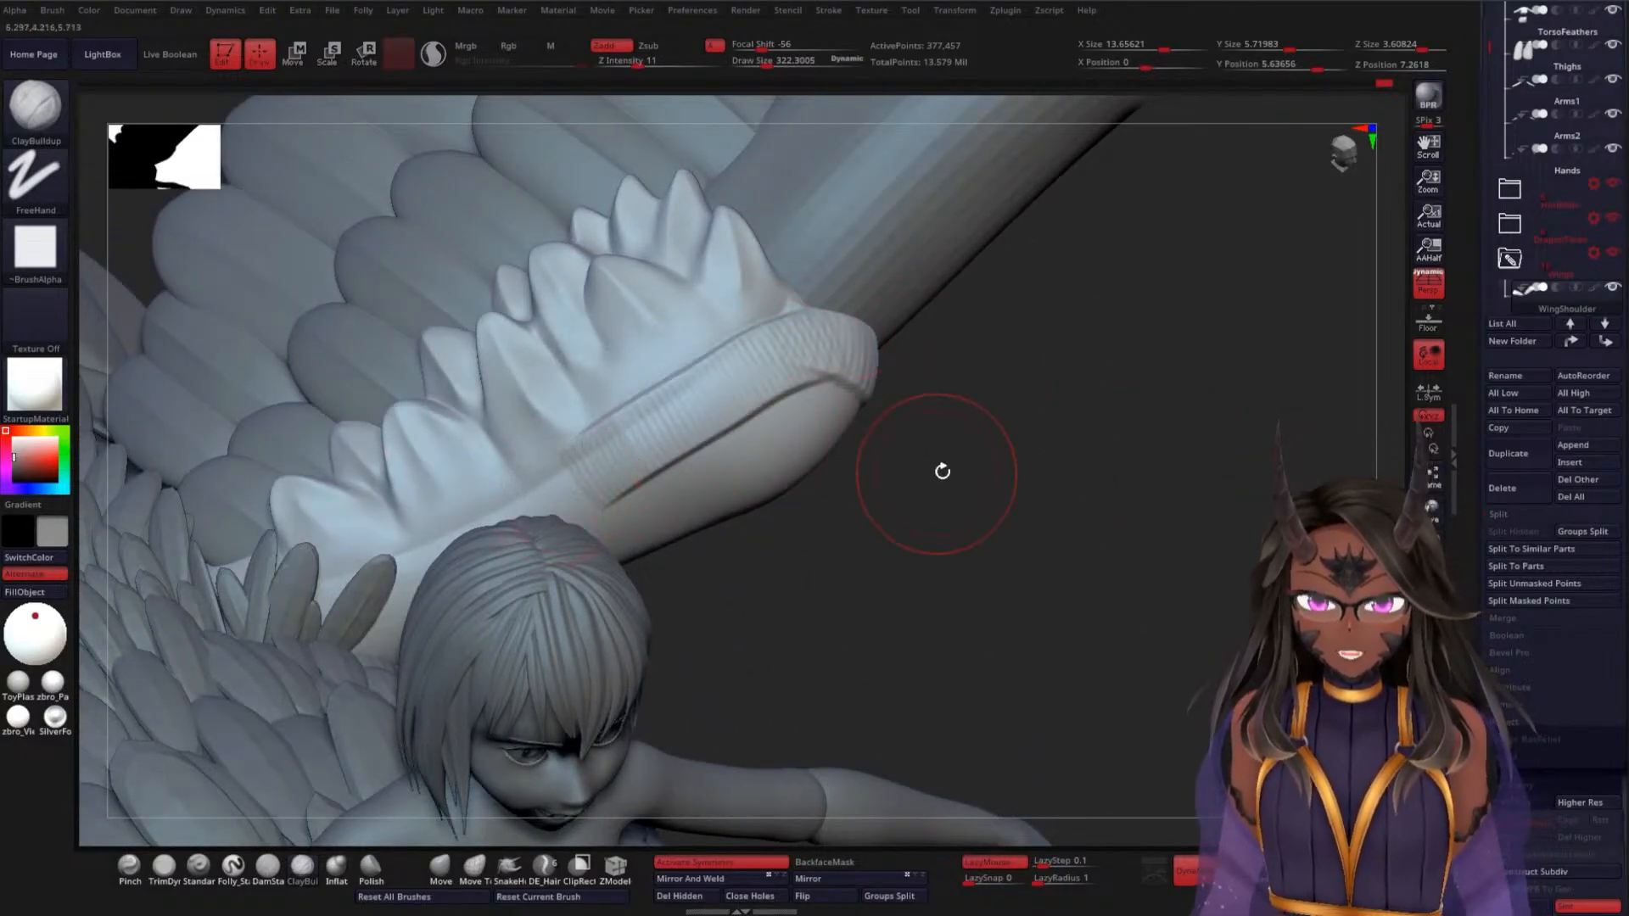
drag(942, 471, 828, 538)
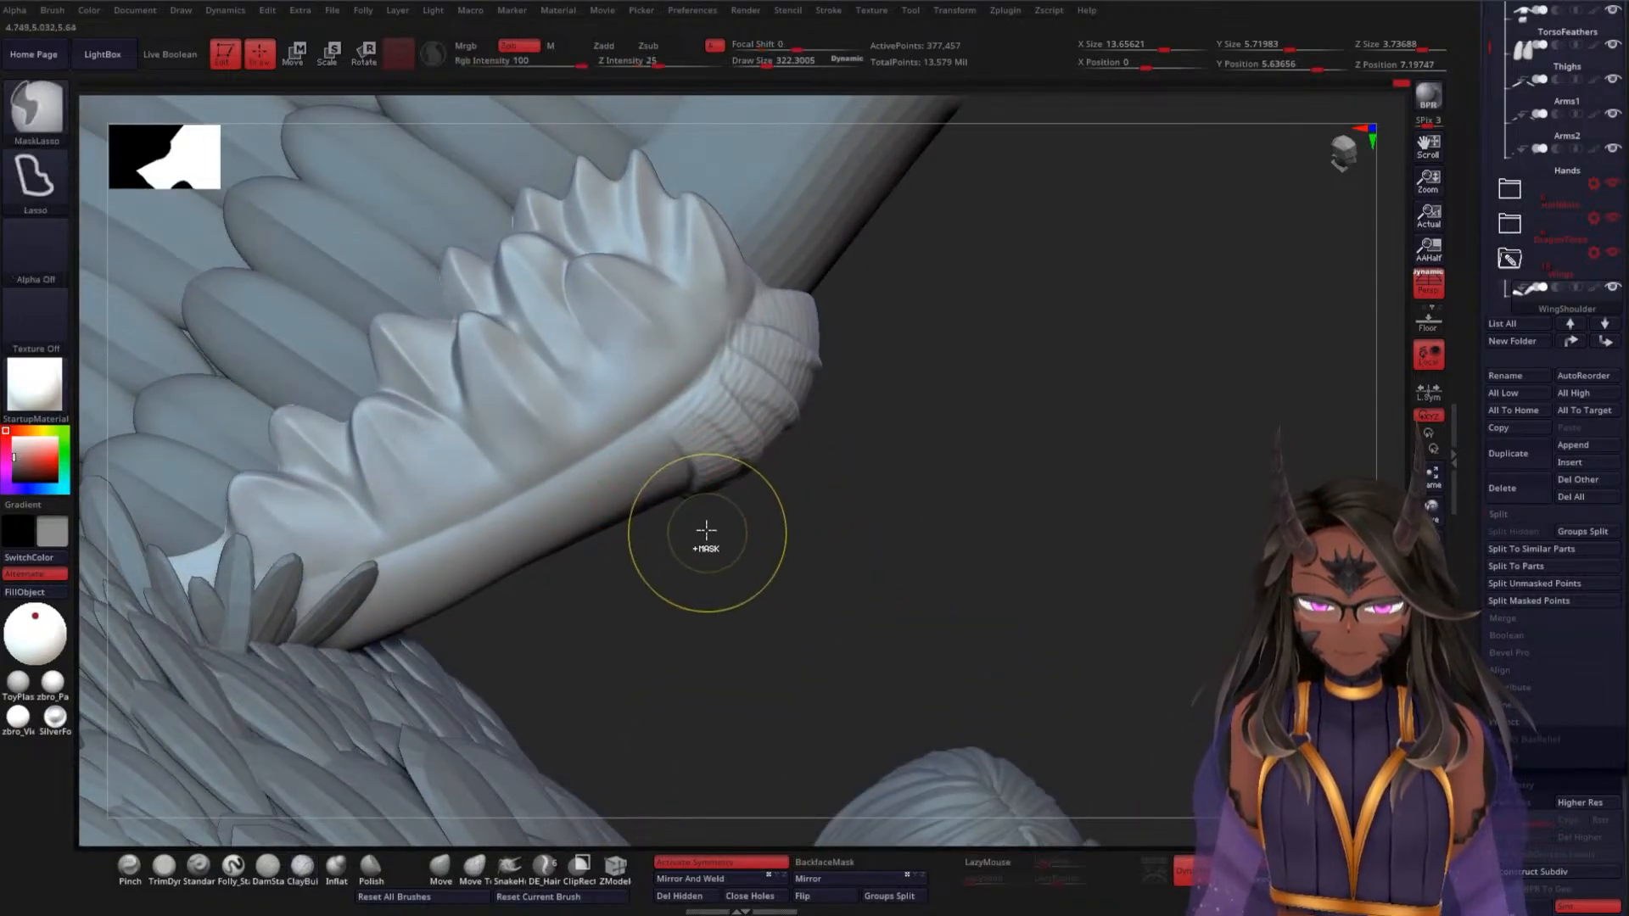
drag(701, 538, 659, 475)
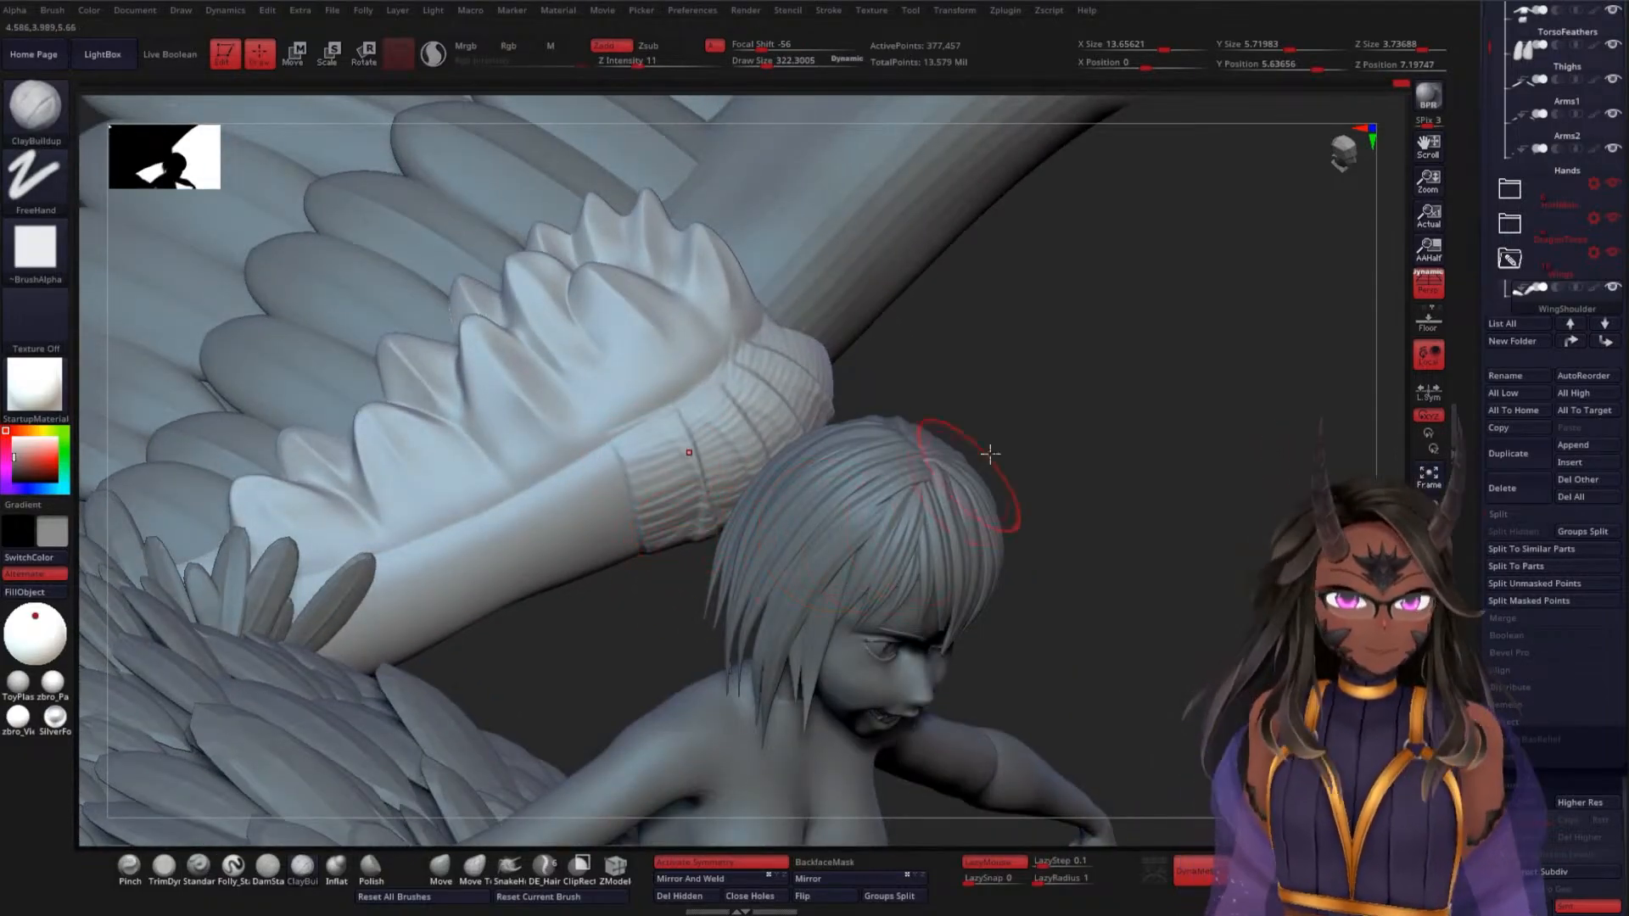
Hide the dragon torso, hair, head and body, and eyes folders to expose the wing shoulders
click(1612, 219)
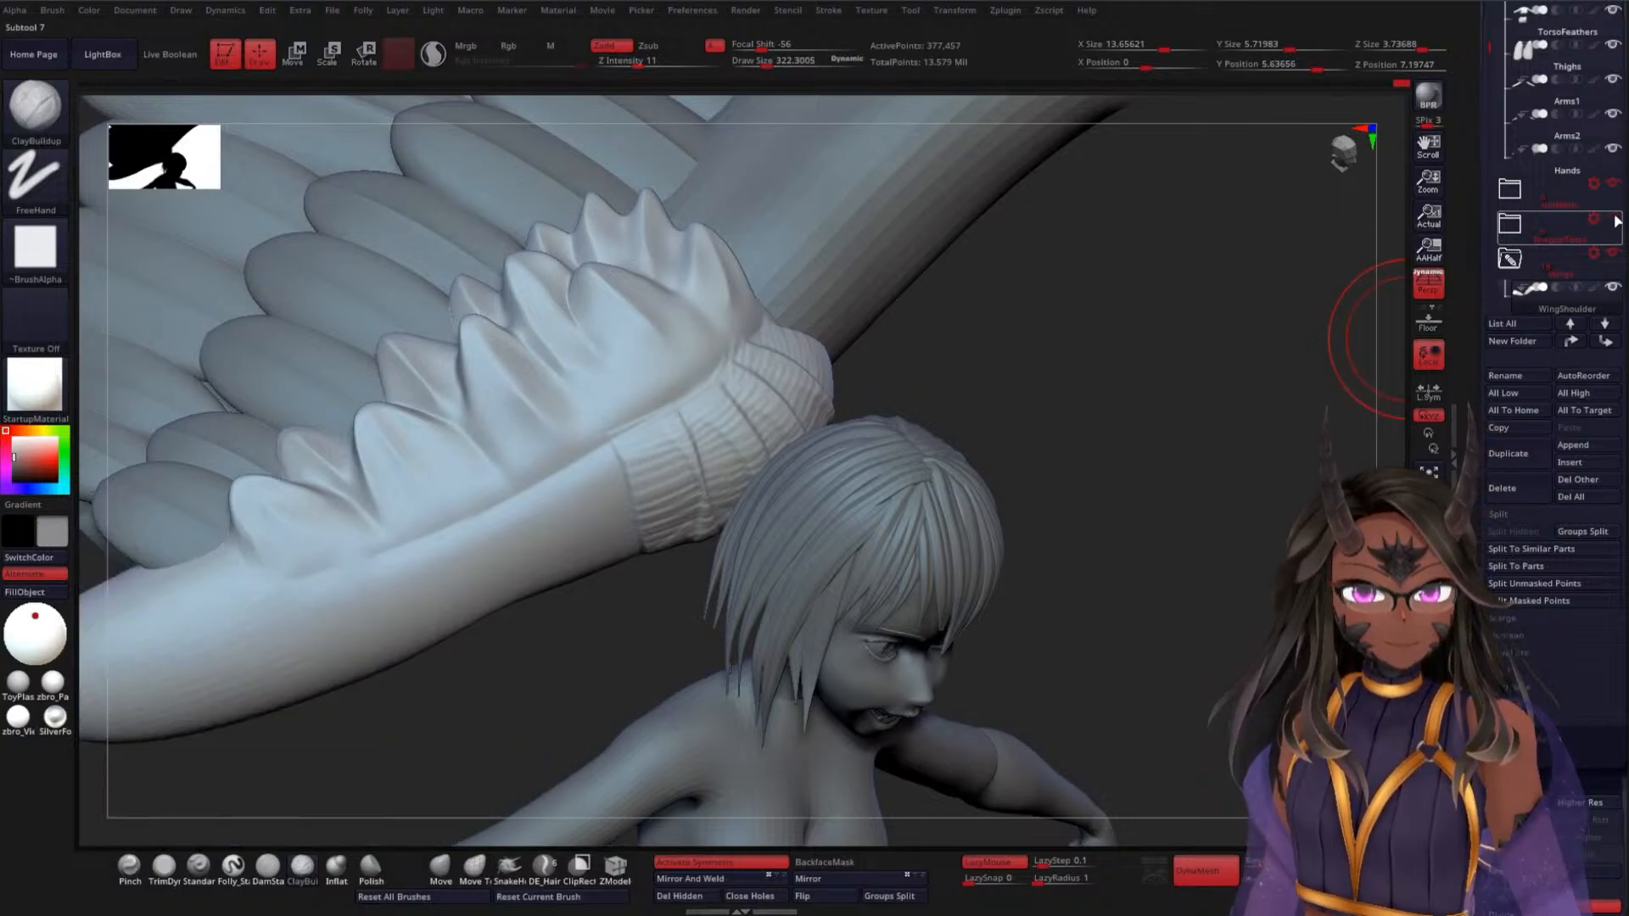
click(1613, 184)
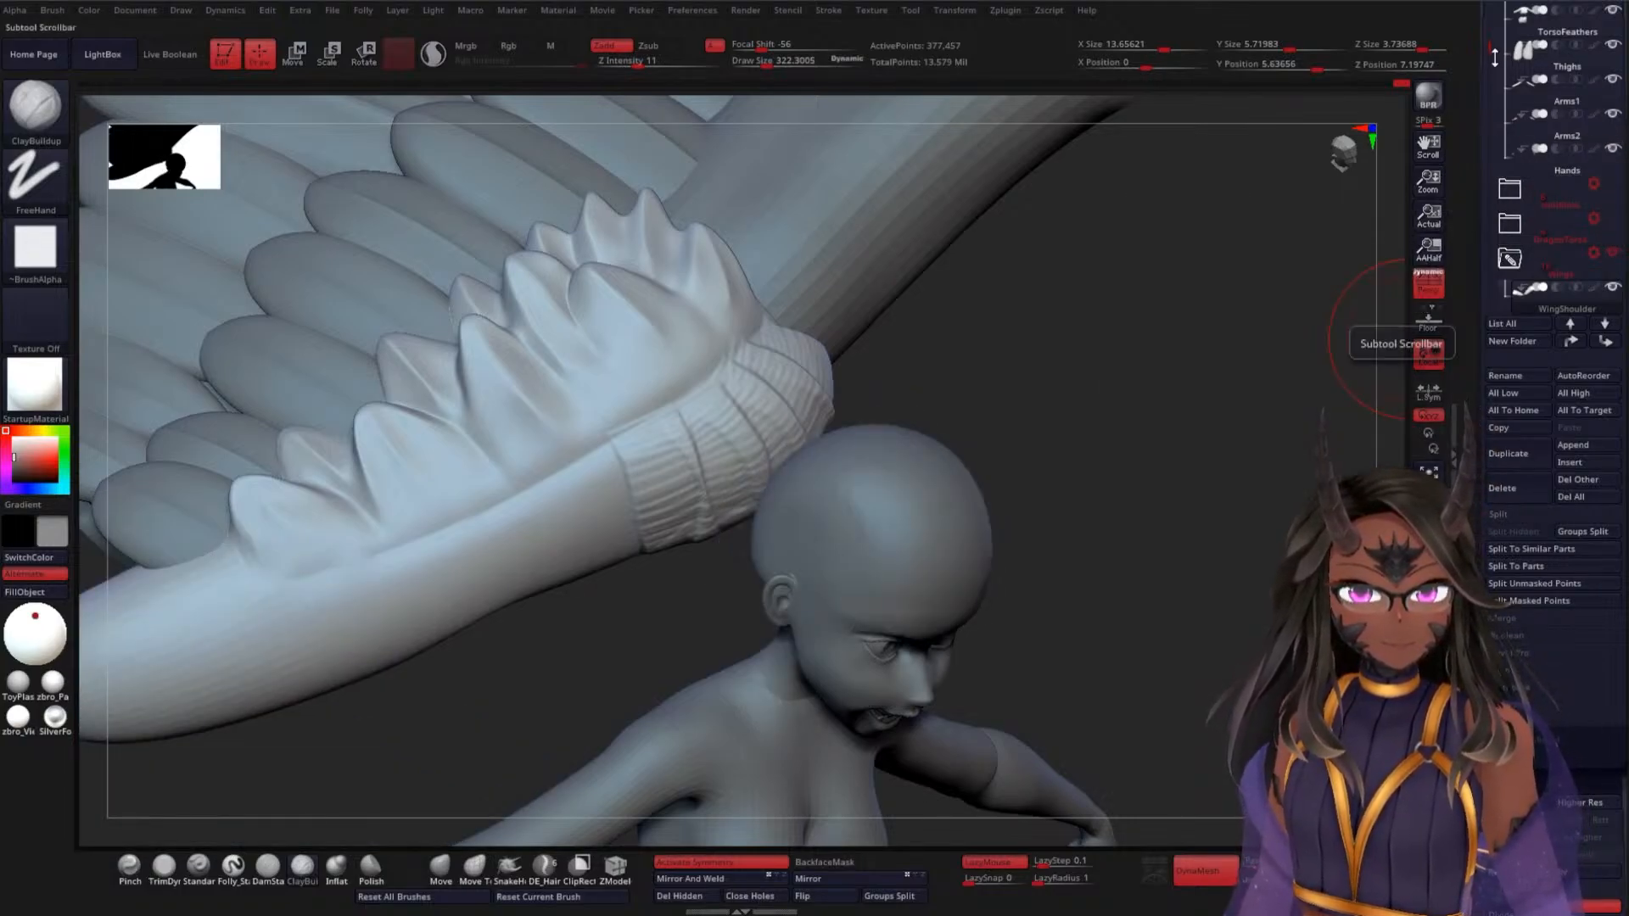
scroll(1570, 128, up, 5)
click(1614, 81)
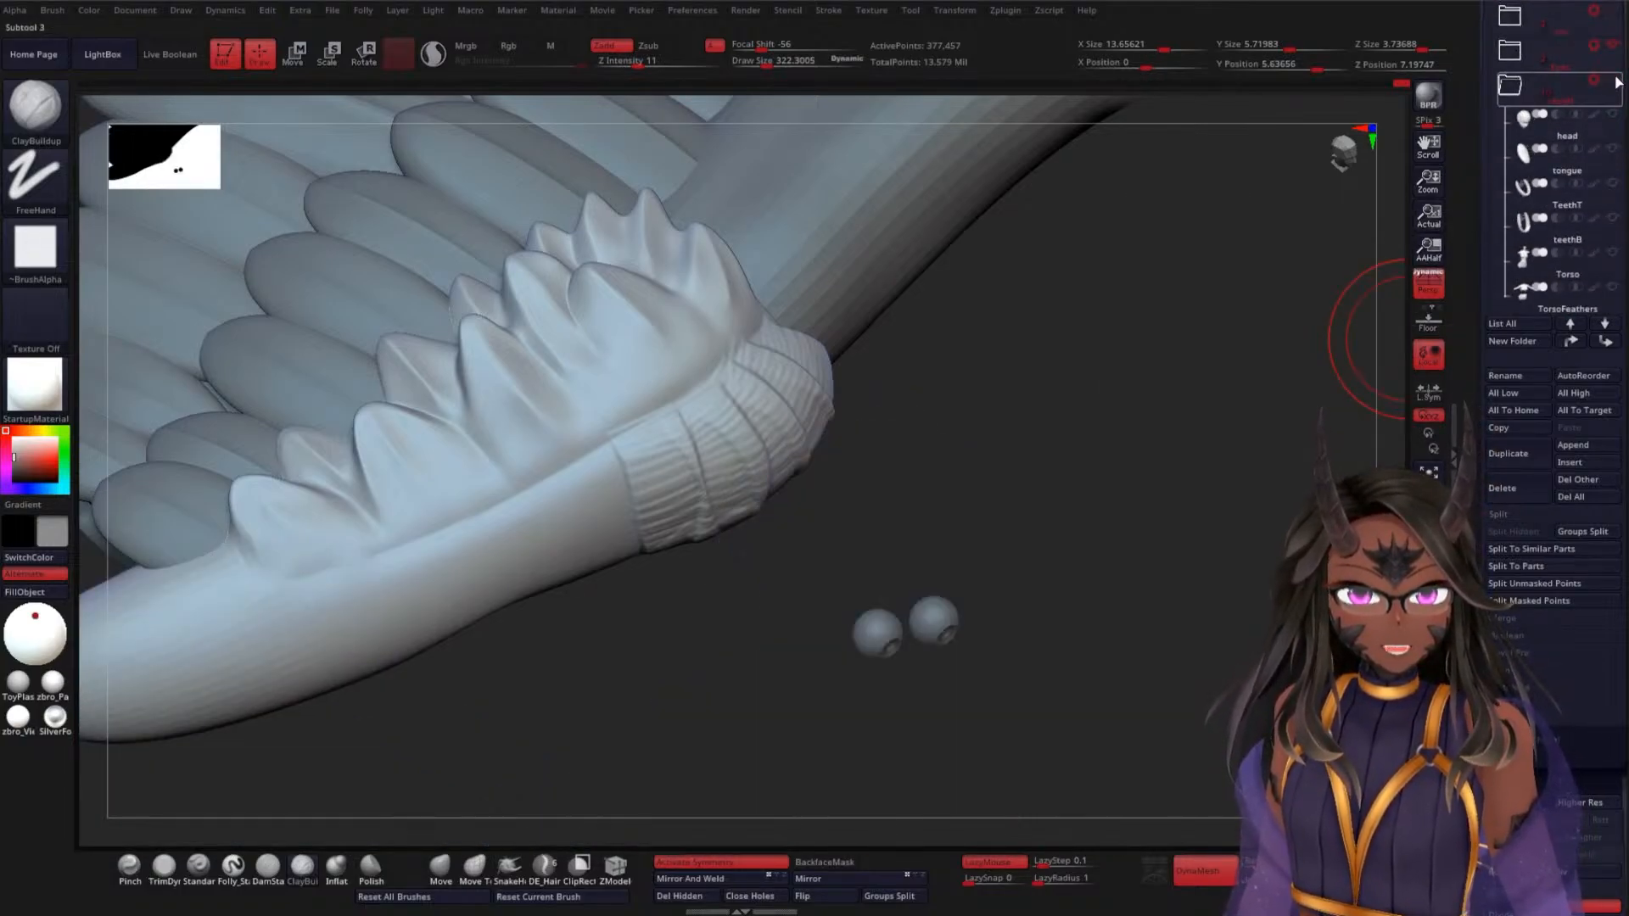
click(1593, 45)
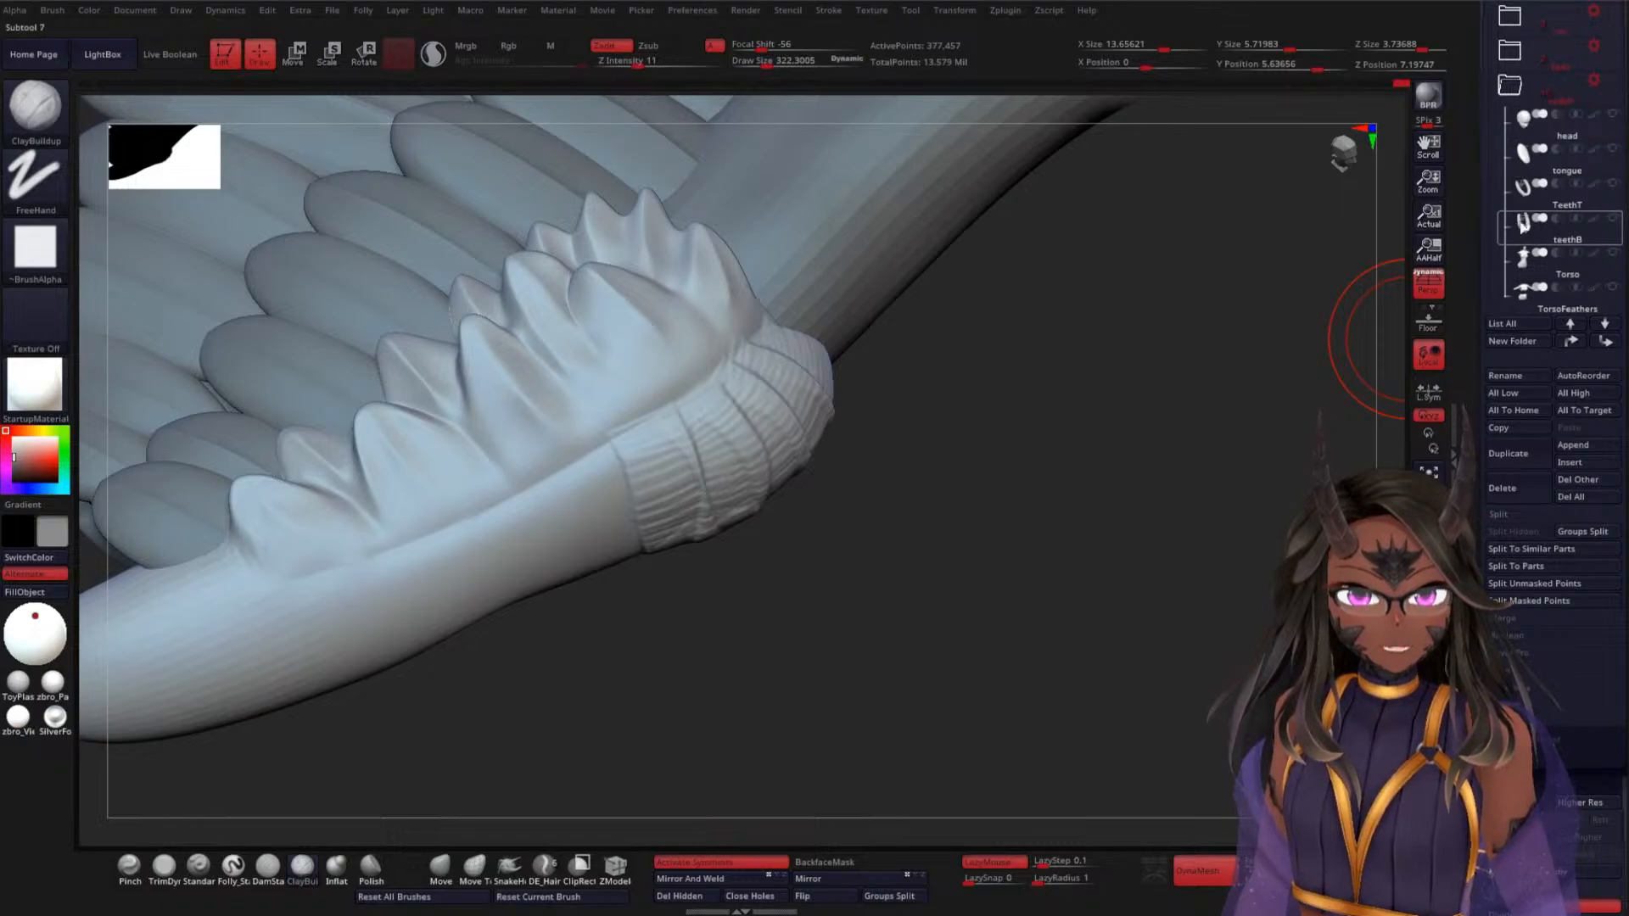
Hide the remaining body-part folders, including the feathered lower-body pieces, leaving only the wings visible
drag(1494, 176, 1490, 254)
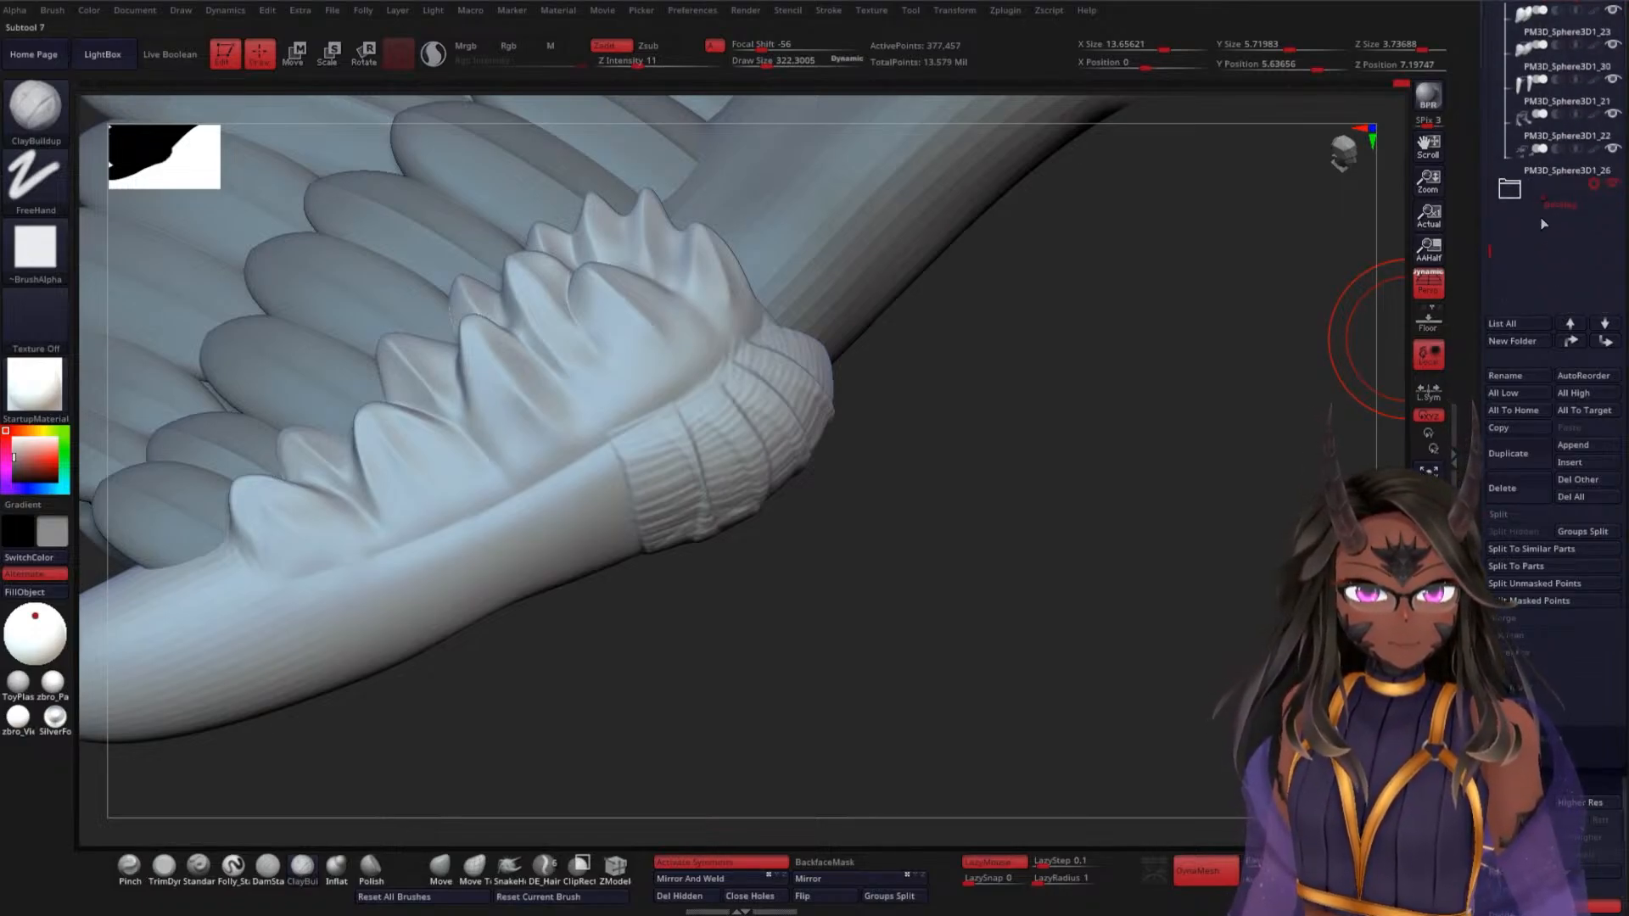
click(1511, 193)
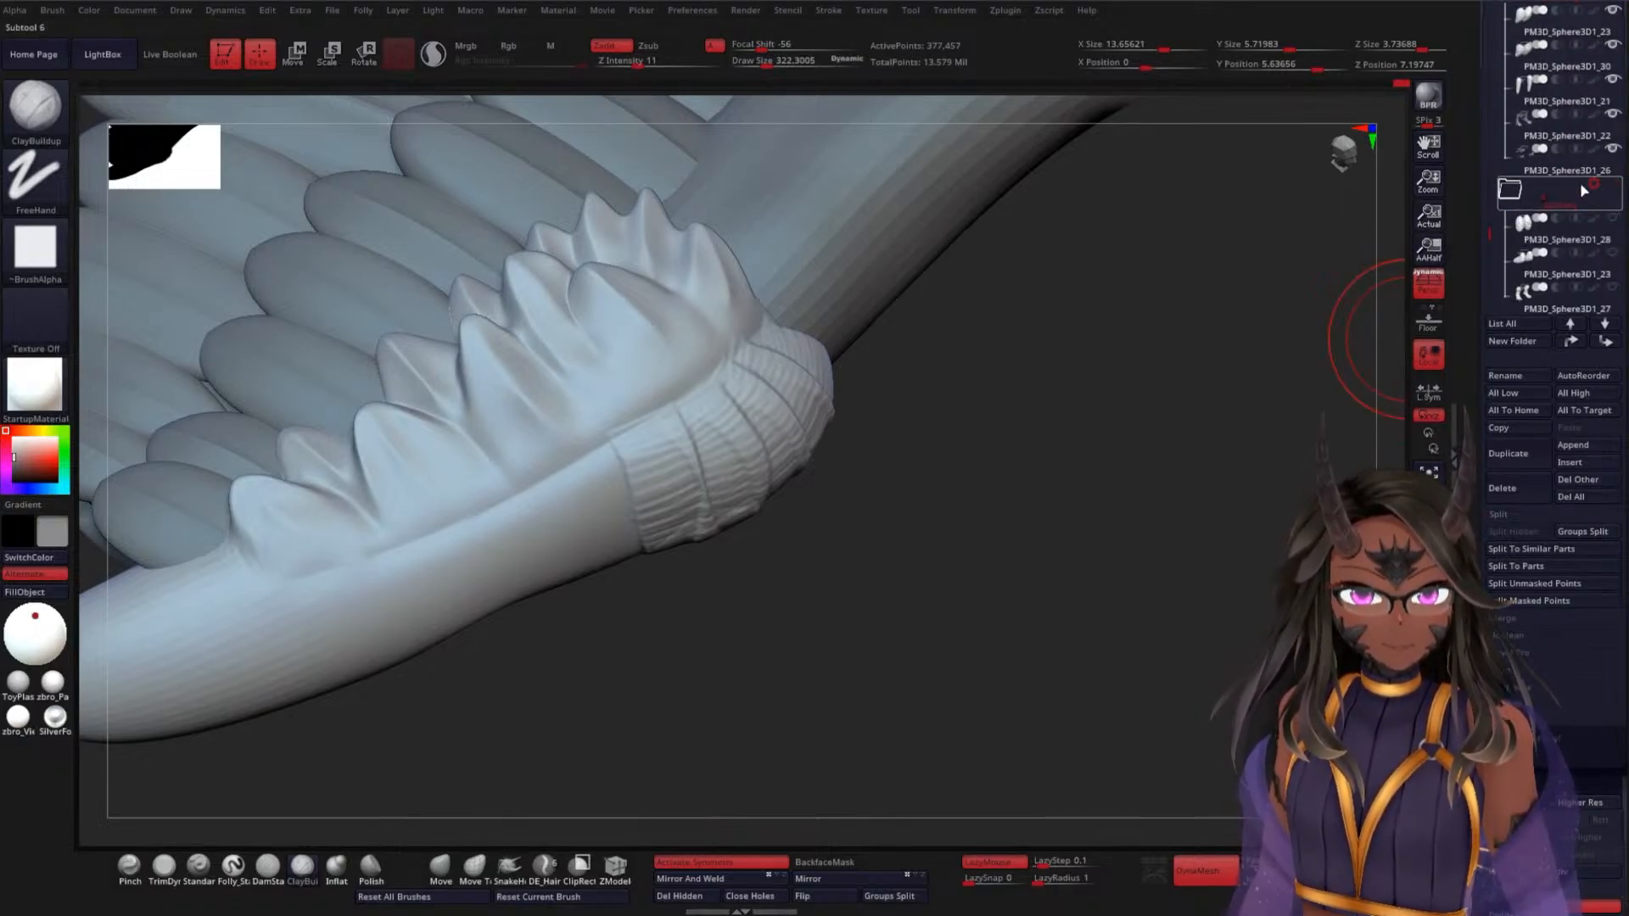
click(1514, 195)
drag(1485, 265, 1508, 81)
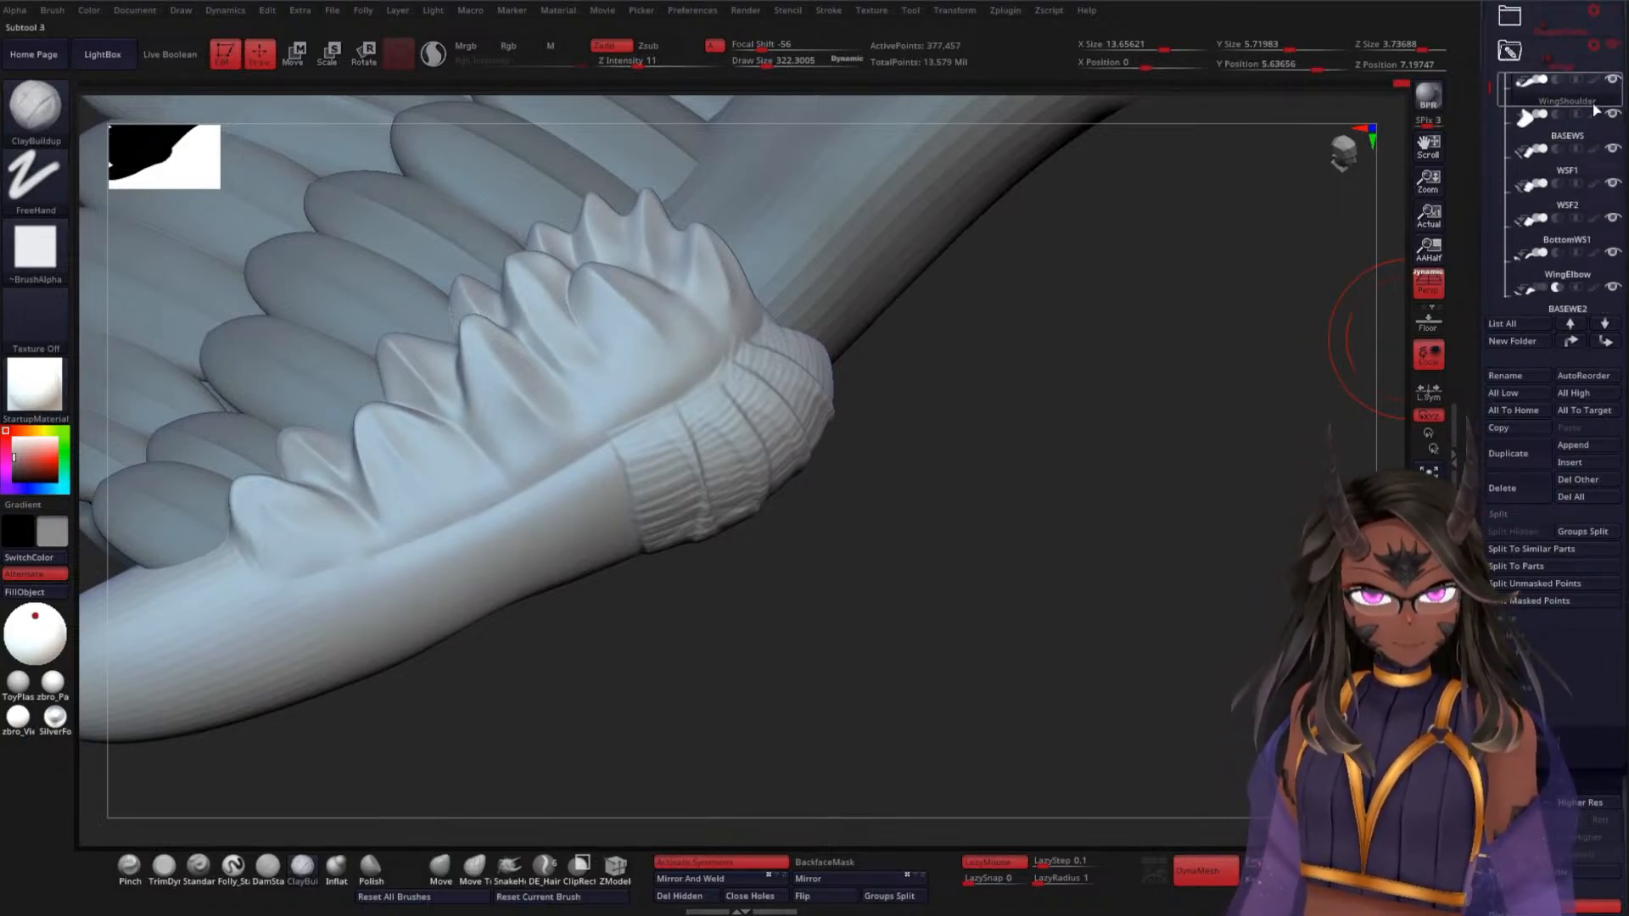
click(1559, 129)
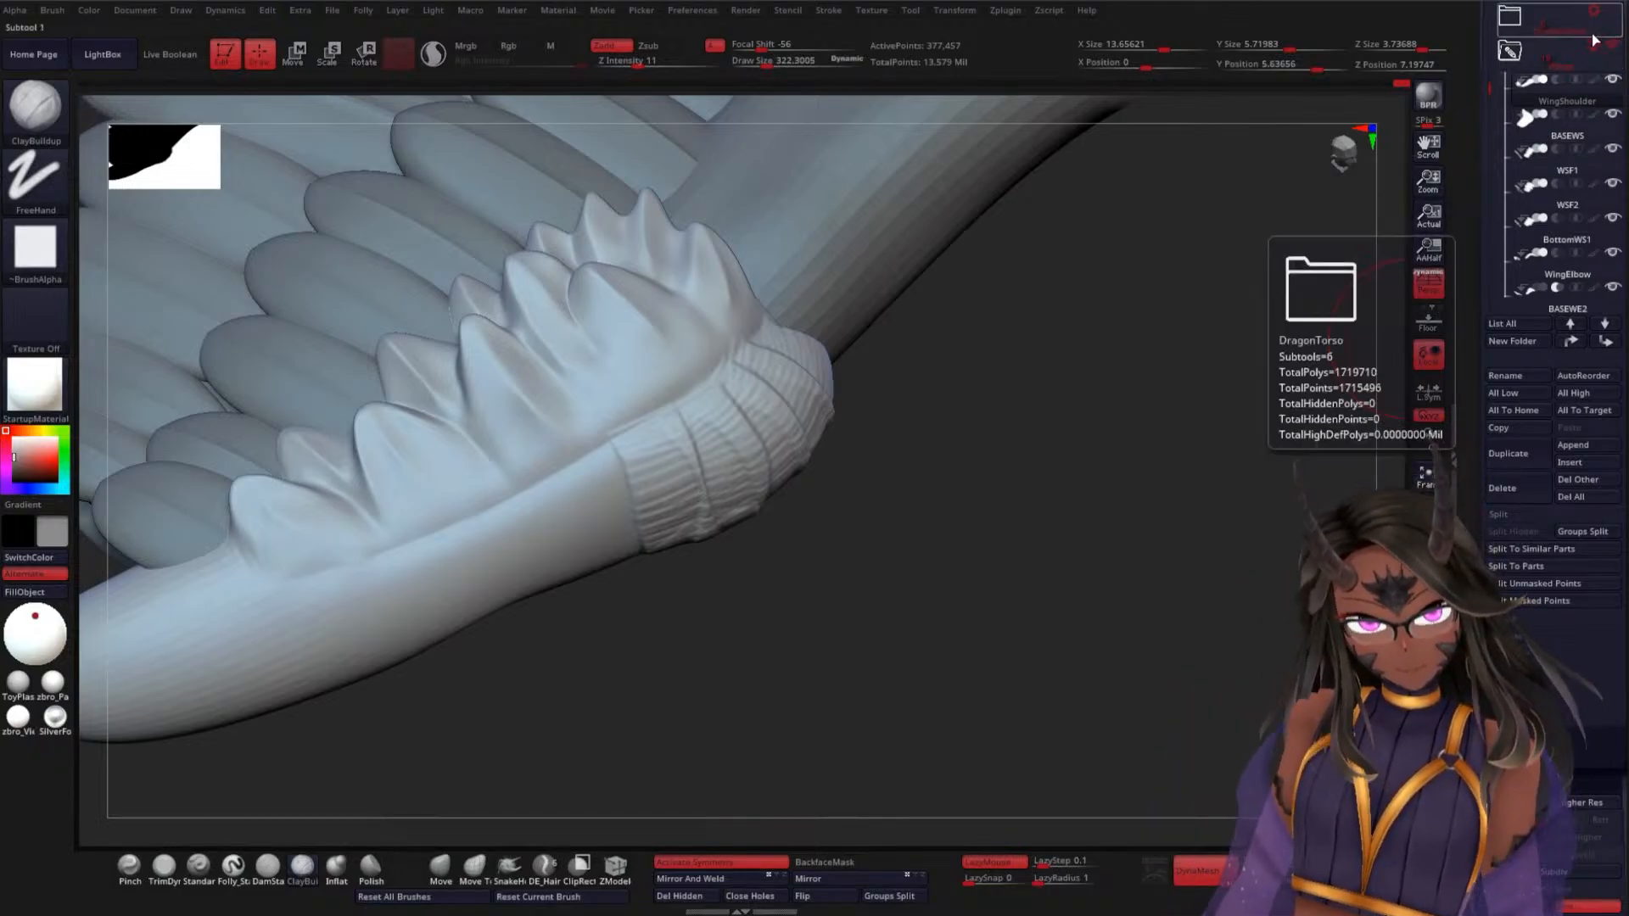
alt+drag(1085, 456, 1044, 302)
scroll(1485, 212, down, 6)
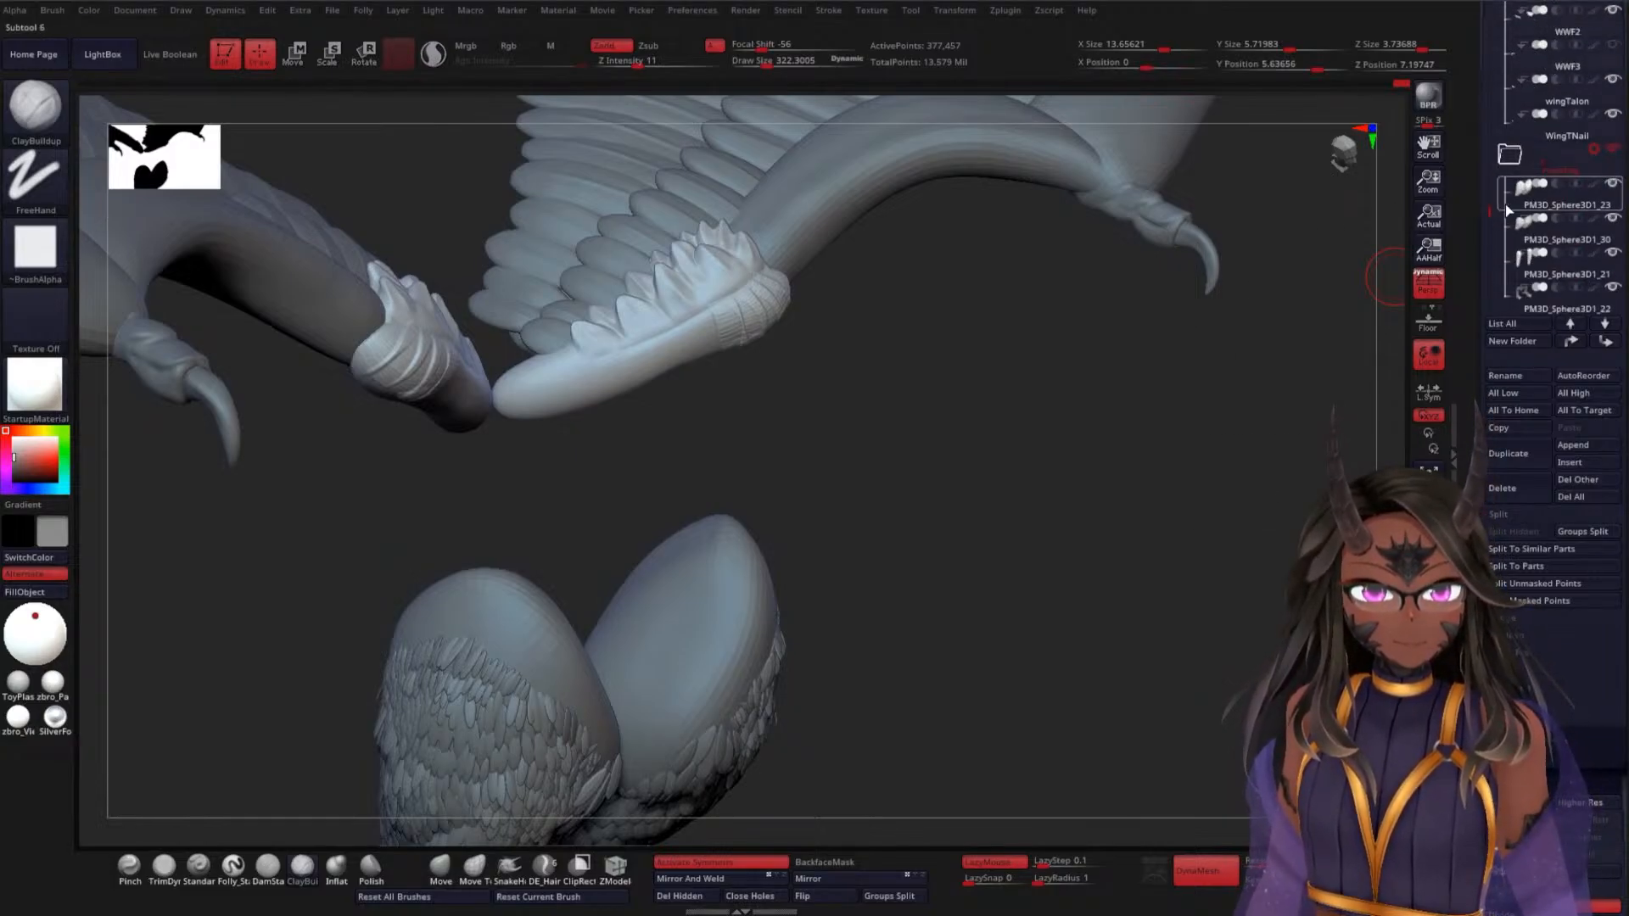
click(1612, 148)
Try extending the clay strips further down the shoulder's front edge and lightly smoothing them
mouse_move(1081, 437)
alt+mouse_down()
mouse_move(1044, 534)
mouse_move(1060, 556)
alt+mouse_up()
drag(1060, 556, 1006, 482)
drag(679, 336, 731, 430)
drag(789, 485, 627, 509)
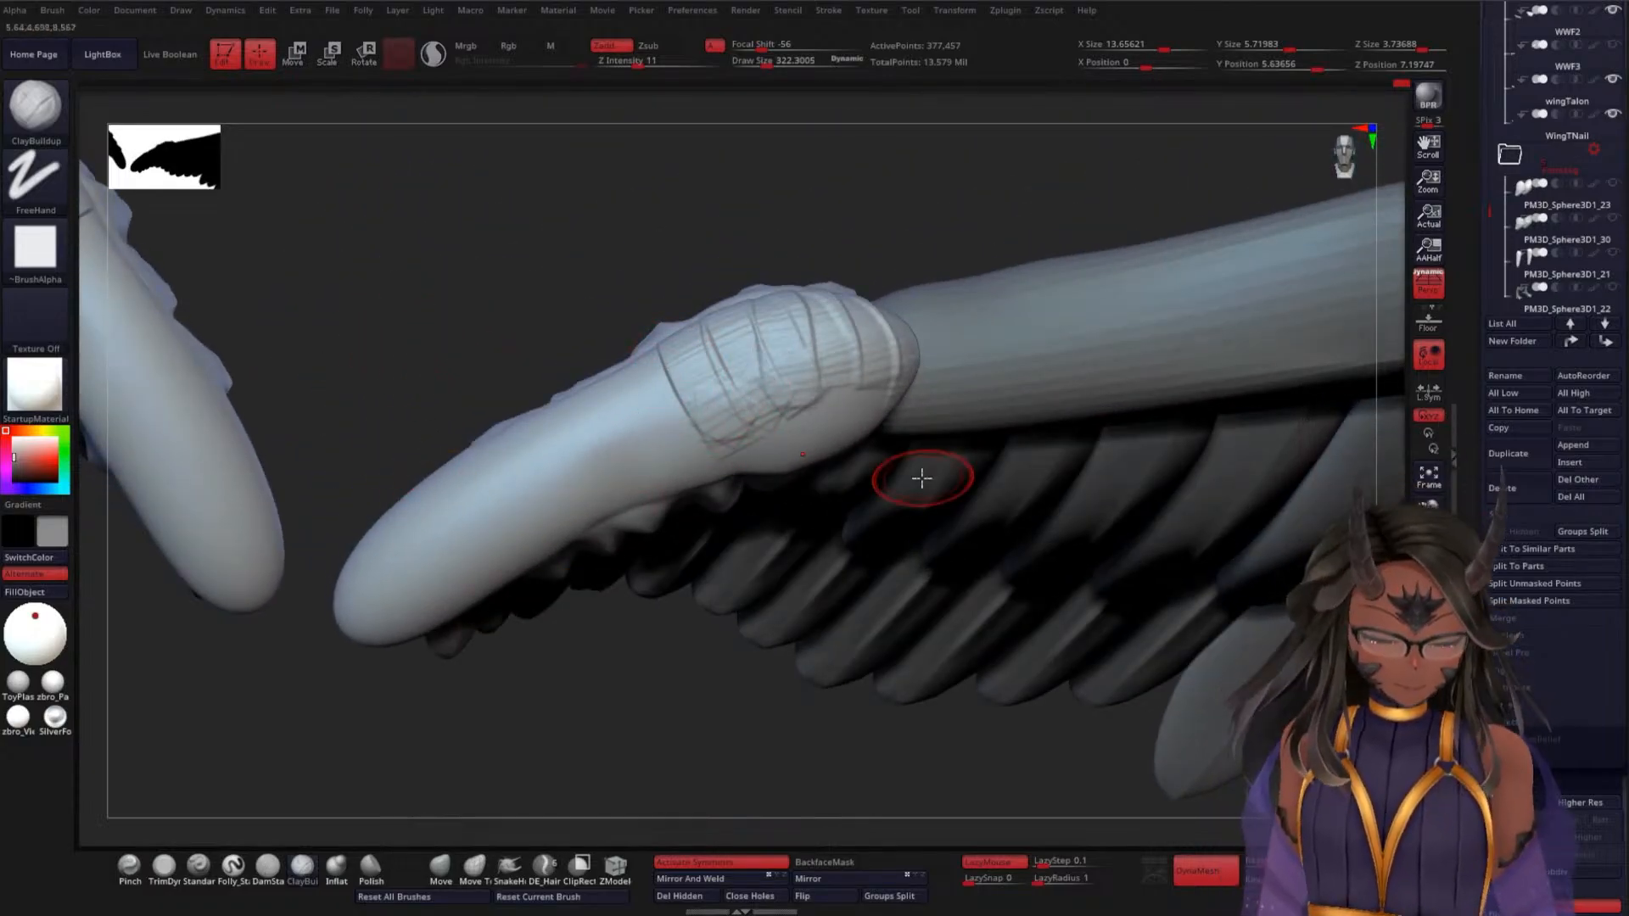
drag(768, 235, 647, 375)
drag(766, 511, 739, 469)
drag(632, 382, 692, 471)
drag(771, 573, 755, 480)
shift+drag(706, 462, 687, 430)
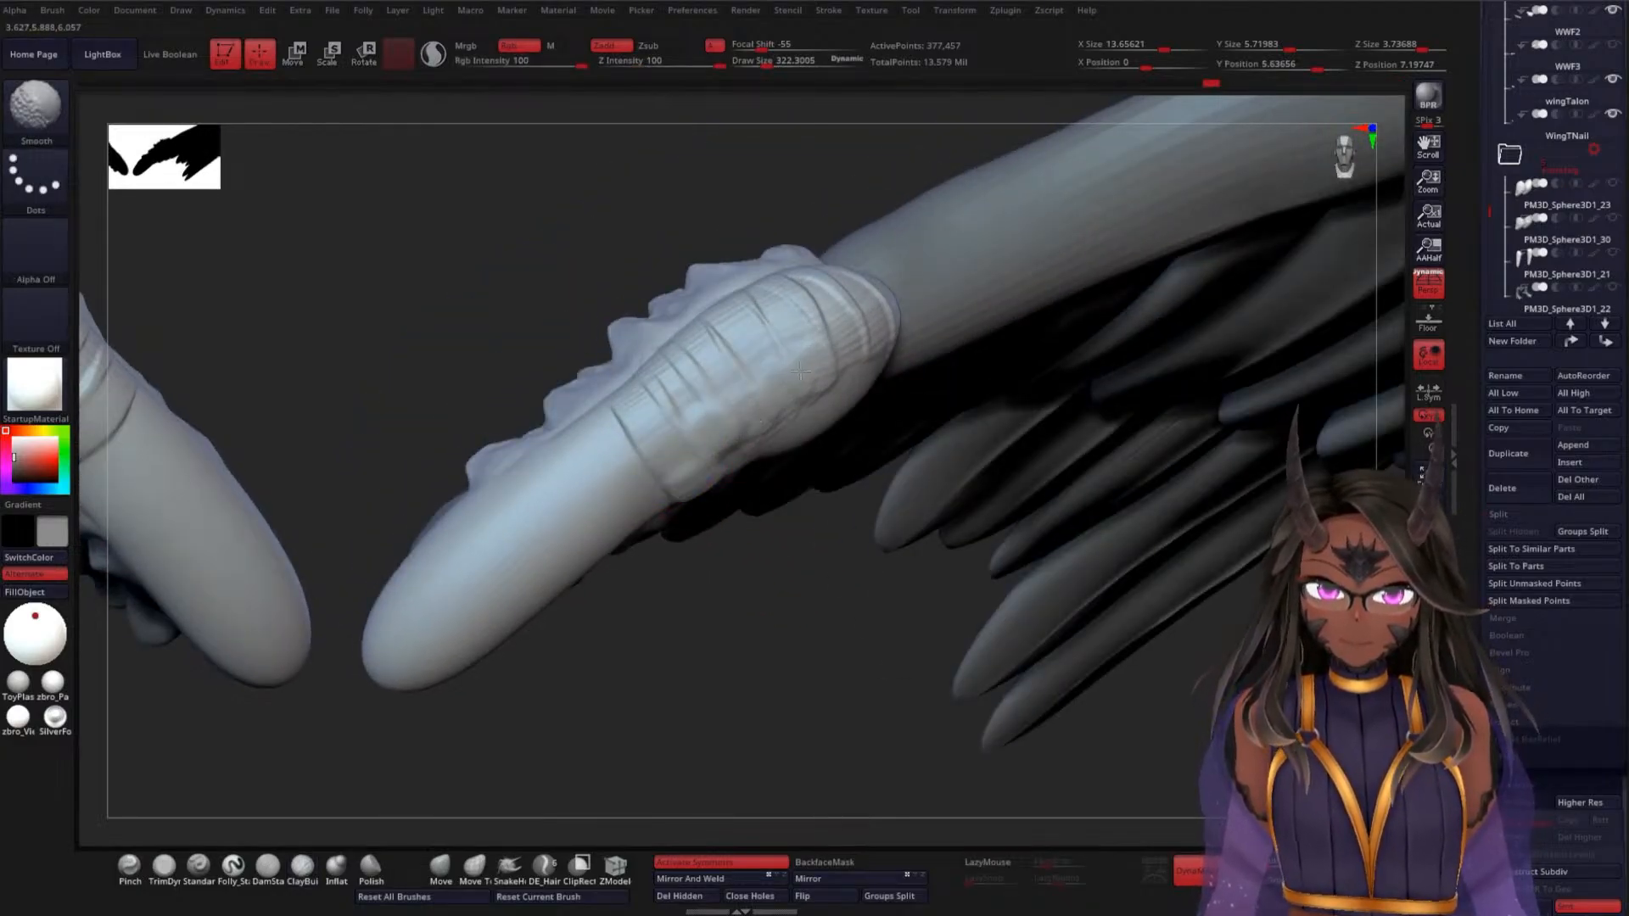
Undo all the clay strips on the shoulder piece, back to its smooth front edge
mouse_move(751, 538)
mouse_down()
mouse_move(764, 608)
mouse_move(933, 591)
mouse_move(899, 619)
mouse_move(835, 453)
mouse_up()
key(ctrl+z)
key(ctrl+z)
key(ctrl+z)
key(ctrl+z)
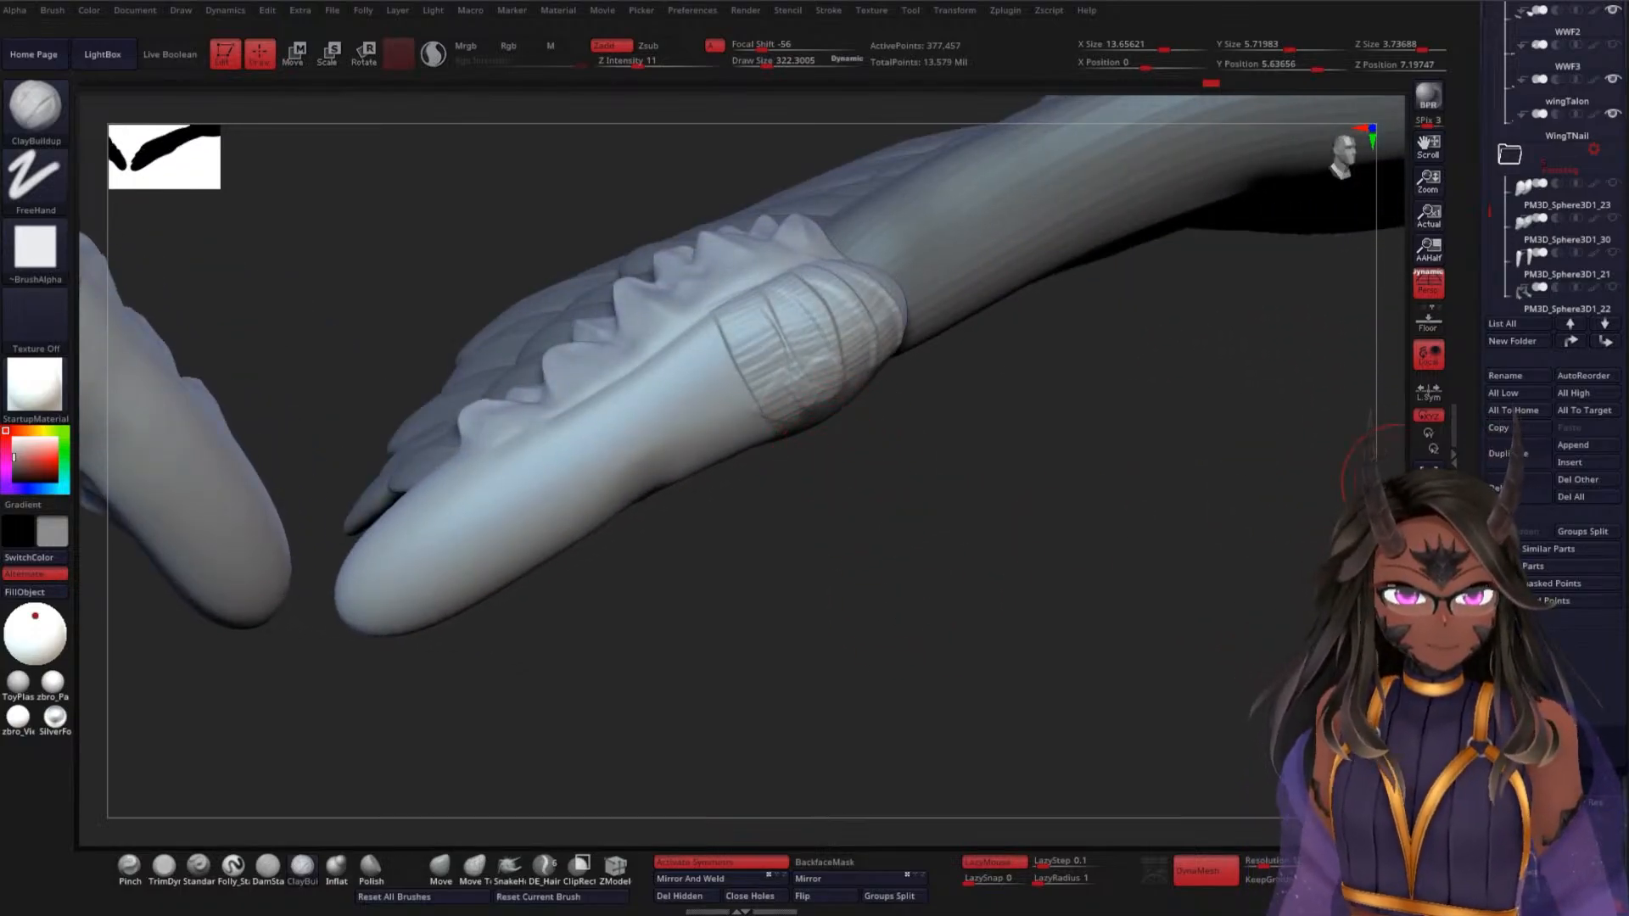
mouse_move(1537, 662)
mouse_down()
mouse_move(1537, 519)
mouse_move(1537, 636)
mouse_up()
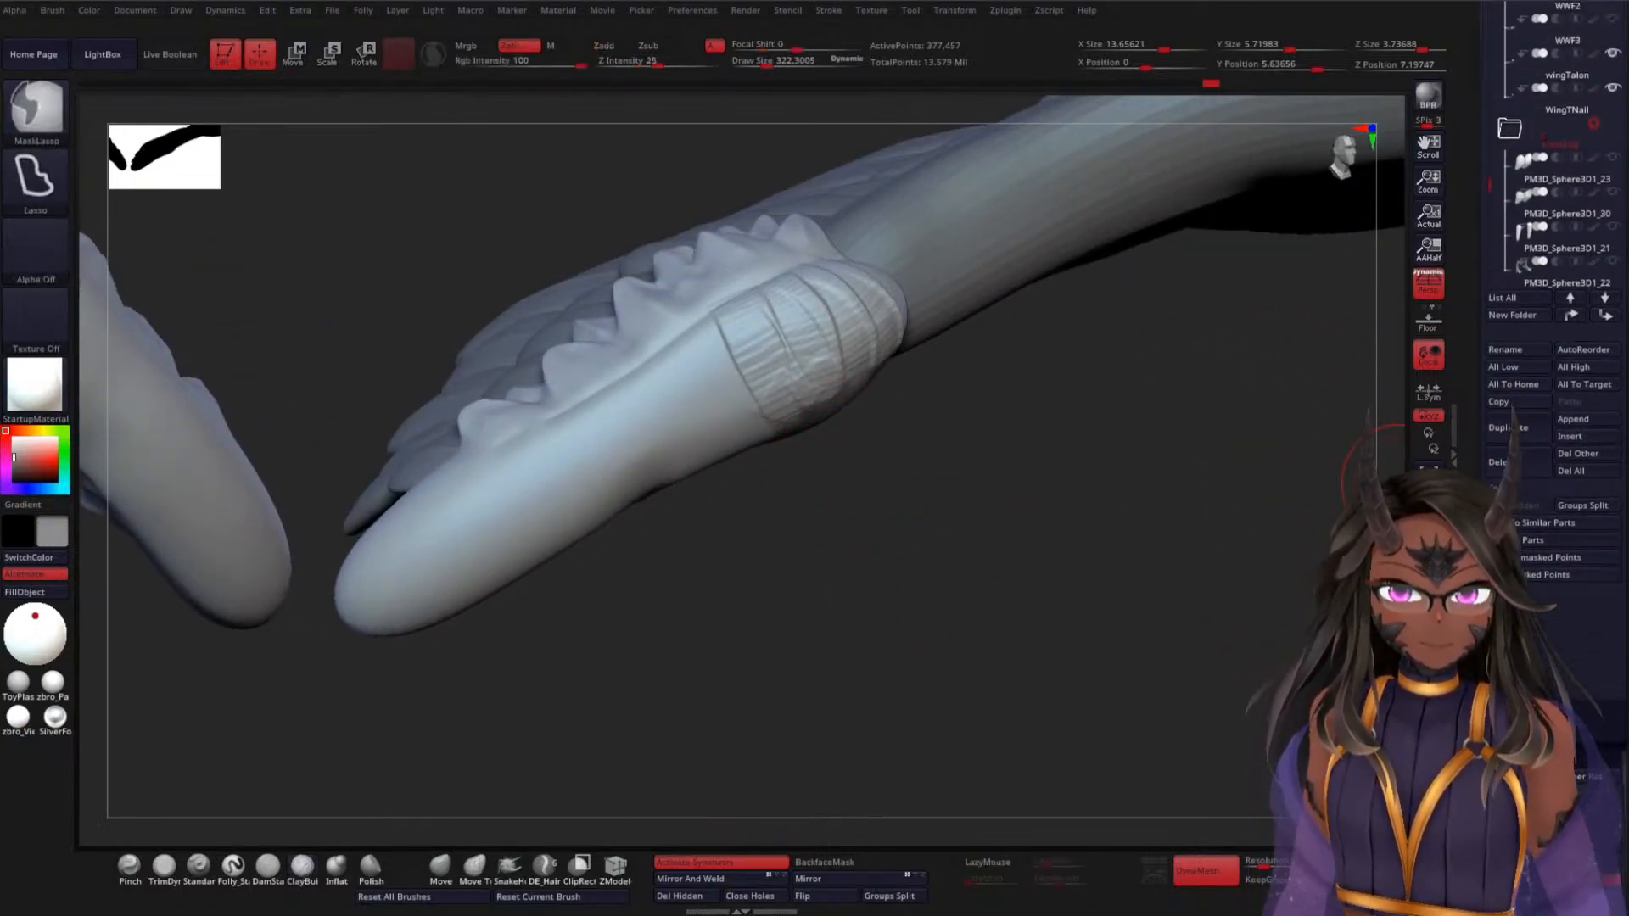
key(ctrl+z)
key(ctrl+z)
key(ctrl+z)
key(ctrl+z)
key(ctrl+z)
key(ctrl+z)
Remesh the shoulder piece with DynaMesh at a lower resolution
mouse_move(1164, 501)
mouse_down()
mouse_move(1145, 549)
mouse_move(1165, 509)
mouse_up()
key(shift)
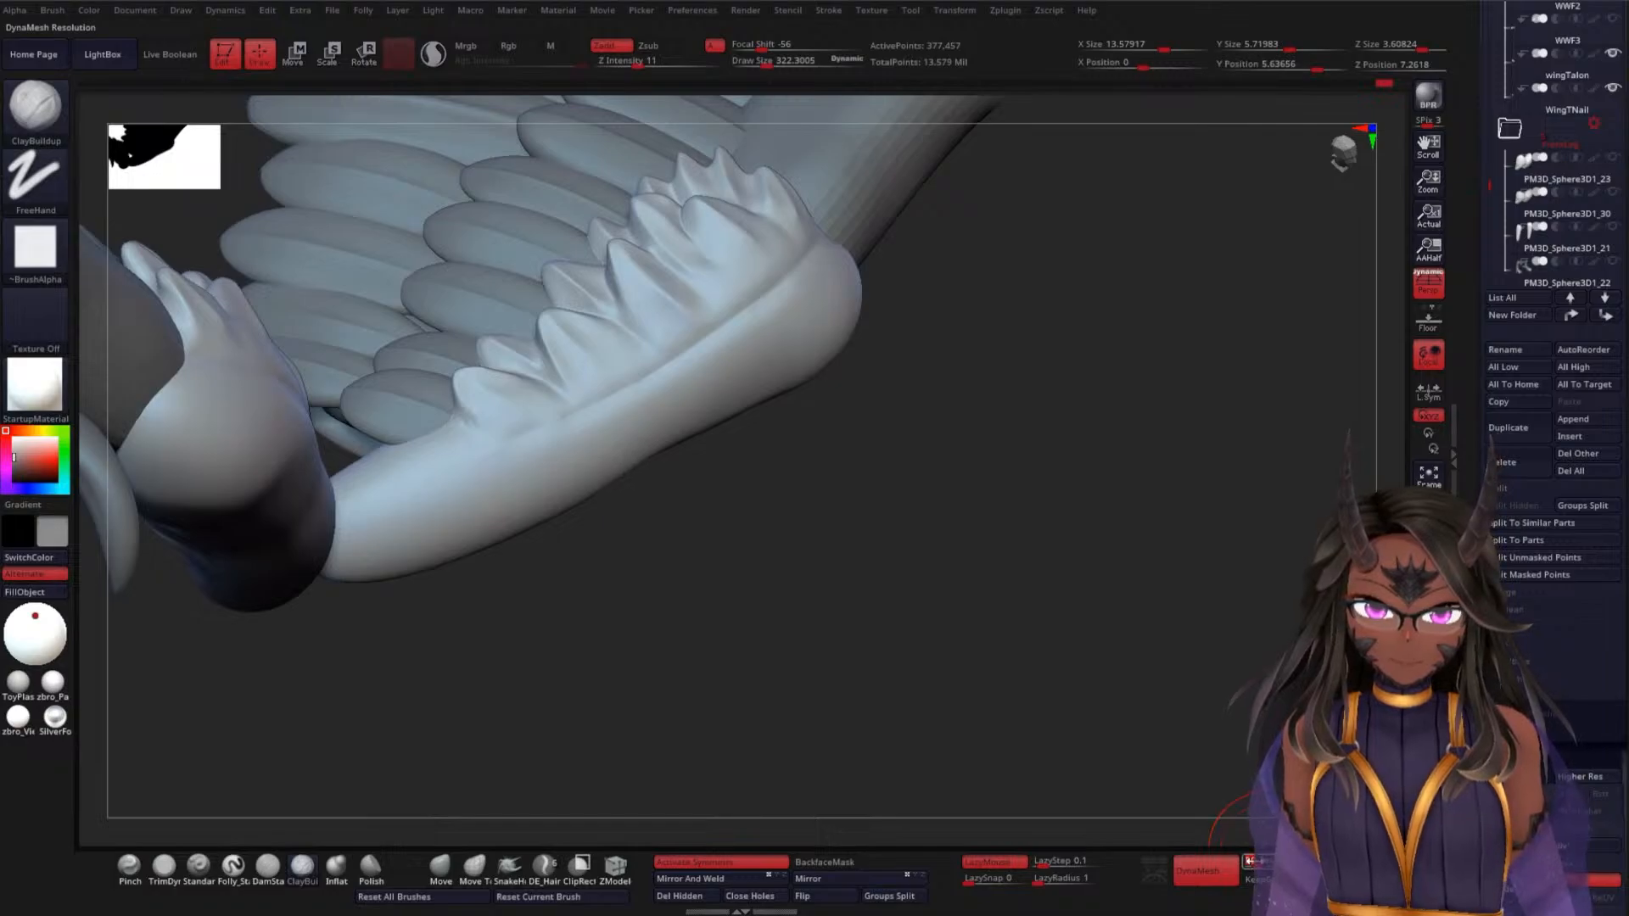
mouse_move(1116, 530)
ctrl+mouse_down()
mouse_move(1160, 702)
mouse_move(1011, 528)
ctrl+mouse_up()
Build up clay strips across the upper front of the remeshed shoulder piece, near the wing arm
drag(748, 363, 827, 360)
key(shift)
mouse_move(1052, 476)
mouse_down()
mouse_move(1033, 479)
mouse_move(1141, 467)
mouse_up()
mouse_move(864, 261)
mouse_down()
mouse_move(935, 299)
mouse_move(1018, 422)
mouse_move(843, 328)
mouse_up()
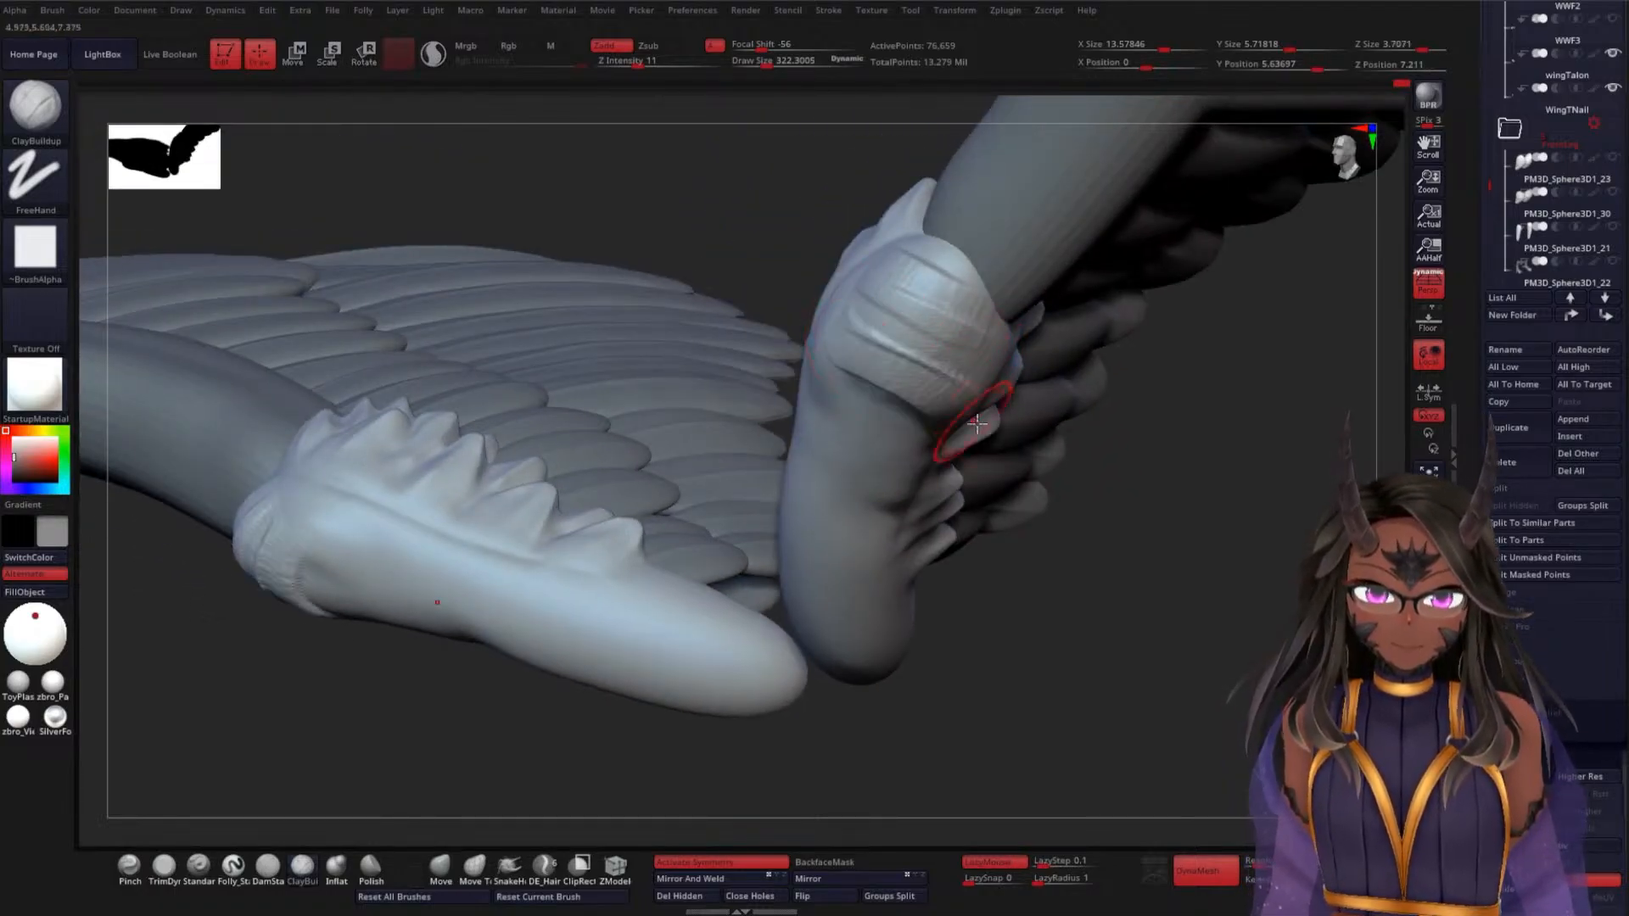
drag(1102, 549, 1125, 502)
drag(1000, 509, 793, 455)
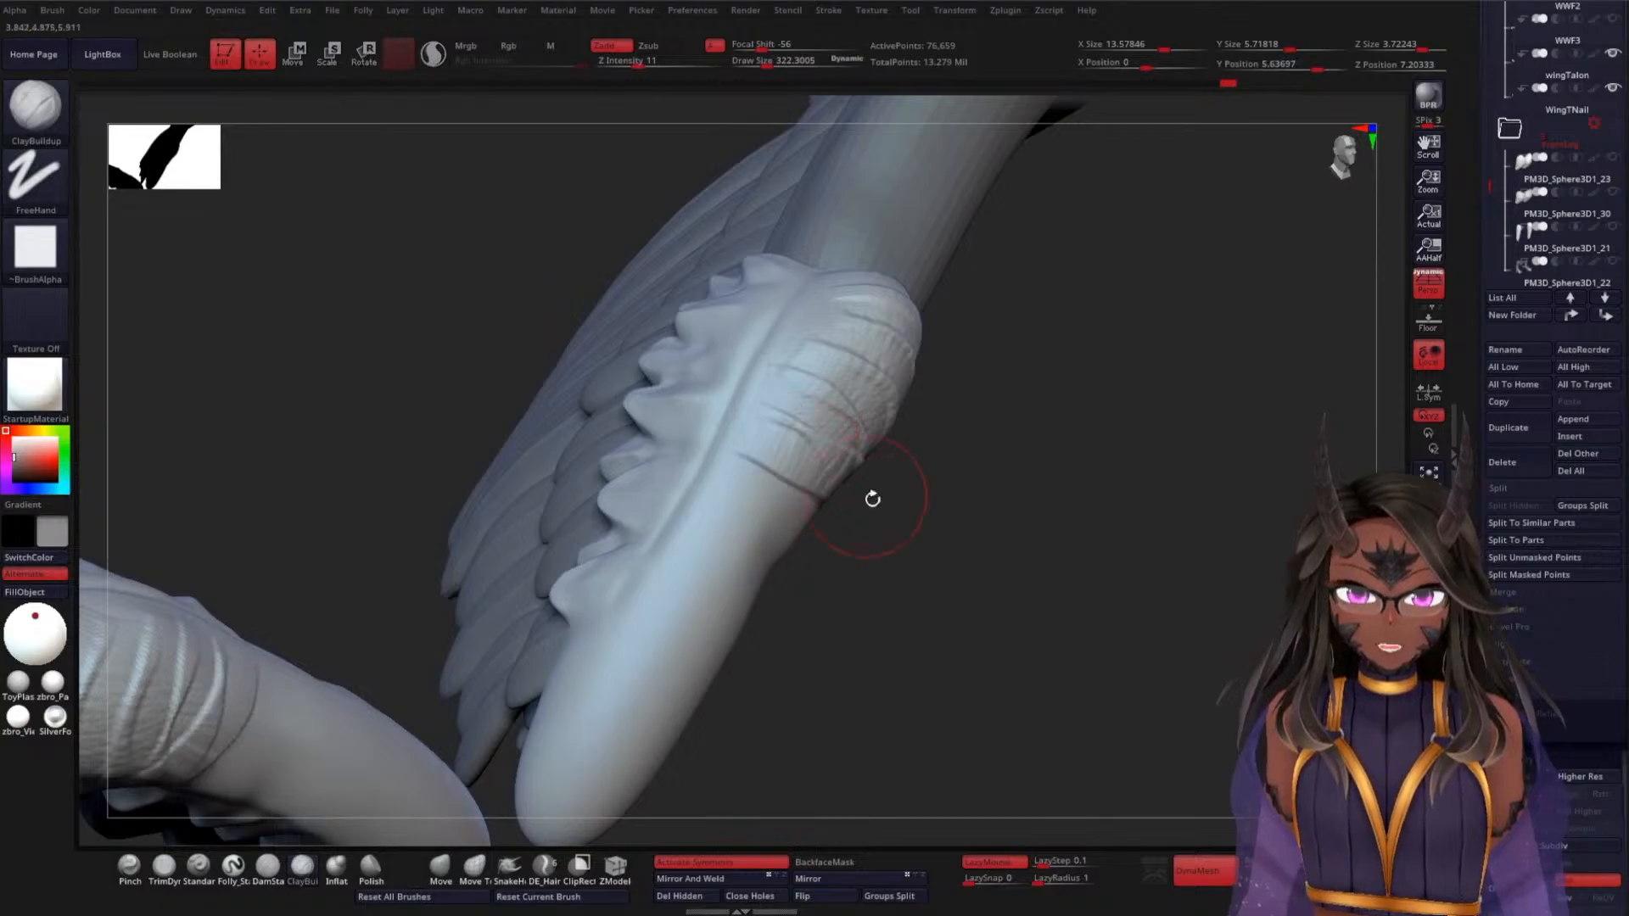
Continue the overlapping crosswise clay strips down the shoulder's front toward its rounded lower end
drag(868, 498, 860, 479)
drag(625, 444, 847, 531)
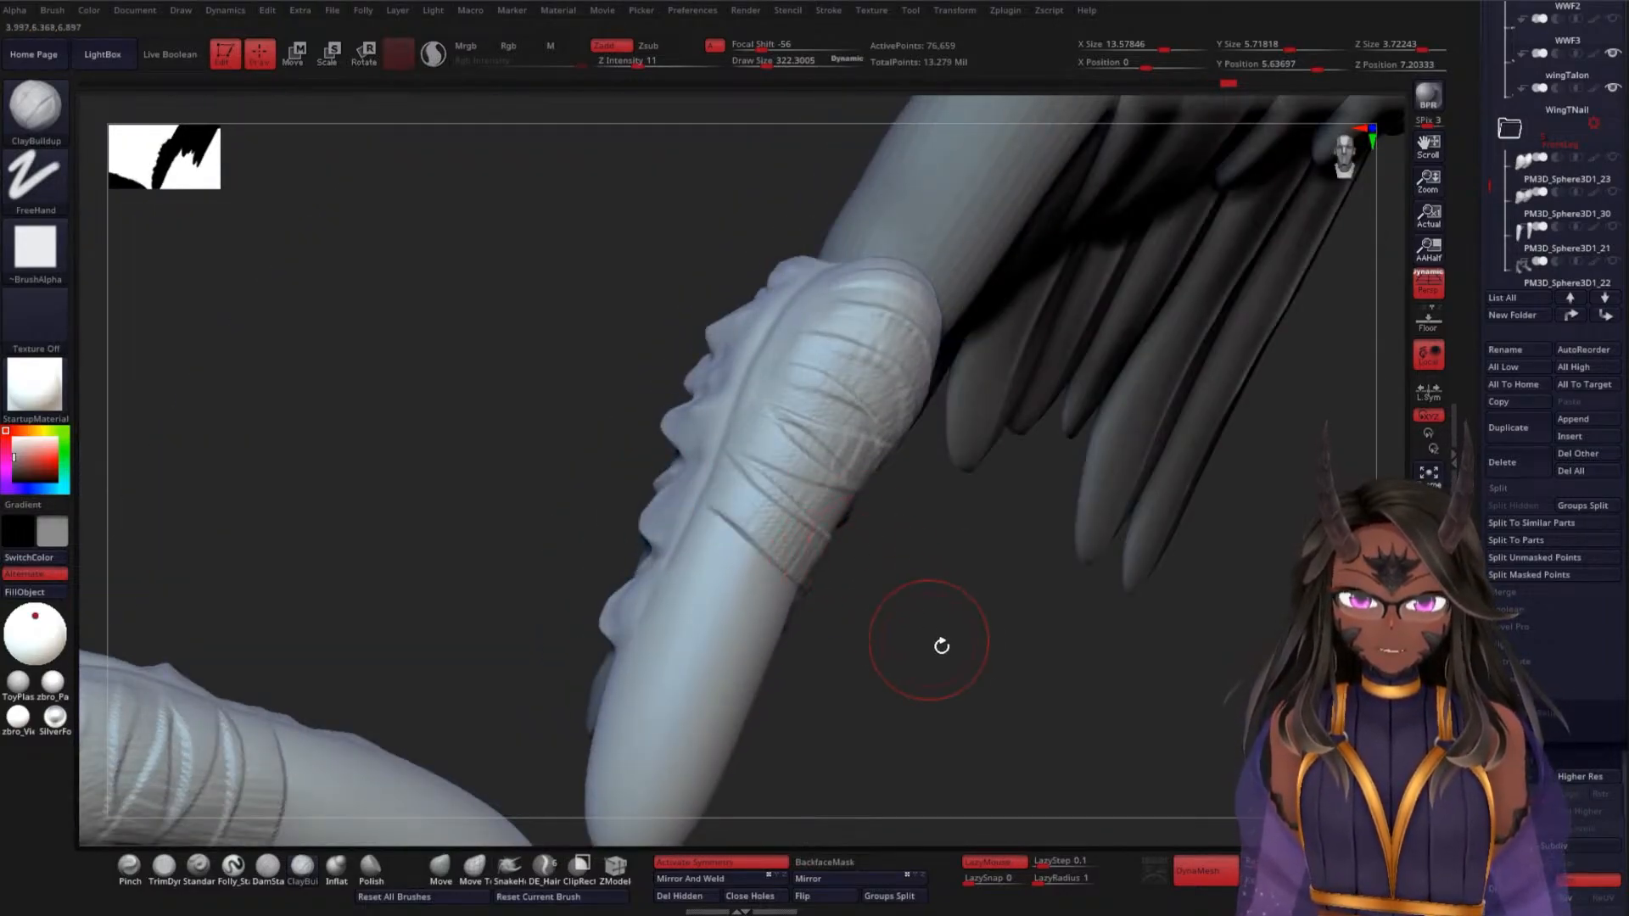
mouse_move(939, 643)
mouse_down()
mouse_move(746, 563)
mouse_move(770, 634)
mouse_up()
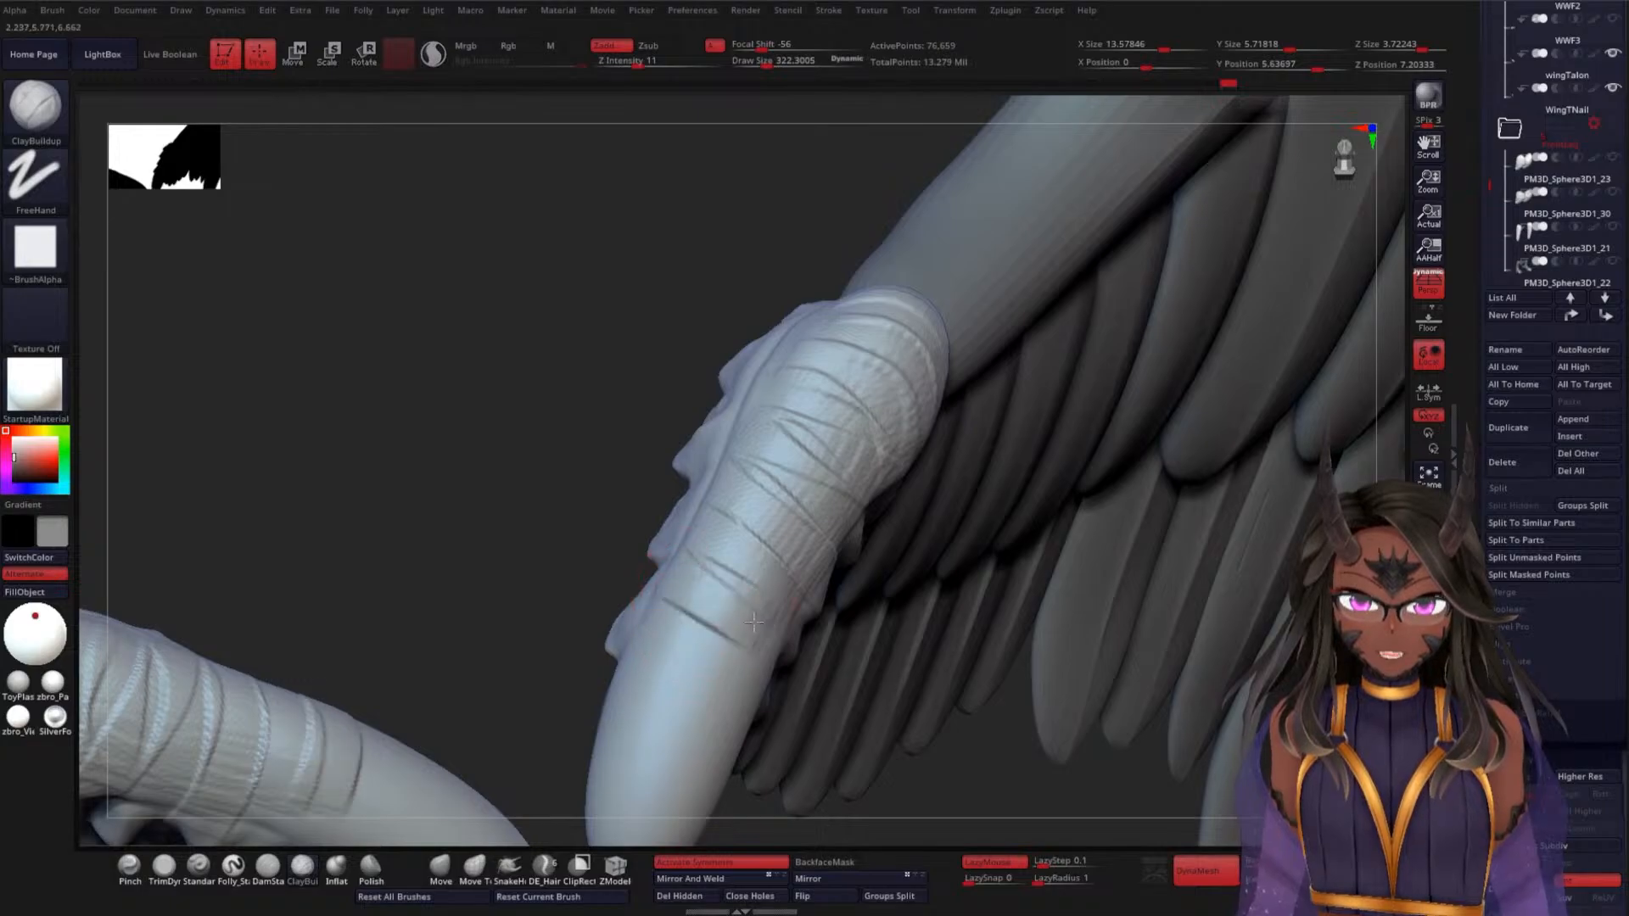
drag(663, 634, 753, 689)
drag(653, 687, 737, 749)
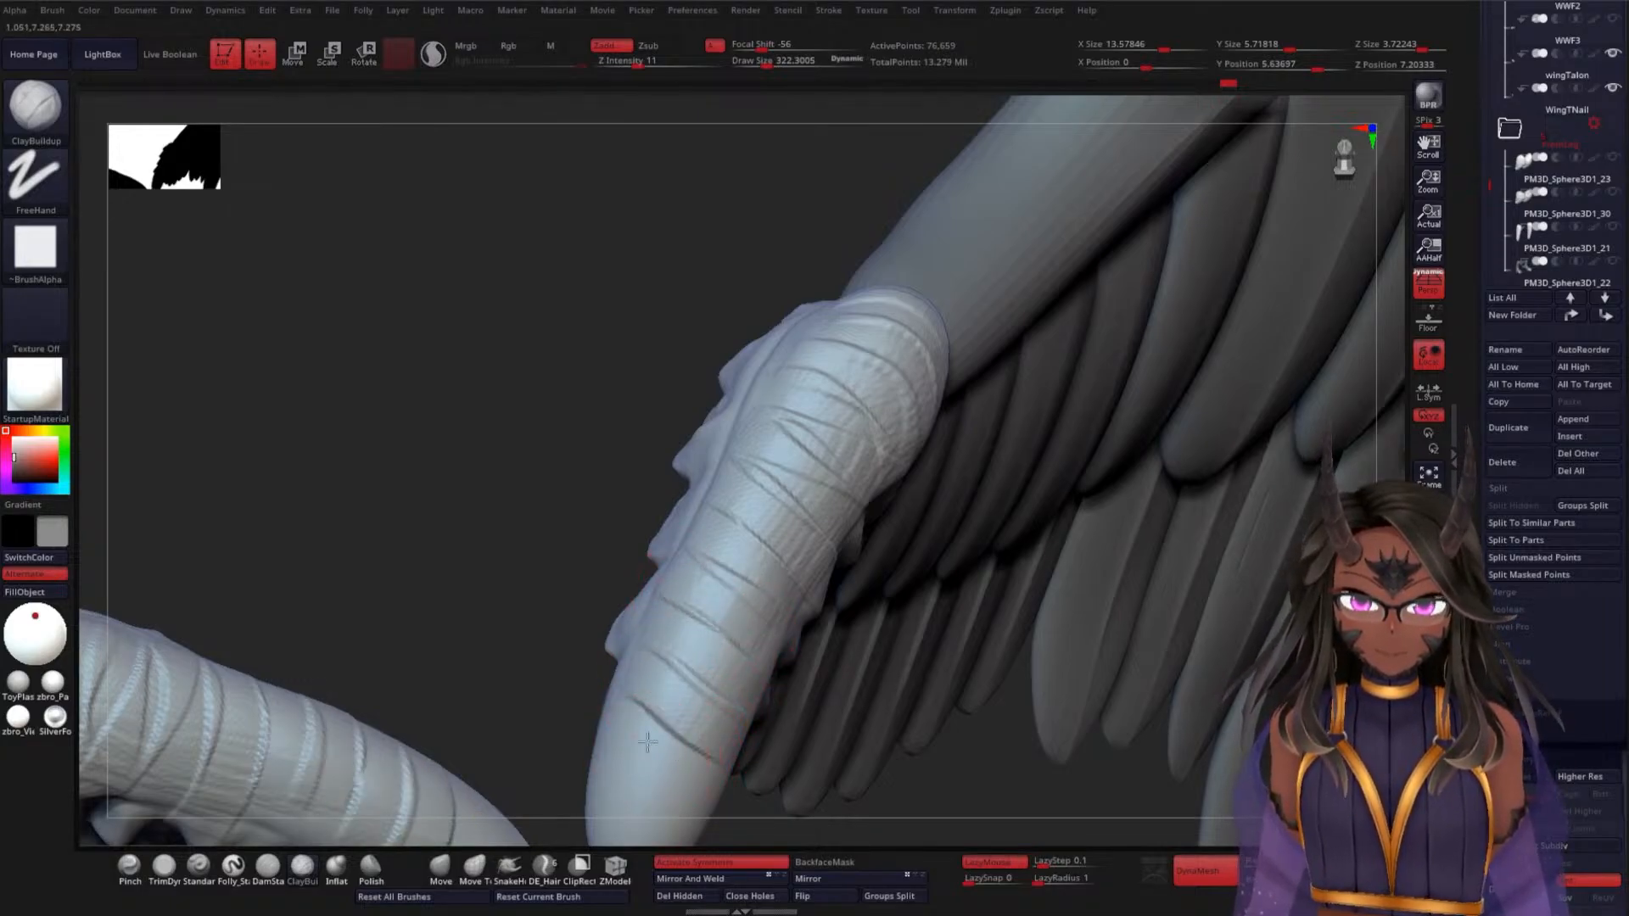
Add lengthwise clay strips along both sides of the front edge, beside the grooves at the feather bases
drag(484, 640, 873, 607)
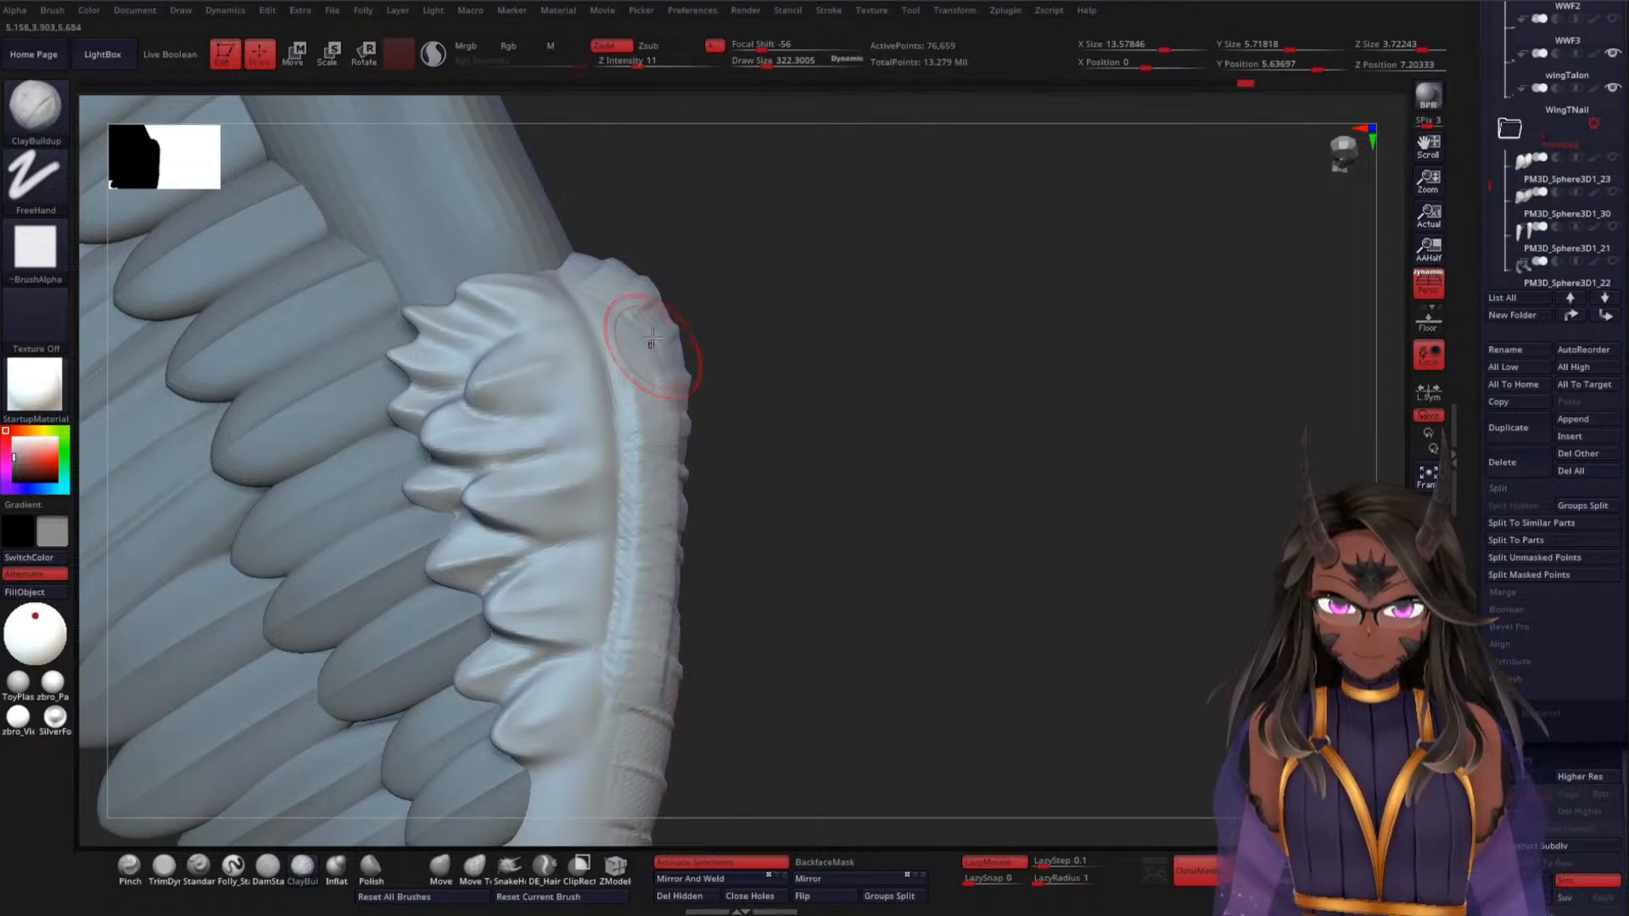
drag(761, 526, 782, 514)
mouse_move(692, 389)
mouse_down()
mouse_move(604, 339)
mouse_move(613, 259)
mouse_up()
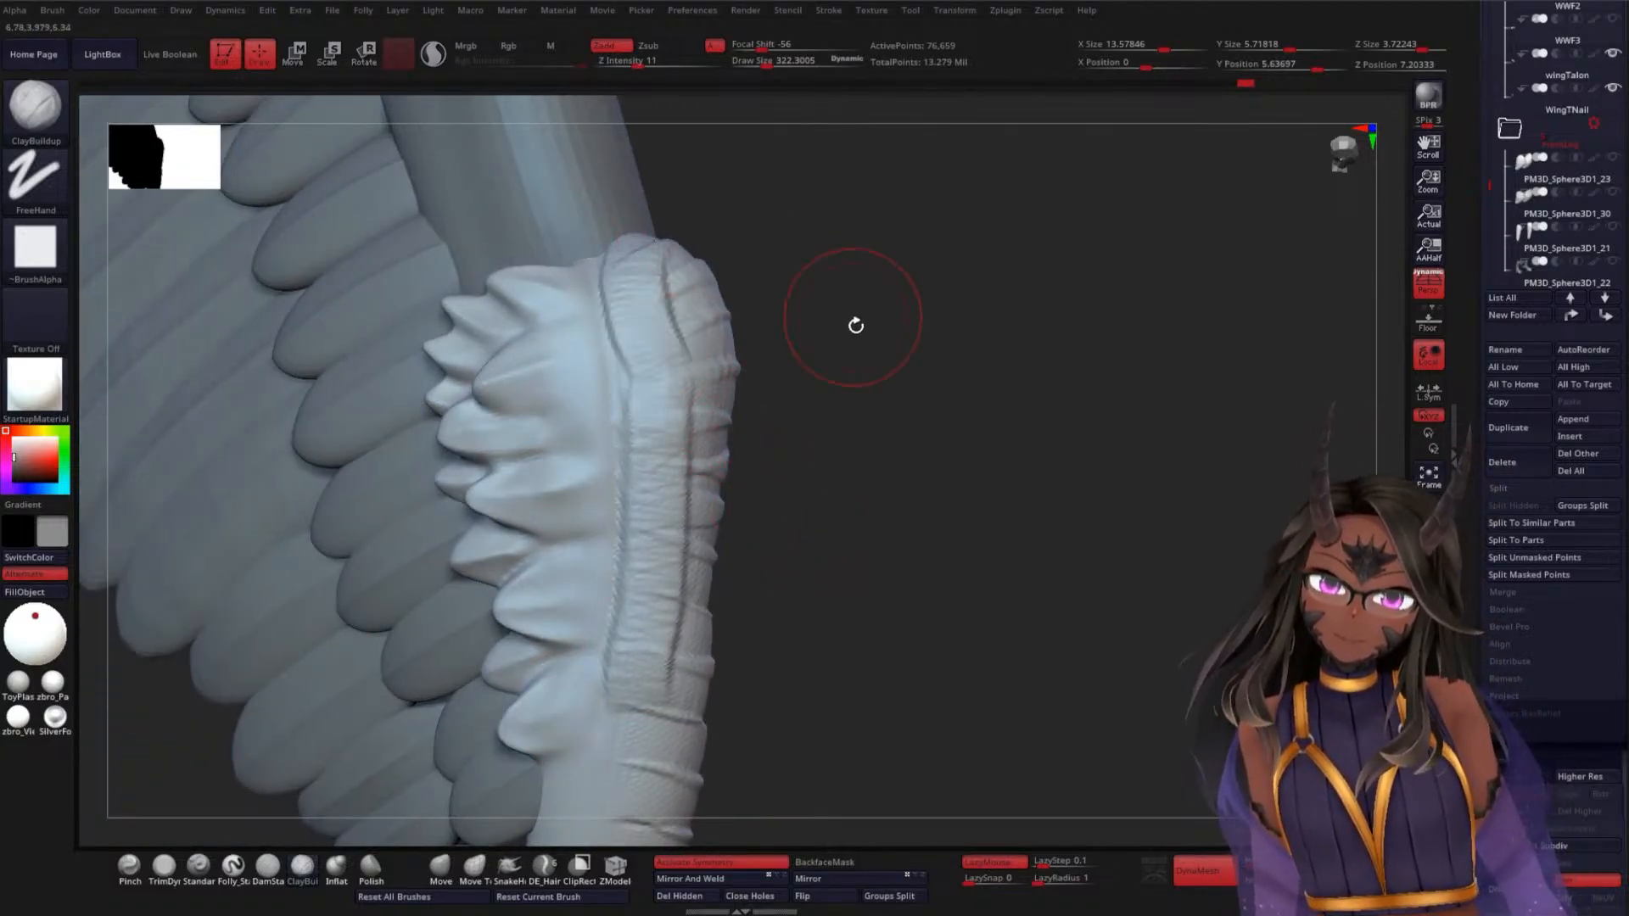
drag(854, 323, 611, 365)
drag(717, 244, 840, 352)
drag(477, 420, 444, 387)
drag(816, 293, 1091, 619)
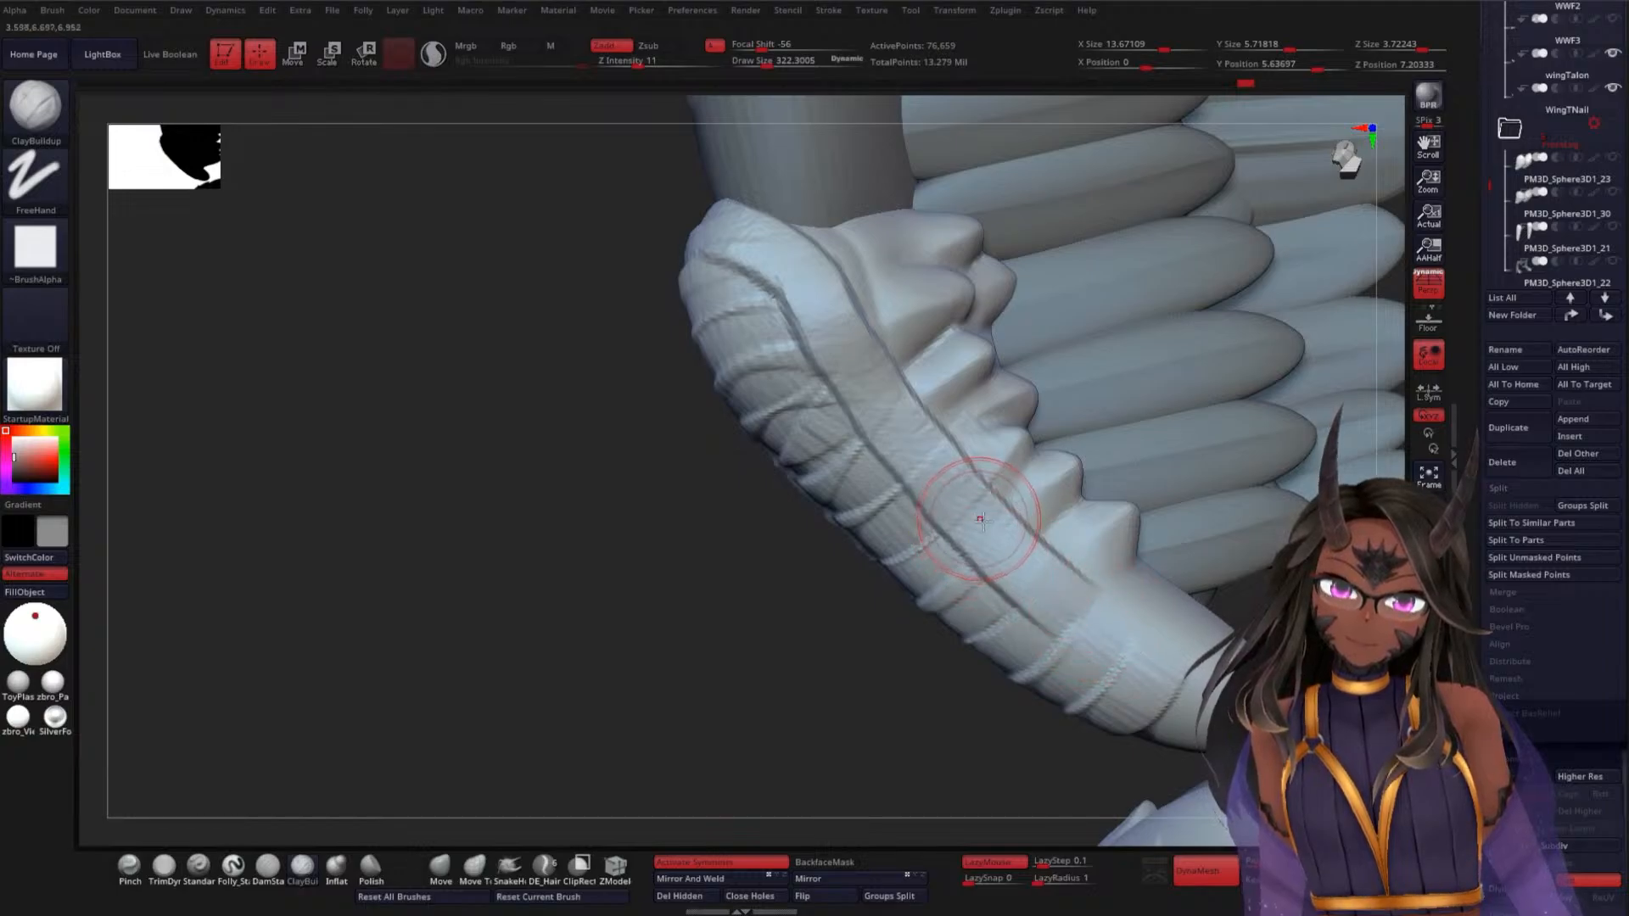
drag(975, 527, 1163, 689)
Extend the lengthwise clay buildup down the front edge to the shoulder piece's rounded lower tip
mouse_move(642, 567)
mouse_down()
mouse_move(720, 512)
mouse_move(807, 485)
mouse_up()
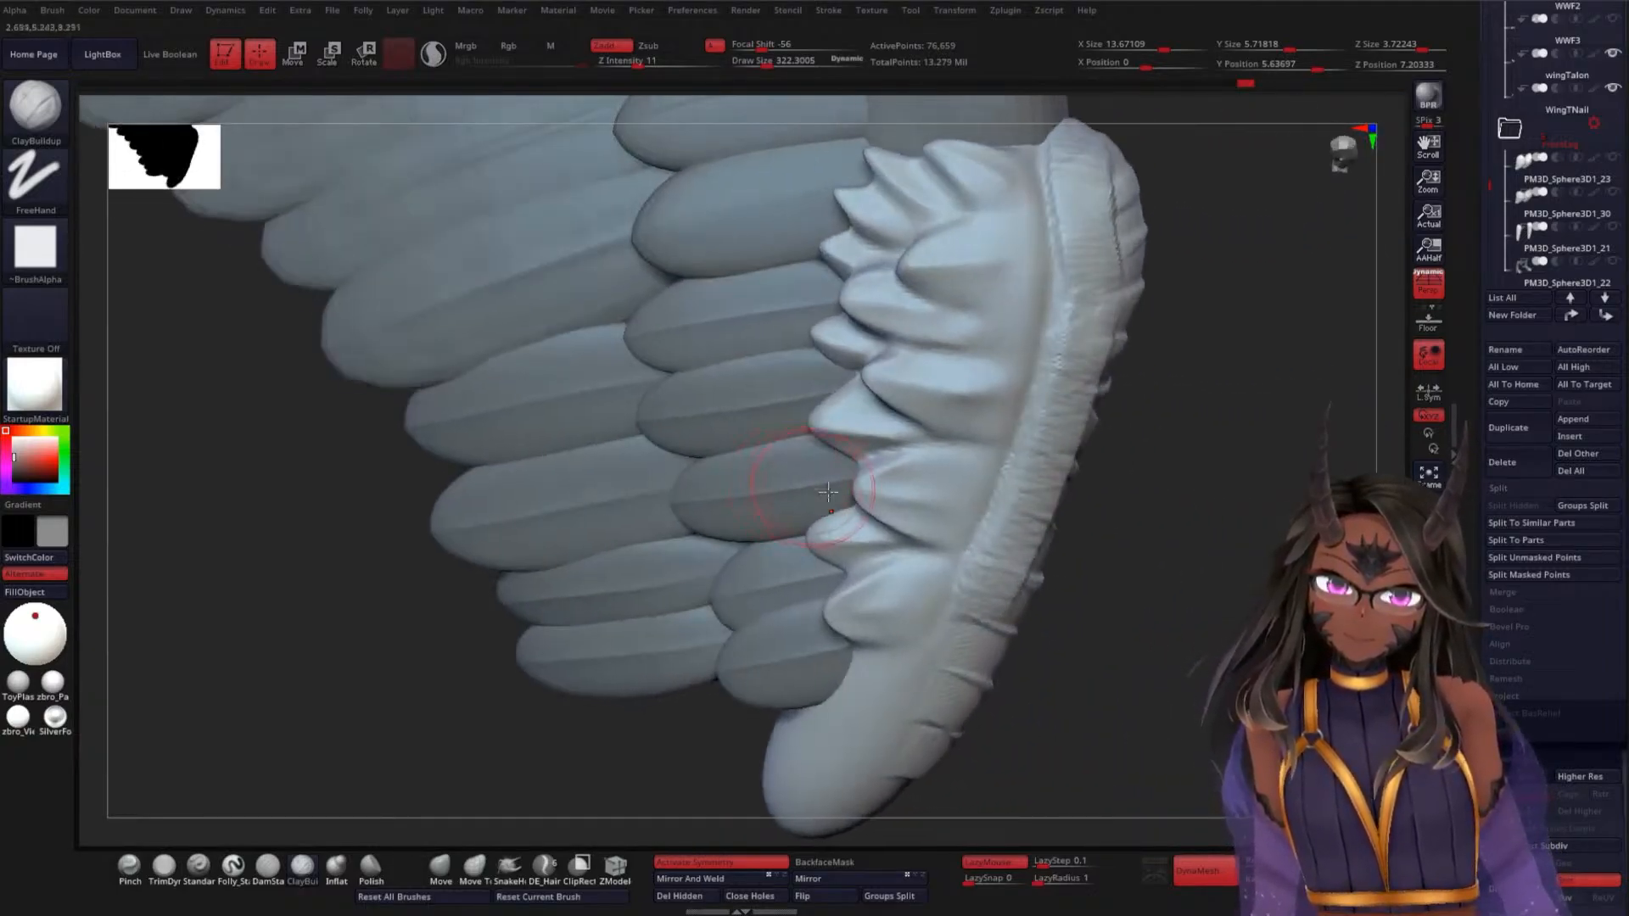
shift+drag(1181, 536, 1161, 518)
drag(943, 502, 915, 631)
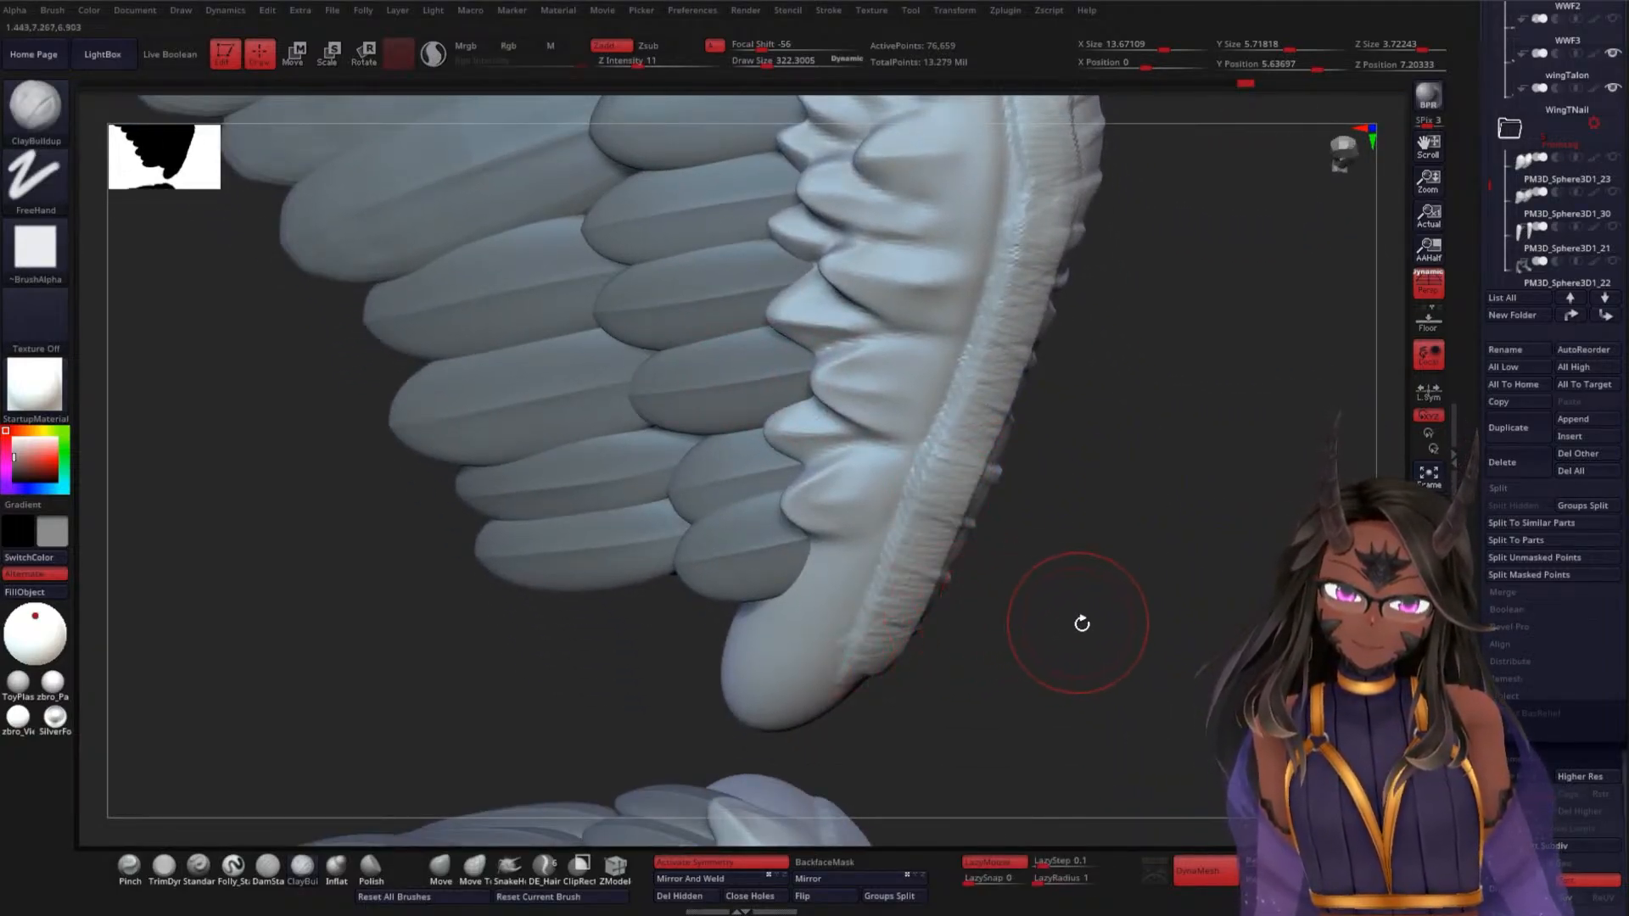
drag(1082, 623, 1018, 605)
drag(949, 715, 988, 730)
mouse_move(1107, 714)
mouse_down()
mouse_move(1042, 711)
mouse_move(1059, 699)
mouse_move(1014, 750)
mouse_up()
Smooth the clay strips along the shoulder's thick front edge, from the wing arm to the rounded lower tip
drag(1154, 685, 1155, 458)
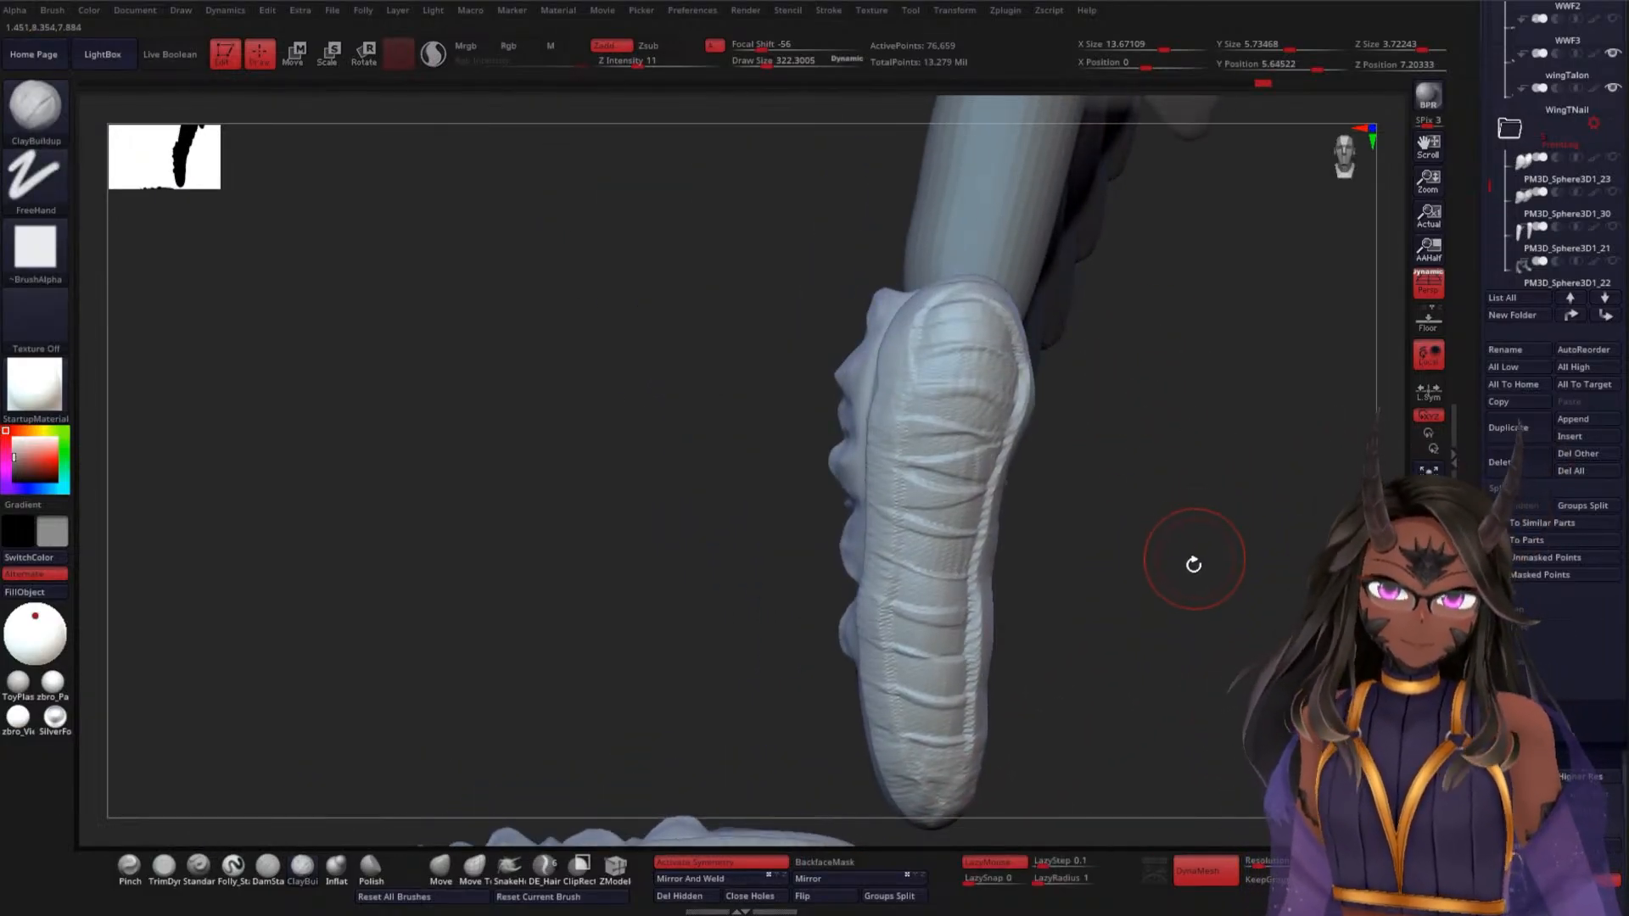
drag(1193, 564, 1154, 552)
shift+drag(955, 746, 924, 489)
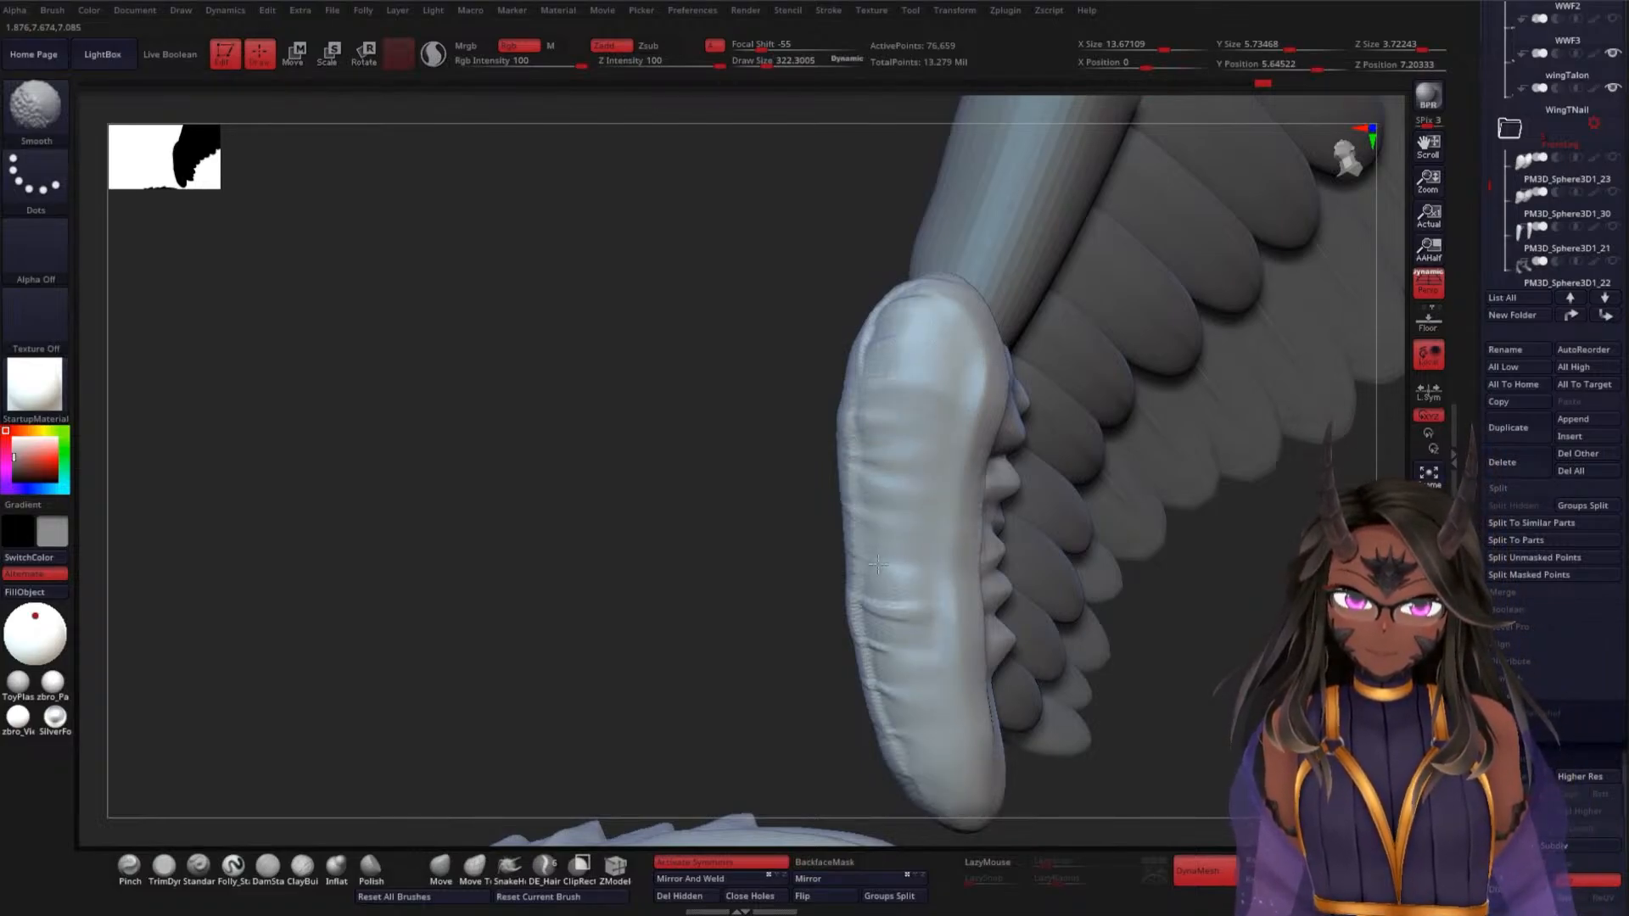
mouse_move(849, 539)
mouse_down()
mouse_move(680, 575)
mouse_move(988, 431)
mouse_up()
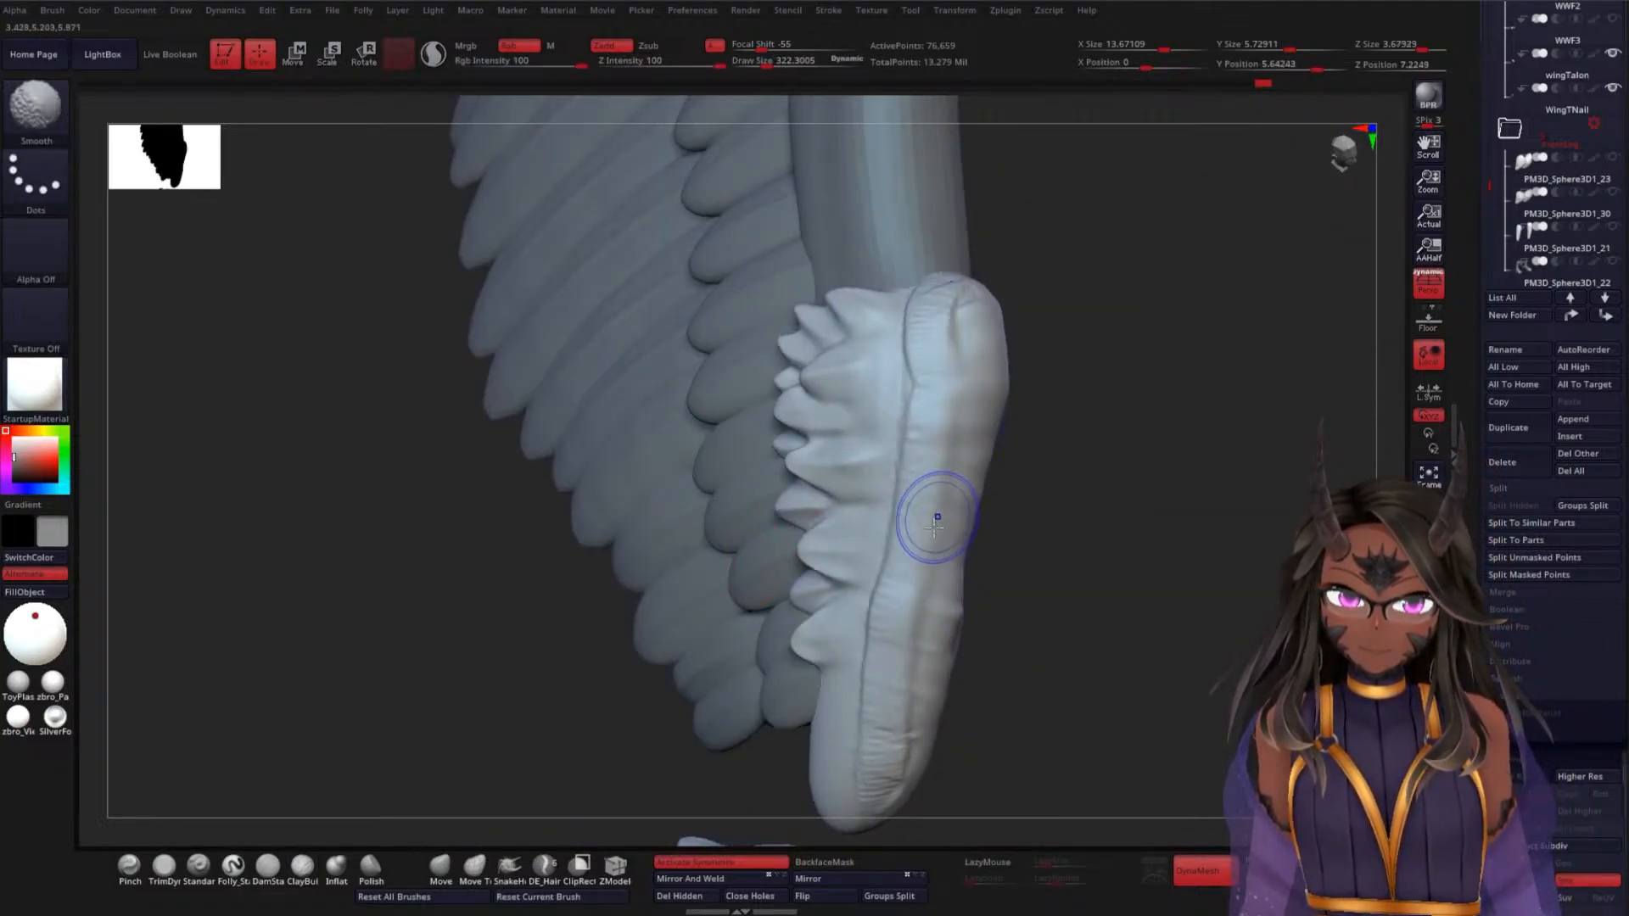
mouse_move(940, 343)
shift+mouse_down()
mouse_move(887, 654)
mouse_move(907, 753)
shift+mouse_up()
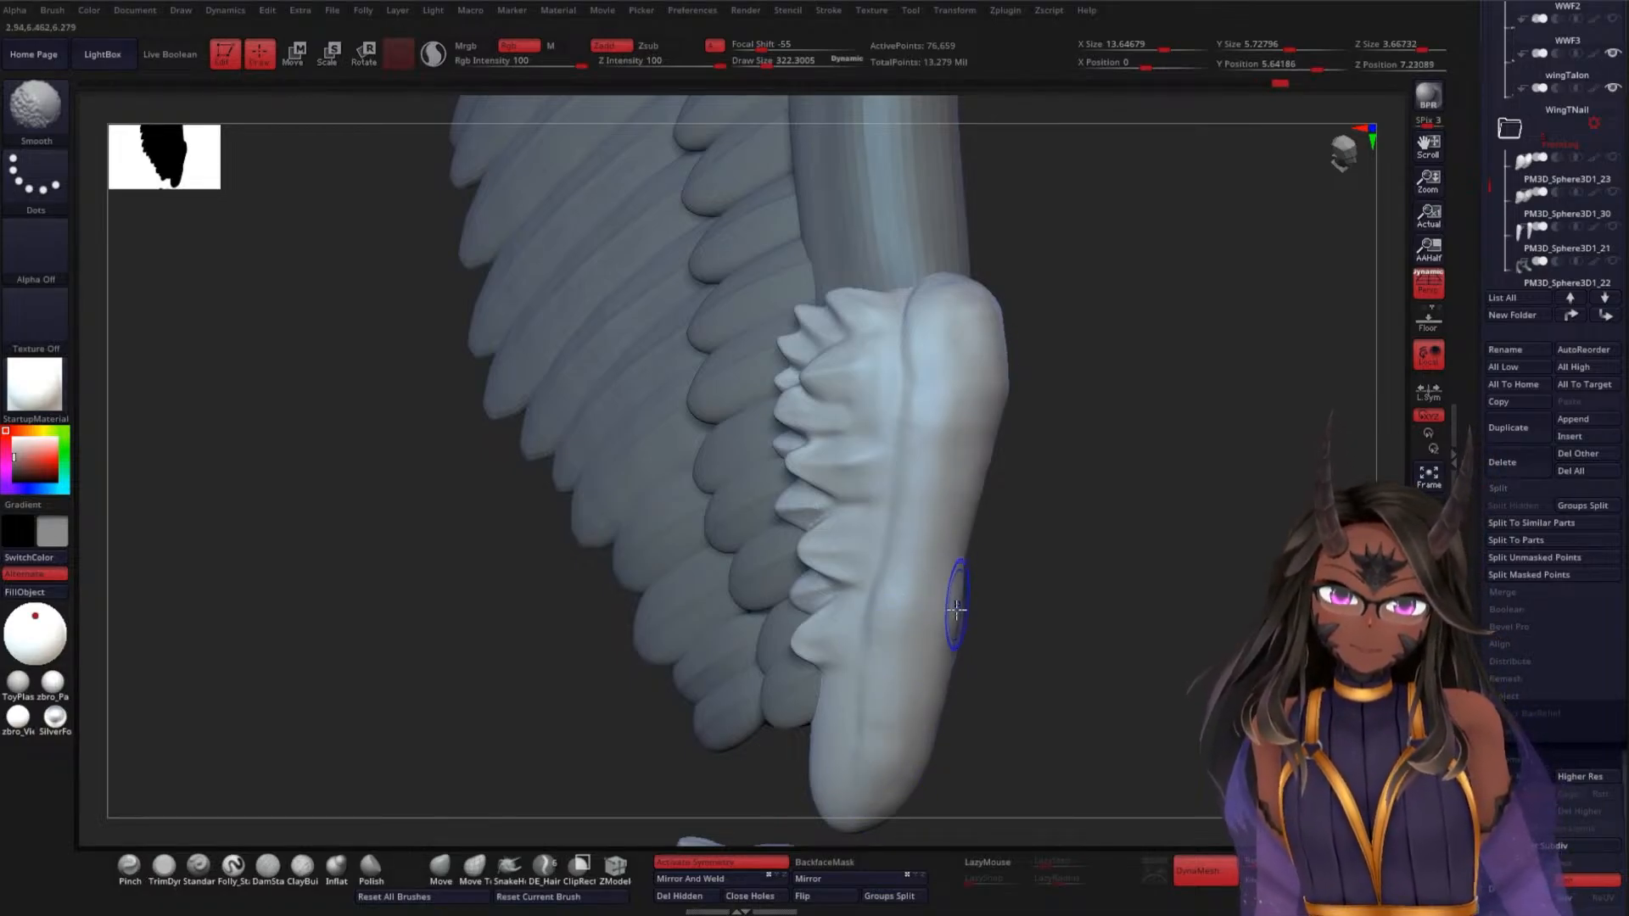
Smooth the remaining ridges on the outer face of the front edge and remesh the shoulder piece
drag(1078, 613, 981, 620)
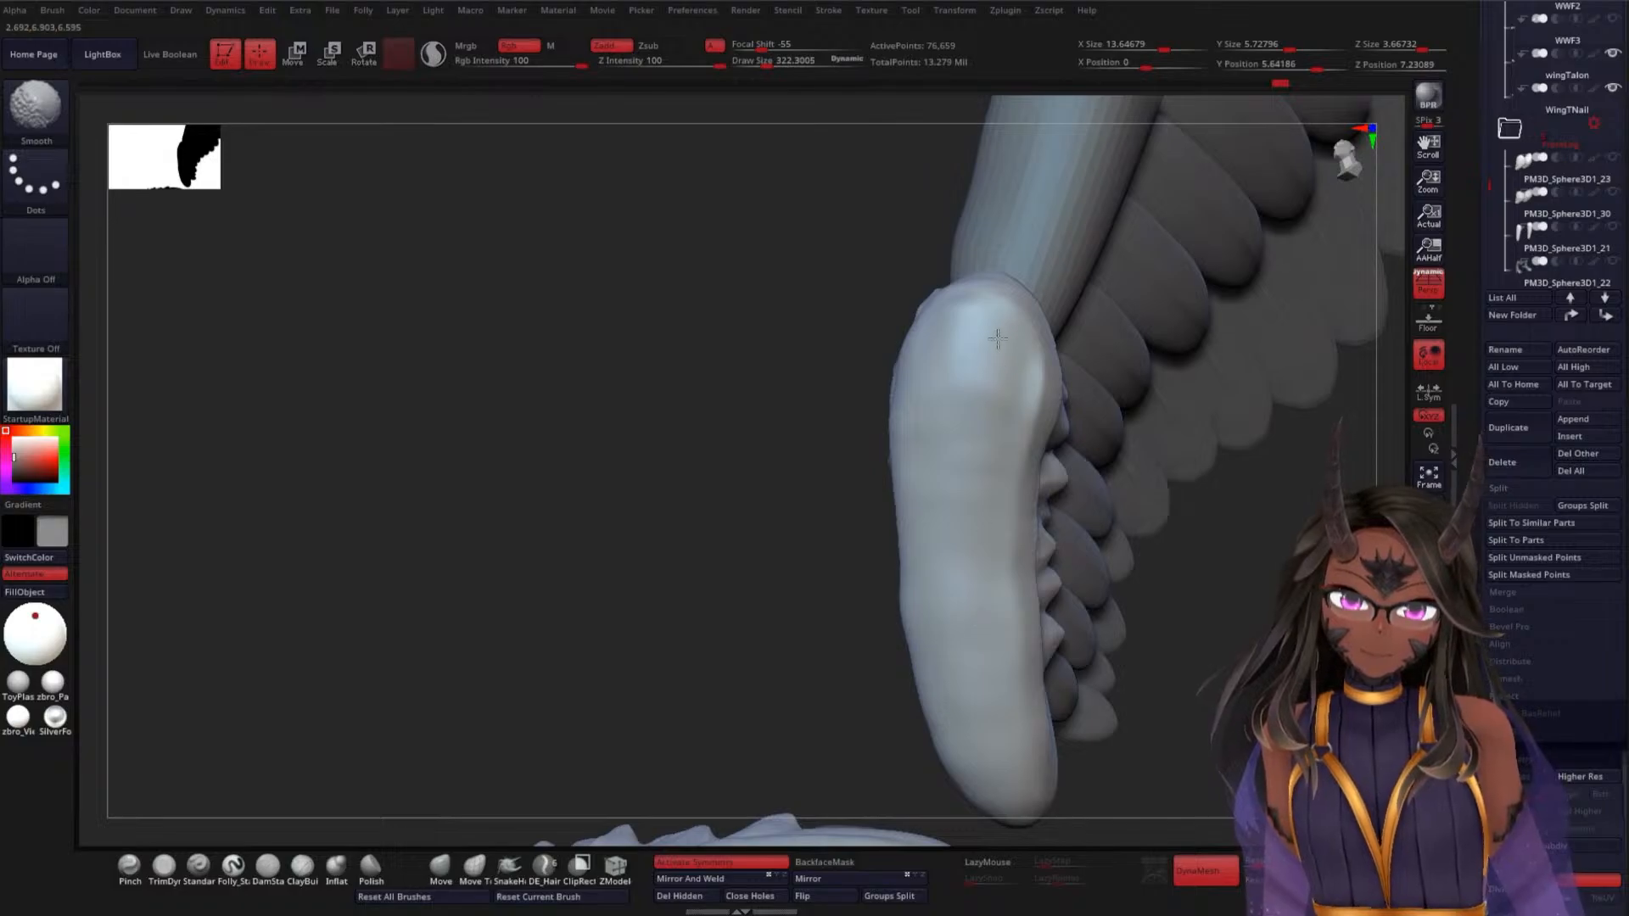
shift+drag(916, 508, 1009, 386)
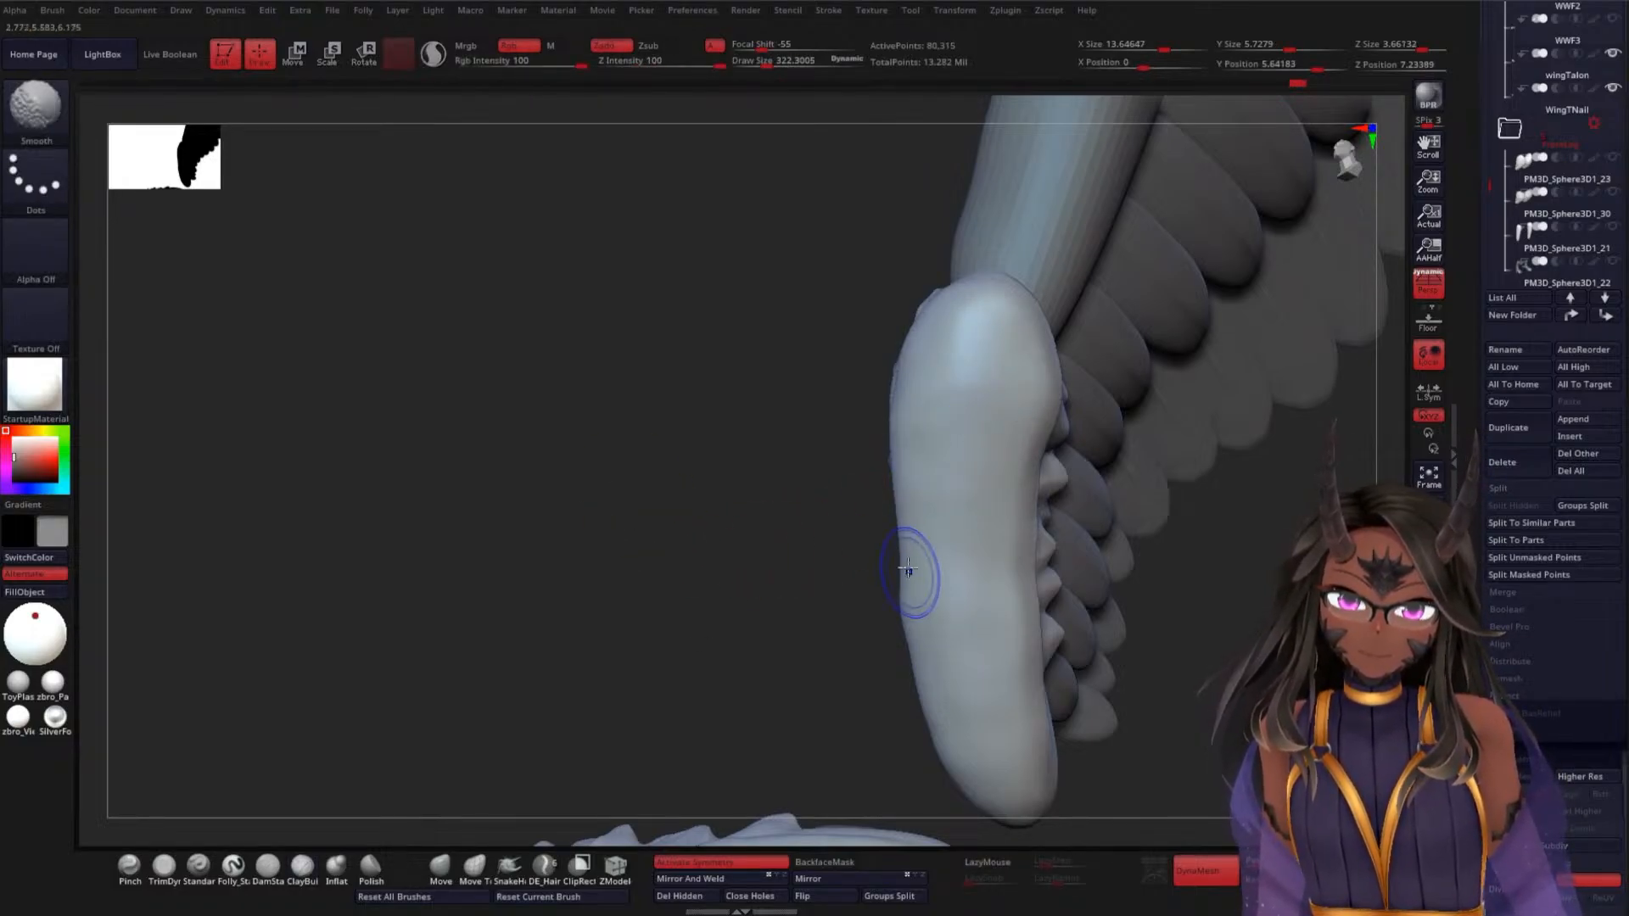
drag(907, 570, 895, 625)
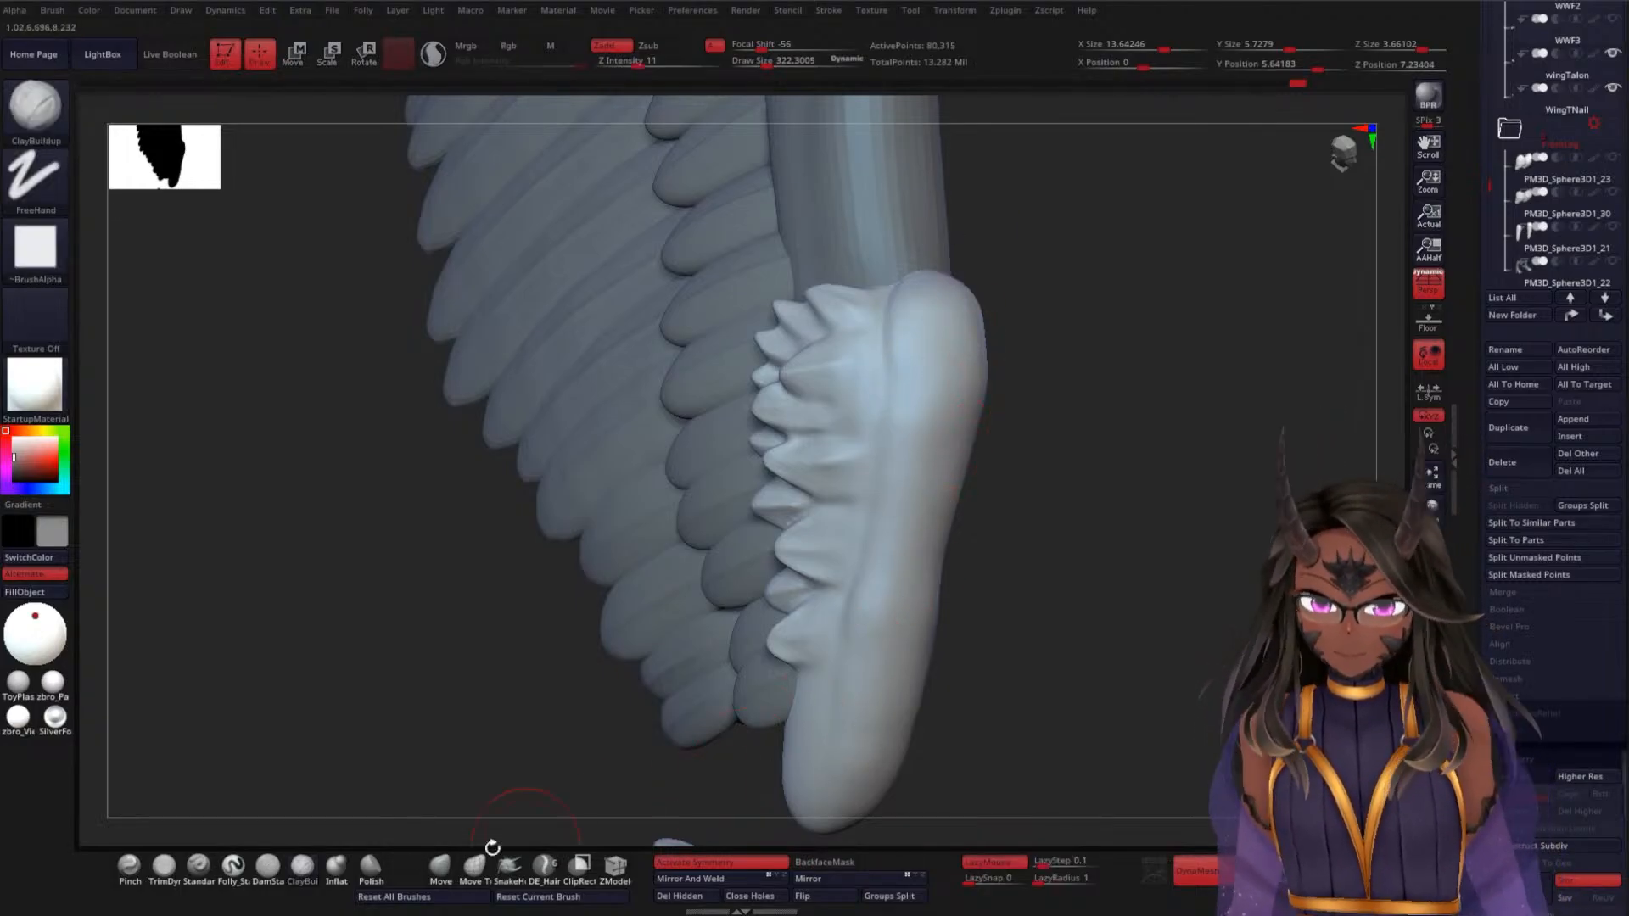
Carve the crease between the thick front edge and the feather bases with the DamStandard brush, starting near the wing arm
click(268, 869)
drag(982, 580, 947, 591)
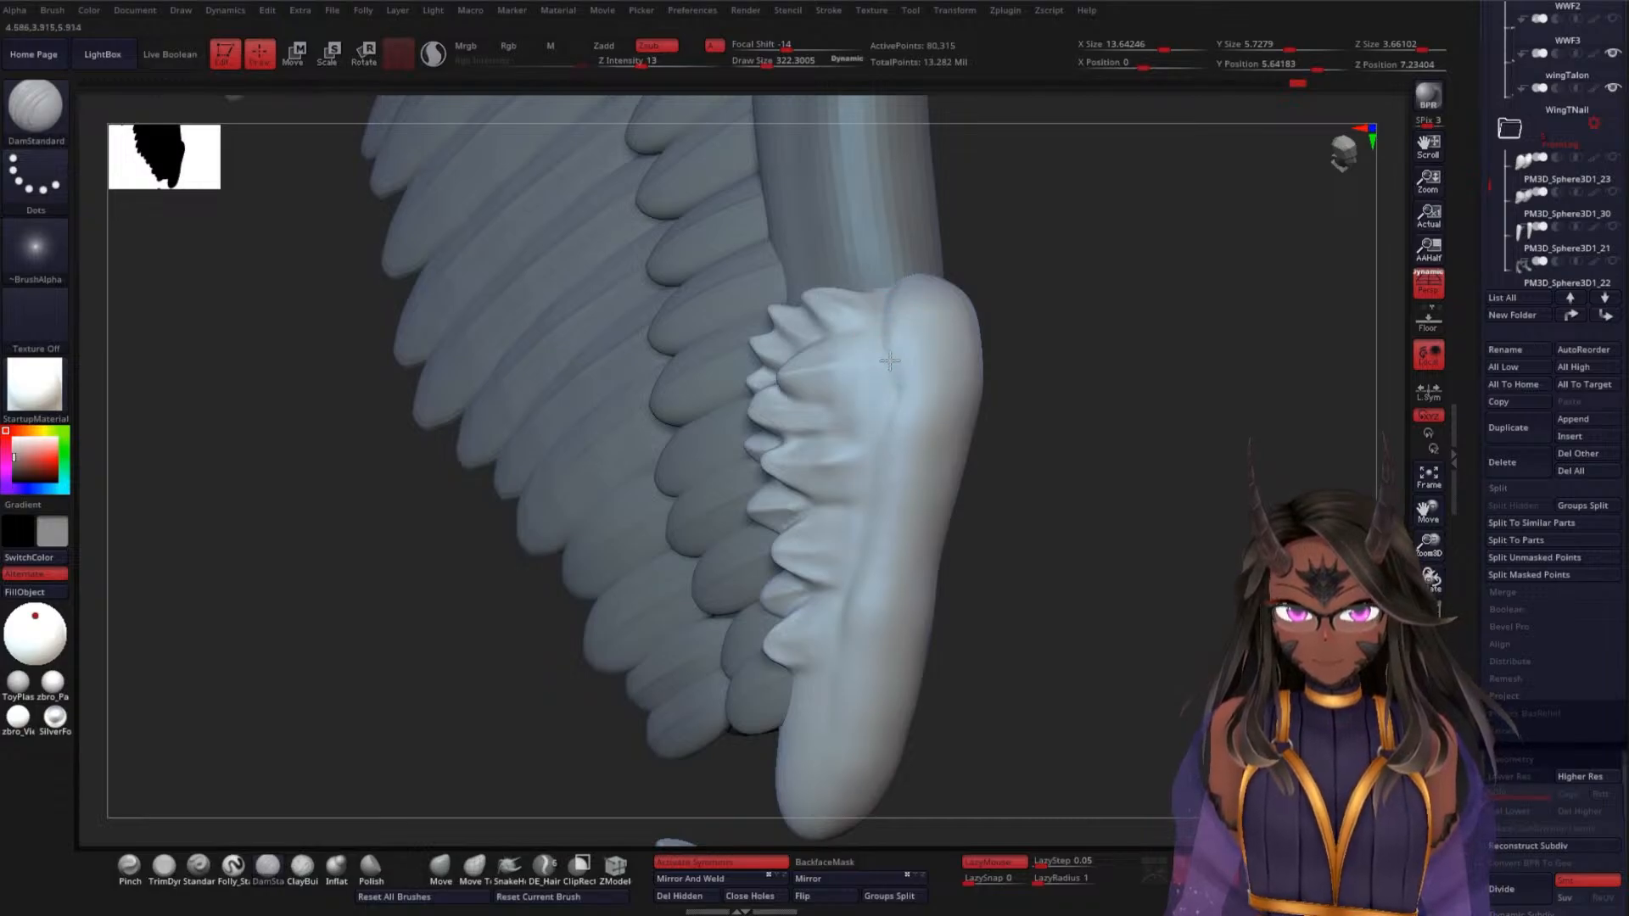
drag(890, 362, 886, 354)
drag(1129, 366, 1138, 418)
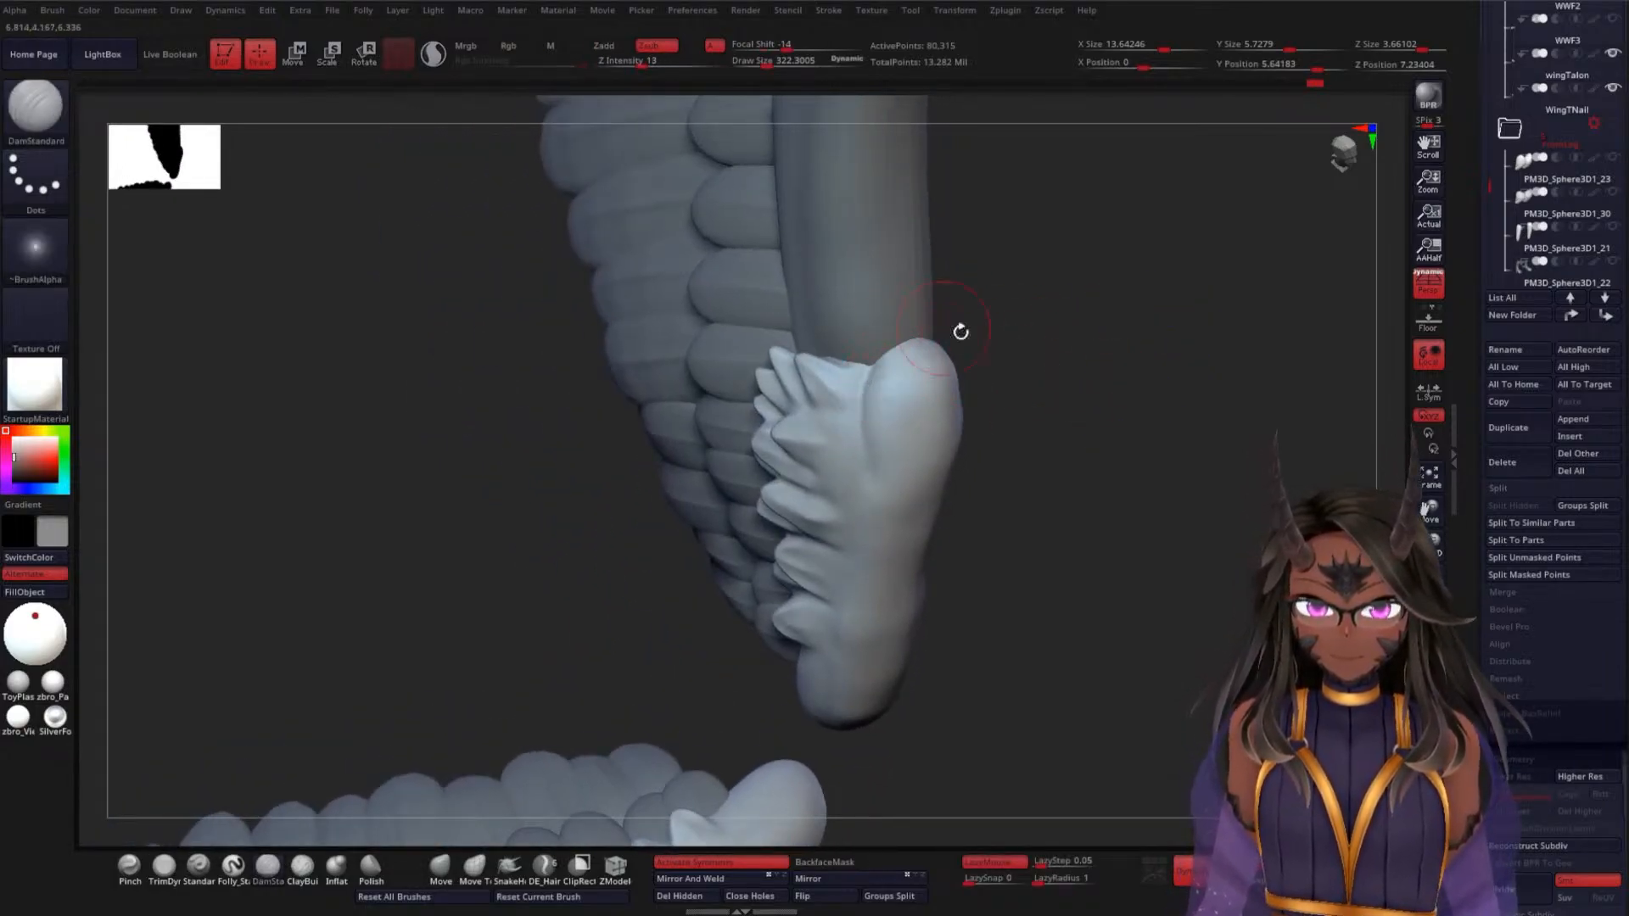
mouse_move(961, 331)
mouse_down()
mouse_move(1099, 401)
mouse_move(976, 373)
mouse_up()
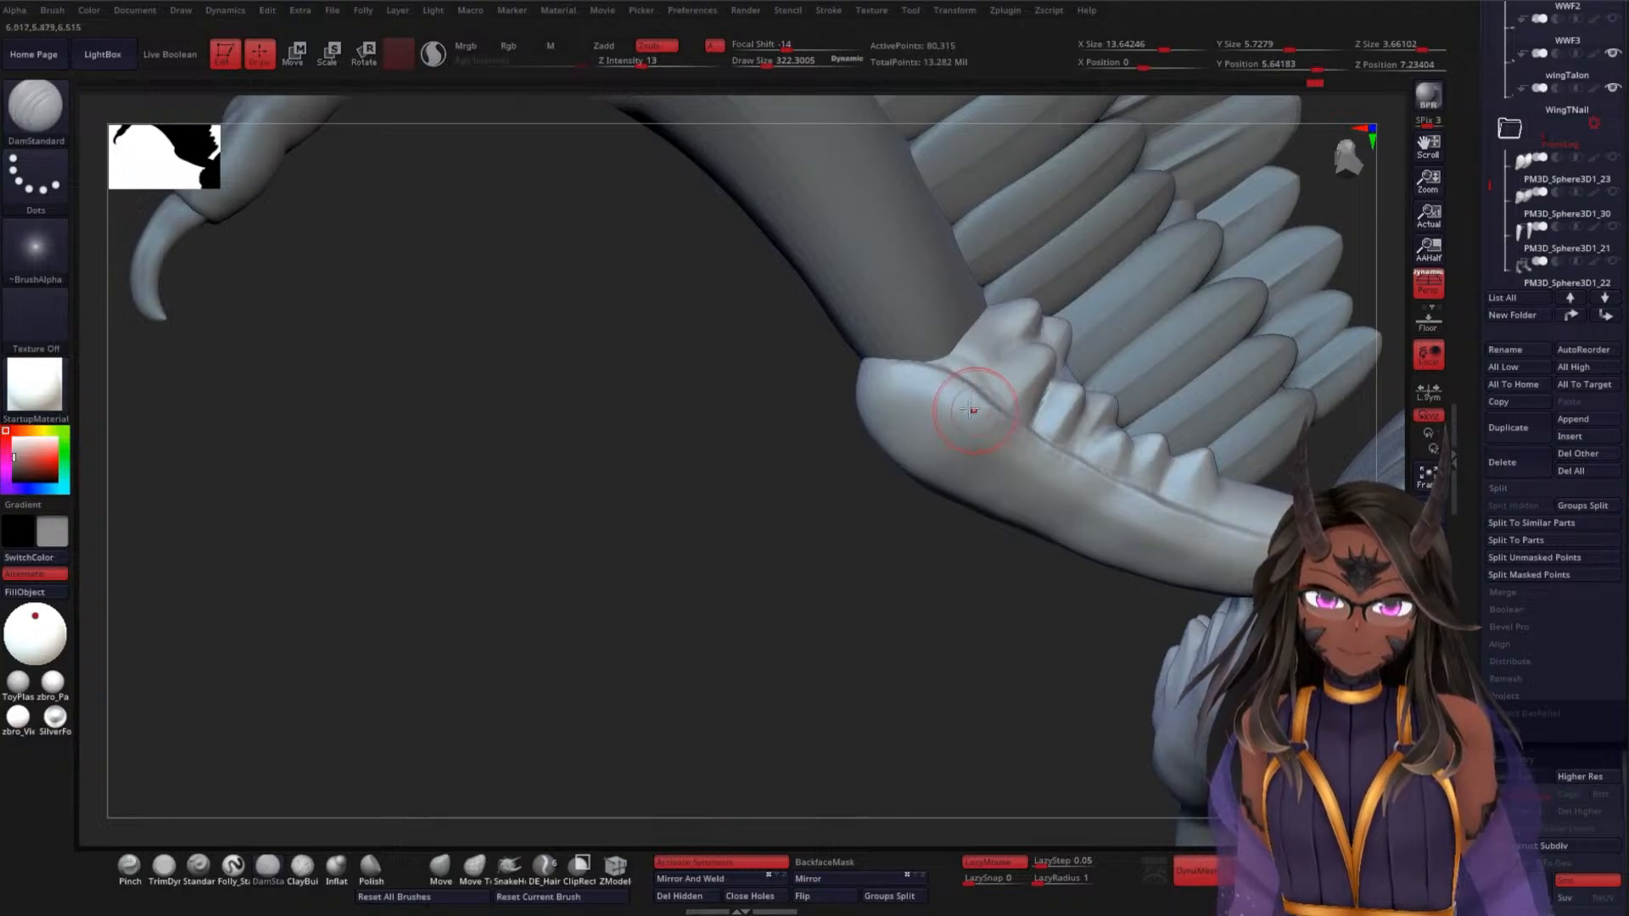
key(shift)
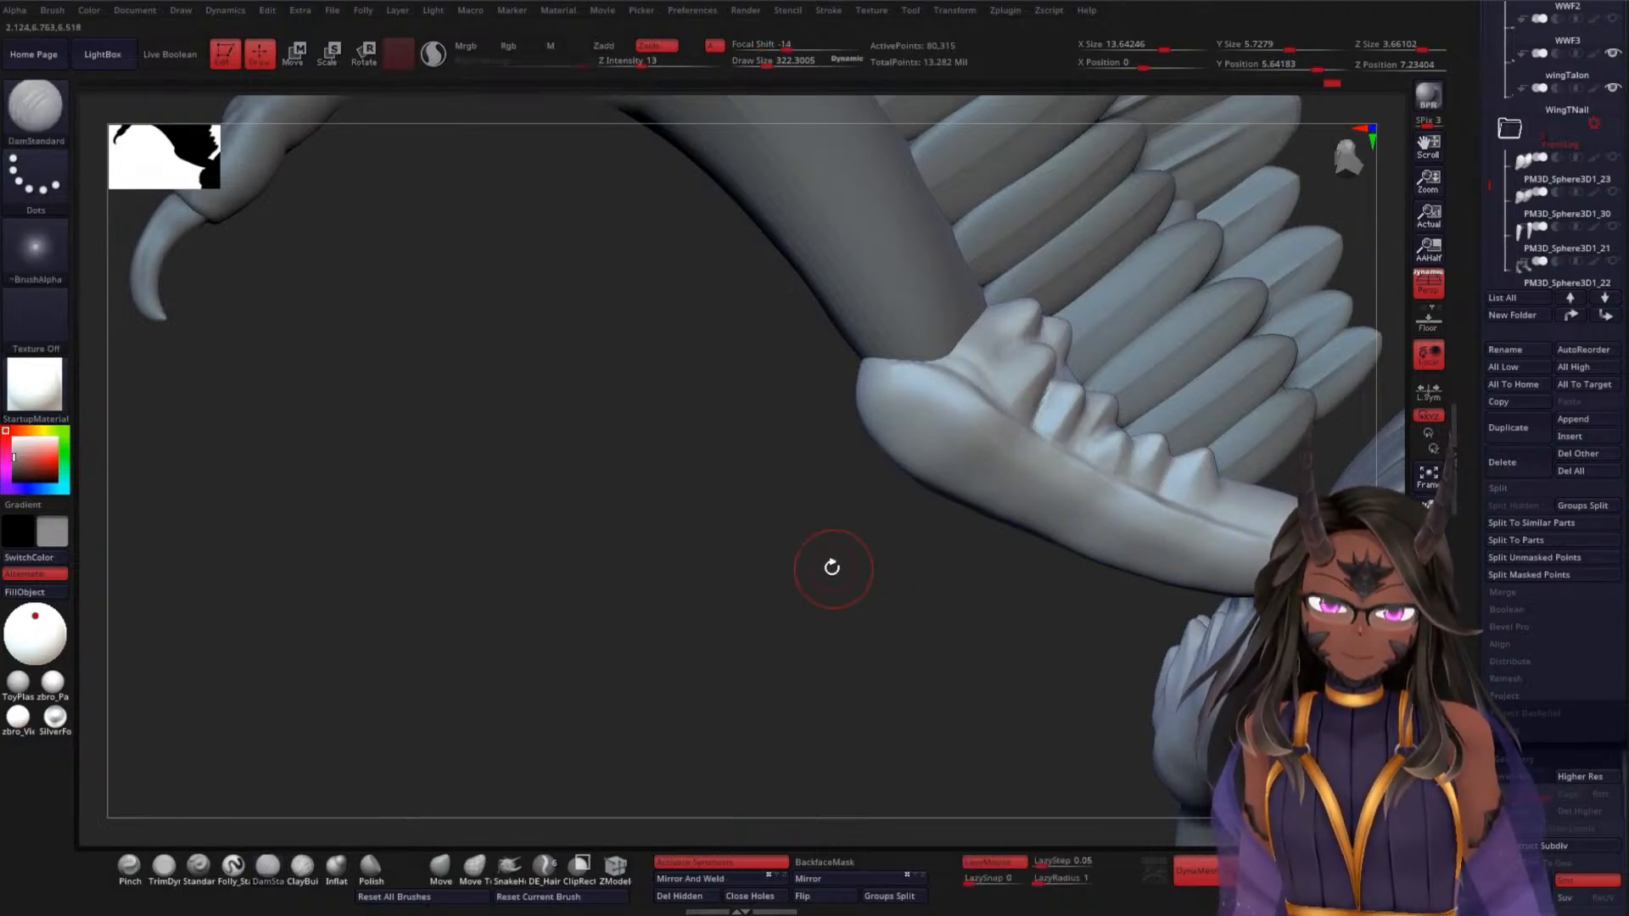
mouse_move(832, 568)
alt+mouse_down()
mouse_move(862, 659)
mouse_move(849, 638)
alt+mouse_up()
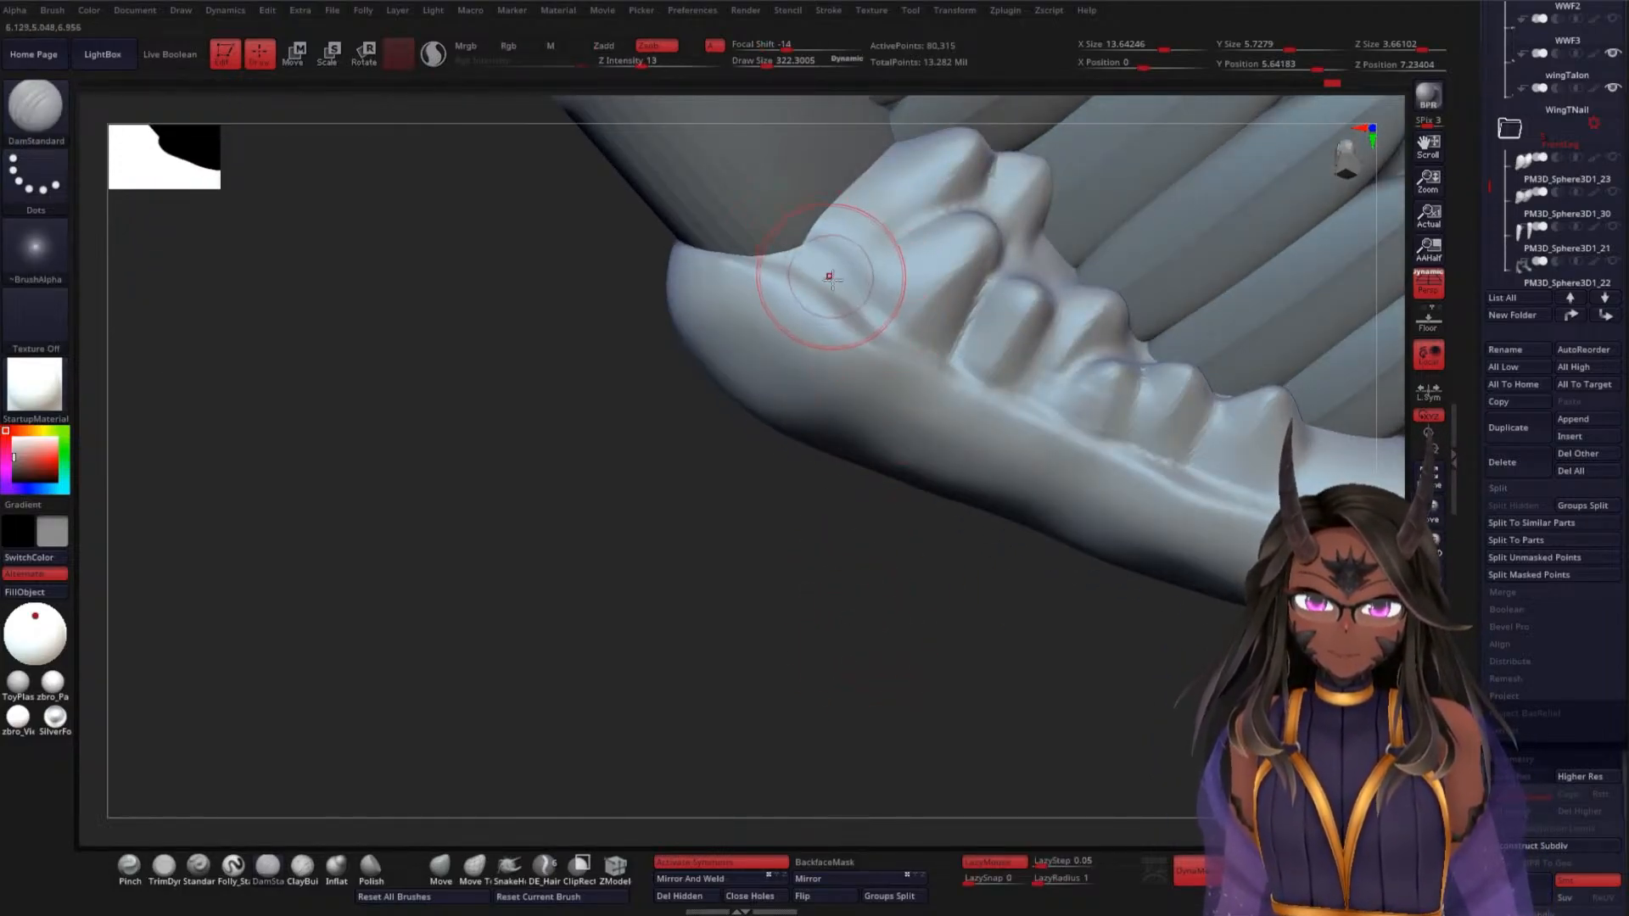
mouse_move(743, 544)
mouse_down()
mouse_move(746, 611)
mouse_move(800, 563)
mouse_move(746, 545)
mouse_up()
drag(744, 419, 722, 415)
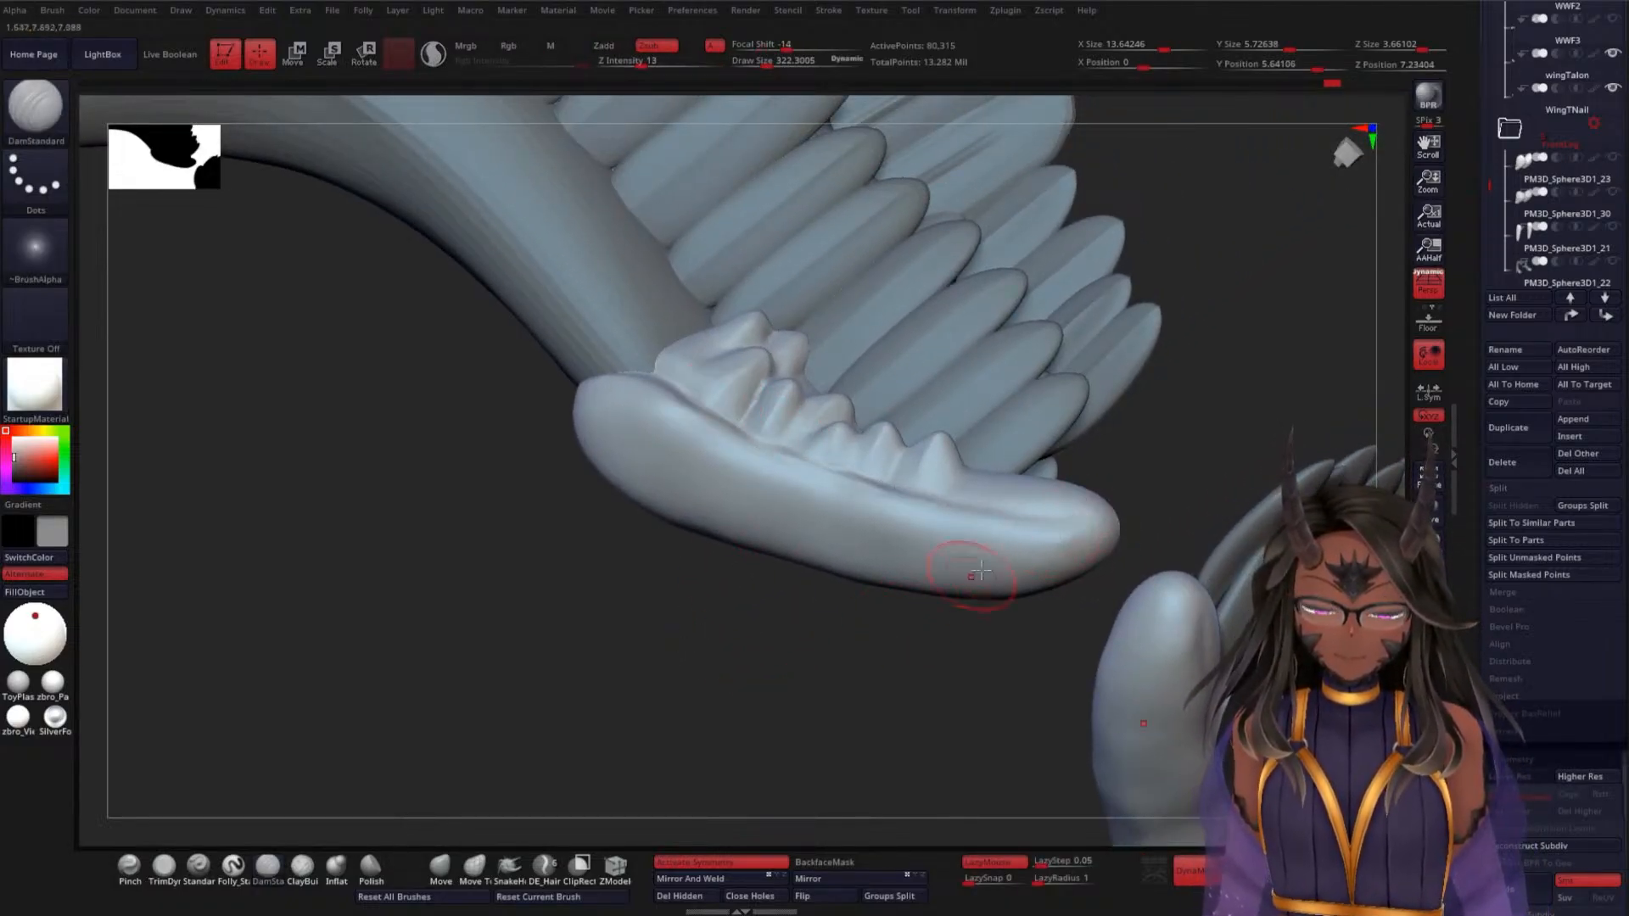
Soften the rounded lower tip and the lower part of the shoulder's front edge with smoothing strokes
key(shift)
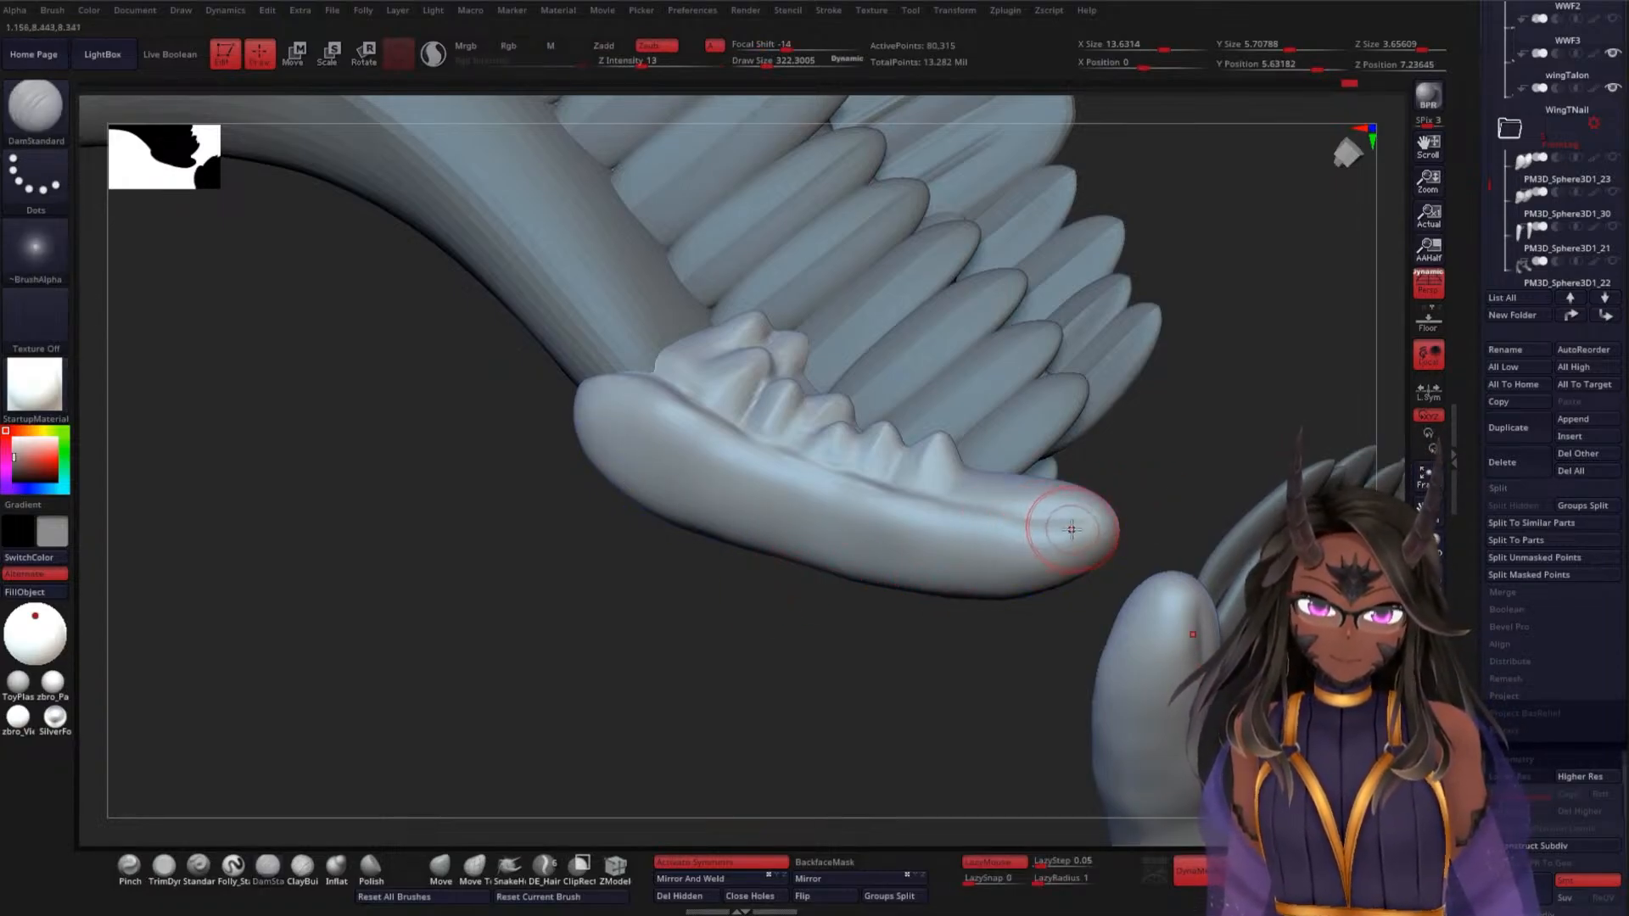
key(shift)
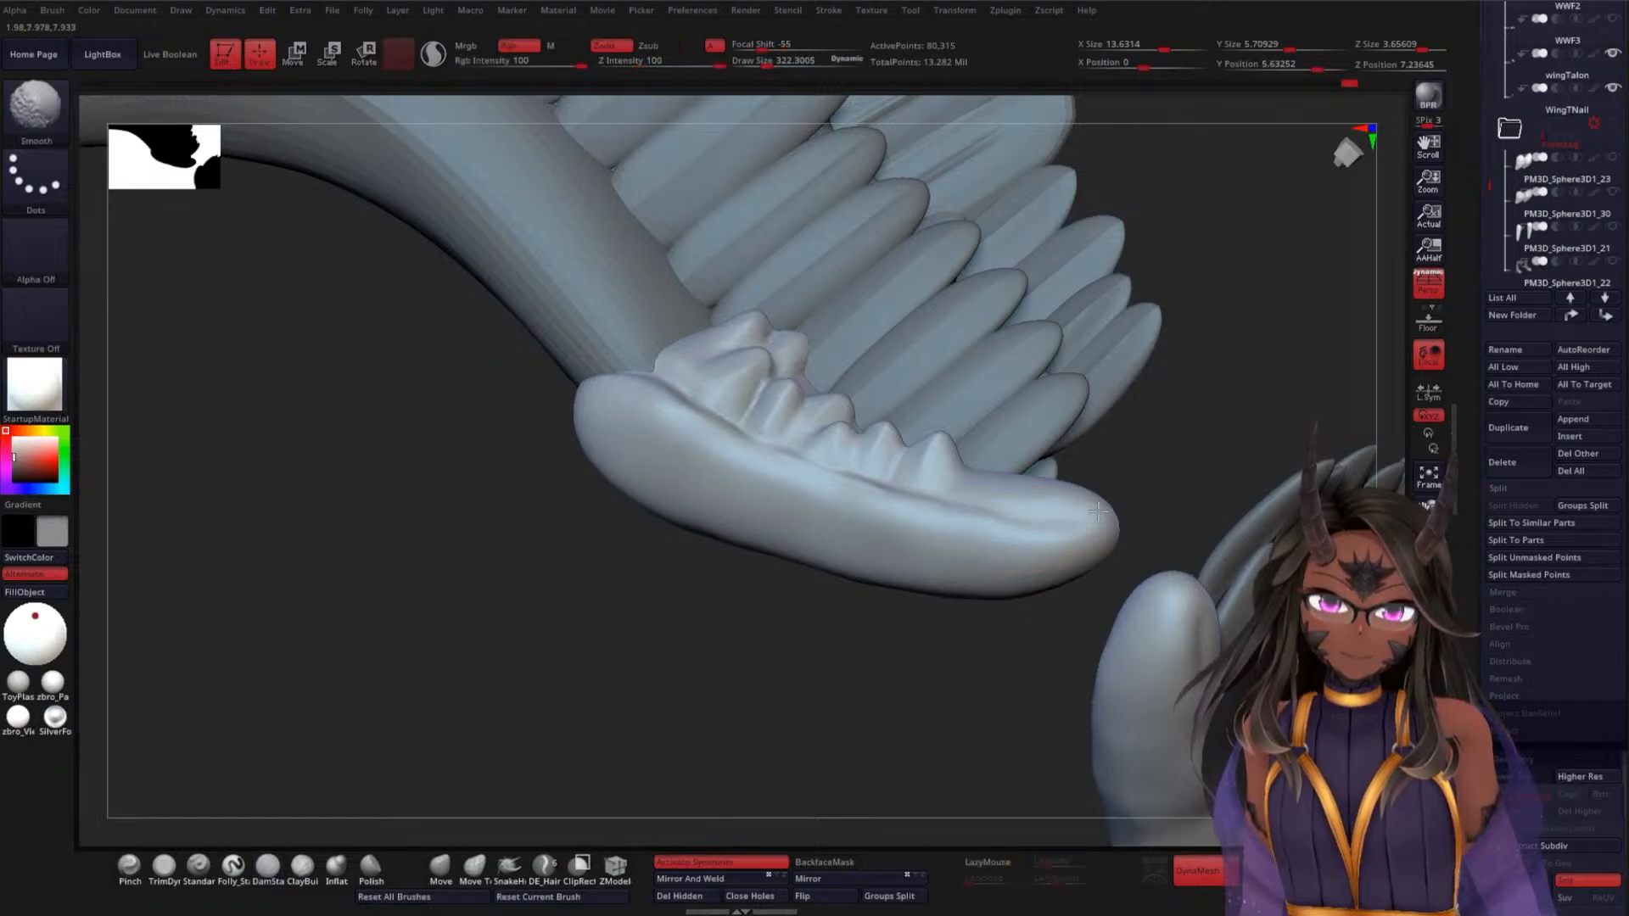
mouse_move(819, 636)
mouse_down()
mouse_move(792, 625)
mouse_move(1035, 623)
mouse_move(1081, 606)
mouse_up()
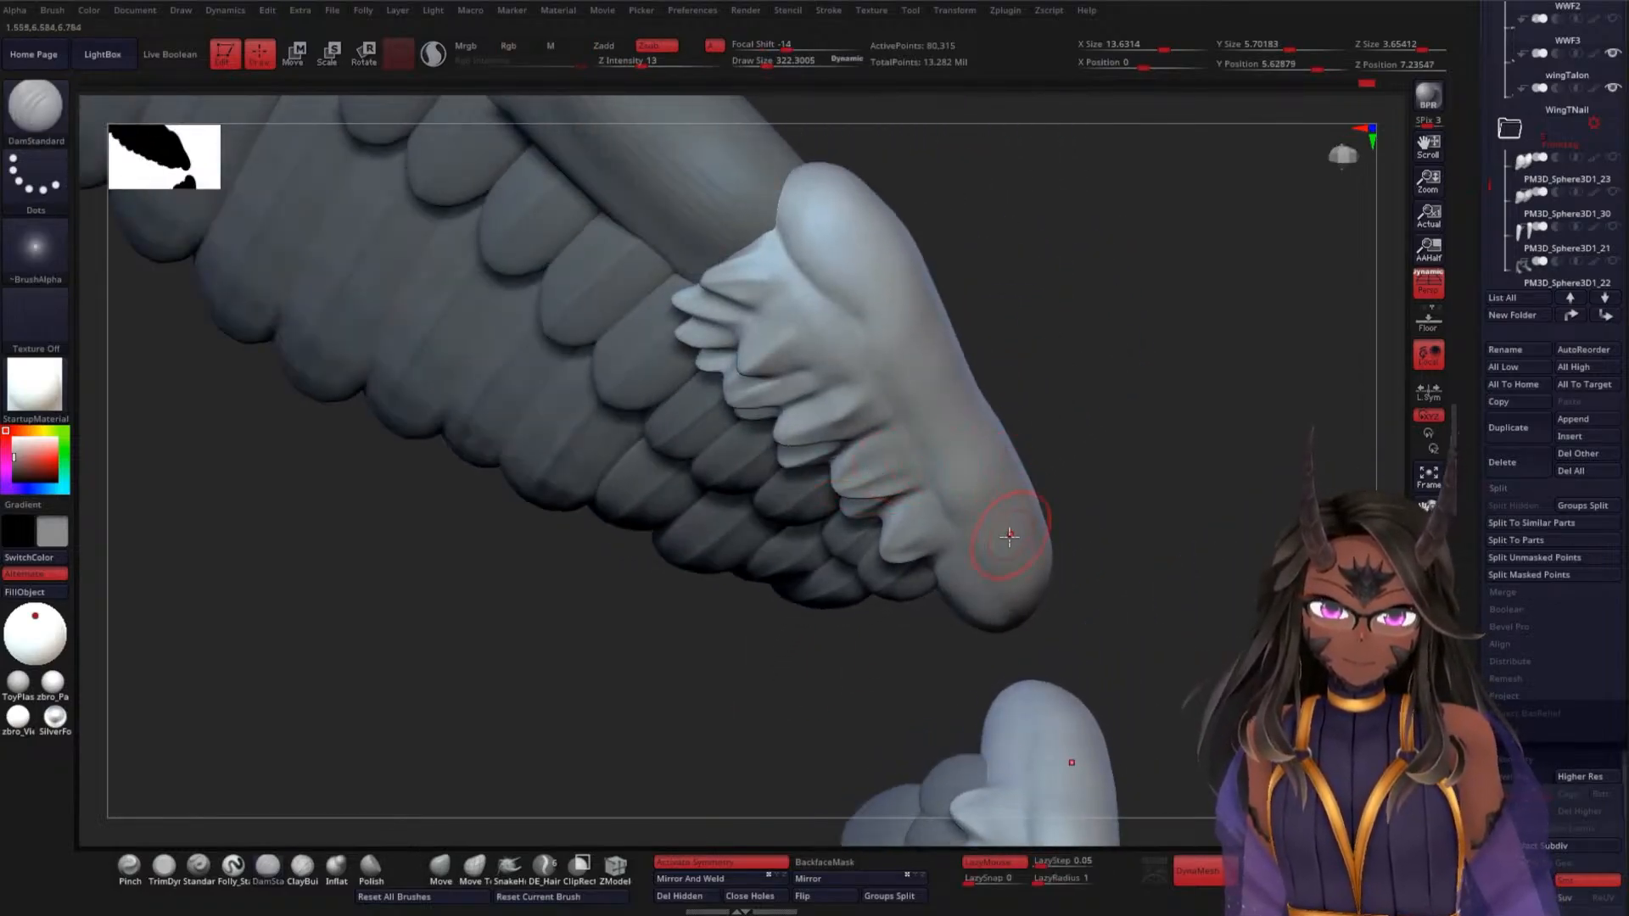
key(shift)
shift+drag(970, 470, 989, 472)
Deepen the crease along the feather side of the front edge, from the upper feathers toward the lowest one
drag(1070, 475, 1107, 433)
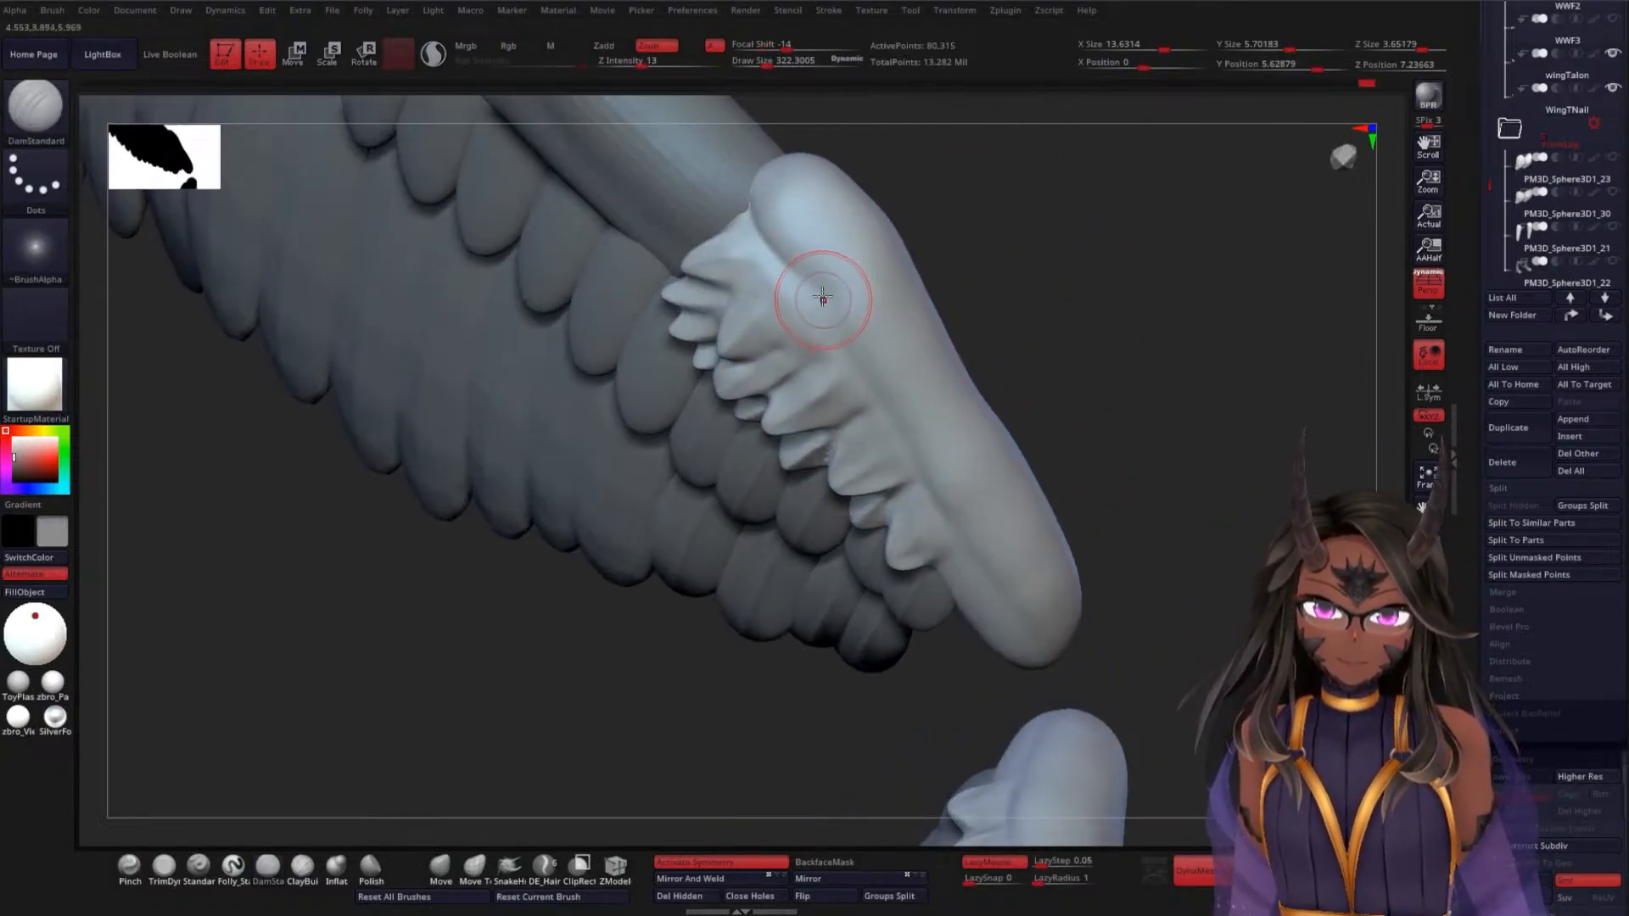
drag(818, 290, 827, 305)
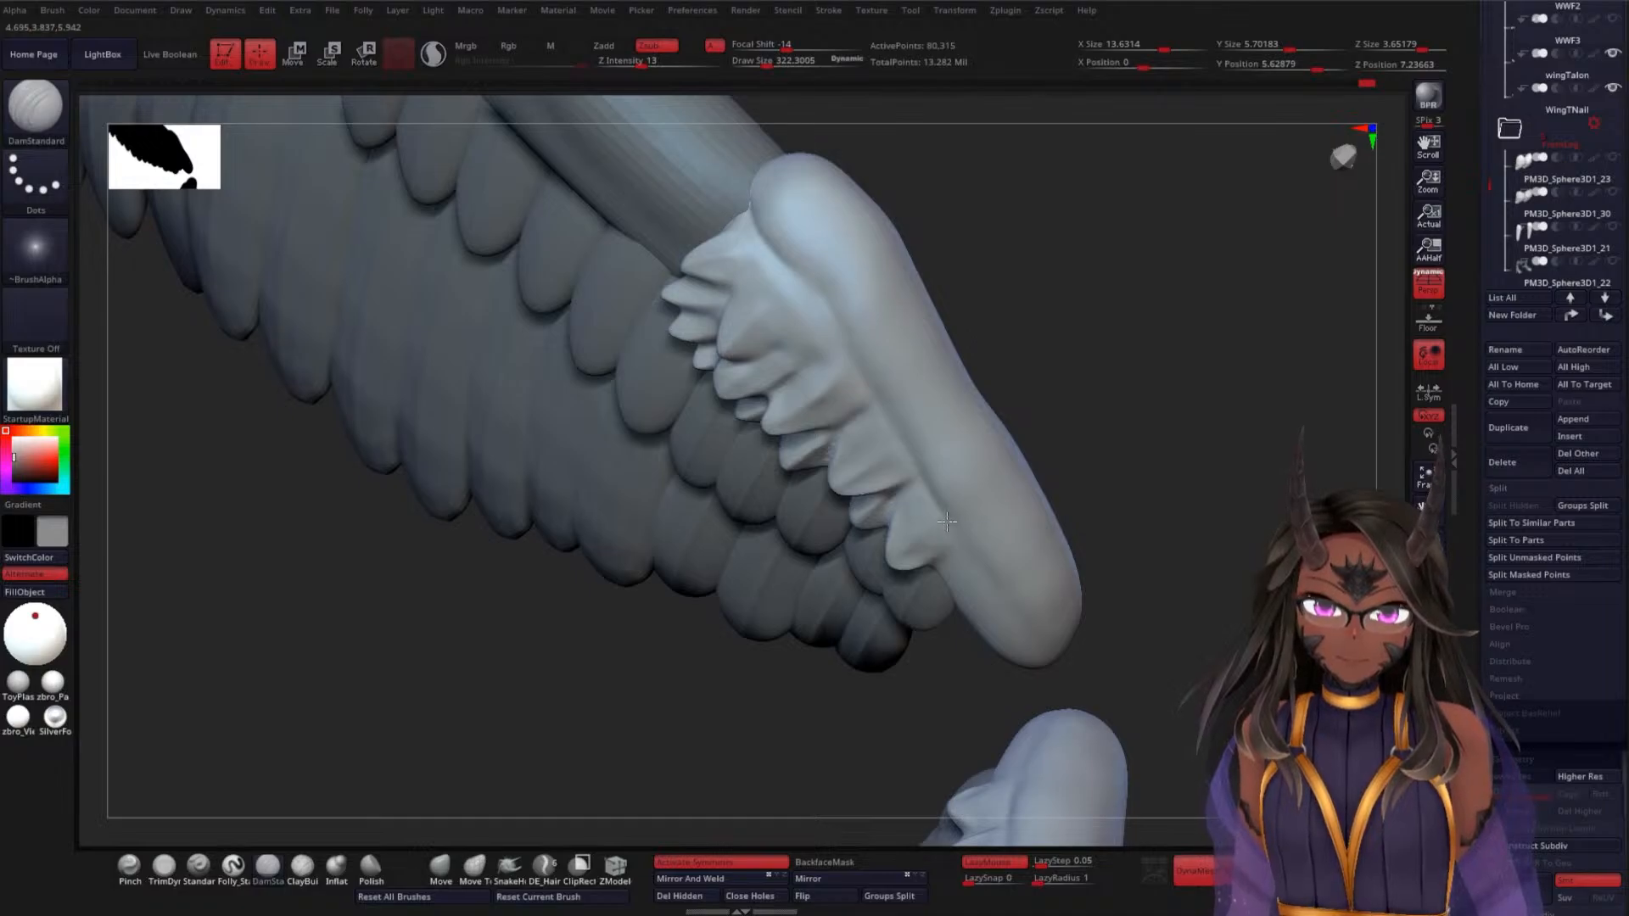
key(ctrl)
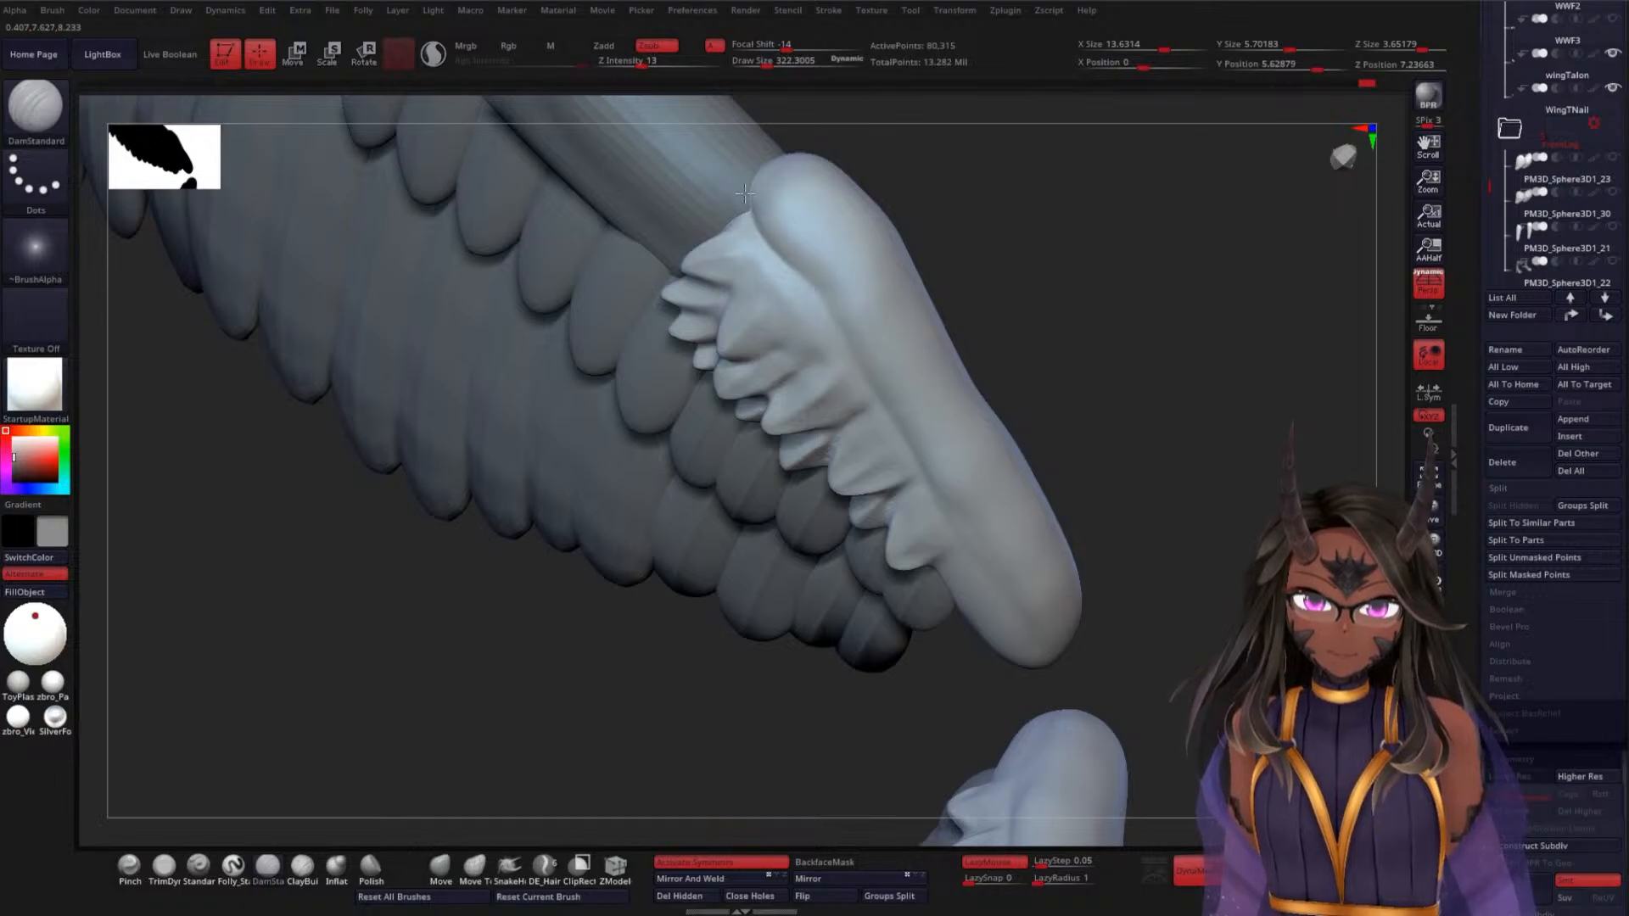
Smooth the outer side of the front edge and the area from the lowest feather base to the rounded tip
shift+drag(966, 517, 1000, 591)
shift+drag(1041, 645, 1060, 645)
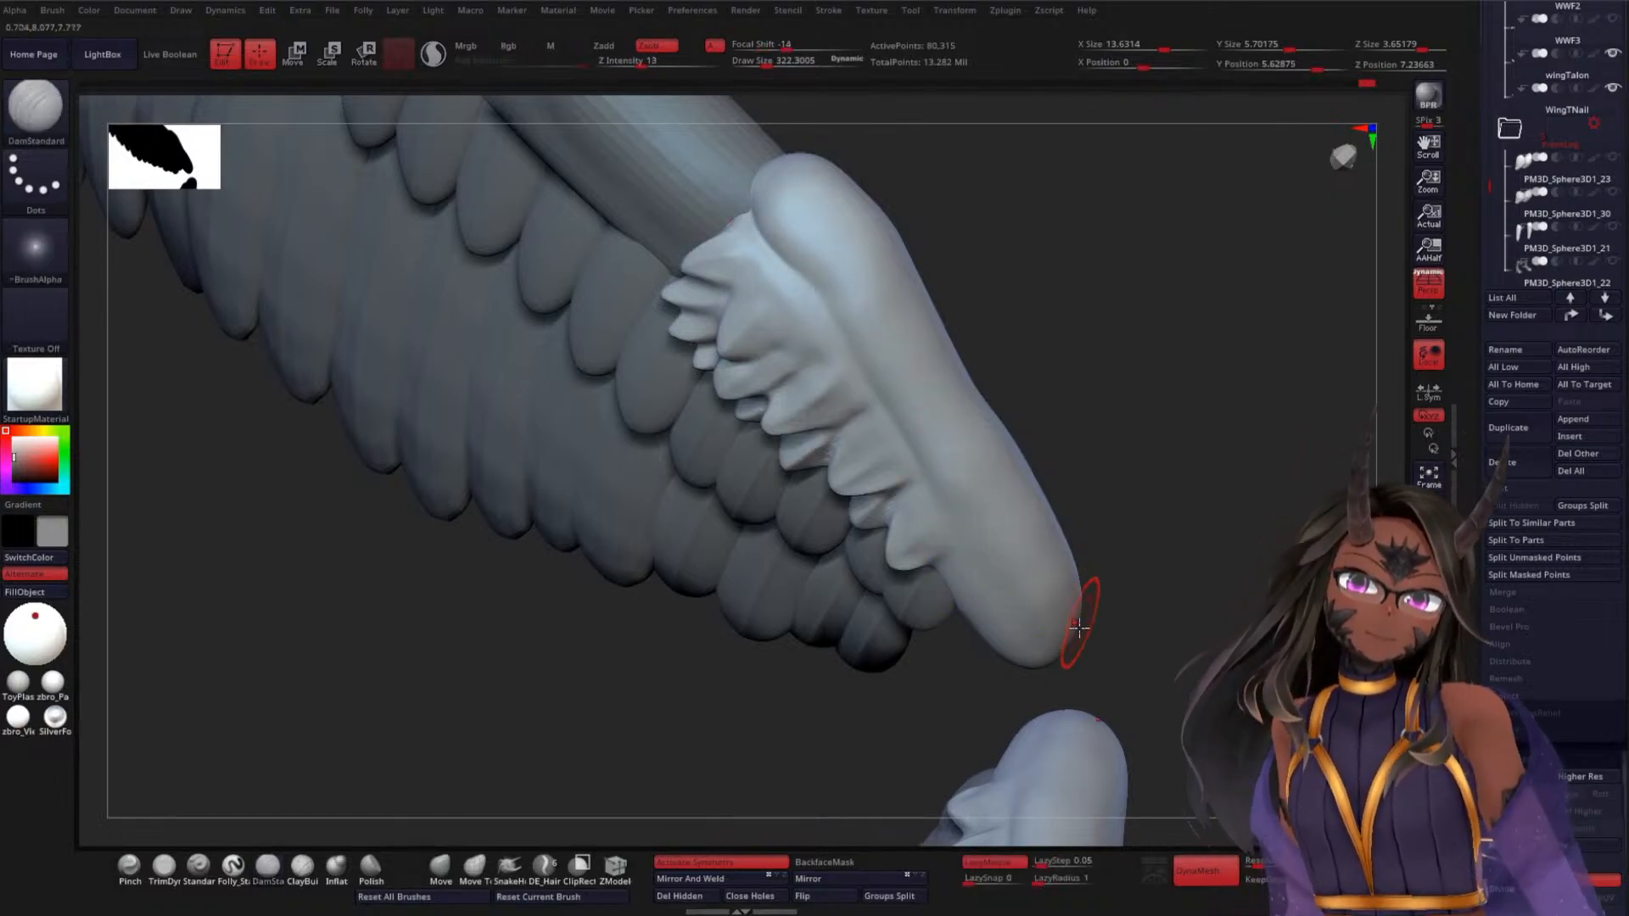
shift+drag(924, 293, 950, 354)
drag(1099, 589, 1000, 363)
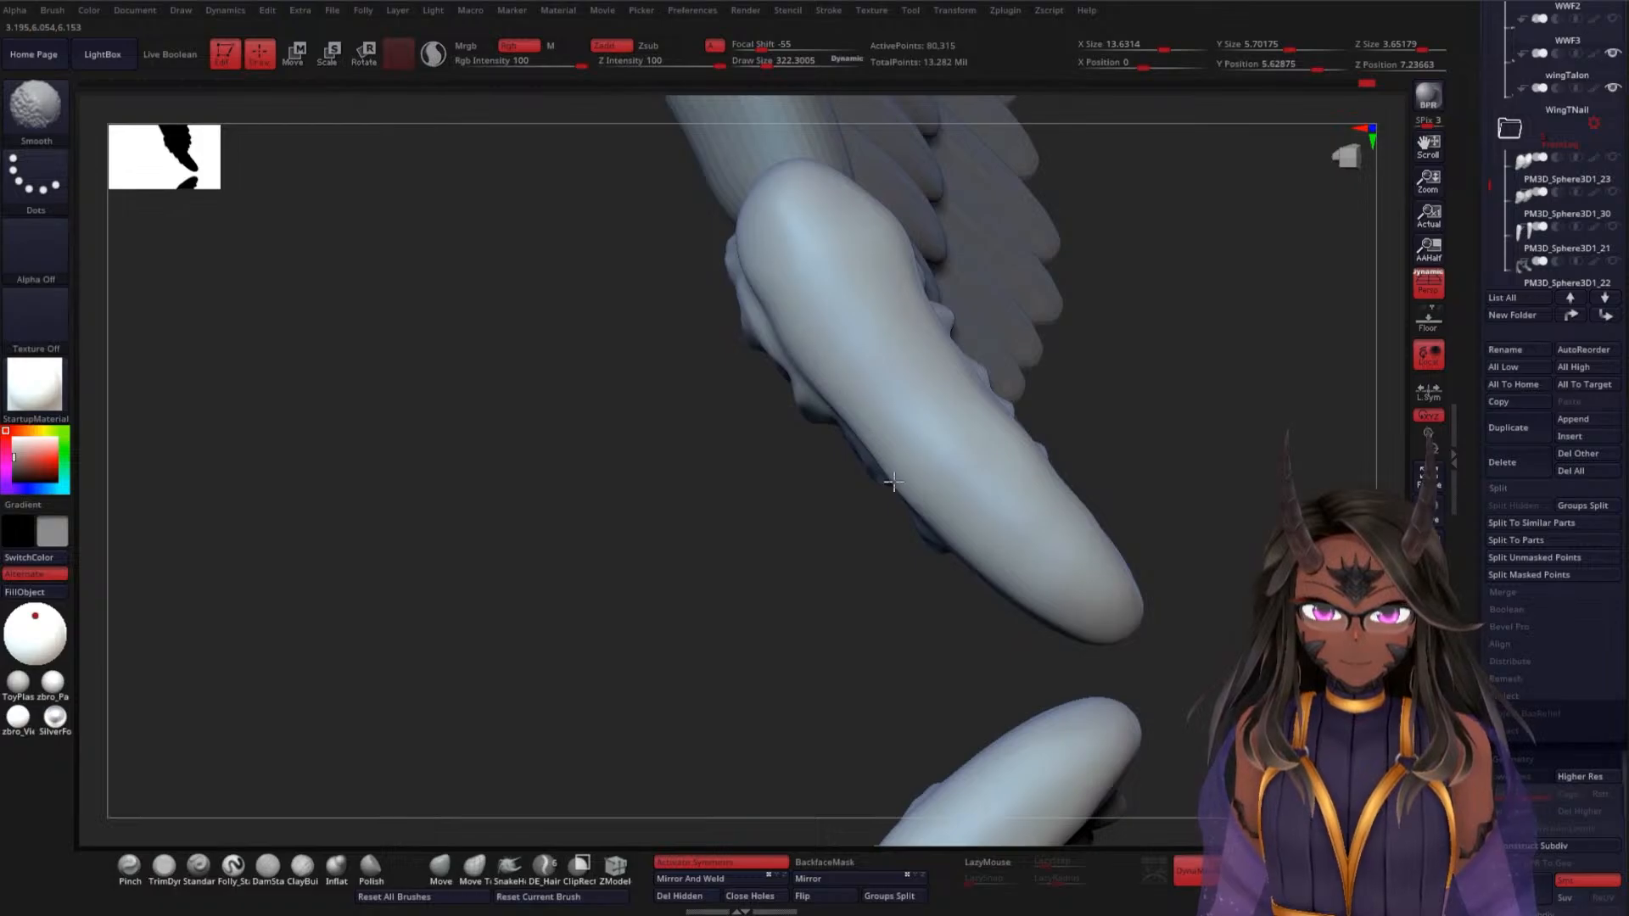
alt+drag(613, 589, 630, 407)
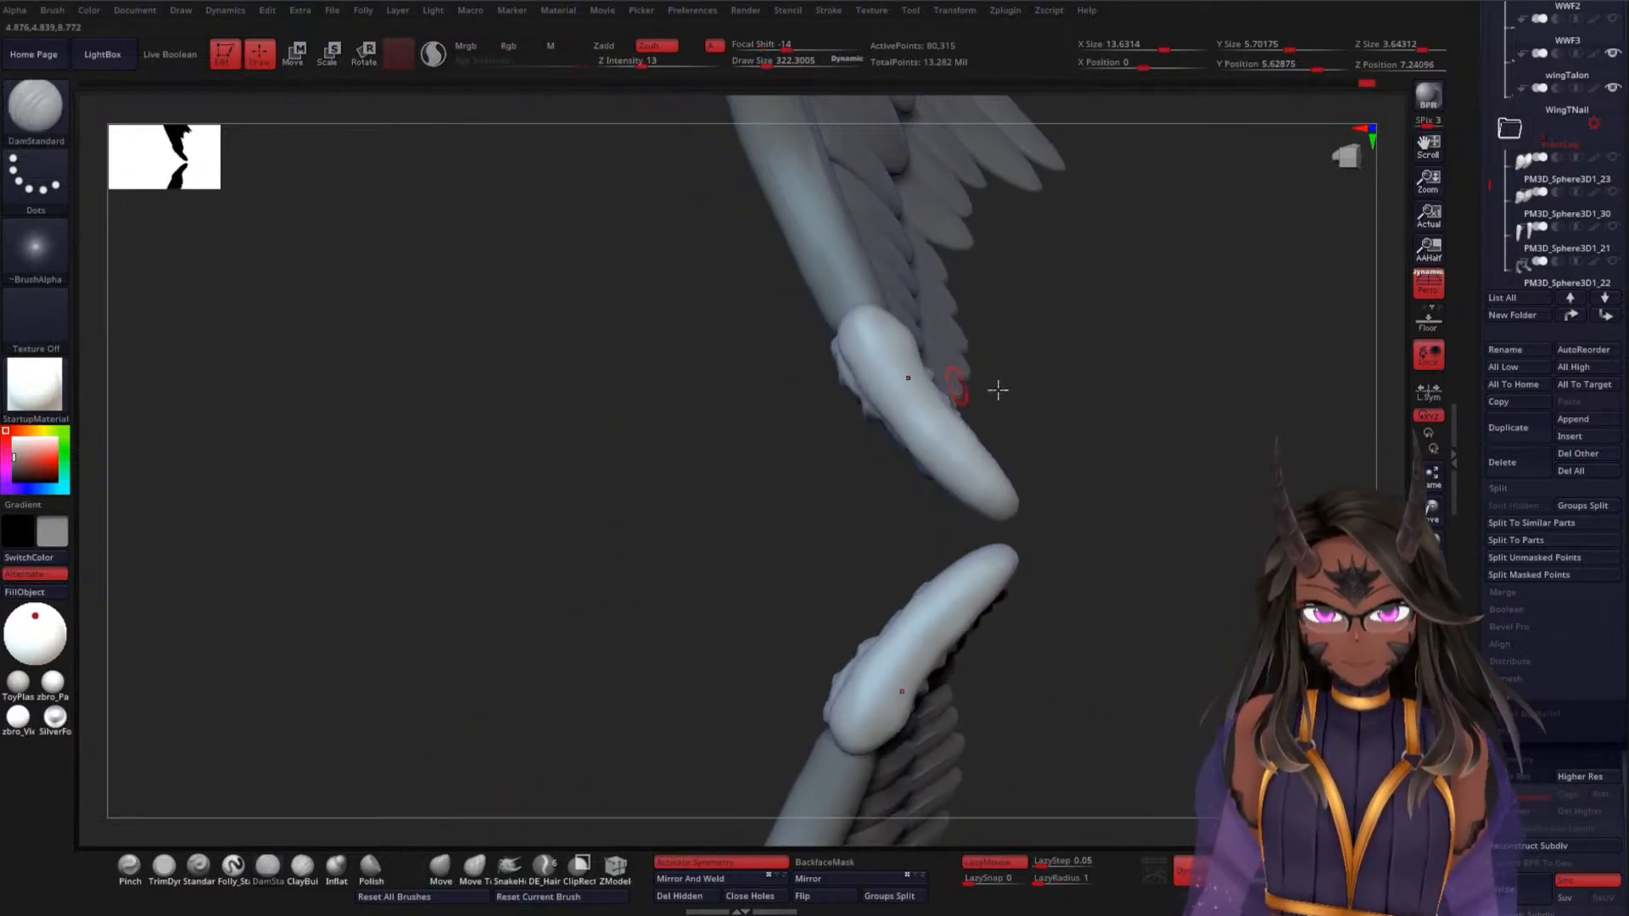
mouse_move(998, 389)
mouse_down()
mouse_move(1098, 410)
mouse_move(1157, 345)
mouse_move(1105, 324)
mouse_move(1083, 461)
mouse_move(873, 546)
mouse_up()
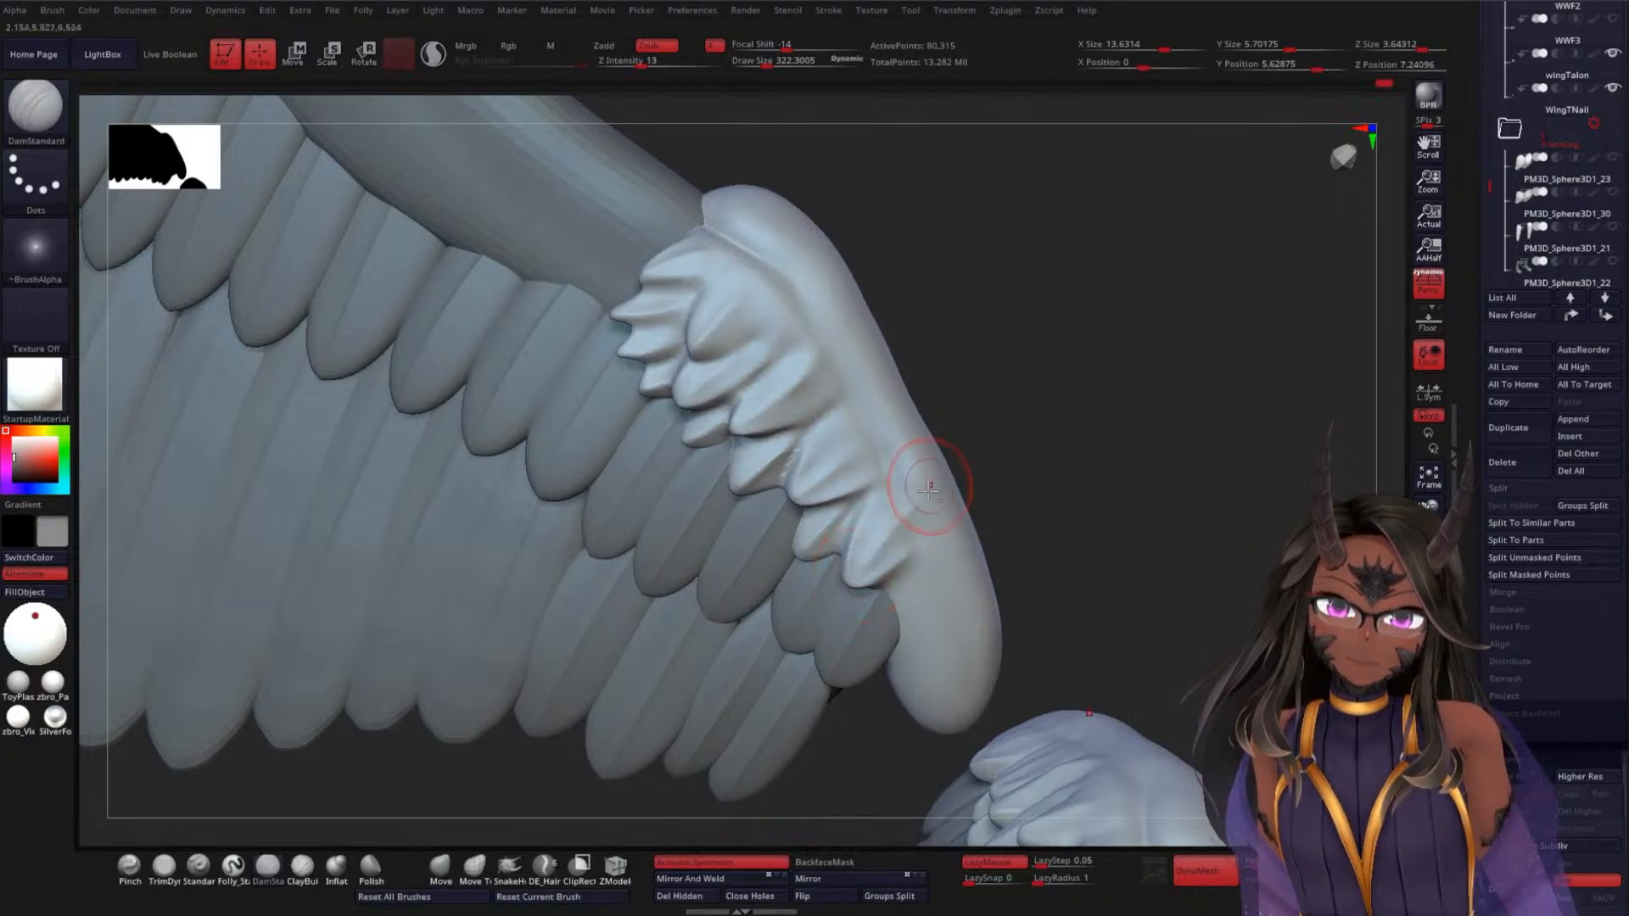
key(shift)
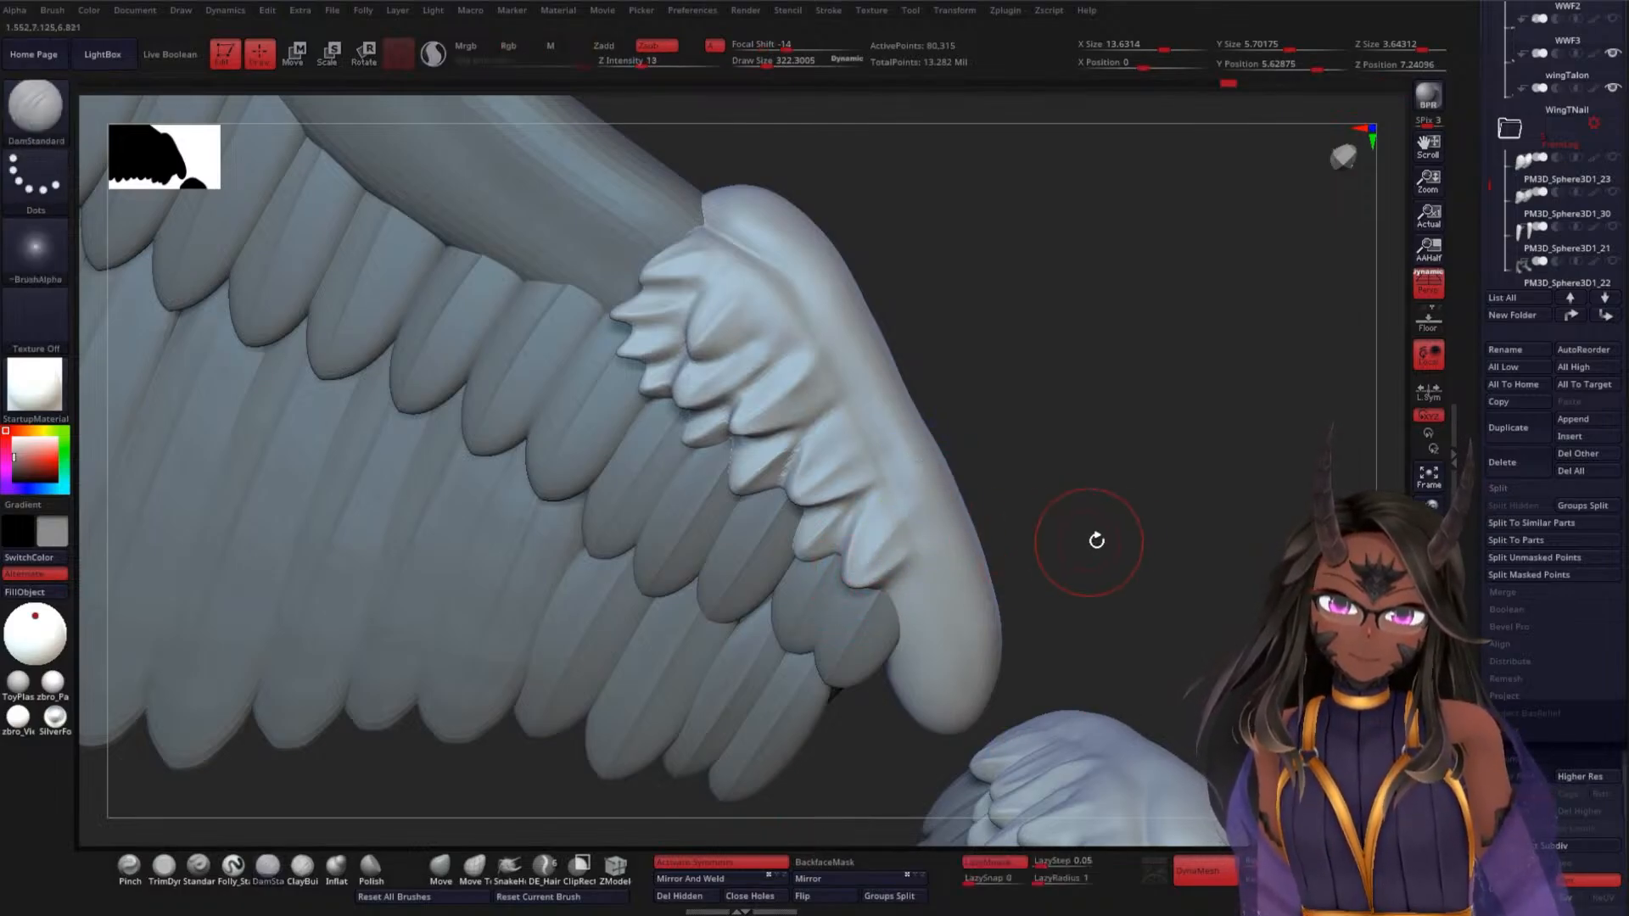
Carve a sharper DamStandard crease where the top feather bases meet the front edge beside the wing arm
mouse_move(1094, 540)
mouse_down()
mouse_move(1142, 441)
mouse_move(1117, 460)
mouse_up()
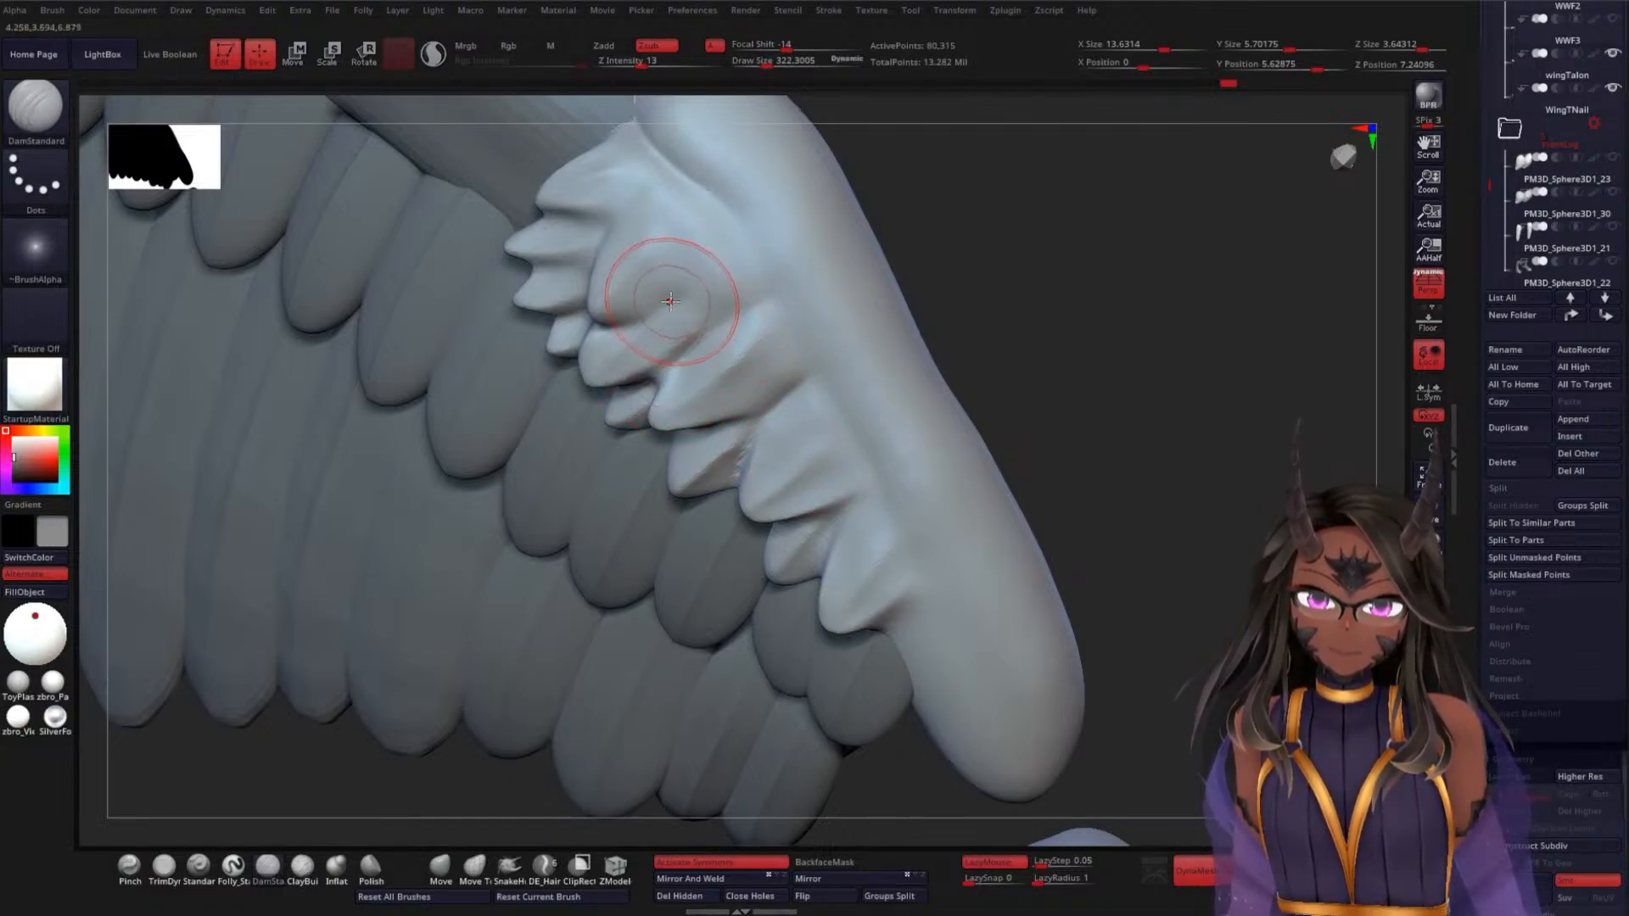
mouse_move(1050, 233)
shift+mouse_down()
mouse_move(1054, 391)
mouse_move(873, 339)
shift+mouse_up()
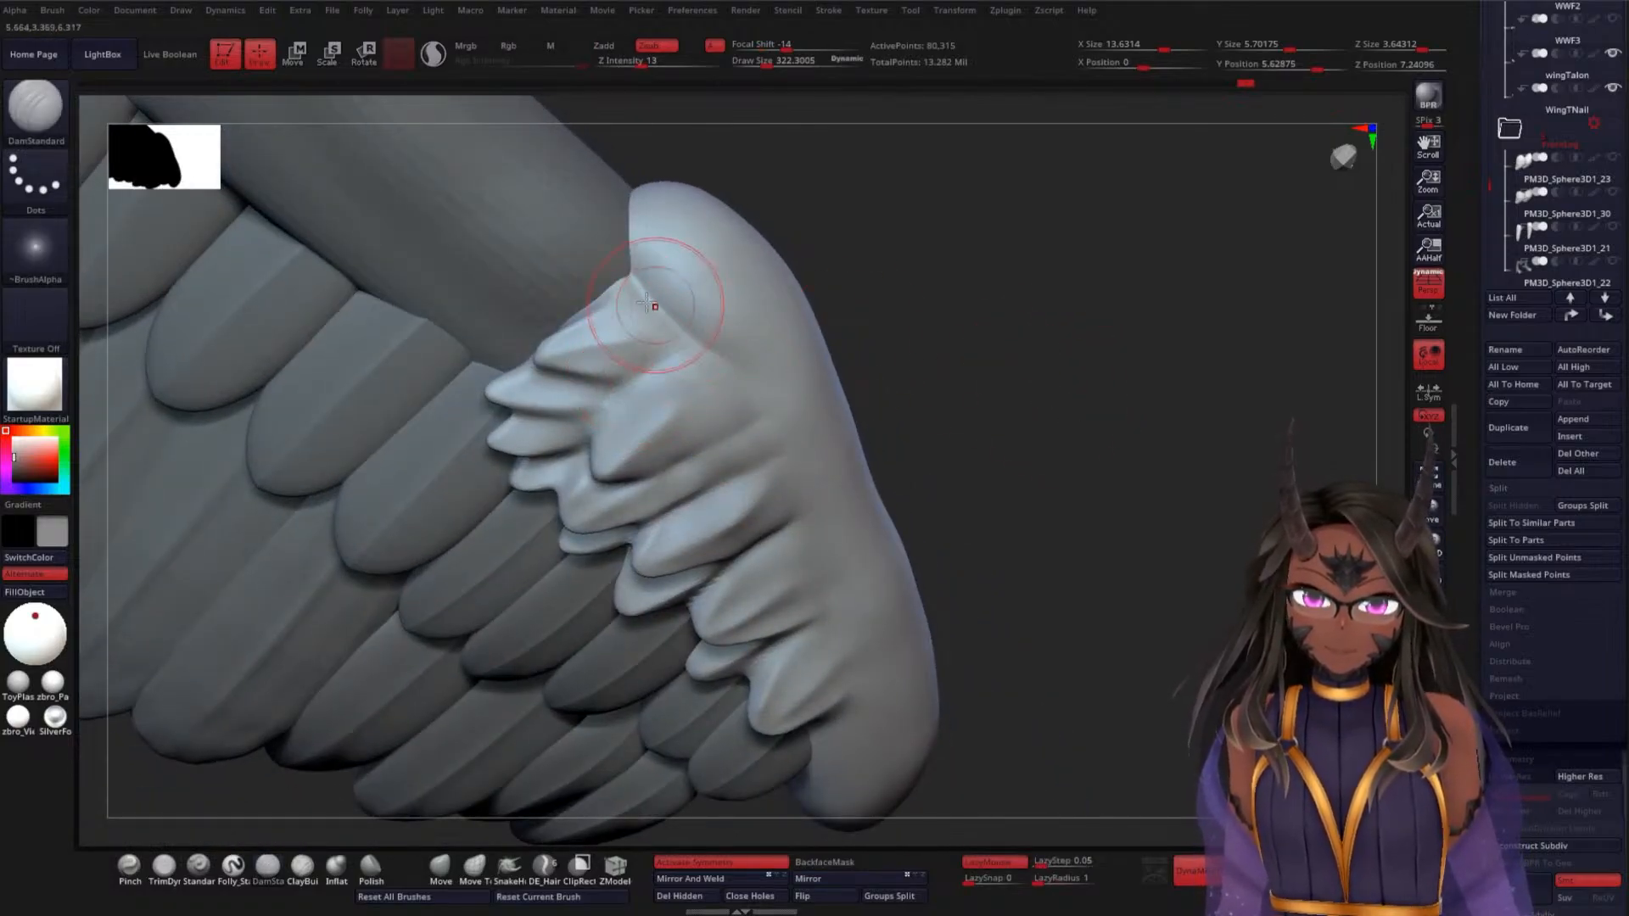
mouse_move(958, 383)
mouse_down()
mouse_move(1015, 404)
mouse_move(998, 369)
mouse_up()
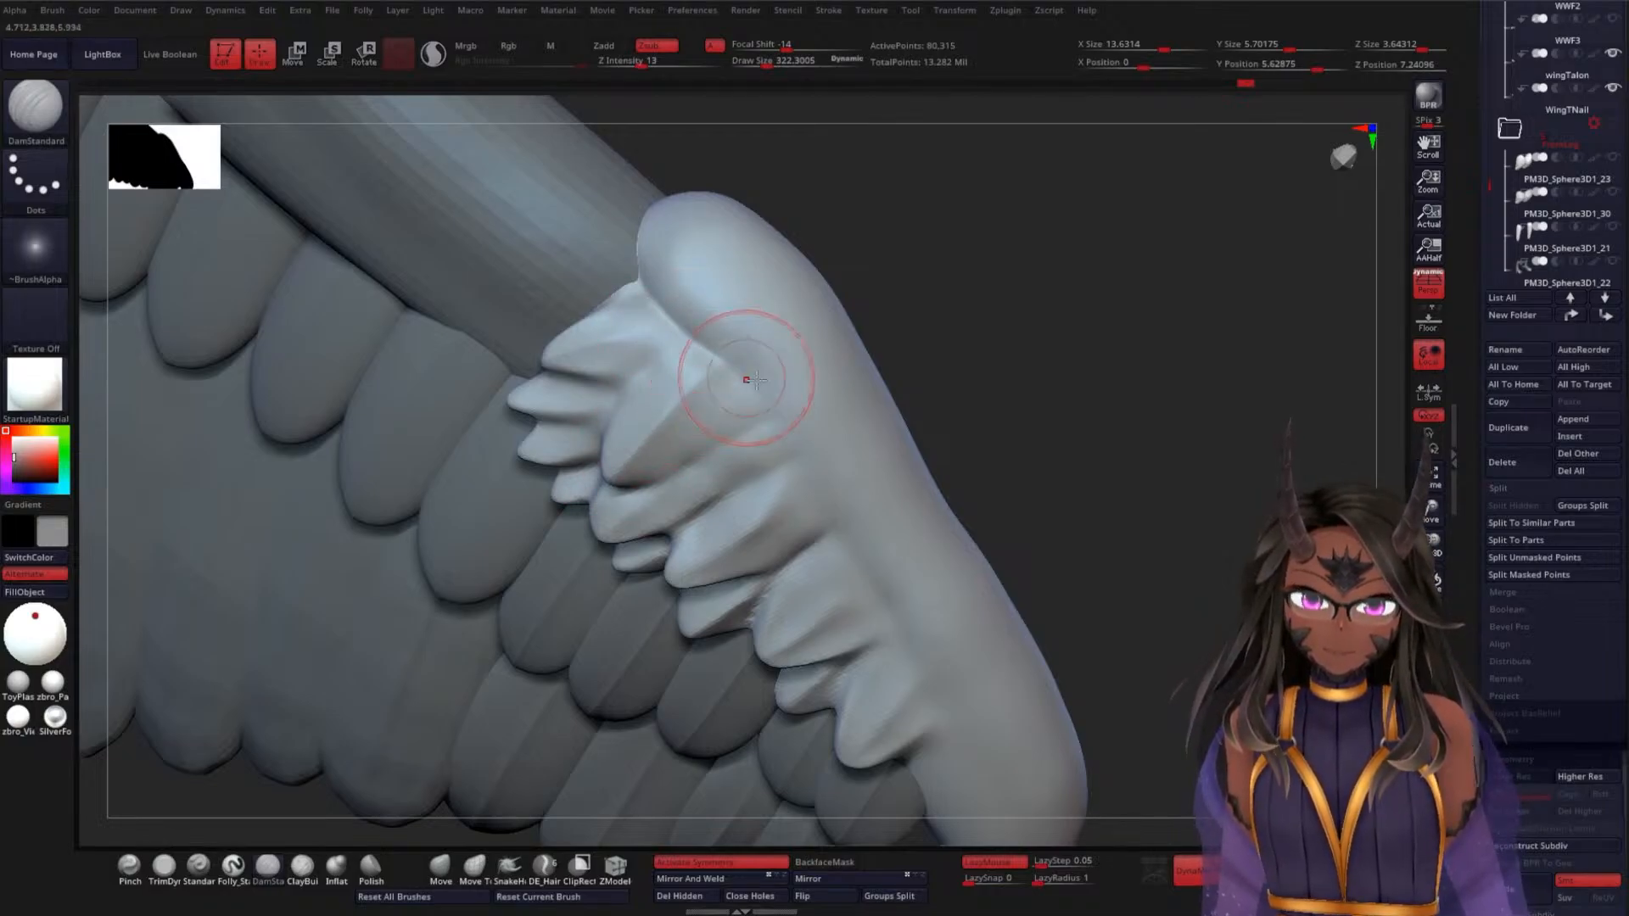
drag(948, 386, 855, 436)
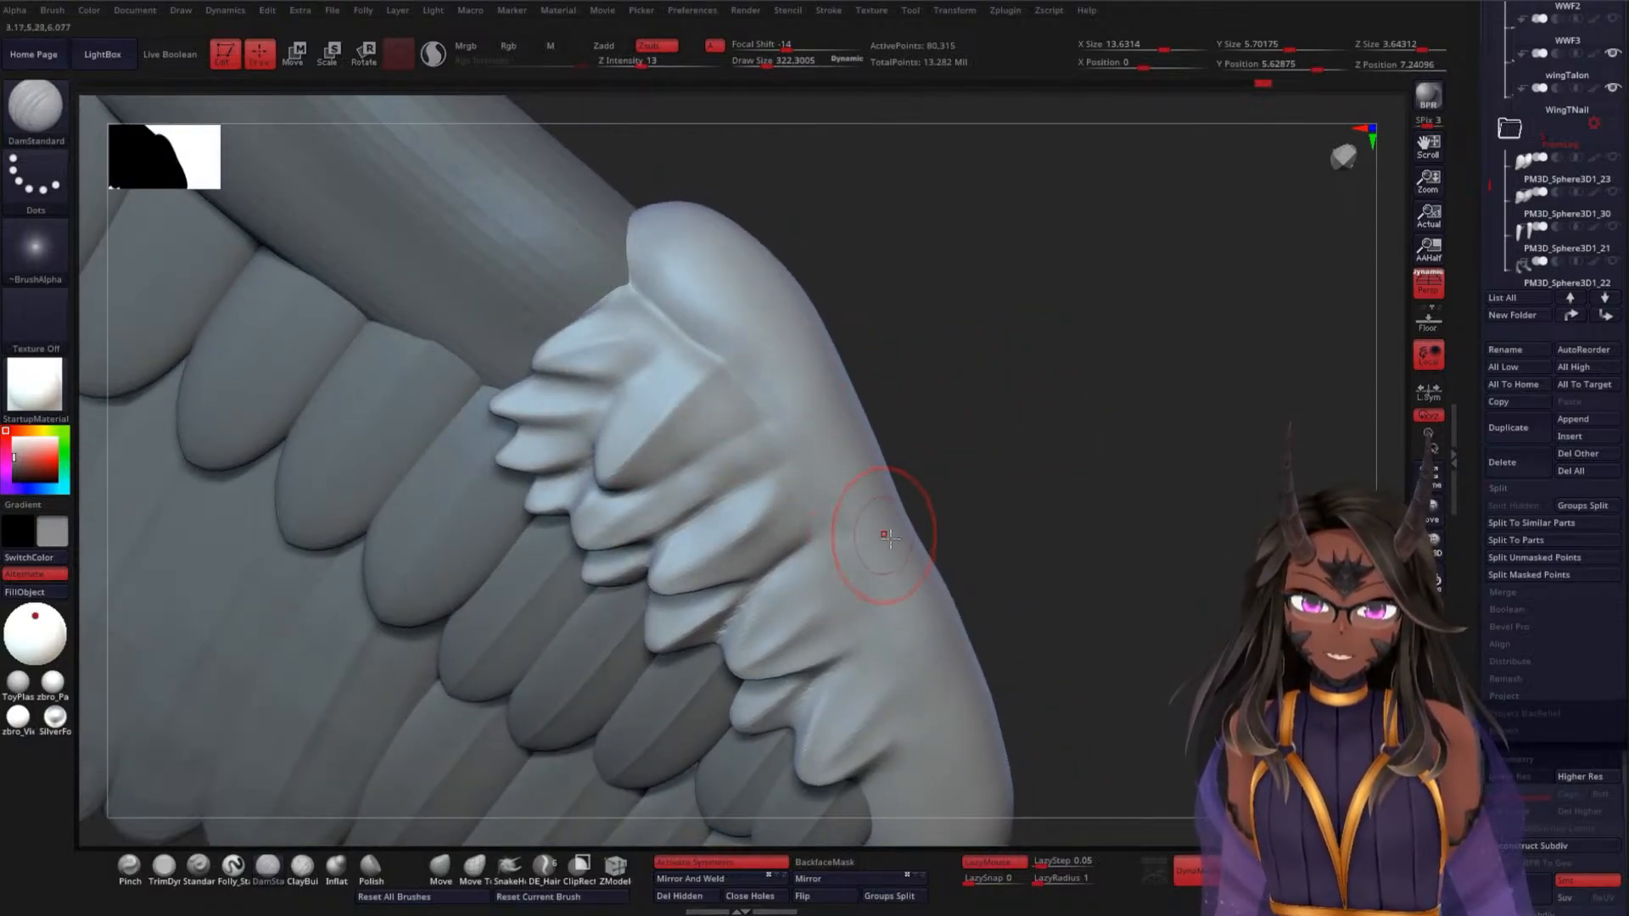
mouse_move(1044, 462)
mouse_down()
mouse_move(1073, 436)
mouse_move(1076, 466)
mouse_move(1065, 458)
mouse_up()
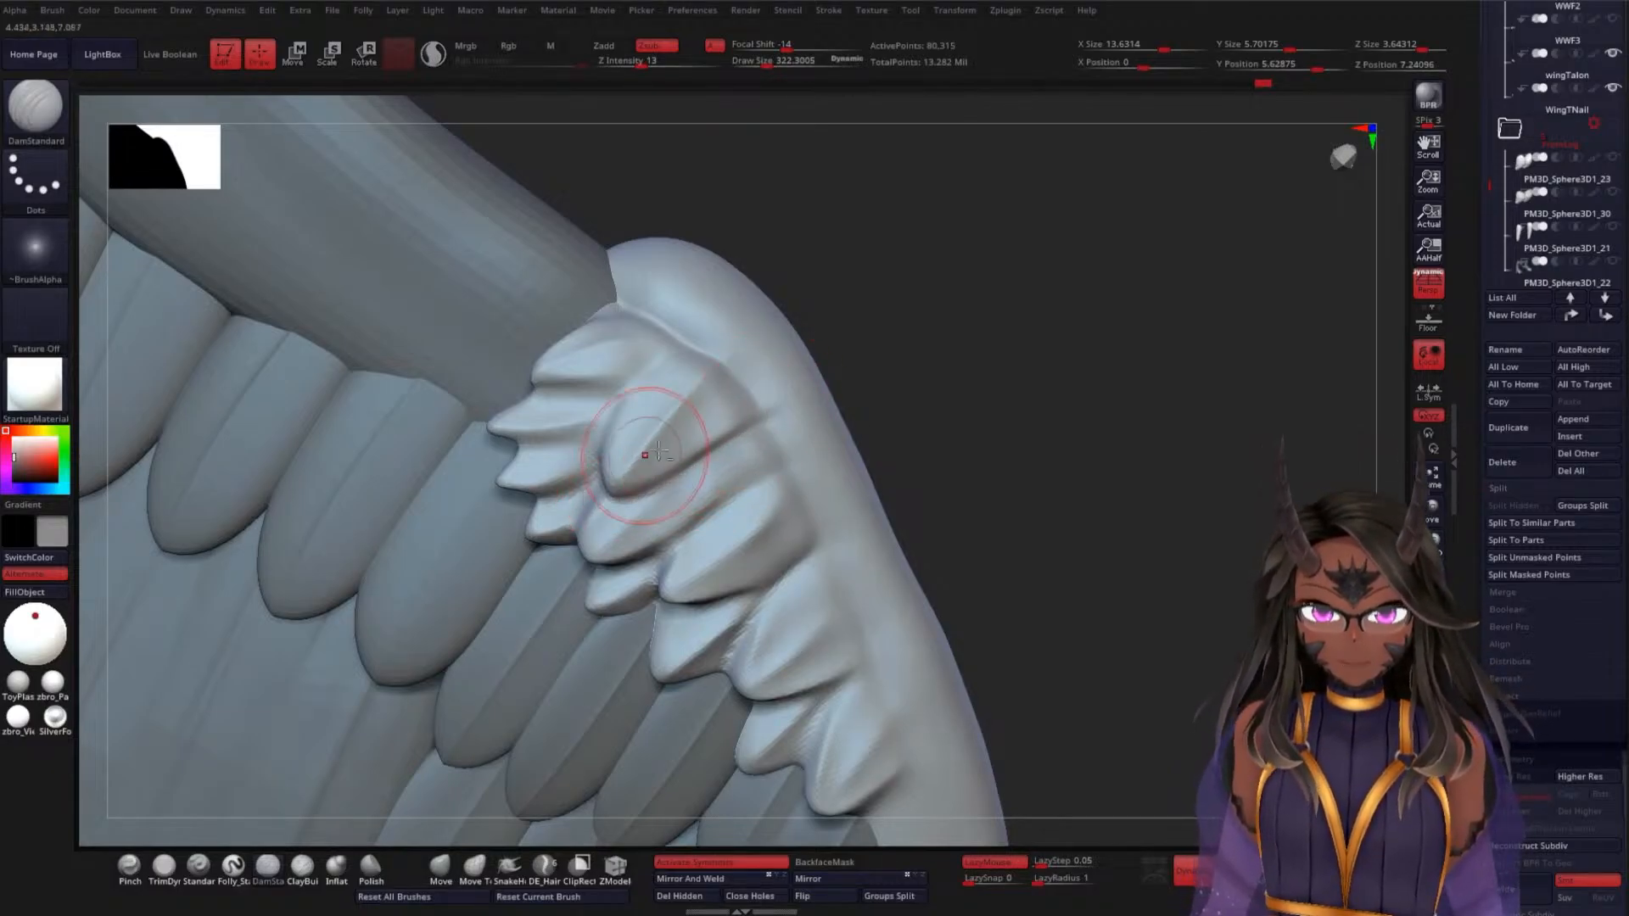
Smooth the upper part of the shoulder's front edge beside the top feather bases
drag(974, 432, 951, 456)
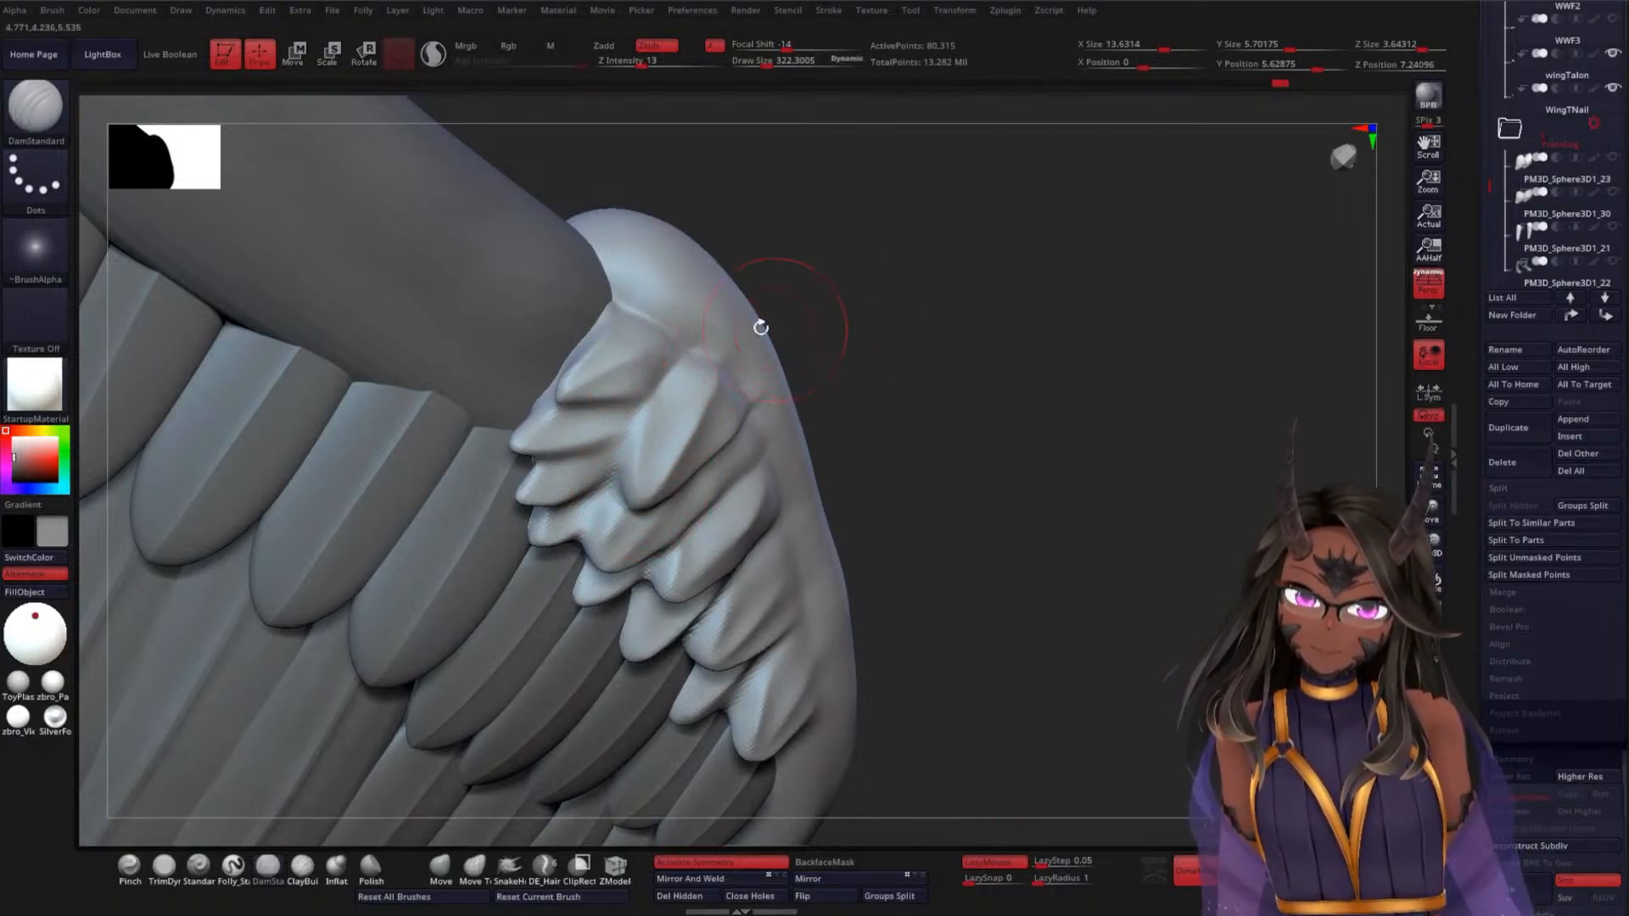
shift+drag(723, 310, 789, 395)
drag(846, 450, 957, 483)
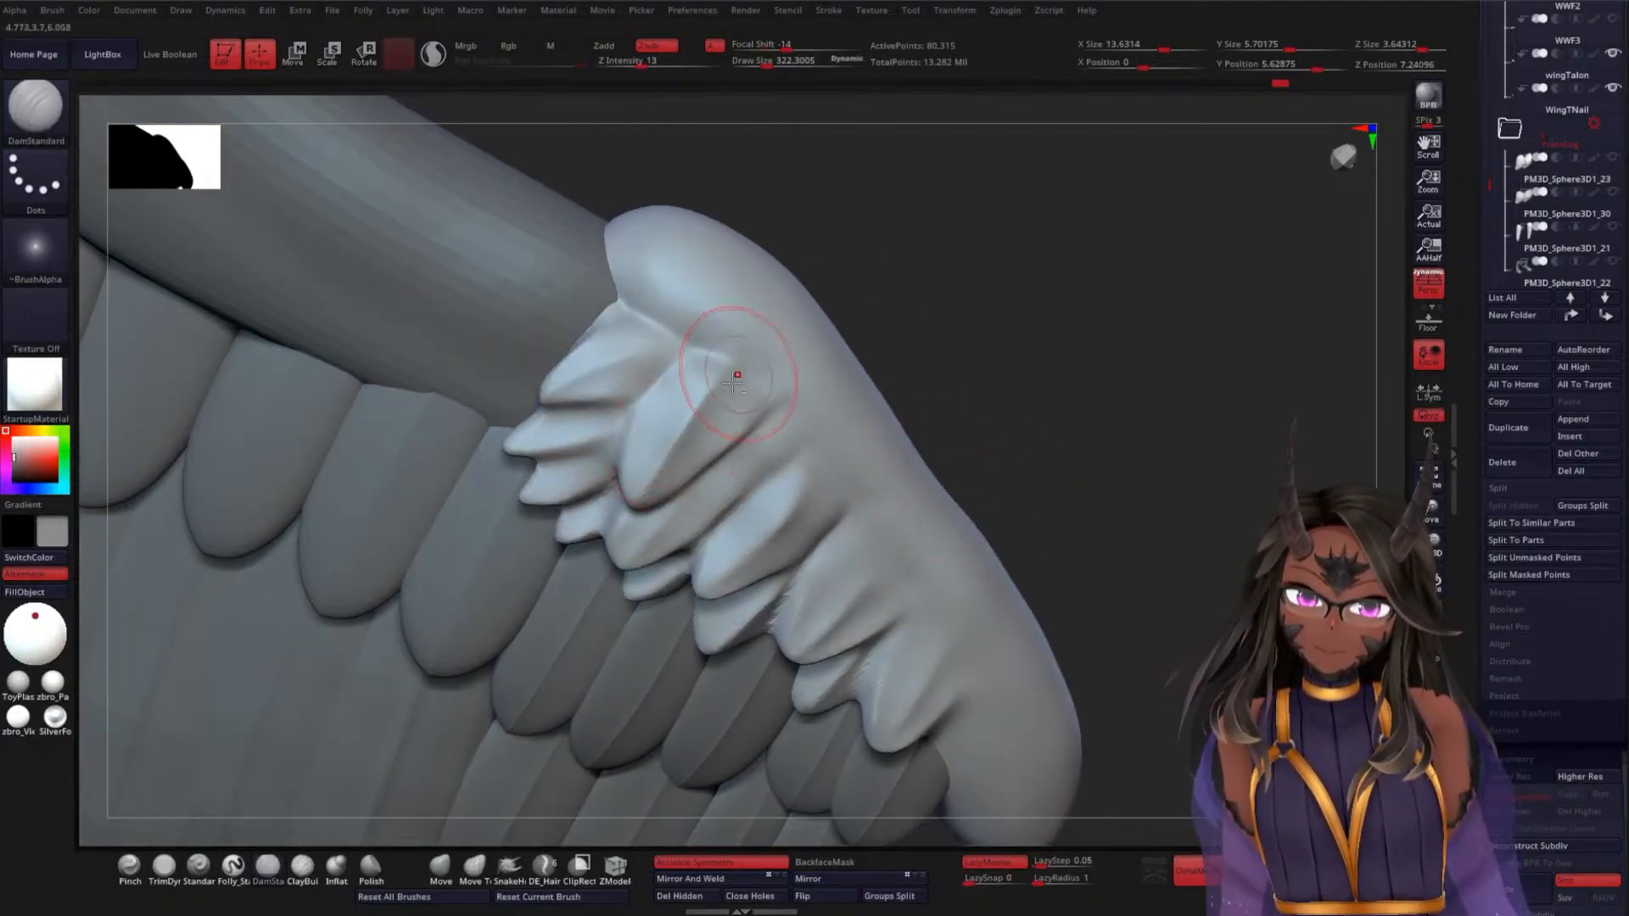
drag(1083, 440, 890, 461)
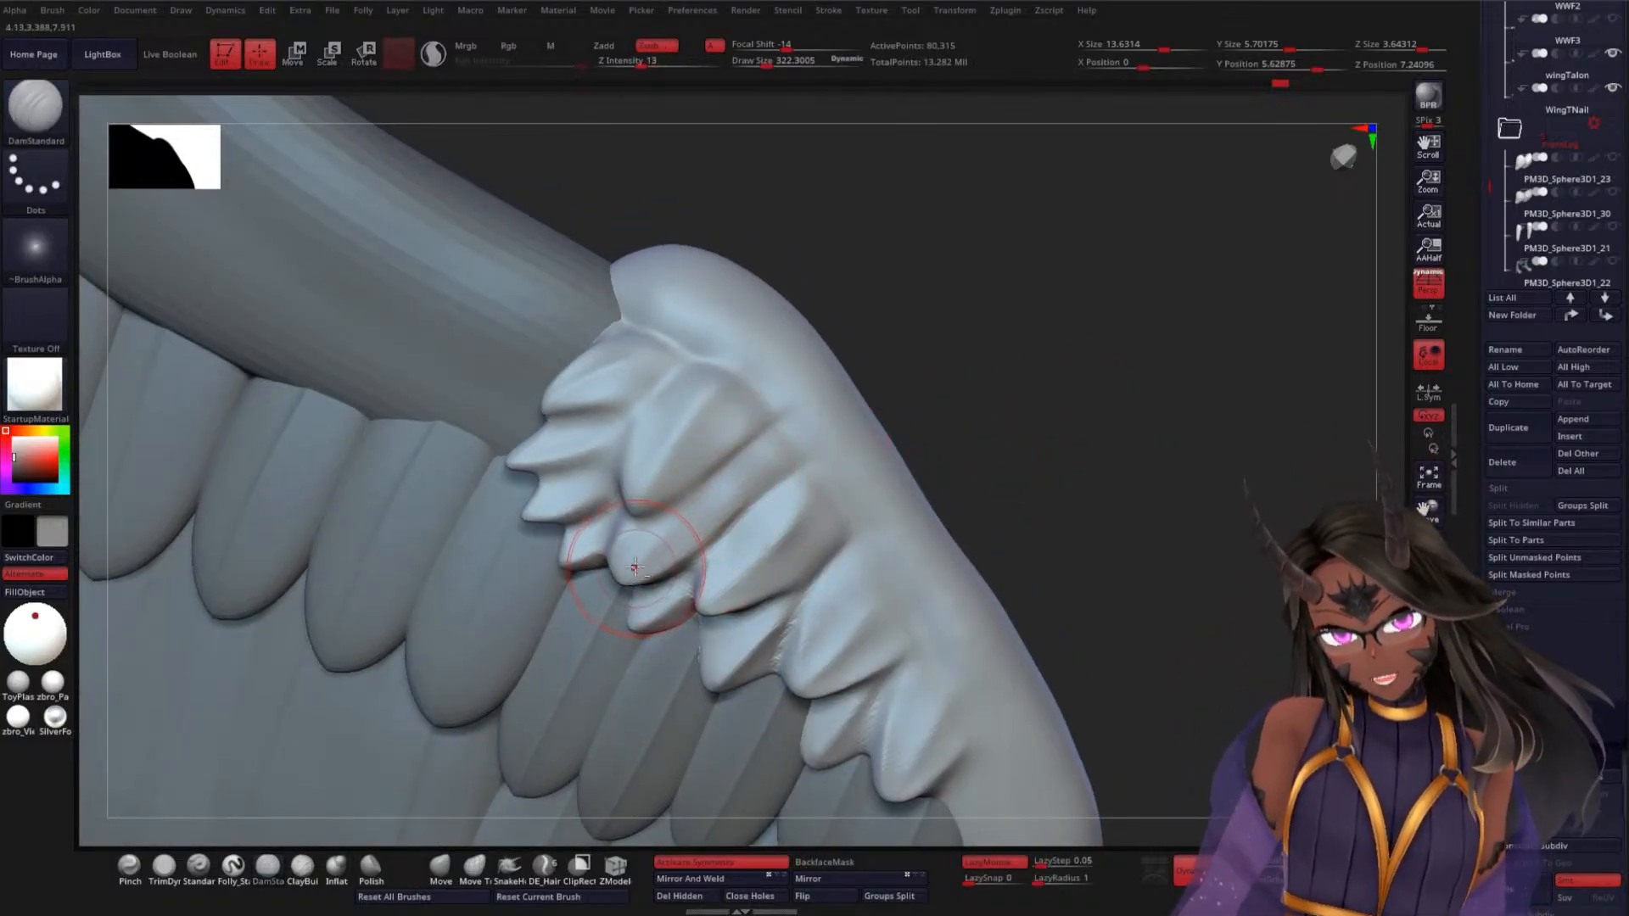
drag(942, 404, 842, 476)
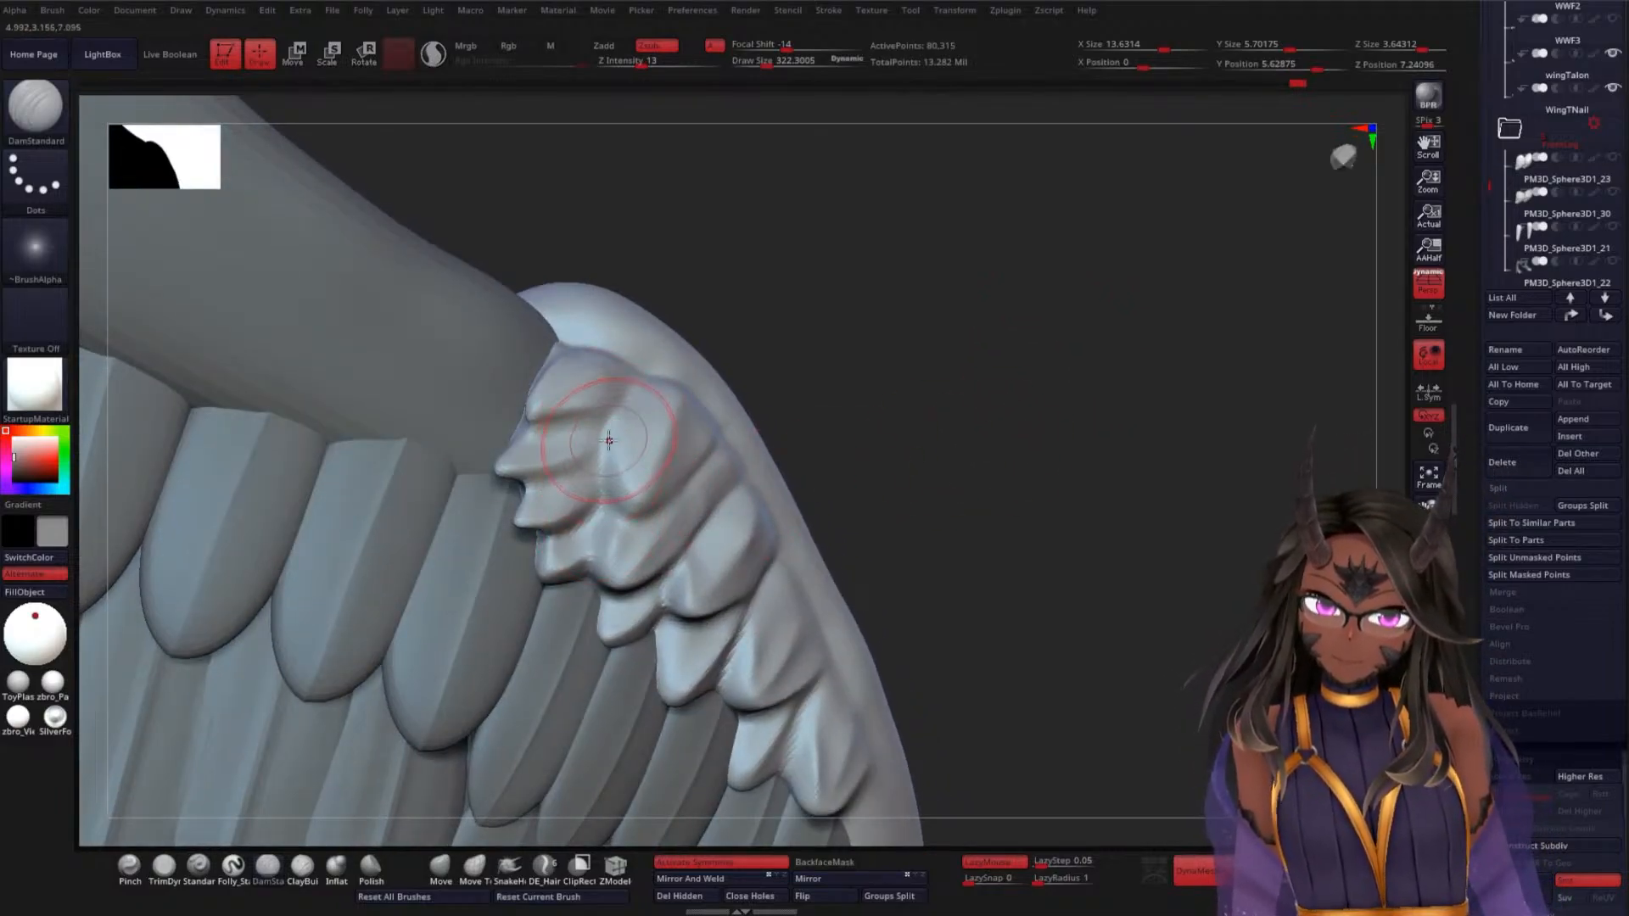
drag(806, 367, 816, 414)
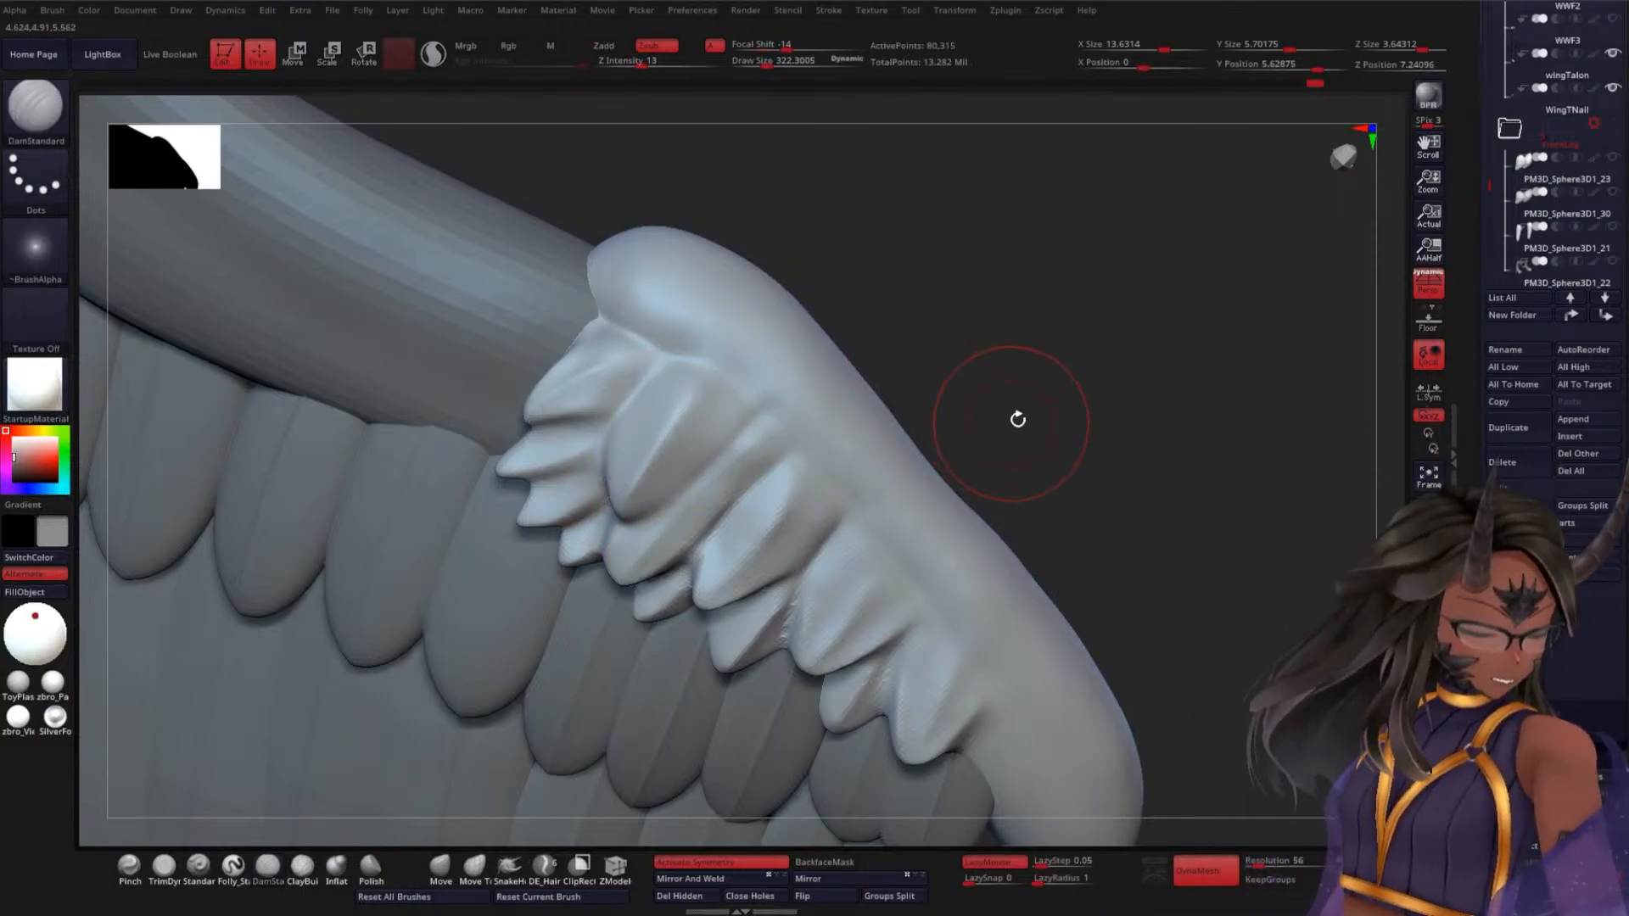
Carve DamStandard creases between the small upper feathers beside the wing arm to separate them more clearly
mouse_move(1022, 415)
alt+mouse_down()
mouse_move(1127, 342)
mouse_move(1095, 352)
alt+mouse_up()
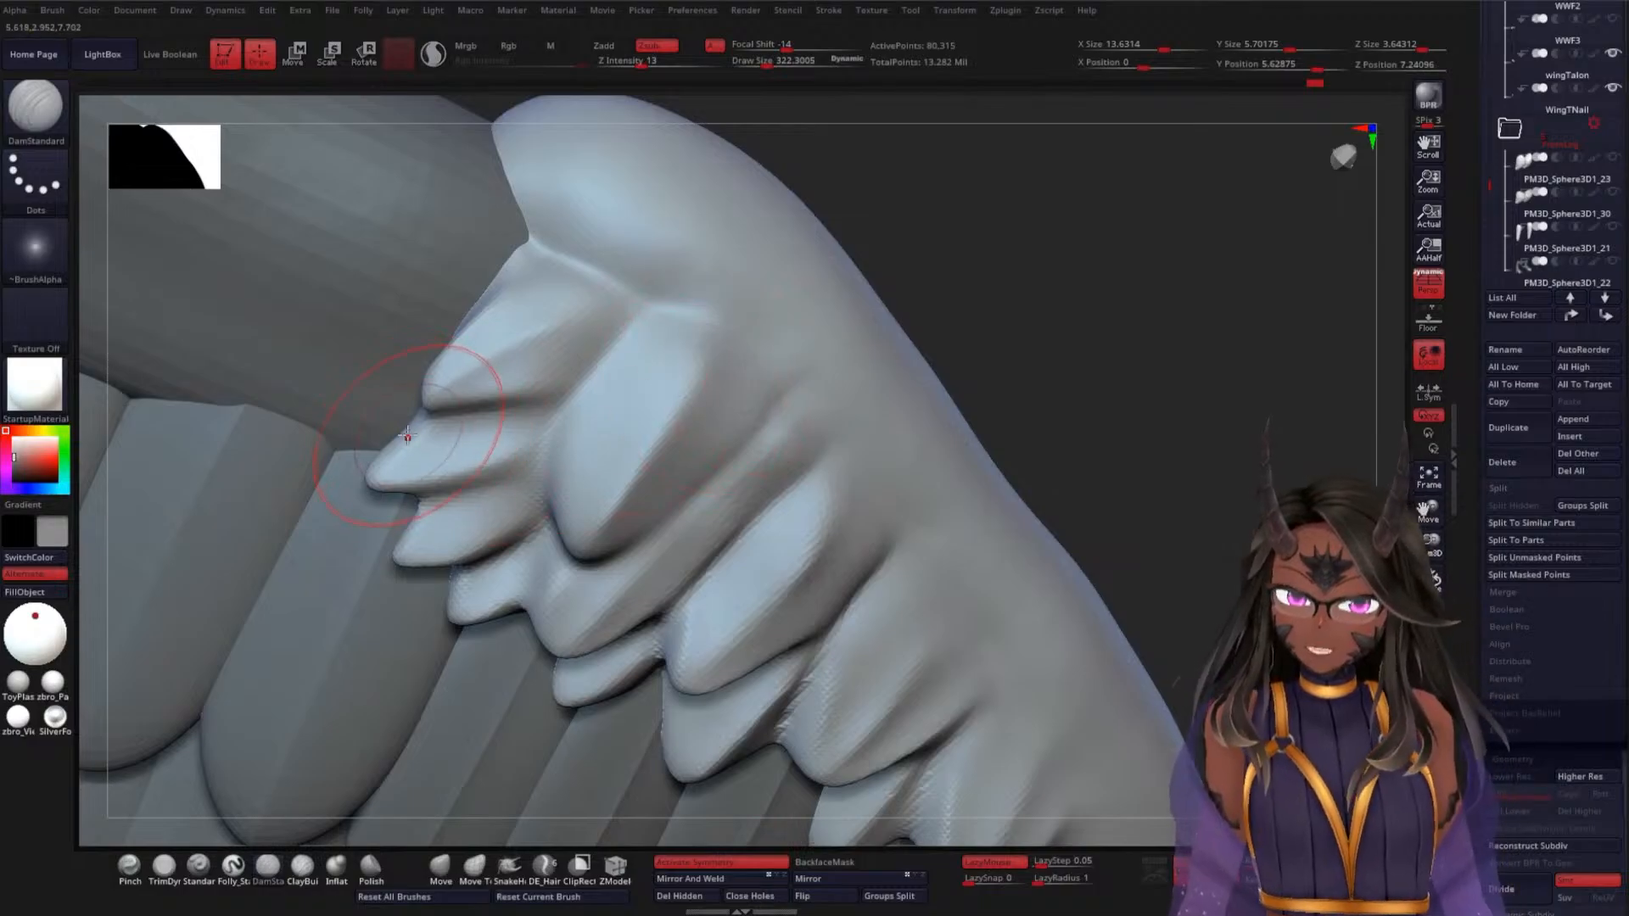
drag(423, 420, 554, 405)
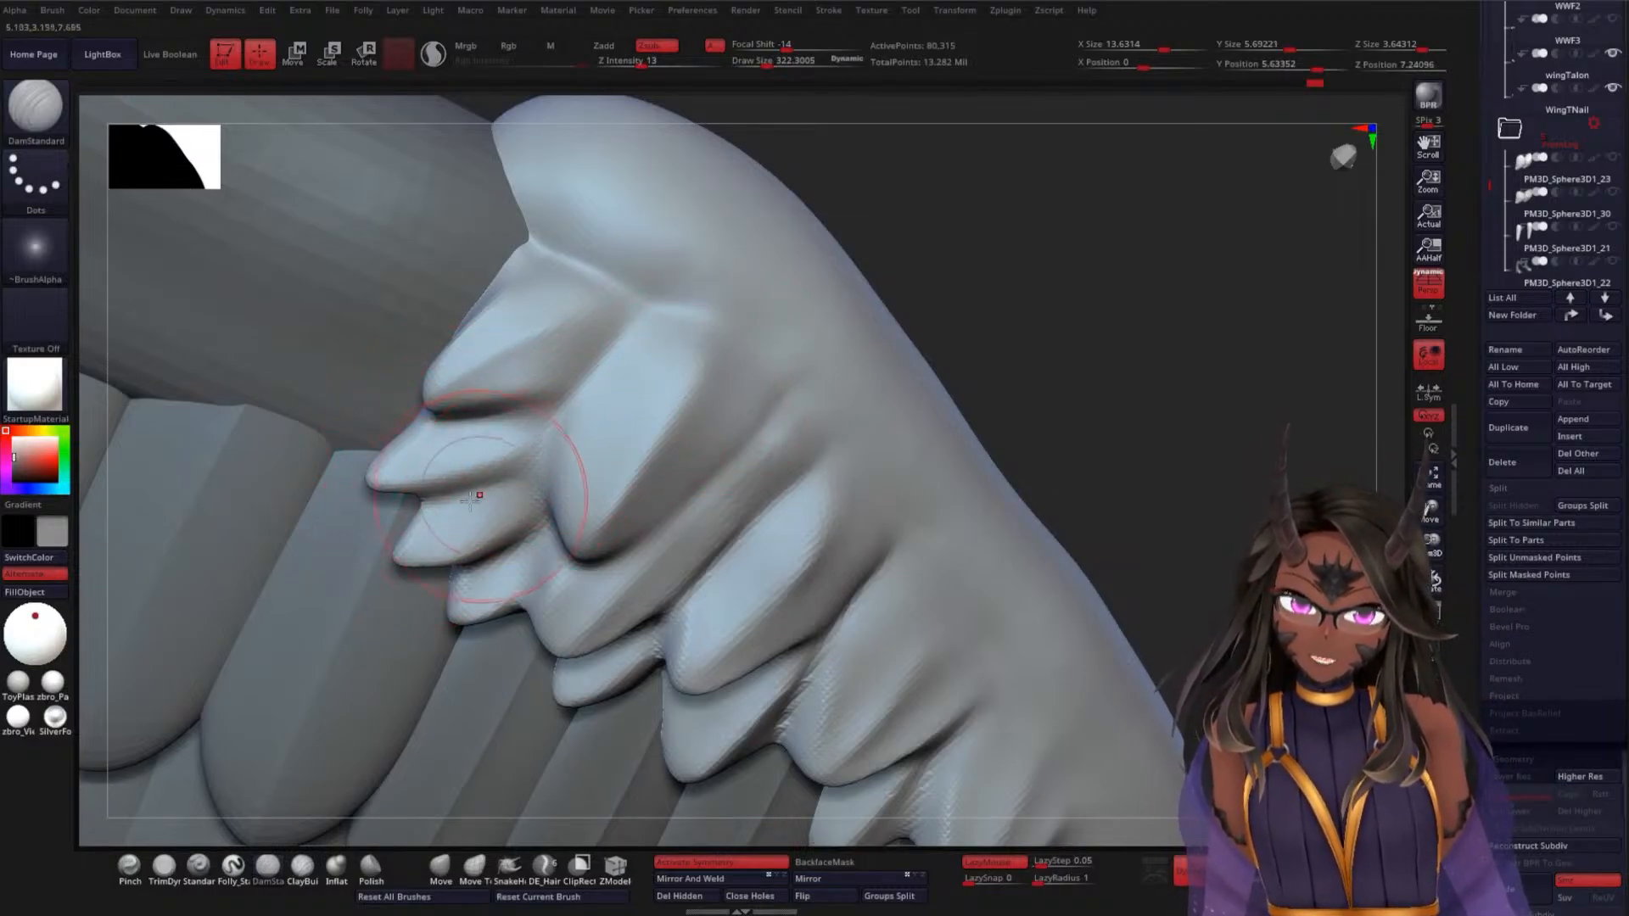
alt+drag(1119, 378, 1213, 310)
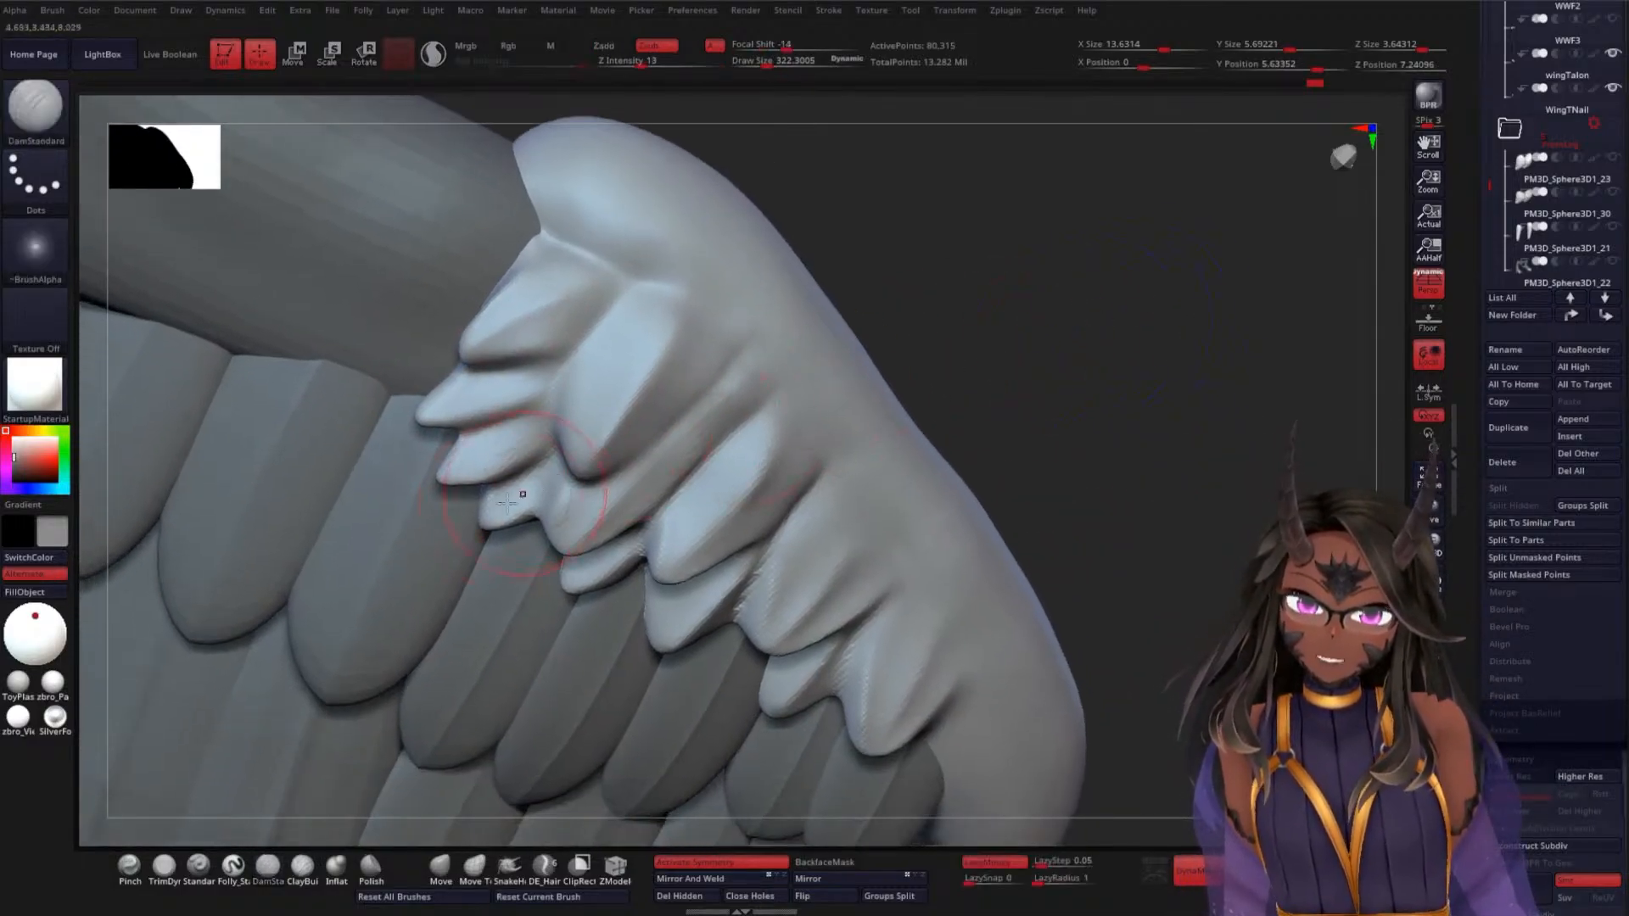
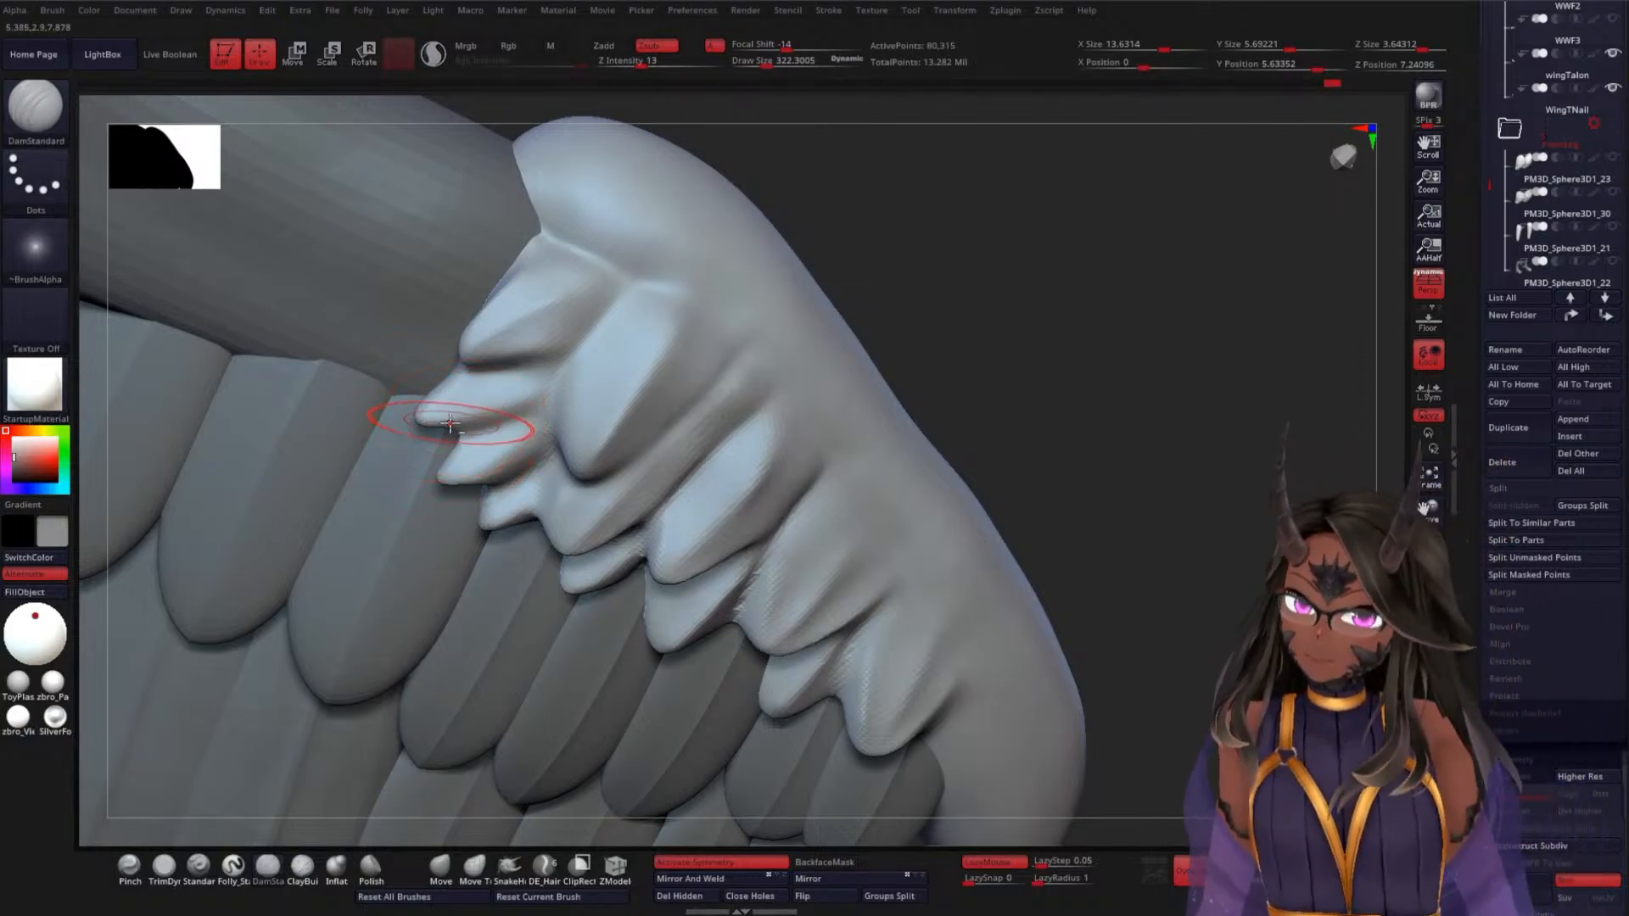
mouse_move(496, 398)
mouse_down()
mouse_move(543, 379)
mouse_move(607, 287)
mouse_up()
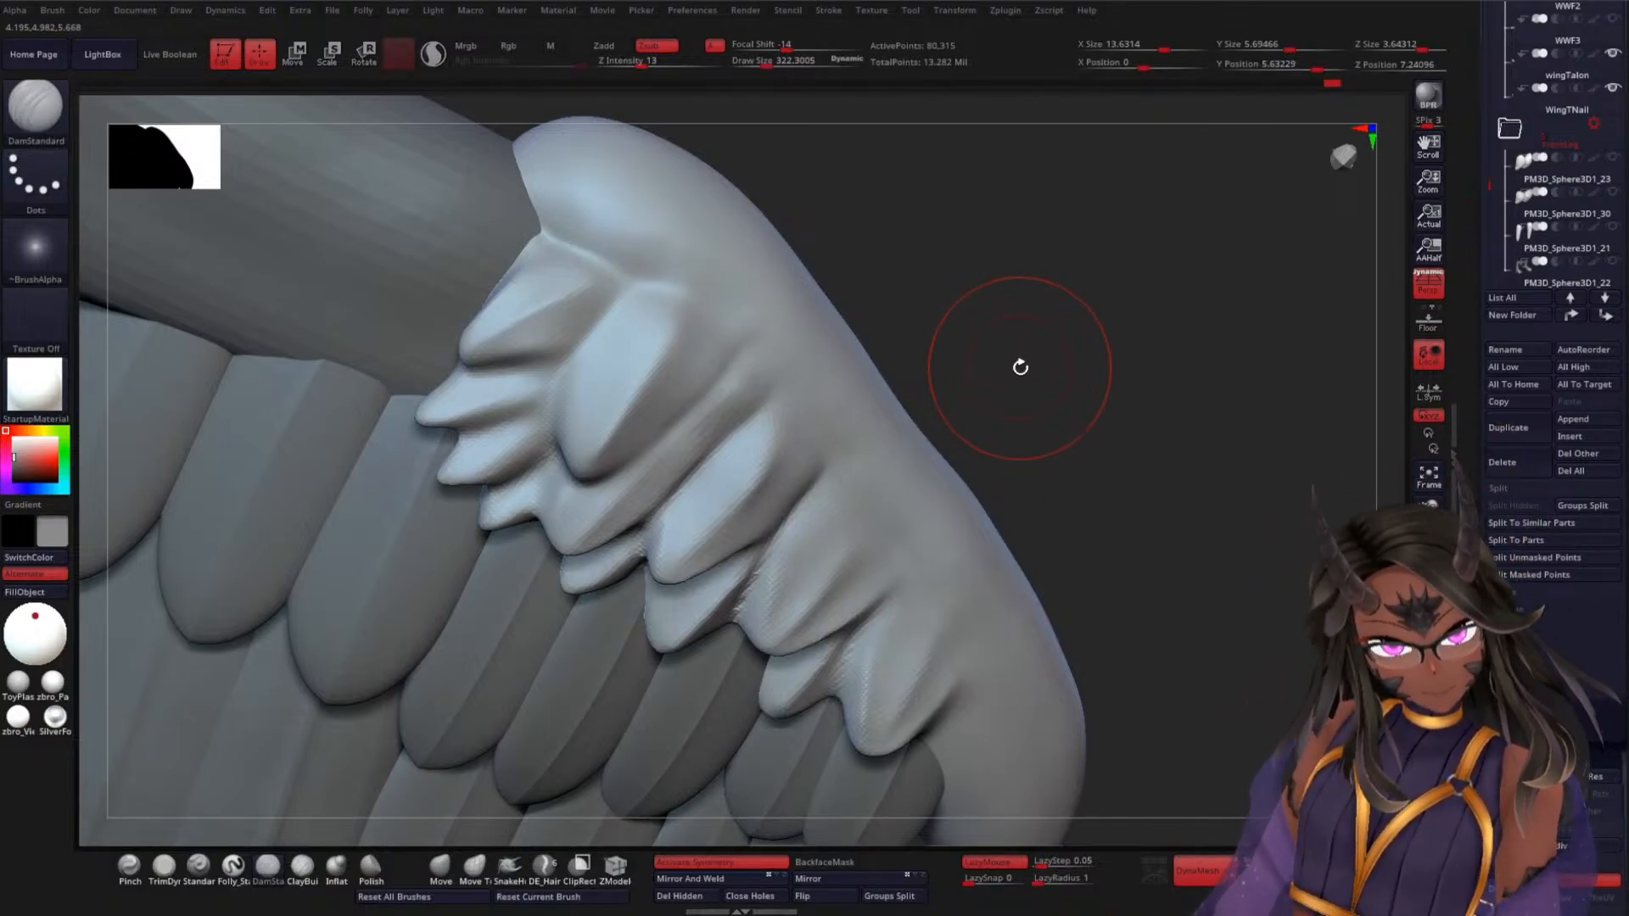
Smooth the surface where the base of the lowest feather meets the front edge
ctrl+right_drag(1077, 331, 1108, 269)
mouse_move(1077, 396)
right_down()
mouse_move(1047, 356)
mouse_move(1040, 443)
right_up()
drag(944, 692, 923, 760)
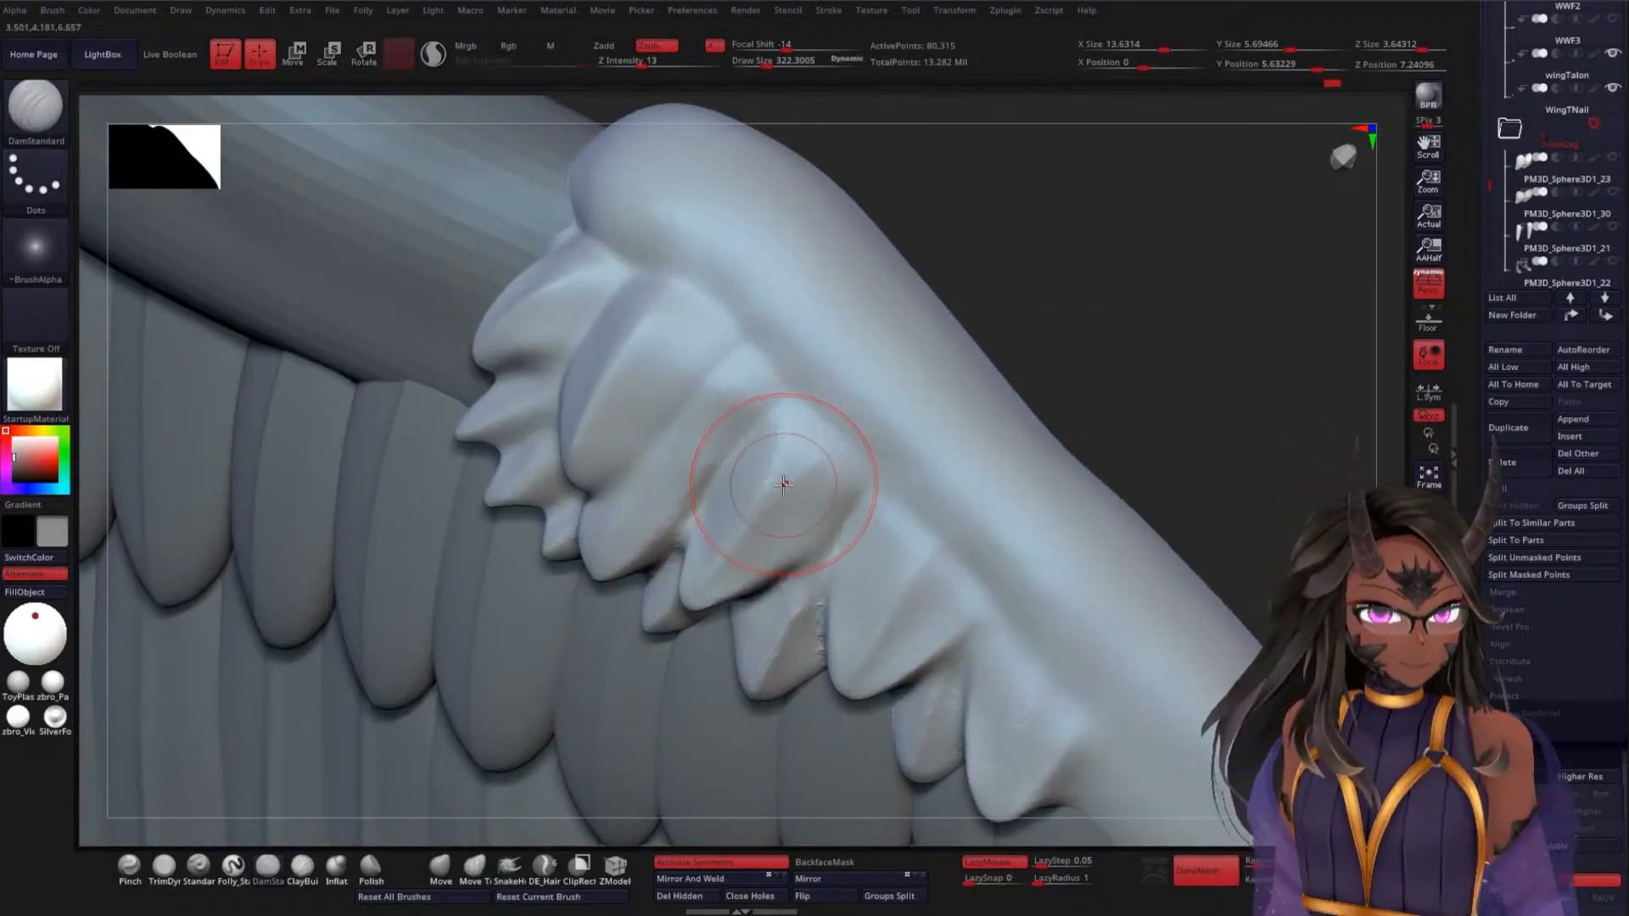
mouse_move(1163, 356)
mouse_down()
mouse_move(1277, 287)
mouse_move(709, 491)
mouse_up()
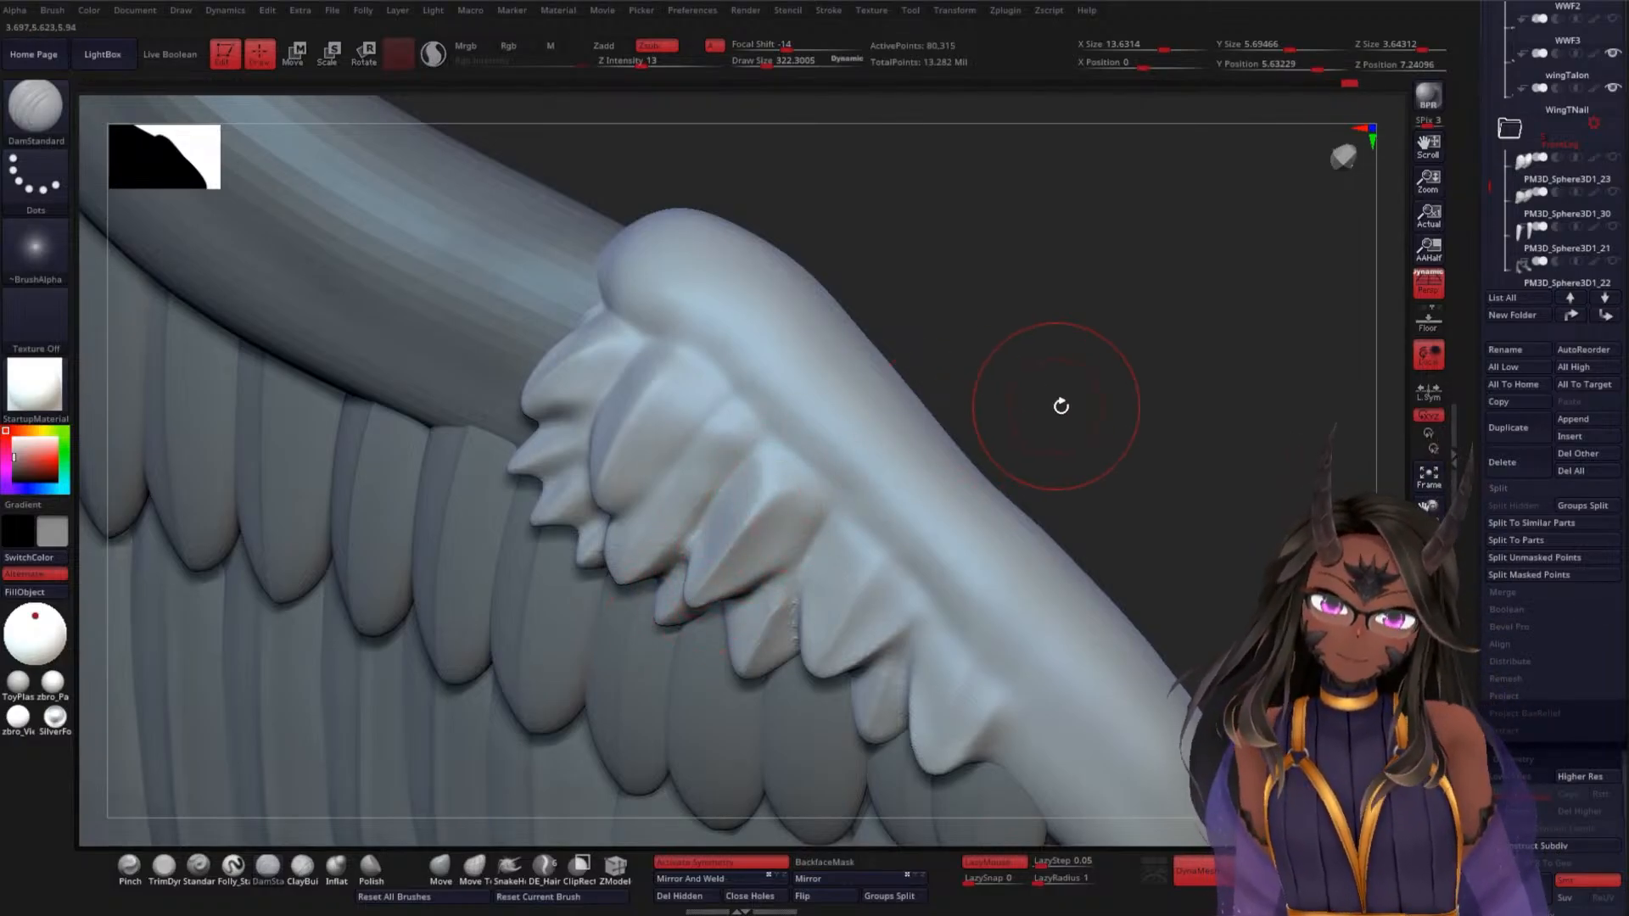
drag(1061, 405, 752, 466)
drag(1004, 379, 695, 509)
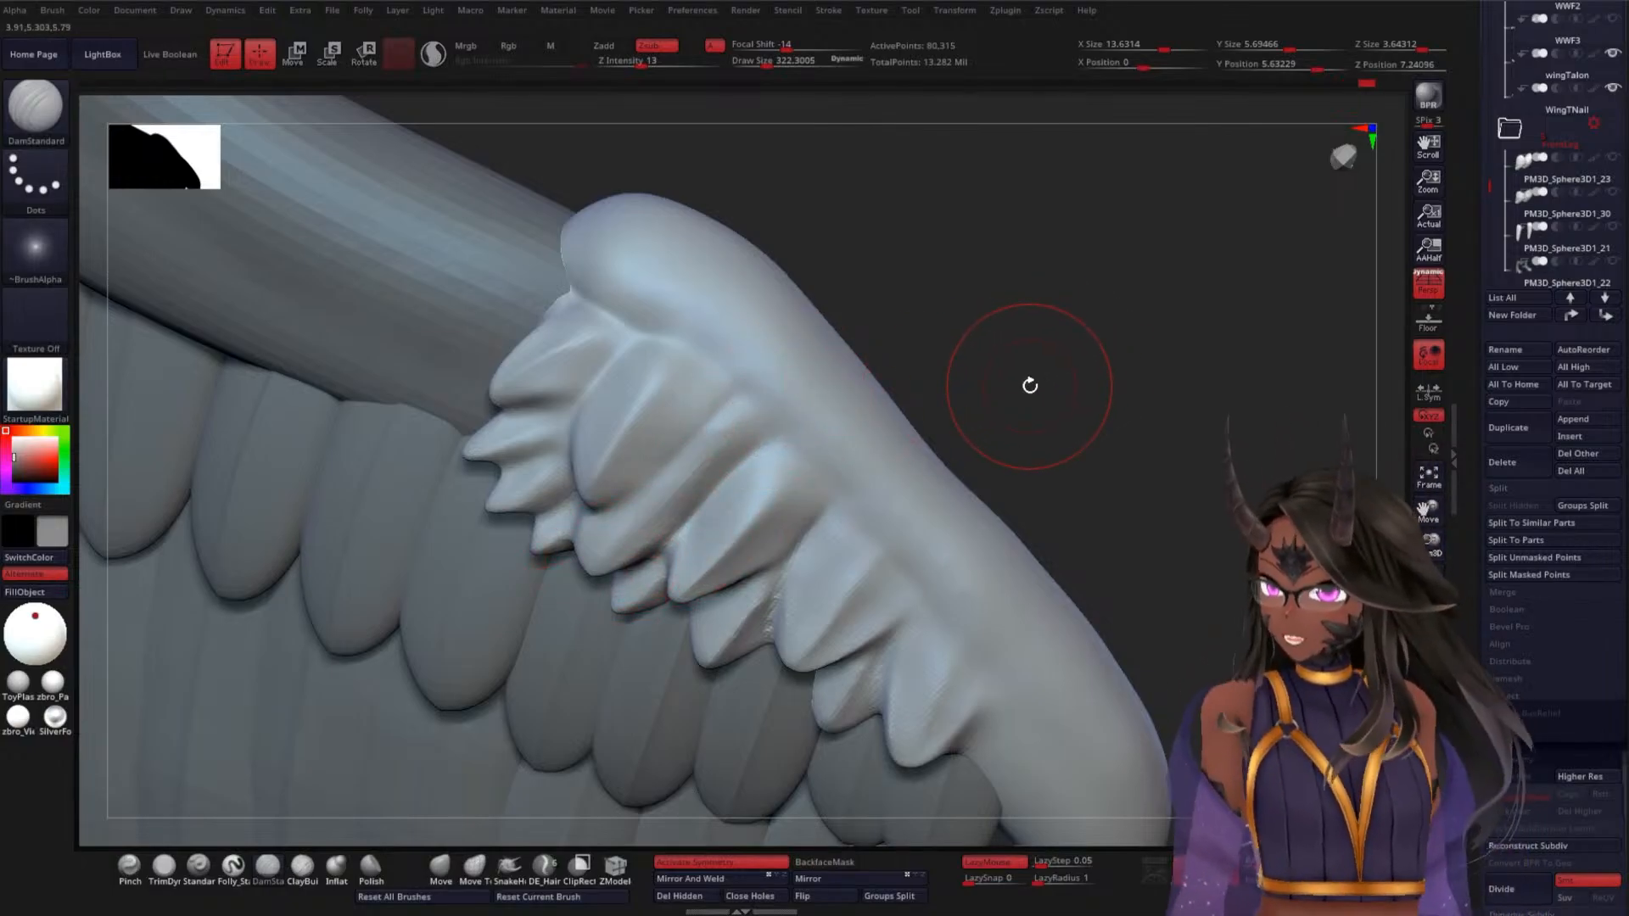
mouse_move(1038, 393)
mouse_down()
mouse_move(1165, 404)
mouse_move(1128, 345)
mouse_move(1134, 320)
mouse_move(1210, 396)
mouse_move(959, 403)
mouse_up()
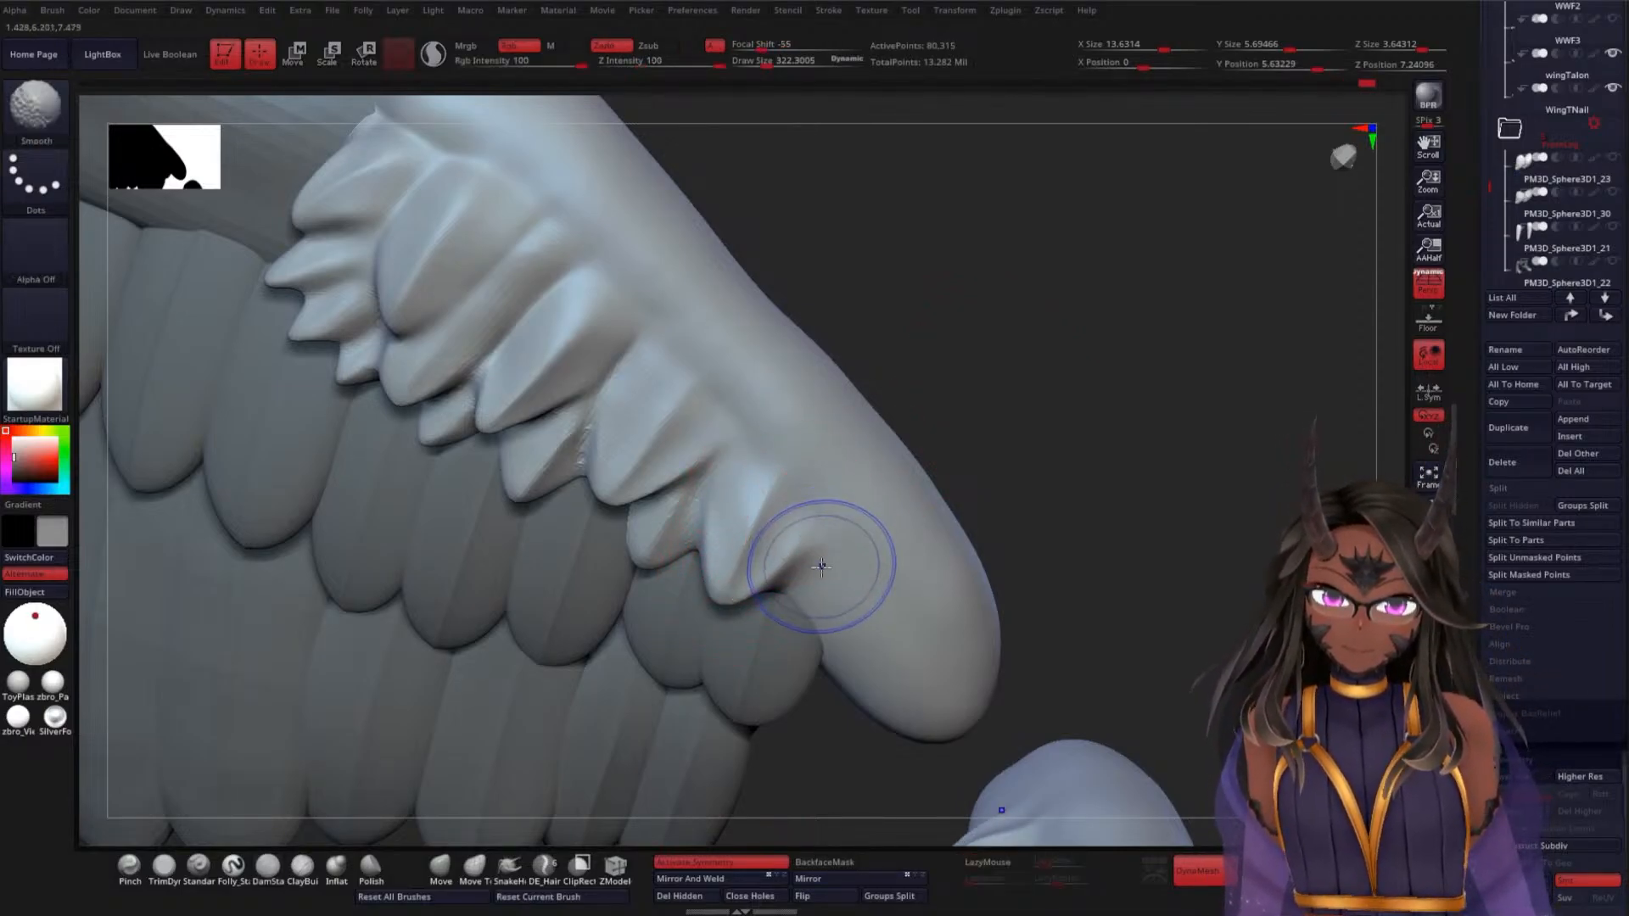
shift+drag(818, 564, 810, 573)
Examine the overlapping feathers and their transition into the front edge from several close side angles
drag(1098, 461, 776, 401)
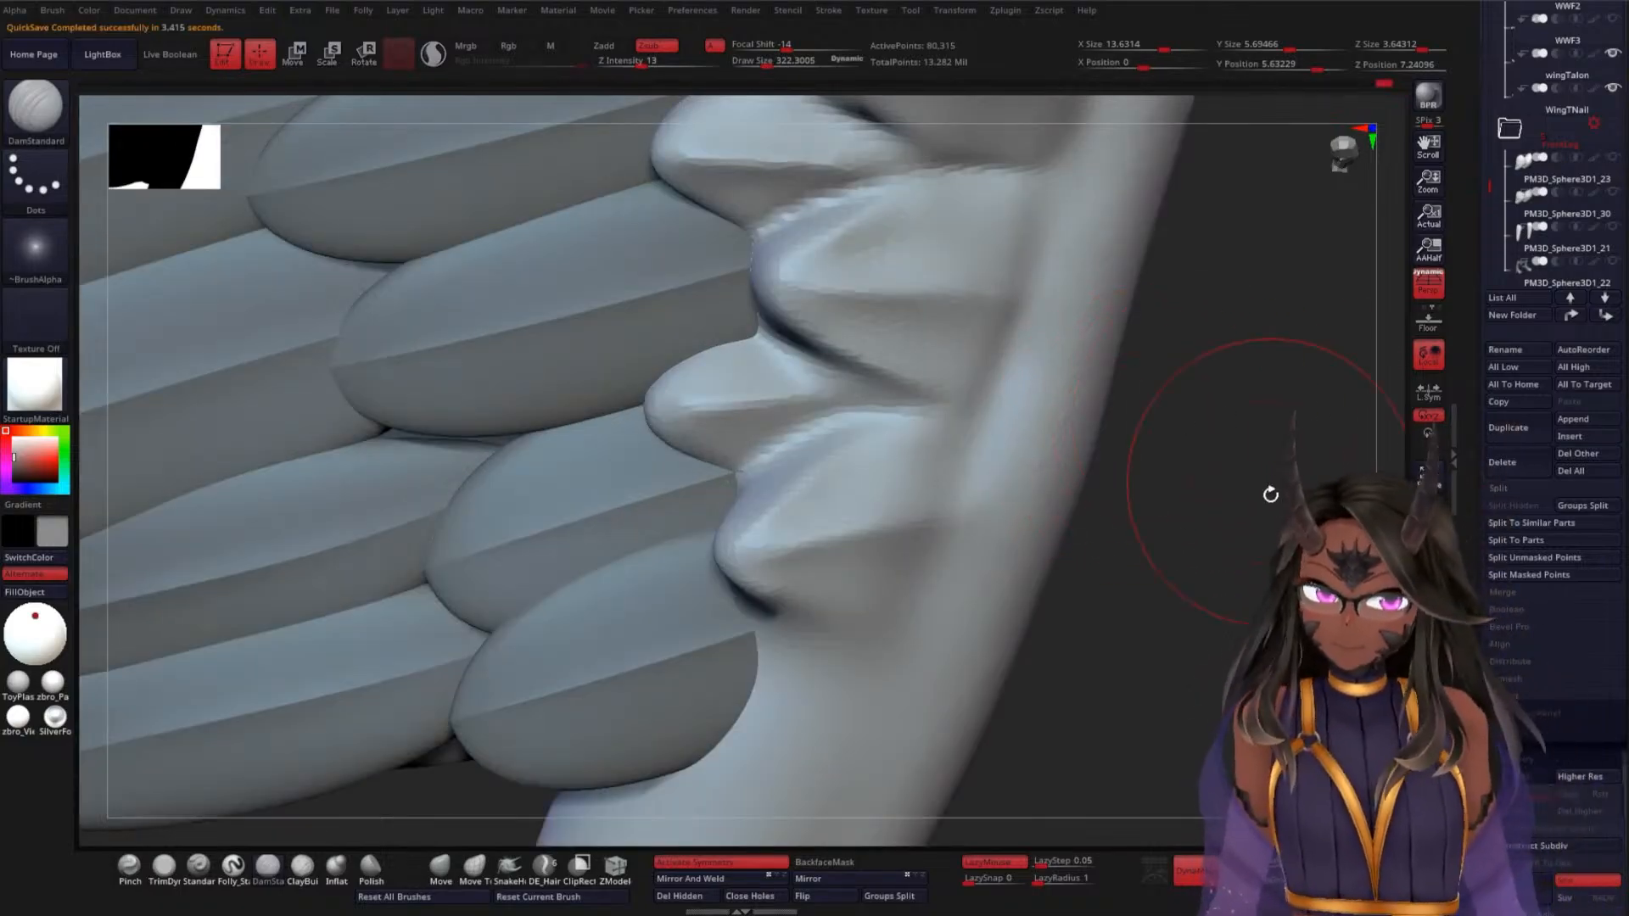
drag(1269, 491, 1127, 473)
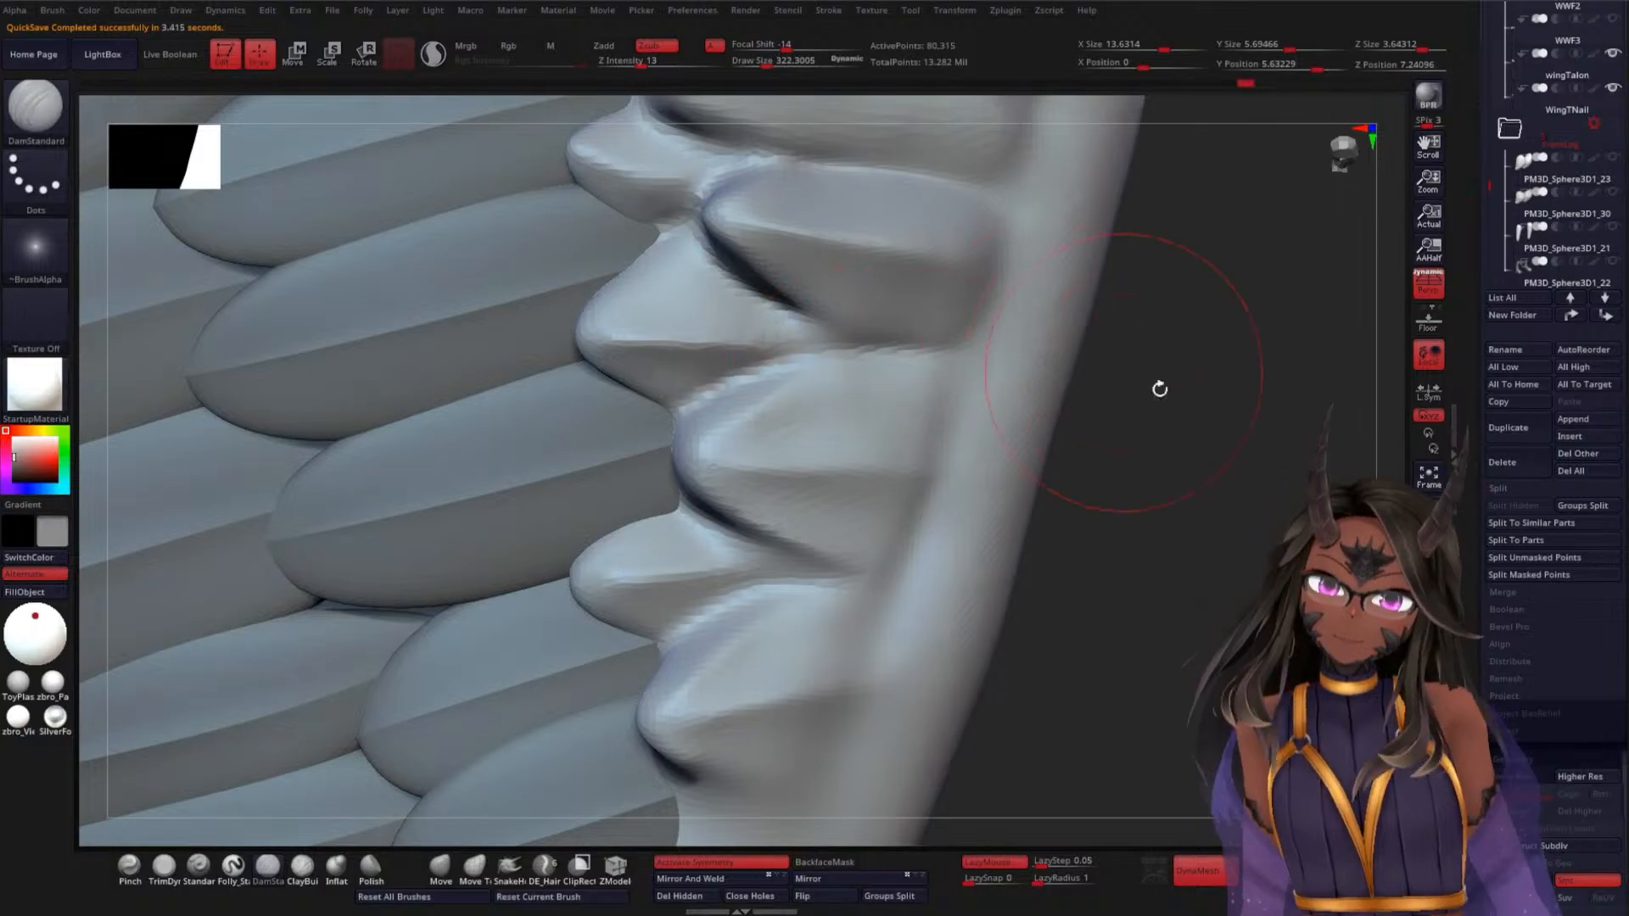
alt+drag(1159, 385, 1249, 297)
mouse_move(1112, 396)
shift+mouse_down()
mouse_move(1103, 416)
mouse_move(1102, 381)
mouse_move(1102, 397)
shift+mouse_up()
key(space)
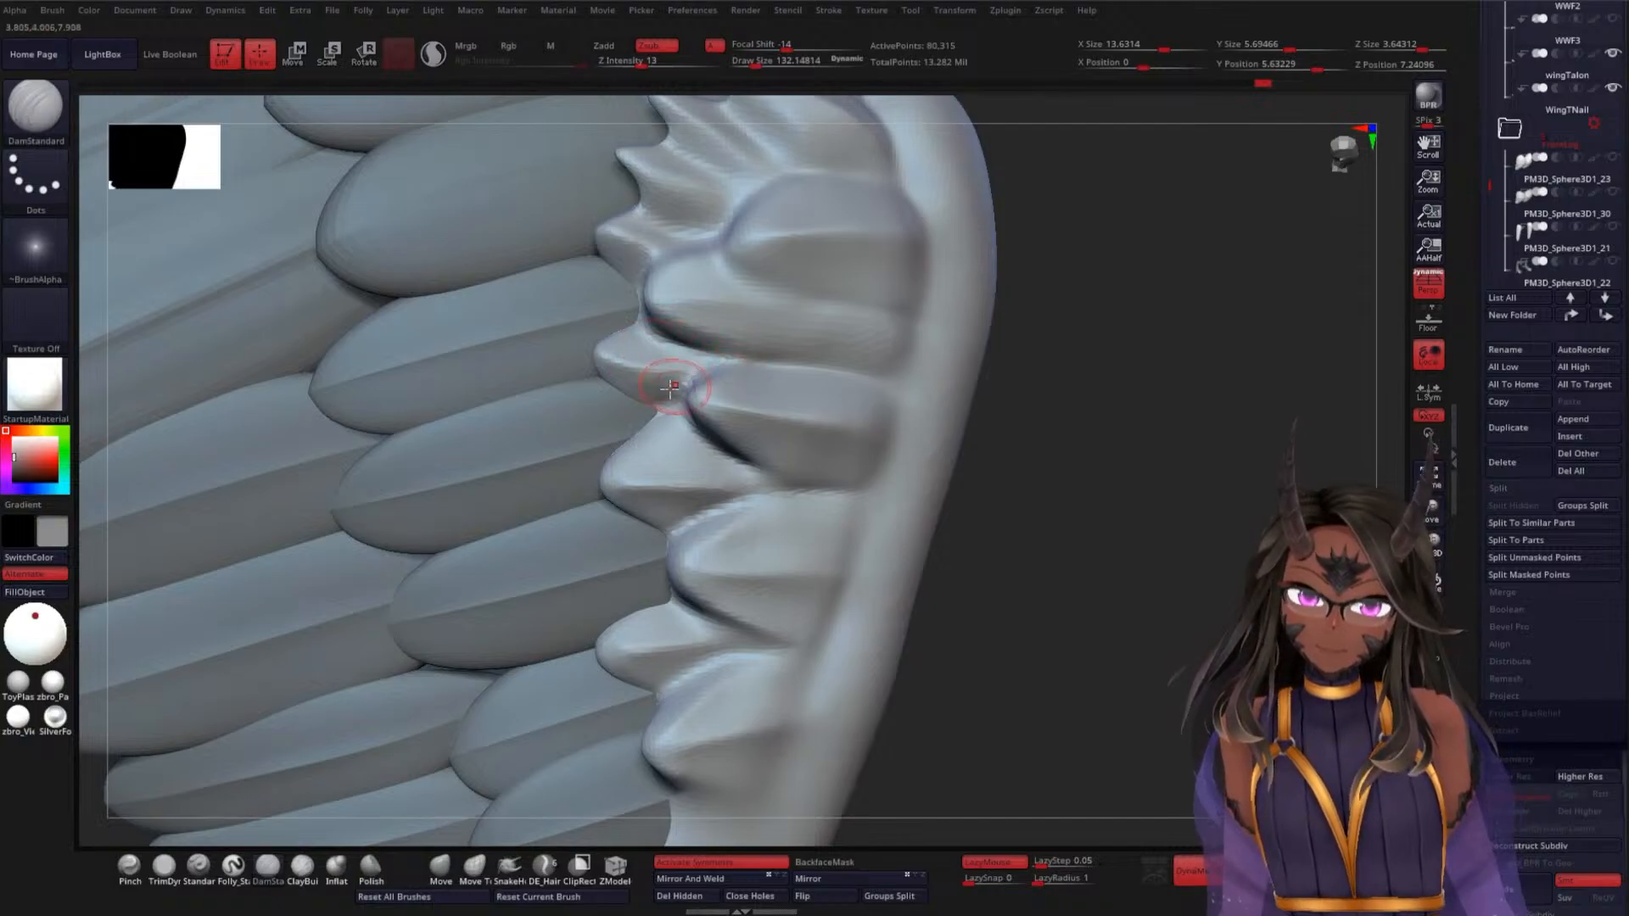
alt+drag(1140, 392, 1106, 536)
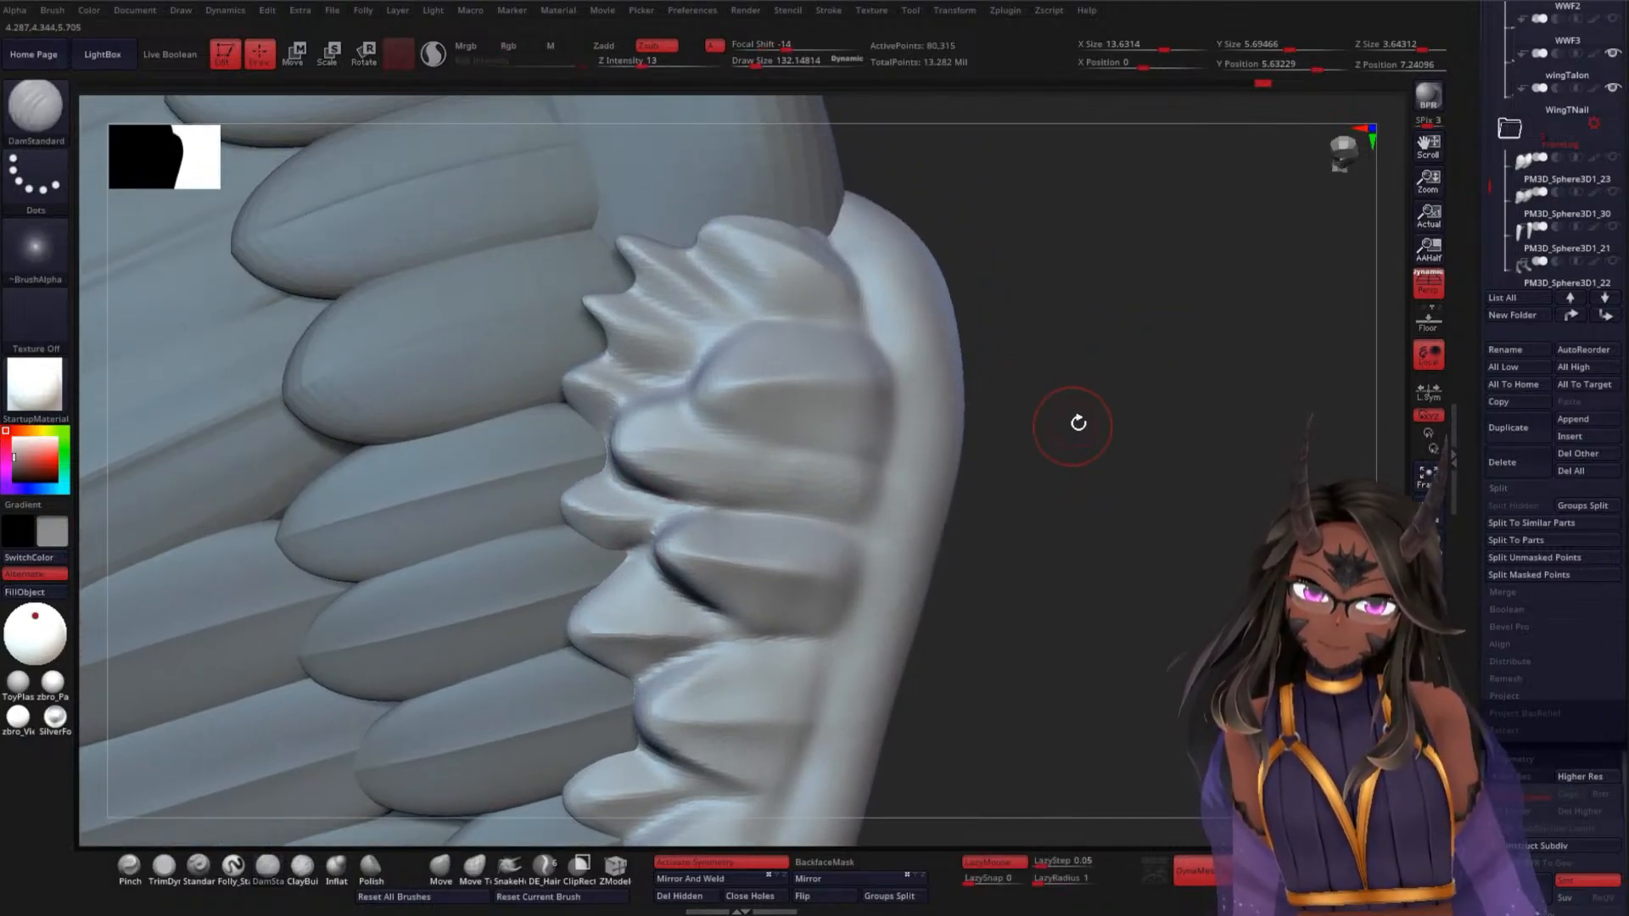
key(space)
drag(1077, 422, 1087, 415)
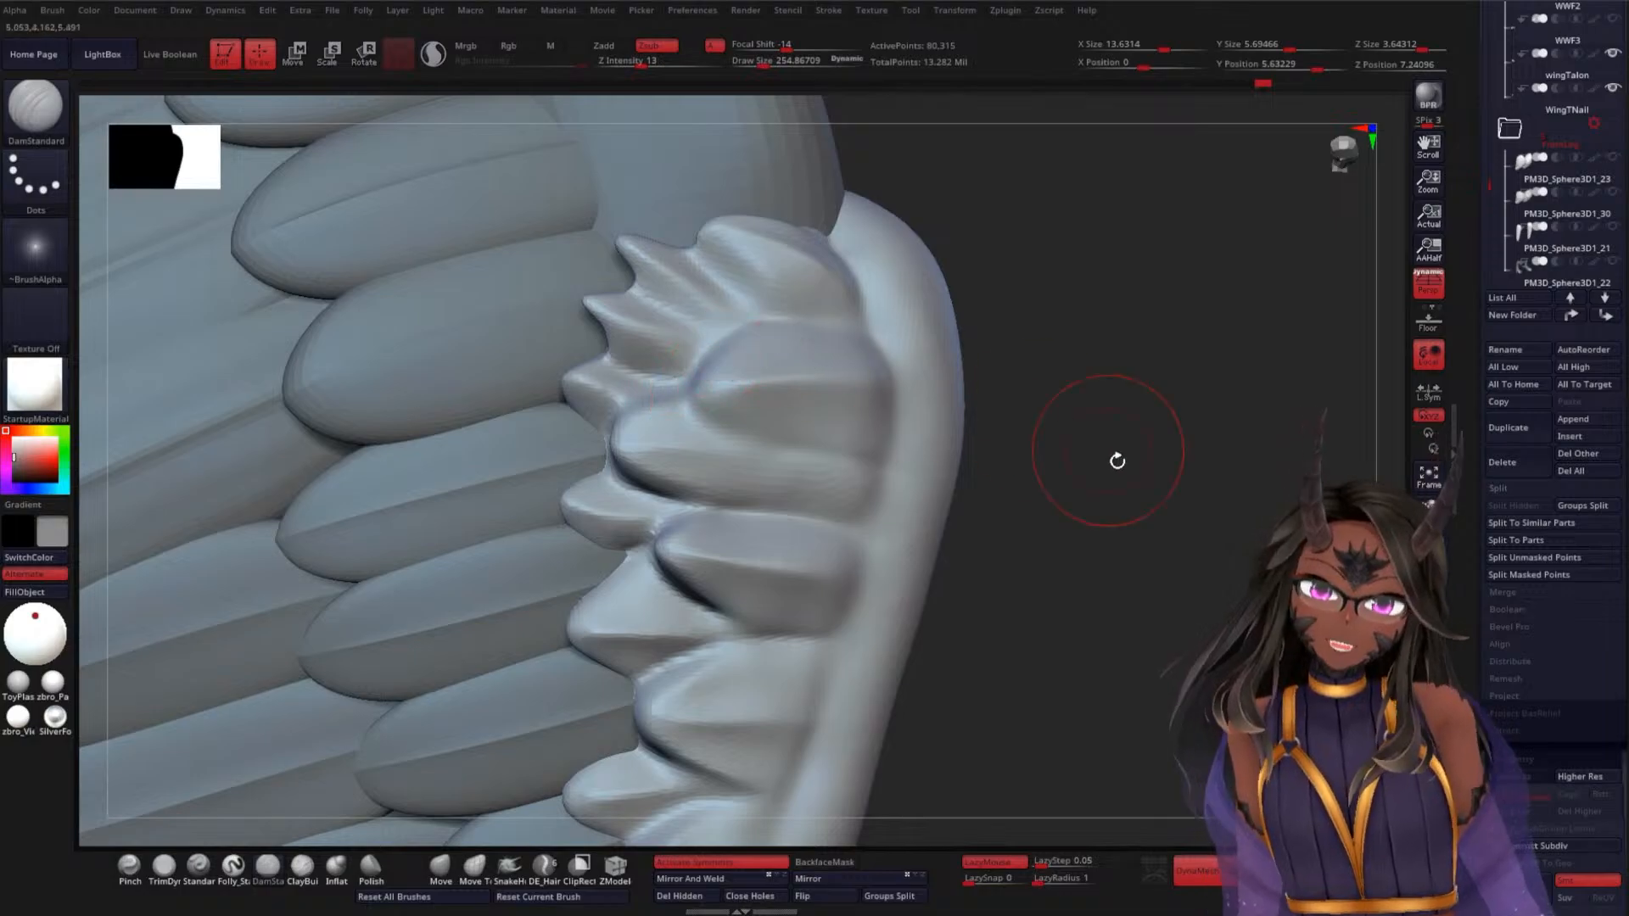
drag(1116, 458, 1018, 498)
alt+drag(1036, 411, 1055, 481)
drag(1159, 470, 901, 424)
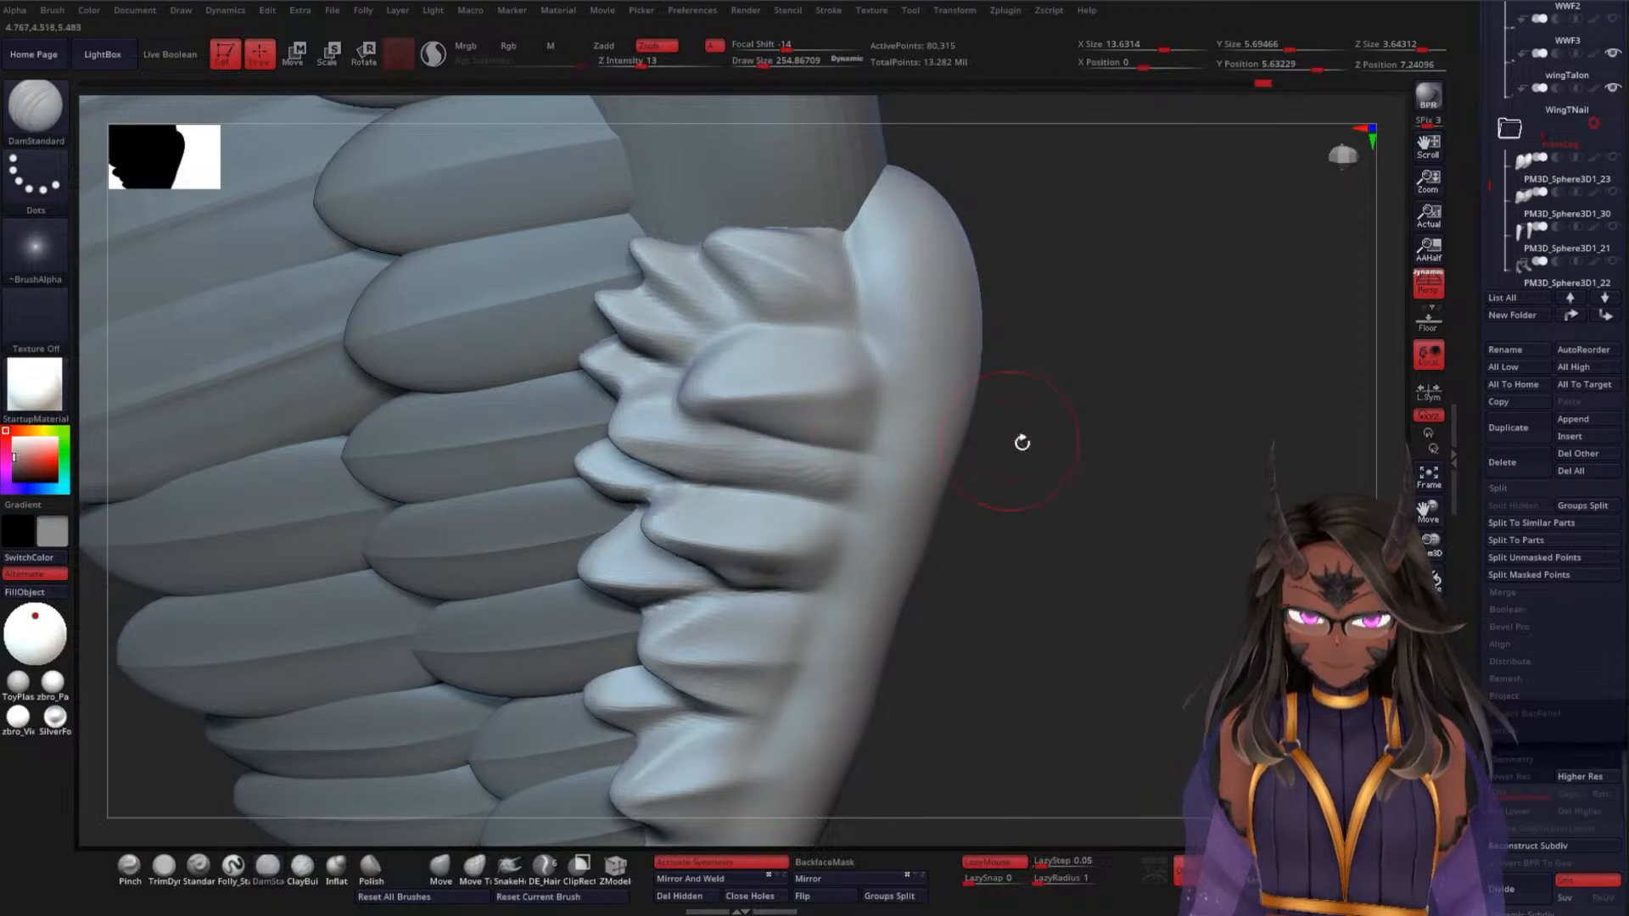
mouse_move(1098, 443)
mouse_down()
mouse_move(1091, 390)
mouse_move(1052, 398)
mouse_up()
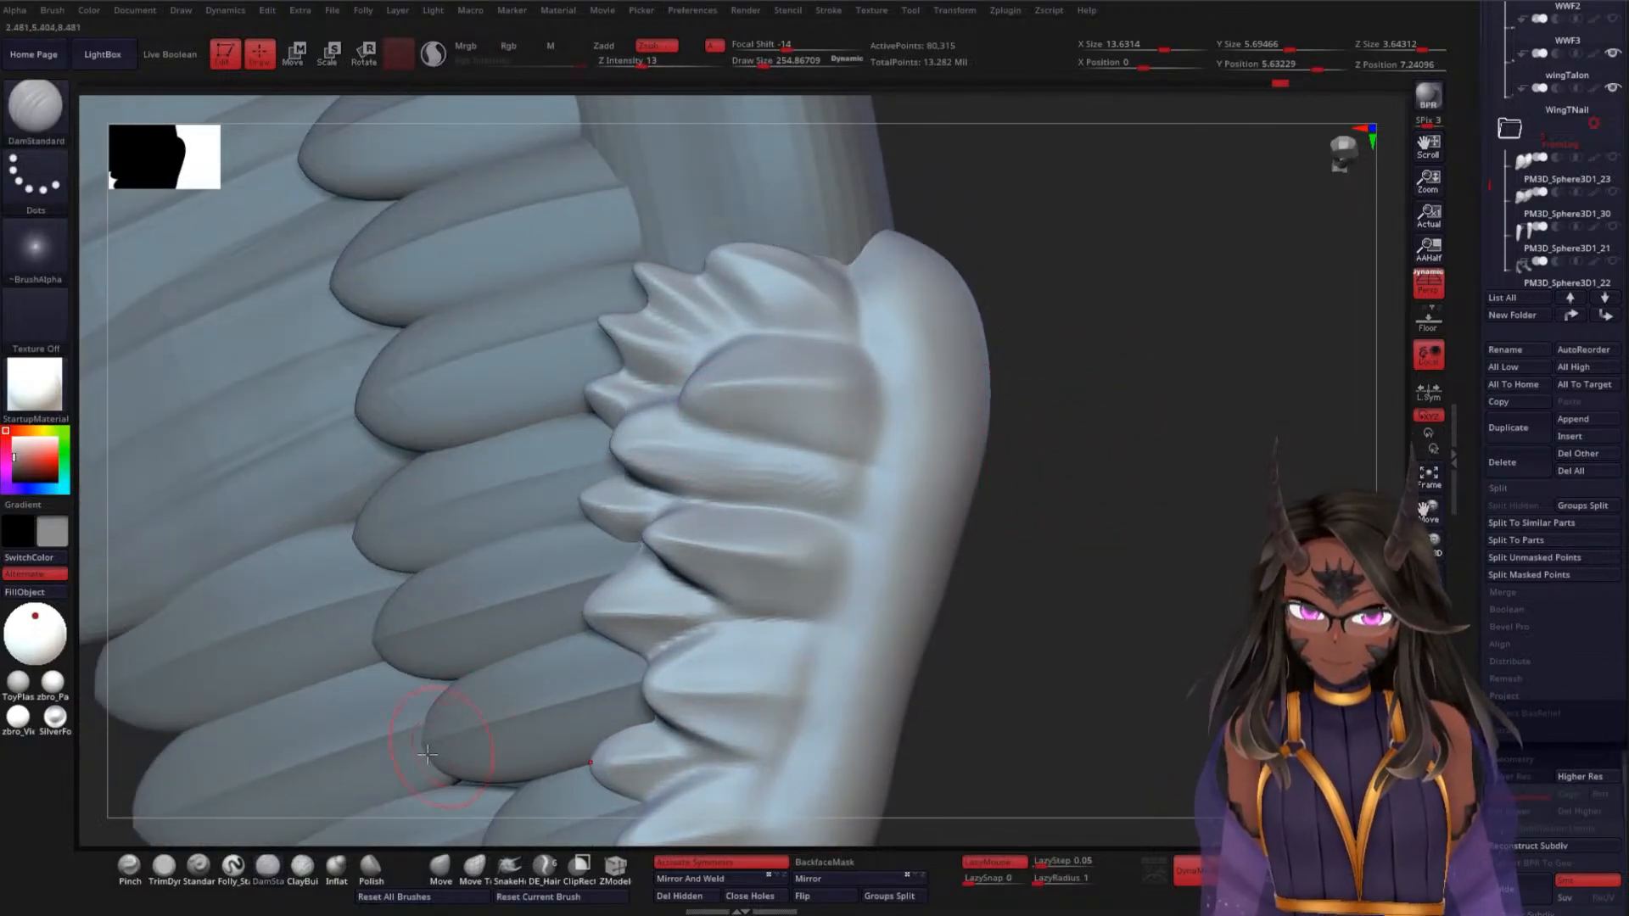
Build up the large upper feather with ClayBuildup strokes from its tip to its base, using a draw size of about 132
click(302, 866)
key(space)
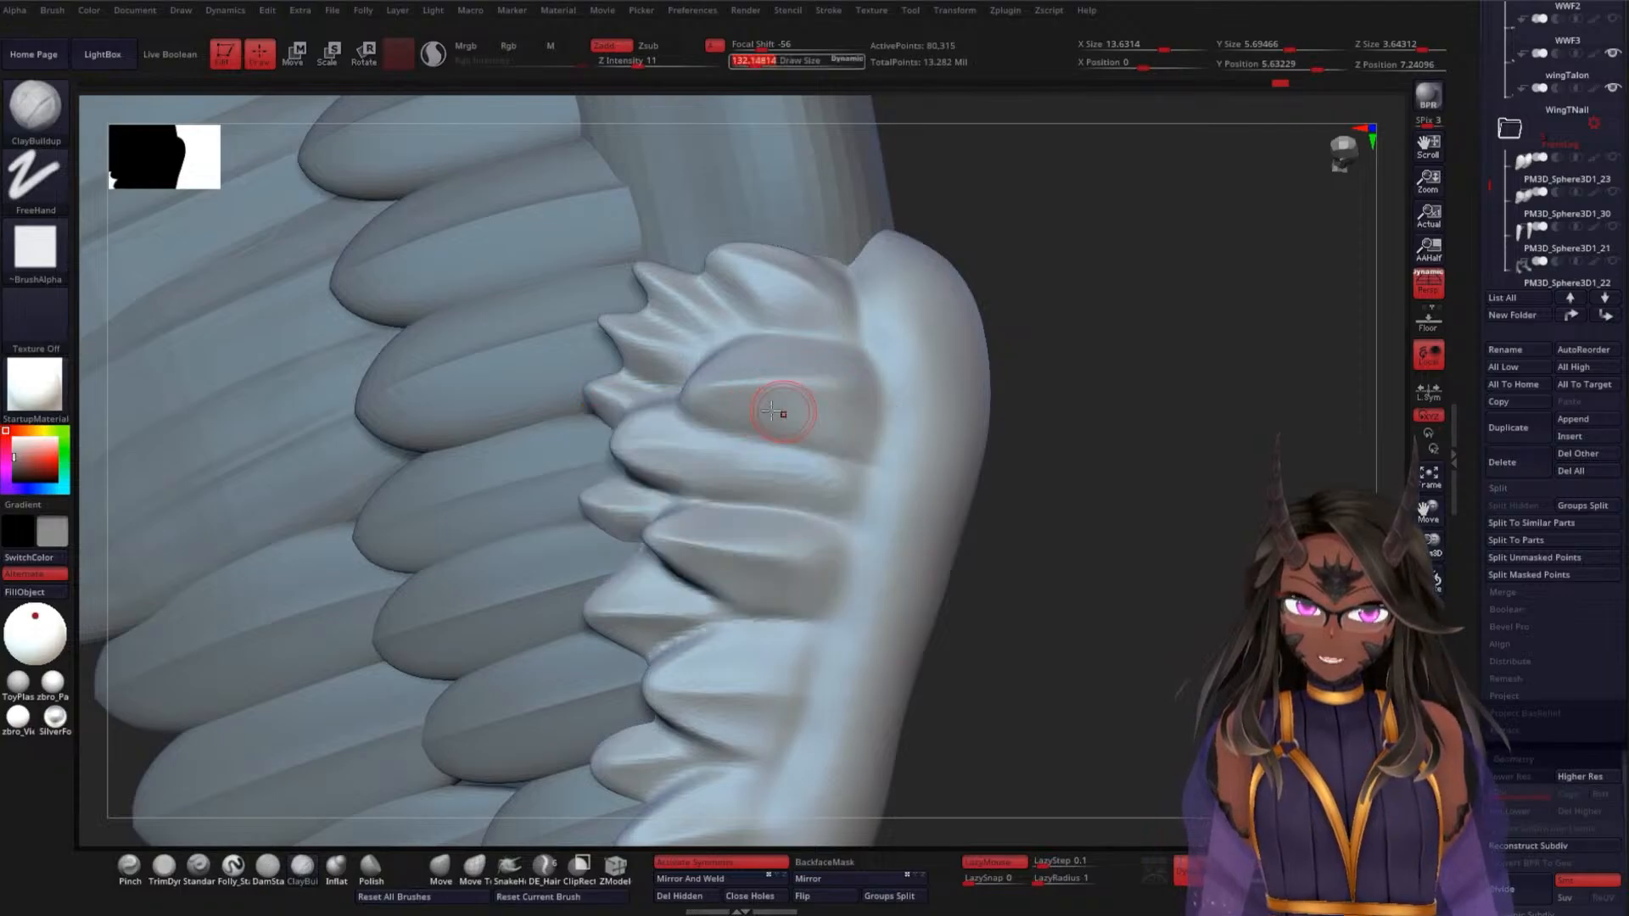
drag(751, 413, 880, 448)
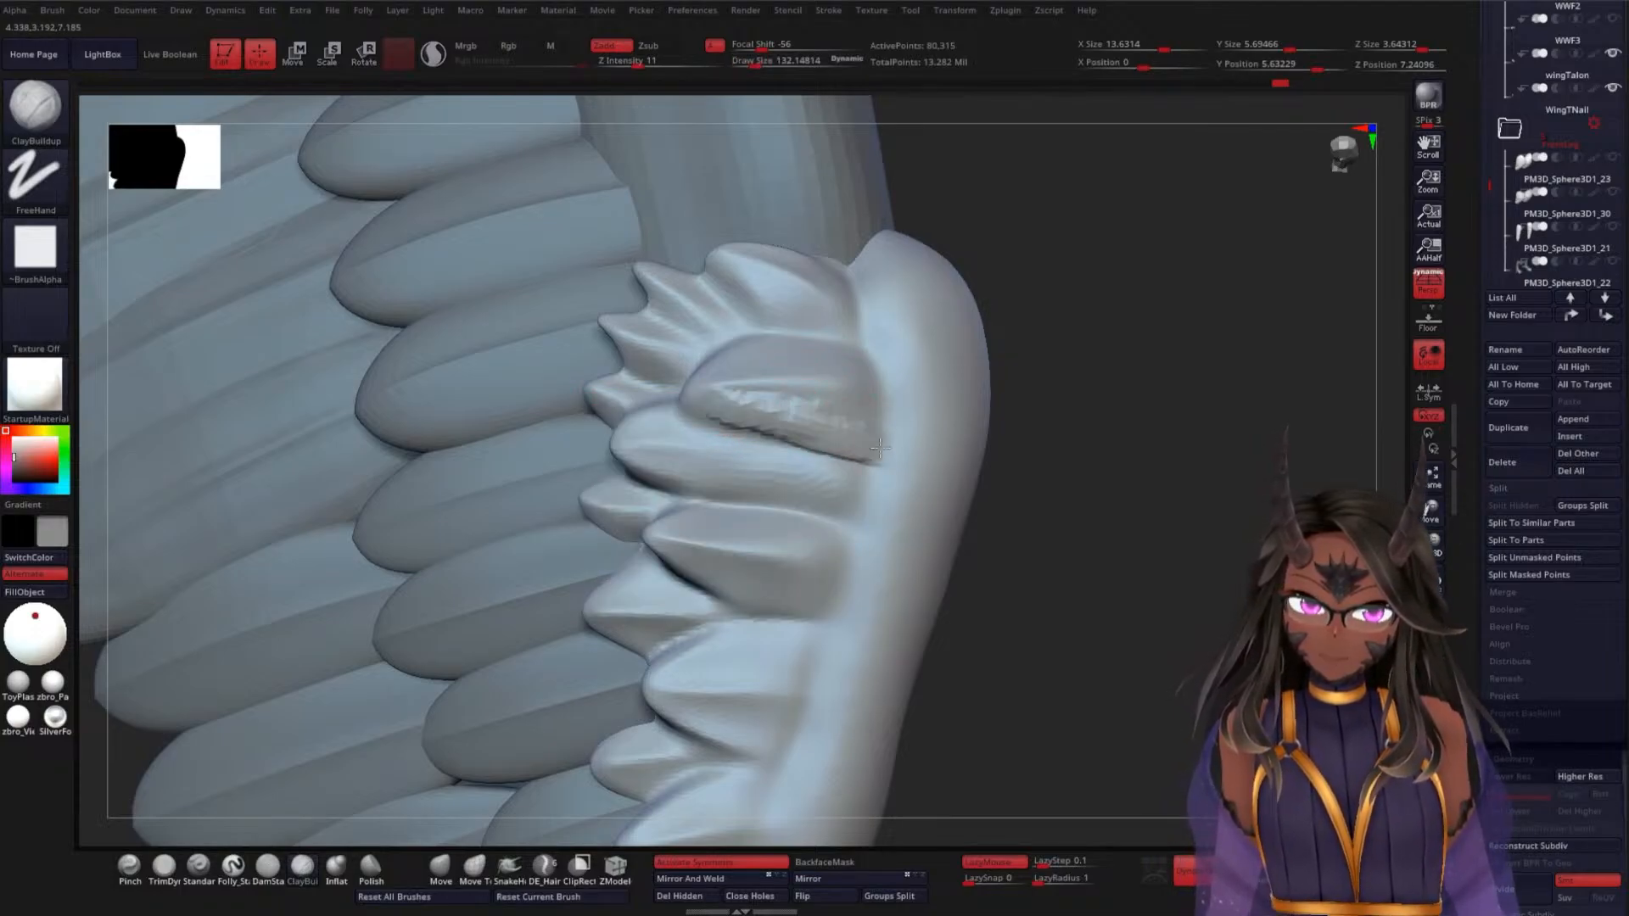
mouse_move(1117, 421)
mouse_down()
mouse_move(818, 335)
mouse_move(725, 363)
mouse_up()
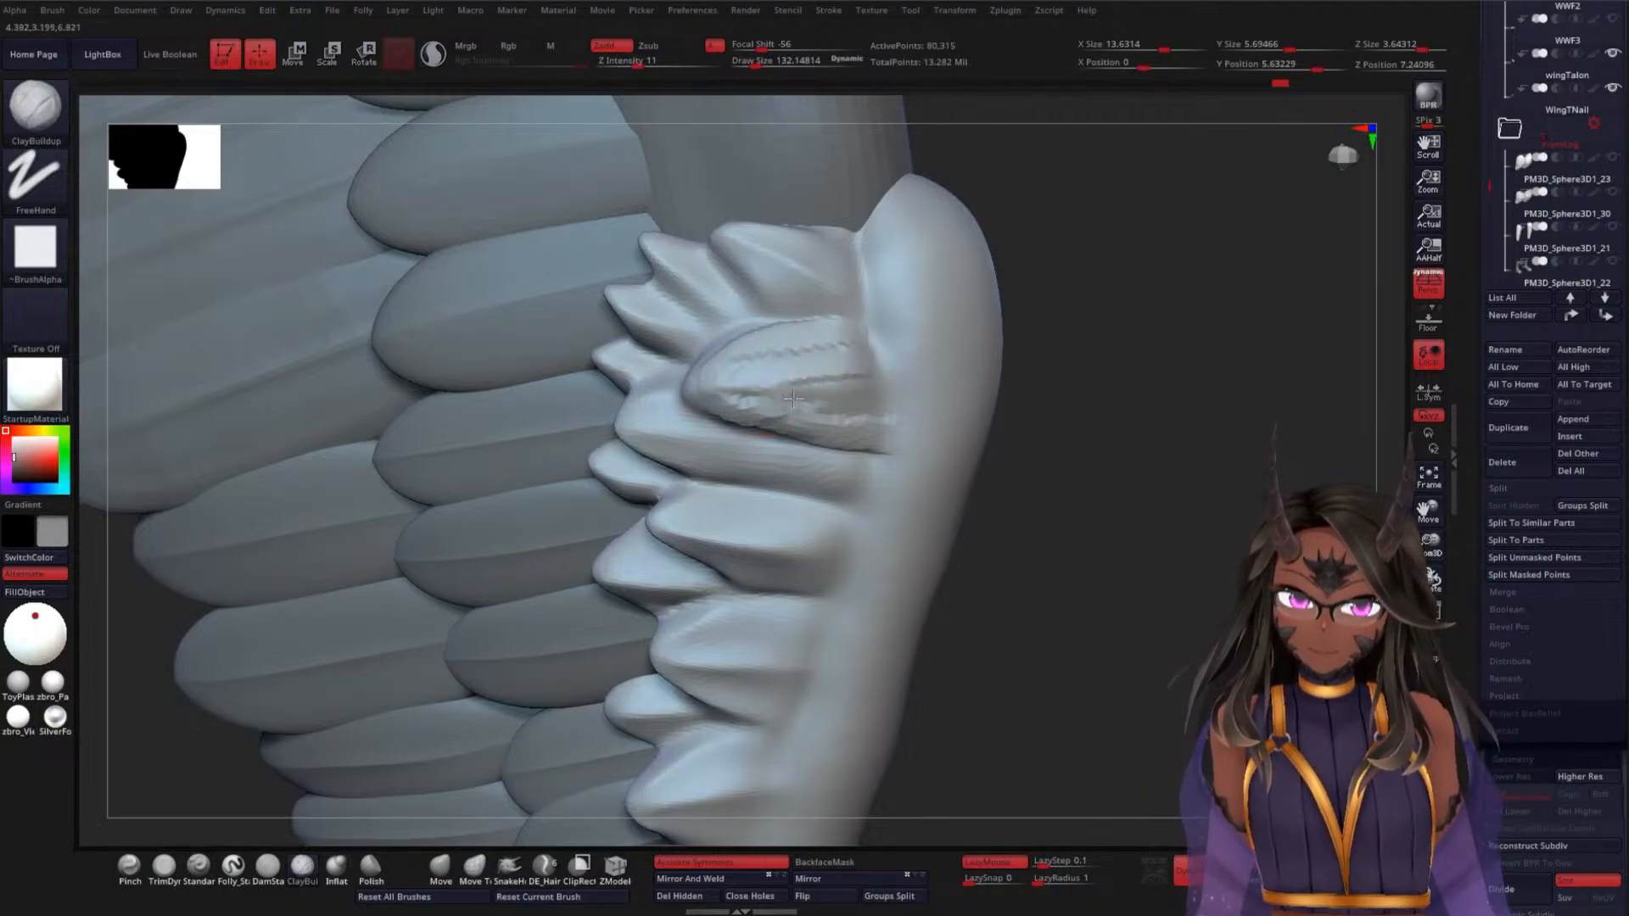
drag(793, 399, 887, 416)
Smooth the clay strokes on the large upper feather into a rounded, even surface
drag(1078, 441, 1089, 509)
mouse_move(746, 386)
shift+mouse_down()
mouse_move(835, 407)
mouse_move(810, 393)
shift+mouse_up()
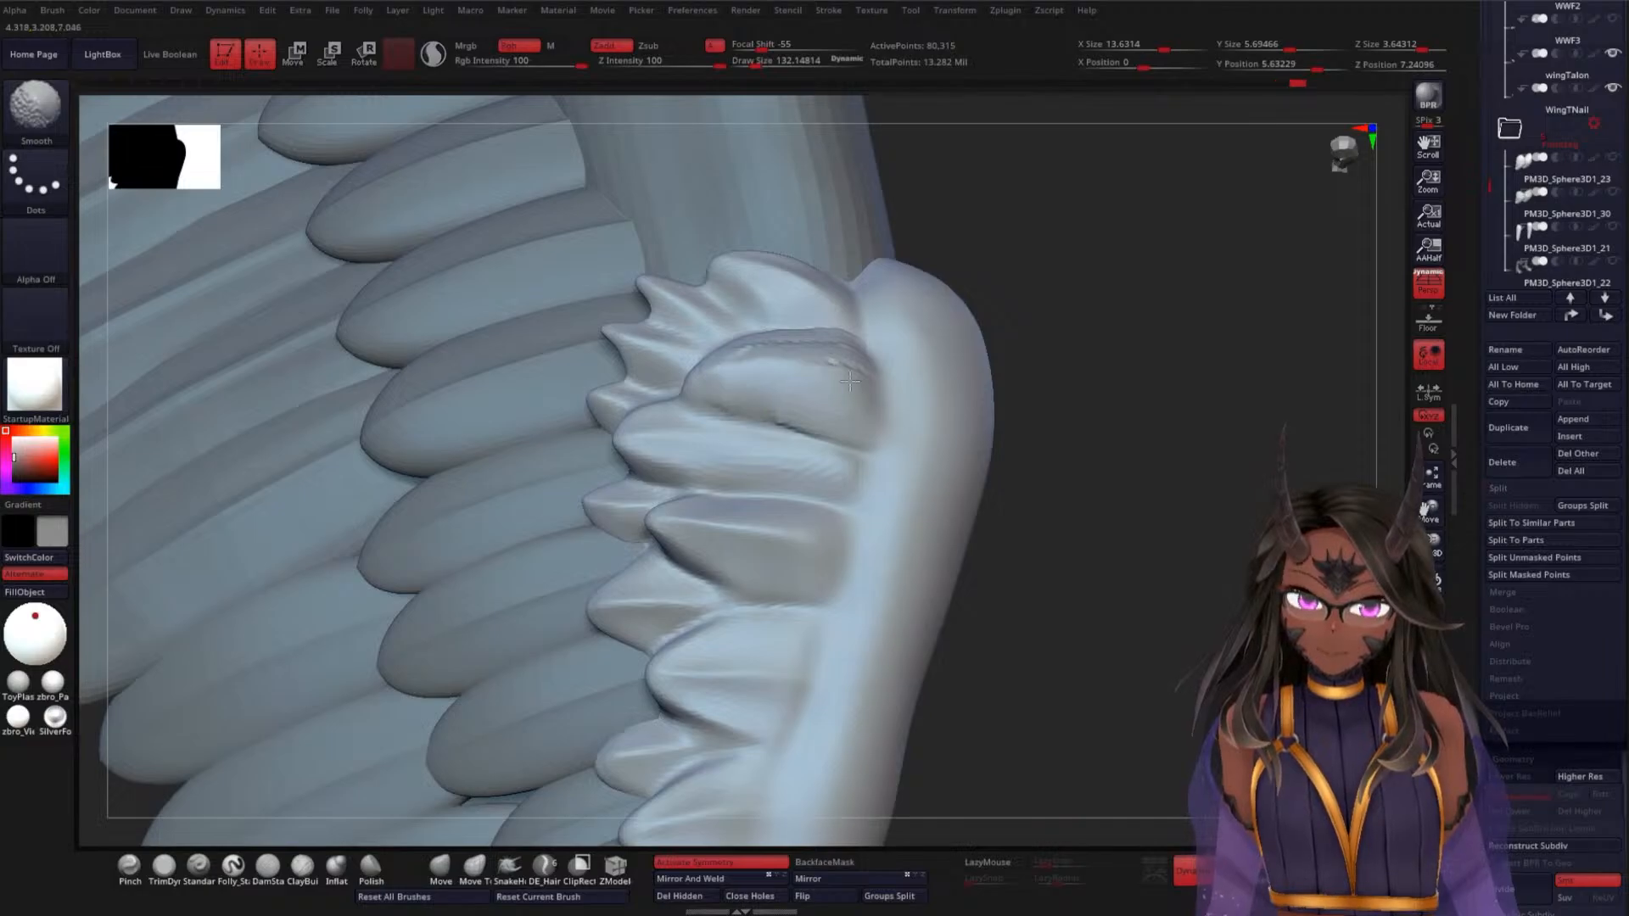
drag(1103, 424, 1120, 475)
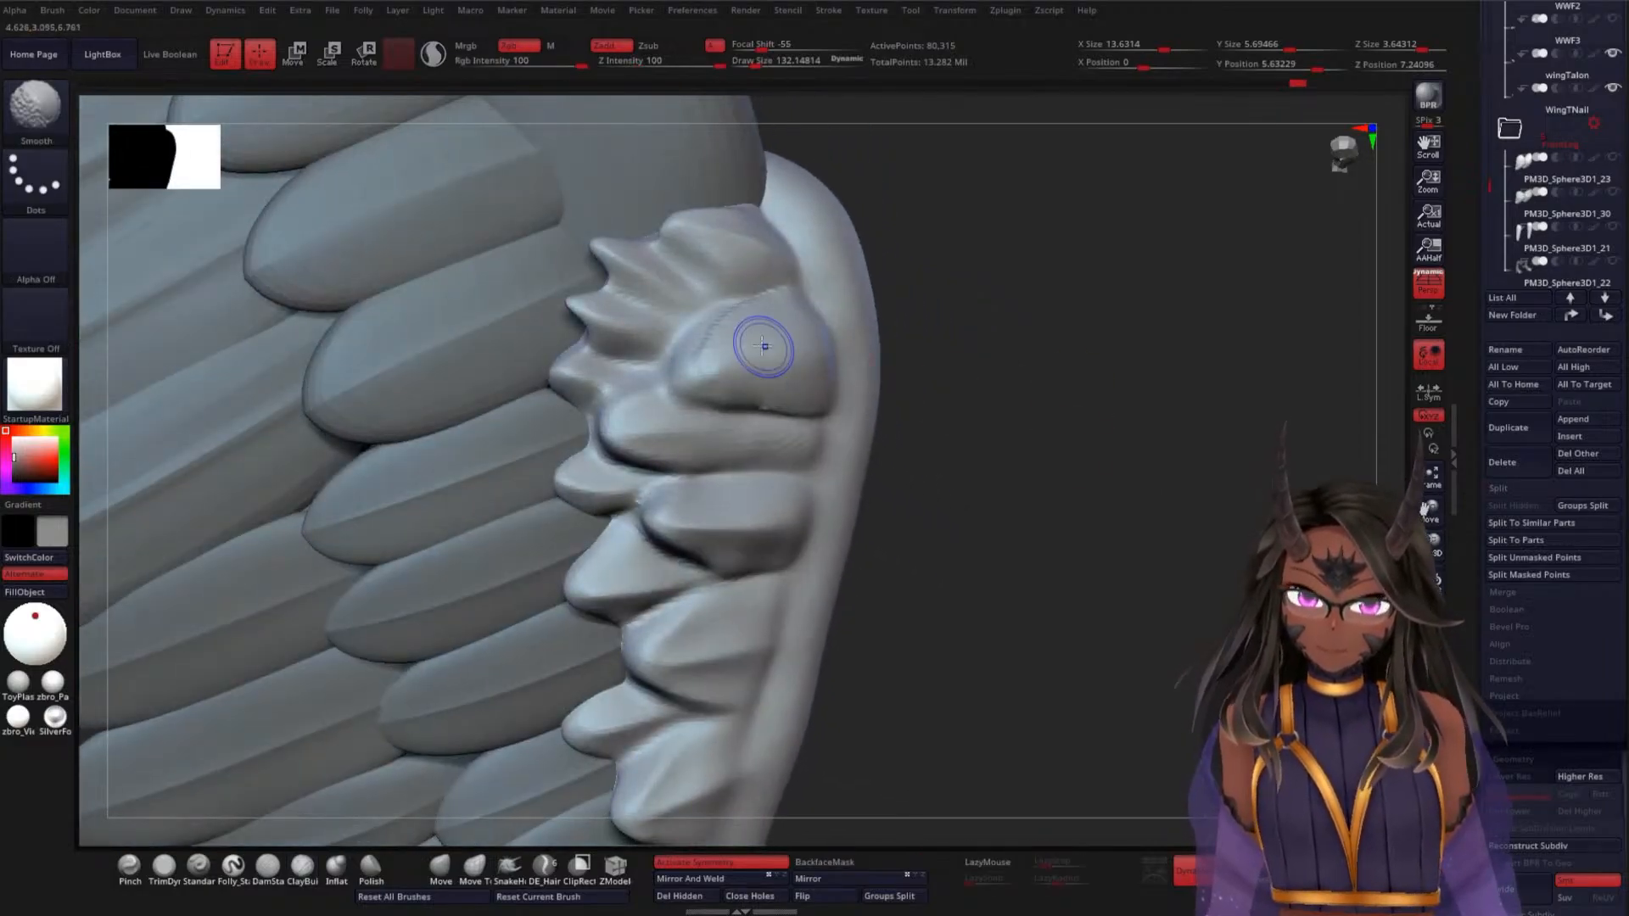
mouse_move(738, 339)
shift+mouse_down()
mouse_move(756, 320)
mouse_move(738, 401)
shift+mouse_up()
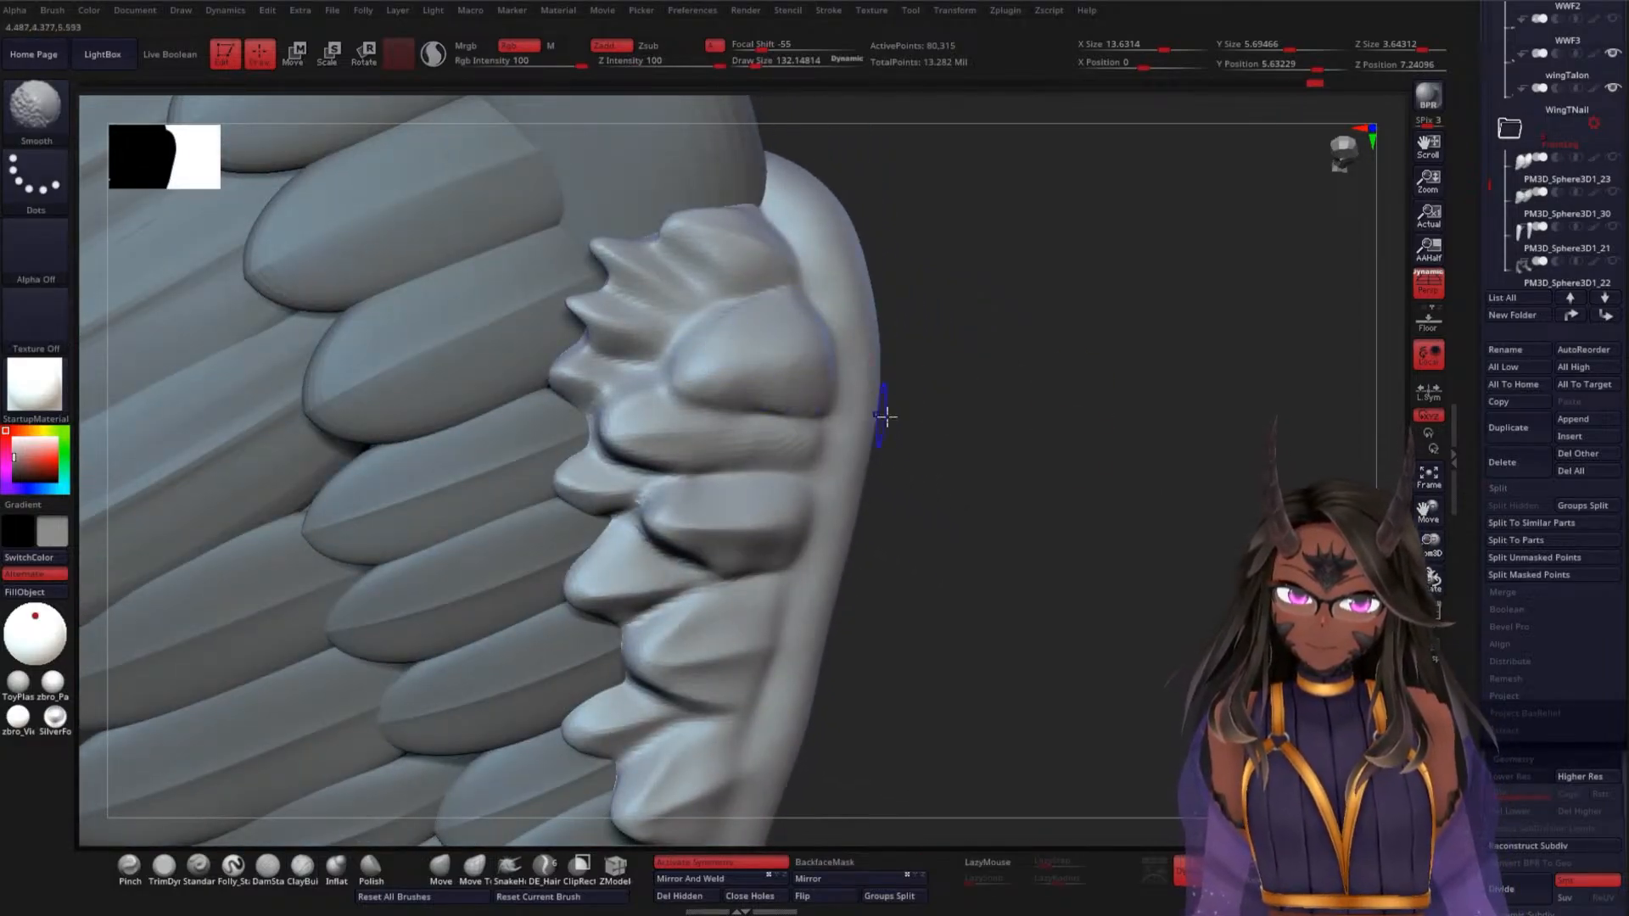
drag(884, 415, 1039, 417)
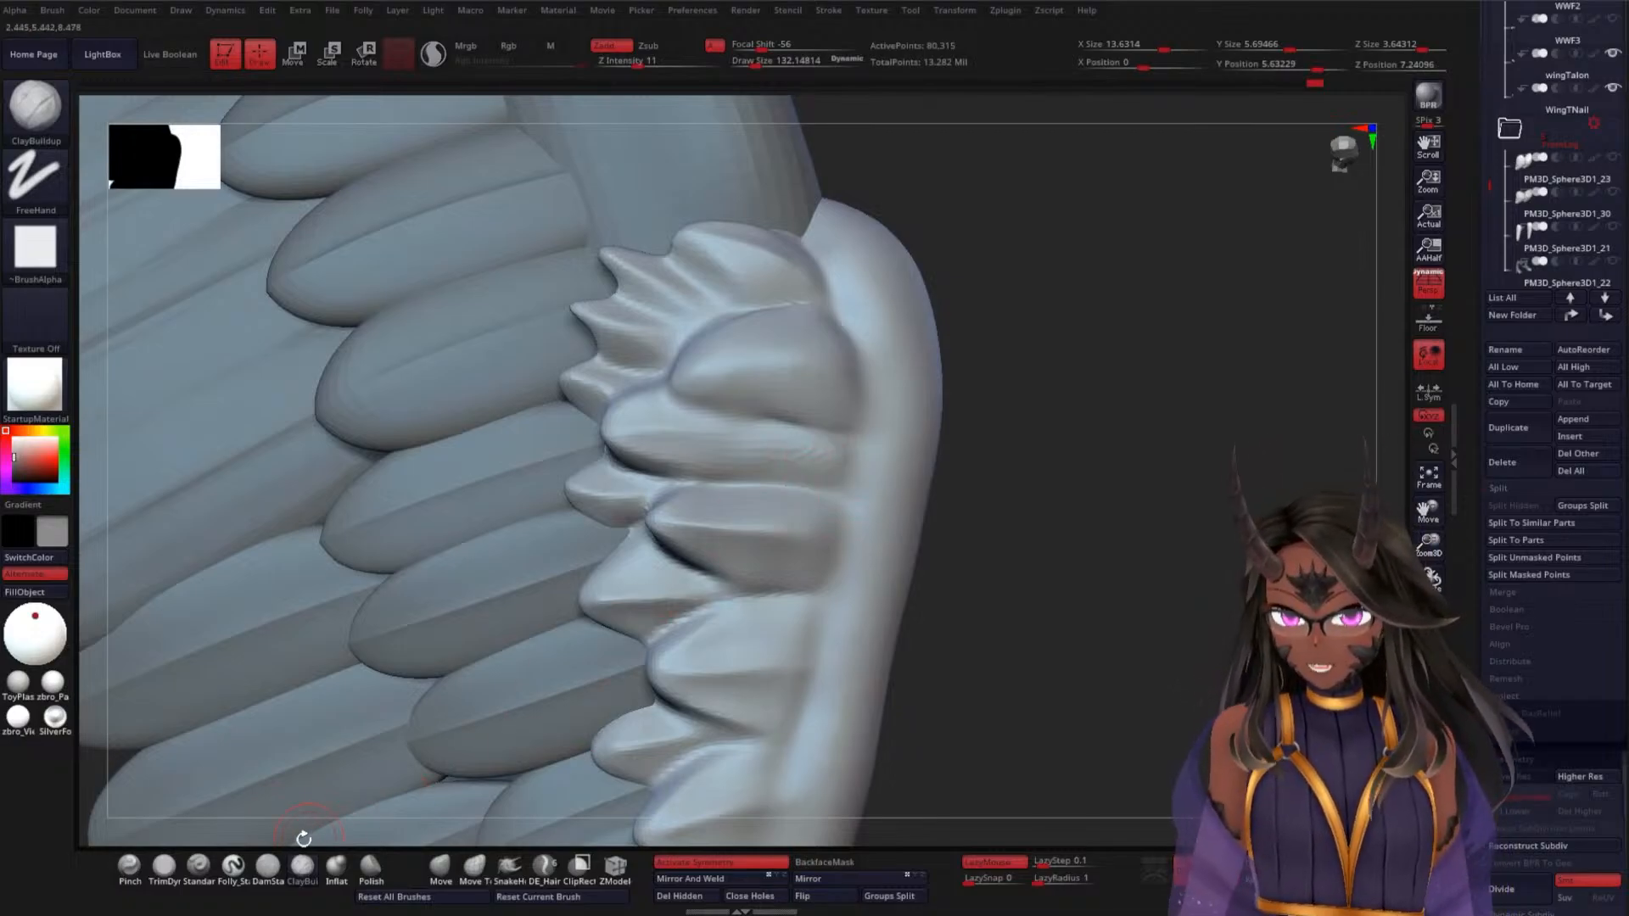
Carve a DamStandard crease along the lower edge of the large upper feather, between its tip and the front edge
click(134, 867)
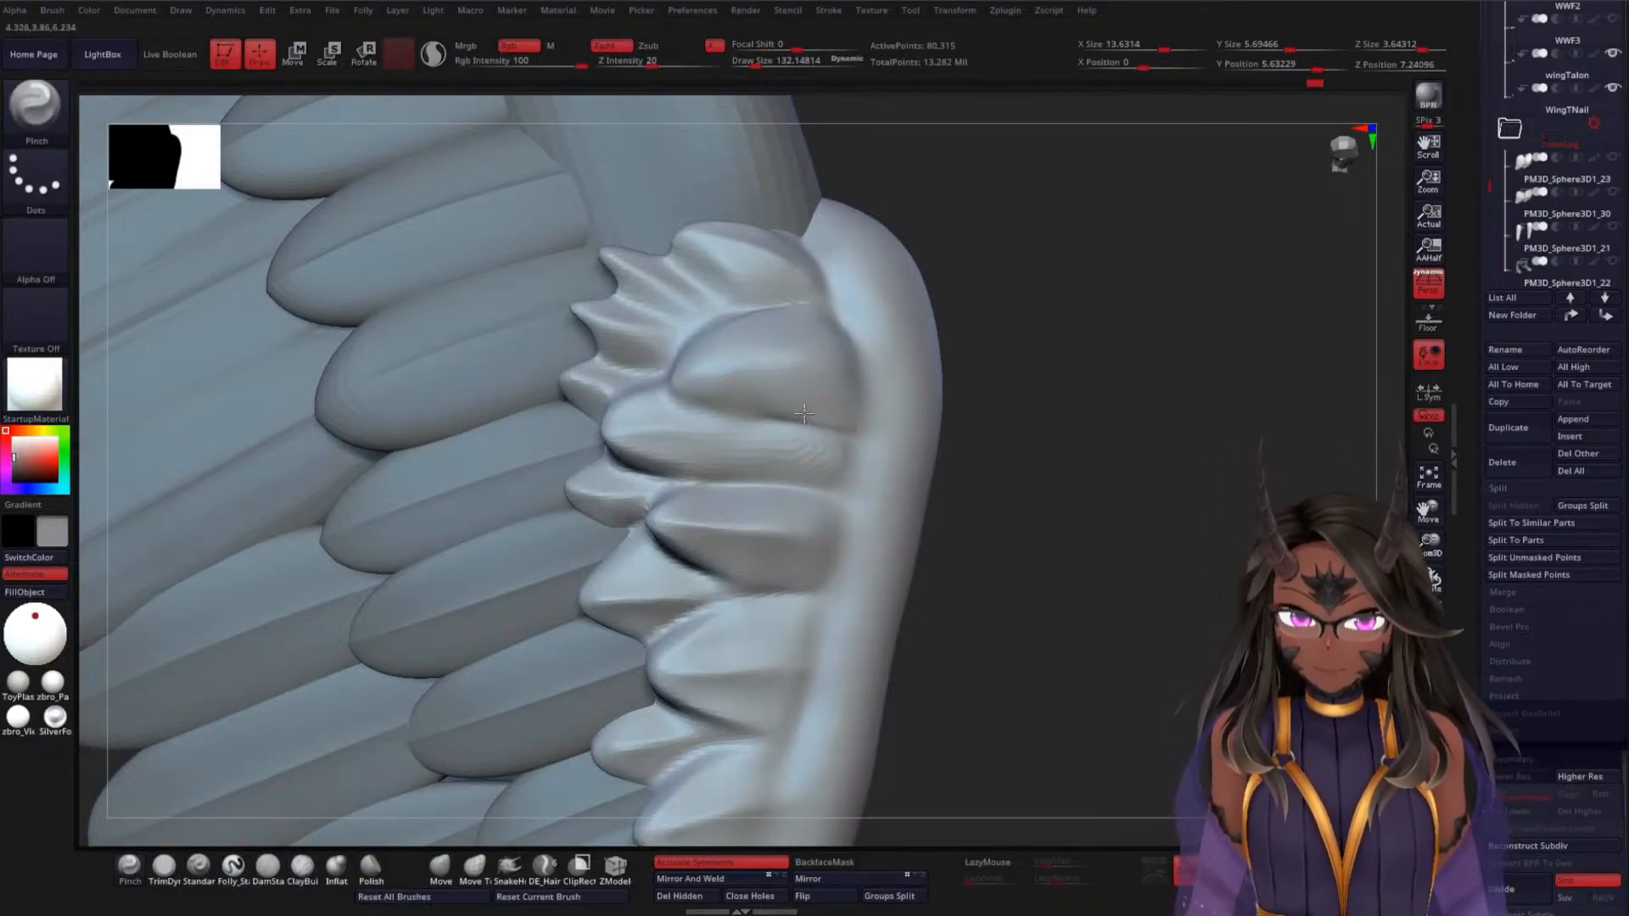
click(270, 876)
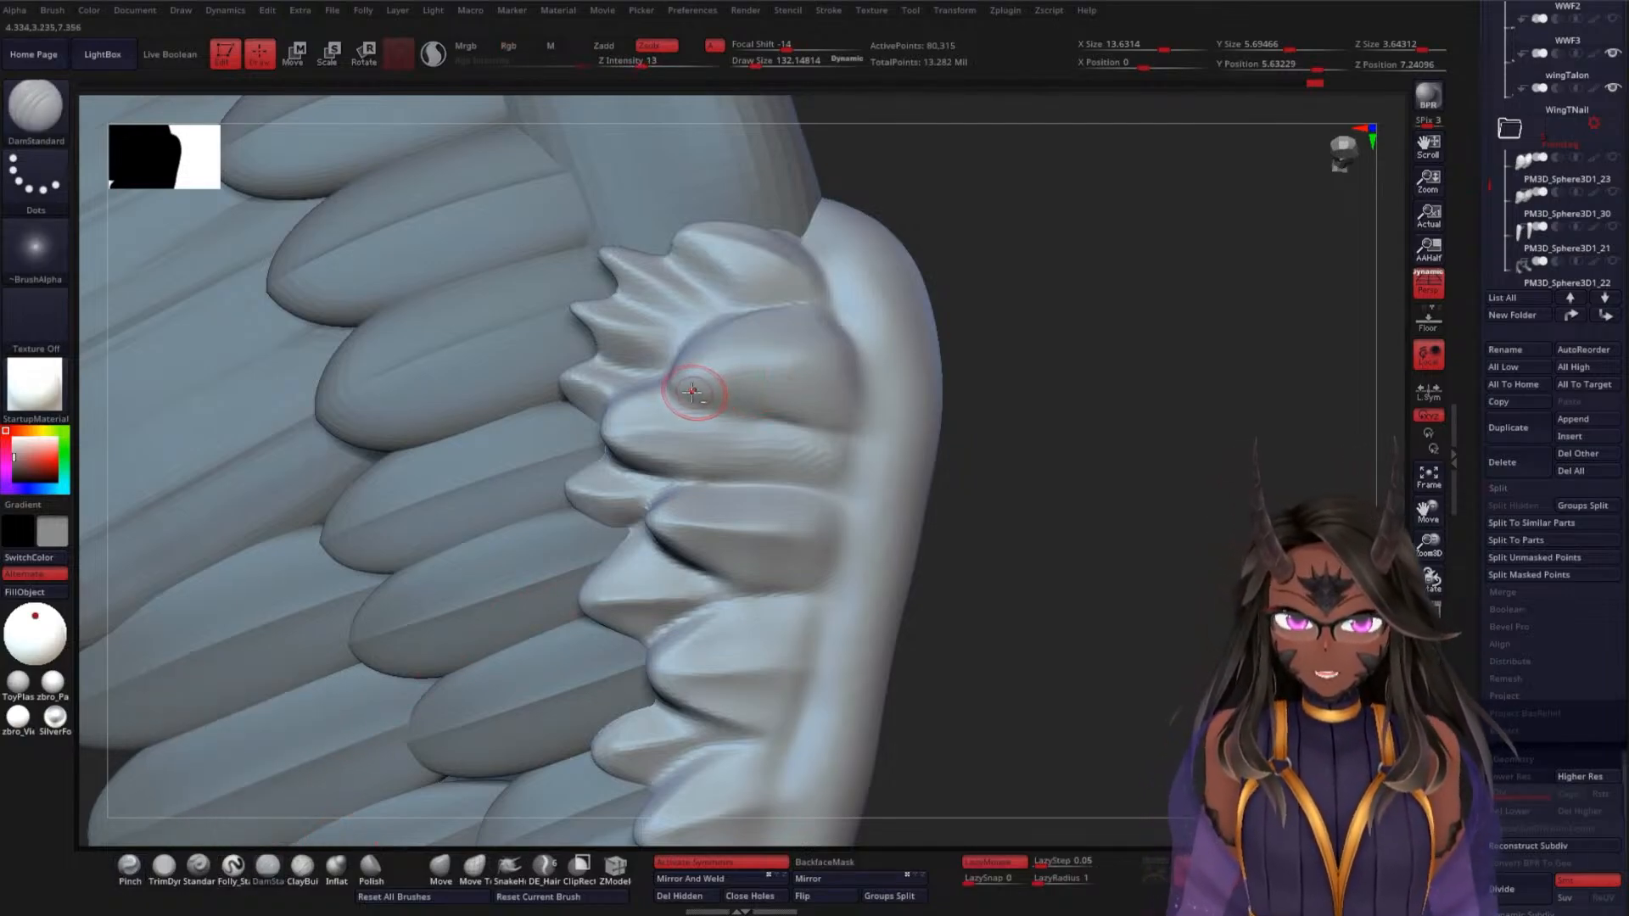
drag(710, 394, 852, 425)
drag(1012, 413, 931, 400)
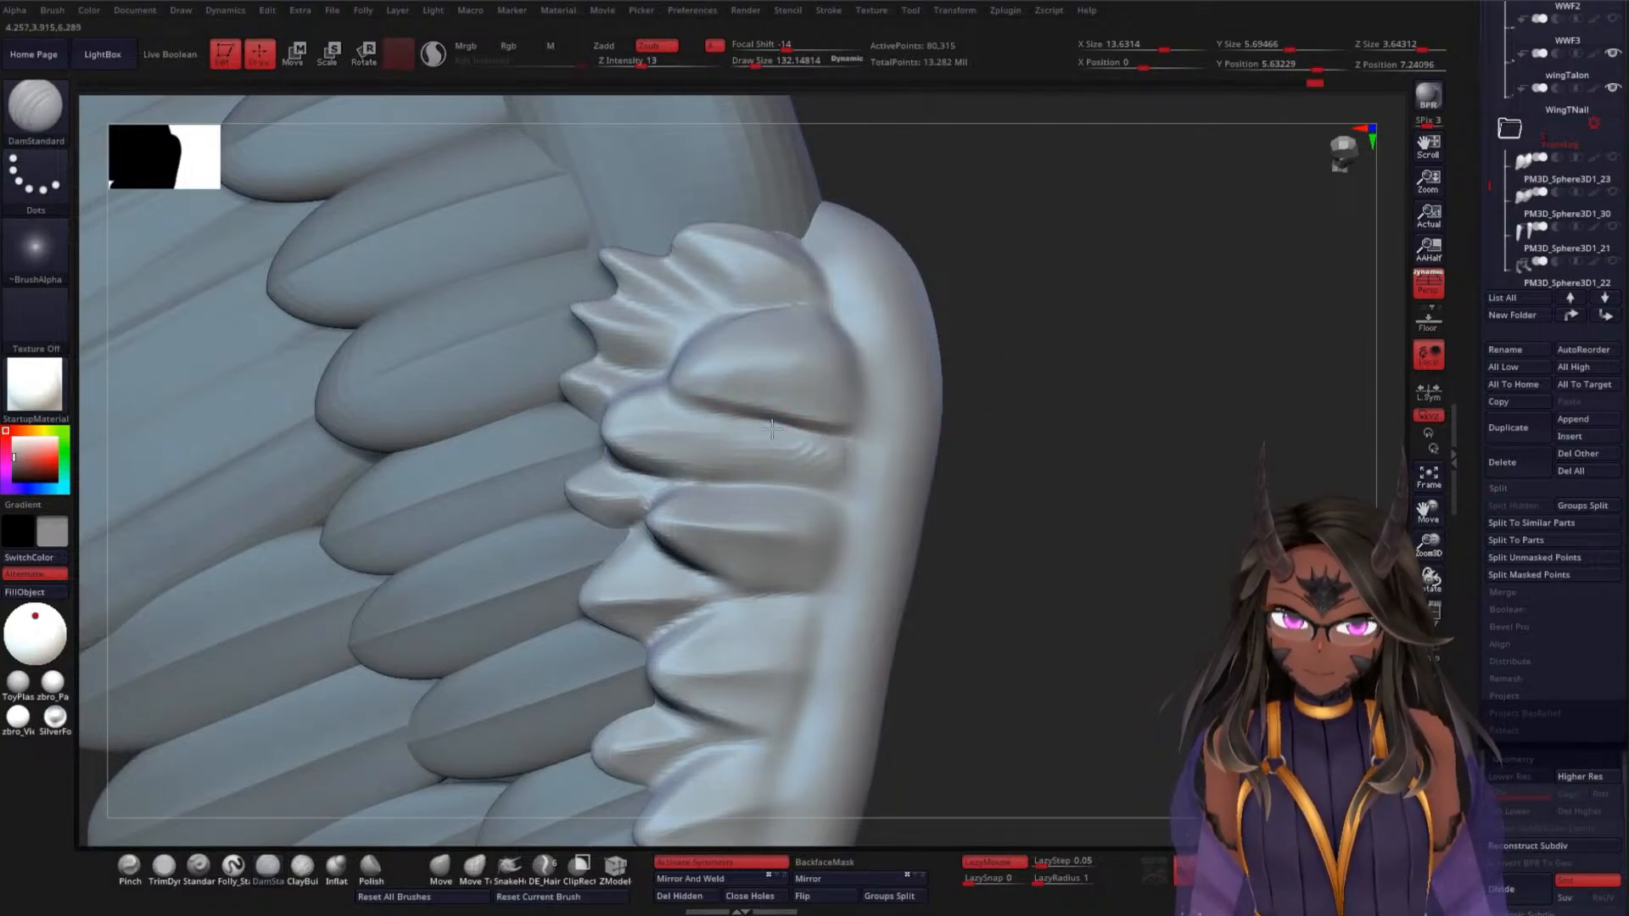
drag(771, 428, 715, 408)
Define the upper edge of the large upper feather with a DamStandard stroke and soften it by smoothing
drag(1099, 359, 849, 347)
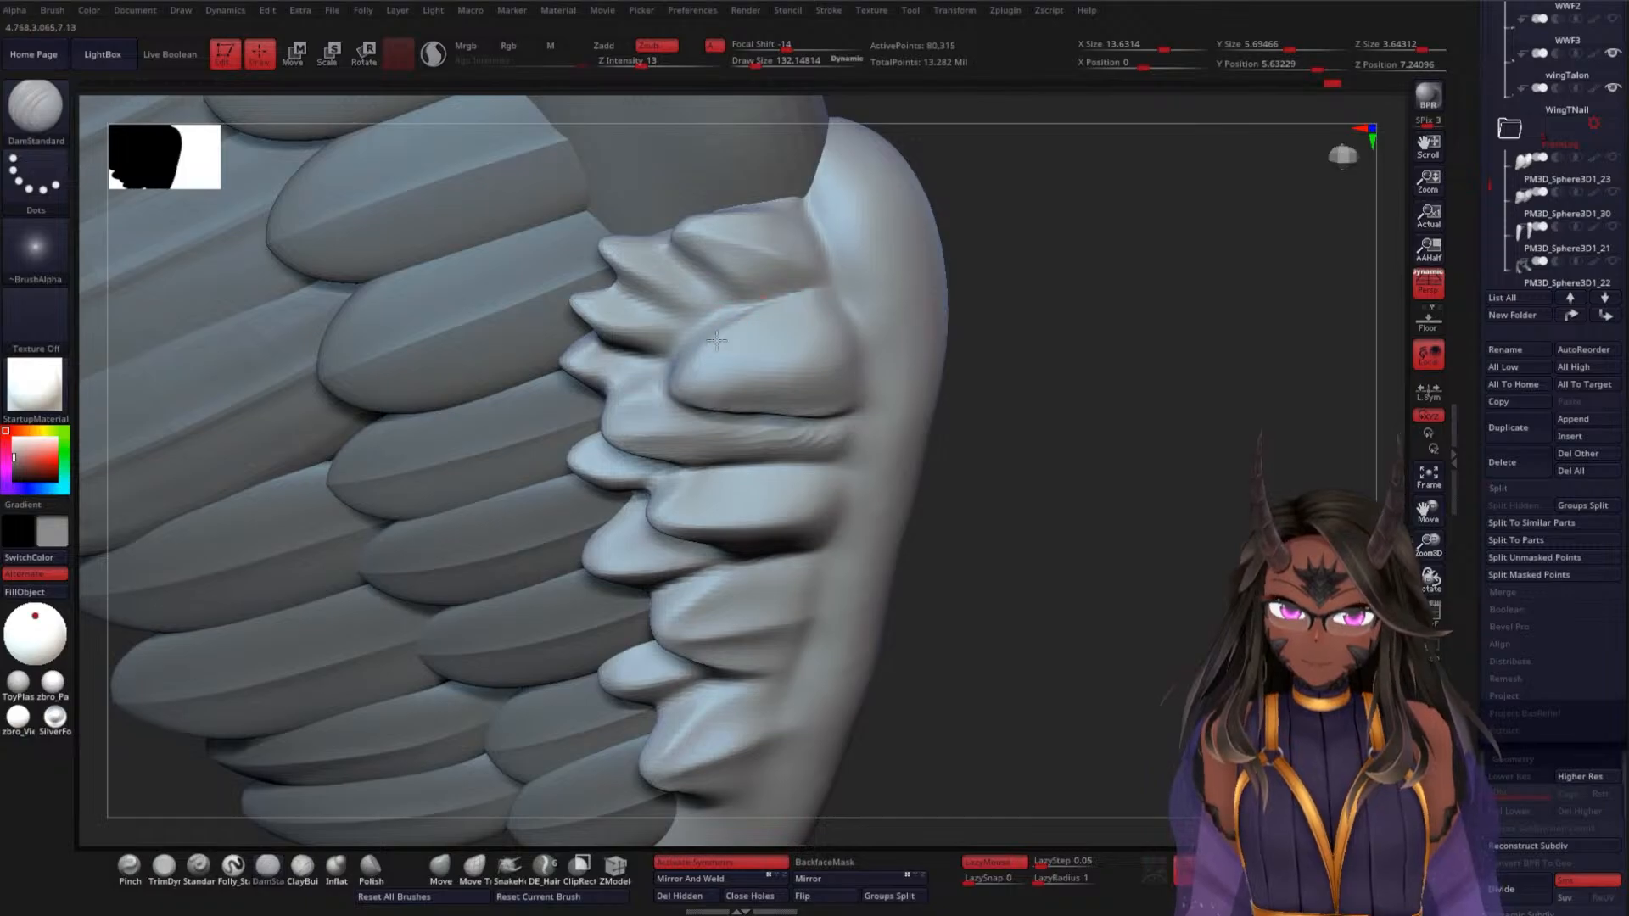
drag(753, 327, 704, 361)
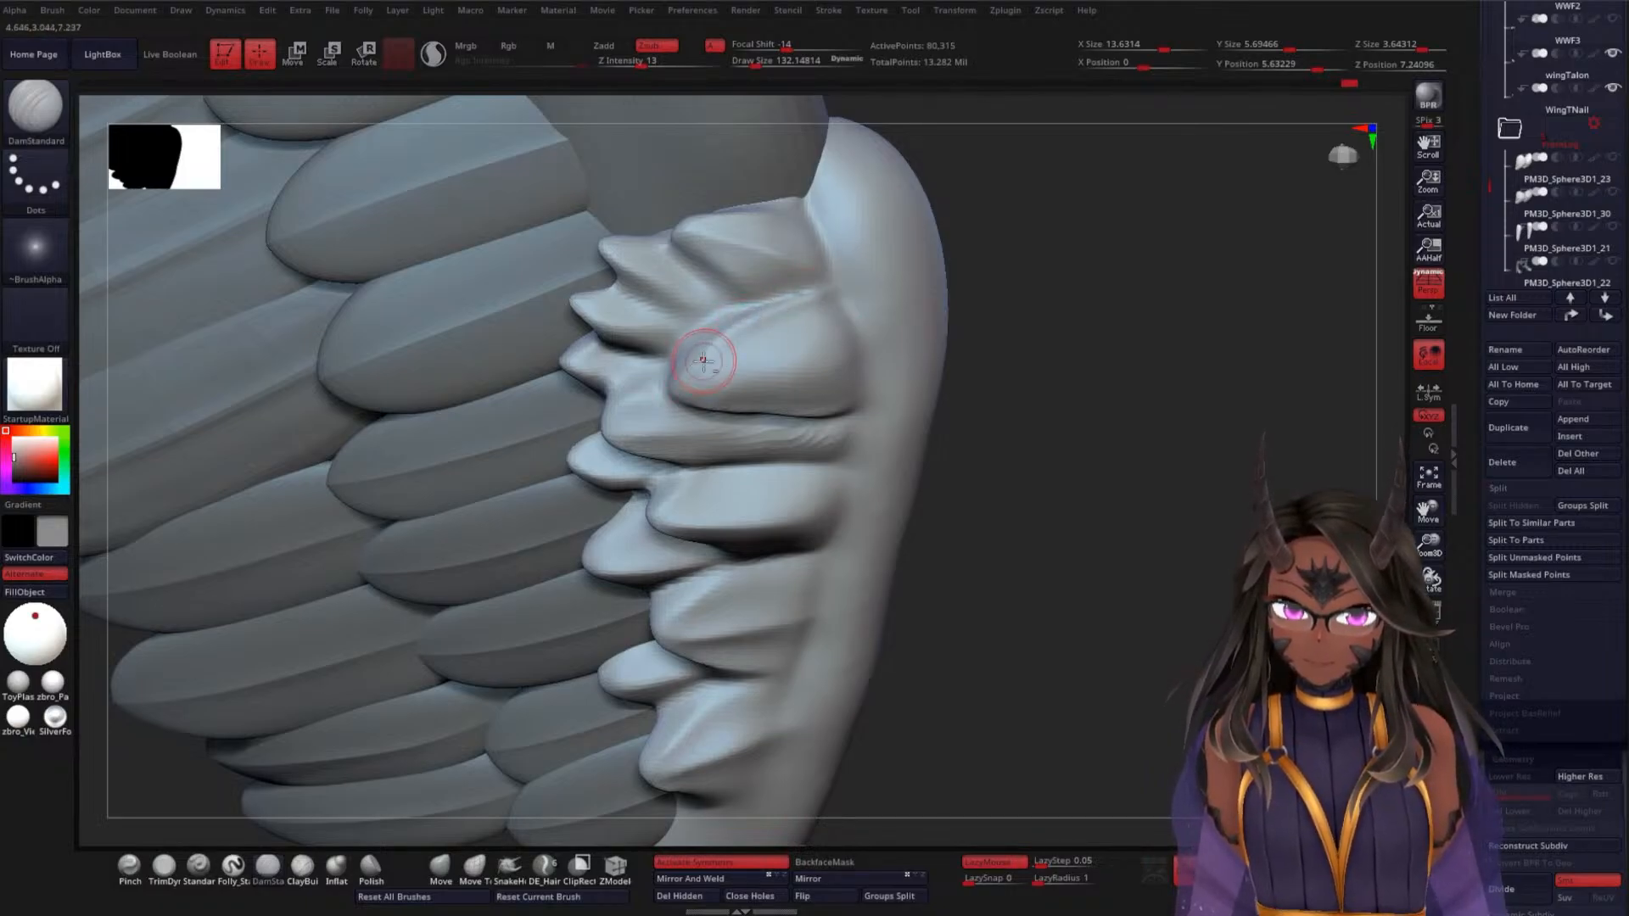
drag(976, 315, 1036, 348)
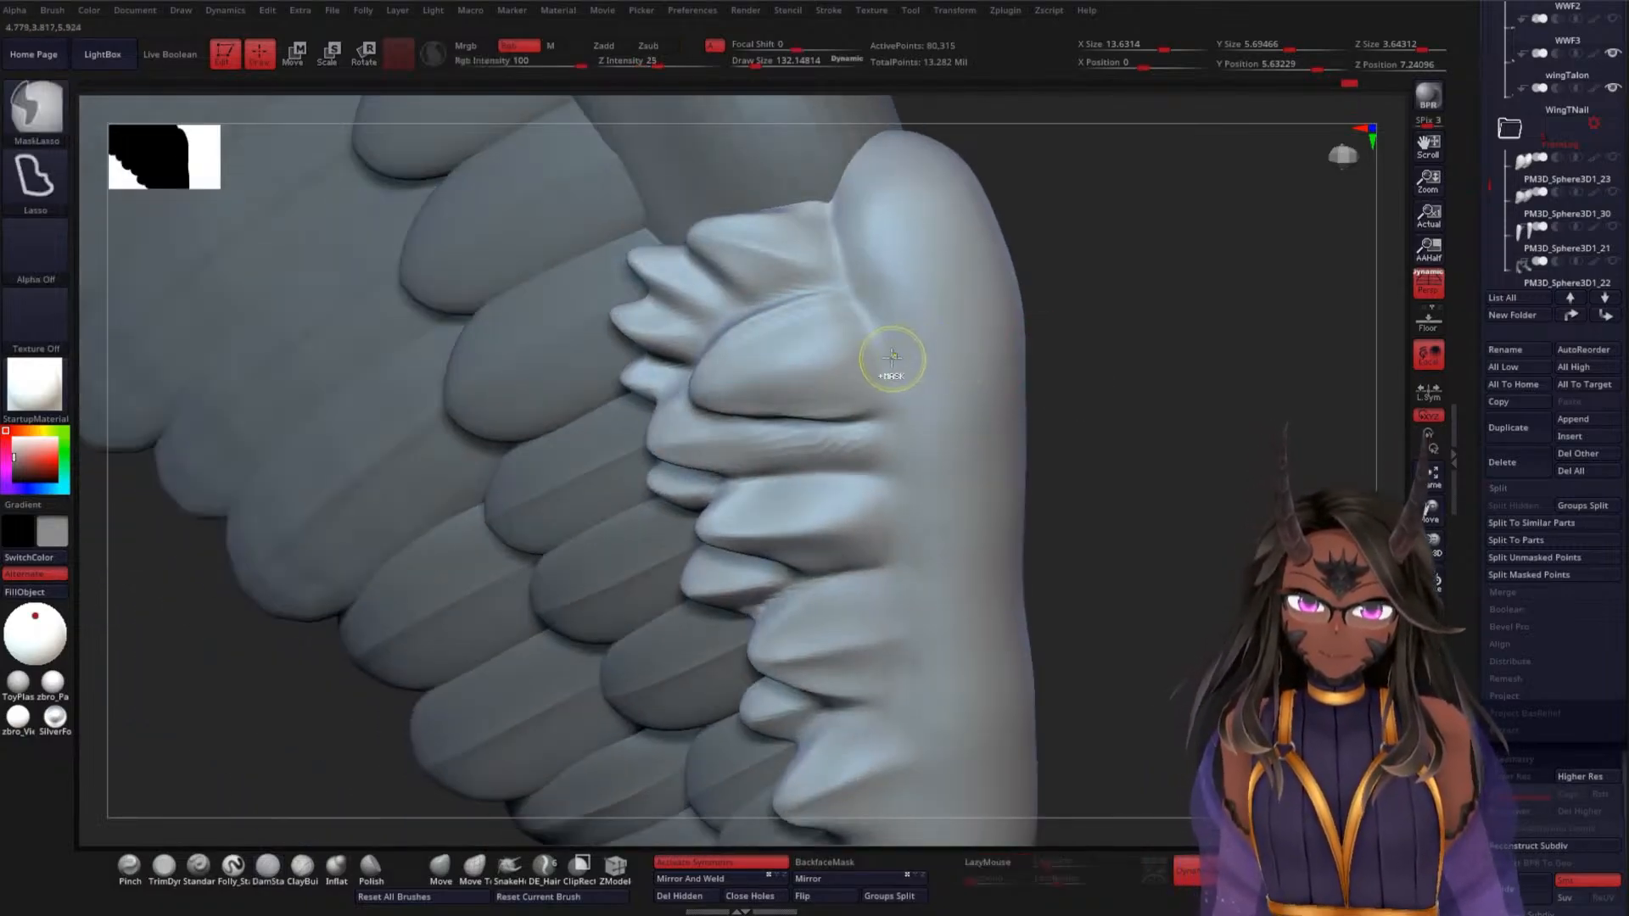
shift+drag(750, 352, 782, 324)
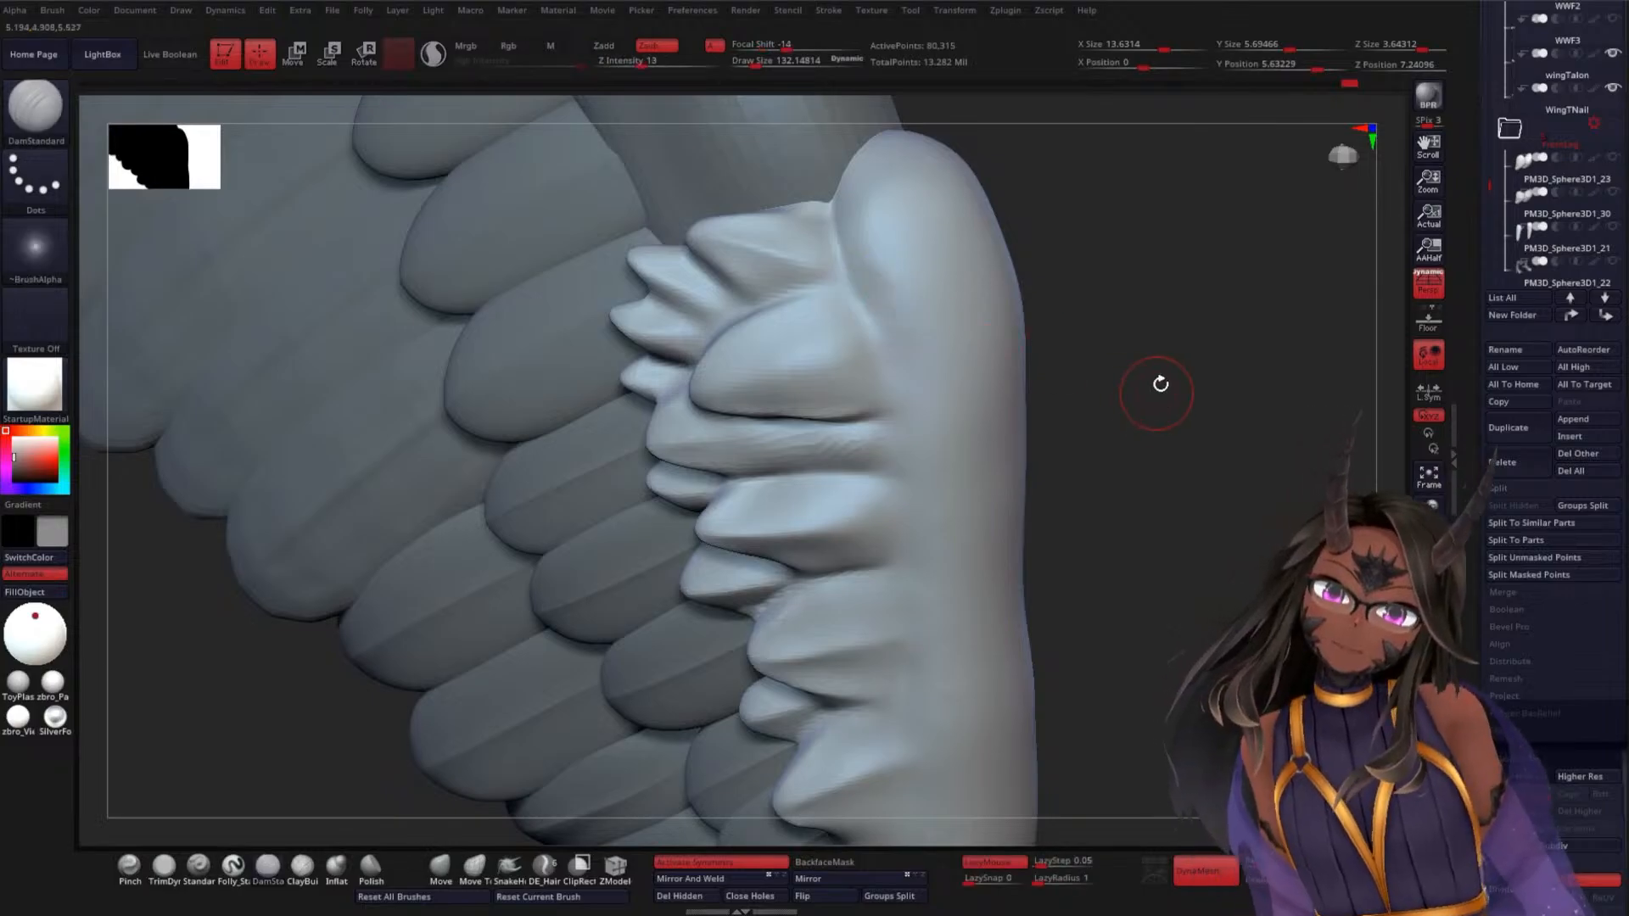
Define the raised centre line of the large upper feather with DamStandard and smooth the surface around it
drag(1160, 382, 1143, 344)
drag(694, 411, 694, 401)
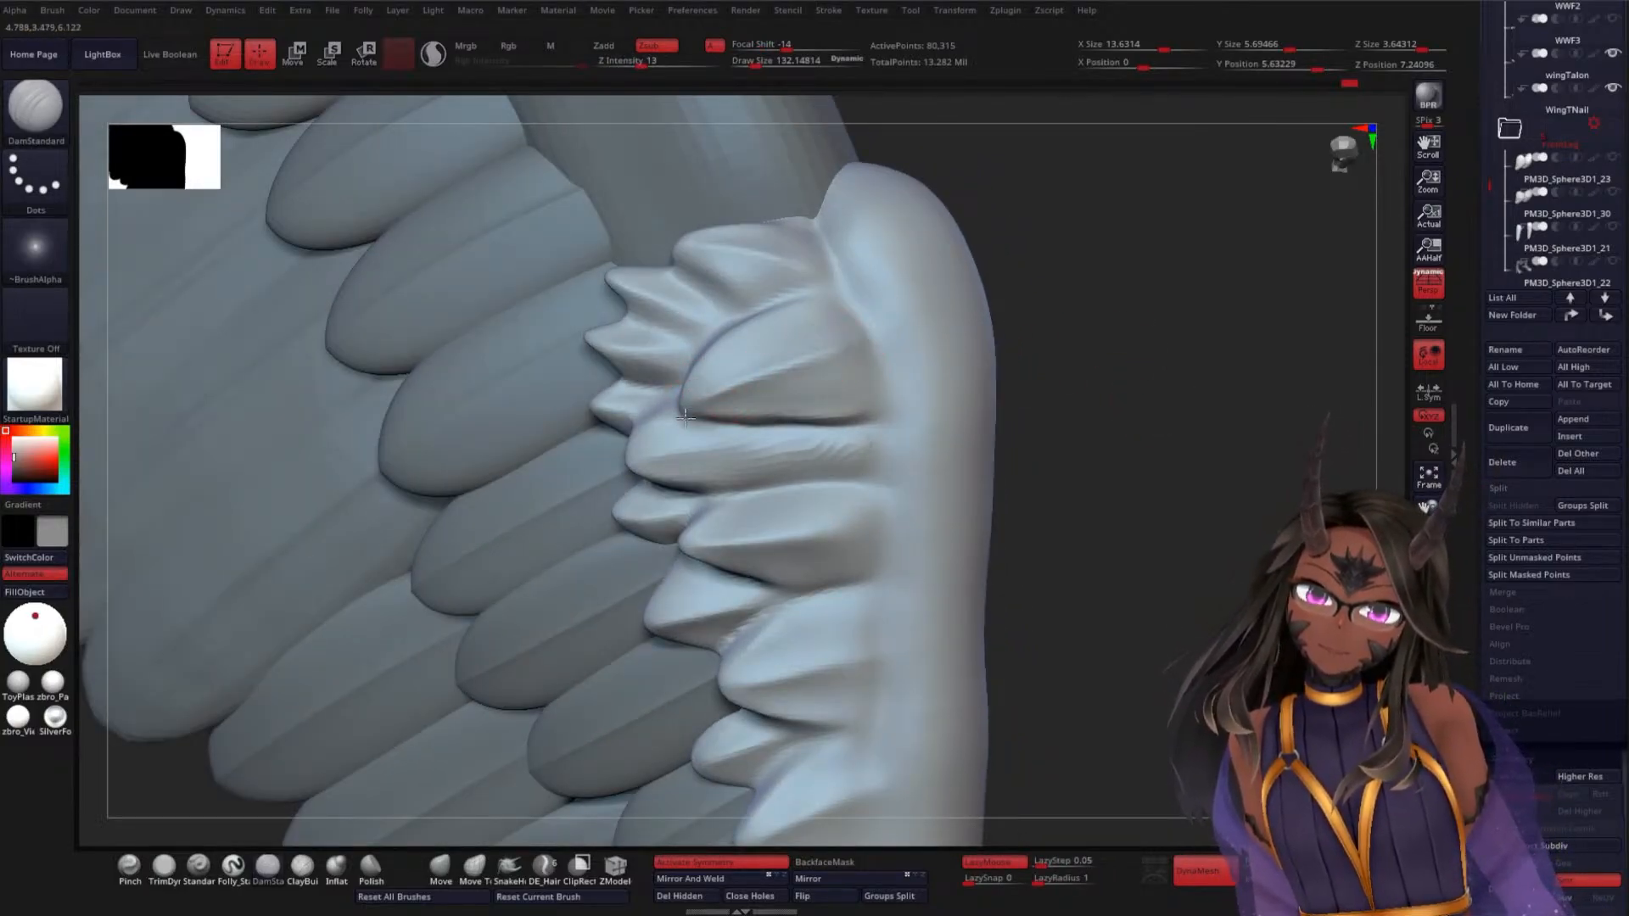
drag(737, 391, 858, 334)
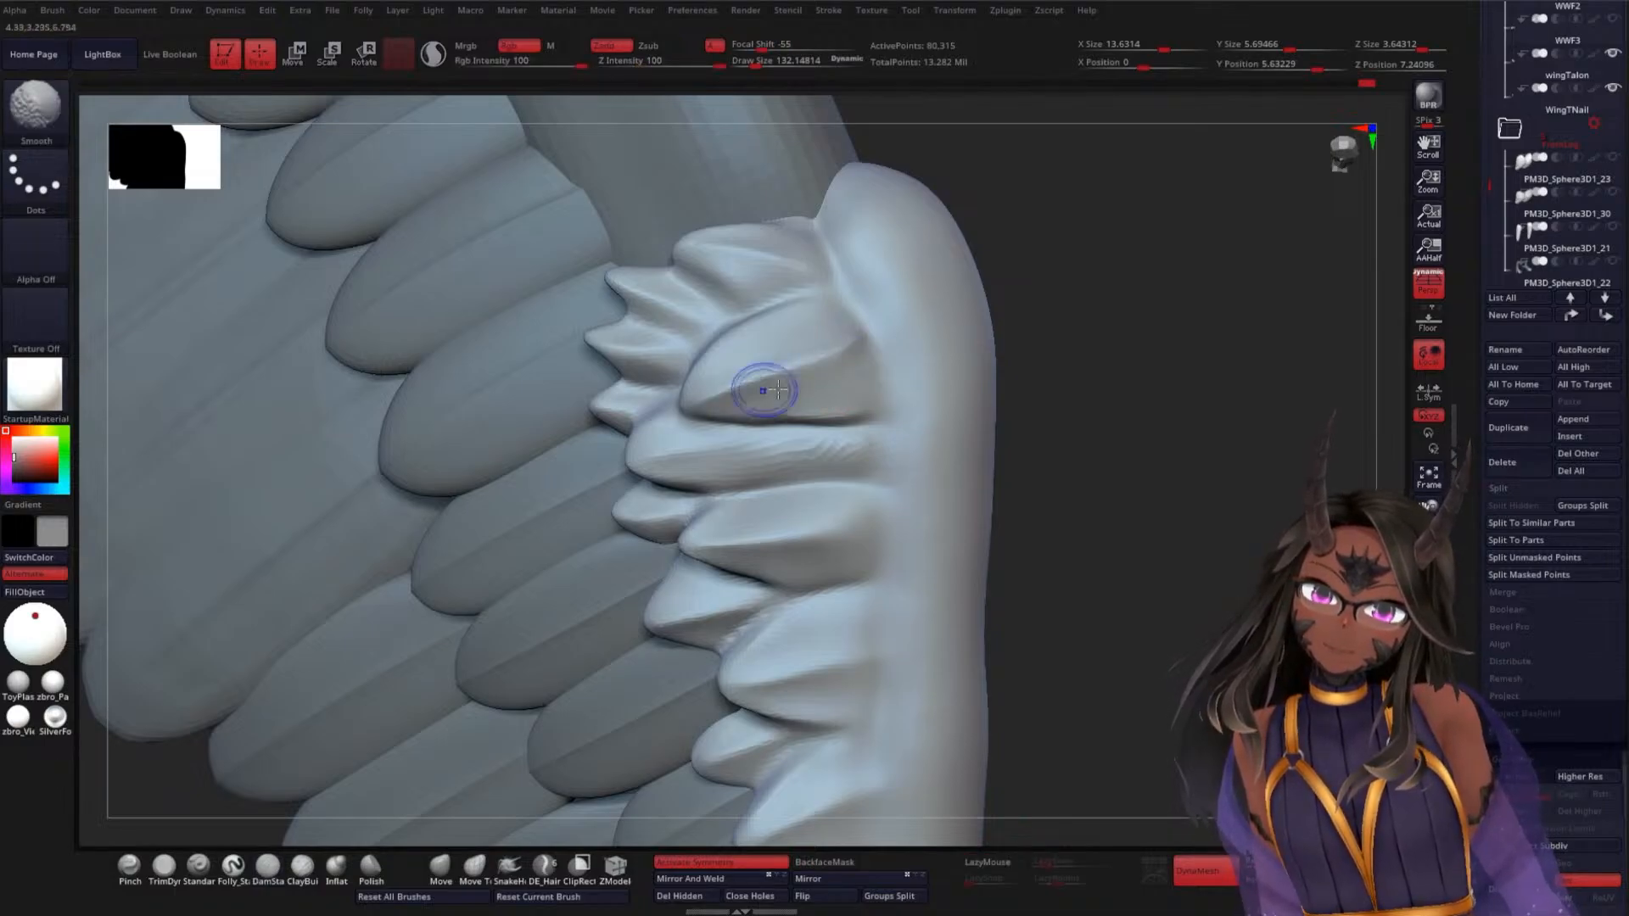
mouse_move(1098, 400)
mouse_down()
mouse_move(1142, 415)
mouse_move(1001, 416)
mouse_up()
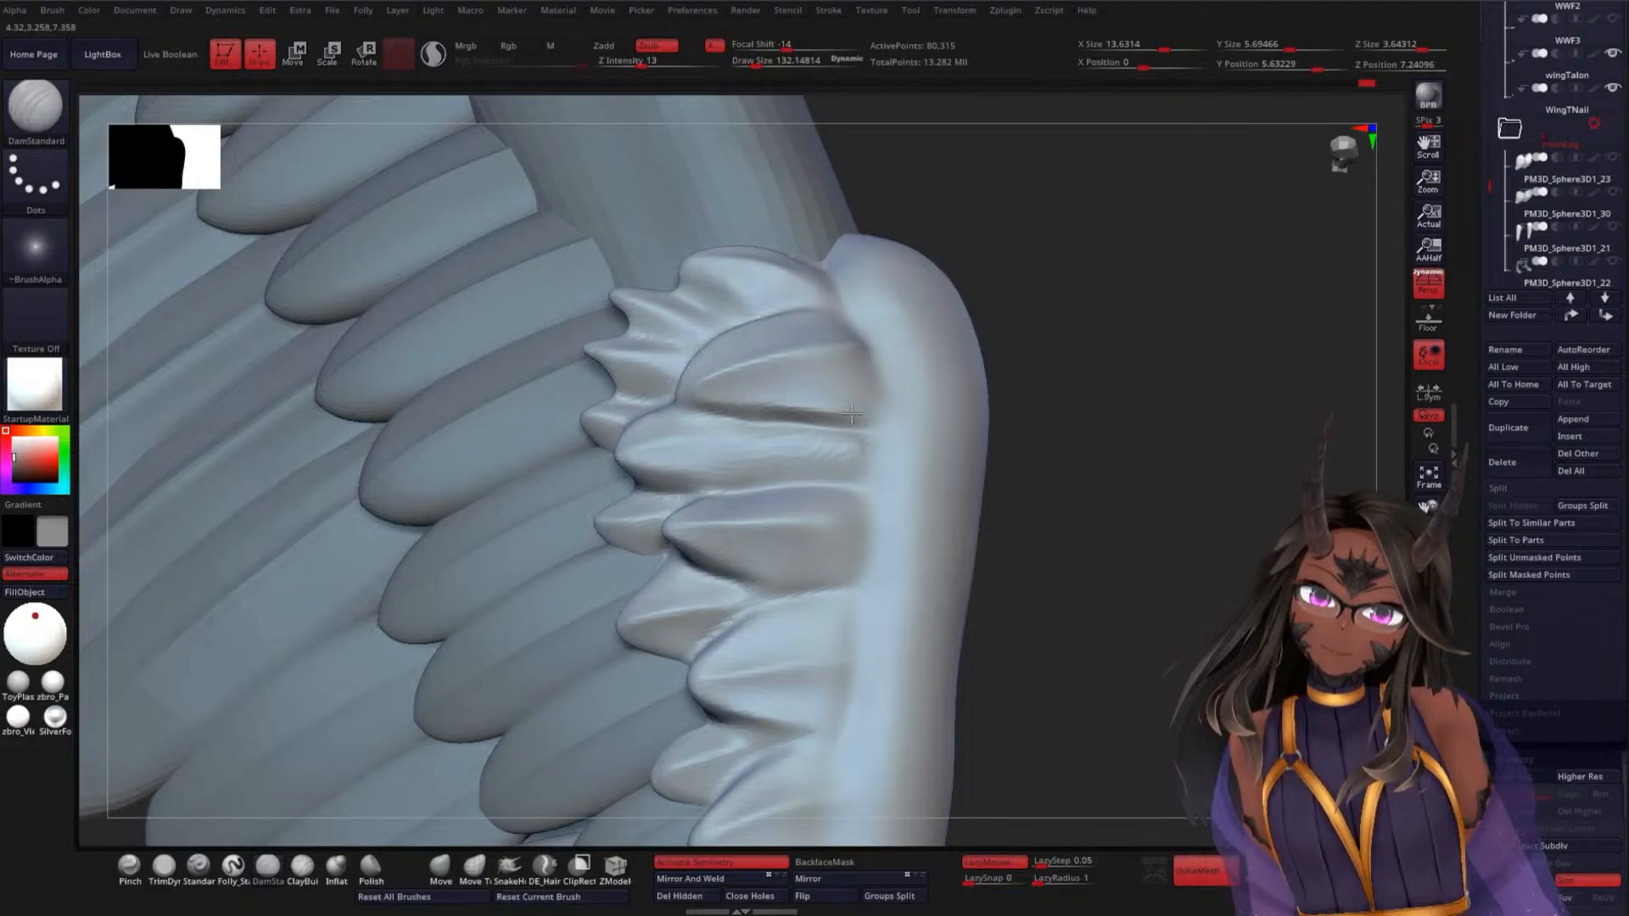
drag(1101, 447, 938, 441)
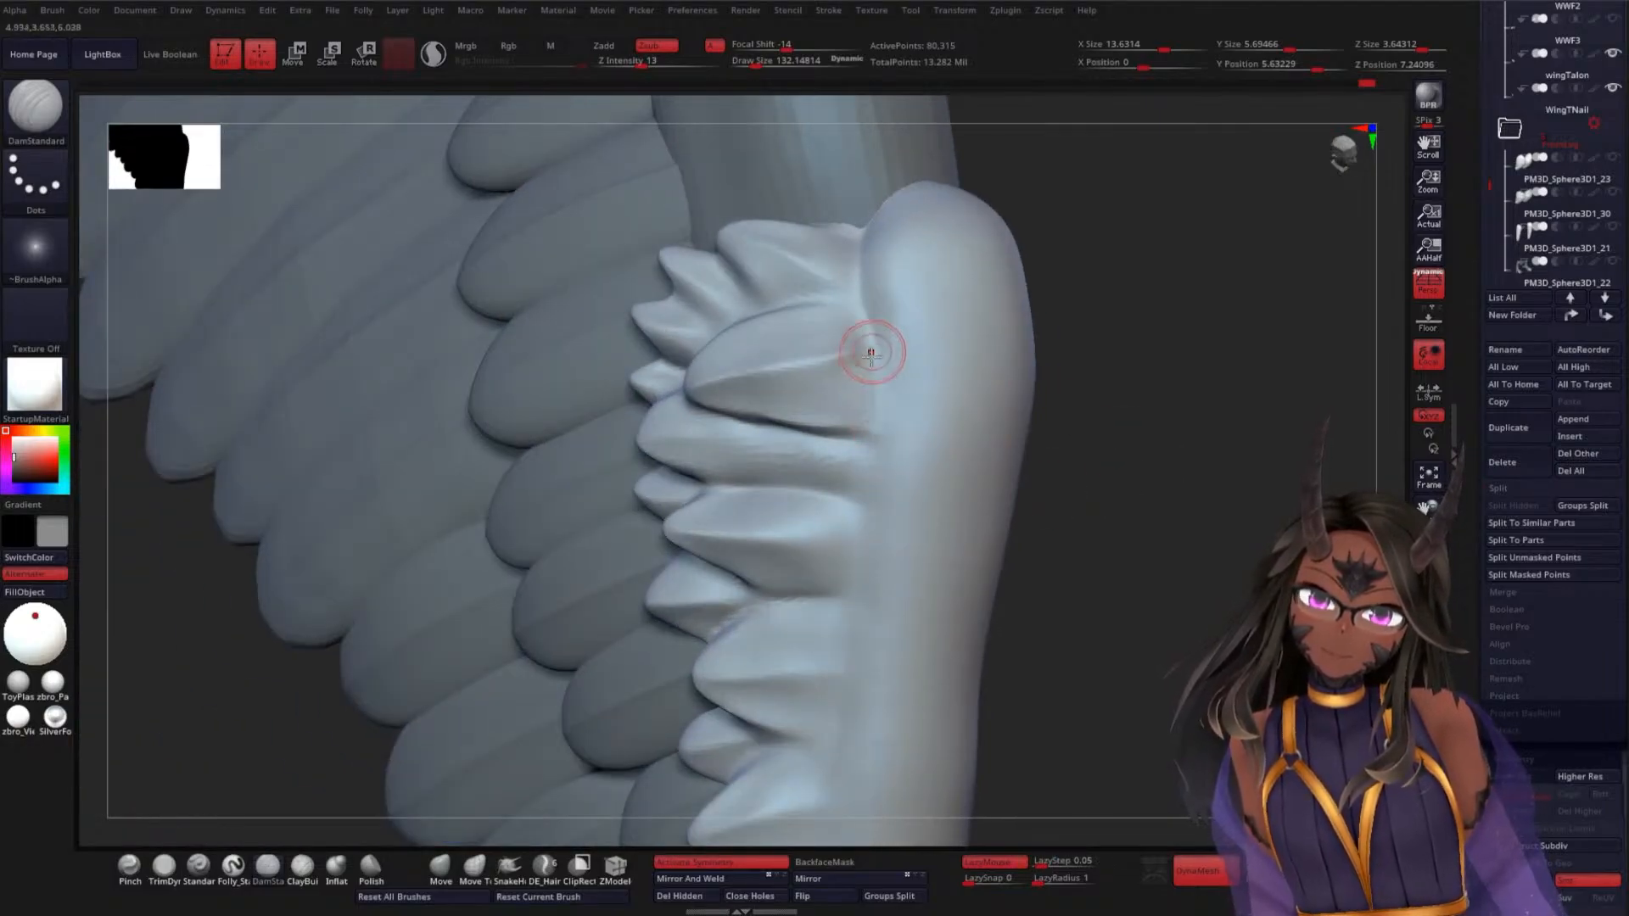
Smooth the rough clay strokes on the feather directly below the large upper feather
mouse_move(1067, 318)
mouse_down()
mouse_move(1171, 436)
mouse_move(745, 346)
mouse_up()
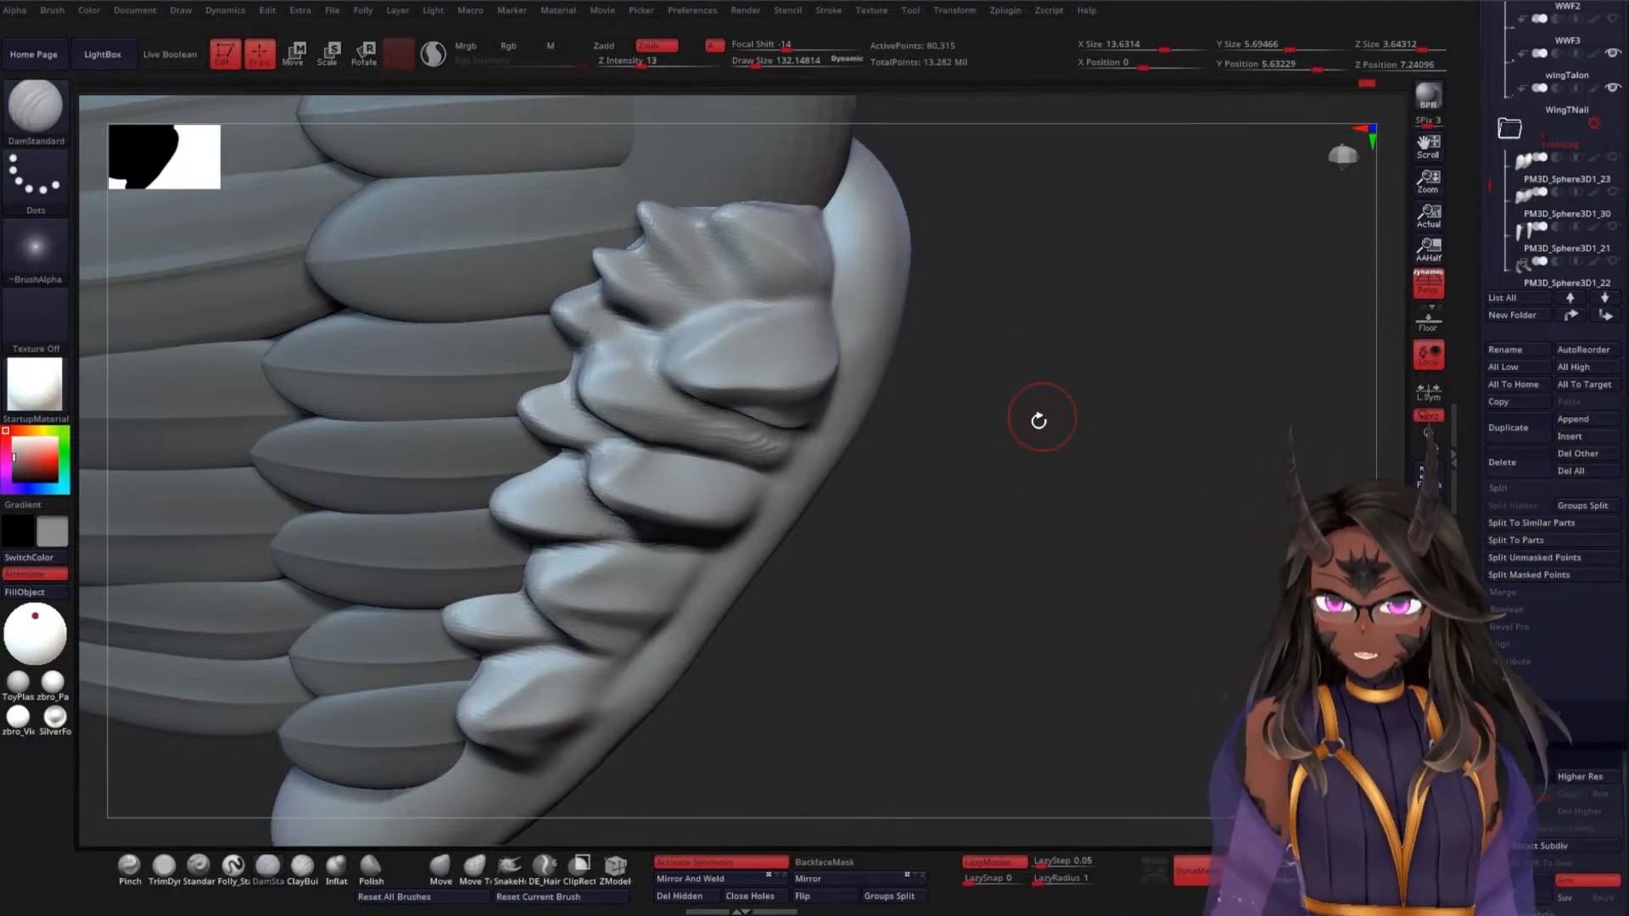
drag(1036, 418, 1074, 446)
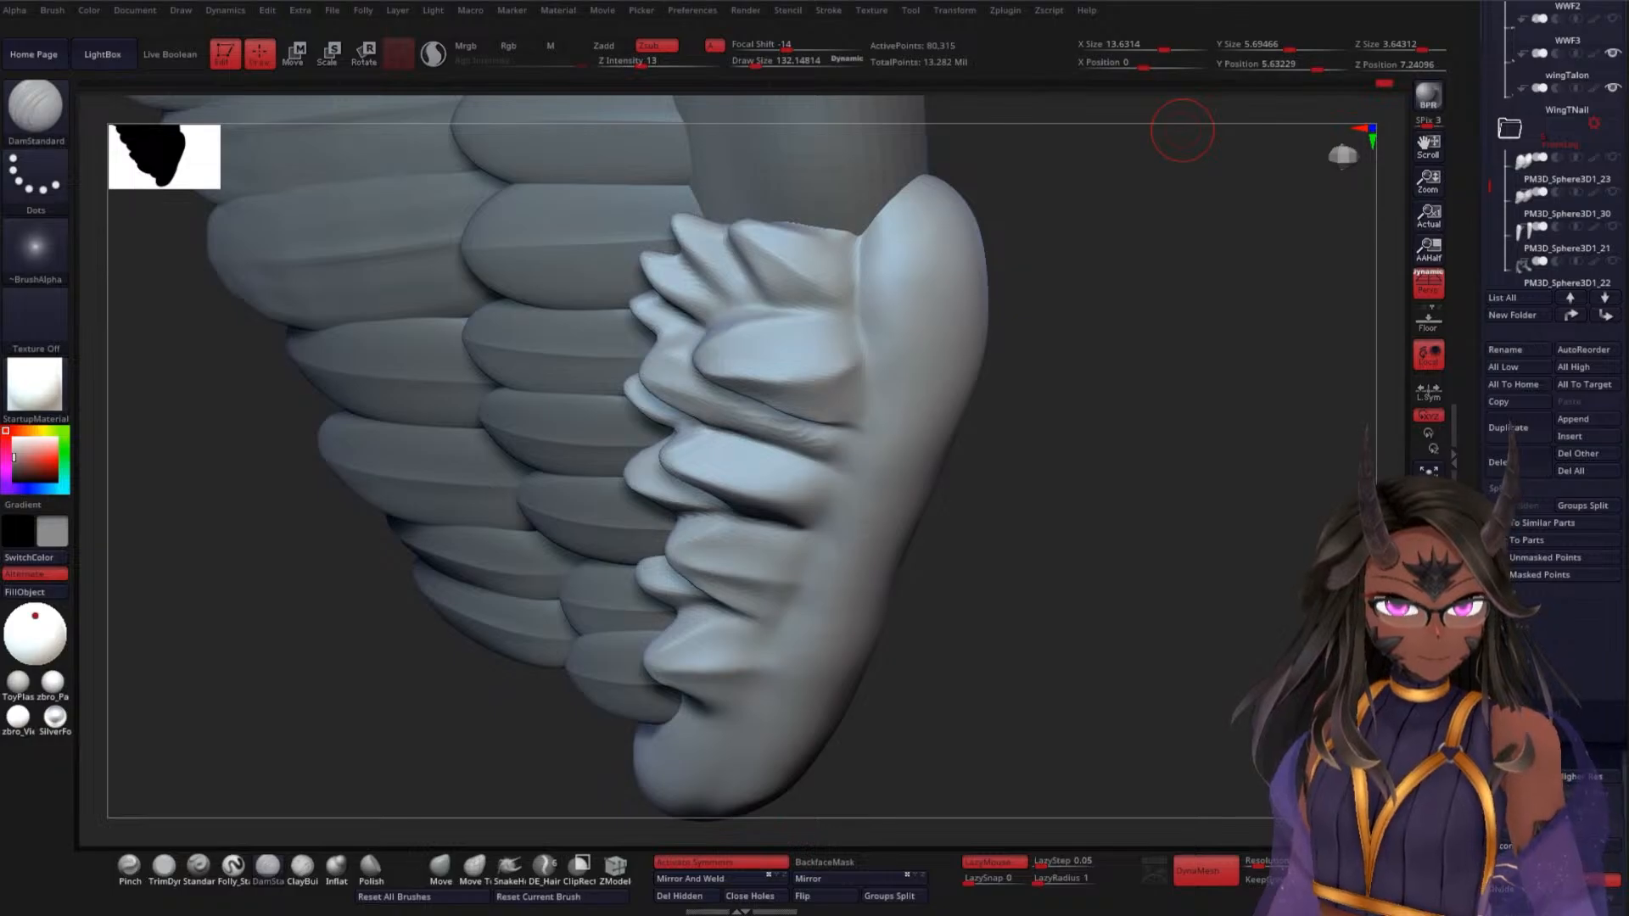
drag(1183, 129, 1018, 458)
shift+drag(732, 429, 821, 458)
mouse_move(736, 426)
shift+mouse_down()
mouse_move(689, 423)
mouse_move(715, 401)
mouse_move(696, 392)
shift+mouse_up()
Shape a centre ridge along the feather below the large upper feather with DamStandard and soften it by smoothing
drag(1164, 411, 1203, 543)
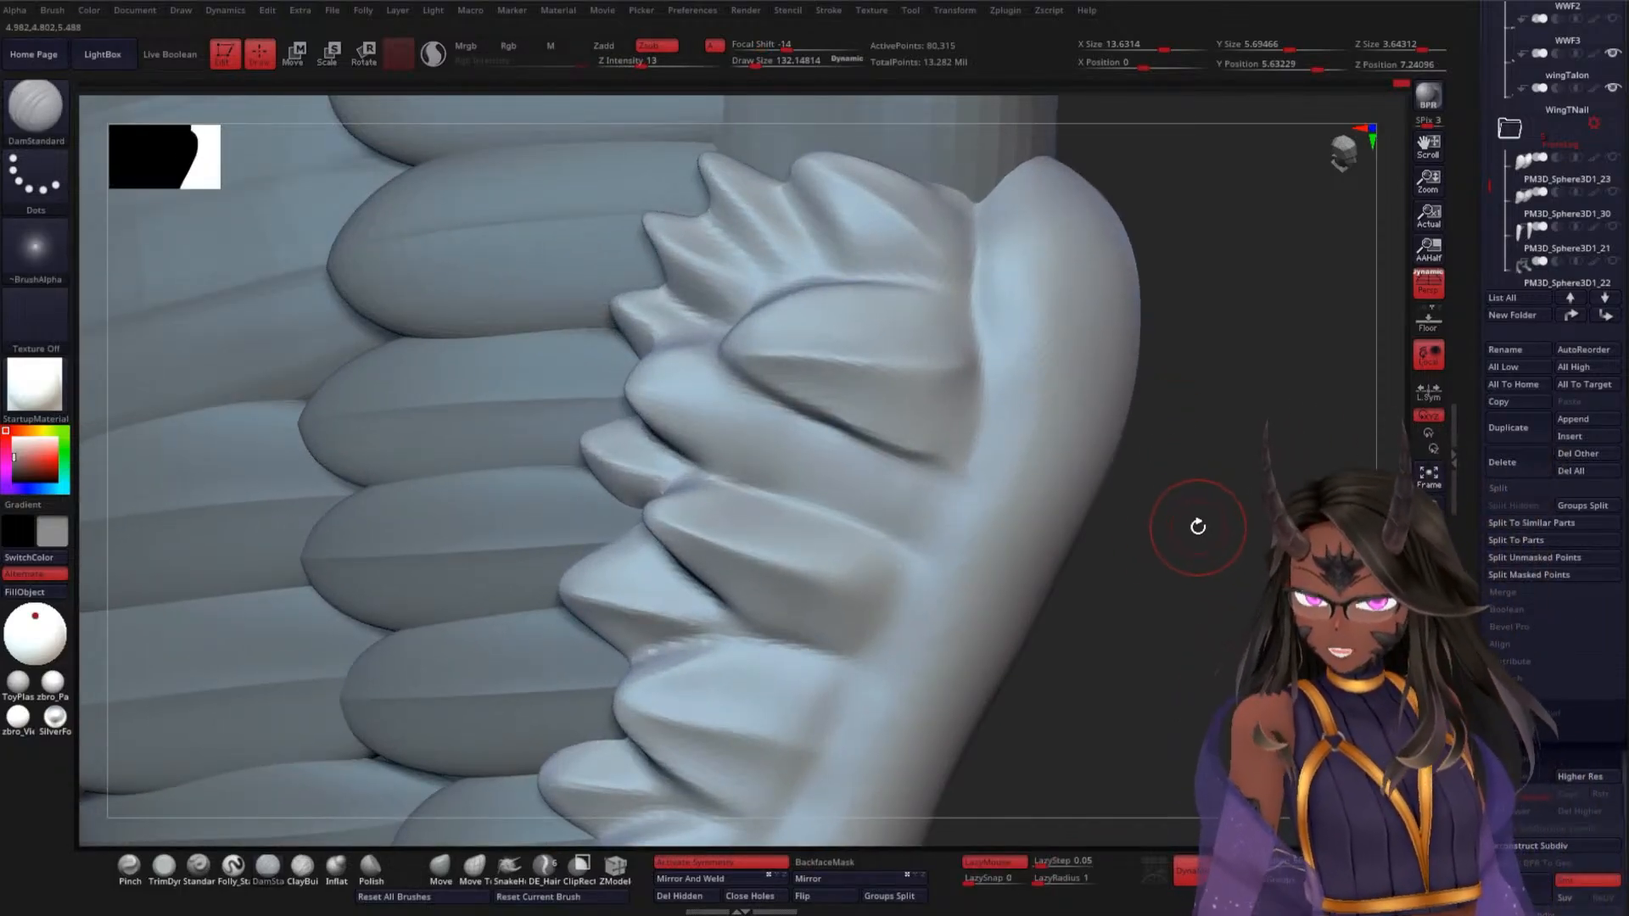
drag(1250, 459, 1252, 483)
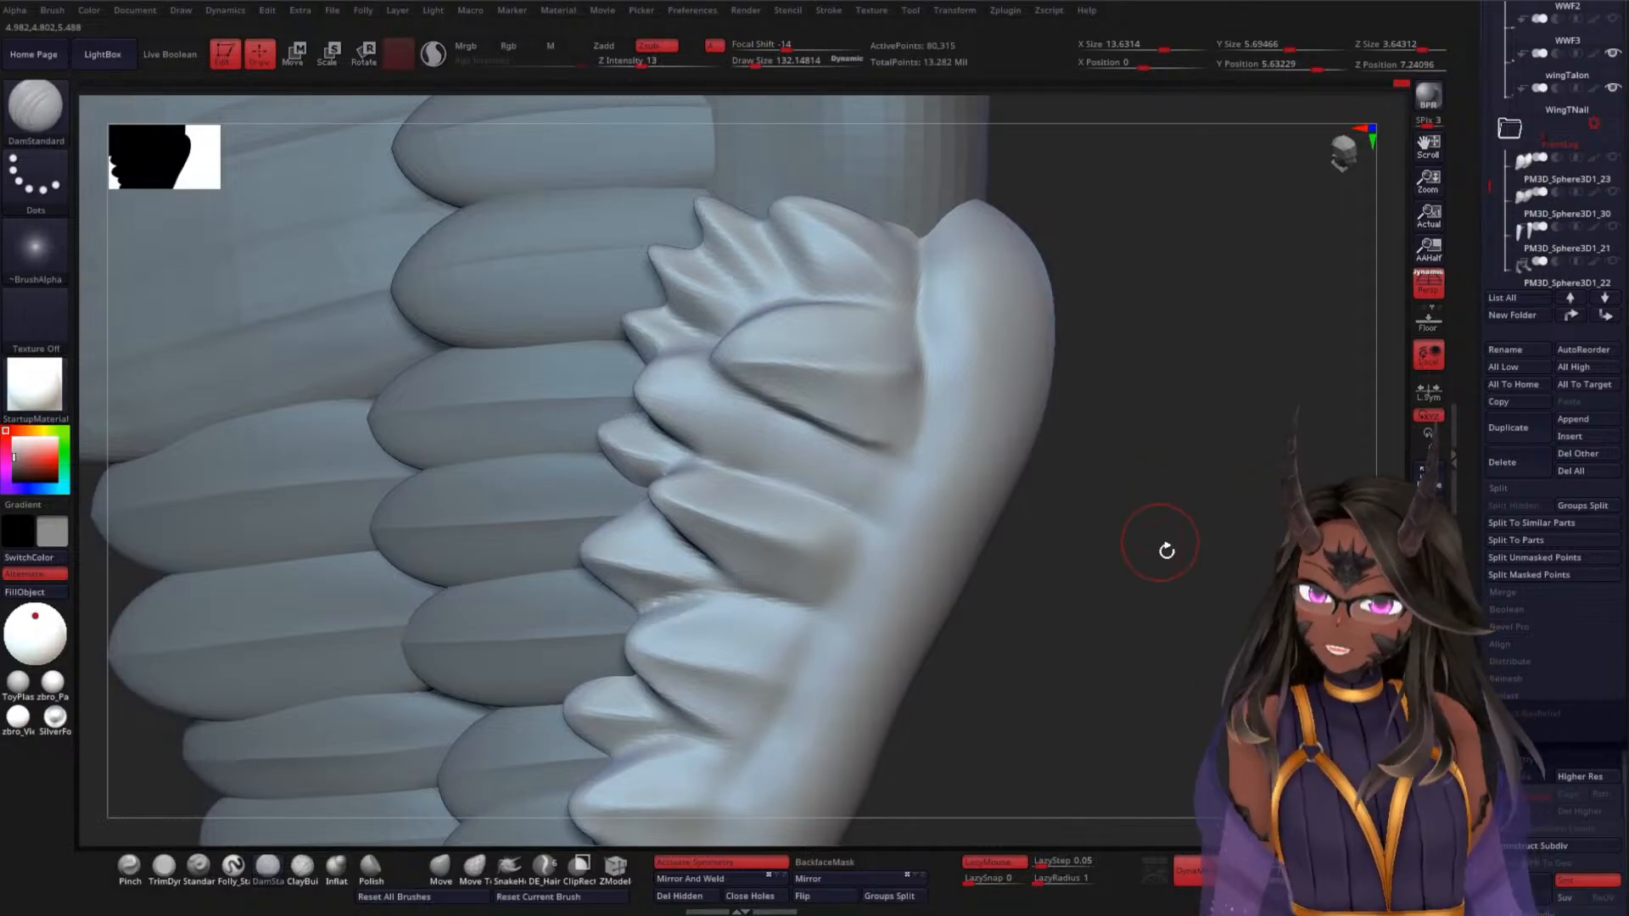
mouse_move(1166, 550)
mouse_down()
mouse_move(1189, 541)
mouse_move(967, 494)
mouse_up()
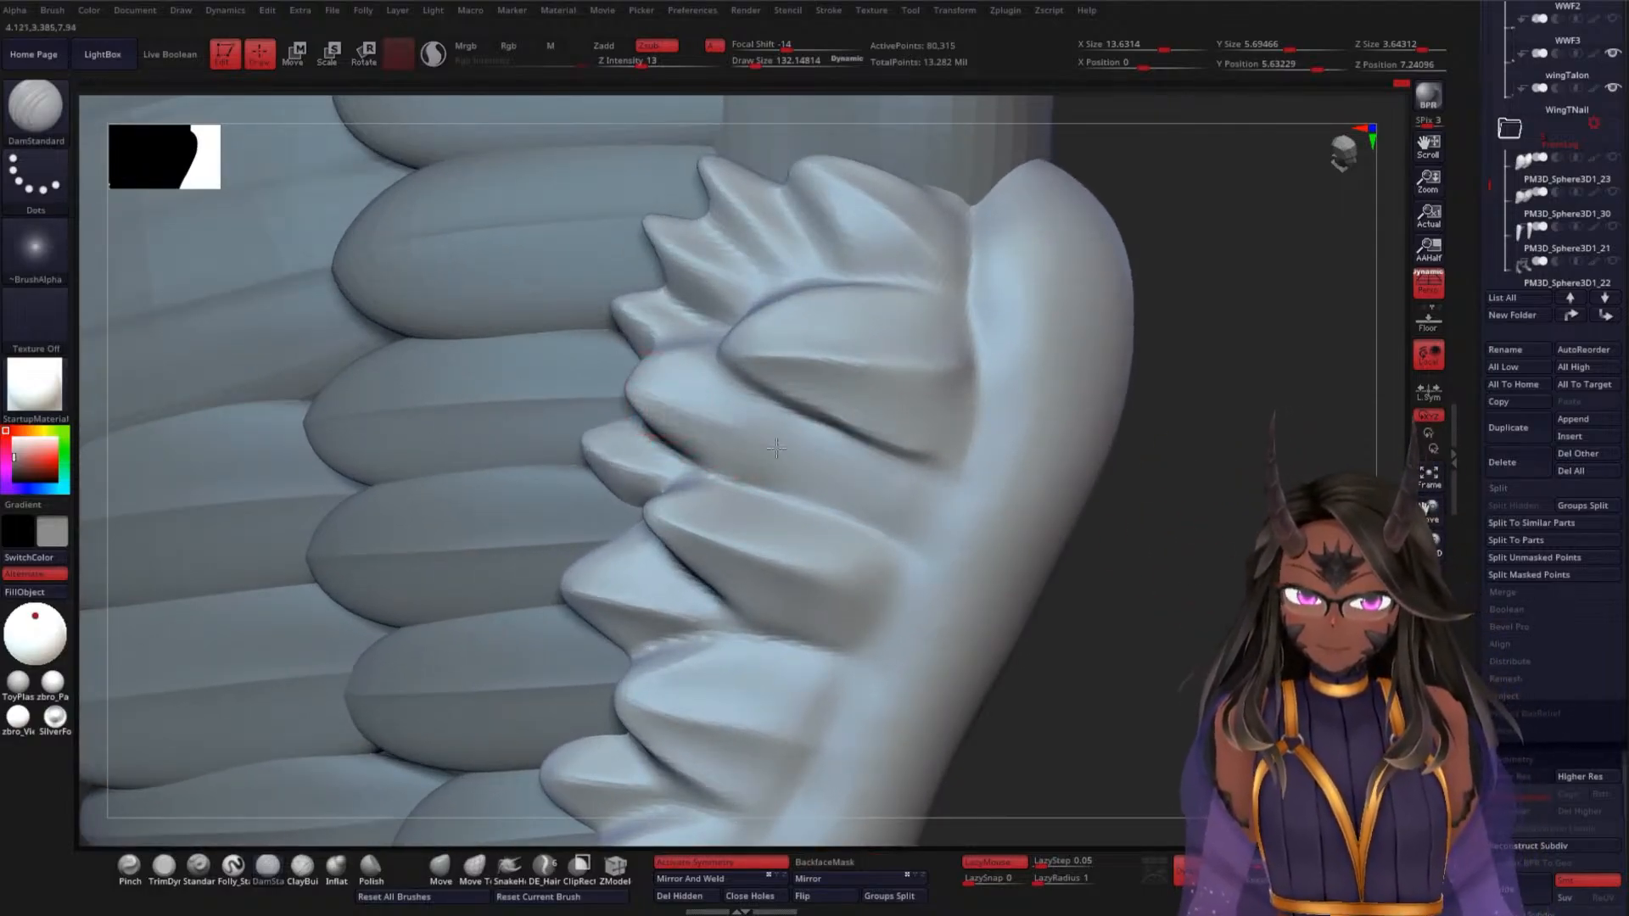
key(shift)
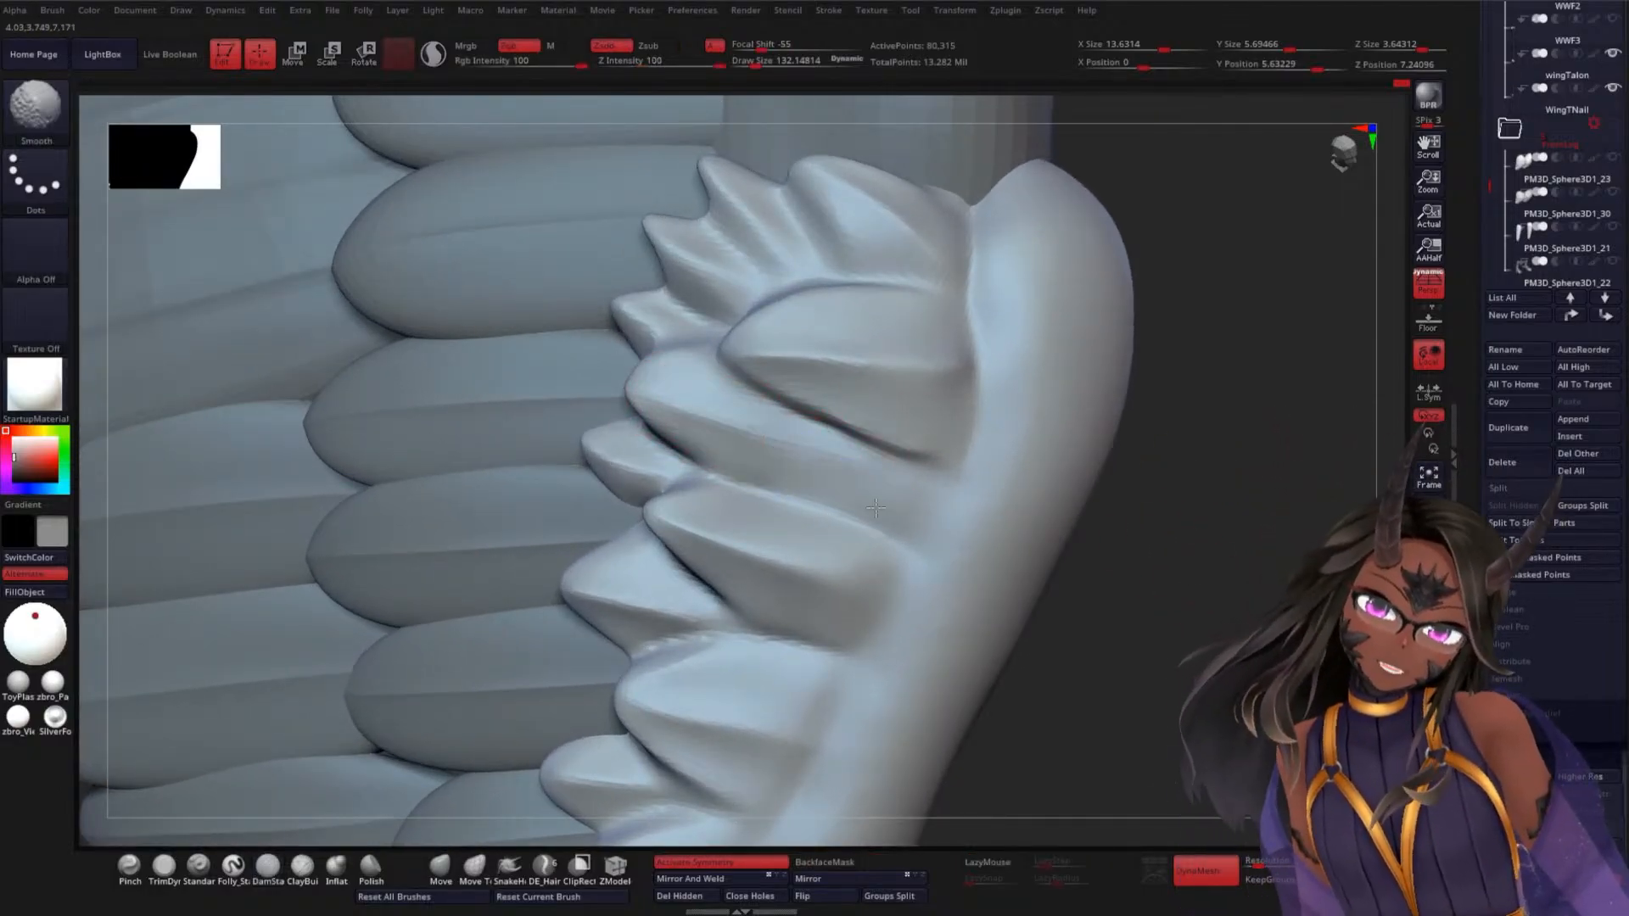
shift+drag(875, 508, 781, 467)
drag(1179, 492, 1001, 458)
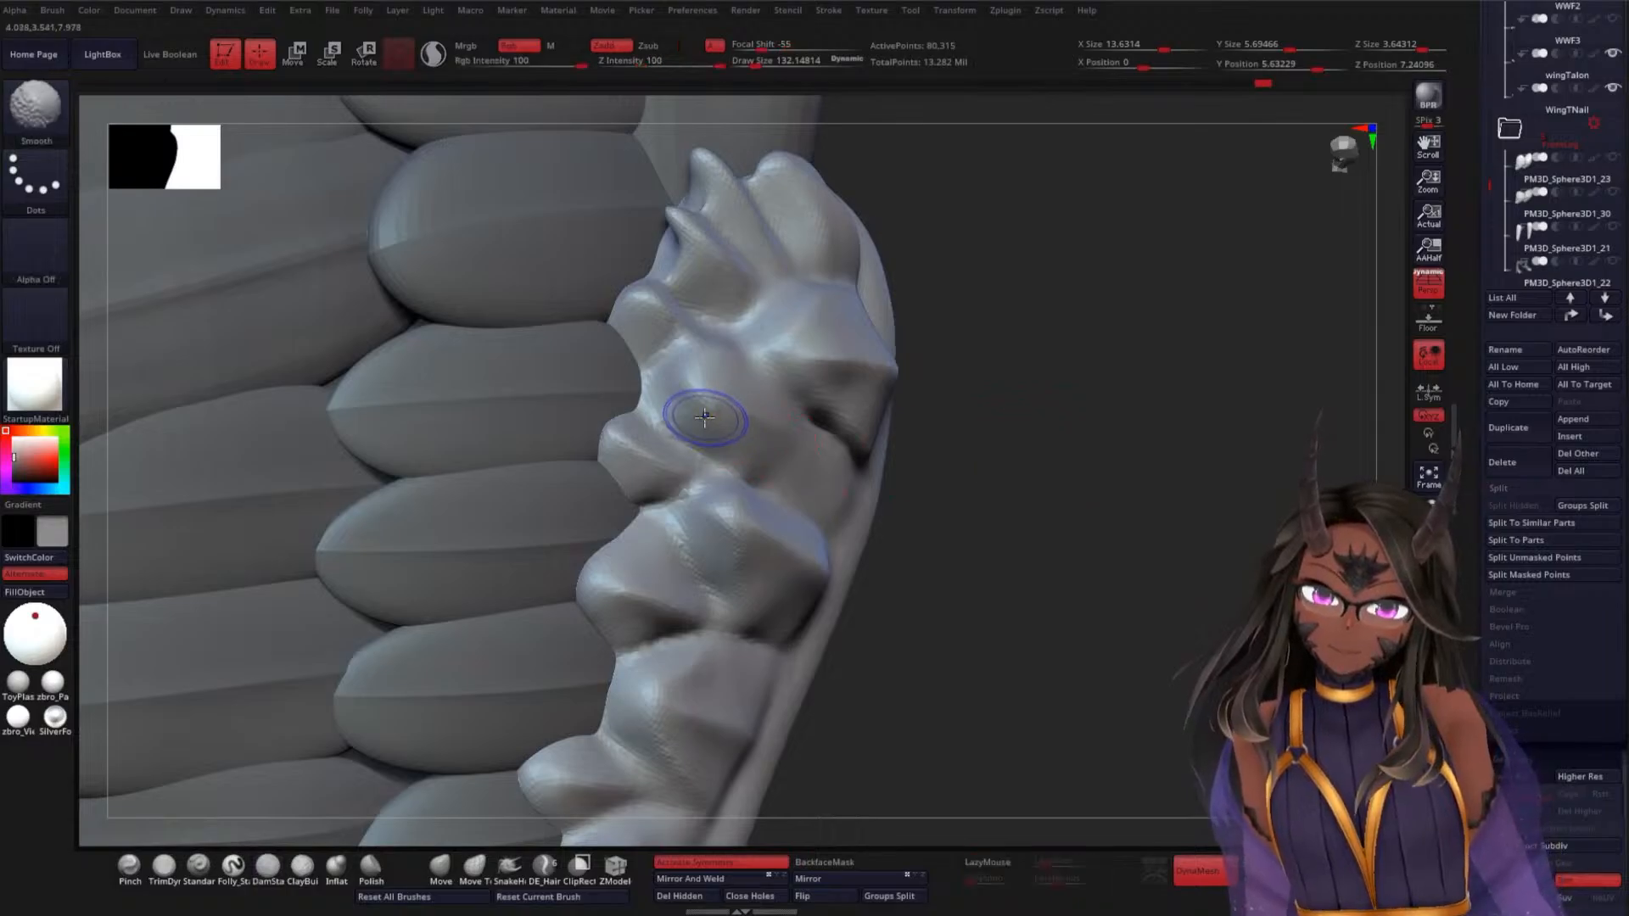
shift+drag(704, 417, 794, 496)
Define the upper edge of the third large feather down with DamStandard and smooth its surface and tip
drag(1095, 526, 1041, 618)
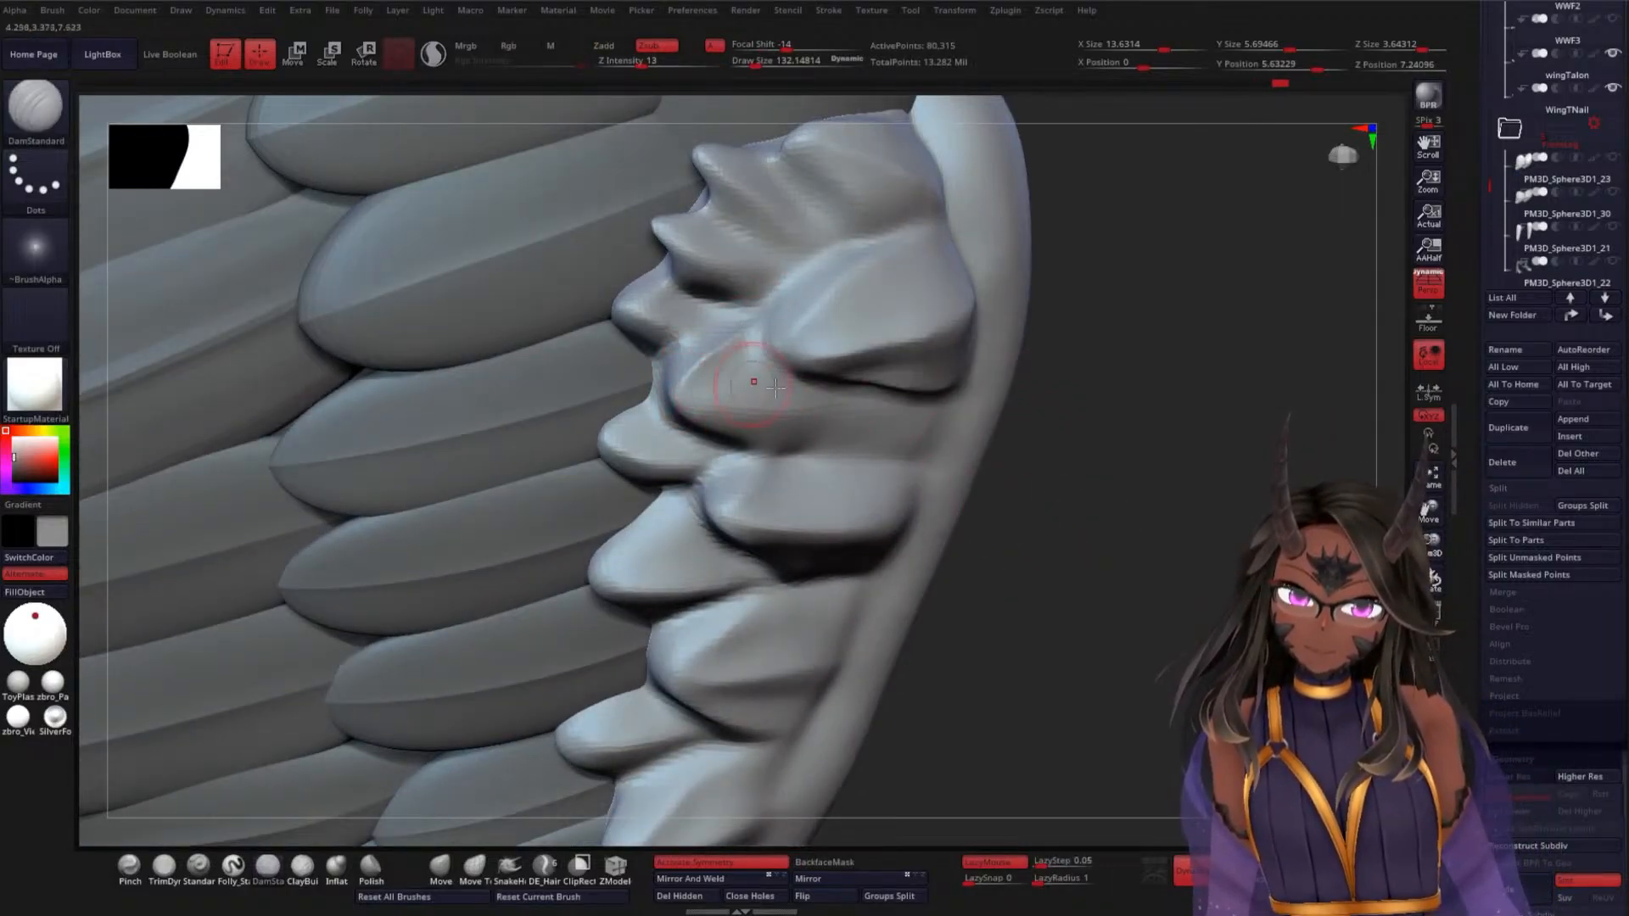
drag(1089, 488, 1094, 357)
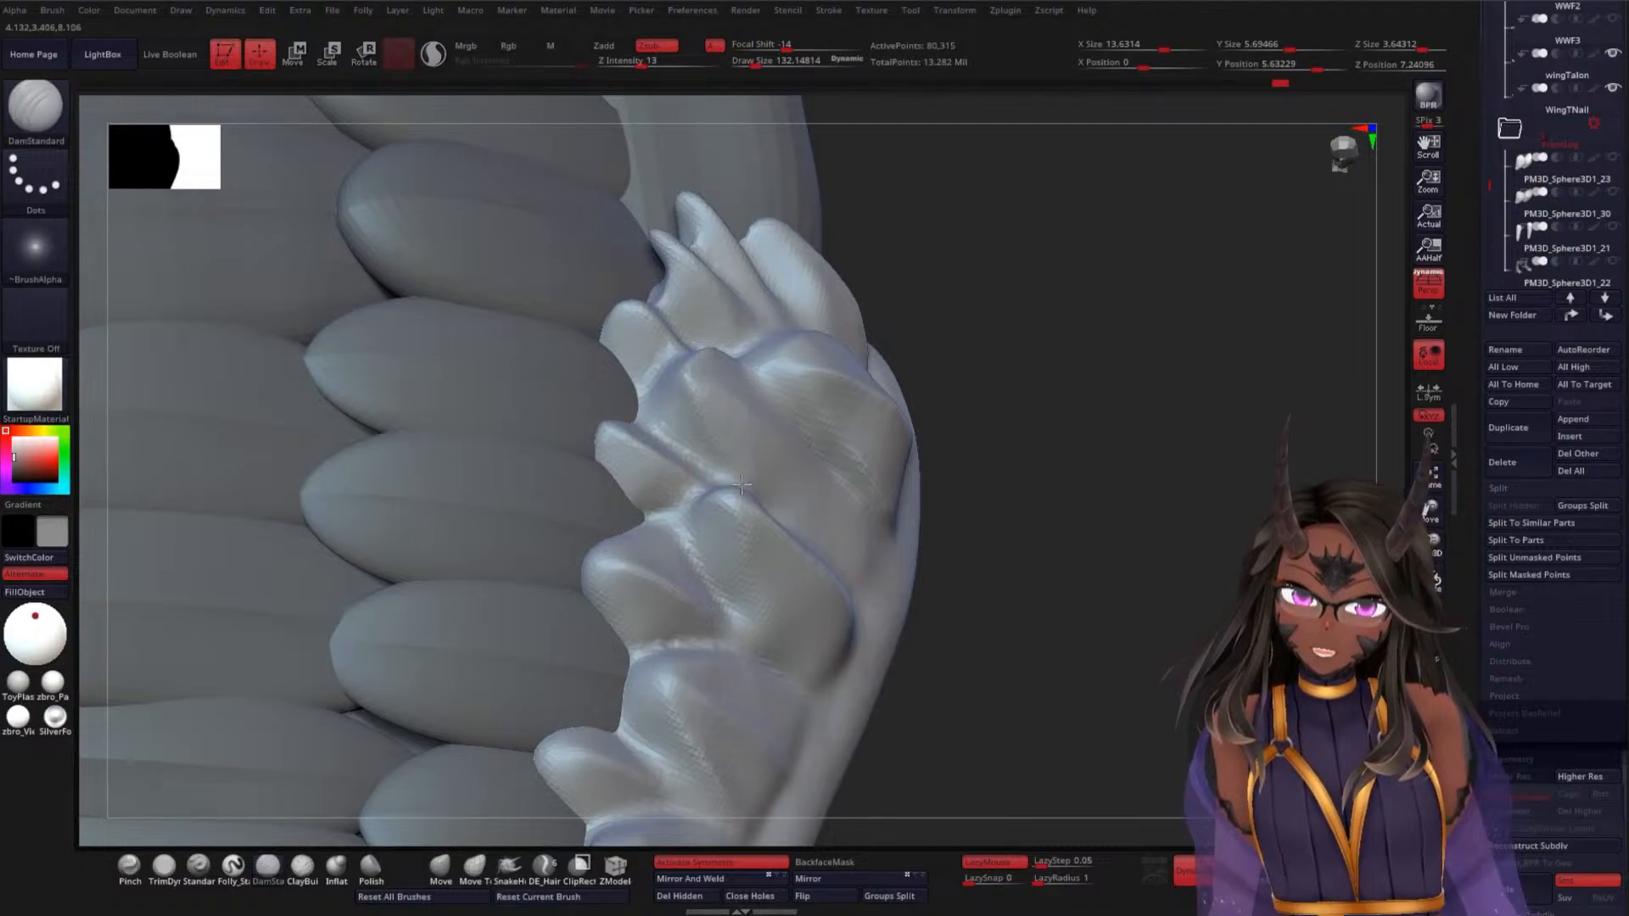
drag(1089, 562, 1065, 585)
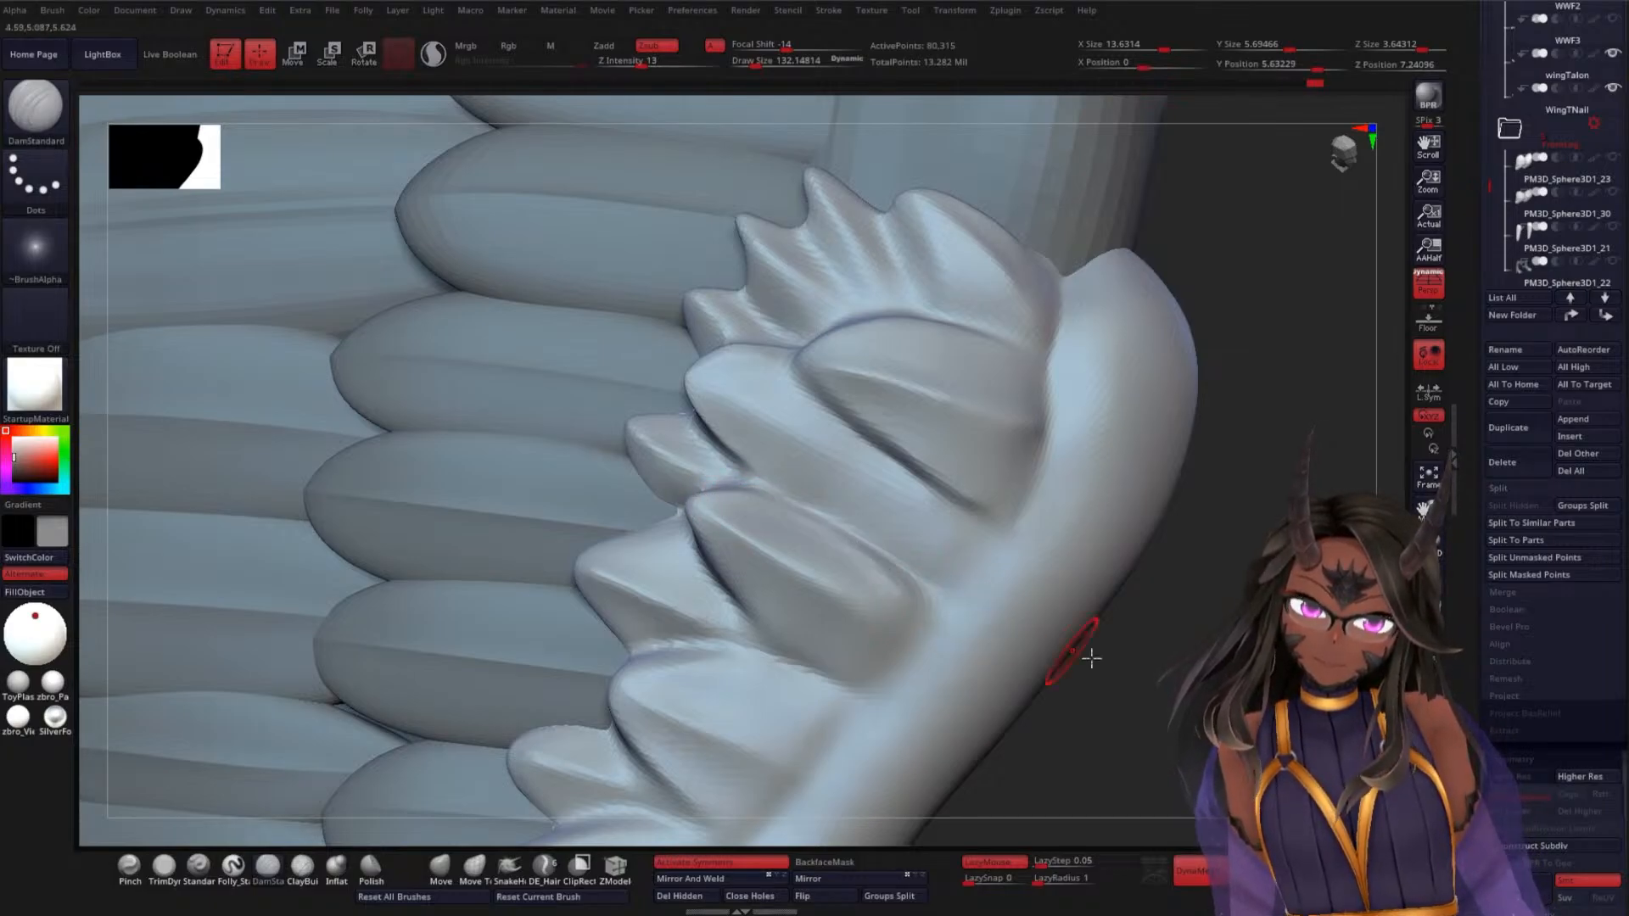
drag(1171, 660, 1096, 657)
mouse_move(823, 582)
shift+mouse_down()
mouse_move(775, 583)
mouse_move(743, 543)
shift+mouse_up()
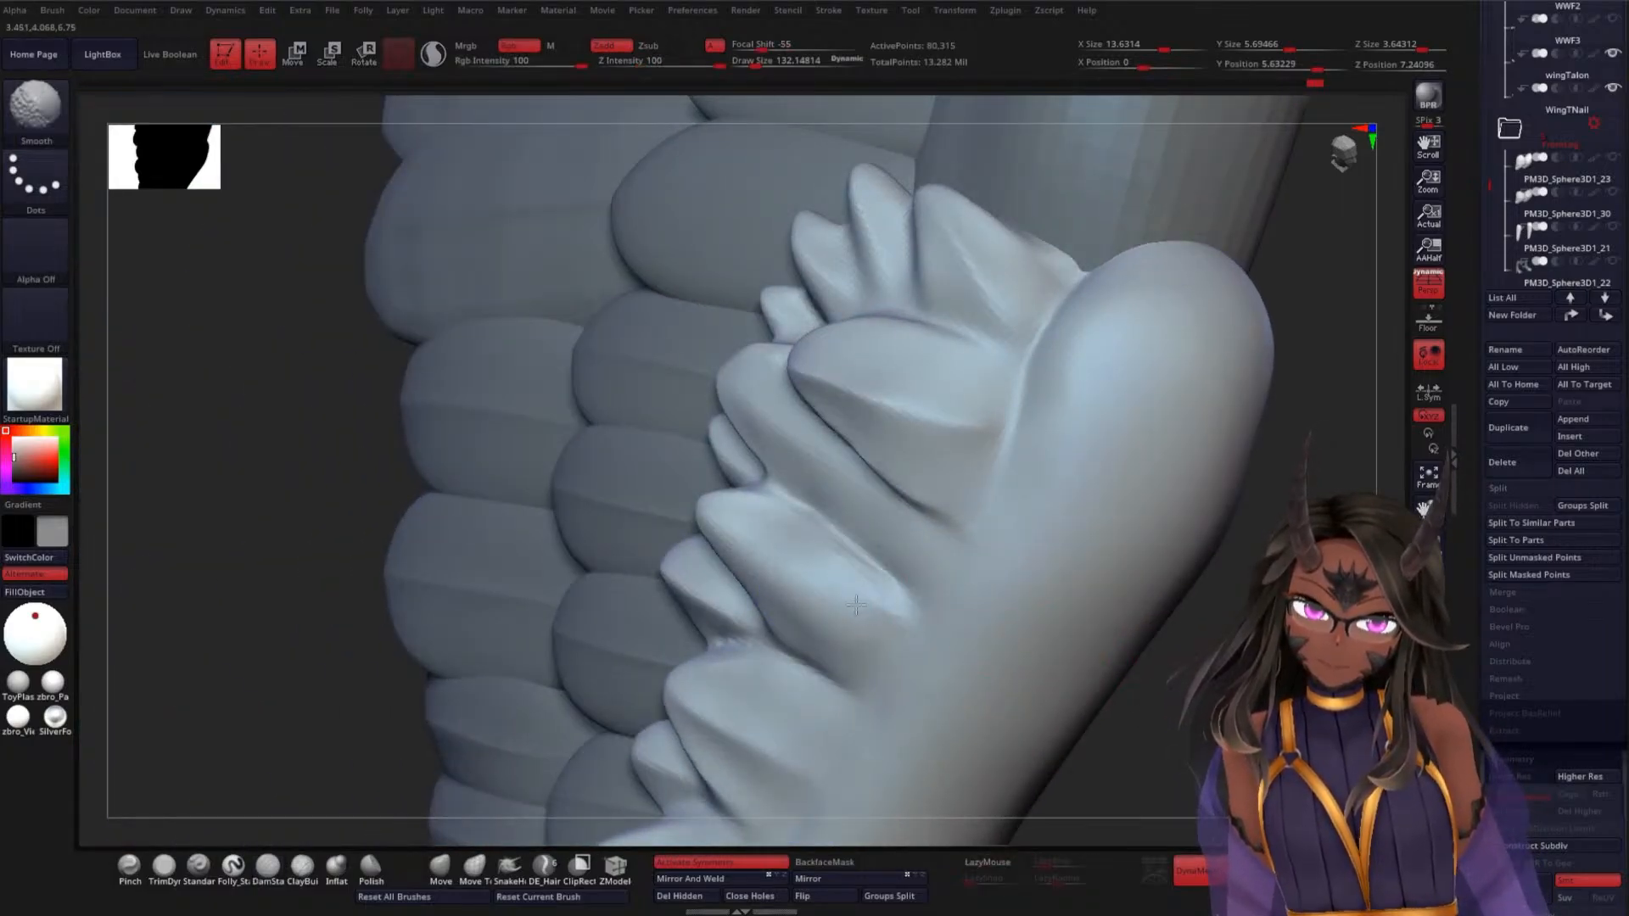
shift+drag(856, 604, 795, 571)
drag(1175, 657, 1226, 636)
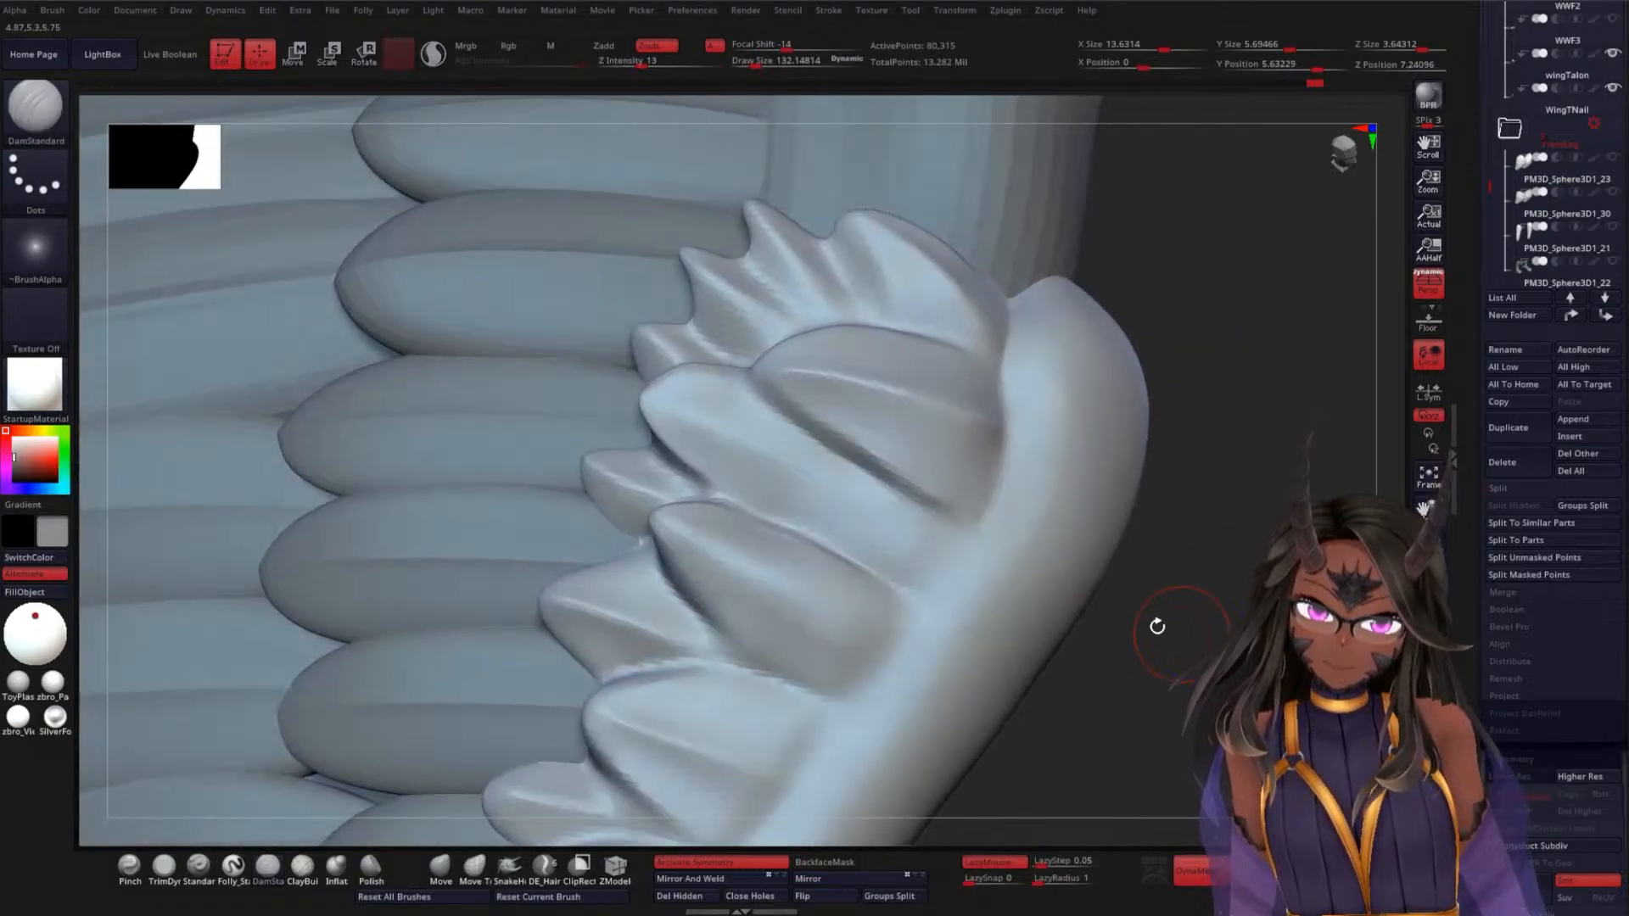
shift+drag(689, 538, 675, 510)
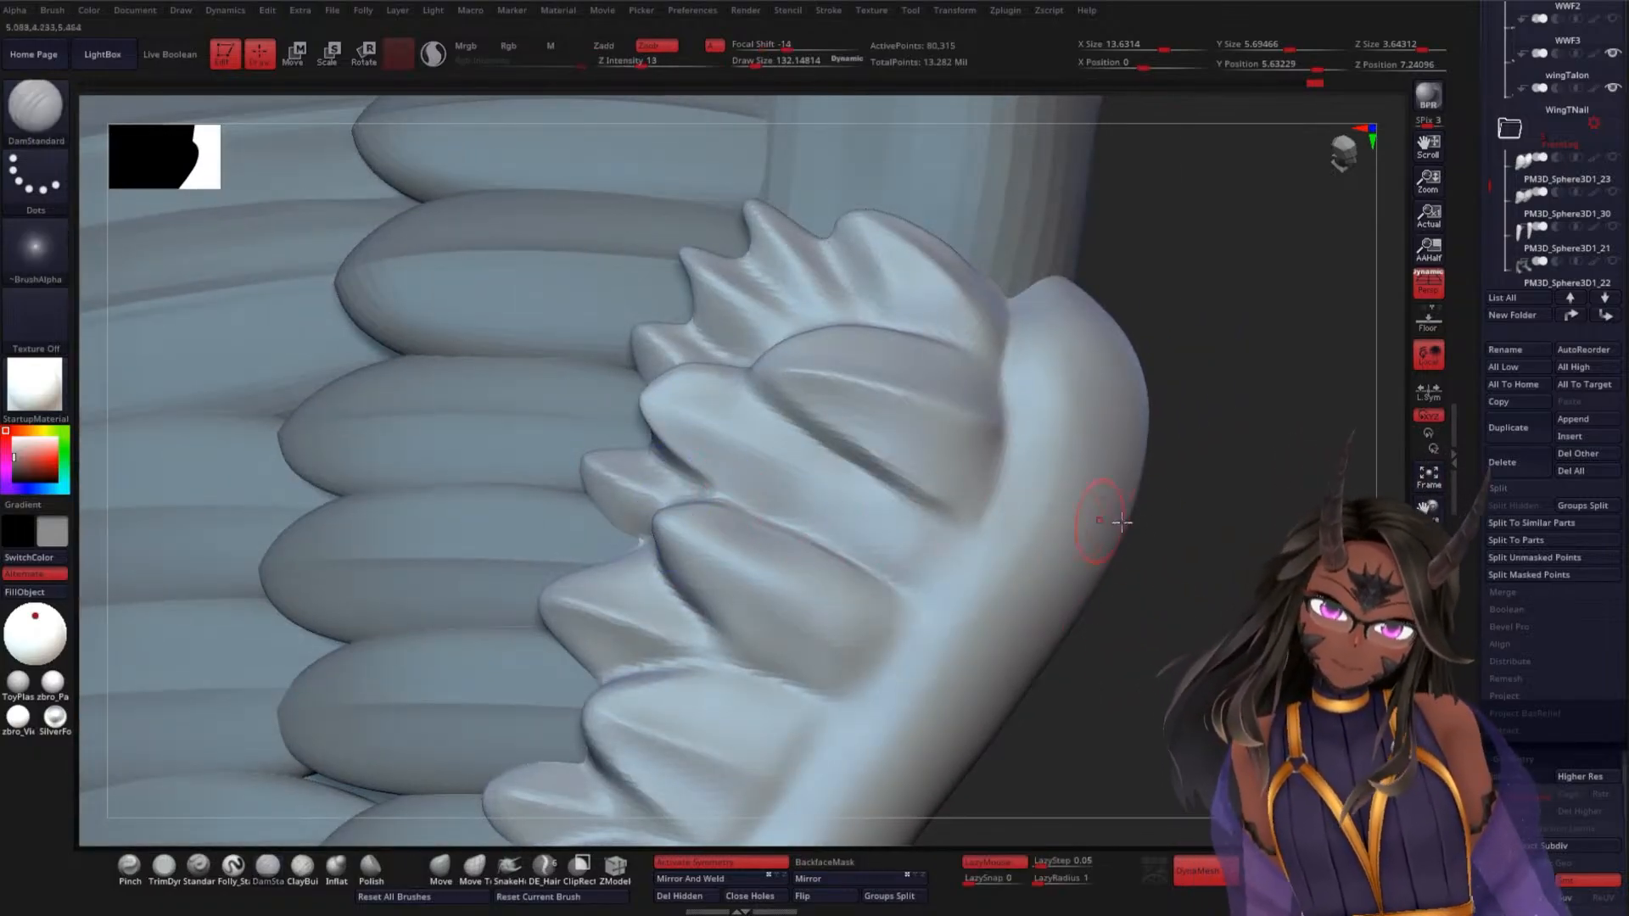
Sharpen the feather below the large upper feather with DamStandard strokes along its upper crease and centre line
mouse_move(1207, 625)
mouse_down()
mouse_move(1244, 582)
mouse_move(1192, 419)
mouse_move(1177, 585)
mouse_up()
drag(726, 401, 986, 512)
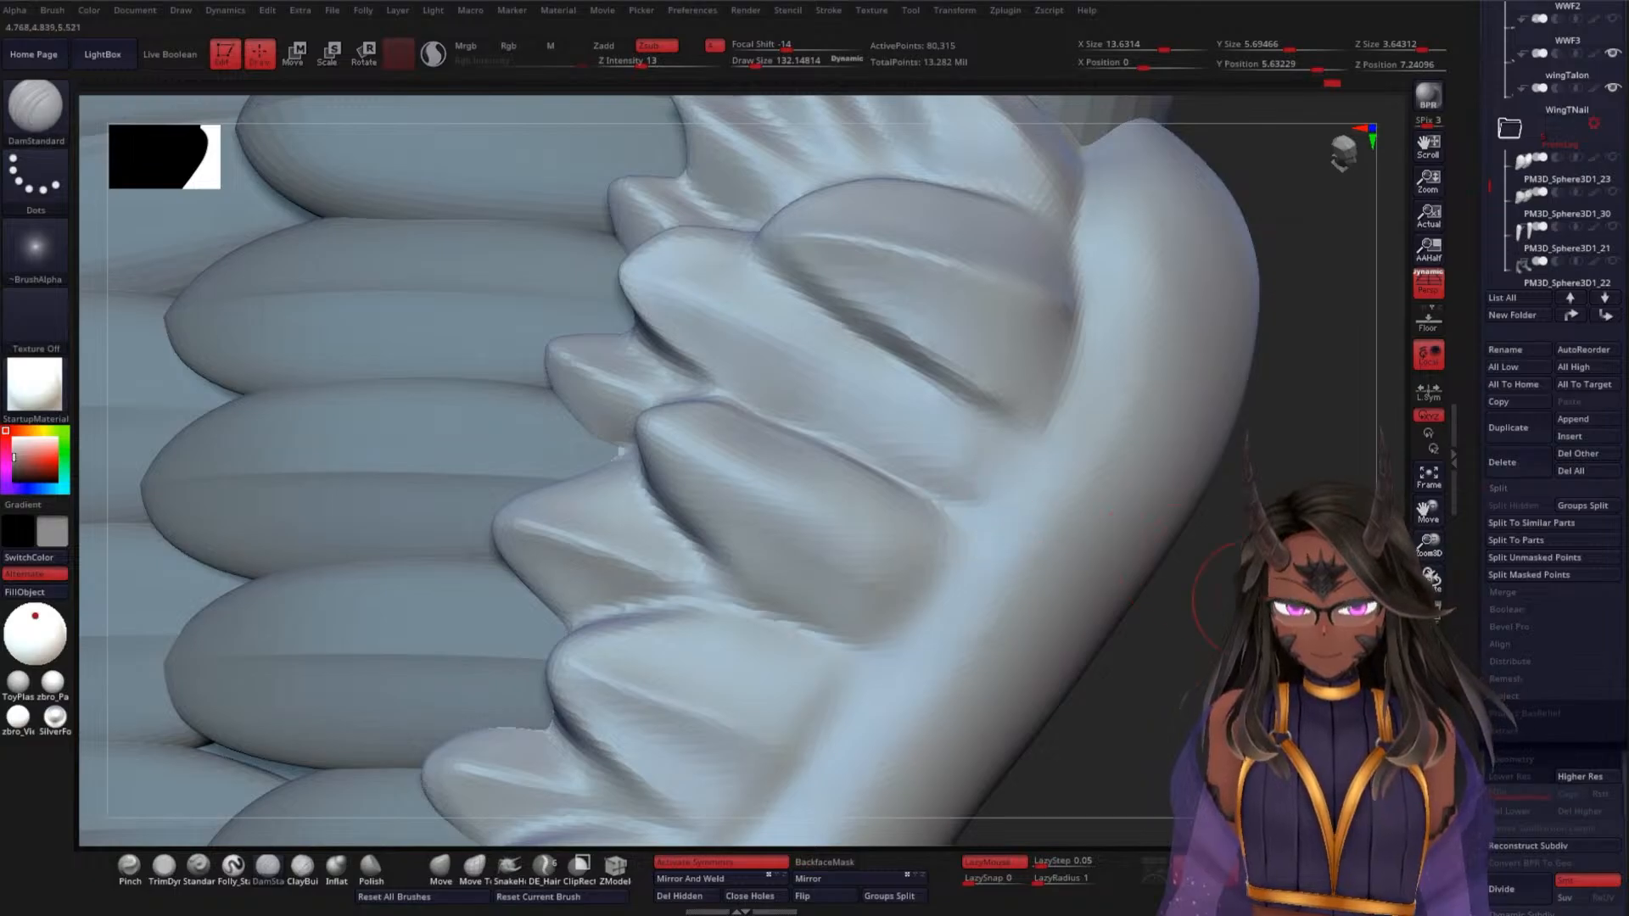
drag(1244, 597, 1196, 636)
mouse_move(948, 473)
mouse_down()
mouse_move(889, 407)
mouse_move(643, 259)
mouse_up()
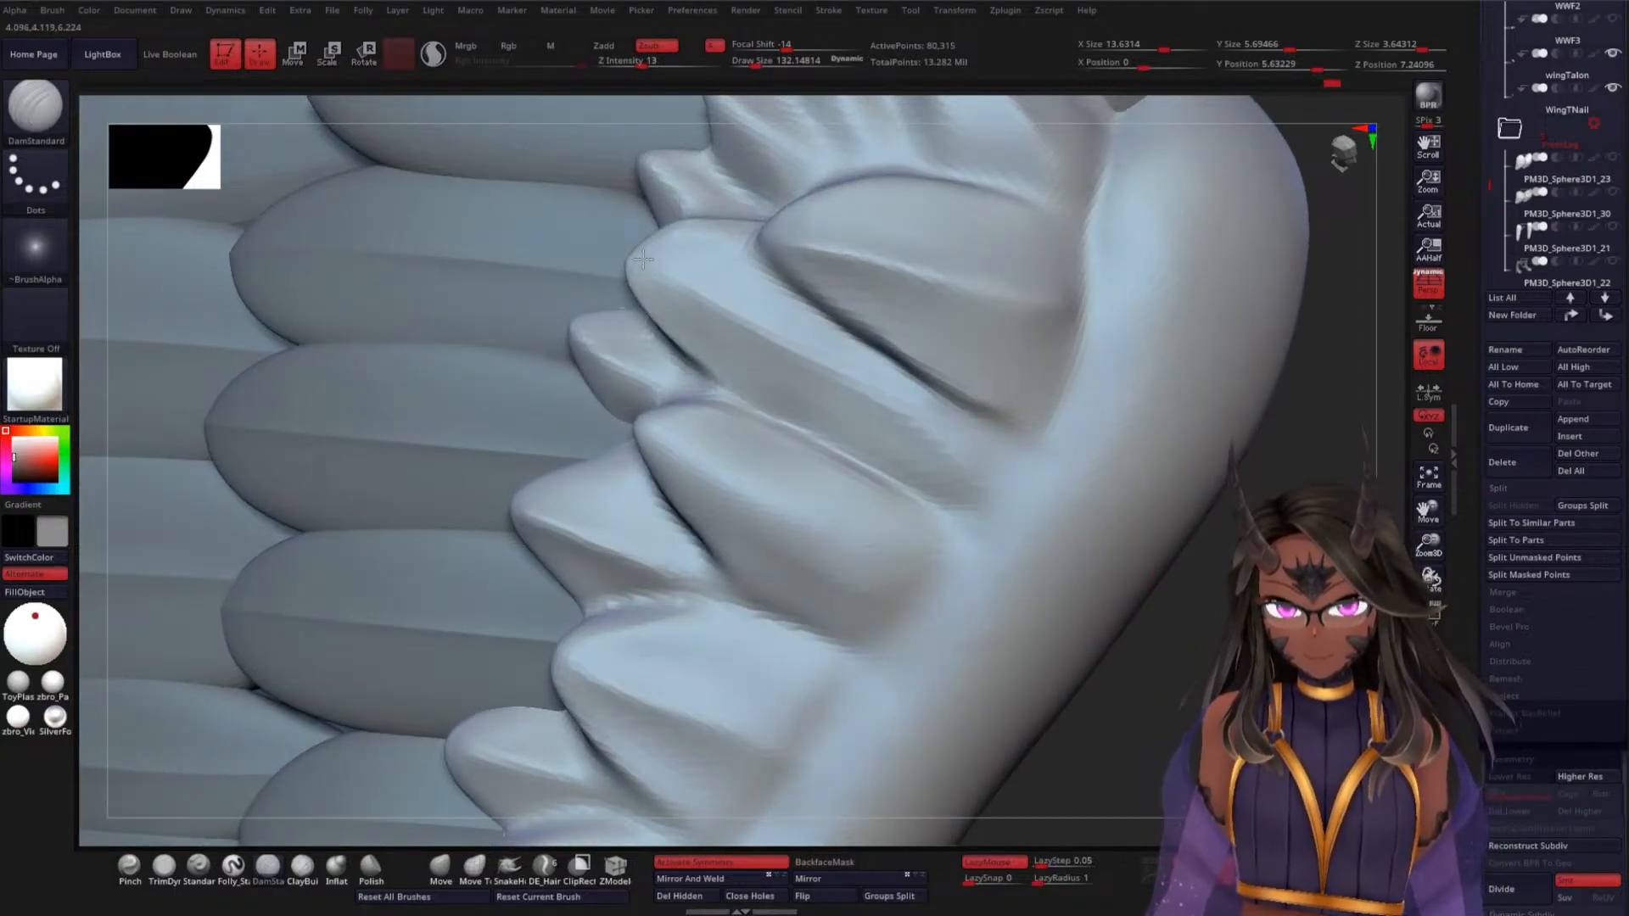
mouse_move(1199, 599)
mouse_down()
mouse_move(1241, 621)
mouse_move(1206, 543)
mouse_up()
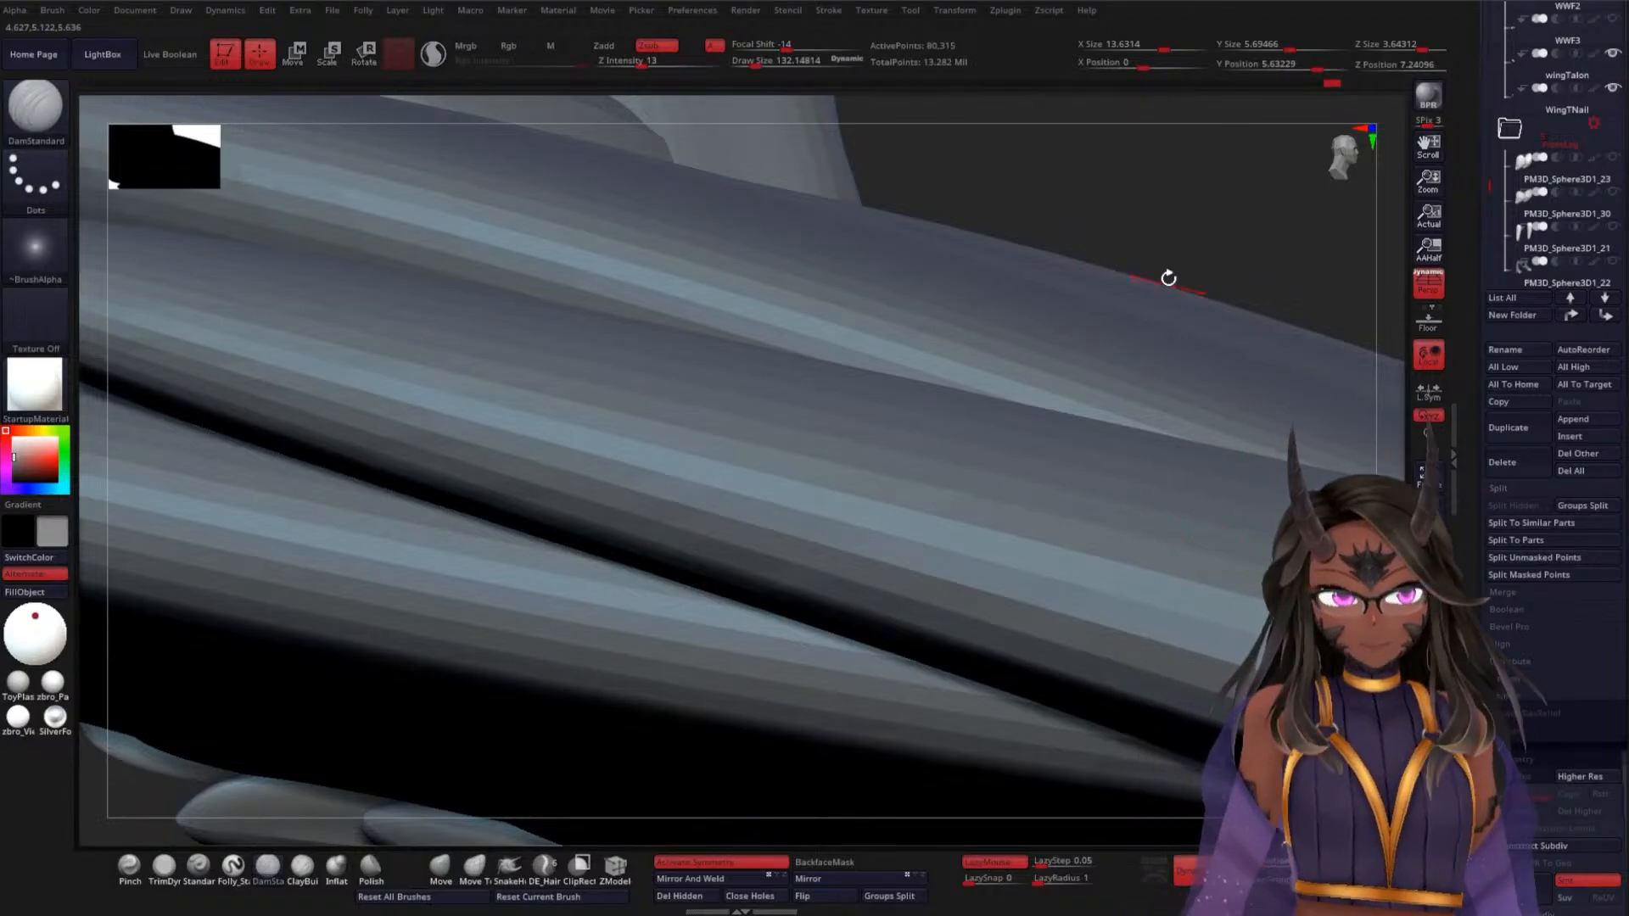
Pull the small feather tips above the large upper feather upward using the Move brush at a draw size of about 271
mouse_move(1179, 225)
mouse_down()
mouse_move(1203, 441)
mouse_move(1135, 487)
mouse_move(1141, 422)
mouse_move(1176, 452)
mouse_up()
click(439, 869)
key(space)
click(1176, 407)
drag(810, 386, 829, 305)
mouse_move(794, 358)
mouse_down()
mouse_move(789, 341)
mouse_move(855, 311)
mouse_move(822, 209)
mouse_up()
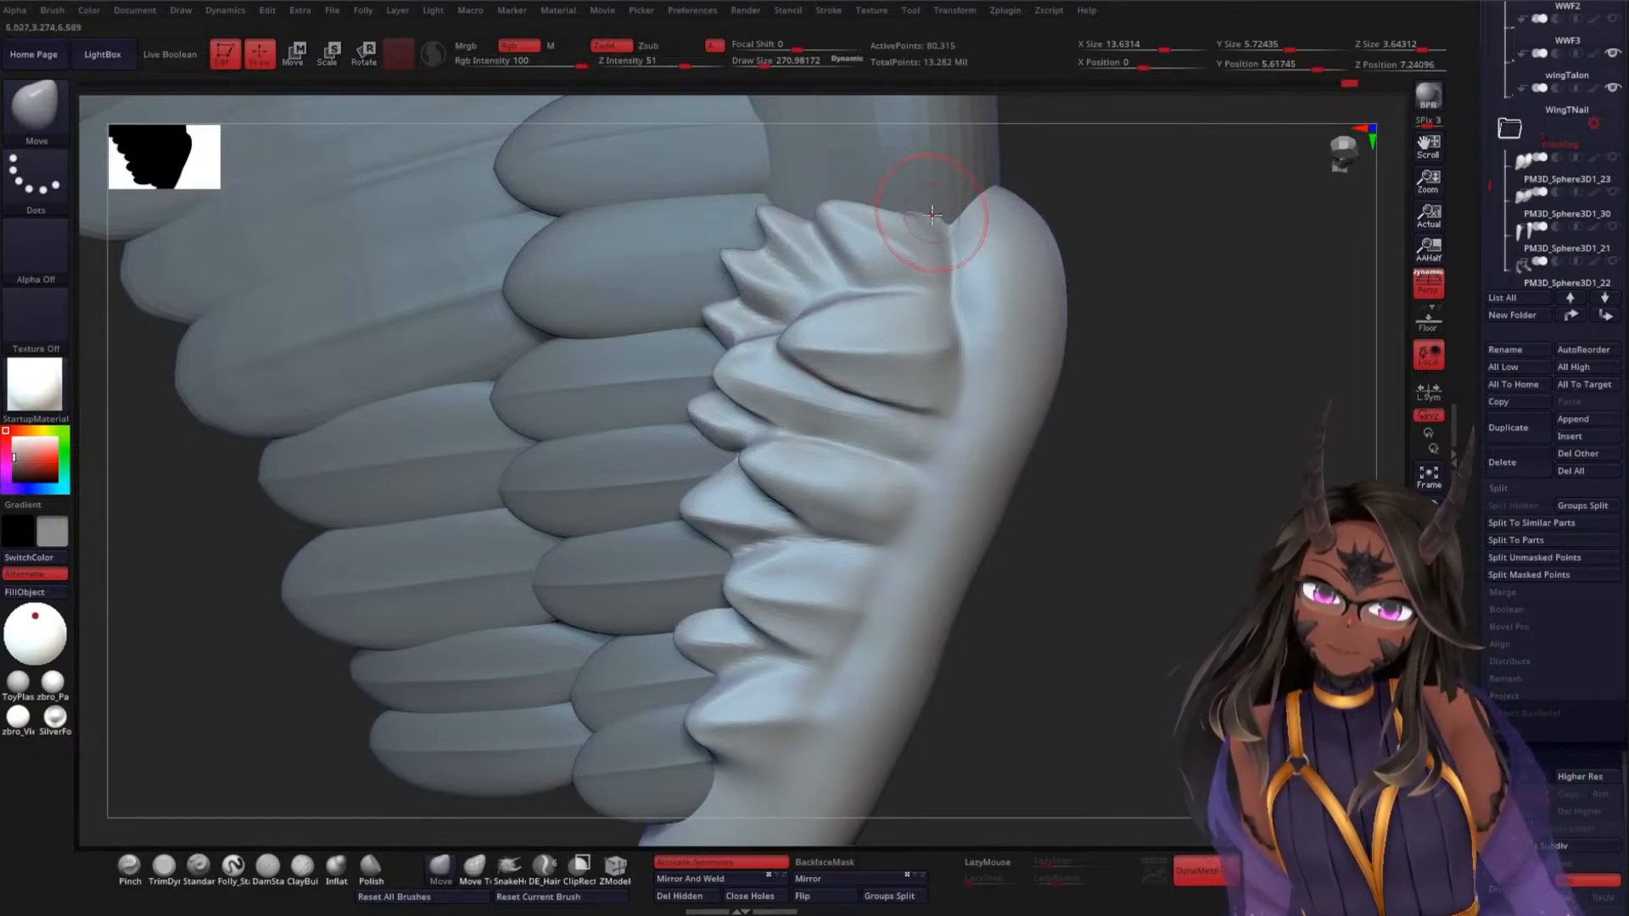
drag(934, 232, 934, 226)
key(shift)
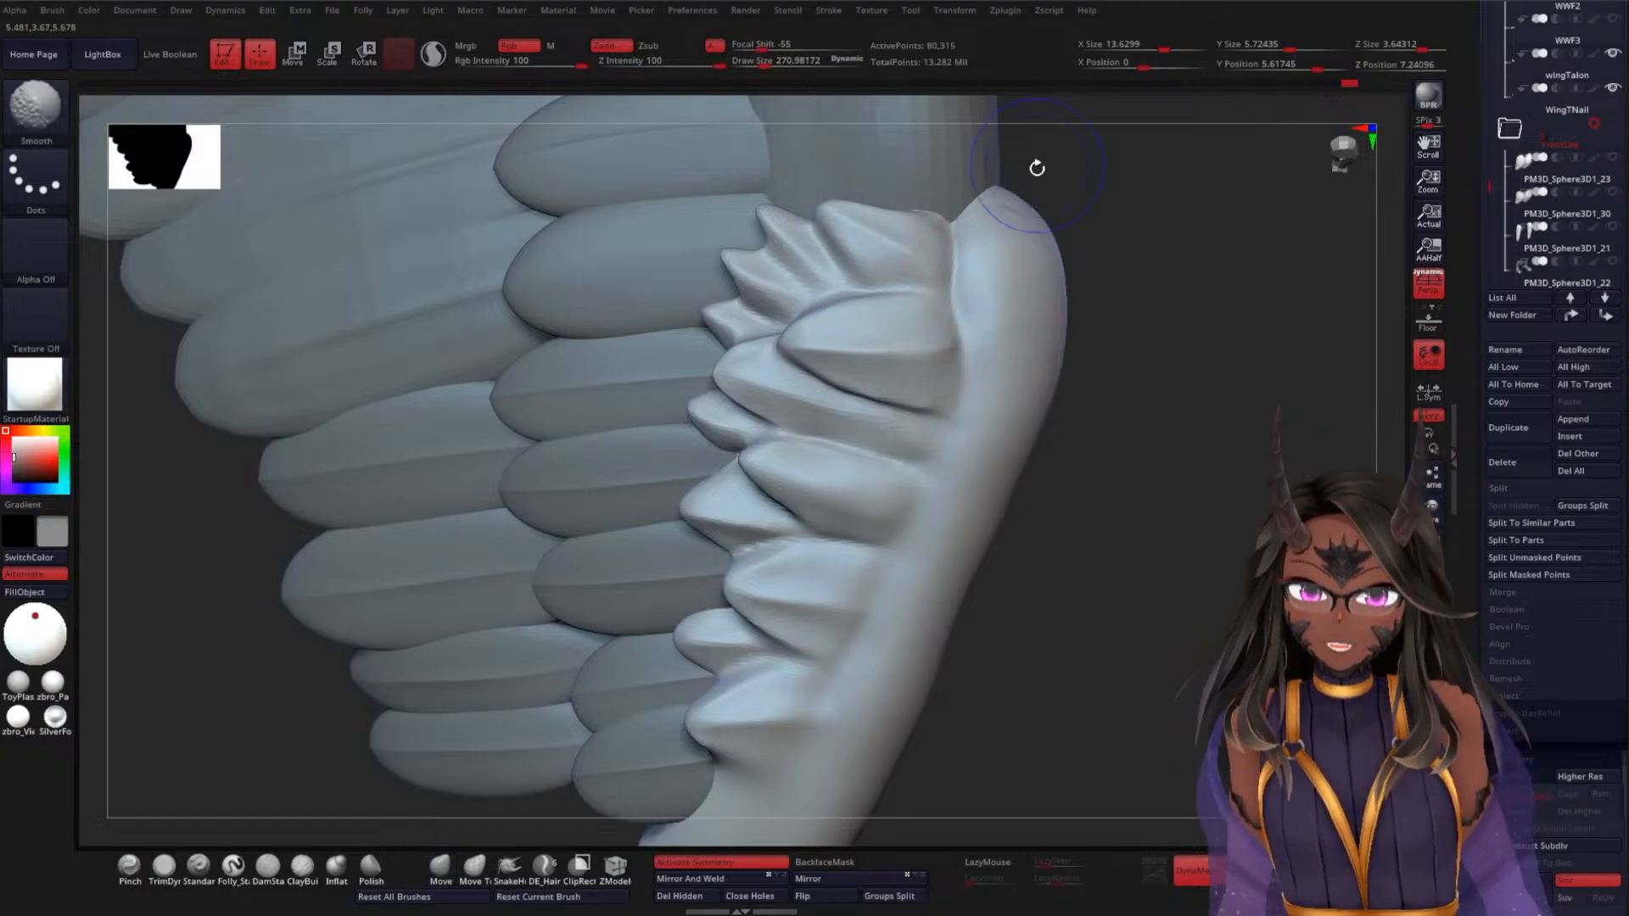
Soften the large upper feather and its neighbours with Smooth at a draw size of about 359
drag(1112, 546, 1160, 436)
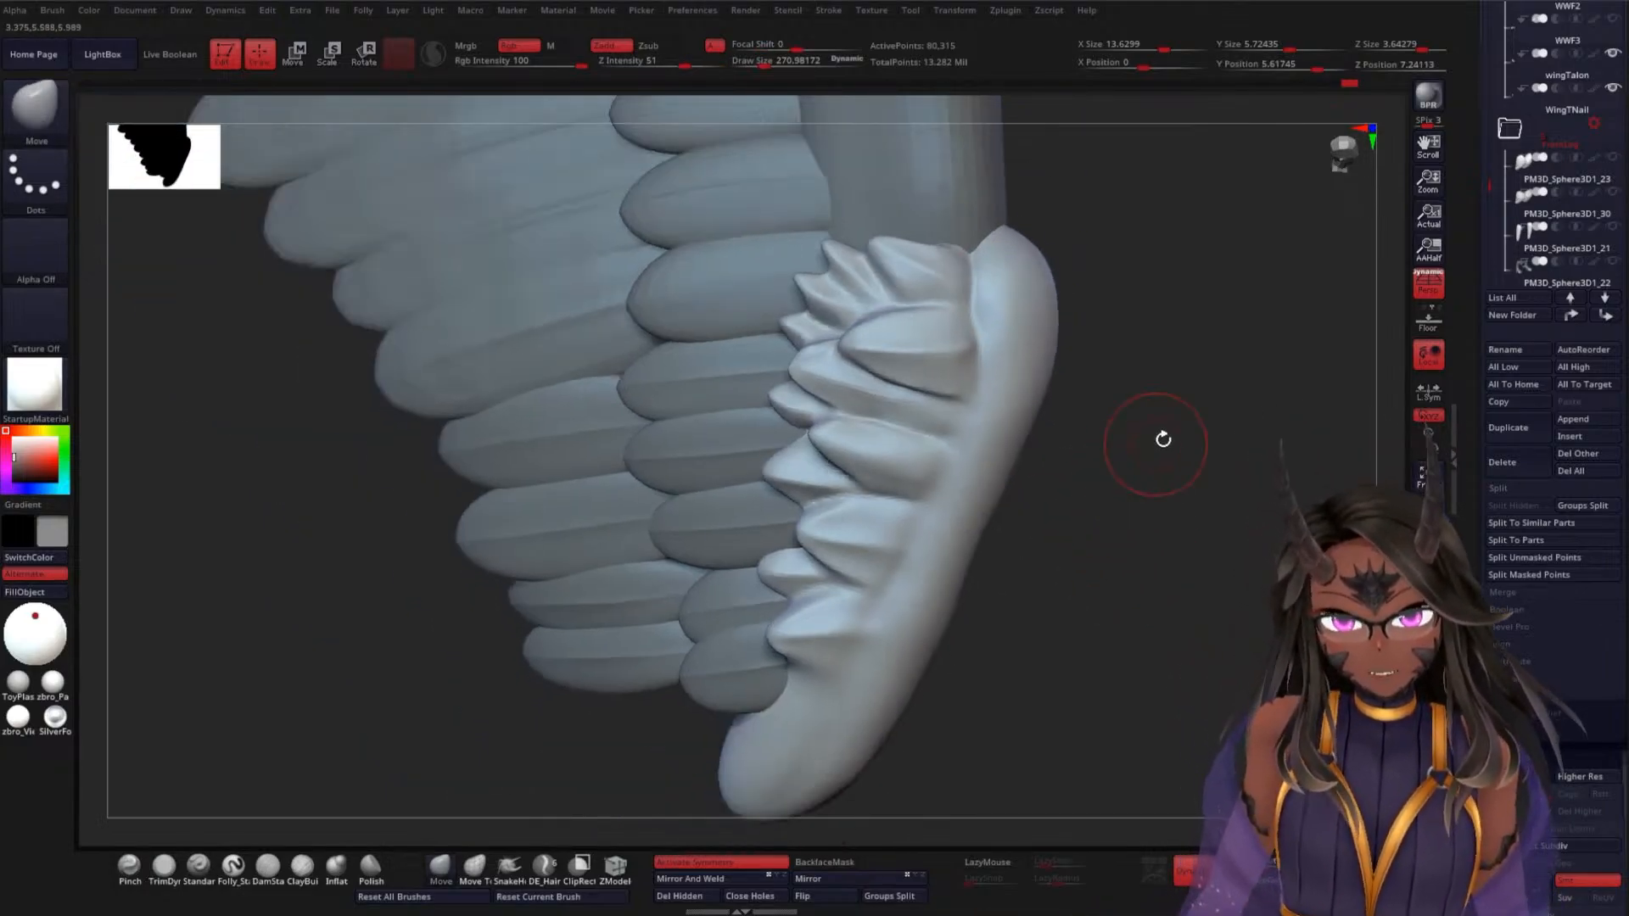
mouse_move(1218, 498)
mouse_down()
mouse_move(1255, 418)
mouse_move(1265, 450)
mouse_move(1217, 434)
mouse_up()
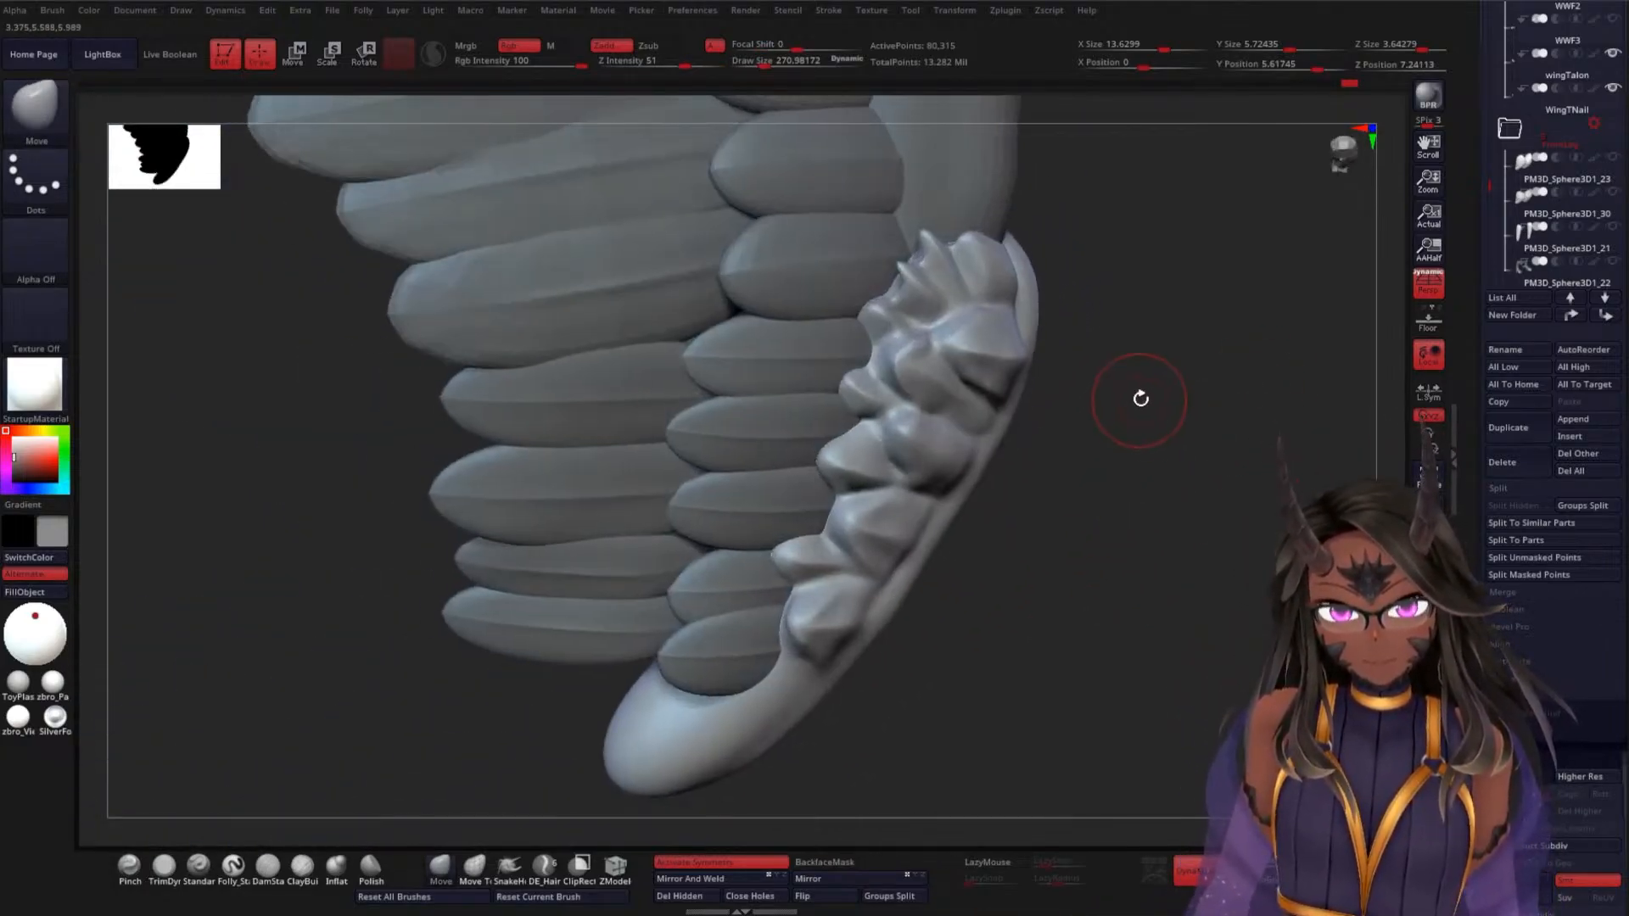
key(s)
mouse_move(1153, 385)
alt+mouse_down()
mouse_move(1152, 425)
mouse_move(1031, 361)
mouse_move(1010, 411)
alt+mouse_up()
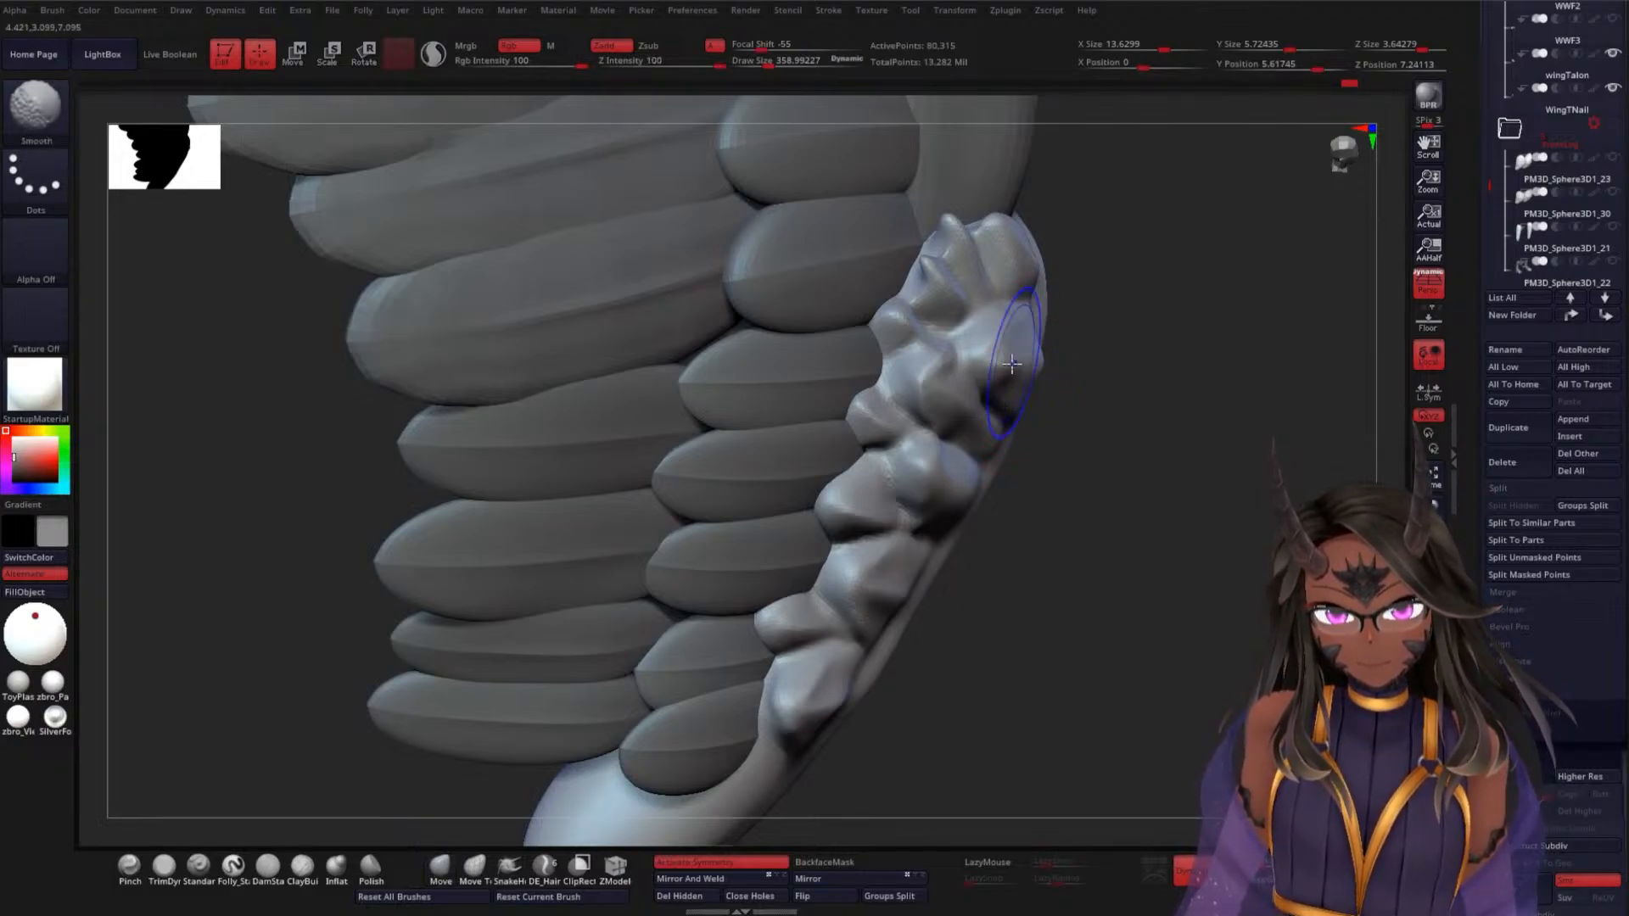
drag(1175, 477, 1106, 440)
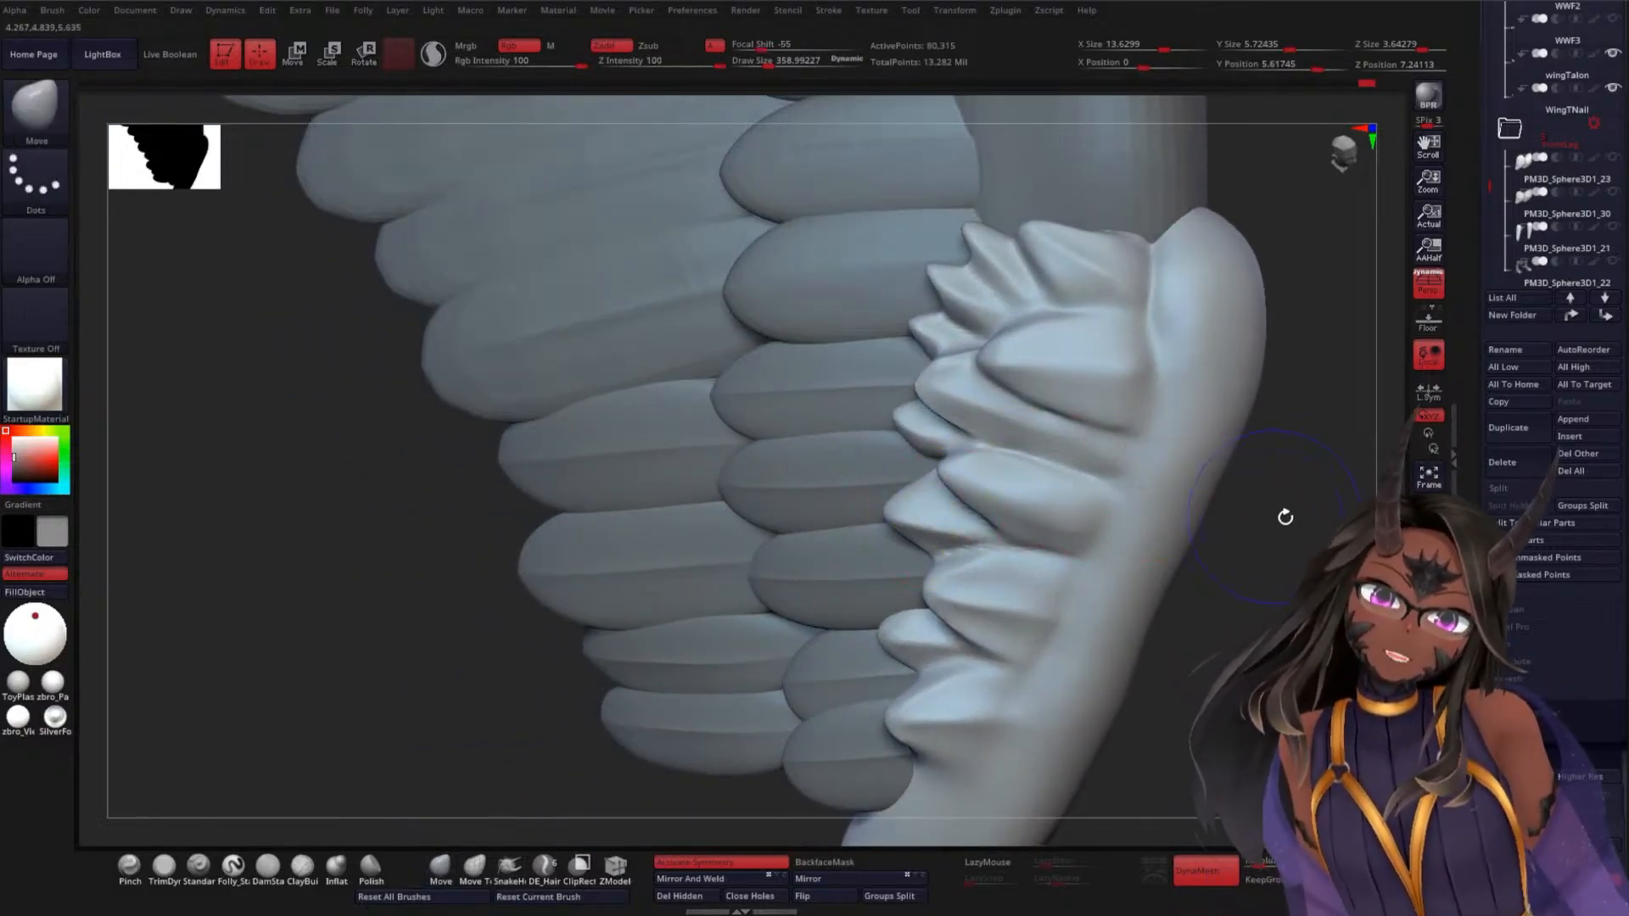
drag(1284, 517, 1145, 501)
mouse_move(1358, 412)
mouse_down()
mouse_move(1128, 475)
mouse_move(1189, 520)
mouse_up()
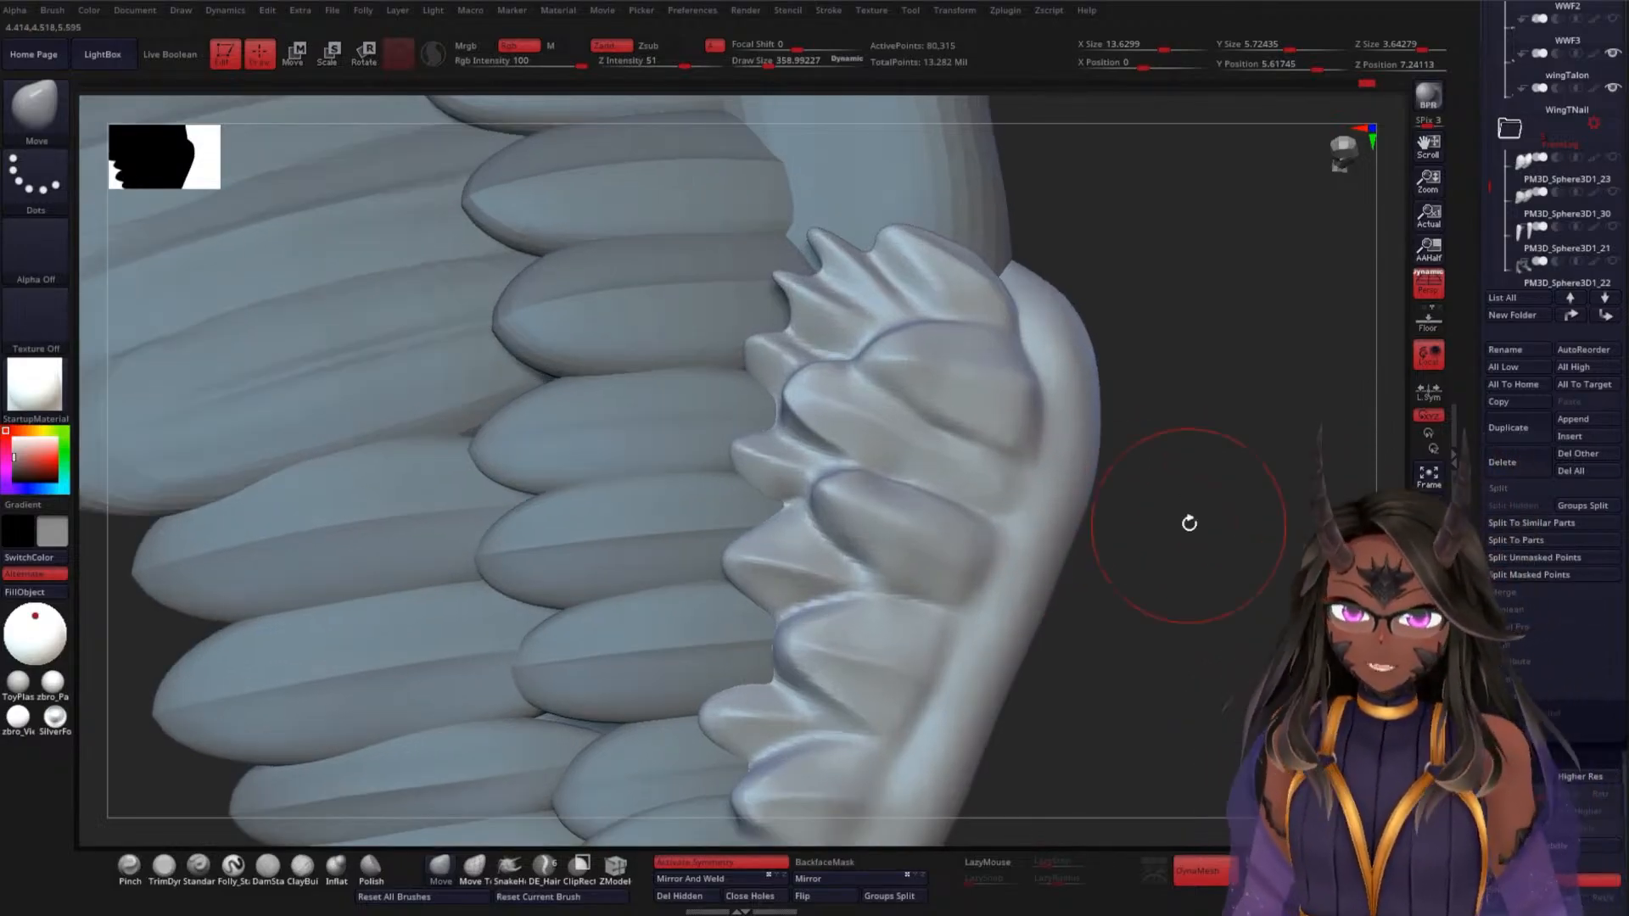
Reshape the third large feather and its base with the Move brush at a draw size of about 255
key(space)
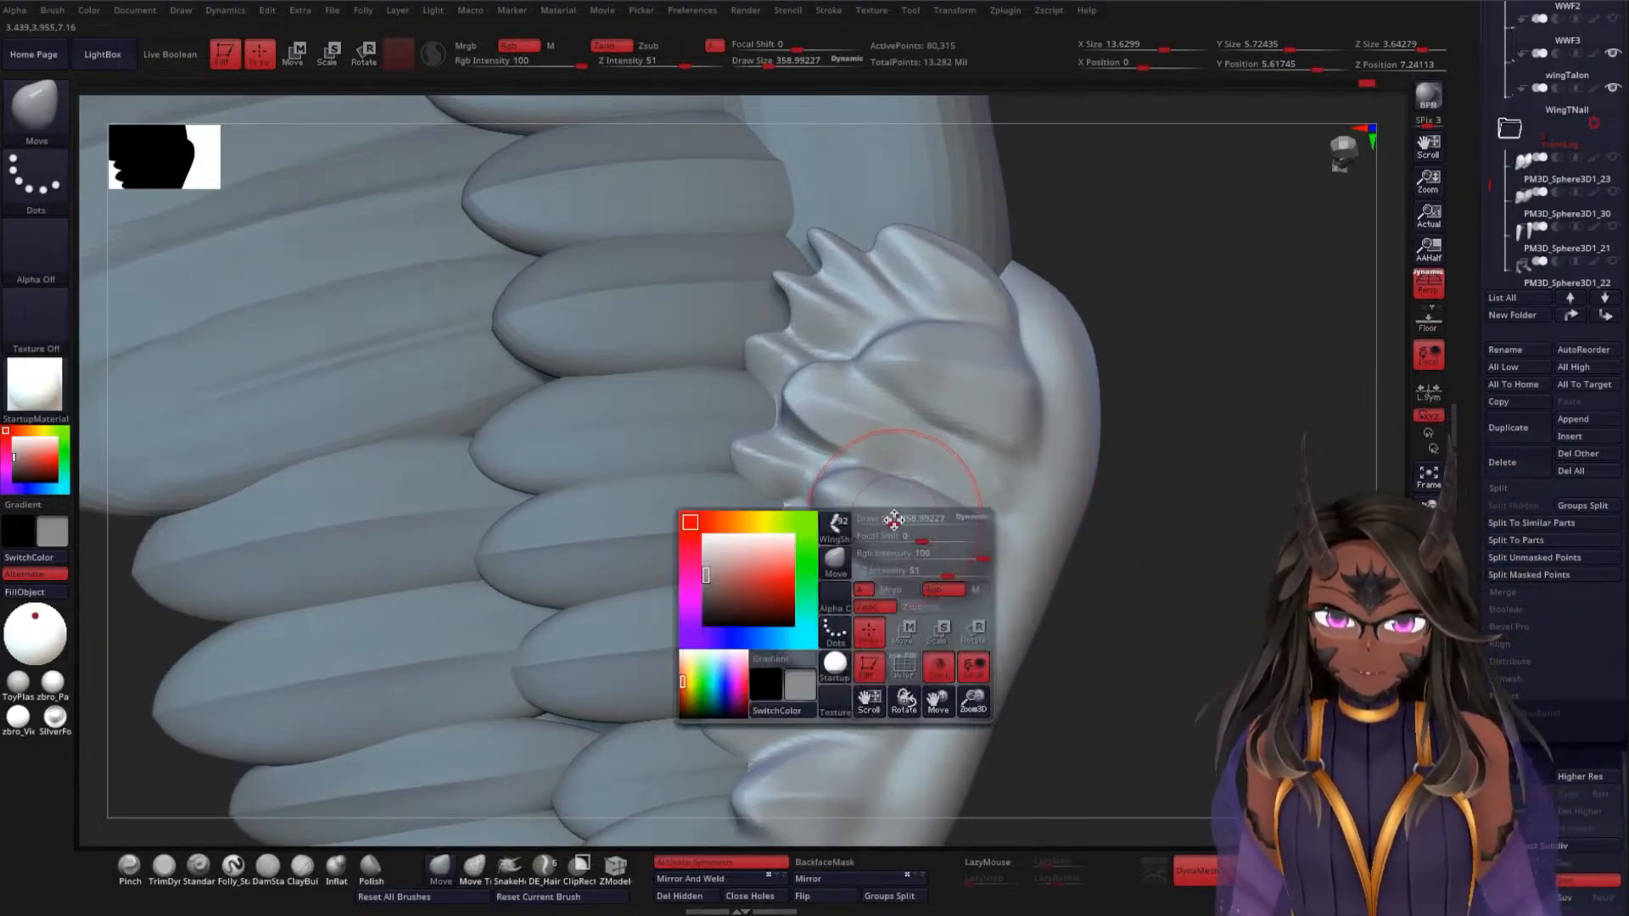
mouse_move(894, 520)
mouse_down()
mouse_move(841, 539)
mouse_move(823, 479)
mouse_up()
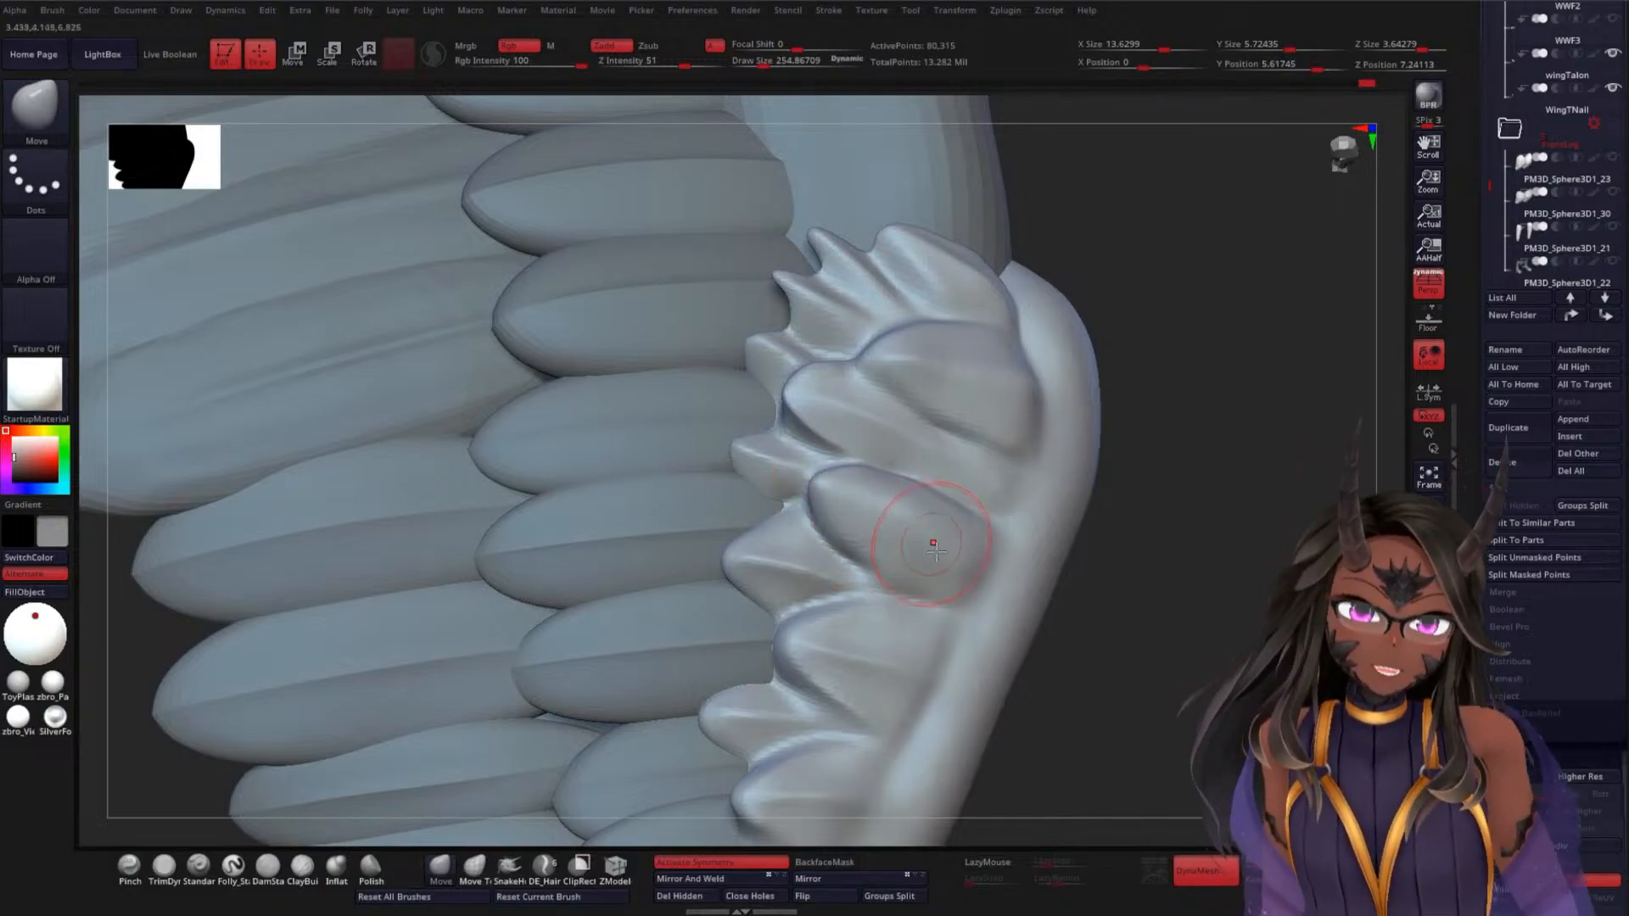
drag(1133, 497, 1161, 491)
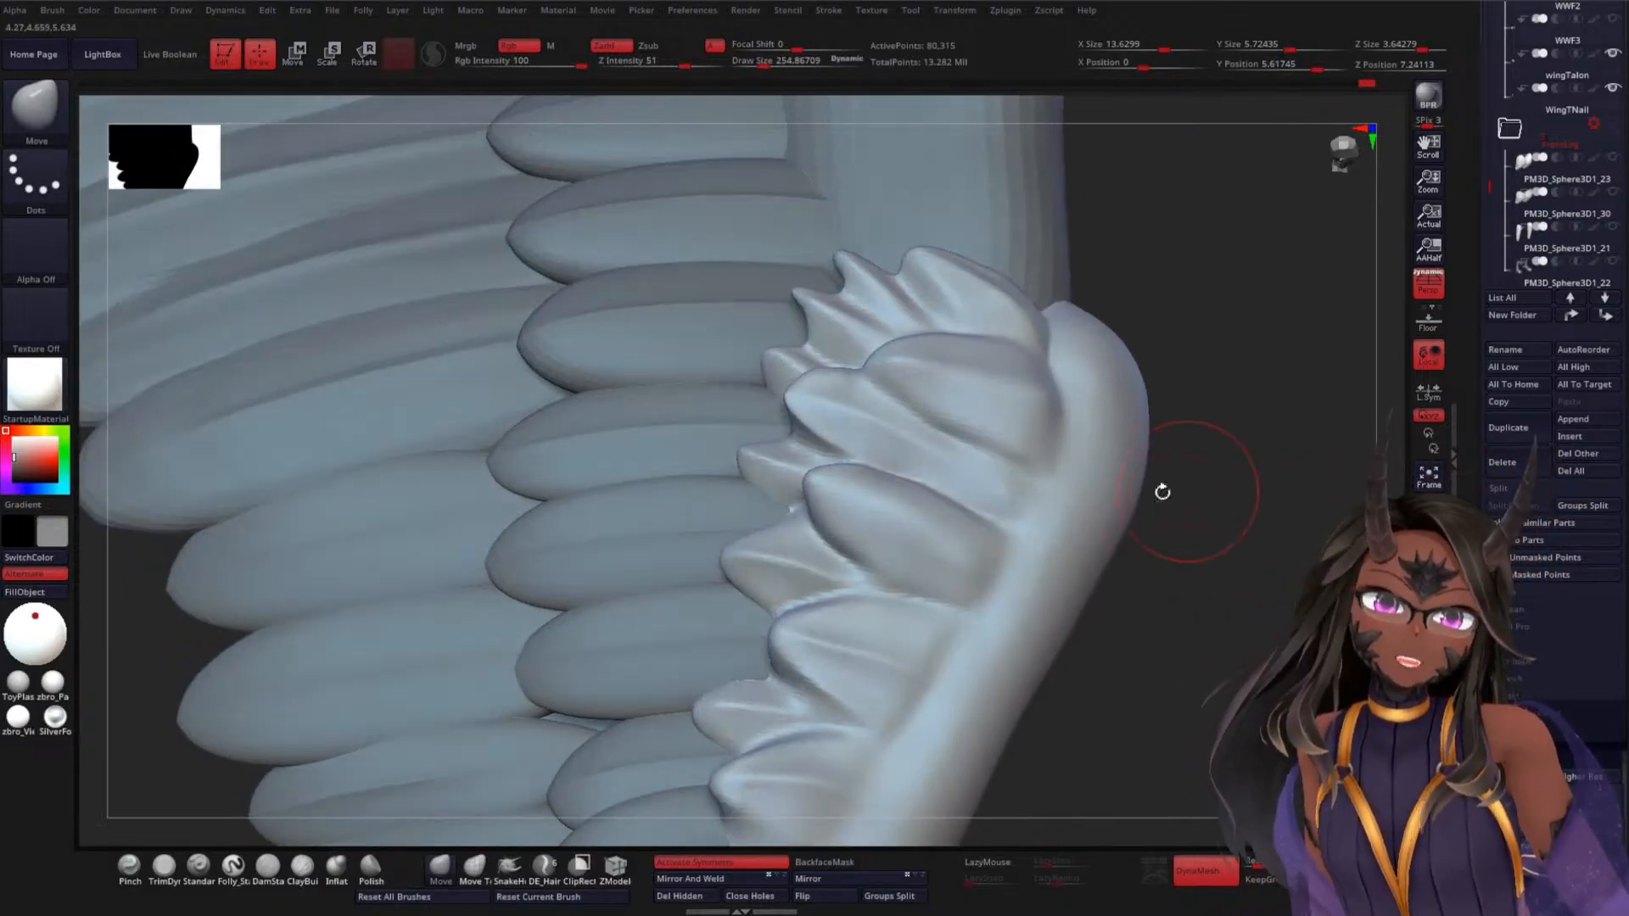
drag(982, 537, 1000, 520)
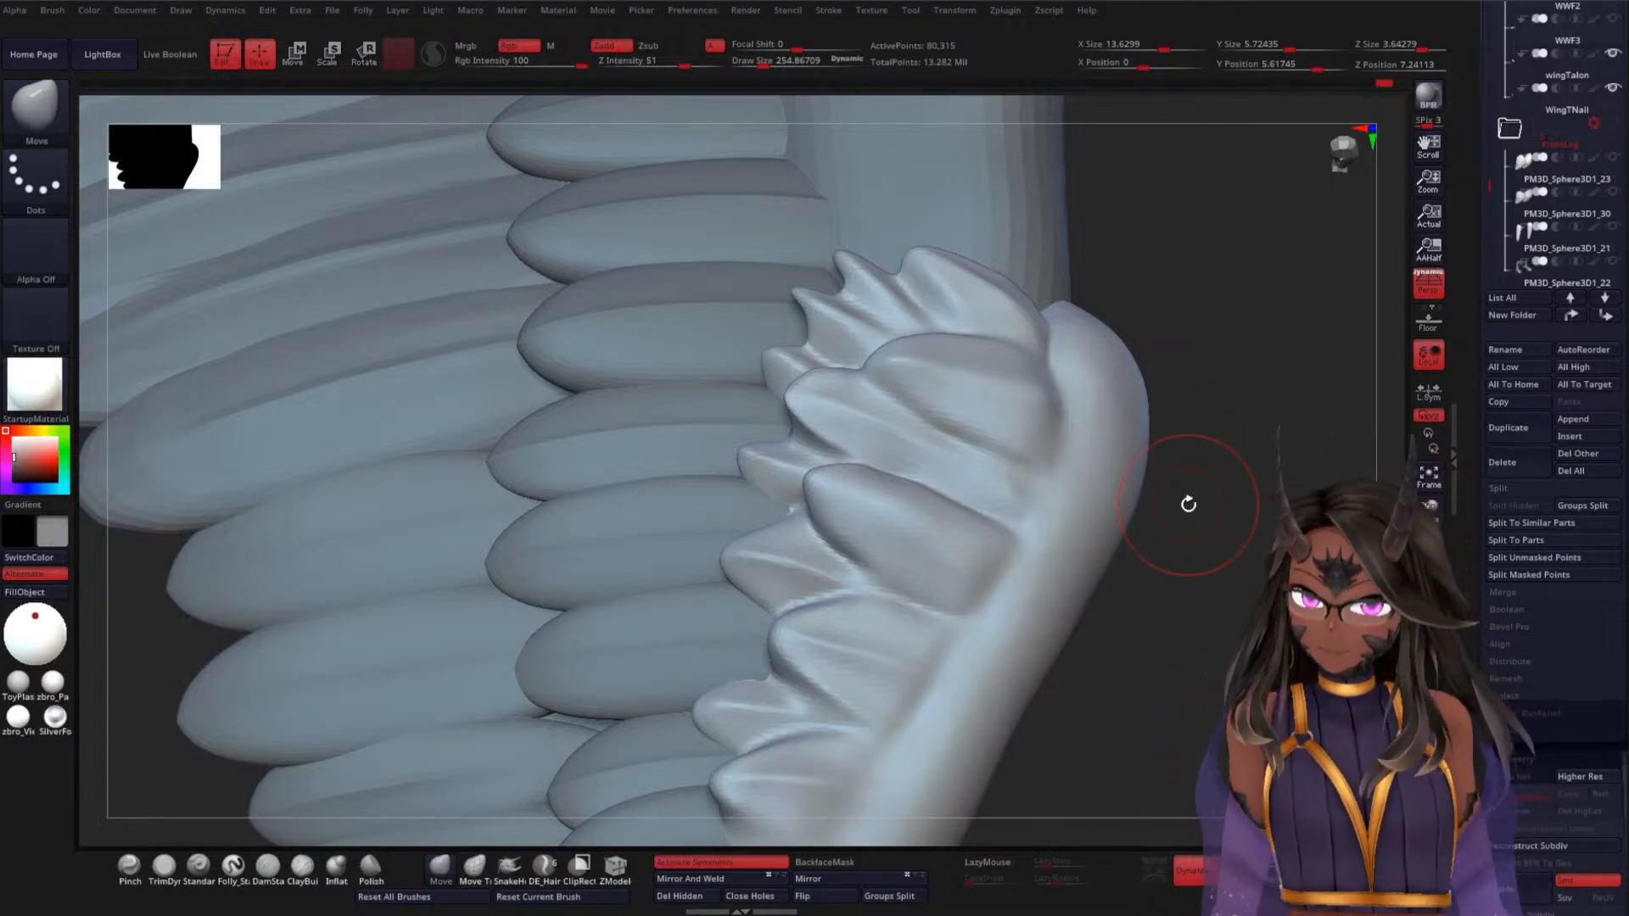
Reposition the small feather tips at the top of the cluster with the Move brush and smooth them
drag(1279, 409, 1212, 470)
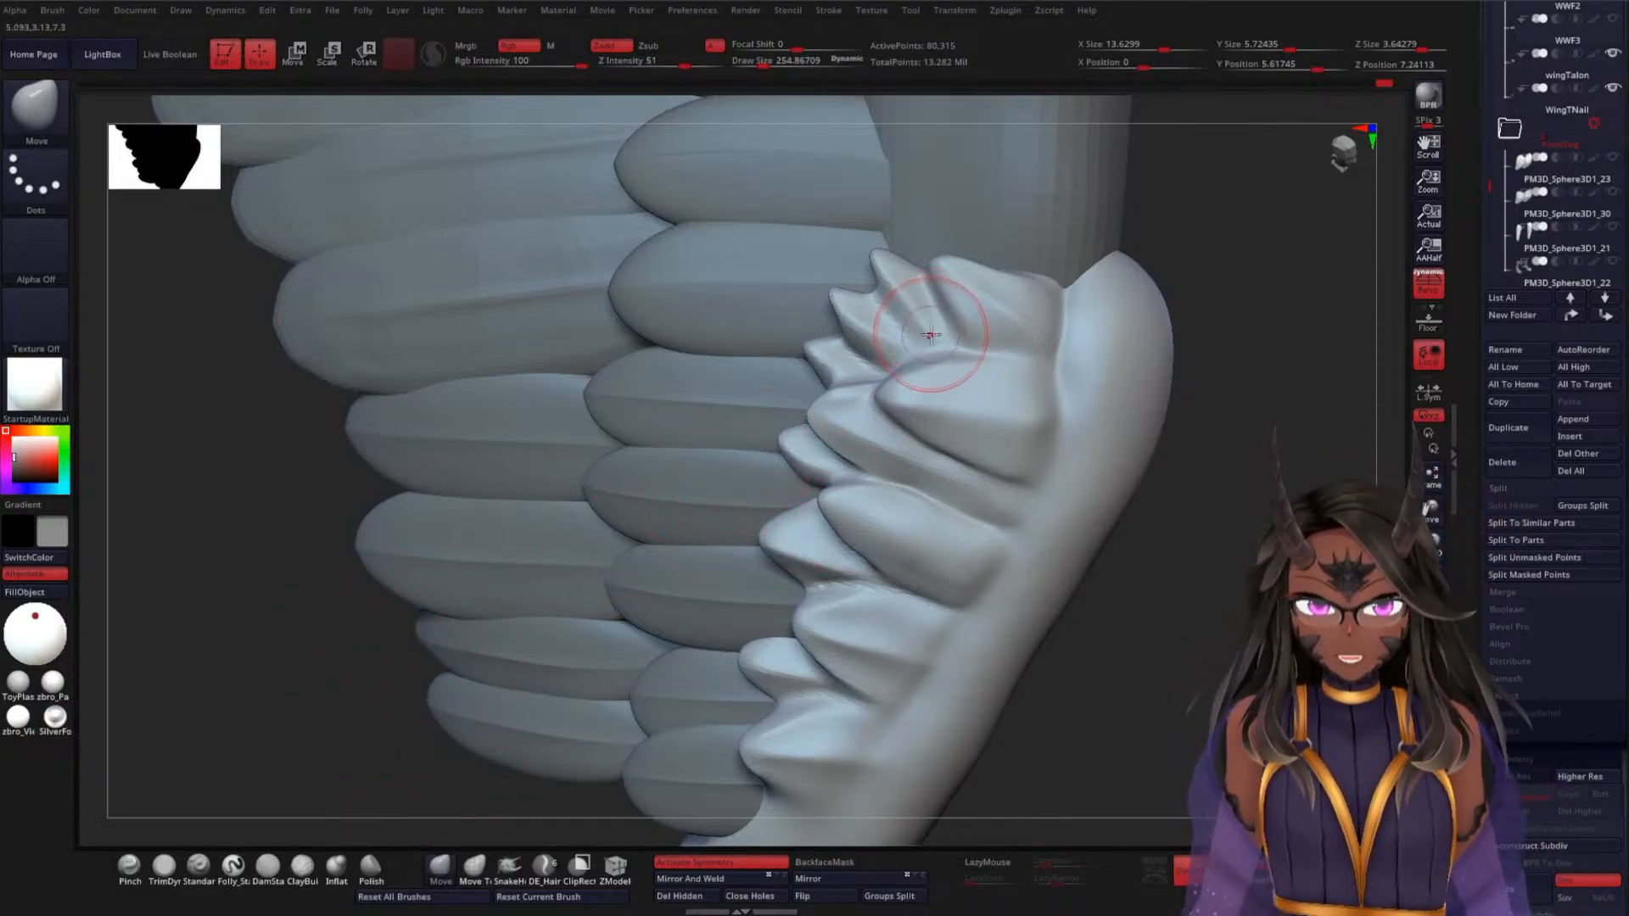
mouse_move(891, 268)
mouse_down()
mouse_move(912, 267)
mouse_move(867, 298)
mouse_move(816, 384)
mouse_up()
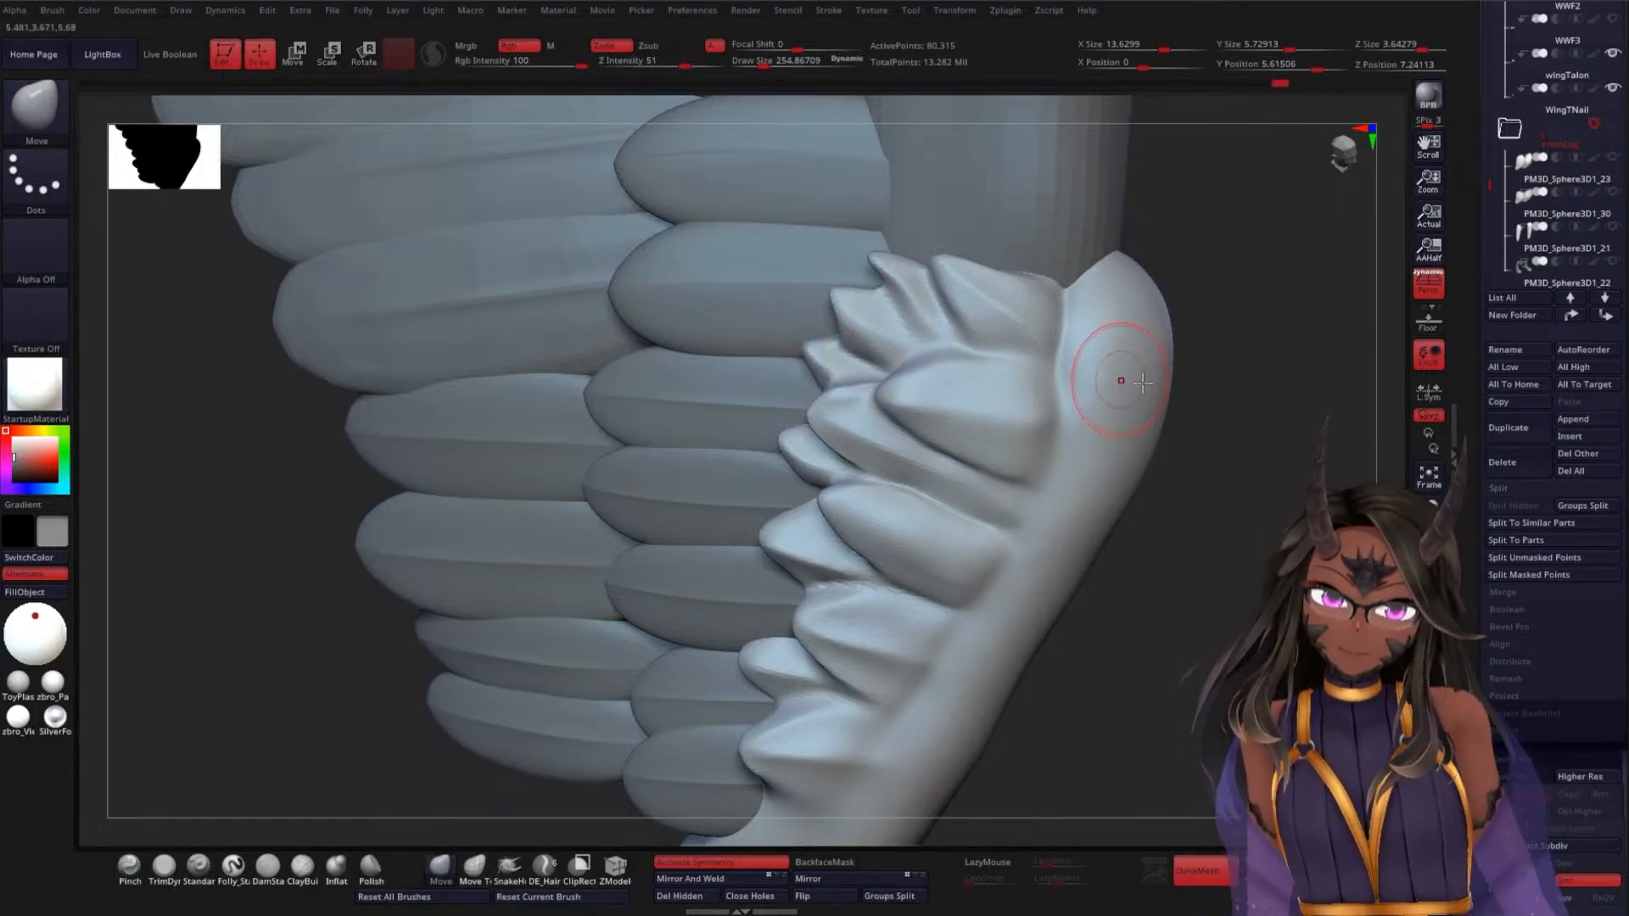
drag(1112, 436, 1053, 431)
drag(823, 358, 883, 276)
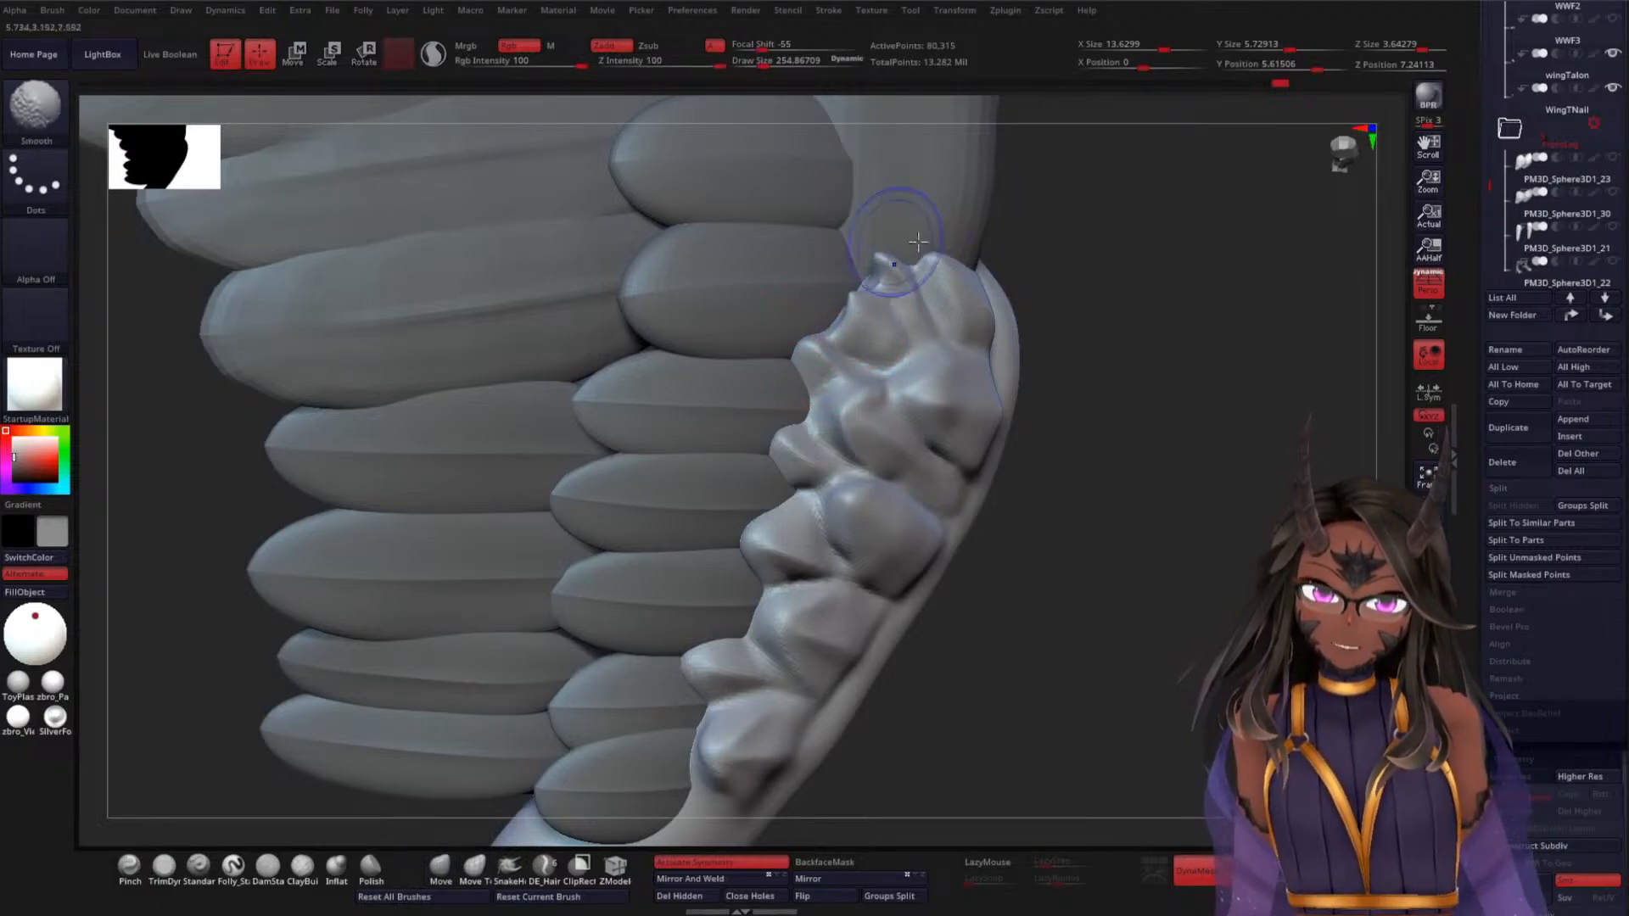
drag(1090, 333, 1157, 339)
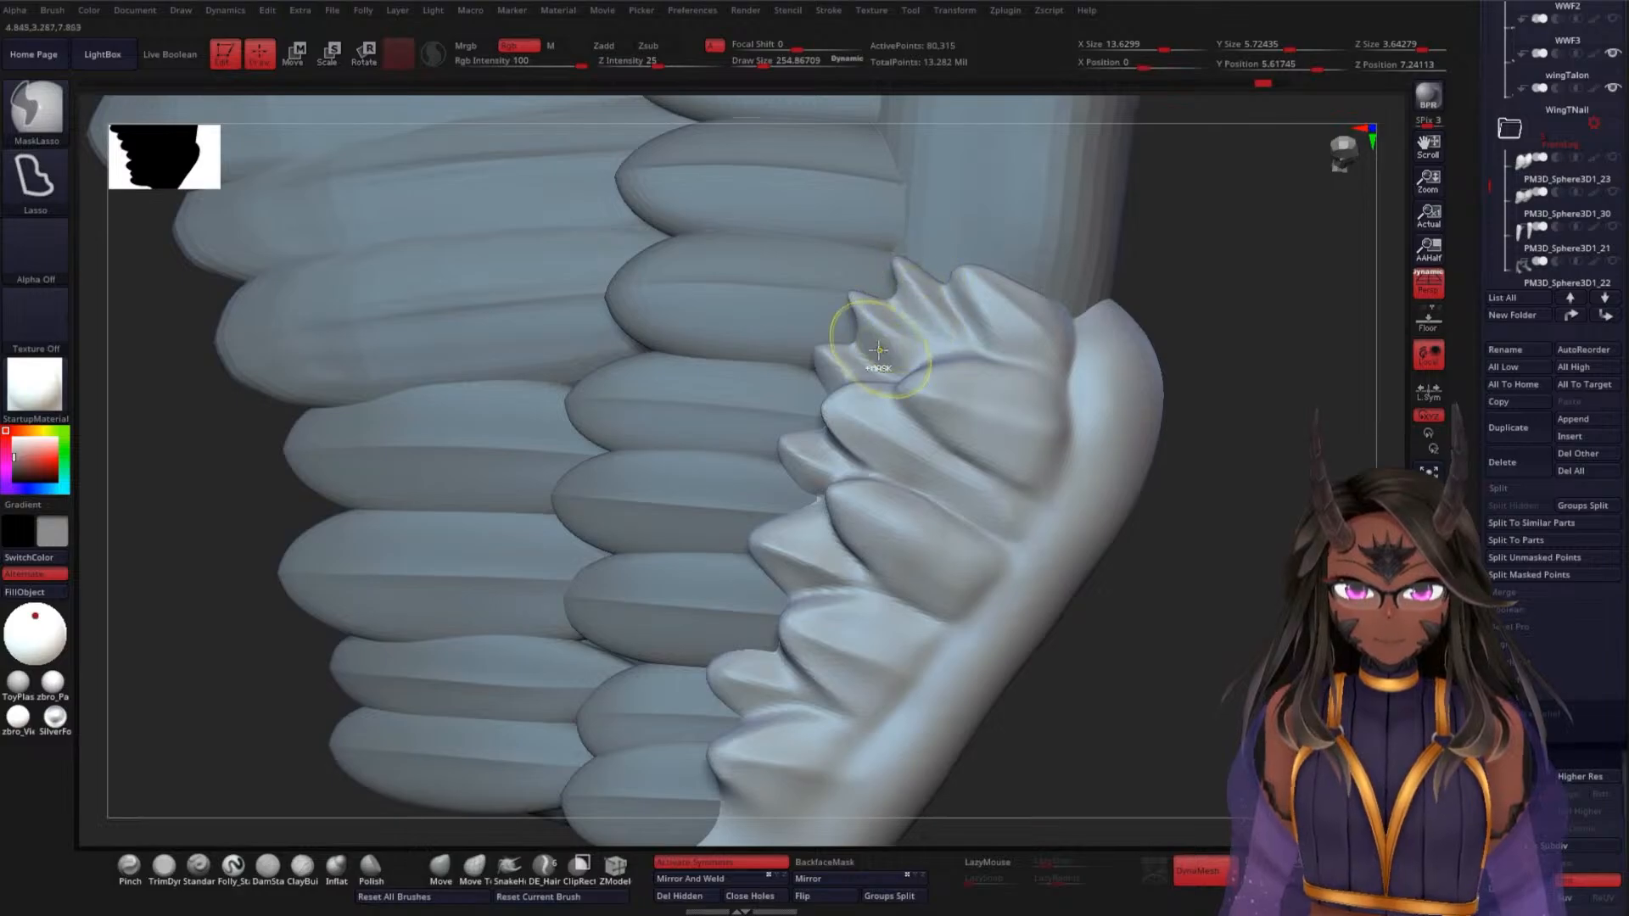
Smooth the shoulder surface along the base of the feather cluster
mouse_move(1226, 451)
mouse_down()
mouse_move(1221, 502)
mouse_move(1135, 528)
mouse_move(1299, 488)
mouse_up()
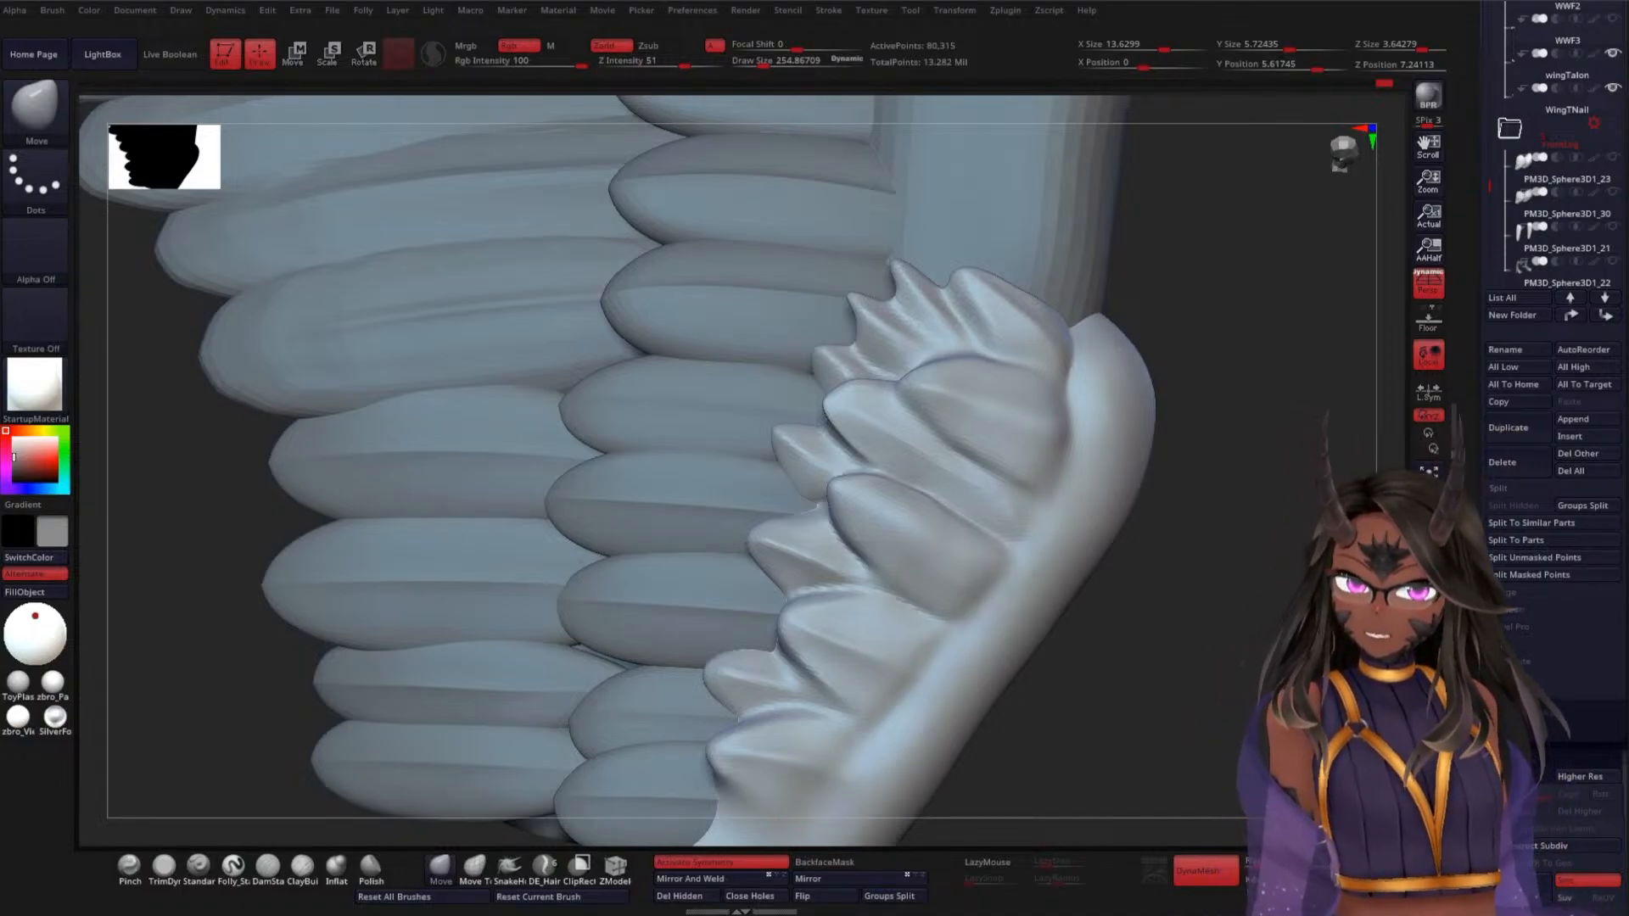
mouse_move(1178, 433)
mouse_down()
mouse_move(1197, 556)
mouse_move(996, 456)
mouse_up()
mouse_move(1043, 535)
alt+mouse_down()
mouse_move(891, 607)
mouse_move(848, 661)
alt+mouse_up()
shift+drag(792, 480, 632, 687)
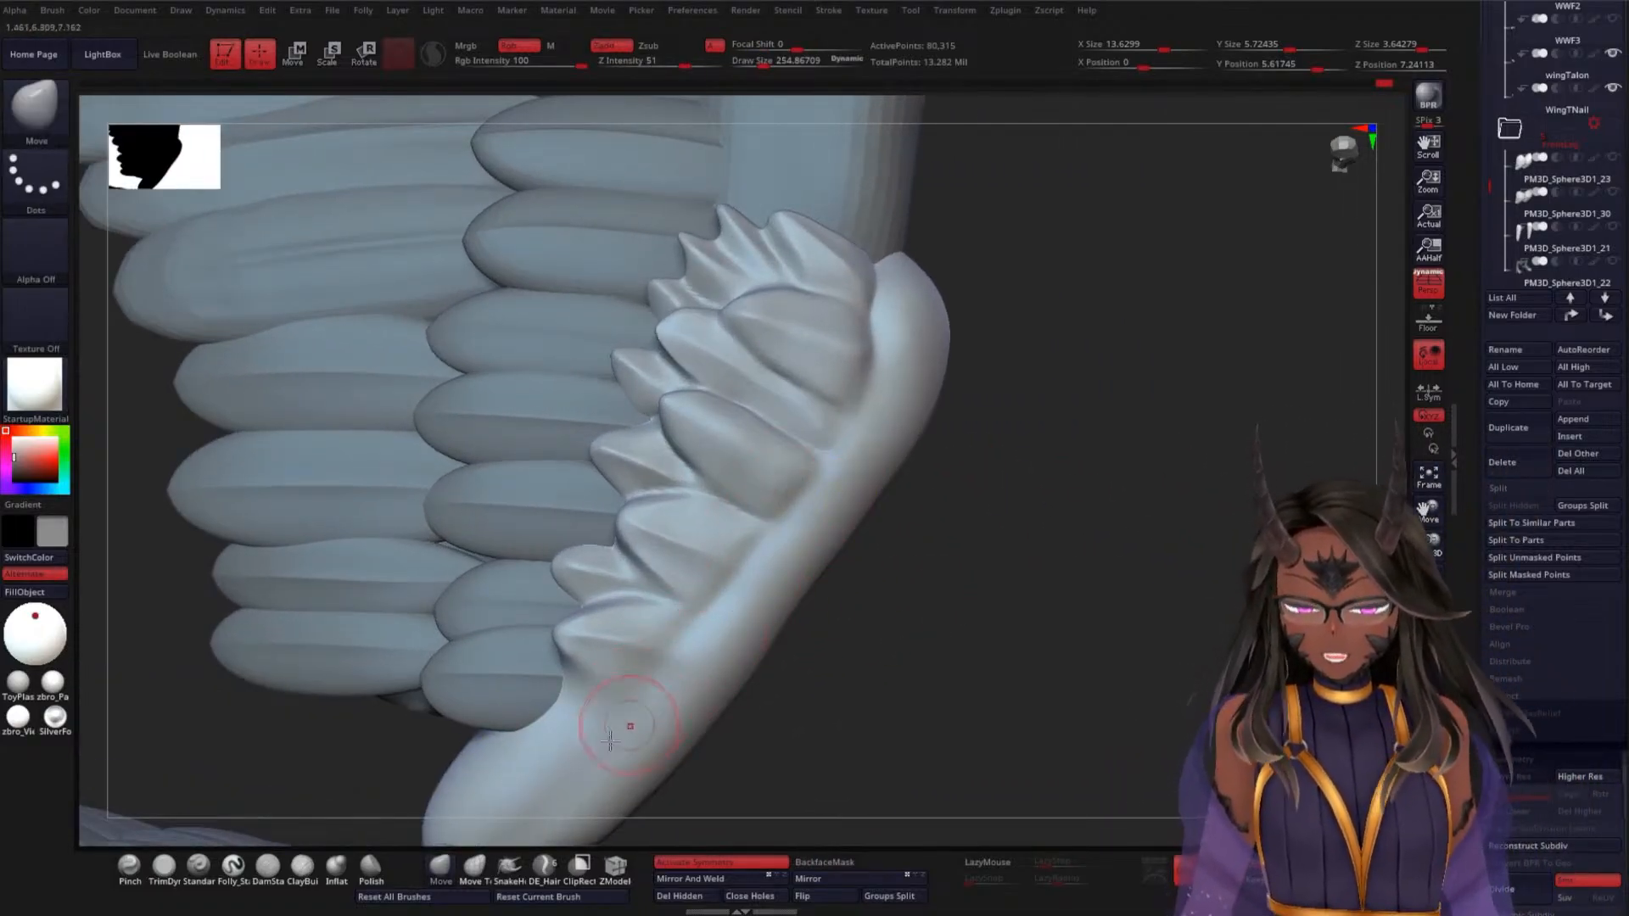
Carve a crease where the feathers meet the shoulder rim with DamStandard at a draw size of about 255, and smooth it
click(267, 865)
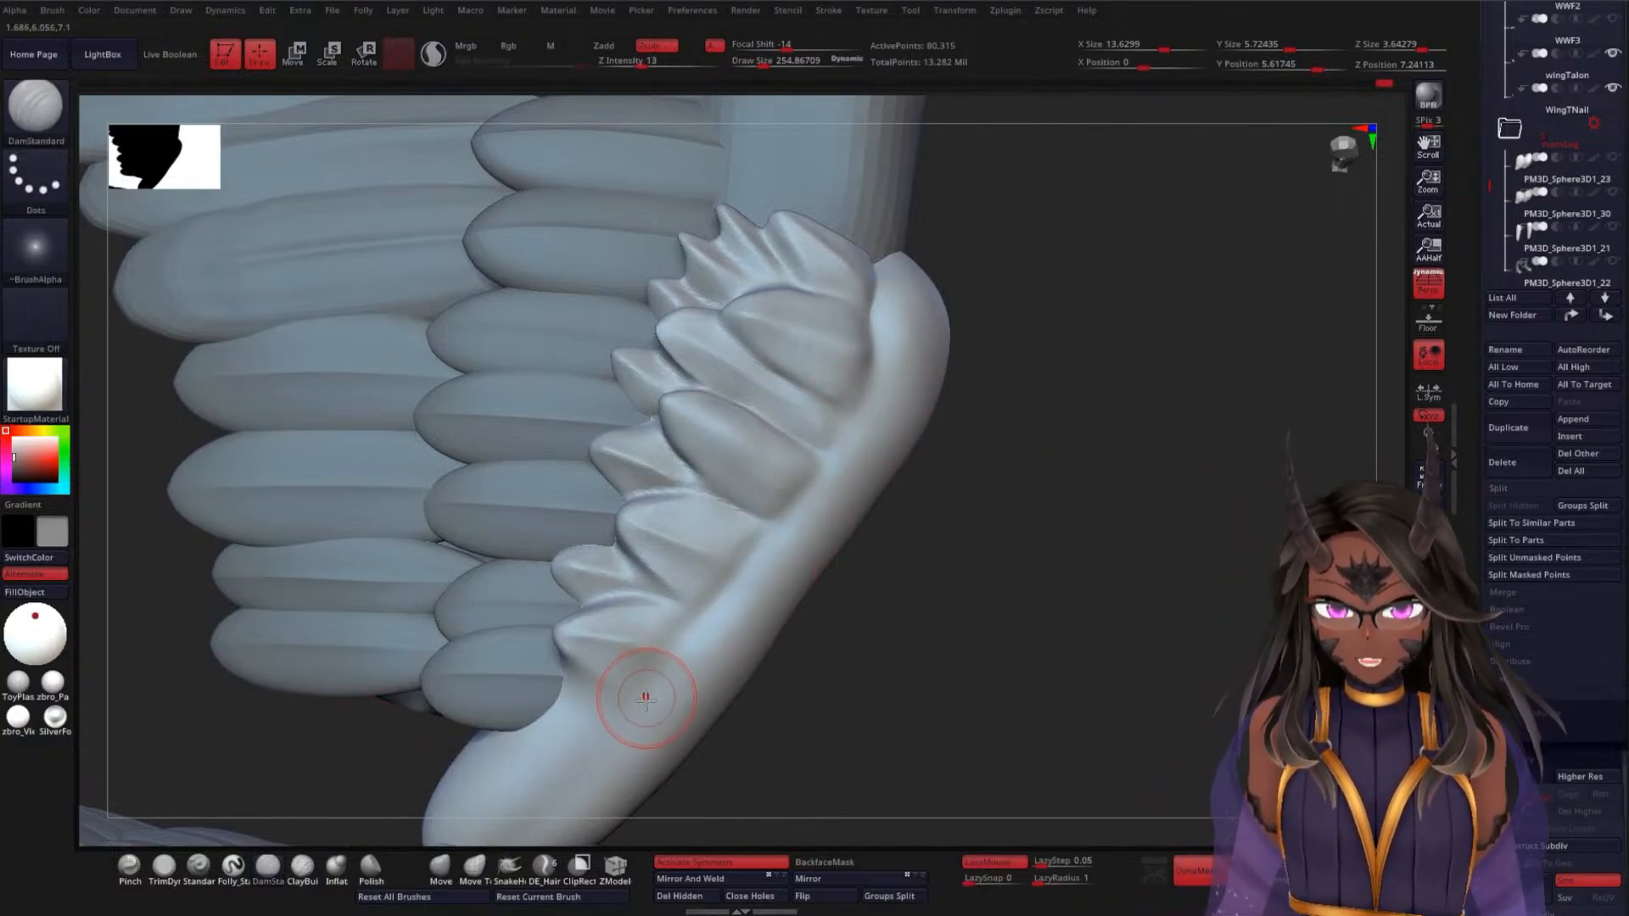
mouse_move(695, 622)
mouse_down()
mouse_move(835, 453)
mouse_move(873, 361)
mouse_move(879, 257)
mouse_up()
drag(1088, 437, 1041, 509)
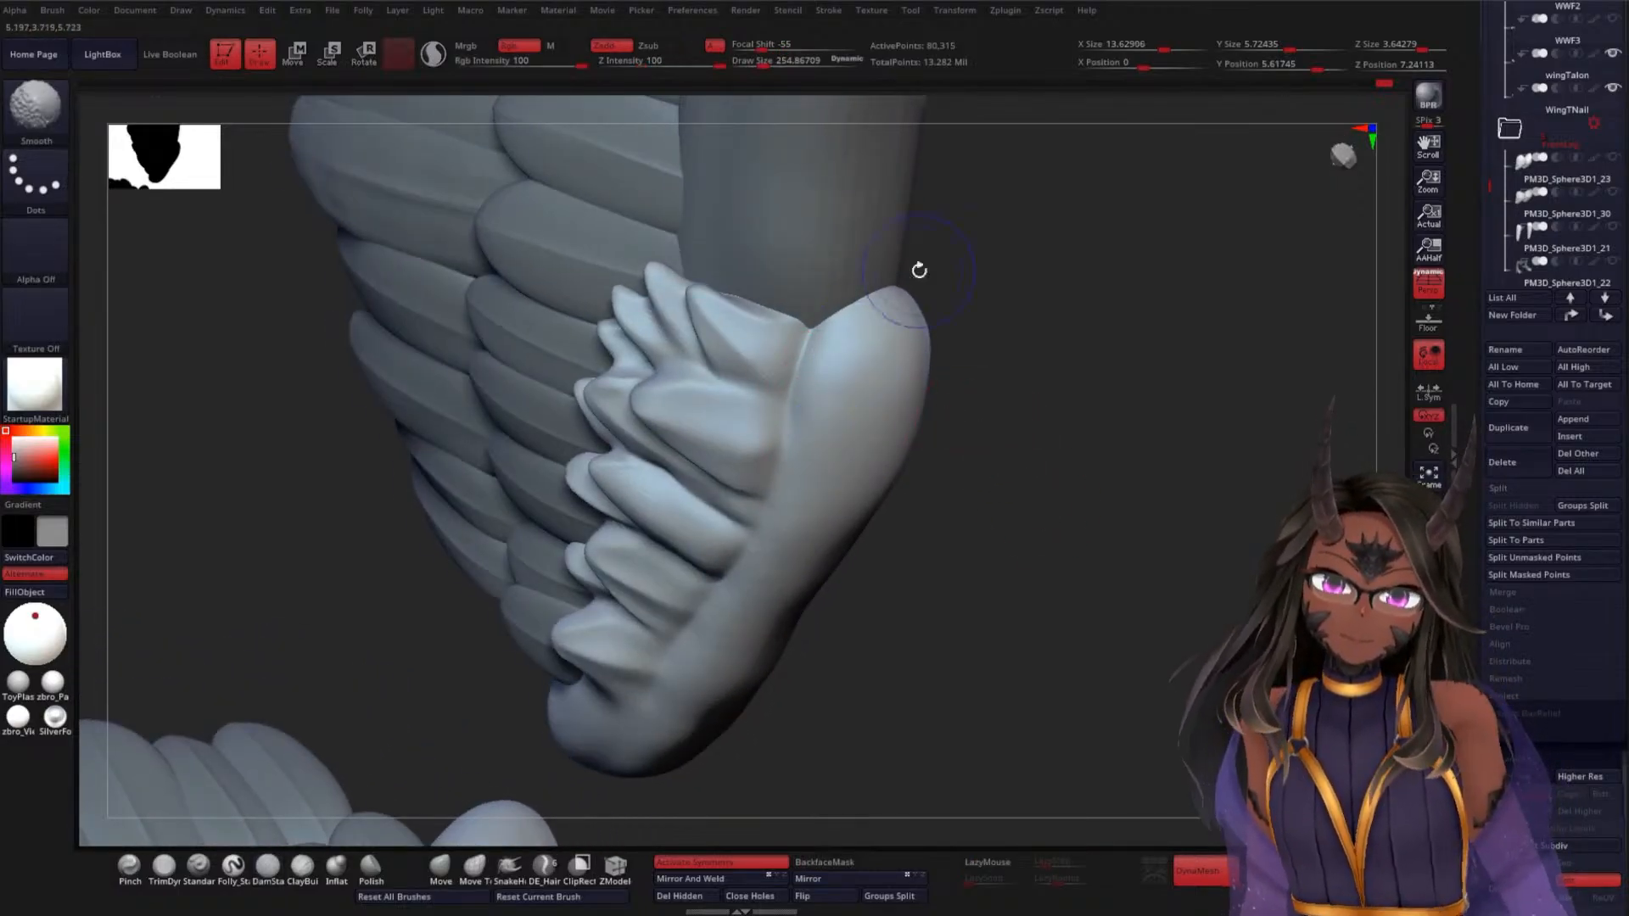
mouse_move(920, 265)
mouse_down()
mouse_move(1030, 485)
mouse_move(814, 424)
mouse_up()
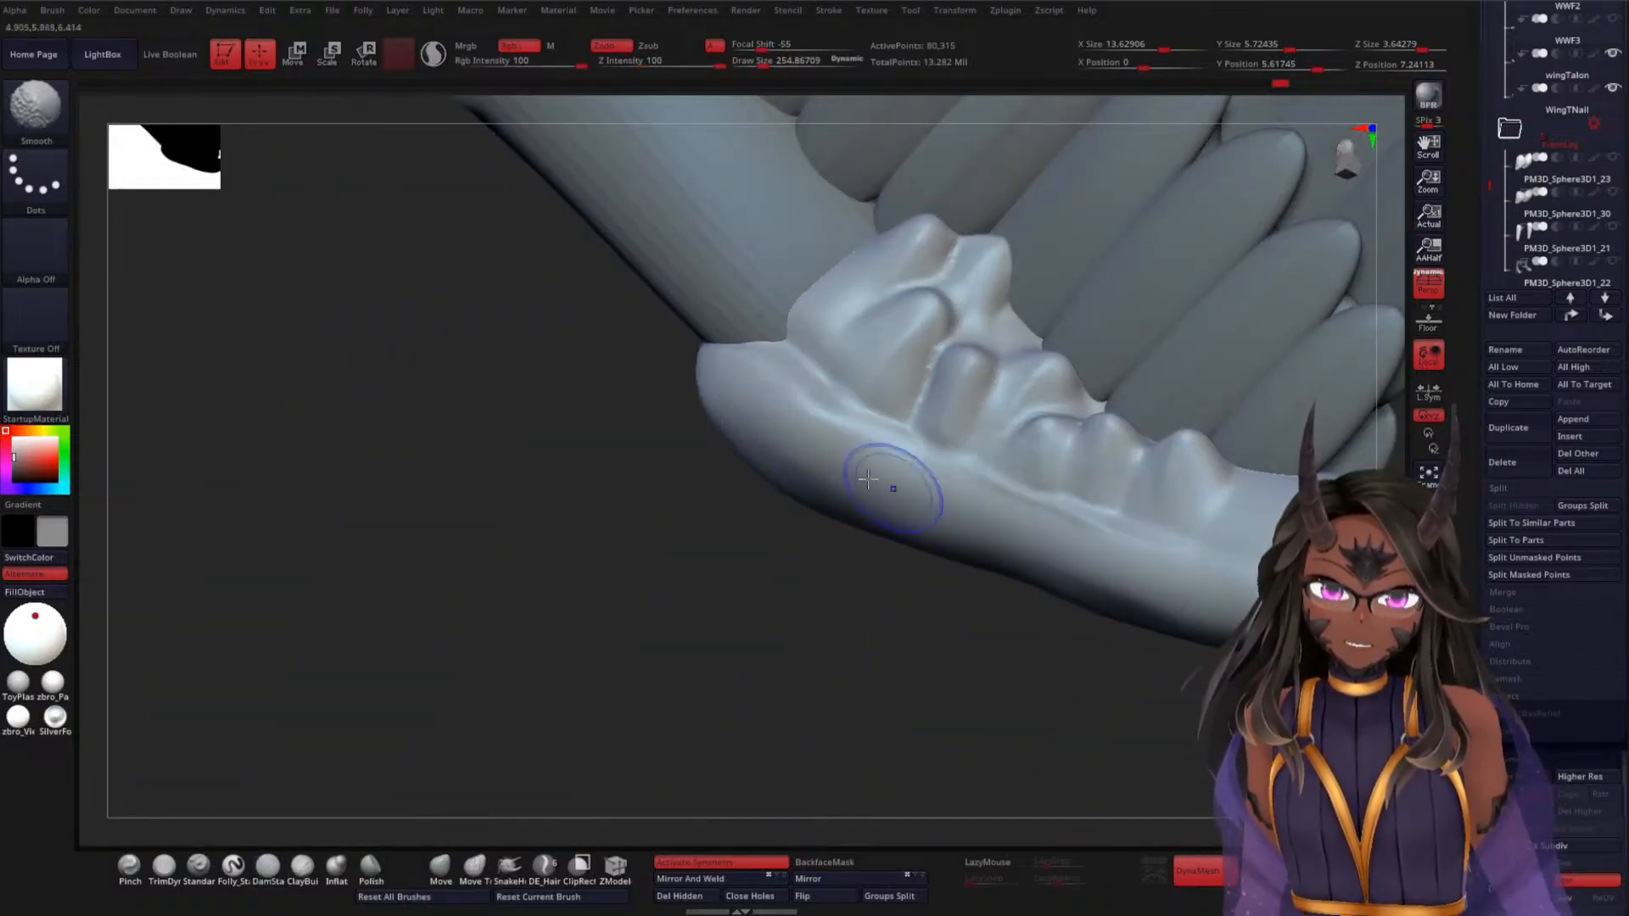
mouse_move(800, 545)
mouse_down()
mouse_move(702, 534)
mouse_move(789, 491)
mouse_move(985, 506)
mouse_move(1010, 386)
mouse_move(1077, 364)
mouse_up()
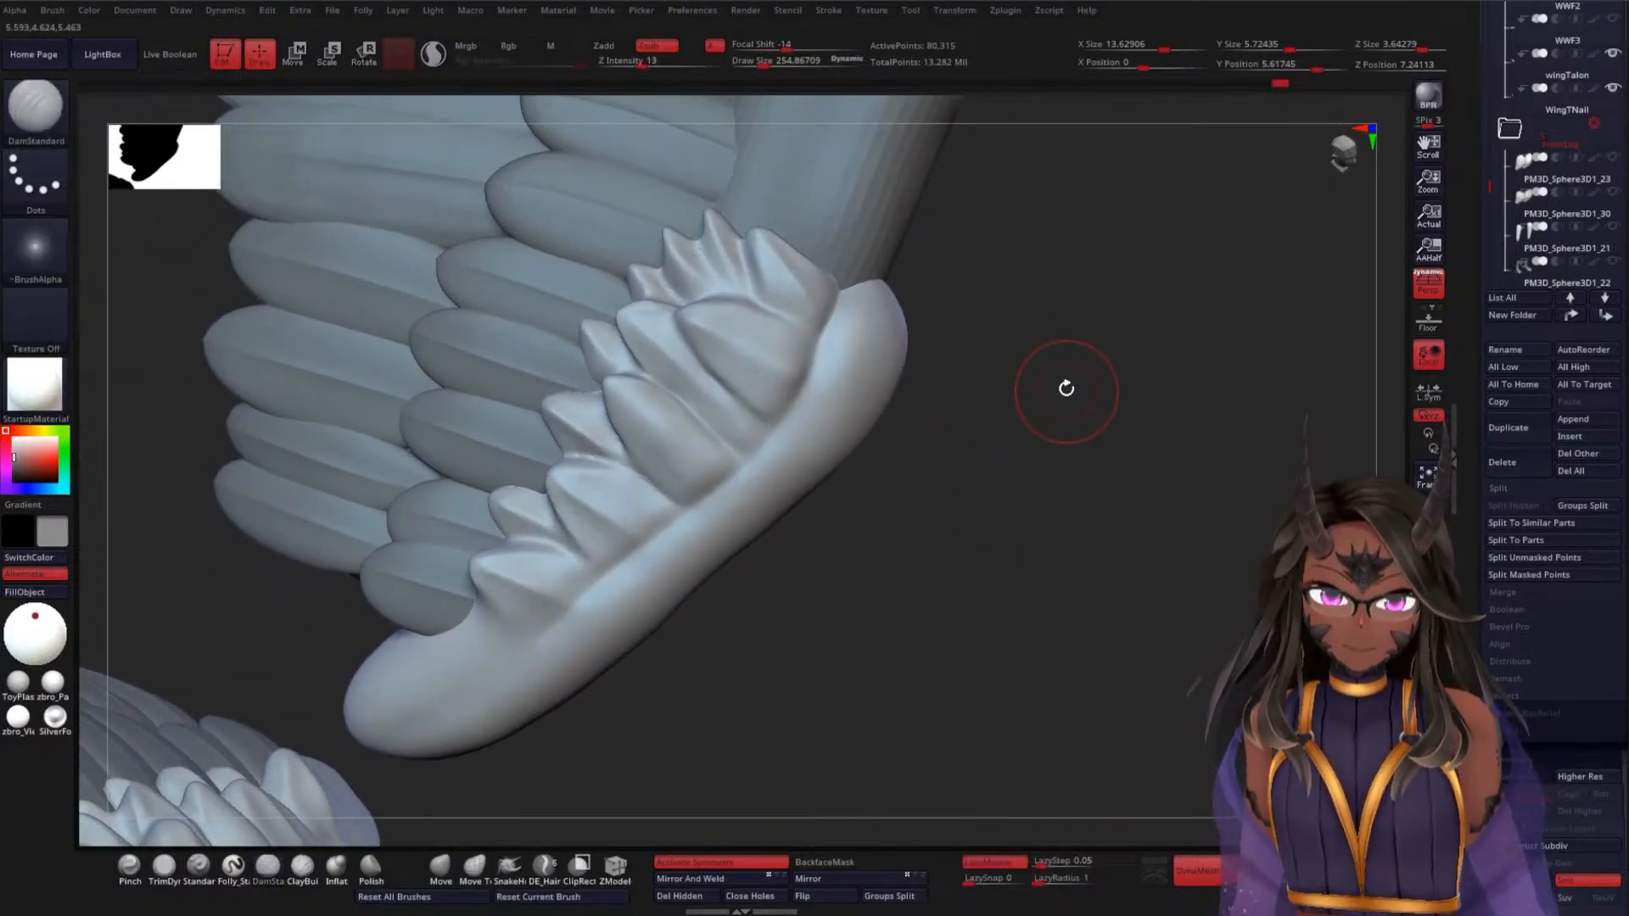
Refine the crease between the feather bases and the shoulder rim, softening its lower part
drag(1049, 462, 954, 516)
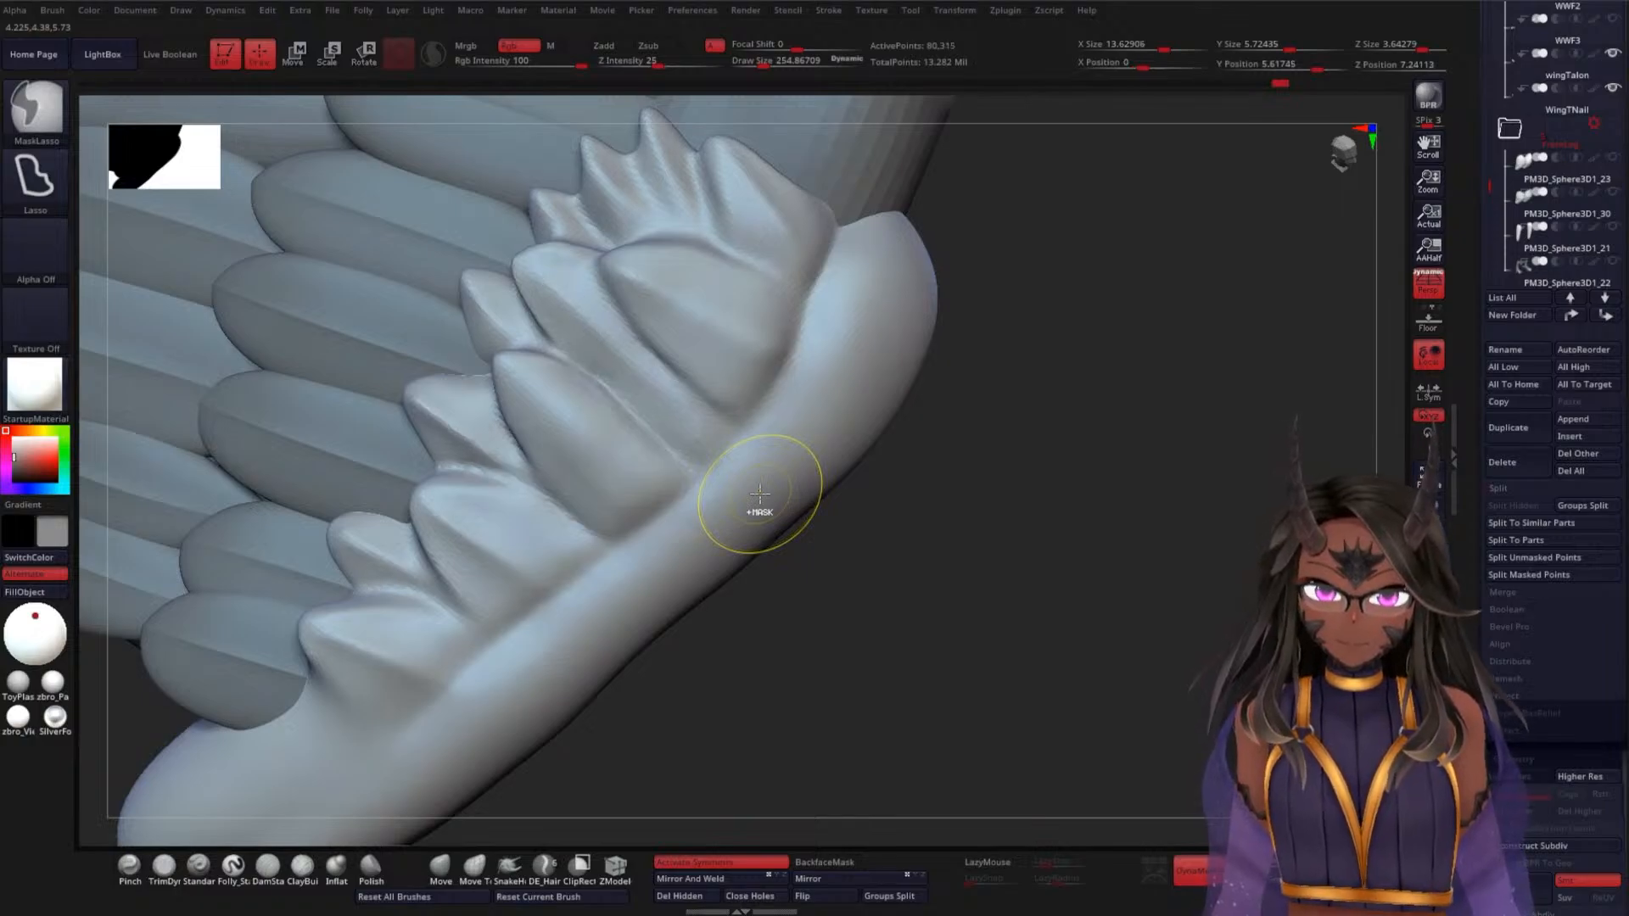
drag(1045, 491, 975, 425)
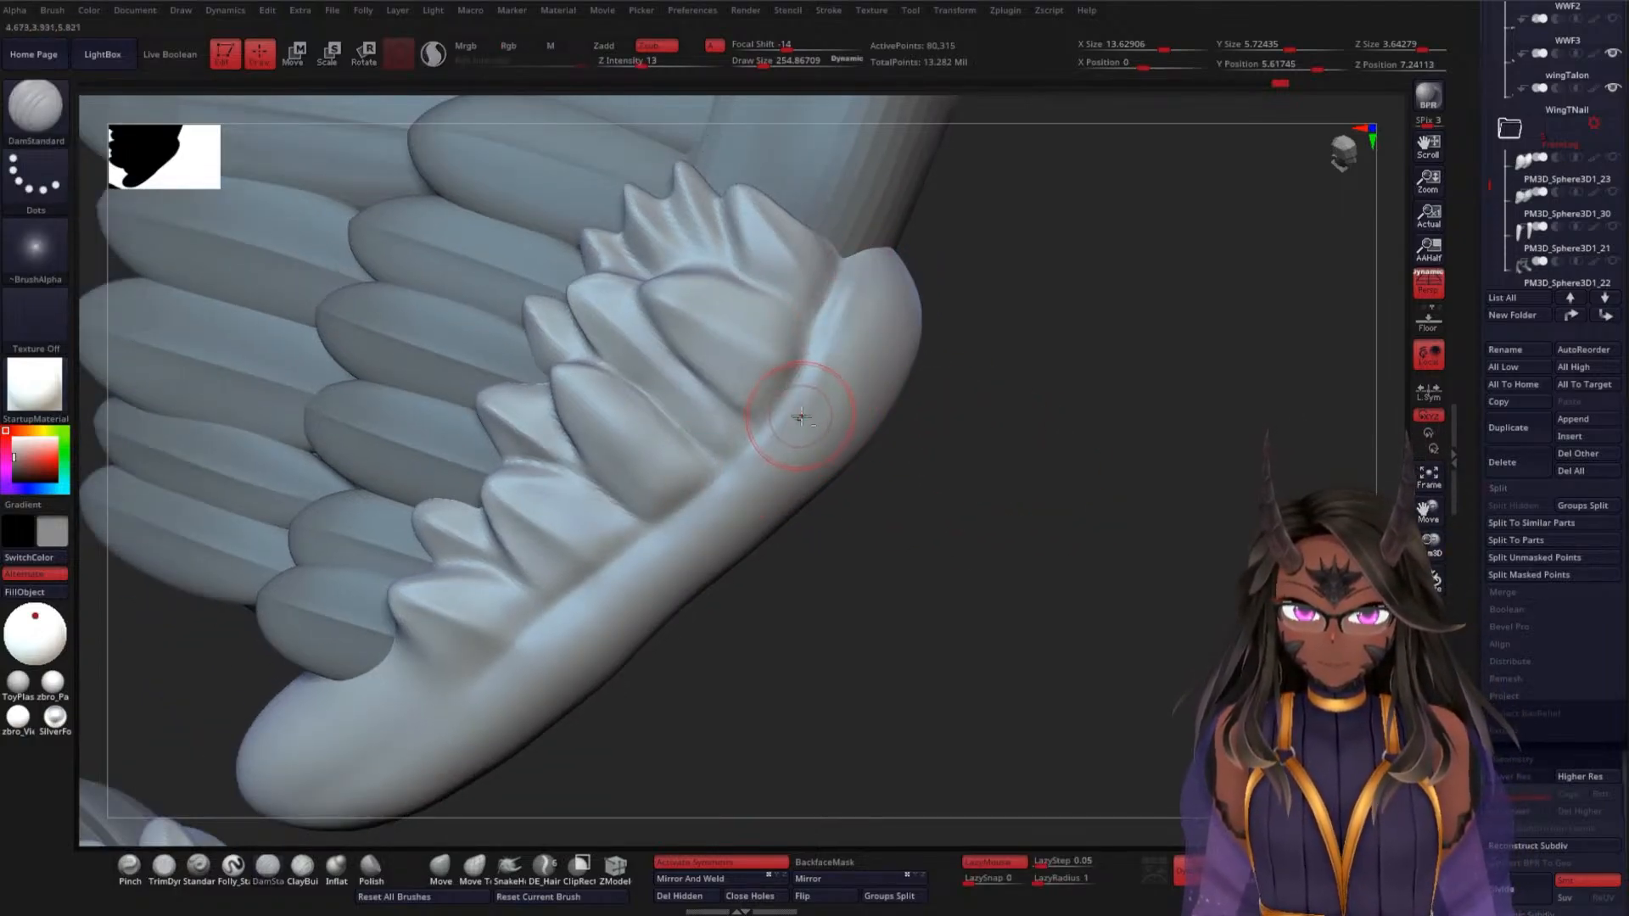
drag(931, 531, 876, 455)
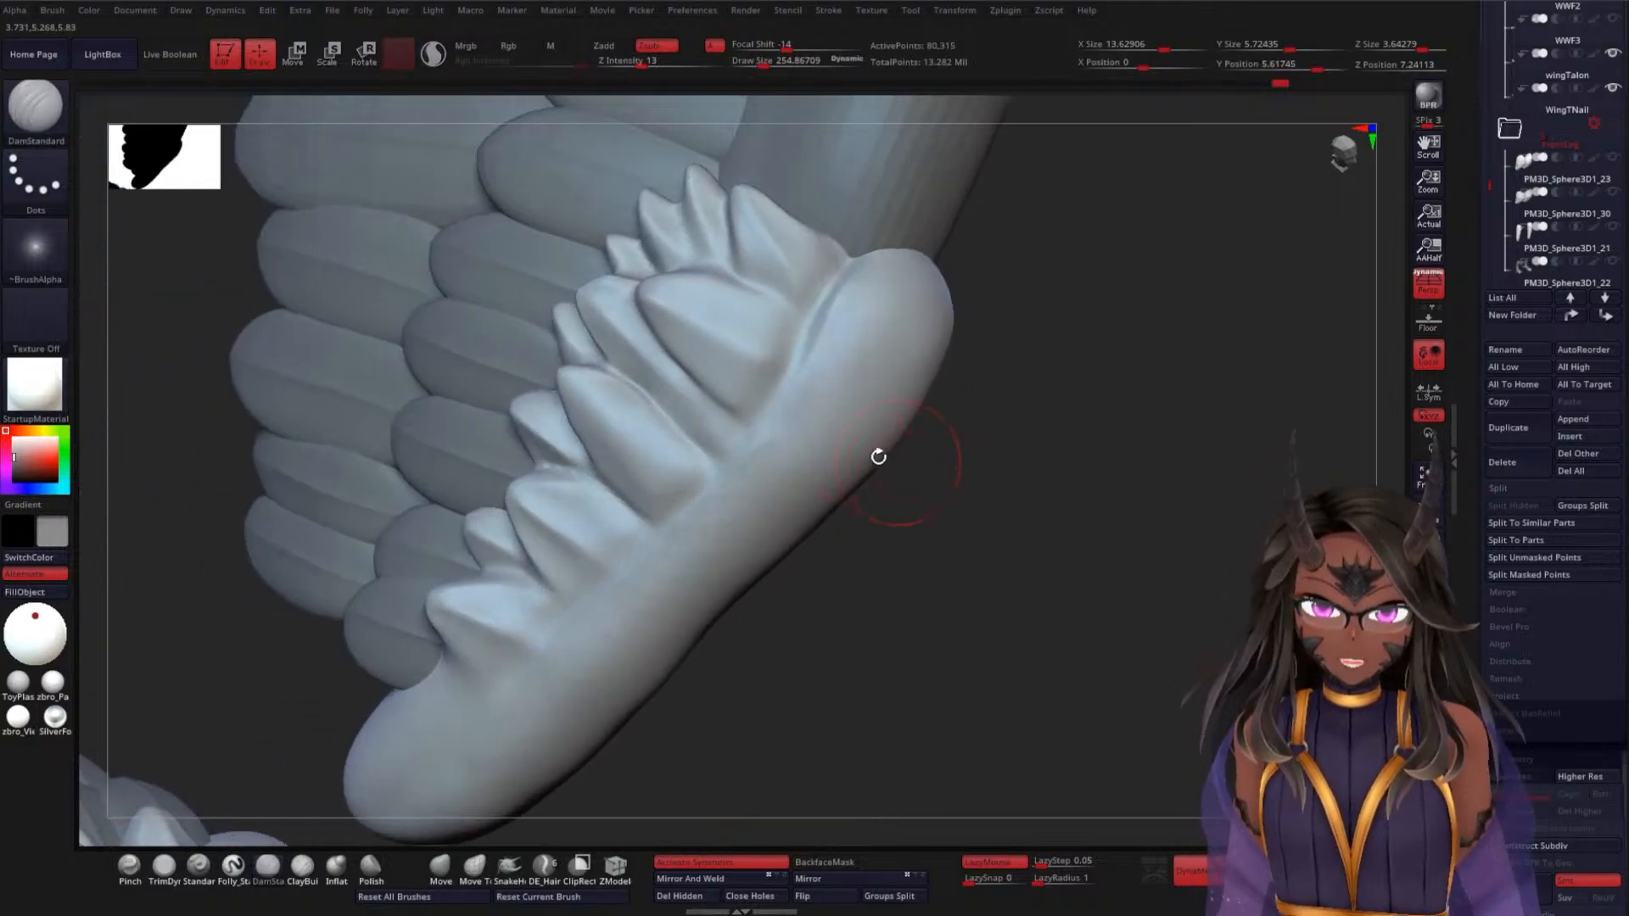
drag(985, 373, 1109, 410)
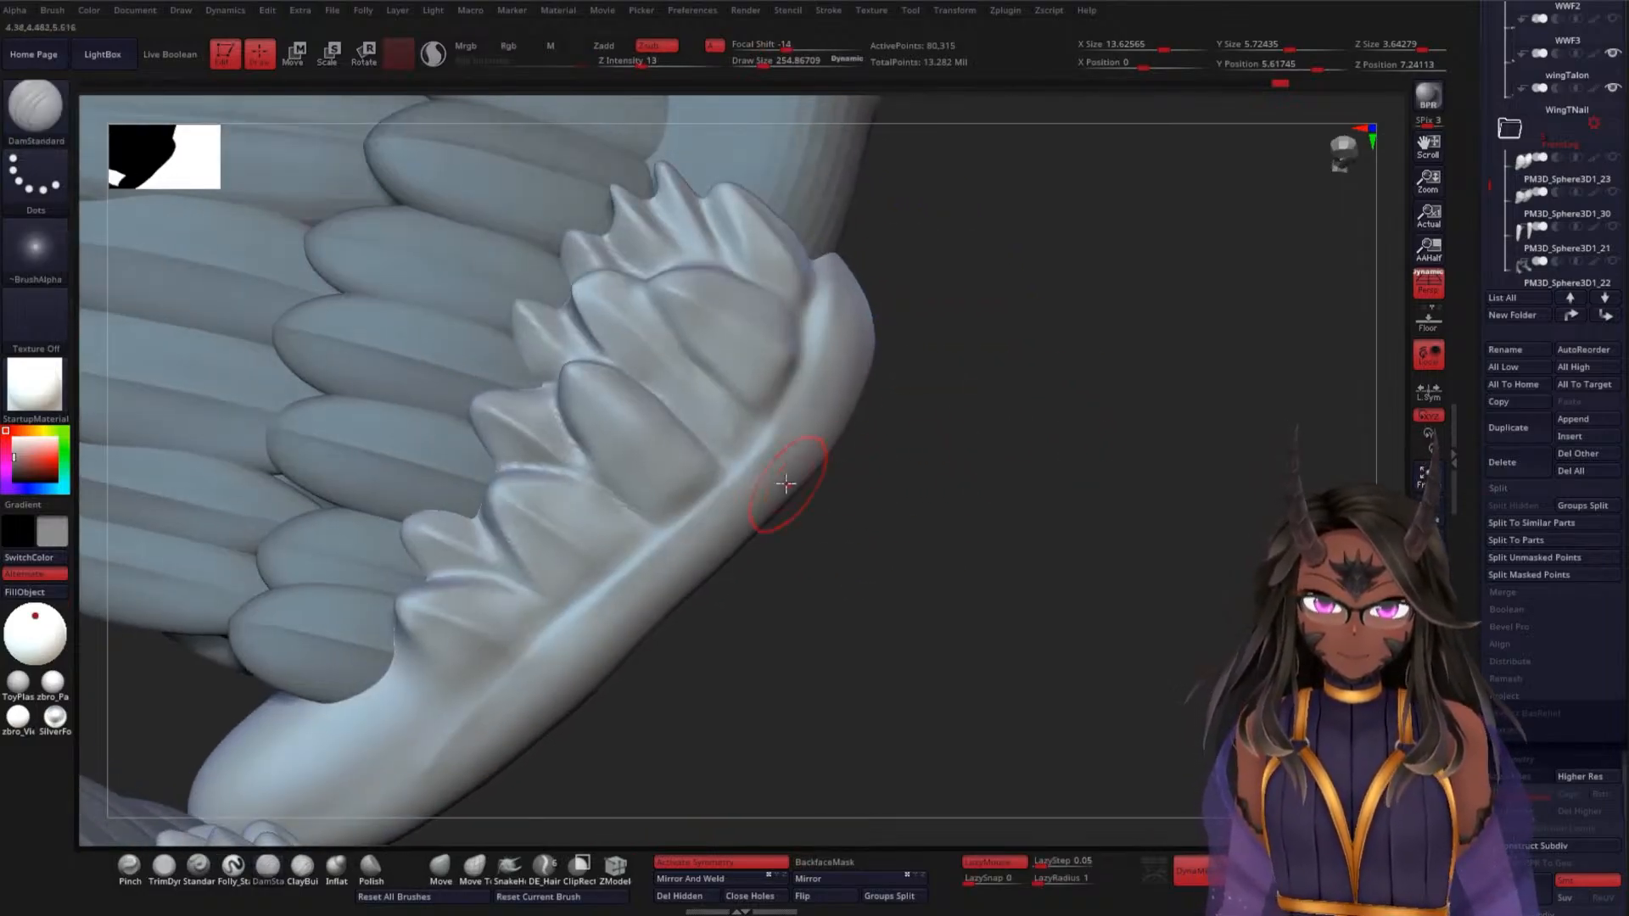
mouse_move(623, 613)
shift+mouse_down()
mouse_move(540, 672)
mouse_move(577, 647)
shift+mouse_up()
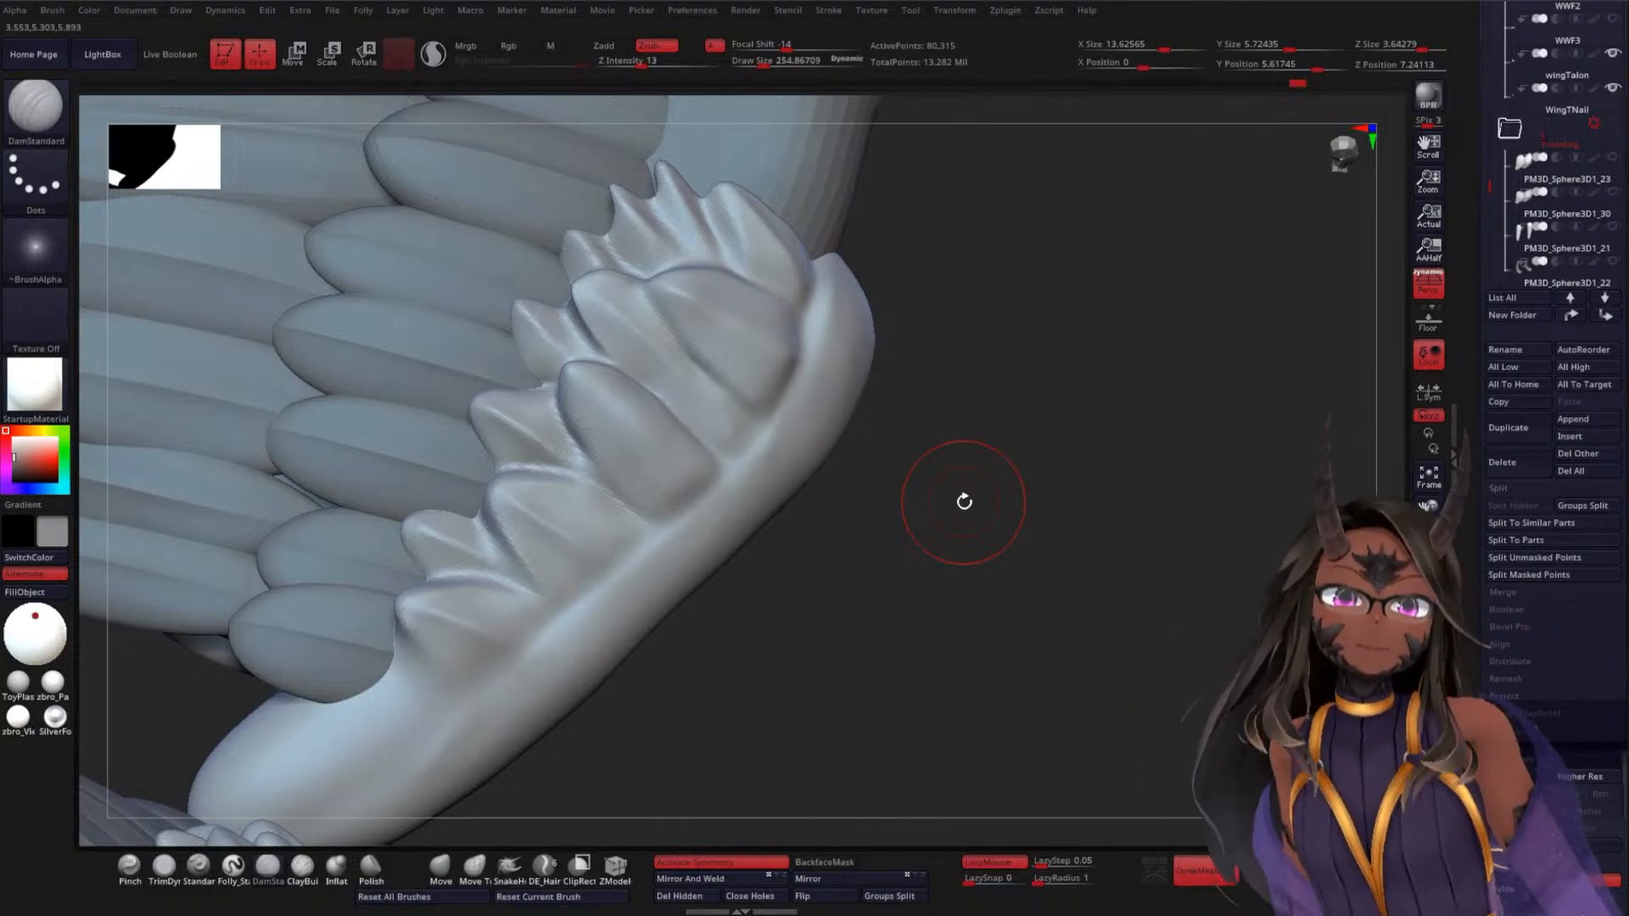
Reduce the draw size to about 121 and sharpen the creases between the large feathers with DamStandard
key(space)
drag(1095, 461, 941, 409)
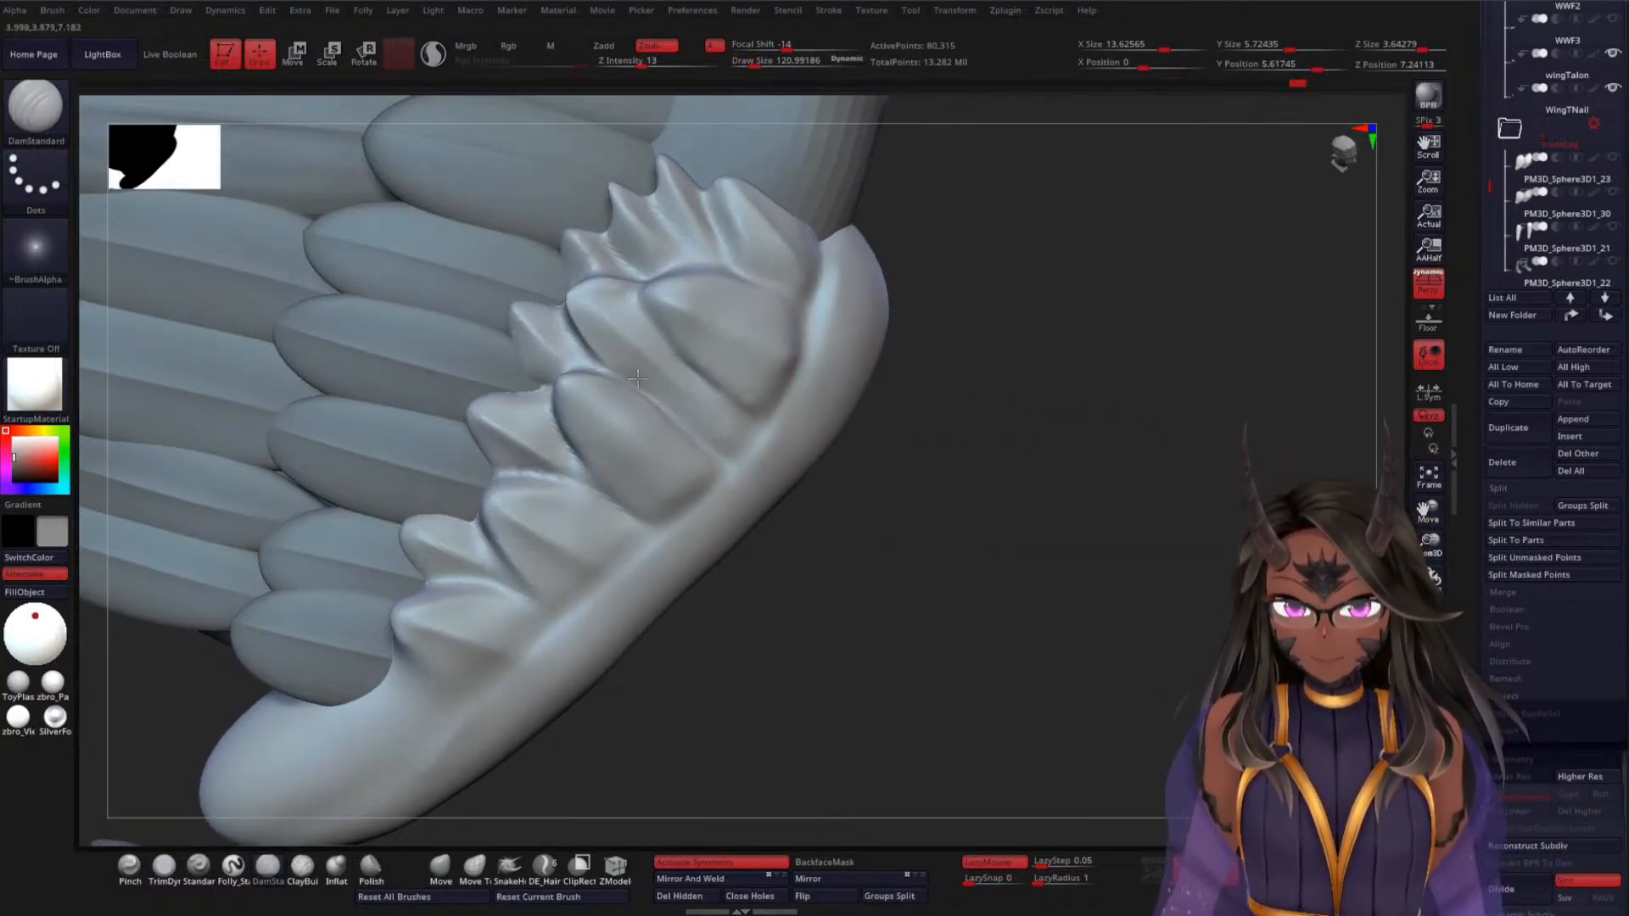
drag(967, 458, 882, 424)
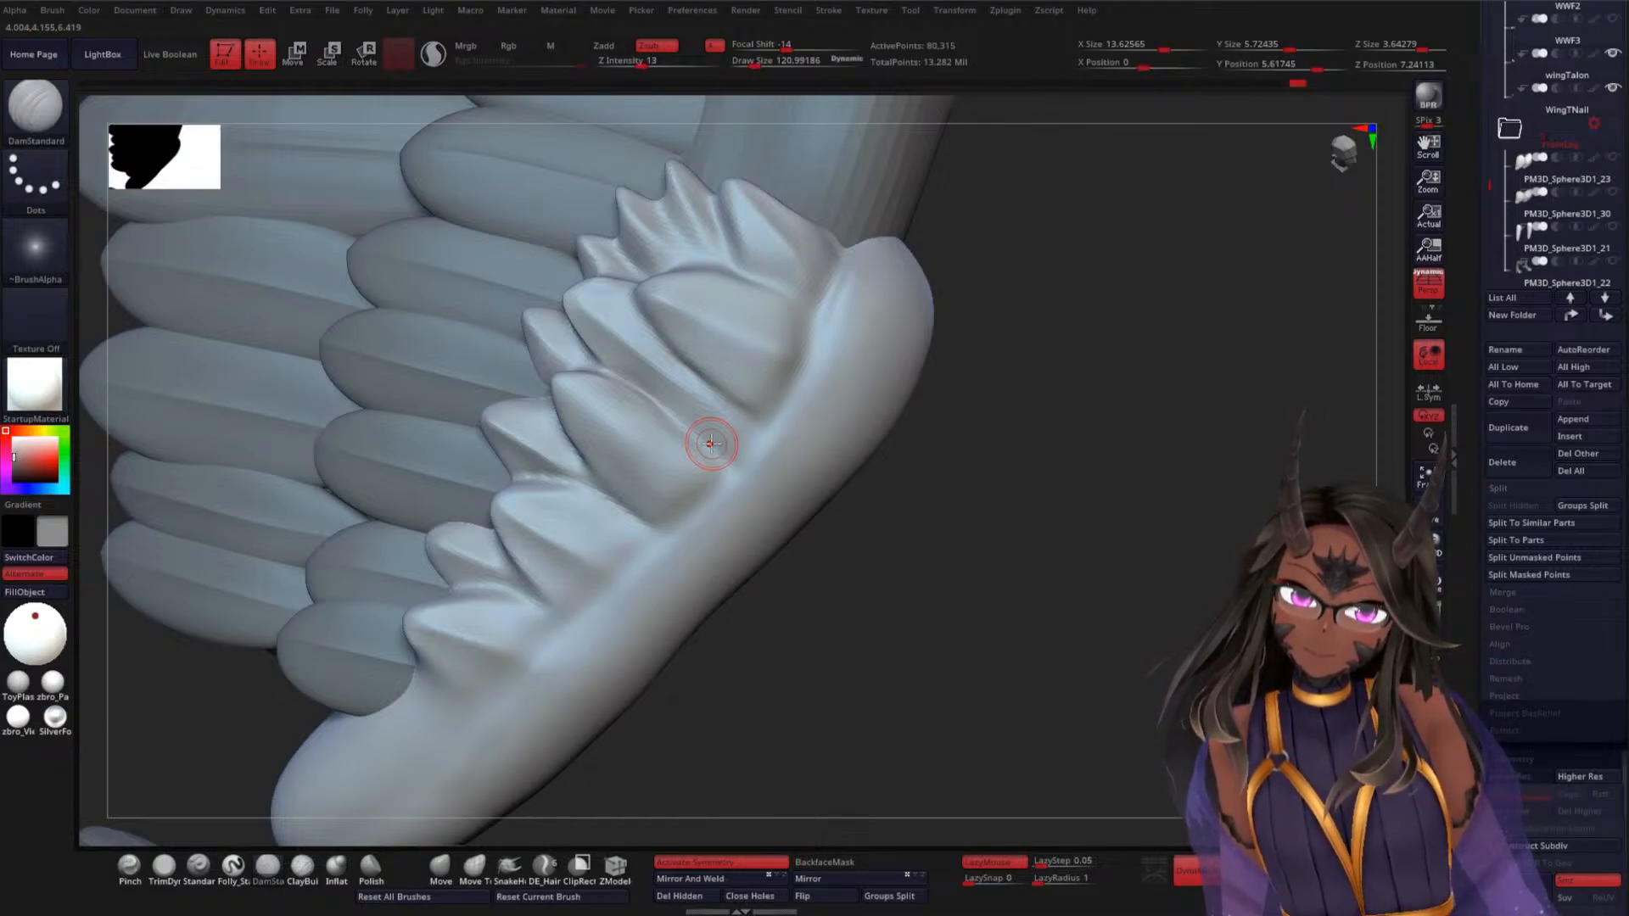
Mark the current sculpt in the undo history as the projection source and remesh the shoulder piece with ZRemesher
scroll(1472, 452, up, 5)
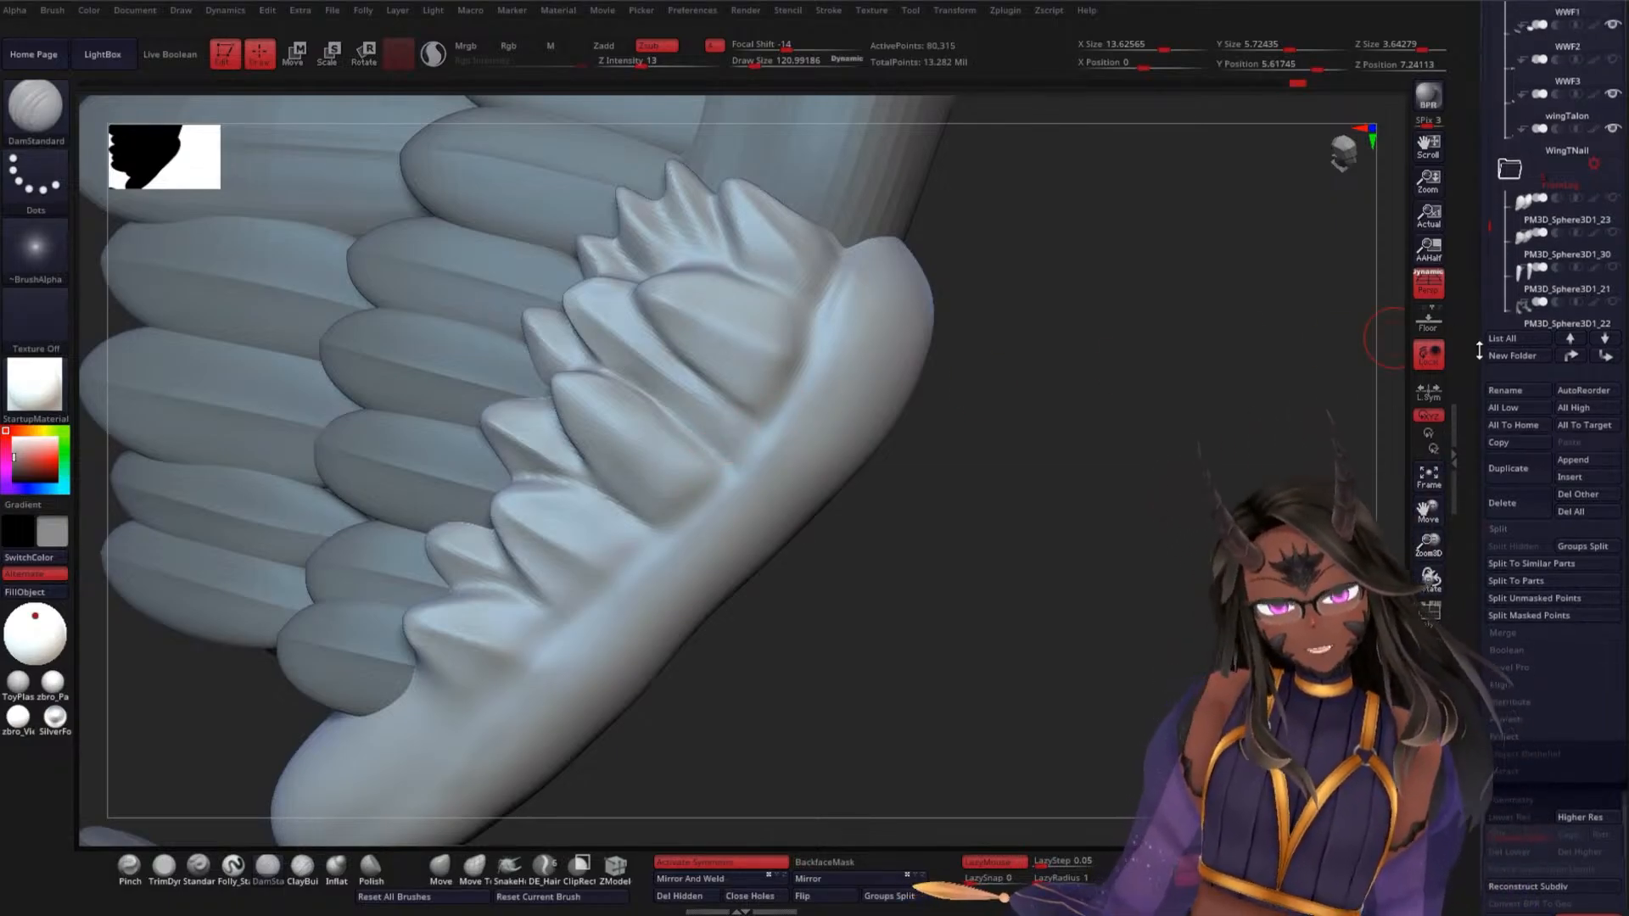
scroll(1498, 220, down, 9)
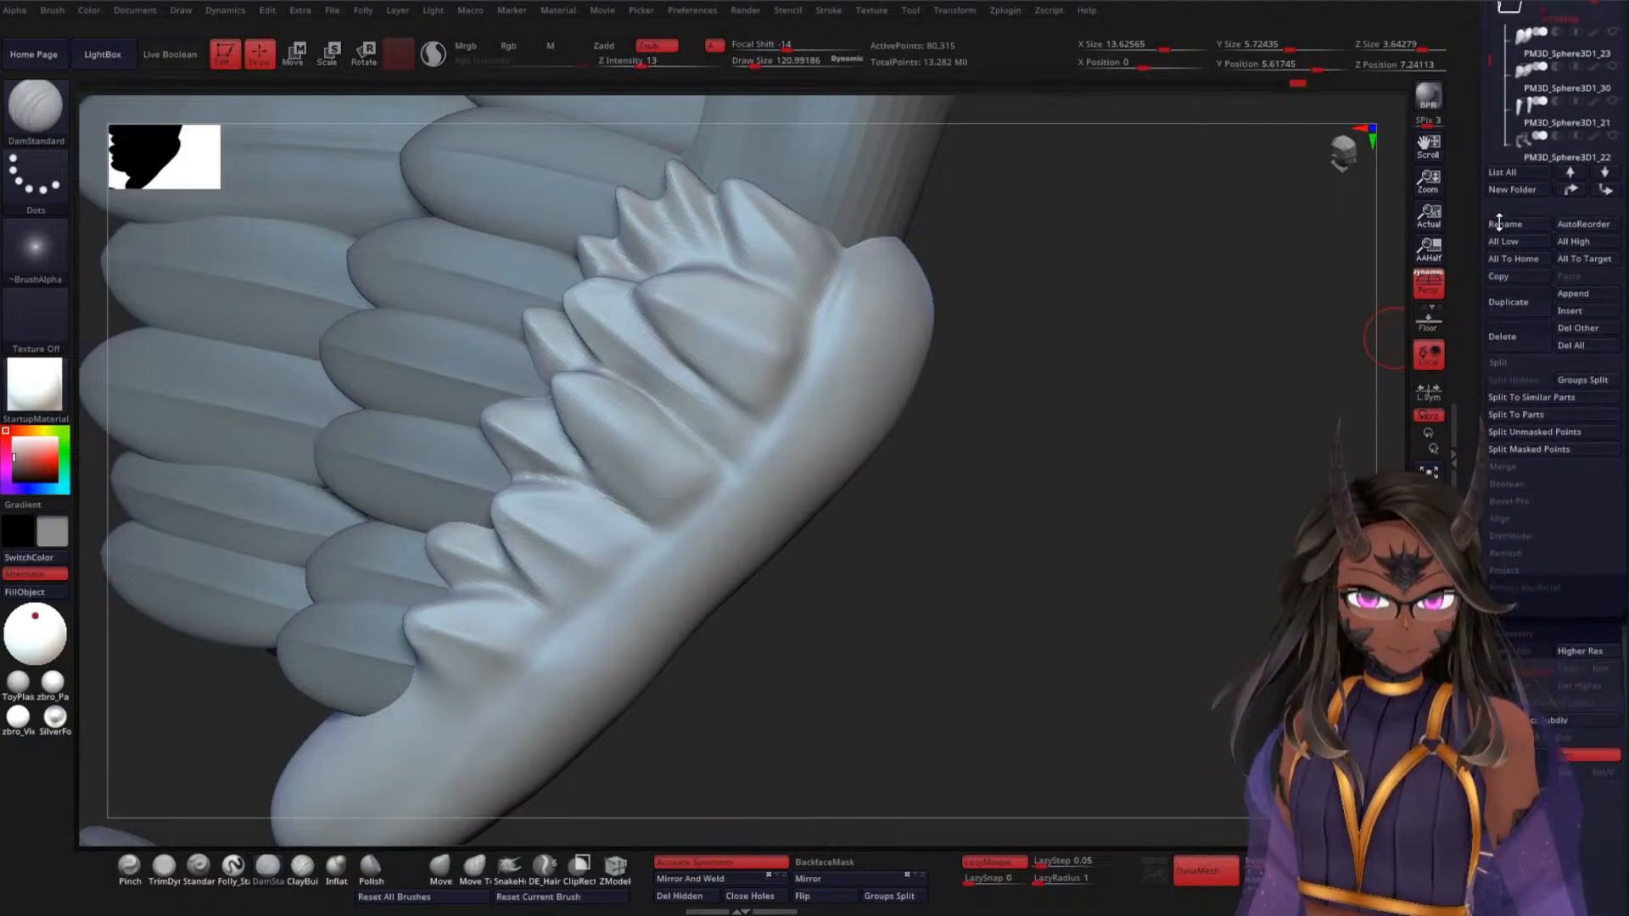
scroll(1485, 420, up, 5)
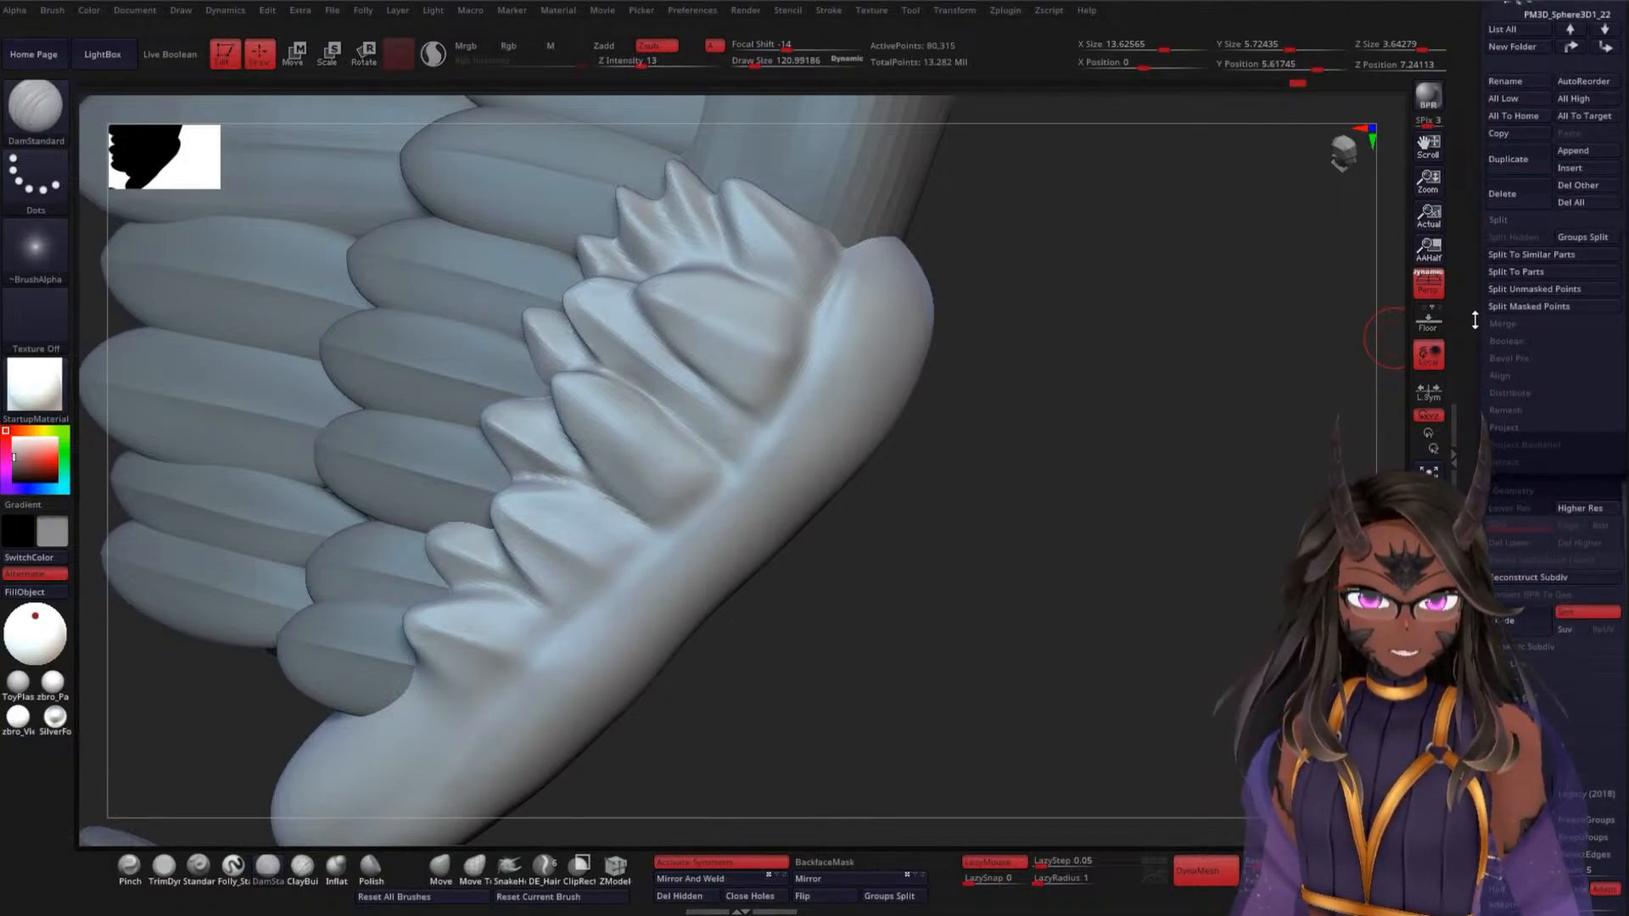
drag(1484, 382, 1485, 337)
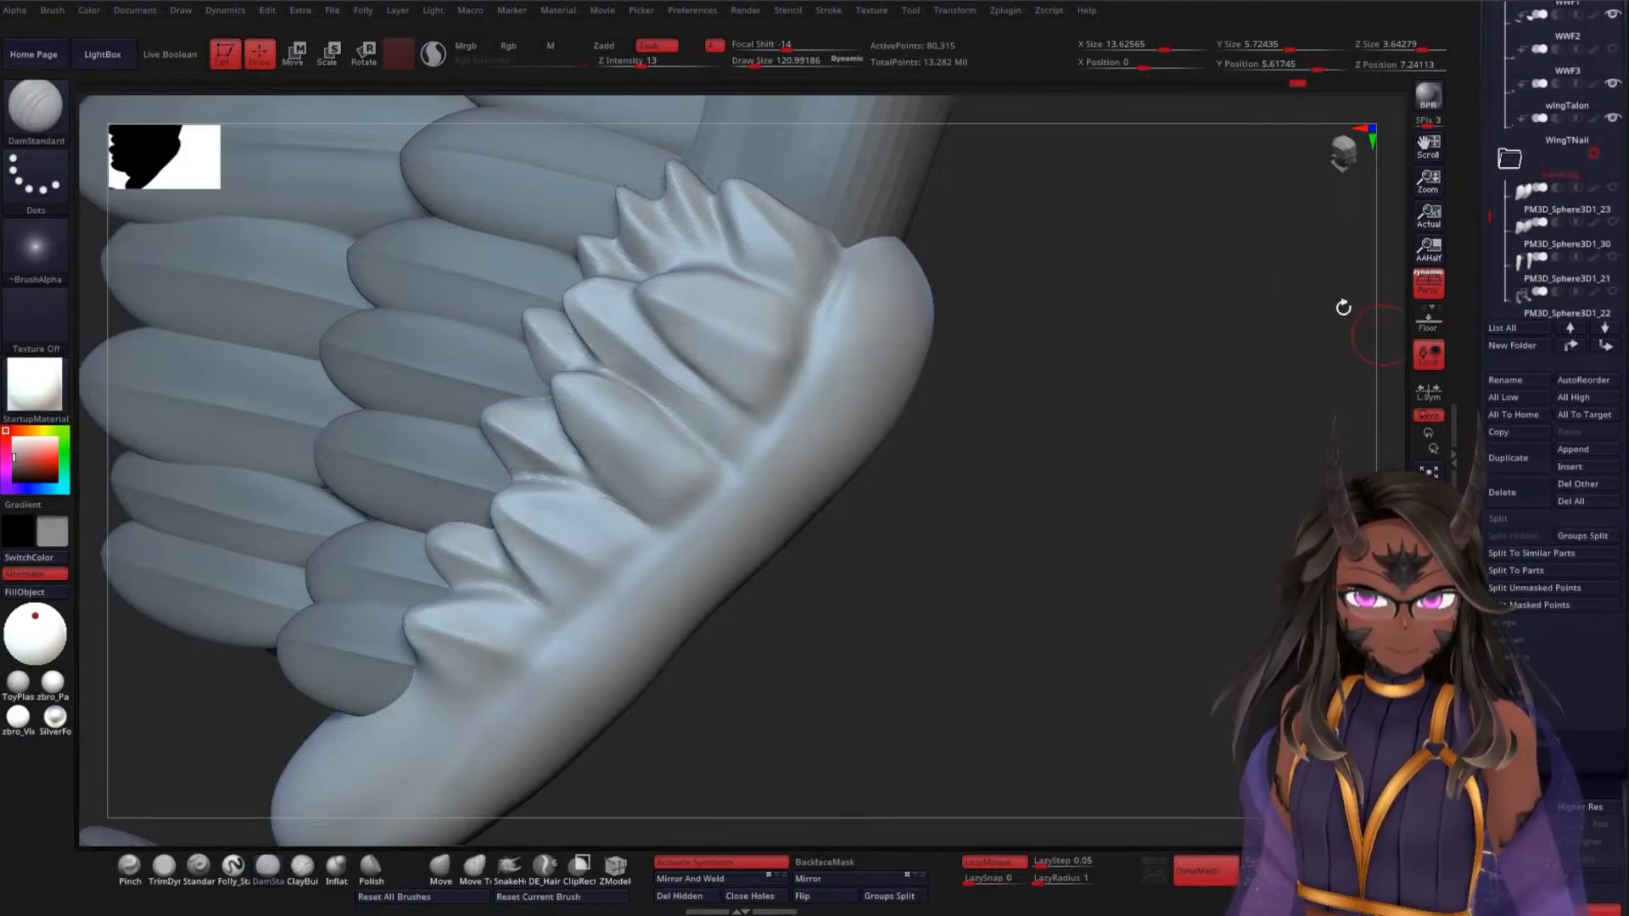
ctrl+click(1297, 82)
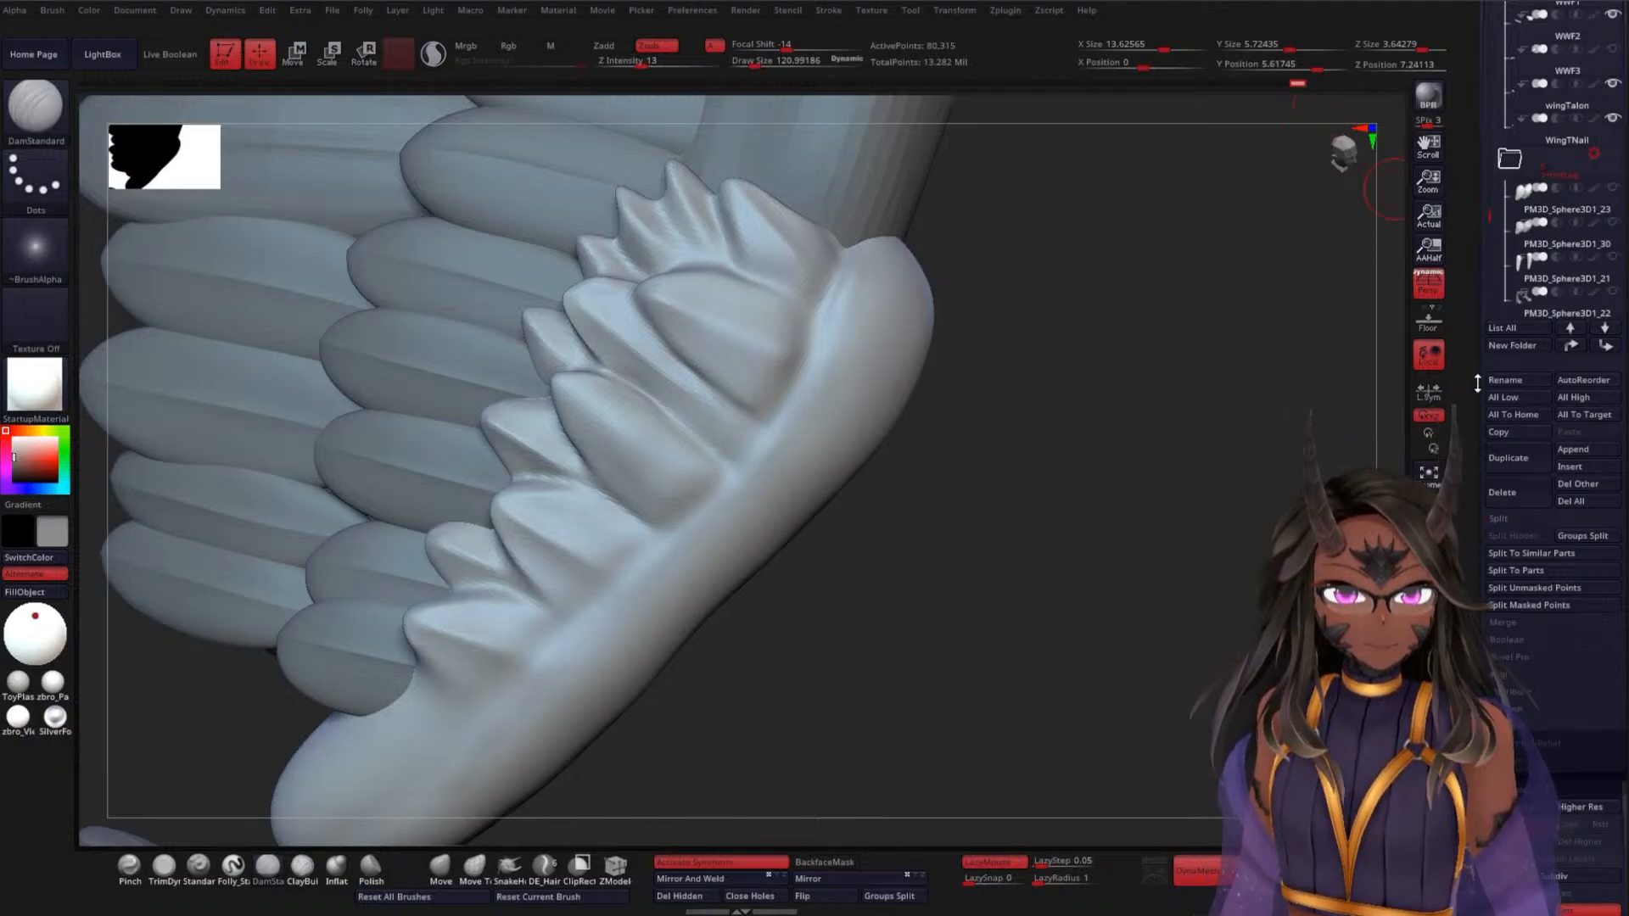
drag(1481, 378, 1486, 95)
click(1515, 526)
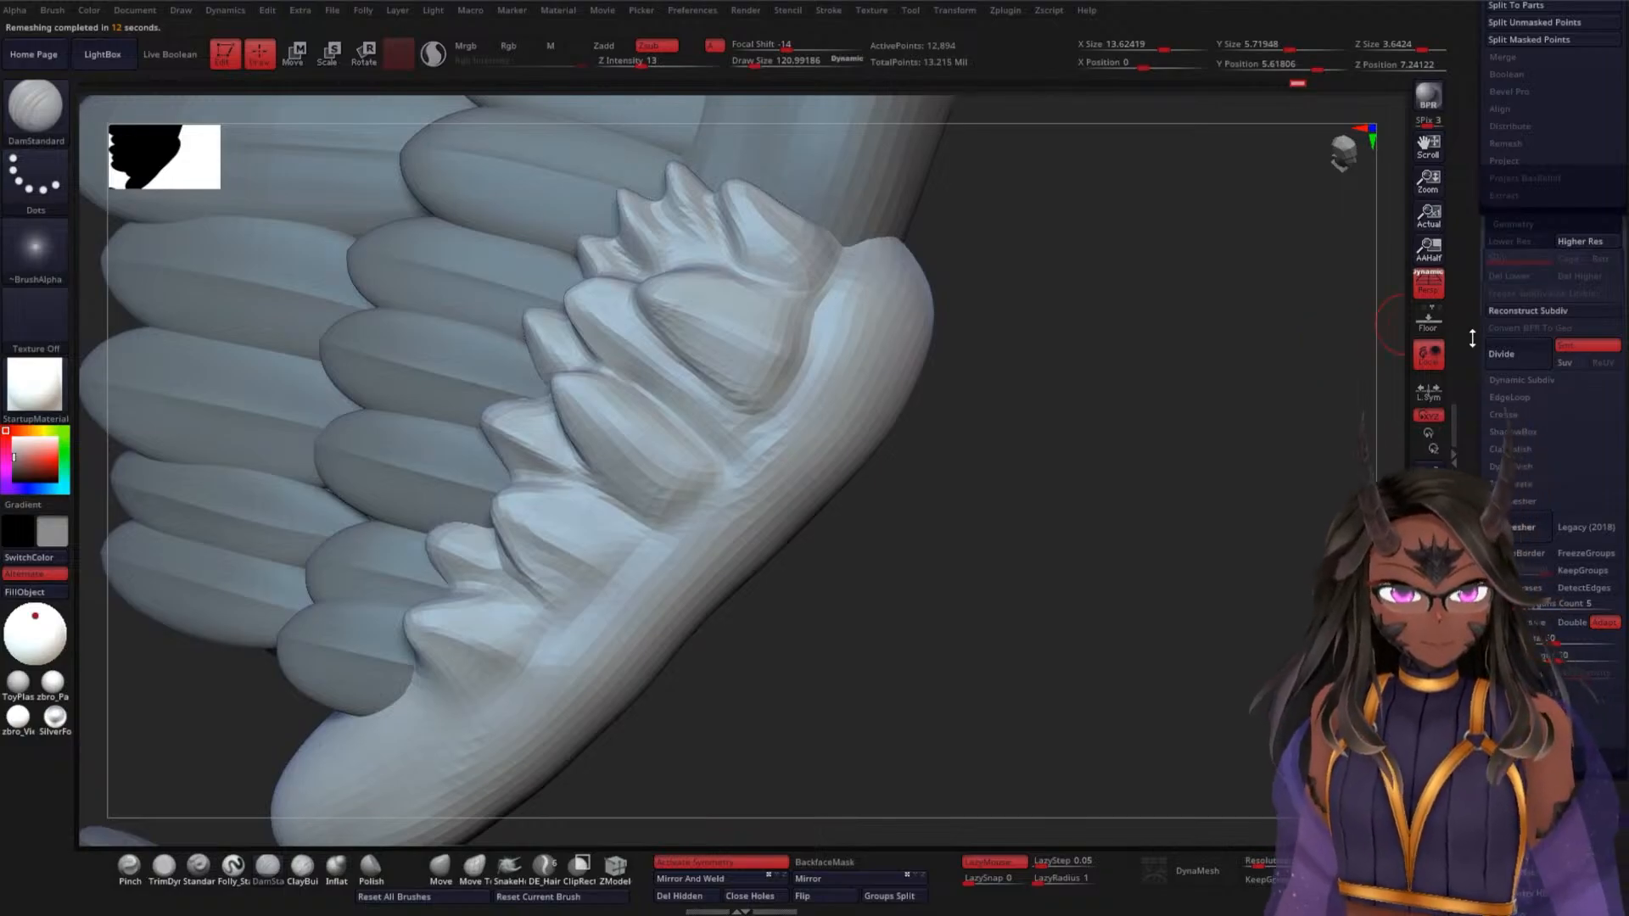
Project the history detail onto the remeshed shoulder, subdivide it to level 2 and project the history again
scroll(1553, 339, up, 10)
drag(1526, 660, 1532, 517)
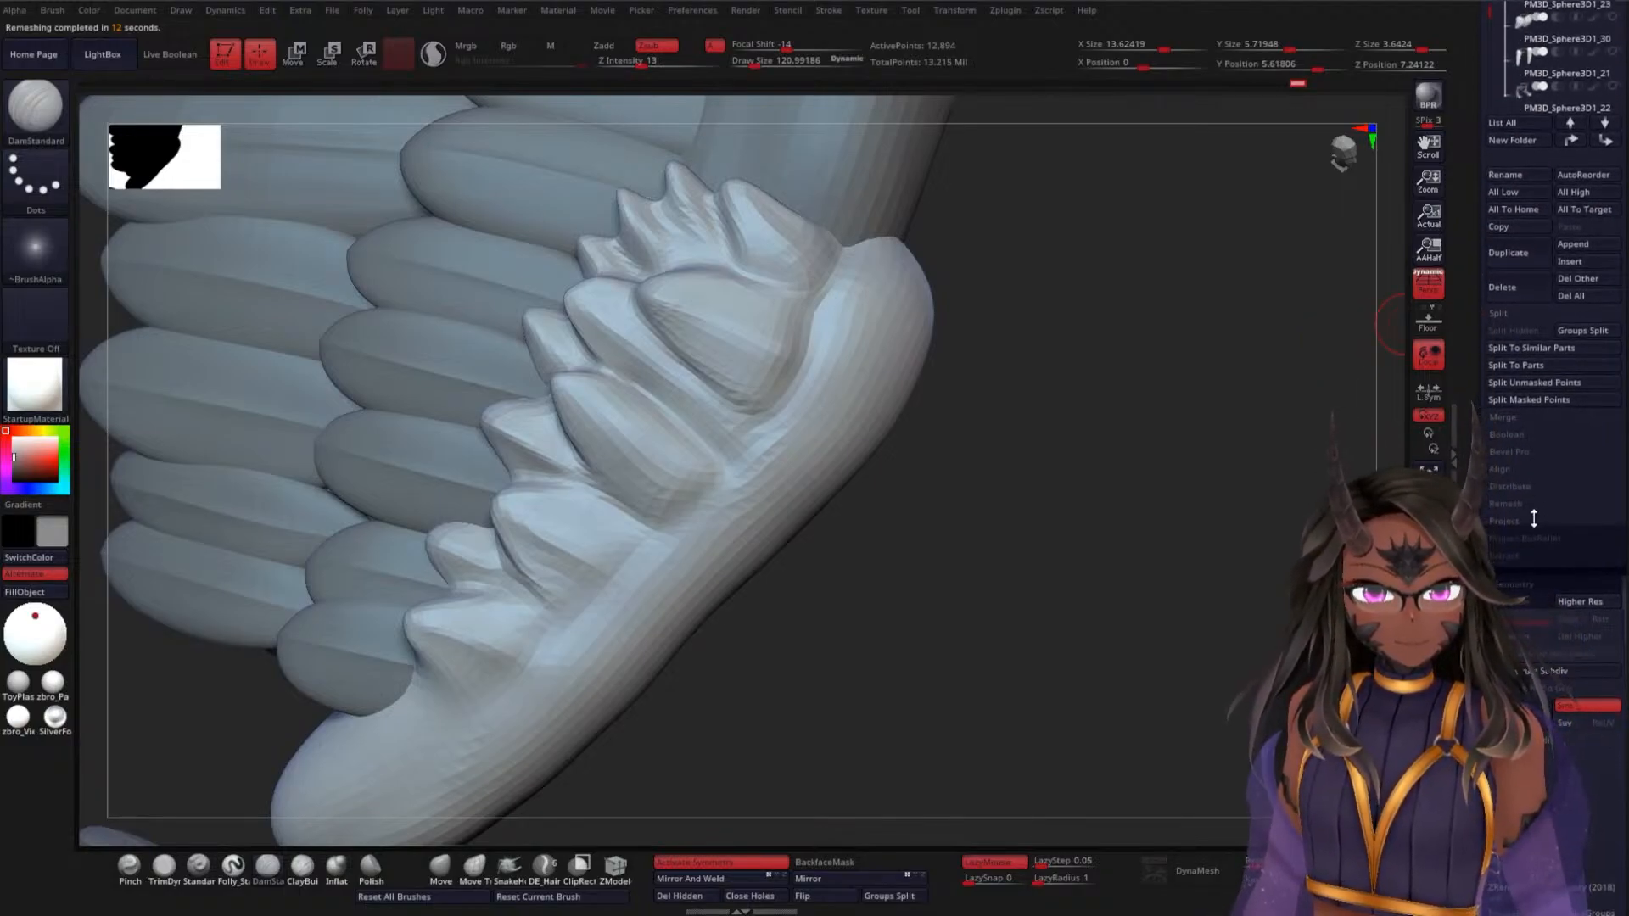
click(1531, 519)
click(1595, 455)
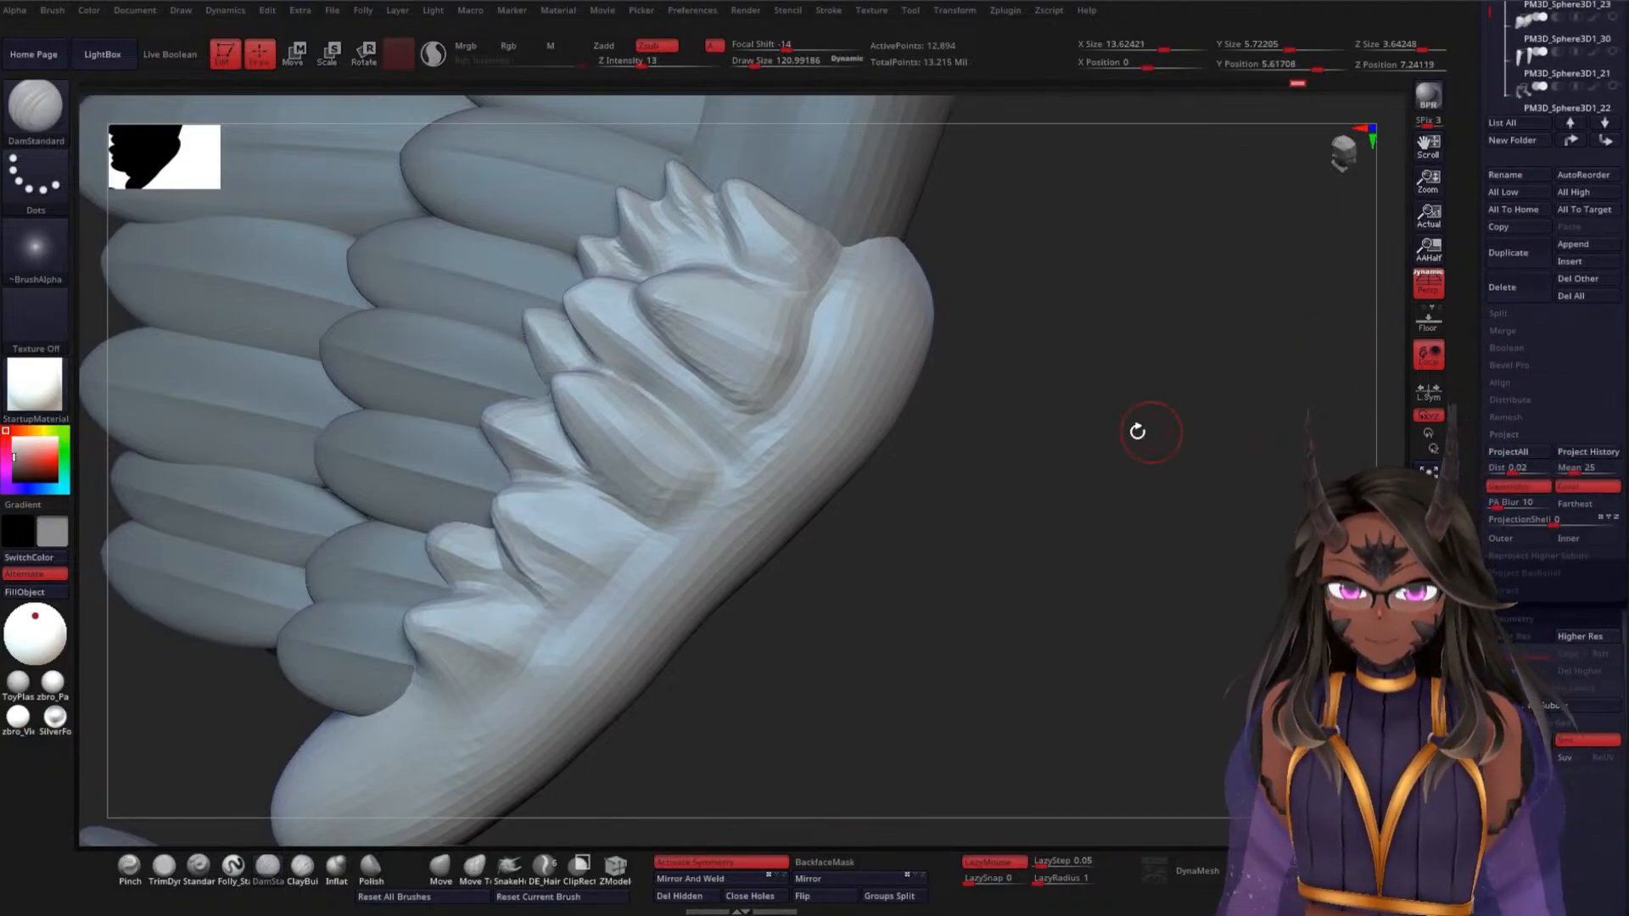
key(d)
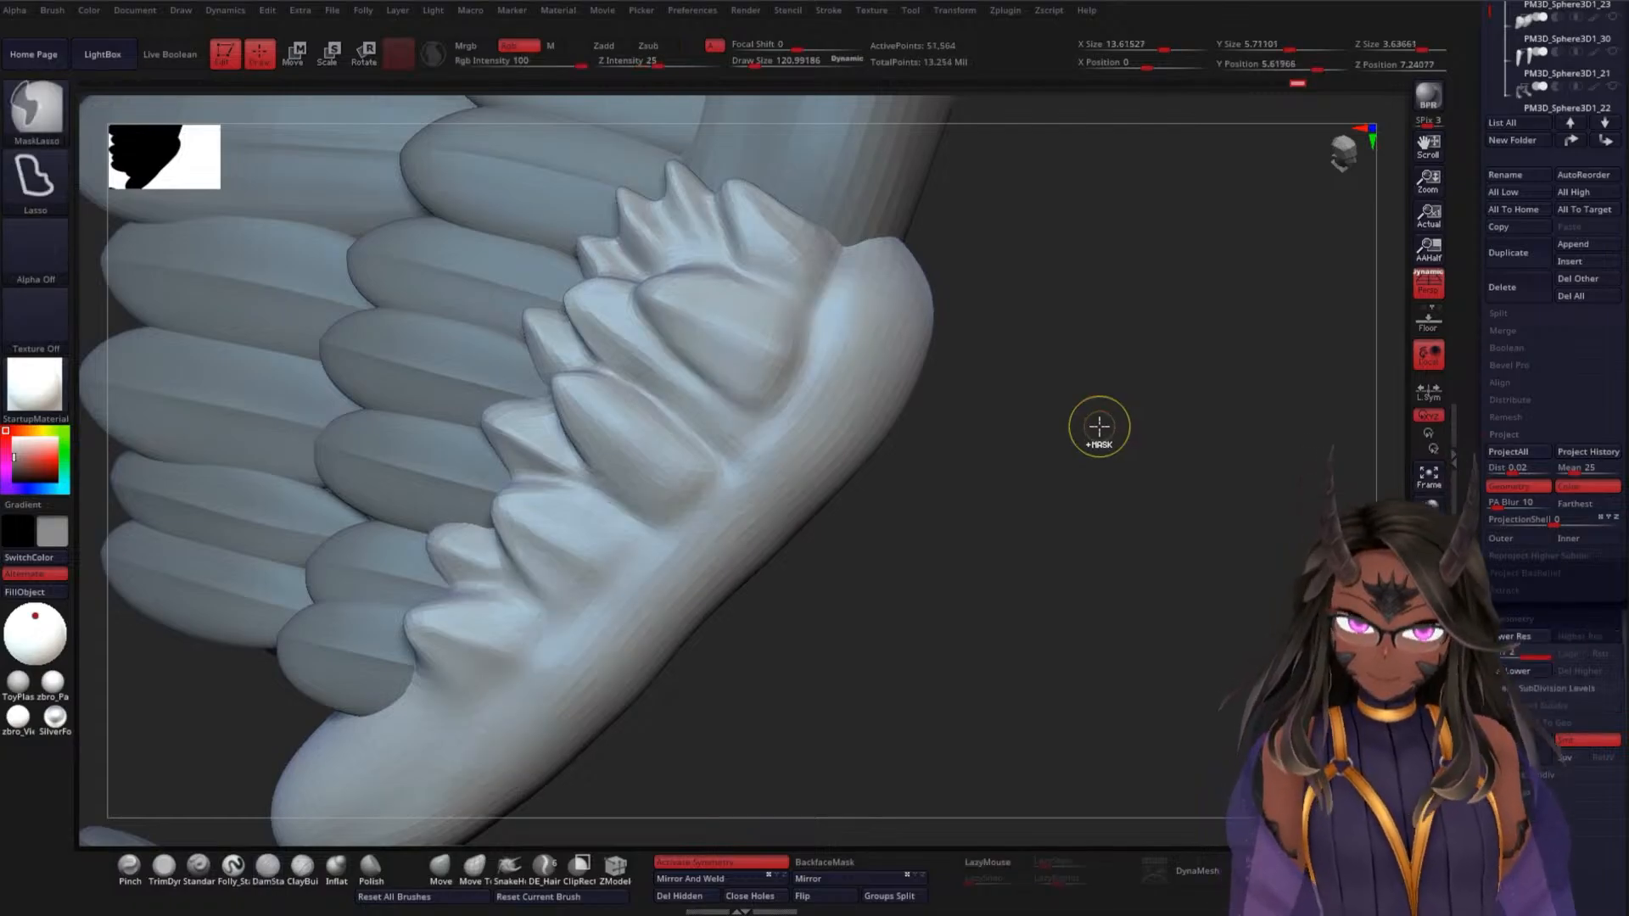
click(1589, 454)
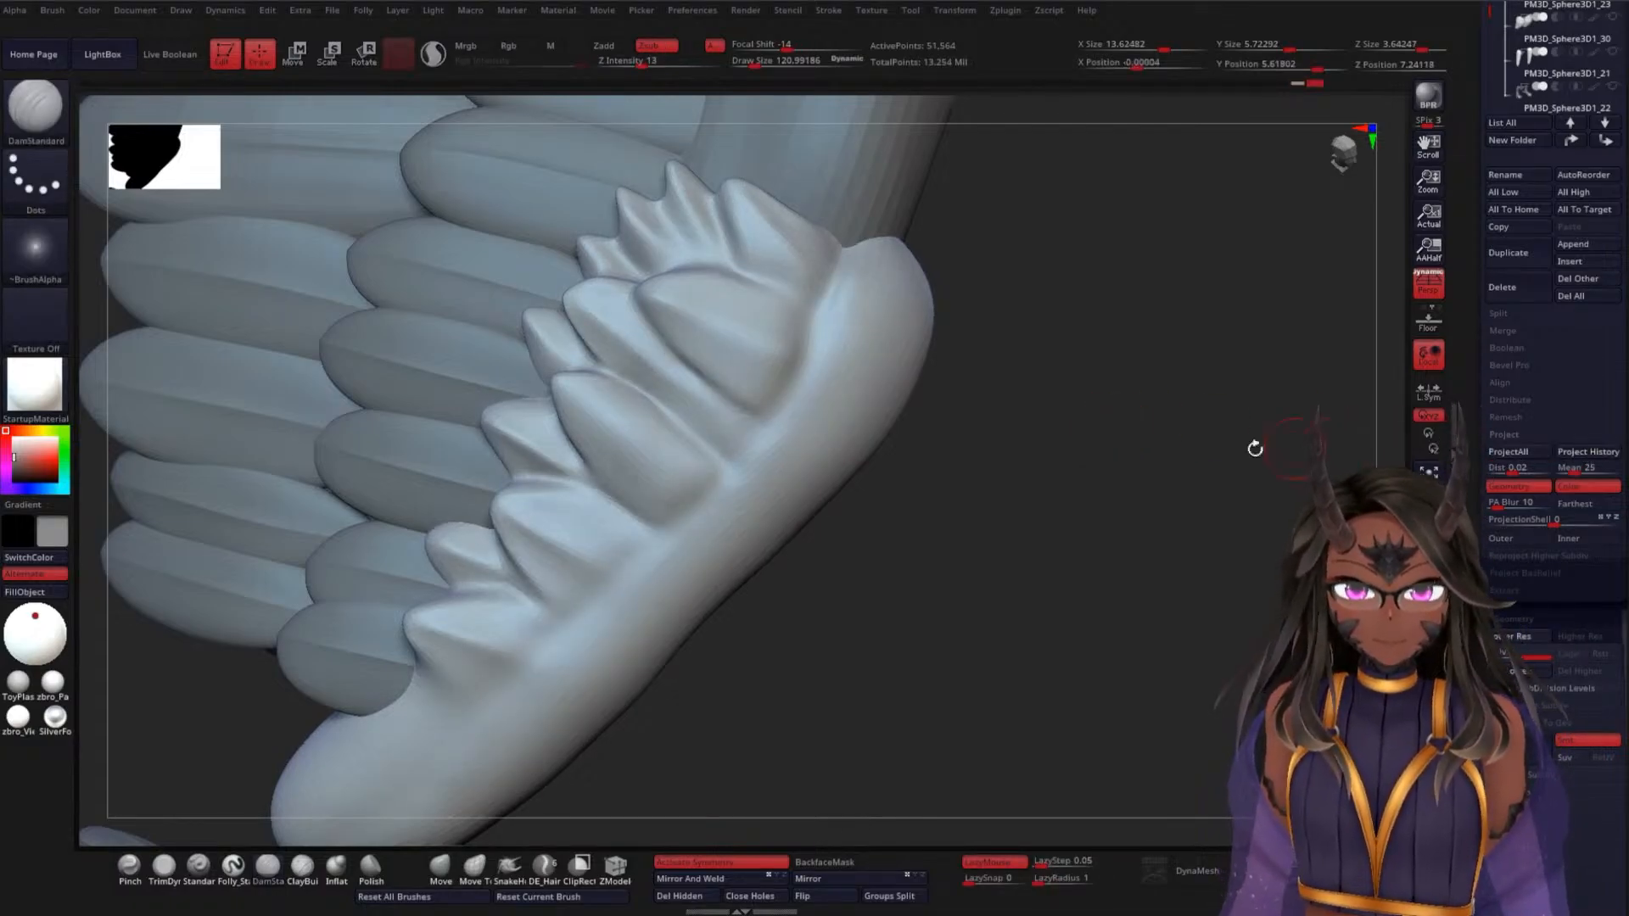
Smooth the base of the large upper feather and subdivide the shoulder piece to level 3
mouse_move(1047, 493)
mouse_down()
mouse_move(1026, 492)
mouse_move(1054, 483)
mouse_up()
alt+drag(1051, 427, 1061, 543)
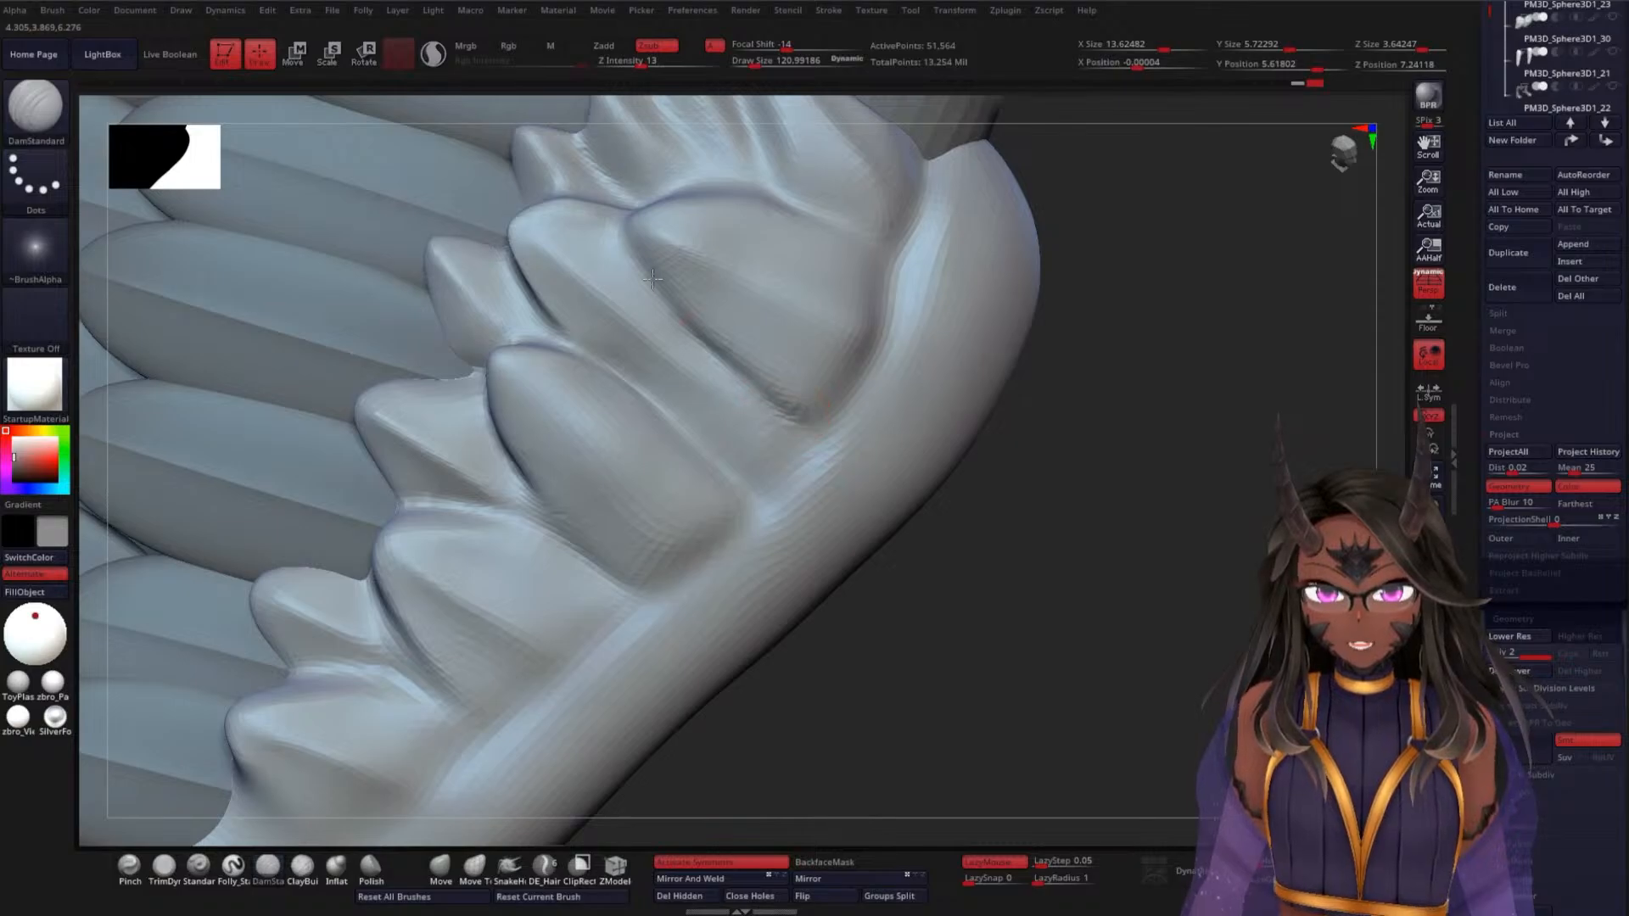
mouse_move(804, 357)
shift+mouse_down()
mouse_move(720, 328)
mouse_move(815, 369)
mouse_move(854, 364)
shift+mouse_up()
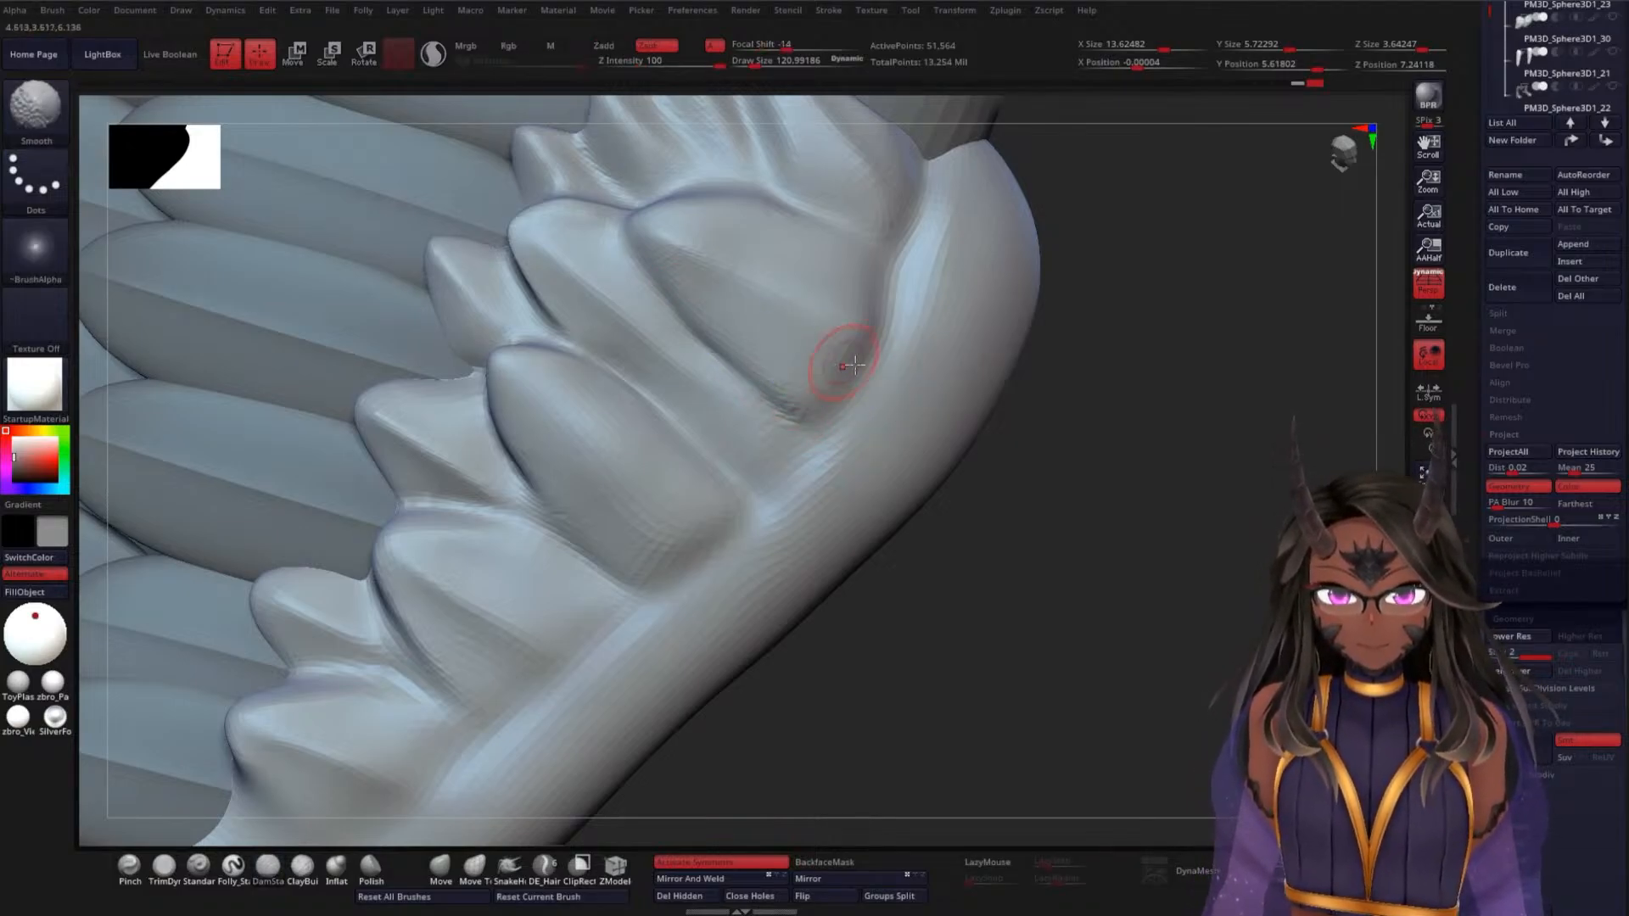
mouse_move(1062, 403)
mouse_down()
mouse_move(1109, 425)
mouse_move(1030, 396)
mouse_up()
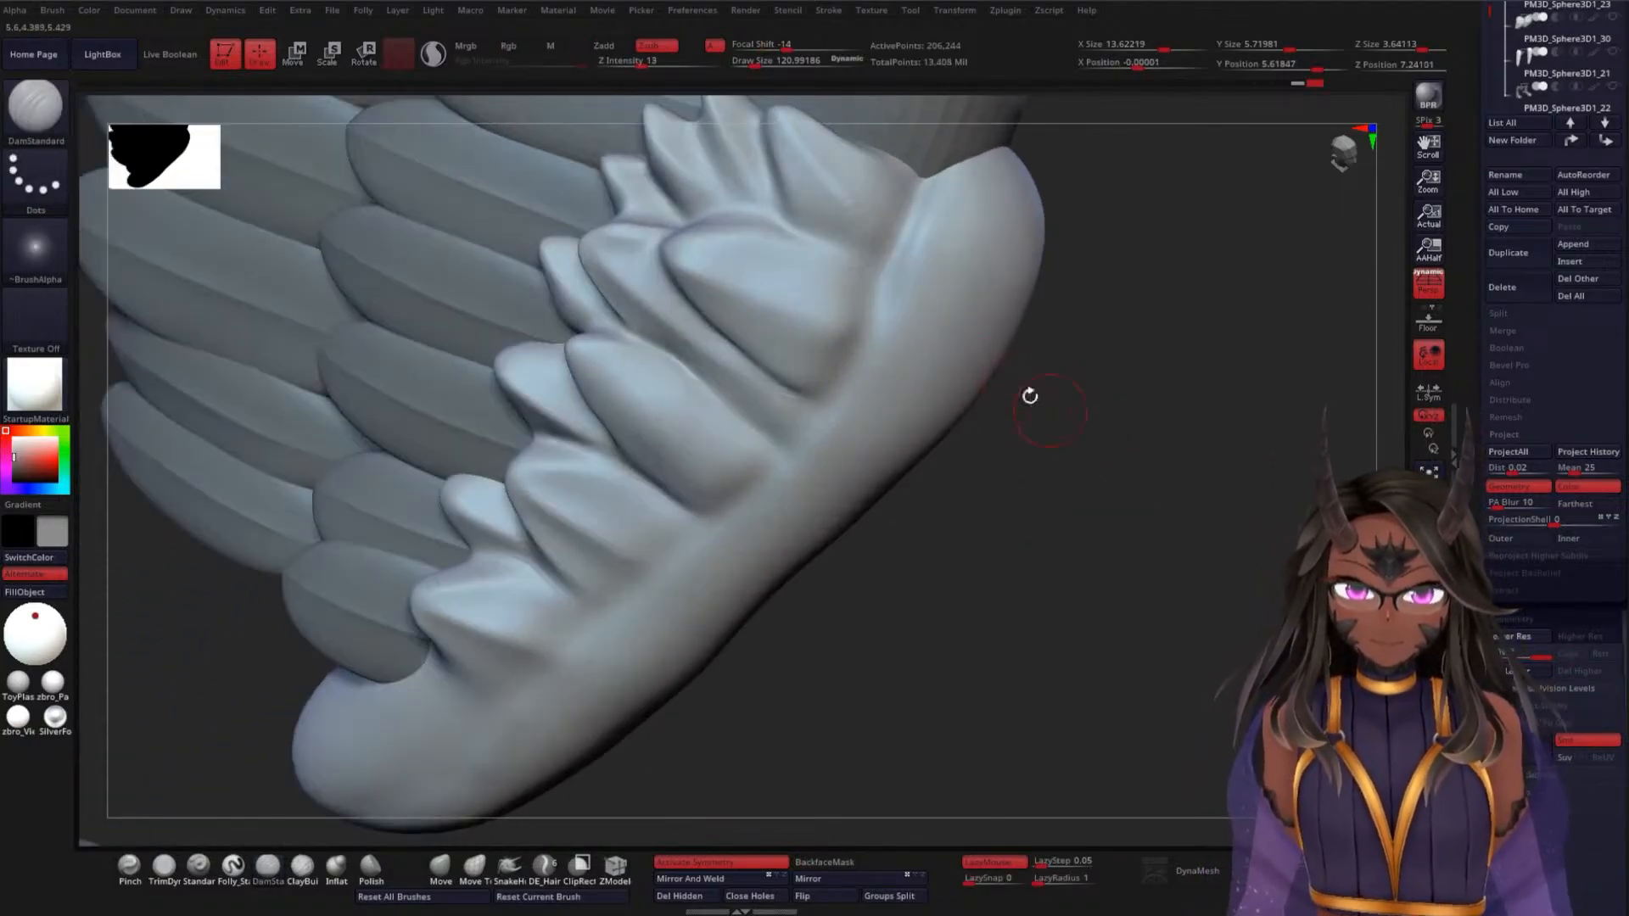
drag(1088, 448, 1097, 390)
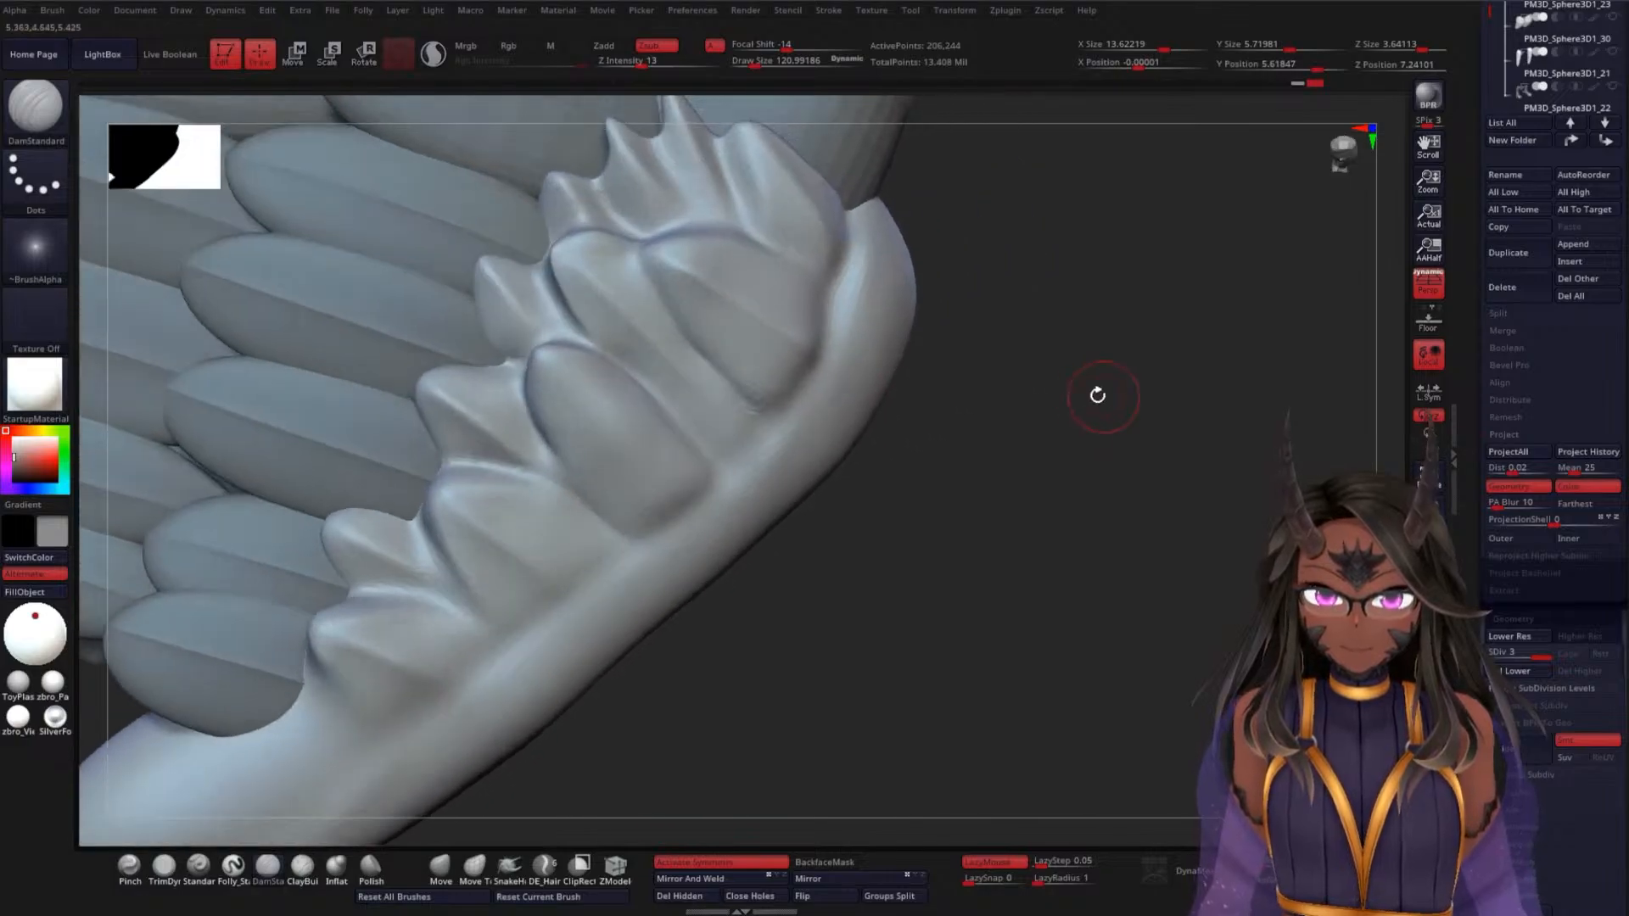
Refine the creases between the small tips and the large feathers with DamStandard at a draw size of about 121
key(shift)
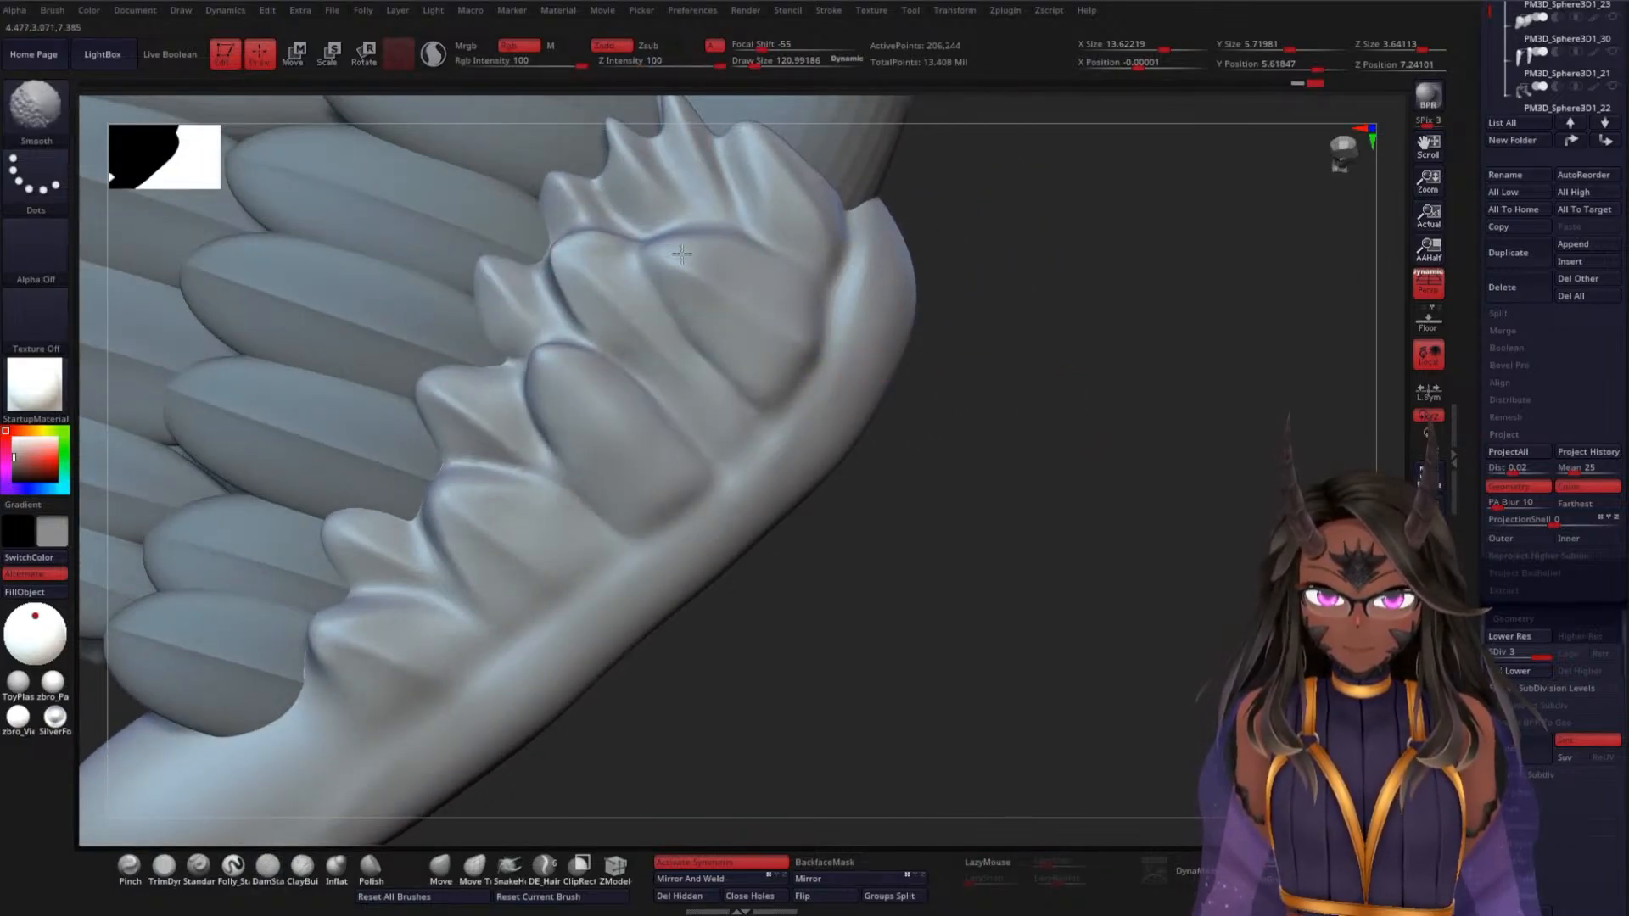
mouse_move(975, 280)
mouse_down()
mouse_move(1097, 305)
mouse_move(1054, 455)
mouse_move(976, 424)
mouse_up()
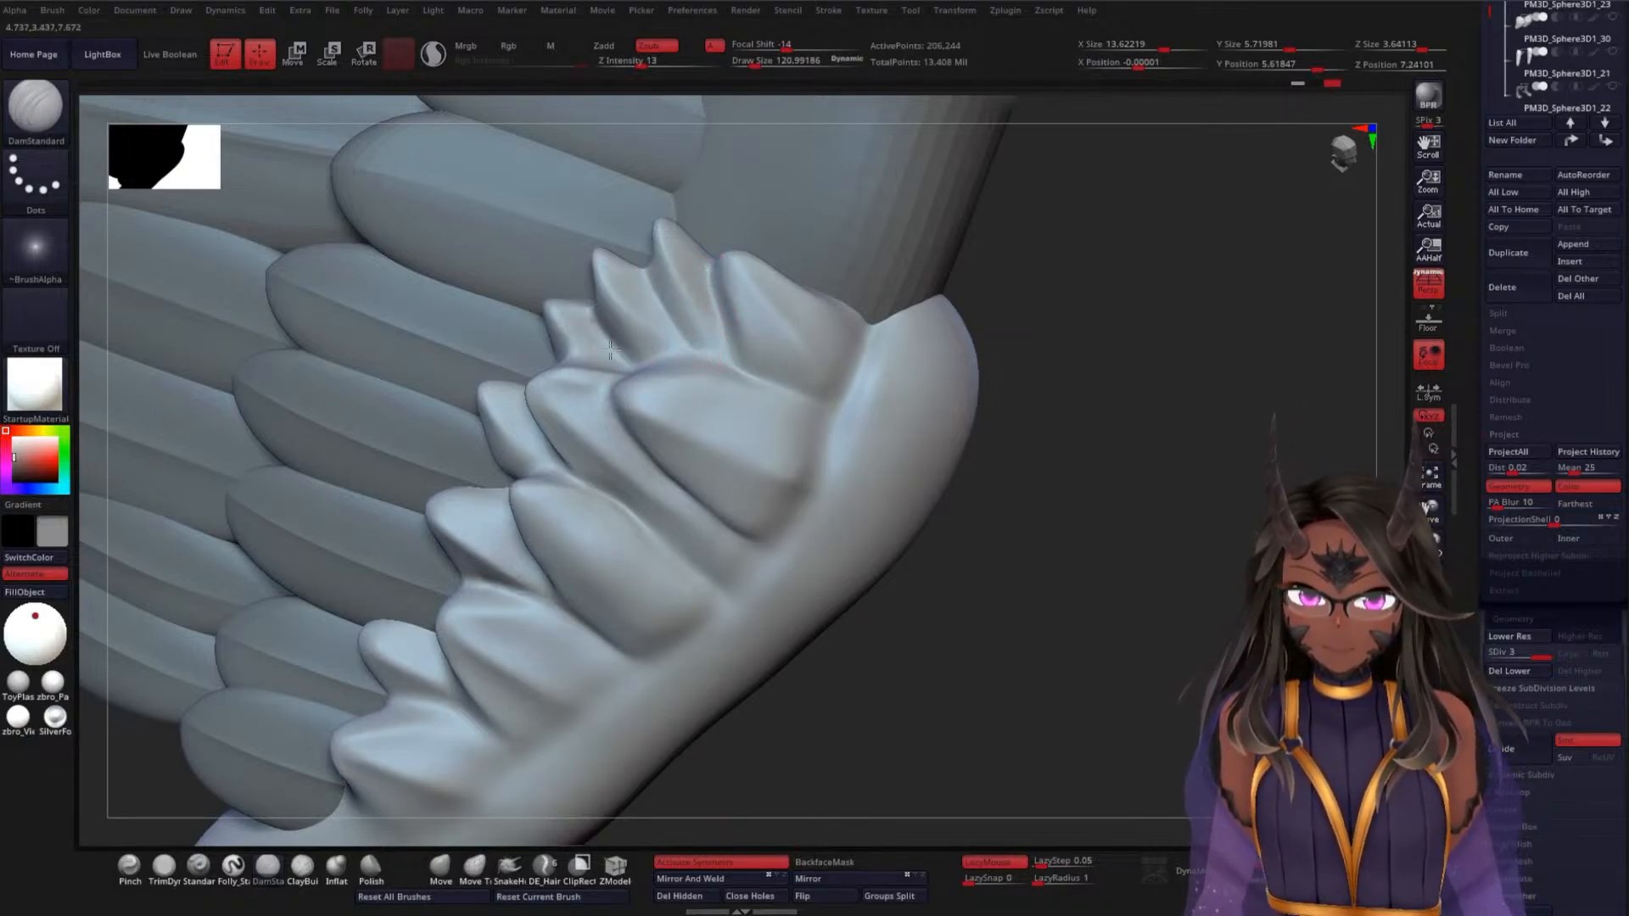
drag(1103, 437, 1118, 509)
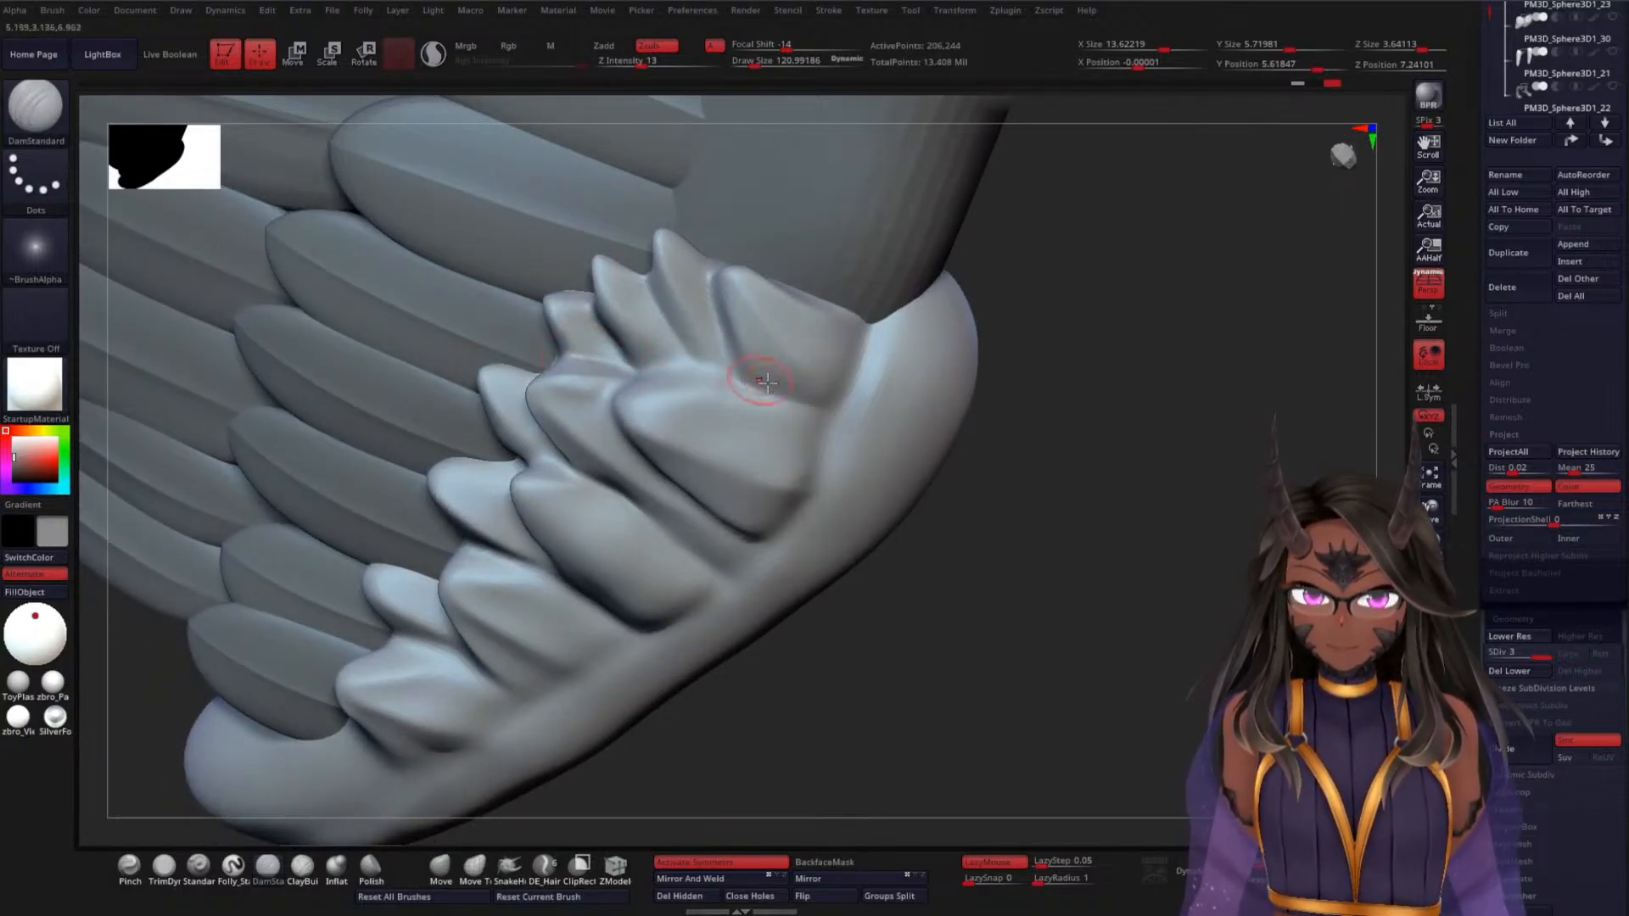
mouse_move(1154, 399)
mouse_down()
mouse_move(1193, 389)
mouse_move(1000, 374)
mouse_up()
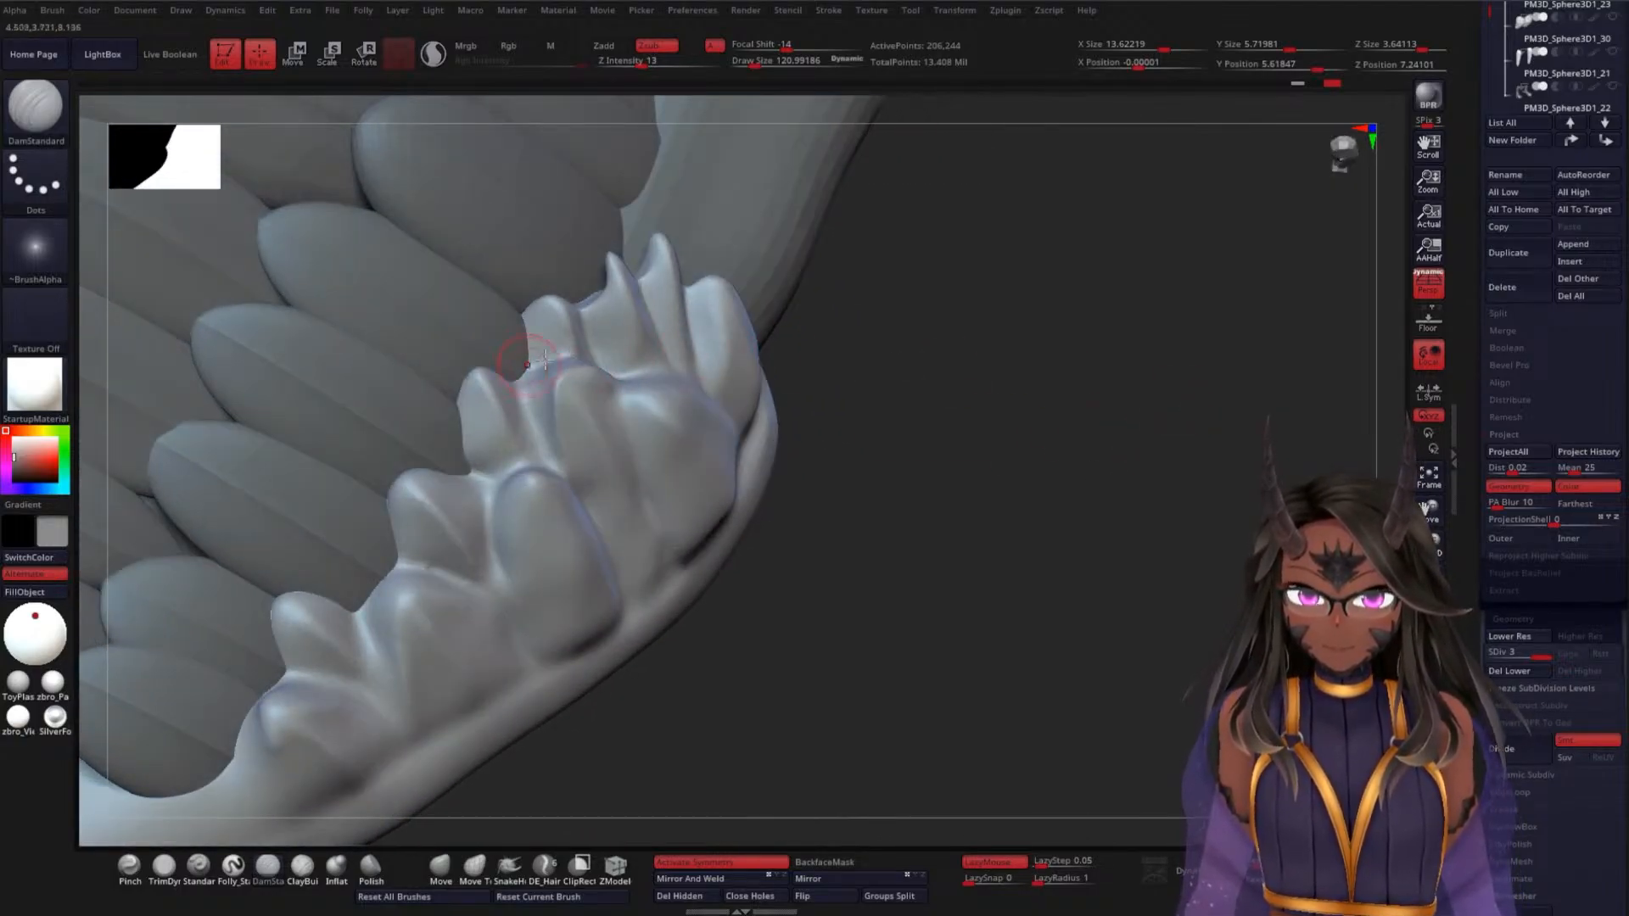
drag(538, 418, 550, 465)
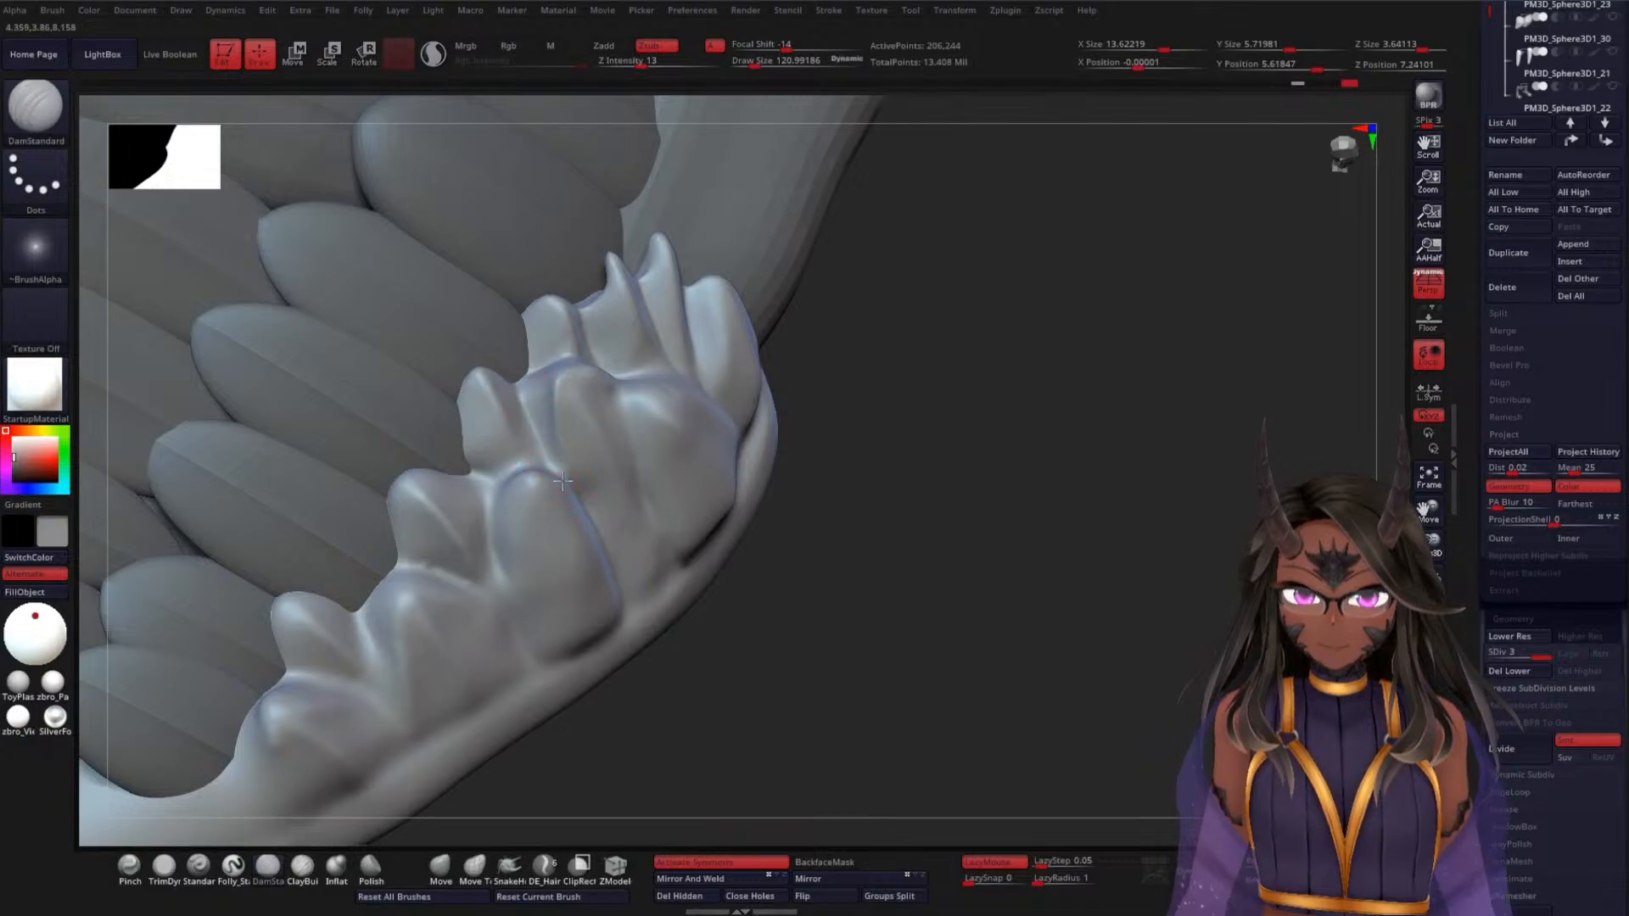
mouse_move(898, 485)
mouse_down()
mouse_move(942, 483)
mouse_move(908, 425)
mouse_up()
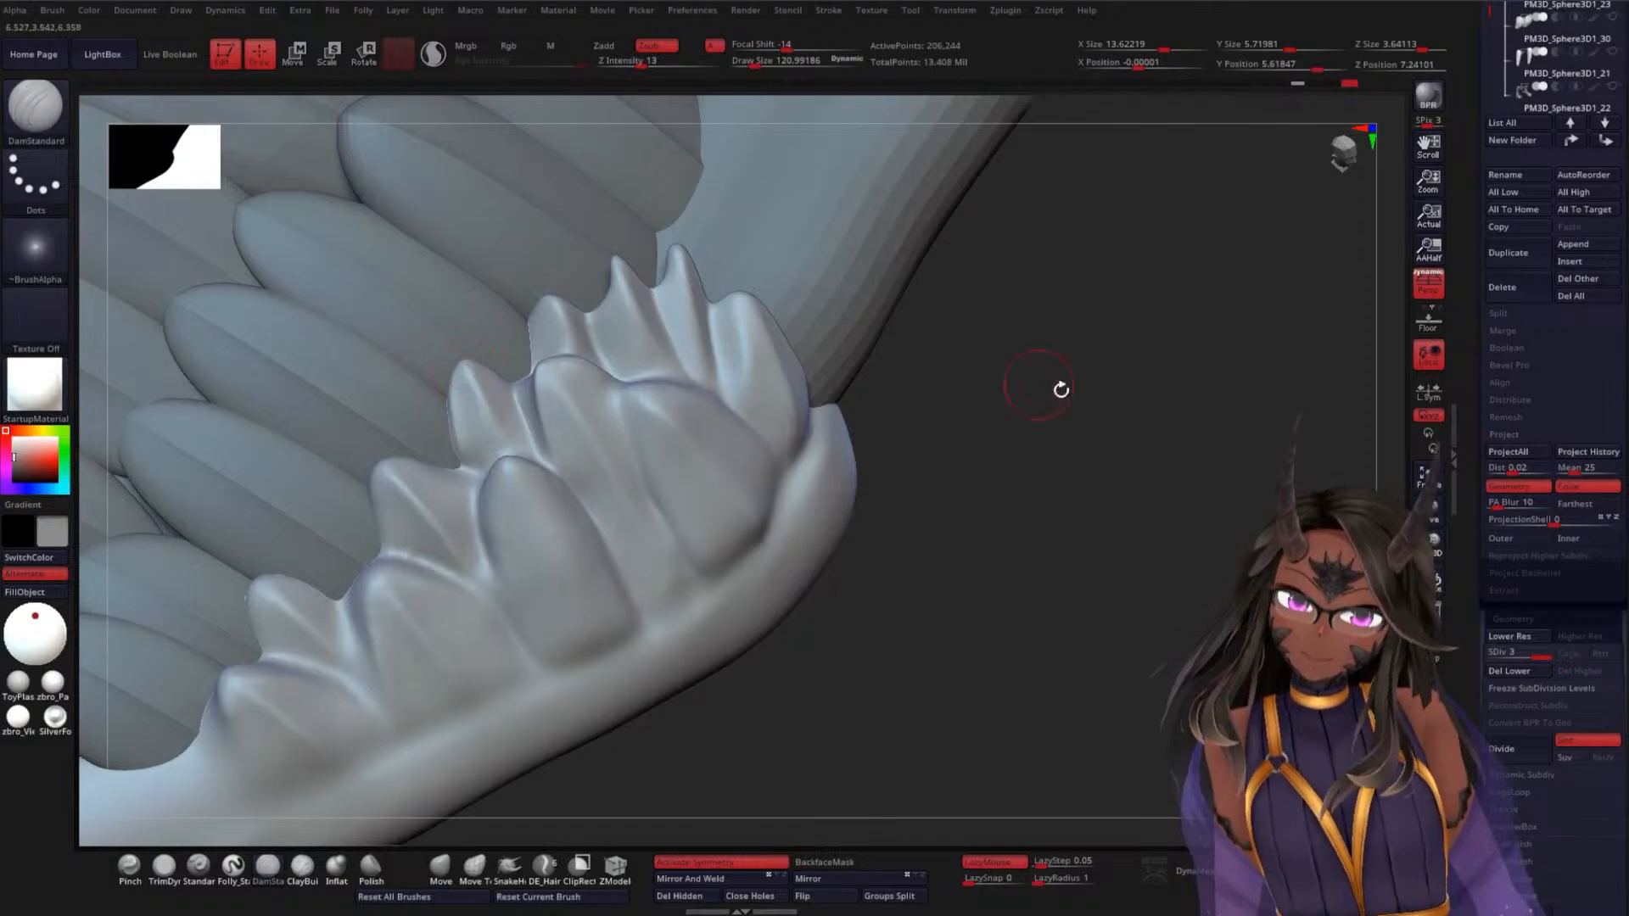
drag(1060, 389, 762, 411)
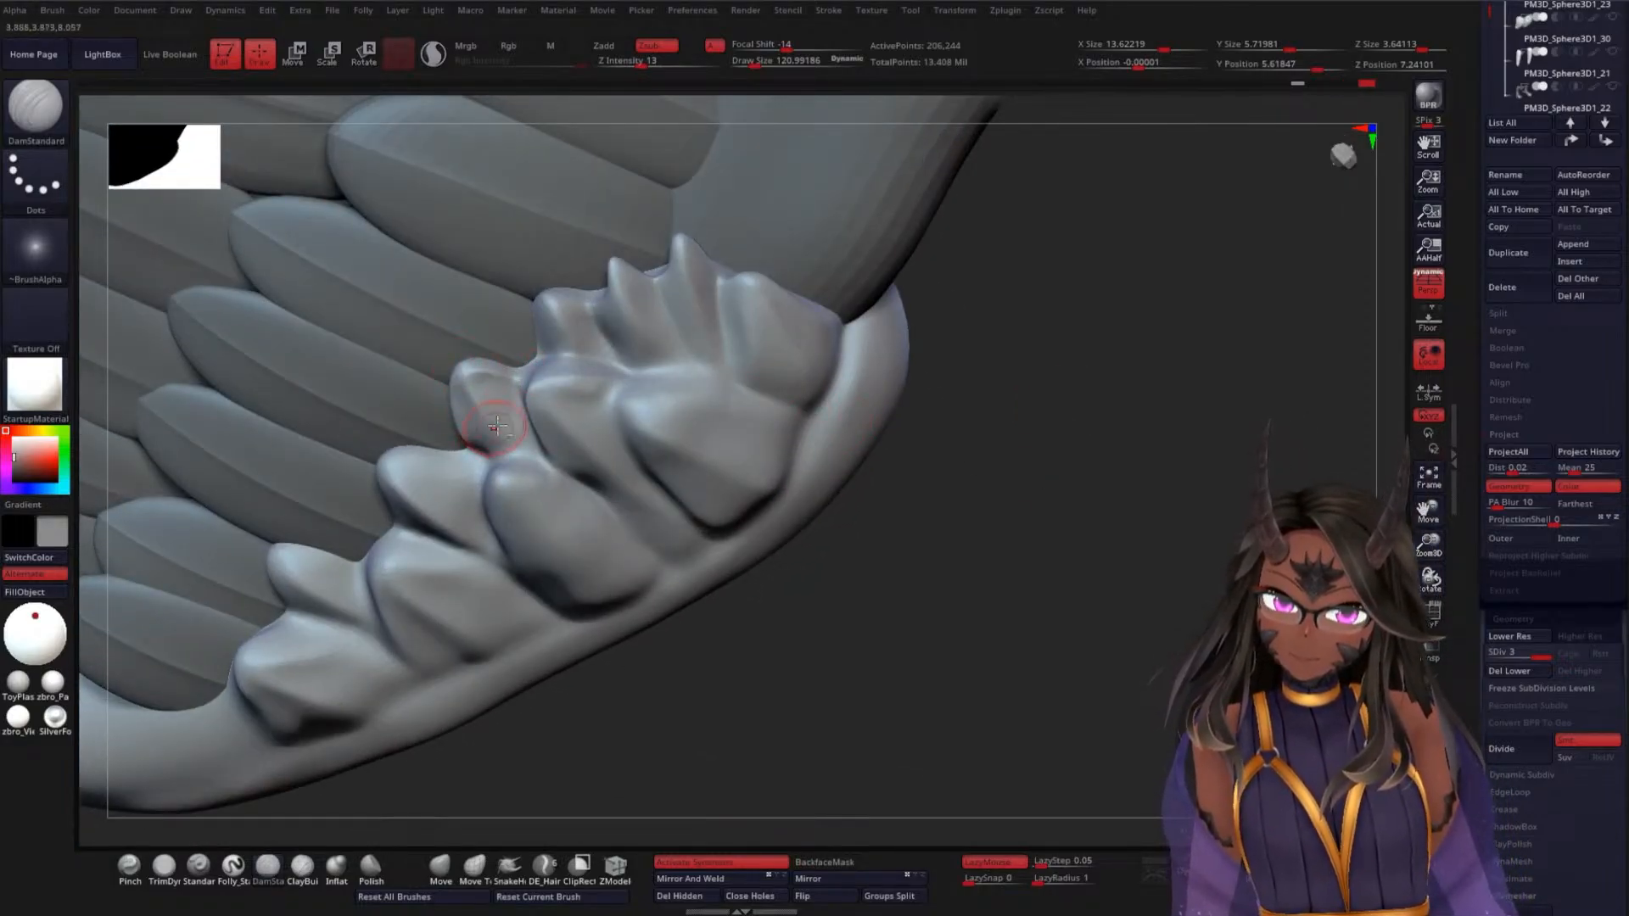
drag(967, 531, 942, 339)
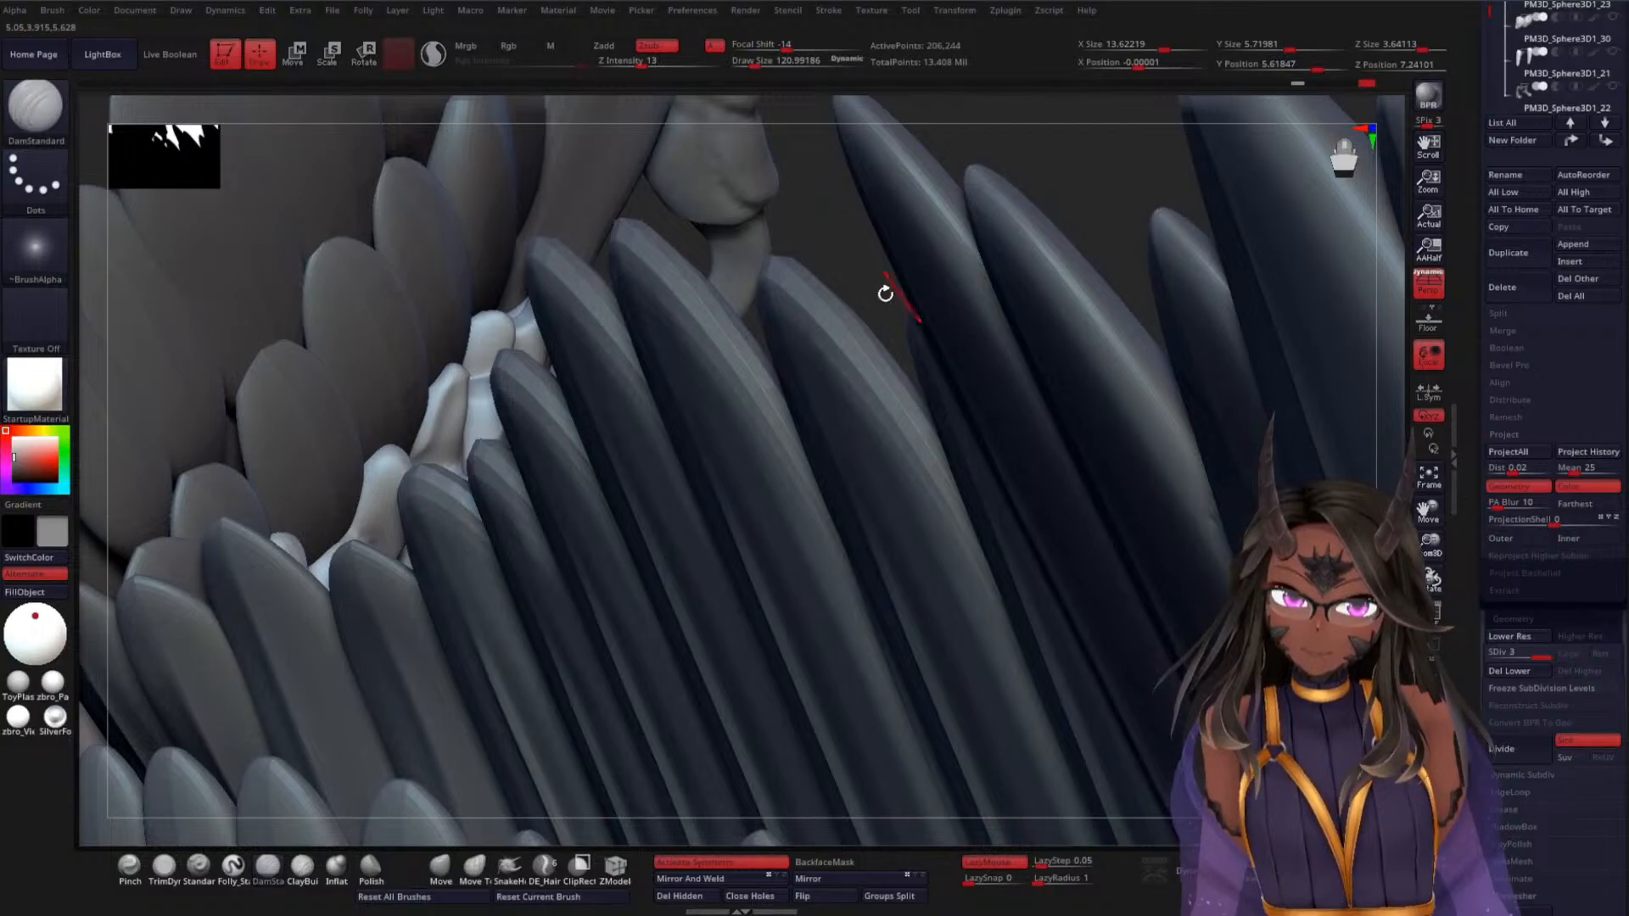
Pull the small feather tips along the shoulder's edge into sharper points with the Move brush
drag(885, 294, 811, 337)
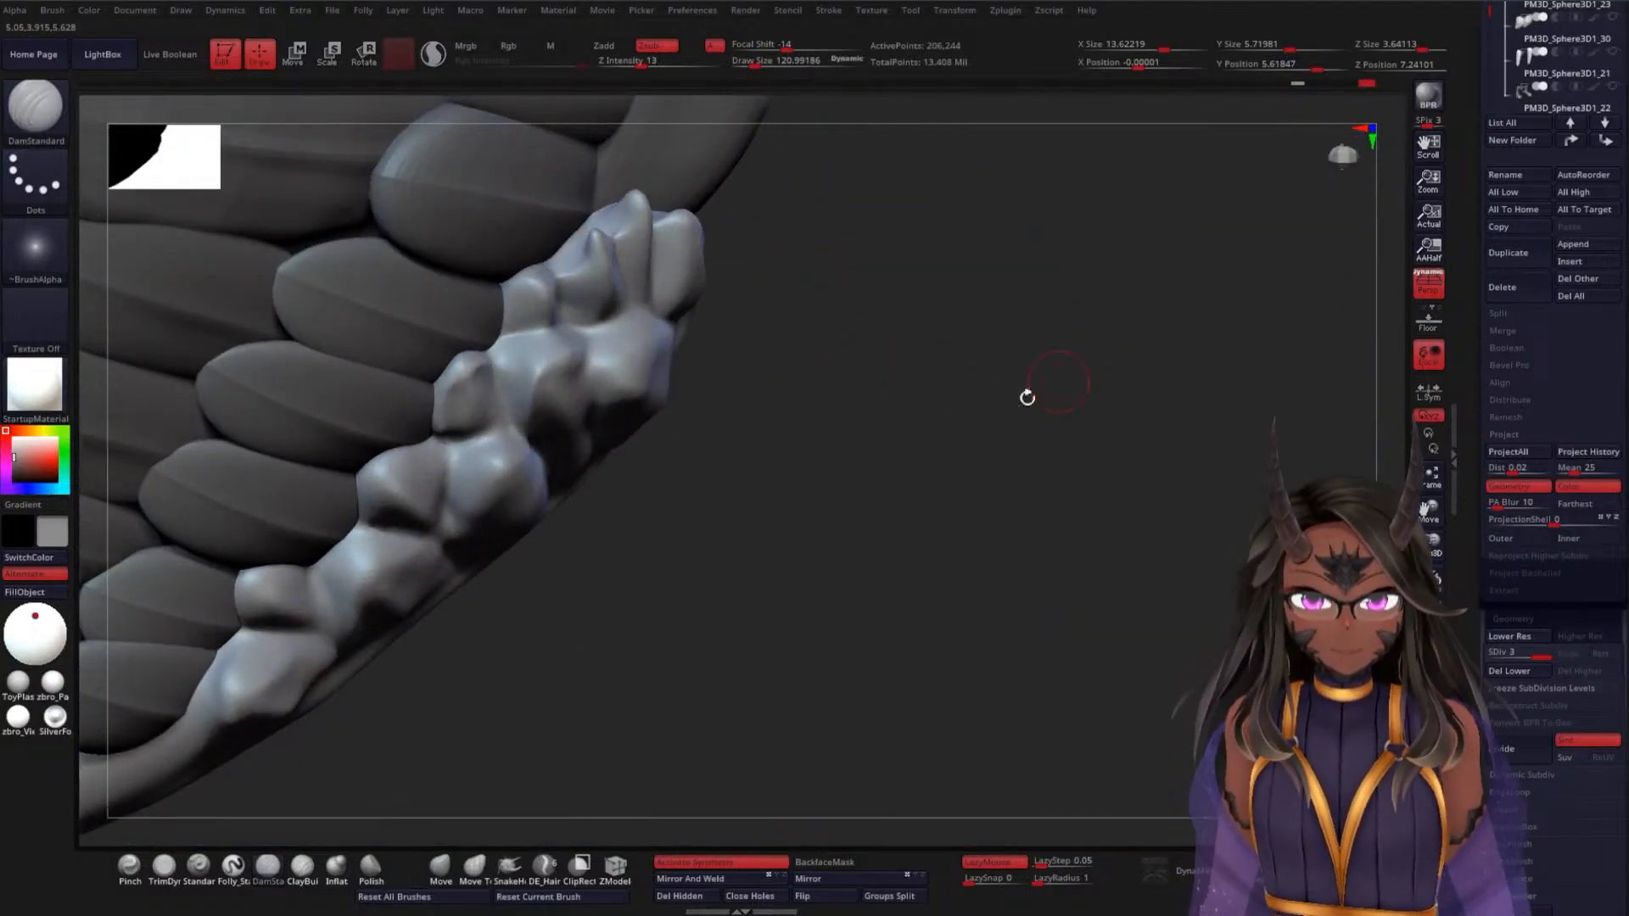
drag(1027, 397, 1138, 411)
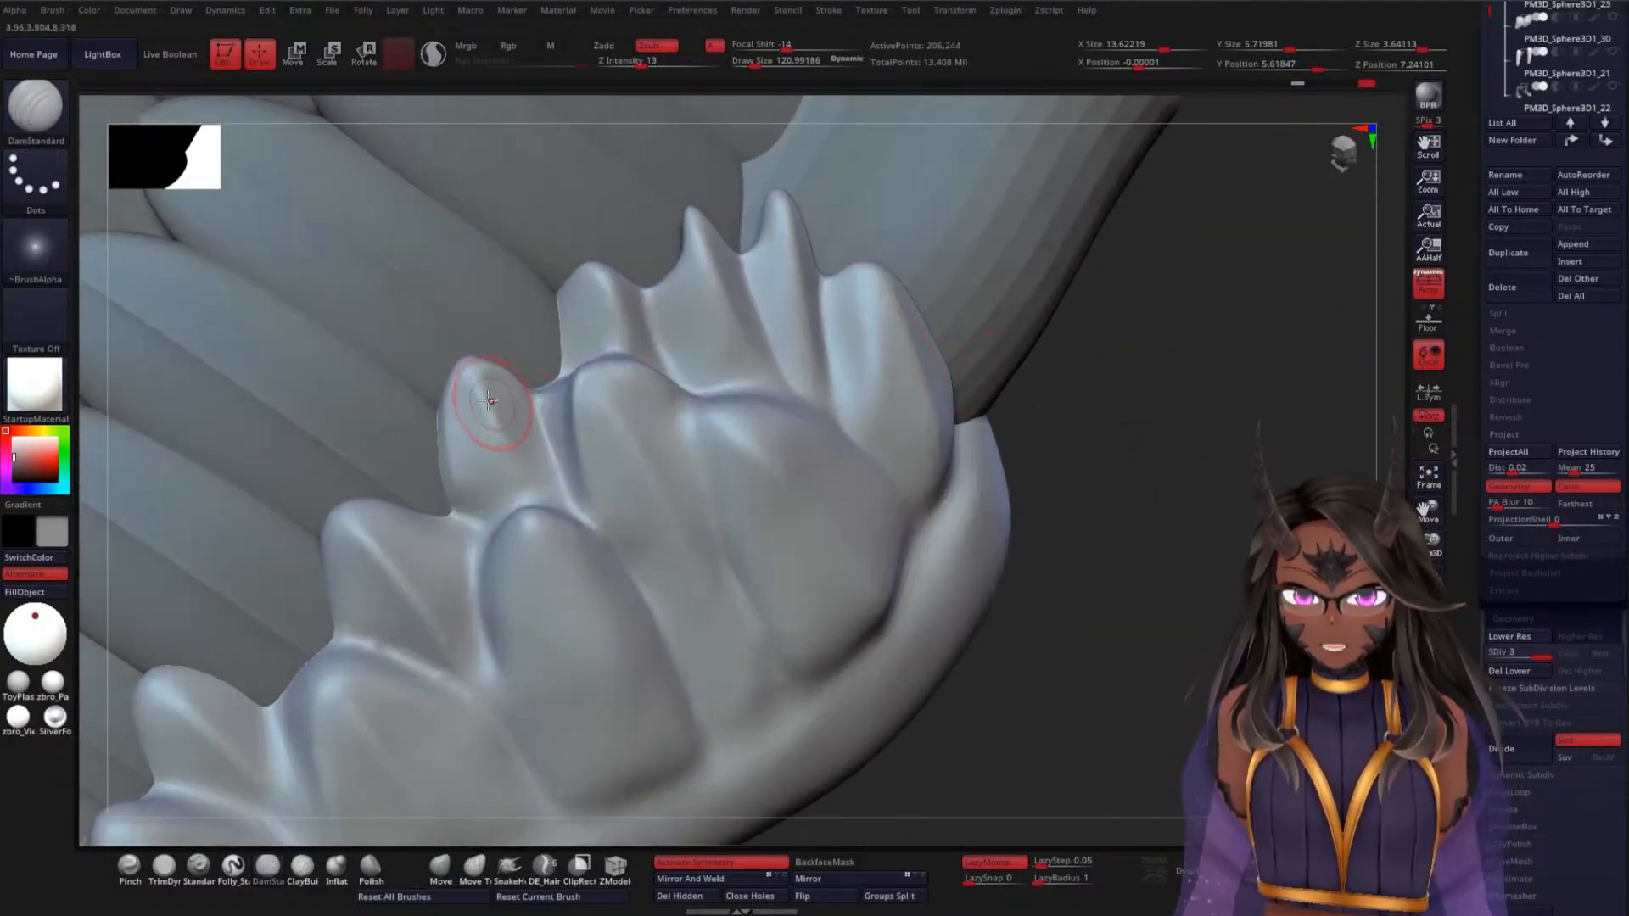
click(442, 865)
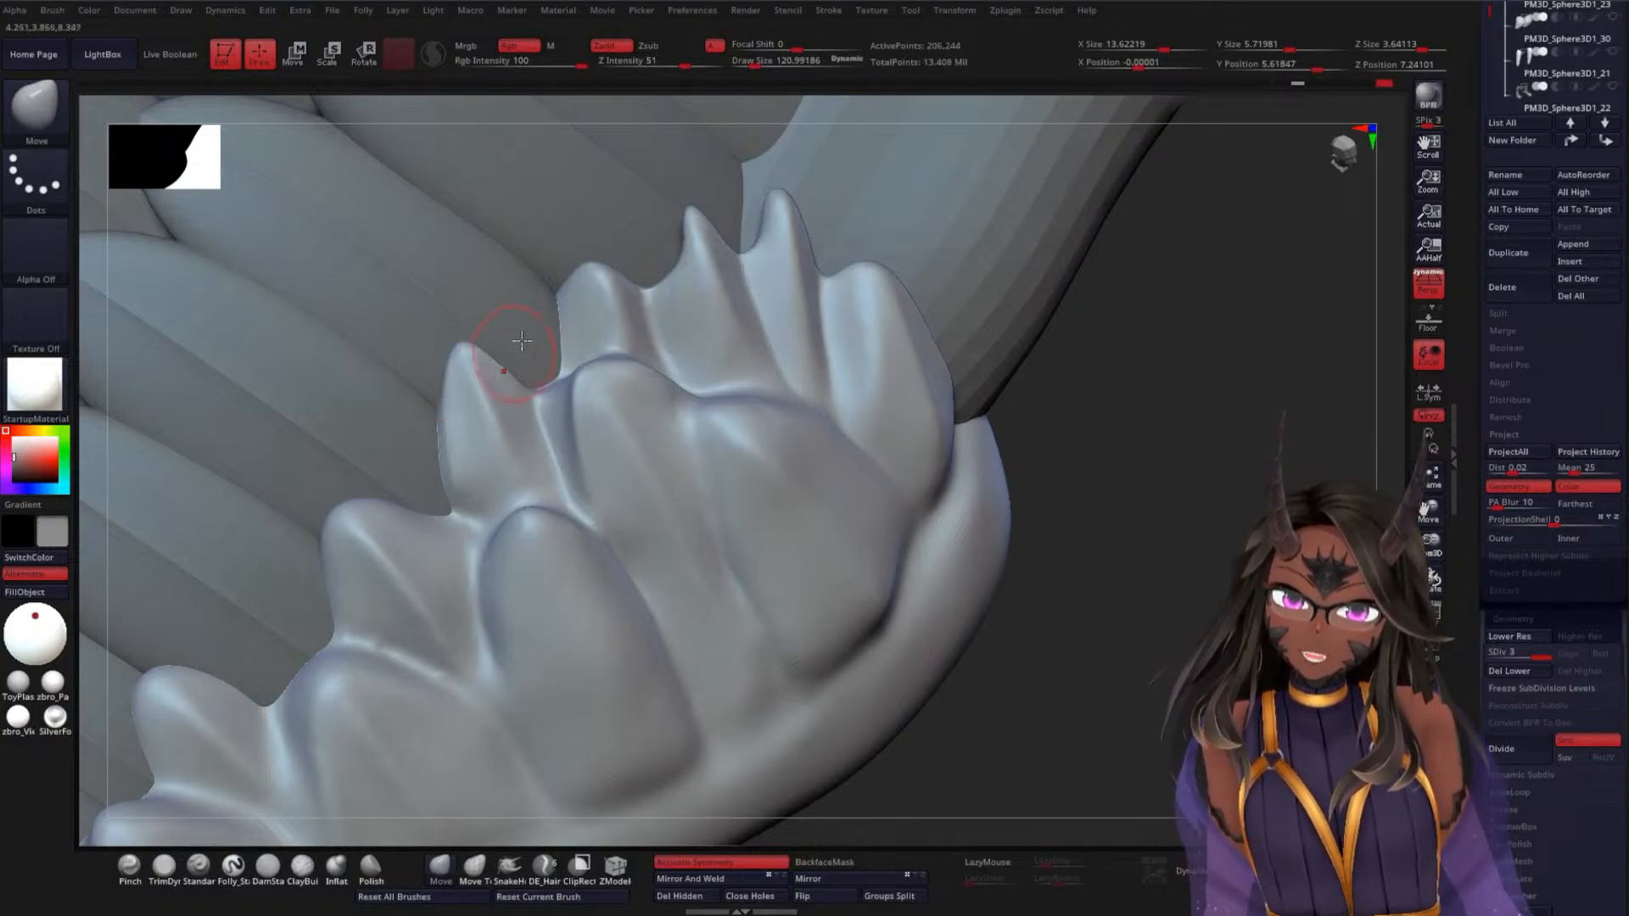
mouse_move(1133, 404)
alt+mouse_down()
mouse_move(1207, 385)
mouse_move(1112, 425)
alt+mouse_up()
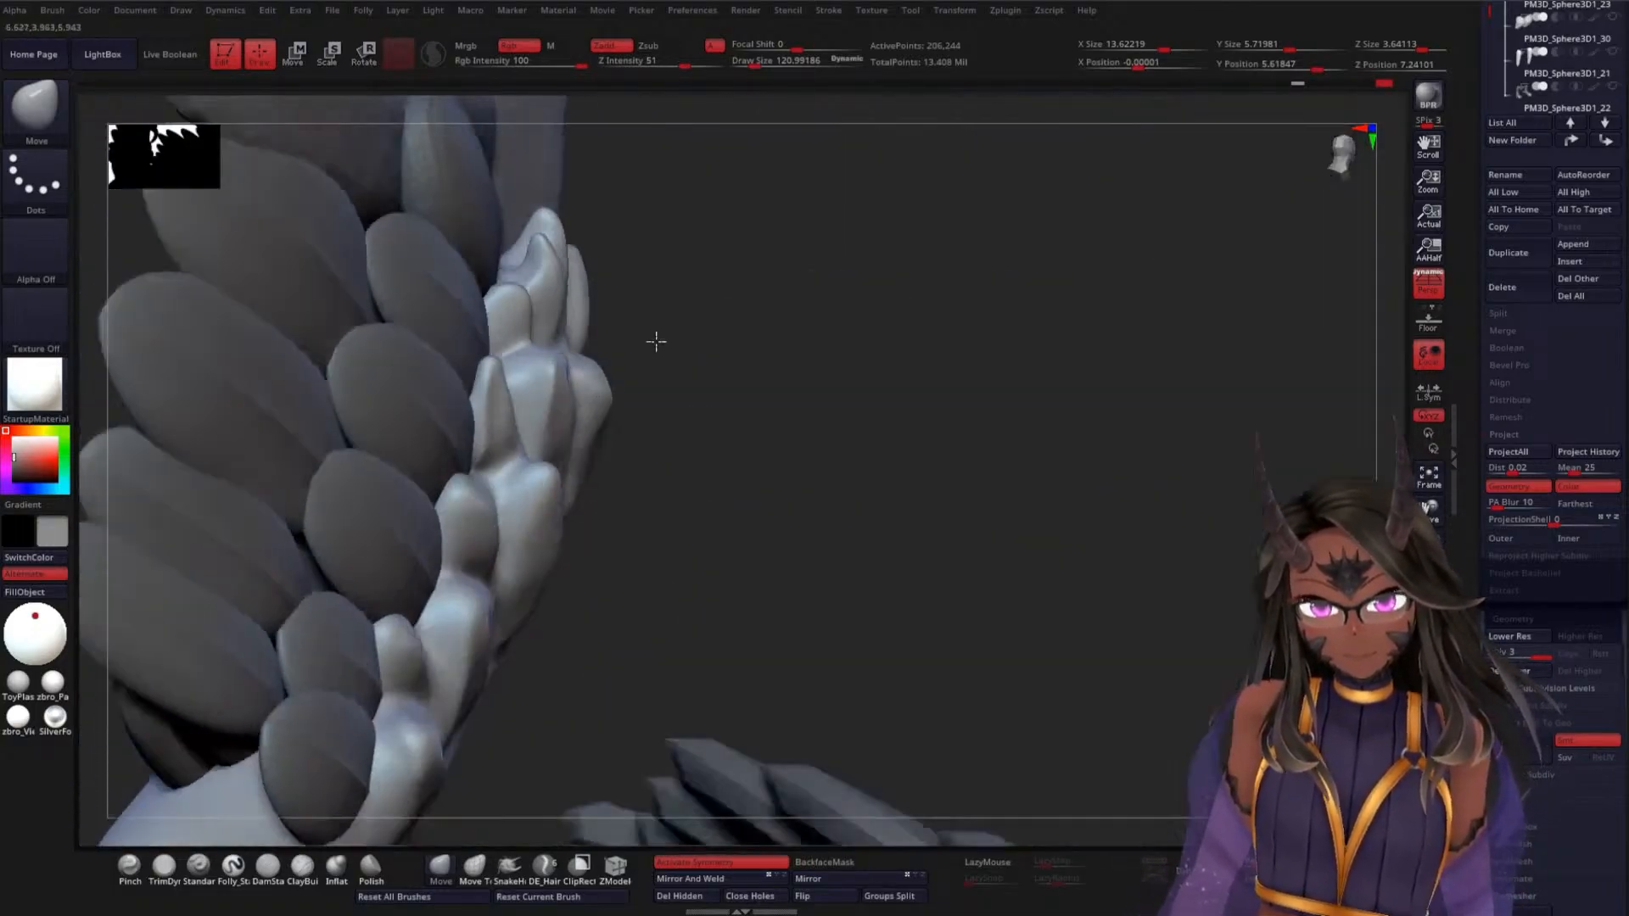
alt+drag(655, 338, 606, 400)
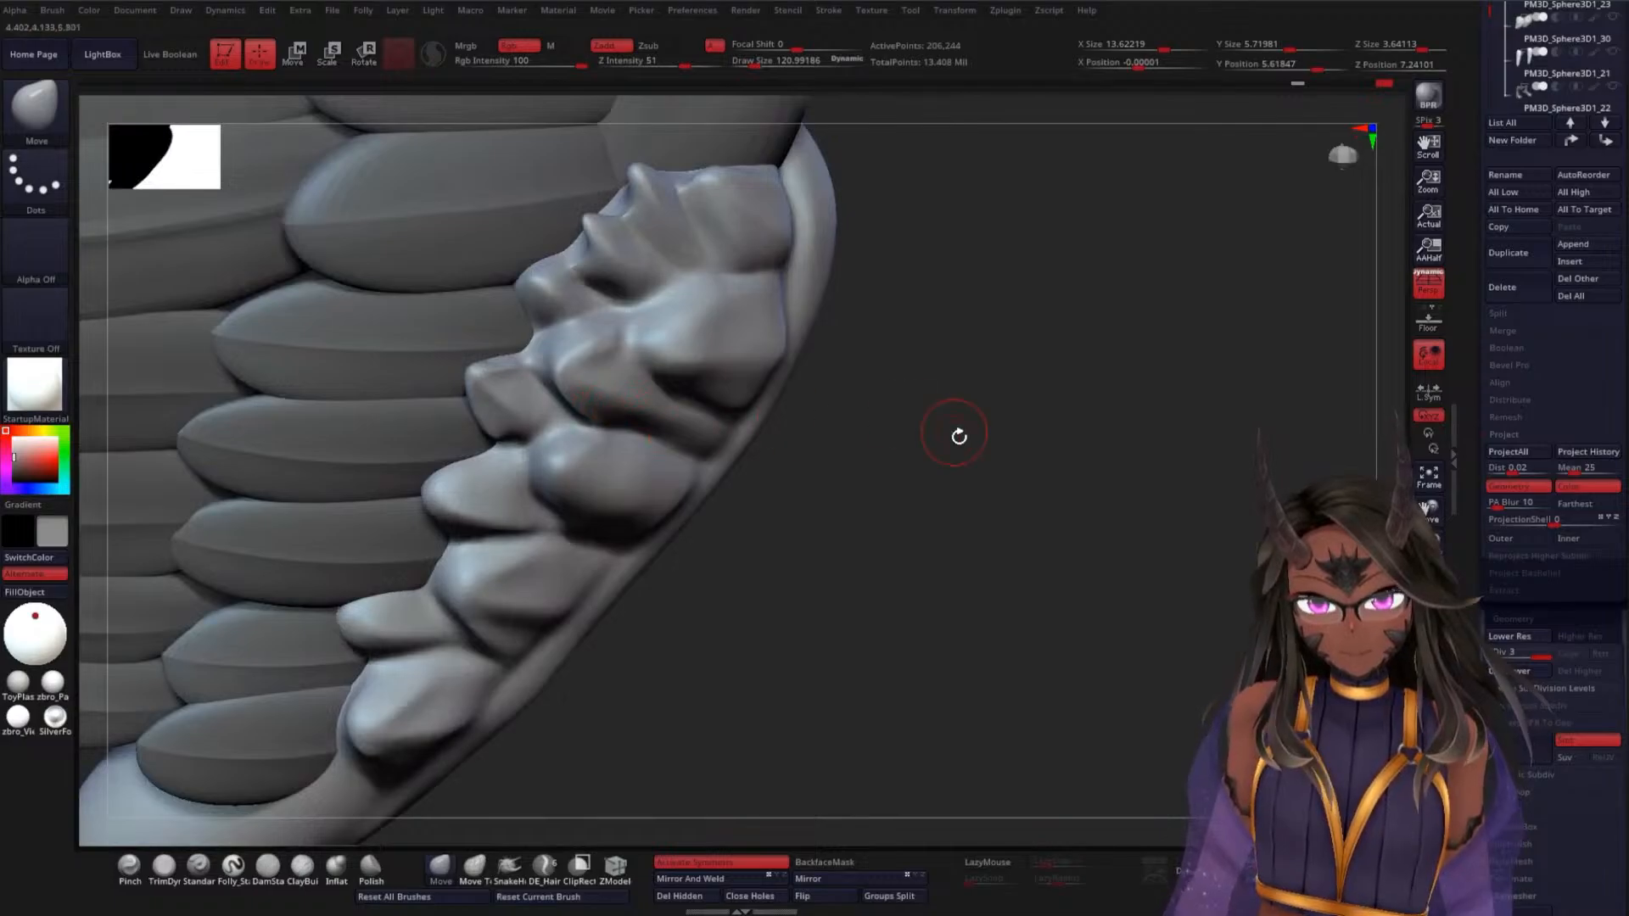
mouse_move(959, 436)
mouse_down()
mouse_move(942, 466)
mouse_move(1003, 418)
mouse_move(1011, 371)
mouse_move(824, 278)
mouse_up()
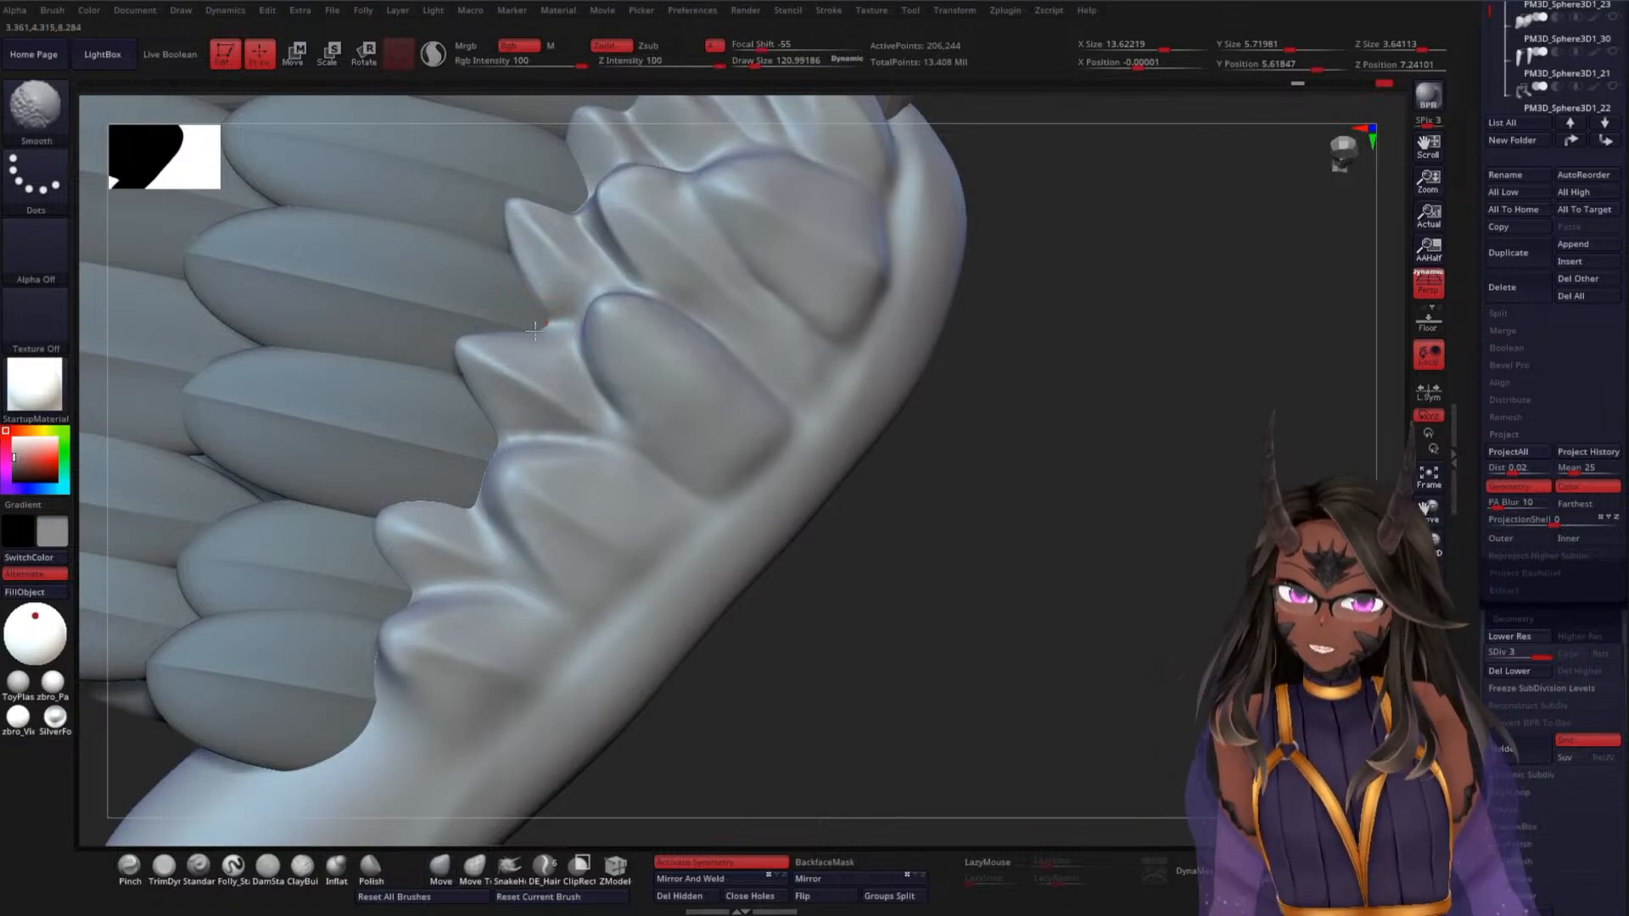
Enlarge the Move brush to a draw size of about 239 and adjust the small tip below the round middle feather
mouse_move(991, 404)
mouse_down()
mouse_move(1091, 462)
mouse_move(1071, 502)
mouse_up()
key(space)
click(774, 425)
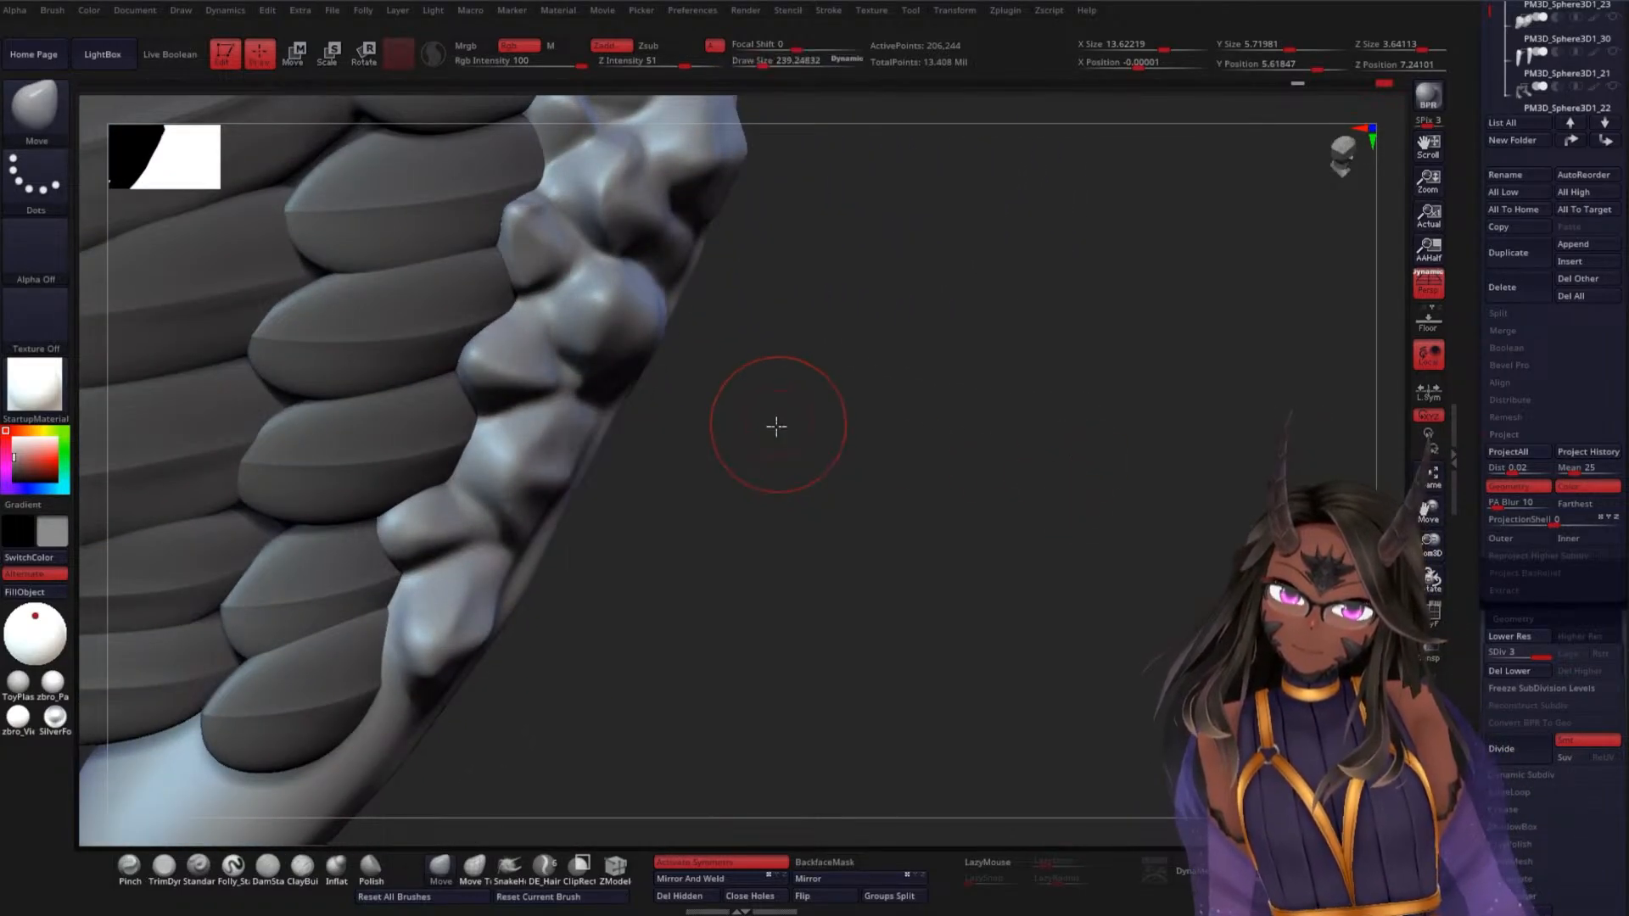
drag(775, 427, 736, 437)
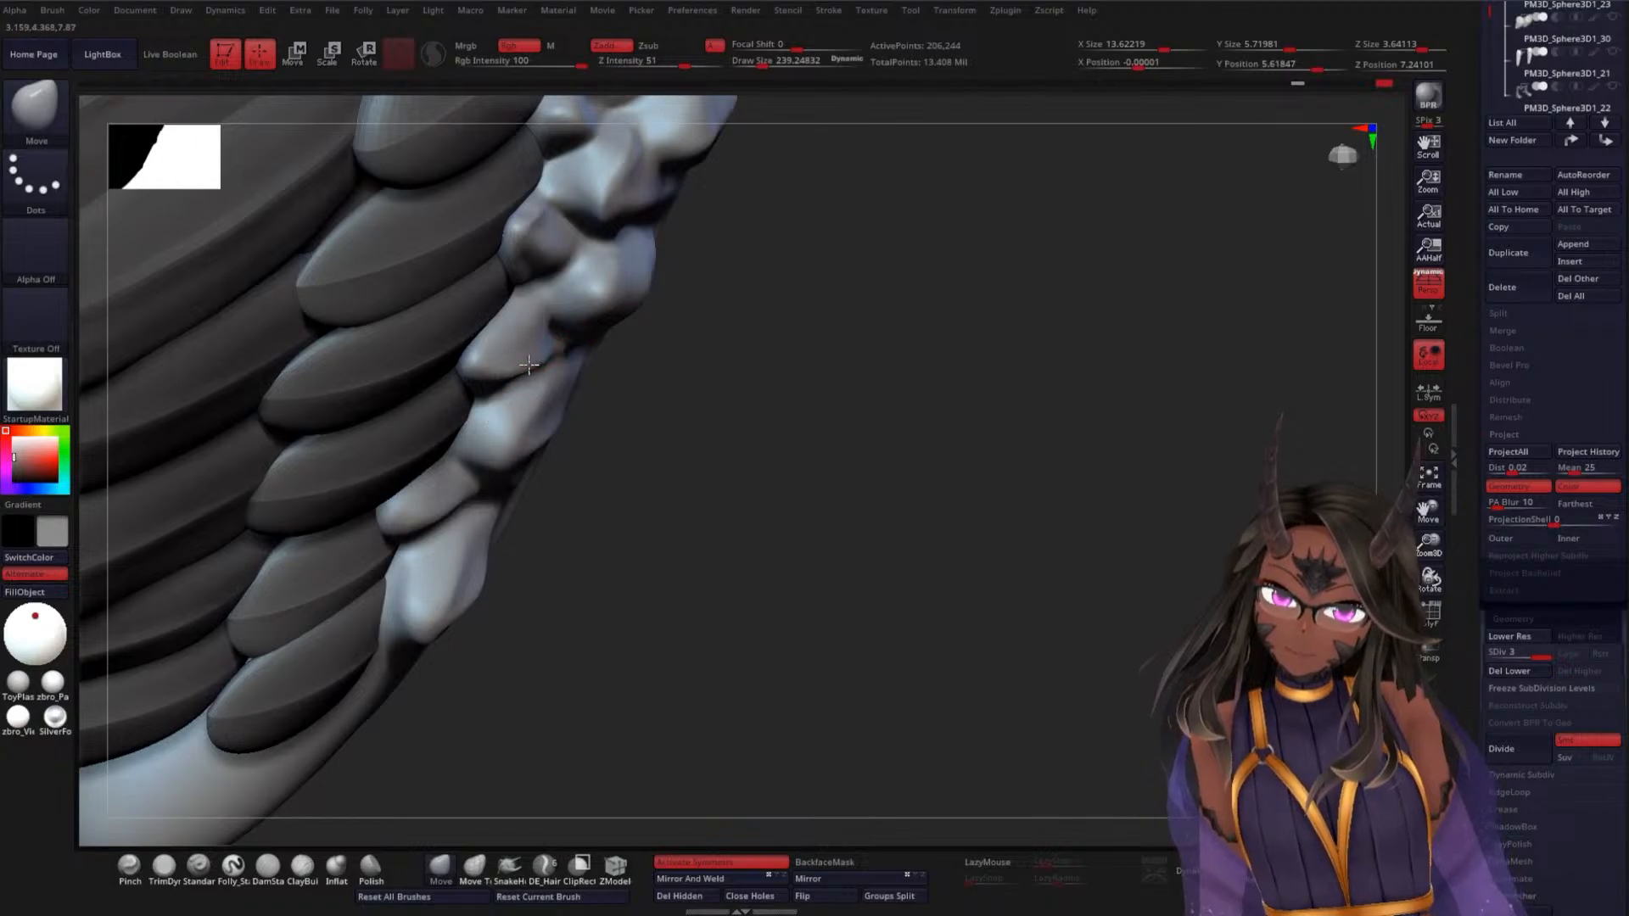
drag(519, 365, 498, 364)
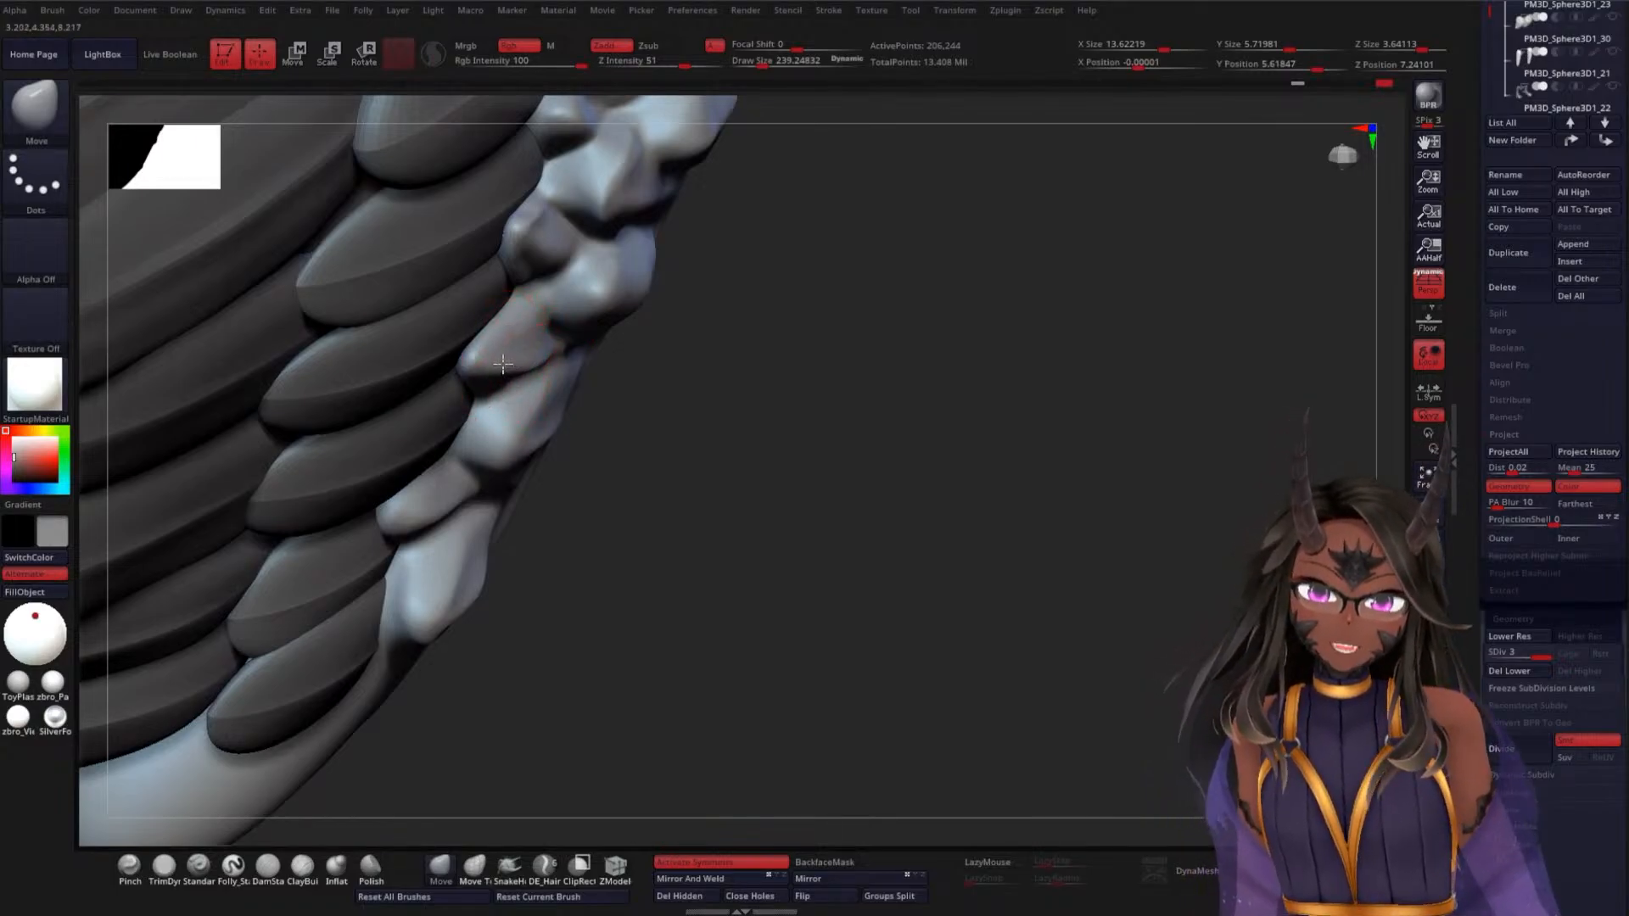
mouse_move(685, 379)
mouse_down()
mouse_move(814, 335)
mouse_move(1047, 374)
mouse_move(1096, 341)
mouse_up()
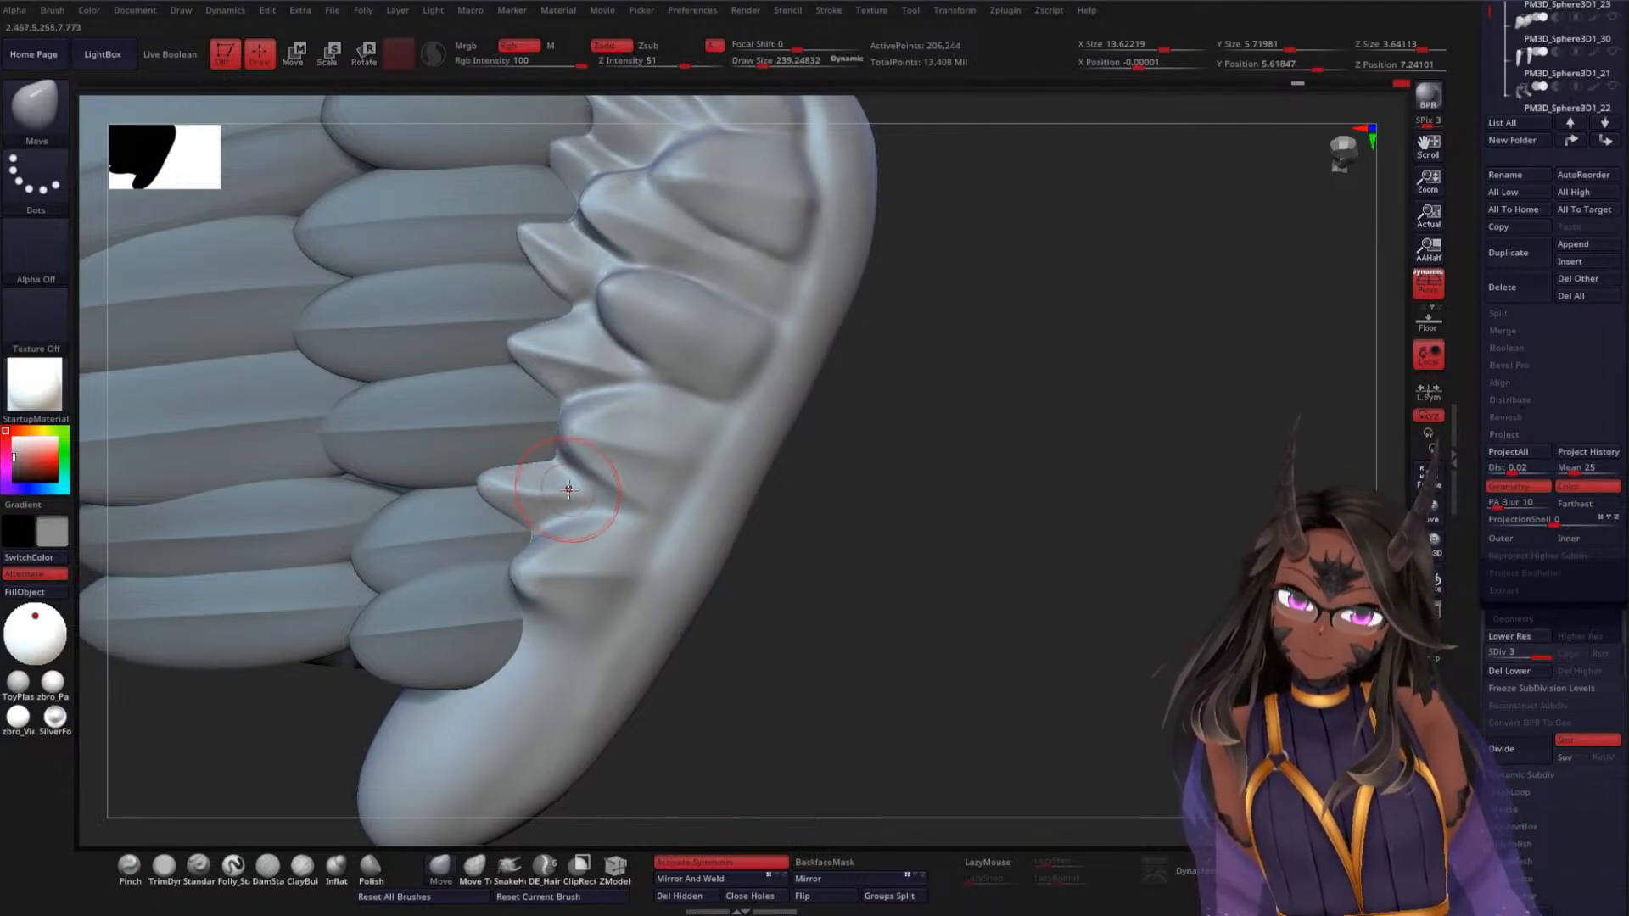
Pull the tips of the lowest shoulder feathers farther out over the neighbouring wing feathers with the Move brush
drag(552, 473, 542, 470)
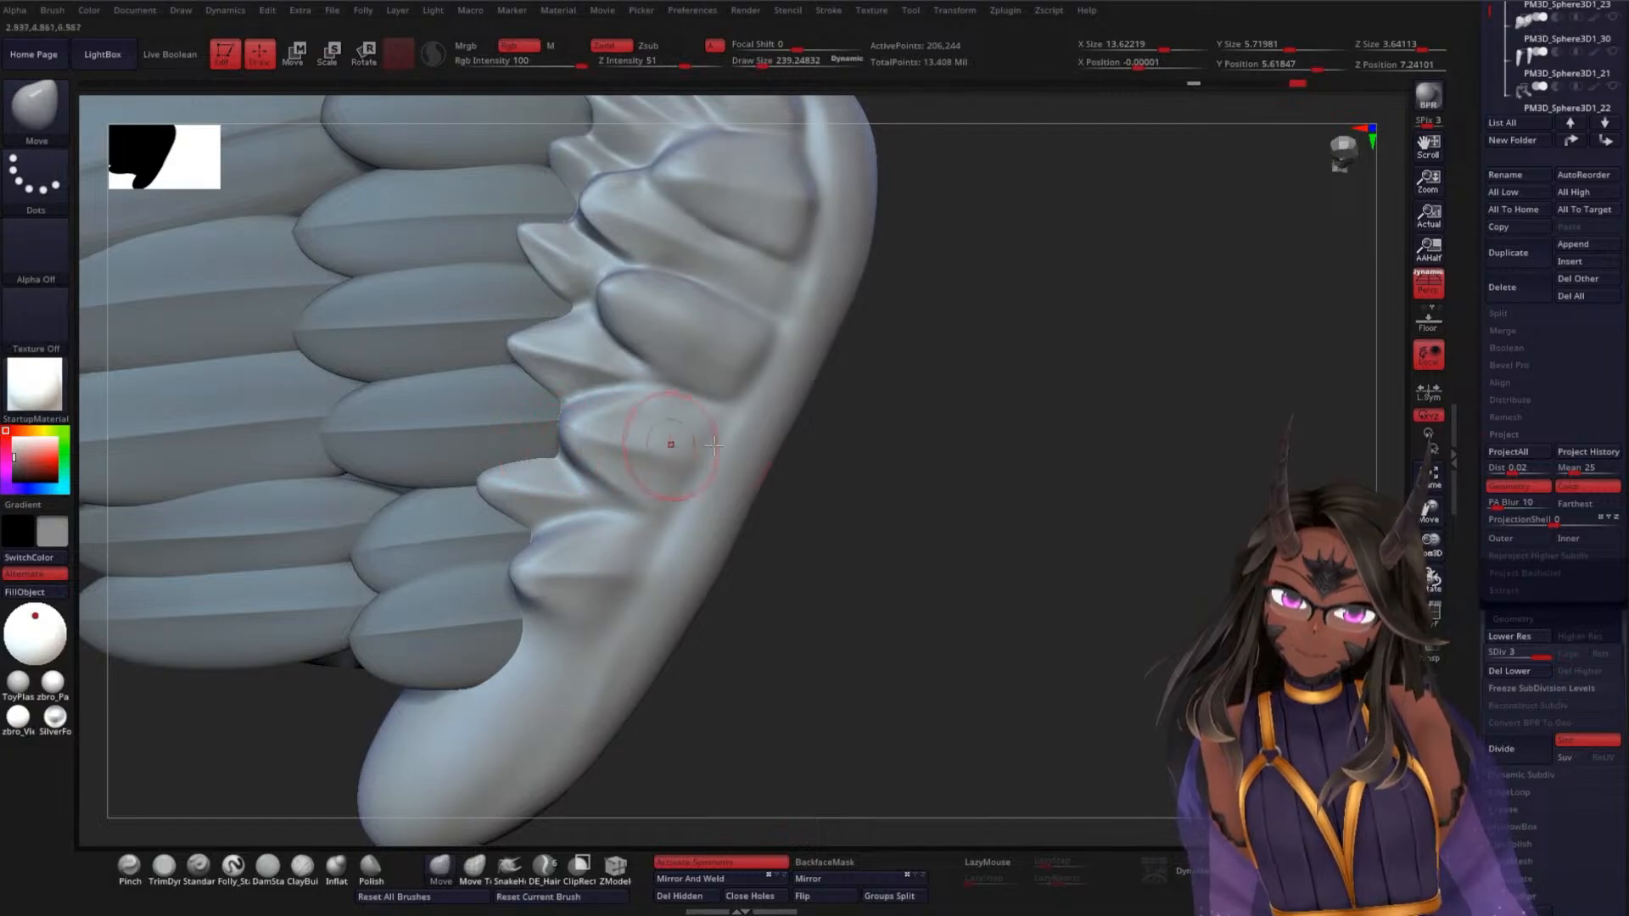
drag(910, 439, 888, 418)
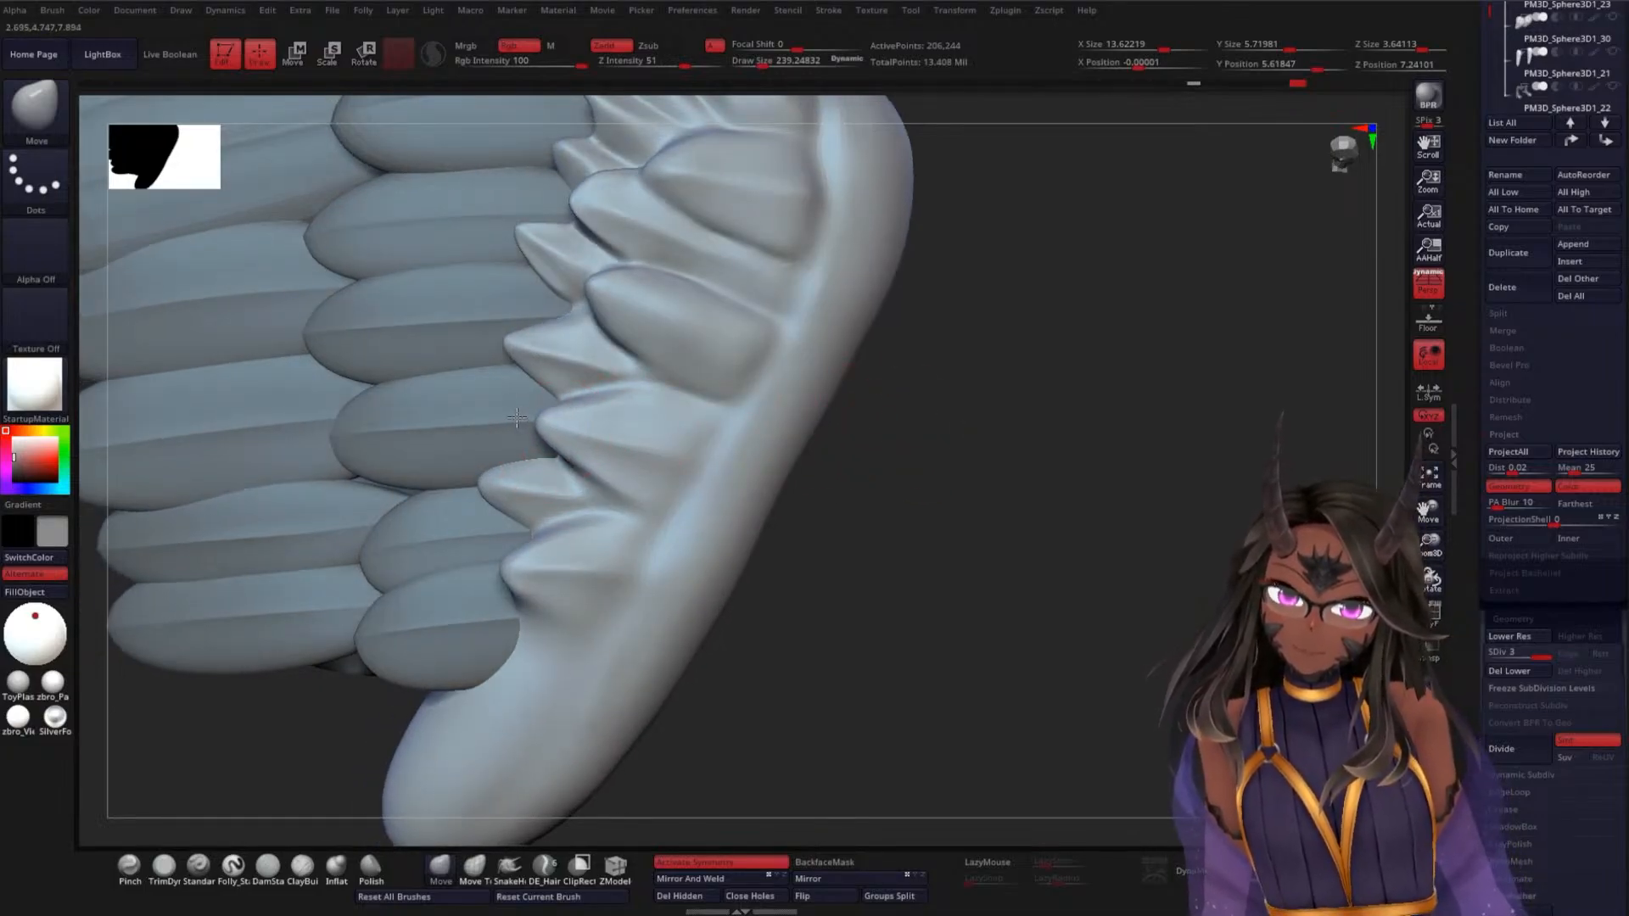
drag(984, 418, 874, 444)
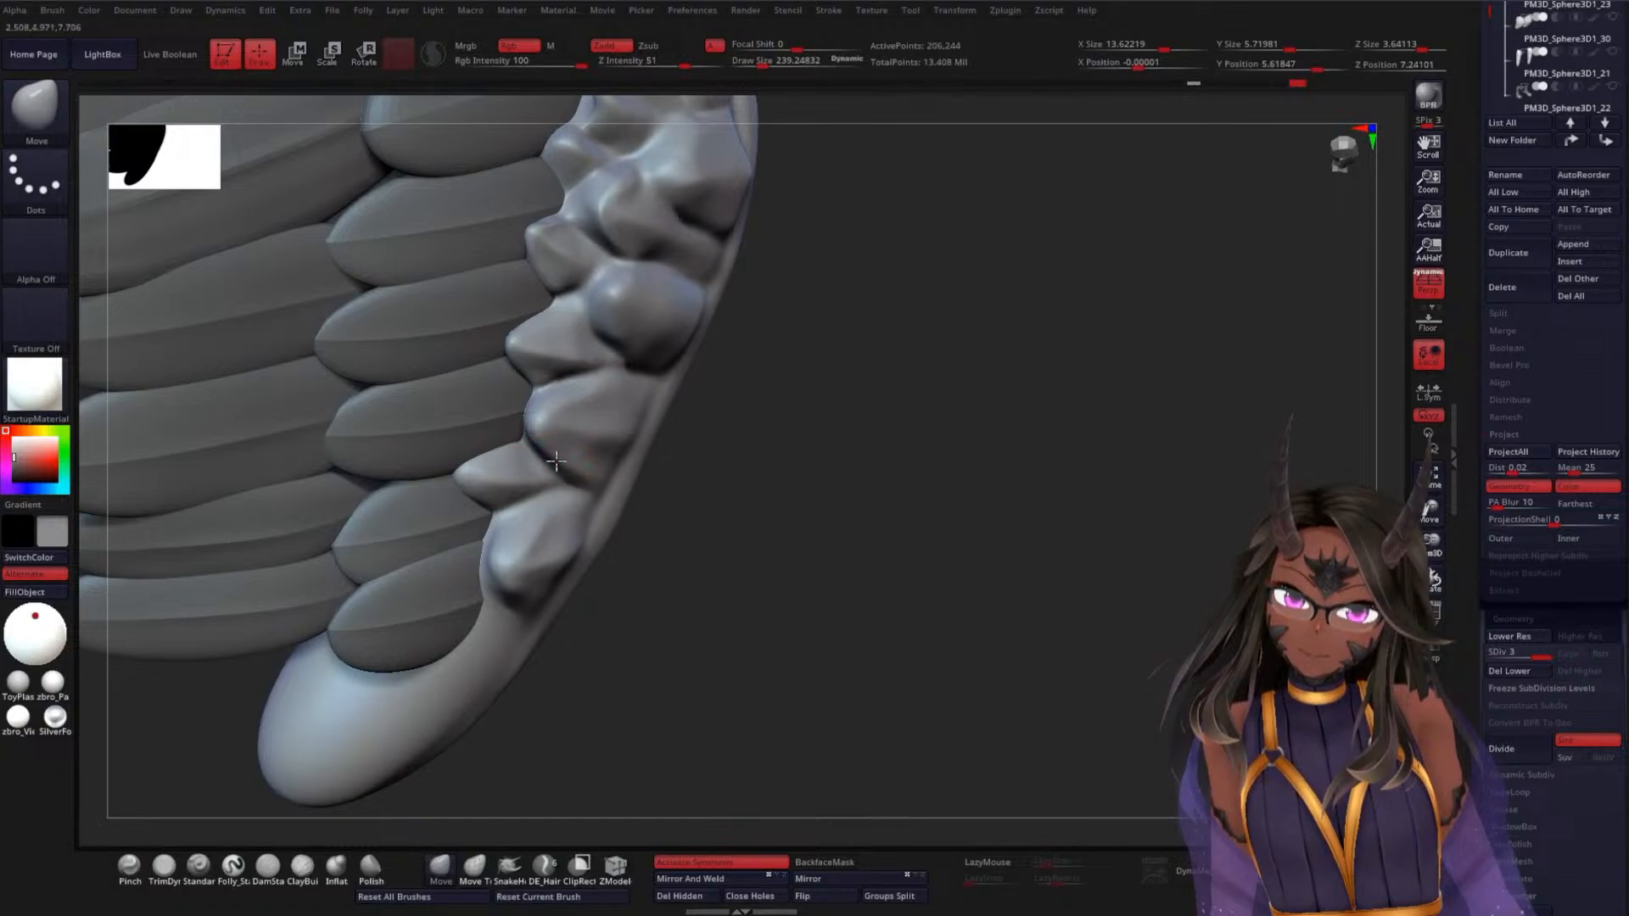
drag(857, 450, 785, 353)
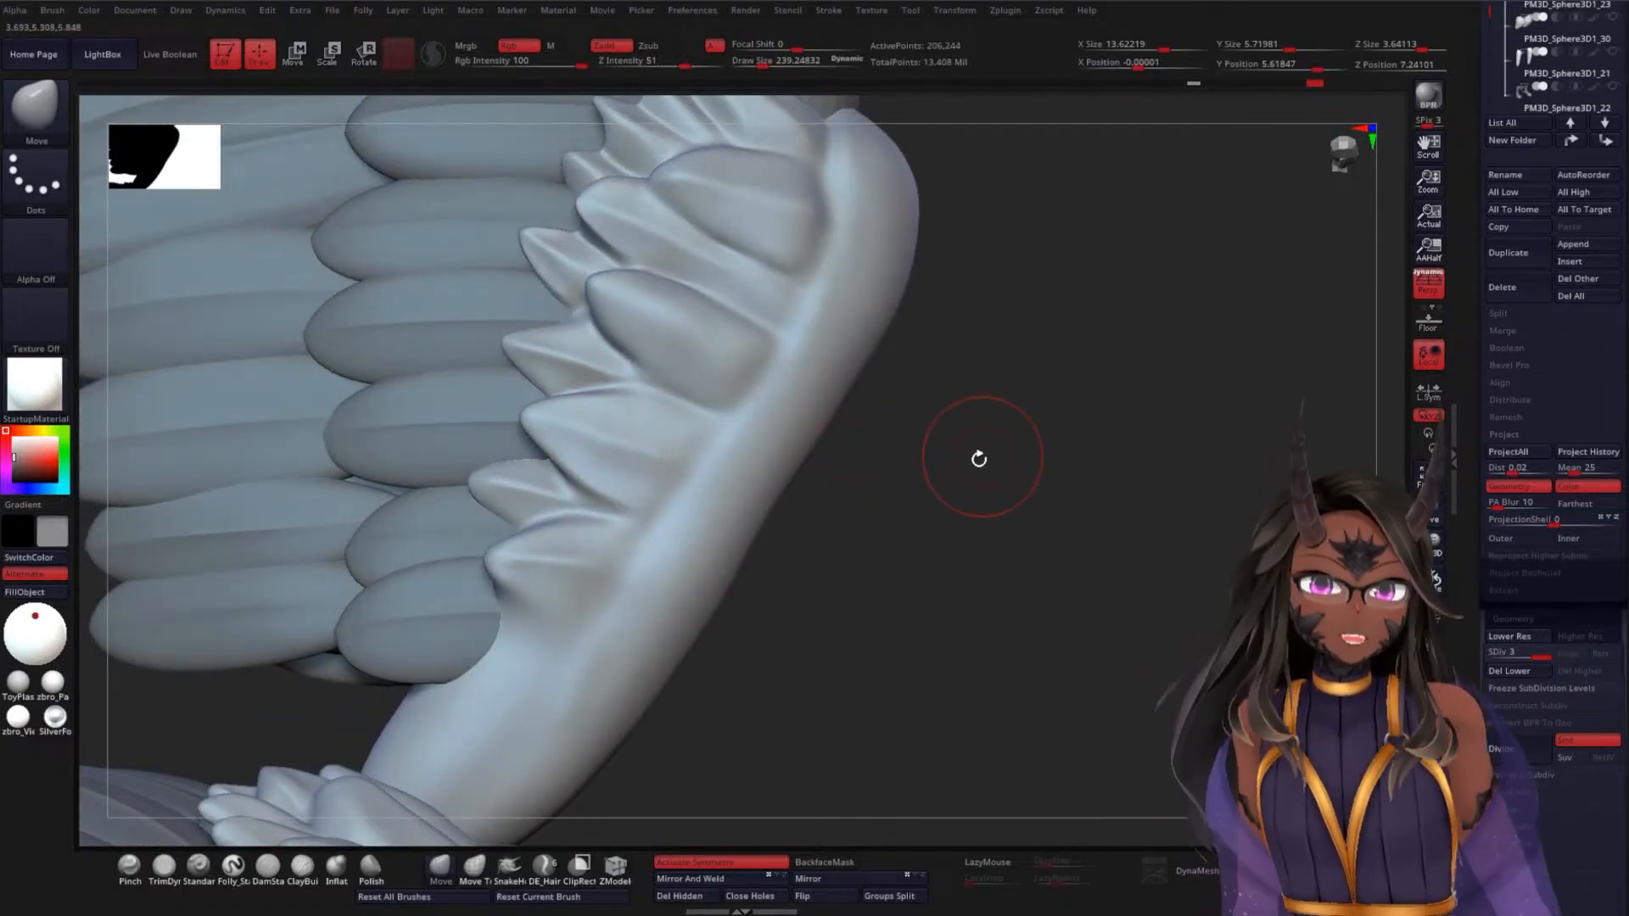
mouse_move(974, 455)
mouse_down()
mouse_move(975, 425)
mouse_move(1014, 514)
mouse_move(976, 475)
mouse_up()
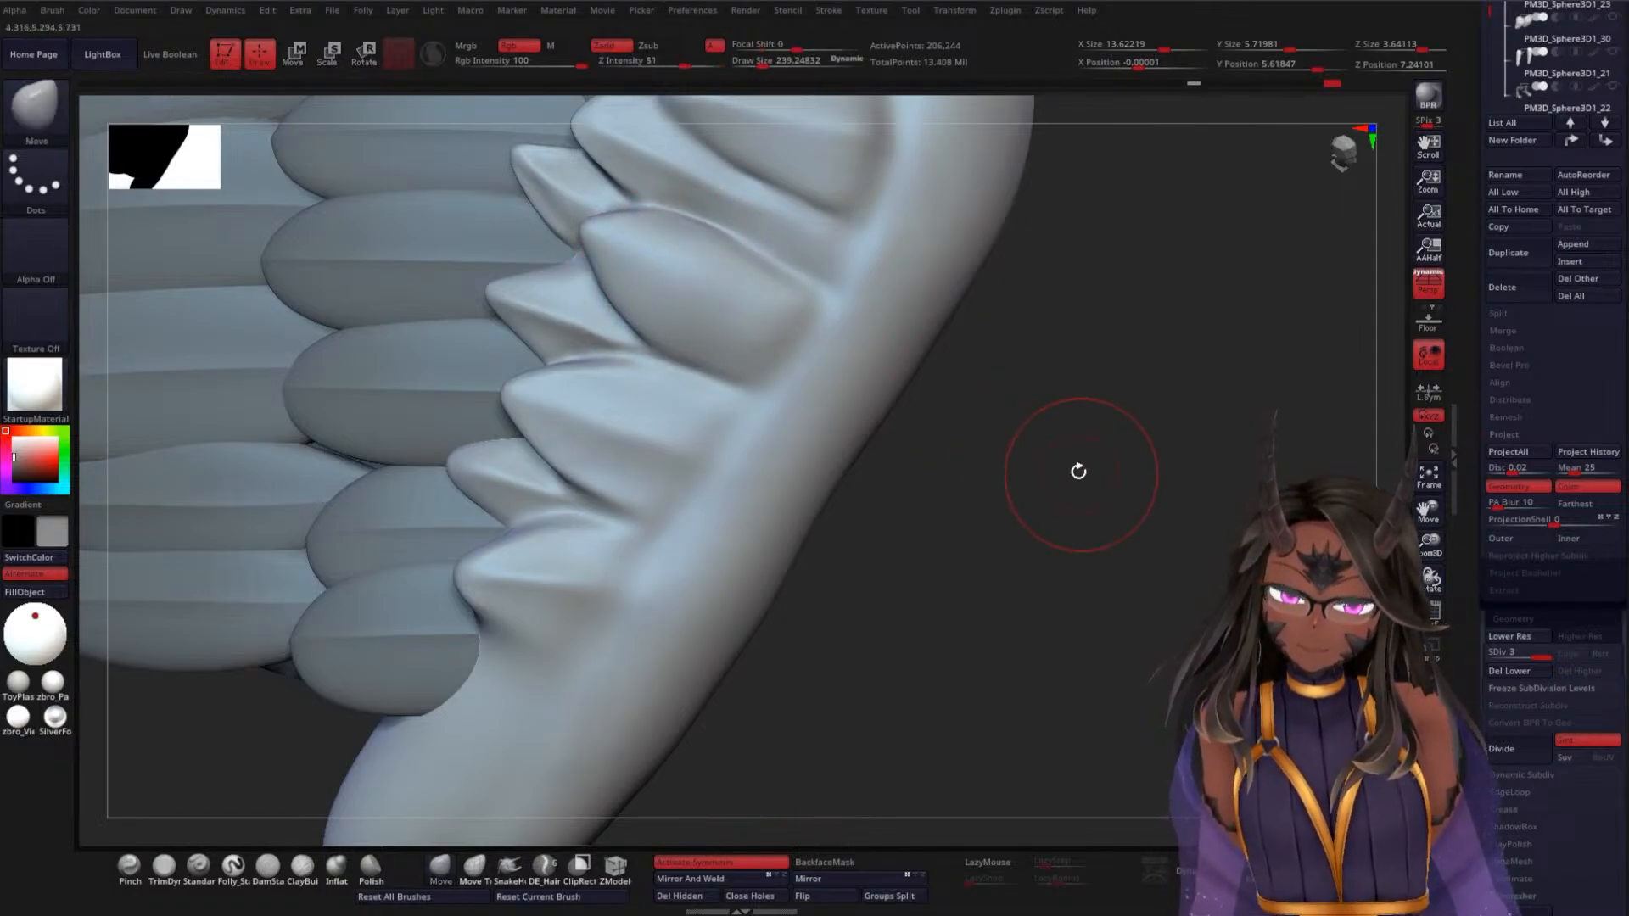
Reshape the upper edge and tip of the large middle feather with the Move brush
mouse_move(1076, 466)
mouse_down()
mouse_move(1089, 376)
mouse_move(1091, 458)
mouse_move(1091, 346)
mouse_move(986, 384)
mouse_up()
mouse_move(755, 362)
mouse_down()
mouse_move(767, 348)
mouse_move(730, 317)
mouse_up()
drag(717, 306, 672, 281)
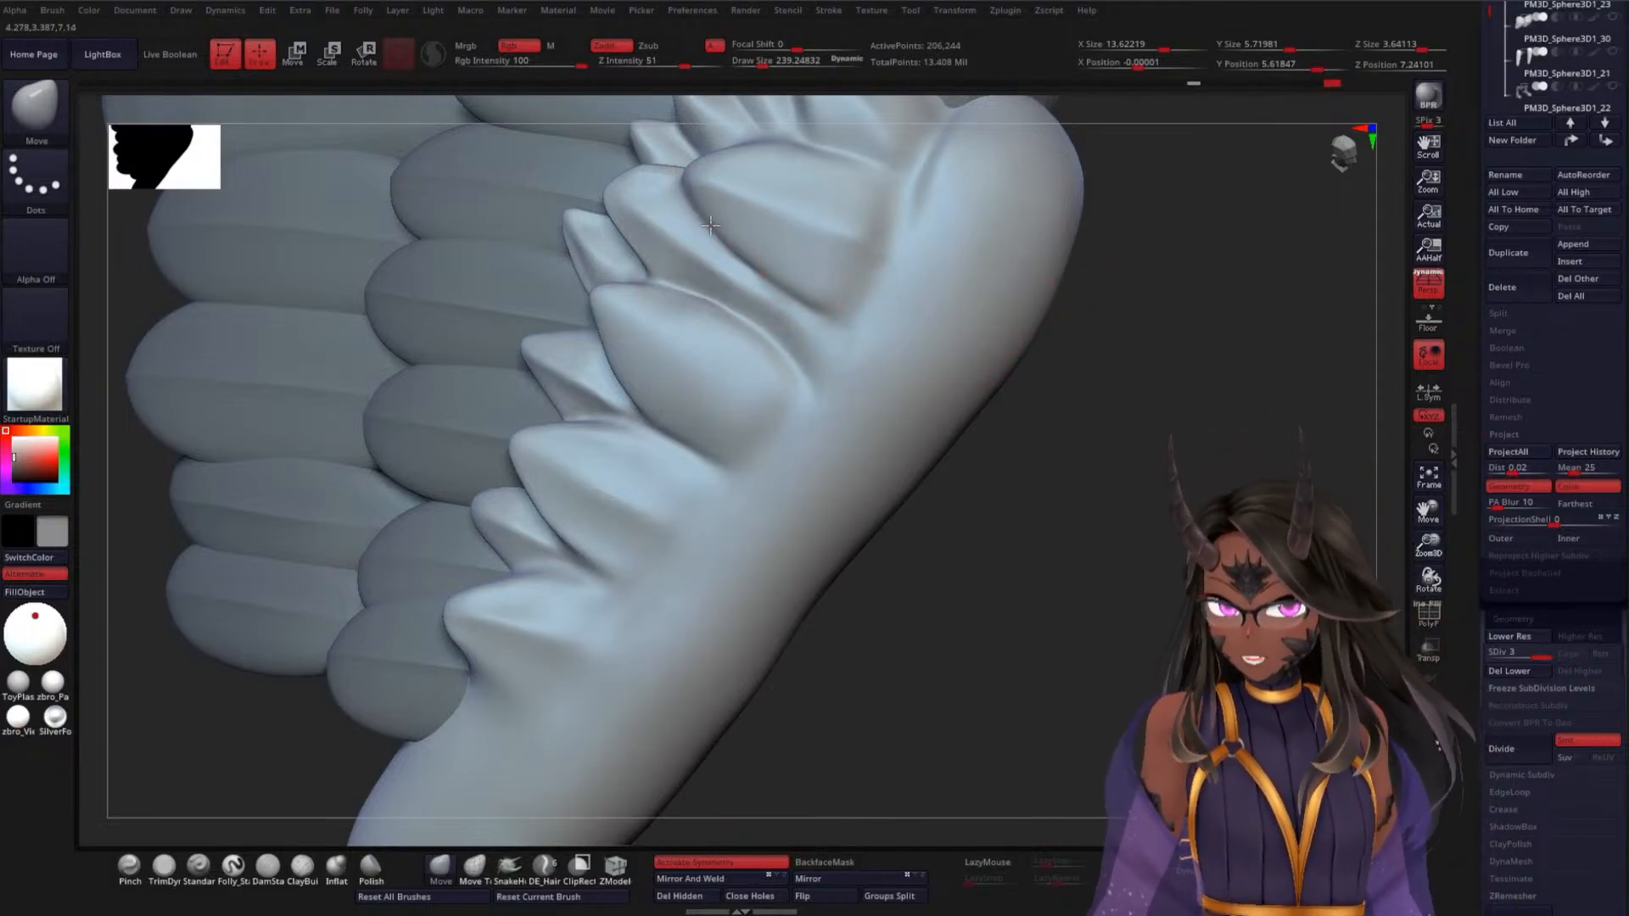
drag(1148, 328, 1130, 501)
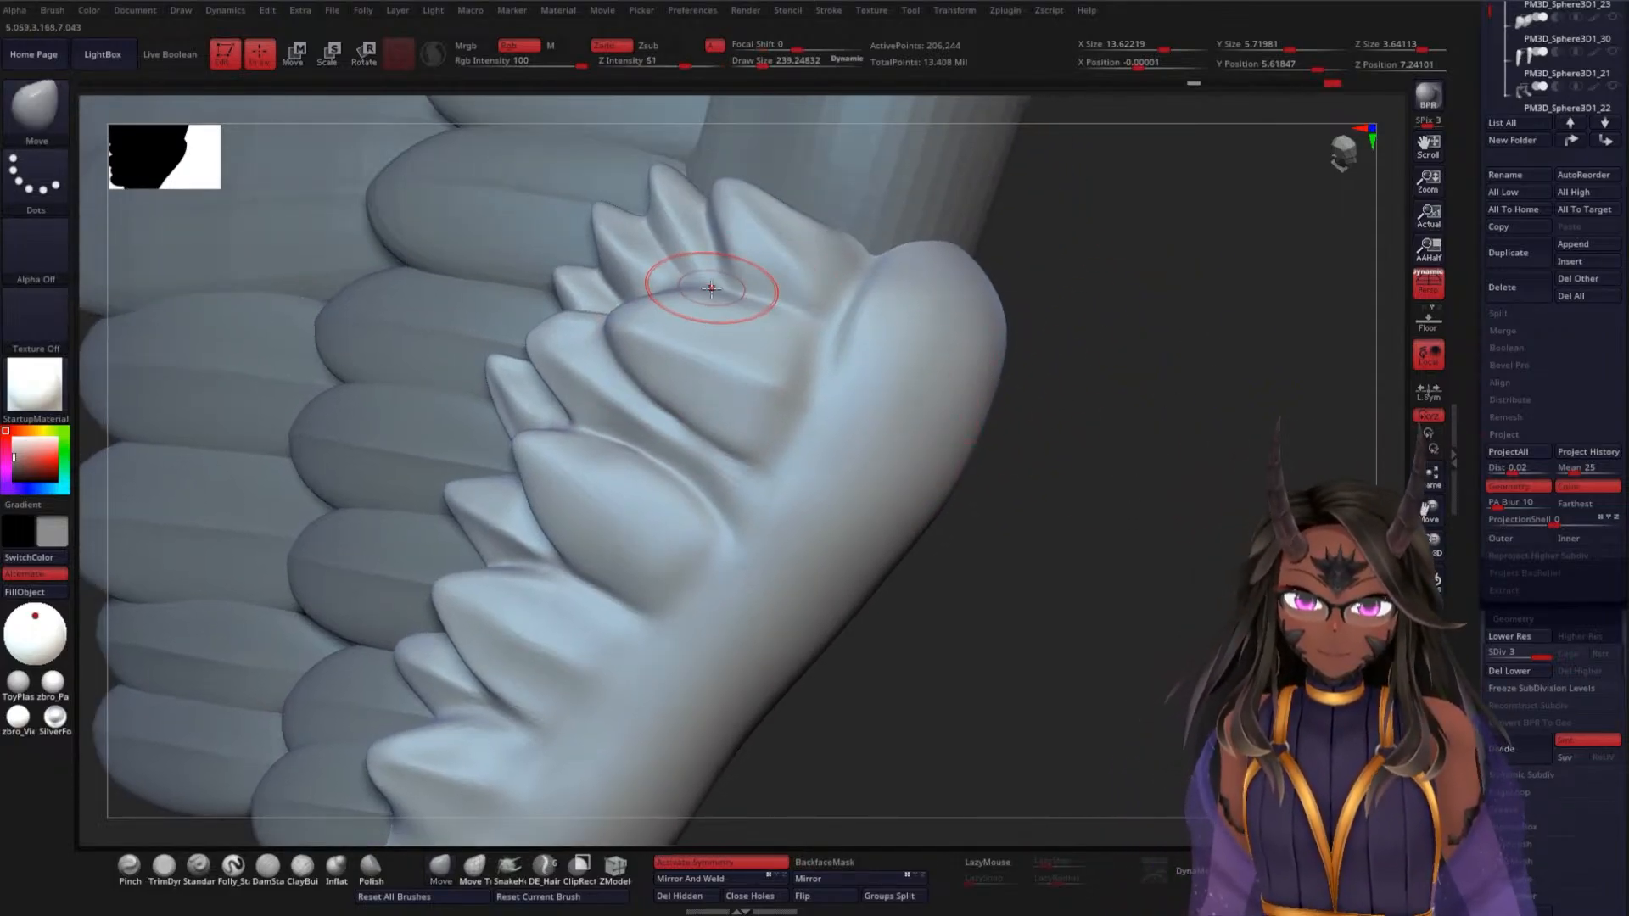
Stretch the tip of the large upper feather outward and straighten its upper edge with the Move brush
drag(704, 293, 605, 305)
drag(623, 315, 524, 320)
drag(557, 314, 559, 322)
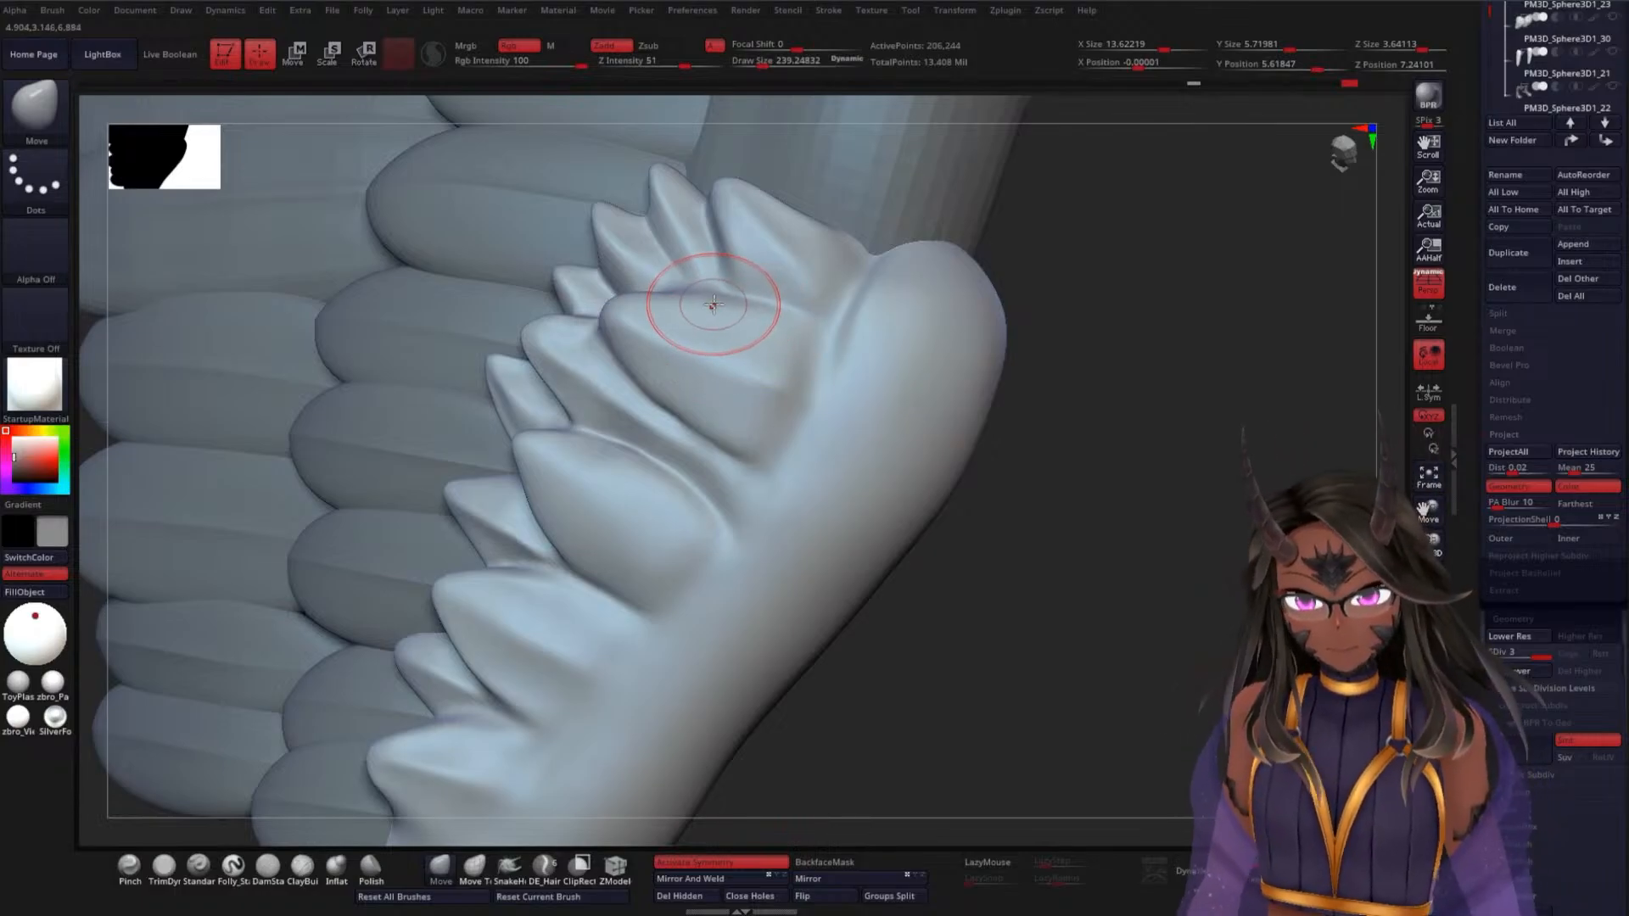
drag(713, 304, 616, 297)
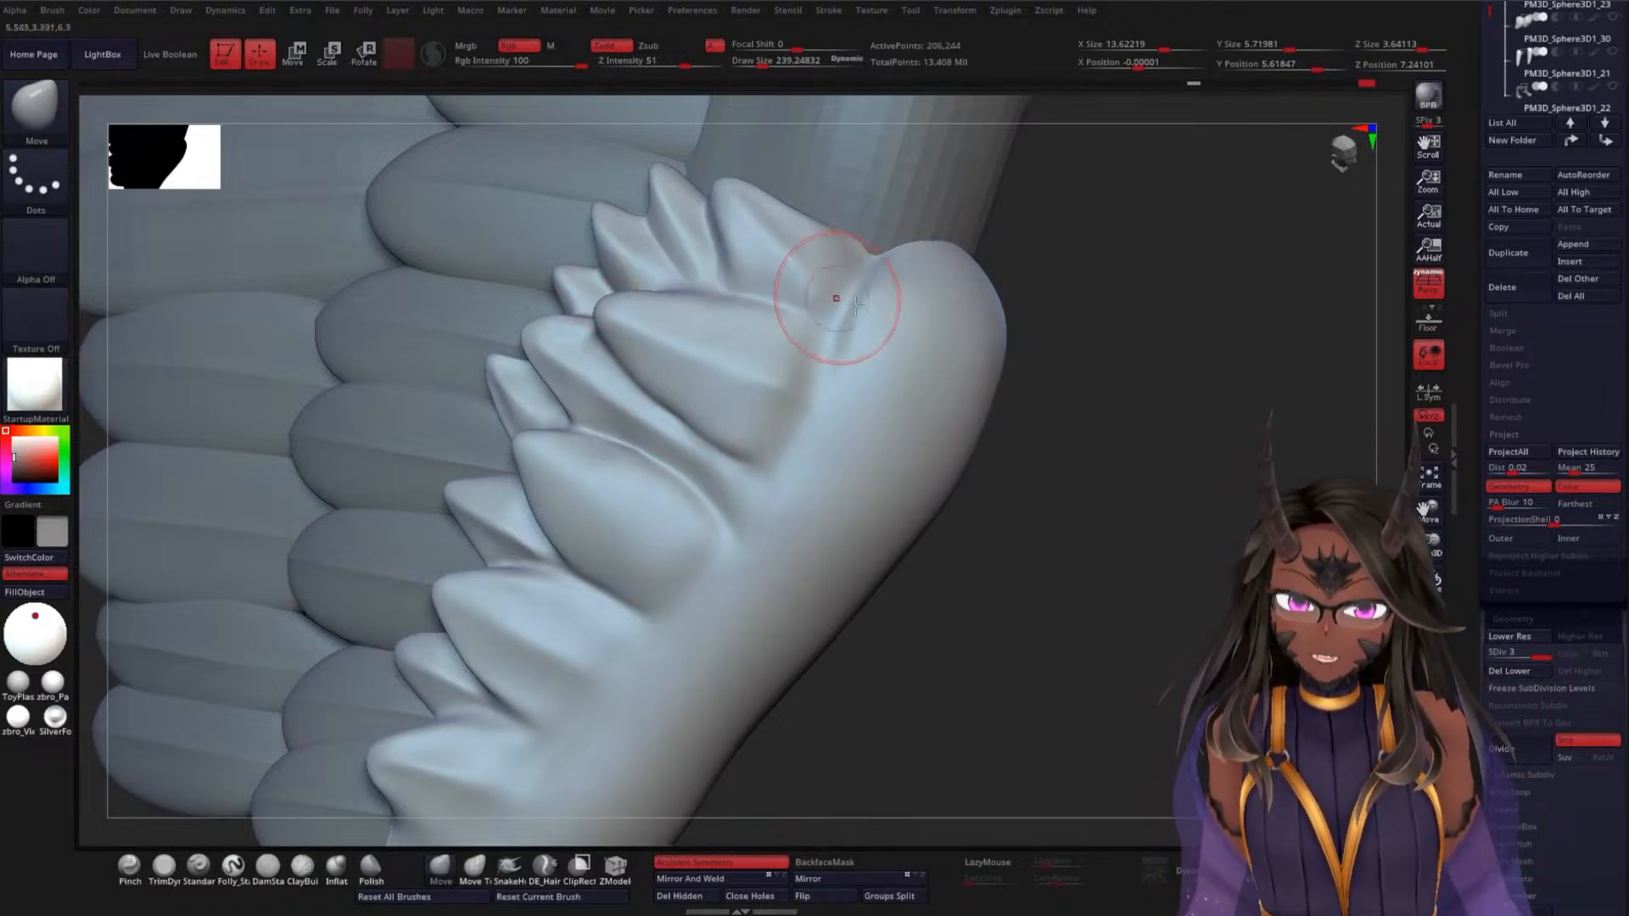
mouse_move(1138, 320)
mouse_down()
mouse_move(1135, 368)
mouse_move(1084, 407)
mouse_move(783, 406)
mouse_up()
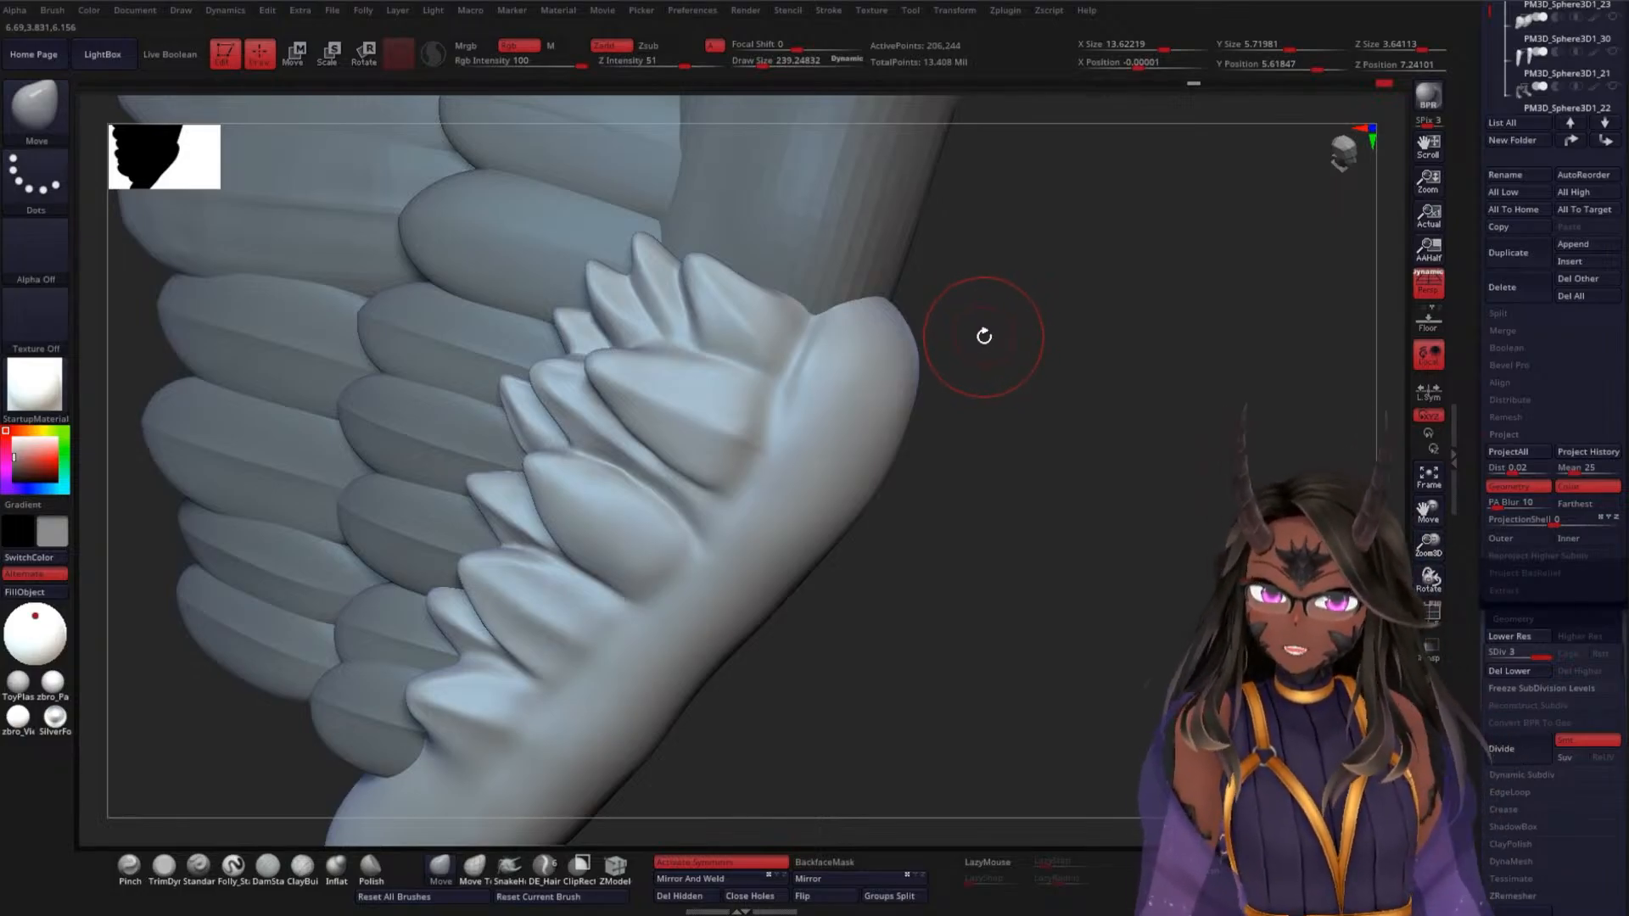
Refine the base and lower edge of the large upper feather with the Move brush
mouse_move(1067, 349)
mouse_down()
mouse_move(1094, 386)
mouse_move(1066, 411)
mouse_up()
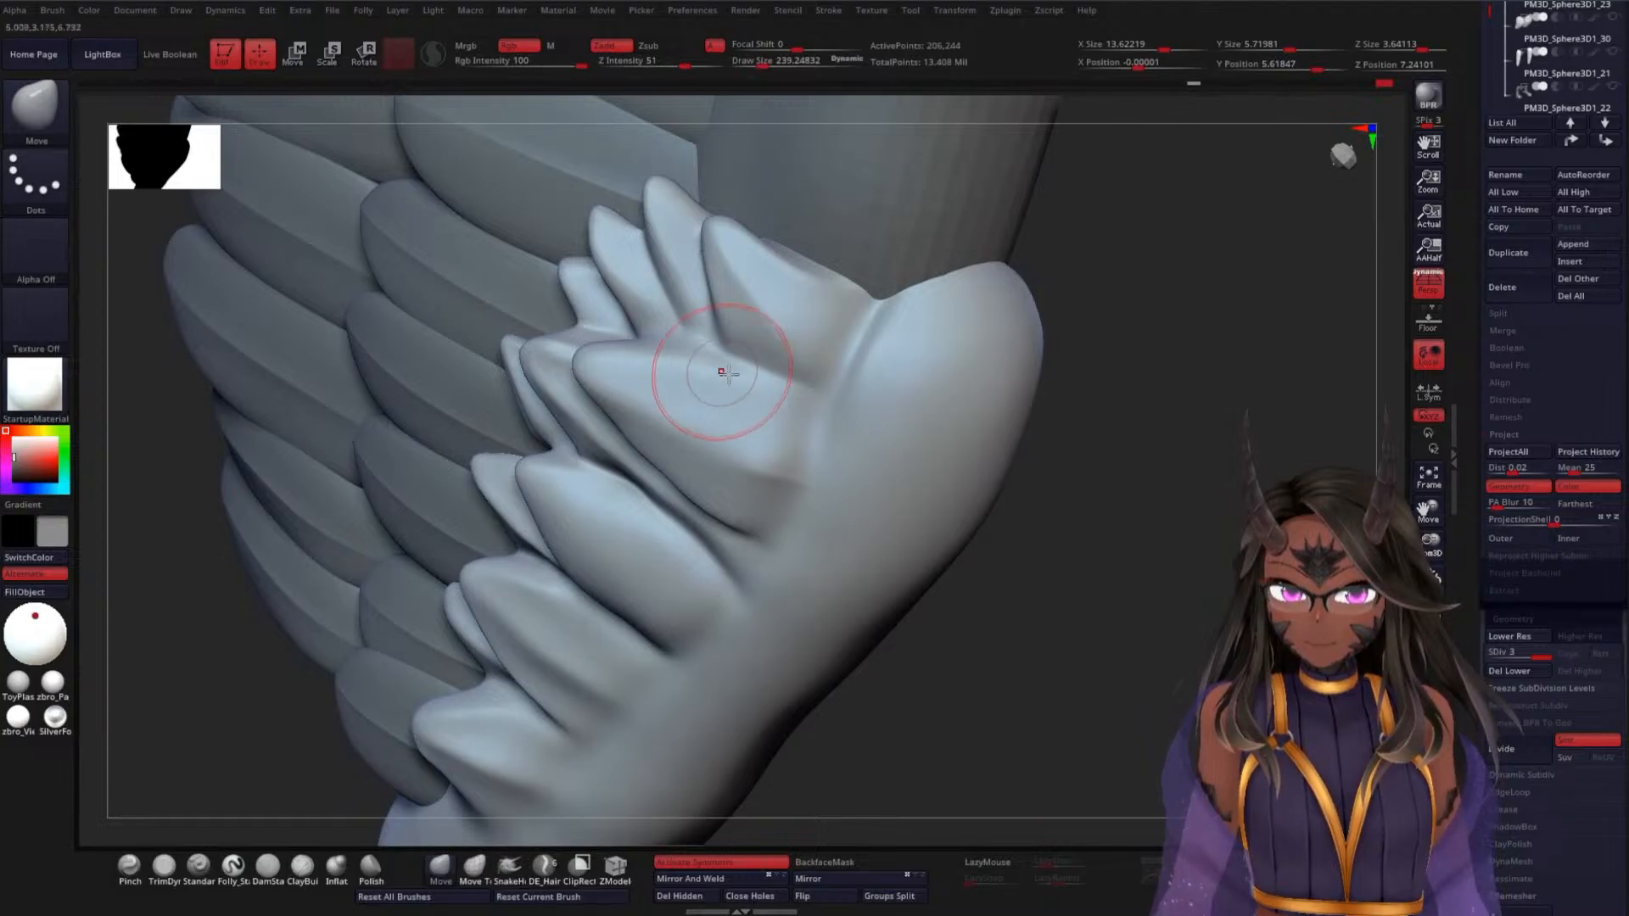
drag(744, 390, 752, 375)
drag(685, 482, 613, 435)
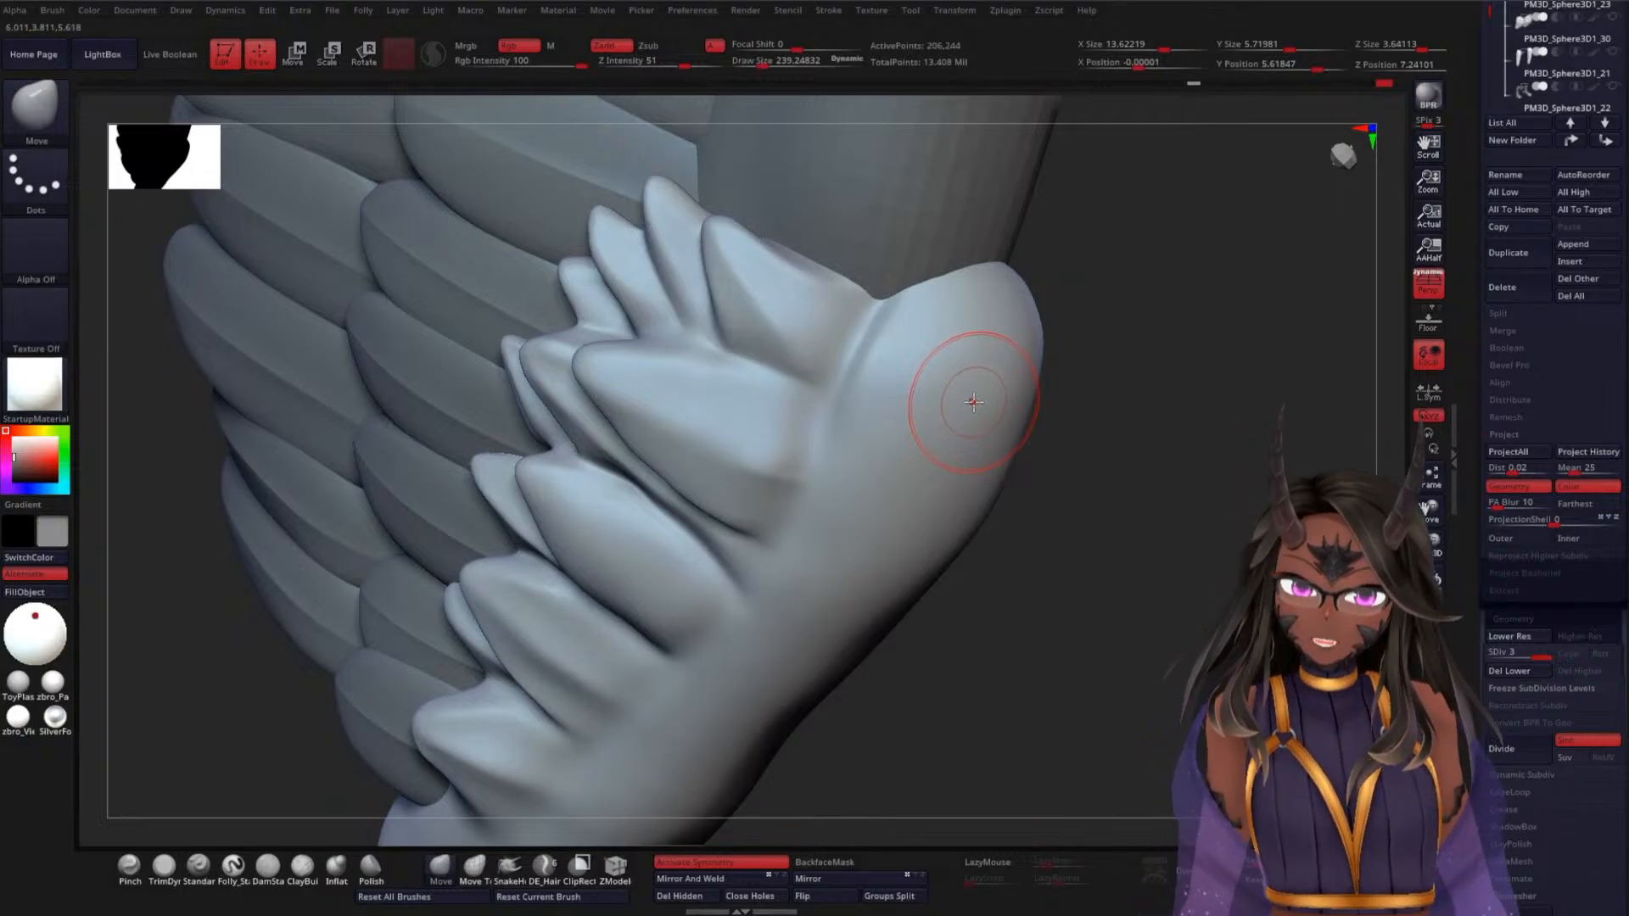
mouse_move(1102, 291)
mouse_down()
mouse_move(1153, 266)
mouse_move(1134, 436)
mouse_move(1118, 370)
mouse_move(1098, 363)
mouse_move(1092, 399)
mouse_up()
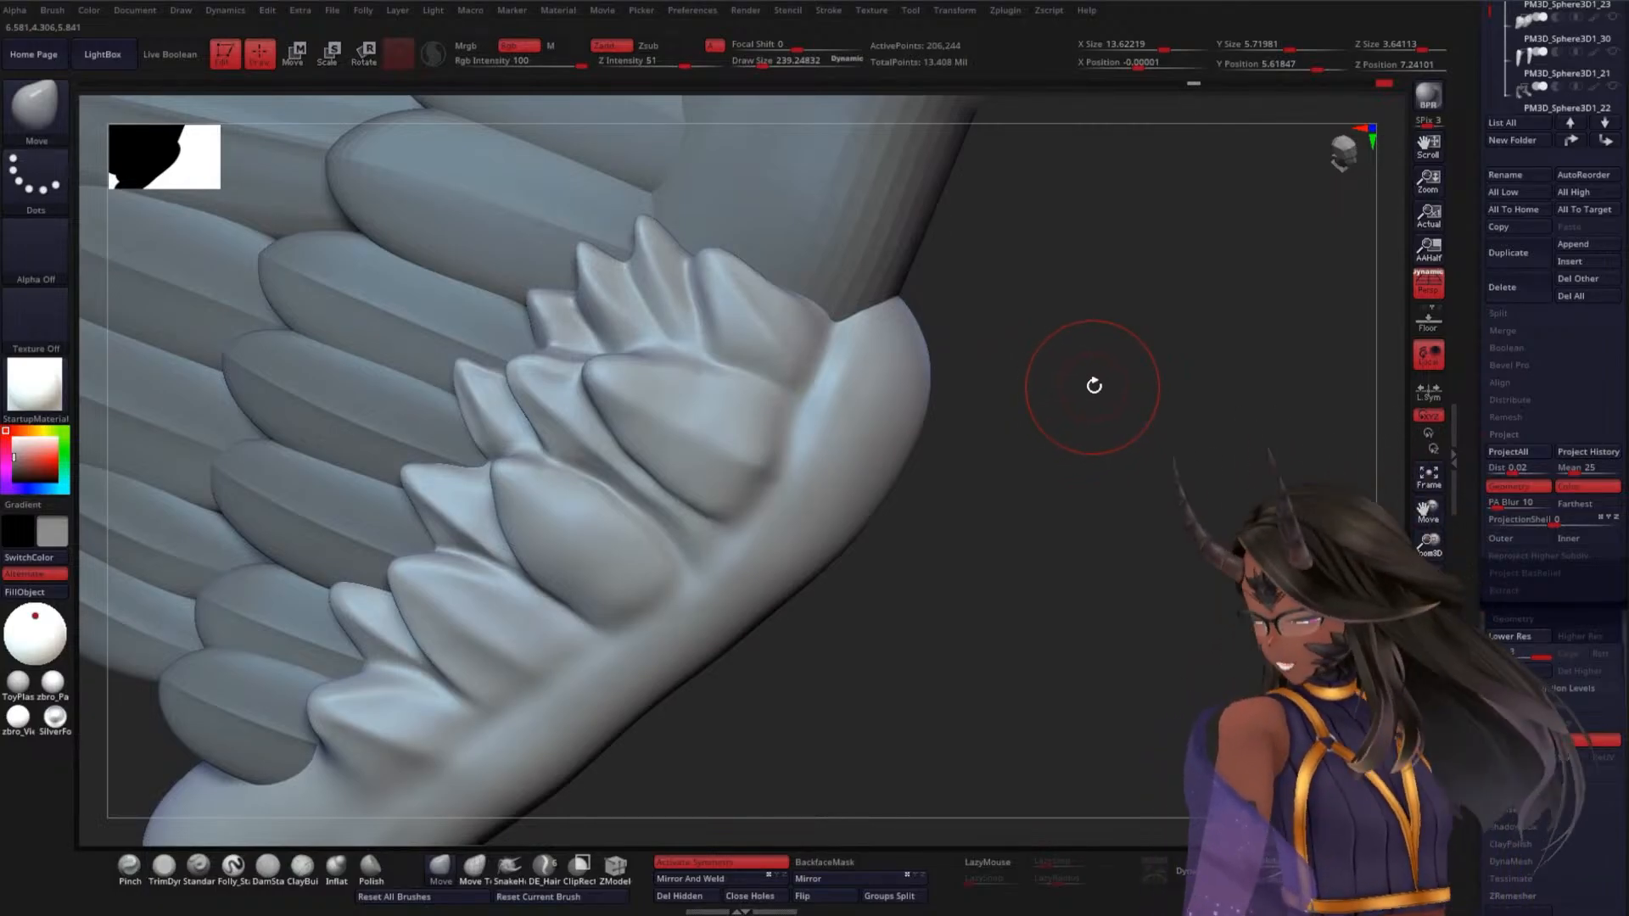
mouse_move(1105, 333)
mouse_down()
mouse_move(1138, 339)
mouse_move(560, 407)
mouse_up()
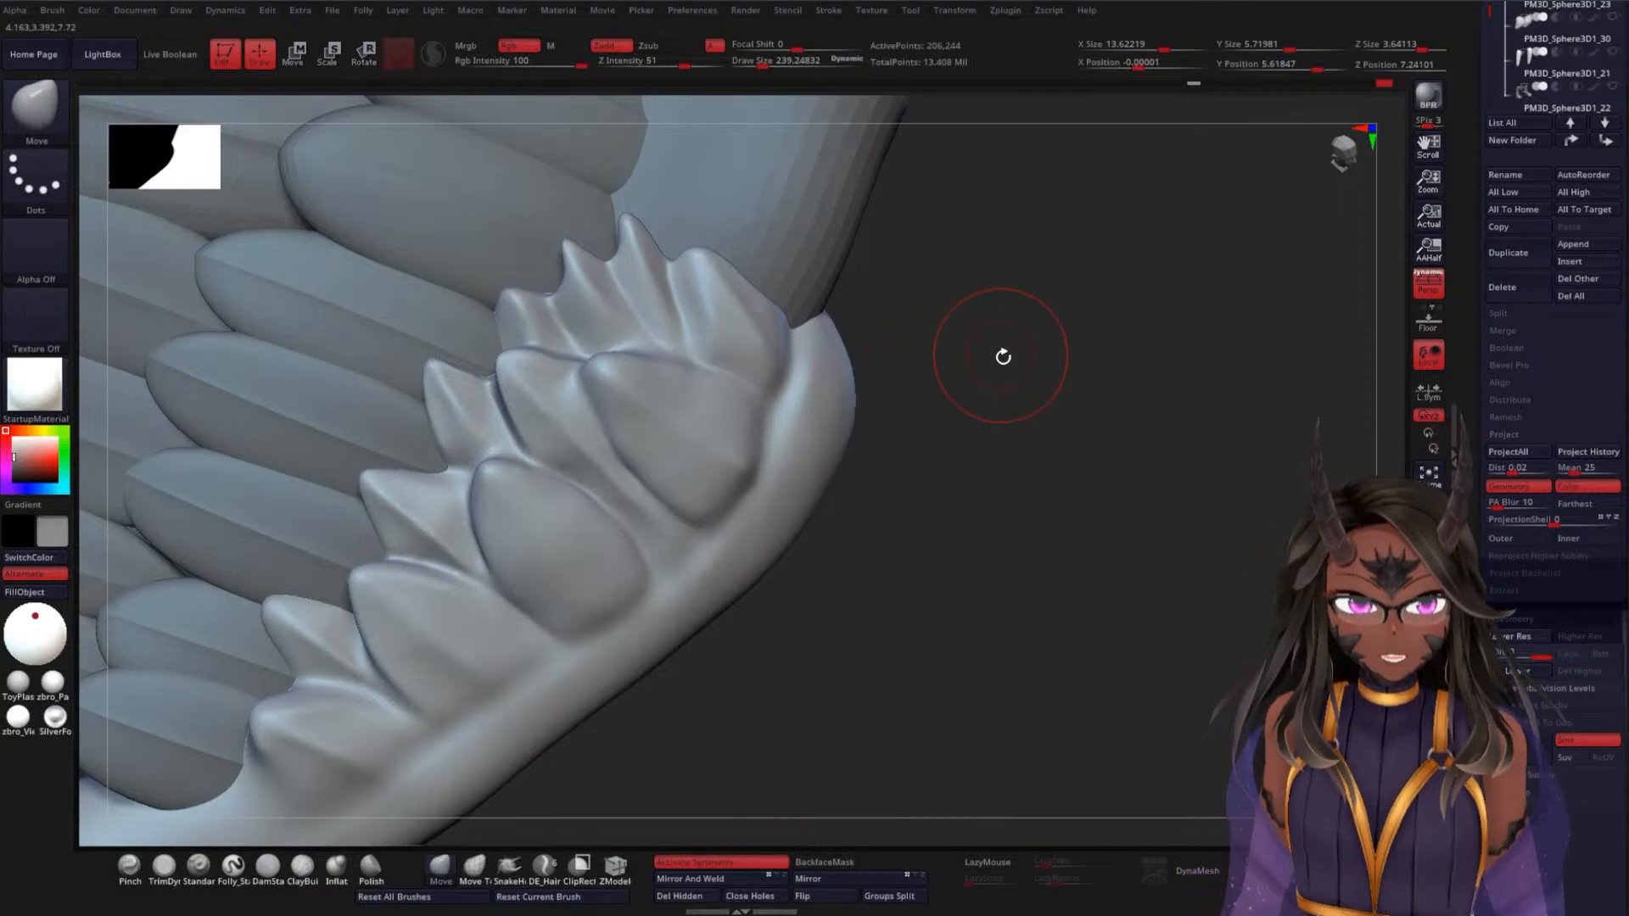
Lift the large upper feather's tip over the small tips behind it and tidy the feather's side edges
mouse_move(1071, 471)
mouse_down()
mouse_move(1033, 404)
mouse_move(1066, 336)
mouse_move(1036, 347)
mouse_move(1067, 377)
mouse_move(1090, 323)
mouse_up()
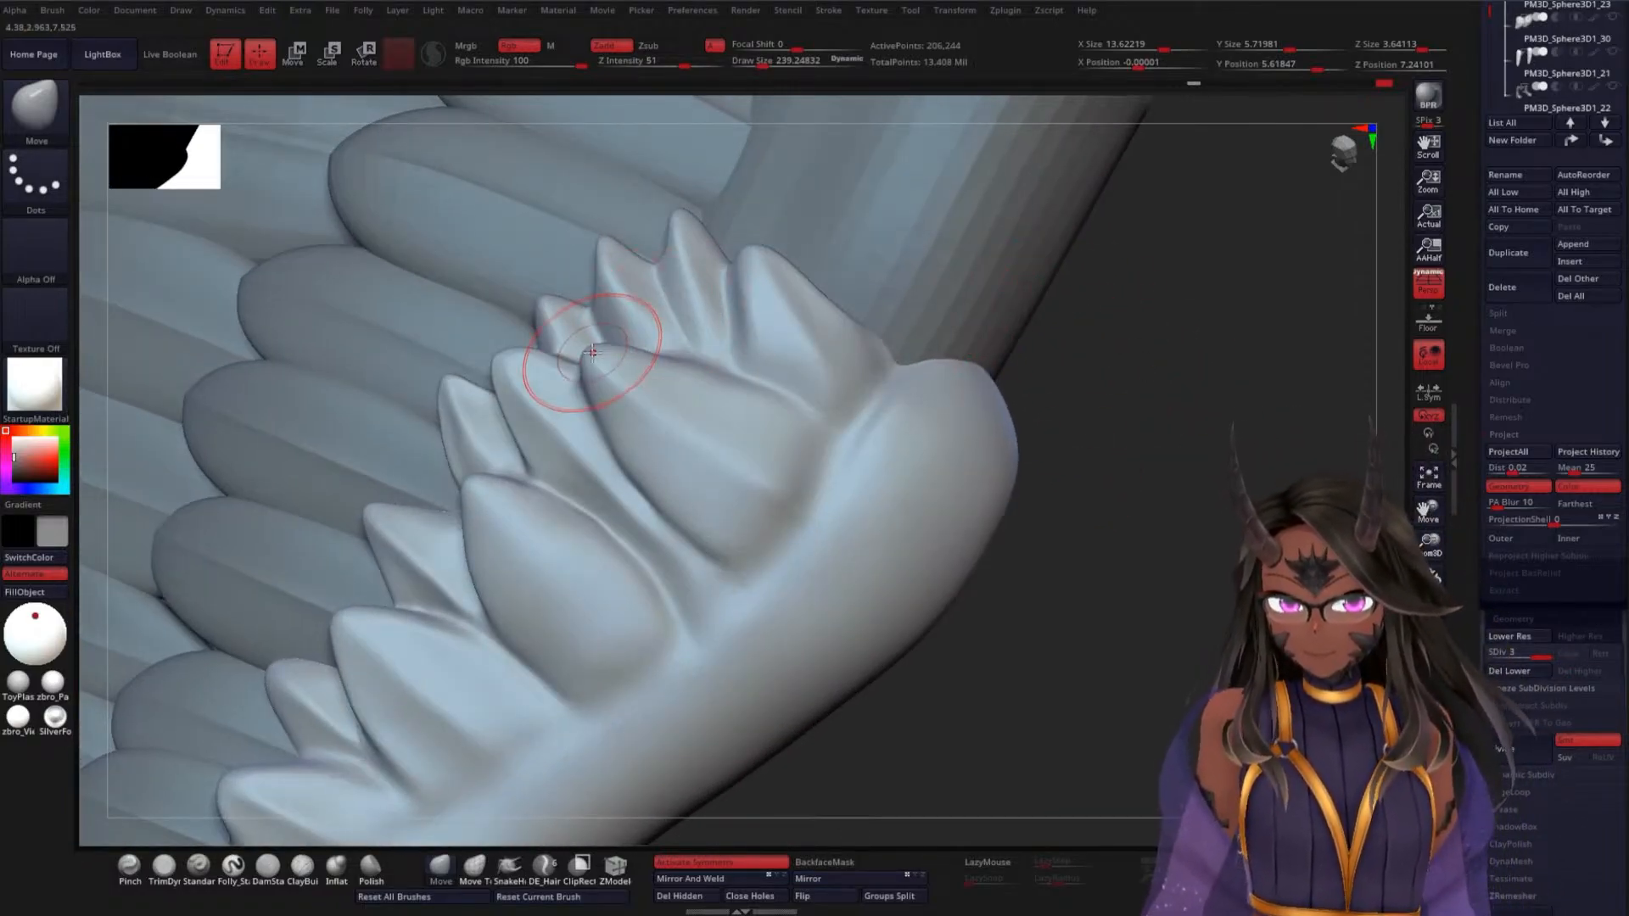
drag(592, 352, 573, 329)
mouse_move(603, 435)
mouse_down()
mouse_move(588, 390)
mouse_move(660, 349)
mouse_up()
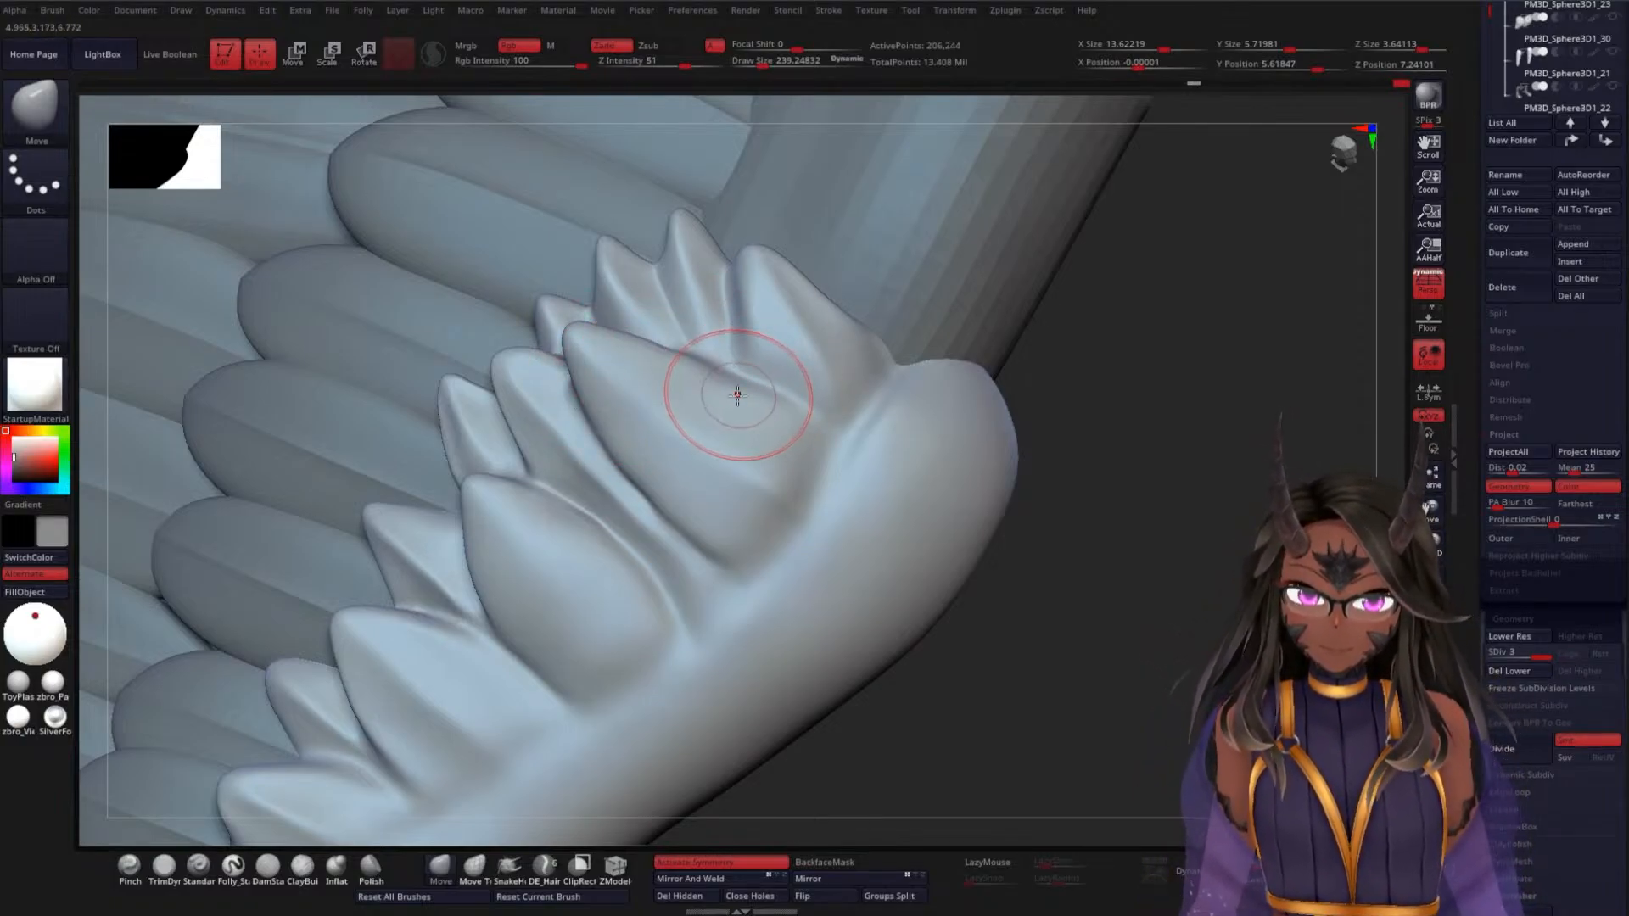
drag(737, 395, 730, 391)
drag(655, 482, 686, 529)
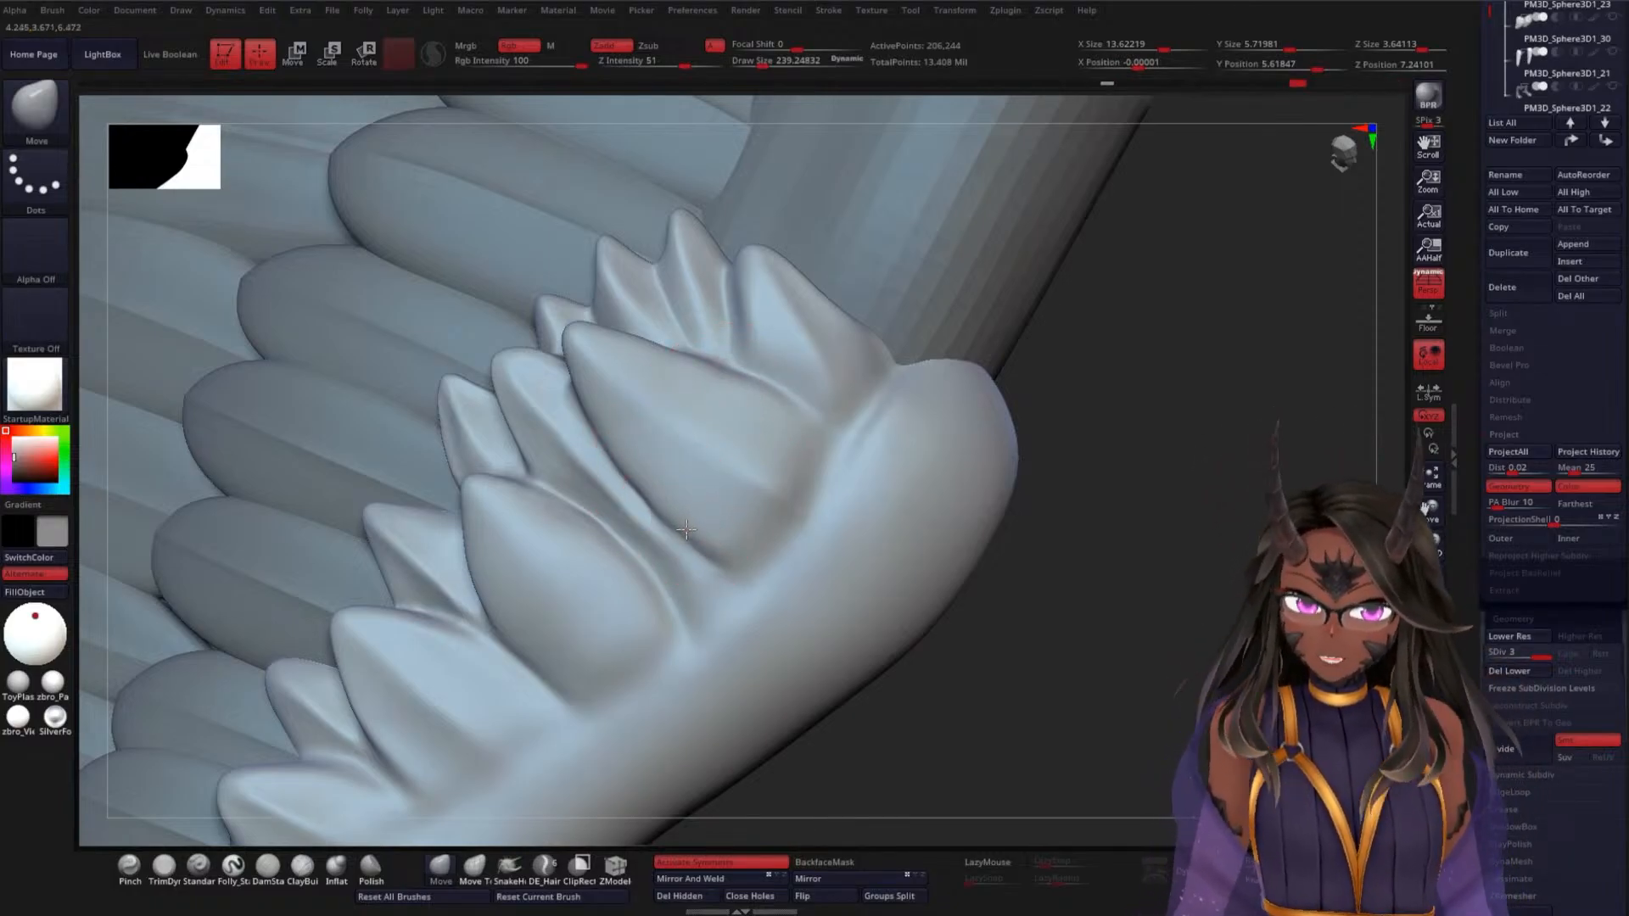
Adjust the crease beside the large upper feather and smooth the feather's surface
mouse_move(1091, 571)
mouse_down()
mouse_move(1117, 506)
mouse_move(1095, 607)
mouse_move(1118, 518)
mouse_up()
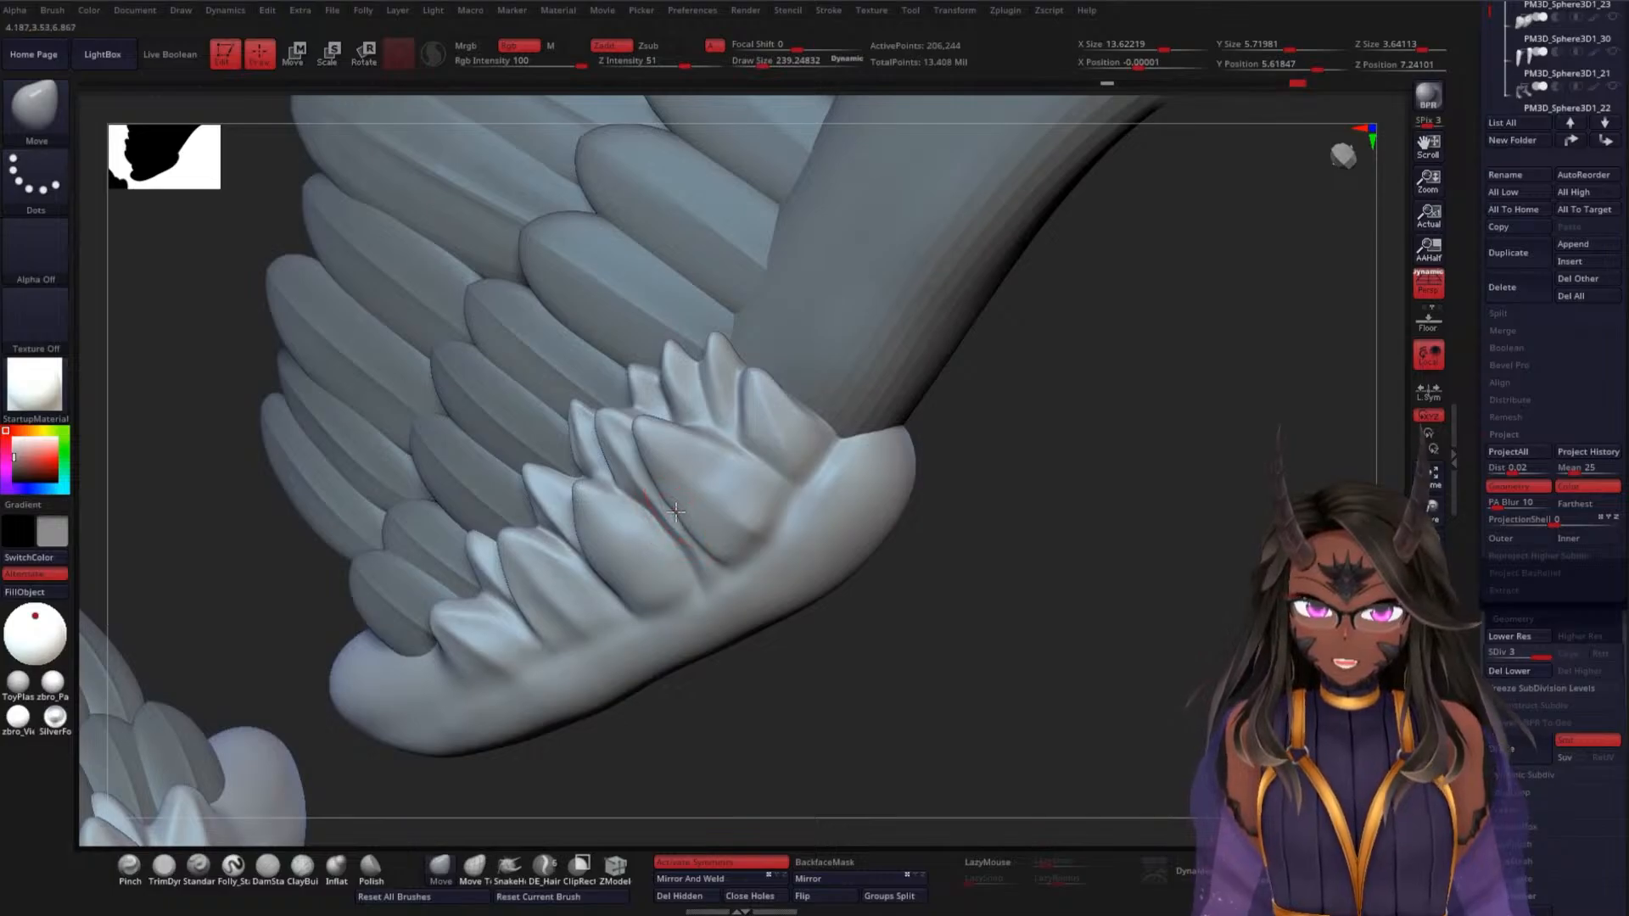
drag(672, 515, 735, 512)
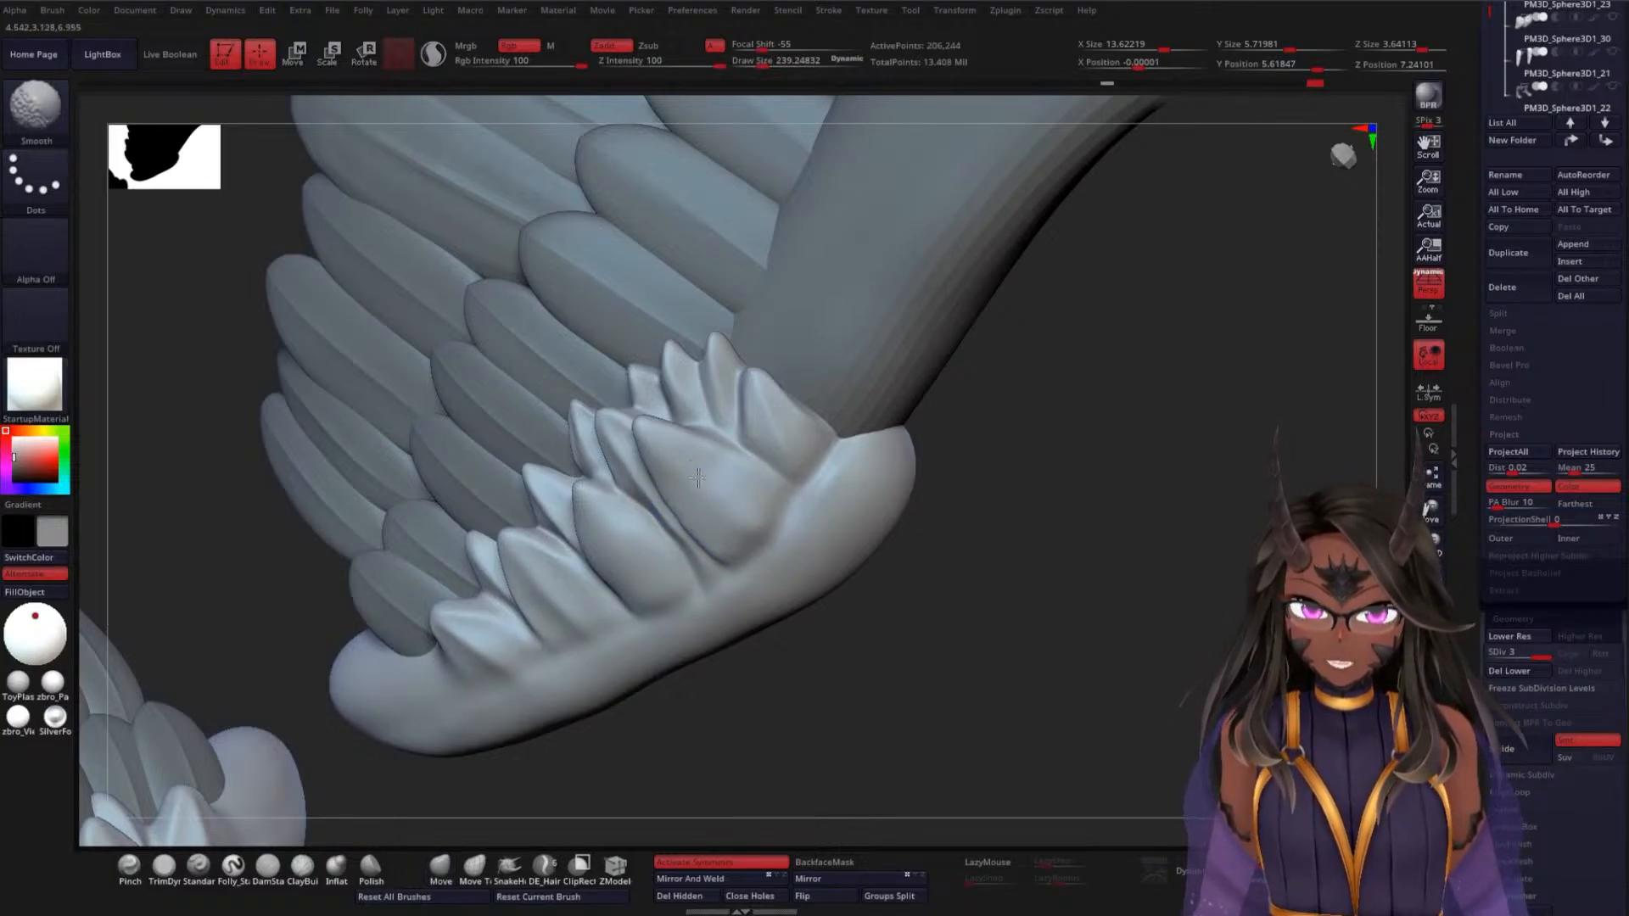
mouse_move(1155, 451)
mouse_down()
mouse_move(1149, 481)
mouse_move(1142, 463)
mouse_up()
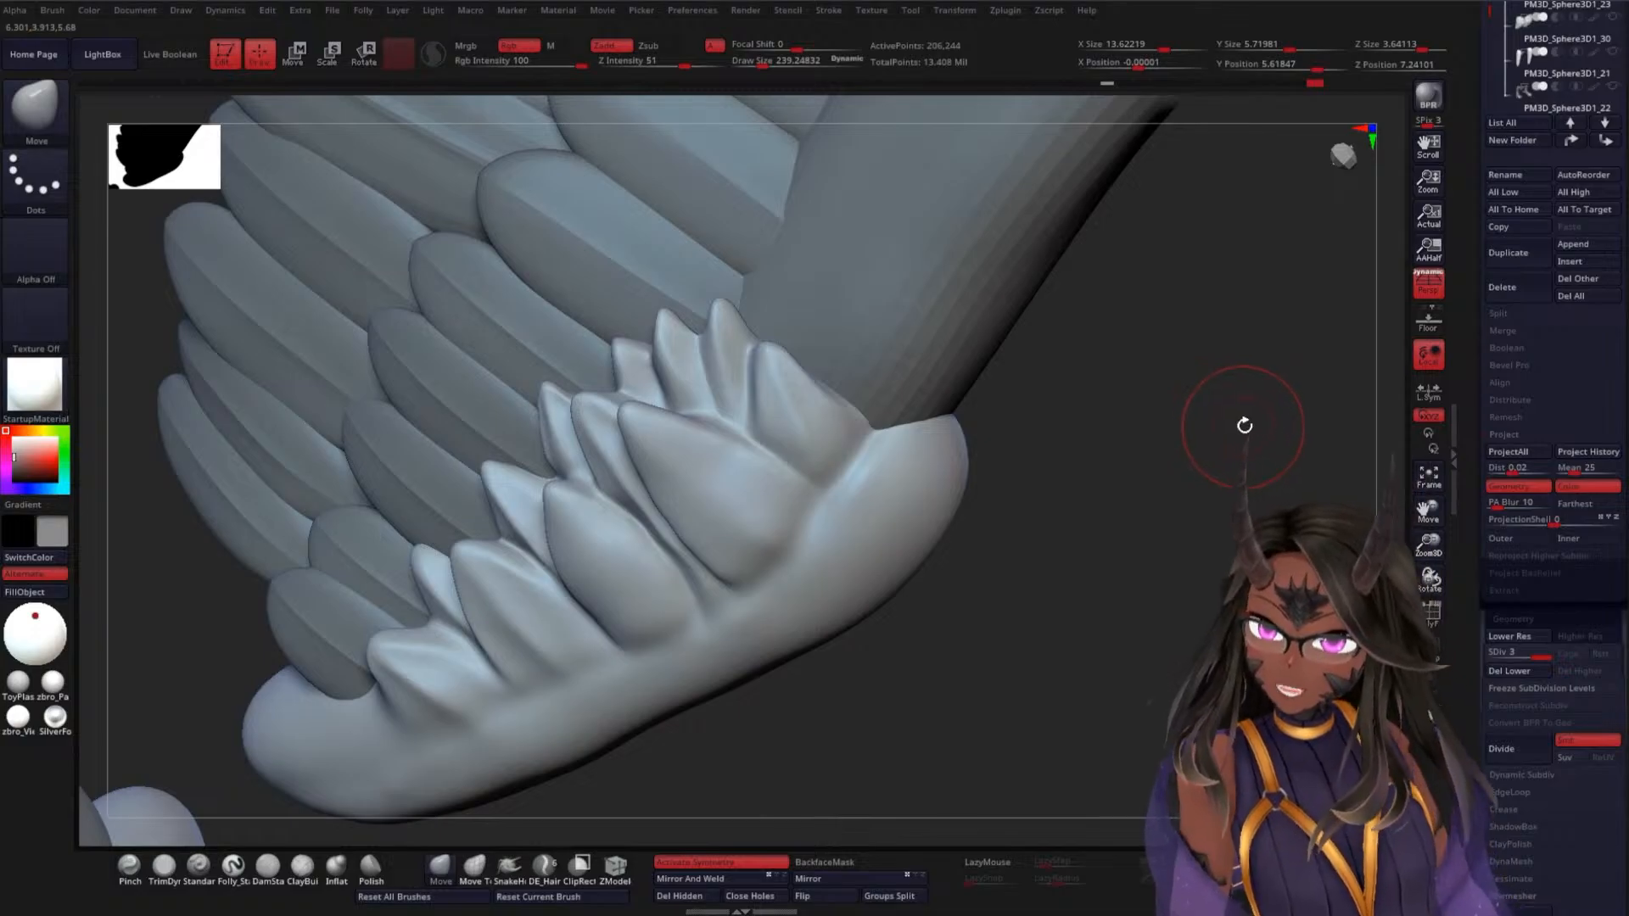
drag(1259, 442, 1238, 467)
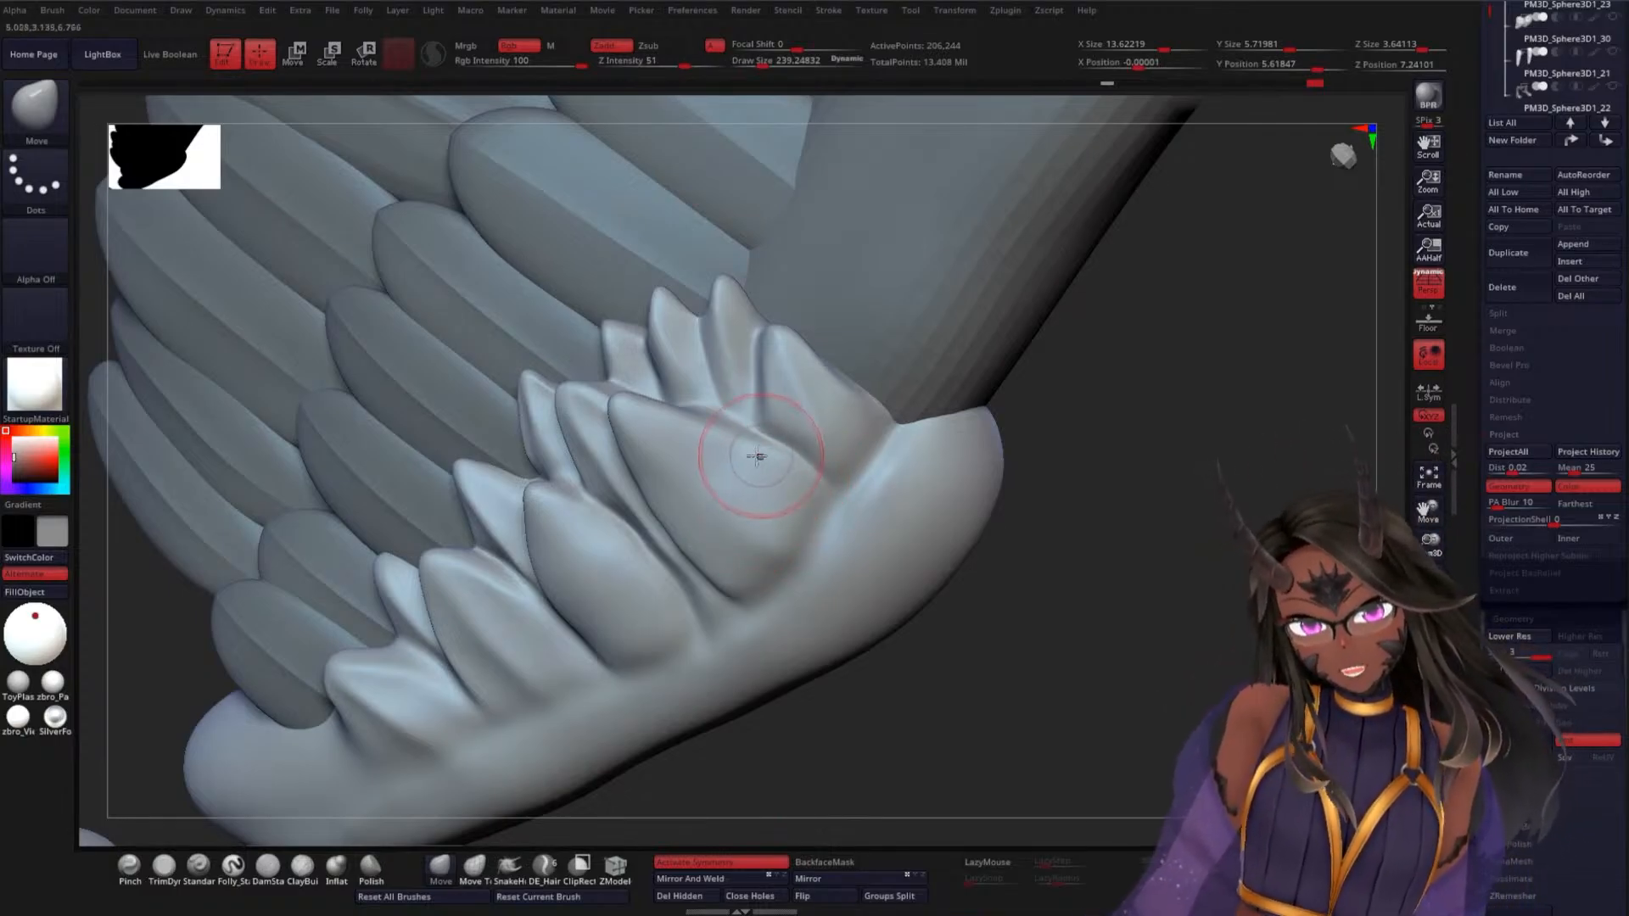
Raise the tip of the topmost feather beside the arm and reshape its sides with the Move brush
alt+drag(1188, 417, 1150, 509)
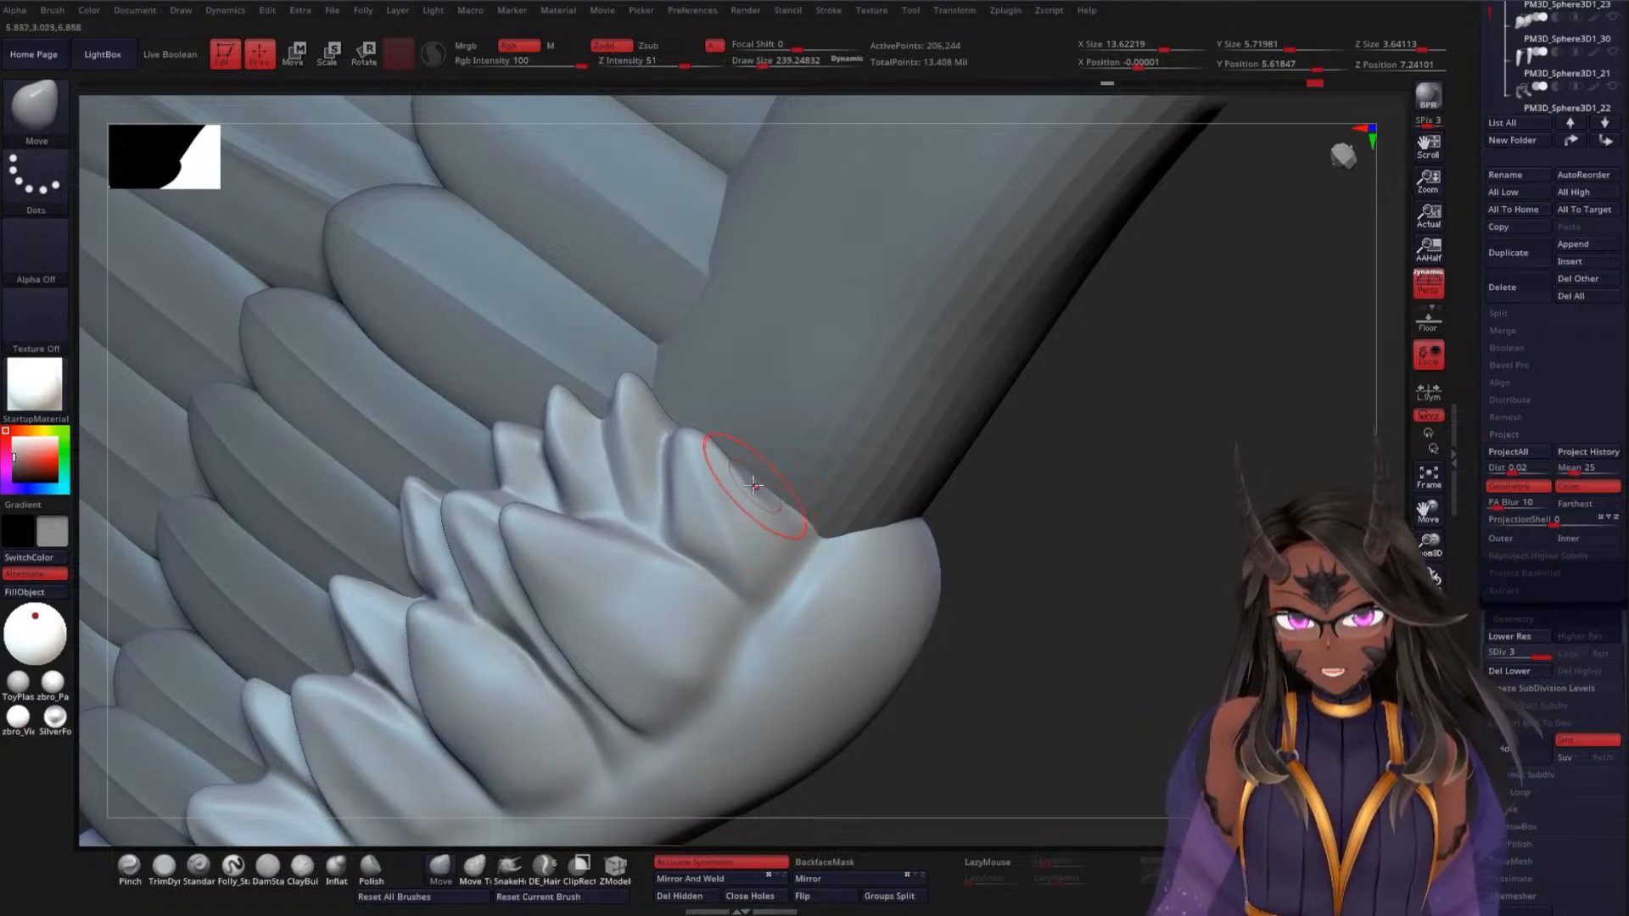
drag(680, 412, 683, 406)
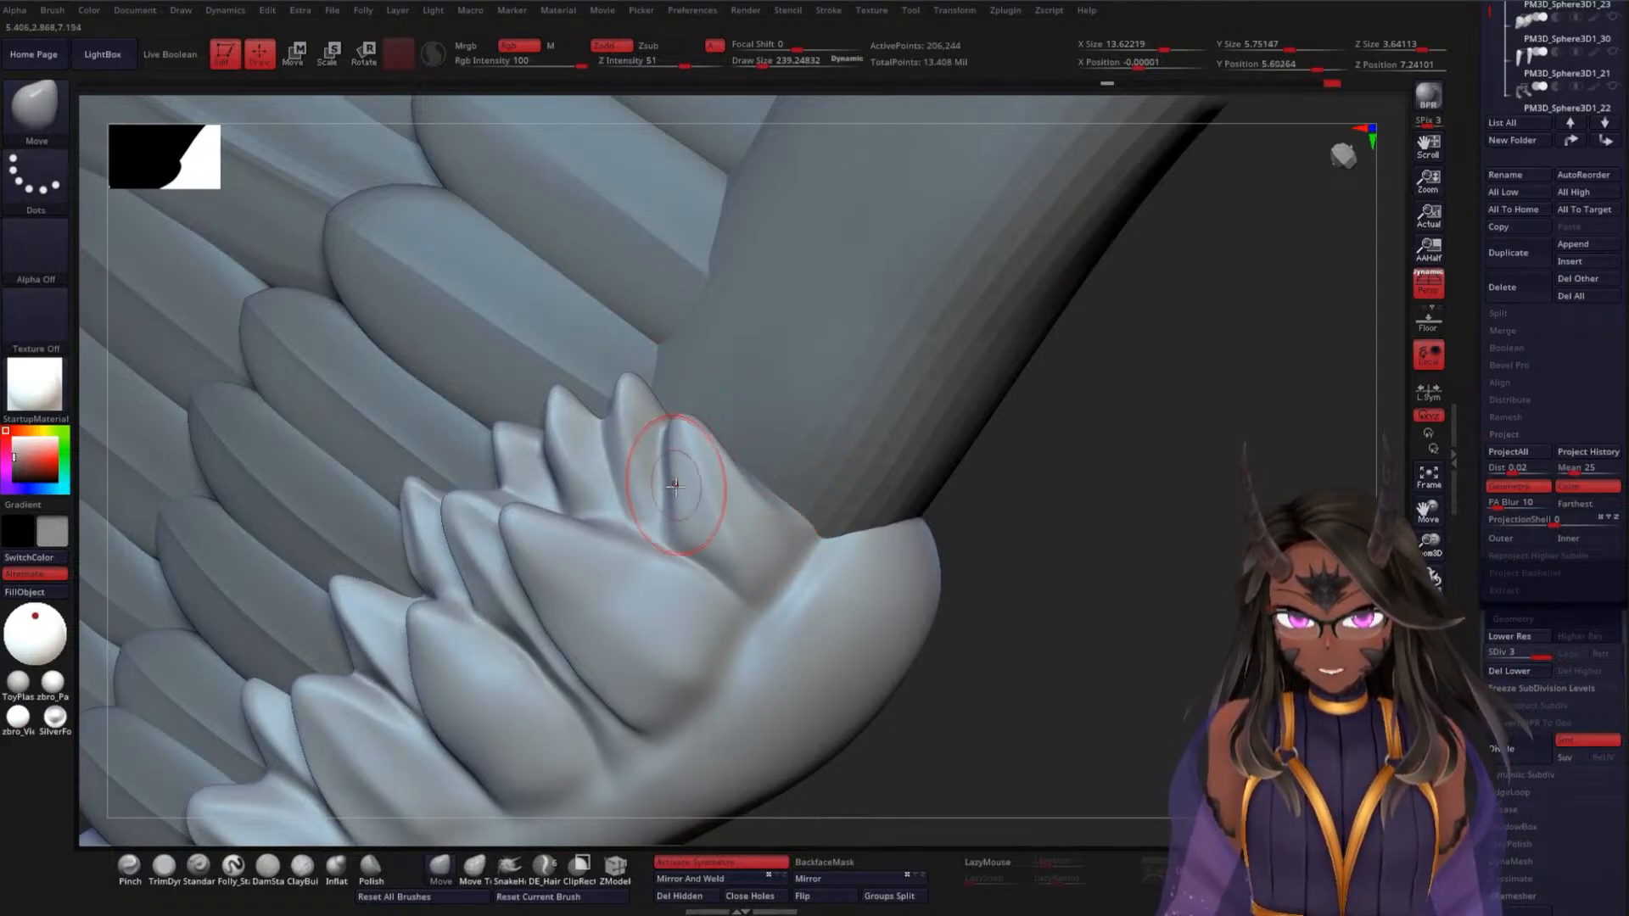
drag(679, 482, 680, 525)
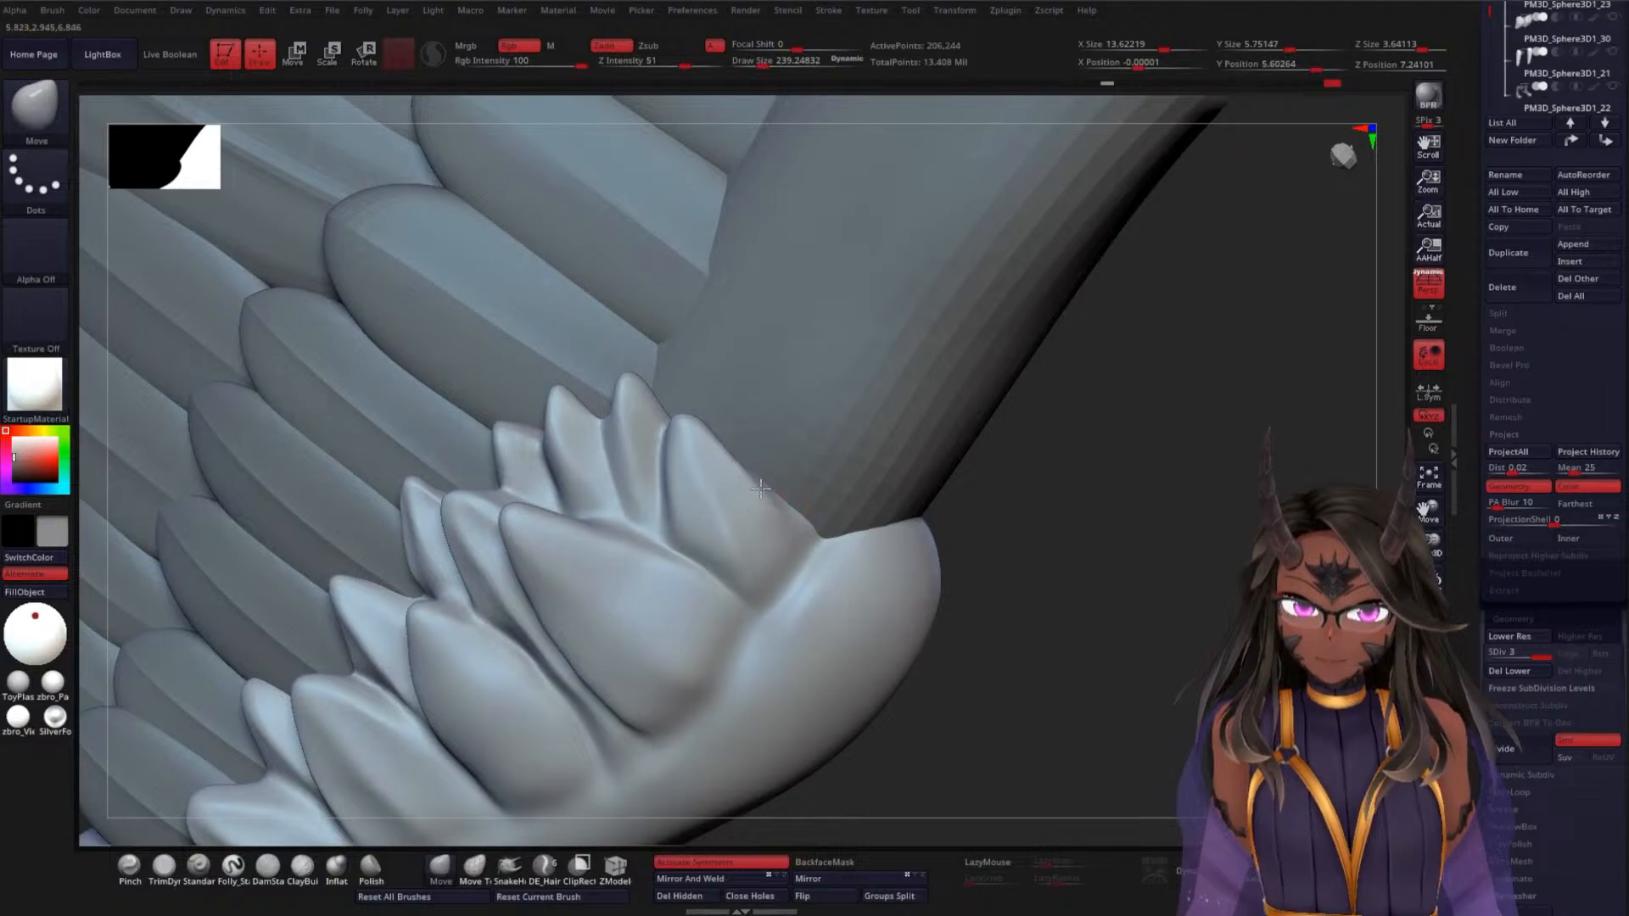
mouse_move(1099, 532)
alt+mouse_down()
mouse_move(1035, 477)
mouse_move(1009, 481)
mouse_move(1036, 589)
mouse_move(1029, 436)
mouse_move(843, 647)
mouse_move(335, 534)
alt+mouse_up()
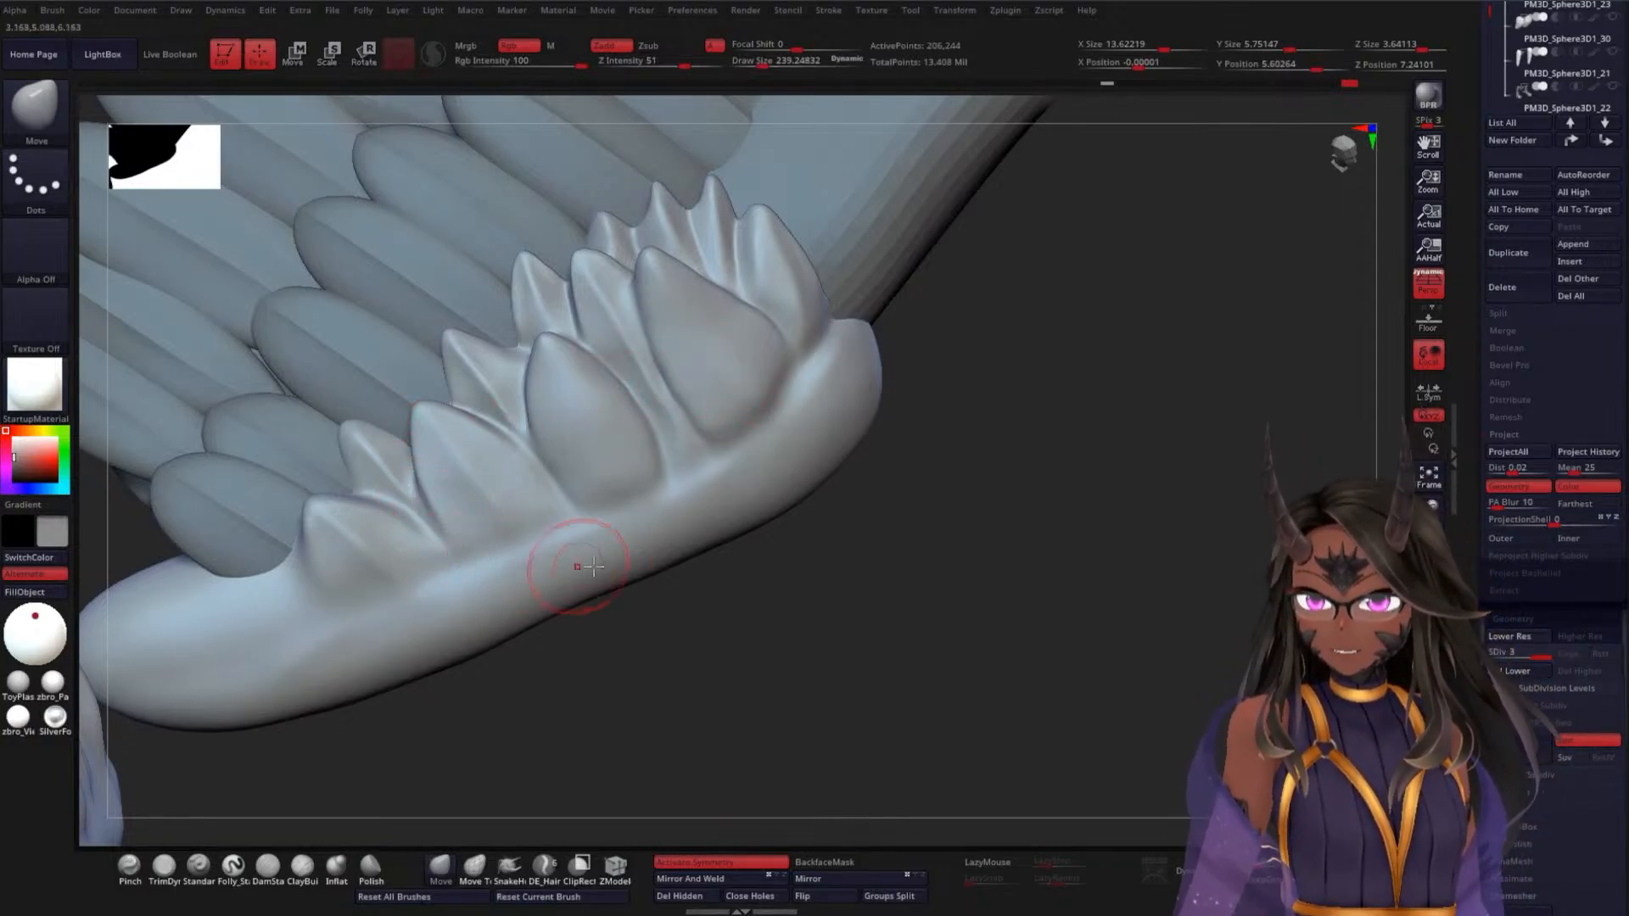
Define center ridges along the large upper feathers with the DamStandard brush at a draw size of about 182
mouse_move(954, 544)
mouse_down()
mouse_move(956, 520)
mouse_move(766, 356)
mouse_up()
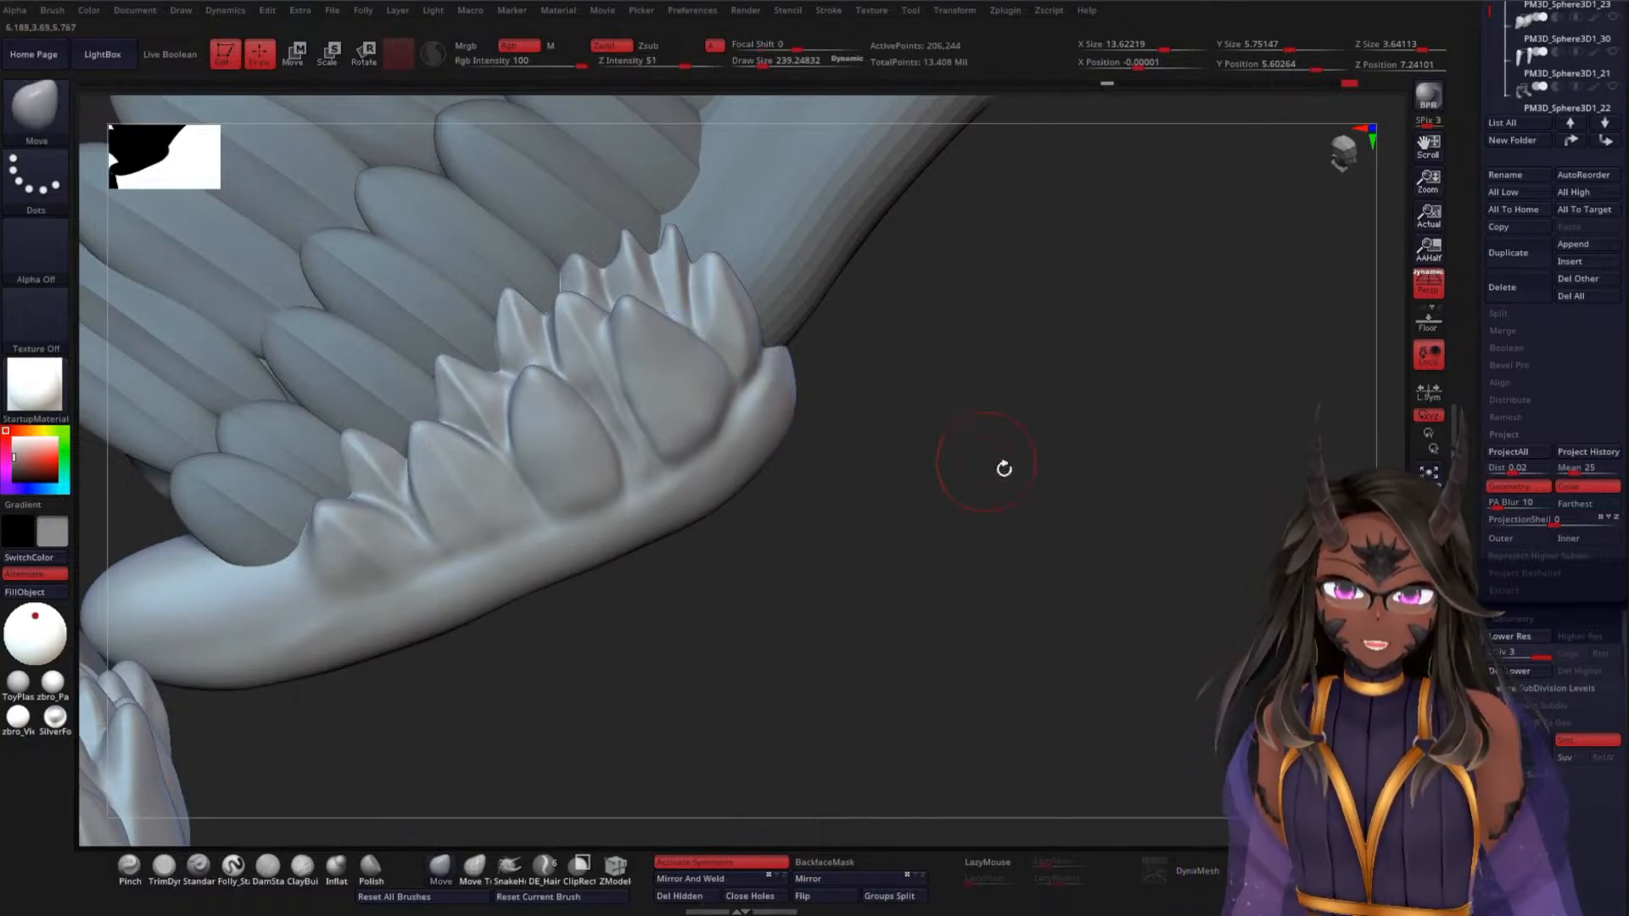
drag(1001, 466, 964, 529)
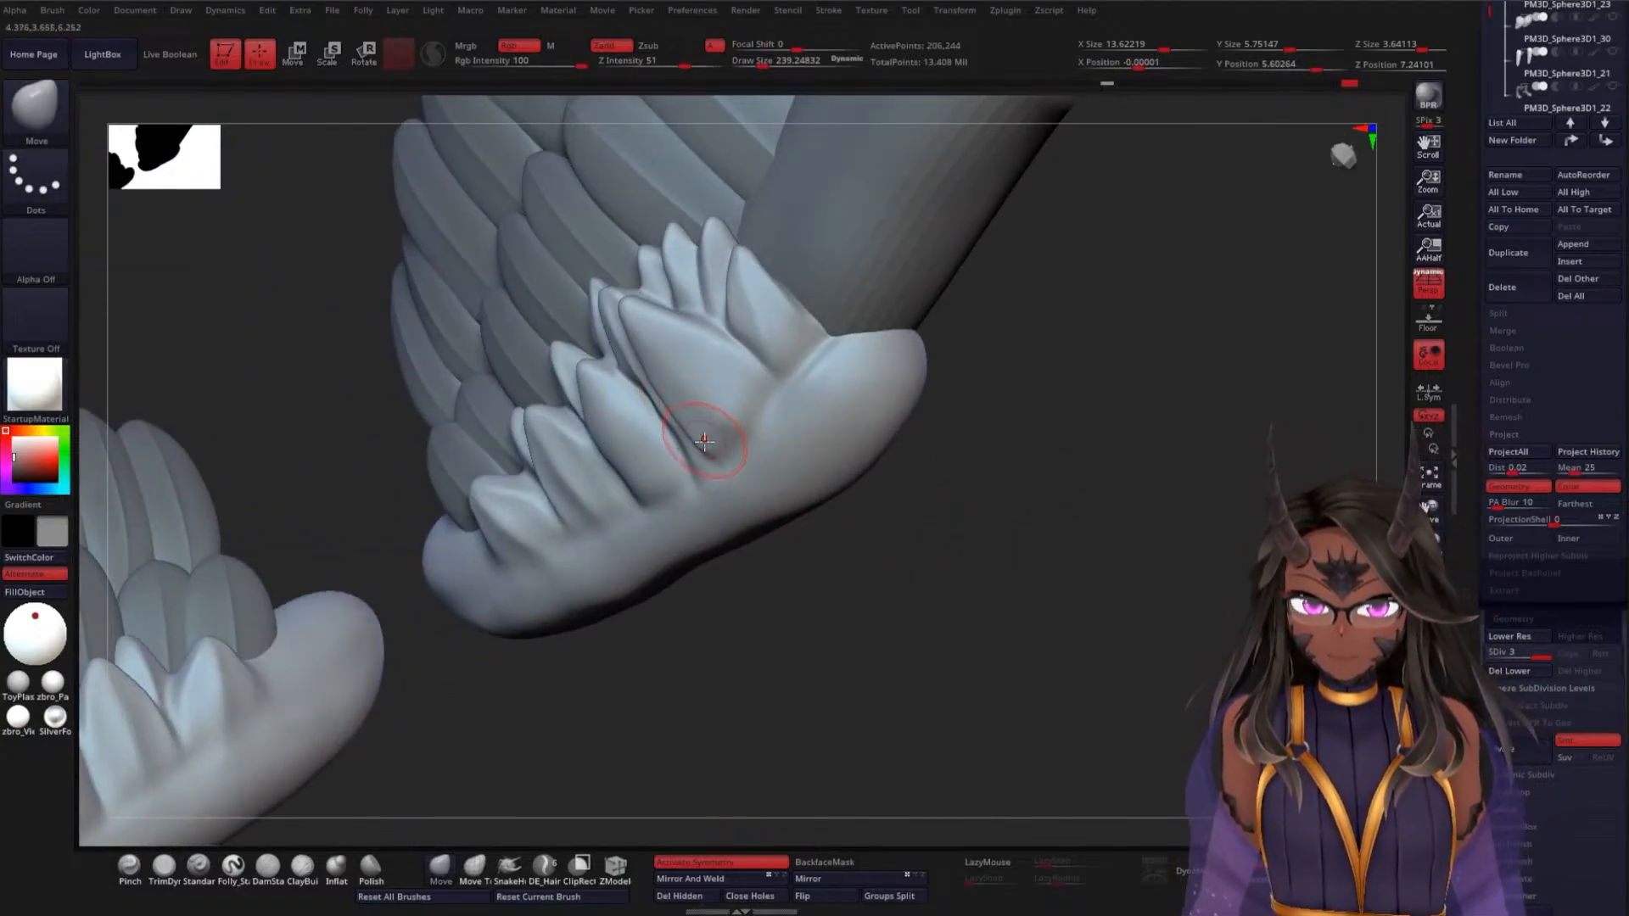
click(273, 866)
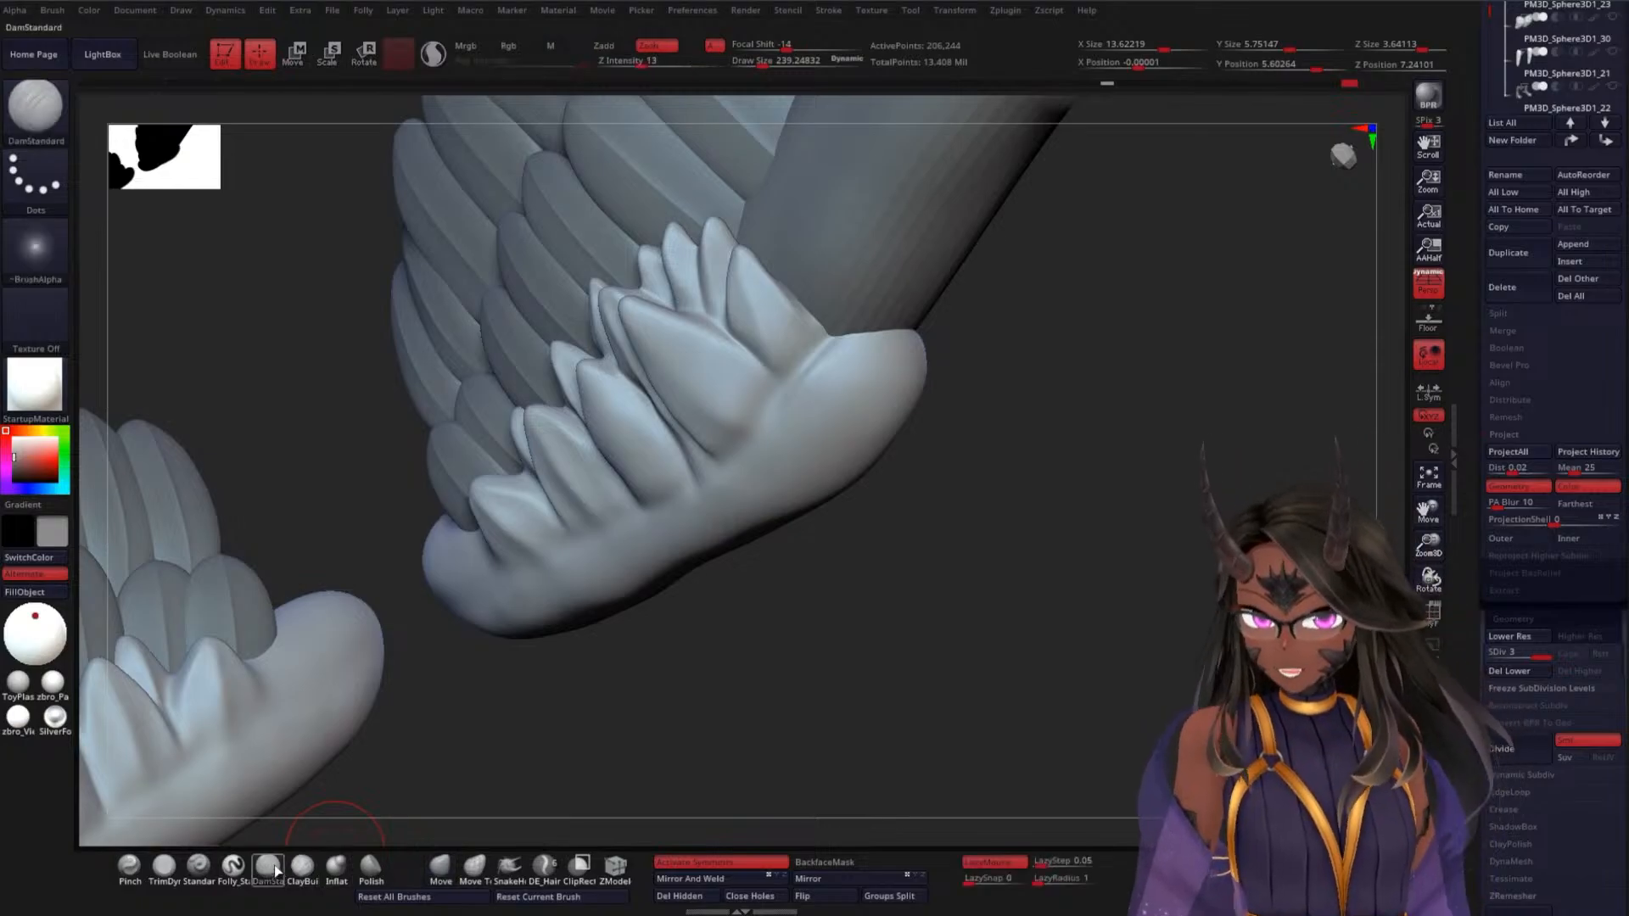
key(space)
mouse_move(1032, 459)
mouse_down()
mouse_move(1102, 523)
mouse_move(1127, 480)
mouse_move(1179, 510)
mouse_move(1164, 485)
mouse_up()
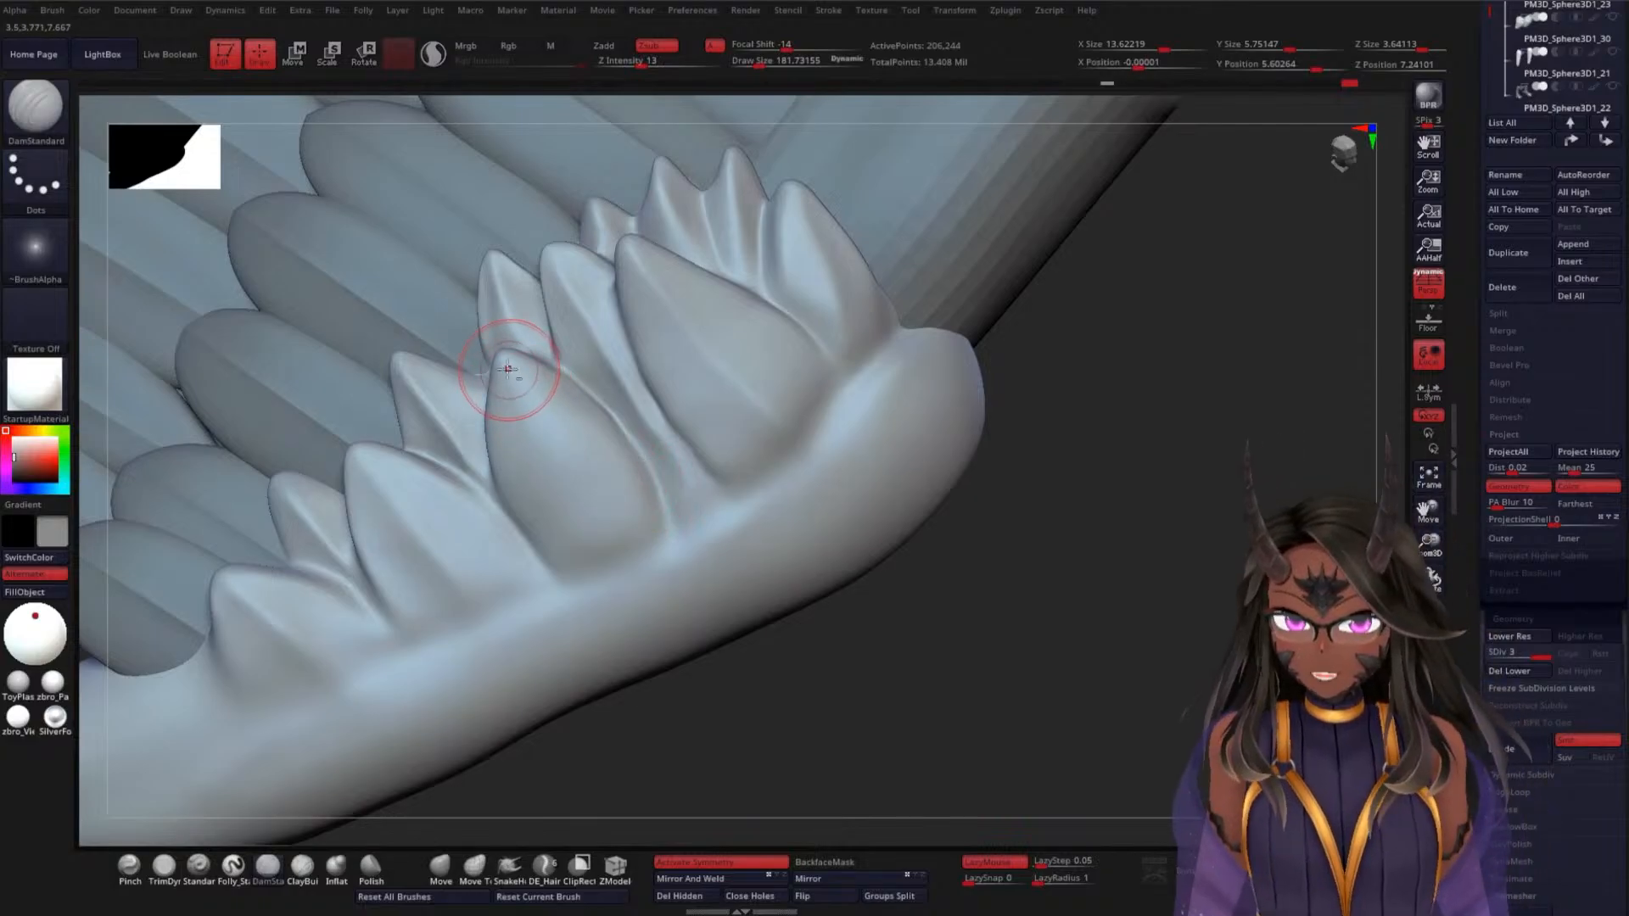
mouse_move(1100, 534)
mouse_down()
mouse_move(1102, 560)
mouse_move(1077, 551)
mouse_up()
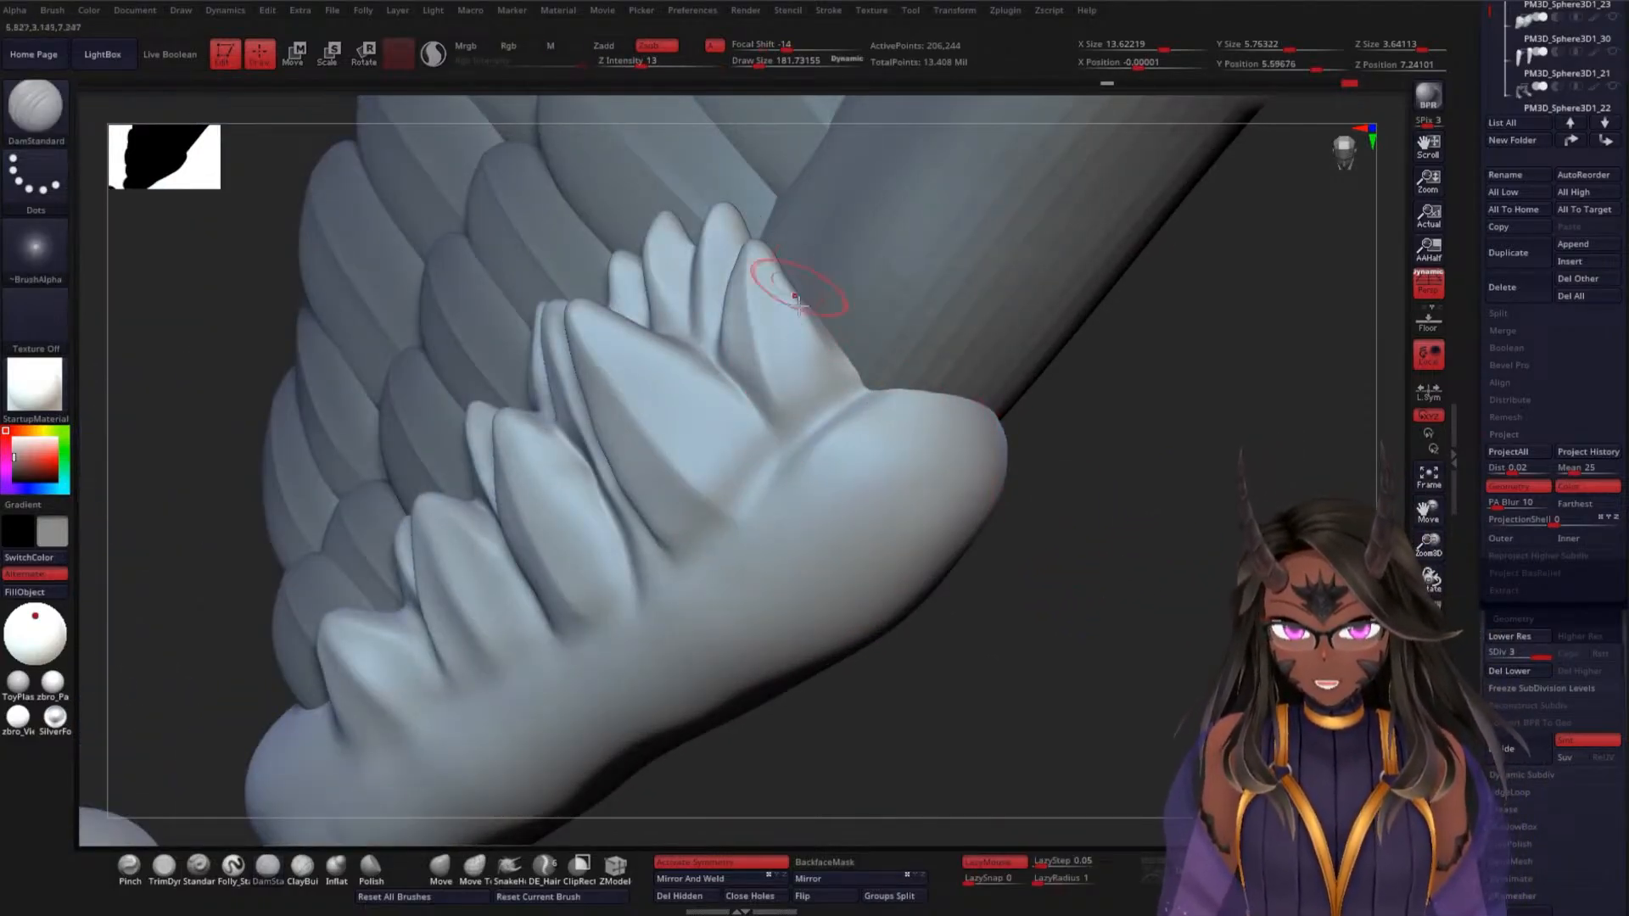
mouse_move(1061, 492)
mouse_down()
mouse_move(1138, 535)
mouse_move(1055, 563)
mouse_move(1030, 532)
mouse_move(1075, 462)
mouse_up()
Add center ridges to the lower feathers and the small tips behind them with the DamStandard brush
mouse_move(690, 644)
alt+mouse_down()
mouse_move(718, 670)
mouse_move(1009, 576)
alt+mouse_up()
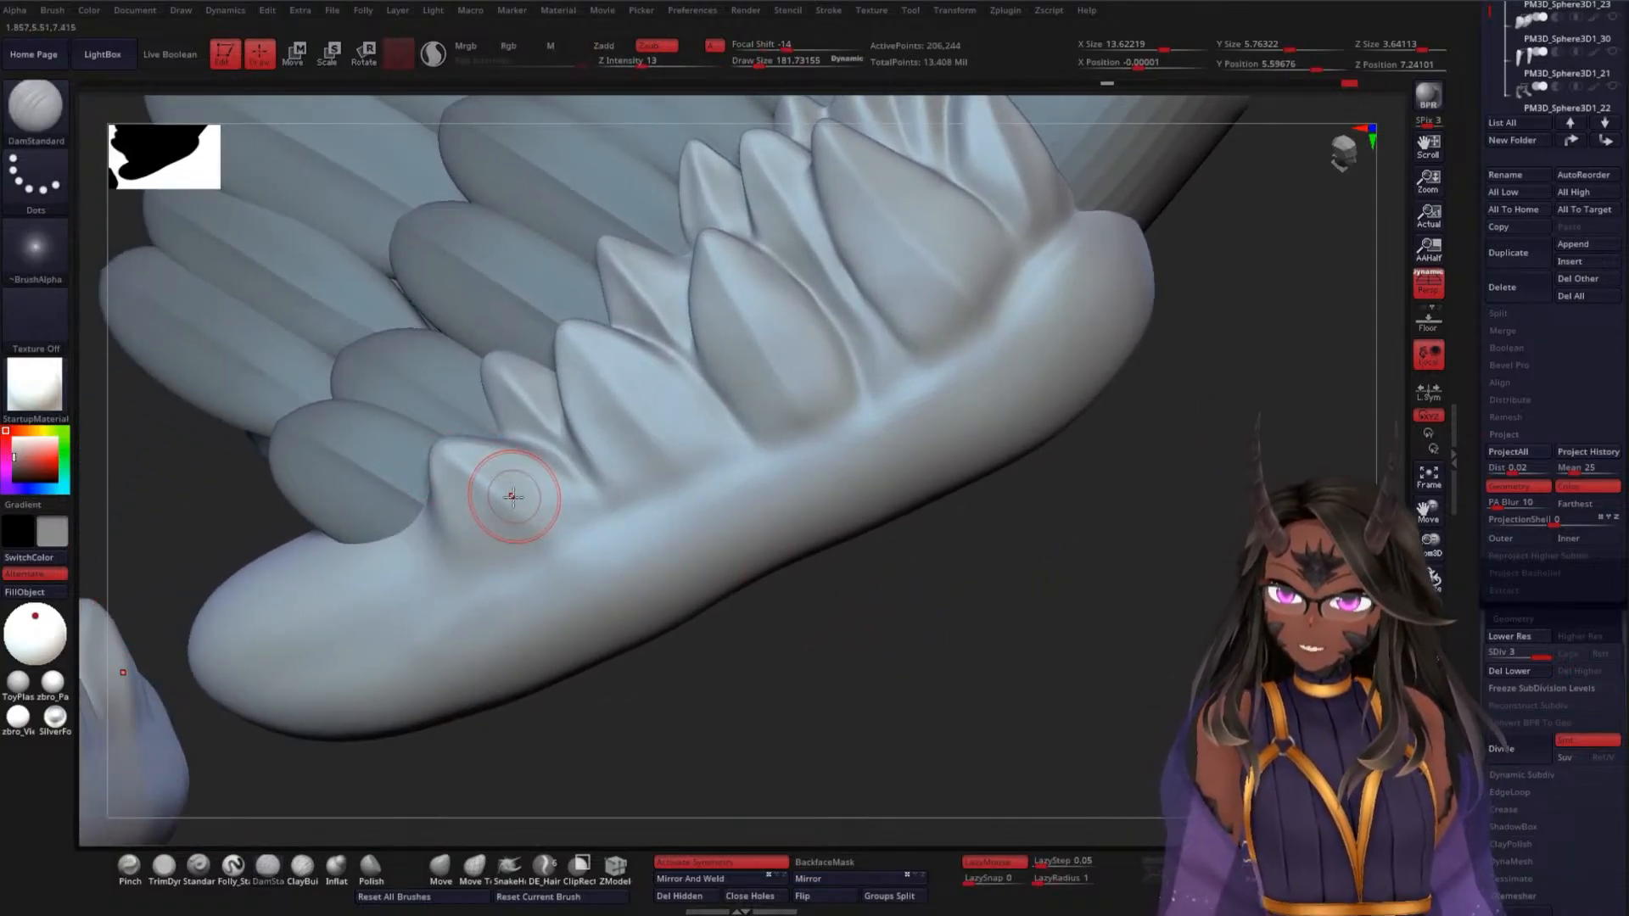
alt+drag(998, 616, 1044, 557)
drag(558, 427, 557, 392)
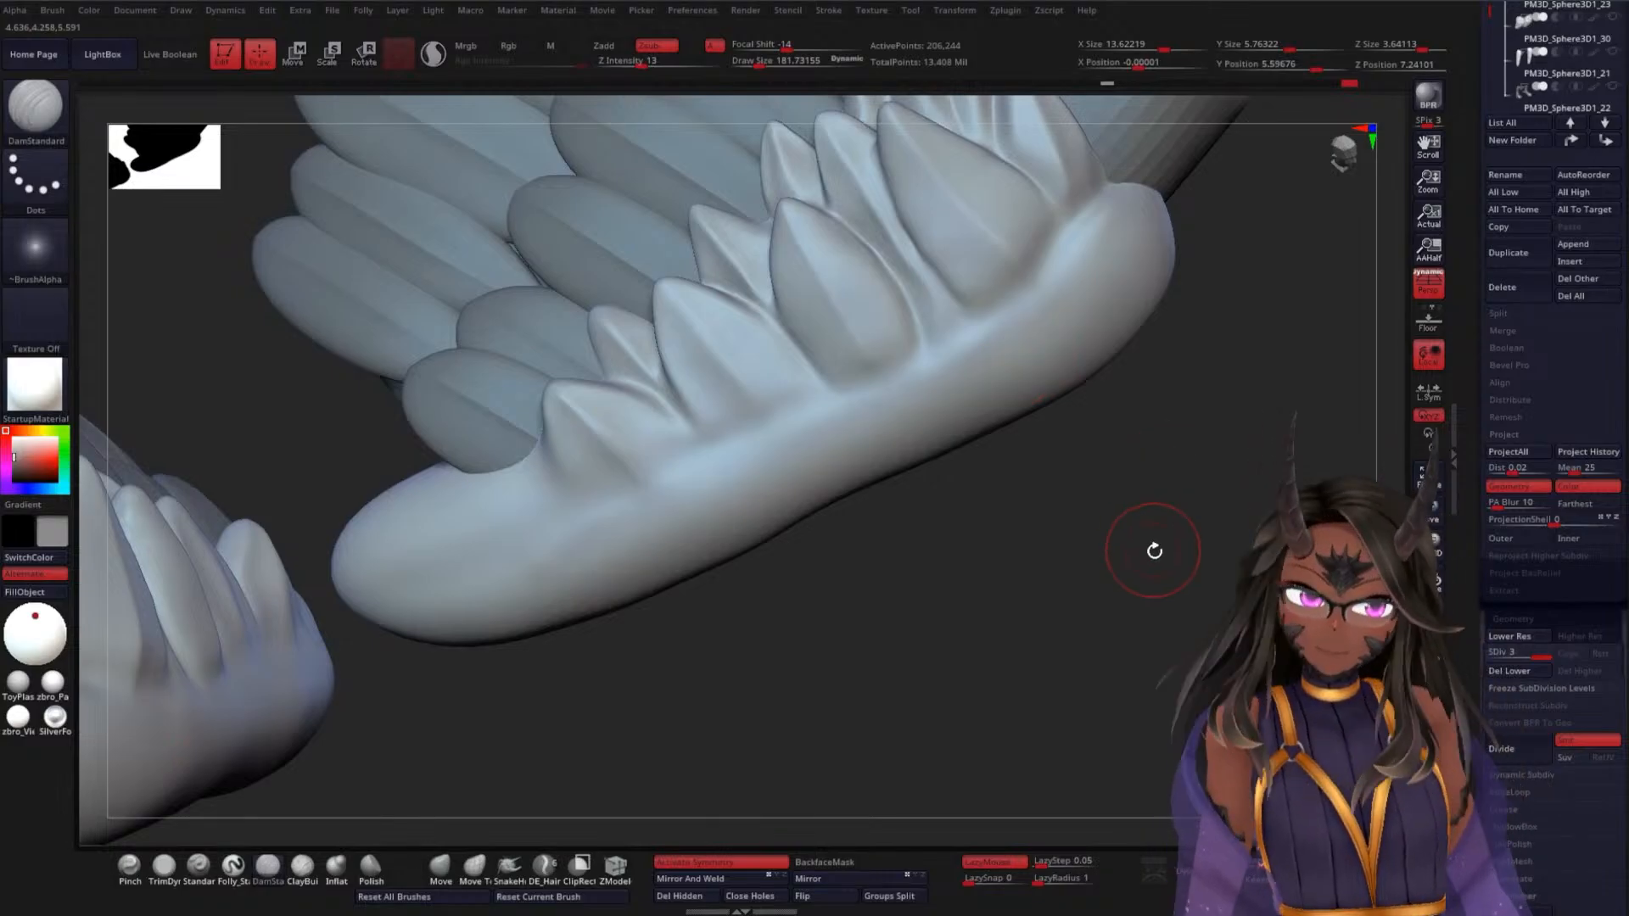
drag(1153, 550, 1109, 608)
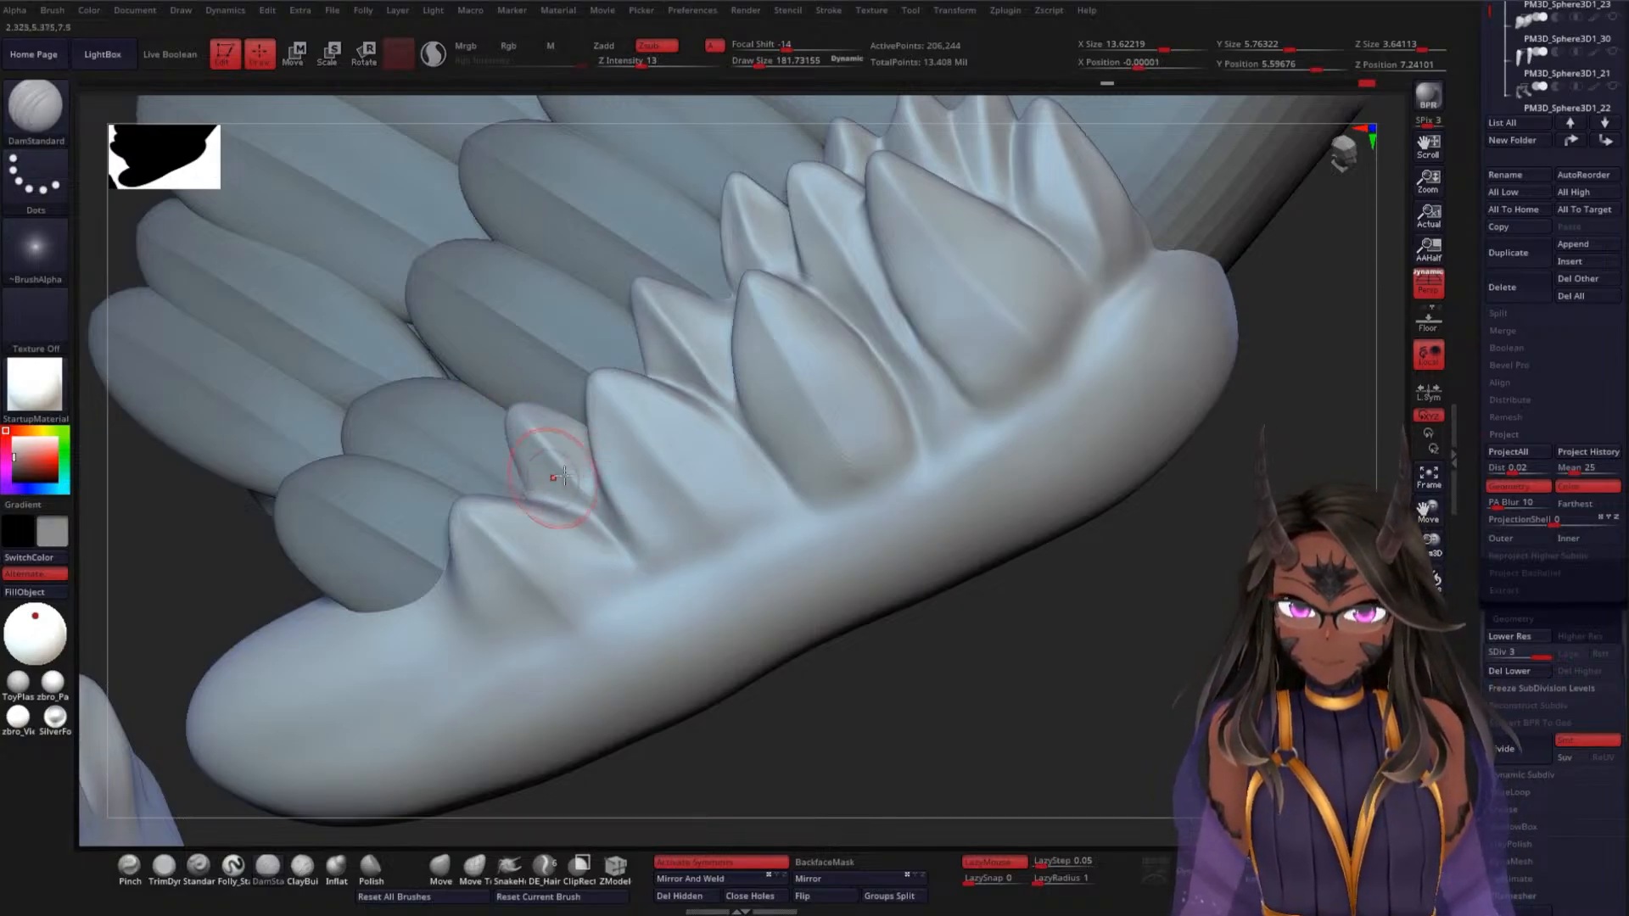
mouse_move(854, 658)
mouse_down()
mouse_move(922, 520)
mouse_move(1072, 527)
mouse_move(1131, 476)
mouse_move(1120, 484)
mouse_up()
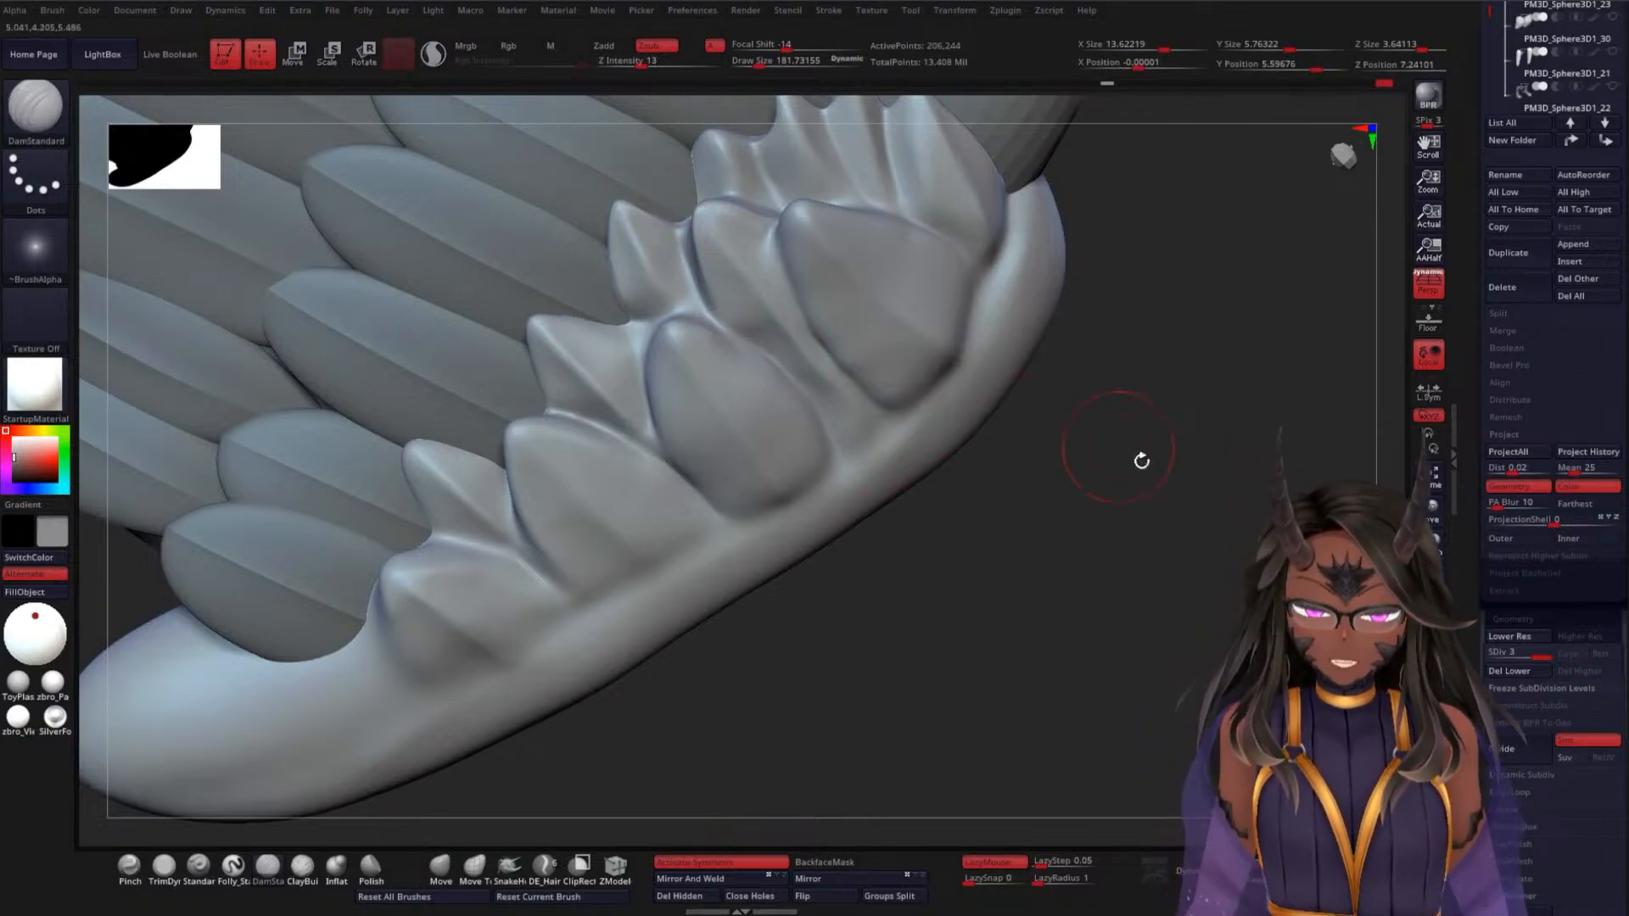
Deepen the creases around the large upper feather's base, where it meets the shoulder rim and the neighbouring feather
drag(1142, 460, 1113, 426)
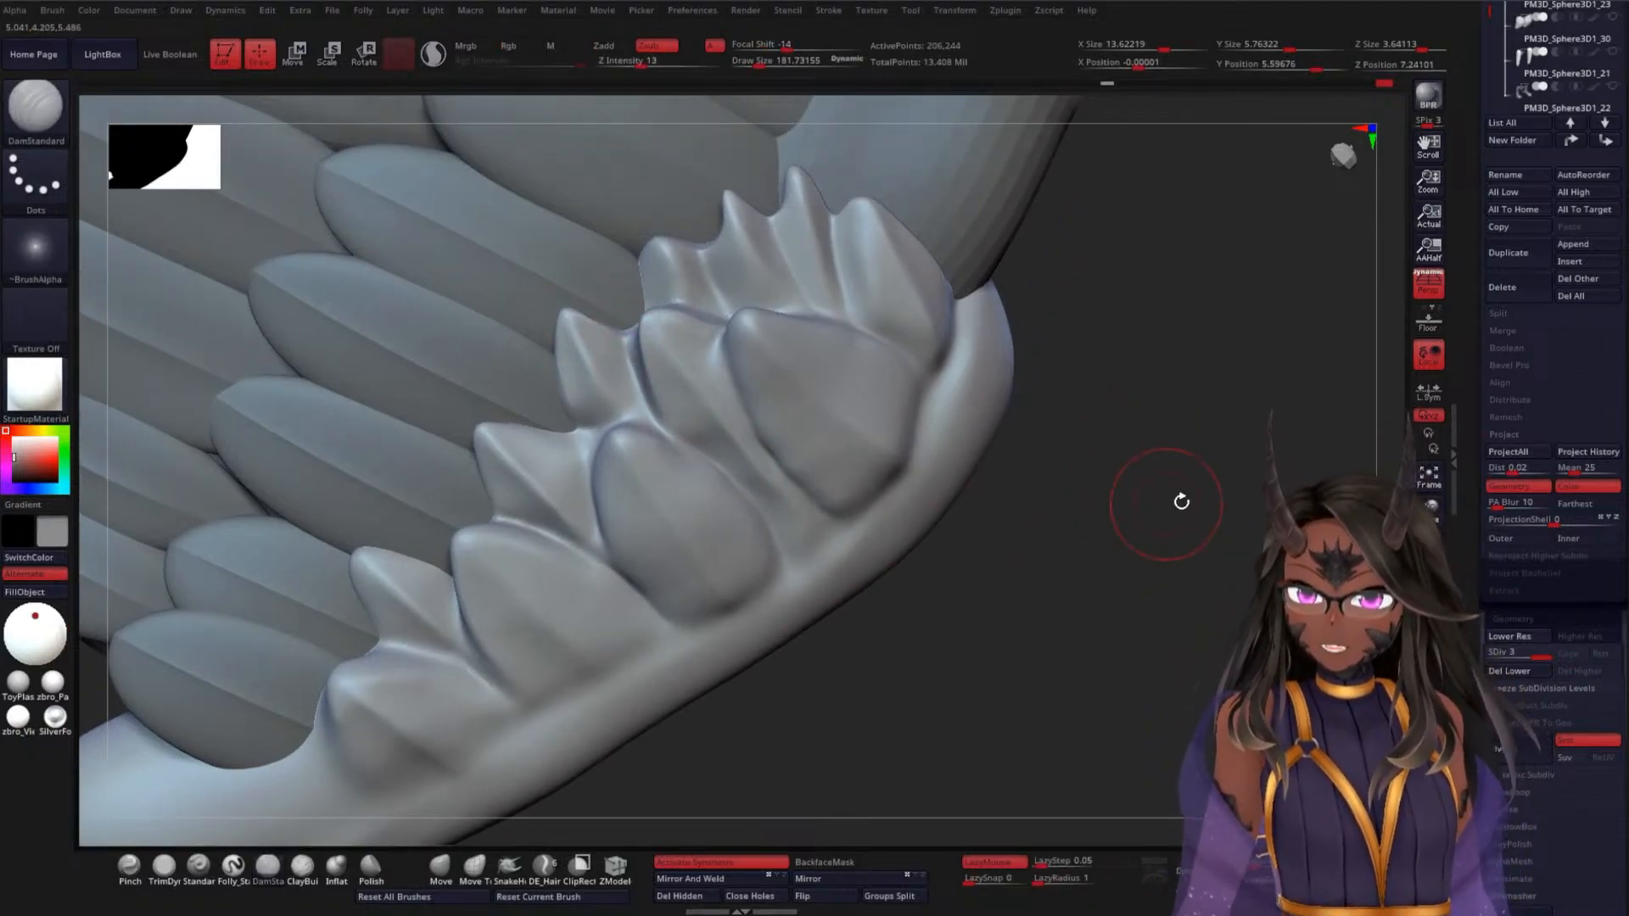
mouse_move(1215, 507)
mouse_down()
mouse_move(1236, 470)
mouse_move(1233, 523)
mouse_move(1142, 585)
mouse_move(1128, 543)
mouse_move(1210, 626)
mouse_move(1140, 609)
mouse_up()
drag(882, 517, 899, 465)
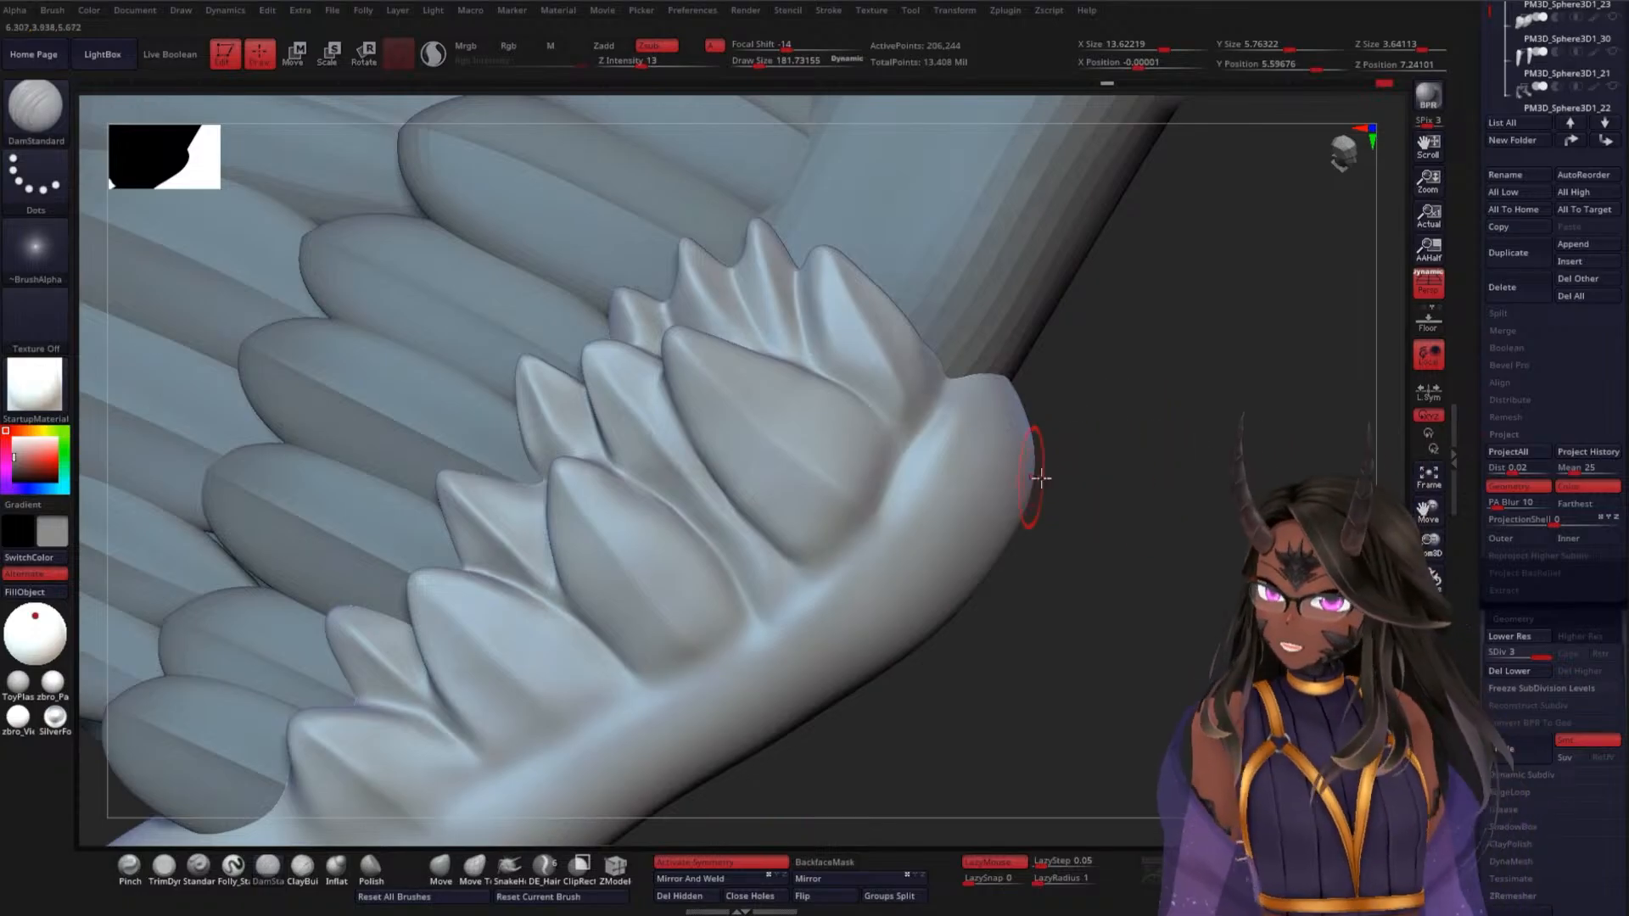
drag(1040, 478, 1083, 472)
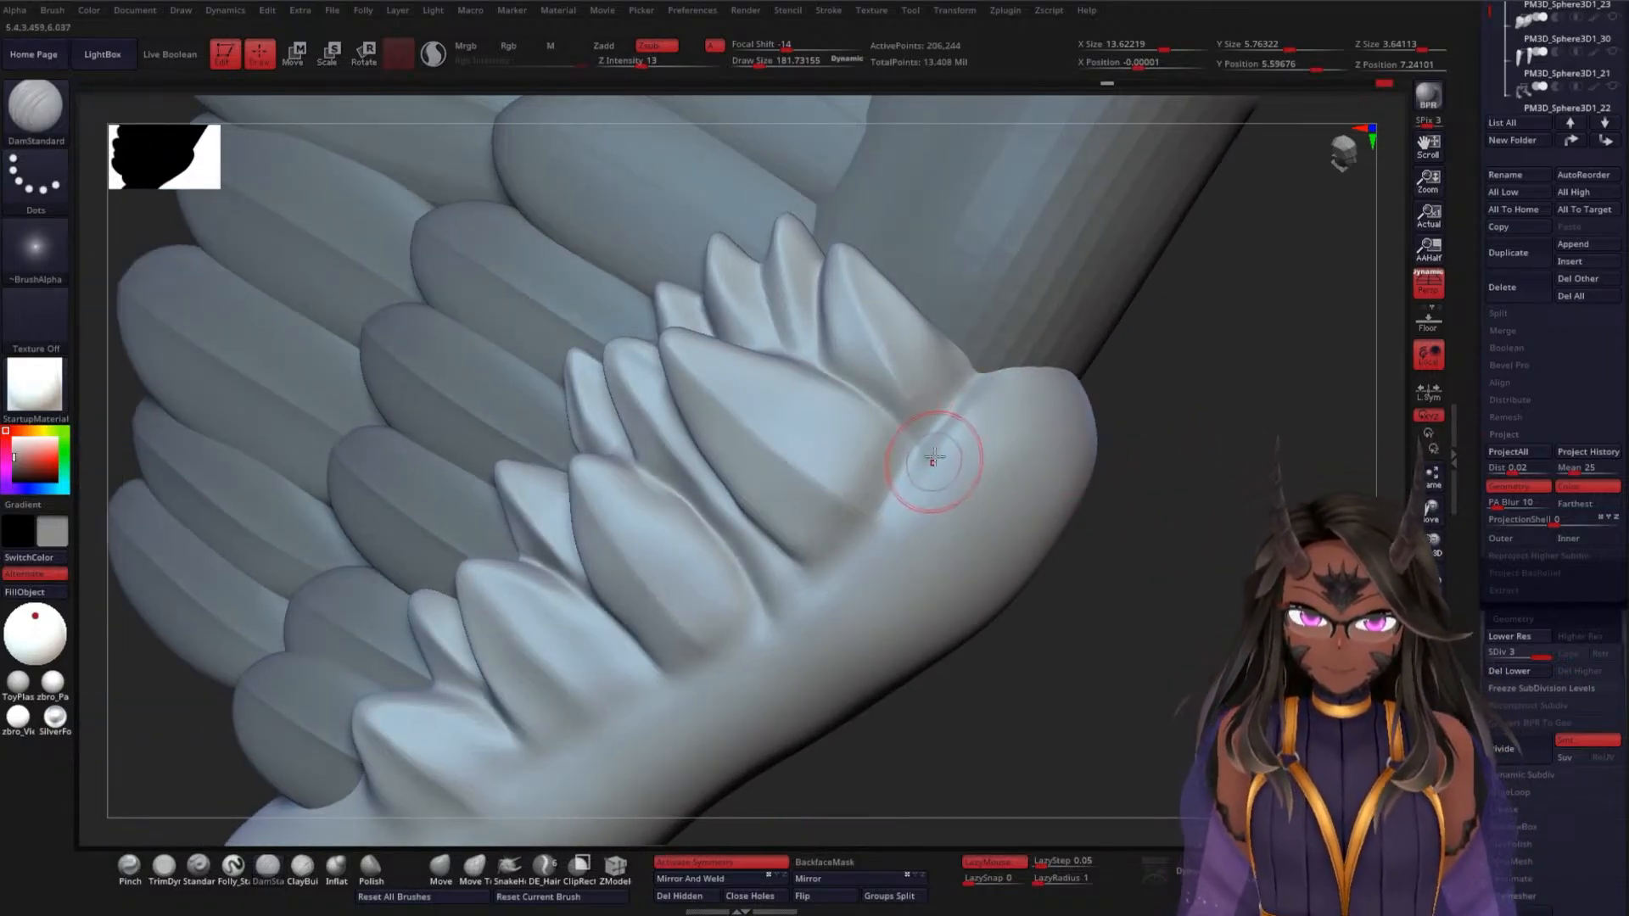
mouse_move(933, 458)
mouse_down()
mouse_move(914, 453)
mouse_move(861, 550)
mouse_up()
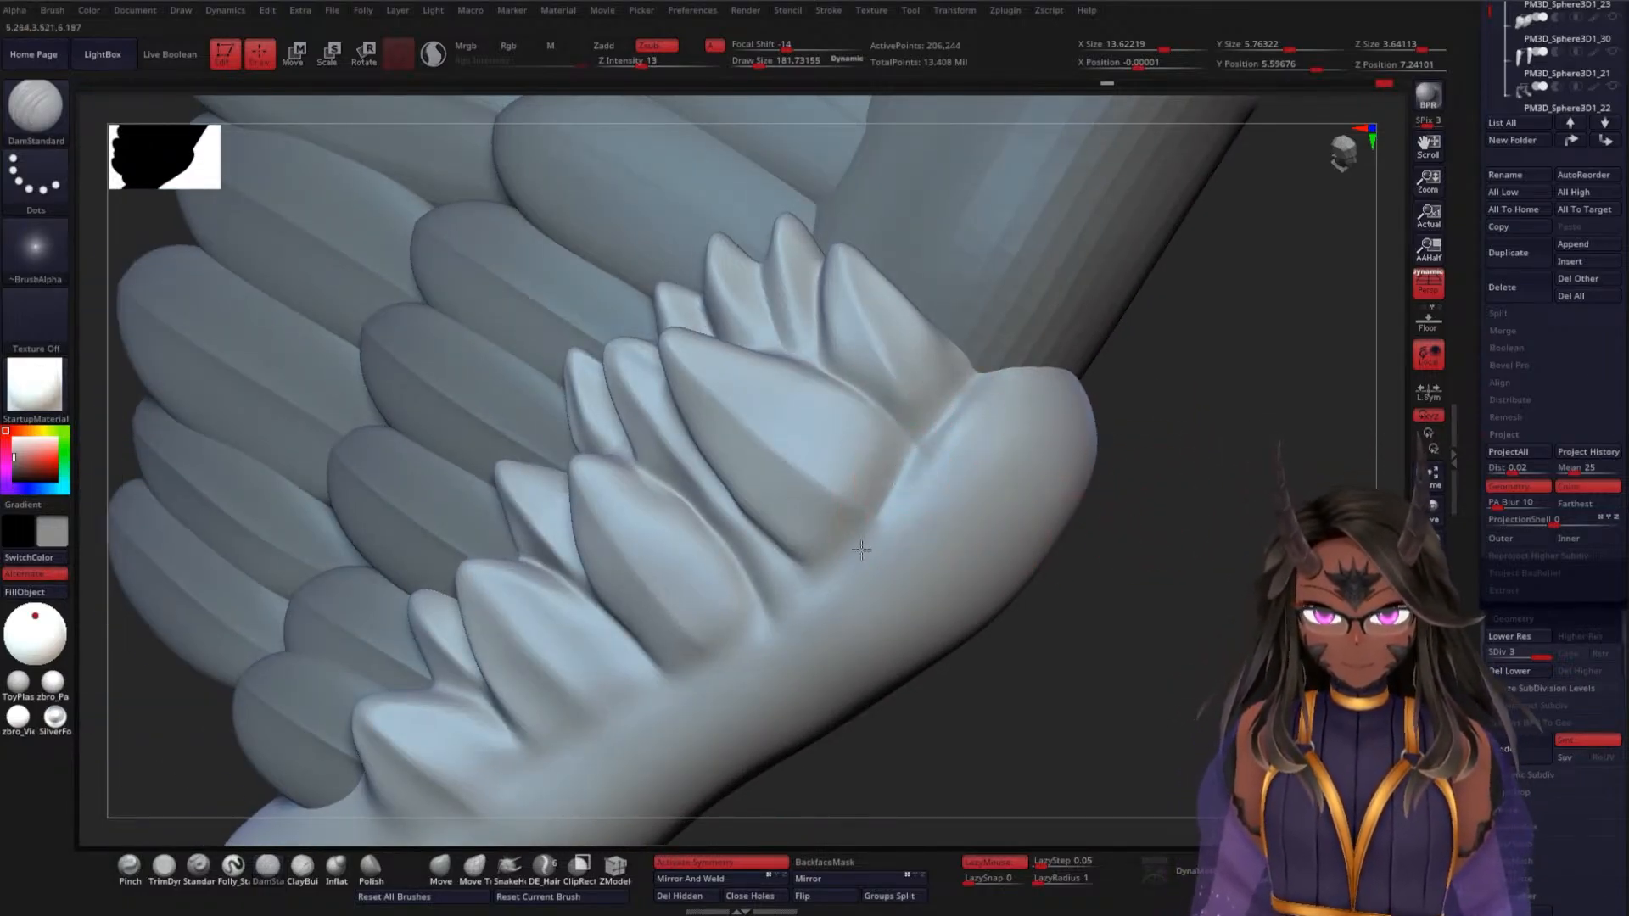
drag(1157, 598, 1116, 549)
drag(773, 583, 716, 507)
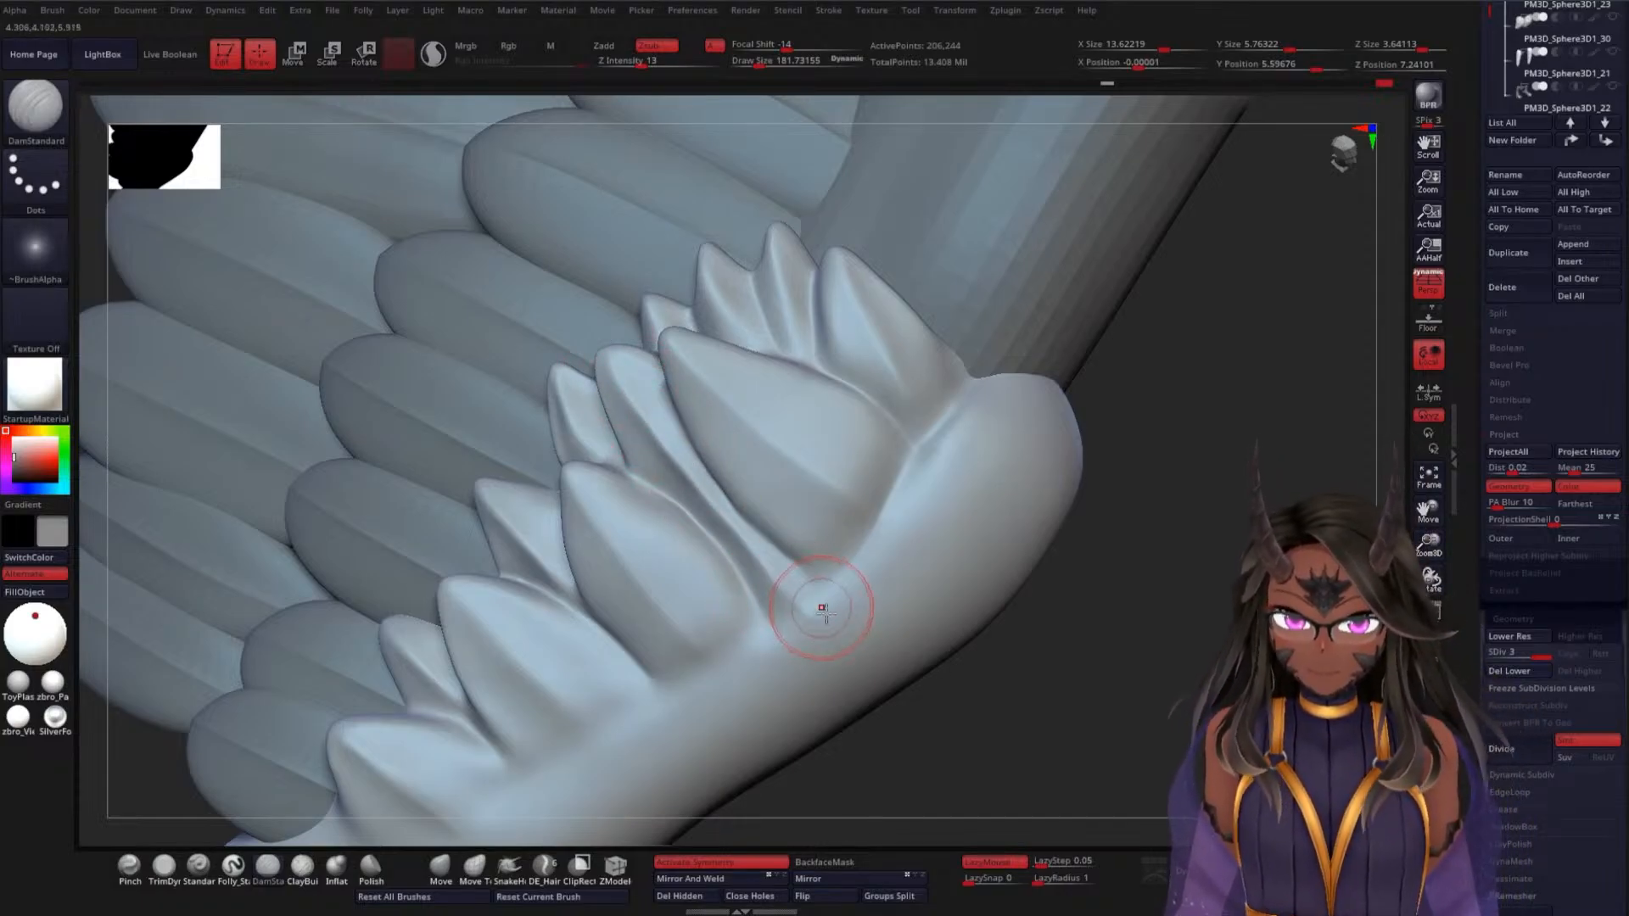
Smooth the creases at the feather bases and the shoulder rim running below them
key(shift)
mouse_move(825, 597)
mouse_down()
mouse_move(736, 659)
mouse_move(870, 540)
mouse_up()
mouse_move(1109, 629)
mouse_down()
mouse_move(1092, 611)
mouse_move(1059, 632)
mouse_move(1076, 495)
mouse_move(818, 509)
mouse_up()
key(shift)
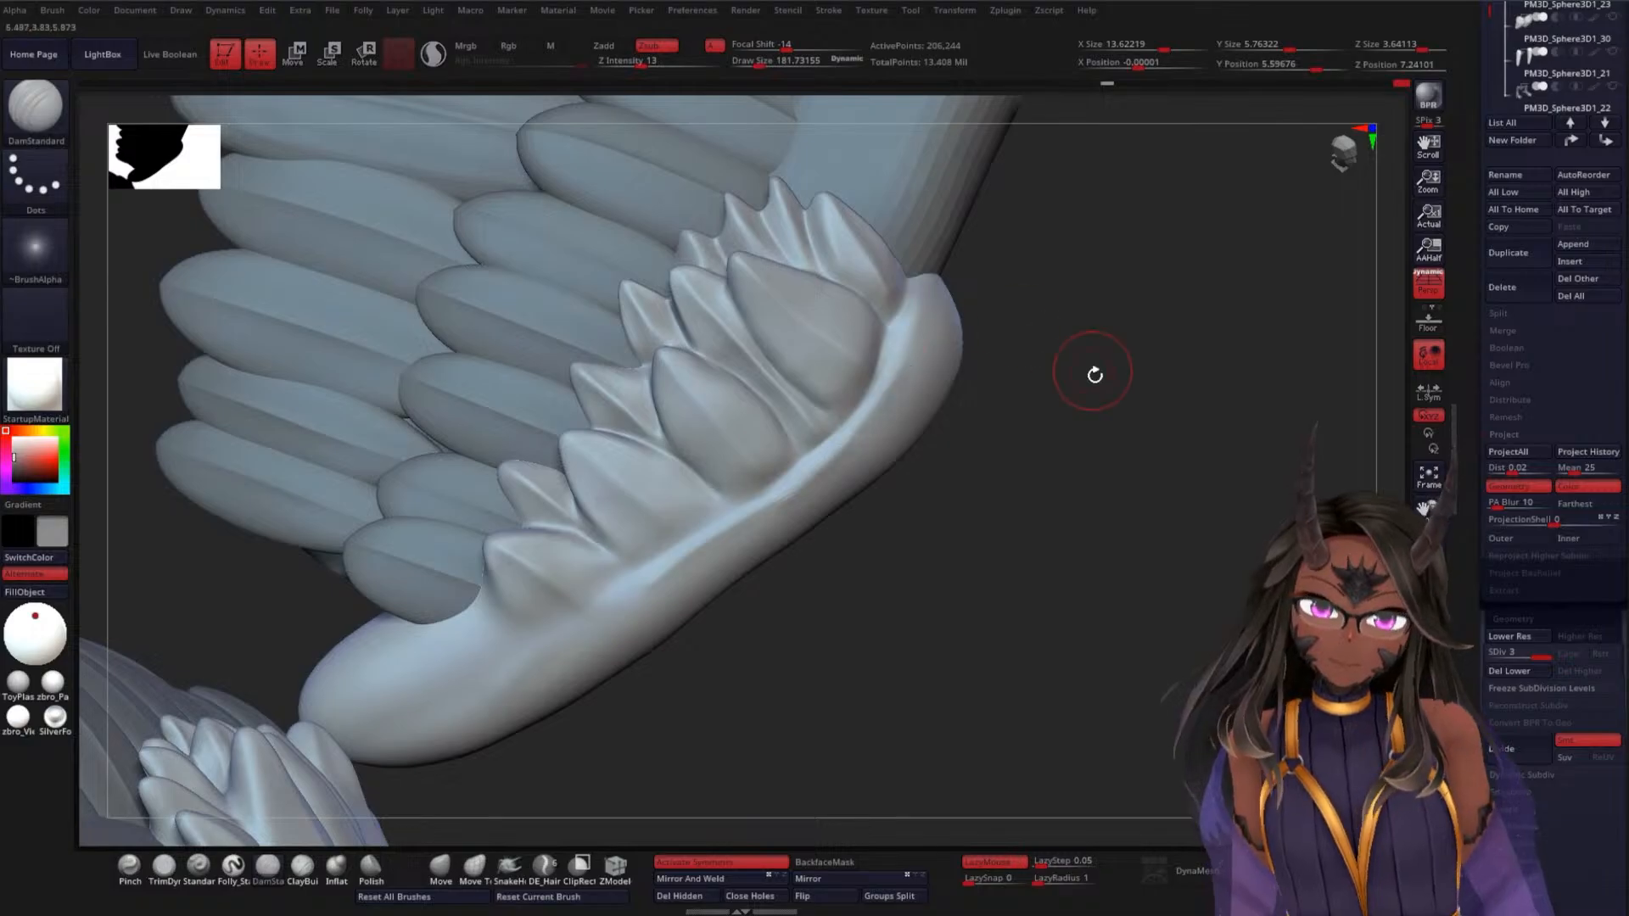
shift+drag(876, 455, 752, 527)
shift+drag(867, 435, 909, 347)
mouse_move(1044, 475)
mouse_down()
mouse_move(1120, 475)
mouse_move(1007, 495)
mouse_move(1101, 418)
mouse_move(1051, 466)
mouse_move(1073, 458)
mouse_move(1077, 521)
mouse_move(952, 535)
mouse_move(741, 444)
mouse_move(761, 541)
mouse_move(960, 396)
mouse_up()
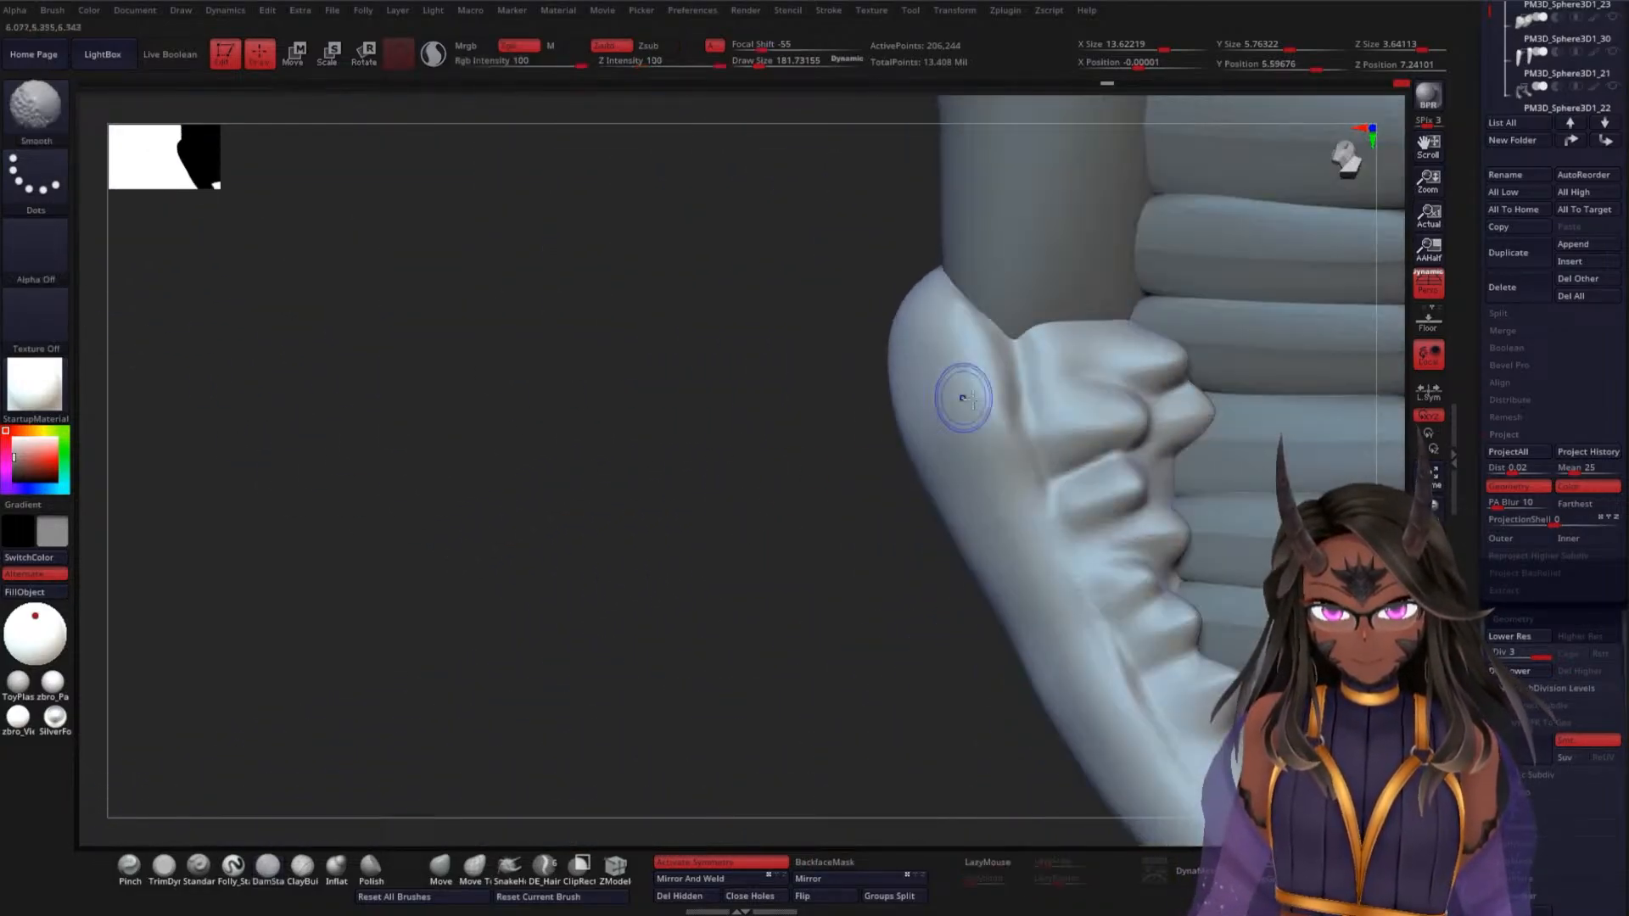
shift+drag(880, 458, 713, 500)
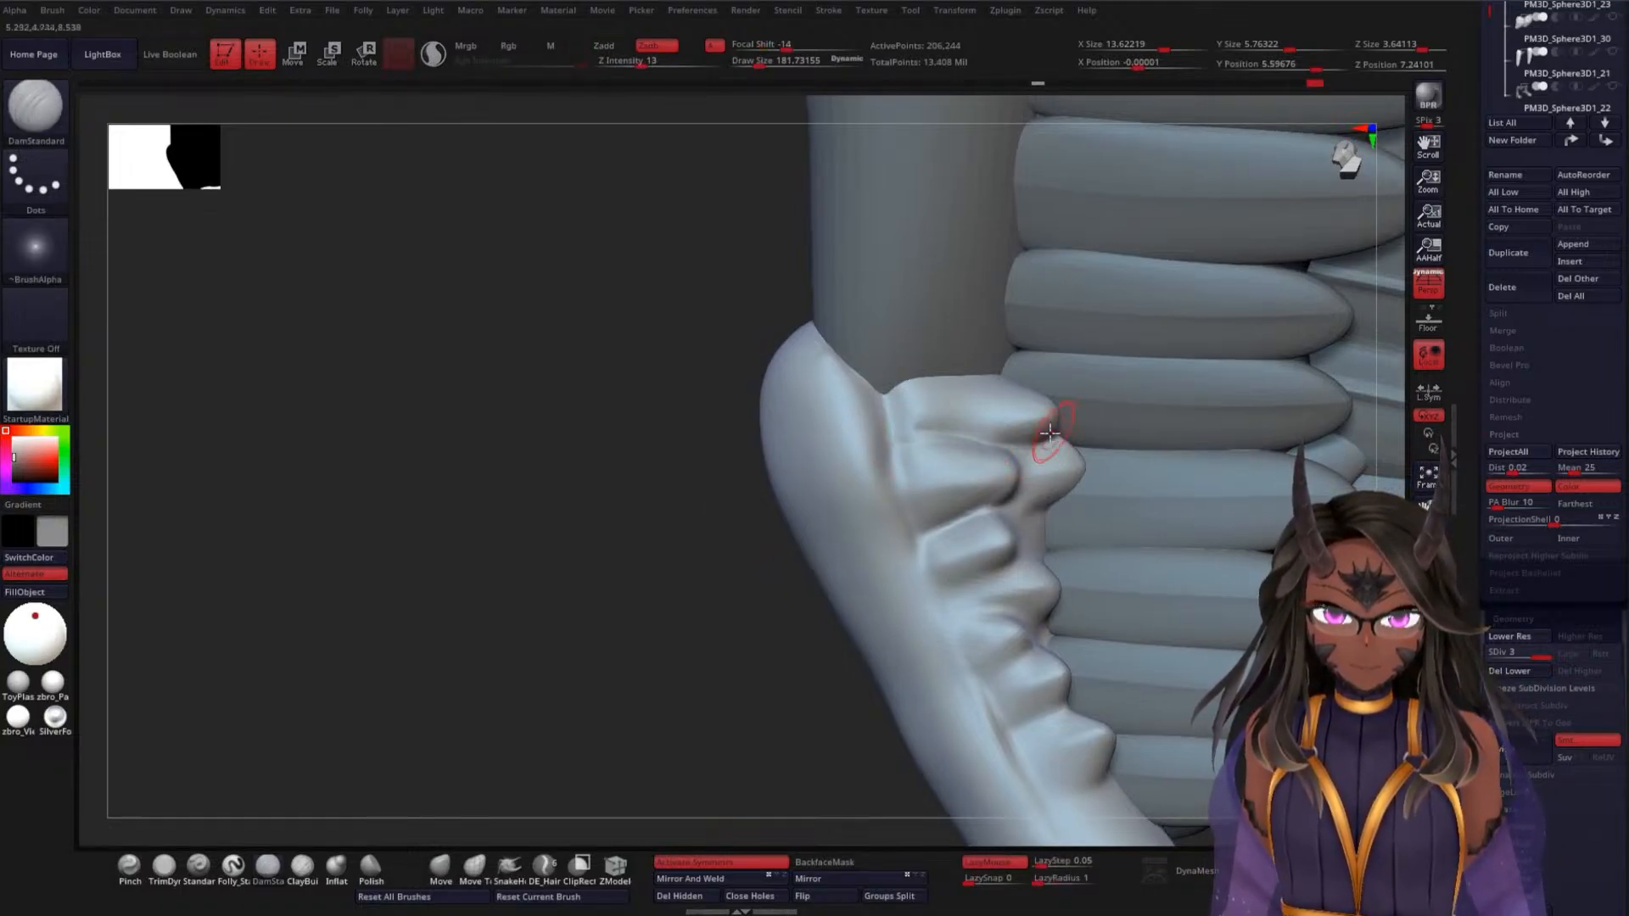
Carve the crease along the topmost feather on the other side of the wing shoulder and smooth it
drag(907, 430, 1045, 412)
drag(785, 599, 734, 603)
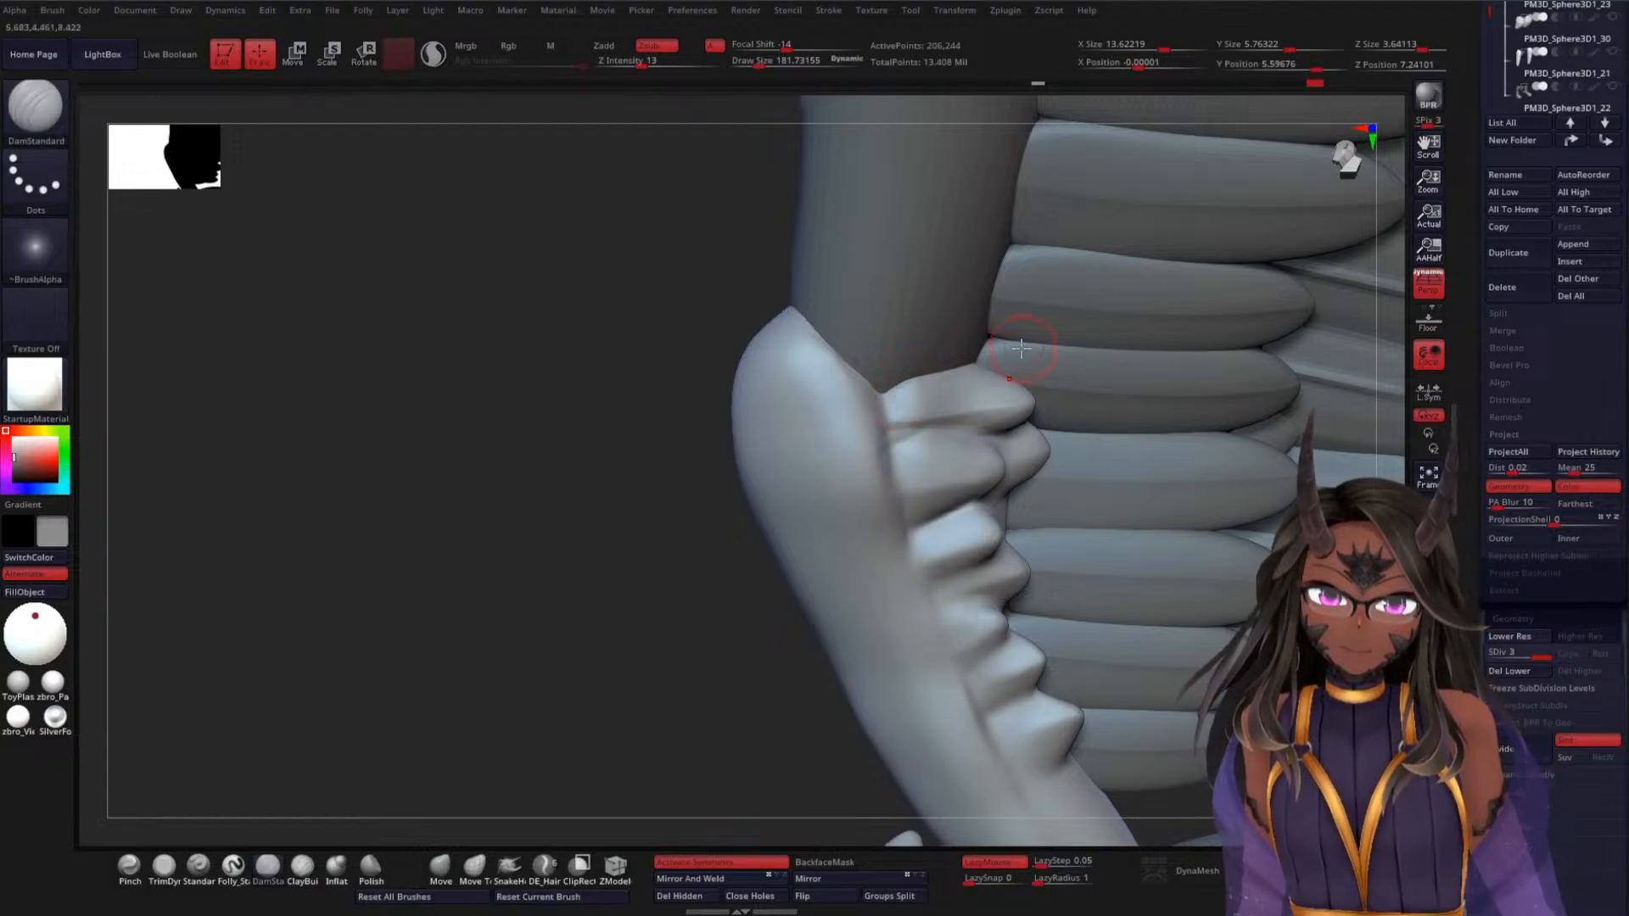
key(shift)
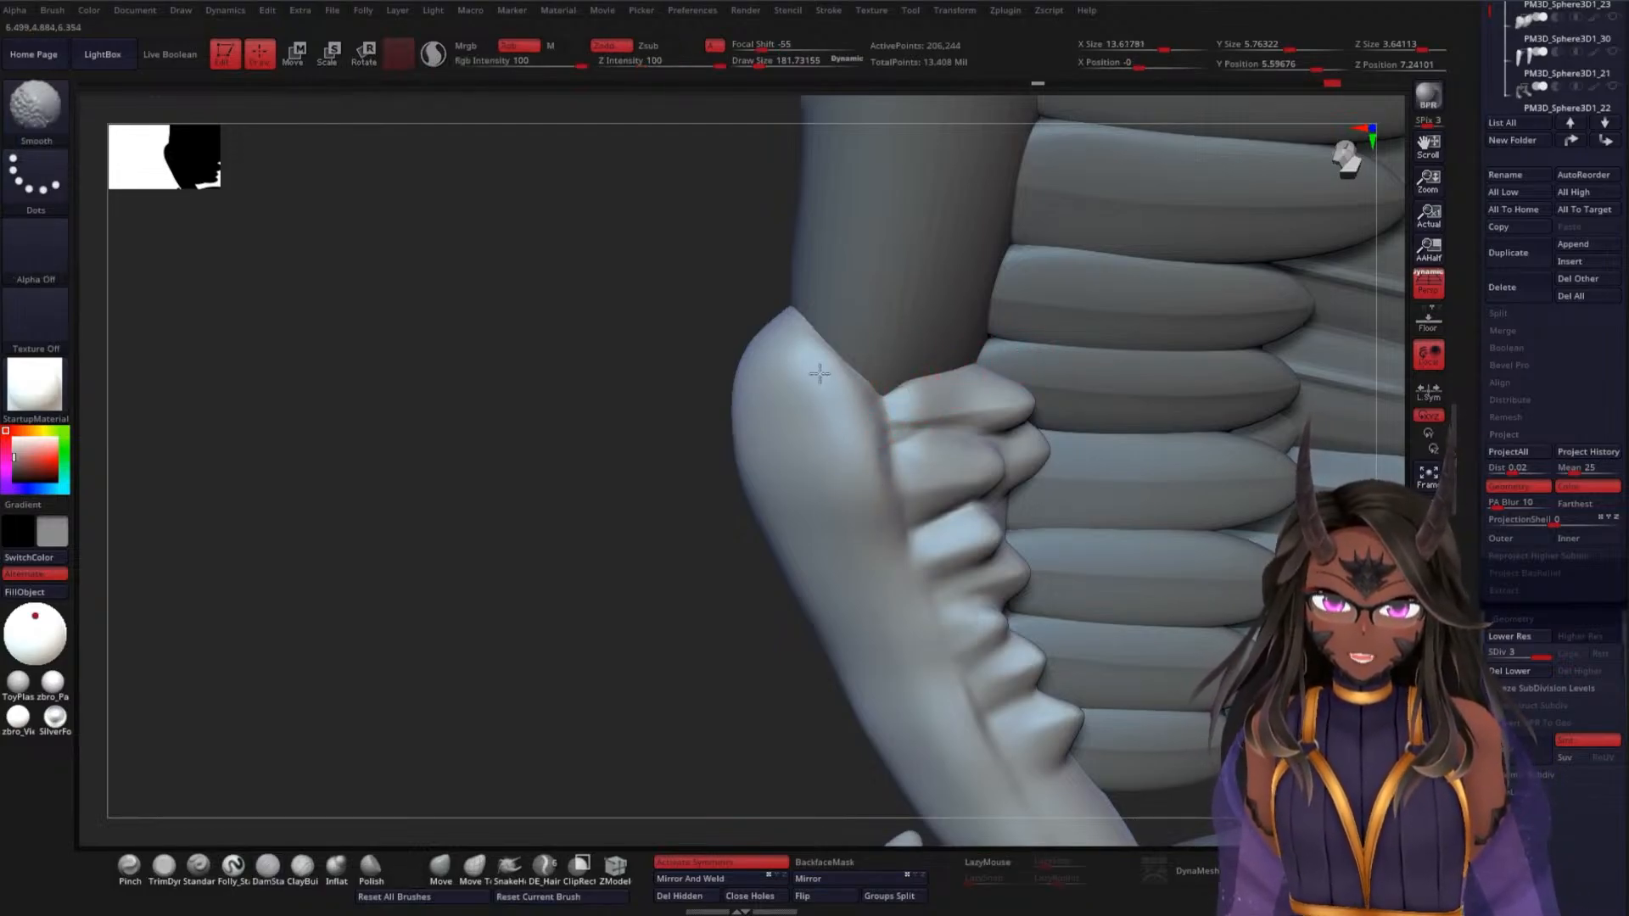
mouse_move(625, 589)
alt+mouse_down()
mouse_move(519, 528)
mouse_move(687, 451)
alt+mouse_up()
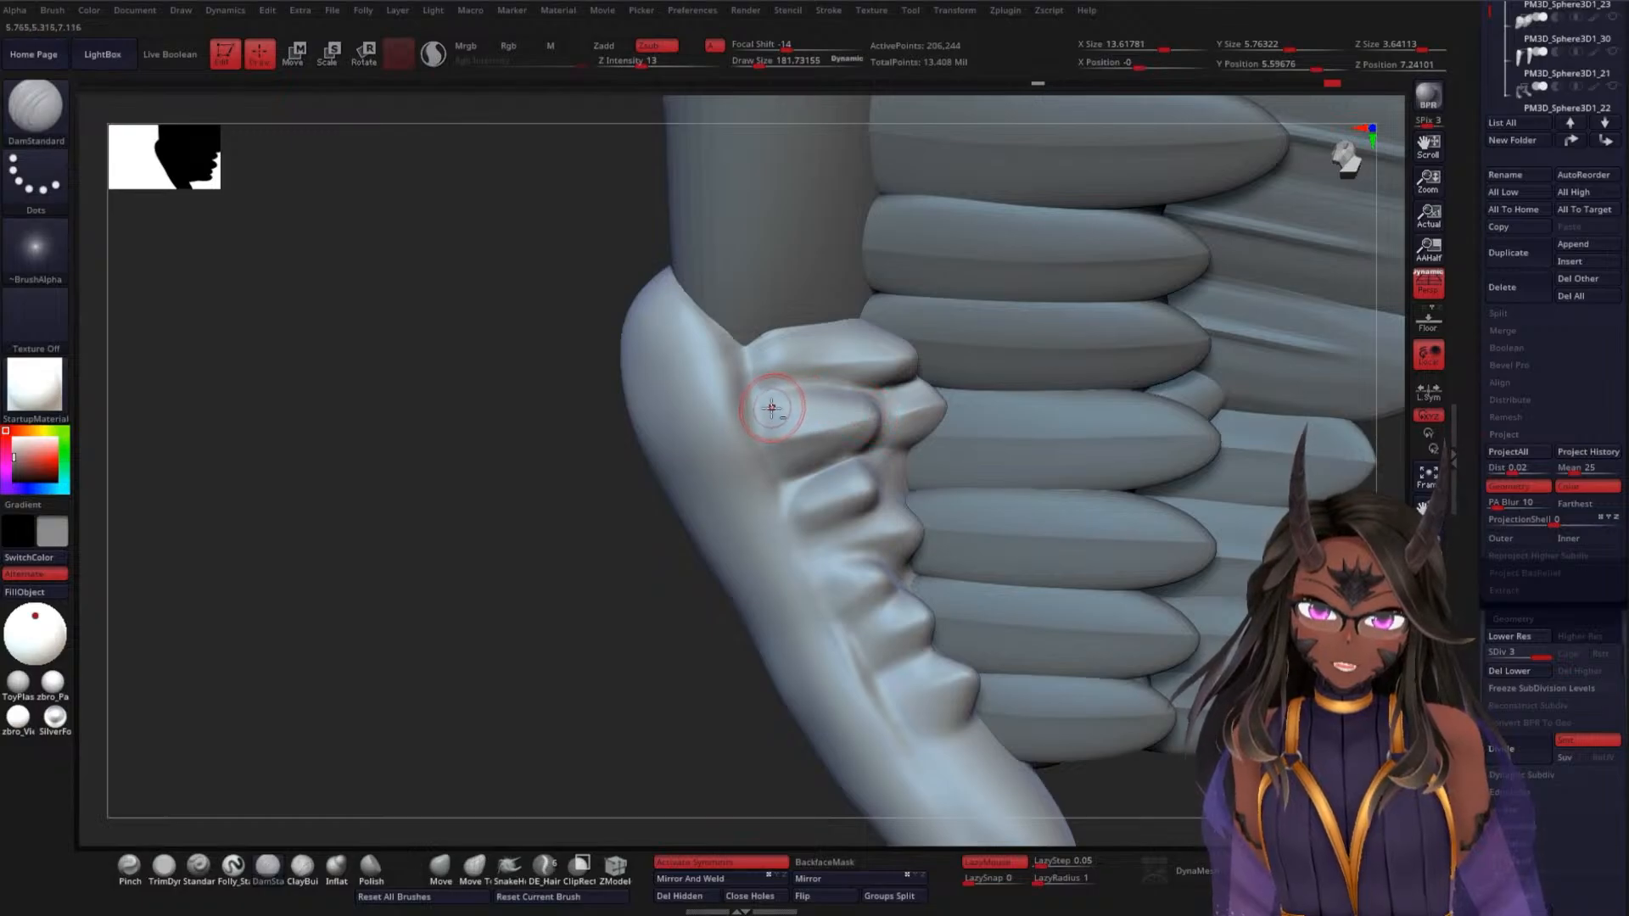
Define the center ridge and edges of the second feather from the top on this side of the shoulder
drag(774, 409, 888, 407)
mouse_move(577, 552)
mouse_down()
mouse_move(535, 509)
mouse_move(607, 520)
mouse_up()
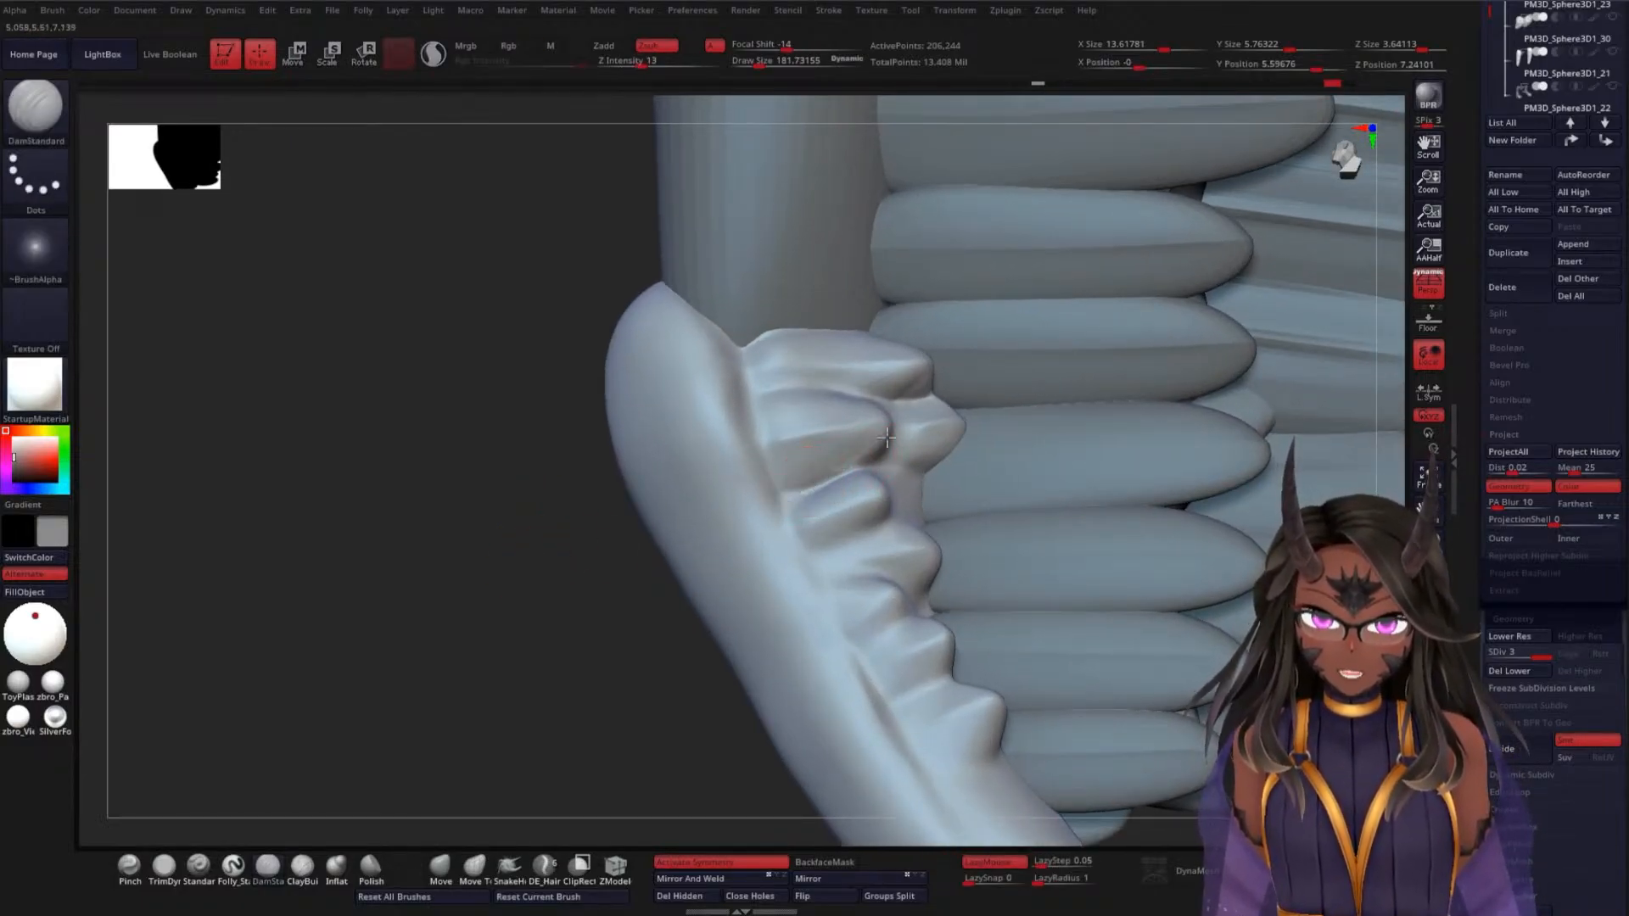
drag(824, 428, 789, 433)
drag(479, 561, 423, 547)
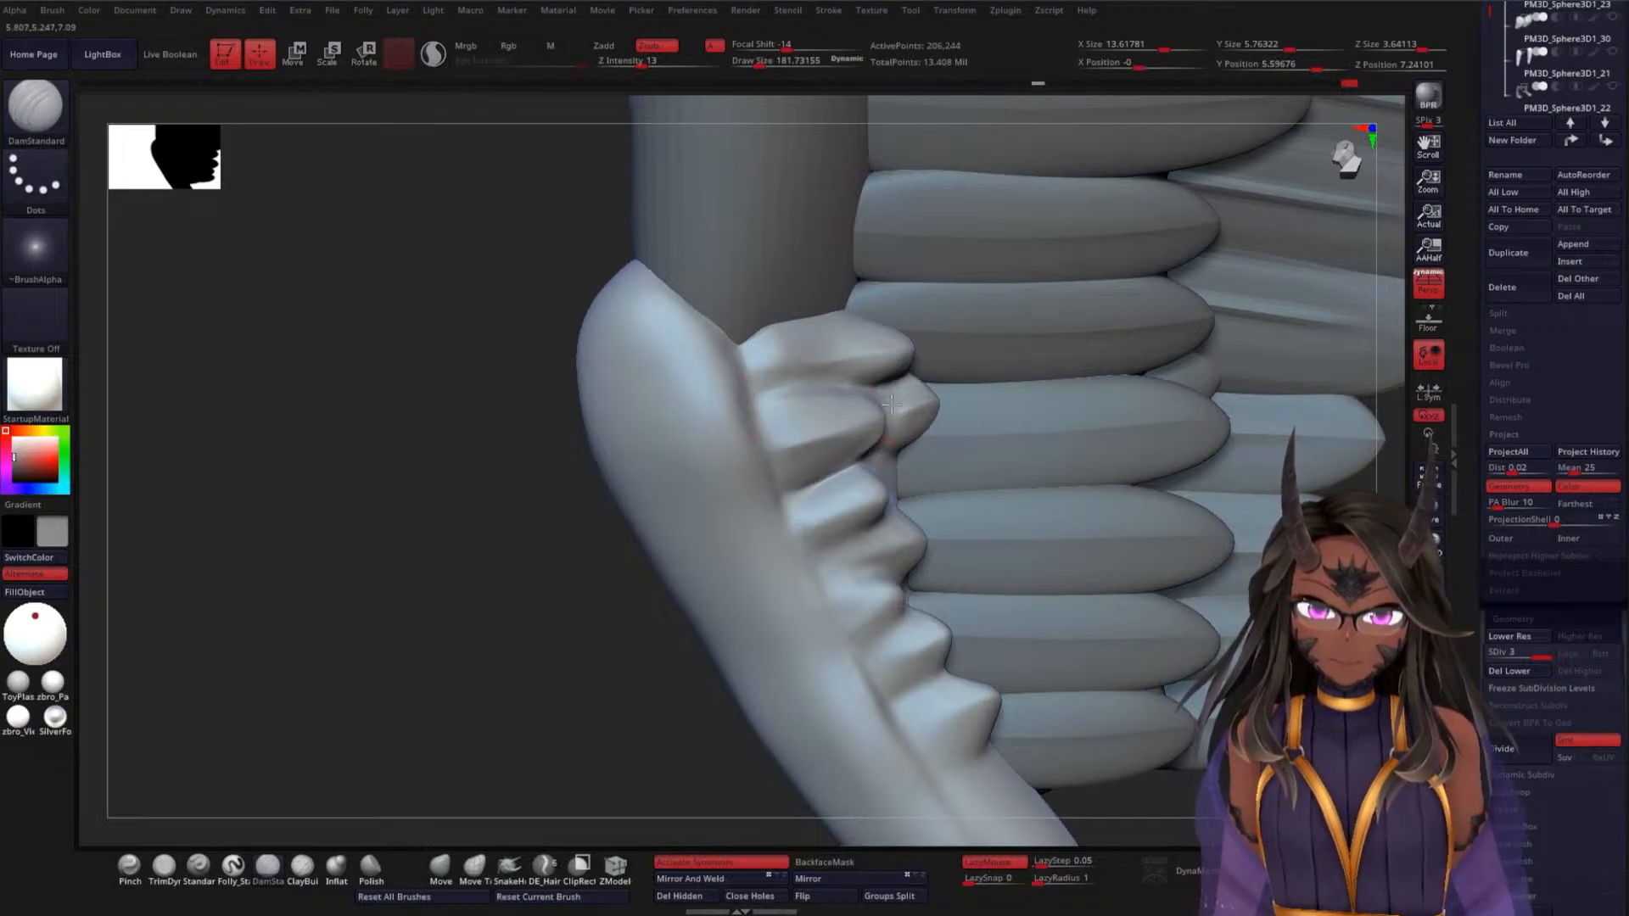
drag(559, 538, 516, 473)
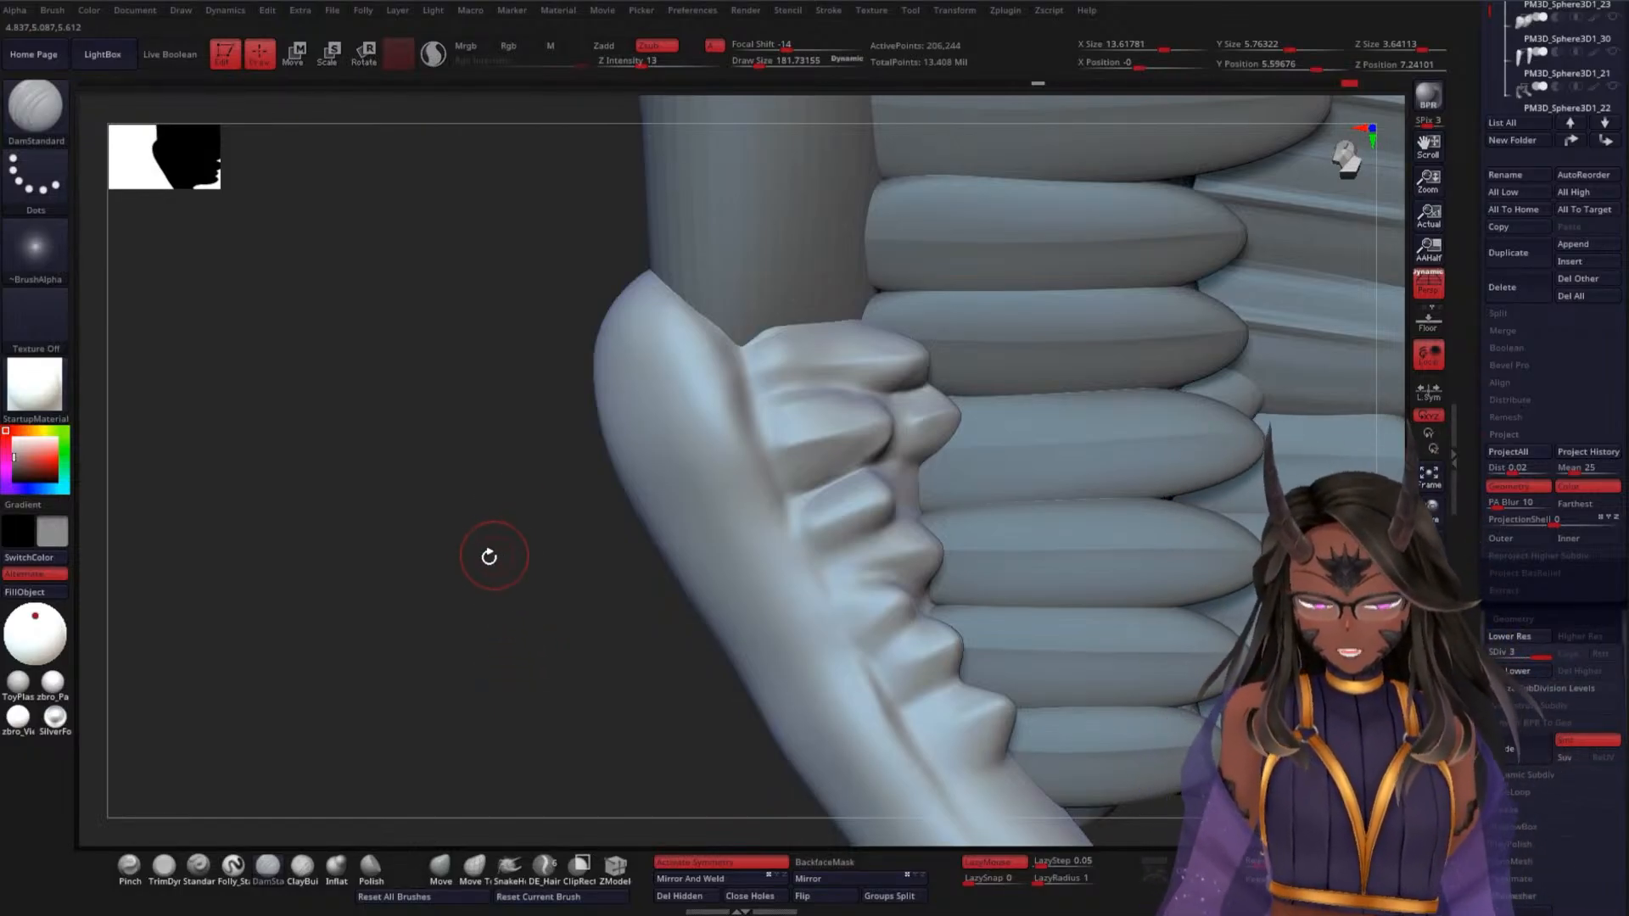
drag(489, 538, 494, 530)
drag(491, 508, 539, 594)
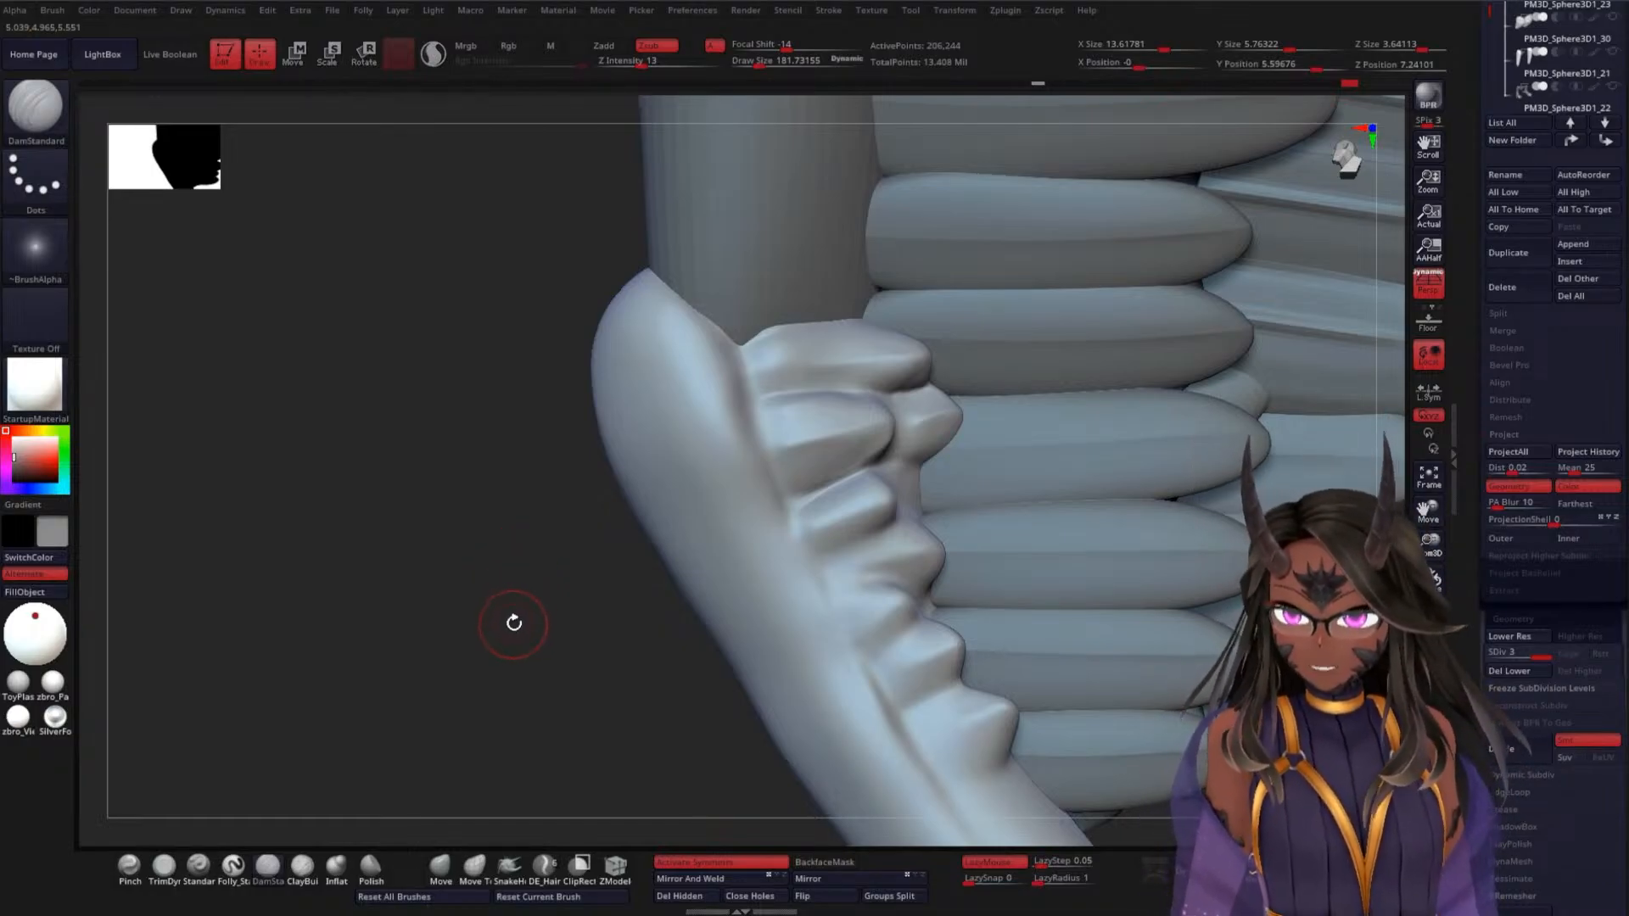
Draw a center ridge along the topmost feather, undoing the first stroke and resculpting it from base to tip
alt+drag(468, 524, 502, 506)
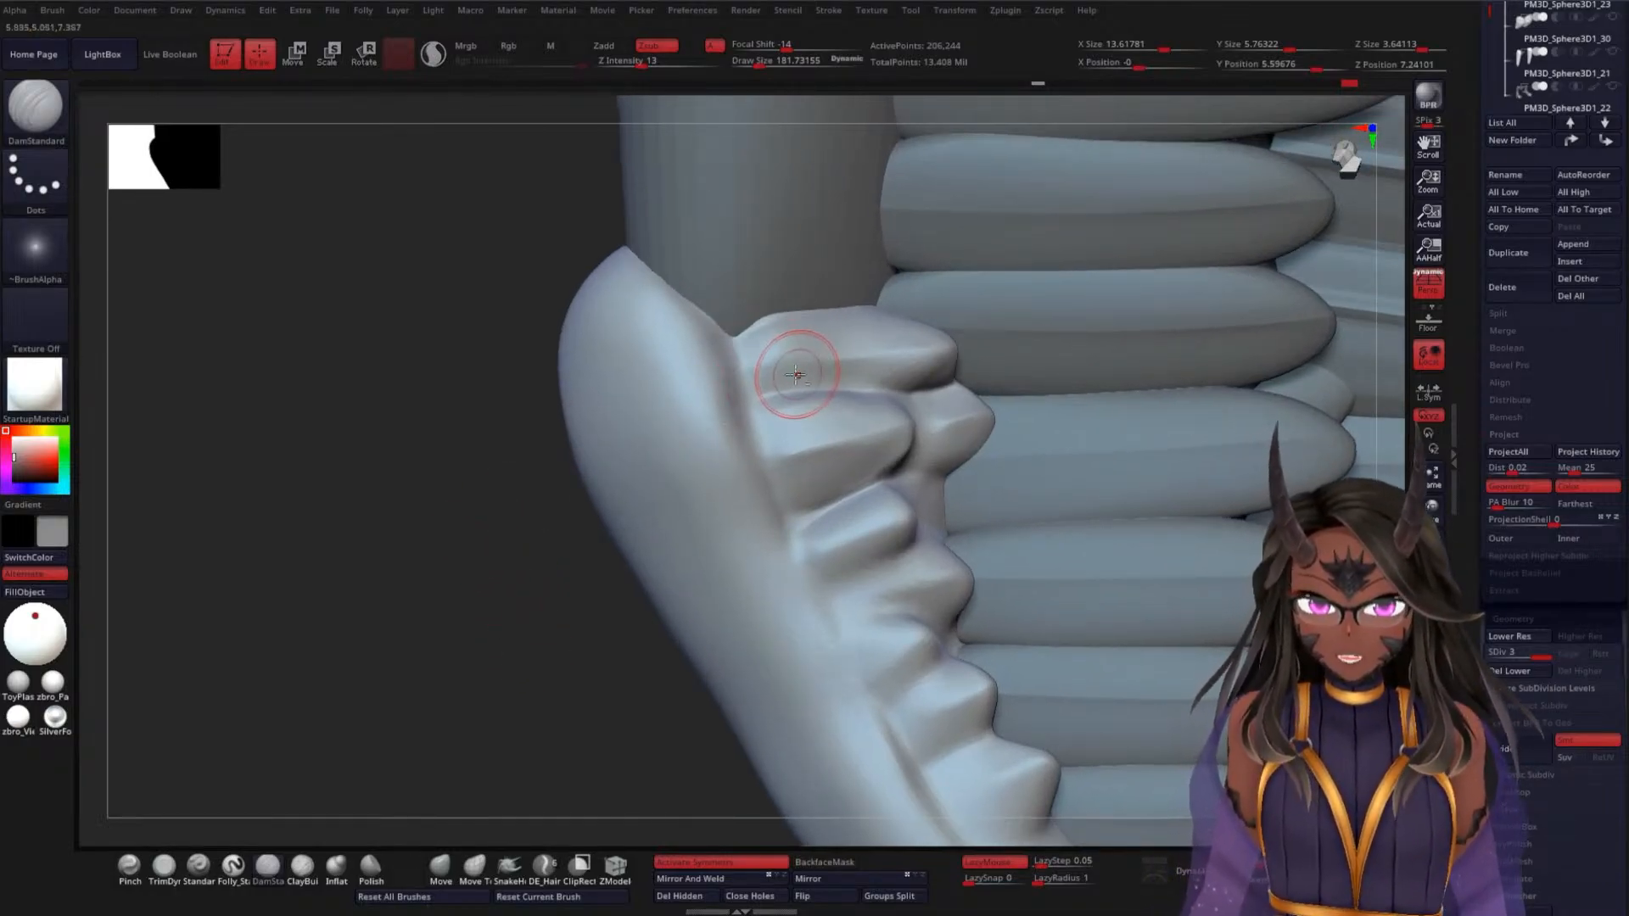
drag(776, 351, 936, 353)
key(ctrl+z)
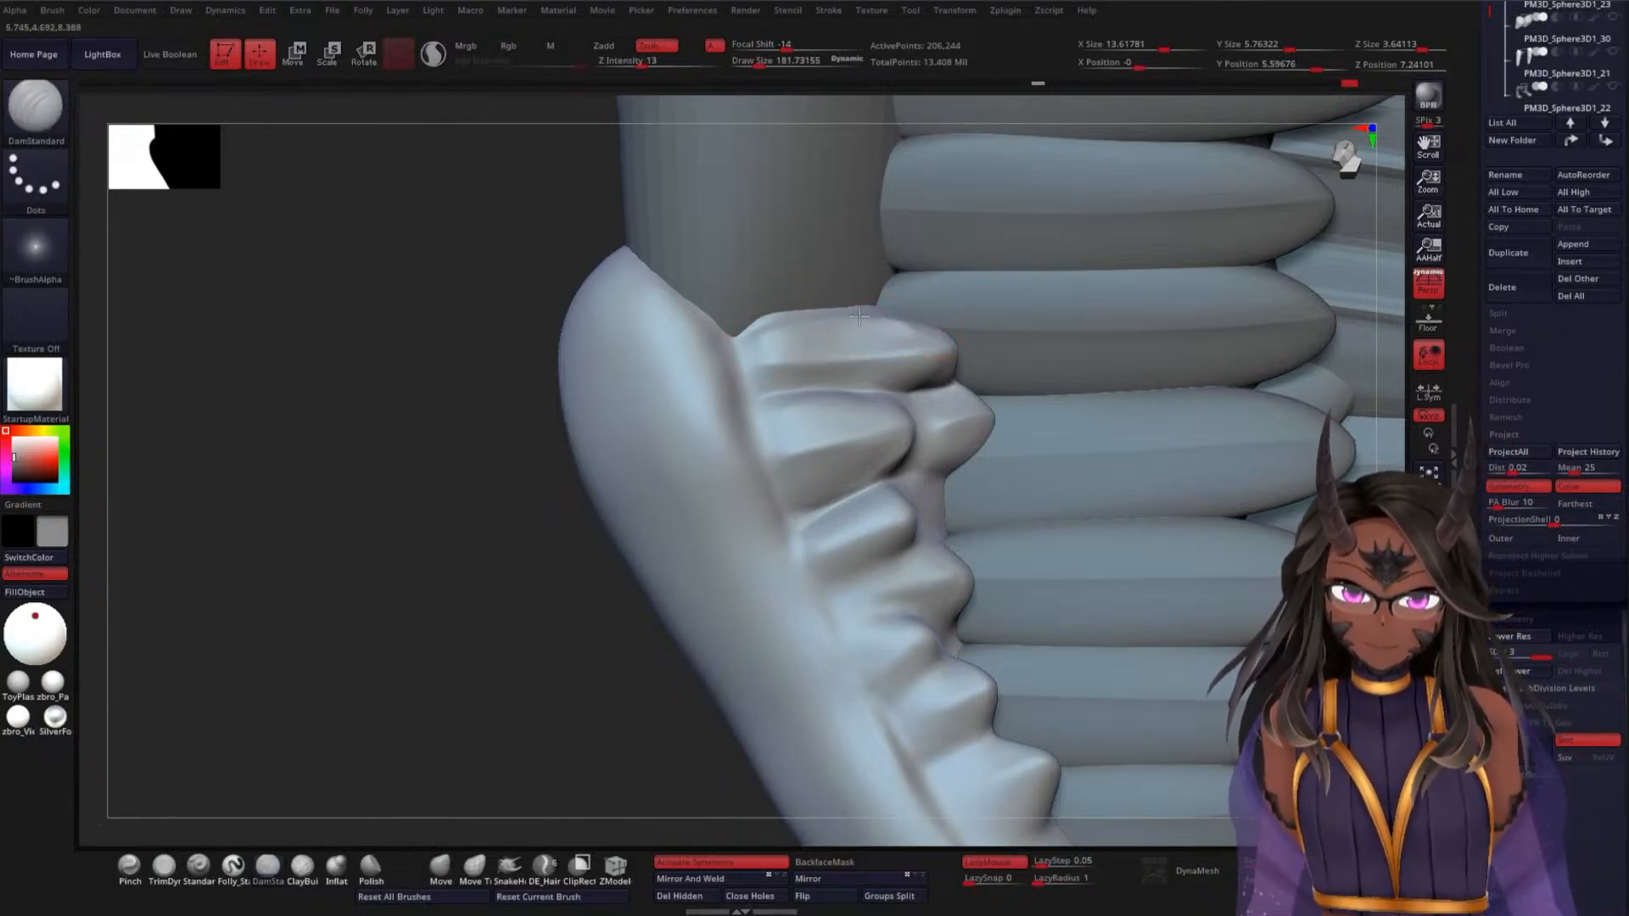
mouse_move(814, 336)
mouse_down()
mouse_move(906, 336)
mouse_move(789, 327)
mouse_up()
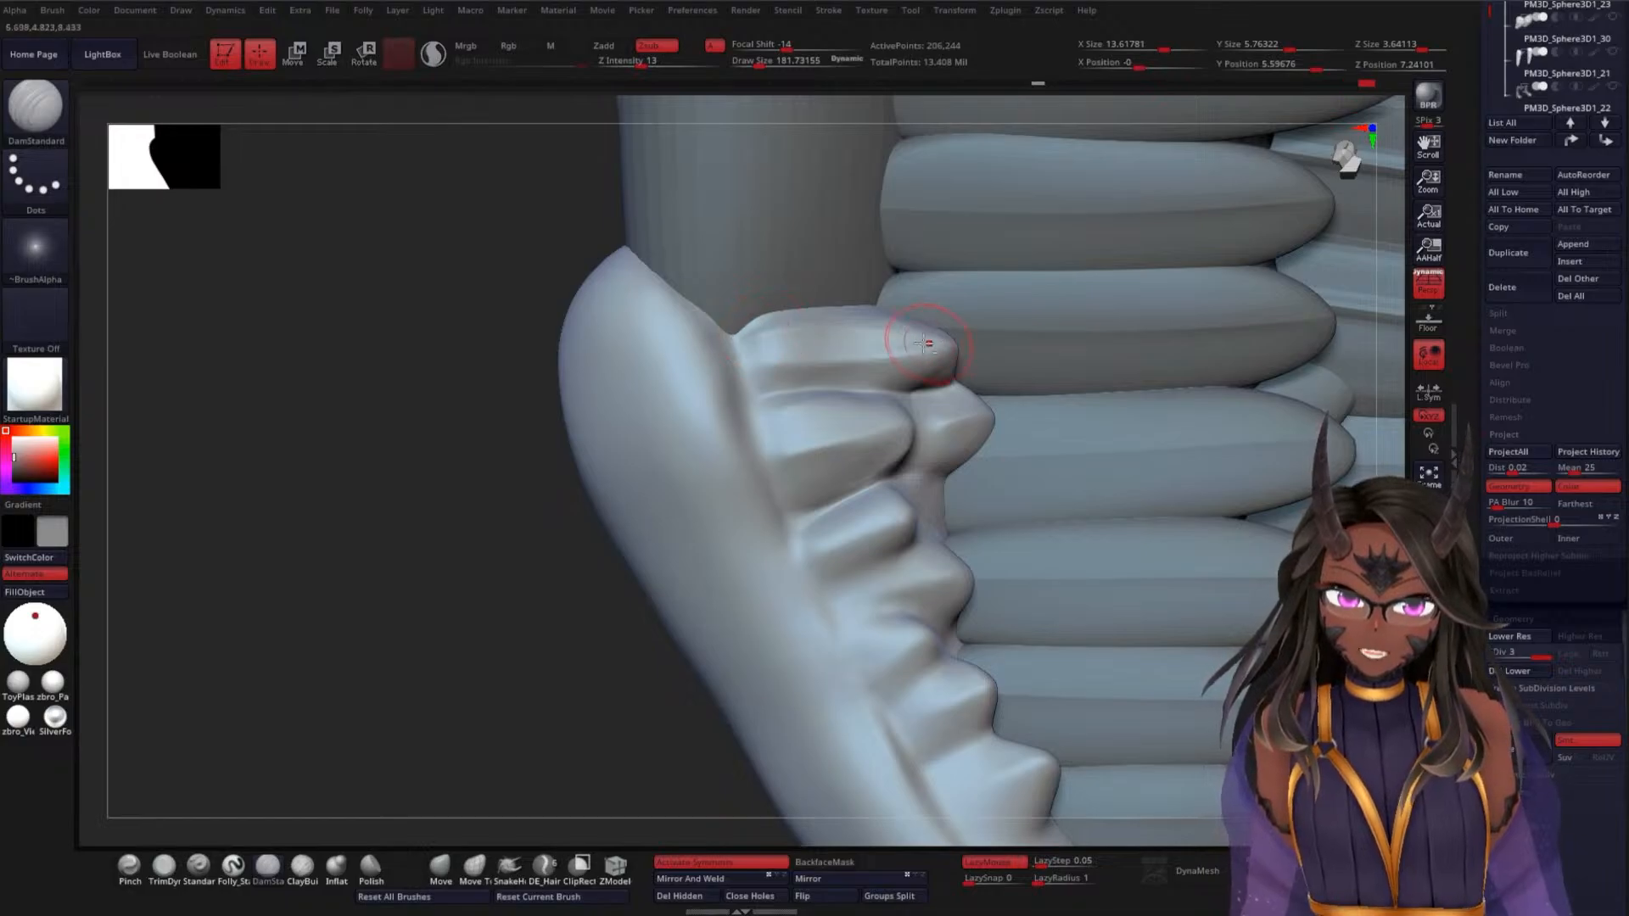
mouse_move(951, 341)
mouse_down()
mouse_move(829, 339)
mouse_move(908, 323)
mouse_move(802, 341)
mouse_up()
Refine the small tip behind the second feather and the crease between the second and third feathers
mouse_move(524, 562)
alt+mouse_down()
mouse_move(476, 487)
mouse_move(701, 434)
alt+mouse_up()
drag(1105, 643, 1023, 557)
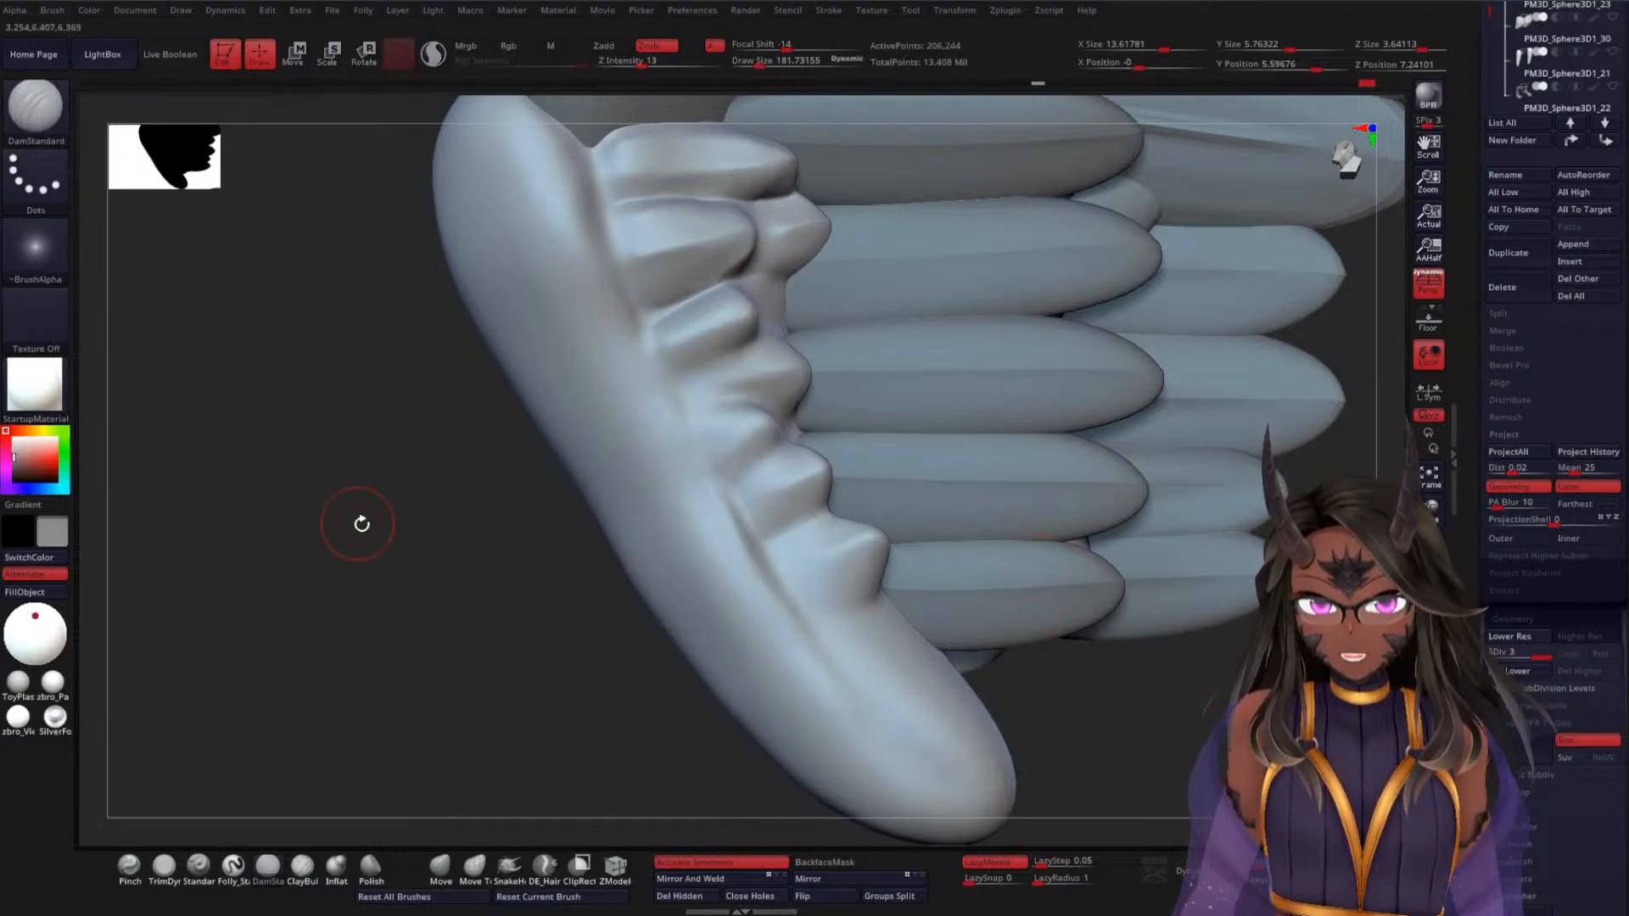
drag(361, 524, 367, 509)
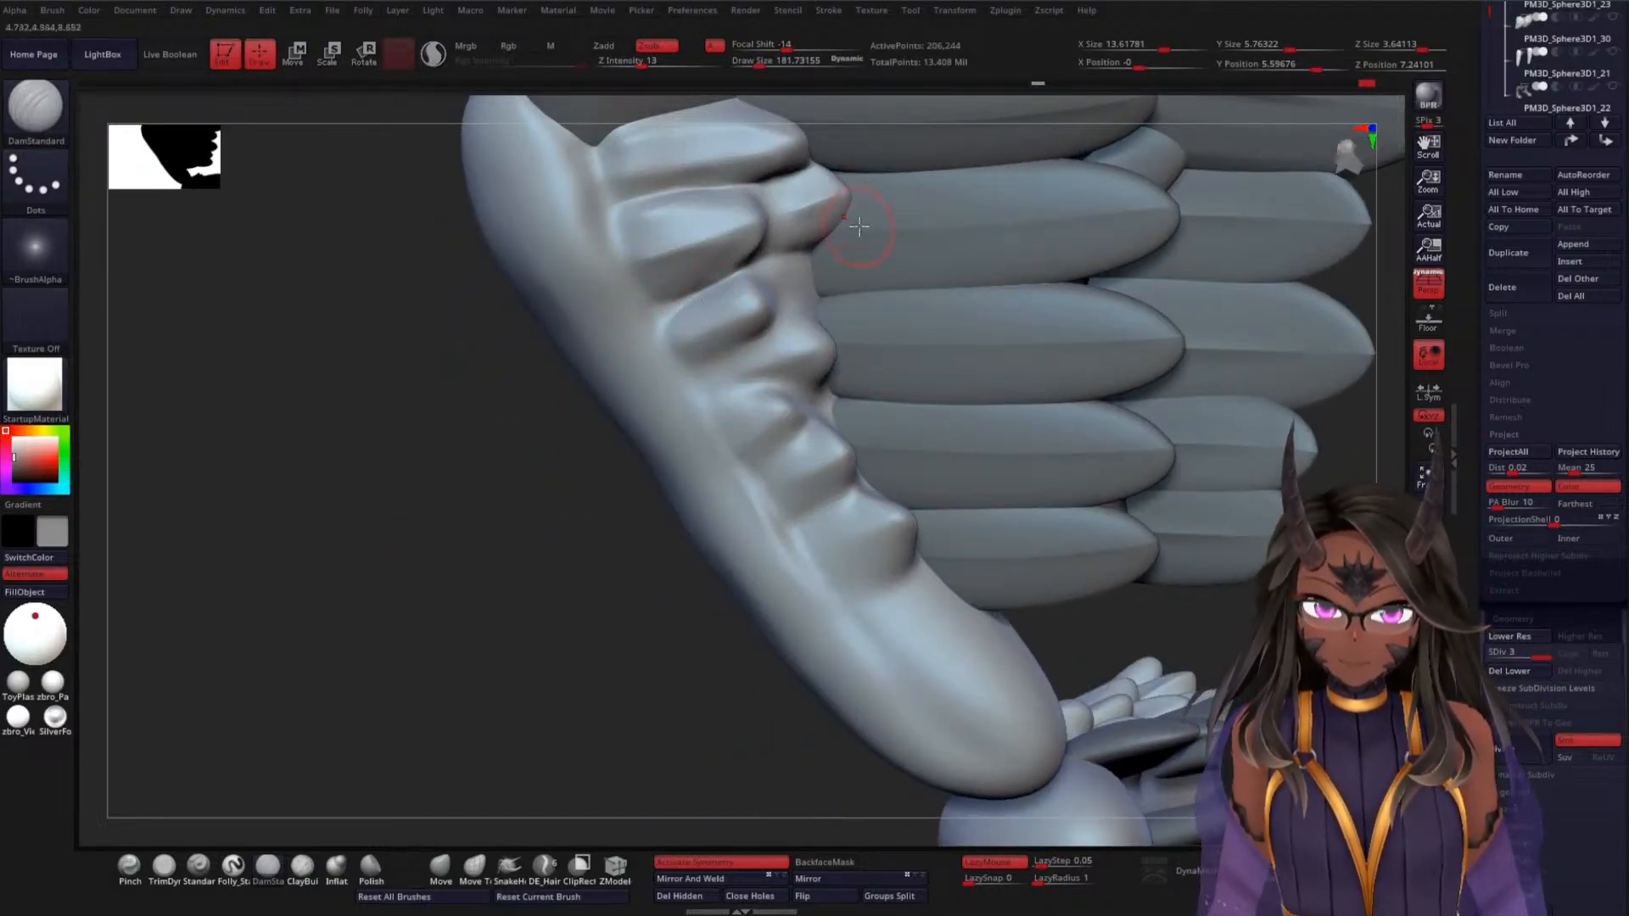
mouse_move(541, 448)
mouse_down()
mouse_move(473, 436)
mouse_move(805, 325)
mouse_up()
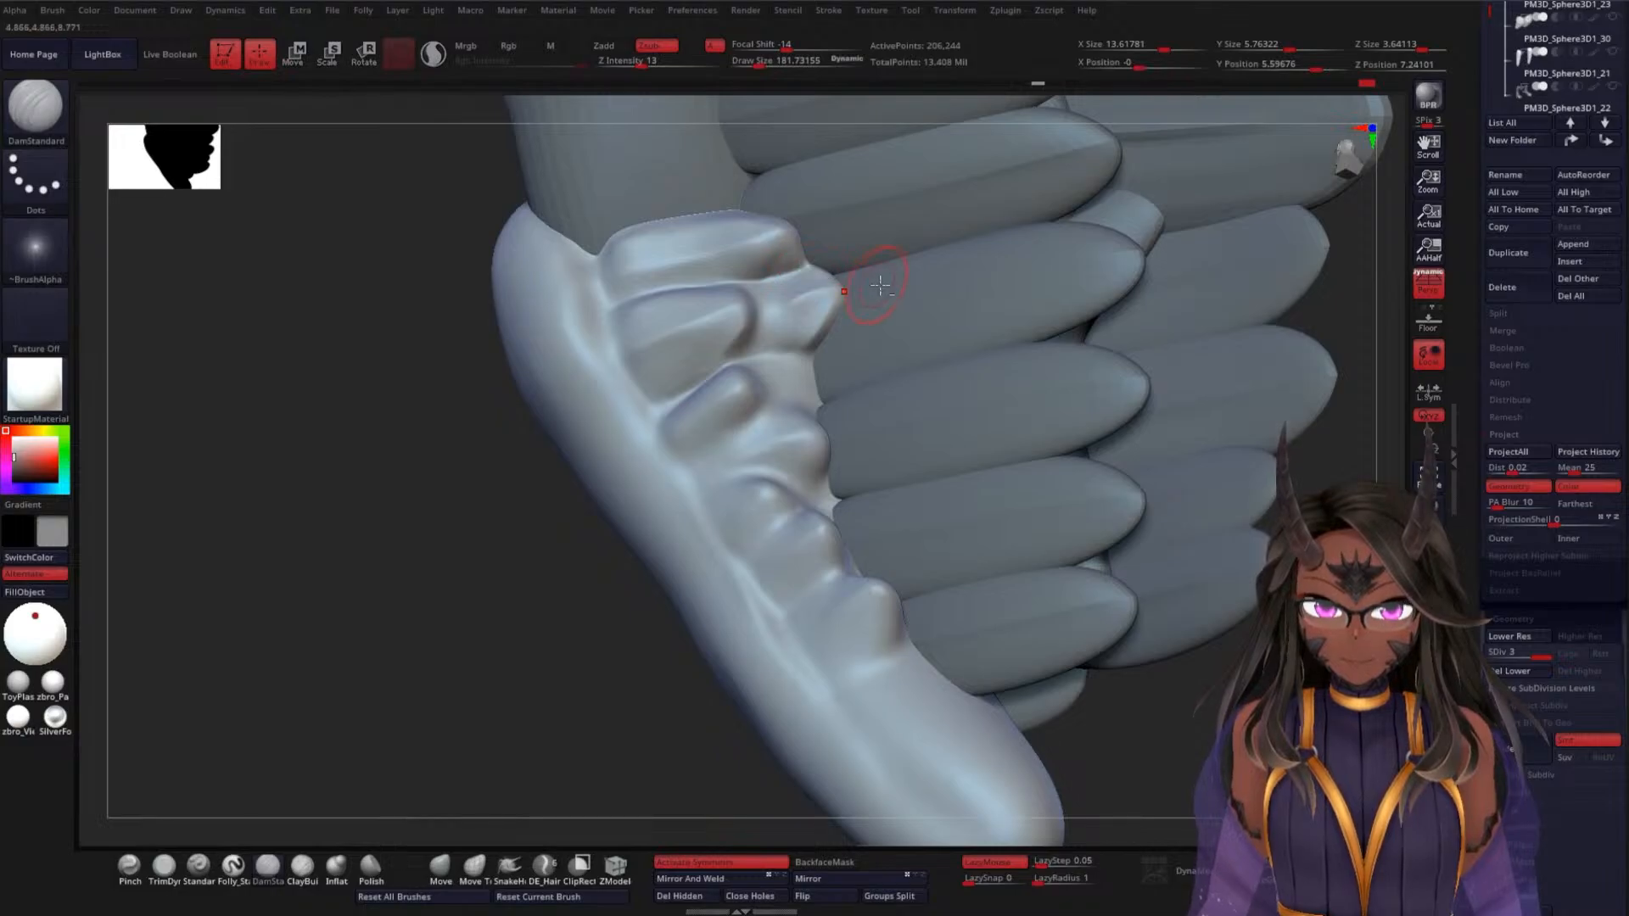
drag(425, 625, 456, 581)
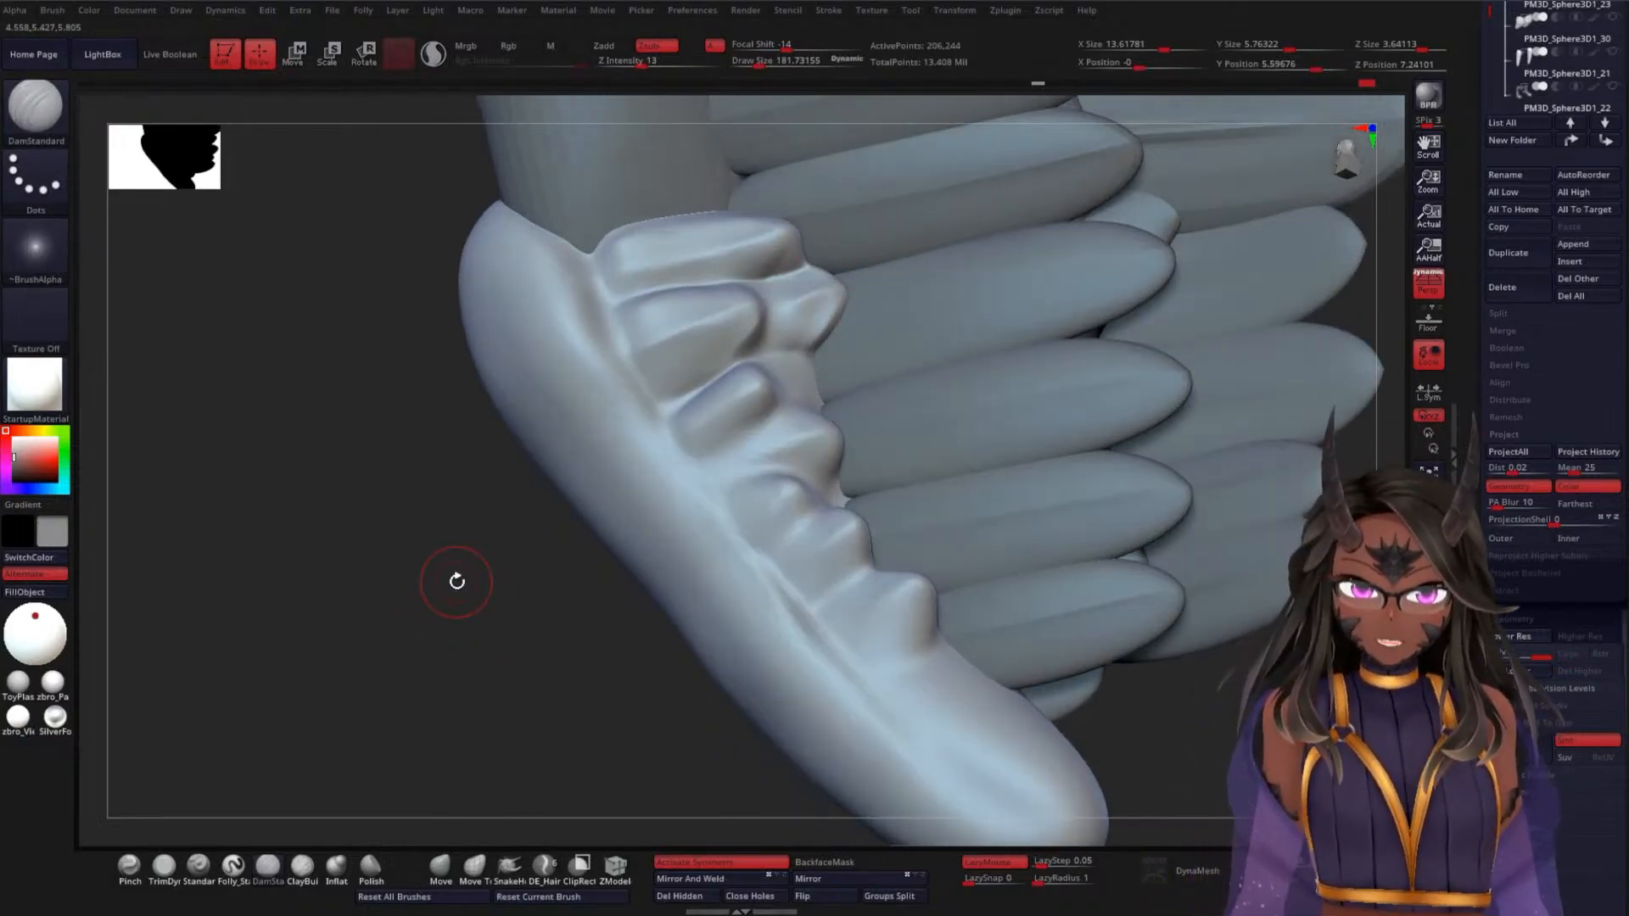
drag(823, 344, 715, 384)
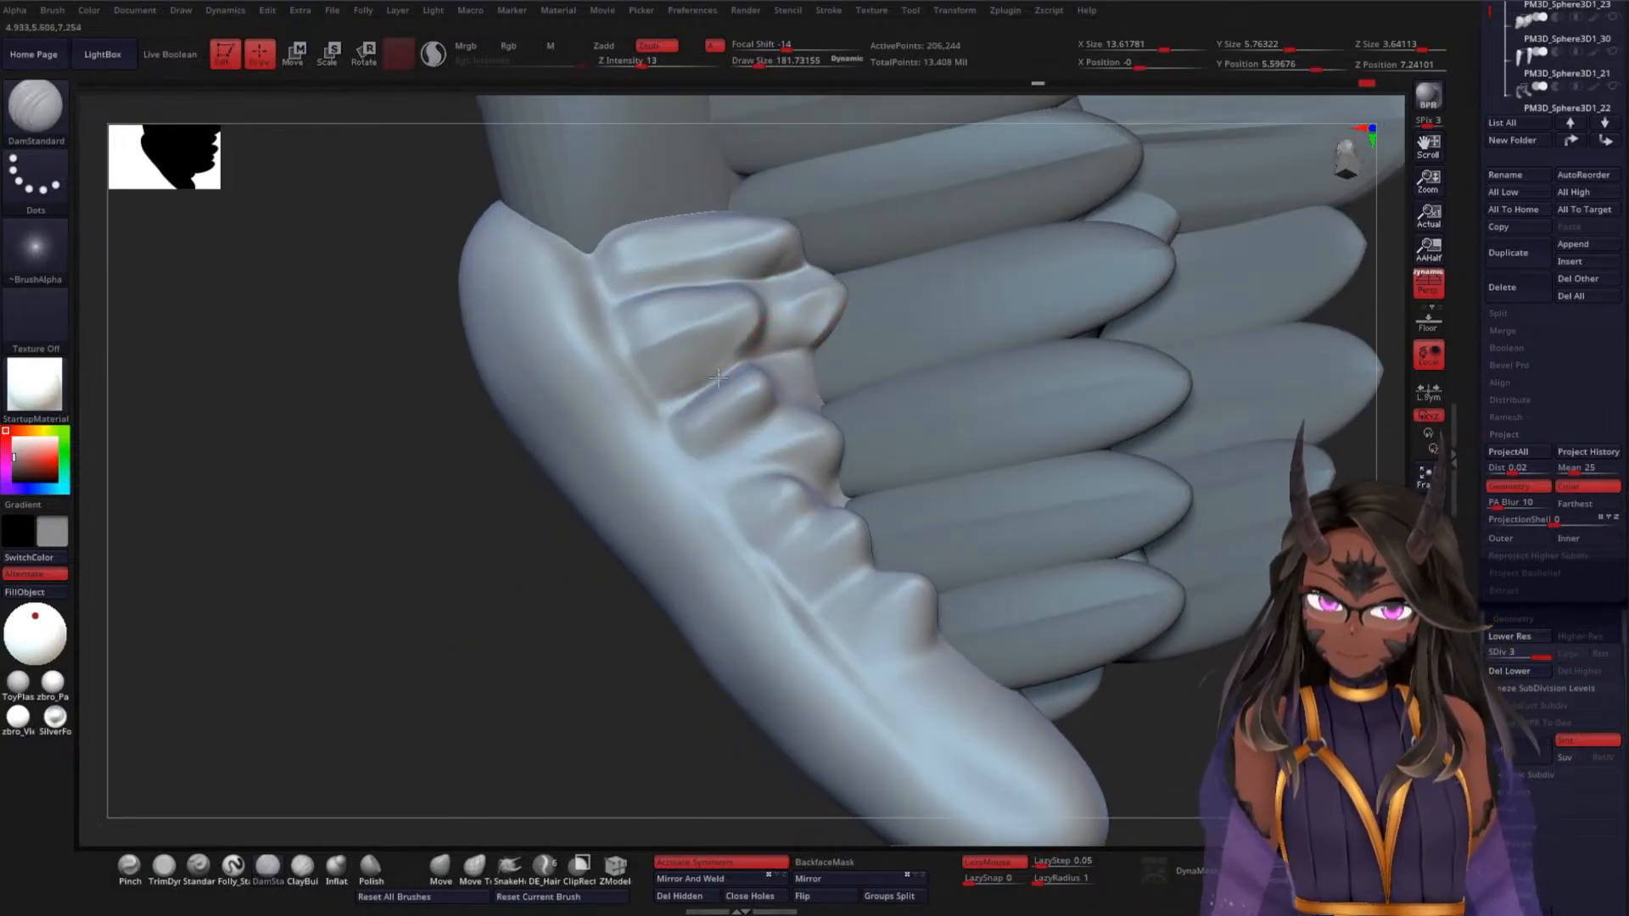
mouse_move(835, 294)
mouse_down()
mouse_move(774, 326)
mouse_move(827, 311)
mouse_up()
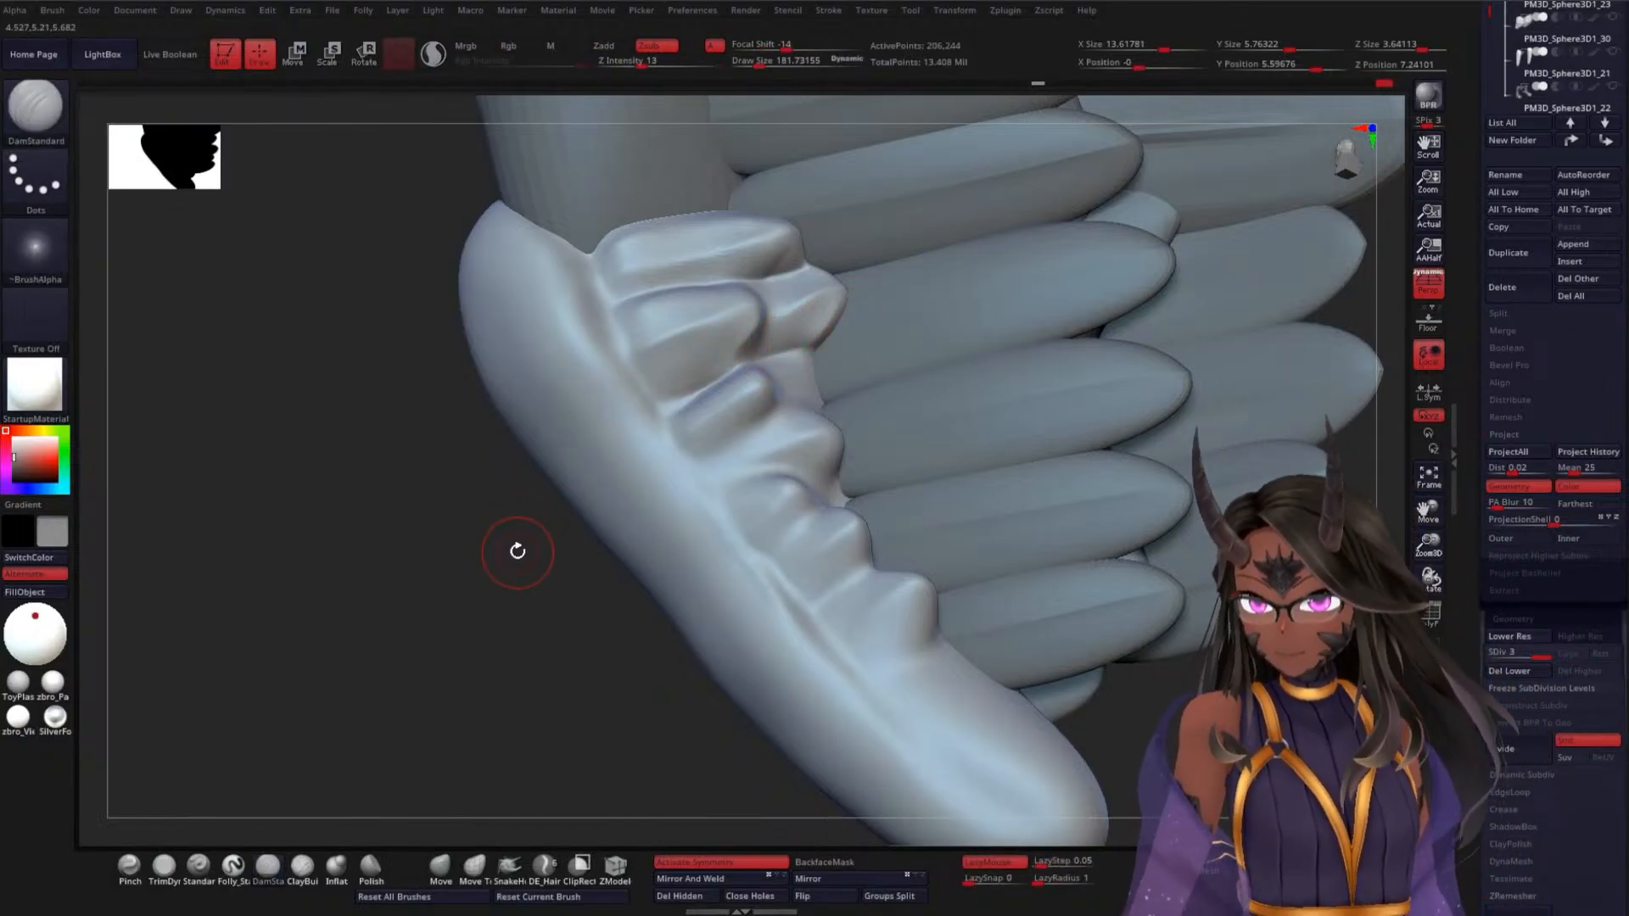
Sharpen the upper edge of the third feather with repeated DamStandard strokes from its base to its tip
drag(490, 507, 517, 467)
drag(495, 541, 291, 603)
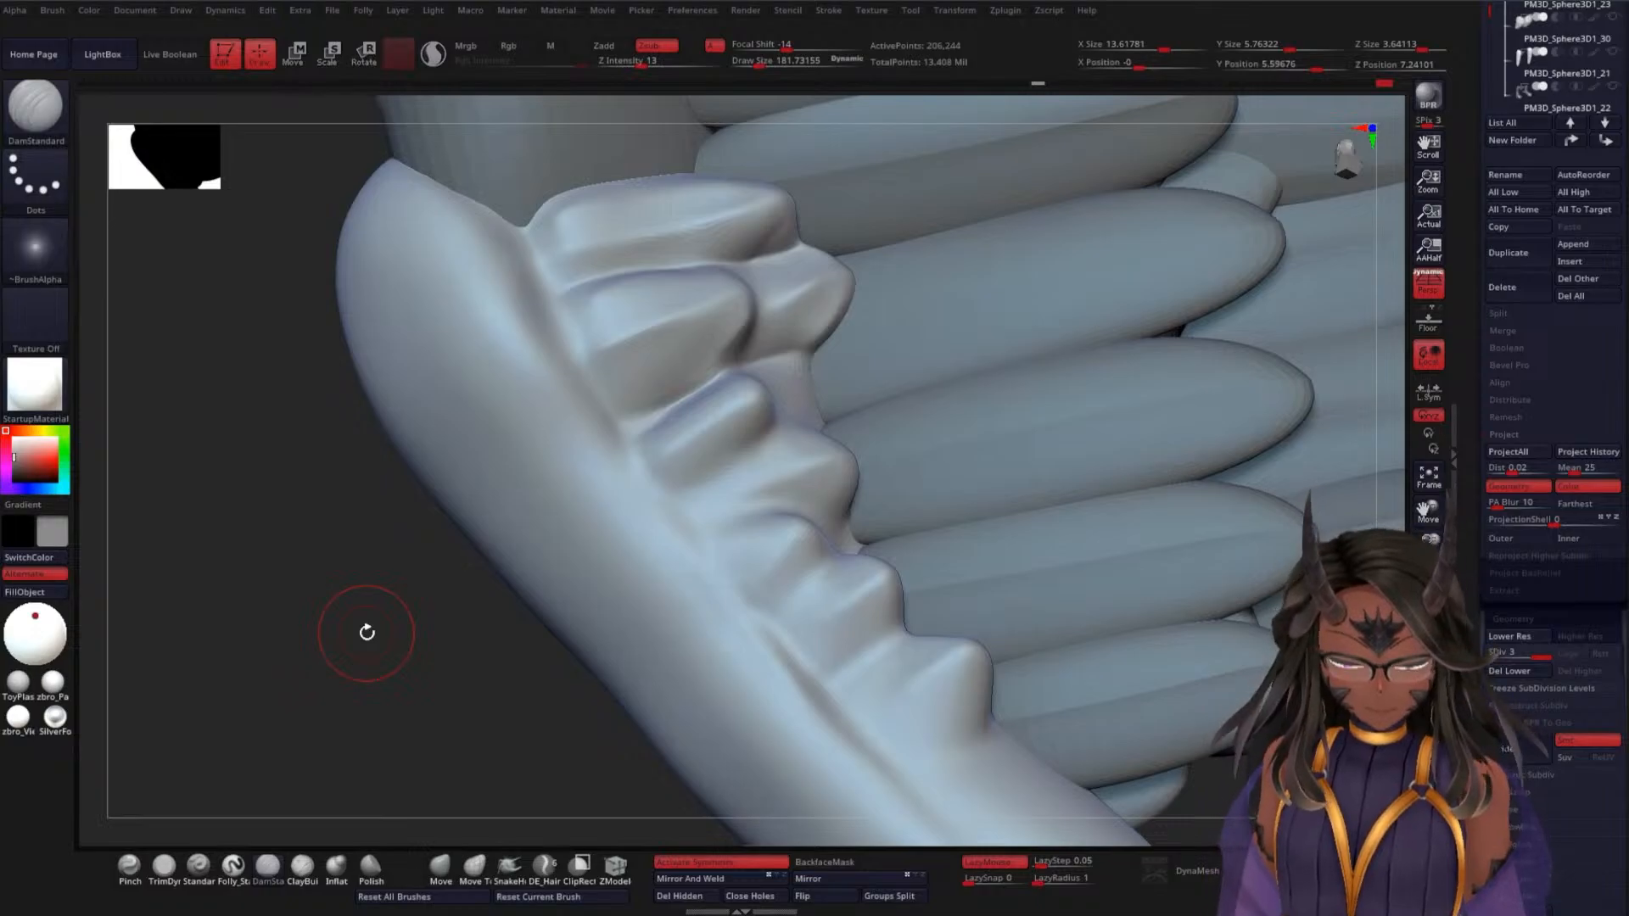
drag(222, 558, 265, 562)
drag(674, 407, 731, 369)
drag(646, 418, 735, 366)
drag(239, 509, 280, 475)
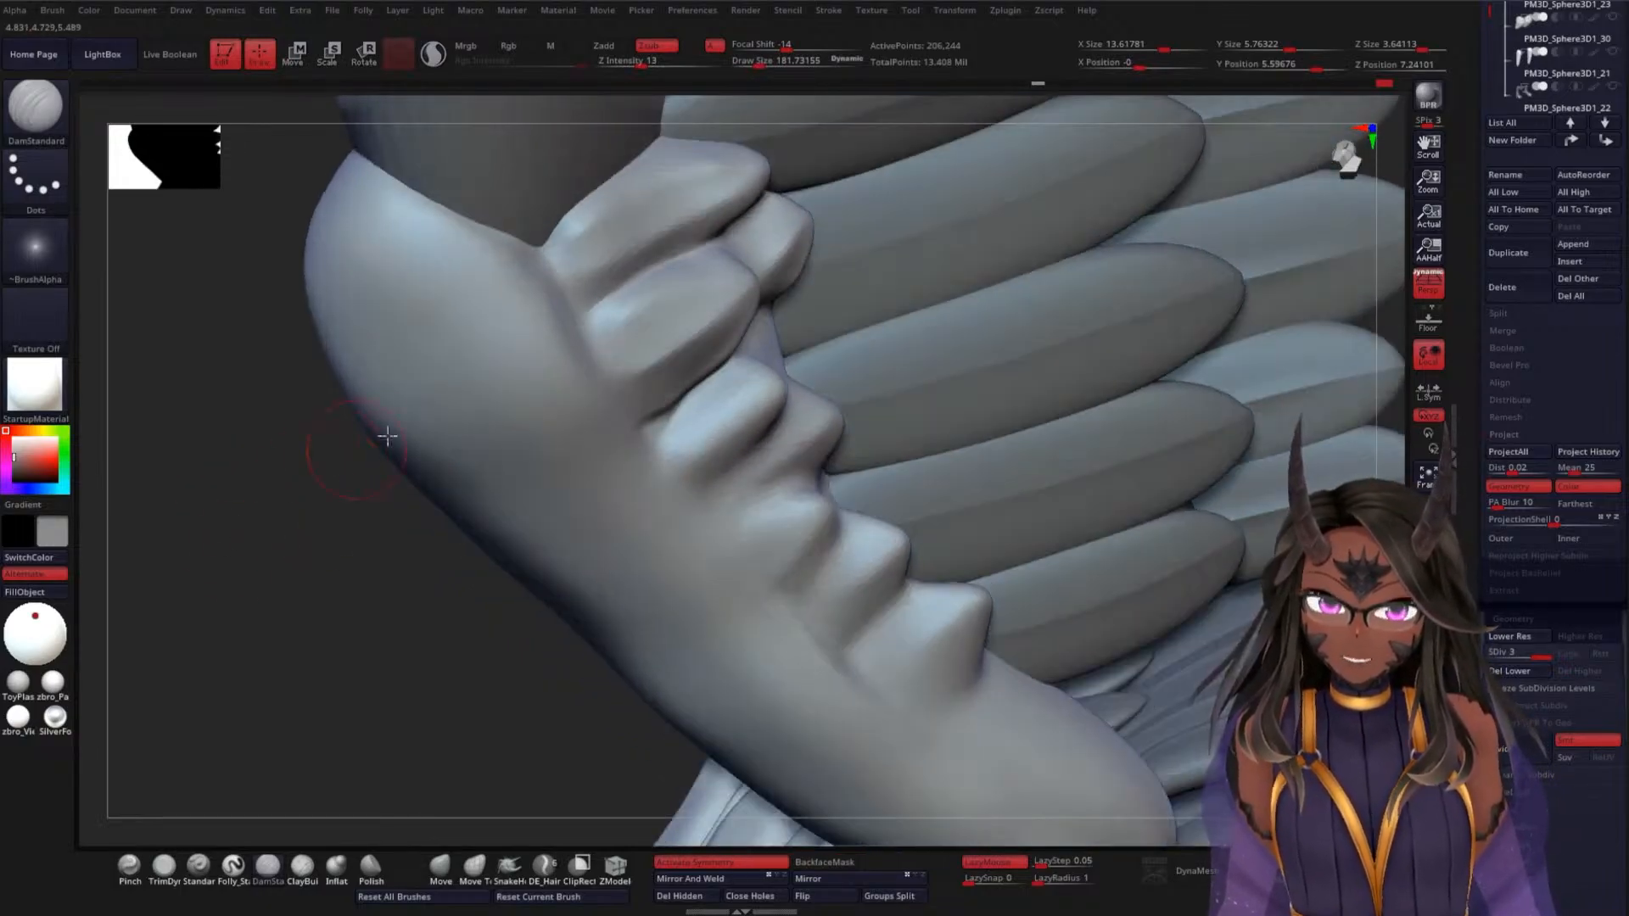
Sharpen the upper edge of the second feather from the top, from its base to its tip, with DamStandard
drag(344, 538, 472, 517)
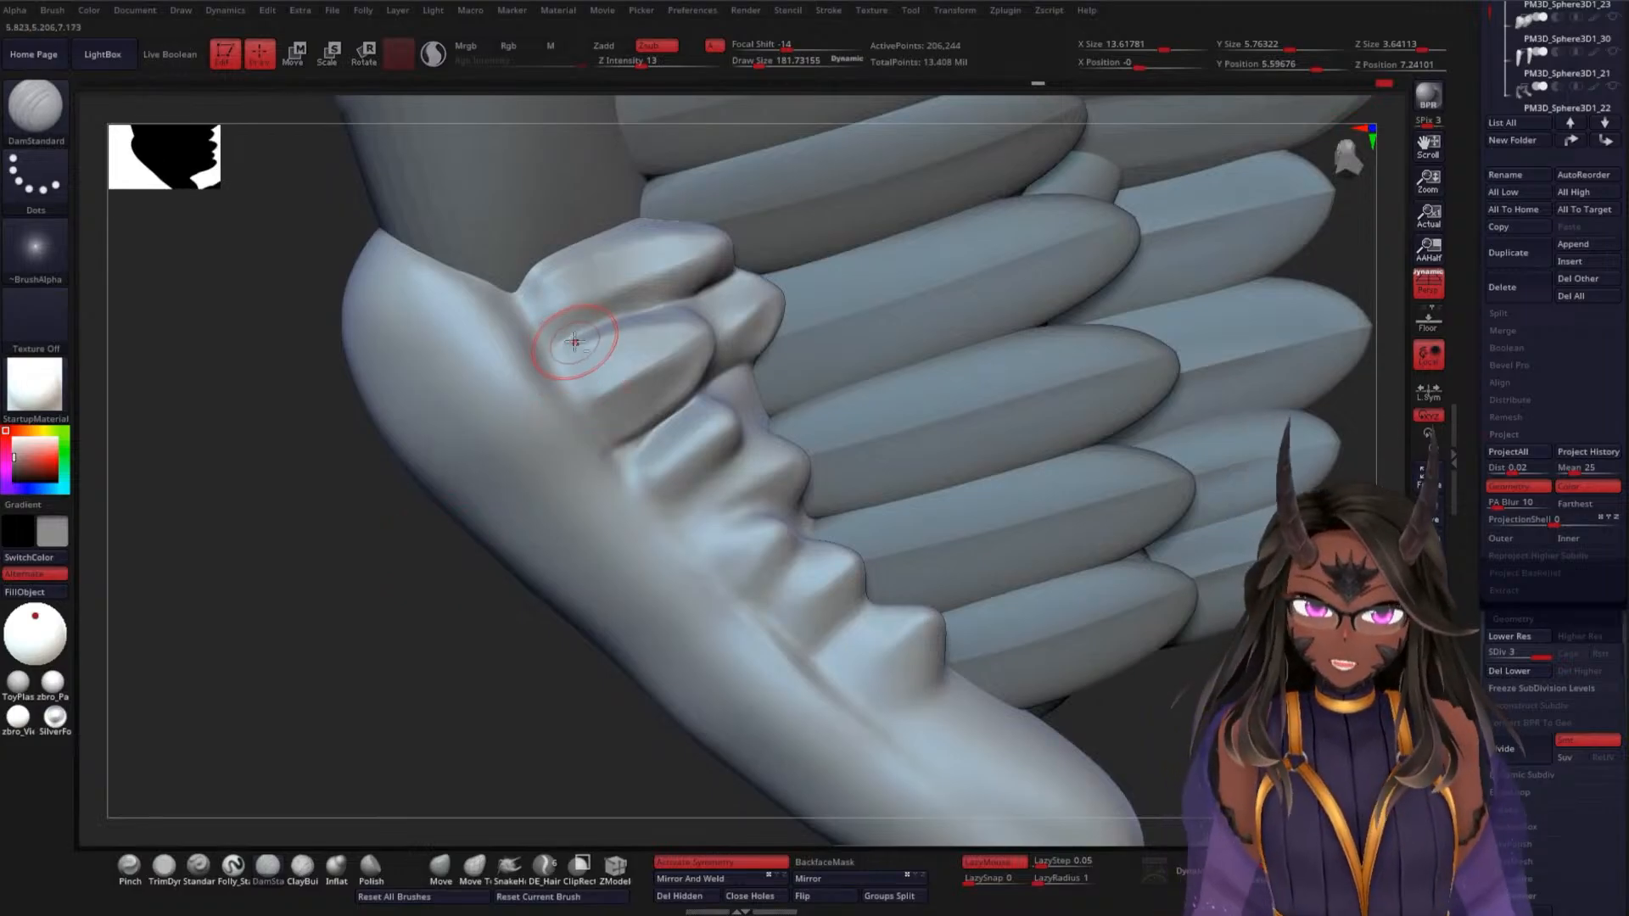
key(ctrl)
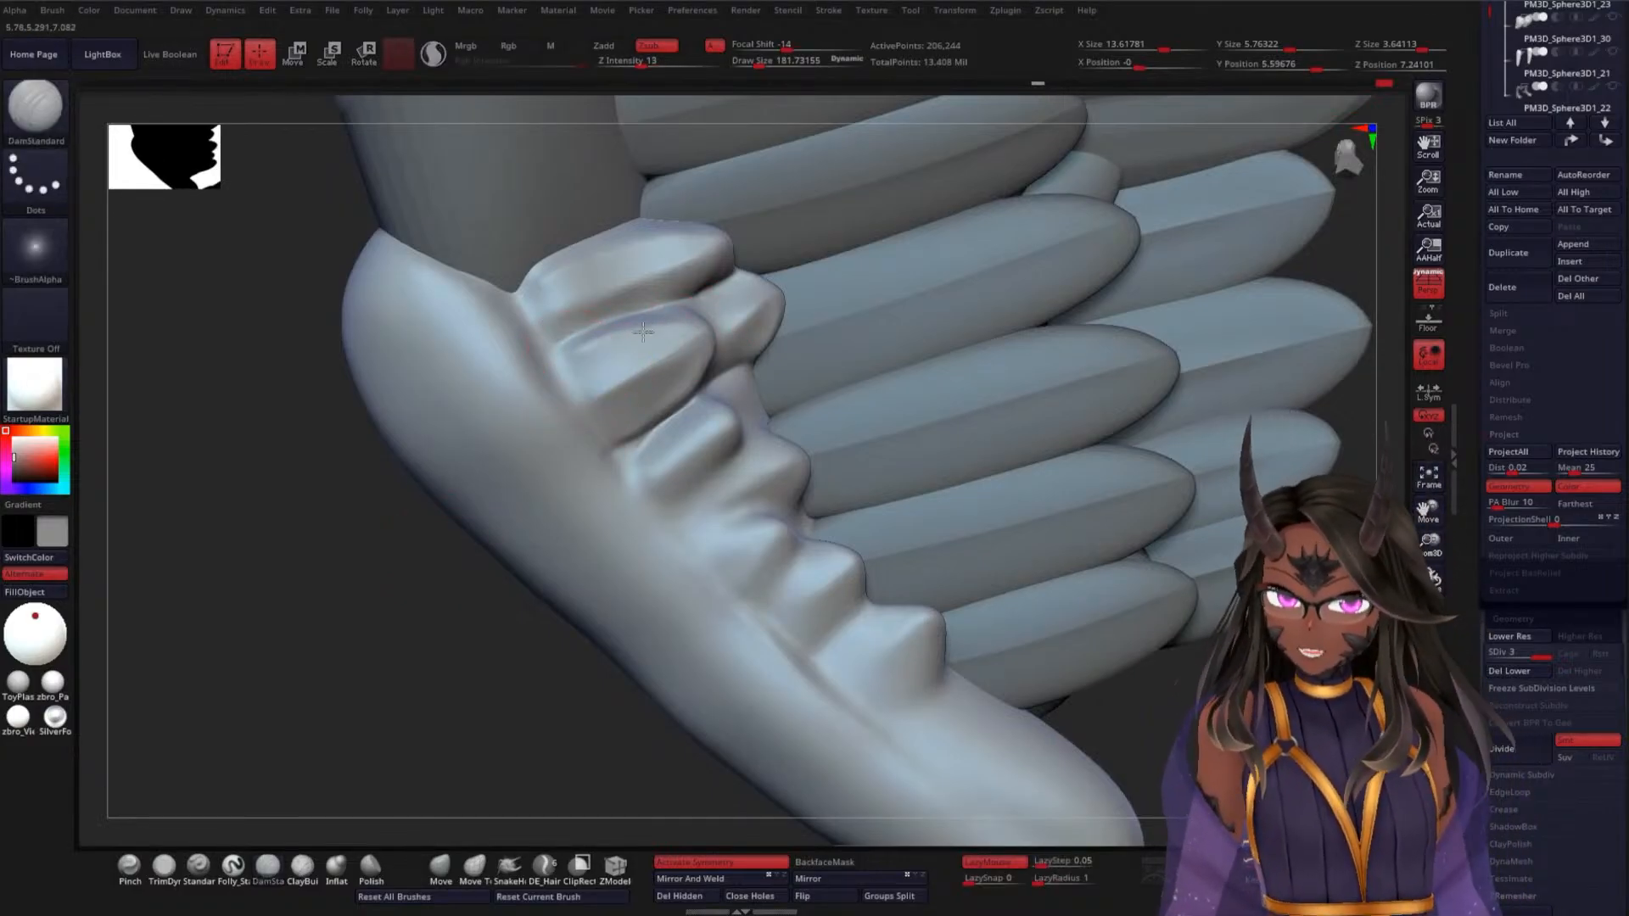
mouse_move(361, 628)
mouse_down()
mouse_move(393, 593)
mouse_move(365, 649)
mouse_up()
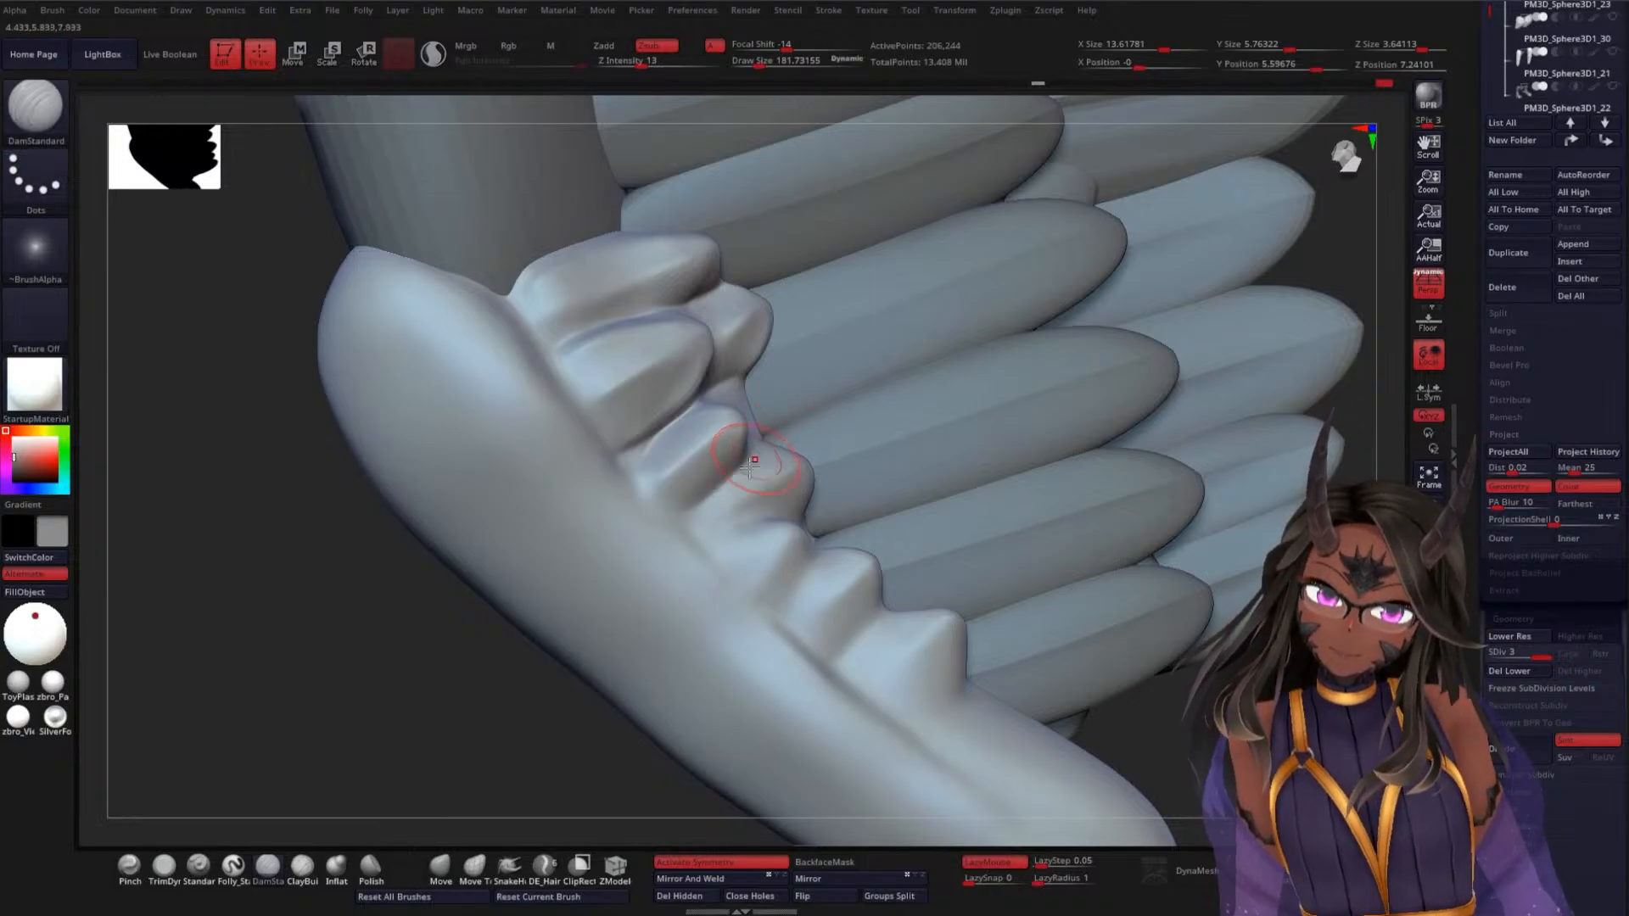
Define the center ridge and edges of the small feather behind the third feather with DamStandard strokes
mouse_move(429, 629)
mouse_down()
mouse_move(339, 628)
mouse_move(653, 467)
mouse_up()
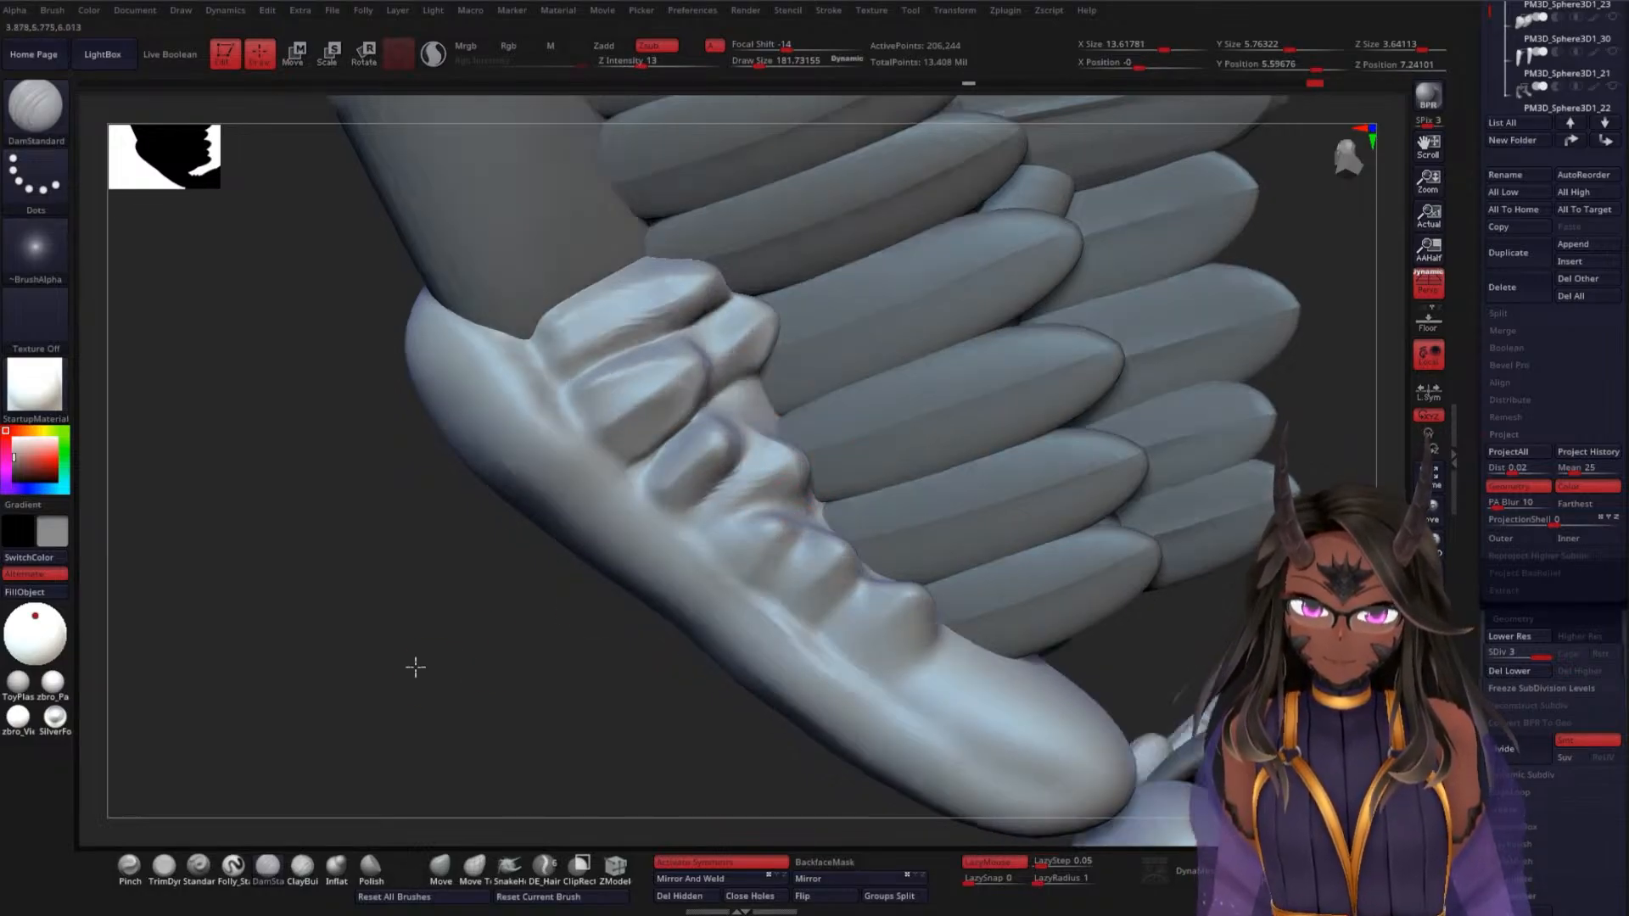
drag(415, 665, 753, 490)
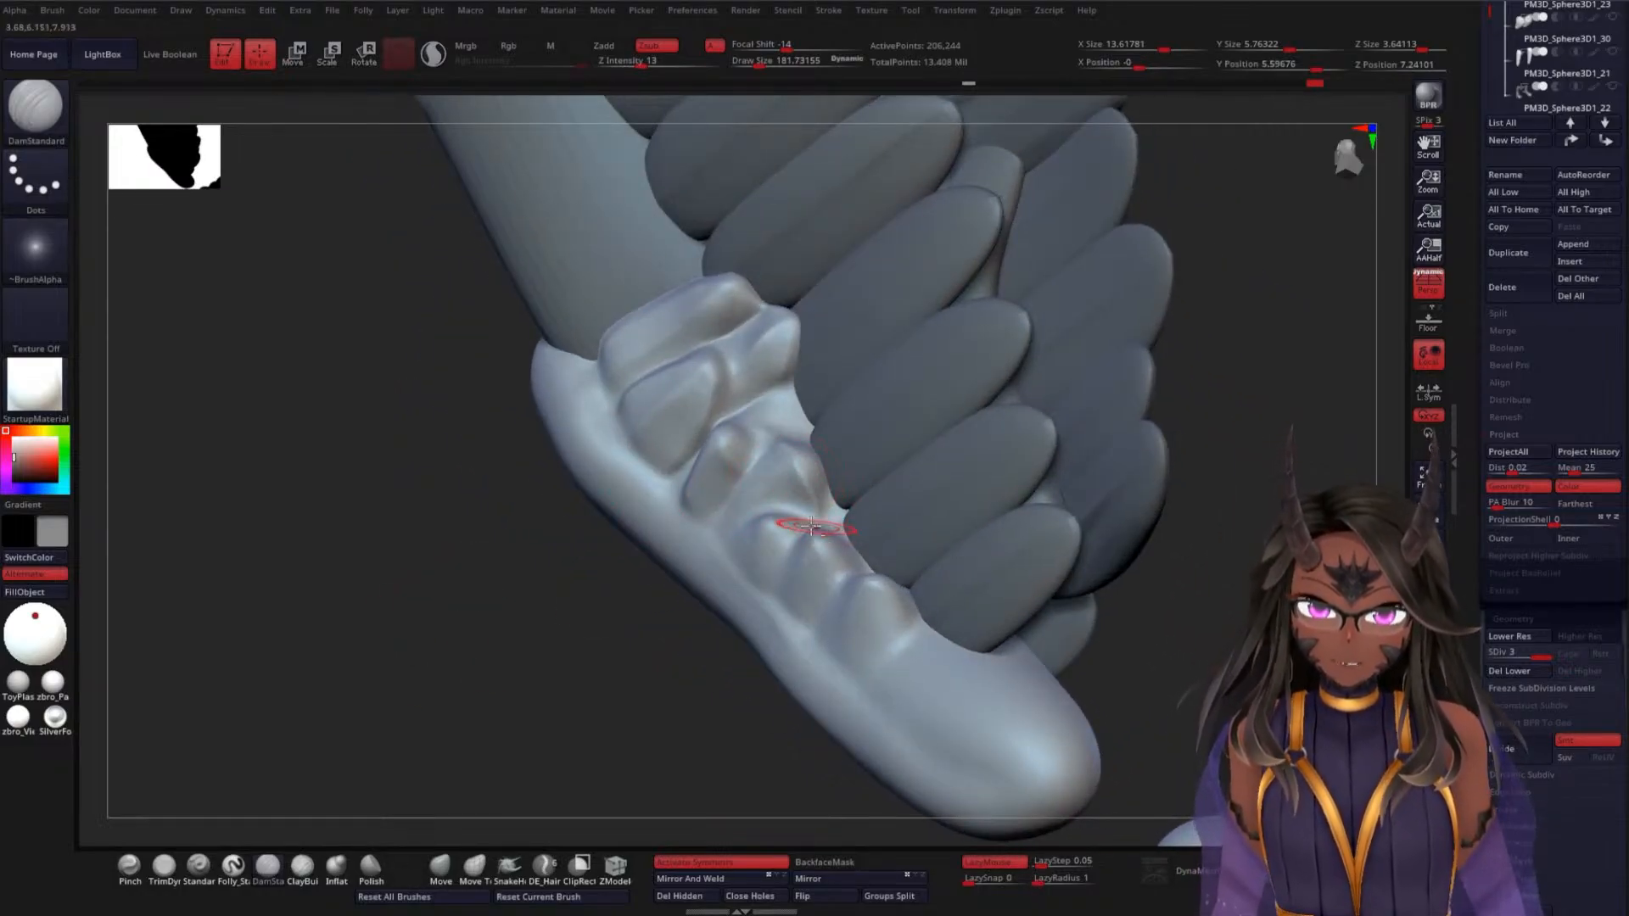
drag(475, 638, 594, 583)
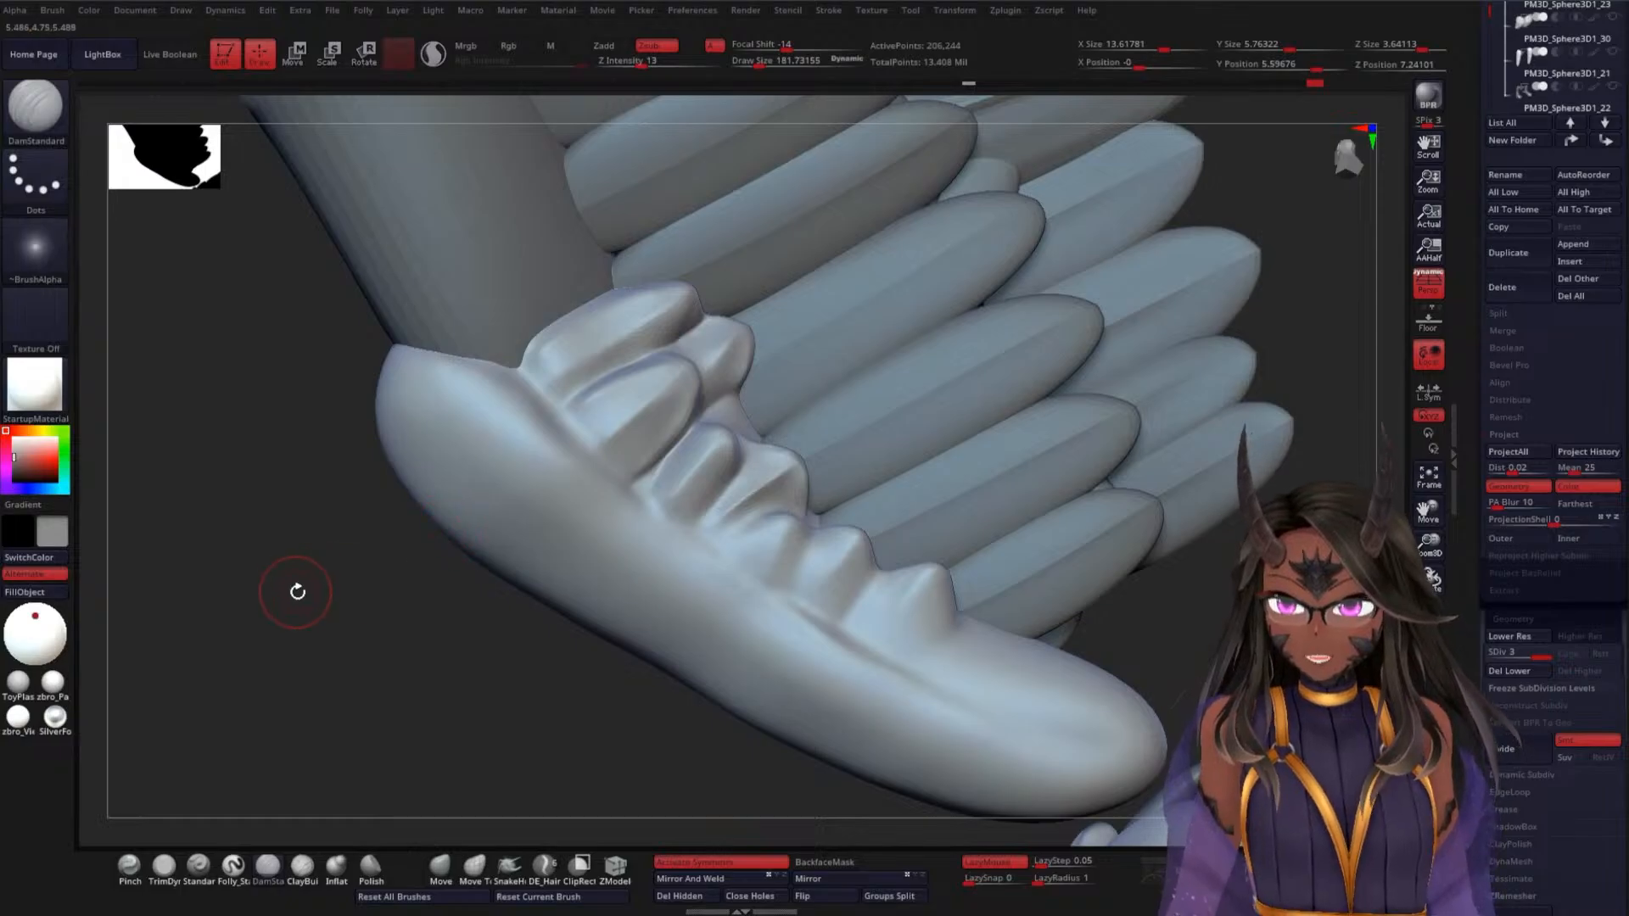
mouse_move(297, 592)
mouse_down()
mouse_move(317, 629)
mouse_move(305, 707)
mouse_up()
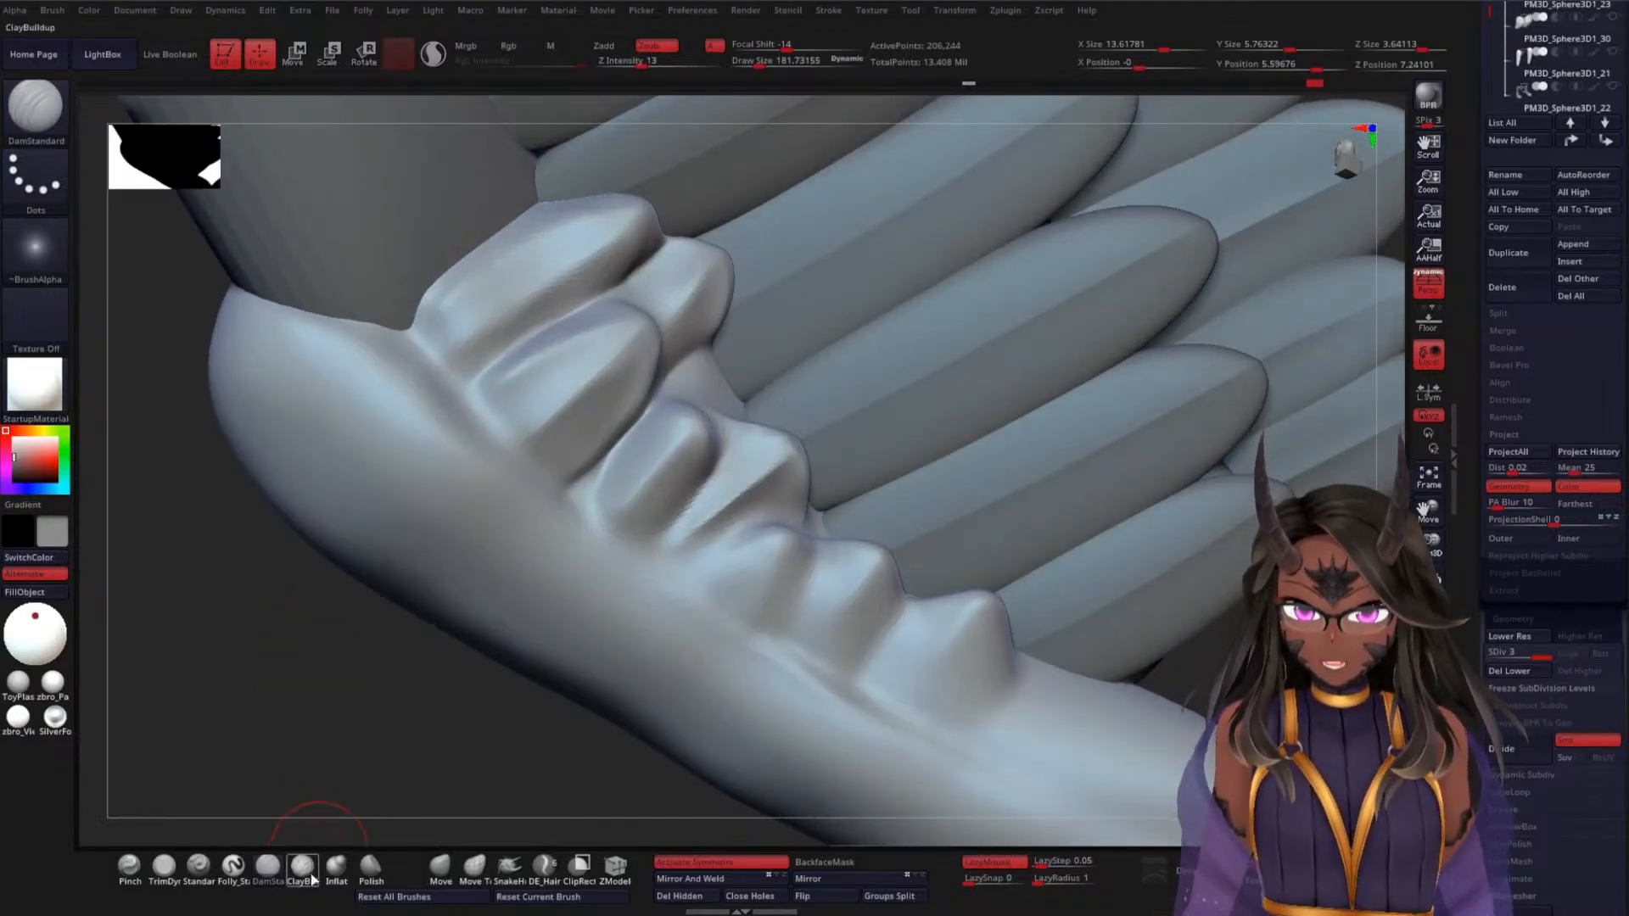
Pull a small feather tip outward from the gap behind the second and third feathers with the Move brush, and smooth it
click(436, 879)
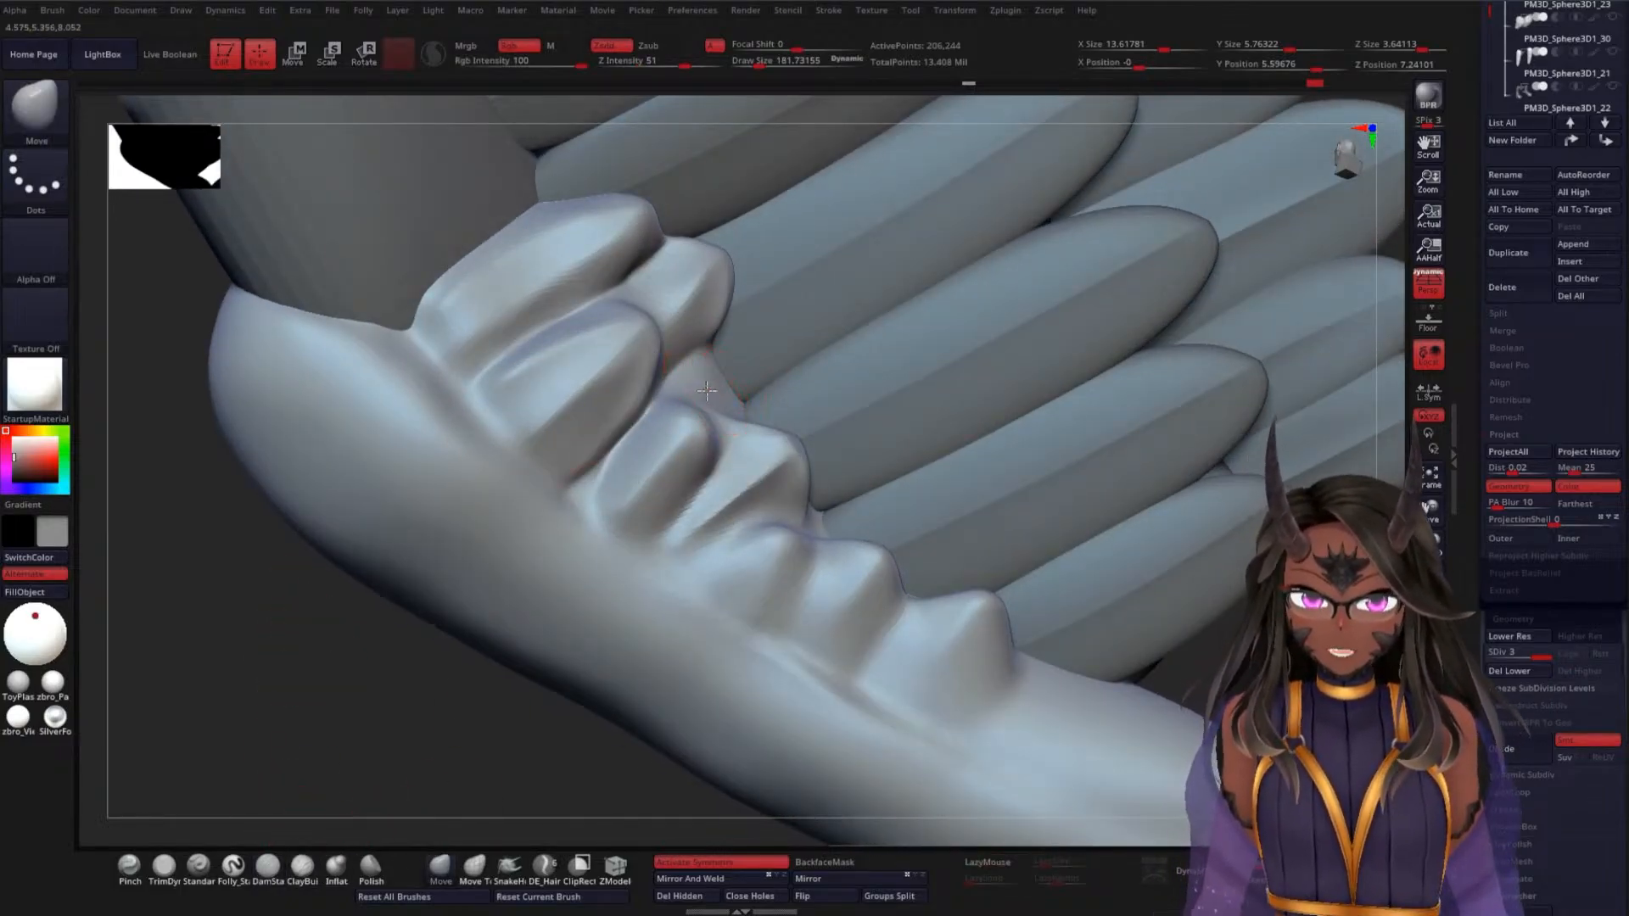
drag(706, 390, 834, 323)
key(ctrl+z)
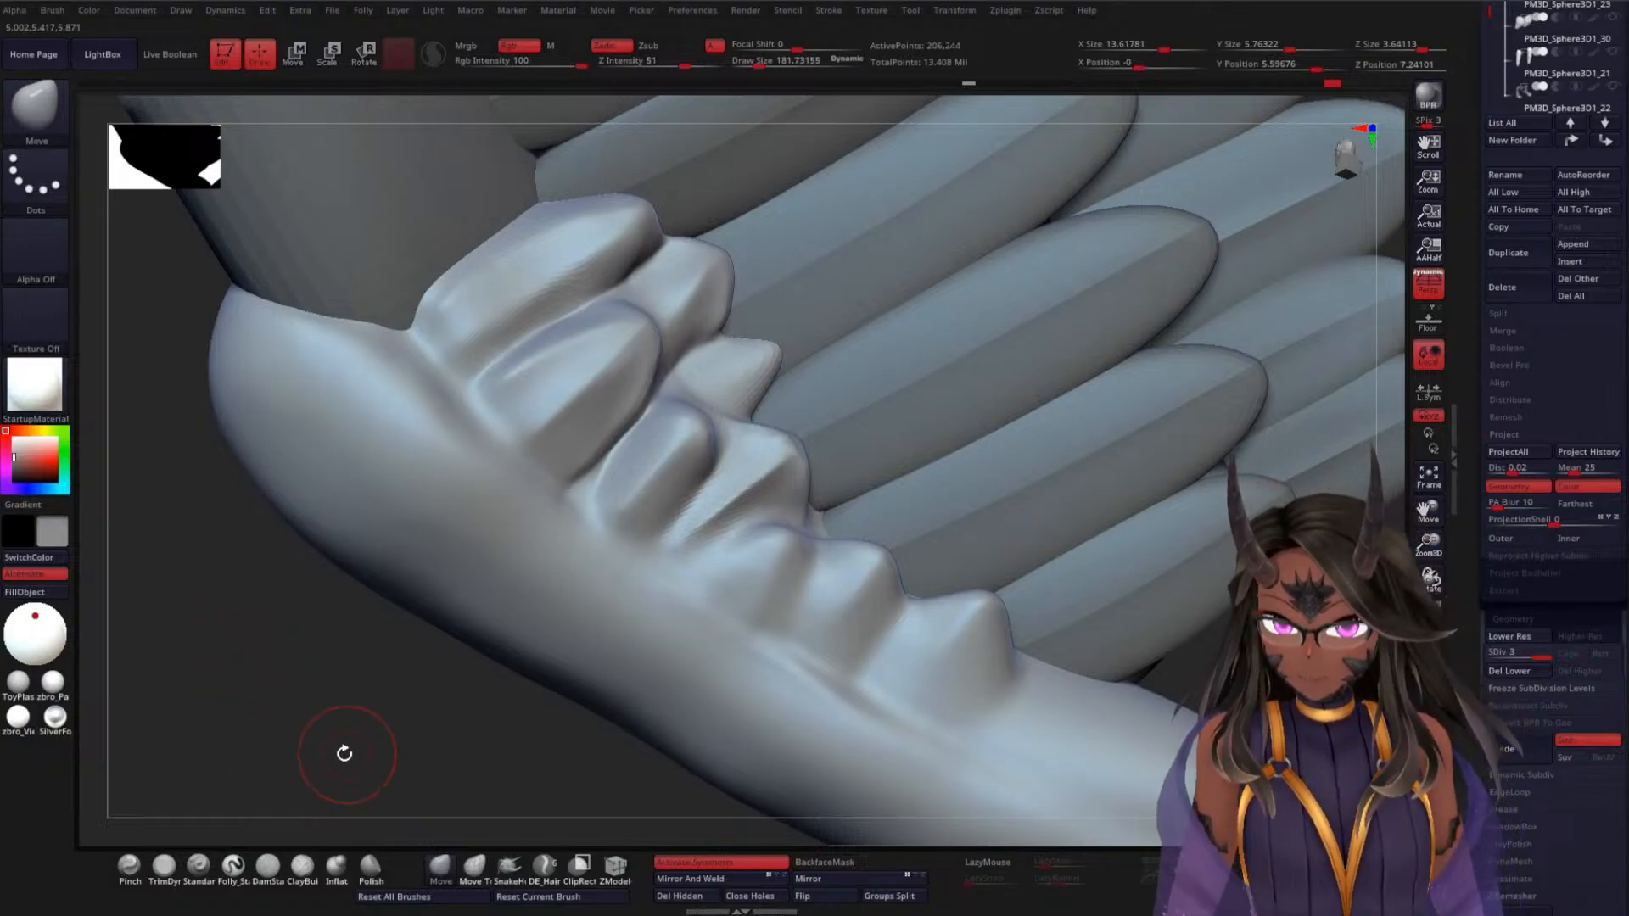
click(269, 865)
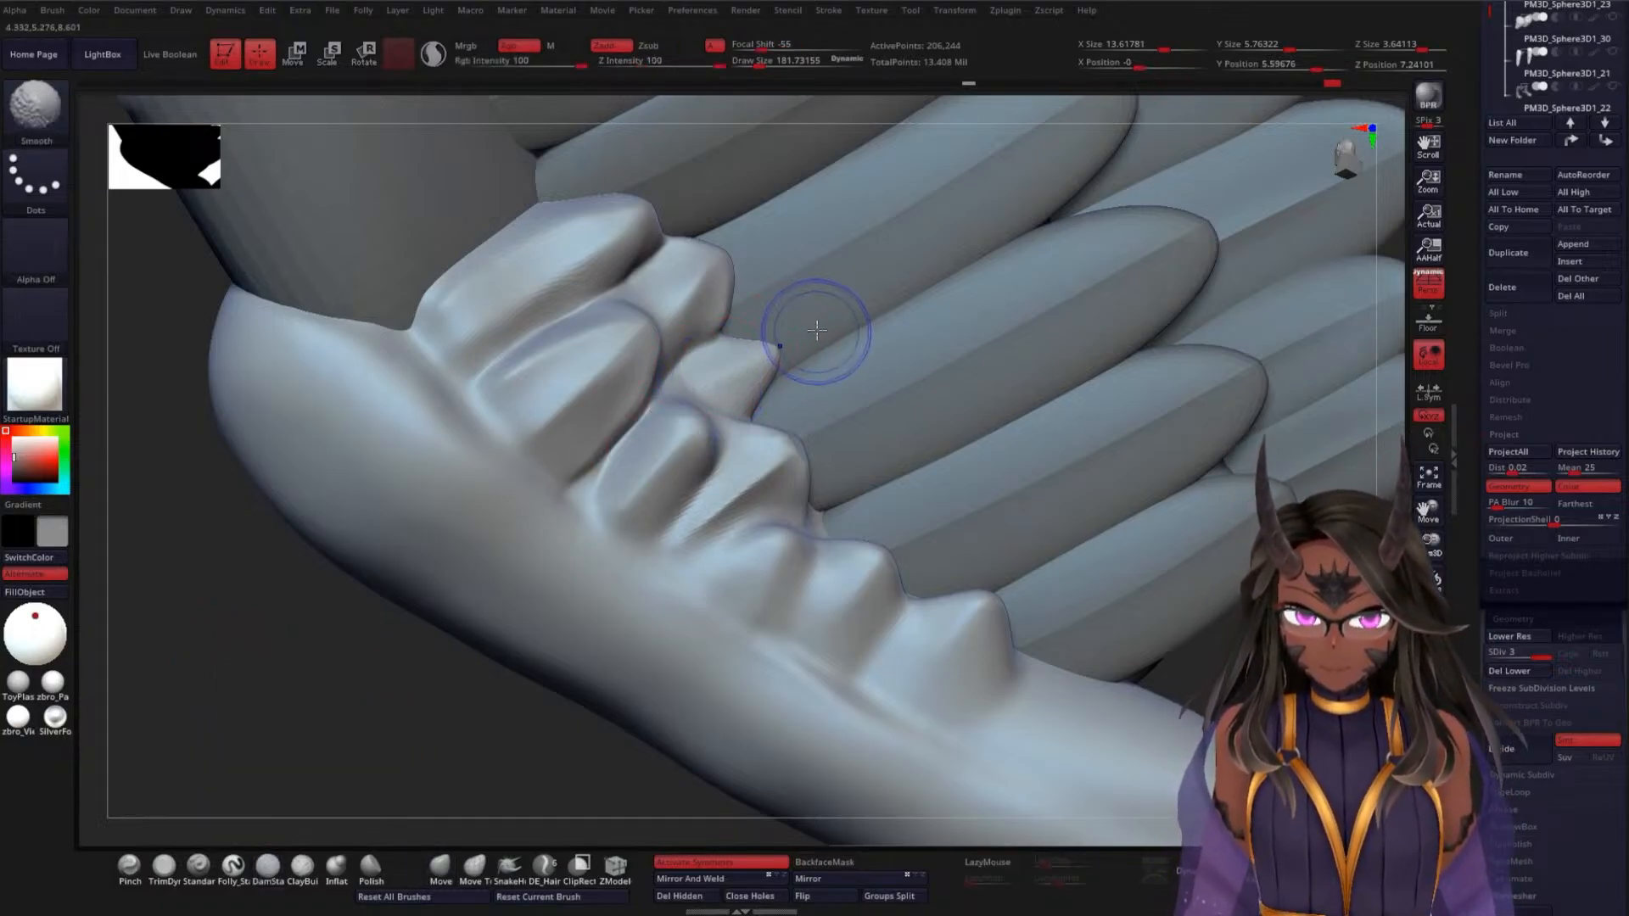
Smooth the pointed tip of a short upper feather and sharpen the crease on its neighbour with the DamStandard brush
mouse_move(818, 329)
shift+mouse_down()
mouse_move(753, 360)
mouse_move(827, 324)
shift+mouse_up()
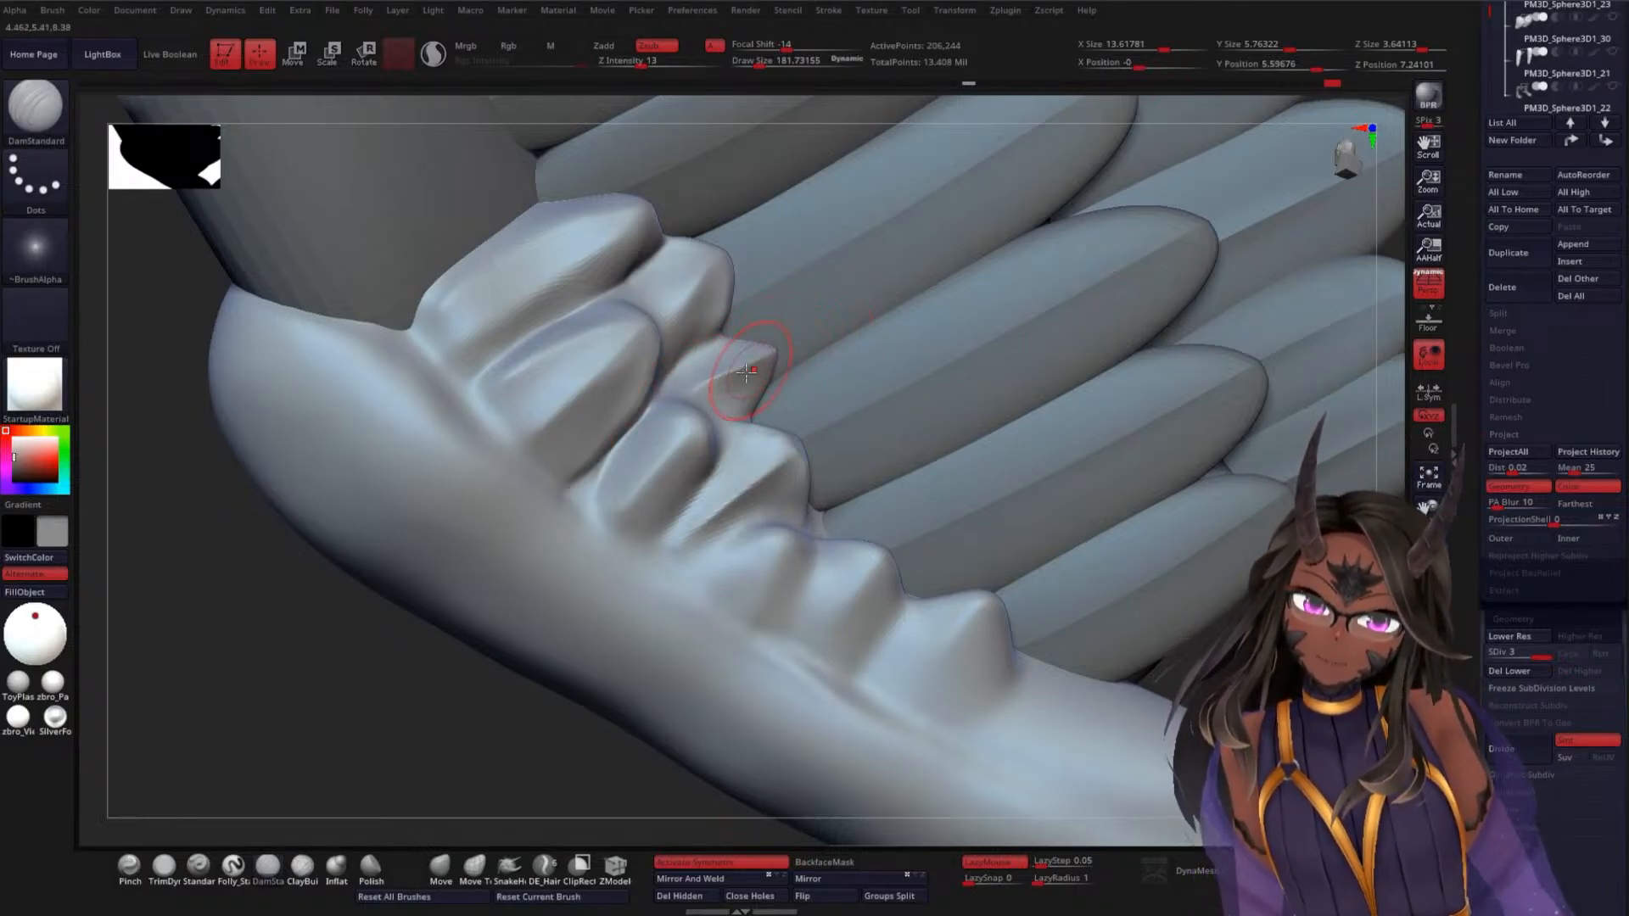
mouse_move(749, 383)
shift+mouse_down()
mouse_move(722, 366)
mouse_move(821, 304)
shift+mouse_up()
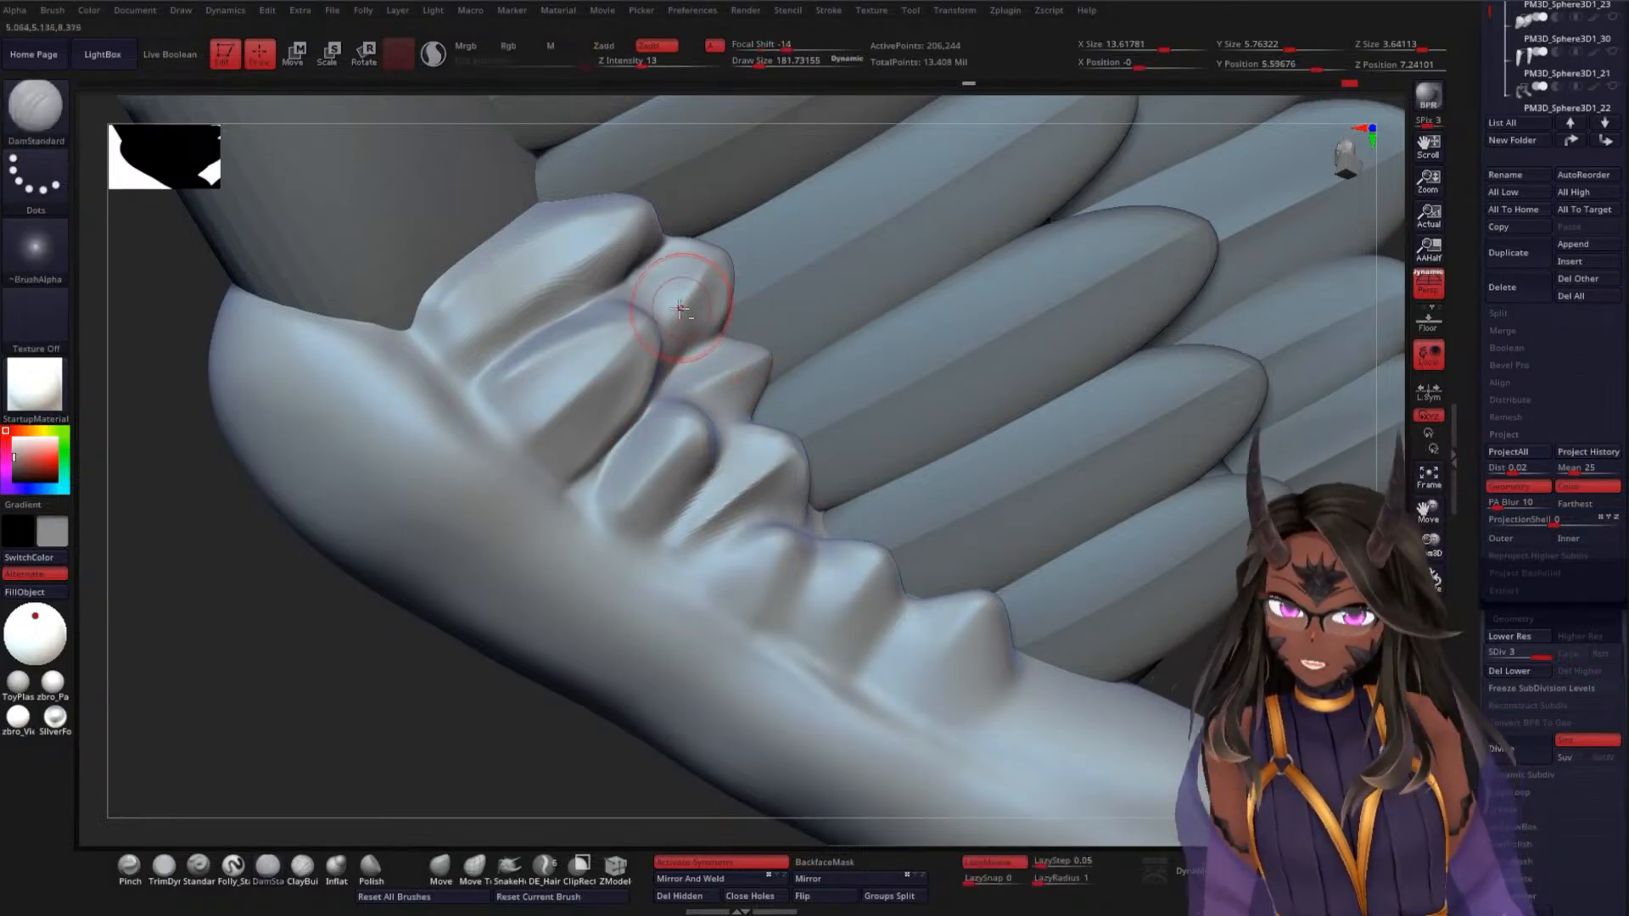
mouse_move(717, 270)
mouse_down()
mouse_move(670, 333)
mouse_move(682, 360)
mouse_up()
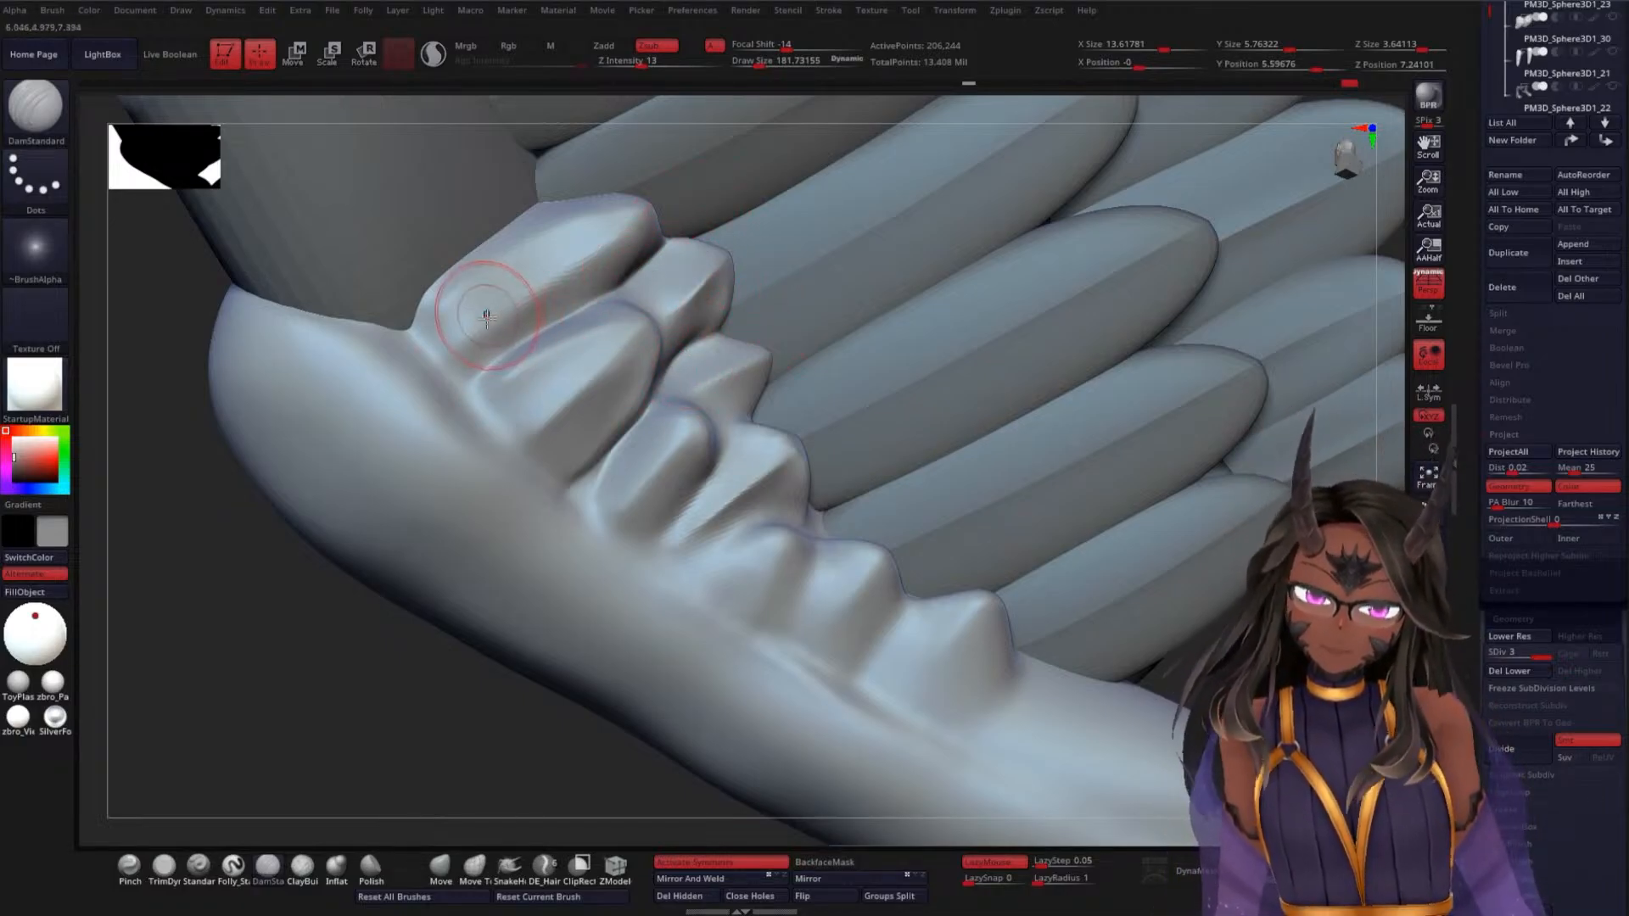
Sharpen the ridges and gaps of the lower short feathers along the wing's leading edge with the DamStandard brush
alt+drag(374, 644, 393, 531)
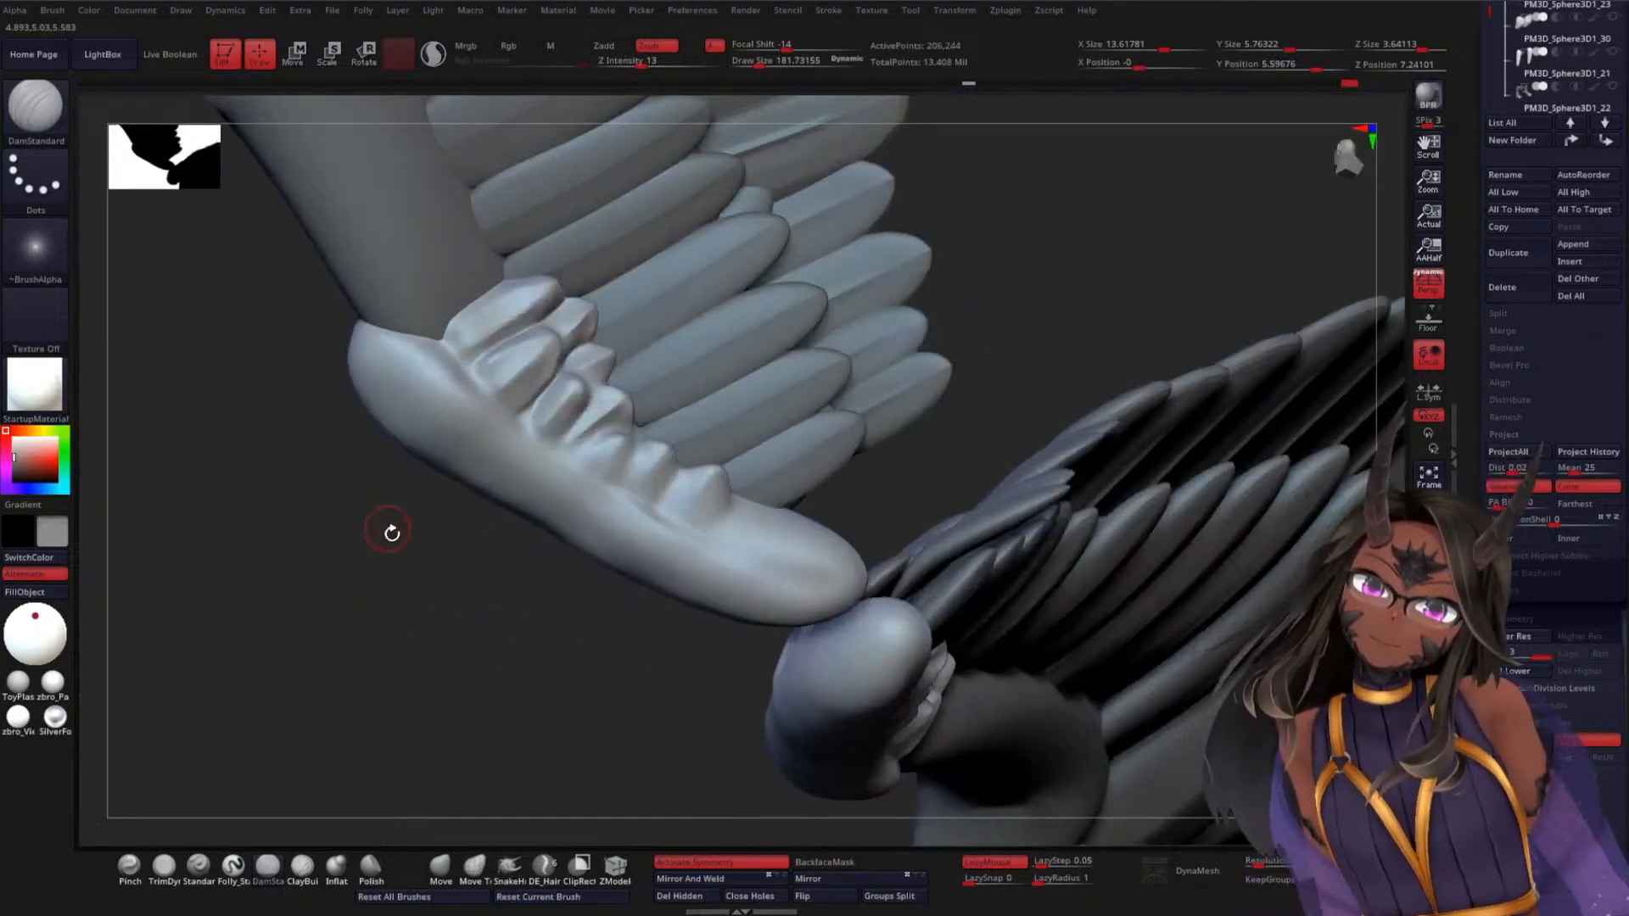
drag(466, 597, 793, 351)
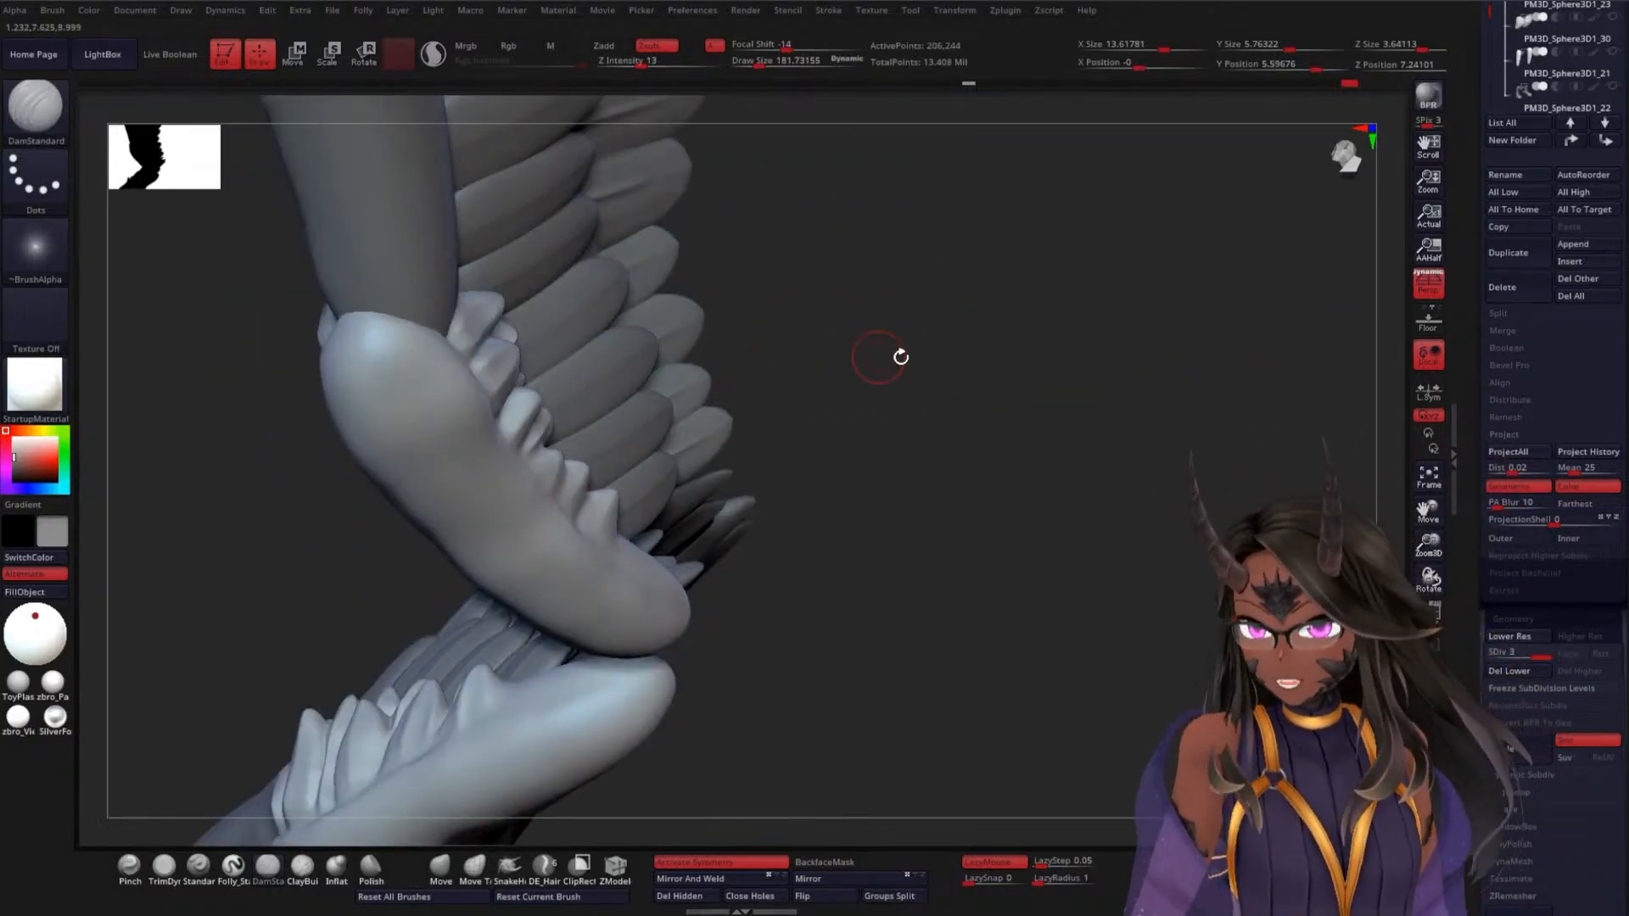
drag(924, 408, 974, 509)
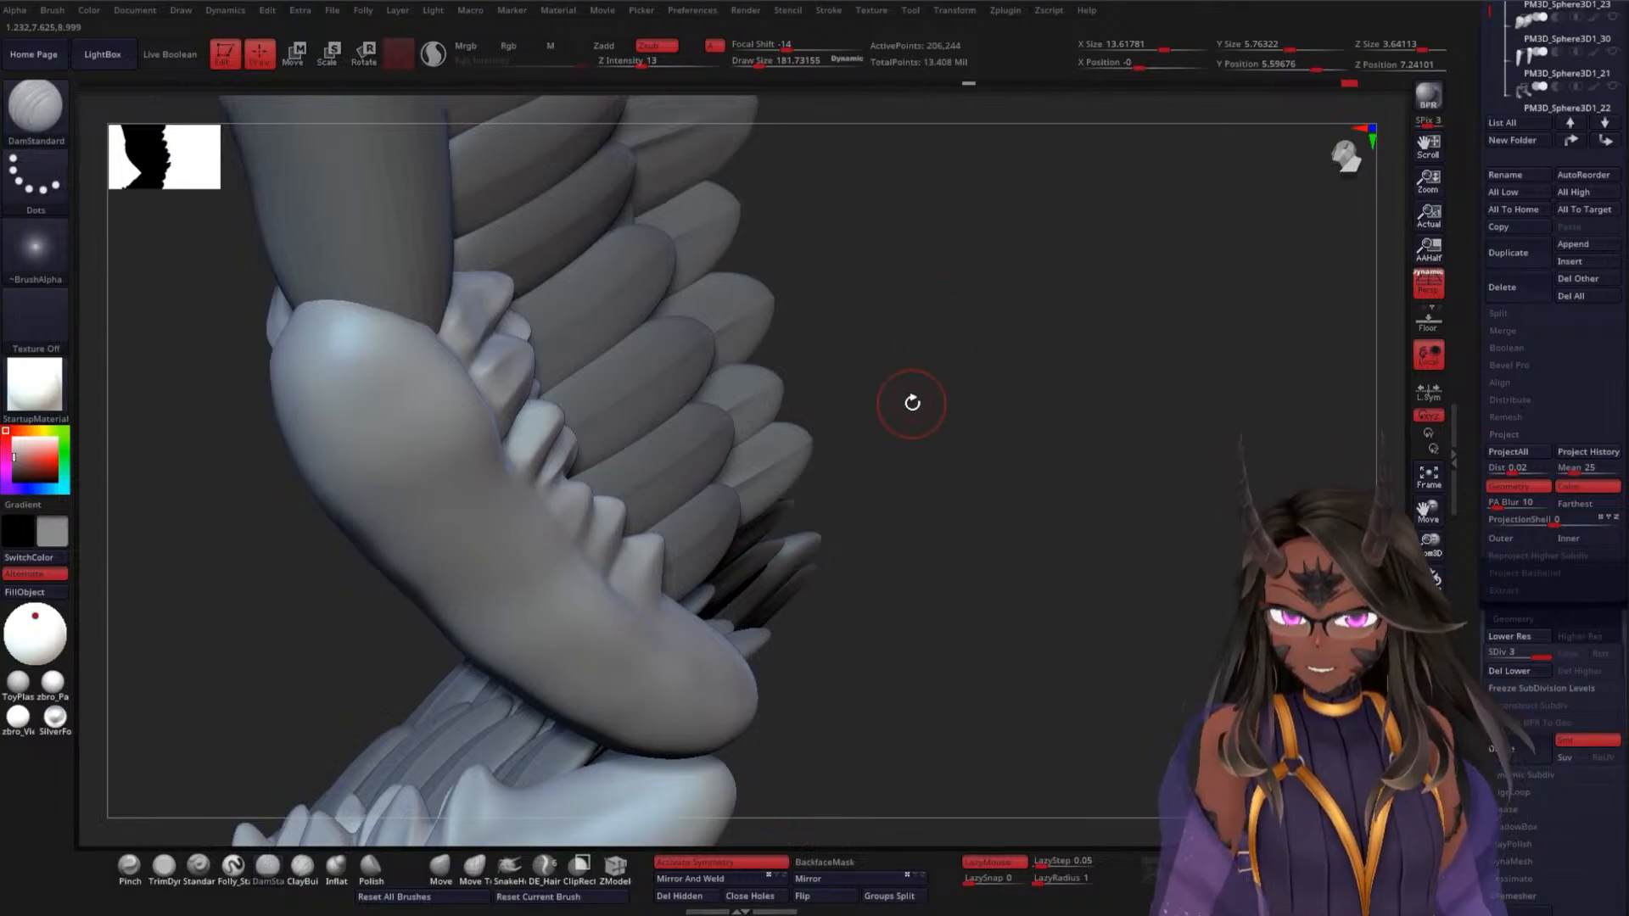
drag(1011, 422, 1196, 445)
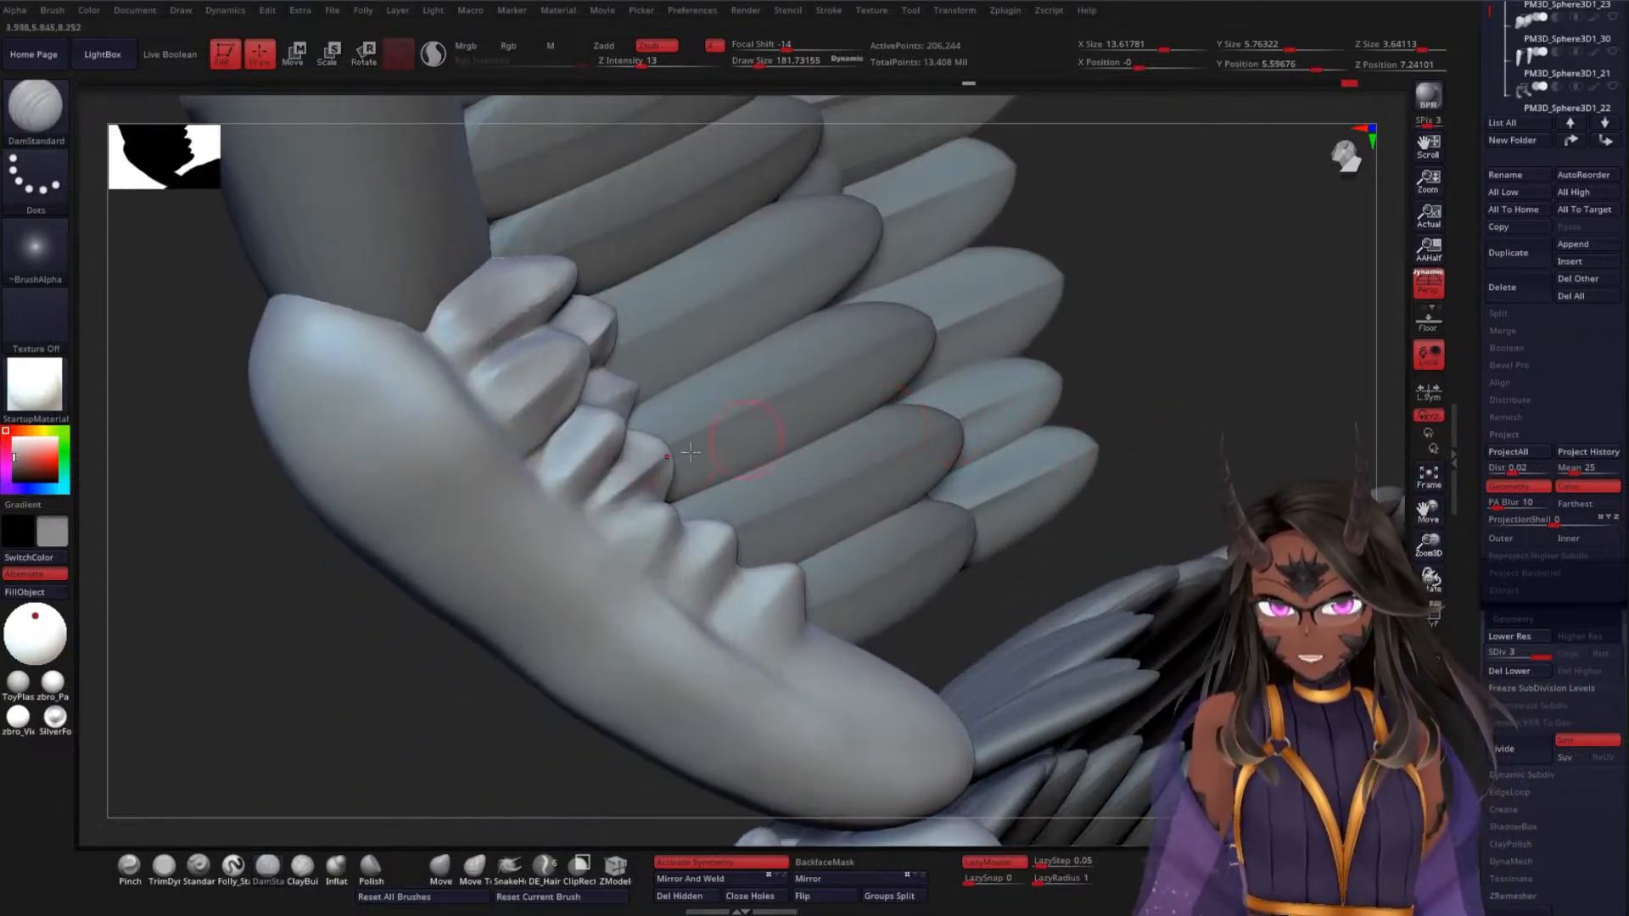
alt+drag(300, 647, 298, 422)
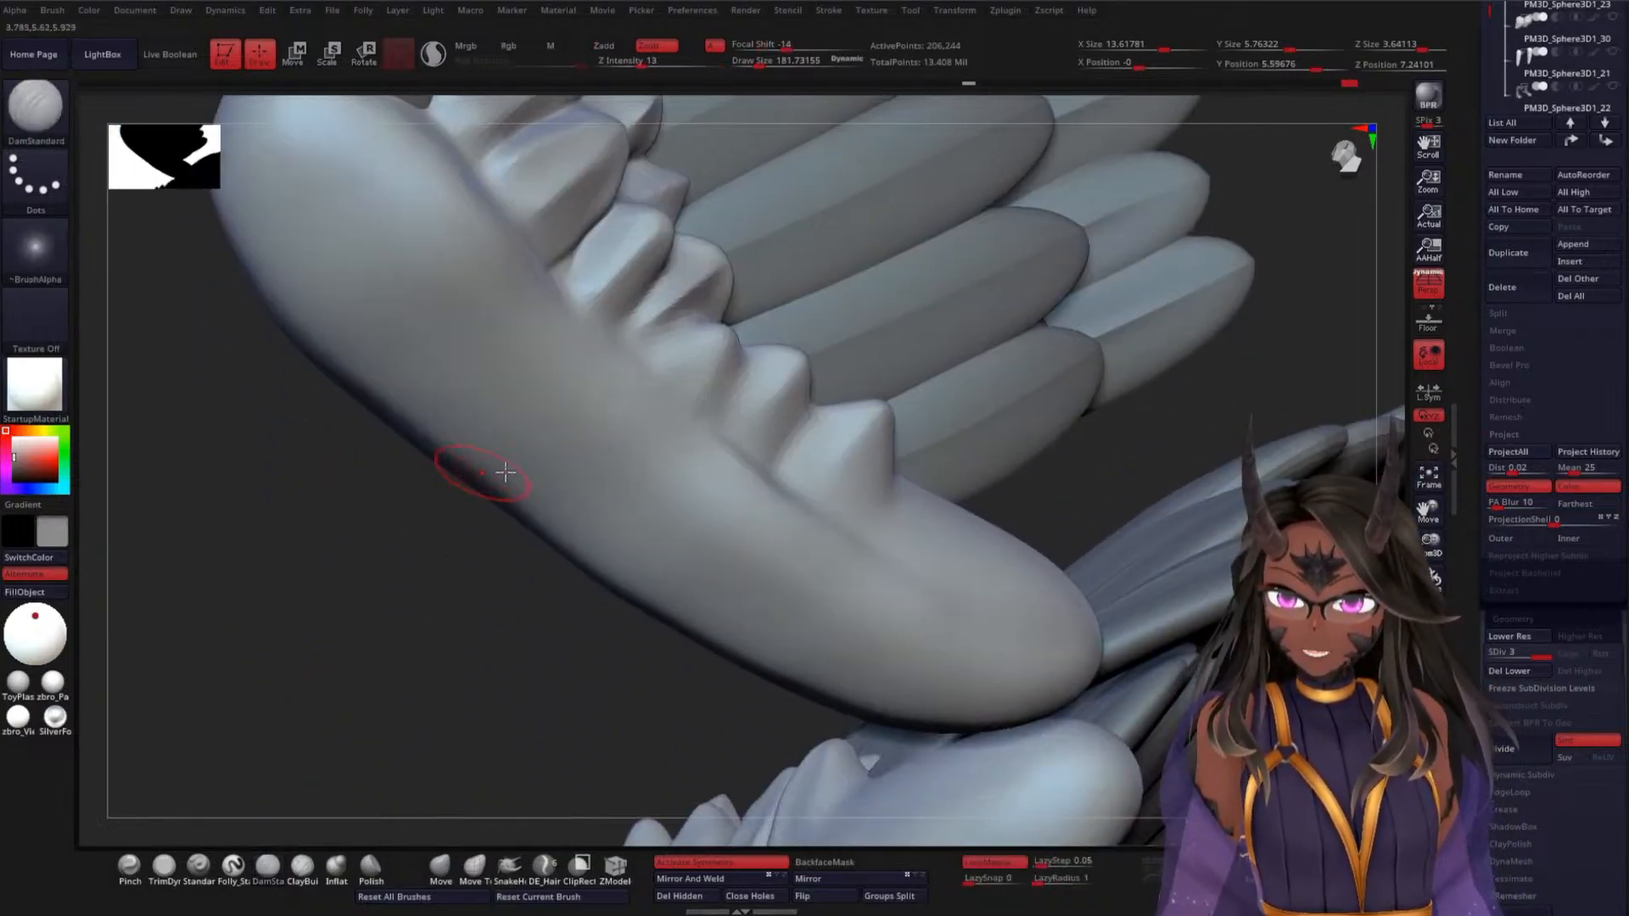
drag(362, 623, 384, 592)
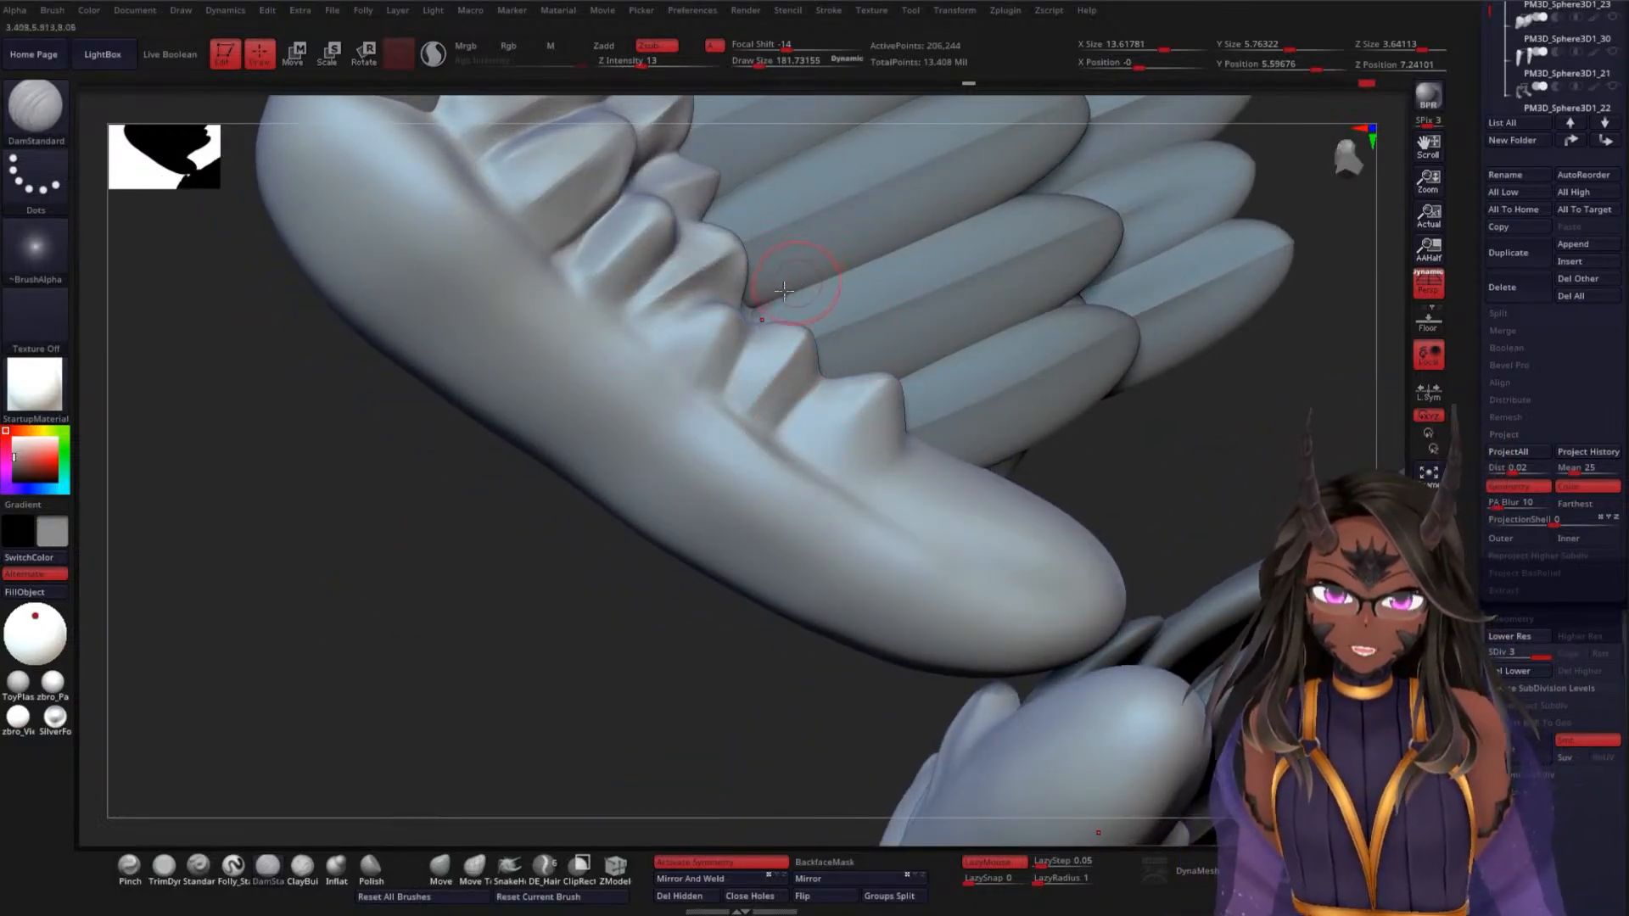
drag(447, 590, 472, 577)
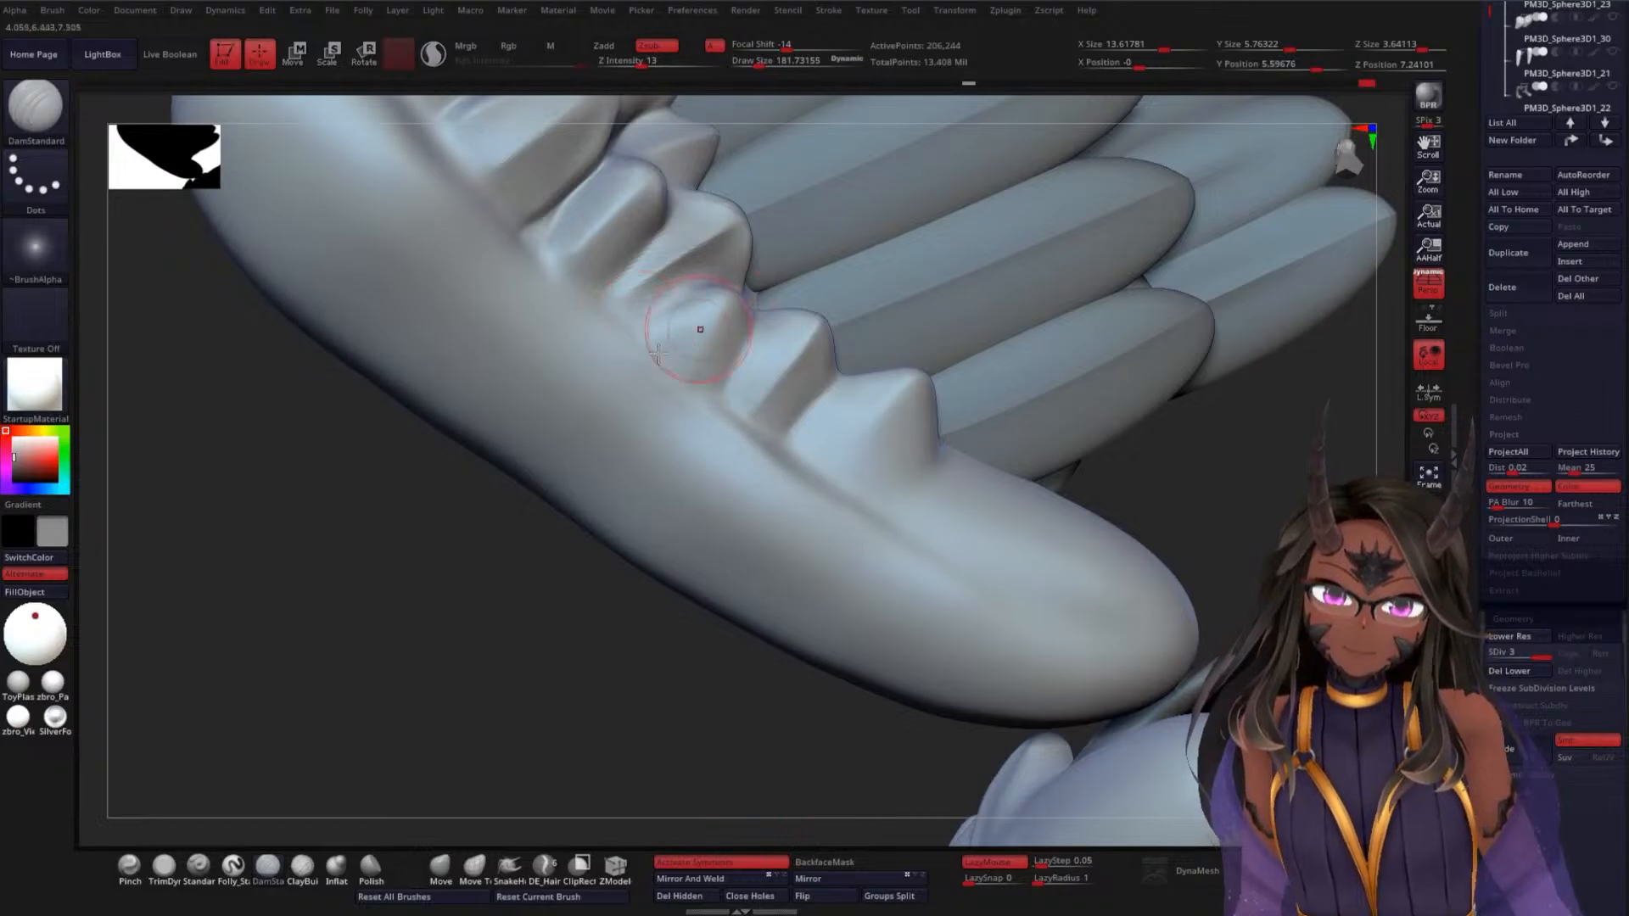
drag(363, 609, 317, 569)
drag(670, 309, 753, 249)
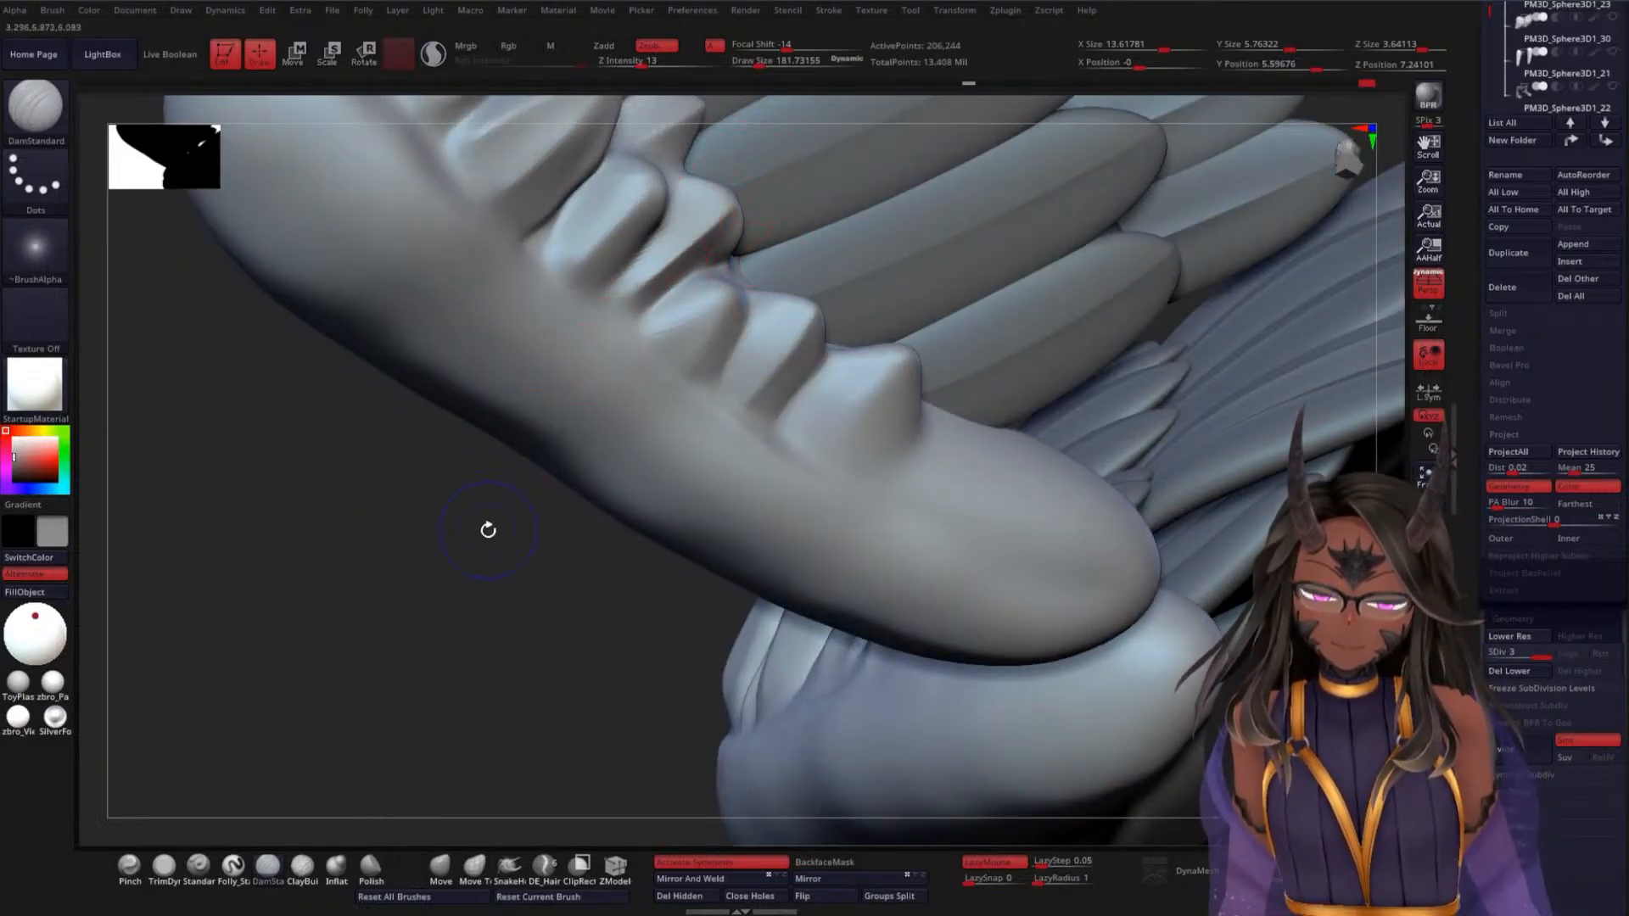
drag(487, 531, 404, 574)
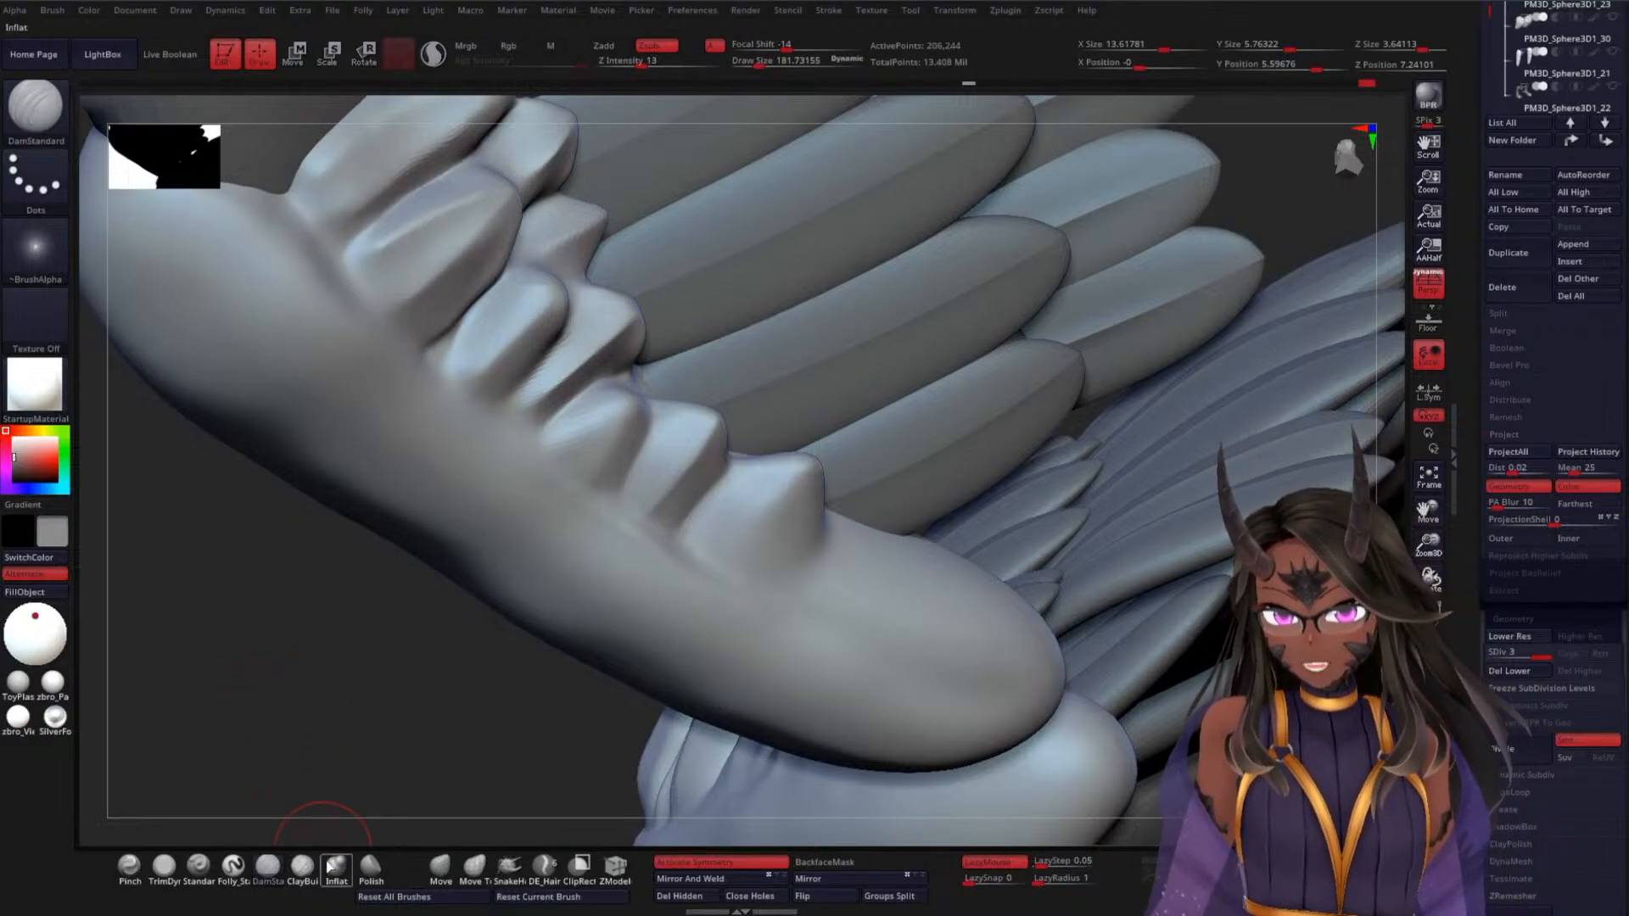
Reshape the tip of the middle short feather with the Move brush and smooth the surface beside it
click(440, 866)
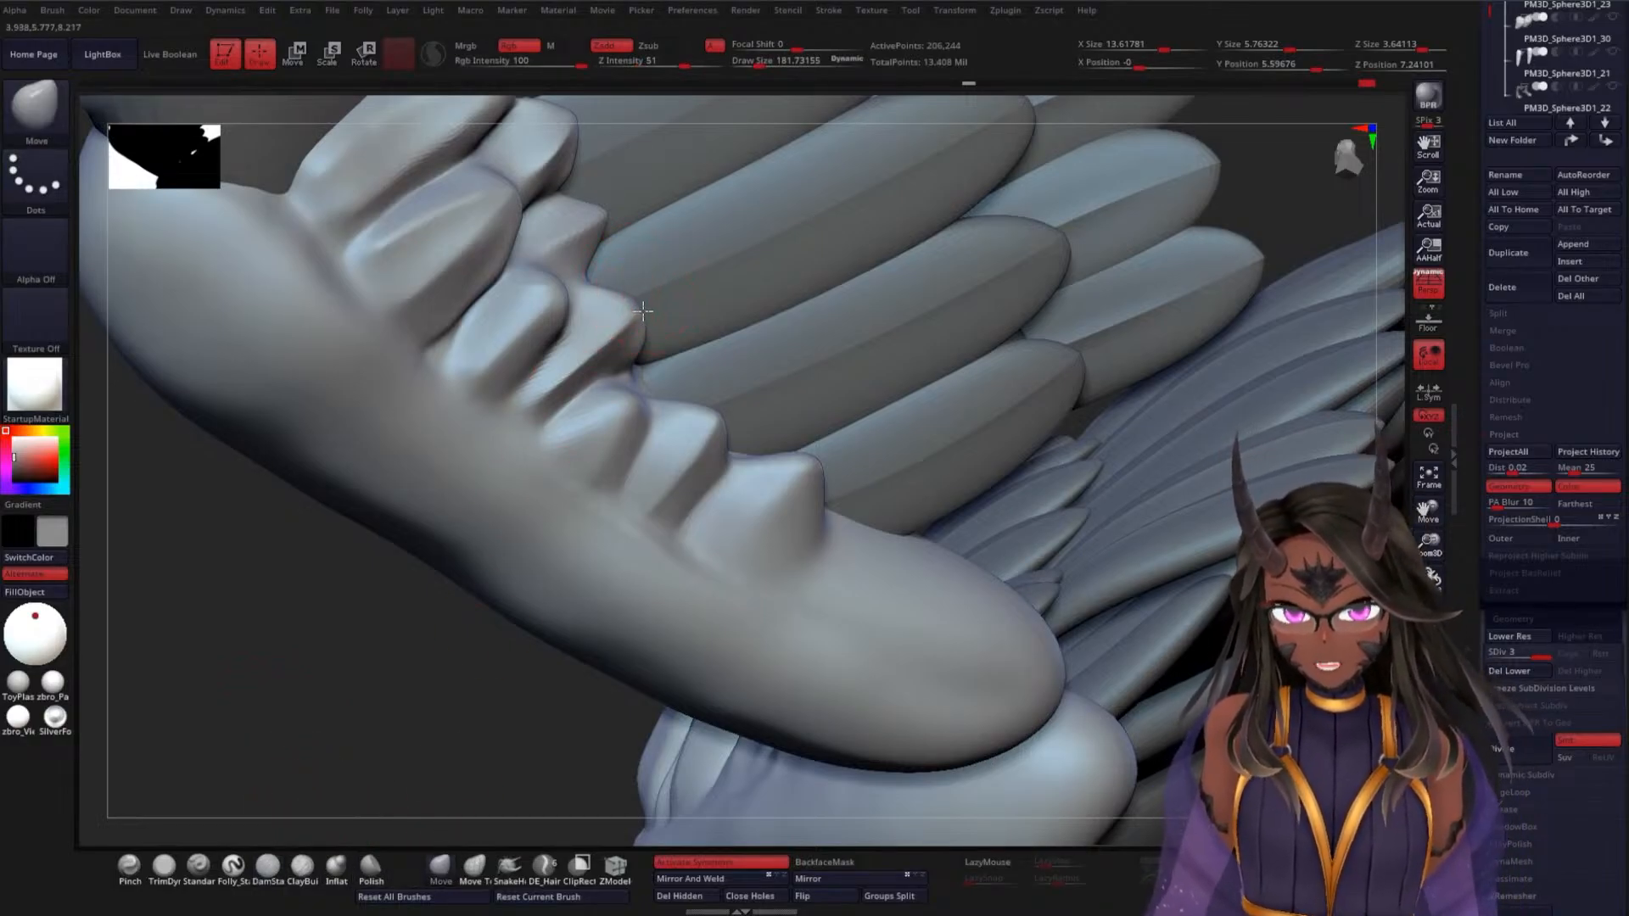
mouse_move(658, 298)
mouse_down()
mouse_move(669, 287)
mouse_move(604, 304)
mouse_up()
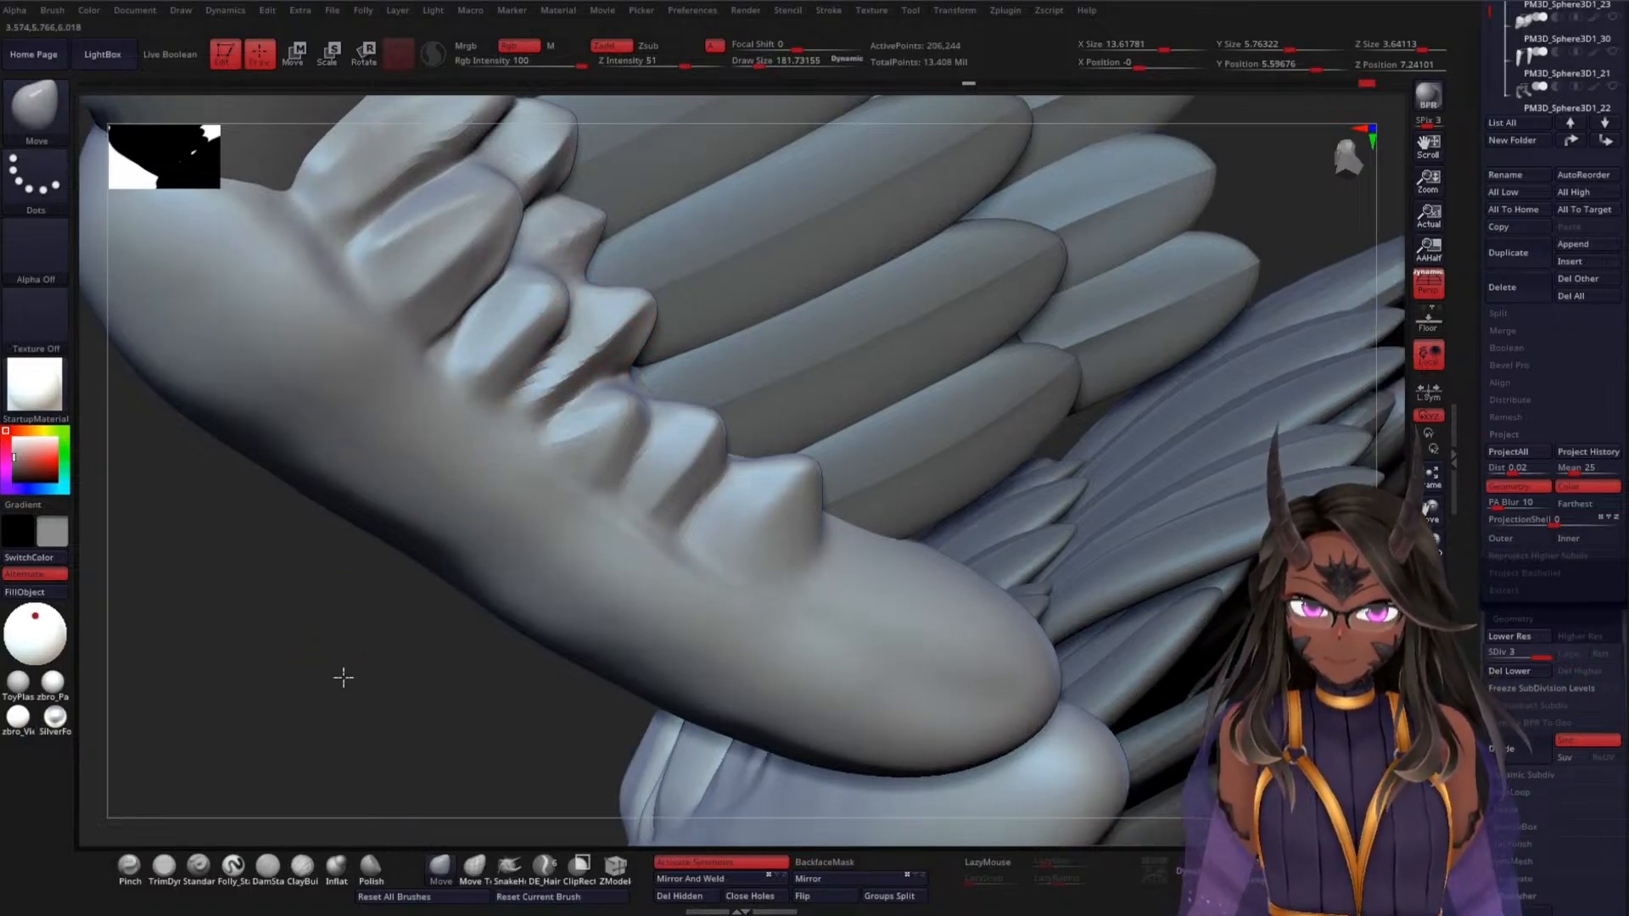
drag(341, 676, 352, 583)
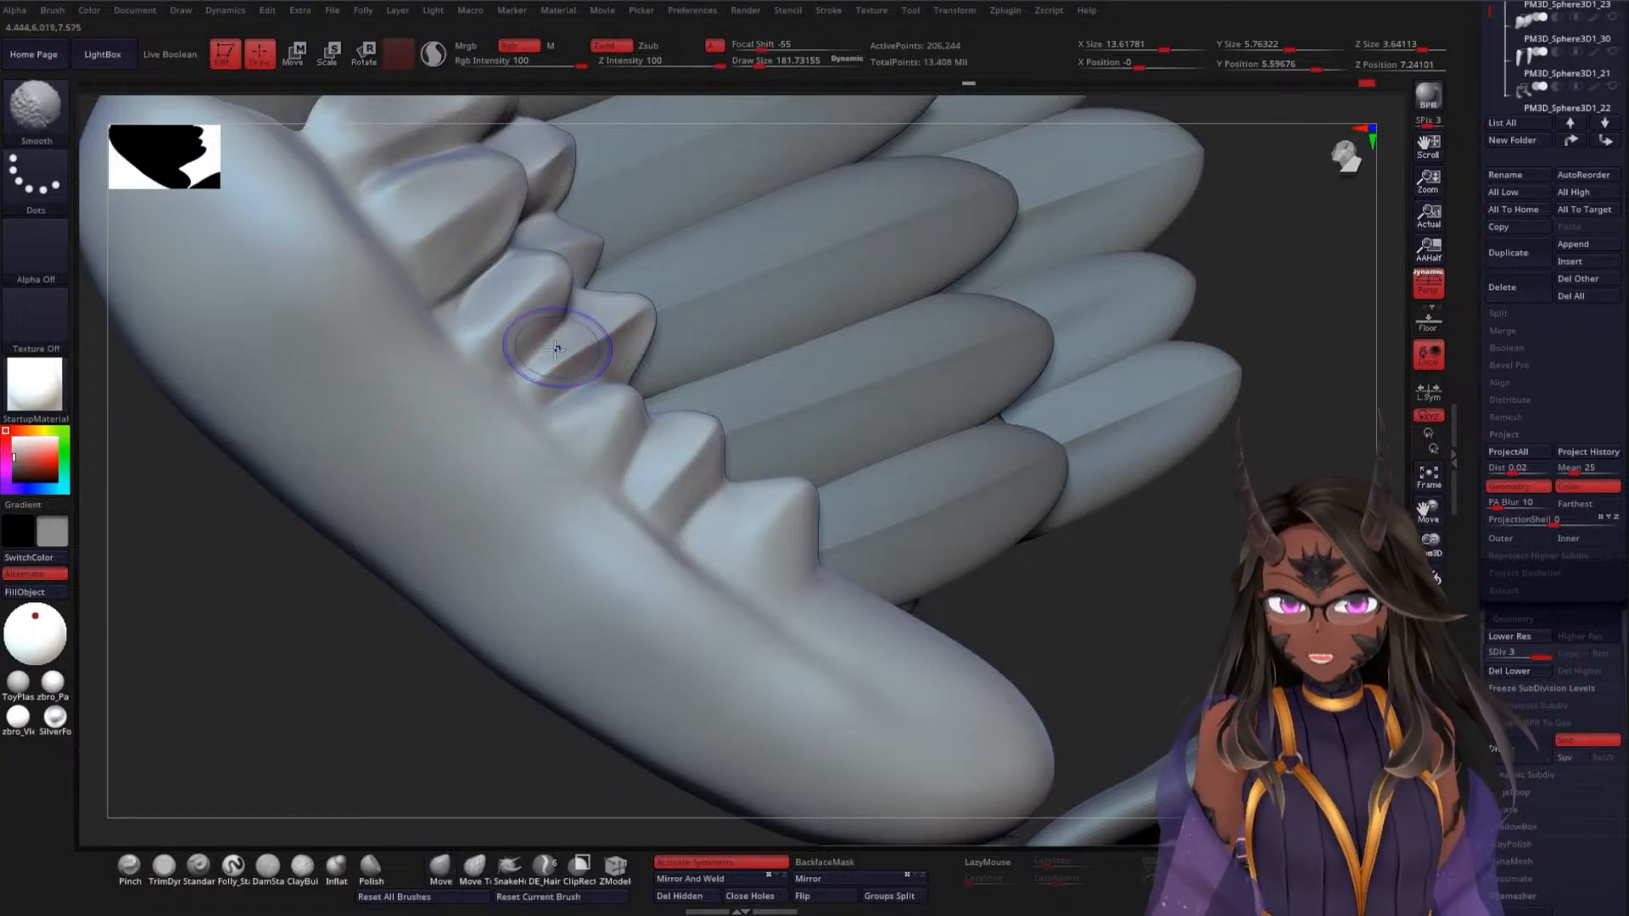
key(ctrl)
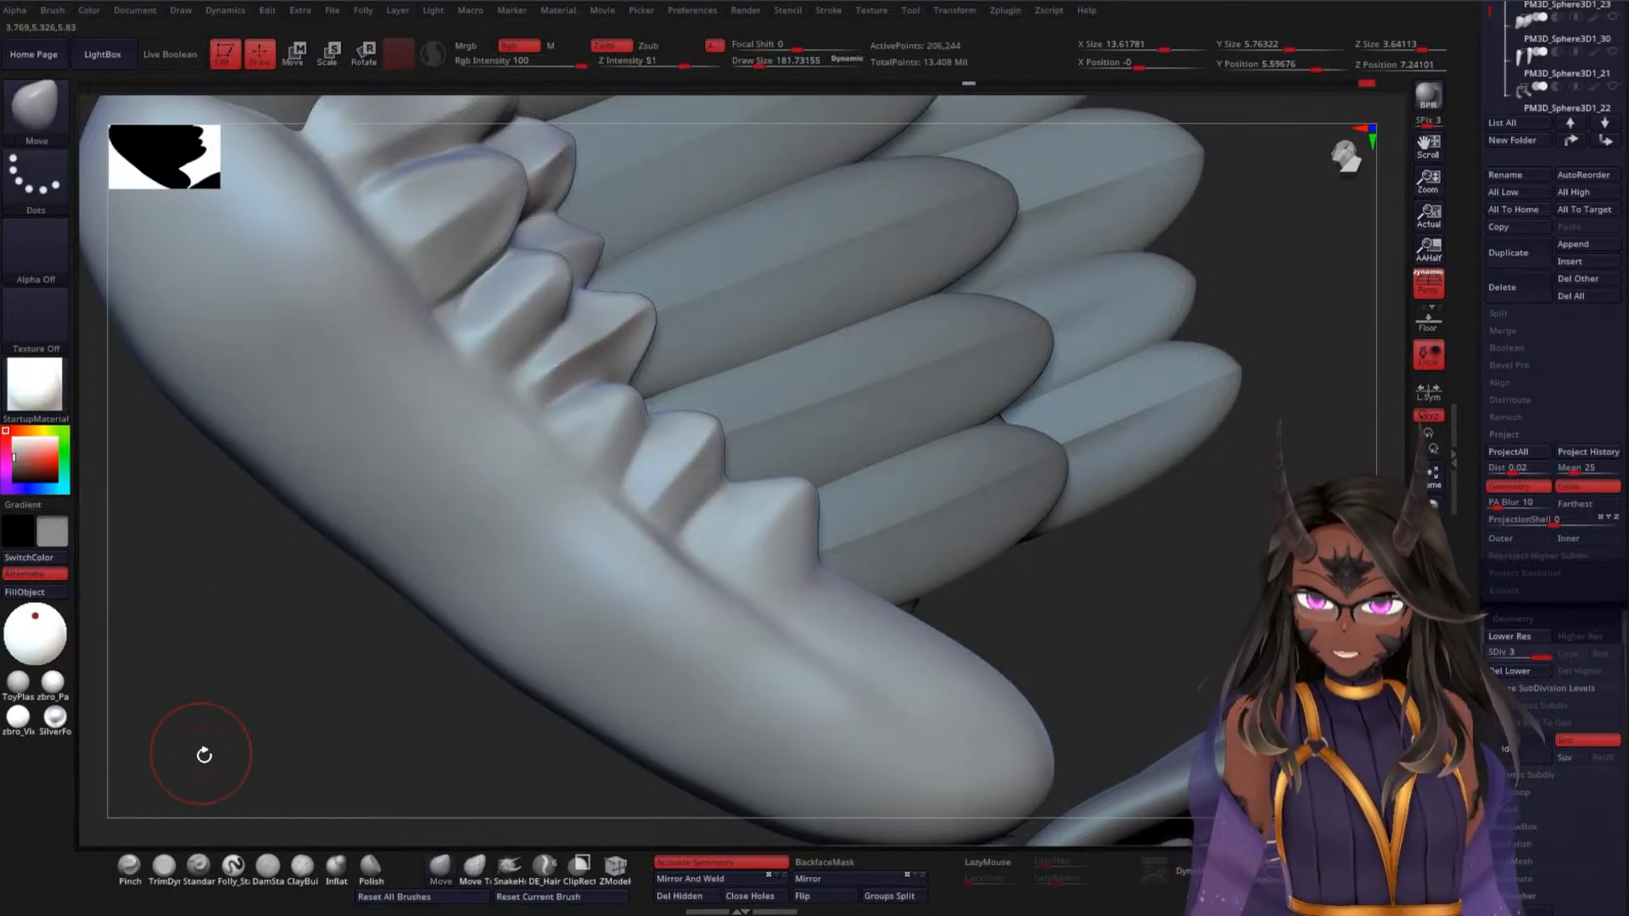
Carve the creases between the middle short feathers with the DamStandard brush, softening the stroke at their base
click(267, 866)
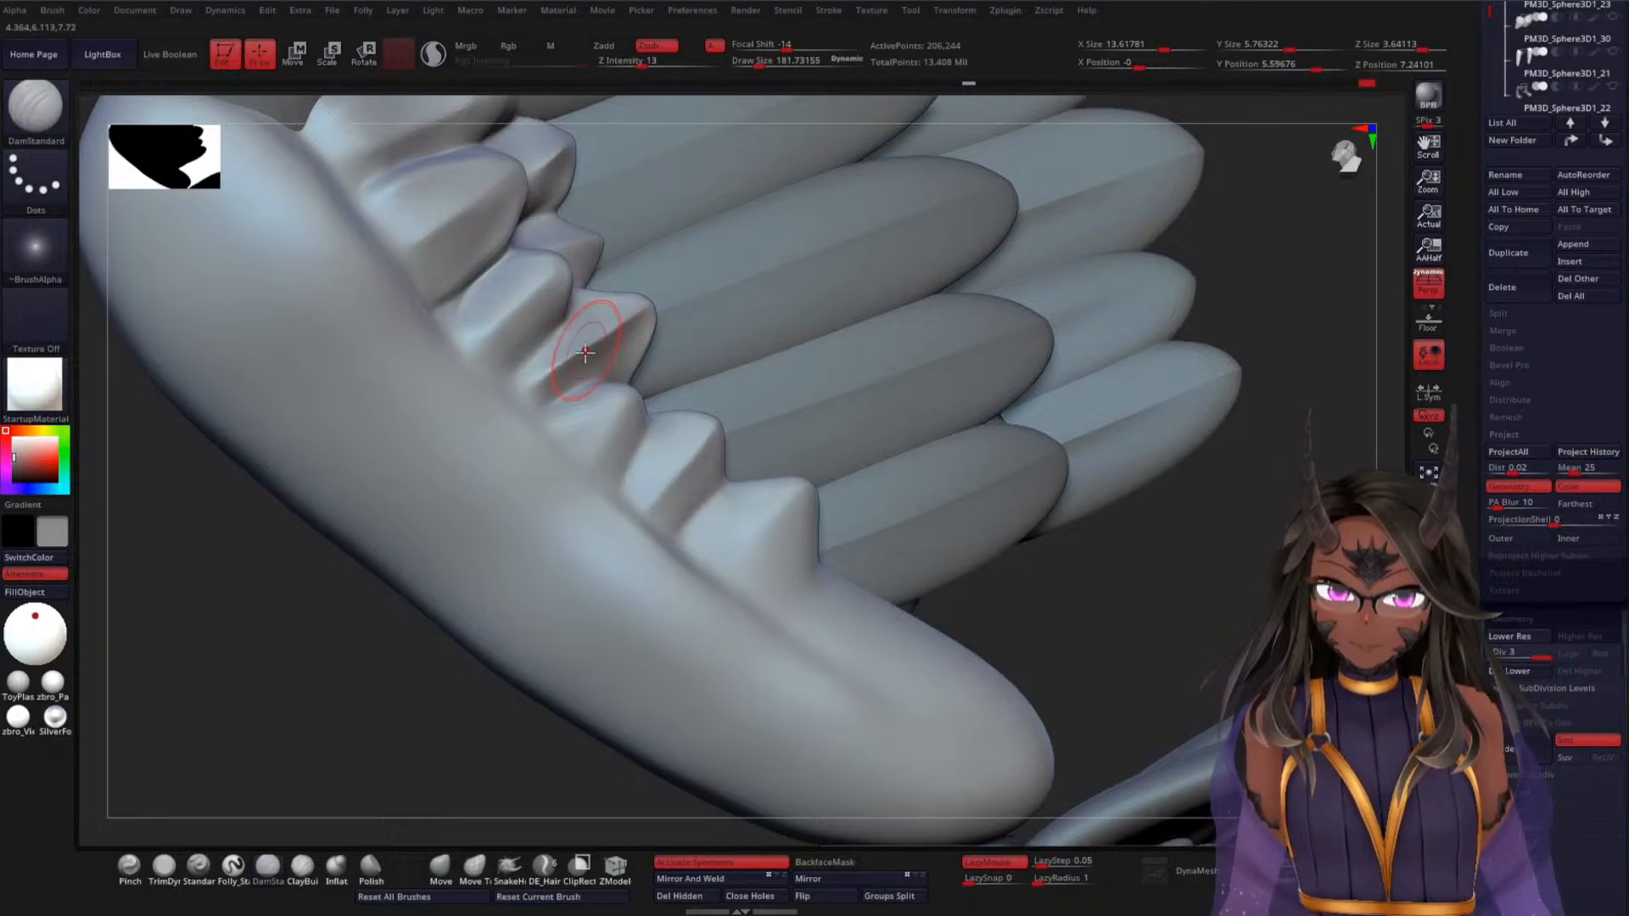
shift+drag(565, 345, 533, 374)
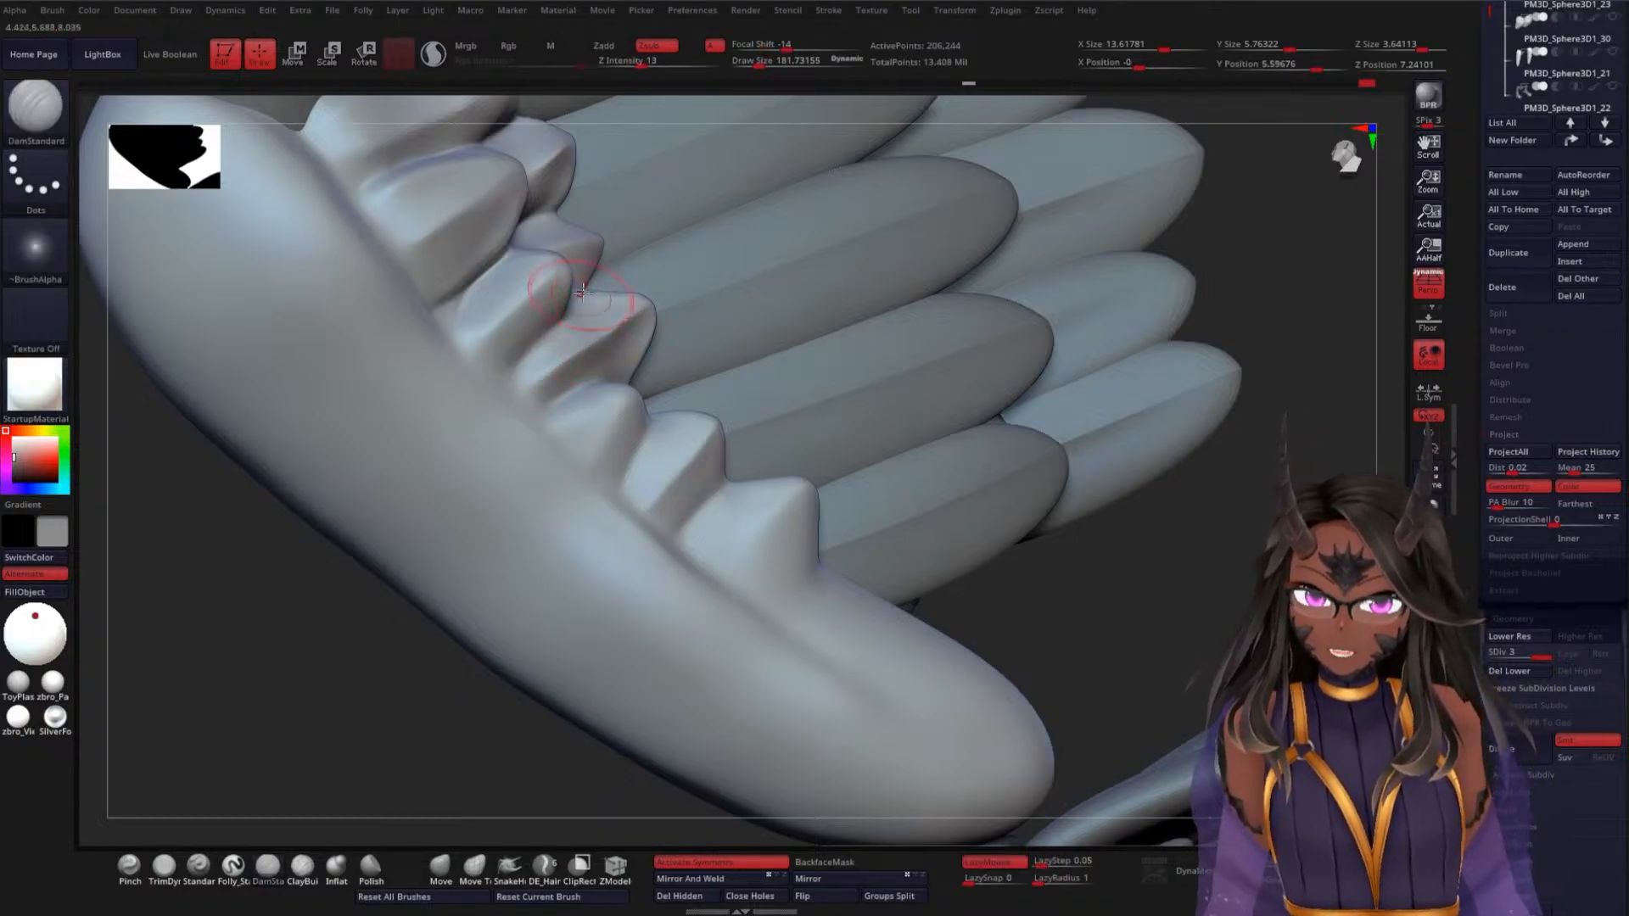
drag(580, 293, 547, 353)
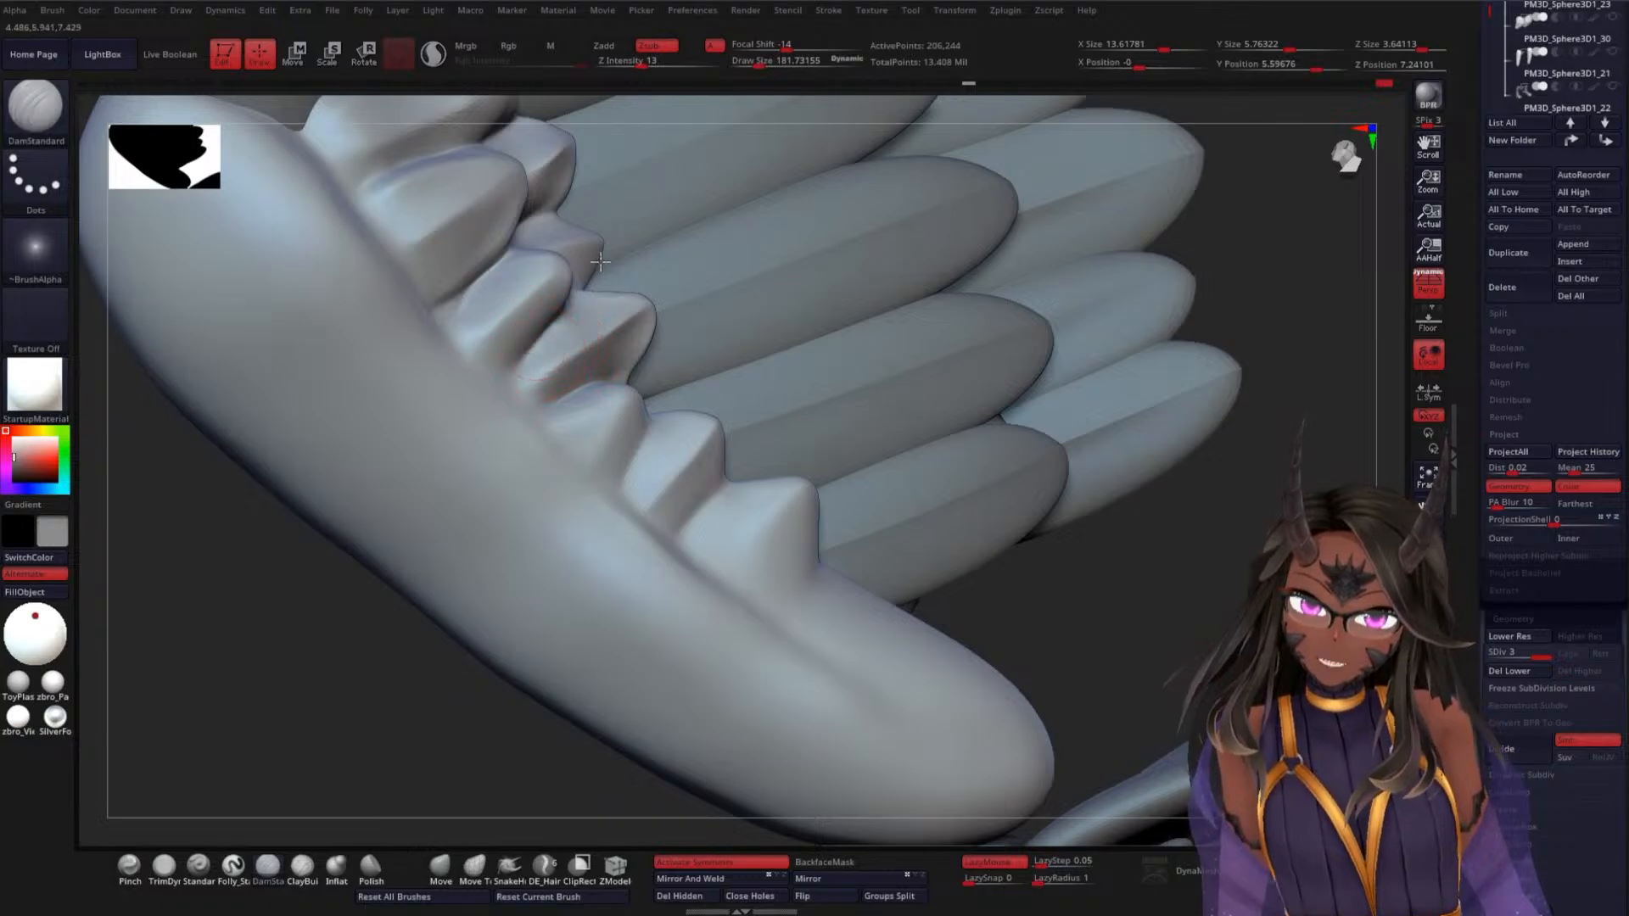
alt+drag(302, 666, 294, 537)
alt+drag(996, 367, 994, 462)
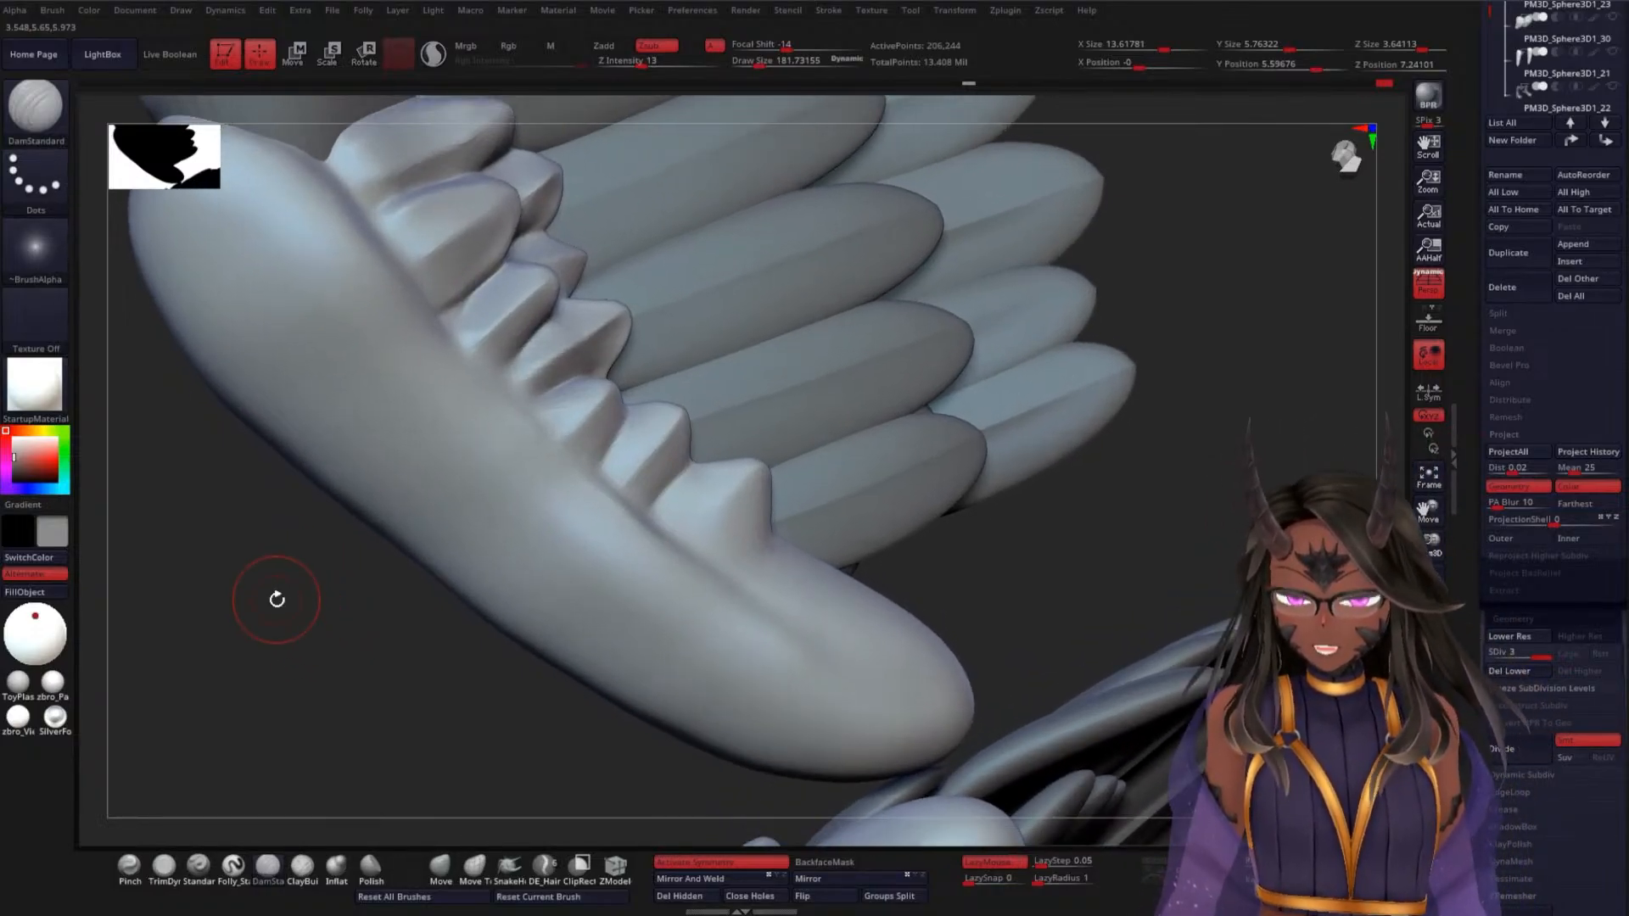
Raise a sharp central ridge on the lowest short feather with inverted DamStandard strokes and define the gap above it
alt+drag(280, 604, 304, 666)
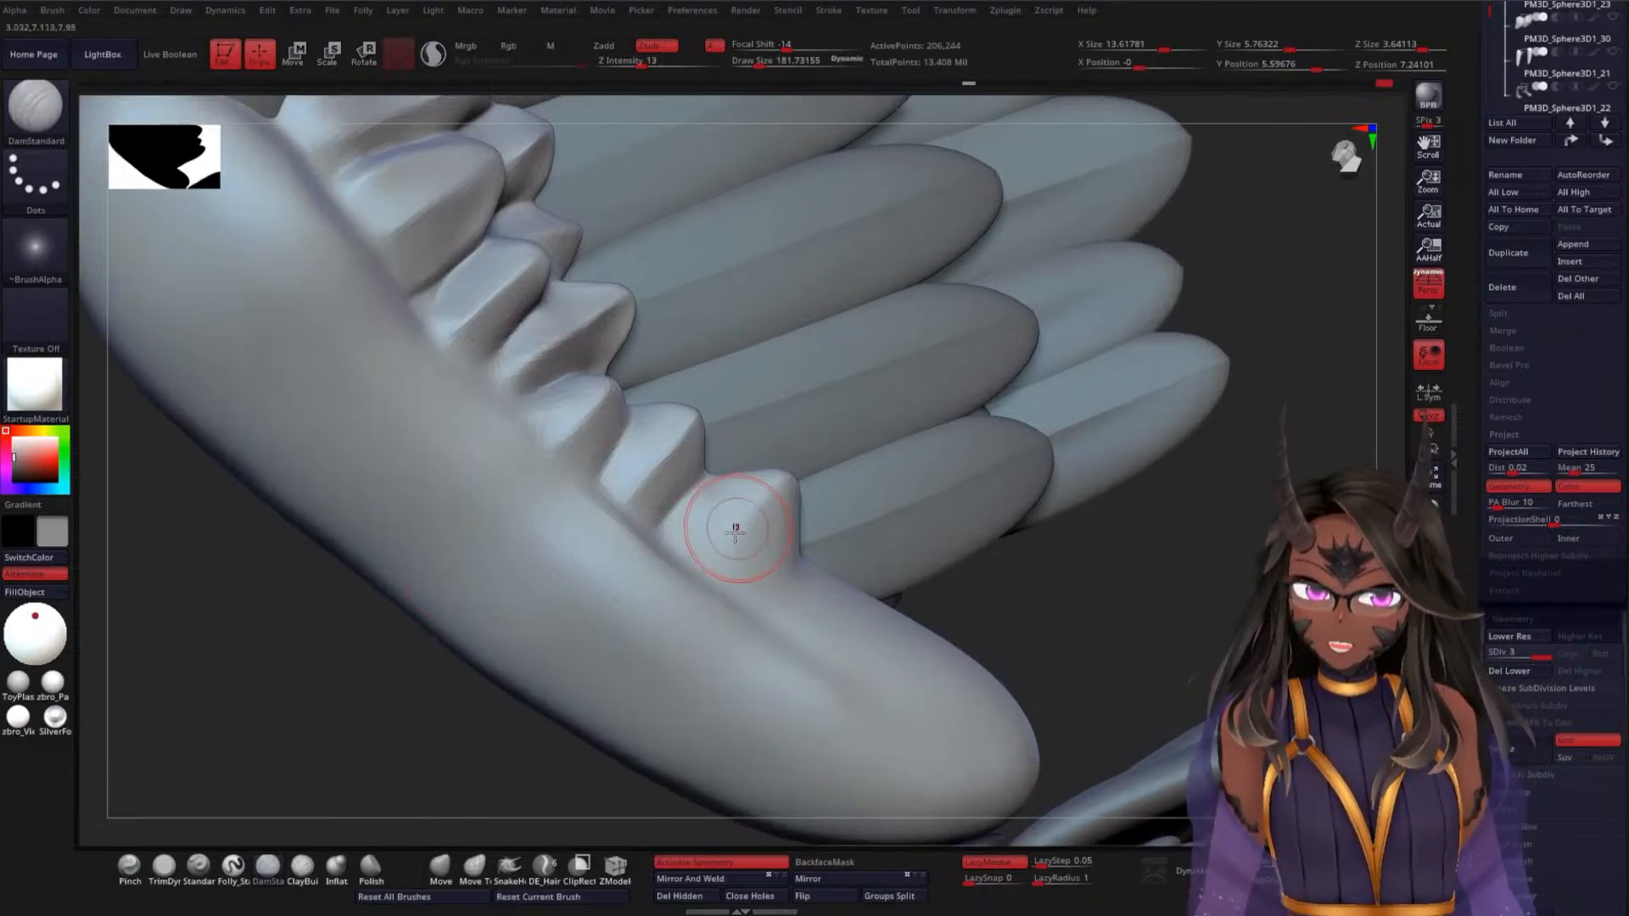
alt+drag(719, 571, 828, 460)
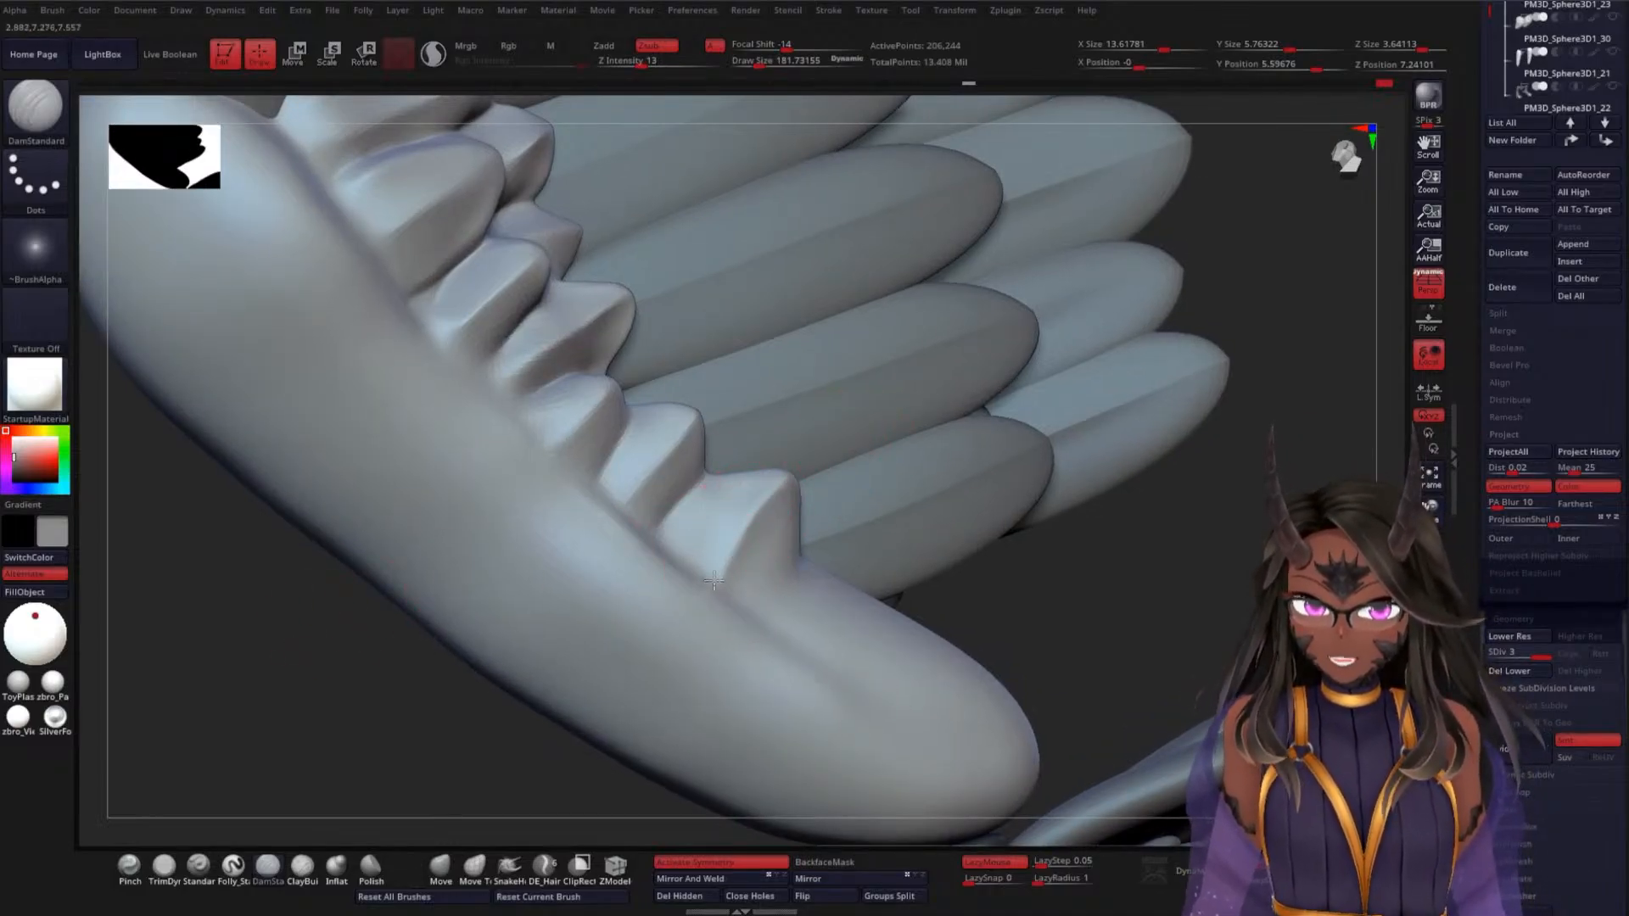
alt+drag(727, 565, 816, 451)
drag(673, 514, 786, 464)
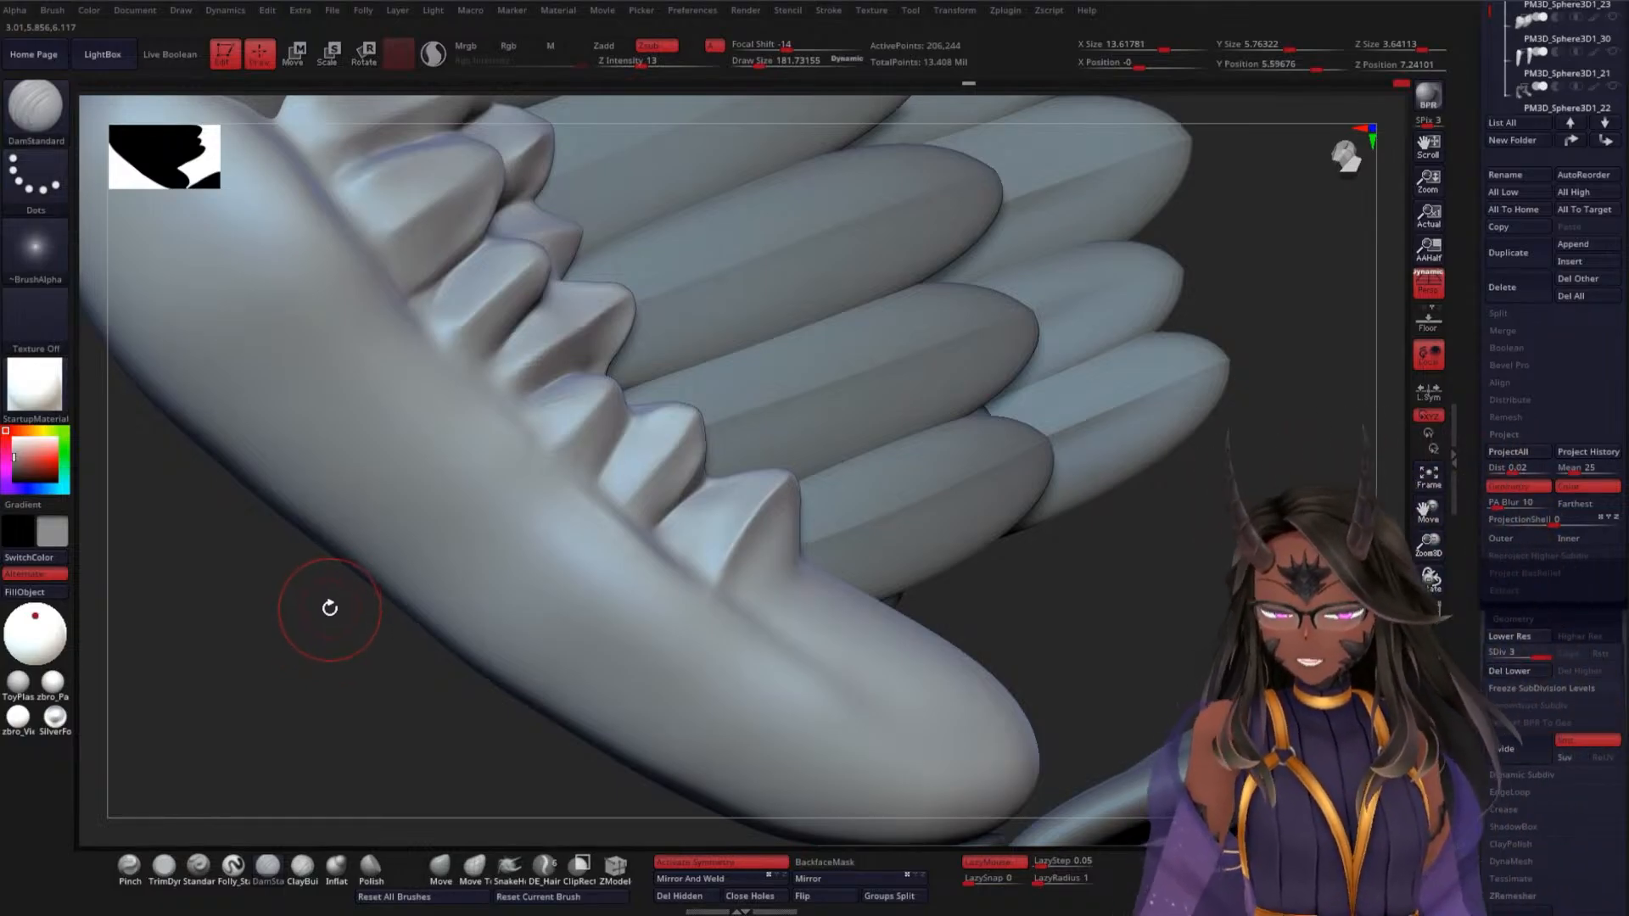
Check the short feathers from the wing's other side and refine the creases between the lowest ones with DamStandard
mouse_move(328, 607)
mouse_down()
mouse_move(320, 691)
mouse_move(320, 575)
mouse_move(713, 509)
mouse_up()
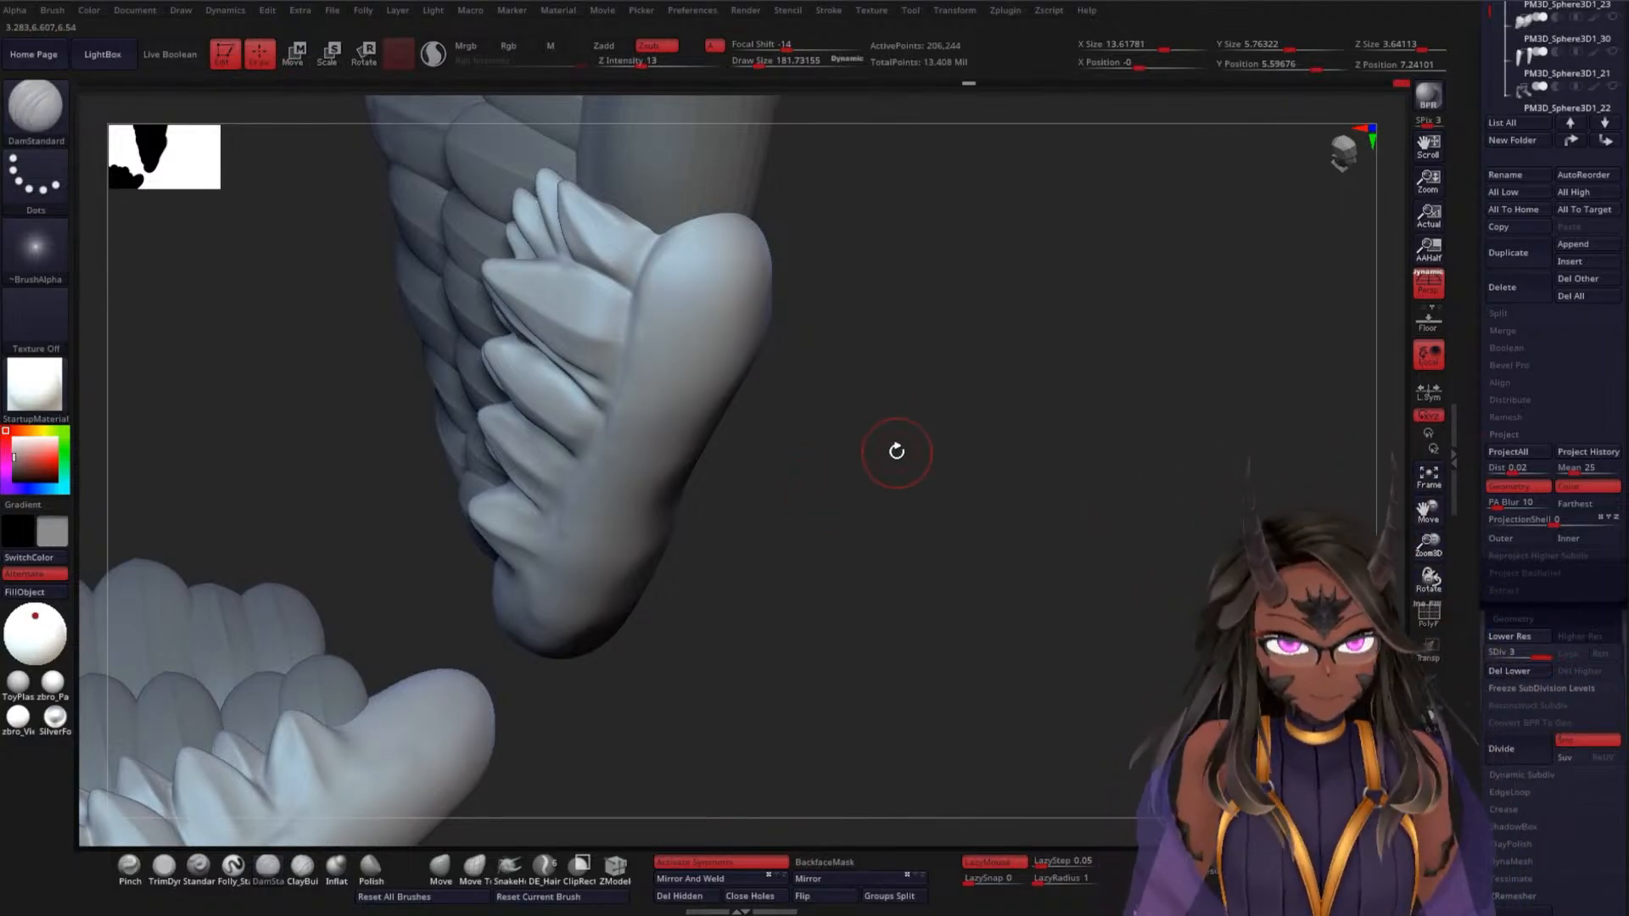
mouse_move(896, 452)
mouse_down()
mouse_move(907, 434)
mouse_move(996, 450)
mouse_move(945, 533)
mouse_move(971, 619)
mouse_move(636, 473)
mouse_up()
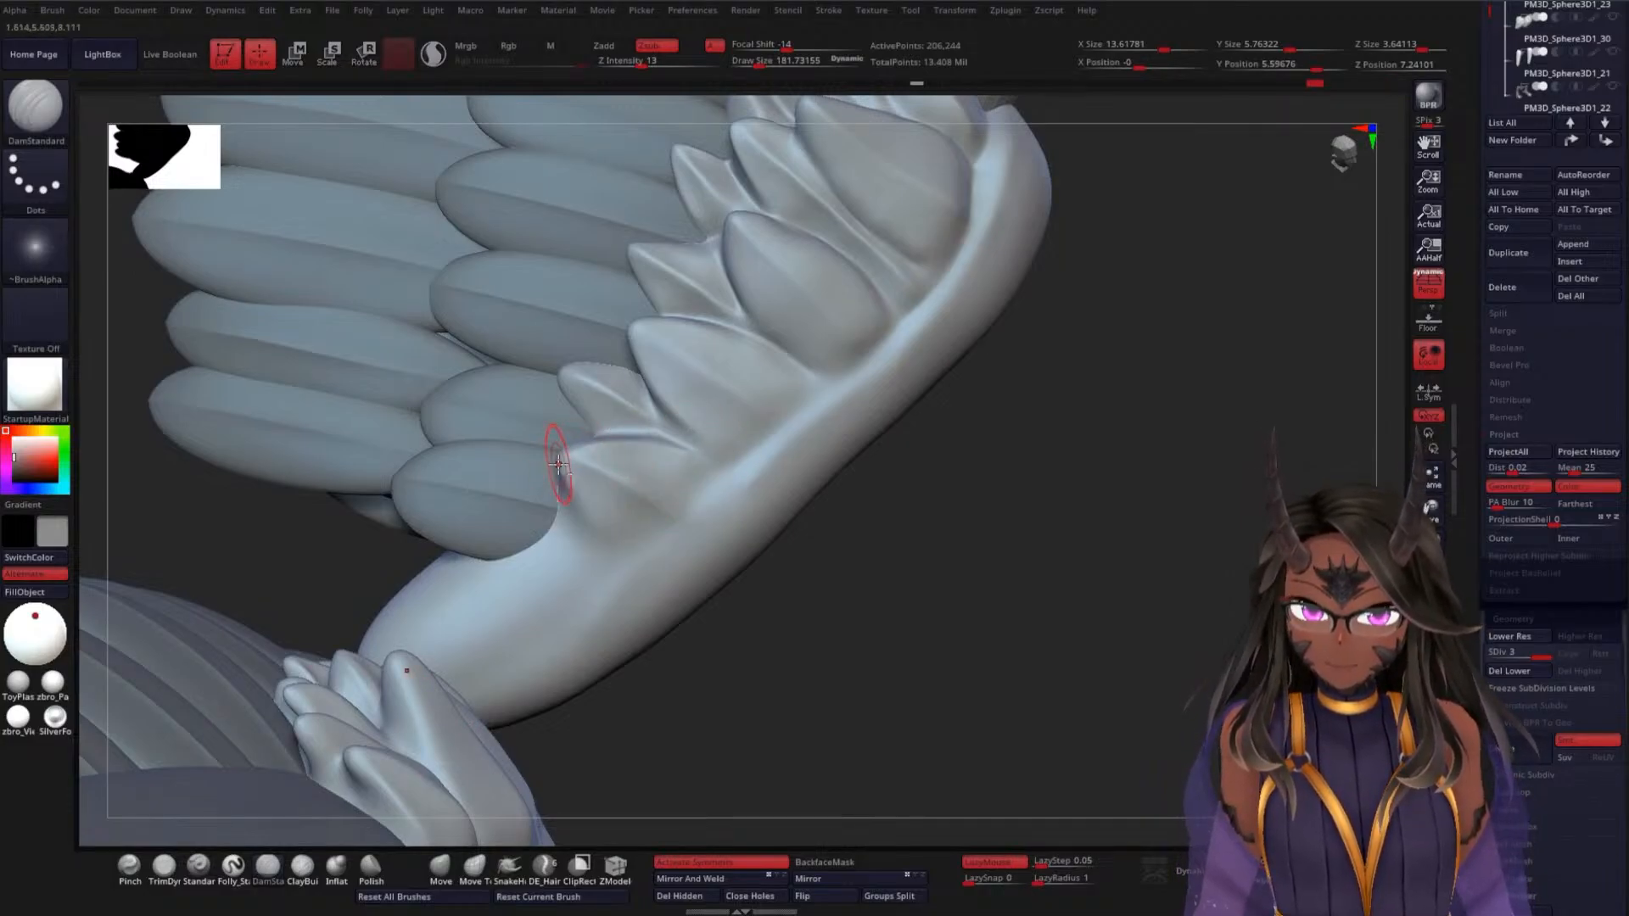
mouse_move(938, 545)
mouse_down()
mouse_move(1063, 498)
mouse_move(1061, 535)
mouse_move(1069, 476)
mouse_move(1023, 521)
mouse_move(1026, 582)
mouse_move(1014, 567)
mouse_move(902, 575)
mouse_move(1210, 353)
mouse_move(1174, 425)
mouse_move(1189, 571)
mouse_move(701, 396)
mouse_up()
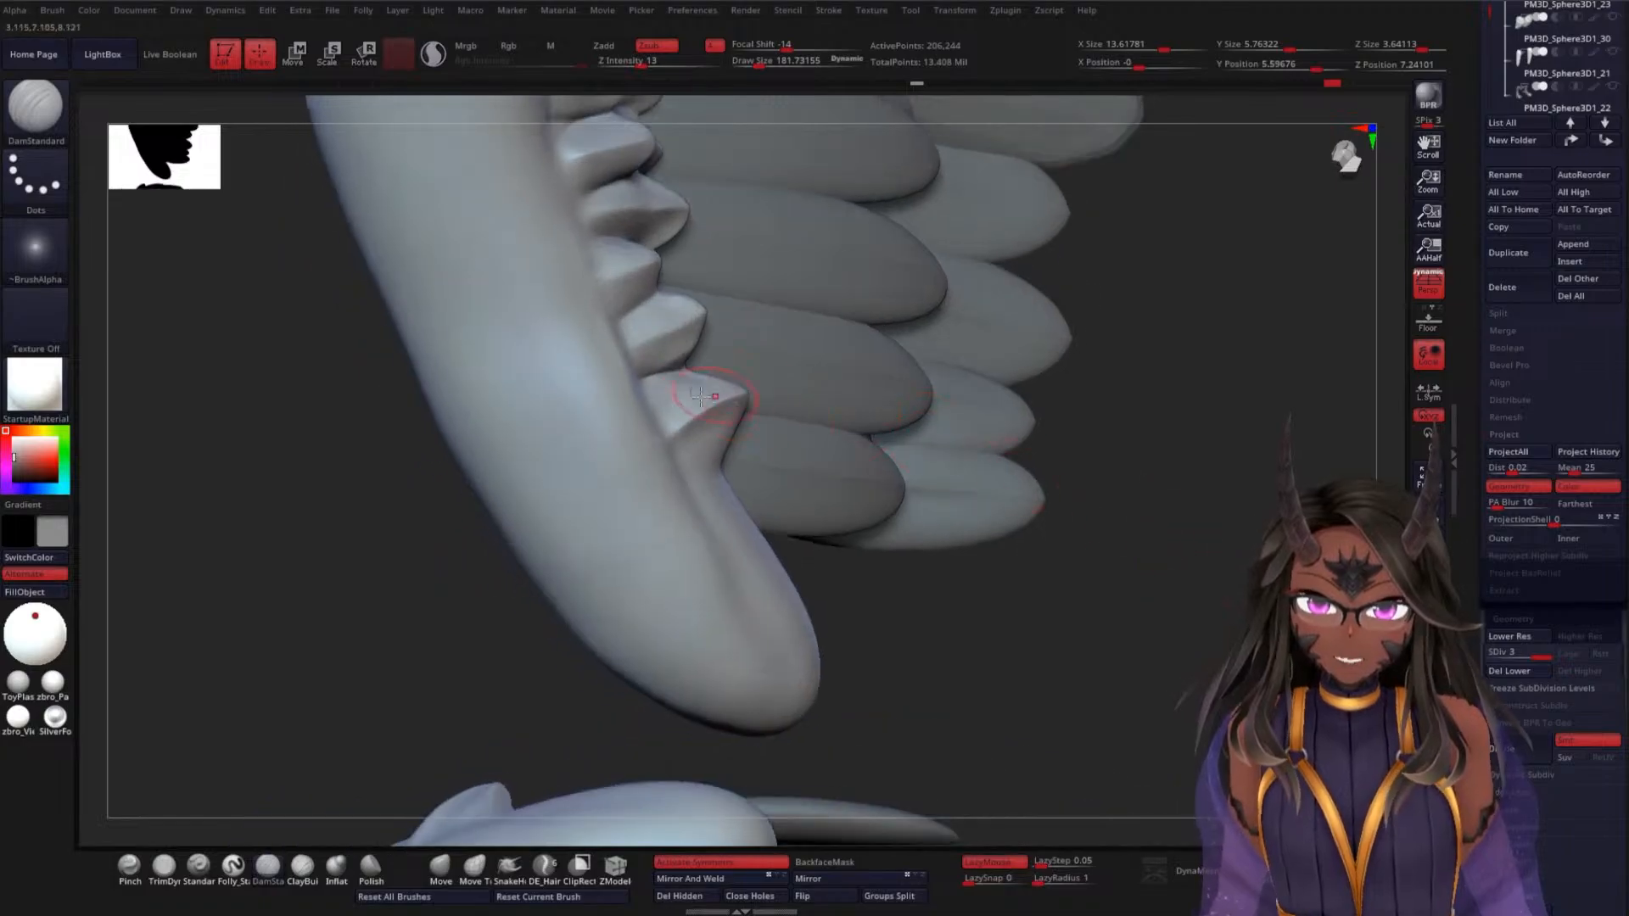
mouse_move(1102, 463)
mouse_down()
mouse_move(1148, 498)
mouse_move(1139, 530)
mouse_up()
drag(585, 394, 506, 424)
drag(544, 326, 482, 367)
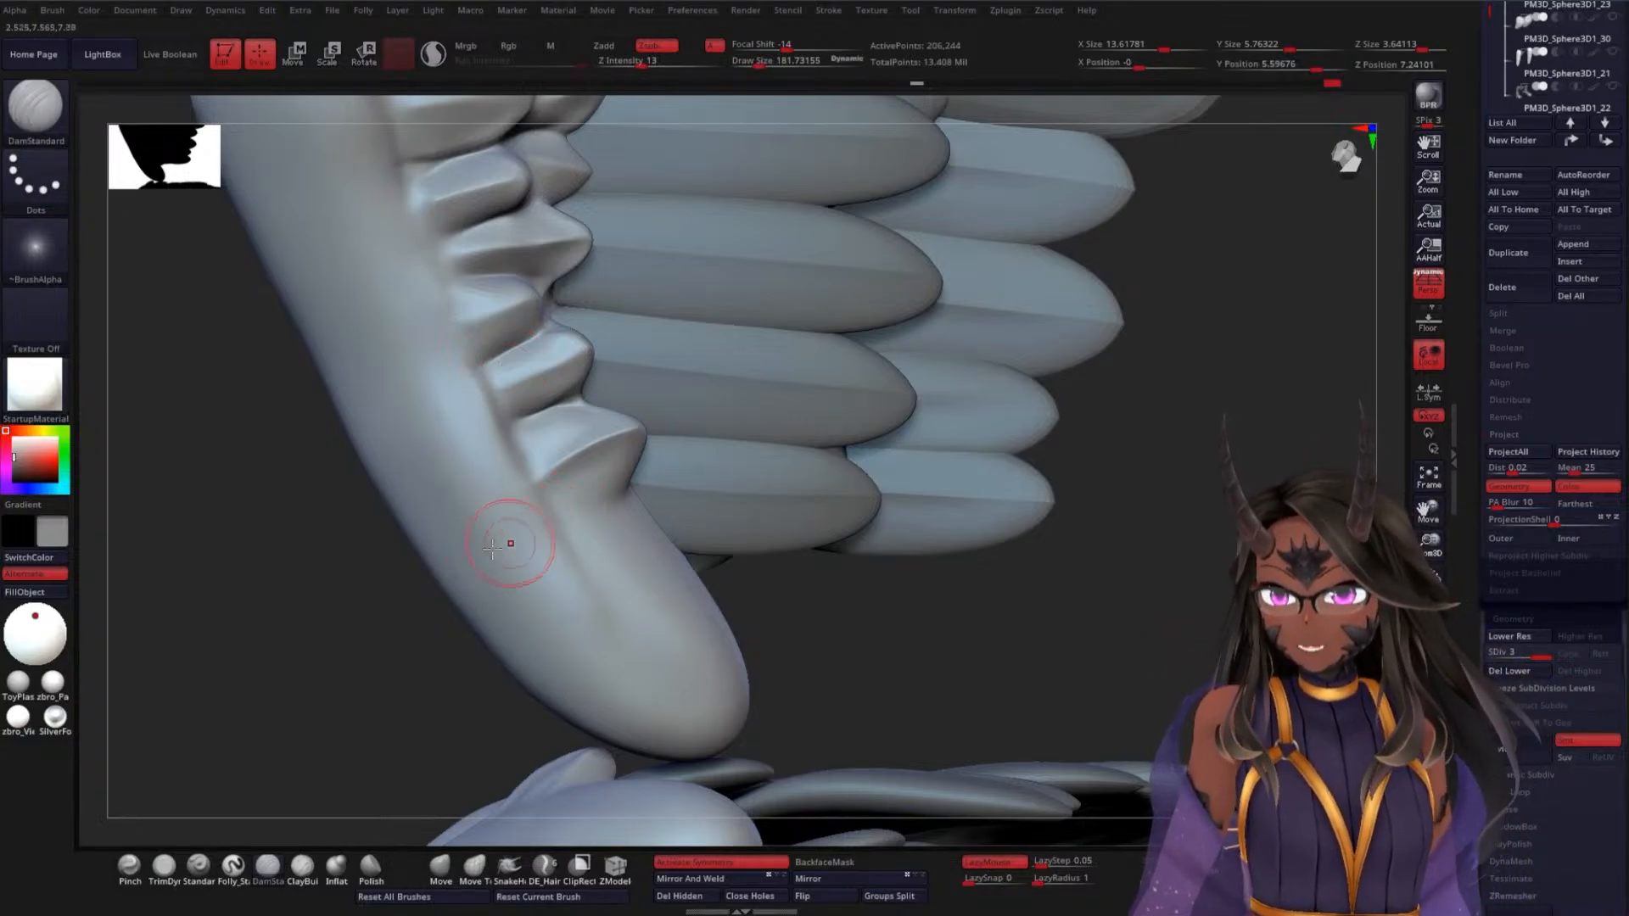
Carve a deep groove under the lowest short feather where it meets the wing's edge and smooth the feather's tip
drag(316, 623, 362, 587)
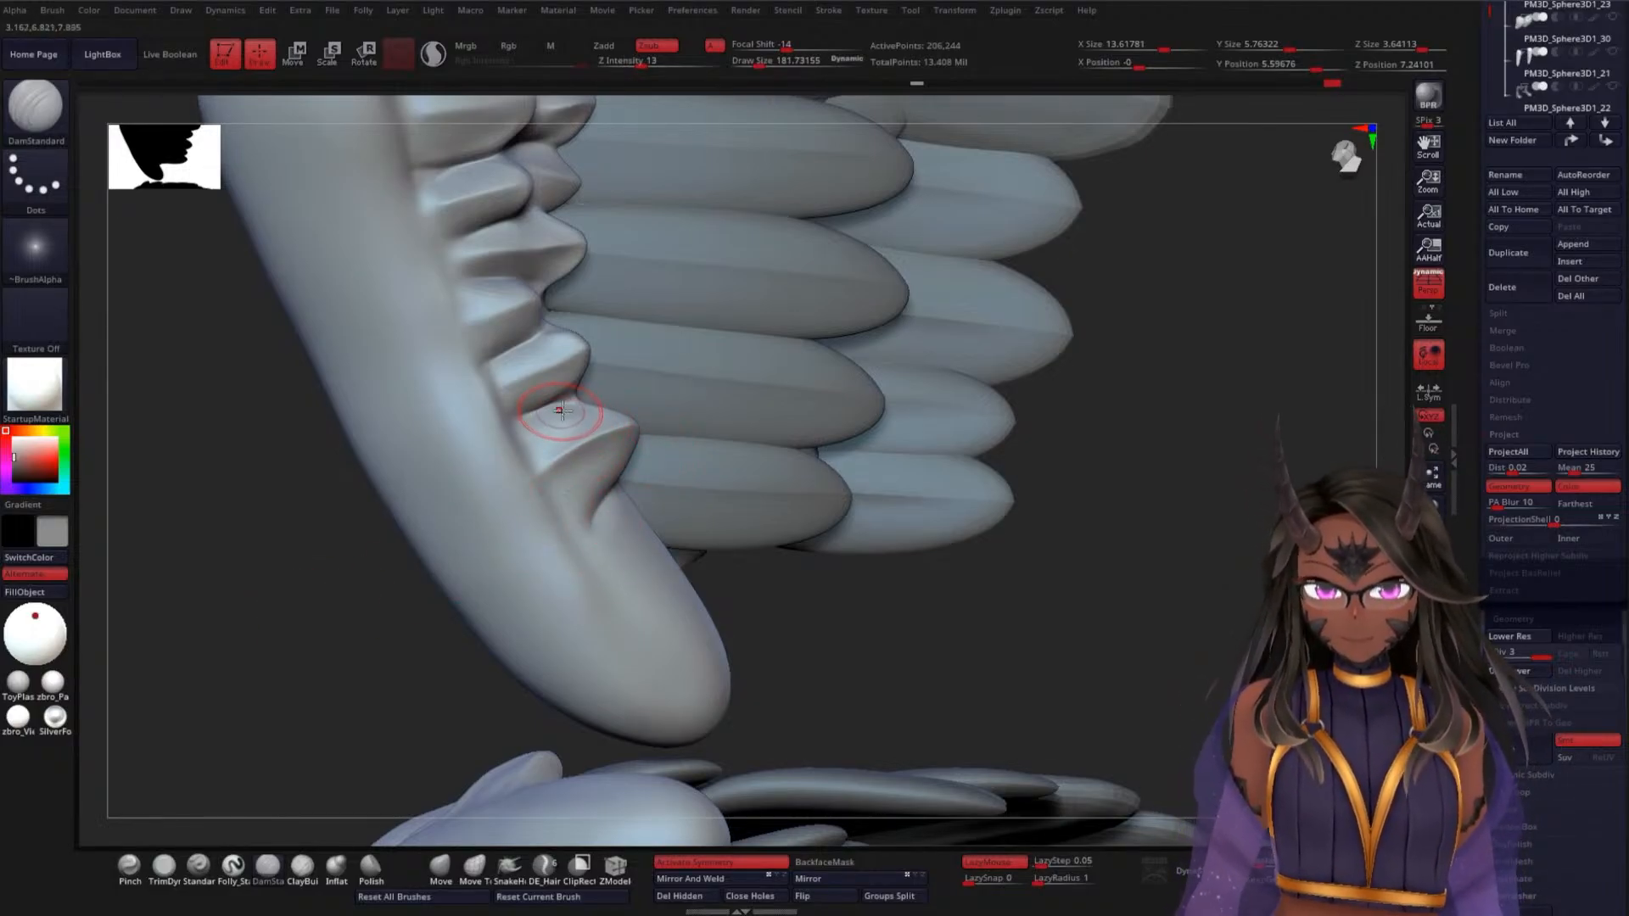
mouse_move(204, 582)
mouse_down()
mouse_move(885, 398)
mouse_move(880, 382)
mouse_move(386, 524)
mouse_up()
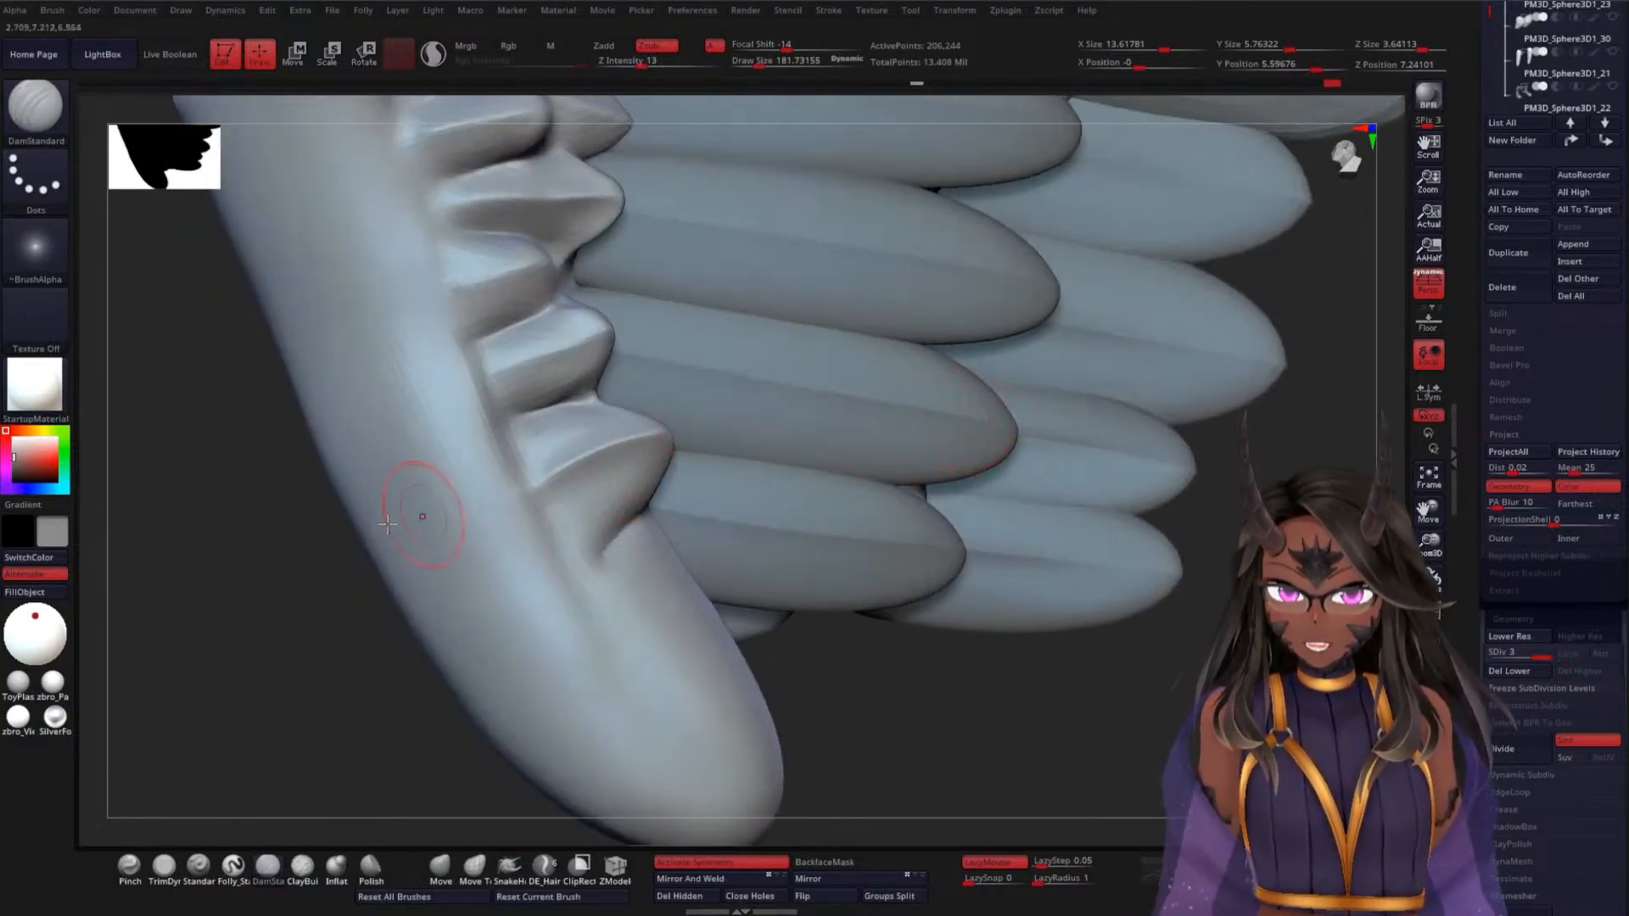
drag(187, 536, 229, 546)
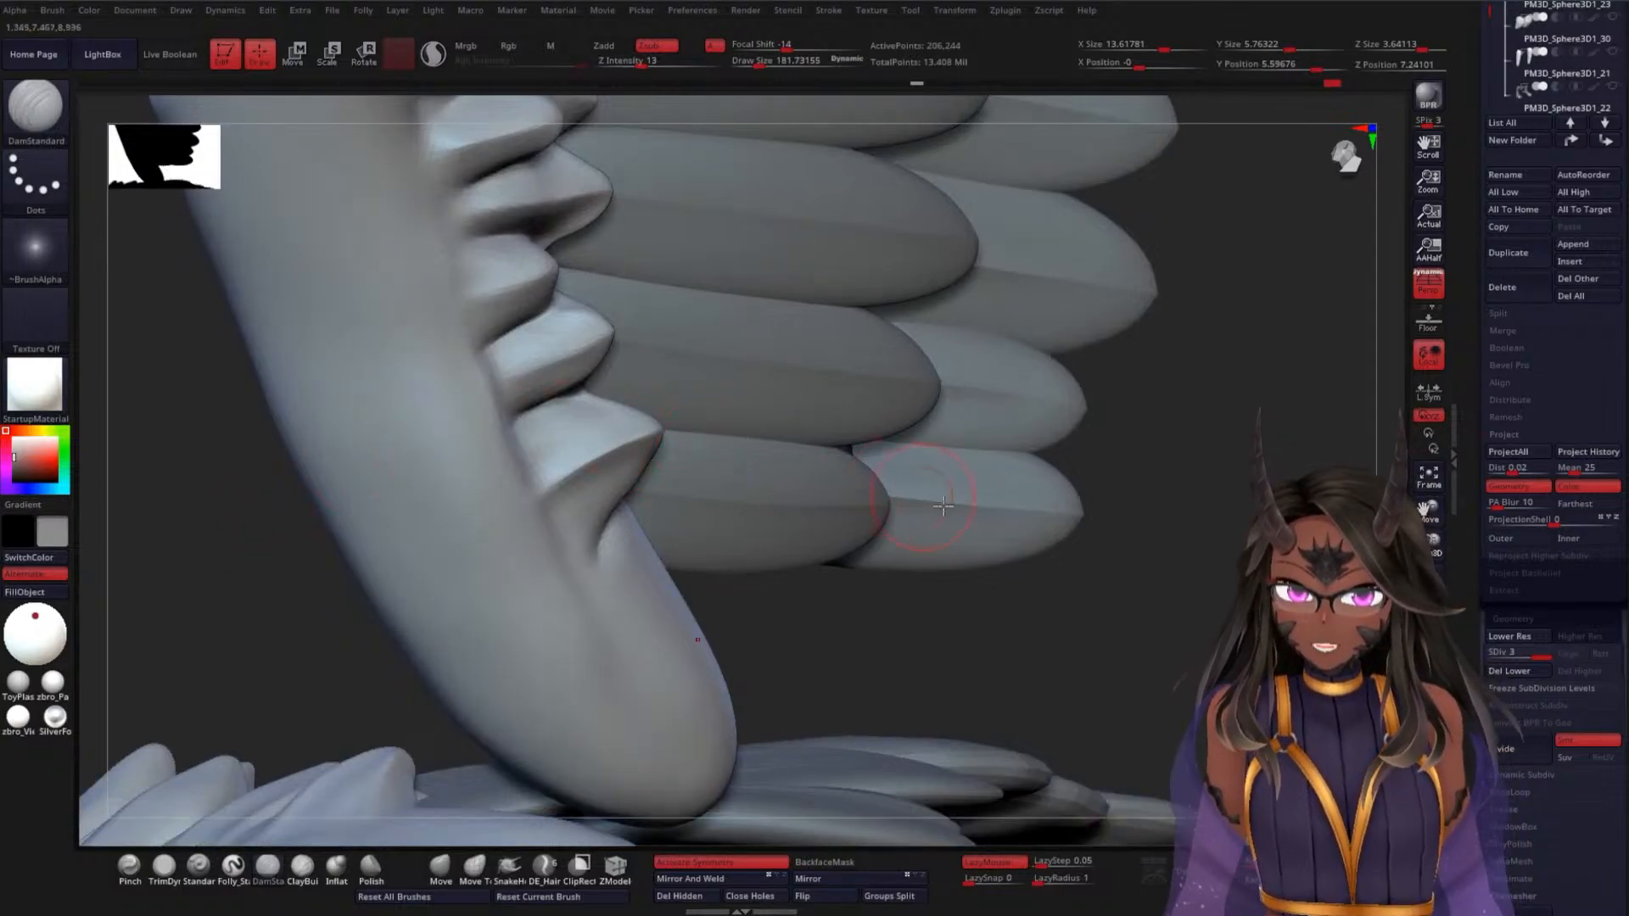
drag(984, 618, 545, 430)
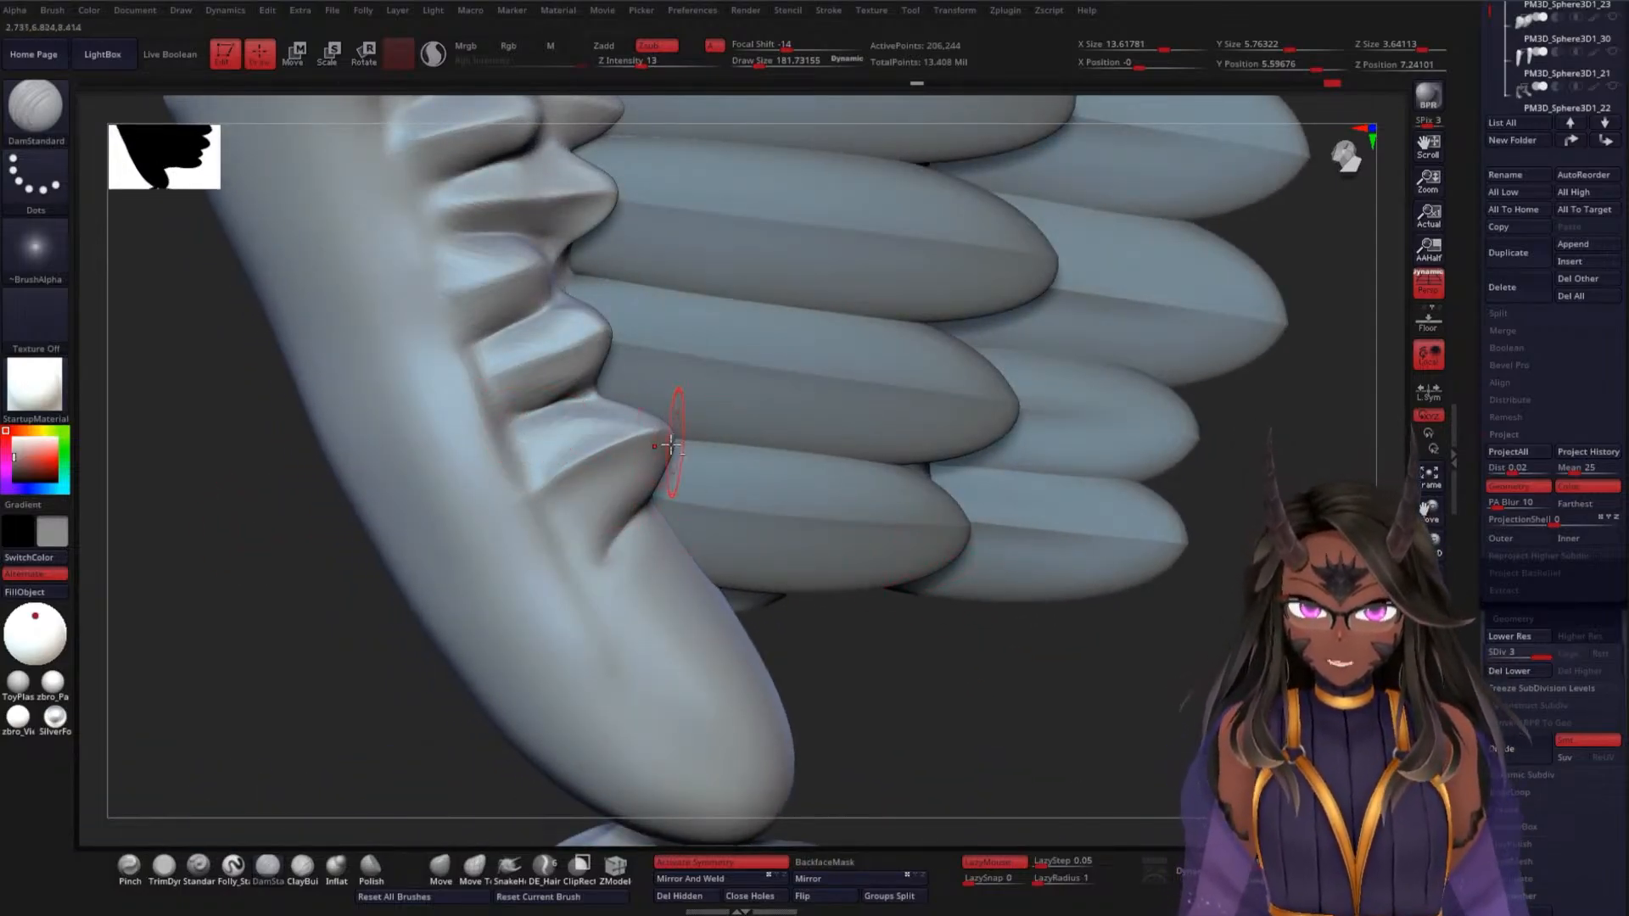
drag(656, 468, 613, 547)
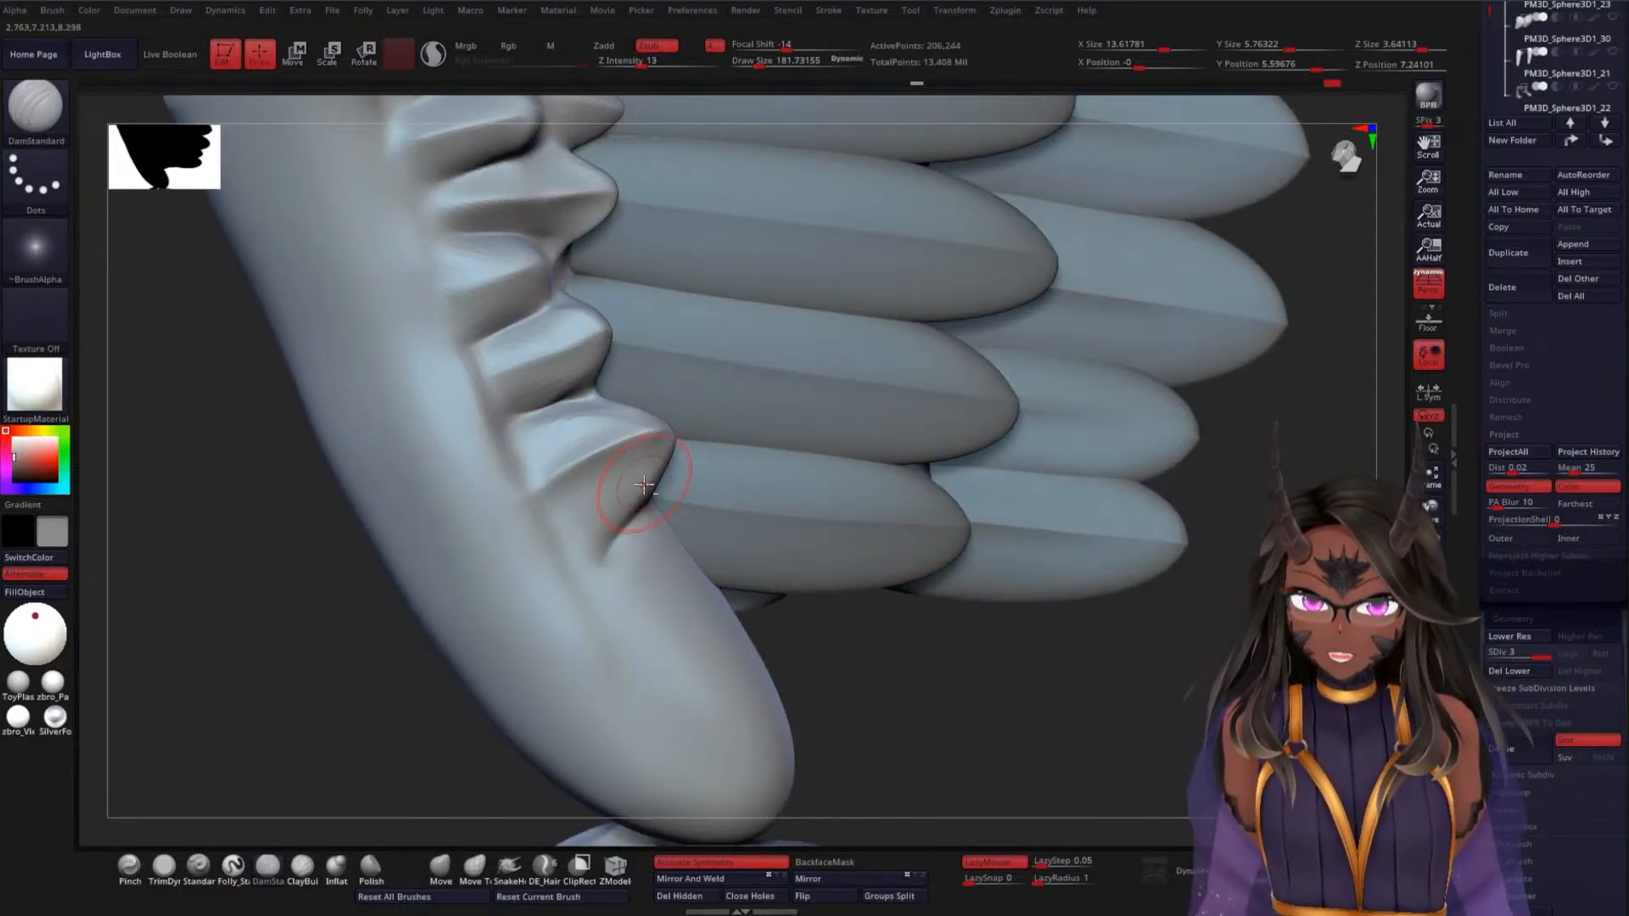
drag(644, 480, 605, 570)
drag(652, 472, 627, 501)
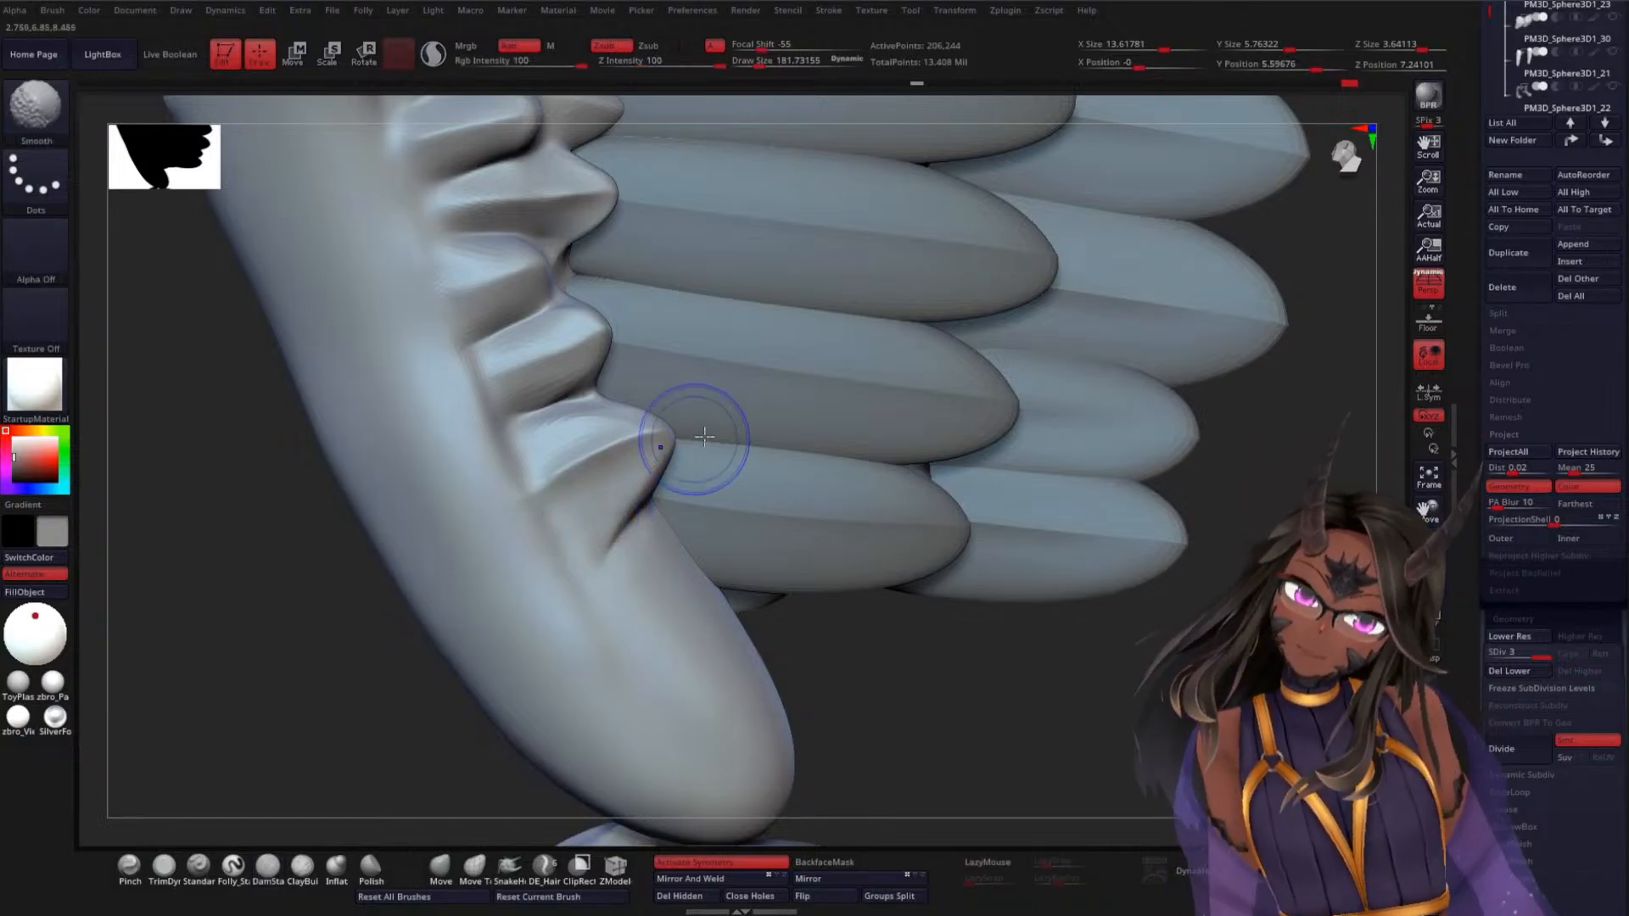
drag(900, 645, 1058, 389)
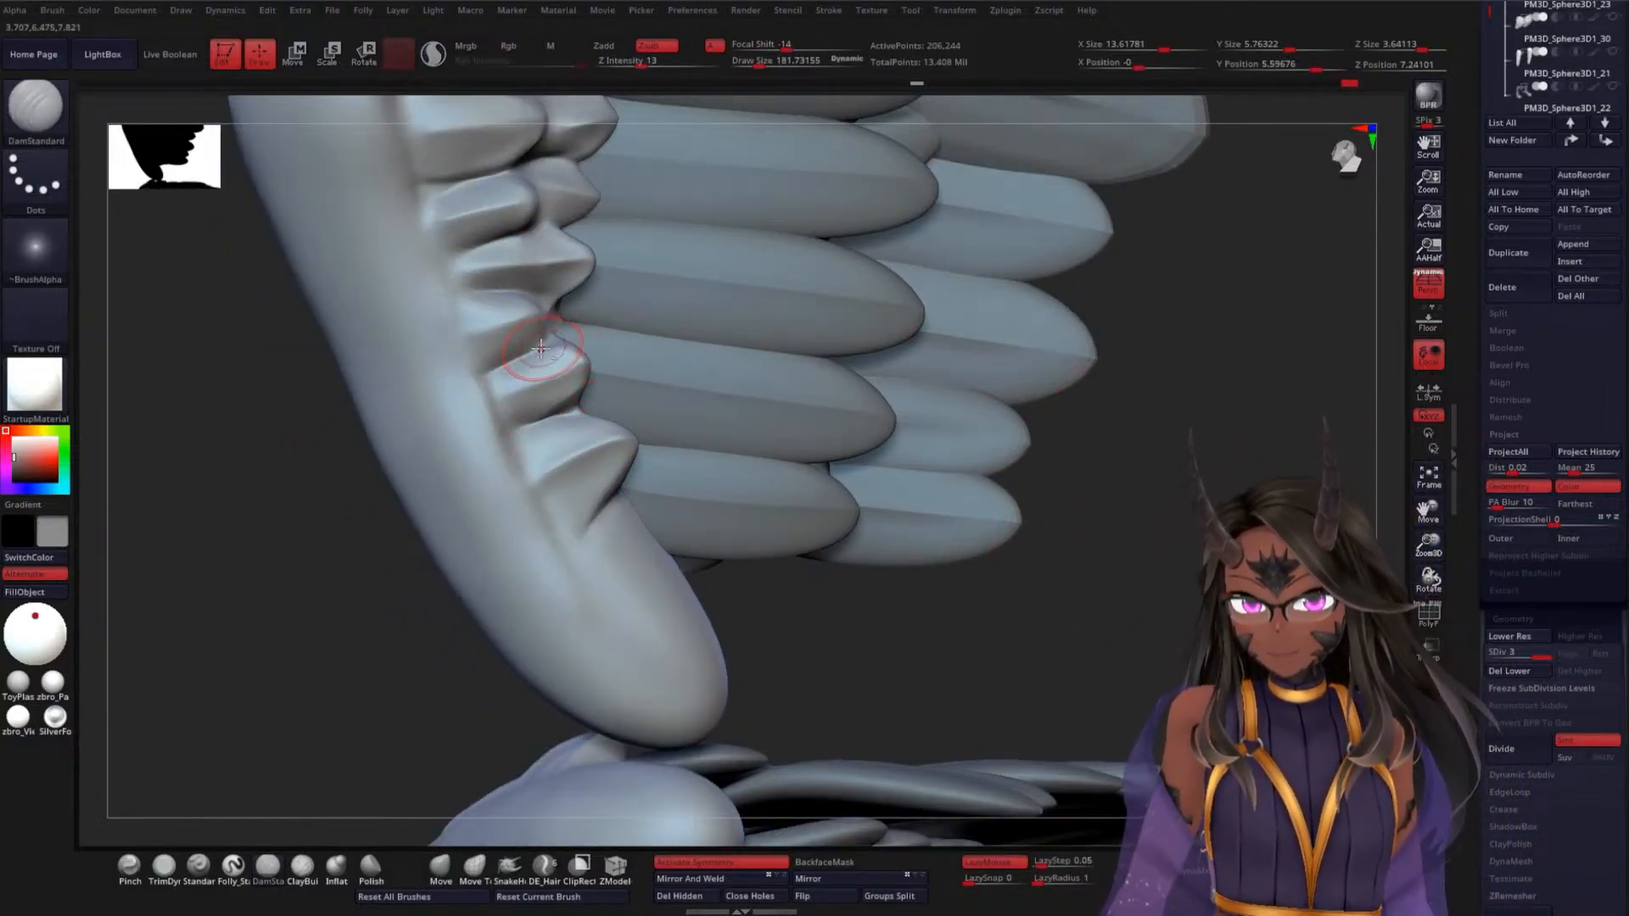
mouse_move(320, 535)
mouse_down()
mouse_move(331, 441)
mouse_move(334, 534)
mouse_up()
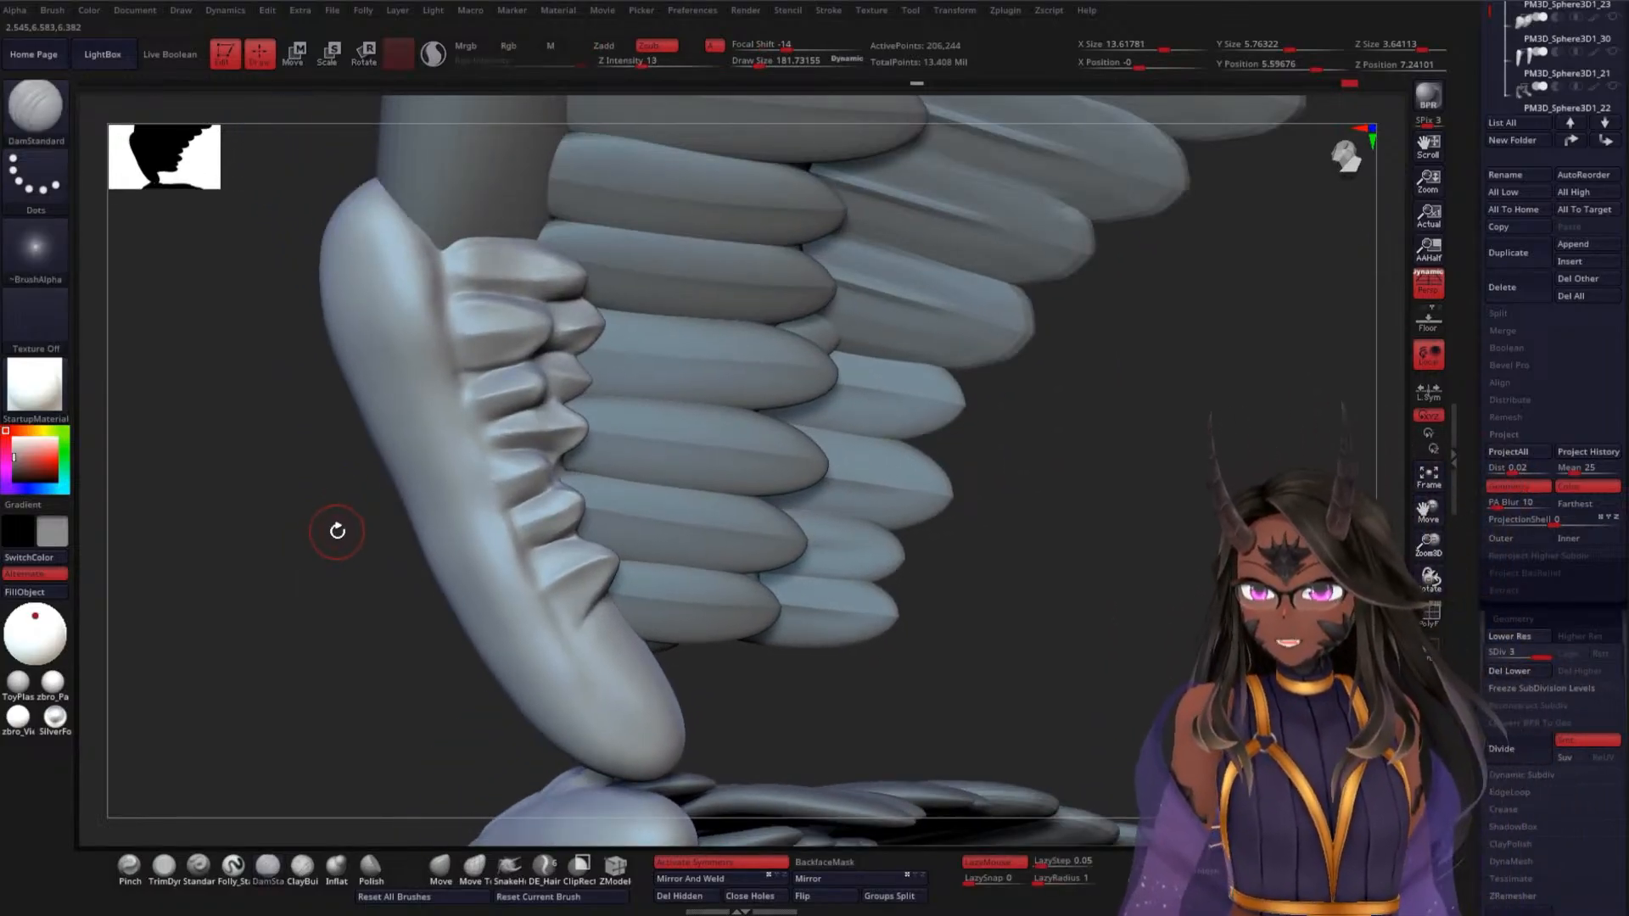
Smooth the tips of the upper short feathers and check their shape from the wing's side
mouse_move(297, 511)
alt+mouse_down()
mouse_move(315, 569)
mouse_move(312, 550)
alt+mouse_up()
shift+drag(524, 367, 592, 382)
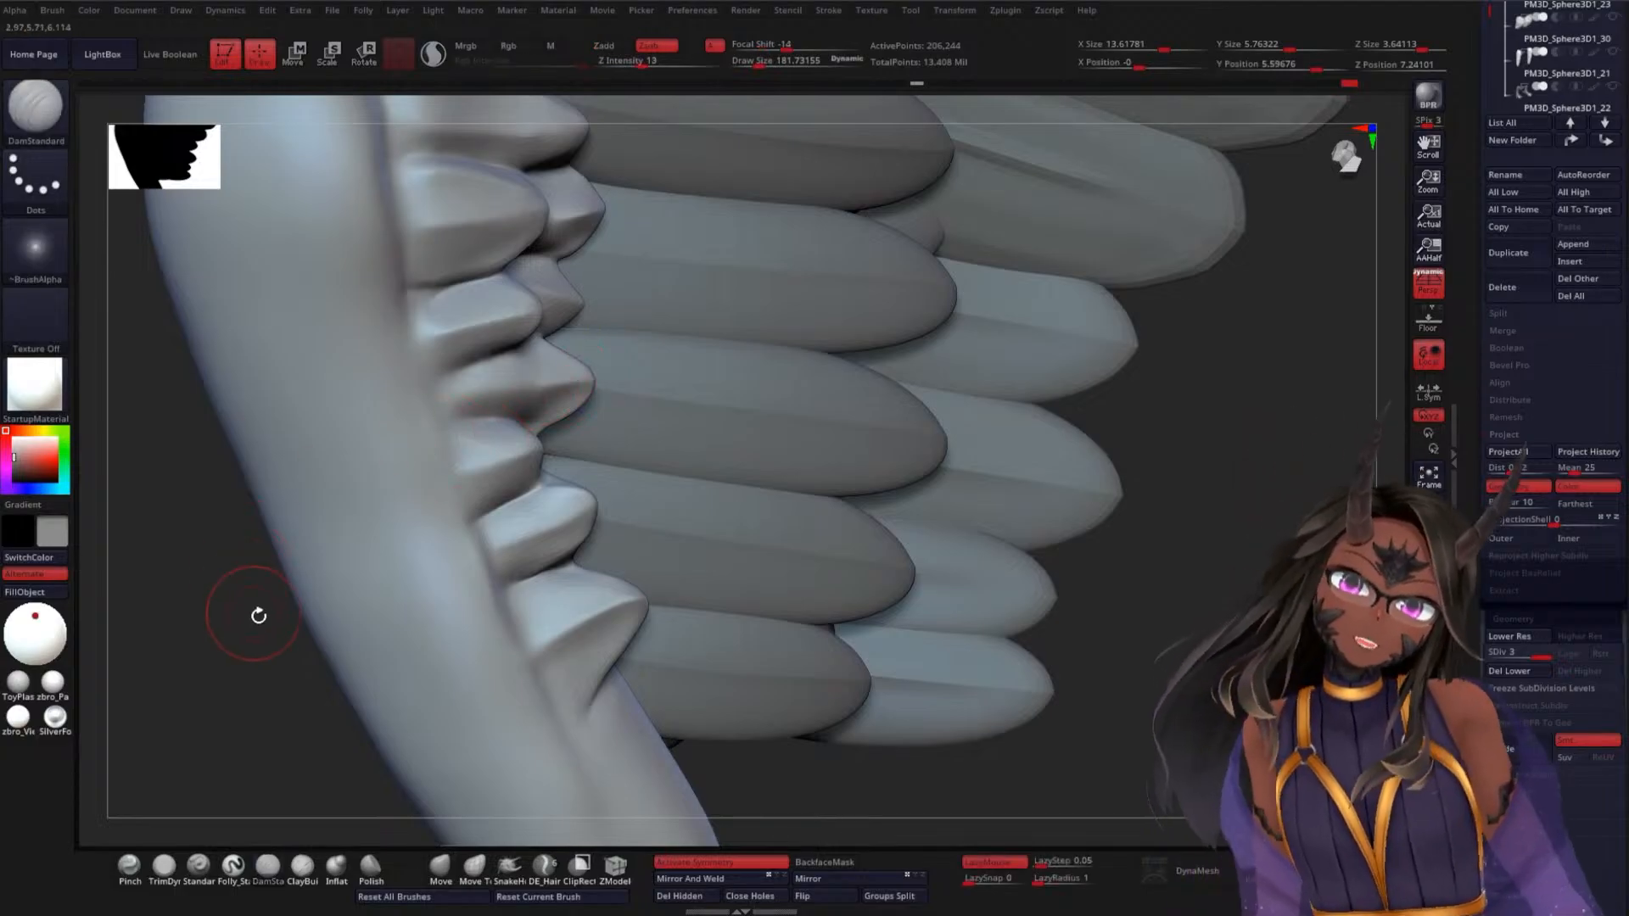
drag(219, 625, 212, 513)
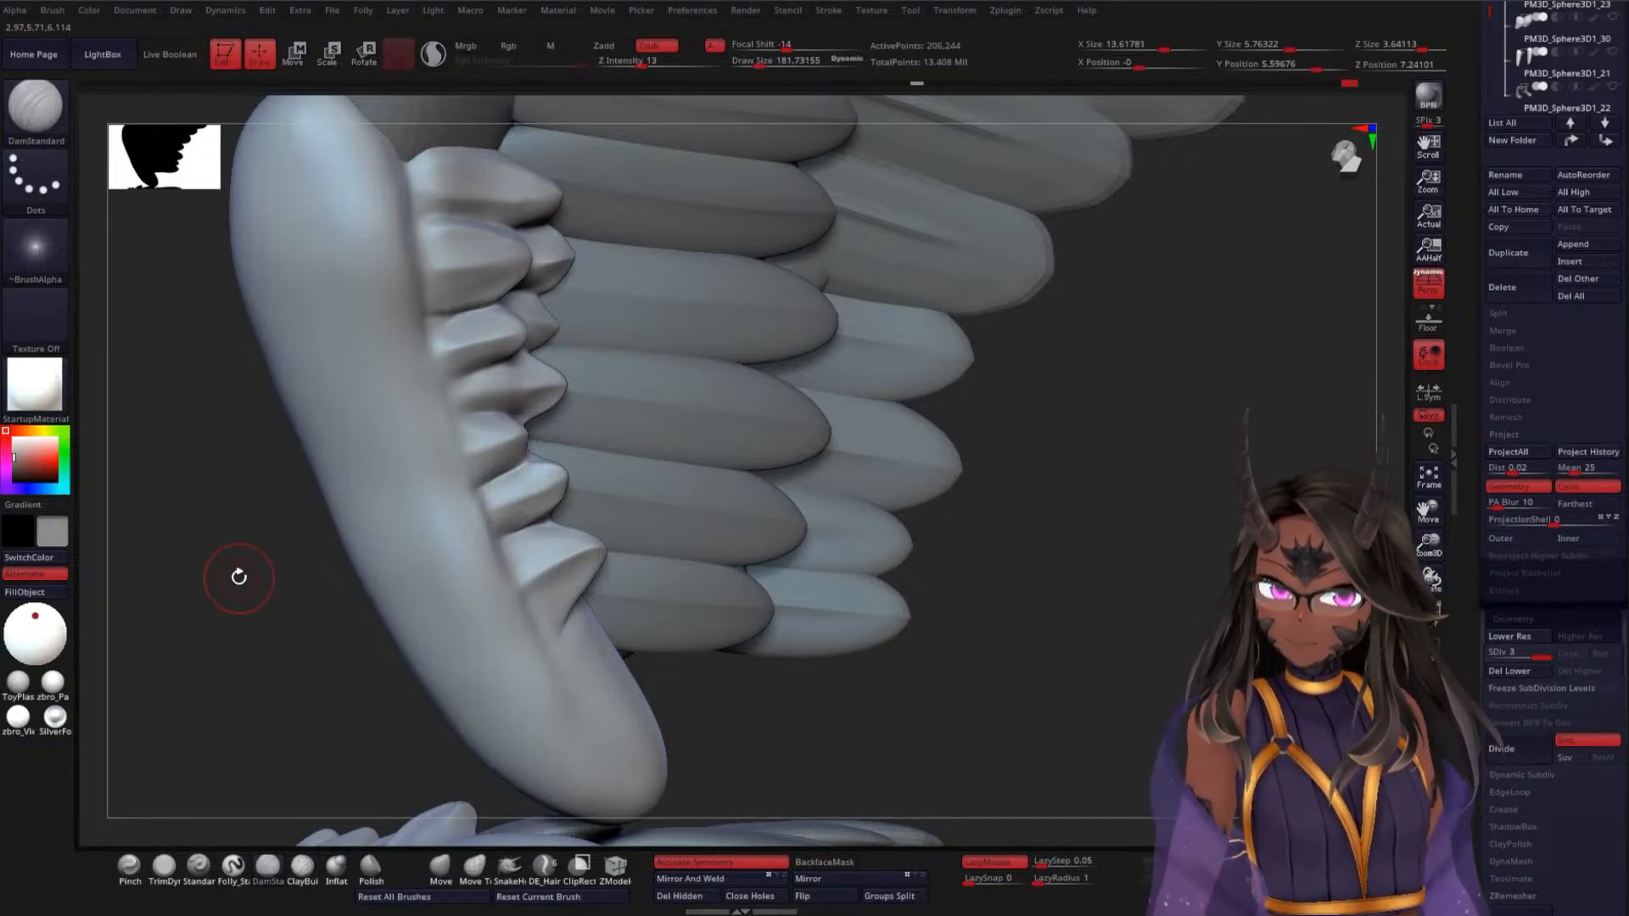
drag(238, 576, 232, 565)
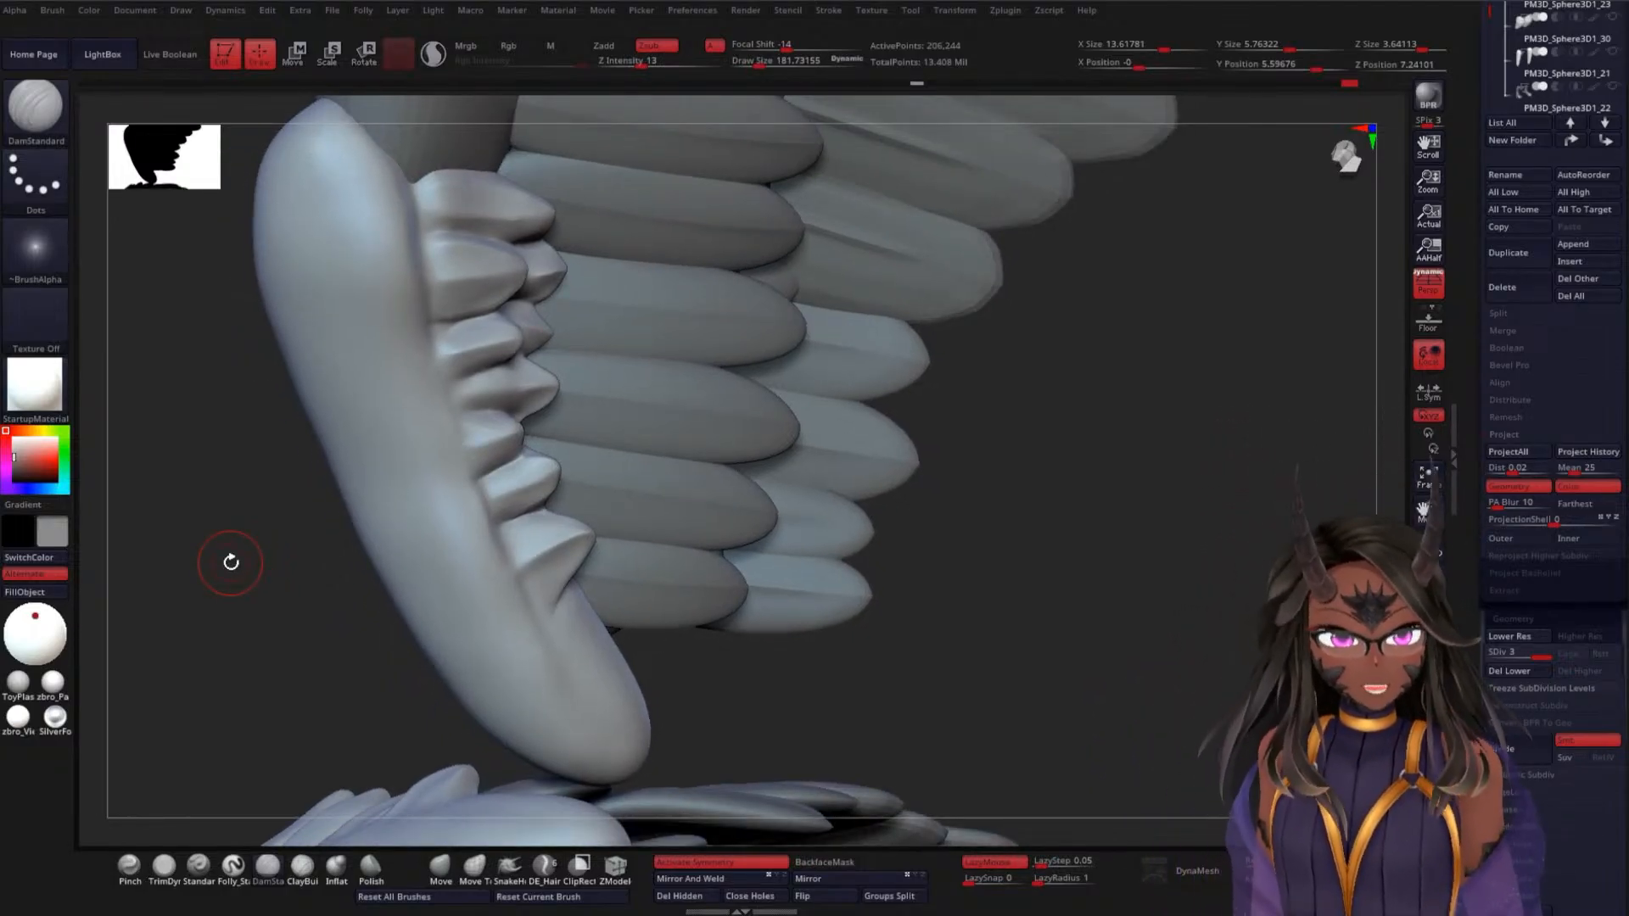
drag(908, 609, 1083, 581)
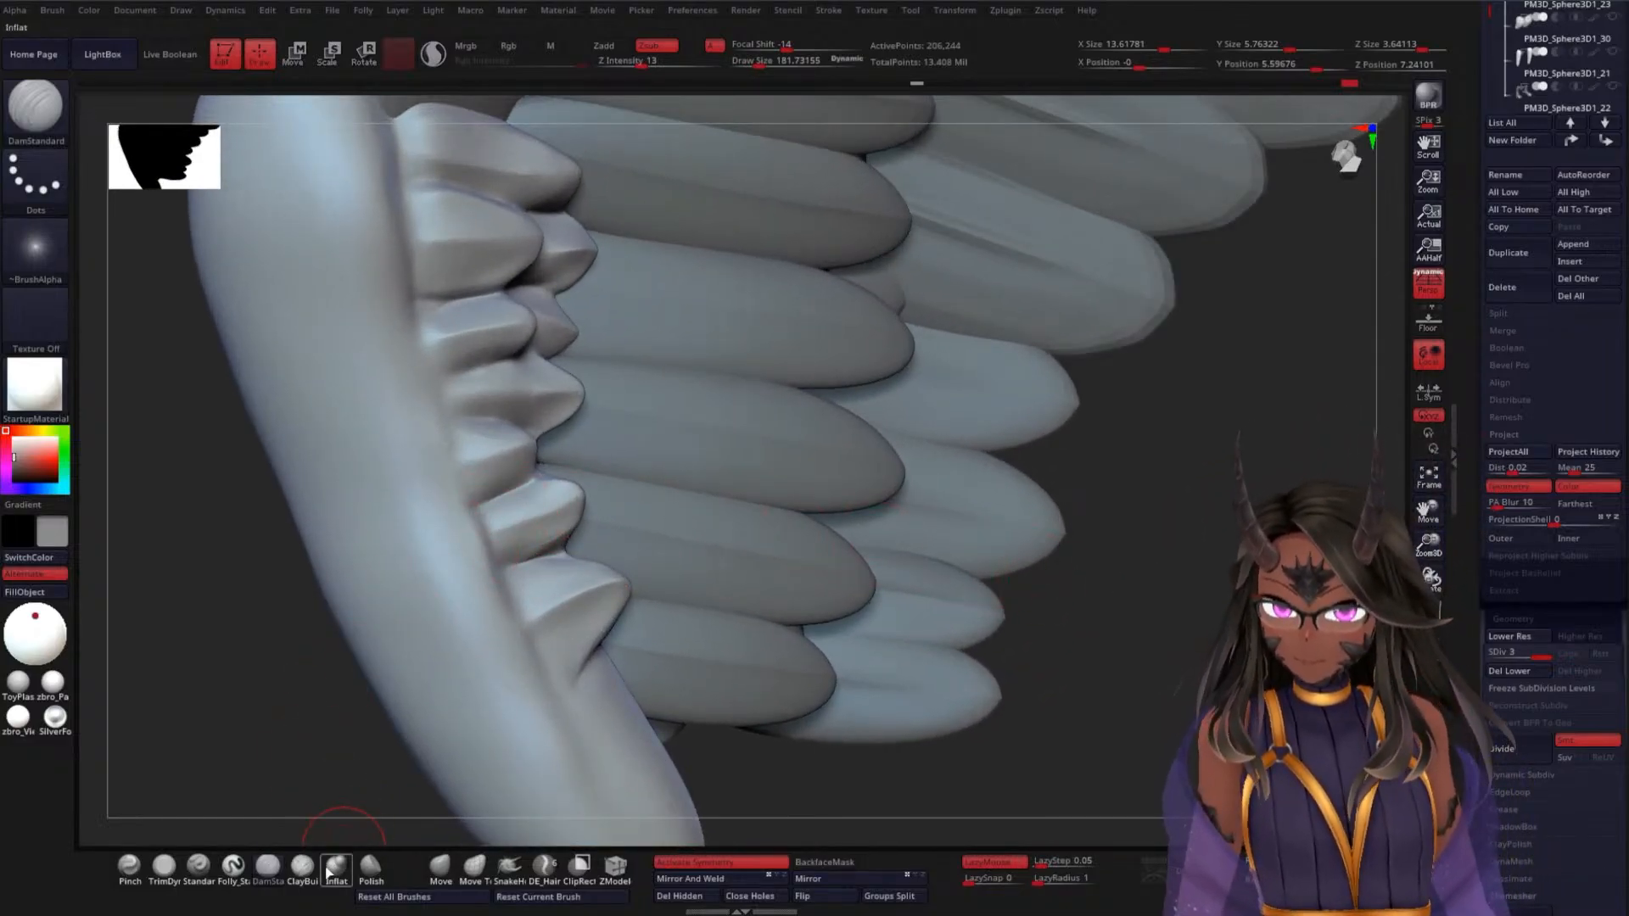
Pull the second-lowest short feather's tip outward into a sharper point with the Move brush and adjust its lower edge
click(440, 865)
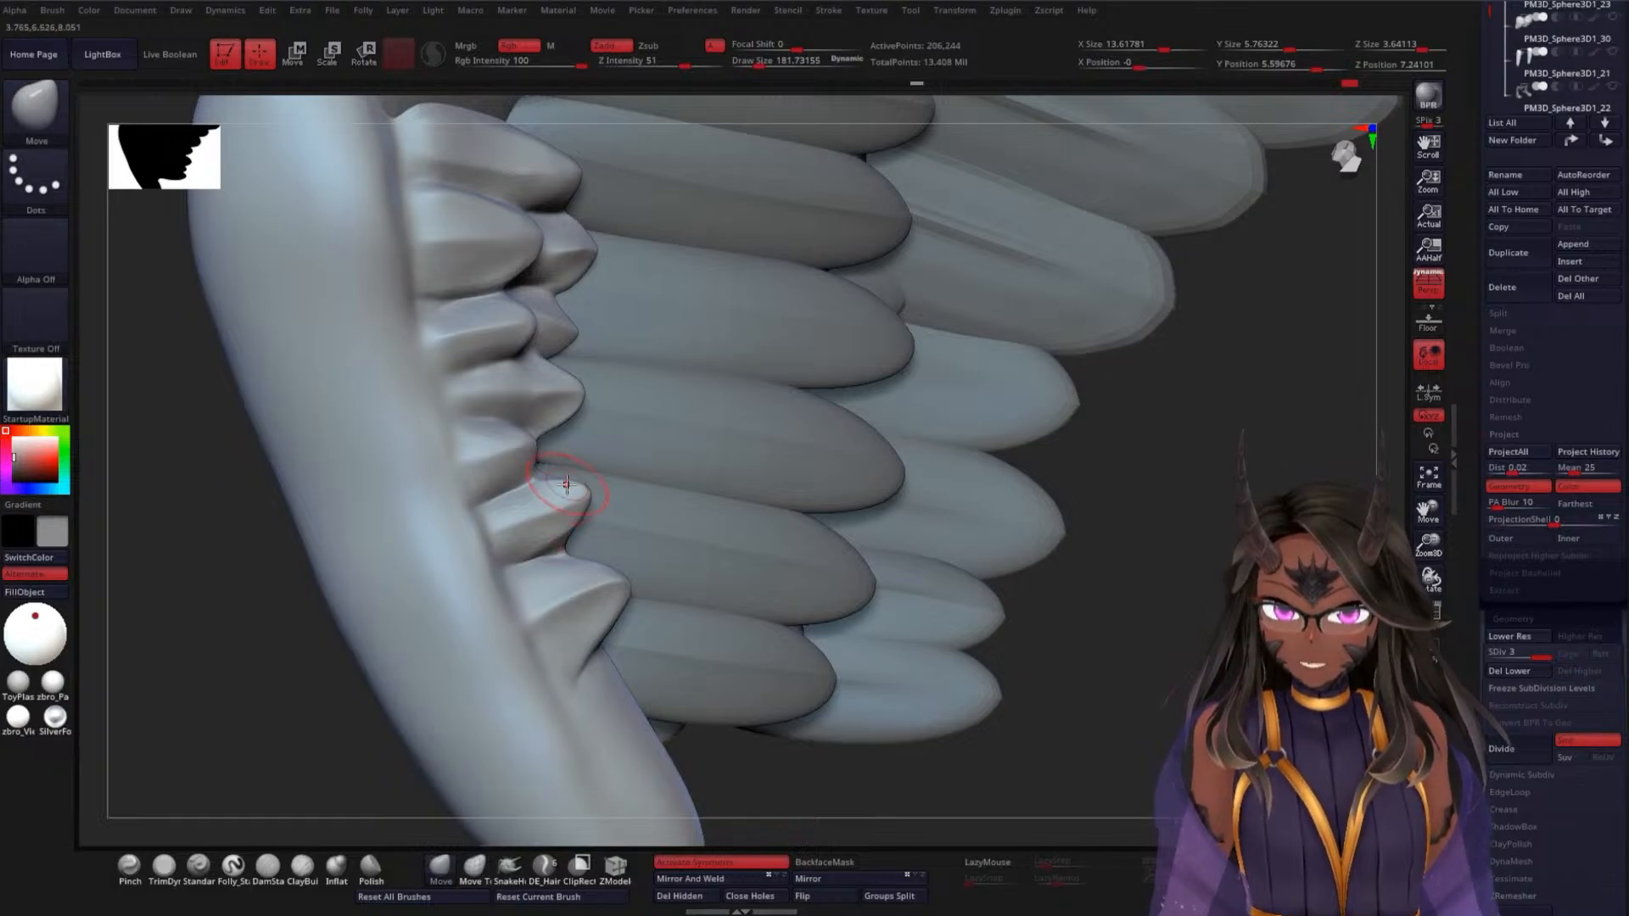
drag(567, 483, 594, 497)
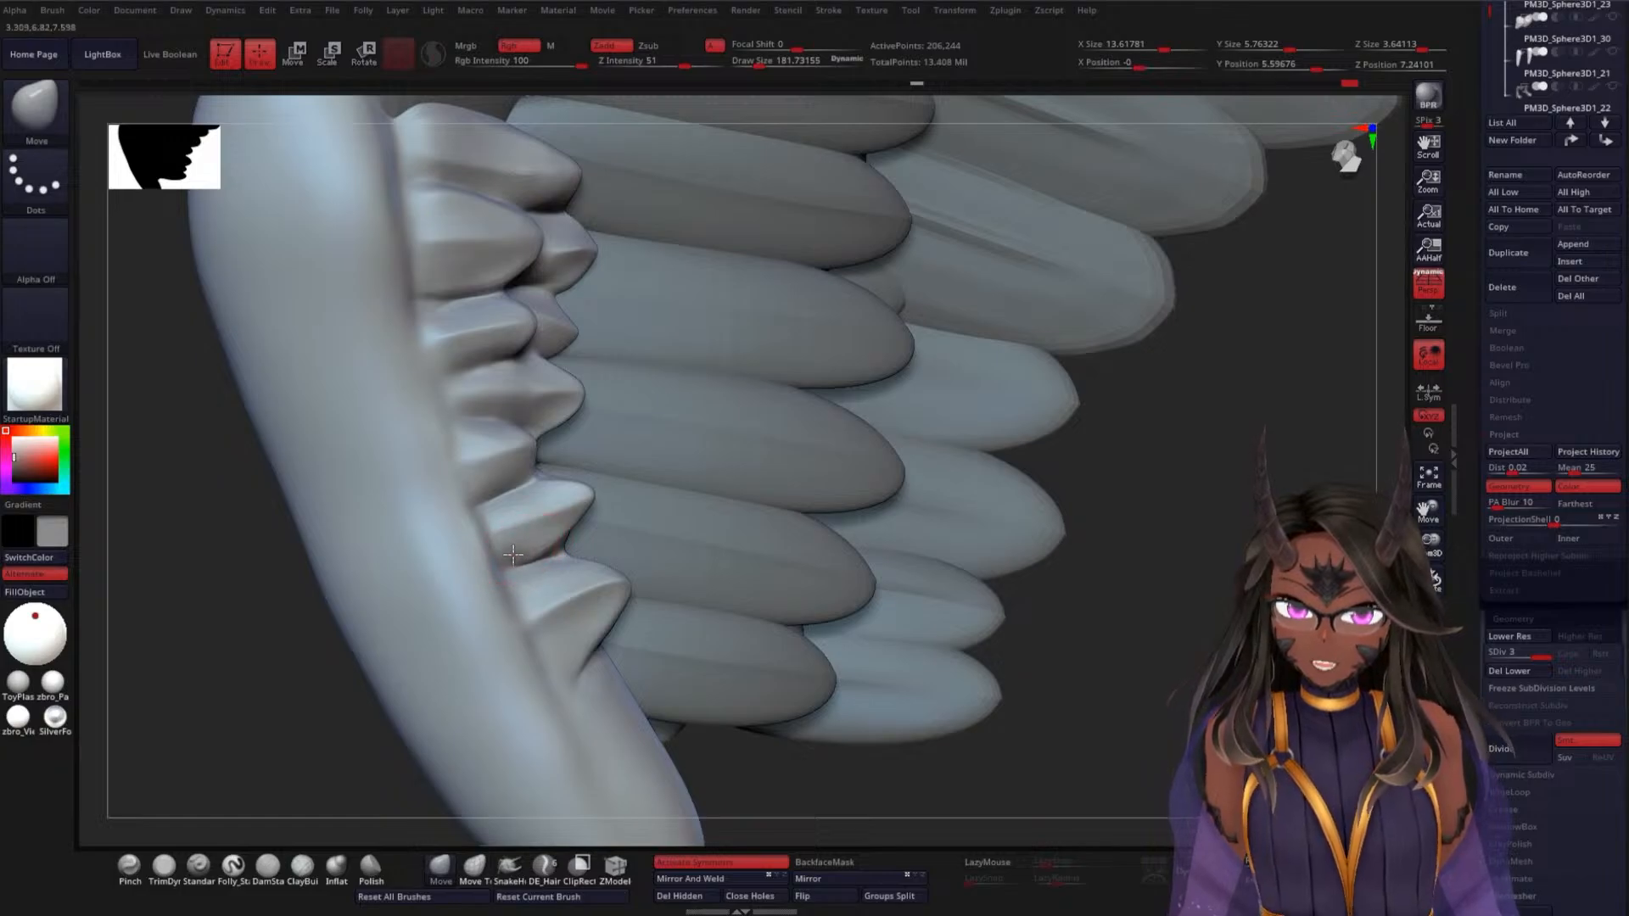
drag(544, 547, 550, 544)
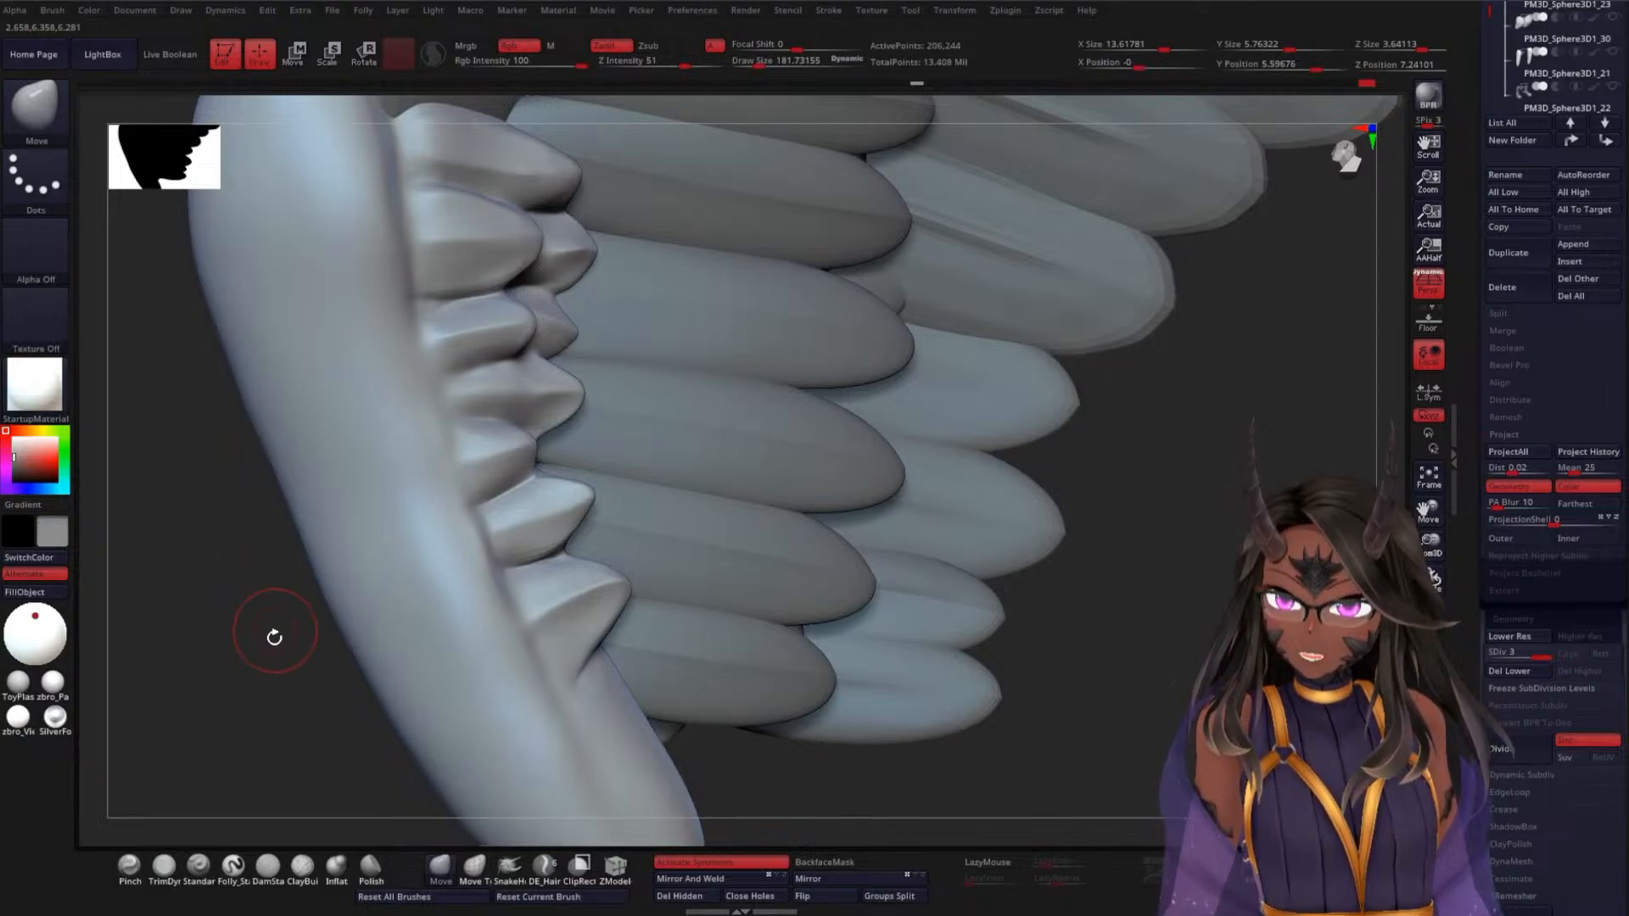
drag(274, 637, 272, 582)
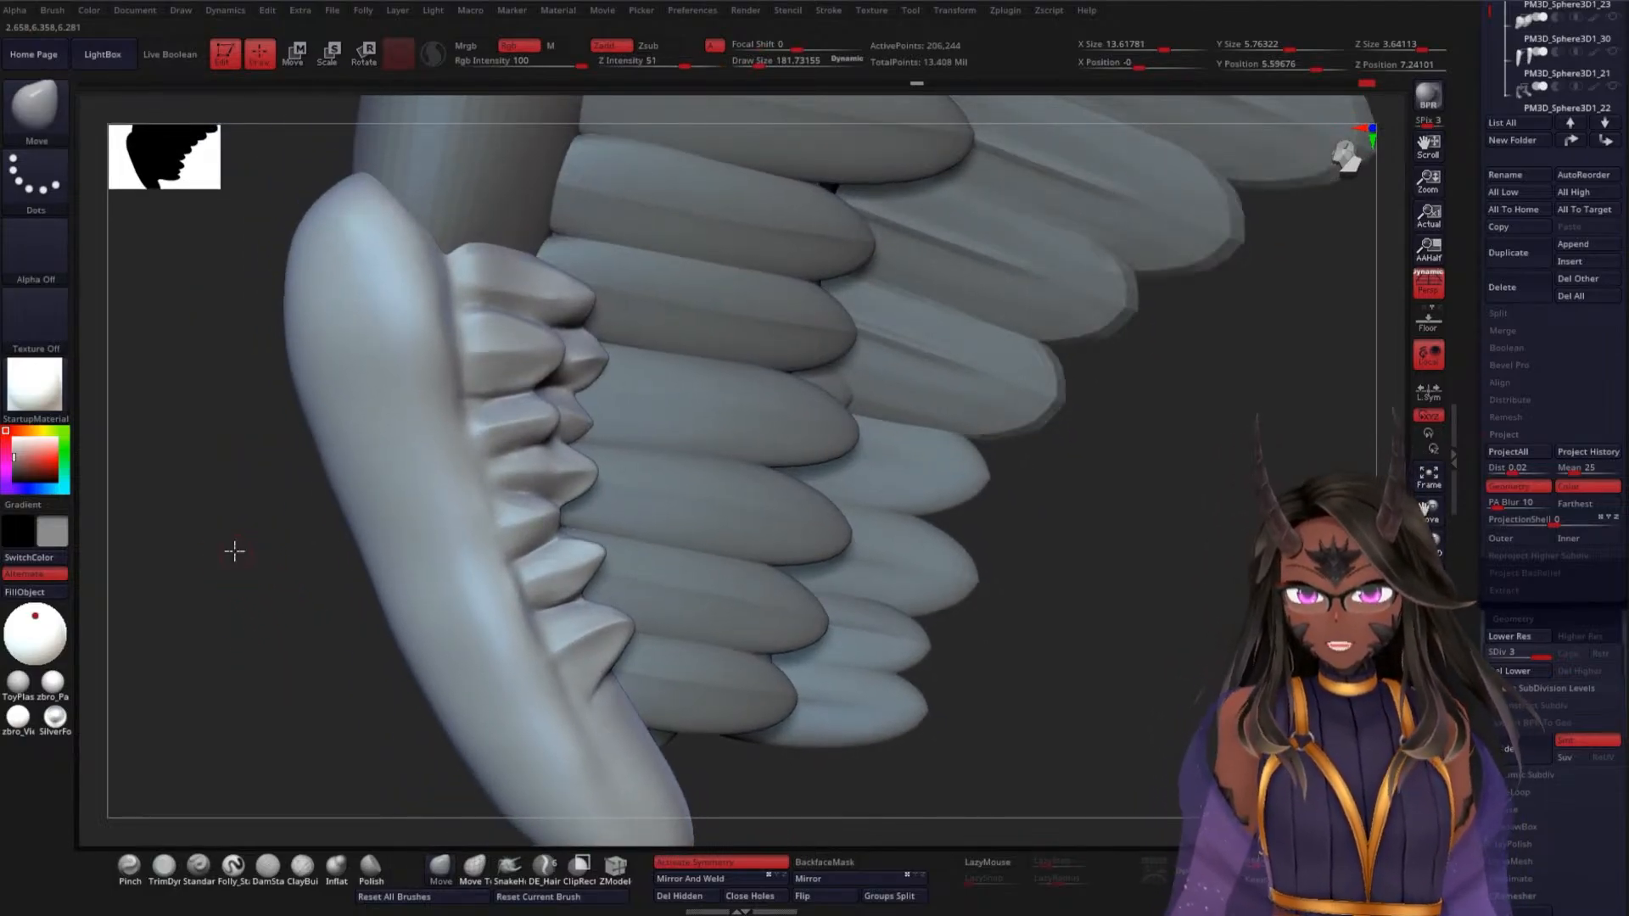
drag(233, 549, 259, 580)
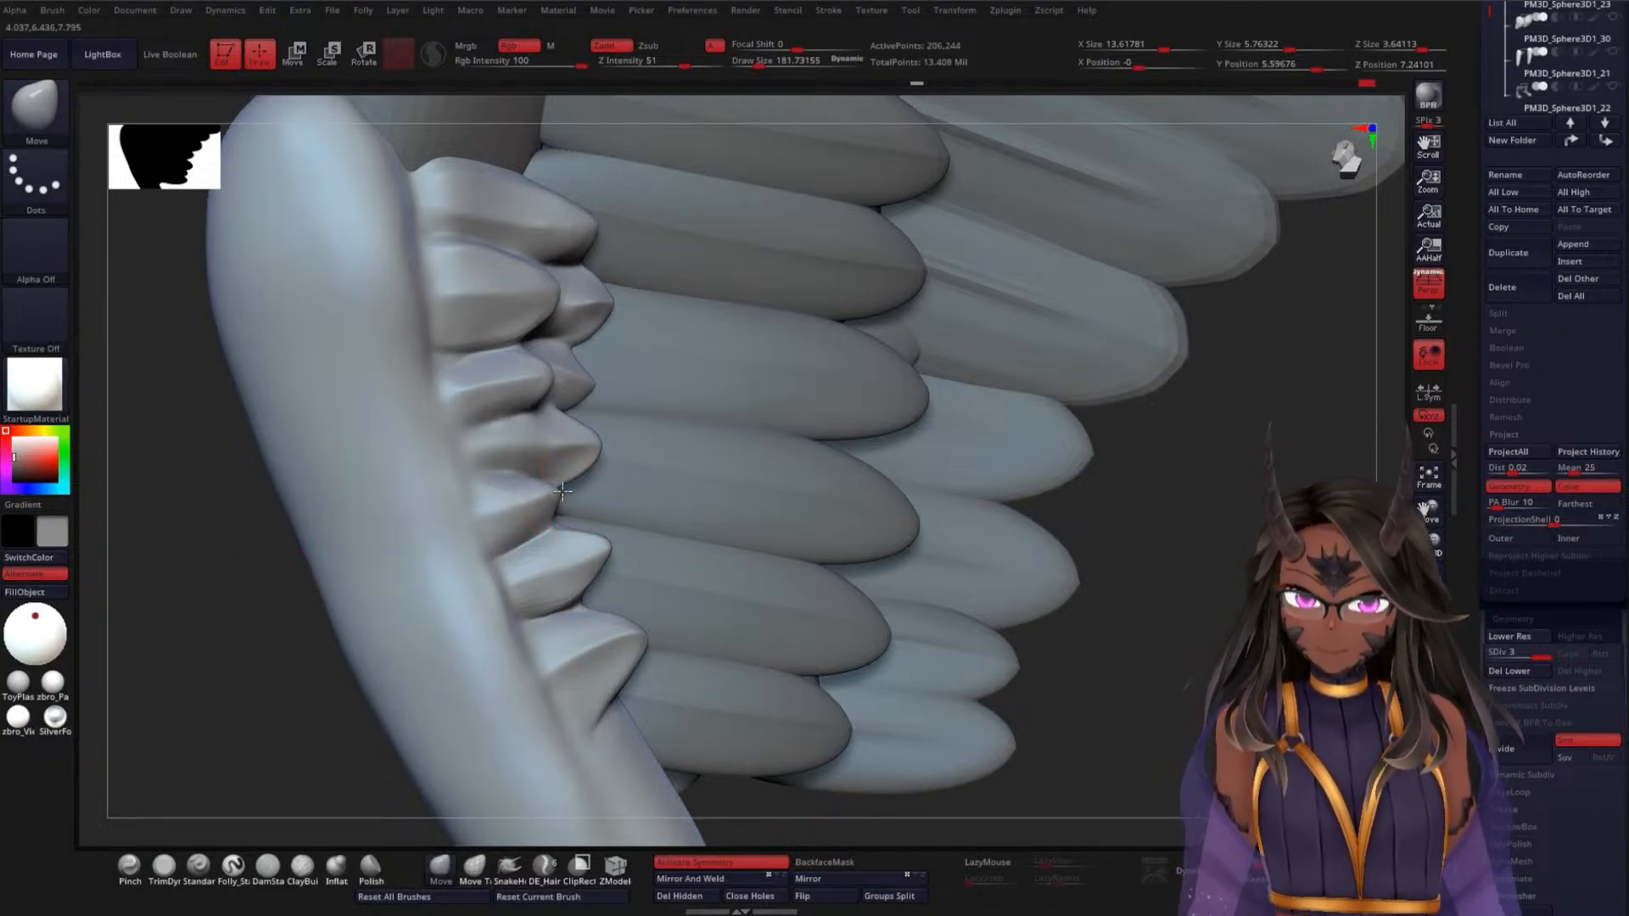
right_click(215, 564)
click(206, 562)
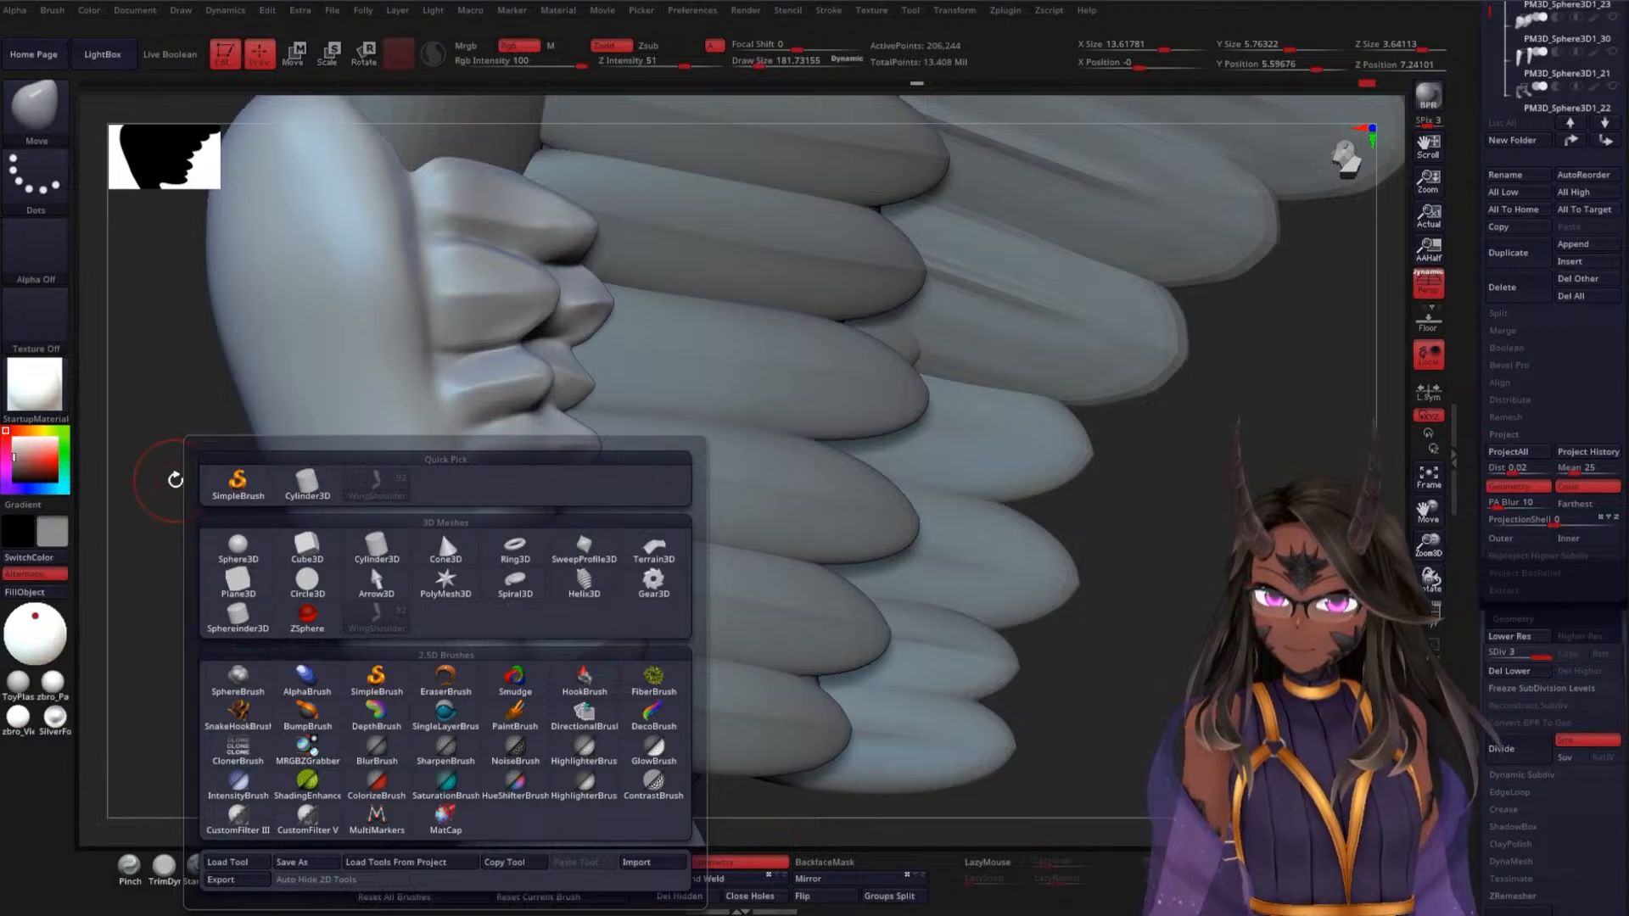
drag(159, 456, 247, 461)
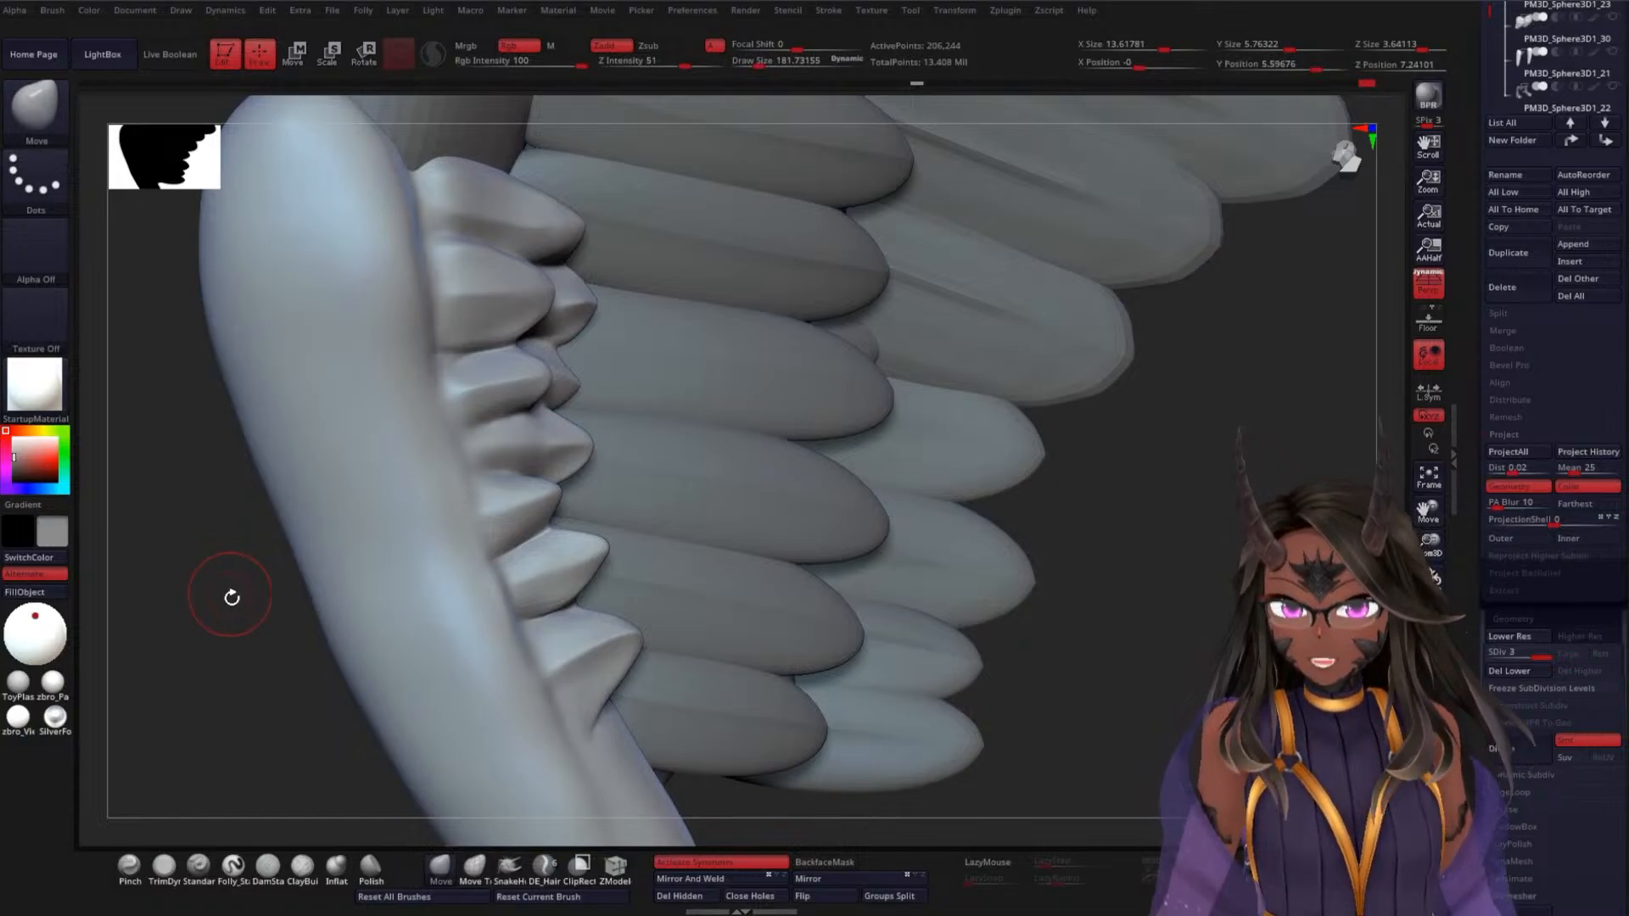
Carve the creases above and below the middle short feather with the DamStandard brush
drag(231, 597, 285, 575)
drag(178, 647, 171, 662)
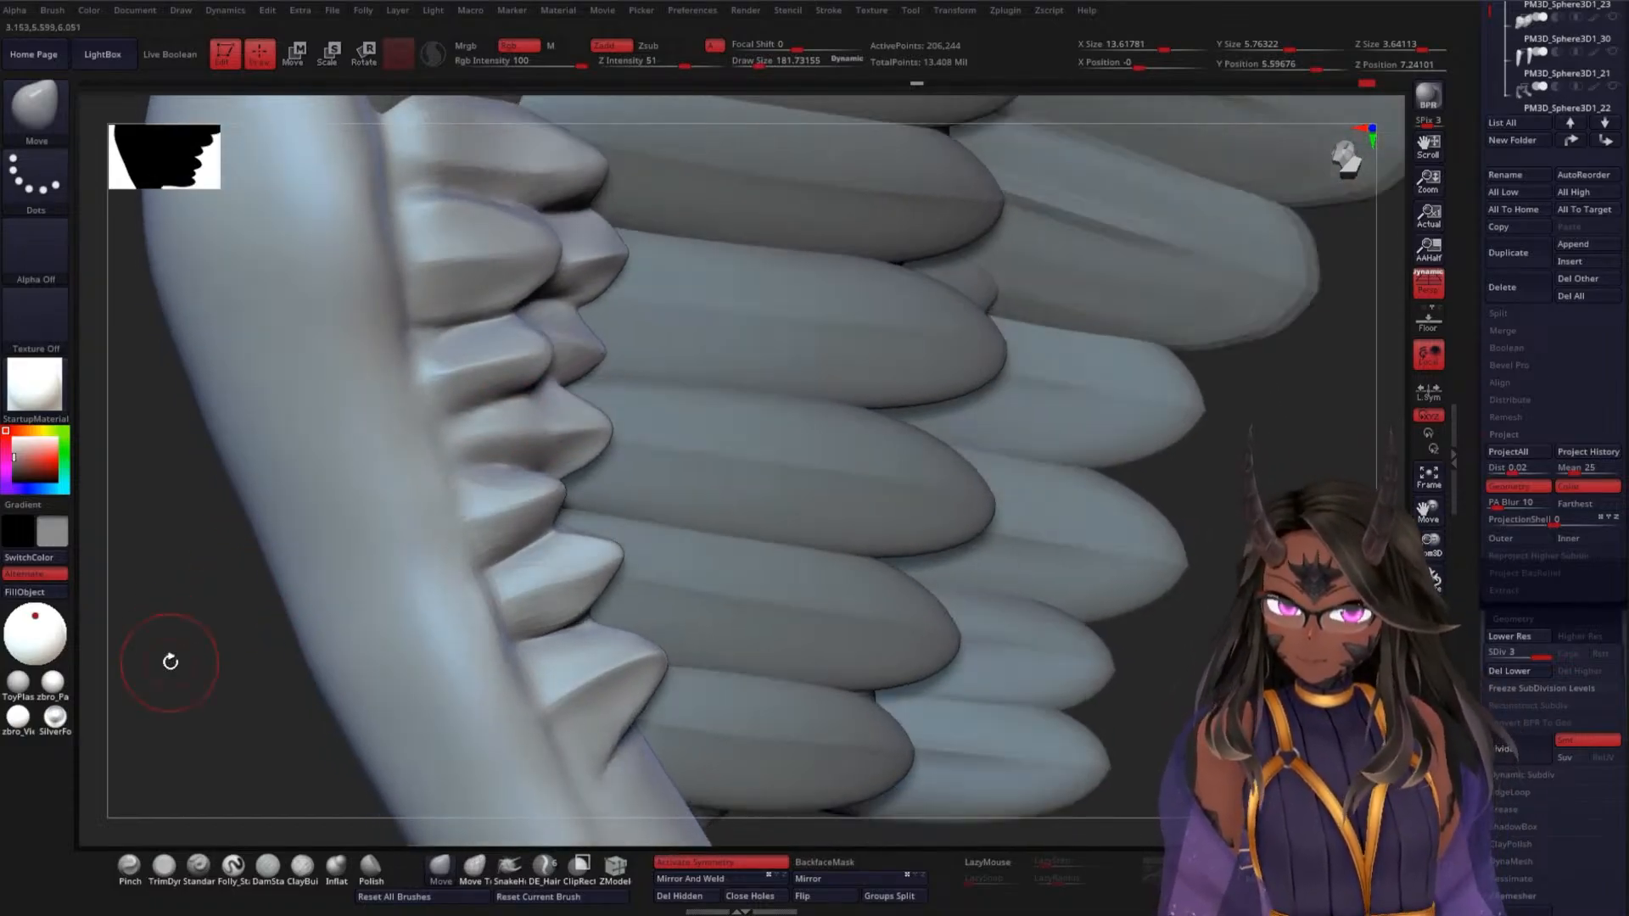
click(265, 874)
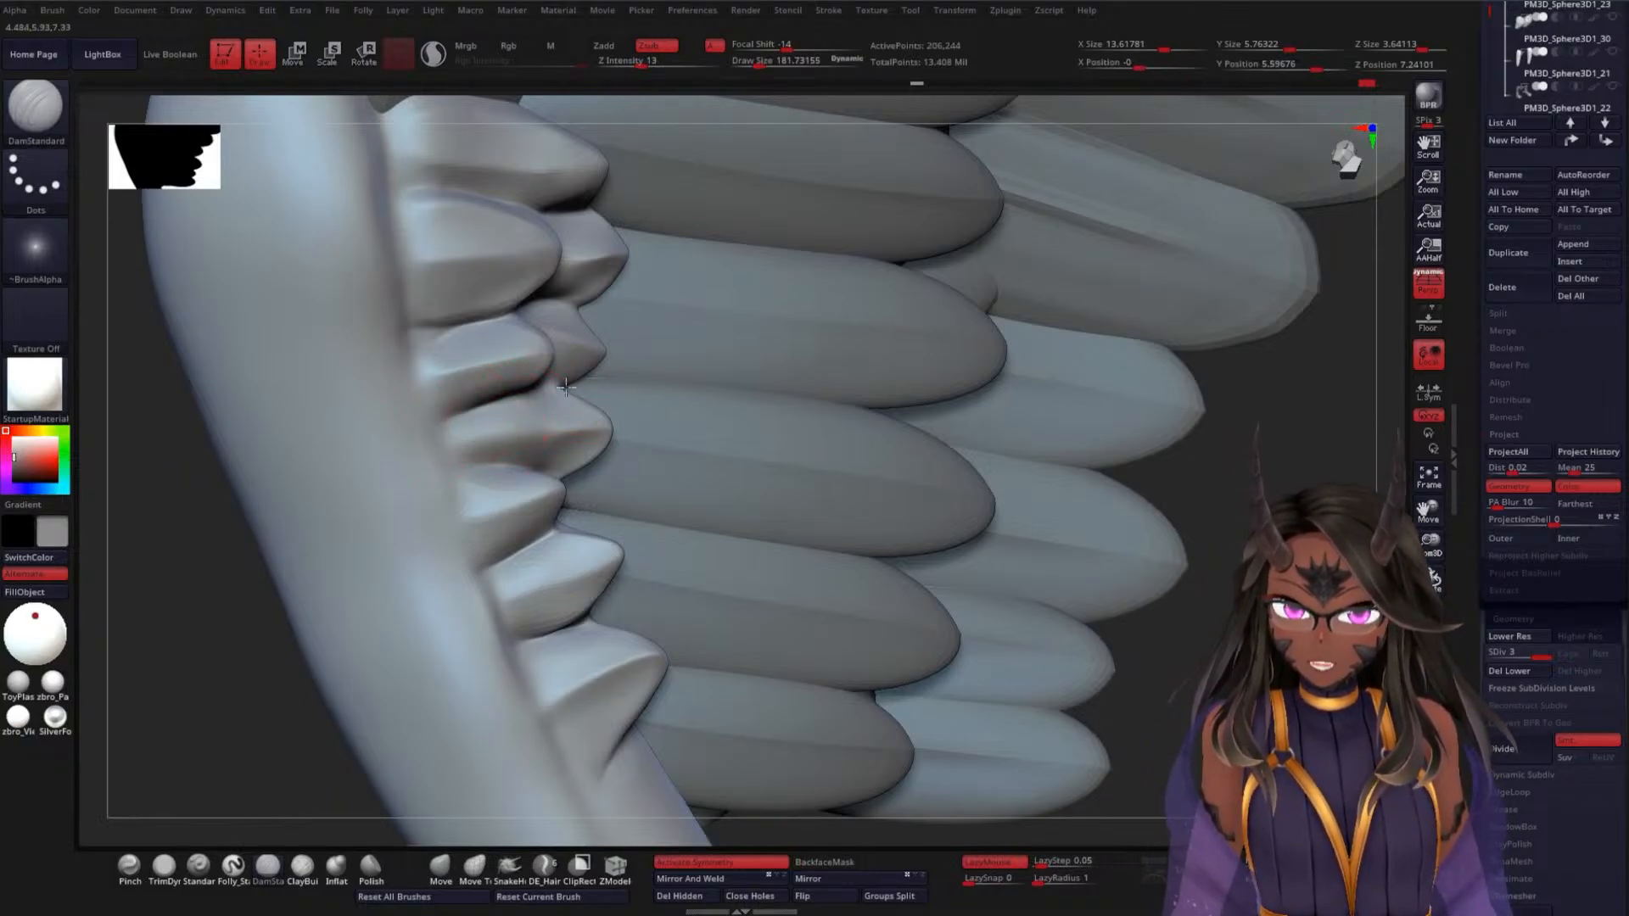
drag(566, 389, 586, 390)
drag(552, 478, 461, 465)
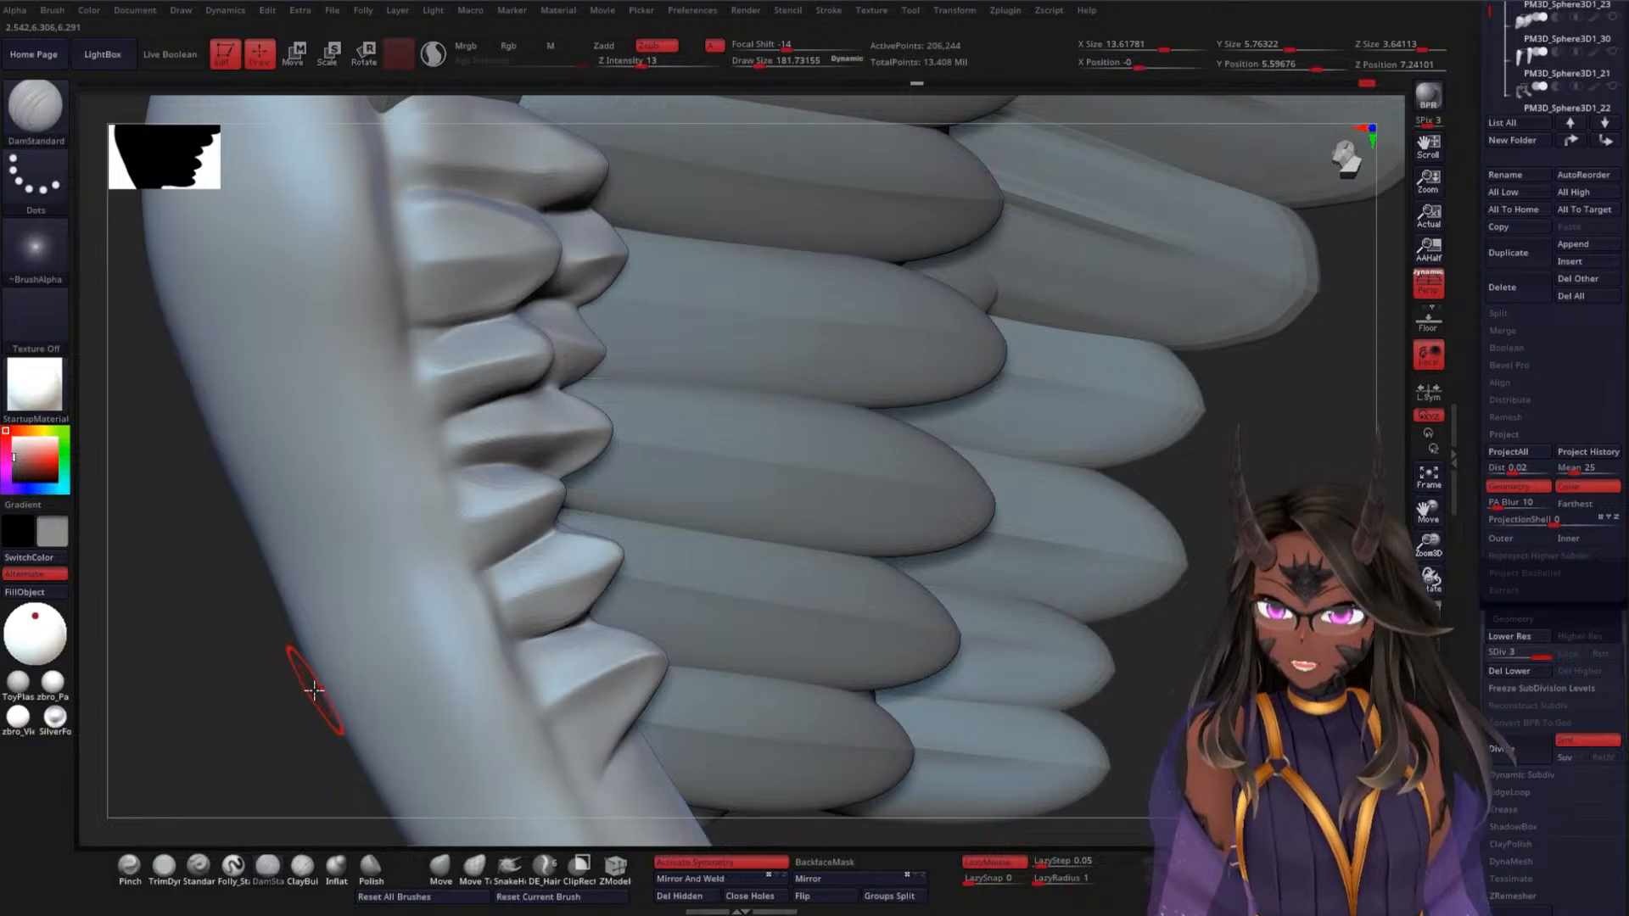
drag(273, 690, 277, 608)
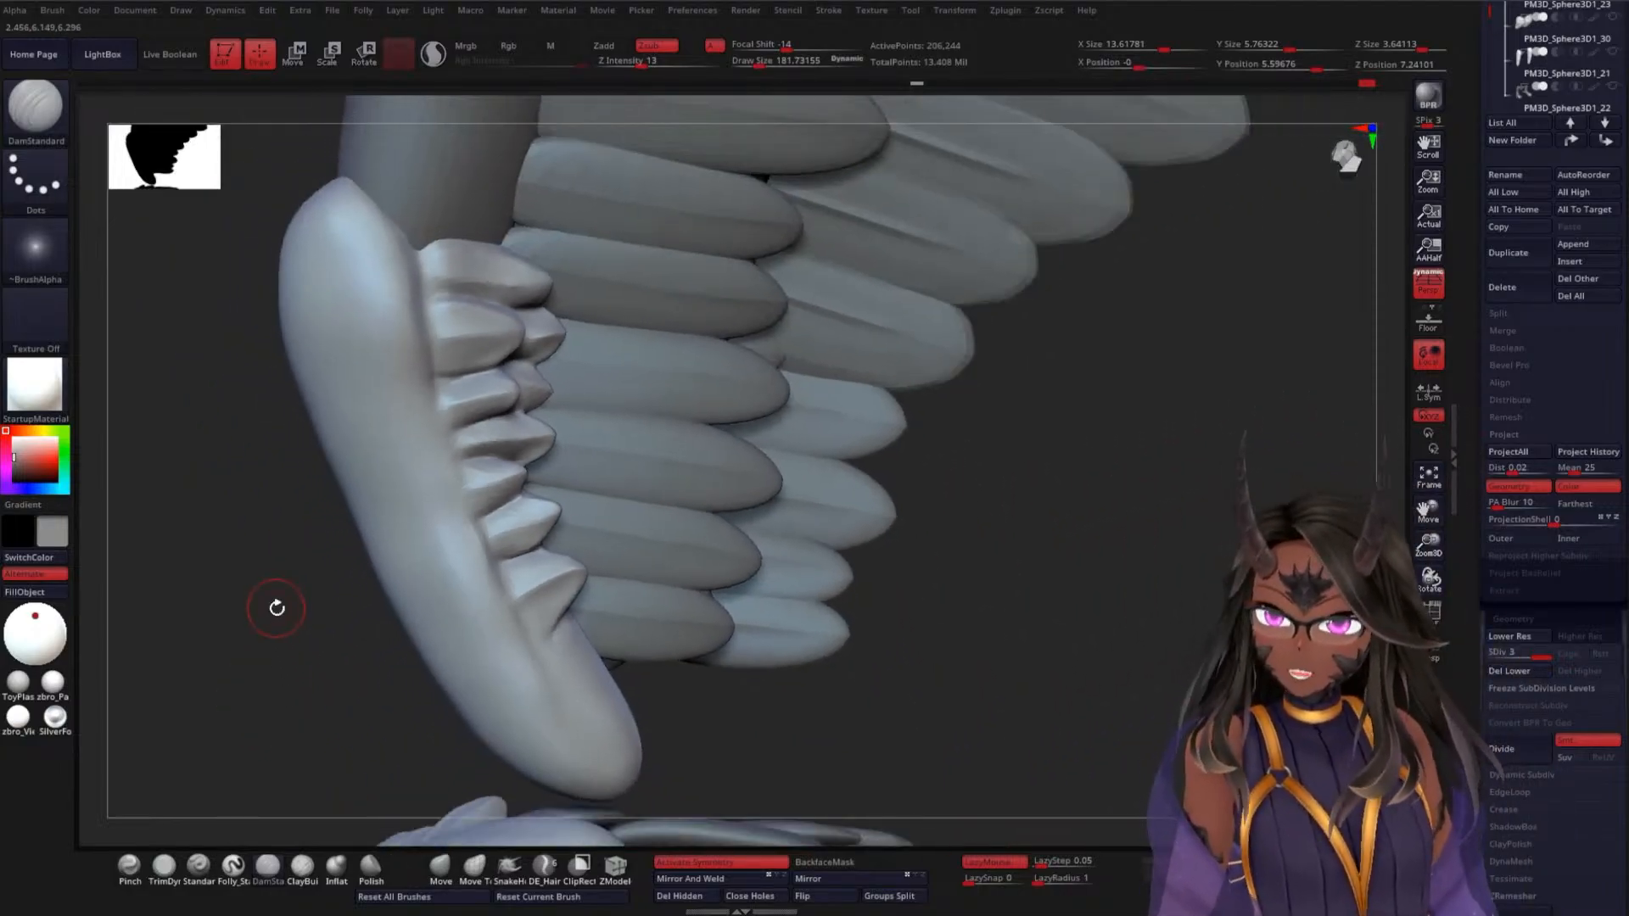
key(shift)
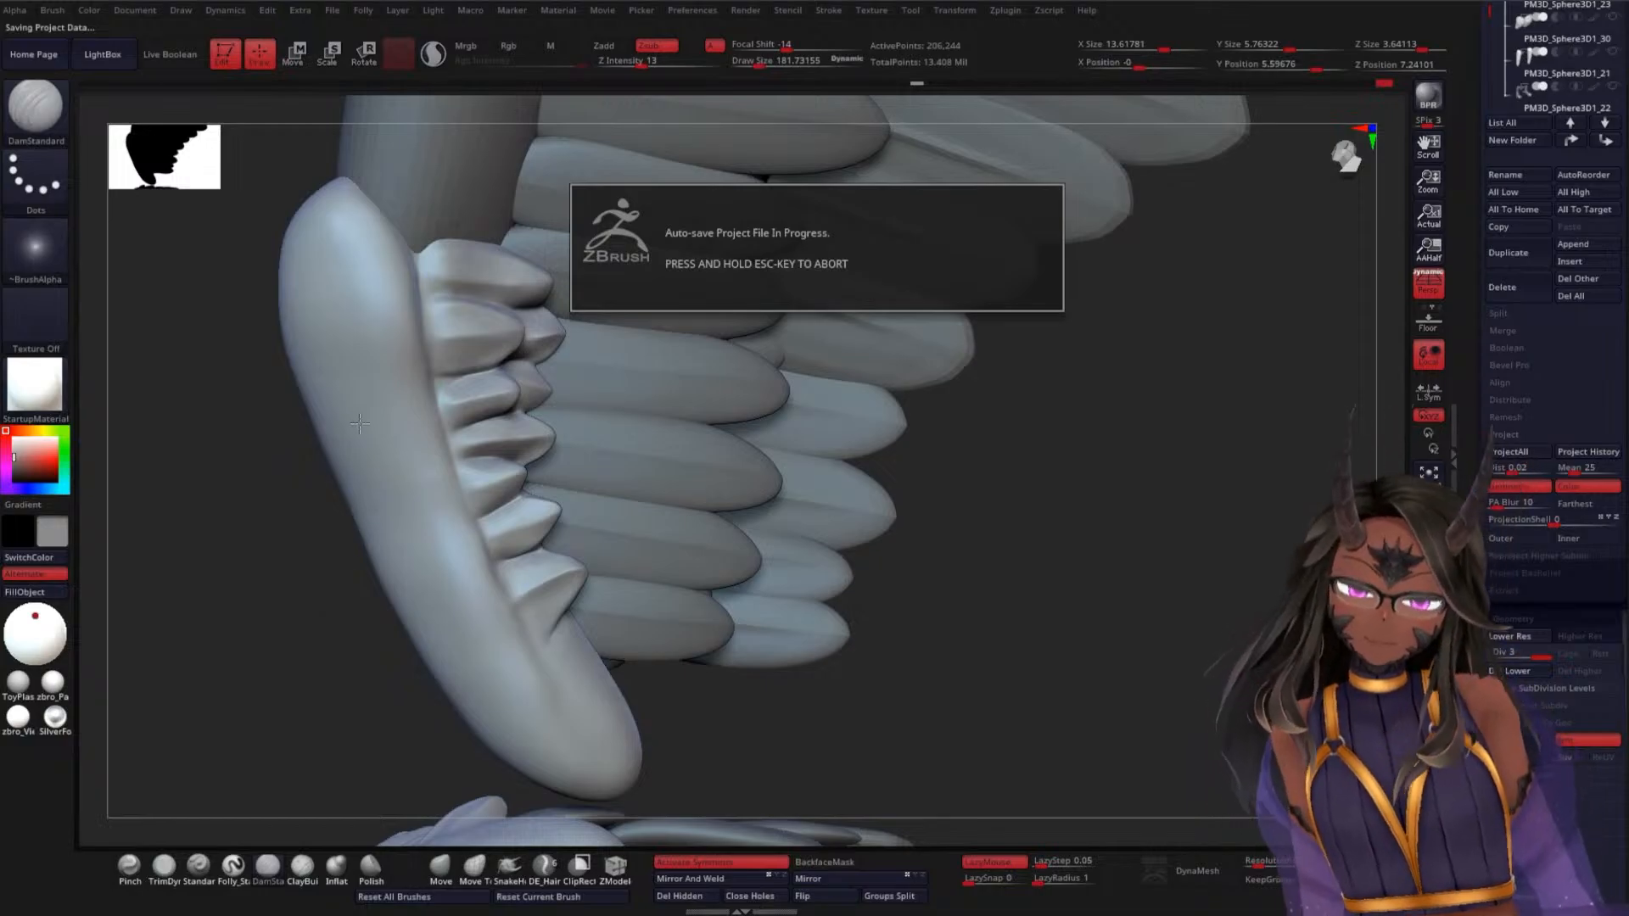
Smooth the seam where the short feathers meet the wing's edge on the wing's opposite side
drag(293, 533, 257, 498)
mouse_move(657, 501)
mouse_down()
mouse_move(724, 480)
mouse_move(682, 491)
mouse_up()
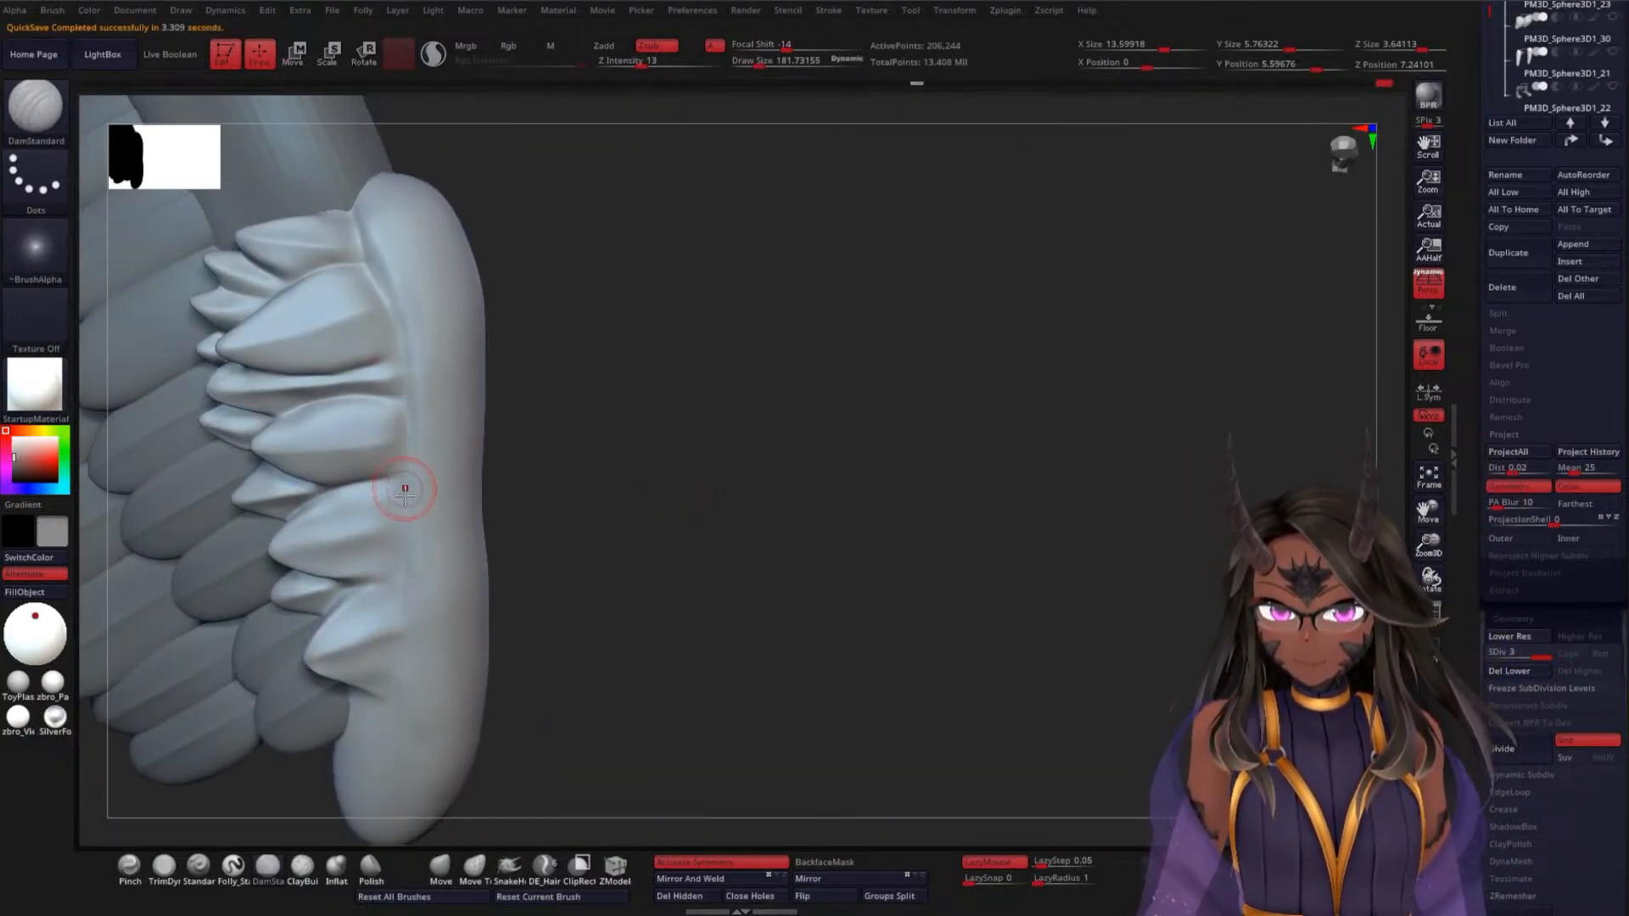
shift+drag(409, 277, 440, 686)
Examine the upper short feathers and the creases between the small ones from several angles
mouse_move(672, 538)
mouse_down()
mouse_move(665, 526)
mouse_move(752, 499)
mouse_up()
mouse_move(661, 391)
mouse_down()
mouse_move(659, 342)
mouse_move(731, 359)
mouse_move(677, 584)
mouse_move(571, 512)
mouse_move(771, 353)
mouse_move(732, 430)
mouse_move(721, 421)
mouse_move(833, 357)
mouse_move(759, 381)
mouse_up()
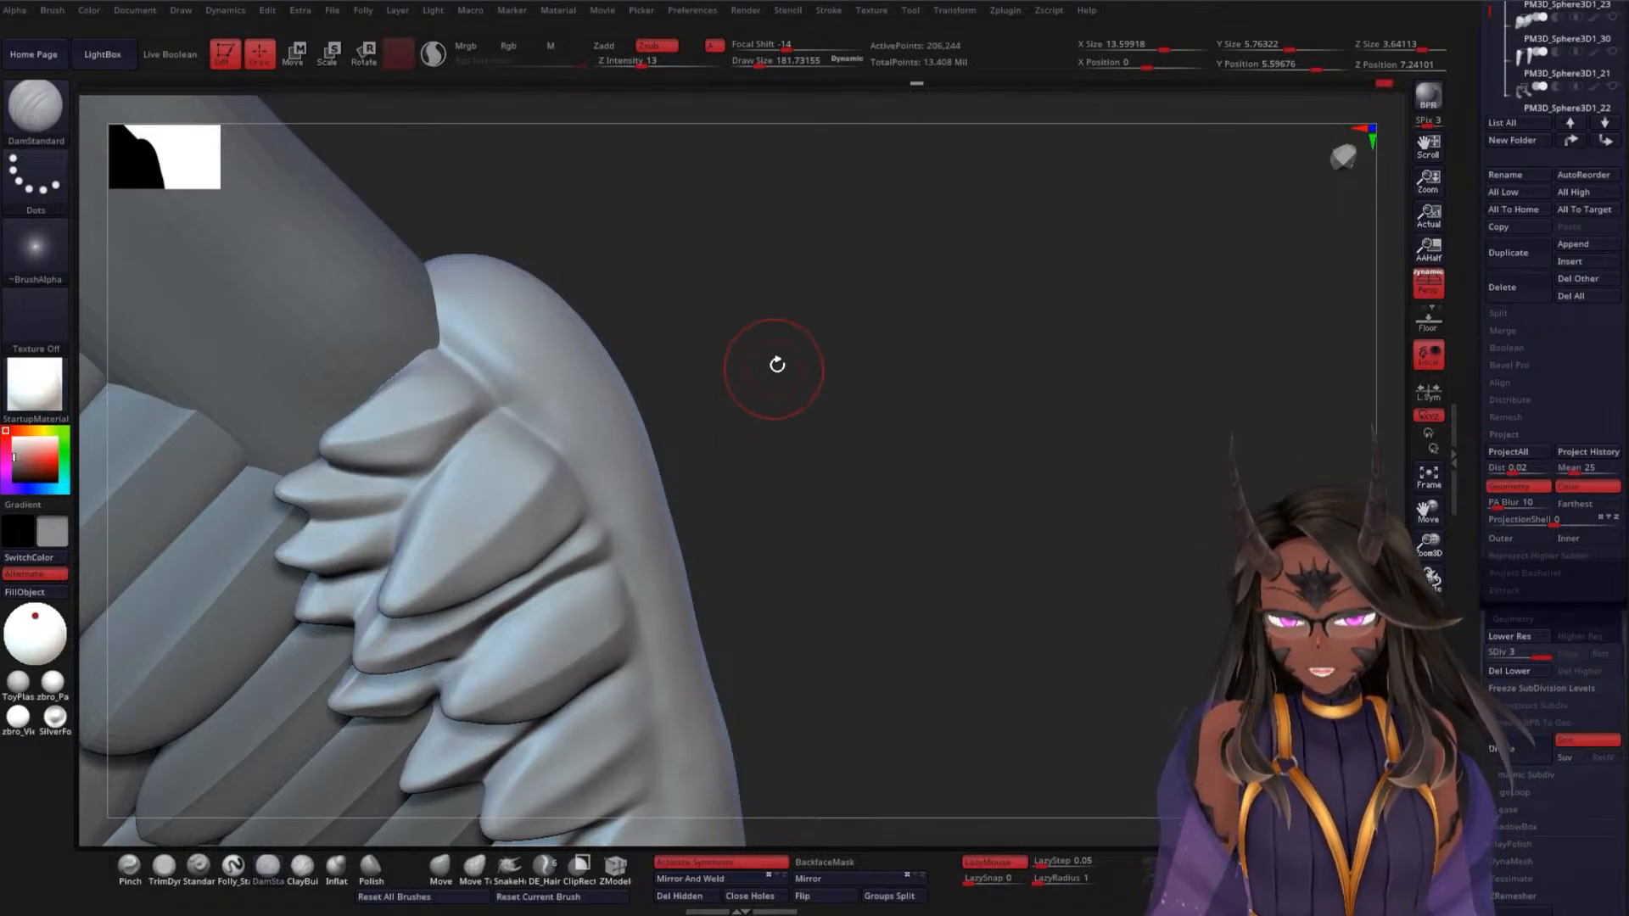
drag(776, 365, 872, 416)
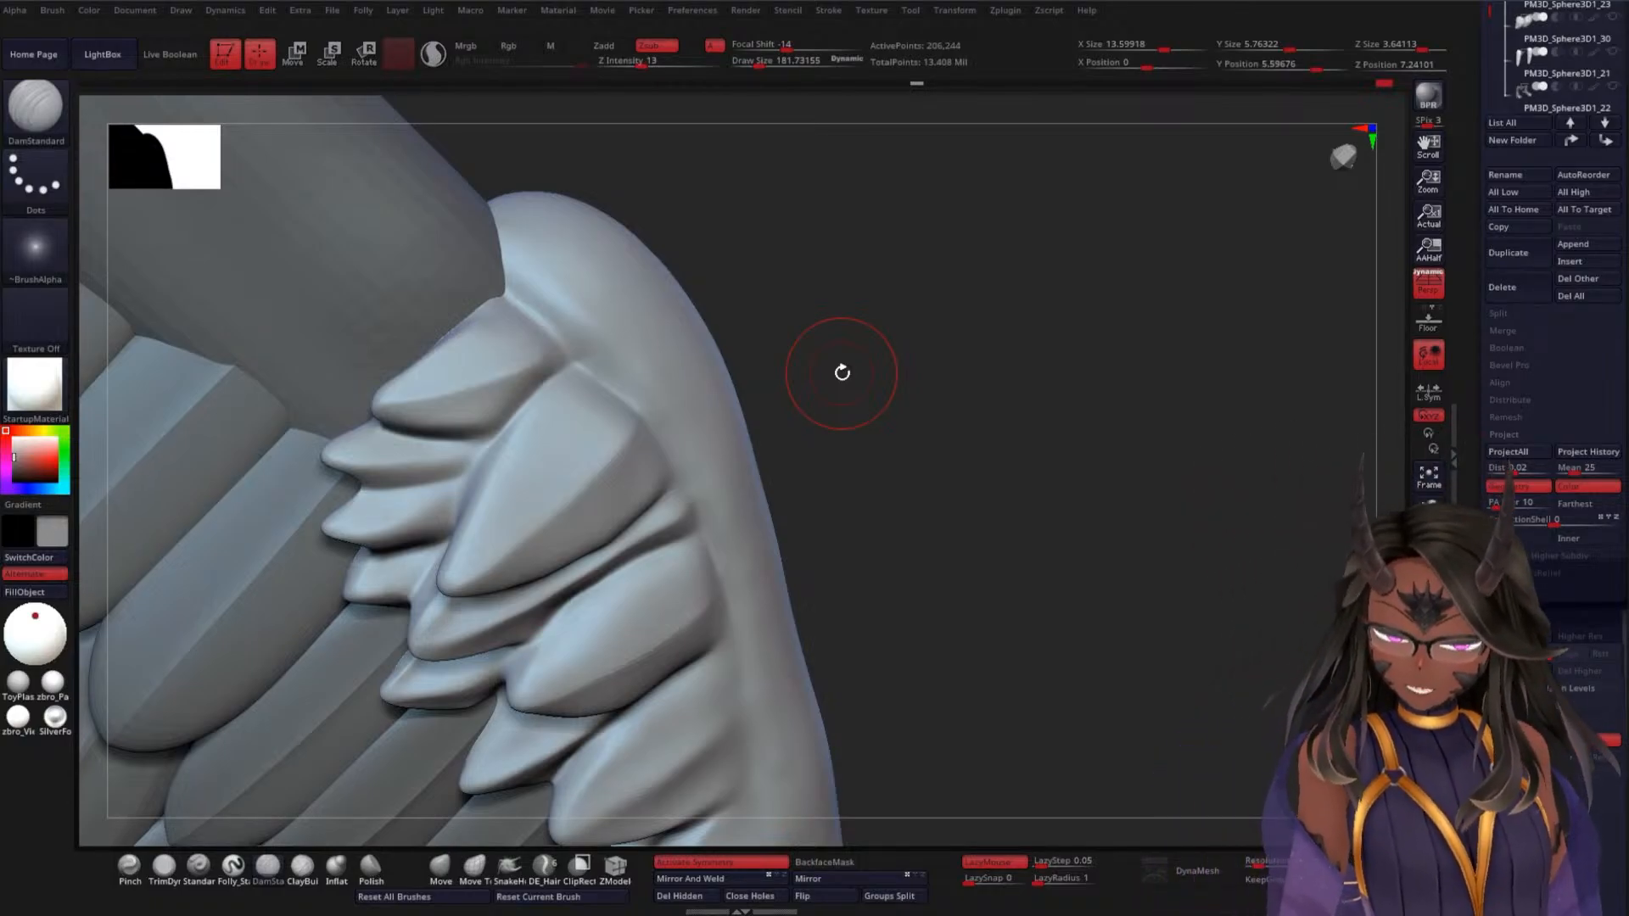
drag(829, 378, 804, 397)
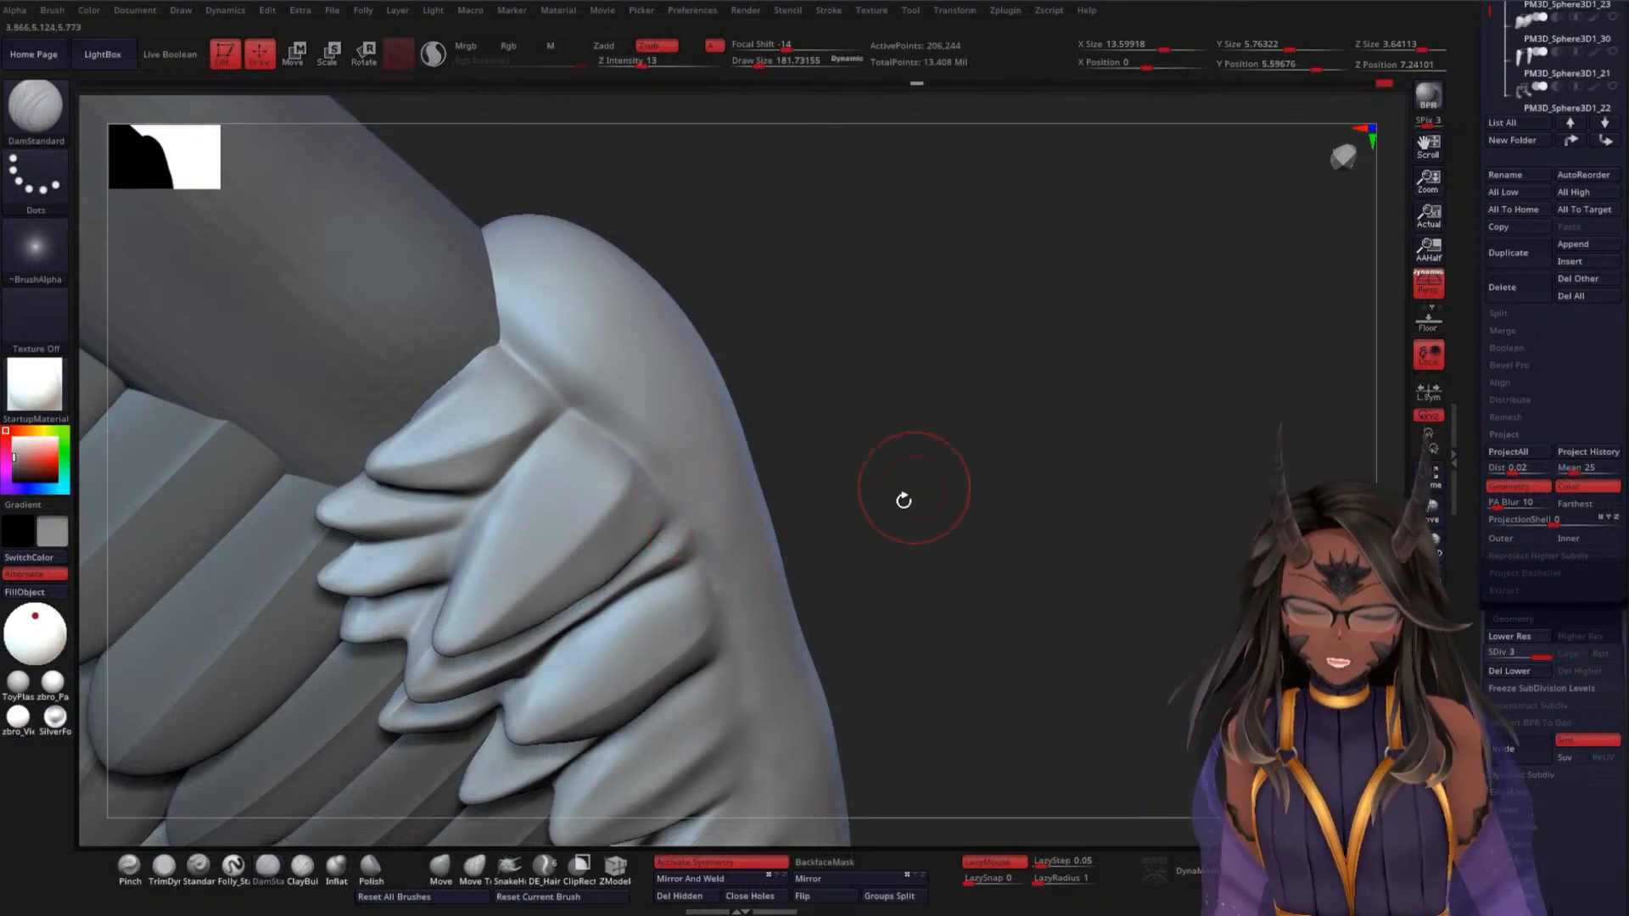
mouse_move(900, 483)
mouse_down()
mouse_move(960, 396)
mouse_move(934, 444)
mouse_move(898, 425)
mouse_move(916, 388)
mouse_up()
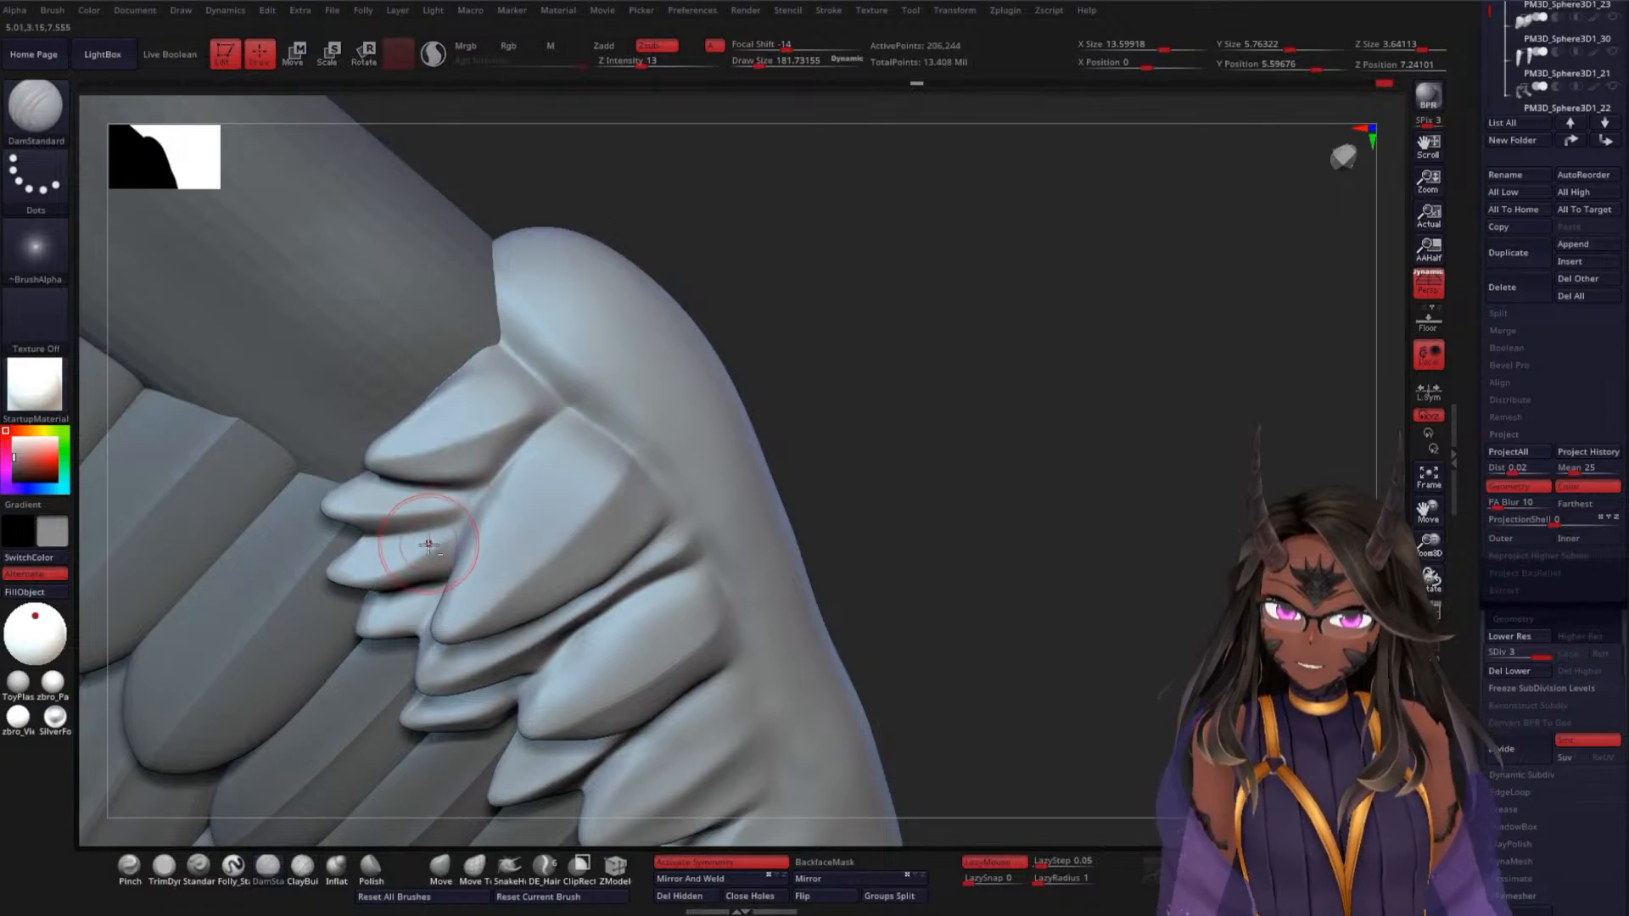
mouse_move(923, 449)
mouse_down()
mouse_move(993, 331)
mouse_move(1007, 339)
mouse_move(978, 430)
mouse_move(899, 455)
mouse_up()
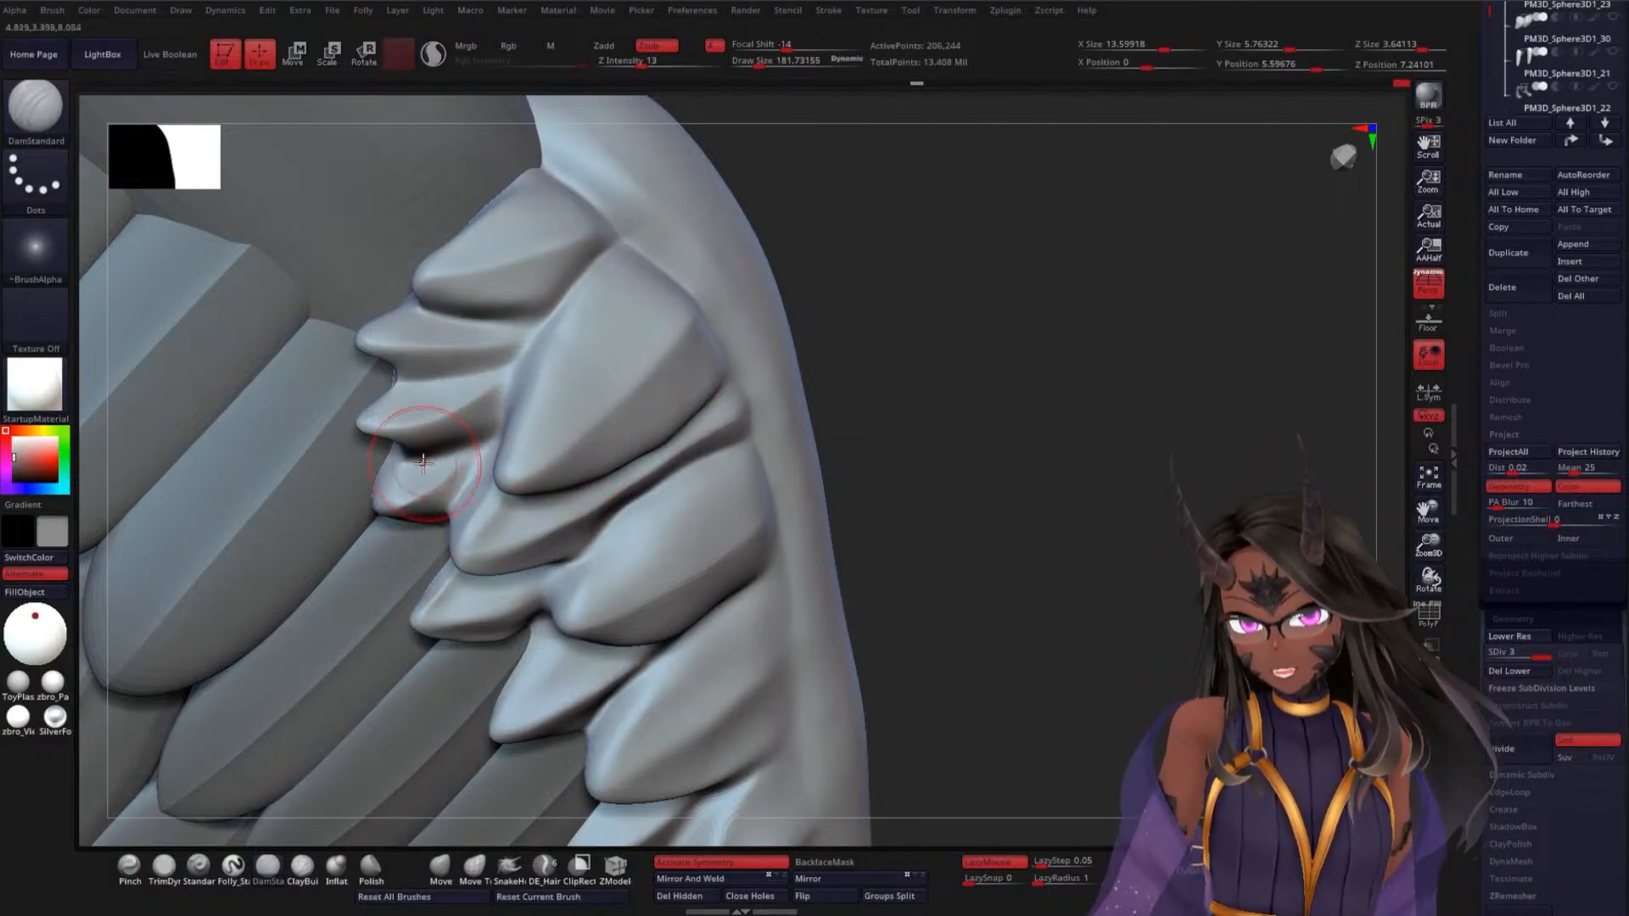
mouse_move(899, 374)
mouse_down()
mouse_move(978, 374)
mouse_move(960, 422)
mouse_move(878, 434)
mouse_up()
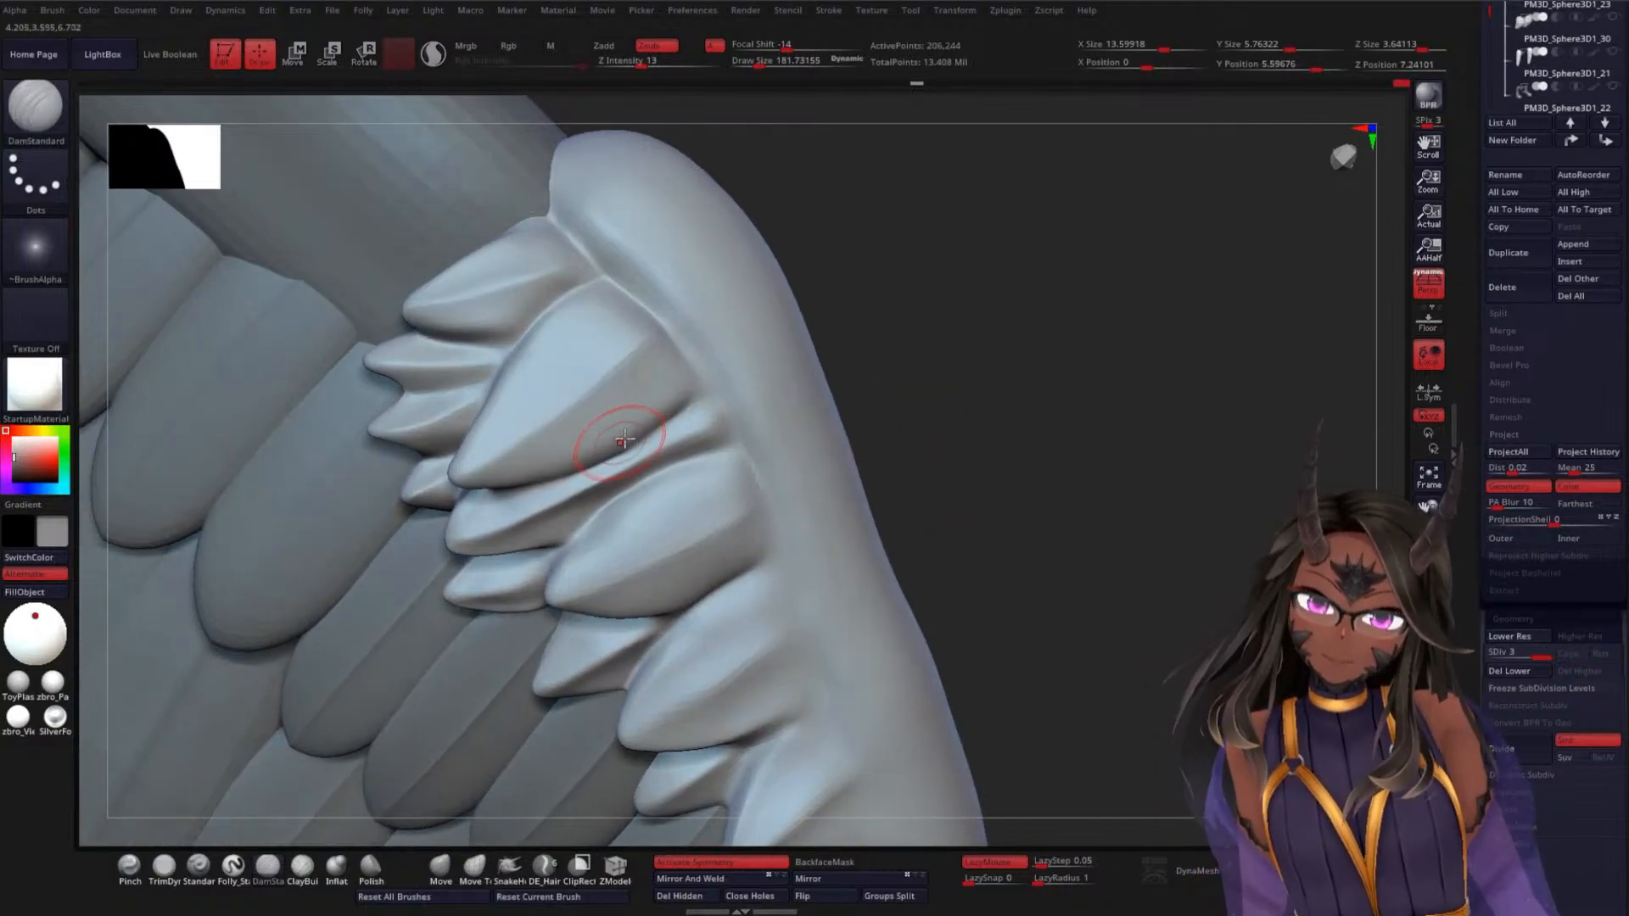
mouse_move(500, 485)
mouse_down()
mouse_move(709, 407)
mouse_move(437, 480)
mouse_up()
key(ctrl+z)
key(ctrl+z)
mouse_move(677, 398)
mouse_down()
mouse_move(611, 458)
mouse_move(450, 489)
mouse_up()
key(ctrl+z)
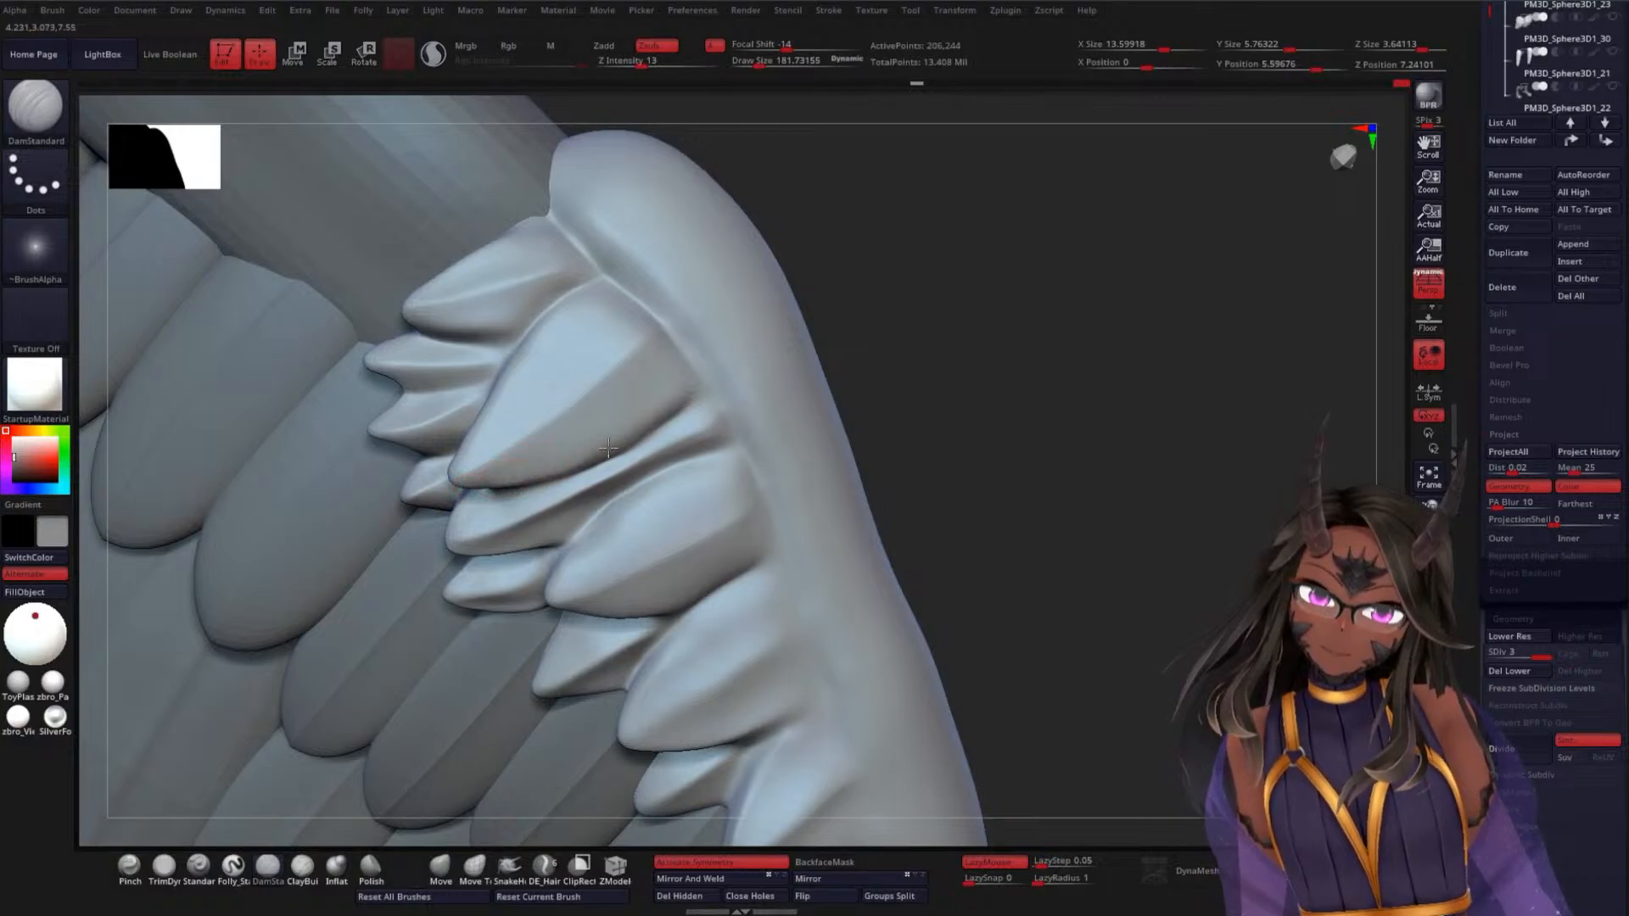
drag(628, 442, 475, 486)
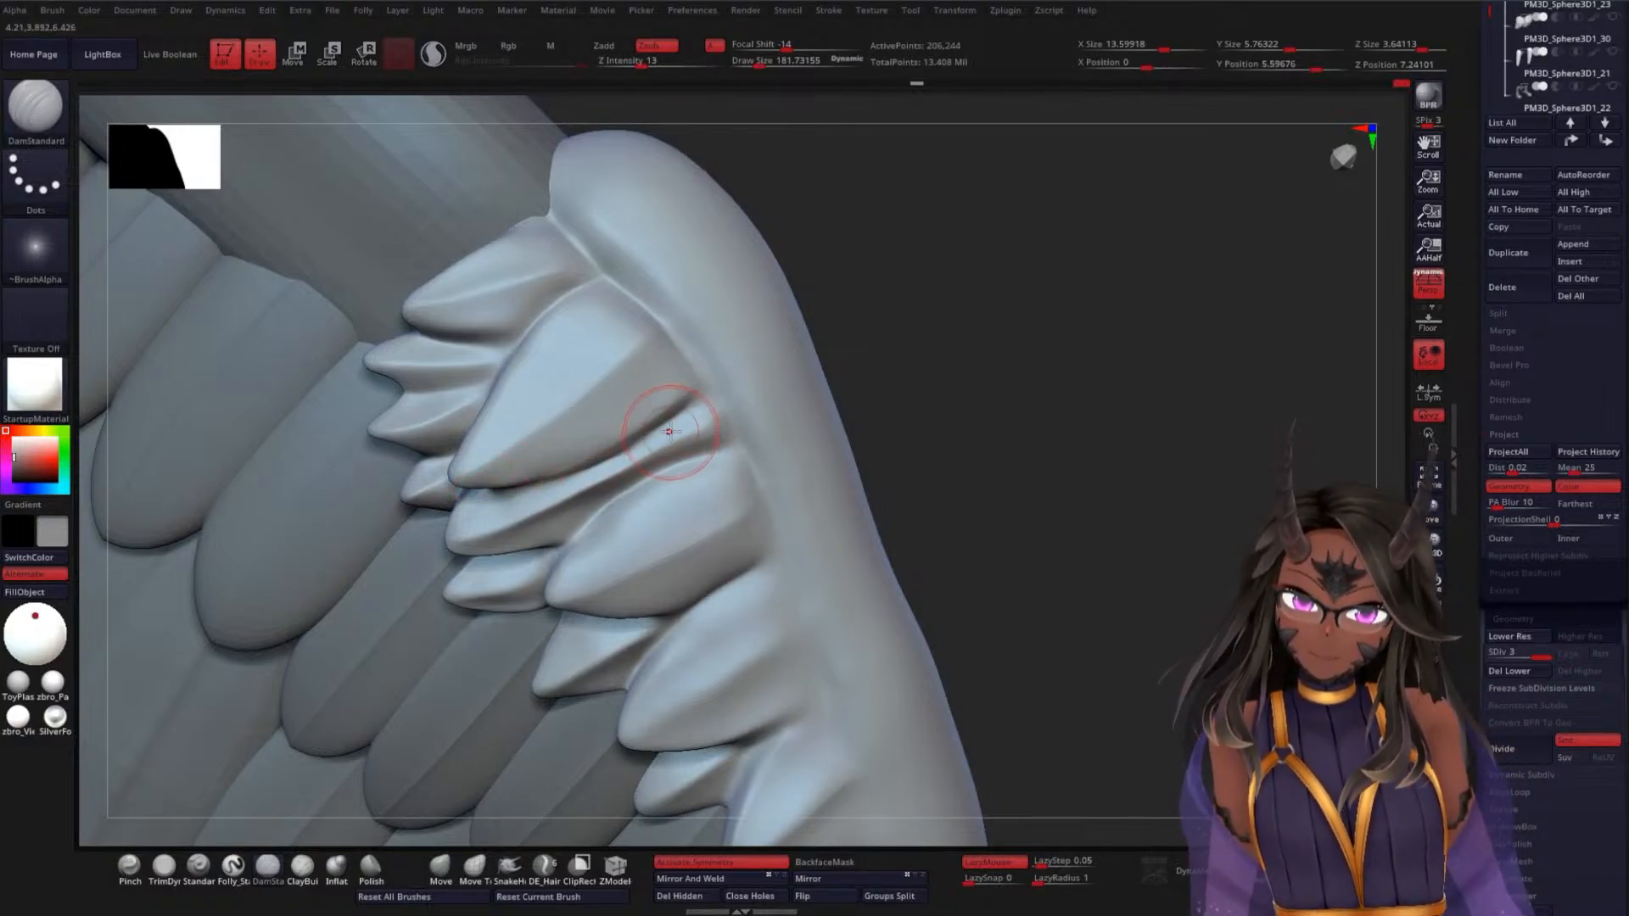
key(ctrl+z)
Carve a sharp groove along the lower edge of the large upper short feather, from its base to its tip, with DamStandard
mouse_move(692, 398)
mouse_down()
mouse_move(624, 454)
mouse_move(461, 489)
mouse_up()
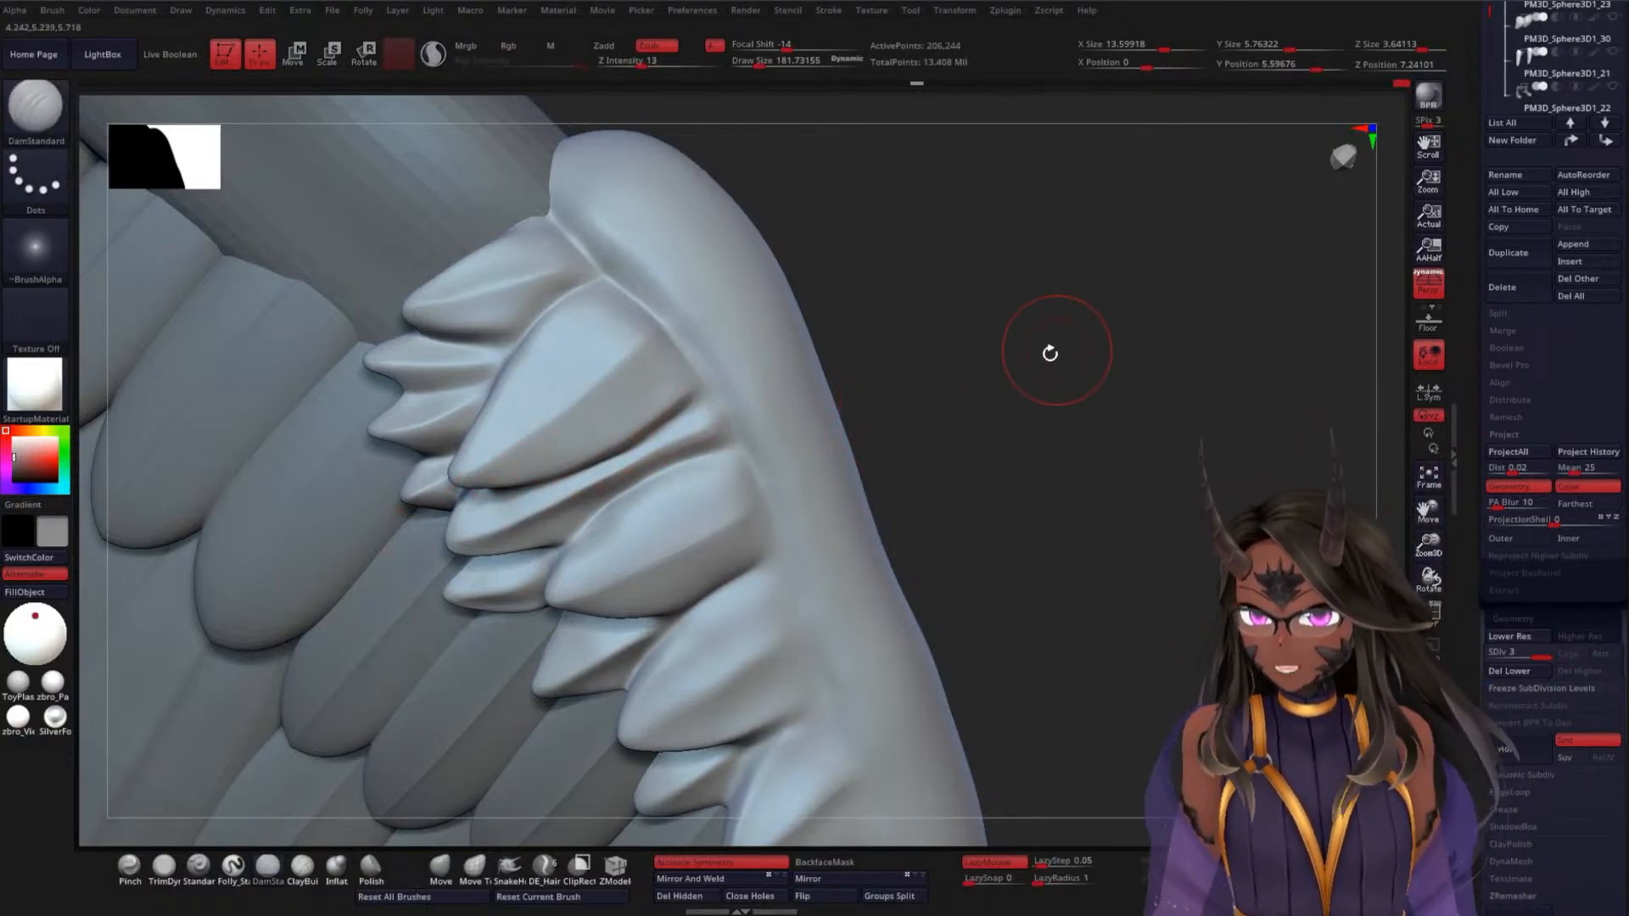
drag(1015, 422, 1022, 397)
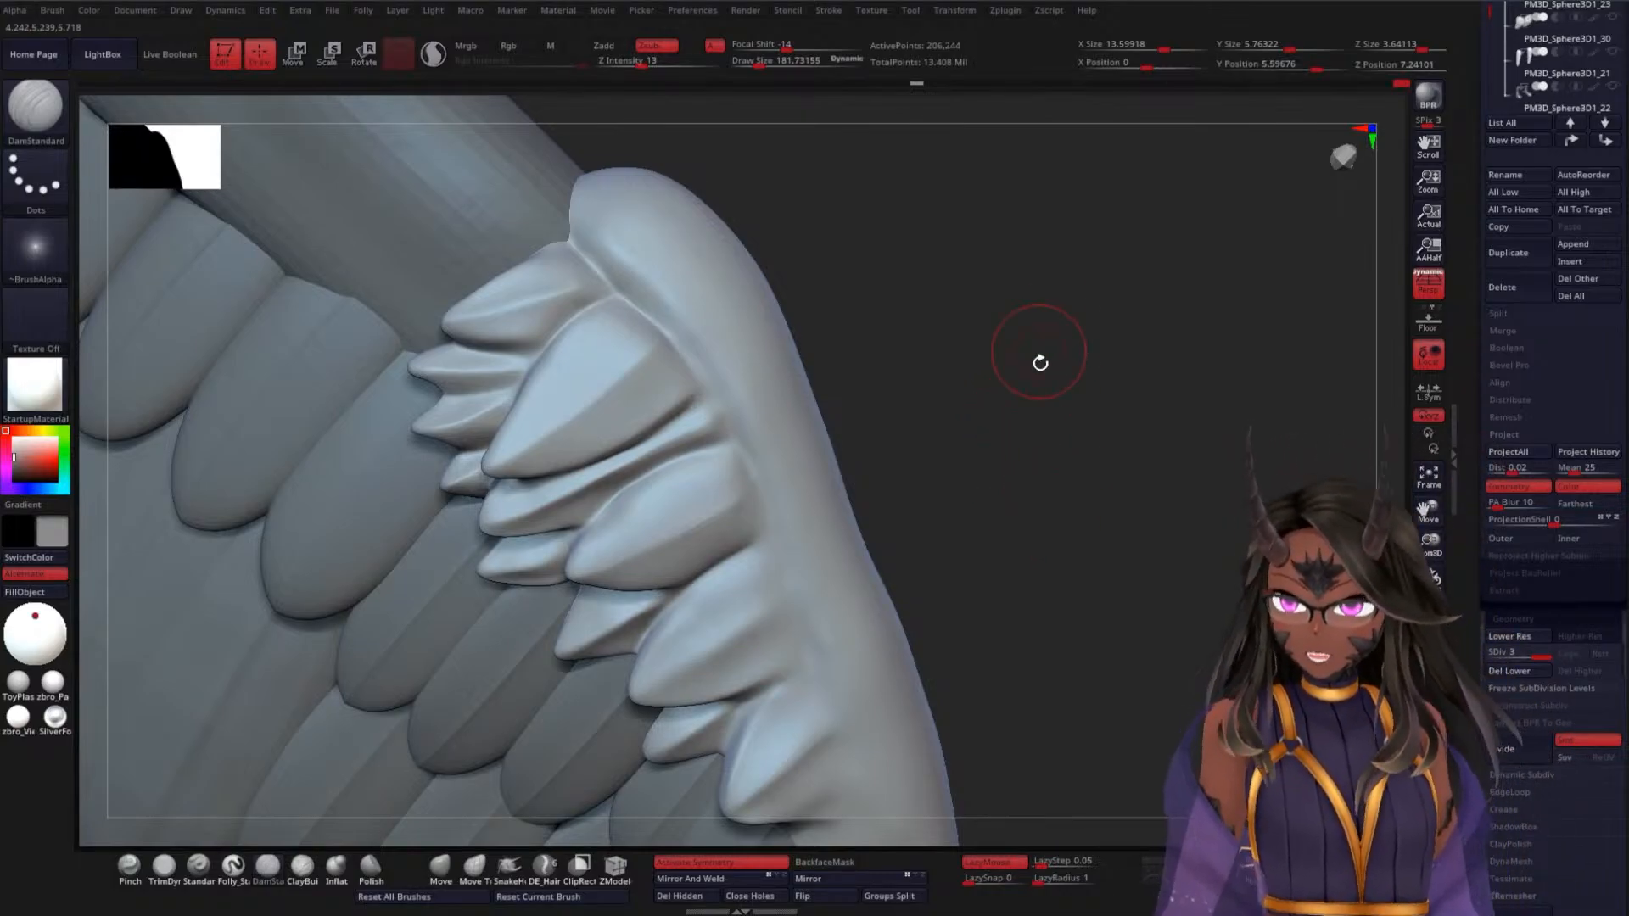
mouse_move(1040, 363)
mouse_down()
mouse_move(1043, 407)
mouse_move(1145, 476)
mouse_move(1152, 428)
mouse_up()
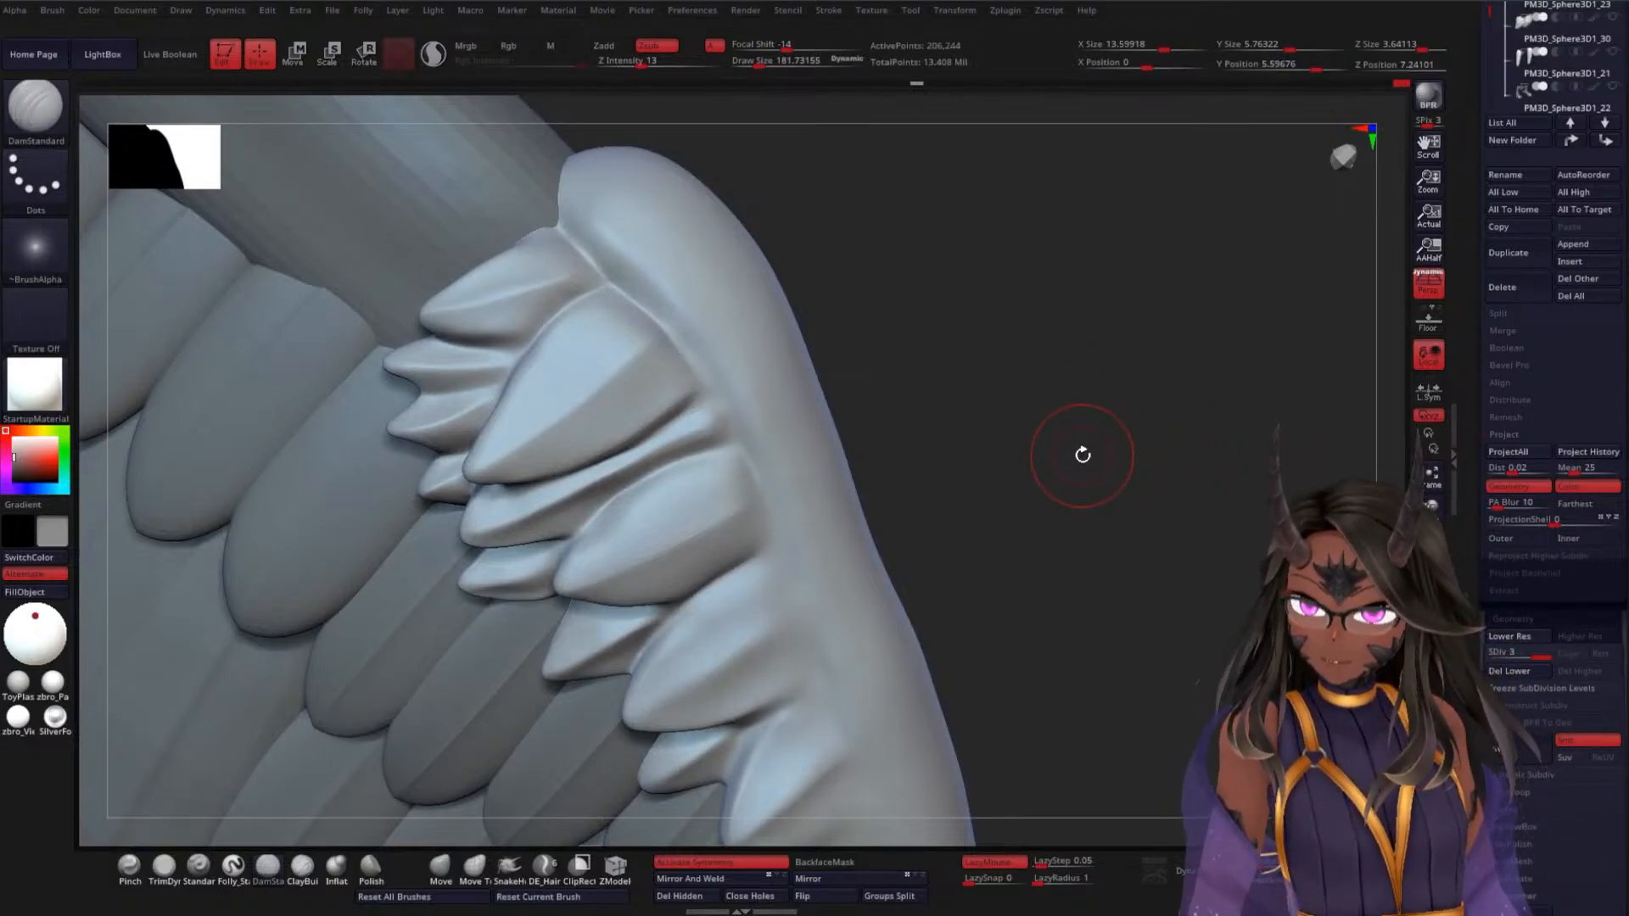
mouse_move(1091, 476)
mouse_down()
mouse_move(1098, 367)
mouse_move(1105, 465)
mouse_up()
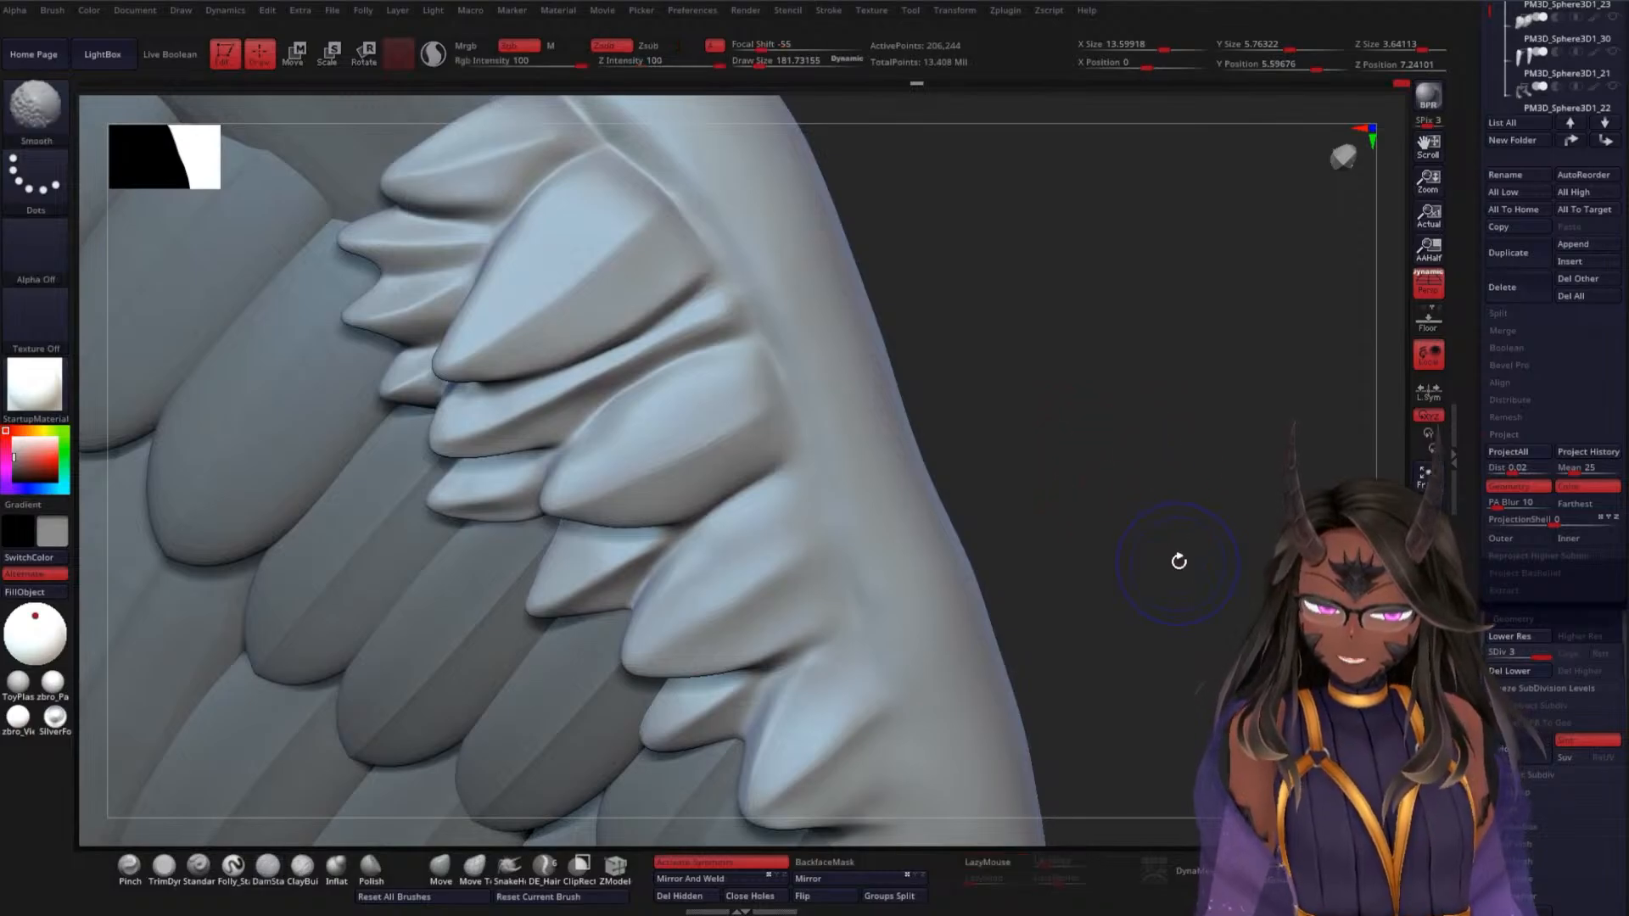
mouse_move(1177, 560)
mouse_down()
mouse_move(1174, 524)
mouse_move(1158, 533)
mouse_move(1098, 490)
mouse_move(1069, 437)
mouse_up()
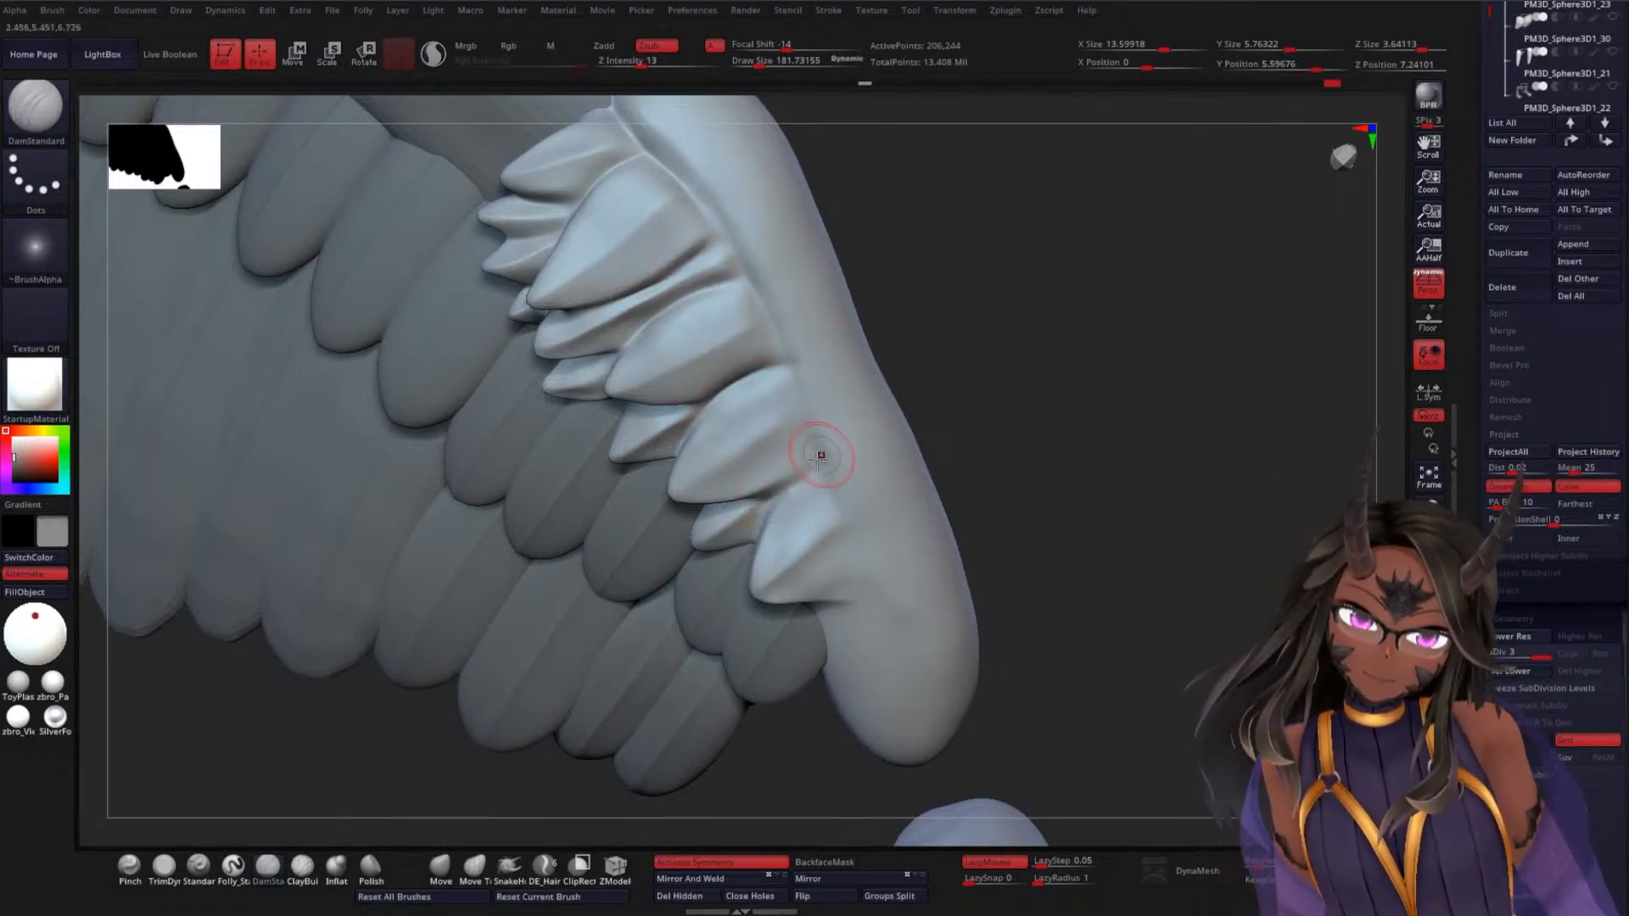
Define and smooth the upper side of the second-lowest large short feather, and deepen the crease beneath its base
mouse_move(1005, 395)
mouse_down()
mouse_move(1074, 456)
mouse_move(1052, 449)
mouse_up()
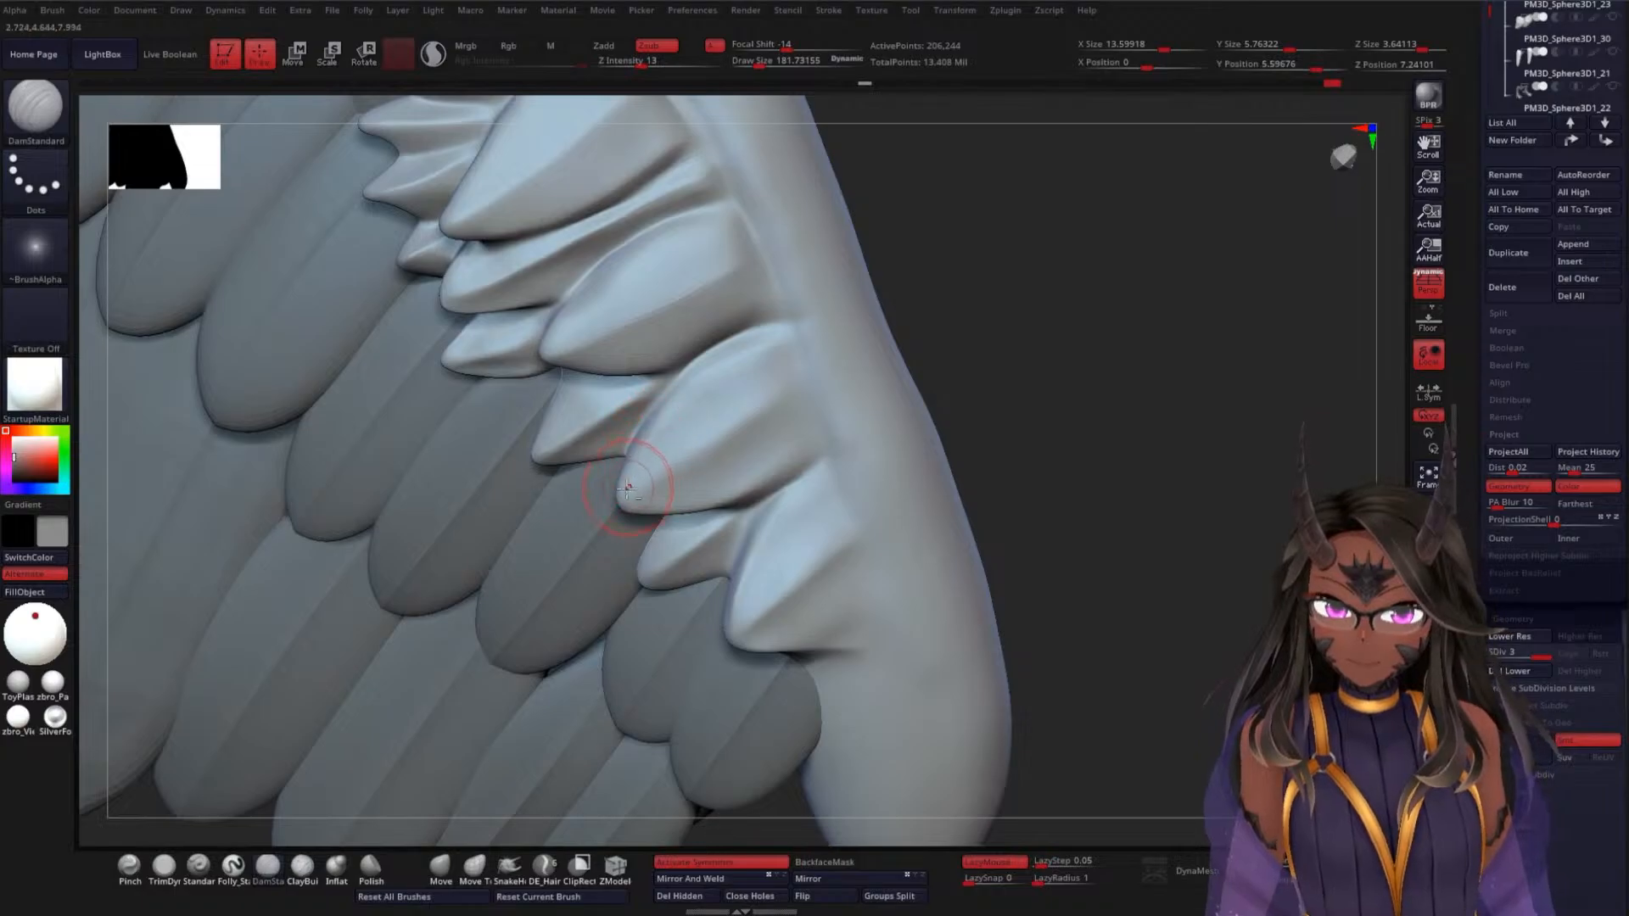
drag(628, 489, 803, 349)
mouse_move(731, 392)
shift+mouse_down()
mouse_move(770, 351)
mouse_move(682, 437)
shift+mouse_up()
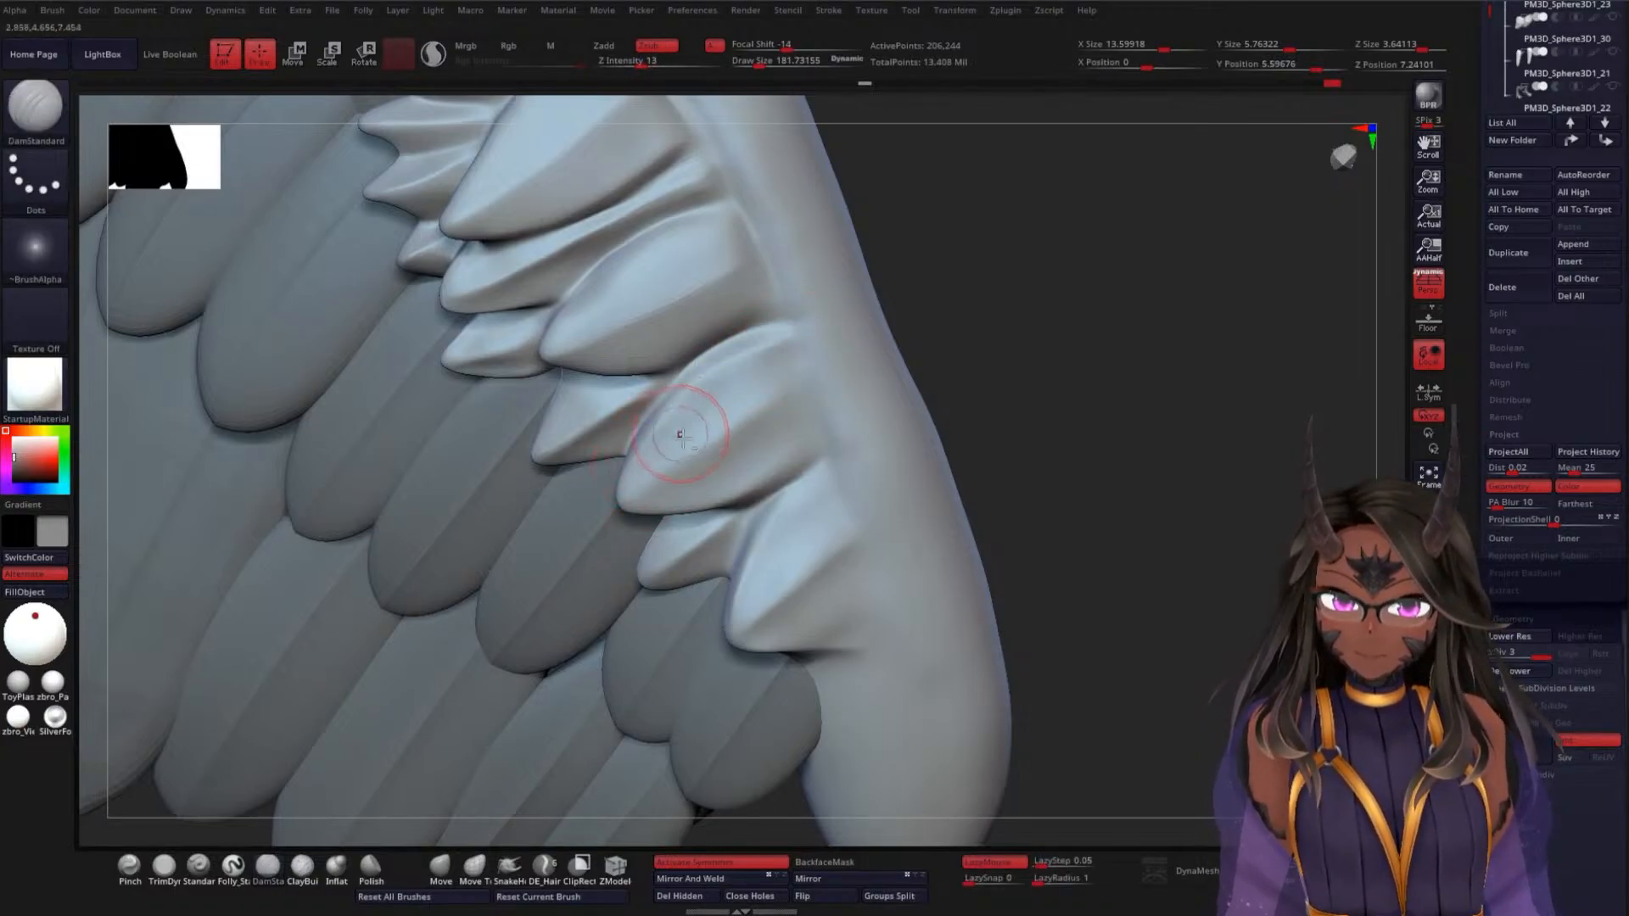
drag(1003, 373, 1011, 424)
drag(798, 461, 739, 493)
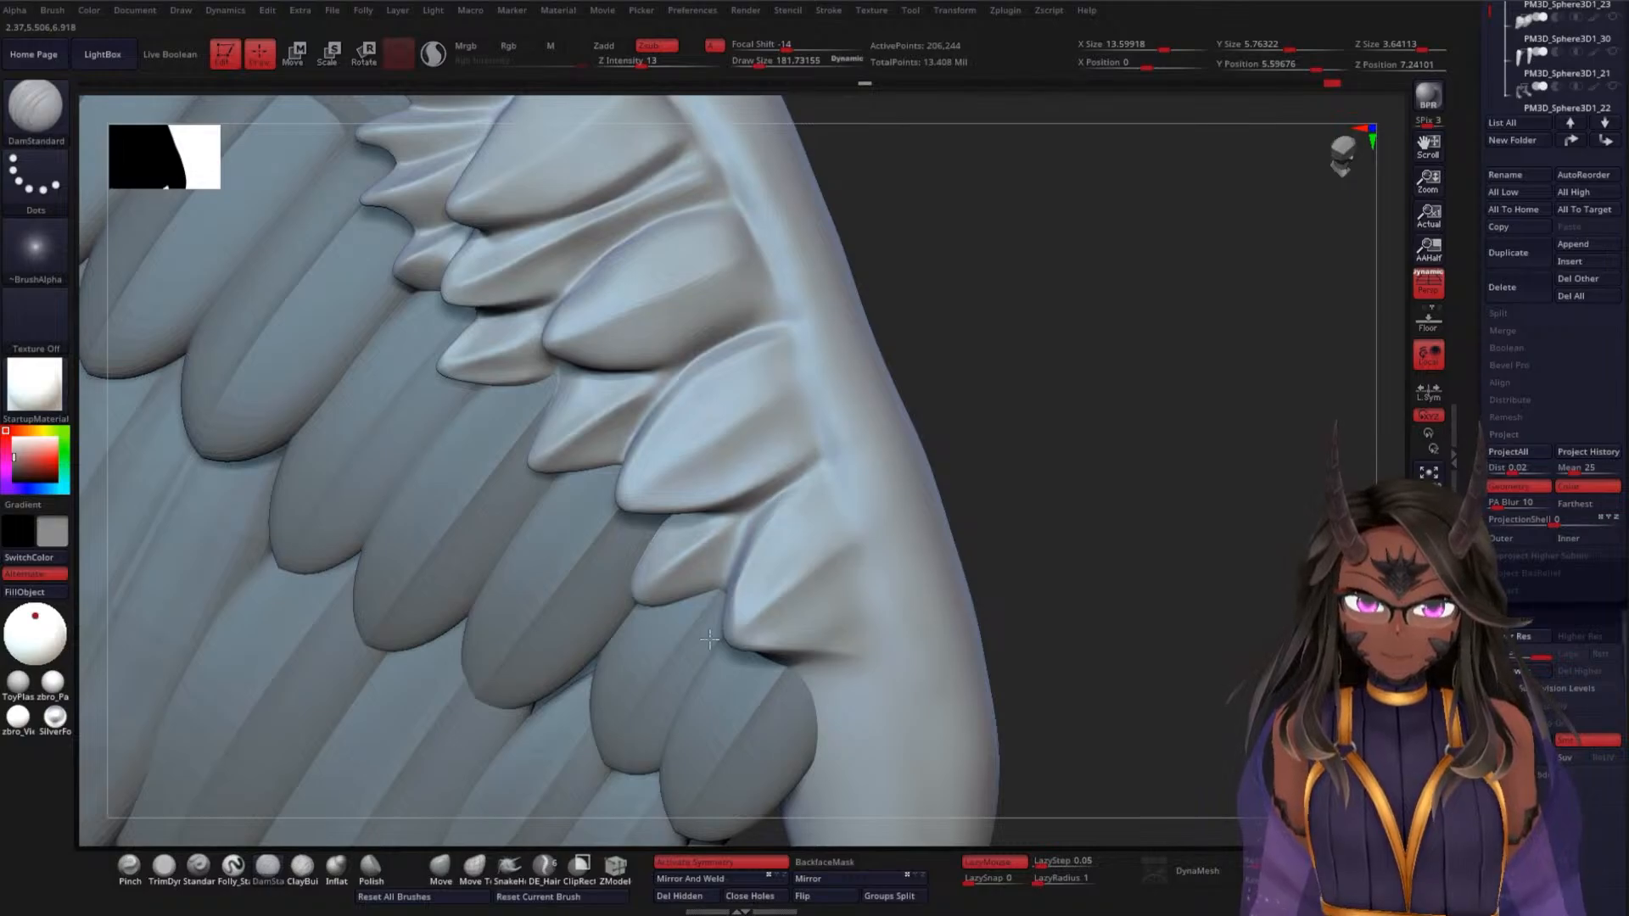
Smooth the lowest short feather and refine its base with DamStandard, softening the transition into the wing's edge
drag(1073, 545, 1093, 525)
shift+drag(768, 552, 734, 610)
mouse_move(800, 494)
mouse_down()
mouse_move(751, 582)
mouse_move(785, 534)
mouse_move(803, 633)
mouse_move(836, 615)
mouse_up()
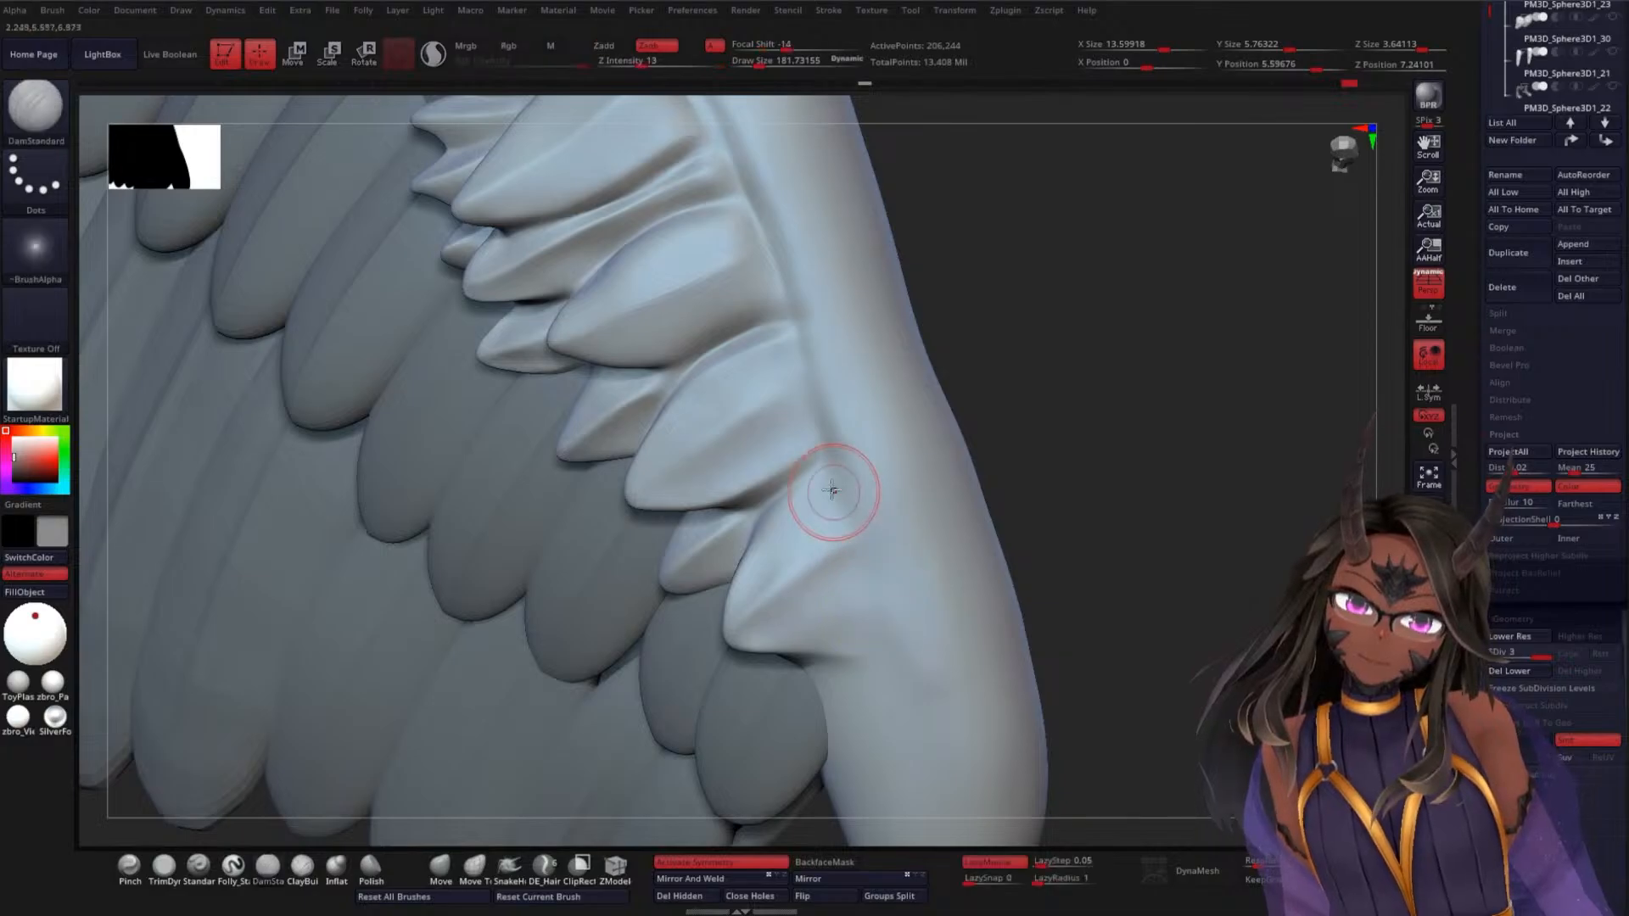
drag(1131, 577, 1103, 461)
mouse_move(1049, 516)
mouse_down()
mouse_move(1047, 422)
mouse_move(1055, 546)
mouse_move(1001, 543)
mouse_up()
mouse_move(831, 495)
mouse_down()
mouse_move(879, 632)
mouse_move(825, 484)
mouse_up()
shift+drag(898, 560, 875, 572)
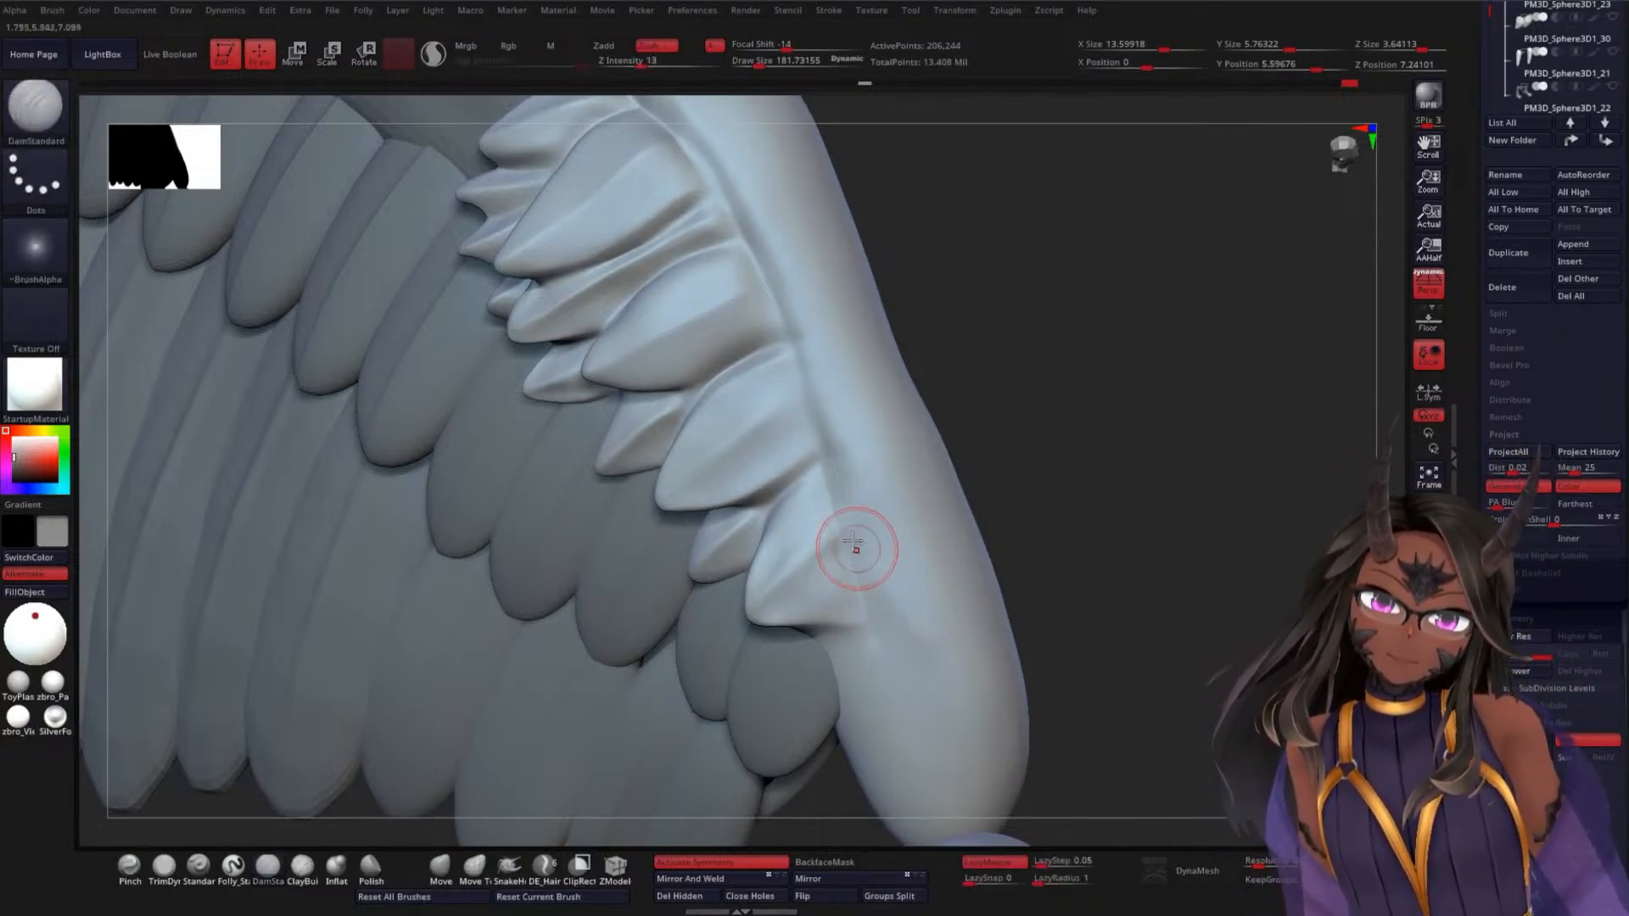
Soften the crease at the base of the lower short feathers and smooth the wing's leading edge beside them
drag(848, 487, 884, 627)
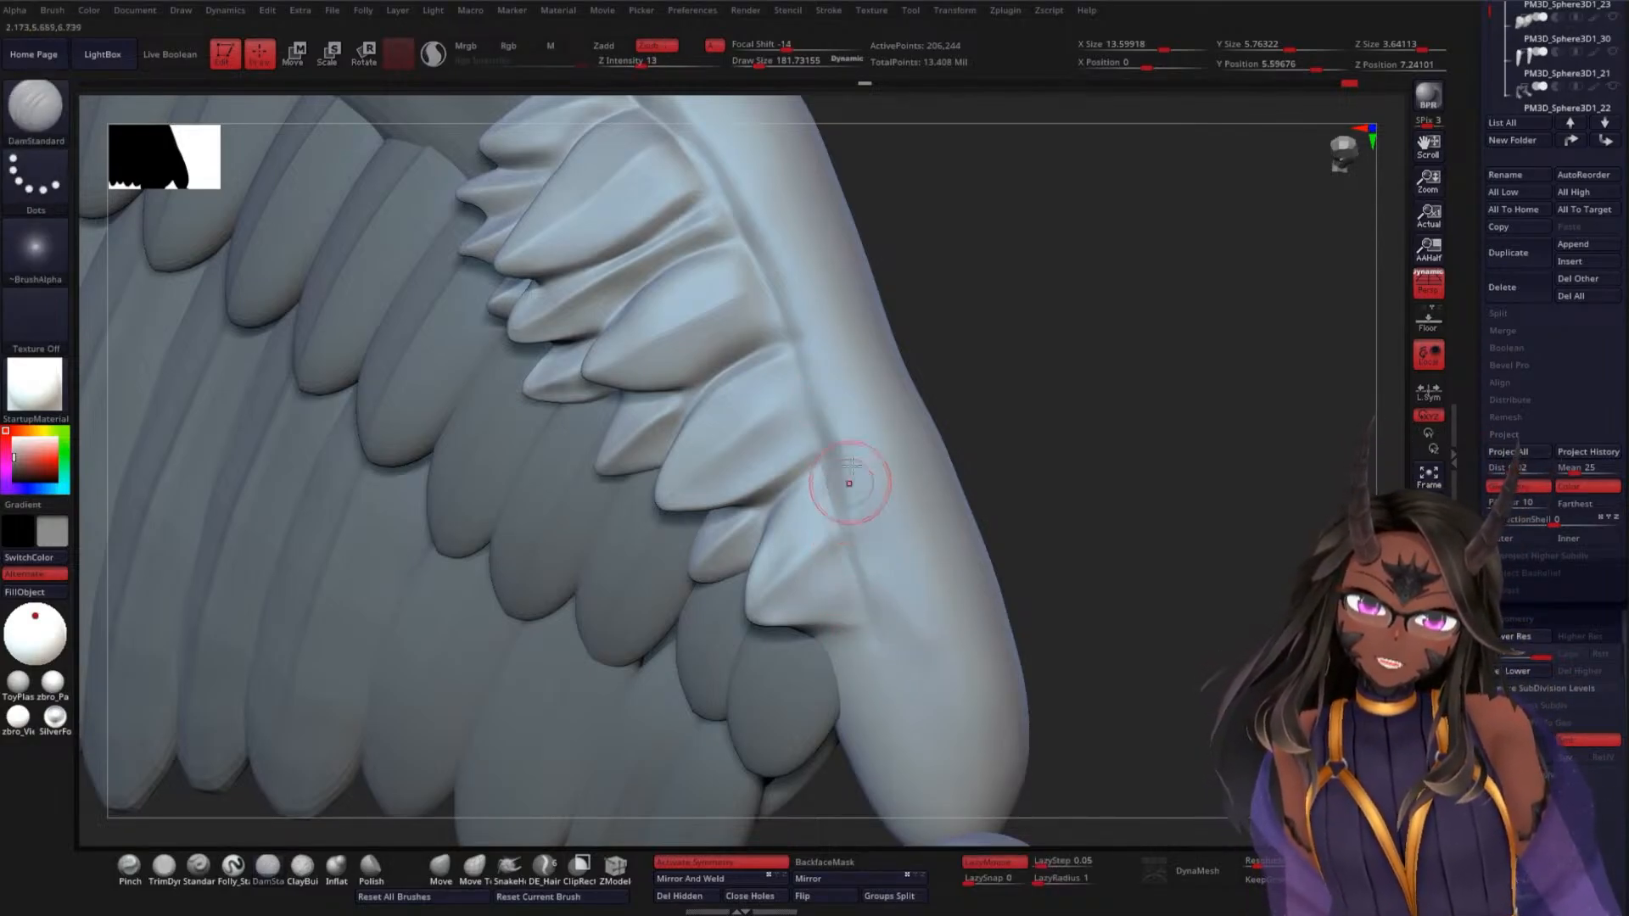
drag(955, 354, 1018, 436)
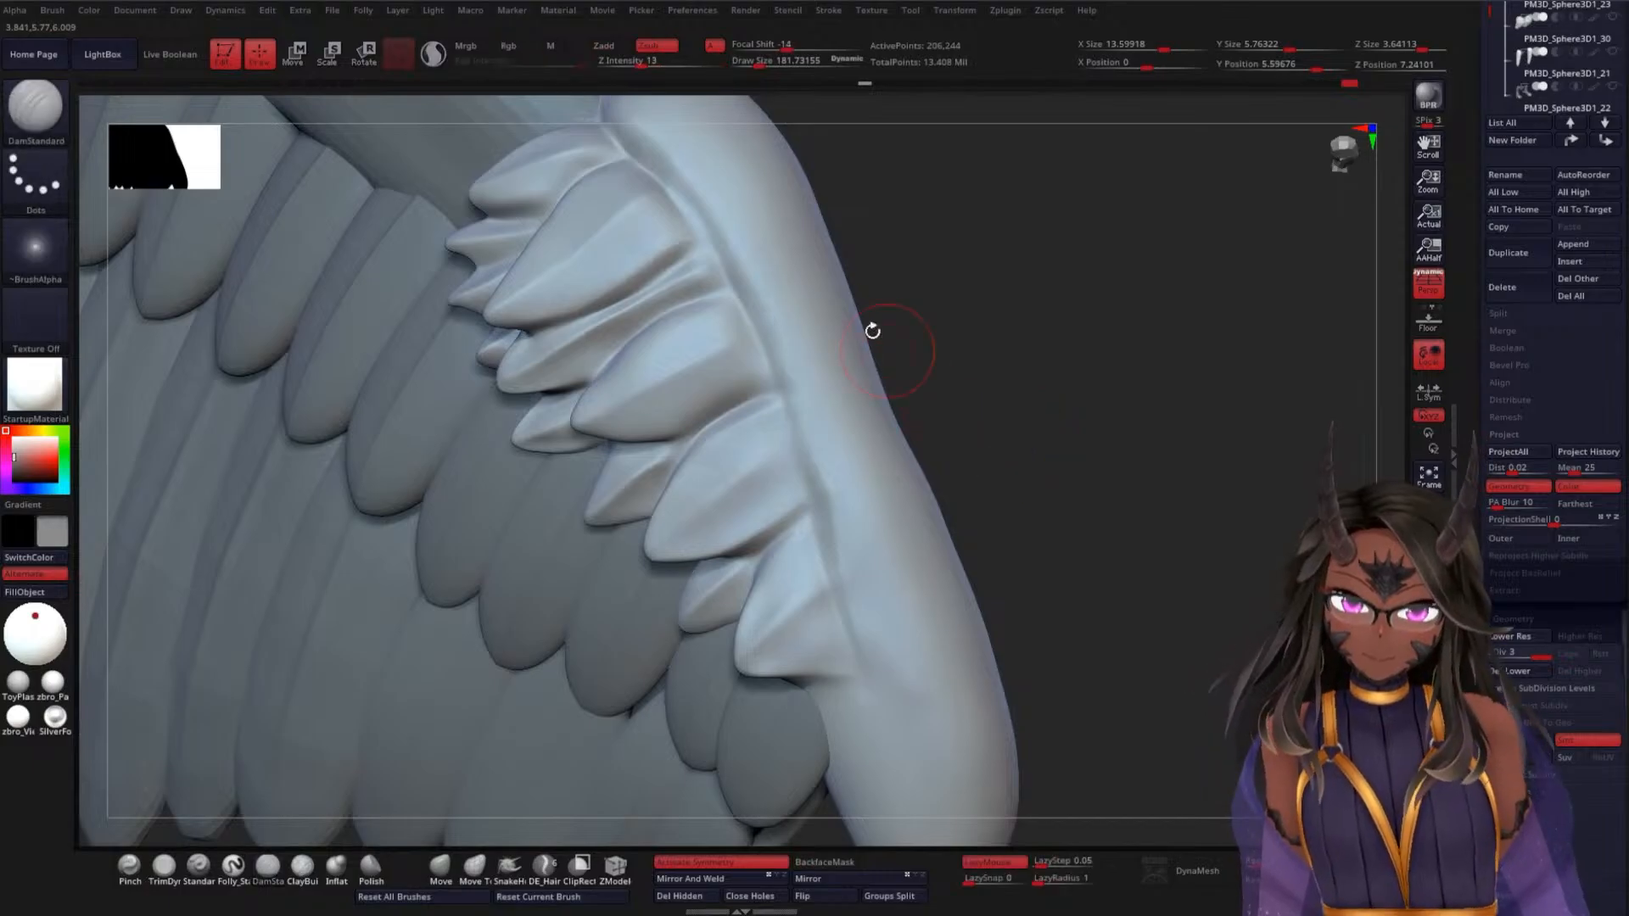
shift+drag(821, 348, 865, 534)
mouse_move(849, 452)
shift+mouse_down()
mouse_move(853, 543)
mouse_move(906, 674)
shift+mouse_up()
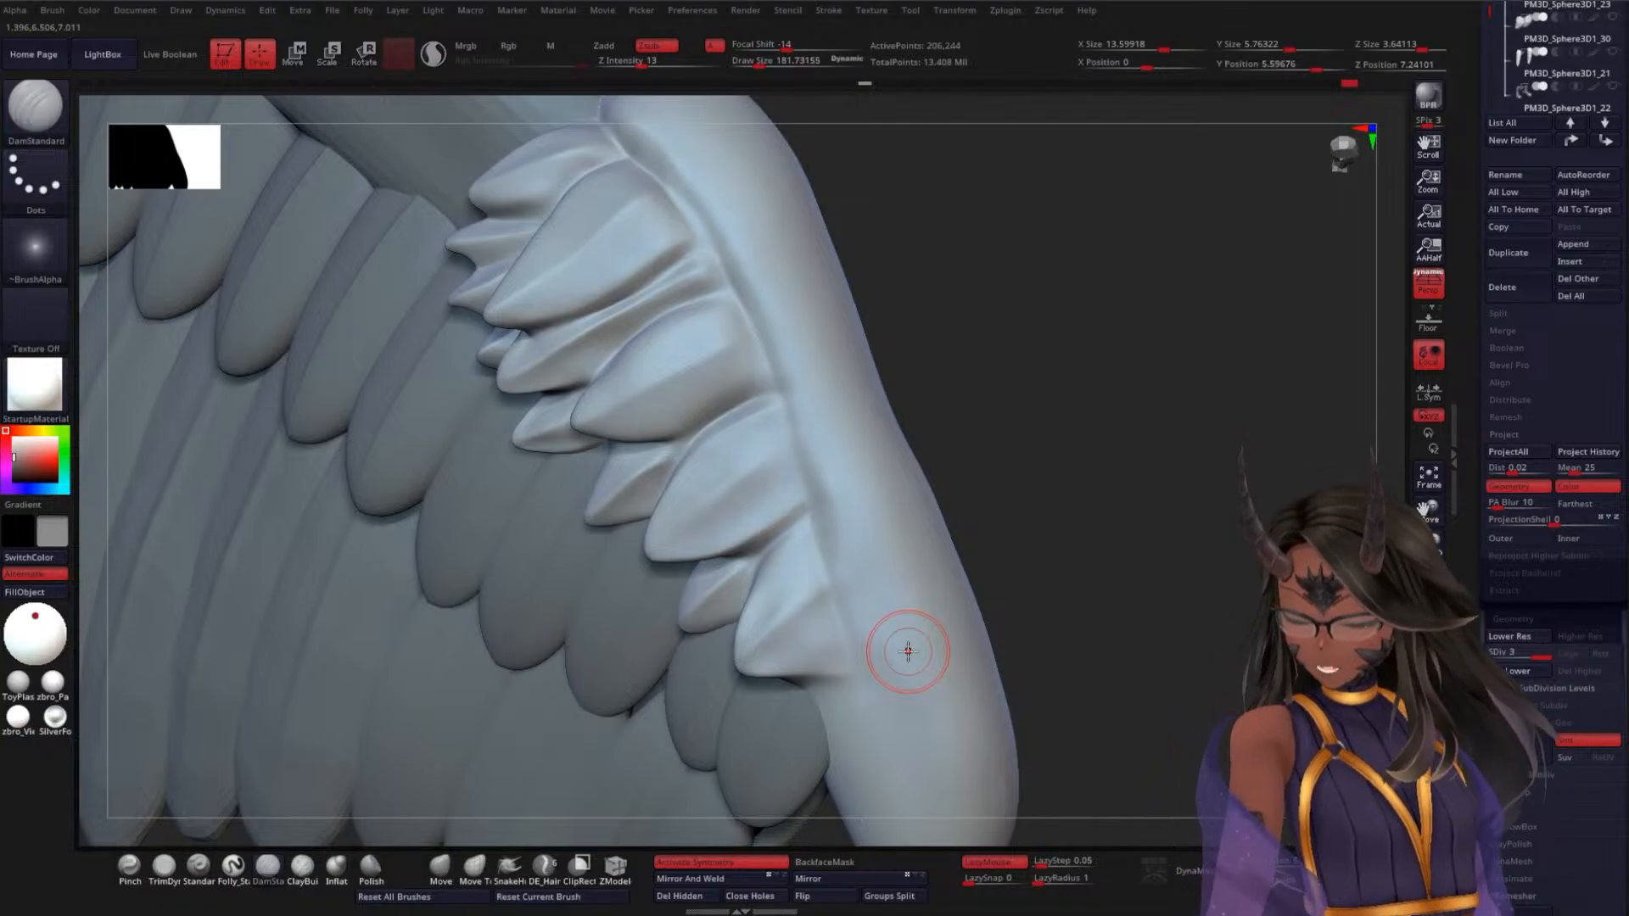
On the opposite side of the wing, pull the tips of the top three short feathers outward with the Move brush at draw size about 359
drag(1076, 386, 436, 534)
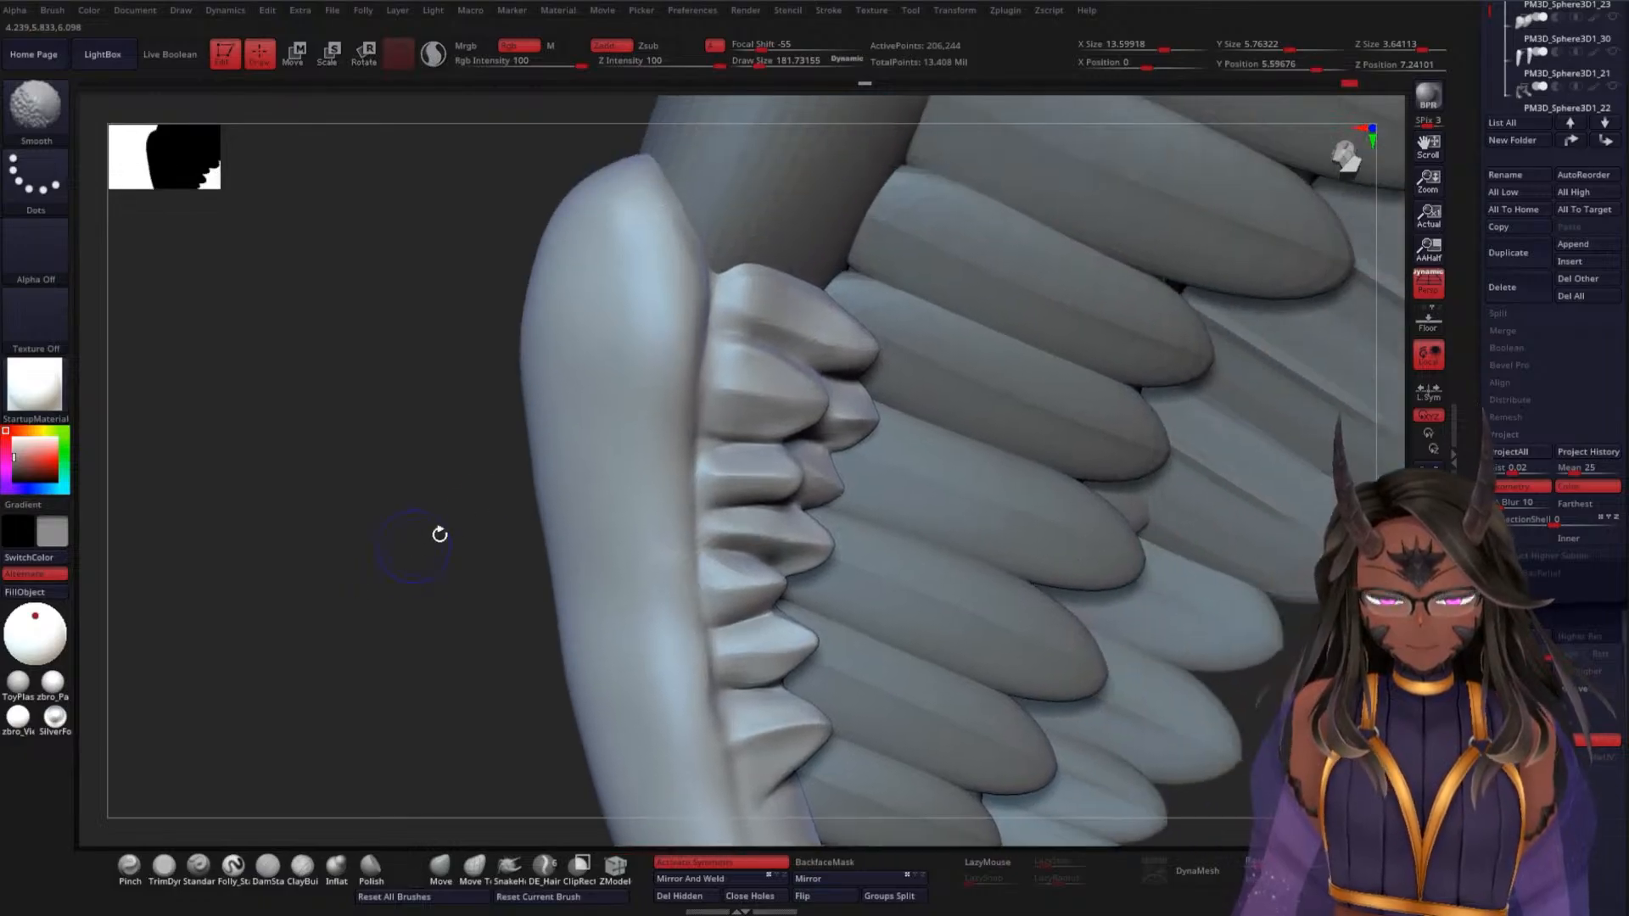
click(437, 874)
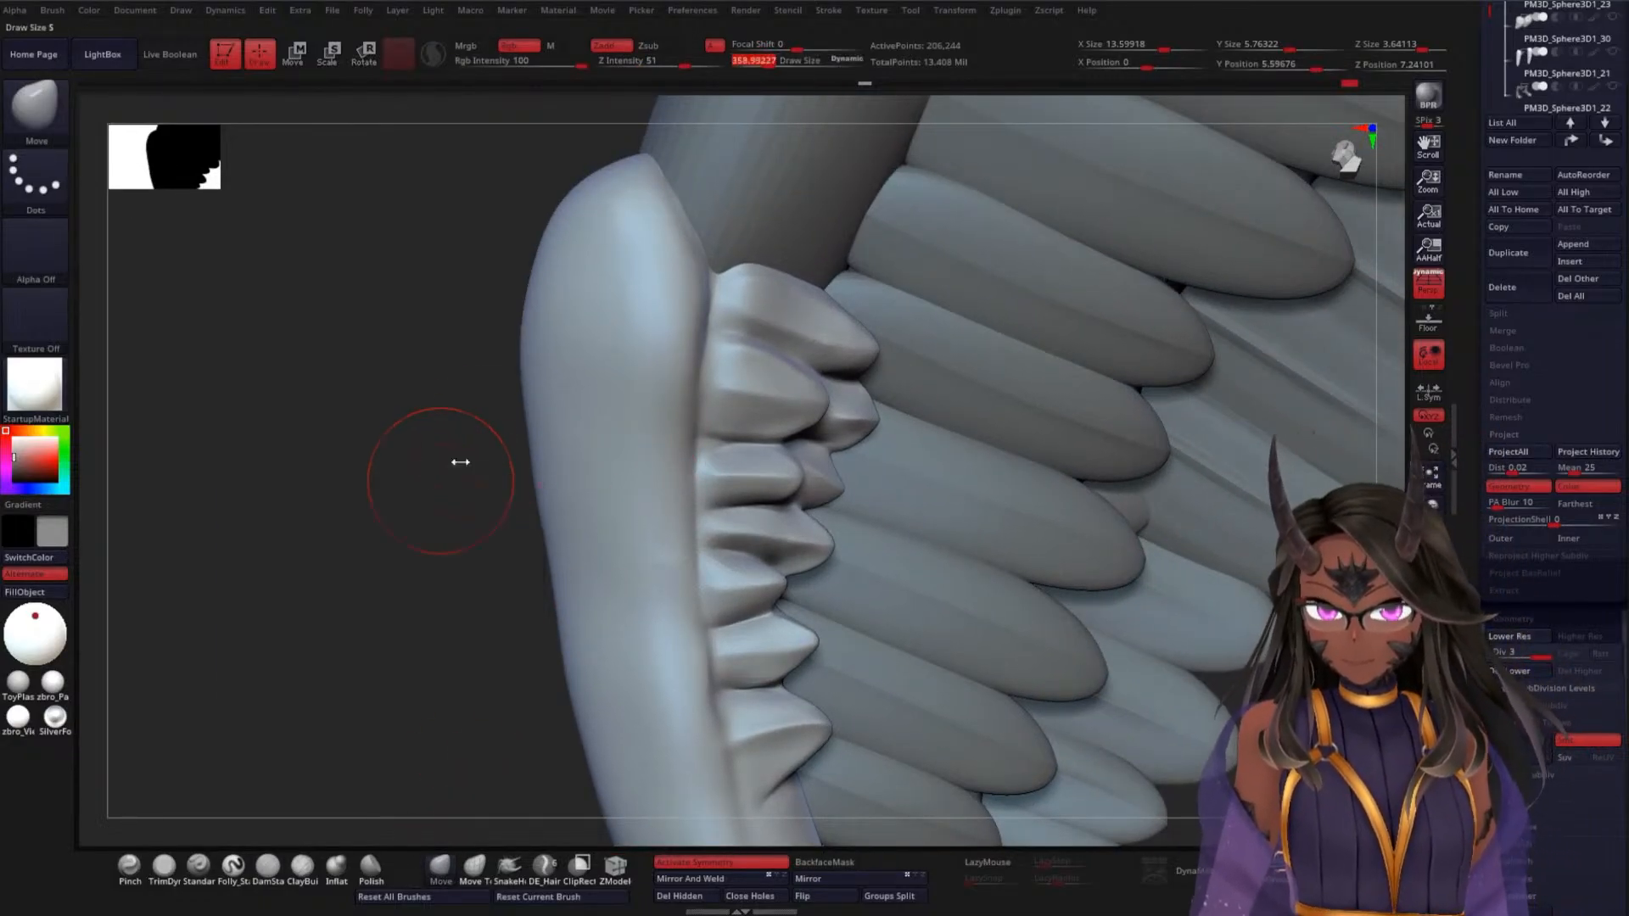
drag(858, 340, 885, 329)
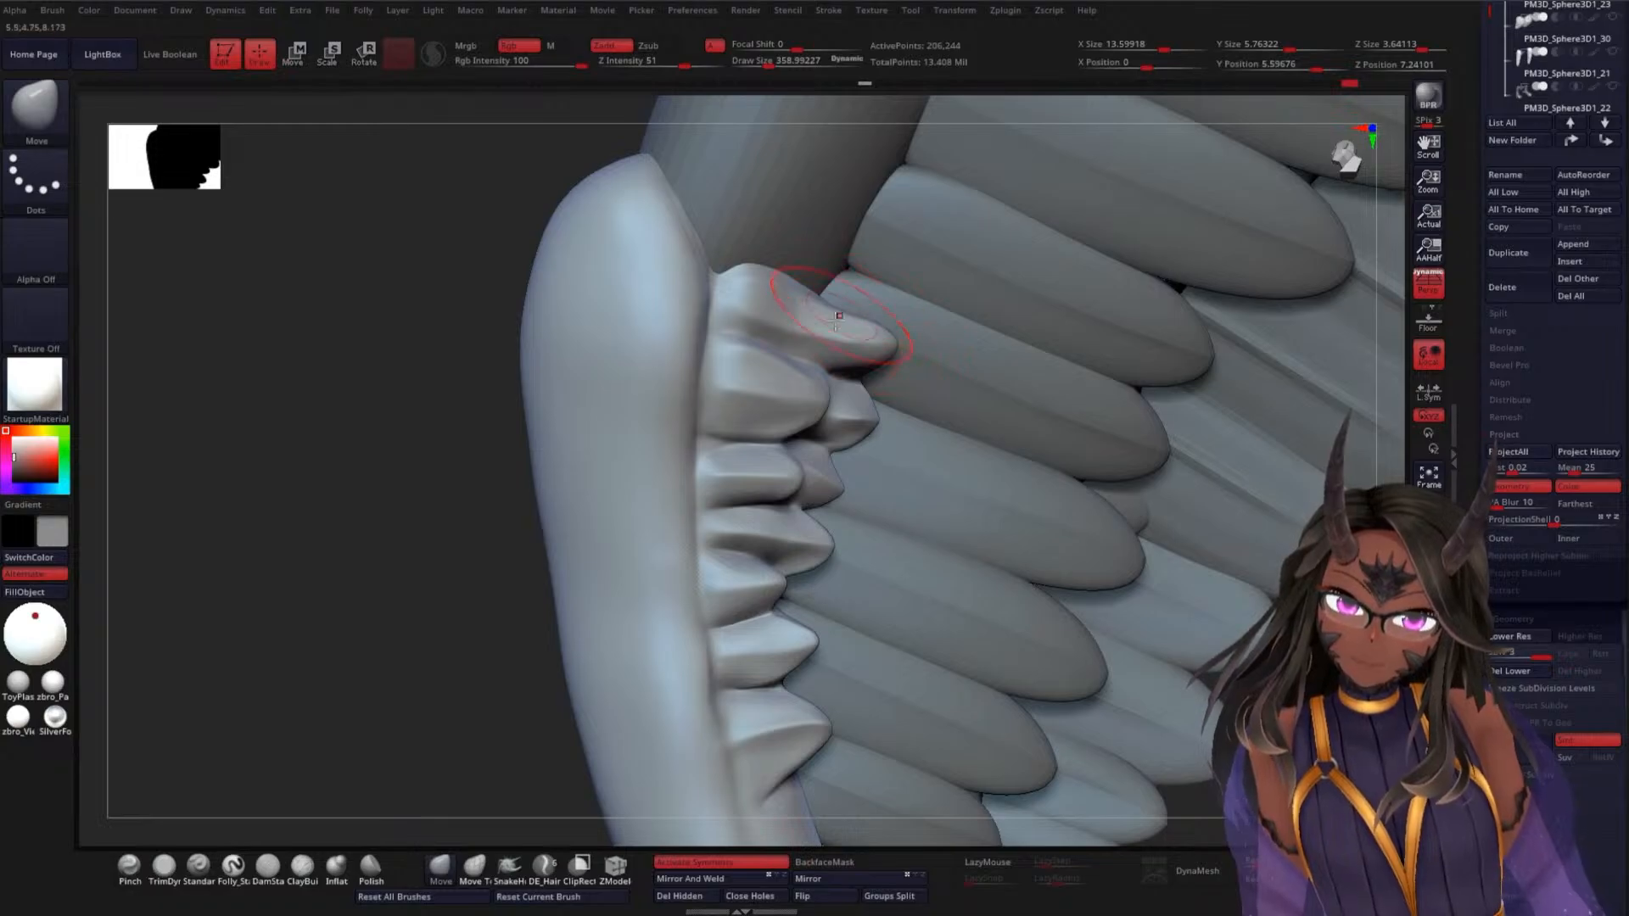
drag(816, 412, 892, 398)
drag(785, 441, 838, 476)
Reduce the draw size to about 195 and adjust the smaller short feathers in the middle of the row with Move
key(space)
click(784, 476)
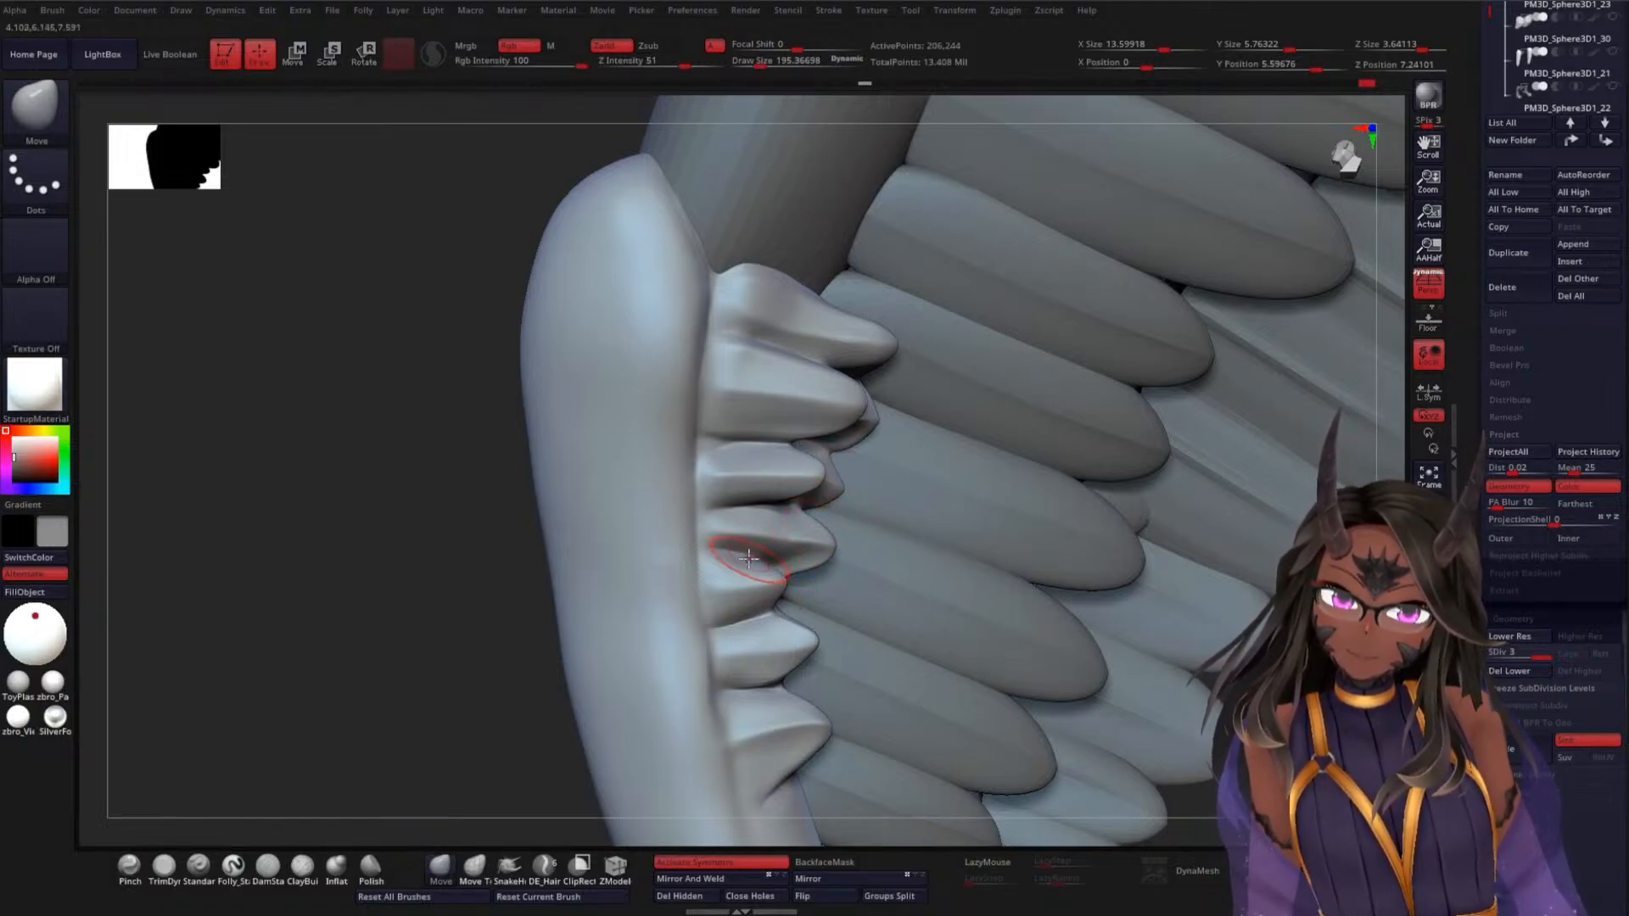
drag(777, 558, 791, 566)
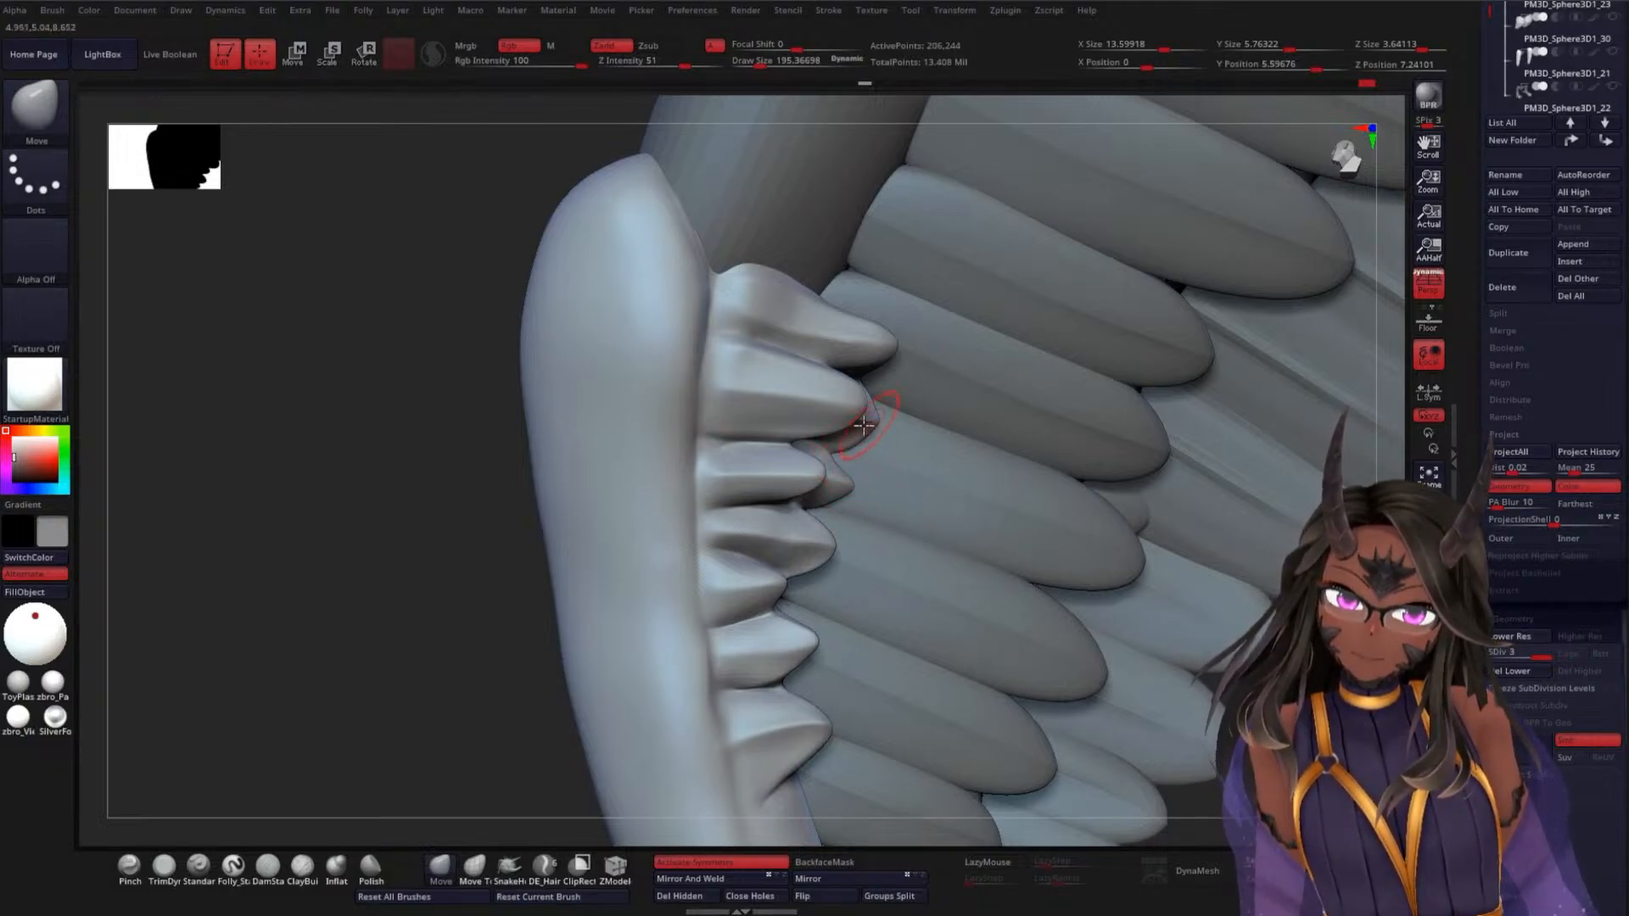
Smooth the upper surface of the topmost short feather from its base toward its tip
mouse_move(326, 506)
mouse_down()
mouse_move(390, 497)
mouse_move(382, 447)
mouse_move(456, 379)
mouse_up()
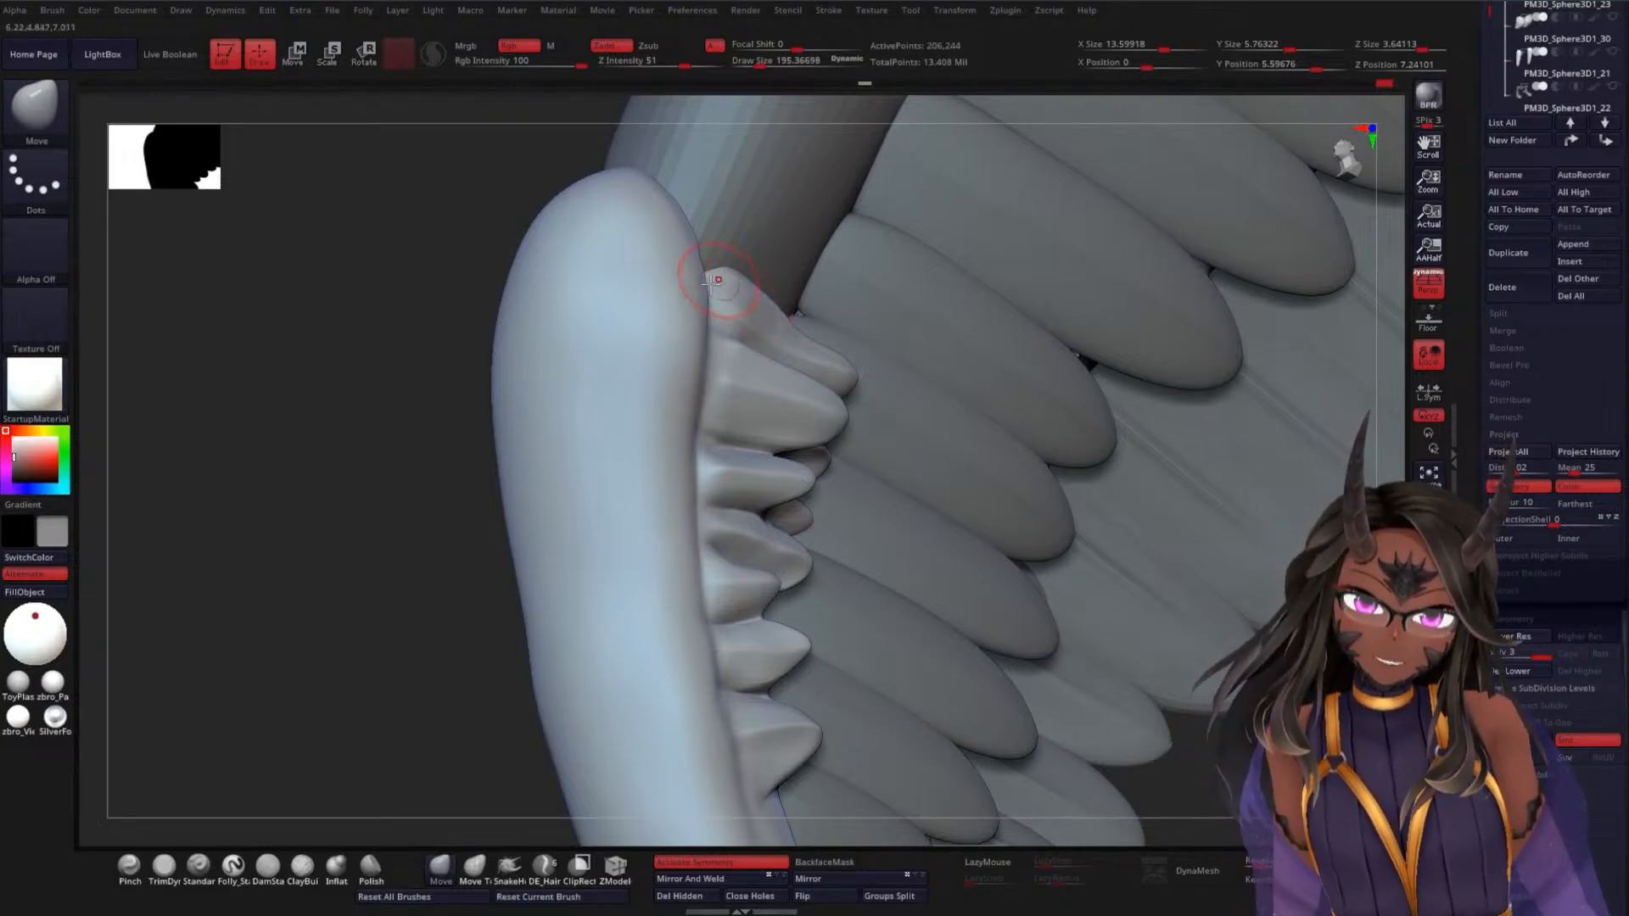
mouse_move(380, 446)
mouse_down()
mouse_move(313, 476)
mouse_move(287, 396)
mouse_up()
mouse_move(708, 269)
mouse_down()
mouse_move(703, 253)
mouse_move(771, 282)
mouse_move(817, 327)
mouse_up()
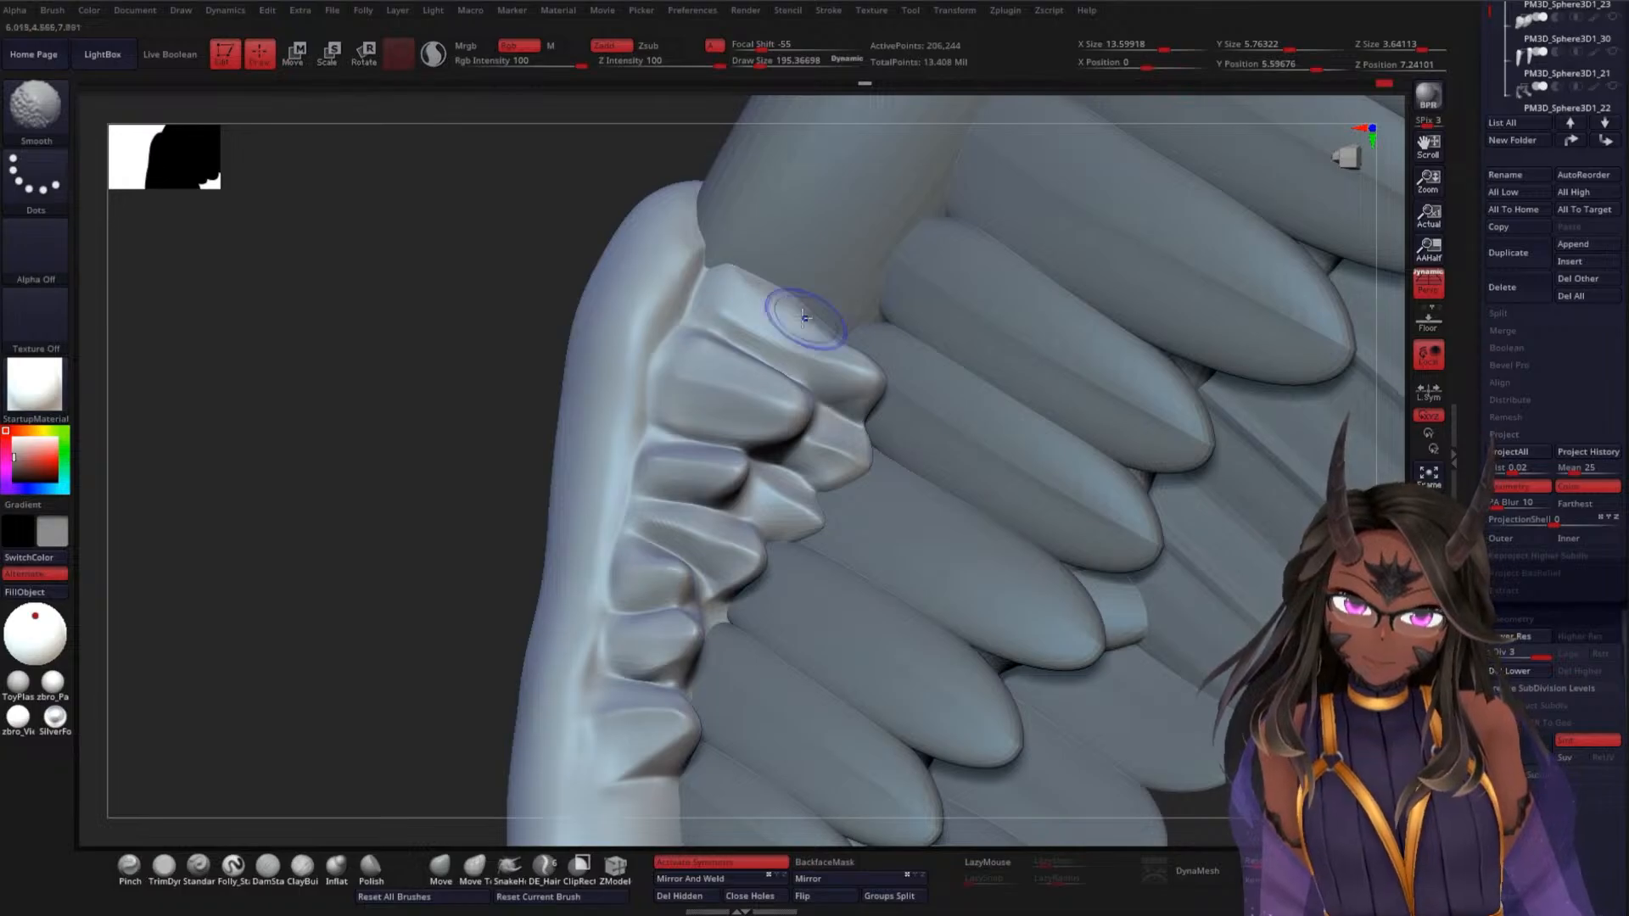
mouse_move(382, 492)
mouse_down()
mouse_move(360, 512)
mouse_move(367, 536)
mouse_move(429, 538)
mouse_move(418, 557)
mouse_move(450, 509)
mouse_move(477, 556)
mouse_move(494, 529)
mouse_up()
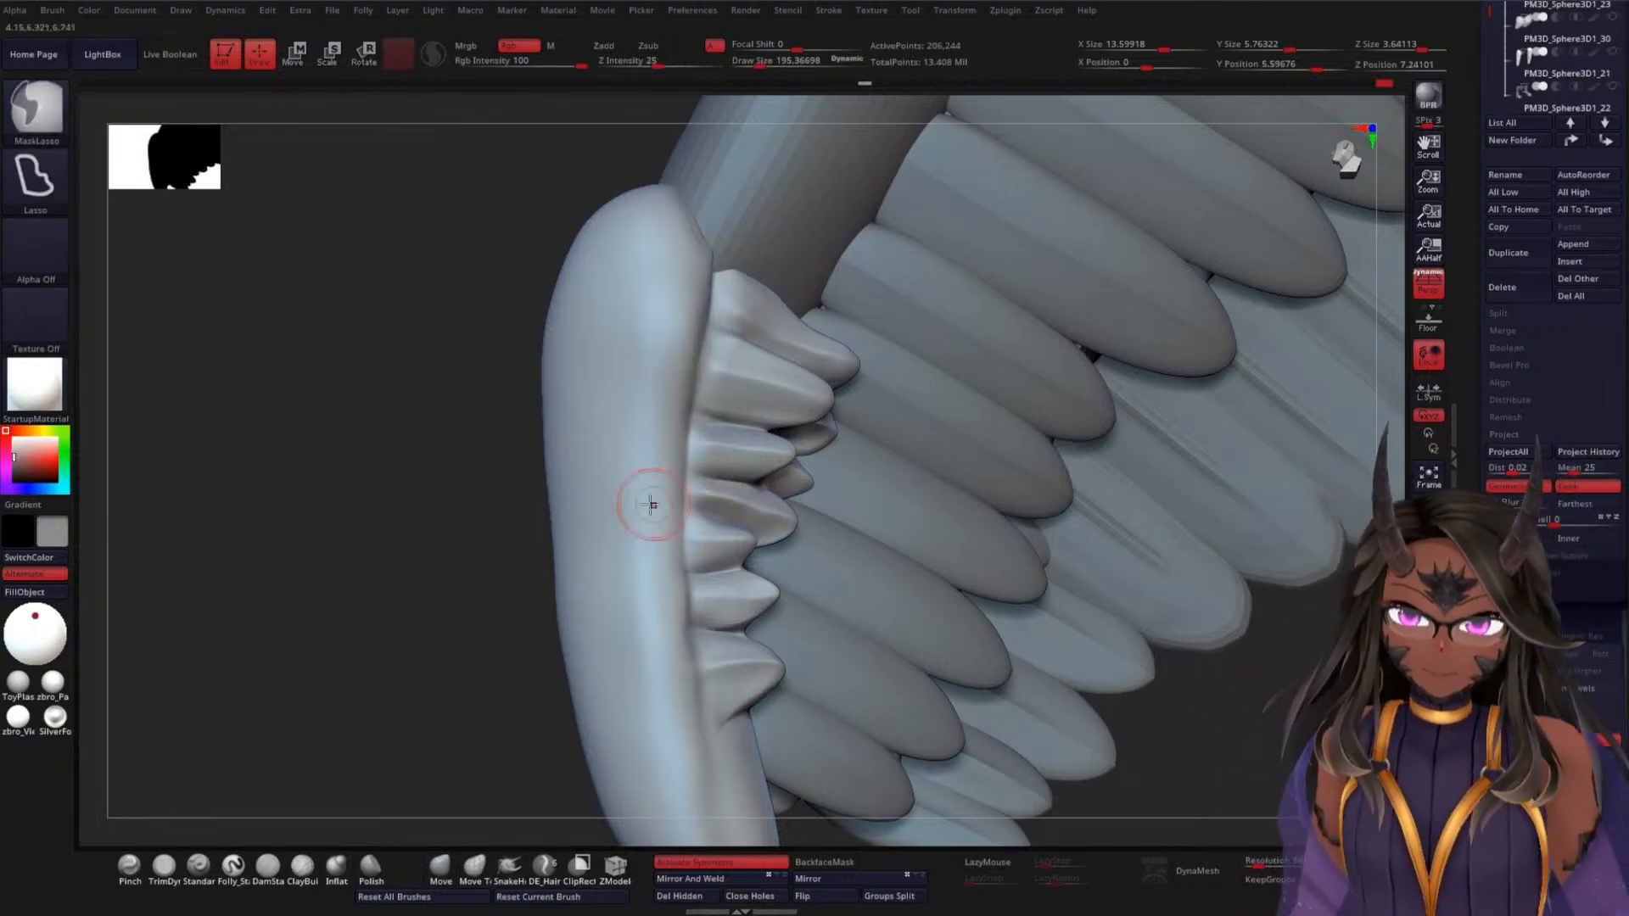
Examine the silhouettes and spacing of the short feathers along the wing's edge from near and far
drag(452, 483, 455, 551)
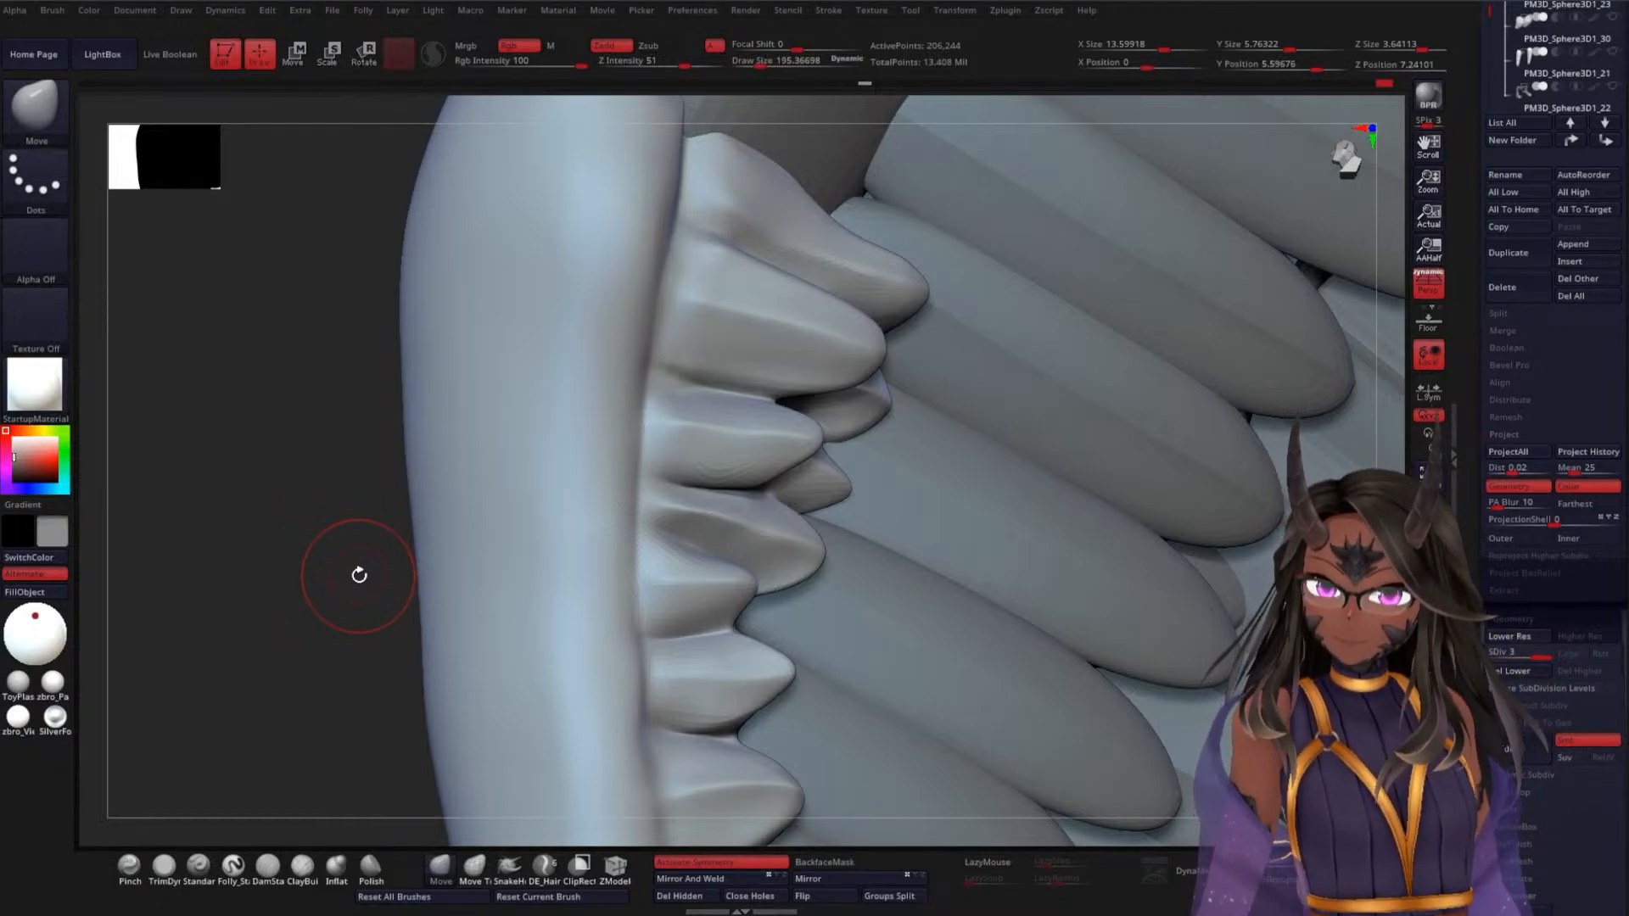
drag(325, 623, 331, 539)
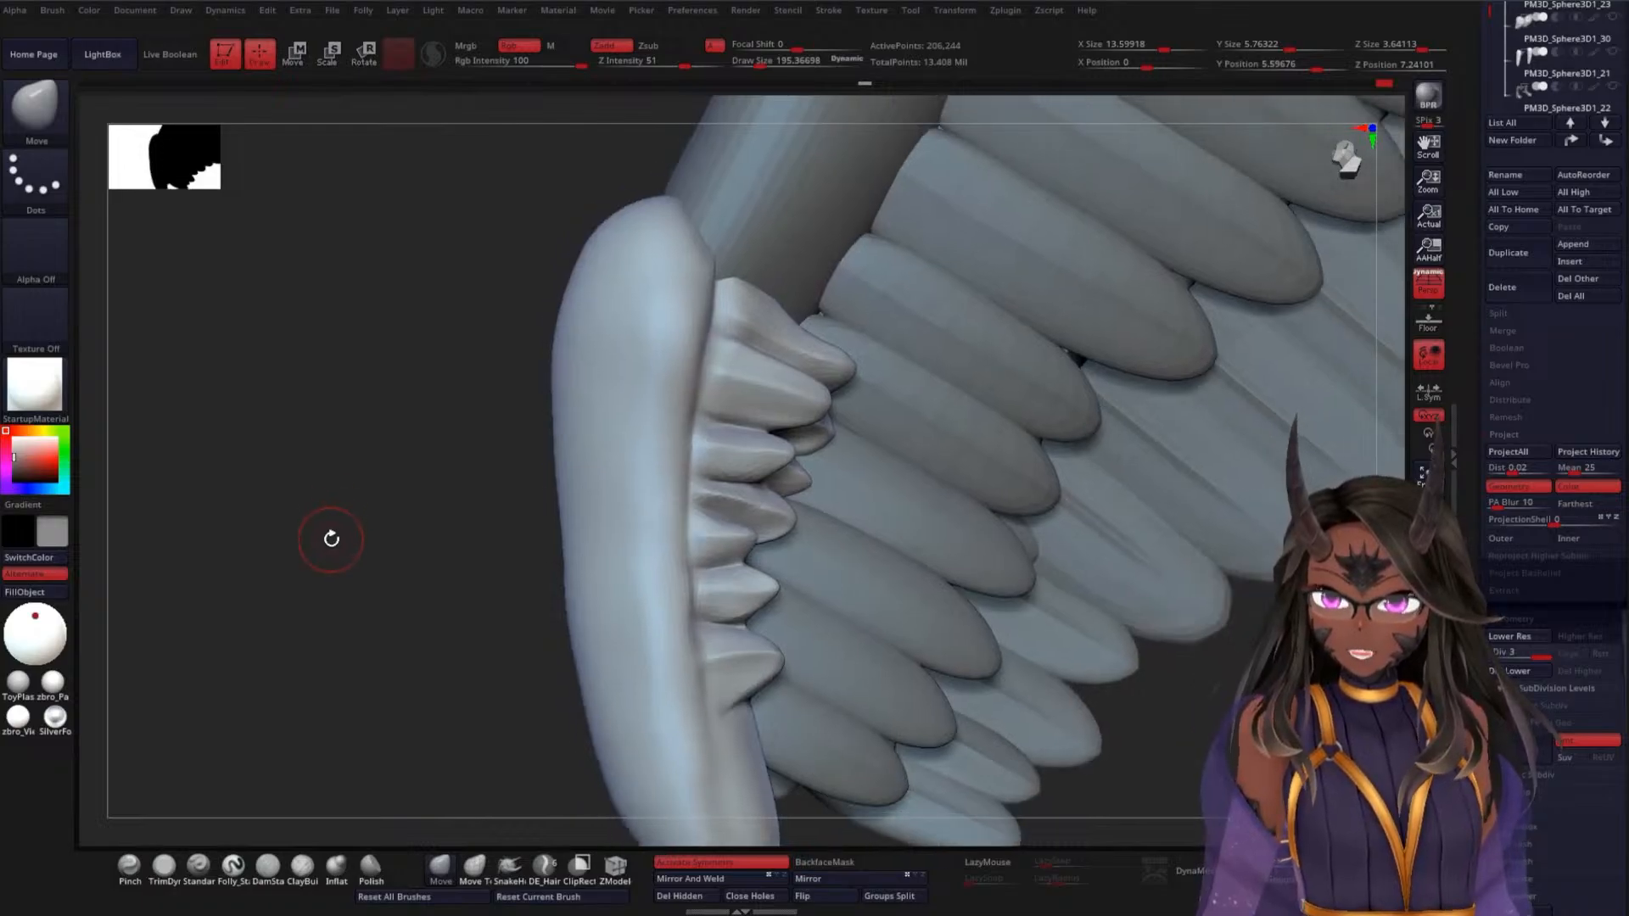
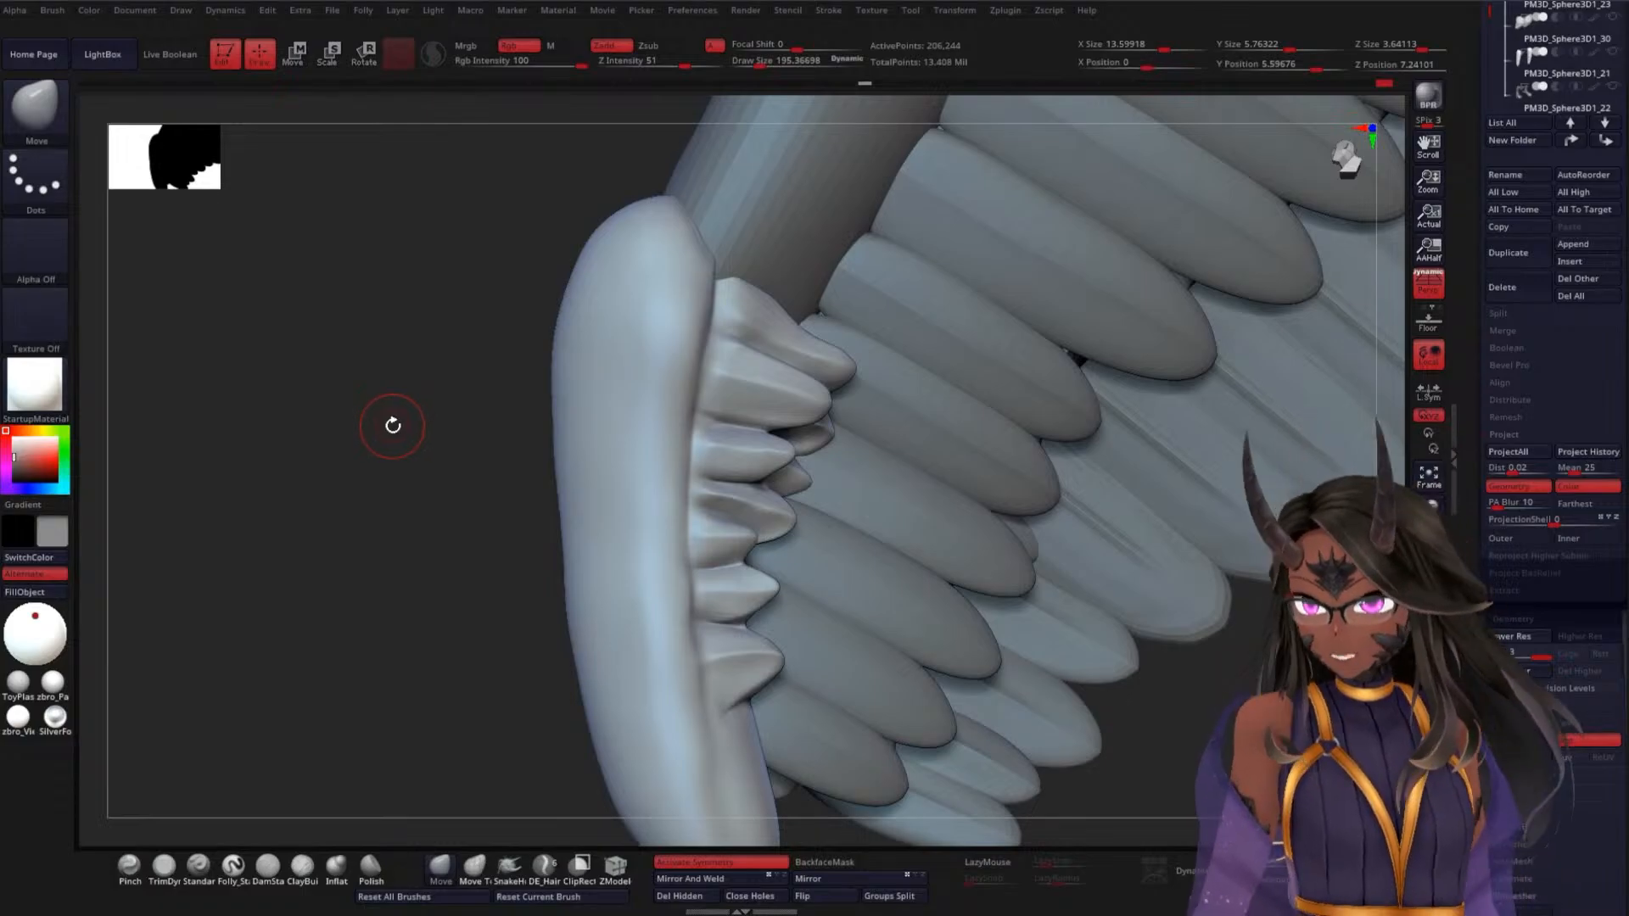
mouse_move(372, 573)
mouse_down()
mouse_move(368, 622)
mouse_move(338, 593)
mouse_move(360, 584)
mouse_up()
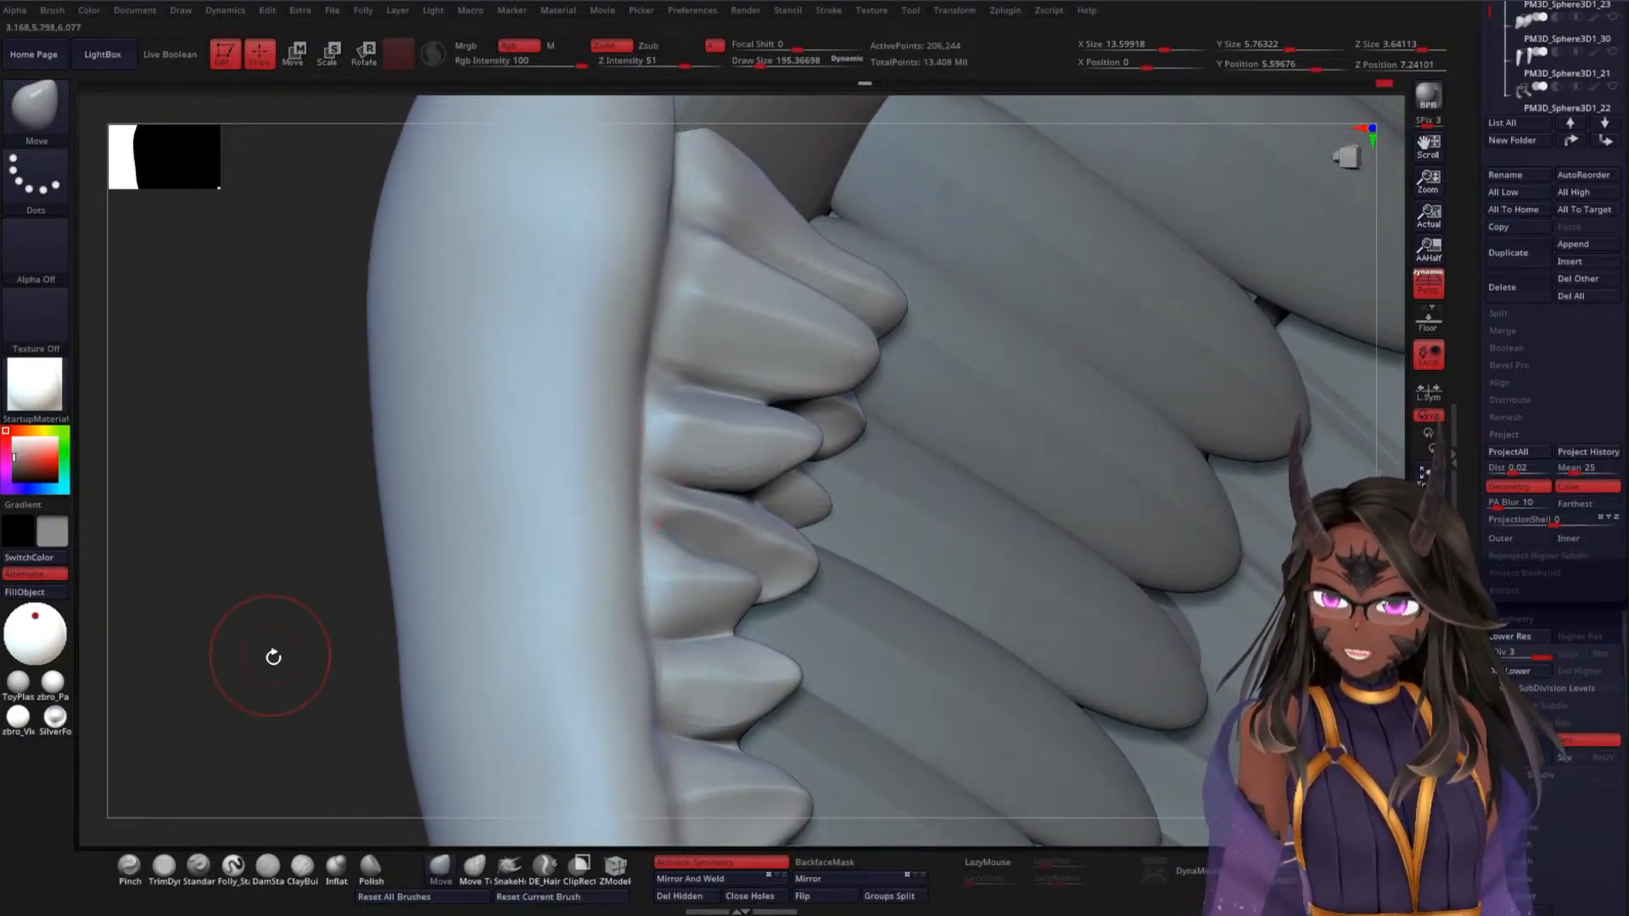
drag(272, 658, 505, 520)
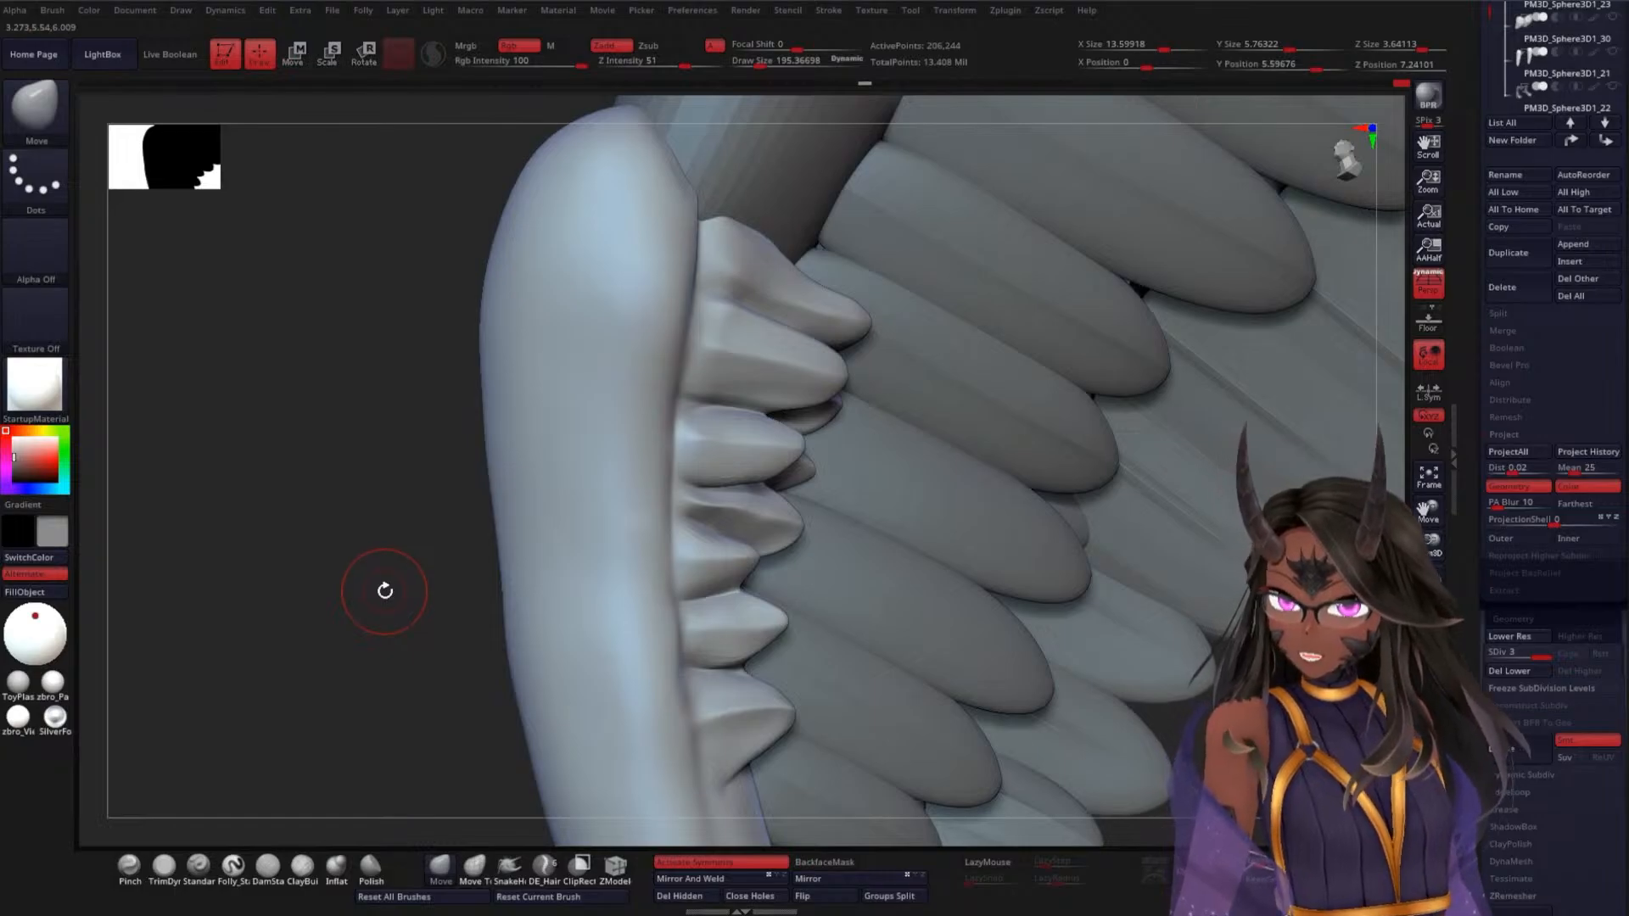
drag(398, 530, 404, 608)
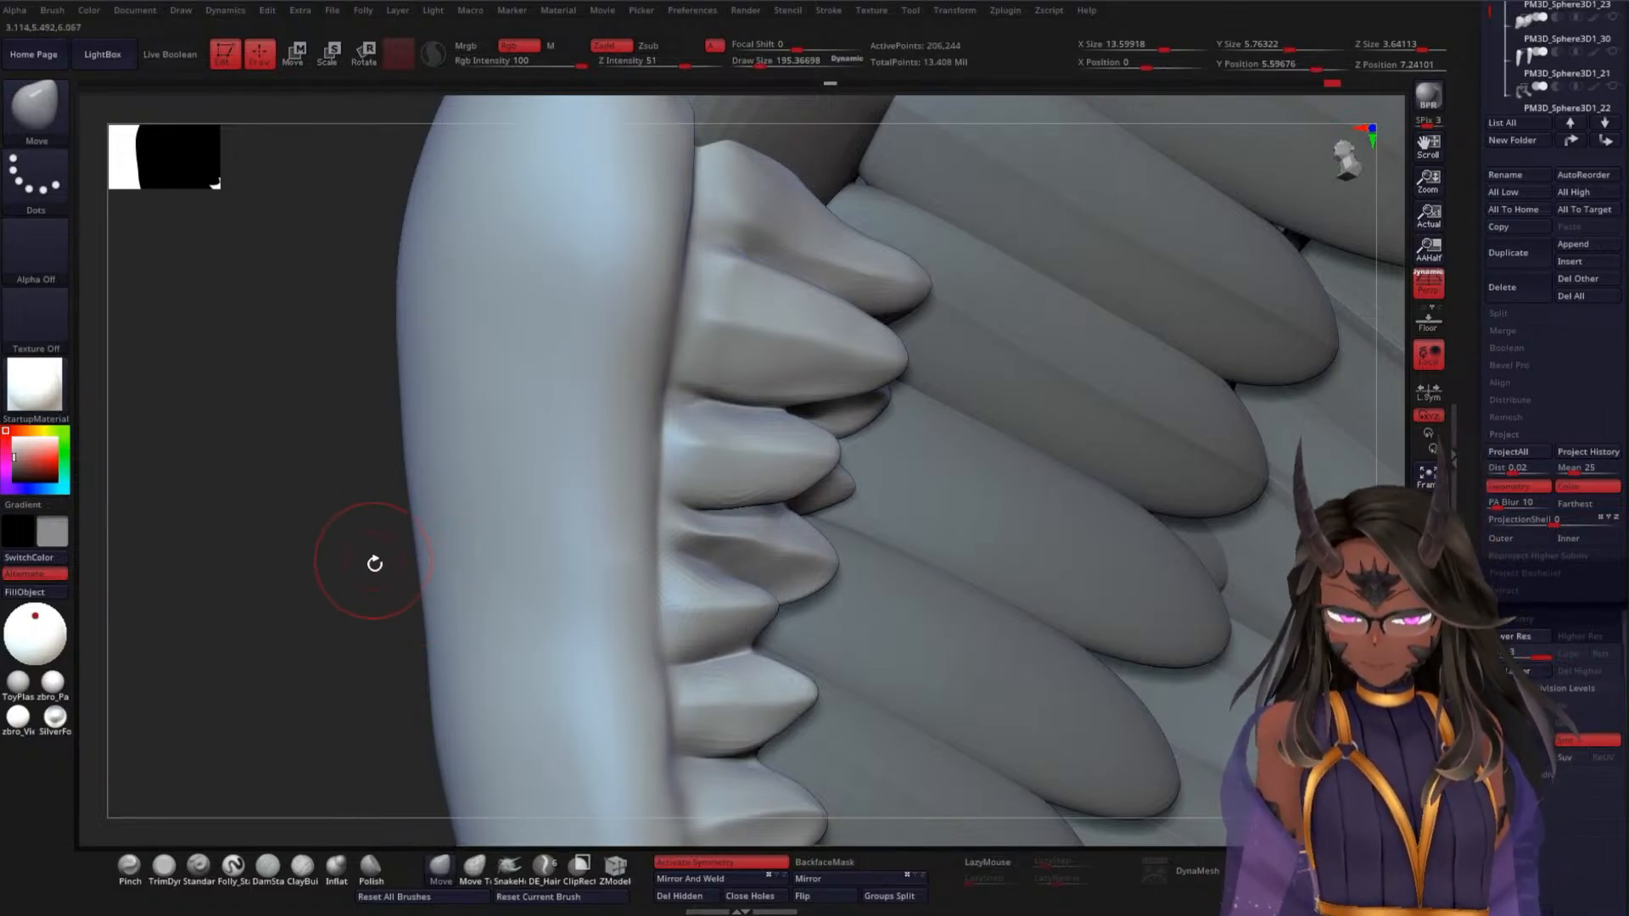
drag(375, 563, 387, 535)
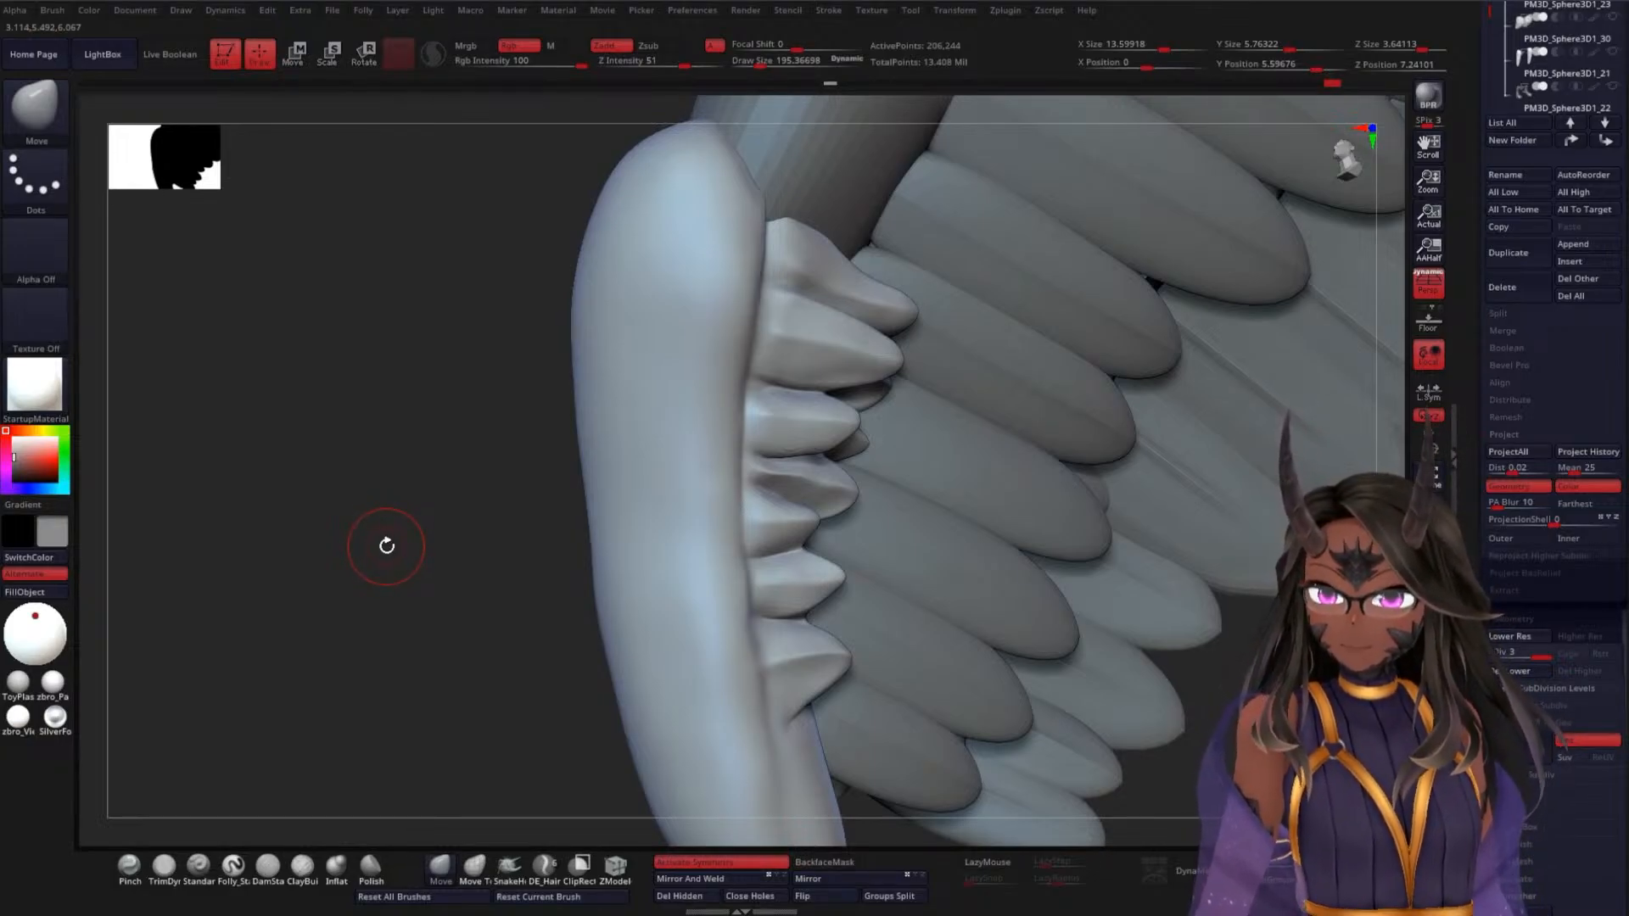
drag(388, 489, 393, 546)
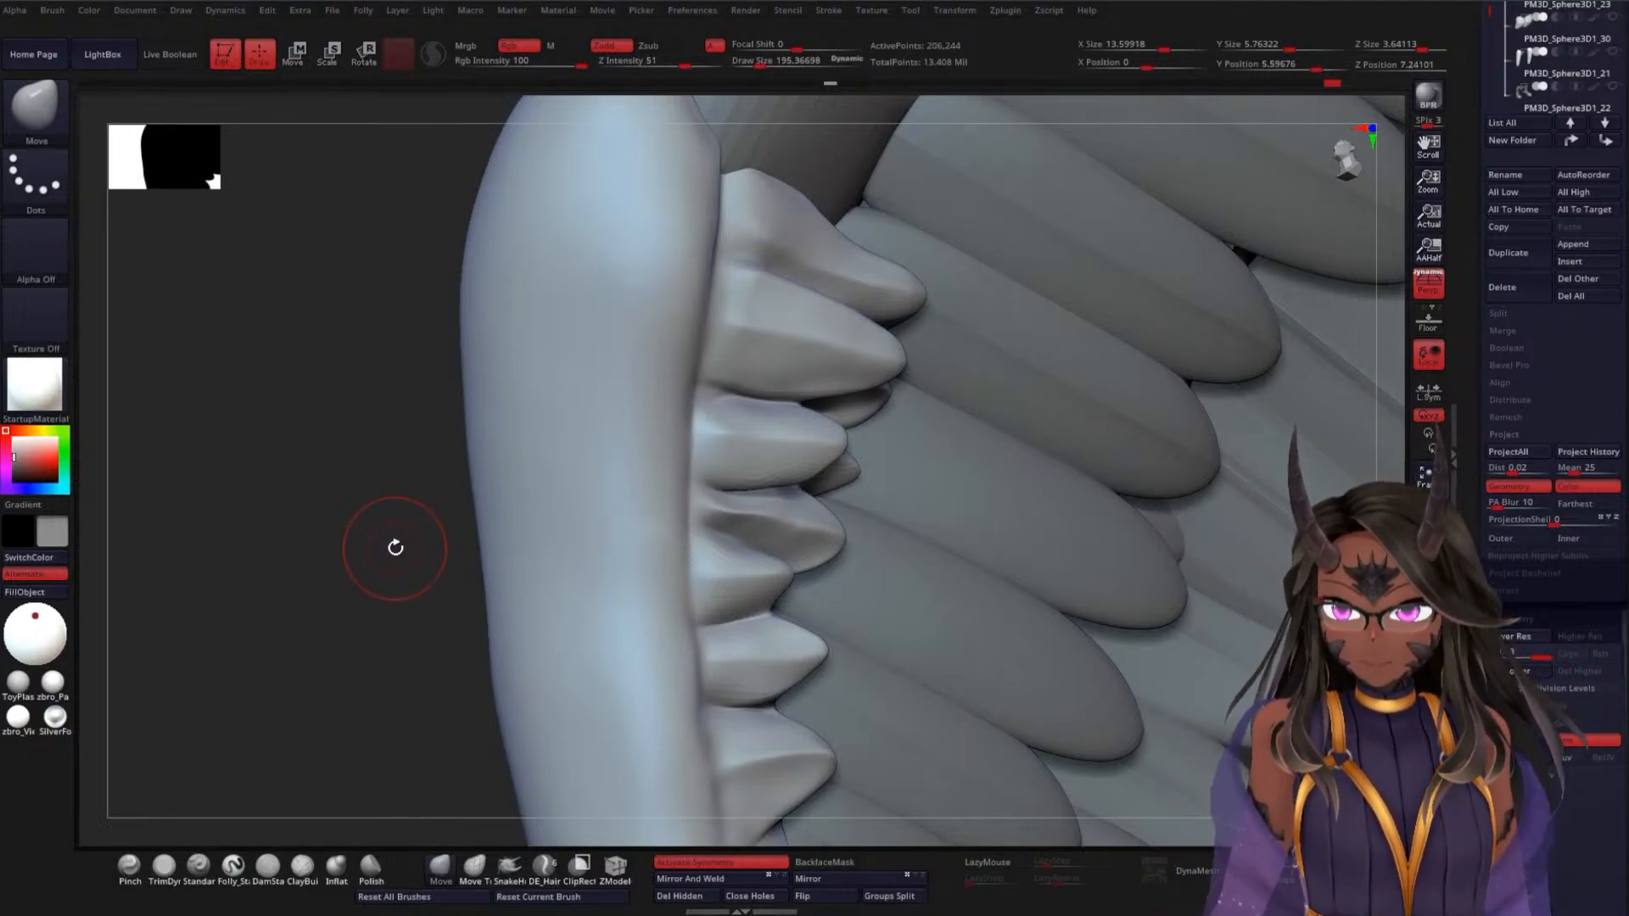
drag(400, 569, 393, 528)
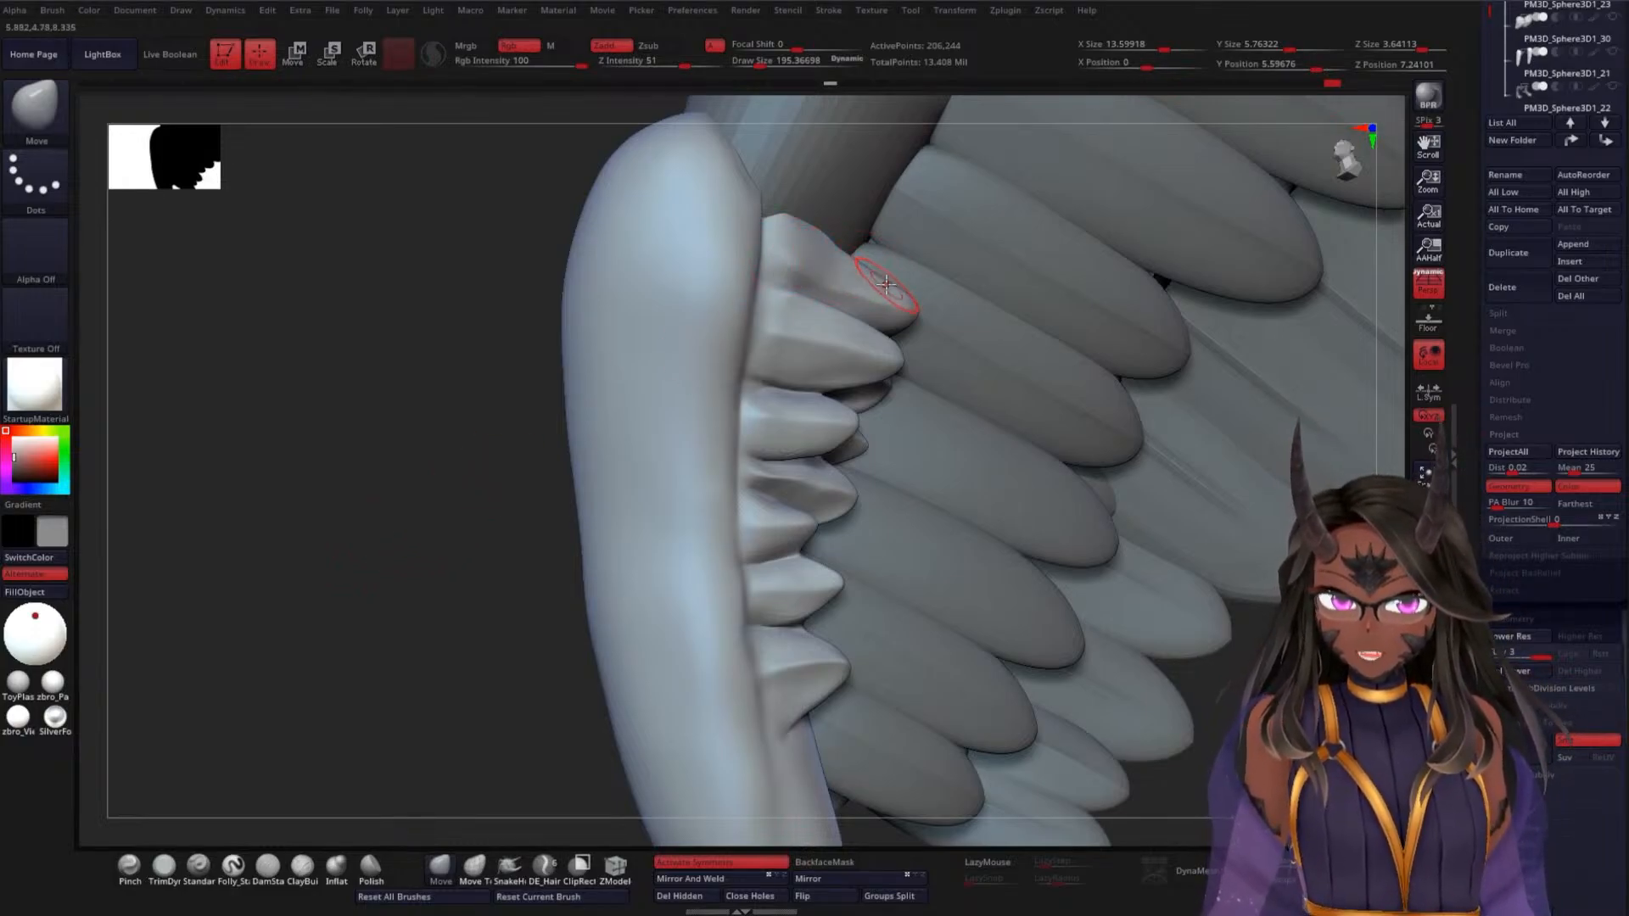
Reshape the upper edge of the topmost short feather with Move and smooth it toward the tip
drag(838, 248, 844, 242)
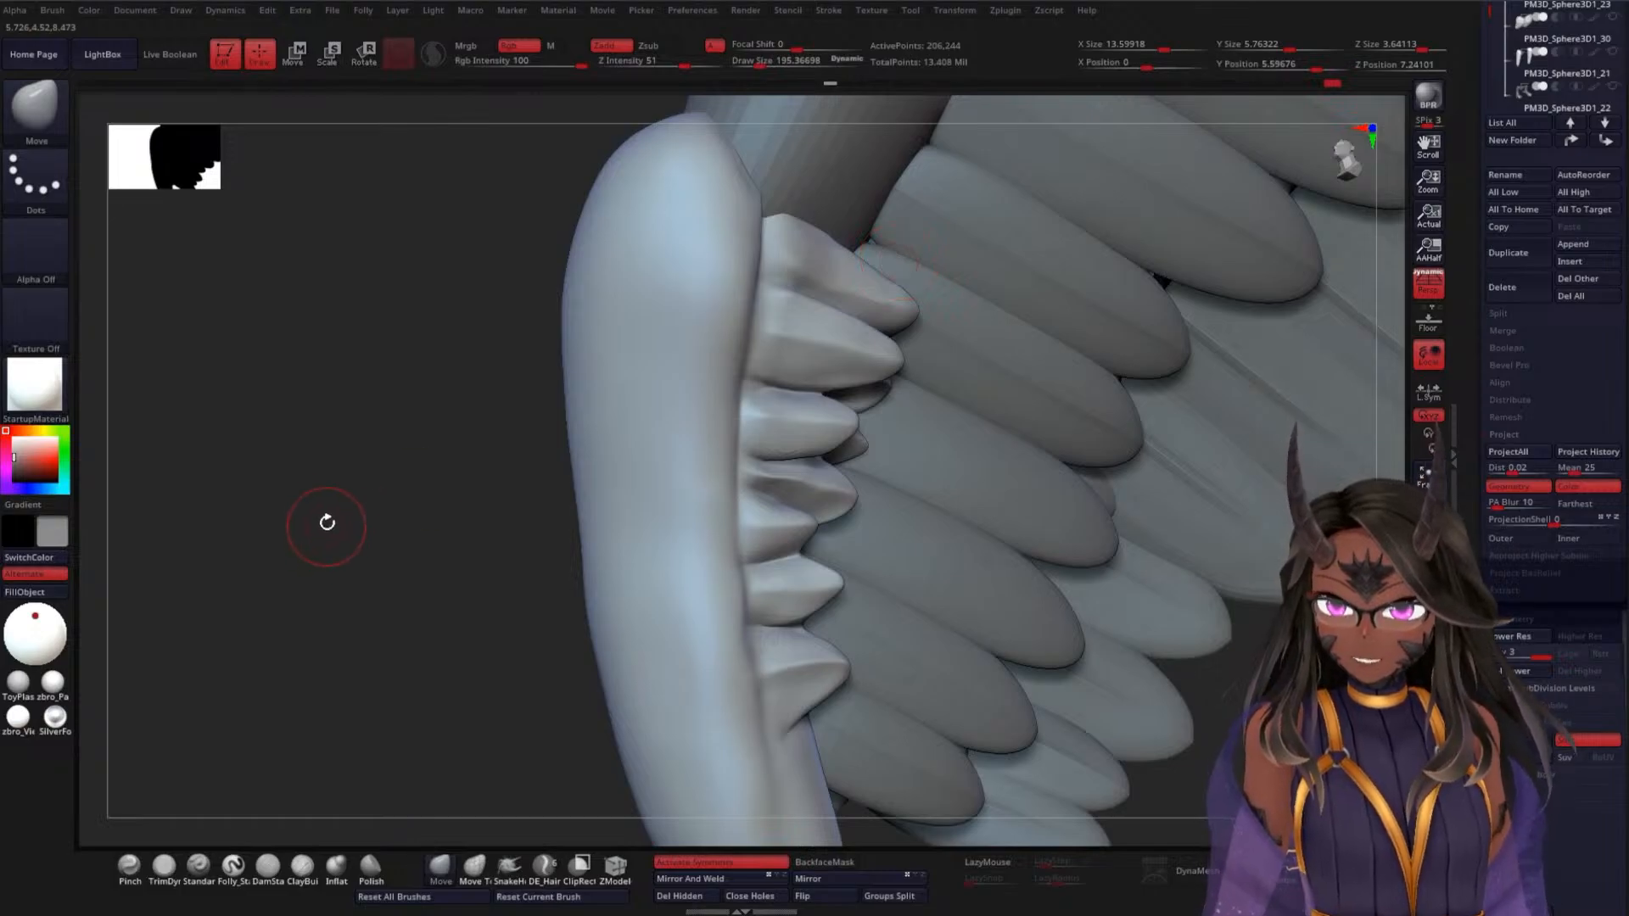
drag(328, 527, 334, 545)
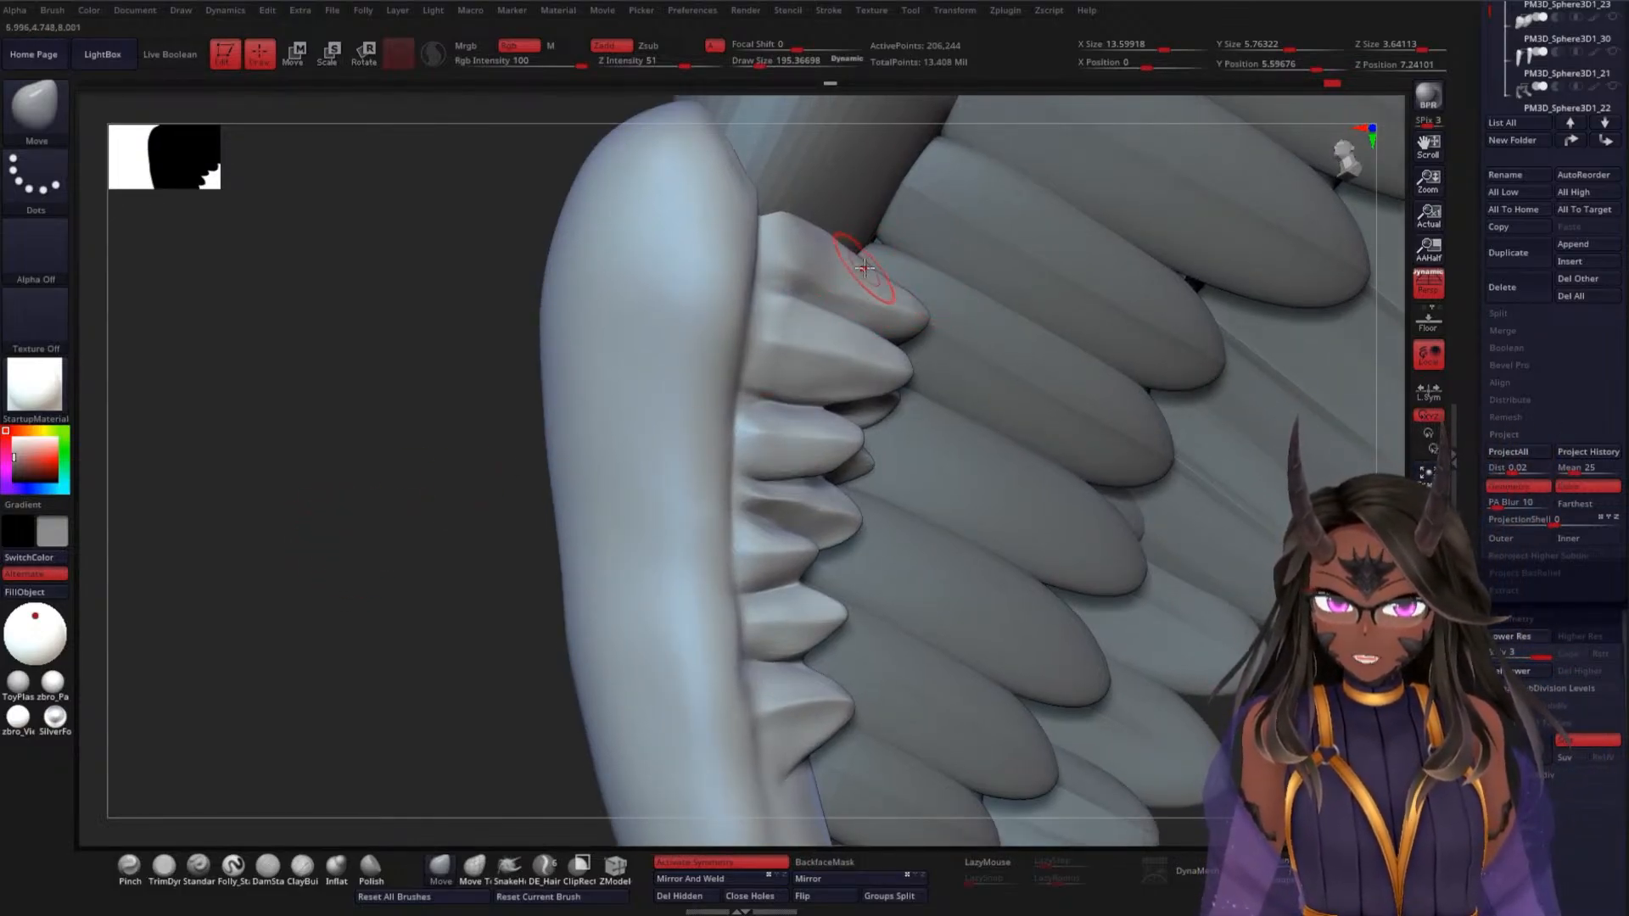
drag(850, 254, 871, 270)
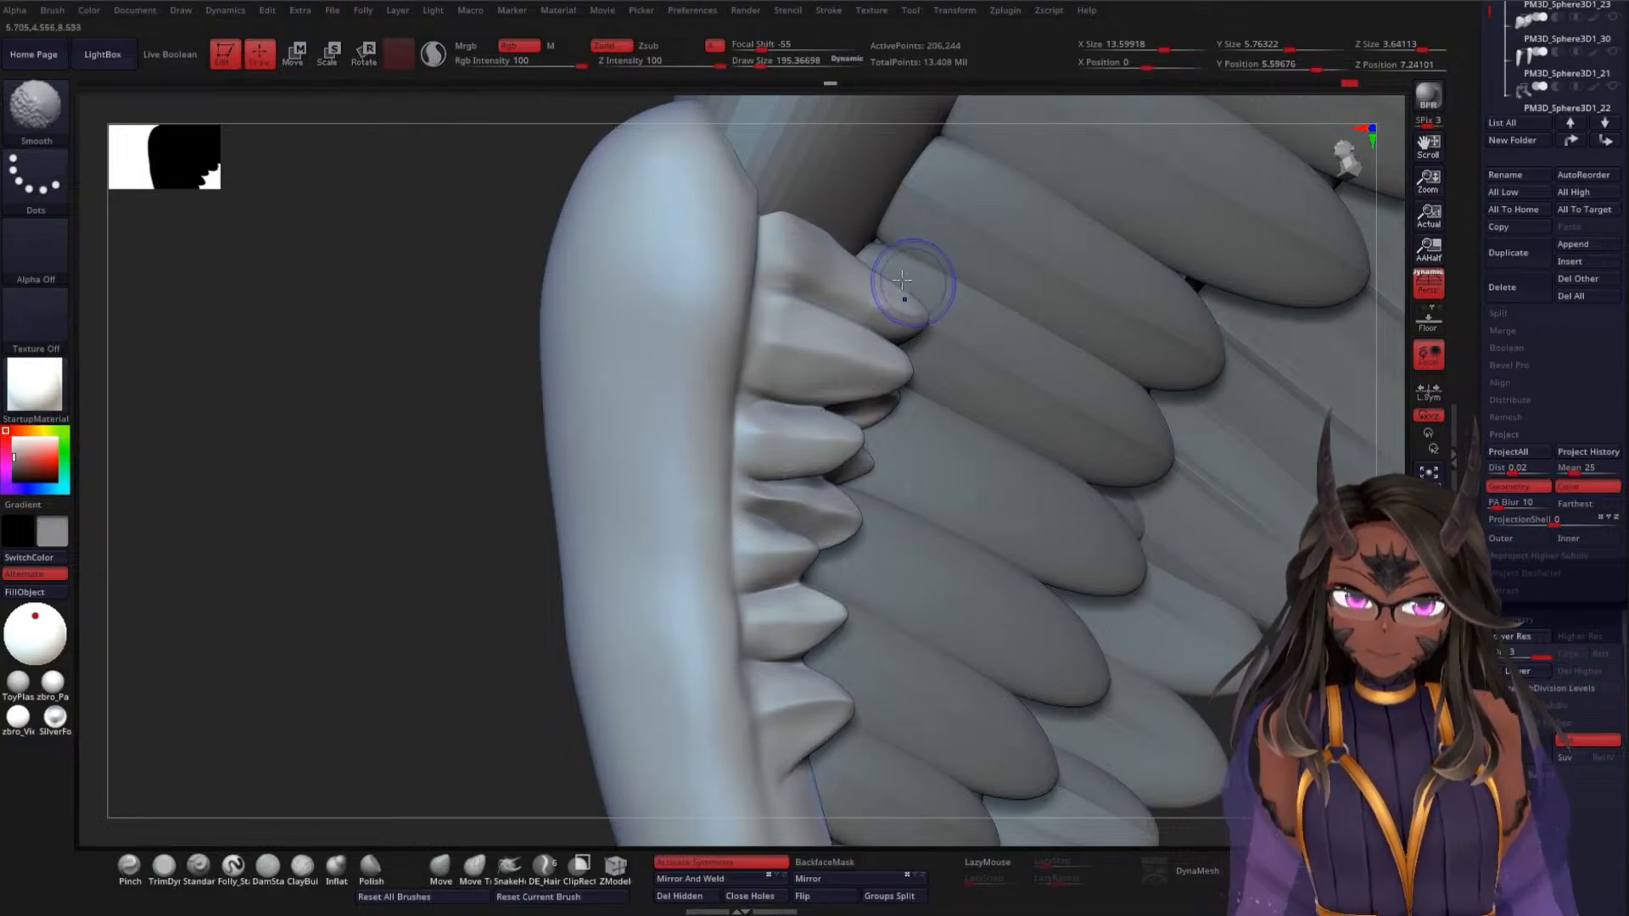
mouse_move(393, 591)
mouse_down()
mouse_move(383, 538)
mouse_move(400, 538)
mouse_move(364, 476)
mouse_up()
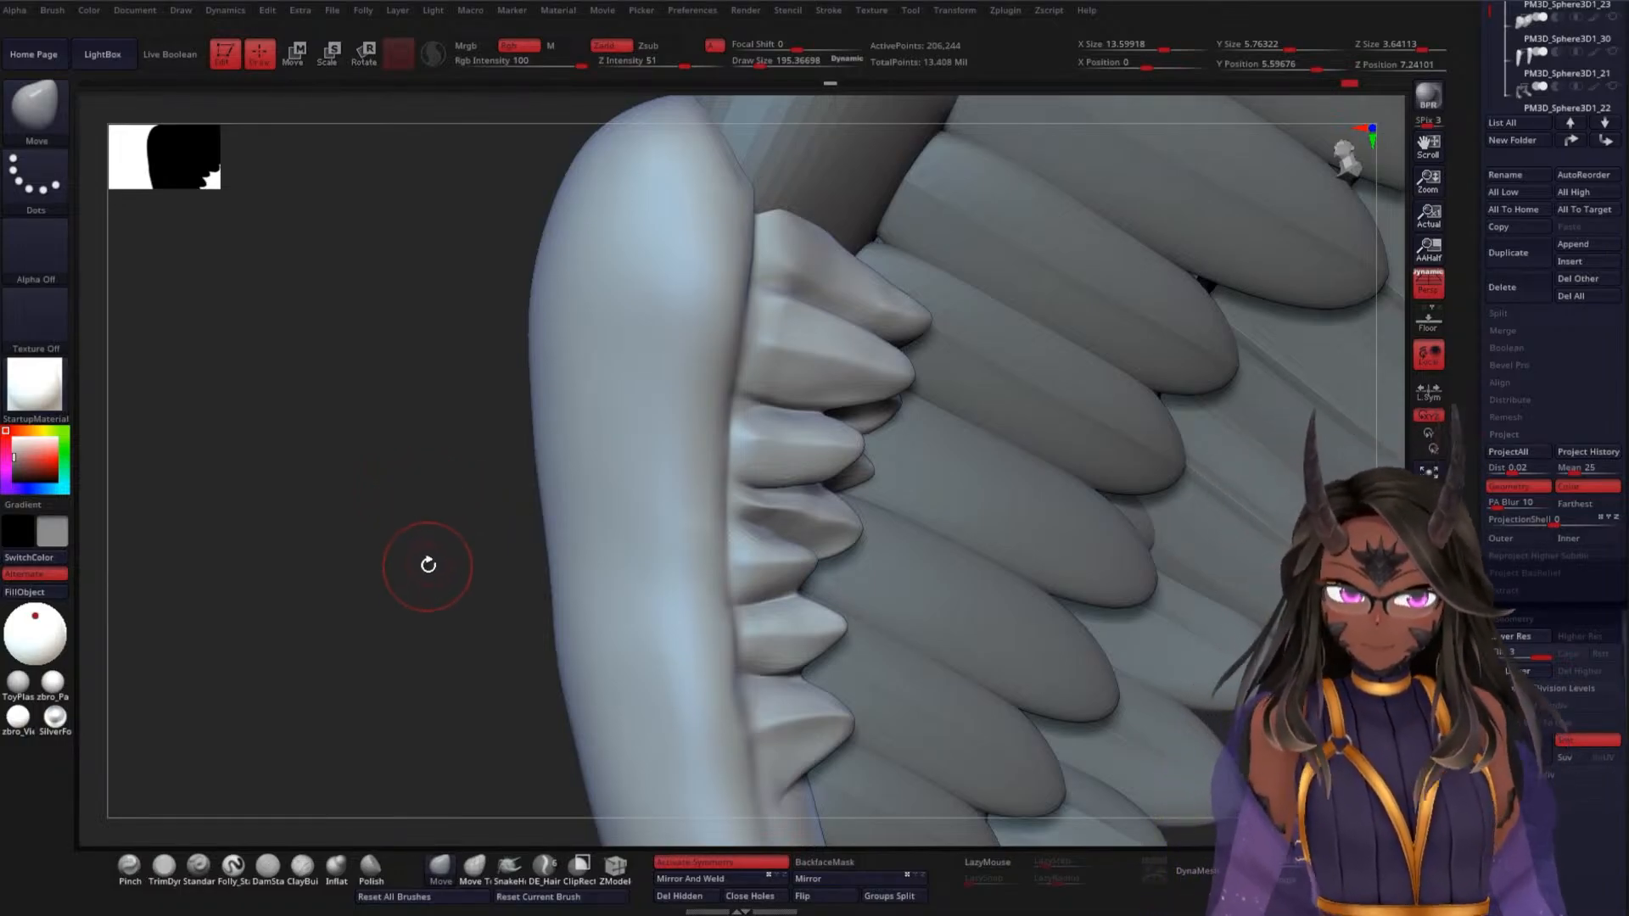
Fill out the third short feather from the top and extend the fifth one with the Move brush
drag(429, 563, 436, 563)
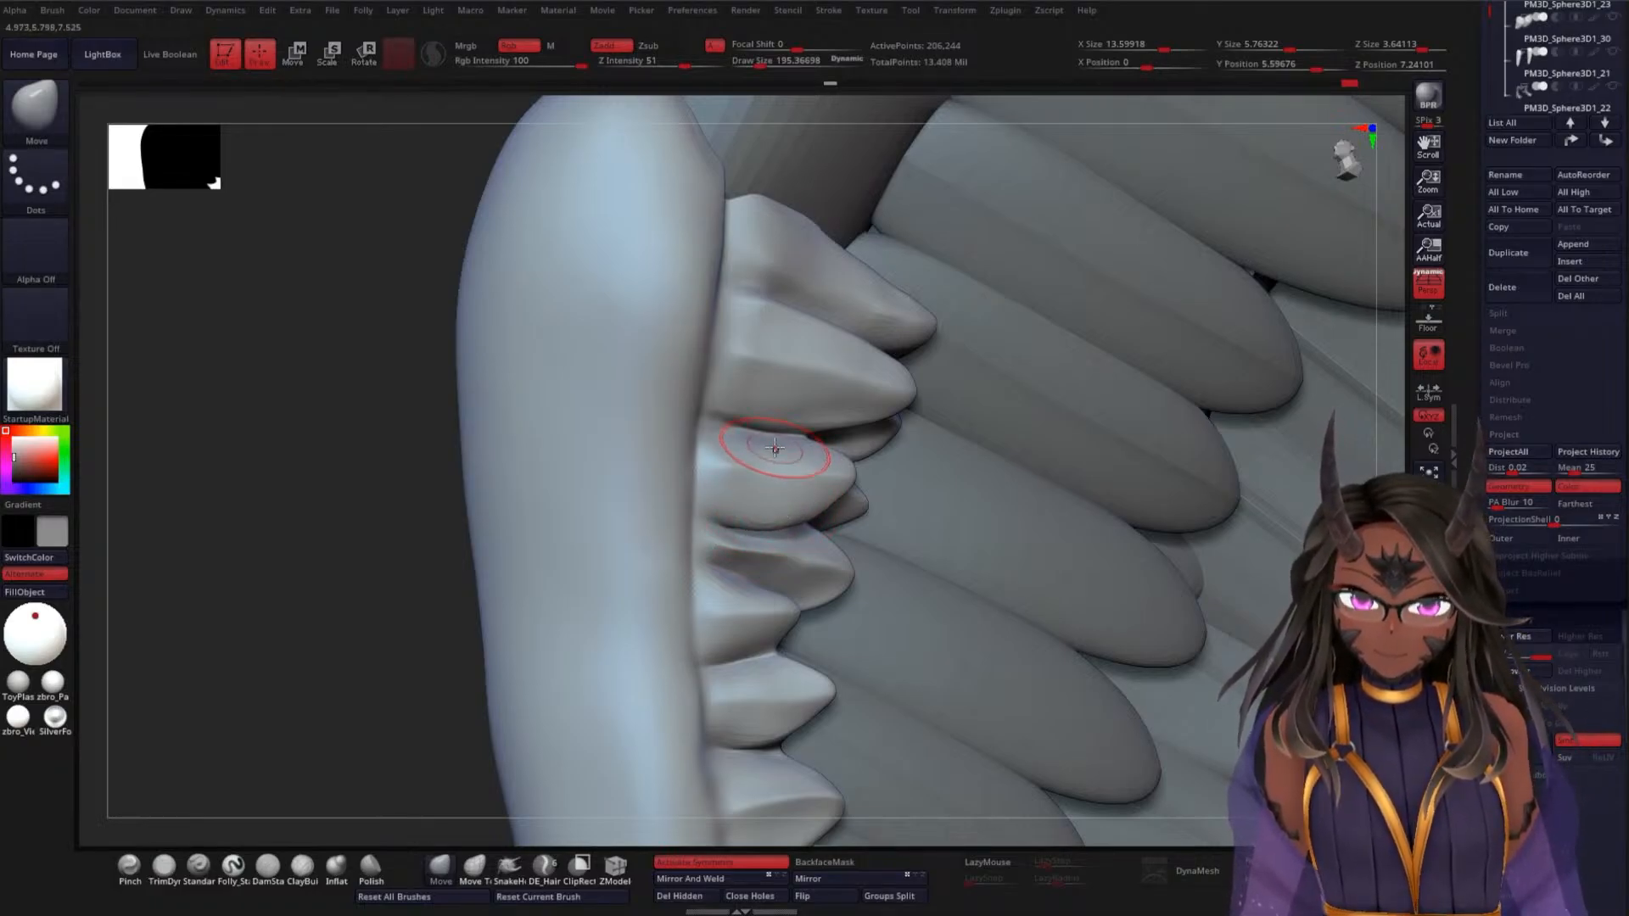
key(shift)
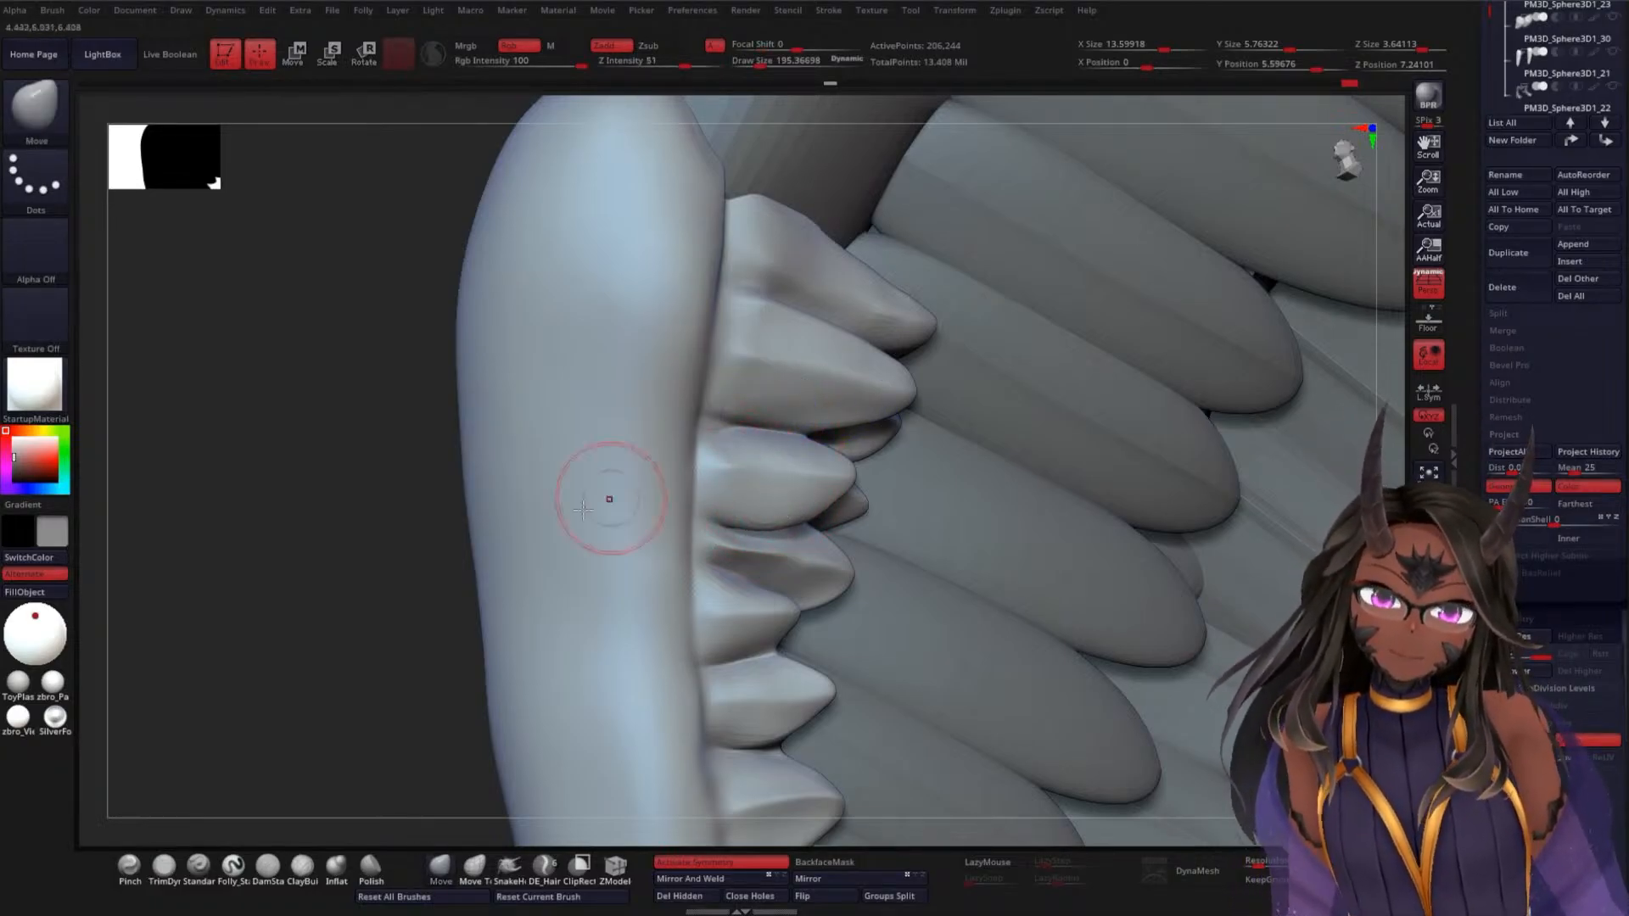
mouse_move(450, 535)
mouse_down()
mouse_move(415, 545)
mouse_move(433, 535)
mouse_move(450, 604)
mouse_move(478, 564)
mouse_move(517, 599)
mouse_up()
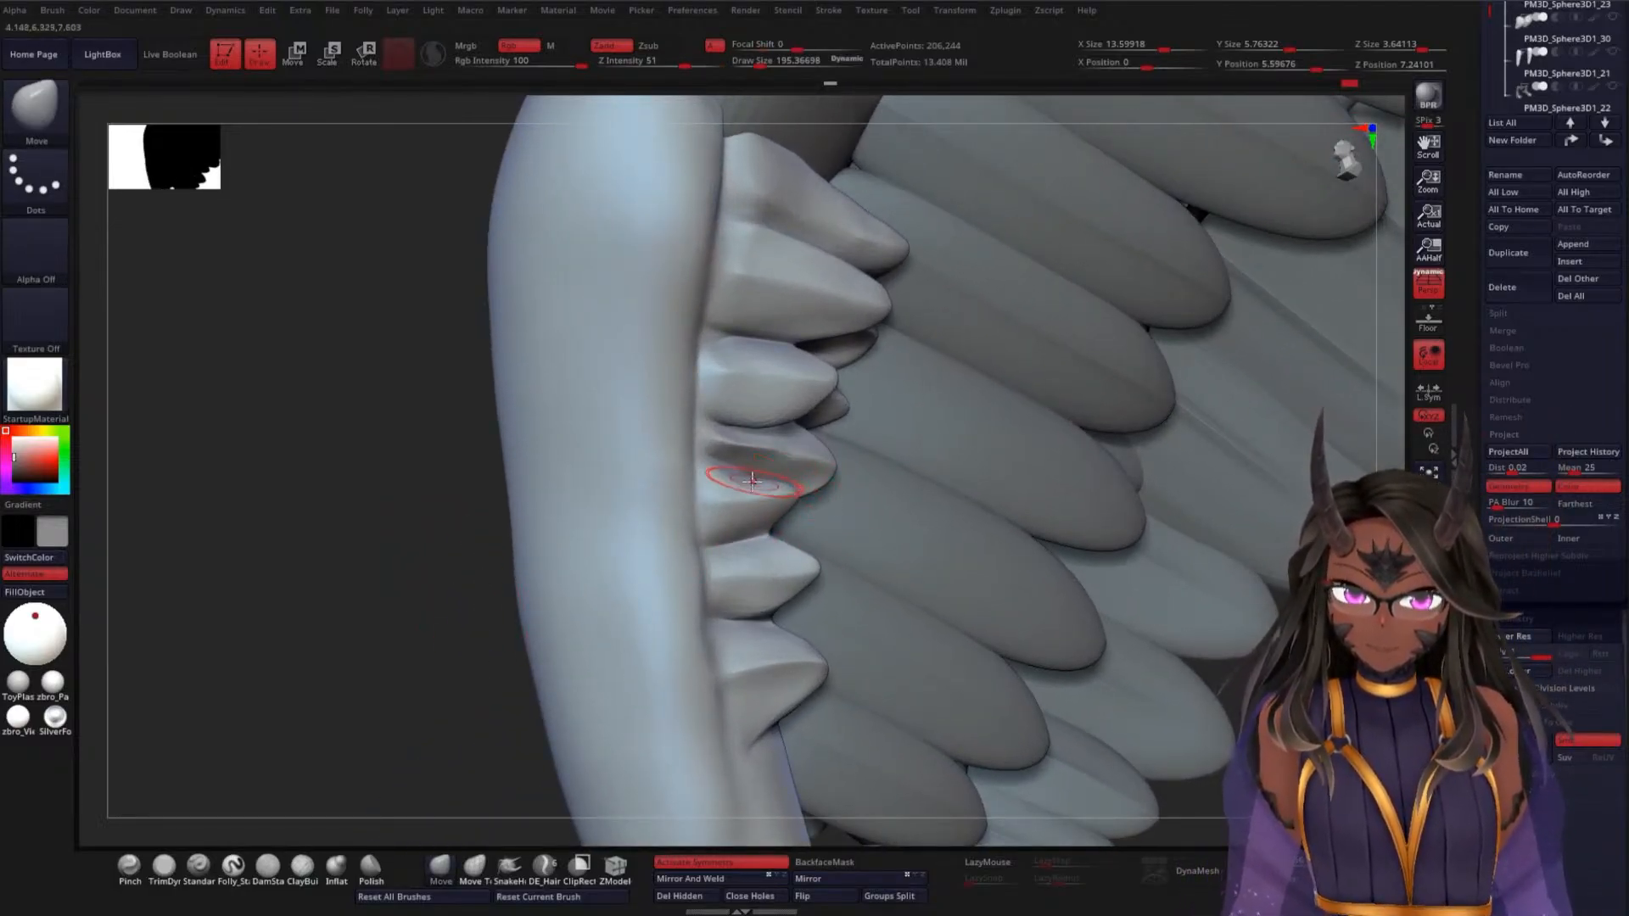
drag(753, 480, 731, 477)
mouse_move(750, 553)
mouse_down()
mouse_move(755, 527)
mouse_move(718, 479)
mouse_up()
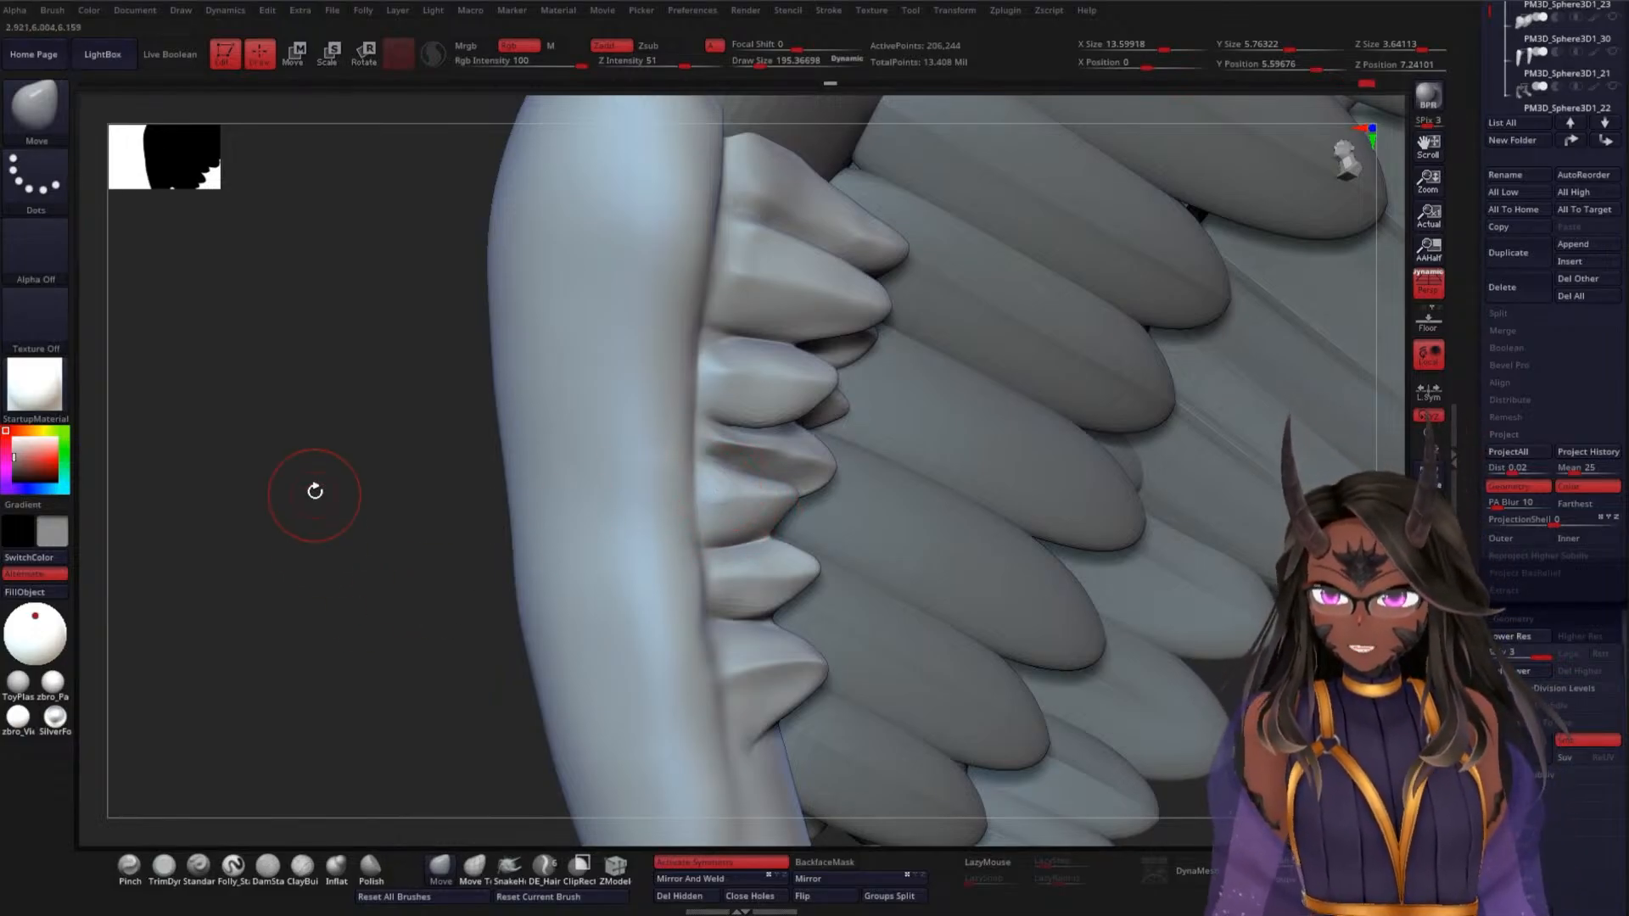
Reshape the fourth short feather and the small feather tips behind the row with Move, smoothing the crease between the fourth and fifth
drag(316, 491, 371, 628)
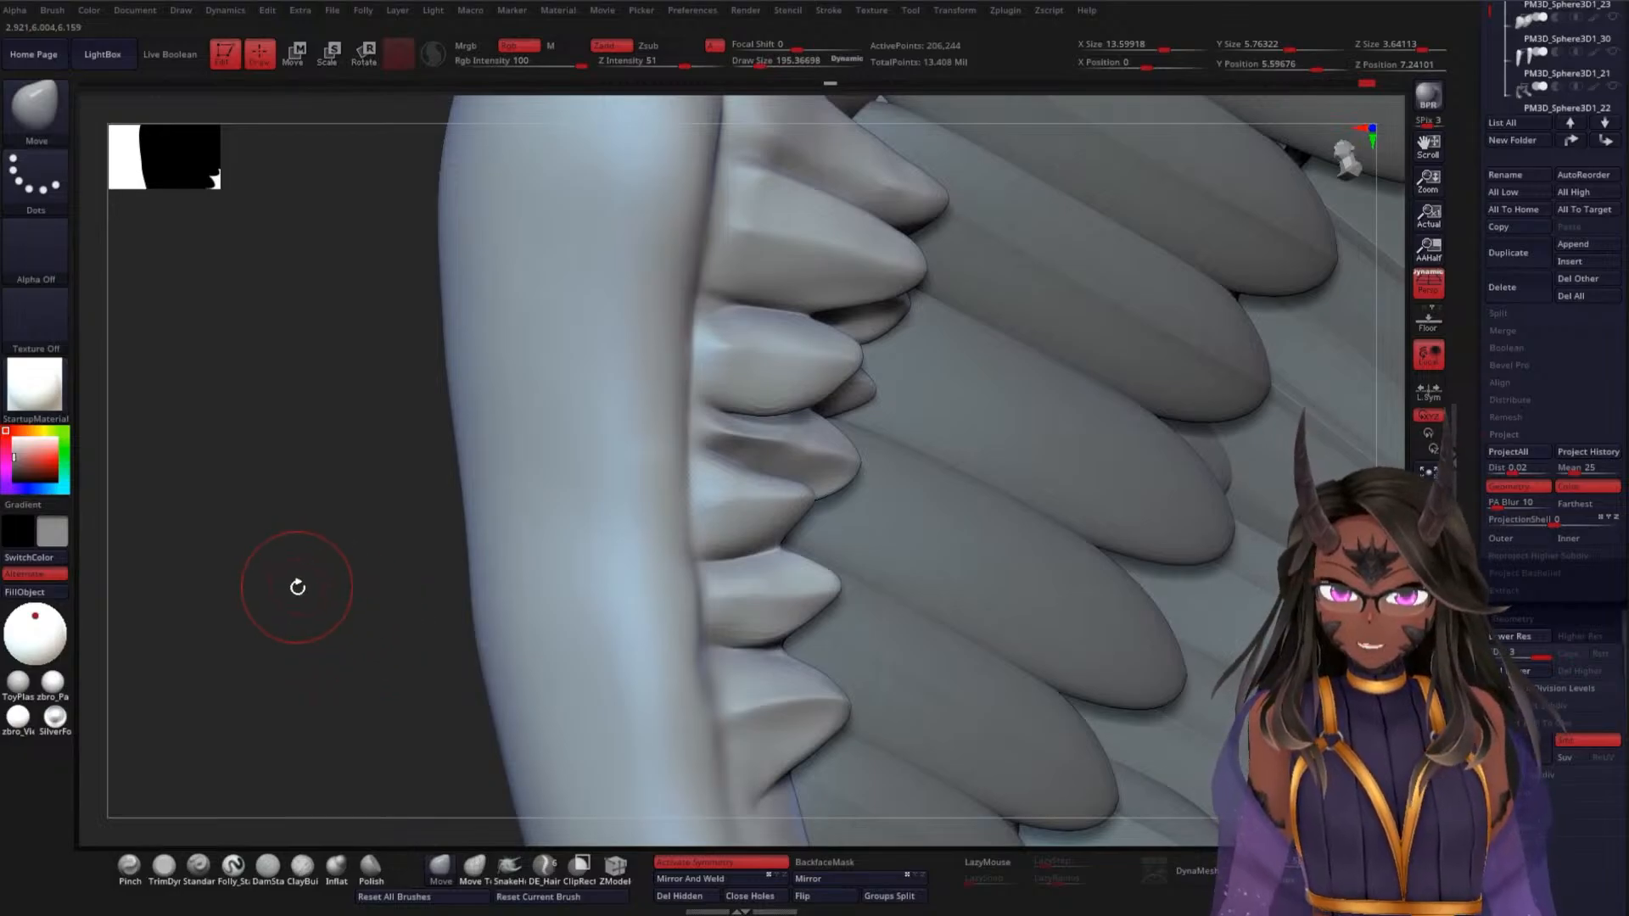
drag(297, 587, 330, 557)
drag(462, 560, 330, 647)
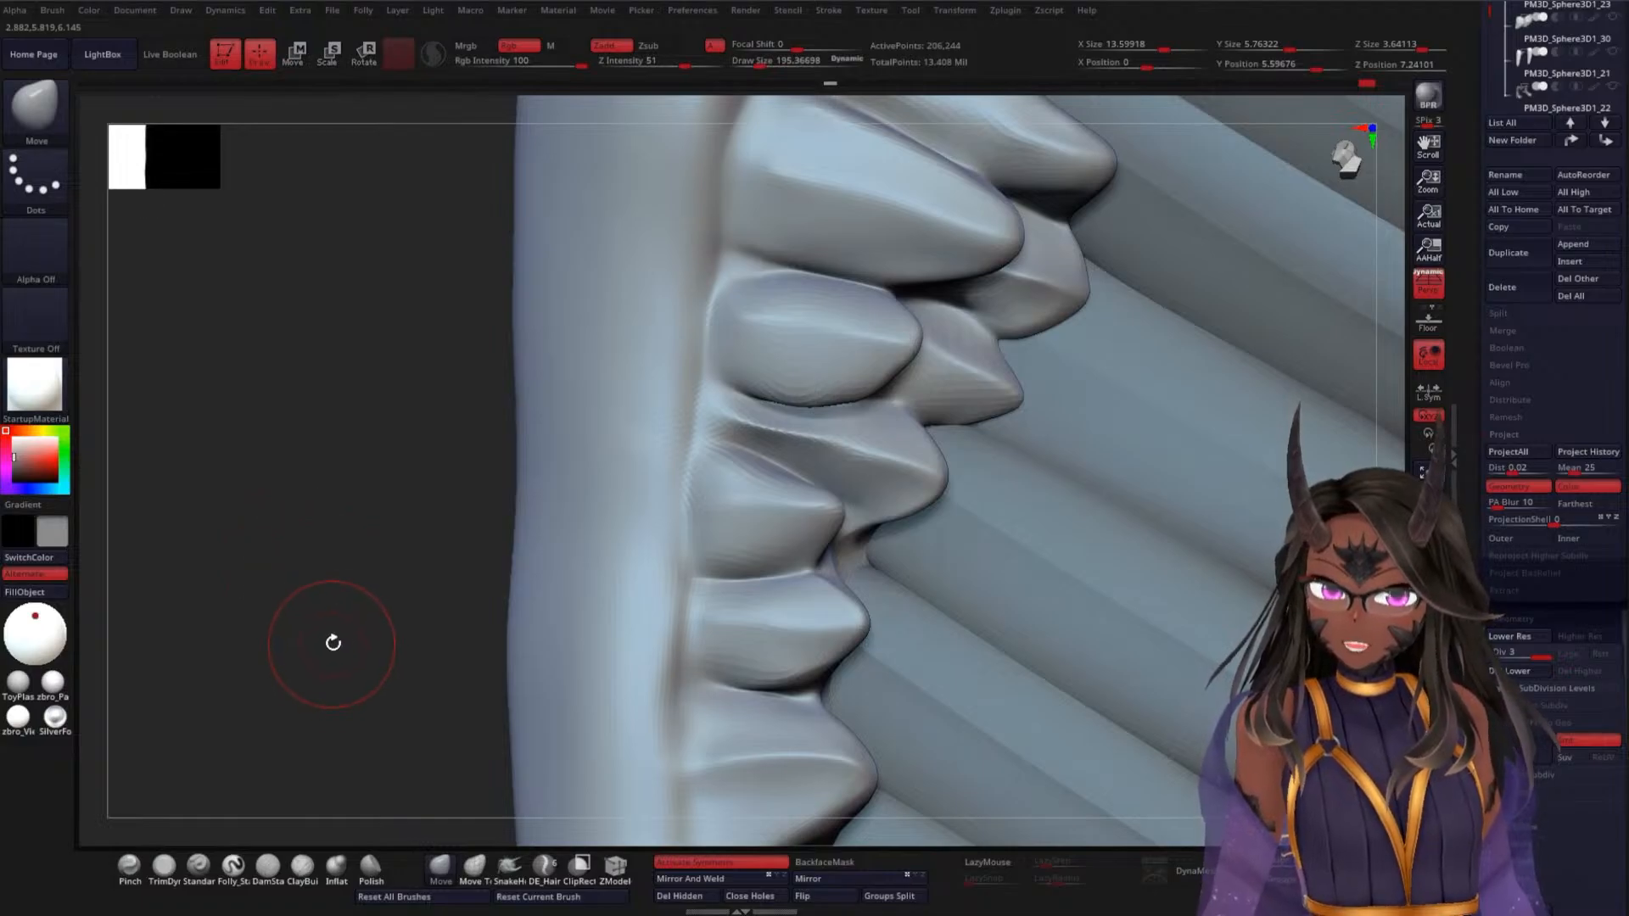
drag(360, 568, 373, 556)
mouse_move(926, 477)
mouse_down()
mouse_move(944, 478)
mouse_move(931, 456)
mouse_up()
mouse_move(879, 523)
mouse_down()
mouse_move(864, 541)
mouse_move(908, 488)
mouse_move(889, 482)
mouse_up()
shift+drag(801, 452, 737, 436)
mouse_move(385, 502)
alt+mouse_down()
mouse_move(400, 589)
mouse_move(418, 560)
mouse_move(451, 582)
mouse_move(614, 472)
alt+mouse_up()
mouse_move(818, 420)
mouse_down()
mouse_move(836, 429)
mouse_move(819, 398)
mouse_move(835, 365)
mouse_move(877, 365)
mouse_move(865, 337)
mouse_up()
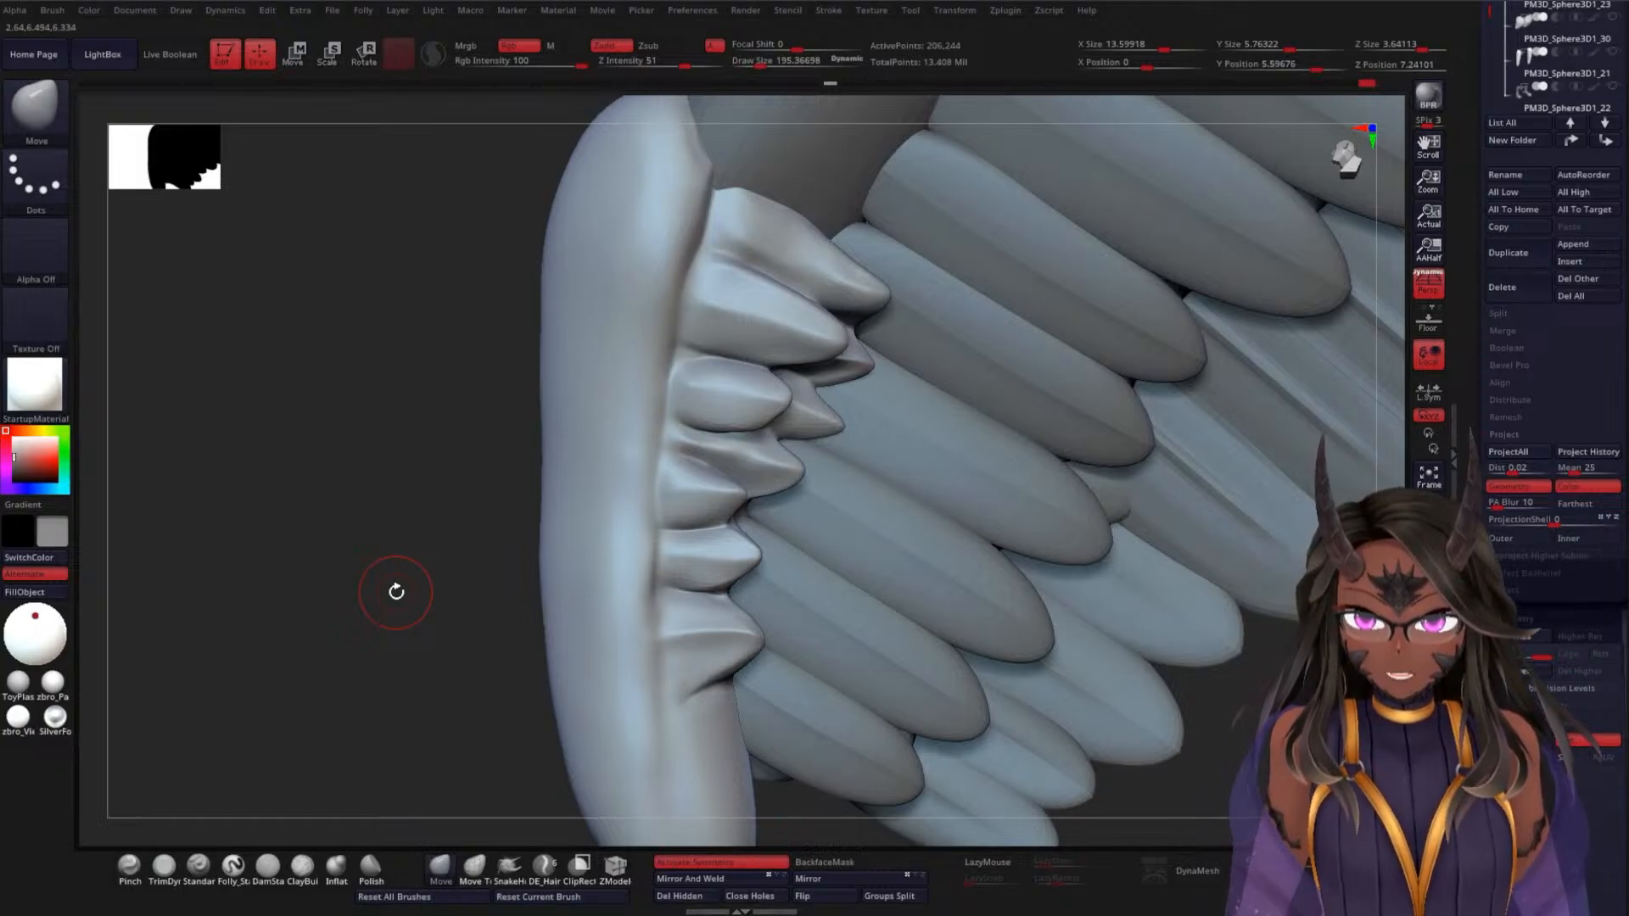
Smooth the base of the fifth short feather where it meets the wing's leading edge
alt+drag(373, 494, 398, 426)
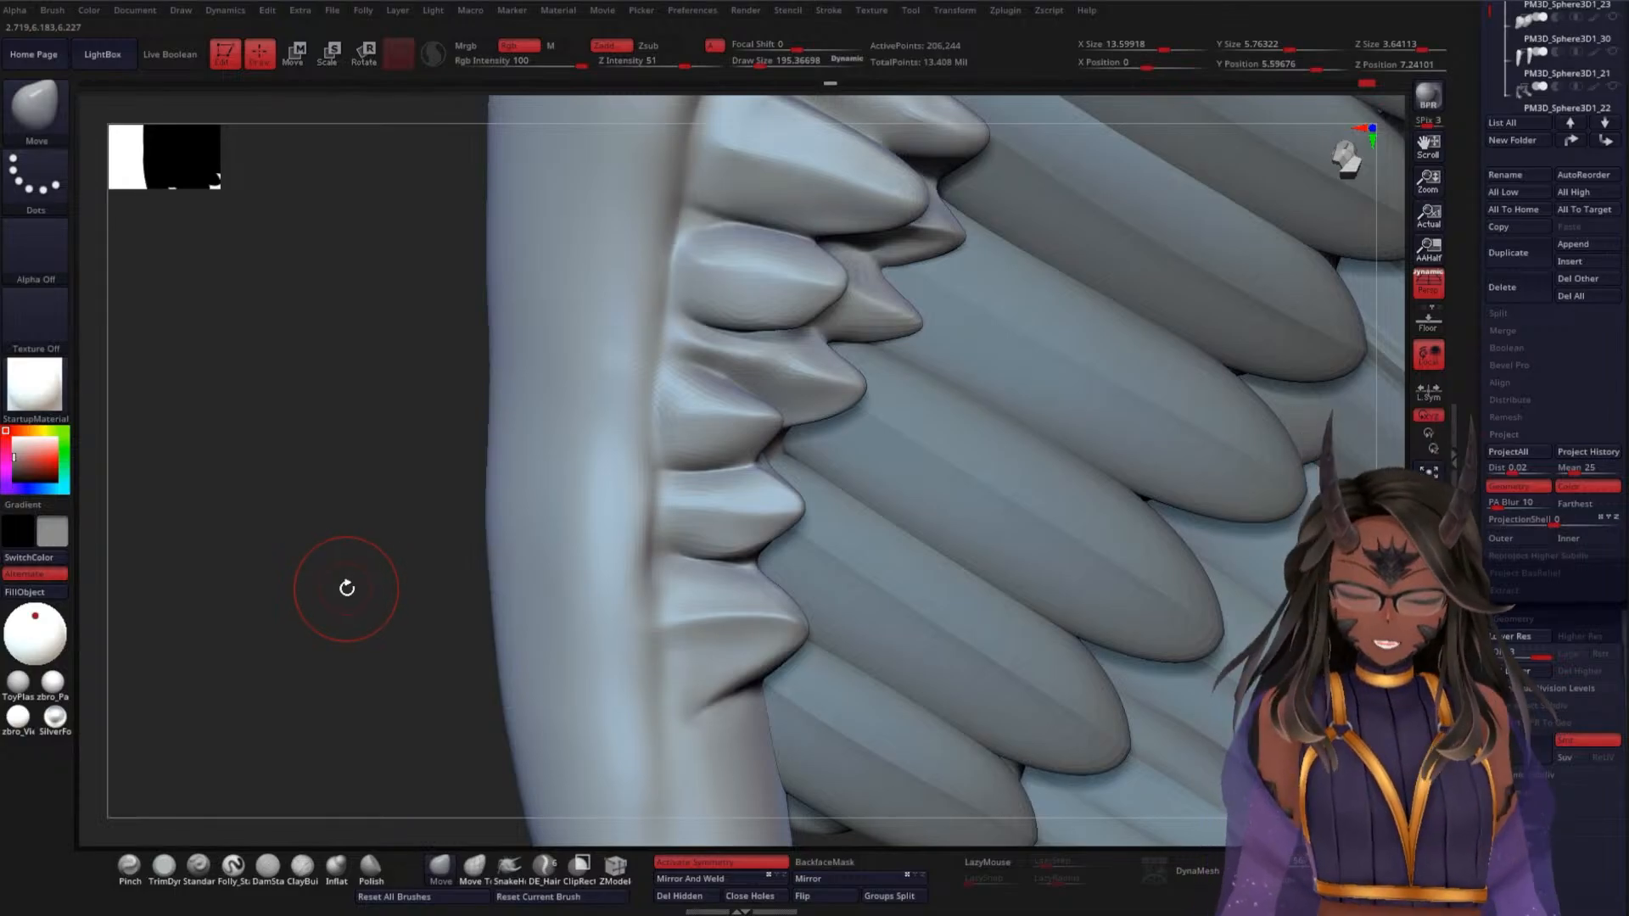
drag(317, 564, 339, 527)
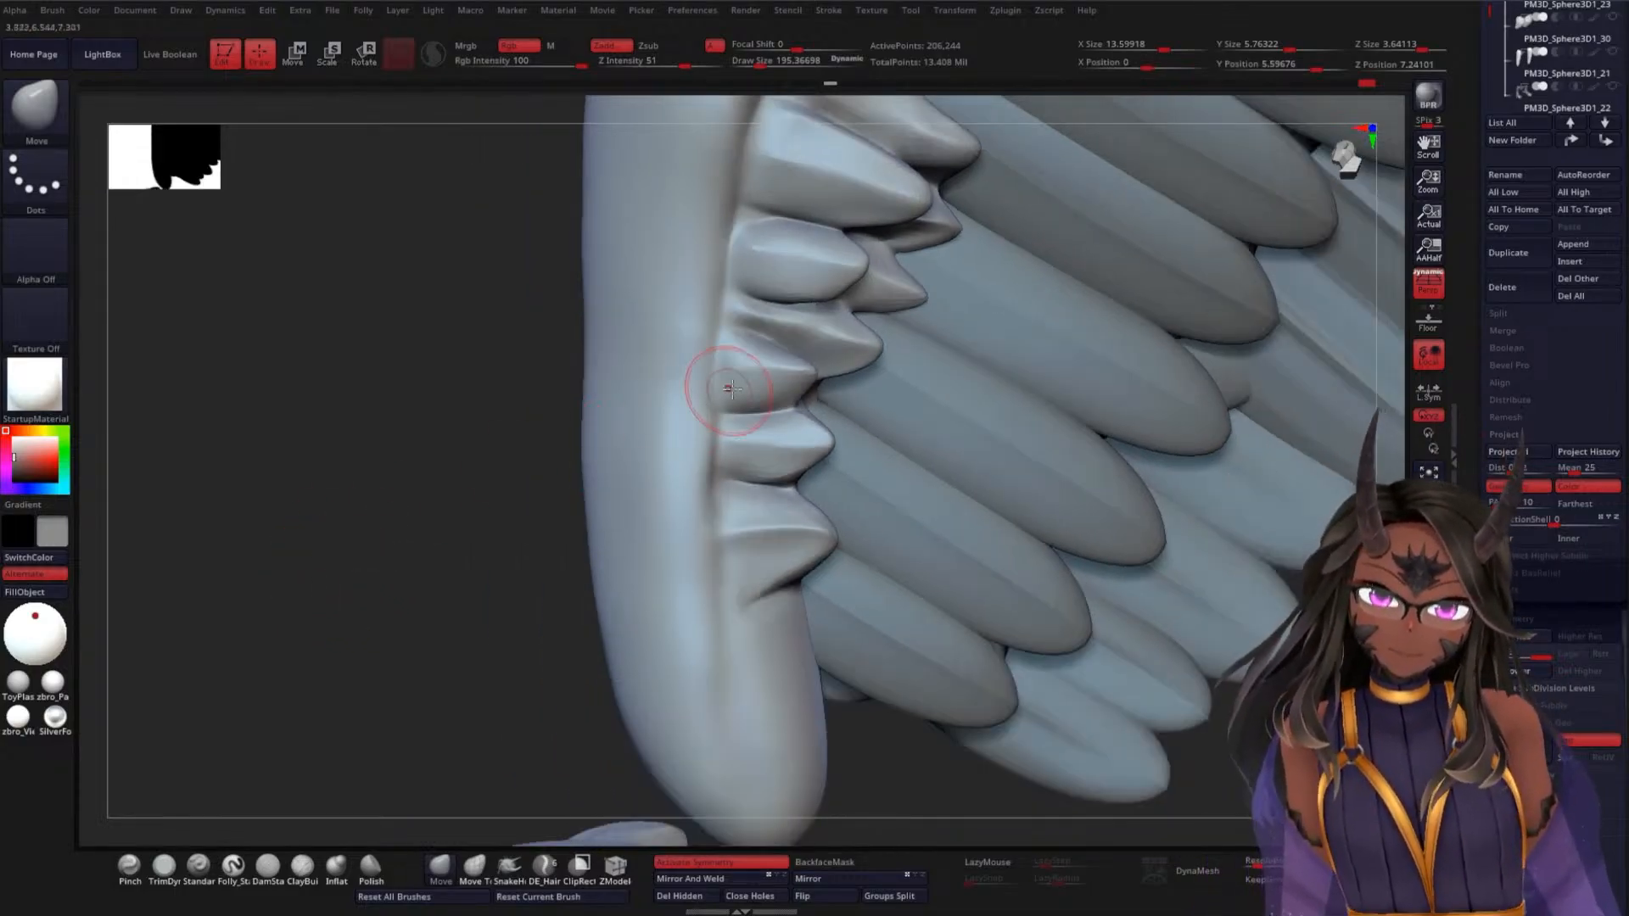
key(shift)
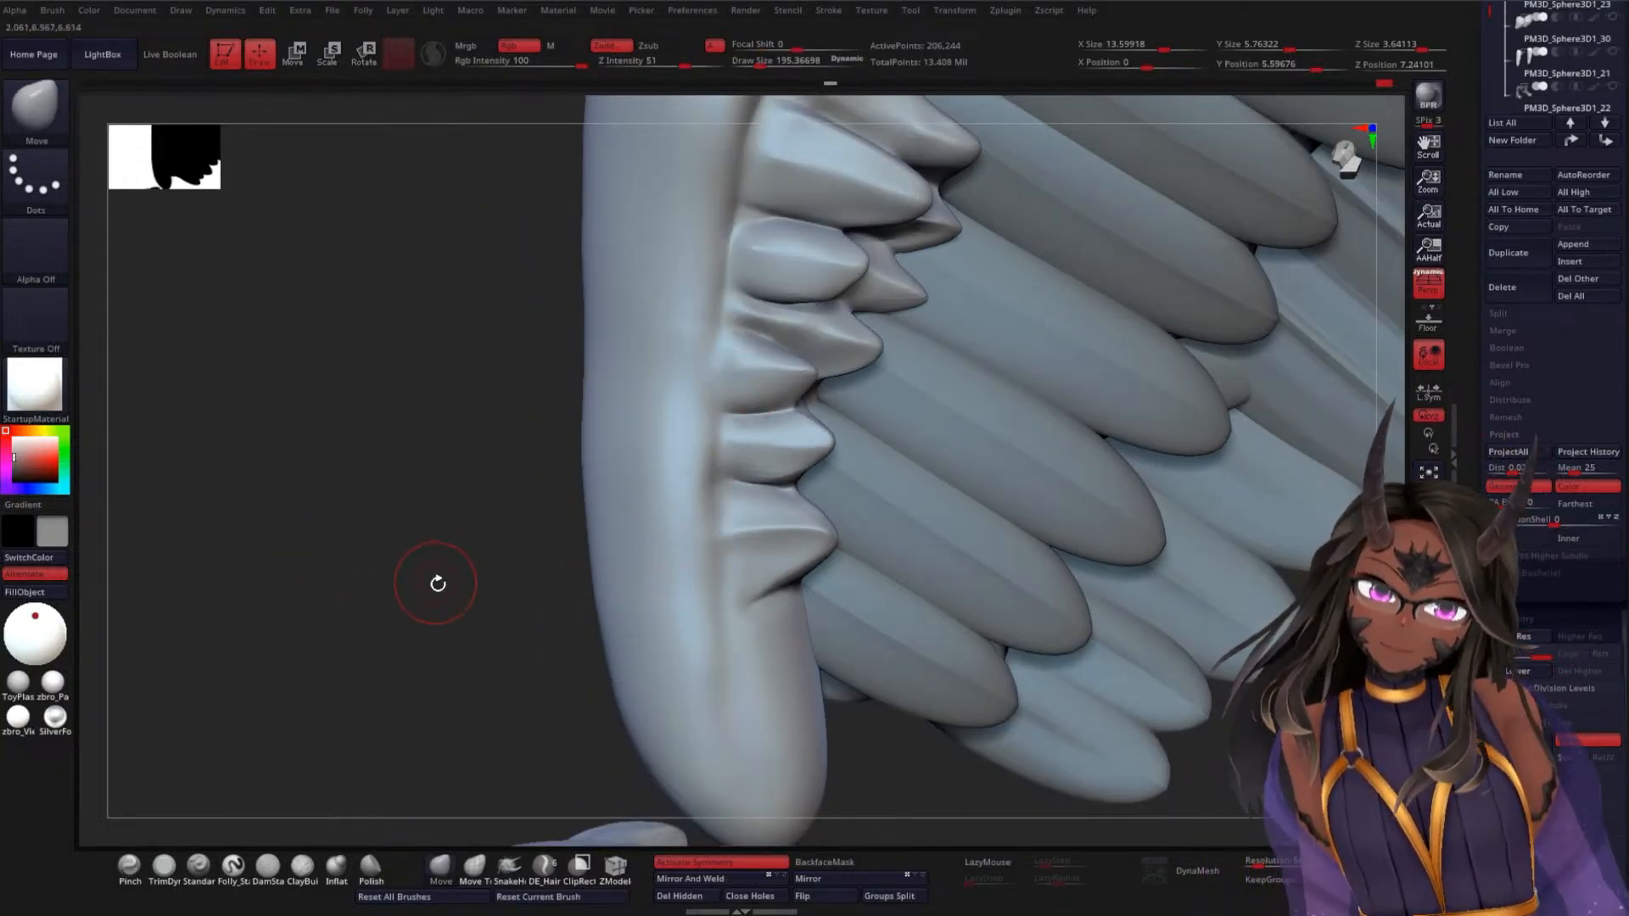
Carve a lengthwise crease along the fourth short feather from its base to its tip with the DamStandard brush
drag(436, 582, 611, 447)
mouse_move(443, 561)
mouse_down()
mouse_move(422, 520)
mouse_move(422, 582)
mouse_up()
drag(425, 484, 425, 527)
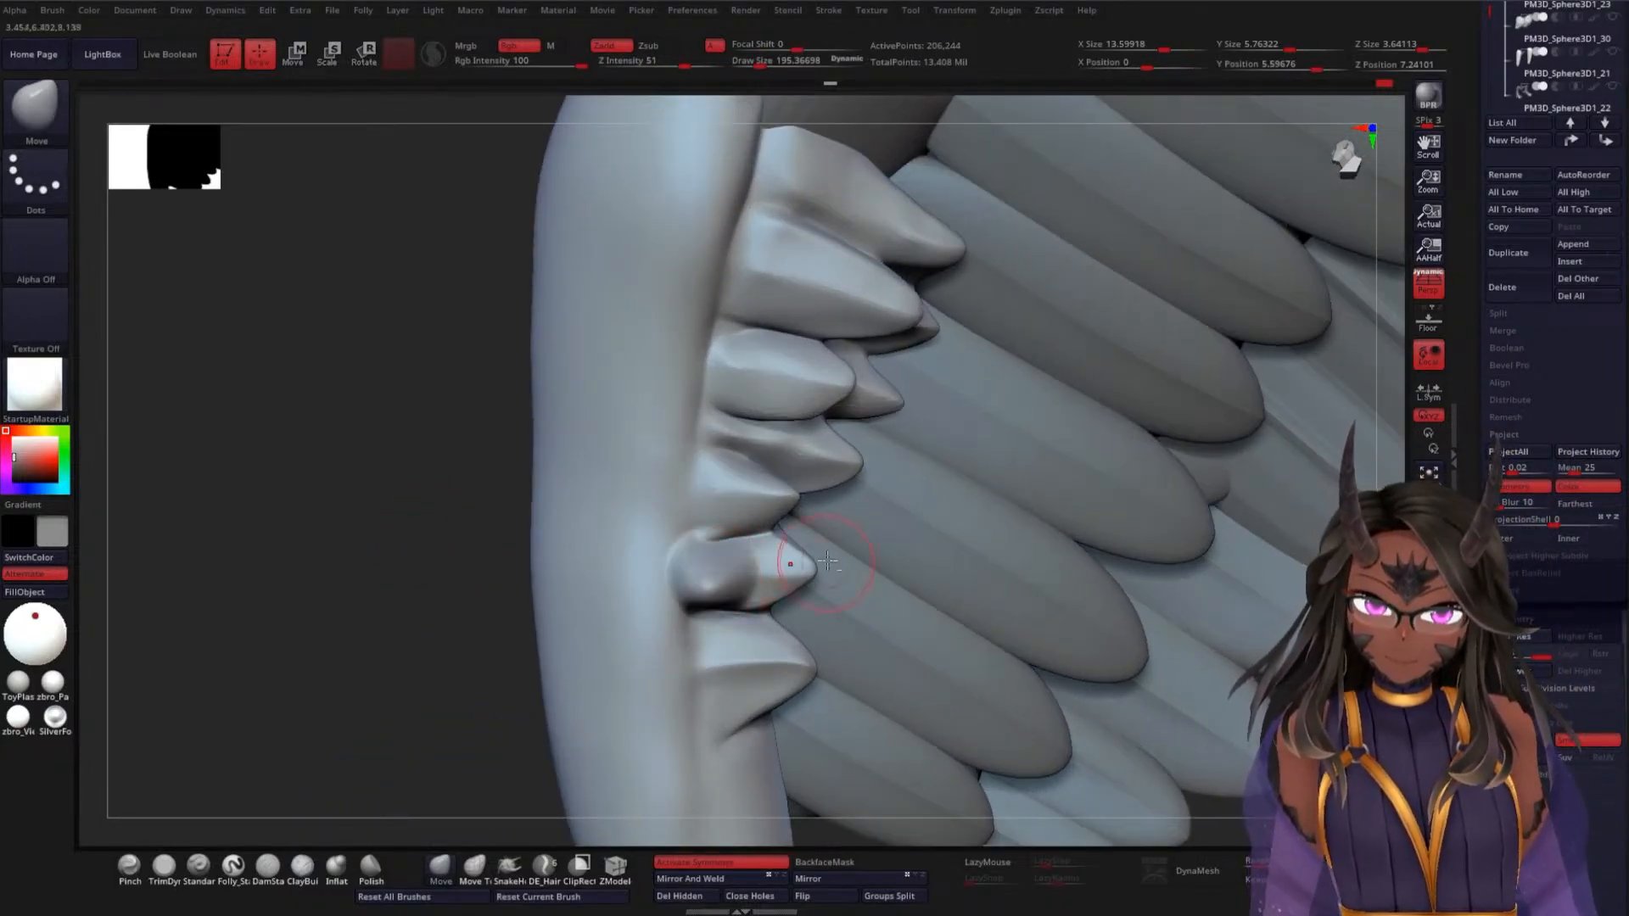
click(267, 866)
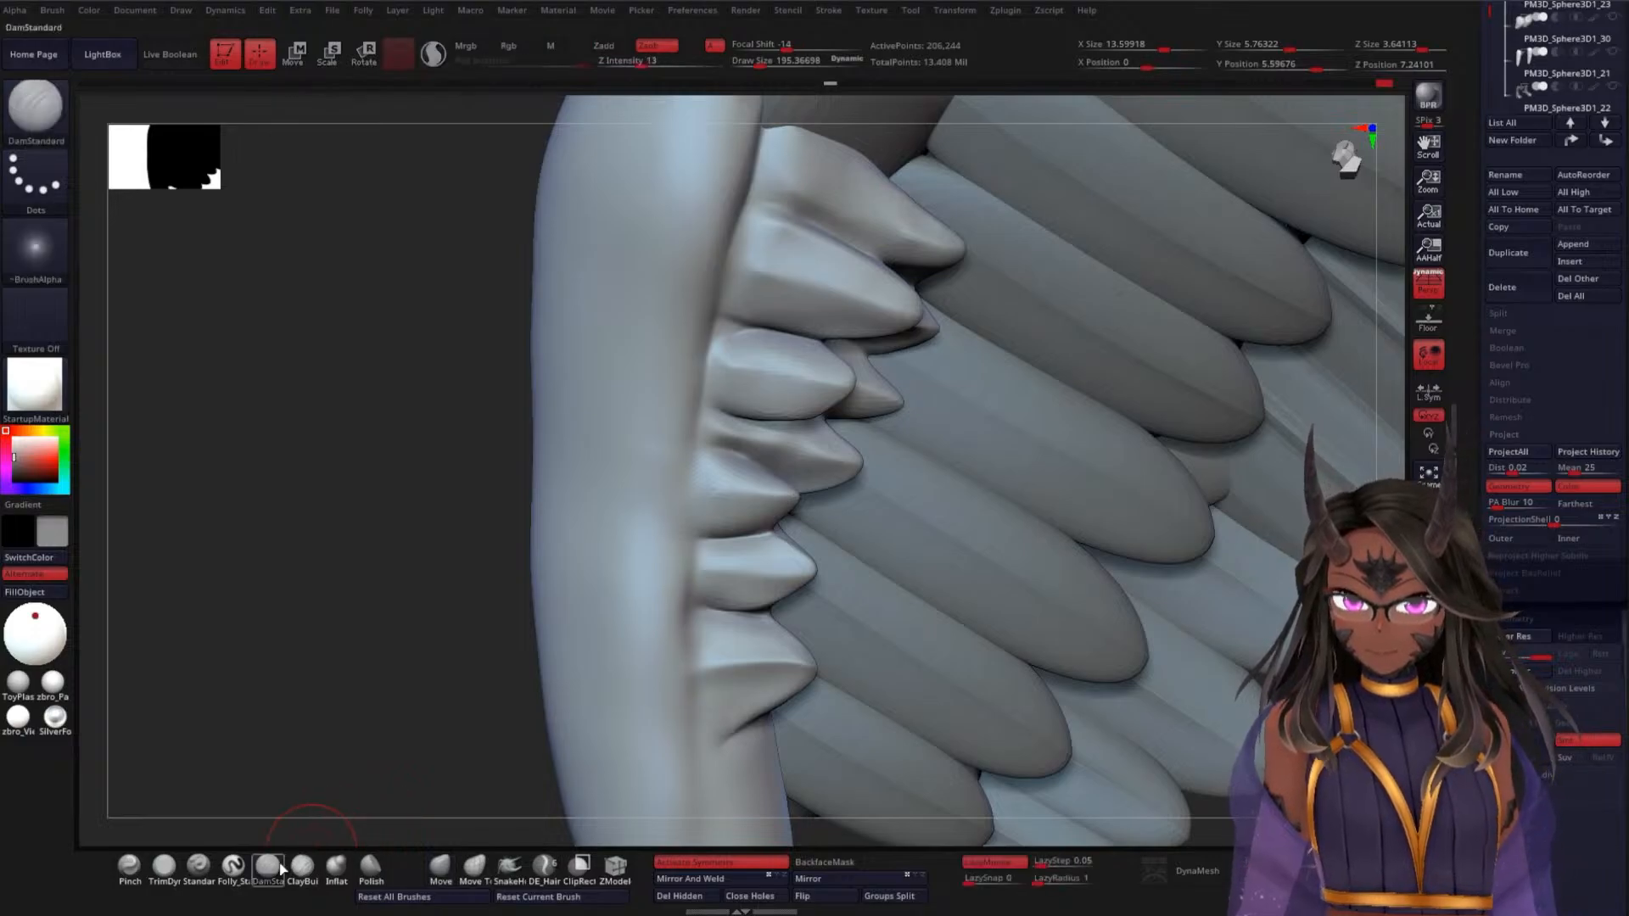
key(ctrl+z)
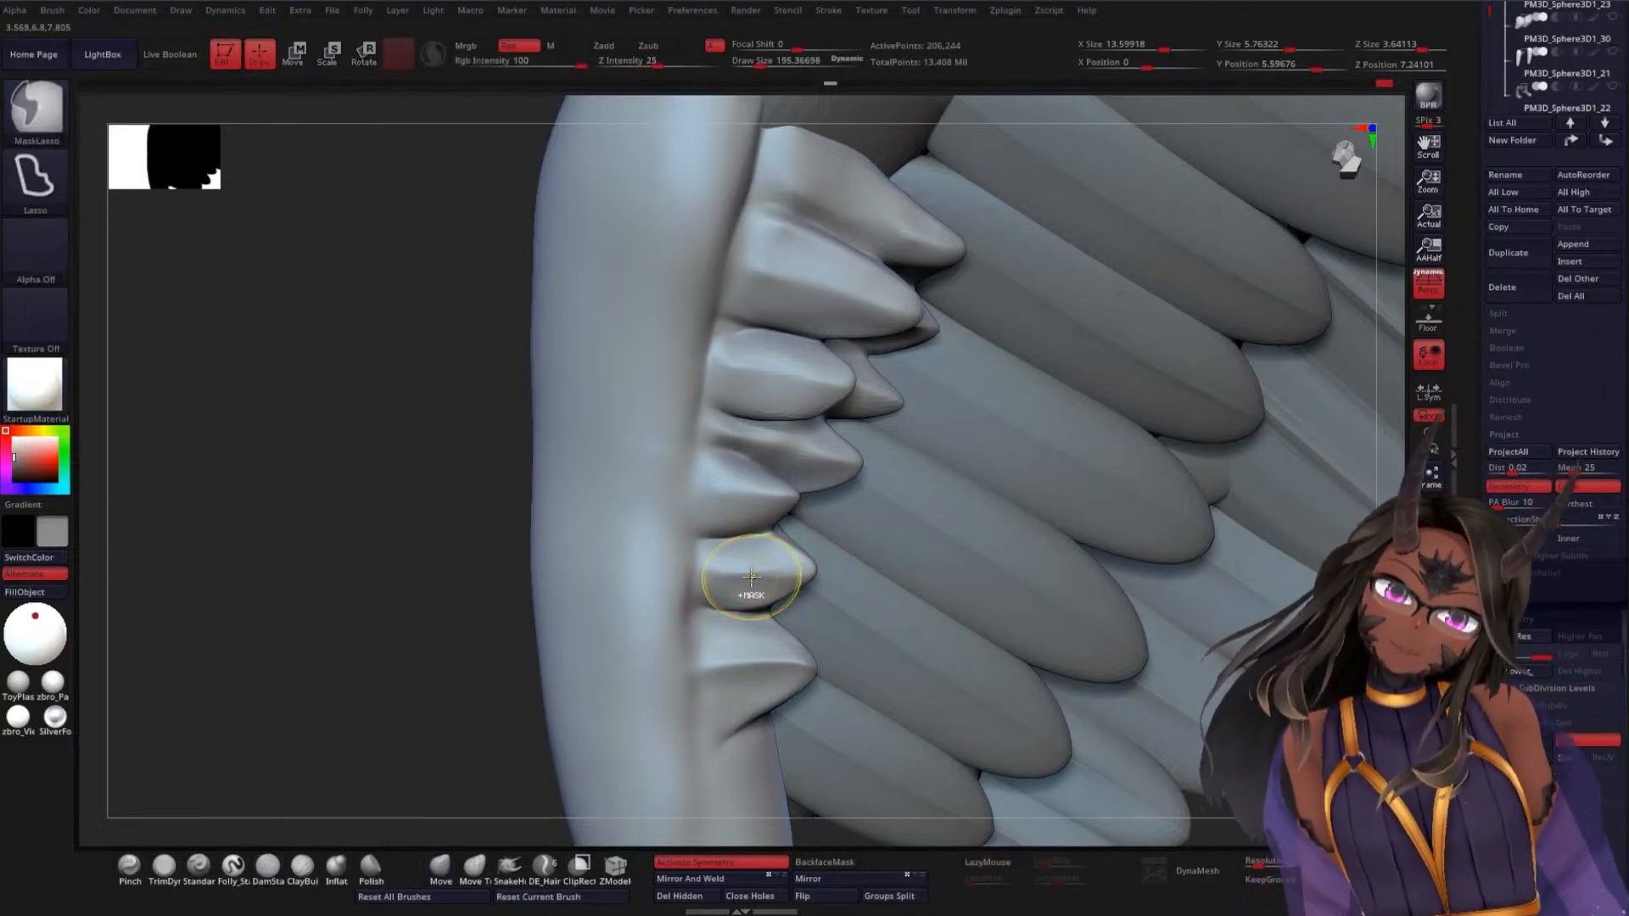
drag(716, 566, 791, 565)
key(ctrl+z)
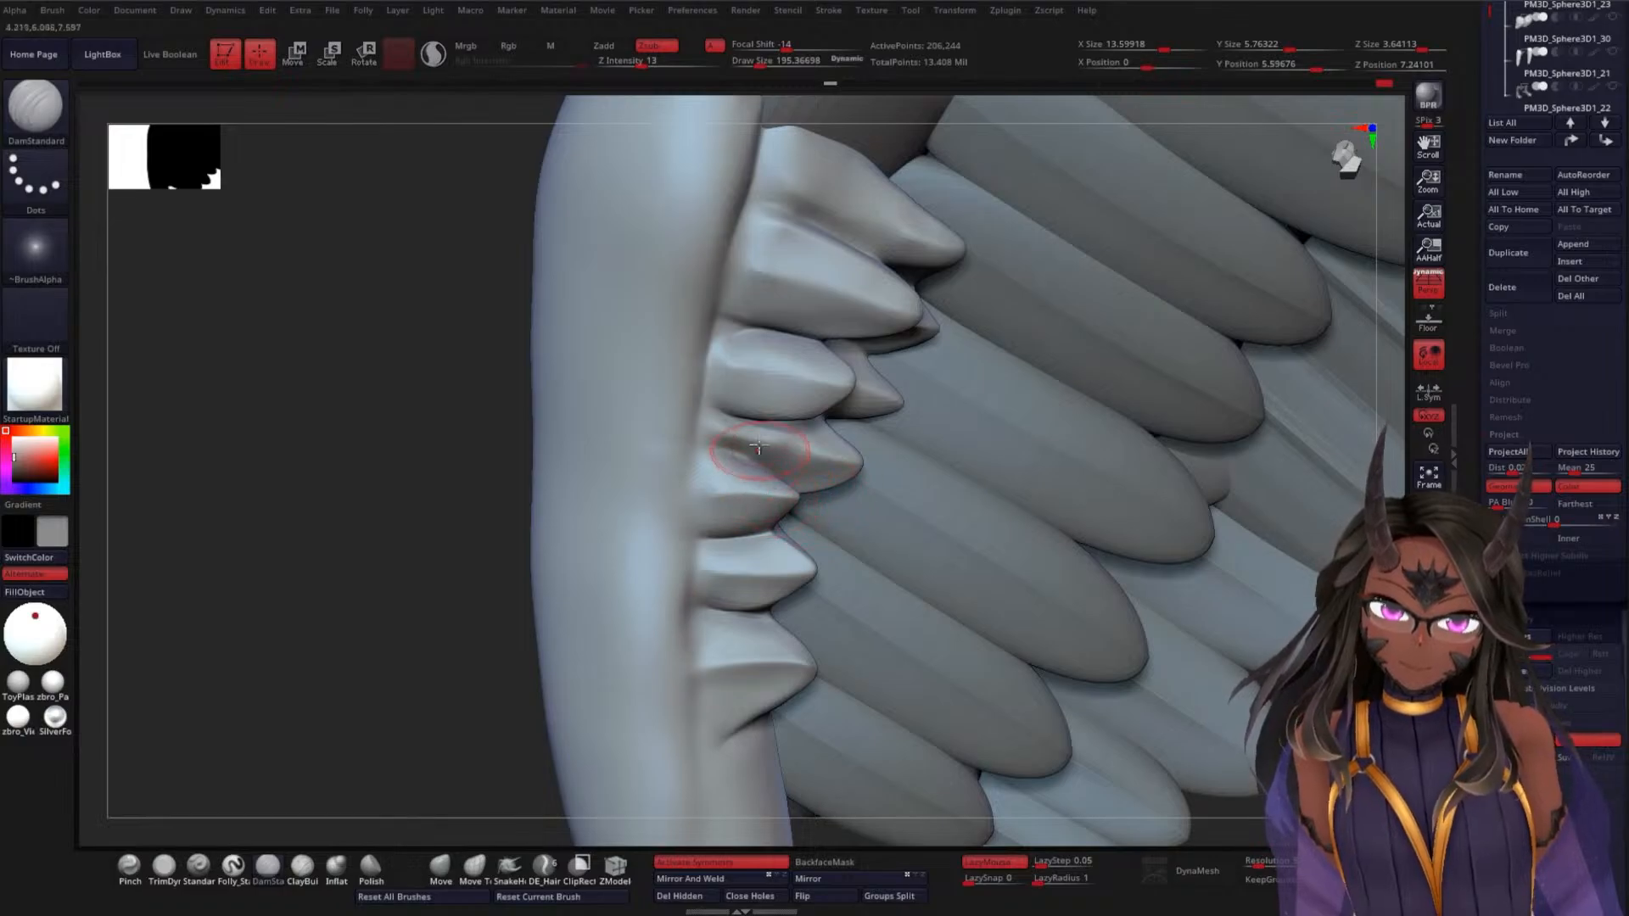
drag(732, 440, 853, 462)
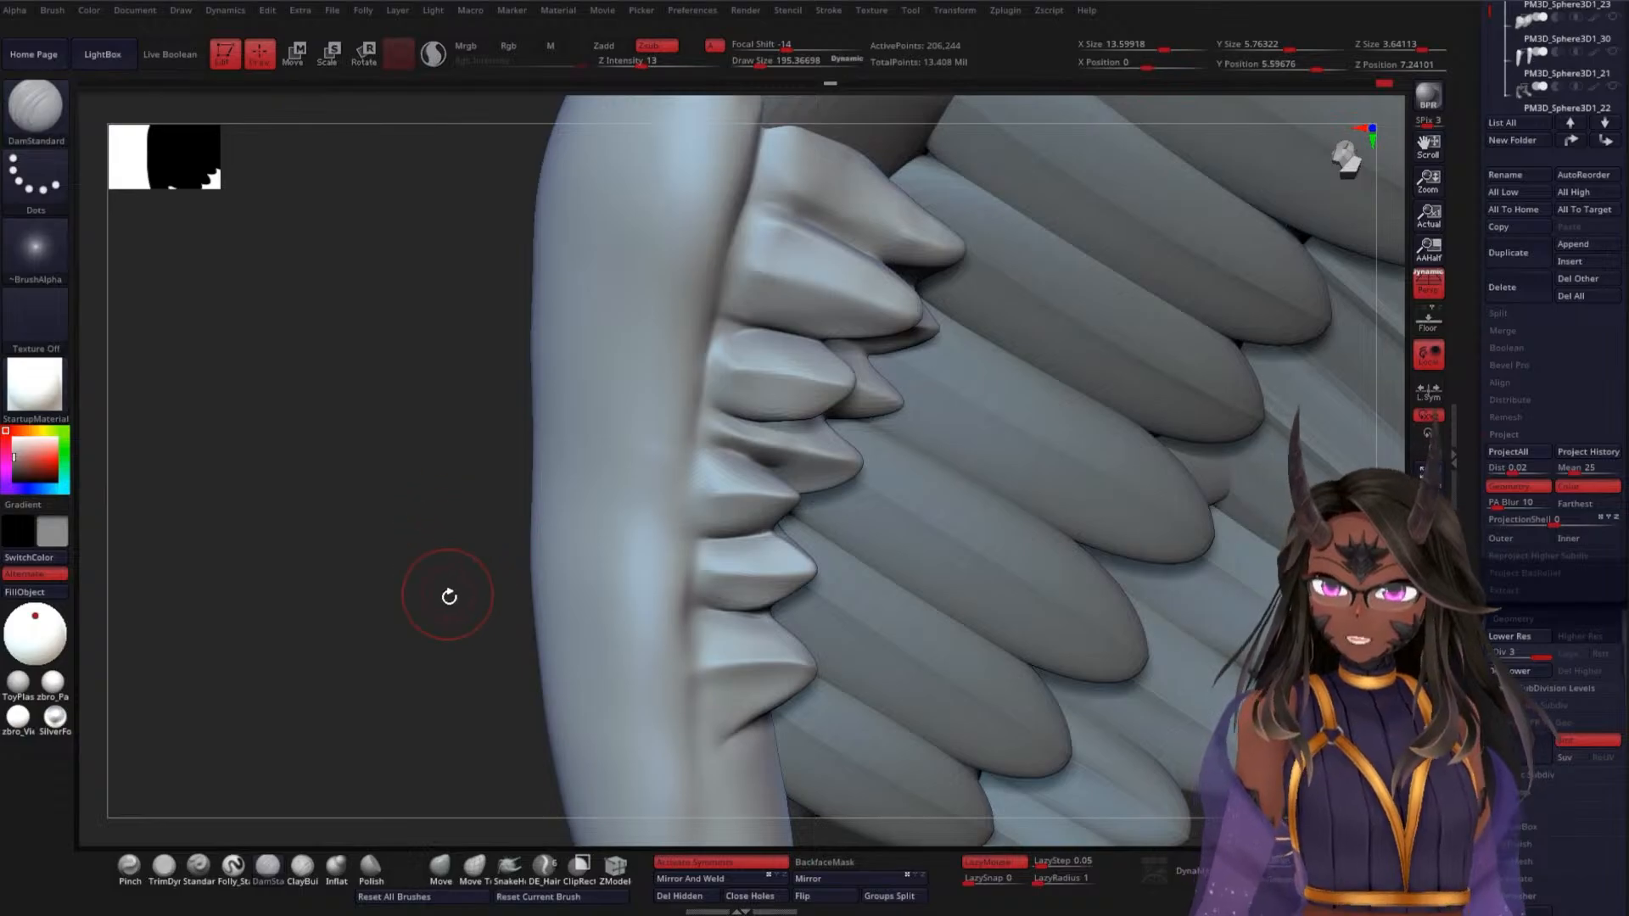
Smooth the surface between the fourth and fifth short feathers around the carved crease
drag(460, 634, 453, 574)
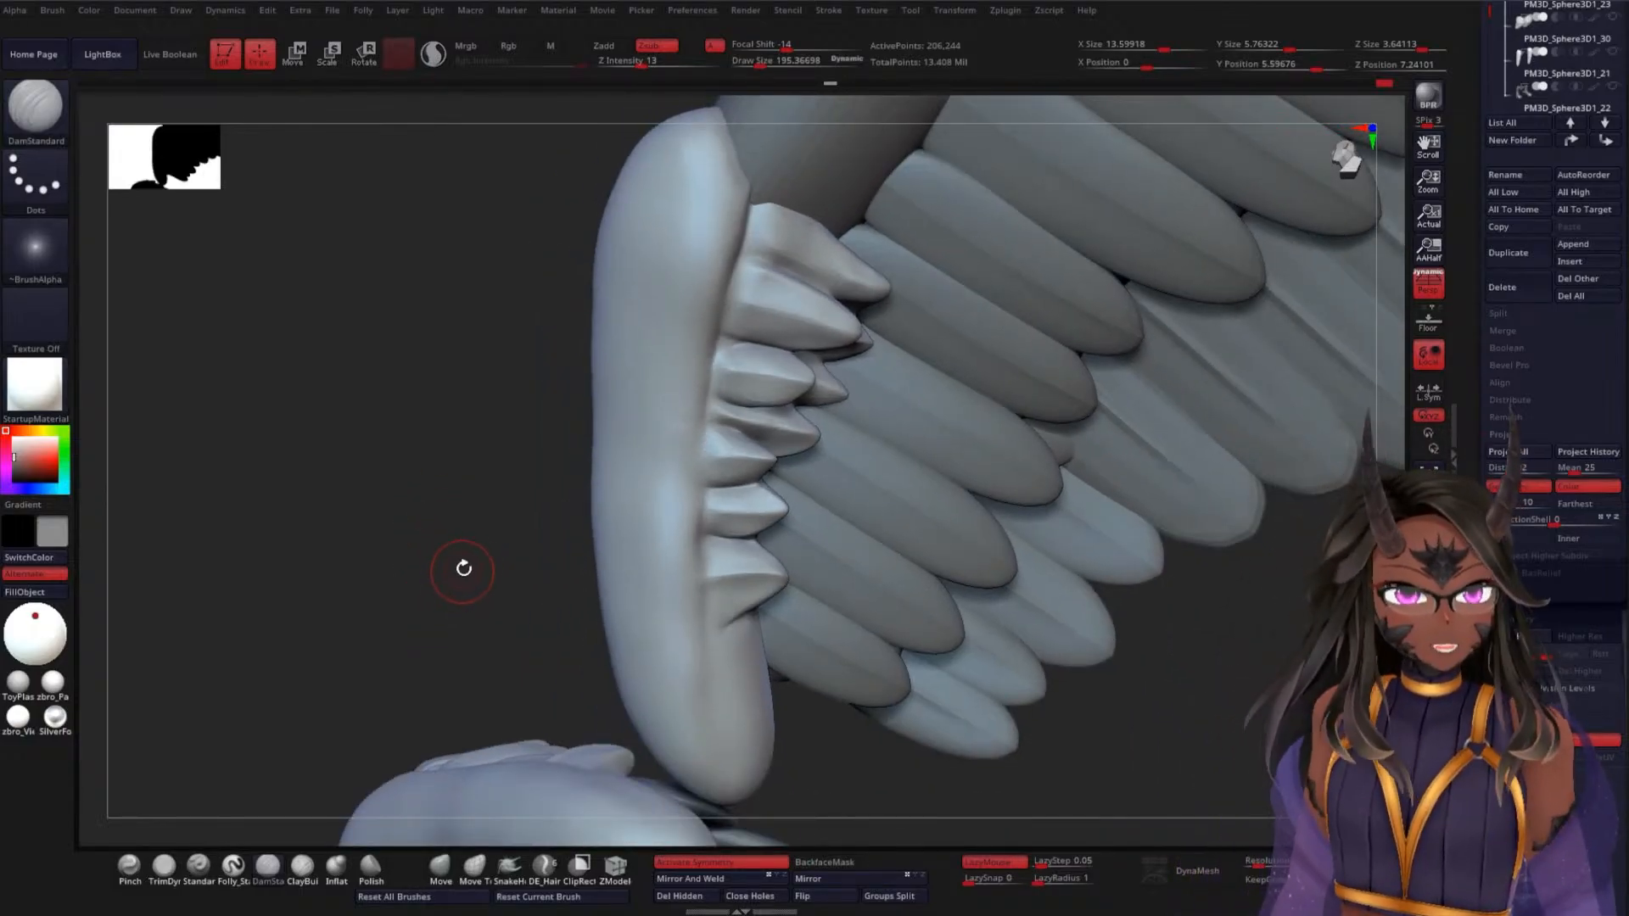
drag(481, 473, 486, 552)
mouse_move(454, 687)
mouse_down()
mouse_move(470, 657)
mouse_move(455, 528)
mouse_up()
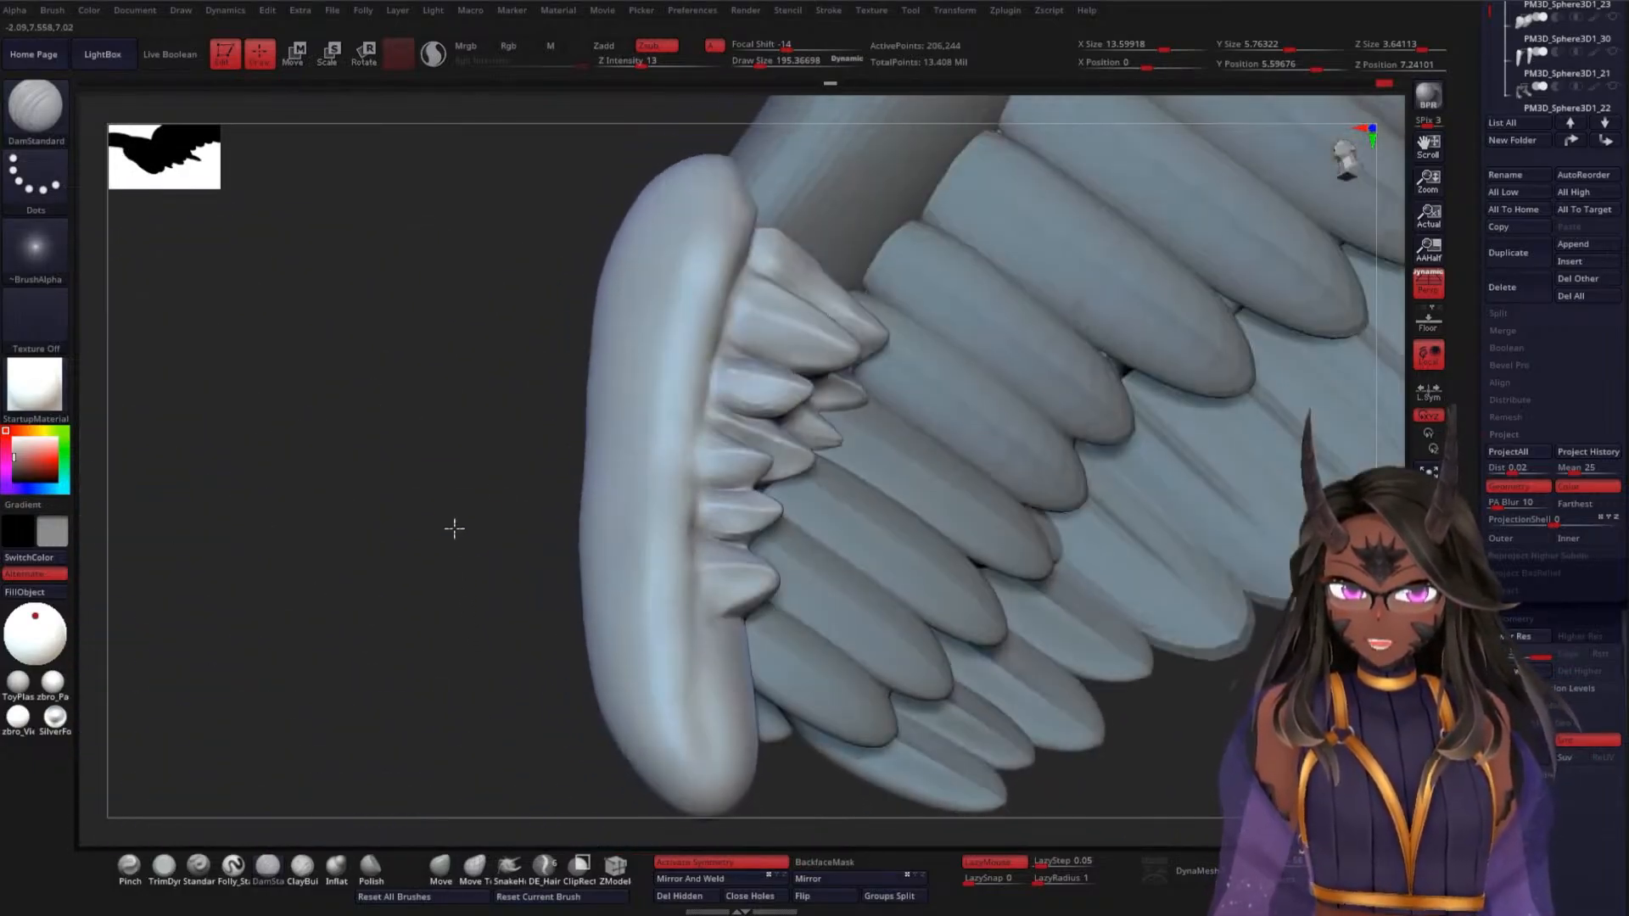
mouse_move(740, 463)
shift+mouse_down()
mouse_move(709, 463)
mouse_move(779, 473)
shift+mouse_up()
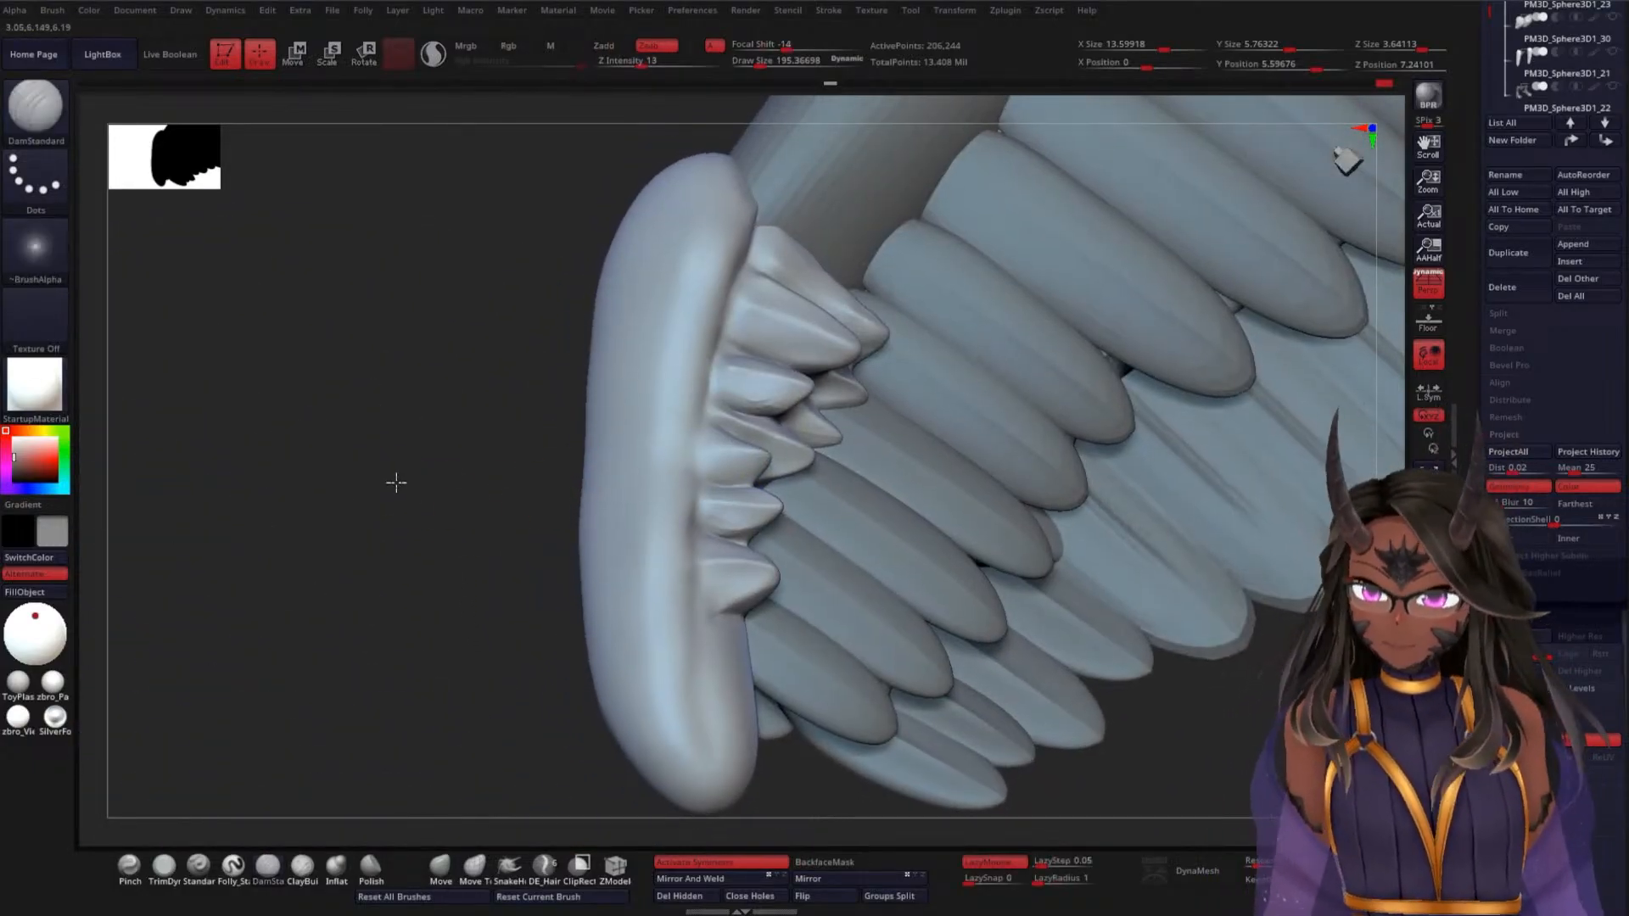
Examine the creases and shapes of the whole short feather row from near and far
mouse_move(396, 481)
mouse_down()
mouse_move(407, 556)
mouse_move(364, 506)
mouse_move(398, 519)
mouse_move(393, 568)
mouse_up()
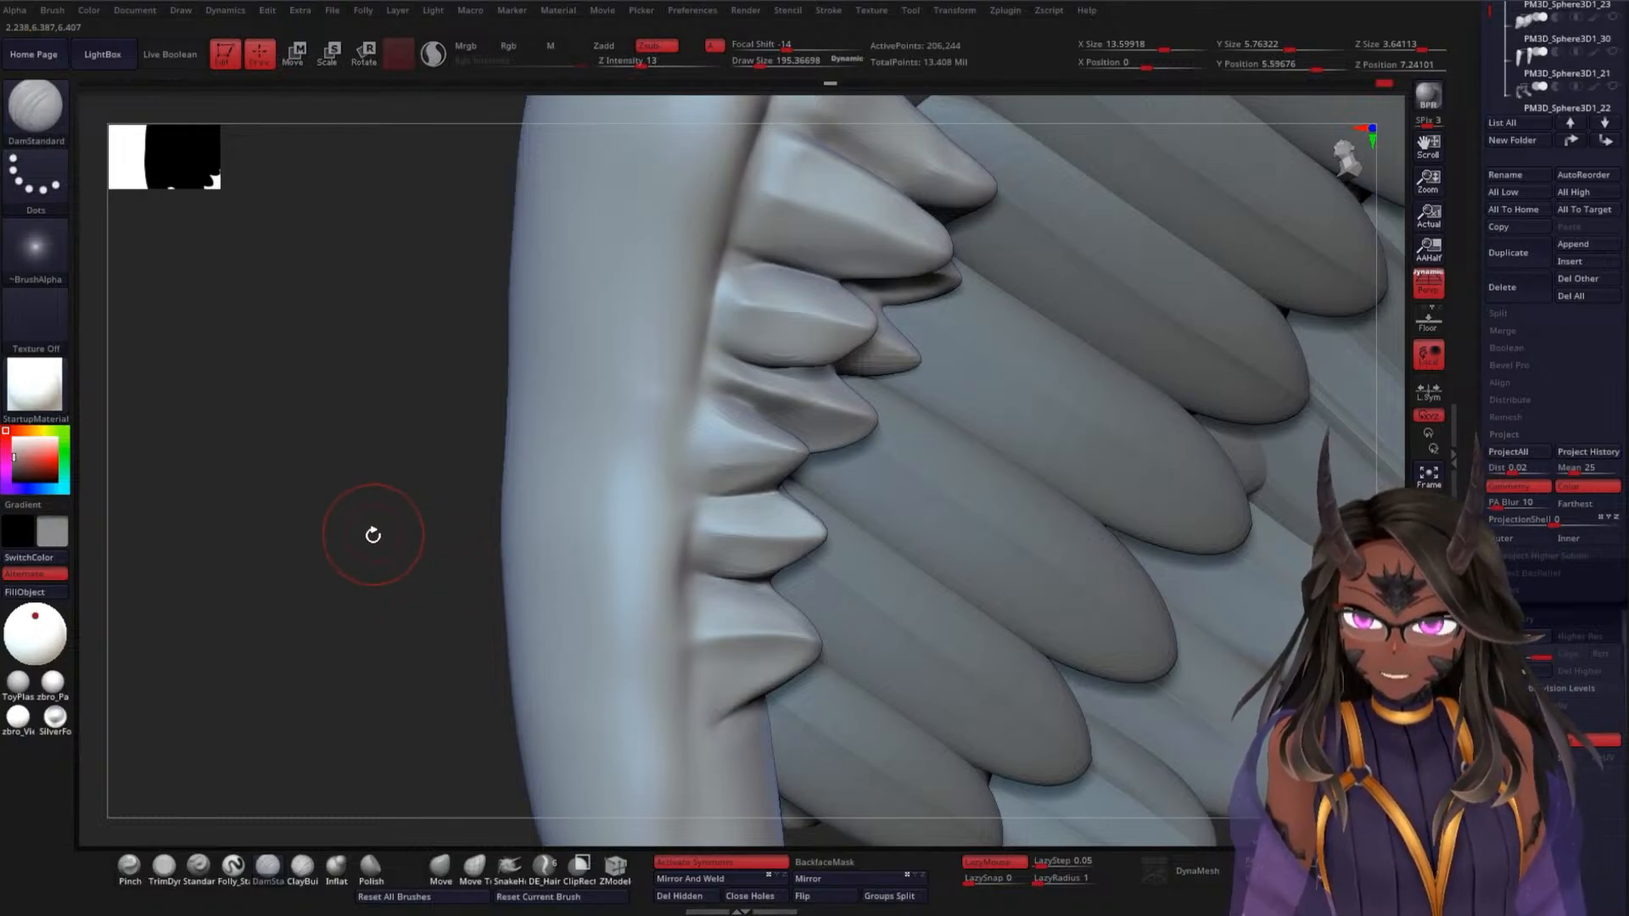
drag(374, 535, 418, 550)
drag(434, 497, 450, 509)
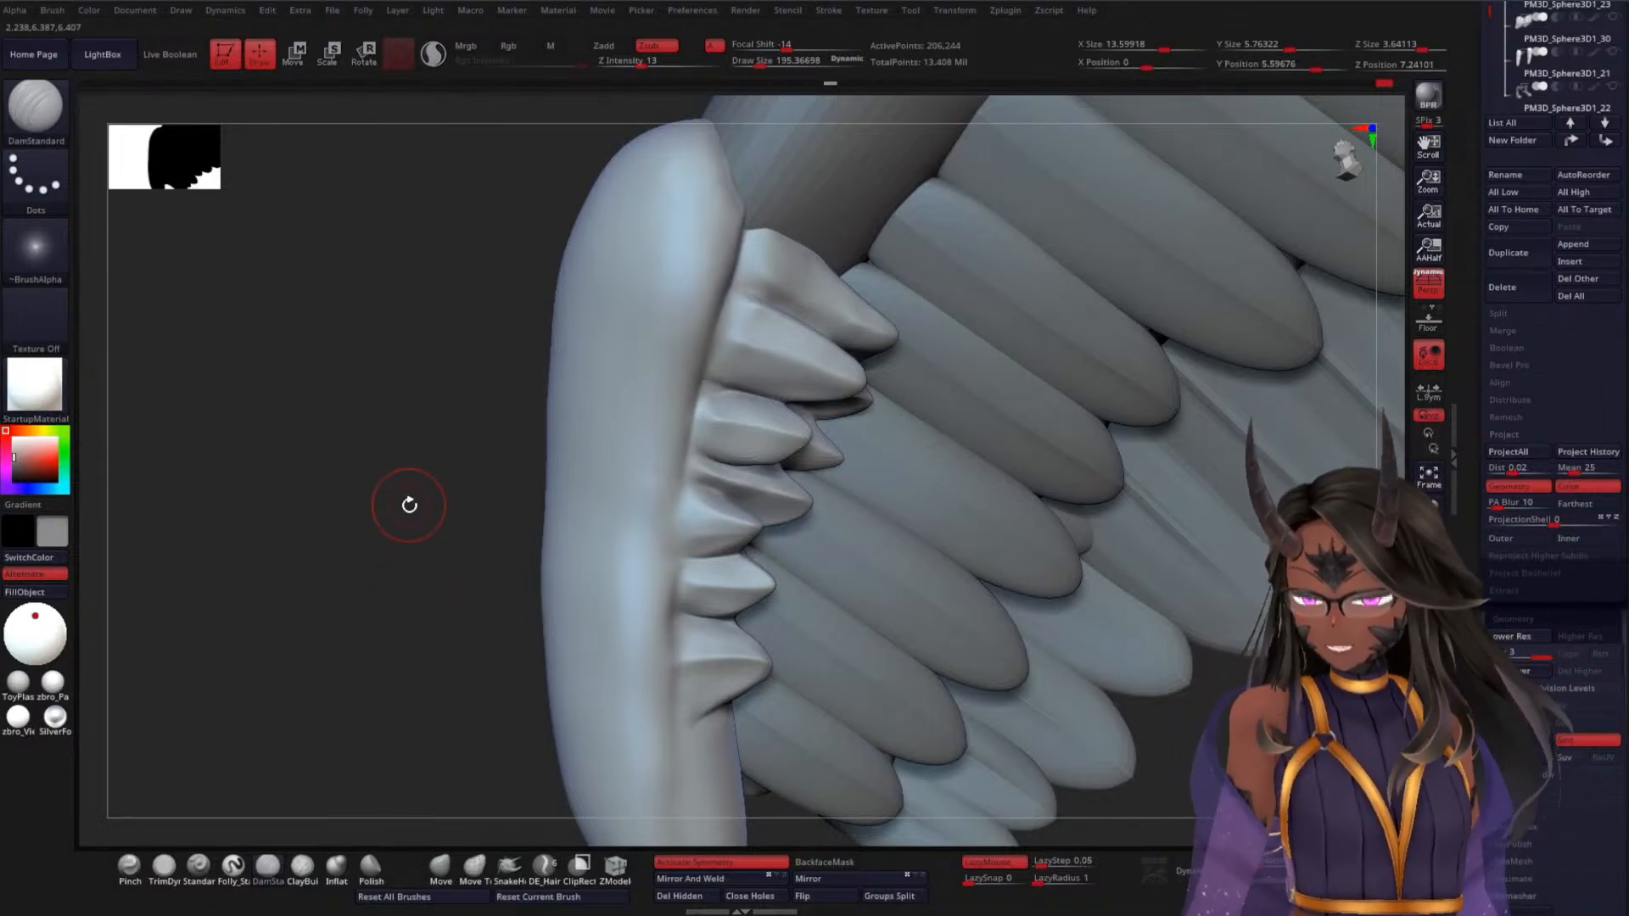
mouse_move(431, 573)
mouse_down()
mouse_move(434, 600)
mouse_move(633, 466)
mouse_up()
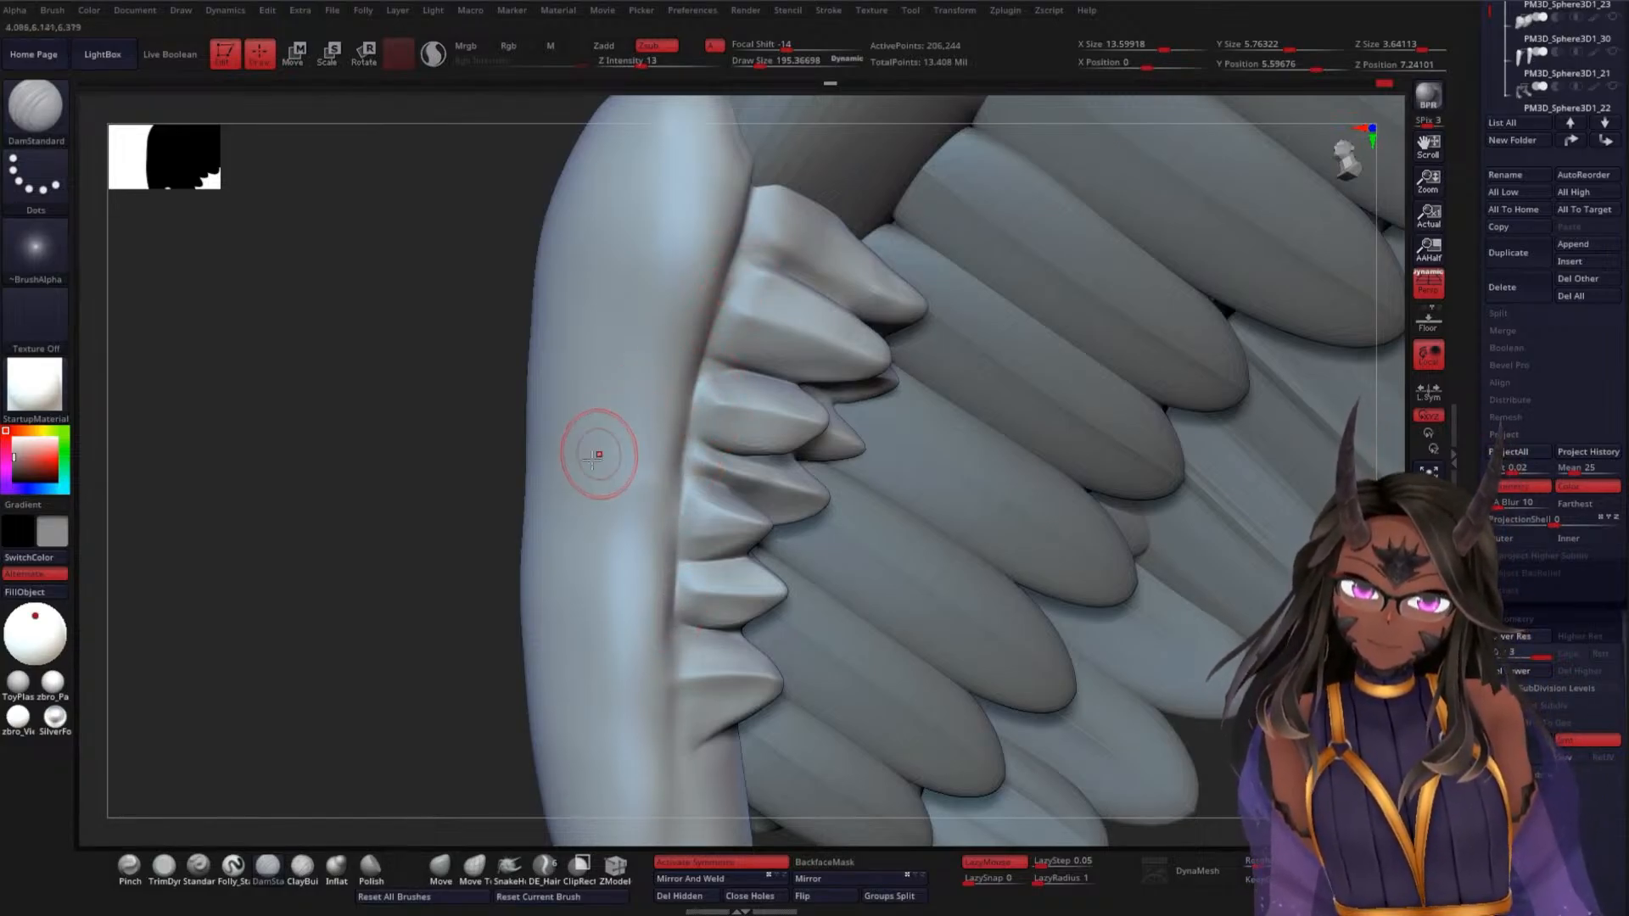
drag(409, 610, 418, 592)
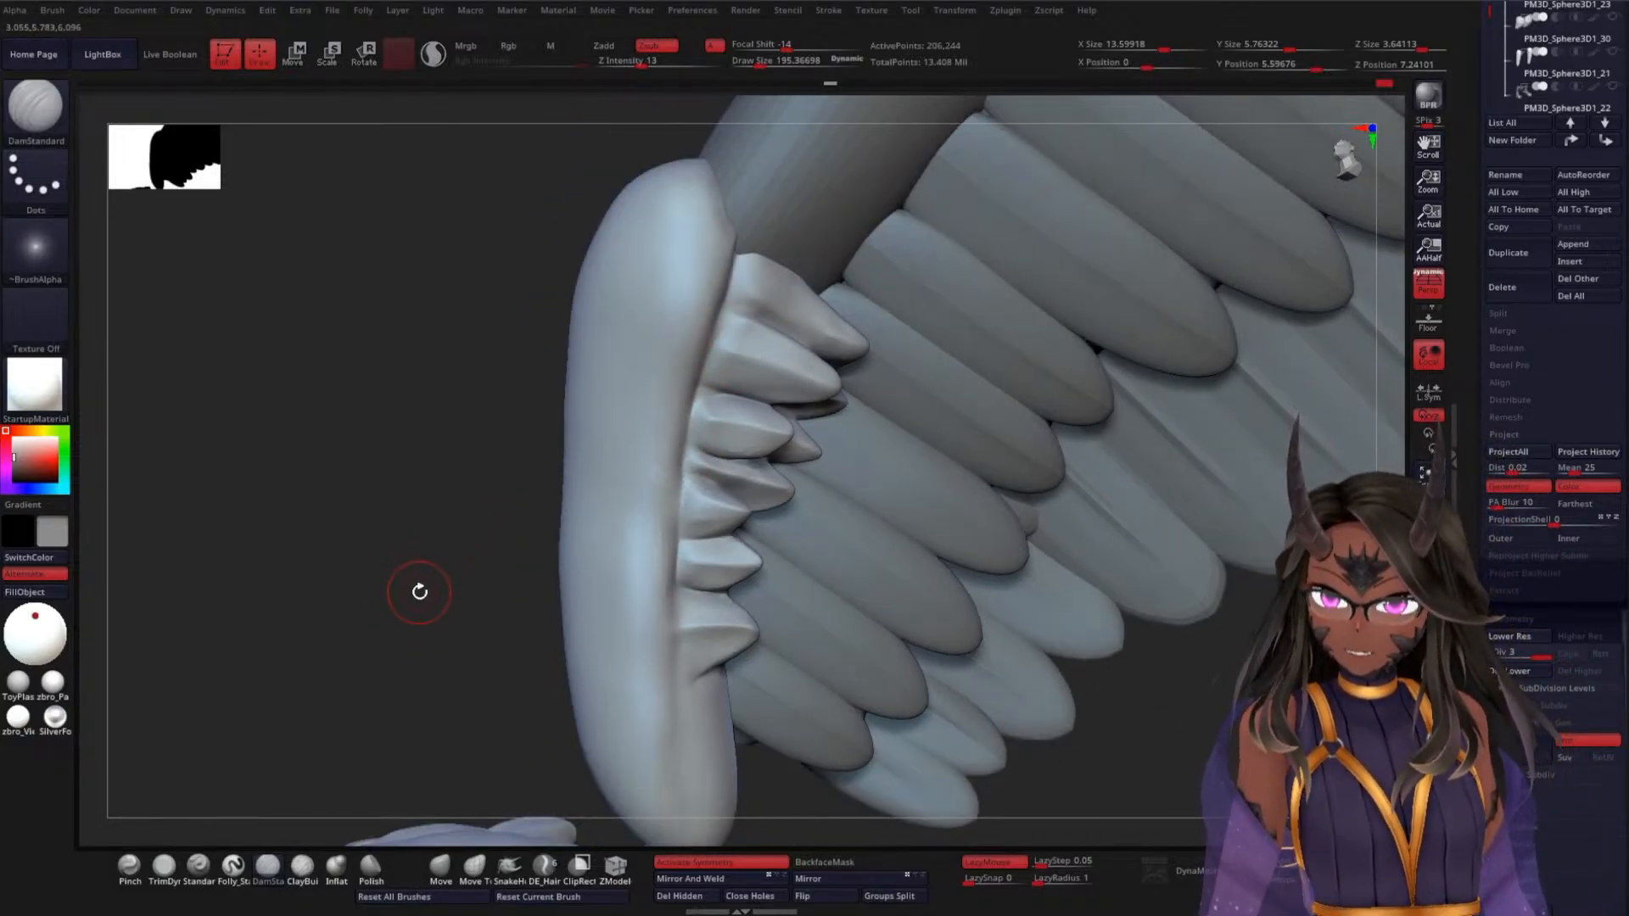
drag(414, 550, 417, 604)
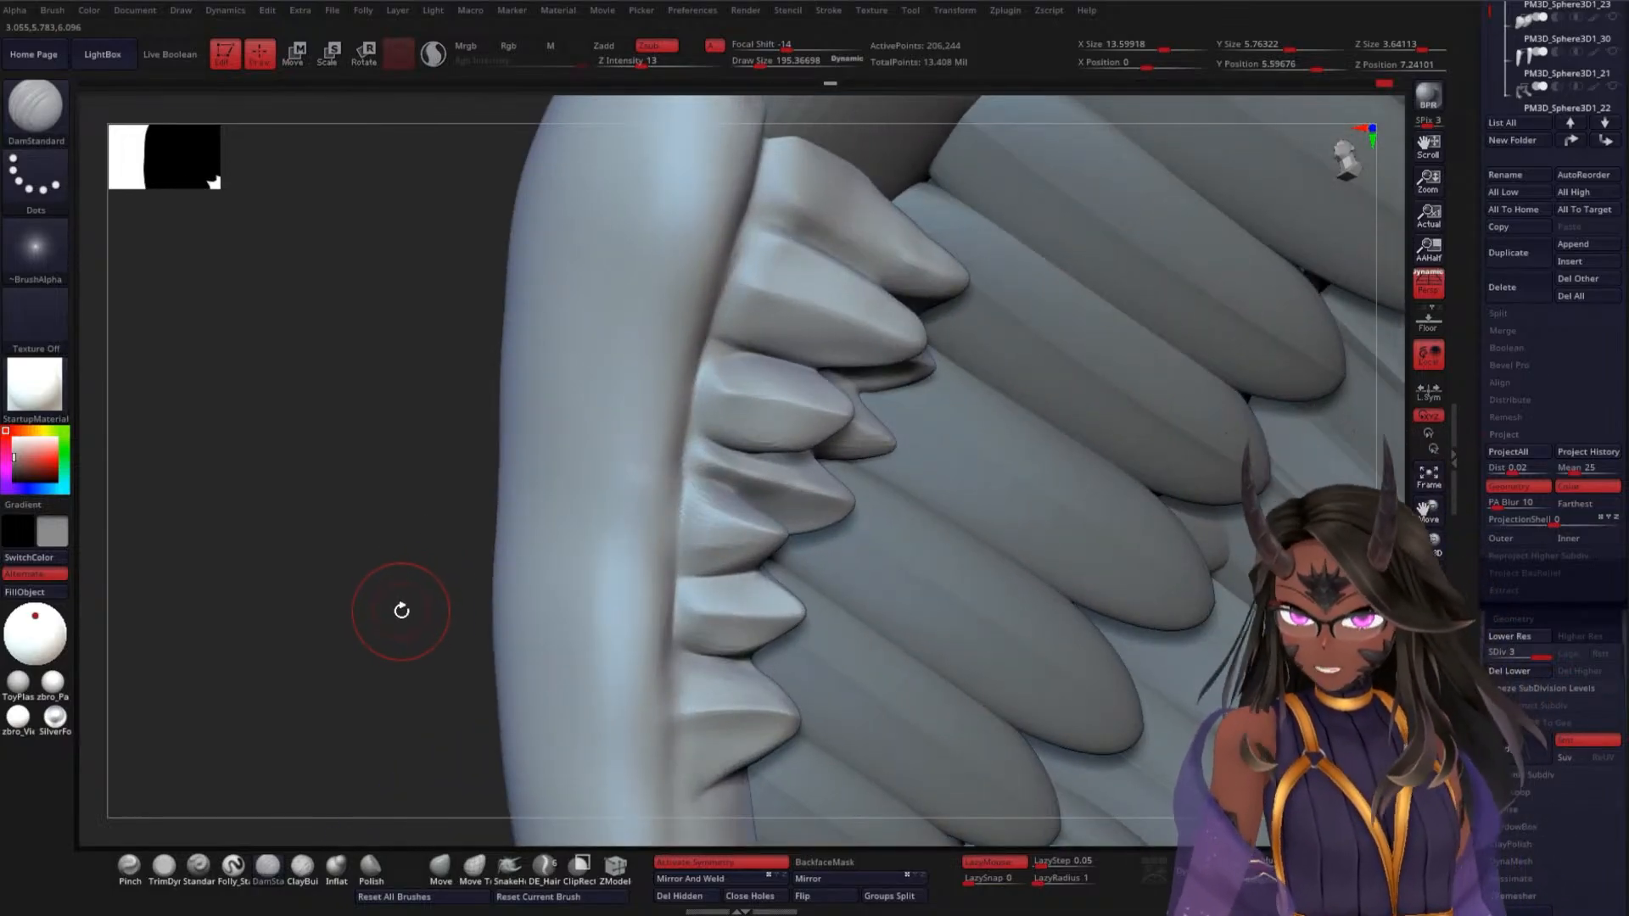
drag(399, 603, 397, 551)
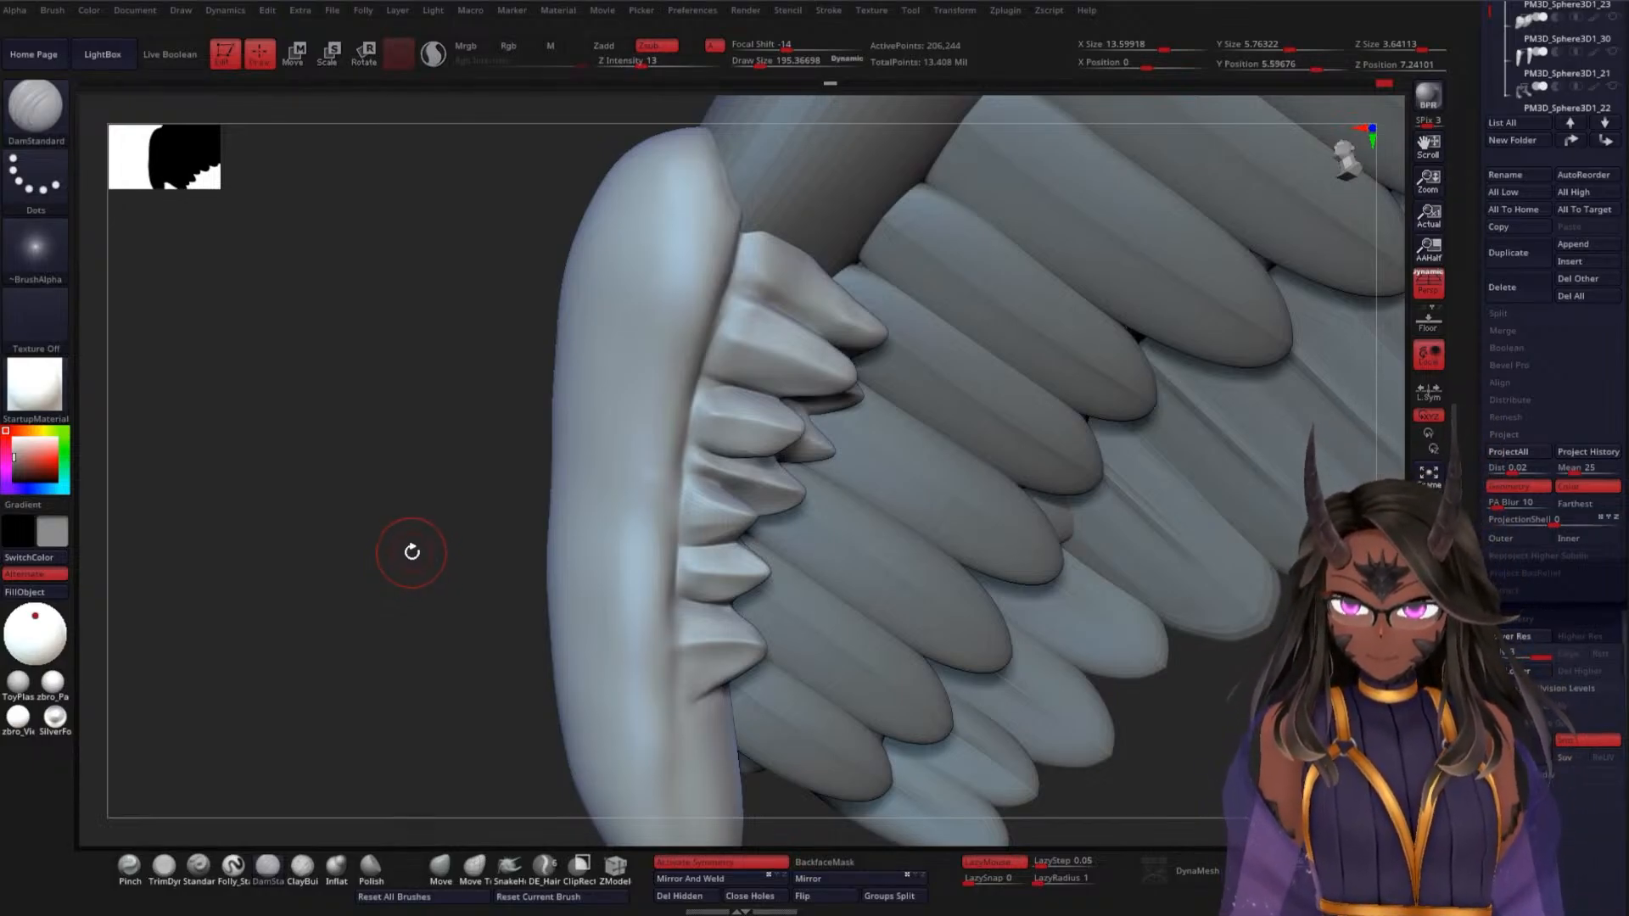
mouse_move(412, 552)
mouse_down()
mouse_move(415, 629)
mouse_move(418, 578)
mouse_up()
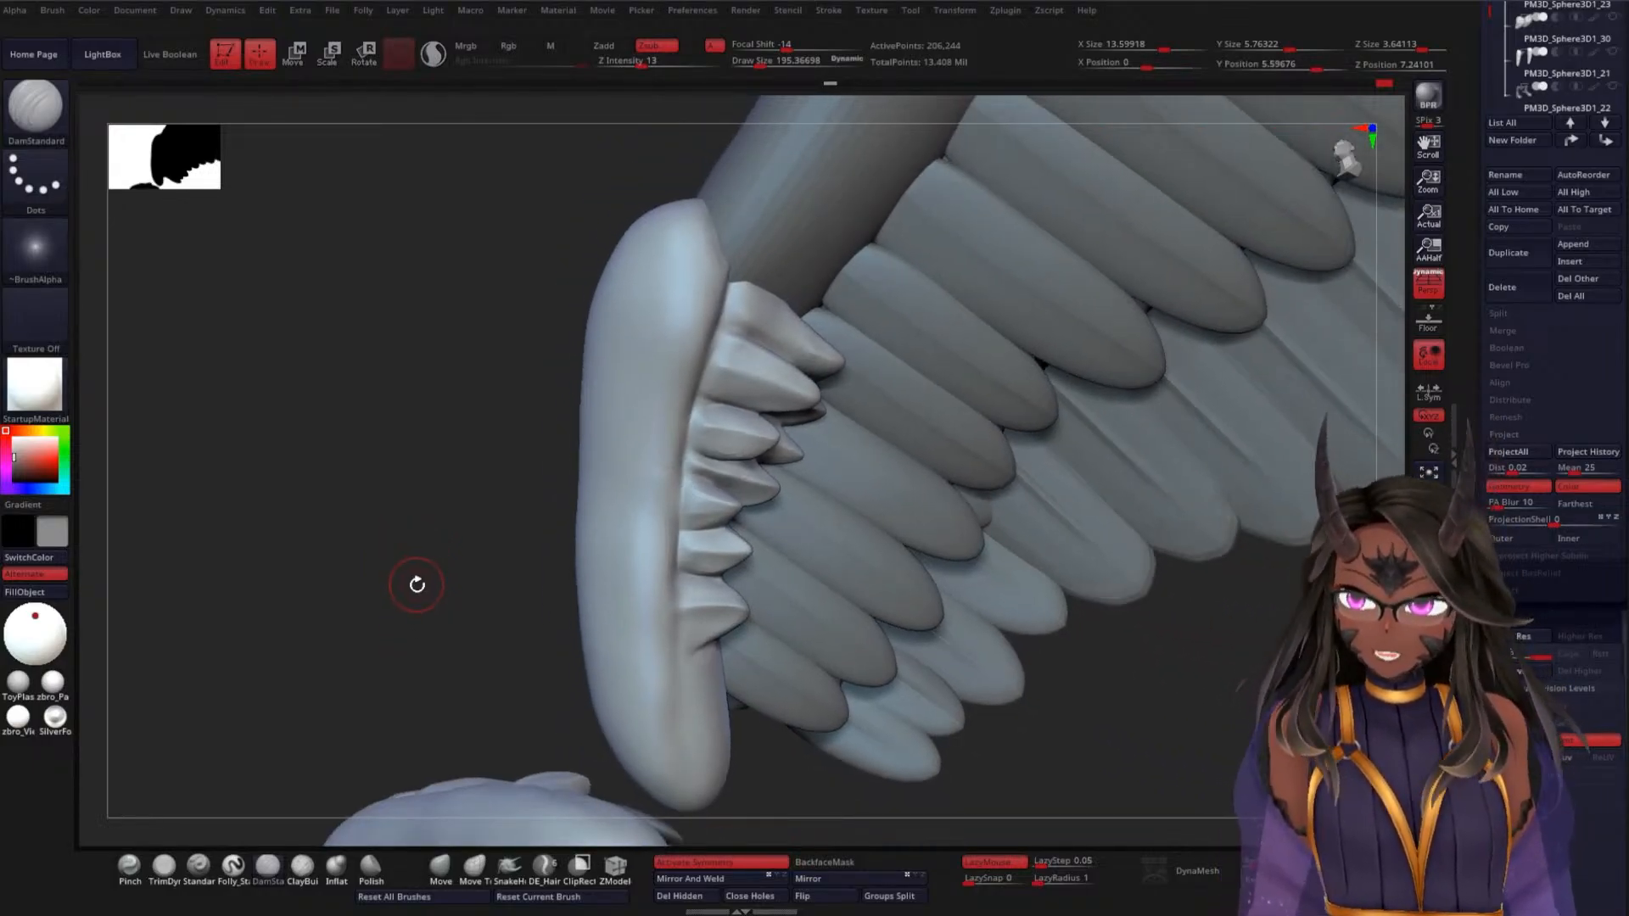
drag(367, 472, 388, 515)
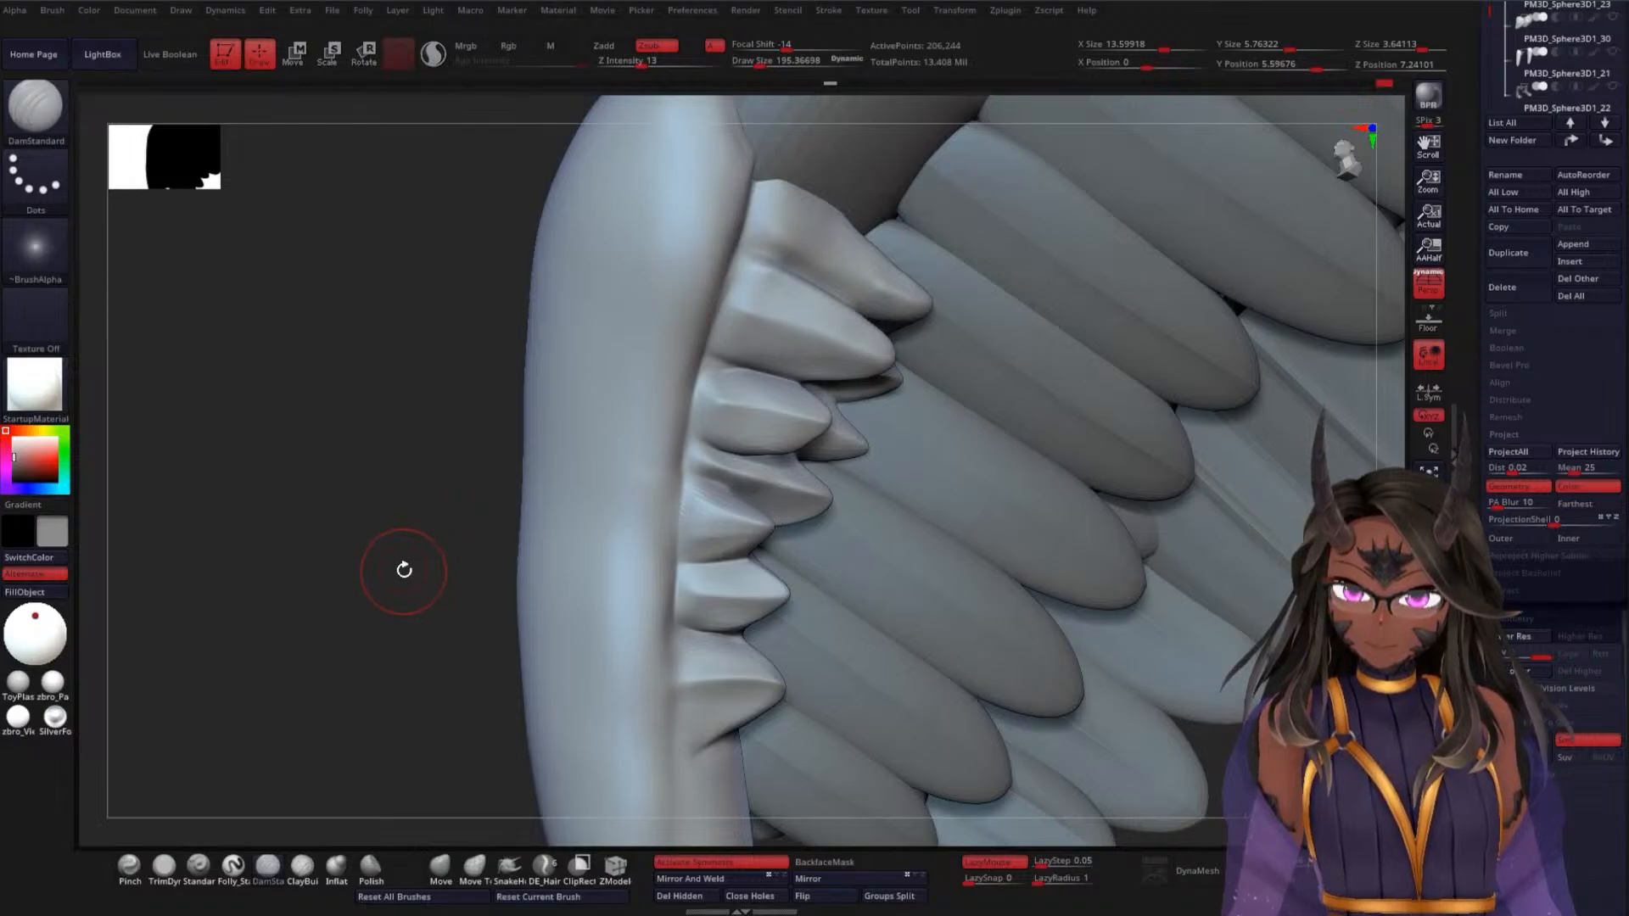
mouse_move(404, 570)
mouse_down()
mouse_move(371, 571)
mouse_move(636, 472)
mouse_up()
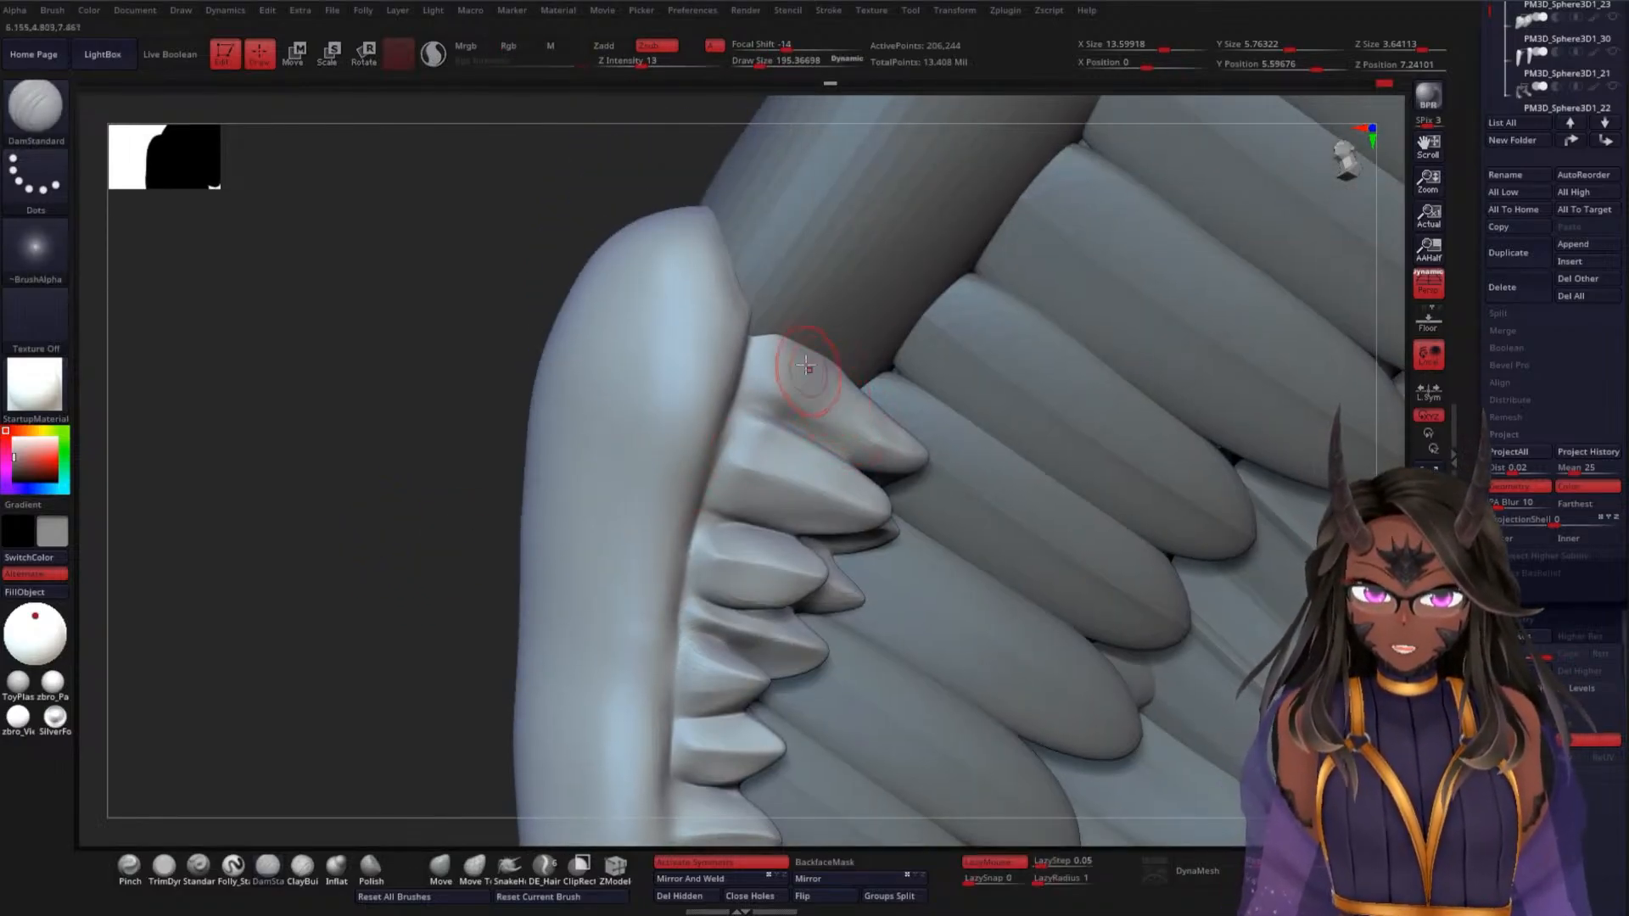
Refine the lengthwise ridge of the topmost short feather and smooth its upper surface
shift+drag(785, 356, 865, 390)
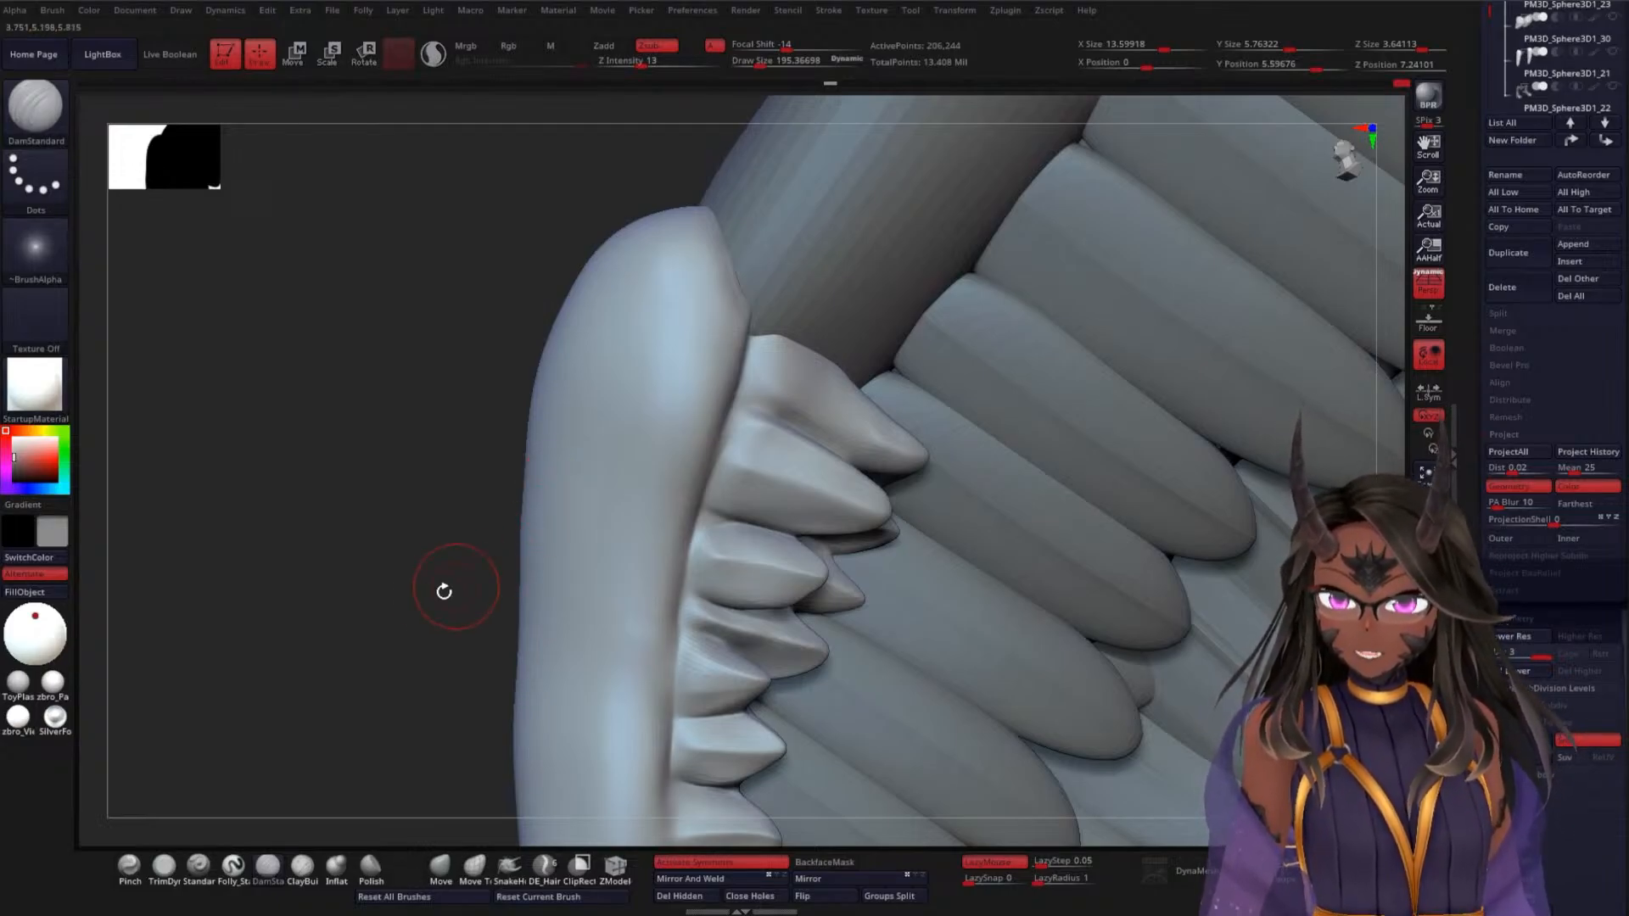
drag(421, 621, 416, 557)
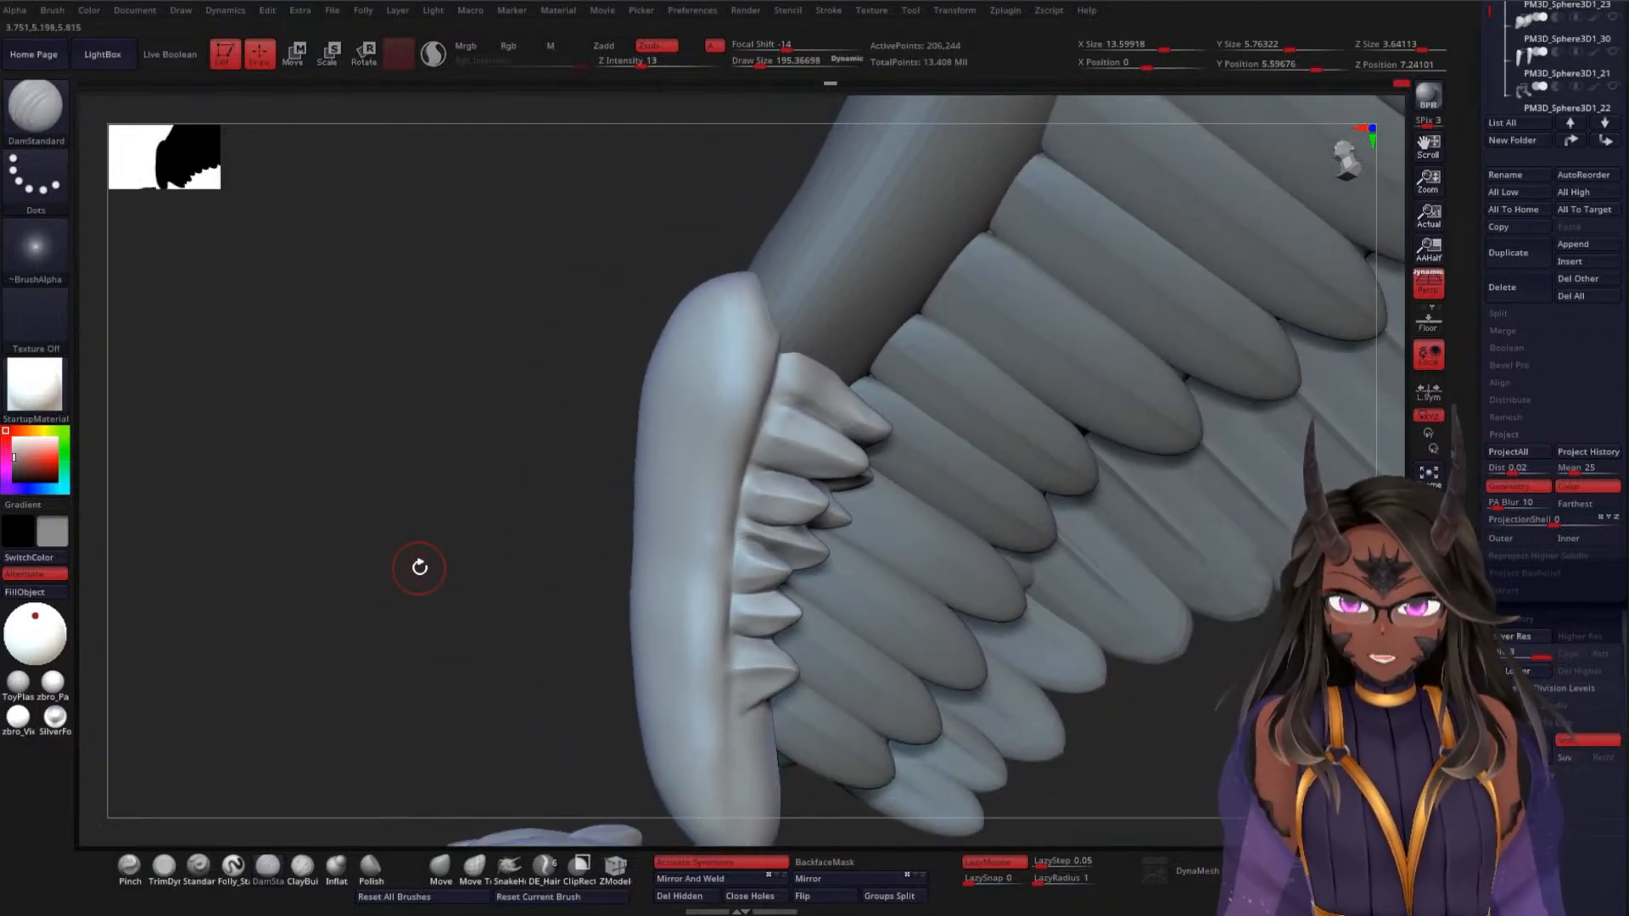
alt+drag(422, 452, 429, 520)
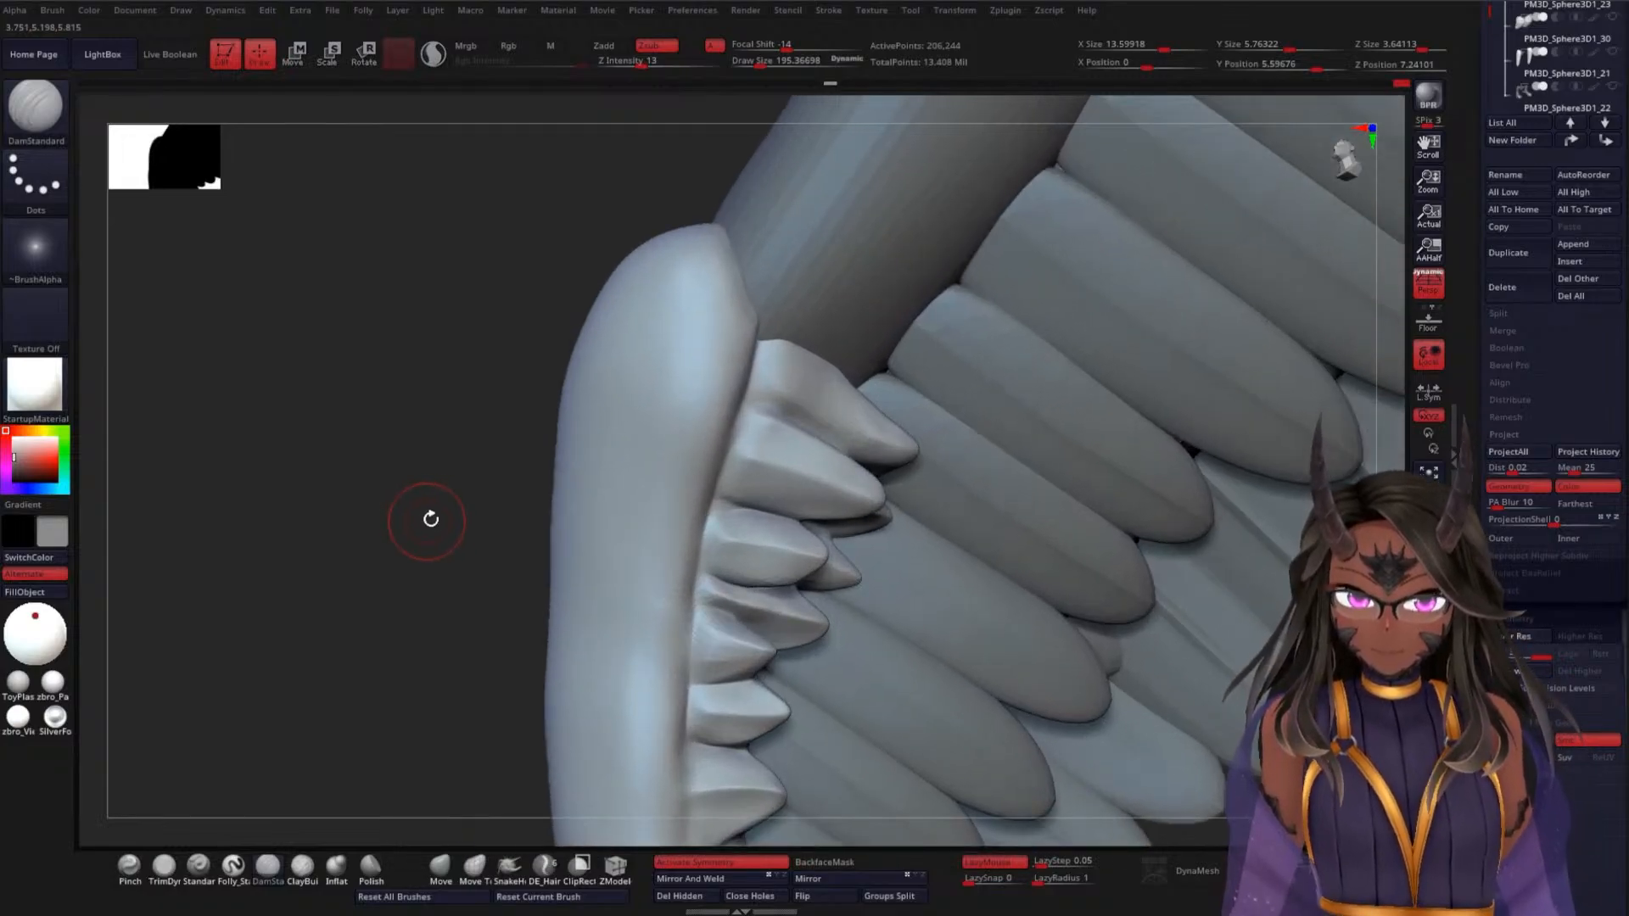
mouse_move(786, 364)
shift+mouse_down()
mouse_move(760, 313)
mouse_move(834, 380)
mouse_move(792, 370)
shift+mouse_up()
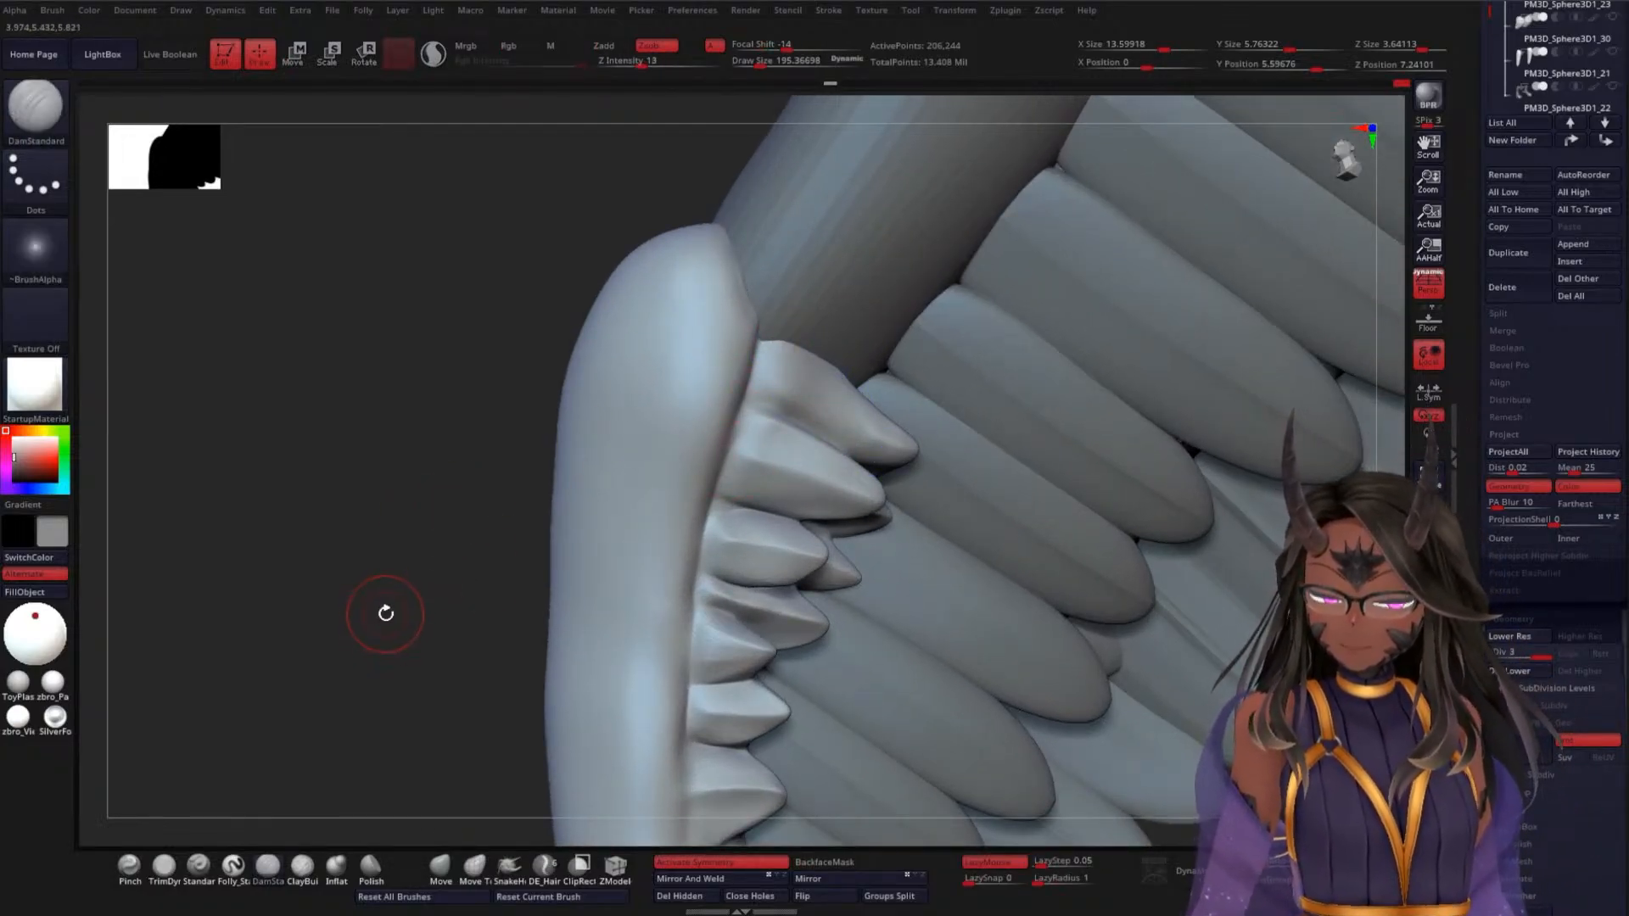
drag(388, 567, 384, 564)
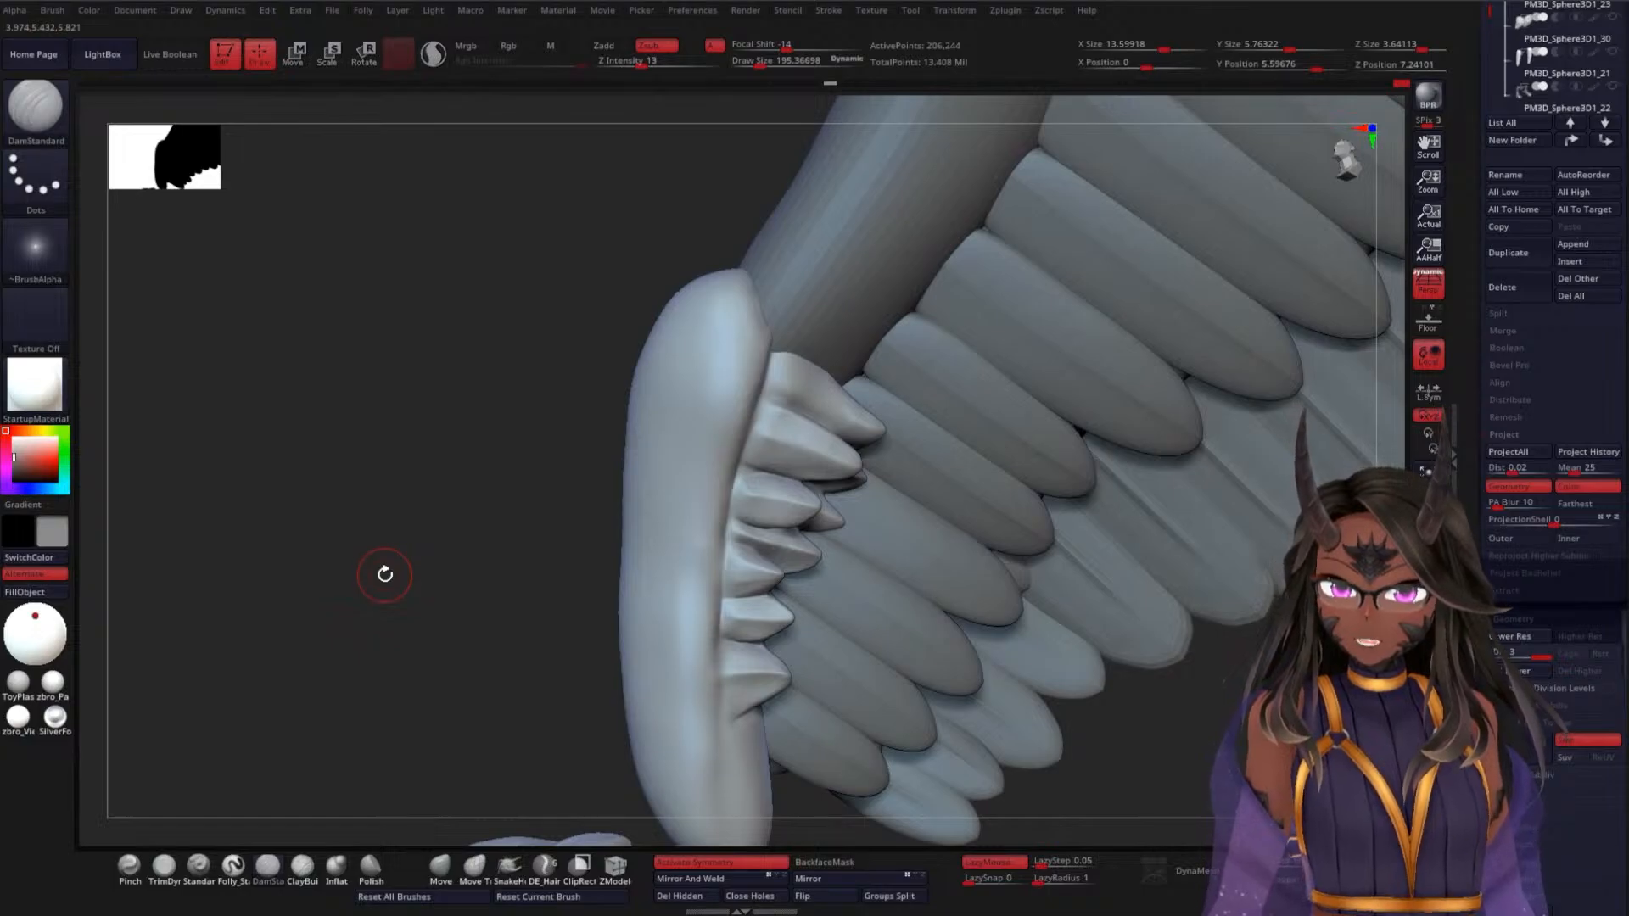
alt+drag(466, 518, 455, 561)
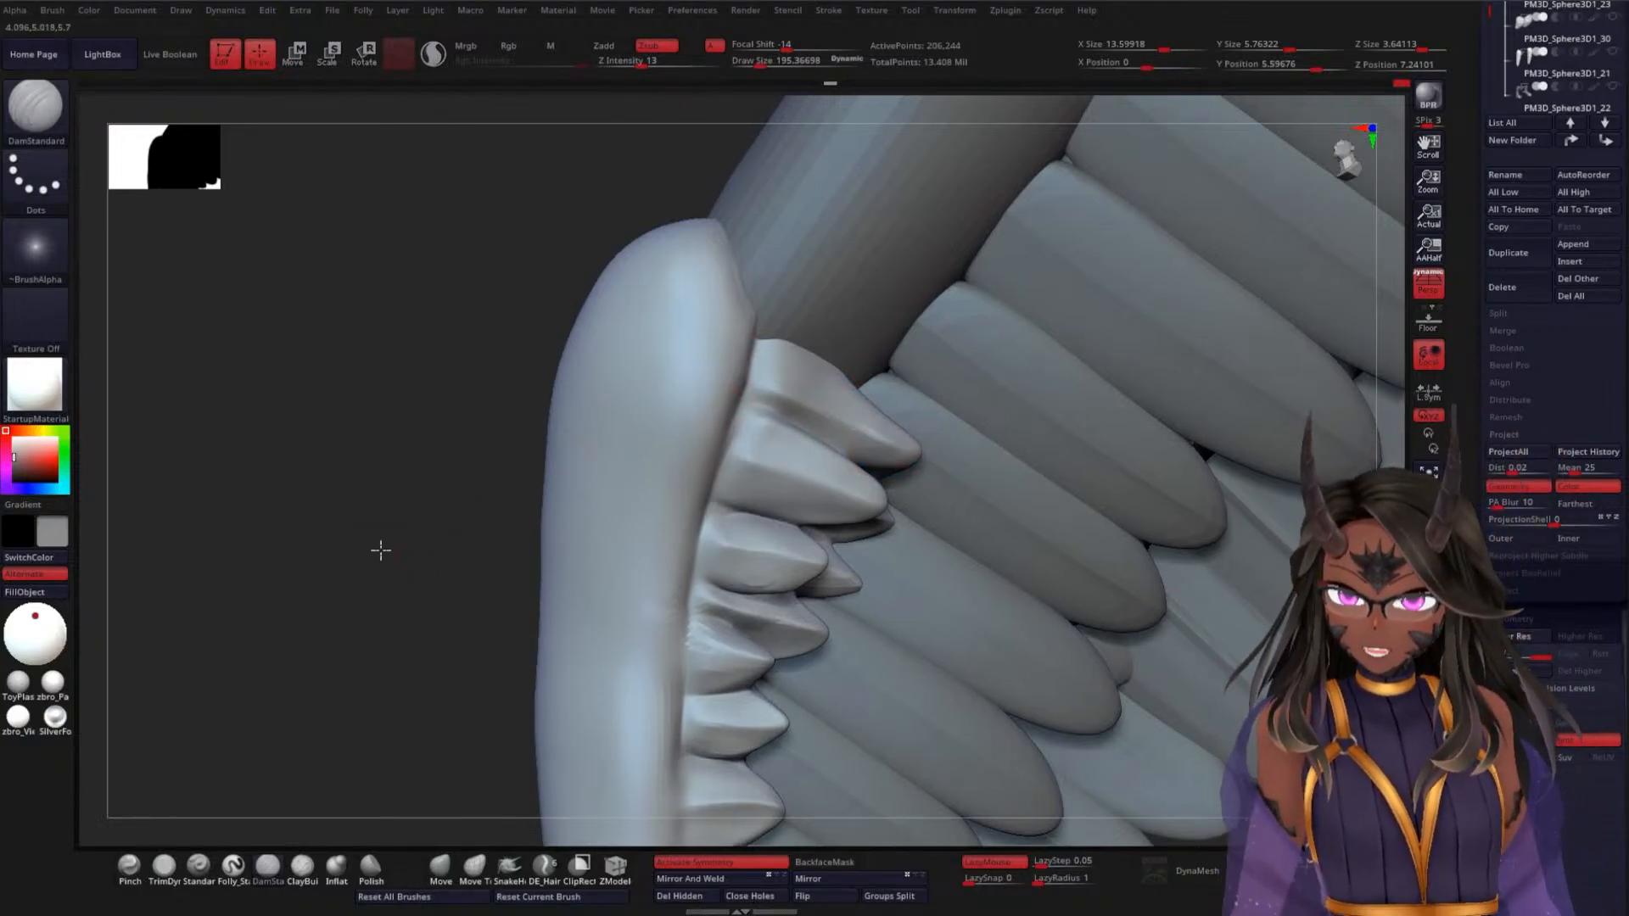
Define a lengthwise ridge along the second short feather with DamStandard, smoothing its base and the area near its tip
alt+drag(381, 550, 407, 568)
drag(865, 514, 745, 487)
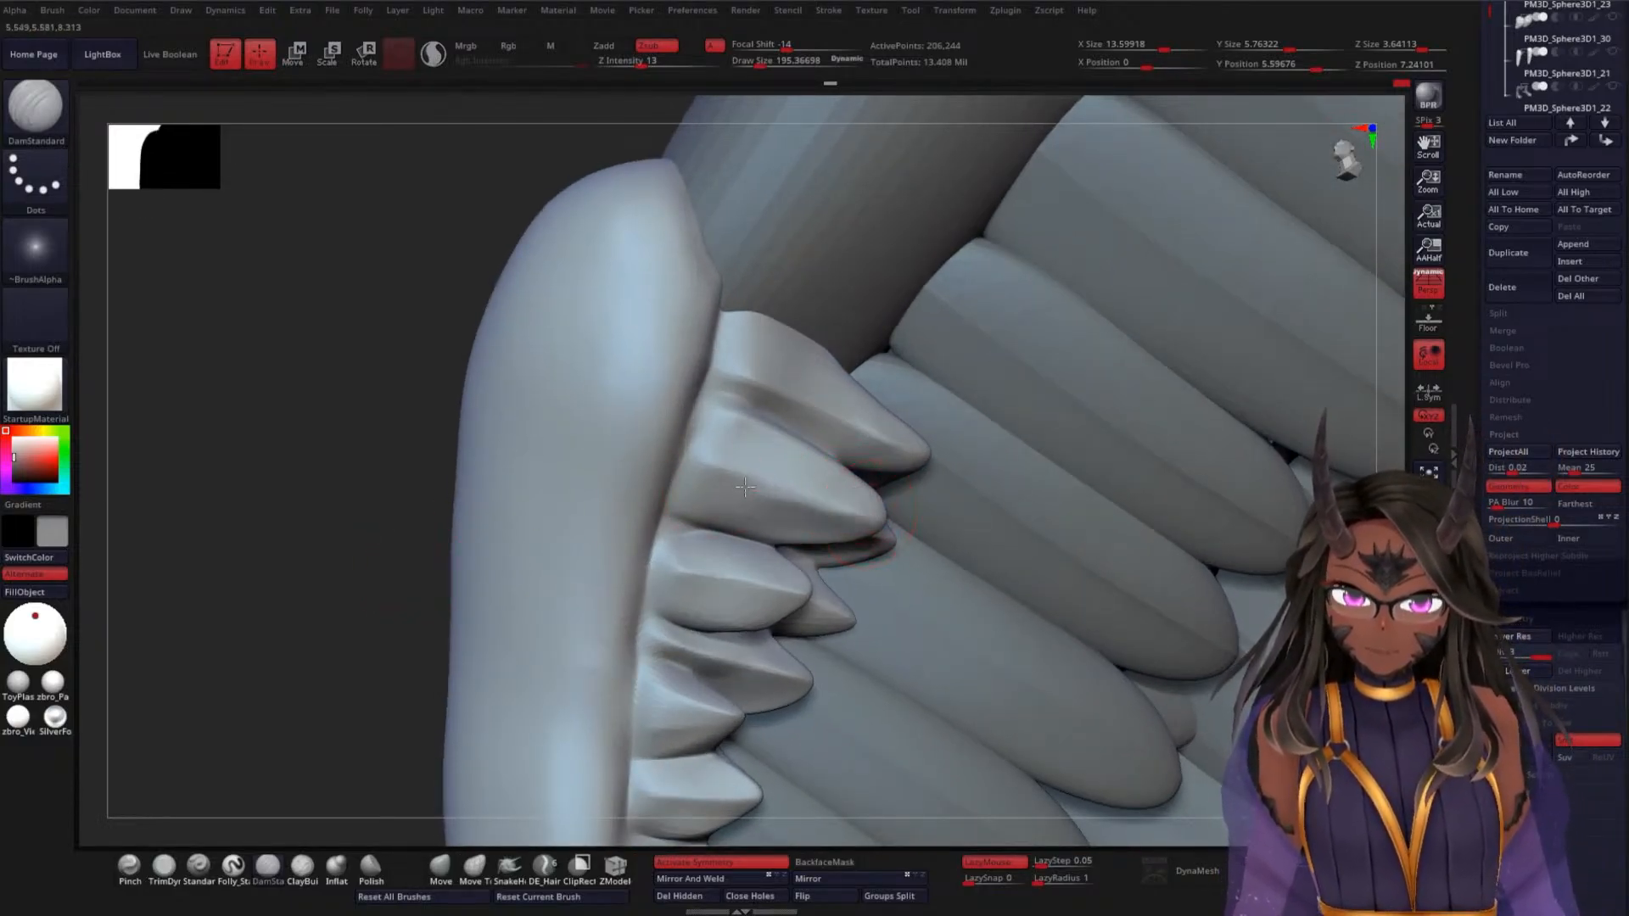
drag(327, 563, 347, 576)
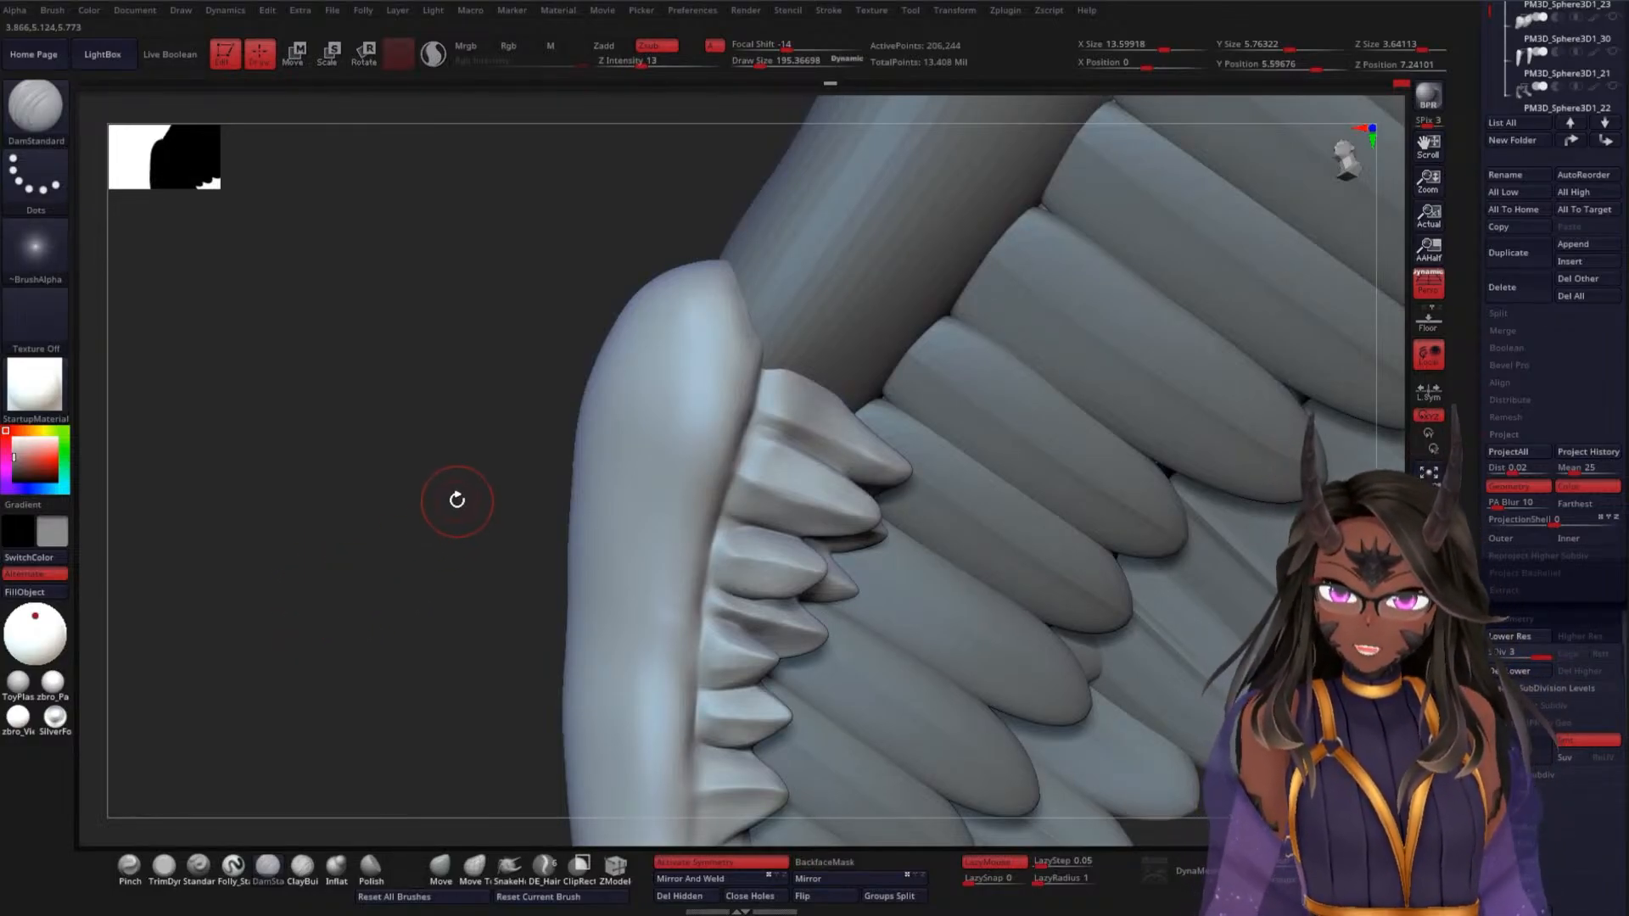
mouse_move(445, 482)
alt+mouse_down()
mouse_move(433, 498)
mouse_move(477, 492)
alt+mouse_up()
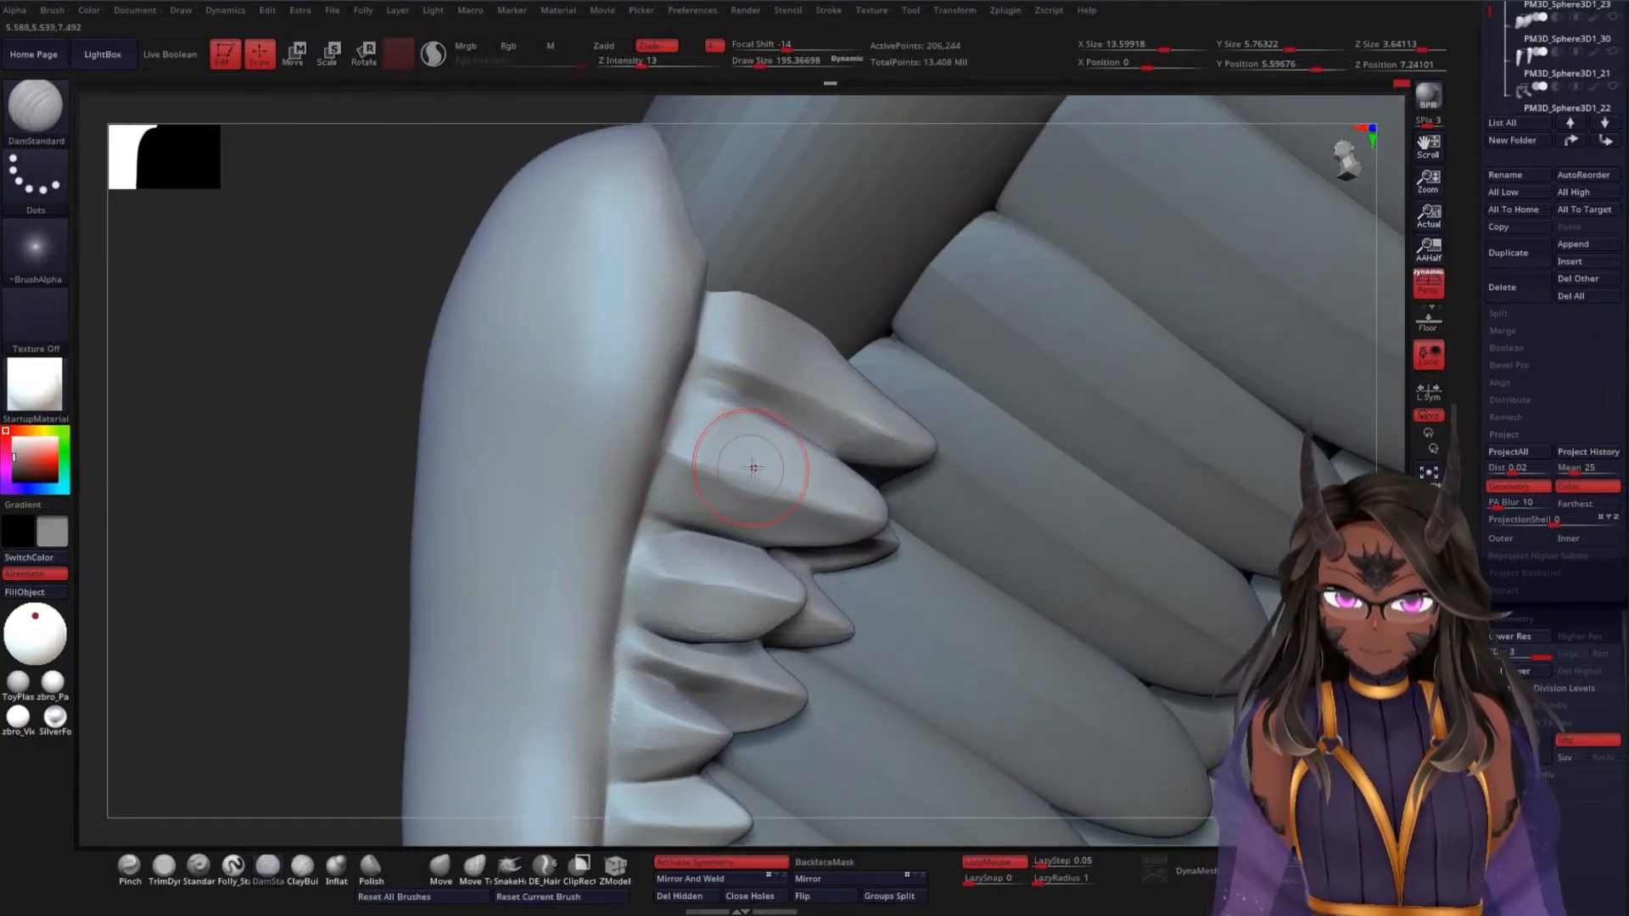
drag(695, 458, 868, 502)
shift+drag(753, 483, 781, 496)
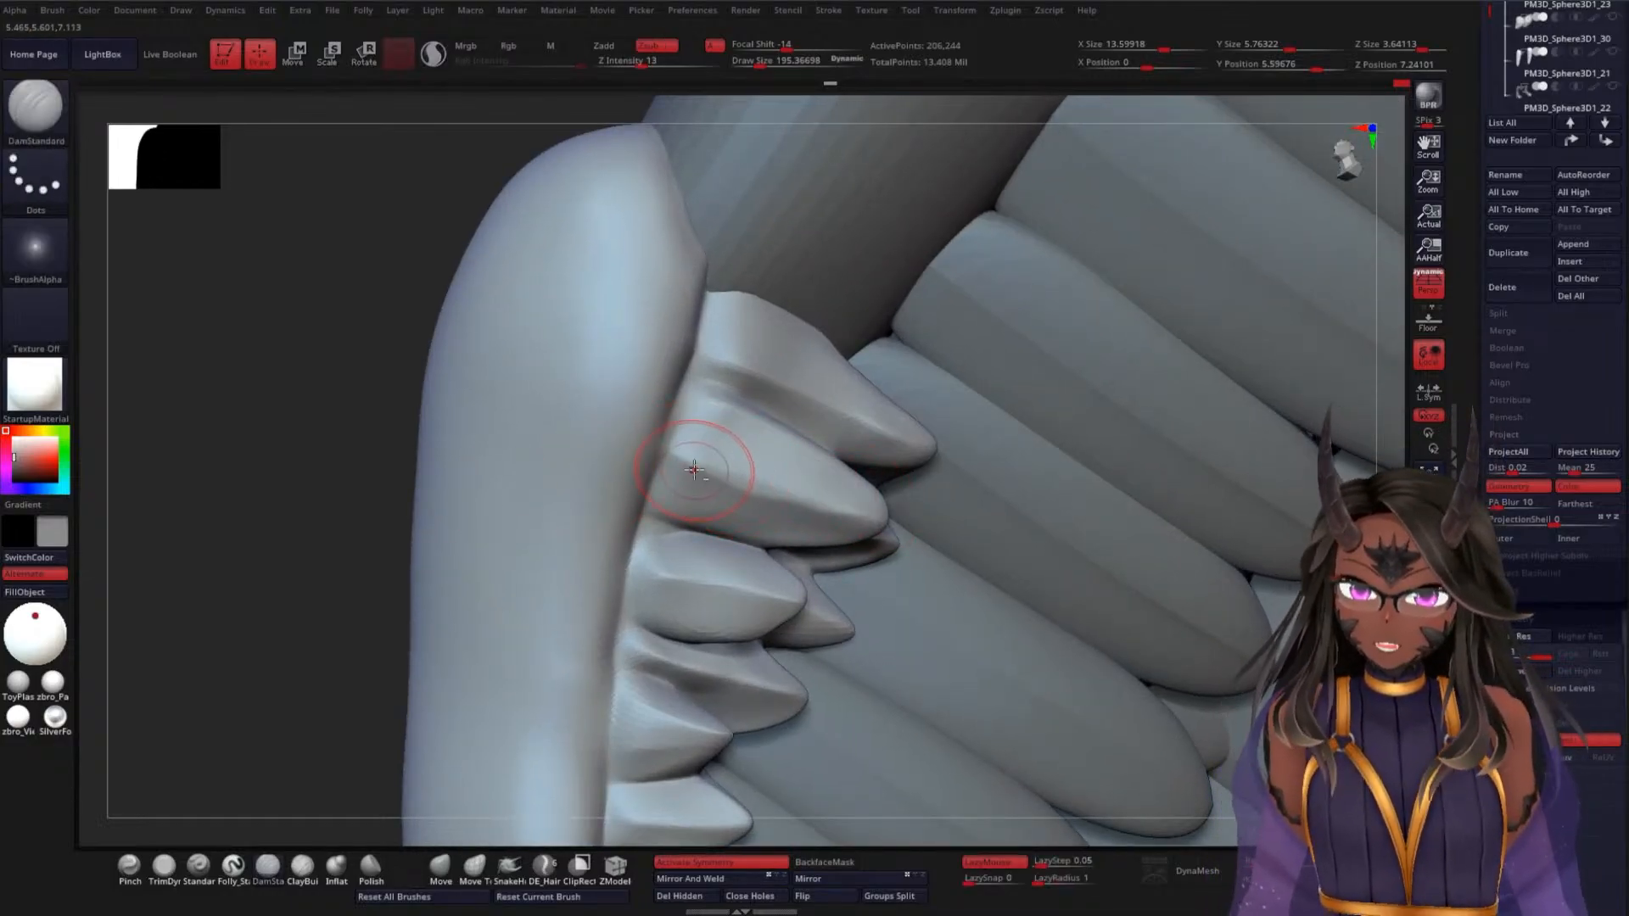
drag(698, 465, 863, 532)
mouse_move(707, 514)
shift+mouse_down()
mouse_move(867, 512)
mouse_move(663, 448)
shift+mouse_up()
shift+drag(804, 501, 832, 483)
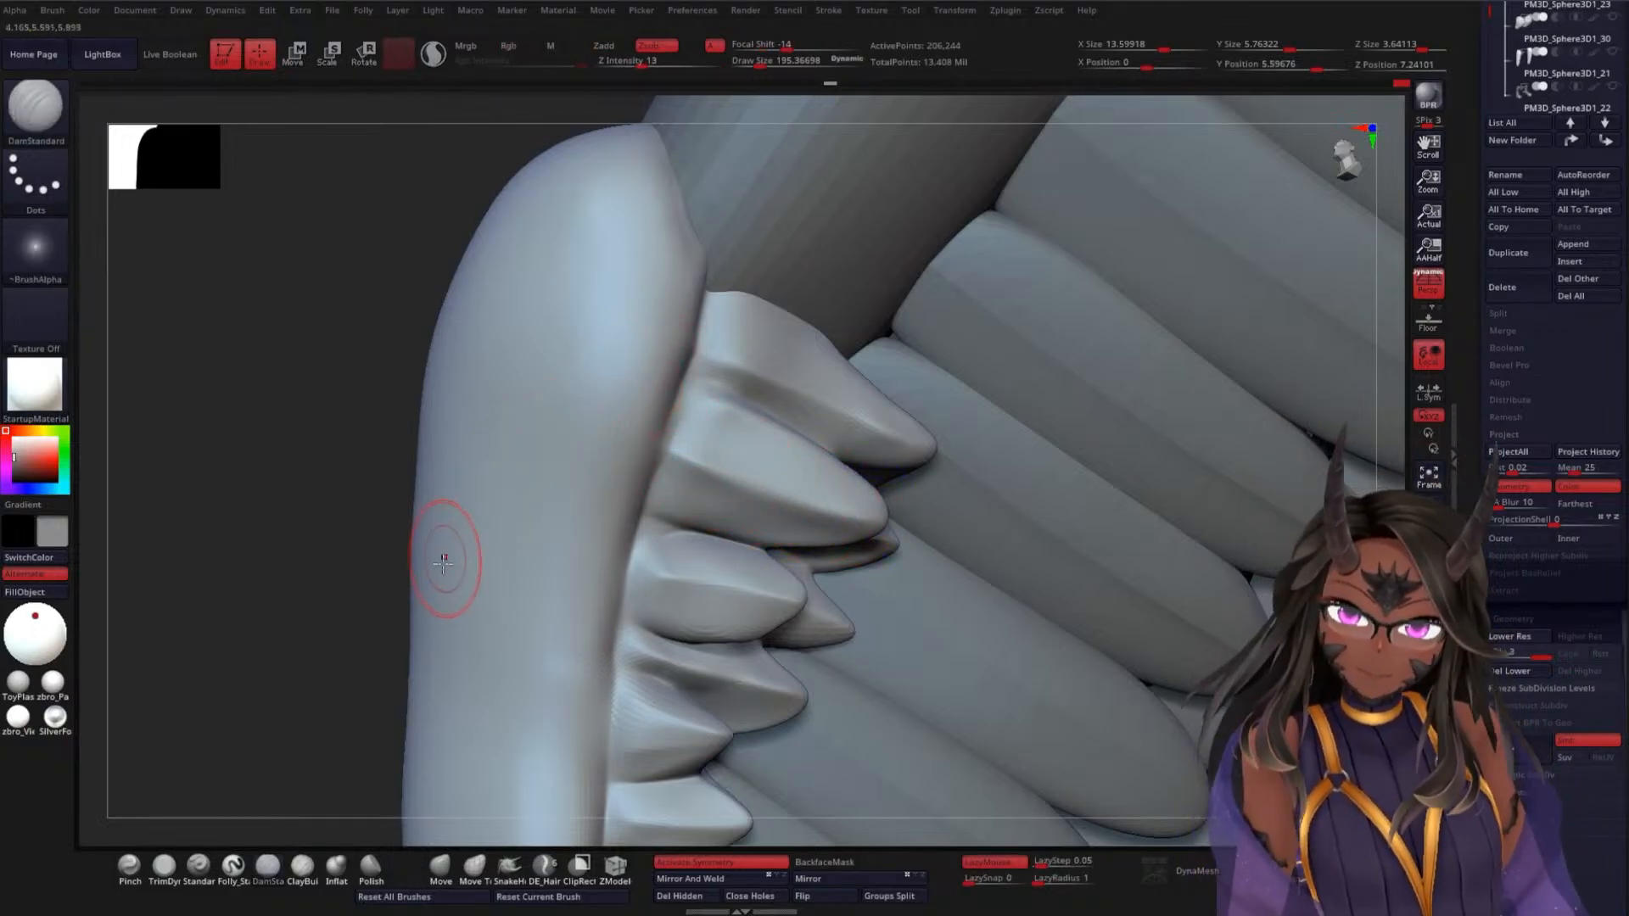
Define the ridge along the middle of the third short feather with the DamStandard brush
drag(360, 650, 378, 571)
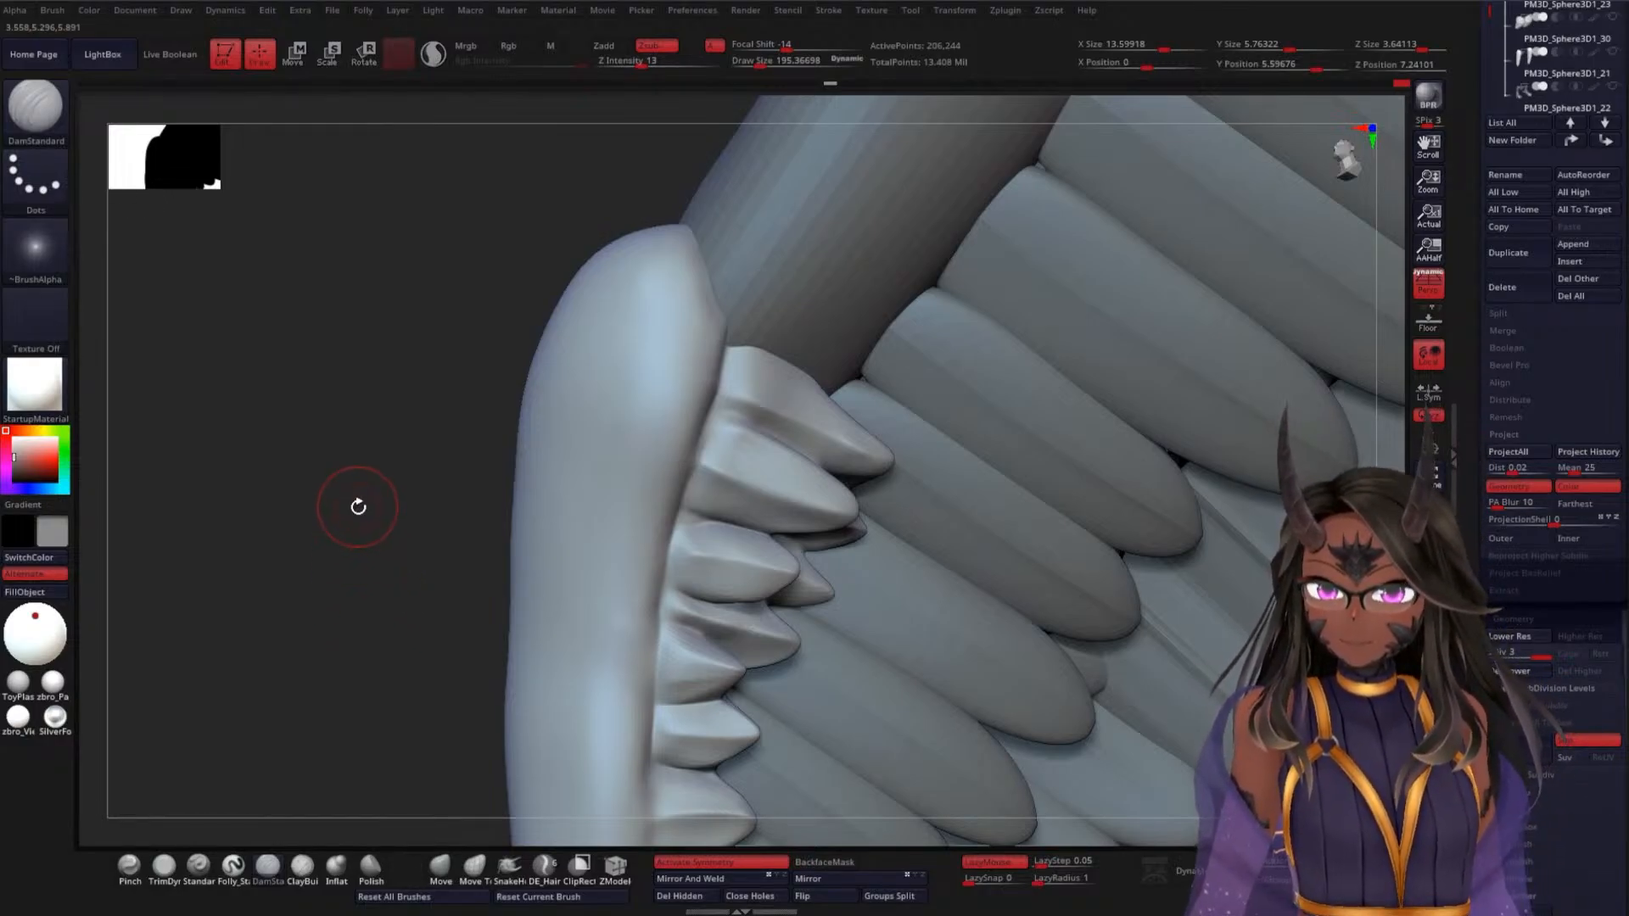
drag(358, 506, 374, 582)
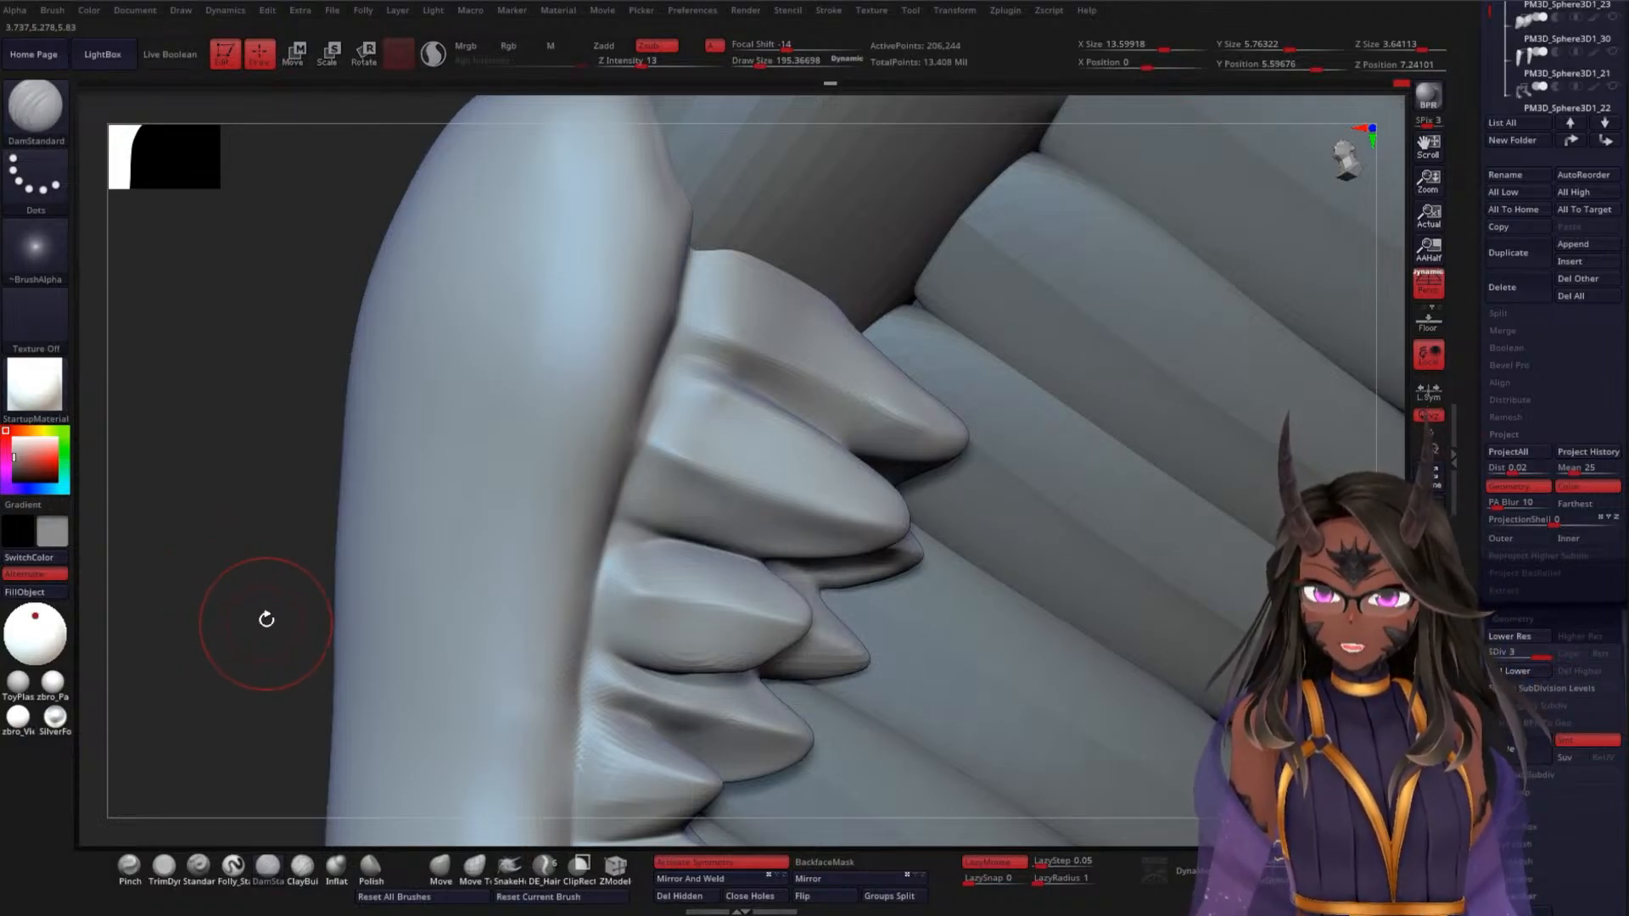
alt+drag(247, 563, 317, 547)
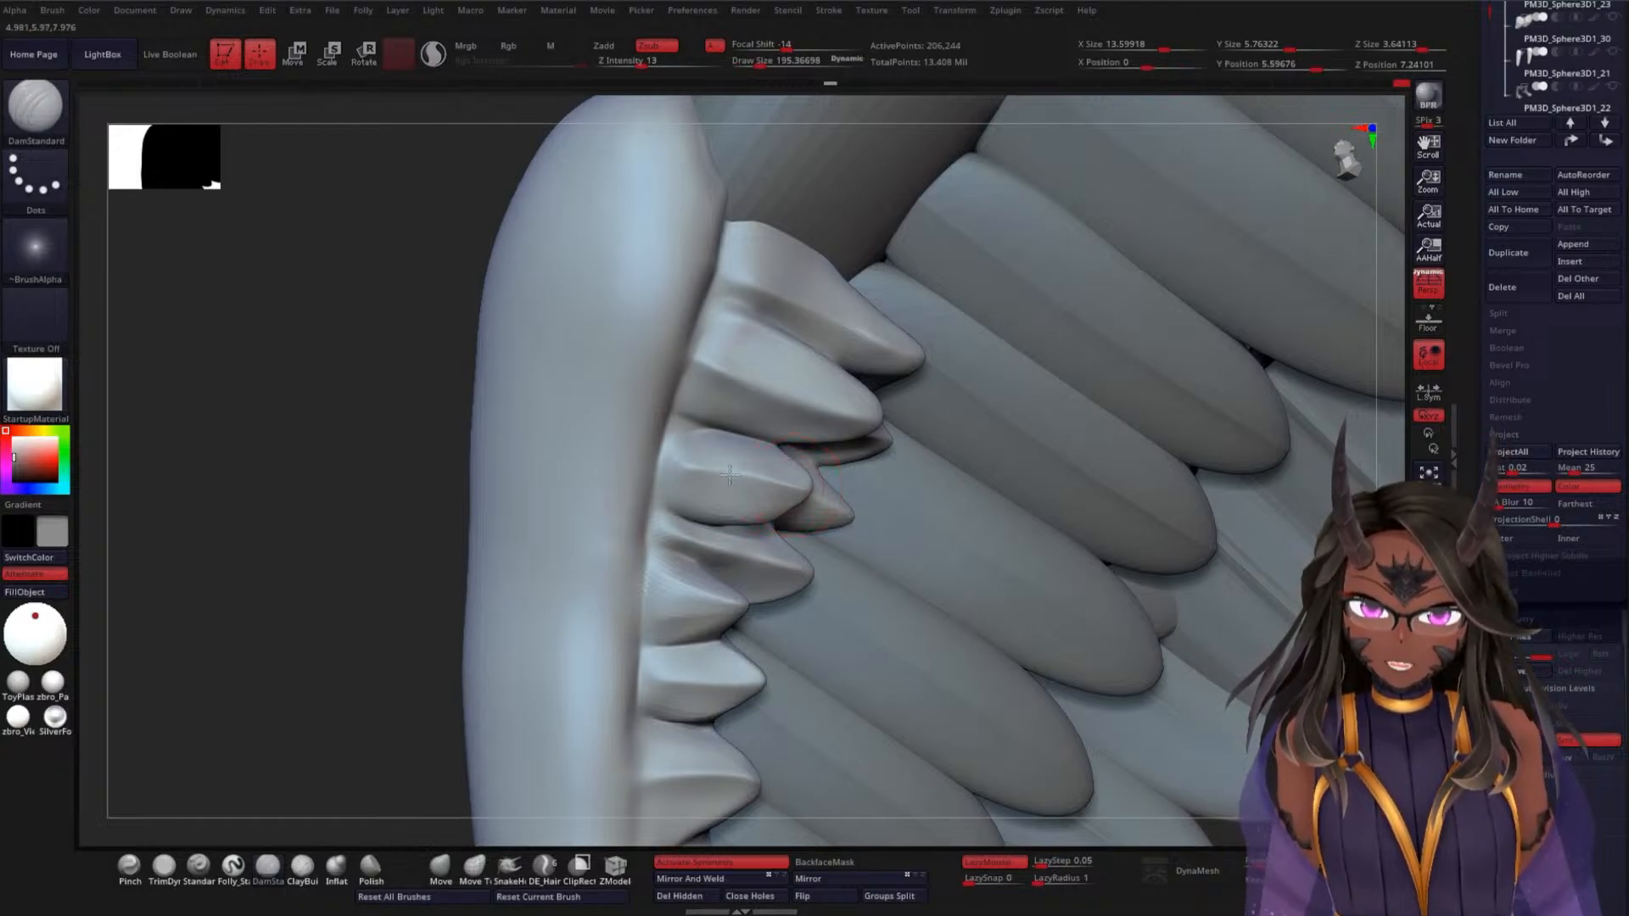
mouse_move(730, 475)
mouse_down()
mouse_move(688, 463)
mouse_move(774, 494)
mouse_move(738, 492)
mouse_move(749, 482)
mouse_up()
alt+drag(305, 535, 313, 517)
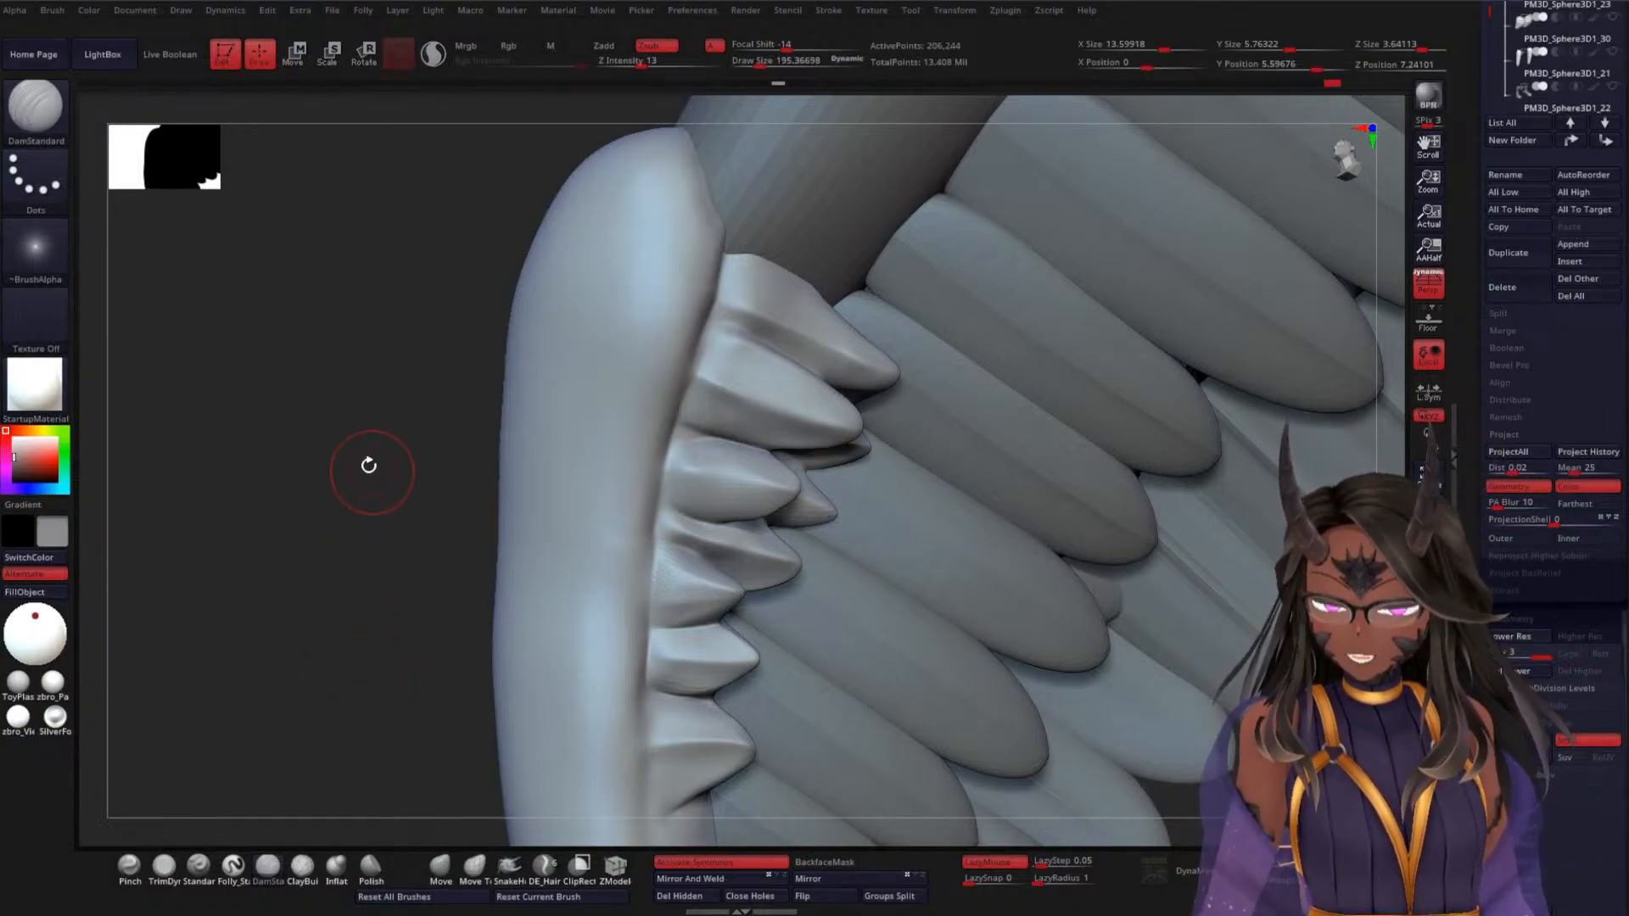
Define a lengthwise ridge along the lowest short feather with DamStandard and smooth the surface around its base
mouse_move(368, 464)
mouse_down()
mouse_move(364, 491)
mouse_move(498, 527)
mouse_up()
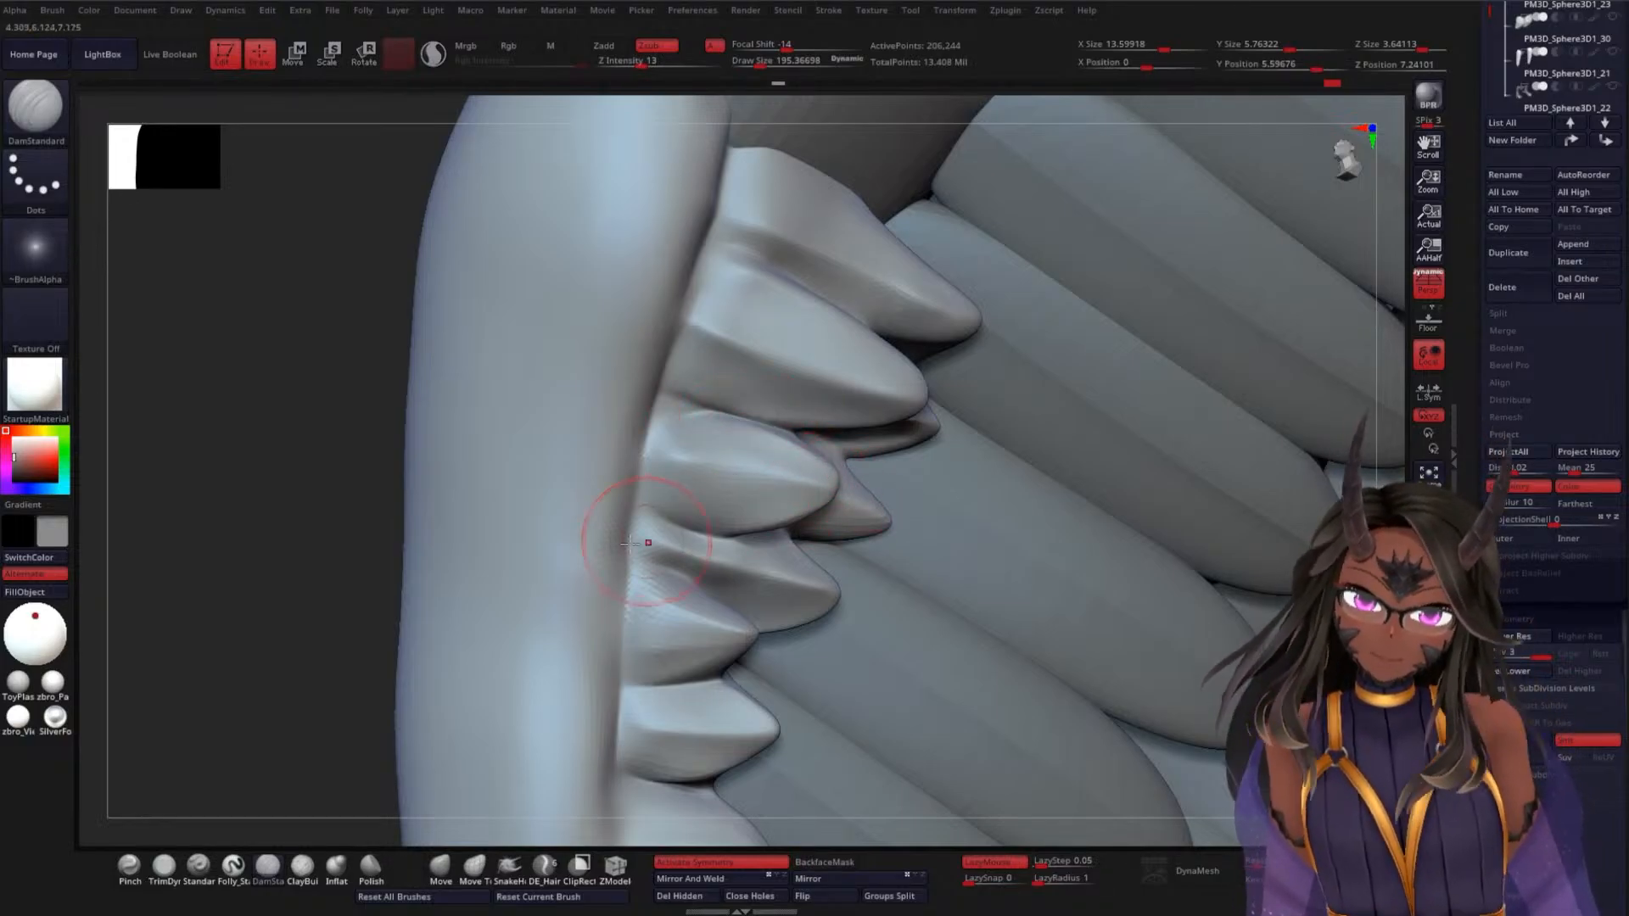
drag(371, 574, 534, 509)
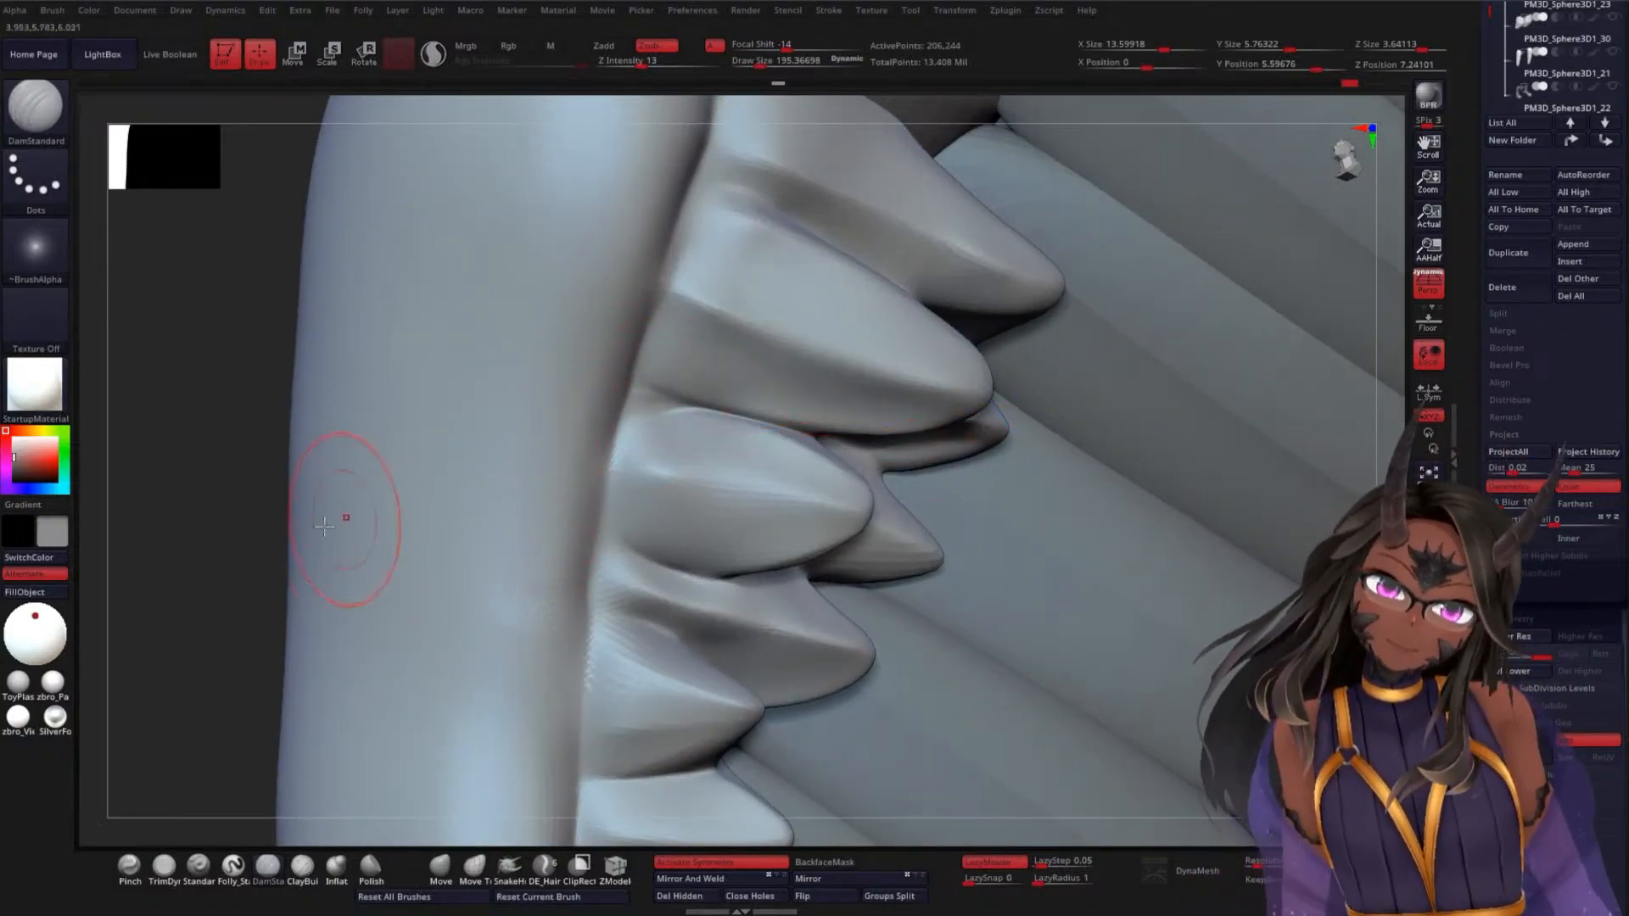
drag(226, 690, 237, 634)
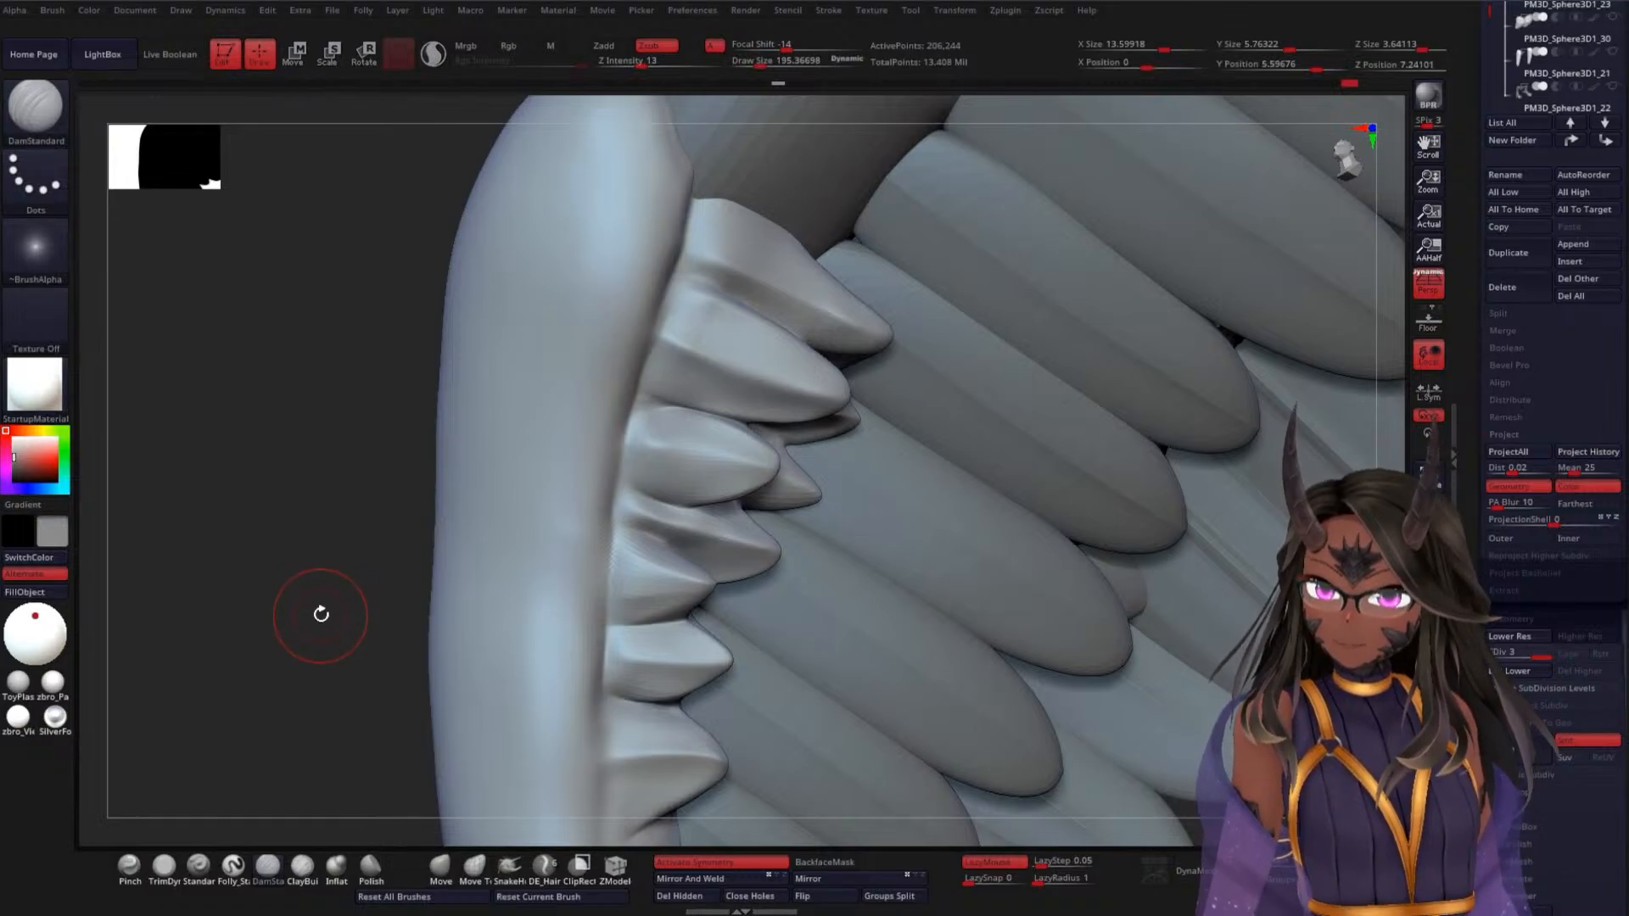
mouse_move(283, 578)
mouse_down()
mouse_move(298, 600)
mouse_move(299, 563)
mouse_up()
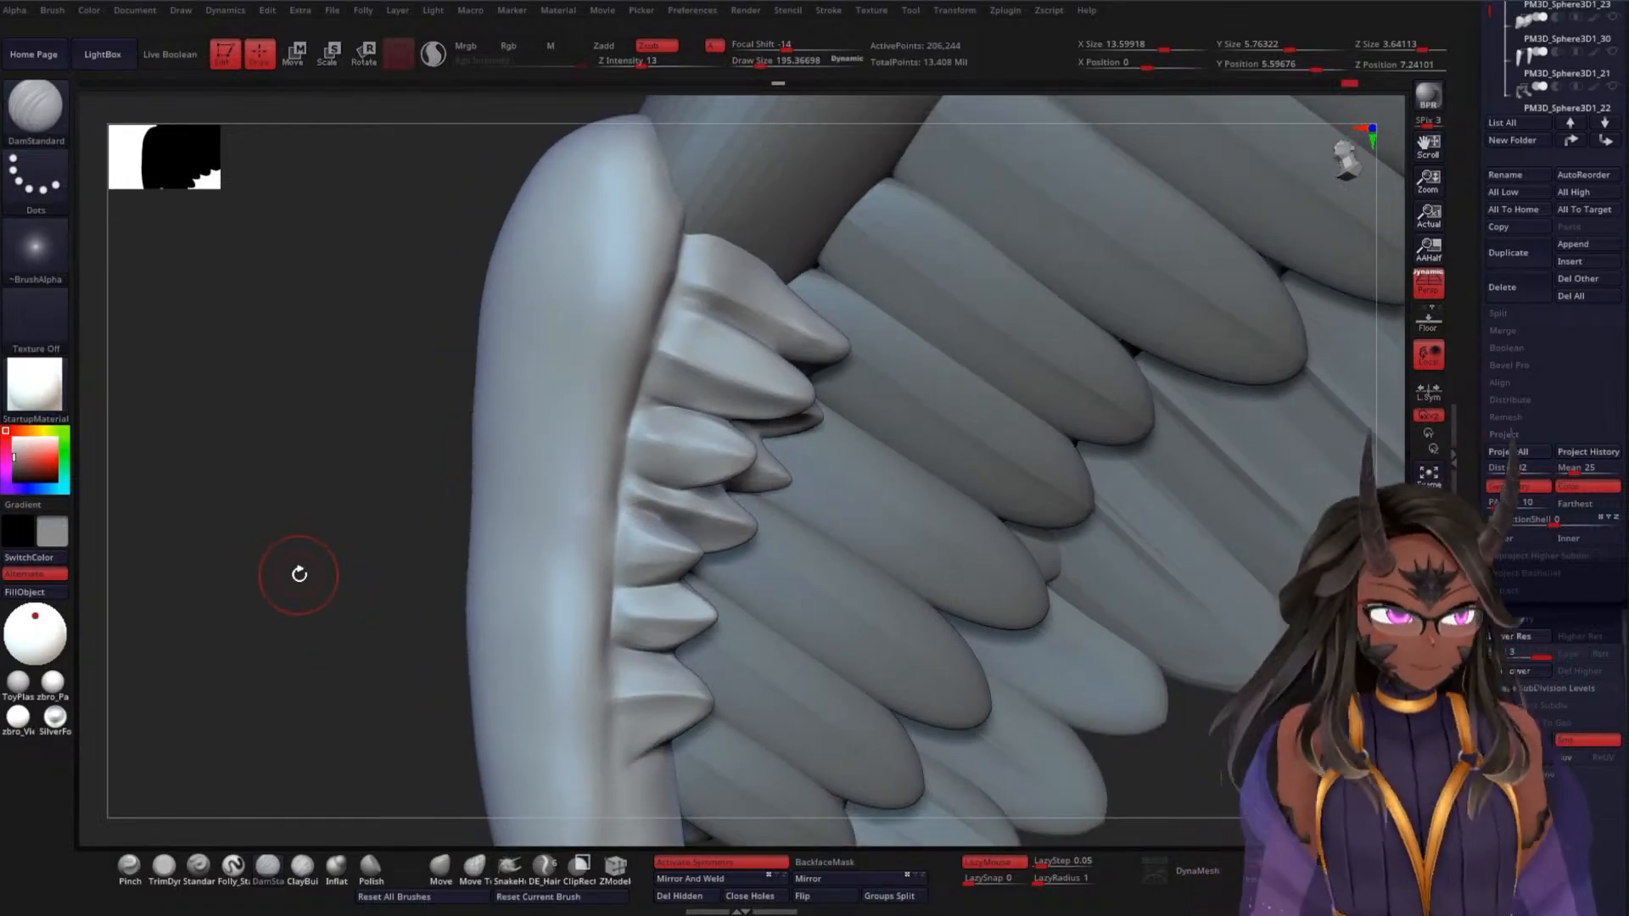
alt+drag(326, 543, 316, 557)
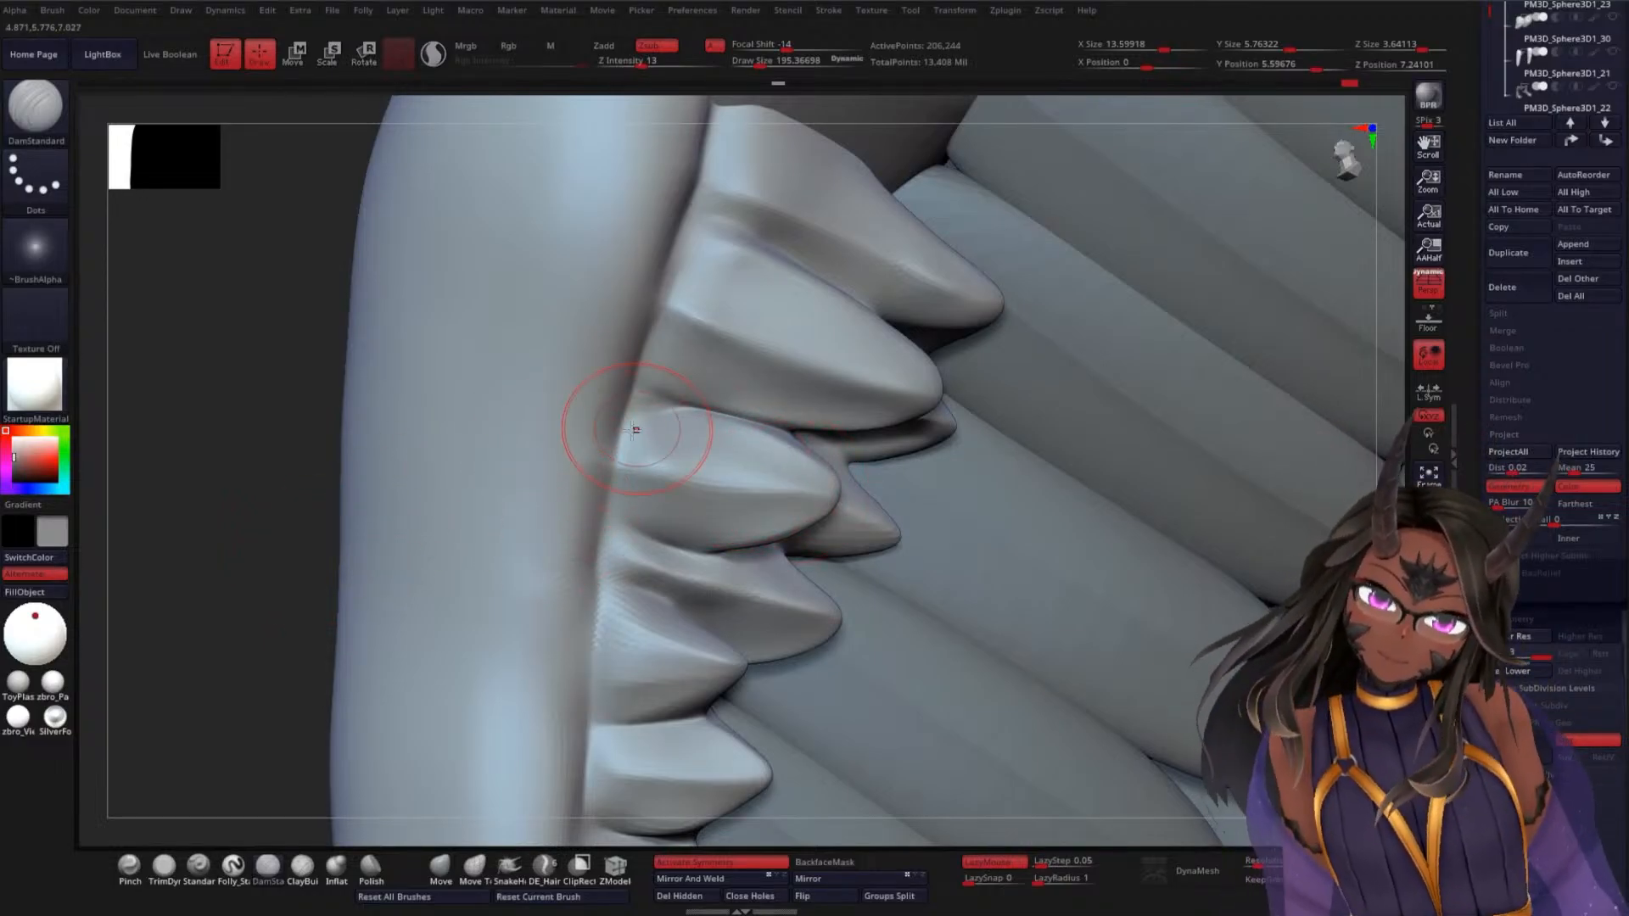
shift+drag(243, 658, 286, 471)
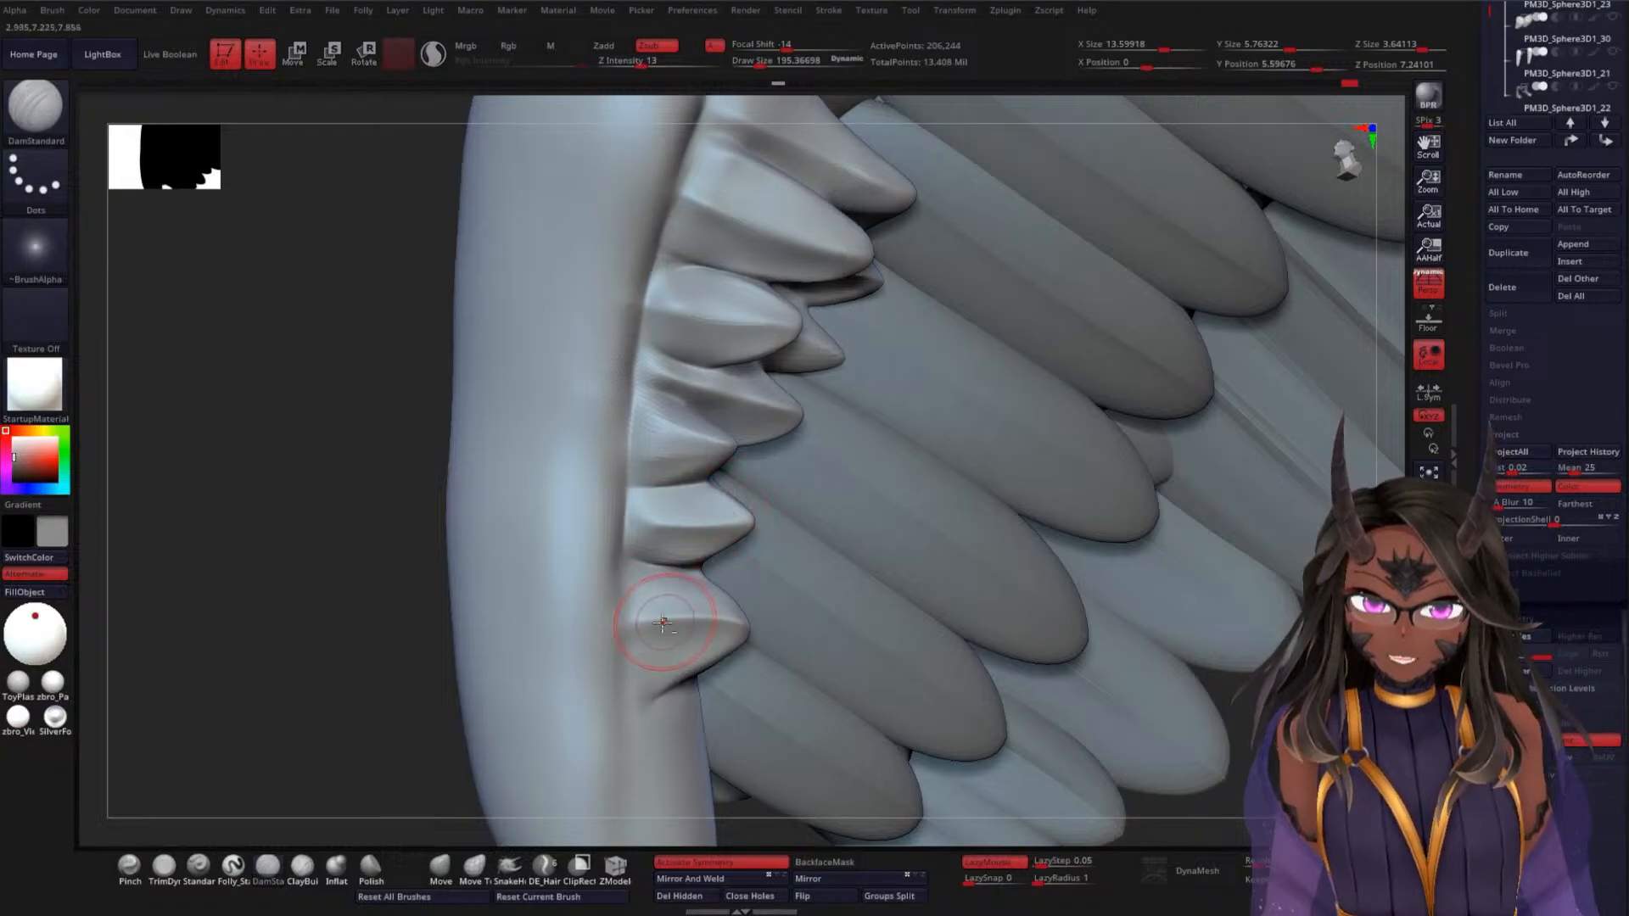
alt+drag(662, 623, 745, 627)
mouse_move(670, 677)
shift+mouse_down()
mouse_move(661, 691)
mouse_move(676, 691)
mouse_move(671, 664)
shift+mouse_up()
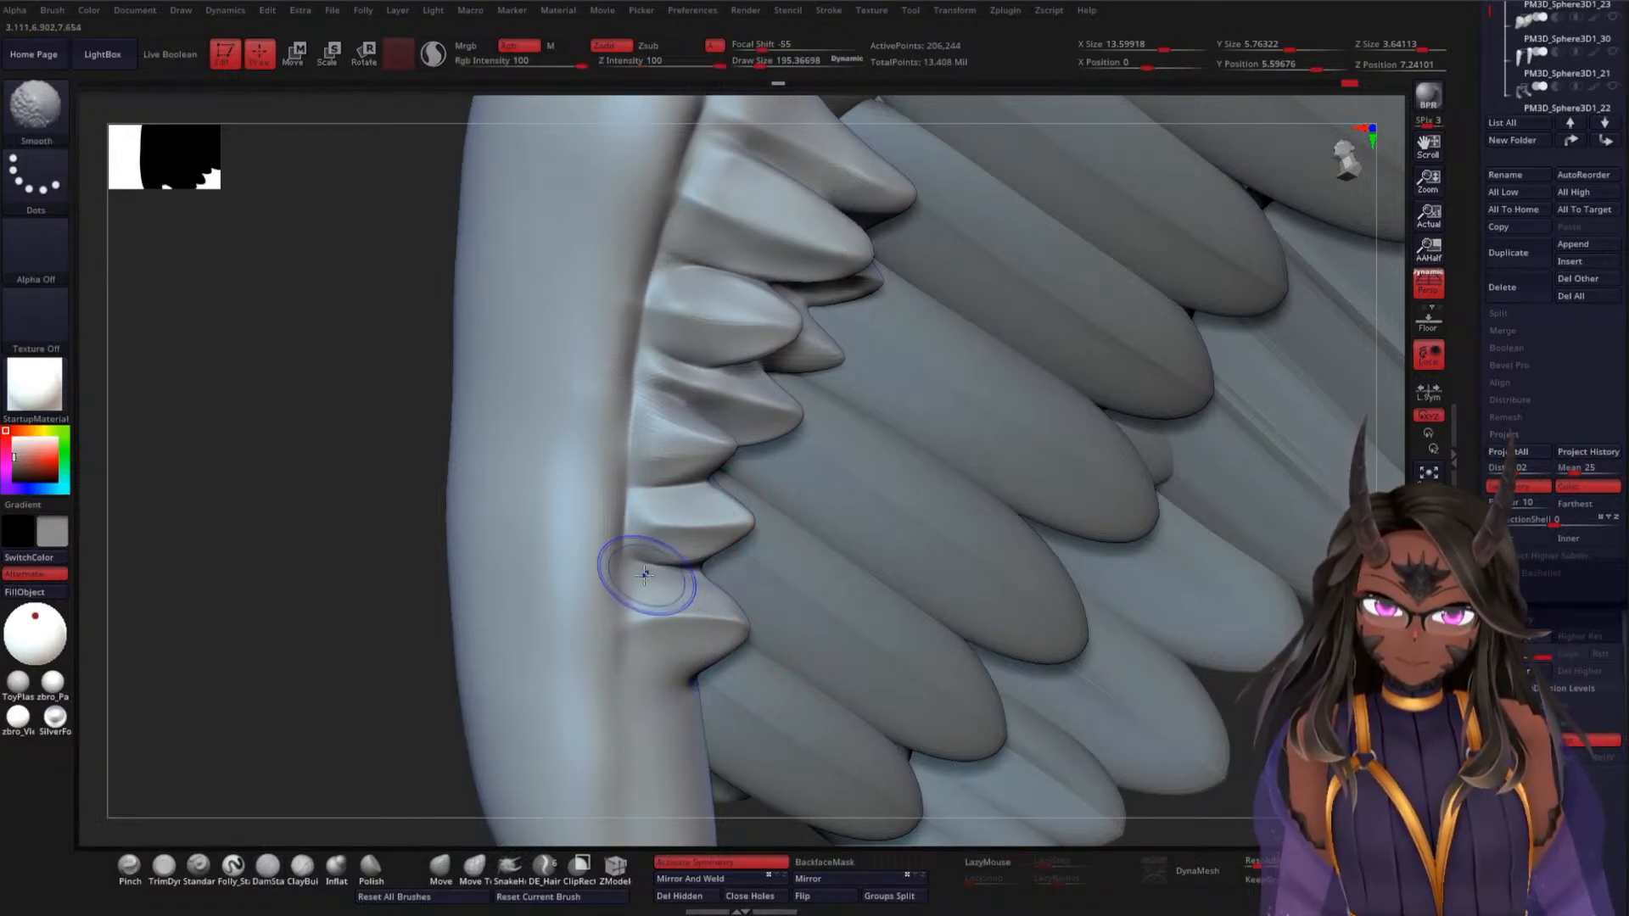
Enlarge the draw size to about 418 and smooth the wing's rounded leading edge beside the bases of the short feathers
mouse_move(331, 662)
mouse_down()
mouse_move(436, 516)
mouse_move(454, 555)
mouse_move(802, 539)
mouse_up()
mouse_move(850, 388)
mouse_down()
mouse_move(858, 447)
mouse_move(818, 502)
mouse_up()
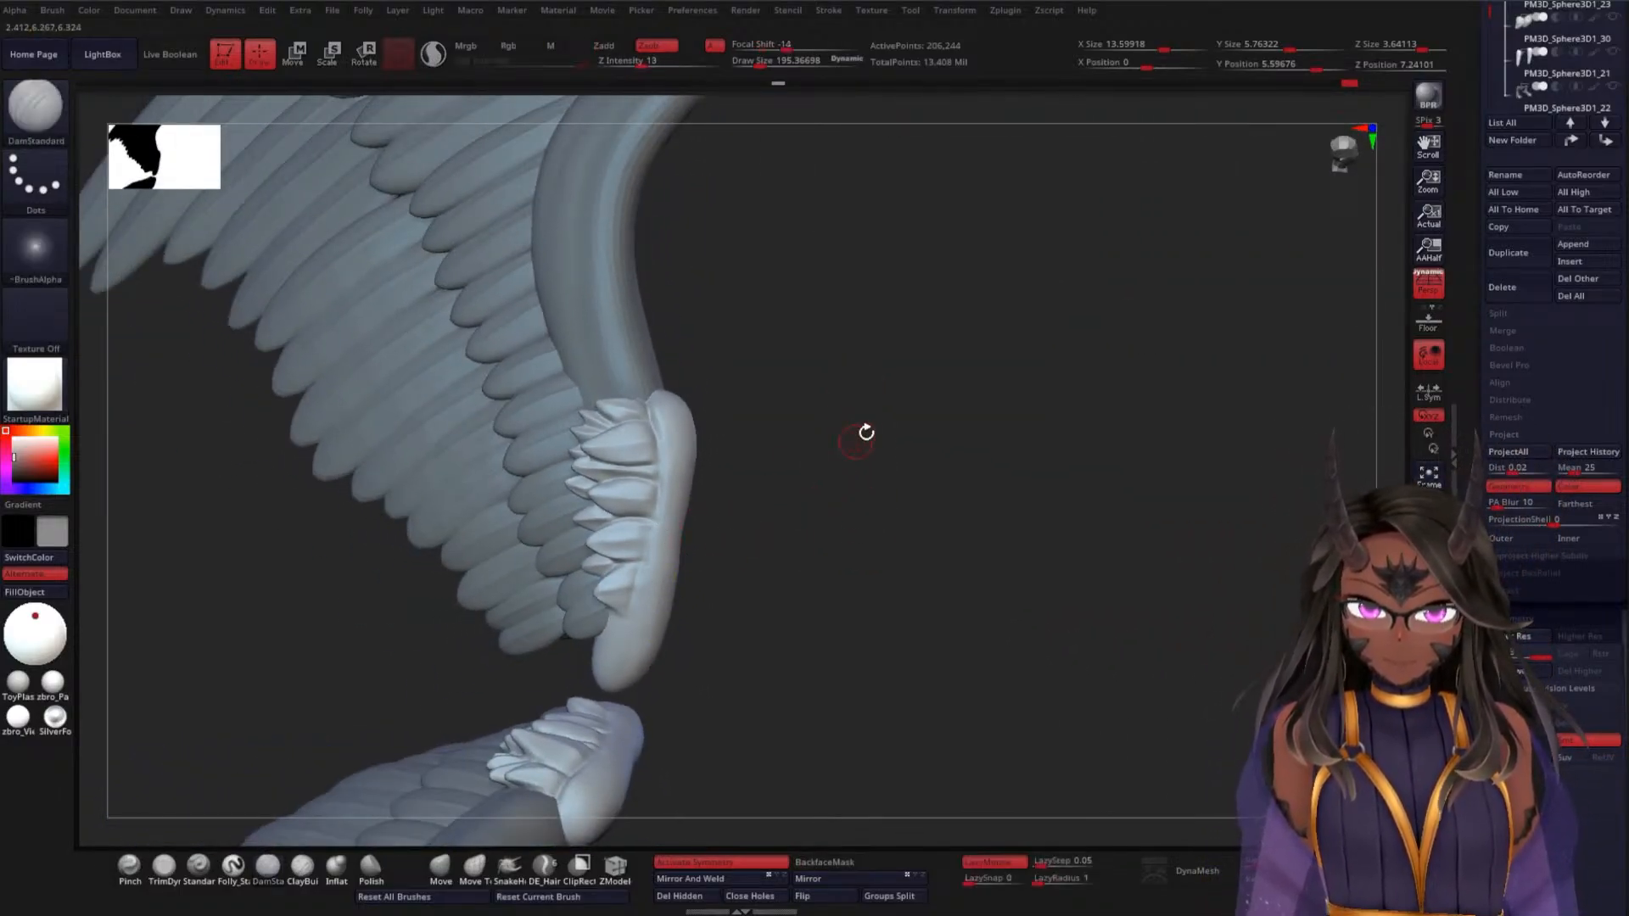
alt+drag(862, 435, 840, 611)
key(space)
mouse_move(832, 477)
mouse_down()
mouse_move(846, 479)
mouse_move(803, 436)
mouse_up()
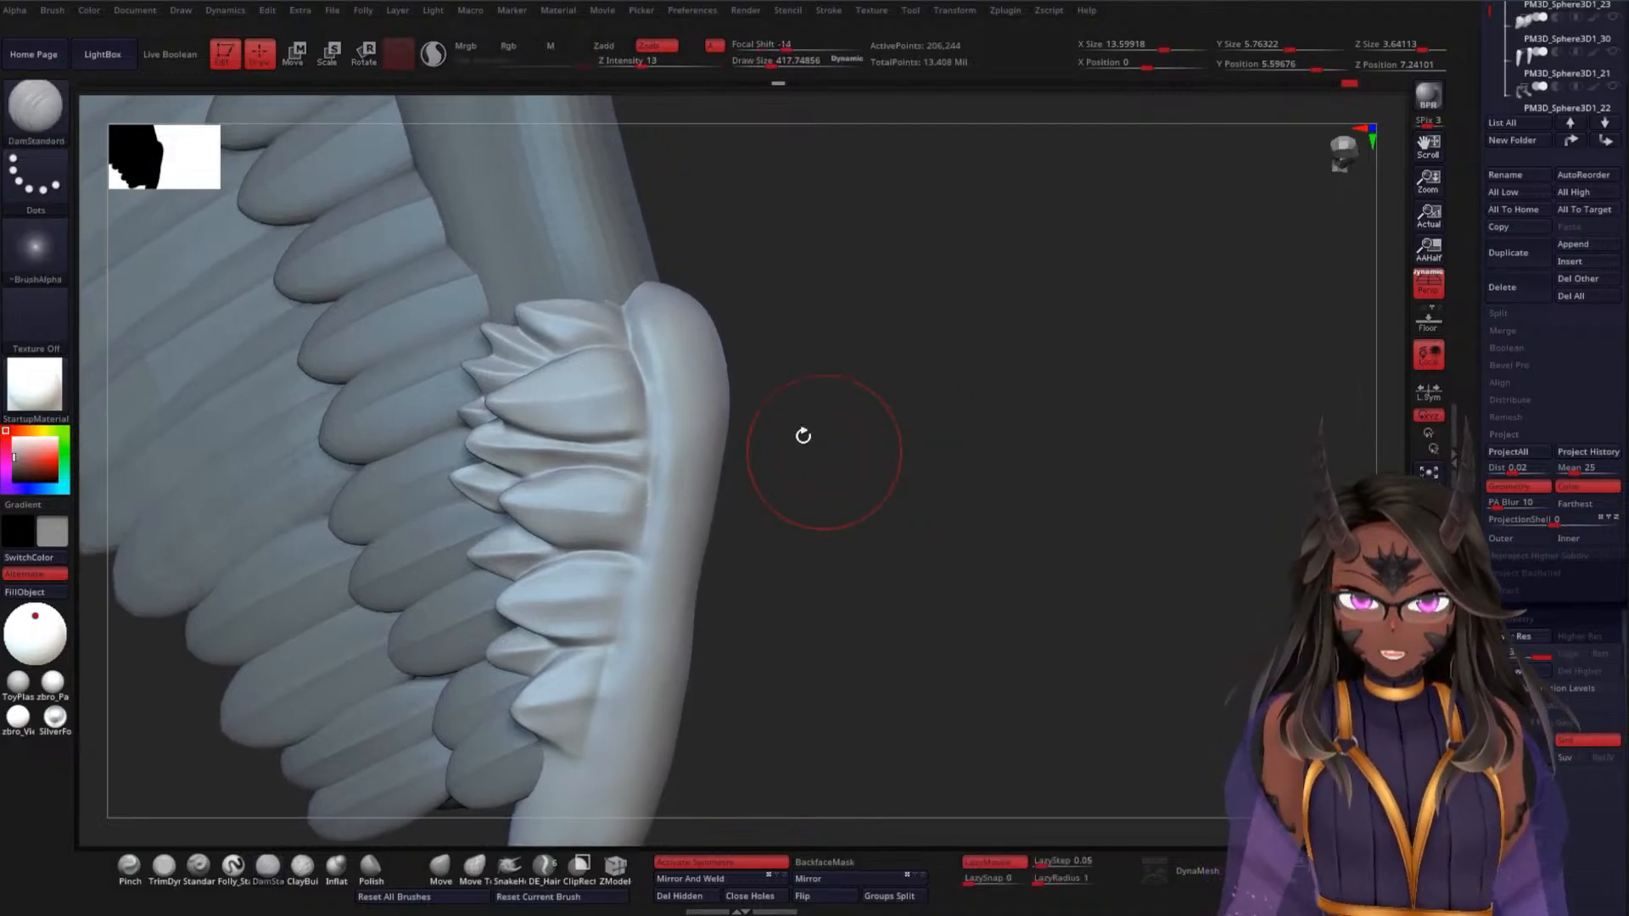
mouse_move(695, 326)
shift+mouse_down()
mouse_move(706, 526)
mouse_move(650, 763)
shift+mouse_up()
Subdivide the short feather mesh once and check its polygon wireframe
drag(907, 399, 872, 490)
key(ctrl+d)
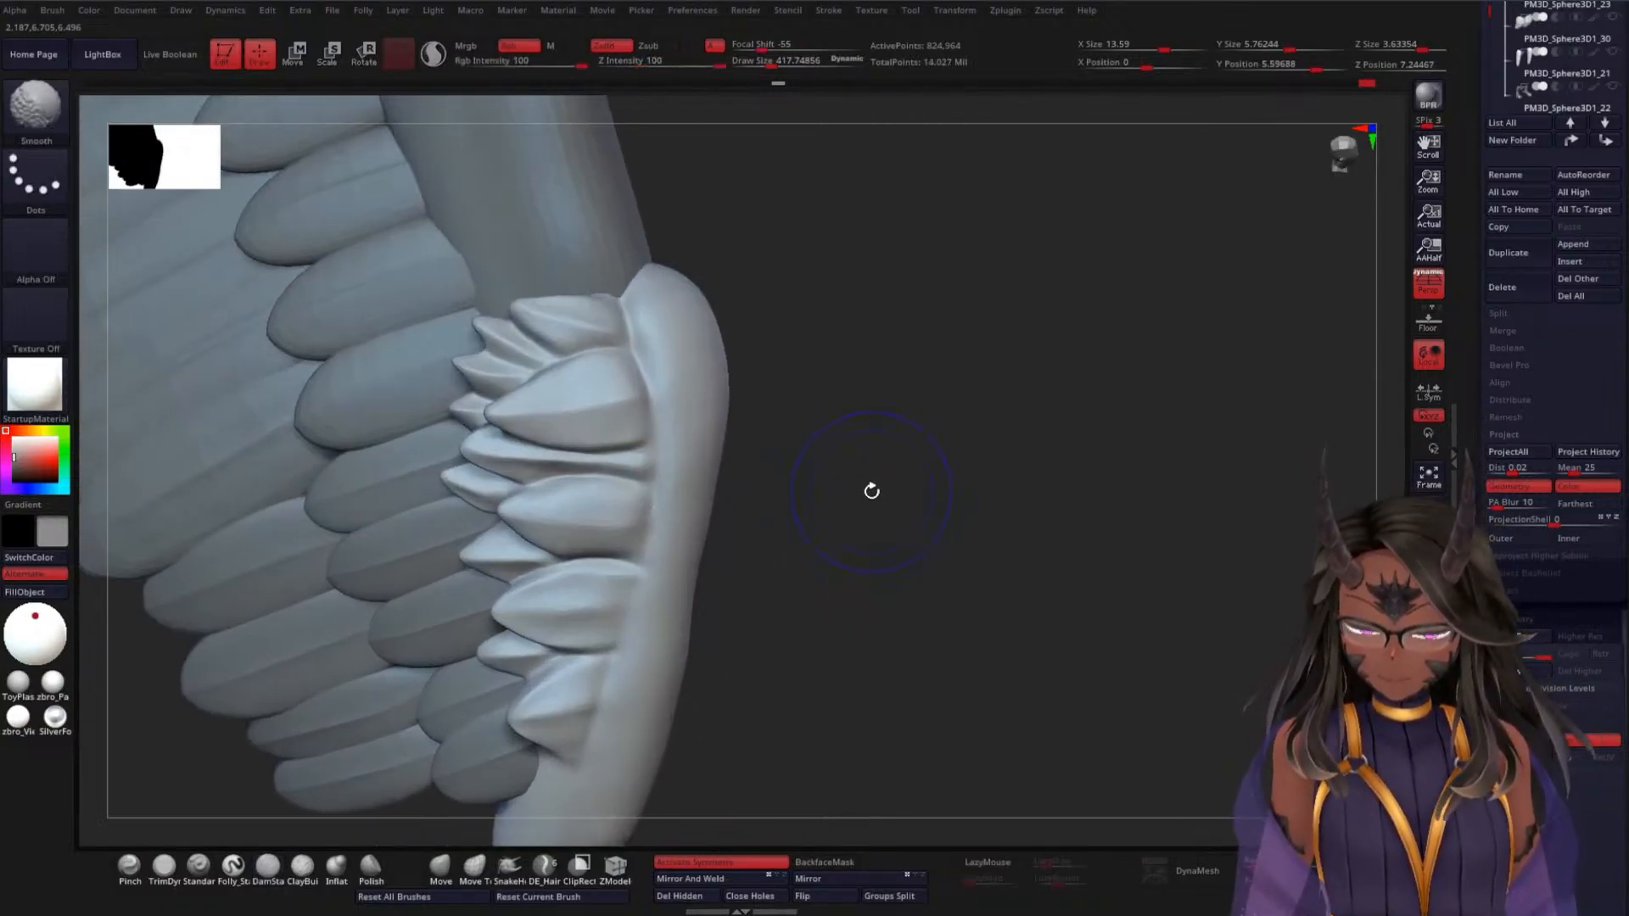
key(shift+f)
key(shift+f)
Reset the DamStandard brush to its default settings and set its draw size to about 144
alt+drag(898, 434, 991, 464)
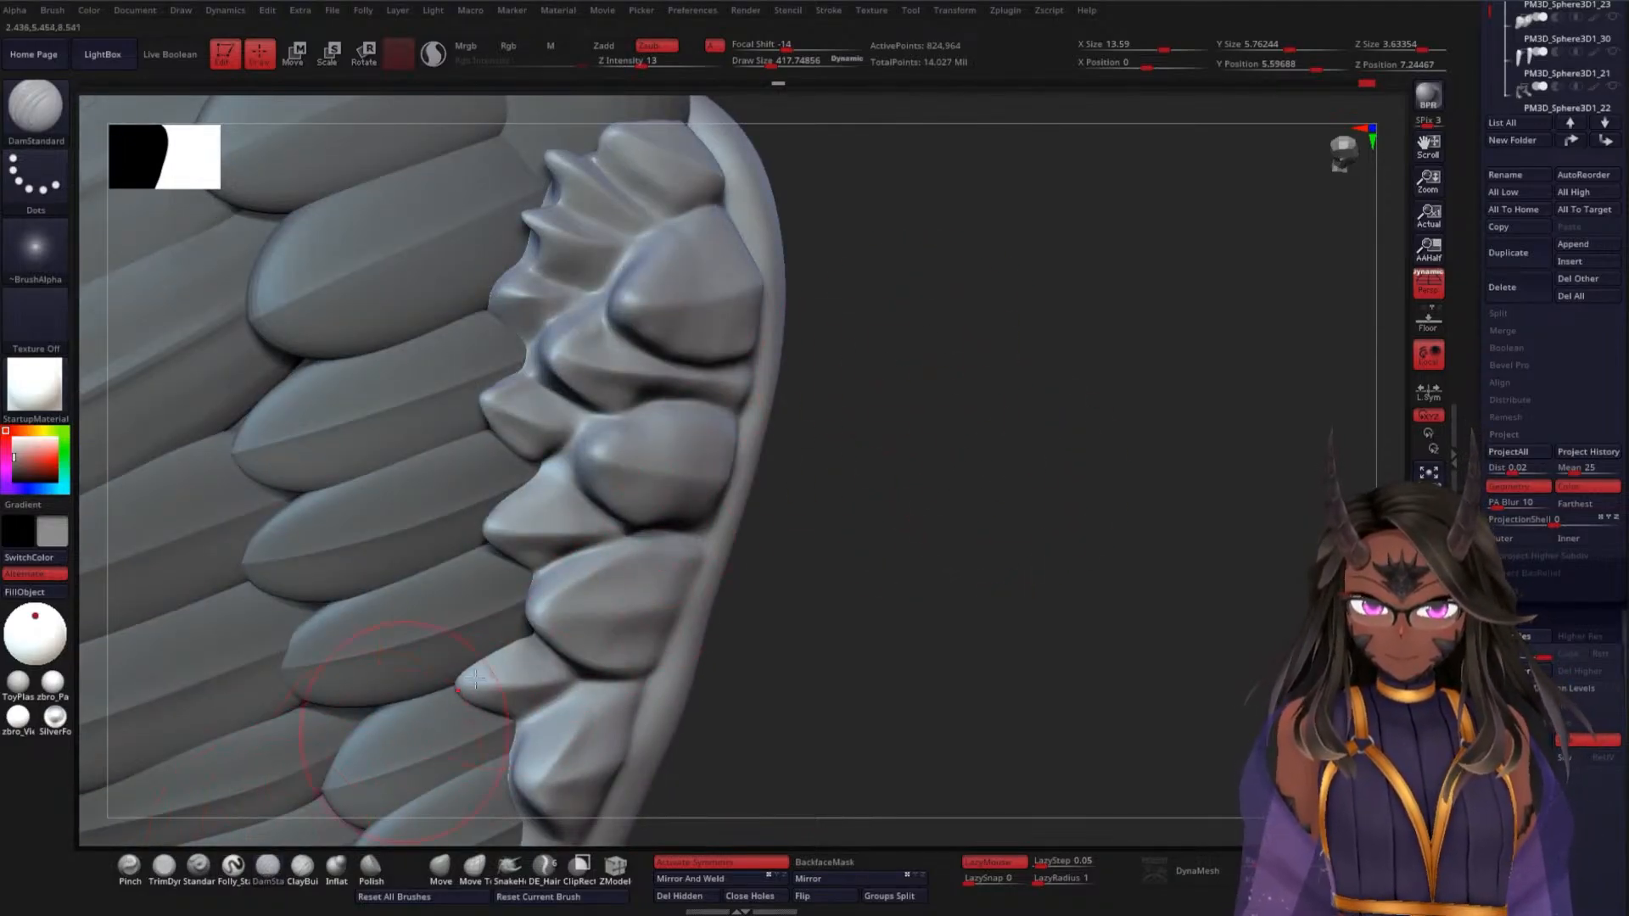
key(space)
mouse_move(952, 455)
mouse_down()
mouse_move(931, 456)
mouse_move(951, 458)
mouse_up()
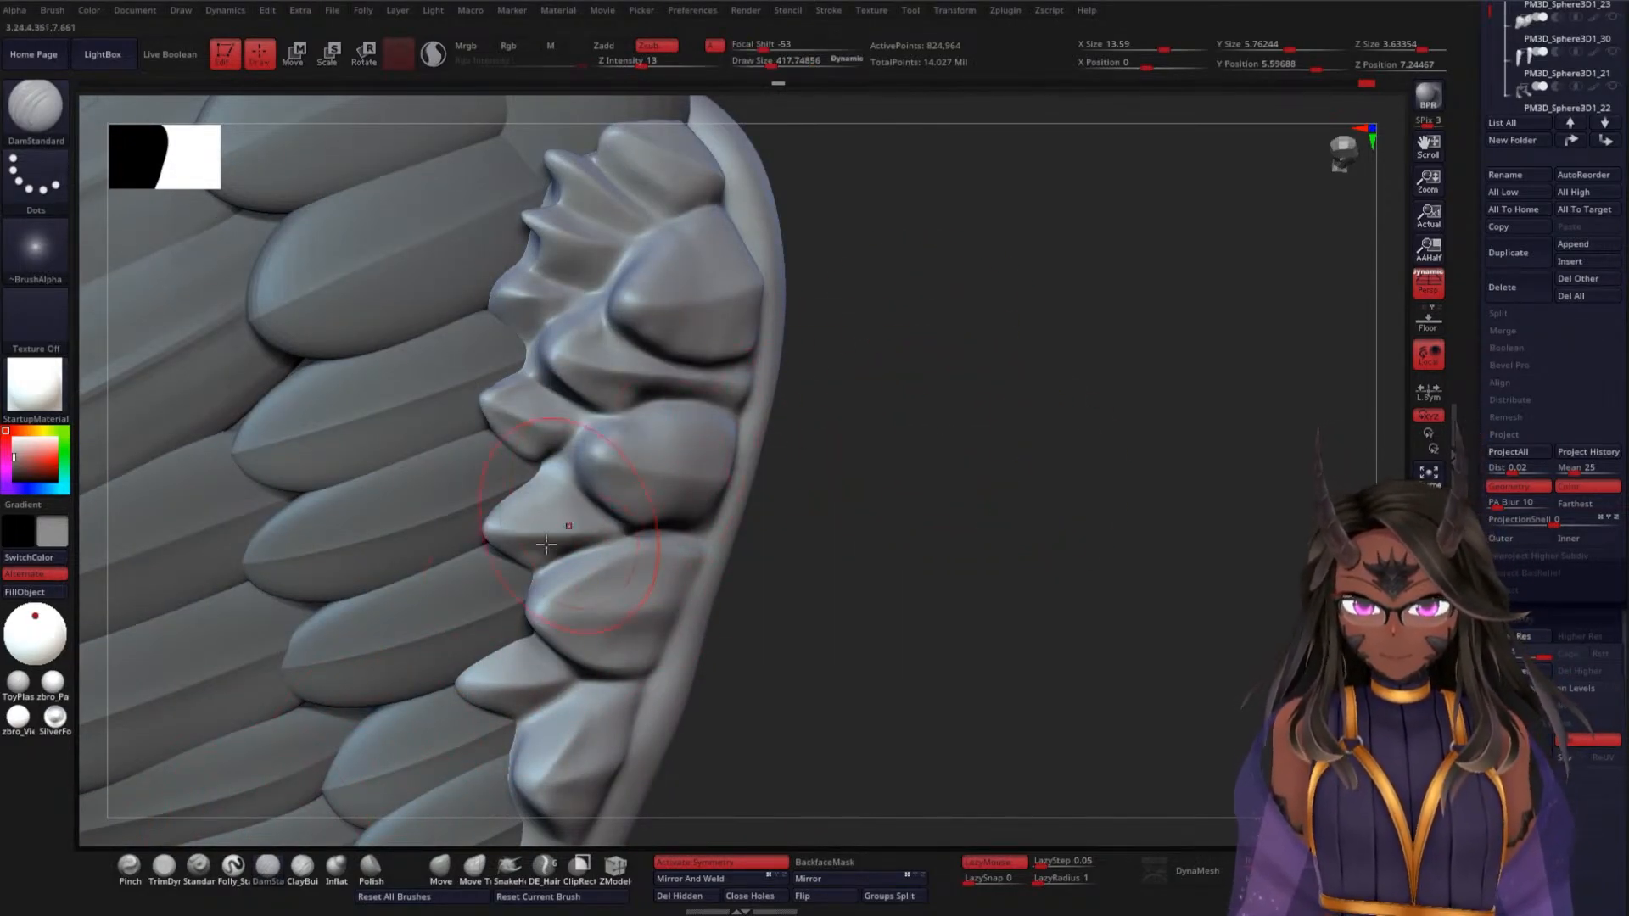
click(534, 896)
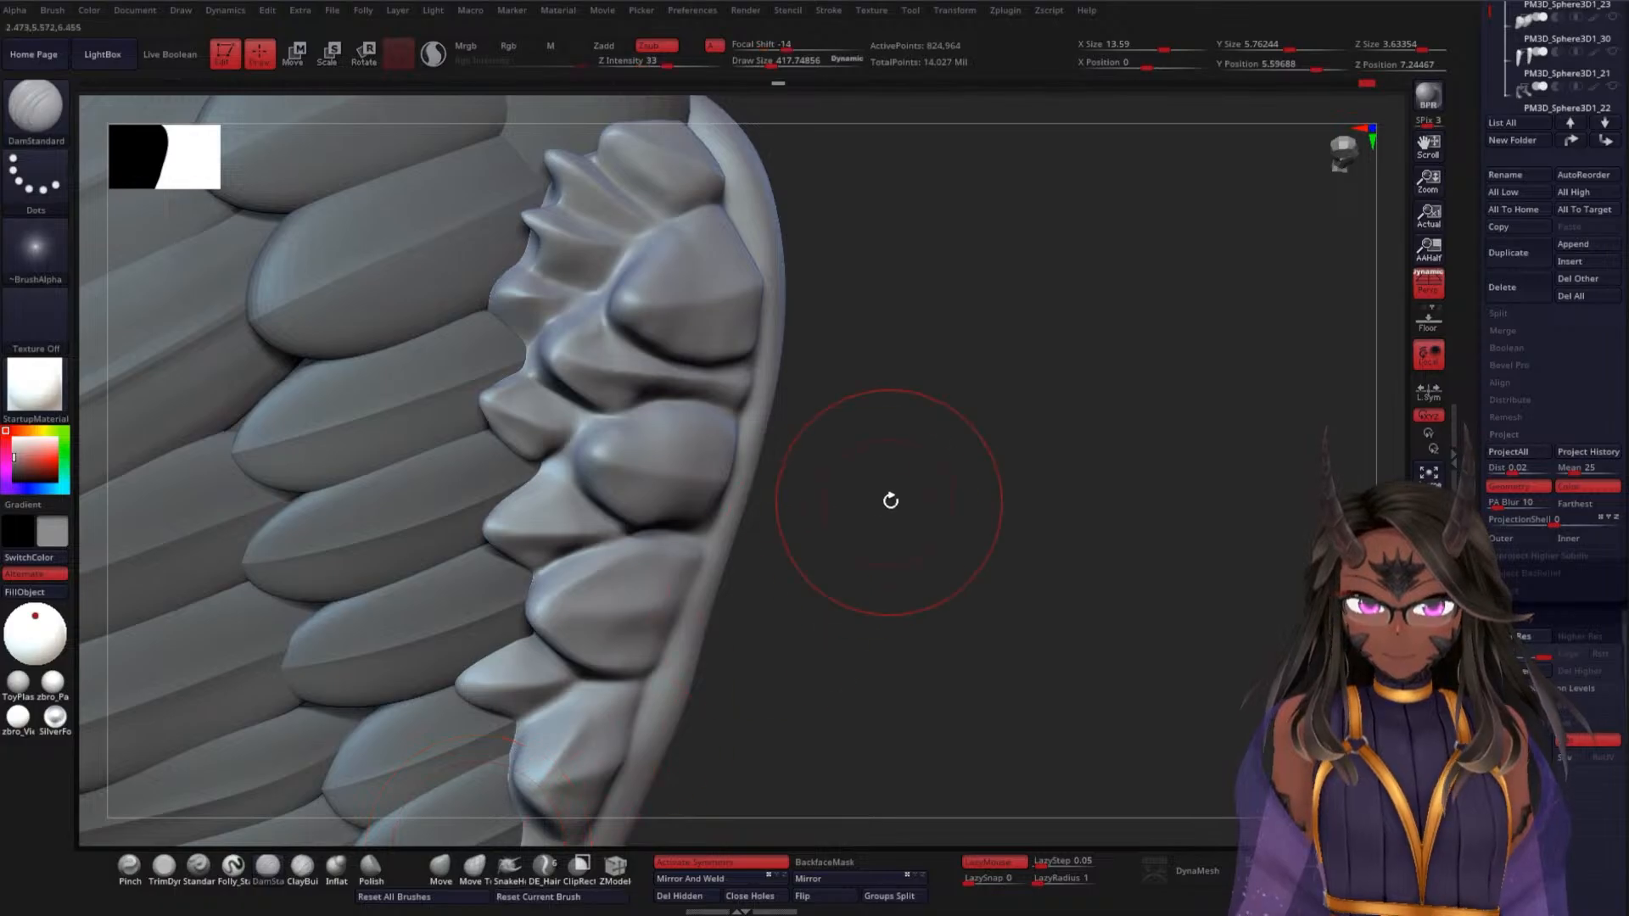
key(space)
mouse_move(890, 500)
mouse_down()
mouse_move(879, 470)
mouse_move(1003, 531)
mouse_move(1076, 488)
mouse_move(1091, 532)
mouse_move(1047, 538)
mouse_up()
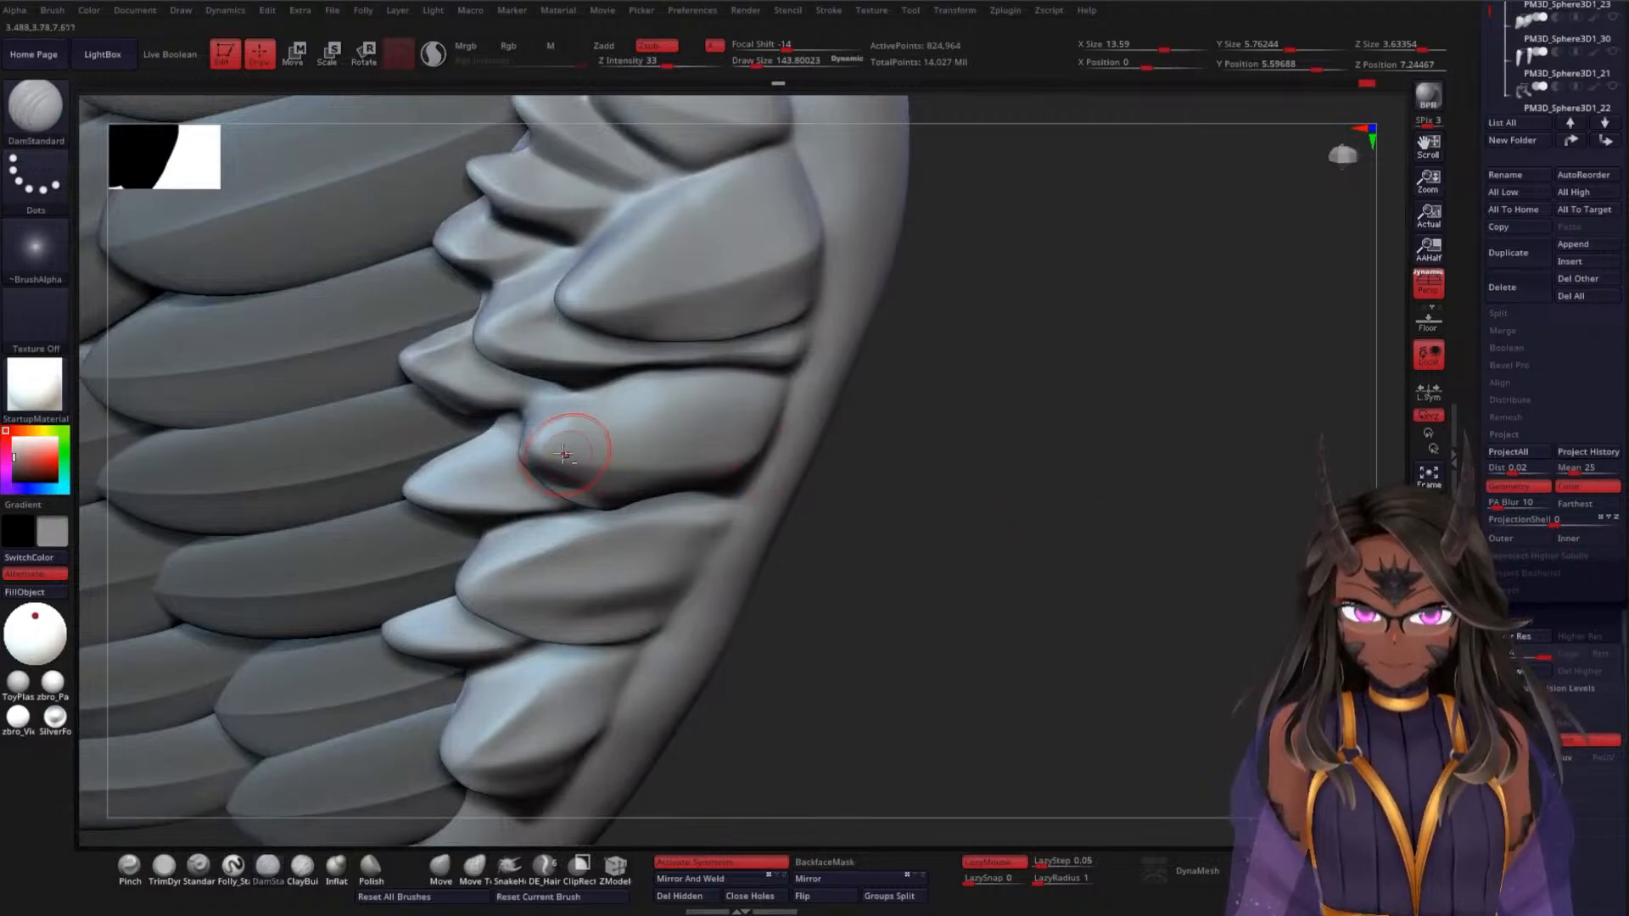
Try to carve a DamStandard stroke along the middle broad short feather from its tip towards the base
mouse_move(536, 449)
mouse_down()
mouse_move(768, 367)
mouse_move(773, 388)
mouse_up()
drag(968, 469, 996, 397)
key(ctrl+z)
Set the brush's Z Intensity to 16 and define the upper edge of the middle broad short feather from tip to base
key(space)
drag(1050, 468, 1030, 468)
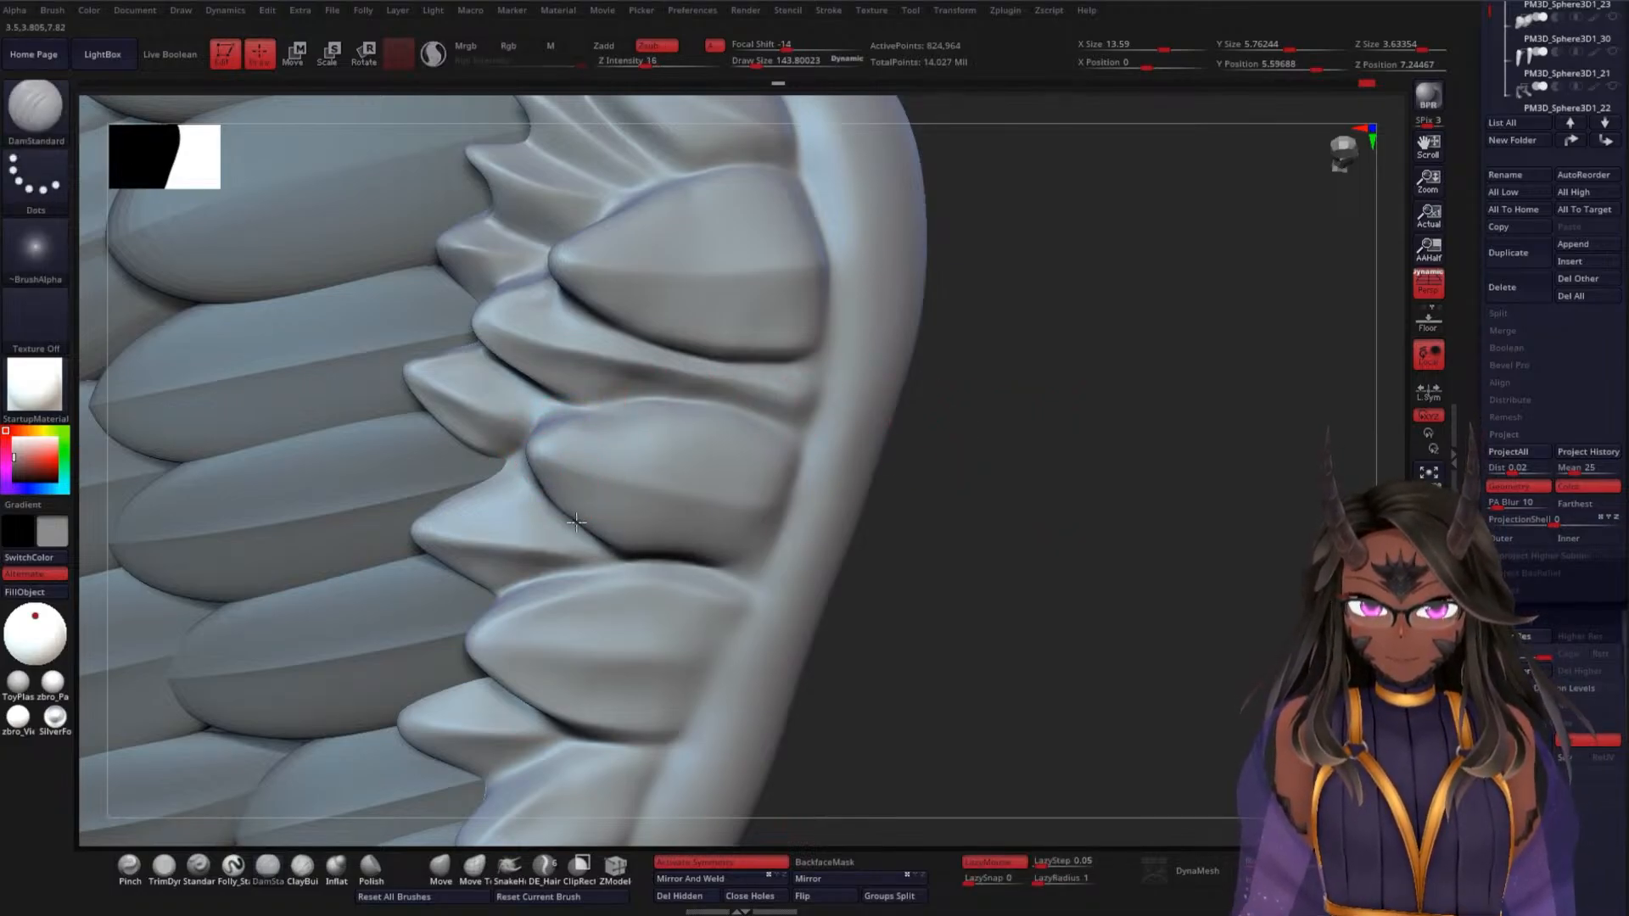
mouse_move(885, 555)
mouse_down()
mouse_move(1010, 501)
mouse_move(974, 461)
mouse_up()
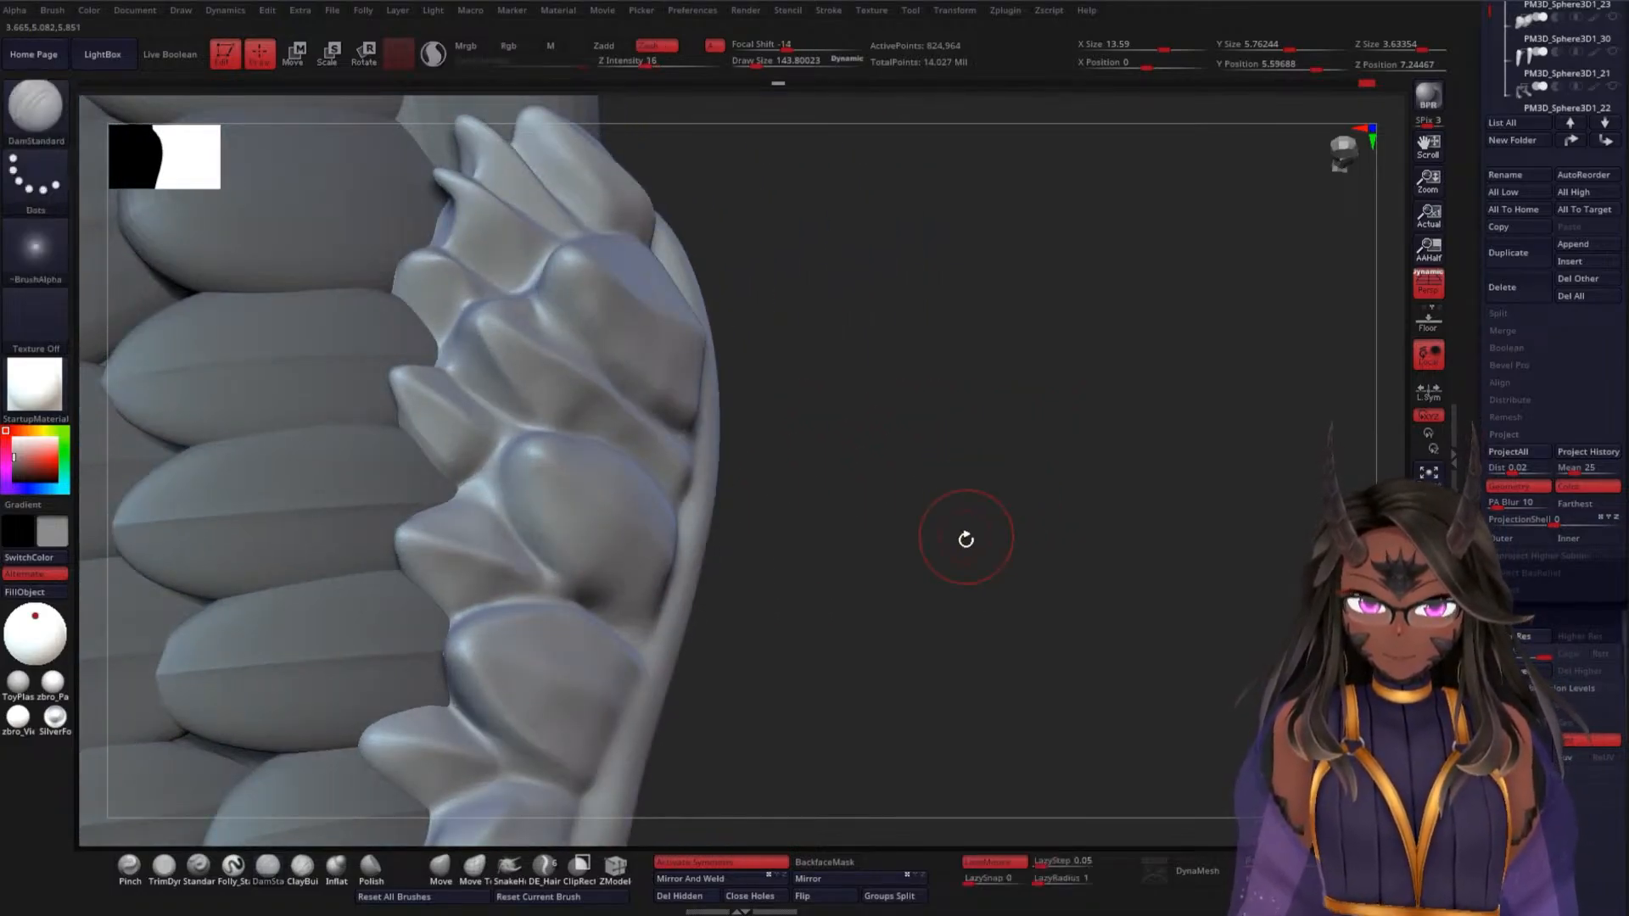
mouse_move(965, 539)
mouse_down()
mouse_move(942, 571)
mouse_move(964, 619)
mouse_move(1157, 619)
mouse_move(1156, 531)
mouse_move(1102, 531)
mouse_move(1127, 538)
mouse_move(1113, 594)
mouse_up()
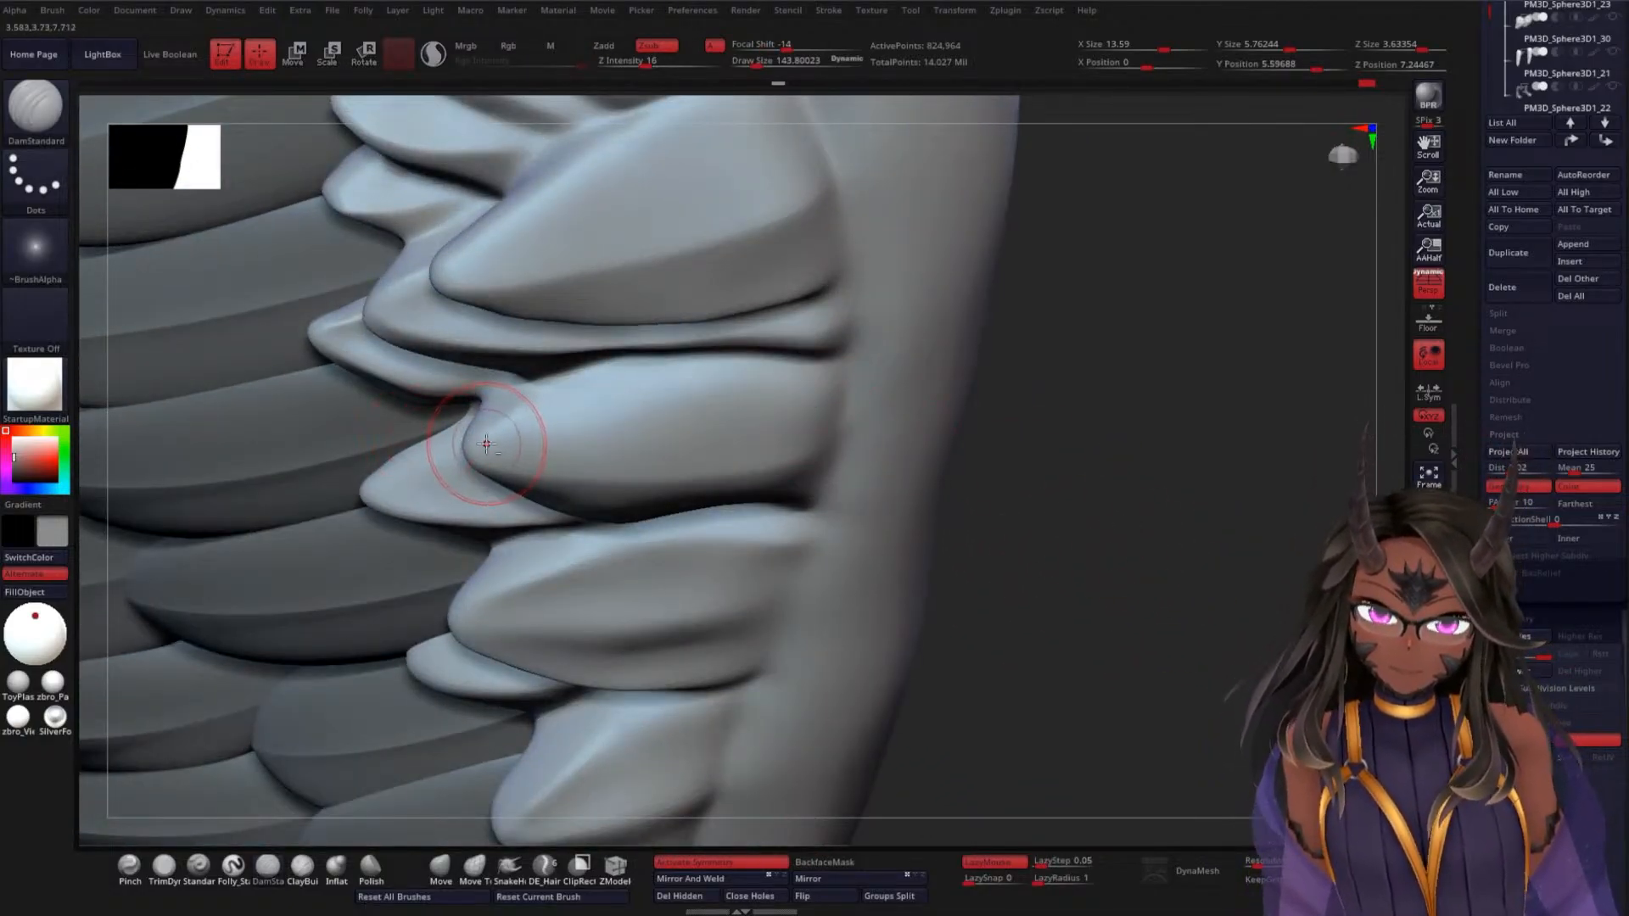
mouse_move(1111, 450)
mouse_down()
mouse_move(1112, 382)
mouse_move(1143, 324)
mouse_move(1083, 430)
mouse_move(695, 408)
mouse_up()
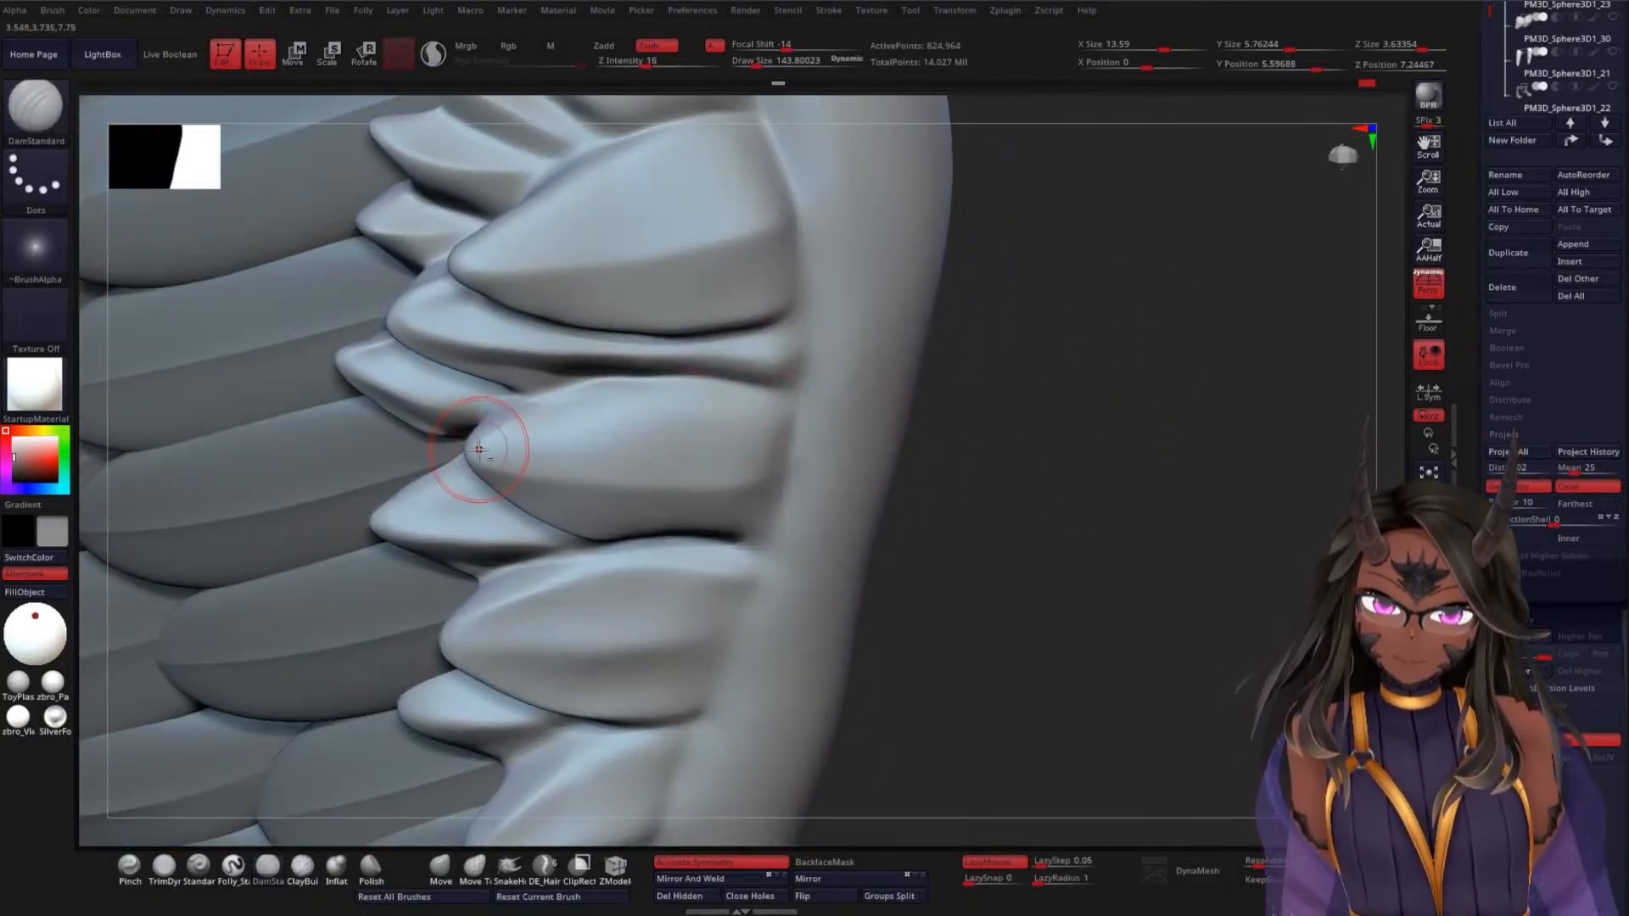
mouse_move(1072, 439)
mouse_down()
mouse_move(1083, 367)
mouse_move(1057, 436)
mouse_move(1061, 538)
mouse_move(1131, 549)
mouse_move(1060, 470)
mouse_up()
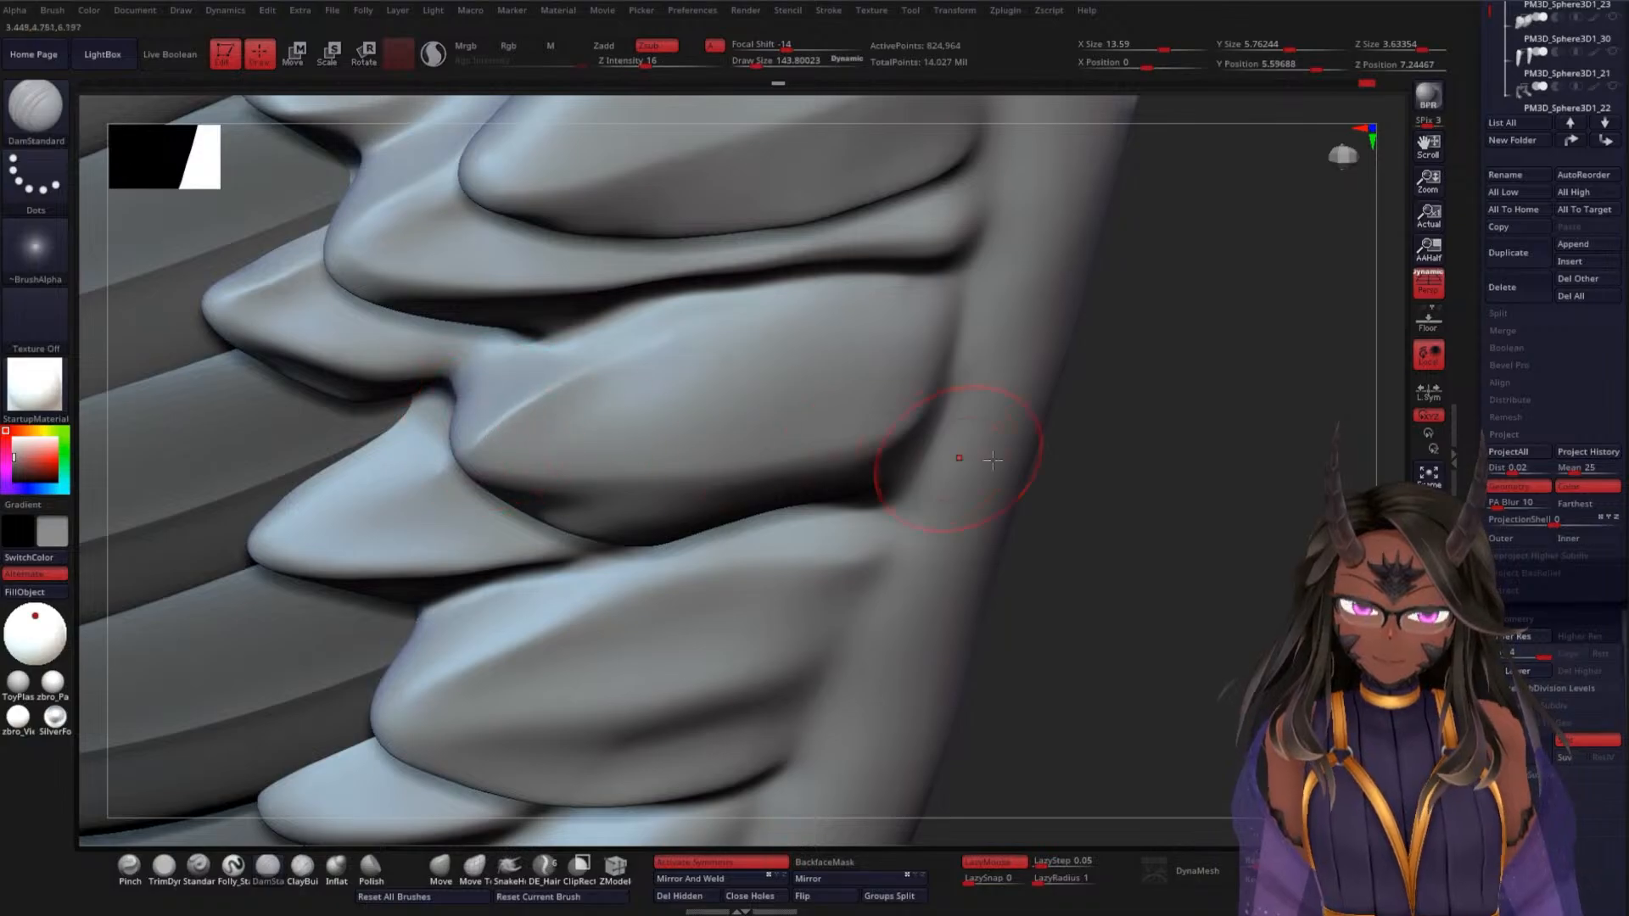
mouse_move(498, 427)
mouse_down()
mouse_move(600, 365)
mouse_move(797, 302)
mouse_up()
Sharpen the side of the middle broad feather near its tip, where it meets the small feather beneath it
mouse_move(1151, 471)
mouse_down()
mouse_move(1142, 429)
mouse_move(1163, 349)
mouse_move(1117, 378)
mouse_move(983, 402)
mouse_up()
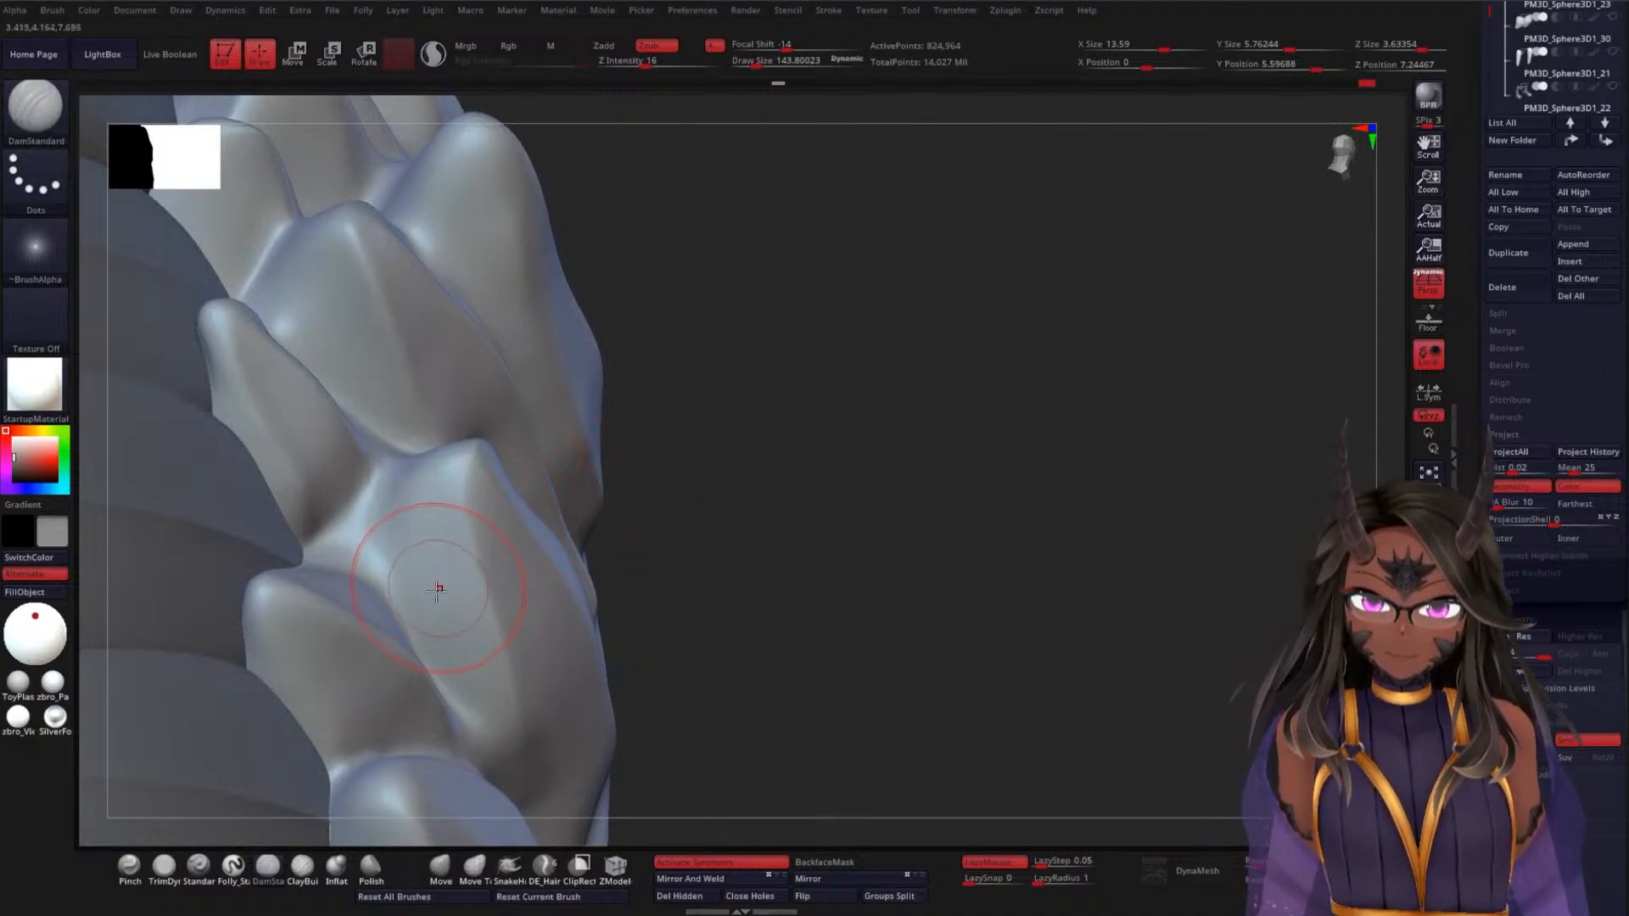
drag(370, 504, 363, 463)
drag(373, 536, 375, 487)
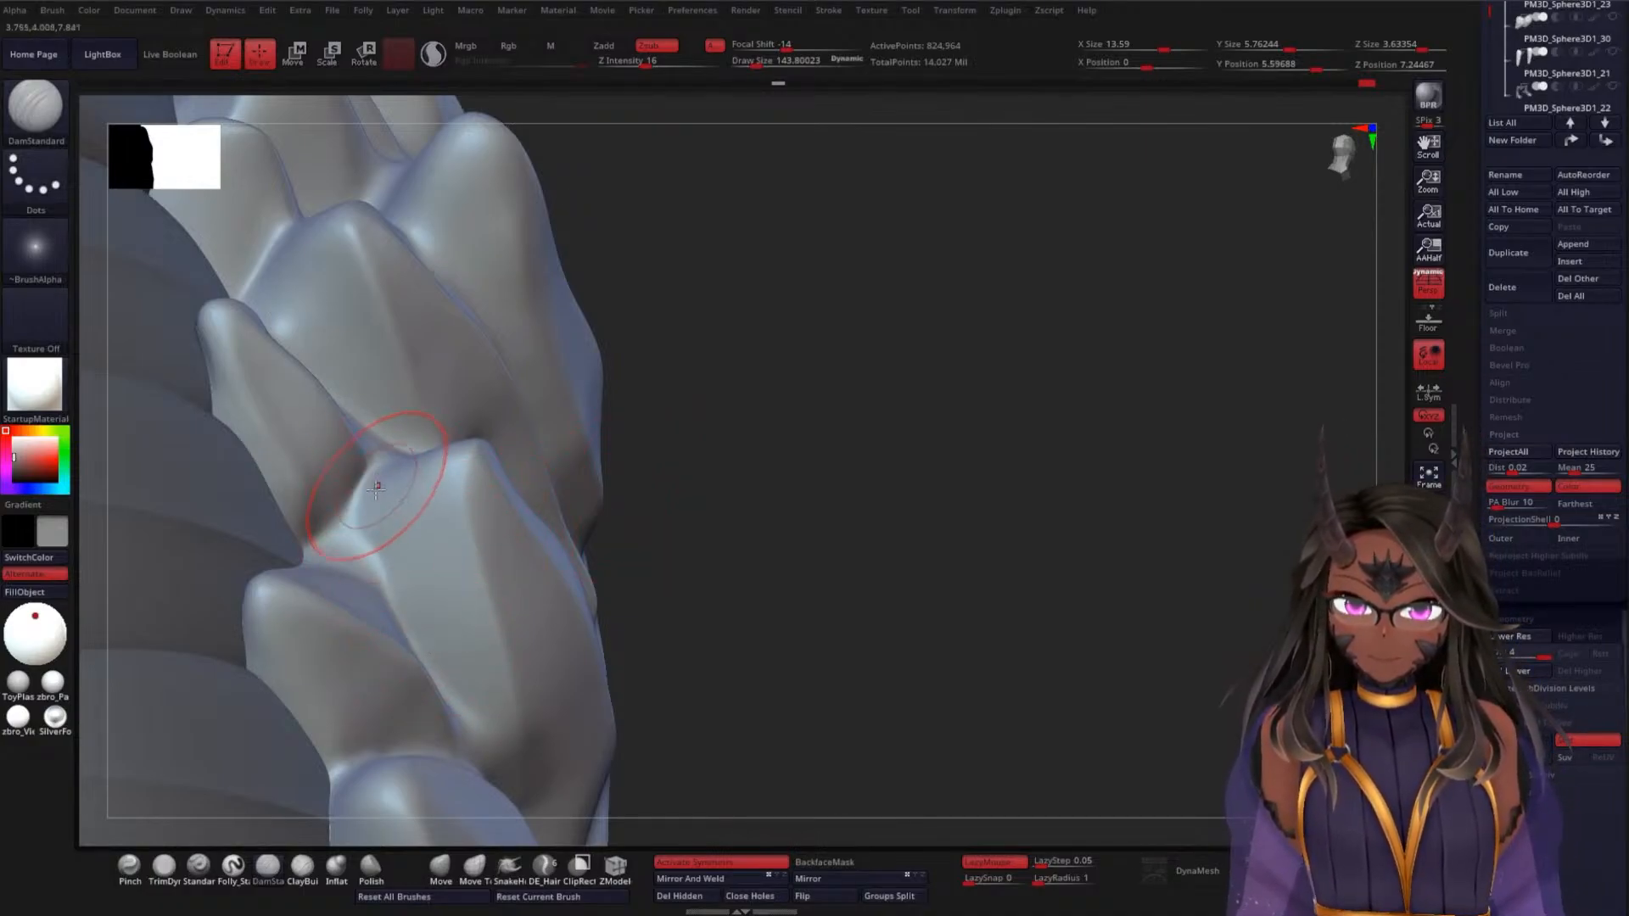
drag(777, 456, 802, 552)
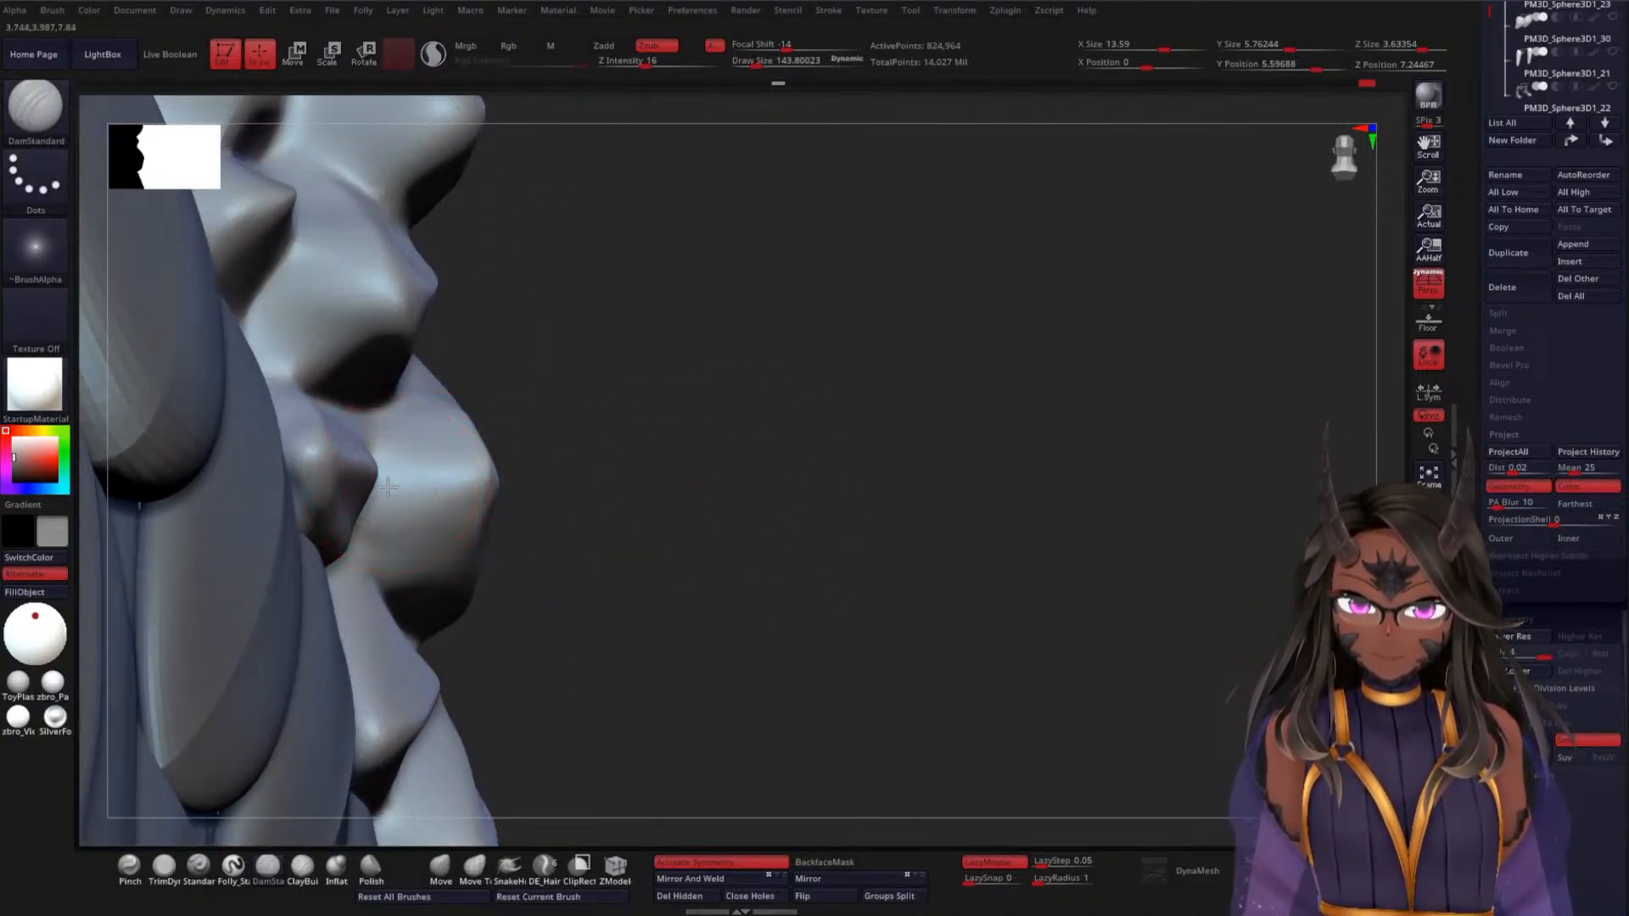
drag(457, 478, 392, 487)
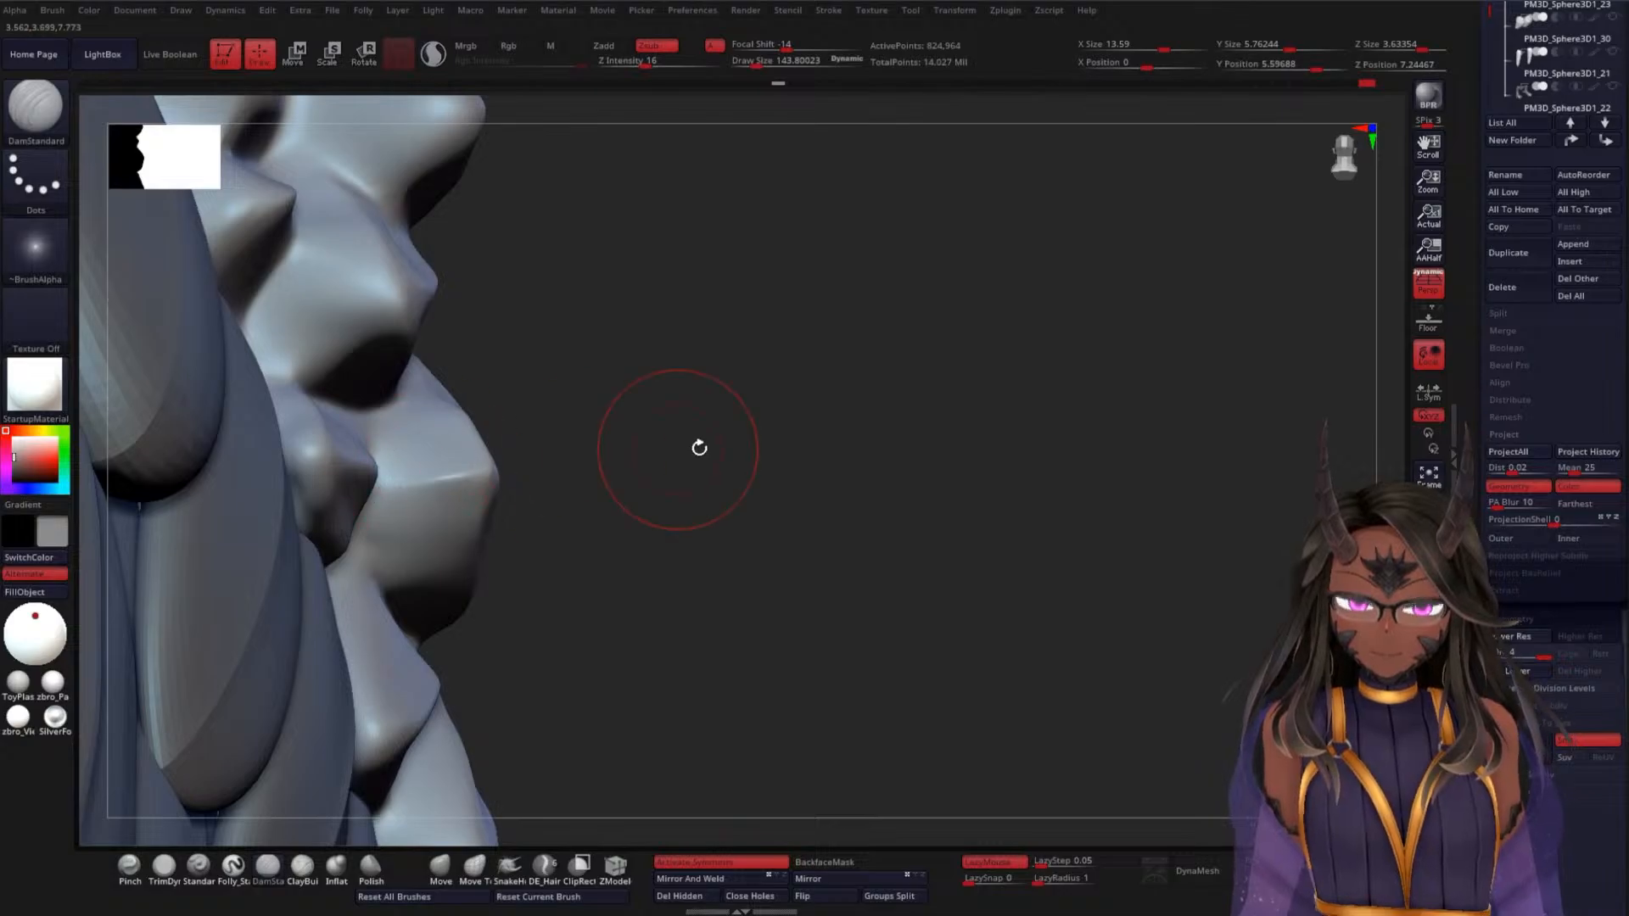
Sharpen the same feather's lengthwise ridge, reduce the draw size to about 43 and smooth along its upper edge
drag(746, 449, 594, 463)
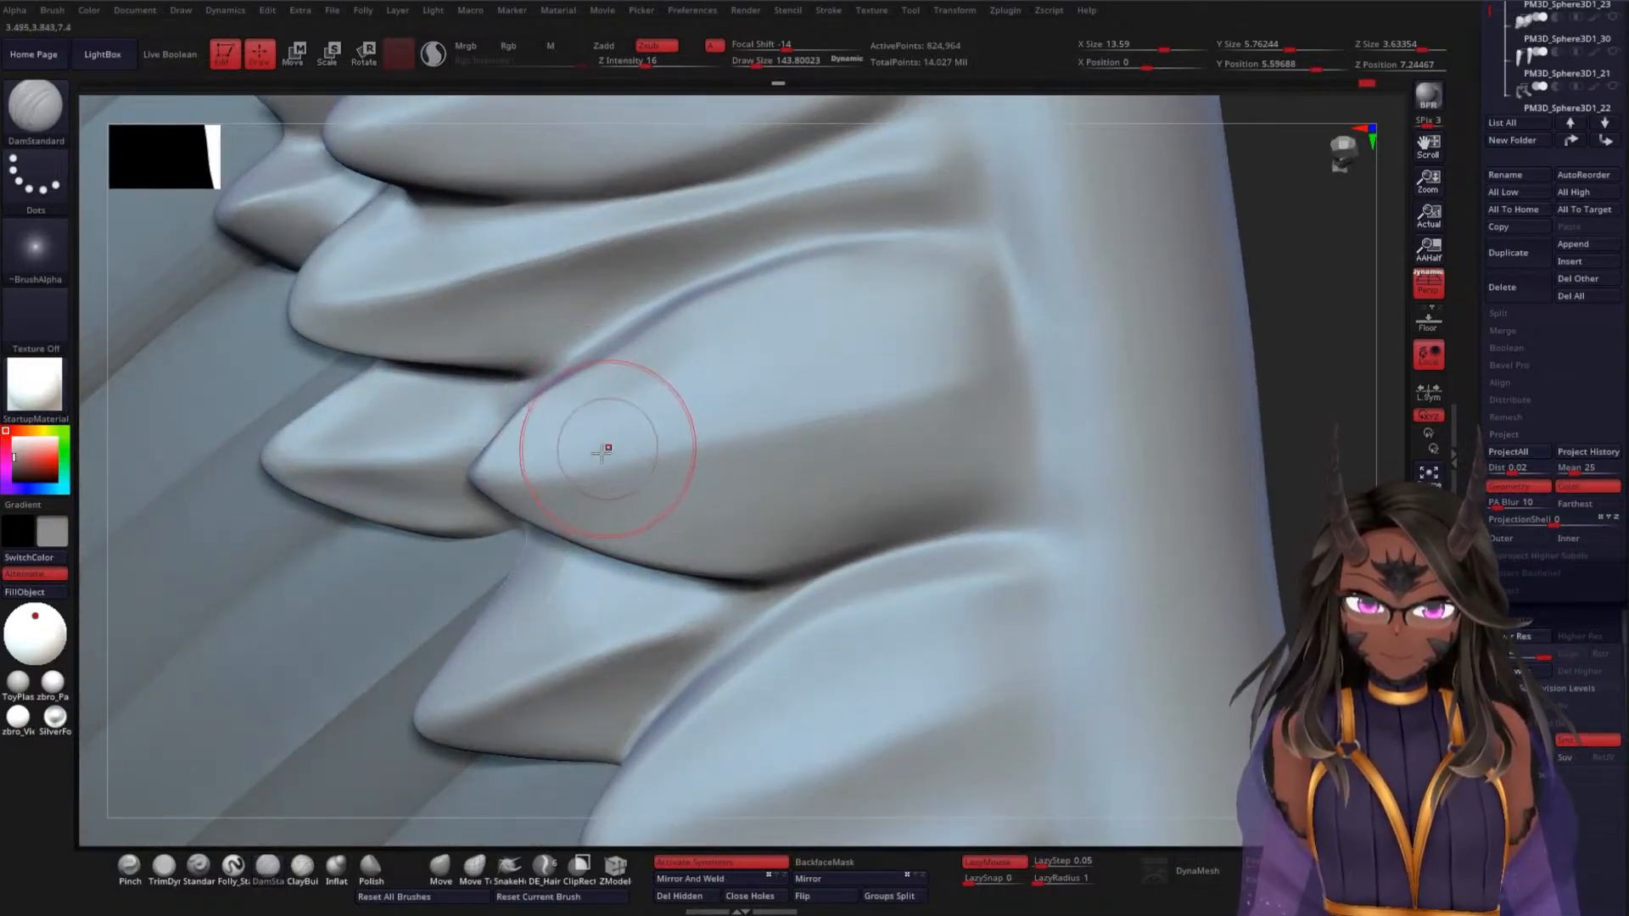
mouse_move(490, 466)
mouse_down()
mouse_move(611, 475)
mouse_move(914, 364)
mouse_up()
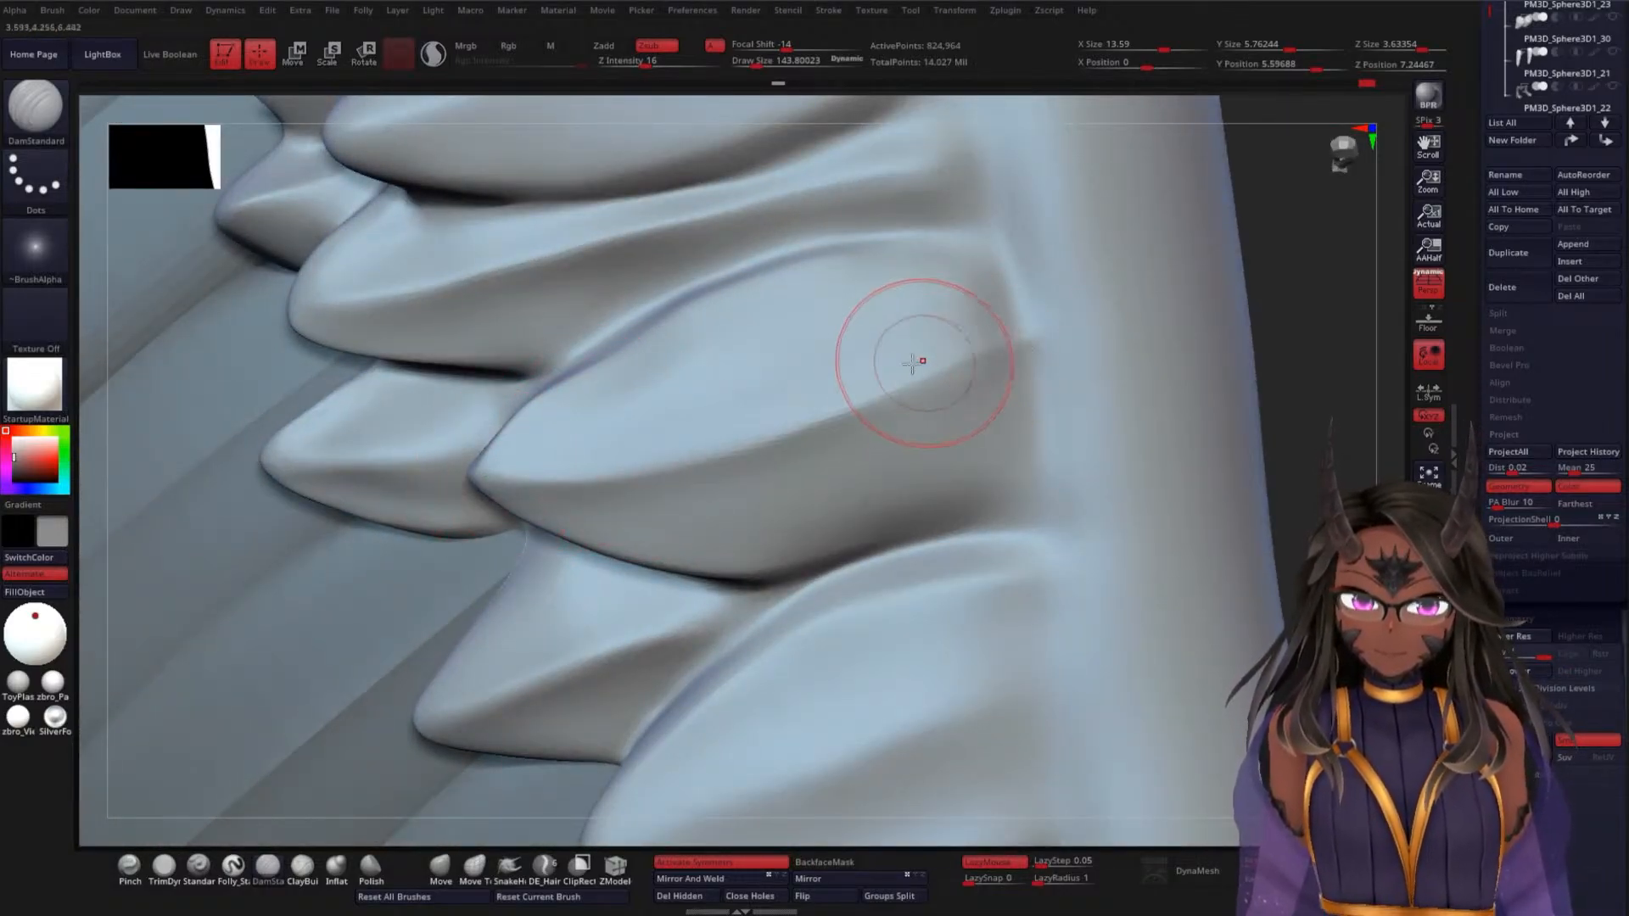
key(space)
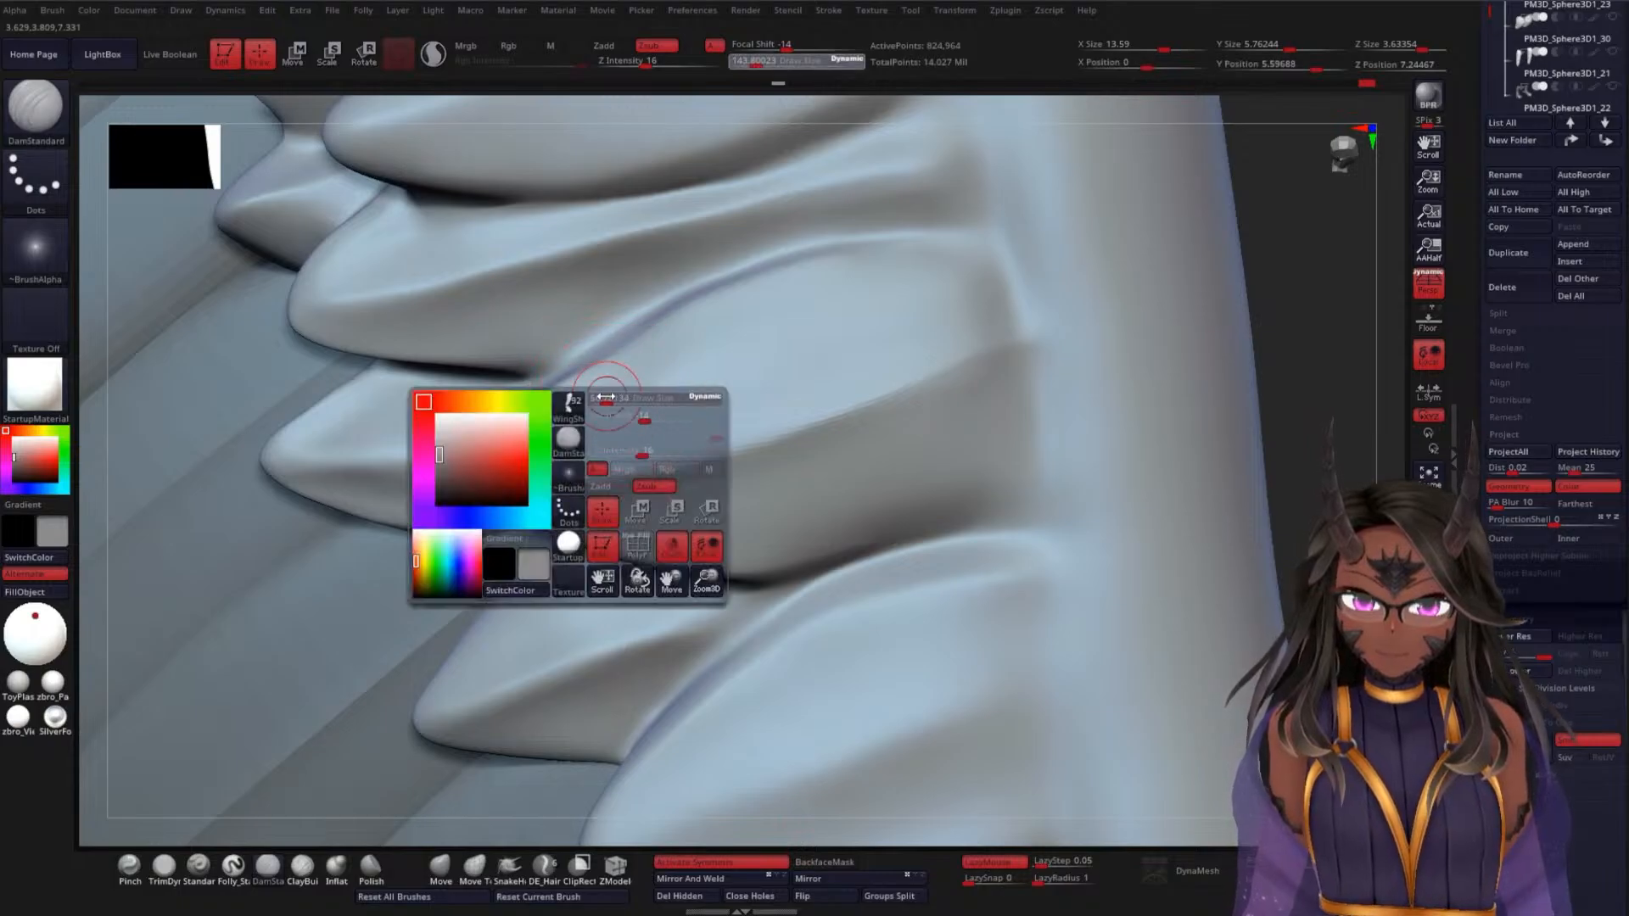
key(shift)
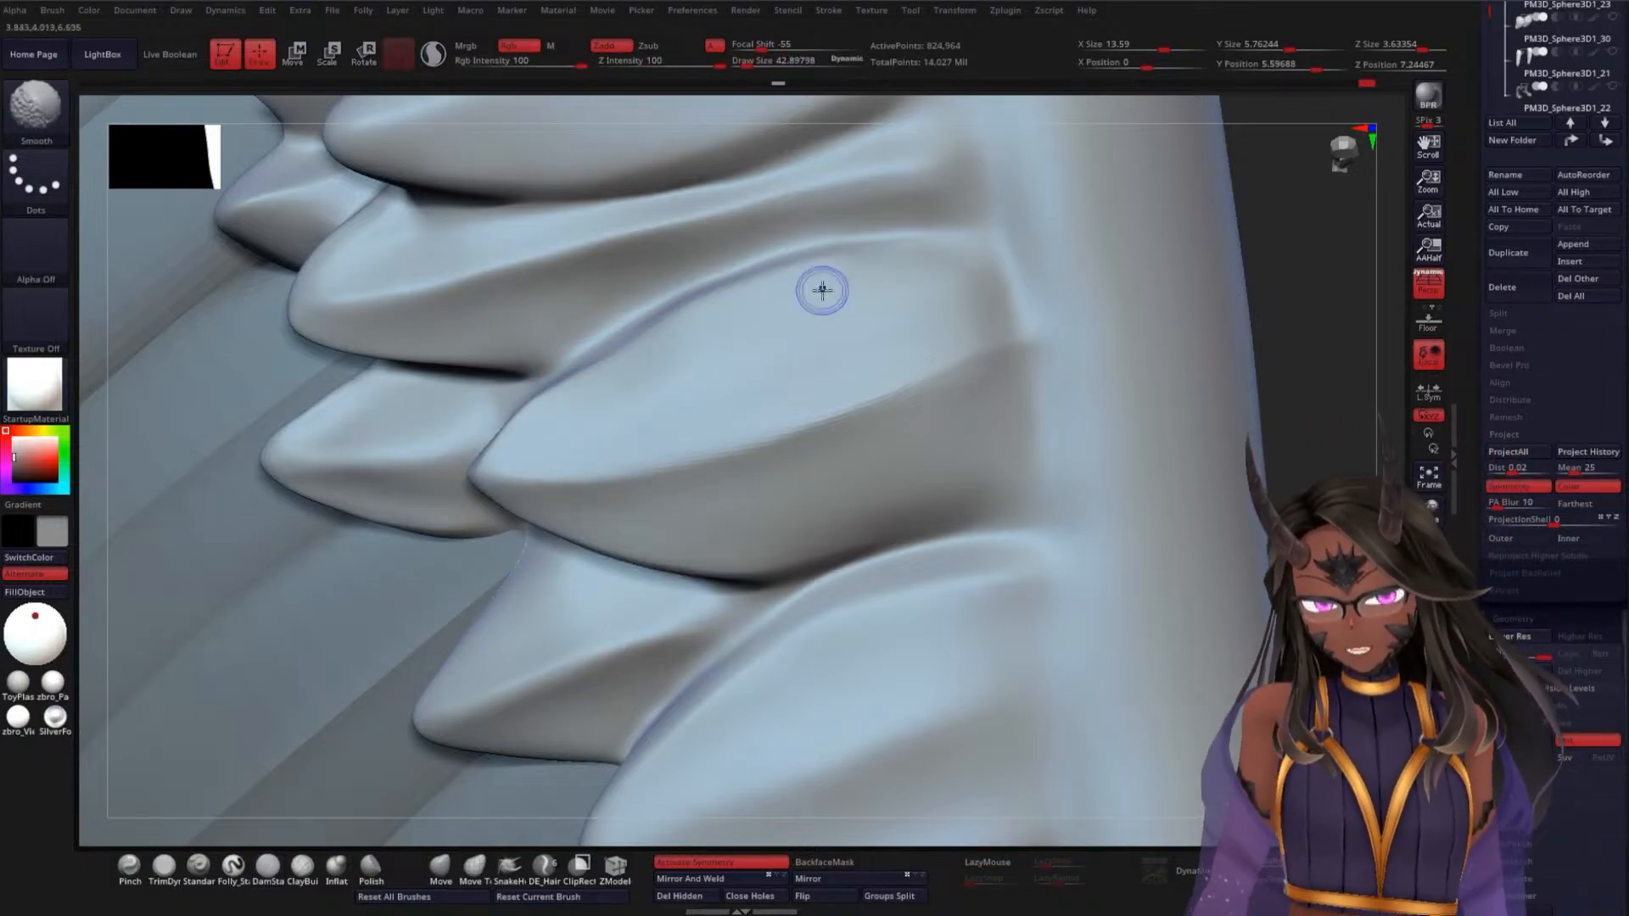
mouse_move(937, 263)
shift+mouse_down()
mouse_move(834, 276)
mouse_move(870, 273)
shift+mouse_up()
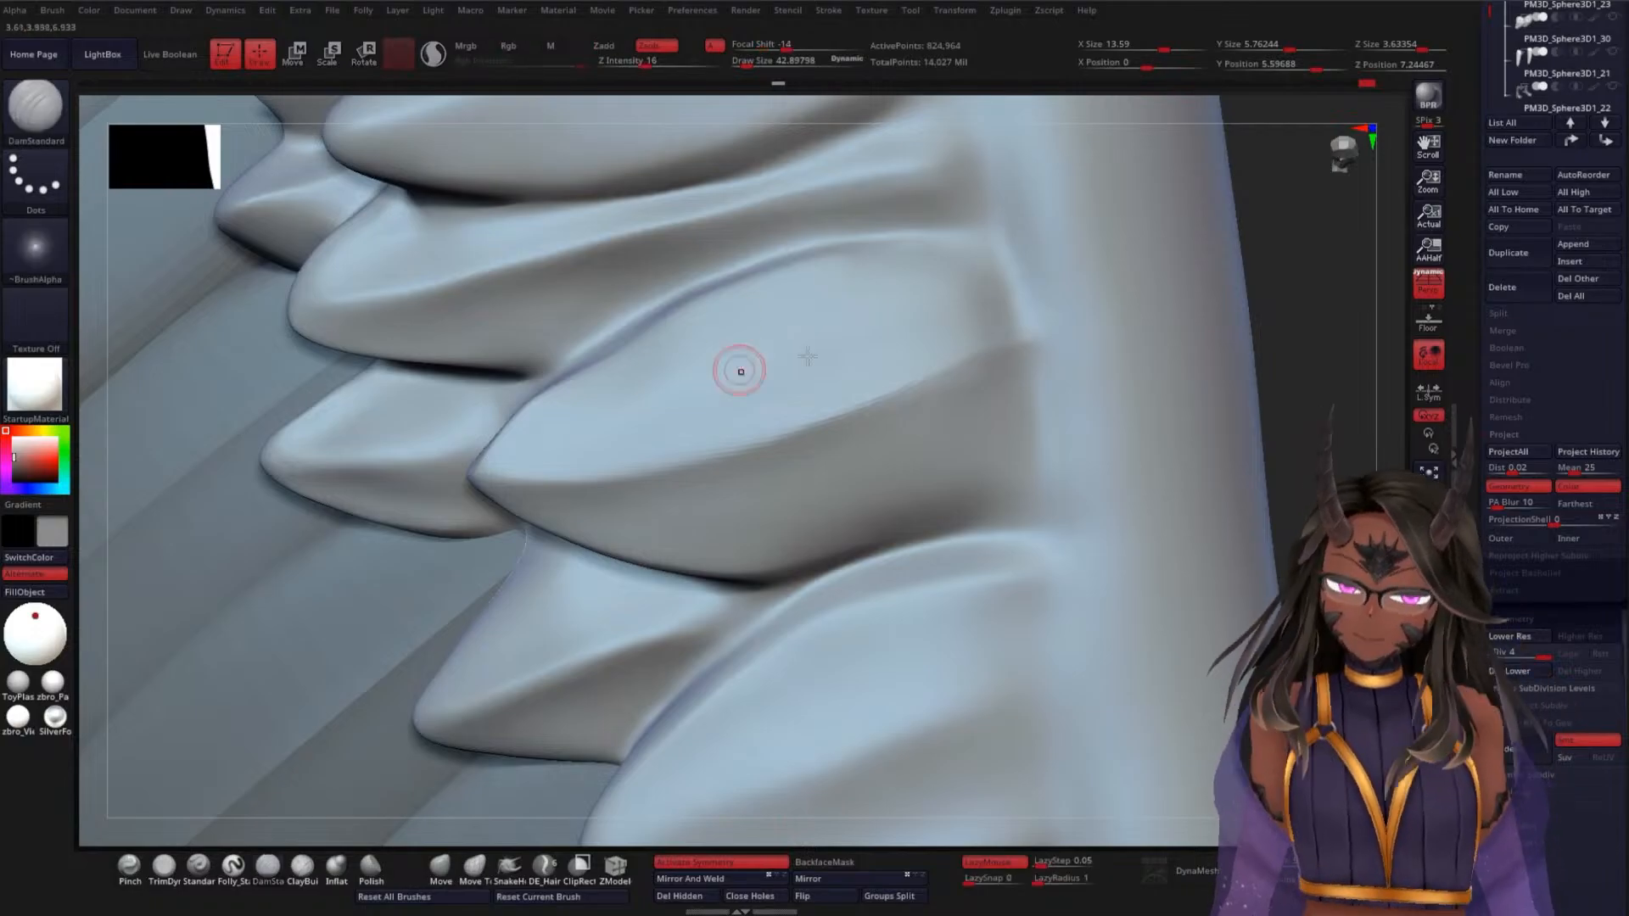
Define a fine, crisp rim along the upper edge of the middle broad feather between its base and tip
mouse_move(1340, 344)
mouse_down()
mouse_move(1320, 309)
mouse_move(1207, 374)
mouse_move(1204, 360)
mouse_move(1267, 330)
mouse_move(909, 327)
mouse_up()
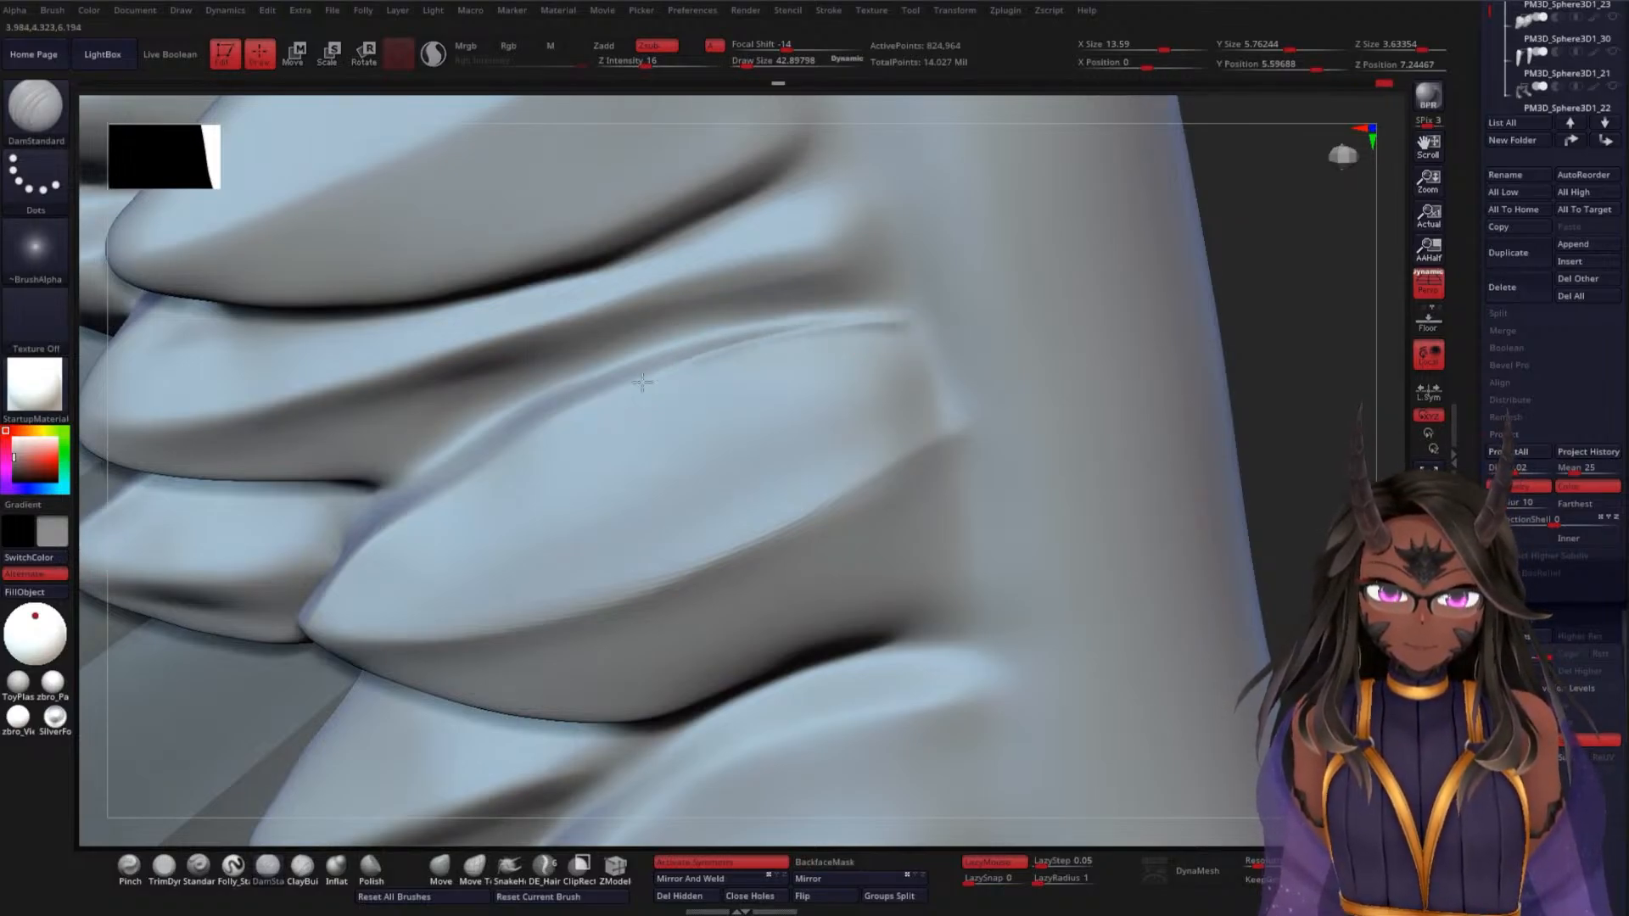
mouse_move(1234, 307)
mouse_down()
mouse_move(1301, 298)
mouse_move(1163, 334)
mouse_up()
key(shift)
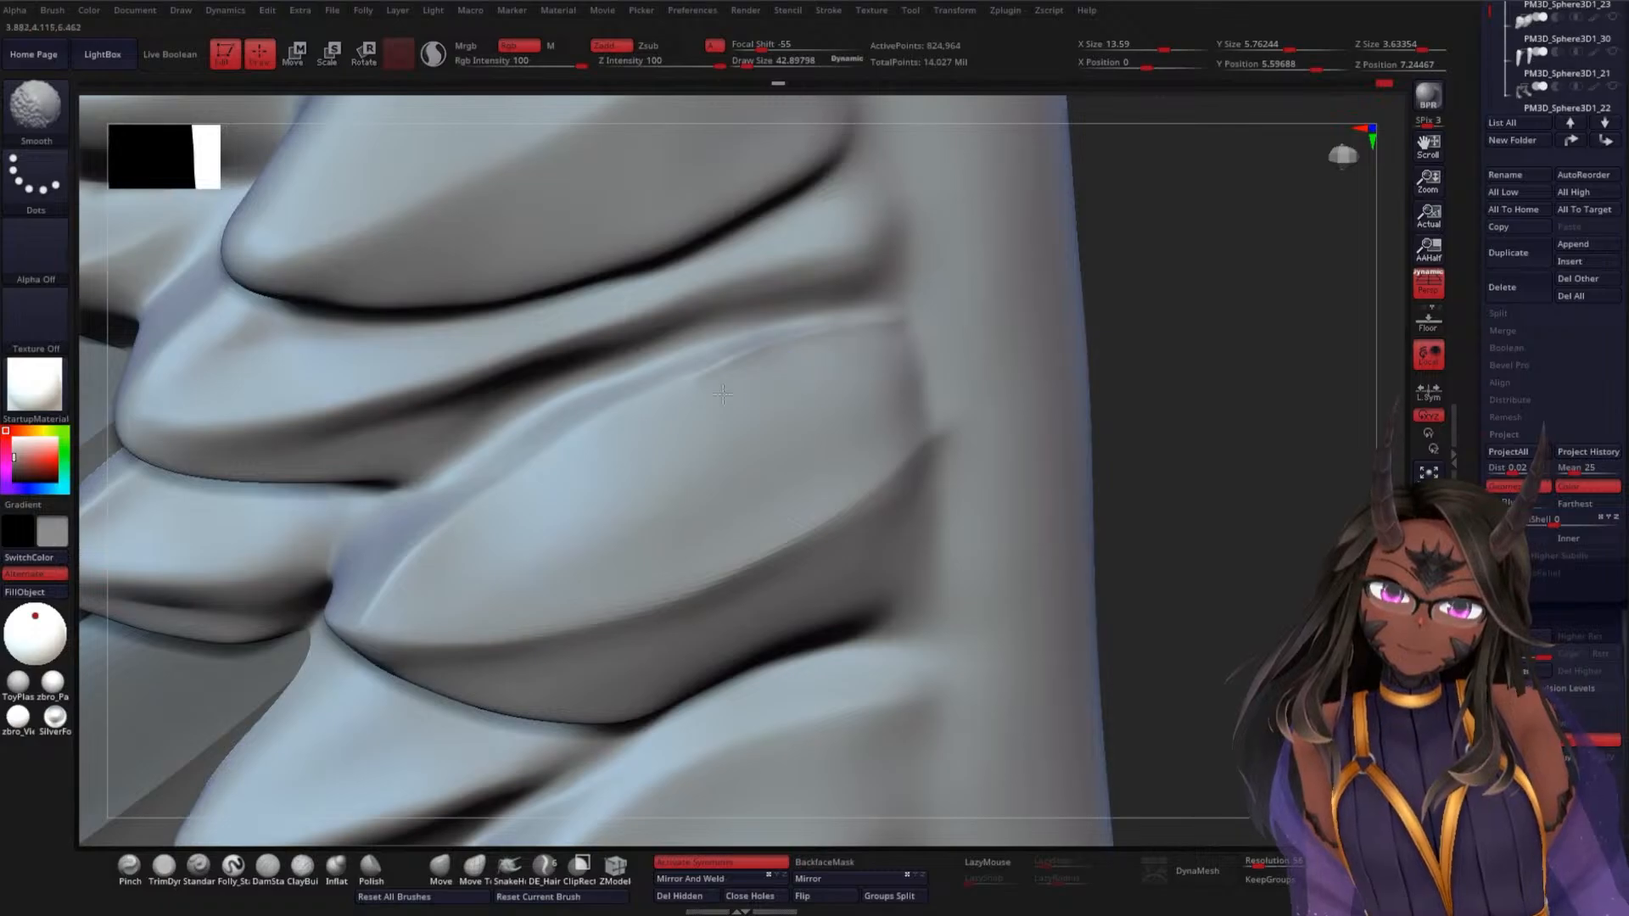
key(ctrl)
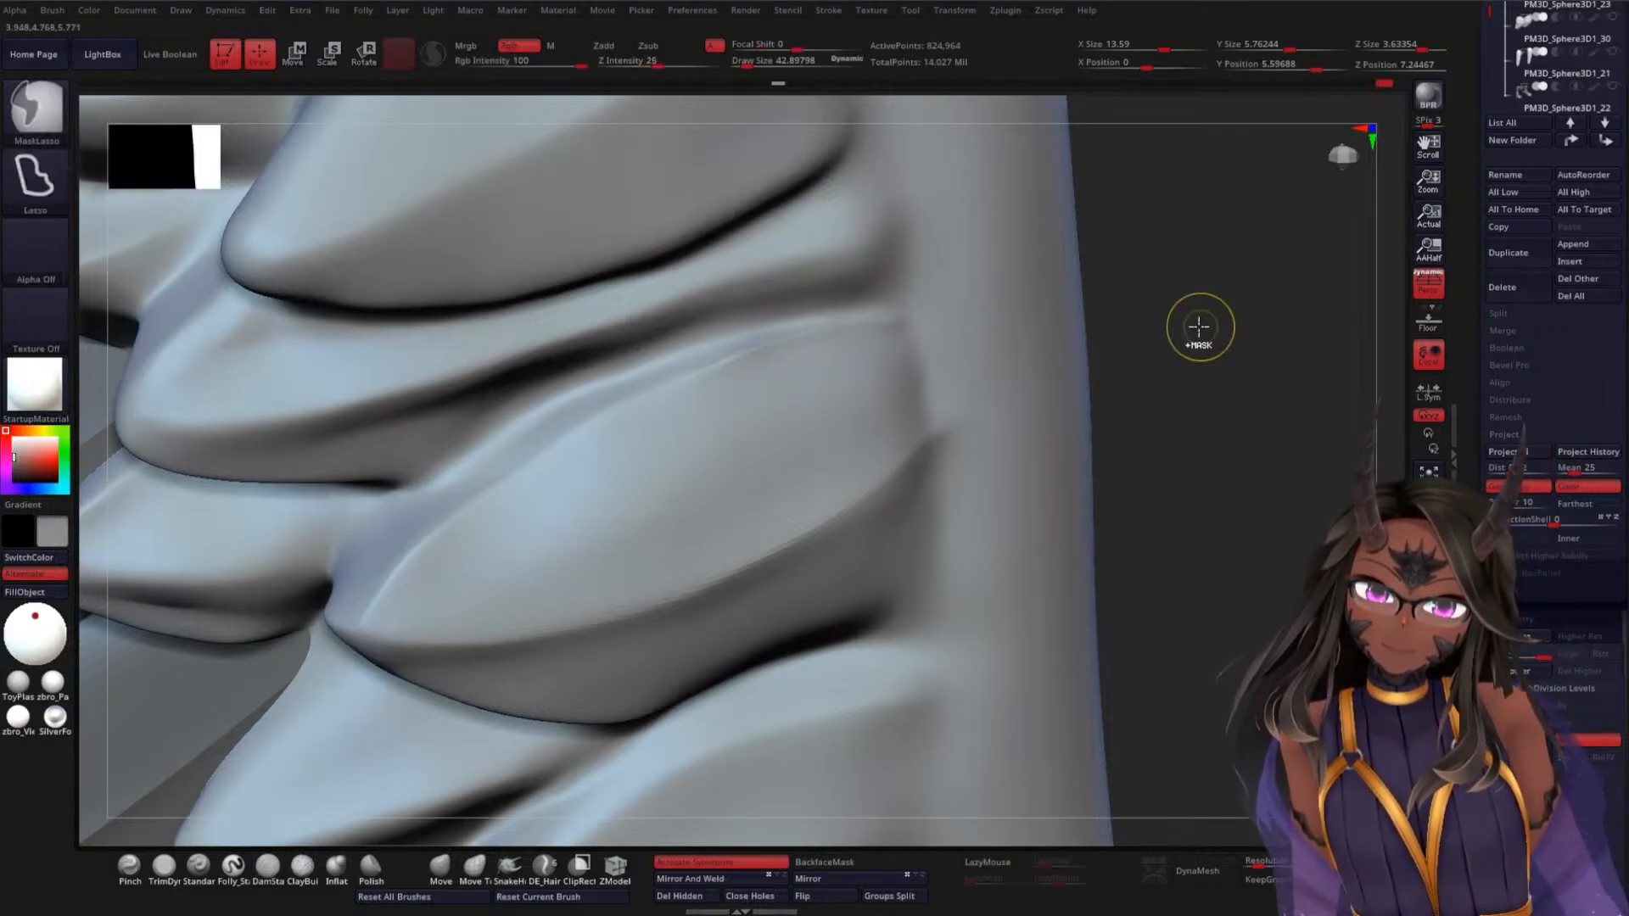
mouse_move(1236, 338)
mouse_down()
mouse_move(1273, 335)
mouse_move(781, 343)
mouse_up()
key(ctrl)
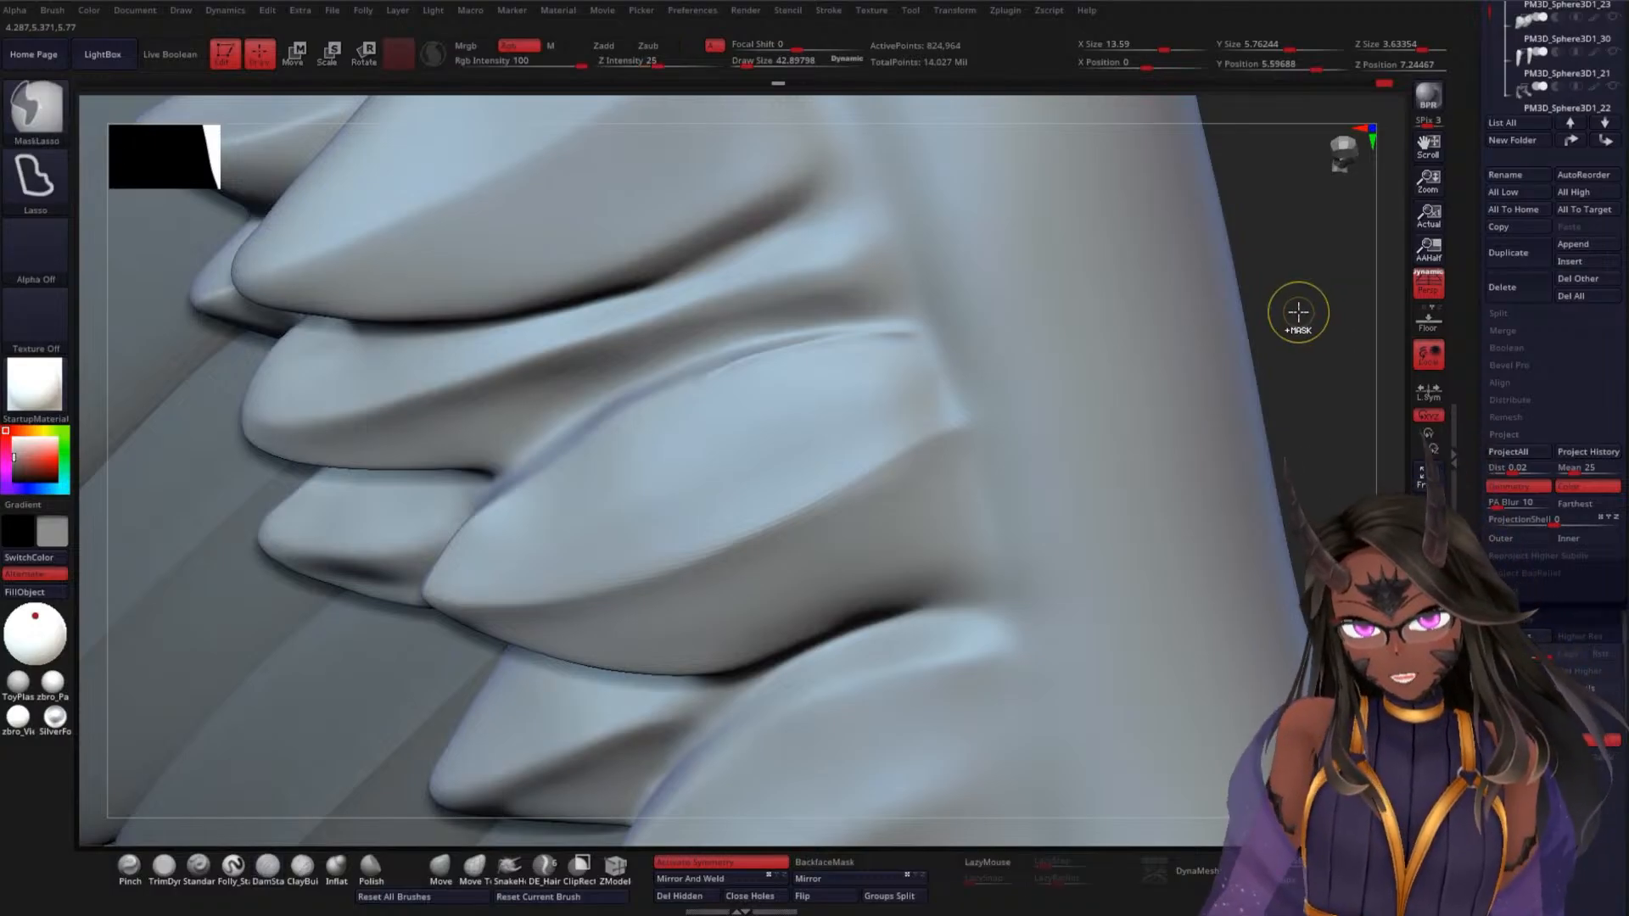
mouse_move(1321, 302)
mouse_down()
mouse_move(1265, 323)
mouse_move(1117, 323)
mouse_up()
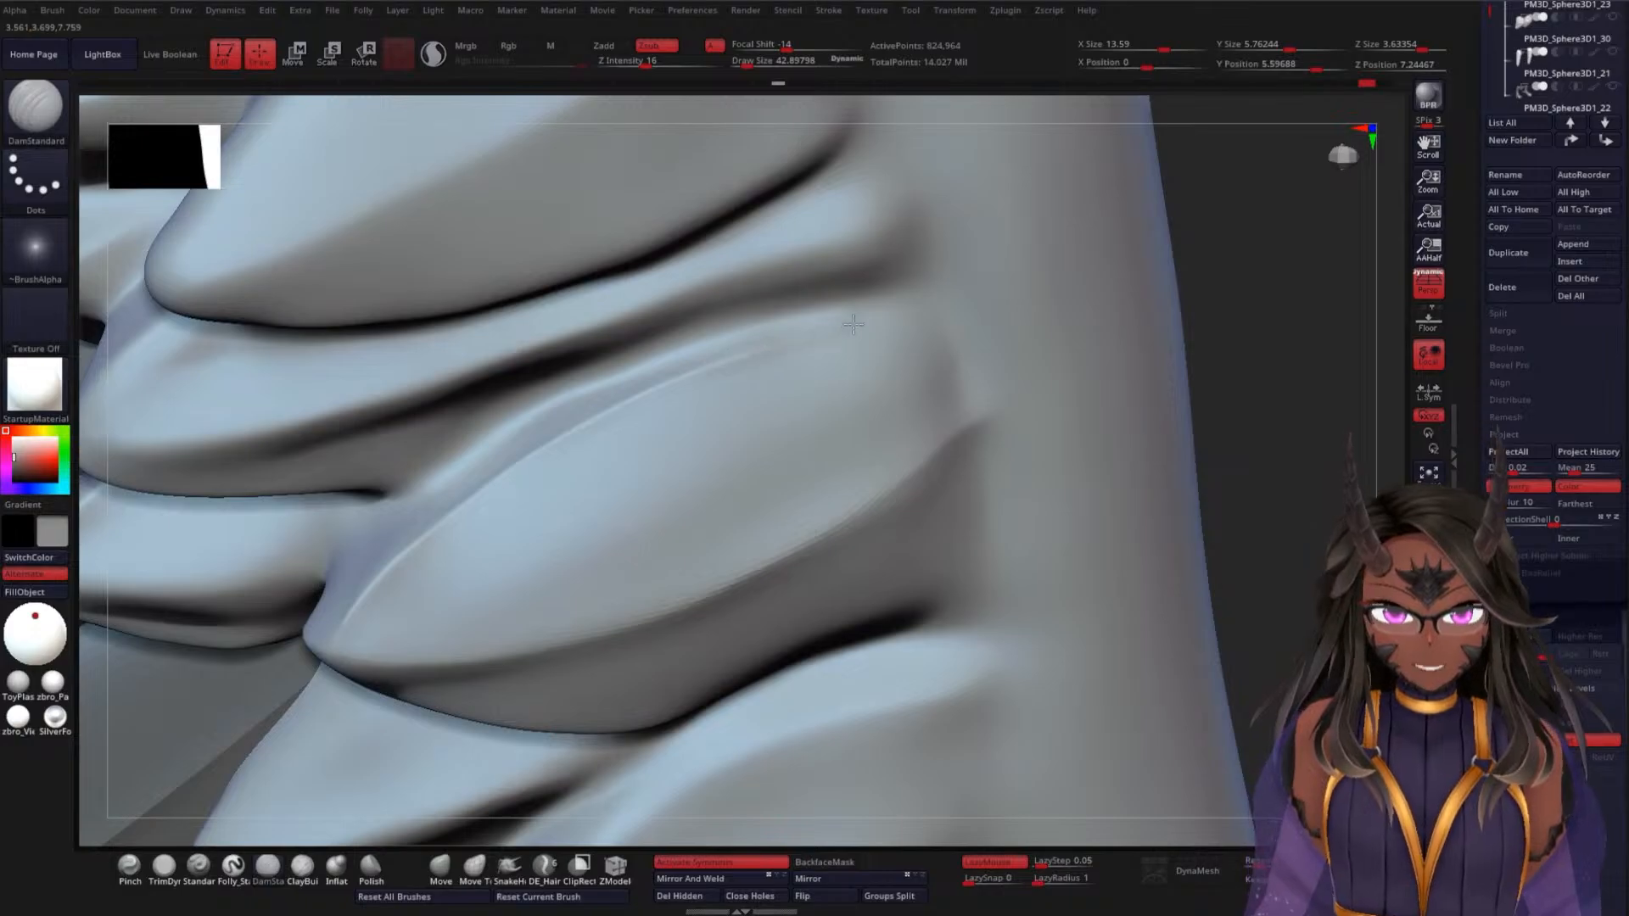
mouse_move(1219, 353)
mouse_down()
mouse_move(1225, 331)
mouse_move(1167, 309)
mouse_up()
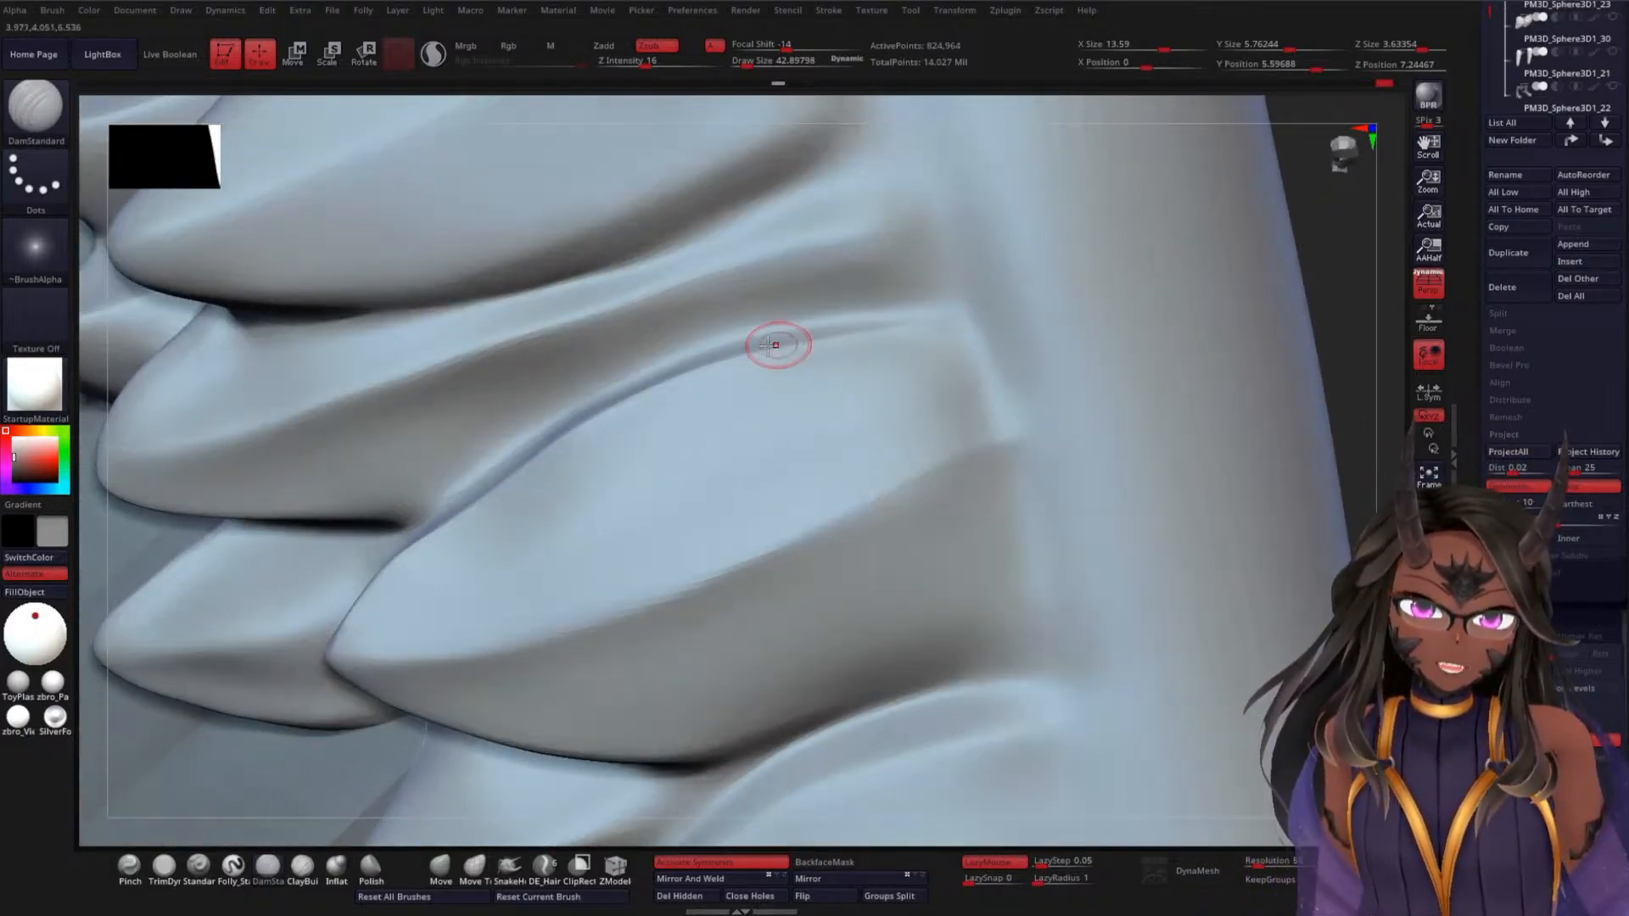
mouse_move(744, 327)
mouse_down()
mouse_move(946, 301)
mouse_move(765, 331)
mouse_move(583, 420)
mouse_up()
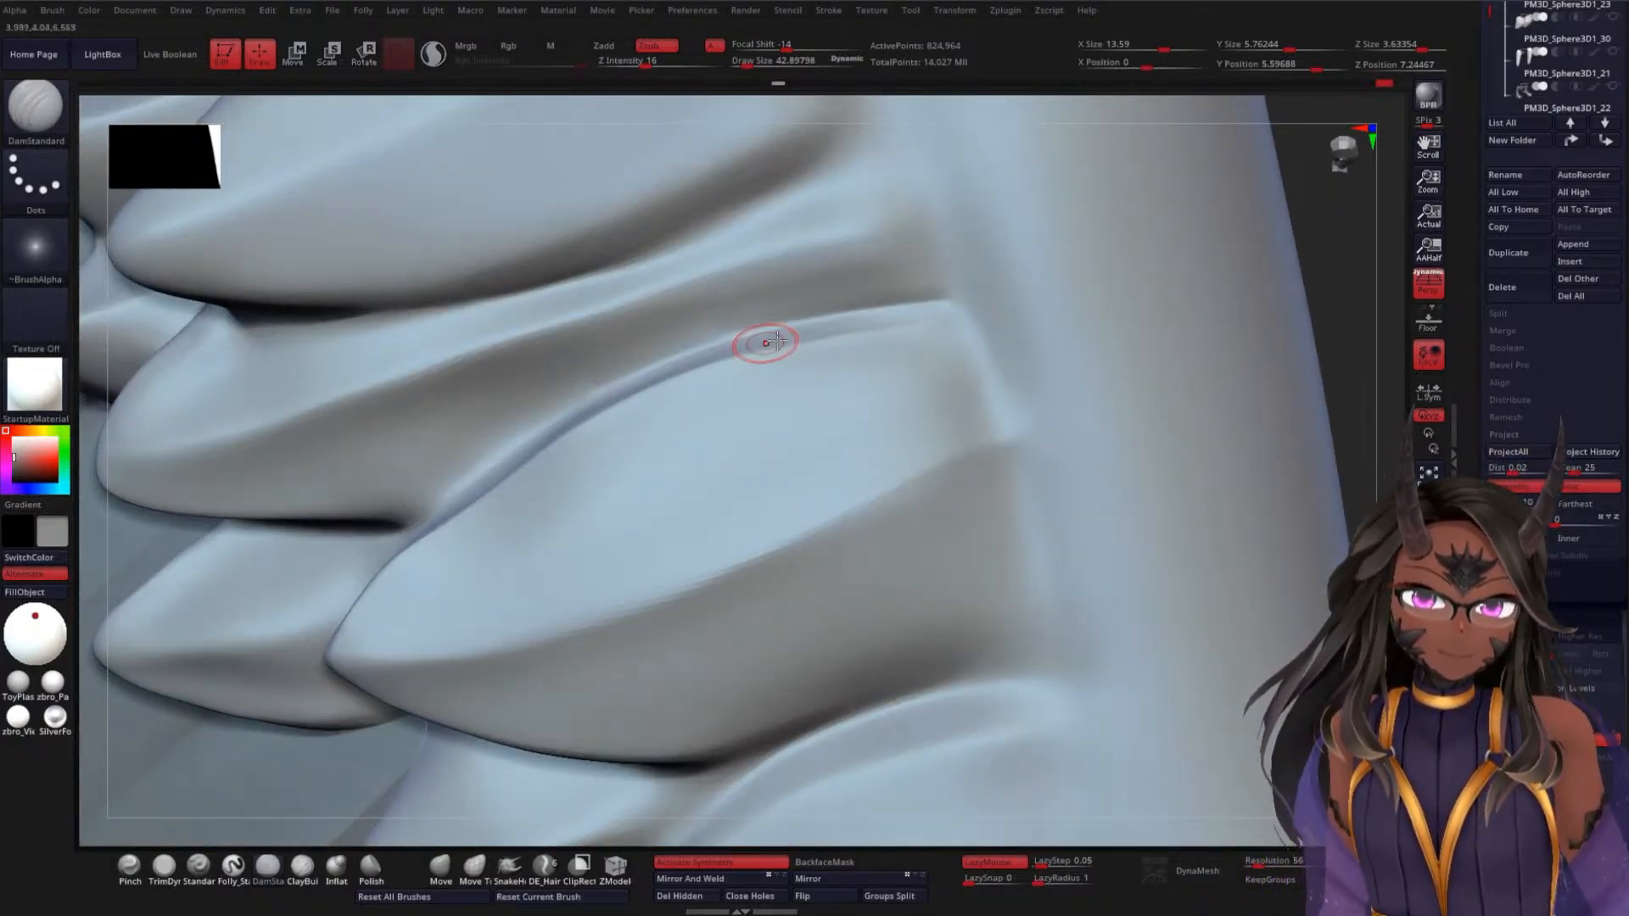
Deepen the rim along the middle broad feather's upper edge and smooth the upper face of the feather above near its tip
drag(900, 306, 588, 391)
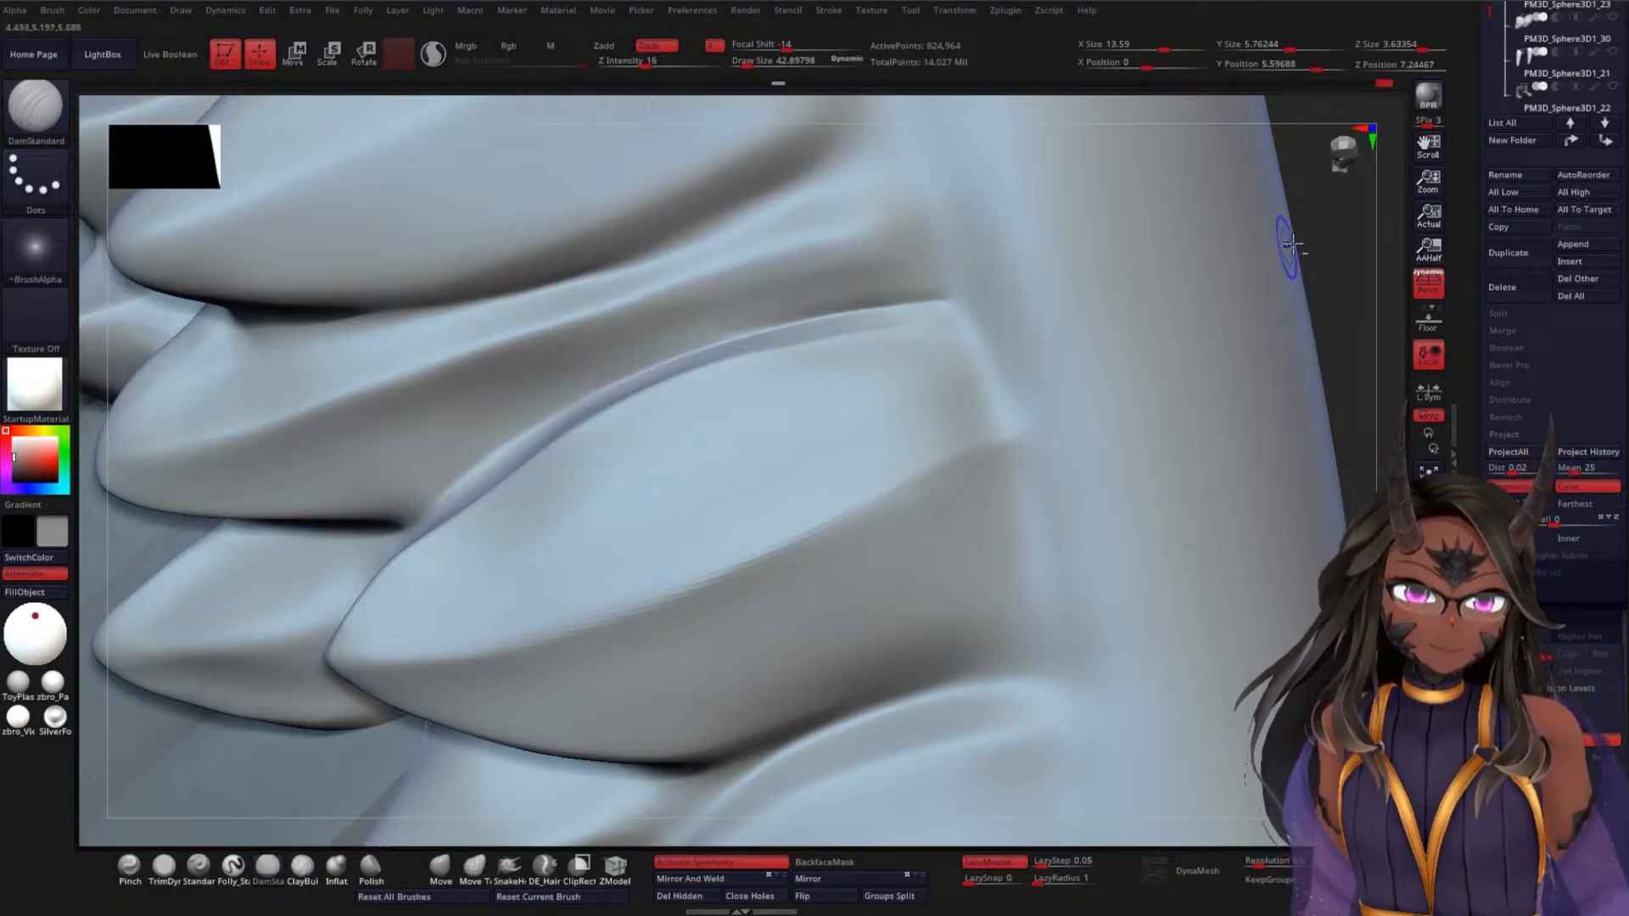
mouse_move(1291, 247)
mouse_down()
mouse_move(1280, 364)
mouse_move(1193, 317)
mouse_move(1237, 280)
mouse_move(1302, 280)
mouse_move(1241, 317)
mouse_move(1173, 267)
mouse_up()
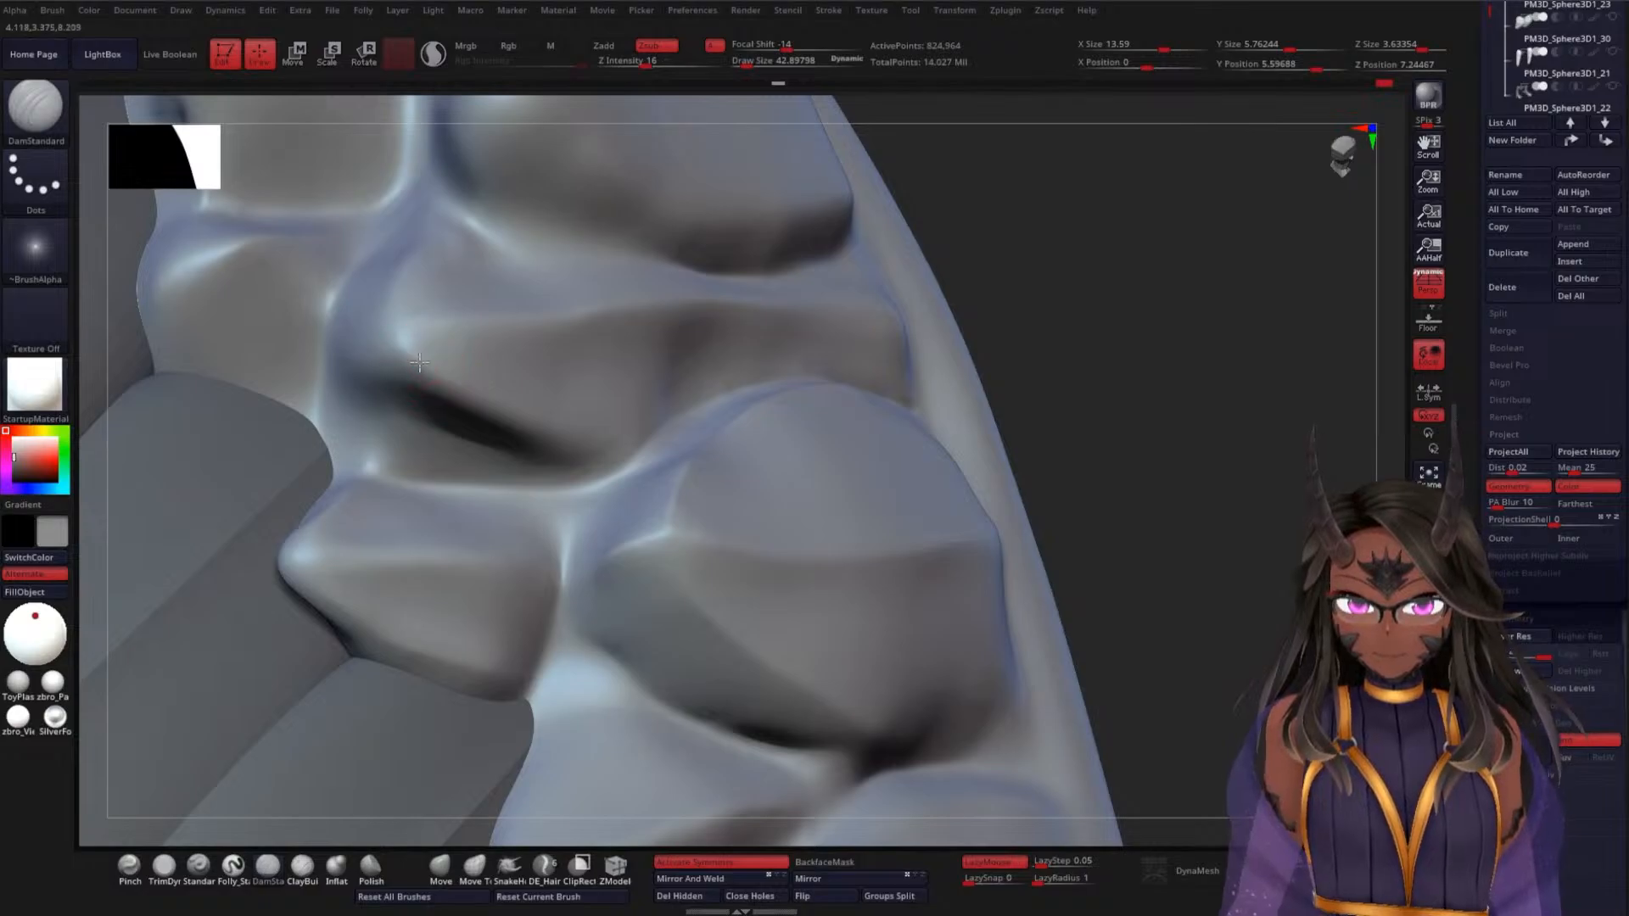
drag(1144, 315, 1112, 277)
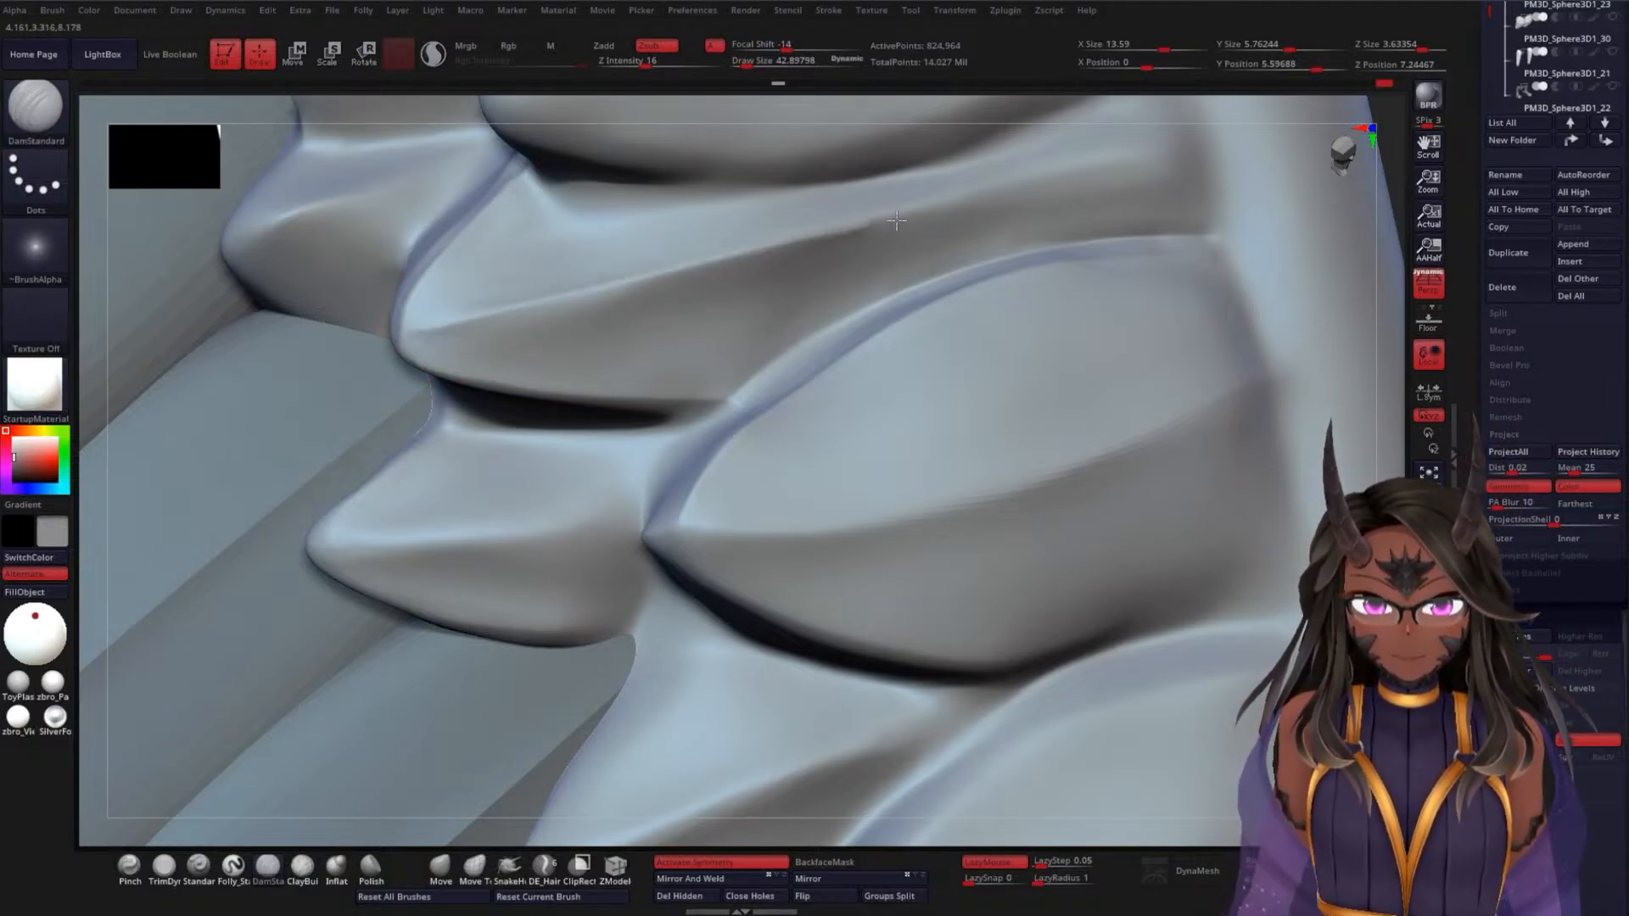
key(shift)
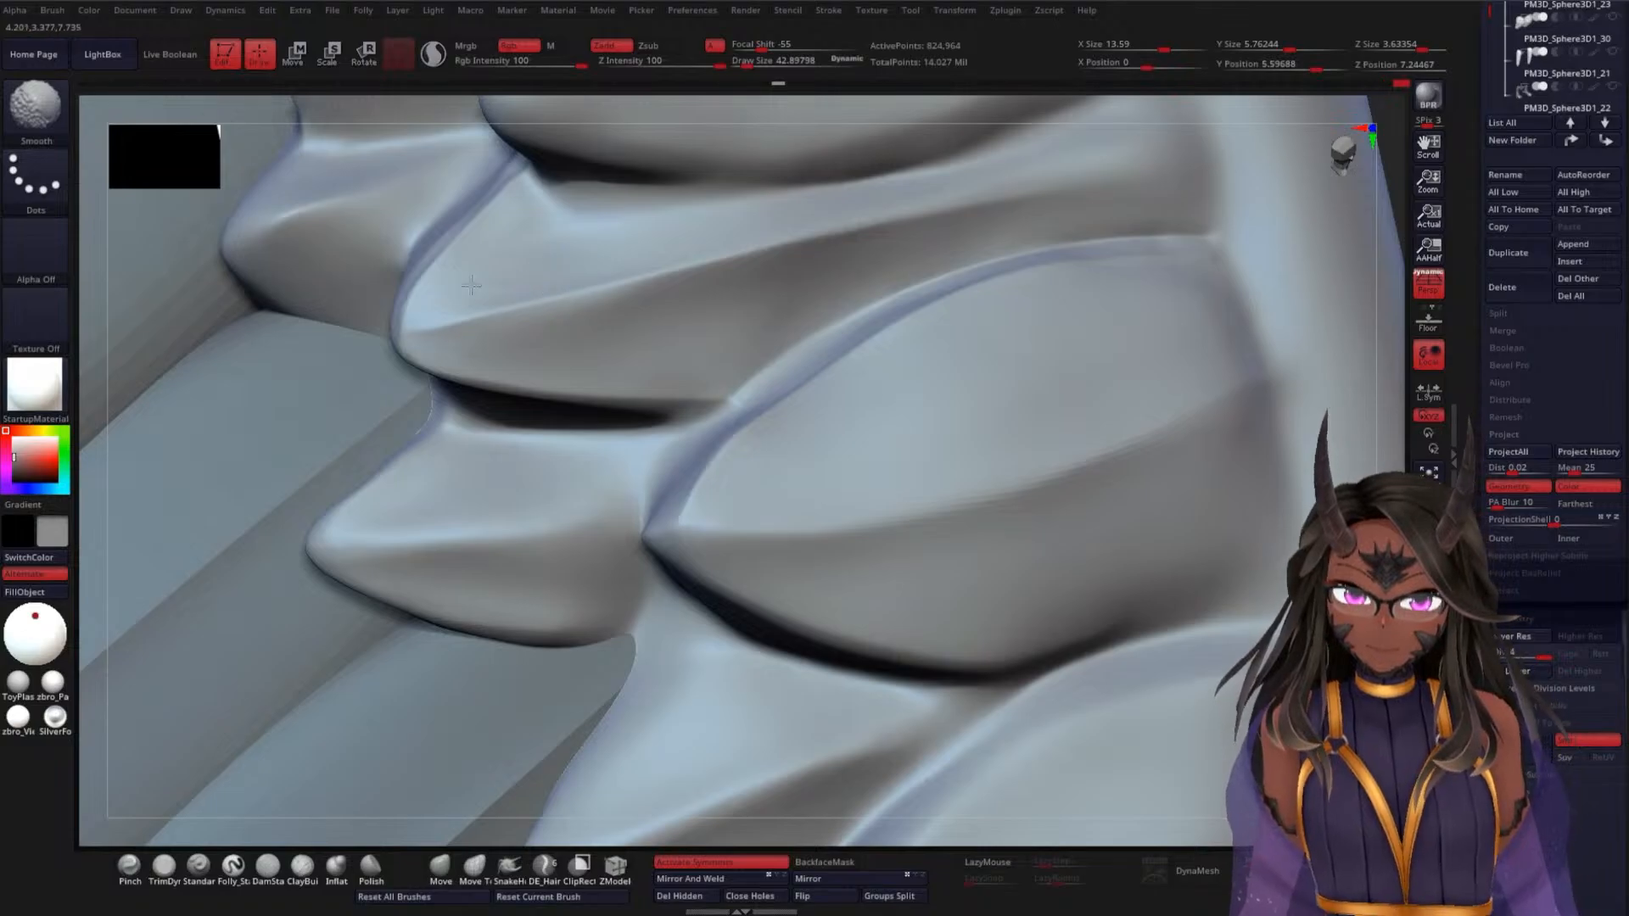
shift+drag(502, 264, 519, 247)
shift+drag(524, 243, 422, 309)
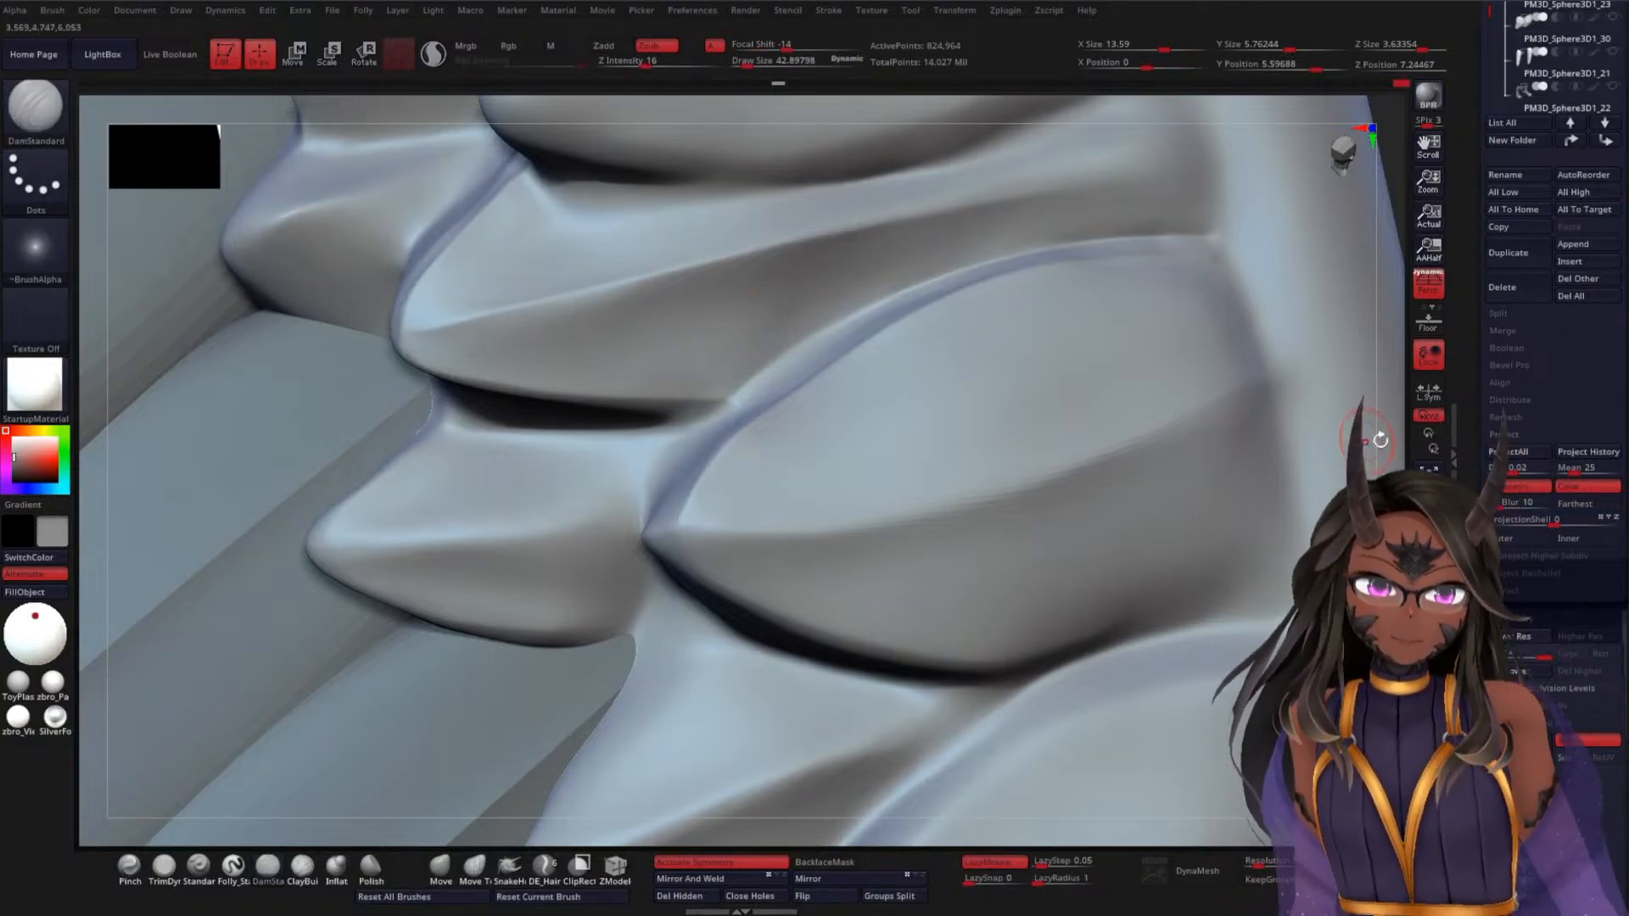
Define the side edge of the feather above the middle broad one, up to where it tucks under its neighbour, and smooth it
mouse_move(1393, 464)
mouse_down()
mouse_move(1102, 232)
mouse_move(1047, 317)
mouse_move(950, 273)
mouse_move(981, 441)
mouse_move(1133, 381)
mouse_up()
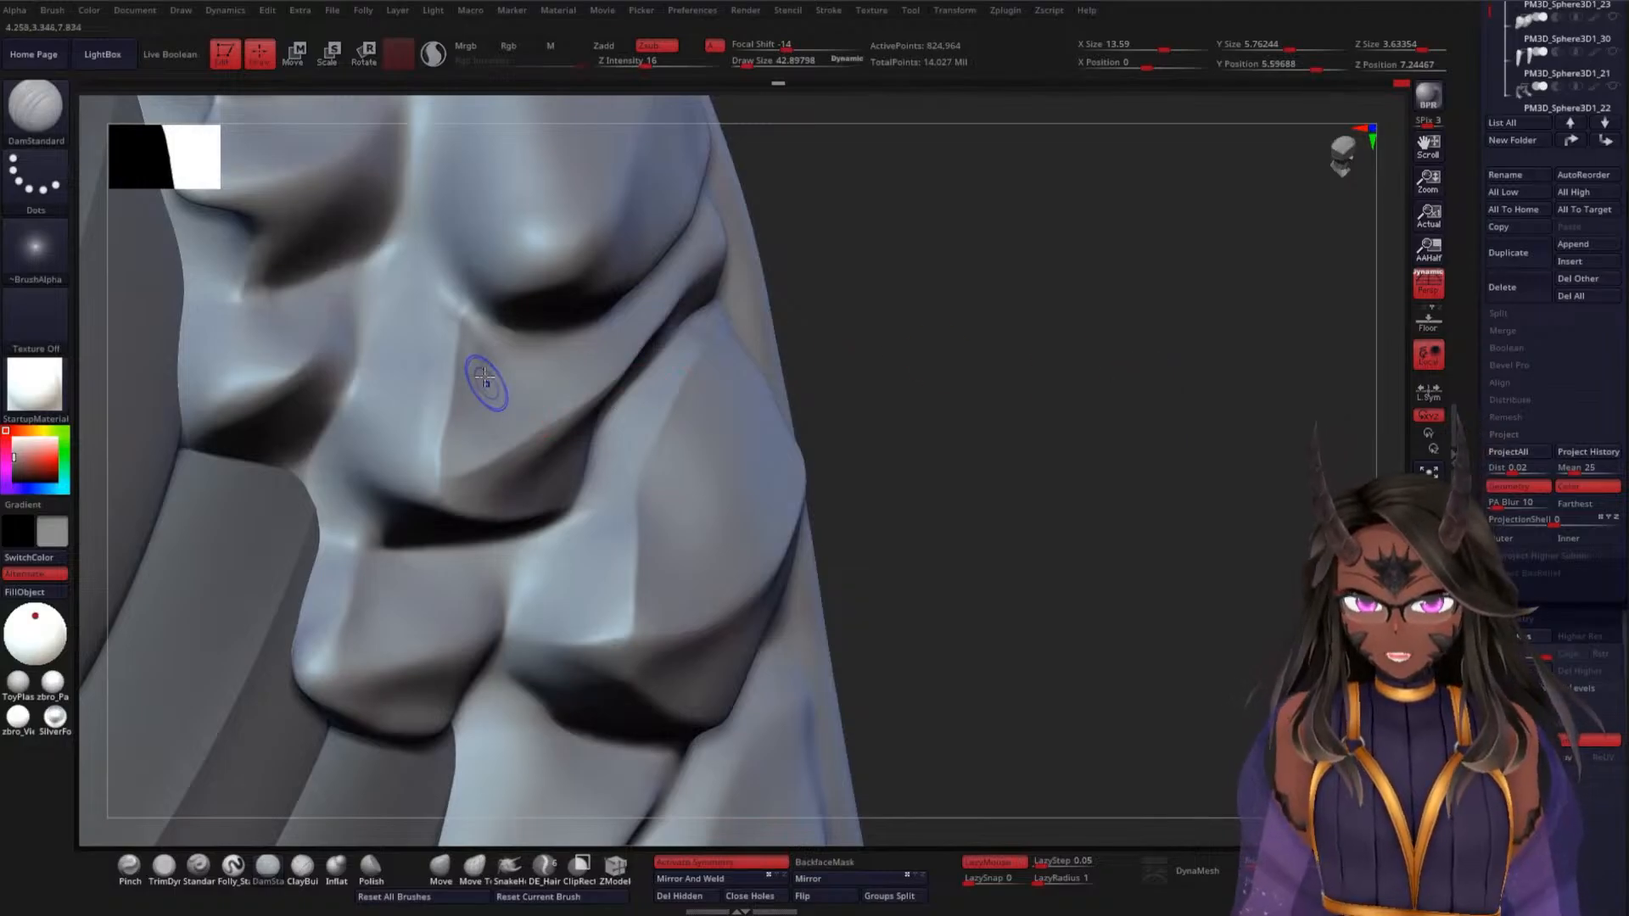
key(shift)
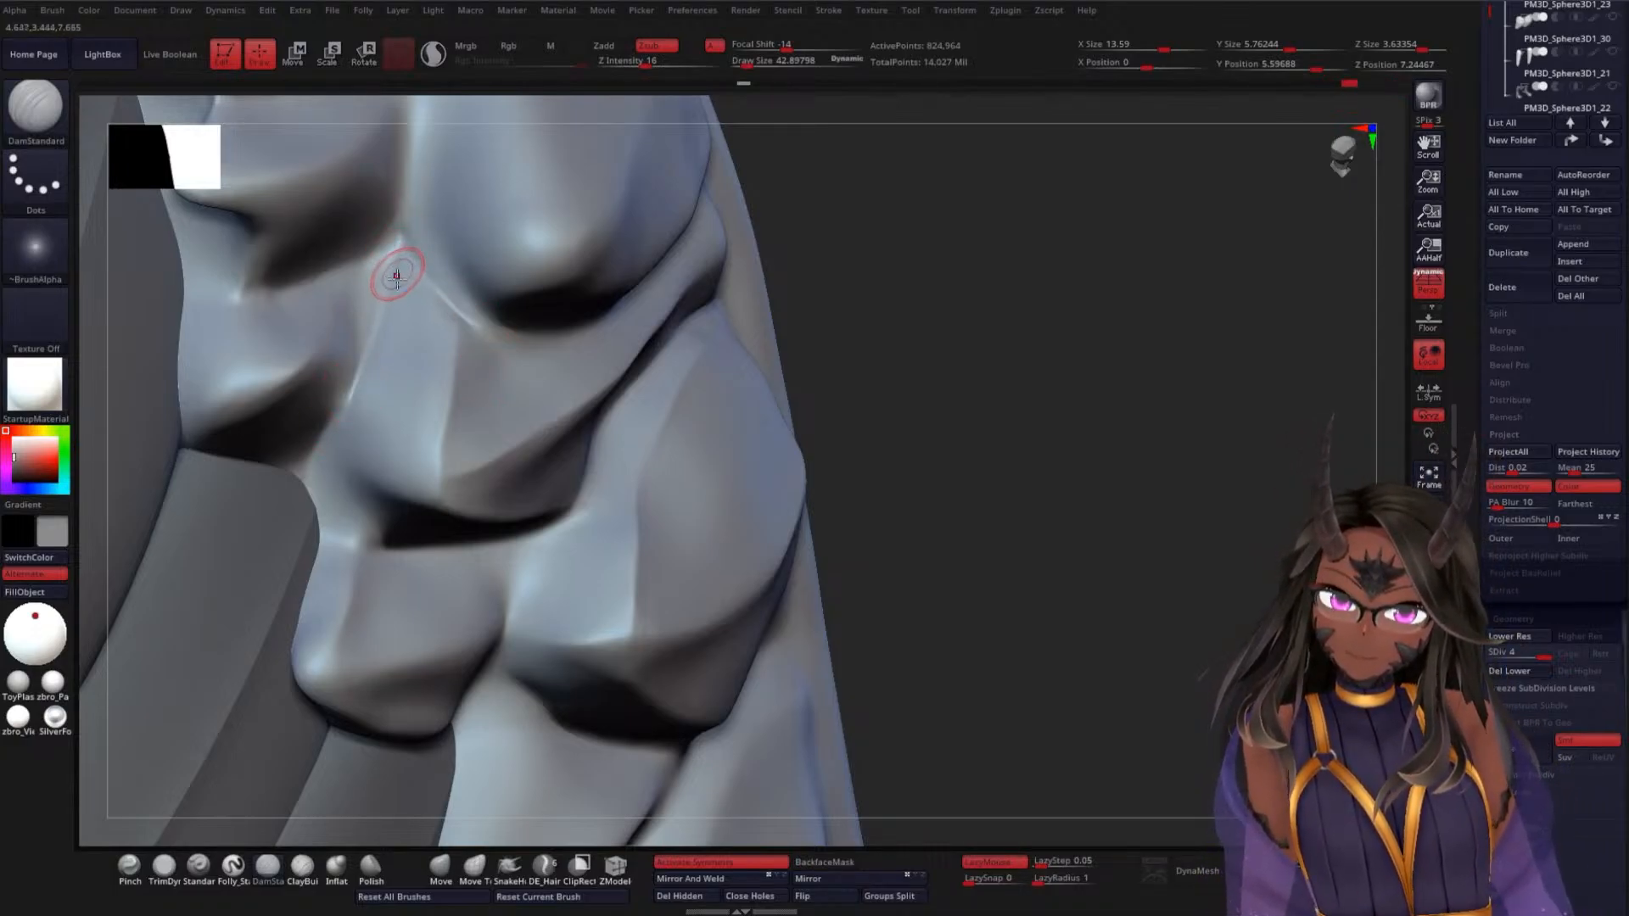
key(shift)
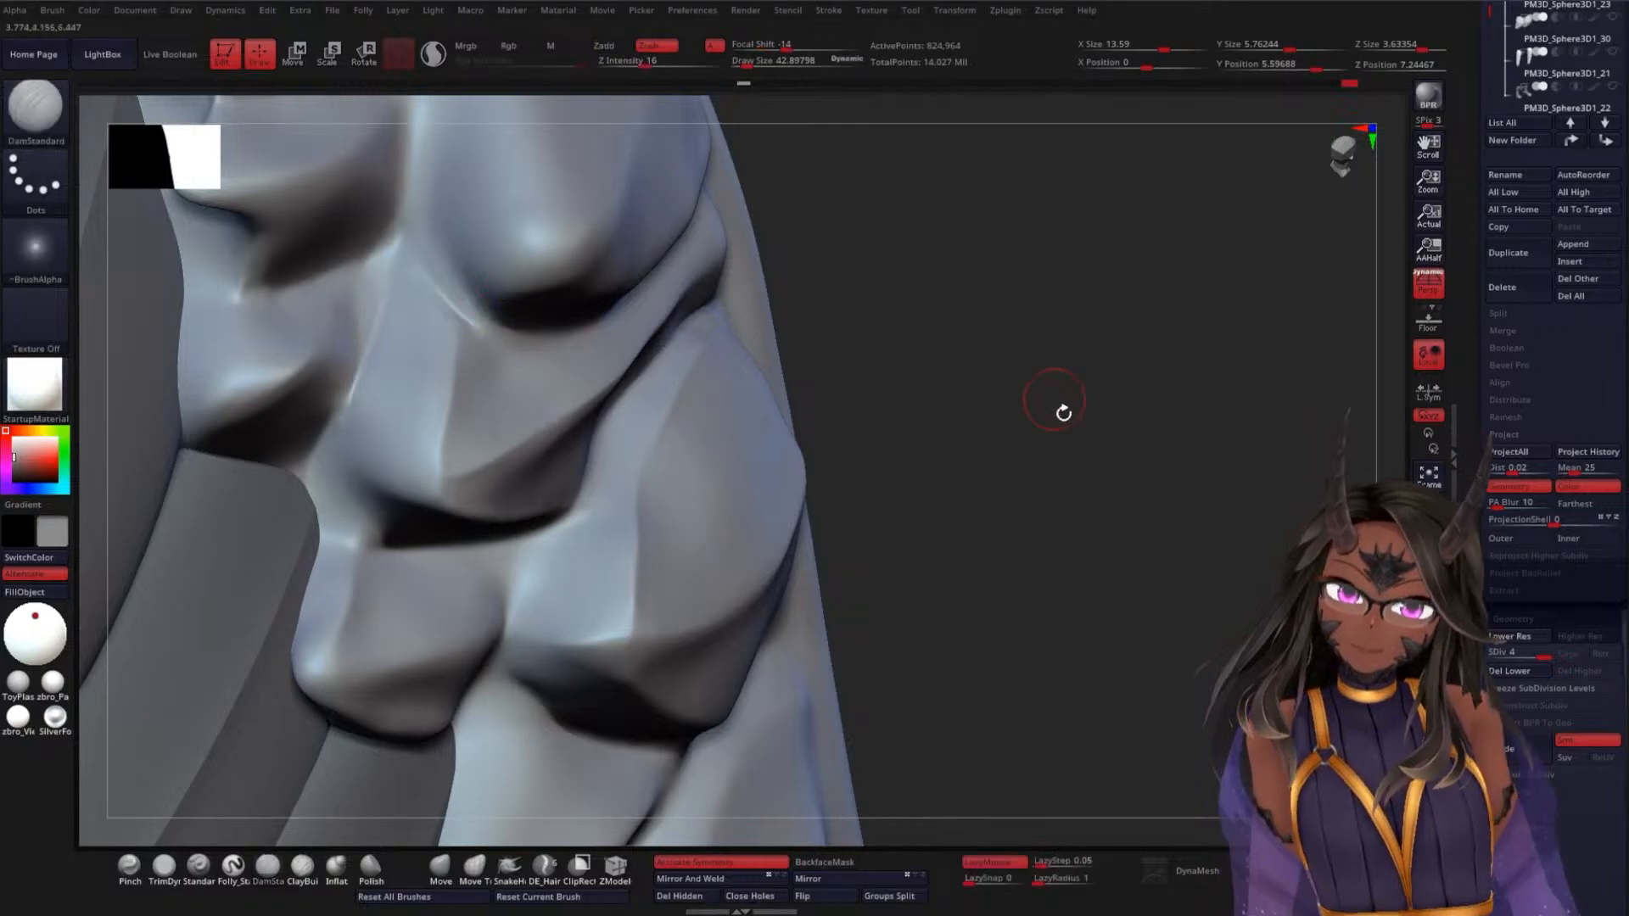
mouse_move(1058, 407)
mouse_down()
mouse_move(1040, 353)
mouse_move(1109, 330)
mouse_move(1102, 291)
mouse_move(1080, 352)
mouse_move(1092, 426)
mouse_up()
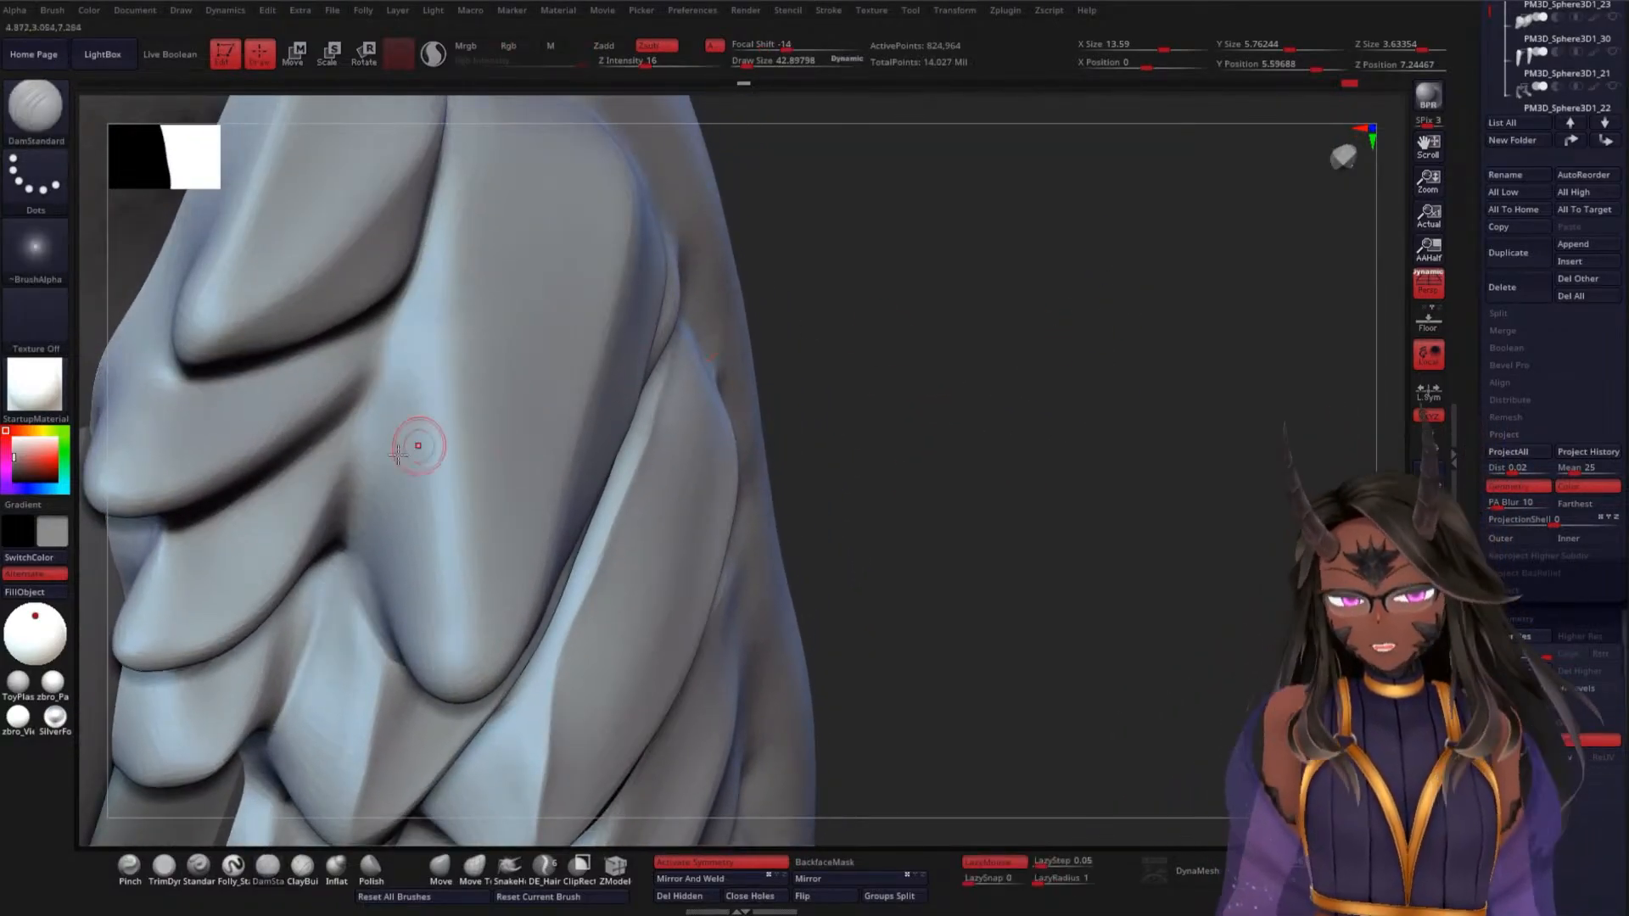
Crease the side of the next broad feather up the wing and smooth the small feather tucked beside it
drag(346, 540, 358, 485)
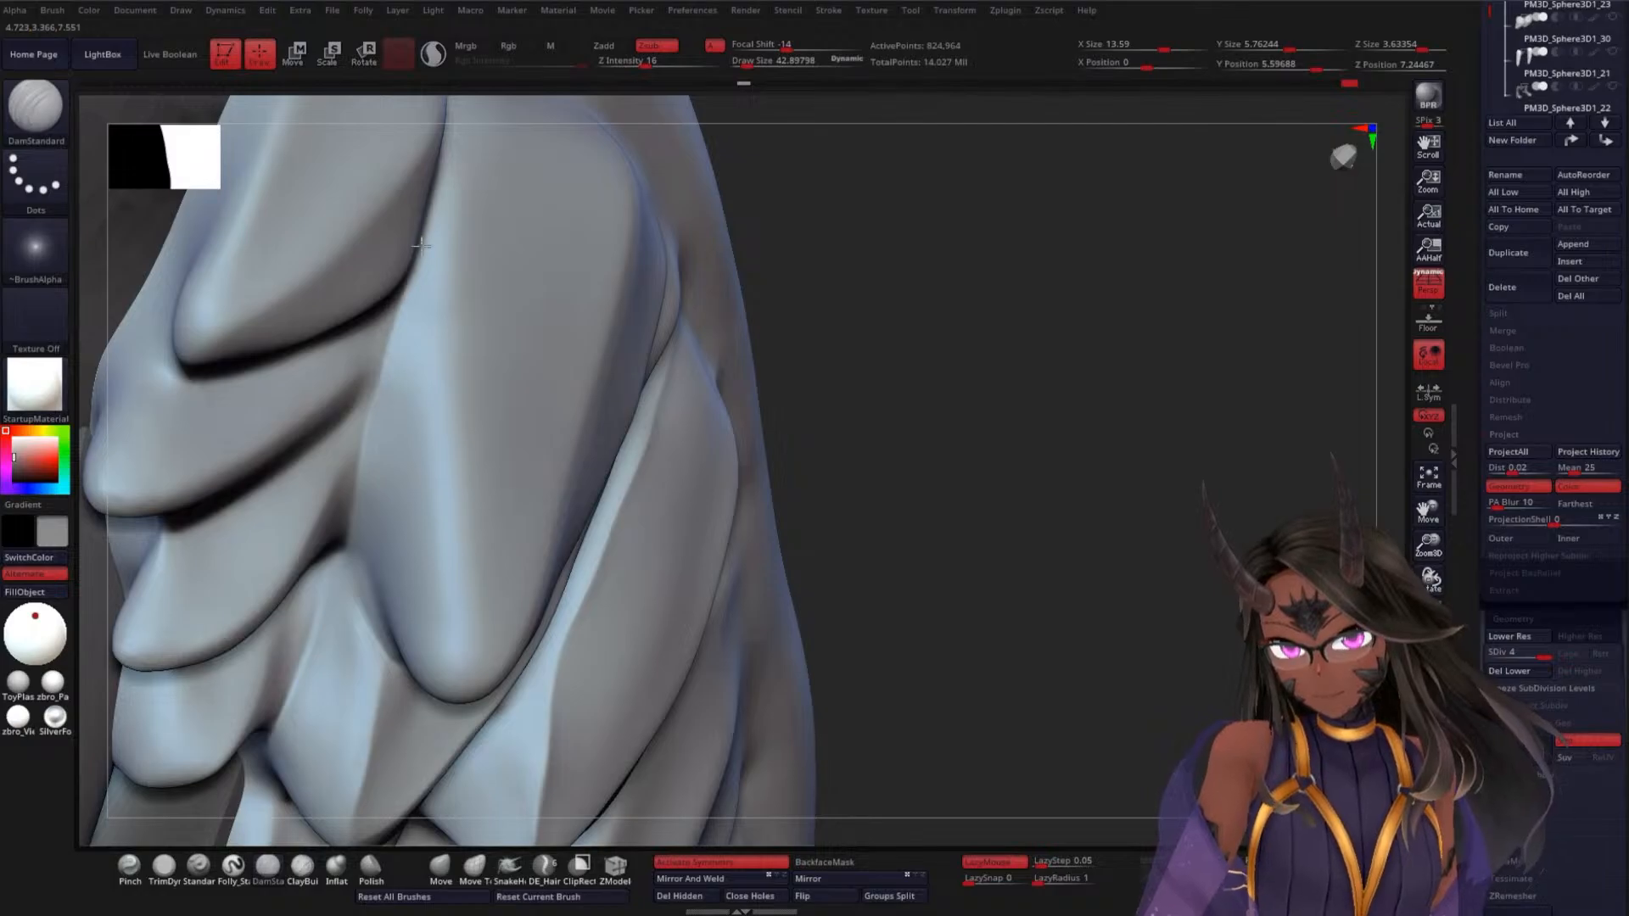
mouse_move(970, 280)
mouse_down()
mouse_move(1032, 226)
mouse_move(998, 340)
mouse_move(909, 316)
mouse_up()
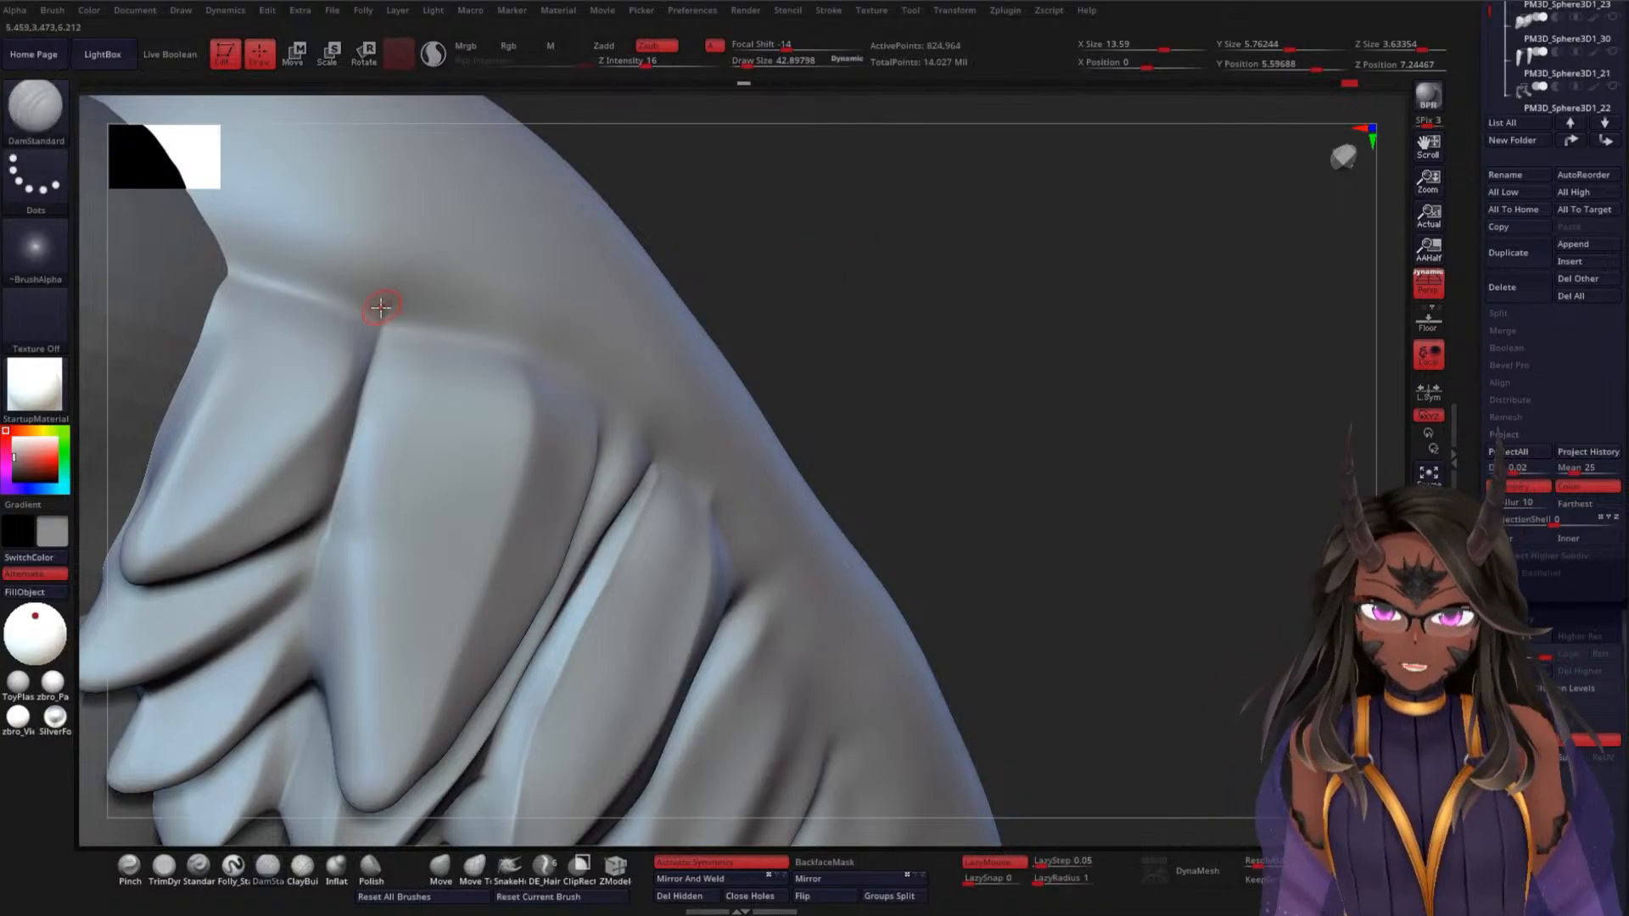
mouse_move(856, 328)
mouse_down()
mouse_move(996, 313)
mouse_move(941, 320)
mouse_move(967, 247)
mouse_move(930, 313)
mouse_move(938, 379)
mouse_move(564, 462)
mouse_up()
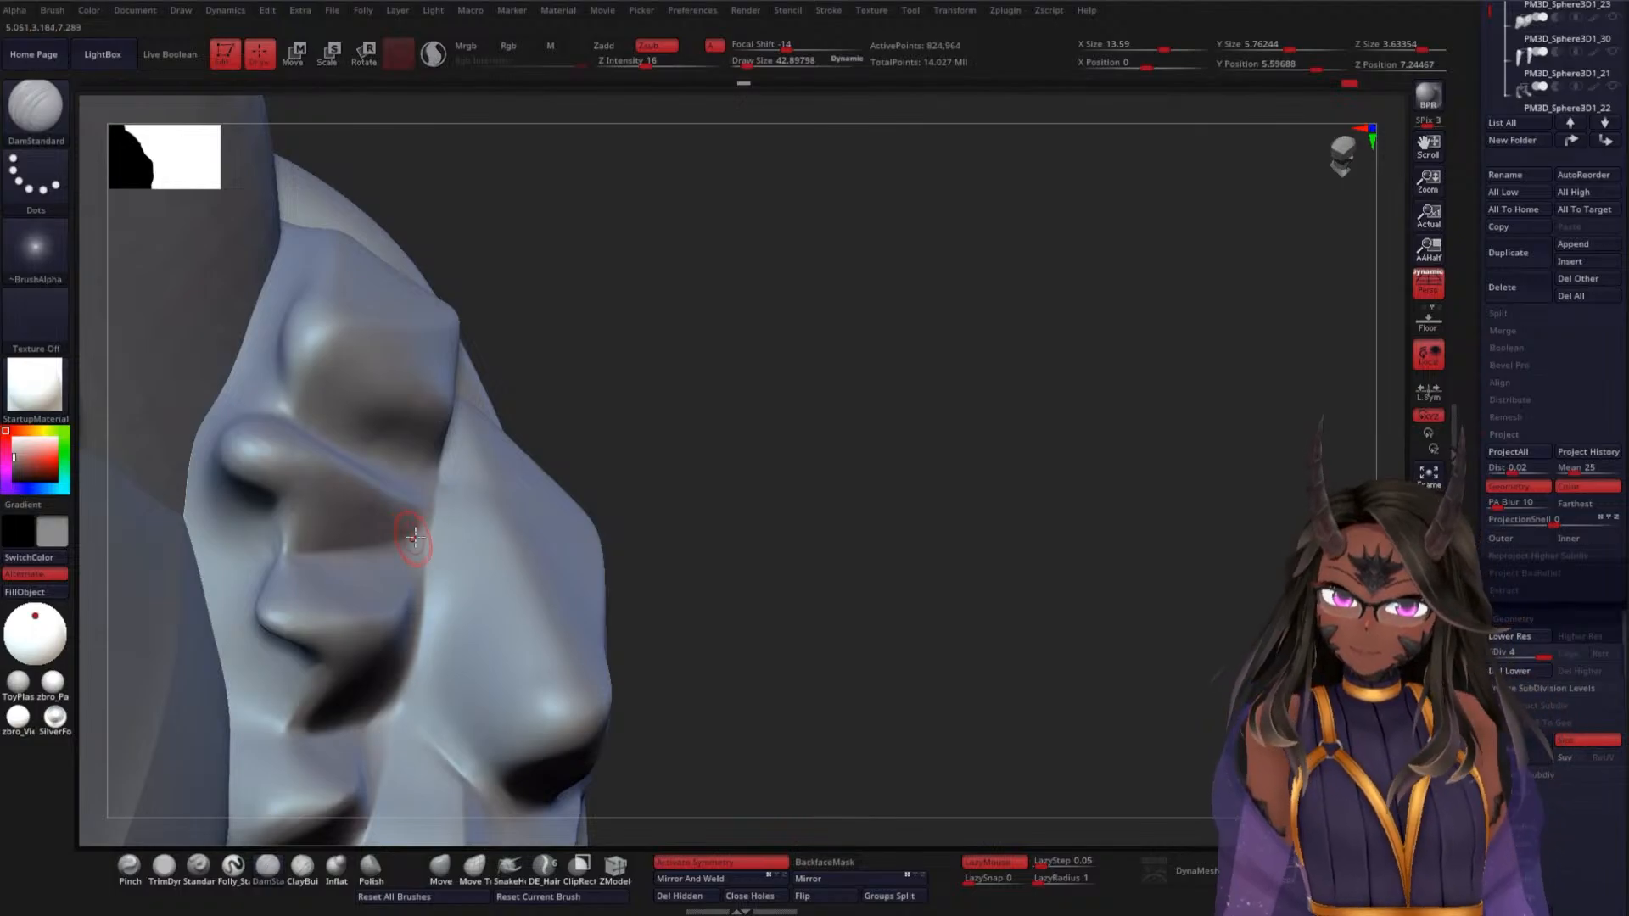
mouse_move(767, 386)
mouse_down()
mouse_move(821, 368)
mouse_move(894, 422)
mouse_move(814, 448)
mouse_up()
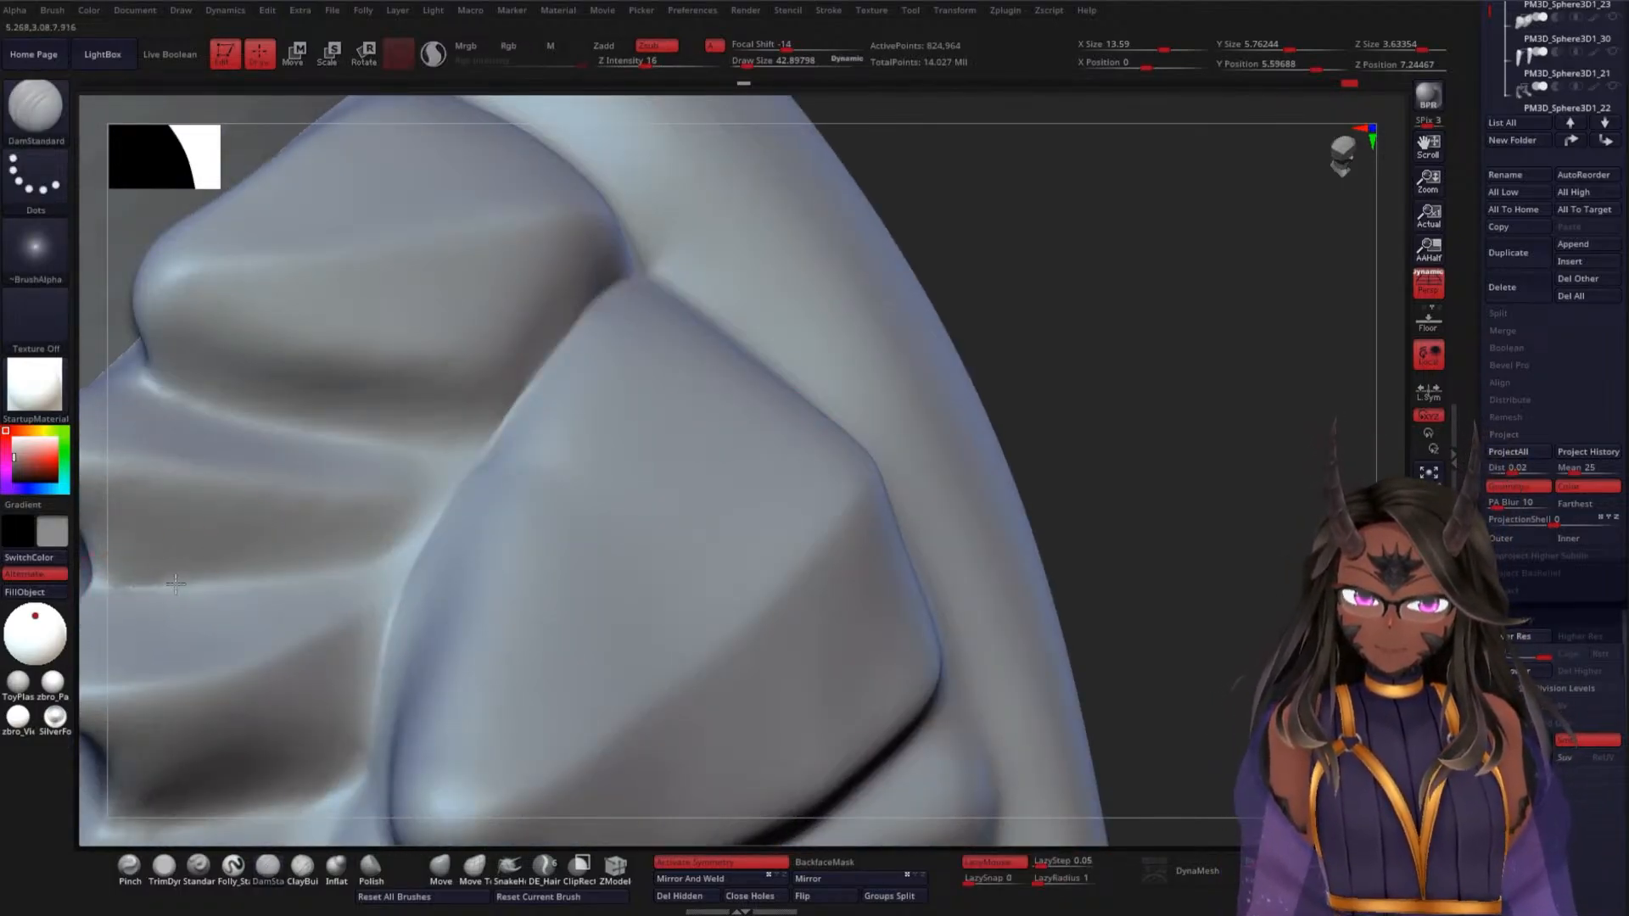
mouse_move(1162, 335)
mouse_down()
mouse_move(1149, 272)
mouse_move(1269, 235)
mouse_up()
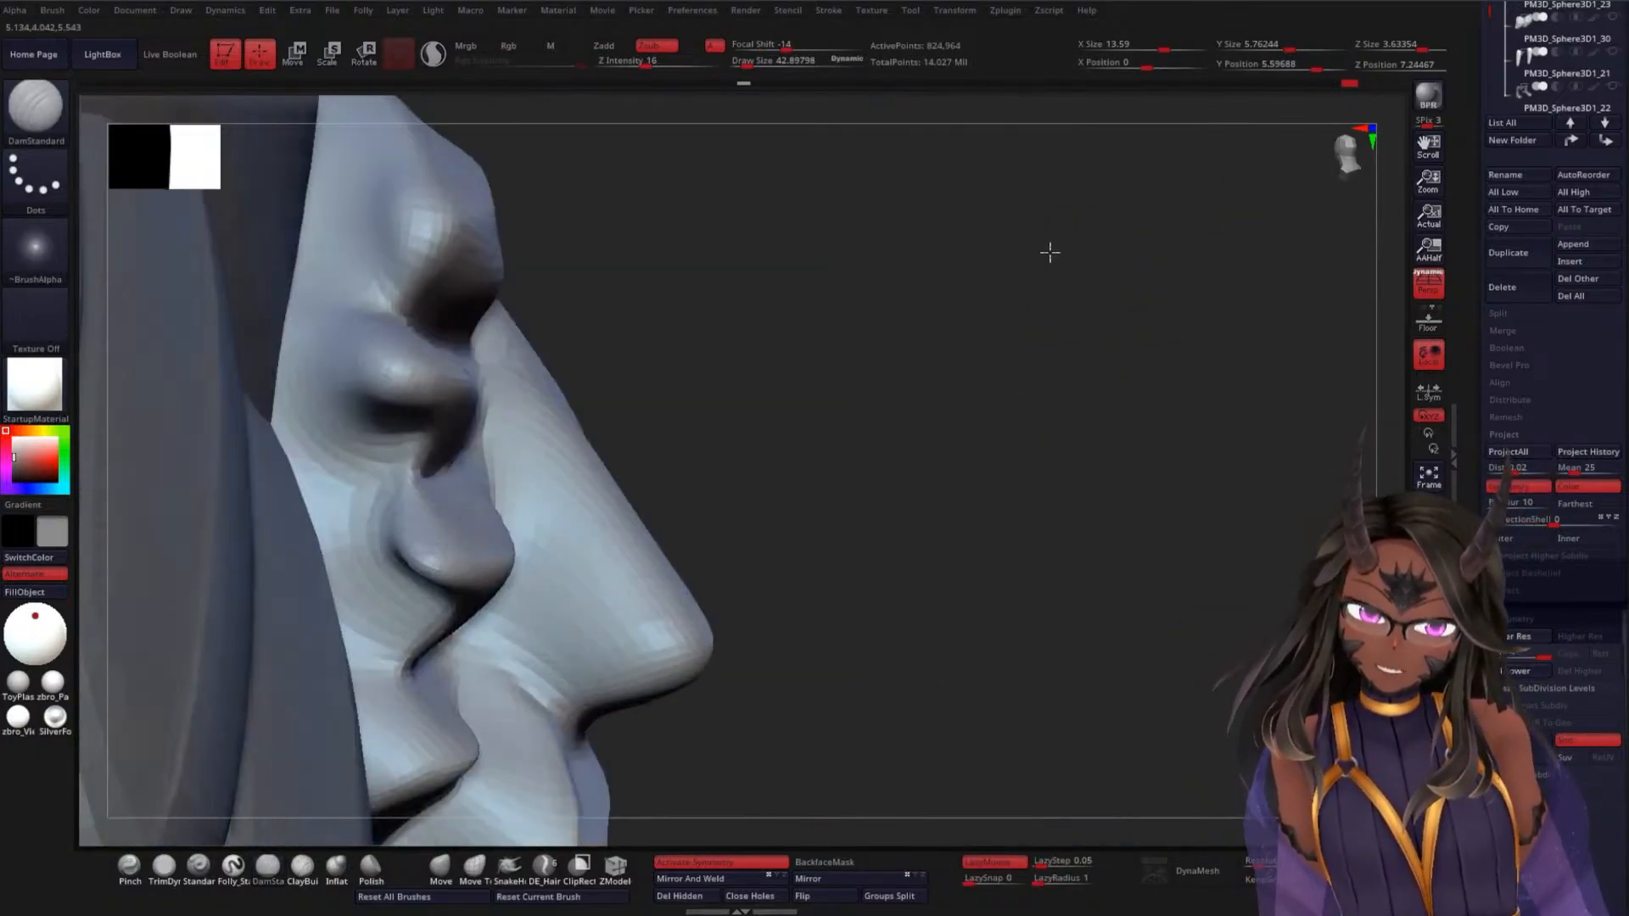
drag(1047, 252, 733, 315)
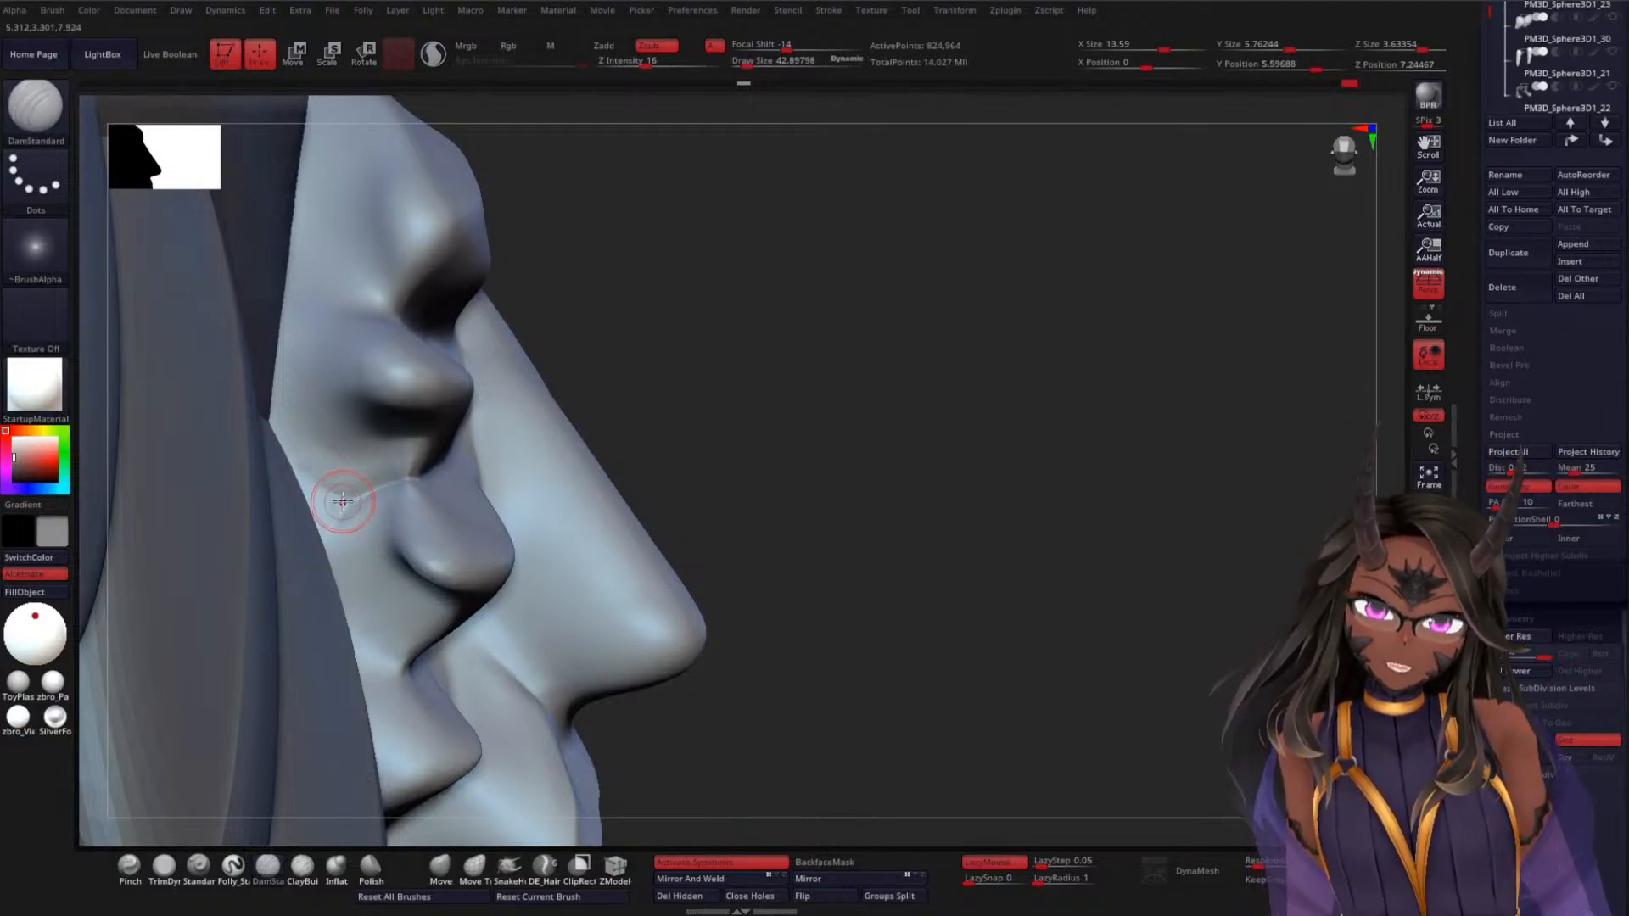
mouse_move(817, 342)
mouse_down()
mouse_move(687, 364)
mouse_move(669, 429)
mouse_up()
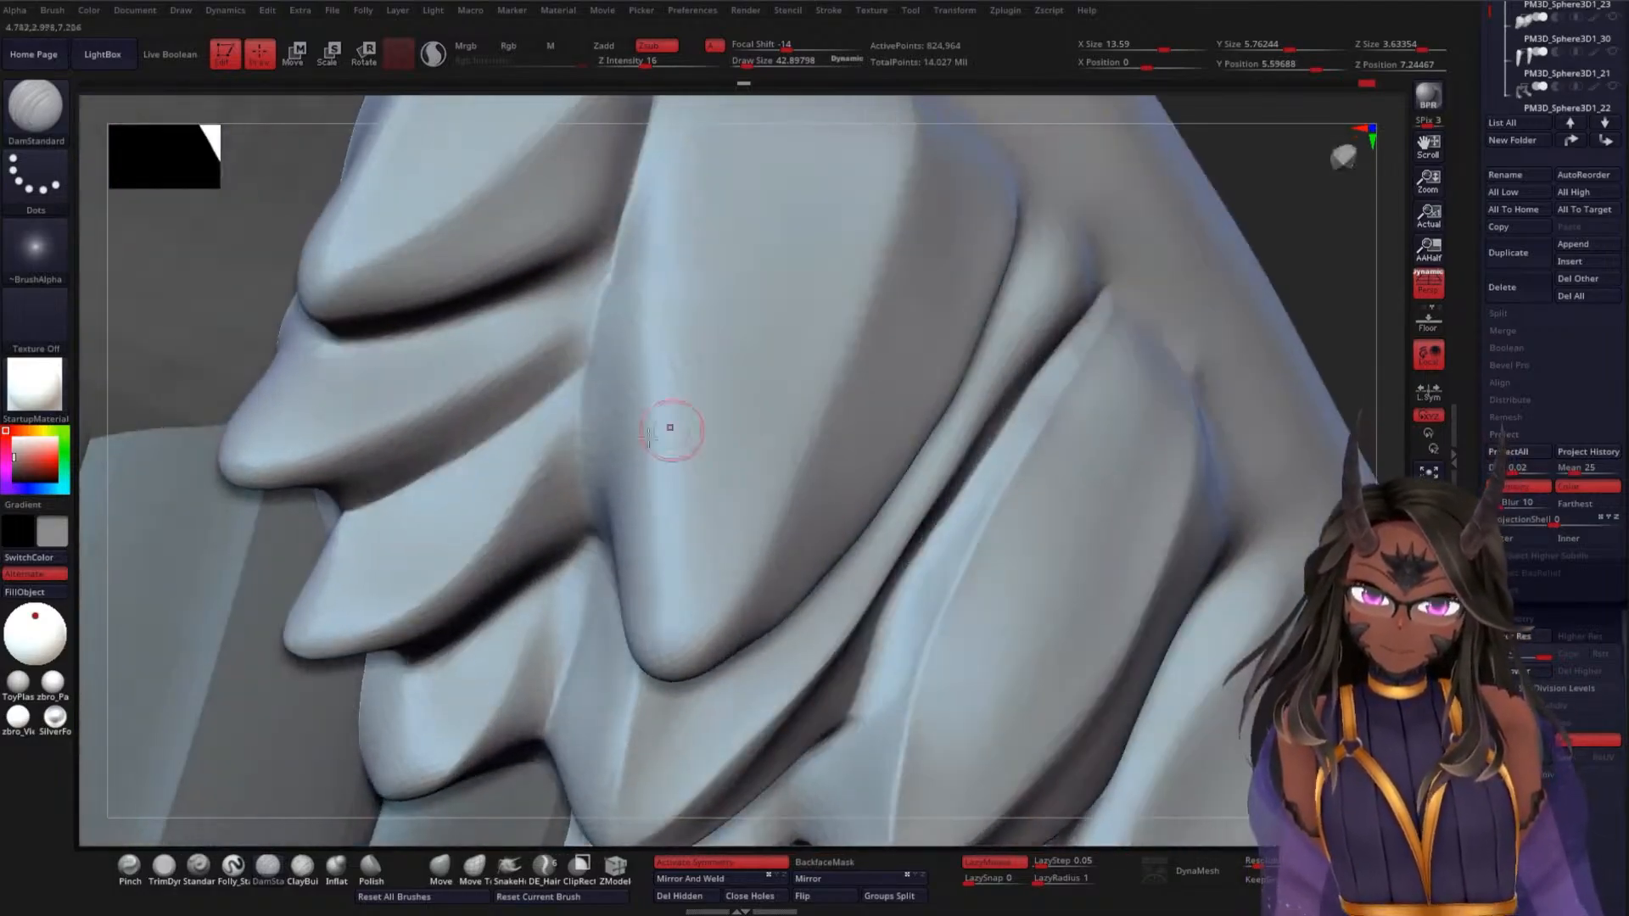
shift+drag(382, 560, 543, 430)
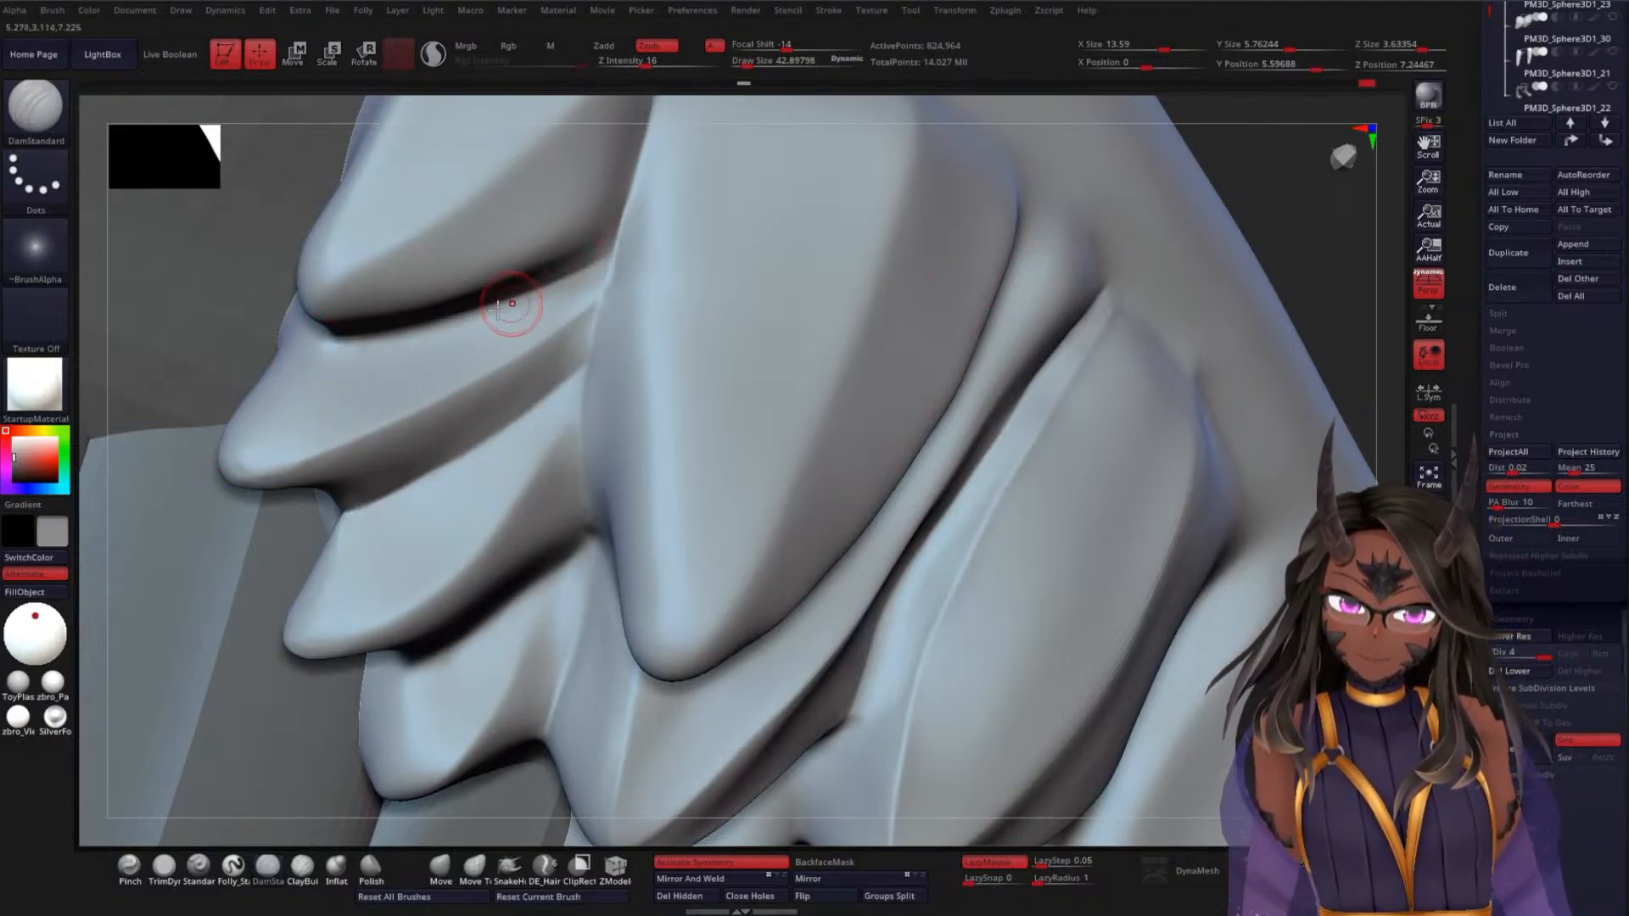
Sharpen the lengthwise ridge of the small feather directly beneath the topmost covert and smooth the face beside it
mouse_move(1327, 236)
mouse_down()
mouse_move(1330, 218)
mouse_move(1257, 209)
mouse_up()
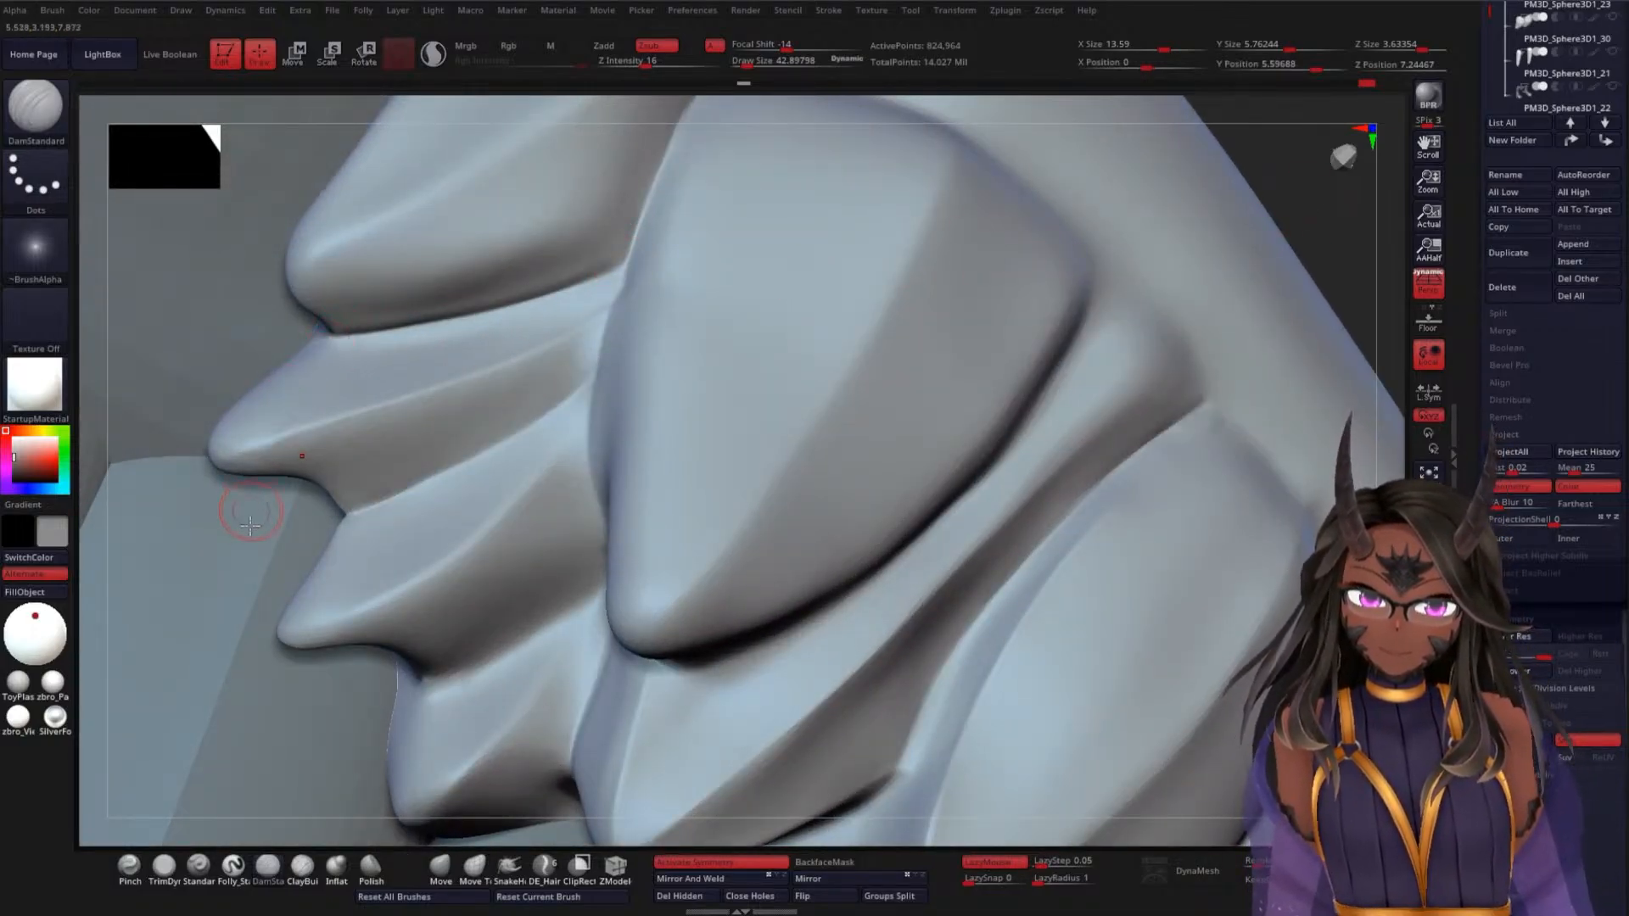
mouse_move(1313, 255)
mouse_down()
mouse_move(1346, 247)
mouse_move(1342, 357)
mouse_up()
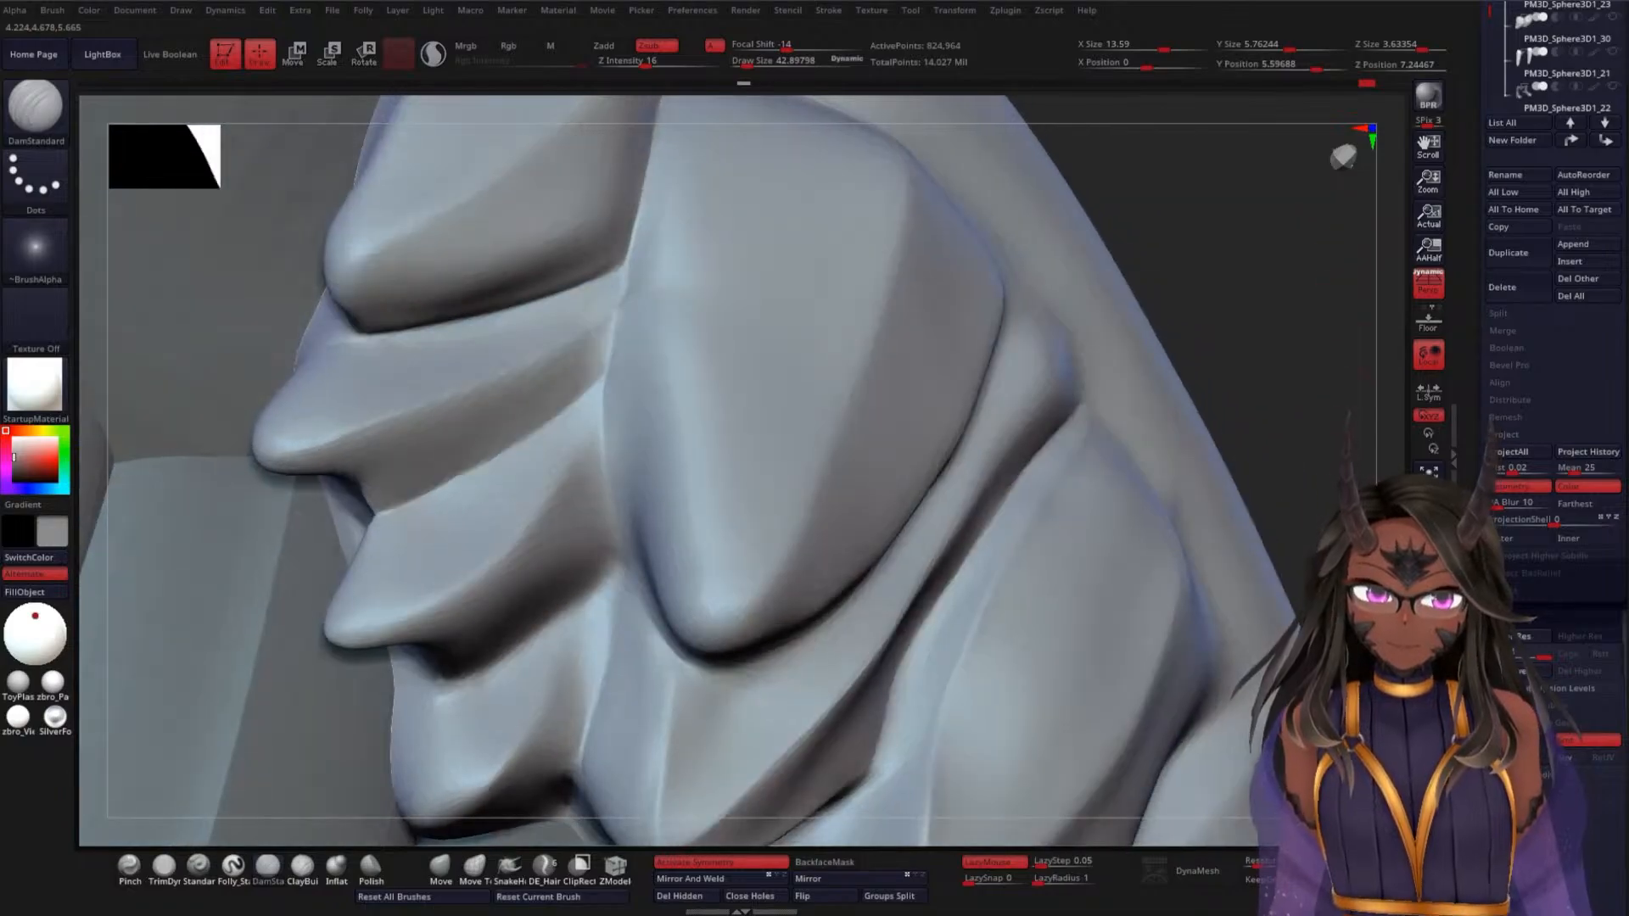
click(1233, 316)
drag(1232, 315, 1311, 361)
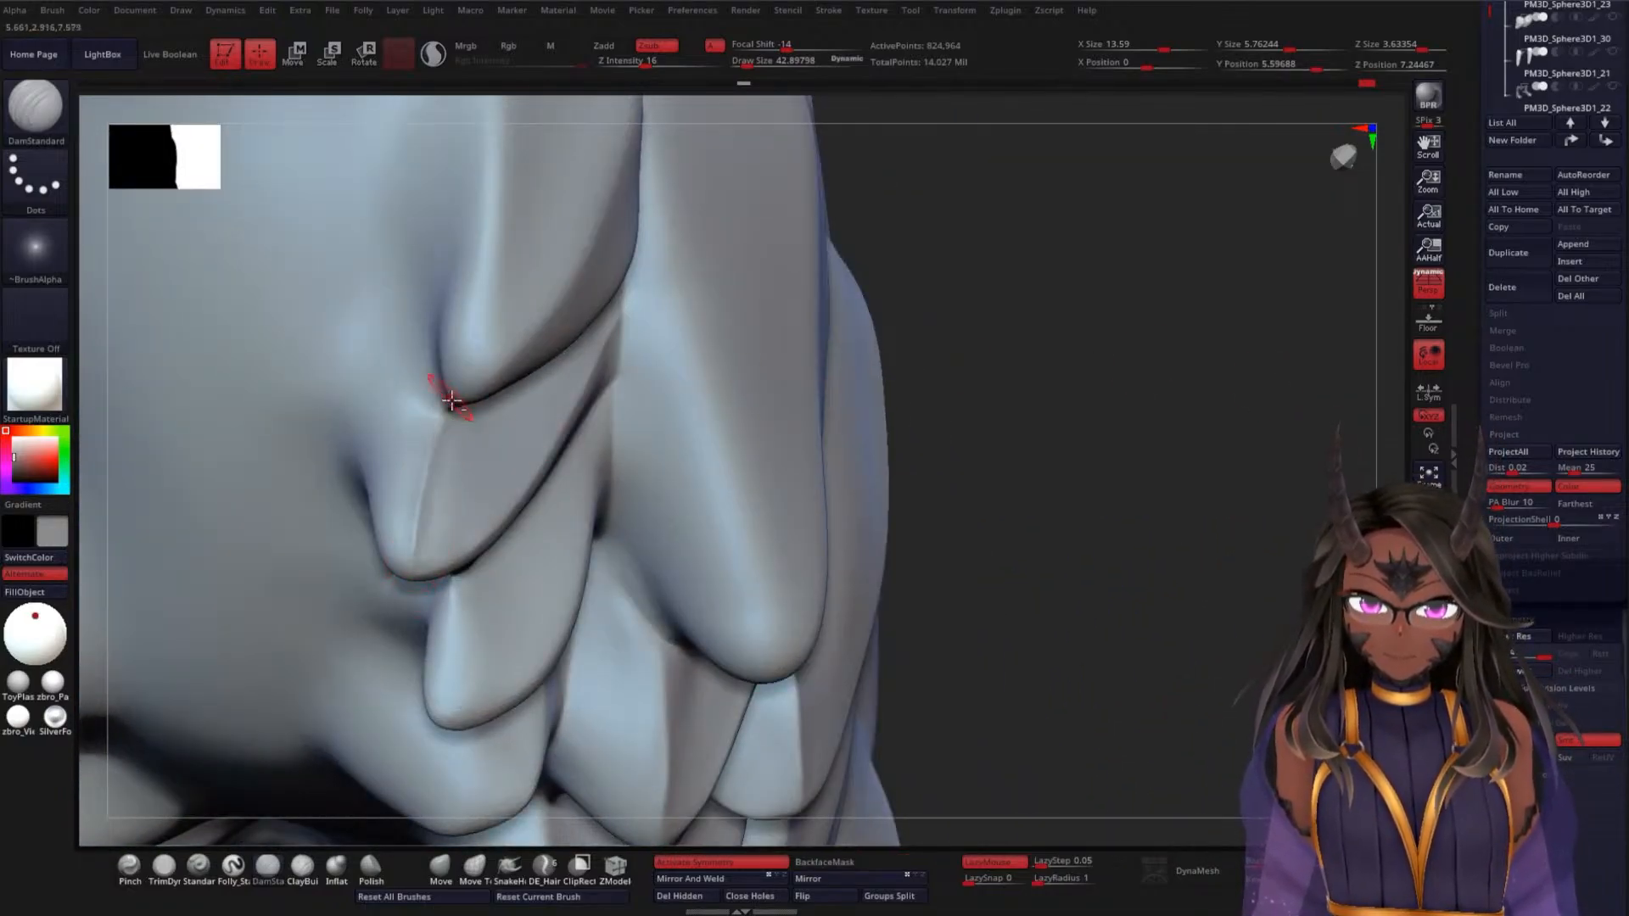
drag(413, 556, 441, 420)
shift+drag(401, 501, 411, 405)
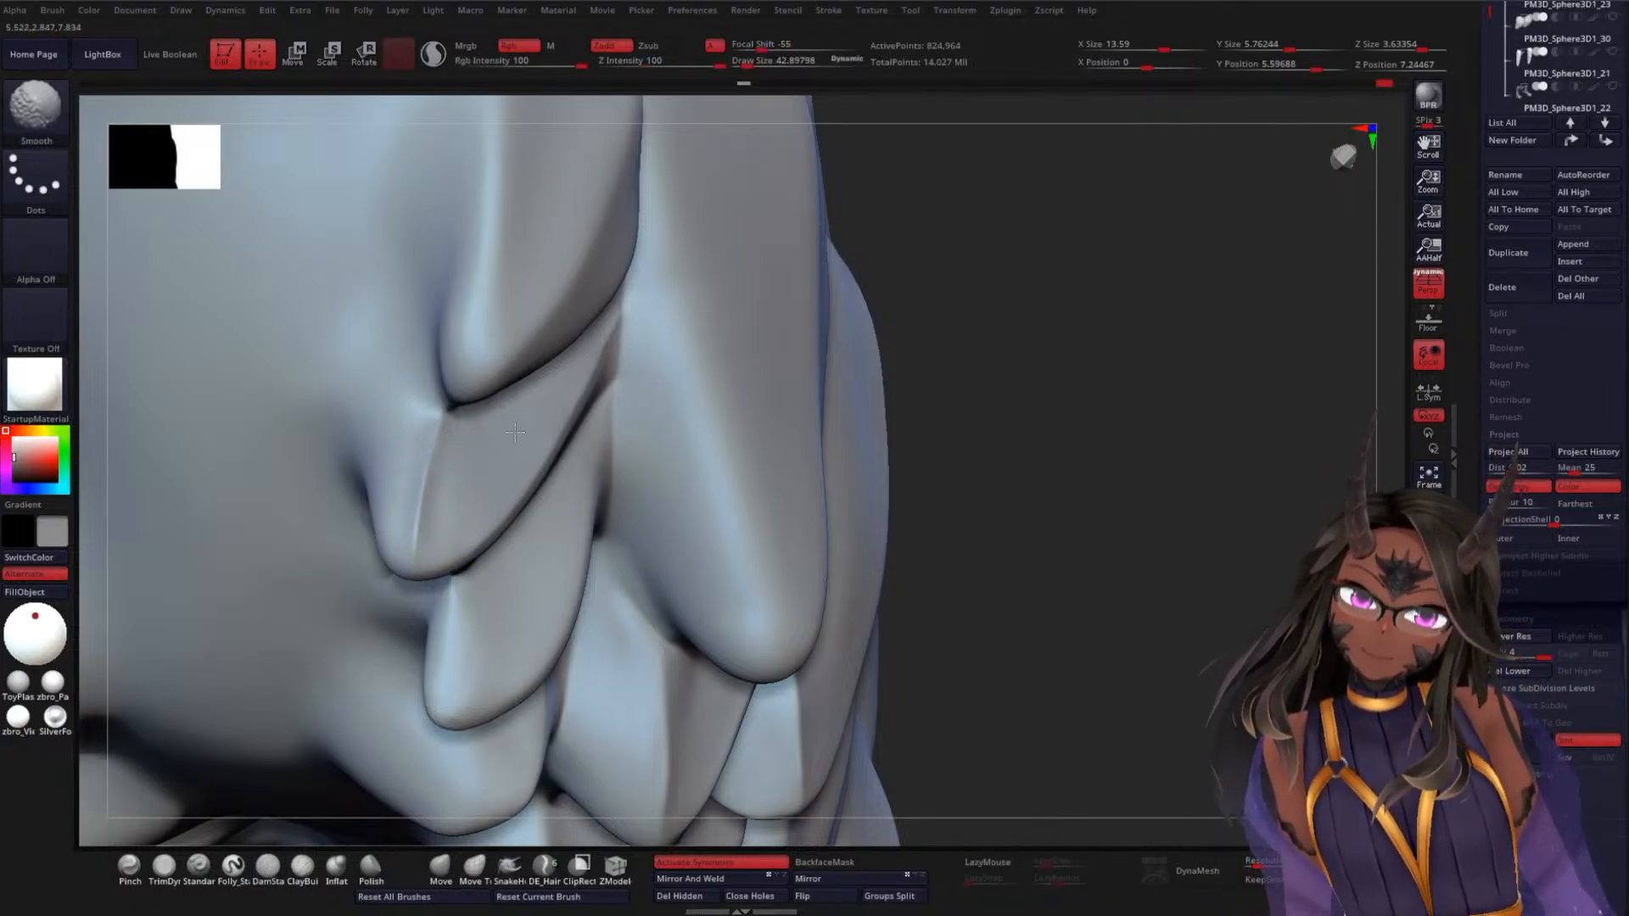
Crease the same small feather around its tip and back along its ridge, and smooth the upper face near the tip
mouse_move(925, 352)
mouse_down()
mouse_move(1115, 389)
mouse_move(1083, 272)
mouse_move(1147, 265)
mouse_up()
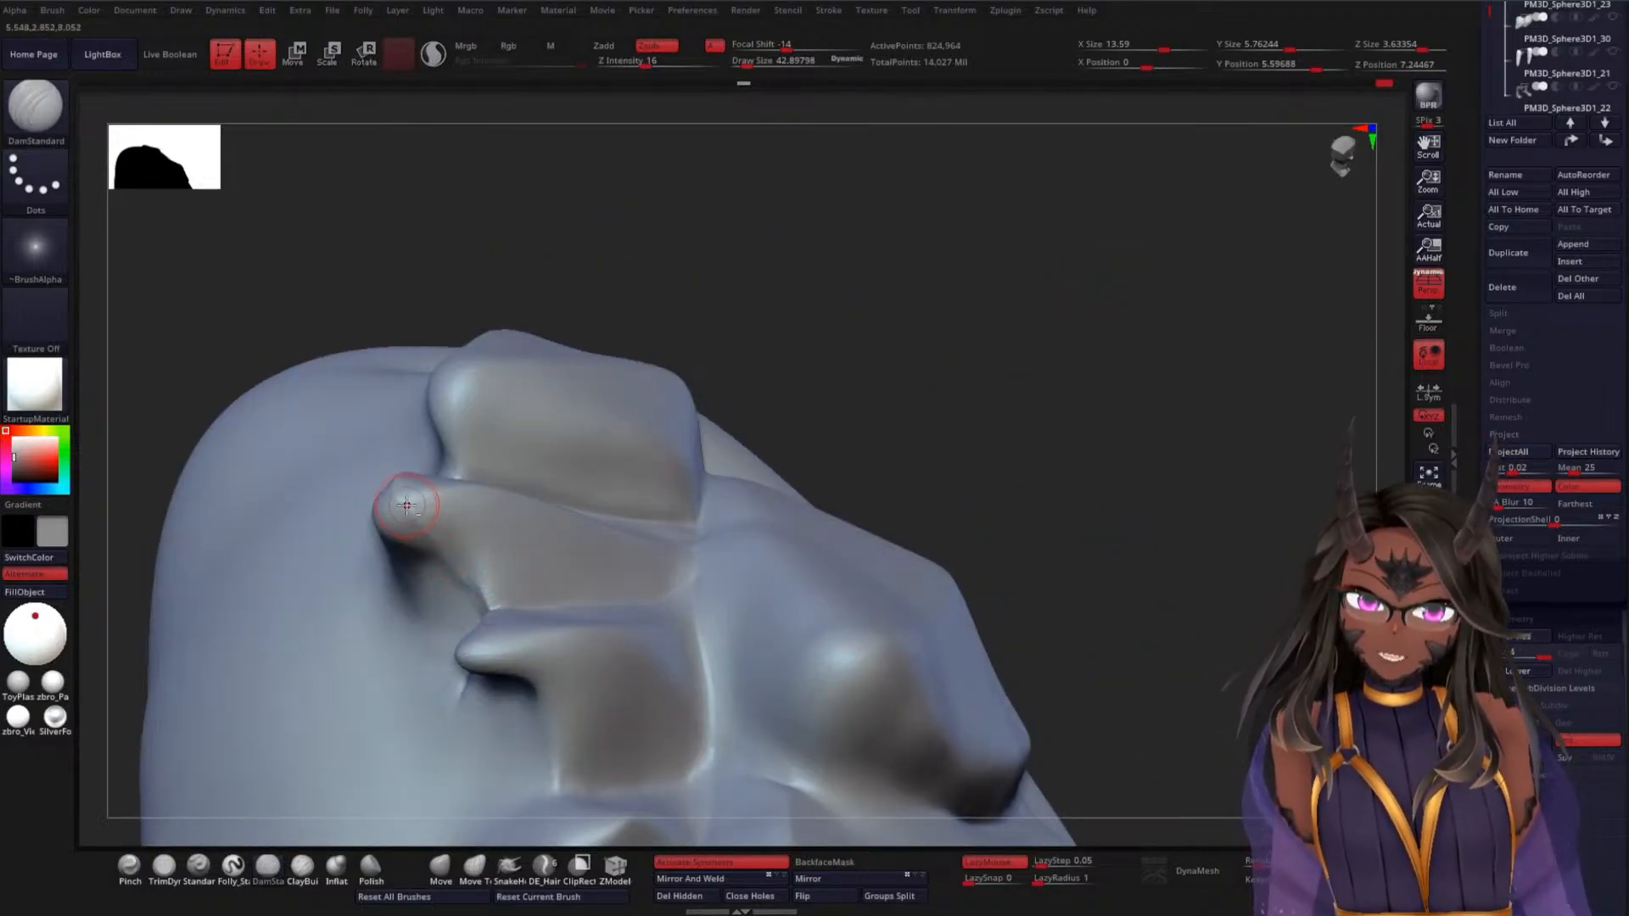
drag(407, 506, 490, 621)
mouse_move(817, 364)
mouse_down()
mouse_move(960, 345)
mouse_move(571, 501)
mouse_up()
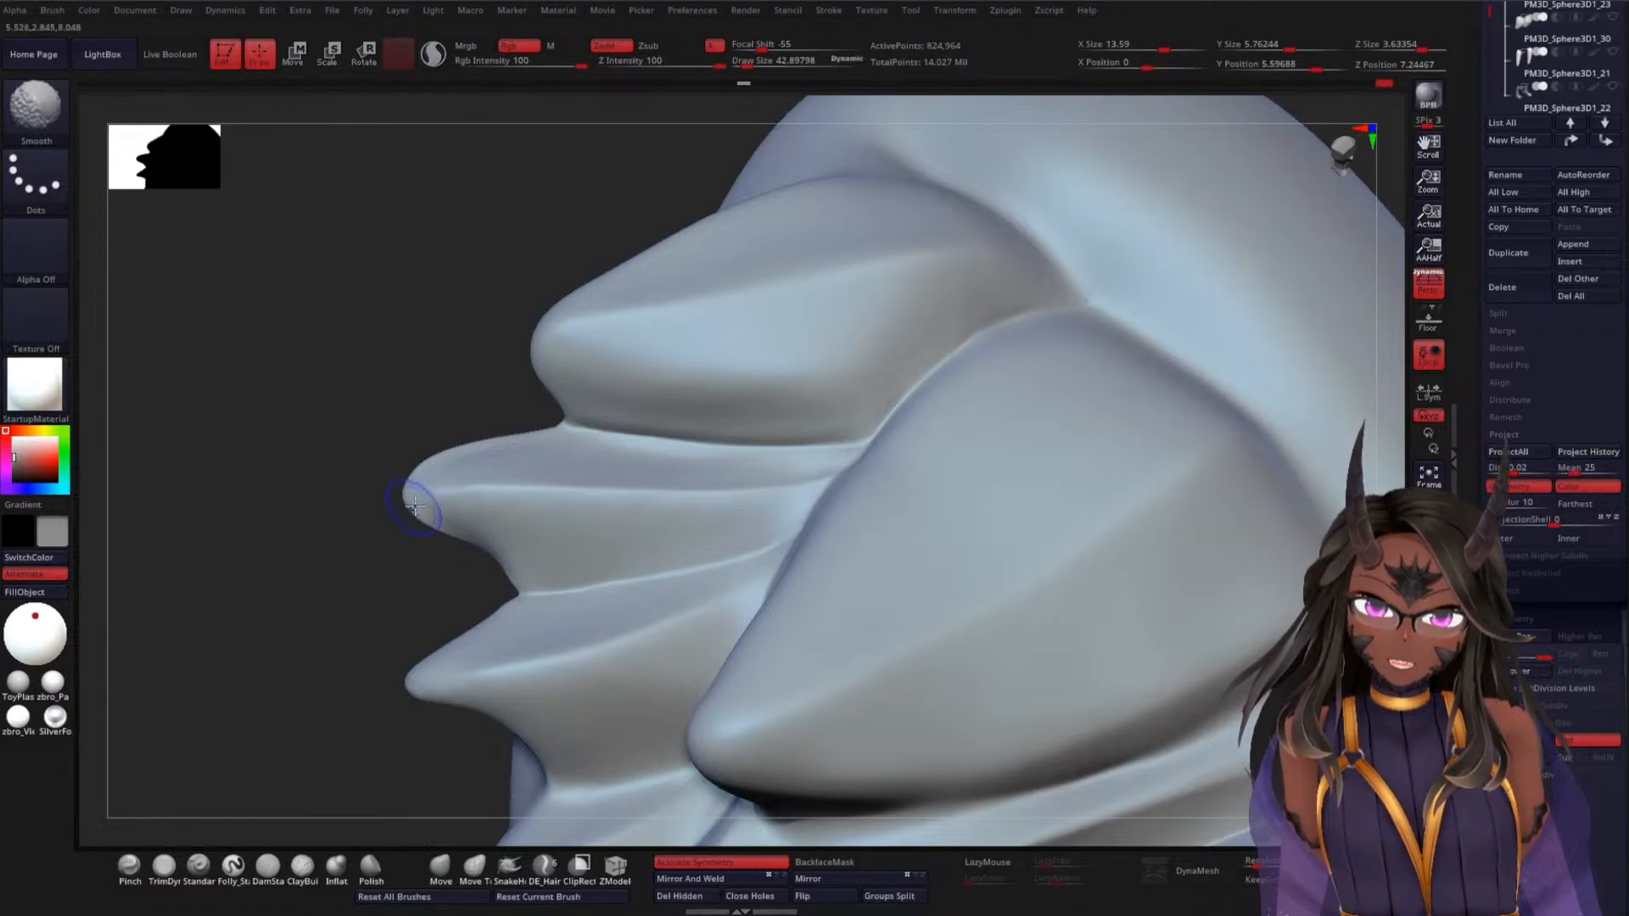
drag(422, 494, 578, 488)
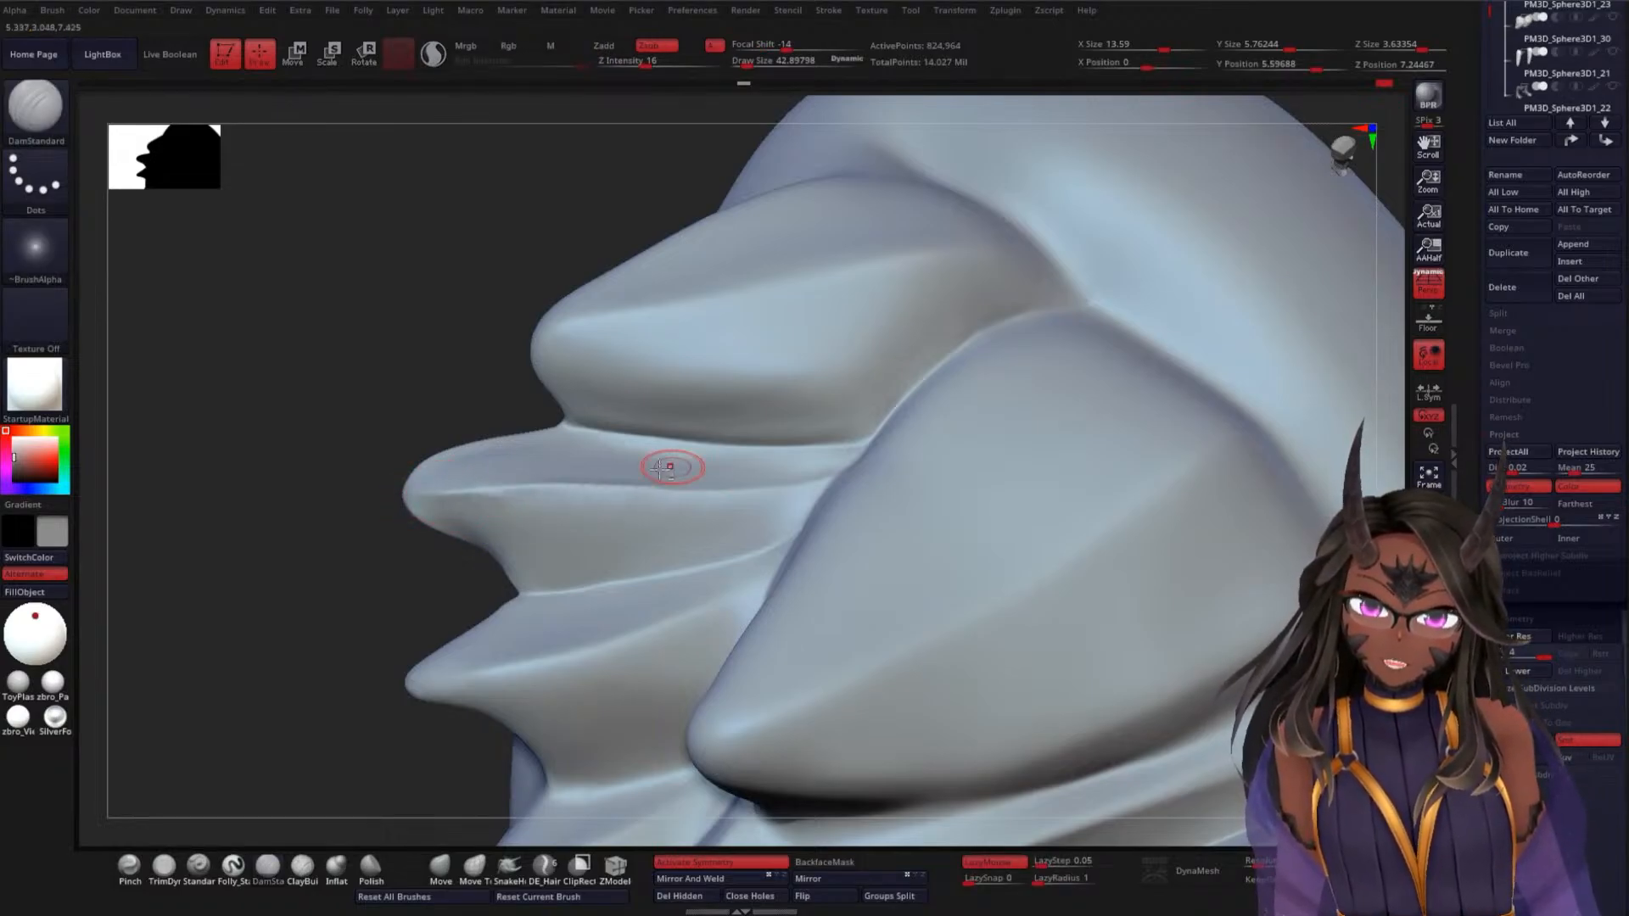
key(shift)
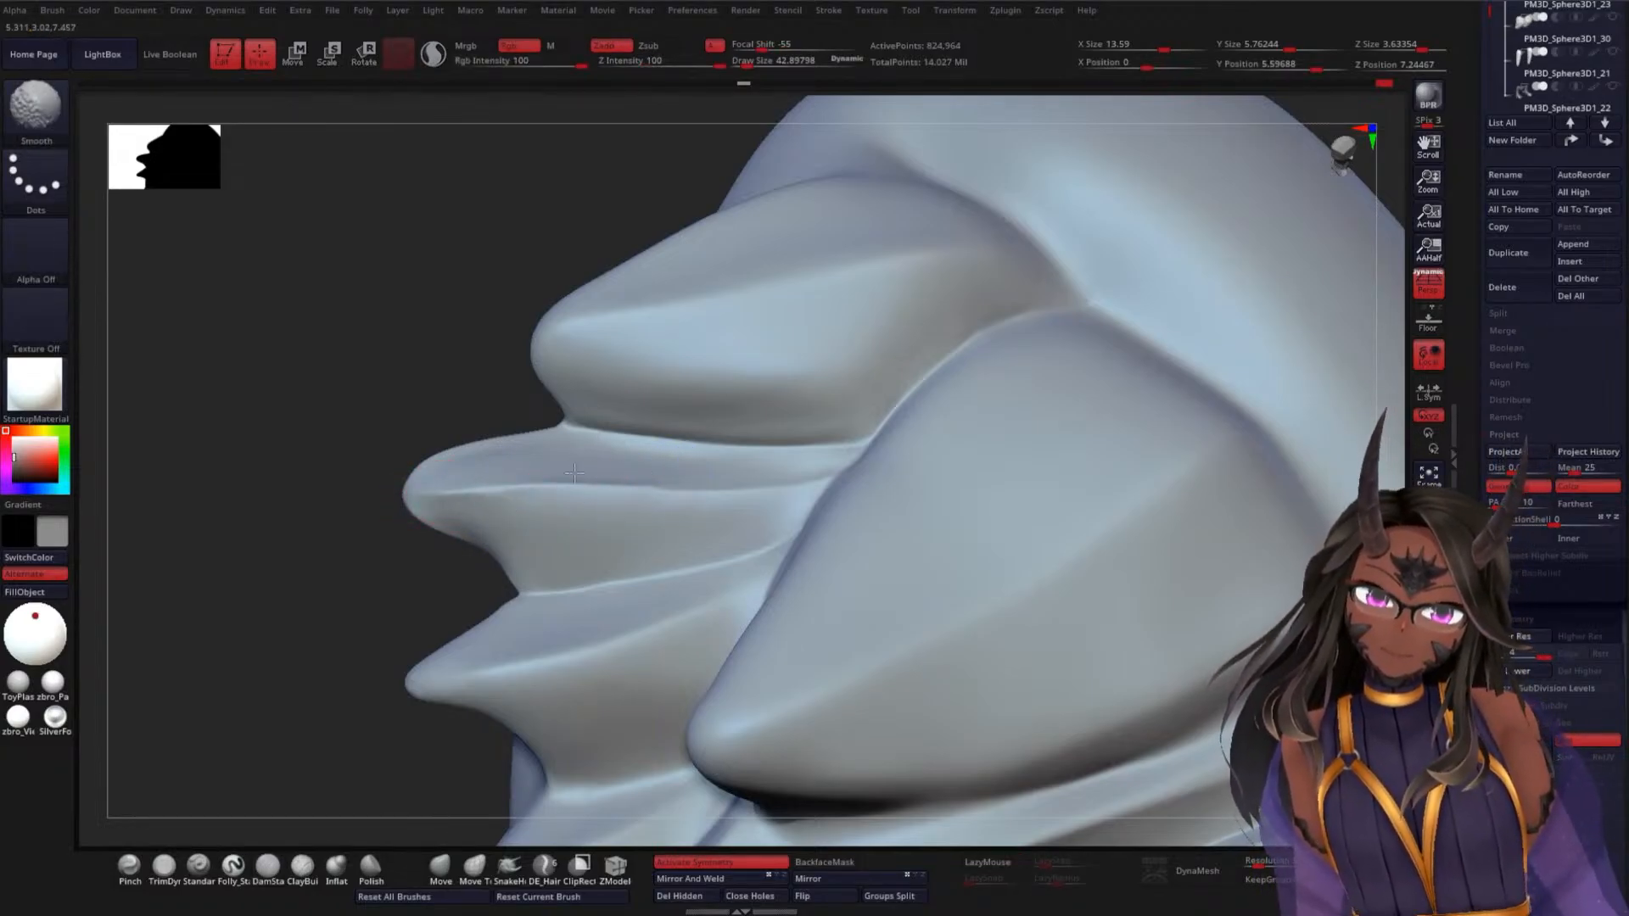
mouse_move(462, 466)
shift+mouse_down()
mouse_move(480, 450)
mouse_move(449, 469)
shift+mouse_up()
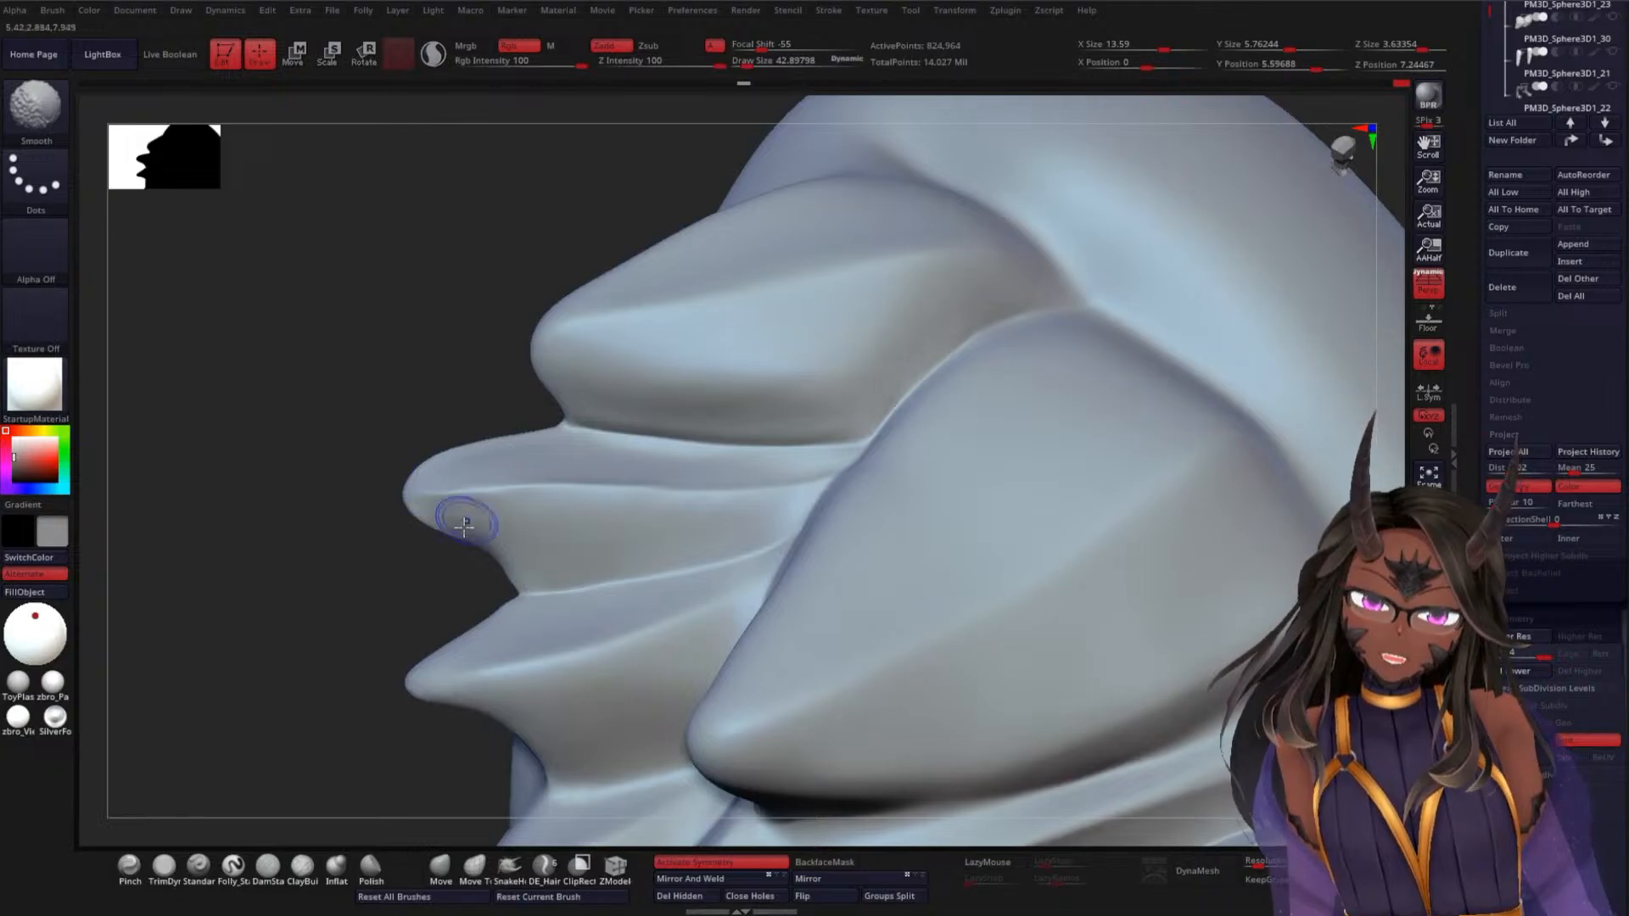
Smooth the topmost covert feather on both sides of its lengthwise ridge toward the base
drag(411, 563, 670, 462)
drag(919, 289, 825, 374)
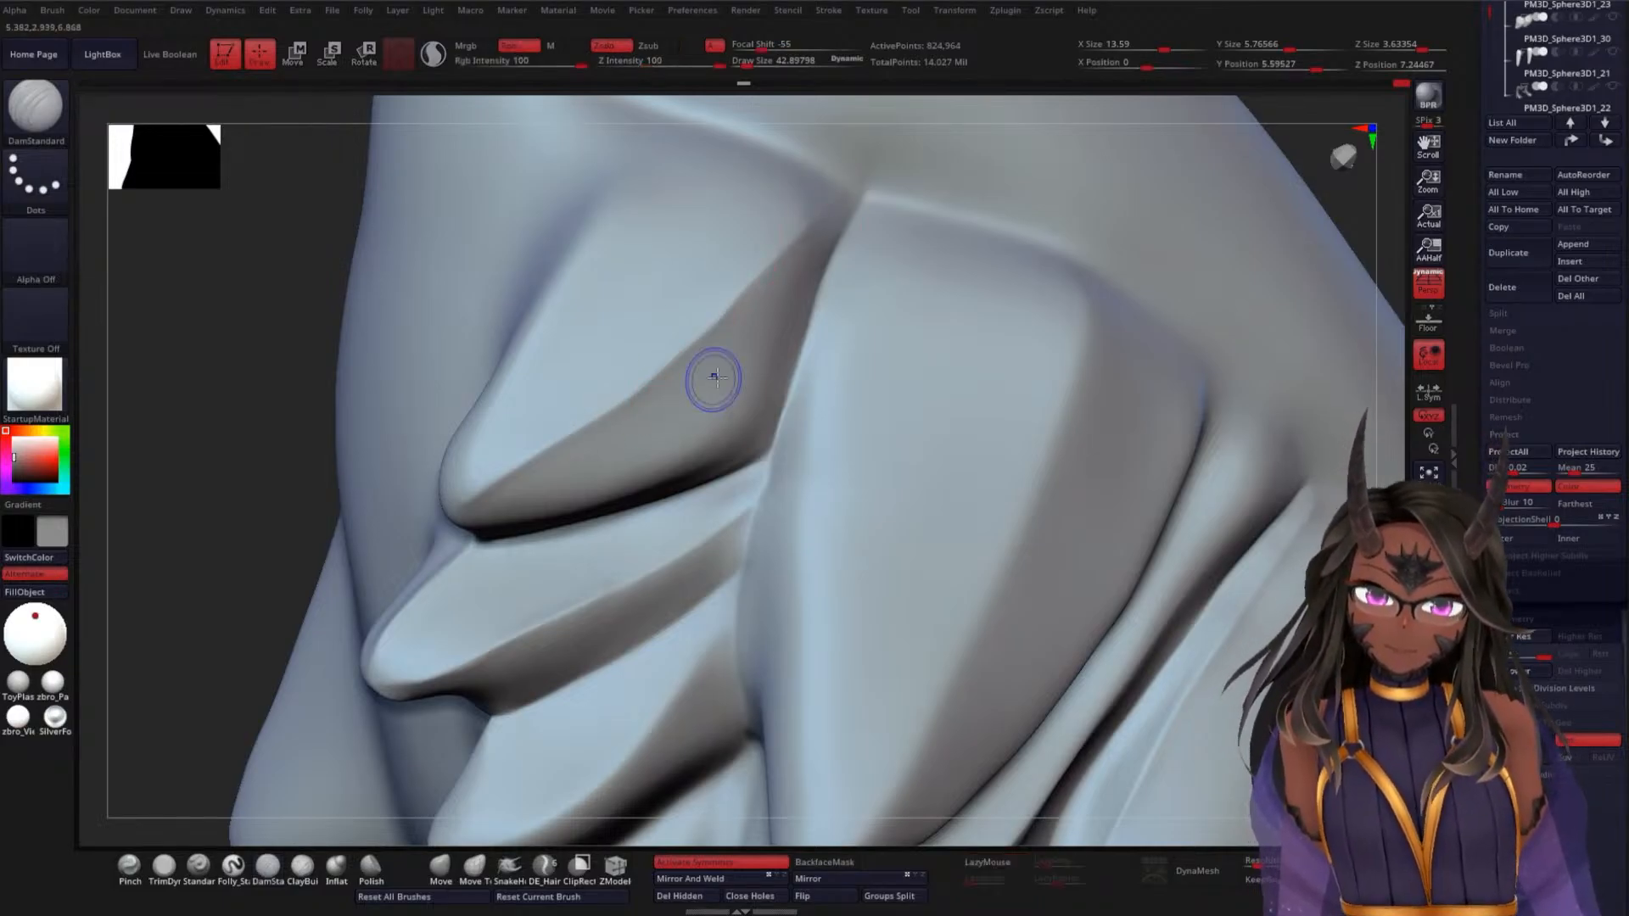
mouse_move(713, 379)
shift+mouse_down()
mouse_move(602, 433)
mouse_move(797, 289)
shift+mouse_up()
shift+drag(653, 355, 773, 228)
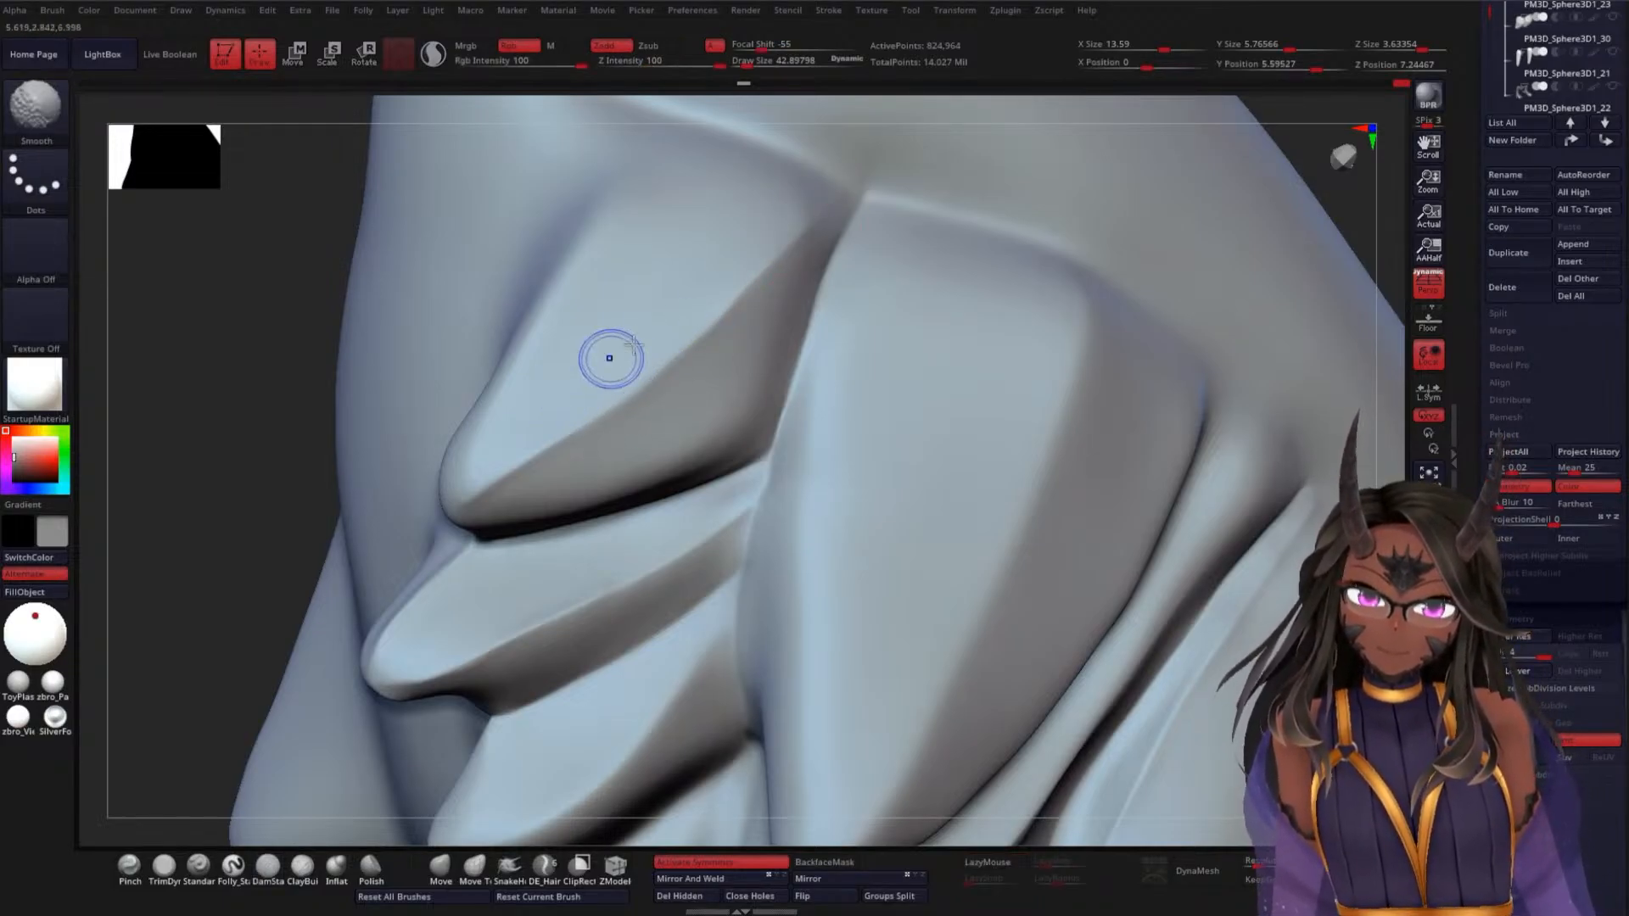
Carve a crisp outer side edge on the topmost covert where its base meets the wing, and smooth along it
mouse_move(192, 511)
mouse_down()
mouse_move(463, 418)
mouse_move(604, 174)
mouse_up()
mouse_move(1215, 384)
mouse_down()
mouse_move(1265, 428)
mouse_move(1247, 395)
mouse_up()
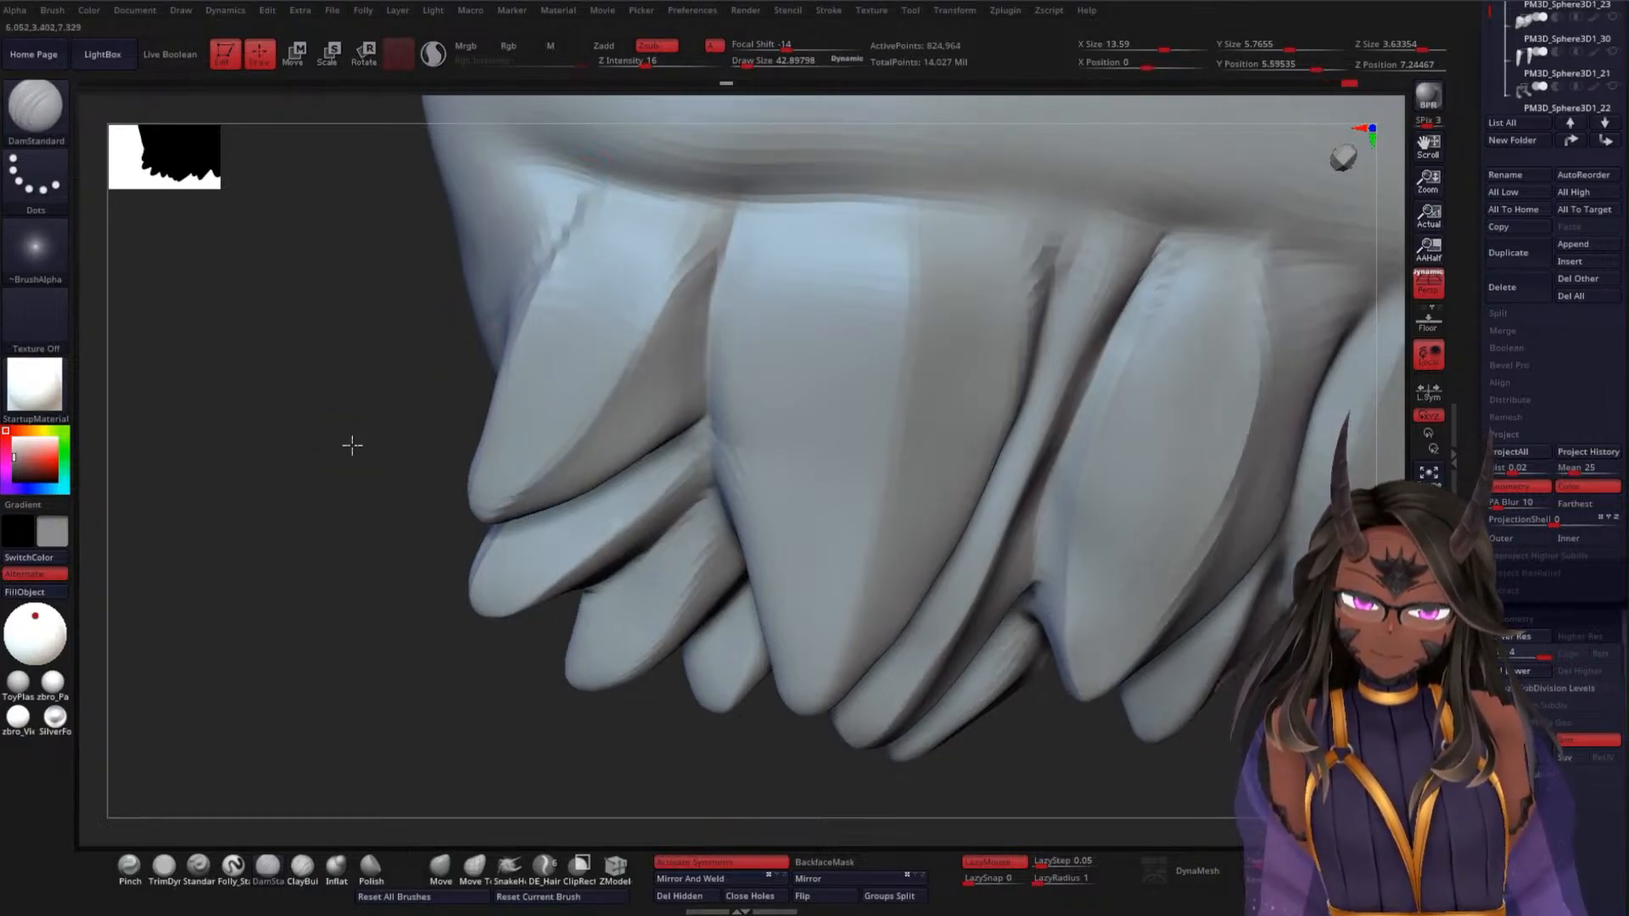
drag(349, 444, 545, 226)
key(shift)
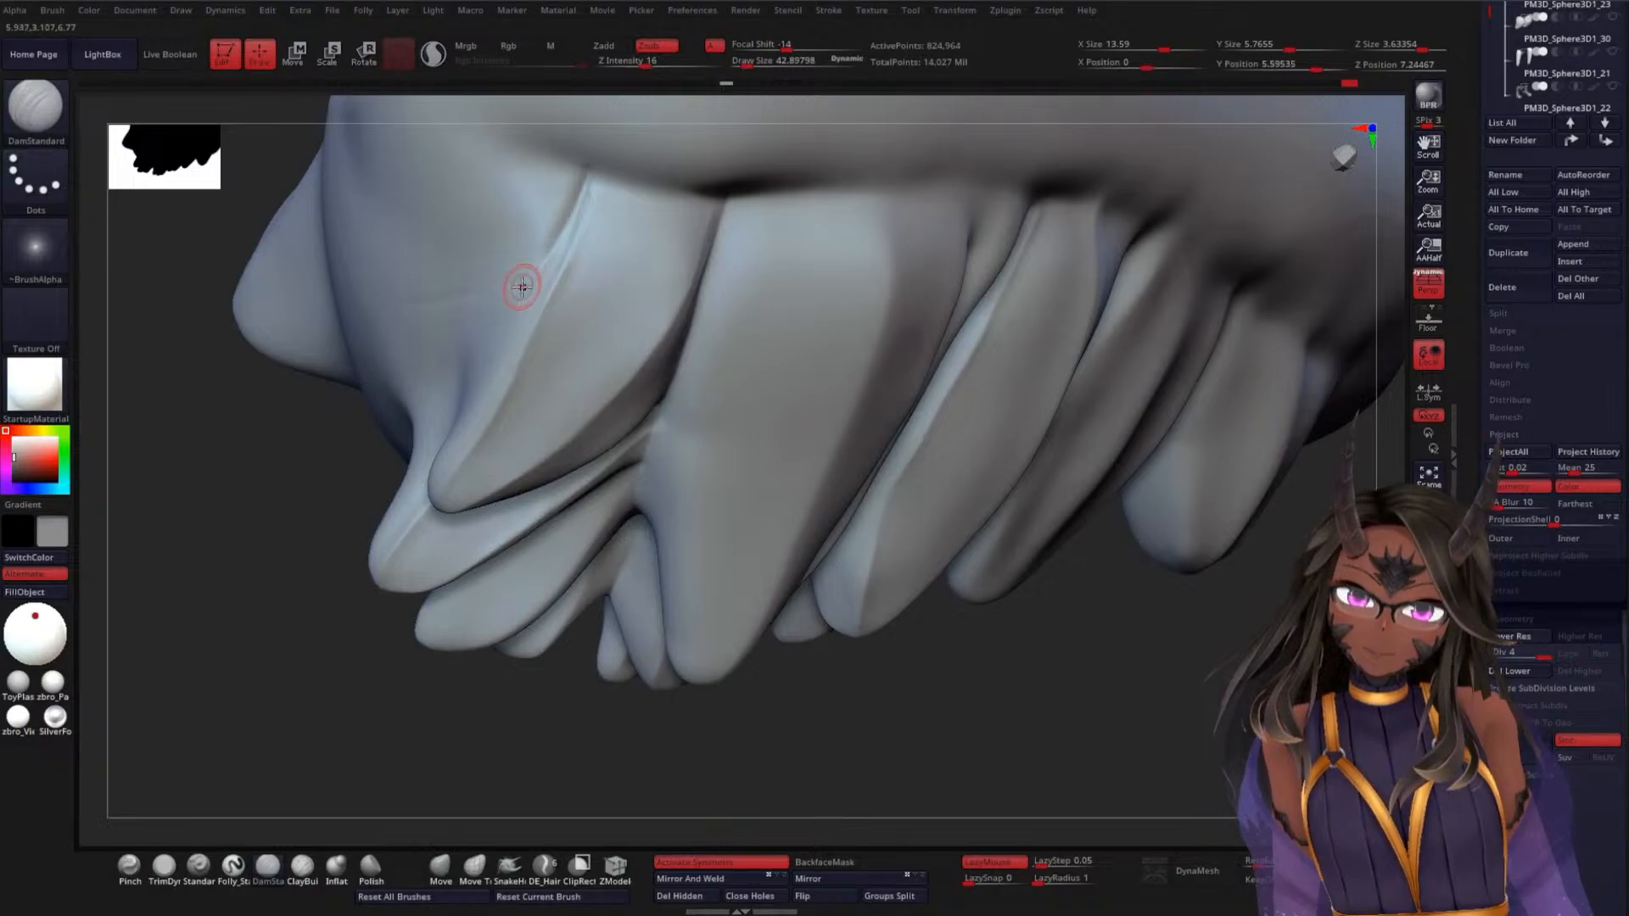
key(shift)
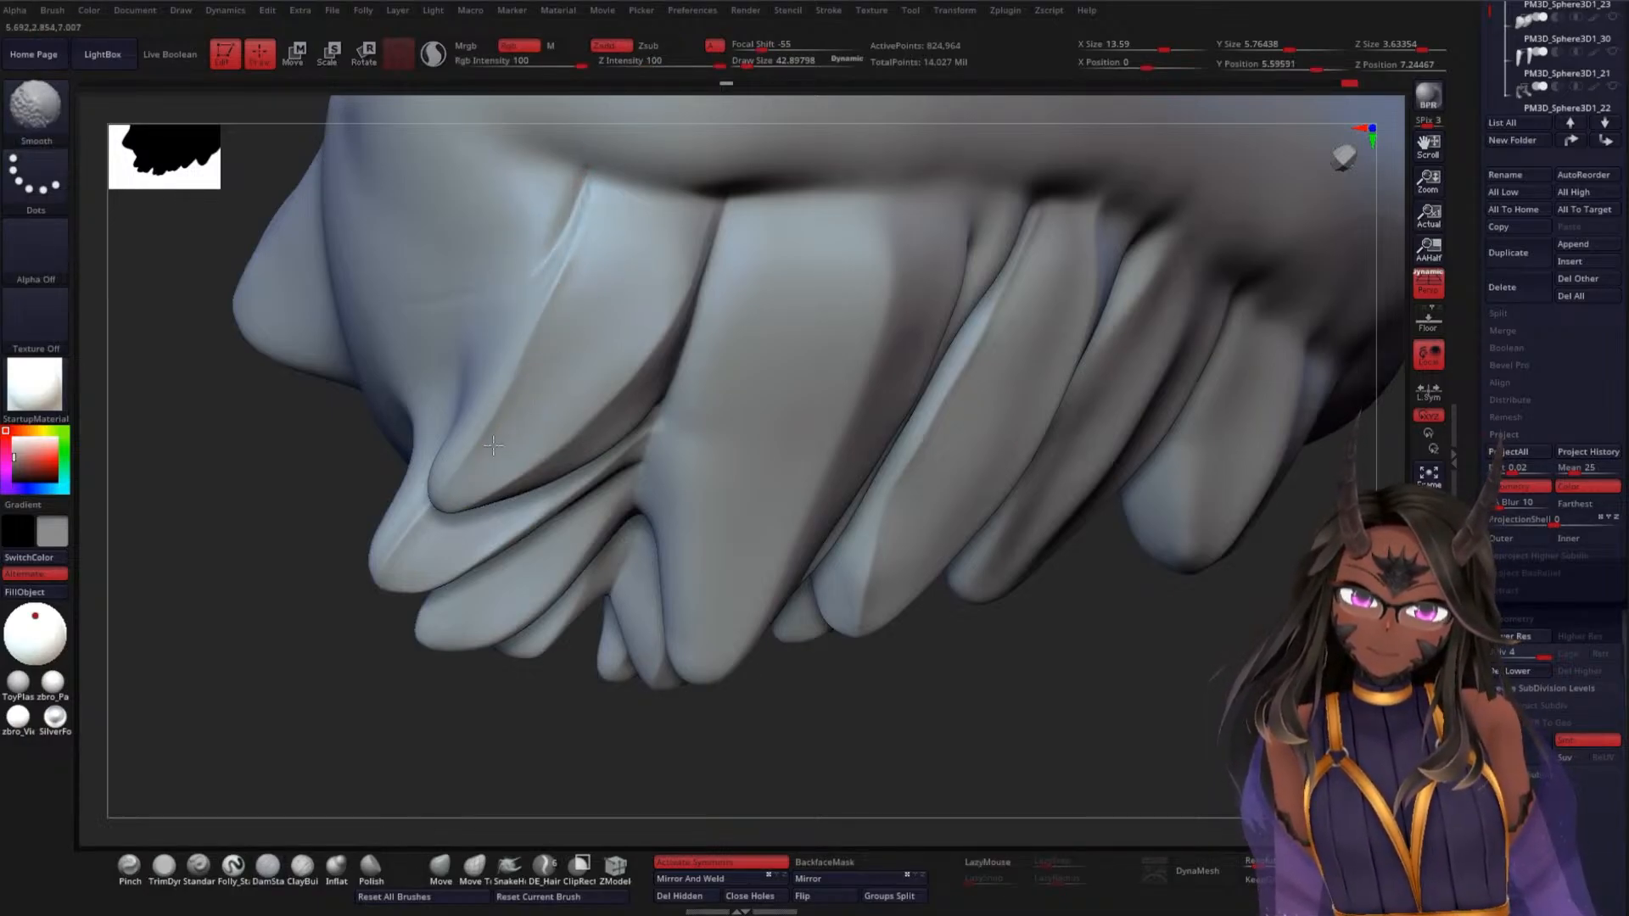
Try to crease the lower side of the topmost covert from its base toward the tip, and undo the stroke
mouse_move(270, 519)
mouse_down()
mouse_move(345, 545)
mouse_move(357, 571)
mouse_move(337, 568)
mouse_move(398, 495)
mouse_up()
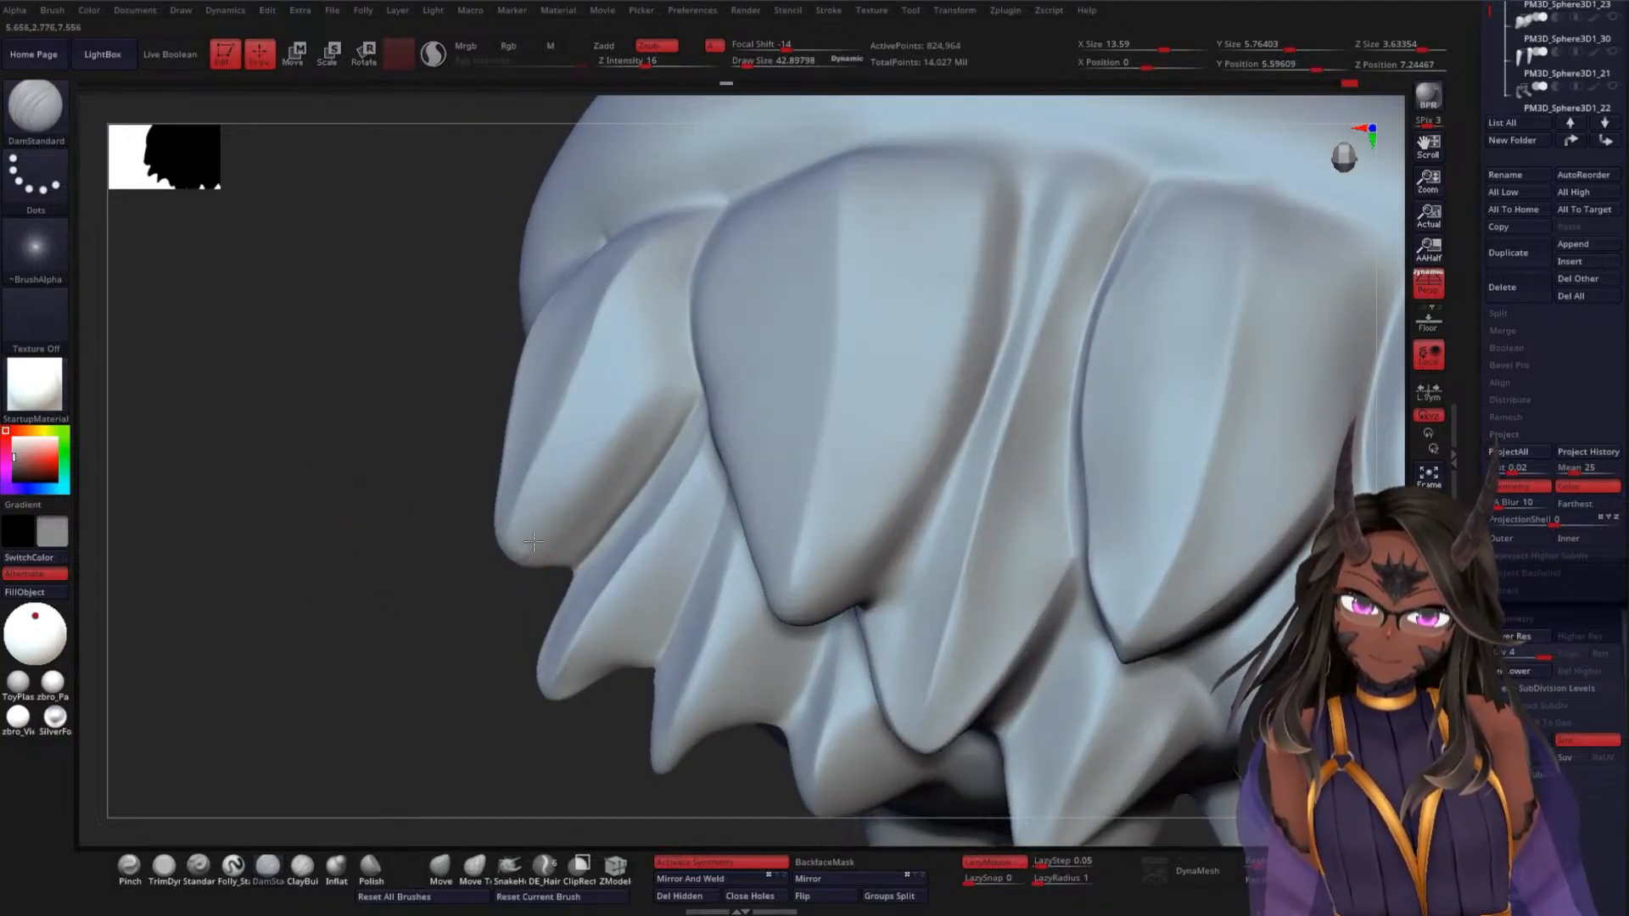
drag(670, 395, 568, 478)
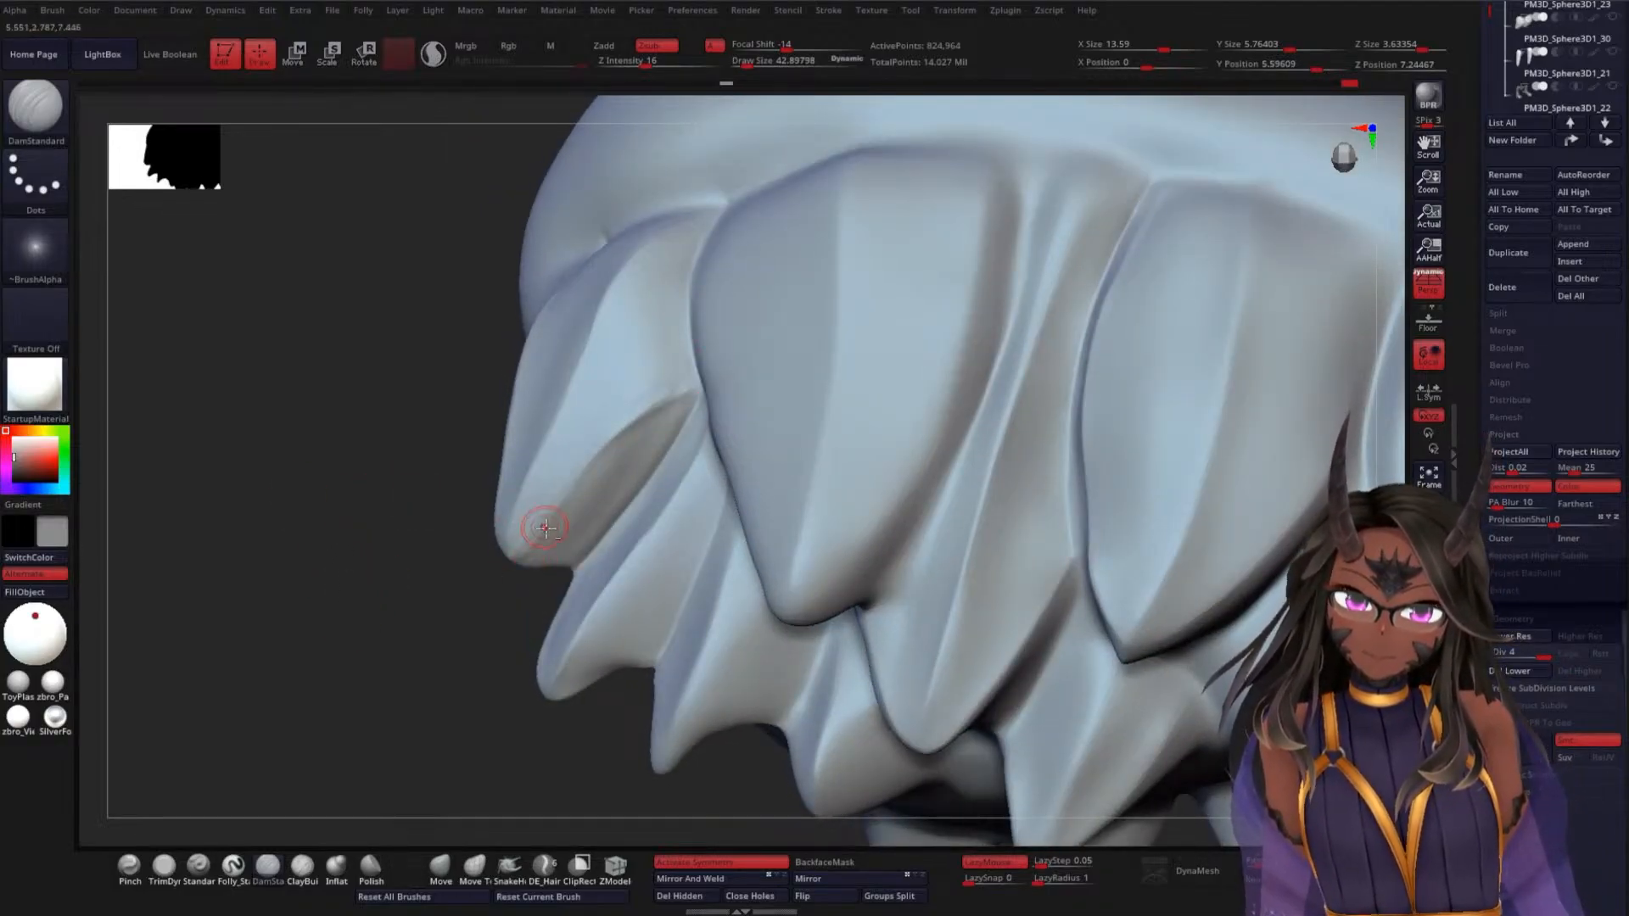
drag(441, 598, 506, 641)
key(ctrl+z)
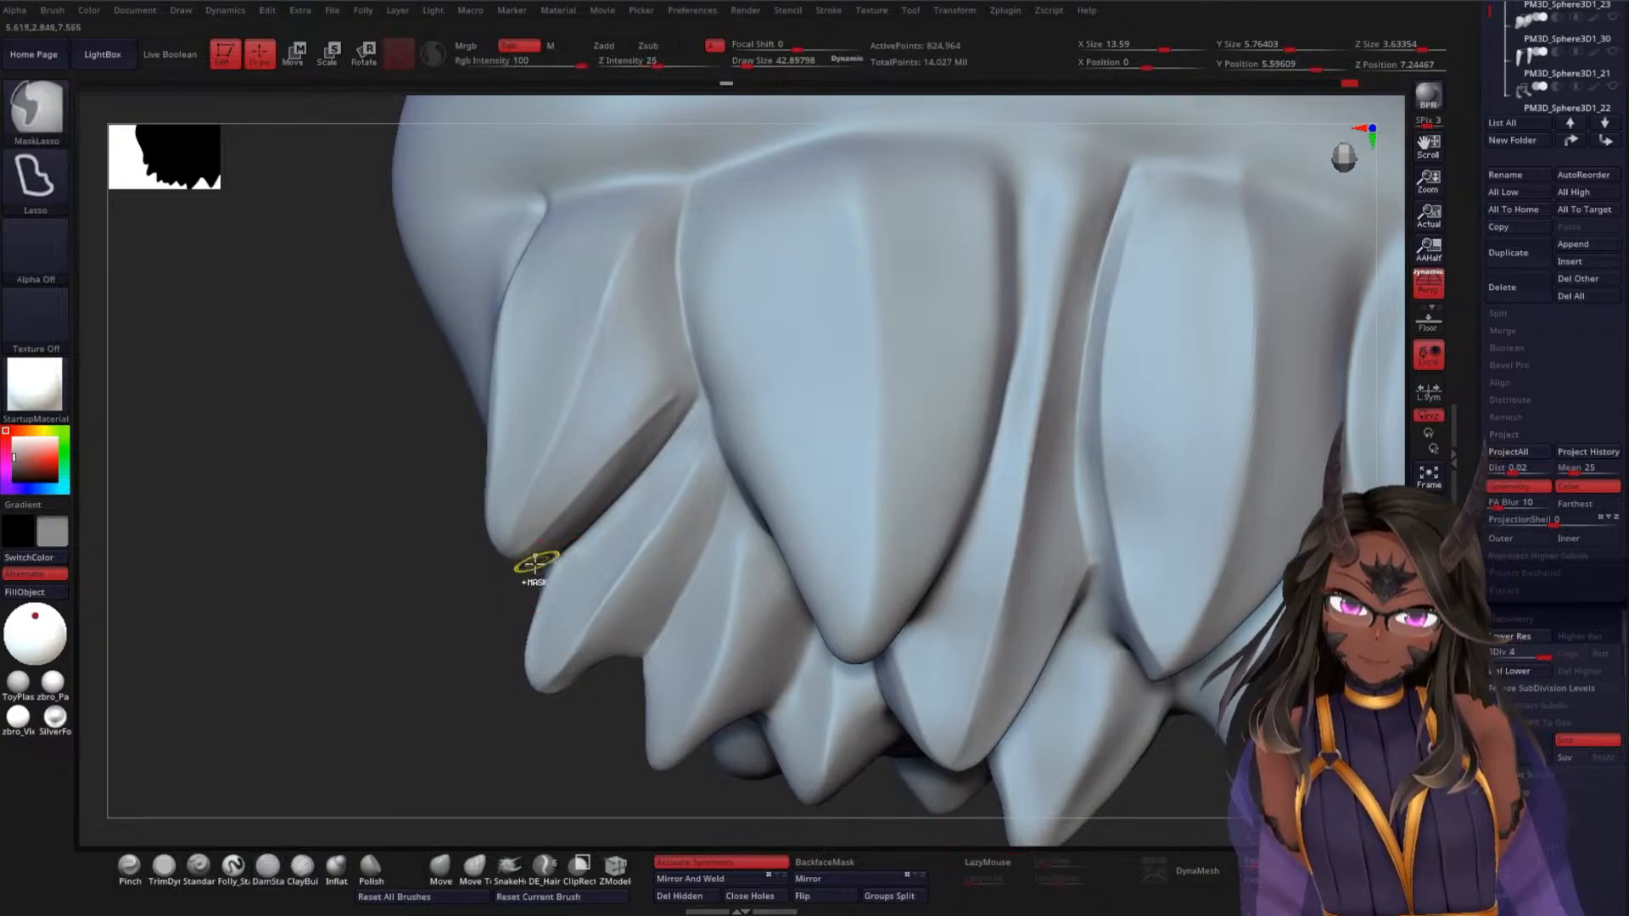
key(ctrl+z)
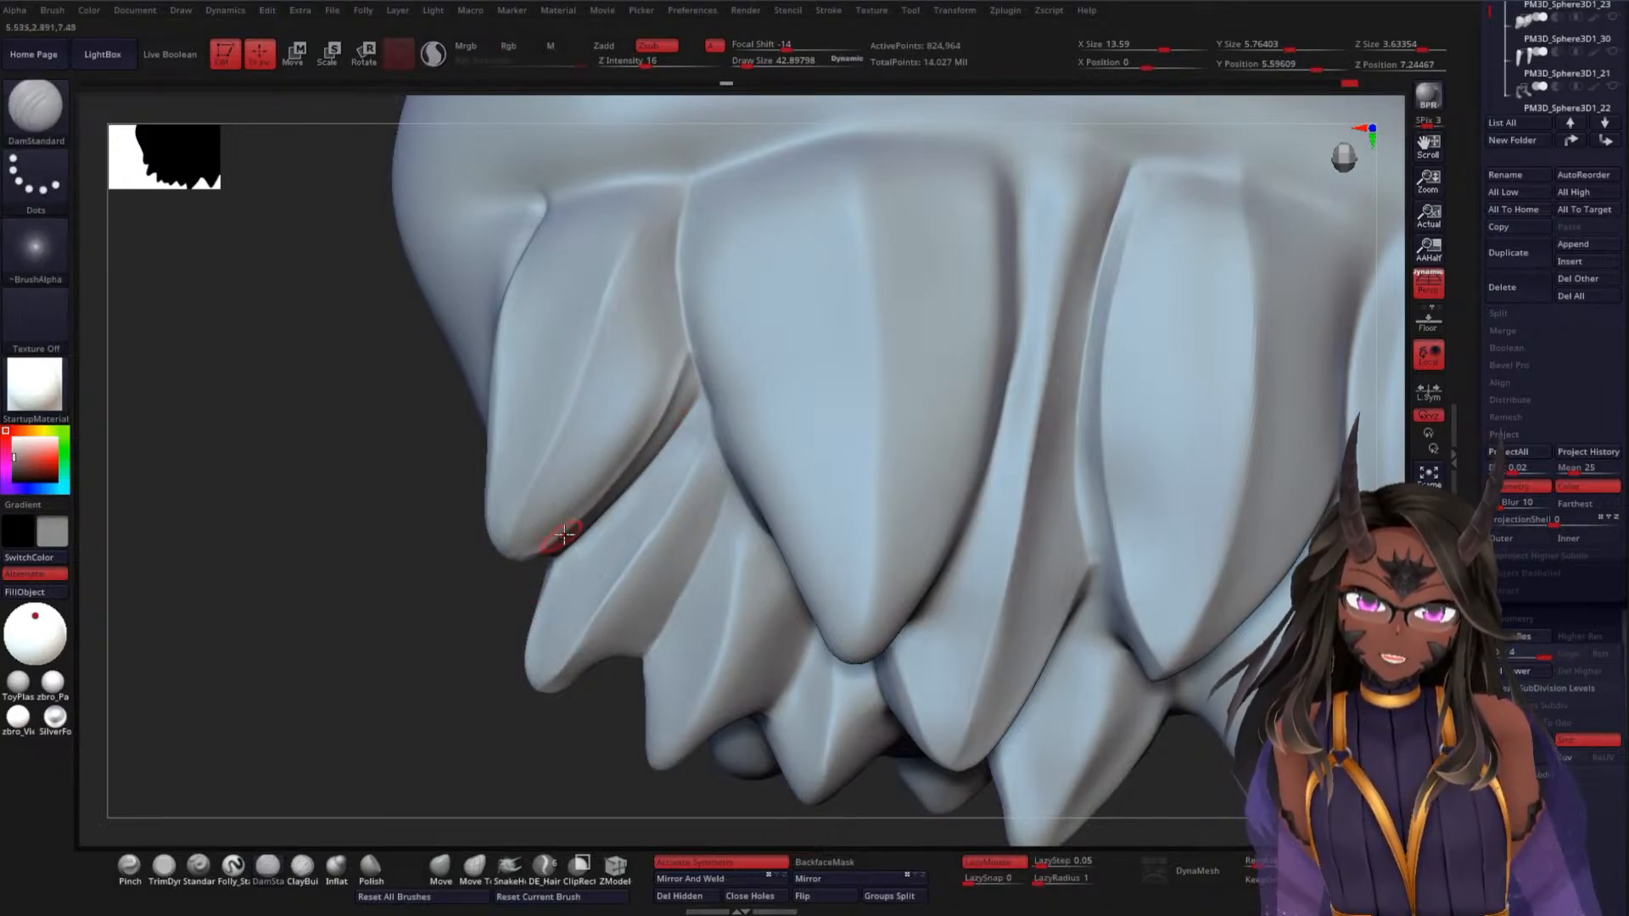
Crease the lower side of the topmost covert from its base toward the tip and smooth along that side
mouse_move(472, 629)
mouse_down()
mouse_move(469, 579)
mouse_move(535, 520)
mouse_up()
key(ctrl+z)
mouse_move(431, 607)
mouse_down()
mouse_move(501, 564)
mouse_move(721, 335)
mouse_up()
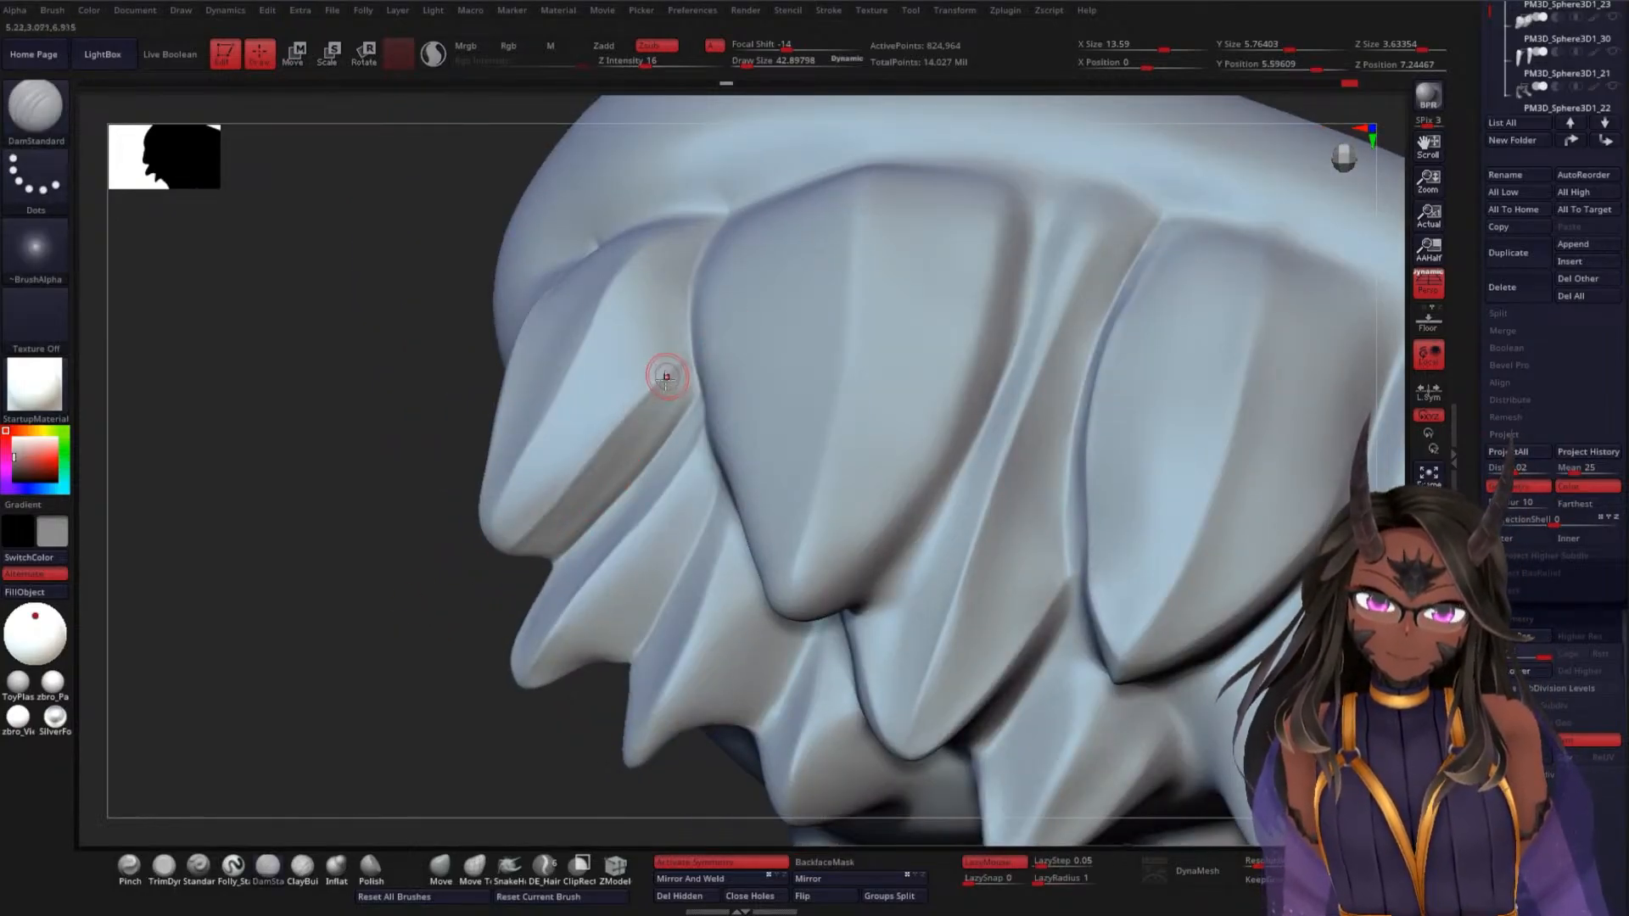
shift+drag(524, 502, 575, 417)
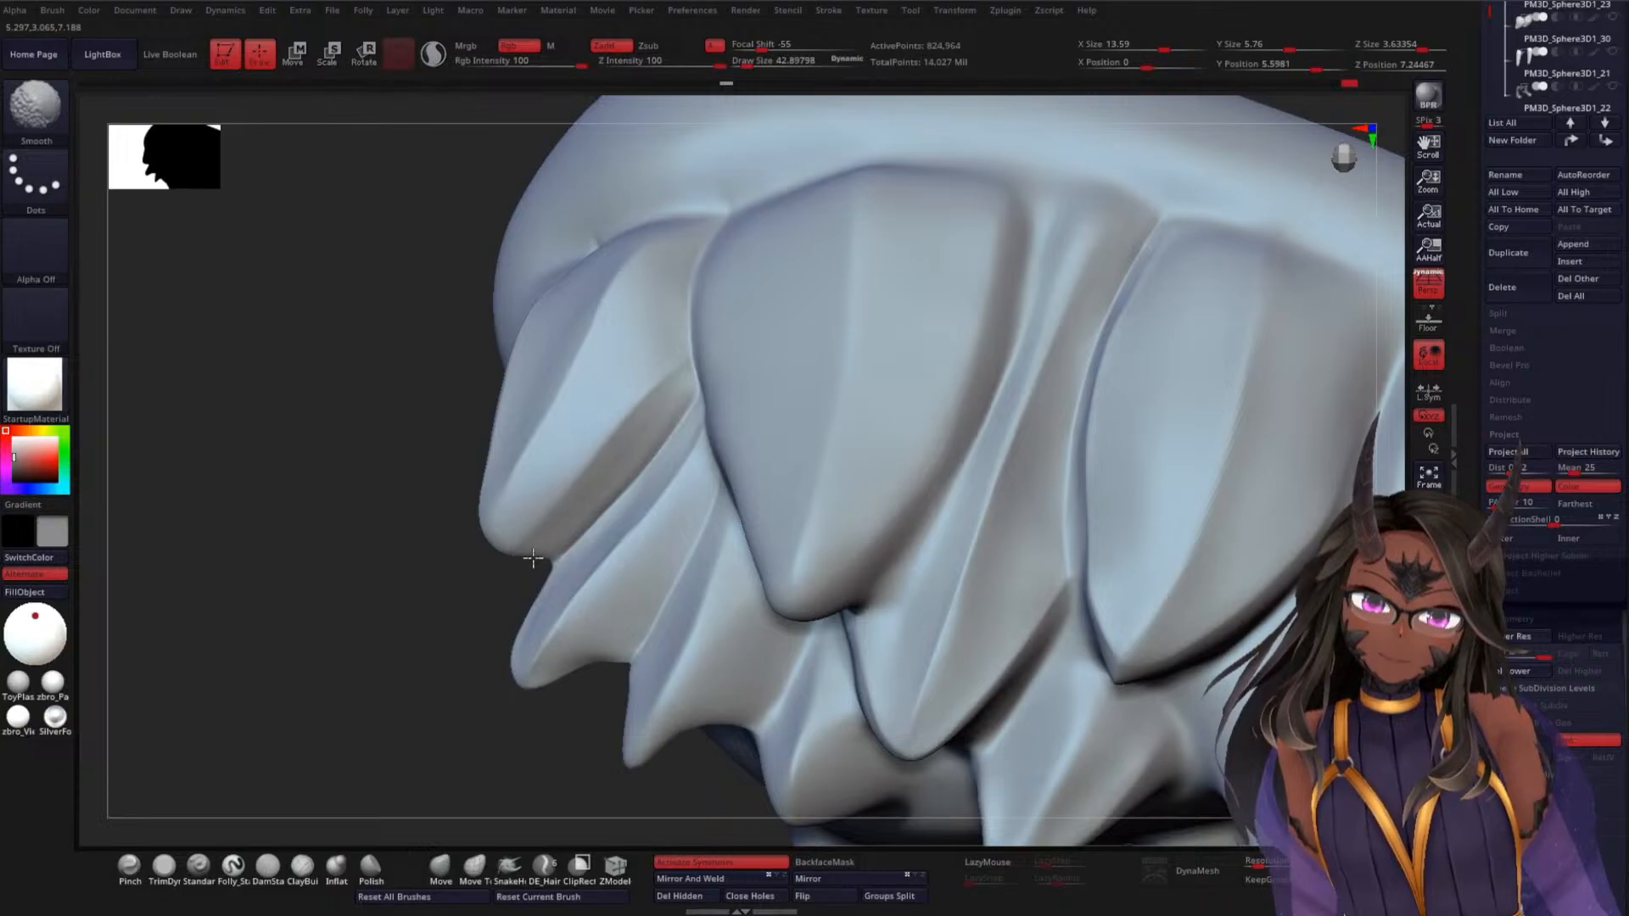
mouse_move(346, 586)
mouse_down()
mouse_move(379, 687)
mouse_move(361, 711)
mouse_move(382, 515)
mouse_up()
Enlarge the brush to about 81, crease the lengthwise ridge of the second covert from the bare end of the wing, and smooth beside it
drag(754, 641, 1079, 588)
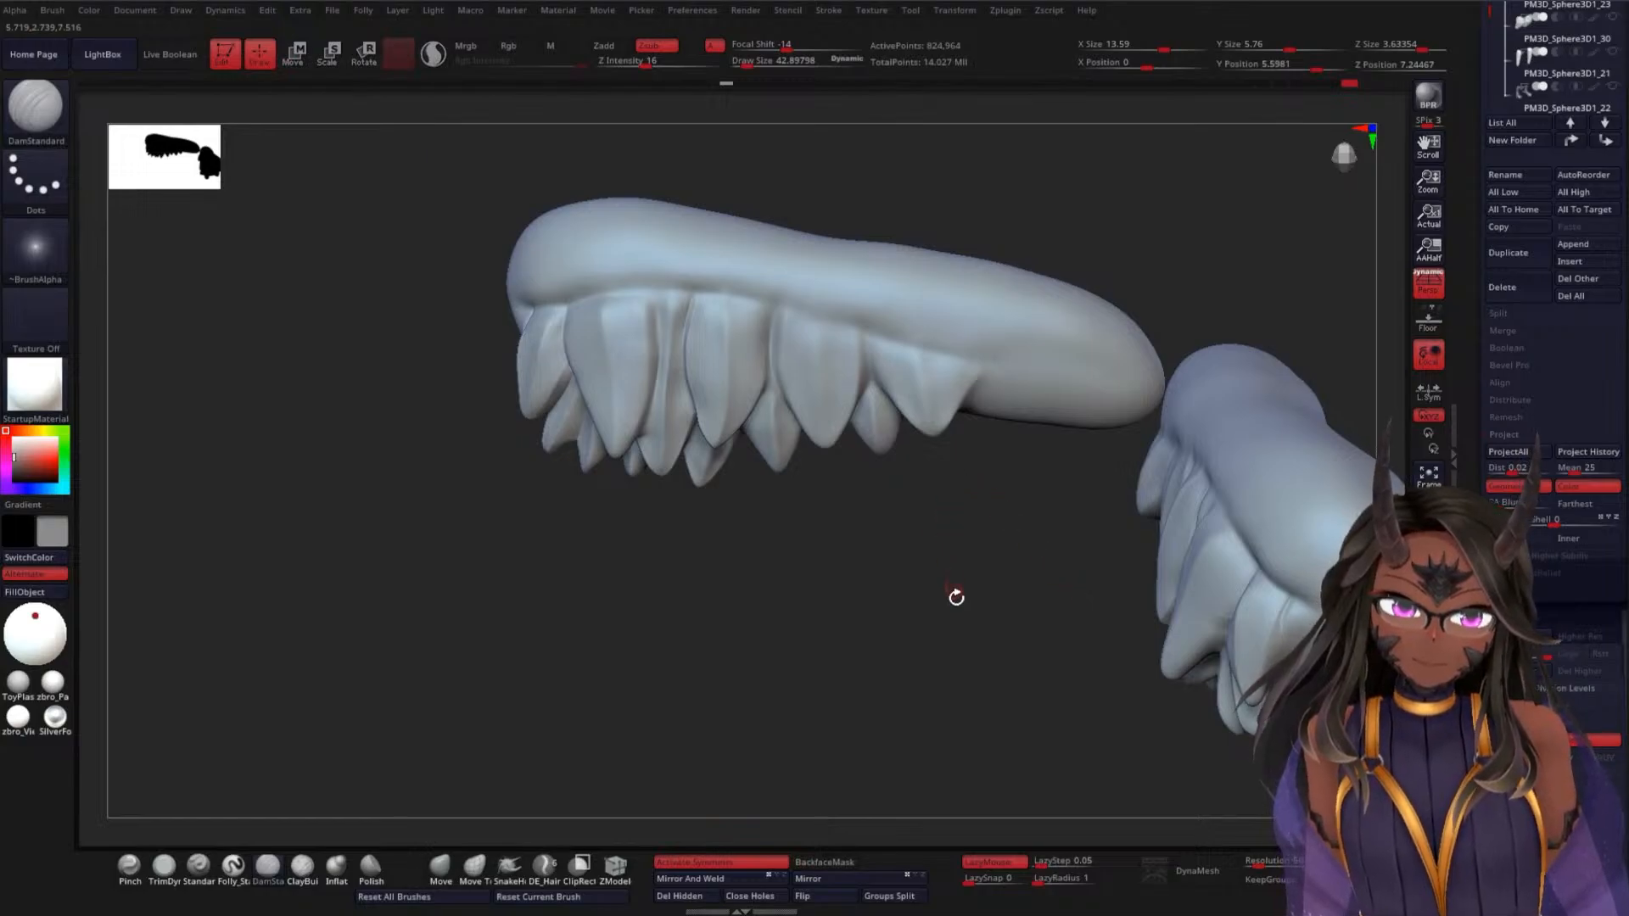
drag(956, 597, 764, 465)
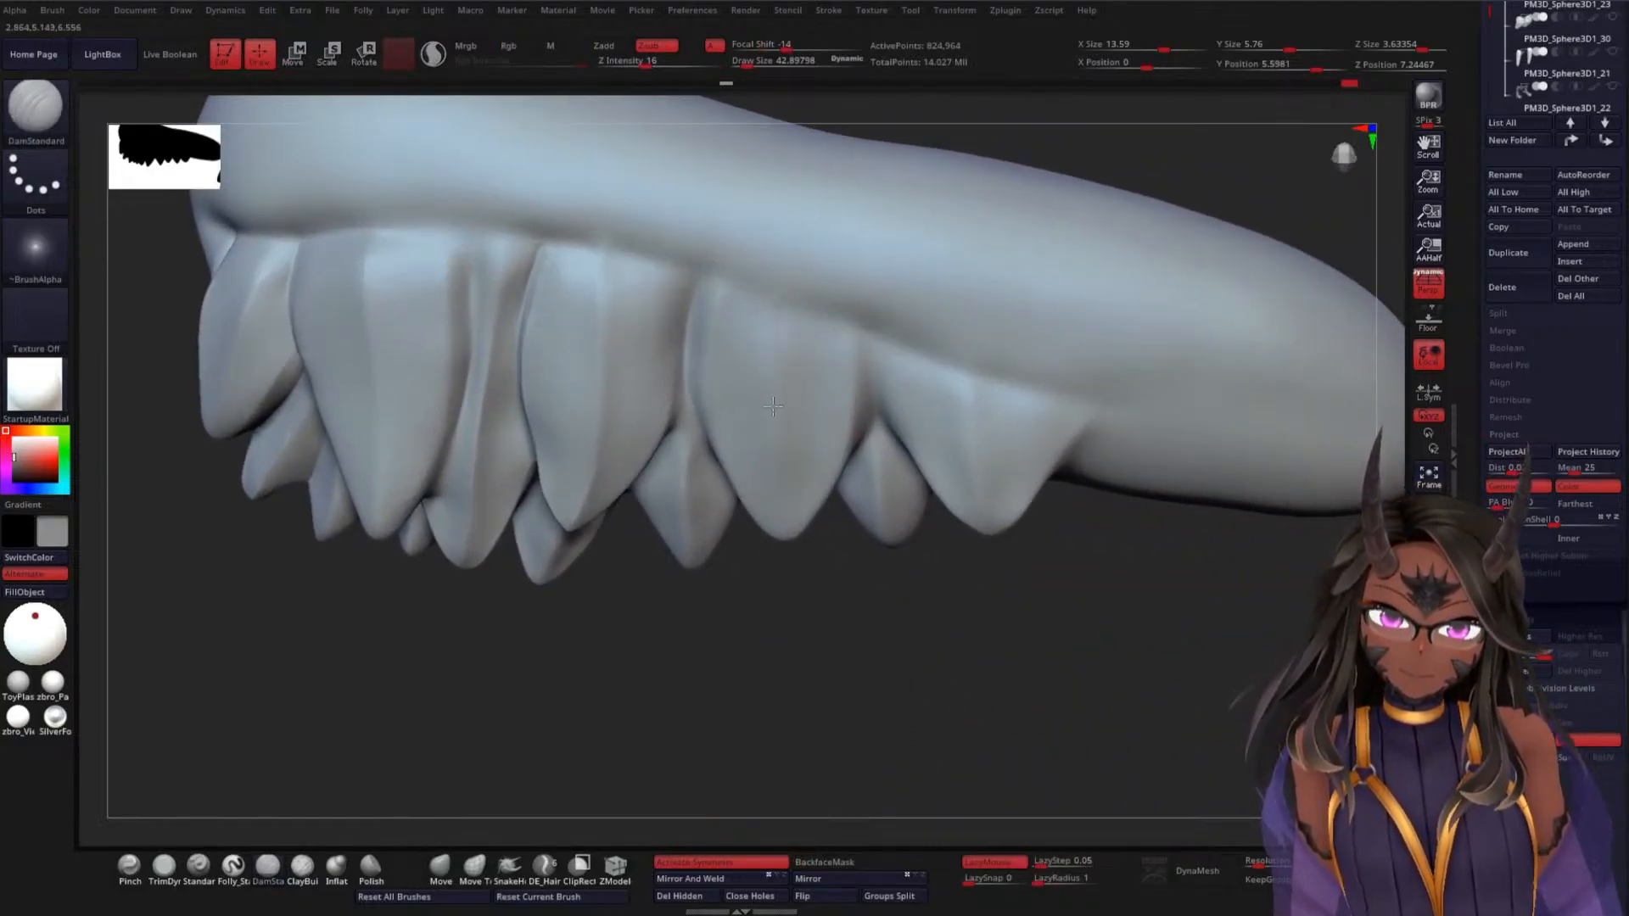
alt+drag(812, 632, 868, 676)
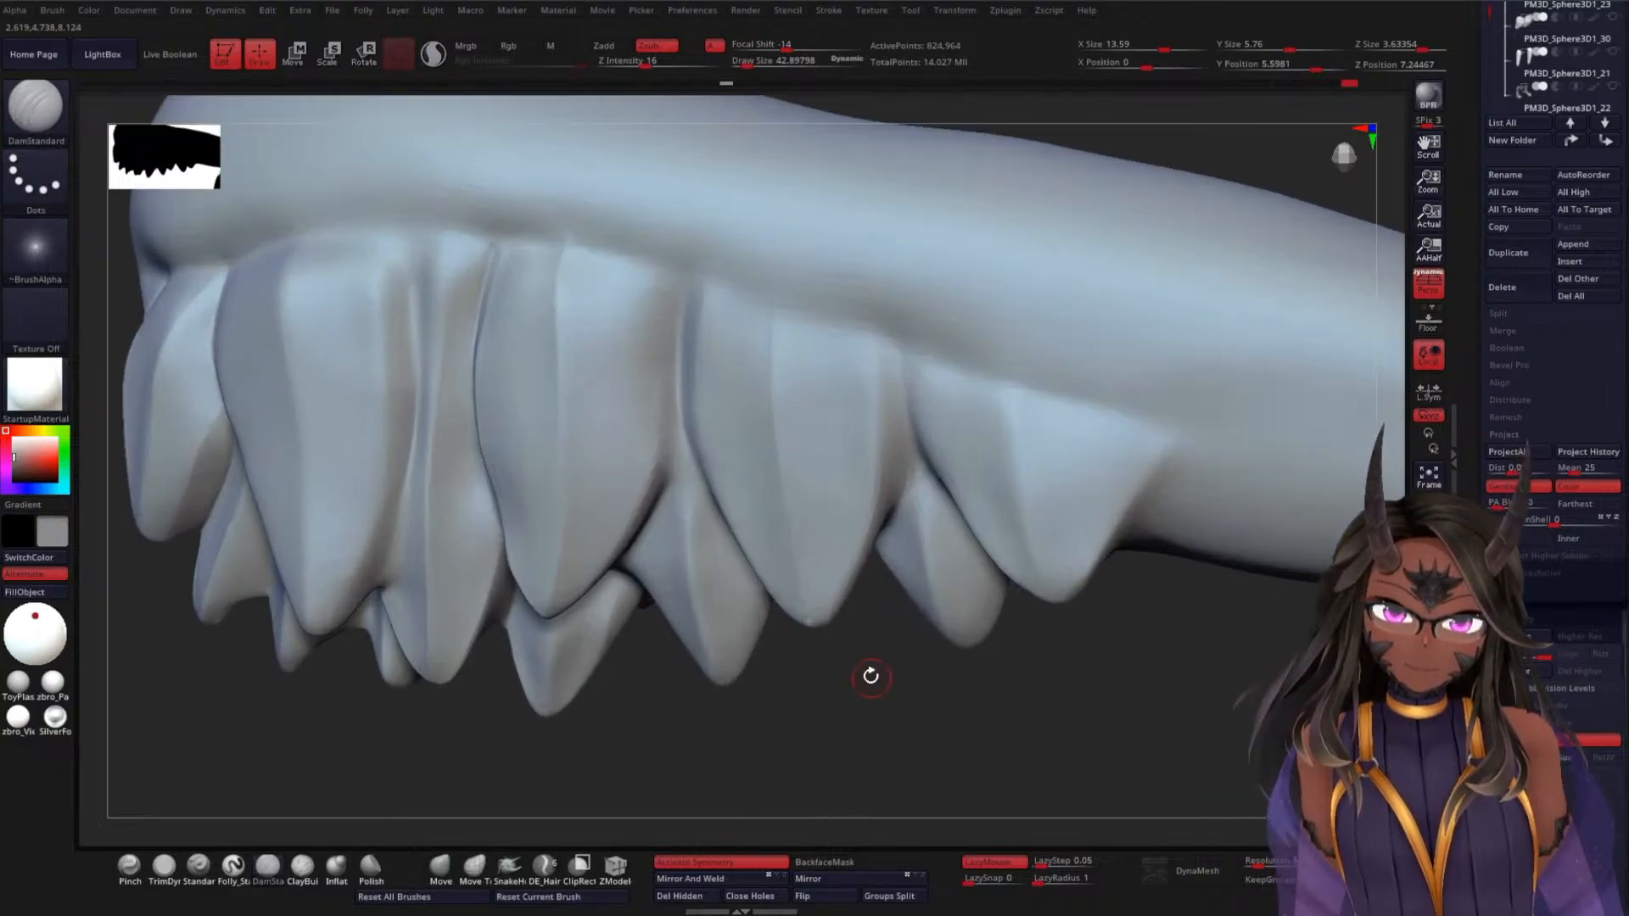
key(space)
drag(804, 598, 823, 599)
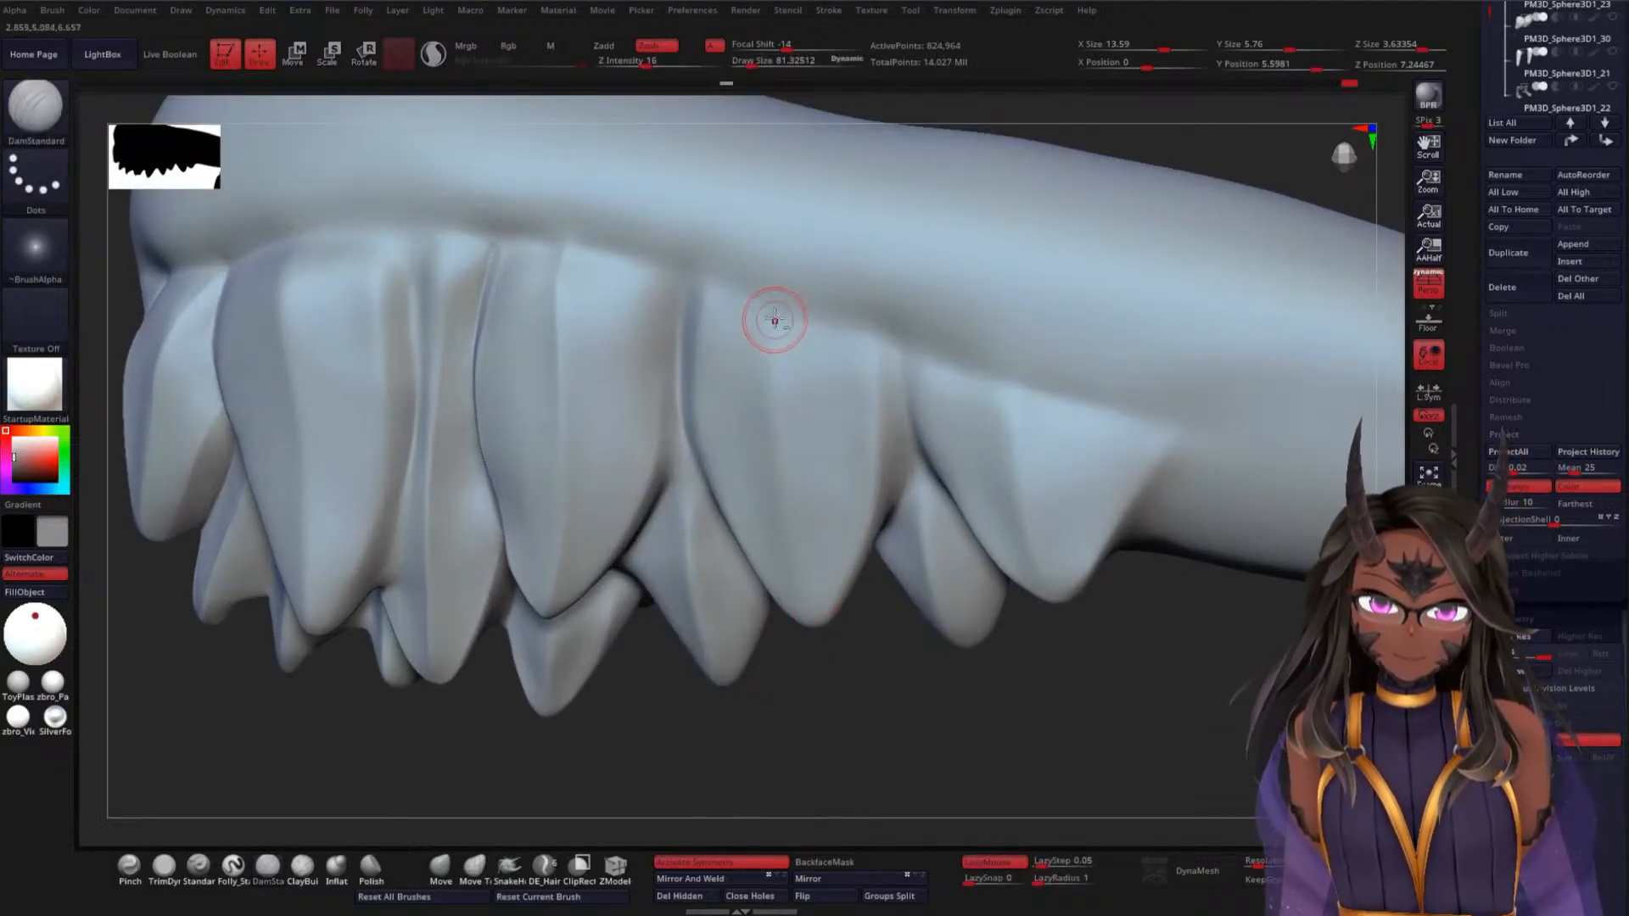
drag(844, 699, 808, 669)
drag(467, 722, 498, 753)
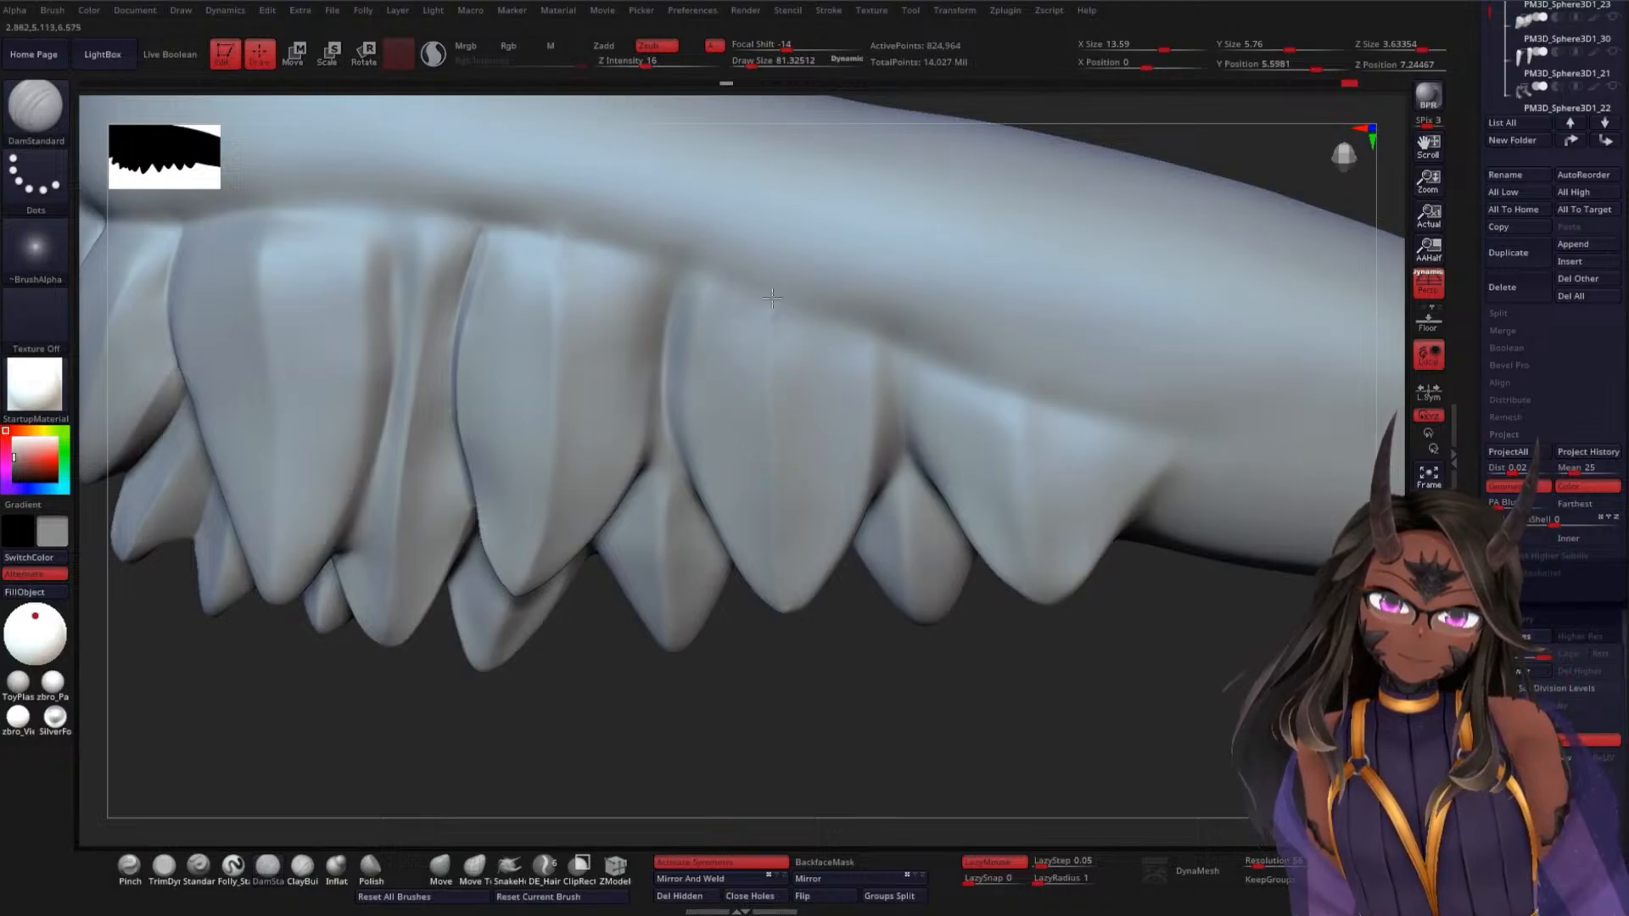
key(shift)
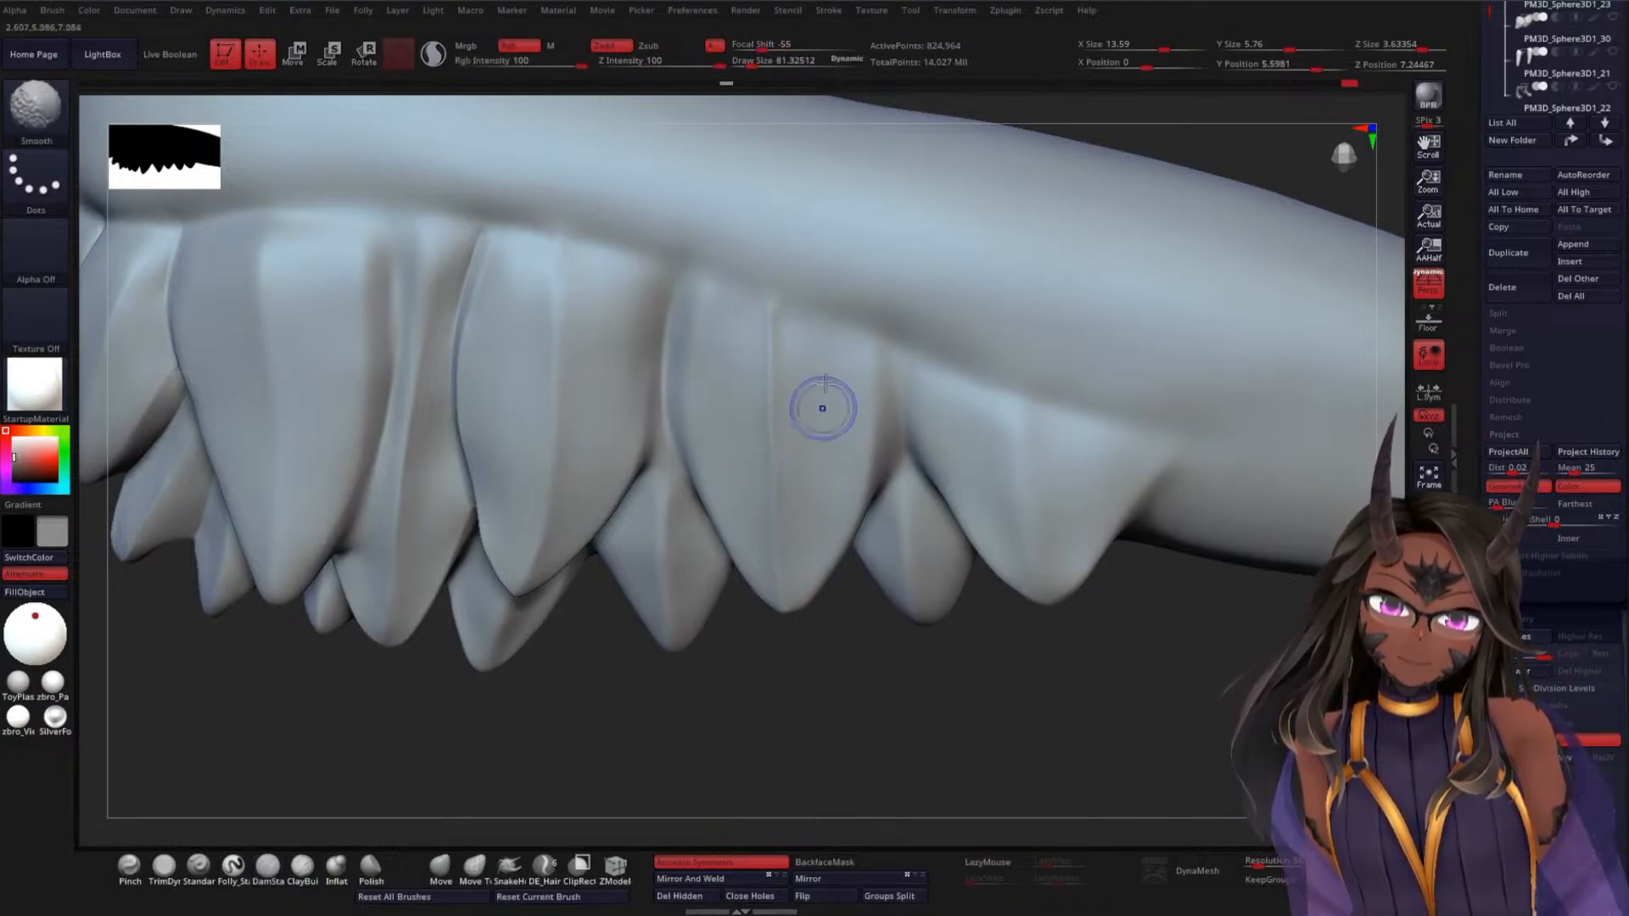
shift+drag(731, 308, 722, 297)
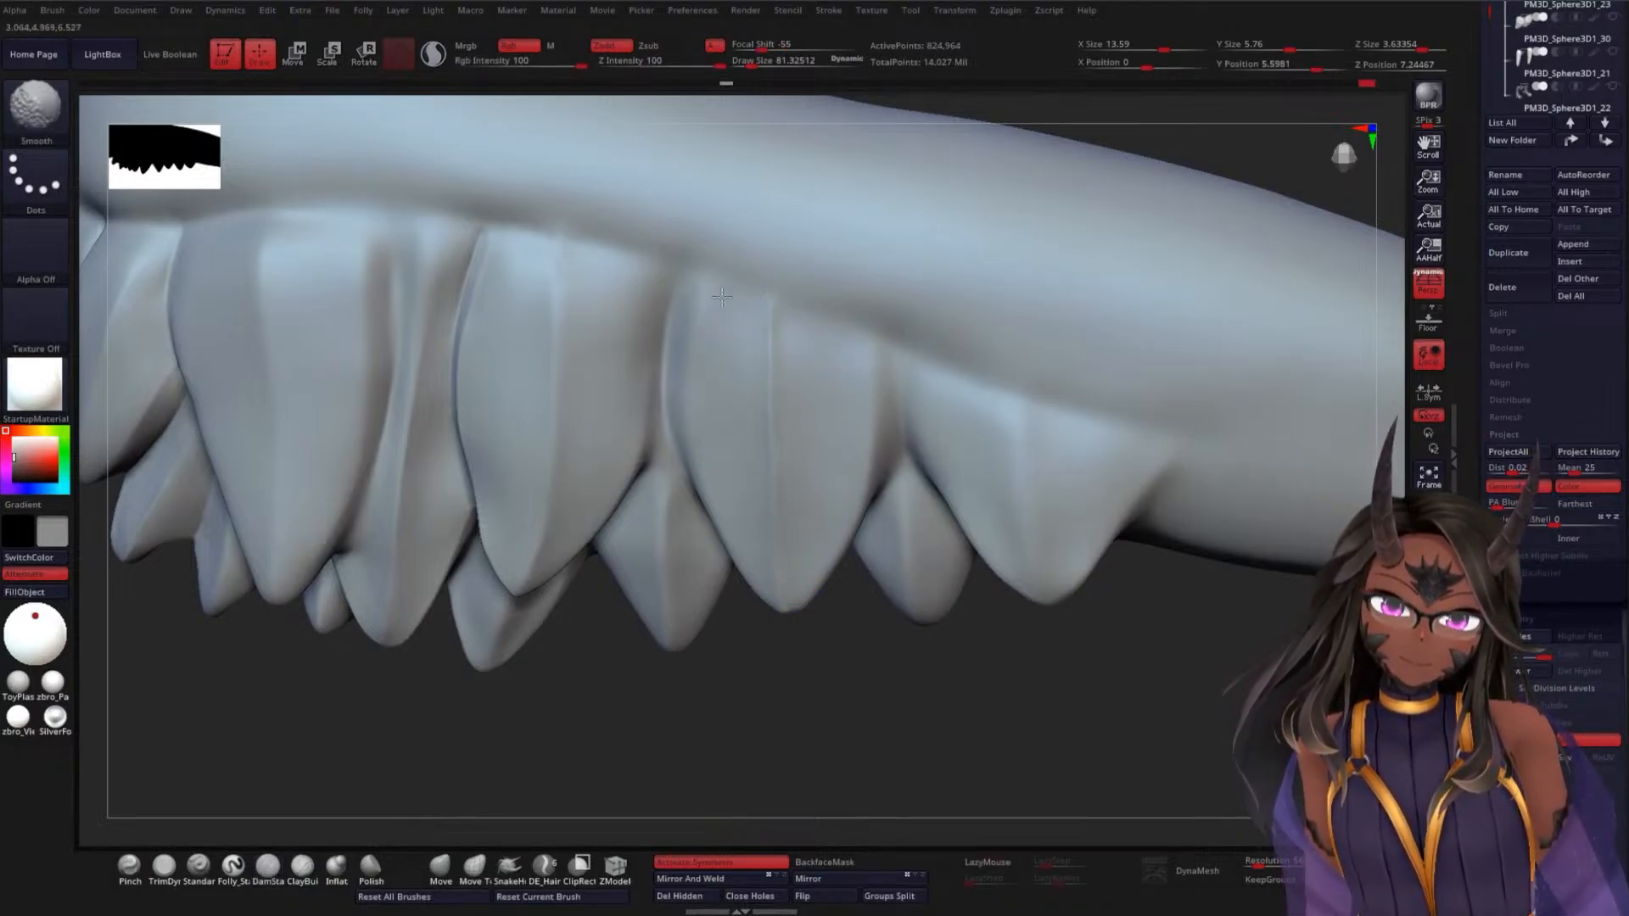
Carve crisp edges along both sides of the same covert, from its base at the wing downward
mouse_move(719, 626)
mouse_down()
mouse_move(702, 644)
mouse_move(652, 640)
mouse_up()
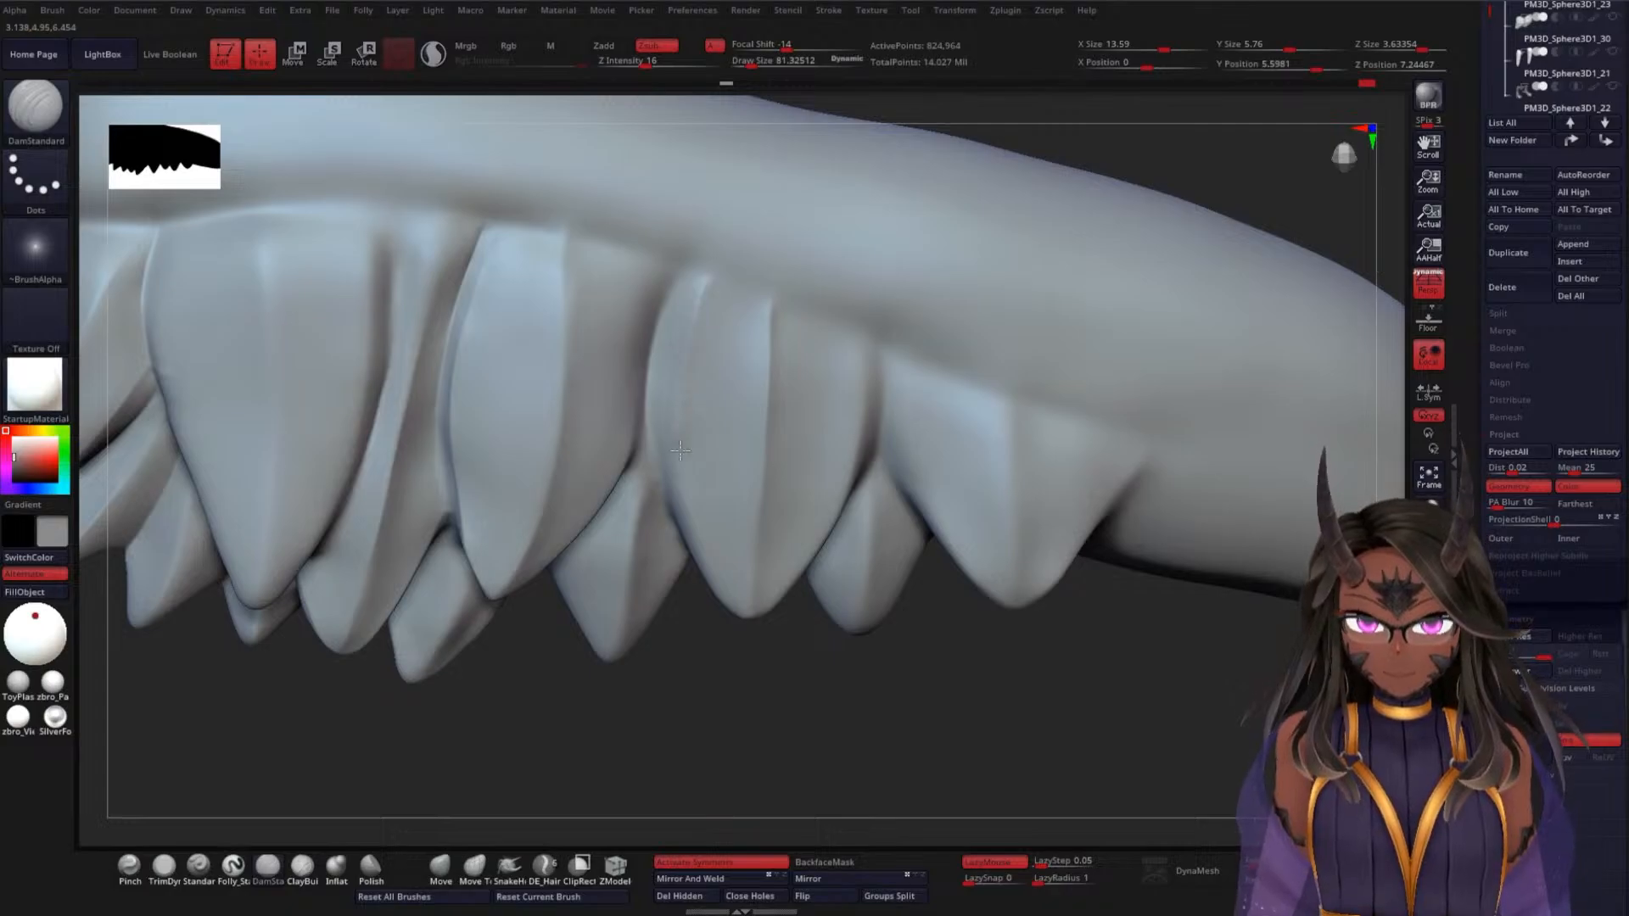
drag(788, 700, 814, 665)
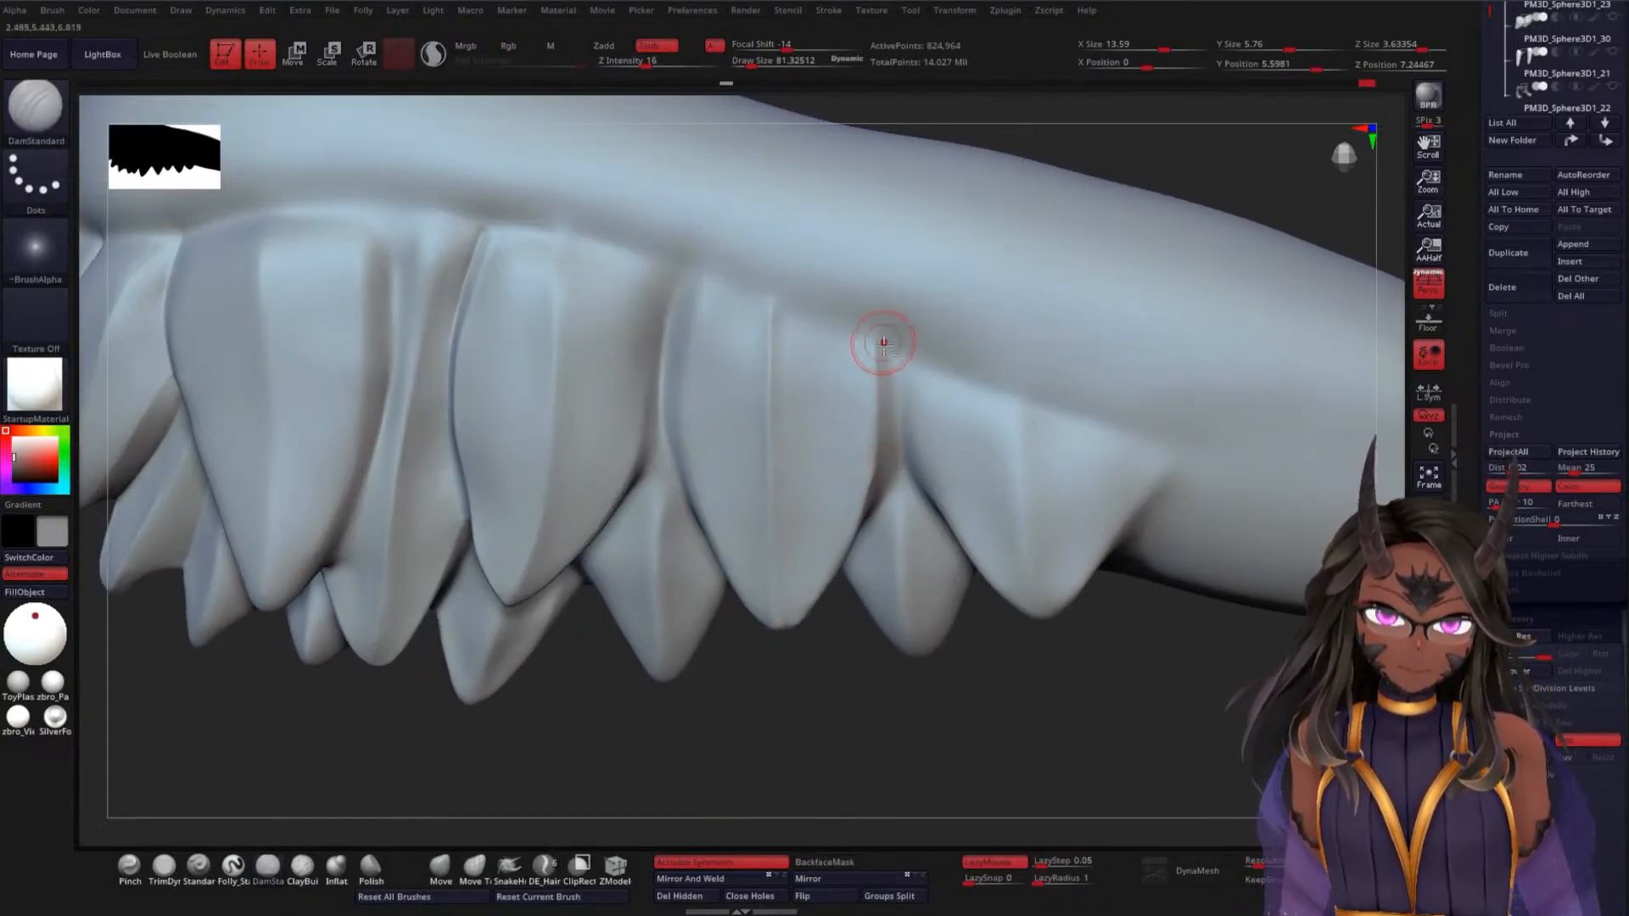
drag(748, 652, 728, 499)
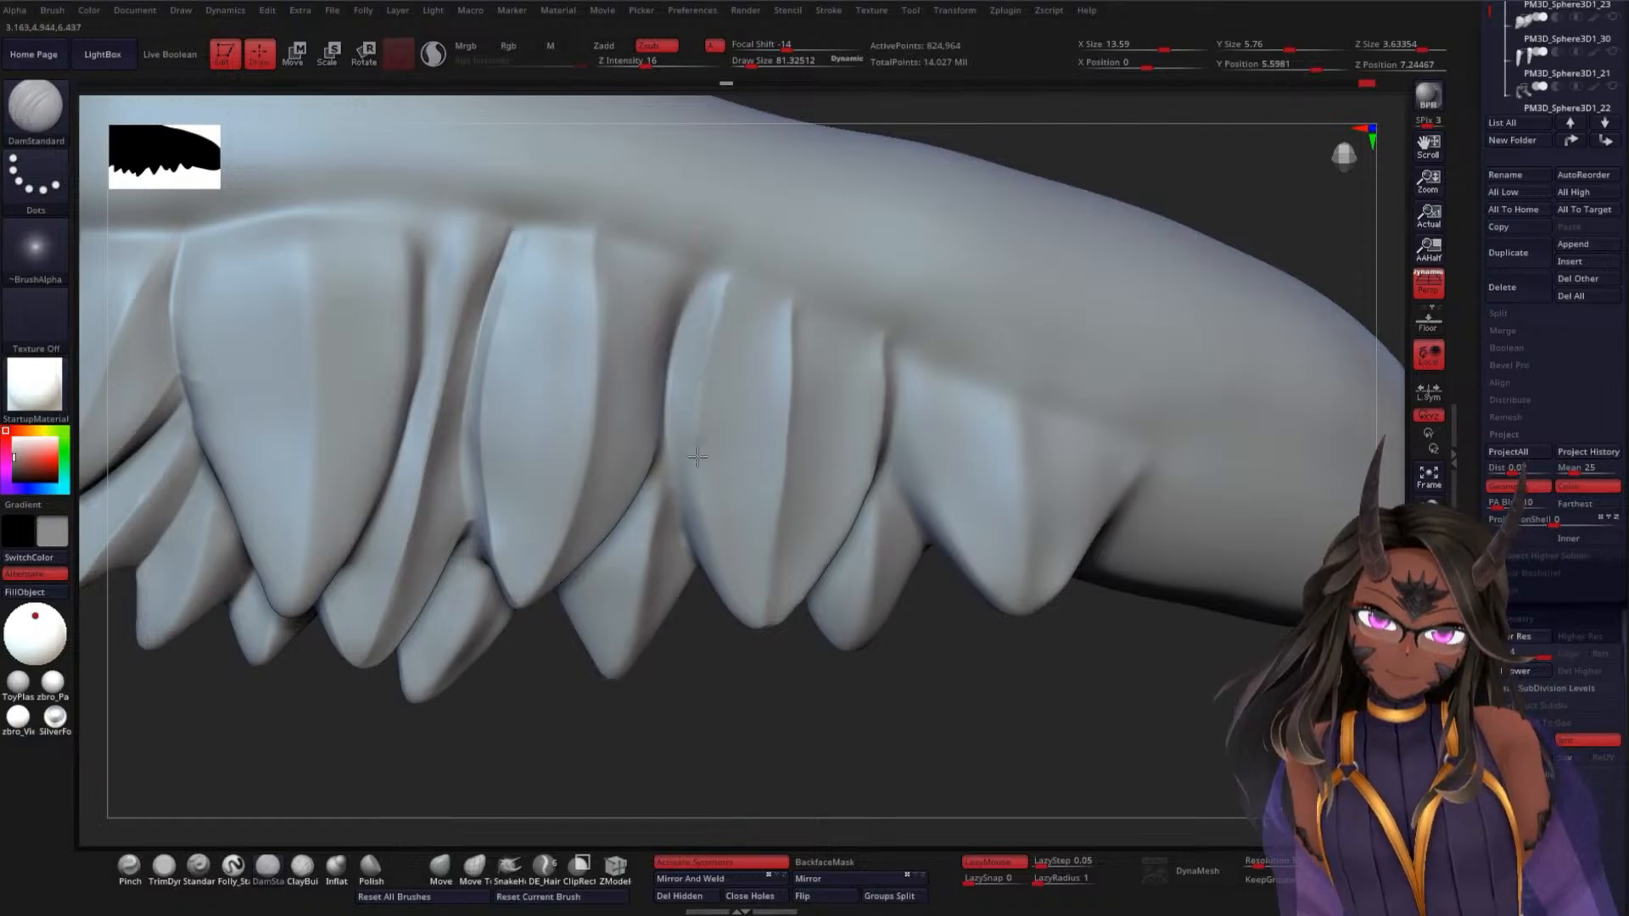
drag(747, 688, 703, 485)
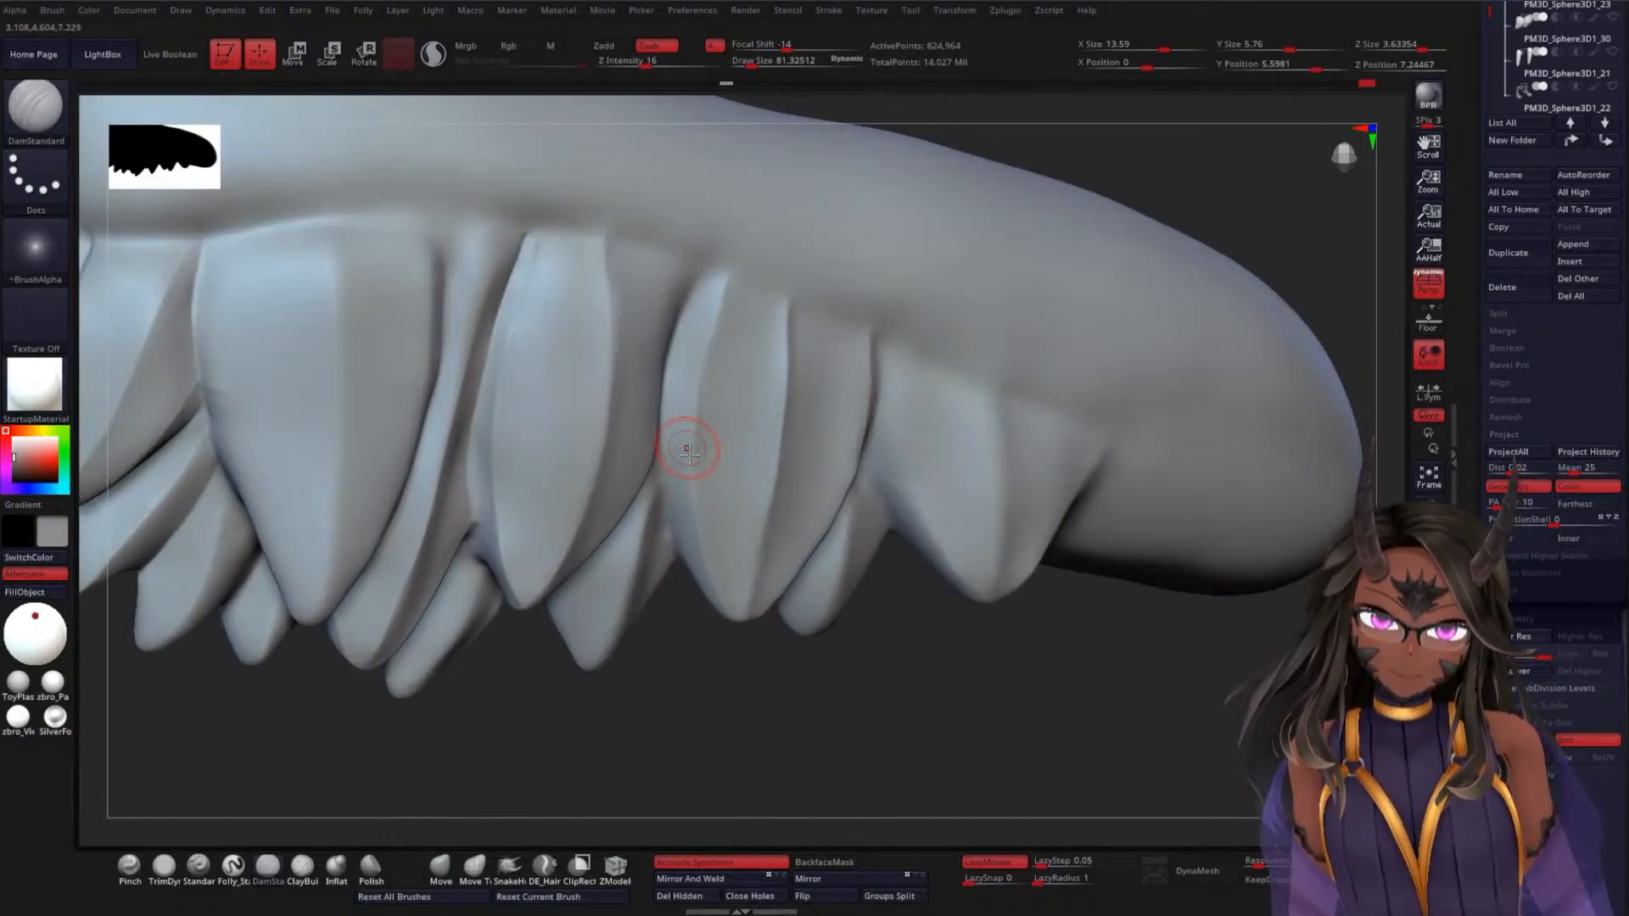
drag(776, 712, 912, 577)
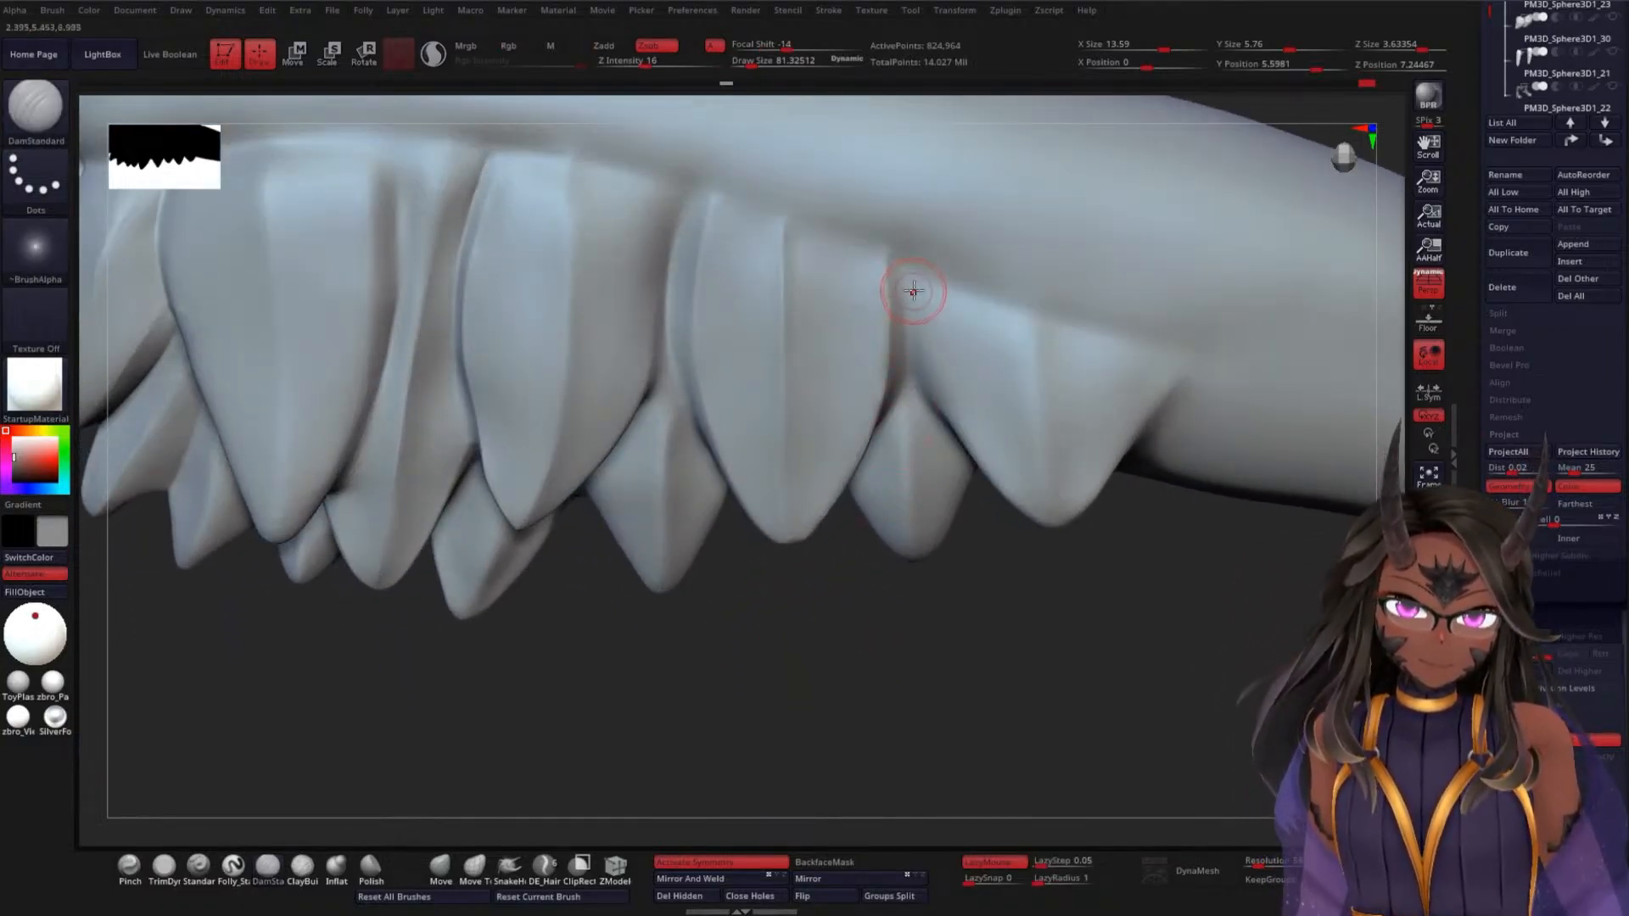
Crease the gap between that covert's tip and the small feather below it, and smooth the surrounding surface
mouse_move(1012, 637)
mouse_down()
mouse_move(1010, 571)
mouse_move(929, 413)
mouse_up()
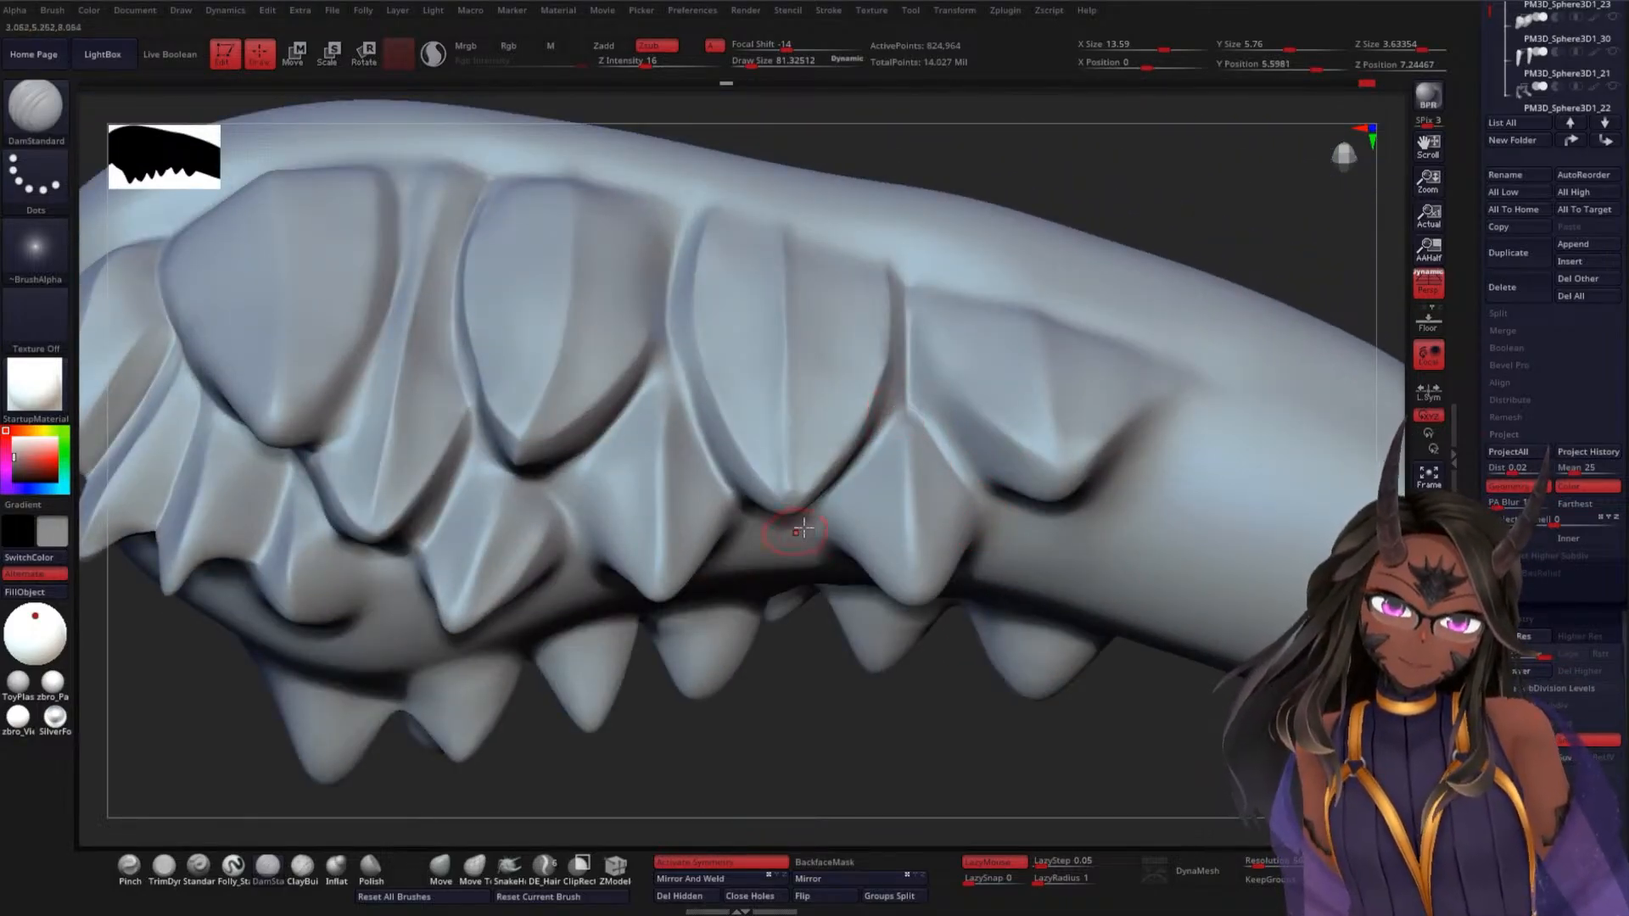
mouse_move(819, 645)
mouse_down()
mouse_move(832, 701)
mouse_move(843, 466)
mouse_up()
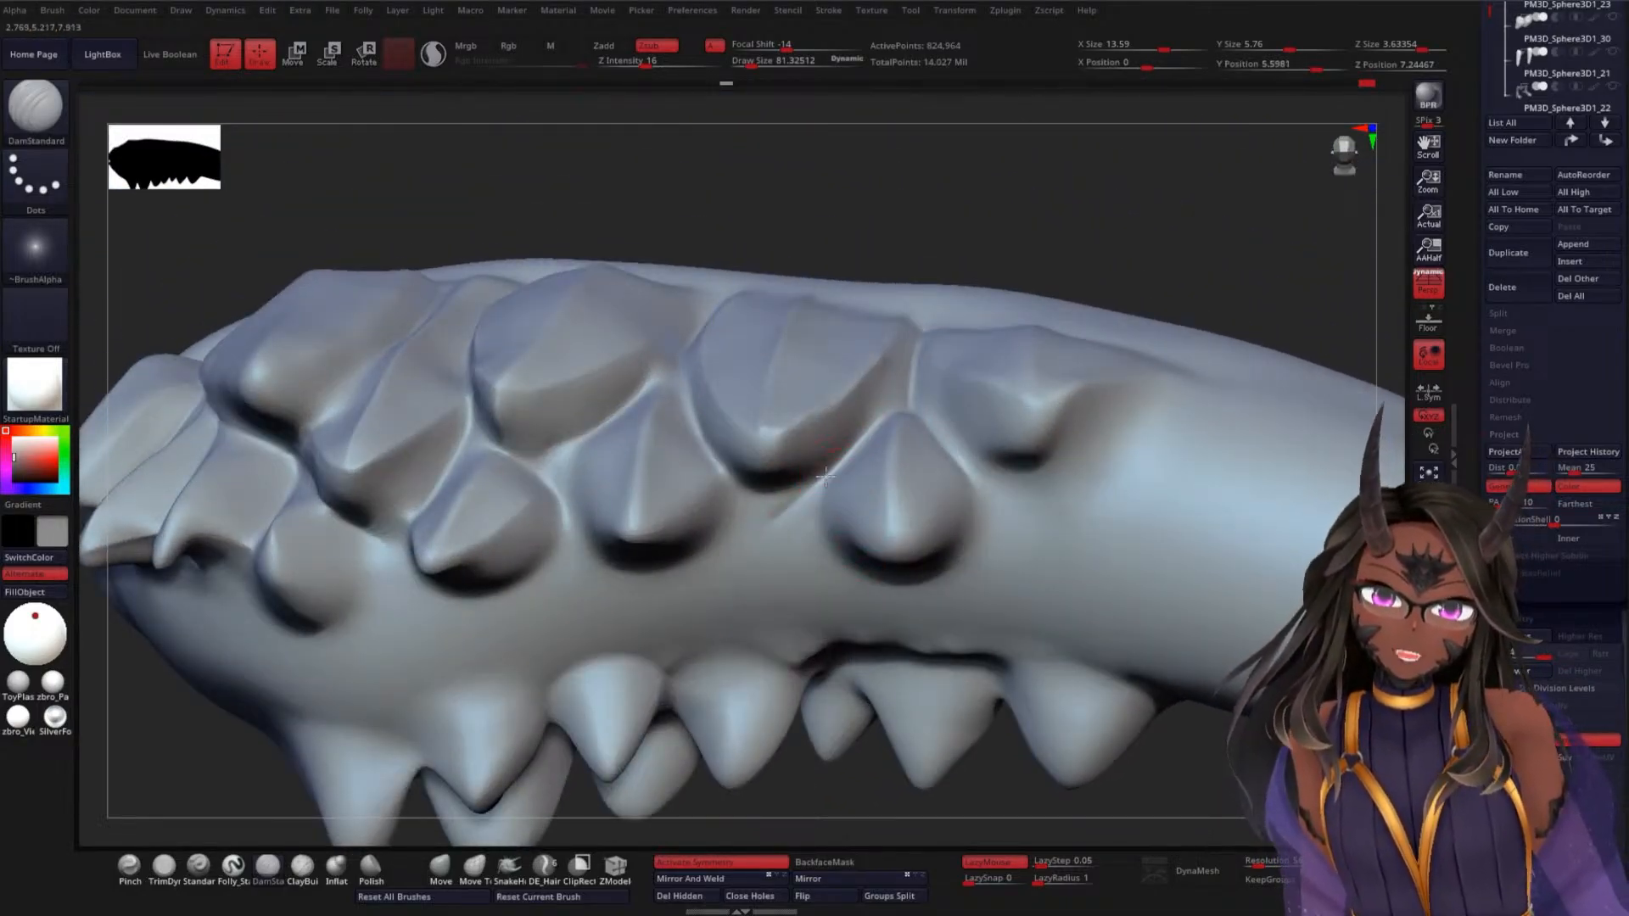
key(shift)
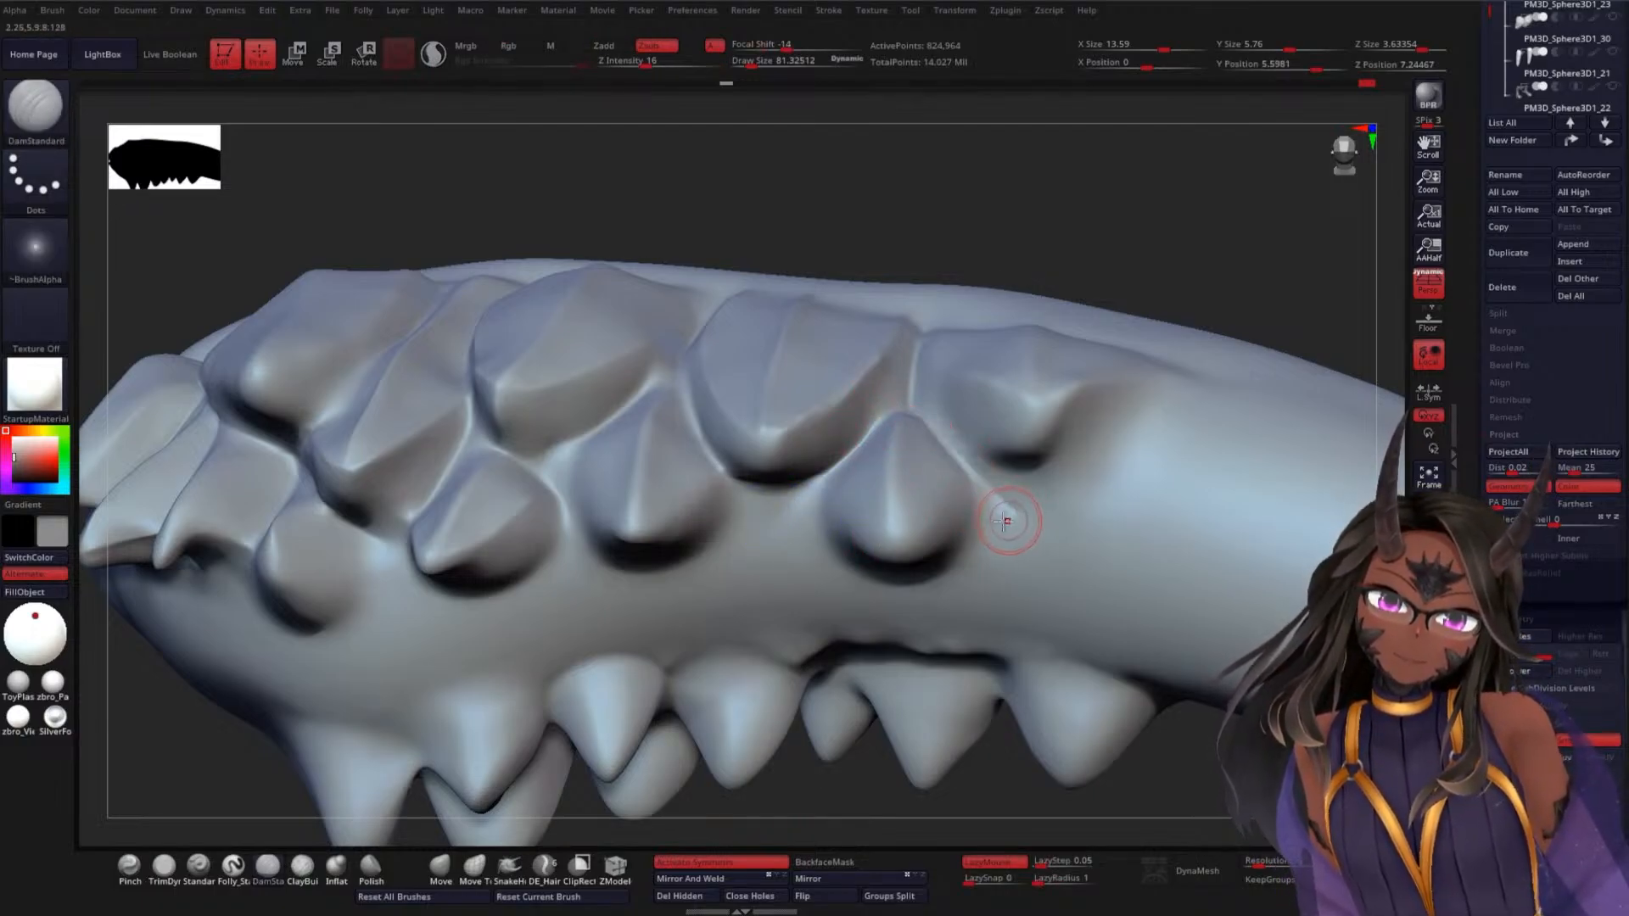
key(shift)
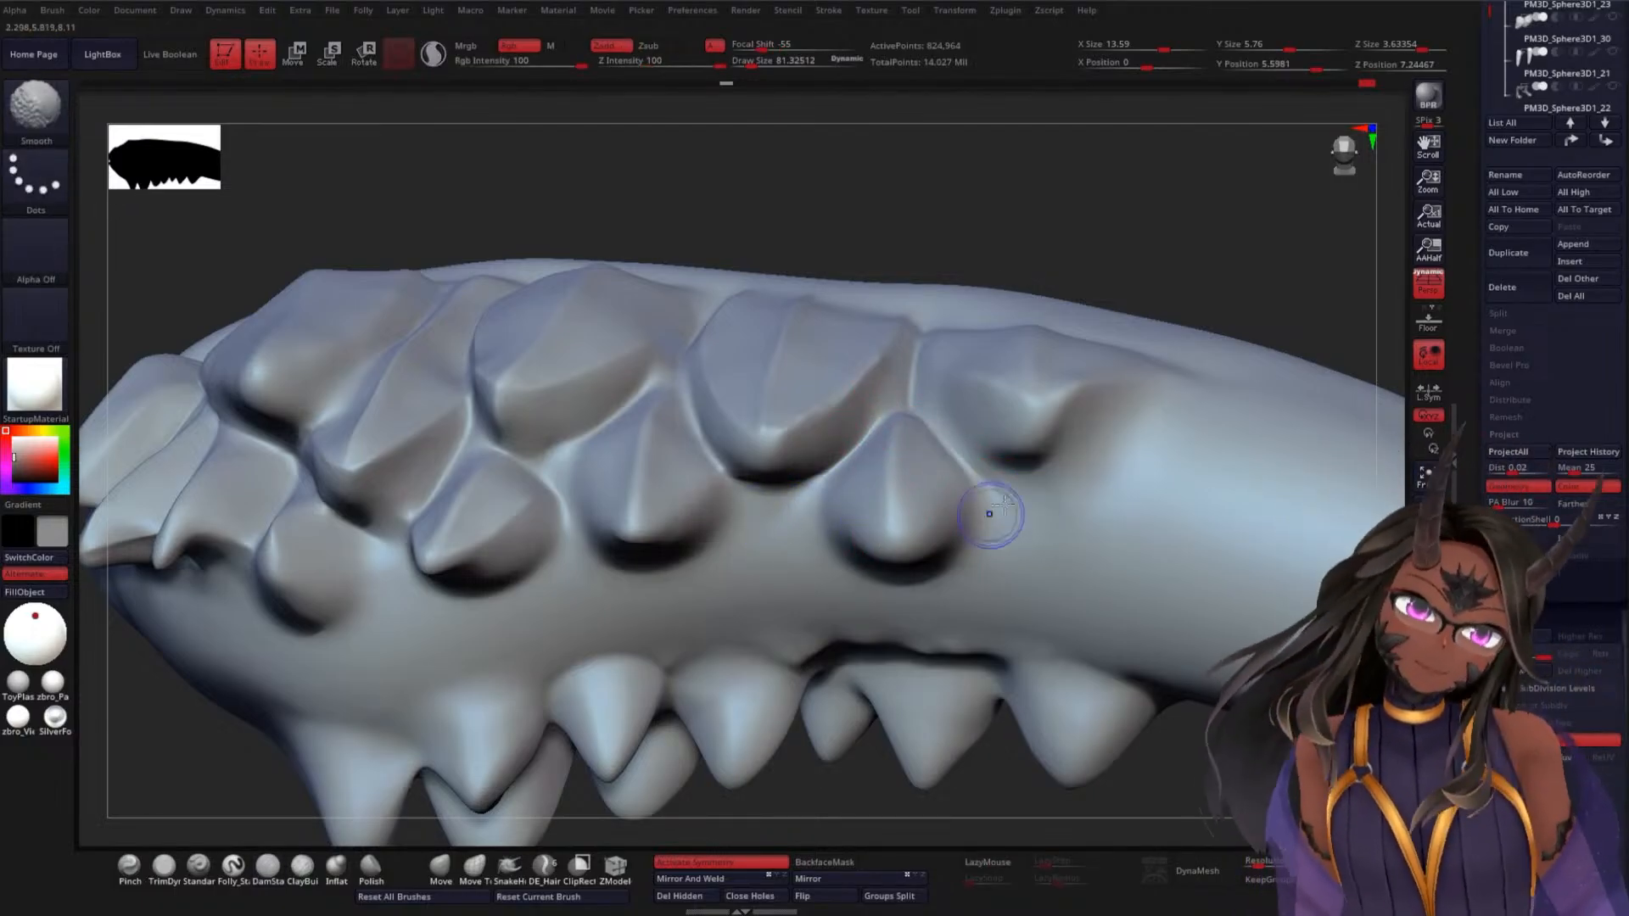
Smooth beneath the last covert near the bare end of the wing and crease its far edge where it meets the wing
drag(1142, 759, 939, 549)
mouse_move(927, 441)
mouse_down()
mouse_move(1036, 387)
mouse_move(916, 427)
mouse_move(997, 423)
mouse_up()
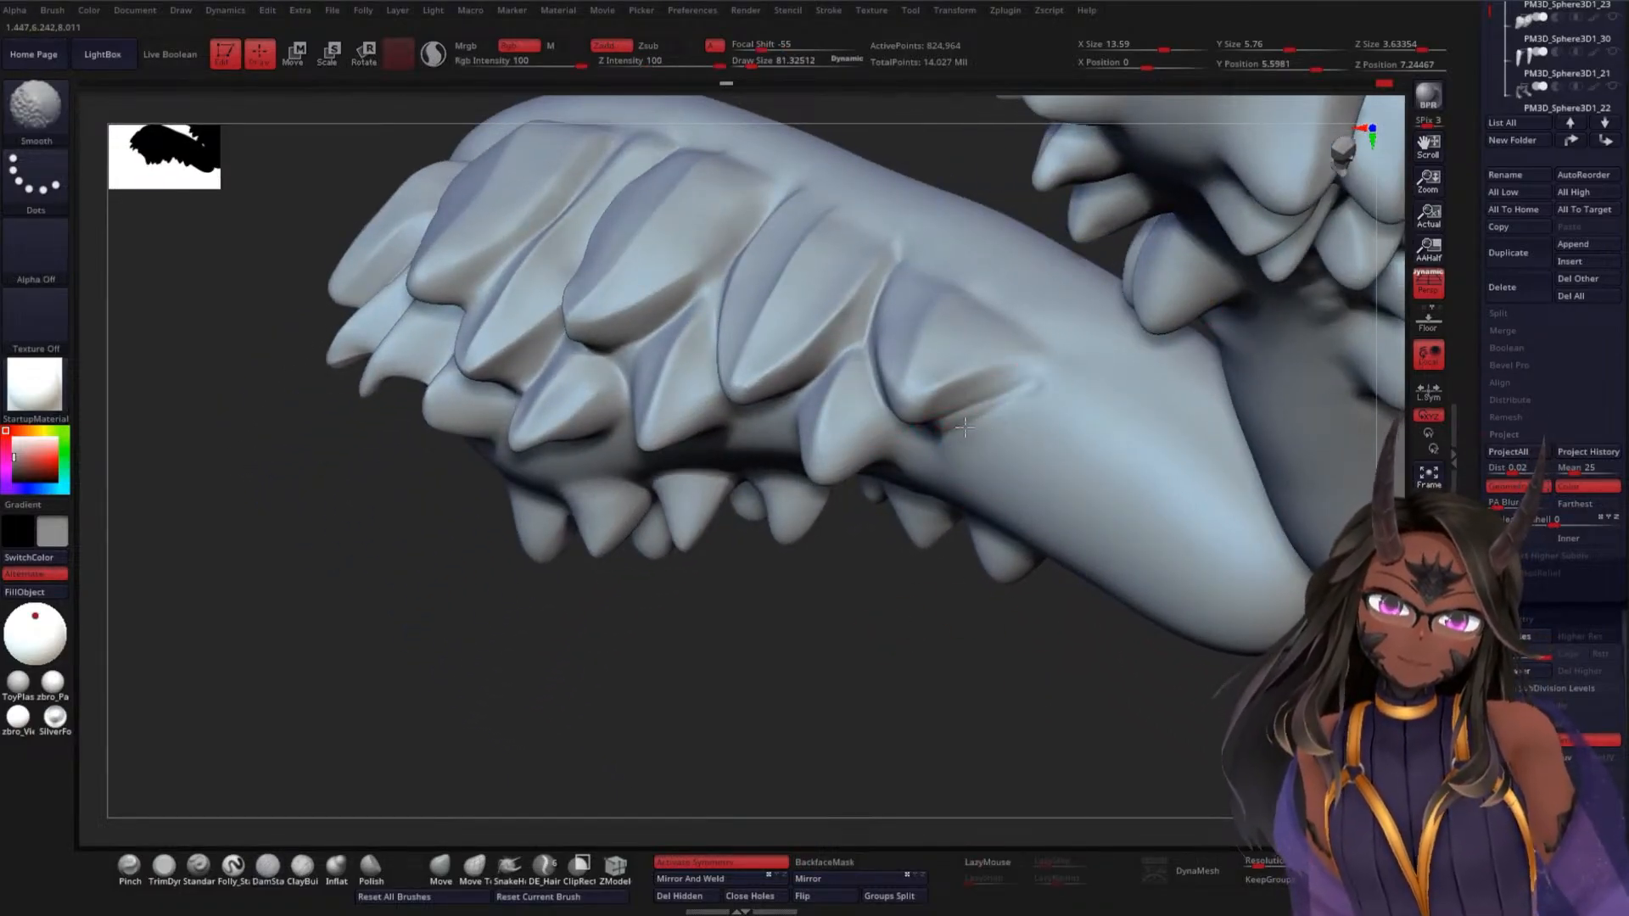
drag(862, 619, 906, 628)
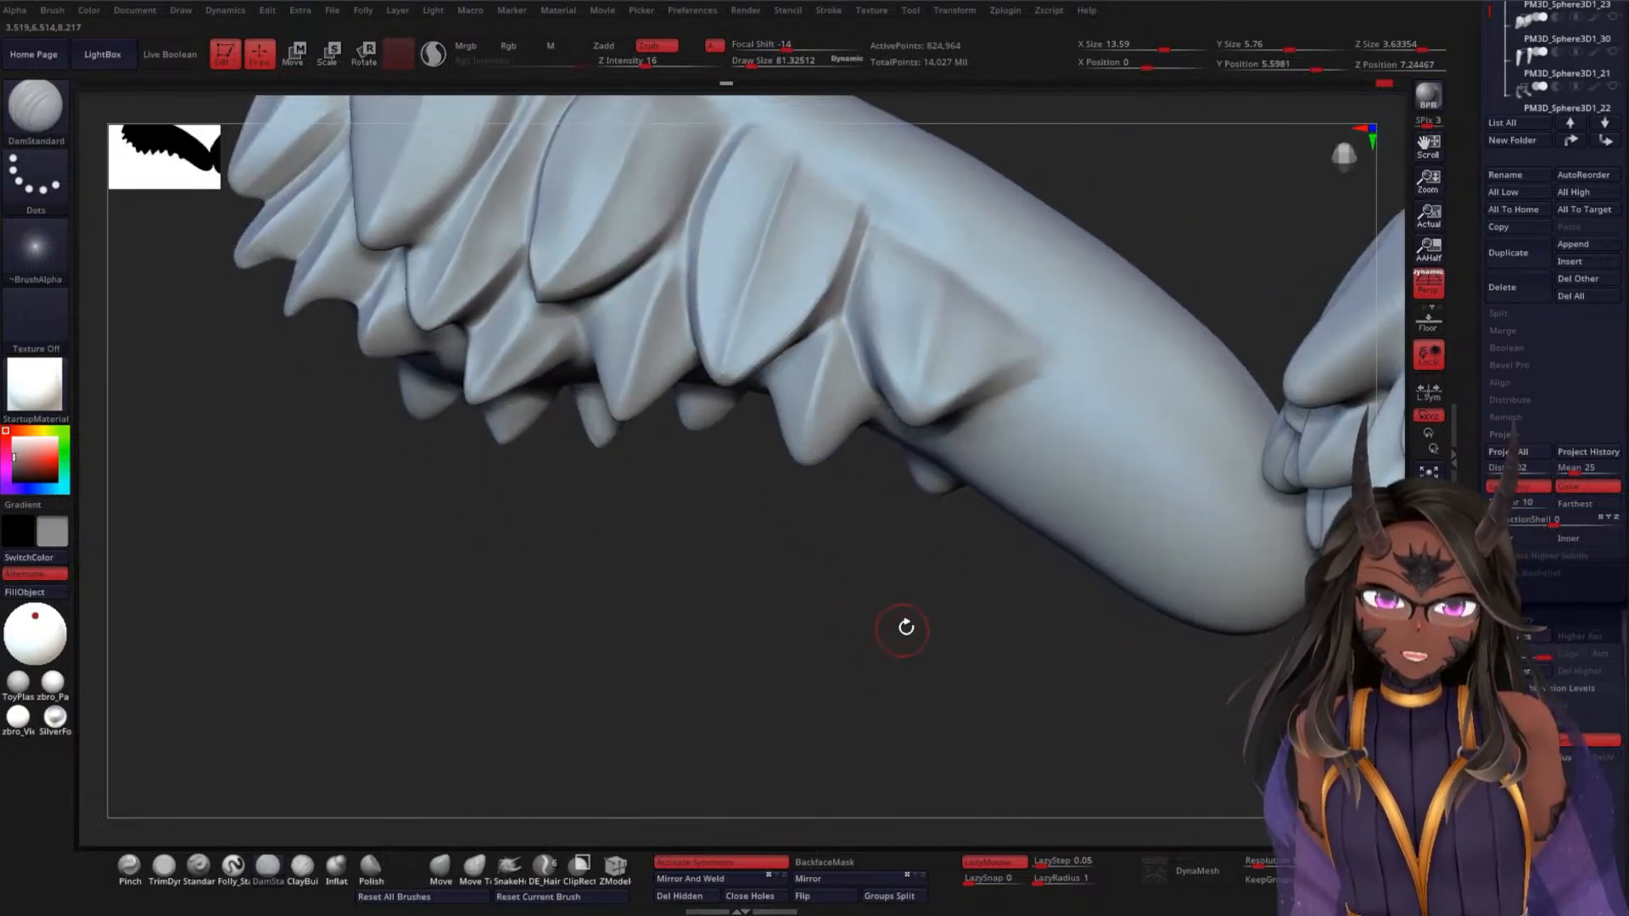
drag(946, 496, 1014, 397)
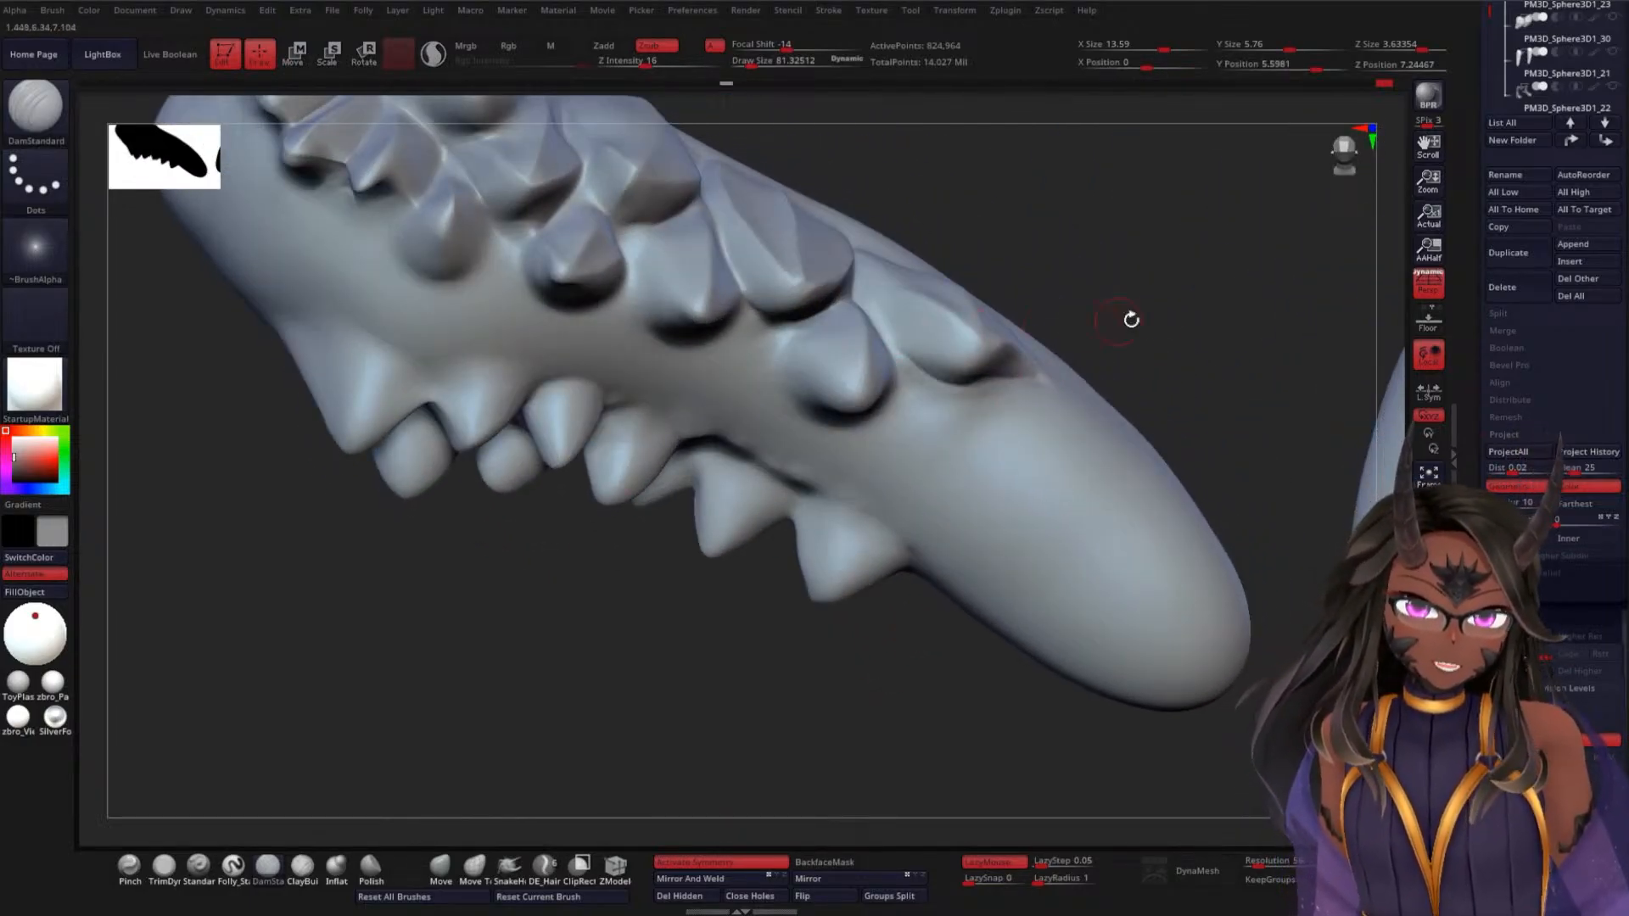
drag(1131, 319, 862, 348)
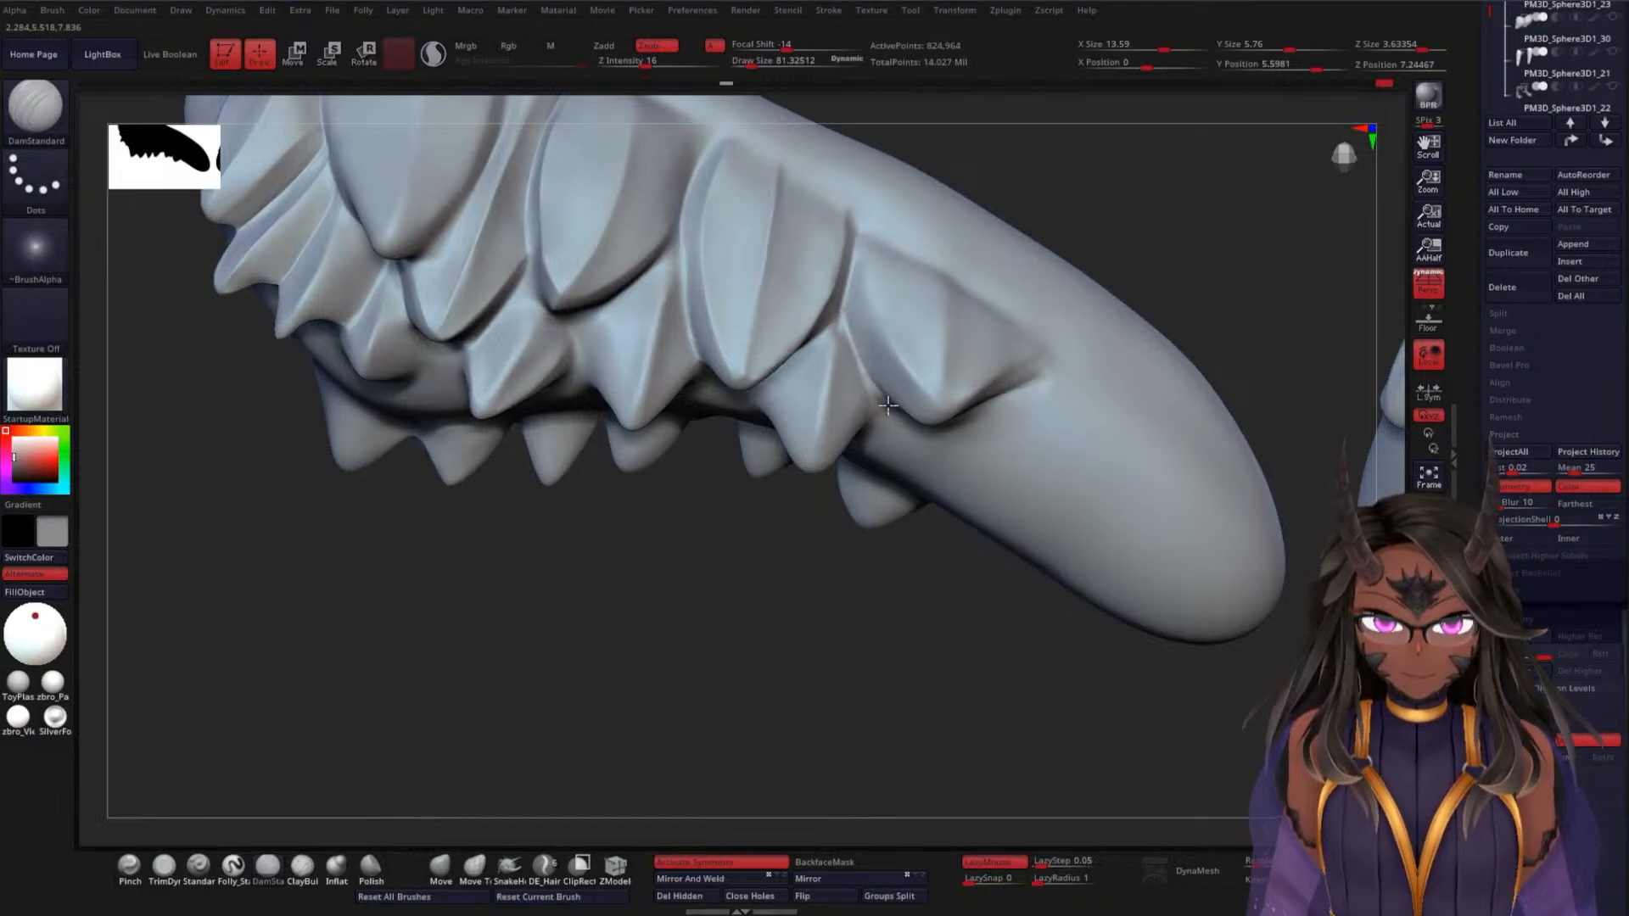
drag(817, 683, 772, 642)
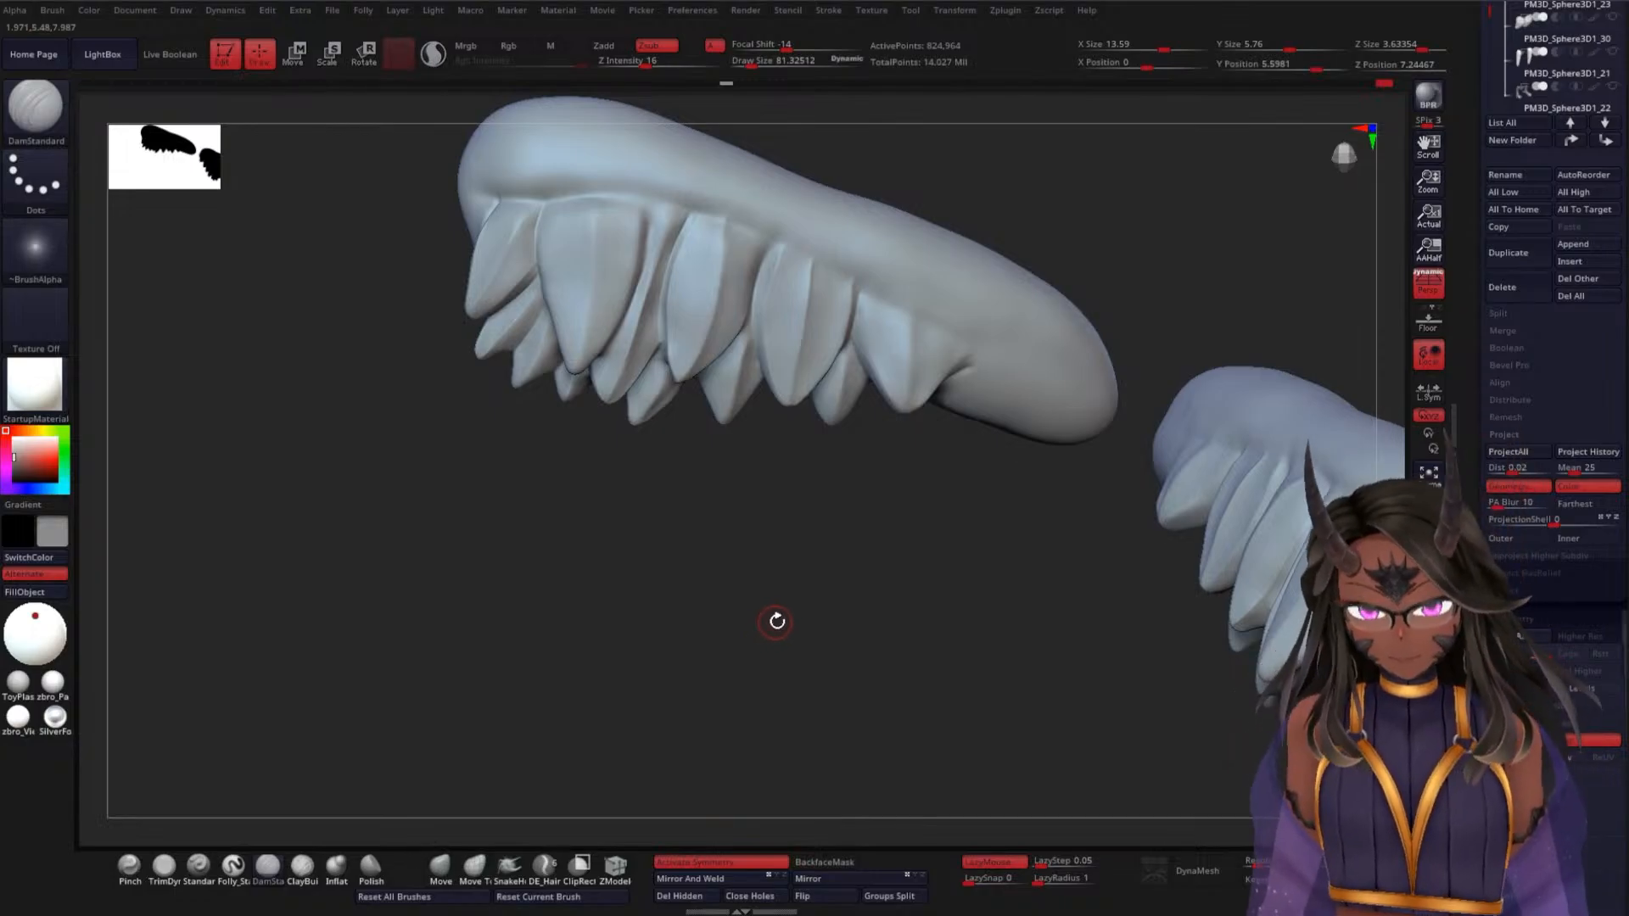
Try to build up and smooth clay over the base of a middle covert on the wing's opposite side with ClayBuildup
mouse_move(776, 622)
mouse_down()
mouse_move(814, 571)
mouse_move(825, 694)
mouse_move(868, 647)
mouse_move(873, 670)
mouse_up()
key(shift)
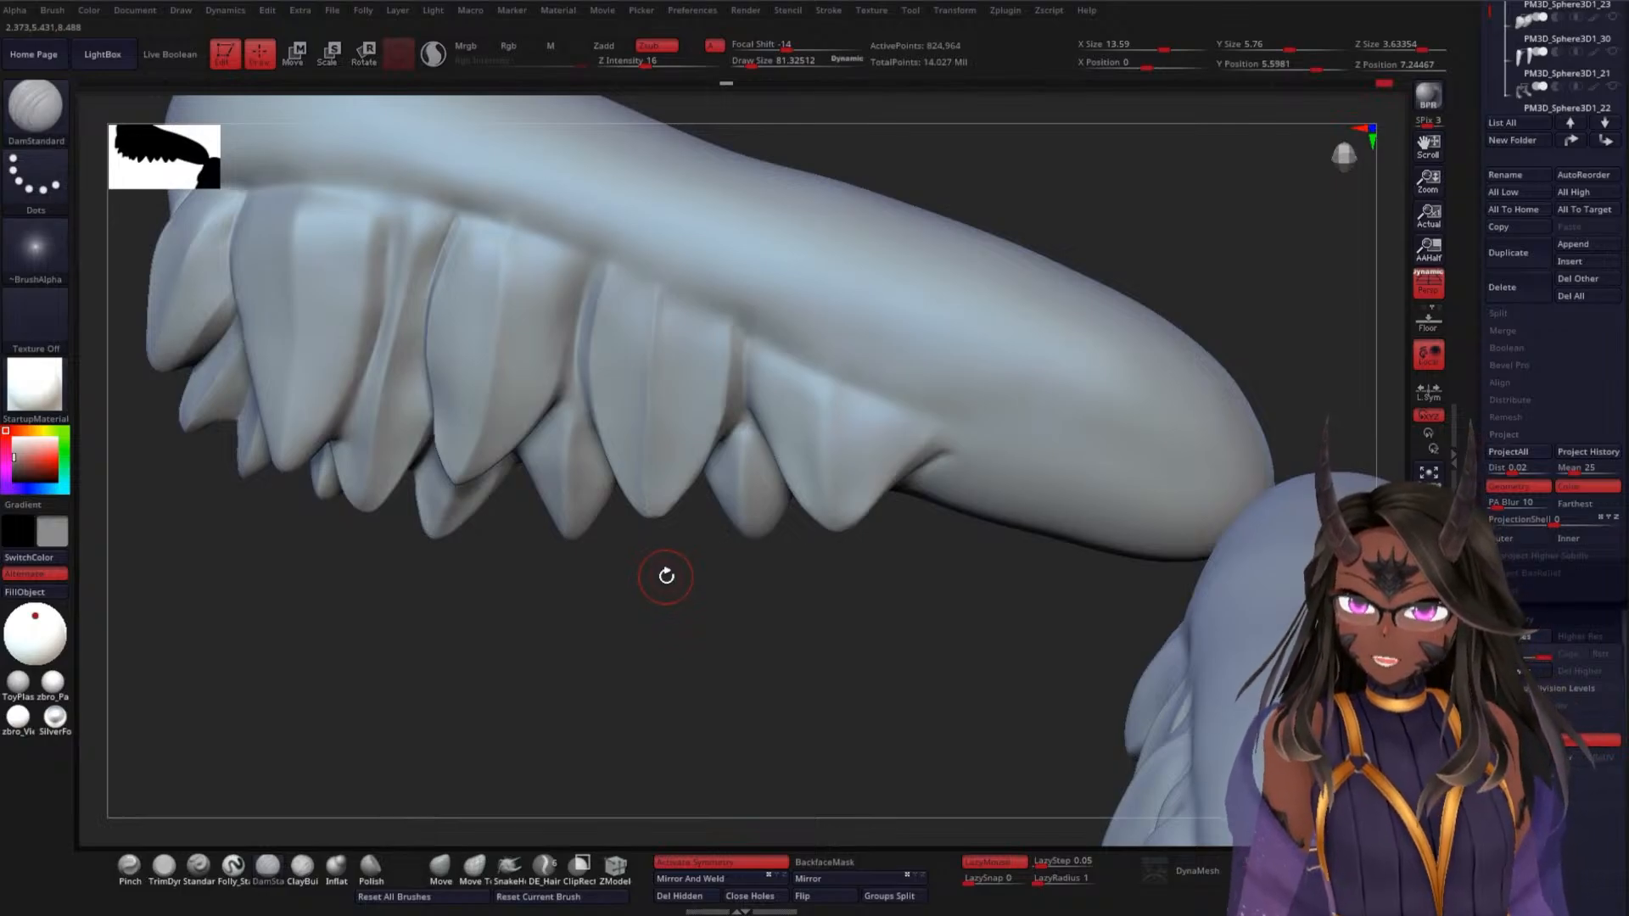
mouse_move(664, 581)
mouse_down()
mouse_move(655, 611)
mouse_move(653, 580)
mouse_up()
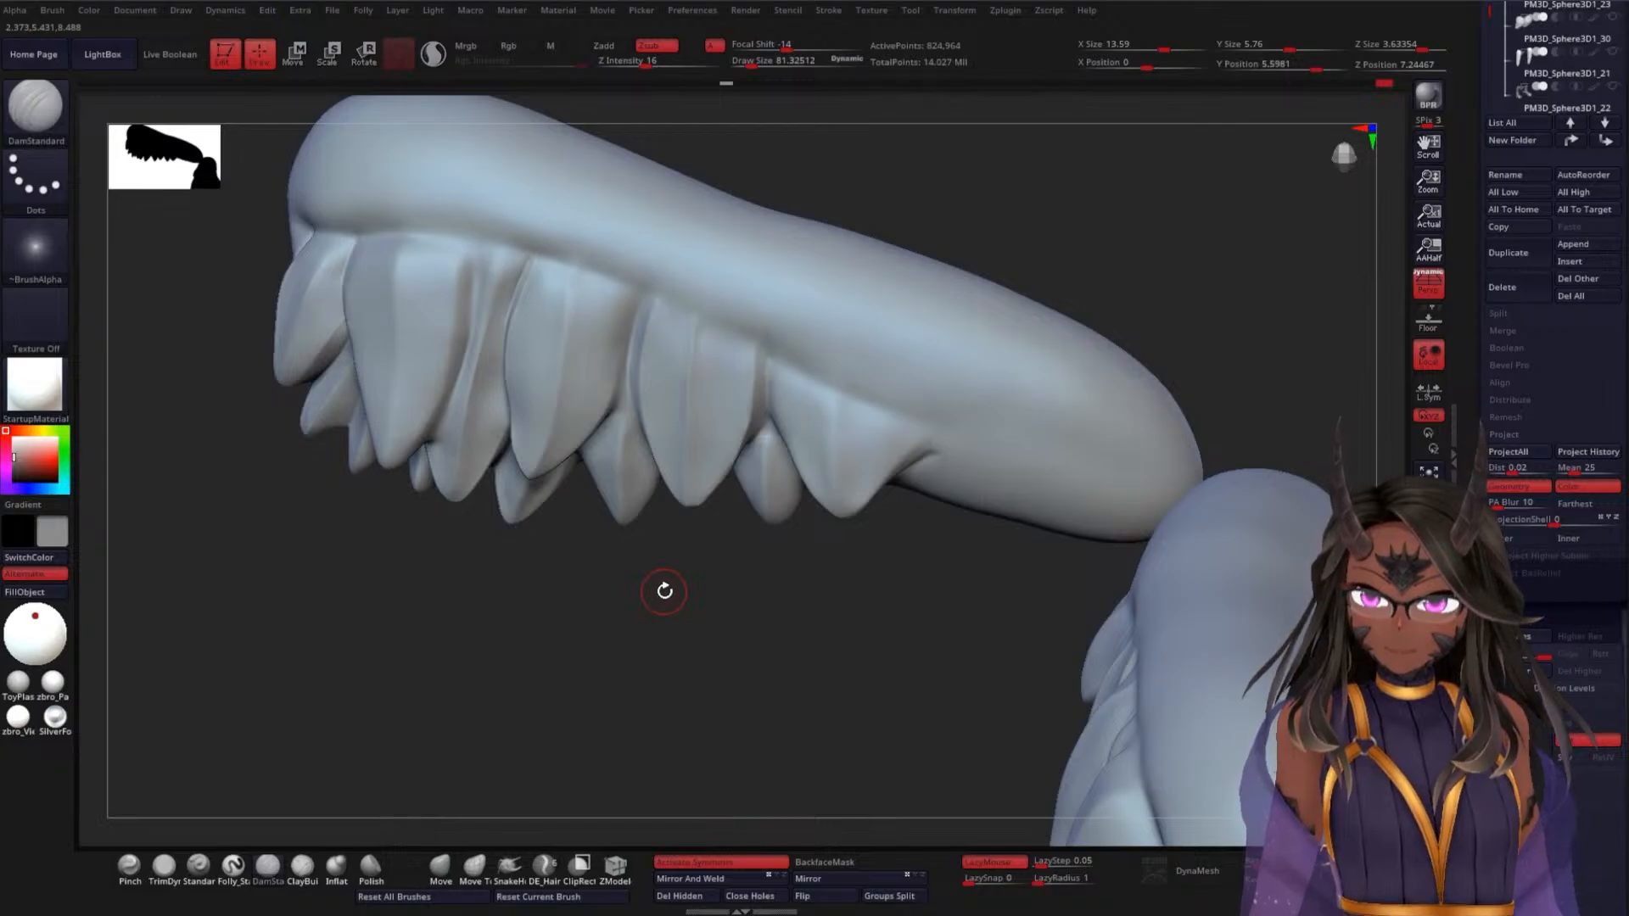
mouse_move(605, 602)
mouse_down()
mouse_move(679, 636)
mouse_move(608, 658)
mouse_move(665, 662)
mouse_move(801, 646)
mouse_move(840, 600)
mouse_move(665, 538)
mouse_move(701, 662)
mouse_move(910, 615)
mouse_move(968, 633)
mouse_move(720, 673)
mouse_up()
mouse_move(1106, 450)
mouse_down()
mouse_move(1187, 451)
mouse_move(1138, 538)
mouse_move(1104, 470)
mouse_up()
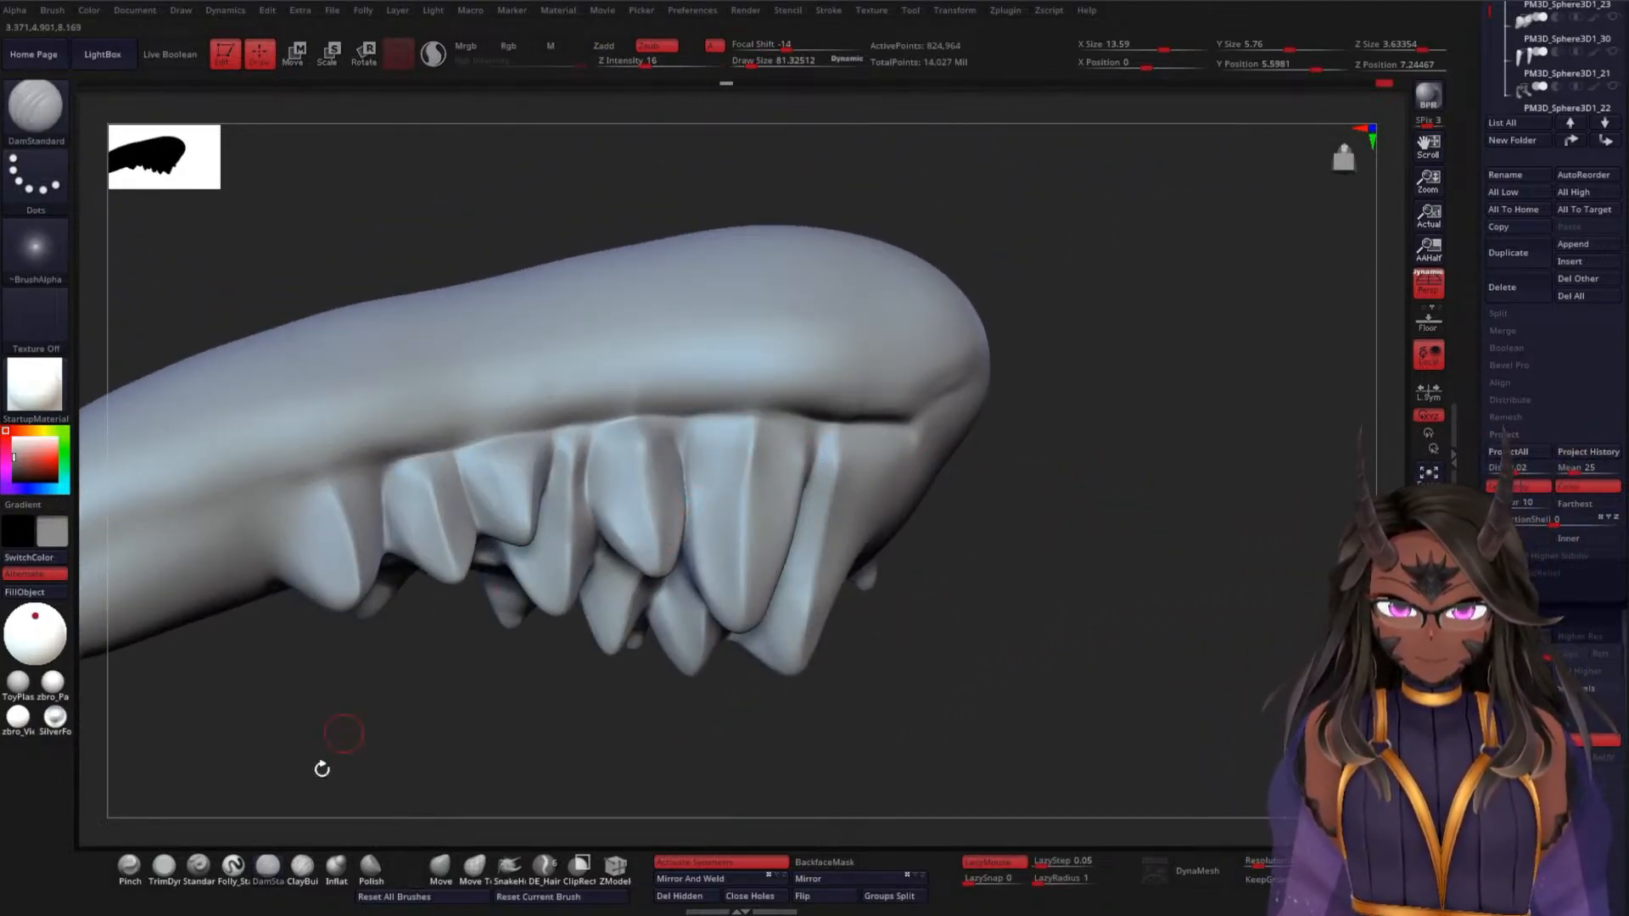
click(302, 865)
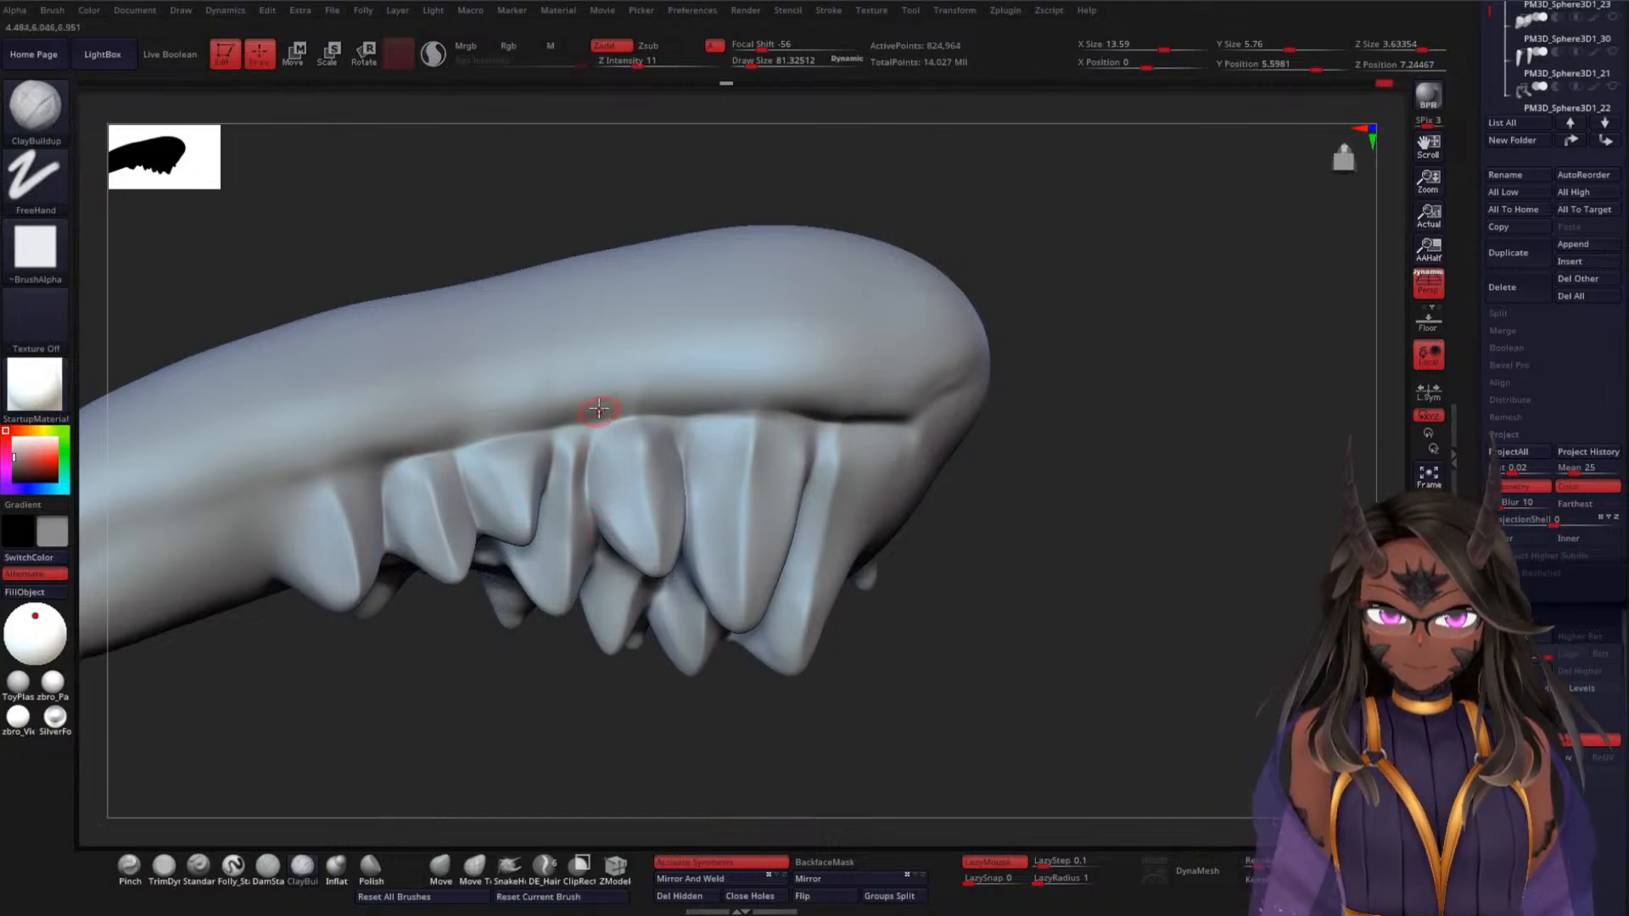
drag(599, 409, 623, 514)
drag(607, 373, 637, 513)
drag(1087, 570, 983, 489)
mouse_move(668, 383)
mouse_down()
mouse_move(670, 490)
mouse_move(684, 468)
mouse_move(669, 459)
mouse_move(661, 499)
mouse_move(656, 467)
mouse_up()
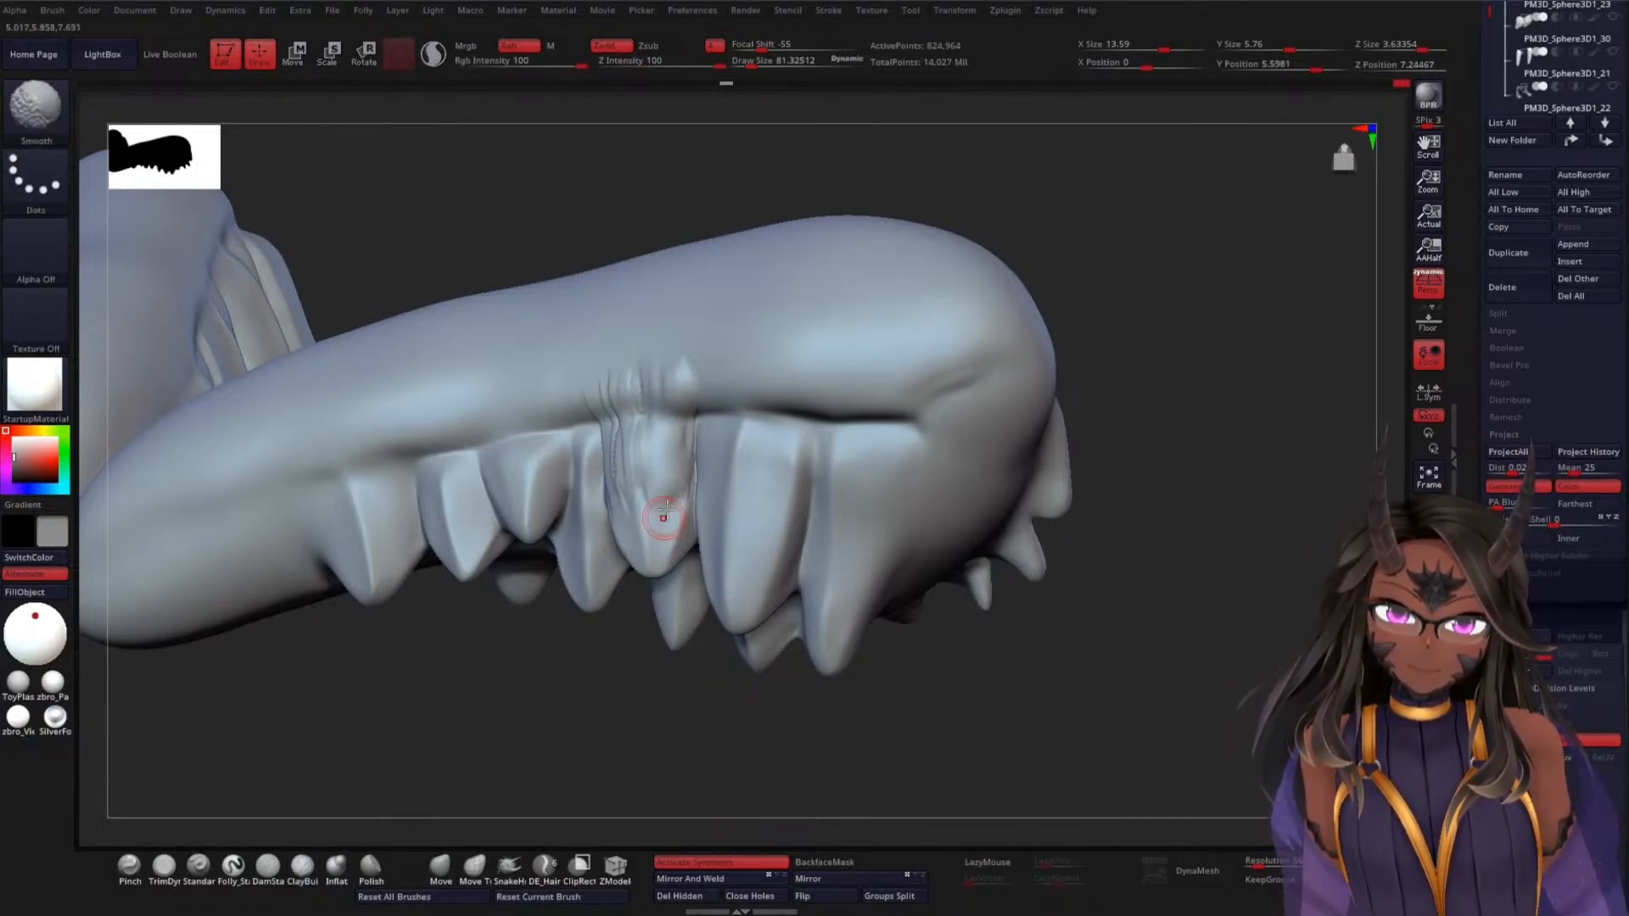
Undo the clay buildup and smoothing strokes on the opposite-side covert
key(ctrl+z)
key(ctrl+z)
key(ctrl+z)
key(ctrl+z)
key(ctrl+z)
key(ctrl+z)
key(ctrl+z)
key(ctrl+z)
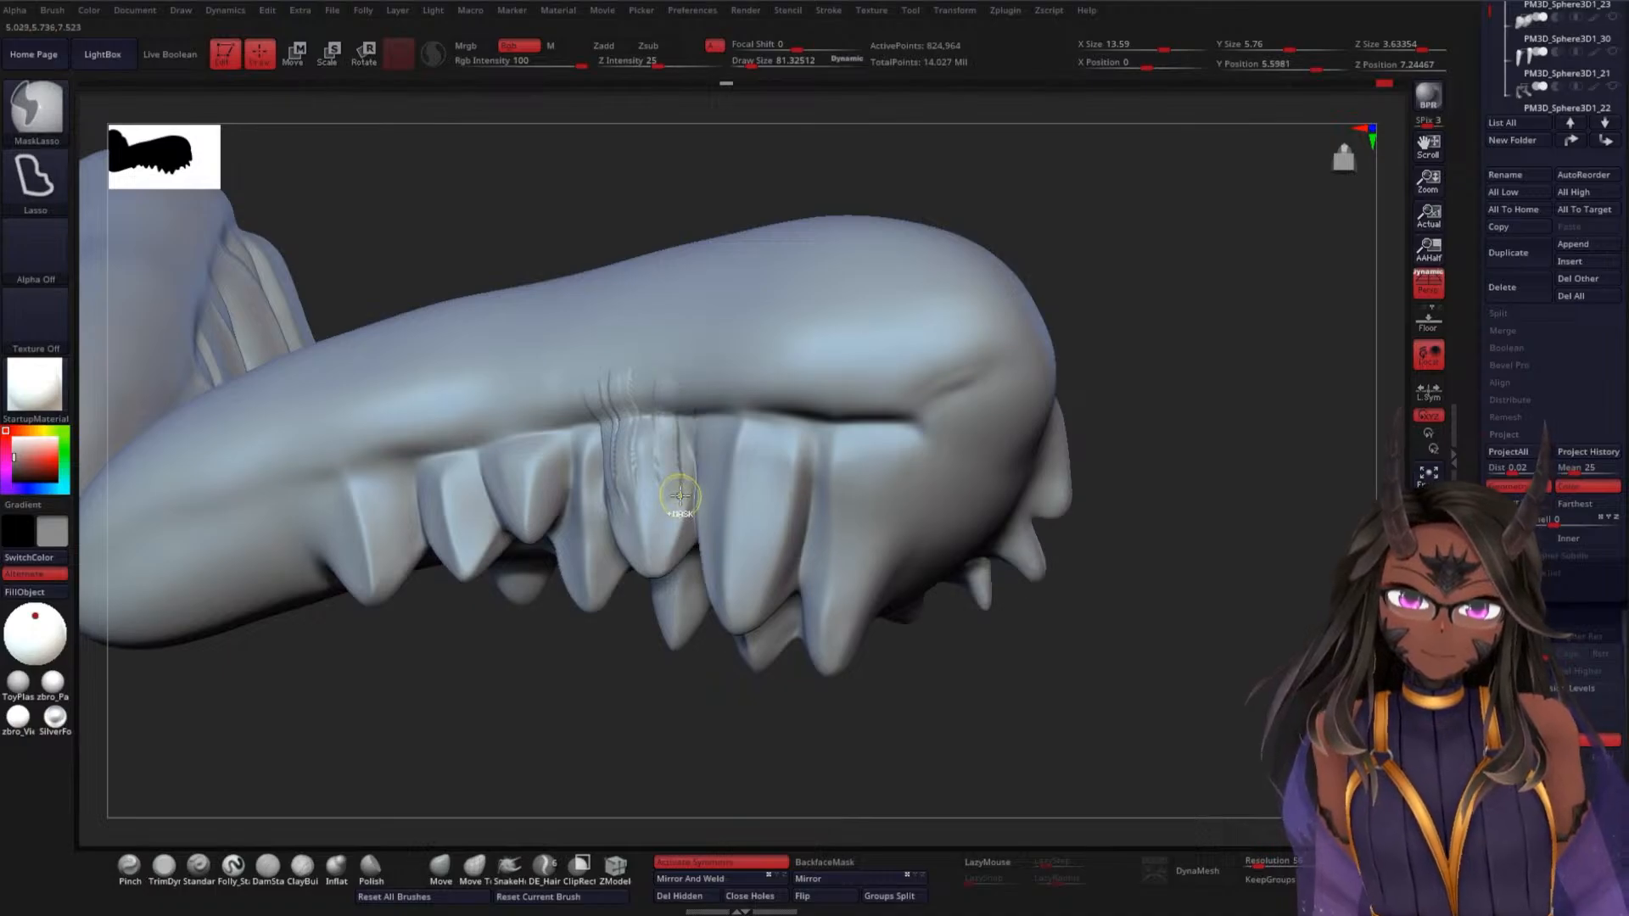
key(ctrl+z)
key(ctrl+z)
key(ctrl+z)
key(ctrl+z)
key(ctrl+z)
drag(1163, 407, 1211, 417)
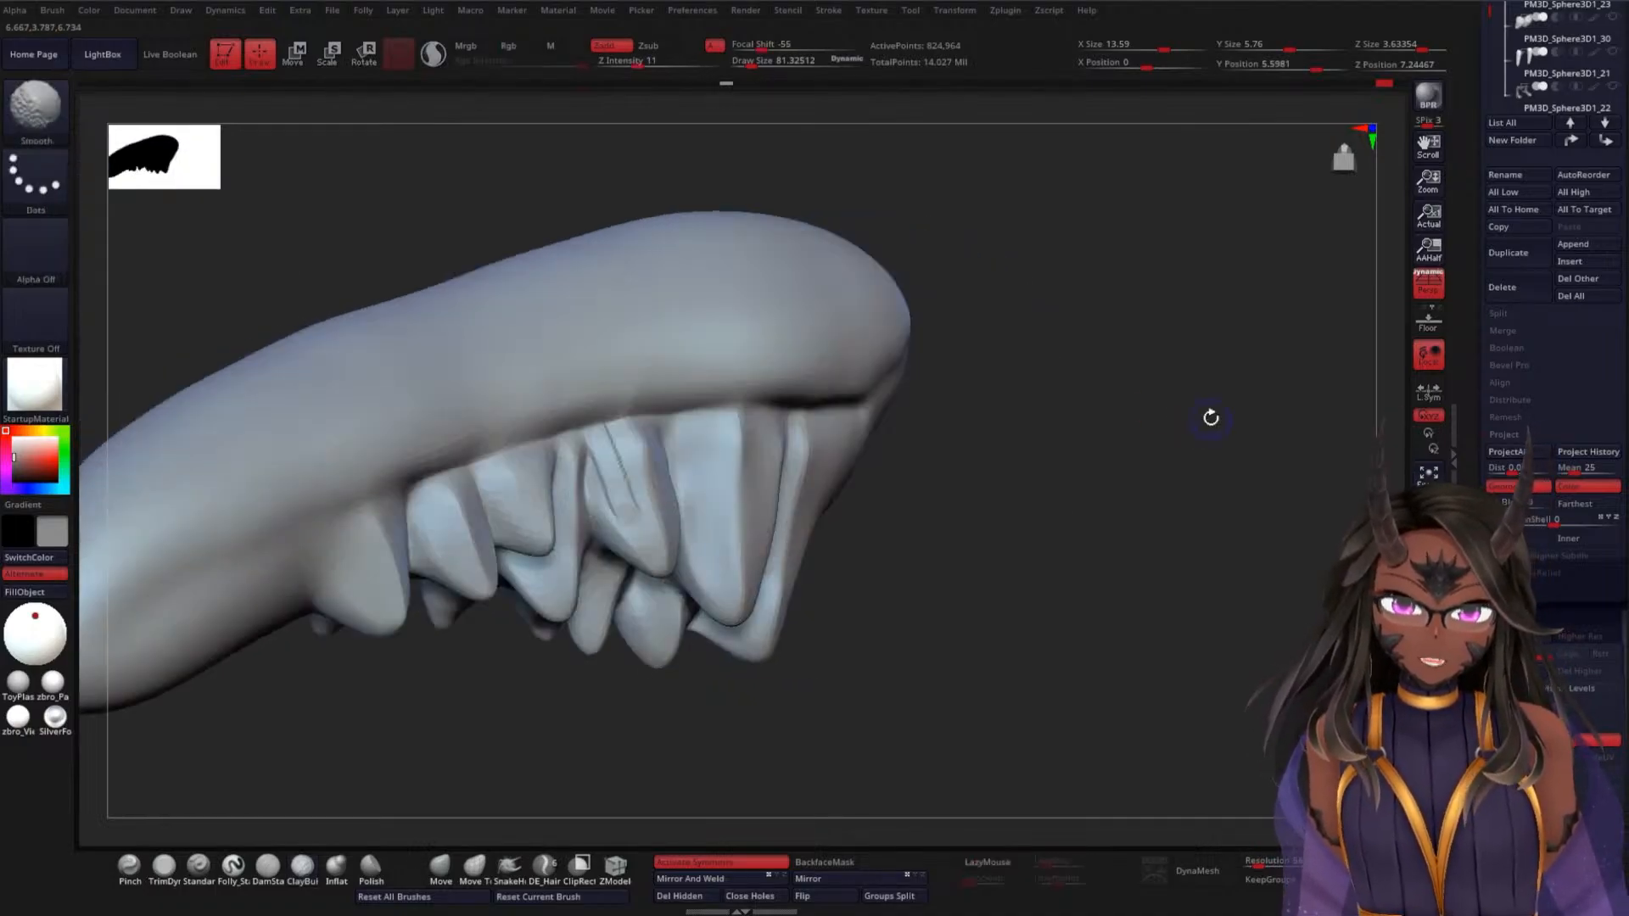
key(ctrl+z)
key(ctrl+z)
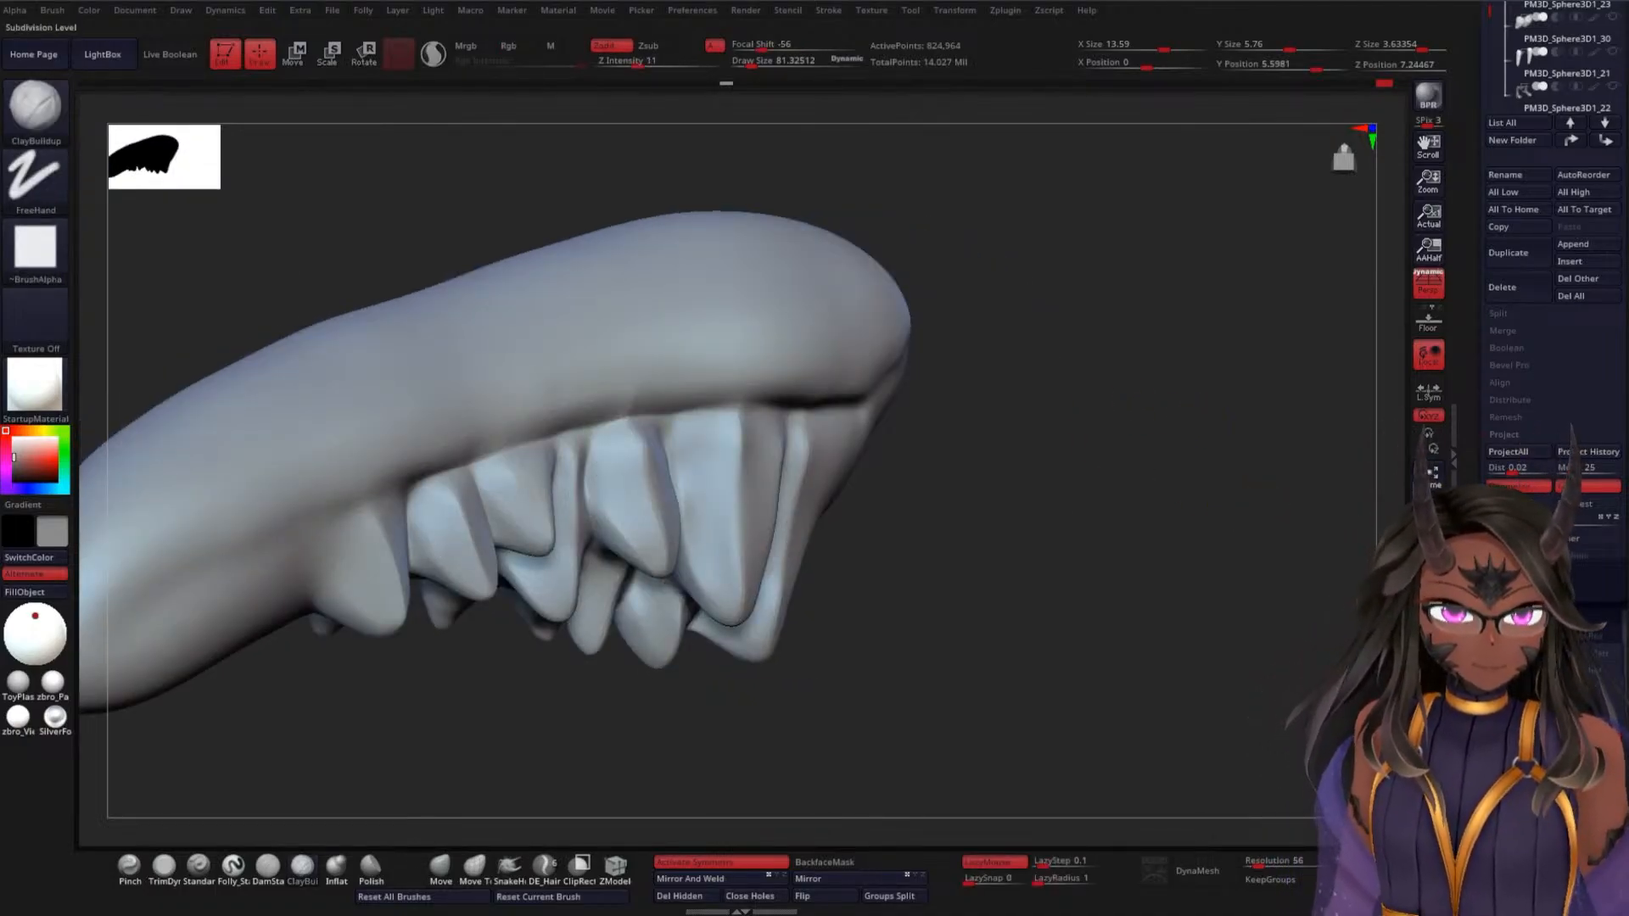
Drop the wing to subdivision level 1, blend the opposite-side covert bases into the wing, and smooth the seam above the feathers
click(1500, 655)
drag(1077, 499, 1100, 512)
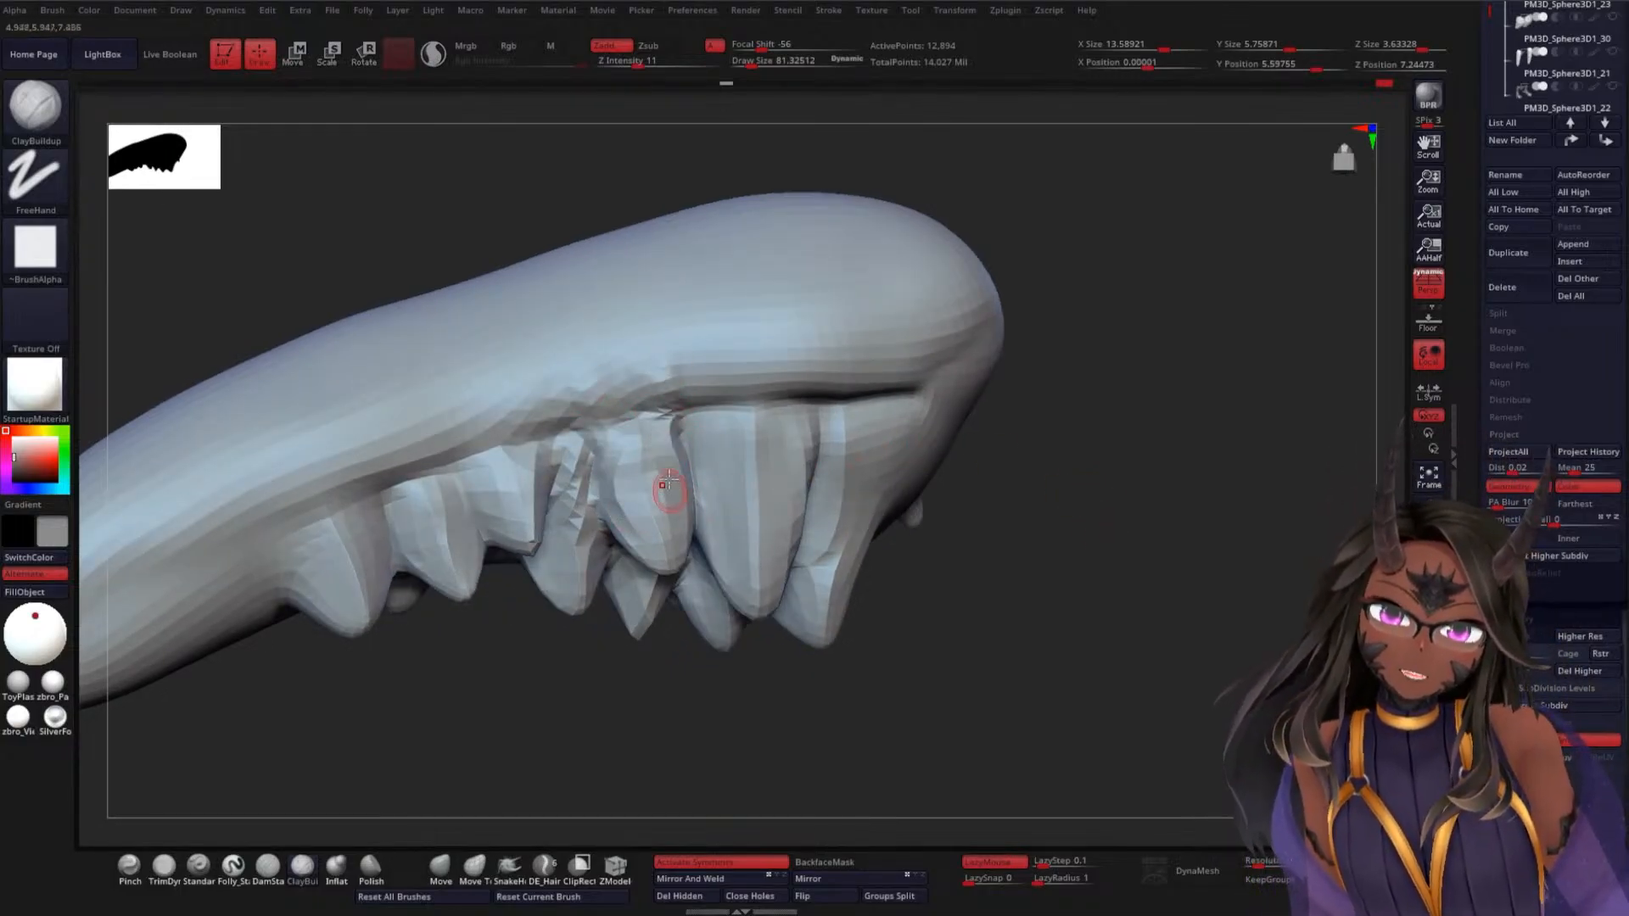
key(shift)
shift+drag(665, 364, 632, 492)
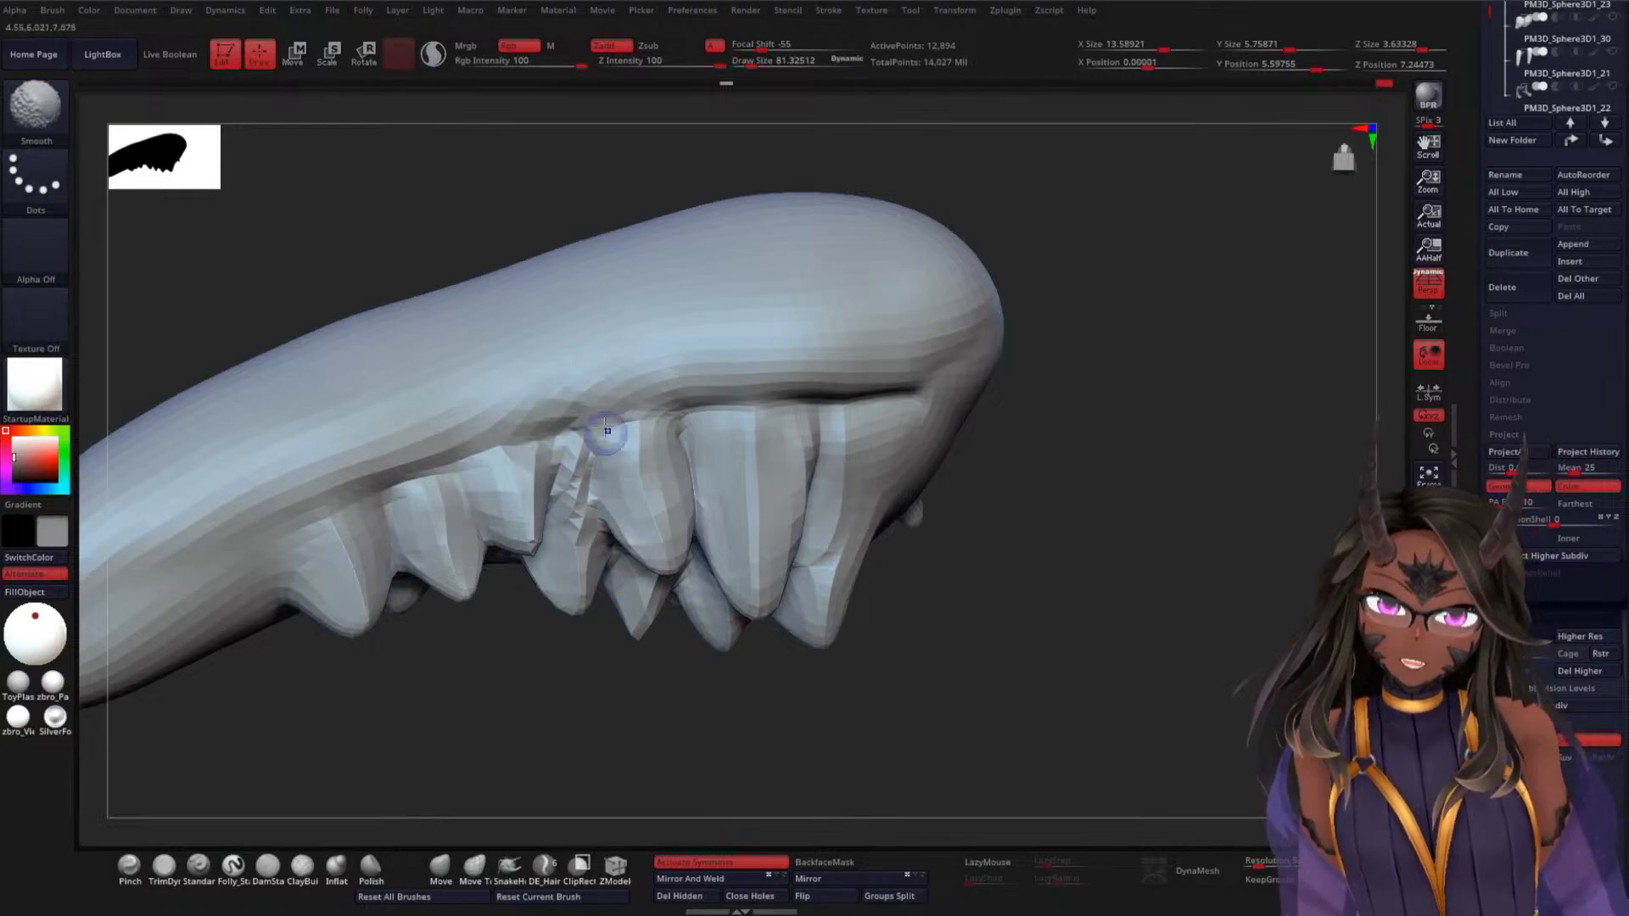
mouse_move(606, 430)
shift+mouse_down()
mouse_move(599, 390)
mouse_move(626, 464)
mouse_move(582, 480)
mouse_move(541, 384)
mouse_move(513, 479)
mouse_move(476, 440)
mouse_move(476, 520)
mouse_move(454, 519)
shift+mouse_up()
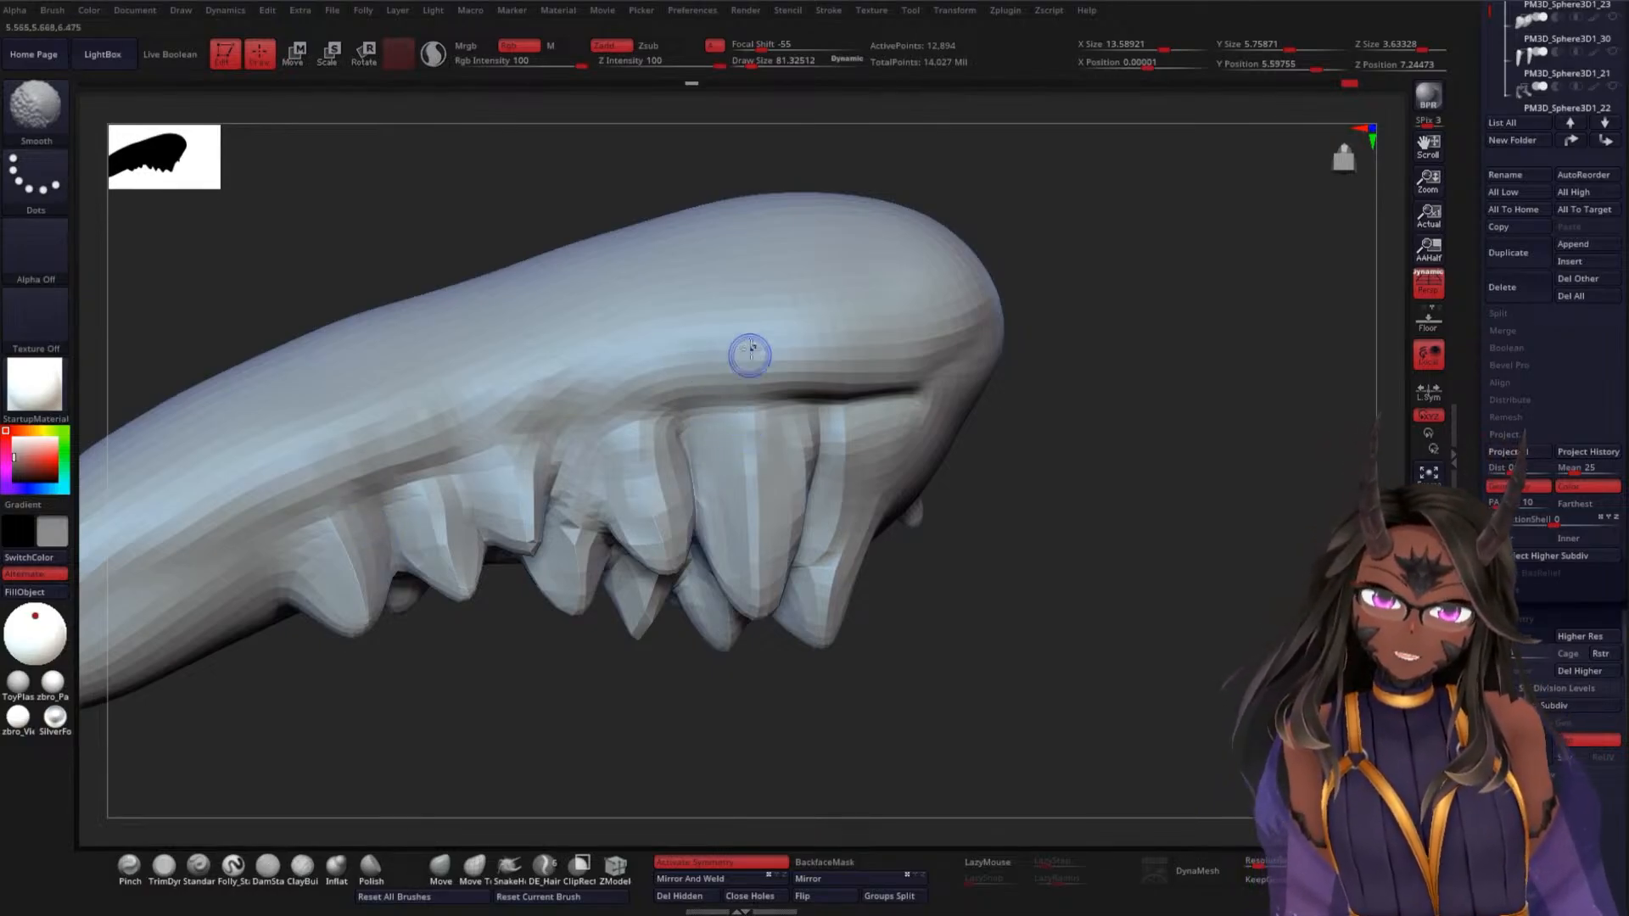
mouse_move(792, 365)
shift+mouse_down()
mouse_move(908, 414)
mouse_move(888, 388)
mouse_move(794, 392)
shift+mouse_up()
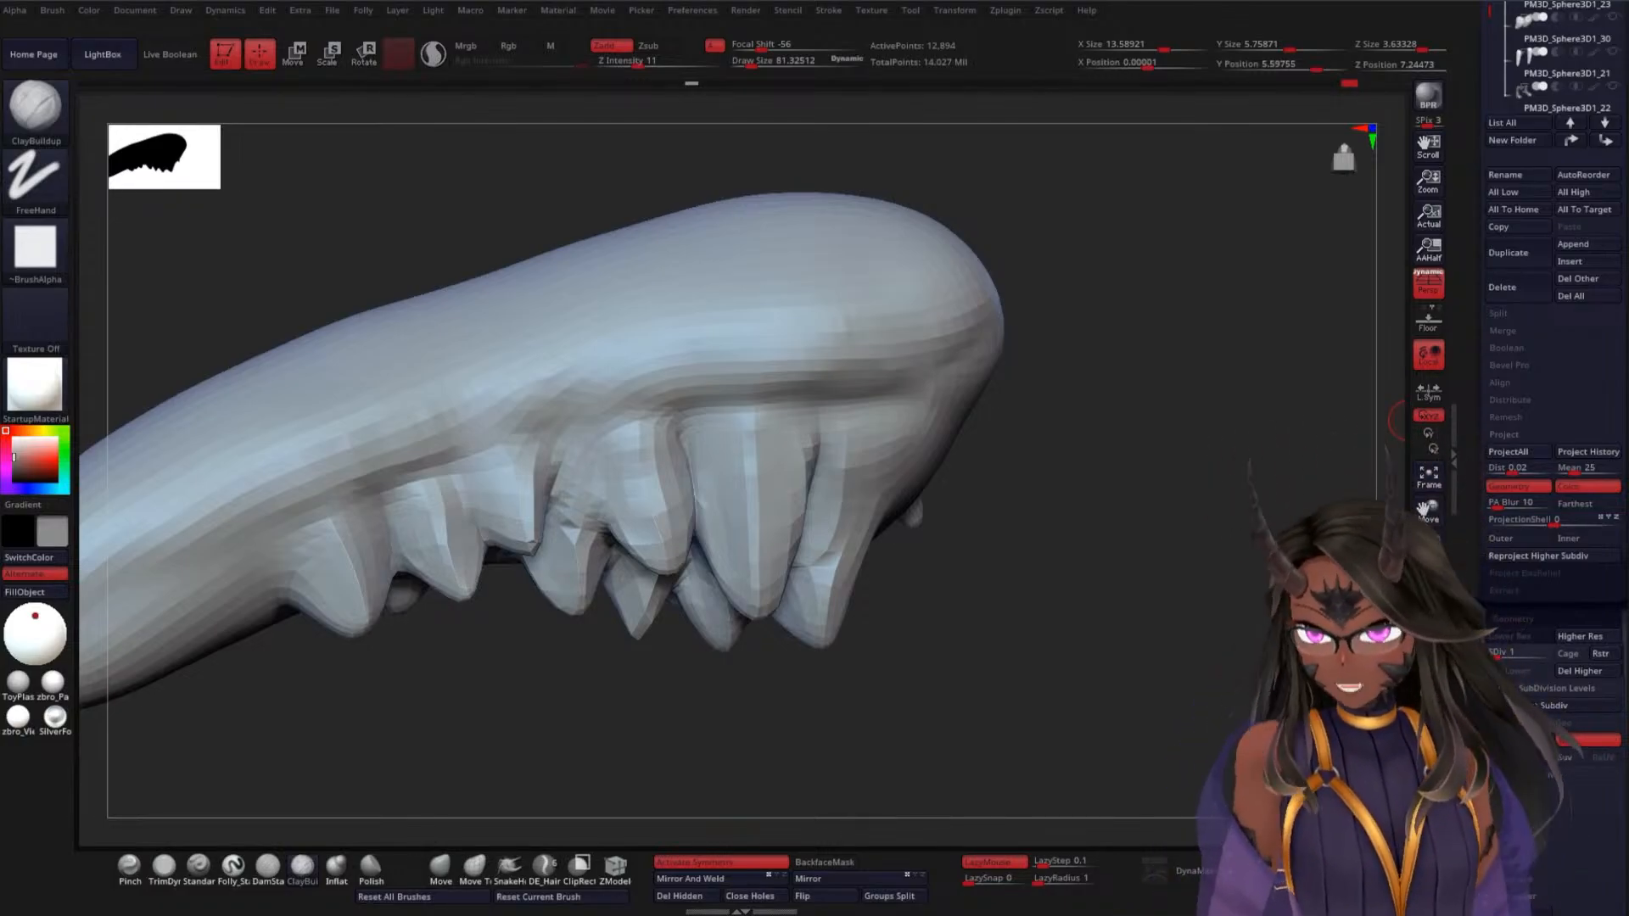
Raise the wing to subdivision level 2 and smooth the base of the opposite-side covert nearest the rounded end
drag(922, 558, 906, 572)
drag(655, 709, 664, 667)
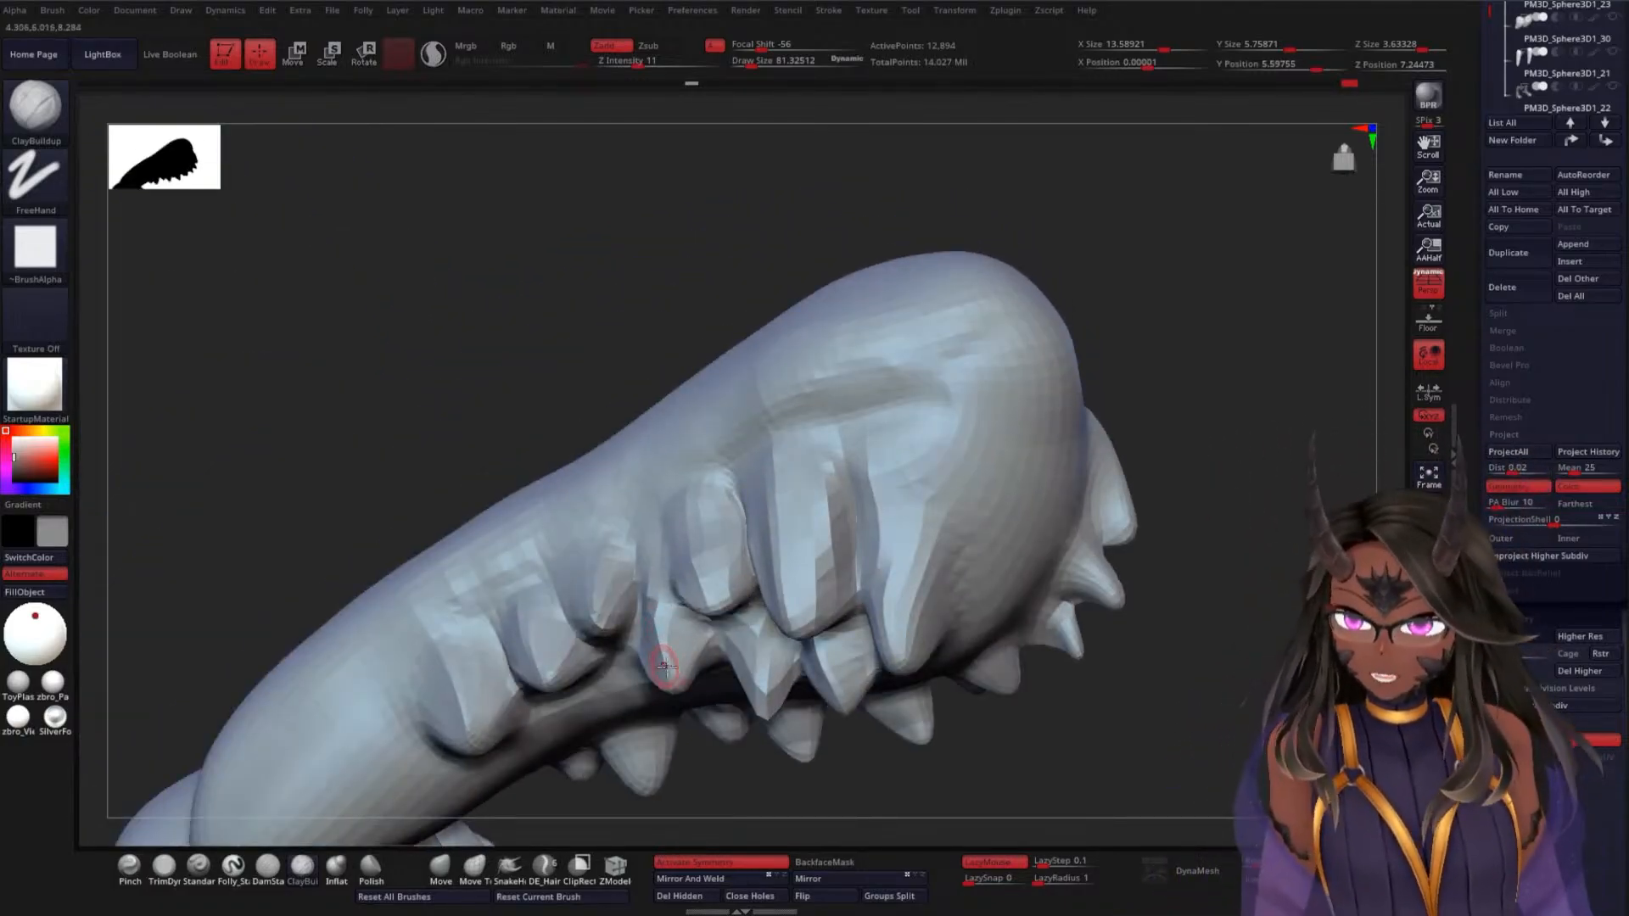
alt+drag(1225, 568, 1116, 432)
drag(714, 583, 954, 531)
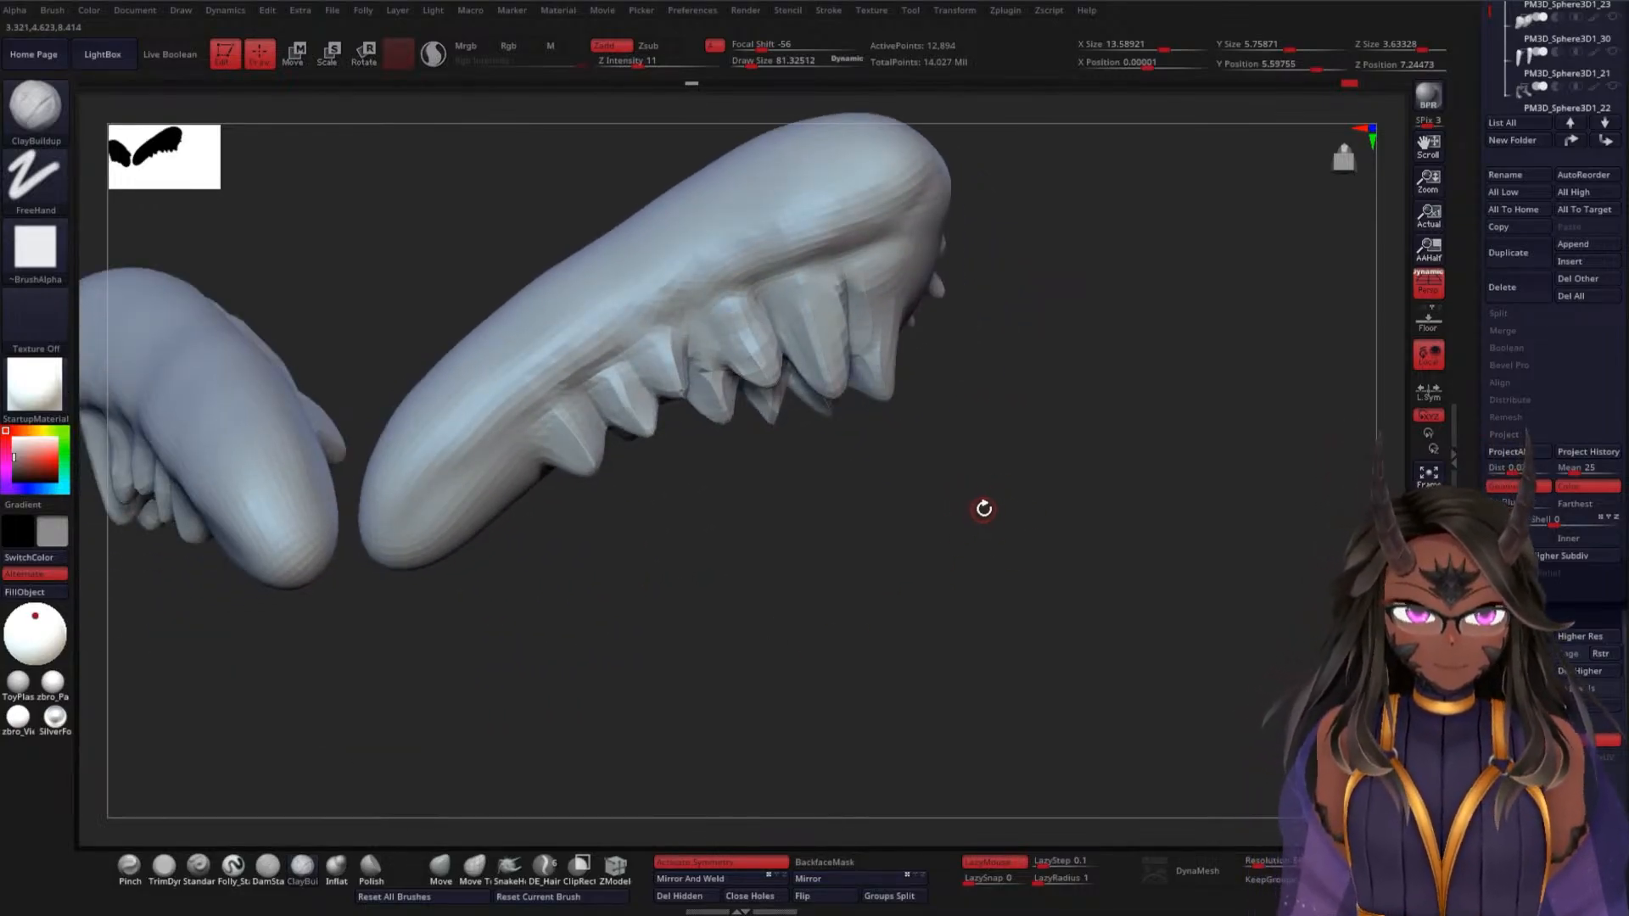
key(ctrl+d)
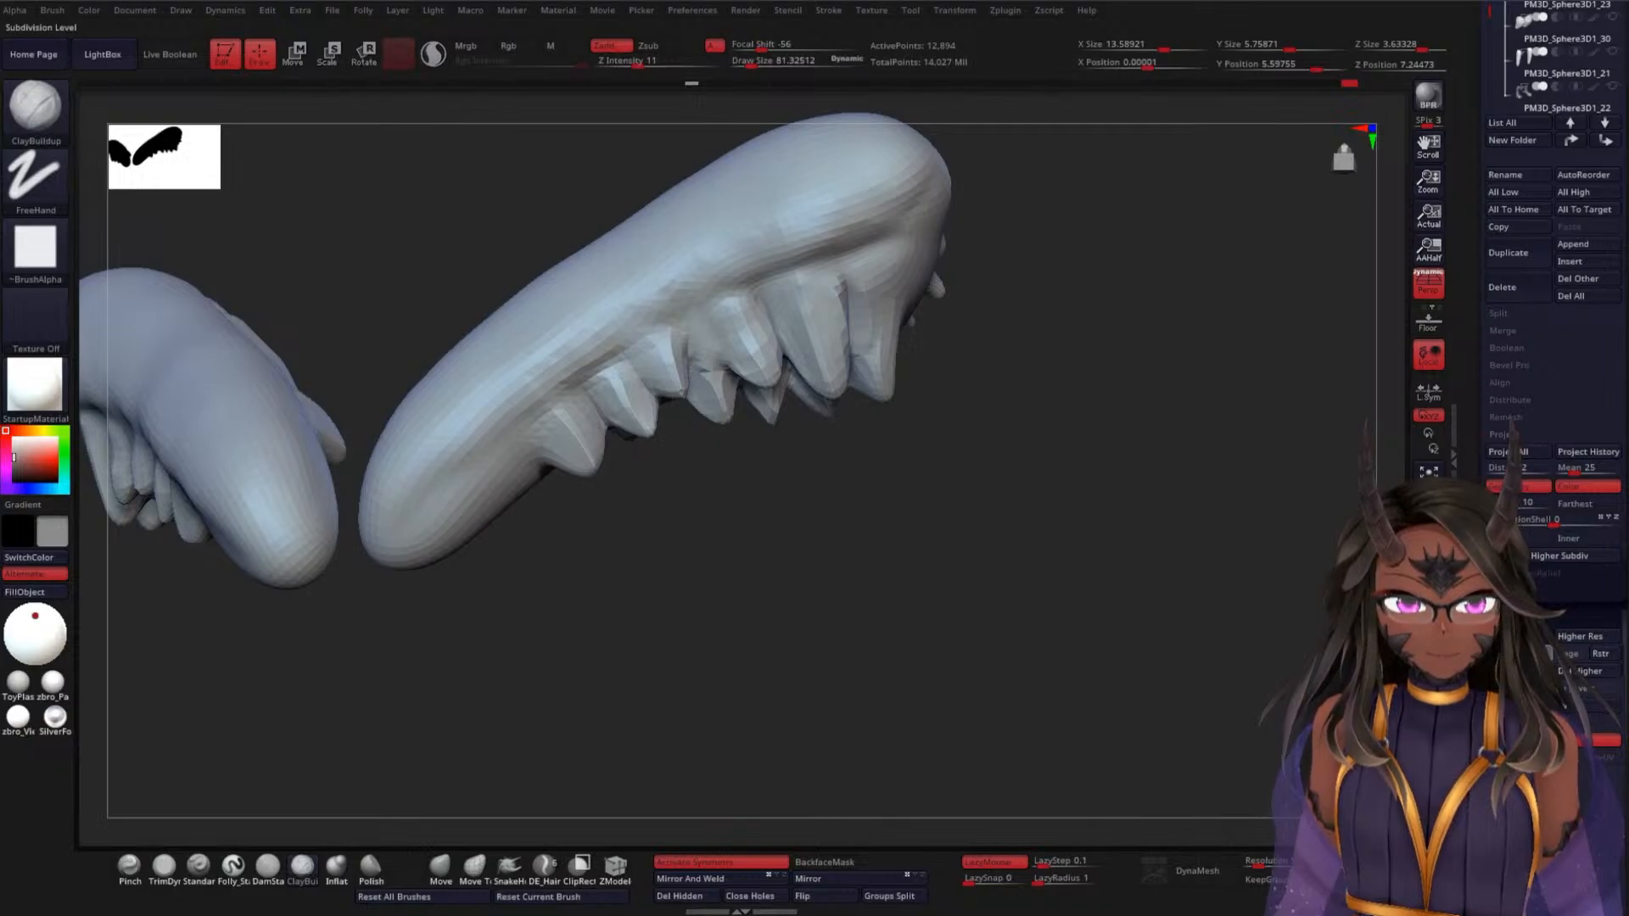
key(d)
mouse_move(1004, 433)
alt+mouse_down()
mouse_move(1091, 517)
mouse_move(993, 500)
alt+mouse_up()
shift+drag(894, 316, 896, 245)
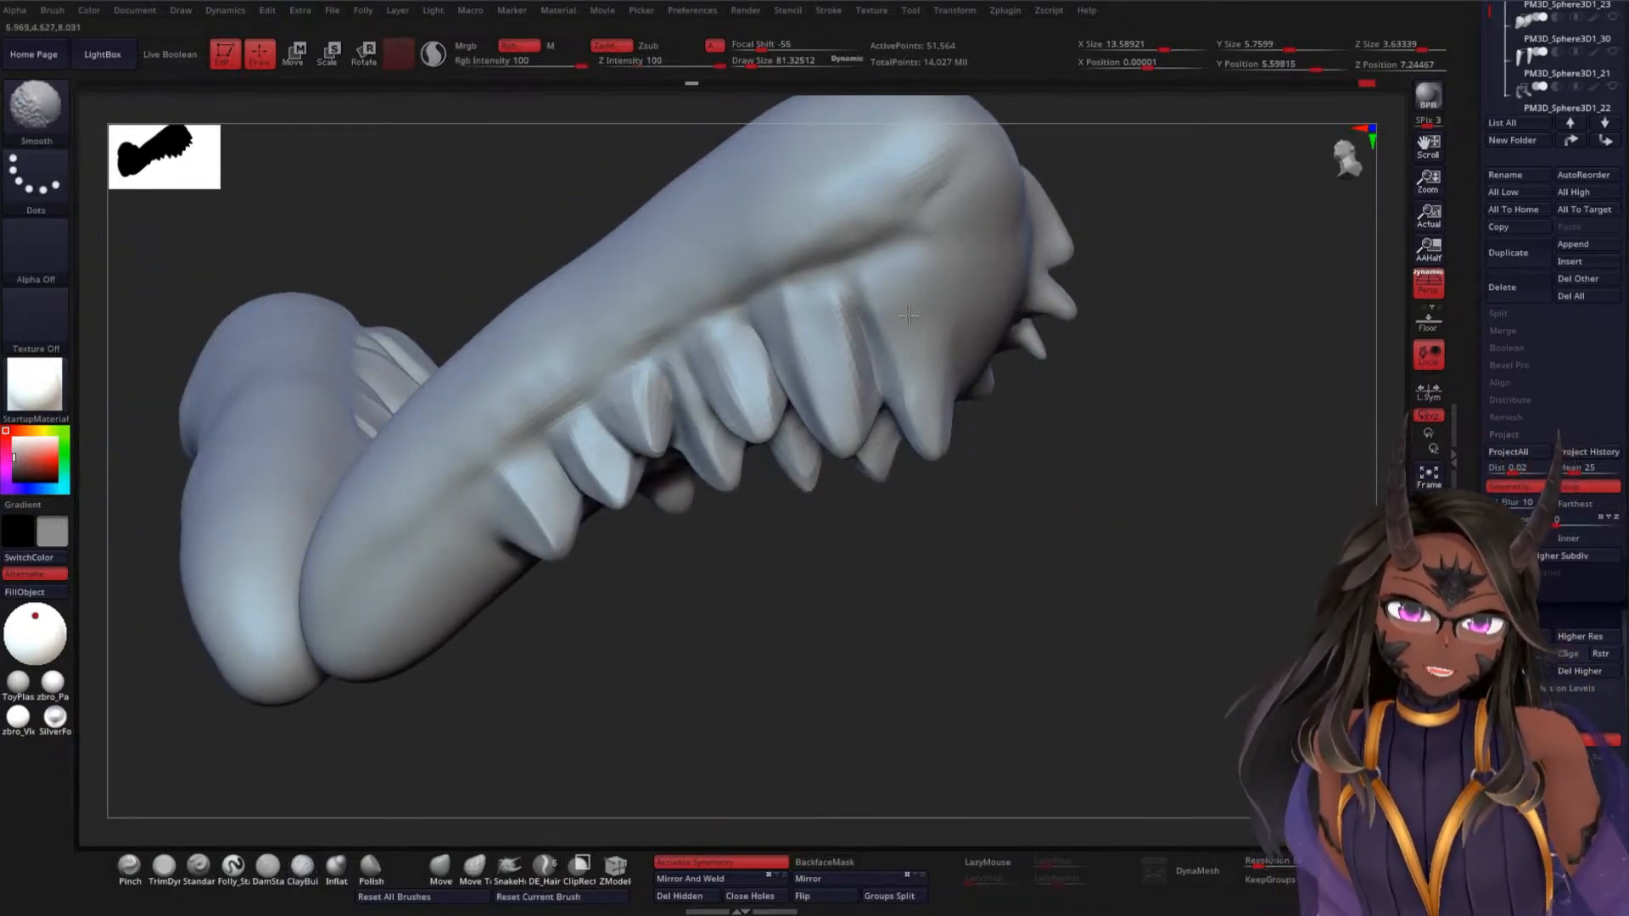
mouse_move(910, 356)
shift+mouse_down()
mouse_move(872, 363)
mouse_move(857, 441)
shift+mouse_up()
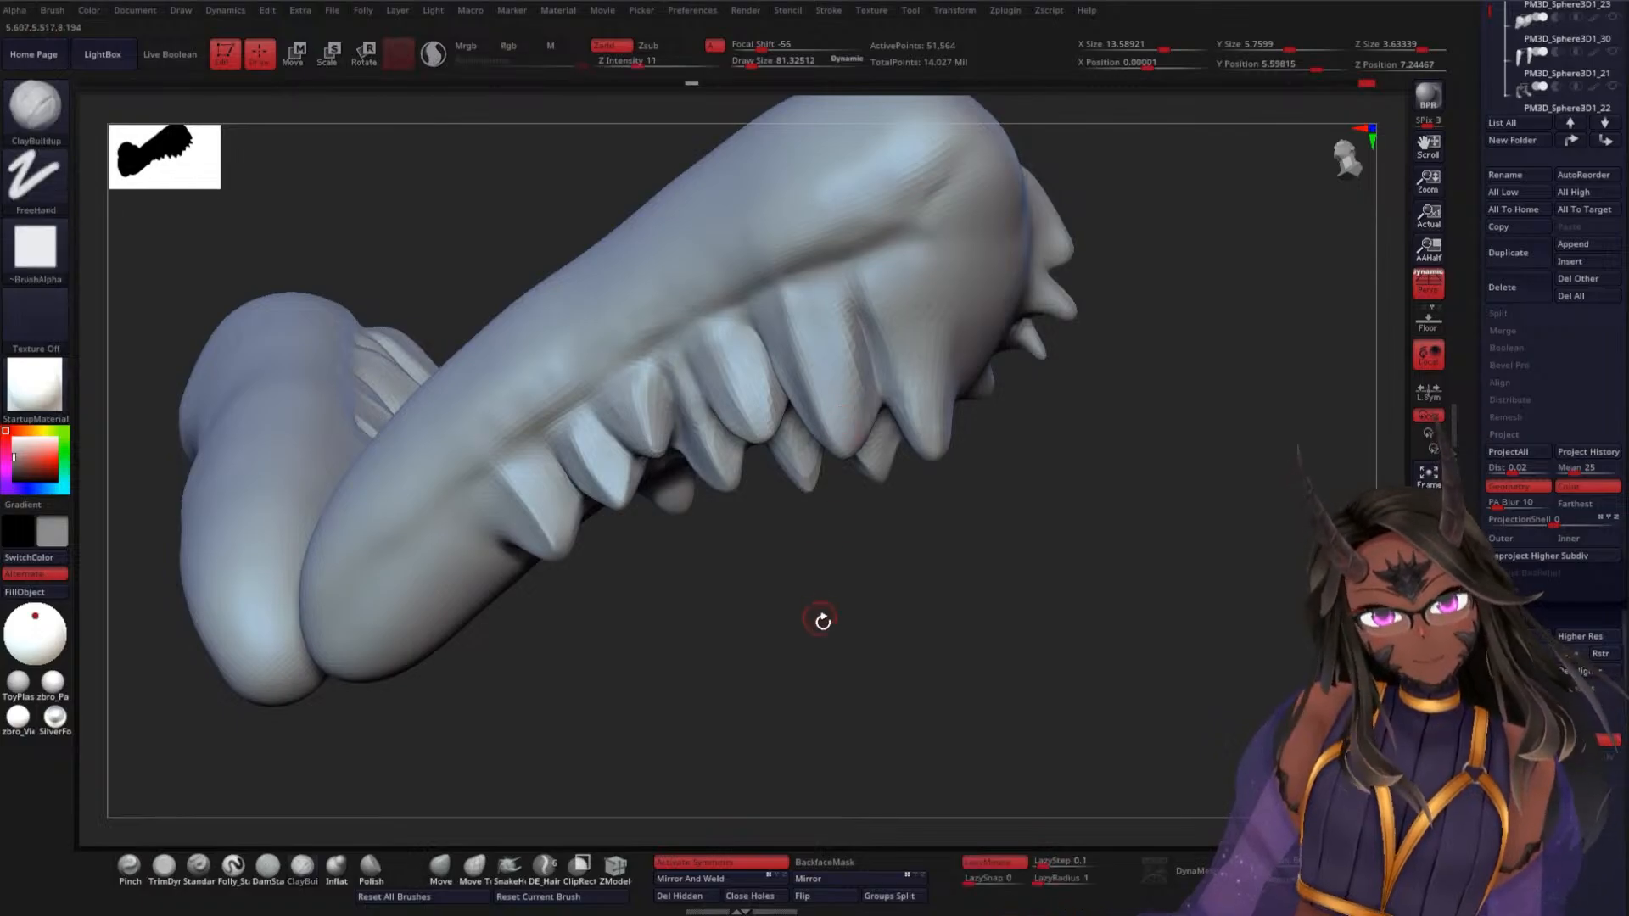
Smooth the seam above the row of opposite-side coverts and around the covert at the wing's rounded end
drag(821, 621, 737, 615)
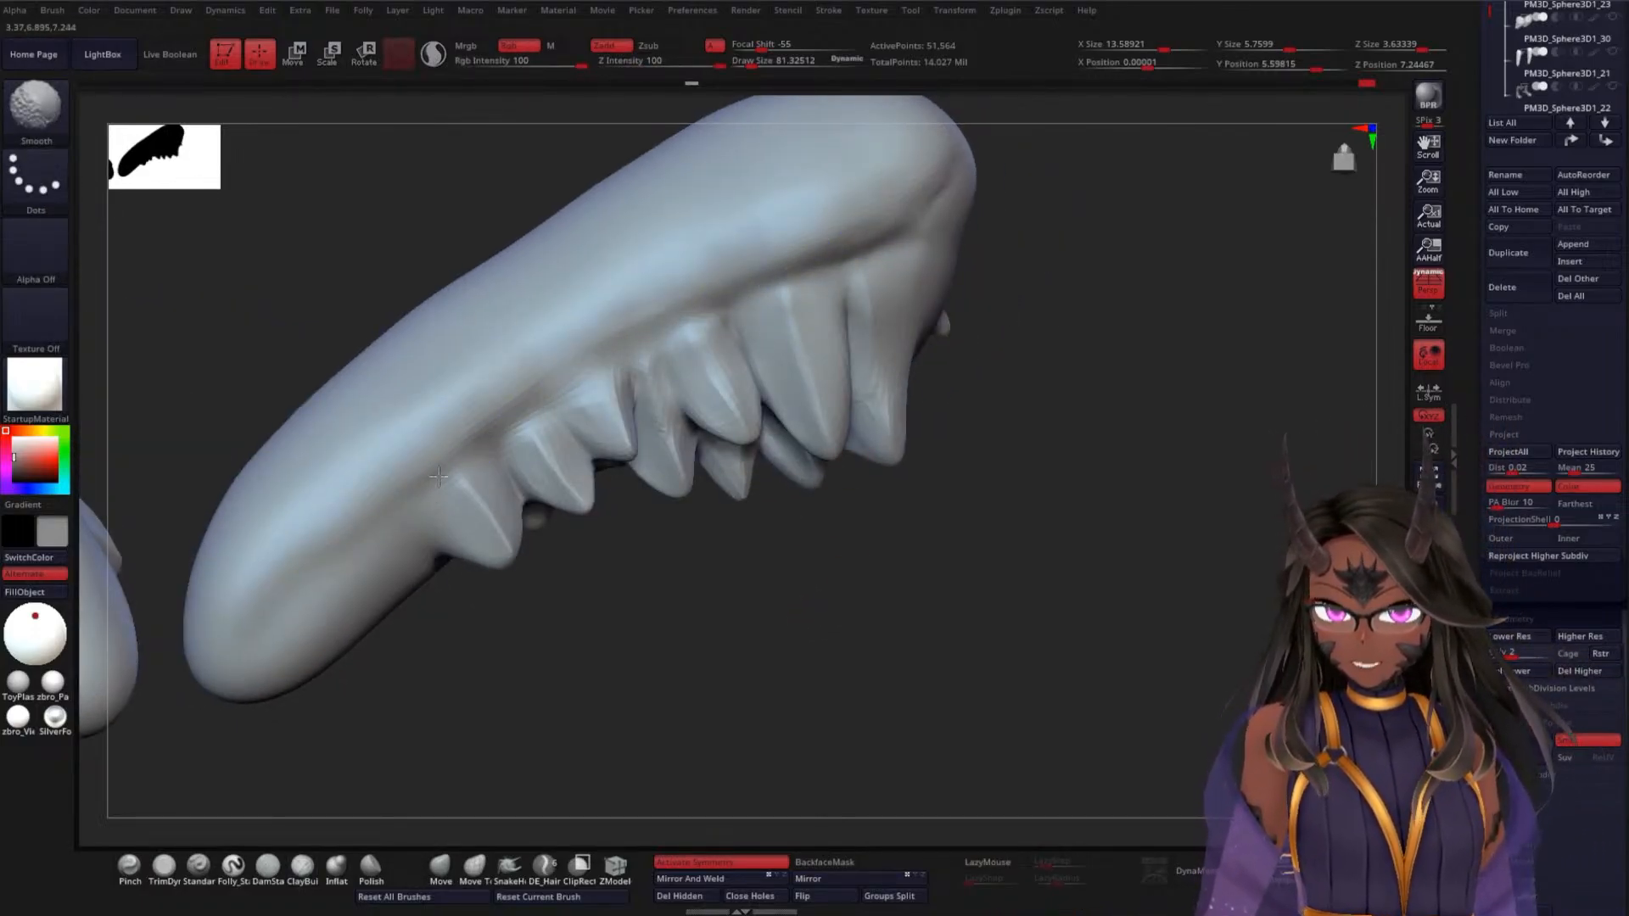
drag(1121, 551, 1102, 547)
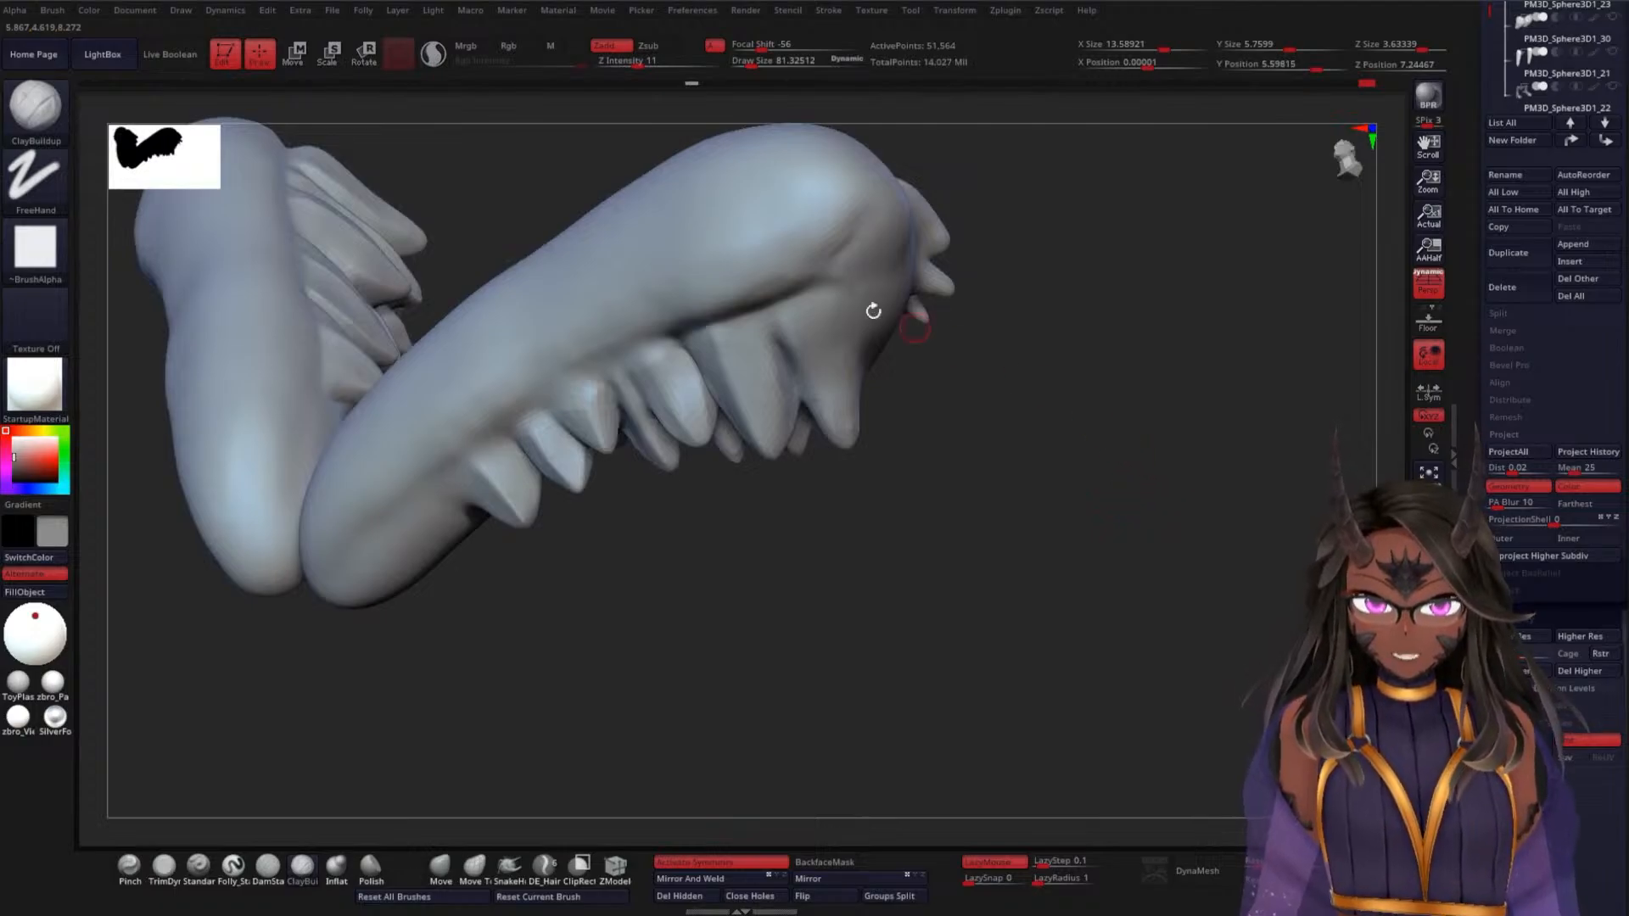
key(shift)
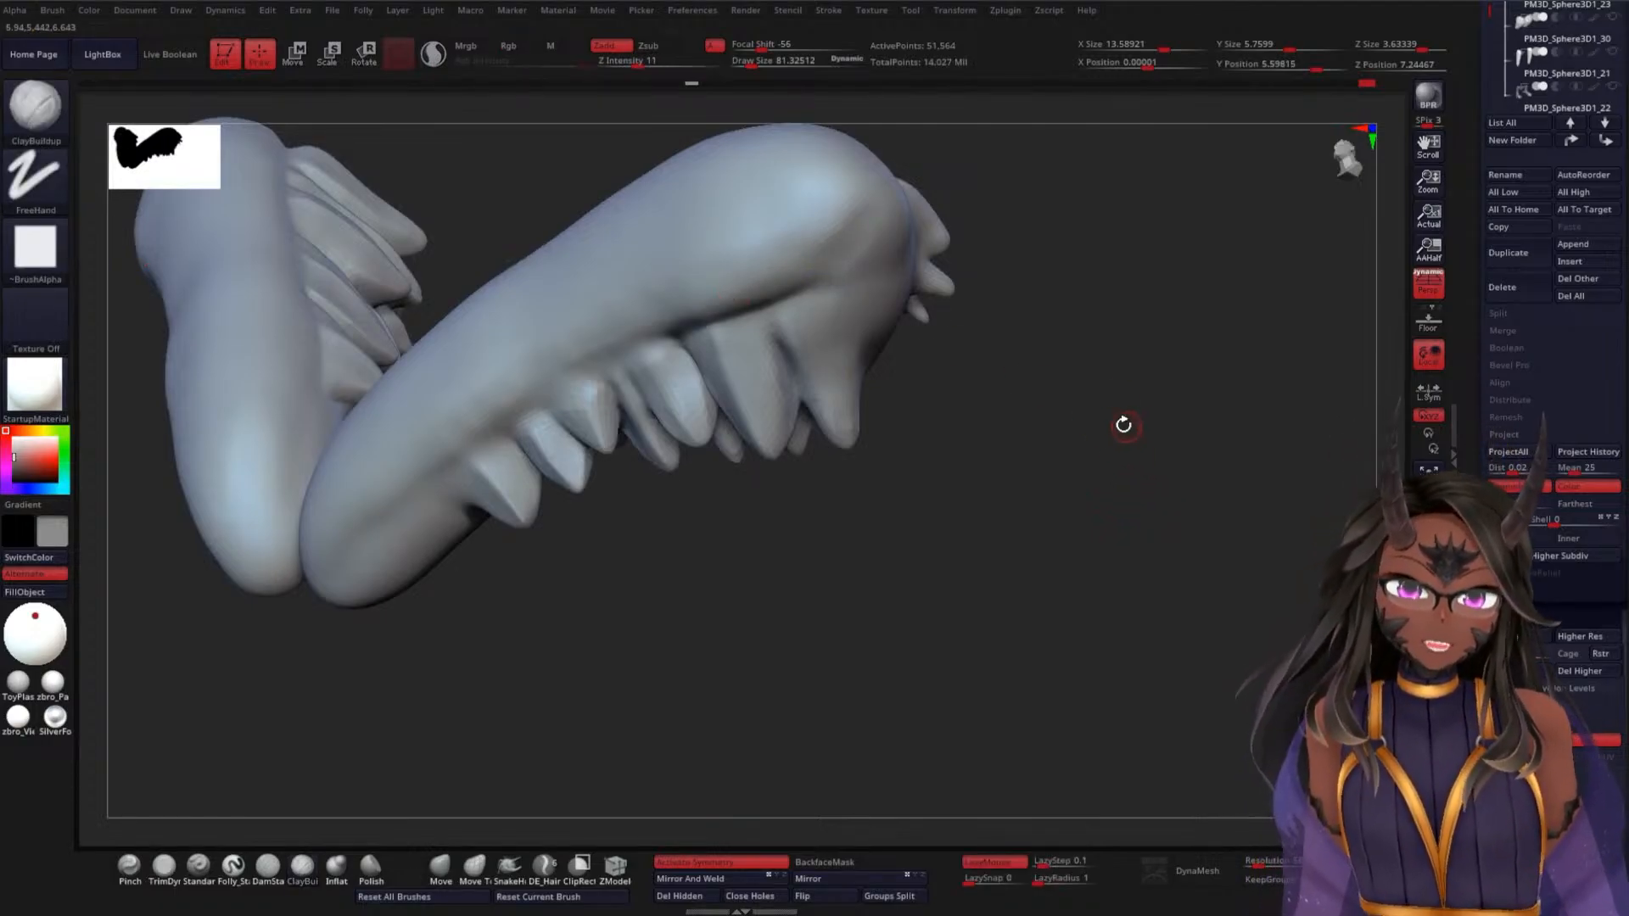
mouse_move(1123, 425)
mouse_down()
mouse_move(1080, 415)
mouse_move(1021, 323)
mouse_up()
key(shift)
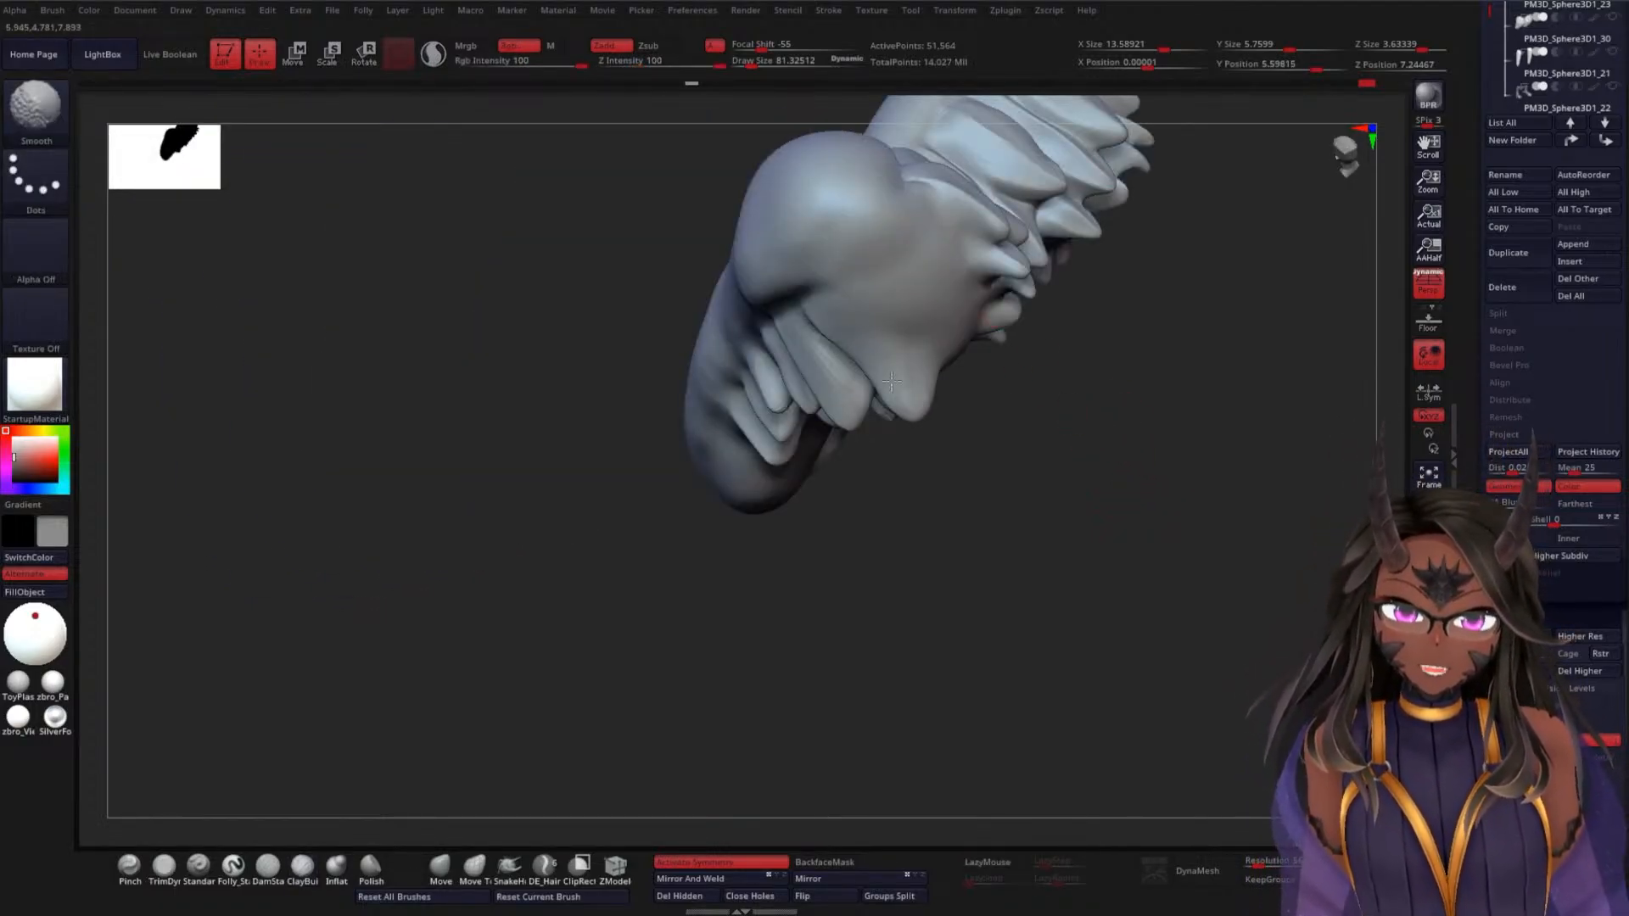
mouse_move(927, 553)
mouse_down()
mouse_move(1036, 527)
mouse_move(1047, 494)
mouse_move(1076, 492)
mouse_move(989, 390)
mouse_up()
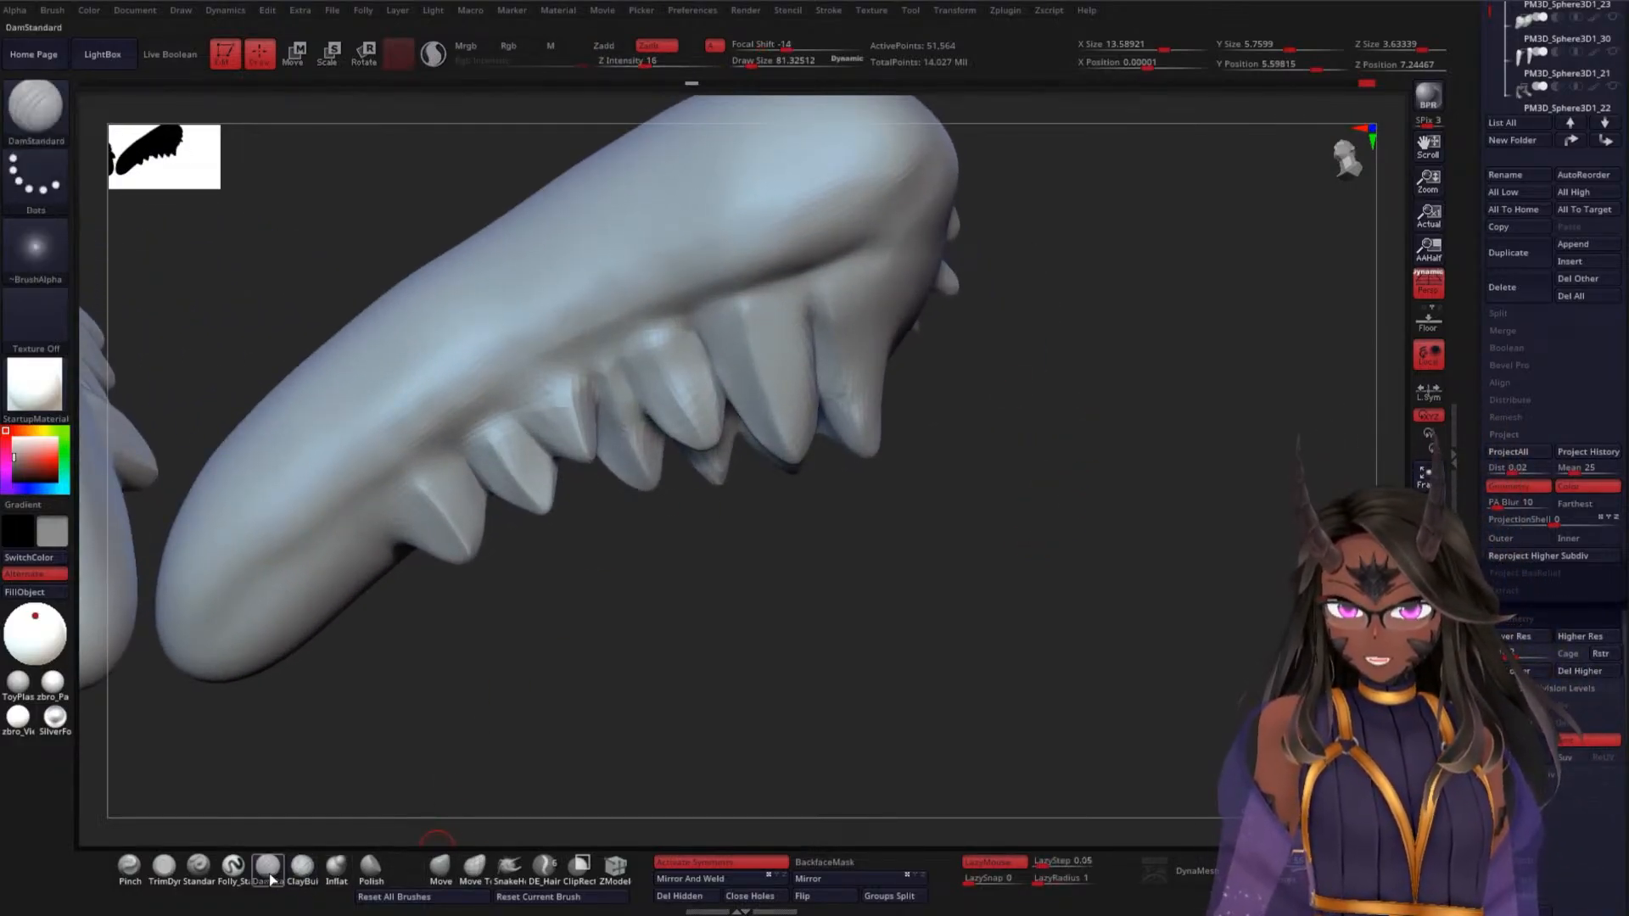
Enlarge the brush to about 132, then build up and smooth the bases of the two coverts nearest the rounded end
mouse_move(912, 552)
mouse_down()
mouse_move(1102, 491)
mouse_move(1055, 524)
mouse_move(1049, 499)
mouse_up()
mouse_move(733, 355)
mouse_down()
mouse_move(721, 320)
mouse_move(736, 424)
mouse_move(749, 297)
mouse_move(706, 386)
mouse_move(632, 382)
mouse_move(637, 356)
mouse_move(653, 399)
mouse_move(704, 356)
mouse_move(727, 273)
mouse_move(747, 425)
mouse_move(714, 464)
mouse_move(633, 327)
mouse_move(618, 338)
mouse_move(691, 418)
mouse_move(686, 344)
mouse_move(705, 350)
mouse_up()
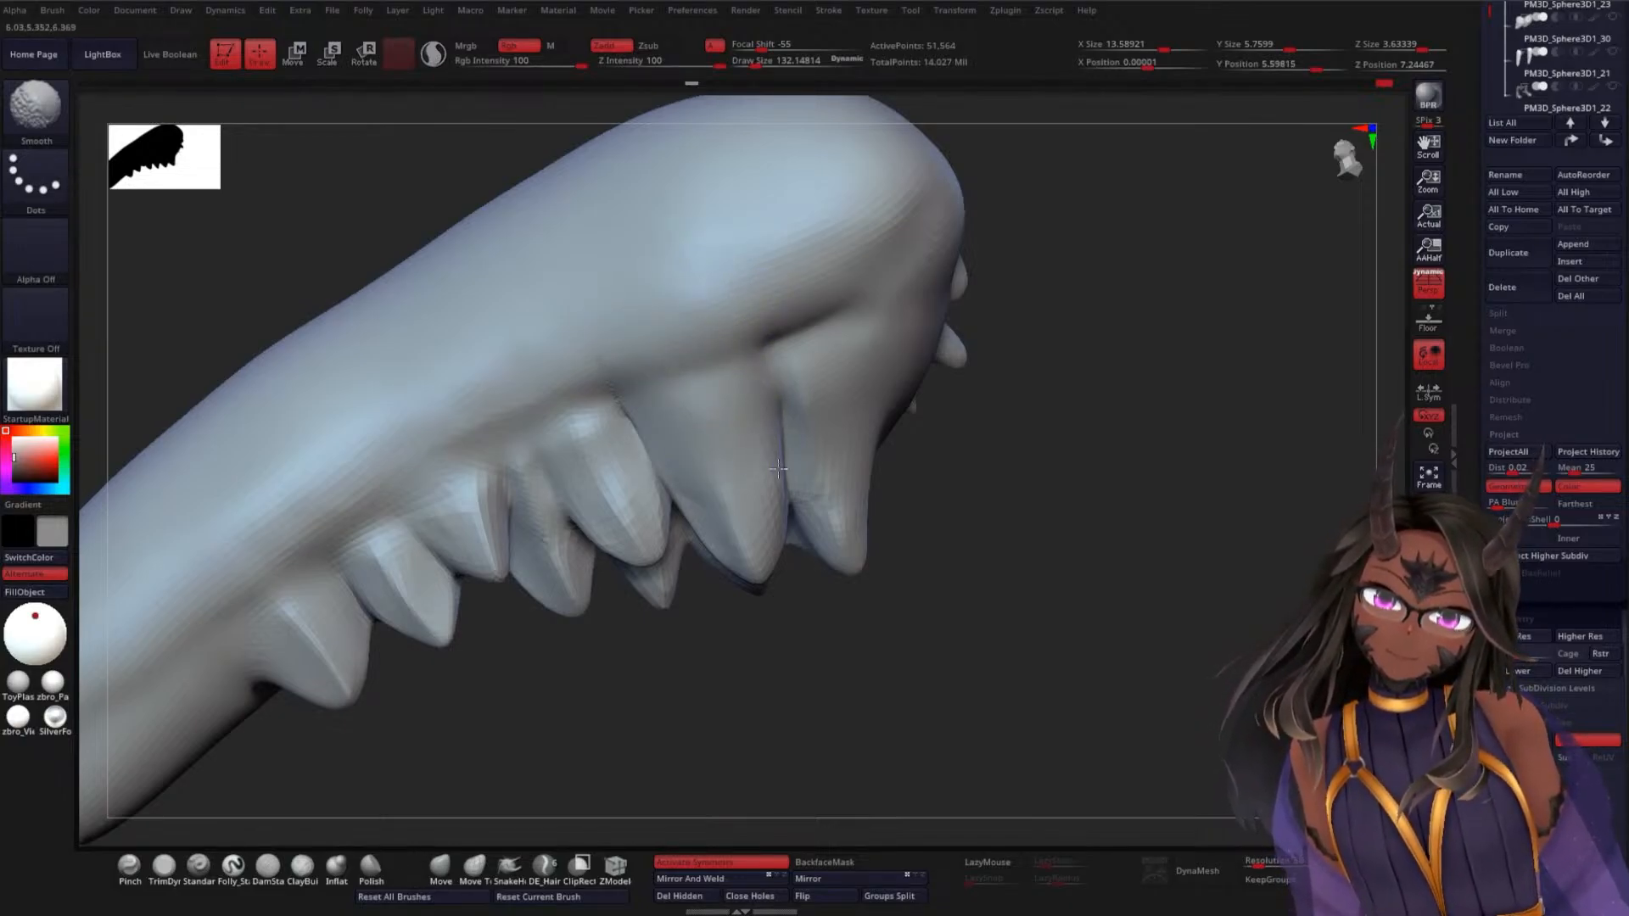
drag(1002, 424, 1052, 450)
mouse_move(810, 318)
mouse_down()
mouse_move(866, 424)
mouse_move(782, 272)
mouse_move(837, 225)
mouse_move(866, 395)
mouse_move(883, 272)
mouse_move(889, 387)
mouse_up()
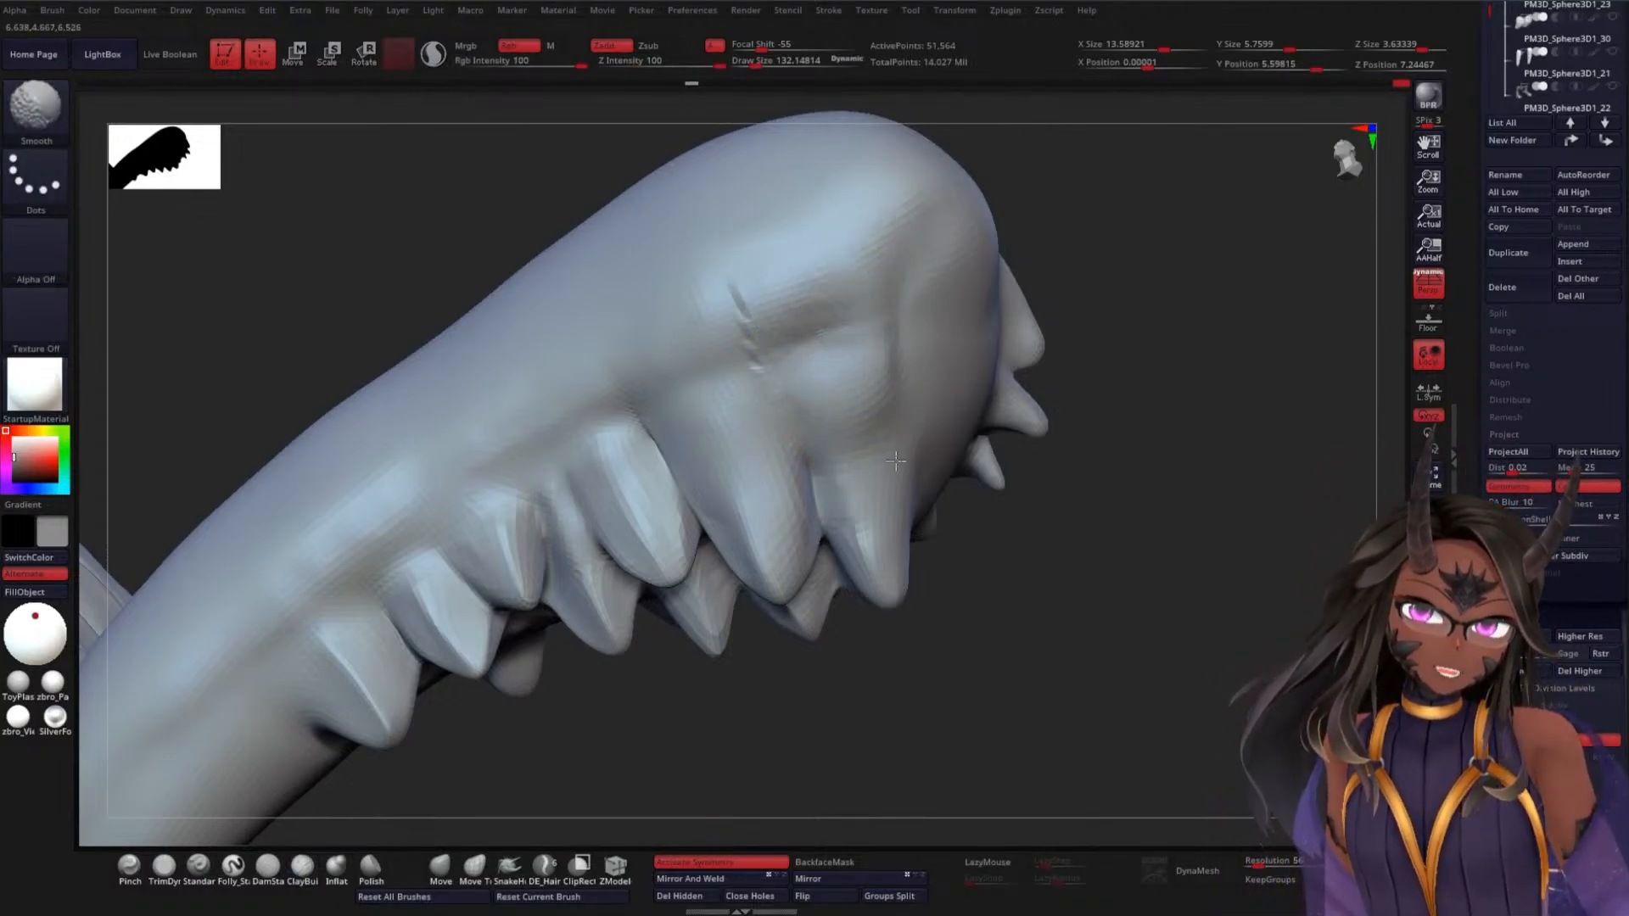
mouse_move(1181, 439)
mouse_down()
mouse_move(733, 317)
mouse_move(751, 360)
mouse_move(842, 304)
mouse_move(873, 257)
mouse_move(873, 323)
mouse_up()
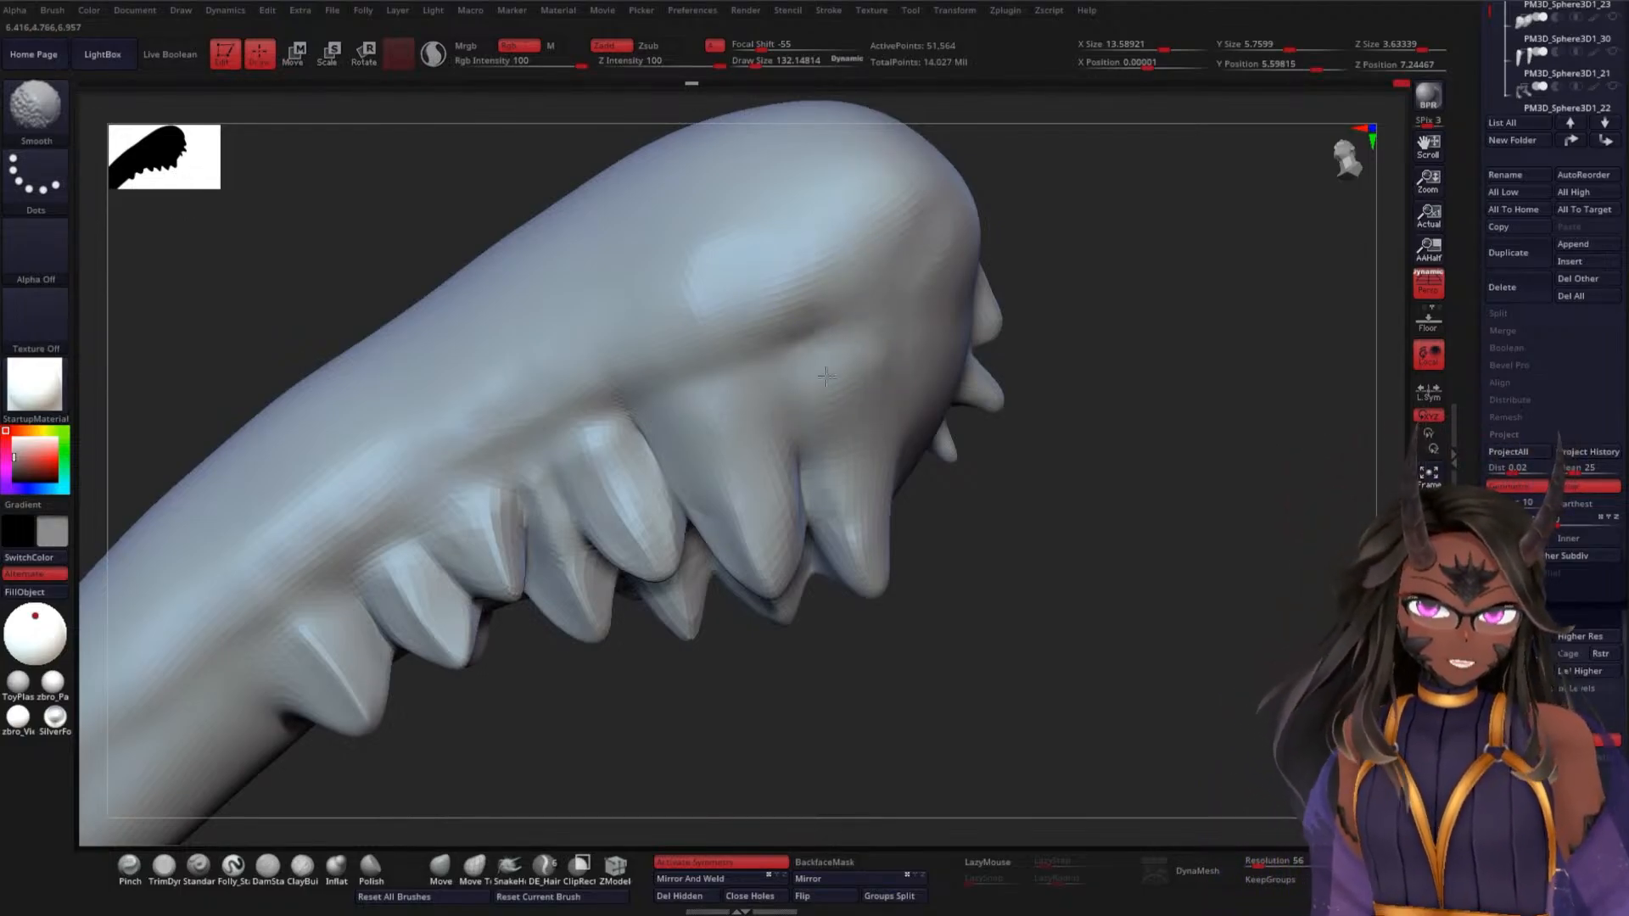
mouse_move(1061, 433)
mouse_down()
mouse_move(1123, 461)
mouse_move(1072, 495)
mouse_move(1072, 430)
mouse_up()
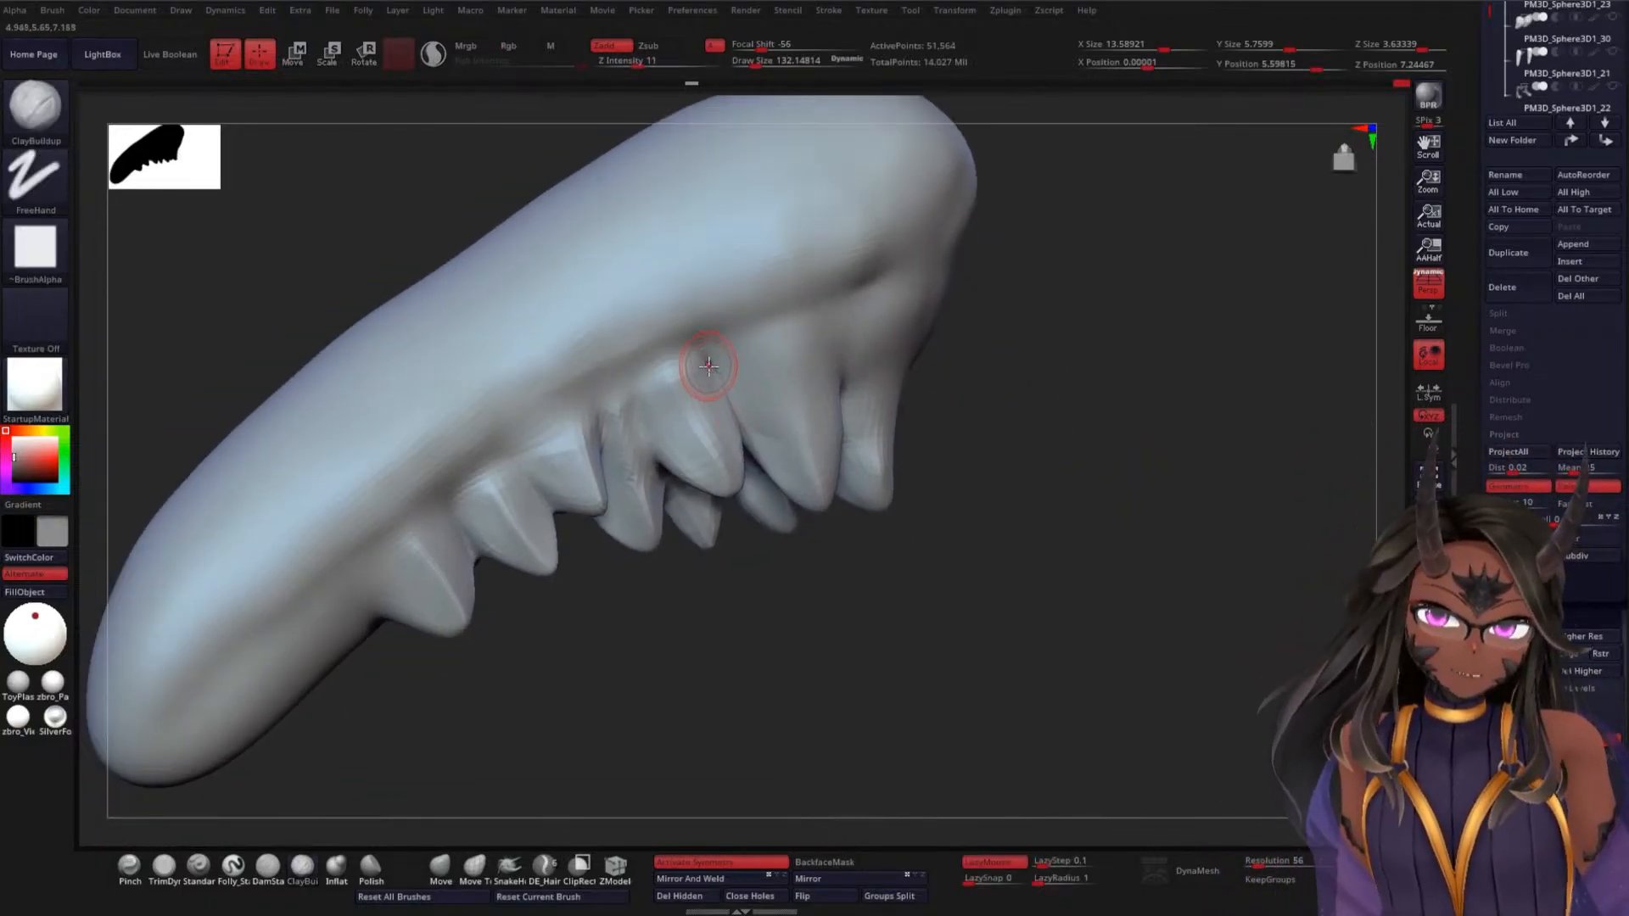
Build up clay over the base of the middle opposite-side covert with ClayBuildup and smooth it into the wing
drag(675, 298, 679, 433)
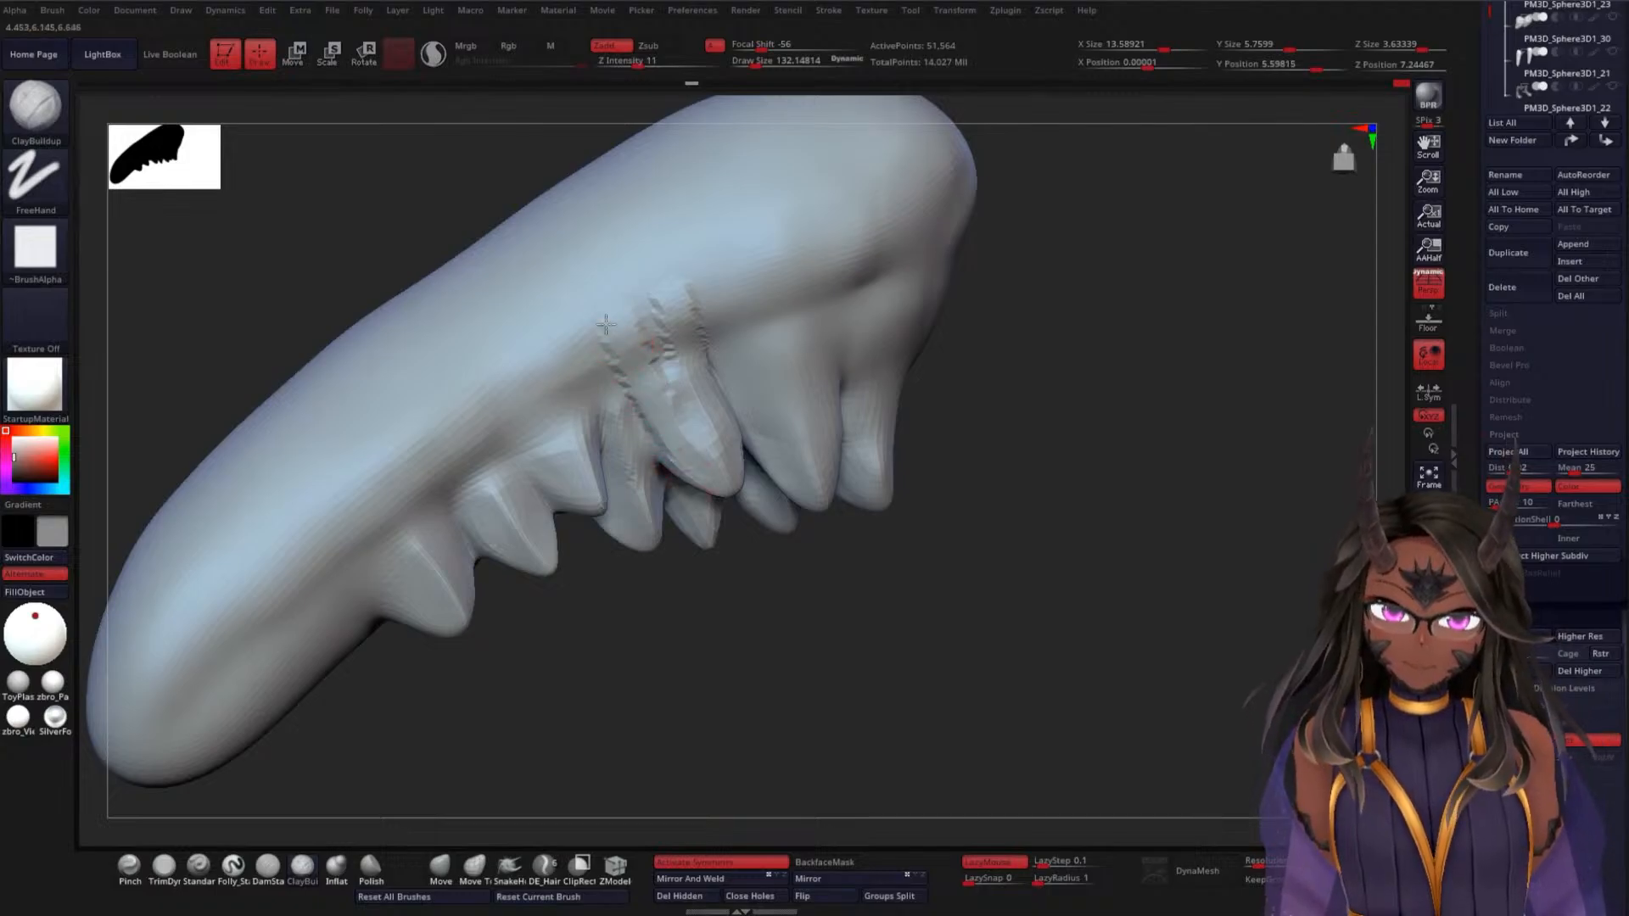
drag(606, 326, 670, 433)
shift+drag(700, 301, 666, 366)
mouse_move(693, 422)
shift+mouse_down()
mouse_move(629, 364)
mouse_move(687, 437)
shift+mouse_up()
mouse_move(1036, 363)
mouse_down()
mouse_move(1043, 327)
mouse_move(1120, 287)
mouse_move(1072, 207)
mouse_up()
Extend the bases of the second and third coverts from the bare end up into the wing with ClayBuildup and smoothing
drag(585, 380, 632, 434)
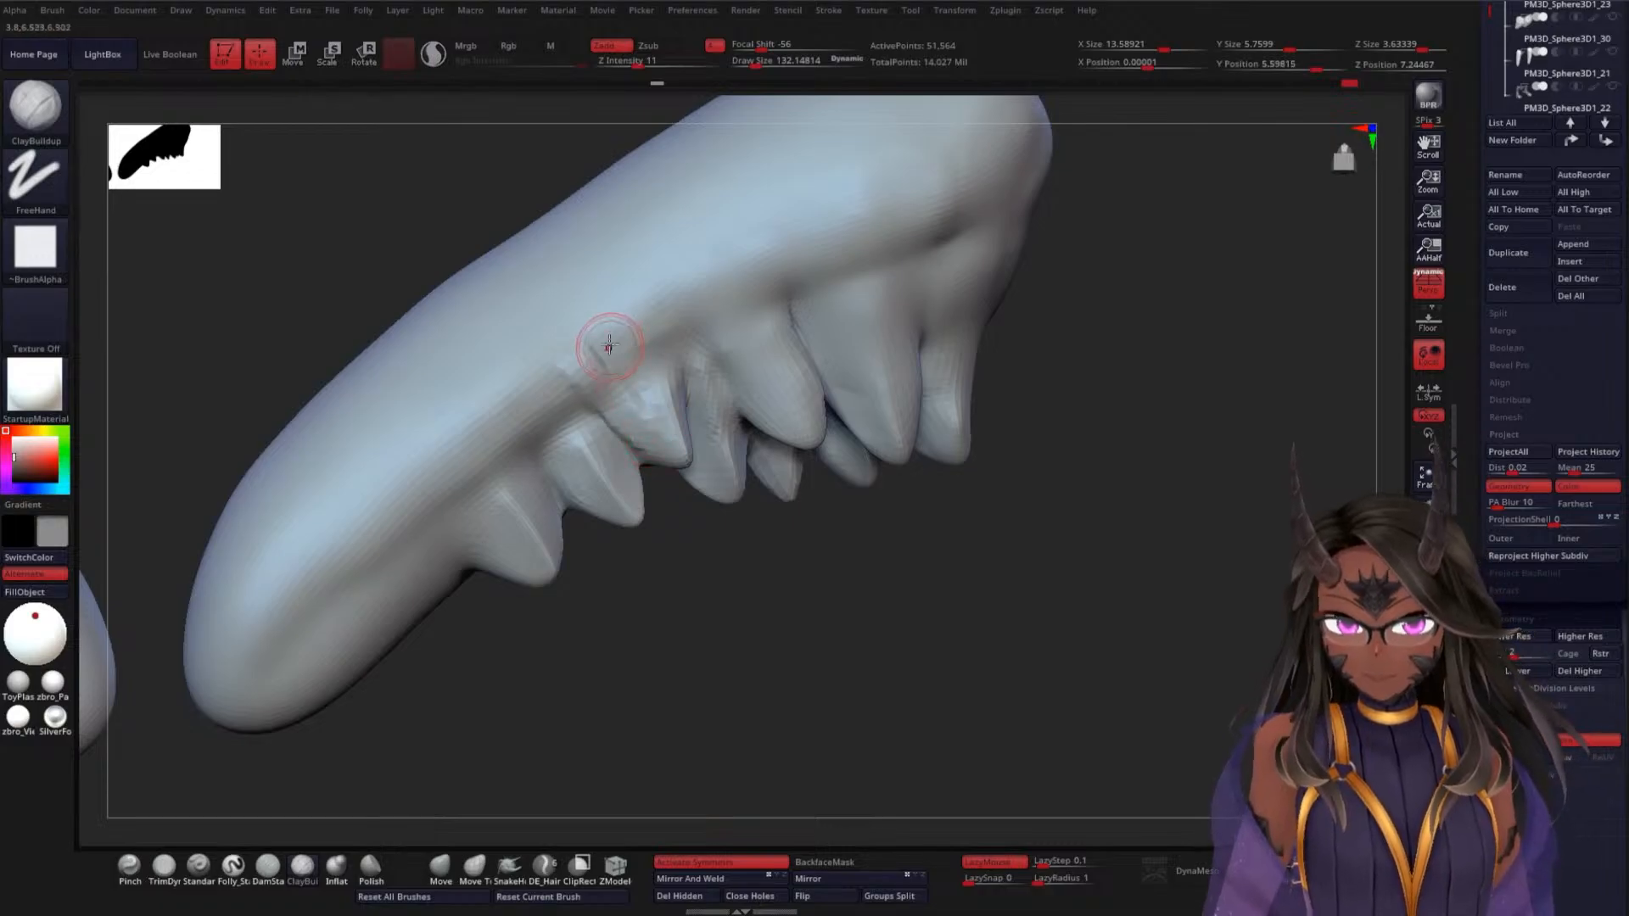
drag(601, 341, 662, 437)
drag(665, 321, 669, 407)
mouse_move(662, 293)
mouse_down()
mouse_move(680, 440)
mouse_move(609, 349)
mouse_move(624, 459)
mouse_up()
drag(563, 338, 628, 462)
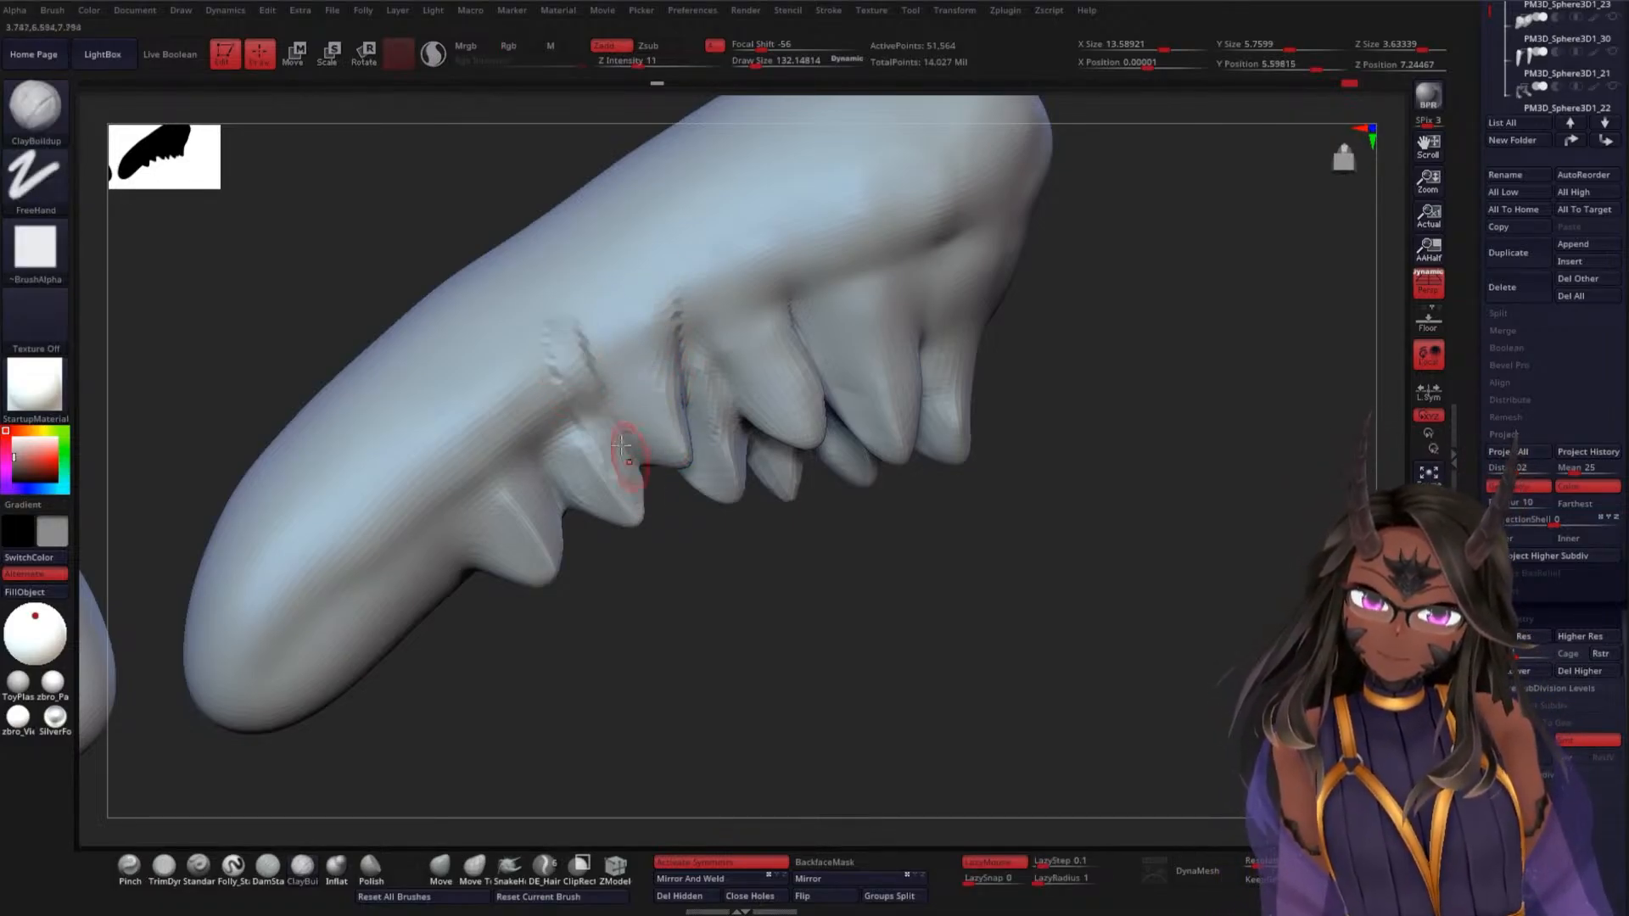
mouse_move(522, 375)
mouse_down()
mouse_move(588, 459)
mouse_move(570, 488)
mouse_move(579, 329)
mouse_move(604, 471)
mouse_move(532, 379)
mouse_move(577, 481)
mouse_up()
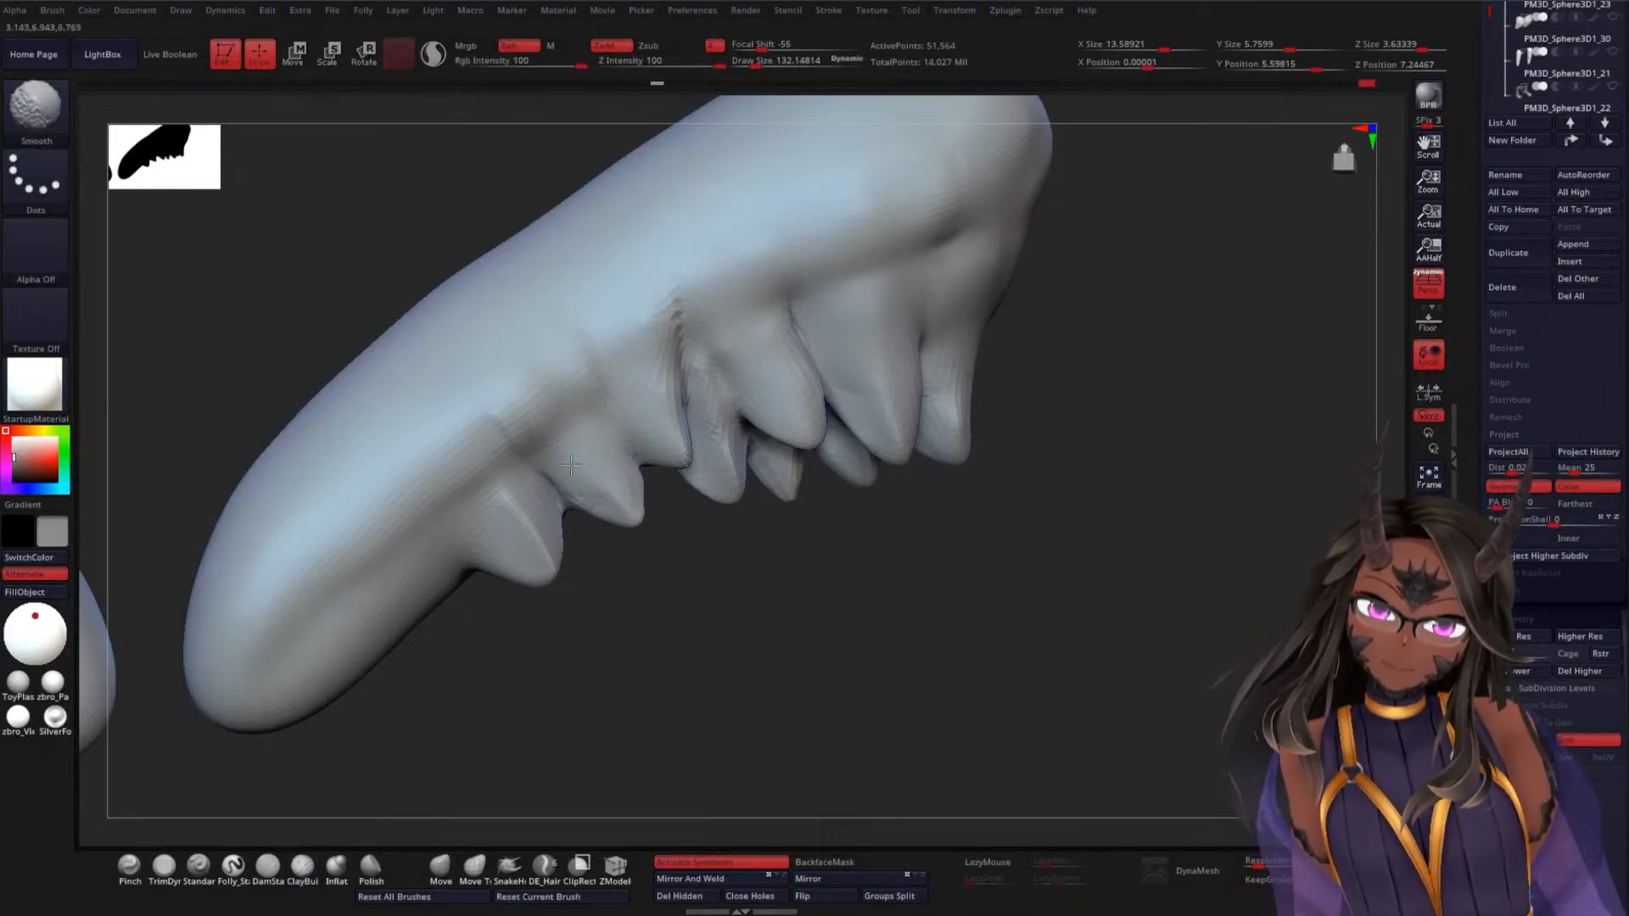
Build up clay over the base of the last covert beside the bare end and blend it into the wing
drag(426, 459, 514, 555)
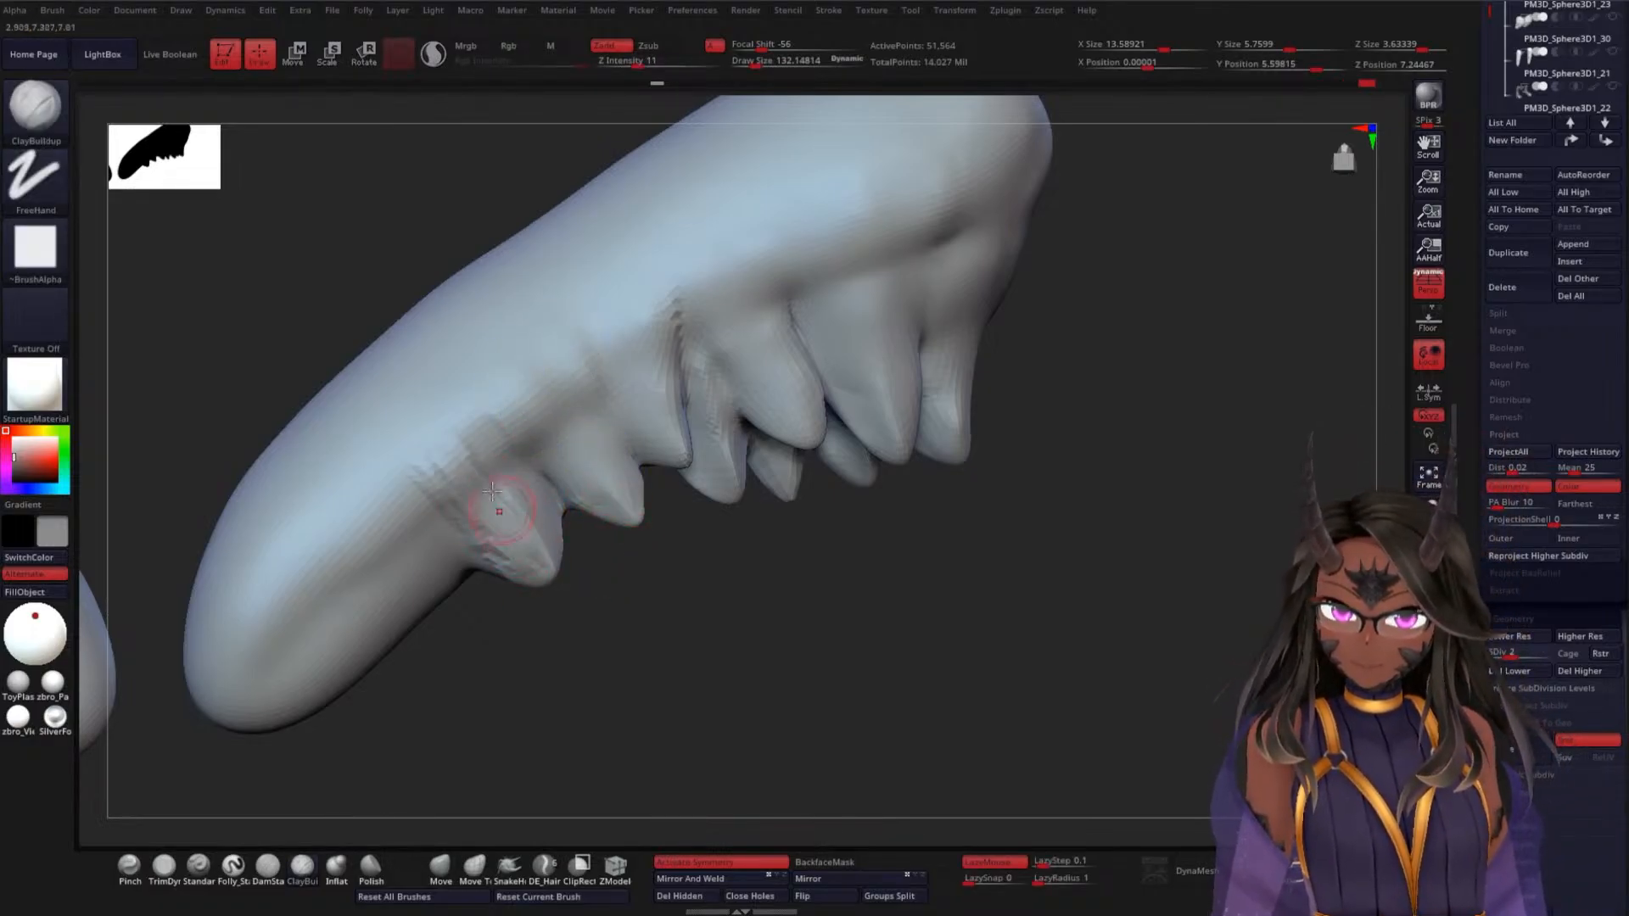
mouse_move(464, 427)
mouse_down()
mouse_move(537, 535)
mouse_move(522, 458)
mouse_move(530, 543)
mouse_up()
drag(502, 431, 535, 496)
mouse_move(441, 446)
mouse_down()
mouse_move(537, 564)
mouse_move(471, 458)
mouse_move(521, 449)
mouse_move(543, 539)
mouse_move(487, 501)
mouse_move(505, 556)
mouse_move(536, 496)
mouse_move(558, 555)
mouse_up()
Smooth the rough groove between the middle coverts and add clay over the neighbouring covert's base
alt+drag(820, 513, 789, 557)
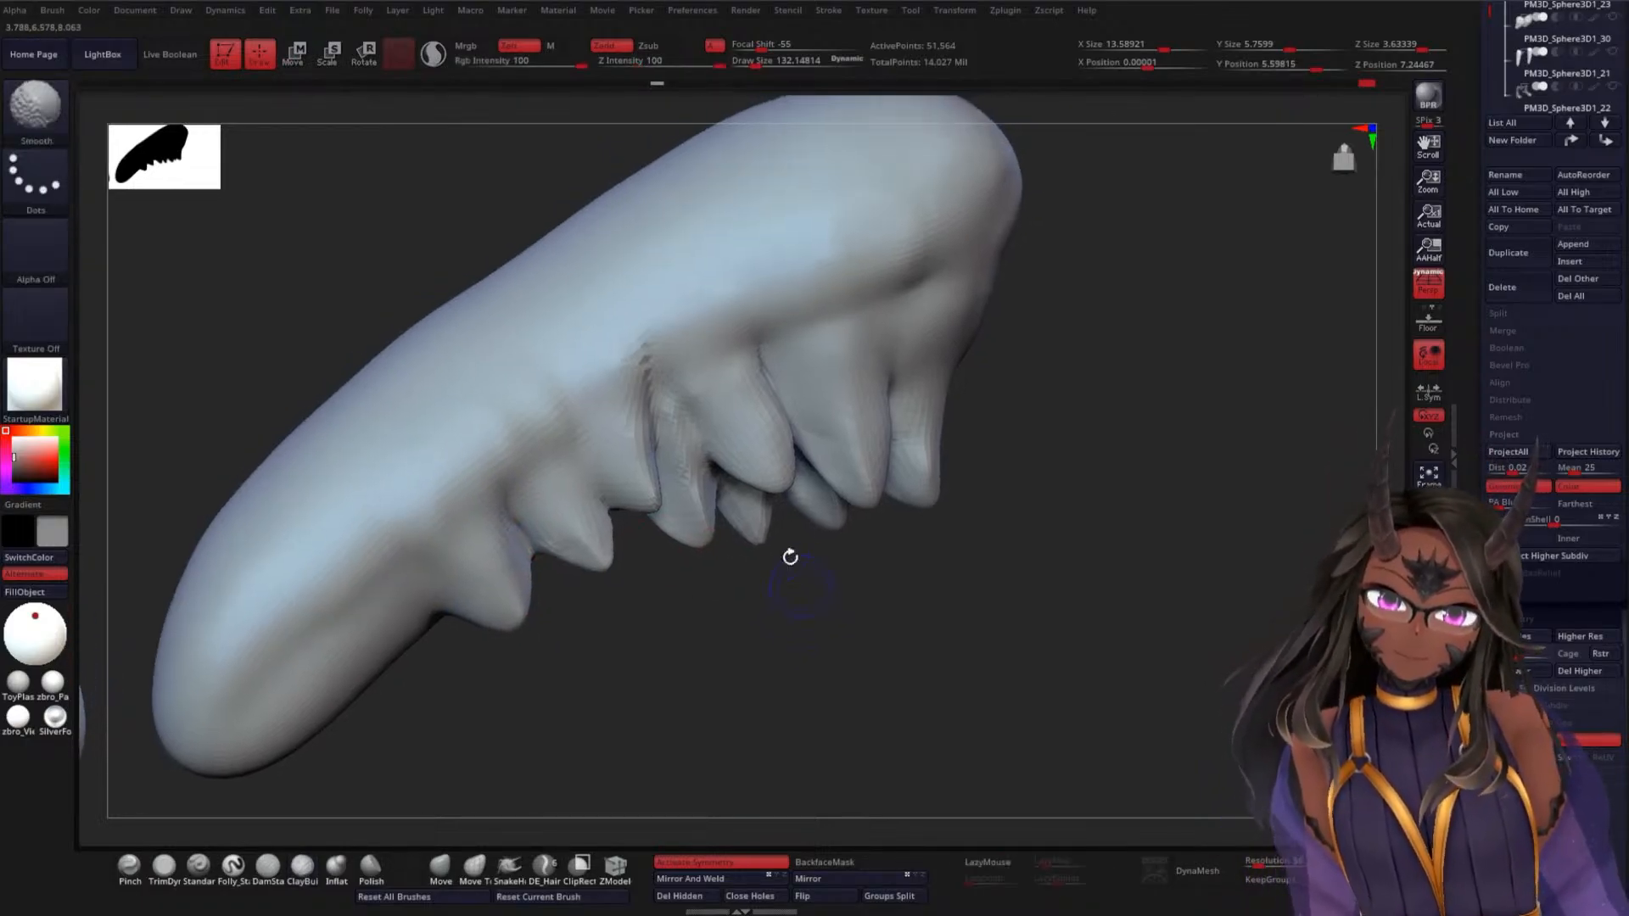
shift+drag(647, 340, 656, 483)
drag(923, 578, 916, 583)
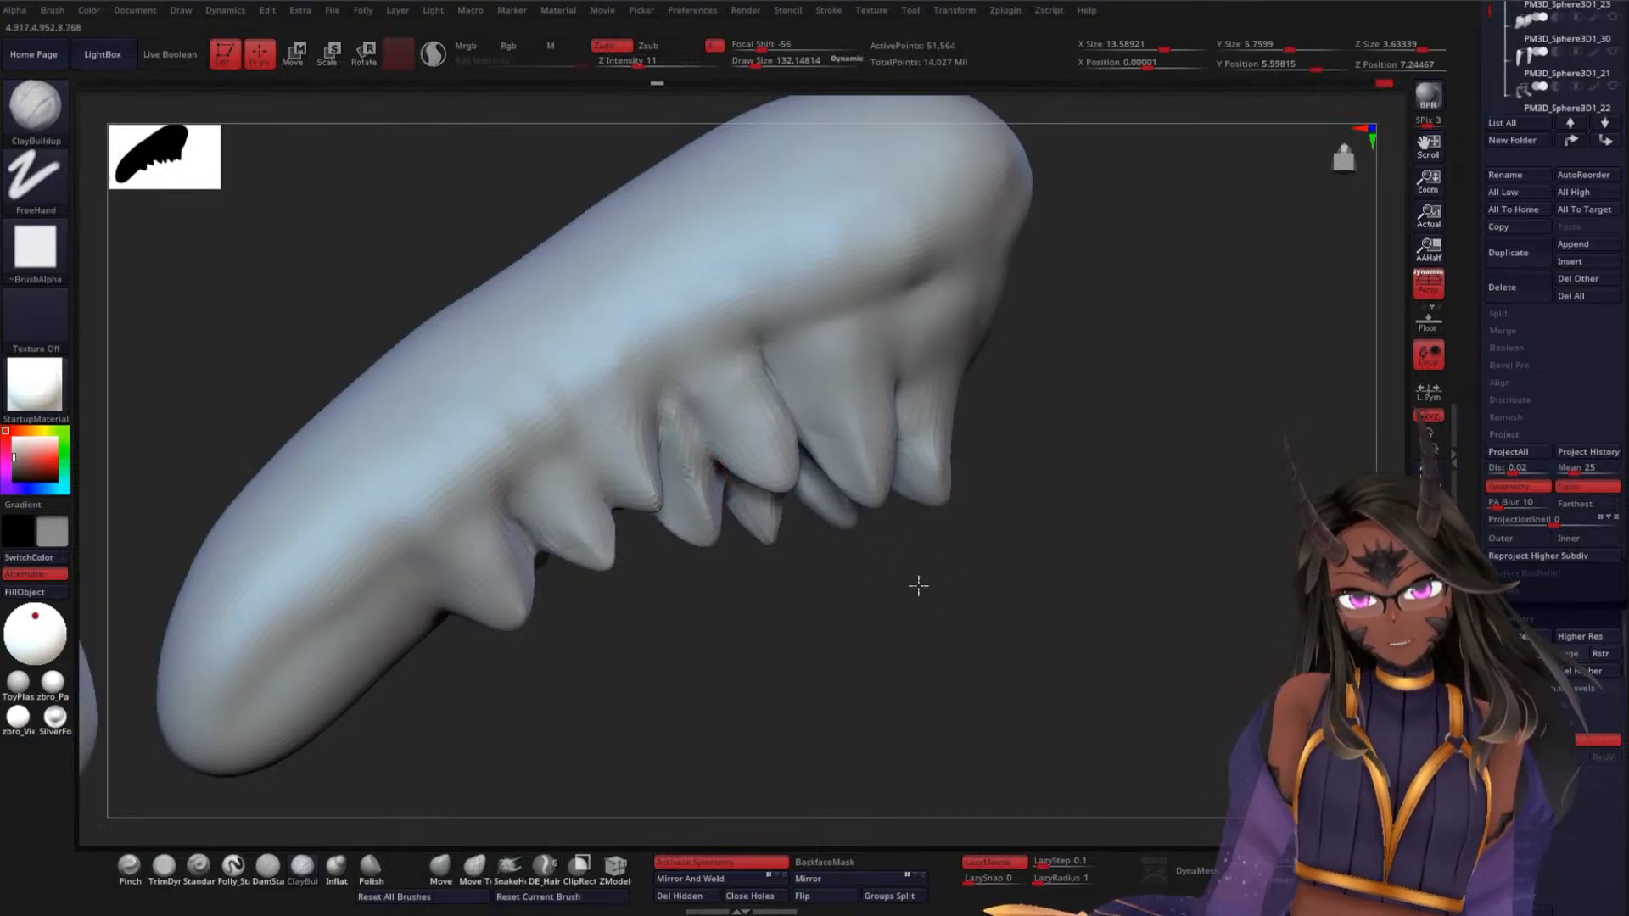
alt+drag(1096, 482, 1045, 544)
mouse_move(636, 423)
mouse_down()
mouse_move(657, 484)
mouse_move(653, 381)
mouse_move(704, 475)
mouse_move(704, 444)
mouse_move(645, 377)
mouse_move(676, 487)
mouse_move(675, 399)
mouse_up()
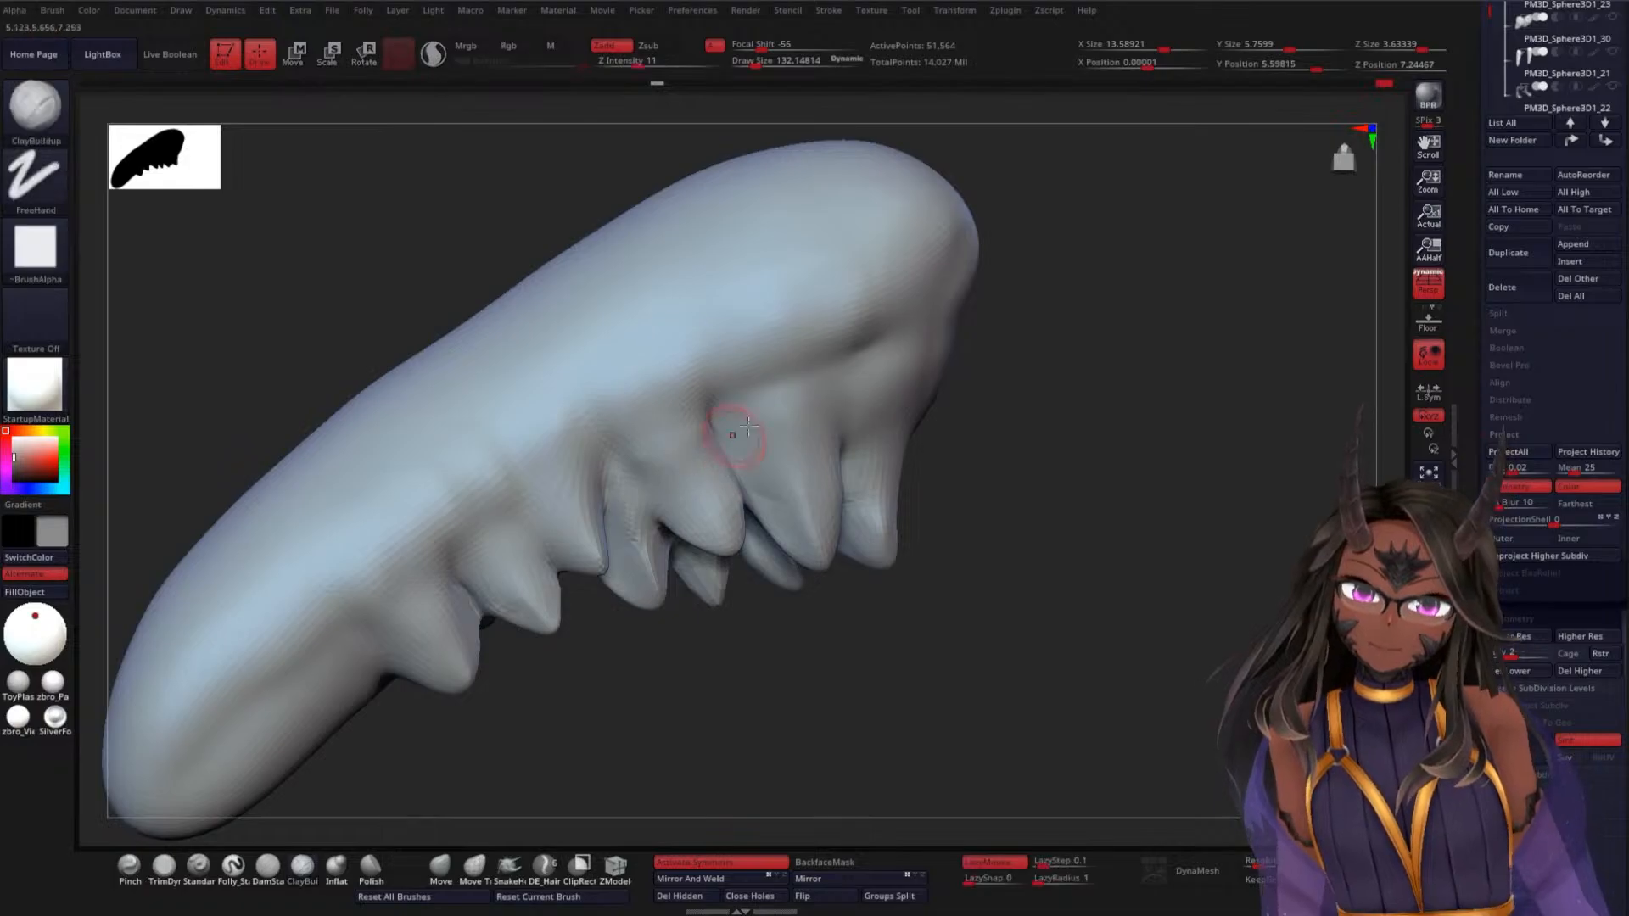
Show the wing's other feather subtools around the coverts and check the blended bases from both sides
mouse_move(1007, 564)
mouse_down()
mouse_move(1101, 568)
mouse_move(1171, 524)
mouse_move(883, 353)
mouse_up()
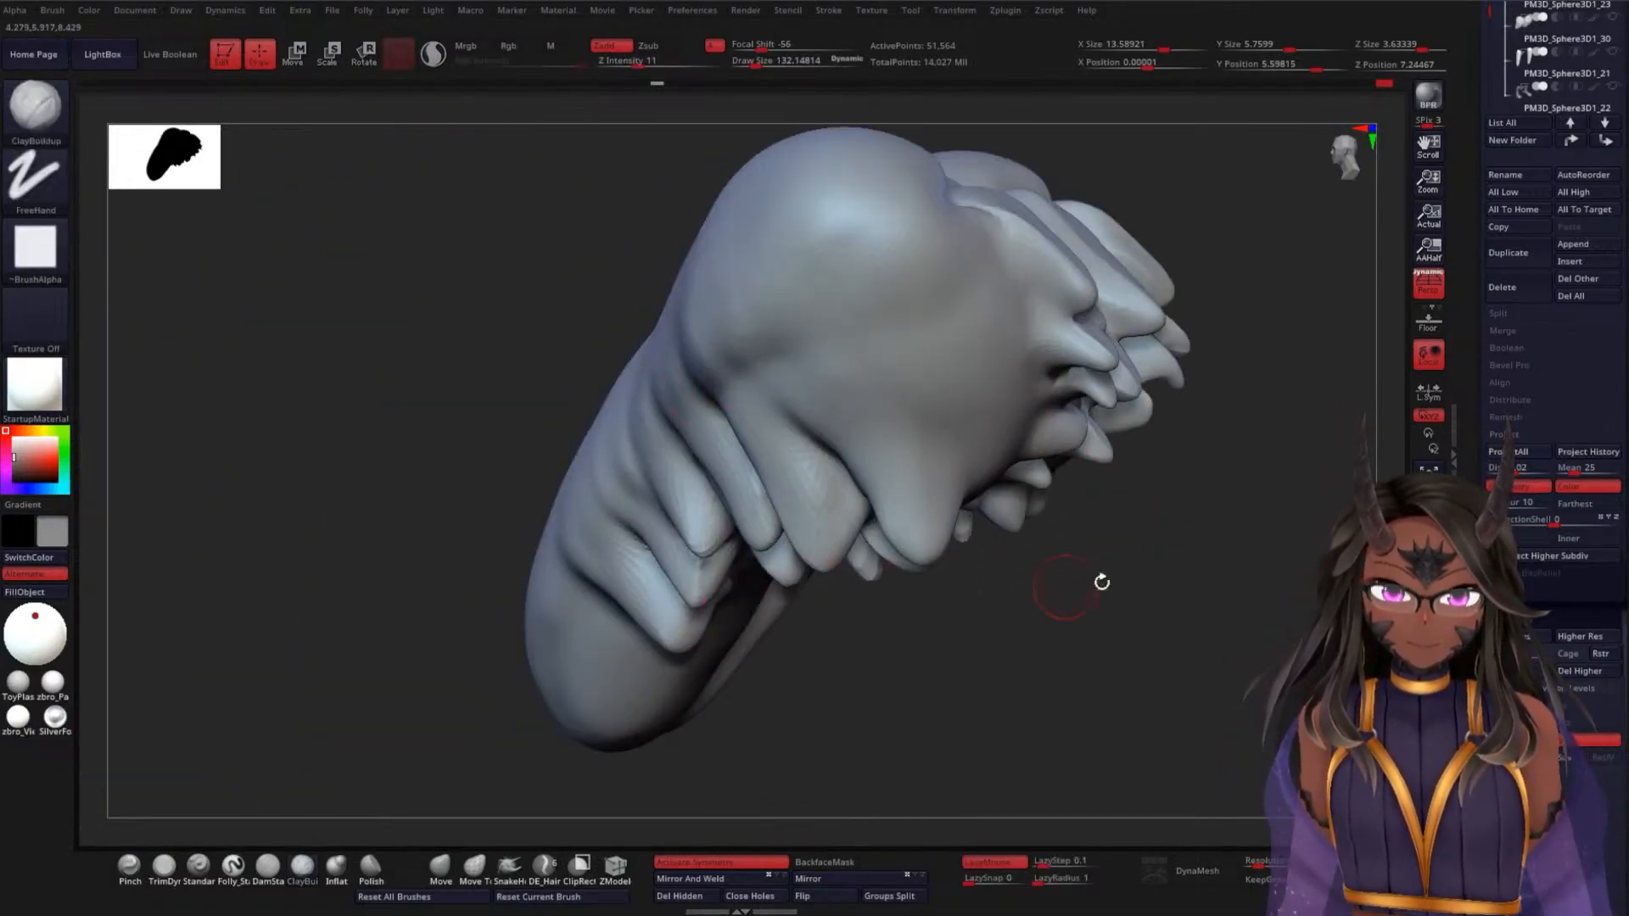
mouse_move(1098, 574)
mouse_down()
mouse_move(1050, 671)
mouse_move(1171, 552)
mouse_move(1128, 520)
mouse_move(1124, 538)
mouse_move(1095, 440)
mouse_move(834, 488)
mouse_up()
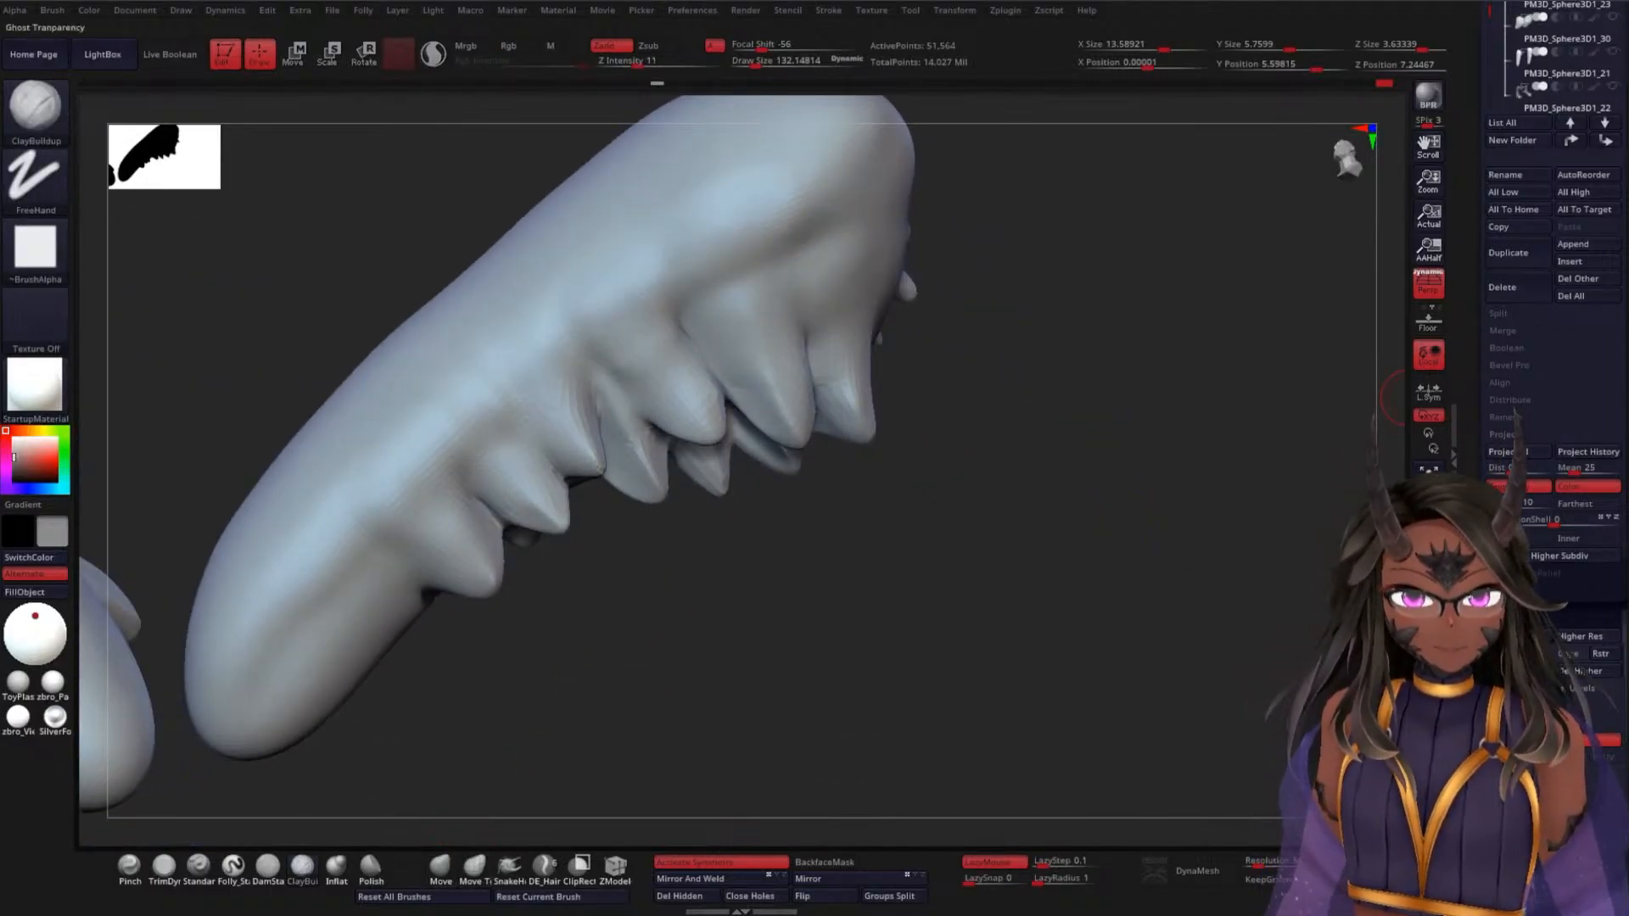
click(1429, 472)
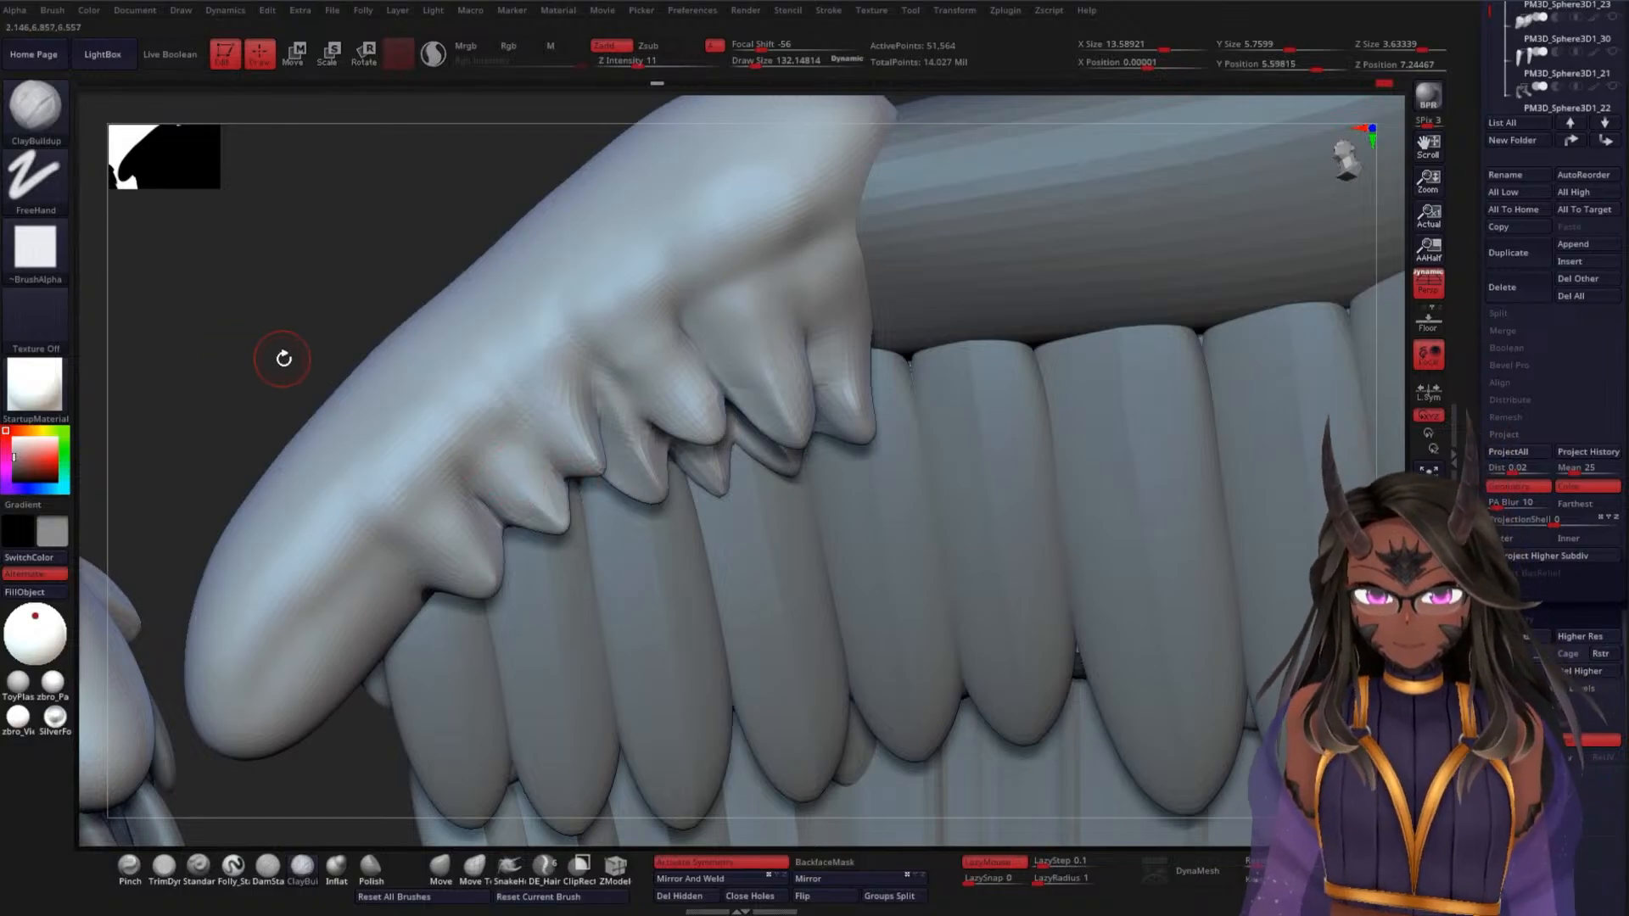
drag(284, 358, 598, 507)
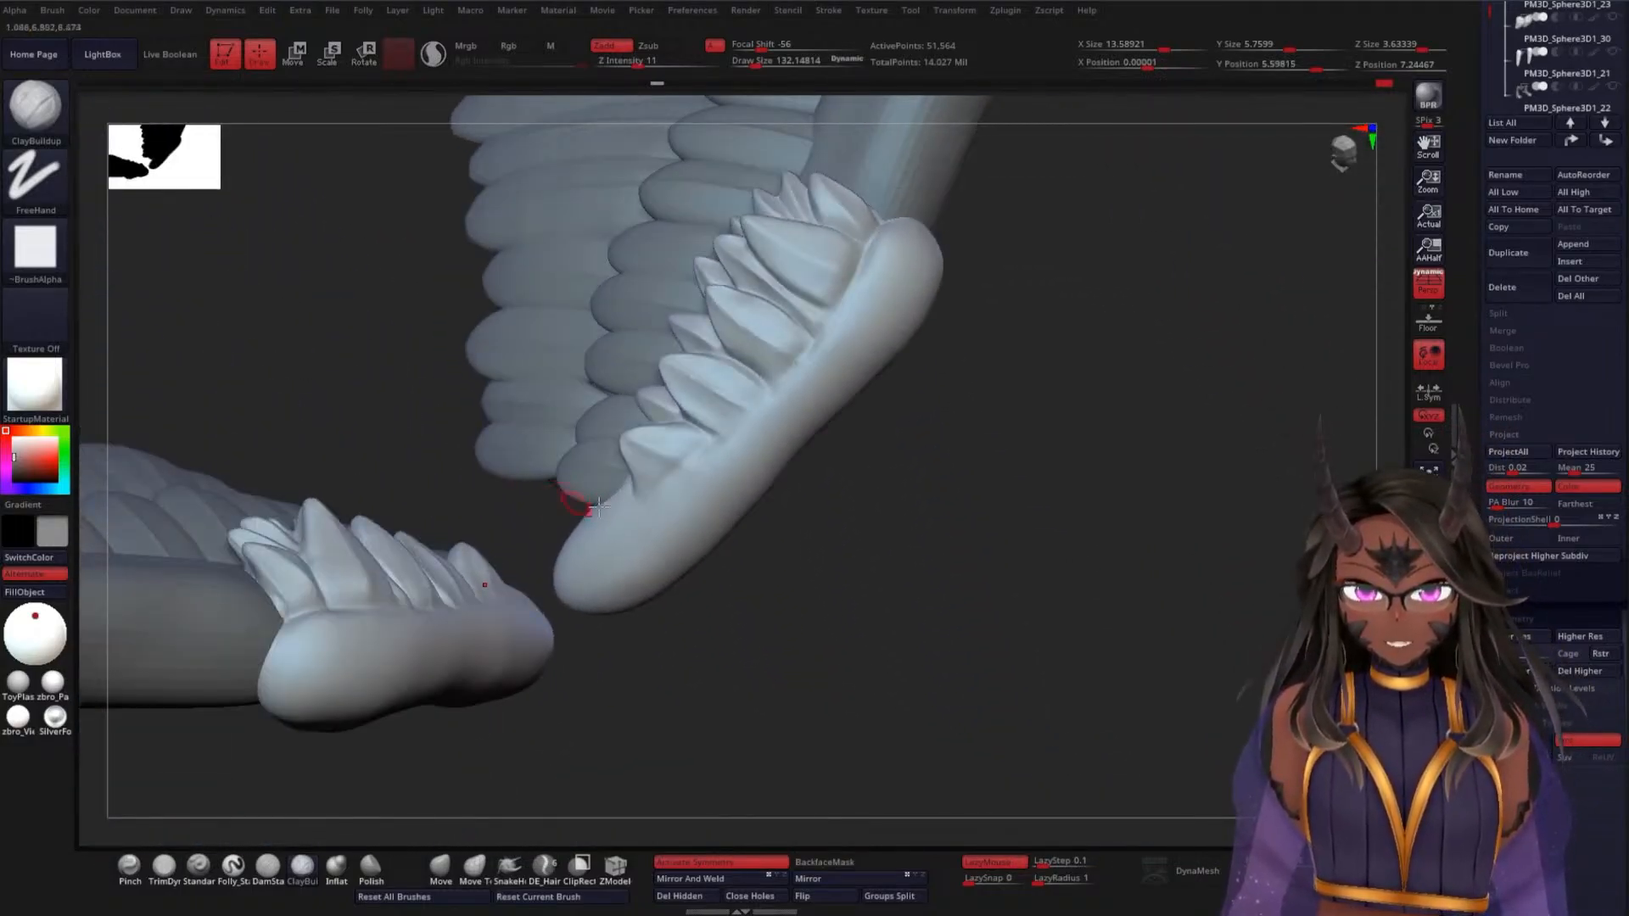
mouse_move(942, 558)
mouse_down()
mouse_move(931, 625)
mouse_move(982, 535)
mouse_up()
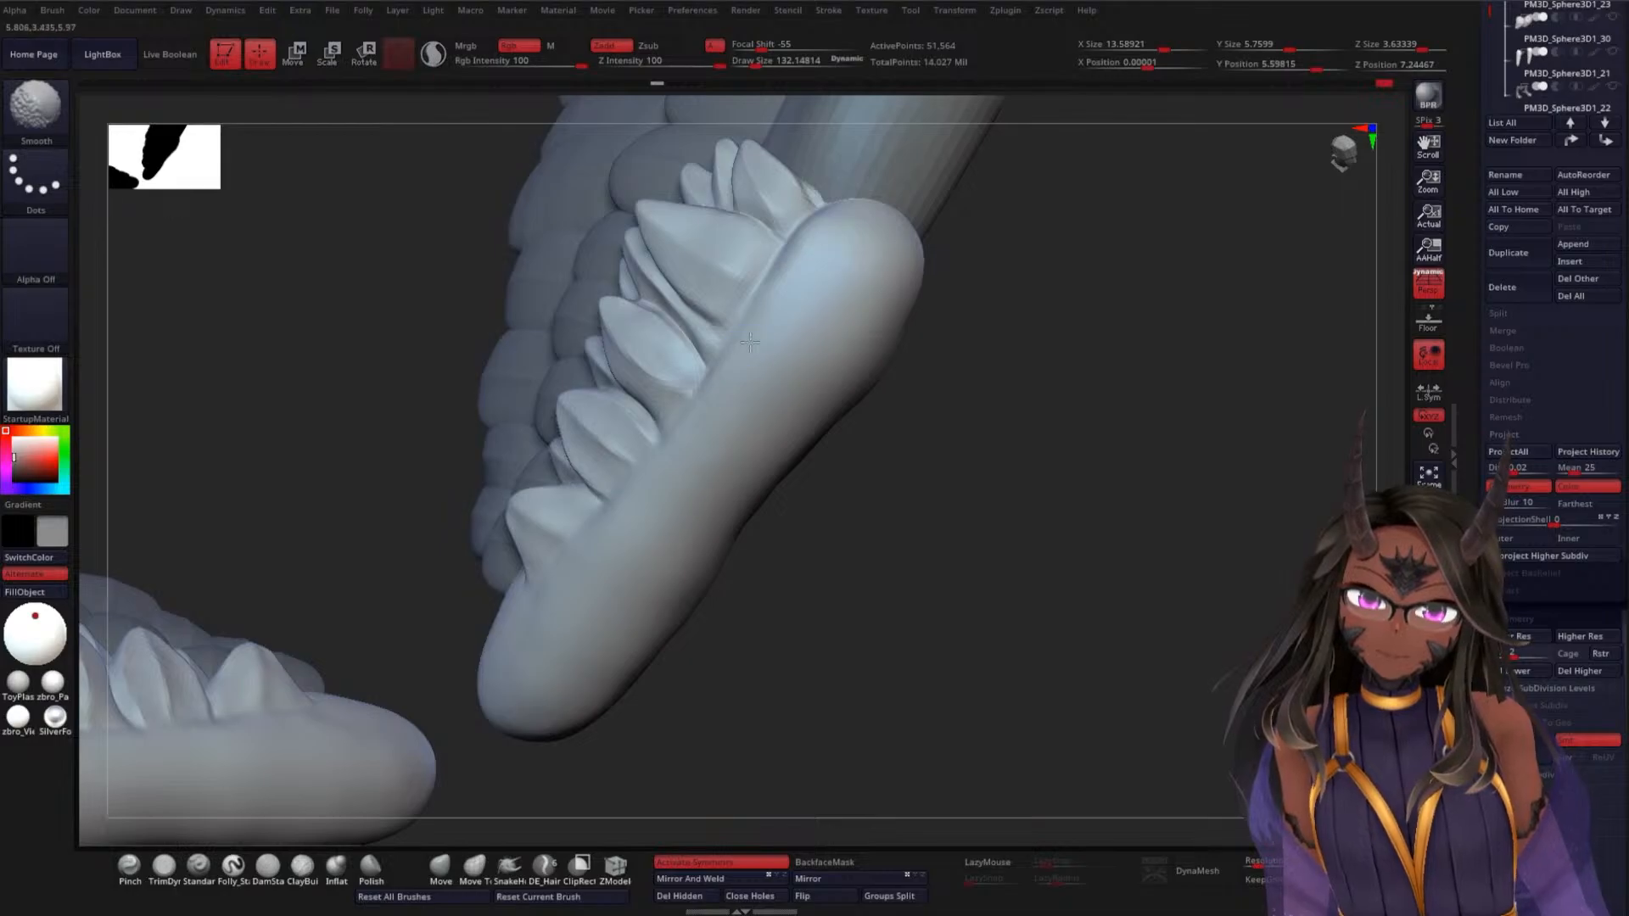
Fill the seam beside the large first-side coverts near the rounded end and smooth it into the wing
mouse_move(738, 520)
mouse_down()
mouse_move(1015, 553)
mouse_move(922, 591)
mouse_move(738, 553)
mouse_move(760, 466)
mouse_move(727, 476)
mouse_move(823, 486)
mouse_move(1021, 415)
mouse_move(1032, 450)
mouse_move(1000, 385)
mouse_move(901, 380)
mouse_up()
mouse_move(725, 357)
mouse_down()
mouse_move(710, 364)
mouse_move(764, 363)
mouse_move(679, 361)
mouse_move(707, 363)
mouse_move(746, 323)
mouse_move(678, 259)
mouse_move(750, 293)
mouse_move(738, 324)
mouse_up()
mouse_move(707, 391)
shift+mouse_down()
mouse_move(763, 361)
mouse_move(770, 237)
shift+mouse_up()
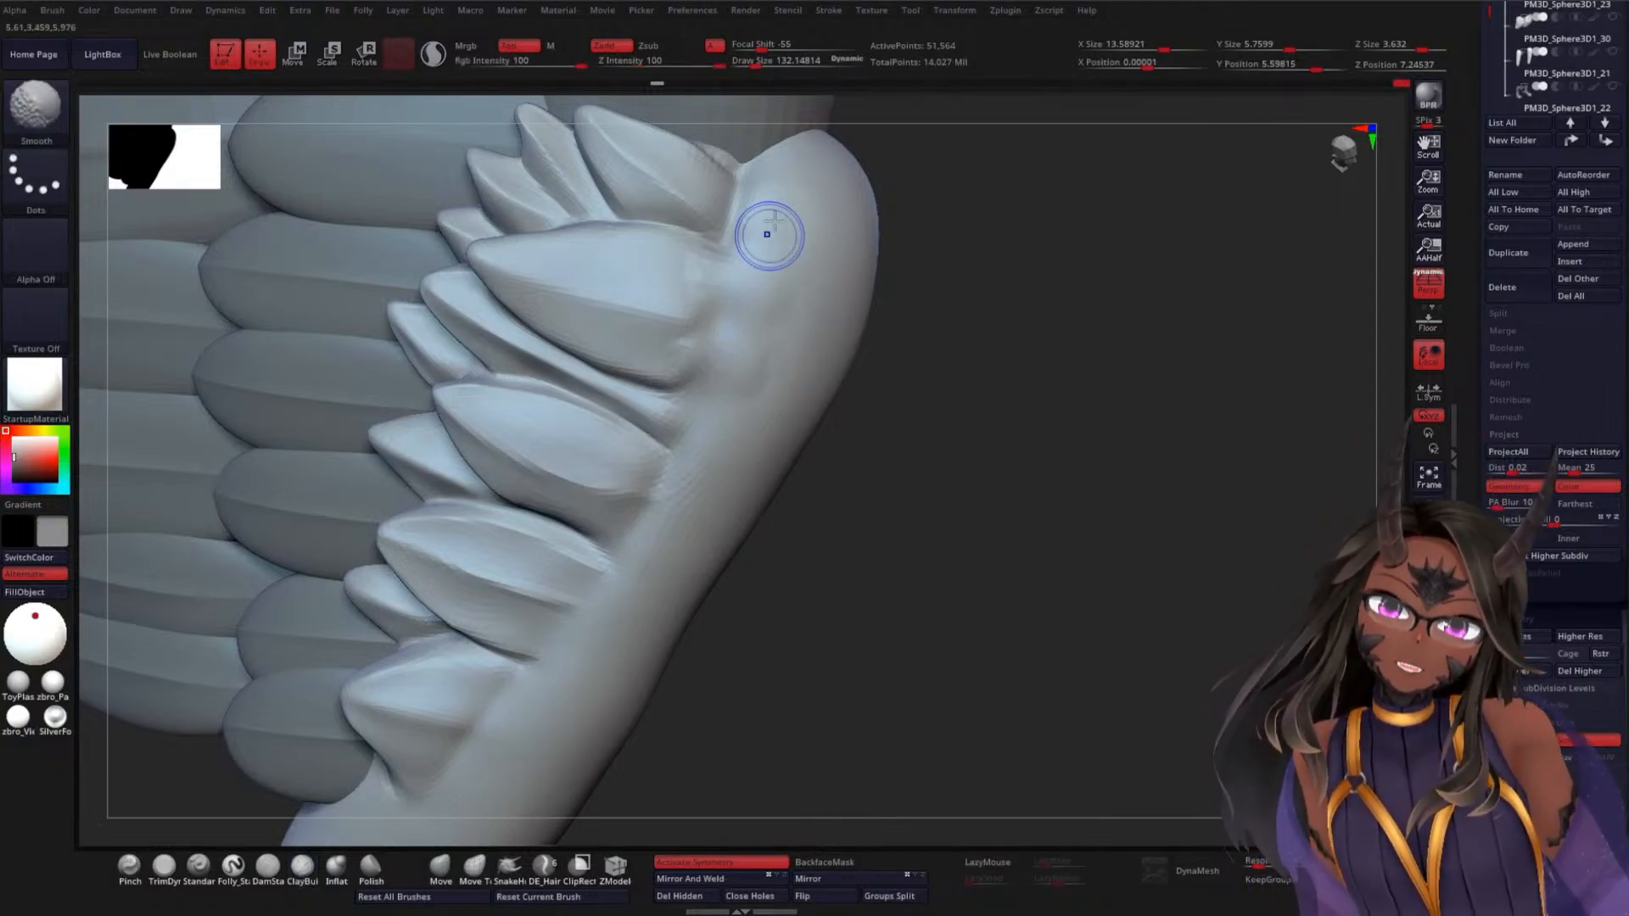
mouse_move(739, 313)
shift+mouse_down()
mouse_move(774, 166)
mouse_move(746, 233)
shift+mouse_up()
shift+drag(746, 234, 723, 309)
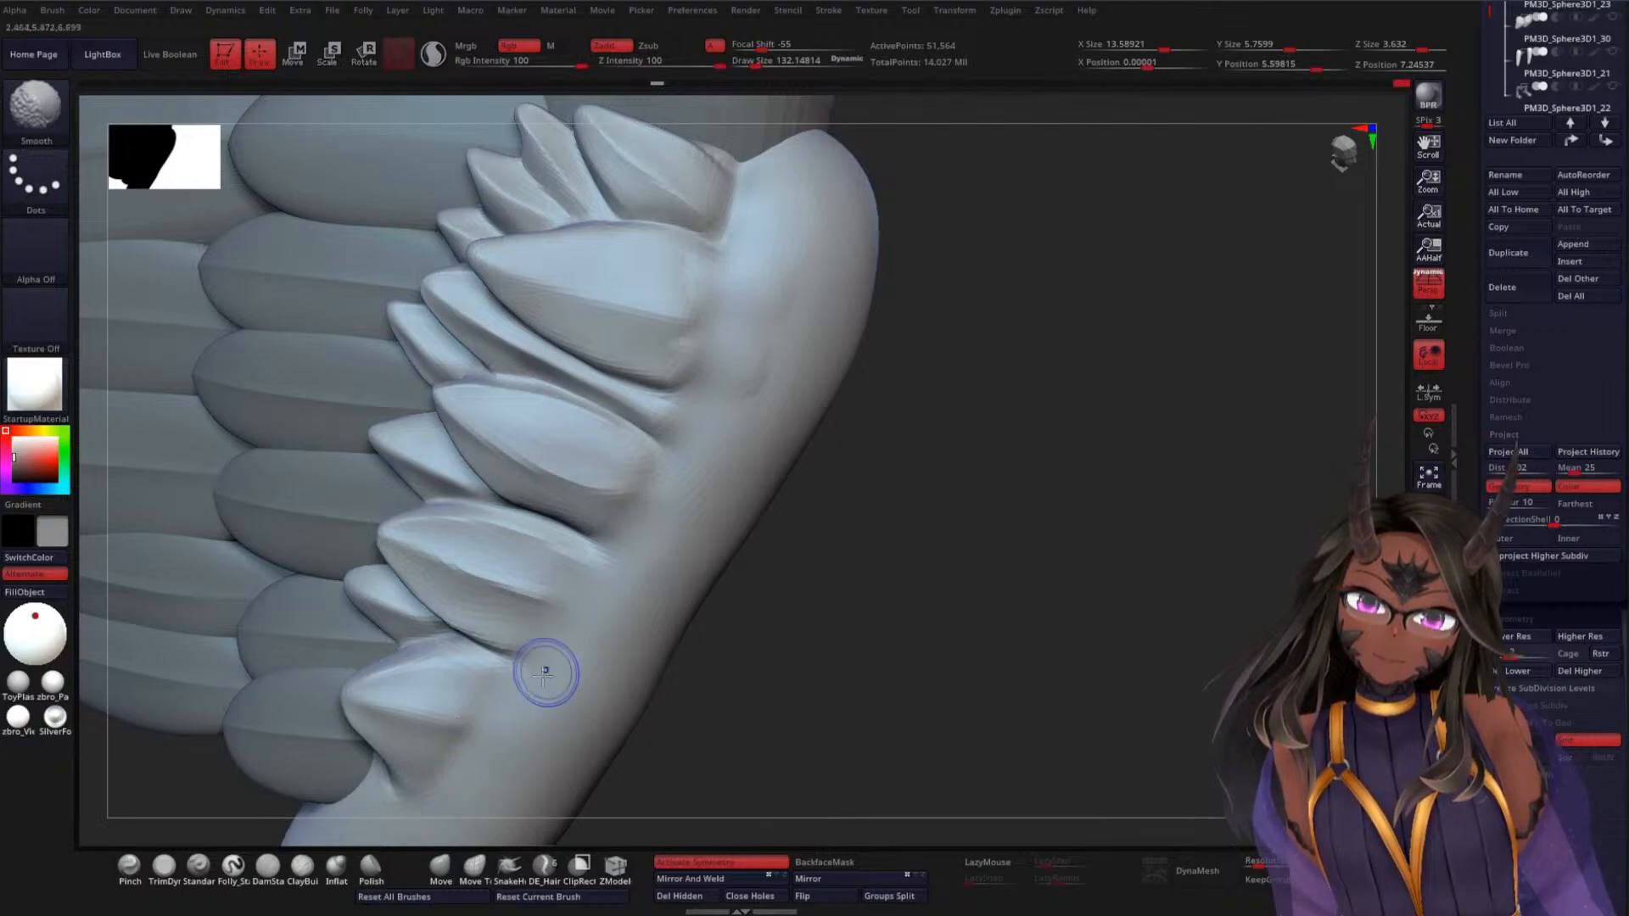
Smooth the base of the largest first-side covert so it flows into the wing
mouse_move(948, 556)
mouse_down()
mouse_move(963, 490)
mouse_move(956, 554)
mouse_move(935, 498)
mouse_move(1029, 532)
mouse_move(959, 459)
mouse_up()
mouse_move(587, 394)
shift+mouse_down()
mouse_move(622, 375)
mouse_move(591, 377)
shift+mouse_up()
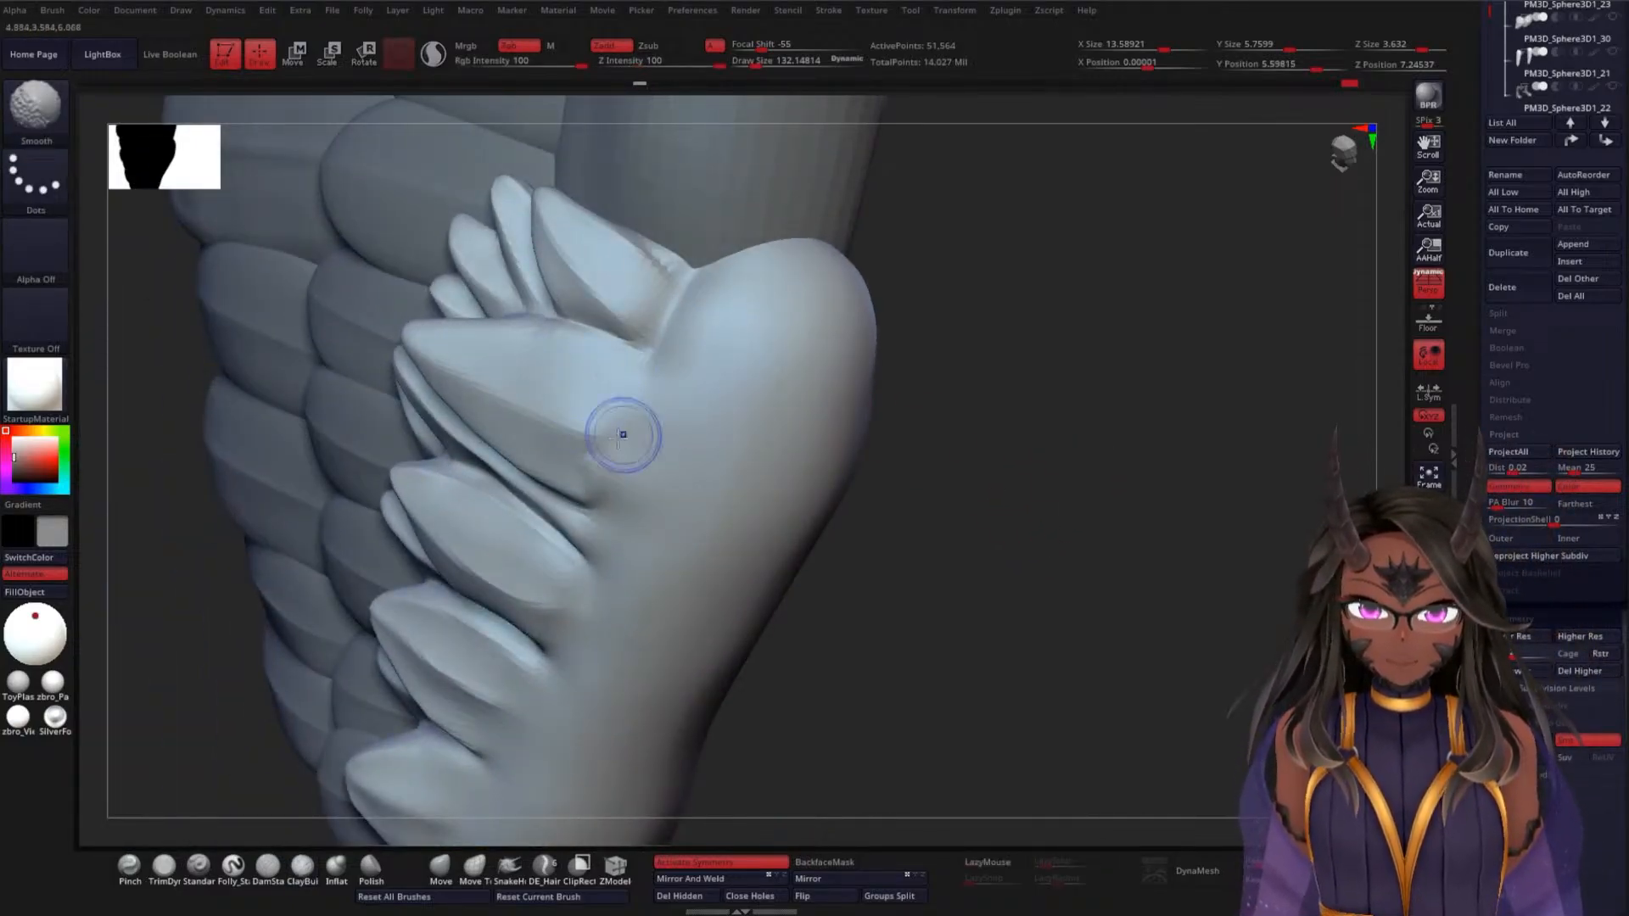
mouse_move(622, 435)
shift+mouse_down()
mouse_move(620, 481)
mouse_move(592, 419)
shift+mouse_up()
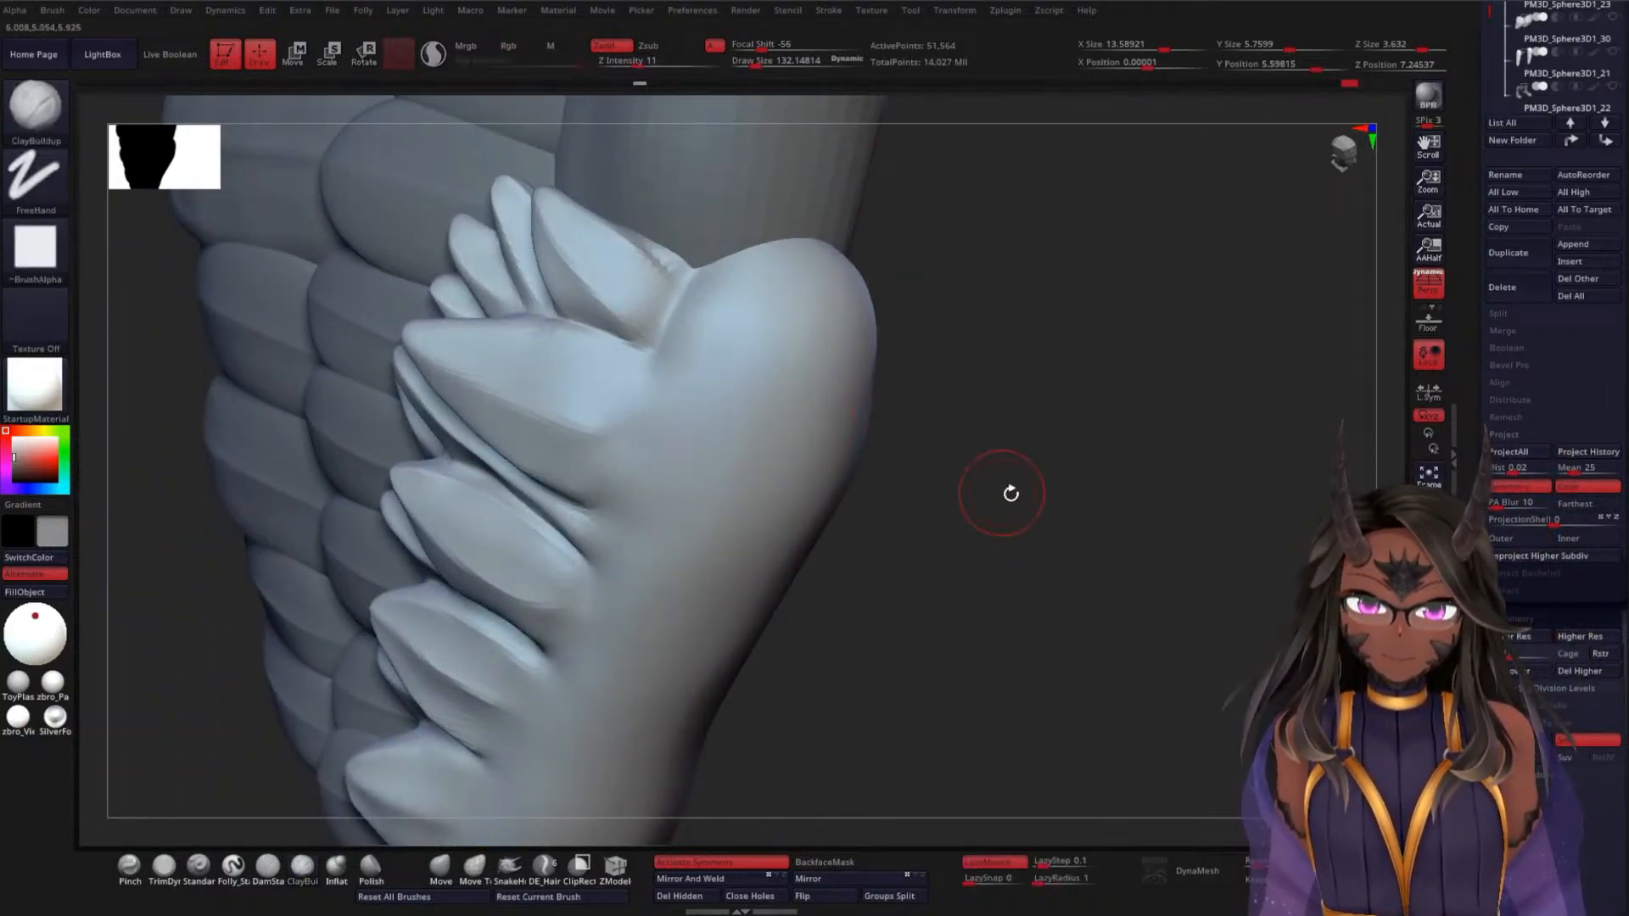
Smooth the bases of the remaining first-side coverts toward the bare end into the wing
mouse_move(1007, 490)
mouse_down()
mouse_move(1025, 476)
mouse_move(1013, 408)
mouse_move(1001, 425)
mouse_up()
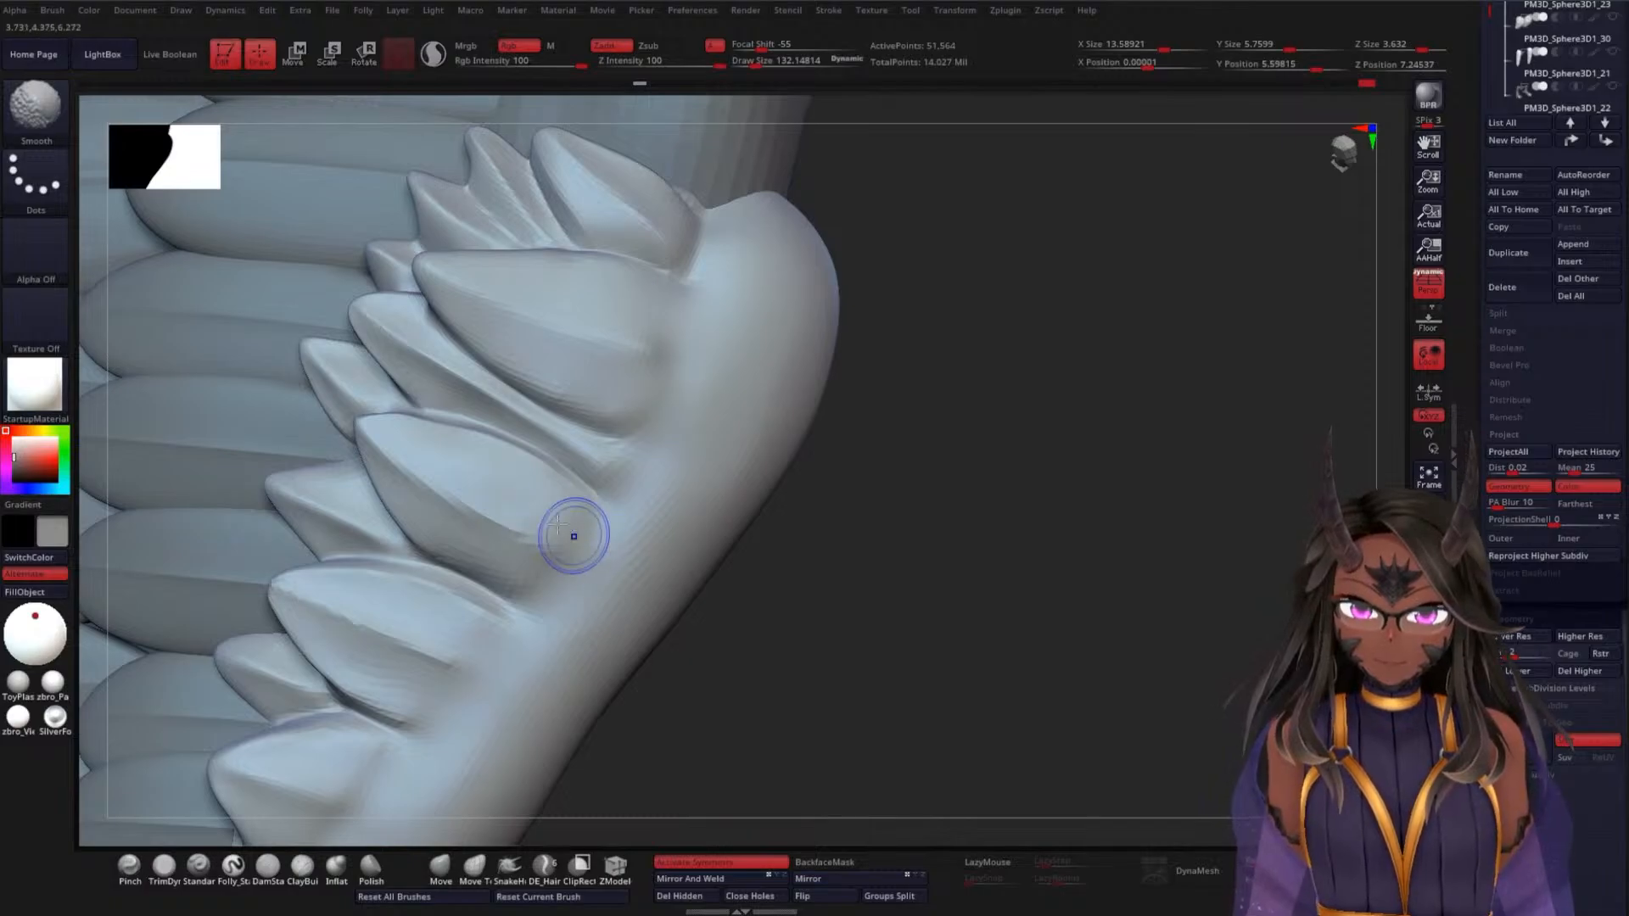
drag(924, 563, 709, 557)
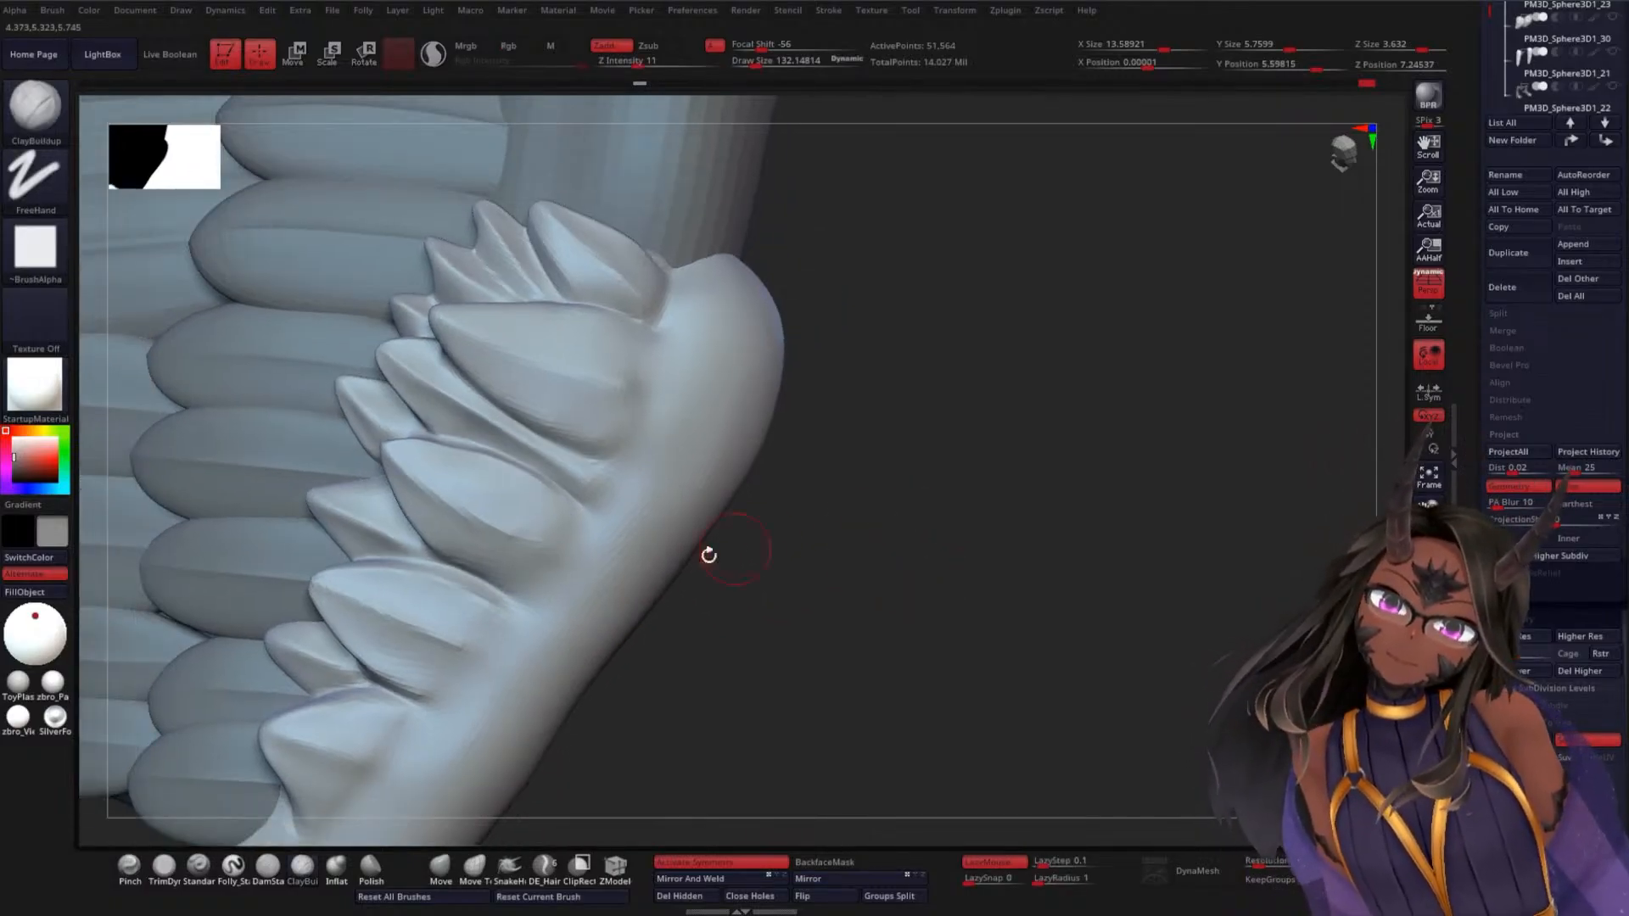
drag(807, 574, 625, 520)
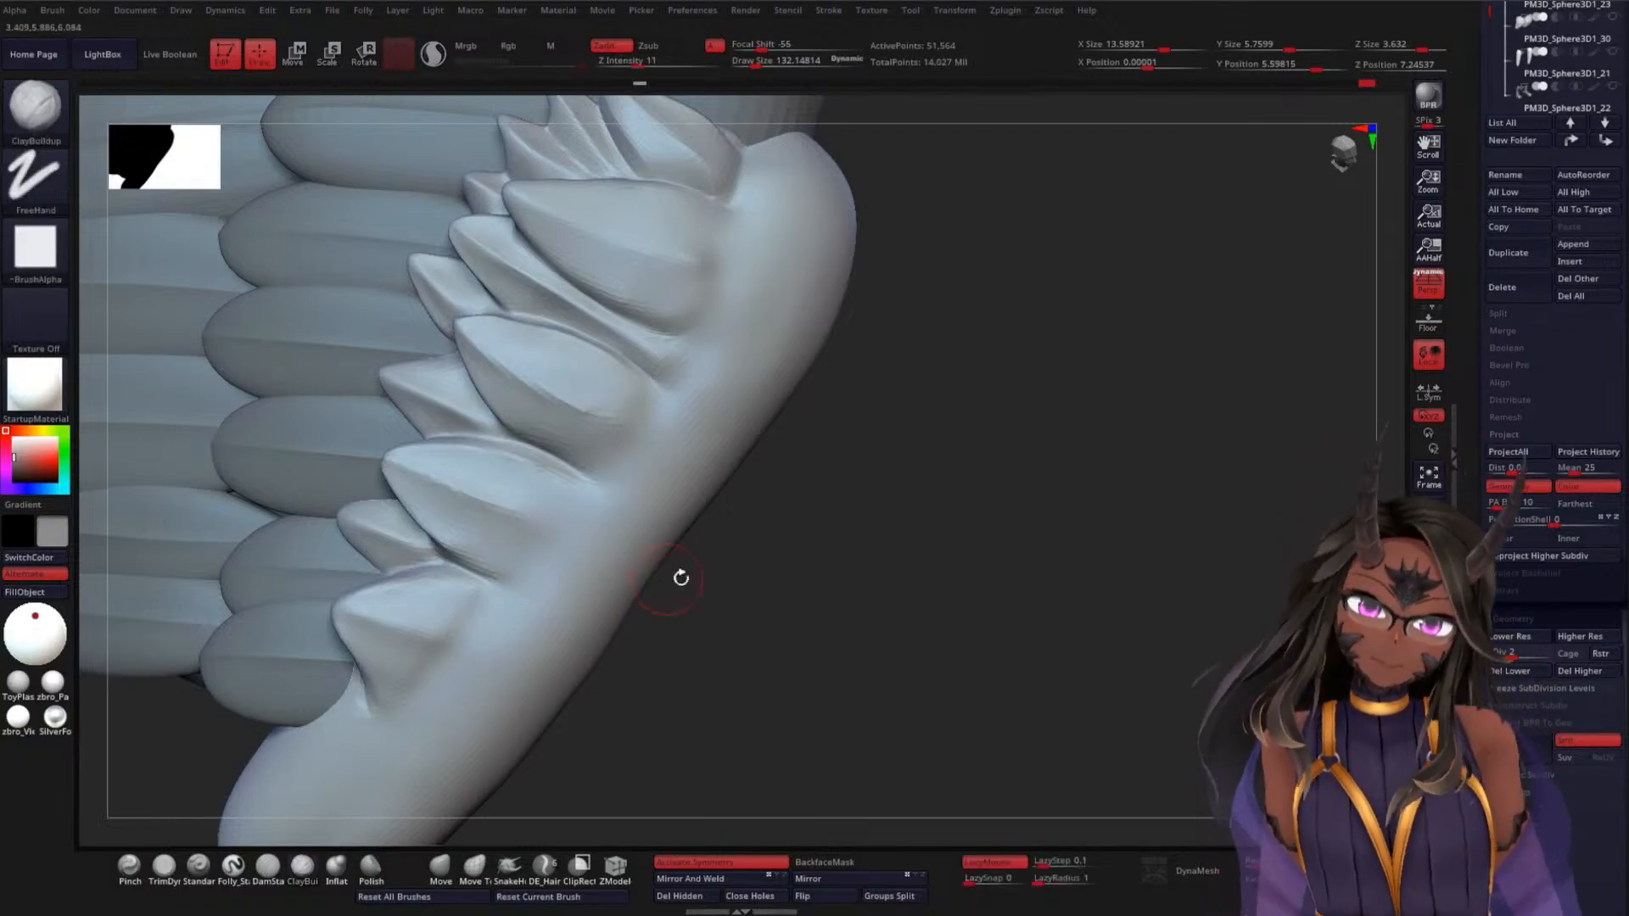
mouse_move(680, 575)
mouse_down()
mouse_move(858, 531)
mouse_move(974, 472)
mouse_up()
shift+drag(520, 543, 500, 564)
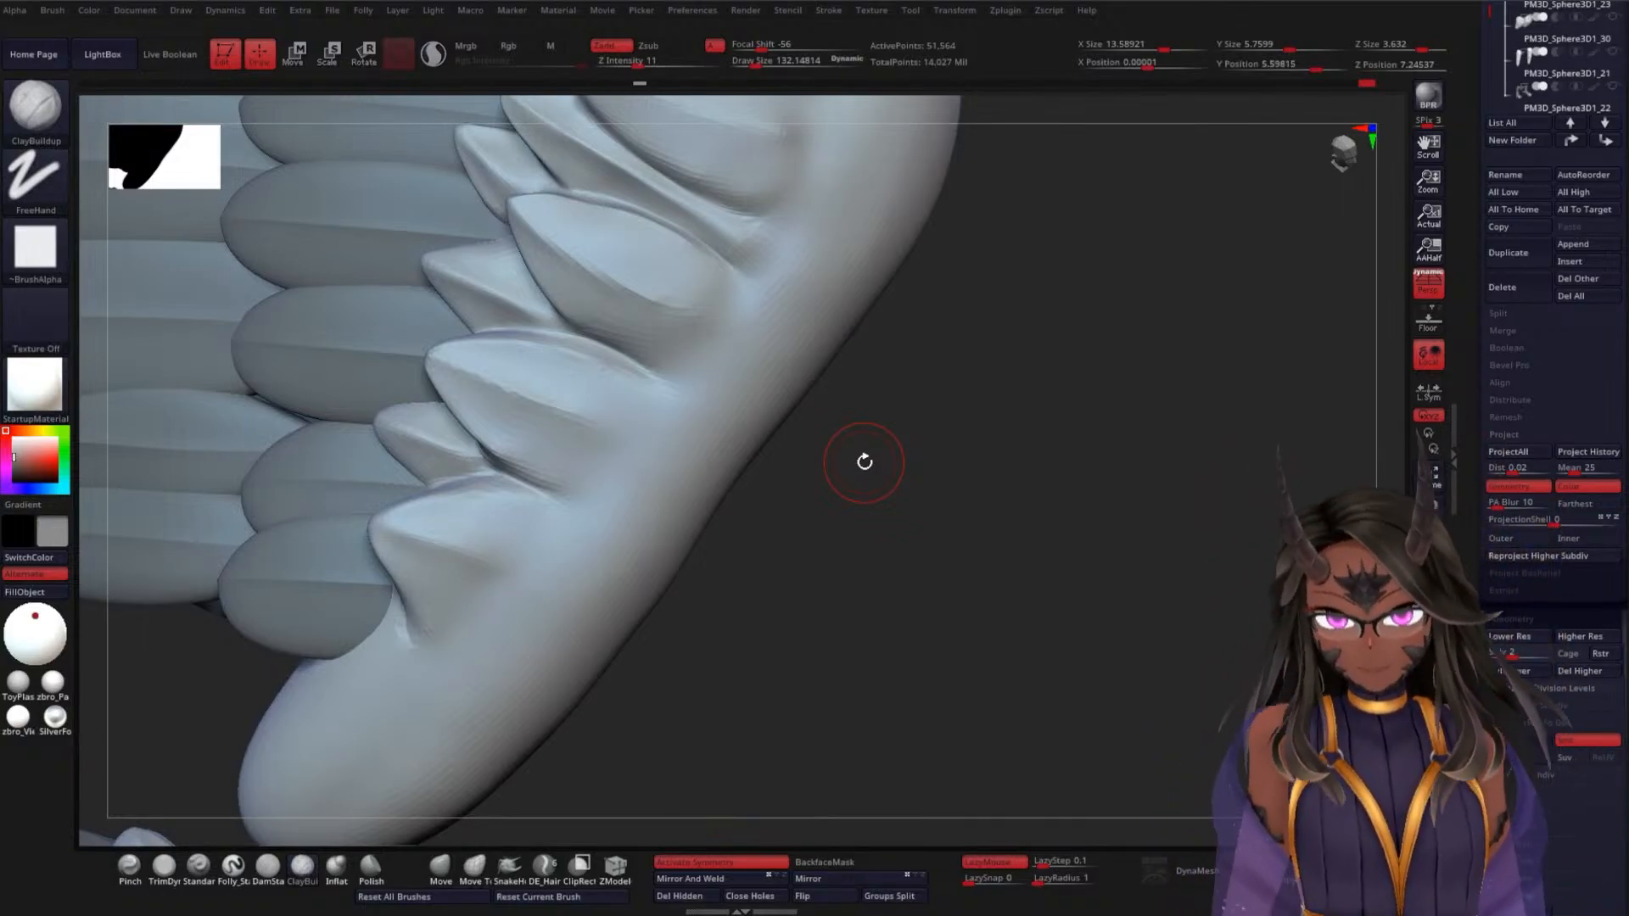
Soften the bases of the large first-side coverts near the rounded end where they meet the wing
mouse_move(1040, 495)
mouse_down()
mouse_move(1040, 472)
mouse_move(1007, 531)
mouse_move(1004, 371)
mouse_move(1032, 363)
mouse_move(1043, 334)
mouse_move(1112, 331)
mouse_move(1054, 414)
mouse_up()
key(shift)
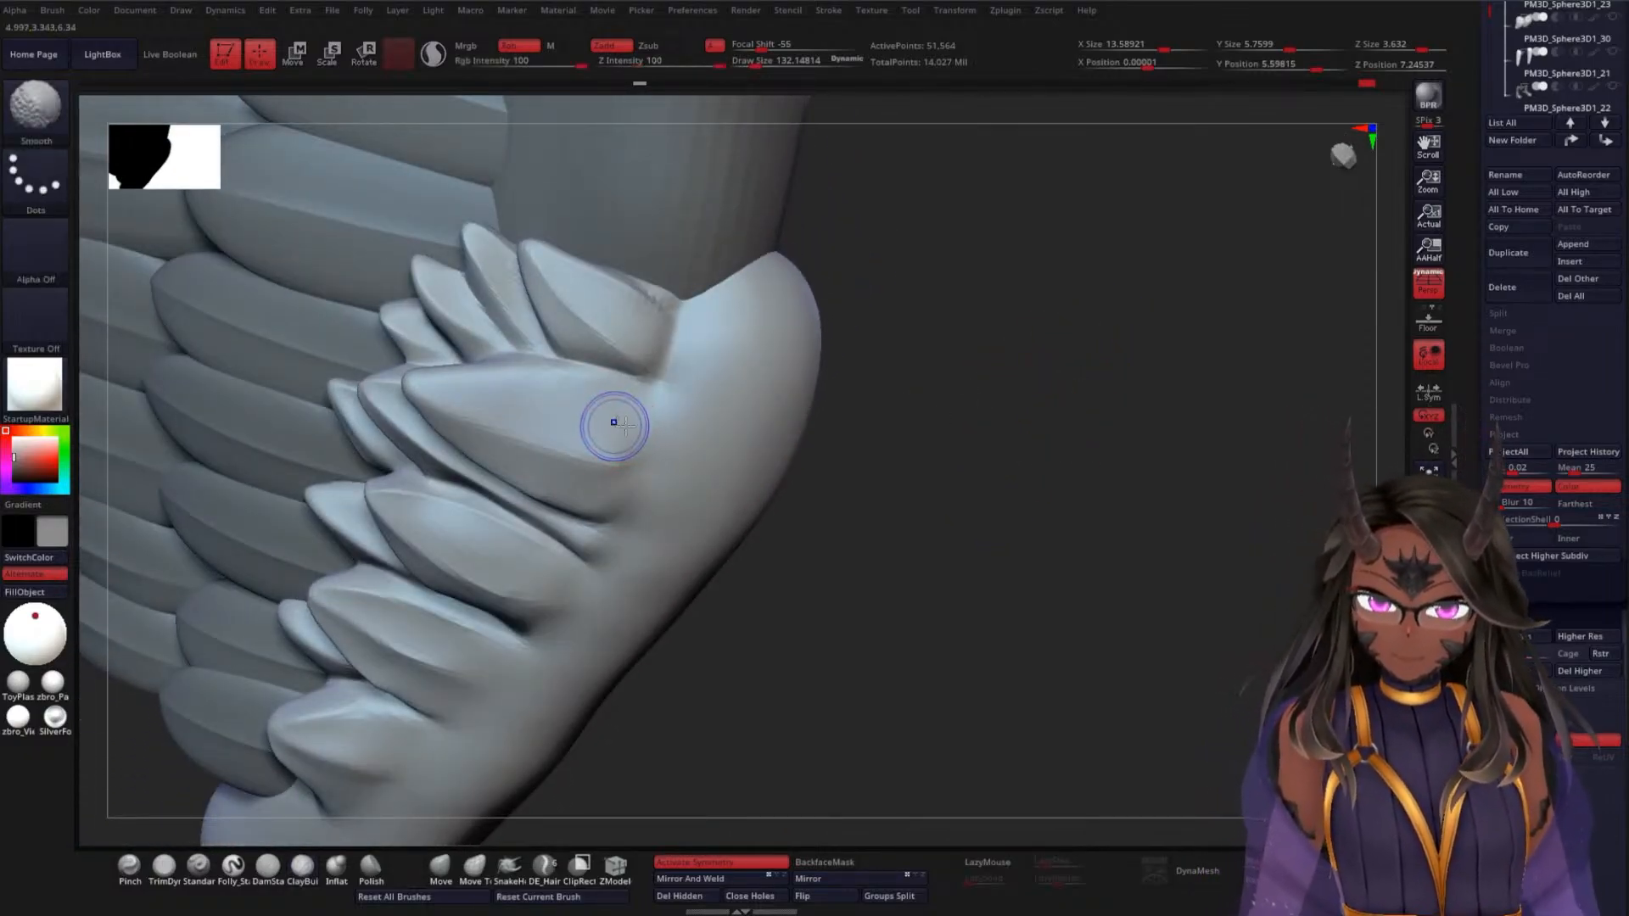
mouse_move(631, 467)
shift+mouse_down()
mouse_move(666, 499)
mouse_move(603, 417)
mouse_move(649, 350)
mouse_move(709, 353)
mouse_move(665, 313)
mouse_move(726, 327)
shift+mouse_up()
mouse_move(993, 530)
mouse_down()
mouse_move(967, 567)
mouse_move(949, 531)
mouse_move(973, 560)
mouse_up()
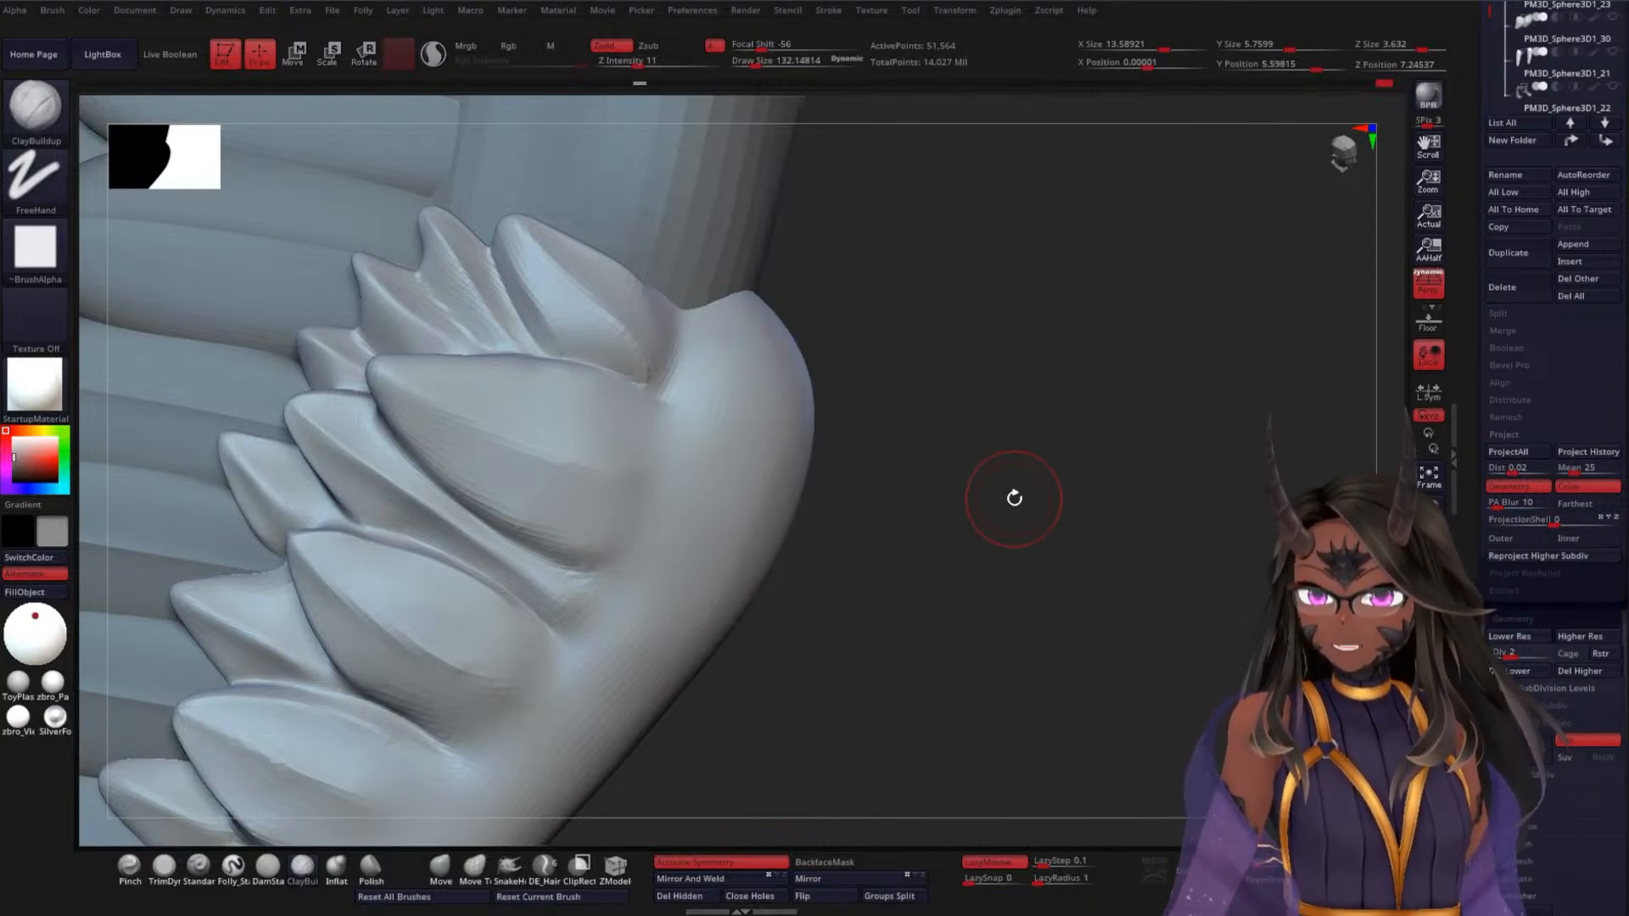
Smooth the wing surface beside the first-side covert bases, from the largest covert along the outer edge
drag(1014, 498, 1018, 450)
key(shift)
shift+drag(742, 529, 665, 690)
mouse_move(709, 579)
shift+mouse_down()
mouse_move(804, 382)
mouse_move(674, 598)
mouse_move(715, 435)
shift+mouse_up()
shift+drag(586, 642, 553, 589)
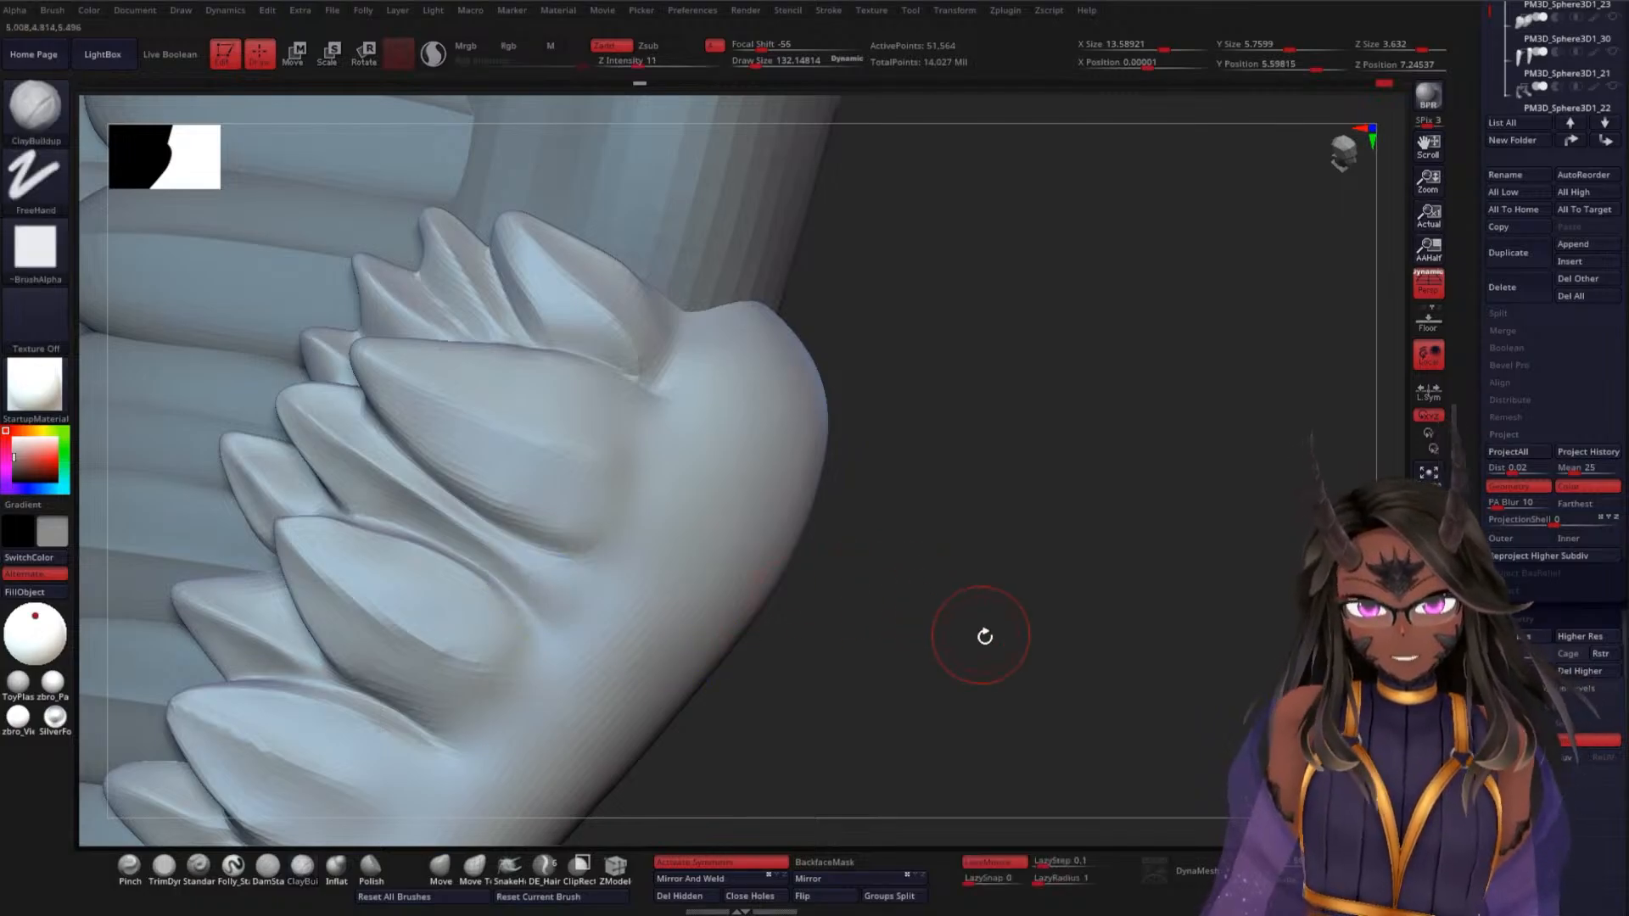
mouse_move(985, 637)
mouse_down()
mouse_move(931, 625)
mouse_move(920, 452)
mouse_up()
drag(904, 415, 925, 476)
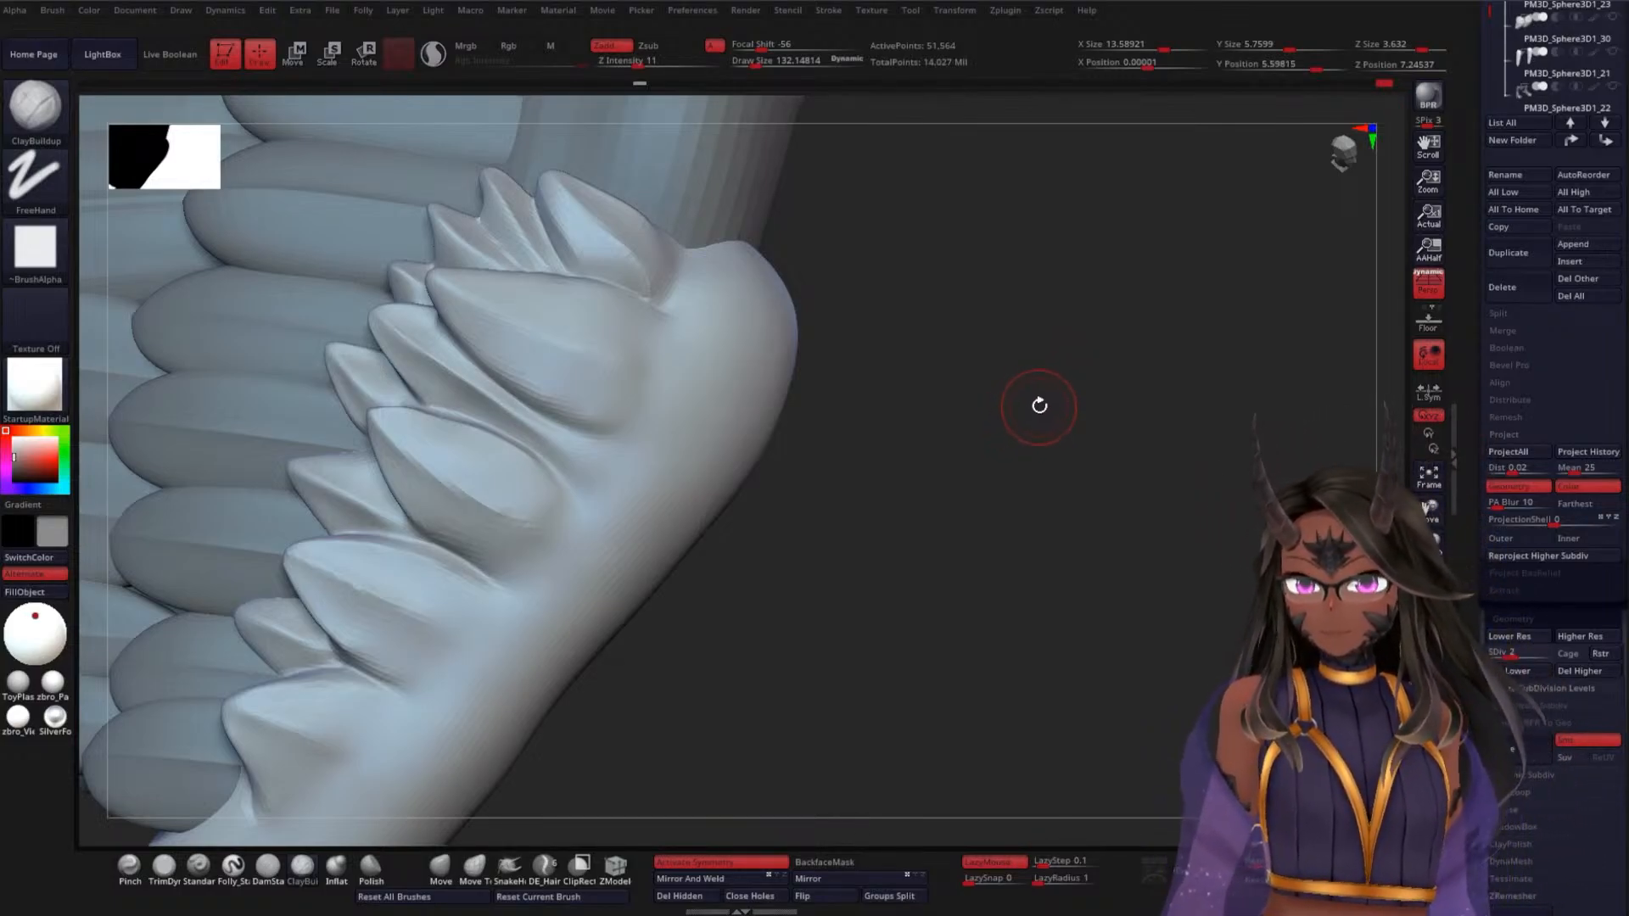
mouse_move(1003, 389)
mouse_down()
mouse_move(981, 374)
mouse_move(1021, 399)
mouse_move(1092, 385)
mouse_move(1054, 441)
mouse_move(1052, 408)
mouse_move(1018, 455)
mouse_up()
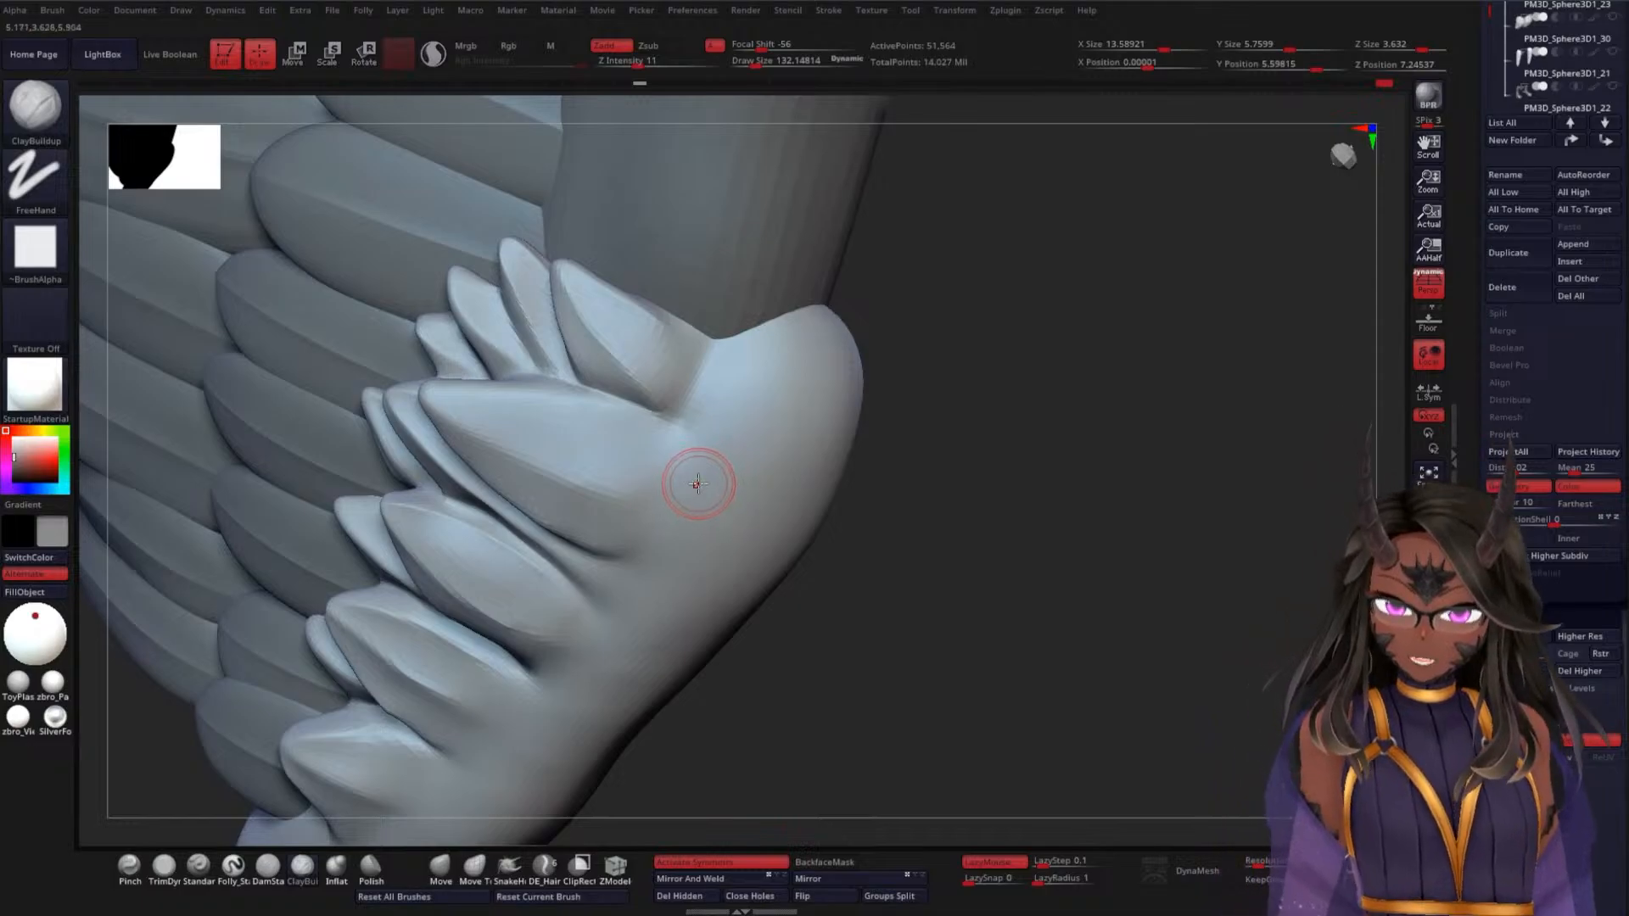
Build up the base of the first-side covert nearest the rounded end with ClayBuildup so it merges into the wing
mouse_move(1025, 362)
mouse_down()
mouse_move(1015, 405)
mouse_move(894, 331)
mouse_up()
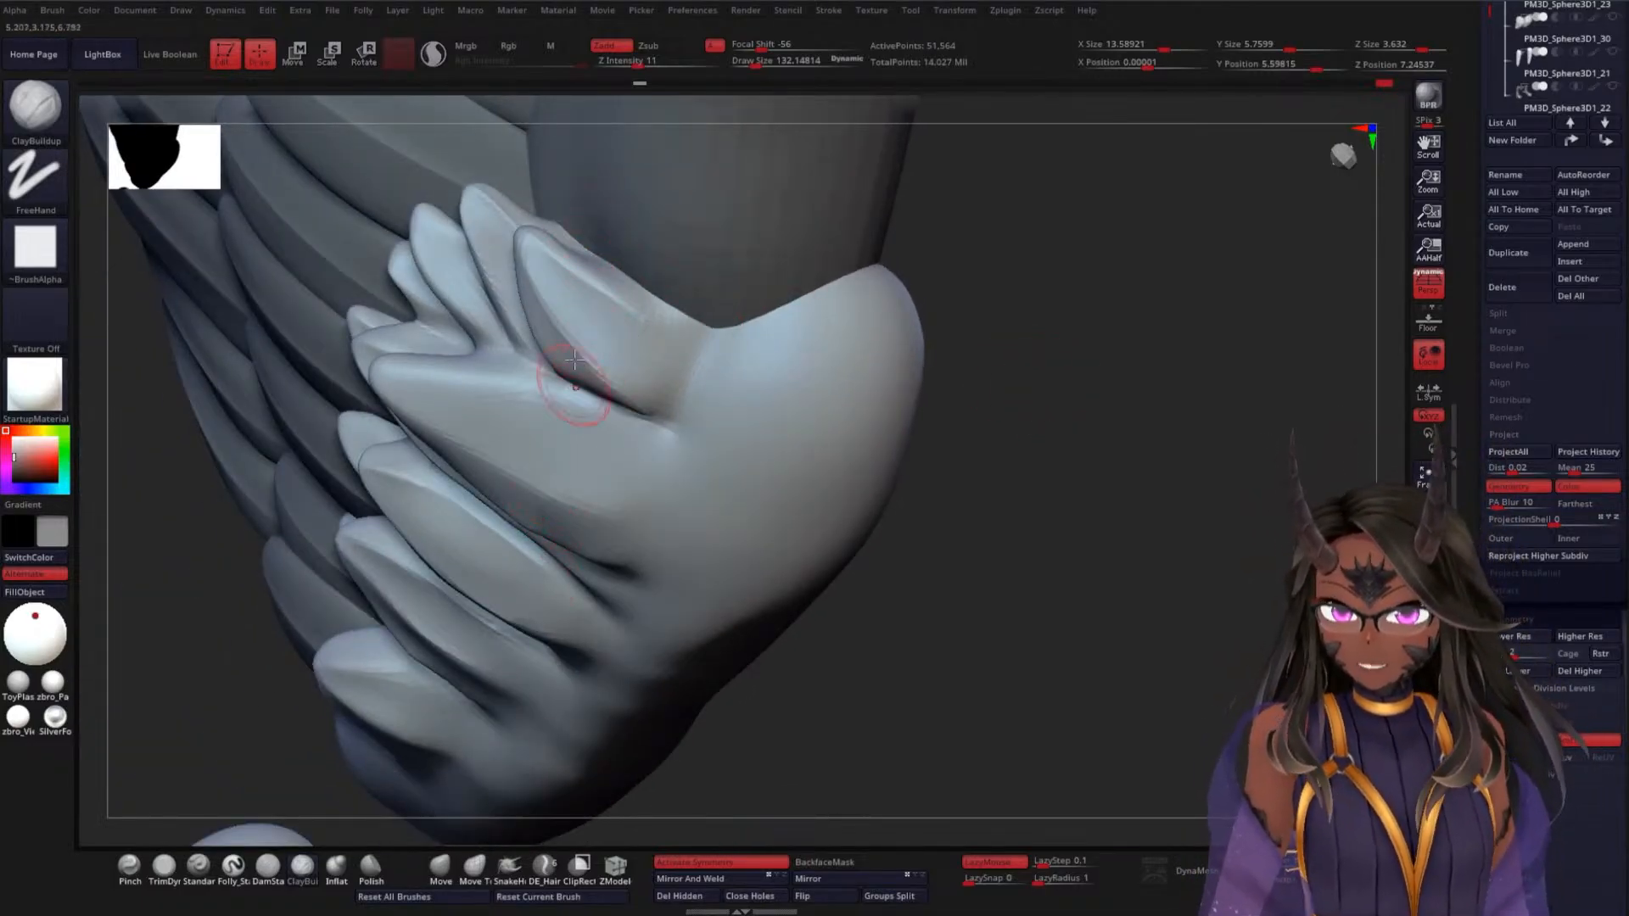
drag(571, 273, 687, 353)
key(ctrl+z)
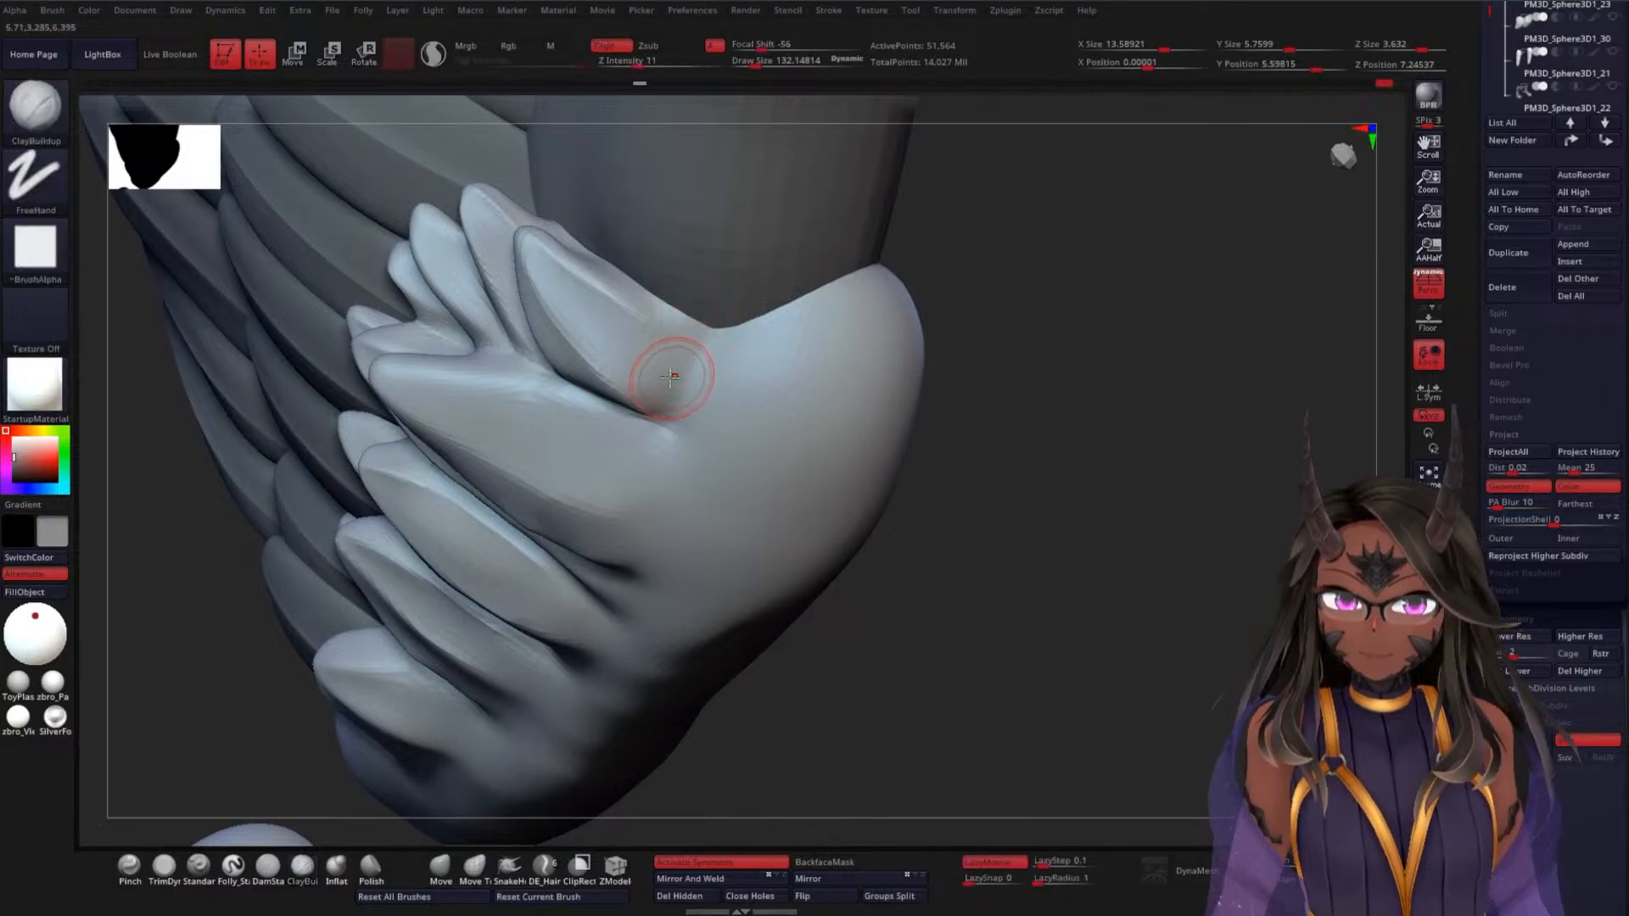
mouse_move(593, 327)
mouse_down()
mouse_move(717, 413)
mouse_move(730, 385)
mouse_move(681, 417)
mouse_move(711, 348)
mouse_up()
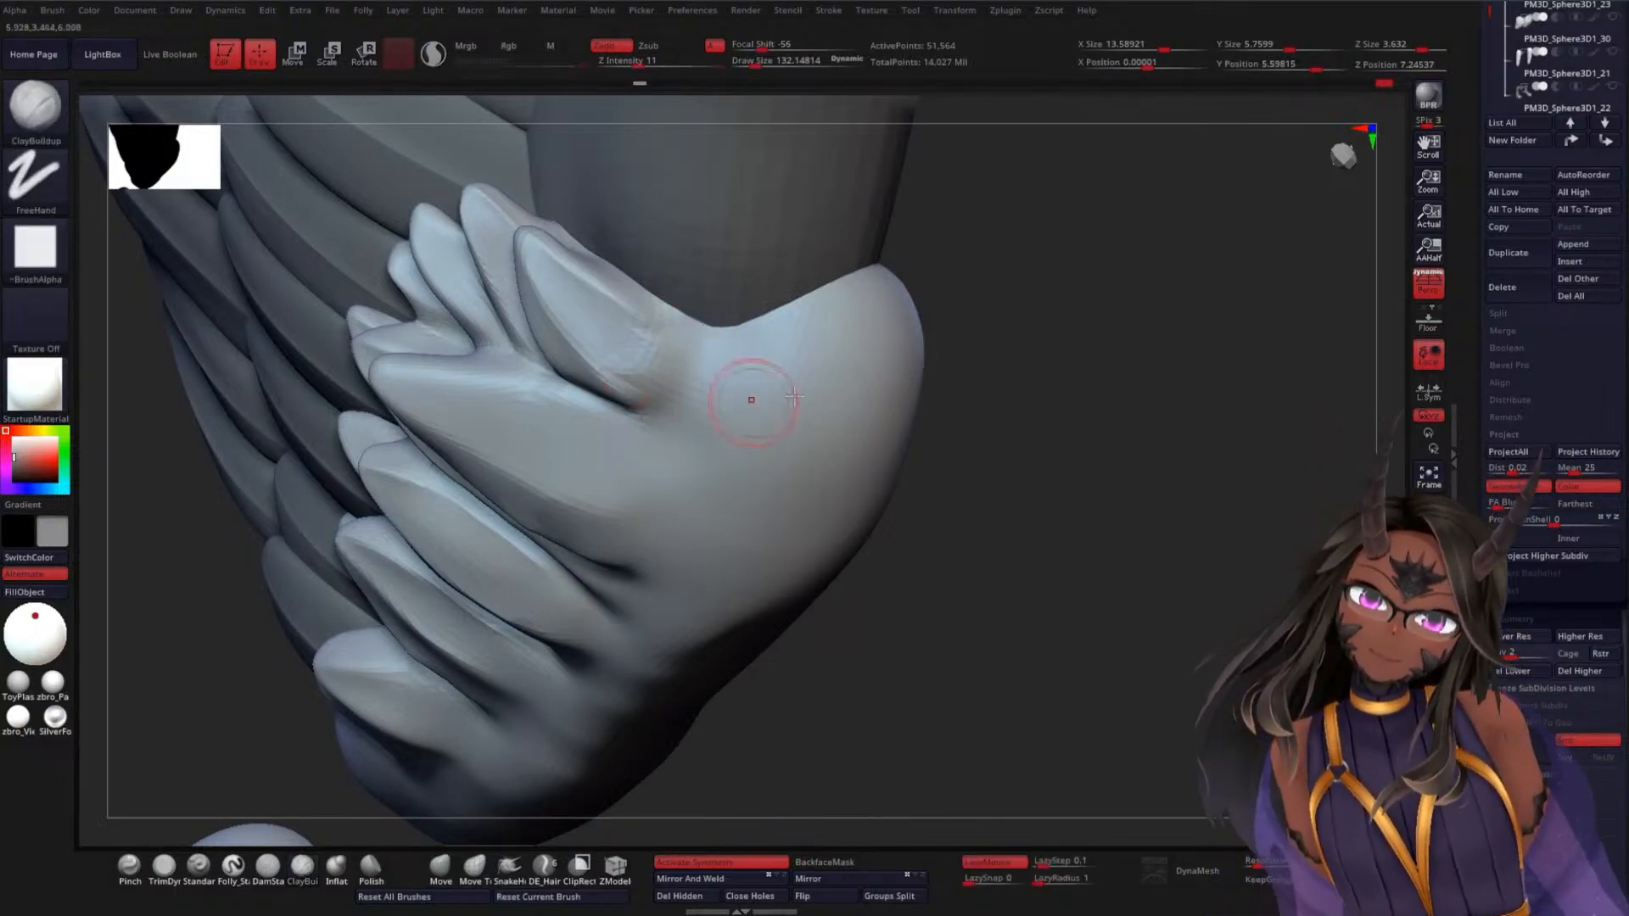
drag(1009, 517, 1025, 461)
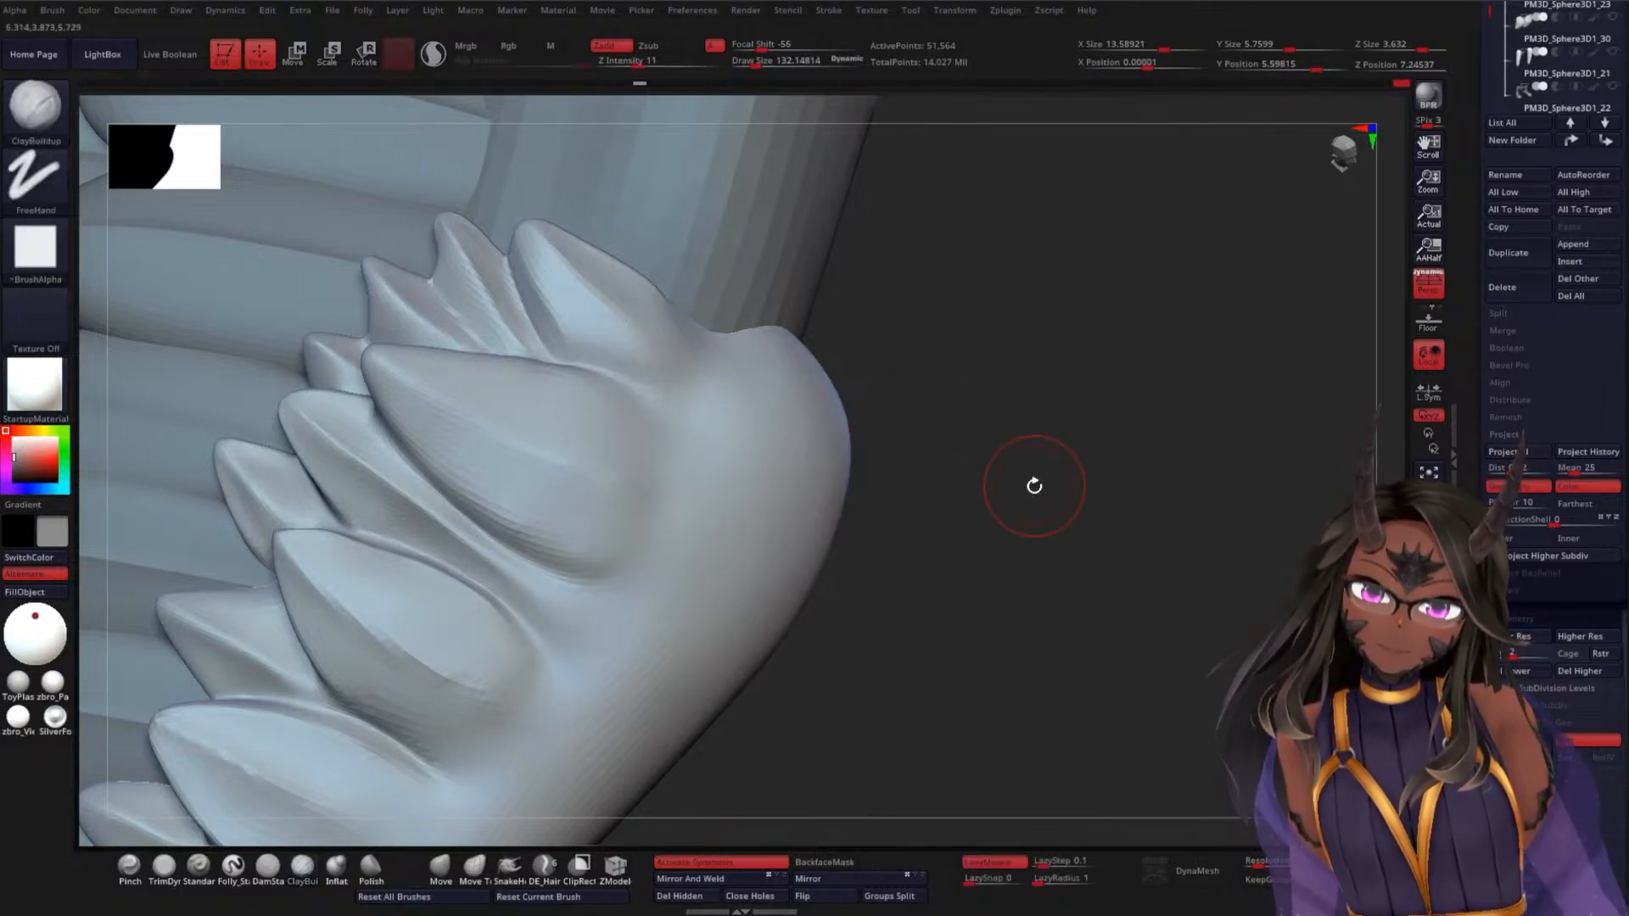
Smooth the wing's outer edge below the first-side coverts along its whole length
mouse_move(1032, 483)
mouse_down()
mouse_move(979, 513)
mouse_move(989, 364)
mouse_move(967, 480)
mouse_move(1054, 425)
mouse_move(956, 480)
mouse_move(767, 313)
mouse_up()
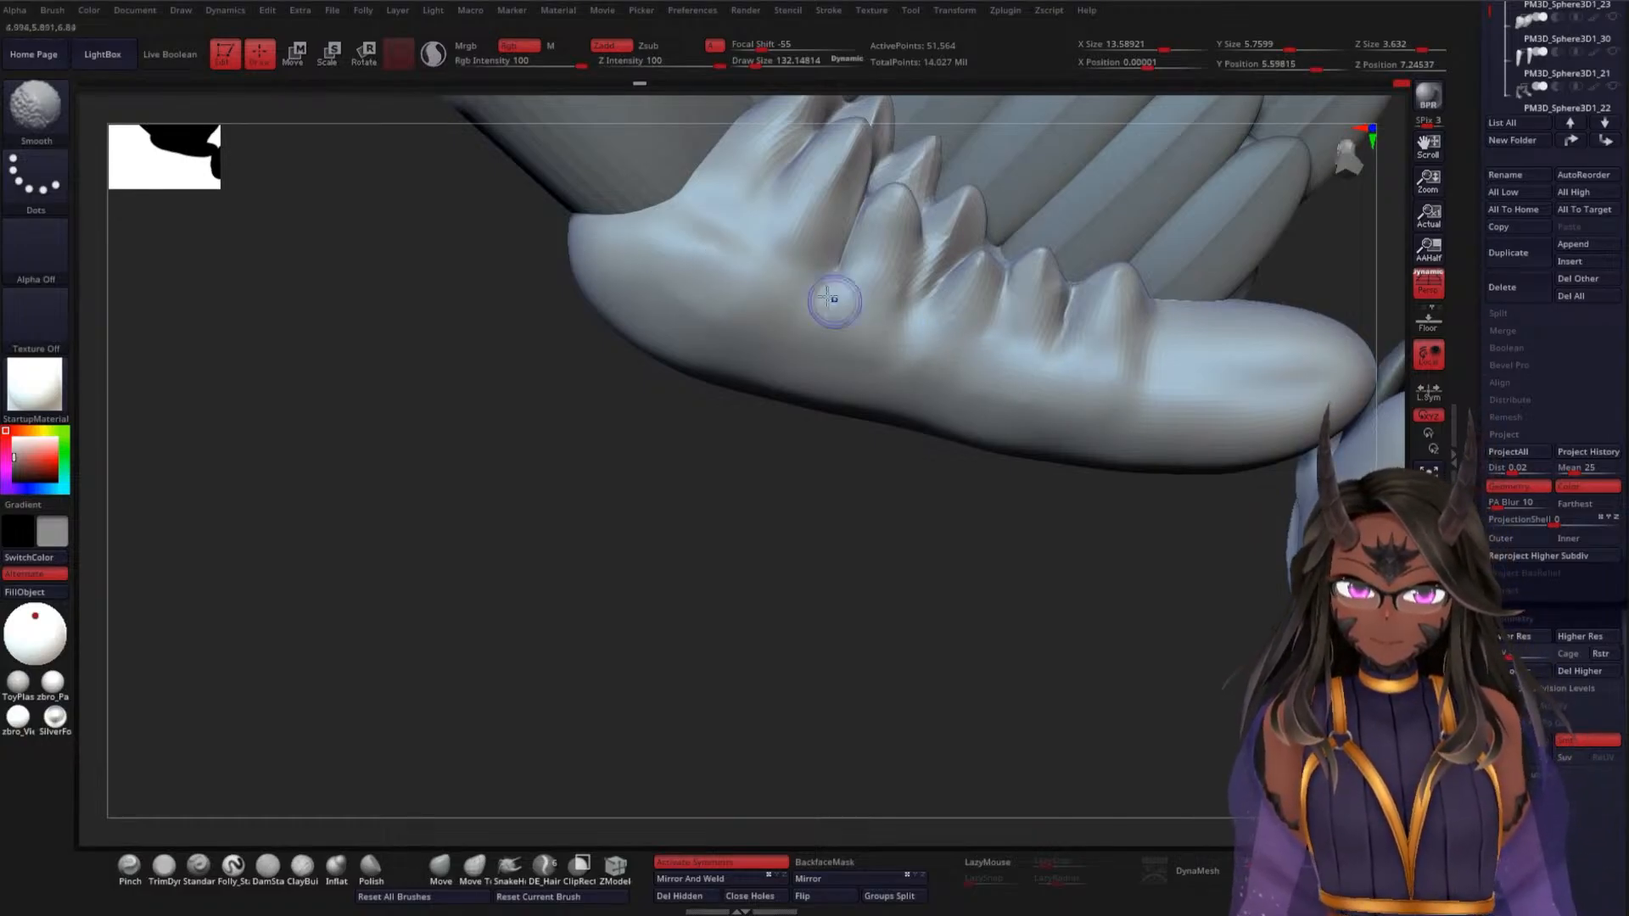
mouse_move(622, 418)
mouse_down()
mouse_move(702, 462)
mouse_move(764, 369)
mouse_up()
key(shift)
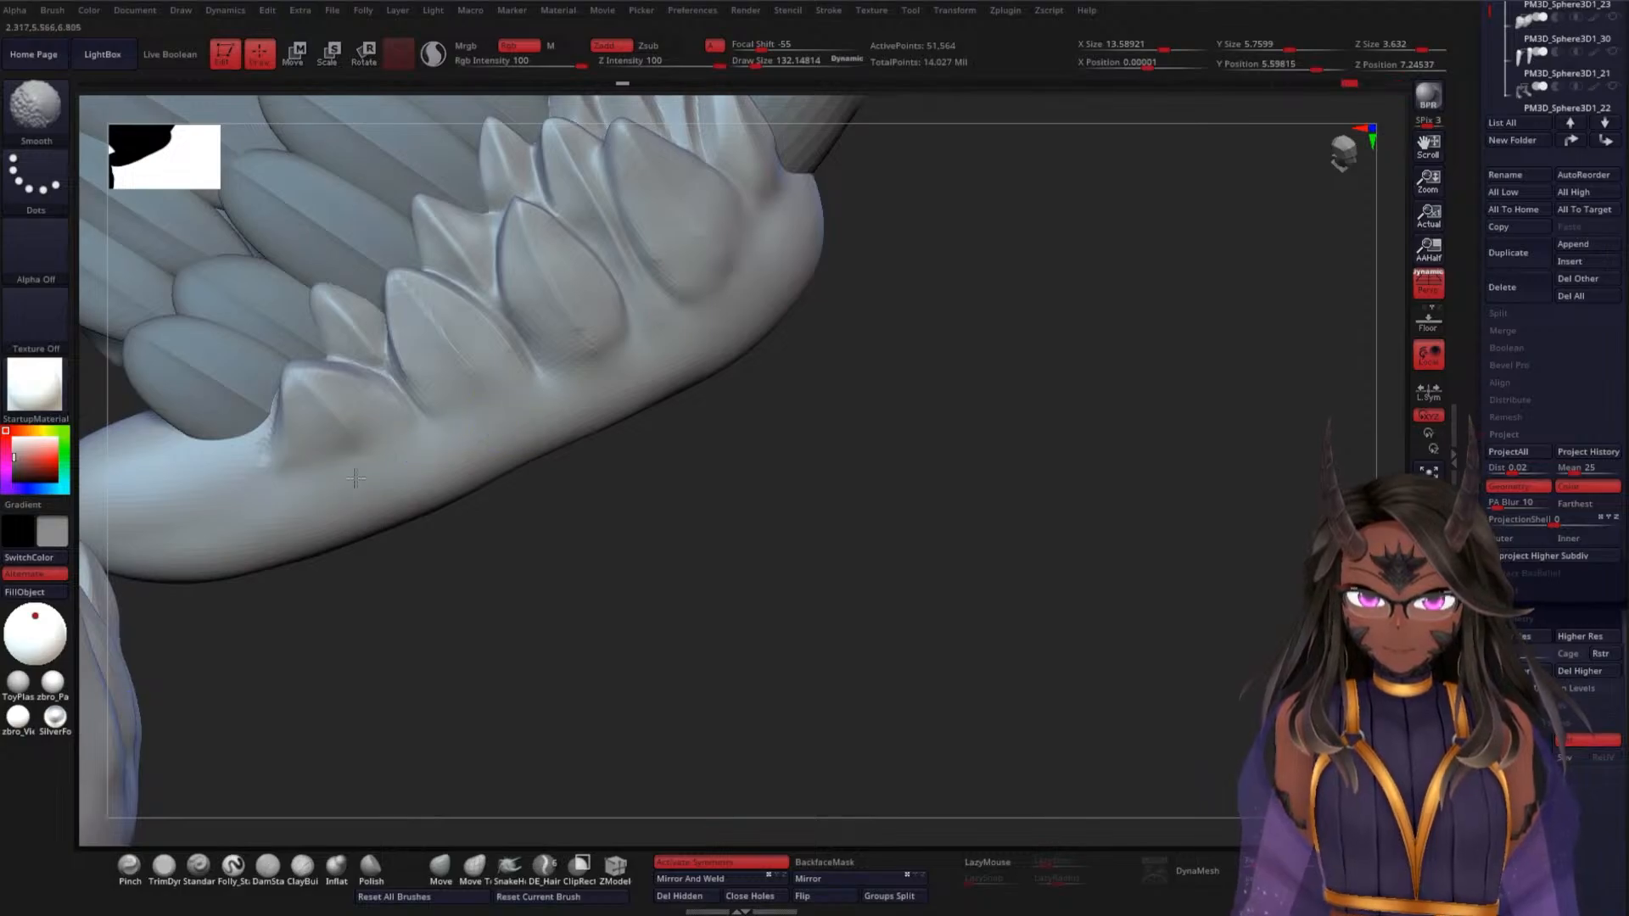
mouse_move(815, 492)
mouse_down()
mouse_move(873, 433)
mouse_move(1026, 528)
mouse_move(1043, 501)
mouse_move(1021, 425)
mouse_move(1021, 456)
mouse_move(898, 498)
mouse_move(931, 476)
mouse_move(909, 538)
mouse_move(864, 393)
mouse_move(873, 374)
mouse_move(880, 415)
mouse_move(1040, 291)
mouse_move(1066, 417)
mouse_up()
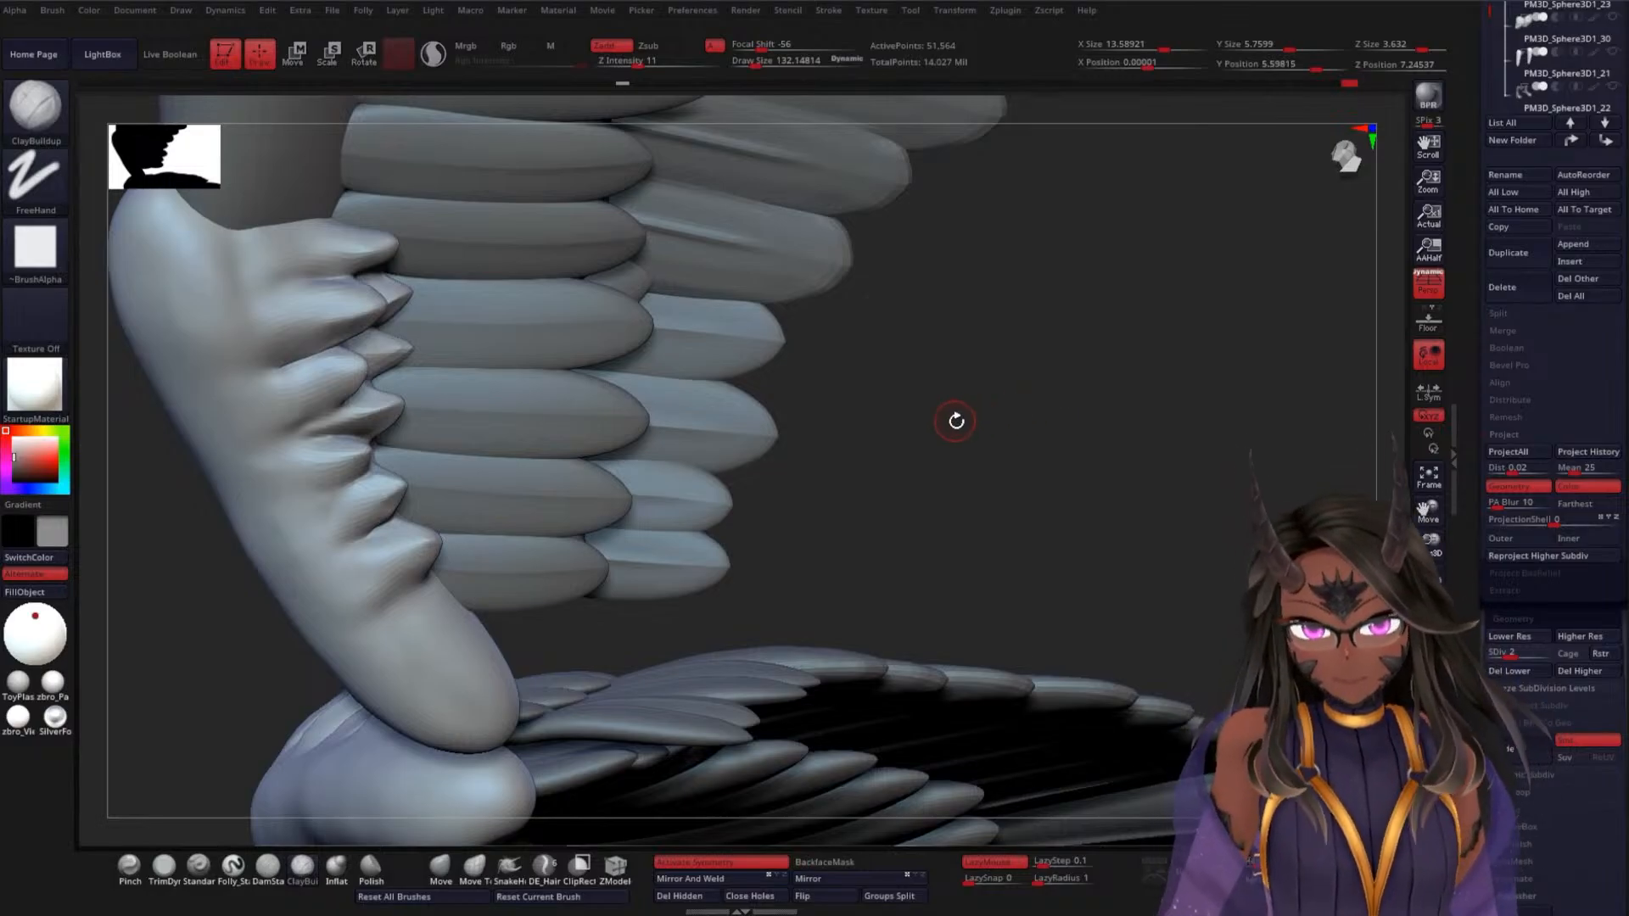
Fill the gaps at the bases of the opposite-side coverts with ClayBuildup and smooth them into the wing
drag(957, 421, 892, 442)
drag(320, 561, 383, 573)
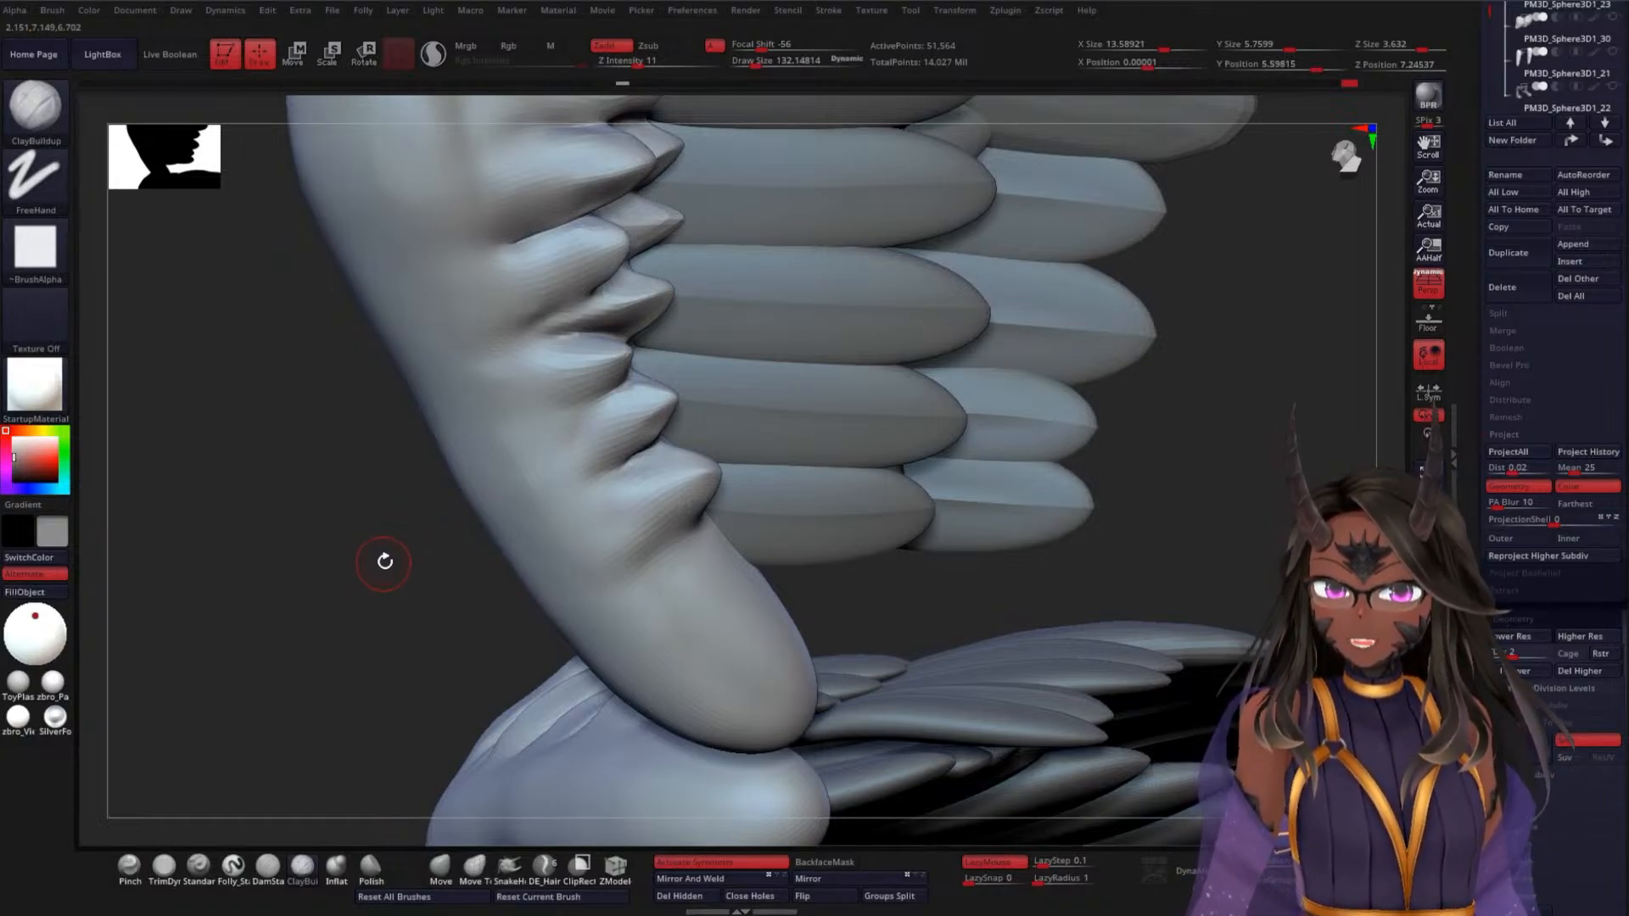
drag(329, 485, 364, 518)
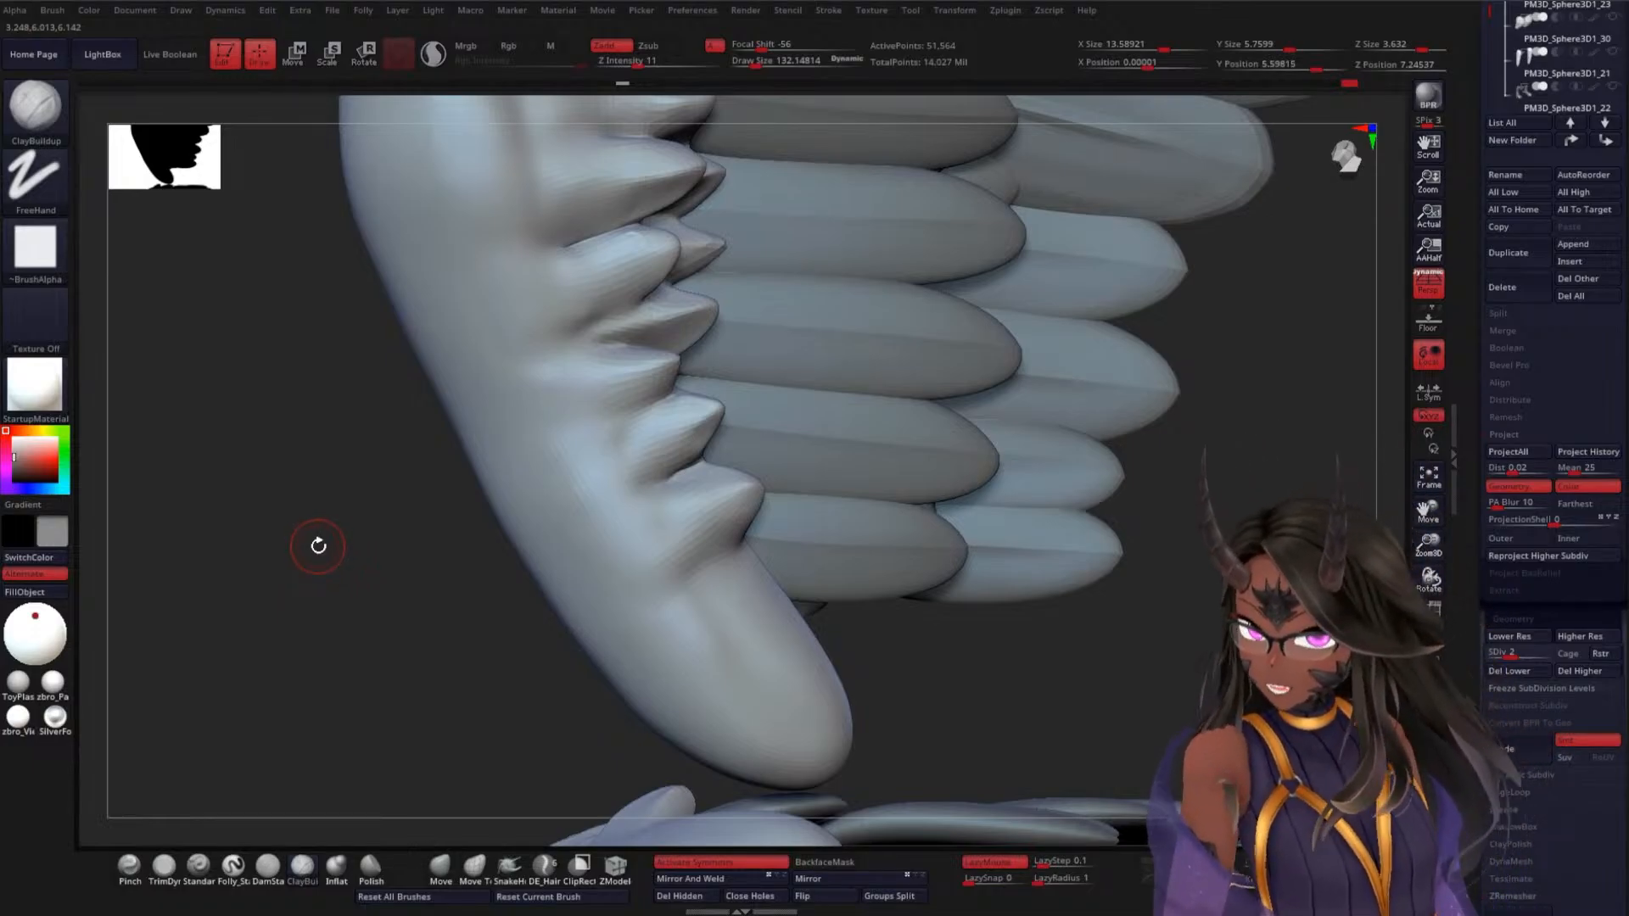
drag(356, 587, 303, 589)
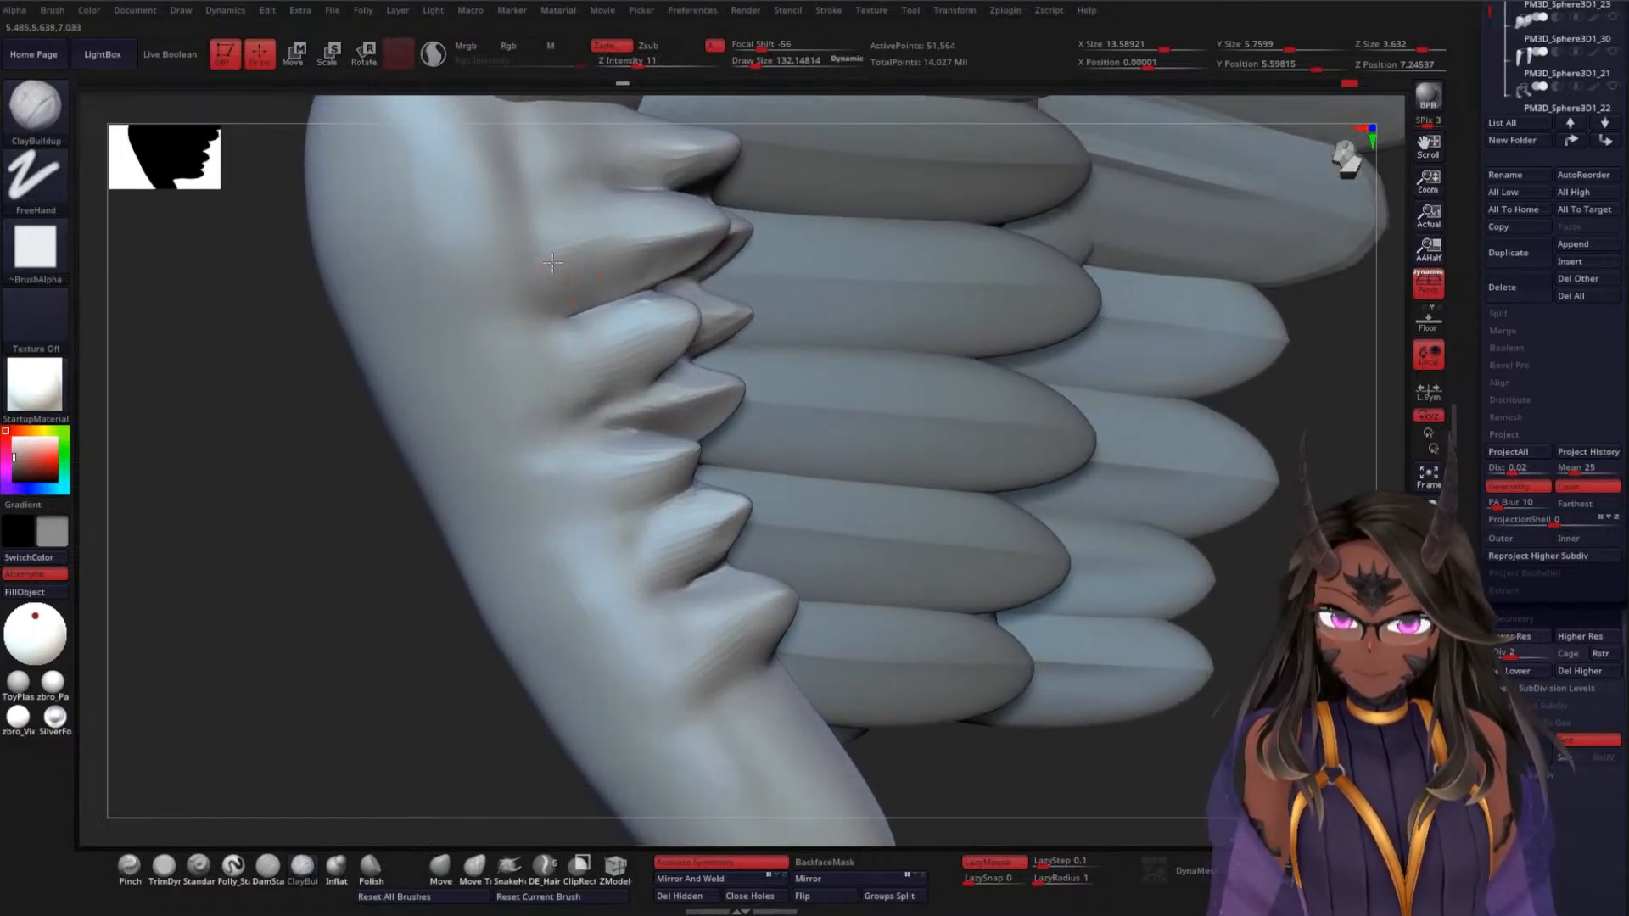
mouse_move(551, 263)
mouse_down()
mouse_move(700, 249)
mouse_move(628, 263)
mouse_move(614, 224)
mouse_move(700, 216)
mouse_up()
shift+drag(587, 187, 689, 153)
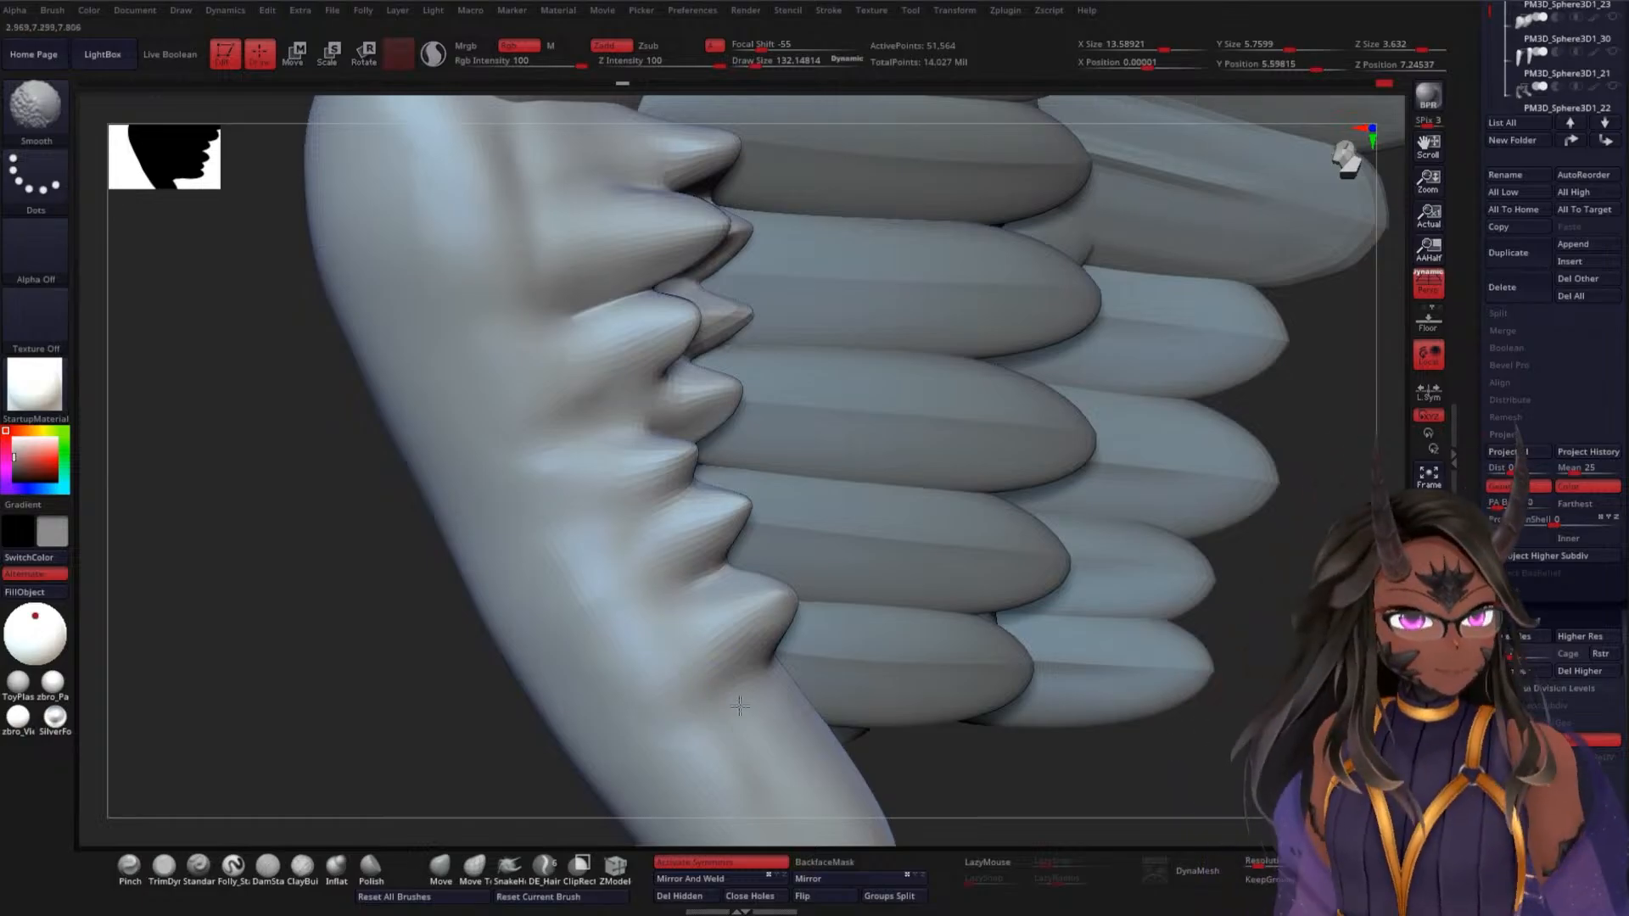
drag(325, 638, 621, 535)
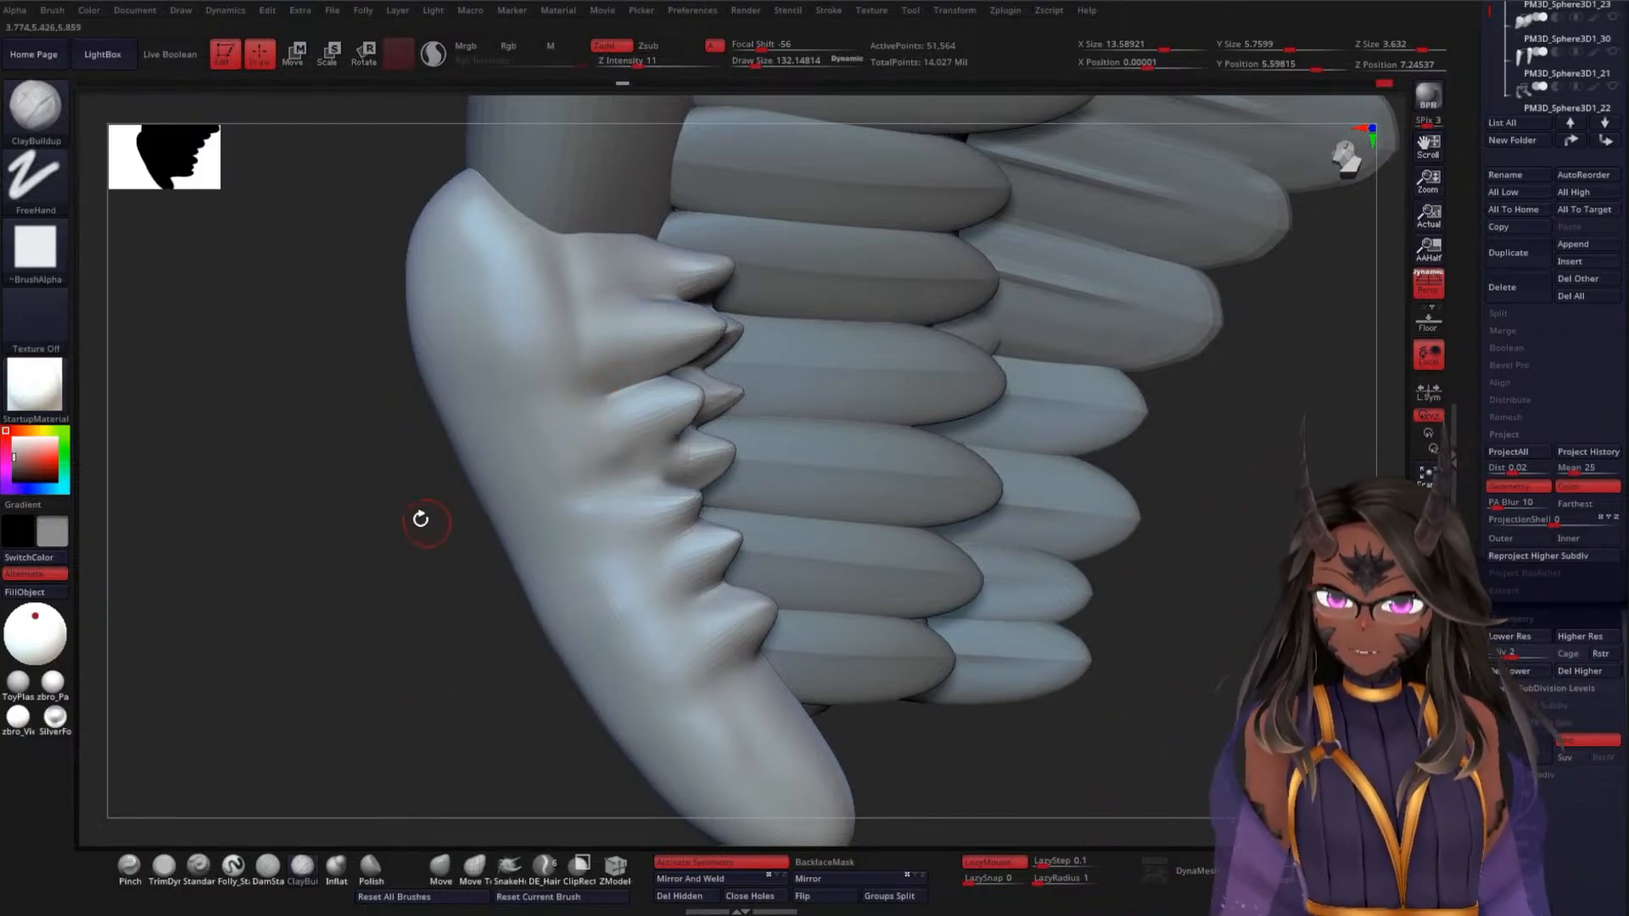
key(shift)
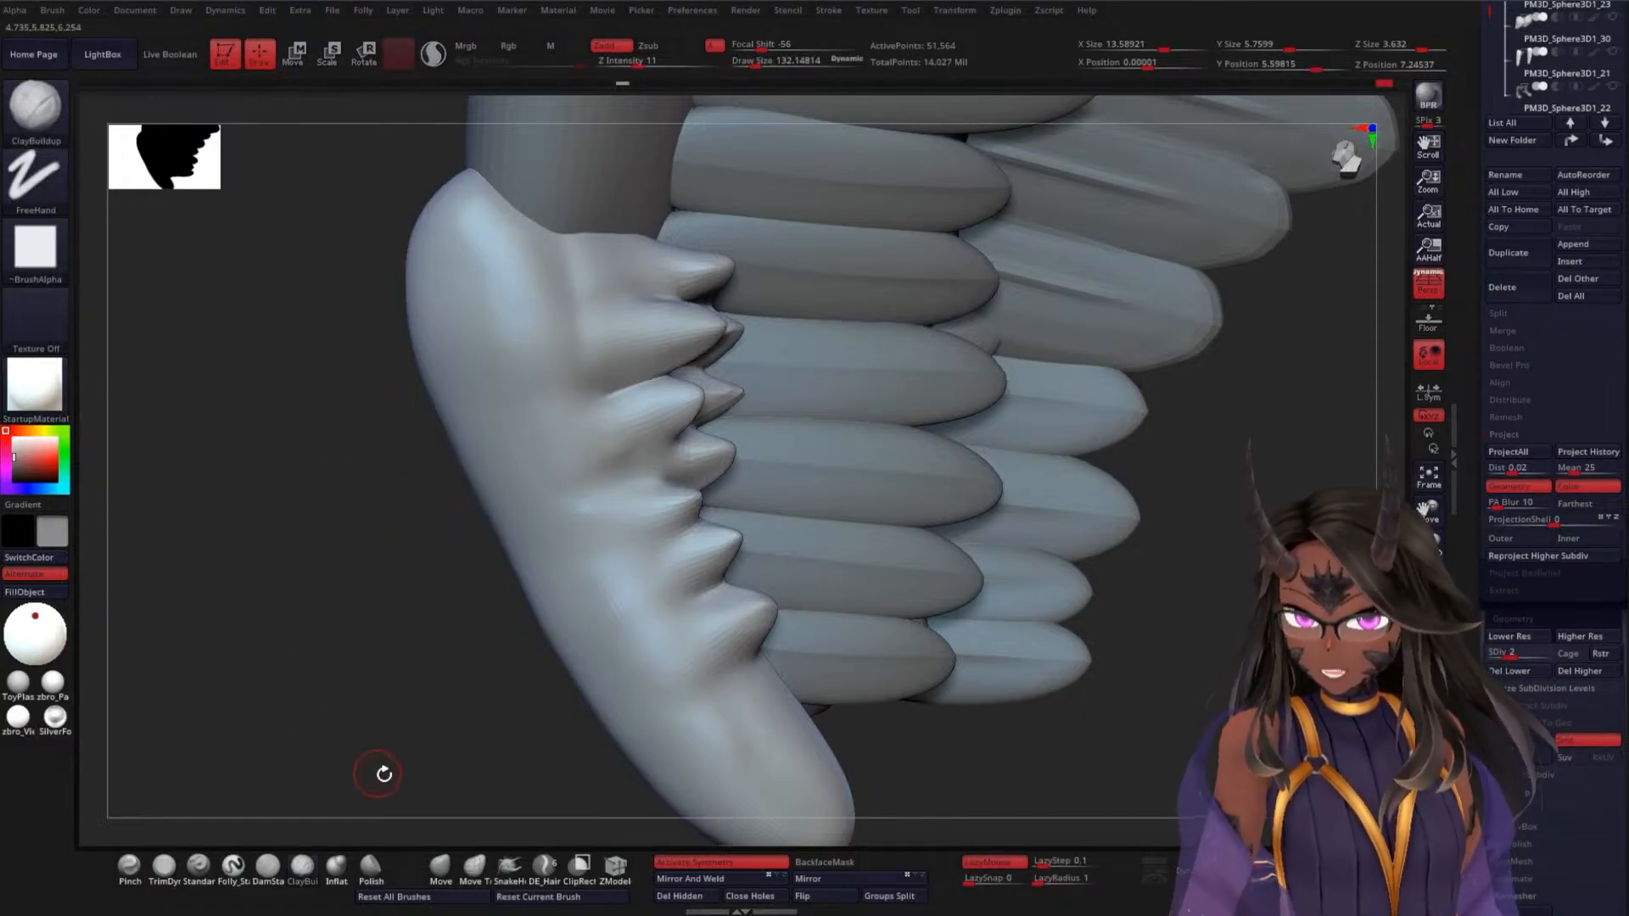
Smooth the wing's outer edge beside the opposite-side coverts, with DamStandard as the active sculpting brush
click(268, 865)
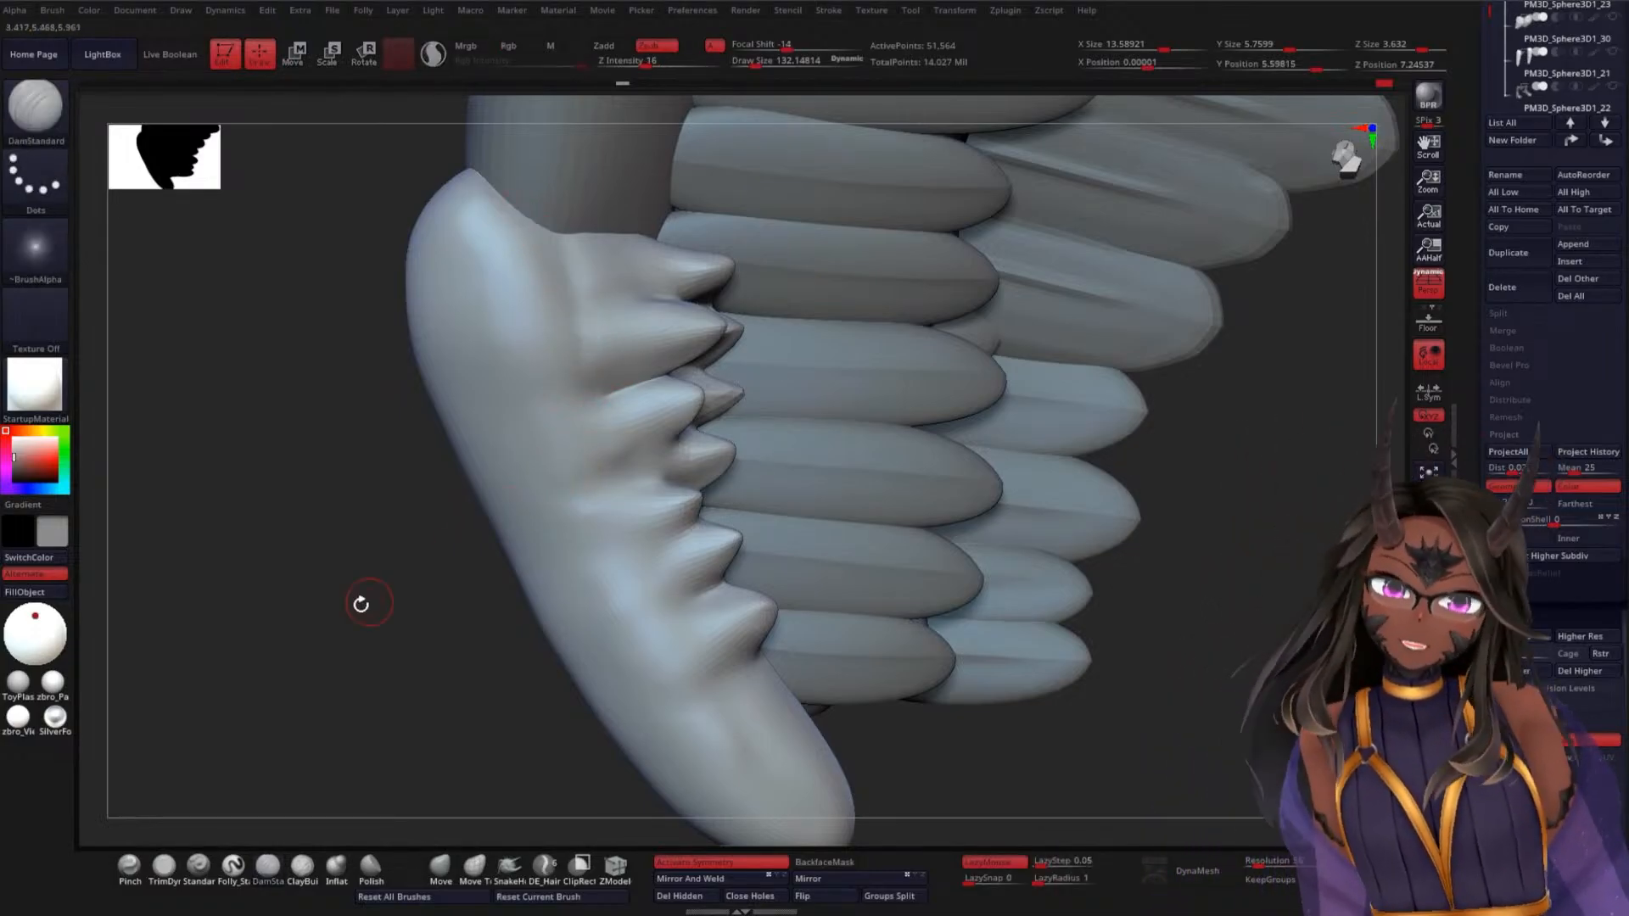
mouse_move(339, 637)
mouse_down()
mouse_move(404, 516)
mouse_move(771, 328)
mouse_up()
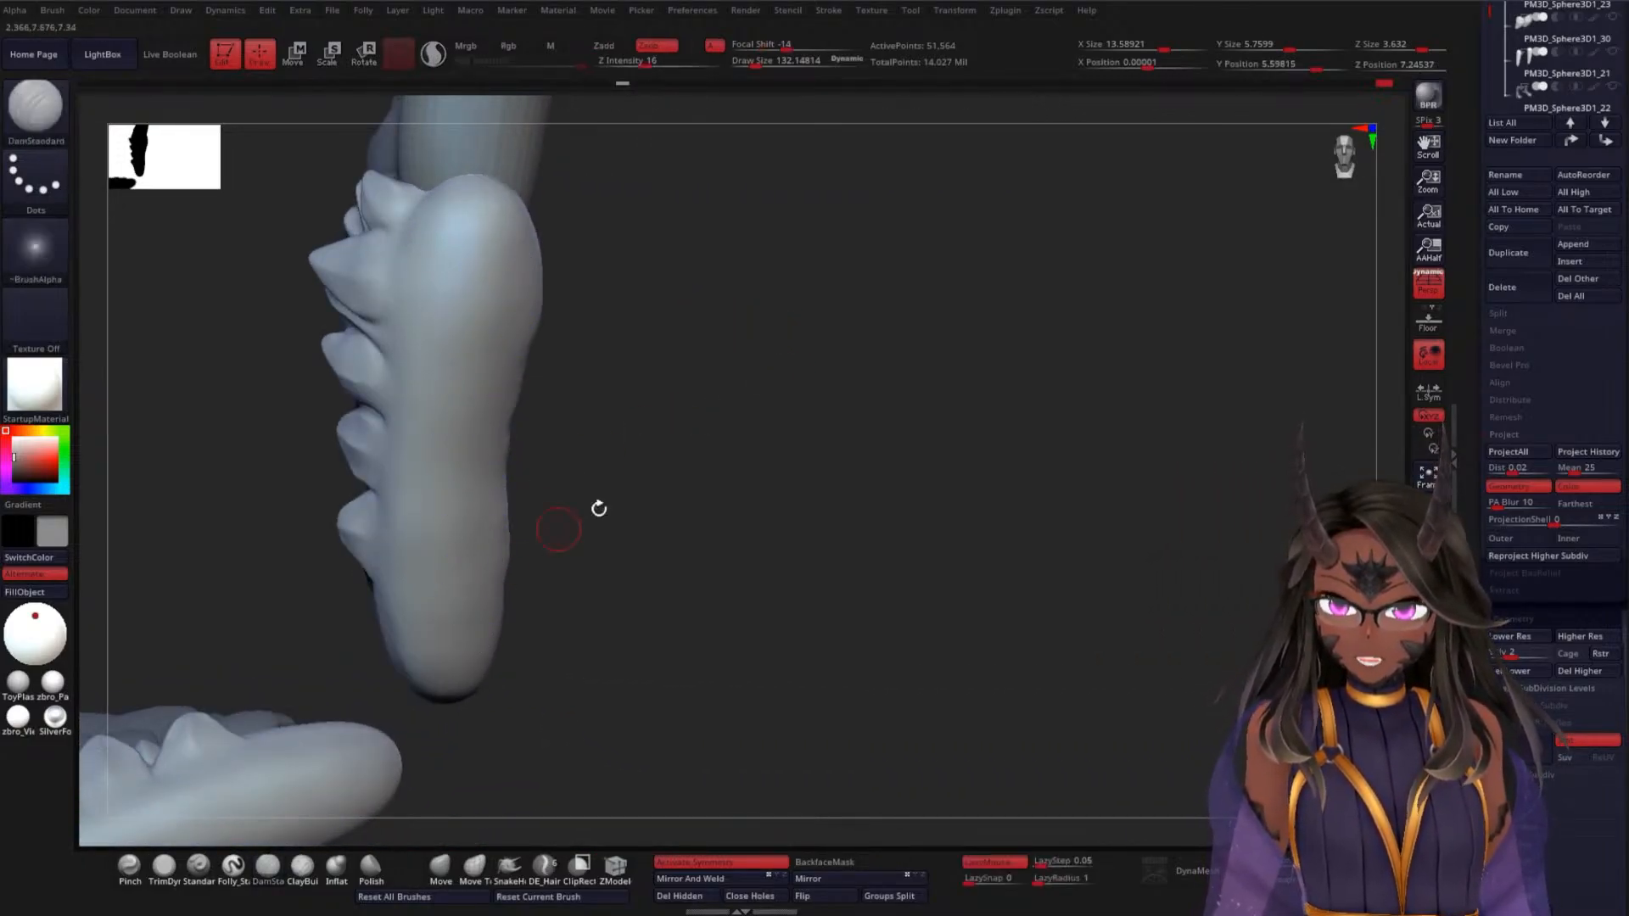
drag(596, 506, 583, 551)
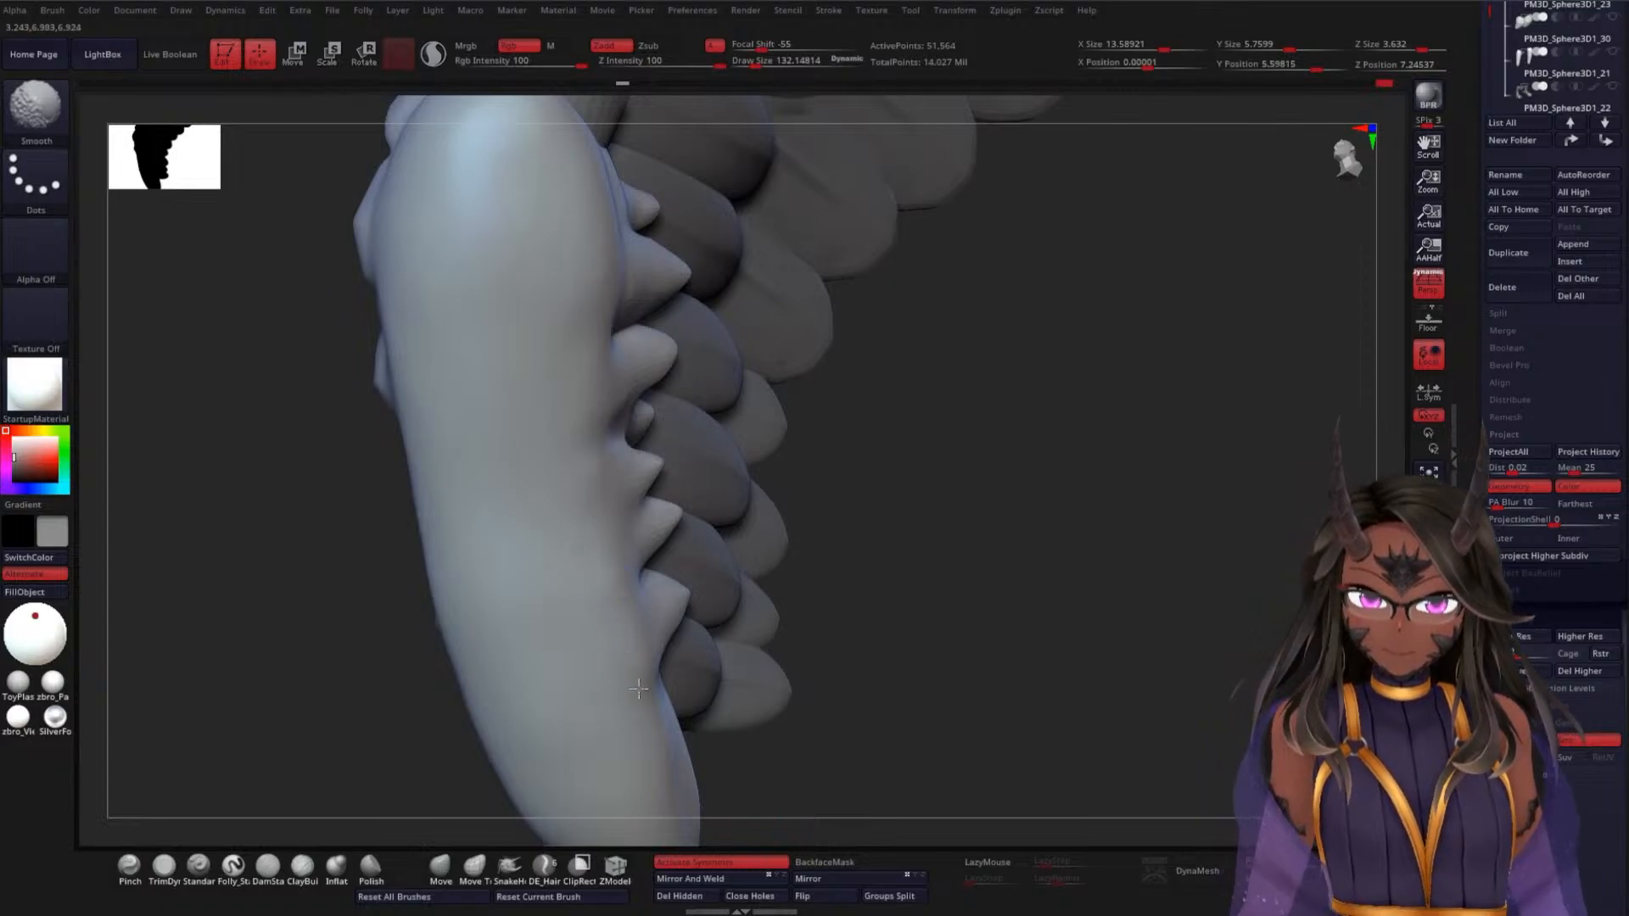
mouse_move(934, 526)
mouse_down()
mouse_move(1015, 498)
mouse_move(1054, 534)
mouse_move(856, 423)
mouse_up()
key(shift)
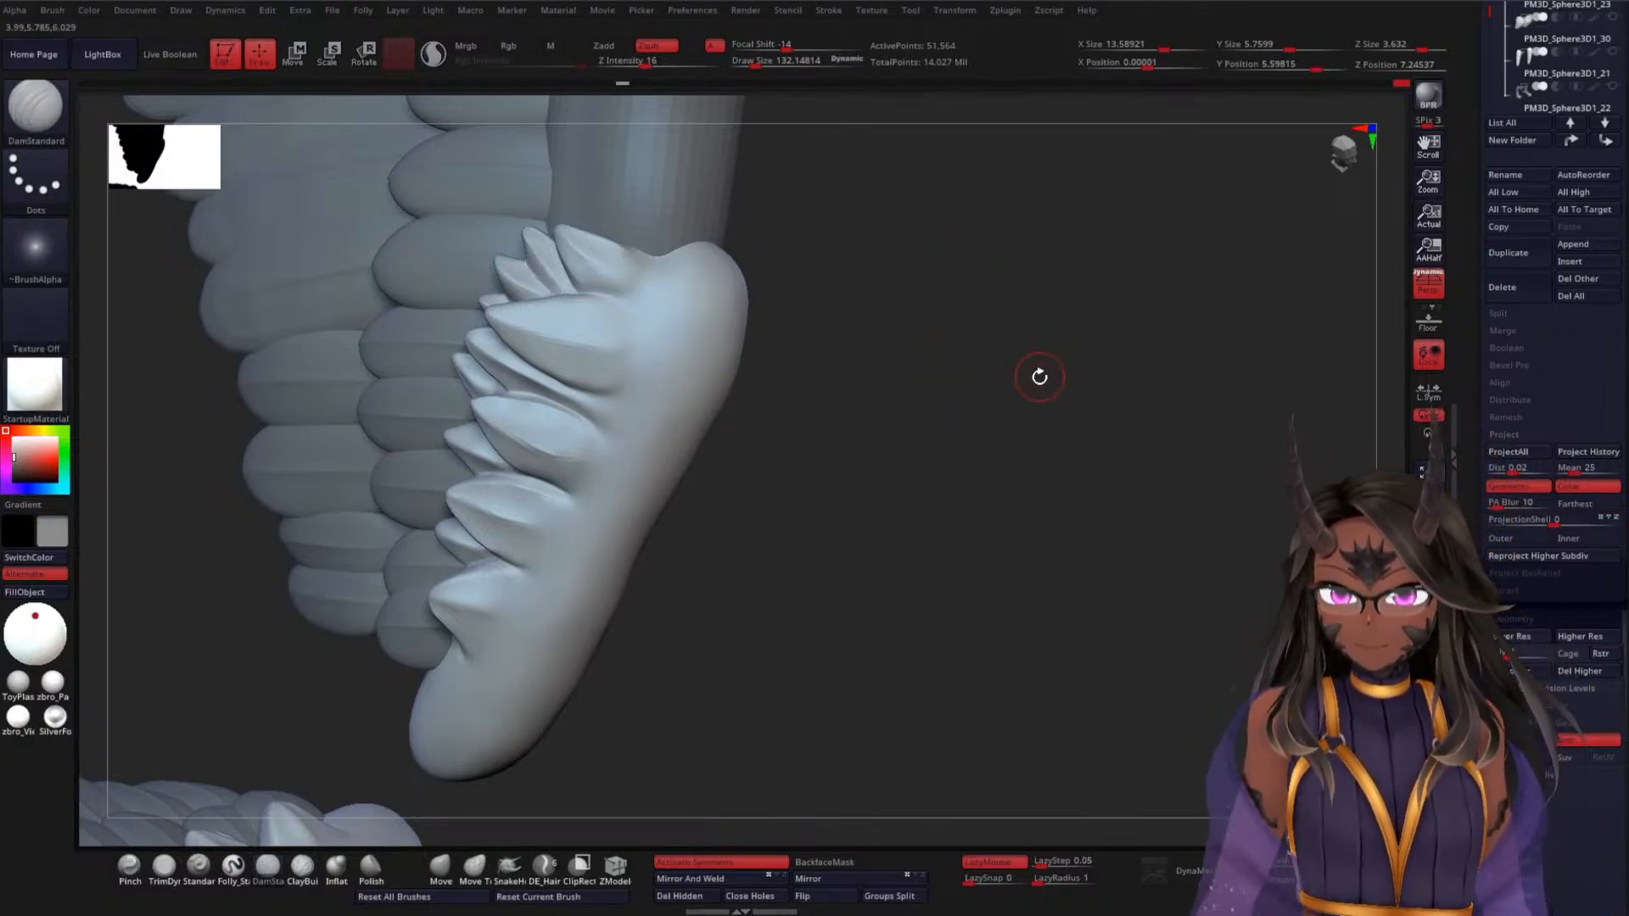
Carve crisp lines along the opposite-side covert nearest the rounded end with DamStandard and soften its base
mouse_move(1039, 377)
mouse_down()
mouse_move(1000, 400)
mouse_move(845, 390)
mouse_move(633, 430)
mouse_move(566, 465)
mouse_move(568, 495)
mouse_move(589, 440)
mouse_move(637, 466)
mouse_move(599, 462)
mouse_move(476, 571)
mouse_up()
drag(782, 319, 908, 282)
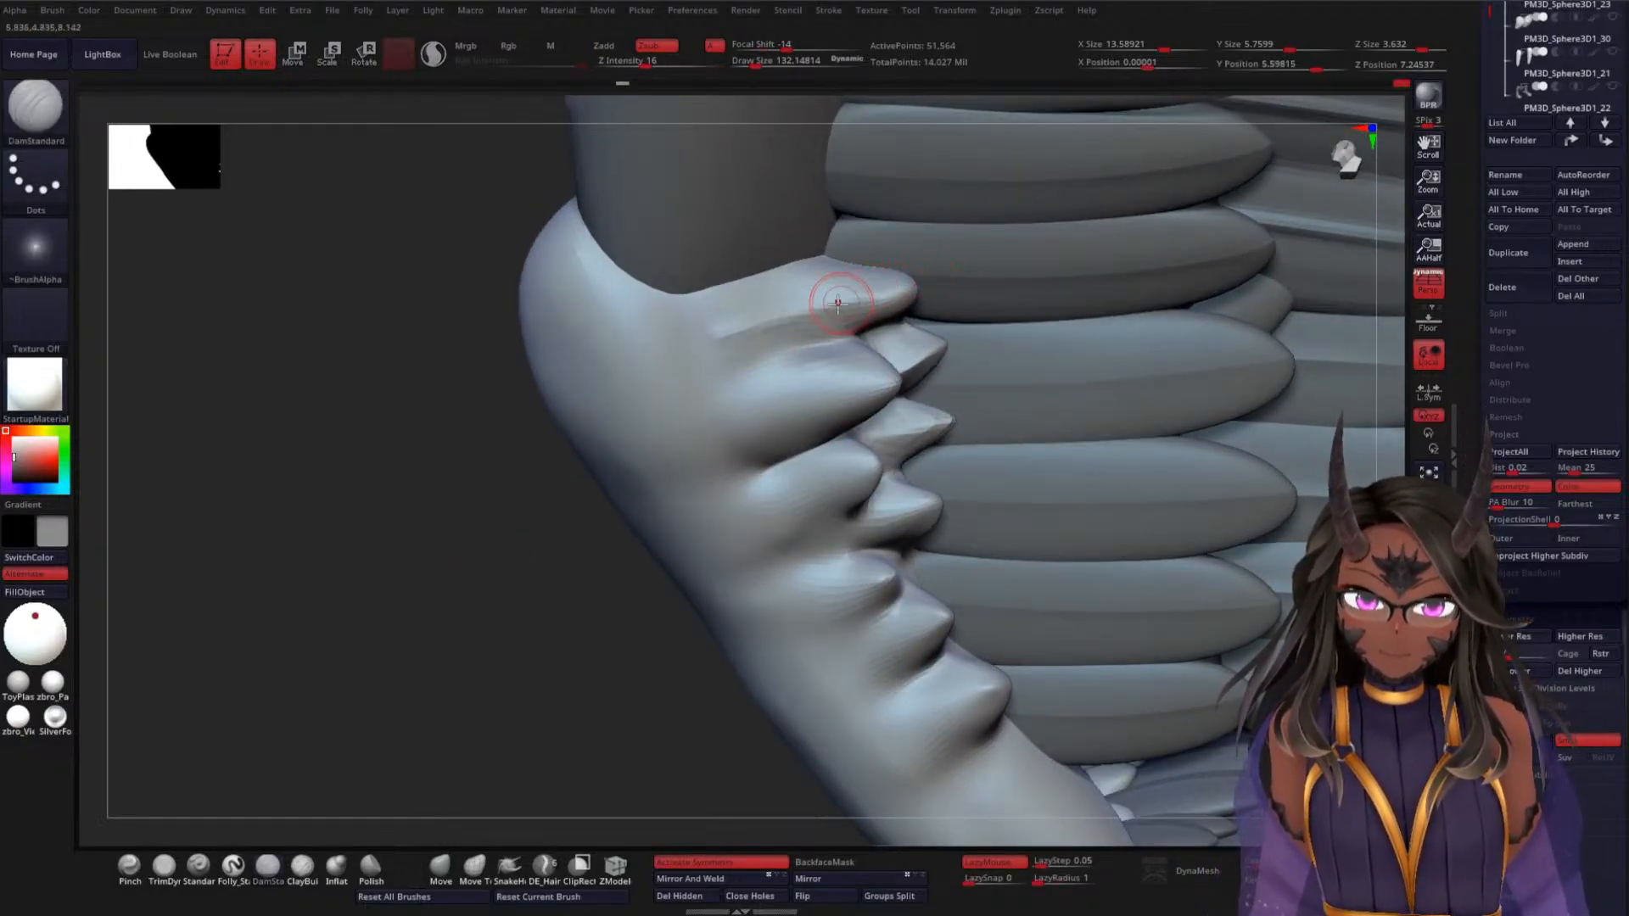
mouse_move(743, 329)
mouse_down()
mouse_move(916, 285)
mouse_move(832, 280)
mouse_move(739, 304)
mouse_move(785, 318)
mouse_move(899, 297)
mouse_up()
shift+drag(791, 315, 731, 303)
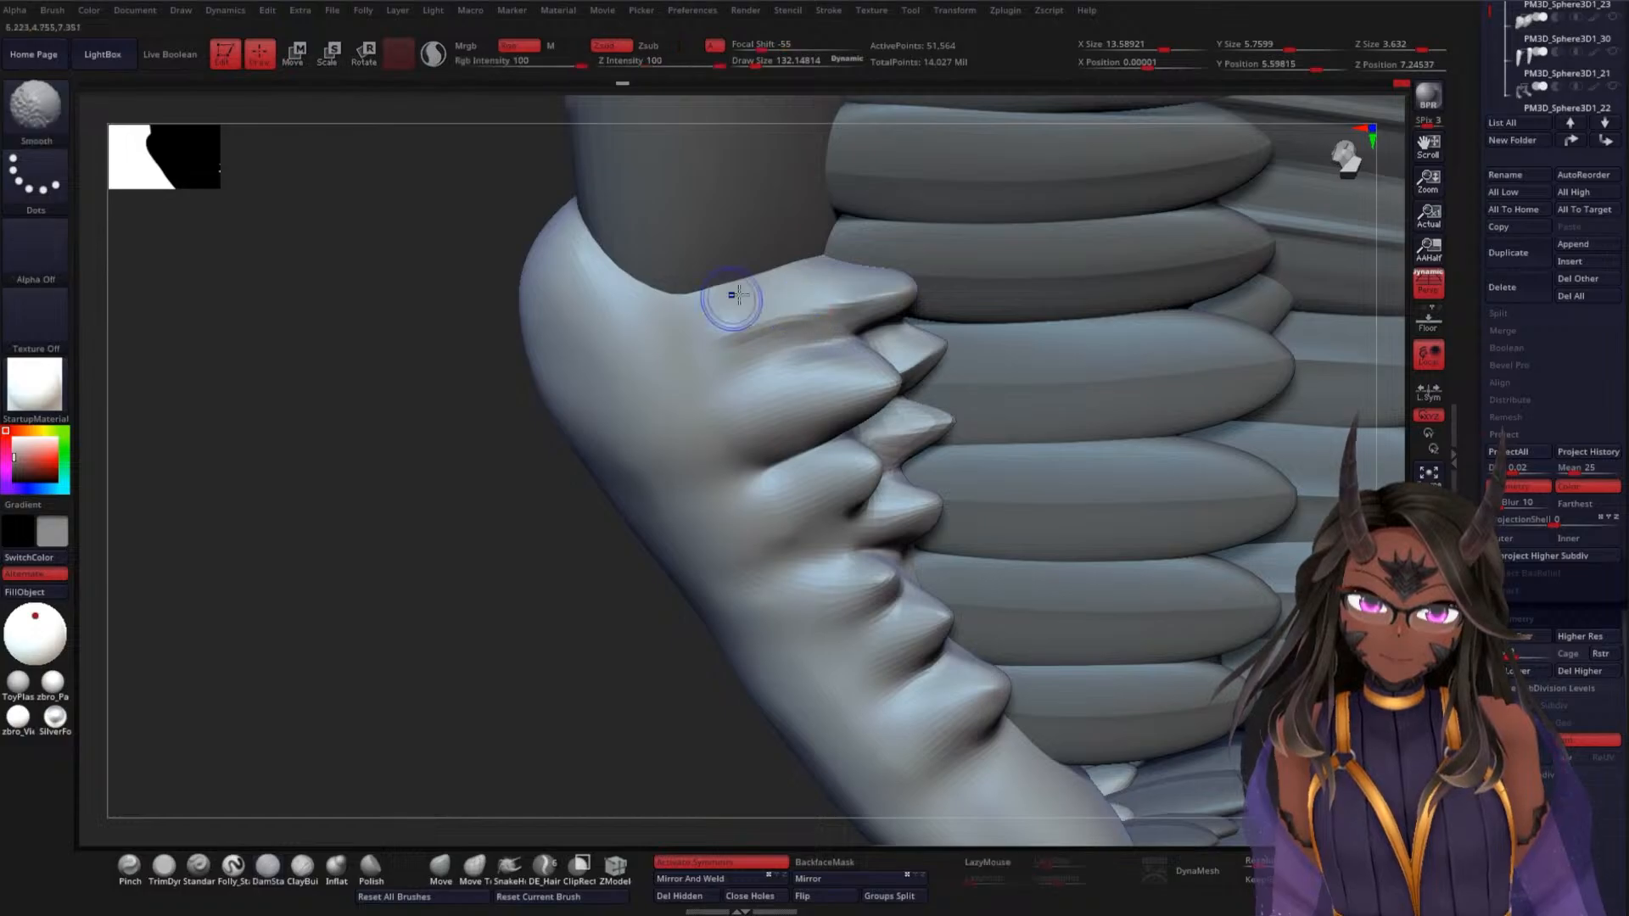
drag(851, 329, 722, 370)
mouse_move(874, 322)
mouse_down()
mouse_move(784, 338)
mouse_move(717, 375)
mouse_up()
Smooth the second opposite-side covert from the rounded end and the groove separating it from the end covert
drag(516, 581, 552, 560)
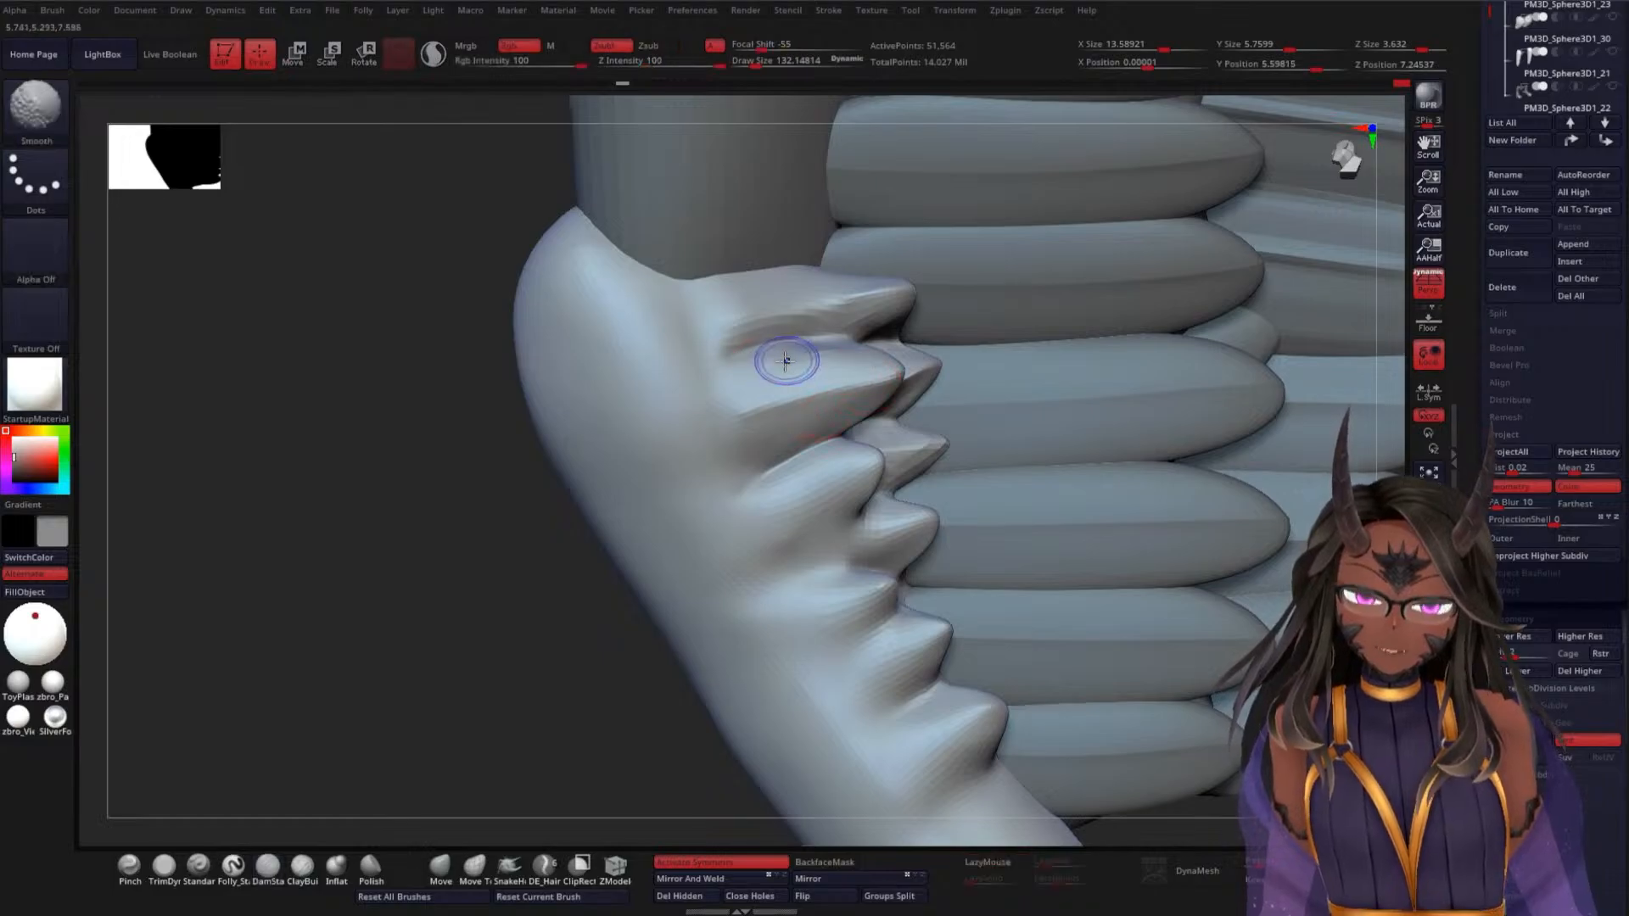
shift+drag(781, 364, 829, 360)
alt+drag(481, 592, 454, 514)
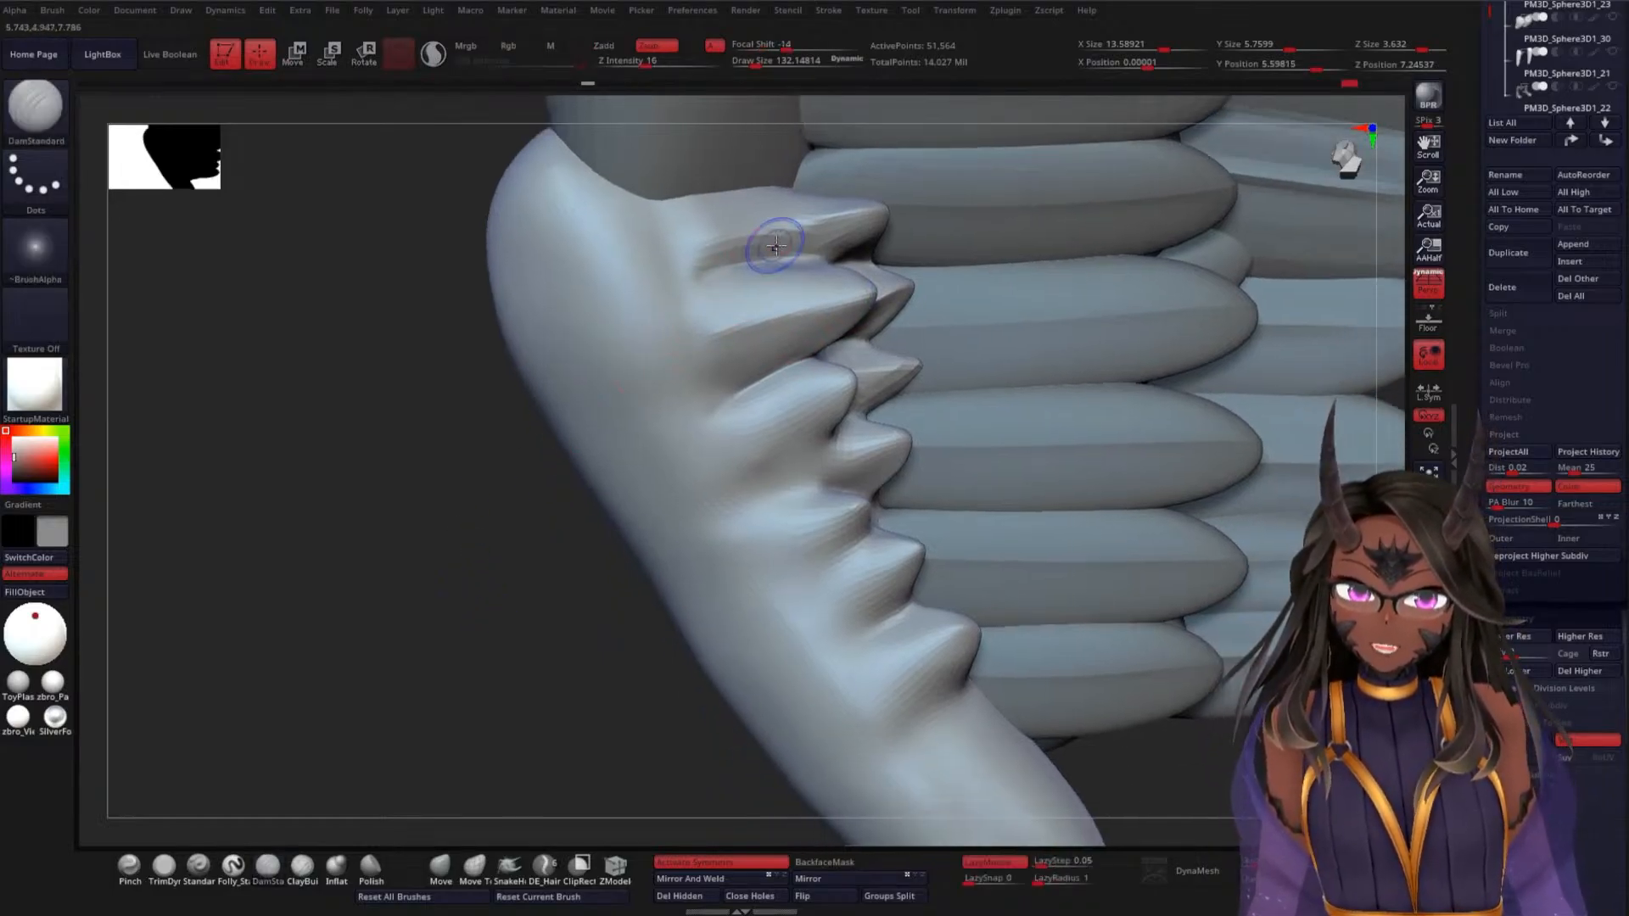
shift+drag(775, 246, 829, 241)
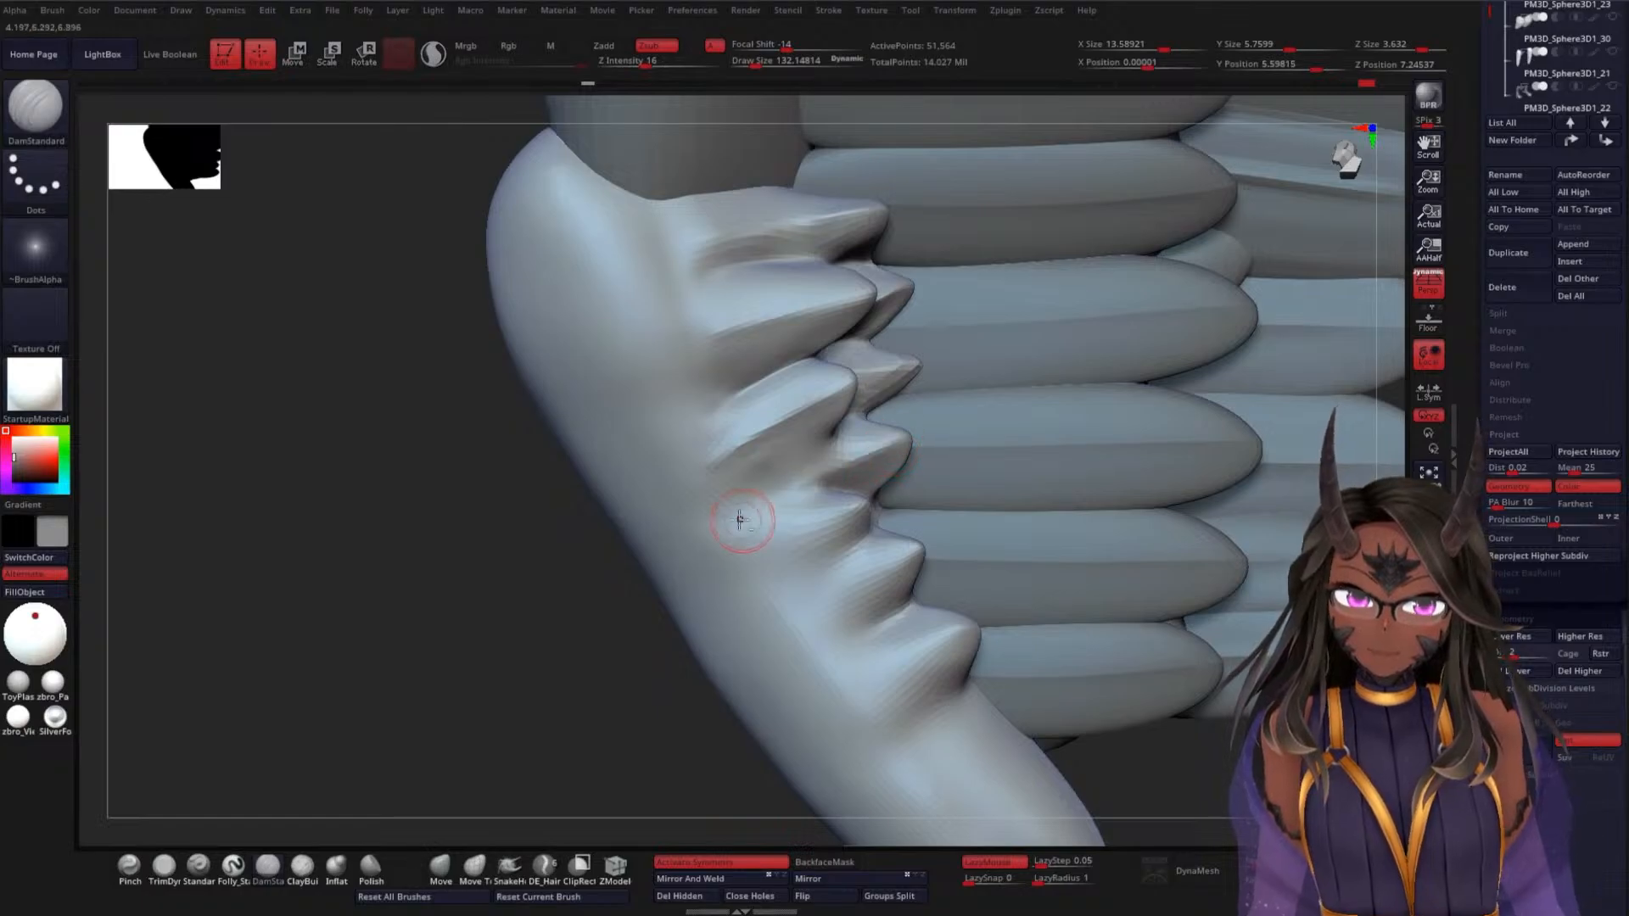
Sharpen the ridges and creases of the opposite-side coverts from the middle toward the bare end with DamStandard
mouse_move(791, 494)
mouse_down()
mouse_move(878, 462)
mouse_move(786, 482)
mouse_move(861, 478)
mouse_up()
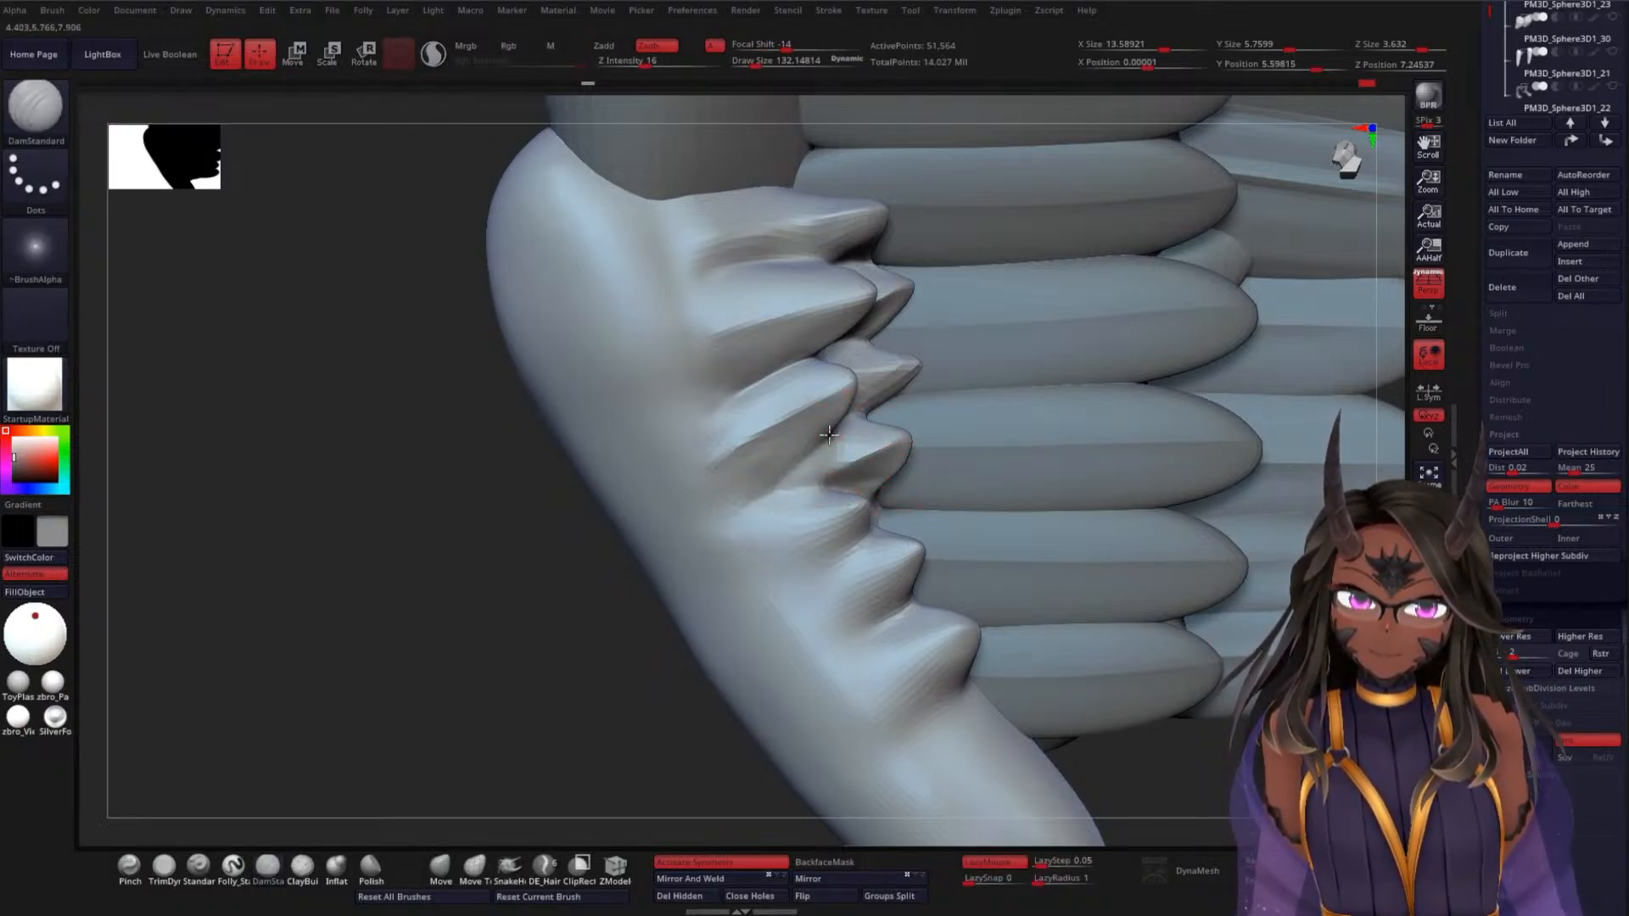
mouse_move(531, 626)
mouse_down()
mouse_move(538, 603)
mouse_move(483, 491)
mouse_move(526, 581)
mouse_move(450, 625)
mouse_move(713, 425)
mouse_move(647, 422)
mouse_up()
mouse_move(376, 549)
mouse_down()
mouse_move(415, 520)
mouse_move(639, 466)
mouse_up()
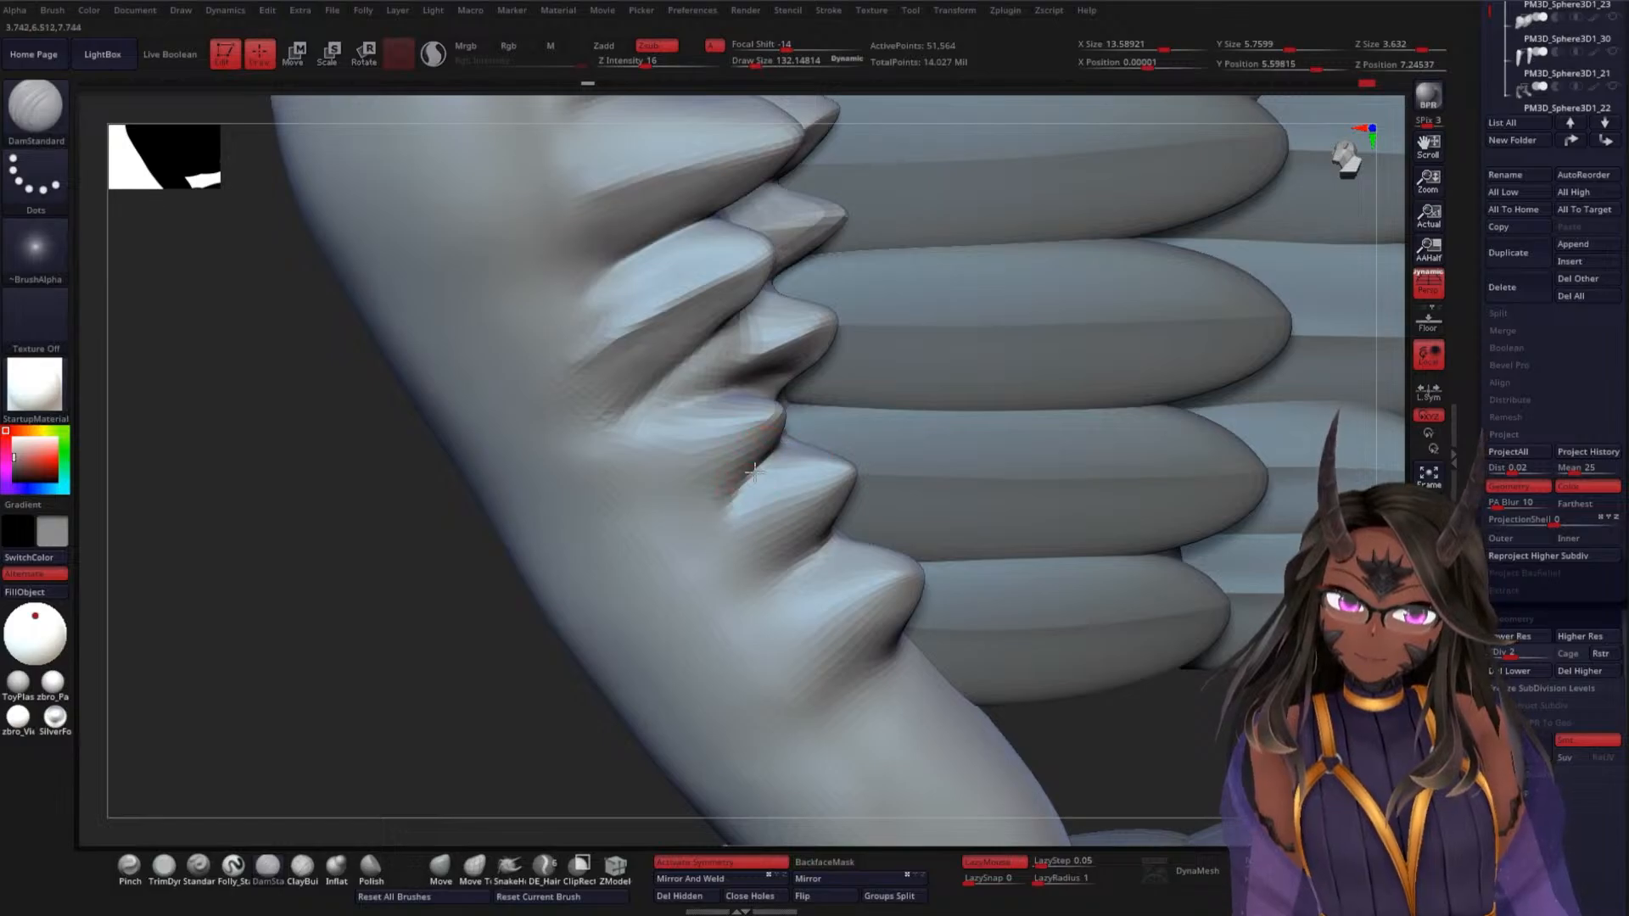
drag(428, 584, 474, 545)
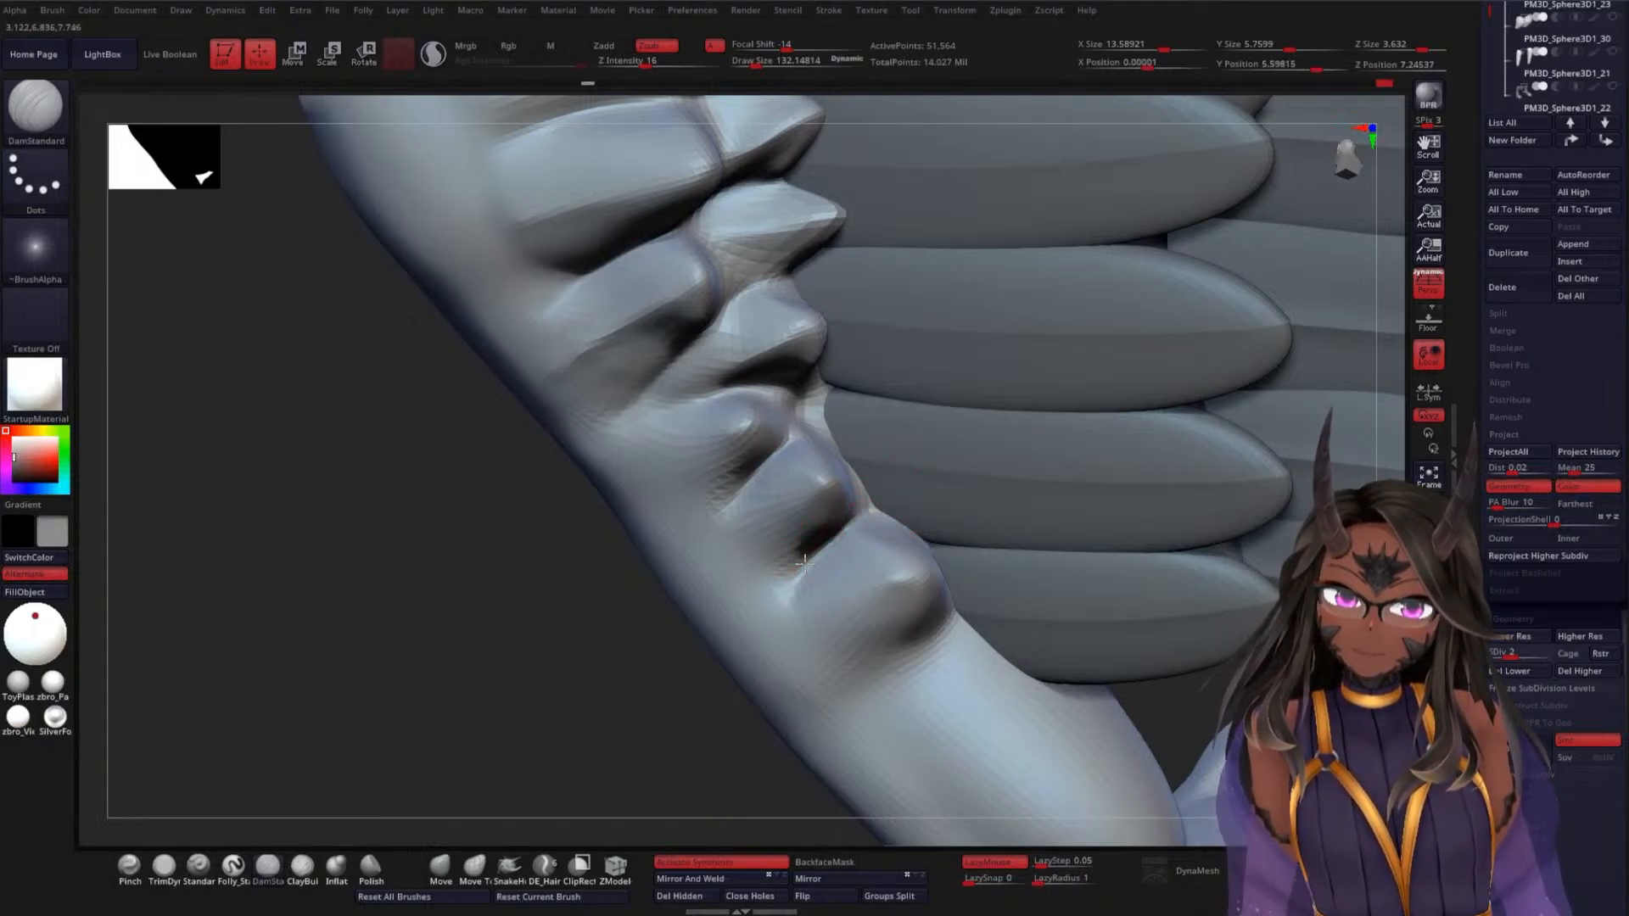
drag(517, 659, 640, 531)
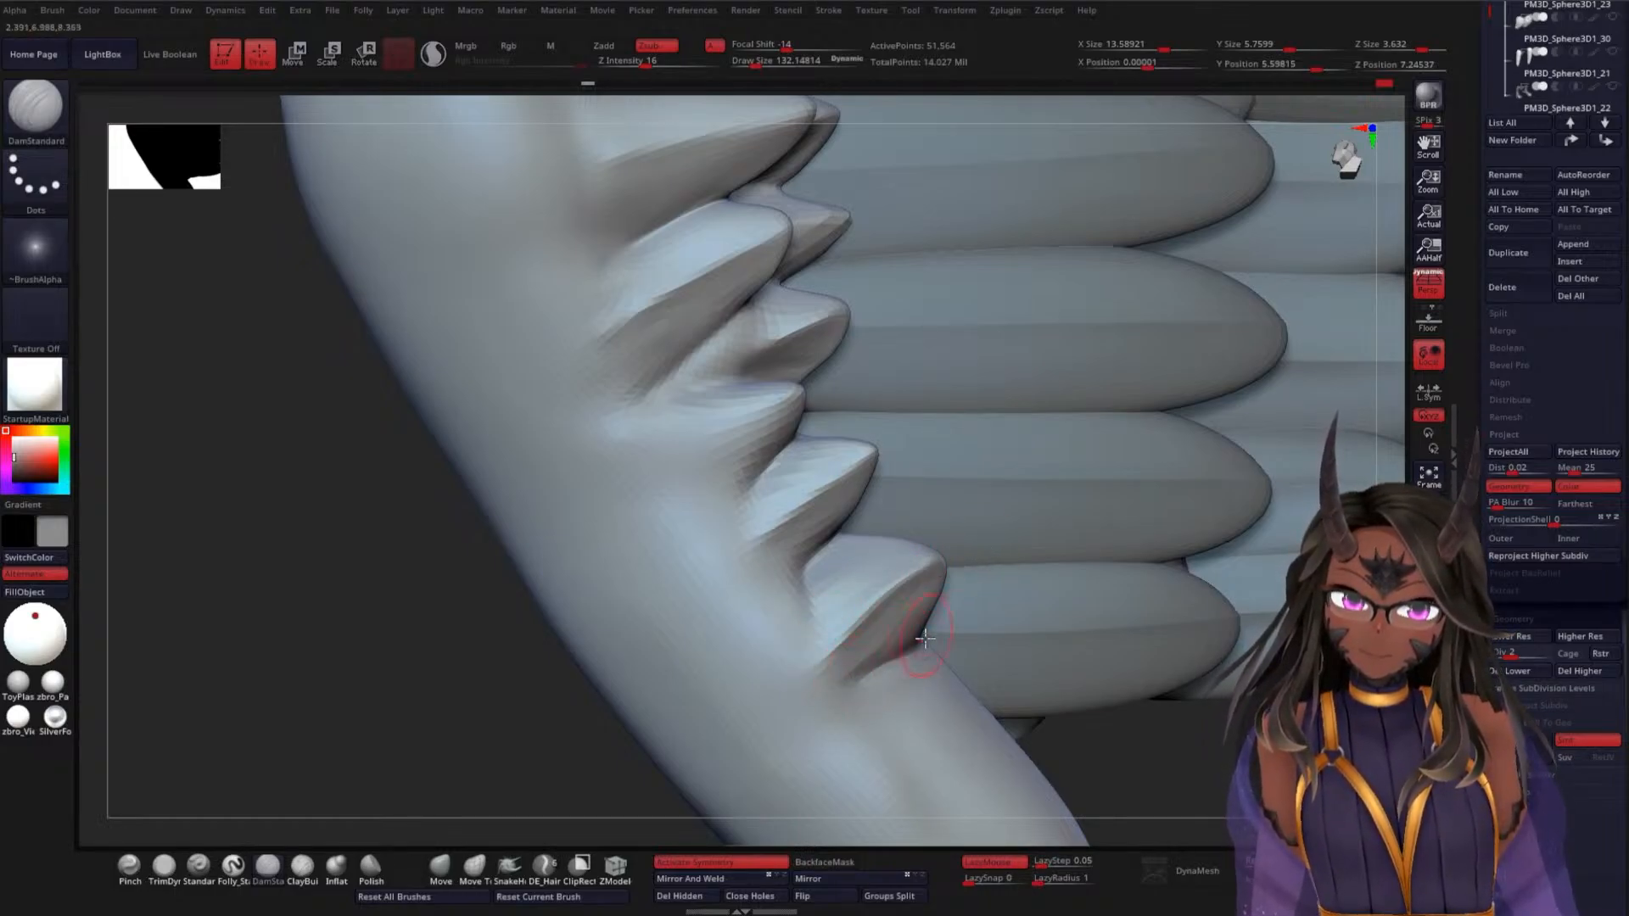
alt+drag(455, 641, 512, 561)
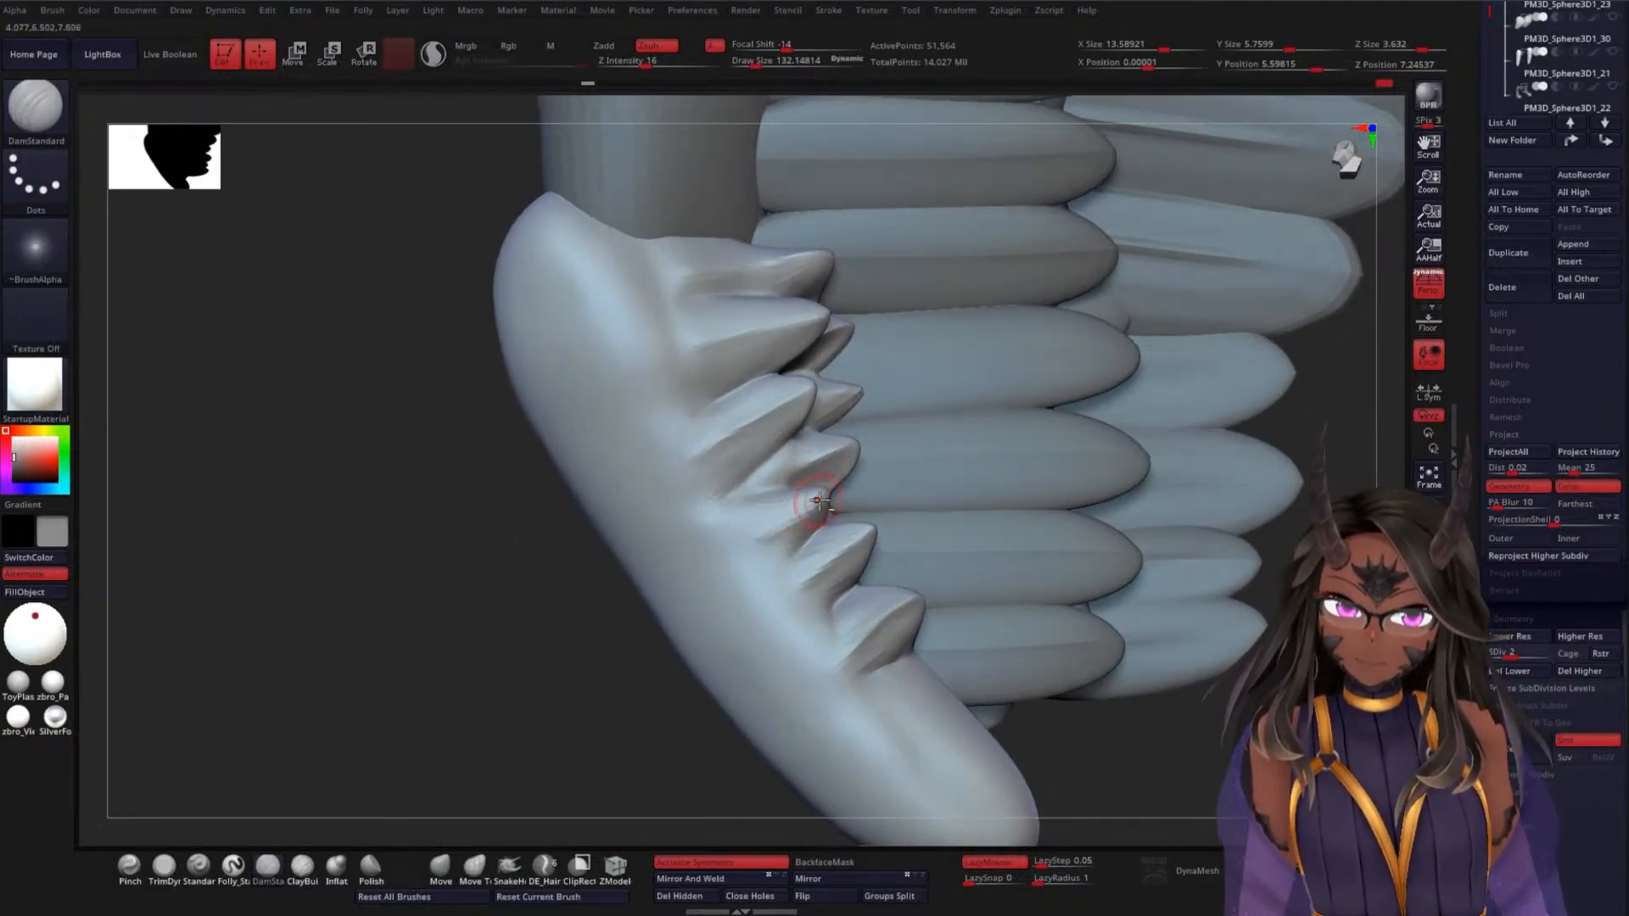
Smooth the small middle covert on the opposite side and blend its base between the neighbouring coverts
mouse_move(478, 575)
mouse_down()
mouse_move(487, 639)
mouse_move(691, 458)
mouse_up()
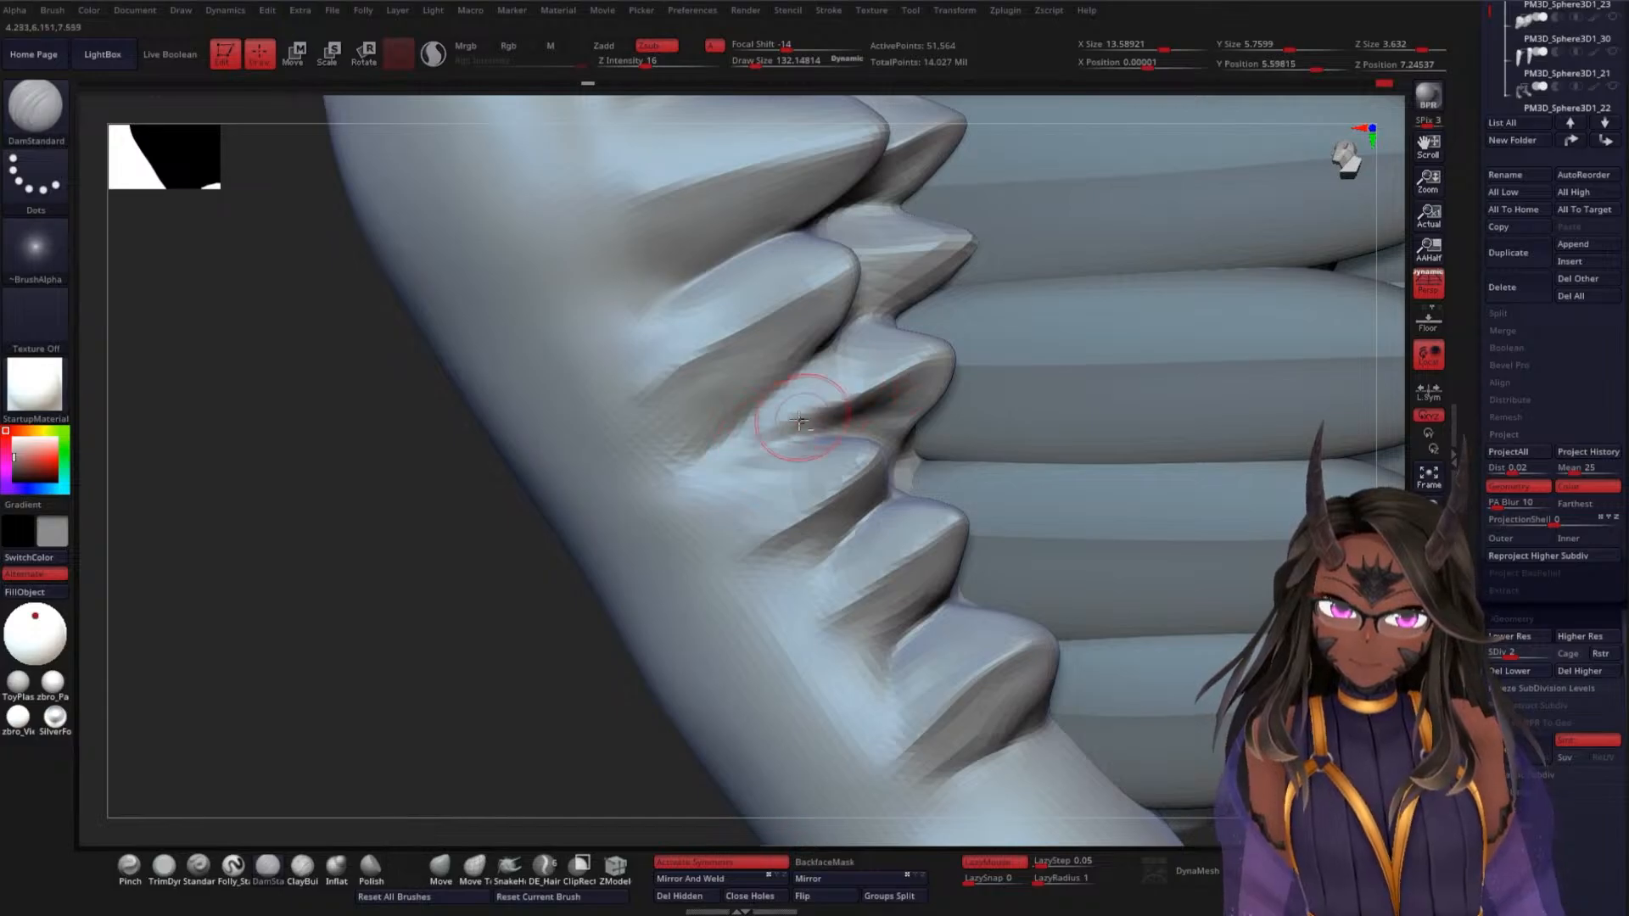
key(shift)
shift+drag(867, 374, 821, 404)
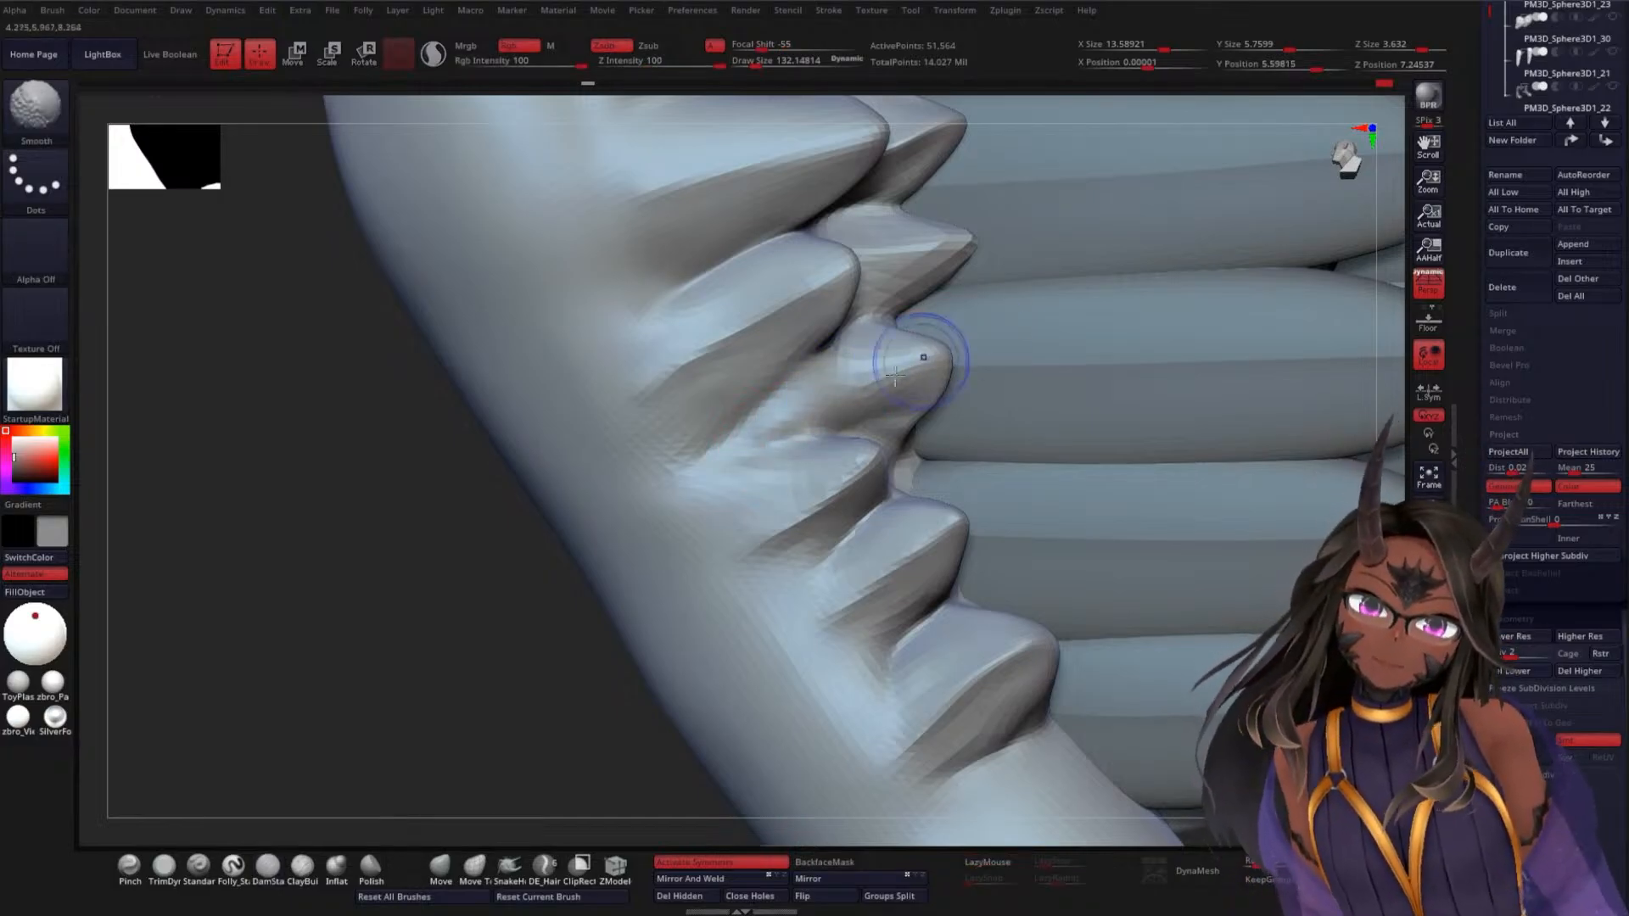
mouse_move(944, 352)
shift+mouse_down()
mouse_move(825, 391)
mouse_move(887, 367)
mouse_move(804, 414)
mouse_move(892, 366)
shift+mouse_up()
drag(542, 603, 404, 574)
shift+drag(839, 373, 752, 430)
drag(374, 612, 389, 568)
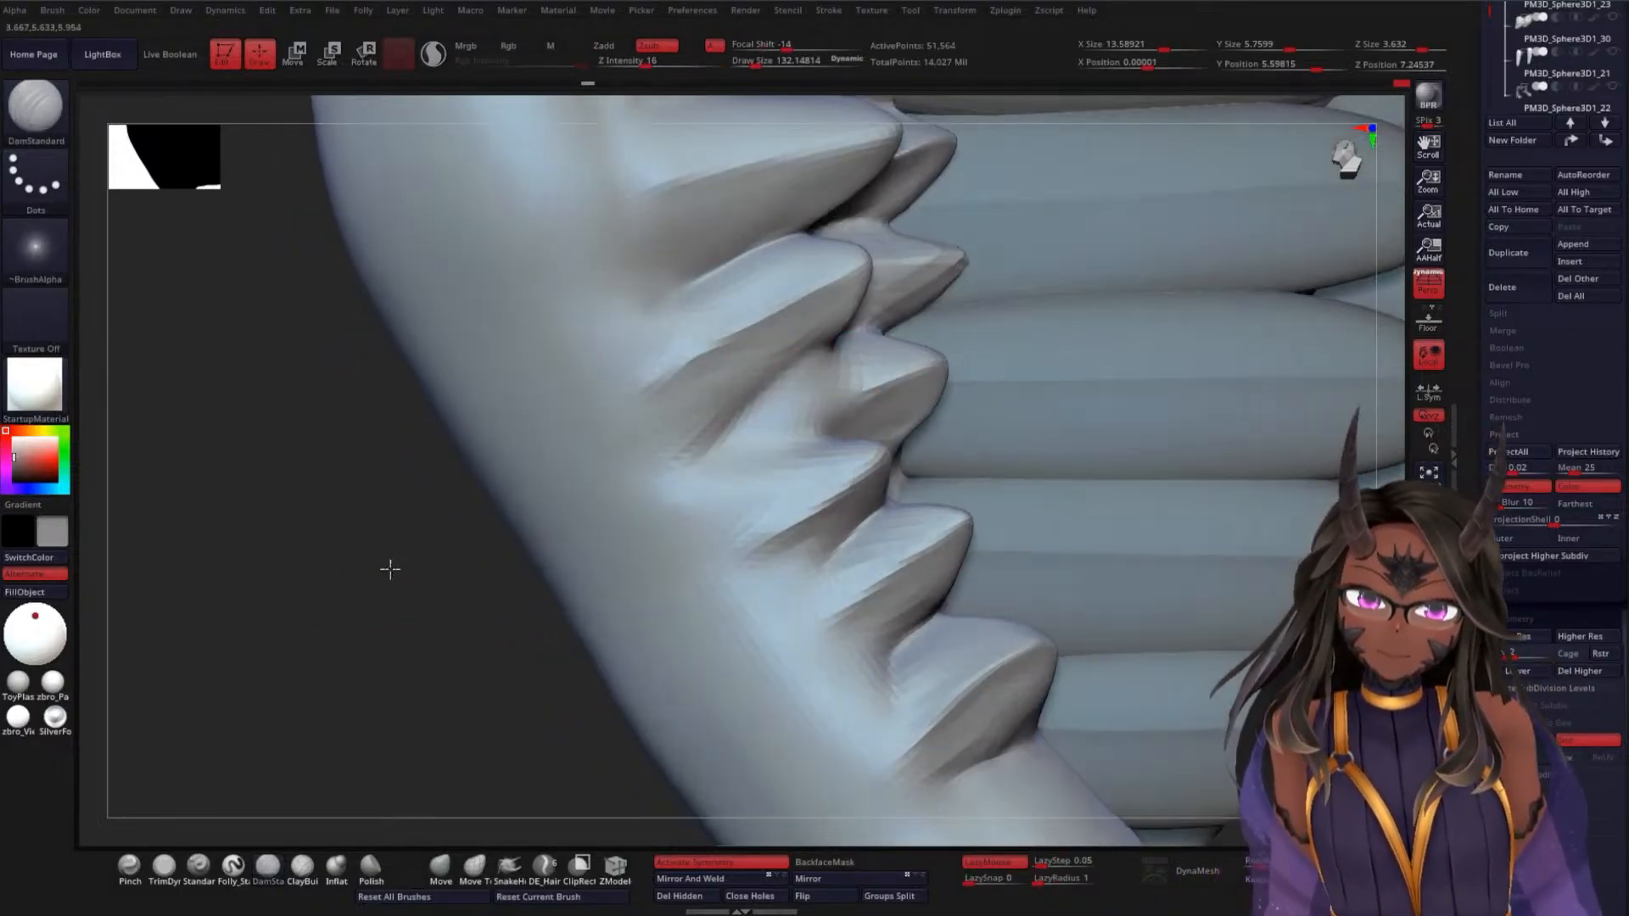
Carve the groove around the small middle covert on the opposite side and smooth the covert nearest the rounded end
drag(689, 459, 816, 365)
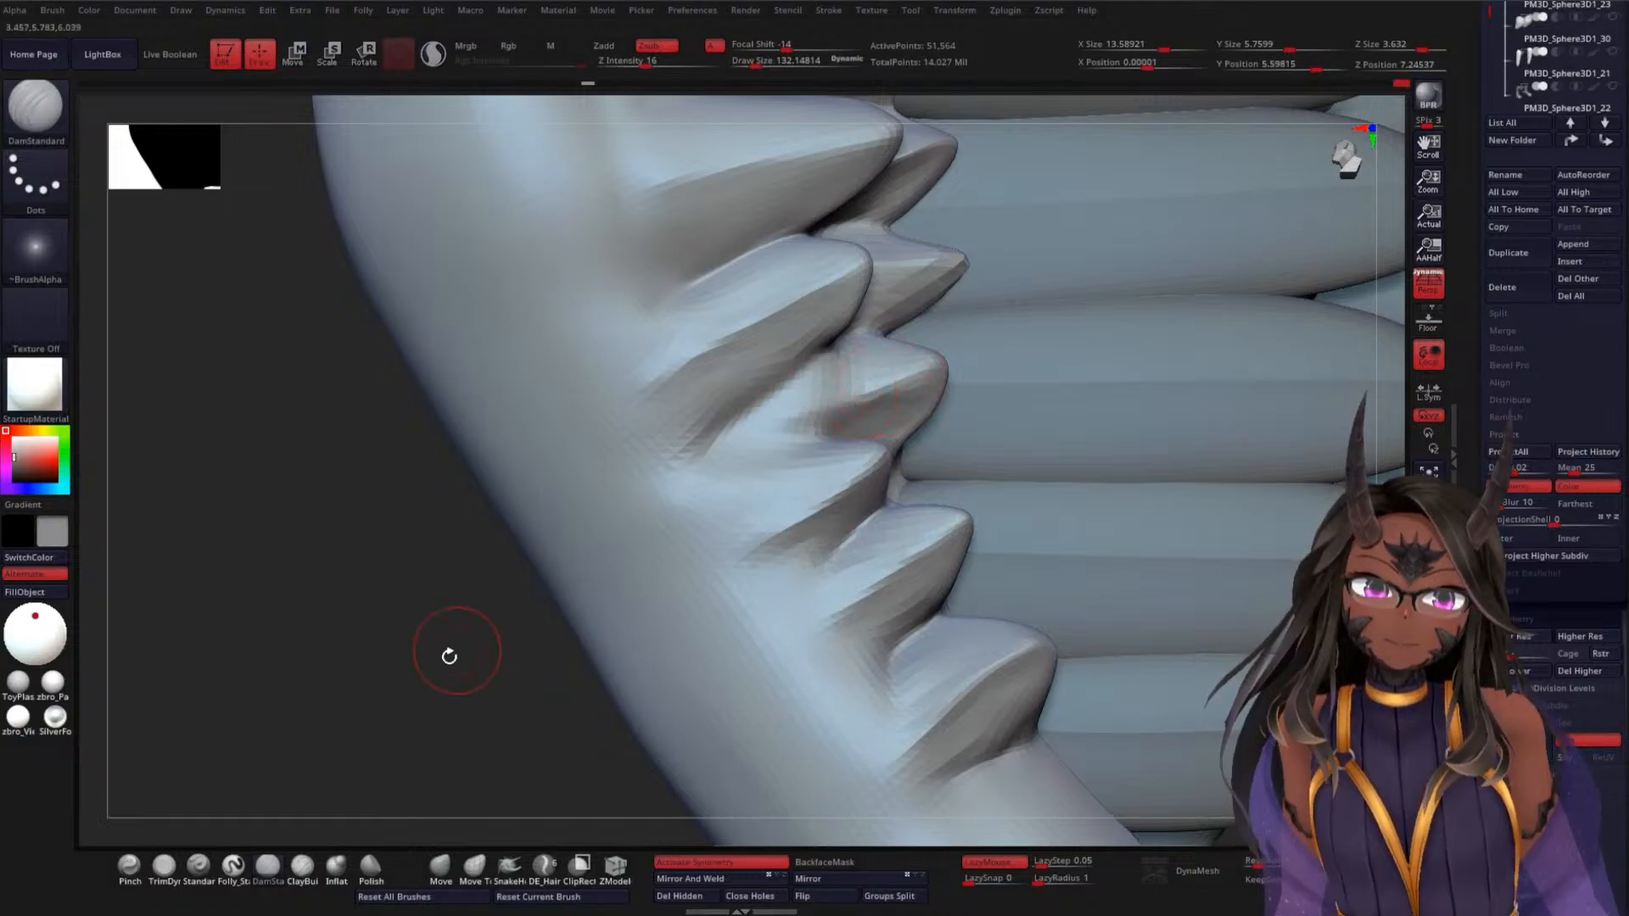
mouse_move(447, 658)
mouse_down()
mouse_move(466, 560)
mouse_move(495, 583)
mouse_move(418, 458)
mouse_move(451, 506)
mouse_move(353, 501)
mouse_move(368, 498)
mouse_move(373, 551)
mouse_up()
drag(824, 292, 772, 306)
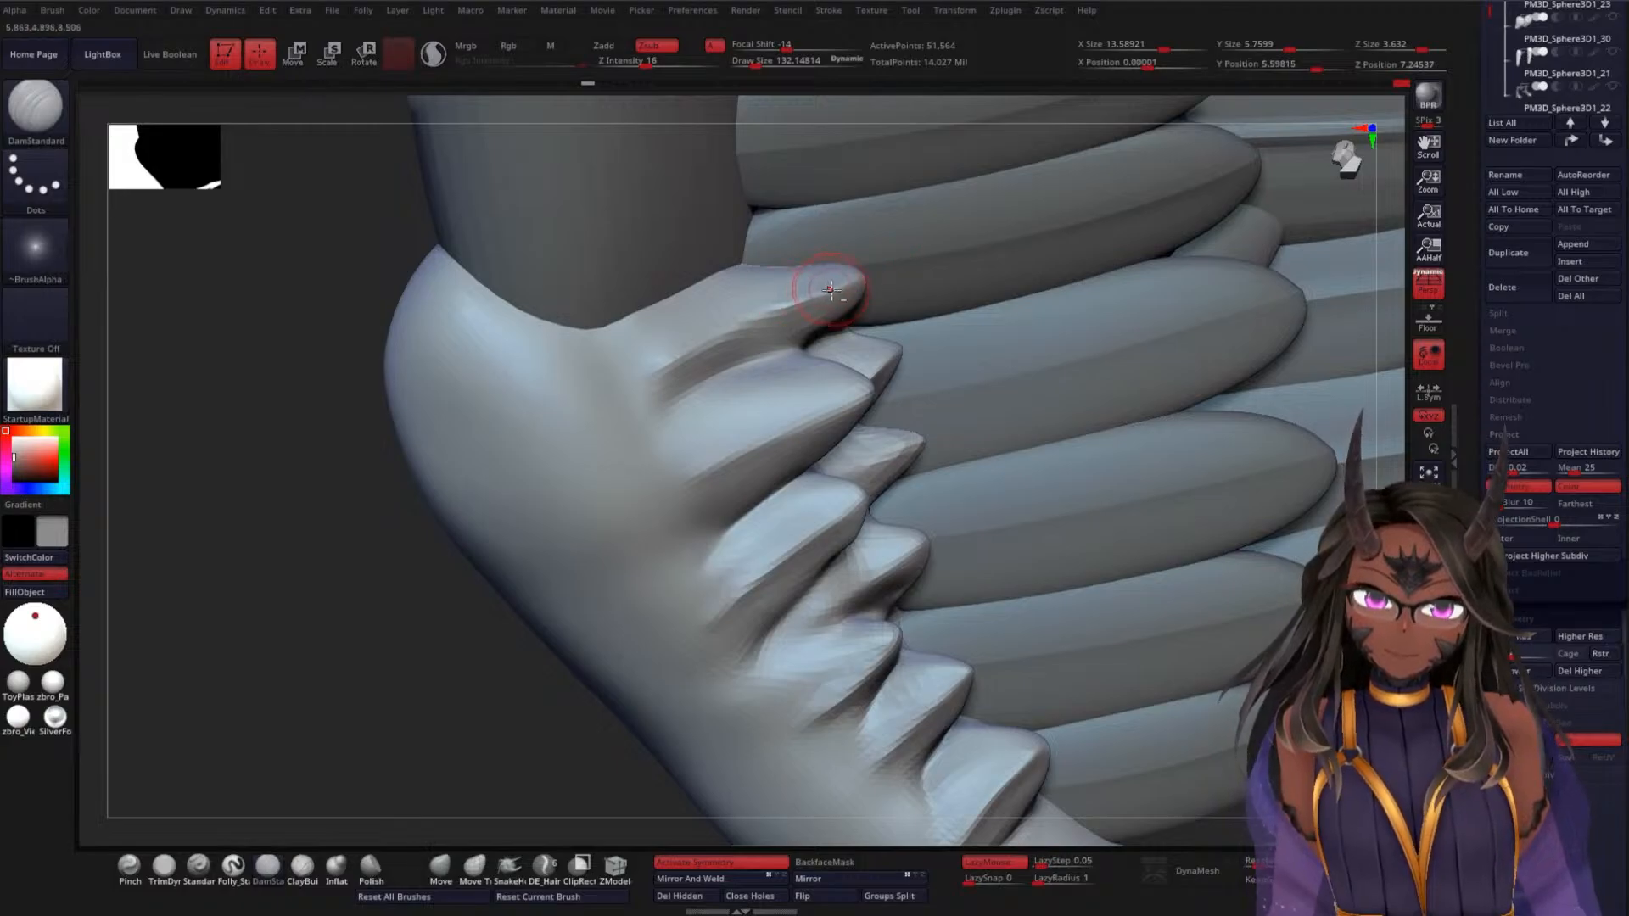
key(shift)
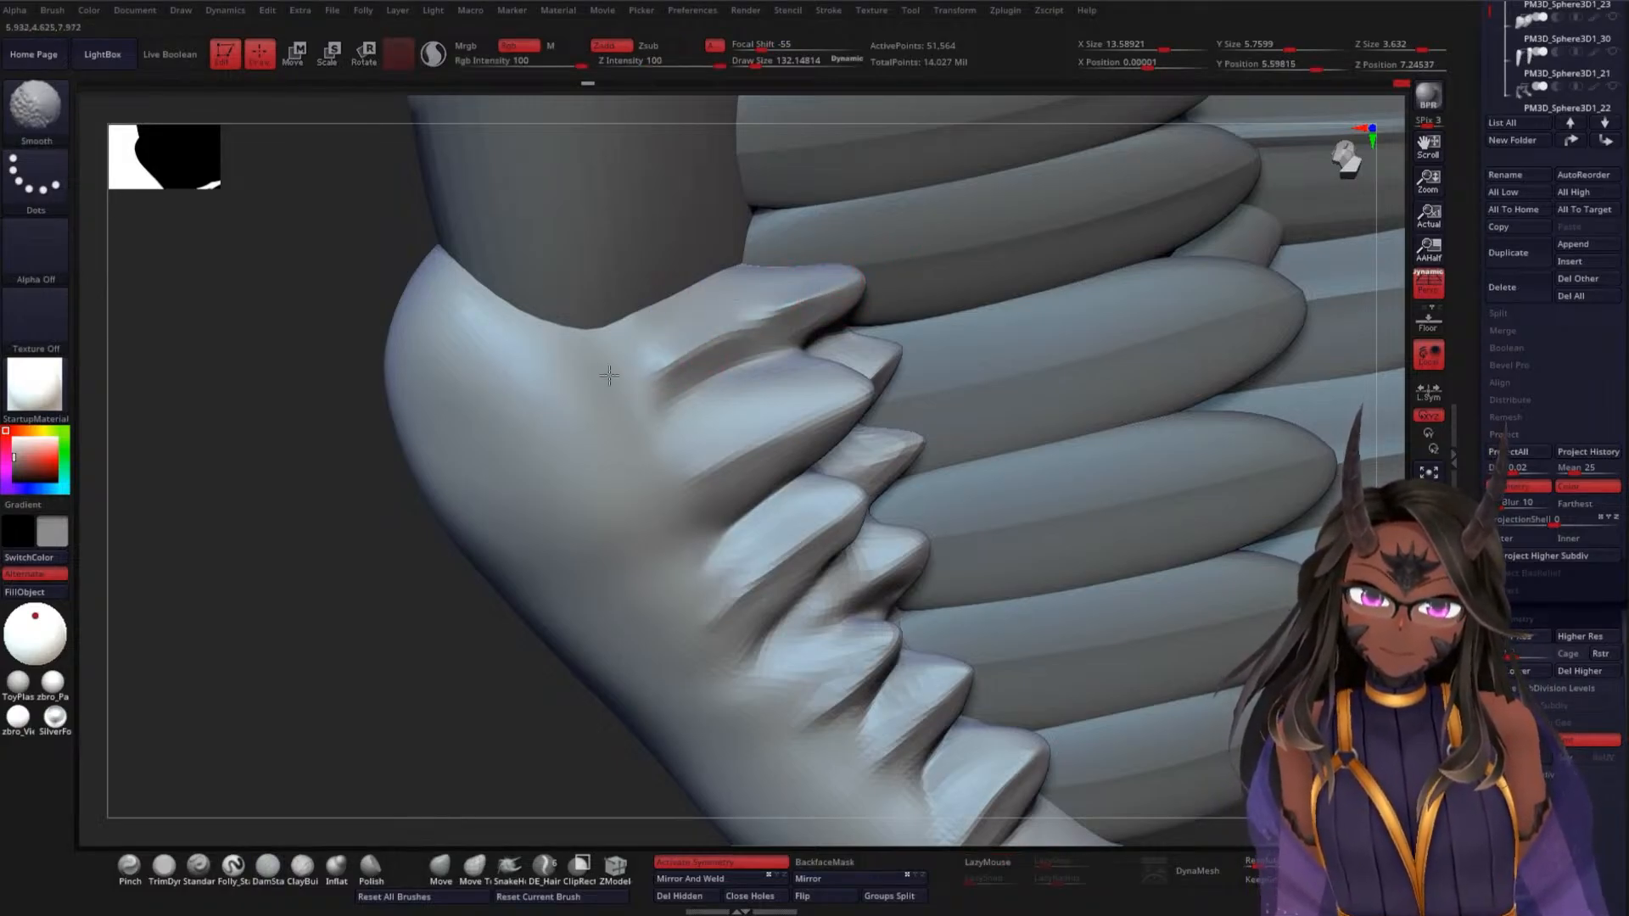
mouse_move(645, 366)
shift+mouse_down()
mouse_move(651, 391)
mouse_move(652, 354)
mouse_move(848, 295)
shift+mouse_up()
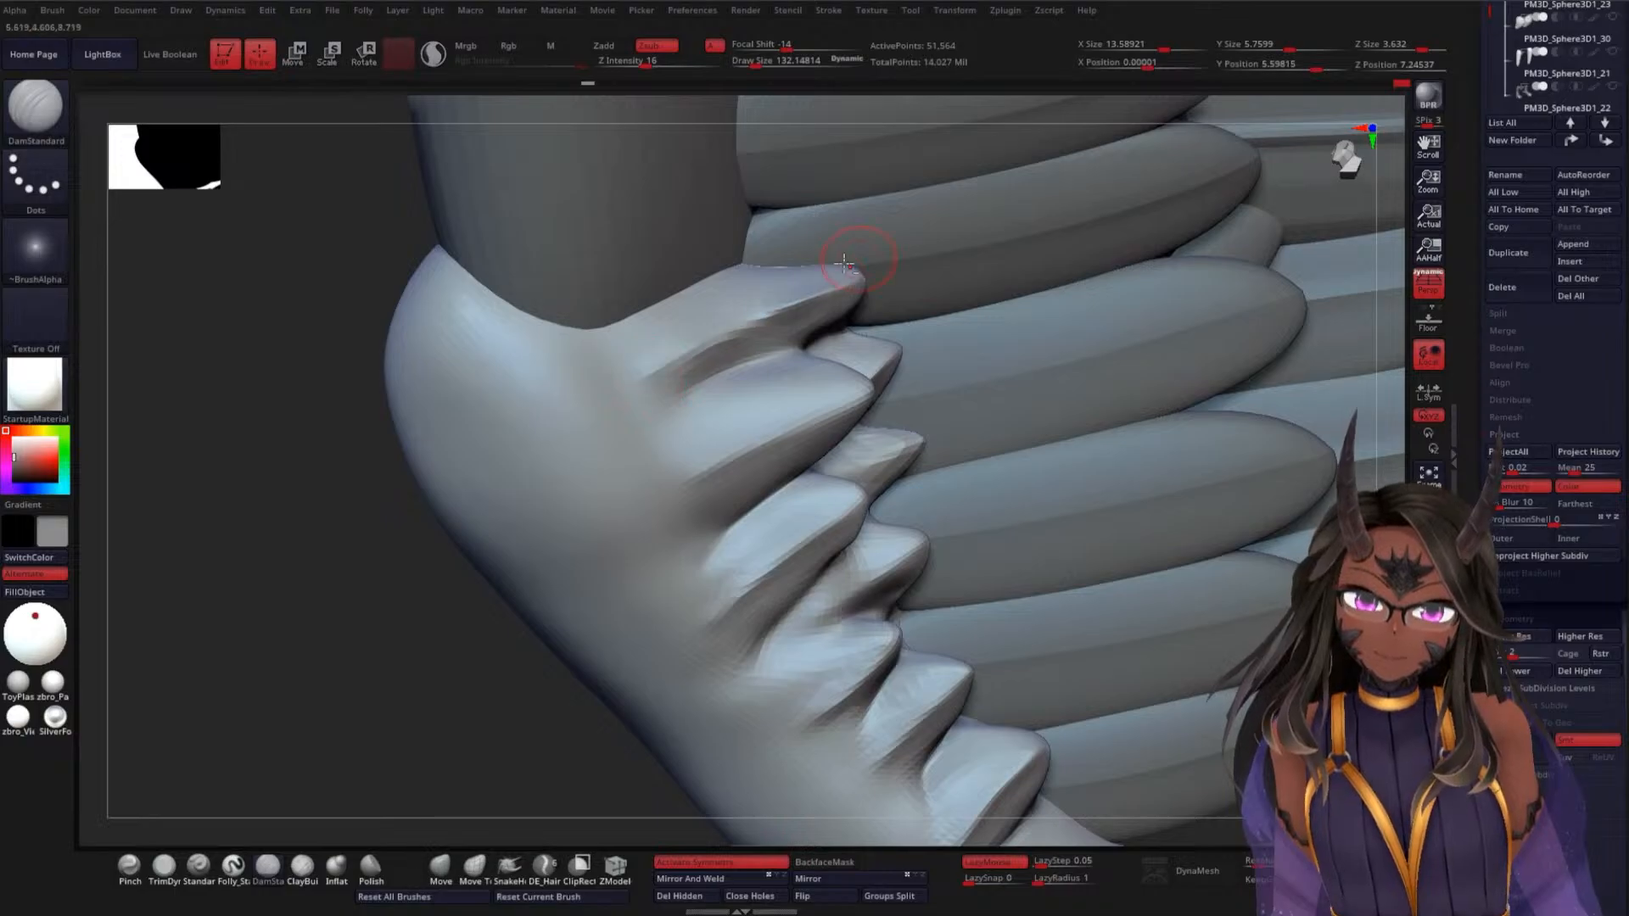
Deepen the crease beneath the opposite-side end covert at the rounded end and smooth its base and upper surface
mouse_move(378, 613)
mouse_down()
mouse_move(393, 626)
mouse_move(408, 599)
mouse_up()
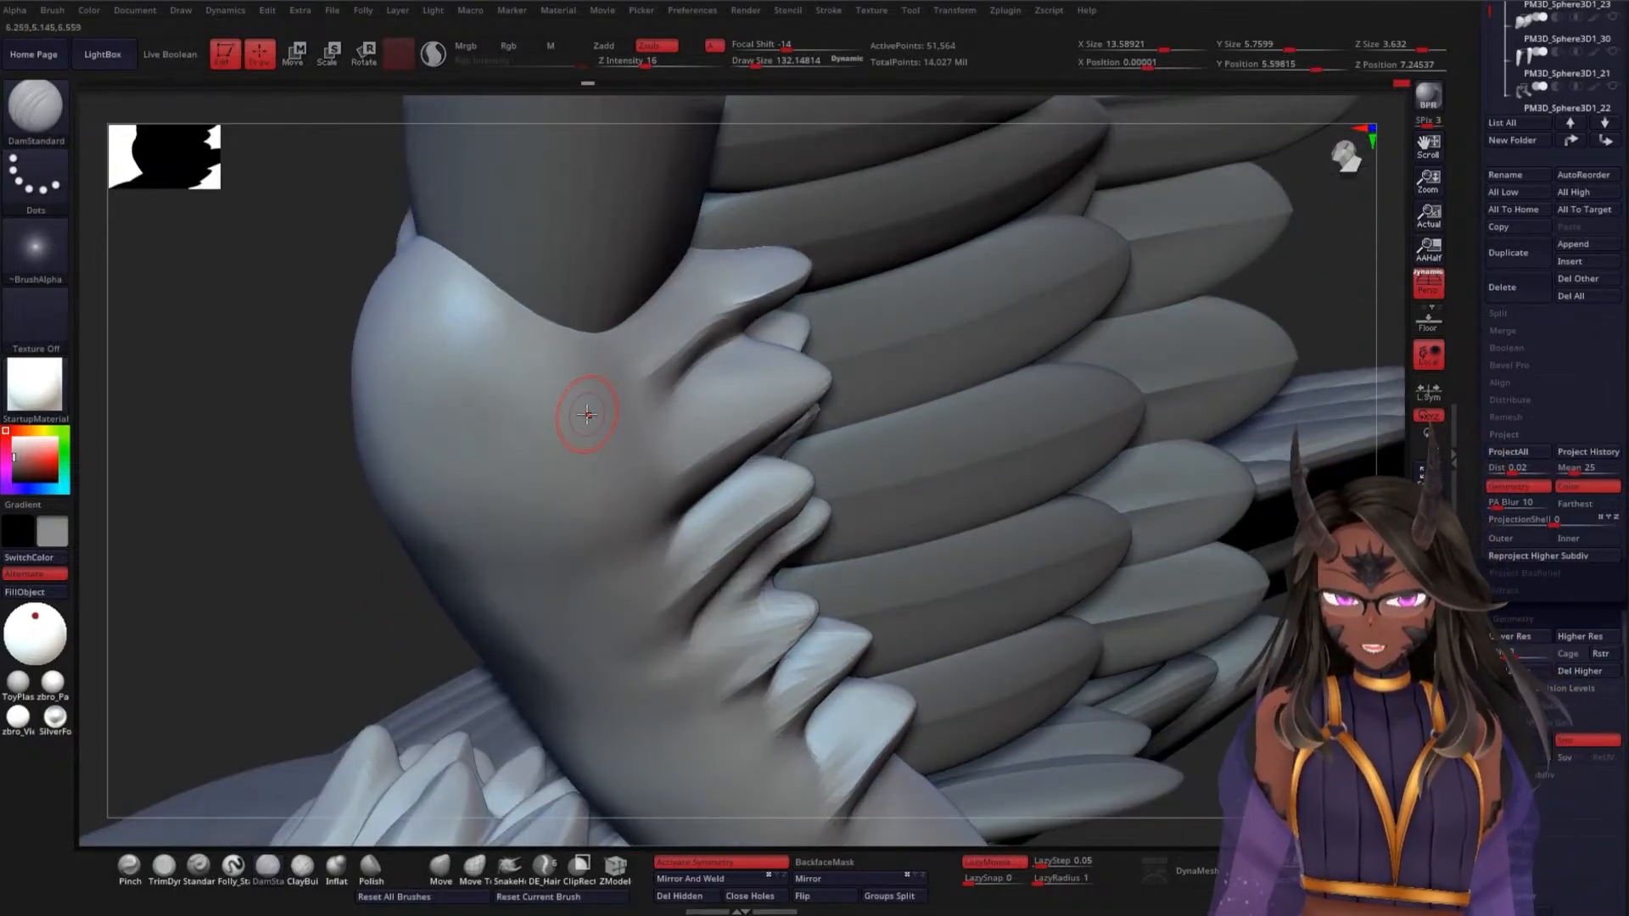
shift+drag(693, 280, 781, 251)
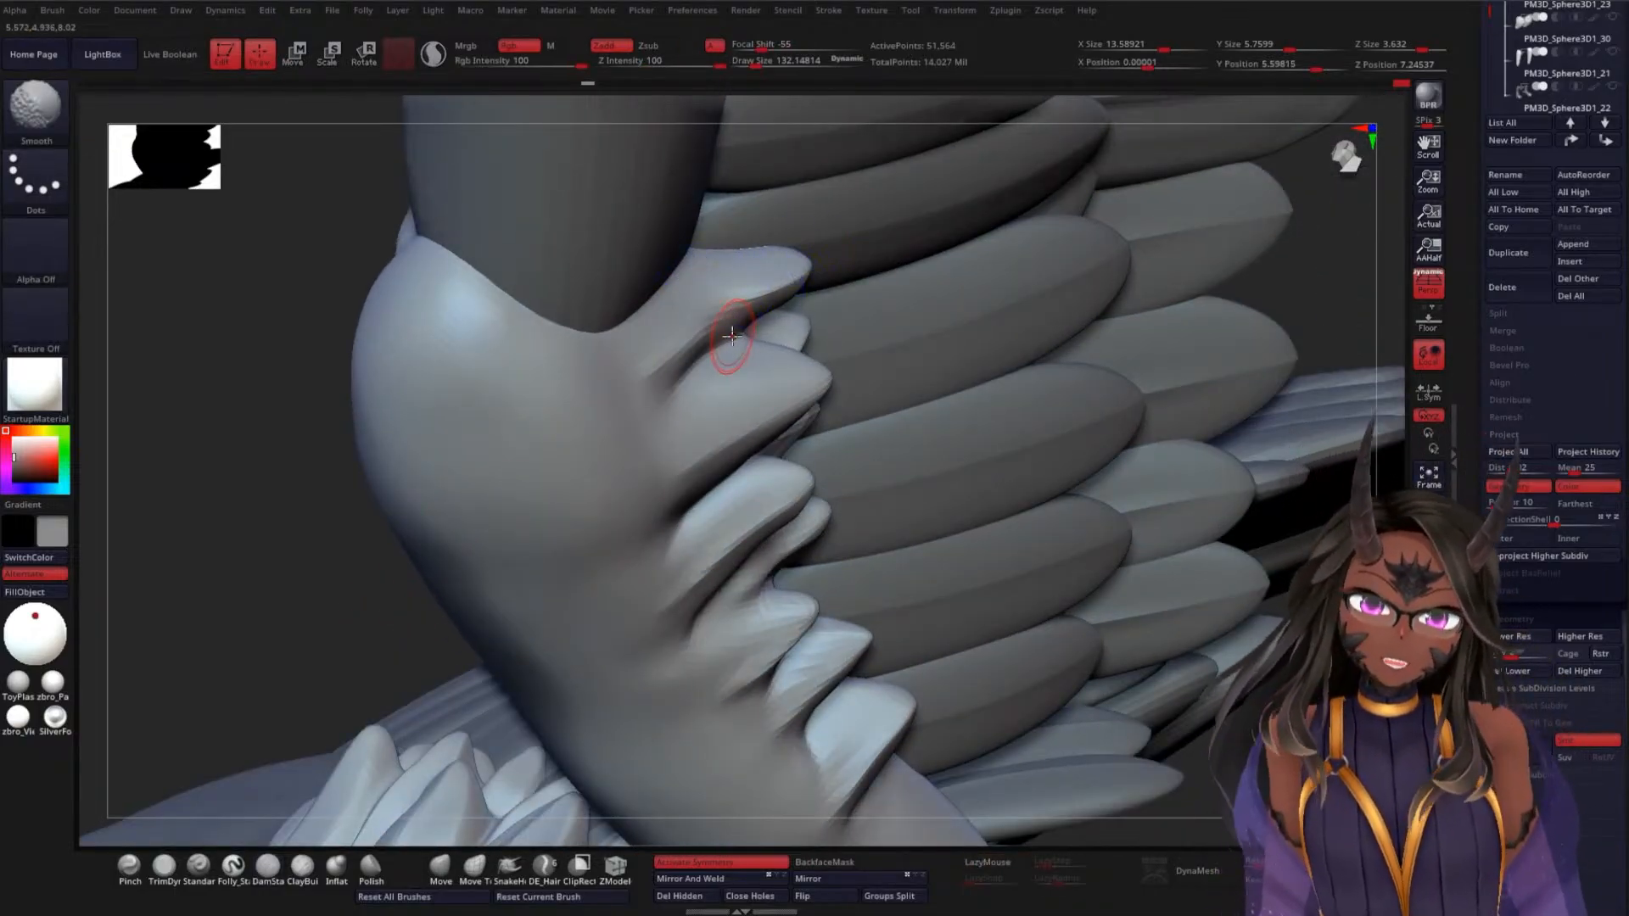
drag(650, 387, 781, 289)
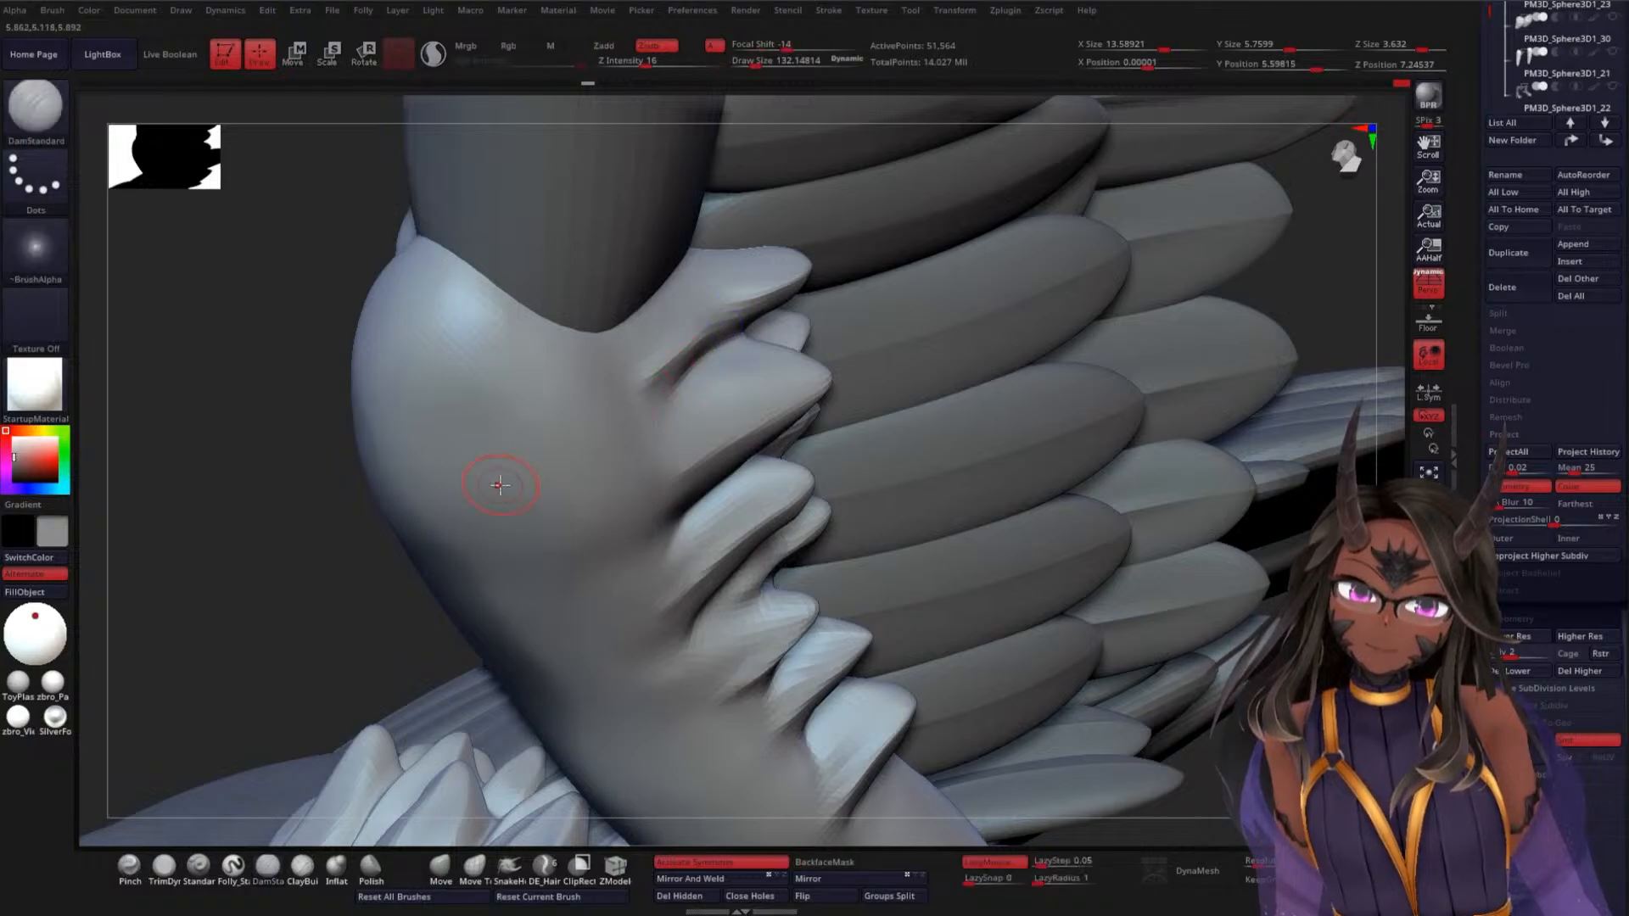
mouse_move(297, 599)
mouse_down()
mouse_move(272, 526)
mouse_move(815, 365)
mouse_up()
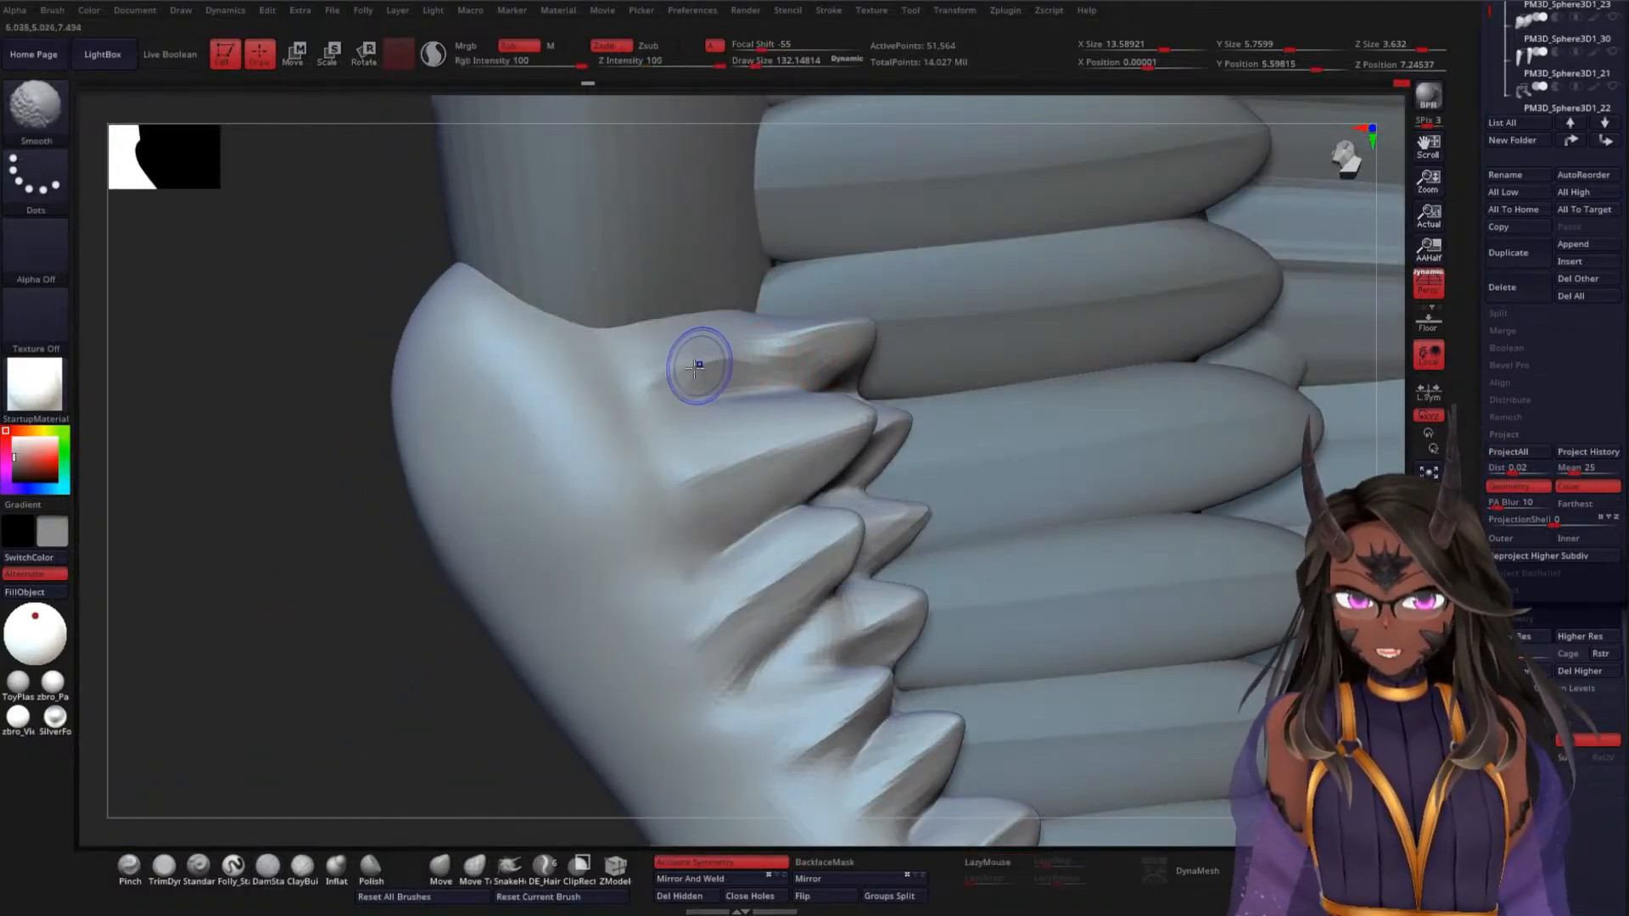
shift+drag(698, 364, 851, 322)
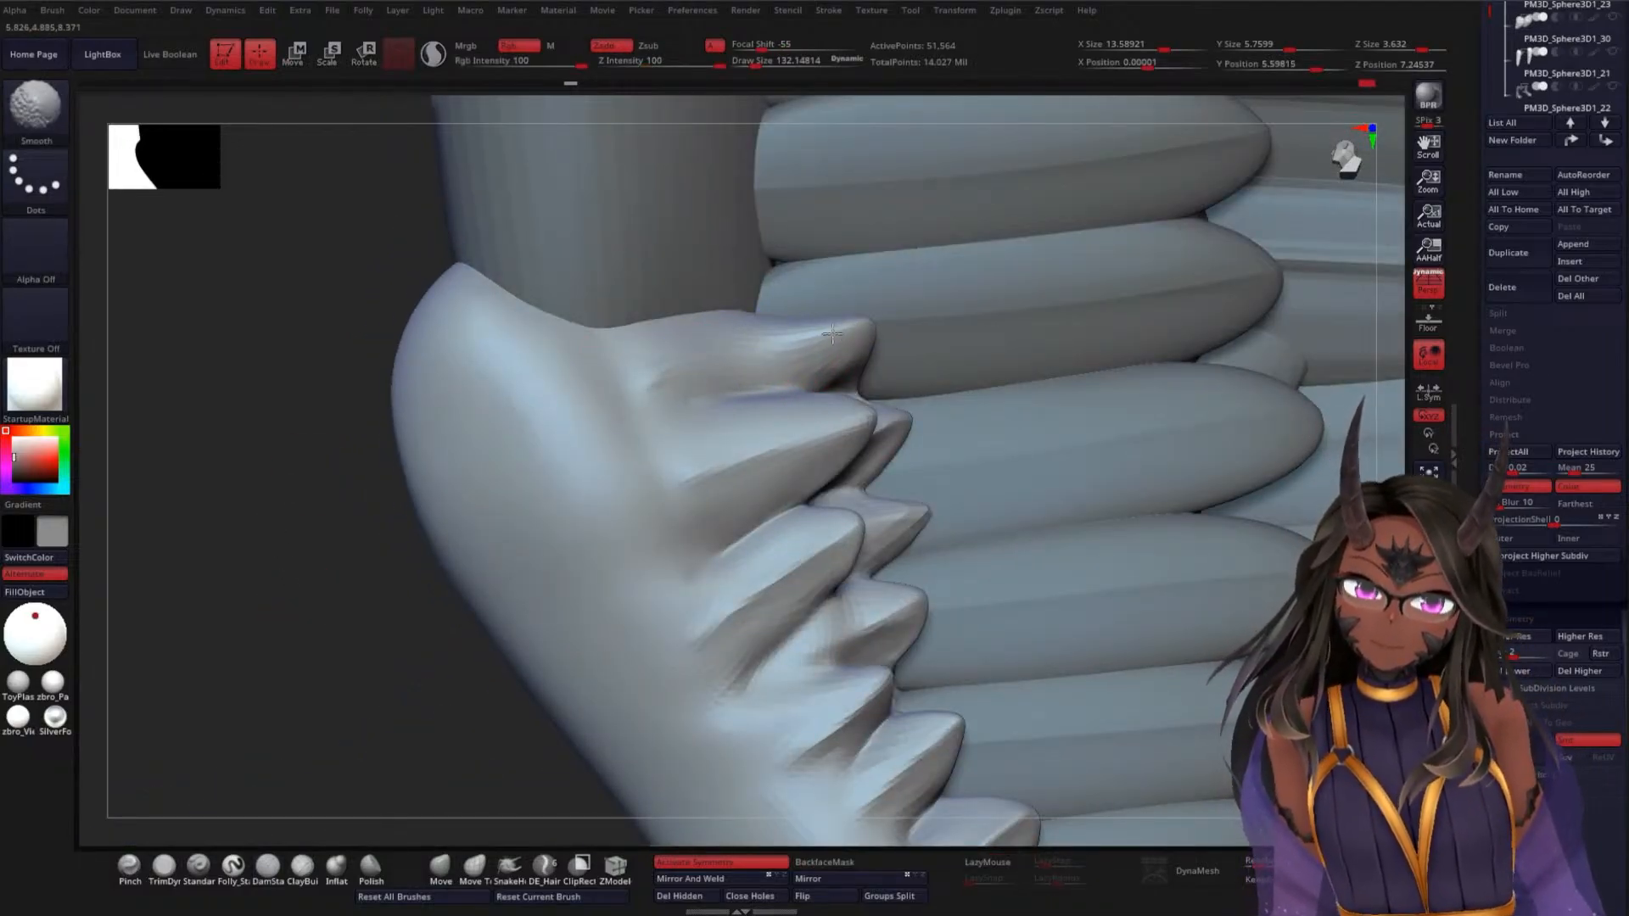
shift+drag(658, 375, 716, 349)
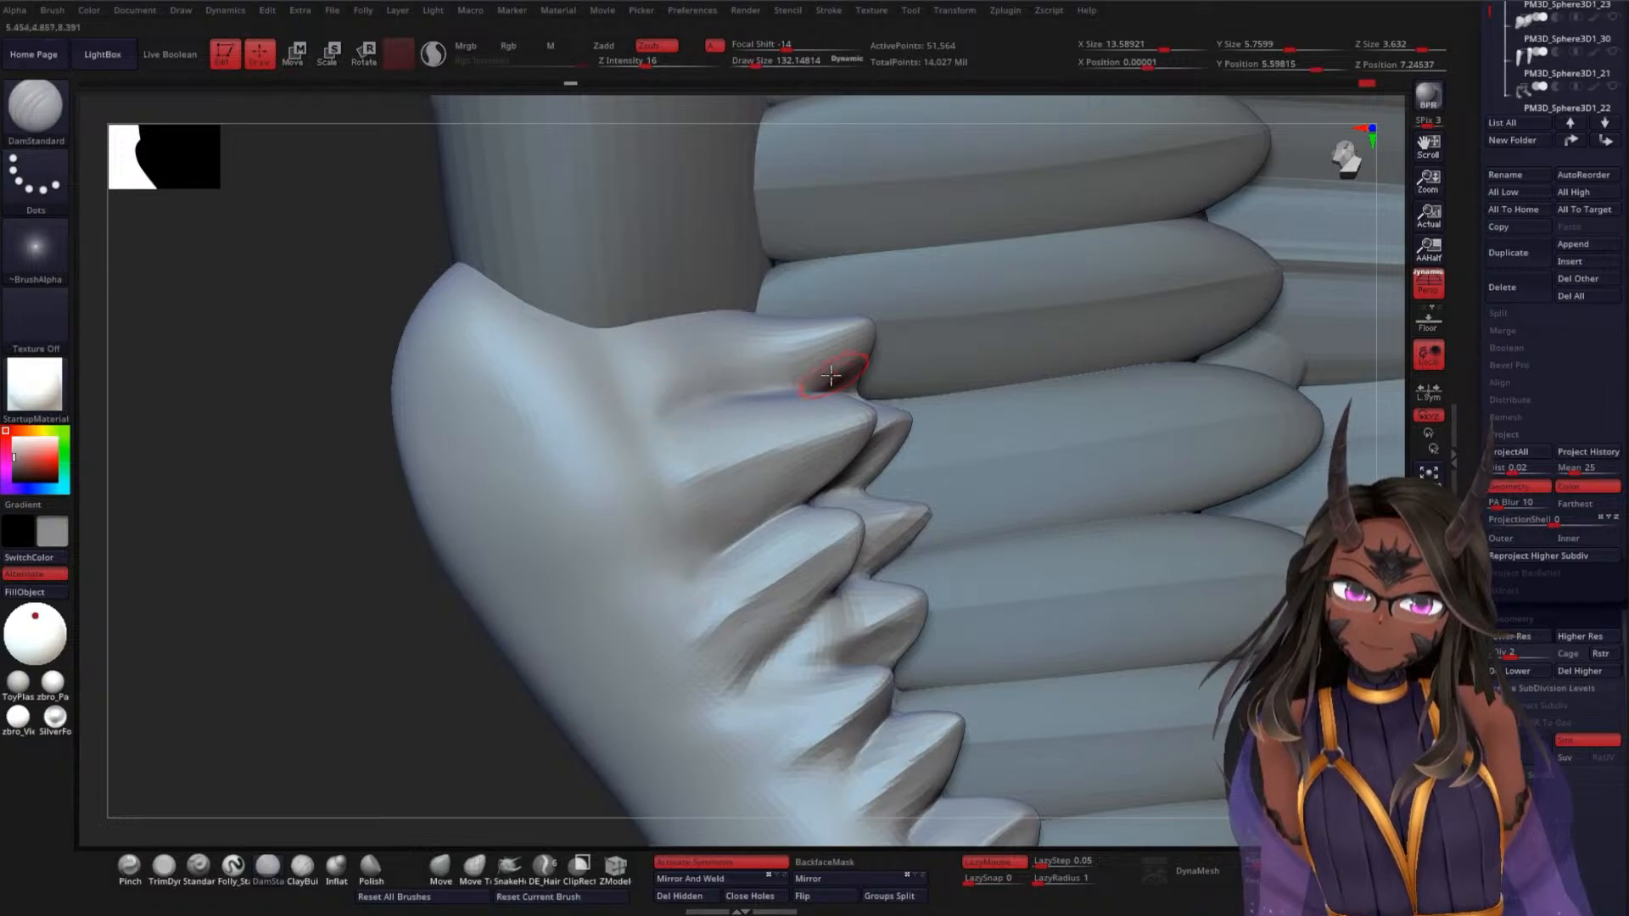
Carve the lower crease and top ridge of the opposite-side end covert with DamStandard
mouse_move(314, 586)
mouse_down()
mouse_move(297, 617)
mouse_move(726, 354)
mouse_move(827, 320)
mouse_up()
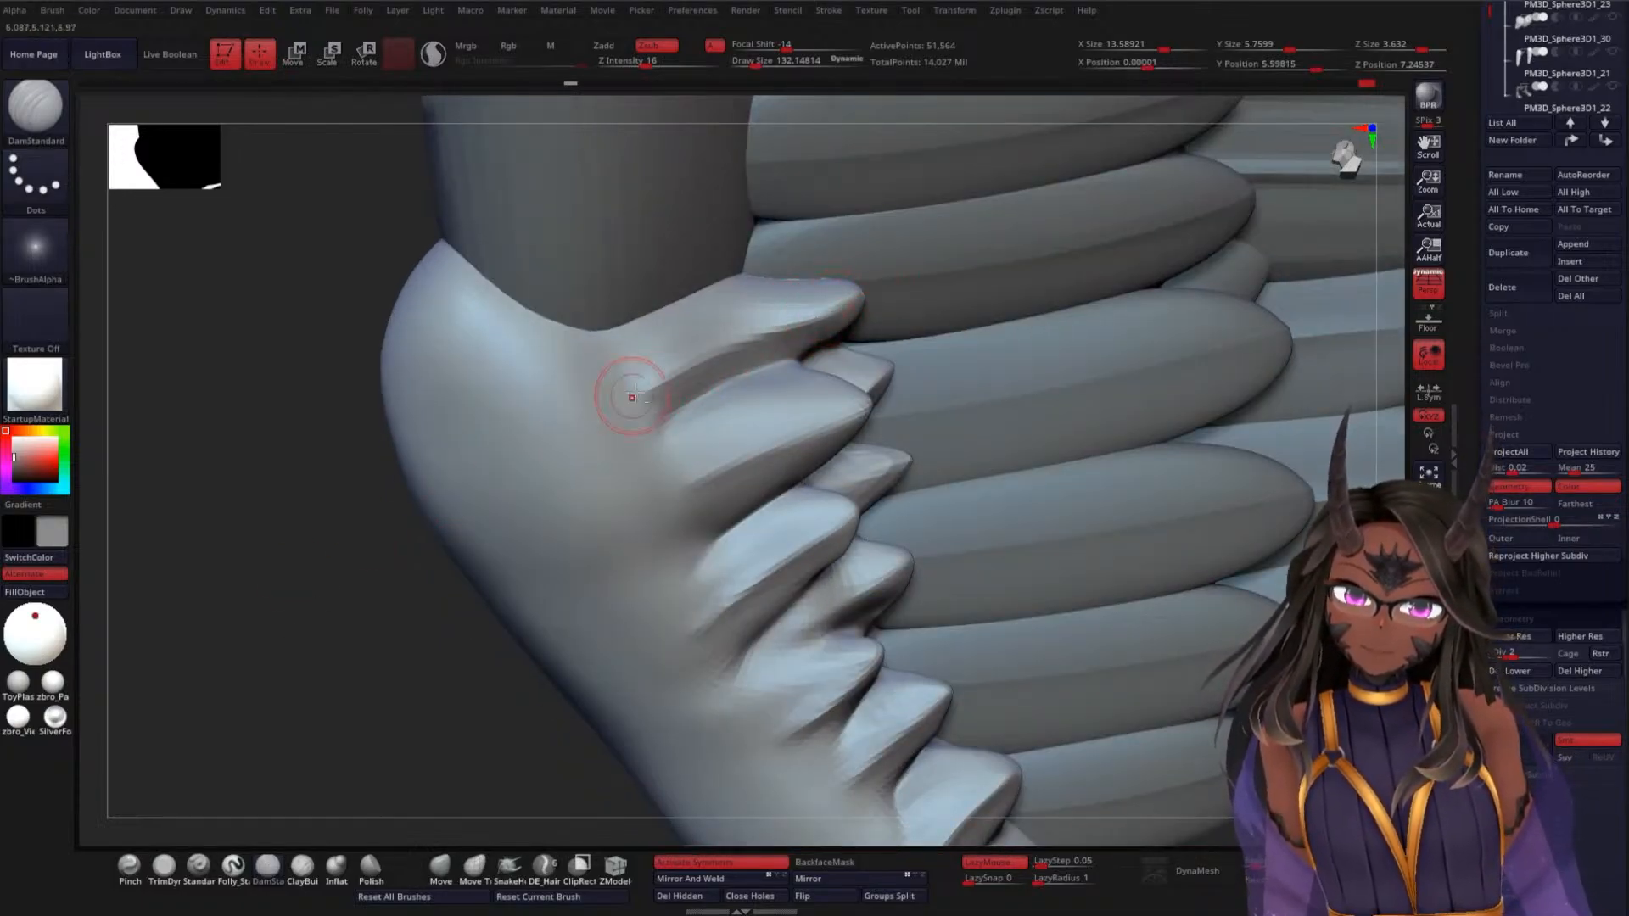
drag(643, 393, 844, 324)
drag(347, 640, 399, 473)
mouse_move(1142, 433)
mouse_down()
mouse_move(1331, 443)
mouse_move(1222, 490)
mouse_up()
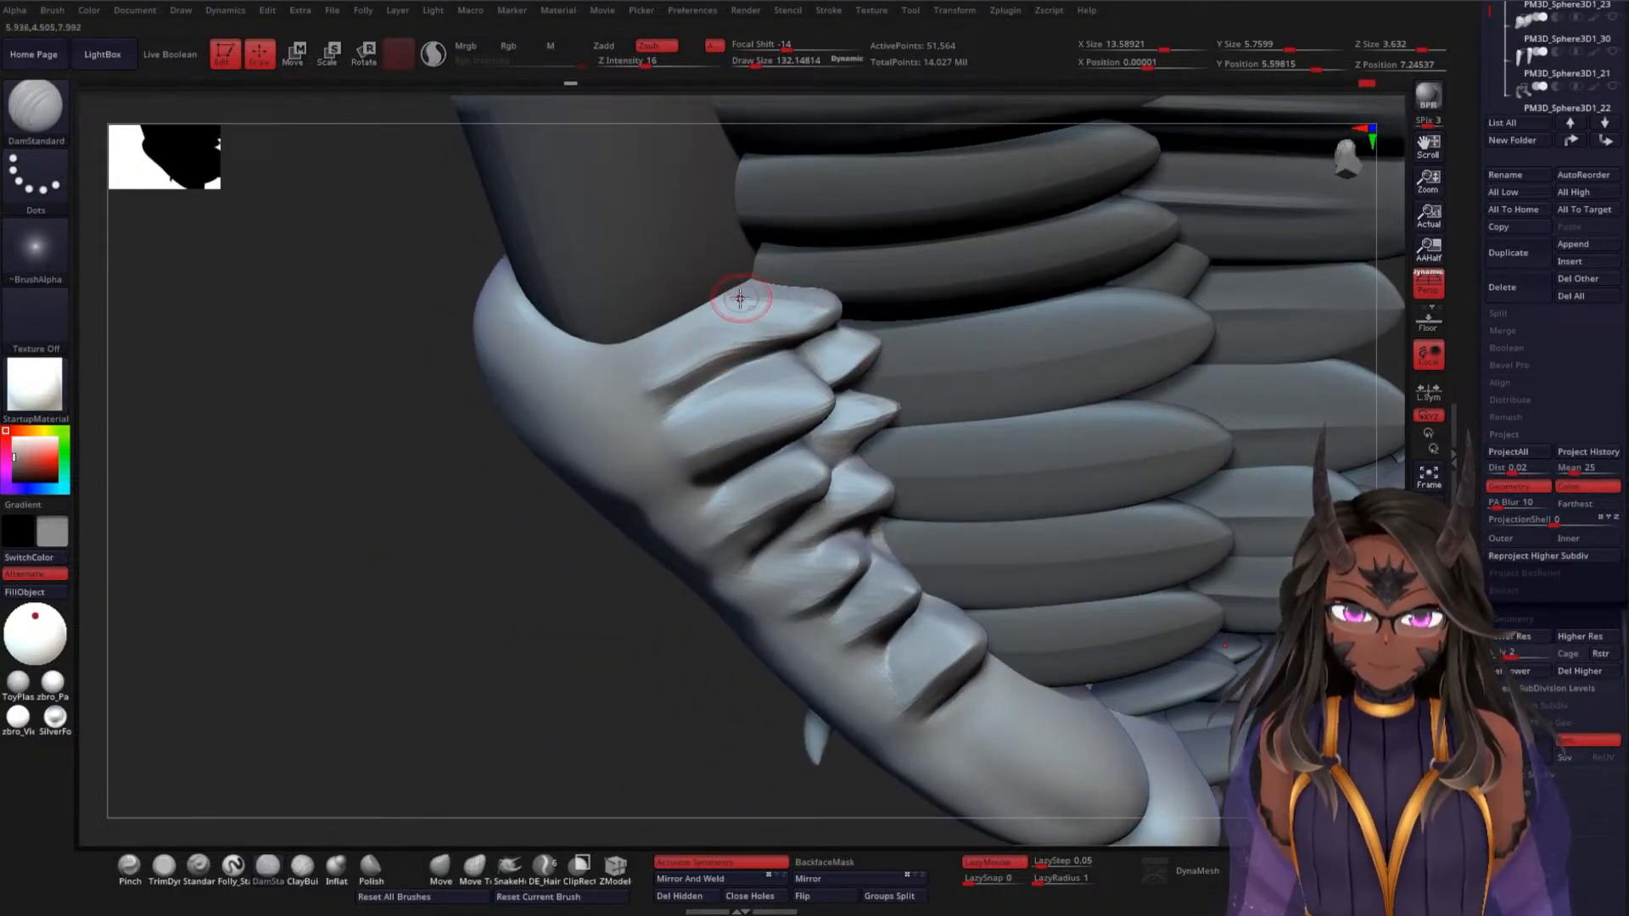
drag(742, 297, 767, 303)
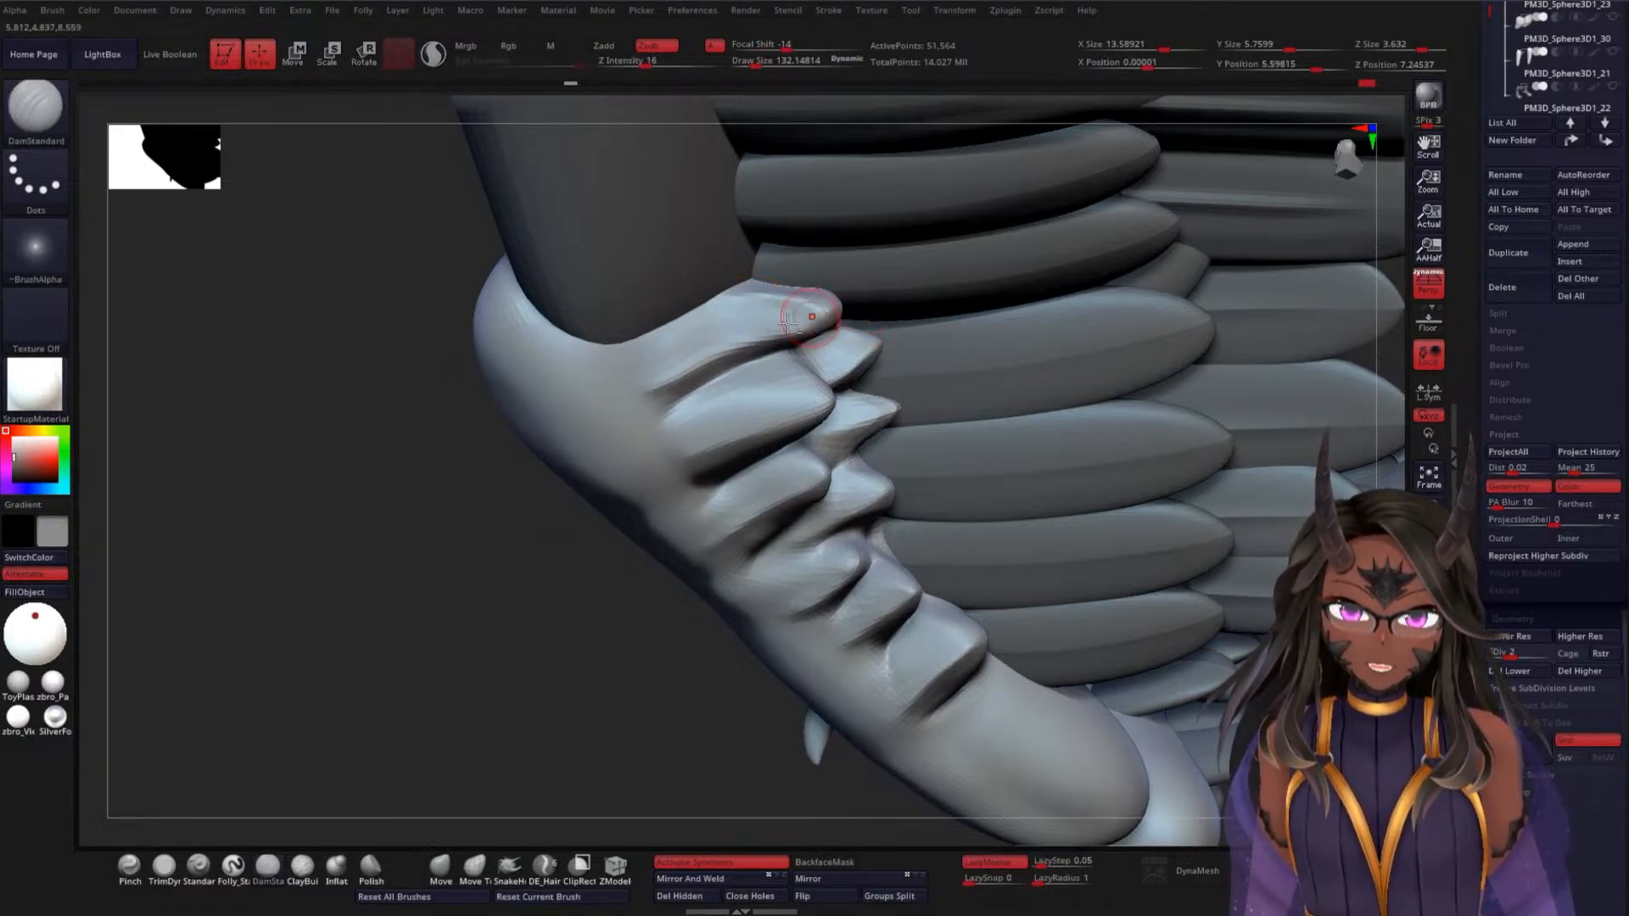
drag(495, 515, 499, 439)
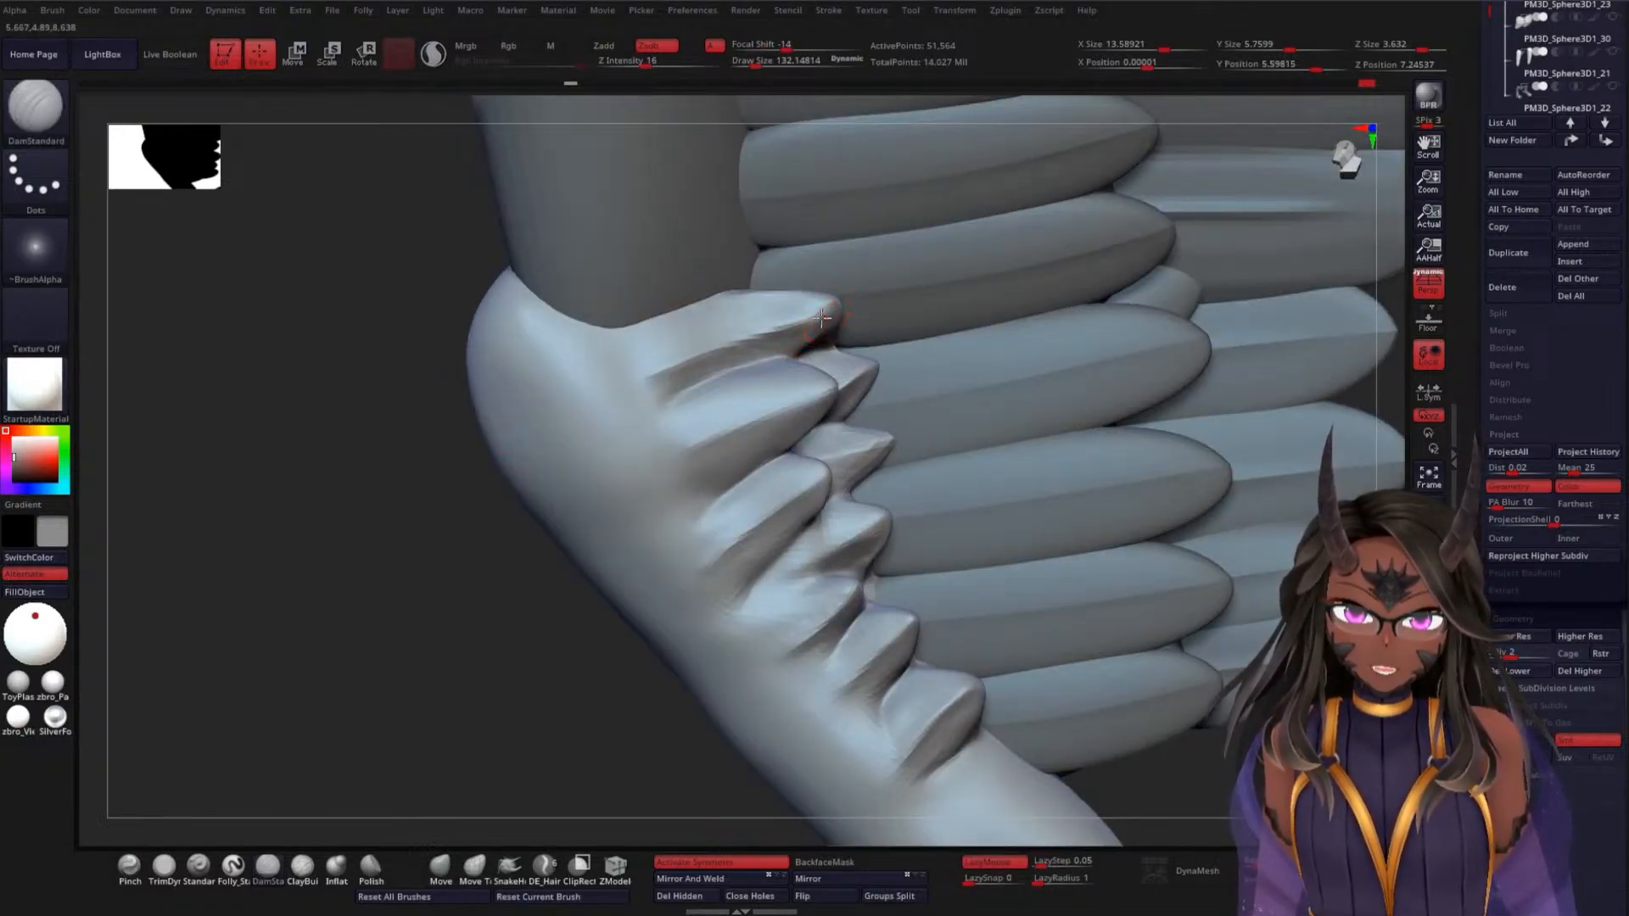
Smooth the tip and lower groove of the opposite-side end covert, then redefine the crease running from its base
shift+drag(849, 297, 770, 299)
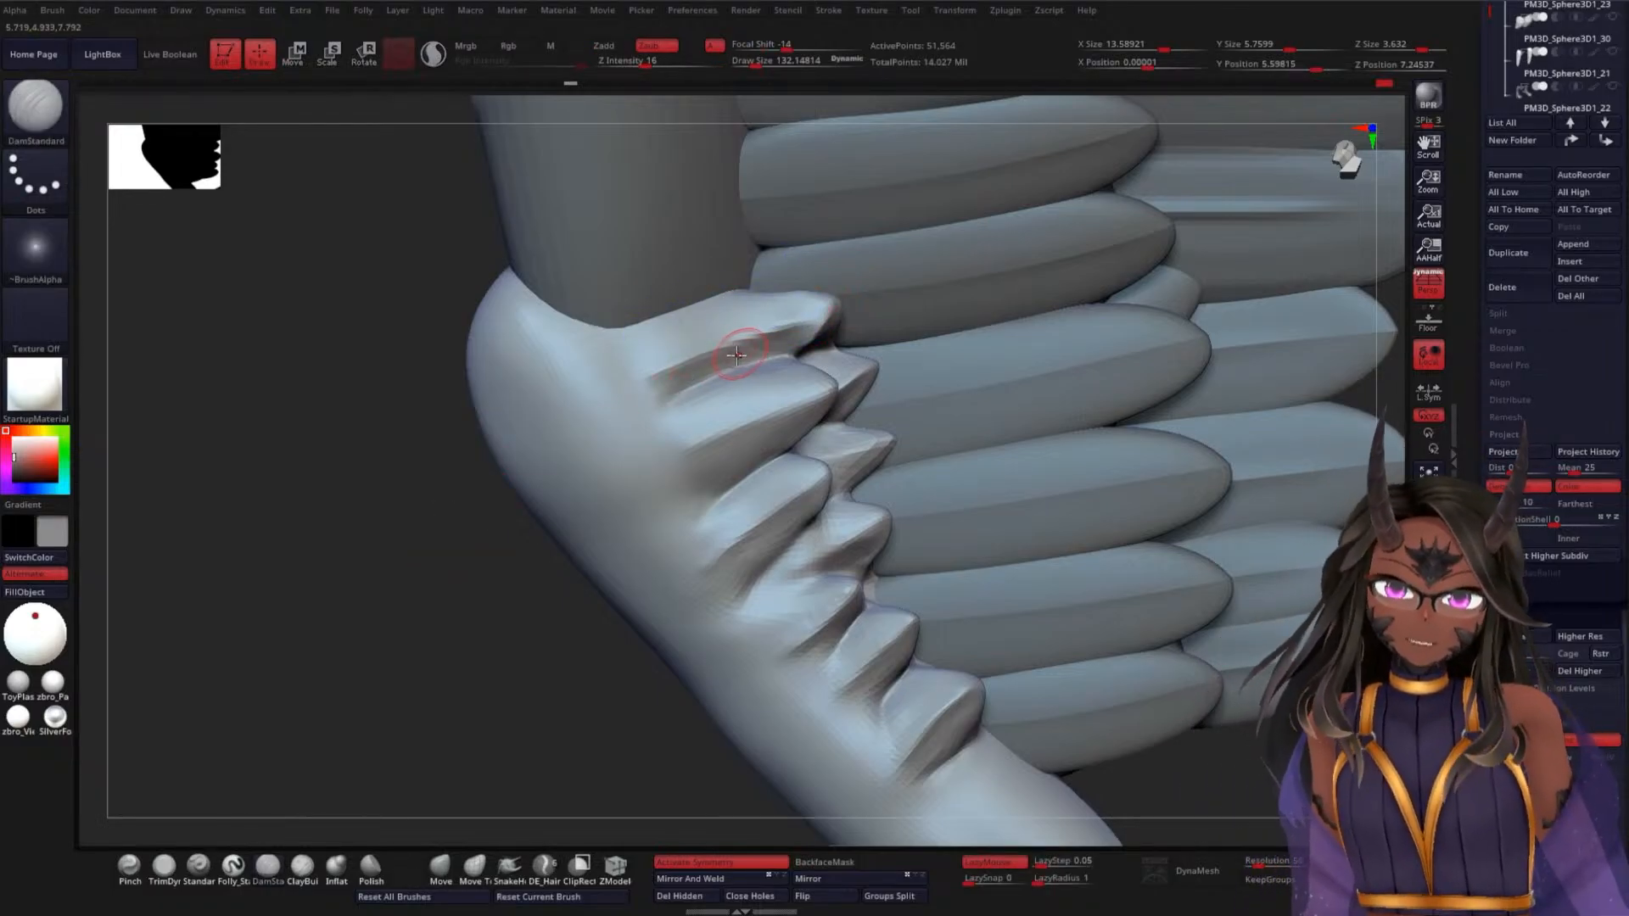
shift+drag(788, 349, 667, 389)
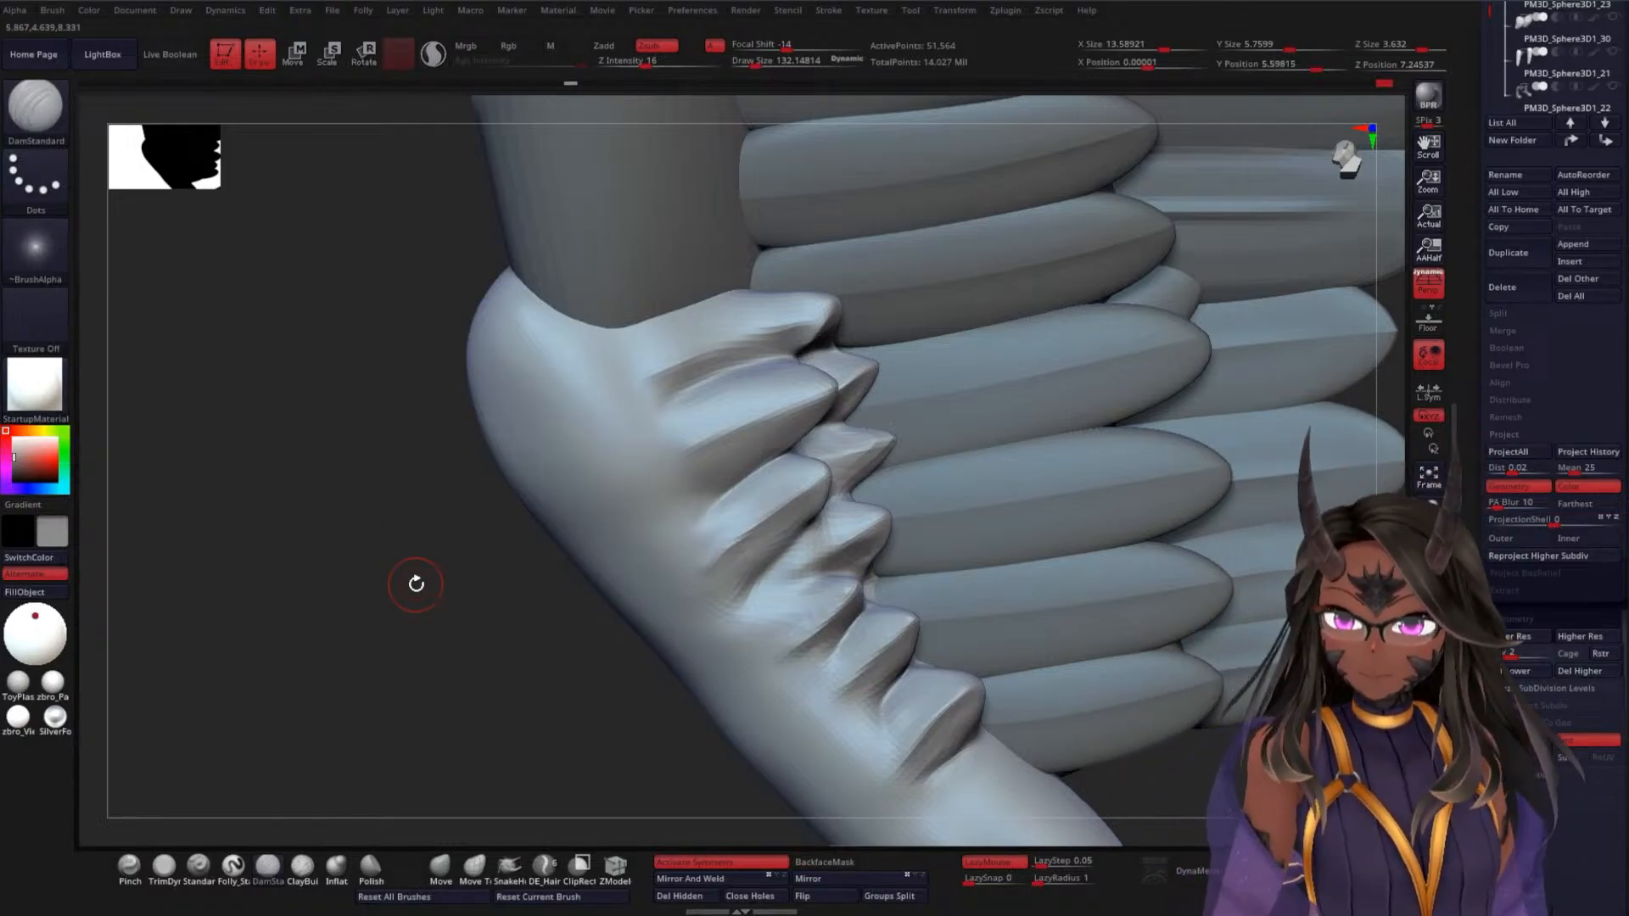
drag(426, 578, 475, 480)
drag(315, 601, 373, 560)
mouse_move(675, 386)
mouse_down()
mouse_move(816, 291)
mouse_move(679, 346)
mouse_move(689, 365)
mouse_move(792, 289)
mouse_up()
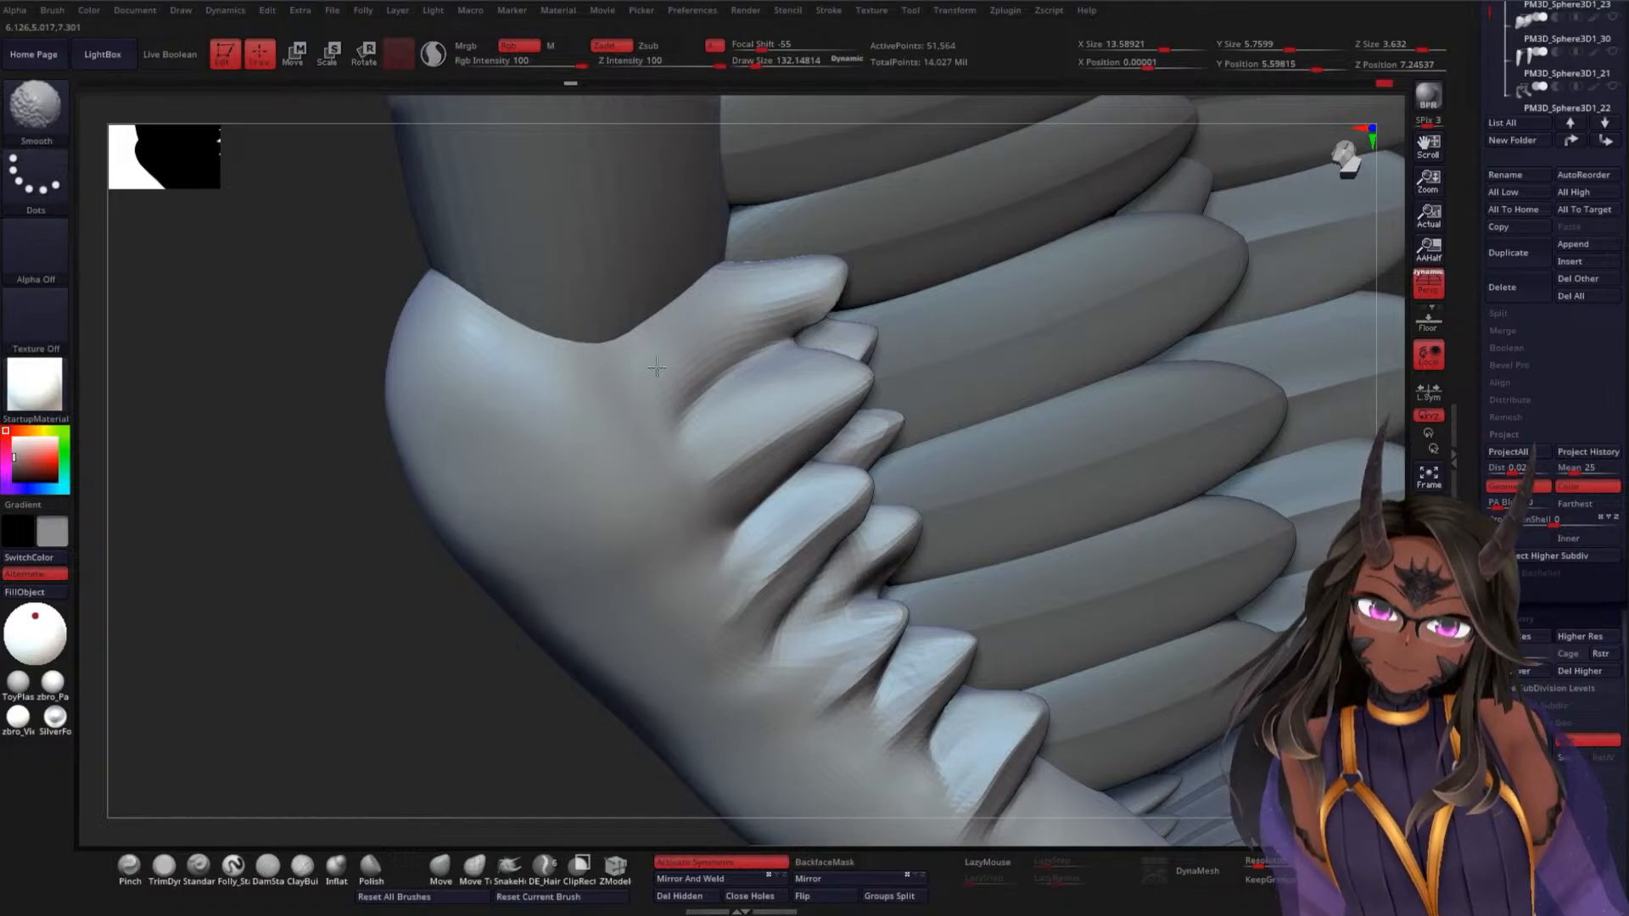
drag(415, 611, 414, 598)
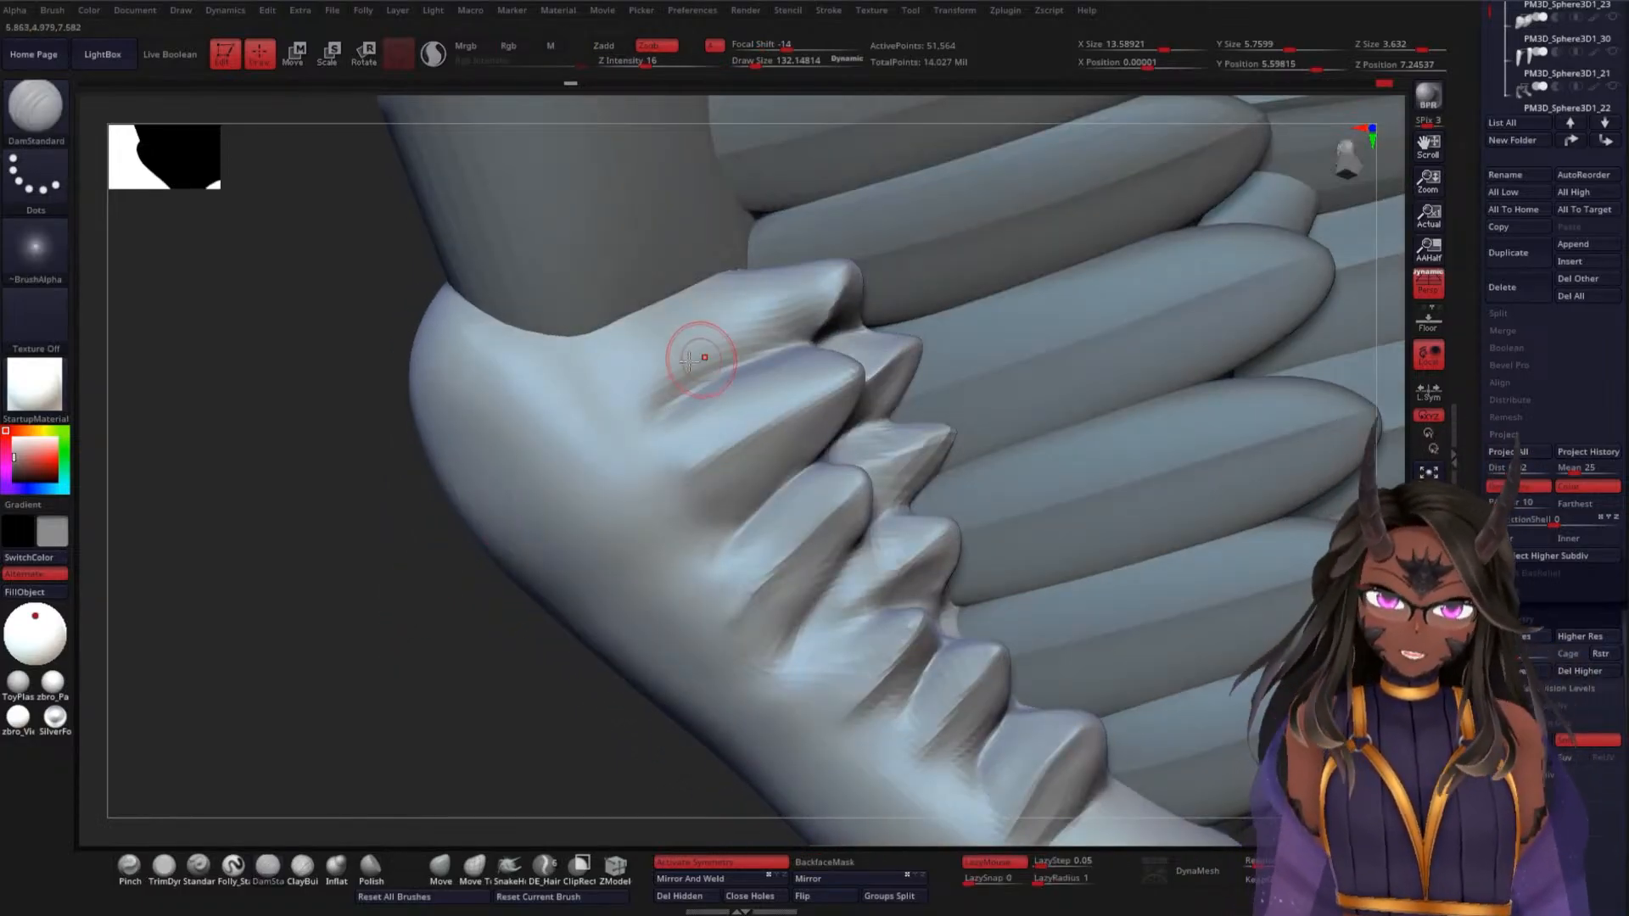
Carve lines from the tip to the base of the opposite-side end covert, extending its groove into the wing
drag(812, 271, 640, 357)
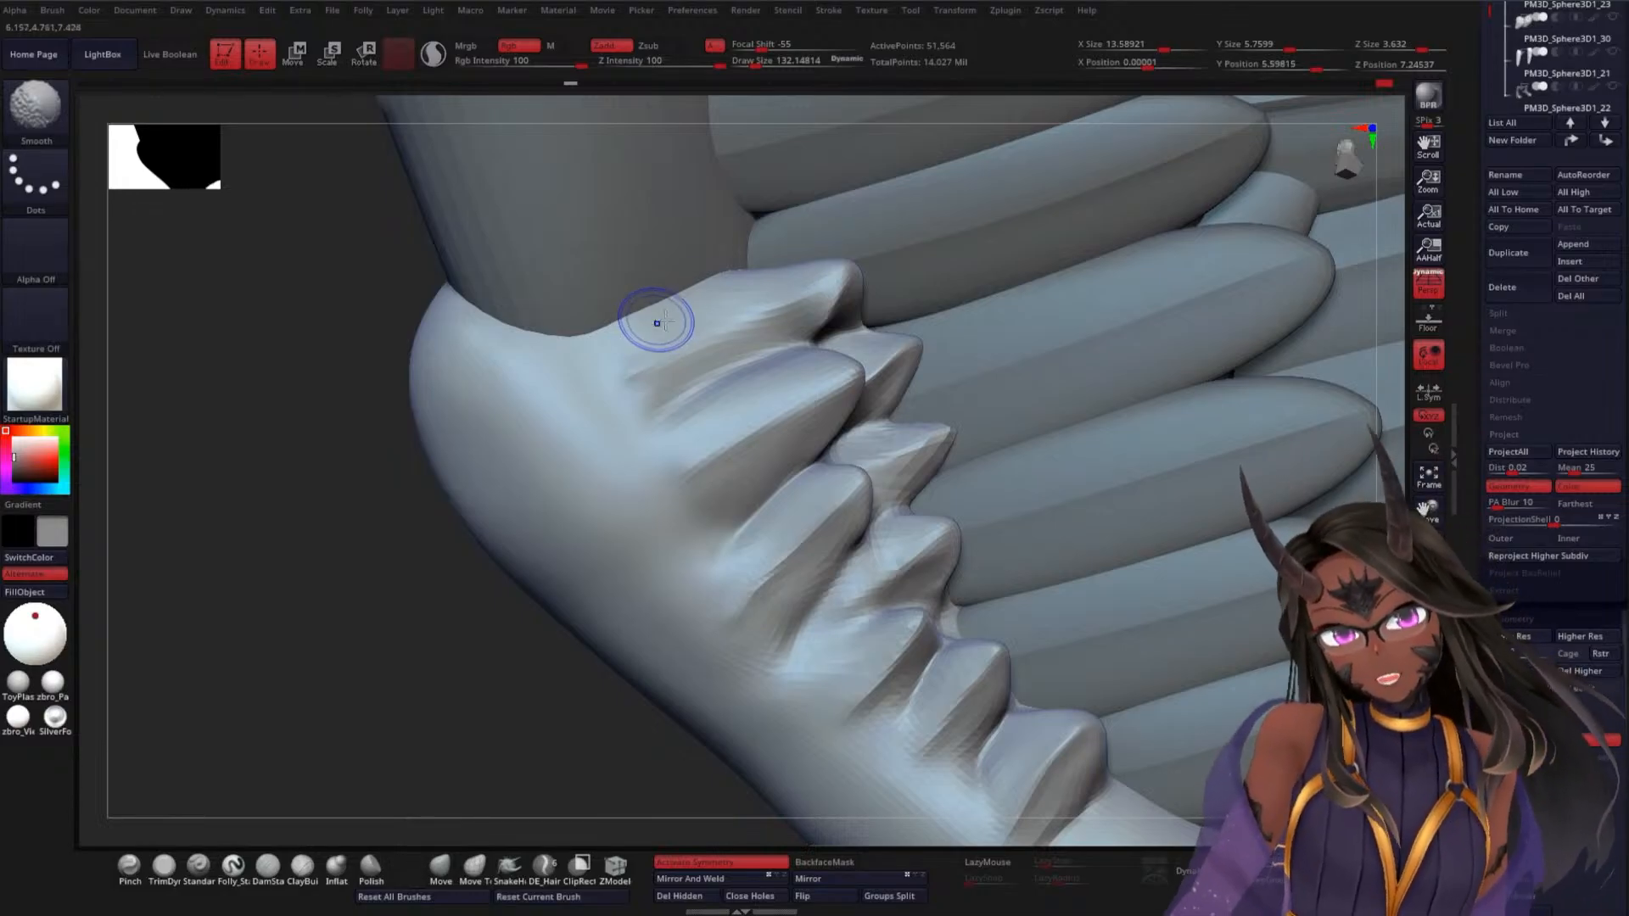
drag(636, 373, 663, 365)
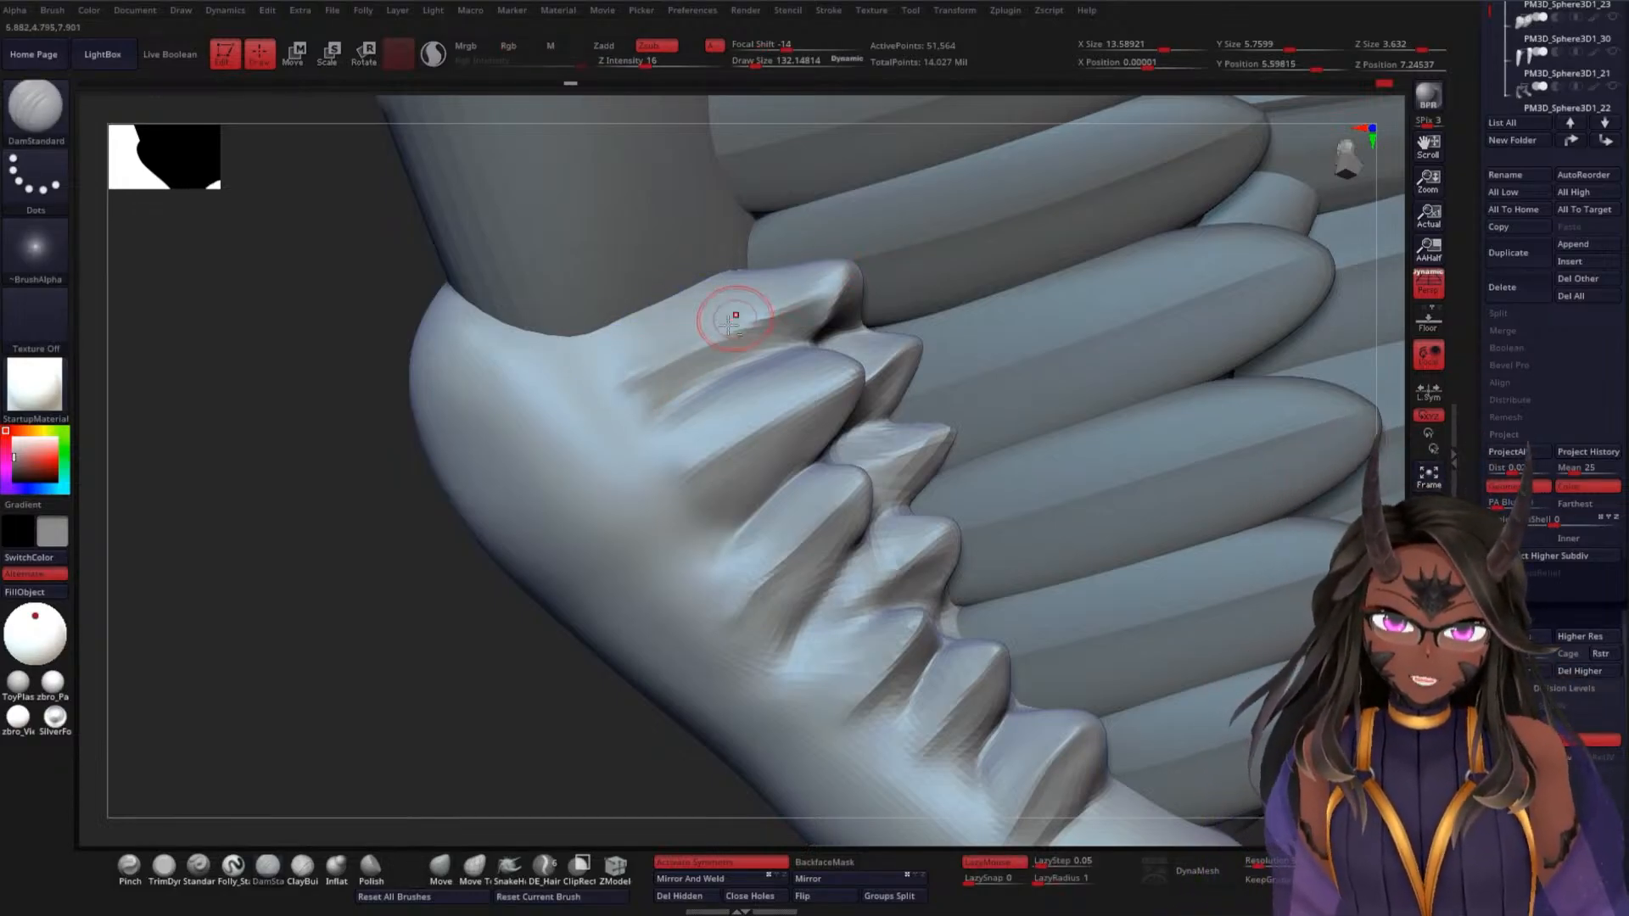
drag(798, 301, 618, 374)
drag(724, 363, 647, 397)
drag(657, 409, 737, 365)
drag(390, 626, 761, 422)
mouse_move(701, 554)
mouse_down()
mouse_move(713, 701)
mouse_move(709, 556)
mouse_move(629, 563)
mouse_move(647, 632)
mouse_move(628, 611)
mouse_up()
key(shift)
Pull out the tip of the covert nearest the bare end with the Move brush and smooth the wing surface below the coverts
alt+drag(511, 626, 531, 679)
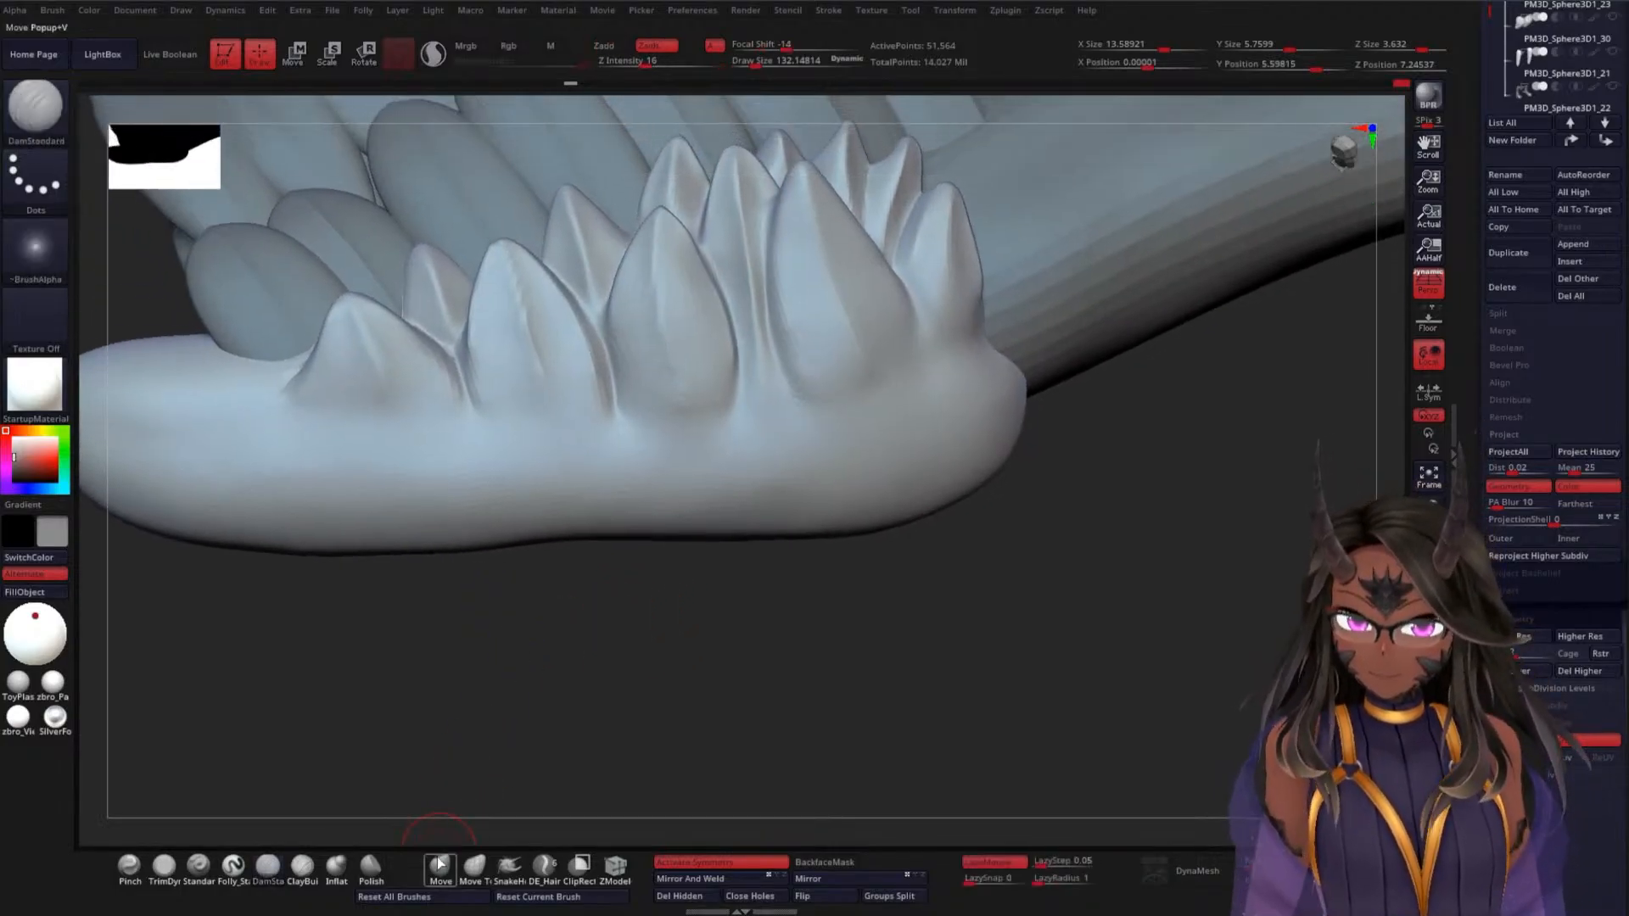
click(440, 868)
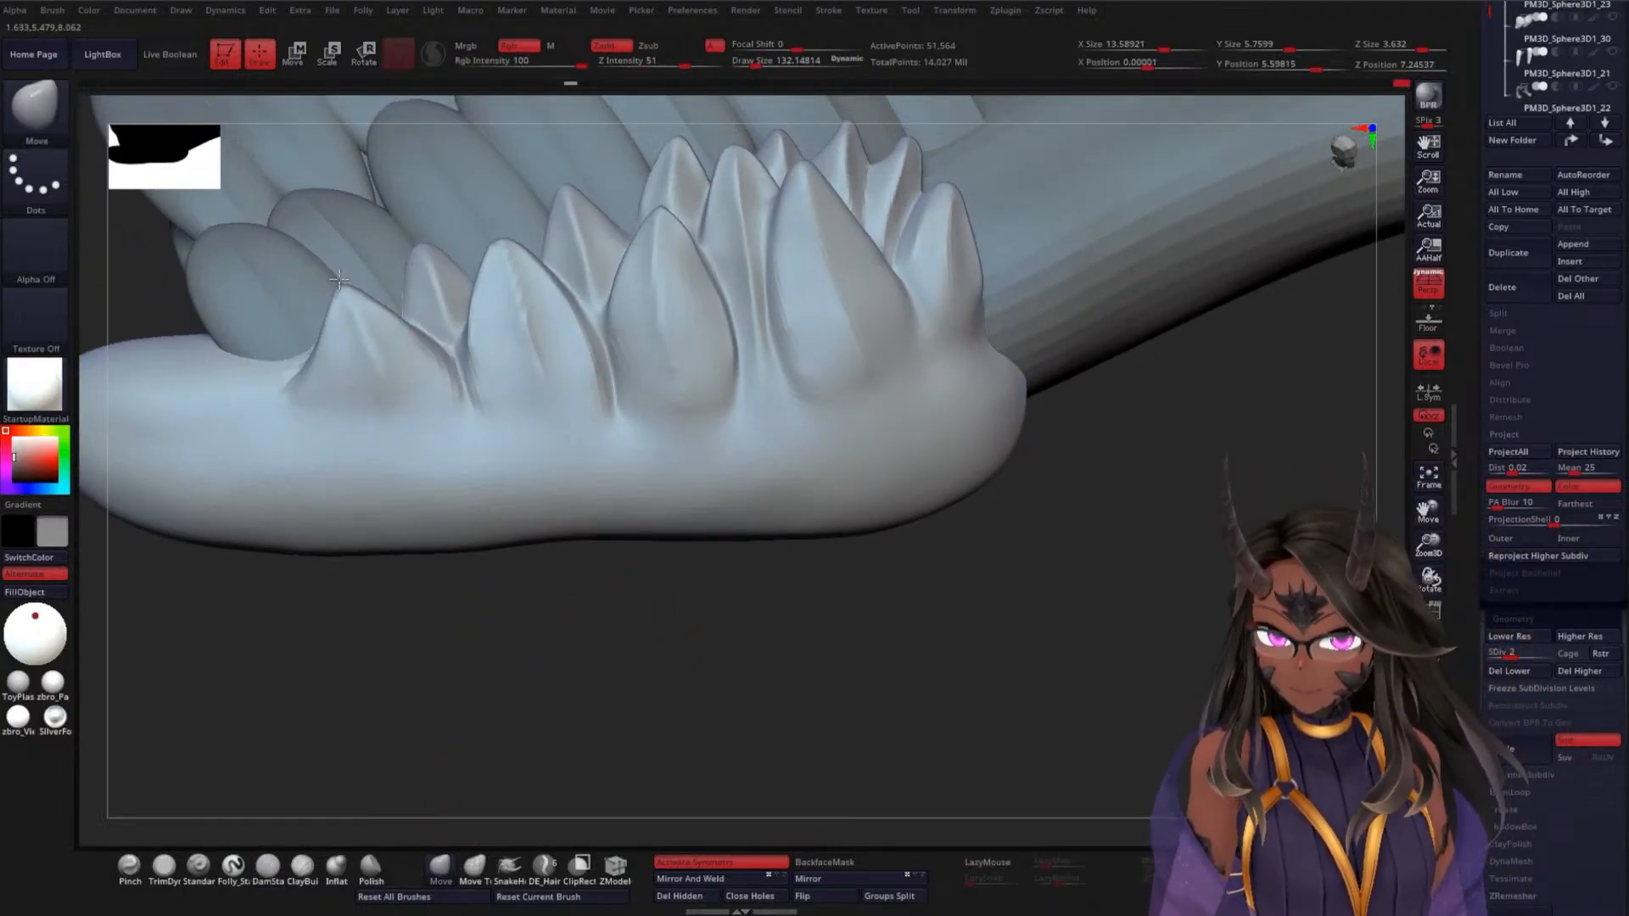
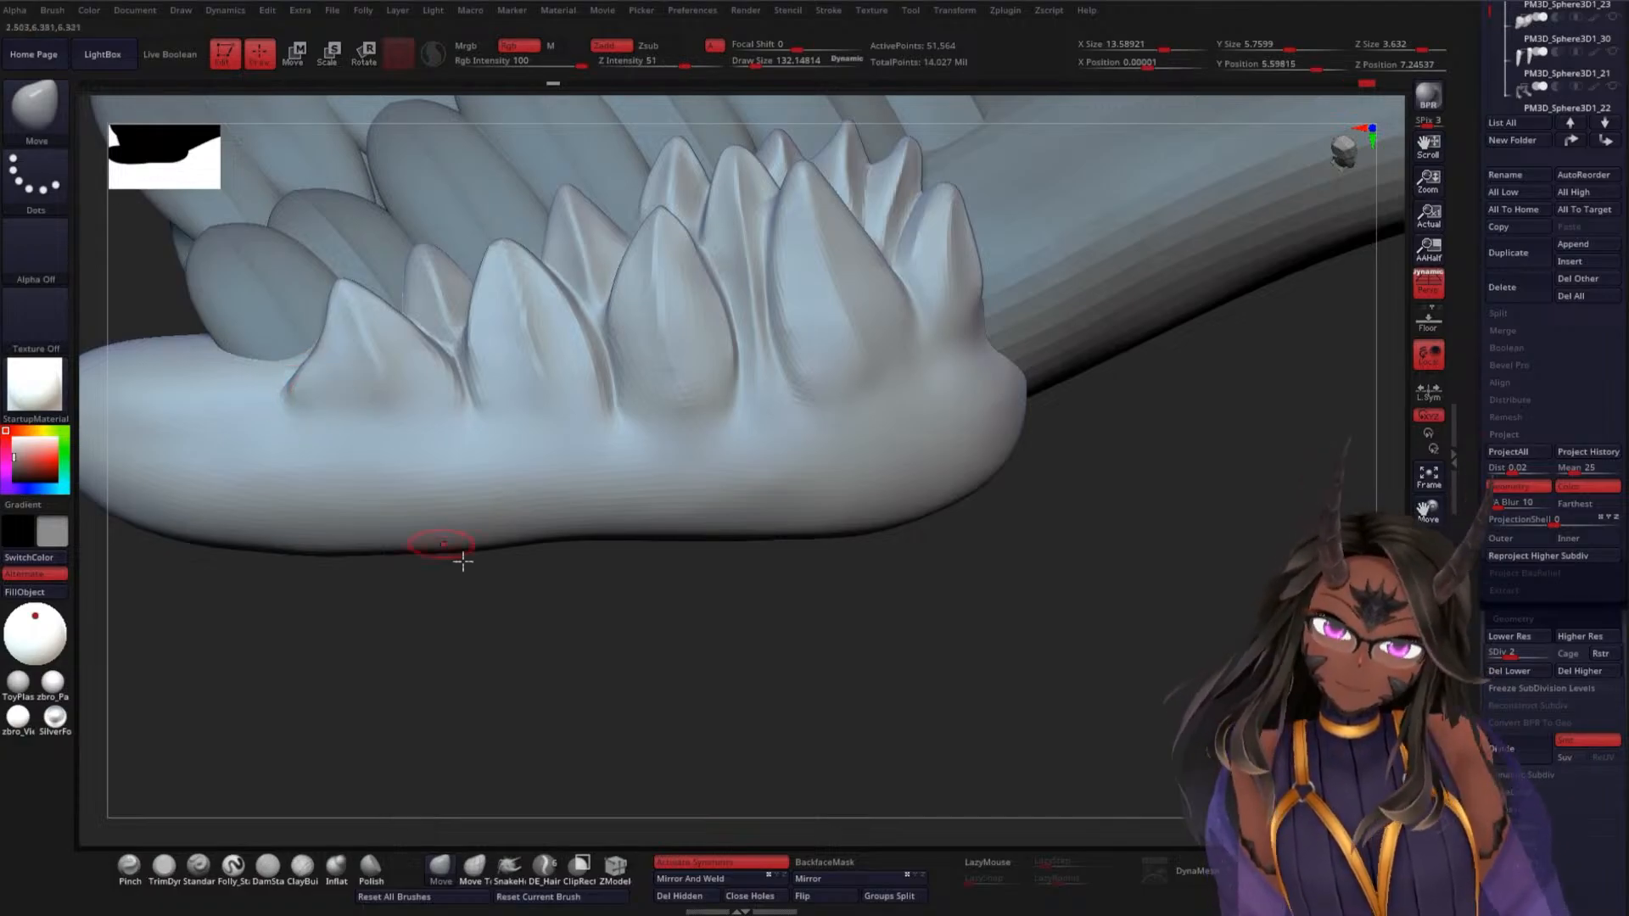
mouse_move(662, 564)
alt+mouse_down()
mouse_move(677, 608)
mouse_move(602, 532)
mouse_move(527, 658)
mouse_move(502, 640)
mouse_move(545, 638)
mouse_move(411, 552)
alt+mouse_up()
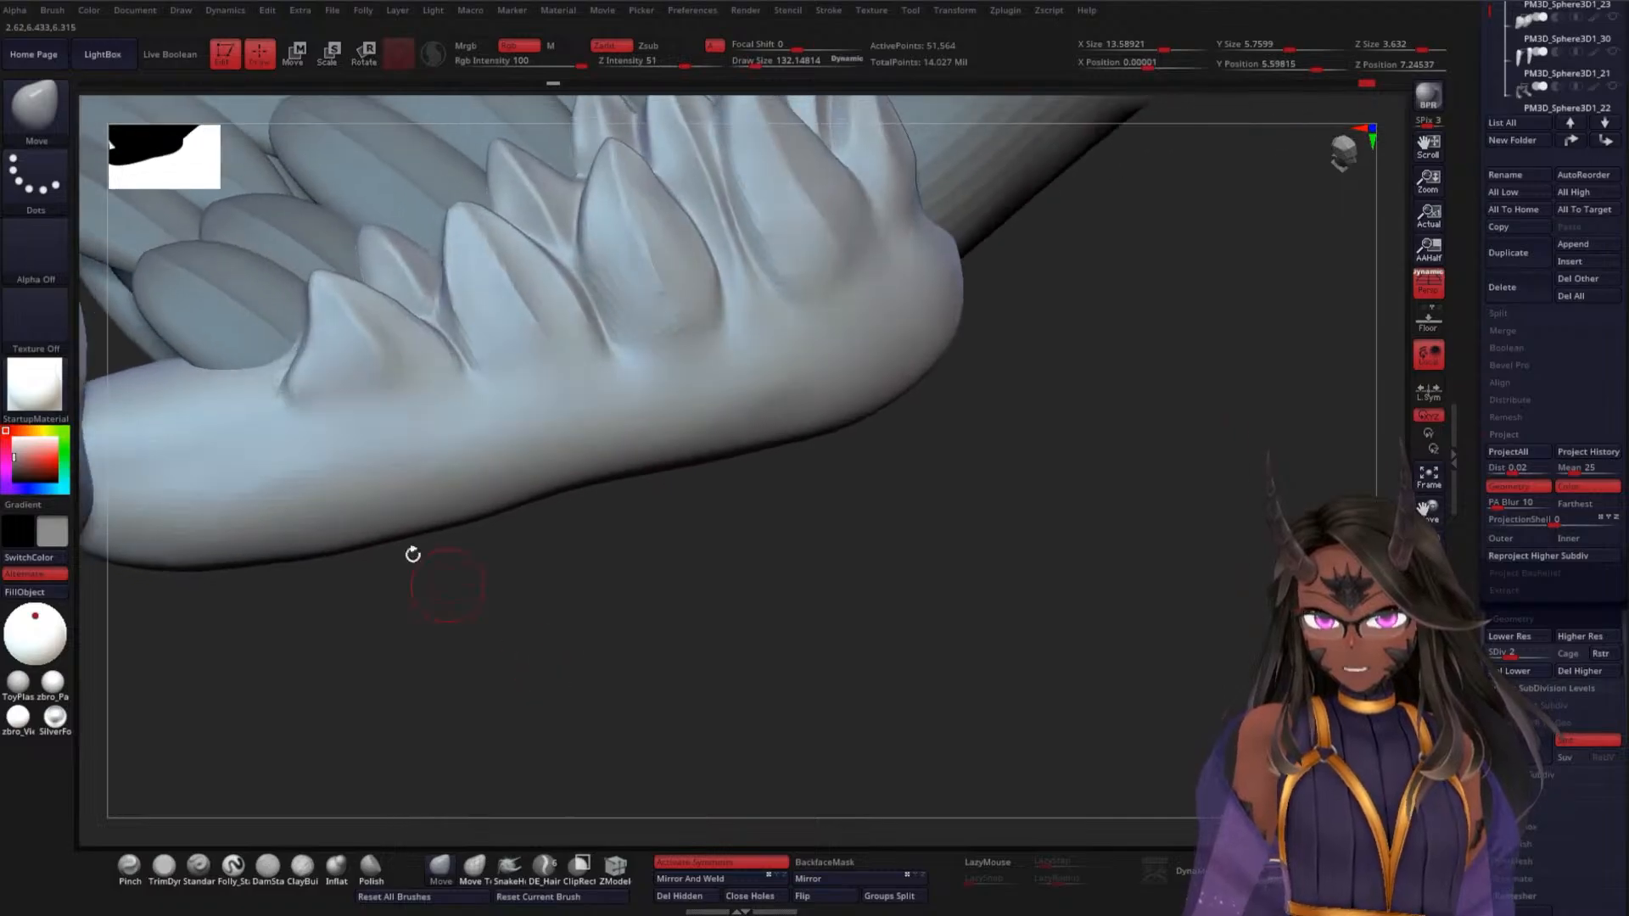
drag(689, 659, 716, 560)
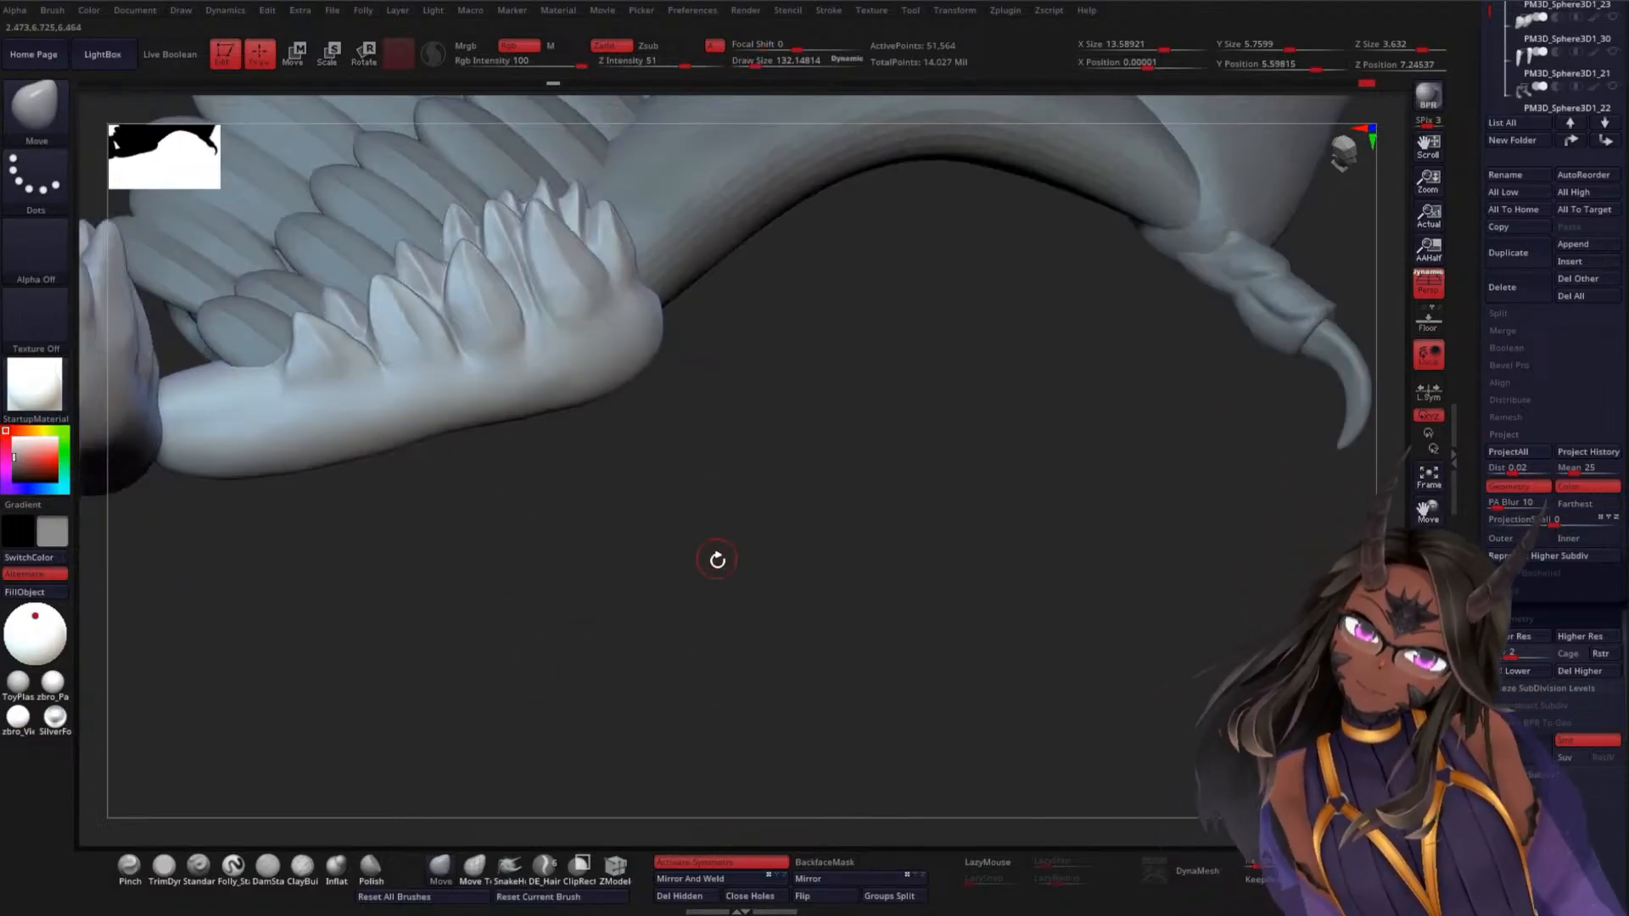
mouse_move(621, 604)
alt+mouse_down()
mouse_move(678, 586)
mouse_move(789, 509)
alt+mouse_up()
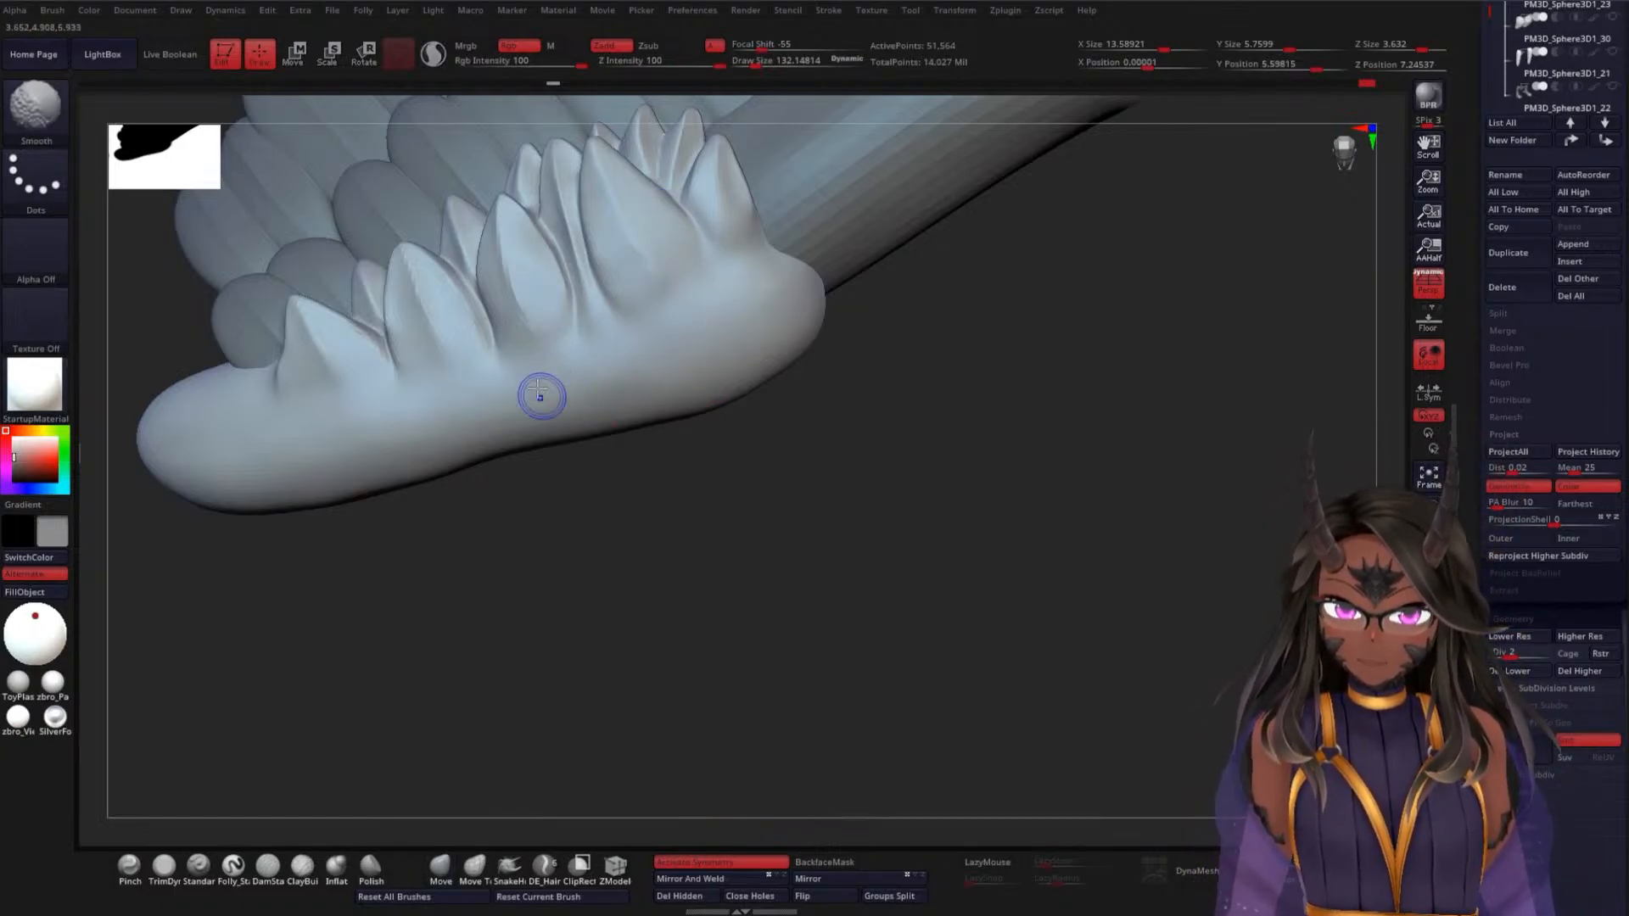
drag(760, 560, 702, 439)
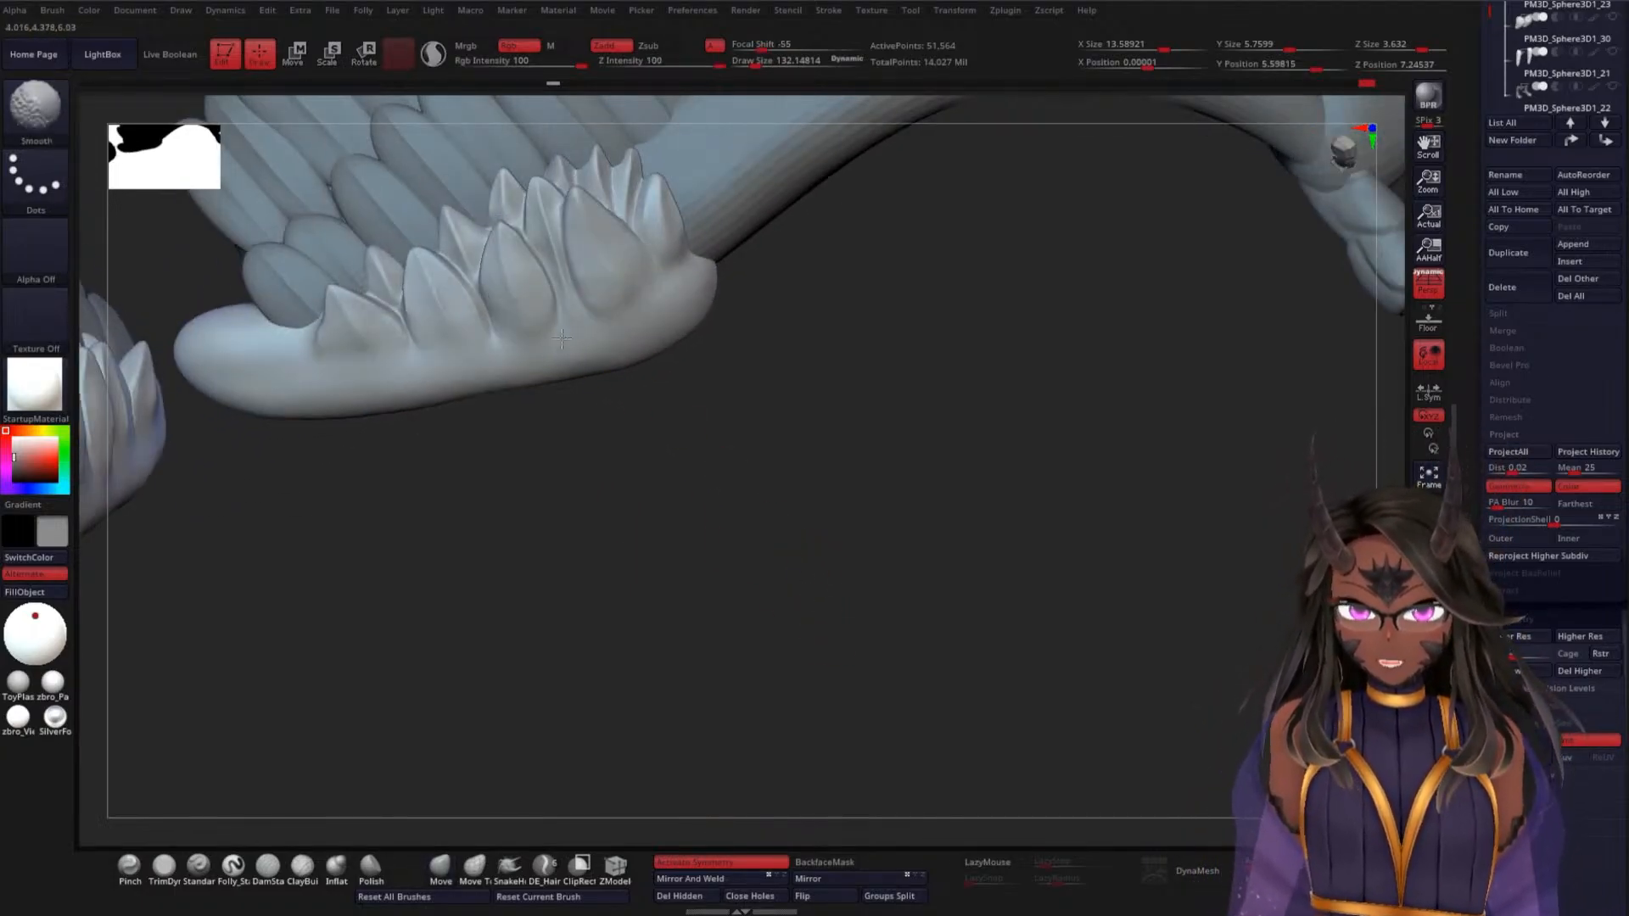
mouse_move(849, 401)
mouse_down()
mouse_move(851, 527)
mouse_move(891, 339)
mouse_move(947, 387)
mouse_move(930, 510)
mouse_move(963, 356)
mouse_move(866, 313)
mouse_up()
Sharpen the edge of the covert nearest the rounded end with DamStandard and smooth where its base meets the wing
click(267, 865)
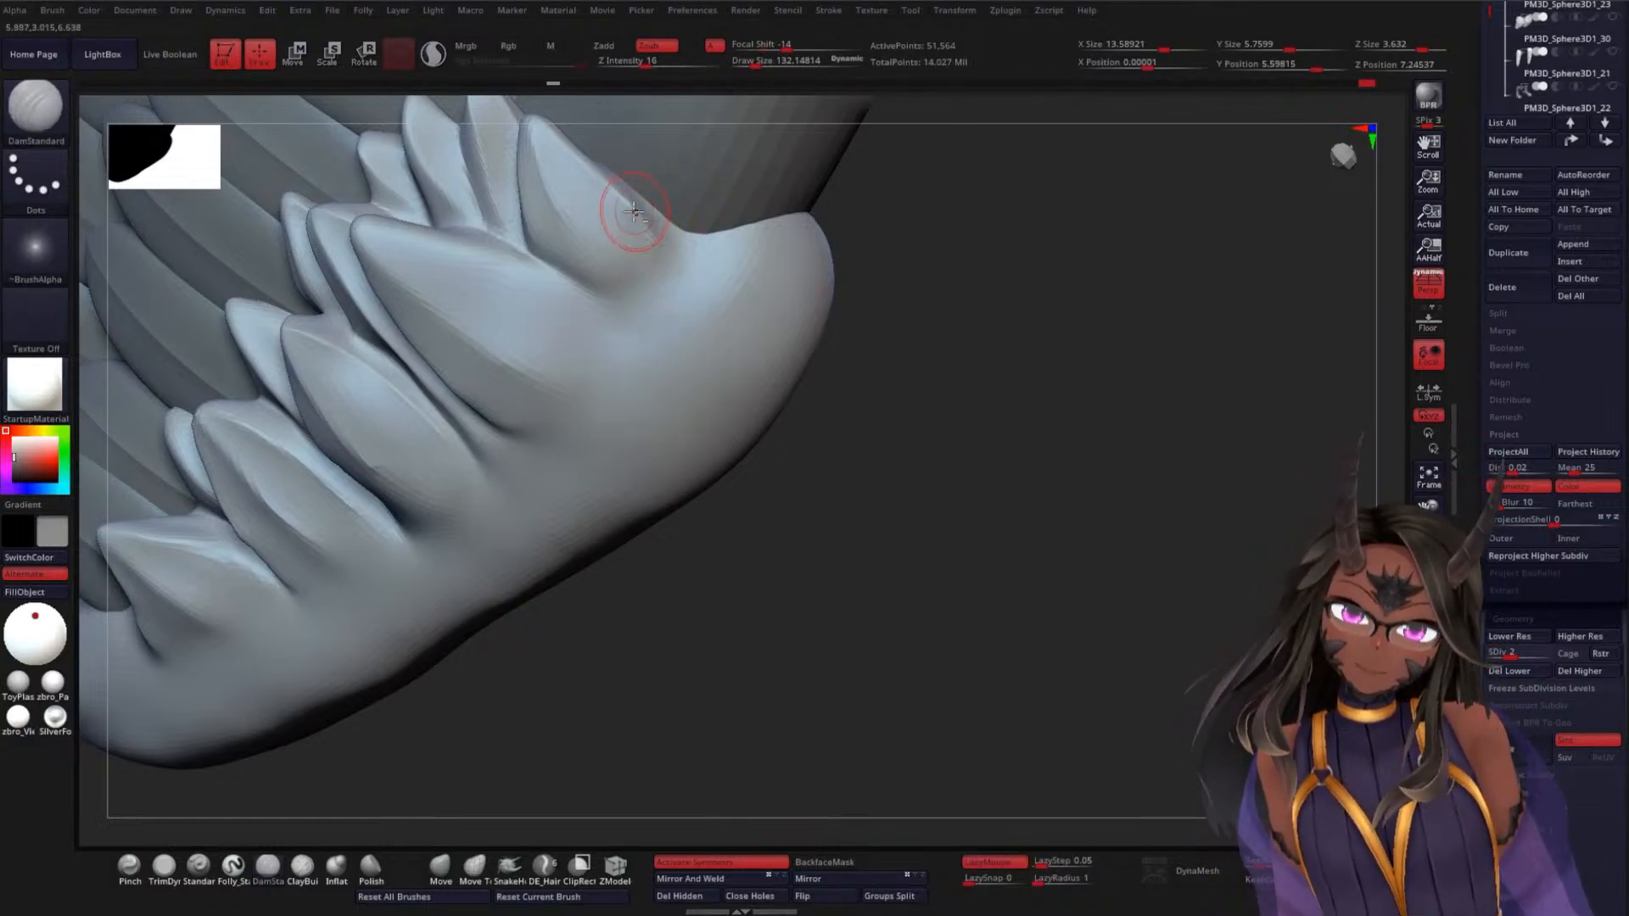
drag(902, 436, 642, 188)
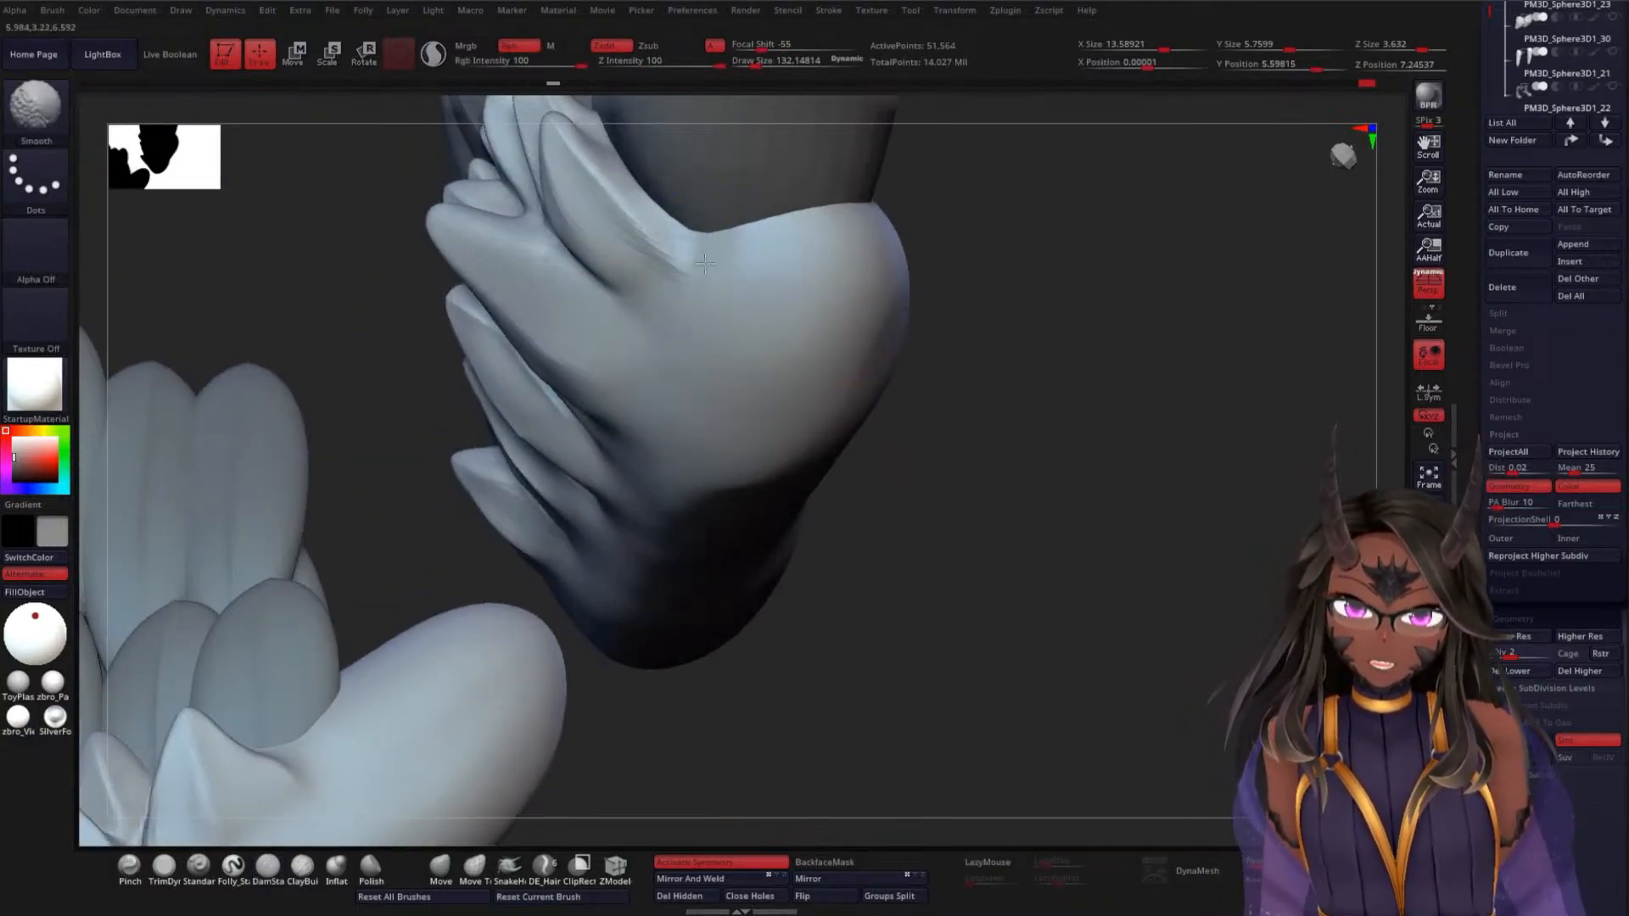
drag(933, 339, 1008, 354)
mouse_move(988, 464)
mouse_down()
mouse_move(984, 362)
mouse_move(967, 375)
mouse_move(996, 401)
mouse_up()
mouse_move(1048, 285)
shift+mouse_down()
mouse_move(1022, 464)
mouse_move(927, 407)
mouse_move(943, 370)
shift+mouse_up()
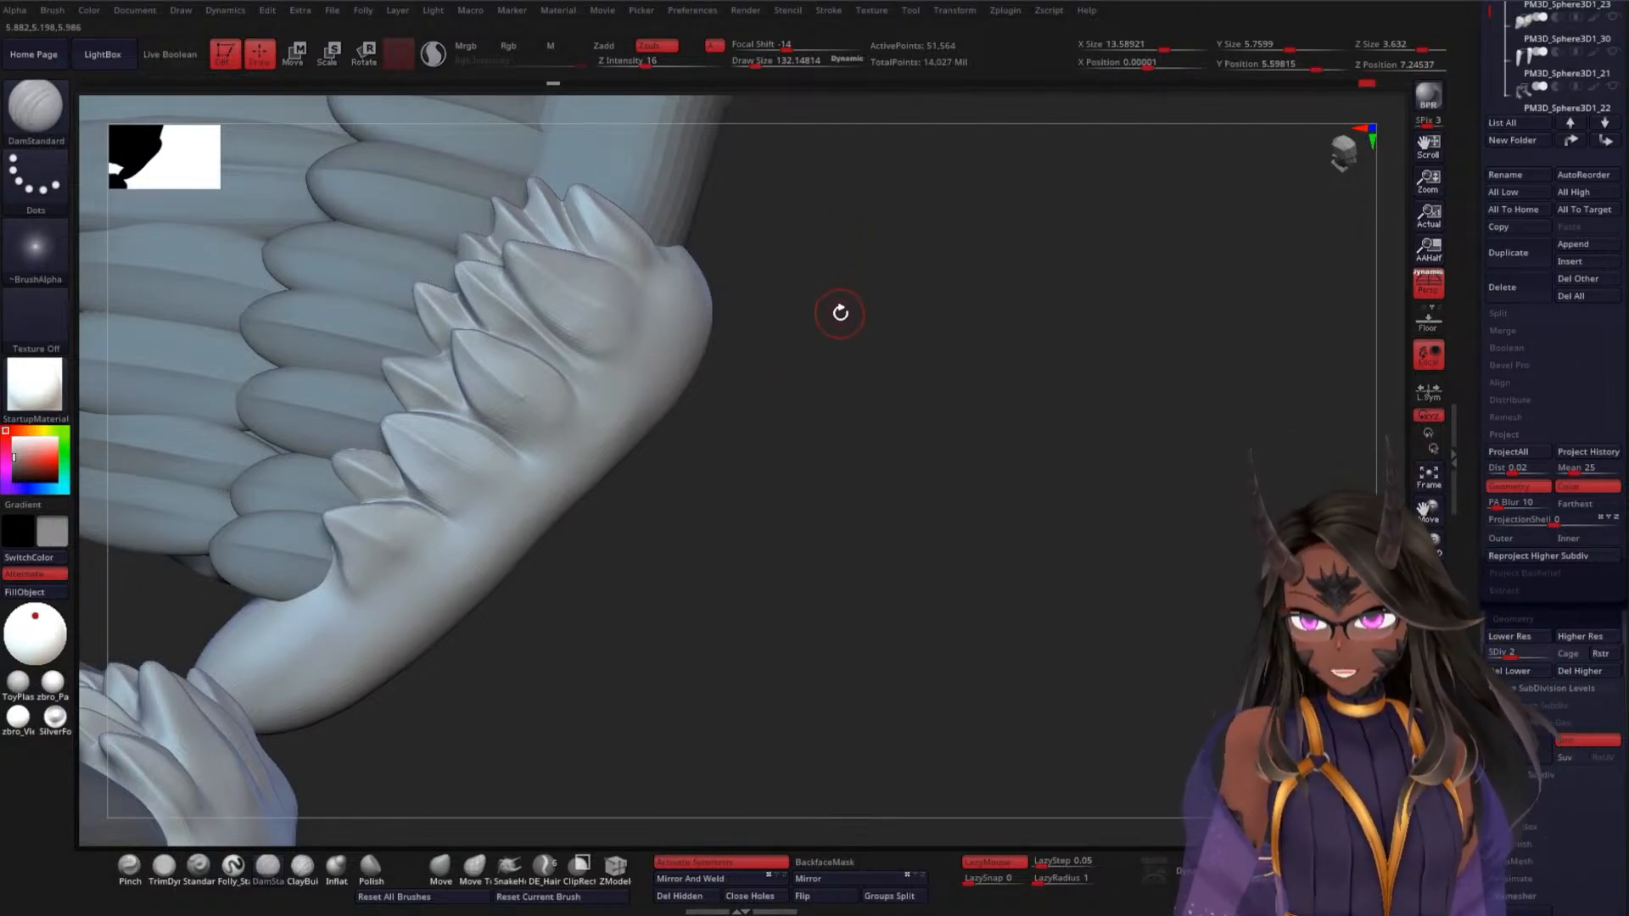
Smooth the carved marks on the broad face of the middle large covert
drag(1023, 248, 987, 346)
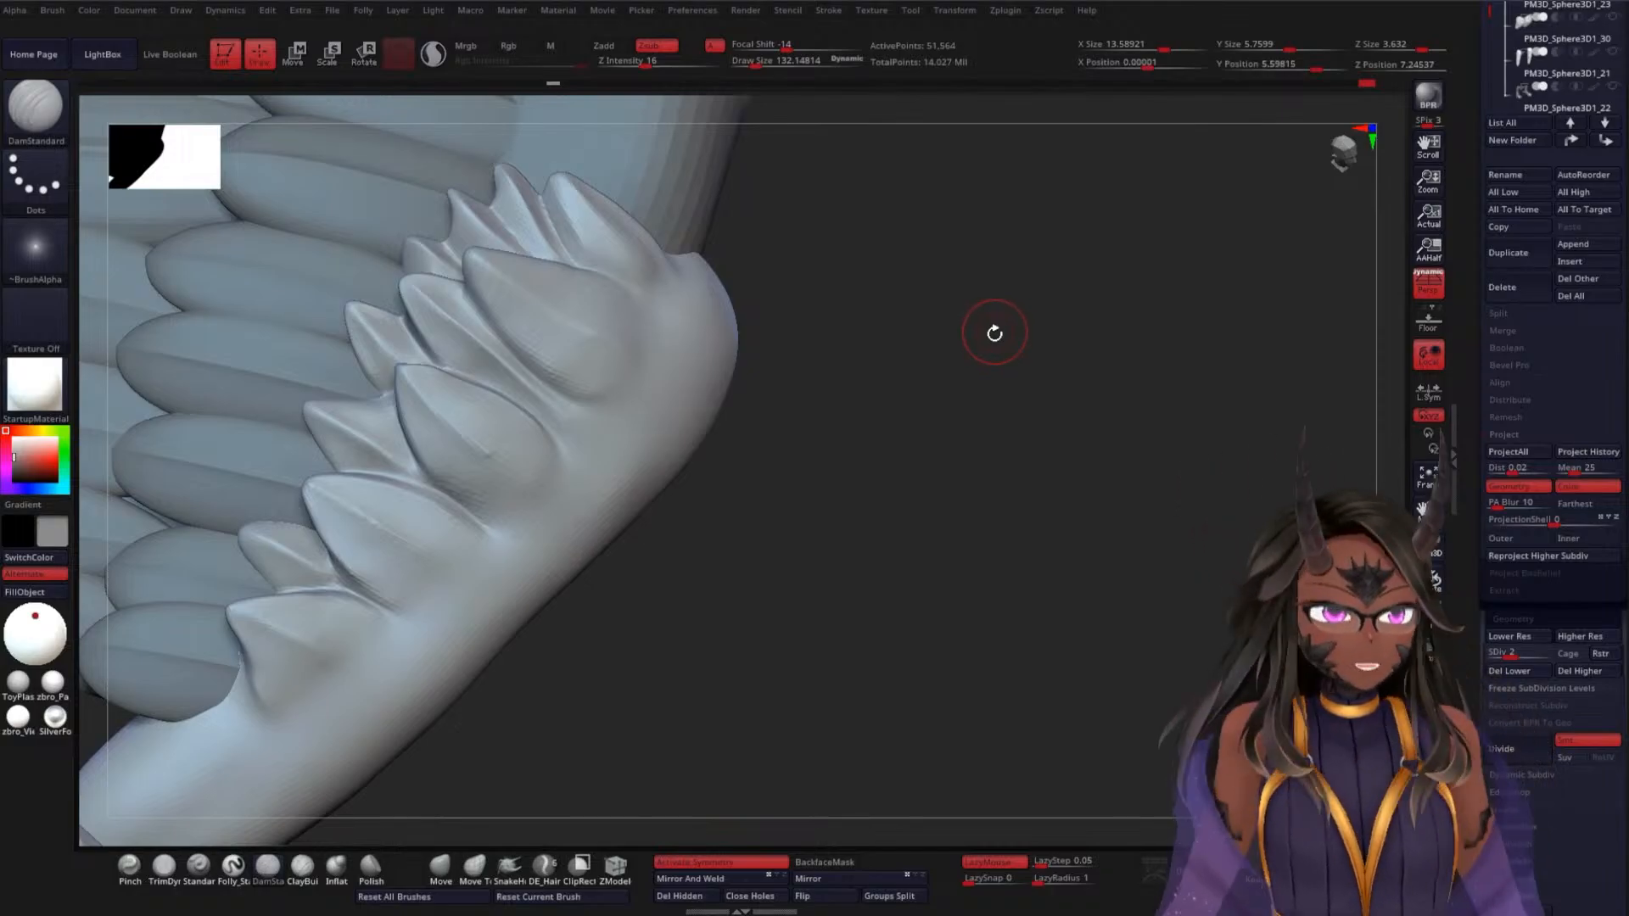
mouse_move(930, 422)
mouse_down()
mouse_move(975, 378)
mouse_move(959, 454)
mouse_move(960, 415)
mouse_move(1036, 396)
mouse_move(1047, 360)
mouse_up()
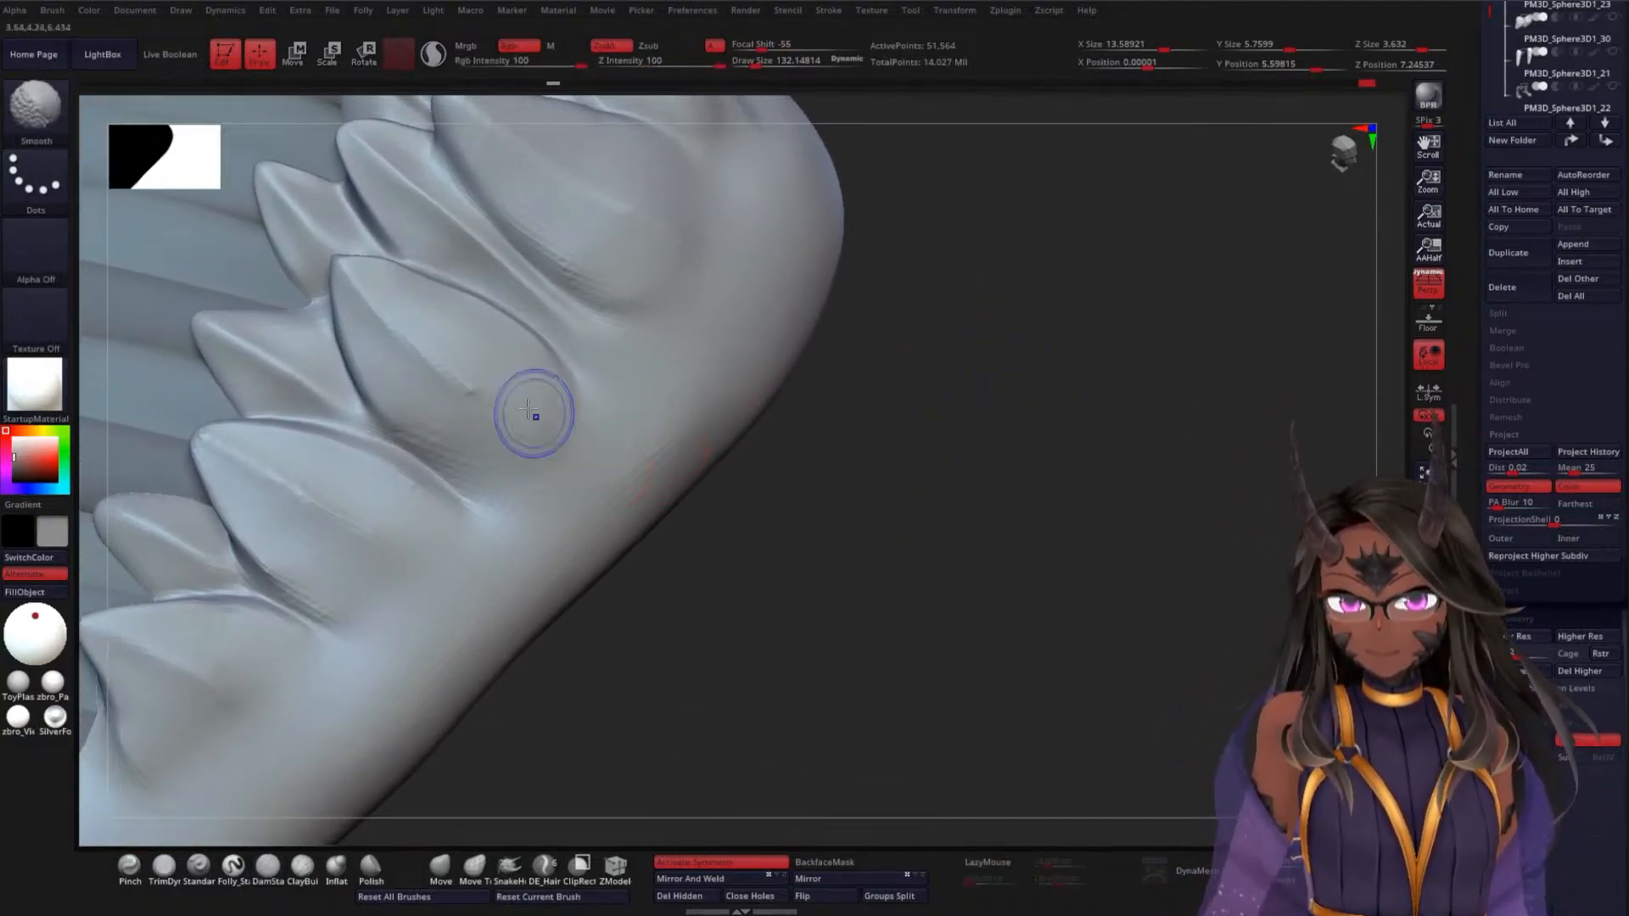
mouse_move(503, 359)
shift+mouse_down()
mouse_move(488, 359)
mouse_move(558, 440)
mouse_move(441, 441)
mouse_move(516, 476)
mouse_move(408, 390)
shift+mouse_up()
mouse_move(869, 543)
mouse_down()
mouse_move(903, 439)
mouse_move(858, 473)
mouse_move(803, 400)
mouse_move(829, 476)
mouse_move(790, 451)
mouse_move(705, 451)
mouse_move(772, 380)
mouse_up()
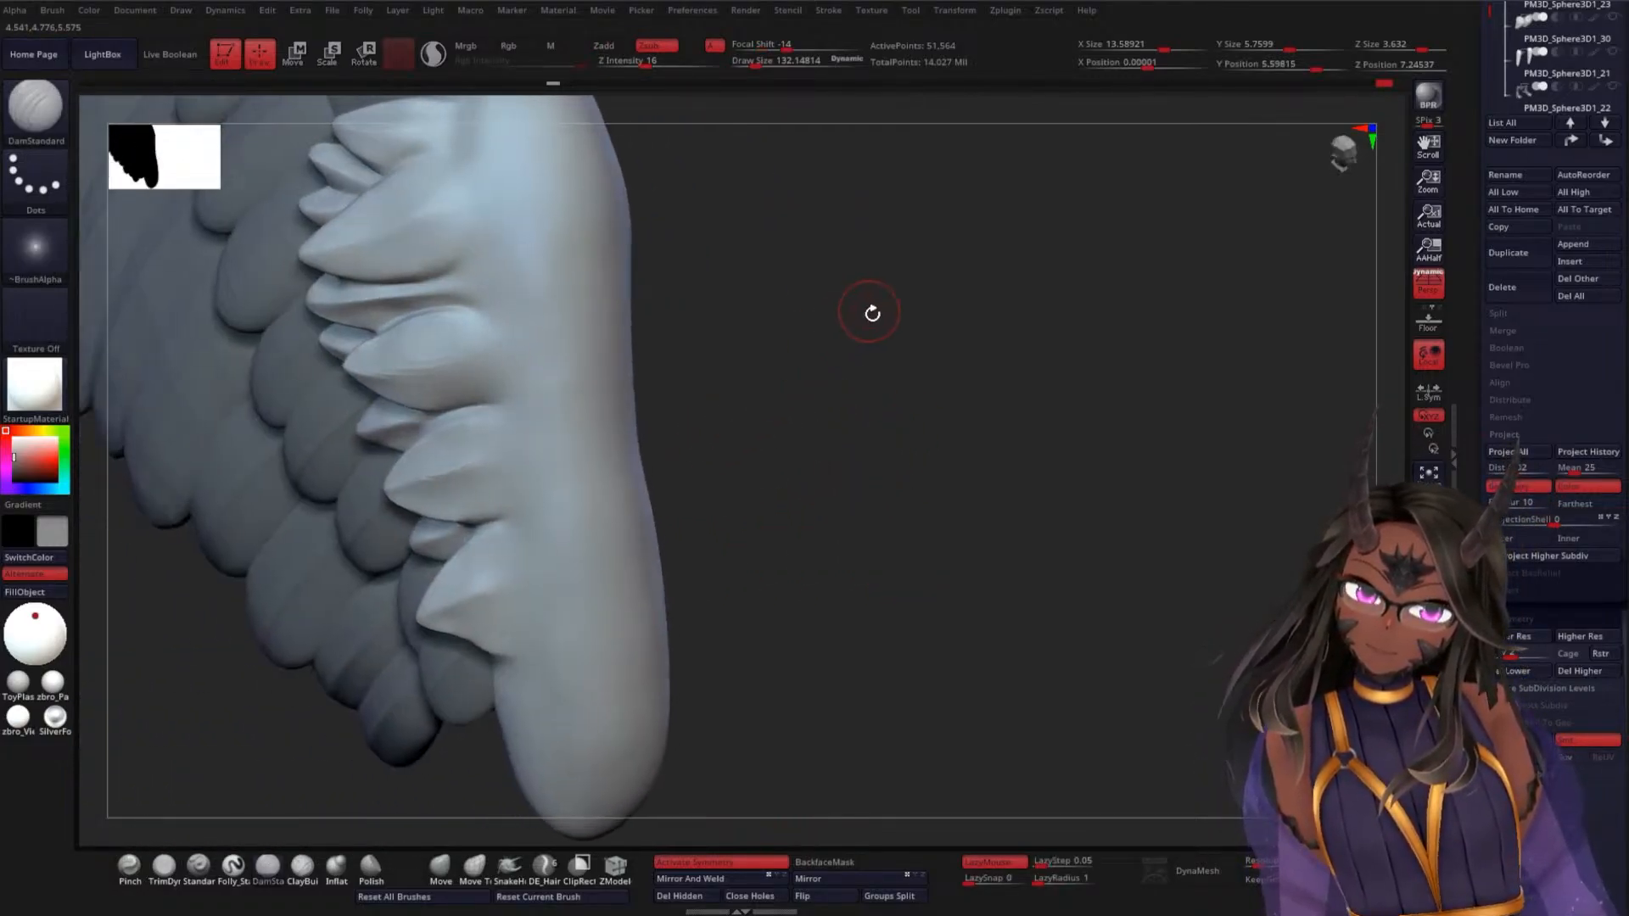
Reduce the draw size to about 90, smooth the middle large covert, and raise a crisp ridge along its upper edge with DamStandard
mouse_move(873, 313)
alt+mouse_down()
mouse_move(942, 382)
mouse_move(920, 389)
alt+mouse_up()
key(space)
mouse_move(413, 322)
mouse_down()
mouse_move(376, 329)
mouse_move(440, 308)
mouse_up()
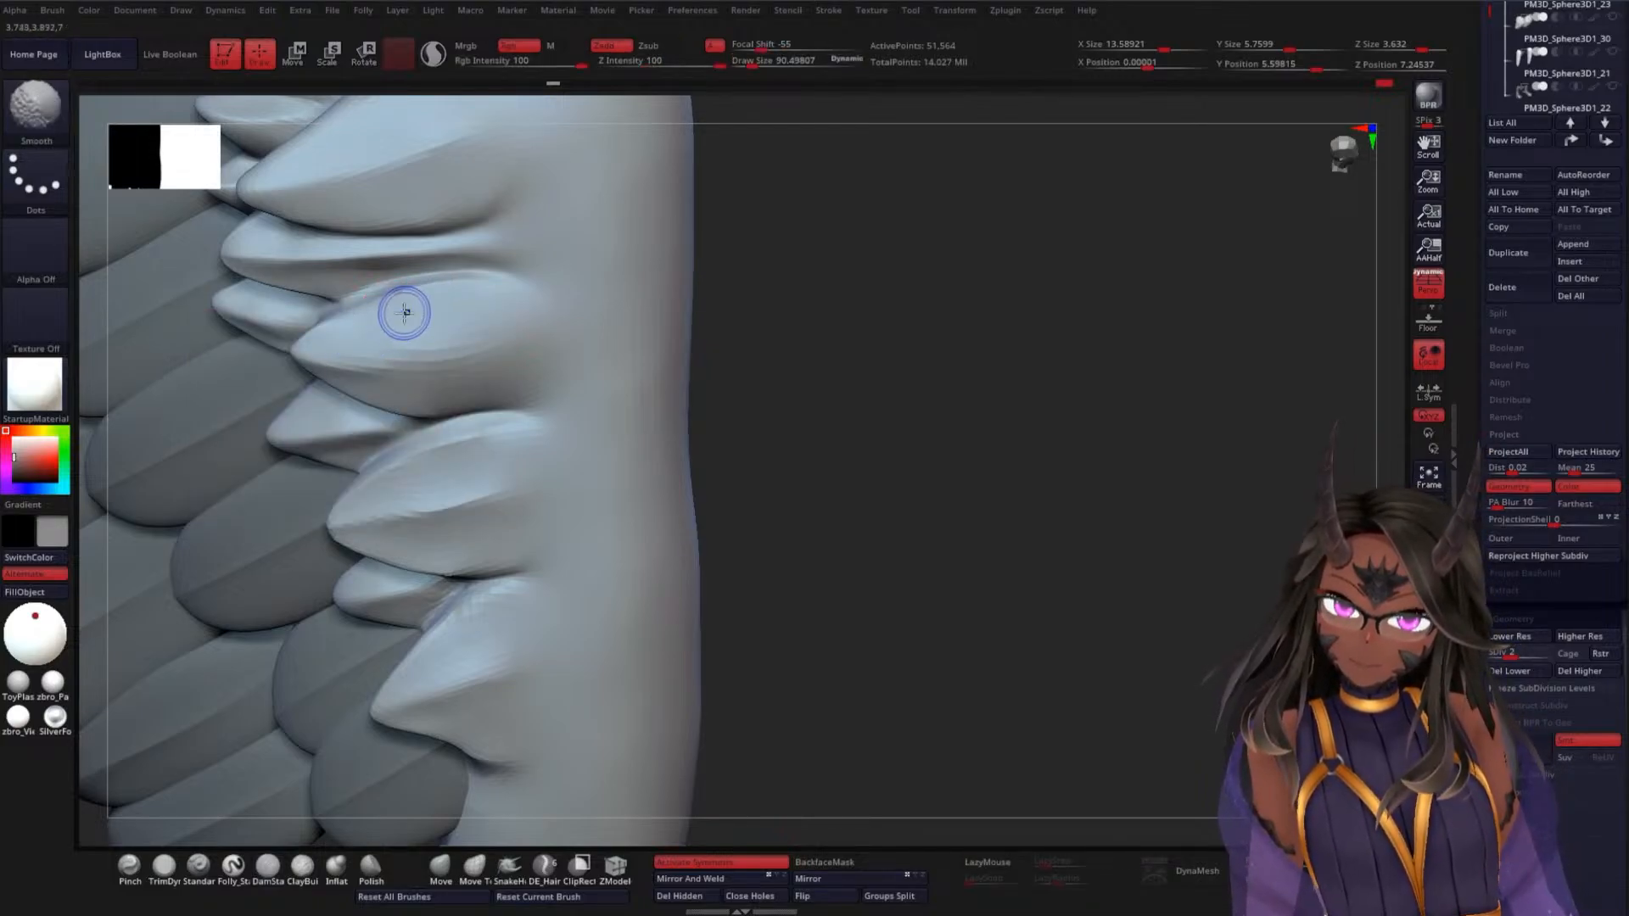
drag(919, 285, 938, 320)
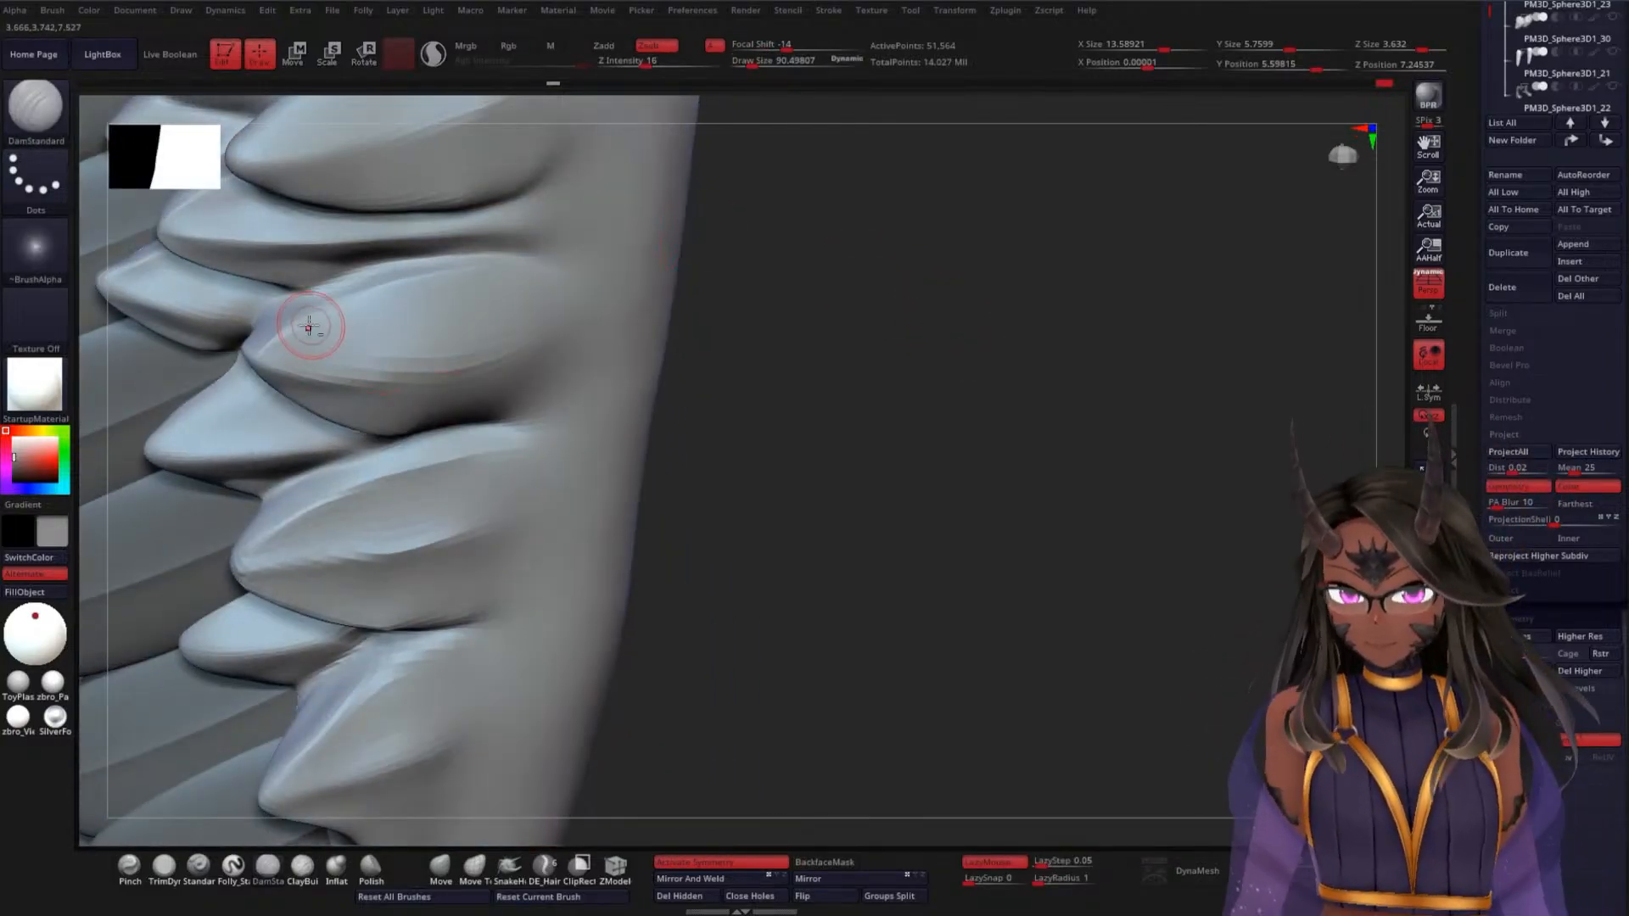
alt+drag(275, 347, 458, 262)
alt+drag(276, 341, 482, 260)
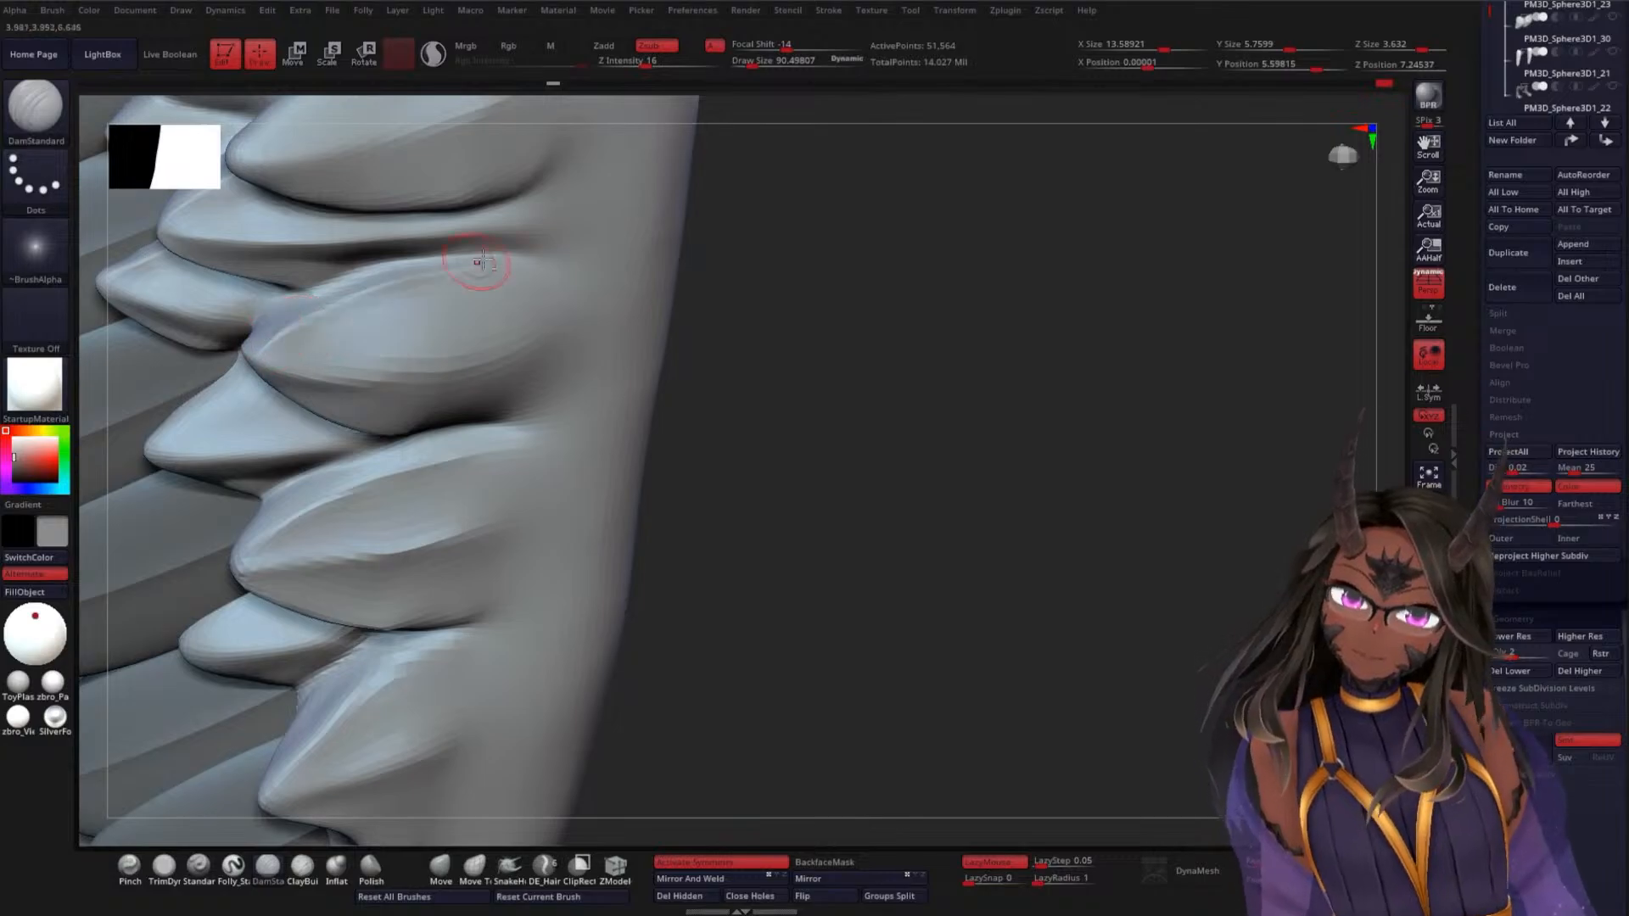
Smooth the middle covert feather, and carve and soften the centre ridge of the large feather below it with the DamStandard brush
mouse_move(388, 313)
shift+mouse_down()
mouse_move(421, 319)
mouse_move(288, 348)
shift+mouse_up()
mouse_move(882, 349)
mouse_down()
mouse_move(928, 365)
mouse_move(1022, 342)
mouse_up()
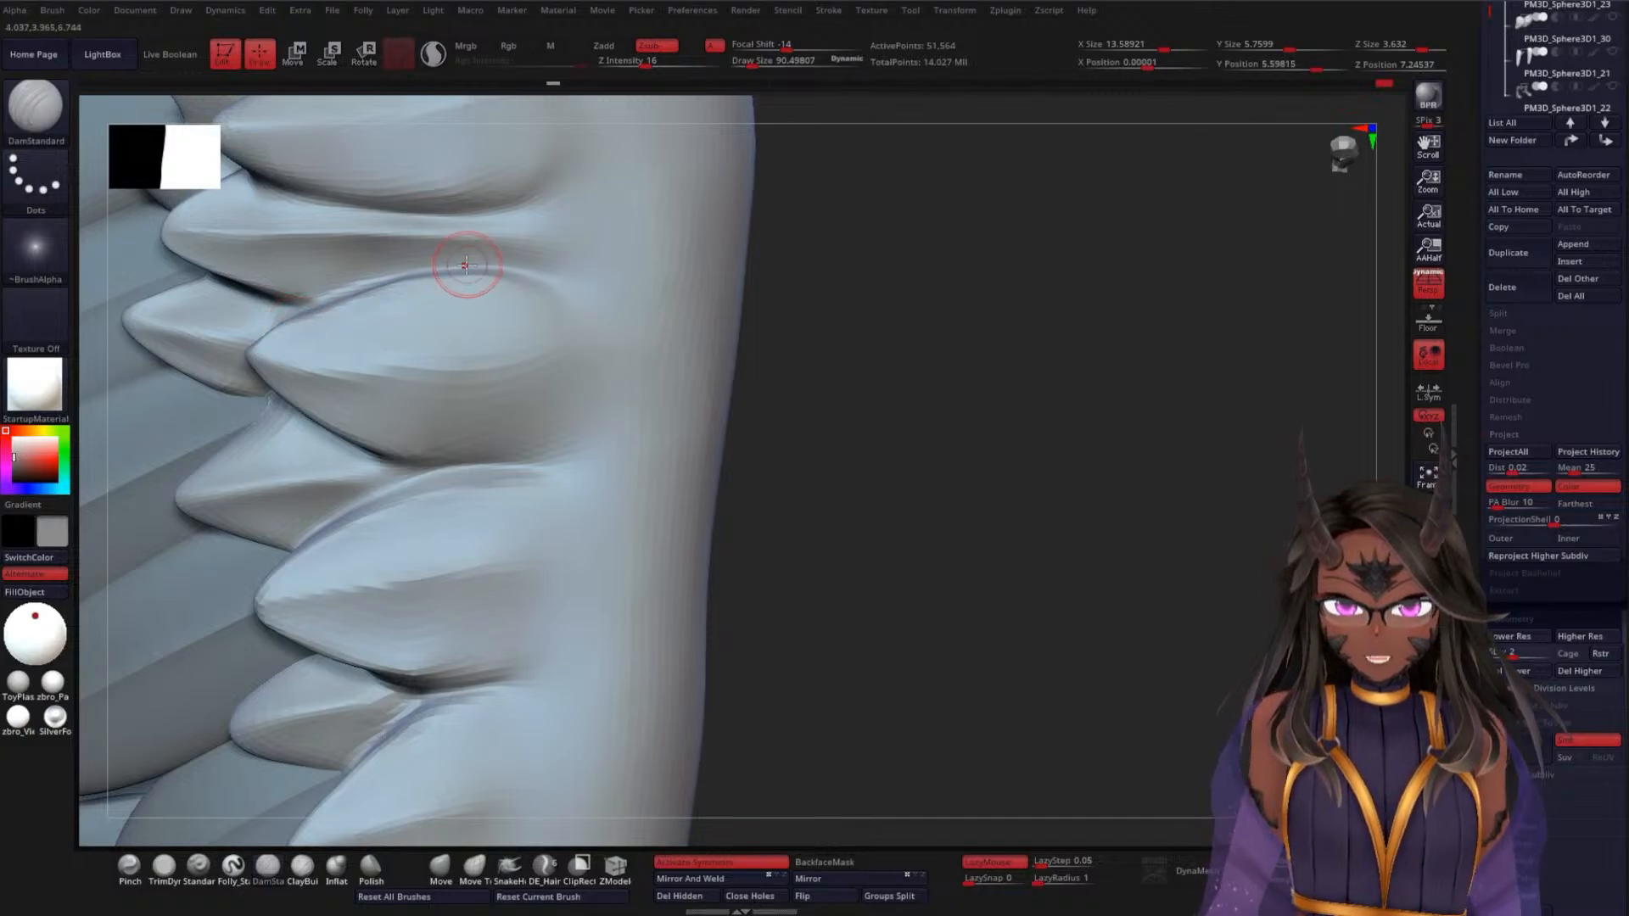
drag(956, 374, 966, 321)
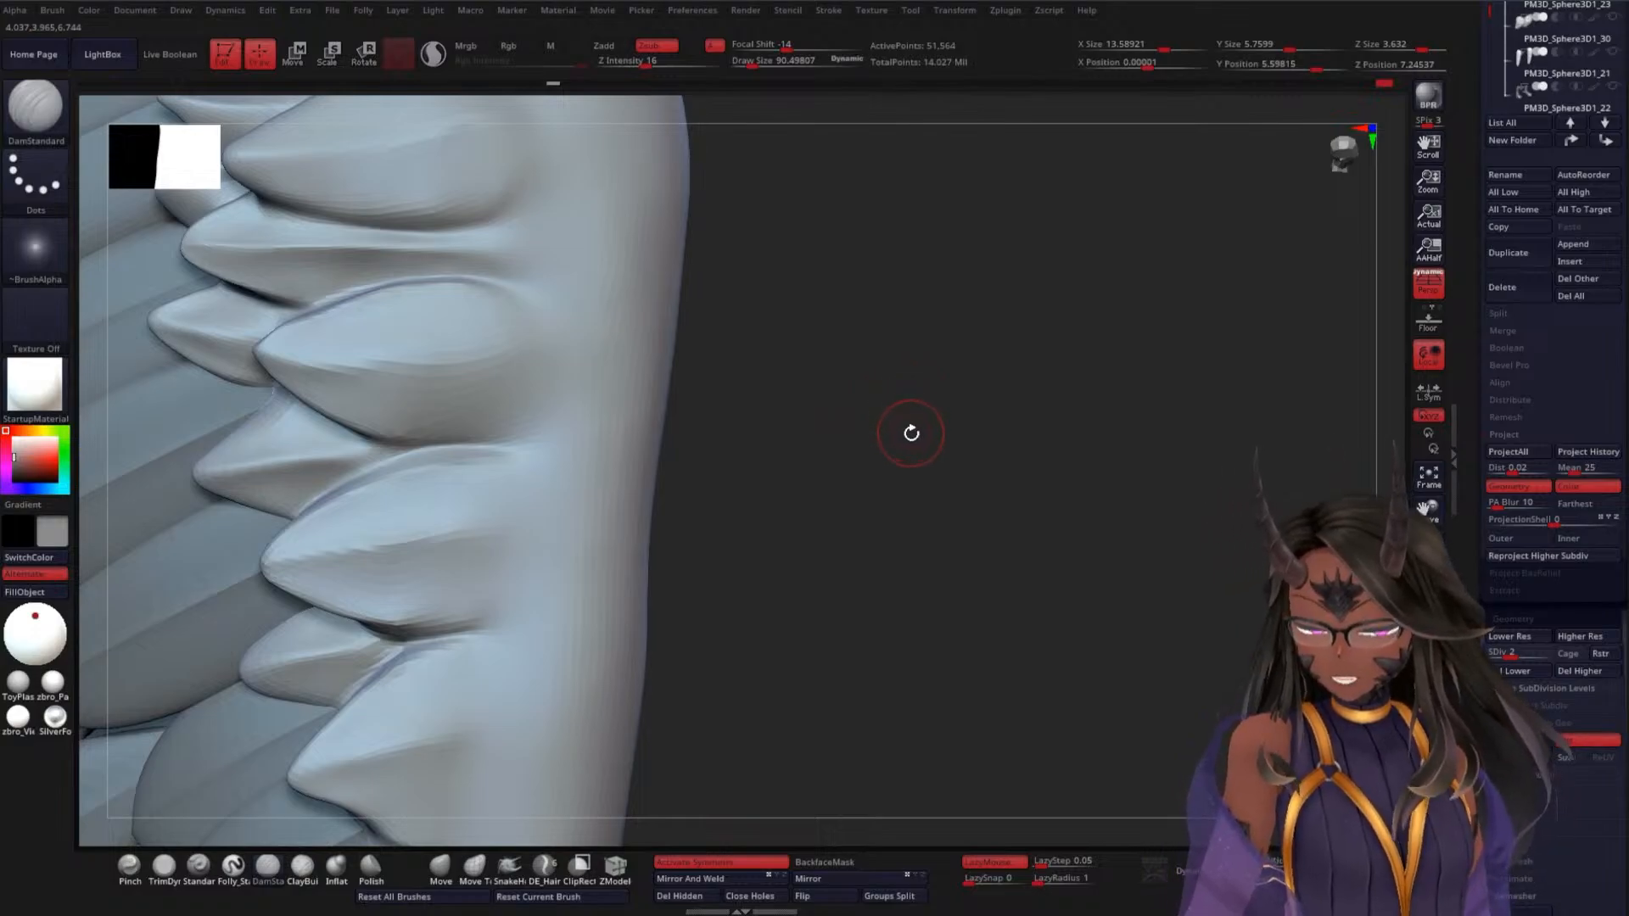
mouse_move(911, 434)
mouse_down()
mouse_move(908, 400)
mouse_move(982, 377)
mouse_up()
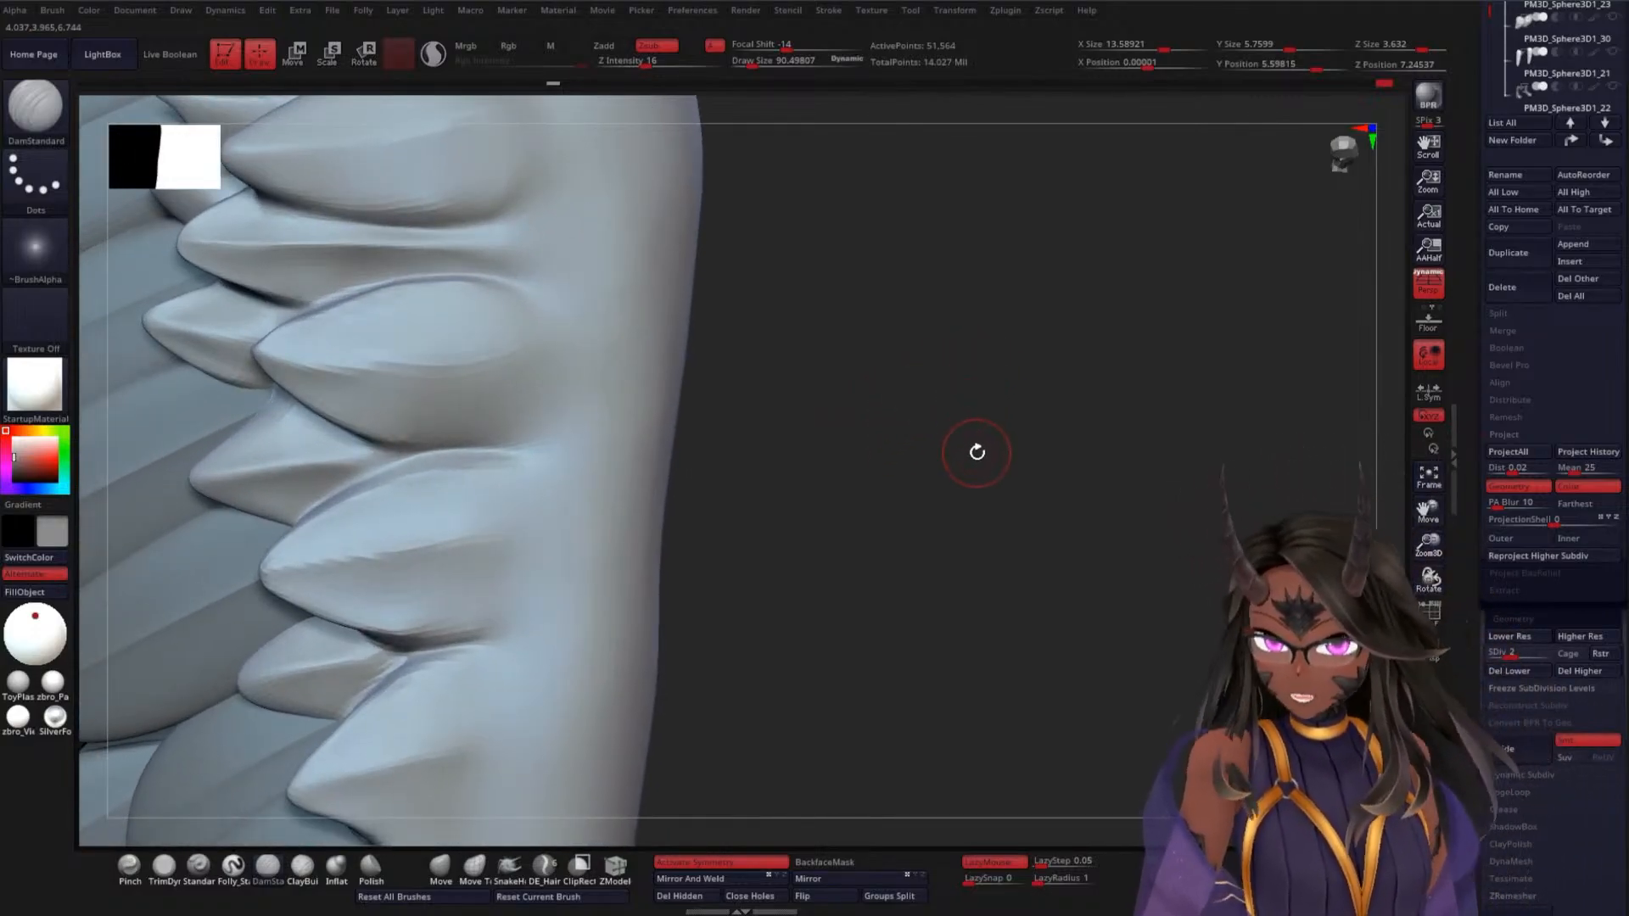
mouse_move(974, 450)
mouse_down()
mouse_move(996, 400)
mouse_move(901, 330)
mouse_up()
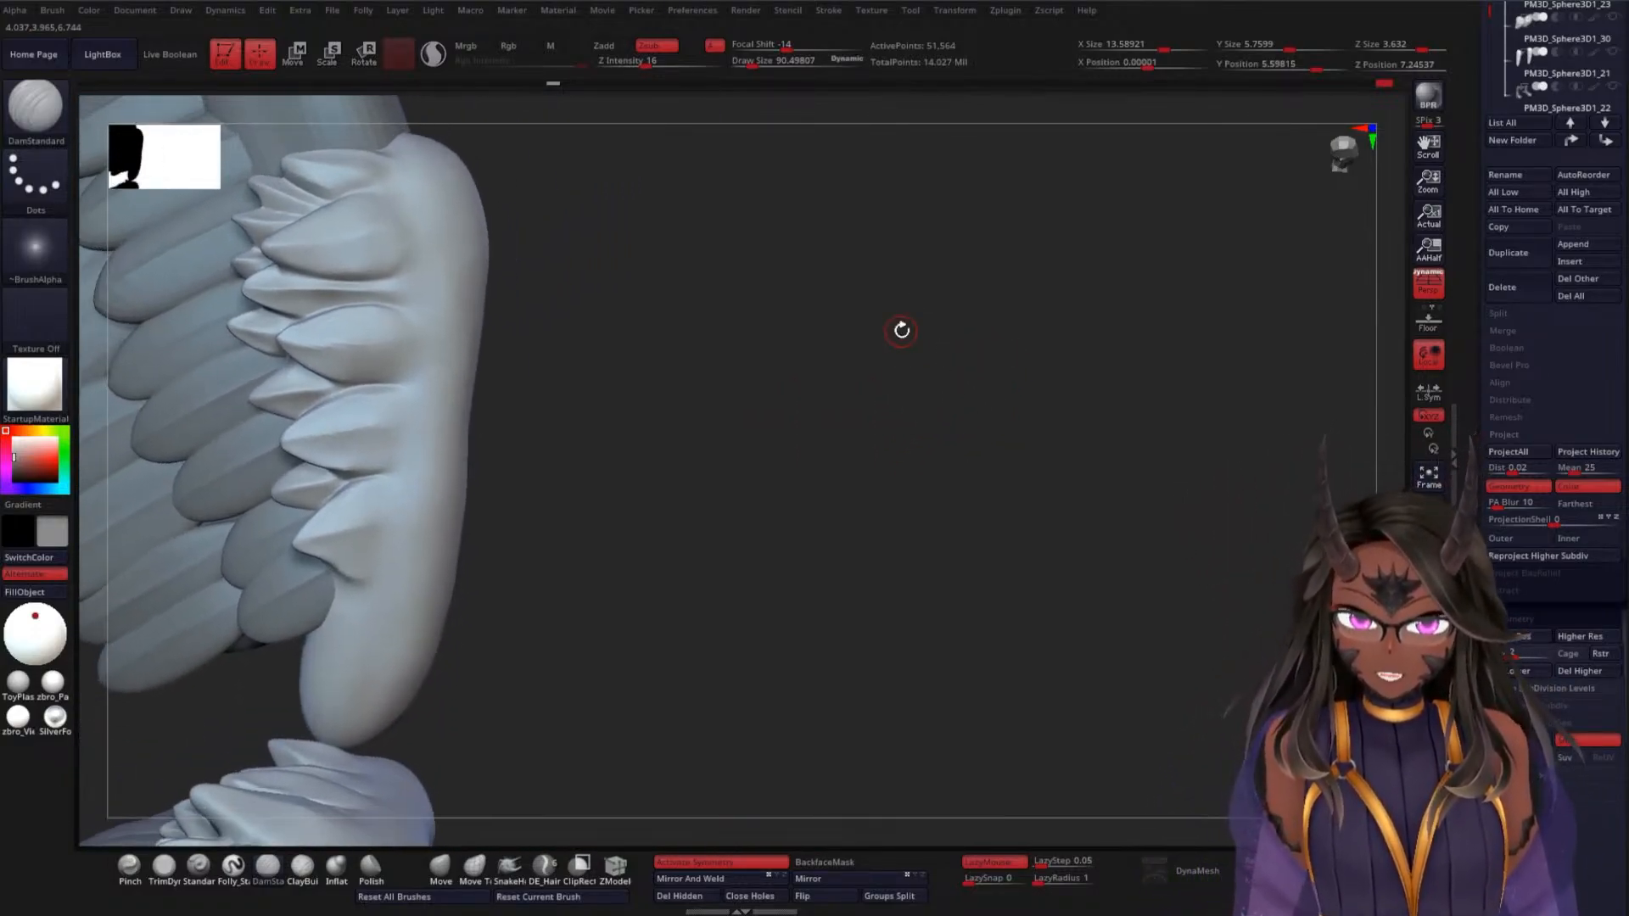
alt+drag(702, 362, 727, 607)
mouse_move(934, 552)
alt+mouse_down()
mouse_move(563, 404)
mouse_move(591, 397)
mouse_move(615, 461)
mouse_move(654, 698)
alt+mouse_up()
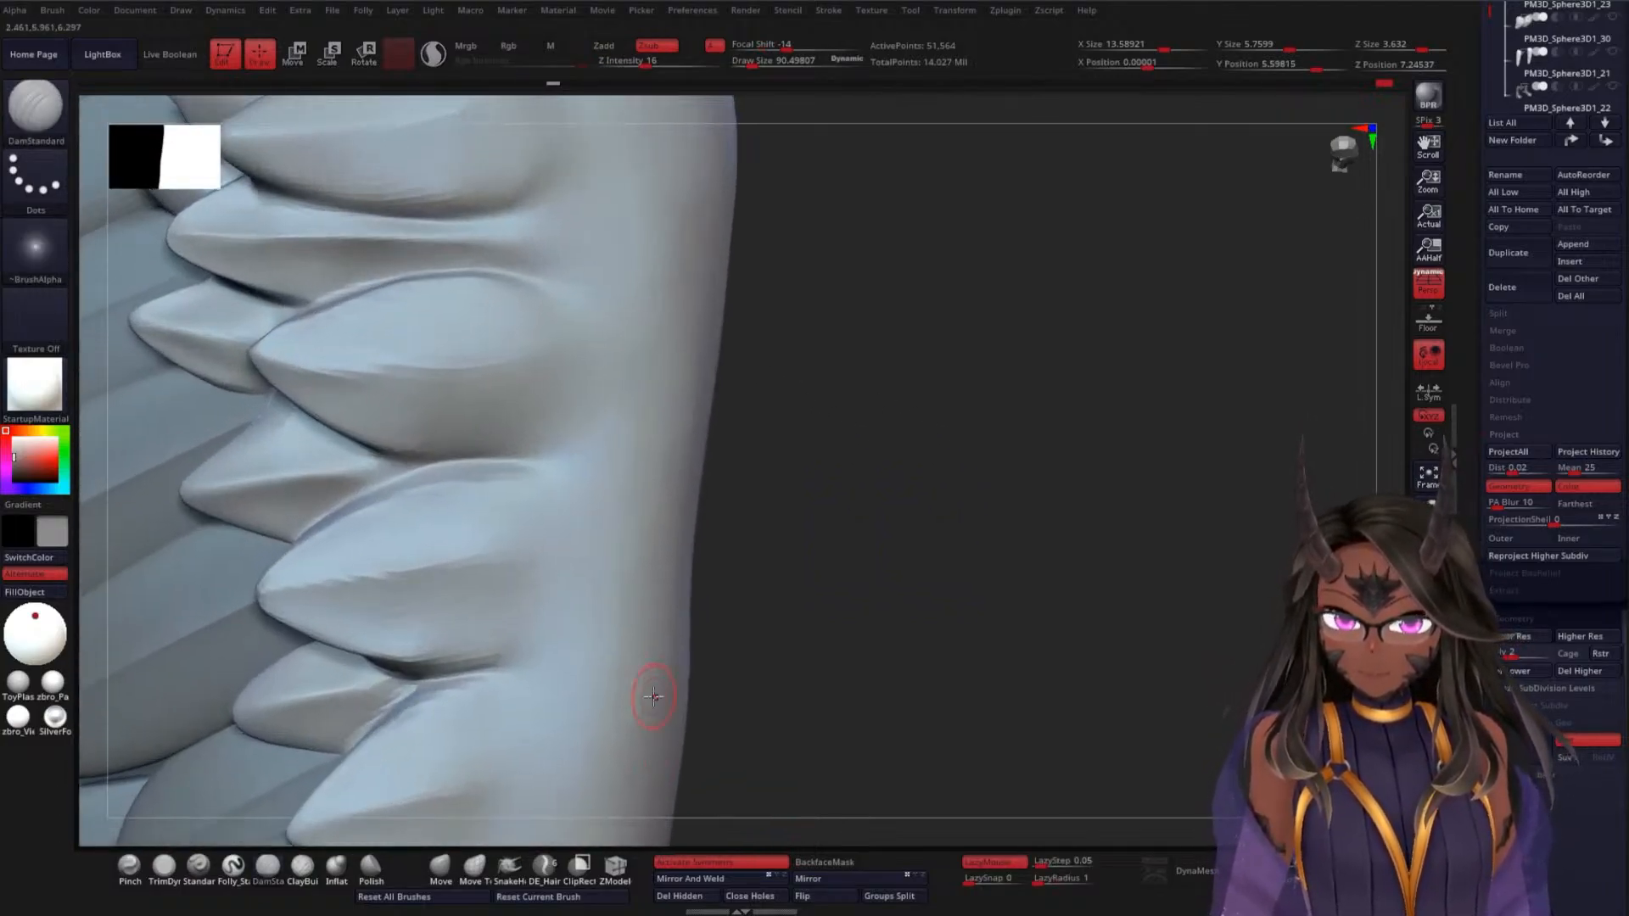
drag(439, 558, 514, 548)
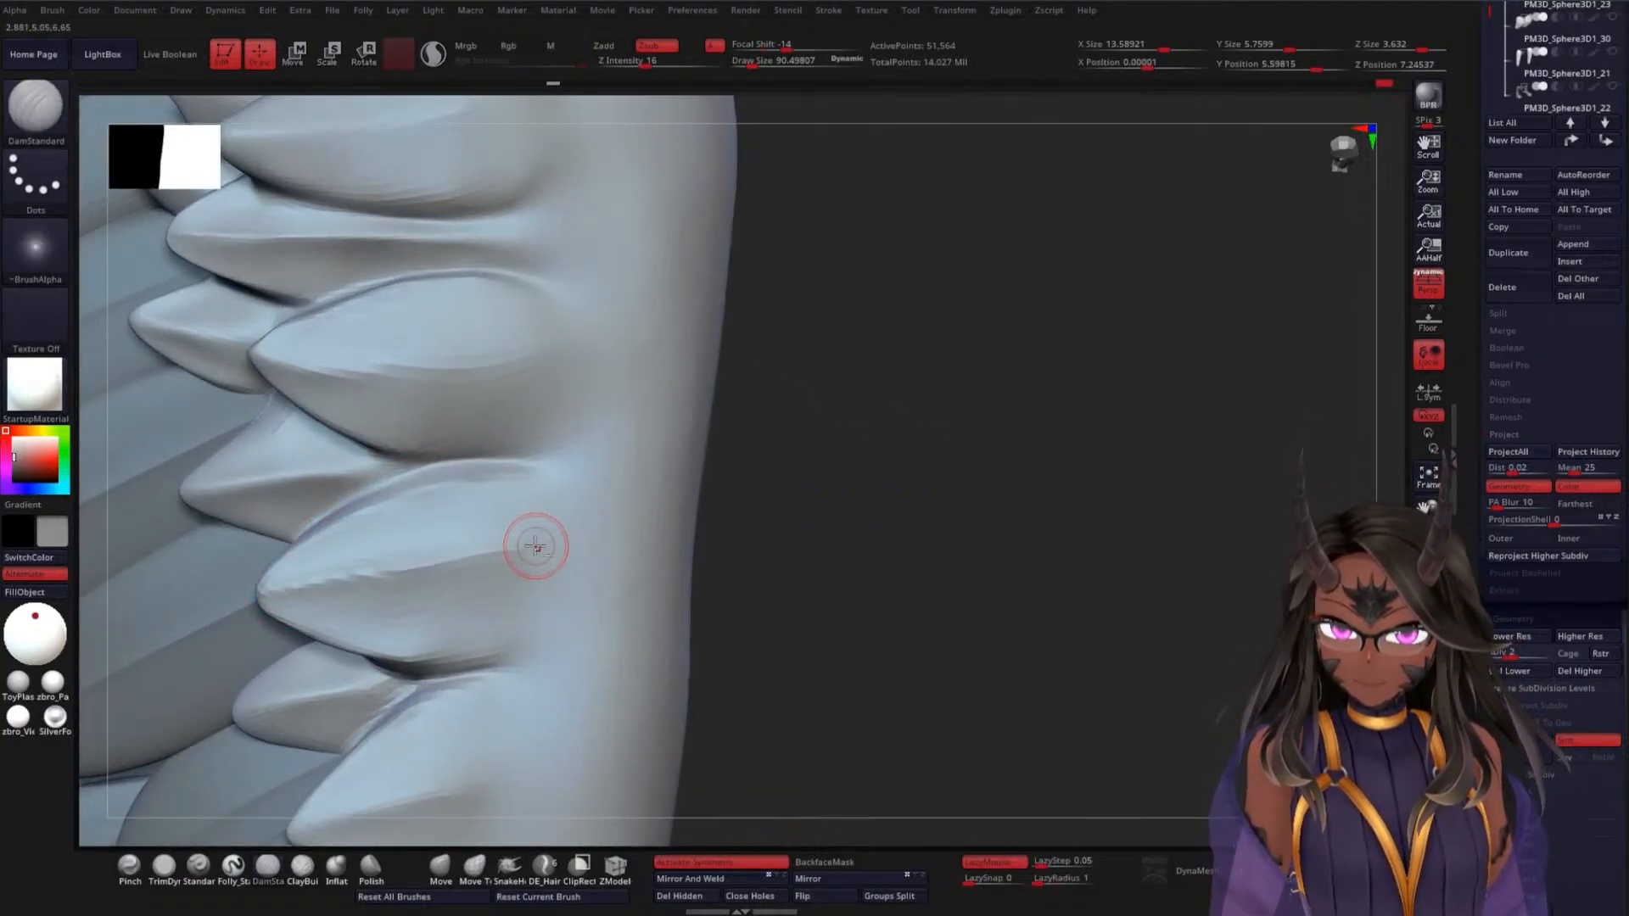
drag(285, 587, 485, 558)
shift+drag(359, 545, 513, 509)
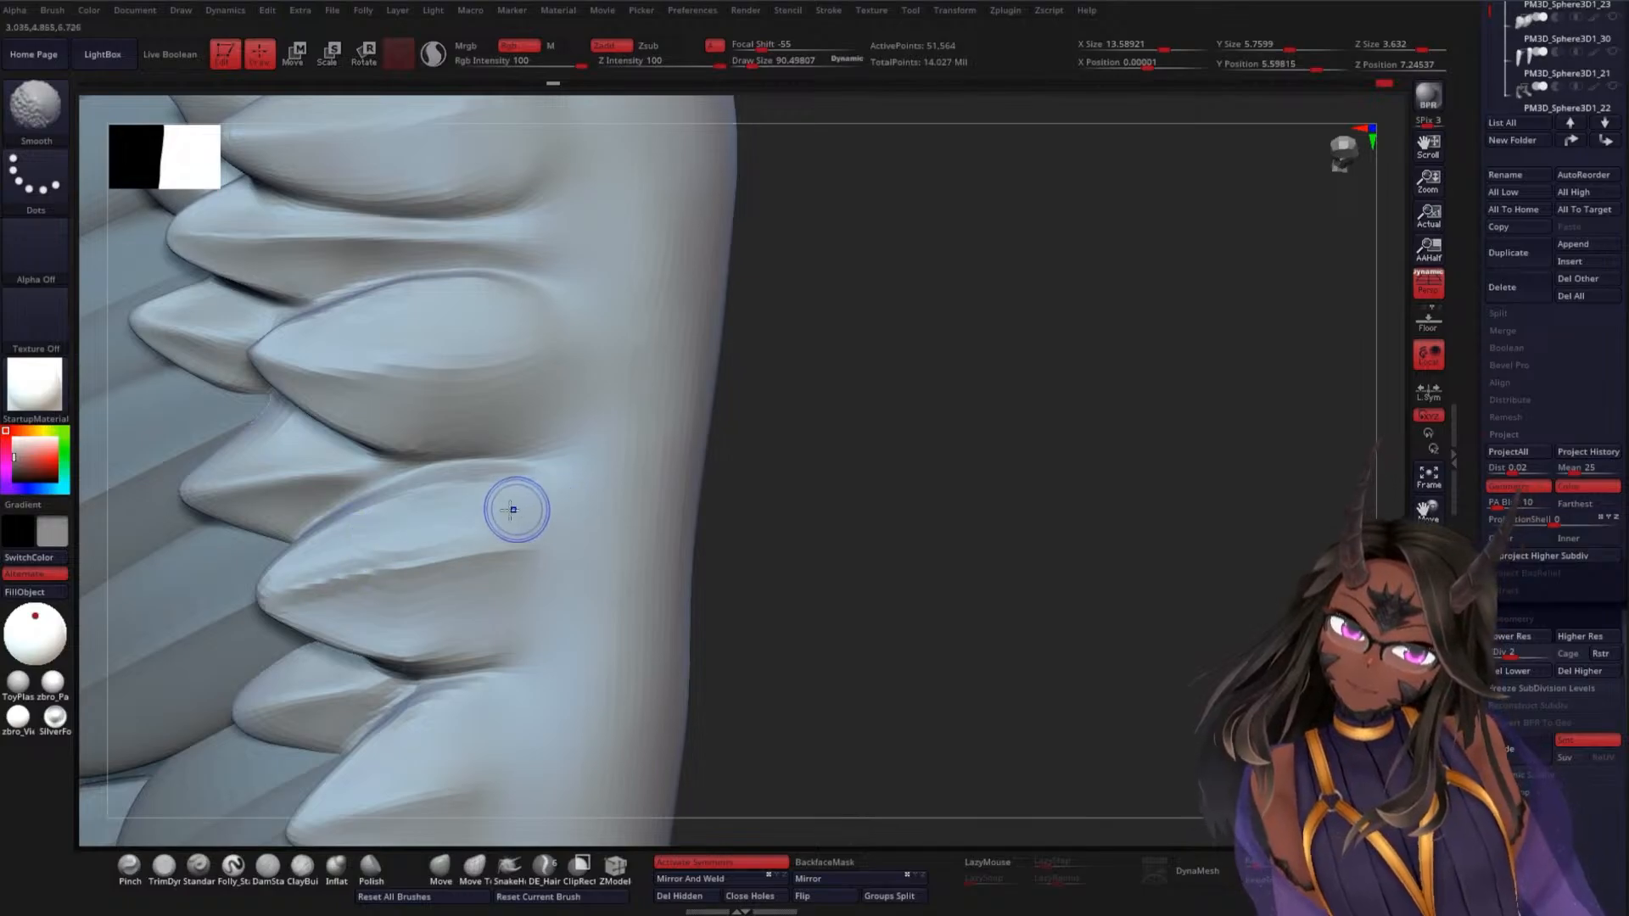
mouse_move(313, 576)
shift+mouse_down()
mouse_move(424, 528)
mouse_move(296, 582)
mouse_move(401, 609)
shift+mouse_up()
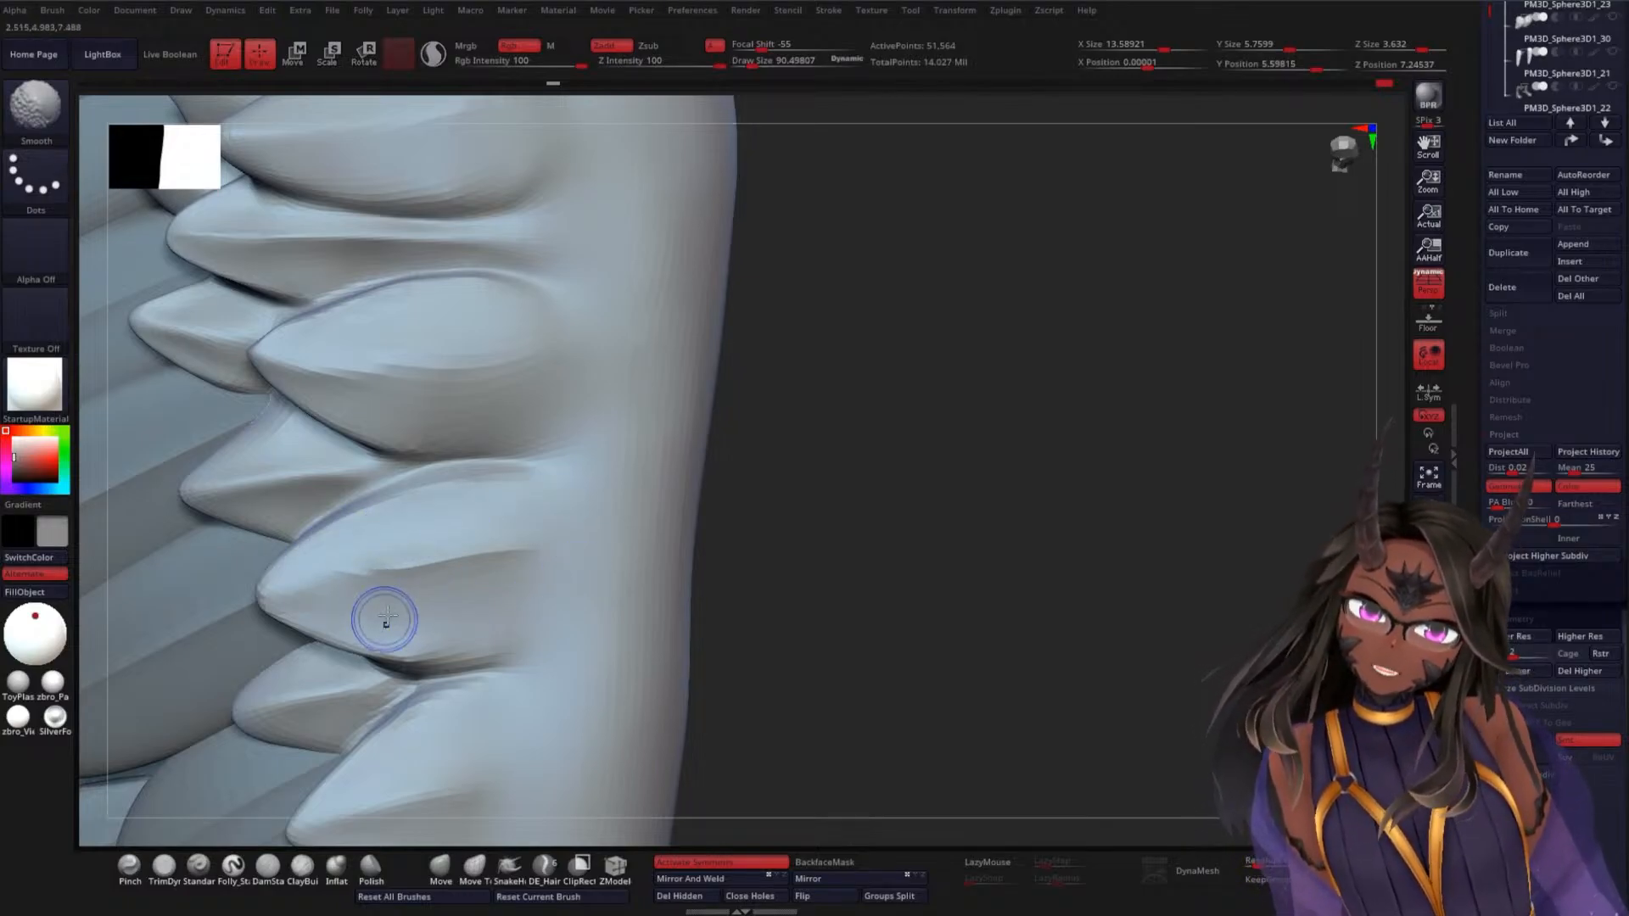
Define the edges of the largest feather near the wing's upper bend with the DamStandard brush and smooth its surface
key(b)
key(d)
key(s)
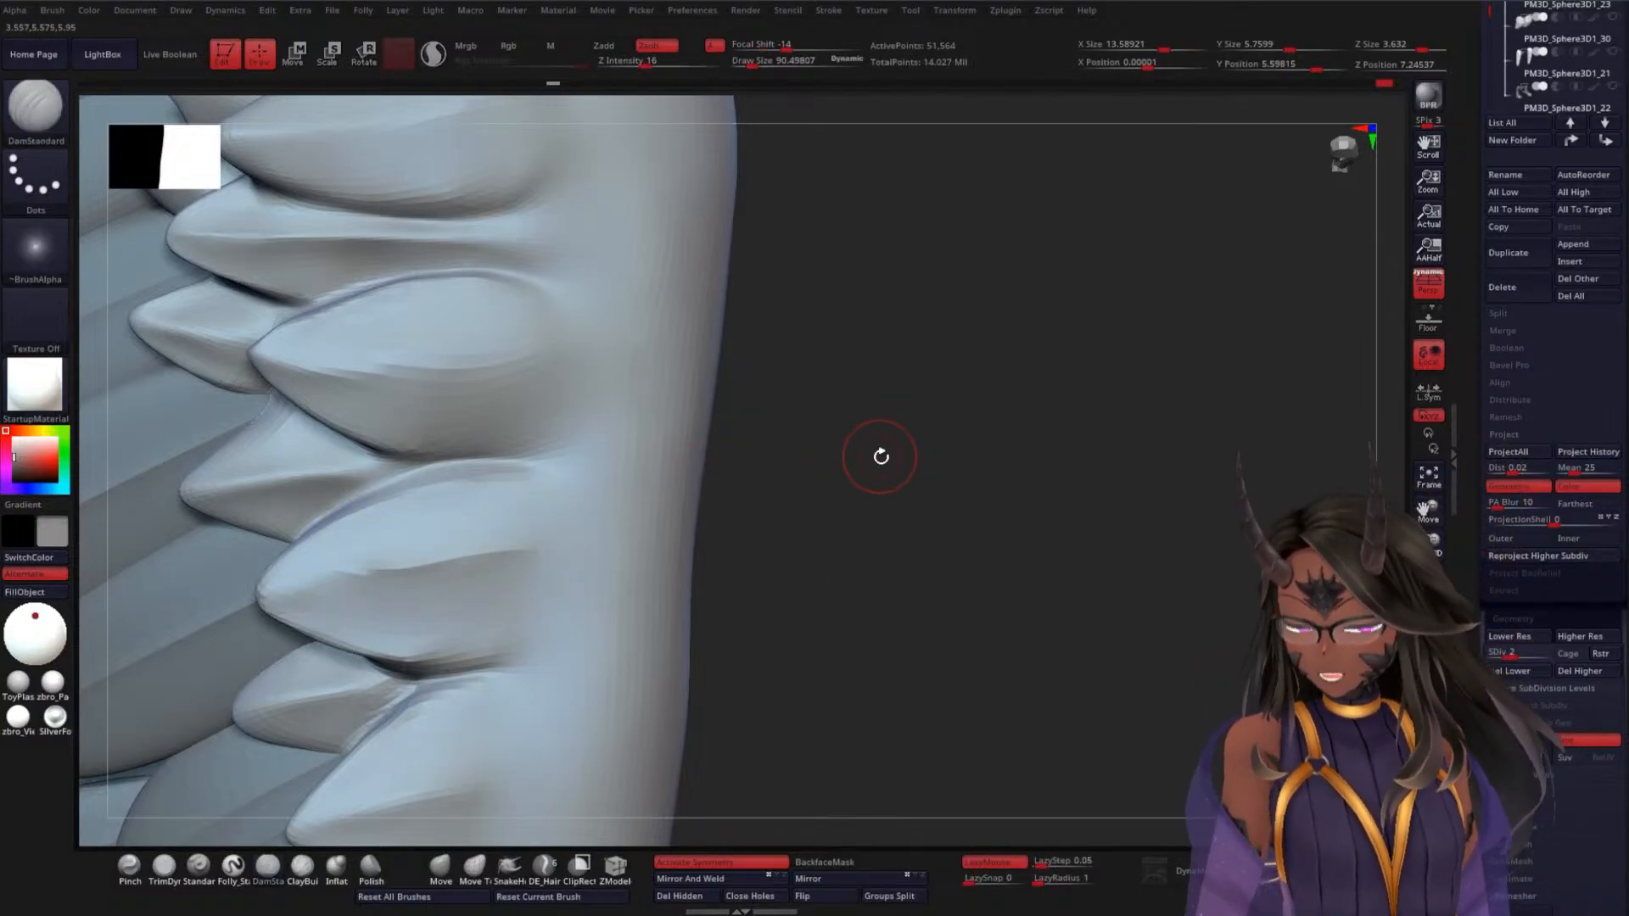
mouse_move(910, 450)
alt+mouse_down()
mouse_move(913, 386)
mouse_move(857, 390)
mouse_move(876, 390)
alt+mouse_up()
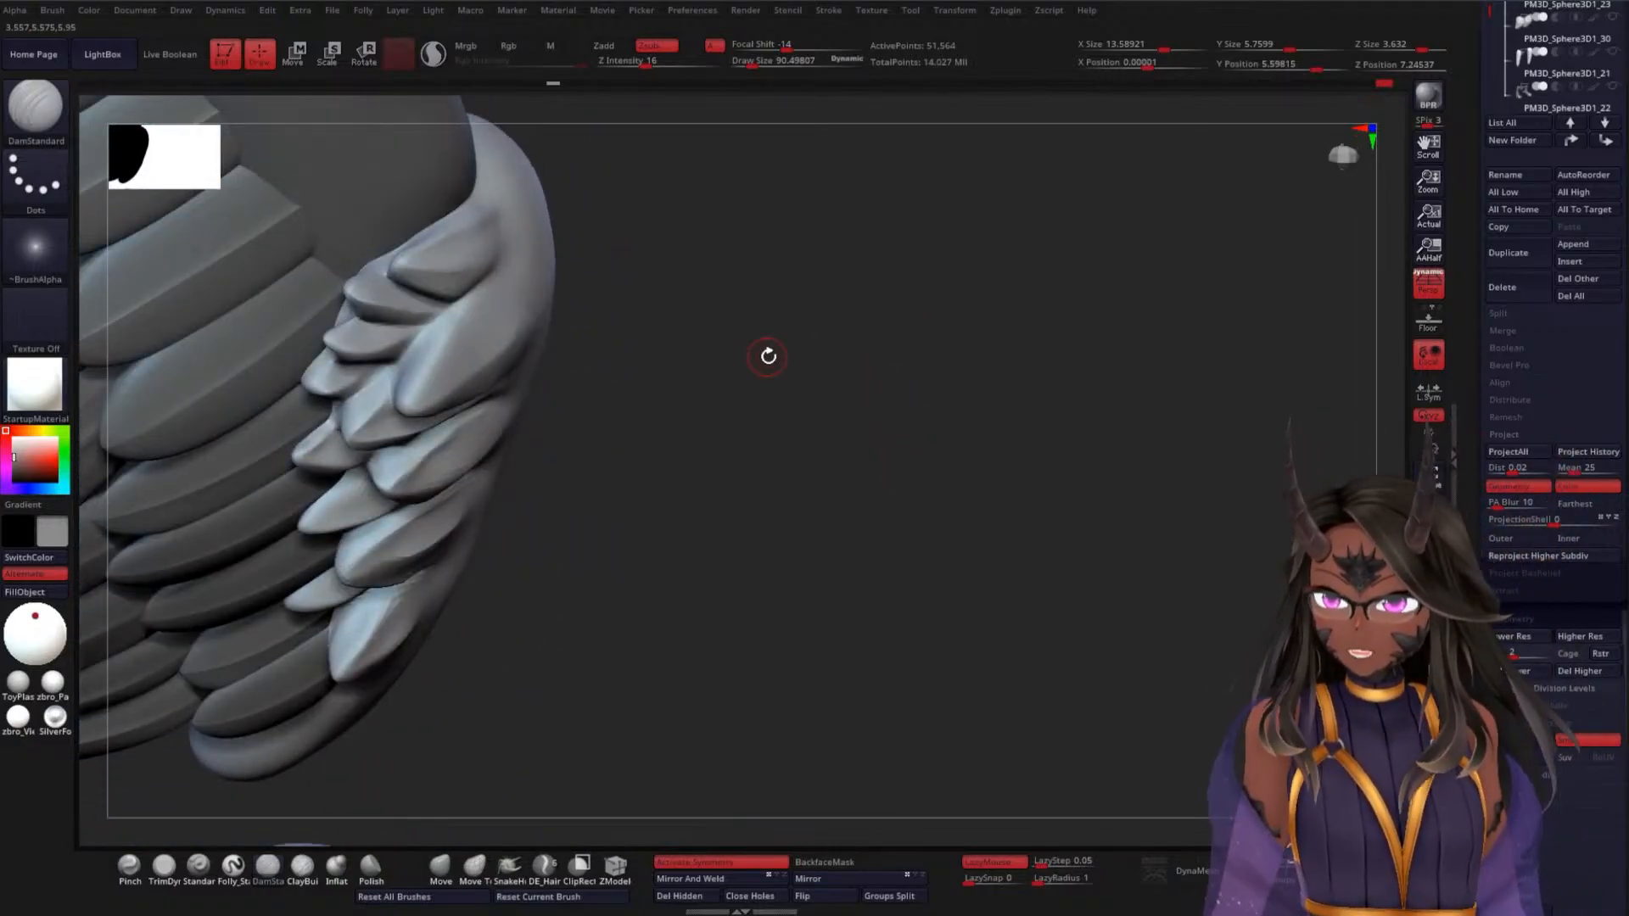
alt+drag(768, 356, 835, 509)
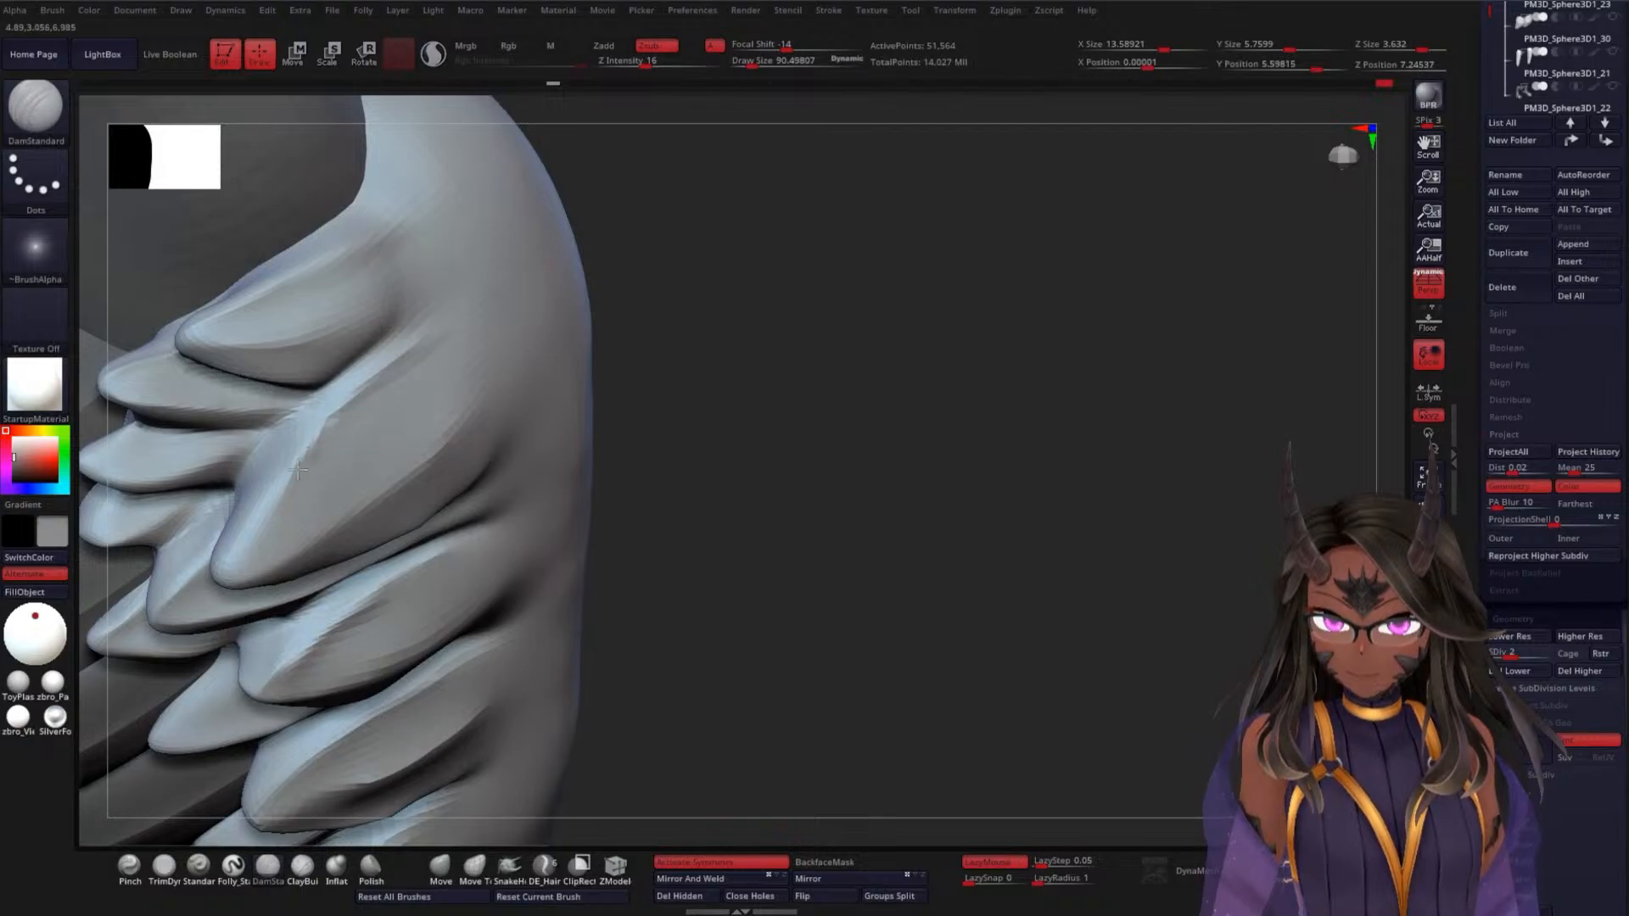
mouse_move(298, 469)
mouse_down()
mouse_move(224, 567)
mouse_move(416, 355)
mouse_up()
drag(845, 366, 819, 278)
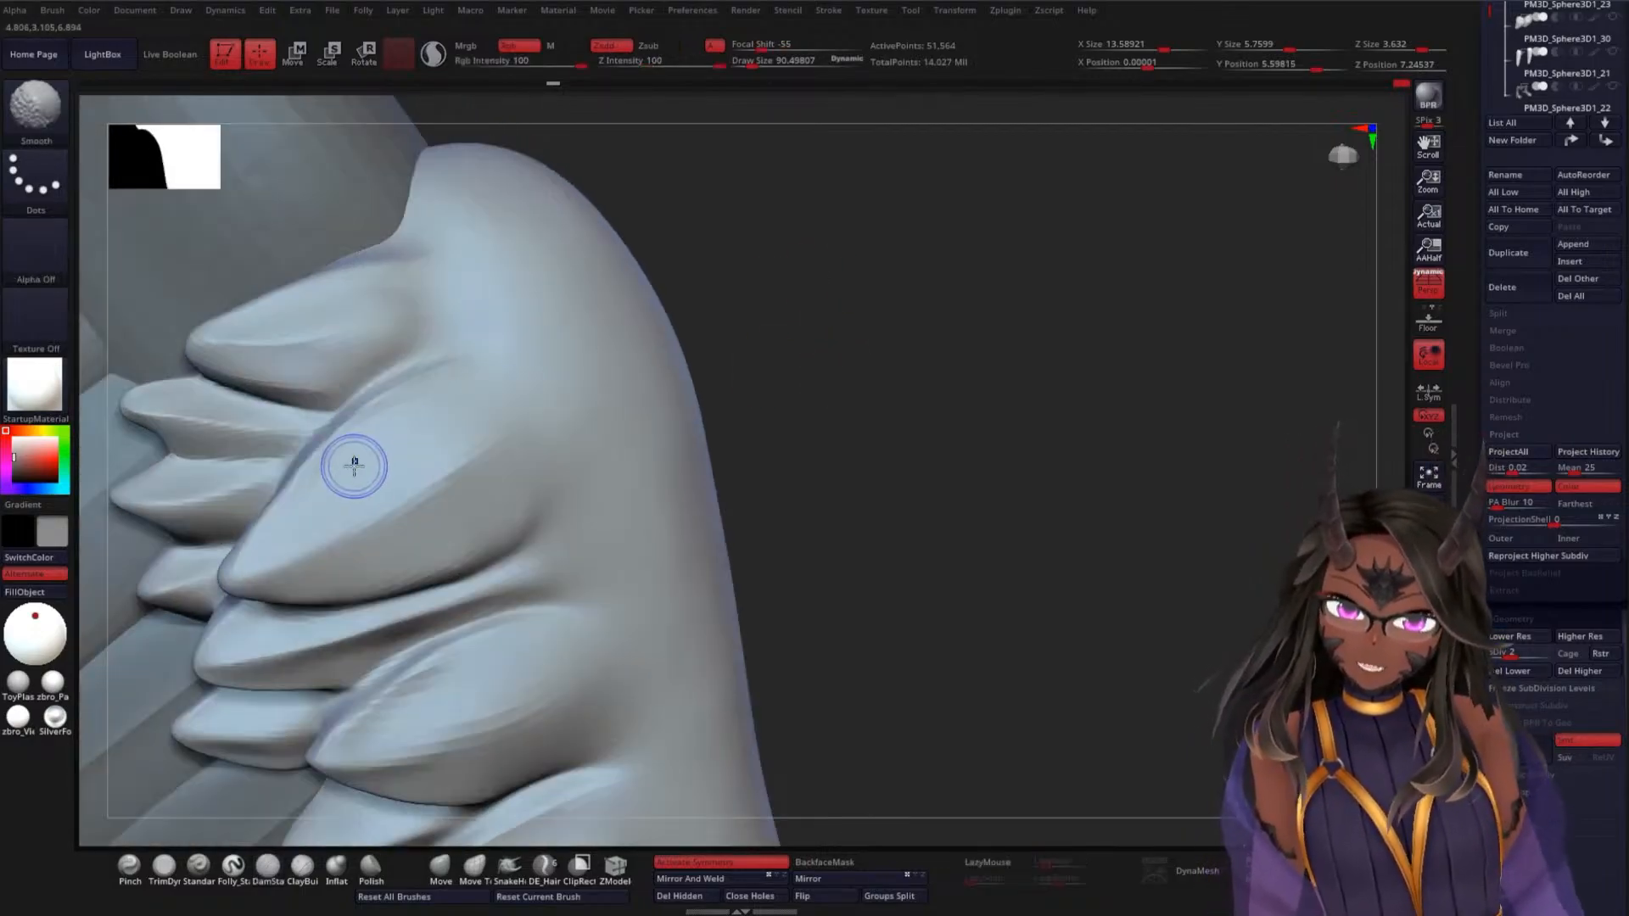
mouse_move(354, 466)
shift+mouse_down()
mouse_move(281, 534)
mouse_move(288, 501)
shift+mouse_up()
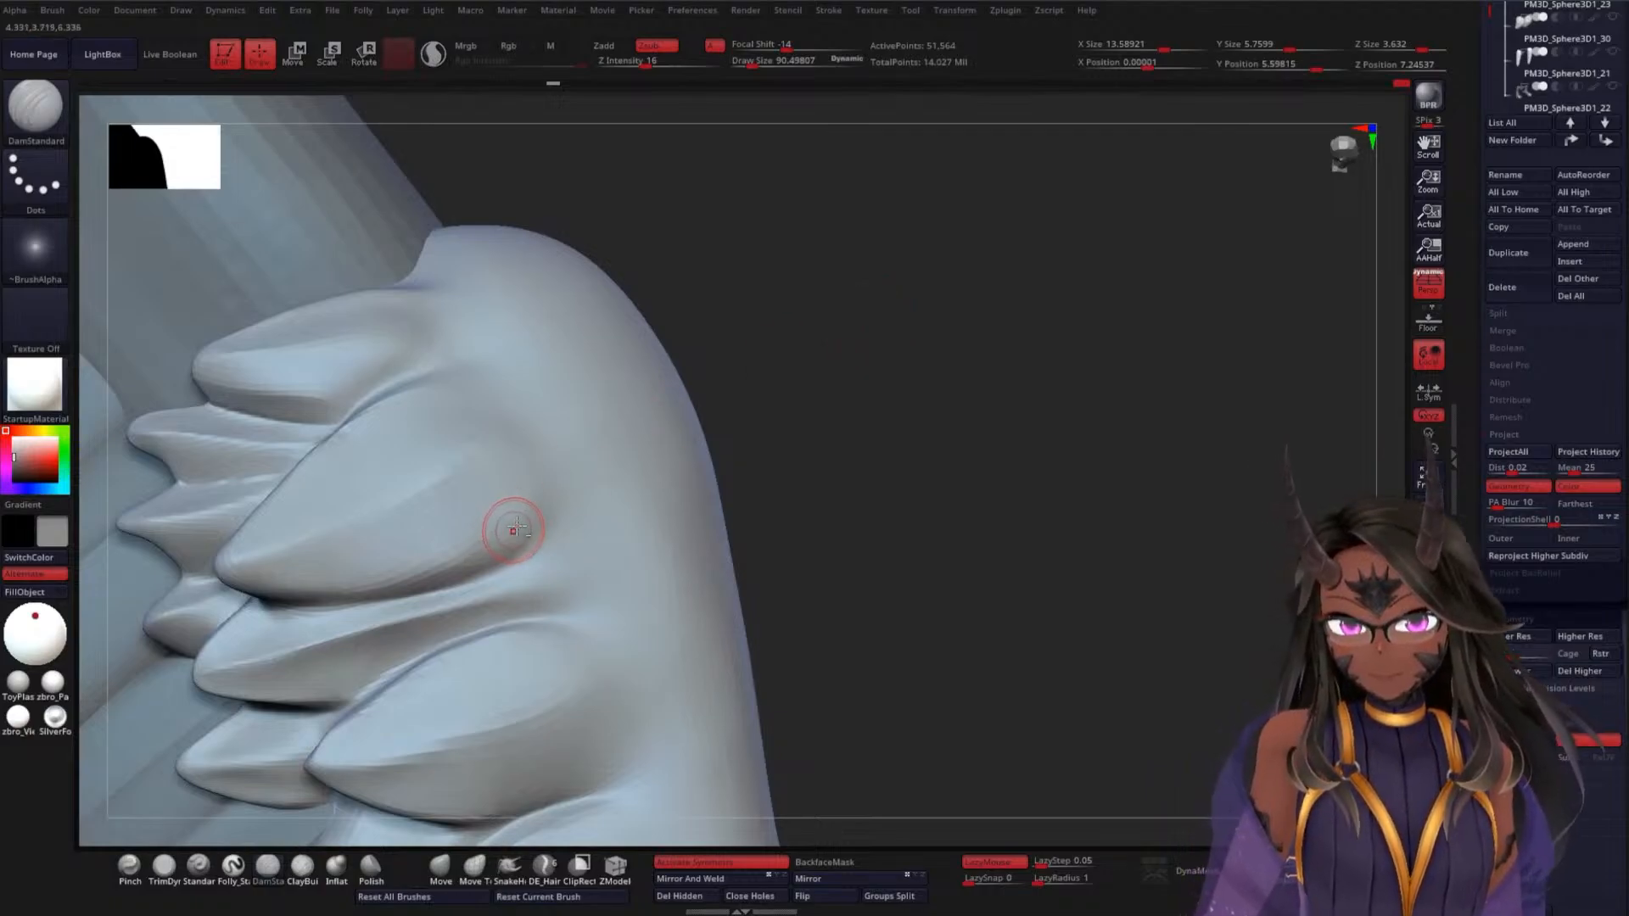
drag(245, 578, 260, 549)
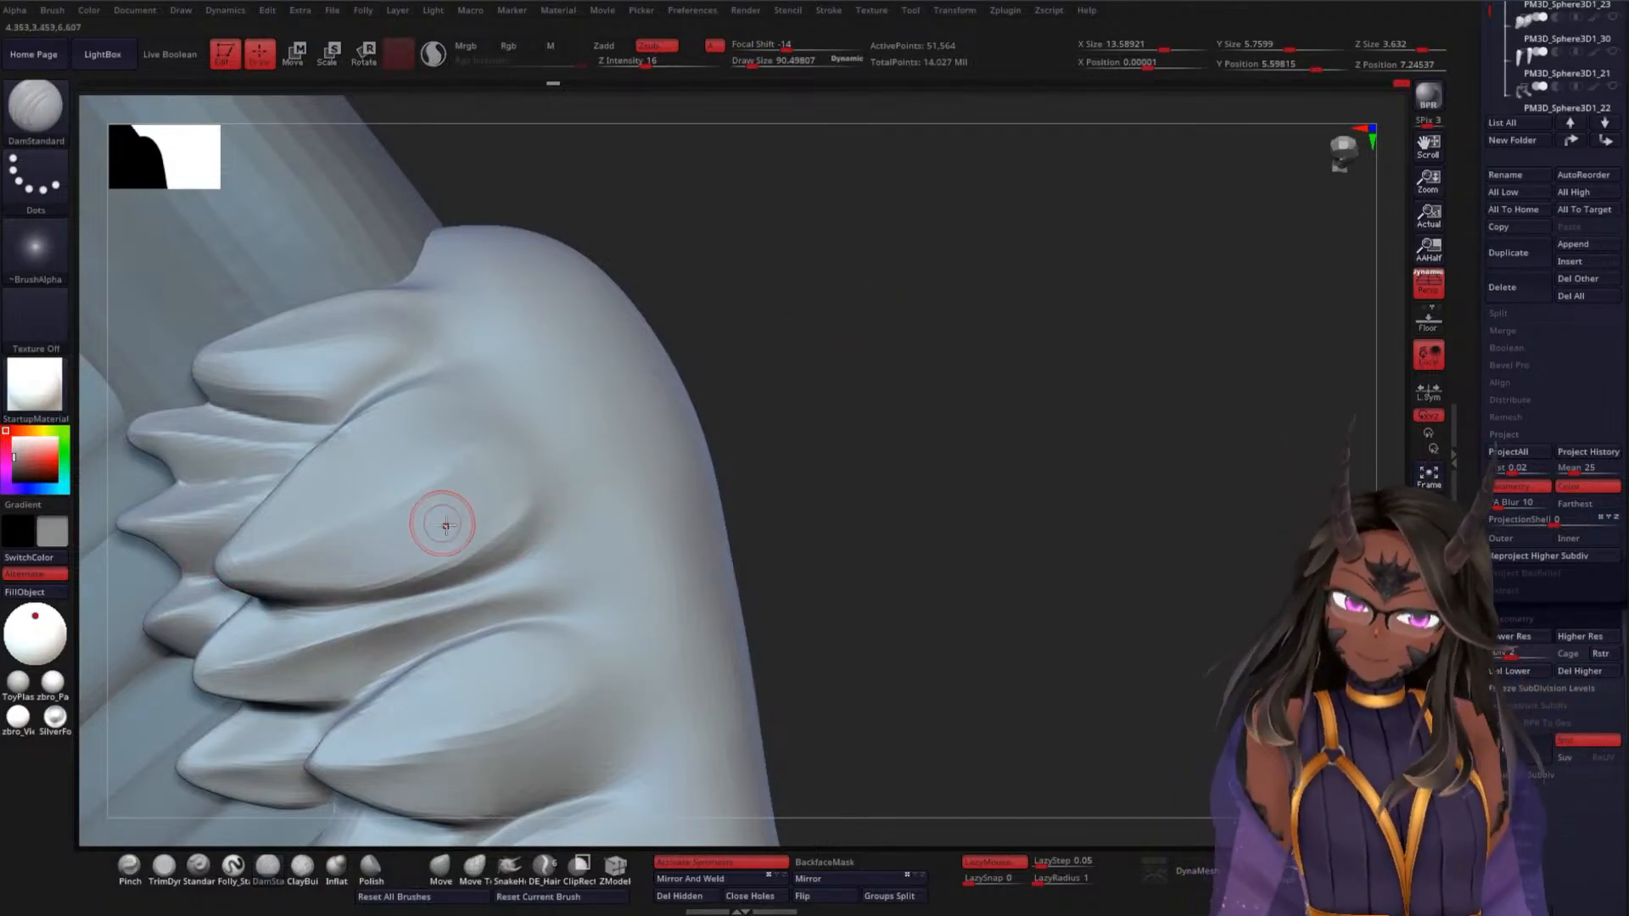
shift+drag(527, 463, 446, 522)
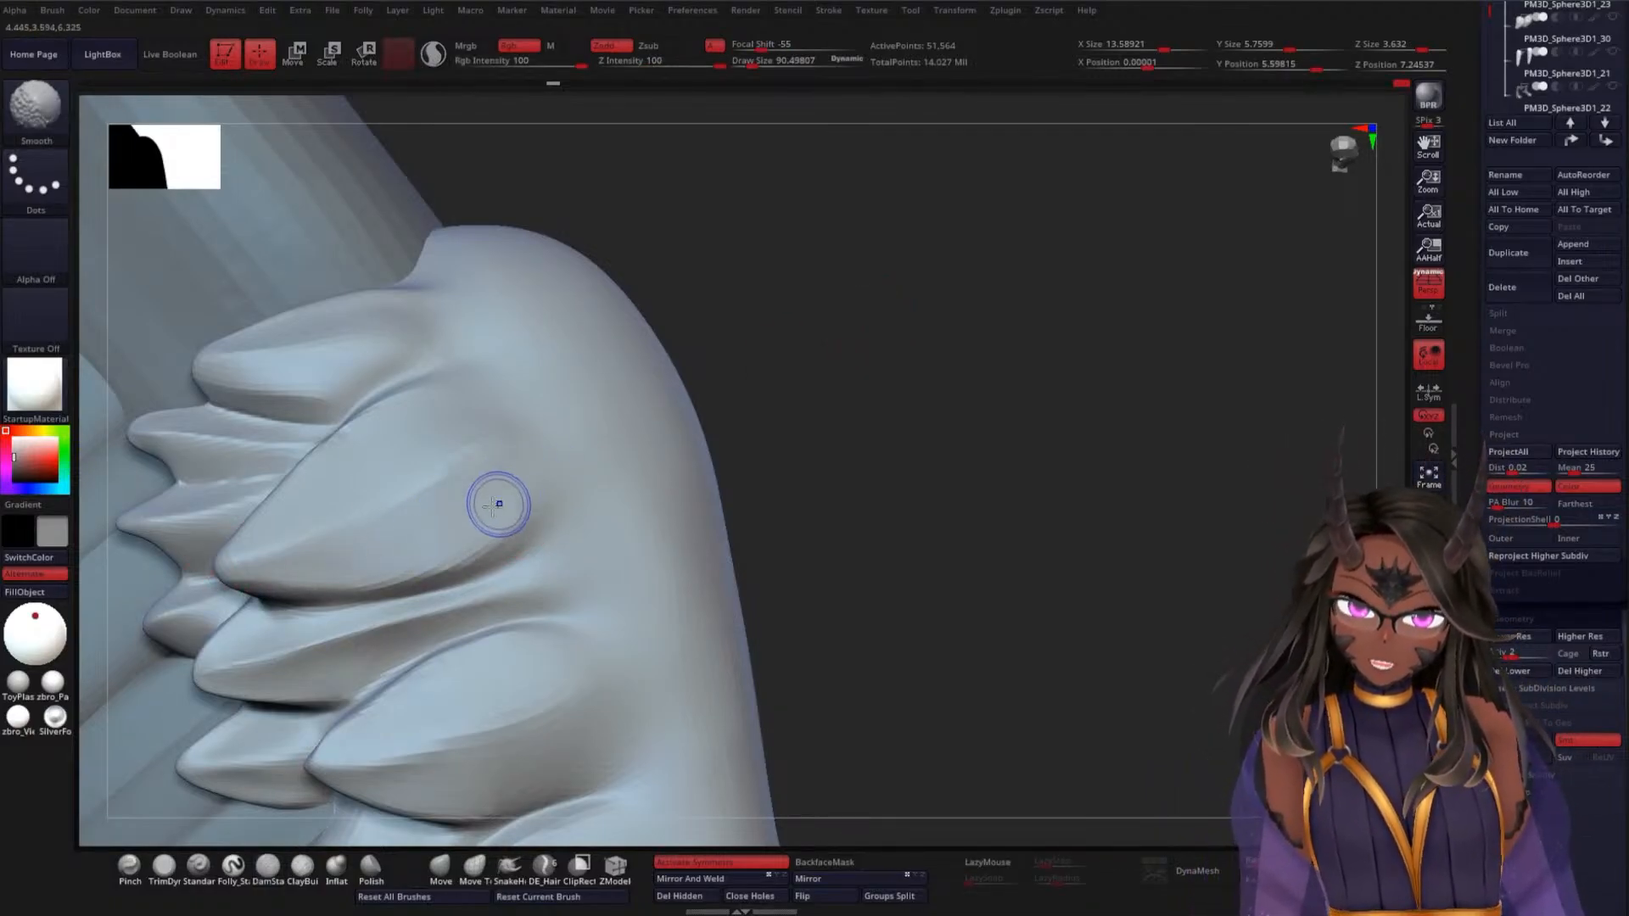
Carve a crease around the base of the topmost feather with the DamStandard brush
drag(873, 444, 928, 288)
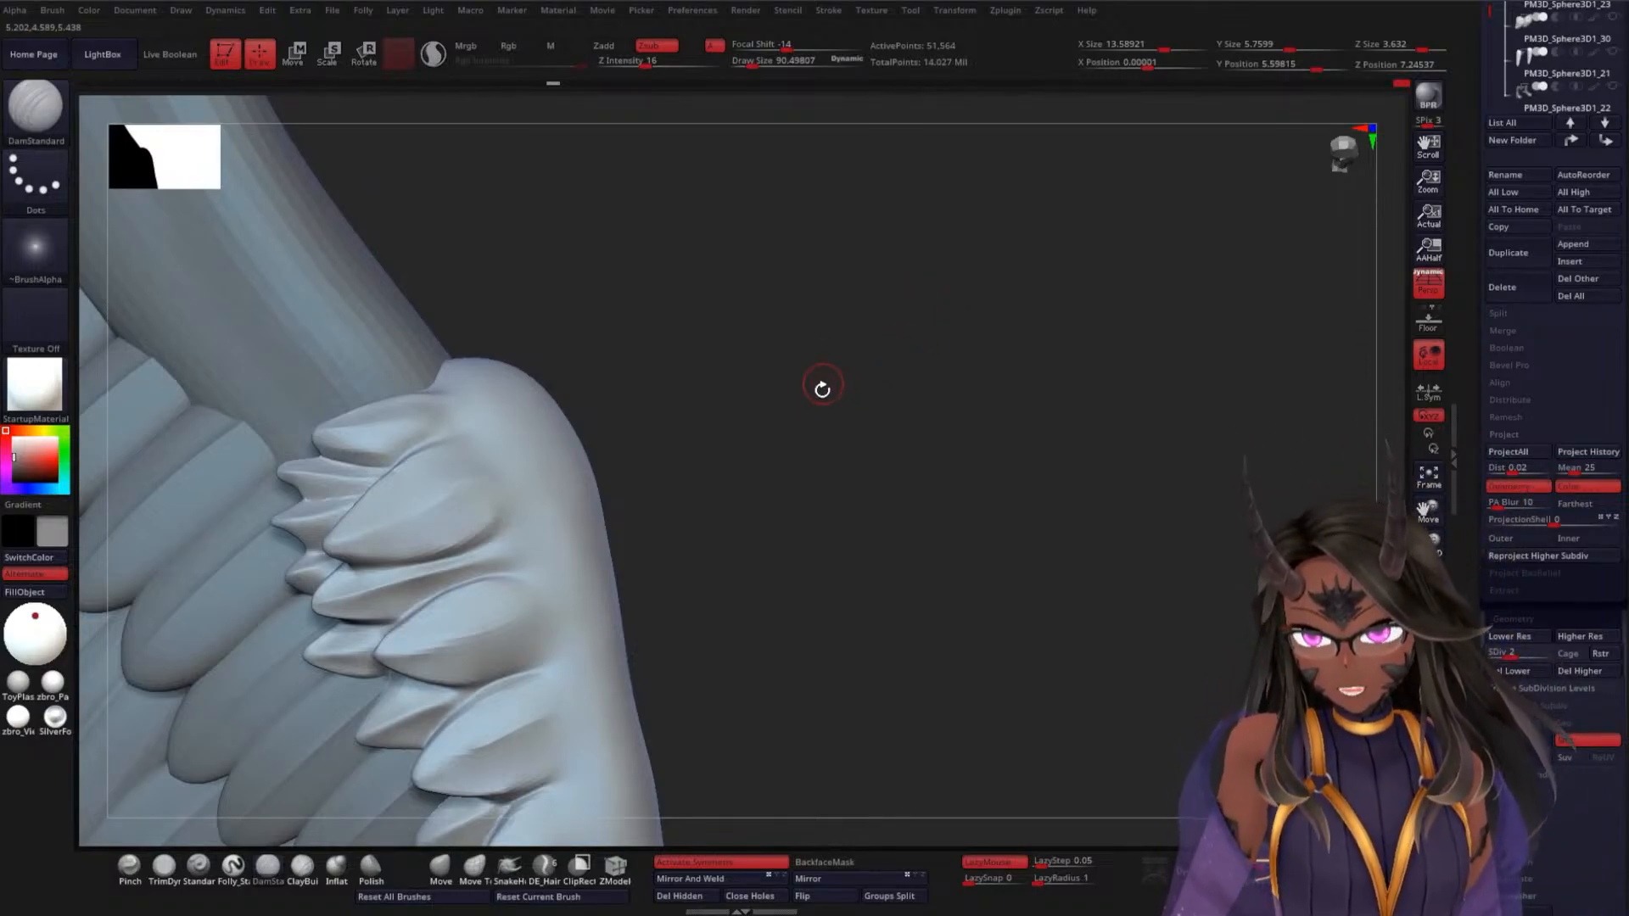
alt+drag(822, 389, 830, 454)
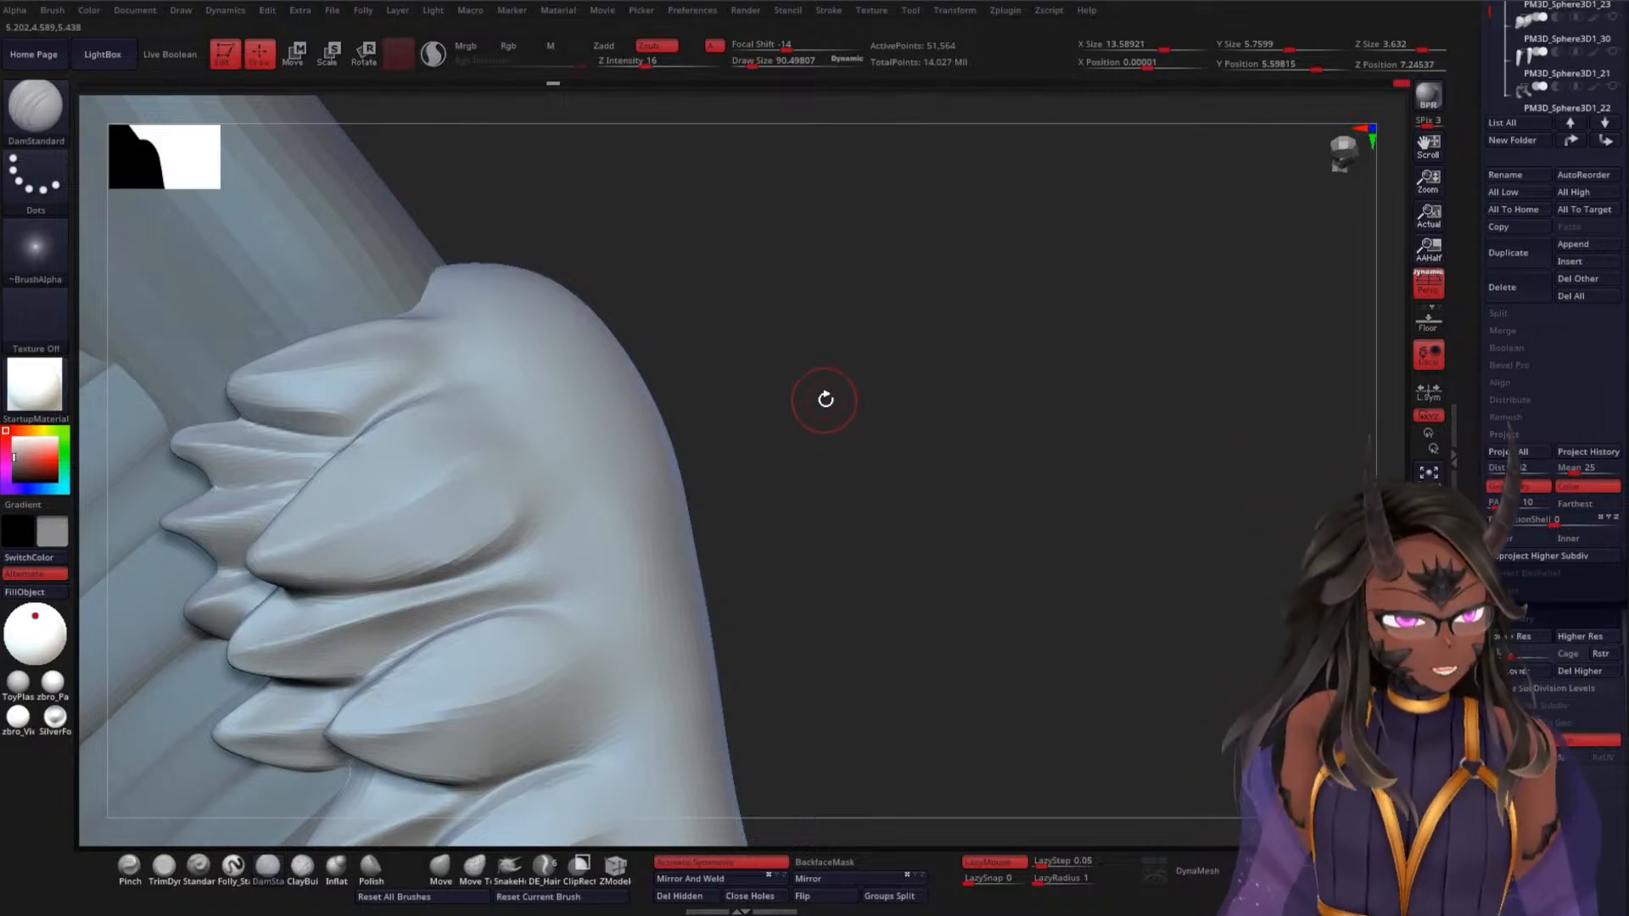
mouse_move(826, 399)
mouse_down()
mouse_move(880, 345)
mouse_move(860, 350)
mouse_up()
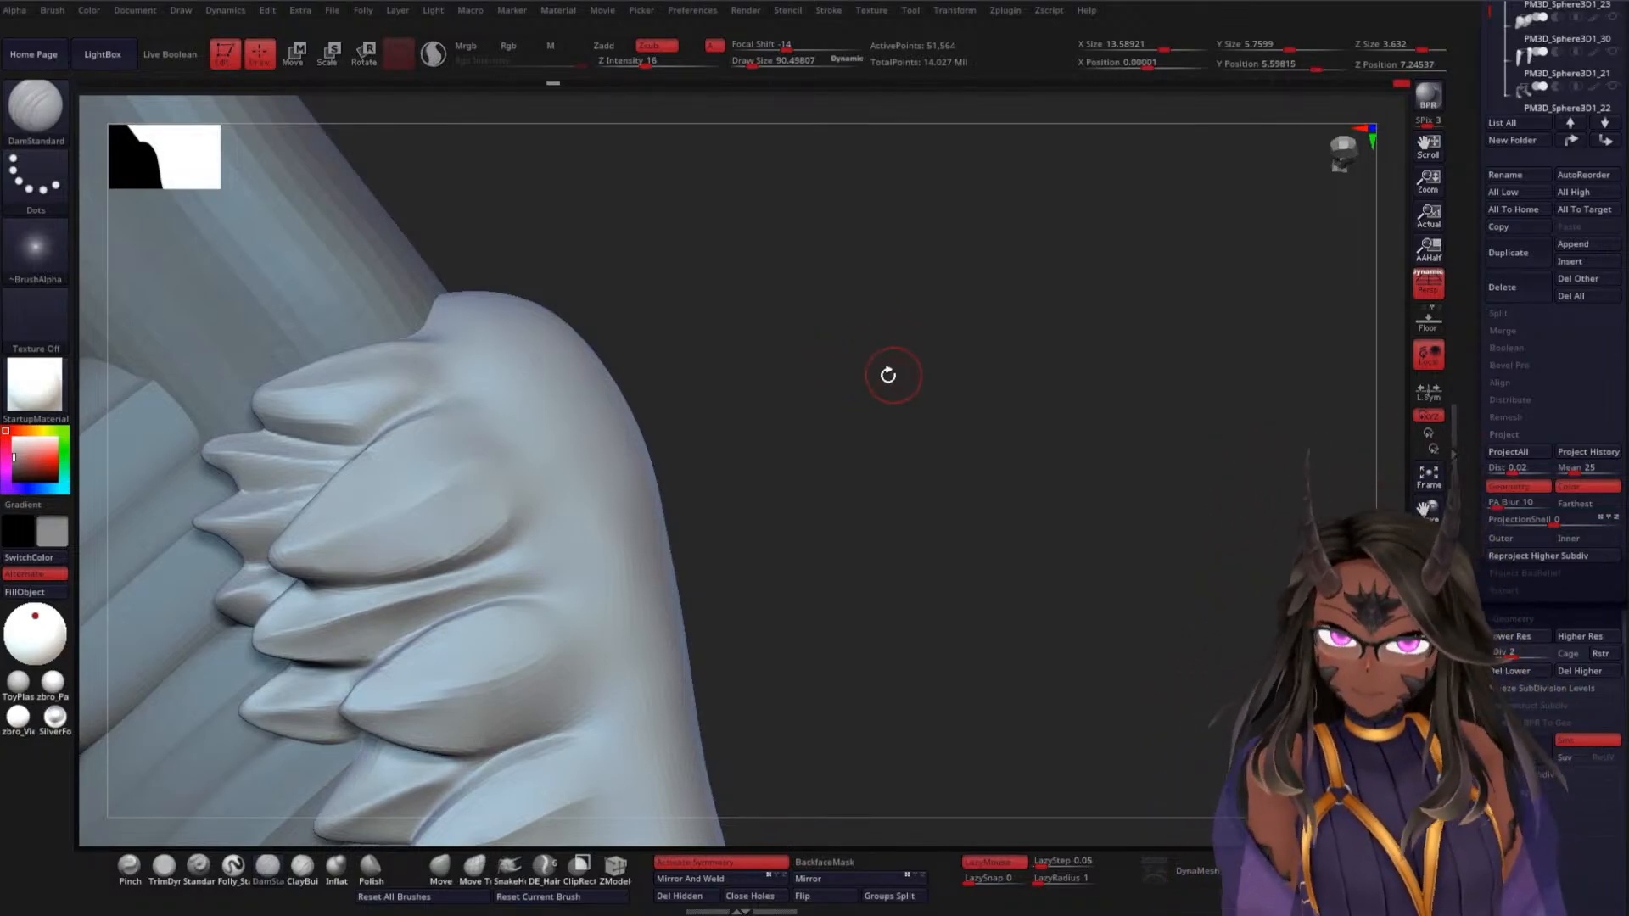
drag(863, 435, 878, 531)
alt+drag(851, 353, 989, 484)
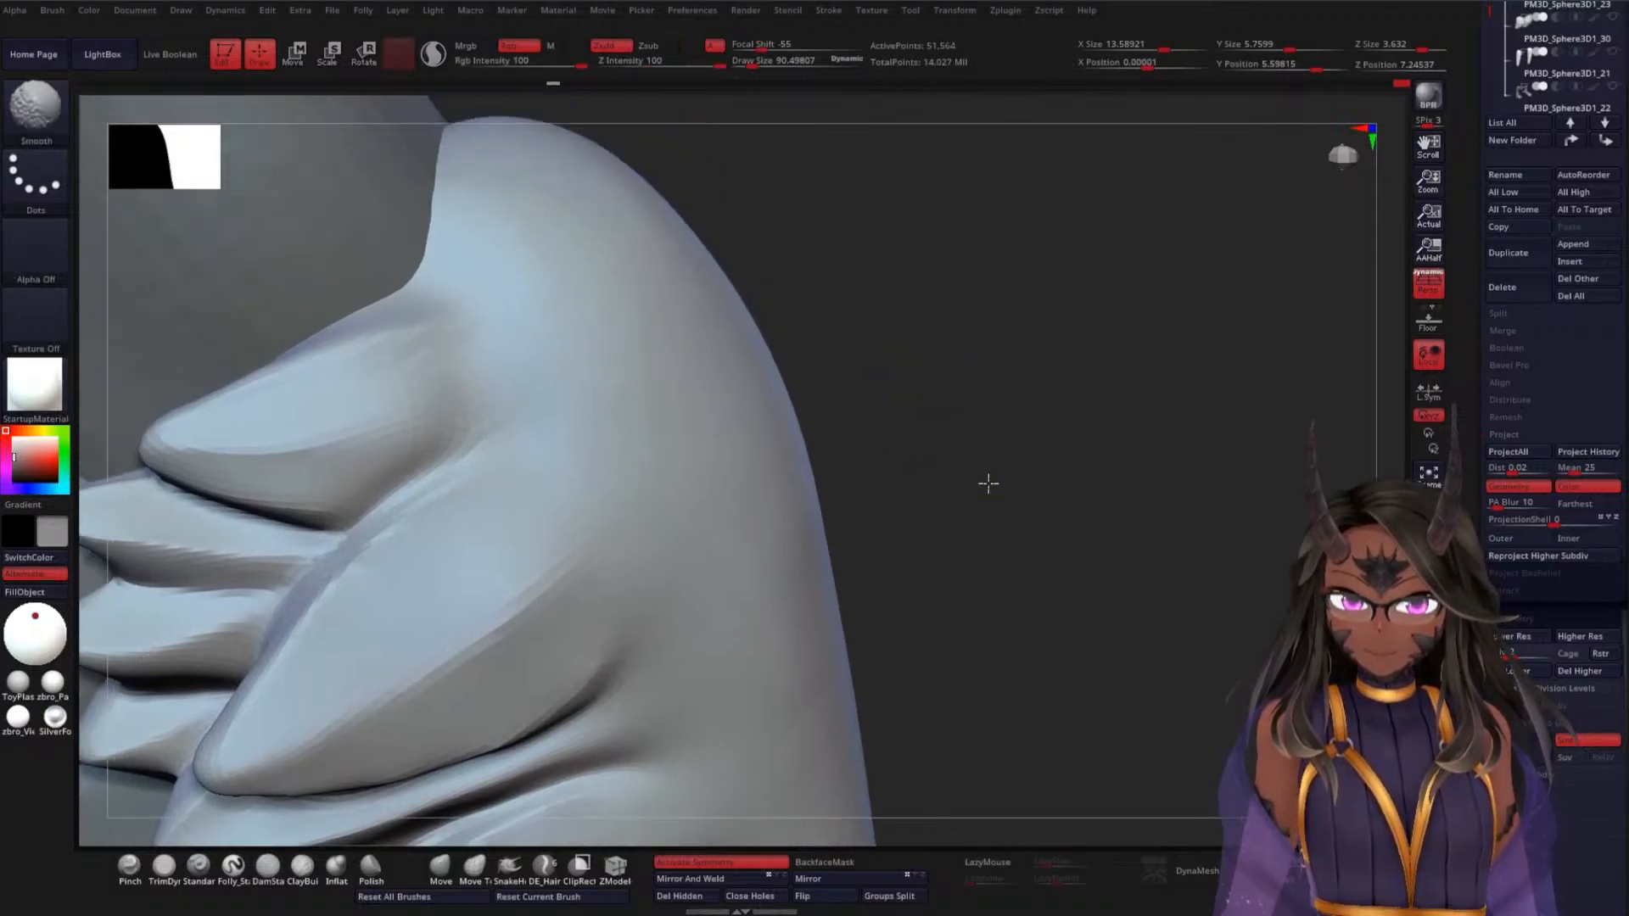
mouse_move(346, 536)
mouse_down()
mouse_move(448, 431)
mouse_move(447, 360)
mouse_up()
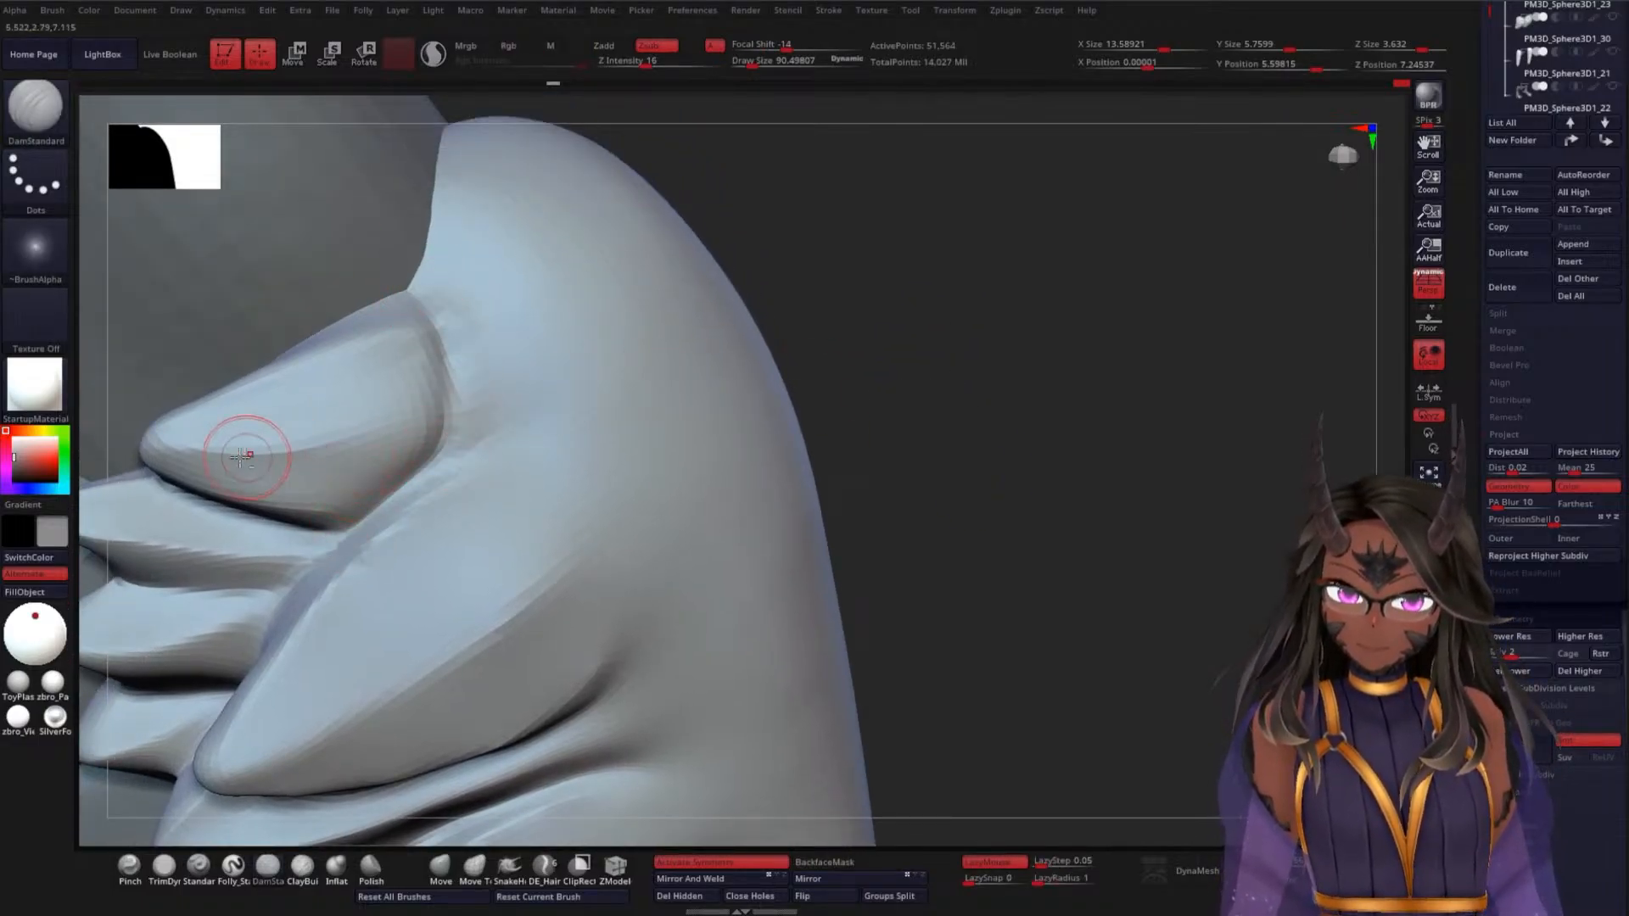
Smooth the central feather bases on the other side of the wing piece, raising the subdivision level to 3
mouse_move(988, 481)
mouse_down()
mouse_move(992, 376)
mouse_move(819, 301)
mouse_up()
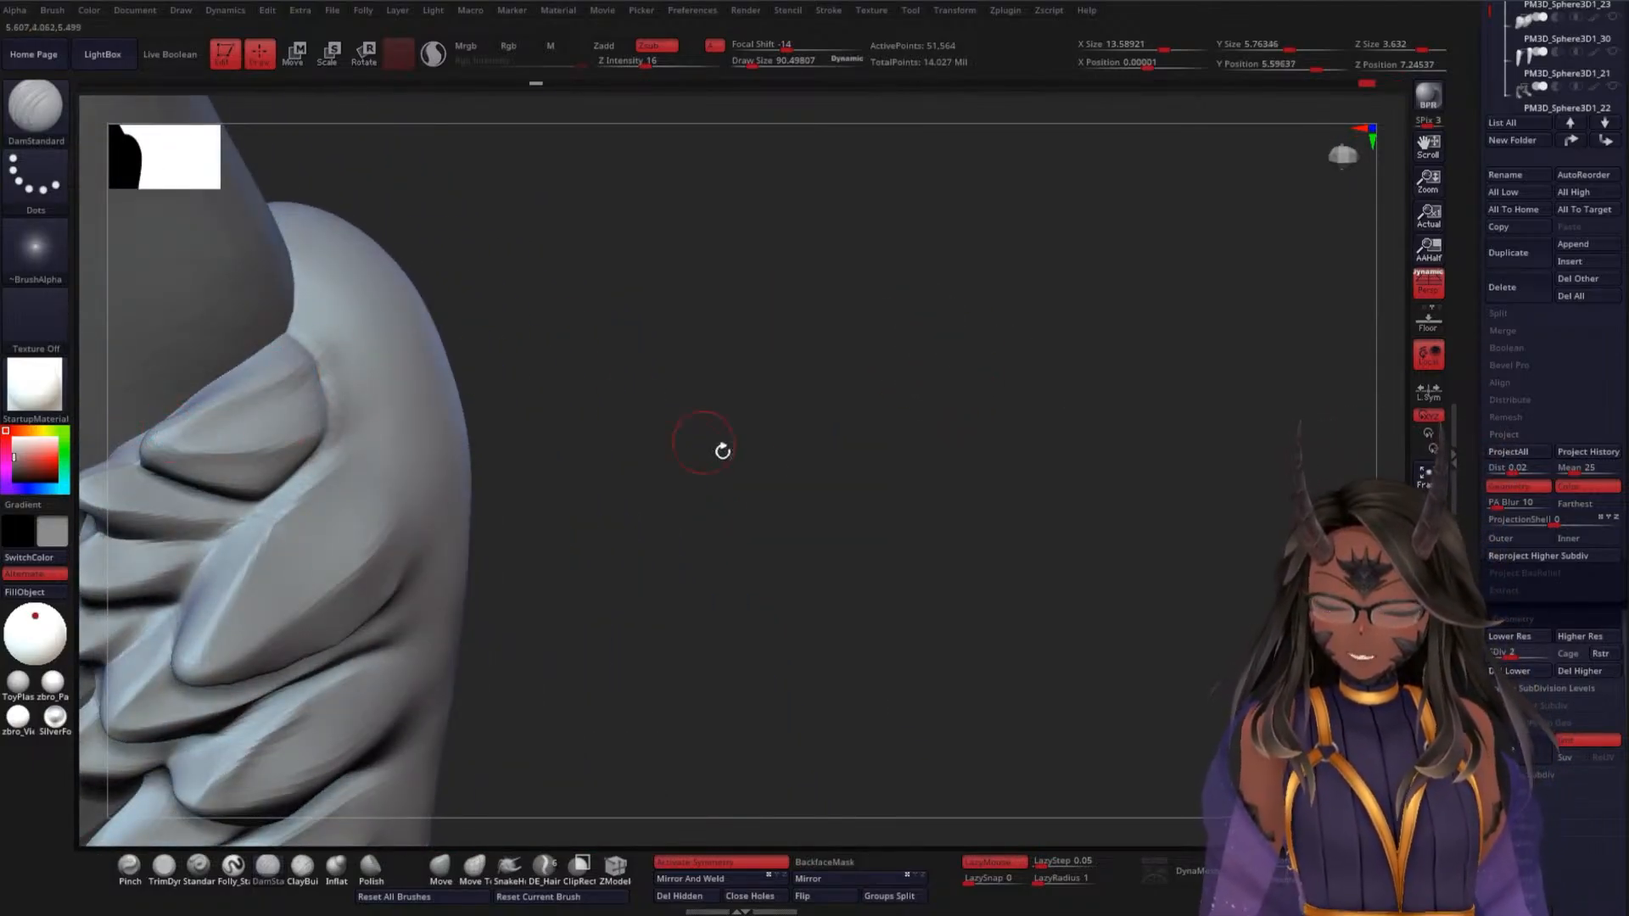
mouse_move(722, 450)
mouse_down()
mouse_move(727, 368)
mouse_move(727, 473)
mouse_move(767, 461)
mouse_move(625, 552)
mouse_move(655, 560)
mouse_move(727, 662)
mouse_move(799, 512)
mouse_up()
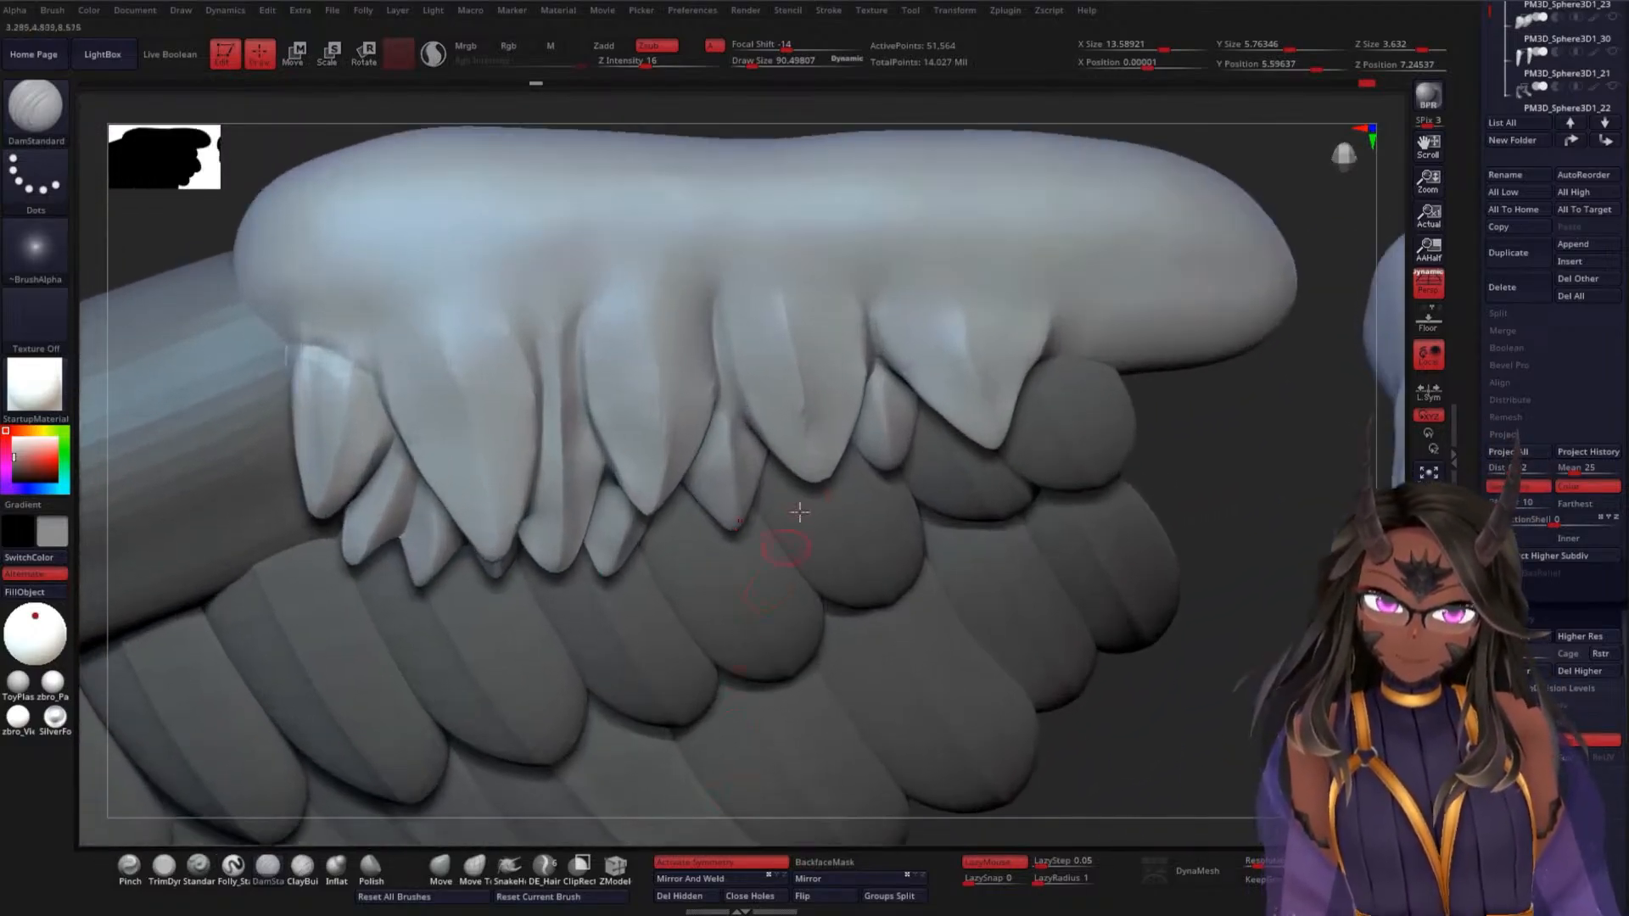
key(shift)
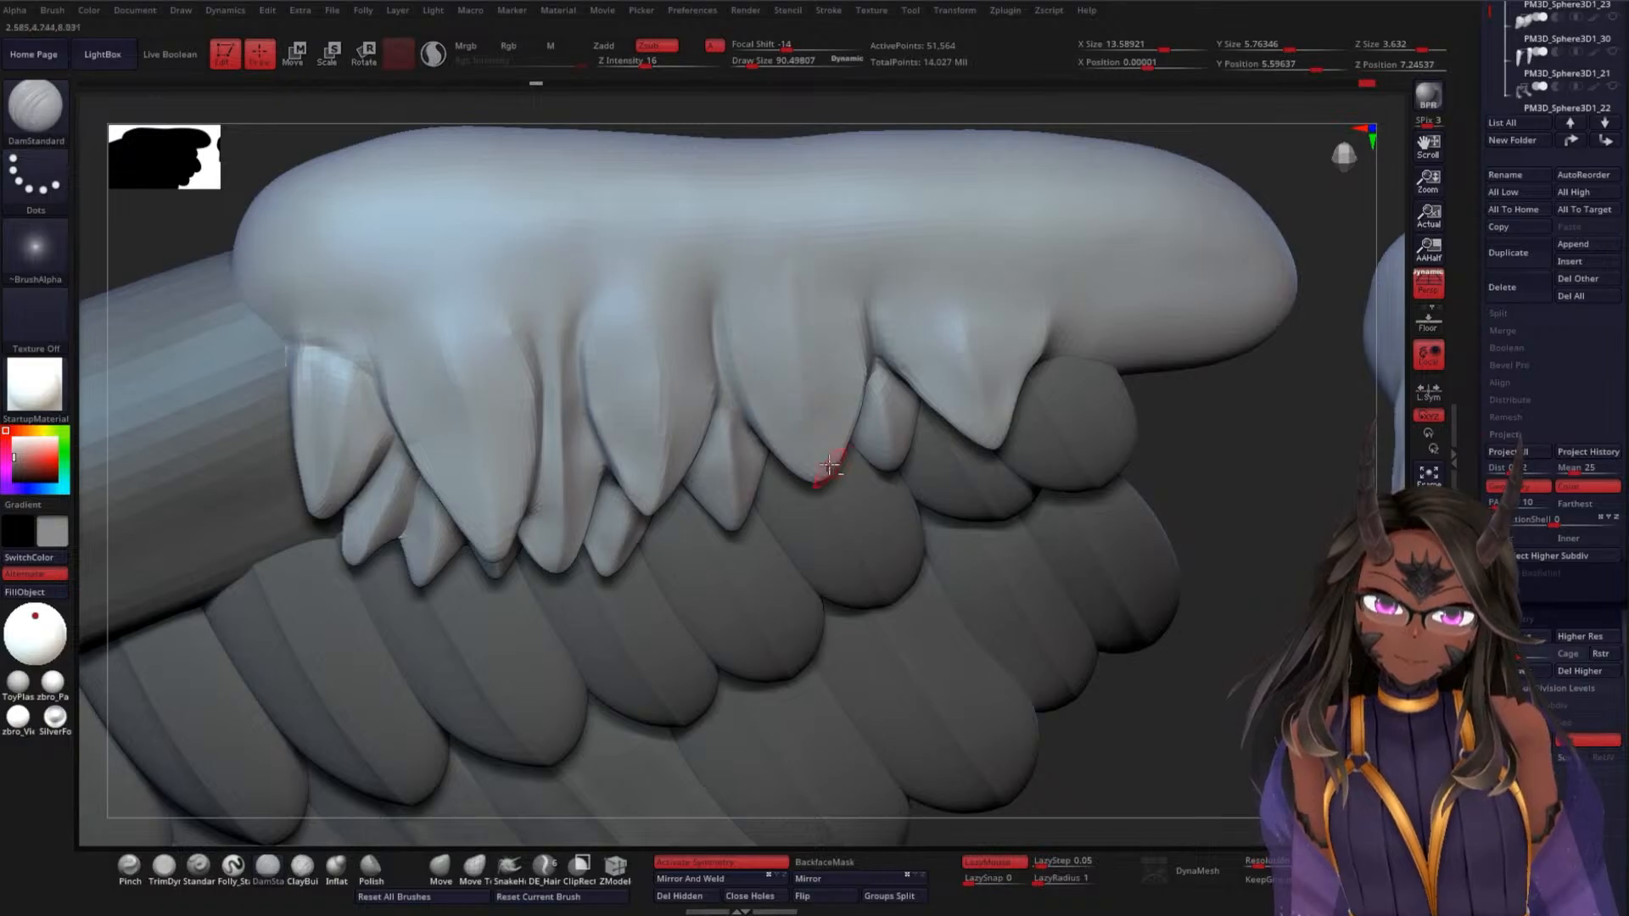
mouse_move(1117, 706)
alt+mouse_down()
mouse_move(942, 471)
mouse_move(953, 344)
mouse_move(993, 589)
mouse_move(938, 542)
mouse_move(840, 553)
mouse_move(647, 680)
mouse_move(593, 618)
mouse_move(604, 585)
alt+mouse_up()
mouse_move(769, 308)
shift+mouse_down()
mouse_move(763, 337)
mouse_move(777, 302)
shift+mouse_up()
shift+drag(887, 323, 883, 294)
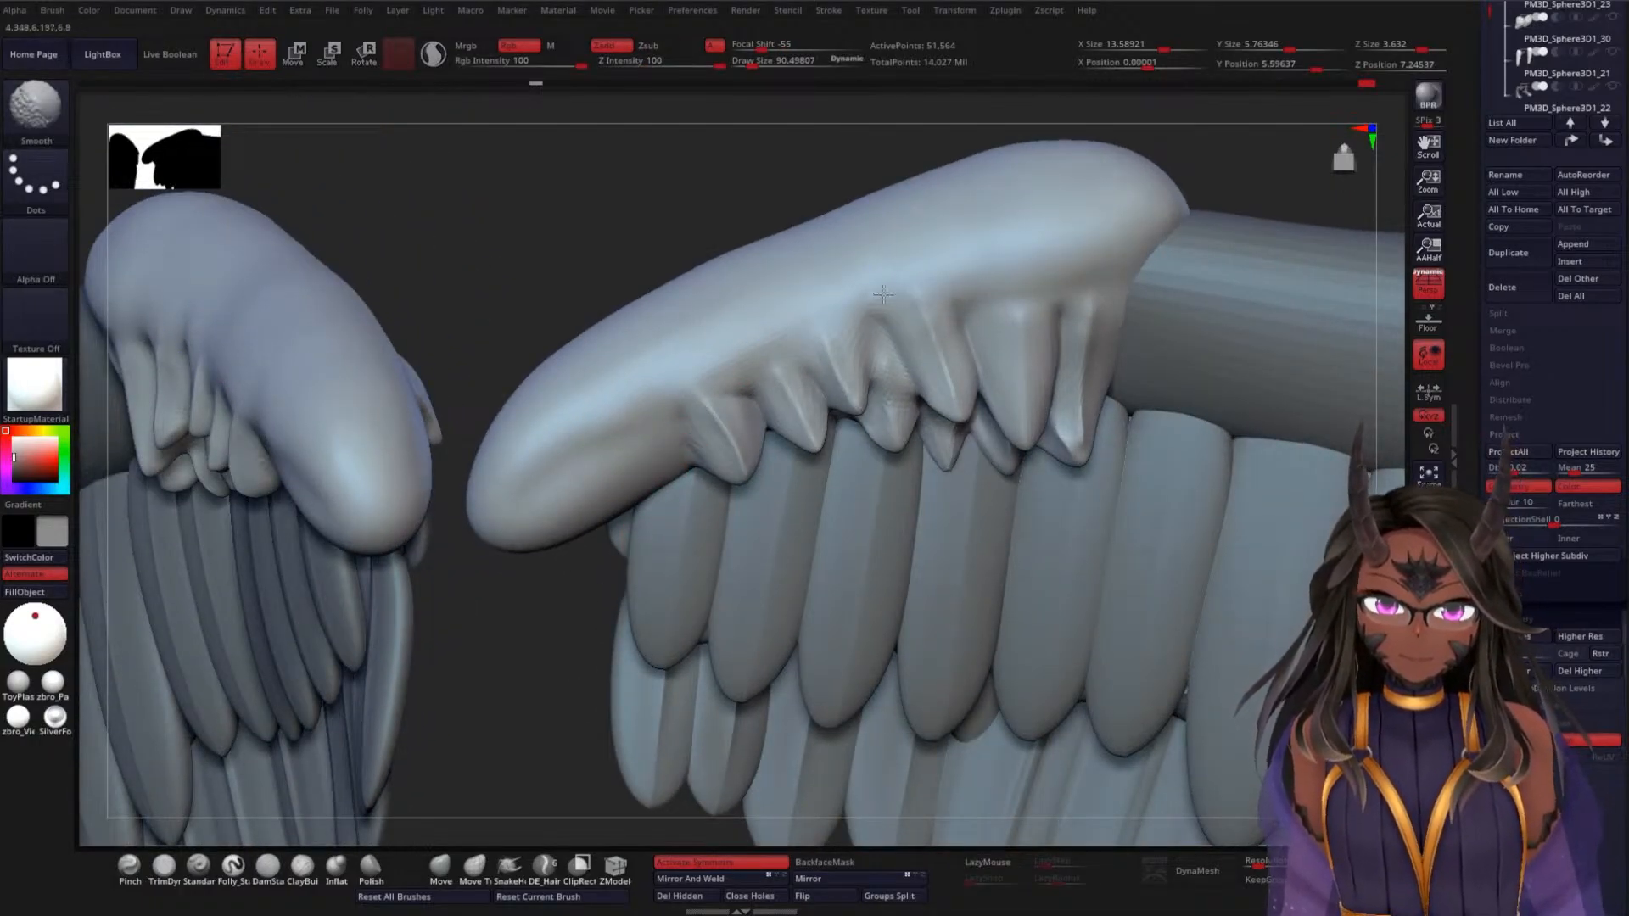
shift+drag(926, 378, 899, 370)
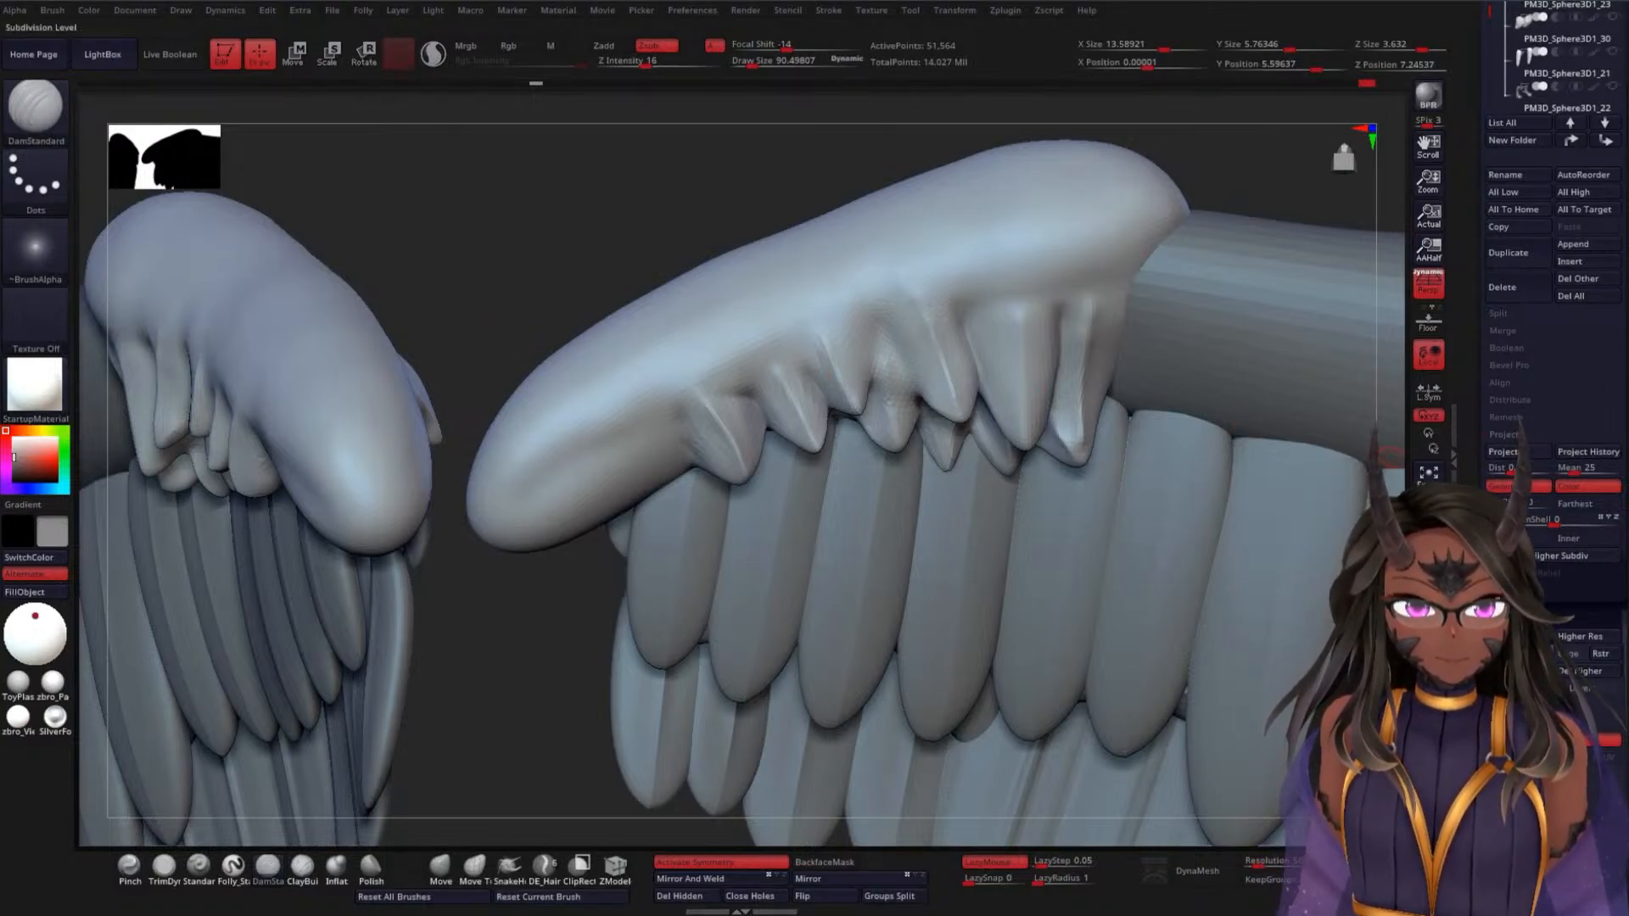
shift+drag(883, 312, 850, 332)
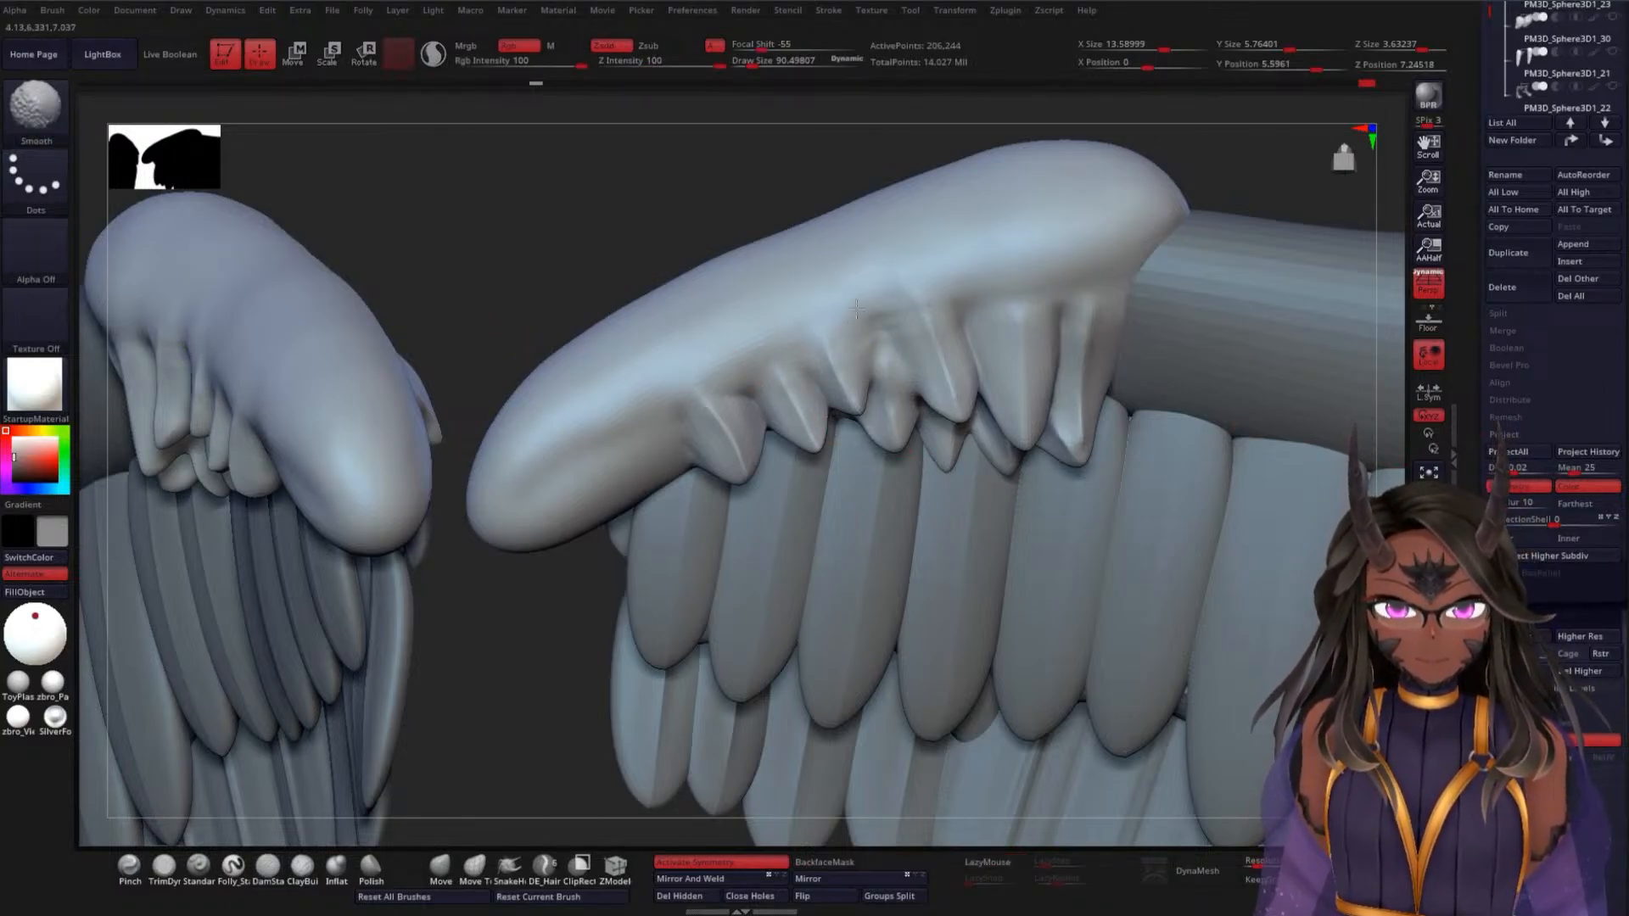
Enlarge the draw size to about 209 and blend the bases of the short feathers near the rounded tip into the wing edge
key(space)
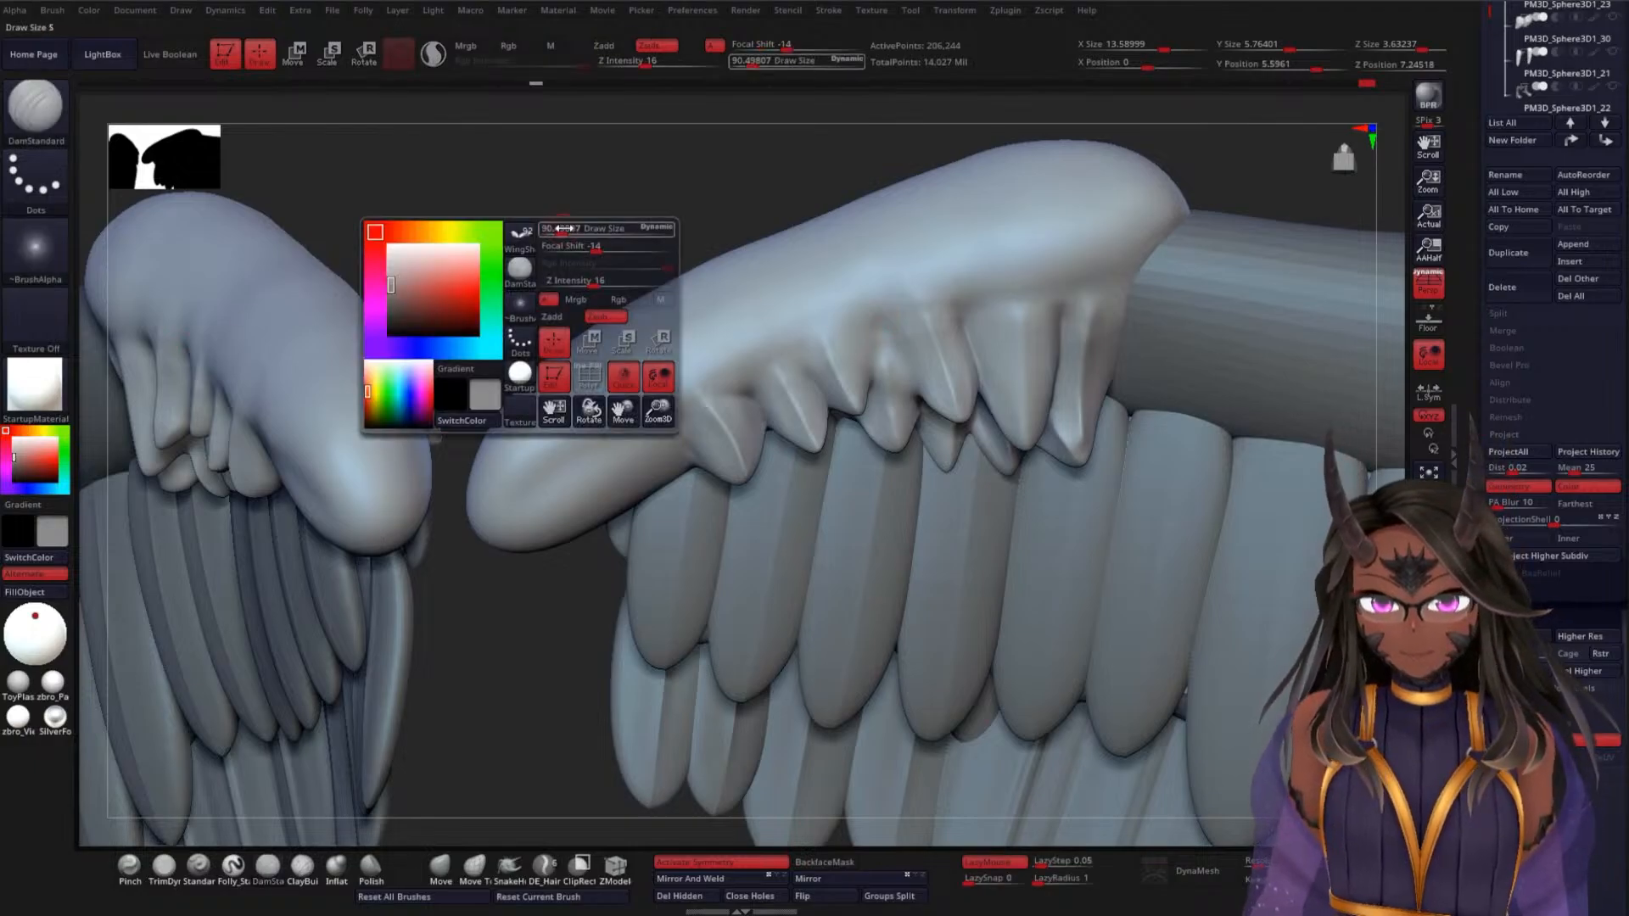
drag(564, 228, 582, 225)
mouse_move(828, 402)
mouse_down()
mouse_move(810, 380)
mouse_move(744, 371)
mouse_move(770, 352)
mouse_move(797, 360)
mouse_up()
drag(800, 431, 758, 320)
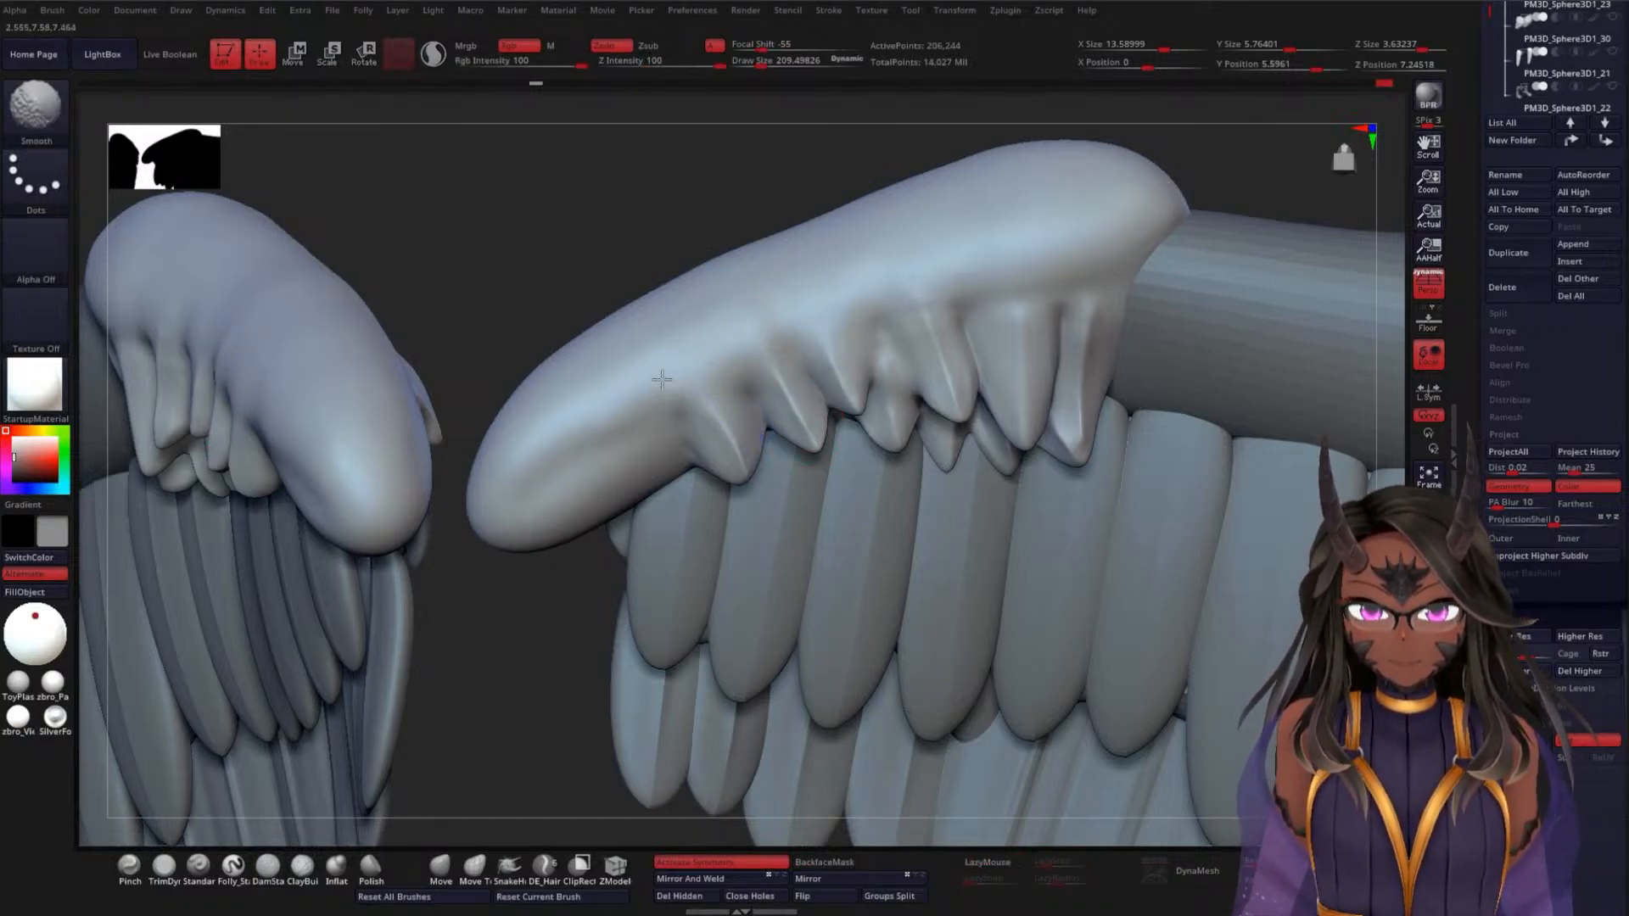
Smooth the thick leading edge of the wing piece above the short feathers and near the arm joint
drag(531, 608, 523, 681)
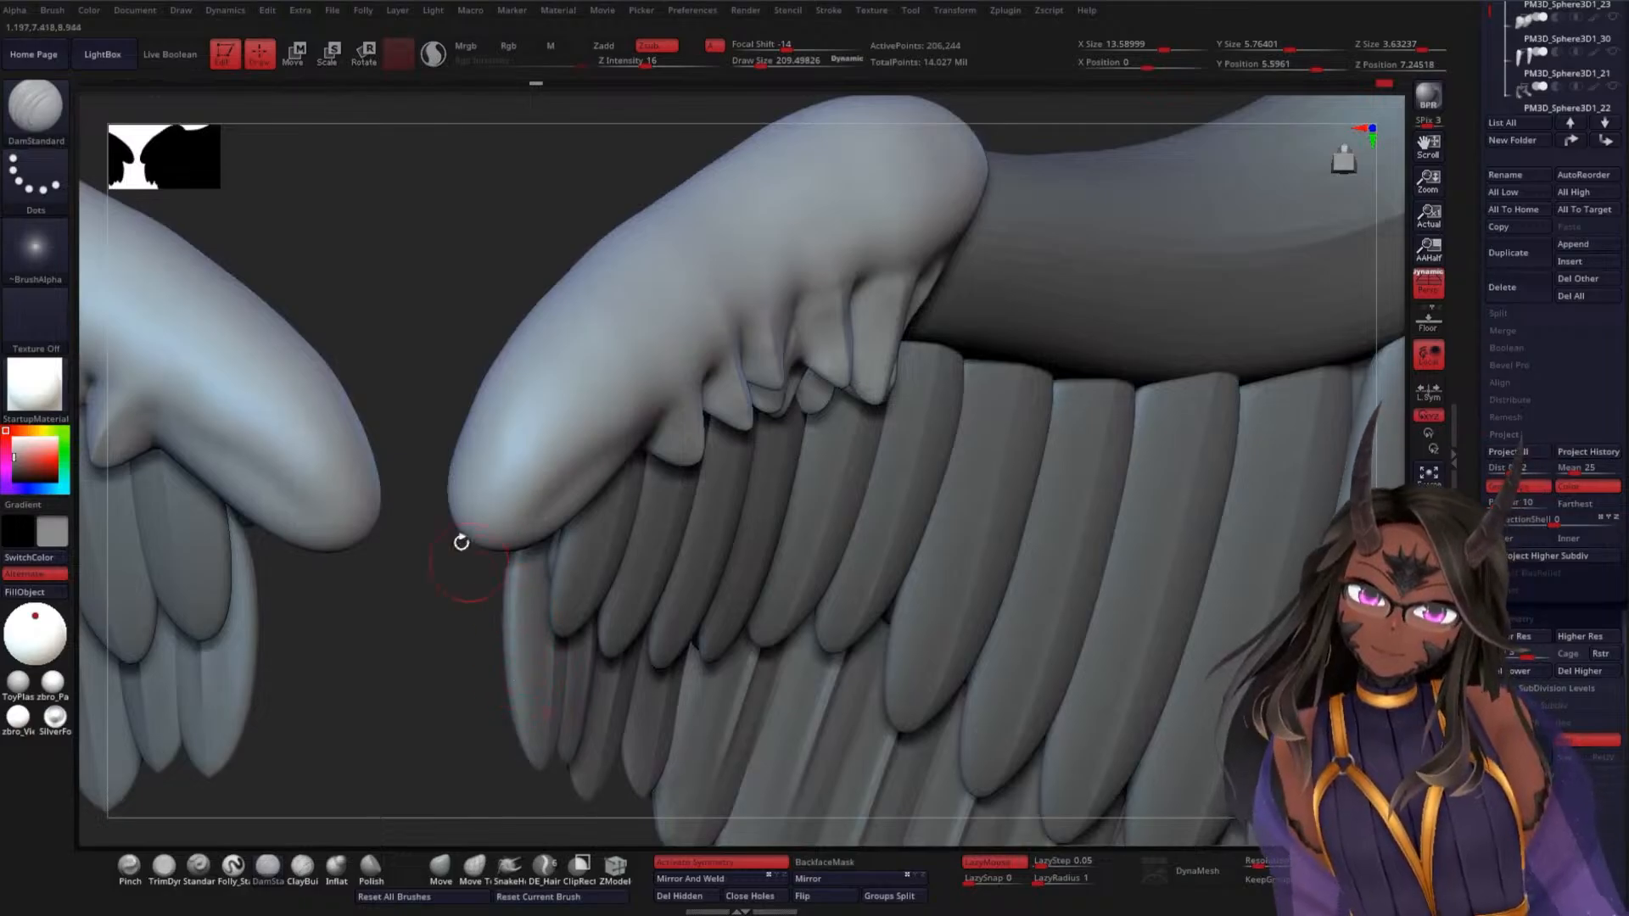
mouse_move(460, 542)
mouse_down()
mouse_move(429, 353)
mouse_move(753, 280)
mouse_up()
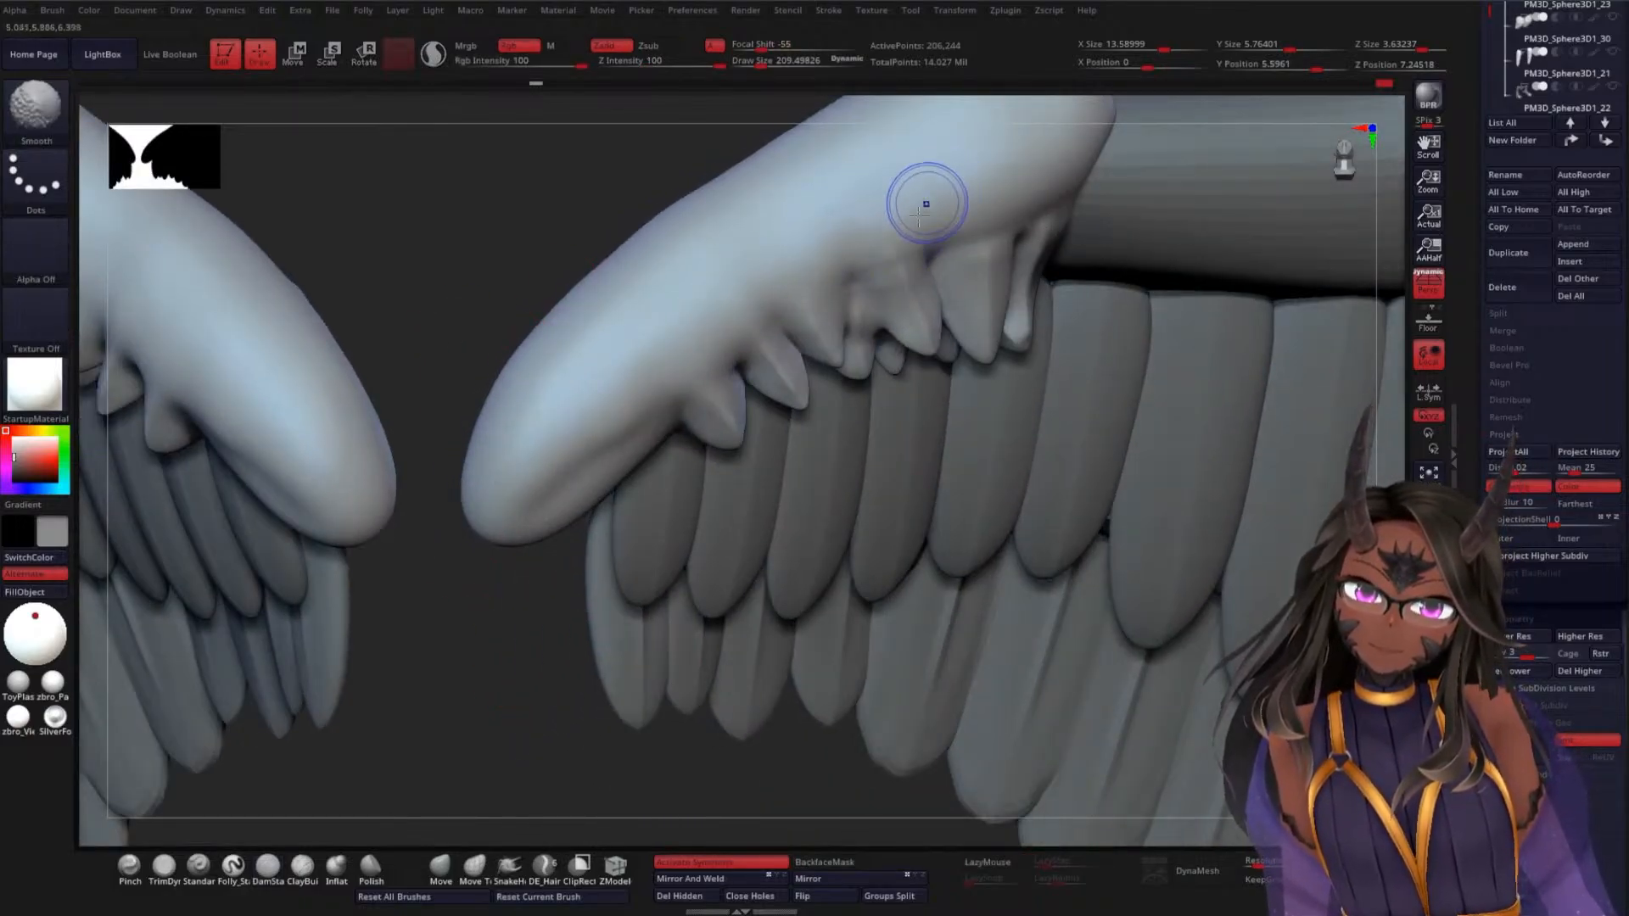
drag(484, 291, 800, 200)
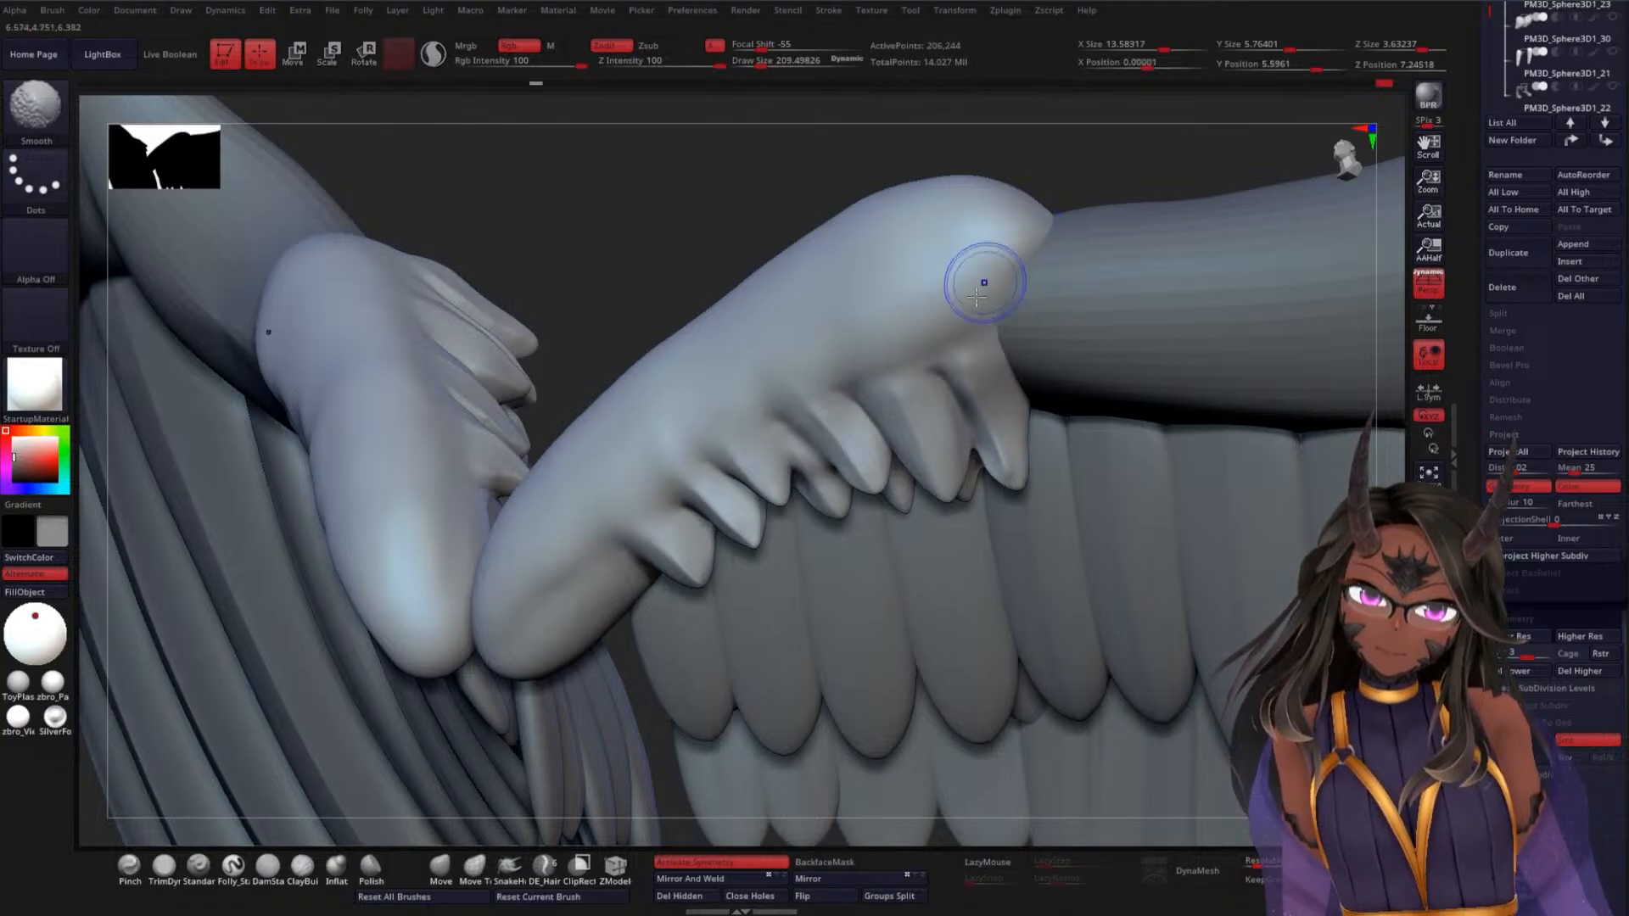
mouse_move(983, 284)
shift+mouse_down()
mouse_move(903, 330)
mouse_move(926, 248)
shift+mouse_up()
mouse_move(704, 203)
mouse_down()
mouse_move(795, 408)
mouse_move(879, 534)
mouse_move(953, 552)
mouse_move(952, 509)
mouse_move(1003, 521)
mouse_move(982, 466)
mouse_move(1043, 430)
mouse_move(1019, 473)
mouse_move(1034, 252)
mouse_move(1086, 258)
mouse_move(1082, 449)
mouse_up()
shift+drag(407, 381, 468, 375)
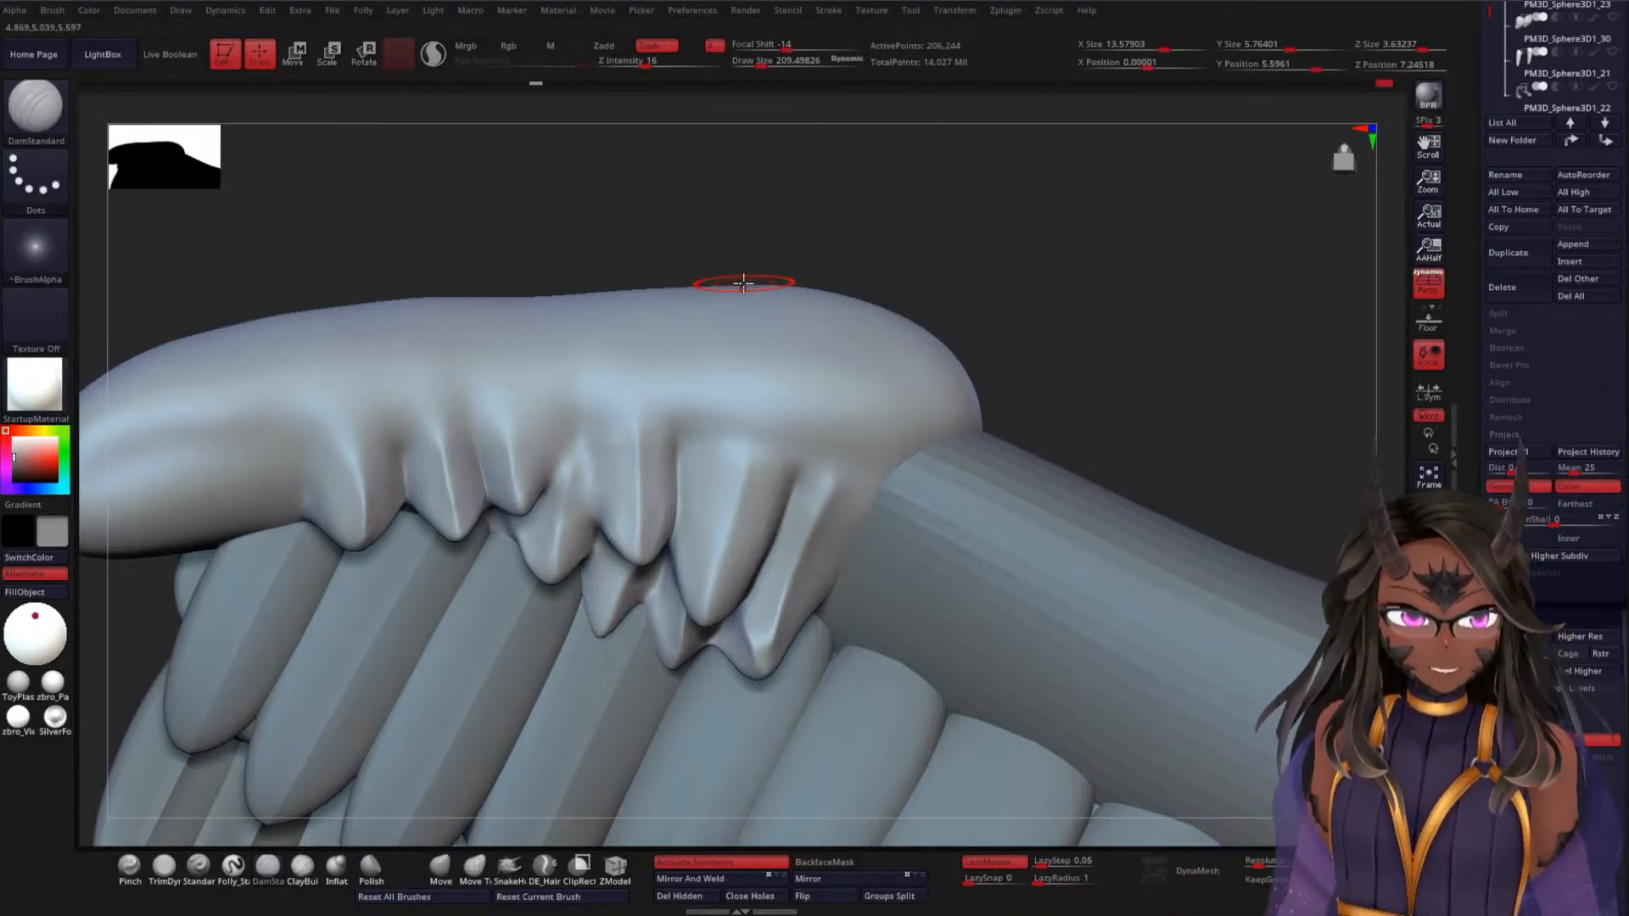
Smooth the last short feather beside the arm and reduce the draw size to about 149
drag(961, 271, 951, 293)
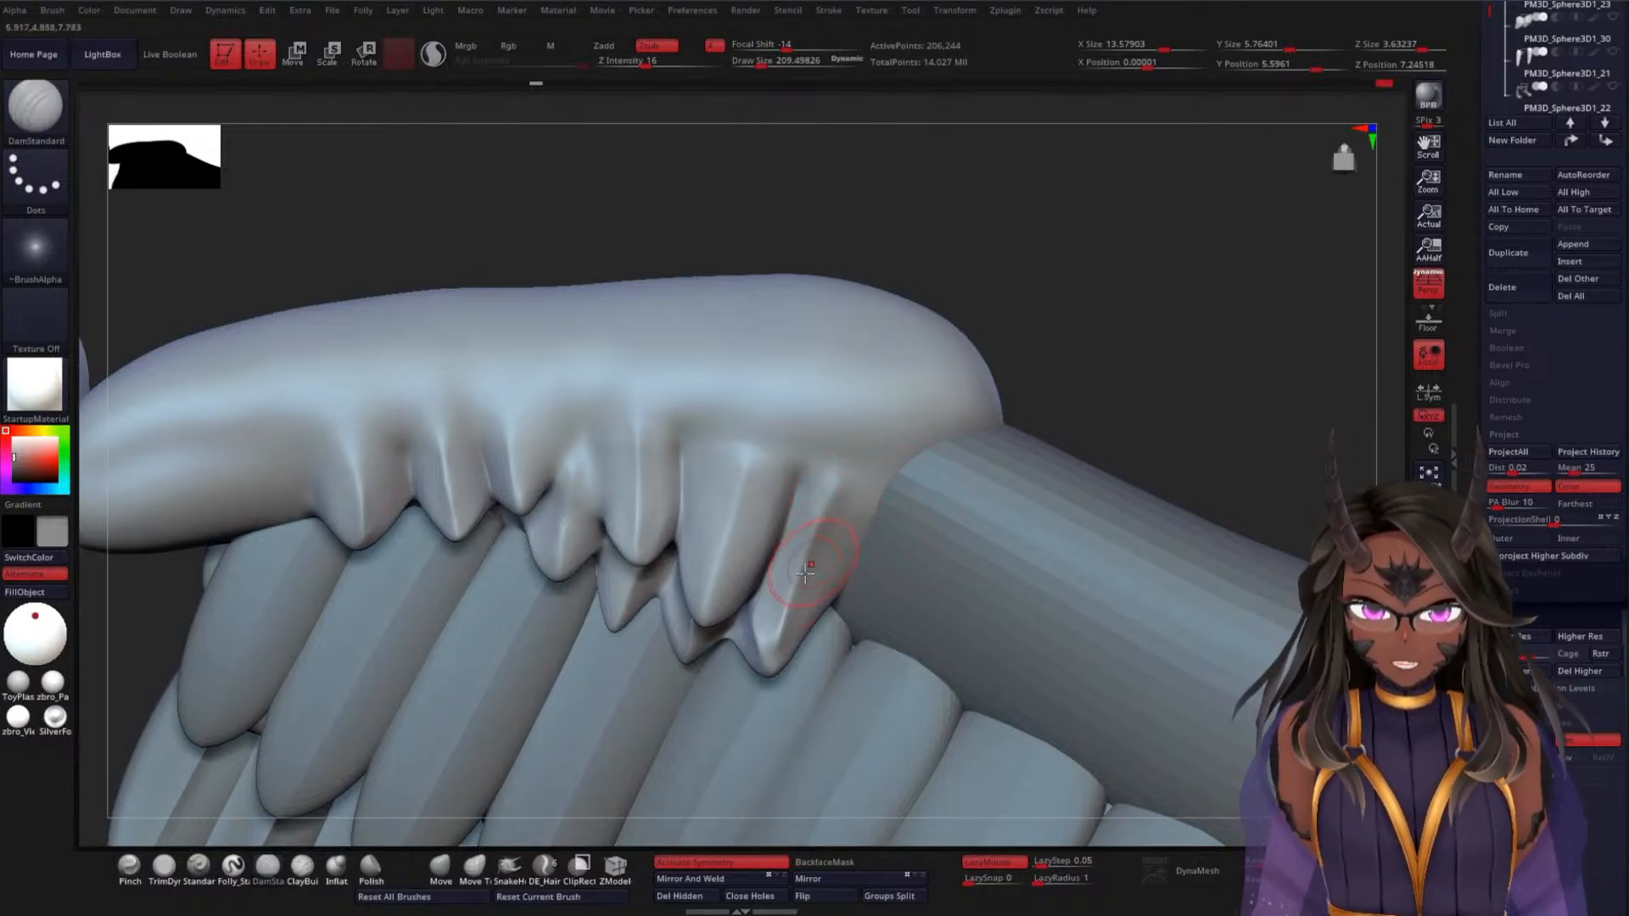
key(shift)
shift+drag(764, 646, 806, 578)
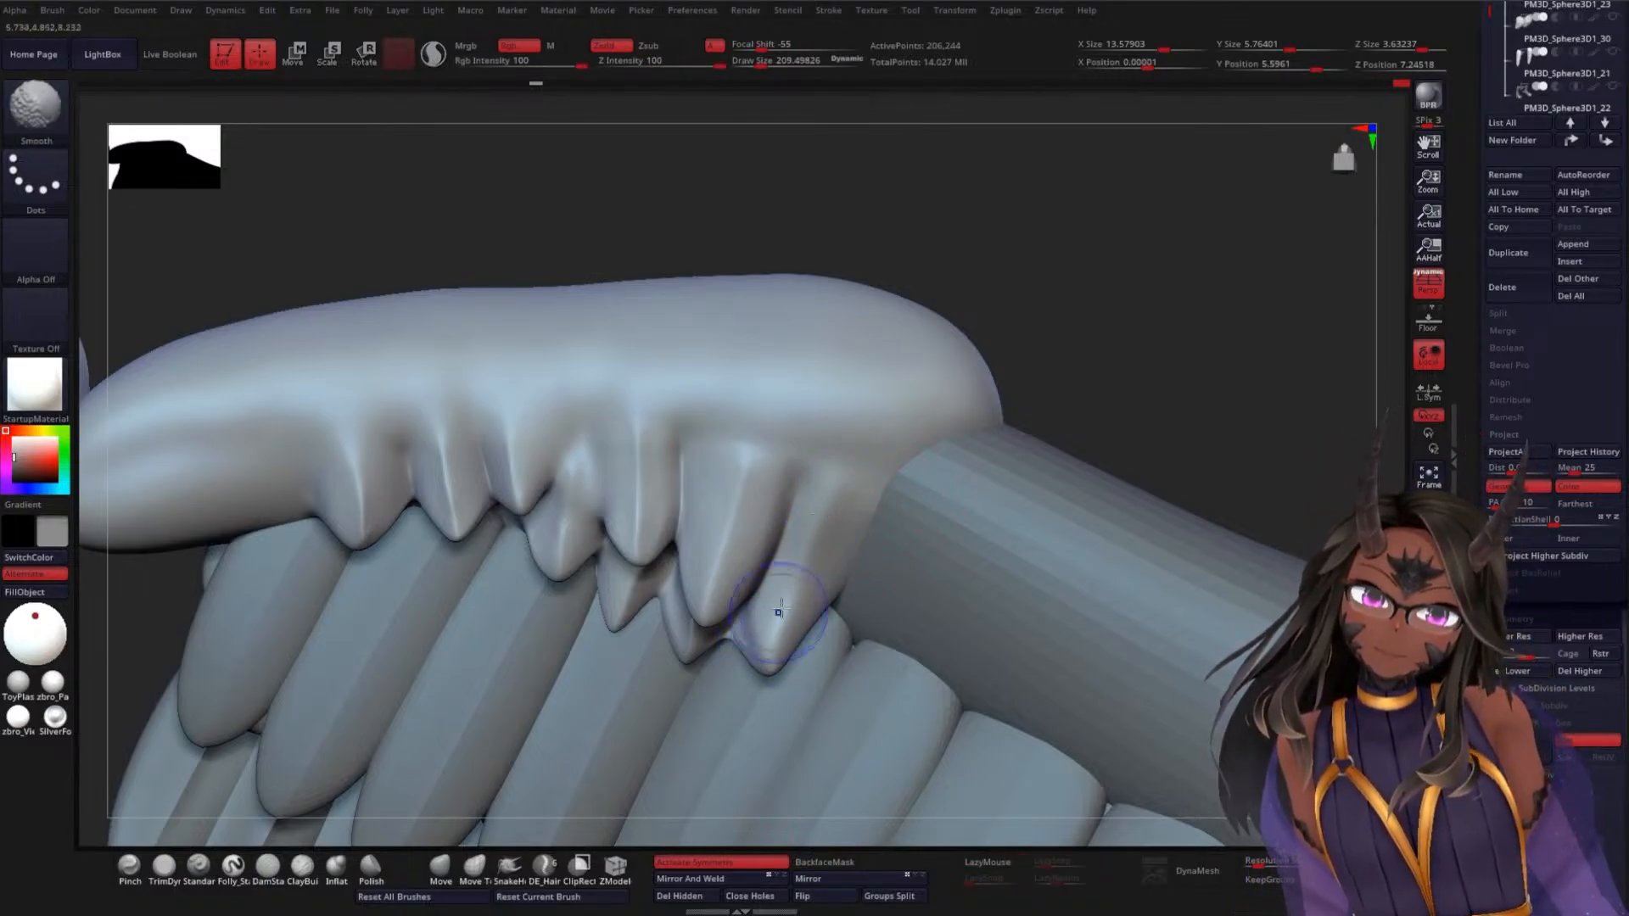
key(space)
drag(1114, 341, 1106, 339)
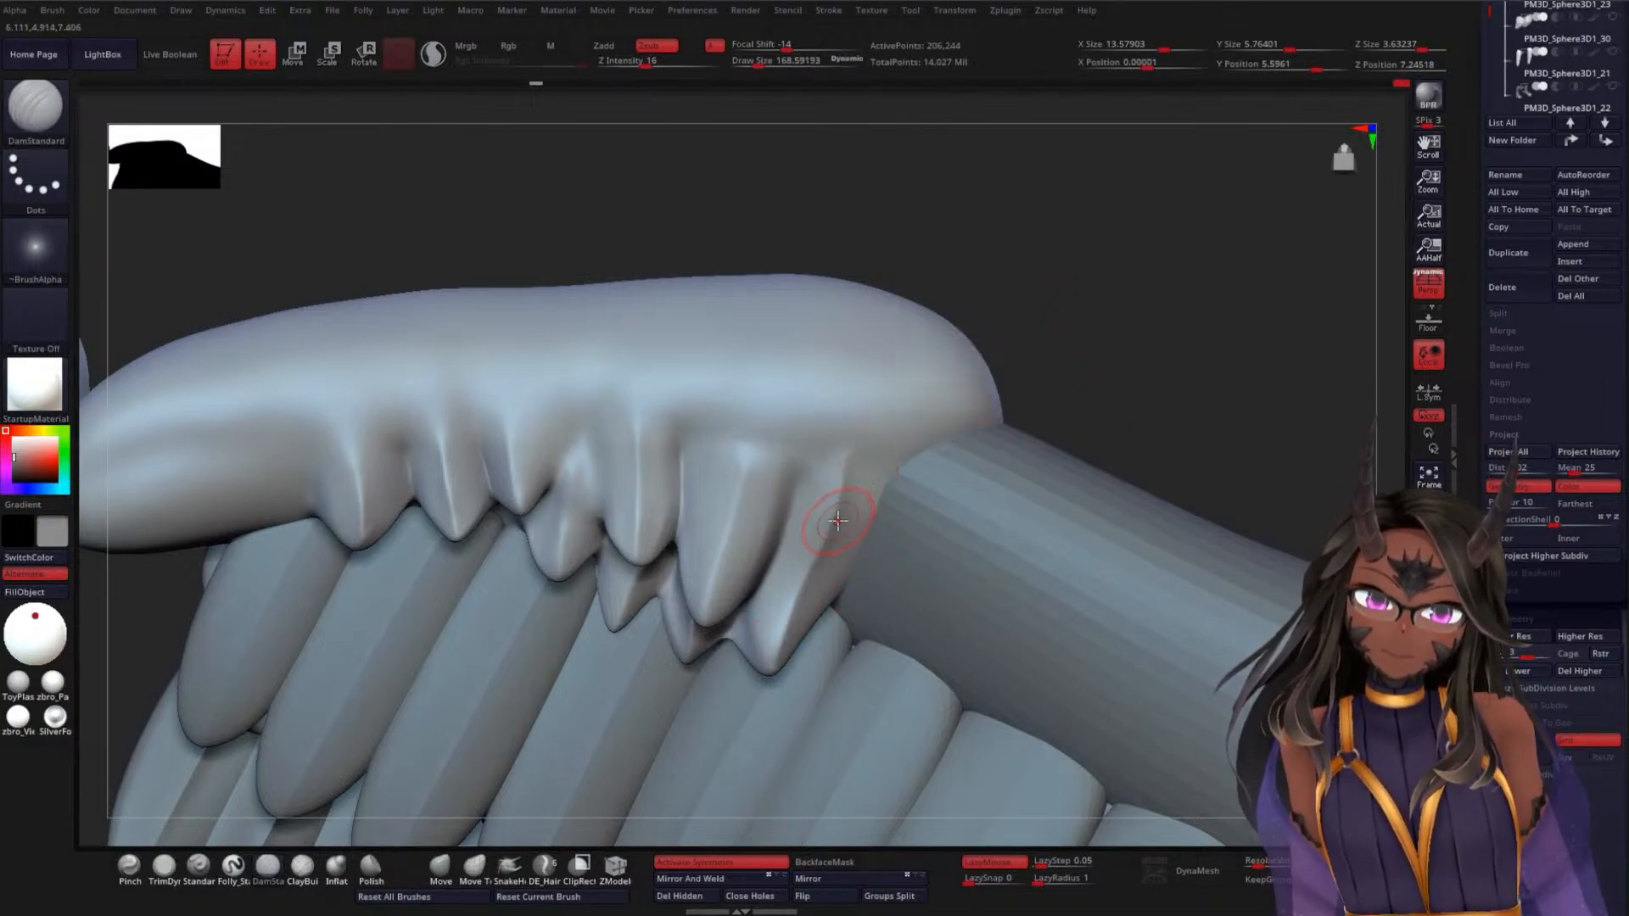
Smooth the long inner edge and base of the last short feather beside the arm
key(shift)
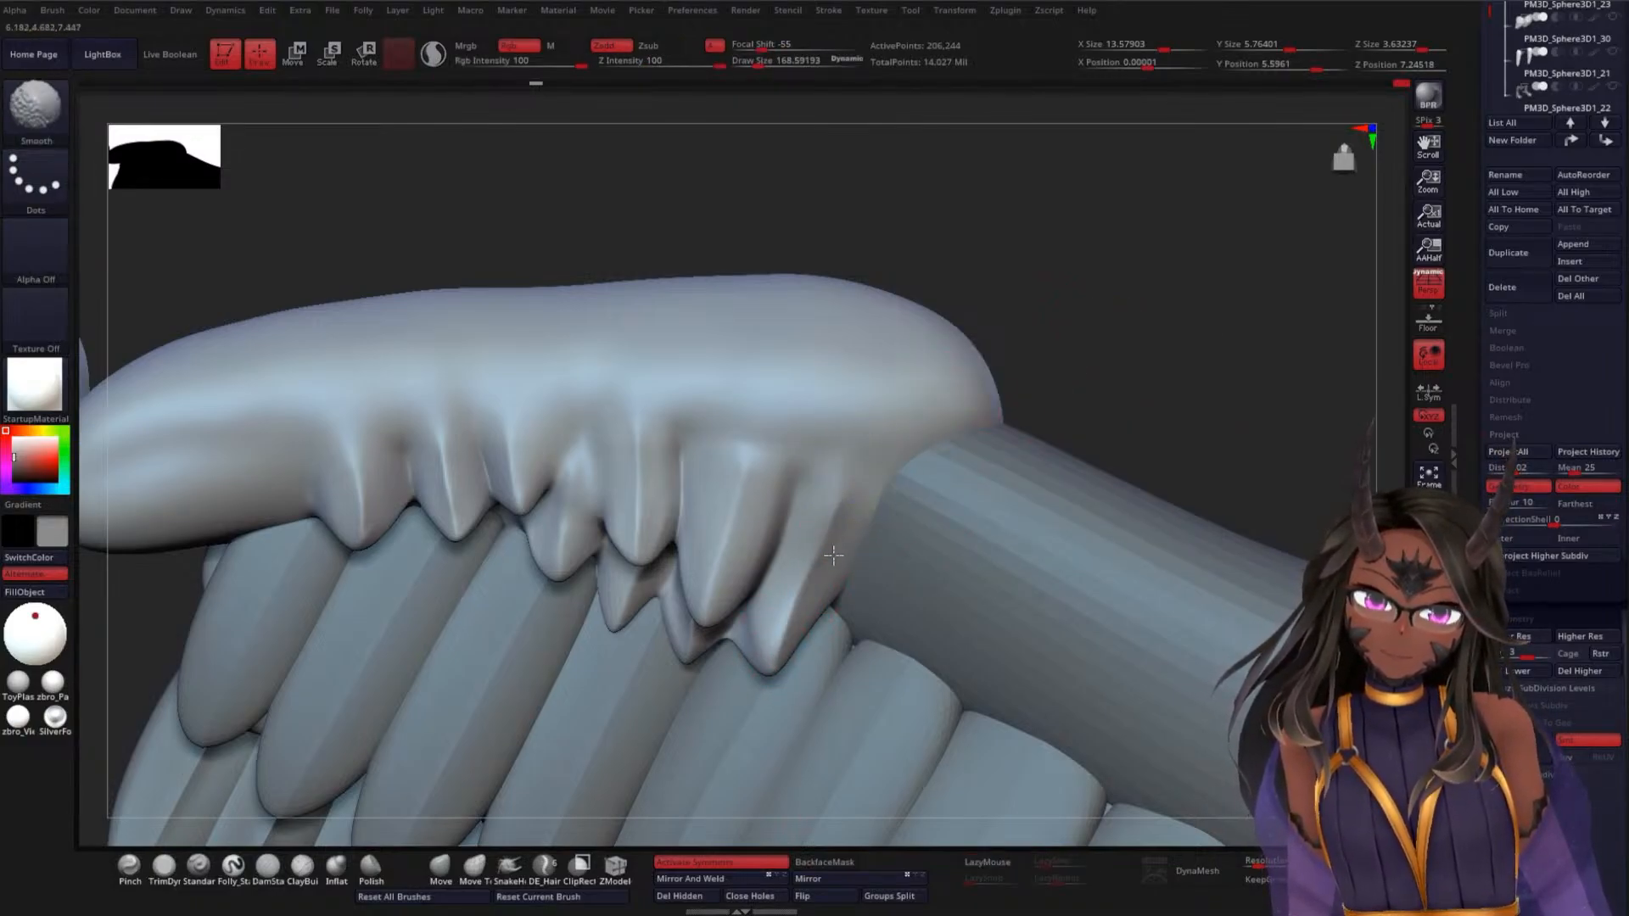
mouse_move(777, 603)
shift+mouse_down()
mouse_move(766, 659)
mouse_move(874, 471)
mouse_move(831, 509)
mouse_move(780, 668)
shift+mouse_up()
key(ctrl+z)
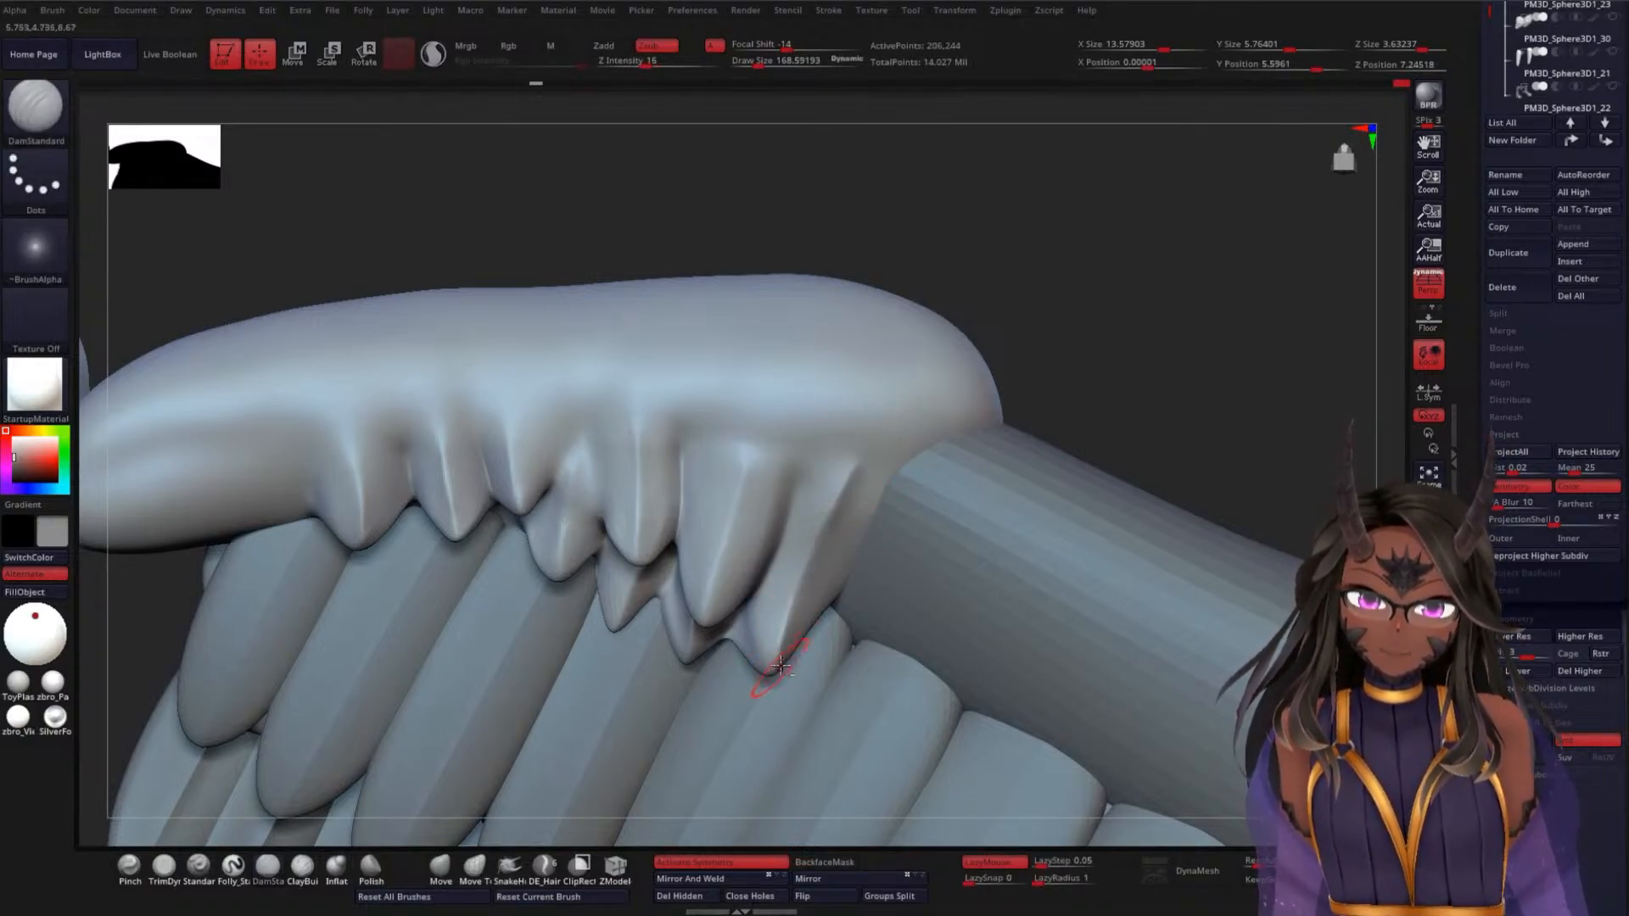
key(shift)
shift+drag(882, 492, 819, 599)
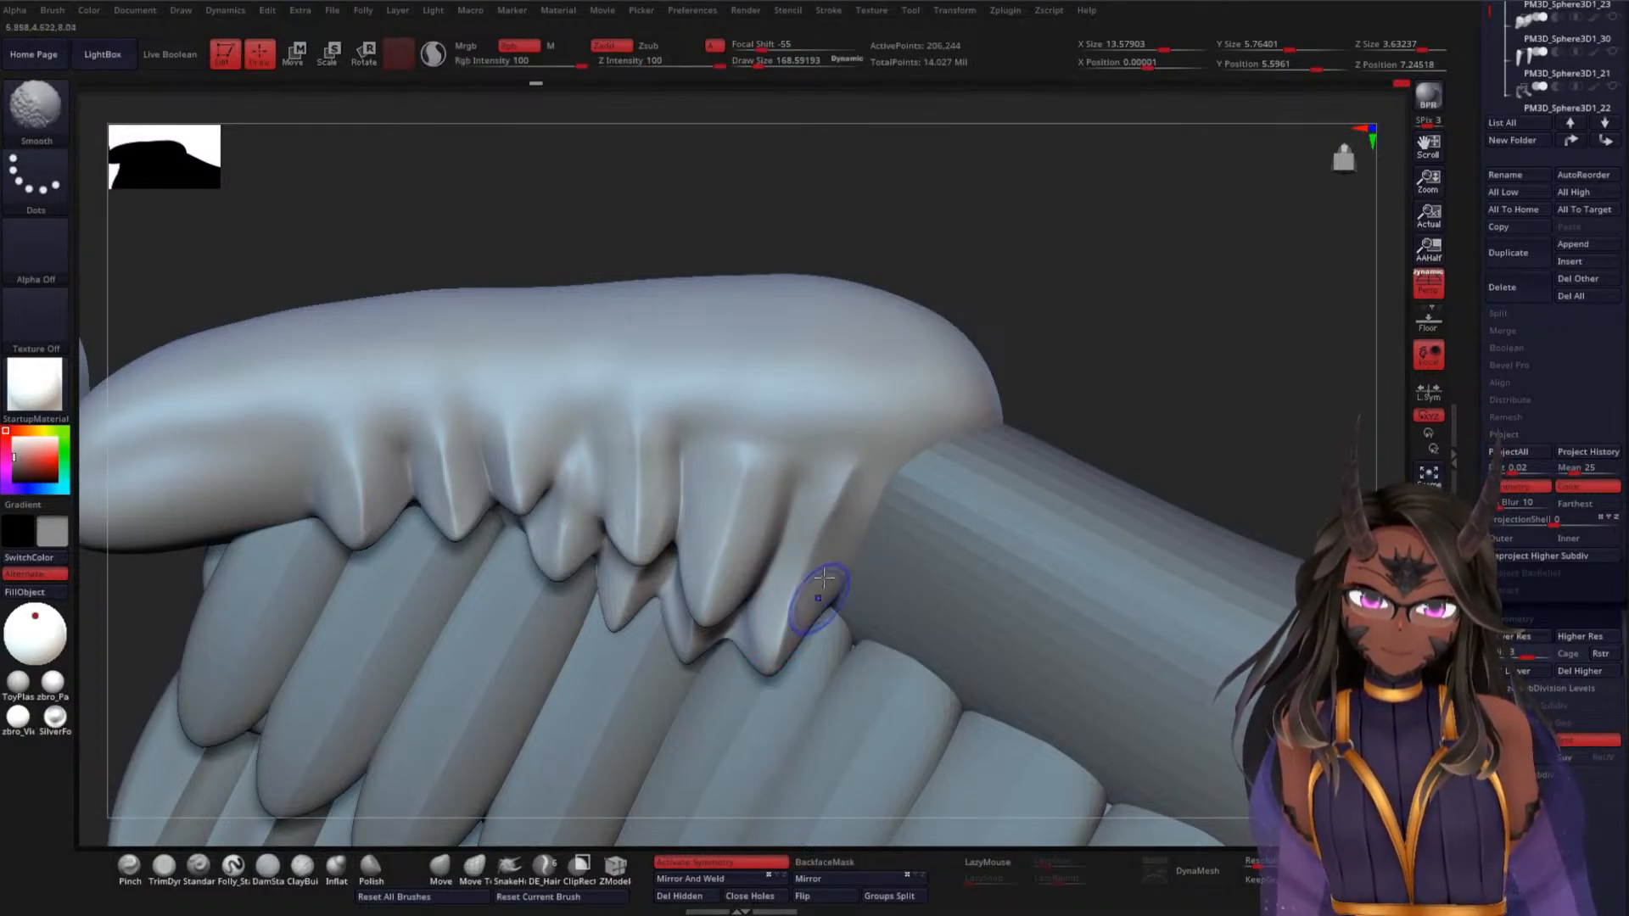
shift+drag(823, 472, 804, 586)
drag(1162, 431, 1155, 453)
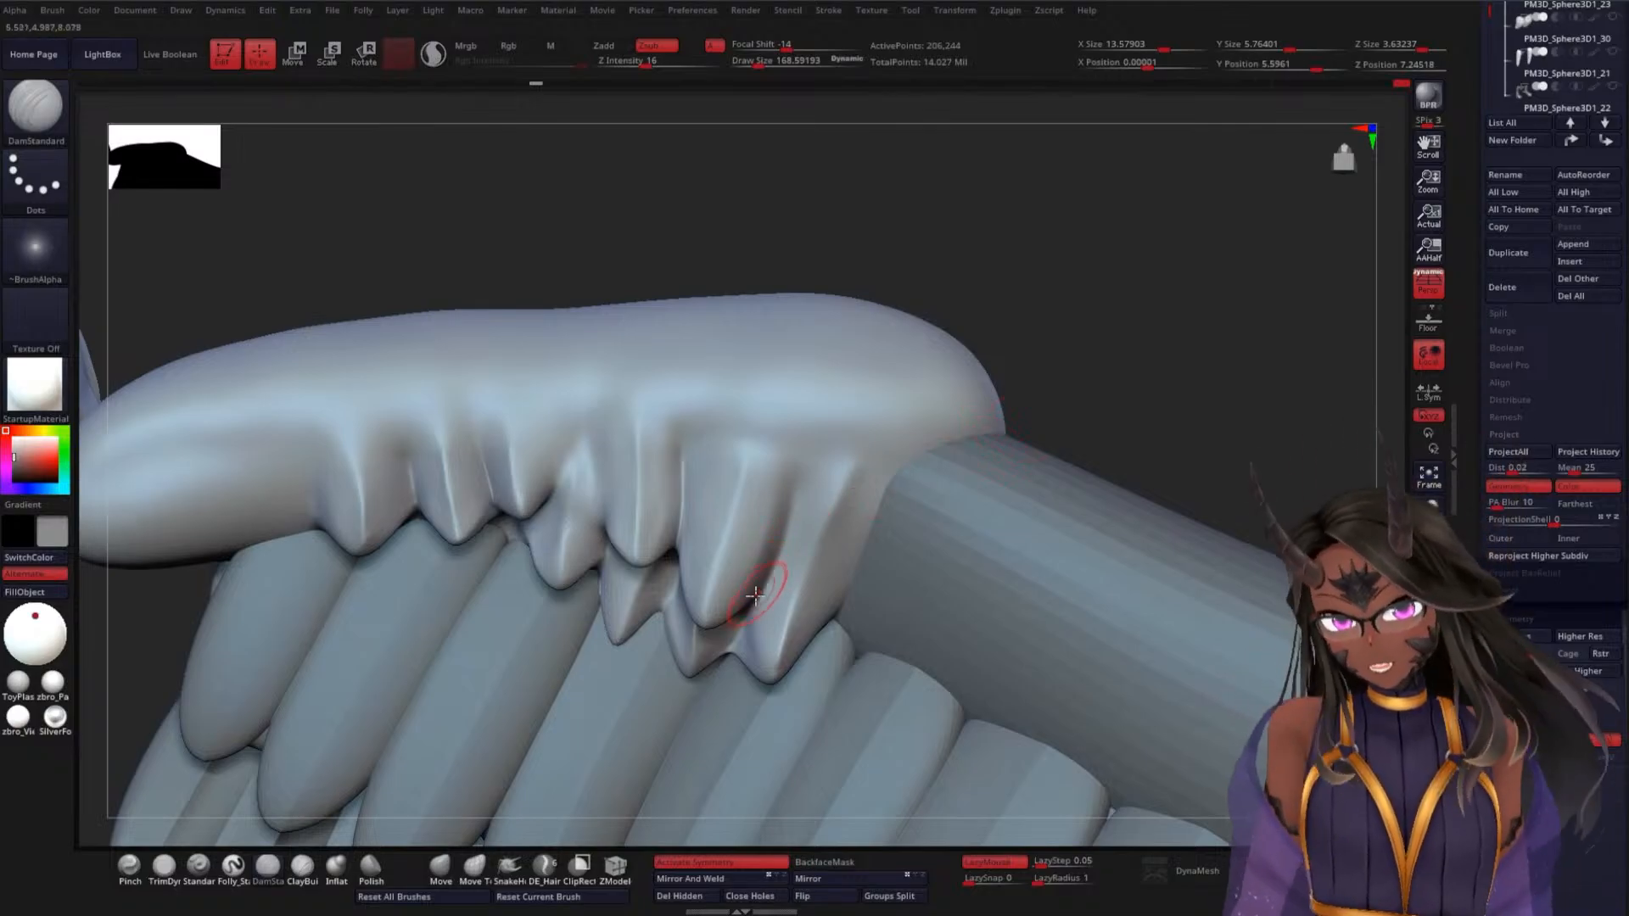
key(shift)
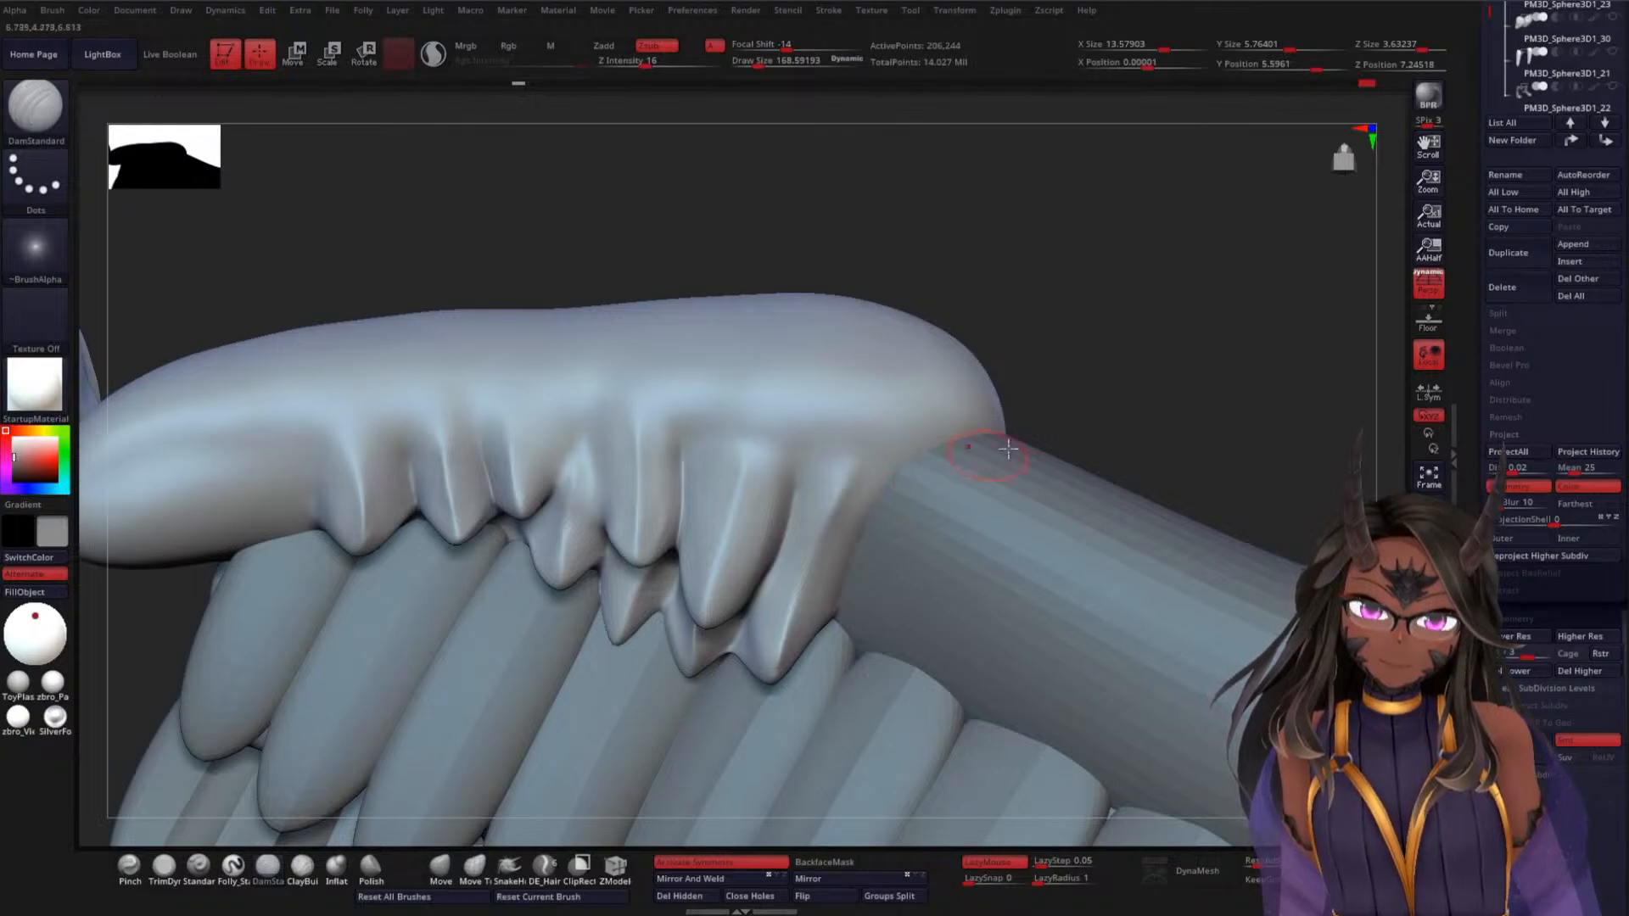
Select the wing elbow piece beyond the feathered tip and divide it once to subdivision level 2
drag(1059, 441, 1001, 492)
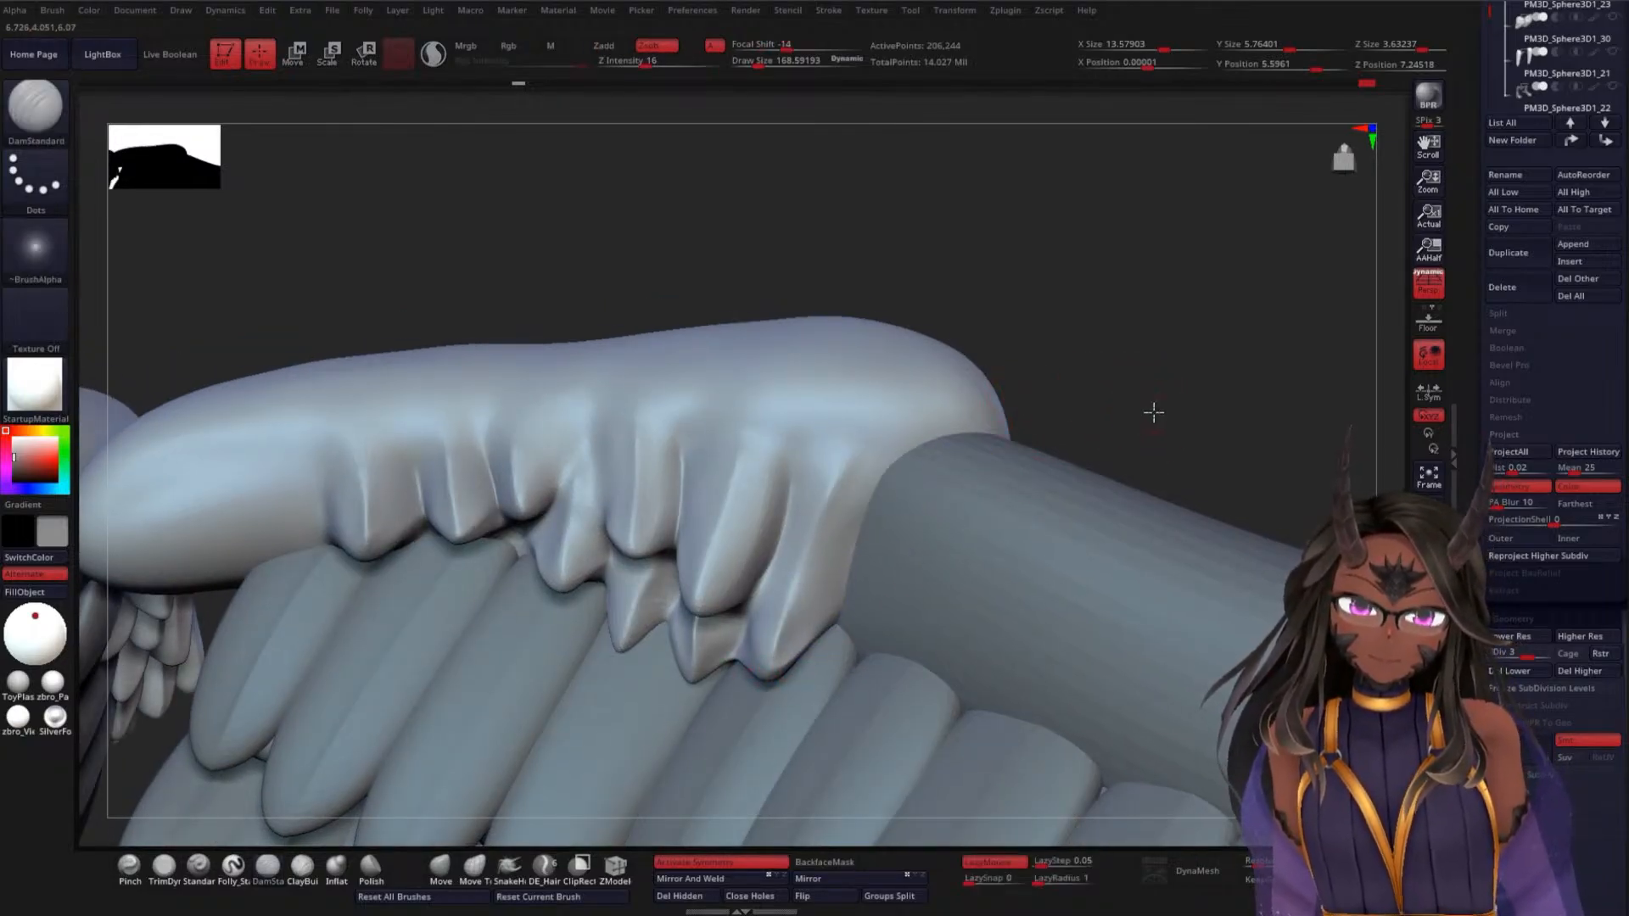
mouse_move(1153, 413)
mouse_down()
mouse_move(1127, 339)
mouse_move(1097, 425)
mouse_move(1090, 545)
mouse_move(974, 687)
mouse_move(946, 679)
mouse_move(826, 543)
mouse_move(829, 670)
mouse_move(826, 655)
mouse_up()
alt+click(819, 517)
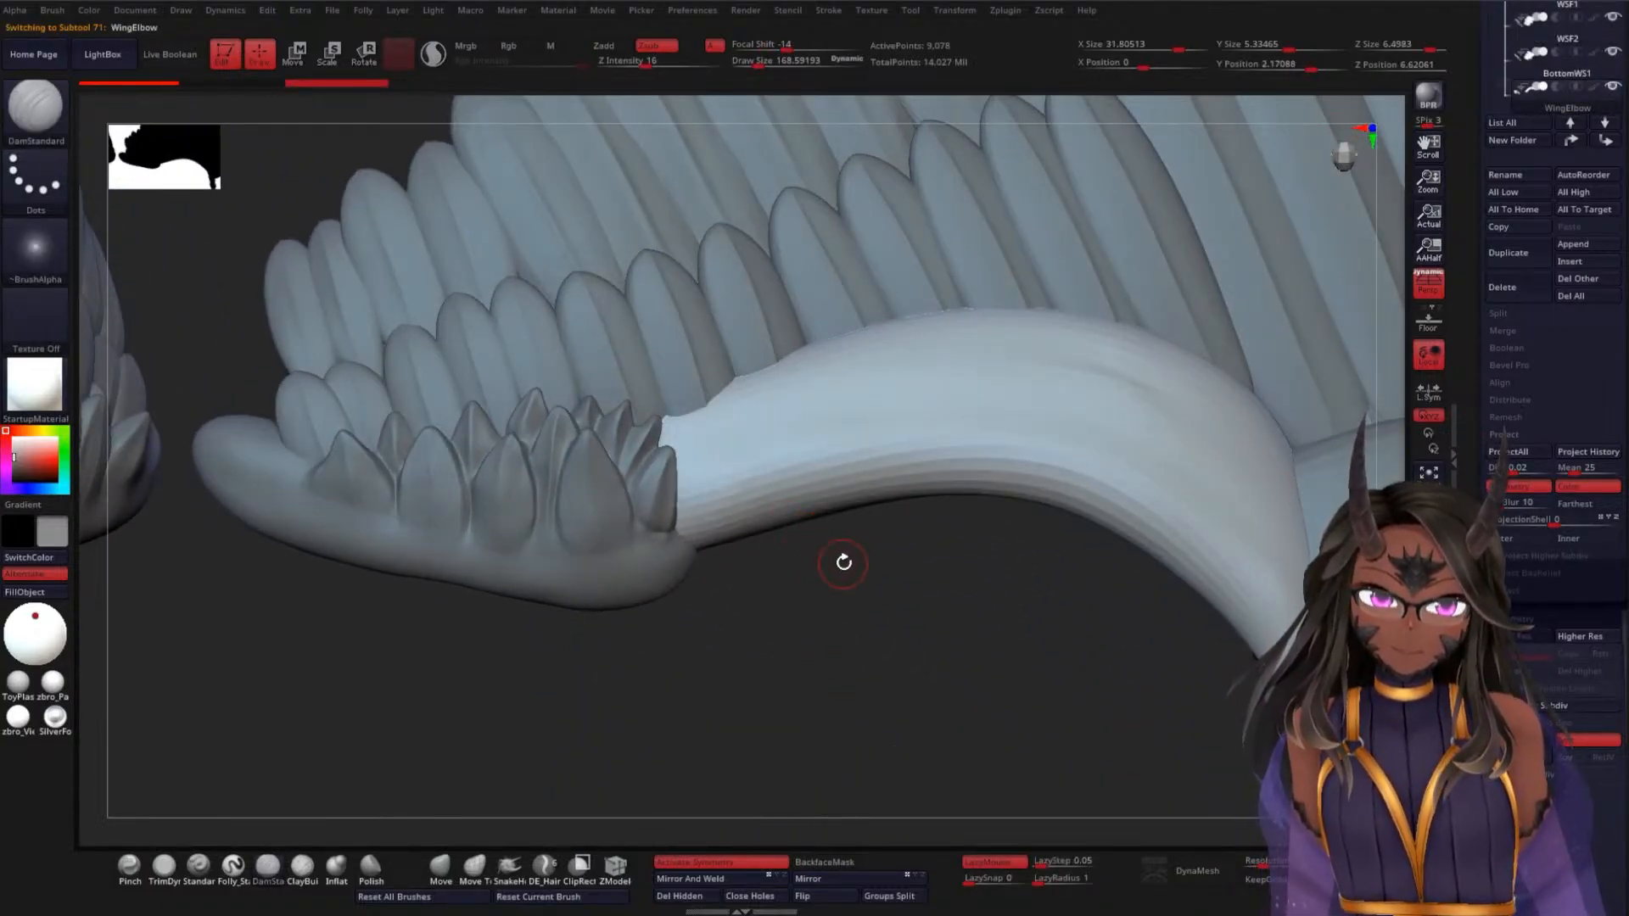
drag(835, 558, 848, 568)
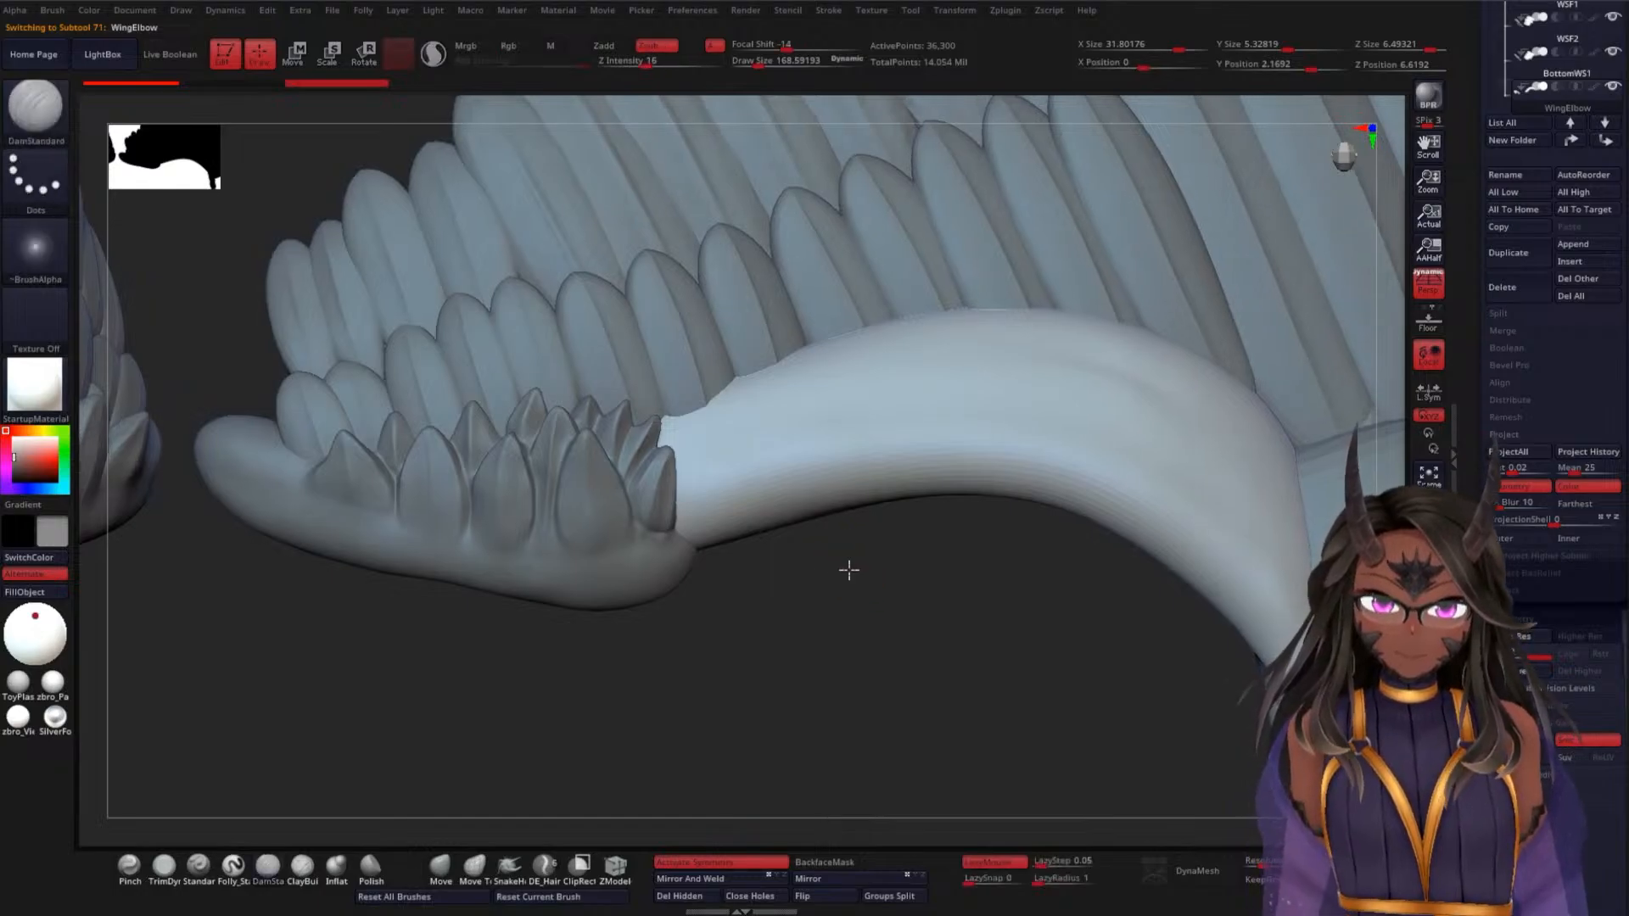
key(ctrl+d)
Enlarge the draw size to about 398 and carve a DamStandard groove along the elbow piece from the arm joint to the feathered tip
drag(838, 418, 1020, 433)
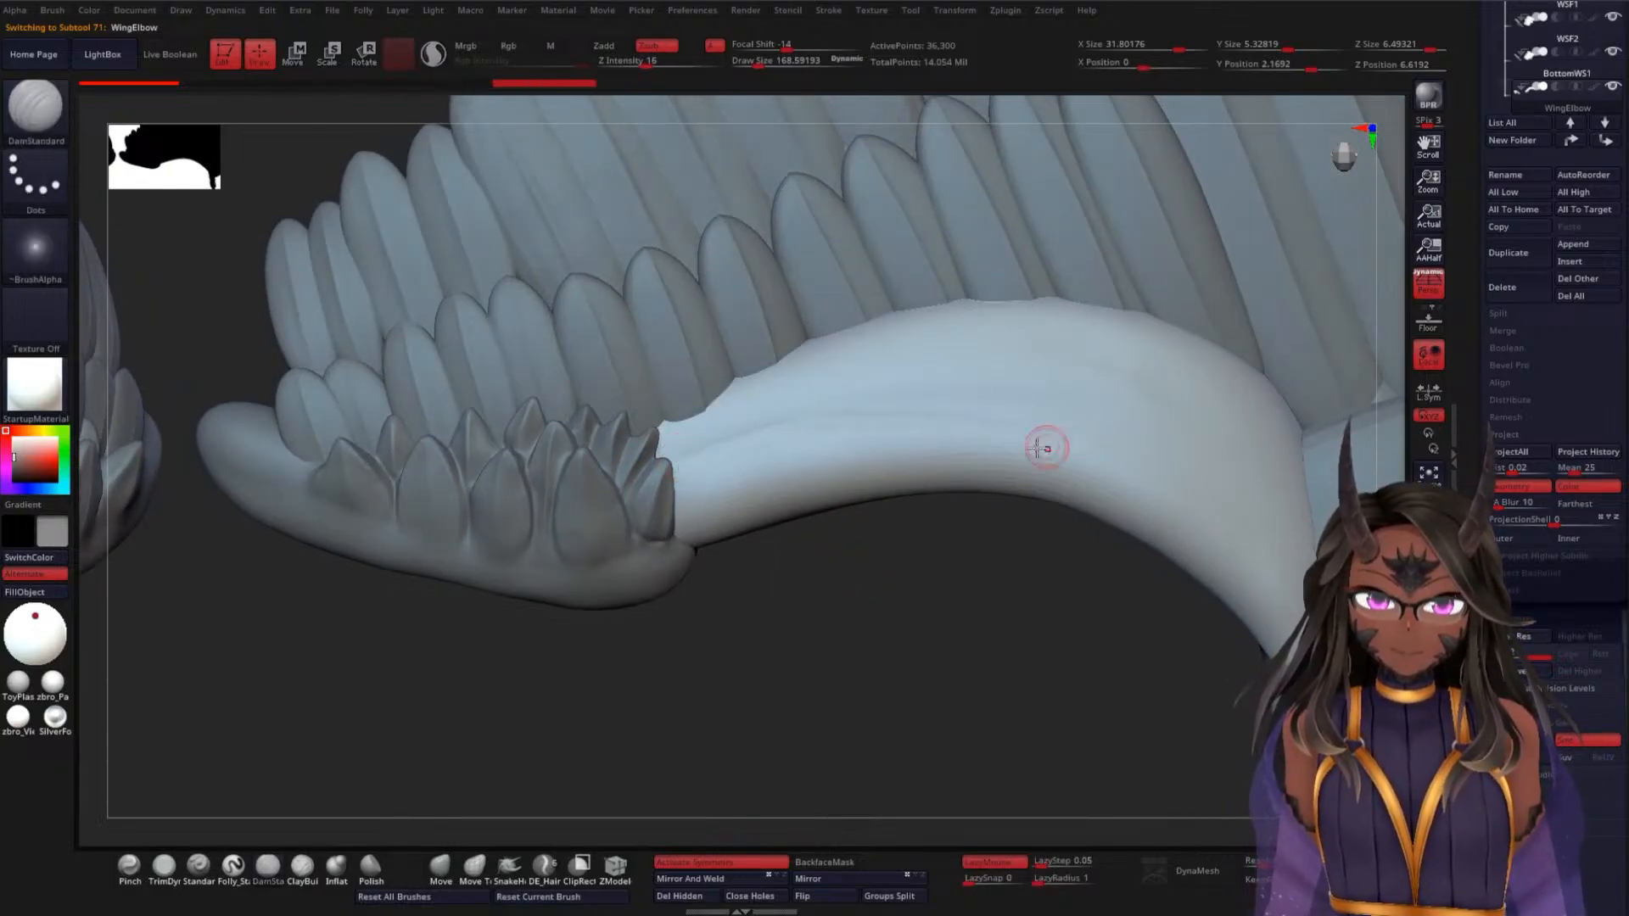
key(ctrl+z)
key(space)
drag(851, 463, 863, 461)
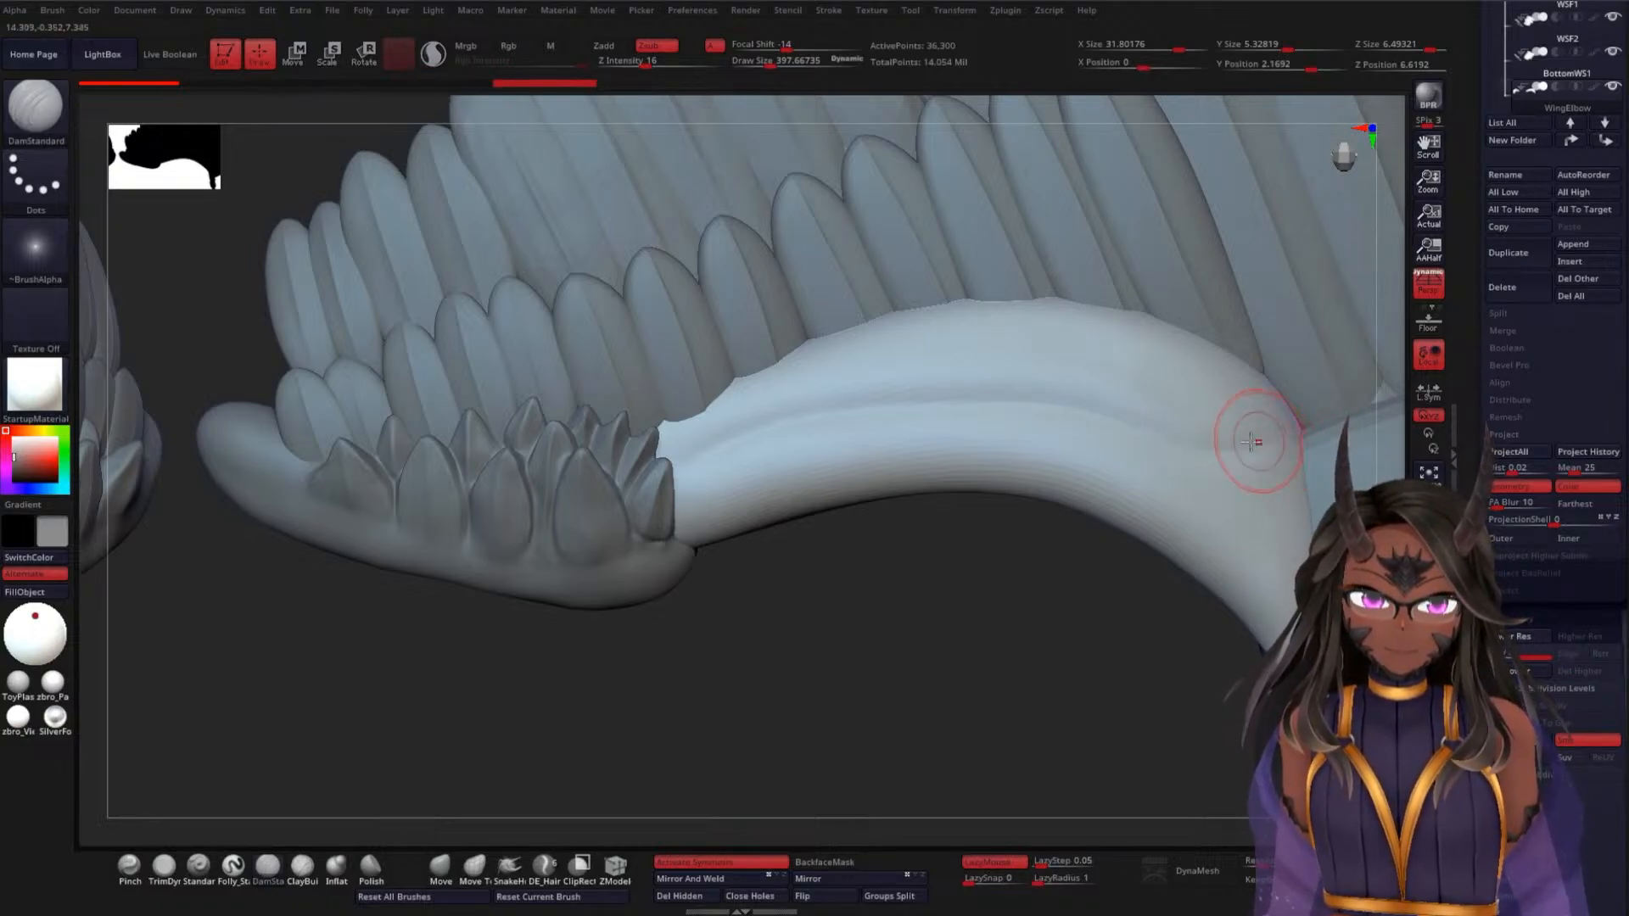
drag(1283, 427, 1185, 444)
mouse_move(1003, 636)
alt+mouse_down()
mouse_move(1000, 618)
mouse_move(845, 619)
mouse_move(874, 630)
alt+mouse_up()
drag(1127, 383, 1022, 433)
mouse_move(916, 517)
mouse_down()
mouse_move(811, 563)
mouse_move(1055, 436)
mouse_up()
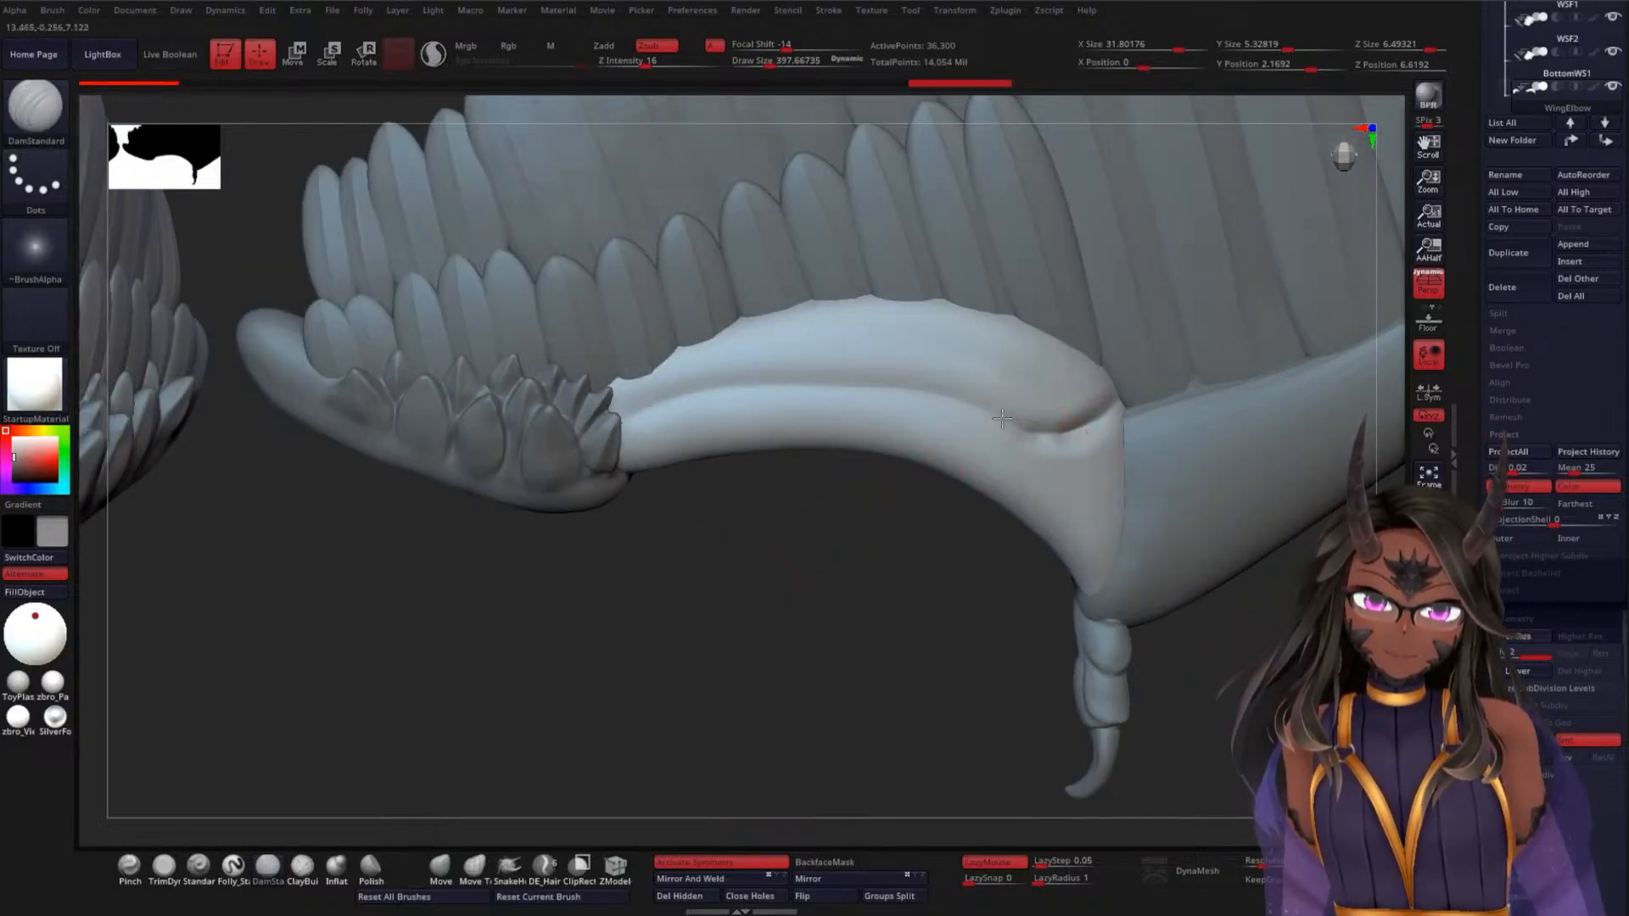
mouse_move(890, 386)
mouse_down()
mouse_move(704, 382)
mouse_move(598, 433)
mouse_up()
Carve a matching lengthwise groove on the opposite face of the elbow piece, between the feathered tip and the arm joint
mouse_move(741, 491)
mouse_down()
mouse_move(814, 563)
mouse_move(794, 223)
mouse_up()
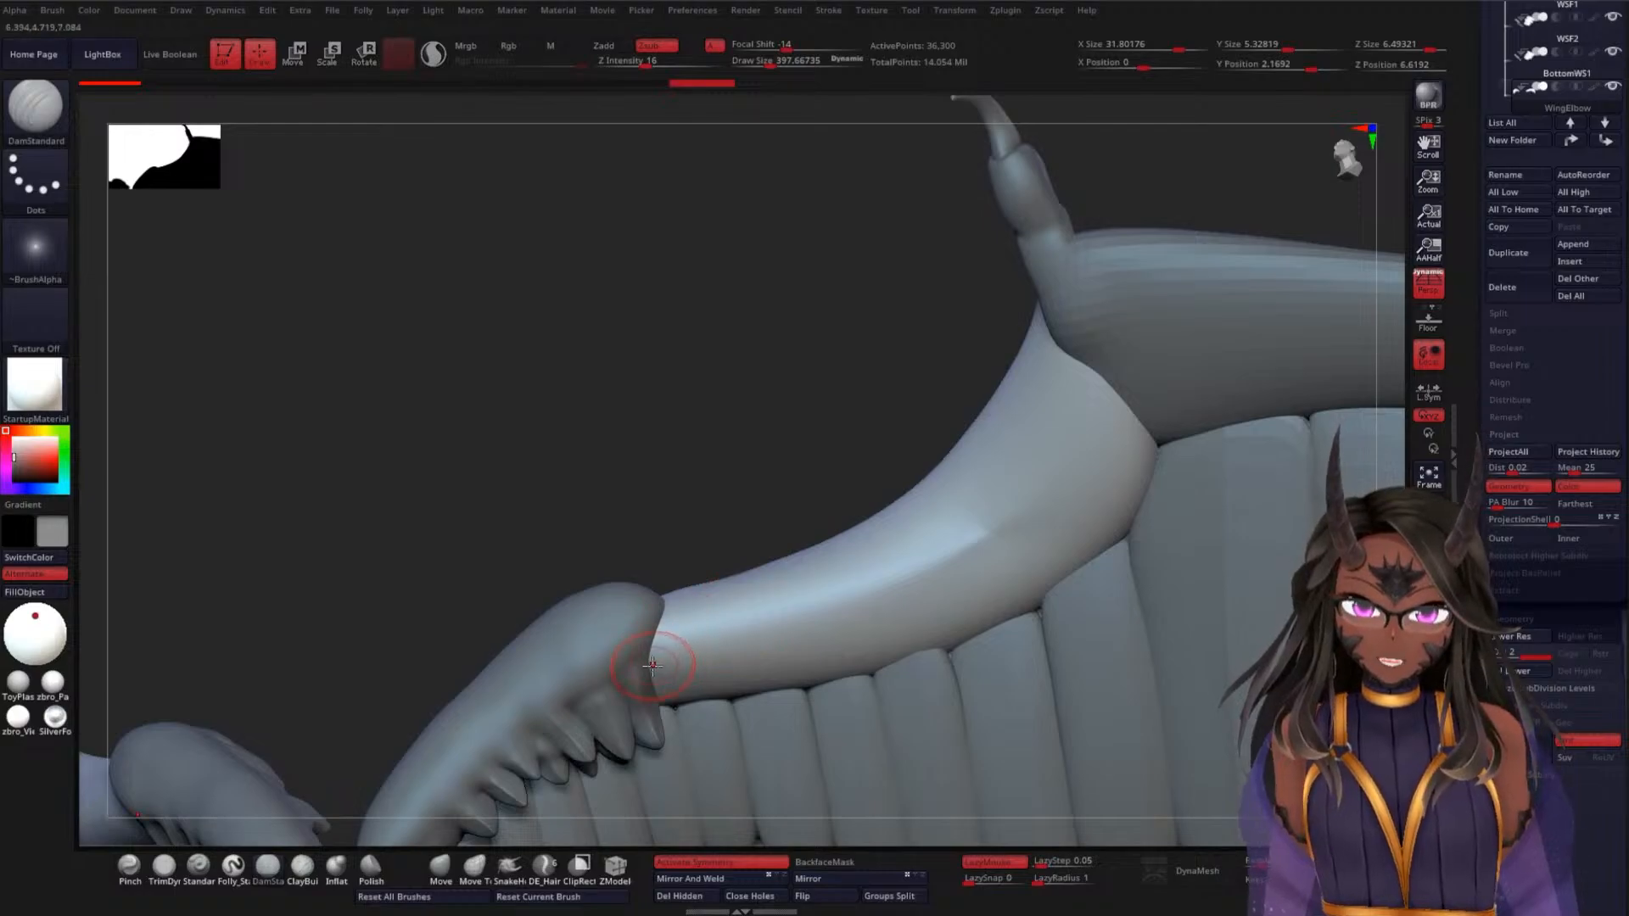
mouse_move(654, 657)
mouse_down()
mouse_move(767, 647)
mouse_move(925, 587)
mouse_move(1037, 512)
mouse_up()
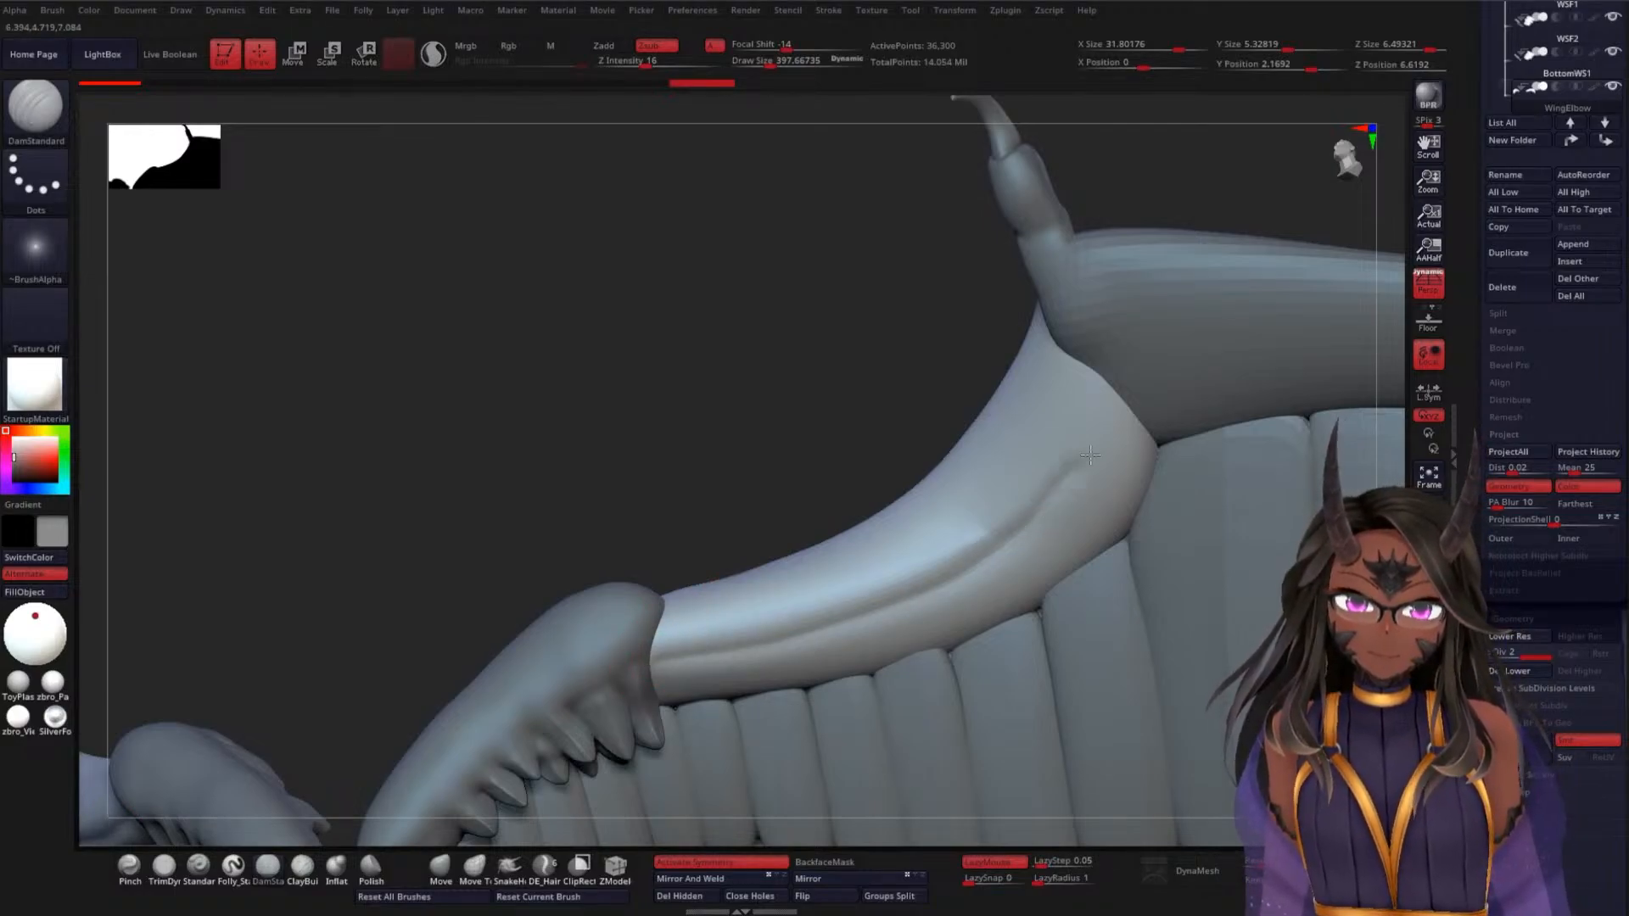
mouse_move(811, 364)
mouse_down()
mouse_move(807, 411)
mouse_move(862, 589)
mouse_move(811, 327)
mouse_up()
key(ctrl+z)
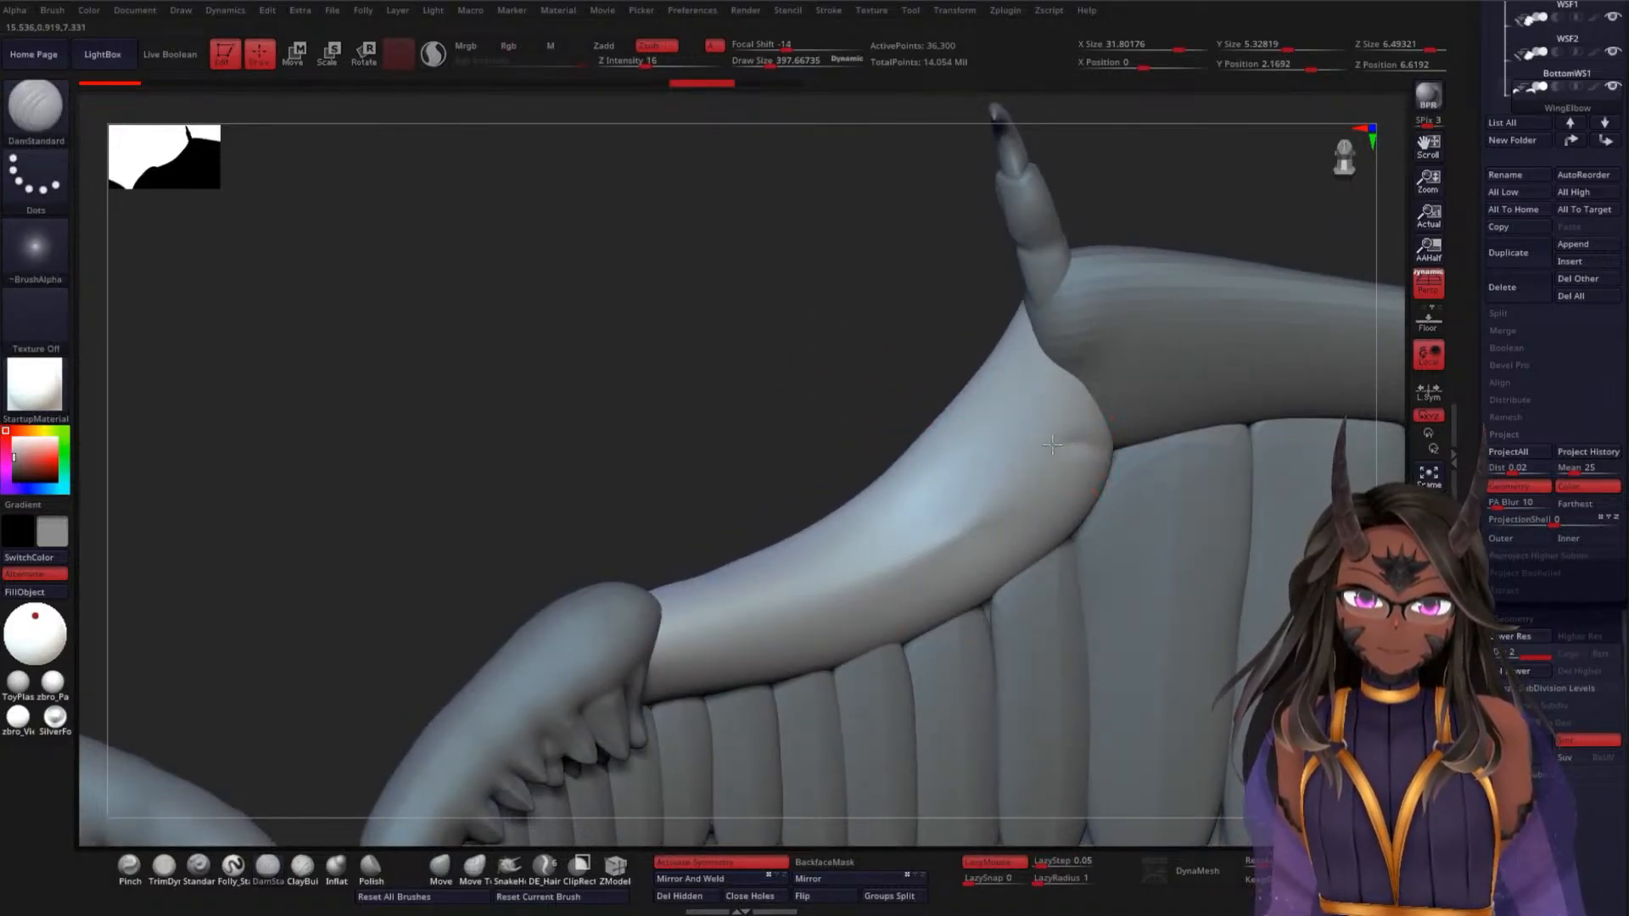
mouse_move(1070, 416)
mouse_down()
mouse_move(914, 564)
mouse_move(664, 640)
mouse_up()
drag(710, 408, 715, 503)
mouse_move(1022, 427)
shift+mouse_down()
mouse_move(953, 506)
mouse_move(953, 490)
shift+mouse_up()
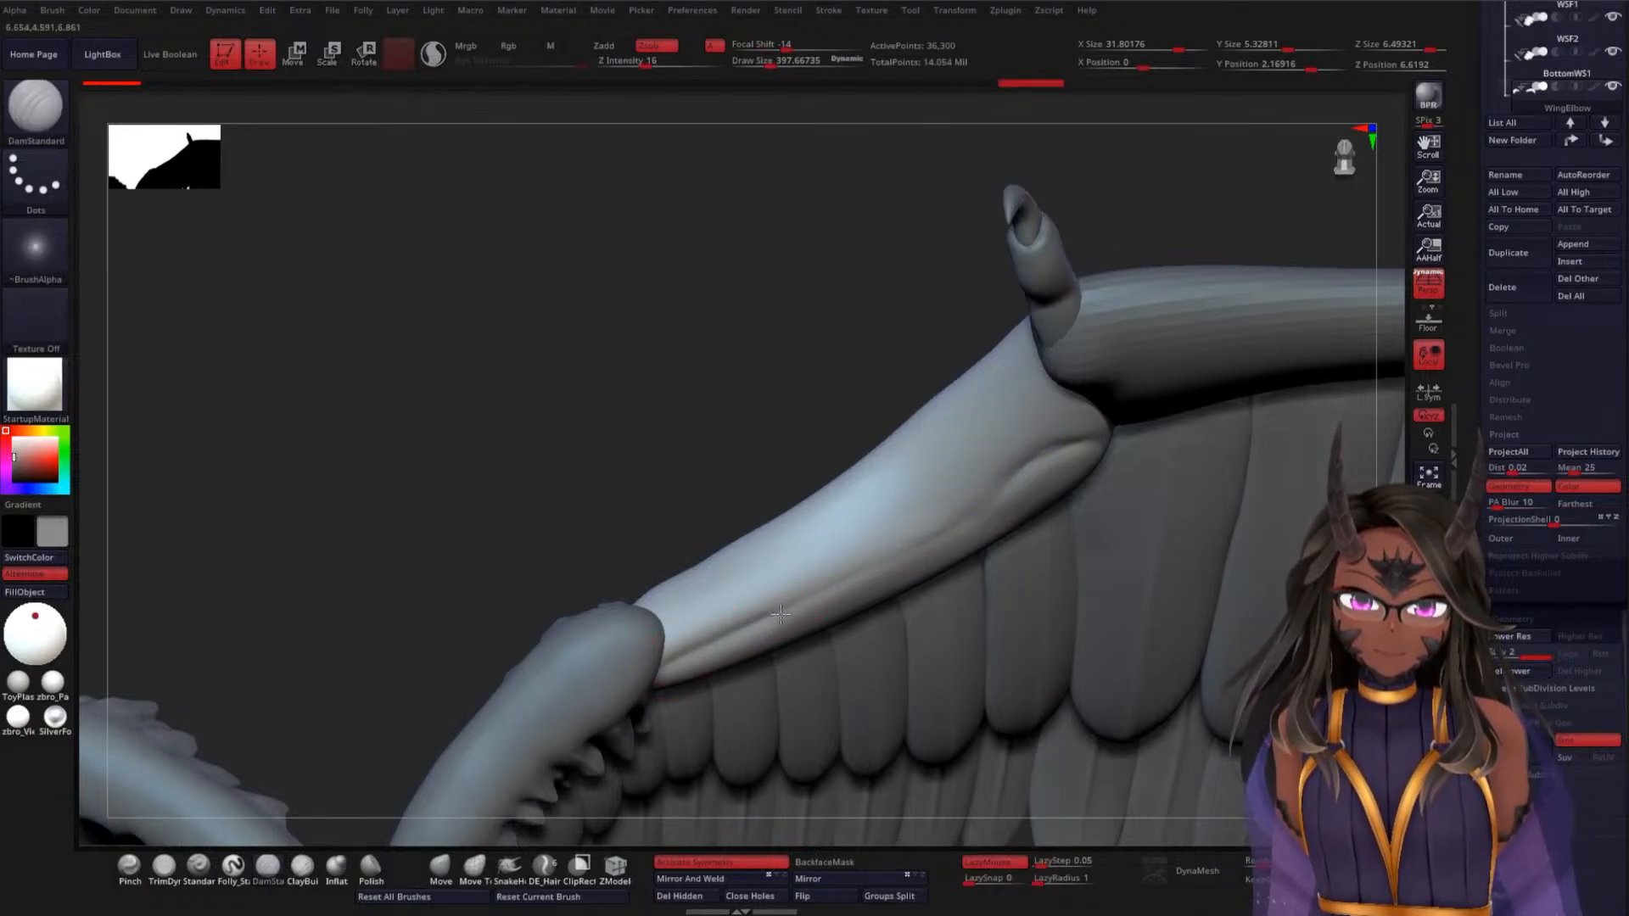
mouse_move(781, 615)
mouse_down()
mouse_move(892, 570)
mouse_move(1116, 425)
mouse_up()
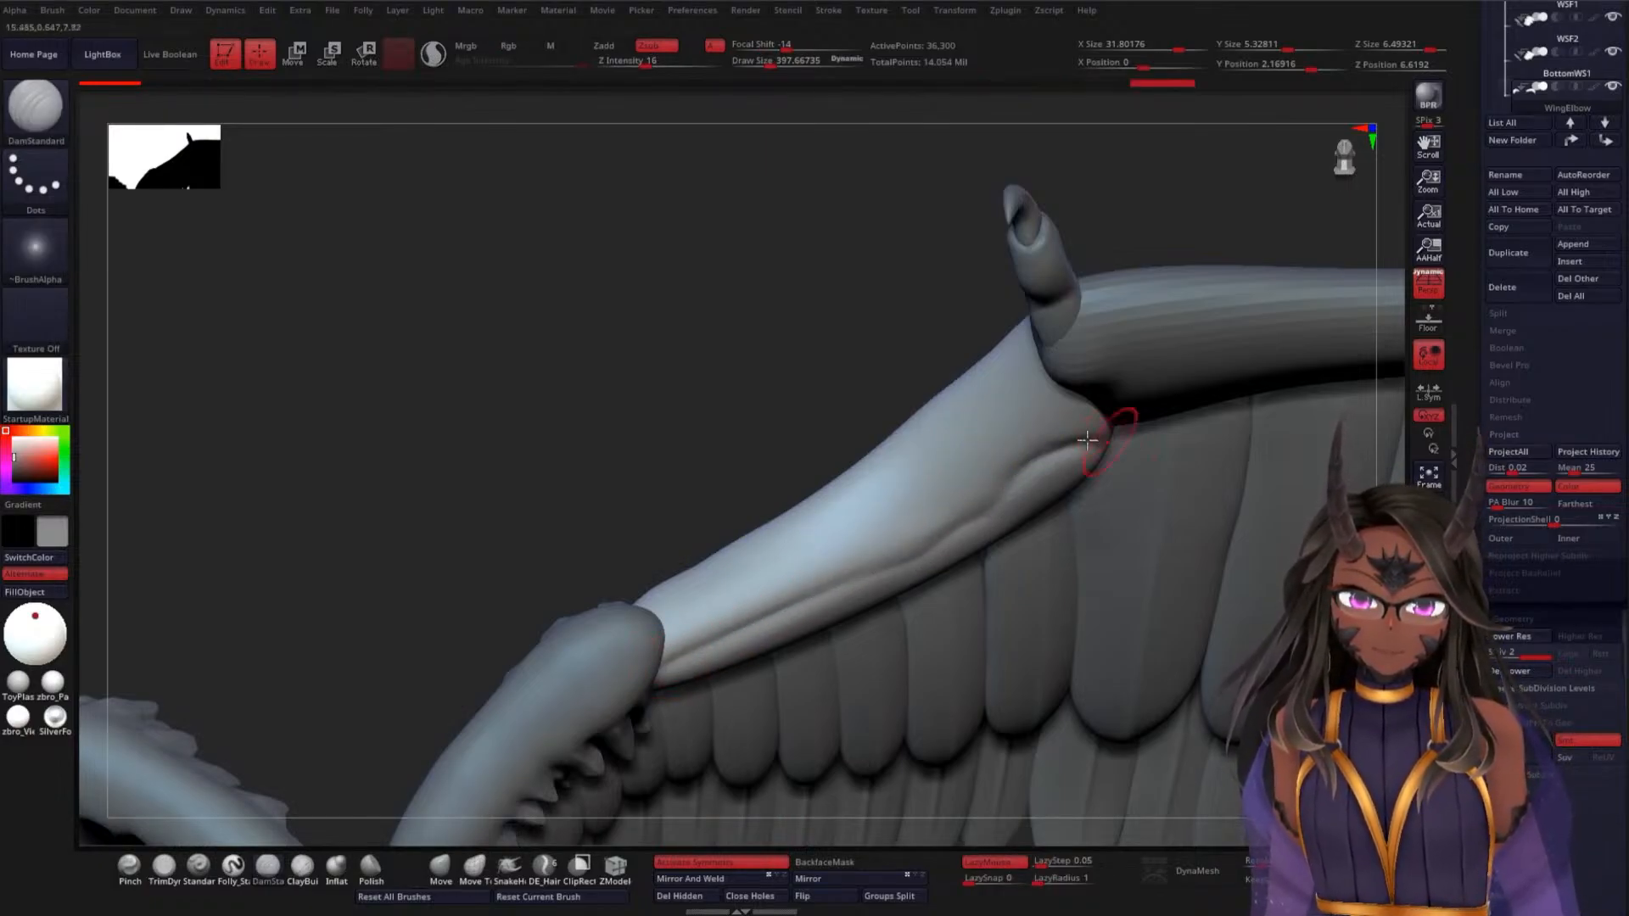
Deepen the opposite-face groove around the elbow bend and its end at the arm joint
mouse_move(738, 356)
mouse_down()
mouse_move(767, 320)
mouse_move(1002, 504)
mouse_up()
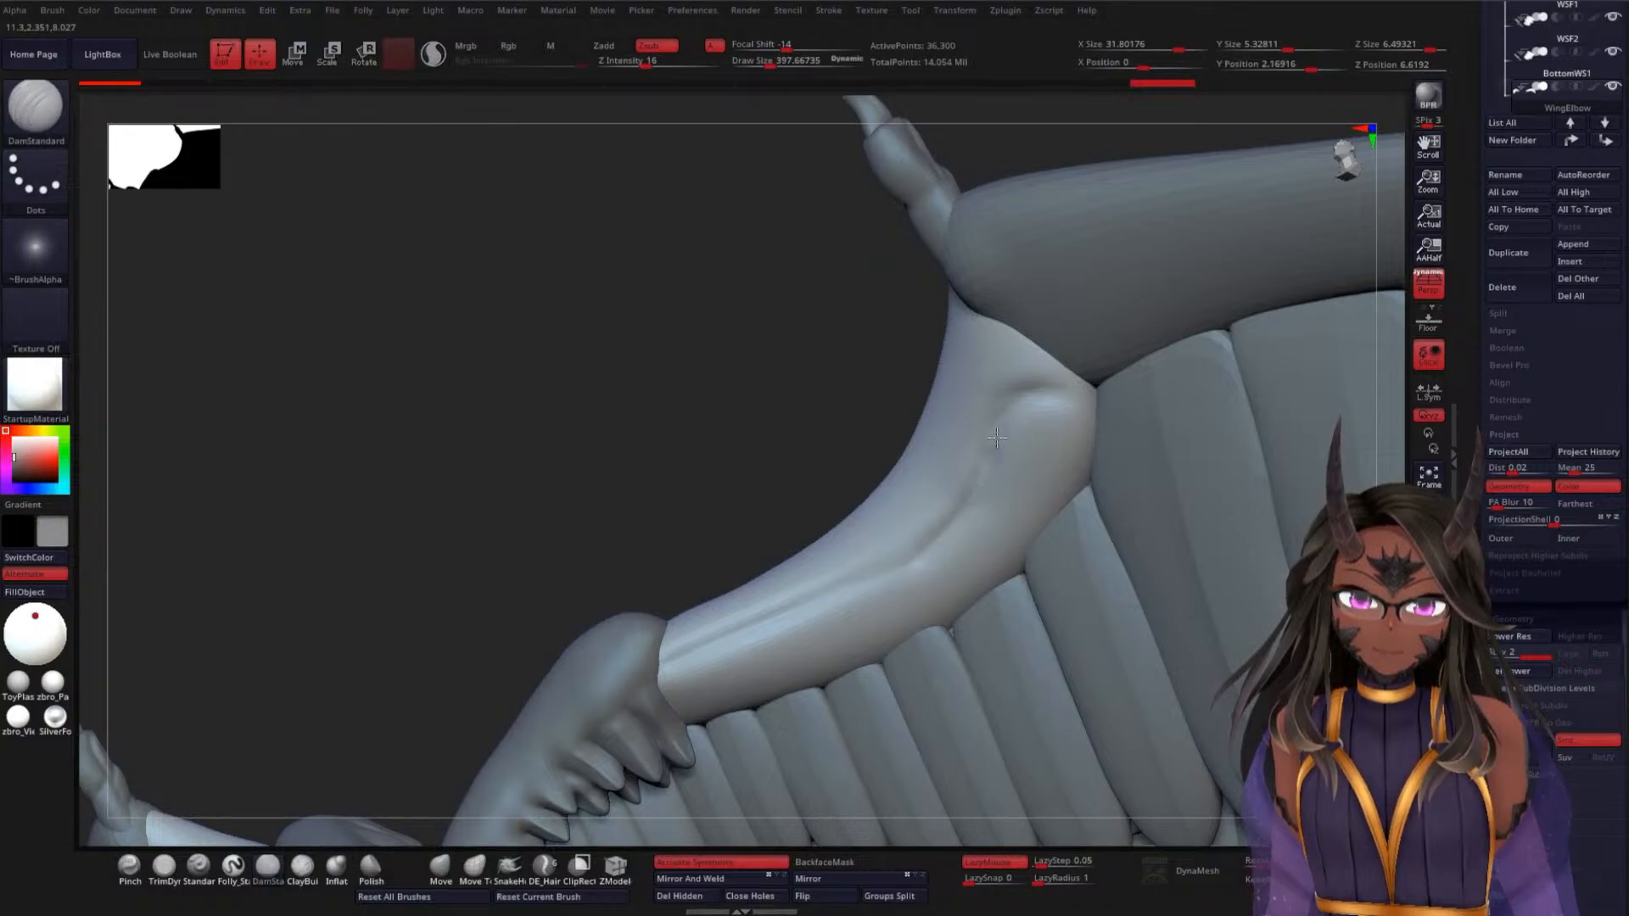
mouse_move(997, 437)
mouse_down()
mouse_move(1059, 392)
mouse_move(981, 454)
mouse_up()
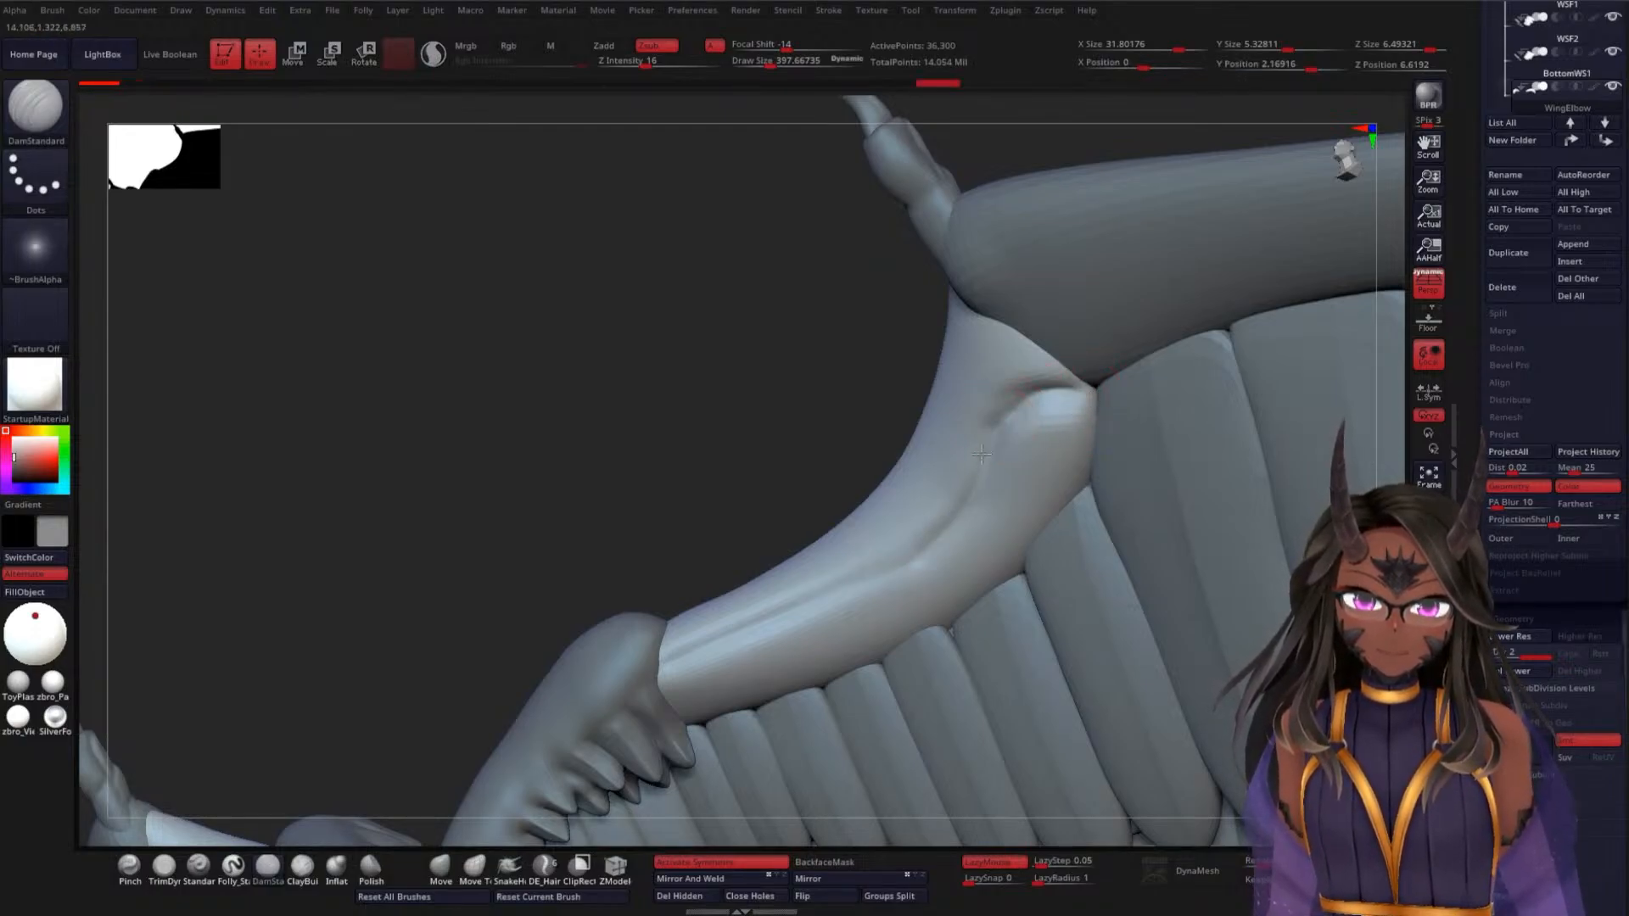
drag(937, 543, 815, 592)
Soften the first-face groove on the elbow piece with Smooth strokes along its length
mouse_move(706, 456)
mouse_down()
mouse_move(1109, 668)
mouse_move(1098, 618)
mouse_move(1030, 538)
mouse_up()
key(shift)
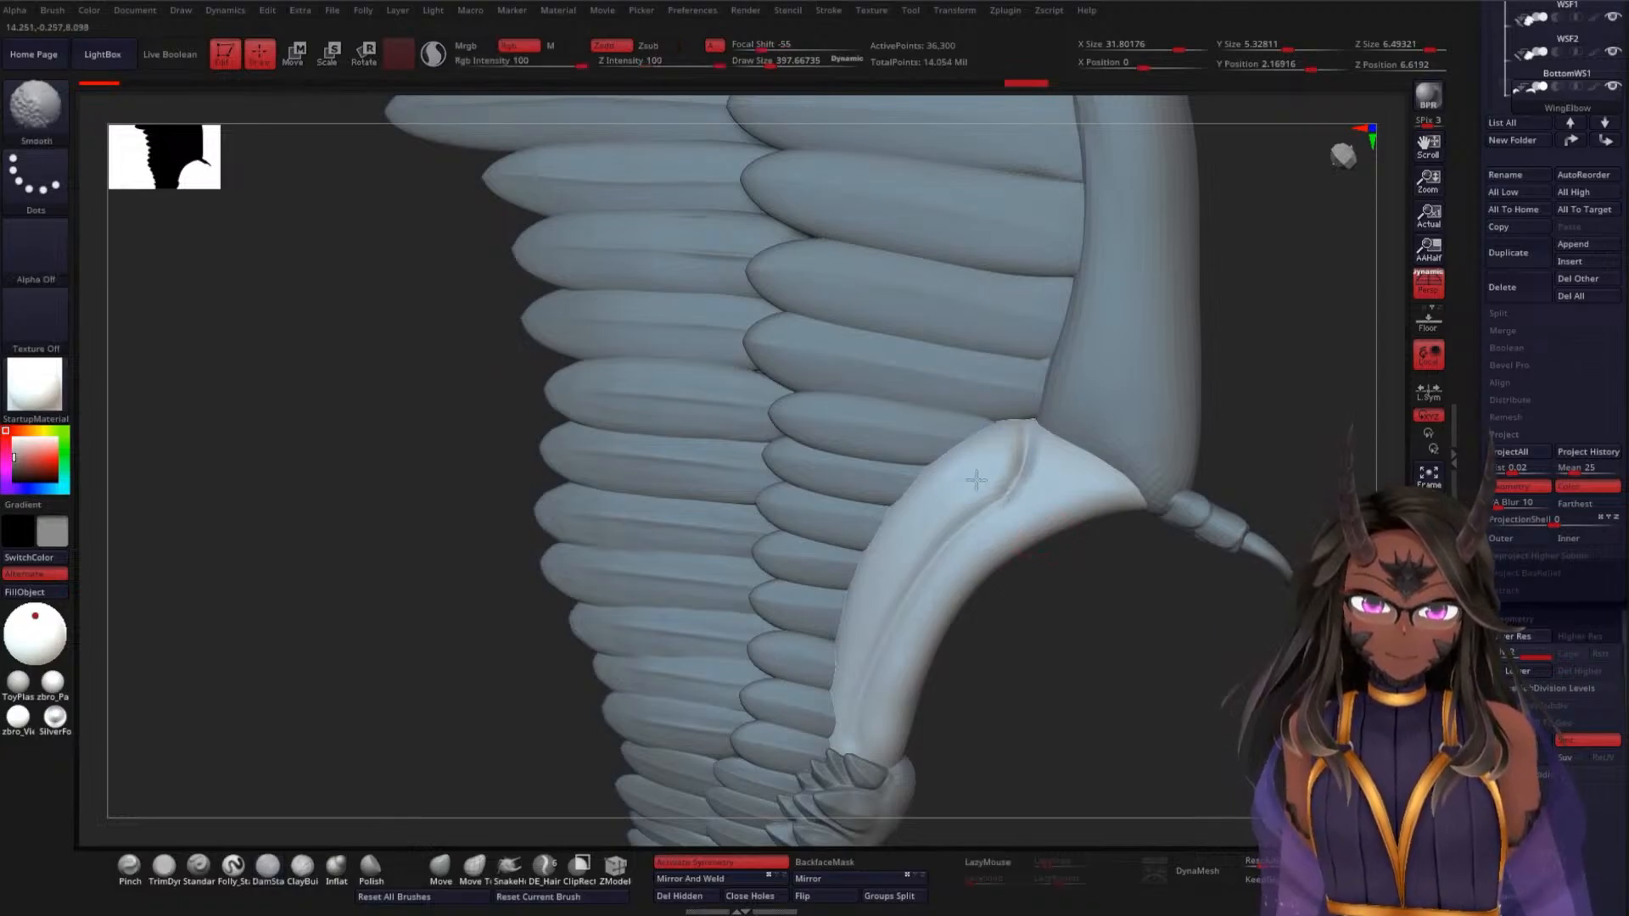
shift+drag(1017, 433, 911, 533)
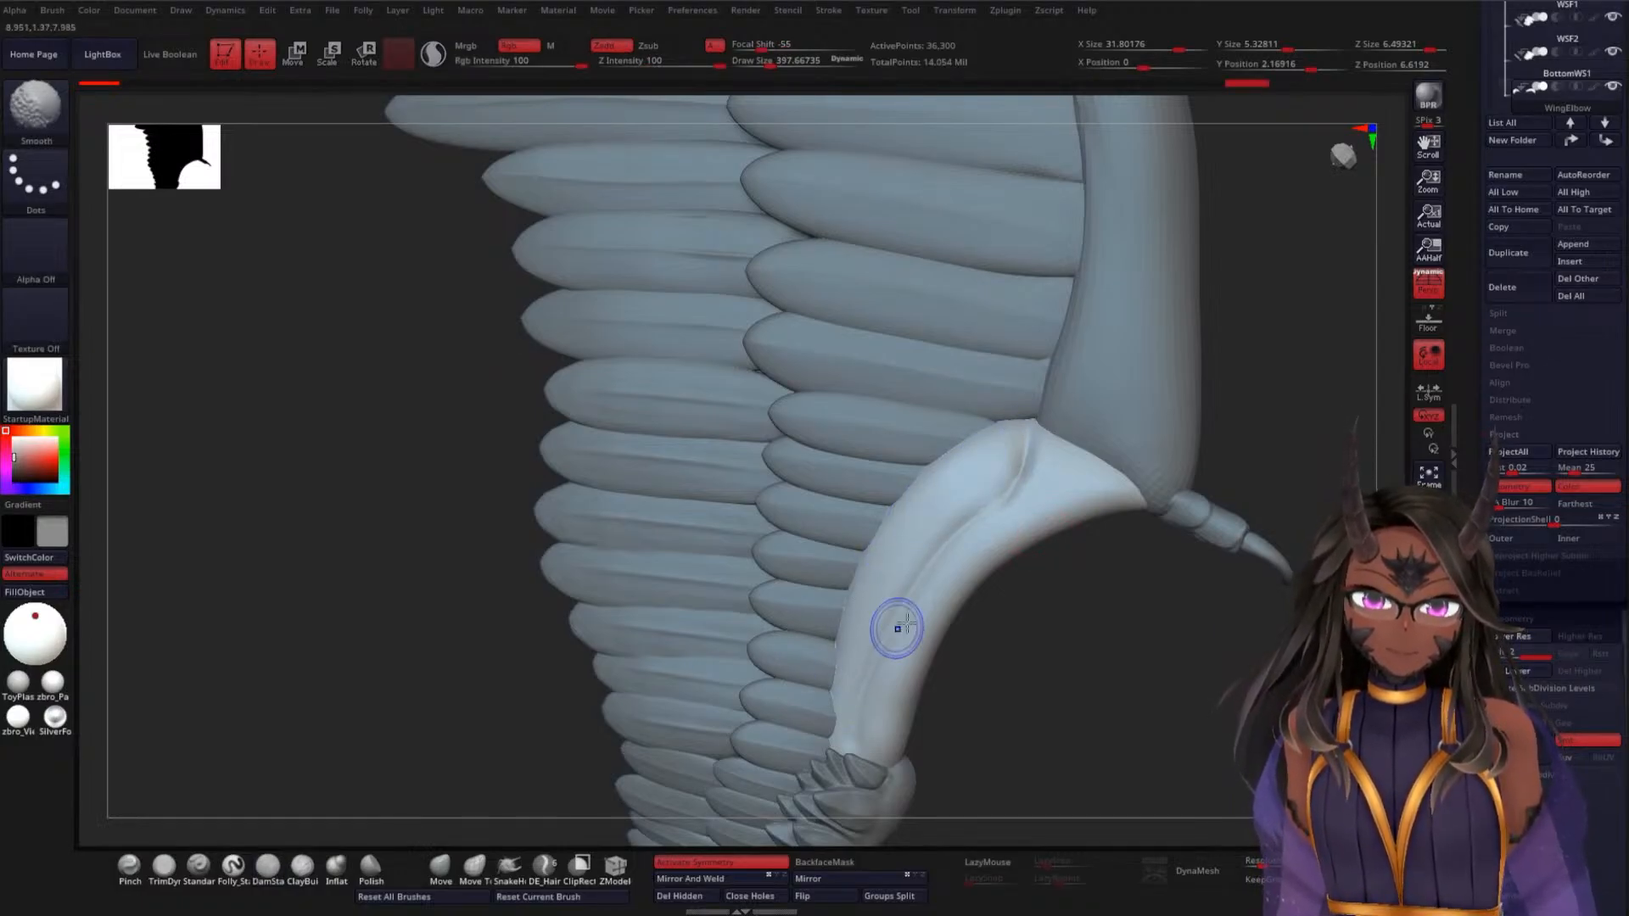
mouse_move(897, 628)
shift+mouse_down()
mouse_move(1059, 492)
mouse_move(1054, 461)
mouse_move(1046, 482)
shift+mouse_up()
Smooth the groove and surrounding surface on the opposite face of the elbow piece, up to the arm joint
mouse_move(1061, 611)
mouse_down()
mouse_move(857, 594)
mouse_move(662, 552)
mouse_up()
key(shift)
drag(955, 558, 912, 590)
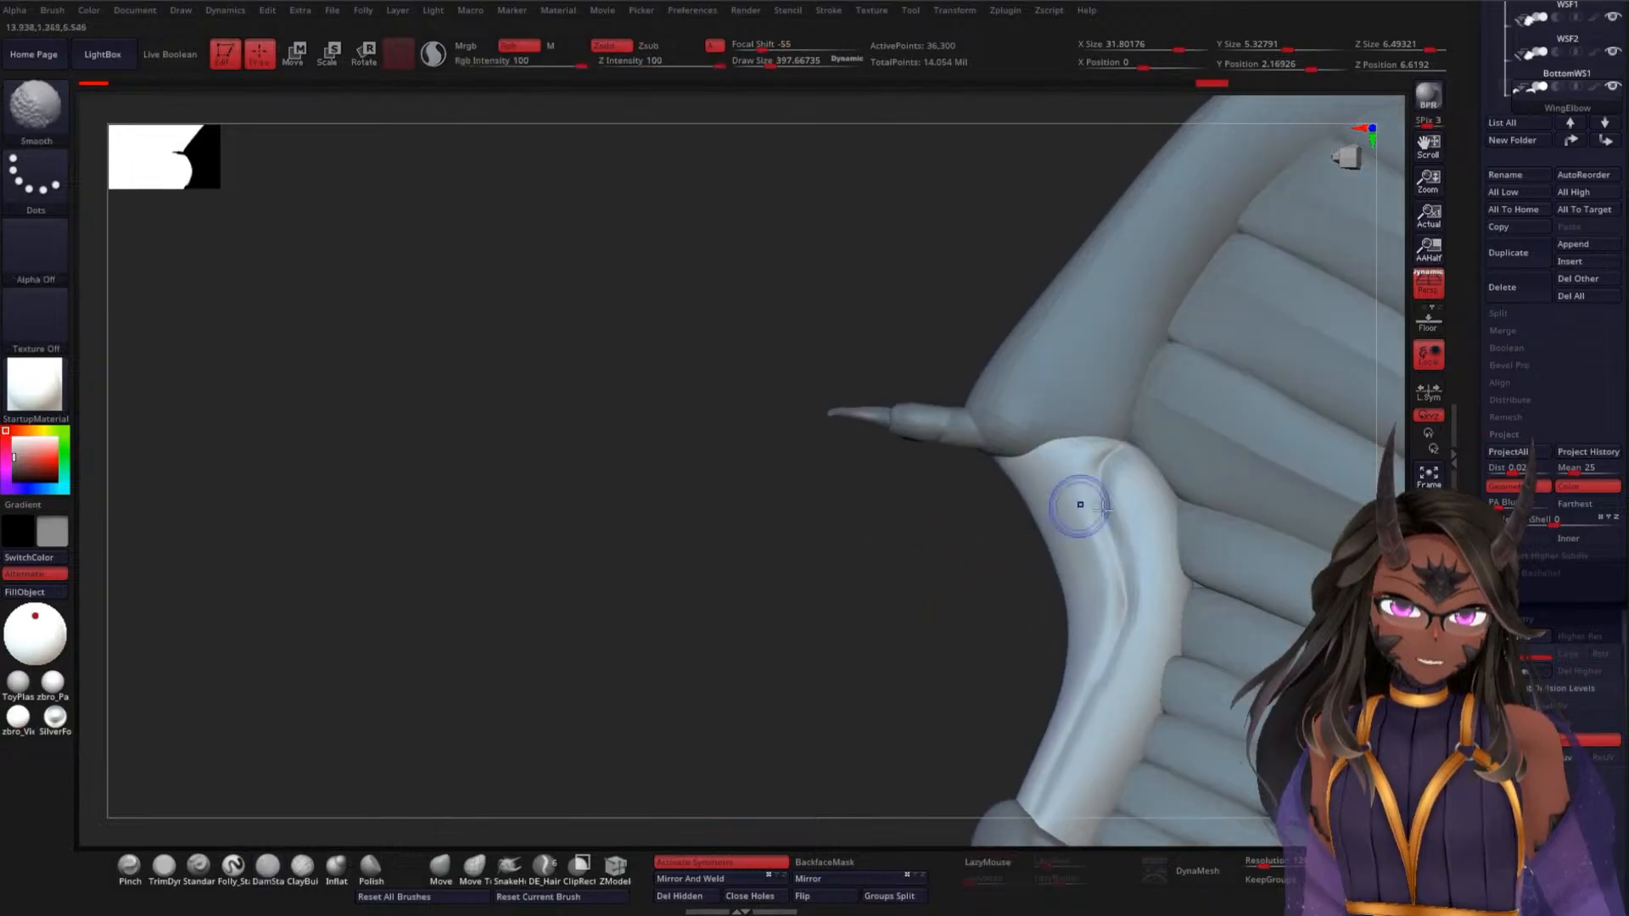
mouse_move(1133, 477)
shift+mouse_down()
mouse_move(1124, 496)
mouse_move(1133, 471)
shift+mouse_up()
shift+drag(1130, 665, 1133, 679)
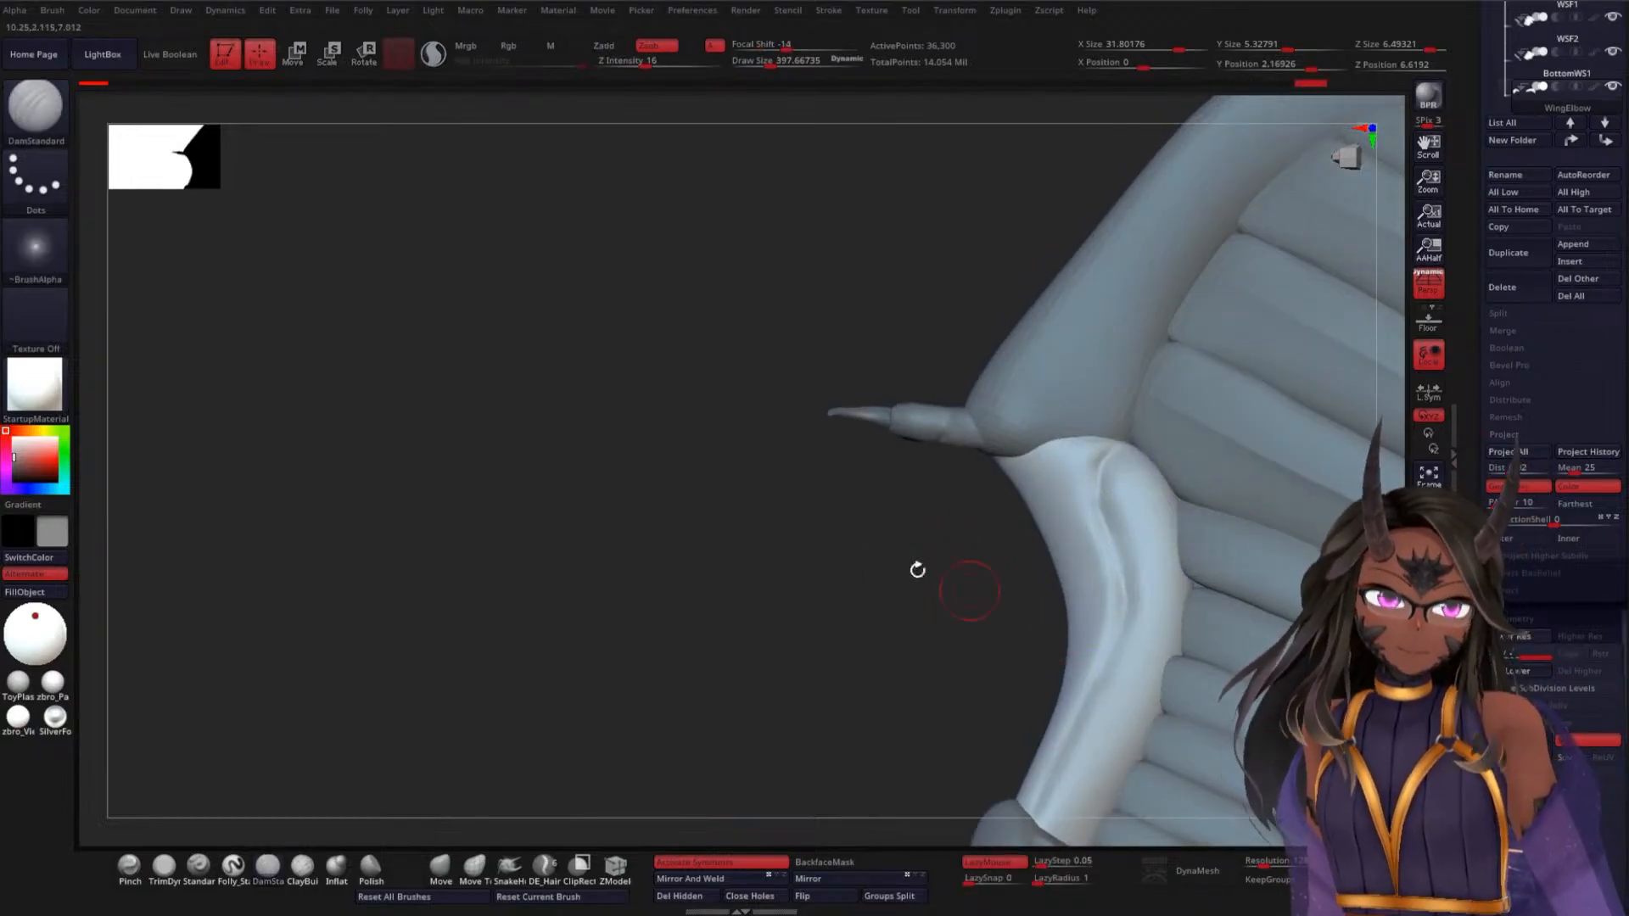
mouse_move(716, 607)
mouse_down()
mouse_move(690, 493)
mouse_move(675, 536)
mouse_up()
shift+drag(862, 433, 878, 144)
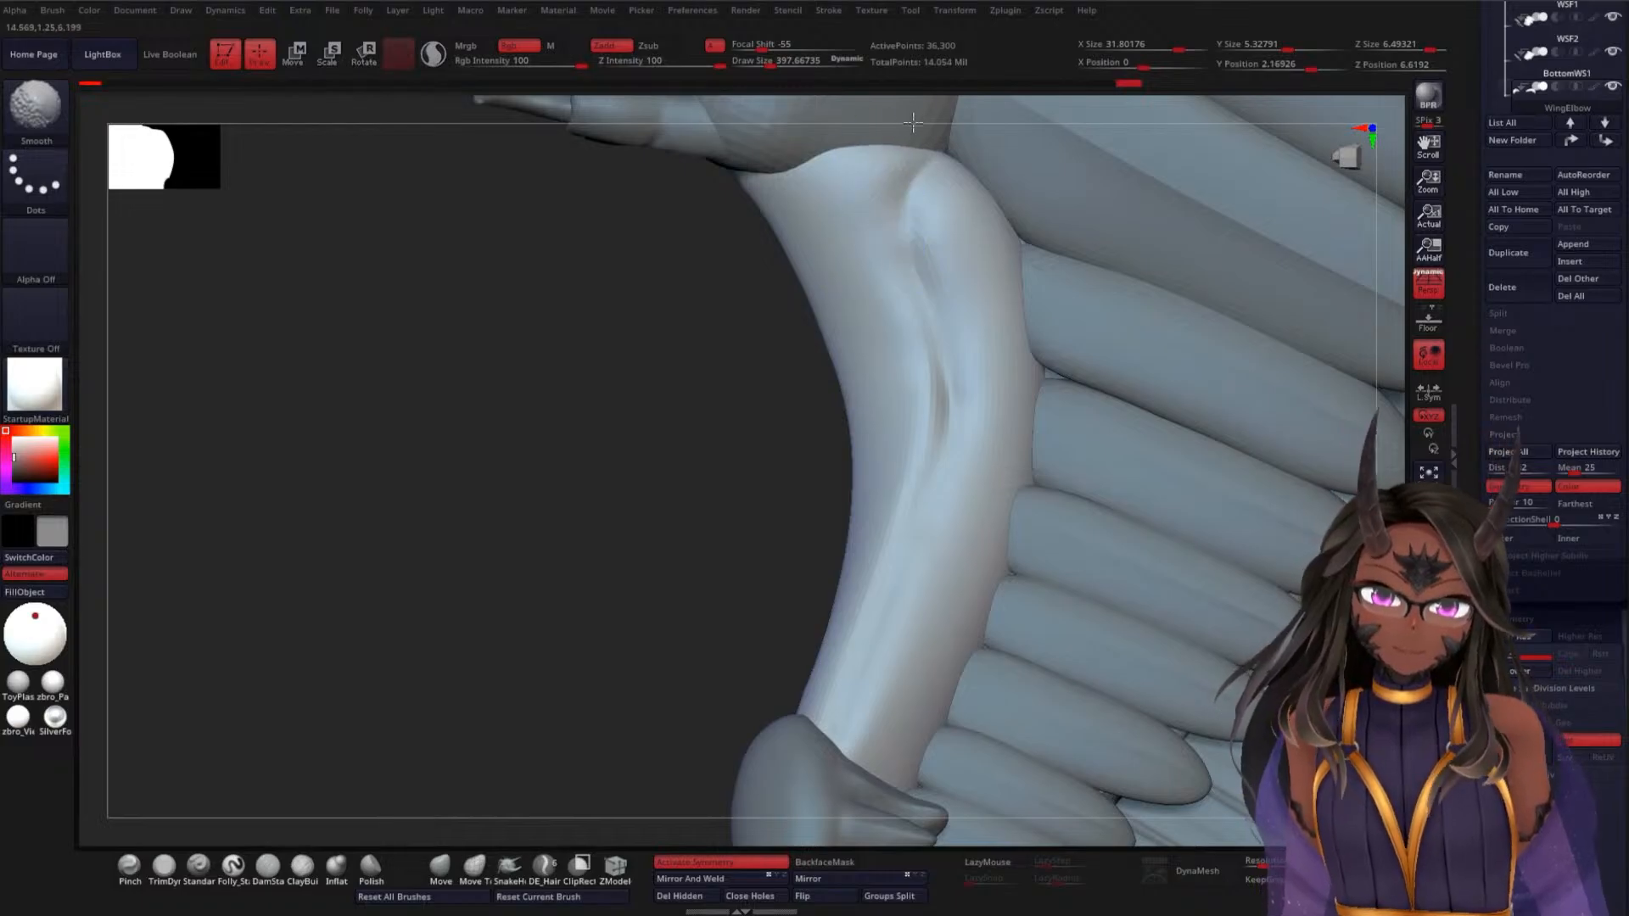
Refine the groove's end near the arm joint and smooth the elbow surface on both faces
drag(586, 470, 668, 553)
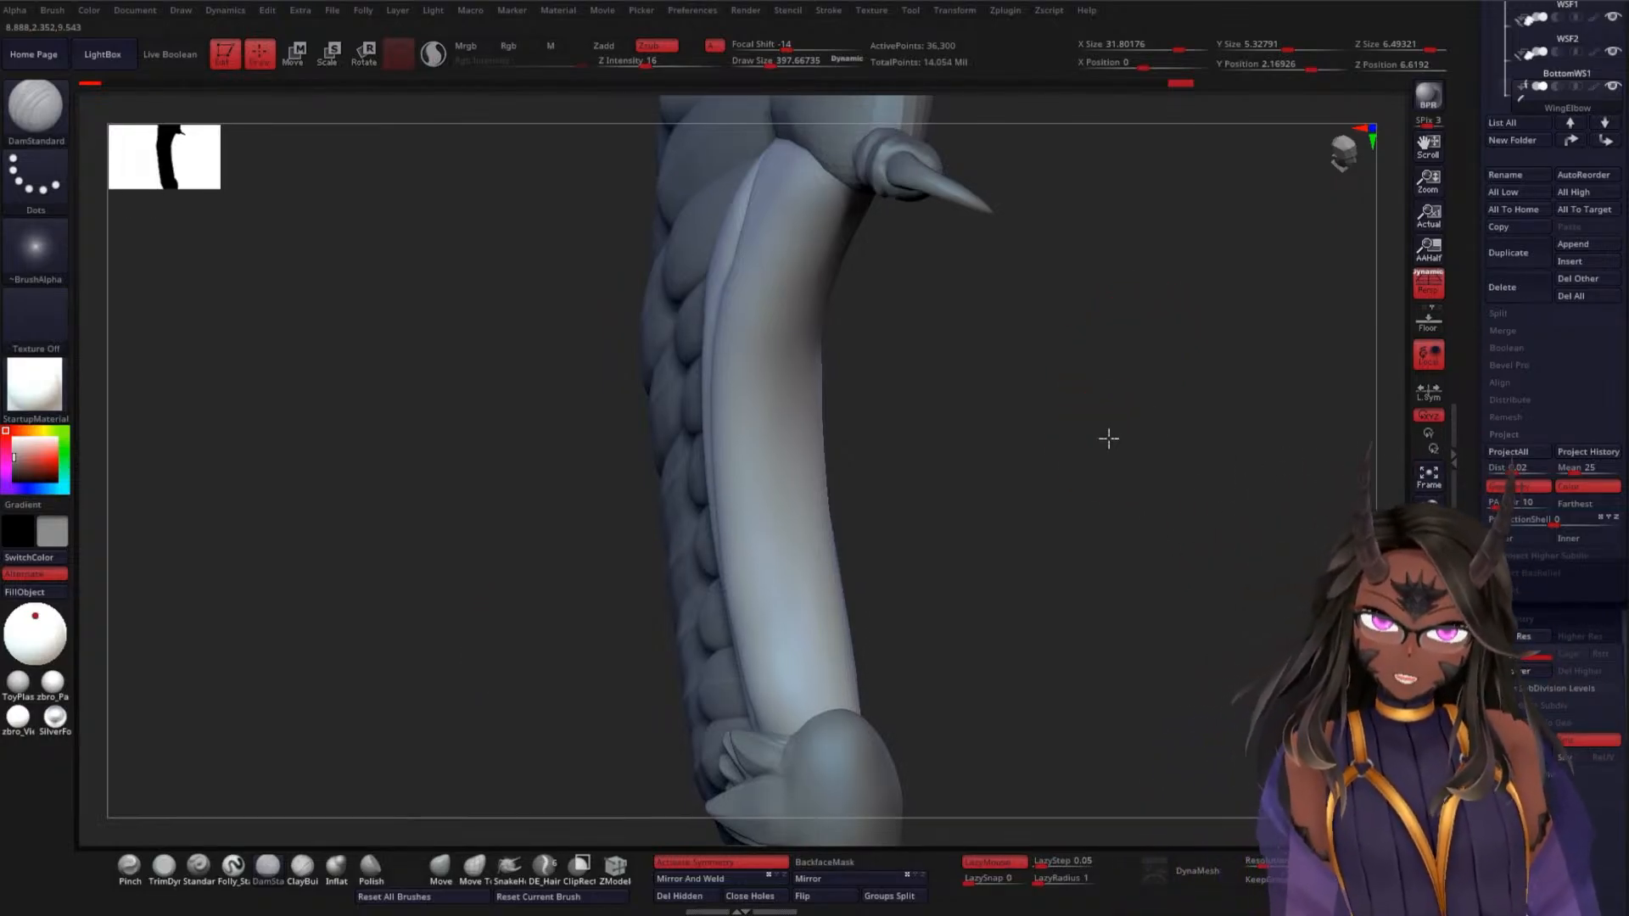
drag(1108, 441, 1032, 444)
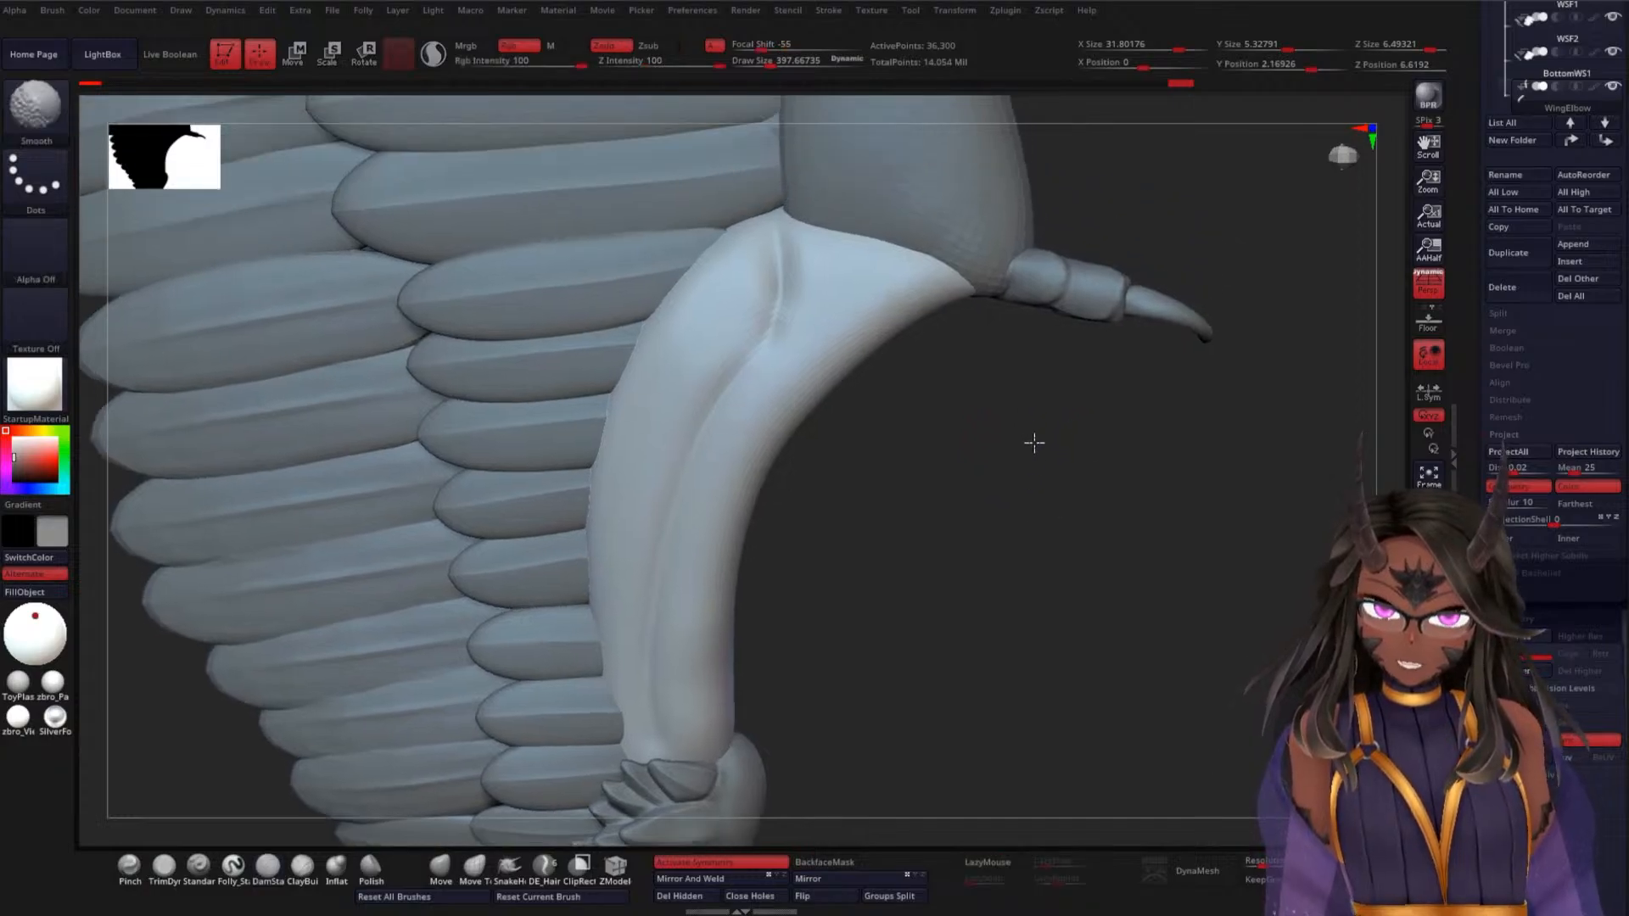
mouse_move(779, 205)
mouse_down()
mouse_move(773, 316)
mouse_move(823, 239)
mouse_move(789, 293)
mouse_up()
mouse_move(779, 422)
shift+mouse_down()
mouse_move(826, 285)
mouse_move(908, 287)
mouse_move(807, 407)
mouse_move(741, 623)
shift+mouse_up()
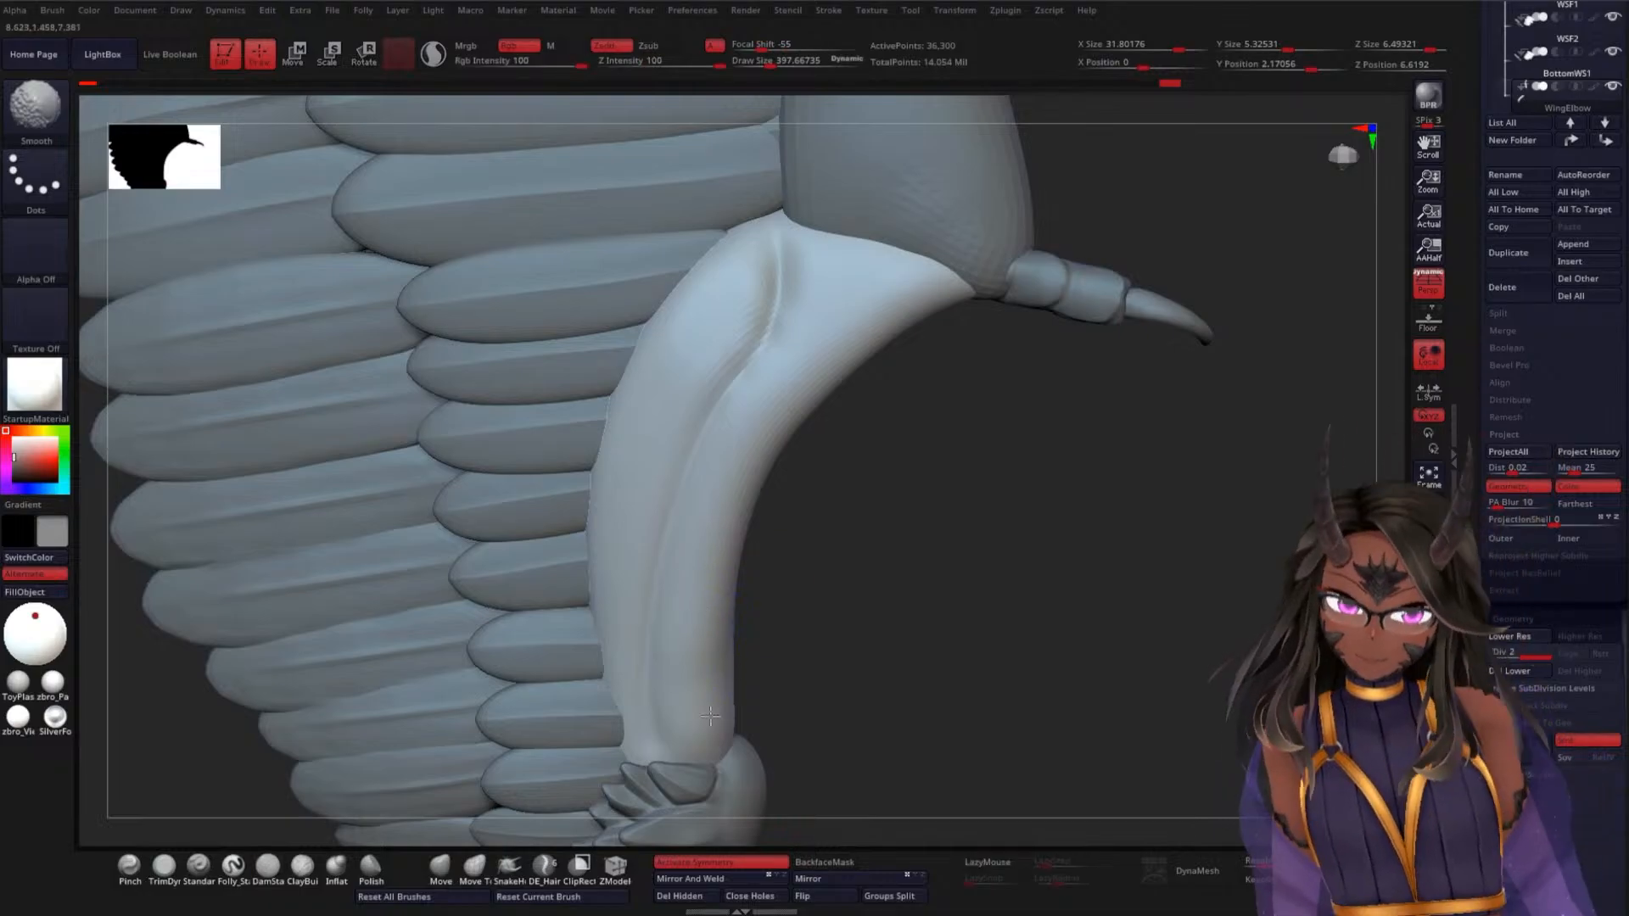
mouse_move(880, 582)
mouse_down()
mouse_move(971, 498)
mouse_move(925, 560)
mouse_move(815, 556)
mouse_move(768, 530)
mouse_up()
shift+drag(650, 388, 596, 333)
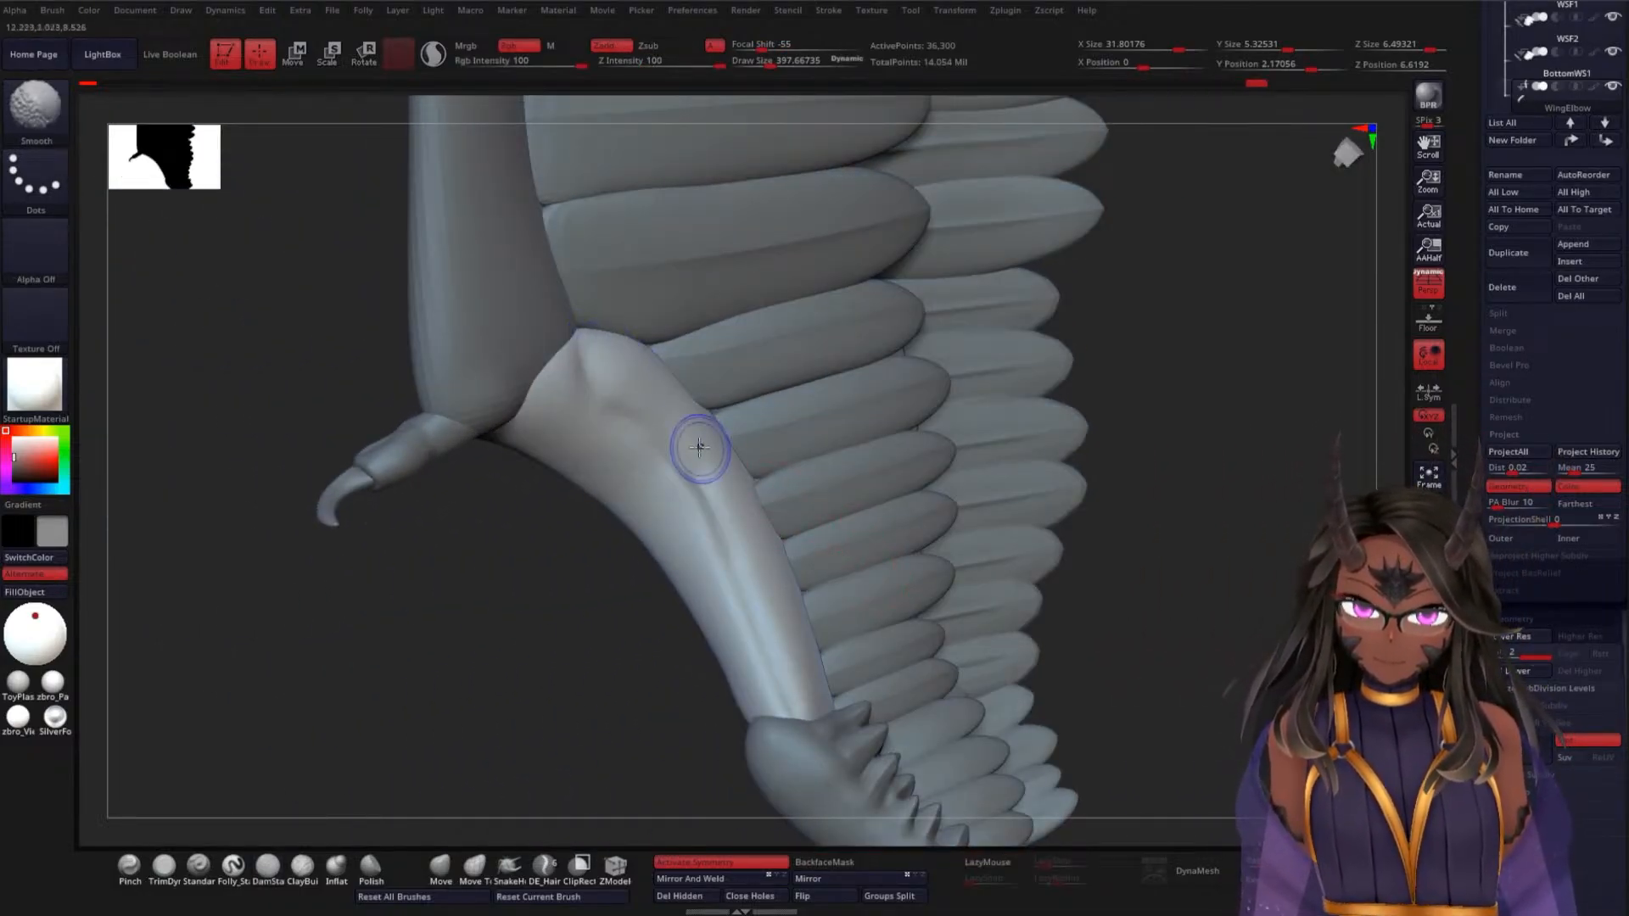
Switch to the SnakeHook brush and pull a short feather tip out of the elbow's outer edge near the arm joint
mouse_move(574, 644)
mouse_down()
mouse_move(645, 640)
mouse_move(886, 512)
mouse_up()
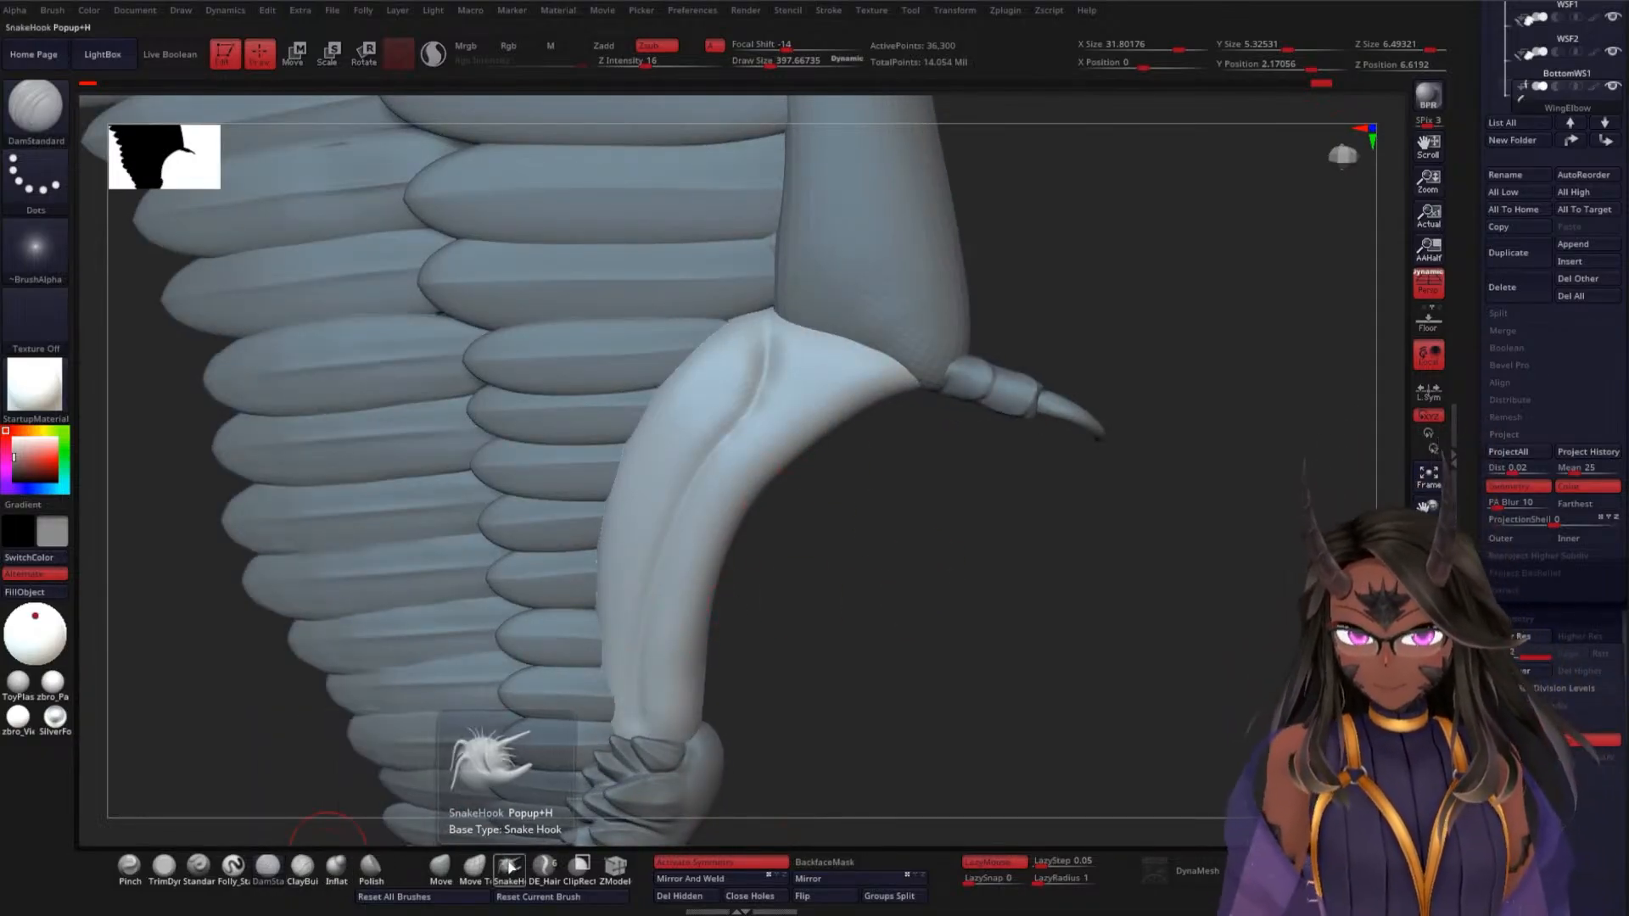
click(509, 865)
click(474, 896)
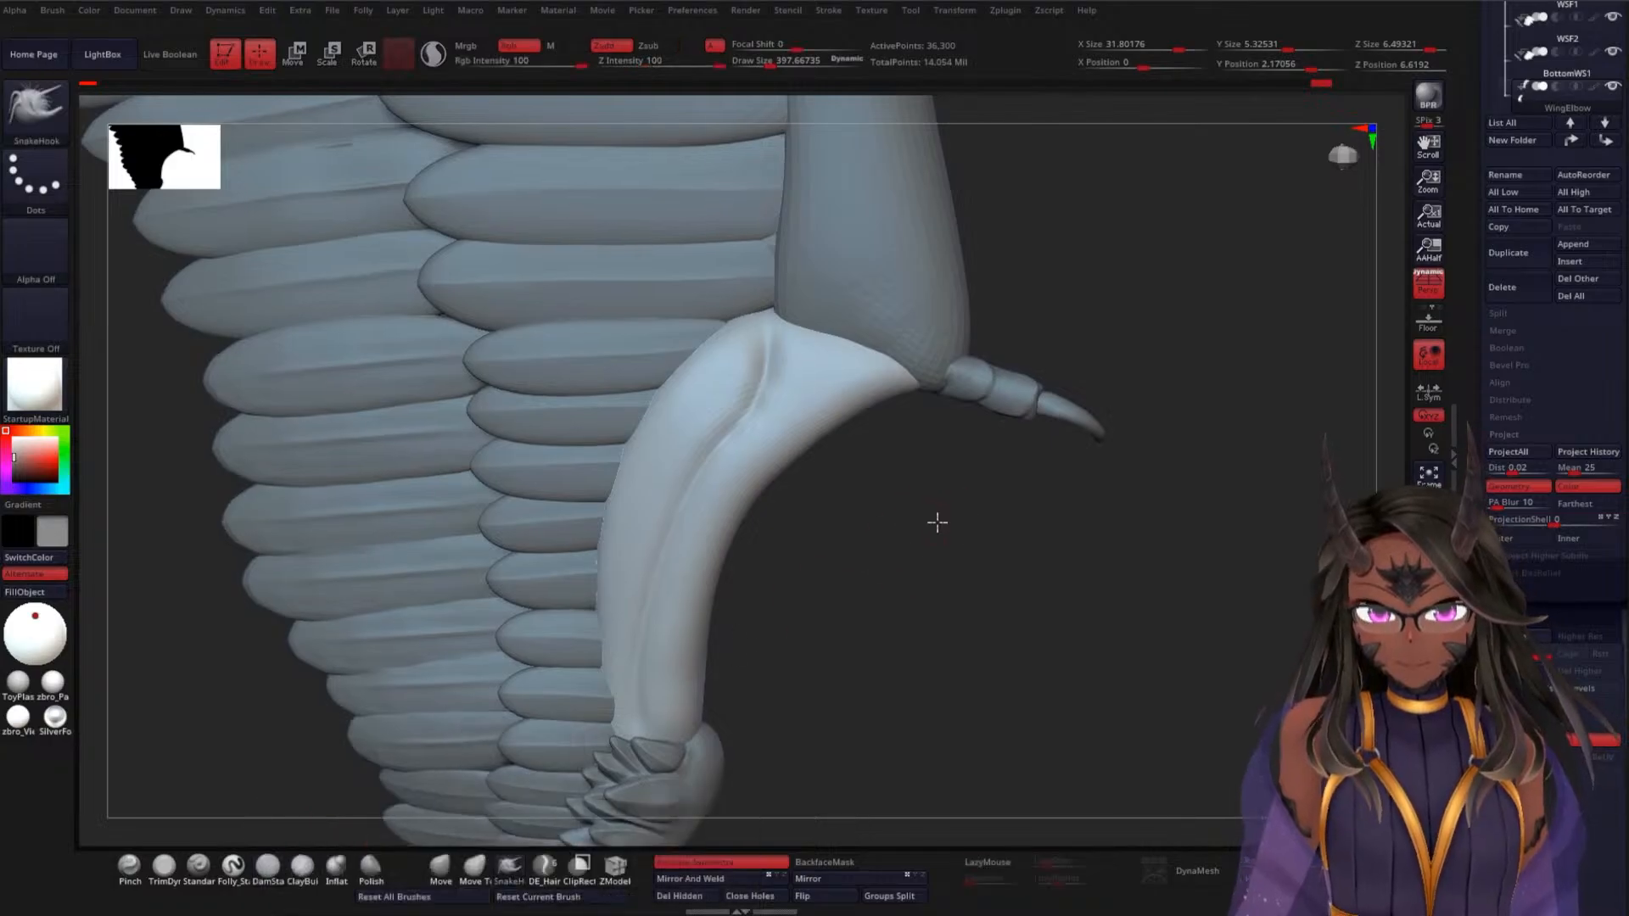
ctrl+right_drag(934, 521, 942, 546)
drag(745, 323, 730, 272)
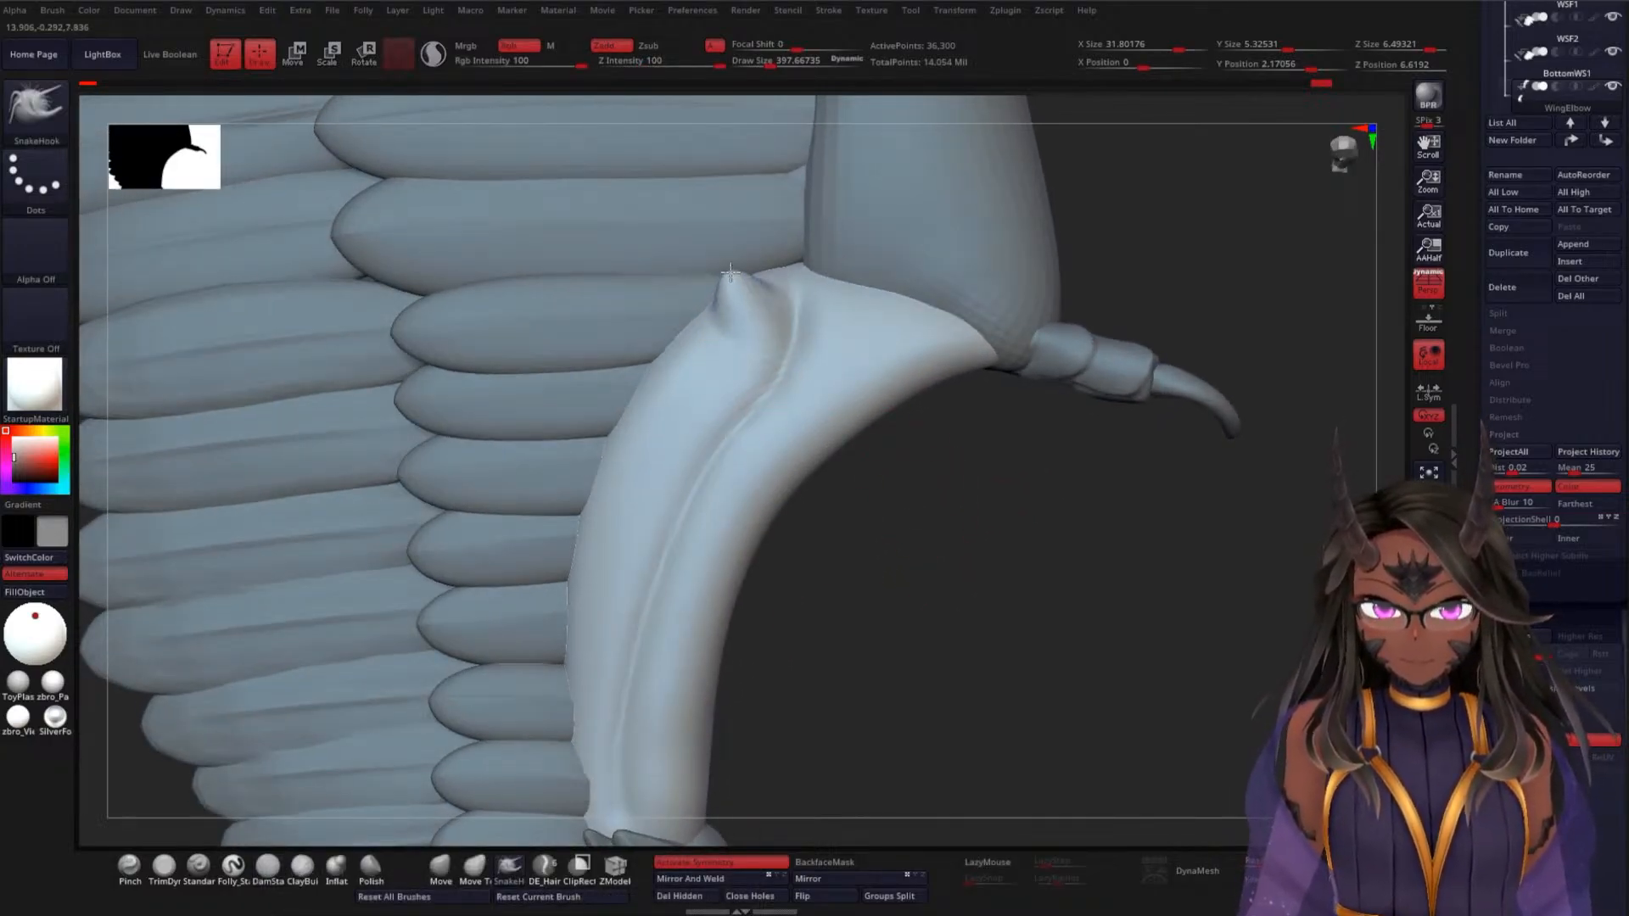
key(ctrl+z)
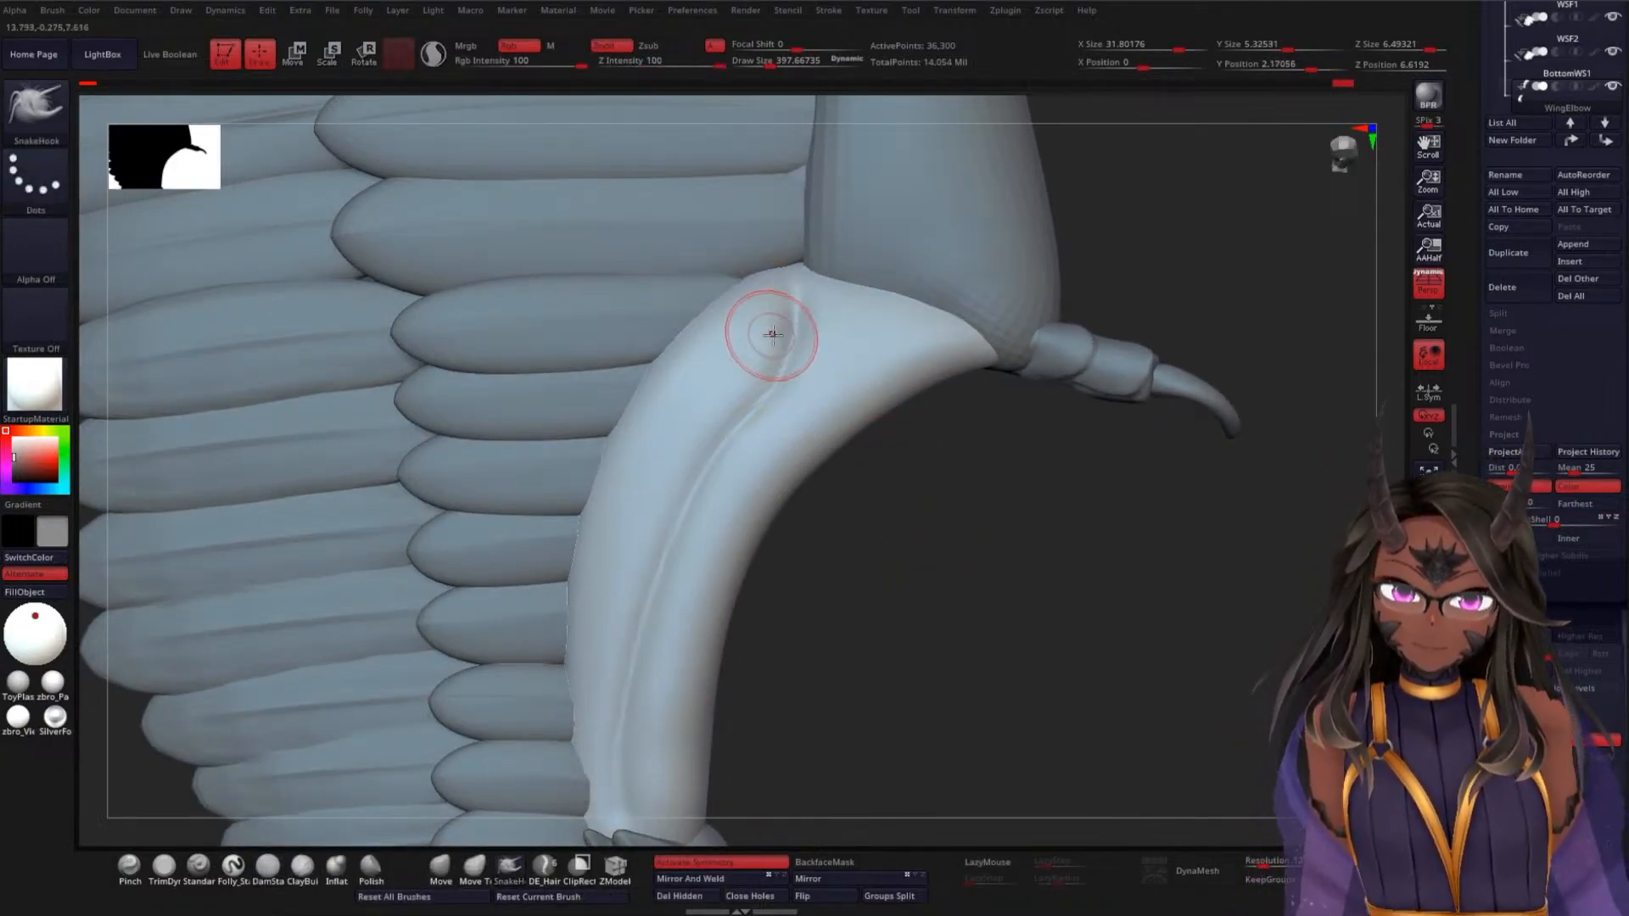
drag(770, 337, 737, 262)
key(ctrl+z)
right_drag(877, 392, 914, 374)
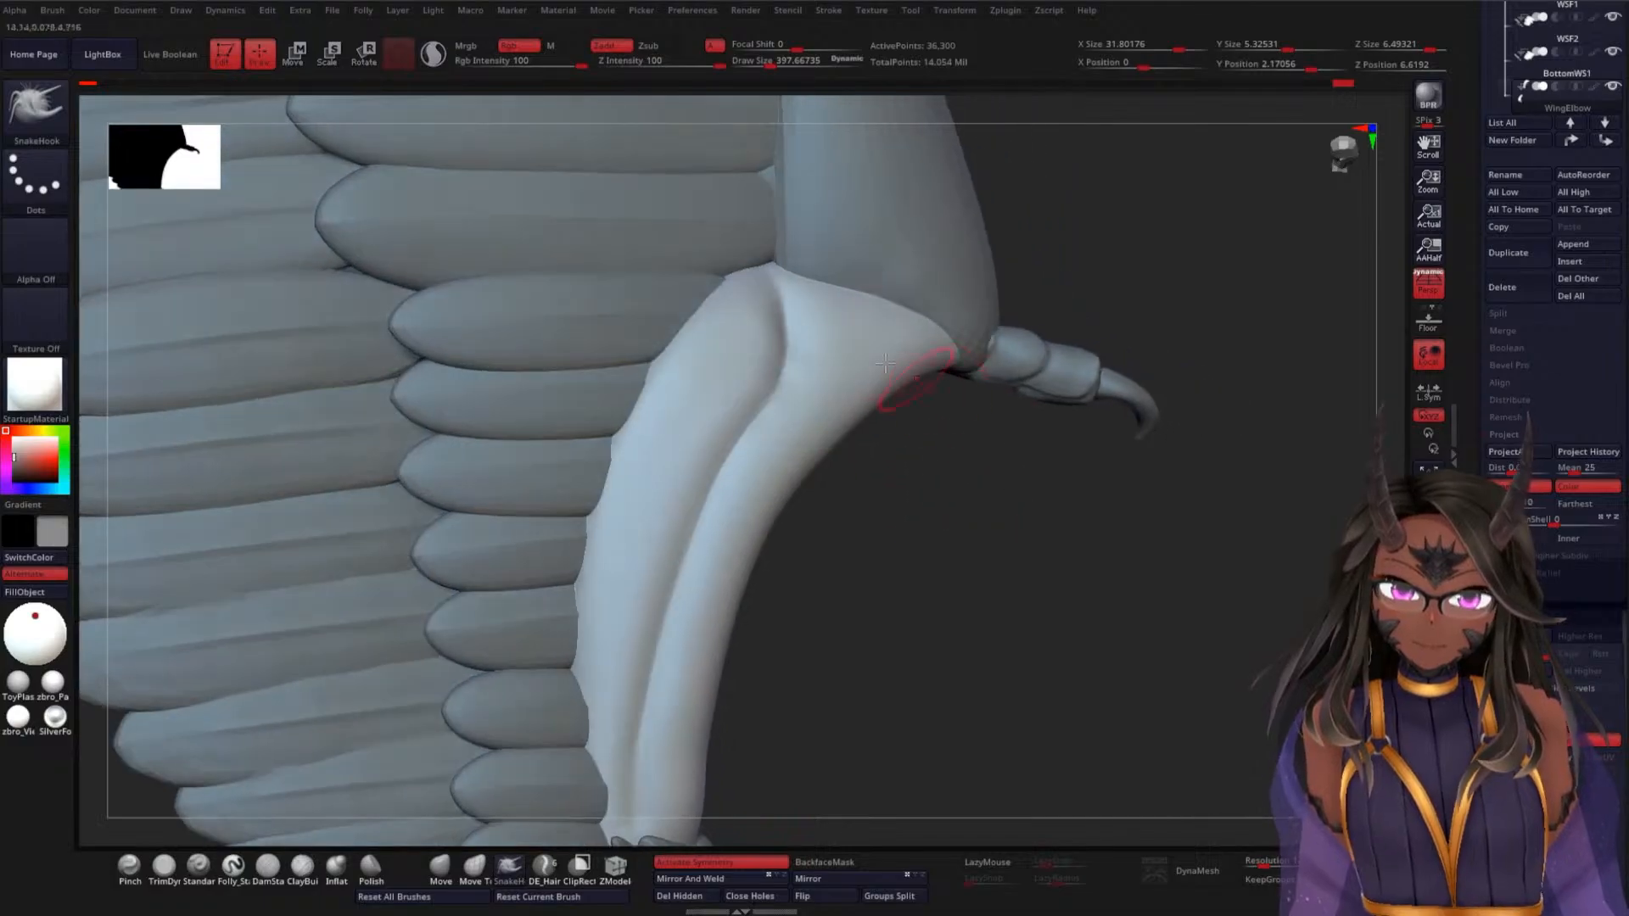
drag(746, 320, 725, 262)
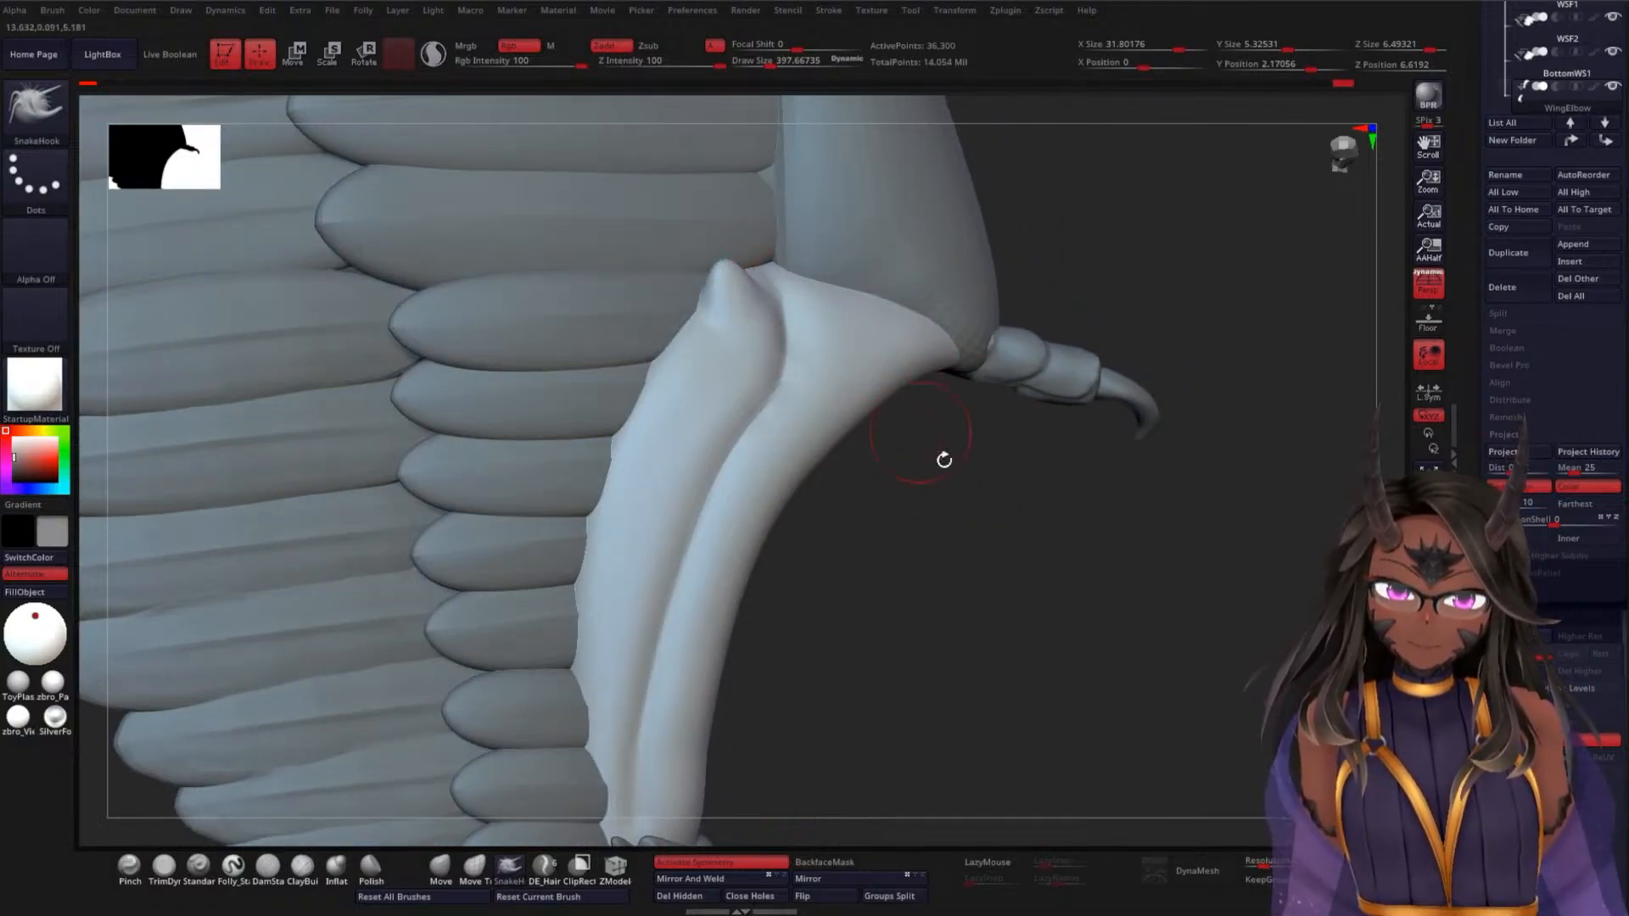
Try to pull a second feather tip out of the elbow's outer edge beside the first one
mouse_move(942, 458)
right_down()
mouse_move(931, 388)
mouse_move(710, 309)
right_up()
drag(682, 356, 673, 303)
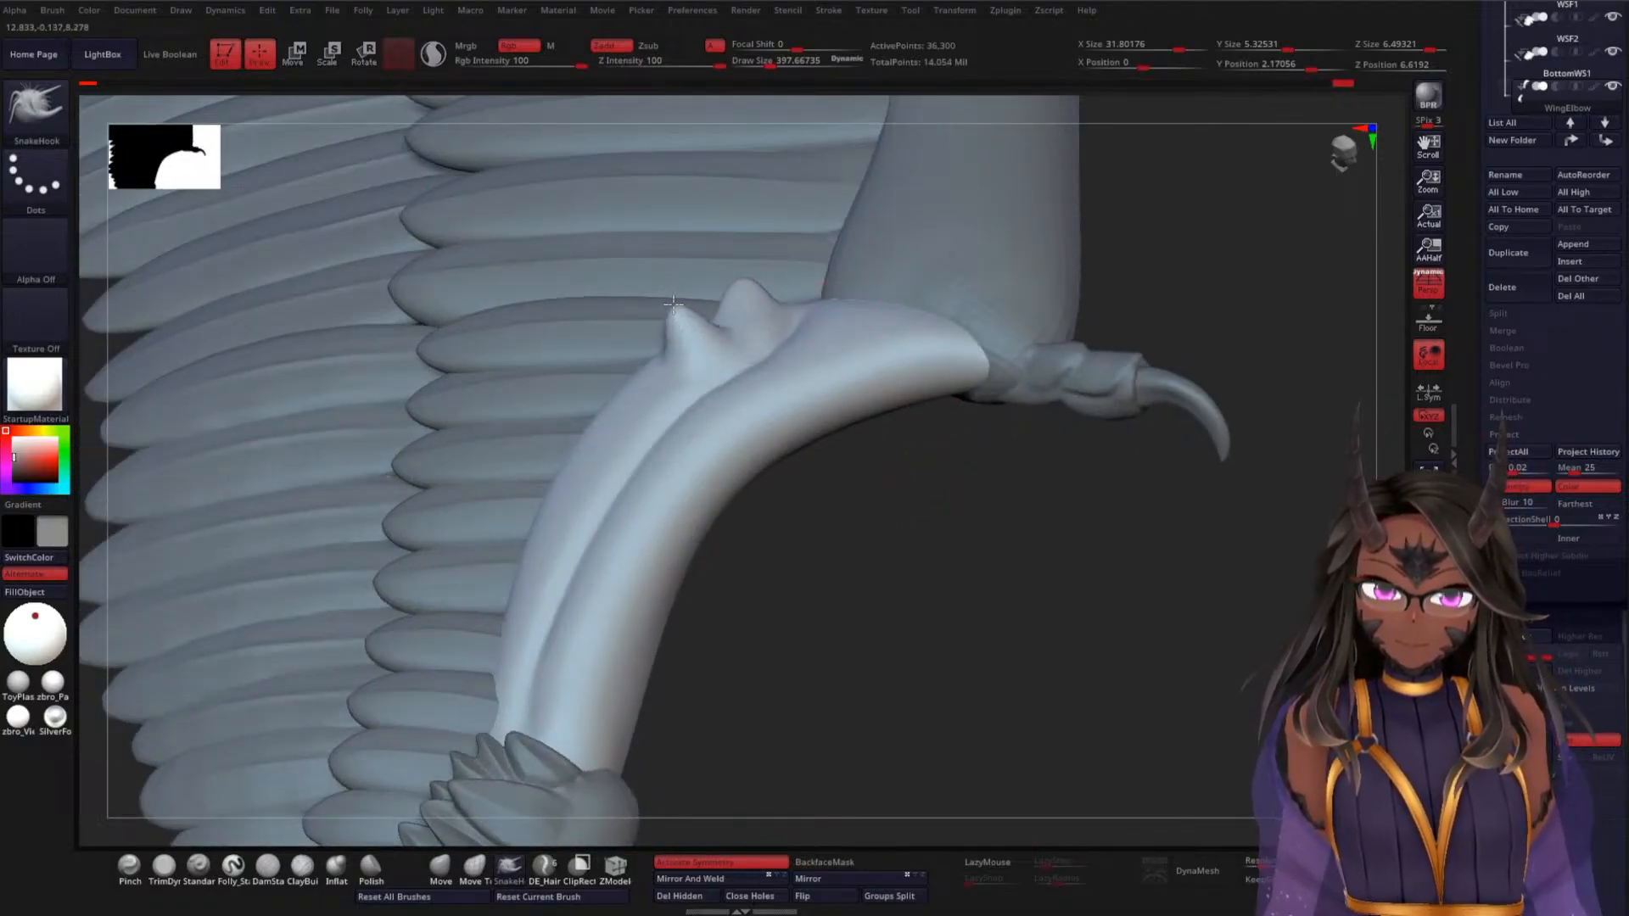
right_drag(940, 550, 956, 502)
key(ctrl+z)
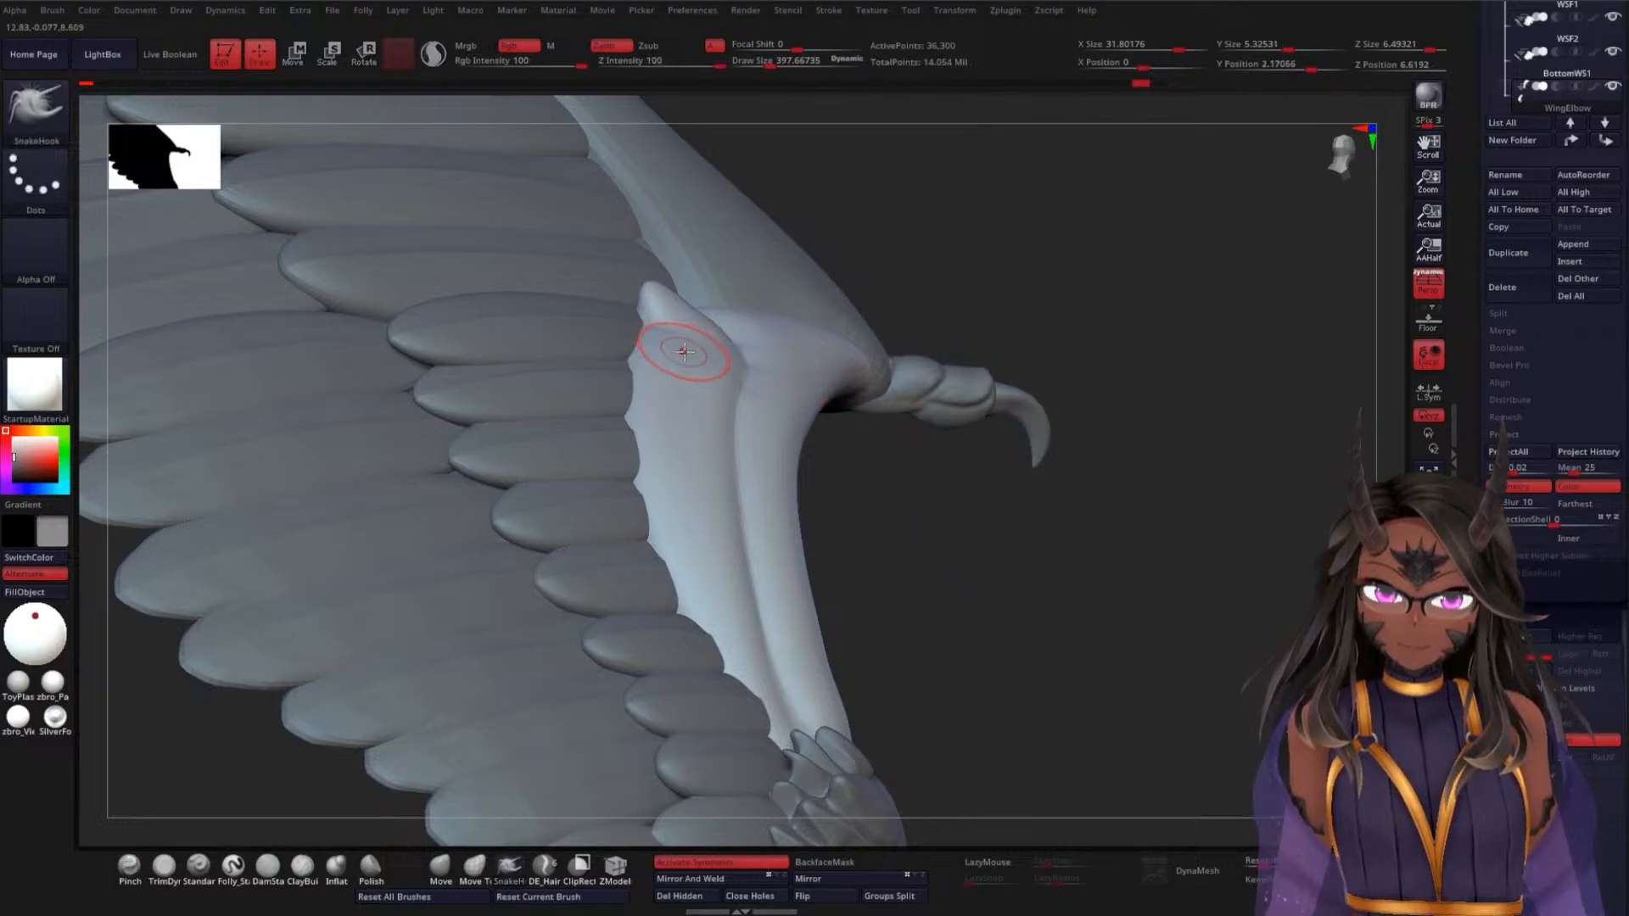
Undo the last feather pull and switch to the SK_Fur brush
key(ctrl+z)
key(b)
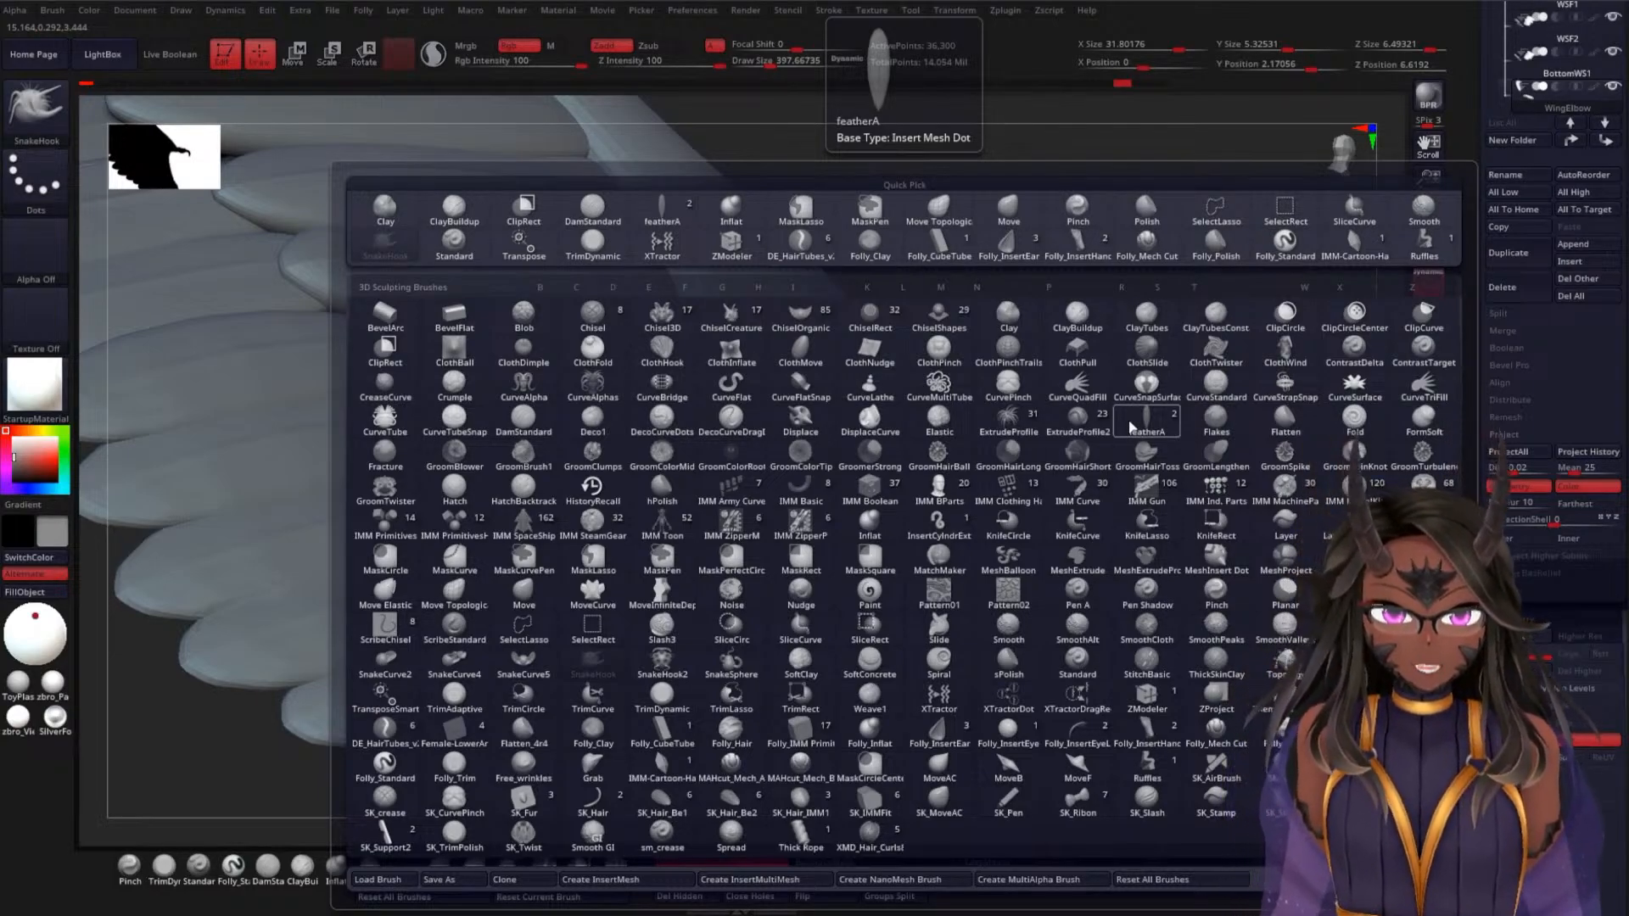
key(i)
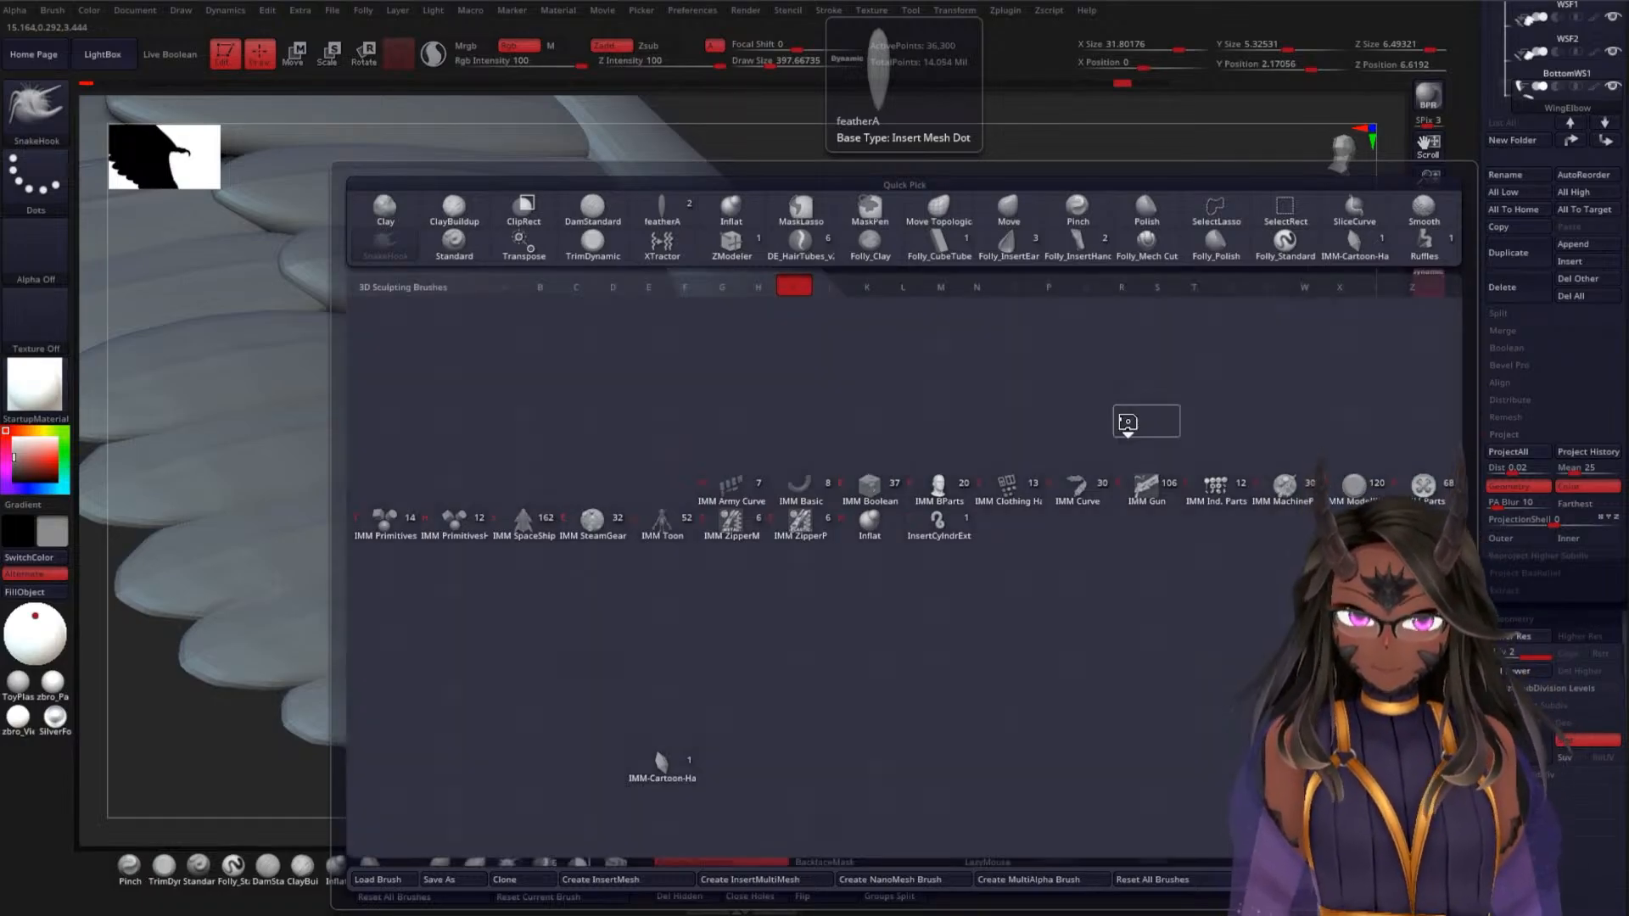
key(i)
key(b)
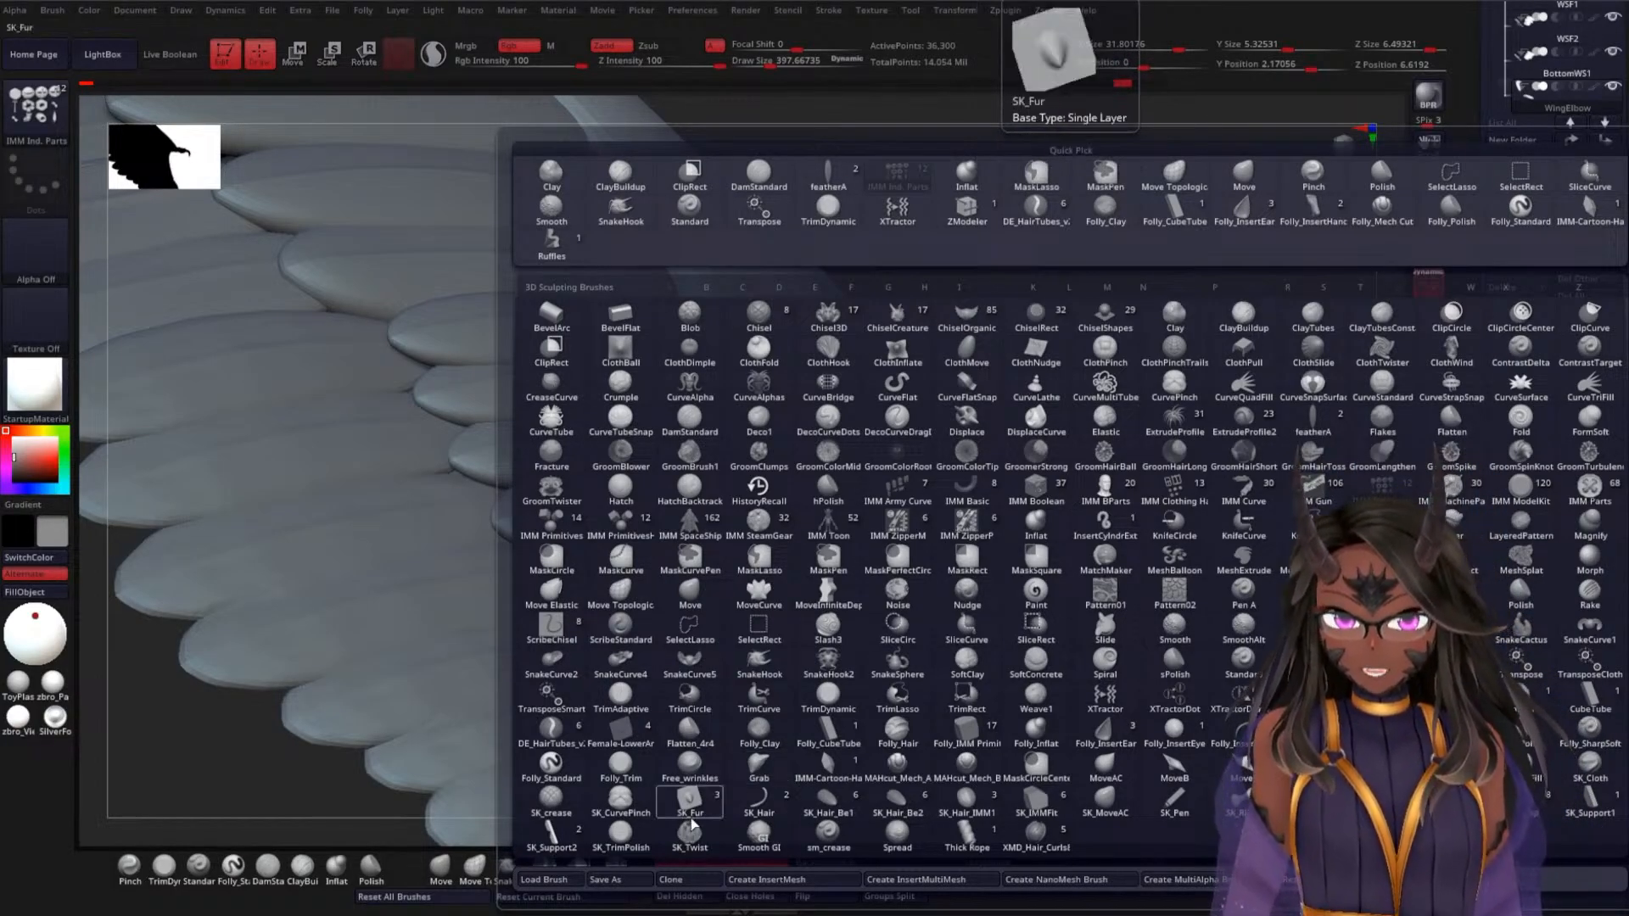
key(s)
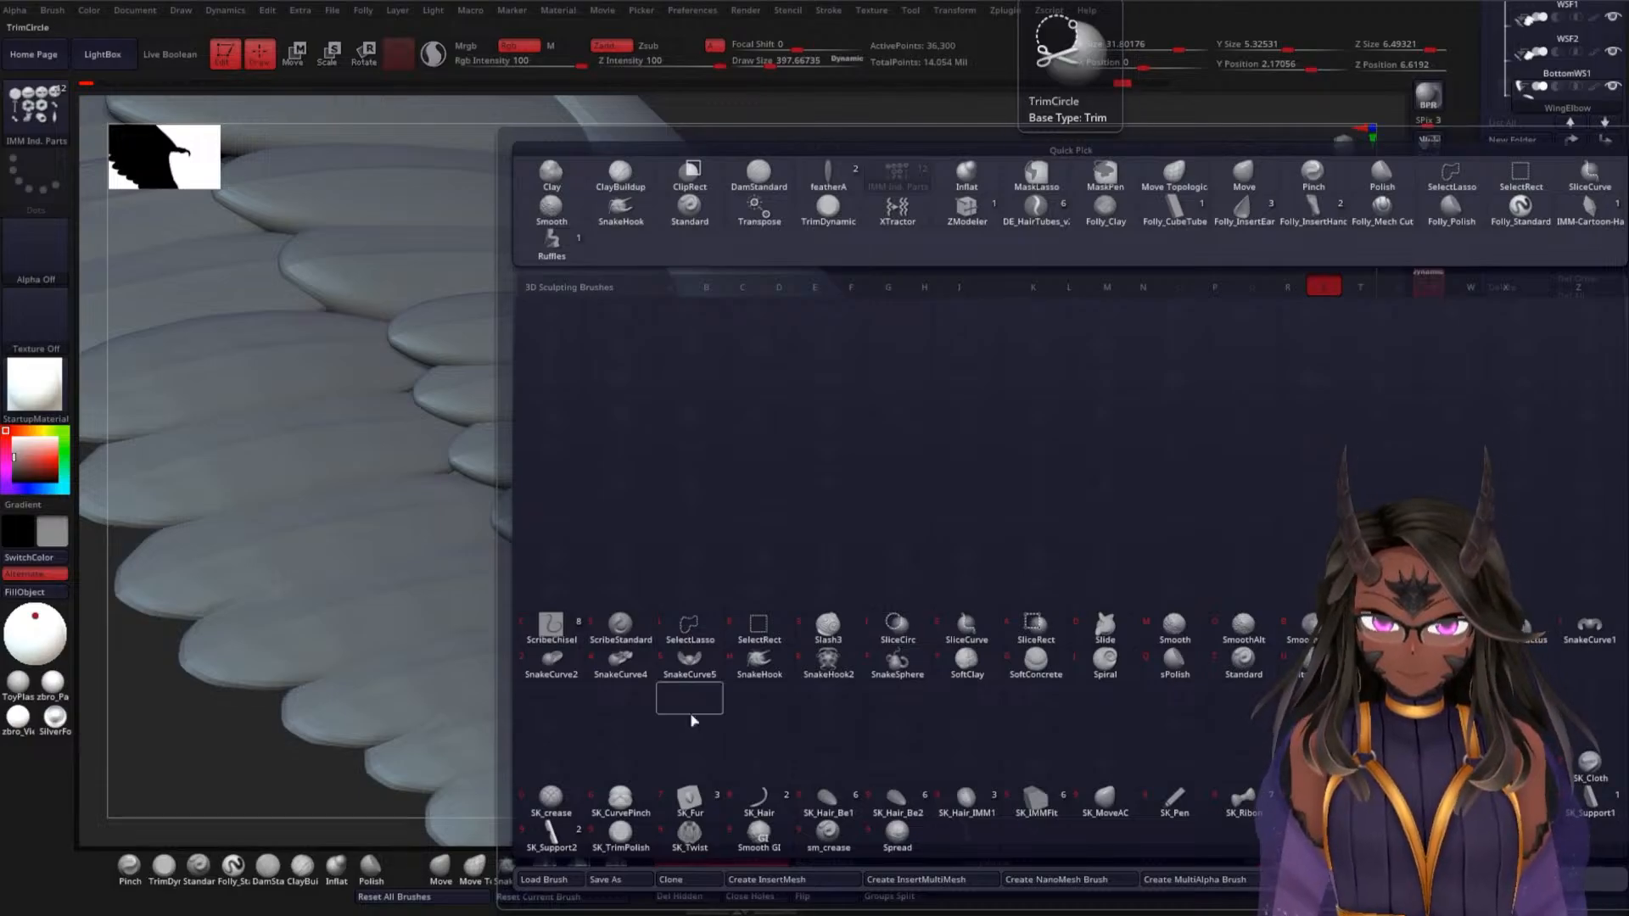
click(689, 806)
mouse_move(955, 522)
mouse_down()
mouse_move(990, 570)
mouse_move(897, 458)
mouse_up()
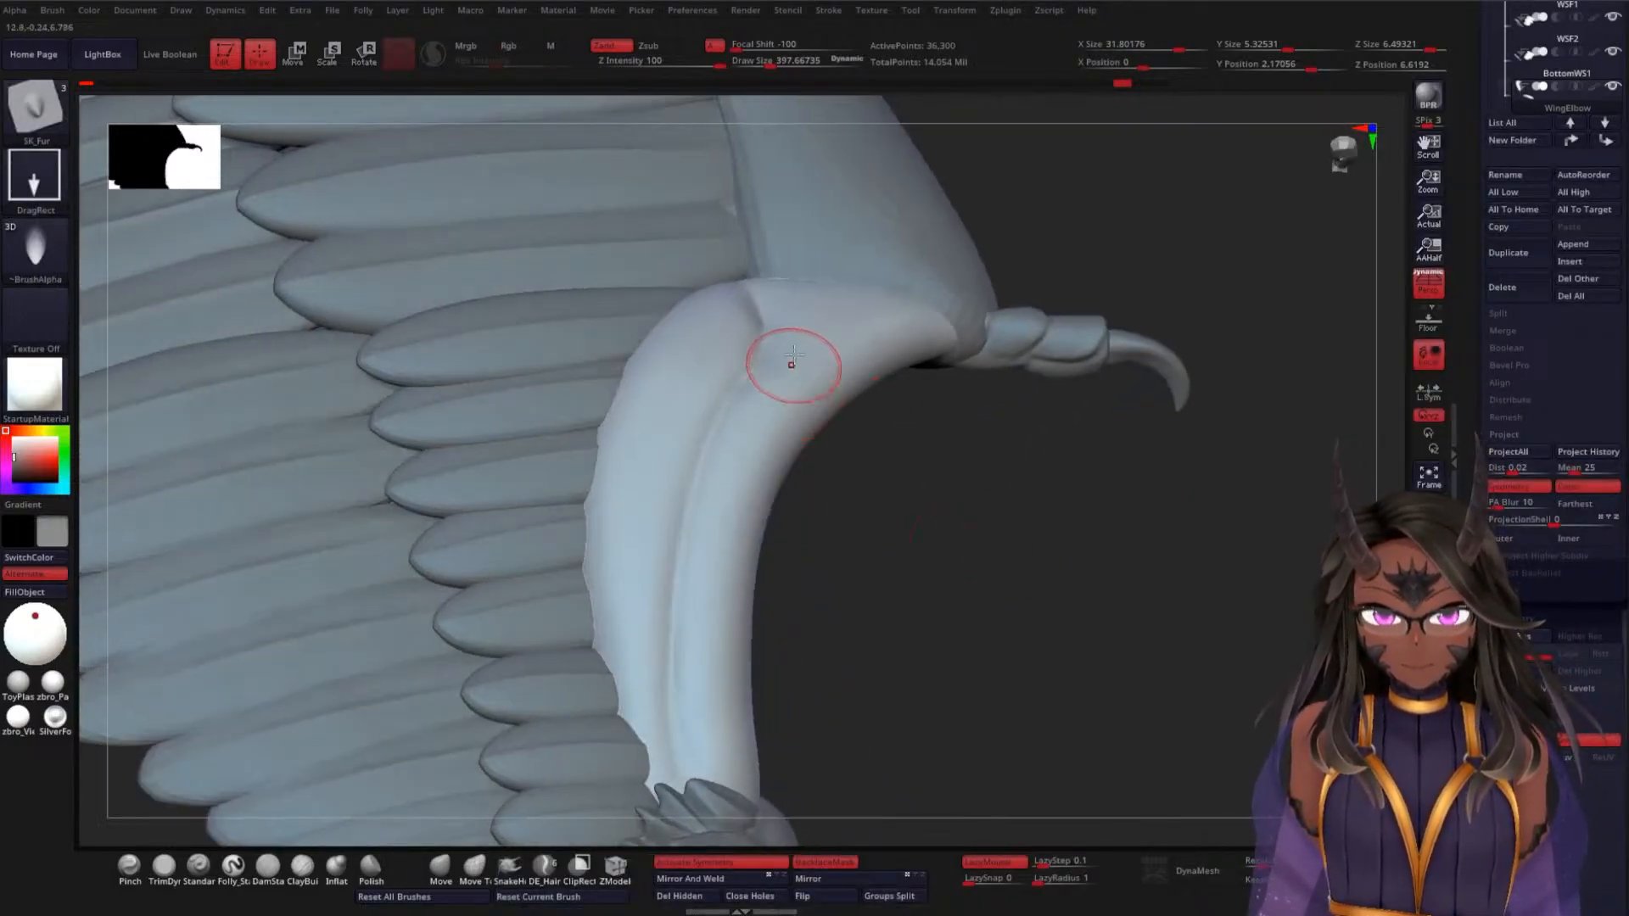
Stamp the first few pointed feathers on the elbow's outer edge just below the arm joint
drag(802, 314, 797, 404)
key(ctrl+z)
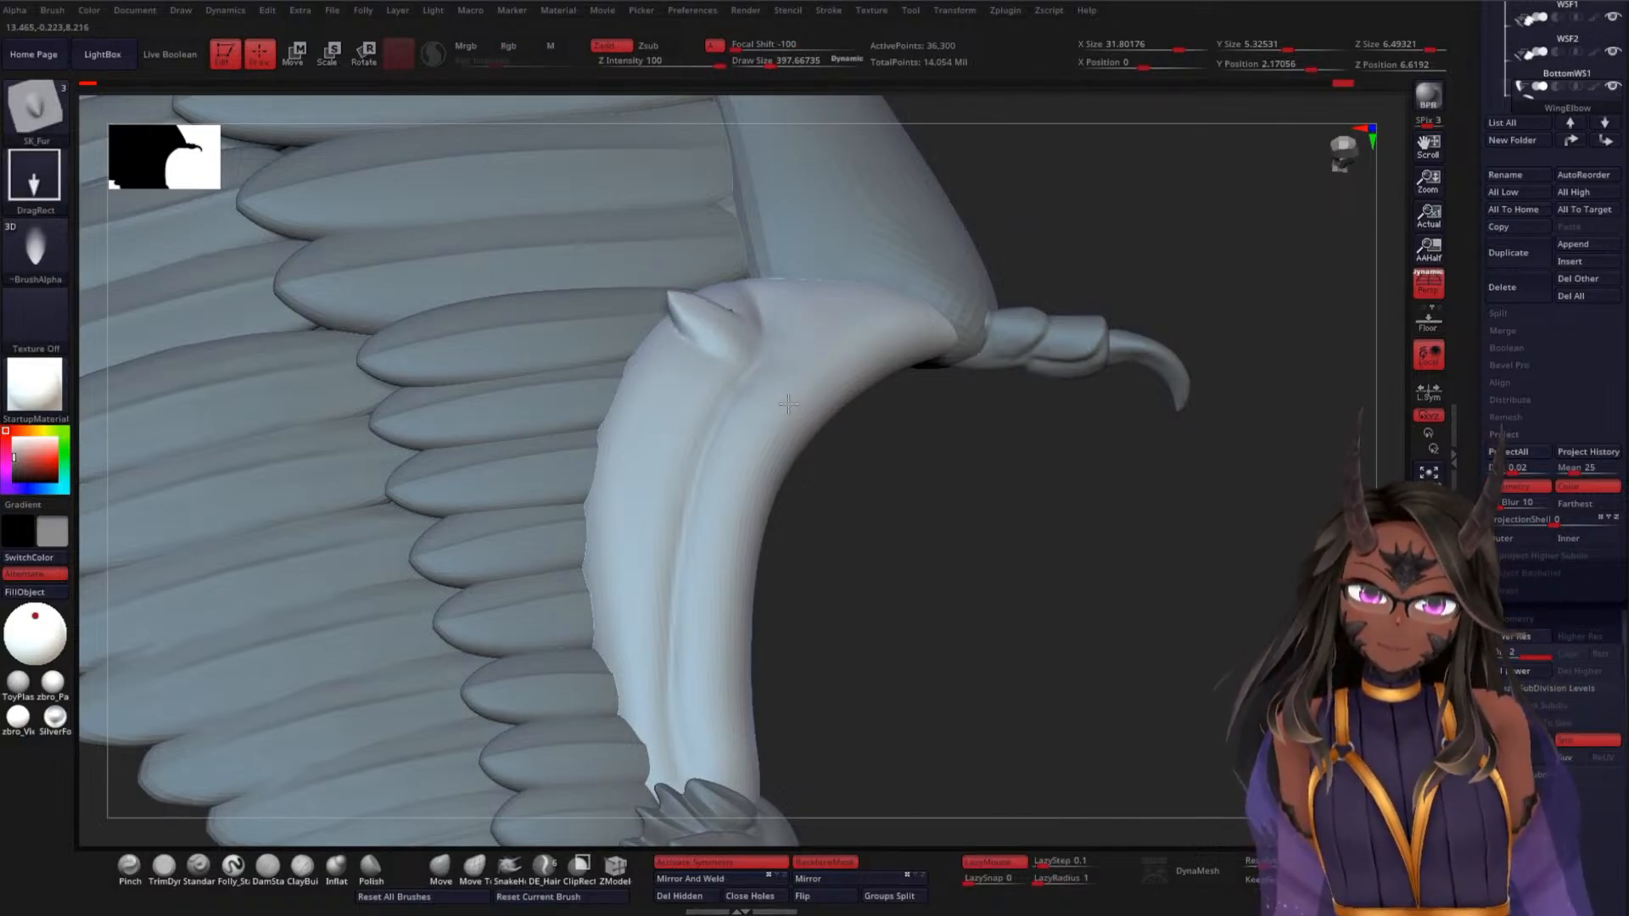
drag(934, 459, 972, 598)
drag(651, 400, 745, 455)
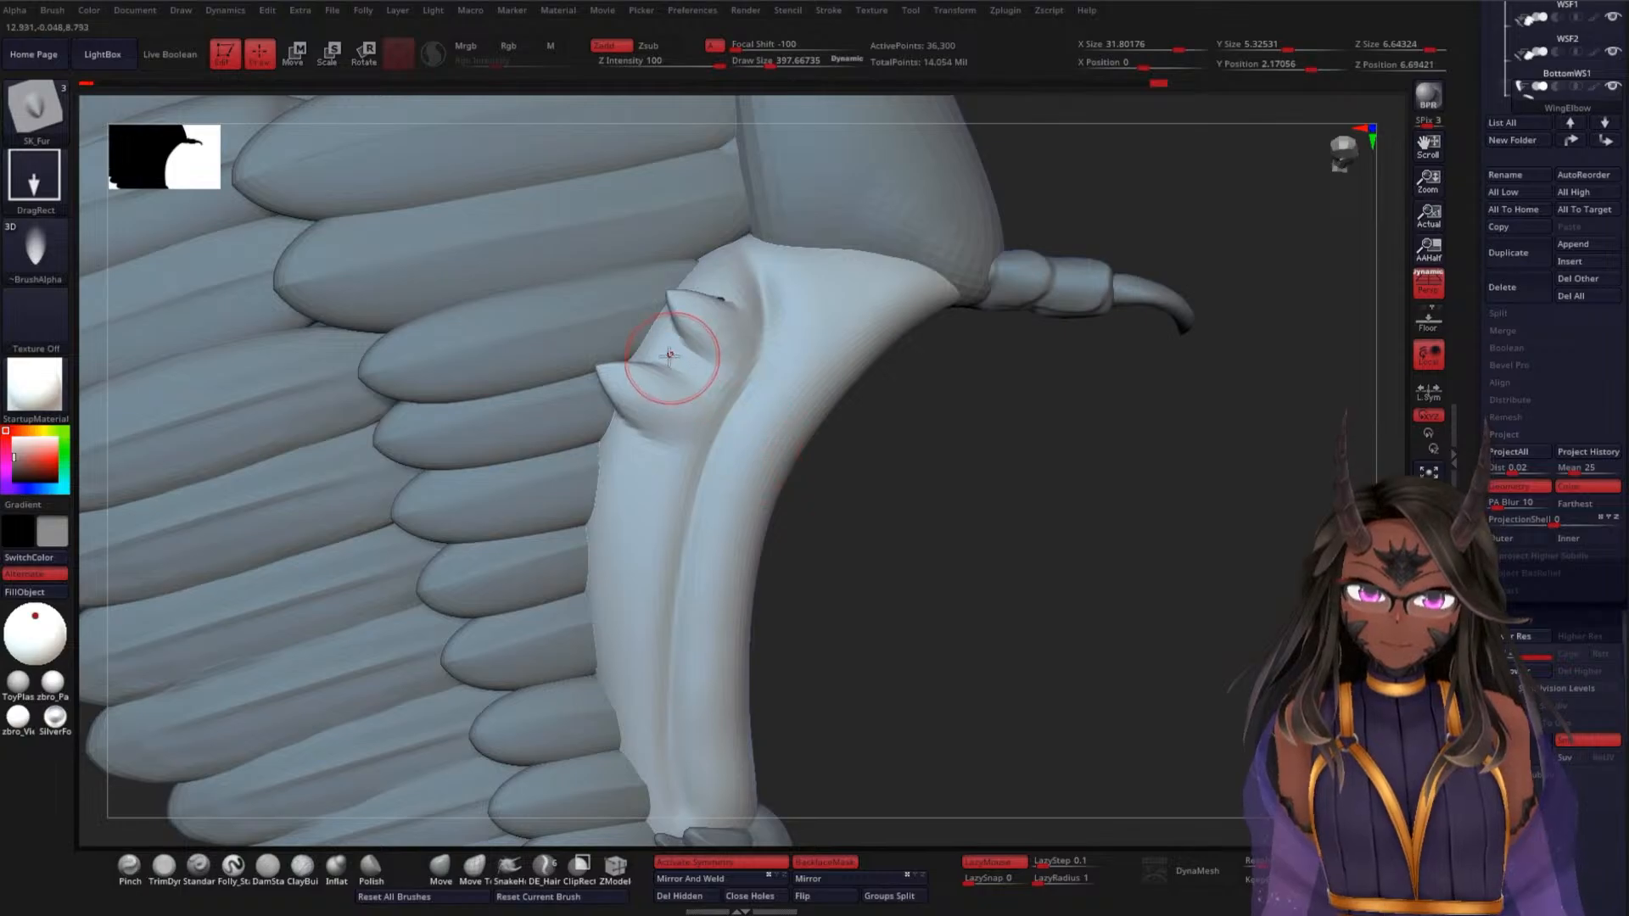
drag(670, 355, 740, 414)
Extend the outer feather row up to the arm joint, restamping the uppermost feather after undoing it
drag(981, 451, 986, 531)
mouse_move(727, 245)
mouse_down()
mouse_move(763, 297)
mouse_move(792, 287)
mouse_up()
mouse_move(941, 422)
mouse_down()
mouse_move(976, 443)
mouse_move(909, 436)
mouse_up()
key(ctrl+z)
drag(747, 261, 801, 321)
mouse_move(924, 476)
mouse_down()
mouse_move(945, 390)
mouse_move(916, 458)
mouse_up()
Stamp a second, inner row of three feathers behind the outer row and add one more outer-edge feather below
mouse_move(685, 458)
mouse_down()
mouse_move(721, 448)
mouse_move(766, 488)
mouse_move(869, 512)
mouse_move(827, 528)
mouse_move(843, 544)
mouse_move(874, 470)
mouse_up()
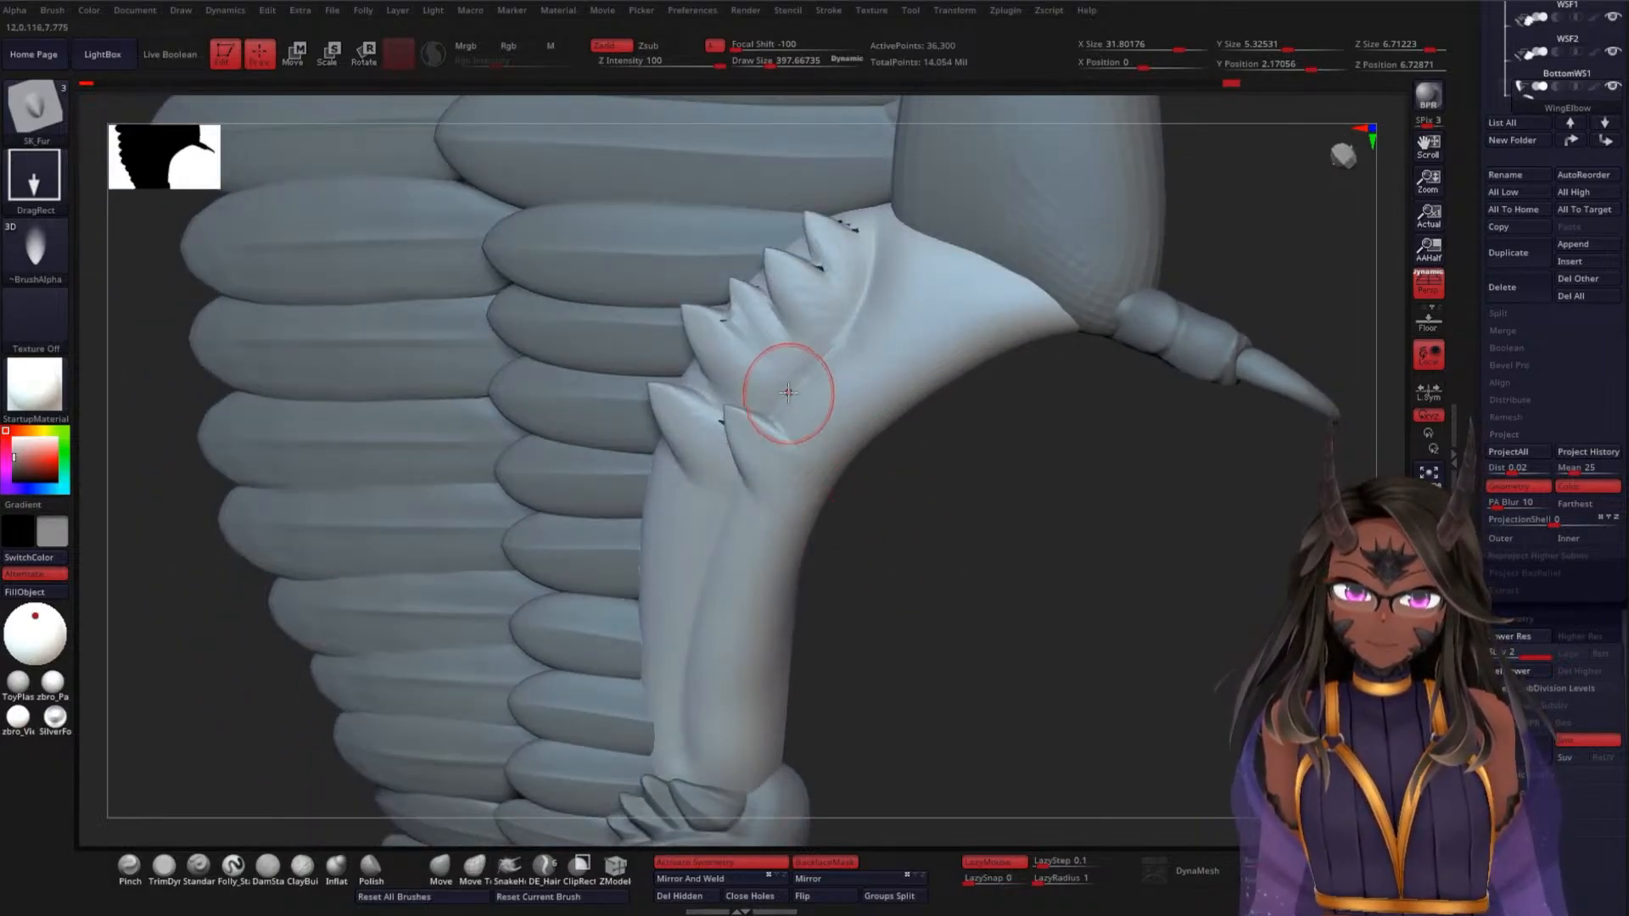
drag(789, 394, 857, 481)
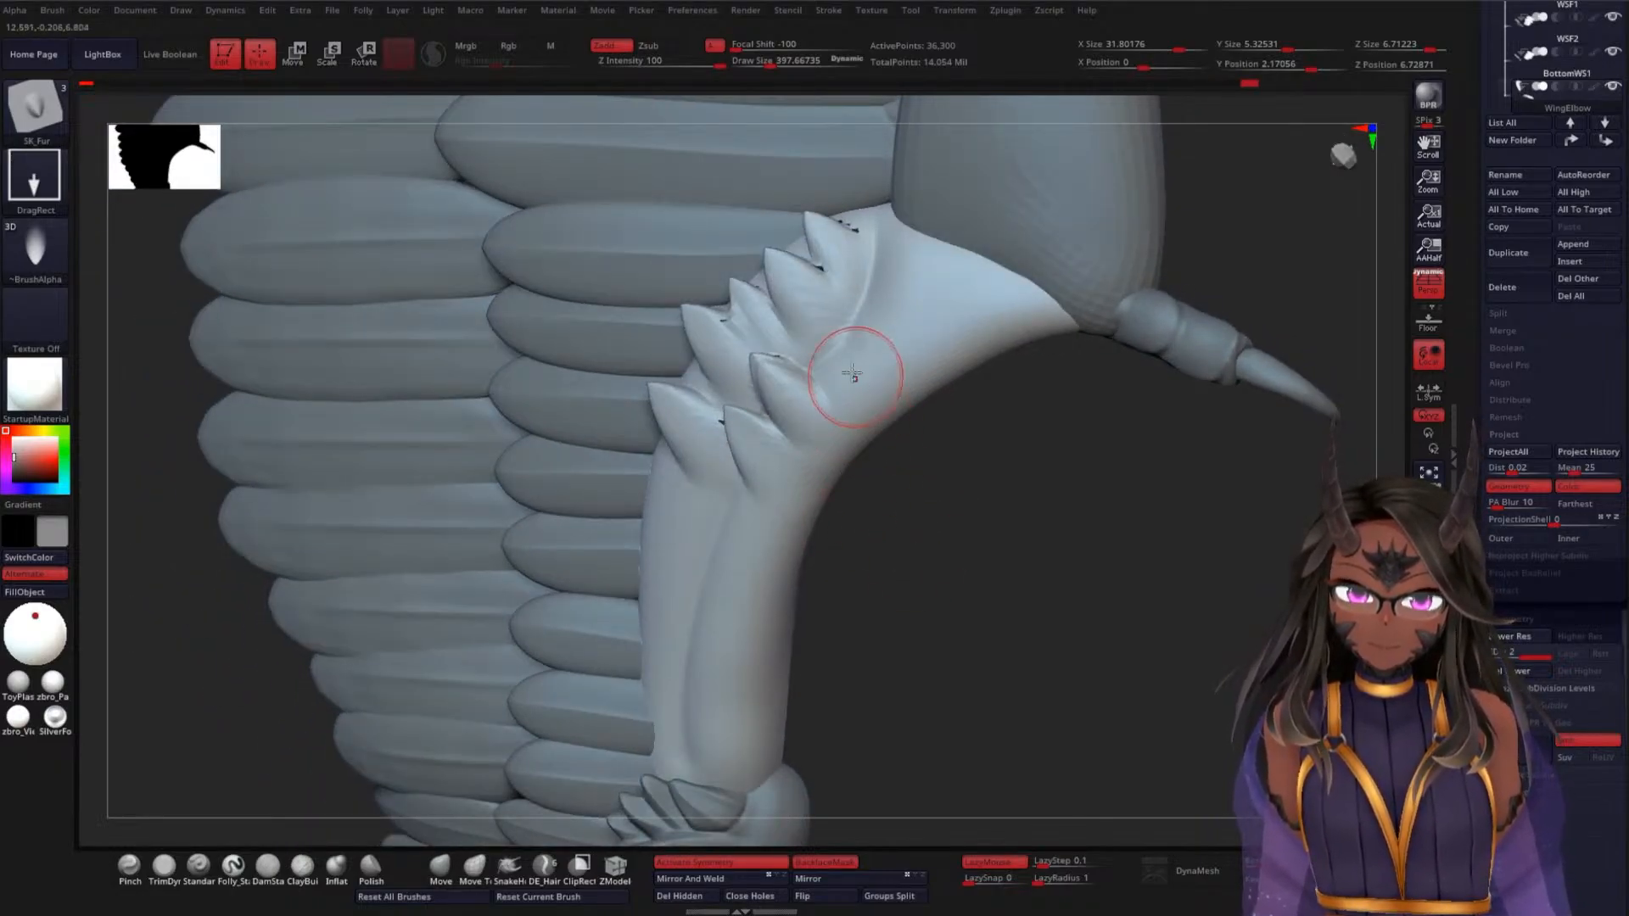
mouse_move(845, 361)
mouse_down()
mouse_move(880, 434)
mouse_move(840, 437)
mouse_move(865, 469)
mouse_up()
mouse_move(963, 516)
mouse_down()
mouse_move(994, 509)
mouse_move(928, 564)
mouse_move(814, 543)
mouse_up()
drag(644, 484, 734, 557)
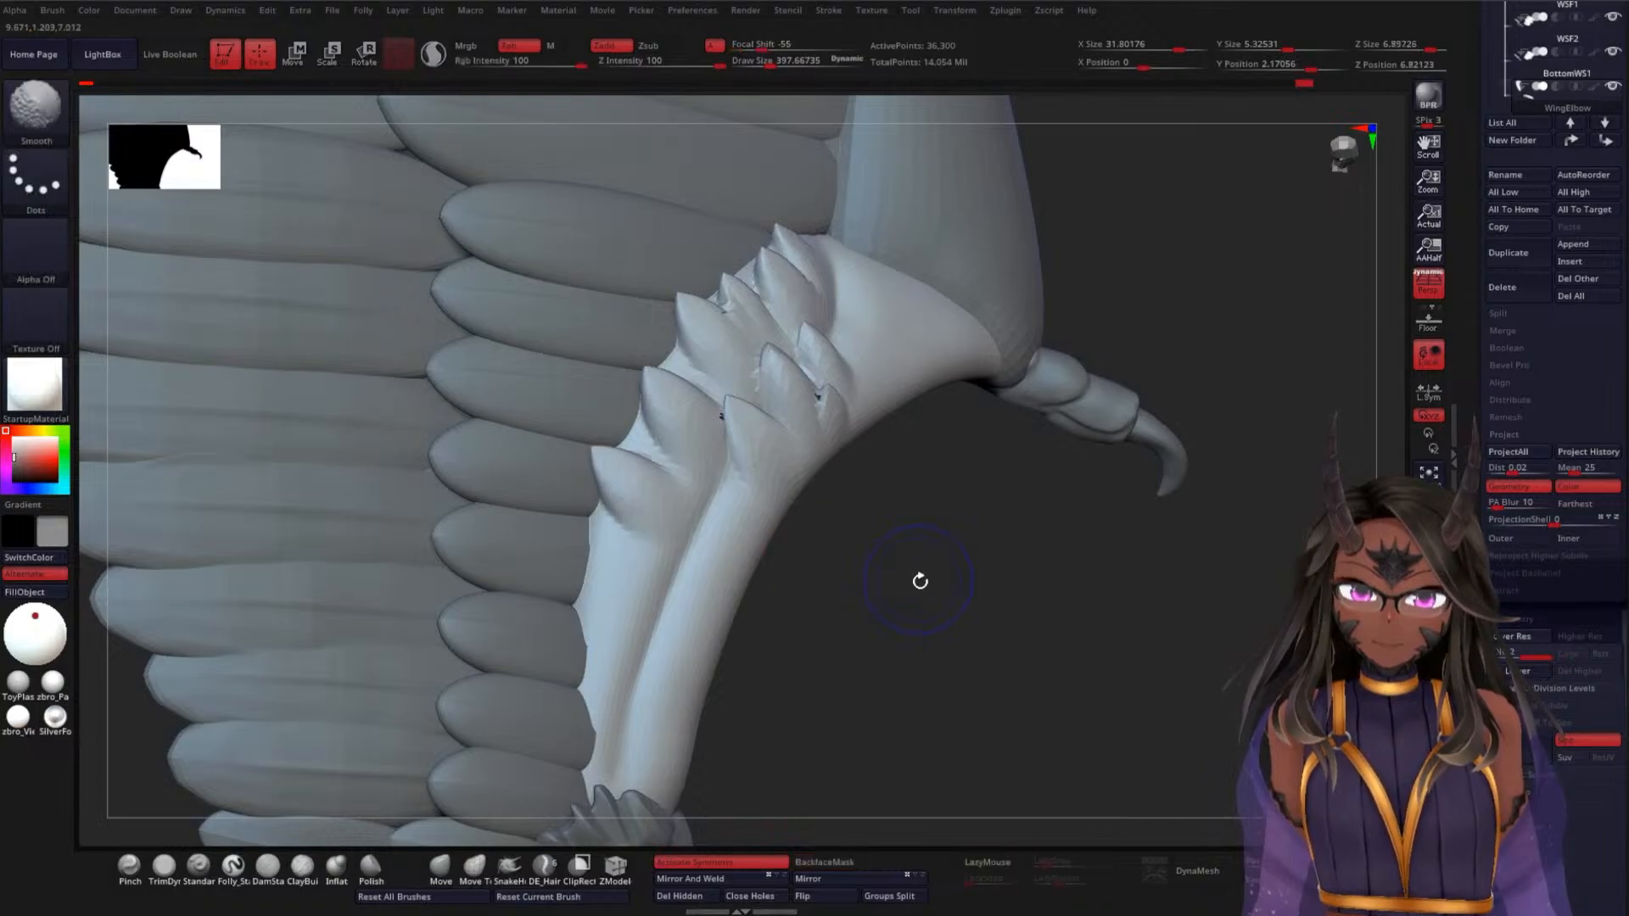
Undo a trial feather below the existing ones and smooth away the groove along the elbow's lower half
mouse_move(920, 582)
mouse_down()
mouse_move(952, 552)
mouse_move(933, 509)
mouse_up()
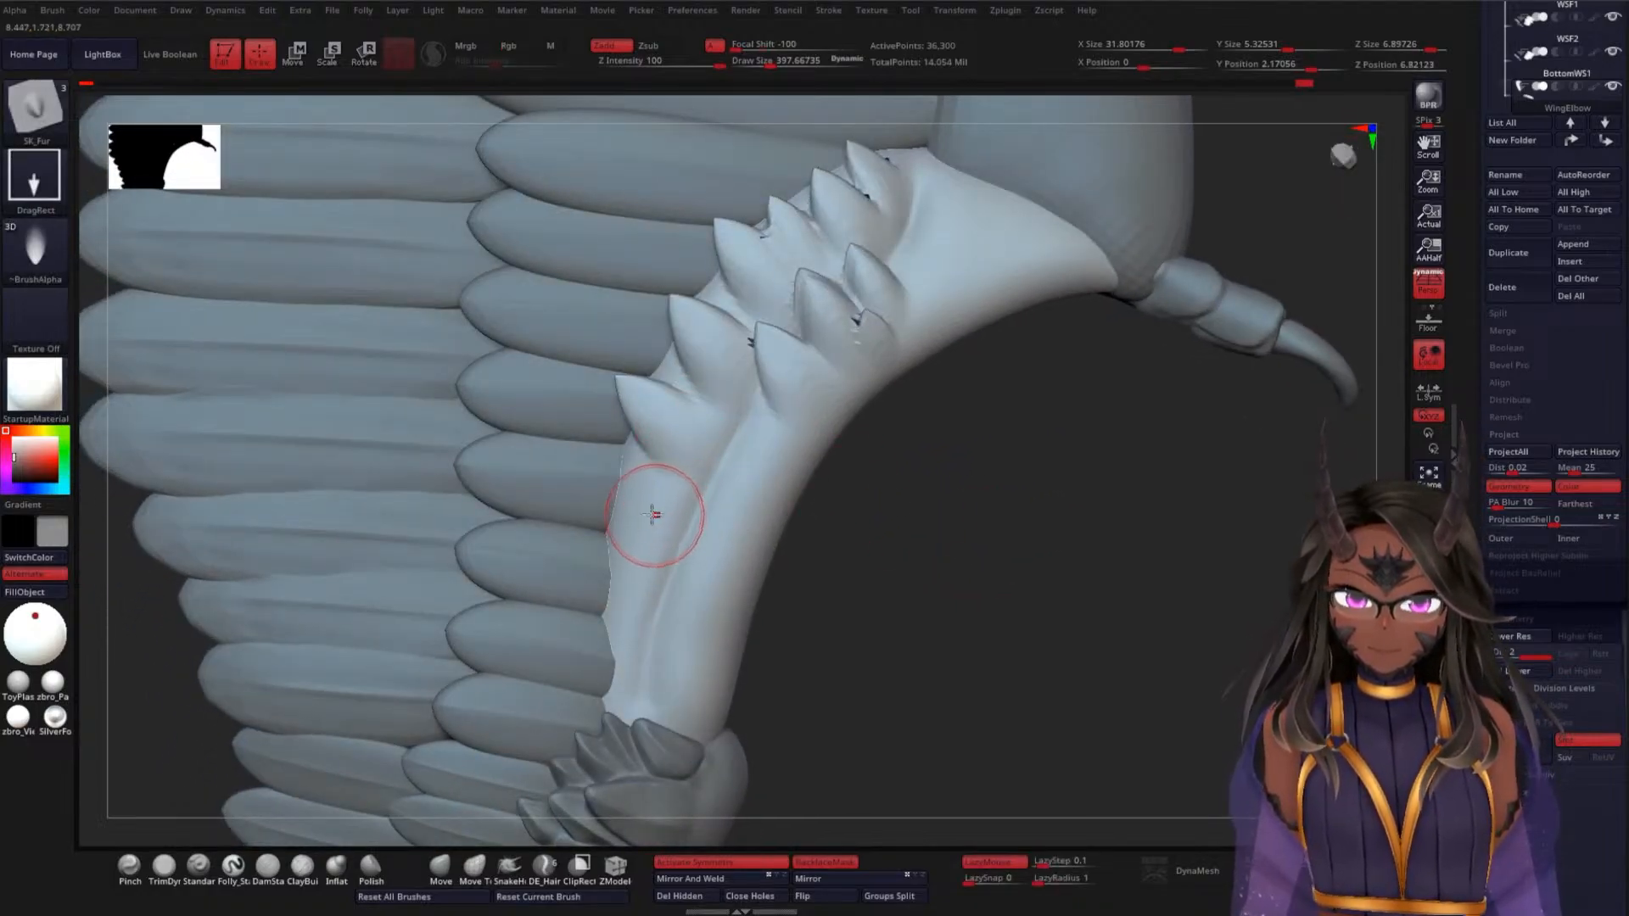
drag(645, 504, 738, 582)
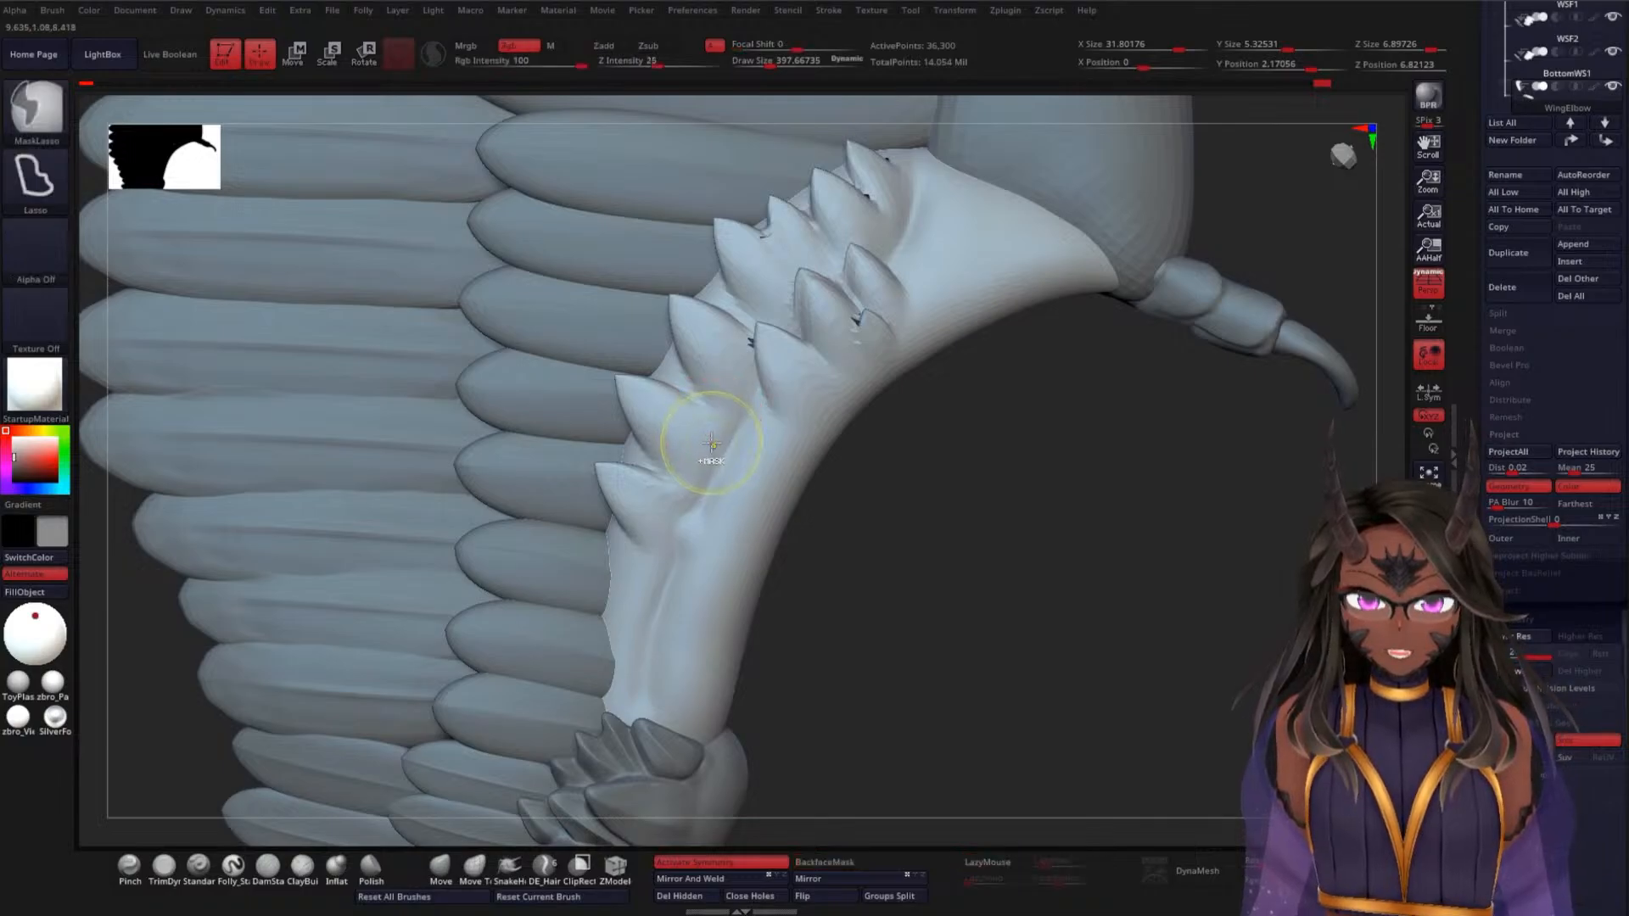
key(ctrl+z)
mouse_move(651, 665)
shift+mouse_down()
mouse_move(711, 516)
mouse_move(699, 527)
shift+mouse_up()
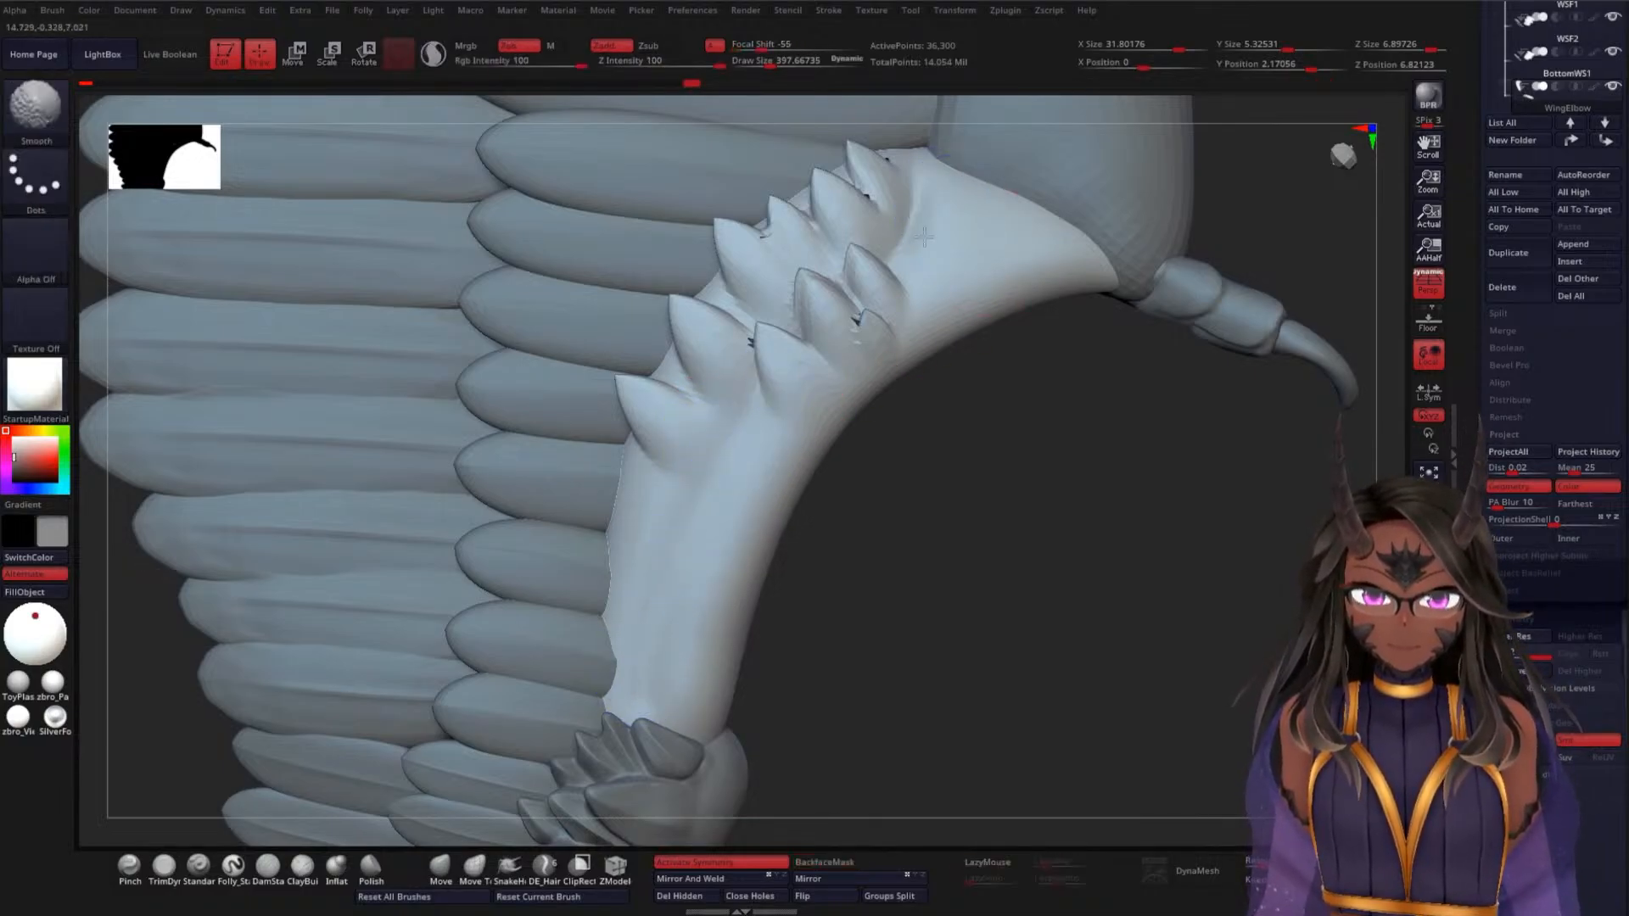
mouse_move(985, 447)
mouse_down()
mouse_move(965, 506)
mouse_move(1026, 604)
mouse_move(1077, 619)
mouse_move(1073, 591)
mouse_move(1018, 619)
mouse_move(1011, 503)
mouse_up()
key(shift+f)
key(shift+f)
Stamp overlapping outer and inner feathers down the elbow's lower half to the wing tip piece
drag(524, 433, 631, 510)
drag(622, 433, 666, 512)
mouse_move(665, 370)
mouse_down()
mouse_move(715, 466)
mouse_move(821, 425)
mouse_move(971, 480)
mouse_move(947, 518)
mouse_up()
drag(560, 509, 660, 546)
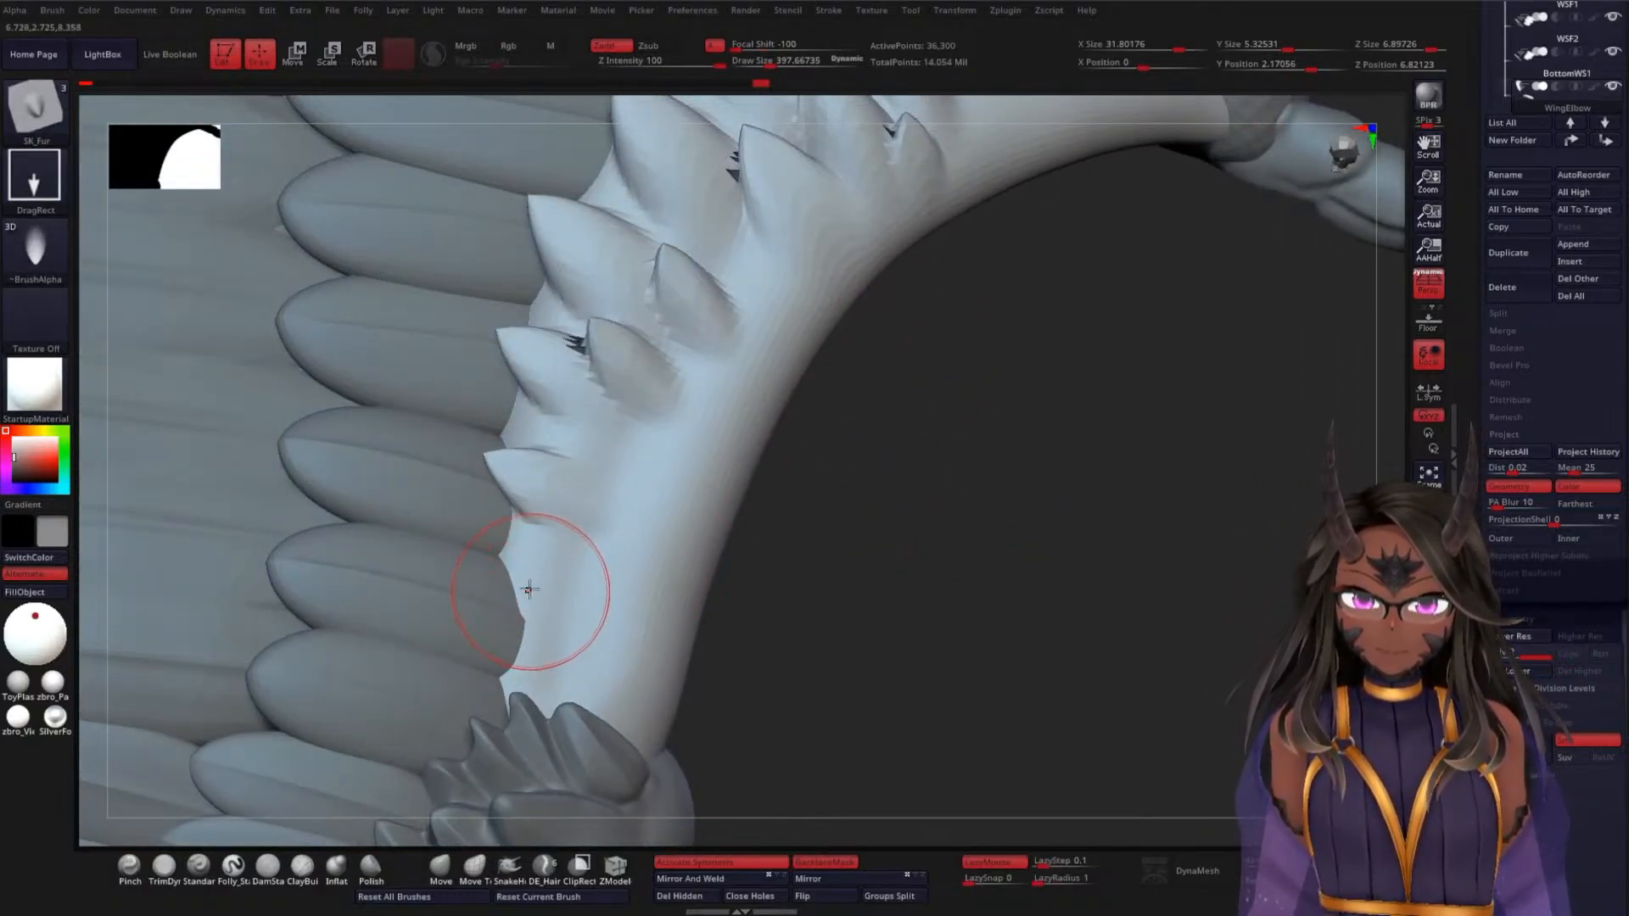
drag(619, 563, 687, 614)
mouse_move(908, 563)
mouse_down()
mouse_move(967, 506)
mouse_move(898, 557)
mouse_move(642, 477)
mouse_up()
drag(597, 560, 648, 589)
Fill the gap in the inner feather row just below the arm joint with additional stamped feathers
drag(804, 549, 849, 488)
drag(702, 421, 840, 496)
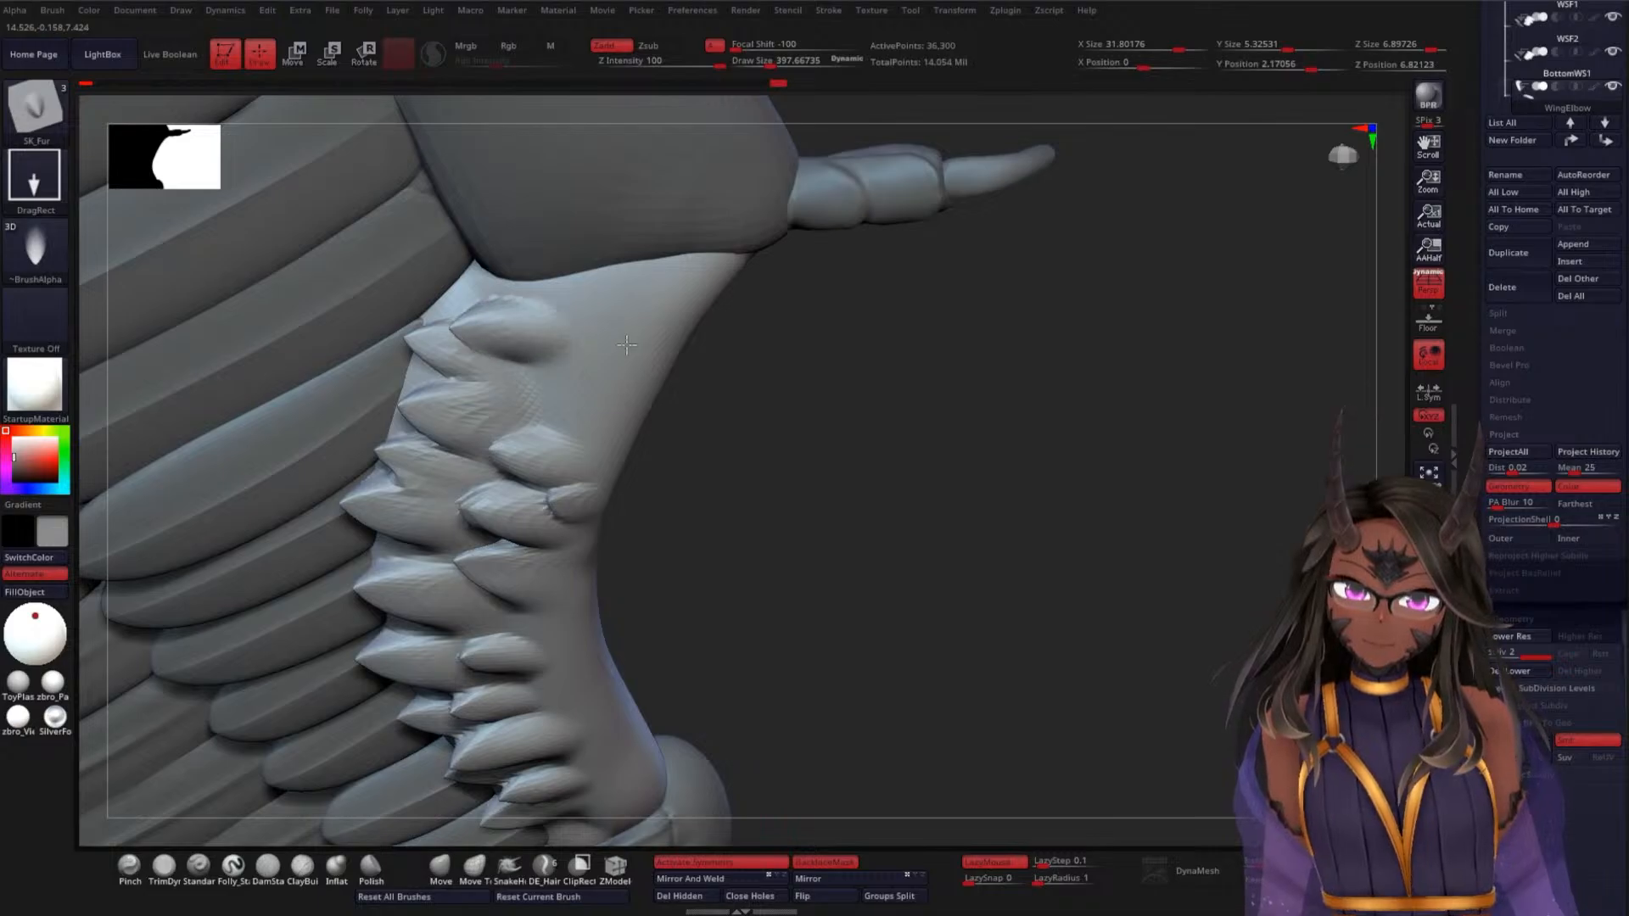
drag(803, 427, 648, 332)
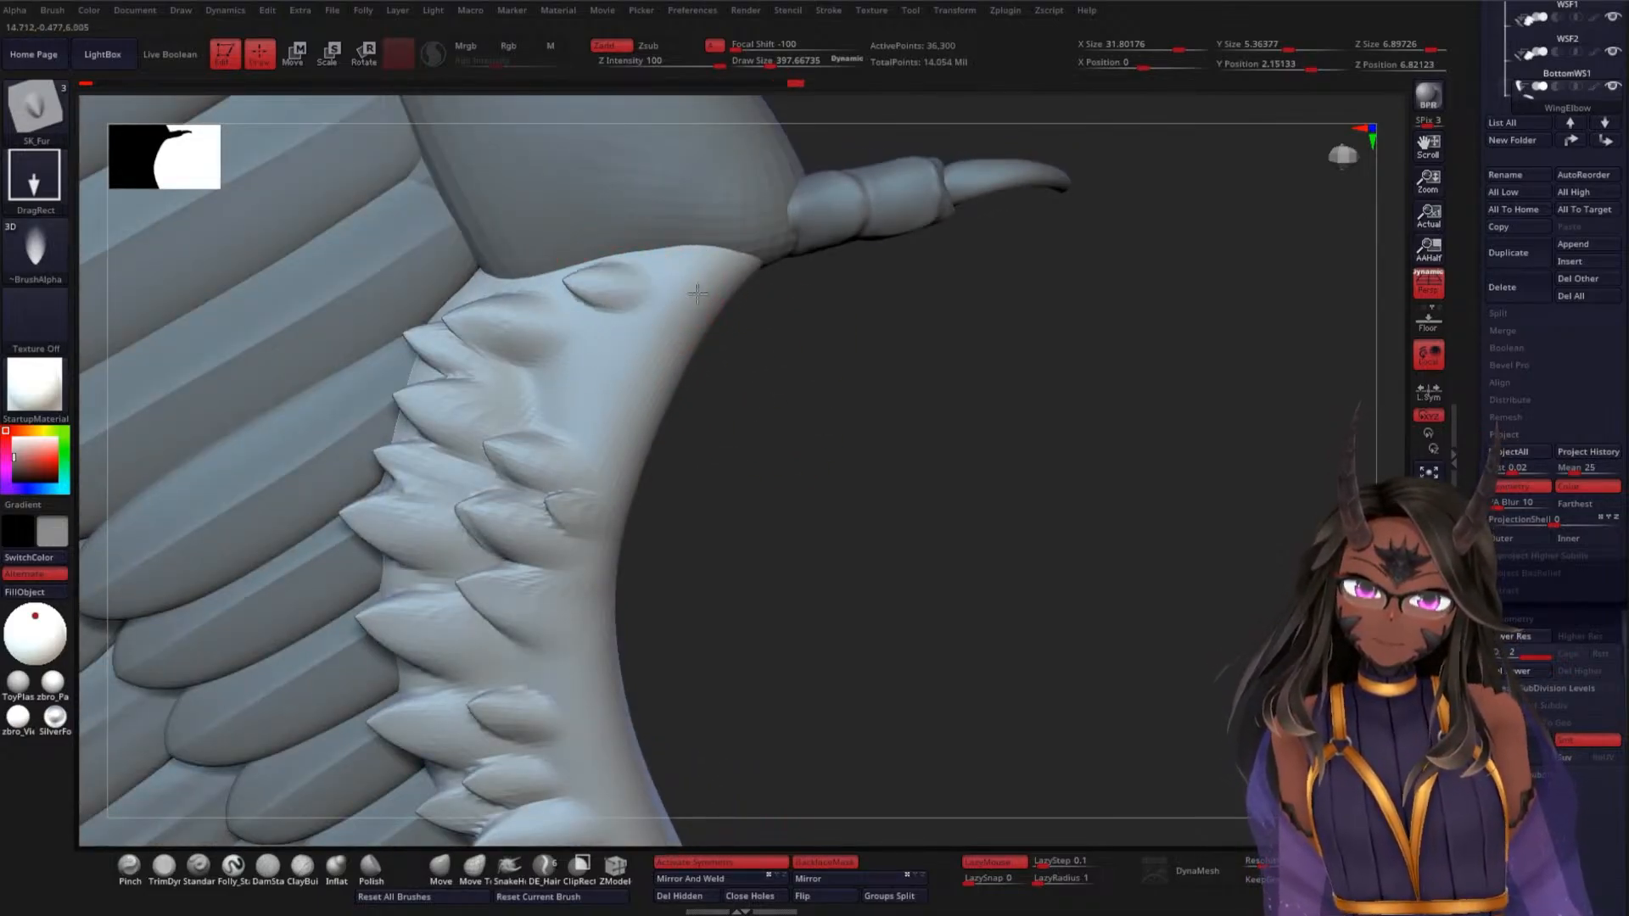
mouse_move(888, 420)
mouse_down()
mouse_move(829, 451)
mouse_move(646, 359)
mouse_up()
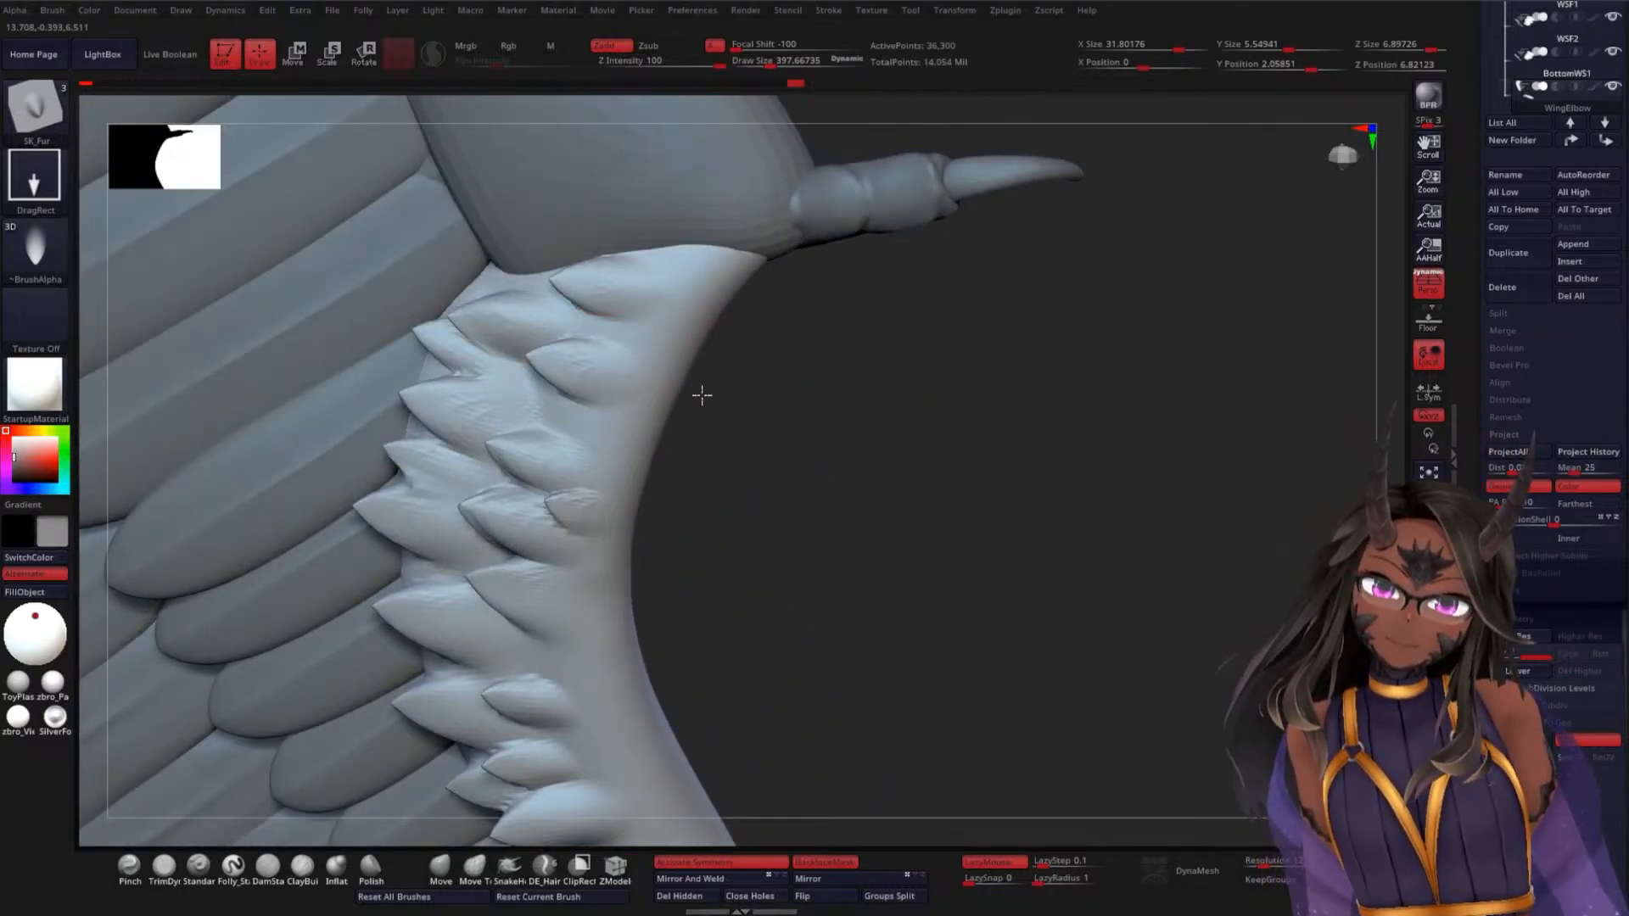
mouse_move(857, 499)
mouse_down()
mouse_move(844, 487)
mouse_move(862, 466)
mouse_move(934, 484)
mouse_move(973, 387)
mouse_move(960, 368)
mouse_move(927, 476)
mouse_move(814, 406)
mouse_move(688, 398)
mouse_up()
Stamp overlapping feathers on the elbow's opposite face, from the arm joint down to about mid-length
drag(431, 410, 464, 379)
drag(503, 502, 491, 465)
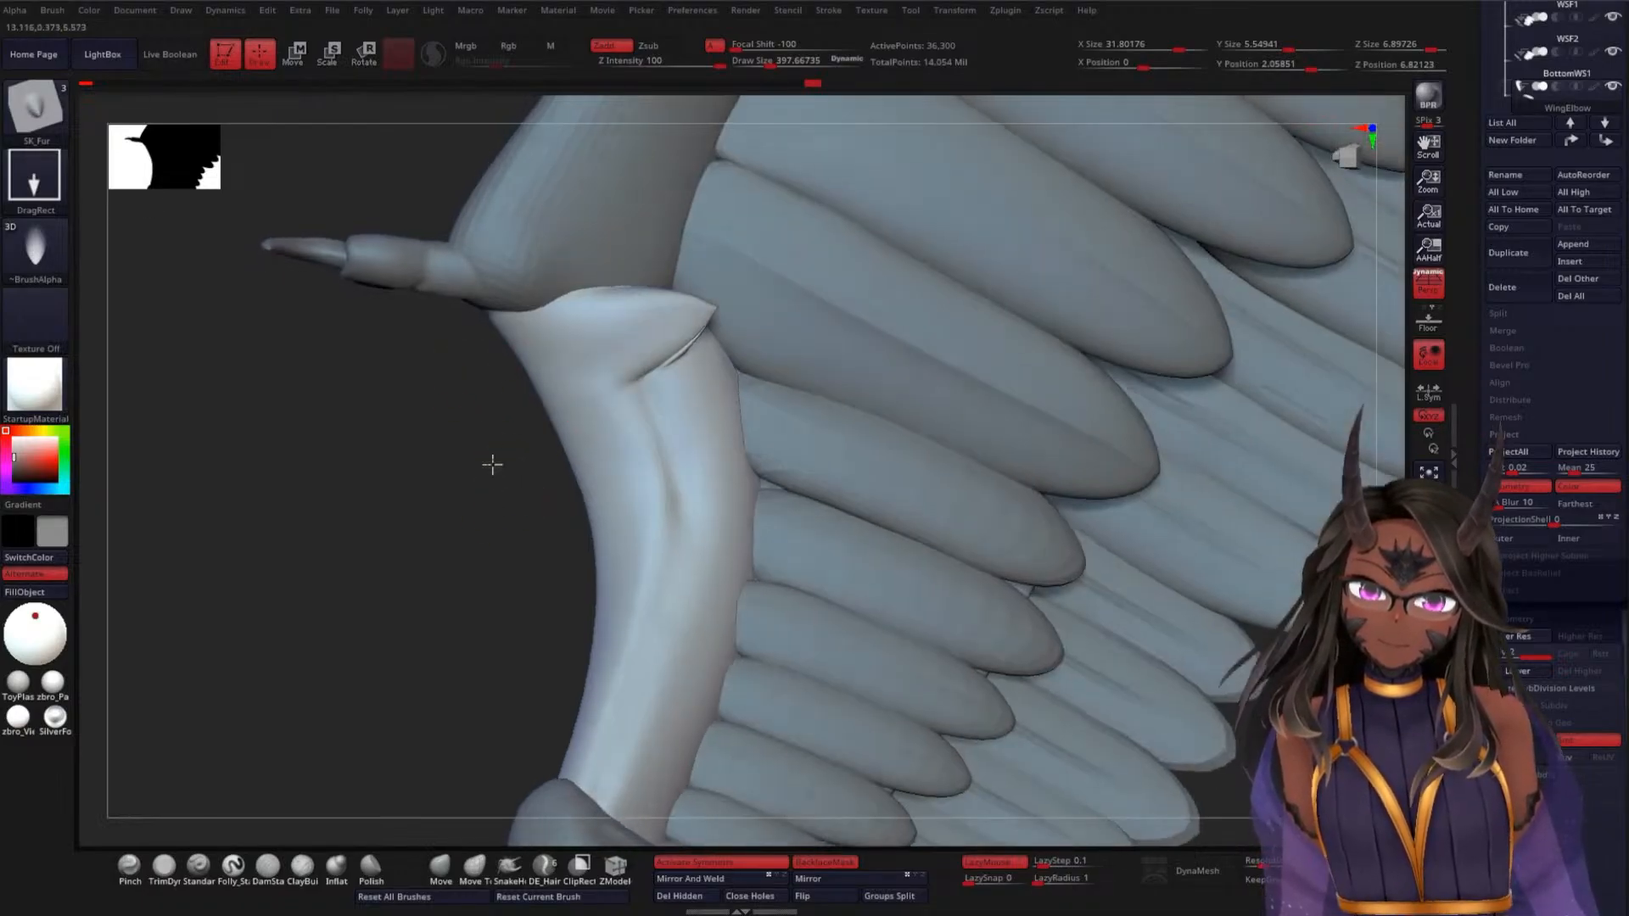
drag(624, 408, 576, 416)
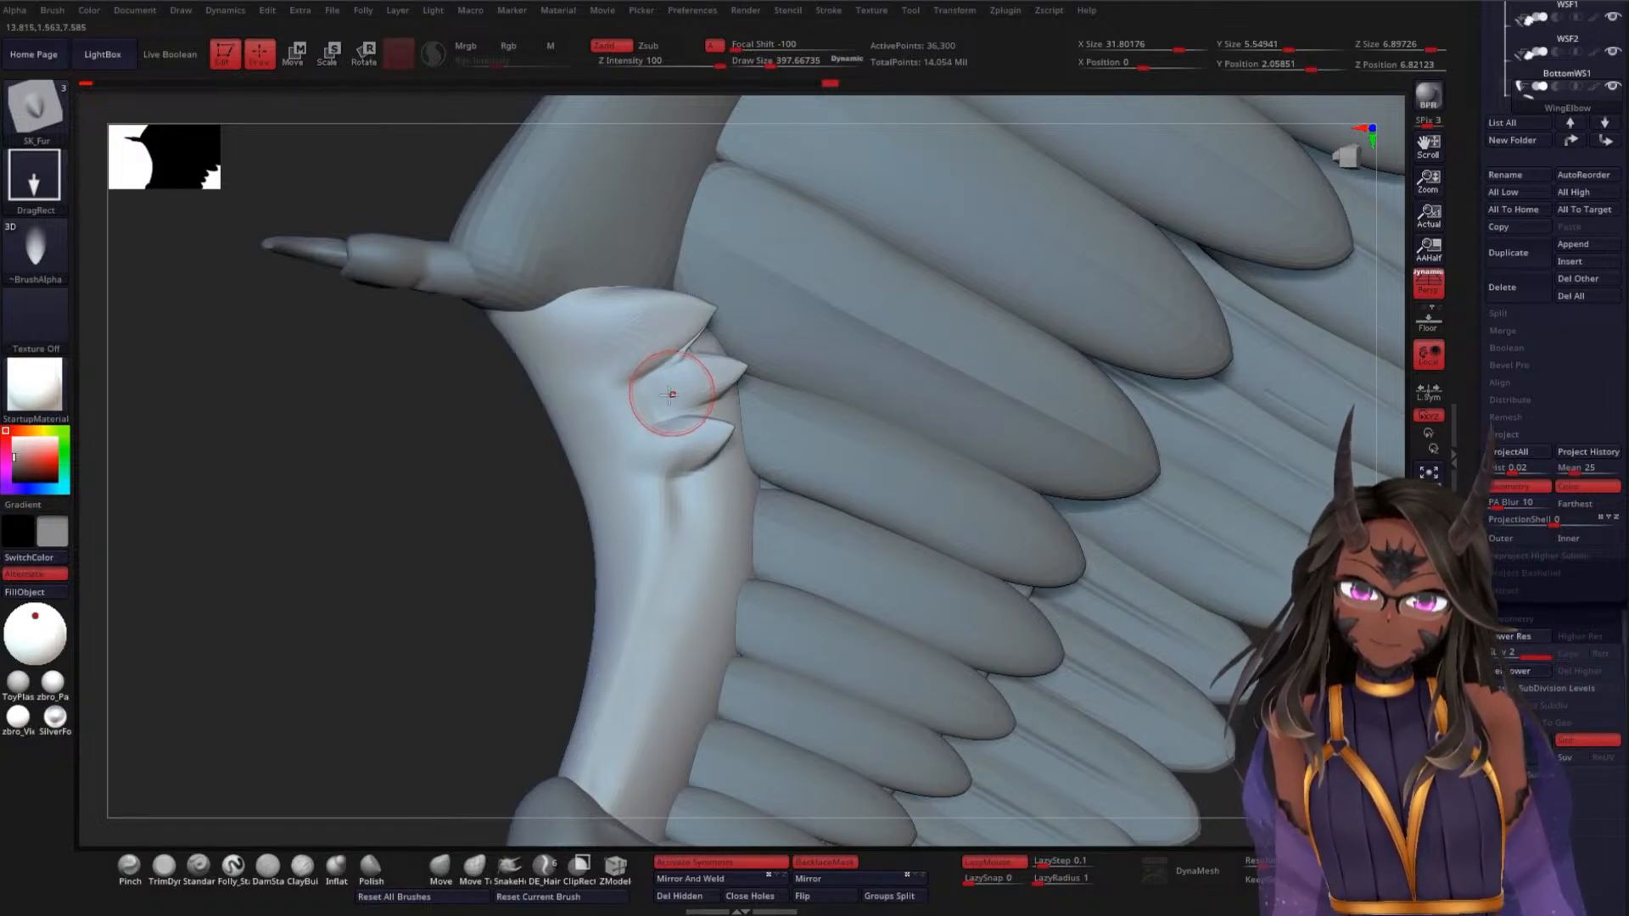
drag(487, 538, 600, 455)
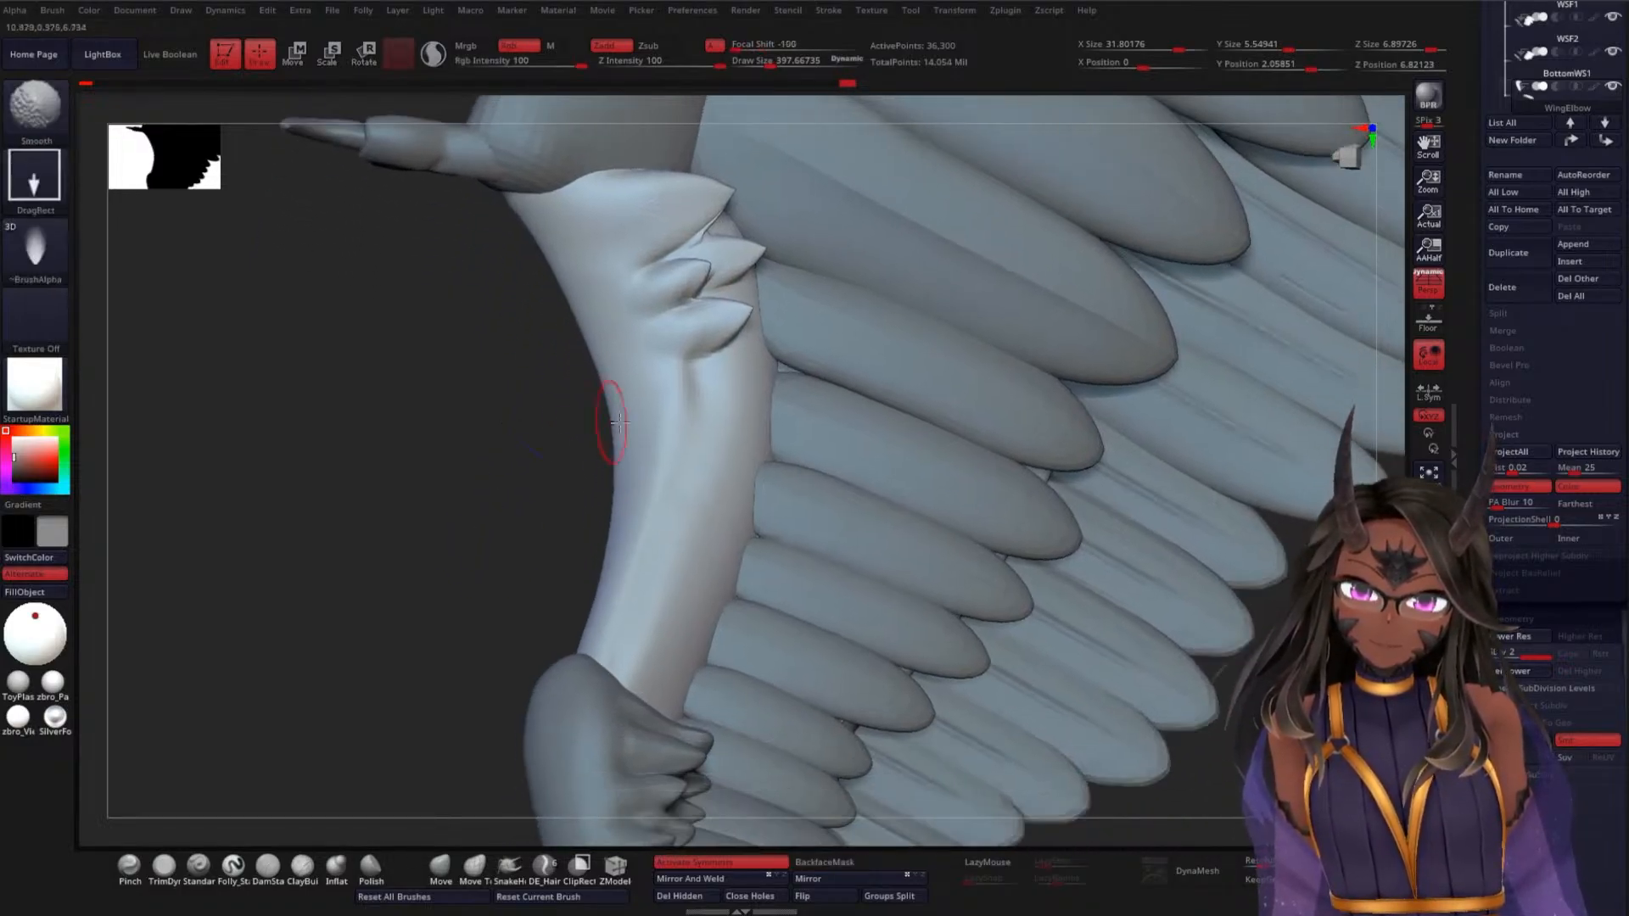
drag(718, 419, 660, 434)
drag(704, 385, 646, 409)
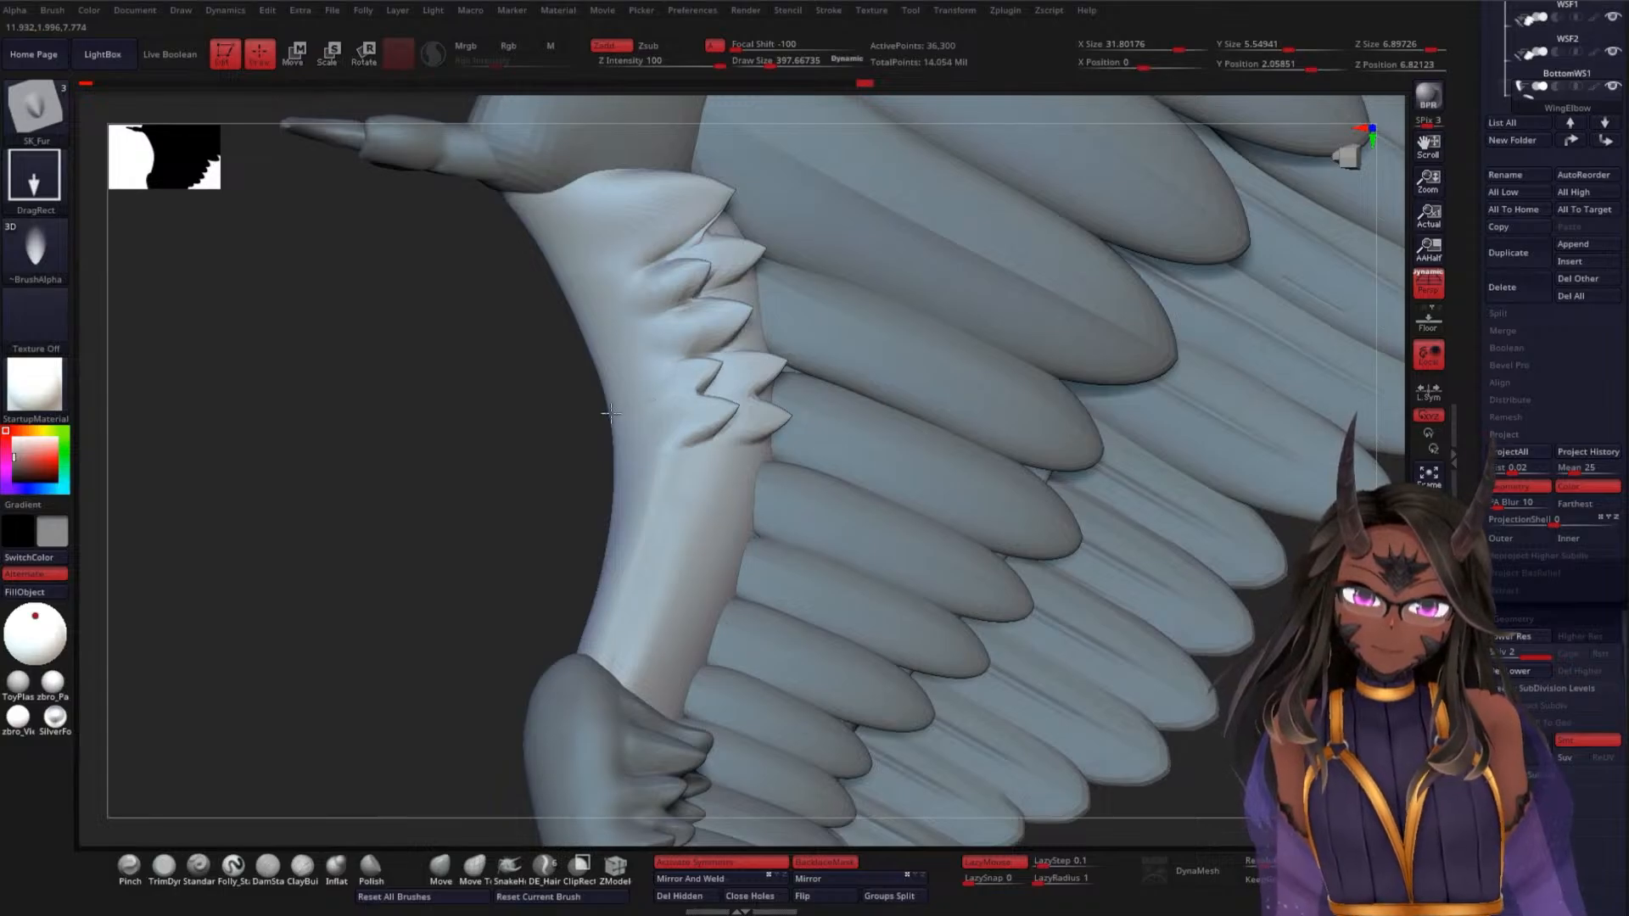
Continue both feather rows past the middle of the opposite face, filling the gap at the outer edge
alt+drag(488, 526, 528, 397)
drag(737, 363, 636, 363)
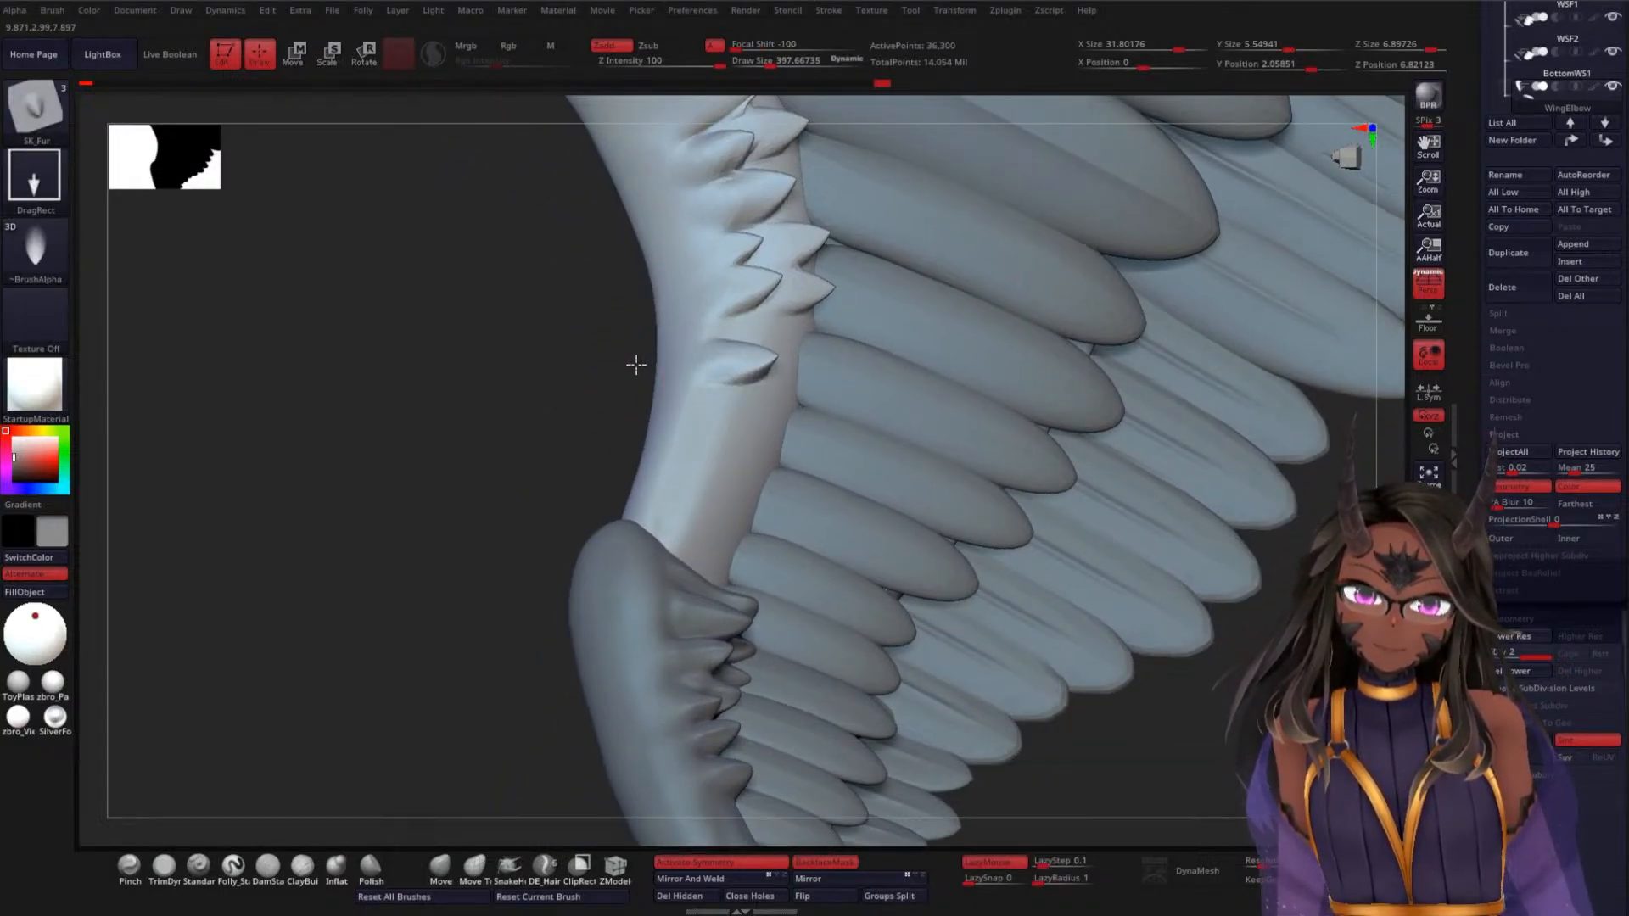
mouse_move(516, 421)
mouse_down()
mouse_move(564, 523)
mouse_move(498, 509)
mouse_move(716, 436)
mouse_move(681, 405)
mouse_up()
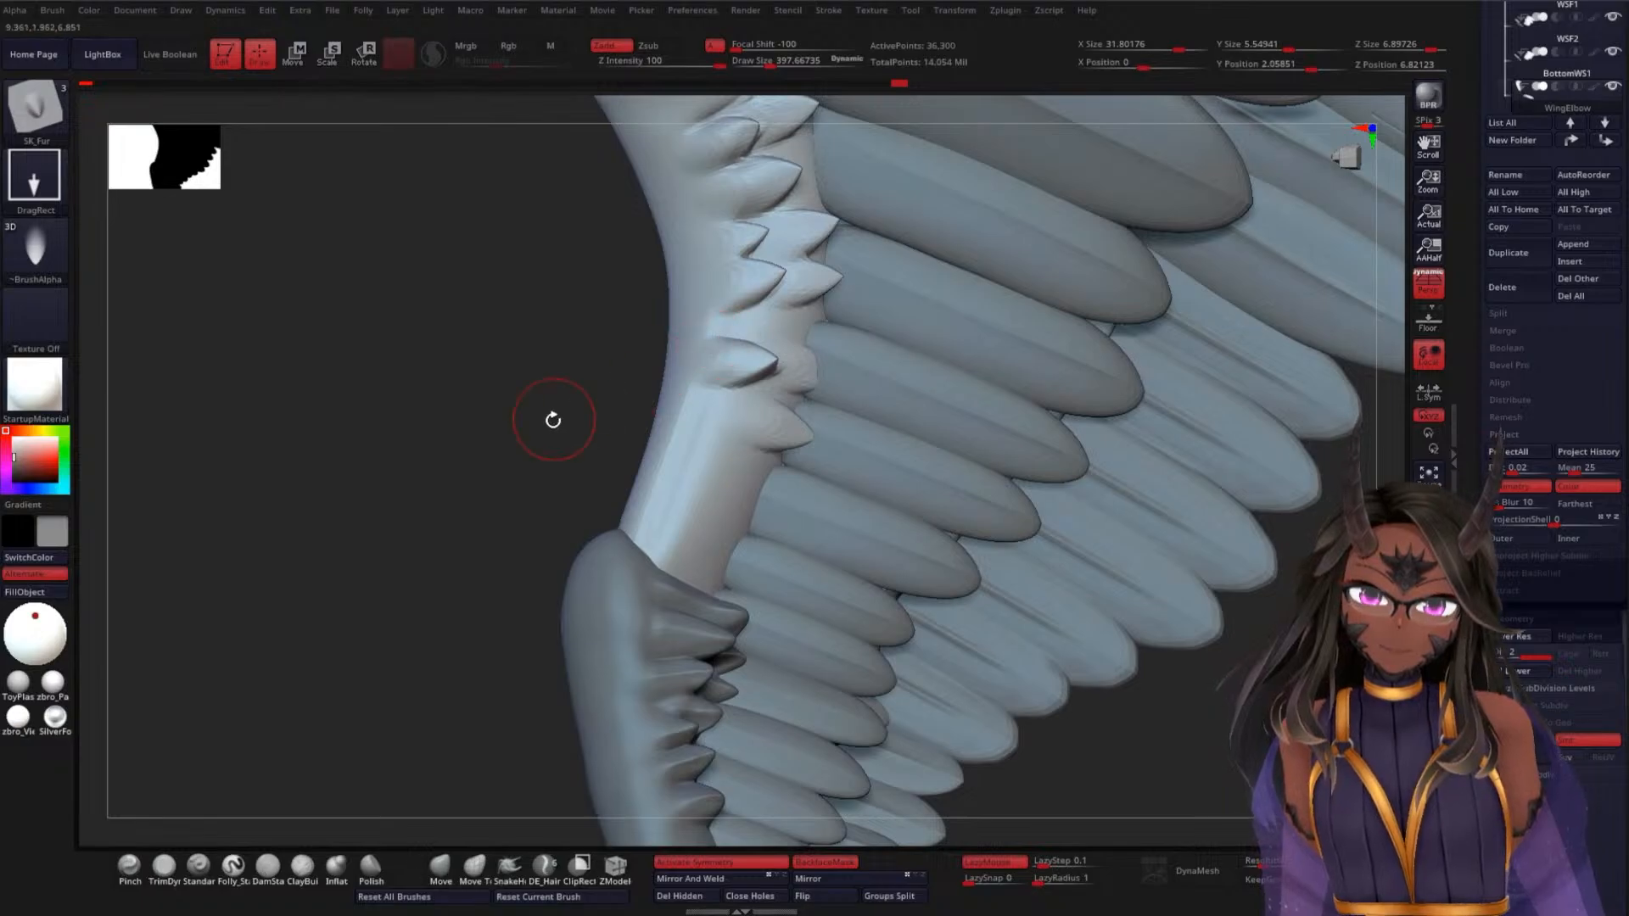
mouse_move(549, 422)
mouse_down()
mouse_move(542, 473)
mouse_move(572, 469)
mouse_up()
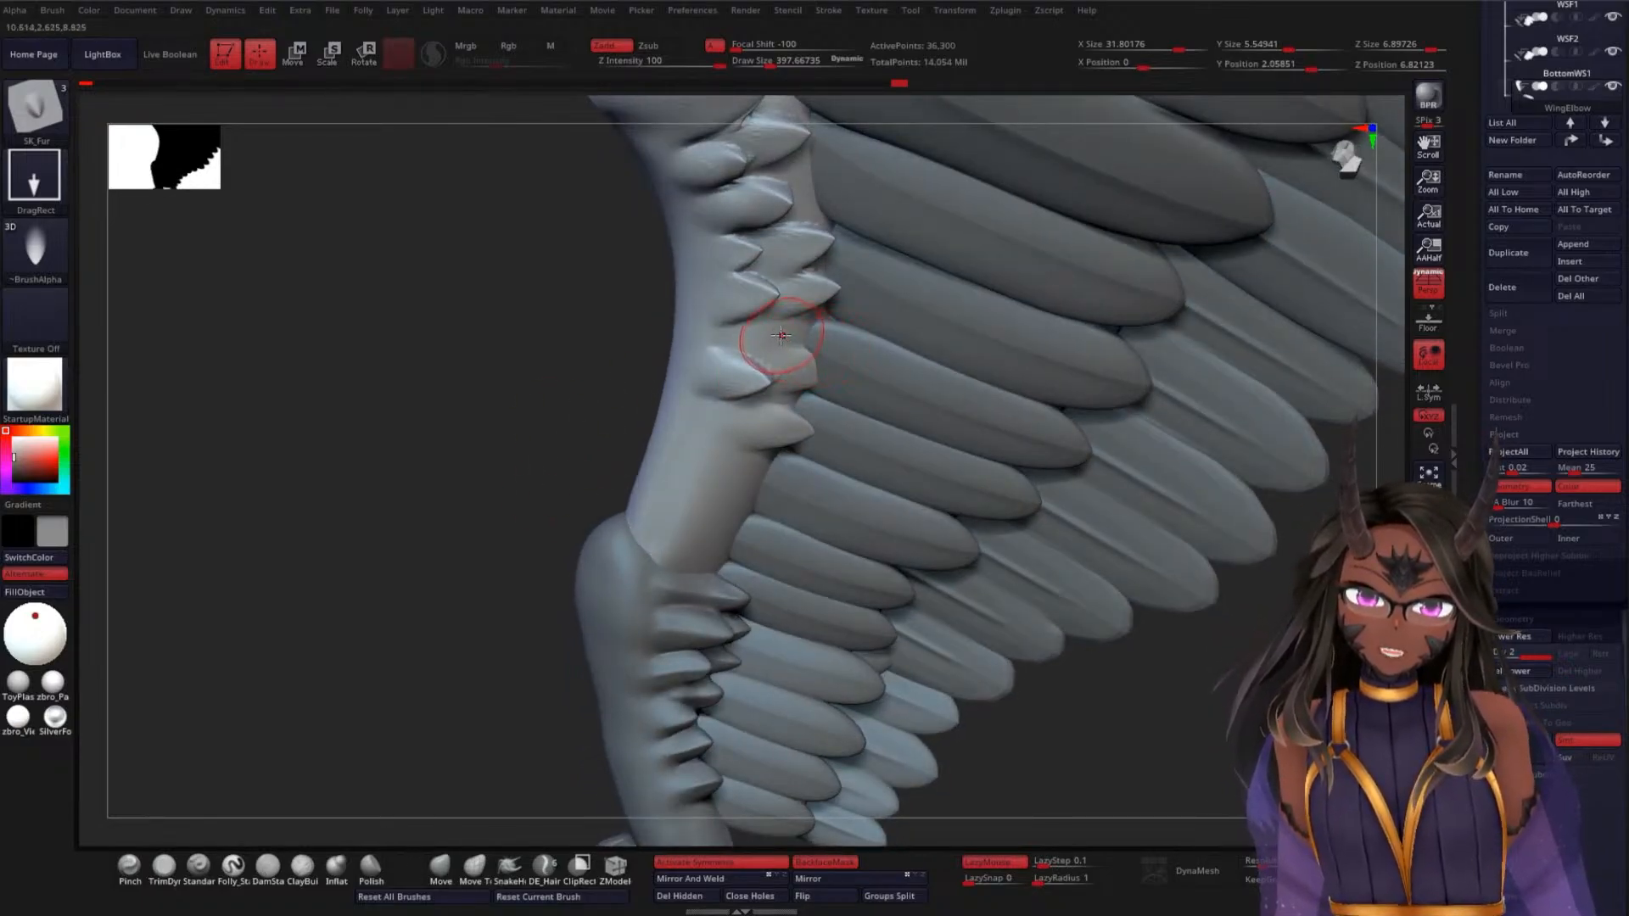
drag(731, 340, 687, 344)
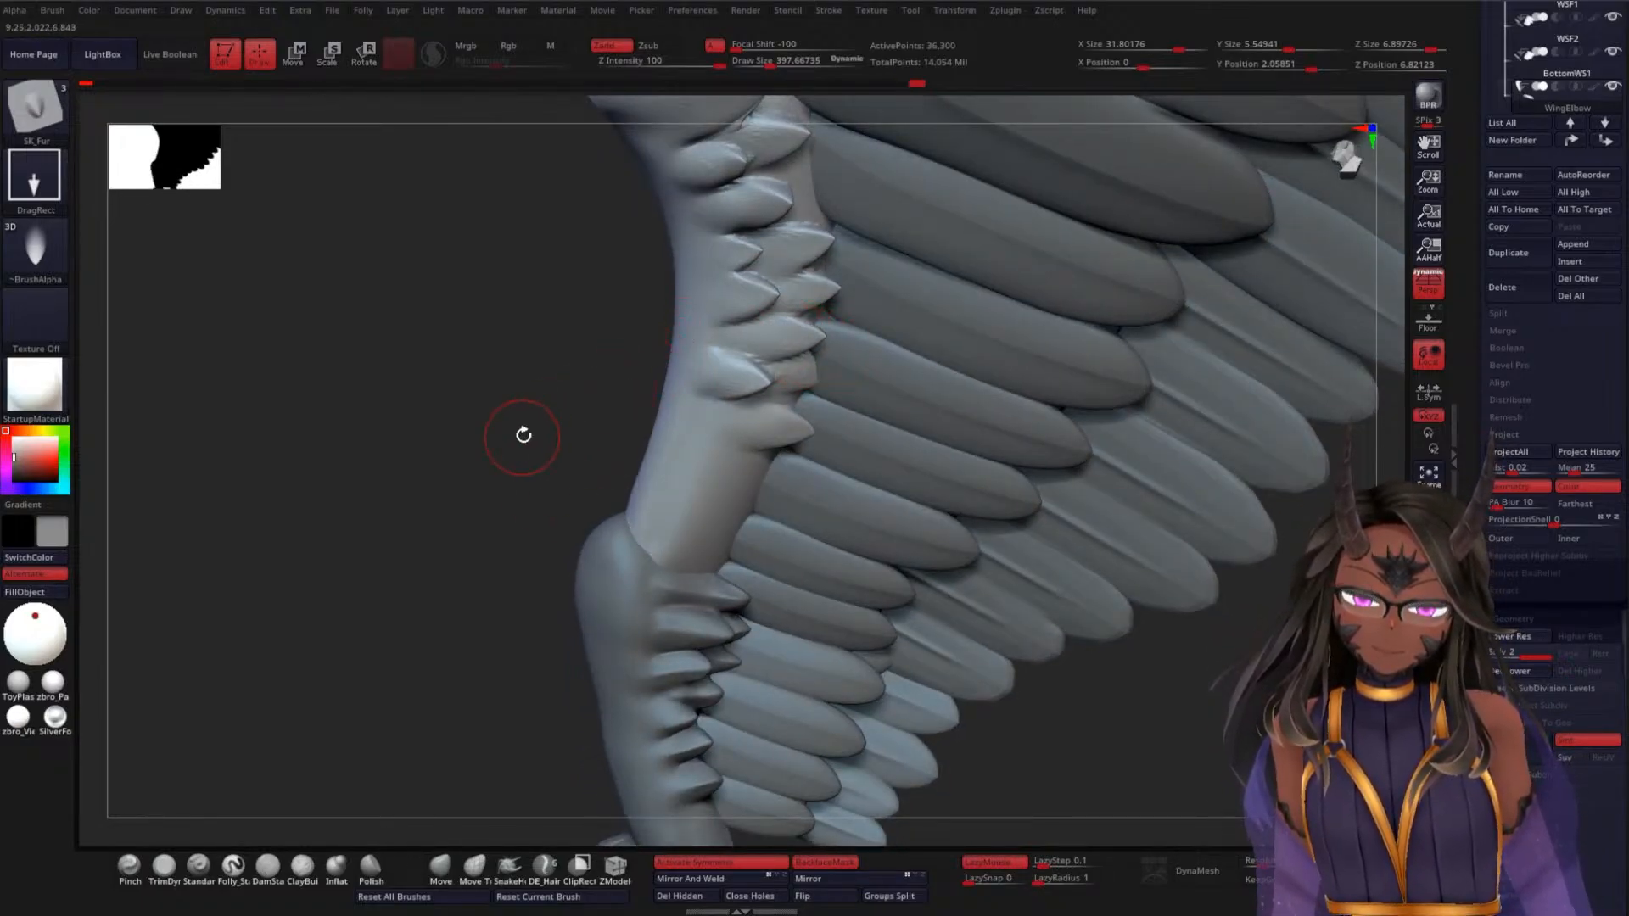
Stamp the remaining feathers on the opposite face's lower end, down to the wing tip piece
drag(523, 435, 575, 364)
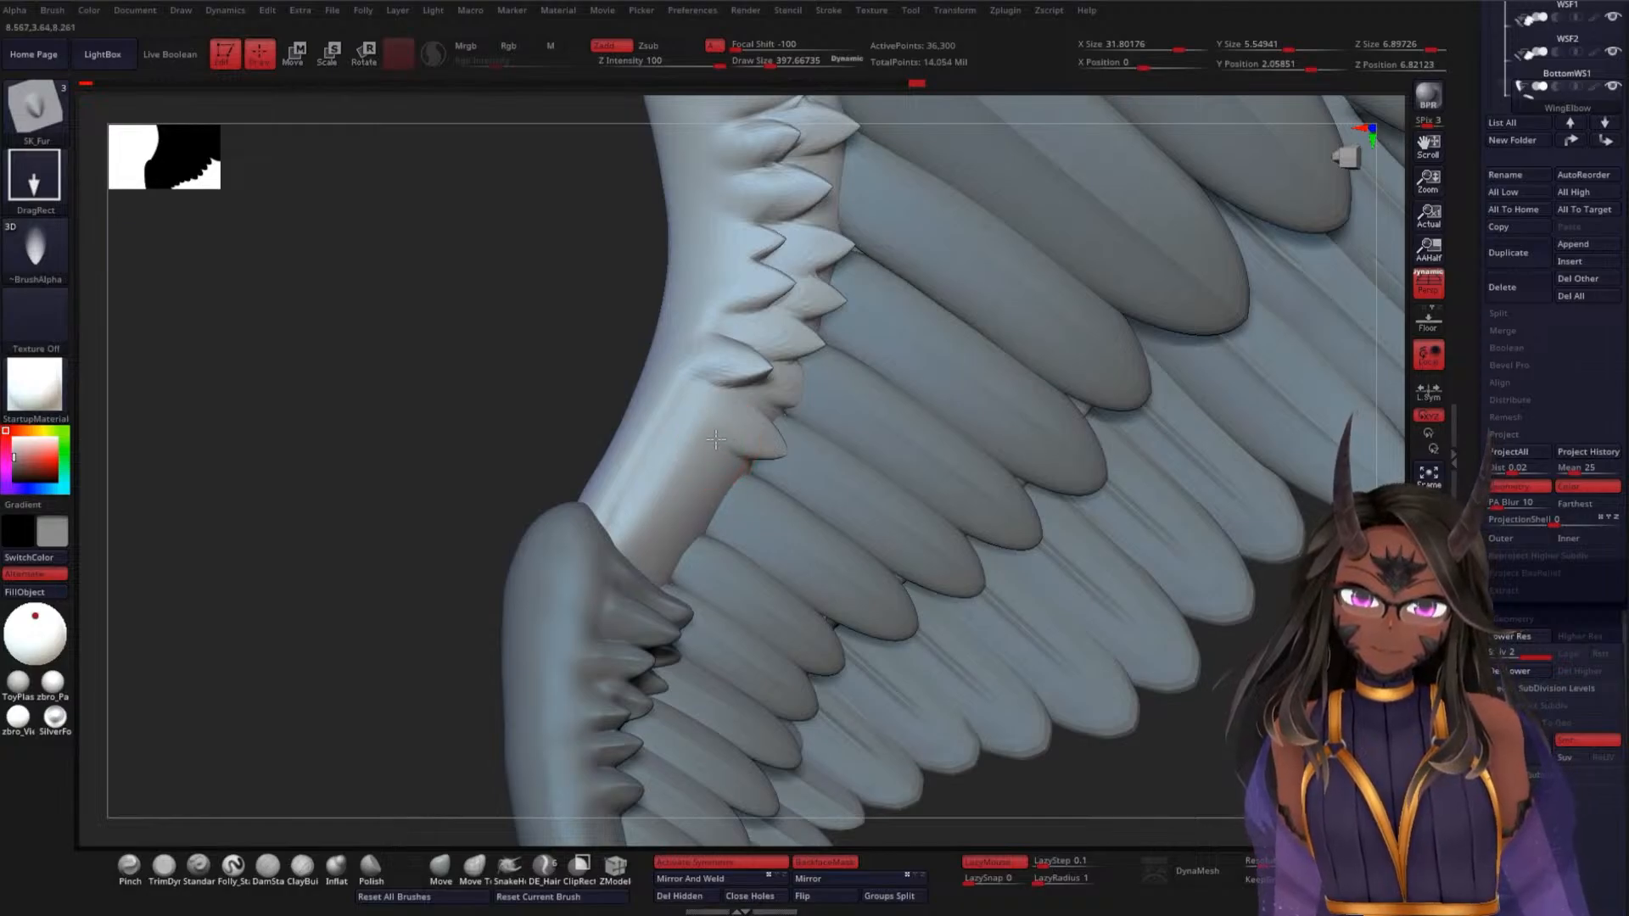
drag(715, 439, 661, 369)
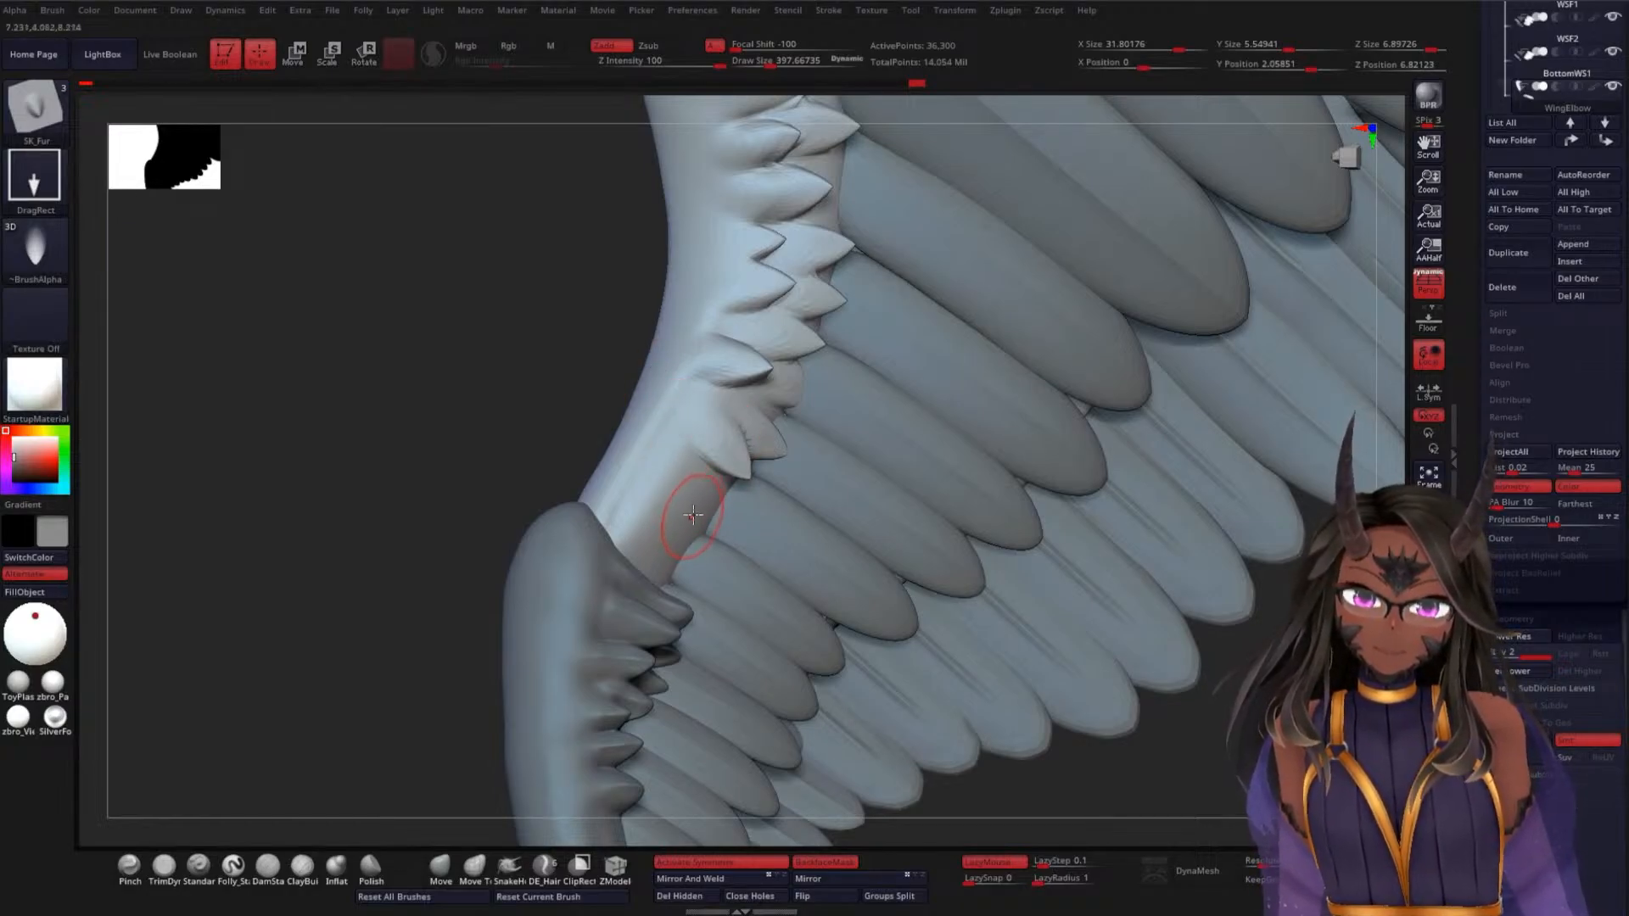
drag(674, 464, 651, 434)
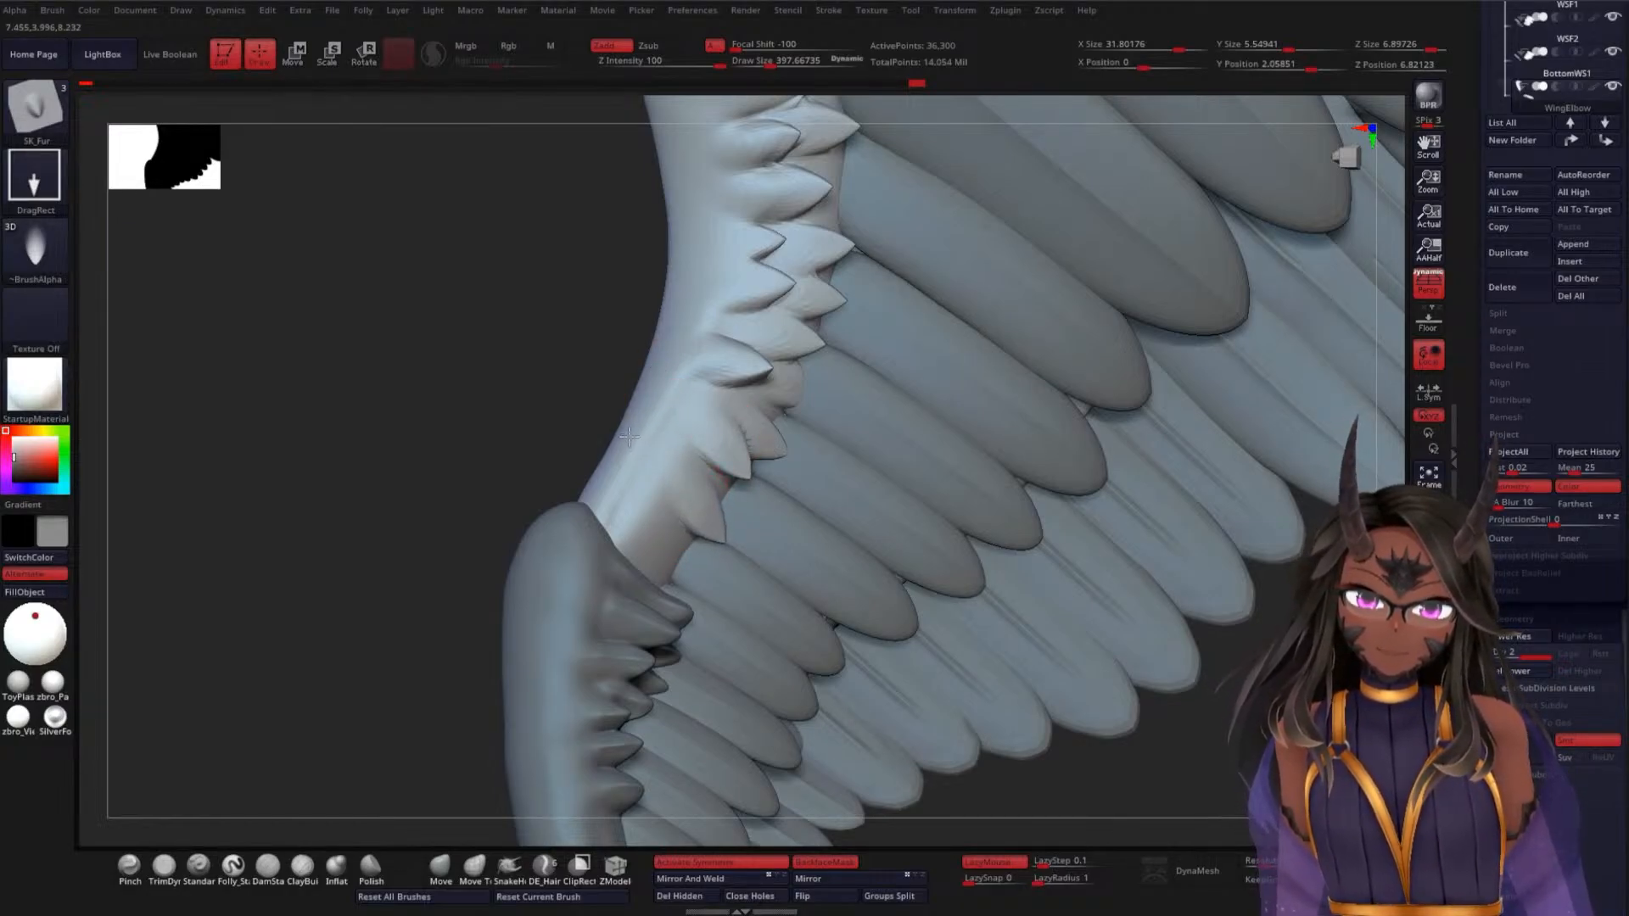
drag(655, 531, 583, 478)
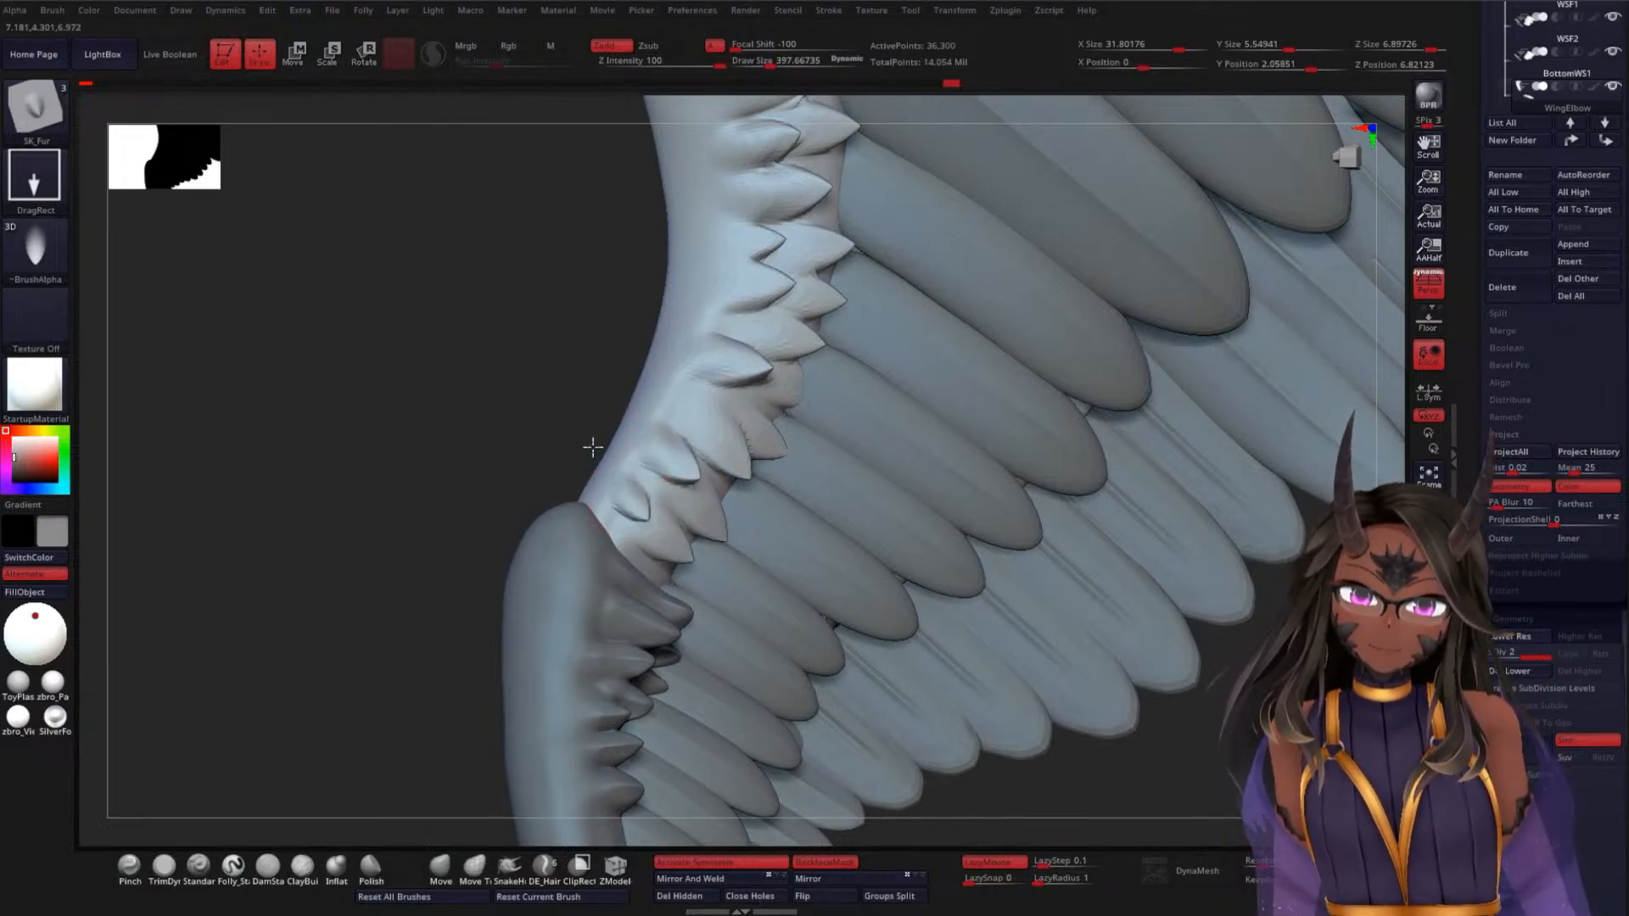
Mark the current undo history state and ZRemesh the elbow piece with the polygon target set to Same
drag(576, 427, 881, 453)
mouse_move(881, 453)
ctrl+right_down()
mouse_move(894, 342)
mouse_move(884, 472)
mouse_move(840, 469)
mouse_move(865, 448)
ctrl+right_up()
drag(847, 462, 883, 501)
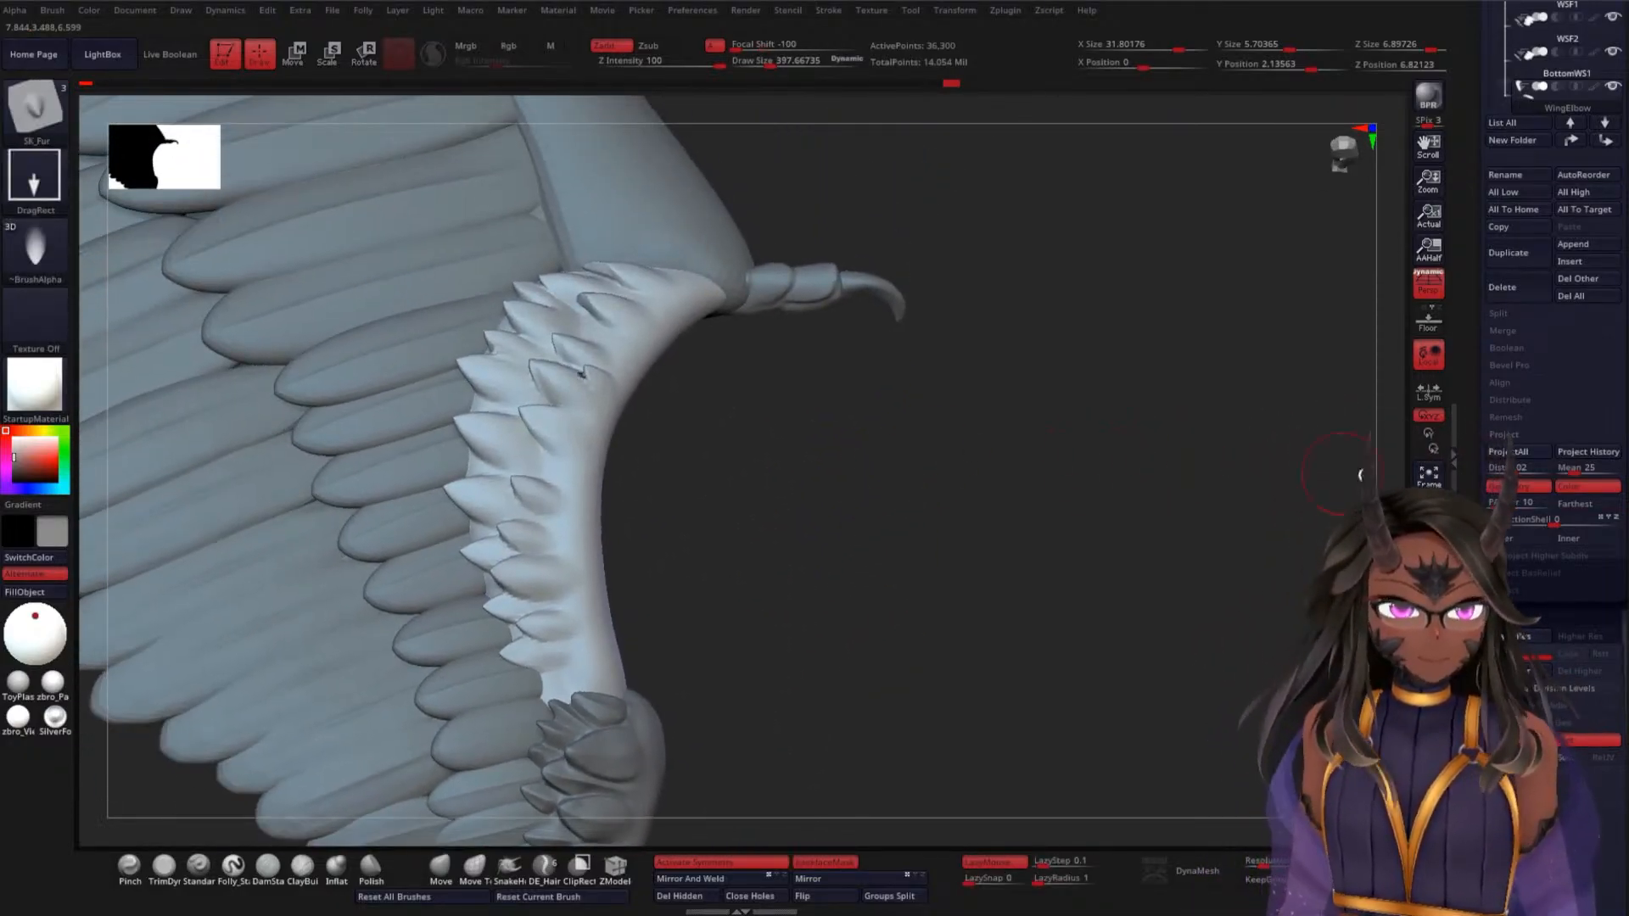
ctrl+click(957, 86)
mouse_move(1469, 407)
mouse_down()
mouse_move(1467, 465)
mouse_move(1508, 287)
mouse_up()
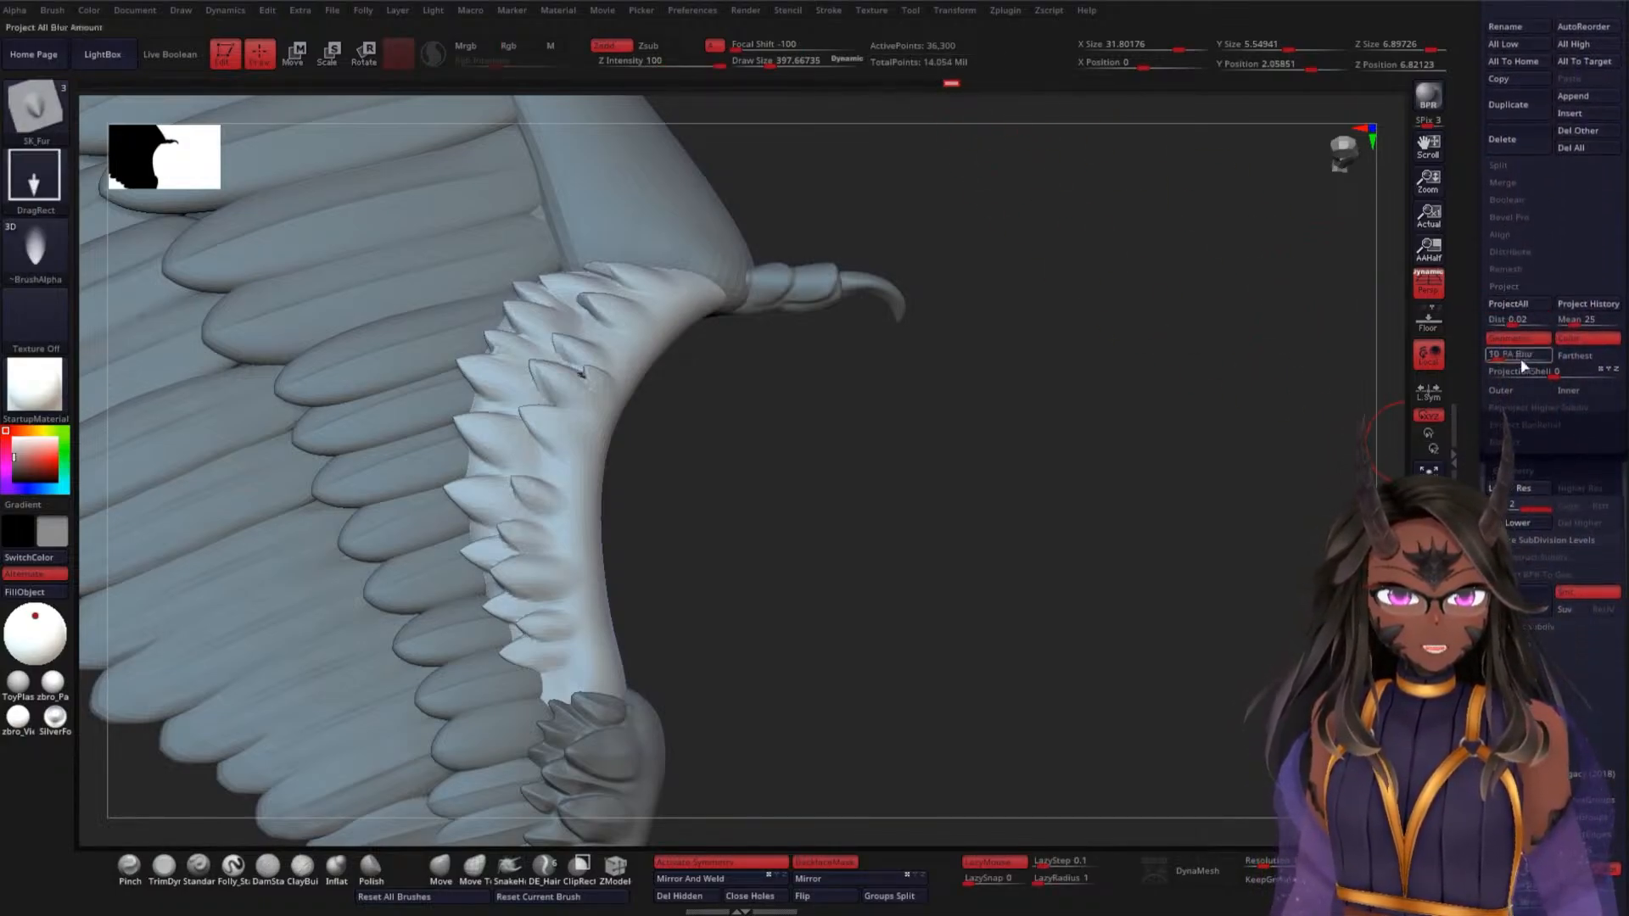
drag(1502, 653, 1503, 351)
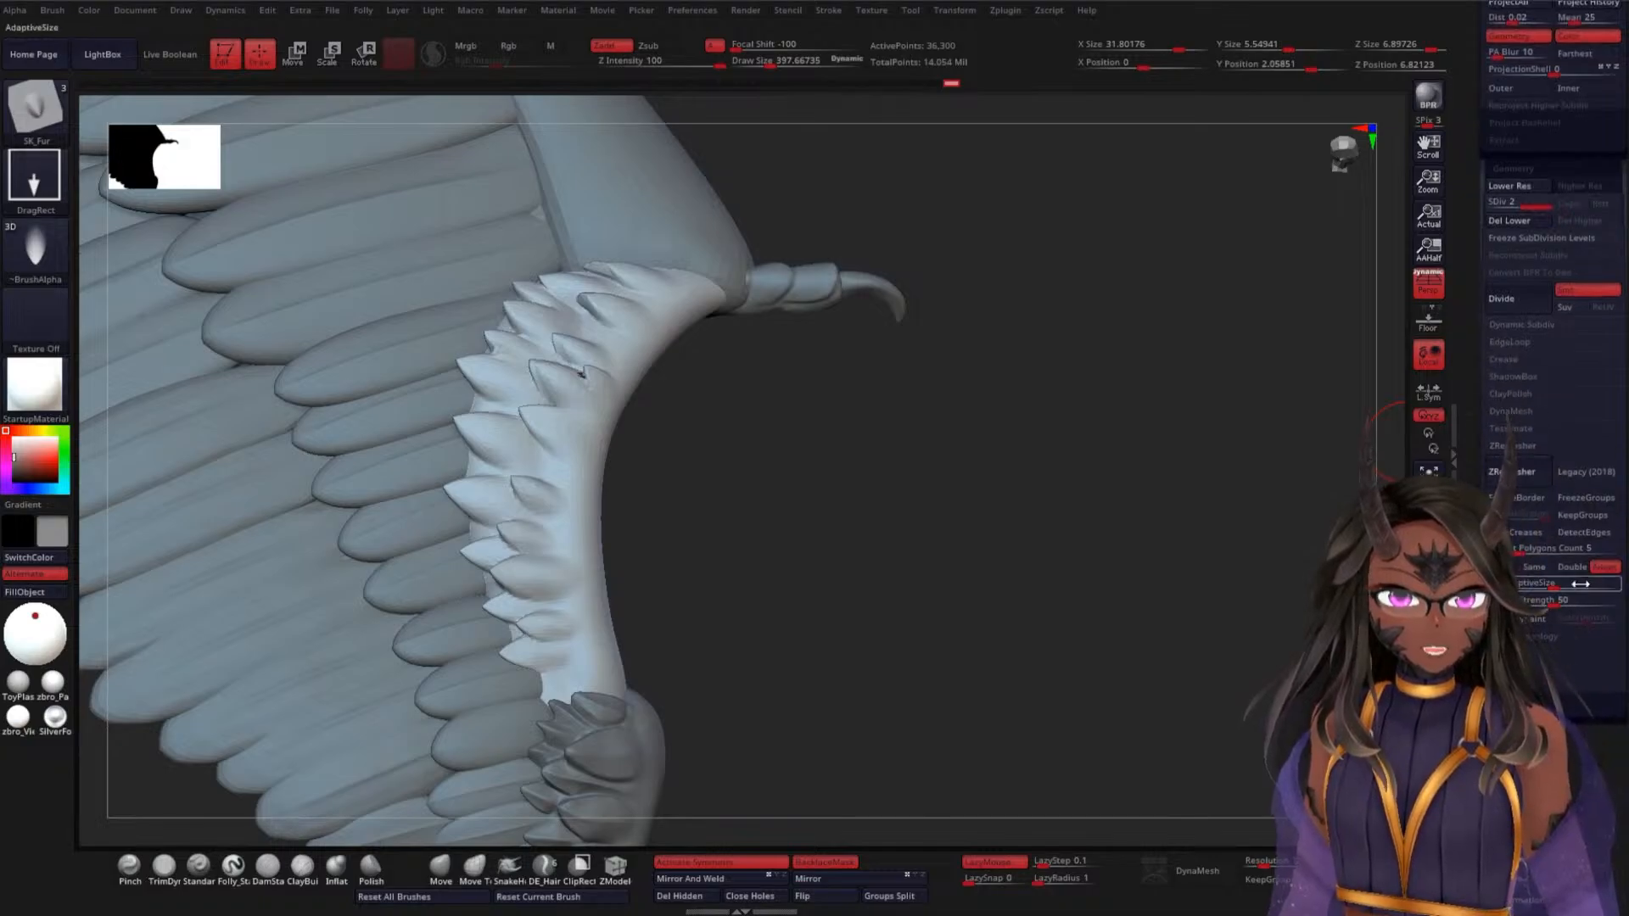
click(1534, 567)
click(1518, 472)
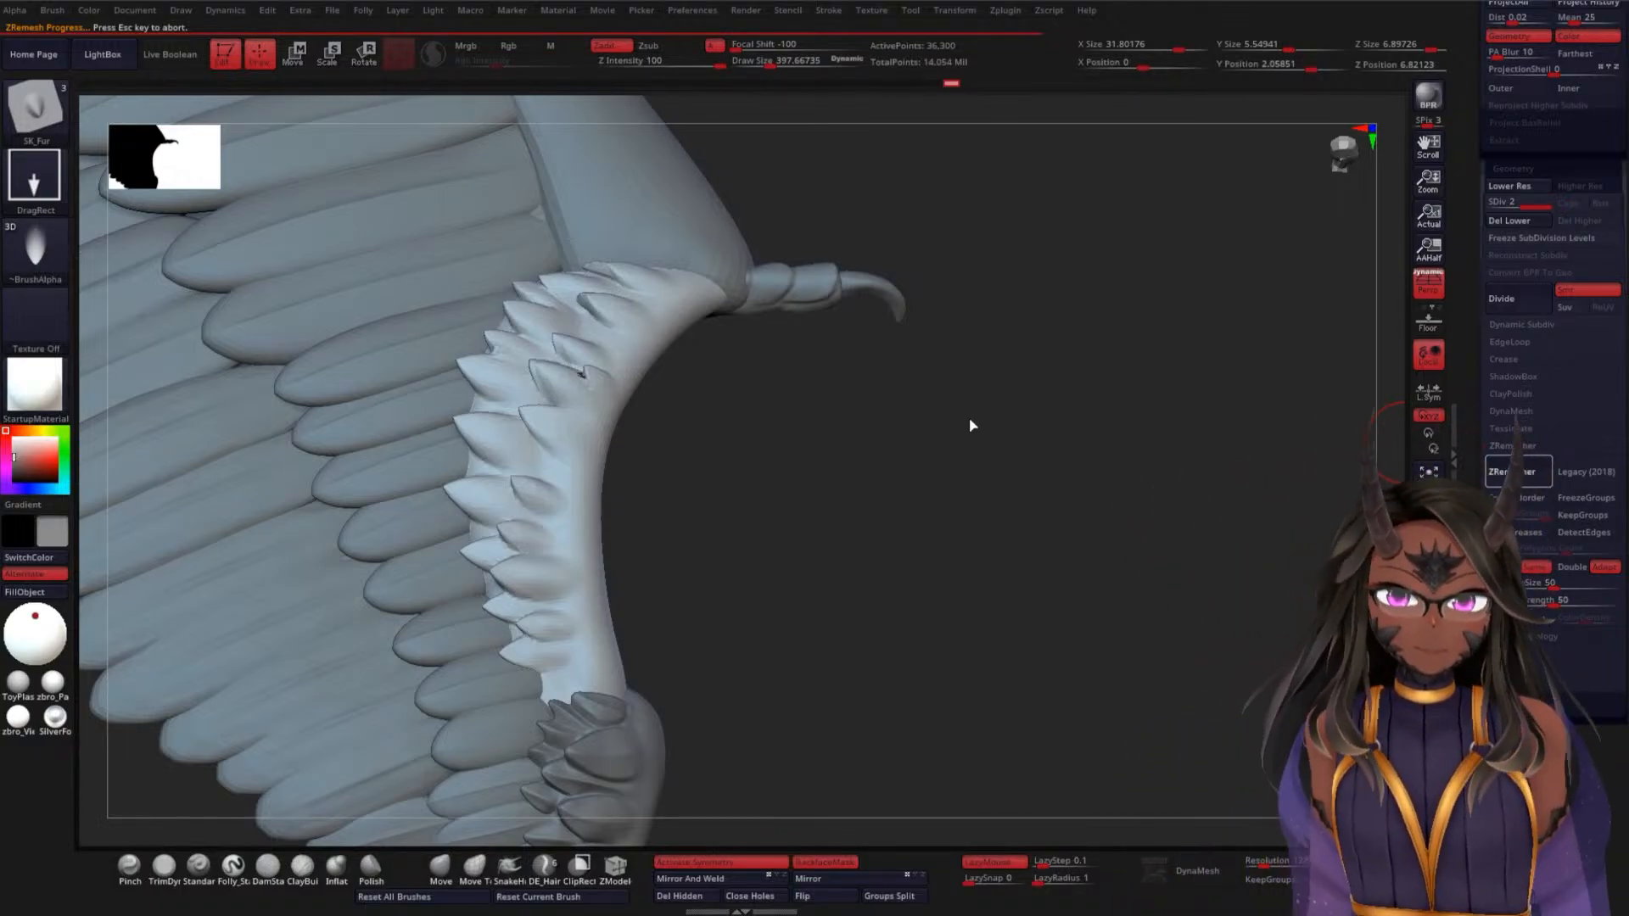
mouse_move(950, 436)
mouse_down()
mouse_move(981, 517)
mouse_move(920, 433)
mouse_move(973, 594)
mouse_move(974, 382)
mouse_move(941, 491)
mouse_move(924, 455)
mouse_up()
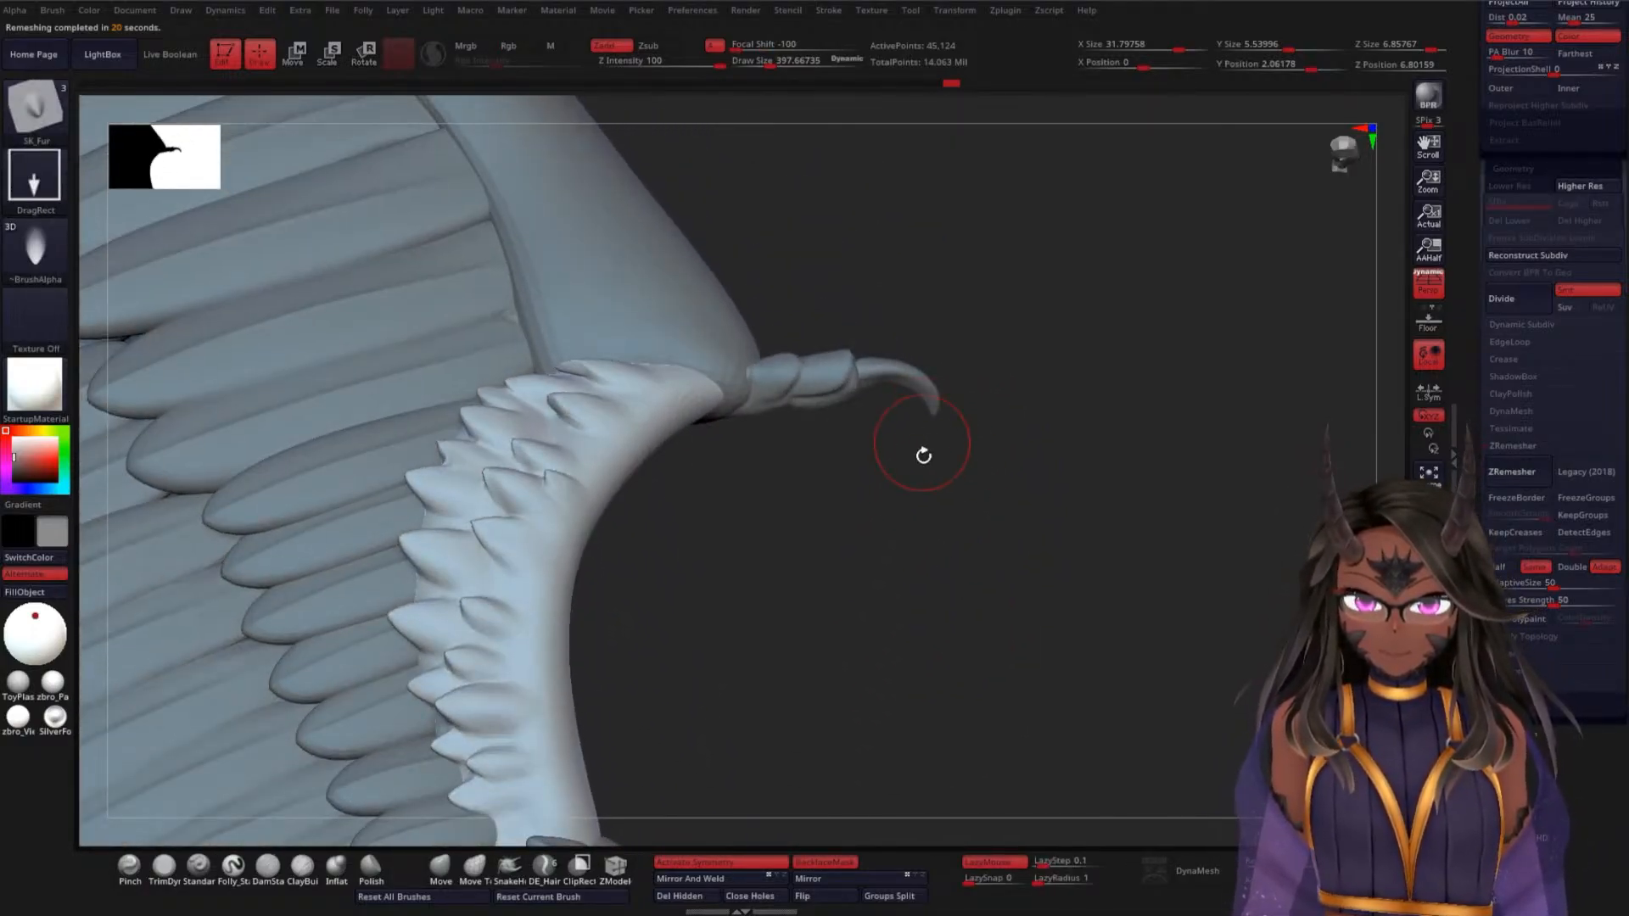
drag(898, 543, 916, 472)
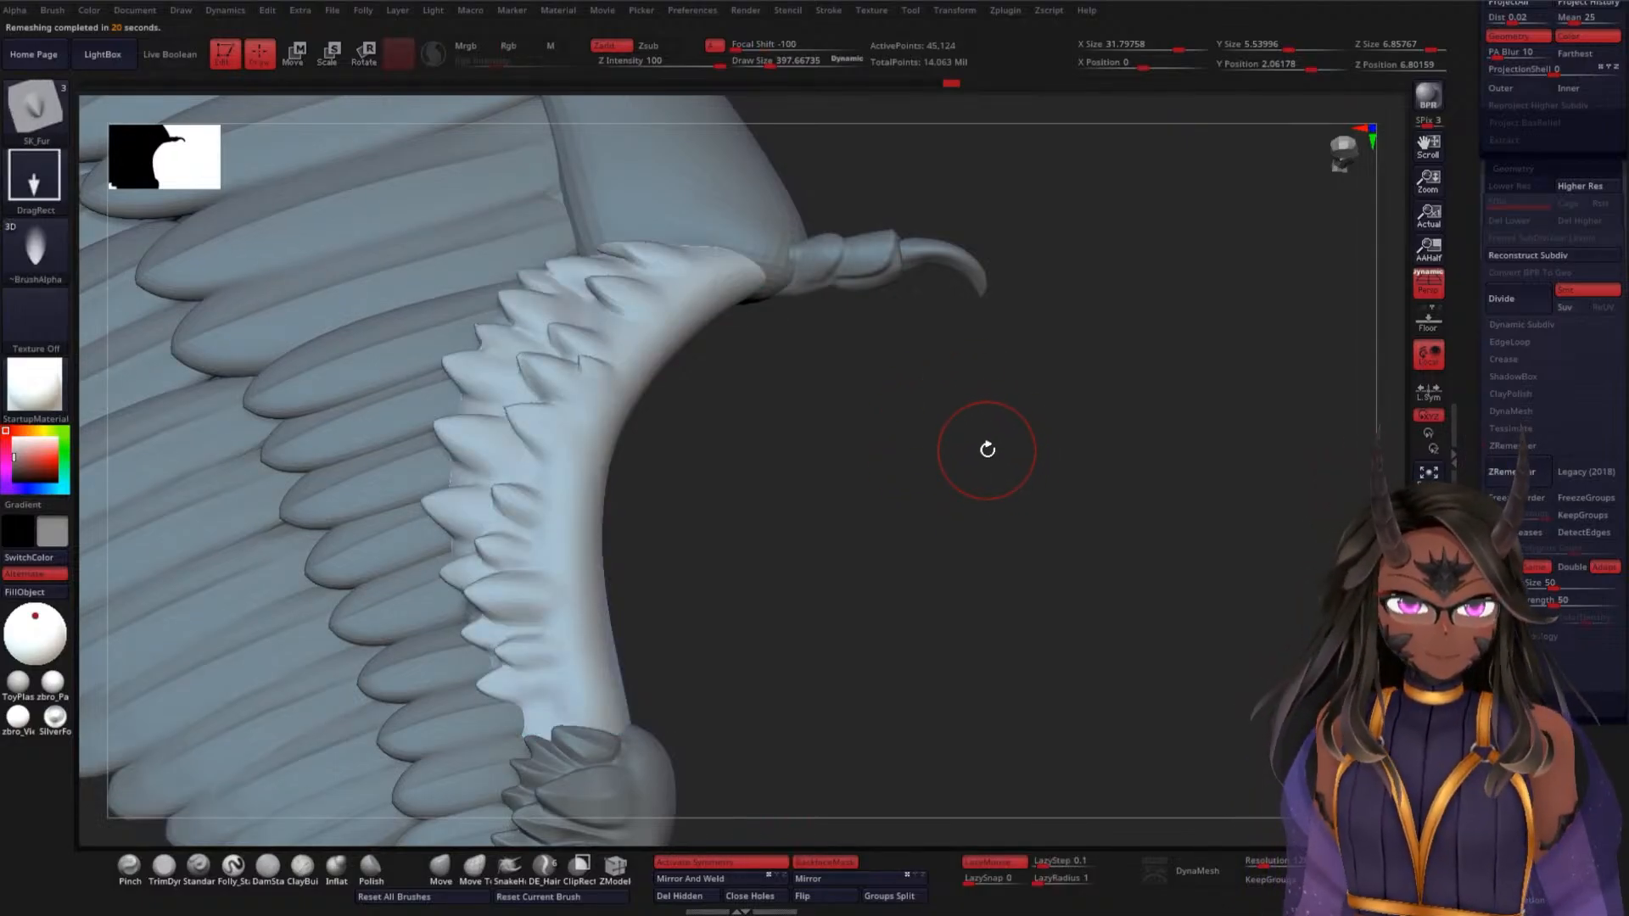
Unhide the creature's body and tail folders in the subtool list alongside the wings
scroll(1479, 362, up, 5)
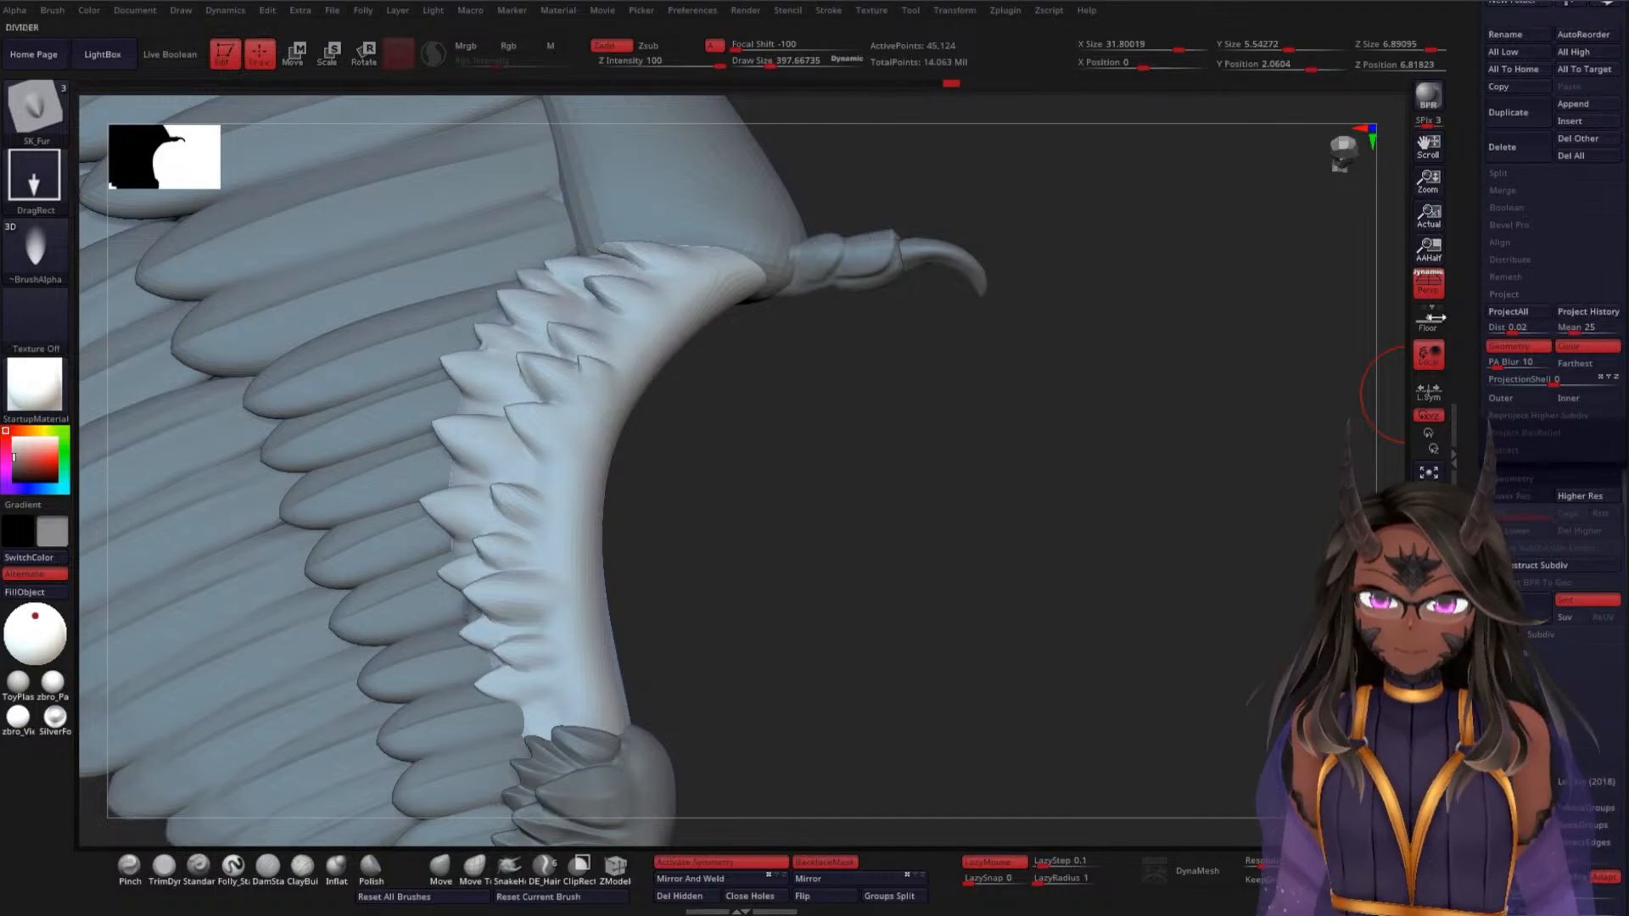
drag(993, 461, 930, 560)
drag(1468, 289, 1472, 430)
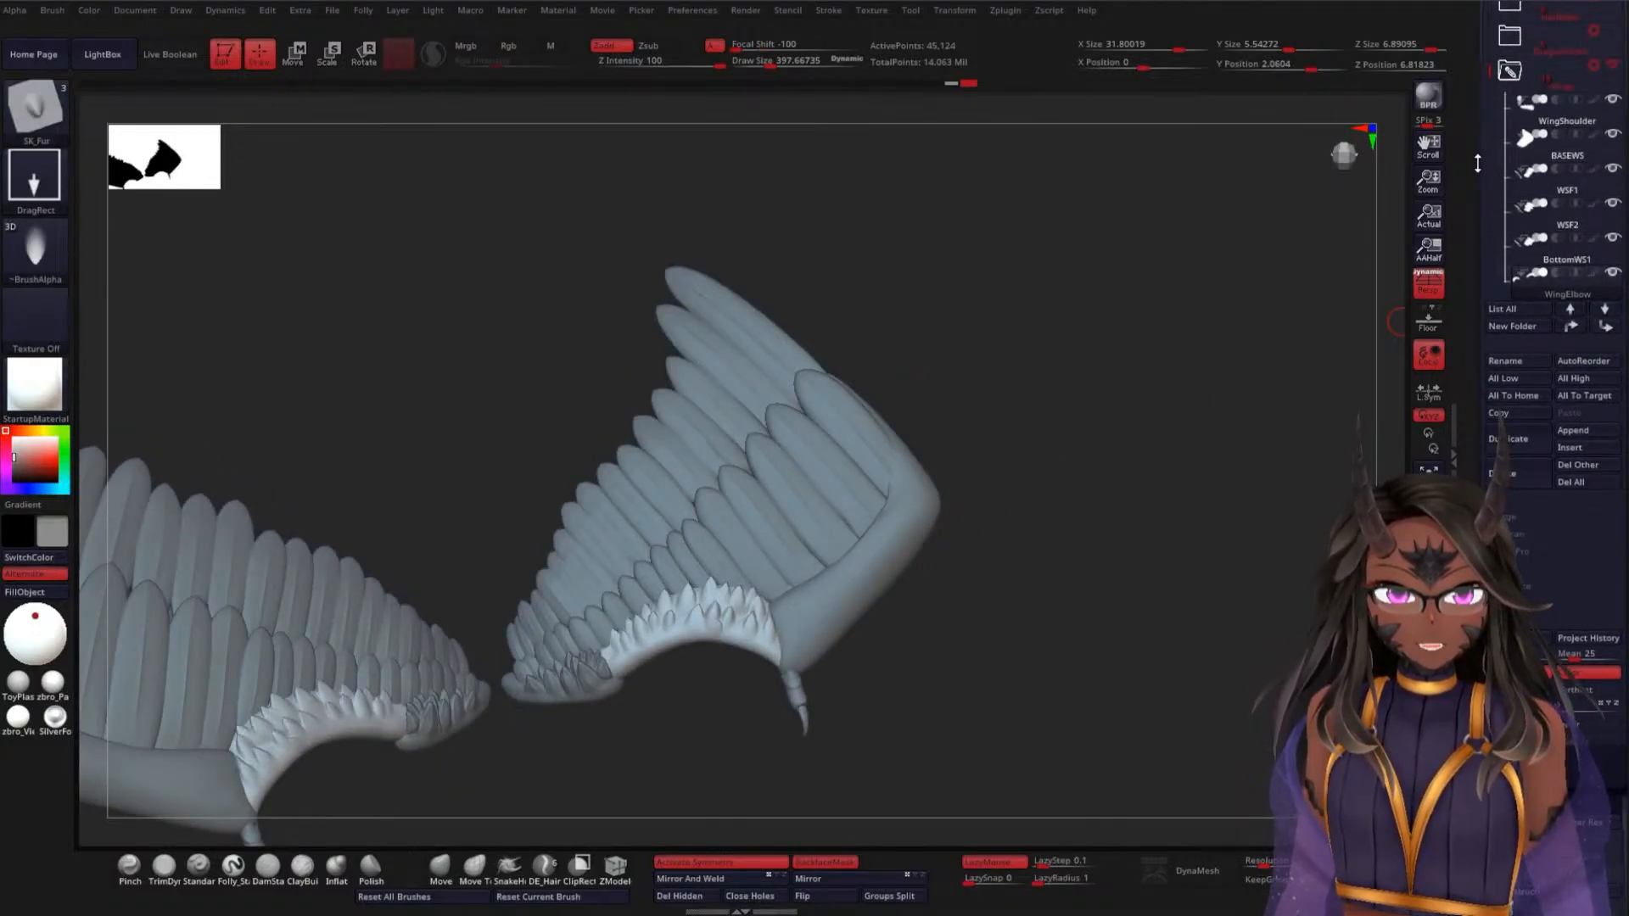
drag(1479, 161, 1457, 261)
click(1614, 218)
click(1613, 183)
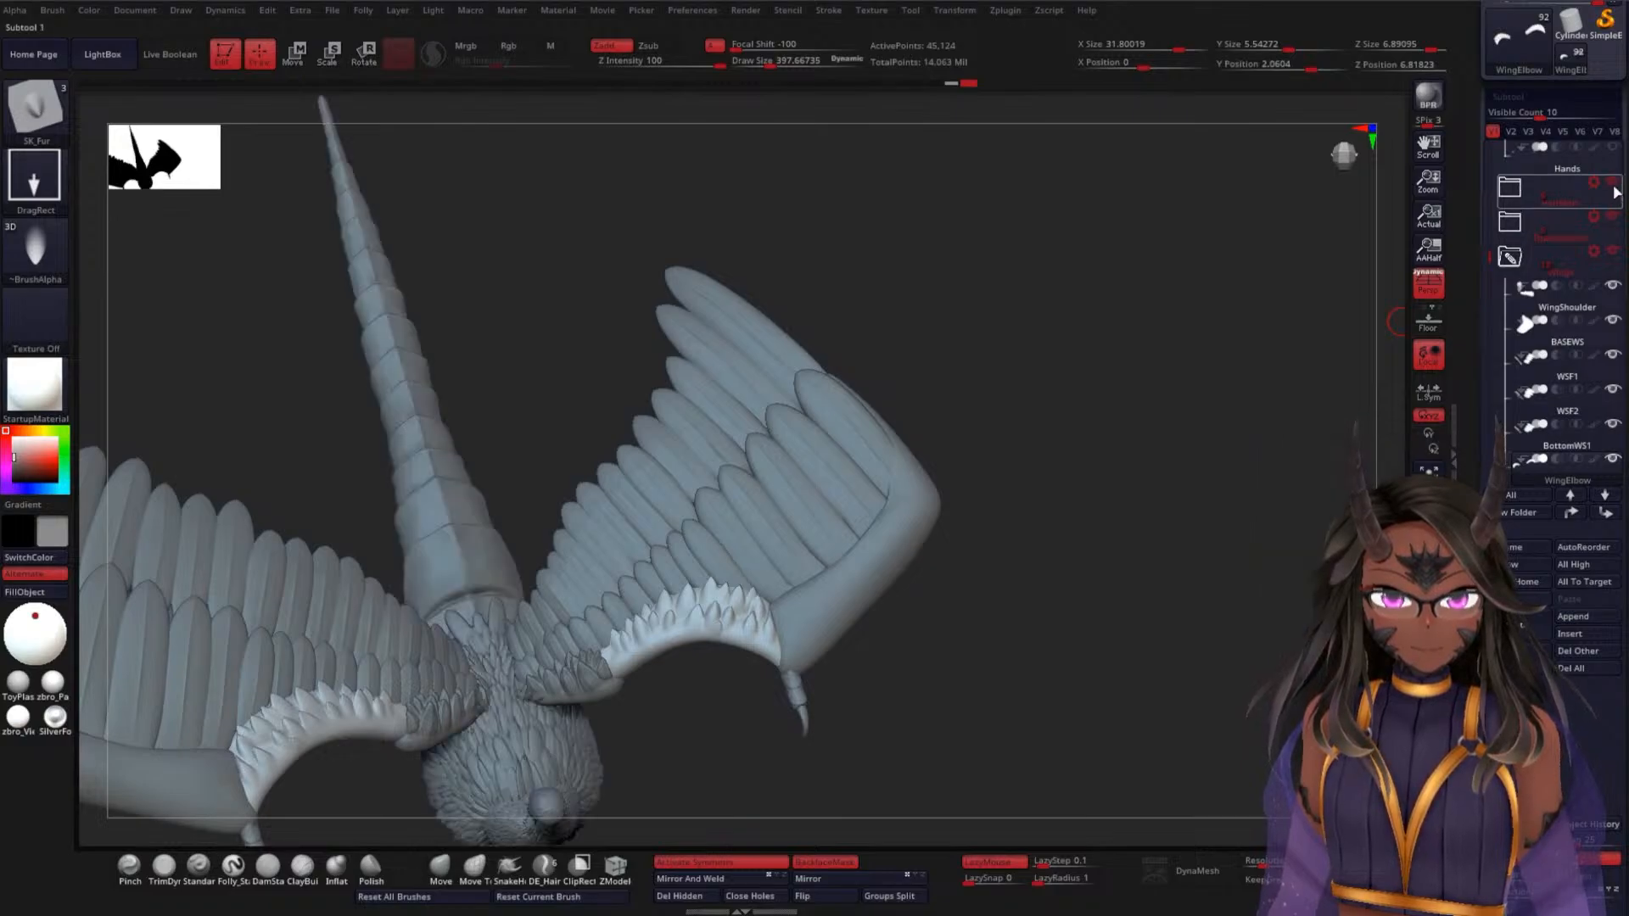
Find the folder holding the small humanoid figure in the subtool list and make it visible on the creature
drag(1171, 460, 1103, 459)
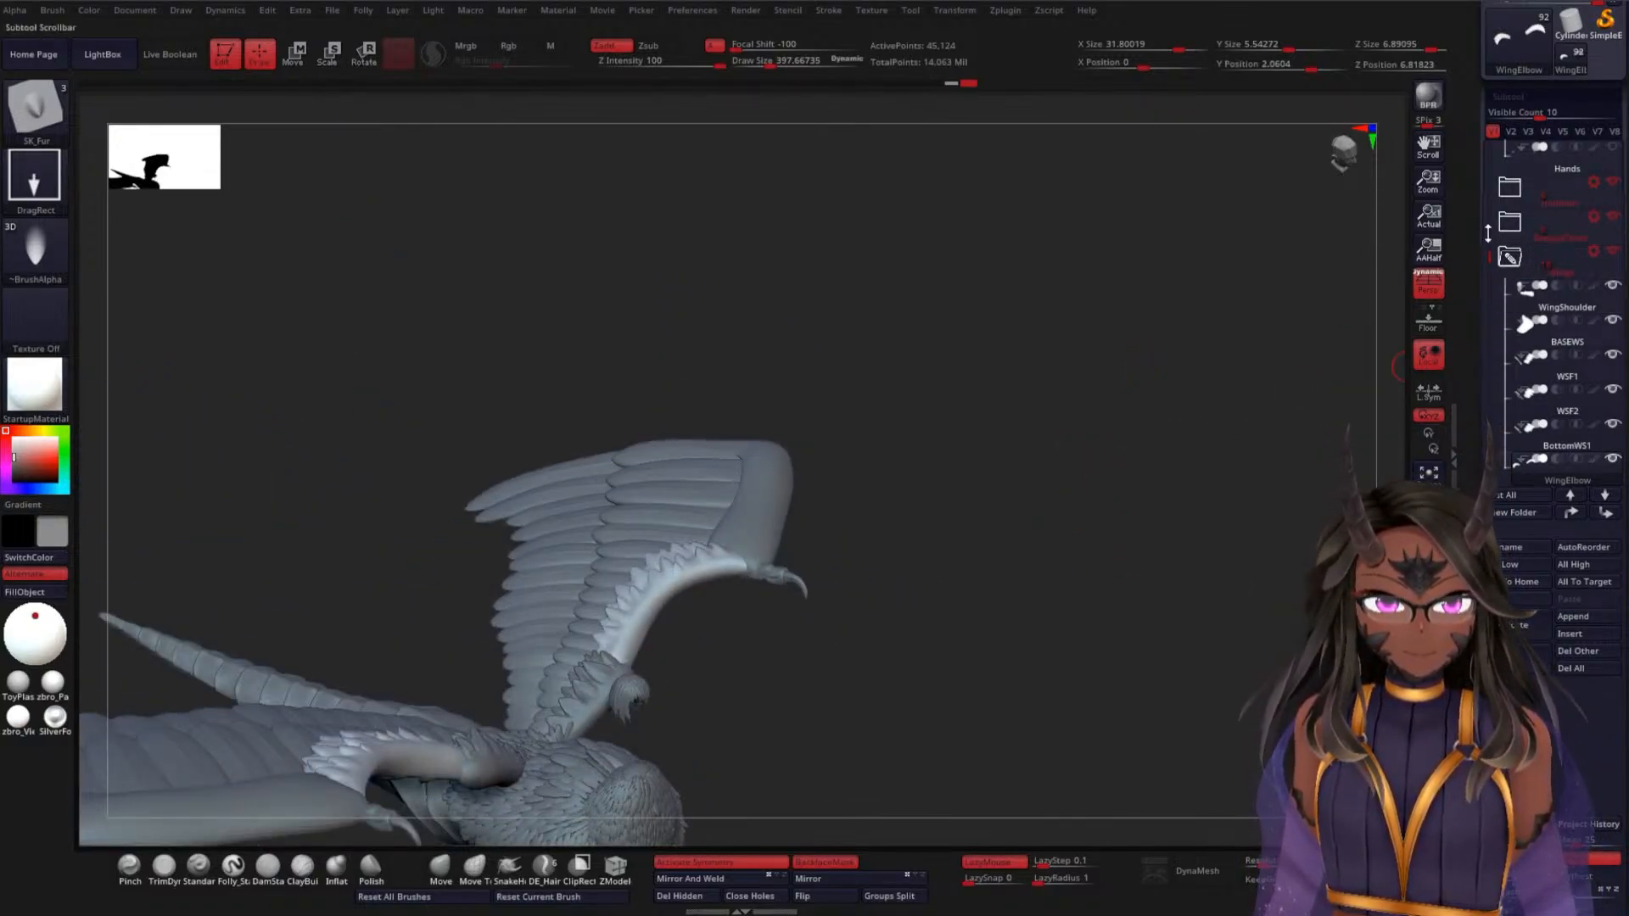
drag(1487, 246, 1490, 434)
drag(1129, 564, 917, 466)
click(1428, 283)
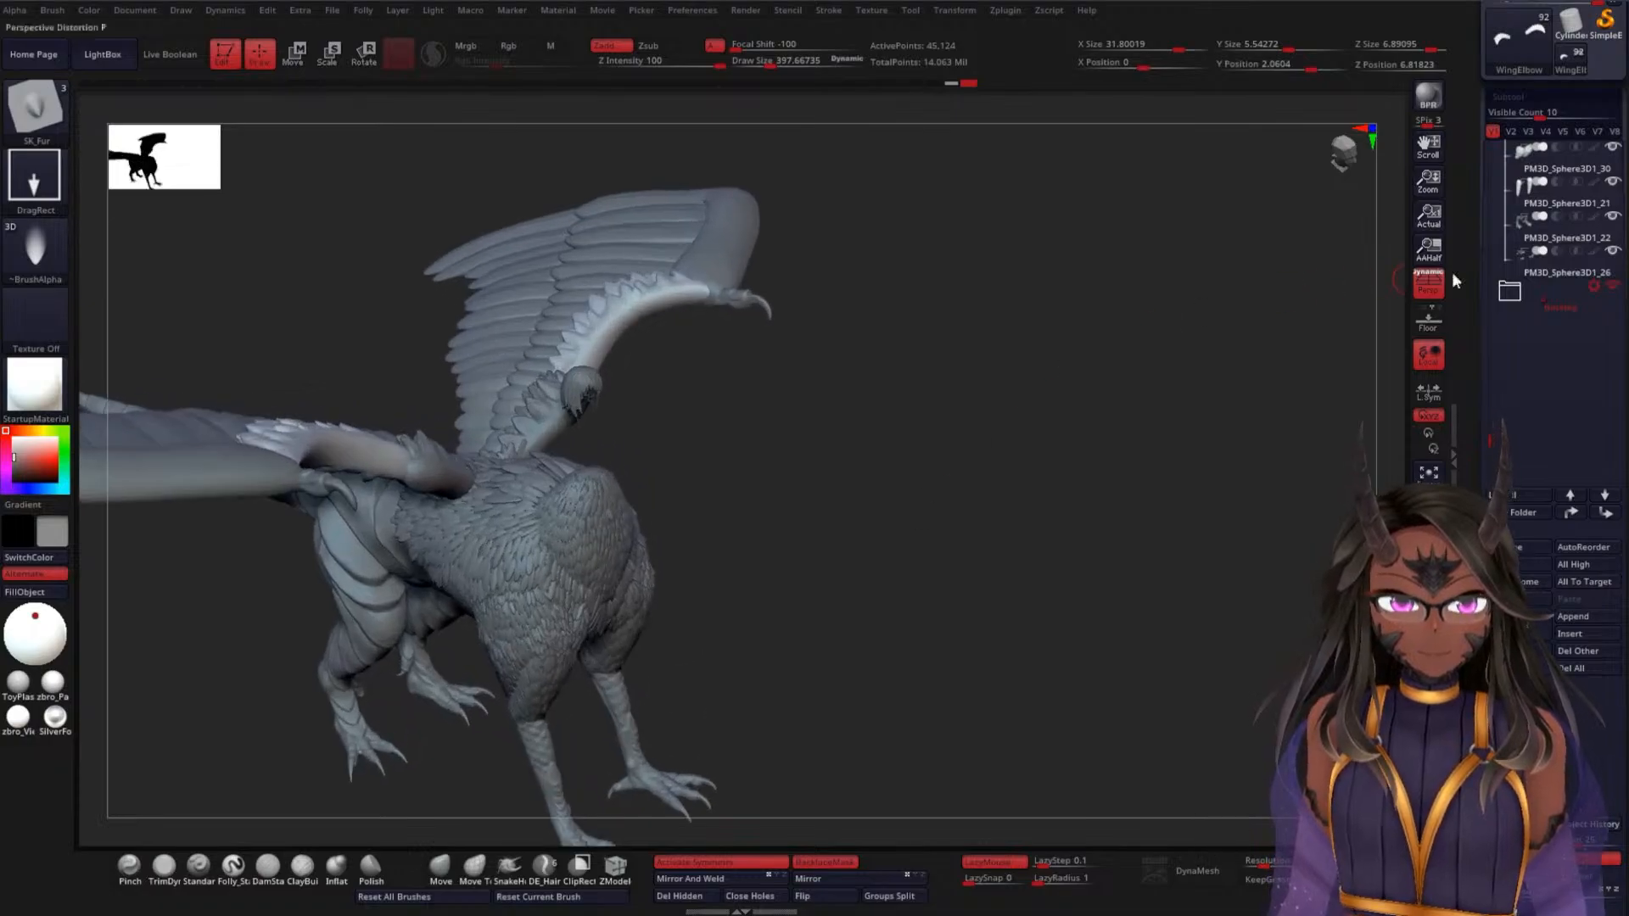
drag(1491, 422, 1488, 161)
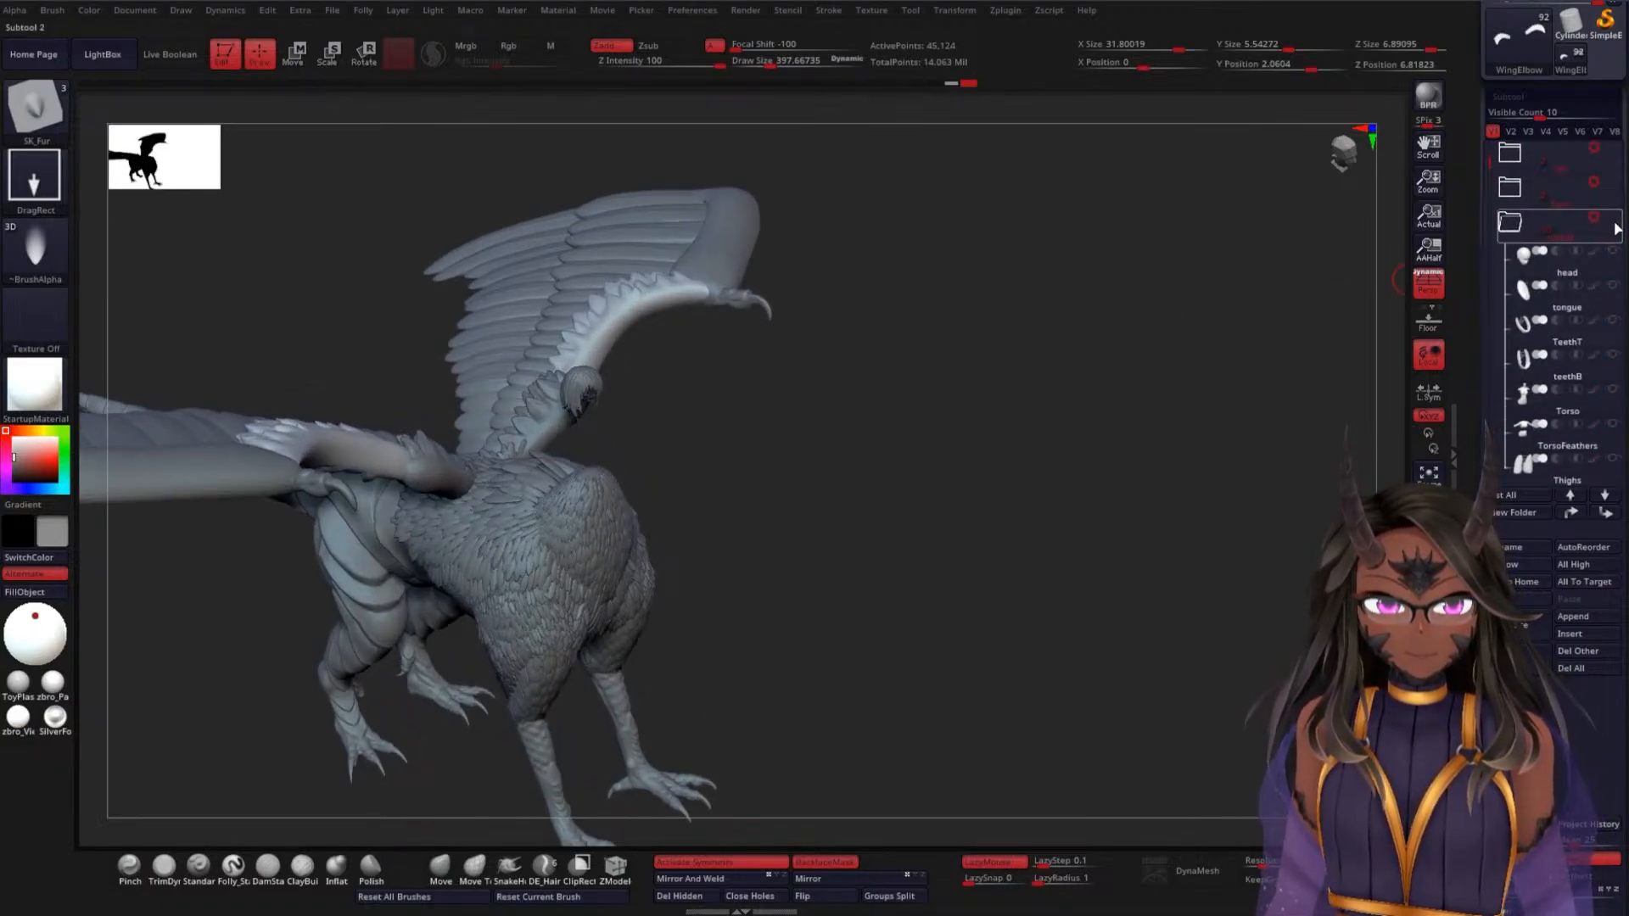
click(1609, 196)
Examine the whole creature and its wing feathers from the side and front, and save the tool
drag(1061, 425, 876, 629)
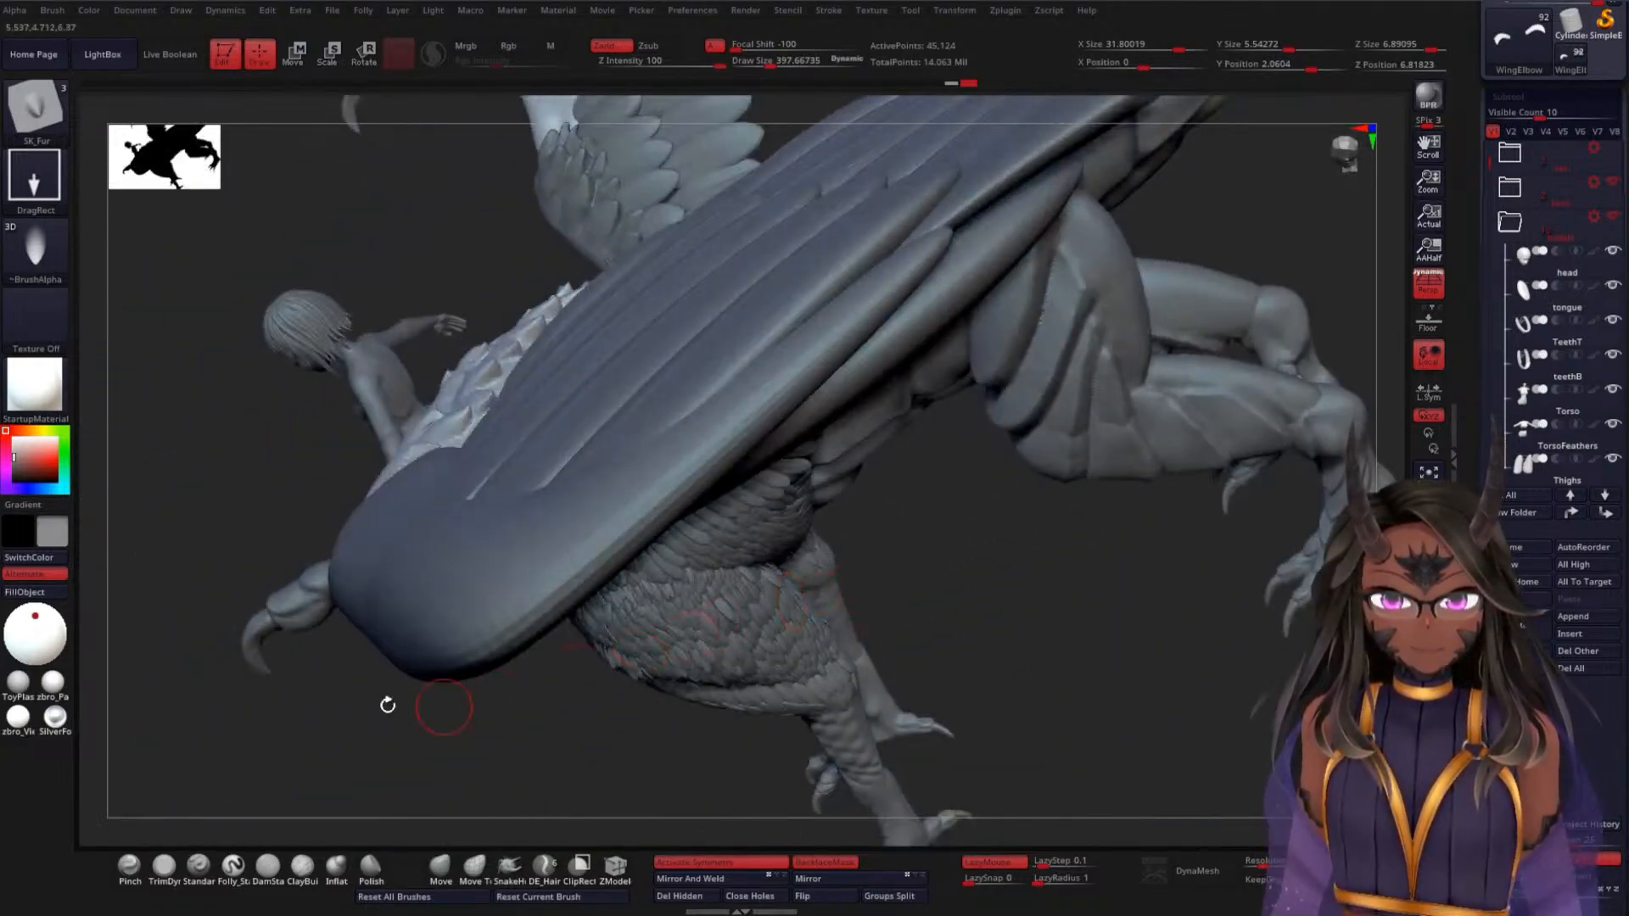
drag(385, 705, 743, 438)
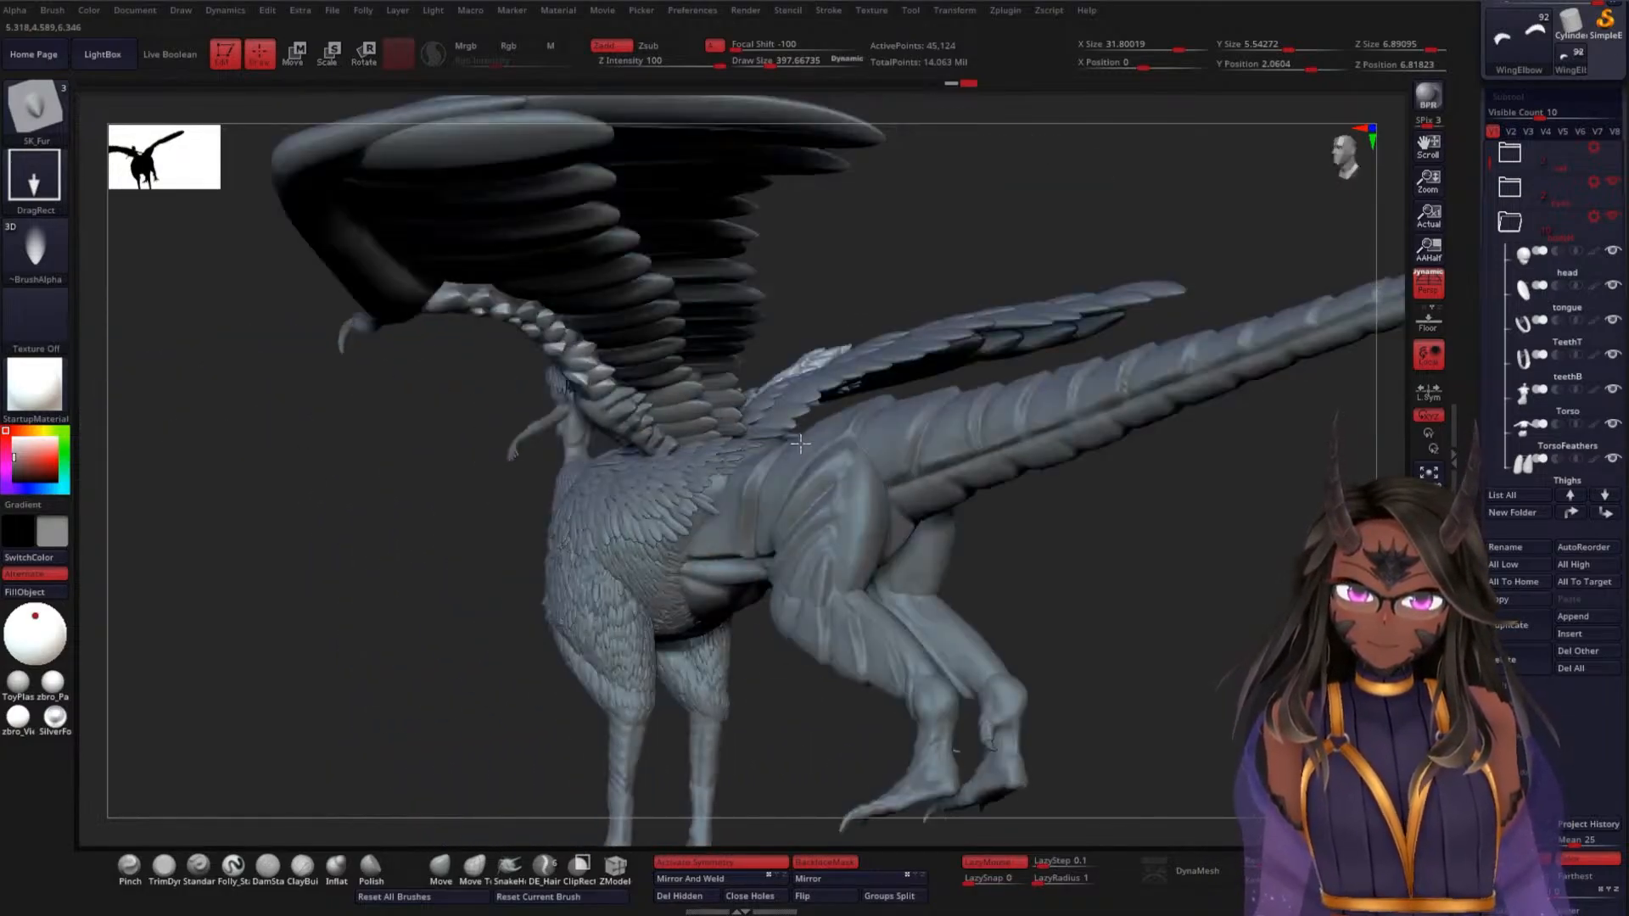
drag(415, 504, 1003, 513)
drag(1469, 291, 1469, 451)
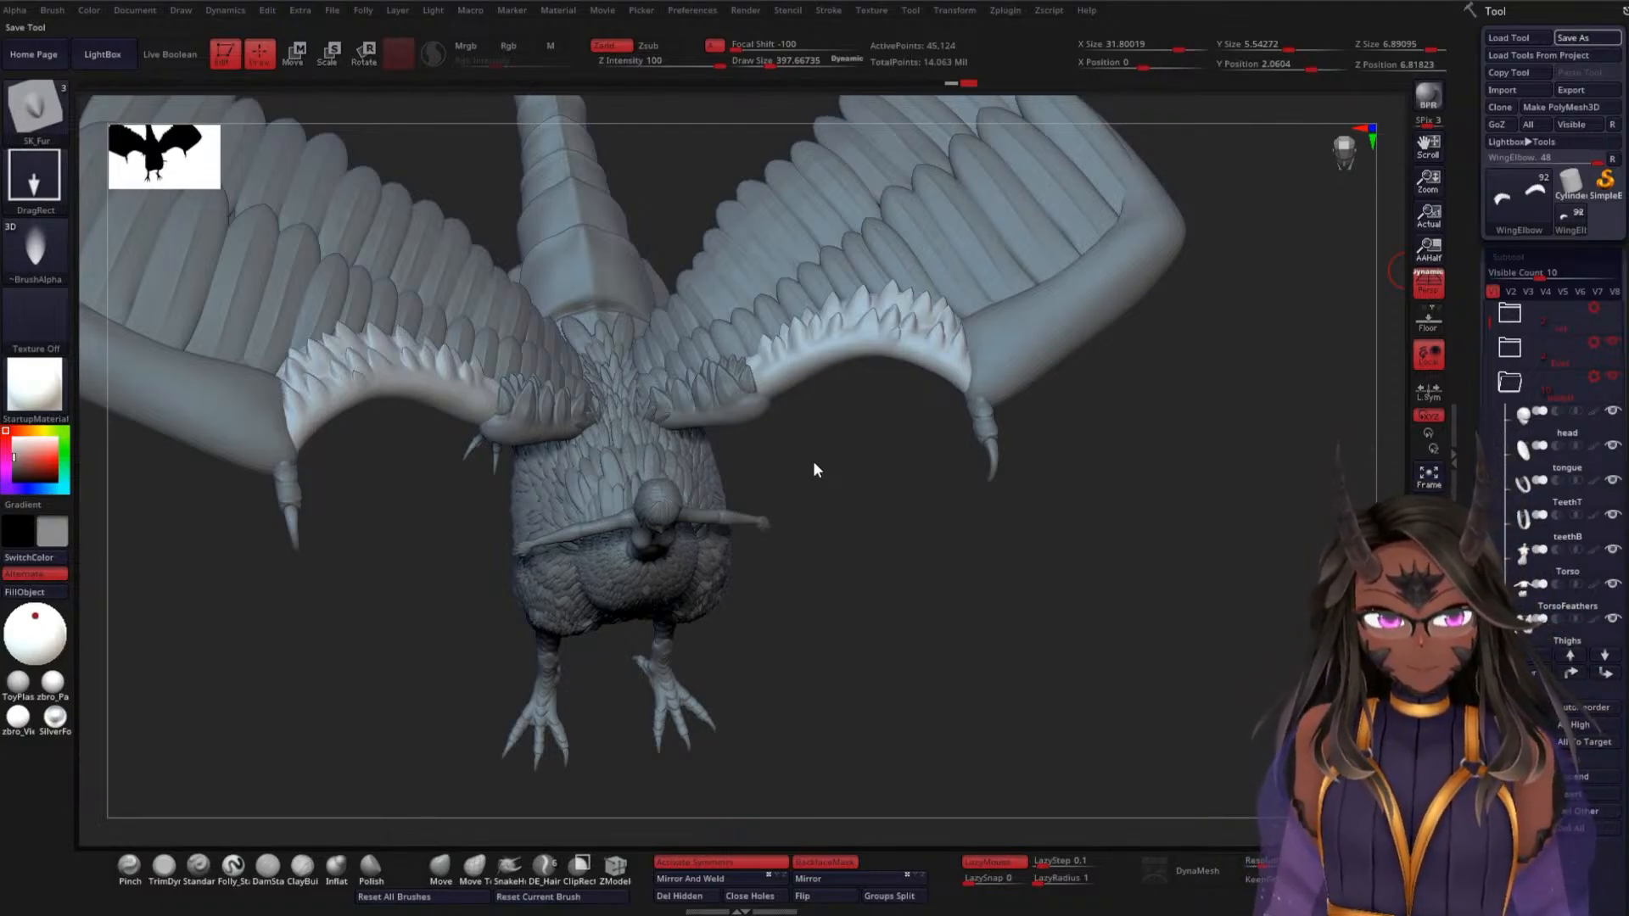
drag(813, 460, 814, 460)
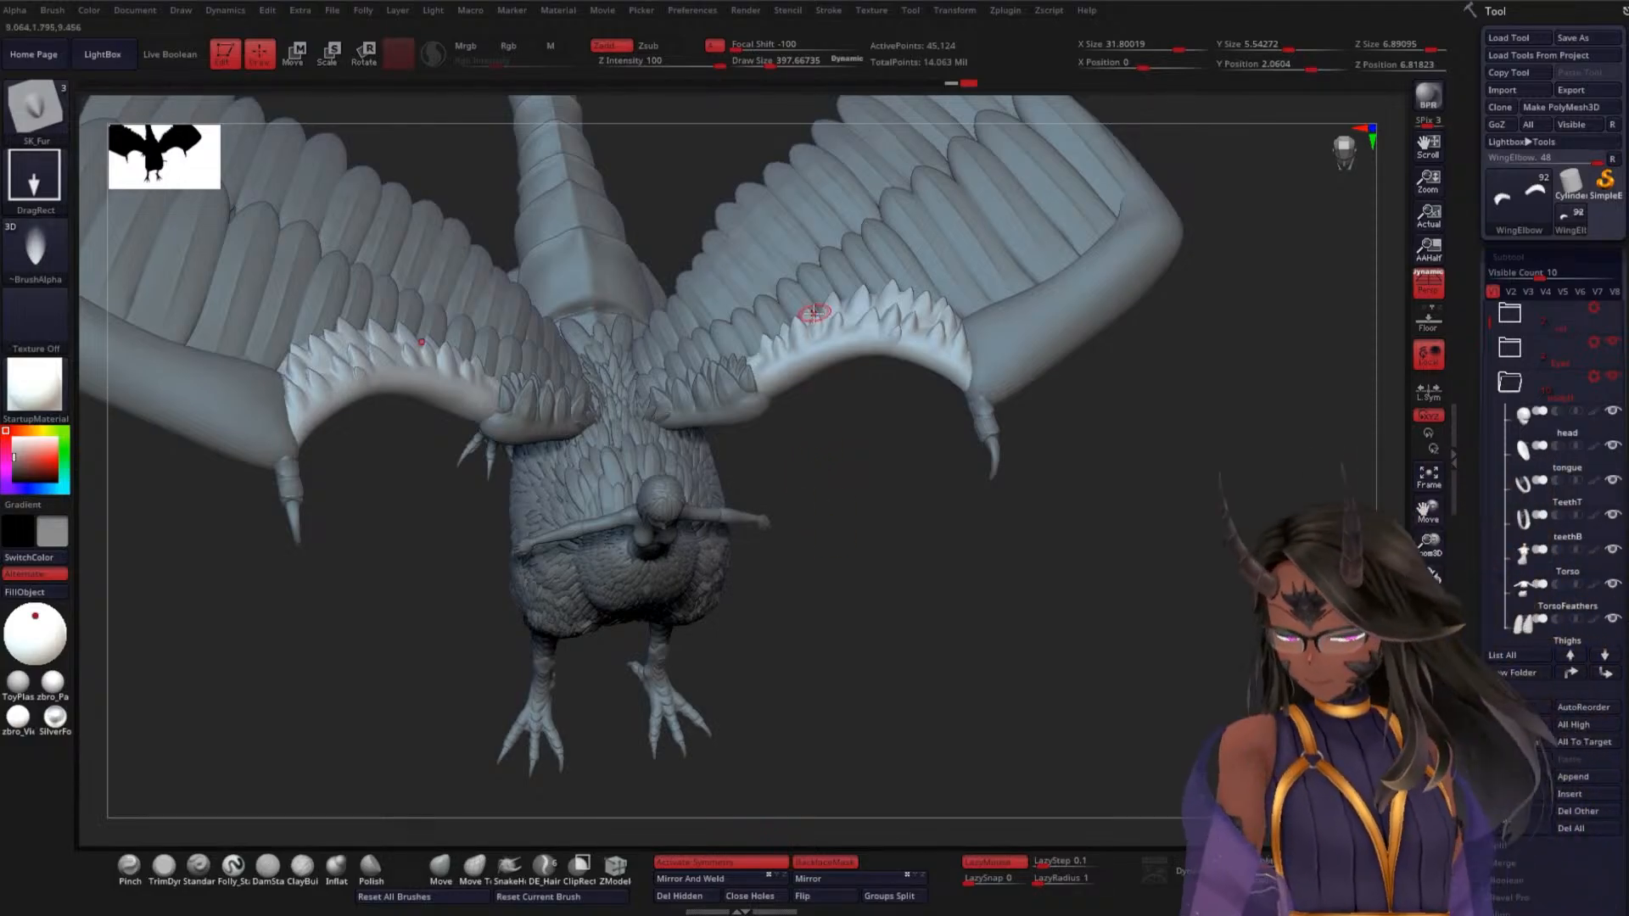
shift+drag(934, 476, 1209, 408)
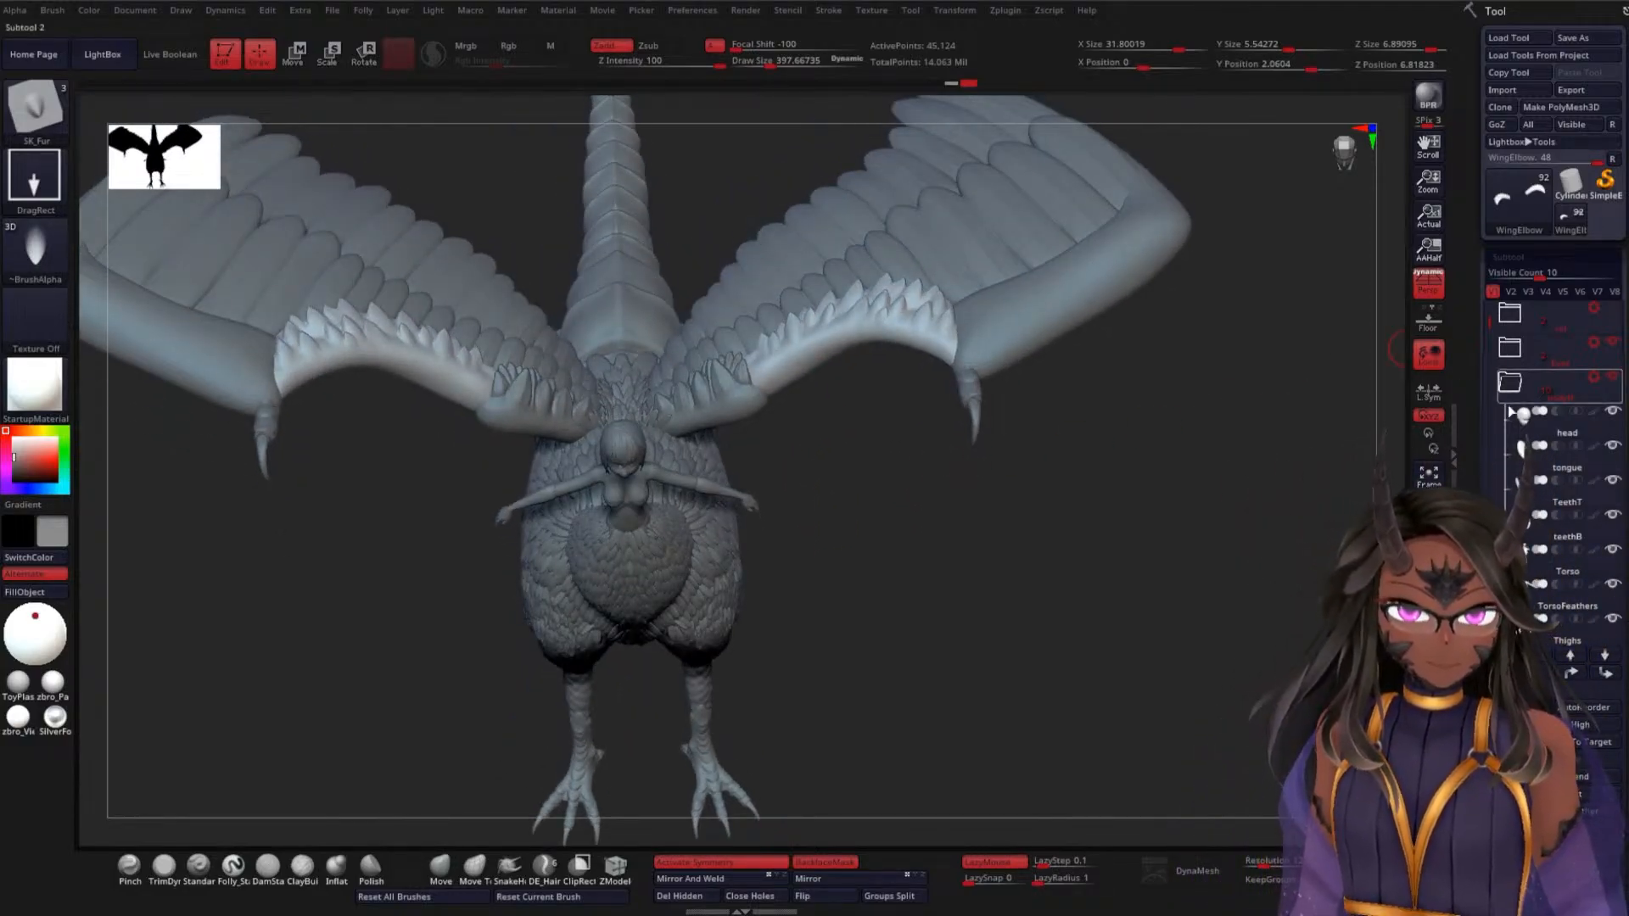
Hide the humanoid figure, body and leg folders so that only the wings folder is visible
click(1615, 349)
drag(1490, 325, 1484, 412)
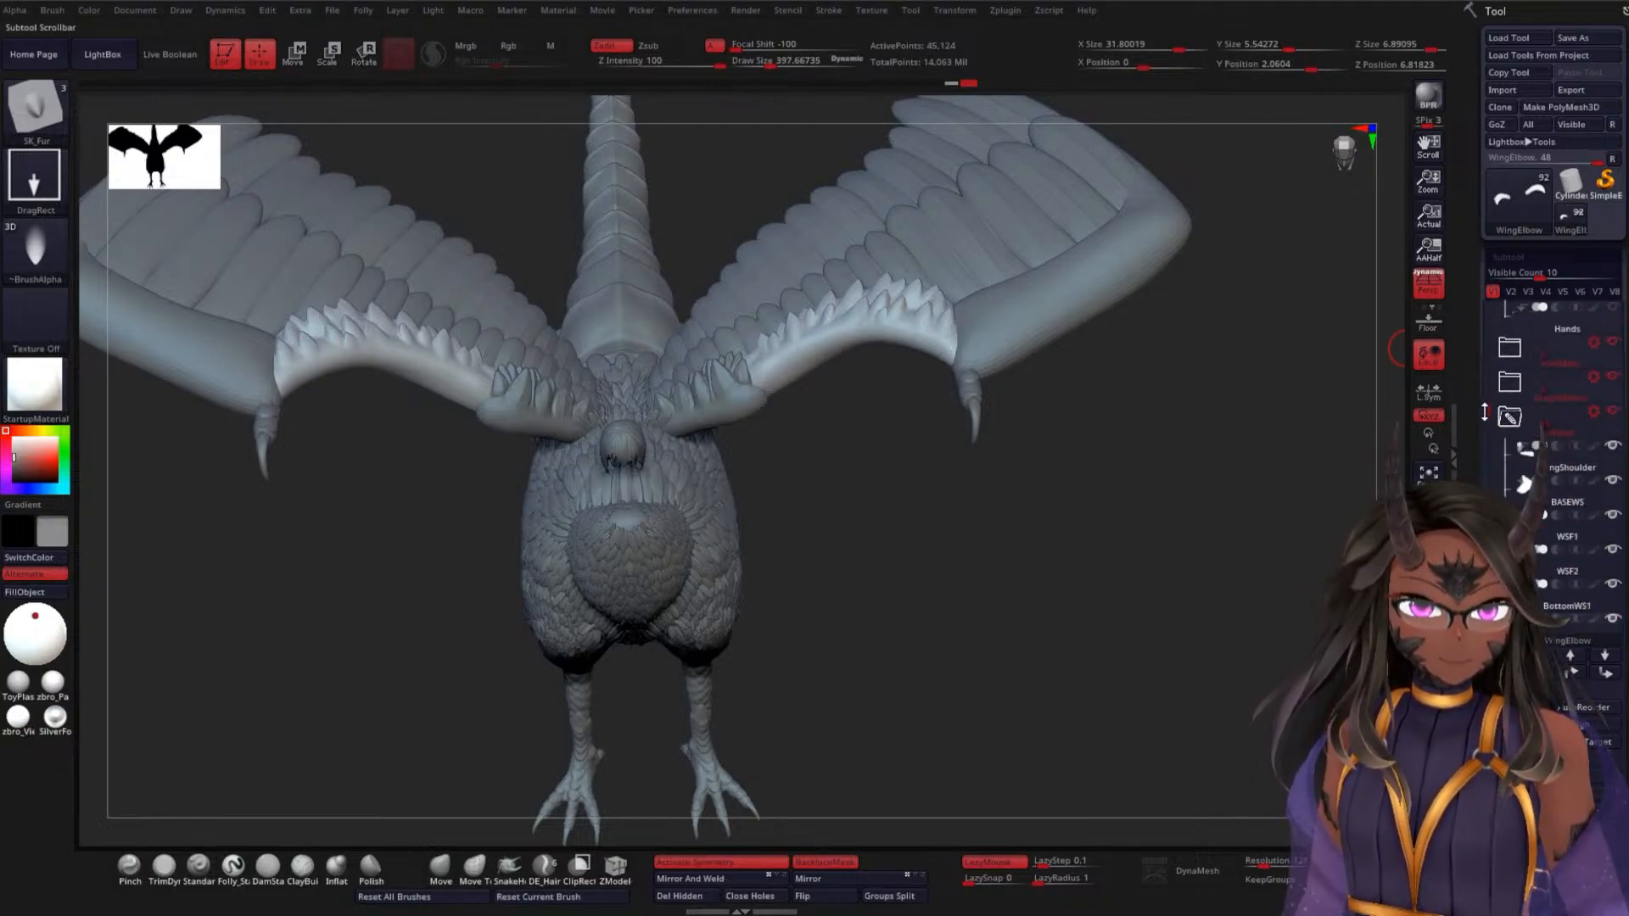
click(1592, 374)
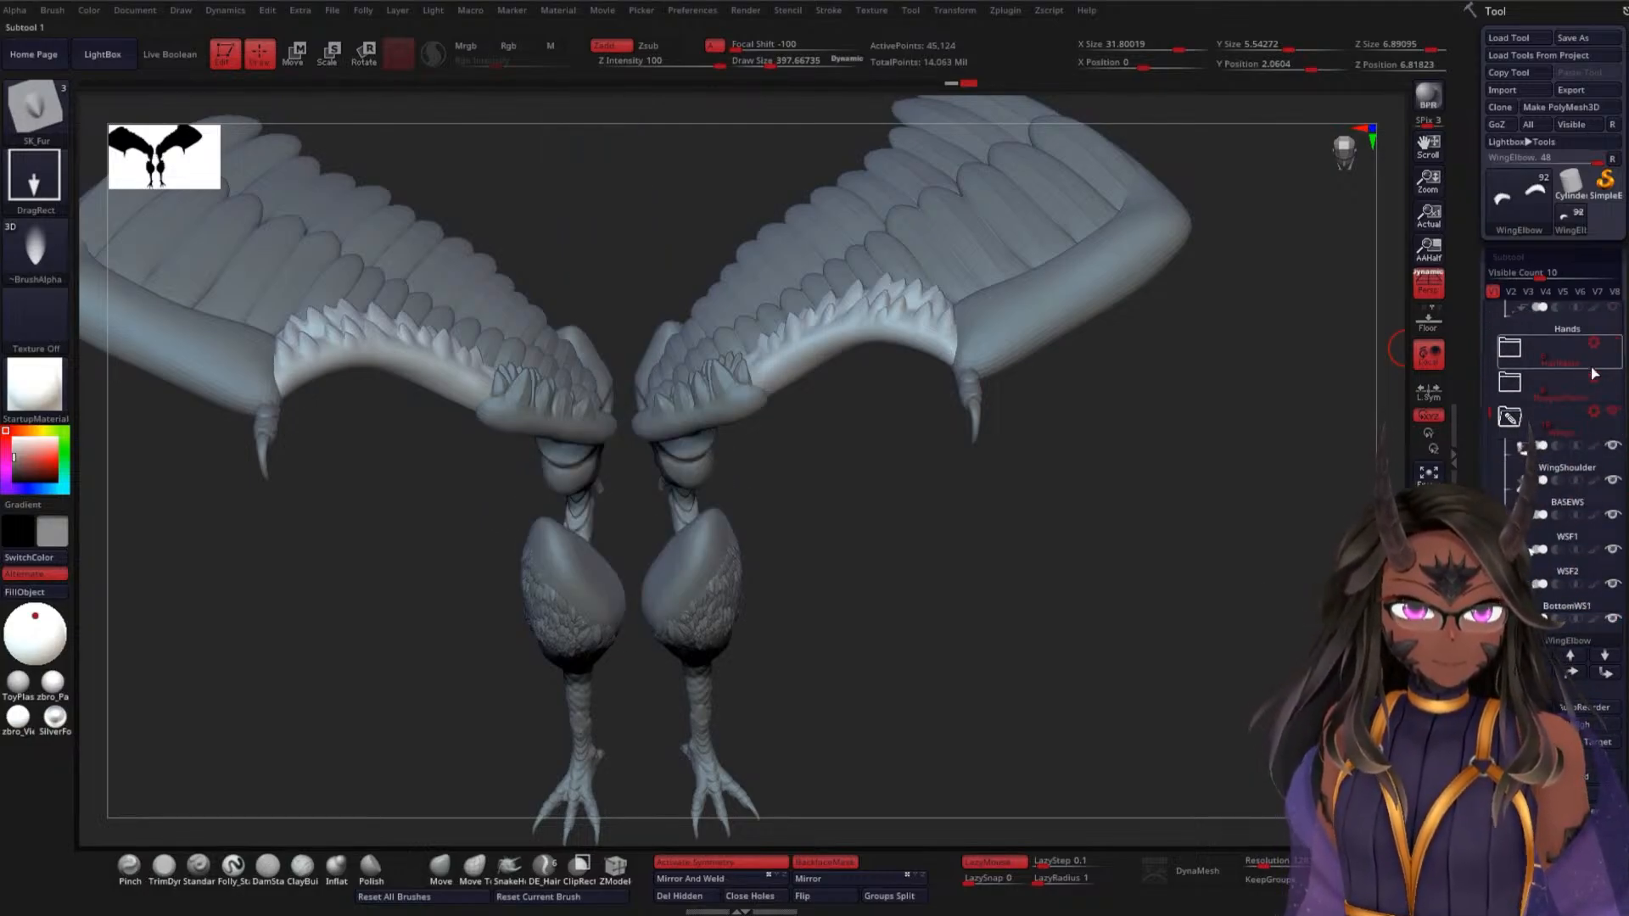
drag(1491, 414, 1498, 291)
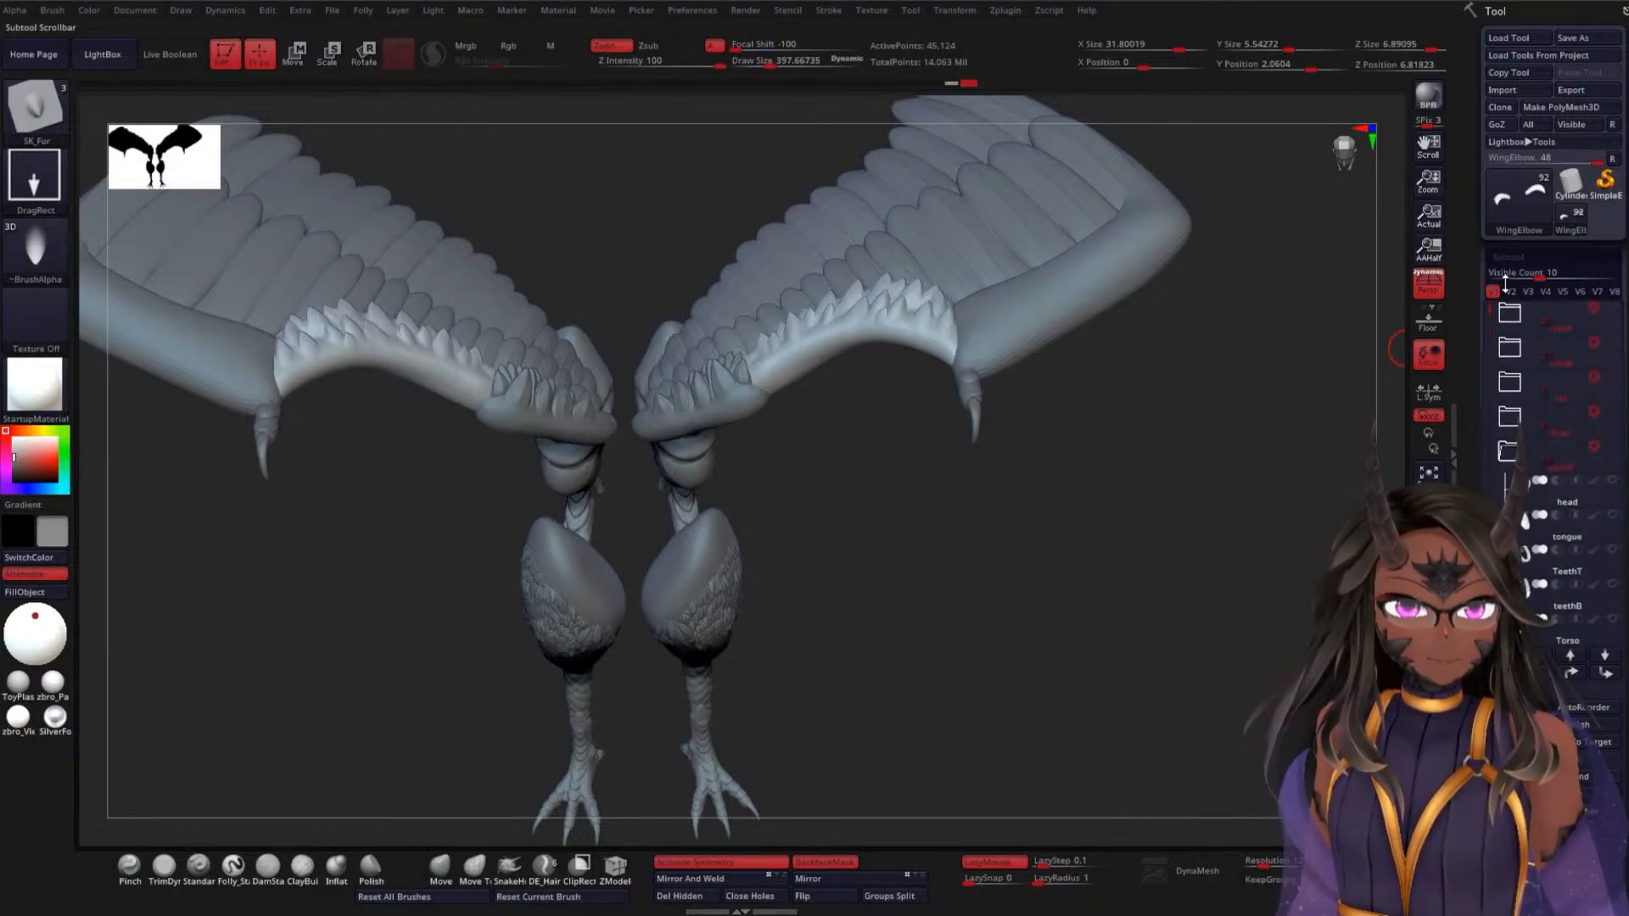
shift+click(1613, 348)
click(1539, 384)
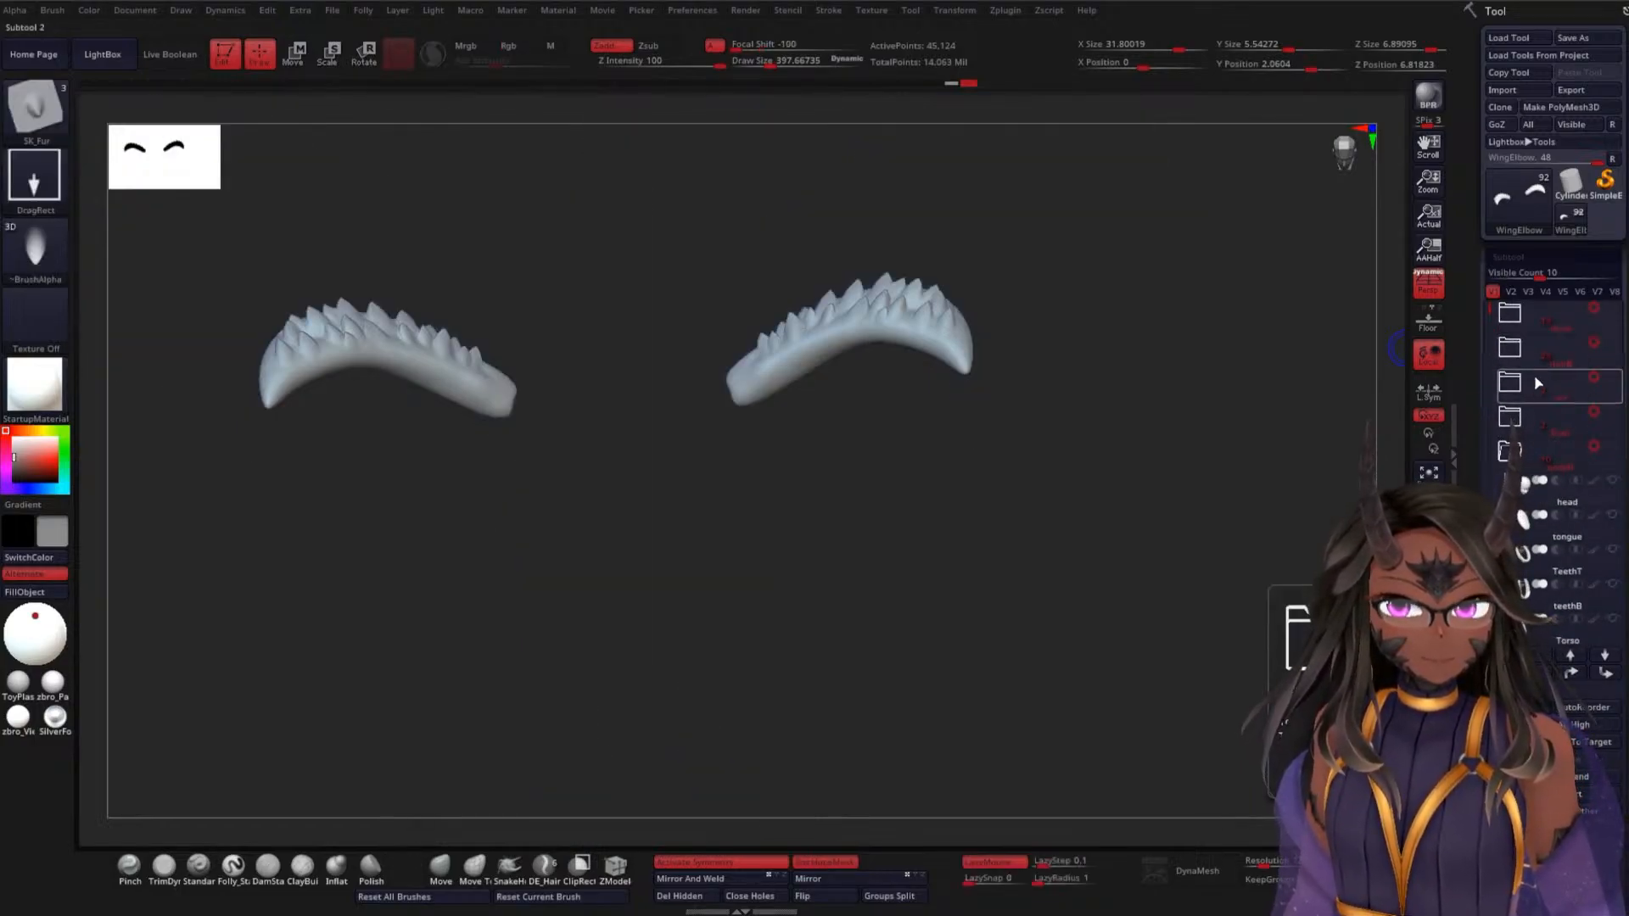
drag(1488, 313, 1488, 422)
shift+click(1615, 413)
Subdivide the elbow piece by one level
drag(1199, 447, 834, 580)
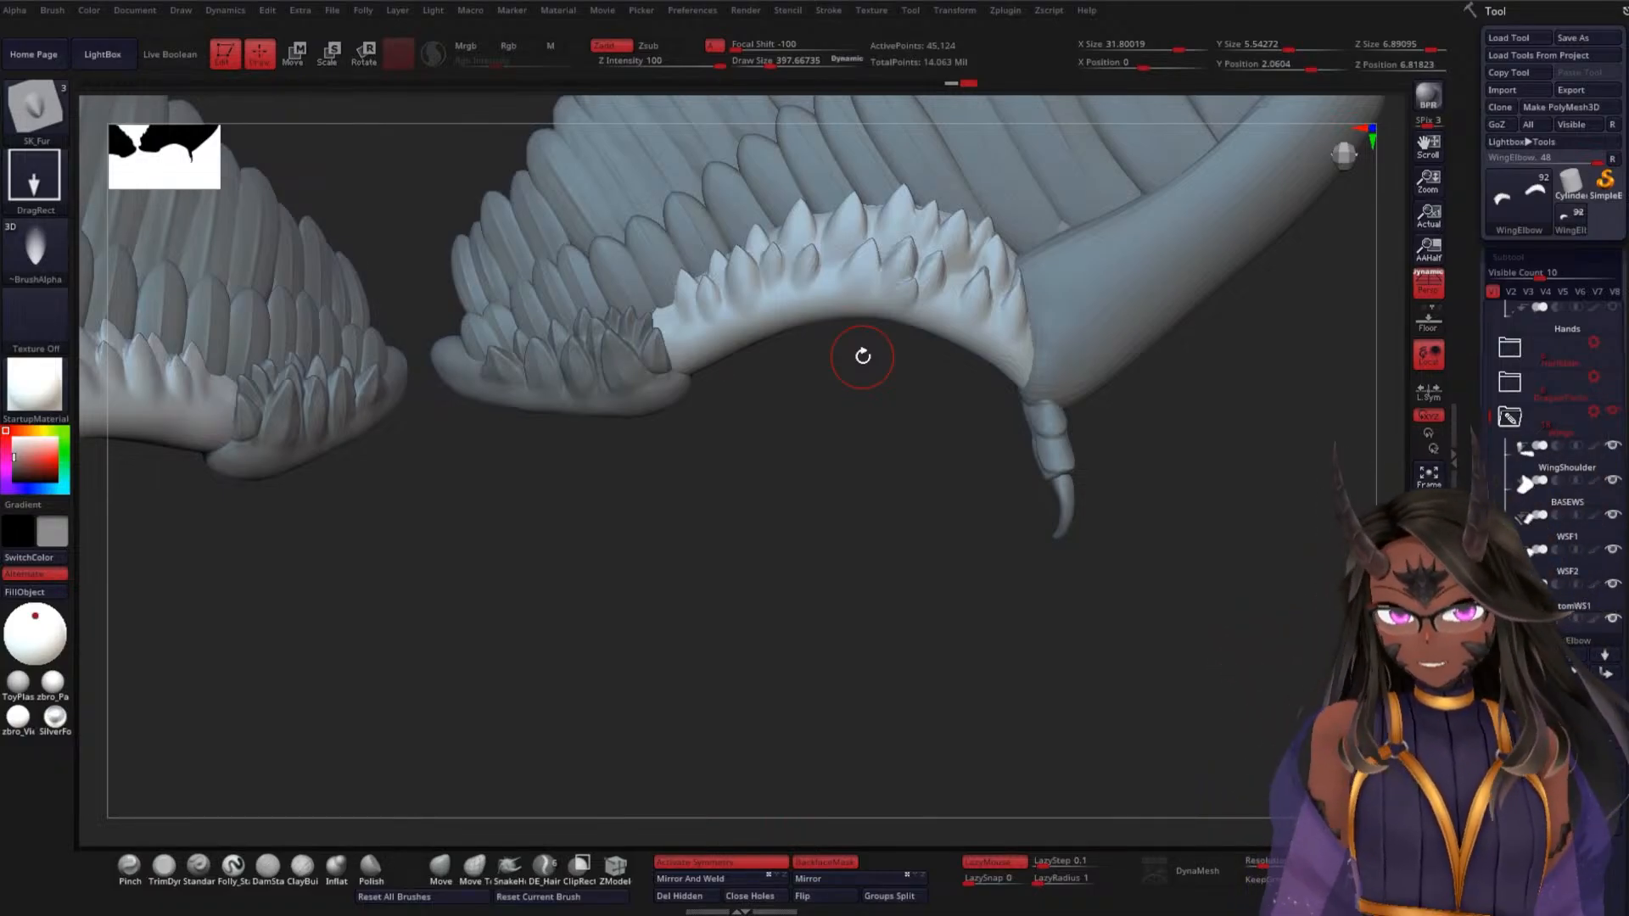
mouse_move(720, 520)
alt+mouse_down()
mouse_move(868, 491)
mouse_move(709, 574)
mouse_move(730, 520)
mouse_move(768, 531)
mouse_move(723, 542)
alt+mouse_up()
key(space)
key(d)
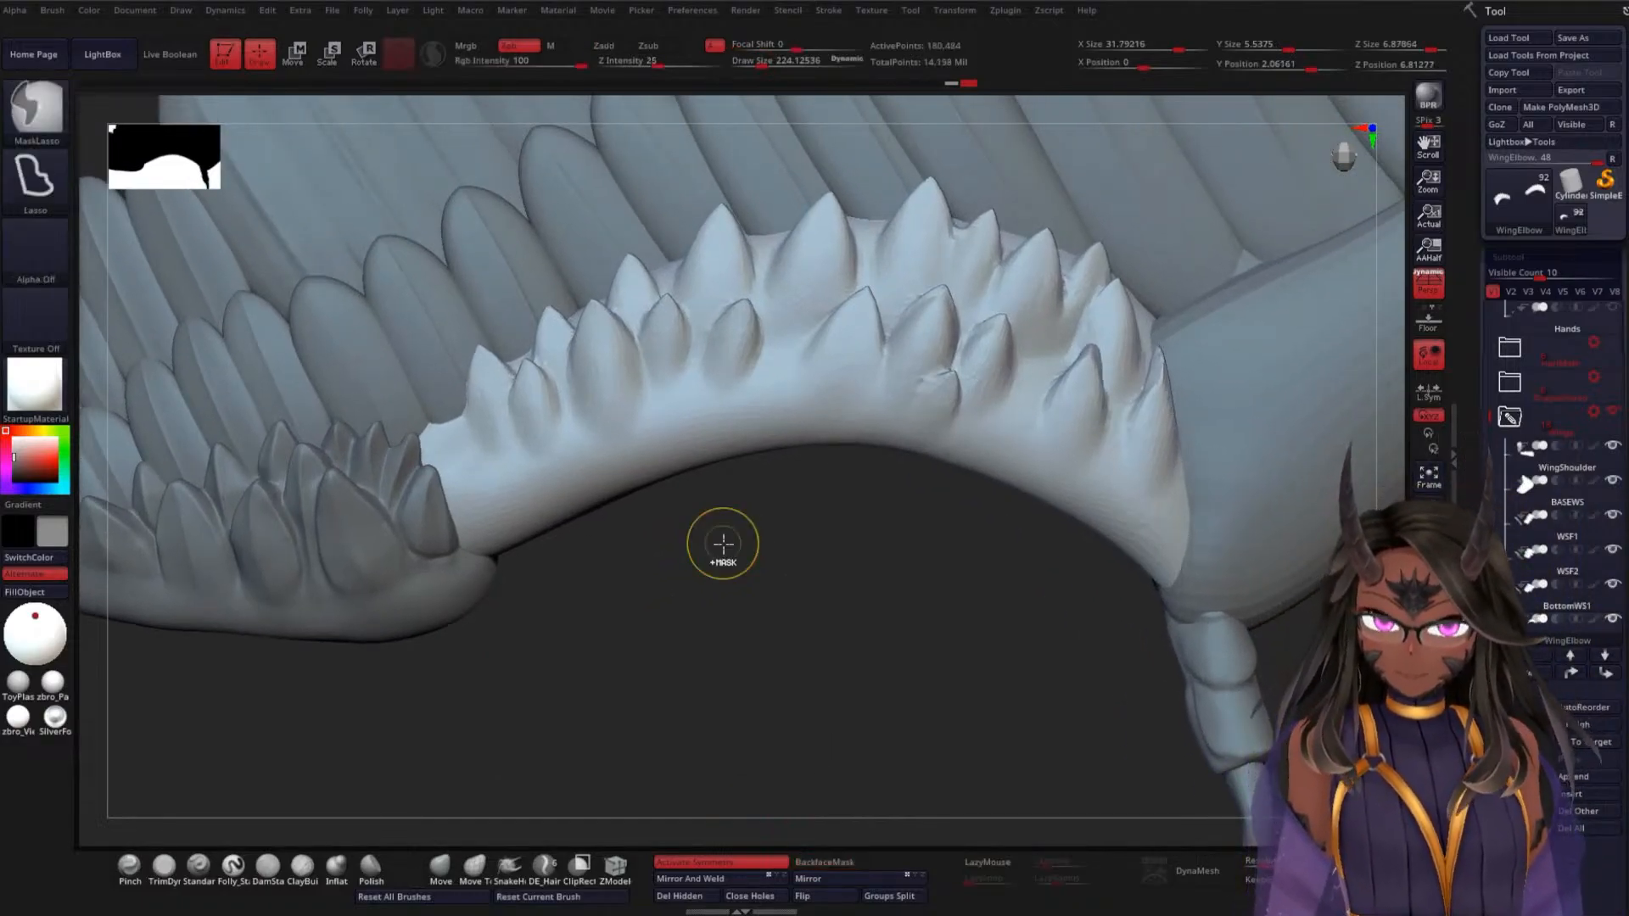
Carve the edges and central crease of the first elbow feather next to the shoulder piece with the DamStandard brush
click(267, 864)
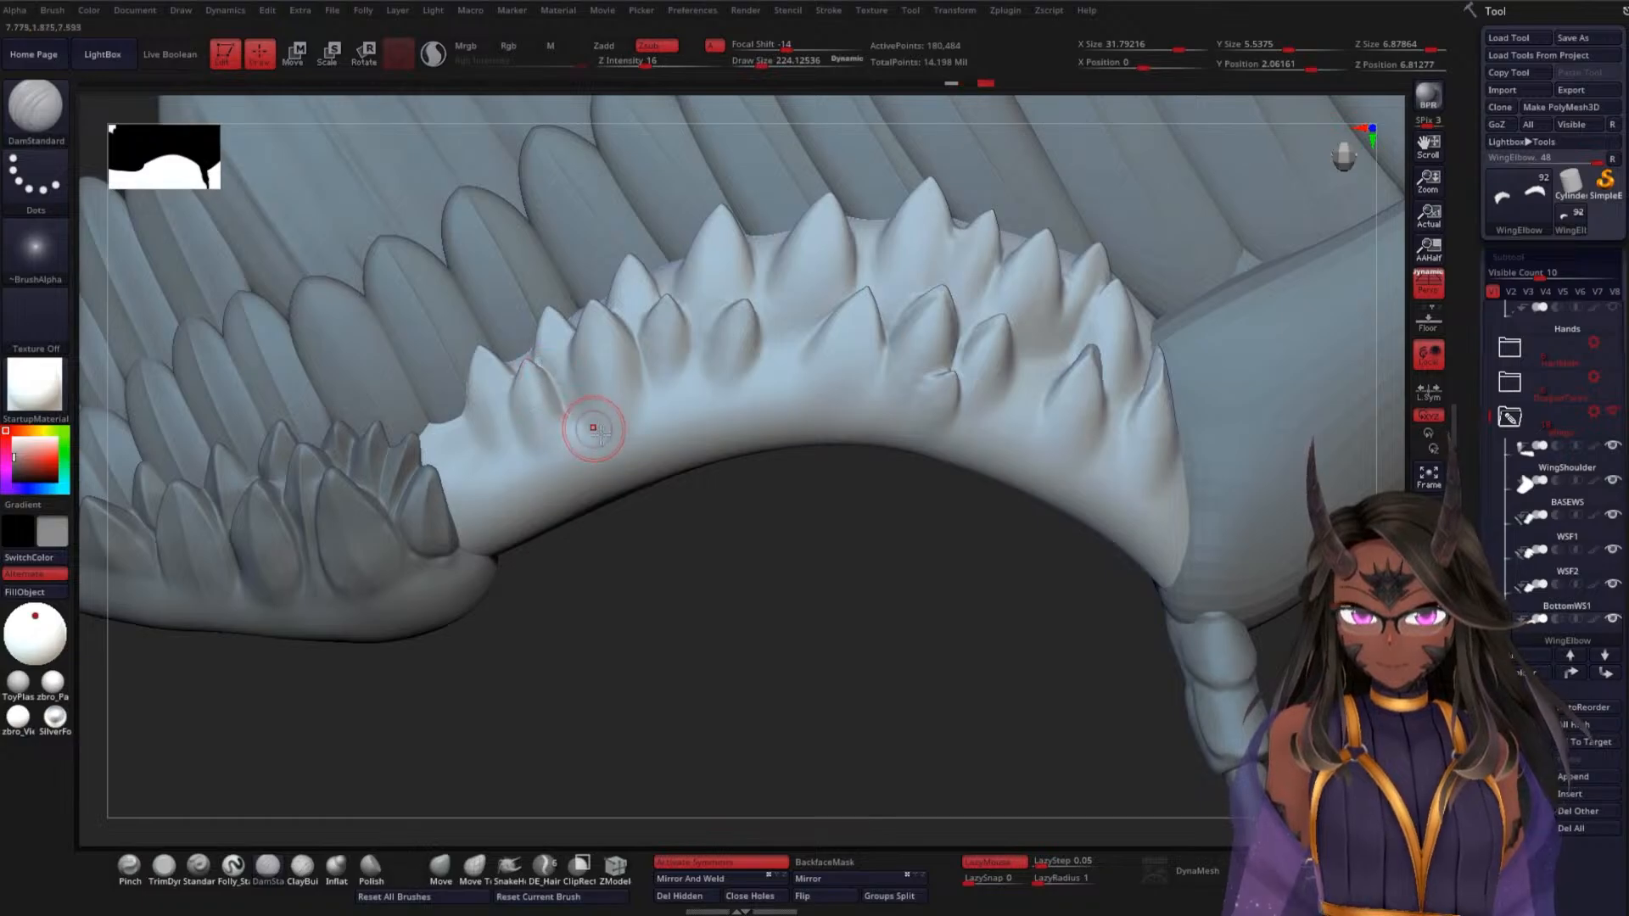
alt+drag(734, 588, 763, 644)
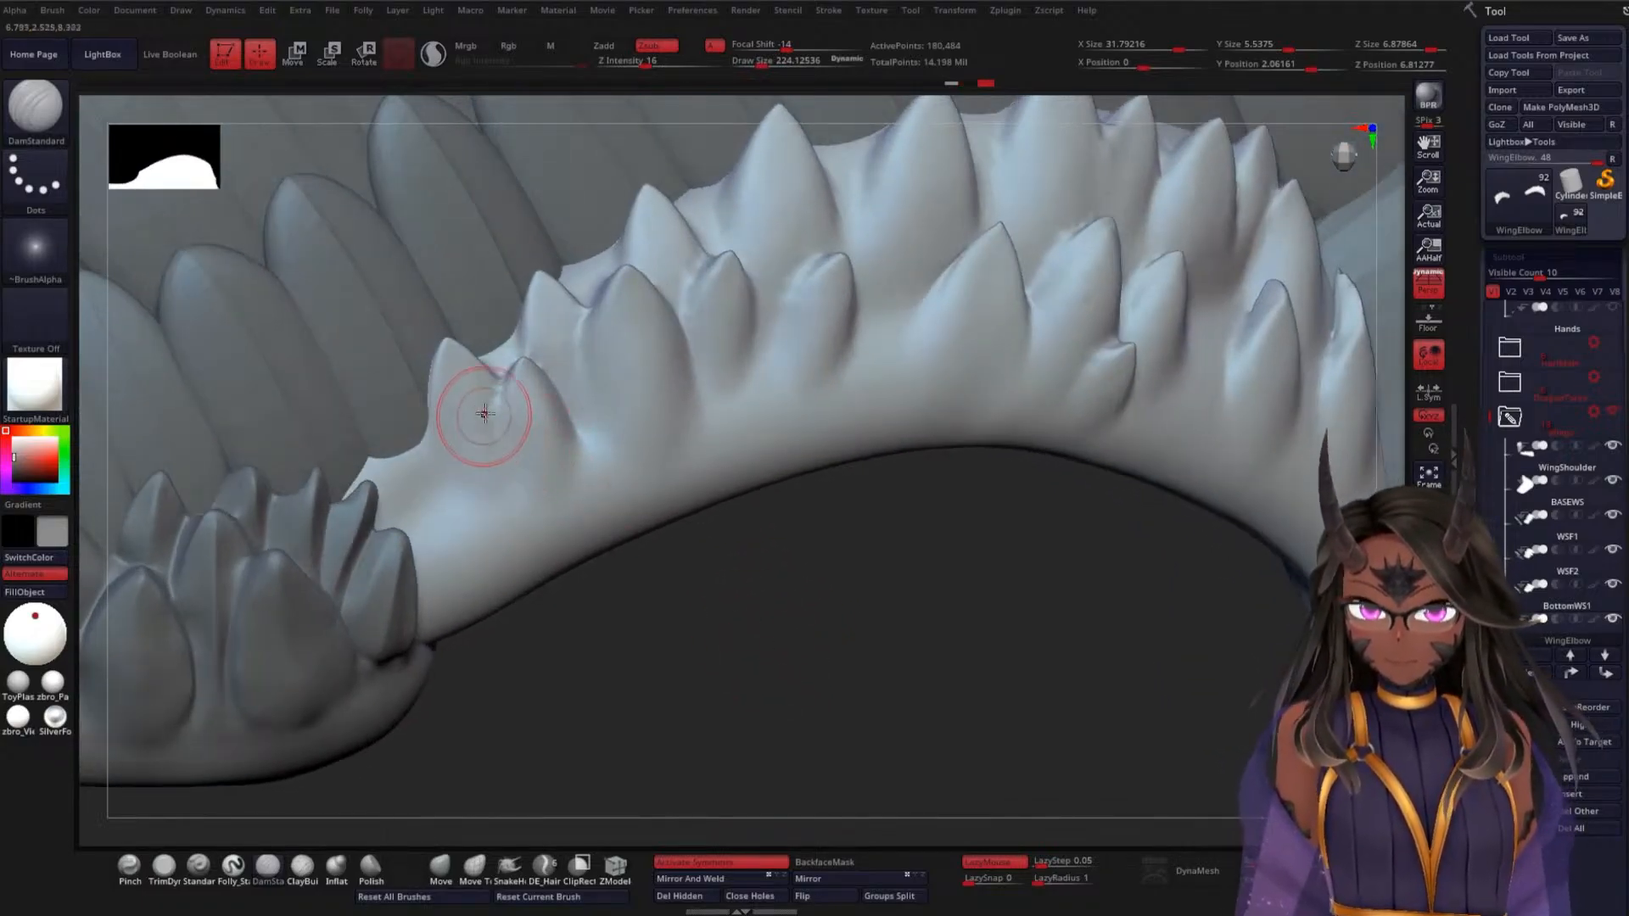
drag(500, 452, 514, 497)
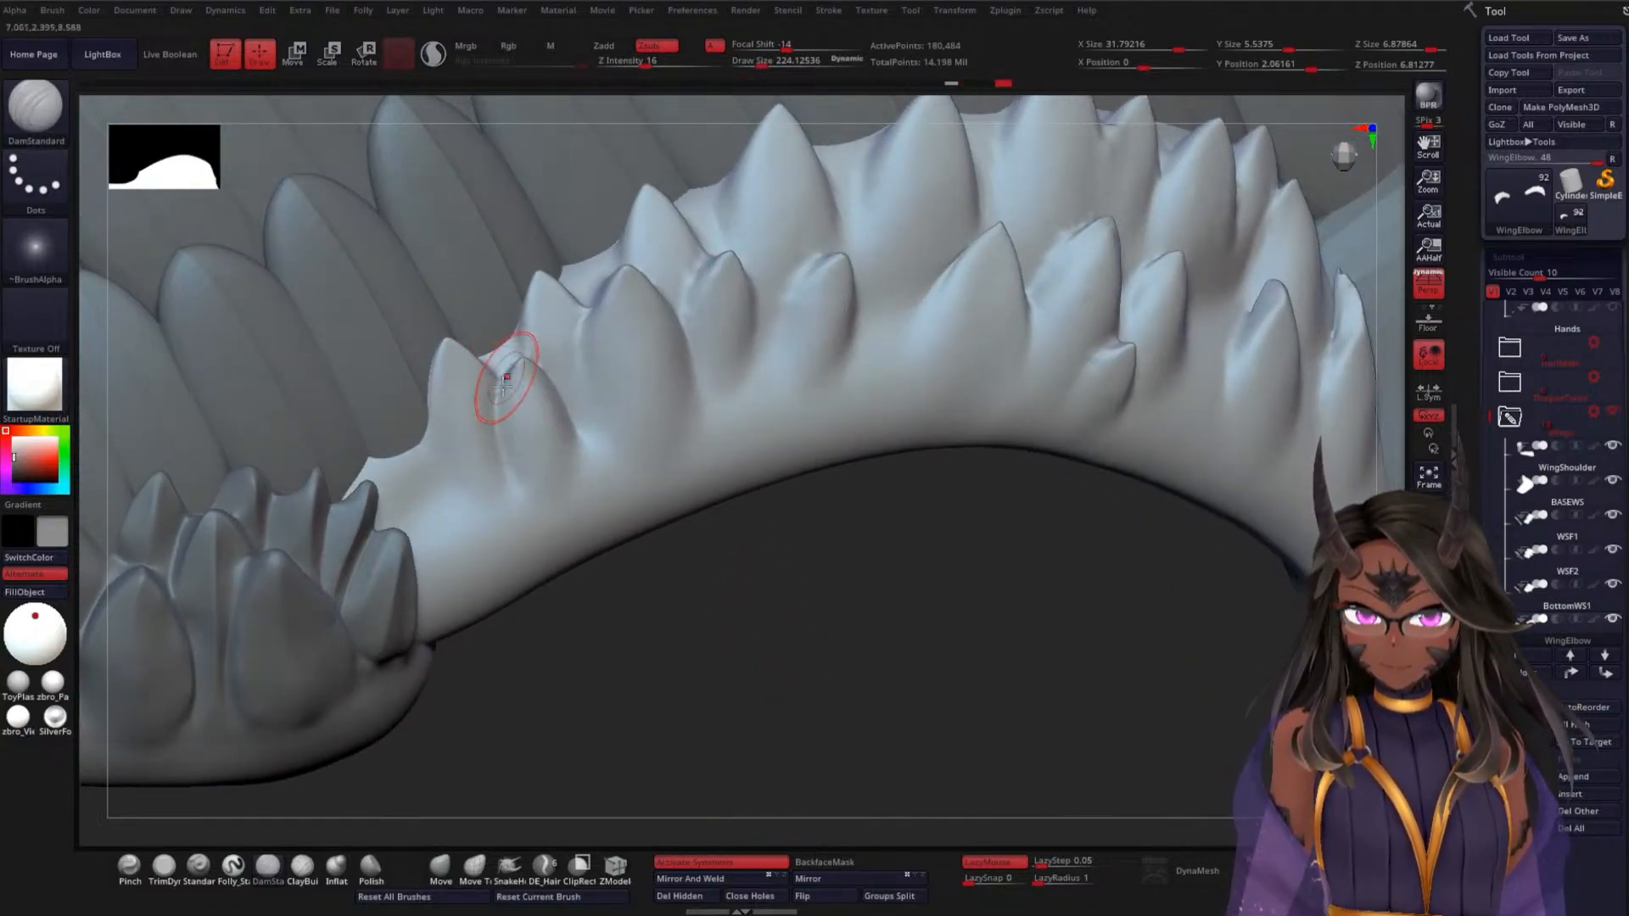
drag(464, 422, 487, 495)
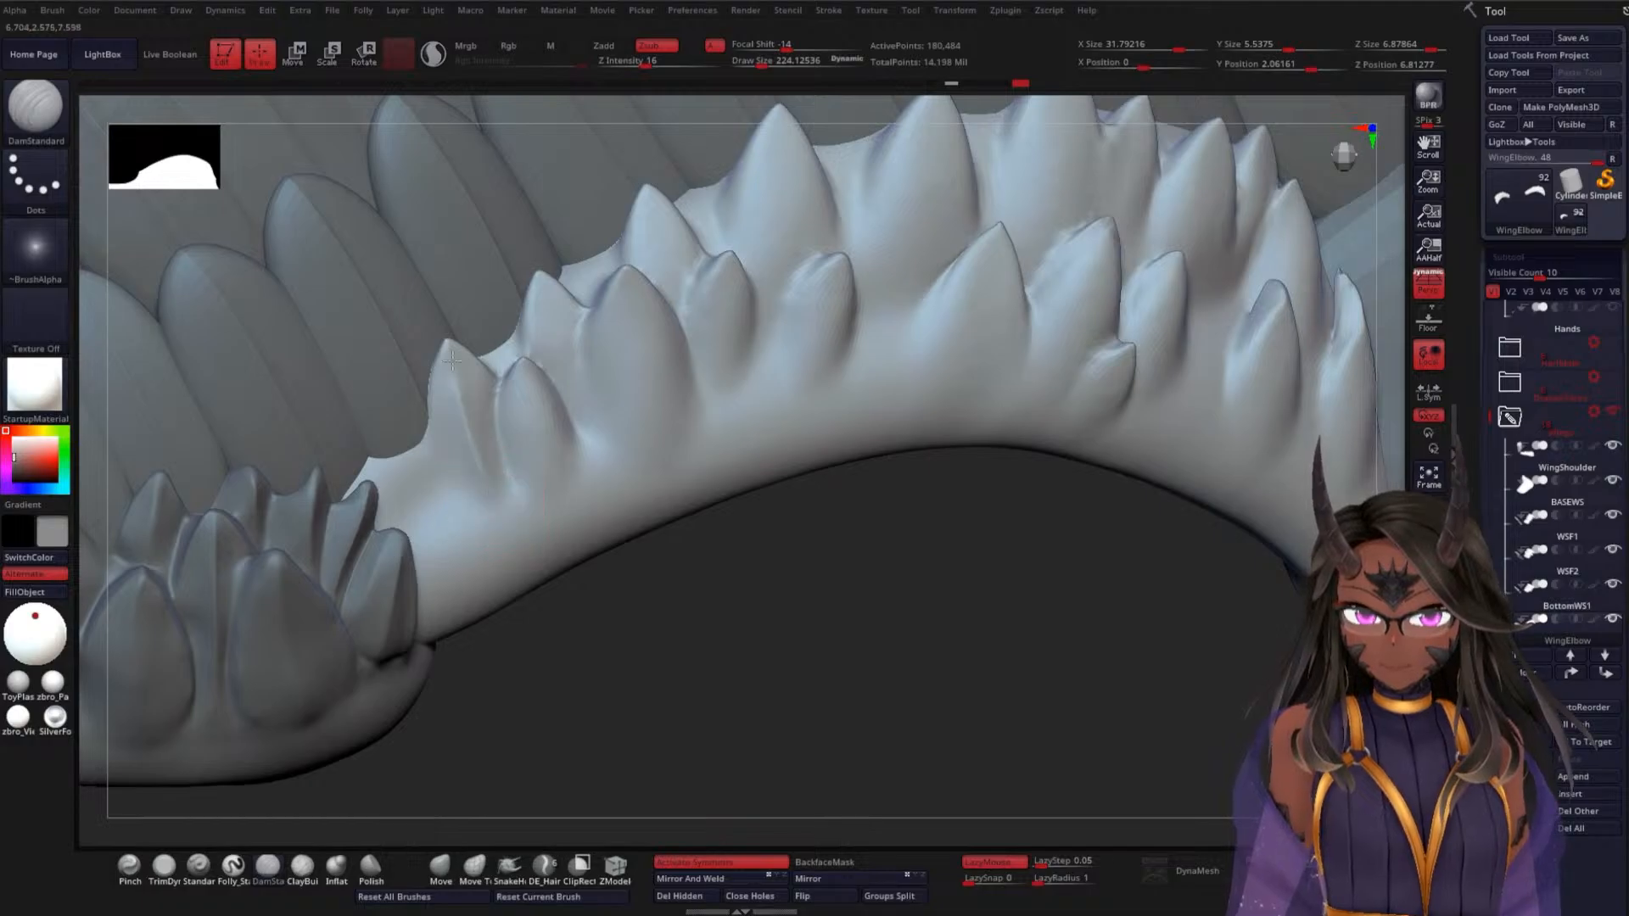
mouse_move(450, 347)
mouse_down()
mouse_move(465, 480)
mouse_move(447, 485)
mouse_up()
drag(431, 409, 429, 439)
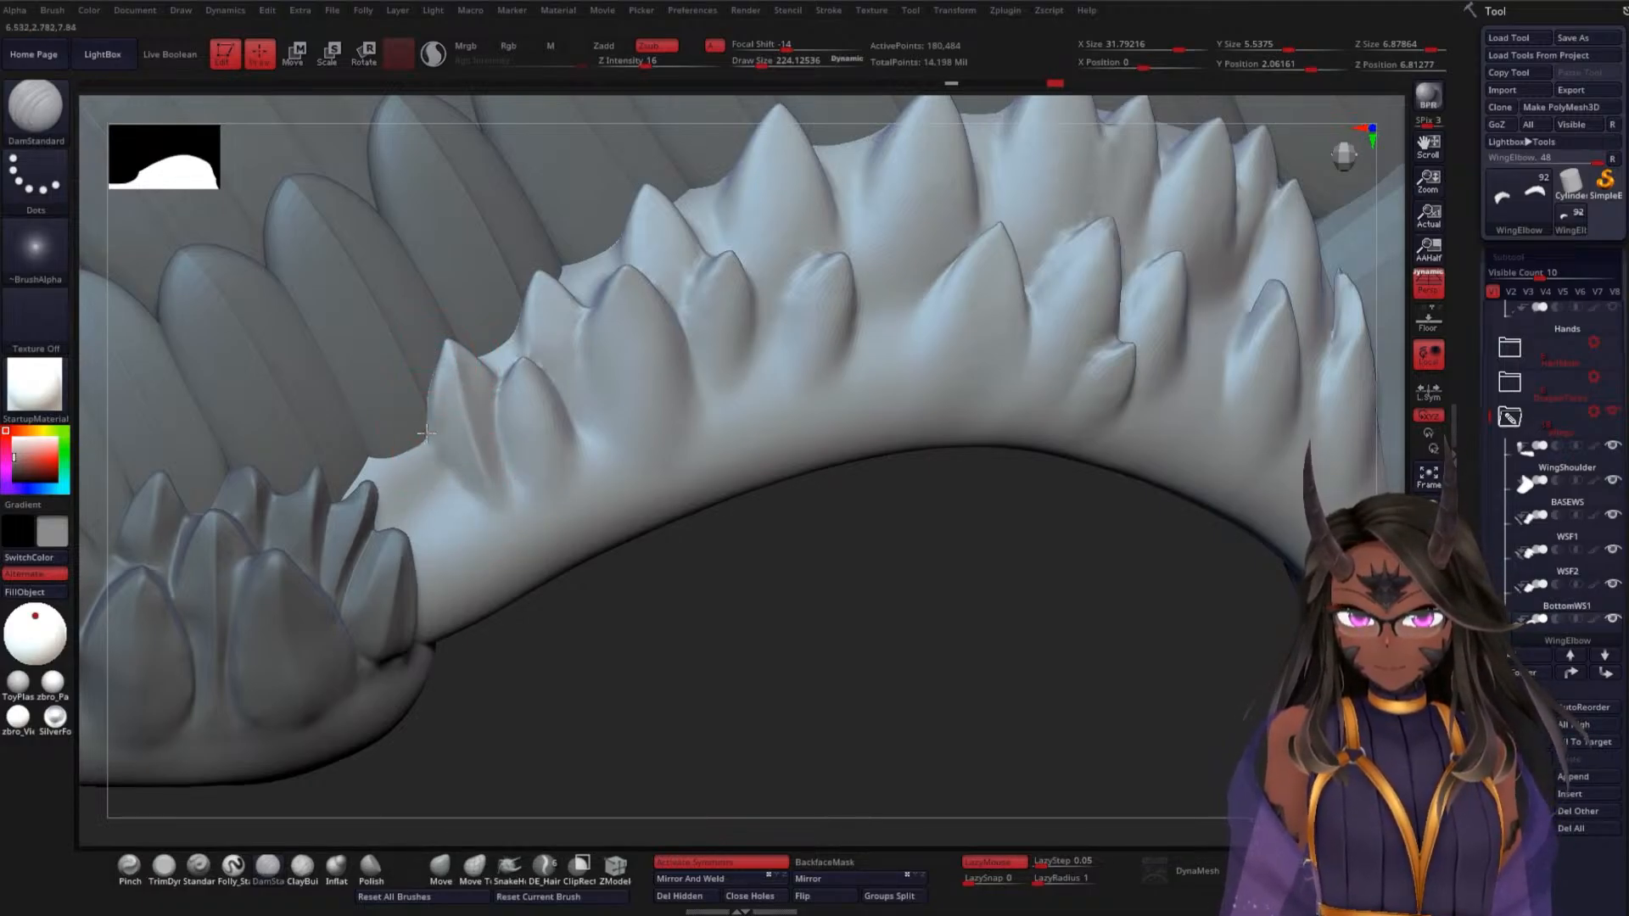
Define the edges and central line of the small second feather beside the first one
drag(632, 568, 763, 570)
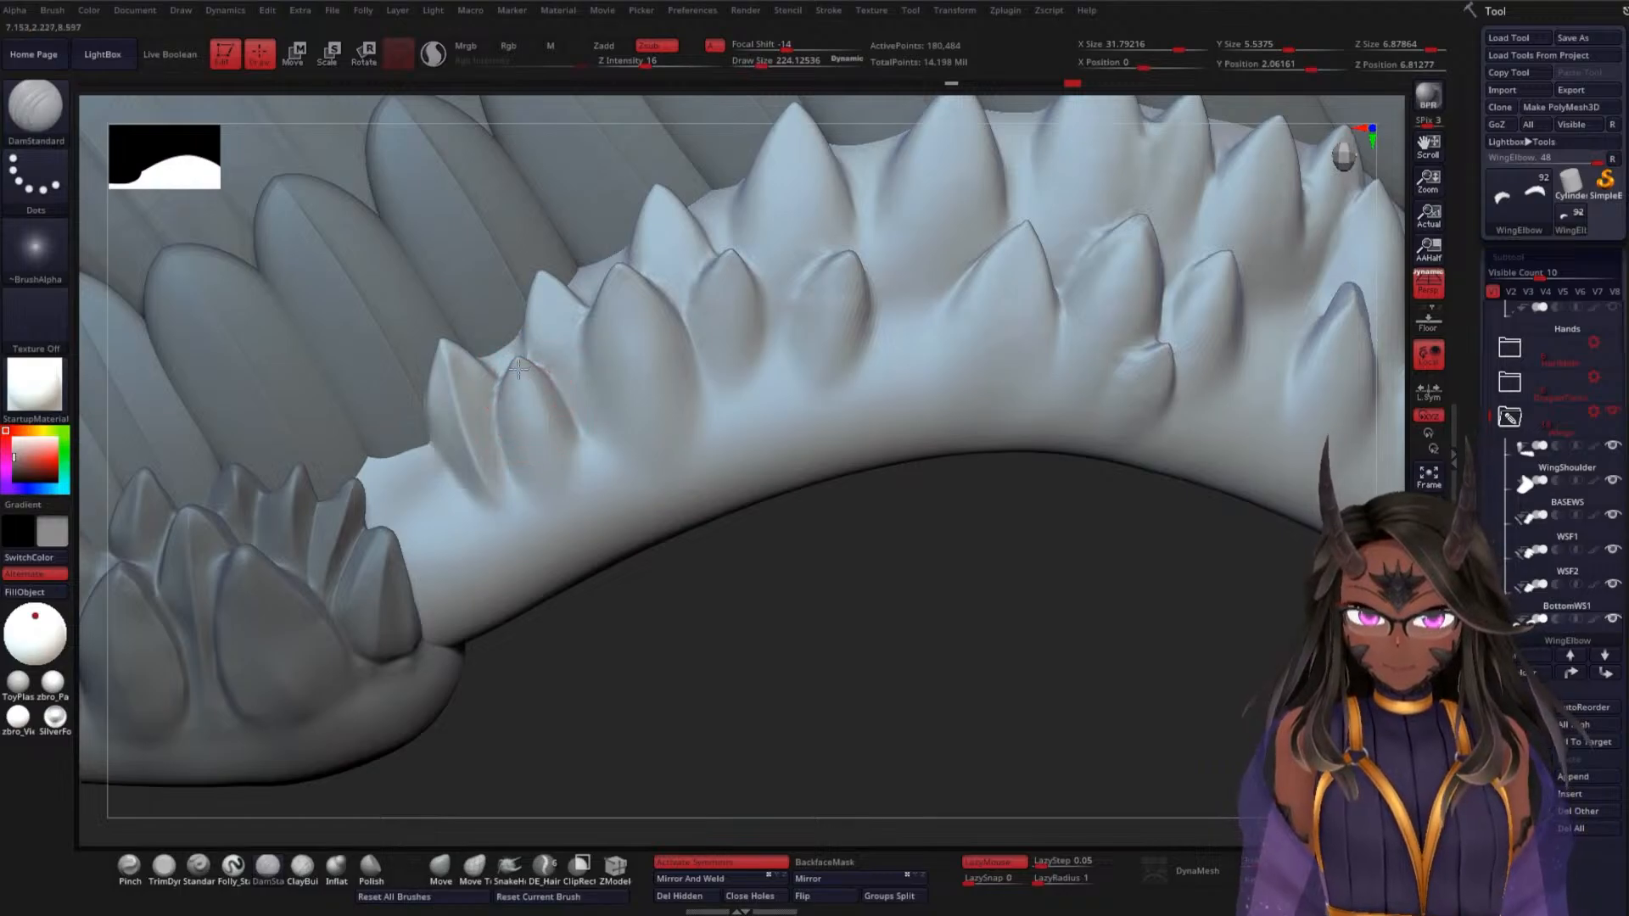
key(shift)
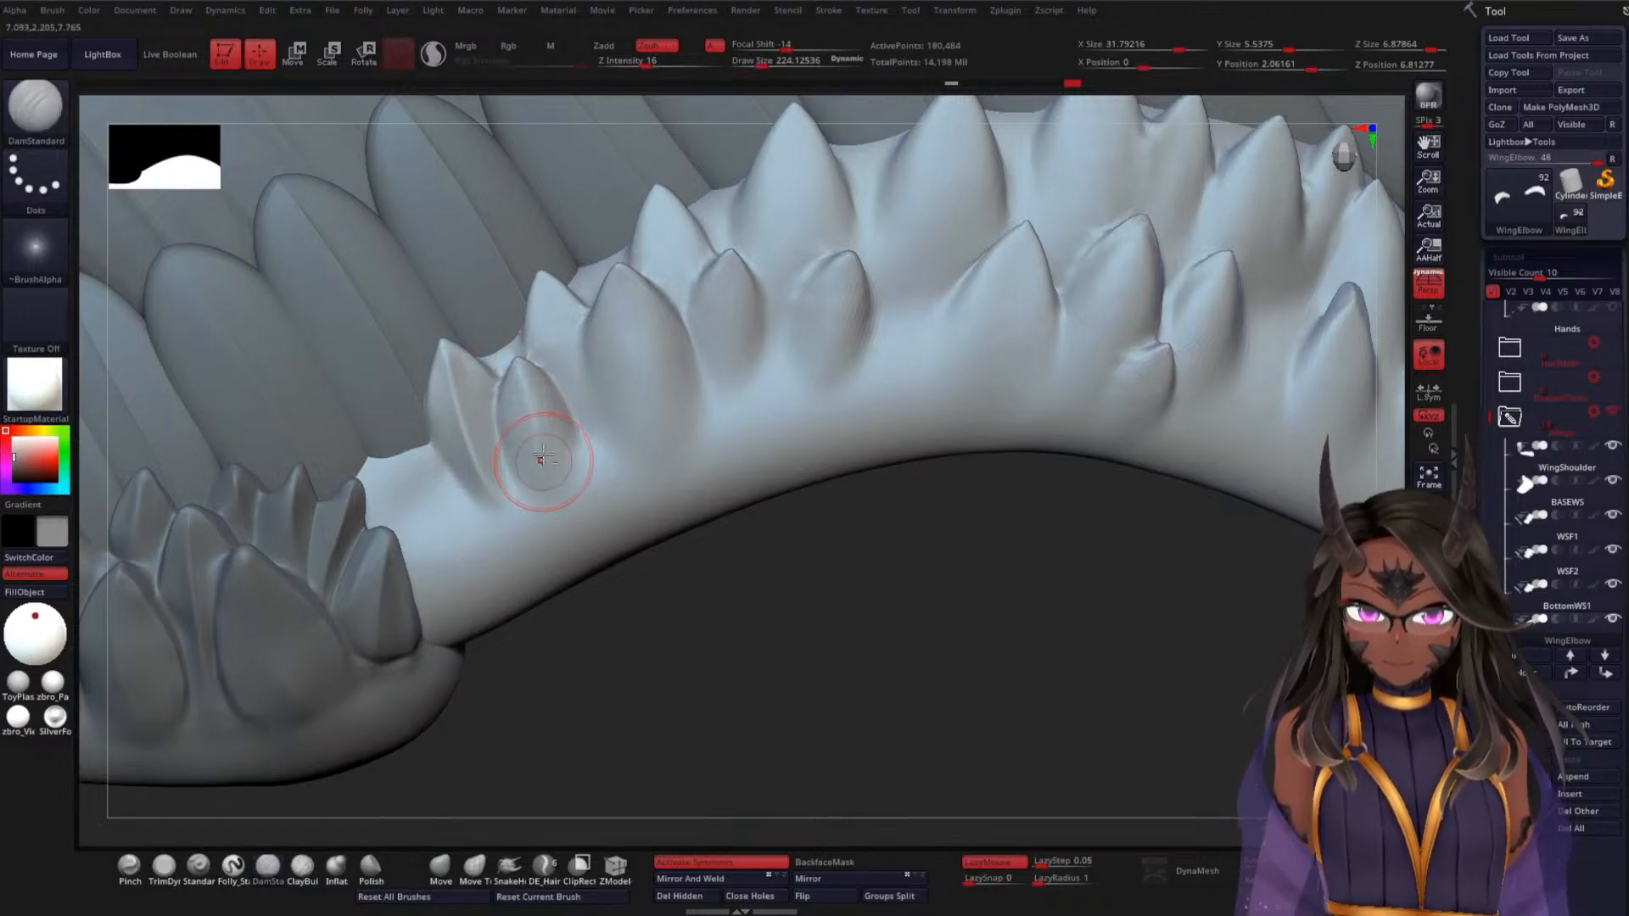
mouse_move(538, 367)
mouse_down()
mouse_move(577, 450)
mouse_move(502, 428)
mouse_move(515, 491)
mouse_up()
Sharpen the edges and central ridge of the large third feather, undoing one stray stroke along the way
drag(765, 638, 982, 706)
drag(629, 462, 608, 276)
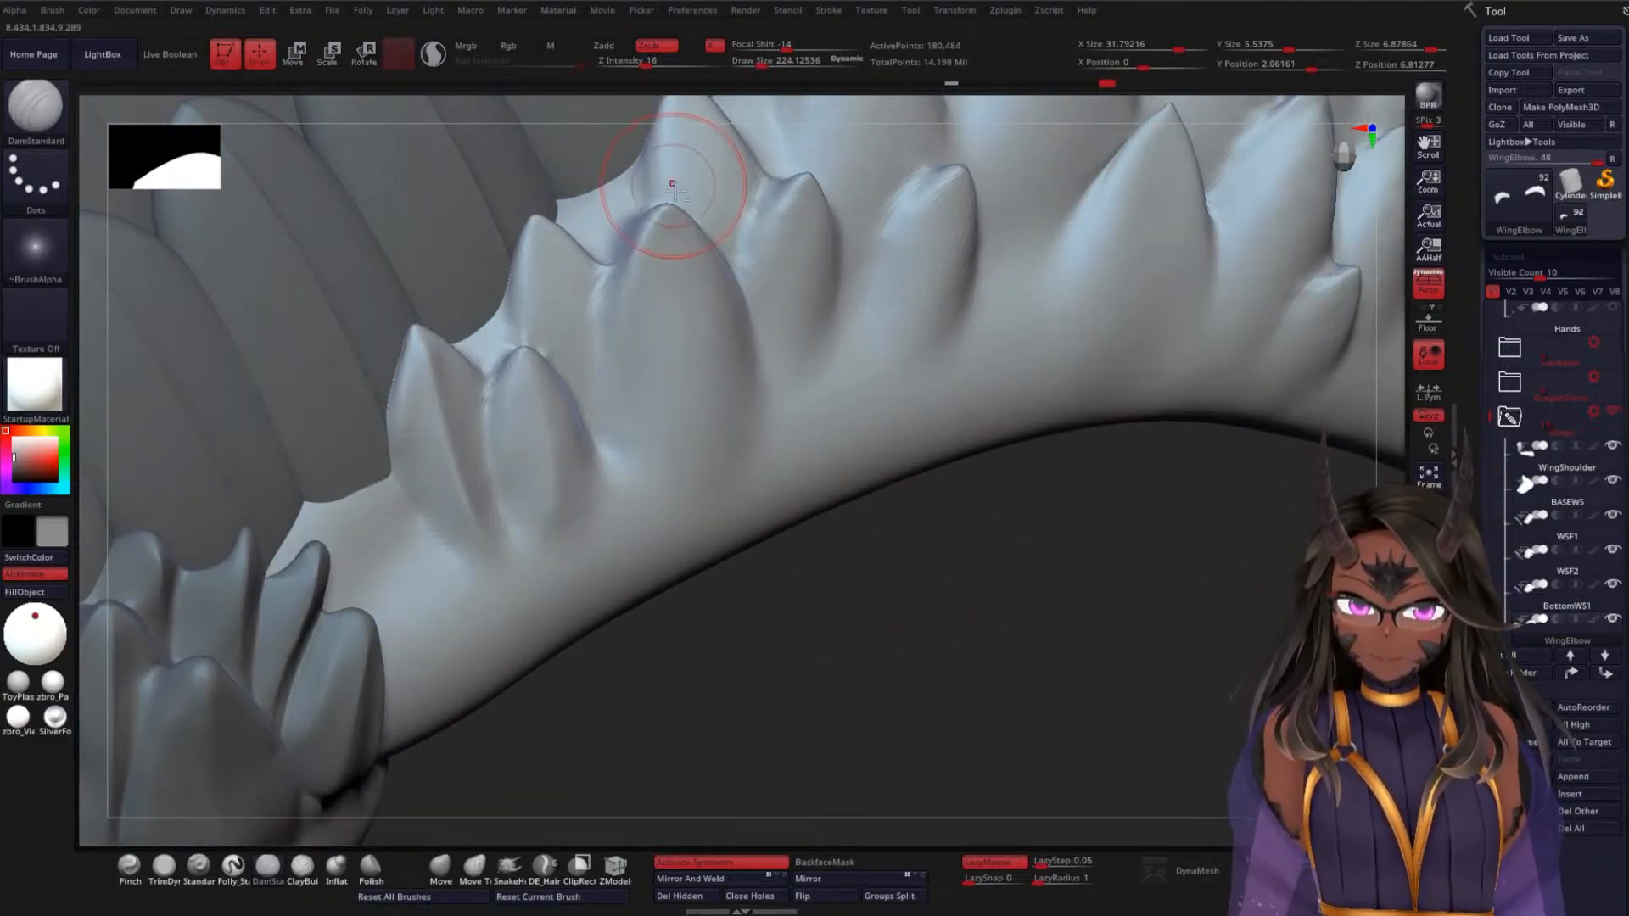
mouse_move(969, 675)
mouse_down()
mouse_move(666, 259)
mouse_move(740, 340)
mouse_up()
key(ctrl+z)
drag(637, 216, 761, 399)
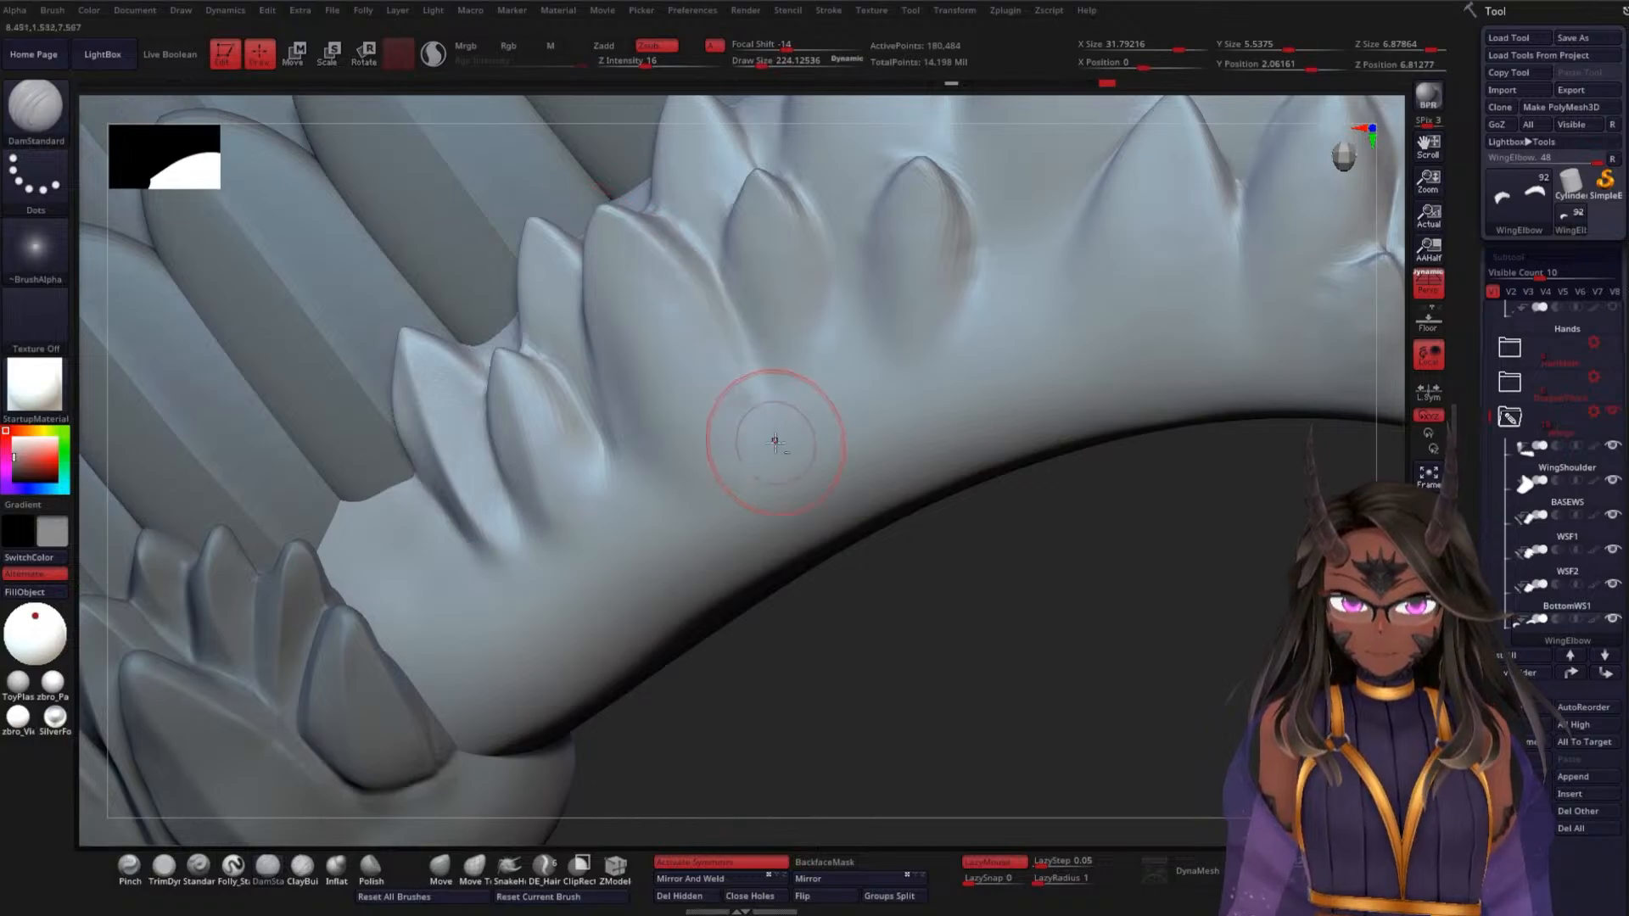
mouse_move(883, 585)
mouse_down()
mouse_move(942, 680)
mouse_move(625, 338)
mouse_up()
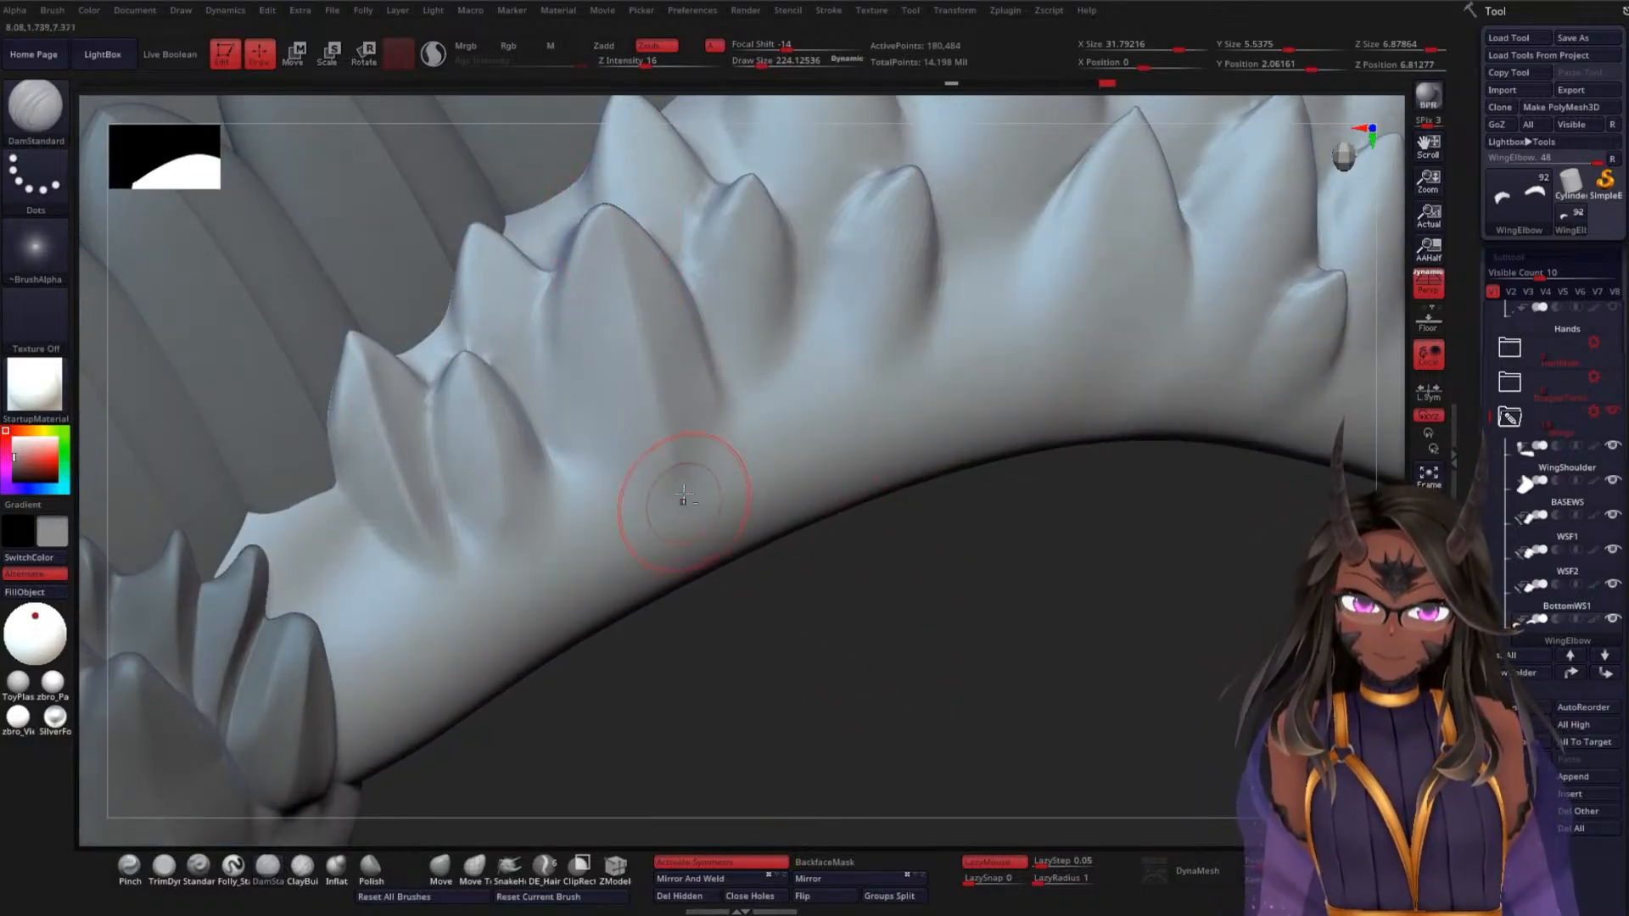
drag(833, 621, 764, 520)
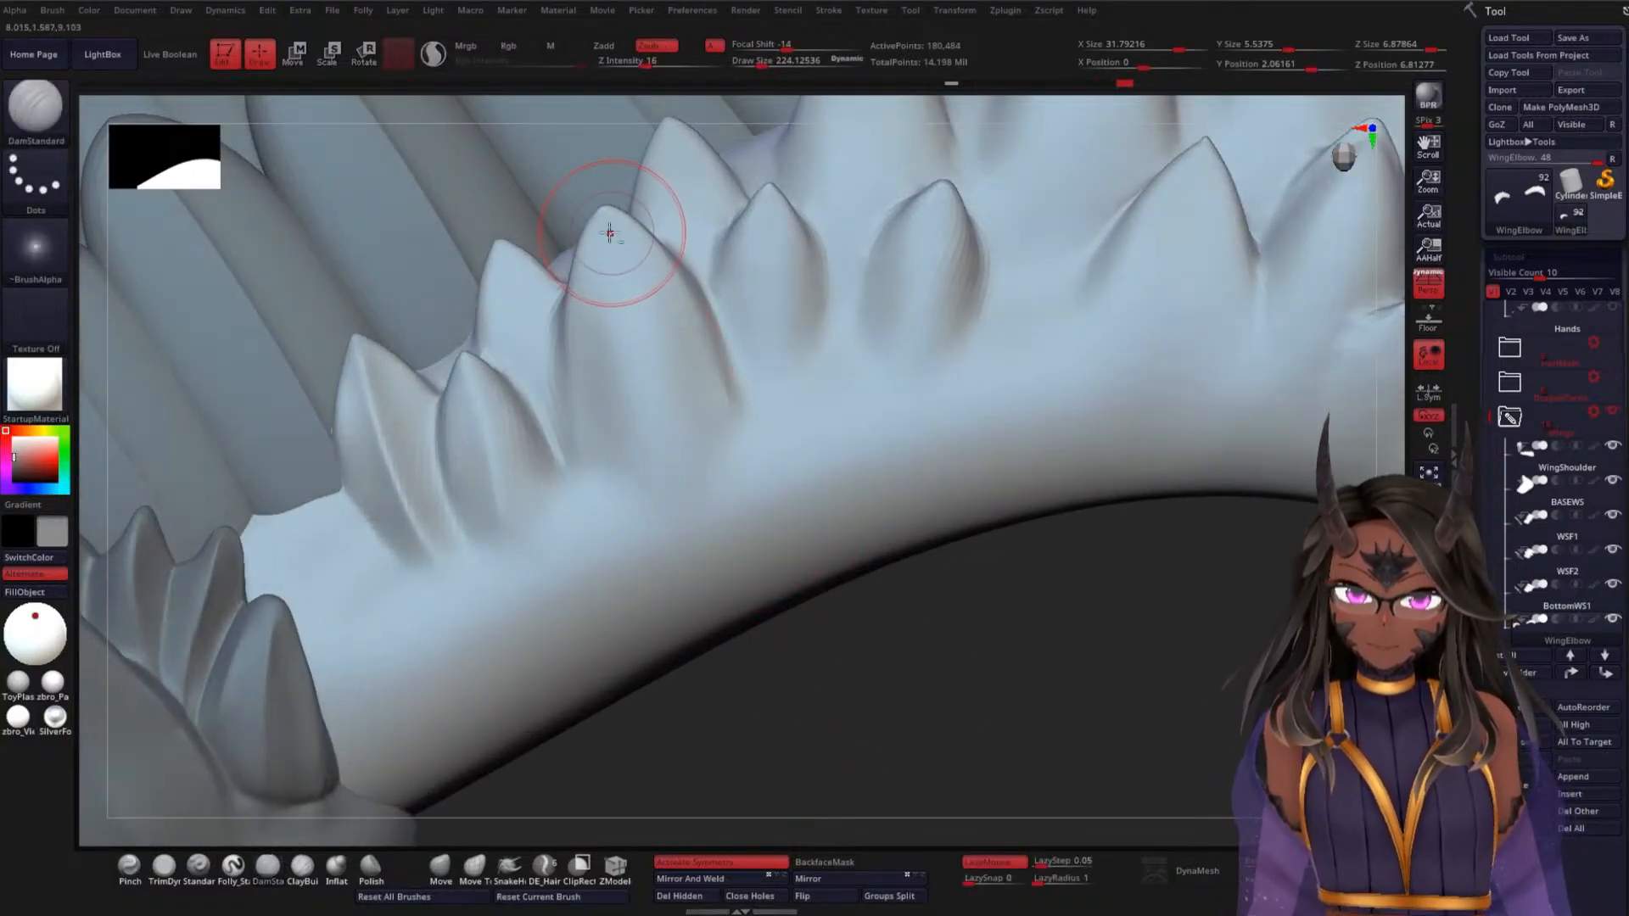
drag(818, 636, 745, 498)
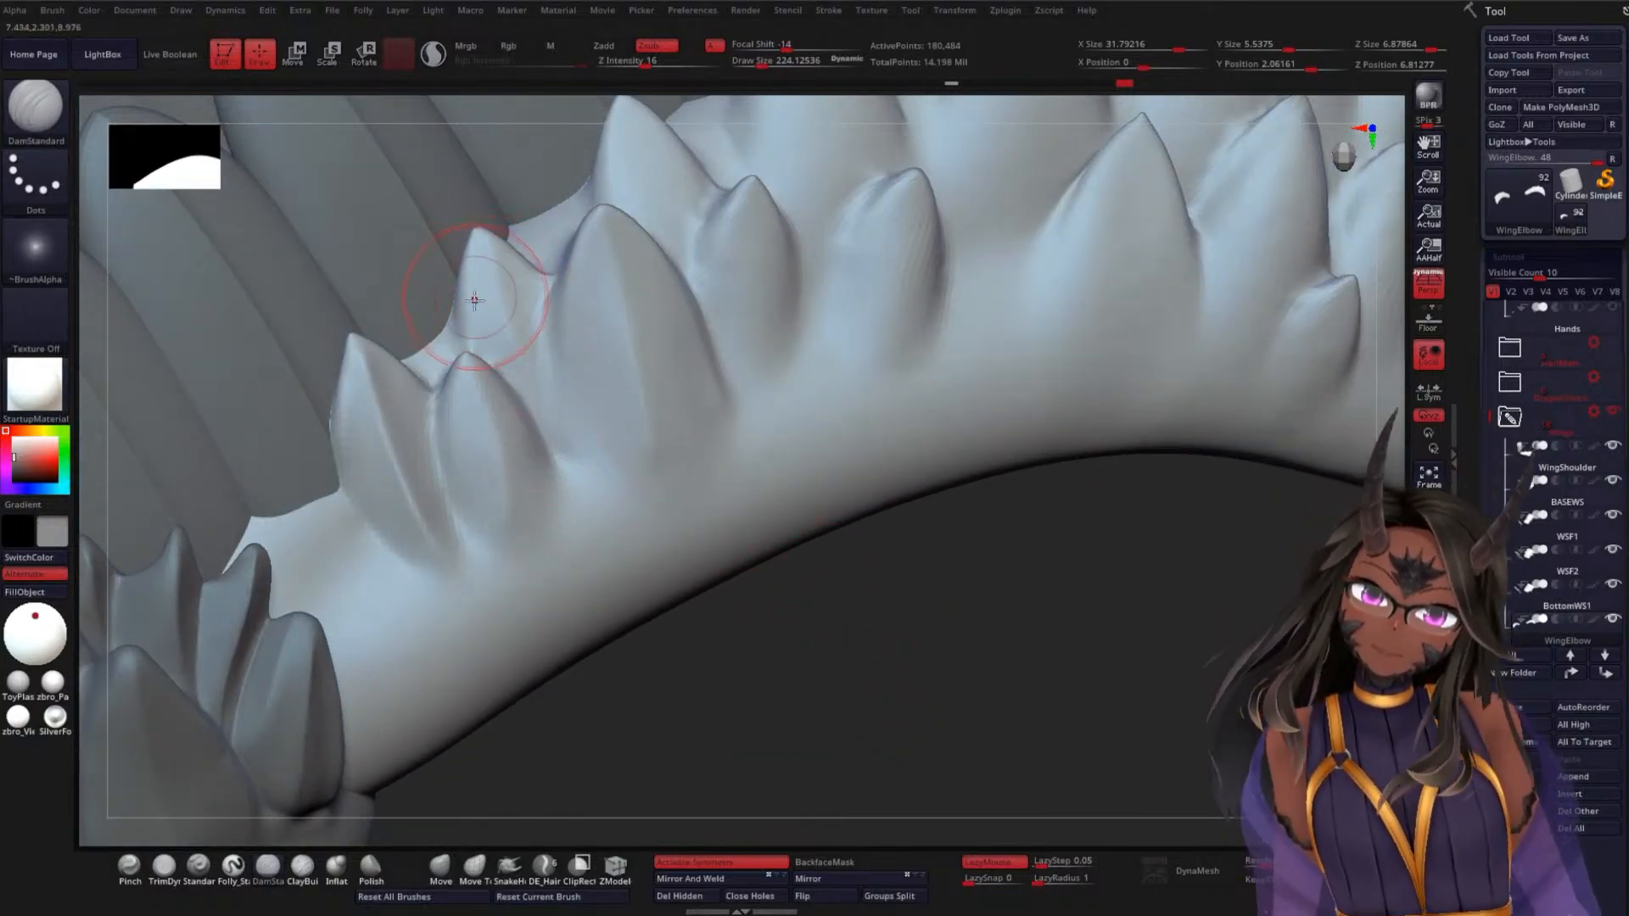
Carve a central line and cleaner edges into the outer-row feather tucked behind the large third feather
drag(476, 327, 488, 244)
drag(908, 654, 814, 535)
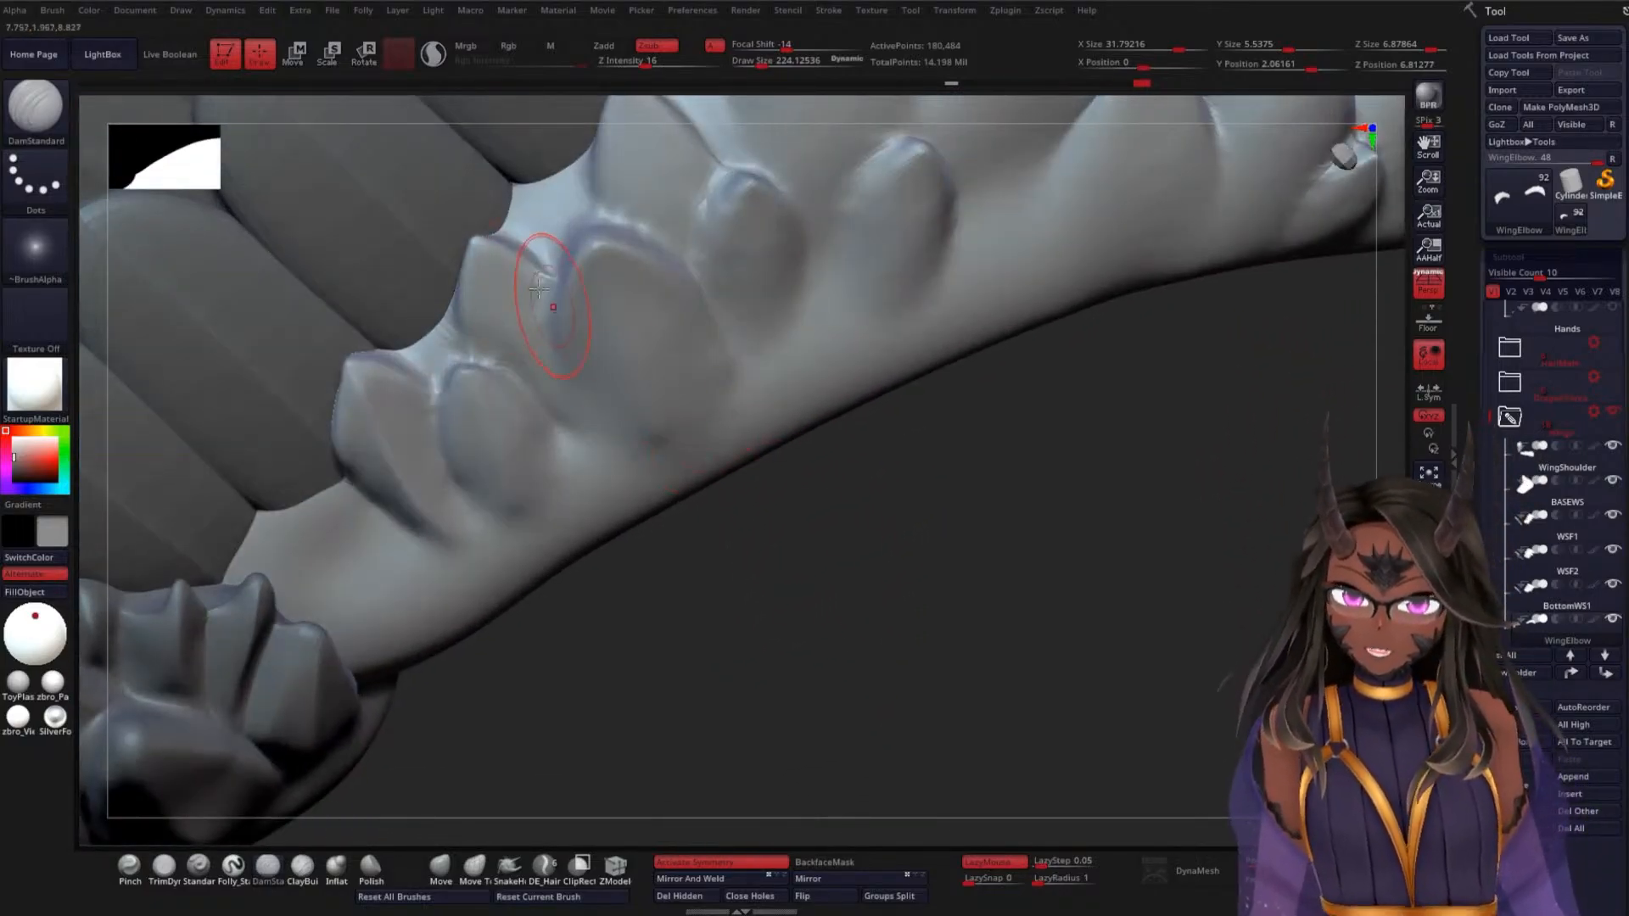
drag(891, 636, 867, 480)
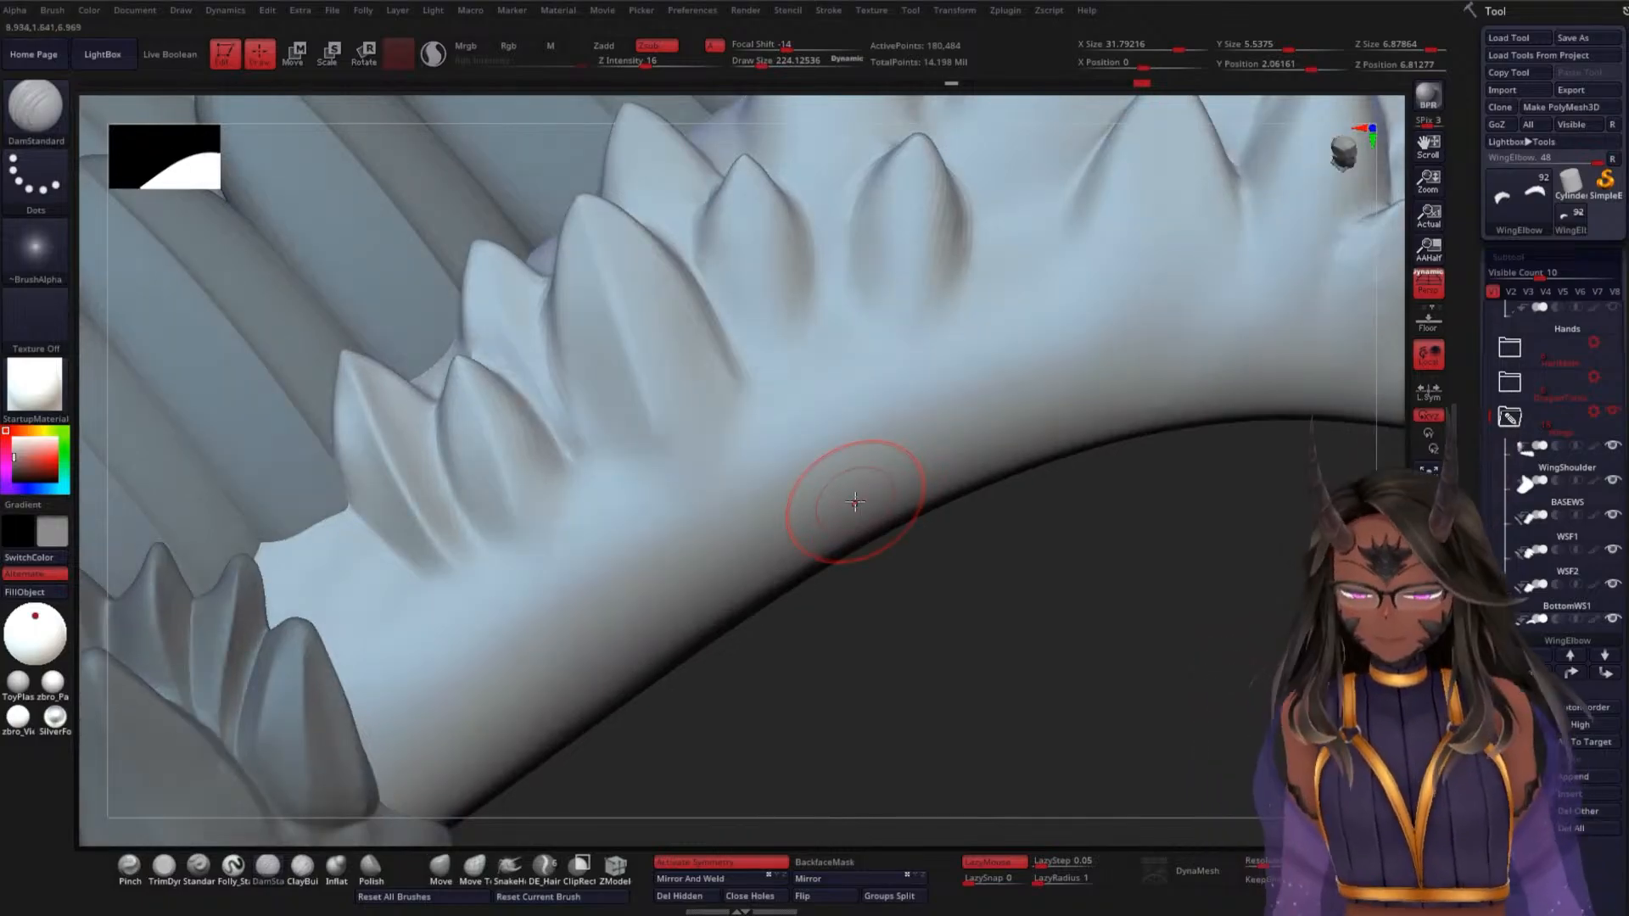
mouse_move(899, 622)
mouse_down()
mouse_move(959, 571)
mouse_move(774, 436)
mouse_up()
mouse_move(829, 484)
mouse_down()
mouse_move(818, 574)
mouse_move(851, 637)
mouse_move(916, 669)
mouse_move(856, 541)
mouse_up()
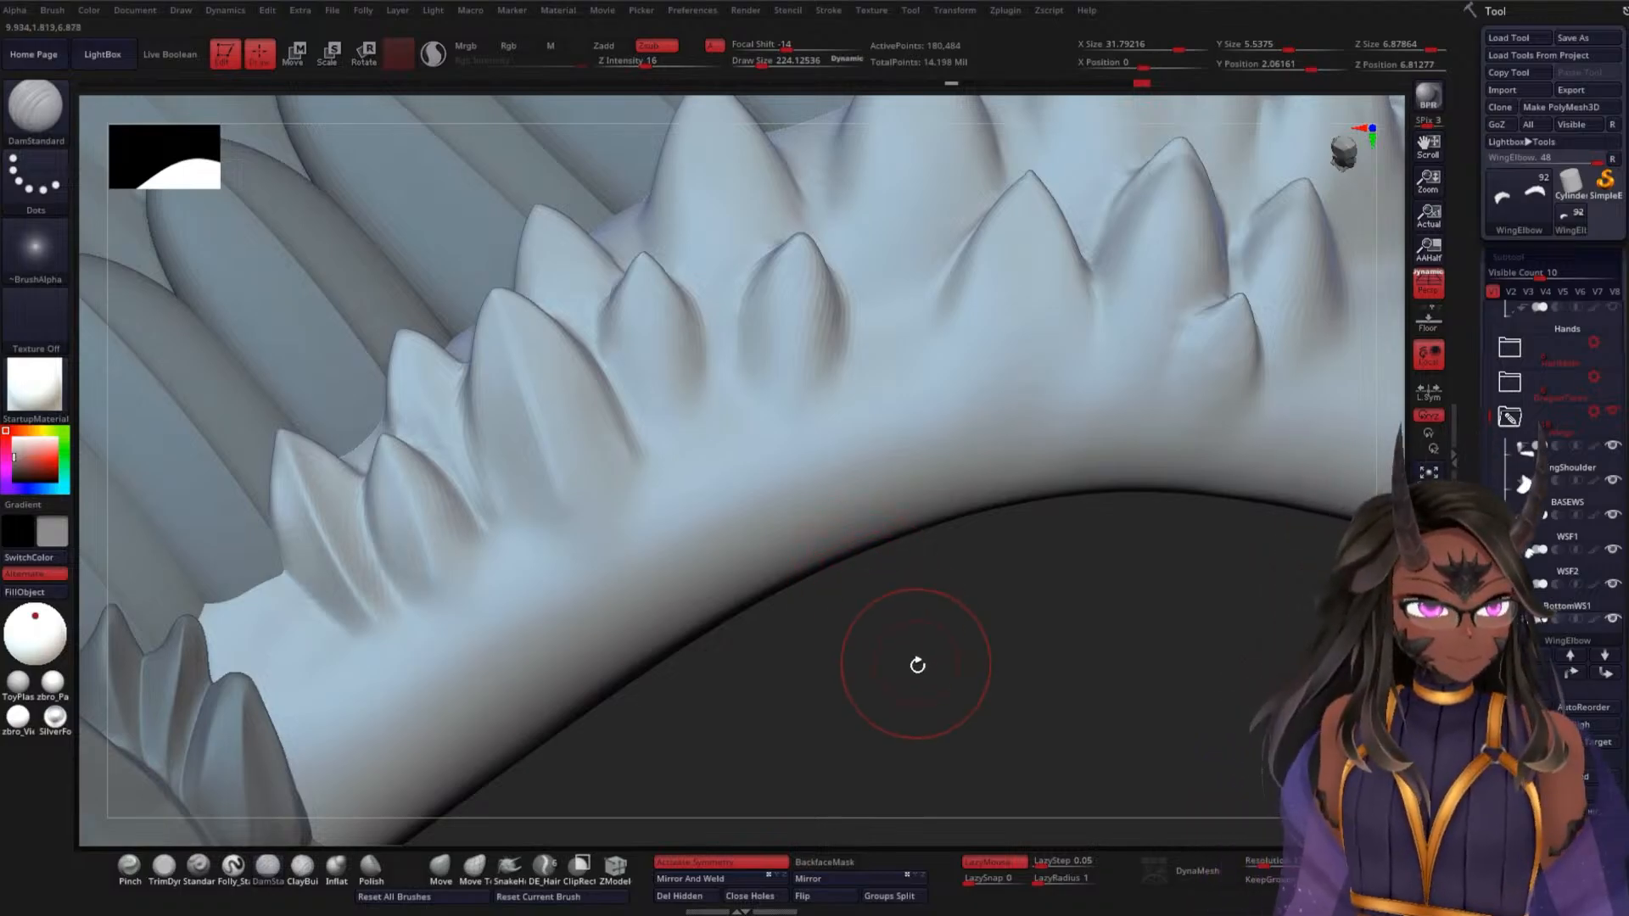
Define the edges and central ridge of the next small inner-row feather, and smooth the surface at its base
drag(917, 666, 724, 461)
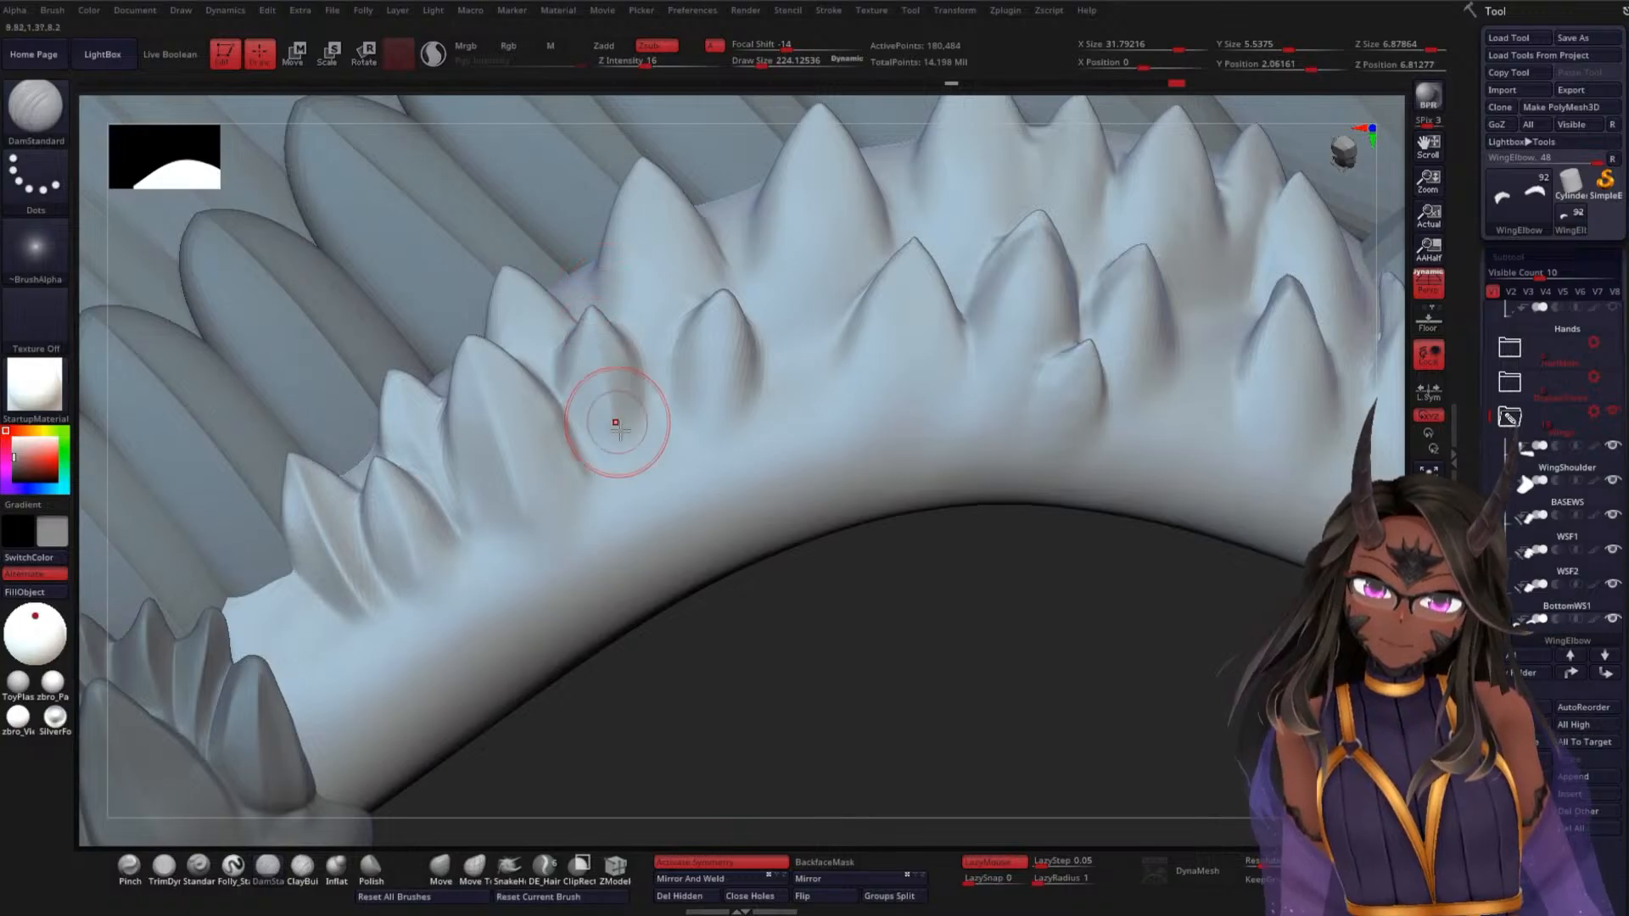
mouse_move(901, 641)
mouse_down()
mouse_move(927, 677)
mouse_move(912, 658)
mouse_up()
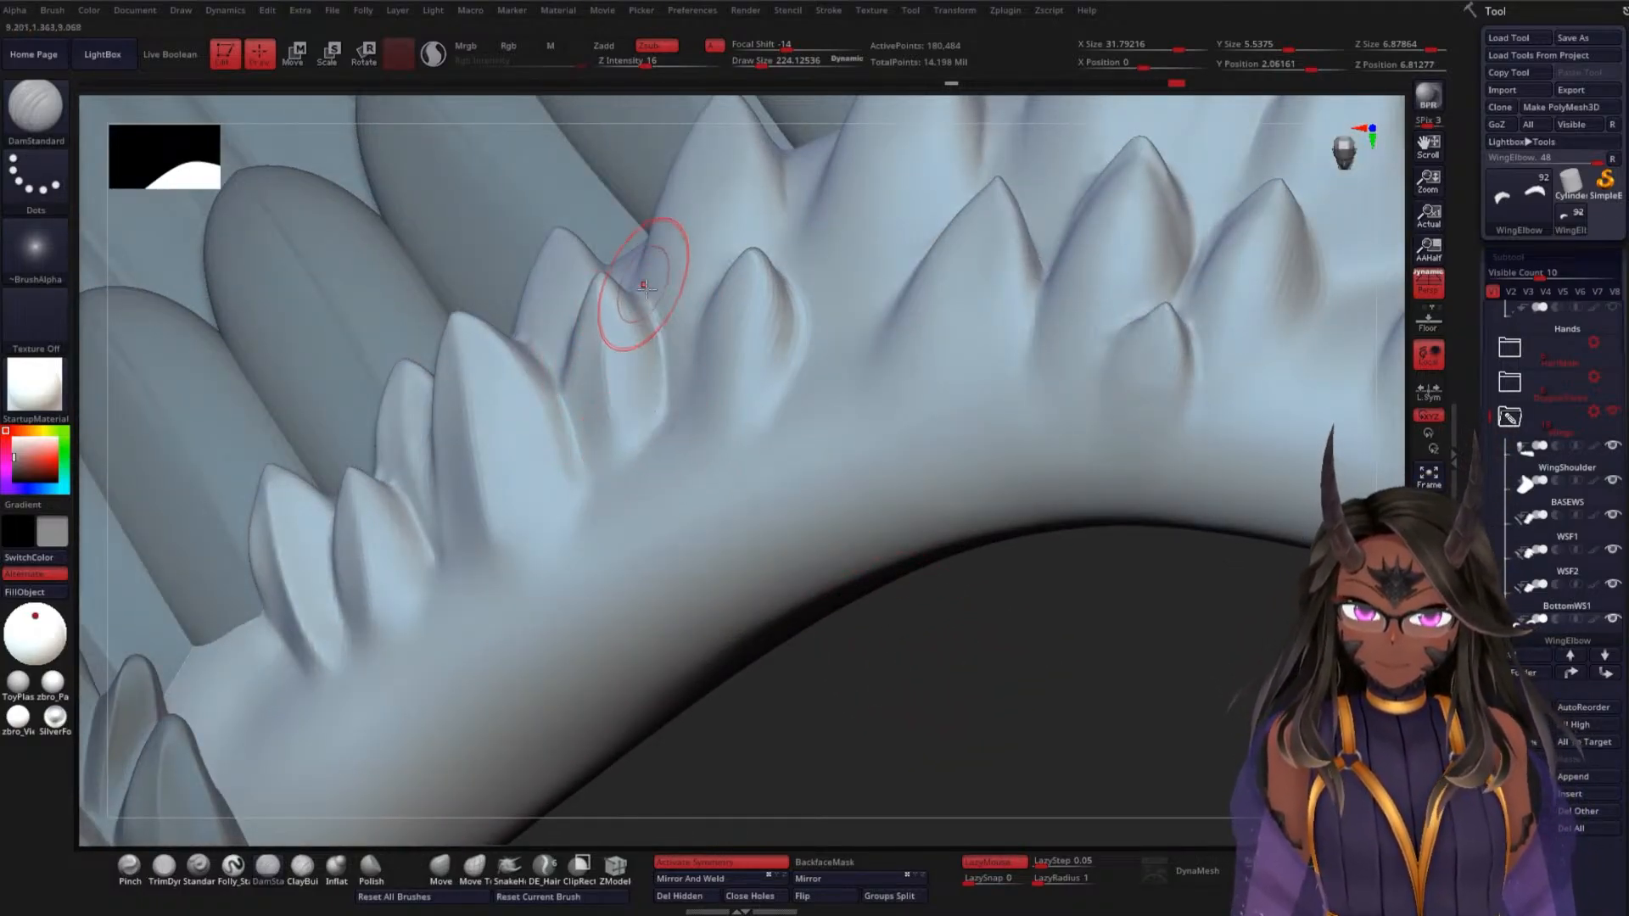
shift+drag(652, 441, 649, 514)
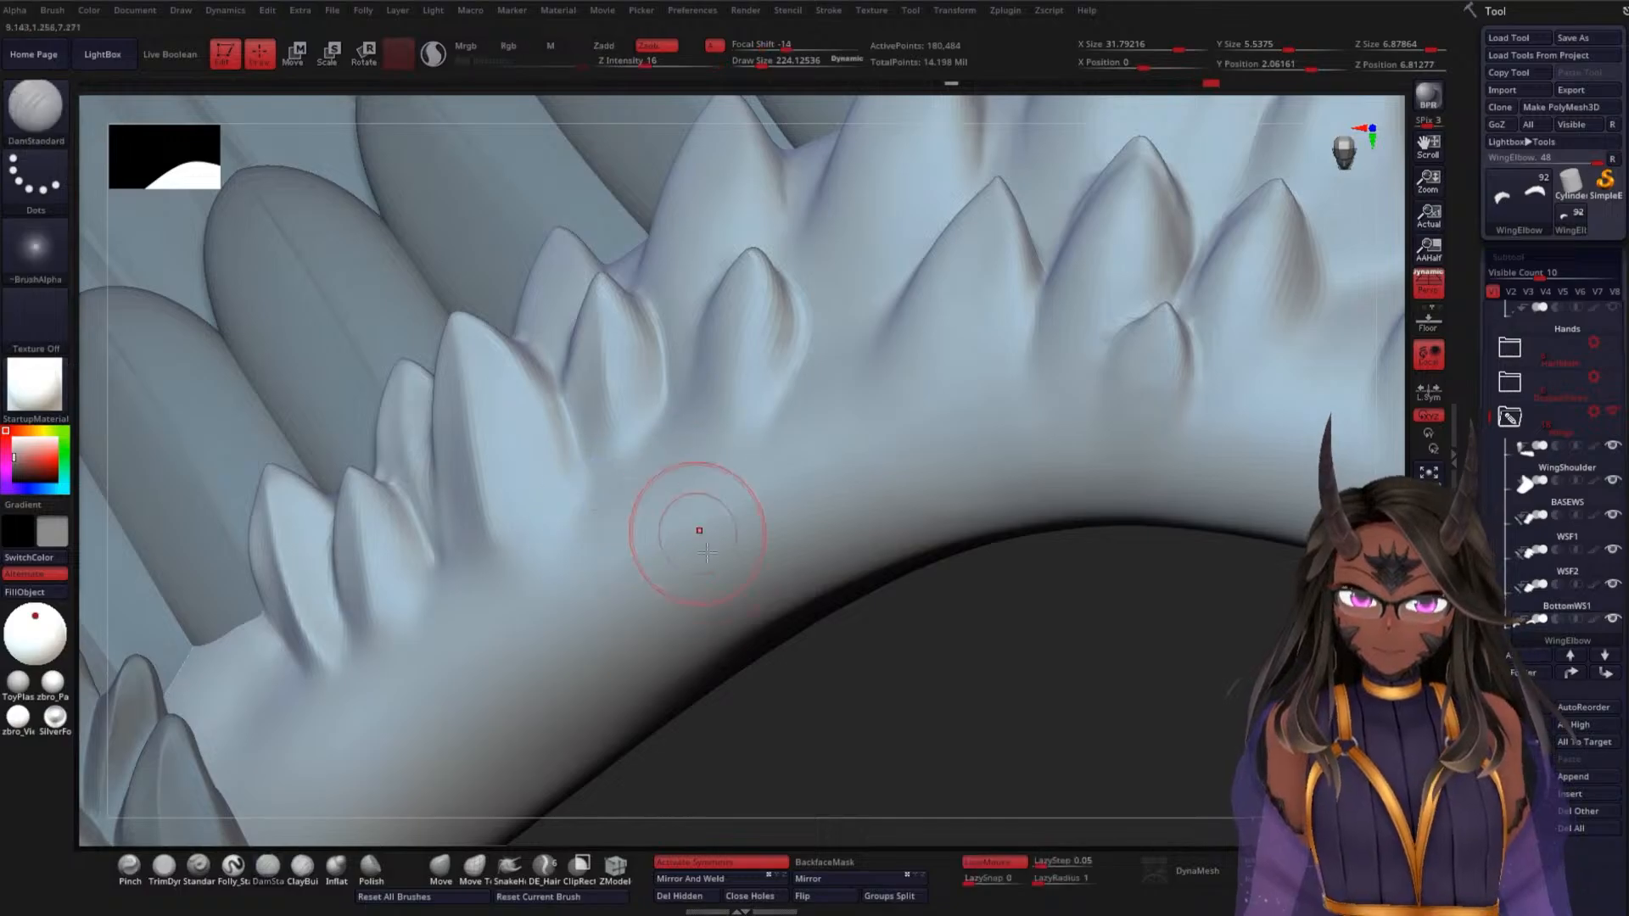
Carve deeper edges around the small inner-row feather beside the large third feather and clean up the outer-row feather behind it
mouse_move(806, 611)
mouse_down()
mouse_move(897, 716)
mouse_move(857, 647)
mouse_move(796, 611)
mouse_move(846, 628)
mouse_move(789, 543)
mouse_up()
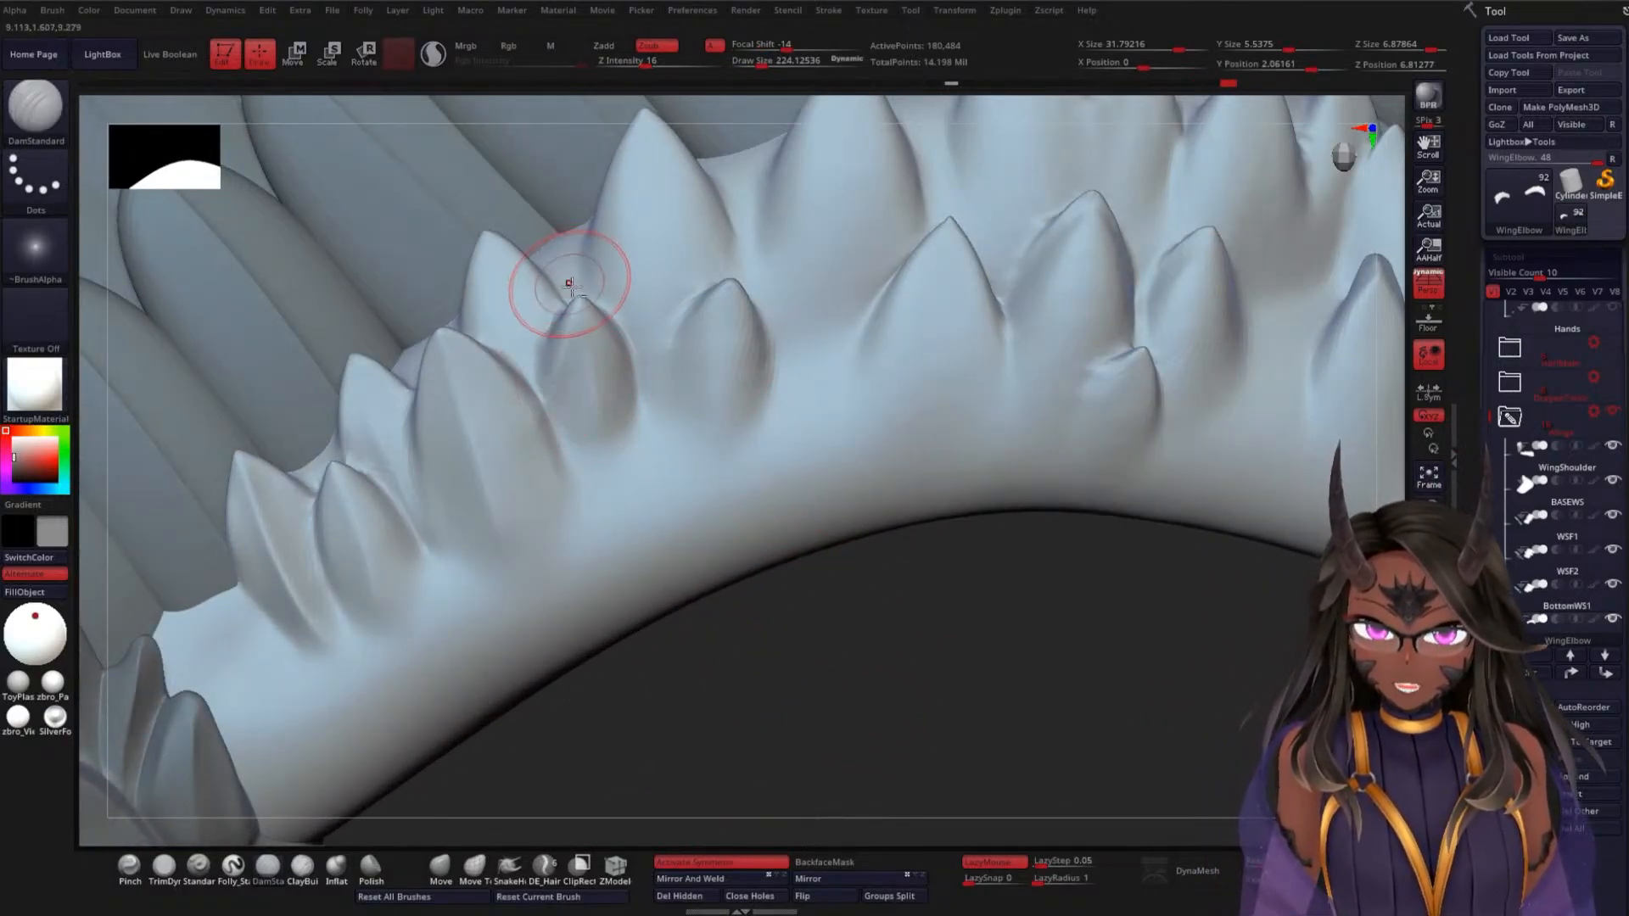
drag(558, 373, 567, 433)
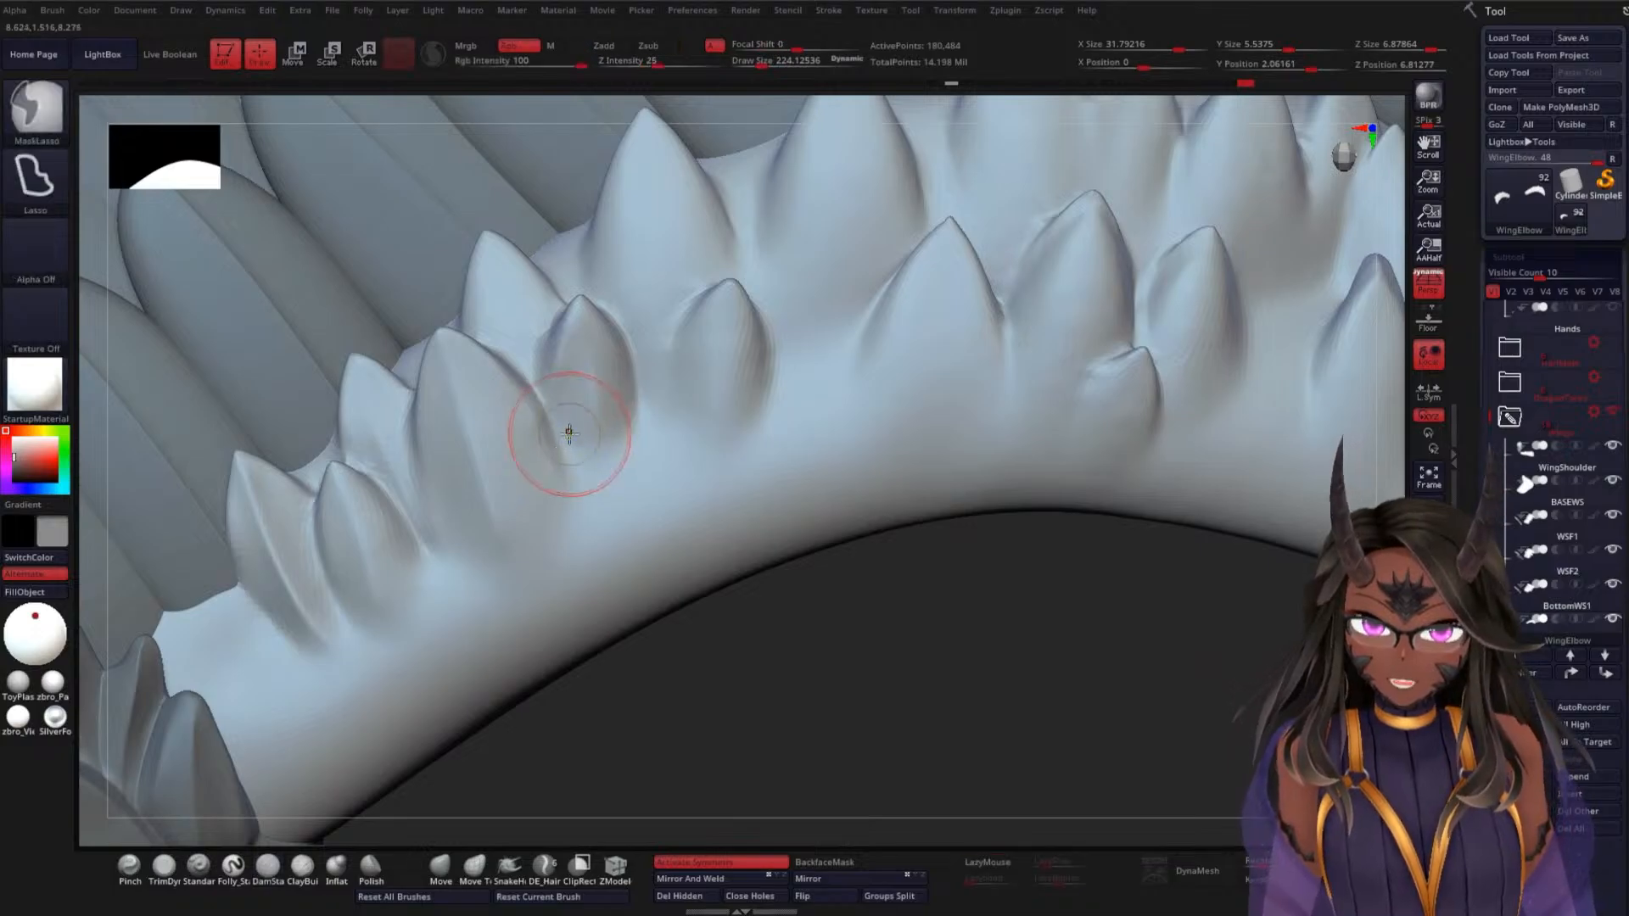
drag(535, 375, 609, 509)
drag(546, 335, 560, 424)
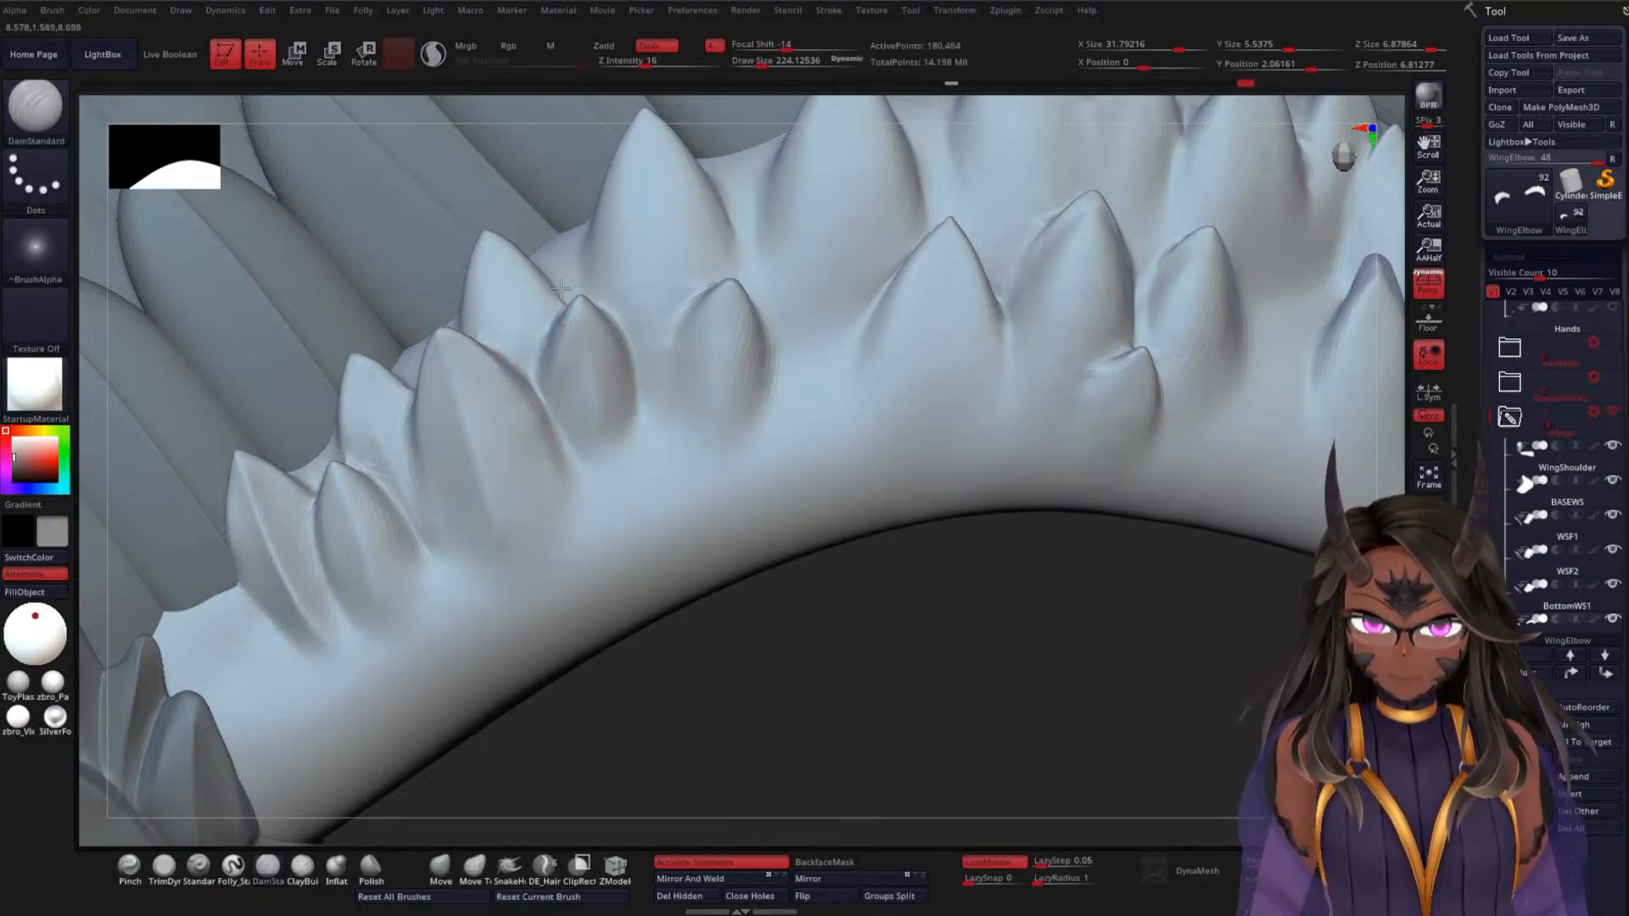
drag(568, 300, 538, 373)
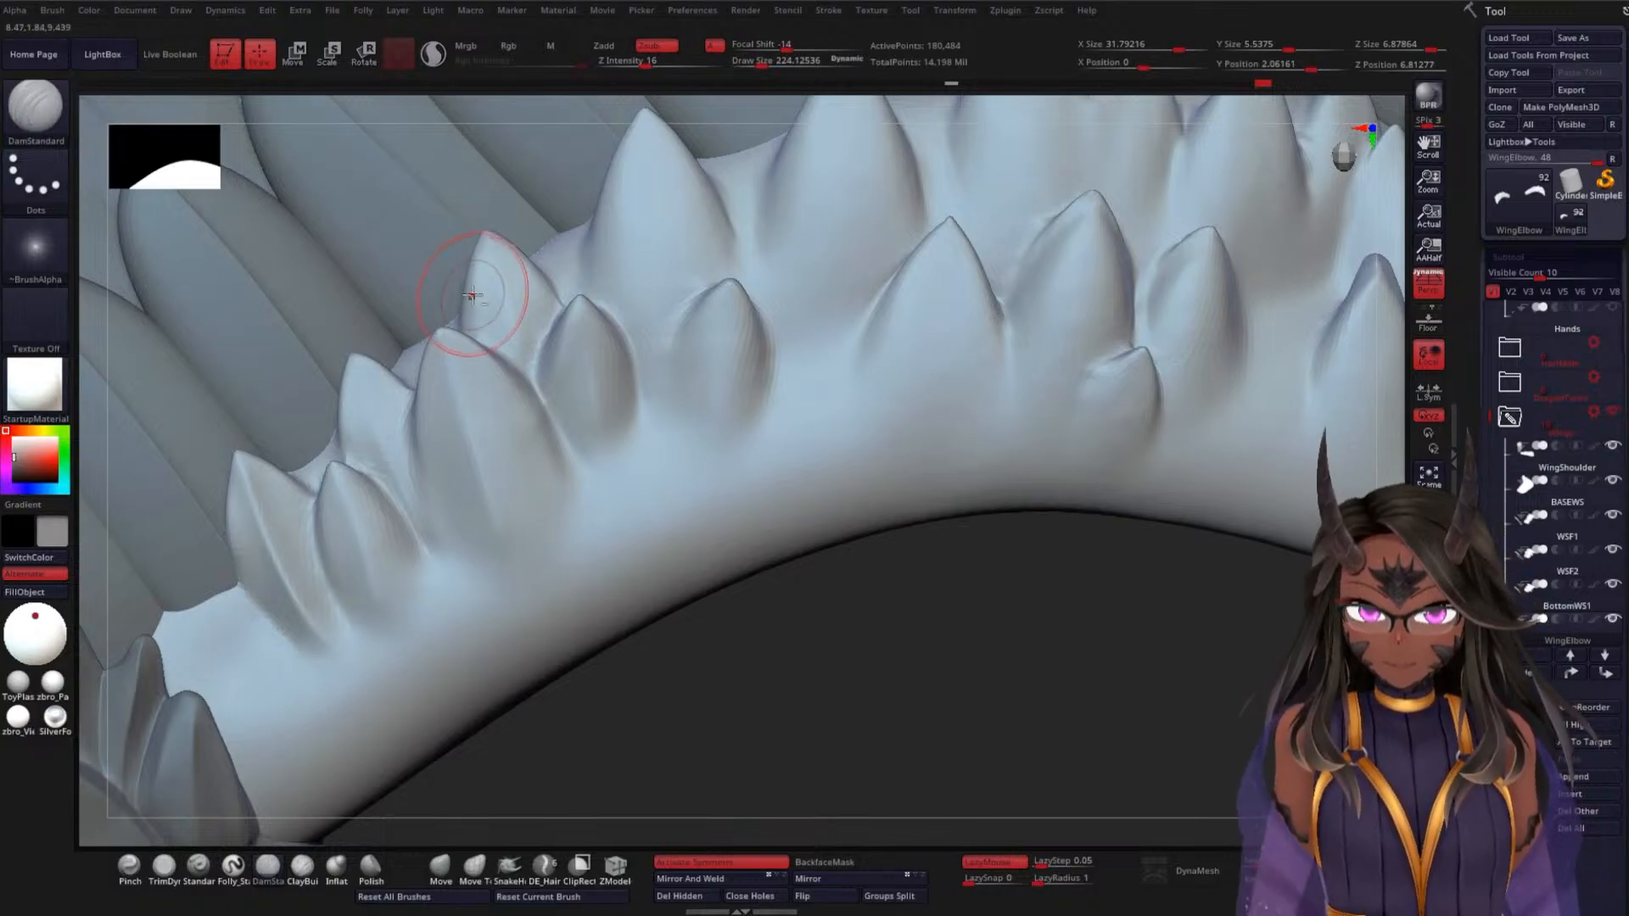
mouse_move(472, 295)
mouse_down()
mouse_move(478, 244)
mouse_move(546, 260)
mouse_move(538, 291)
mouse_up()
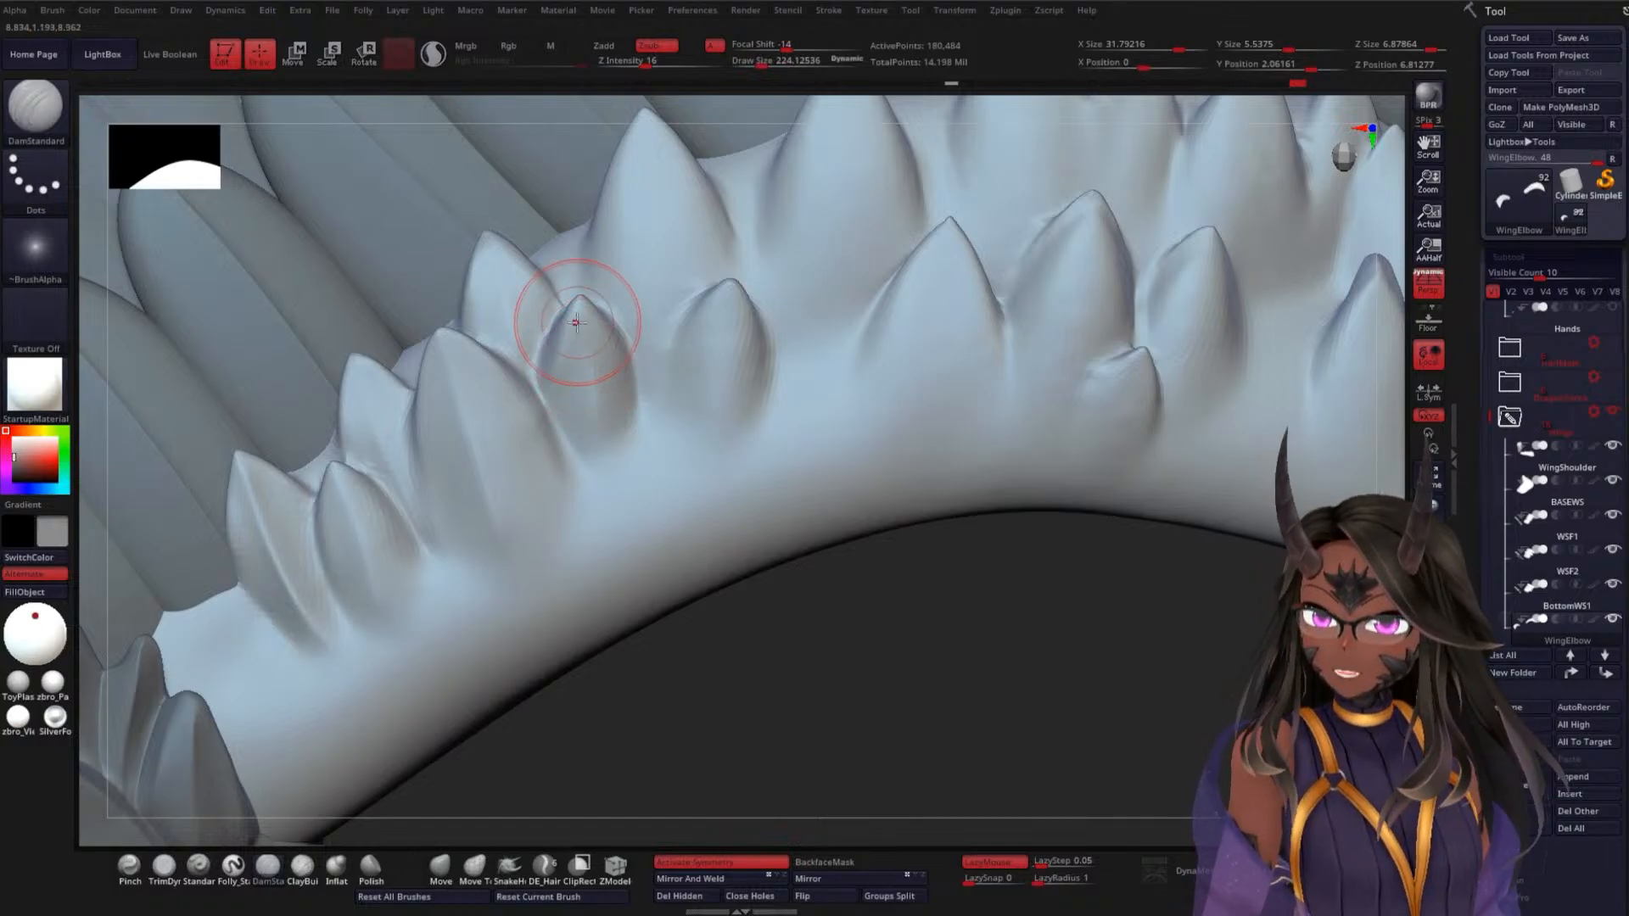
Smooth the middle of the next tall outer-row feather and raise a central ridge from its tip toward its base
mouse_move(800, 607)
mouse_down()
mouse_move(847, 622)
mouse_move(771, 586)
mouse_move(800, 656)
mouse_move(738, 429)
mouse_up()
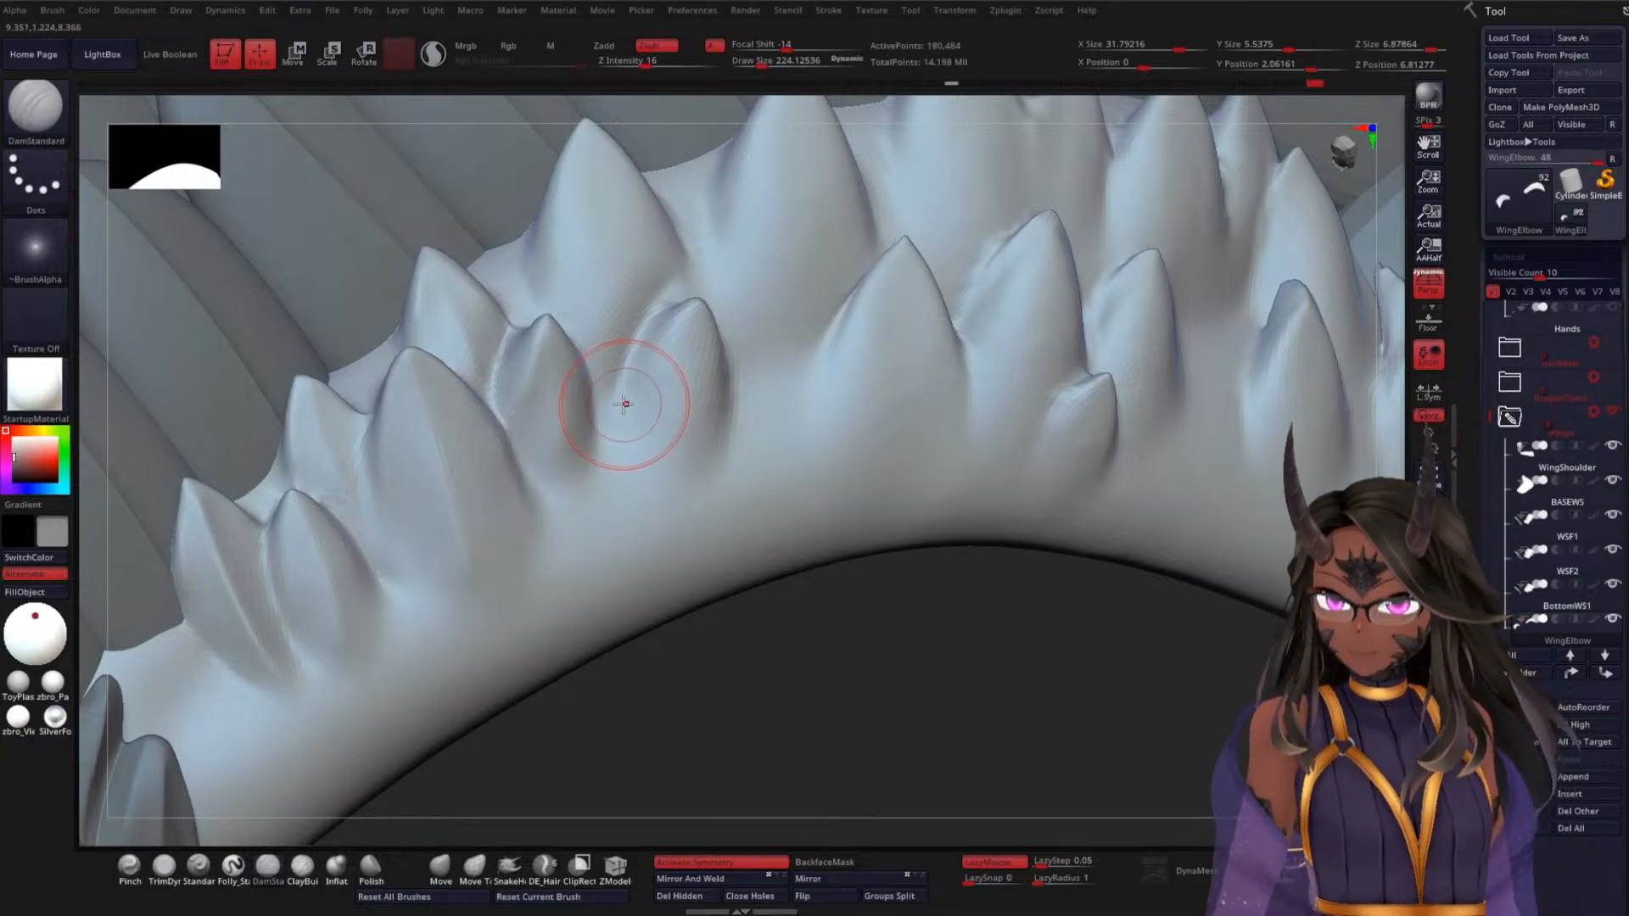
mouse_move(834, 656)
mouse_down()
mouse_move(829, 628)
mouse_move(811, 659)
mouse_move(819, 602)
mouse_move(851, 634)
mouse_move(811, 612)
mouse_up()
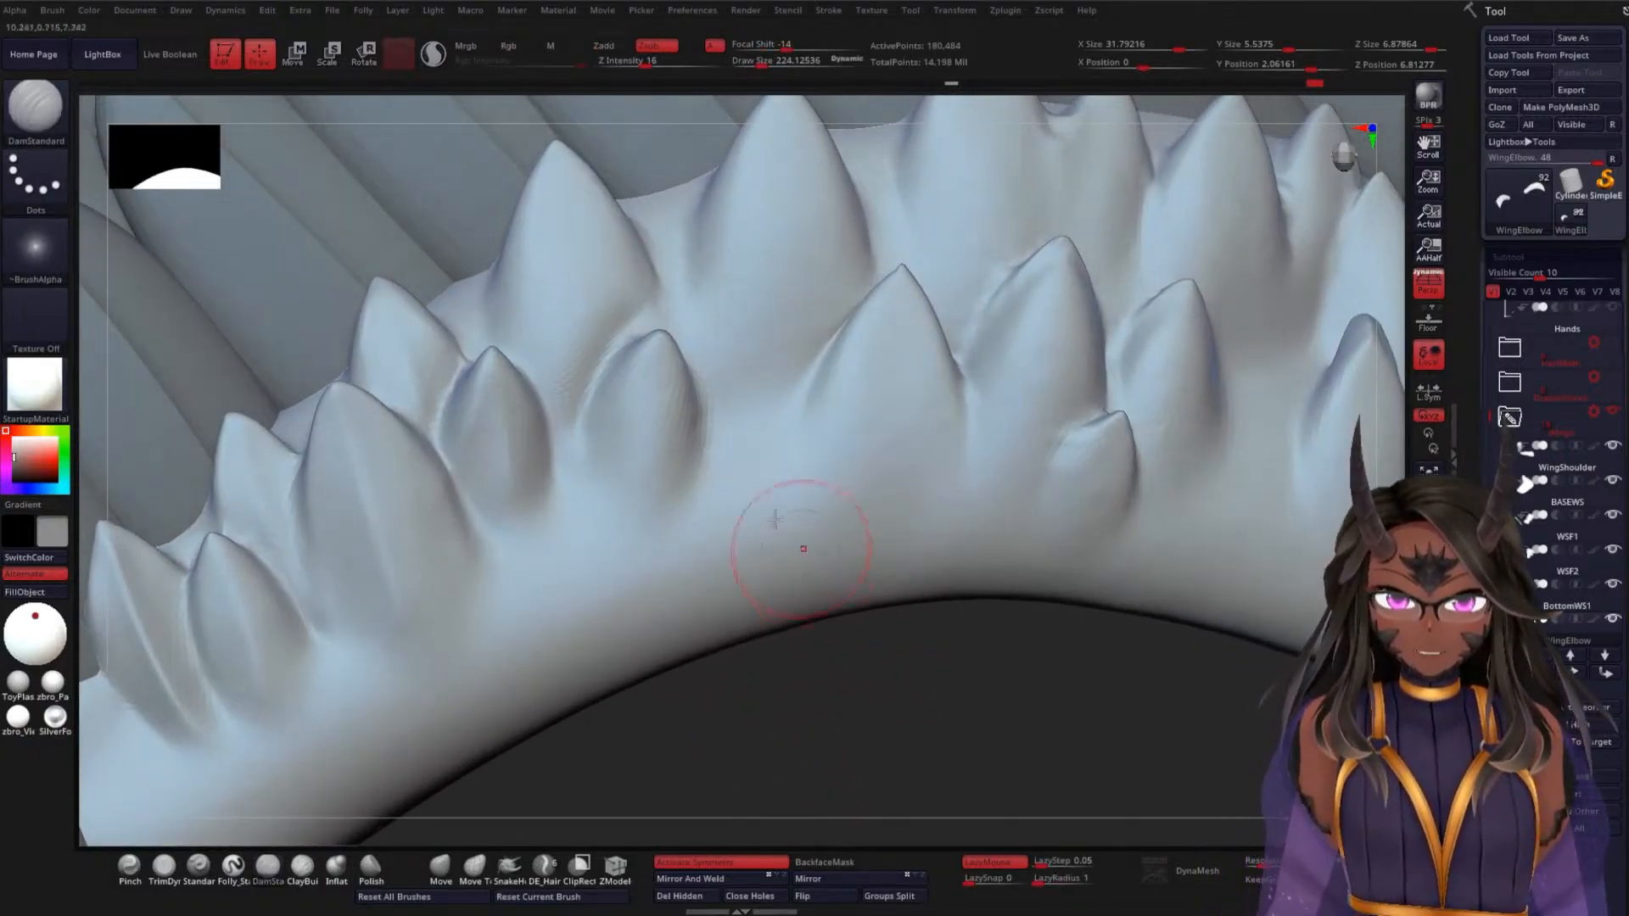
mouse_move(563, 344)
shift+mouse_down()
mouse_move(575, 276)
mouse_move(619, 253)
mouse_move(567, 360)
shift+mouse_up()
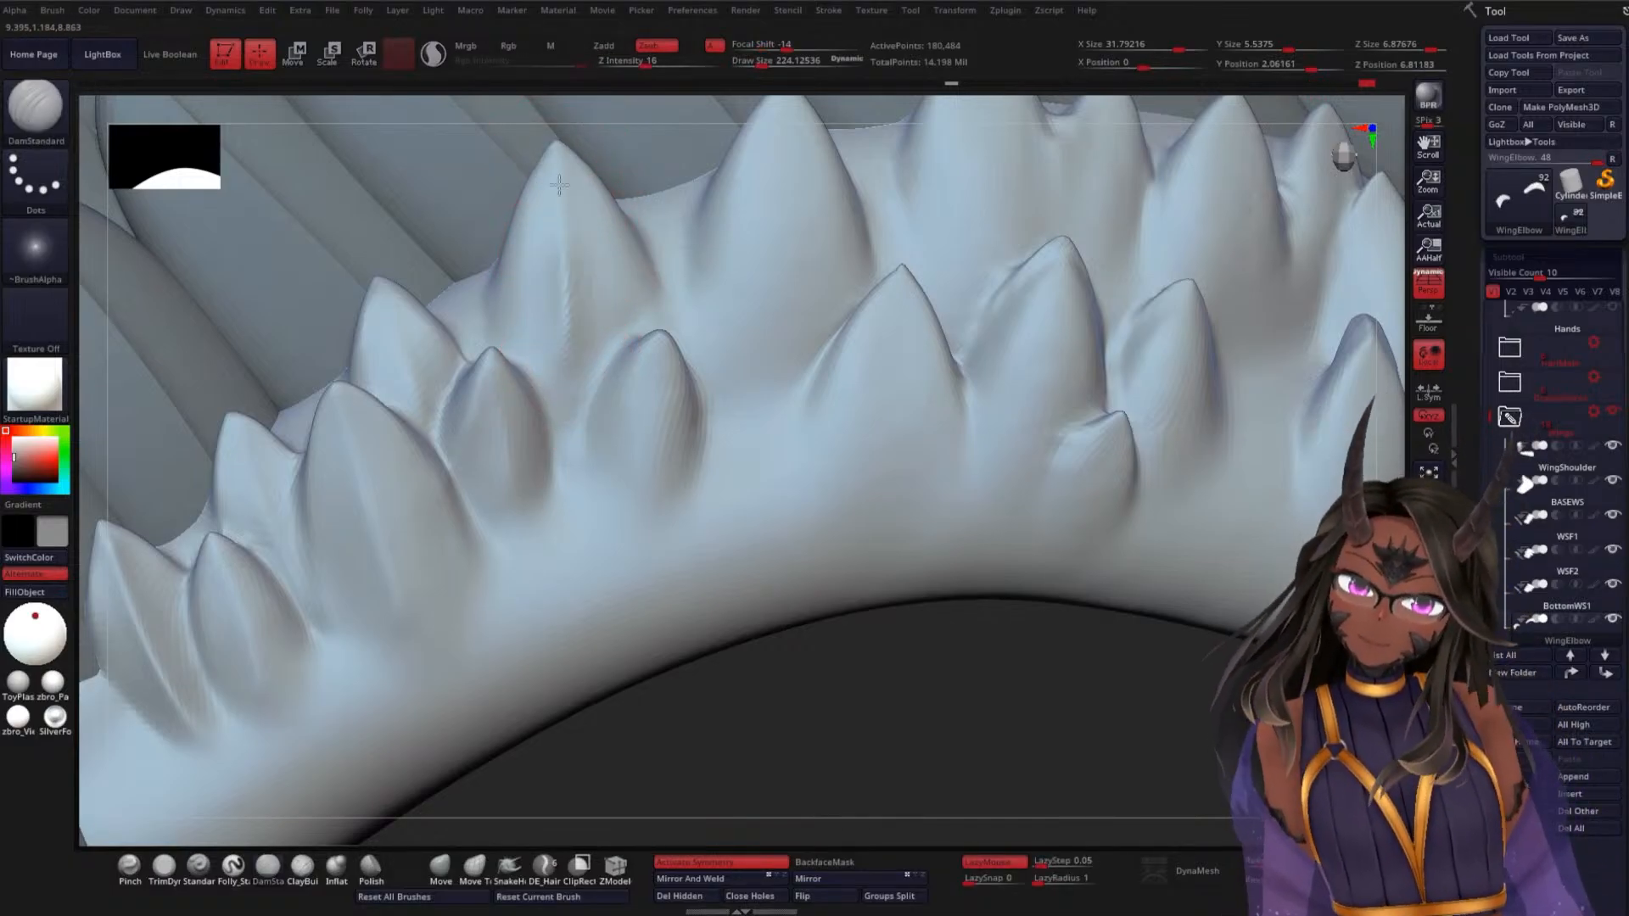
alt+drag(557, 159, 562, 334)
Sharpen the edges of the ridged tall outer-row feather, undoing one stray stroke along the way
drag(763, 731, 727, 564)
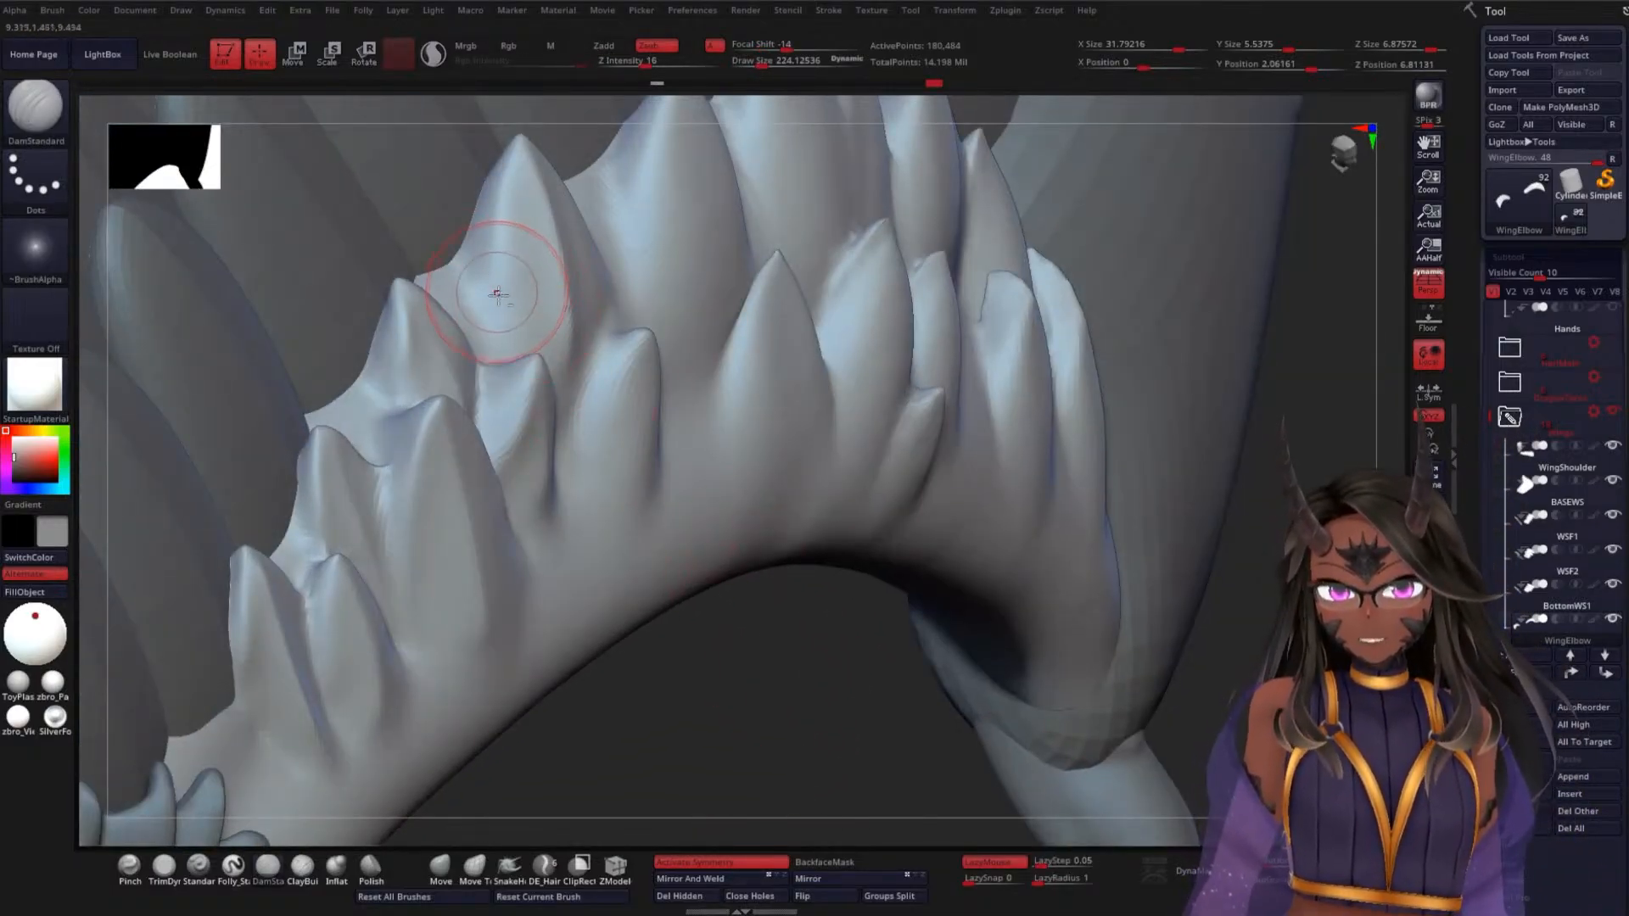
drag(499, 229, 510, 164)
key(ctrl+z)
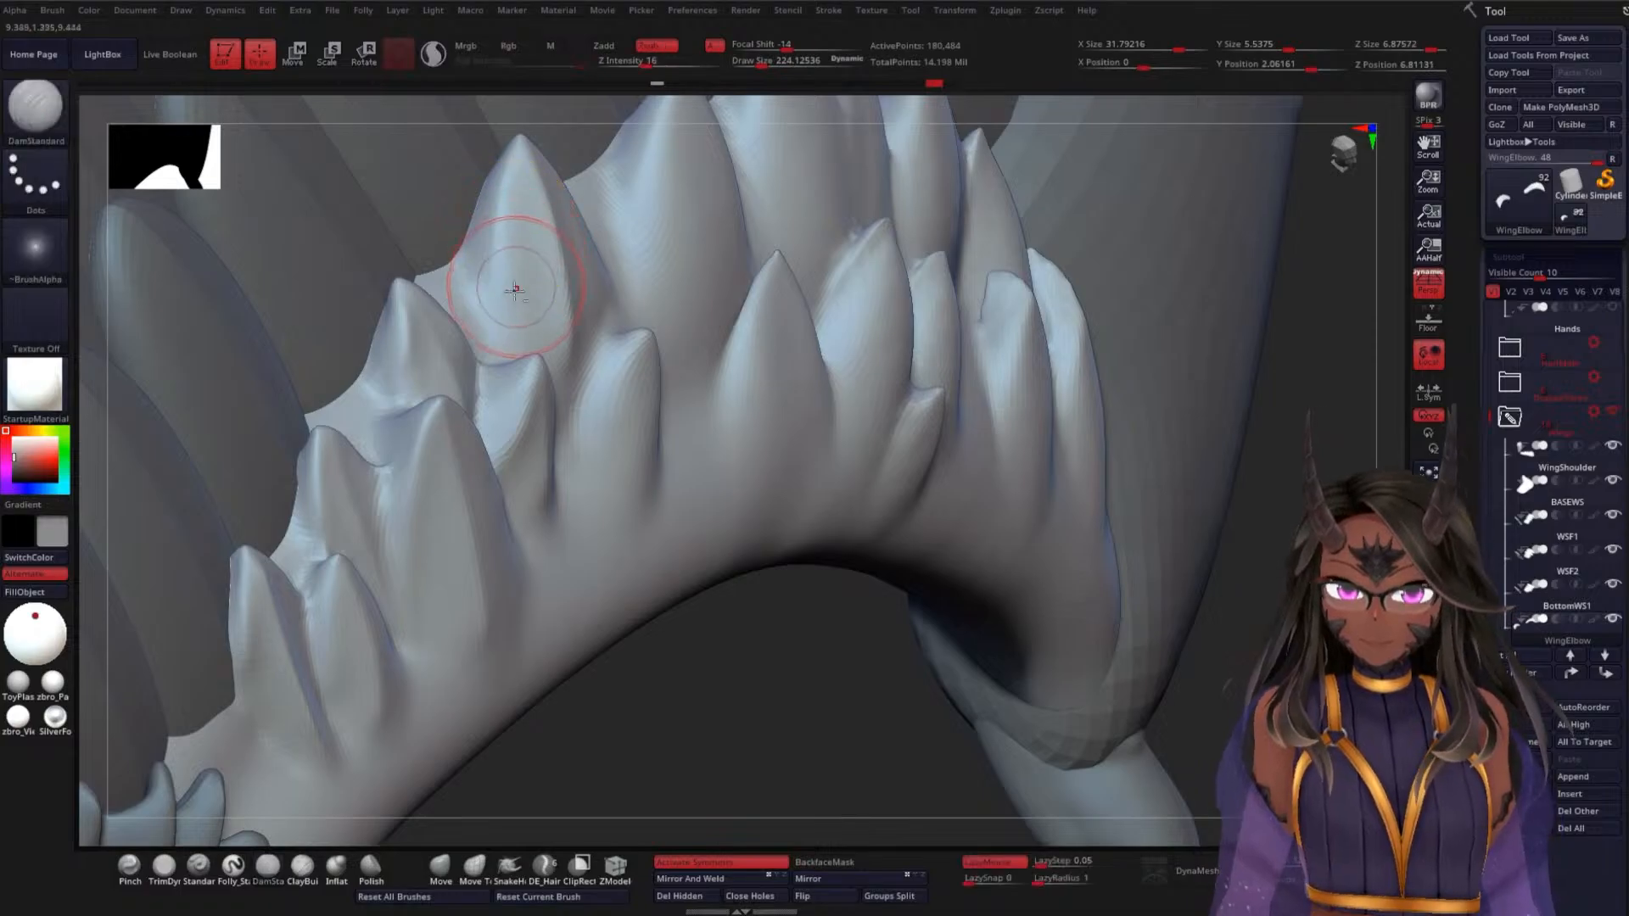
drag(509, 324, 502, 195)
drag(802, 637, 793, 746)
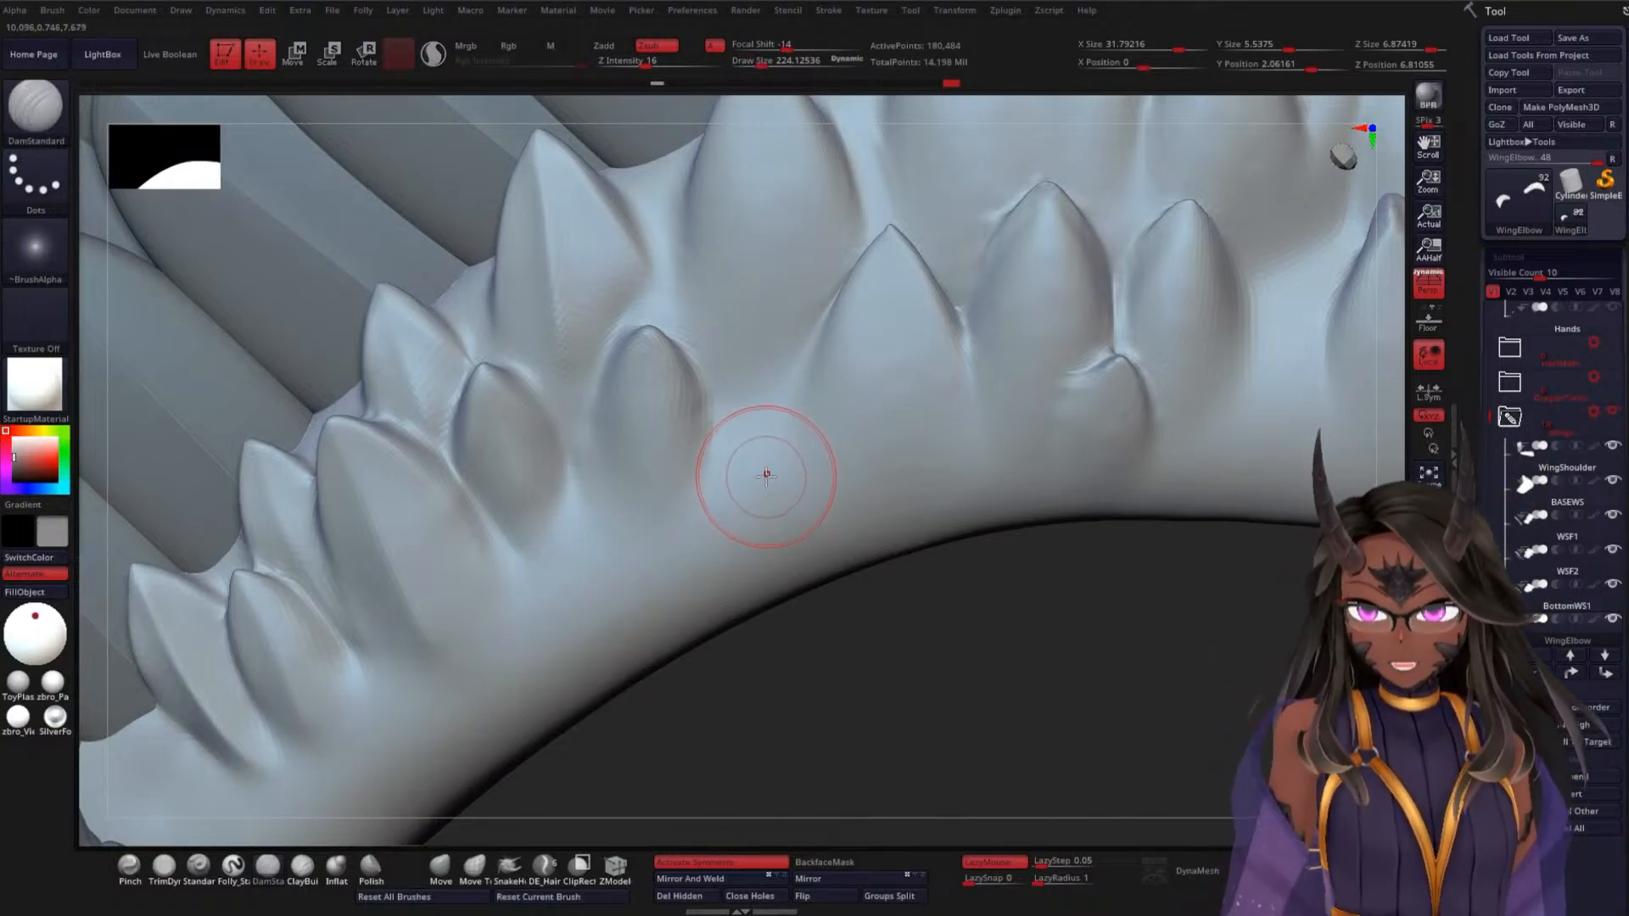
mouse_move(781, 534)
mouse_down()
mouse_move(913, 626)
mouse_move(996, 593)
mouse_move(837, 571)
mouse_move(772, 531)
mouse_up()
mouse_move(675, 556)
mouse_down()
mouse_move(691, 622)
mouse_move(756, 614)
mouse_move(411, 362)
mouse_up()
mouse_move(376, 234)
mouse_down()
mouse_move(379, 310)
mouse_move(379, 295)
mouse_up()
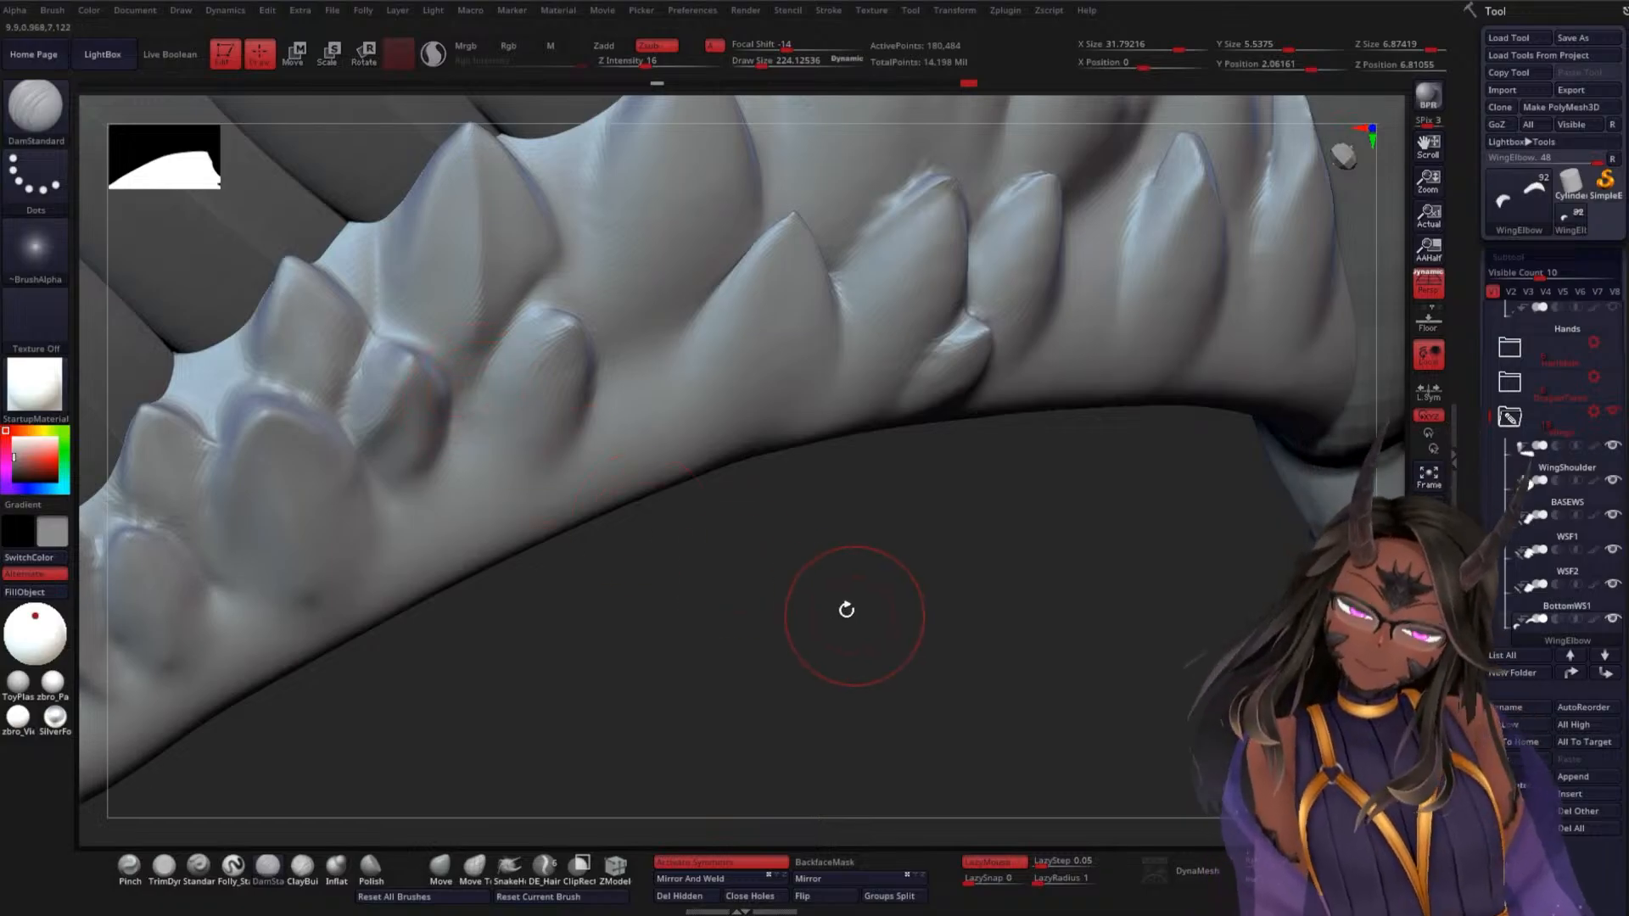
Add a central ridge to the following outer-row feather, smooth its base, and carve both of its side edges
mouse_move(846, 609)
mouse_down()
mouse_move(913, 640)
mouse_move(894, 599)
mouse_move(864, 621)
mouse_up()
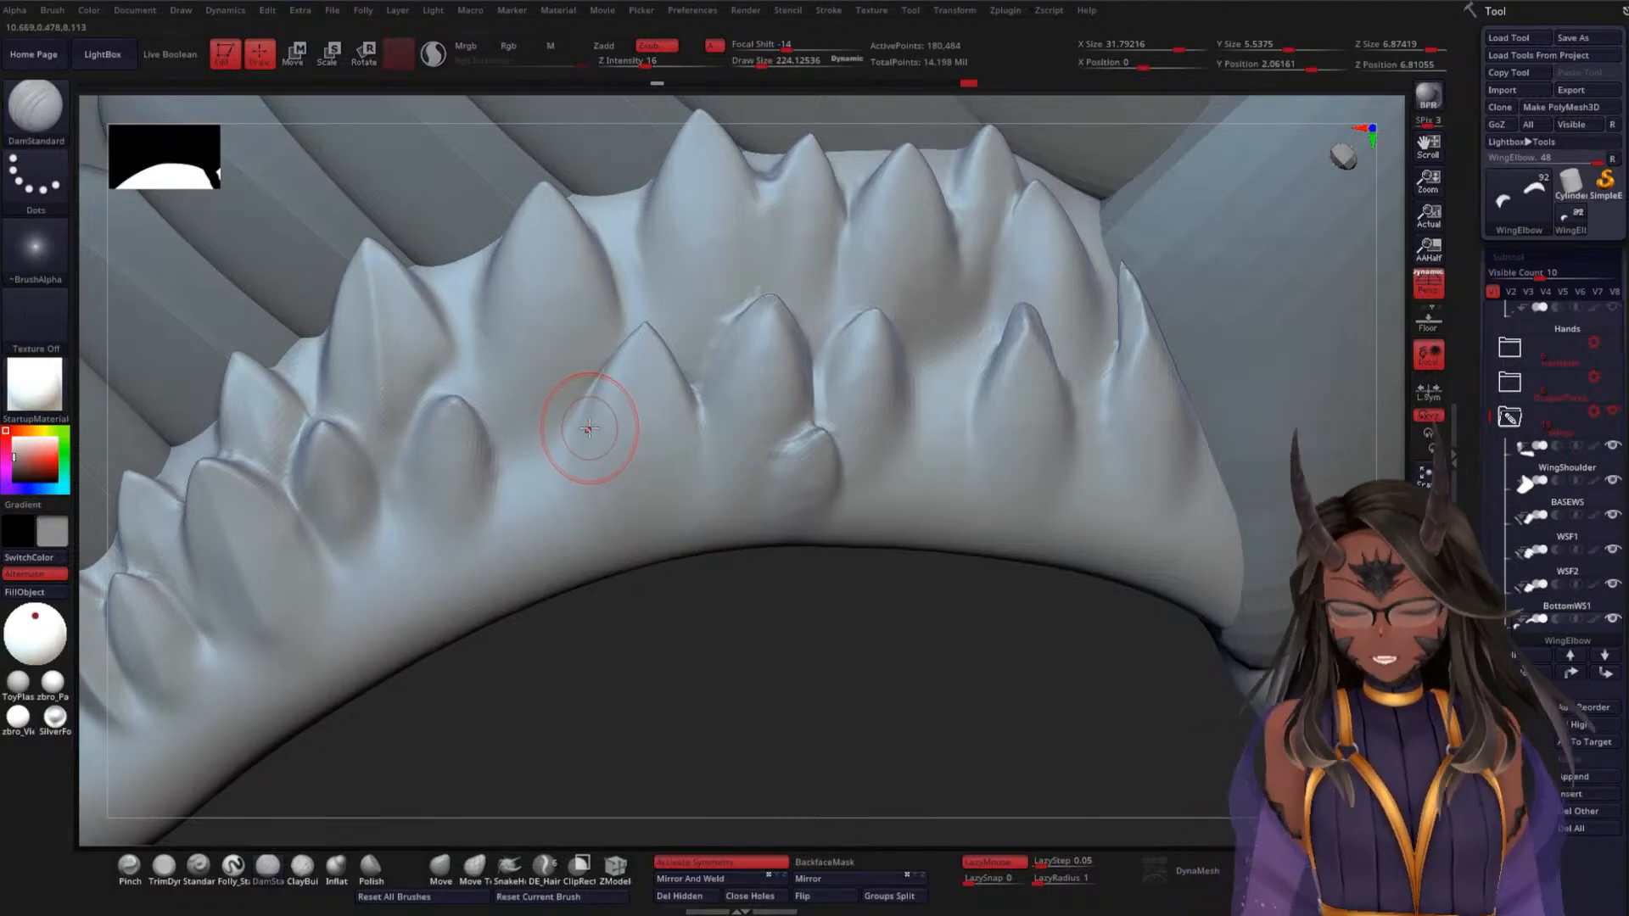
mouse_move(668, 598)
mouse_down()
mouse_move(691, 640)
mouse_move(645, 577)
mouse_up()
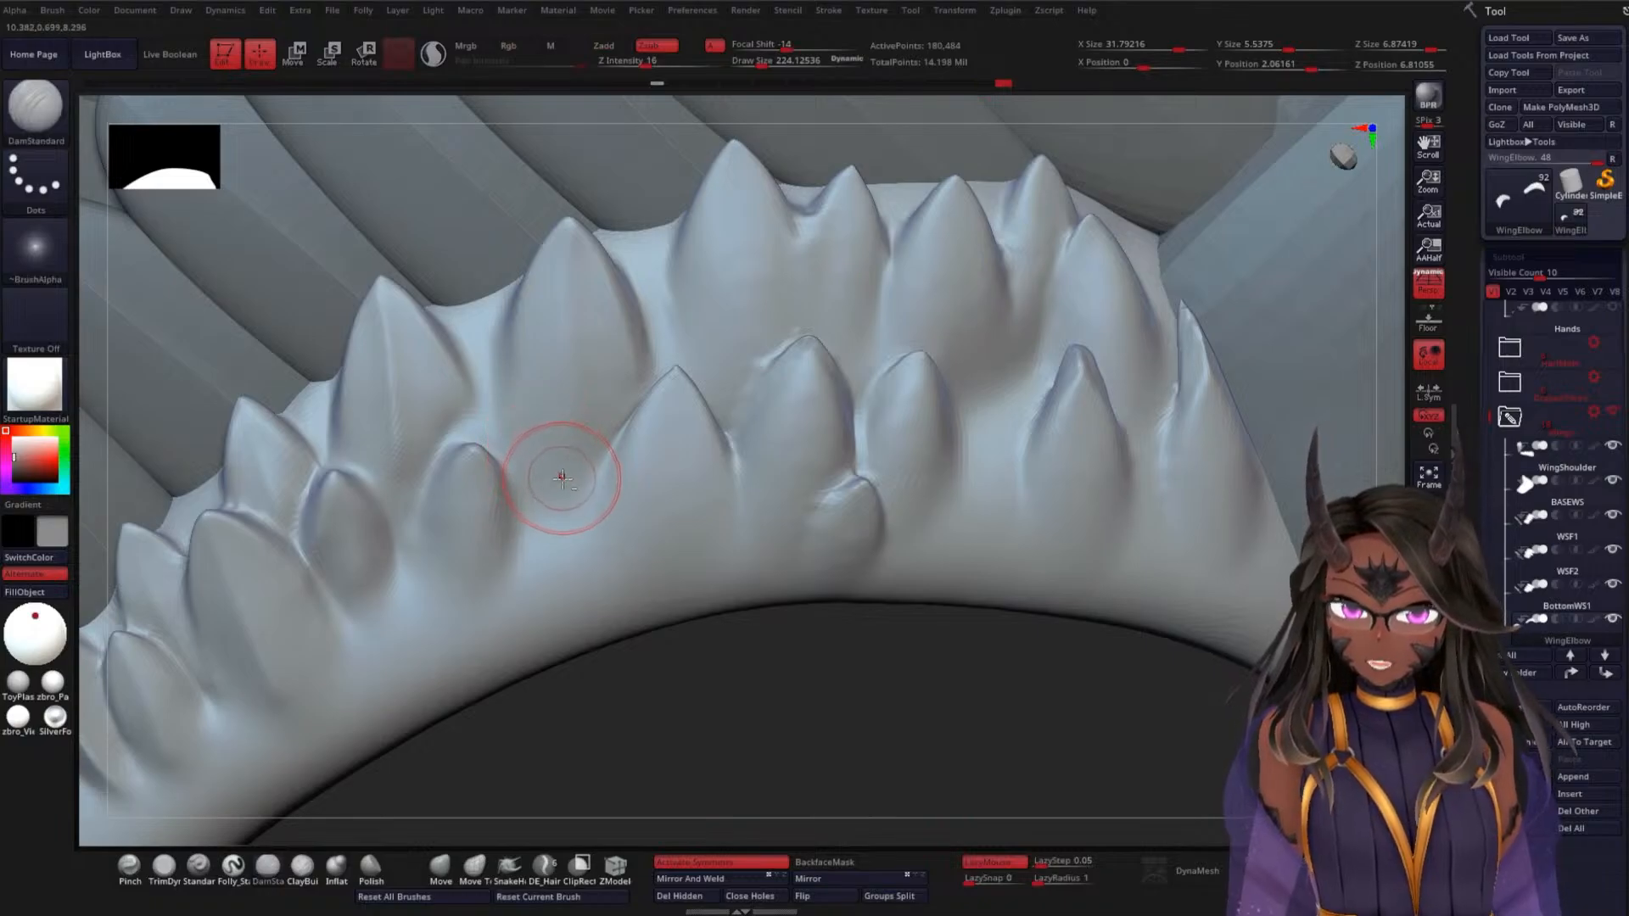
alt+drag(563, 267, 570, 224)
shift+drag(592, 356, 585, 465)
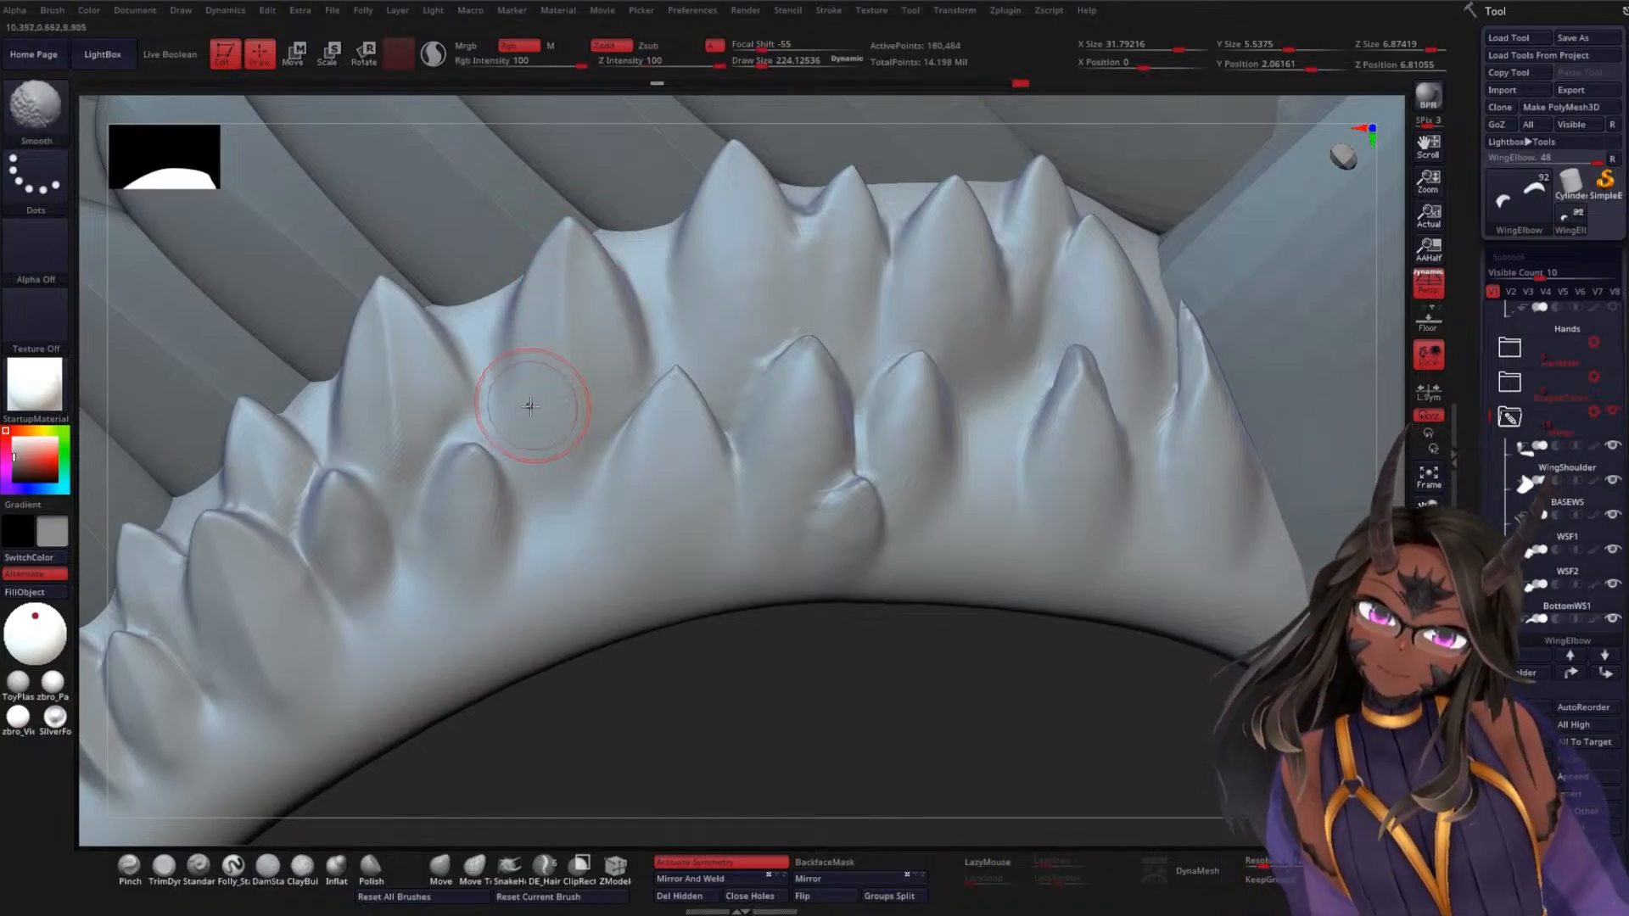
drag(510, 320, 507, 454)
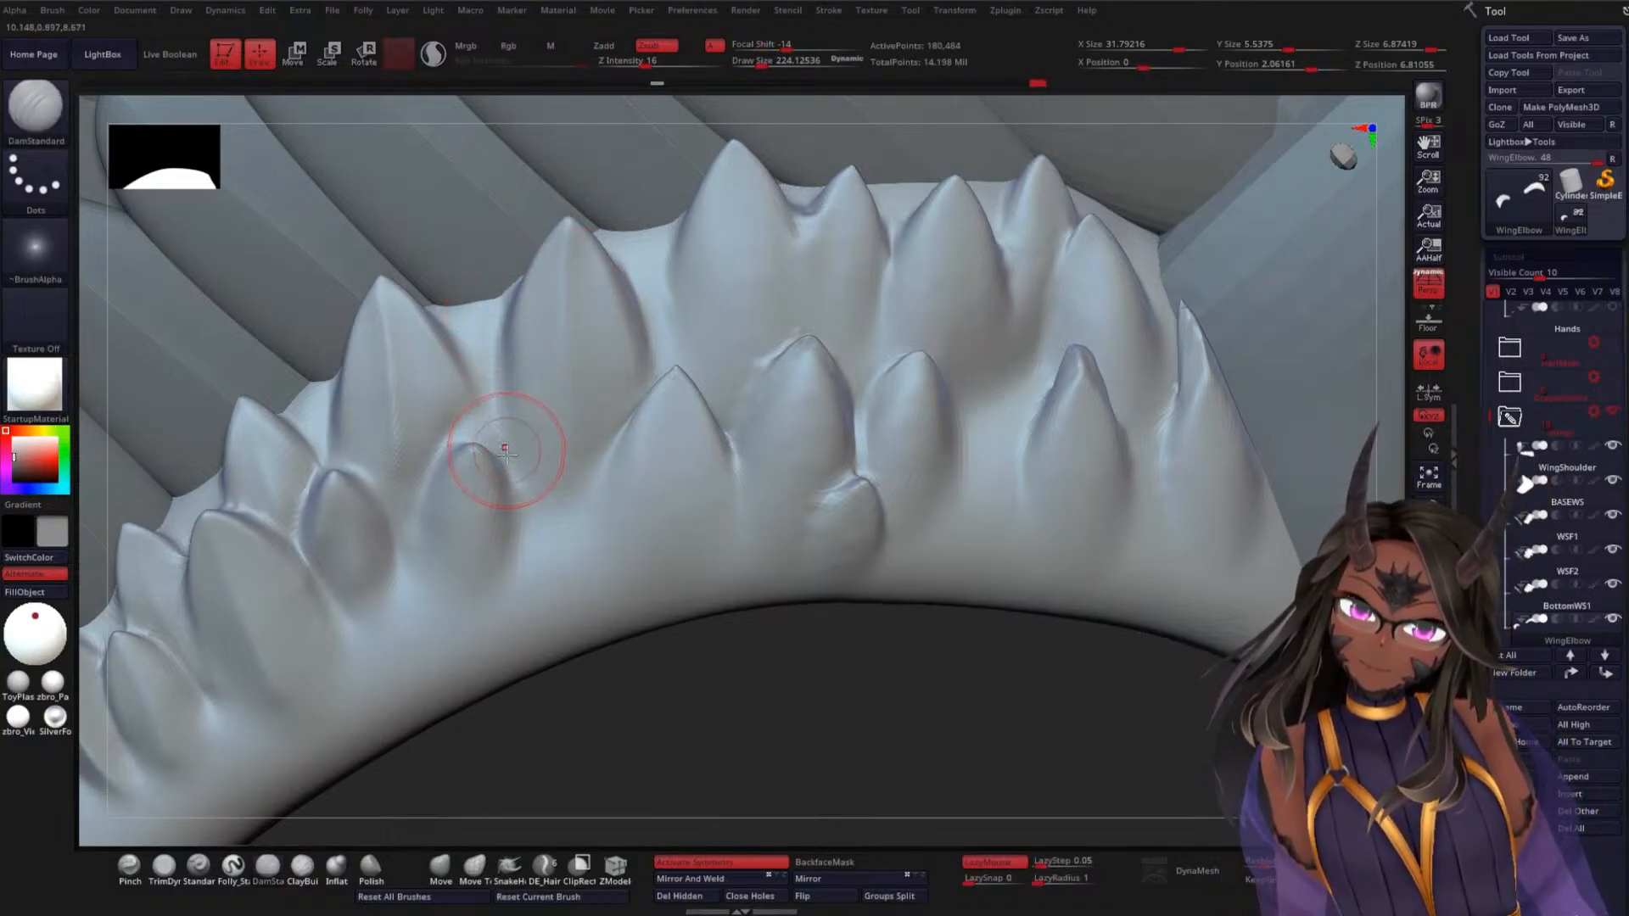
drag(719, 745, 698, 738)
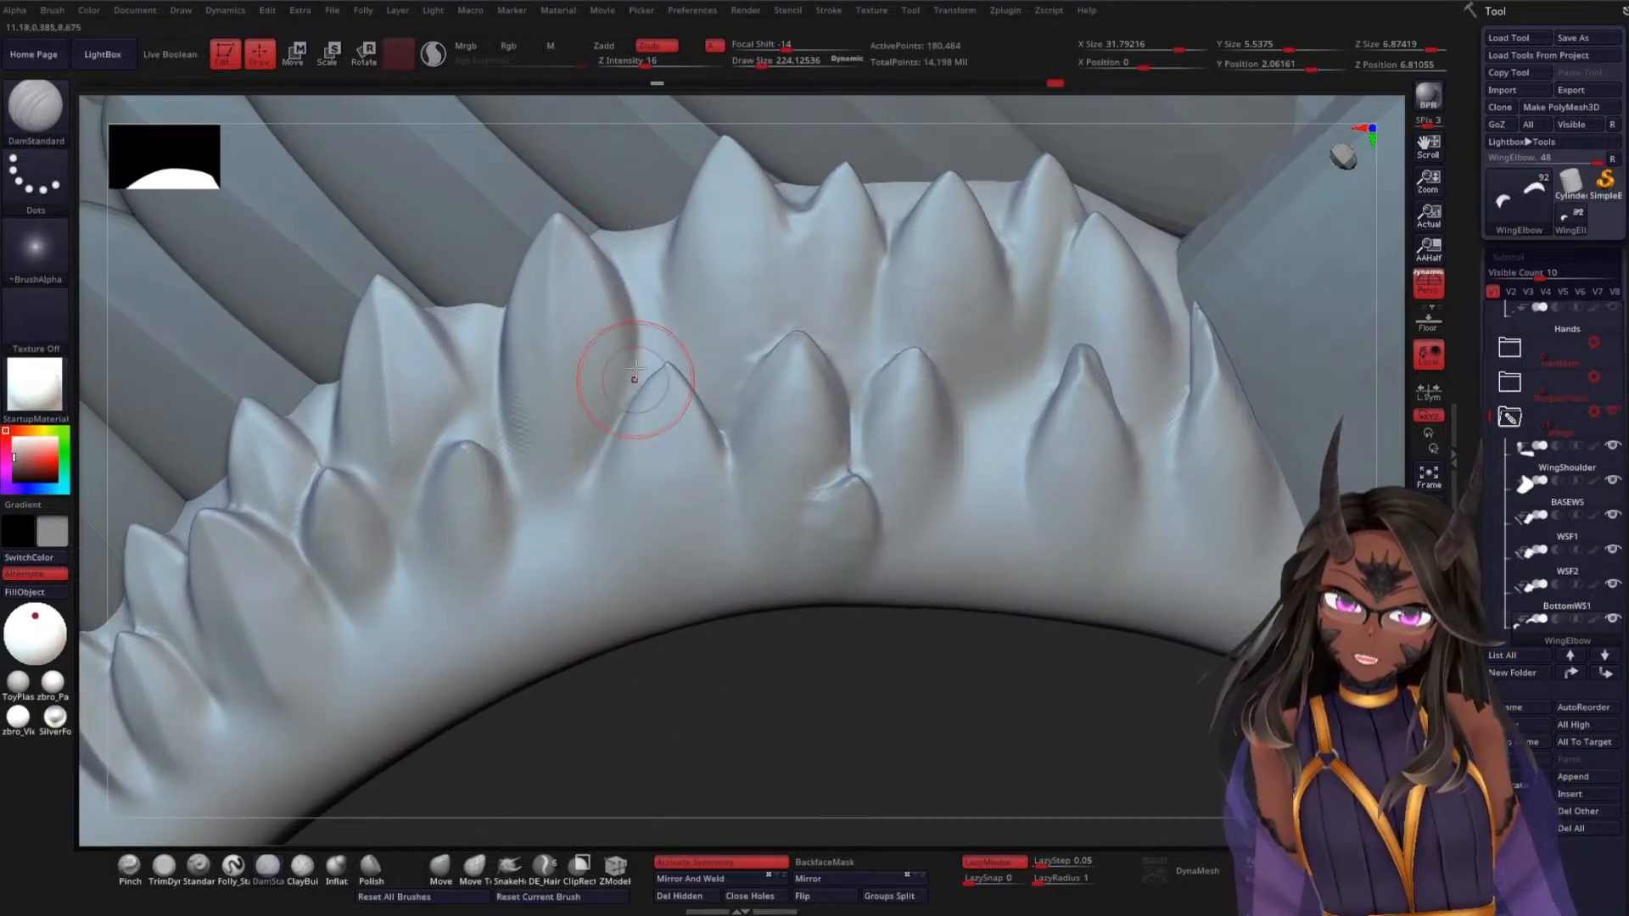
drag(629, 791, 654, 437)
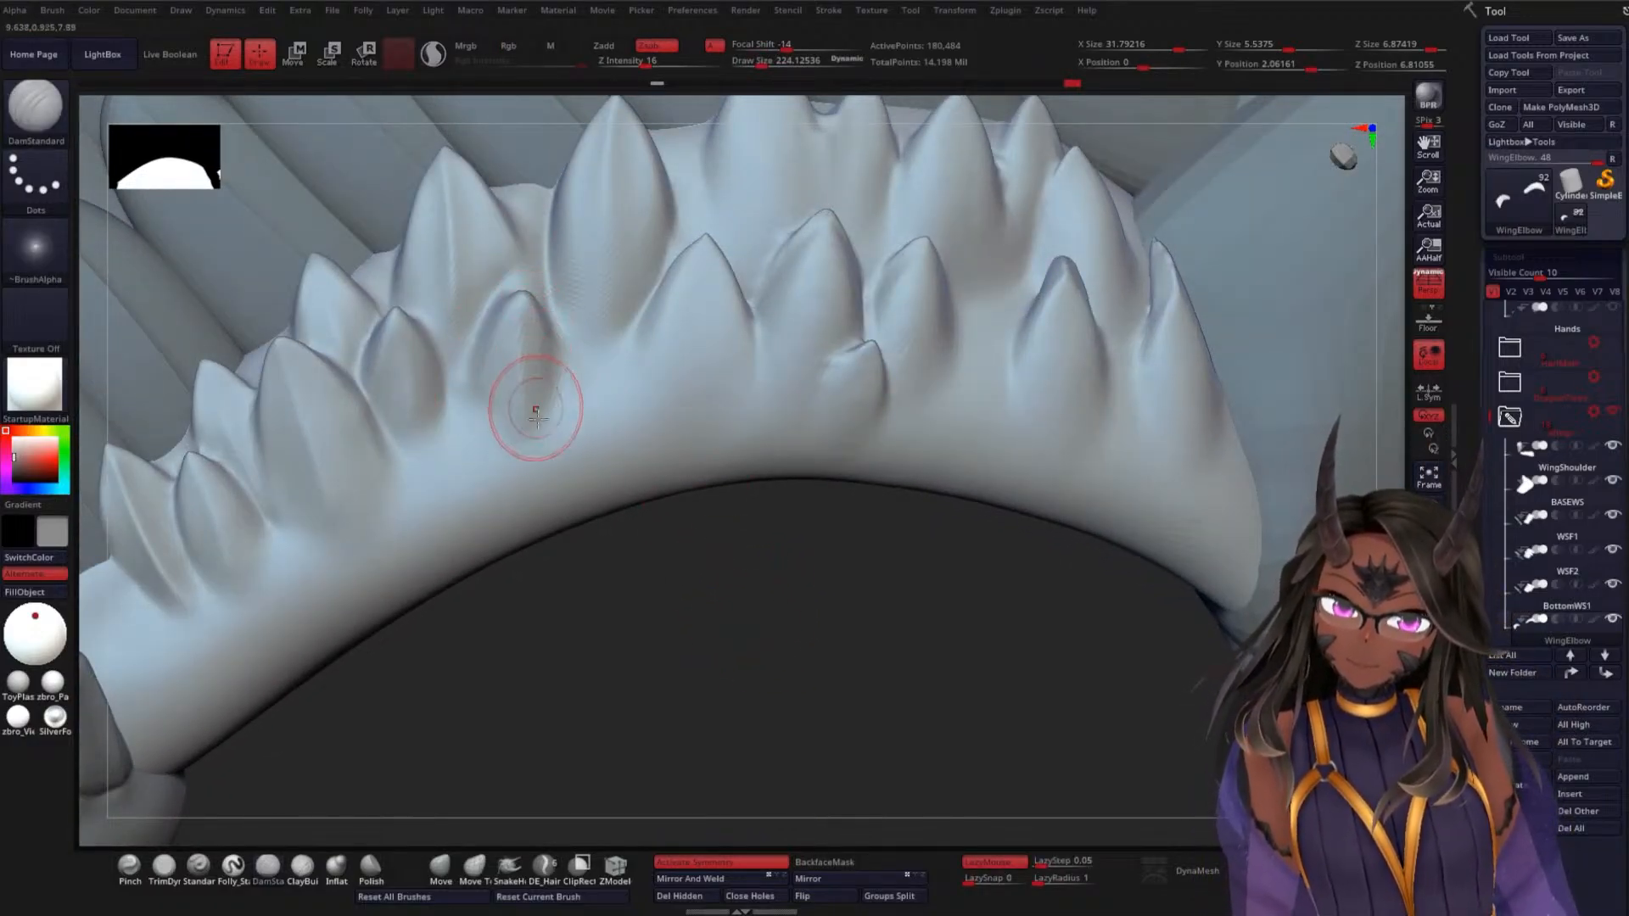
Define the central ridge of the second small inner-row feather and soften the surface around it
mouse_move(670, 543)
mouse_down()
mouse_move(705, 608)
mouse_move(623, 599)
mouse_move(599, 498)
mouse_up()
key(shift)
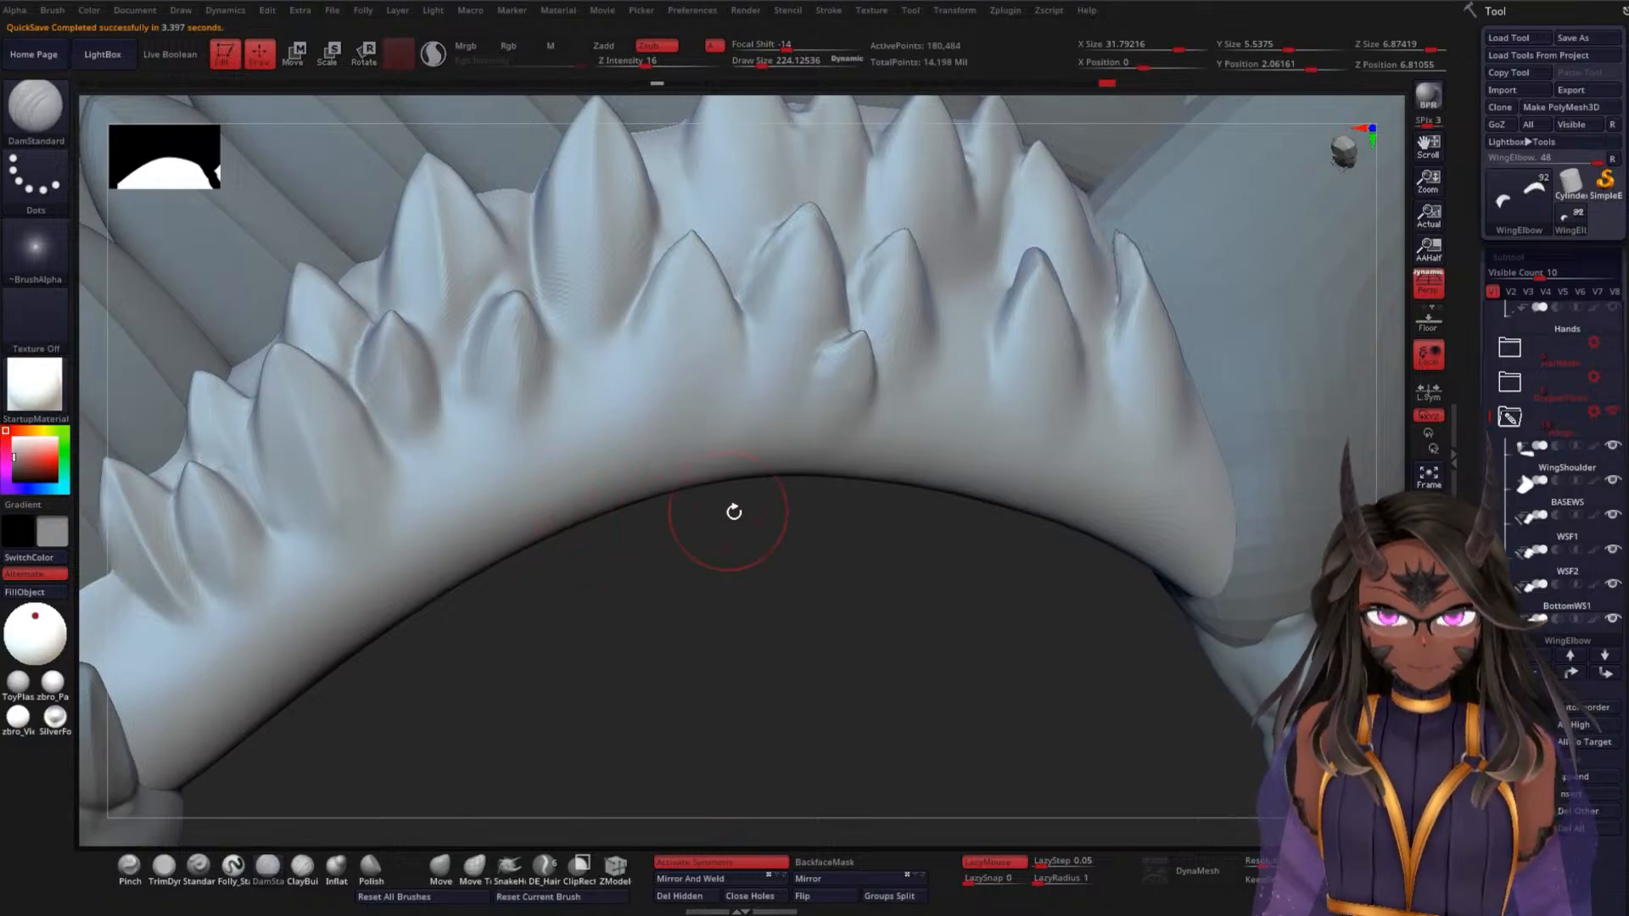
mouse_move(730, 509)
mouse_down()
mouse_move(804, 520)
mouse_move(700, 583)
mouse_up()
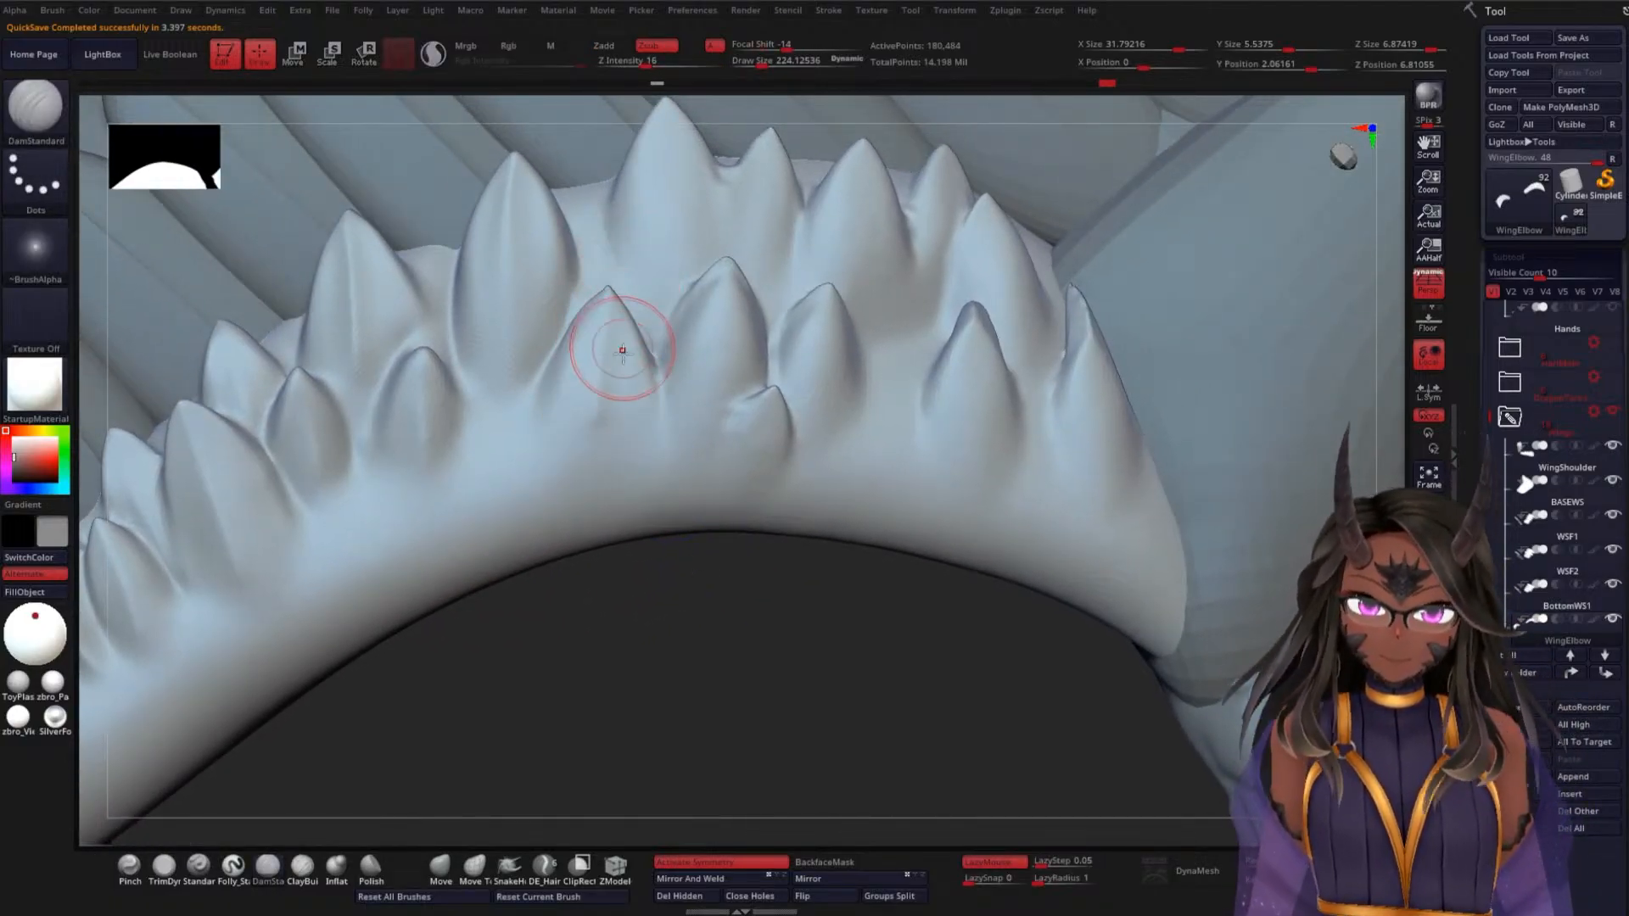
Define the edges and central ridge of the inner-row feather at the middle of the arch, smoothing the surface around its tip
alt+drag(721, 556, 696, 580)
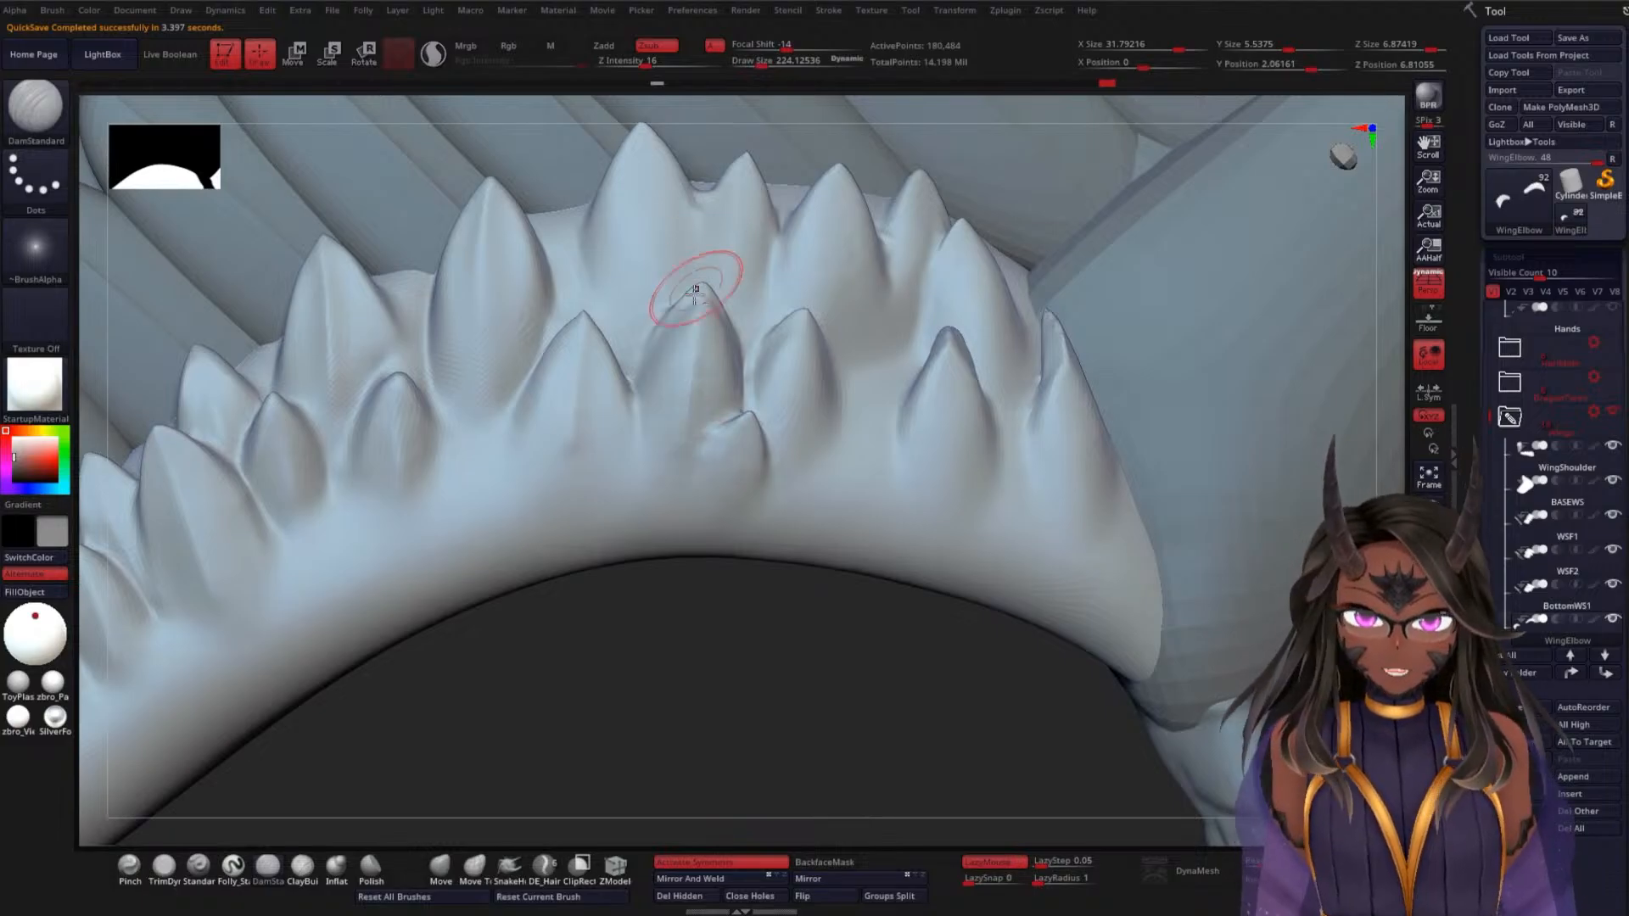
mouse_move(661, 658)
mouse_down()
mouse_move(691, 688)
mouse_move(706, 647)
mouse_up()
key(shift)
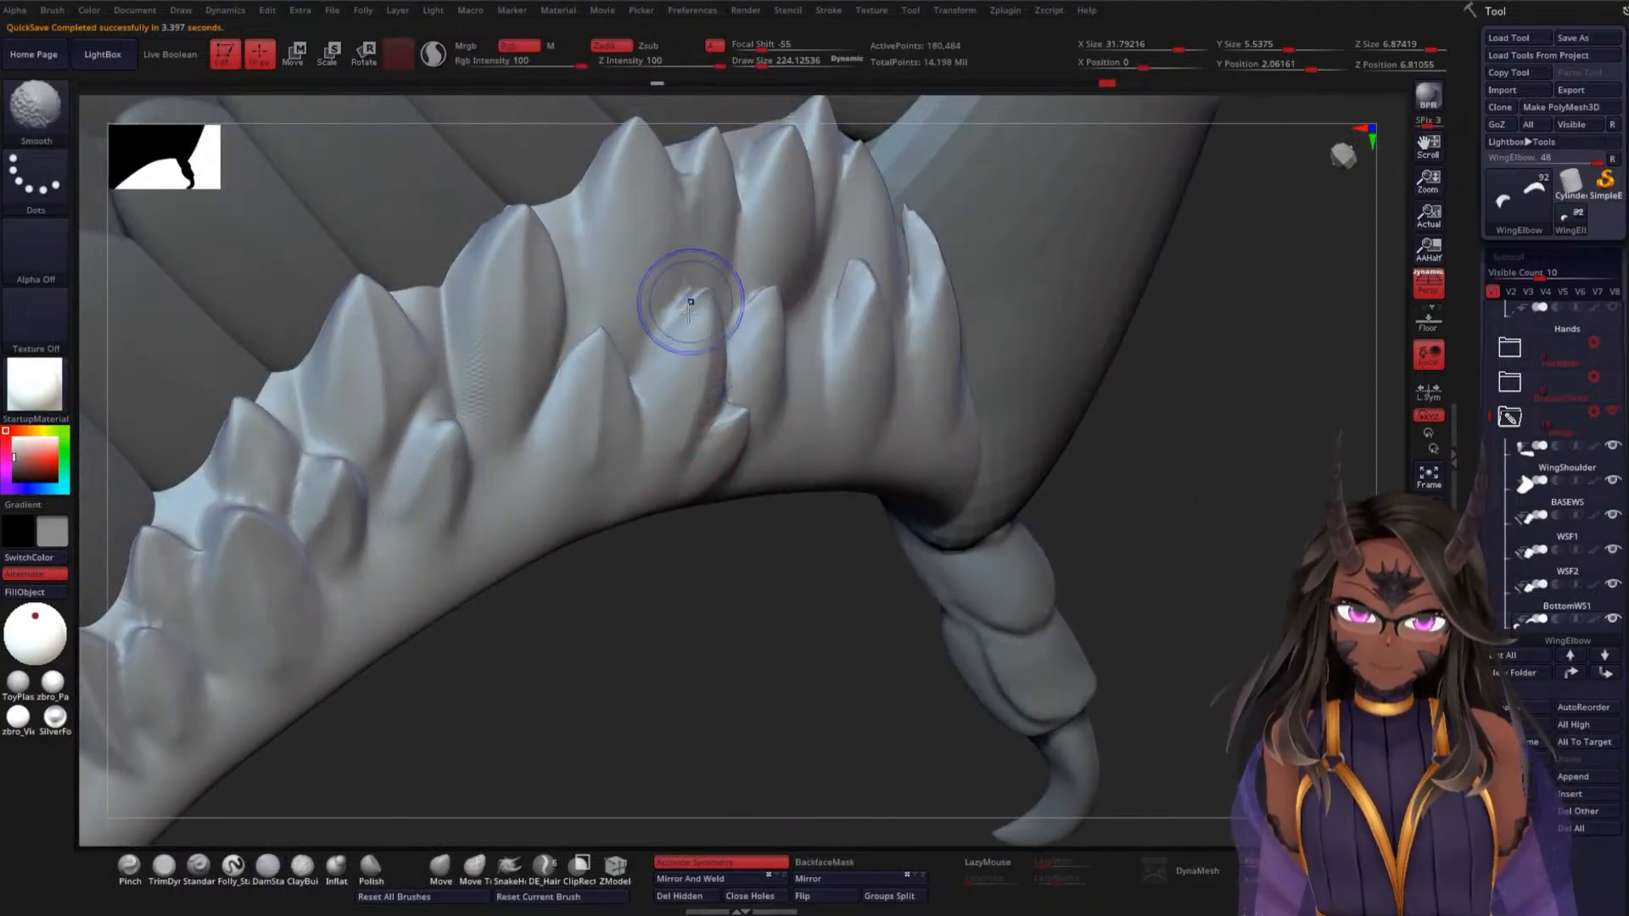
drag(716, 502, 707, 294)
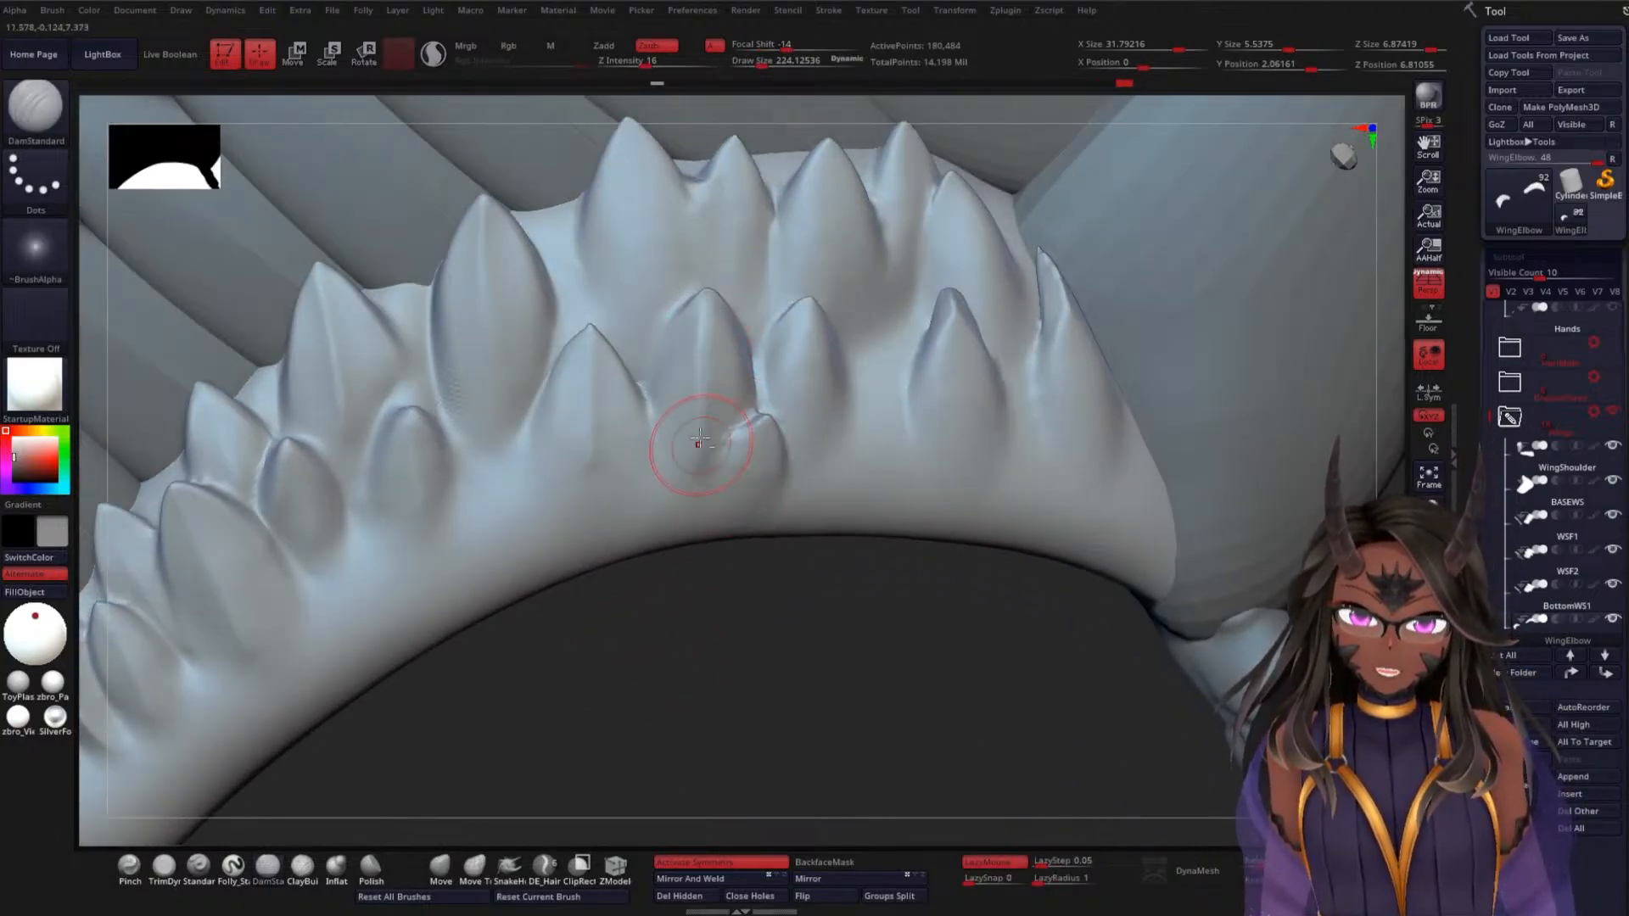
drag(680, 552, 684, 480)
key(shift)
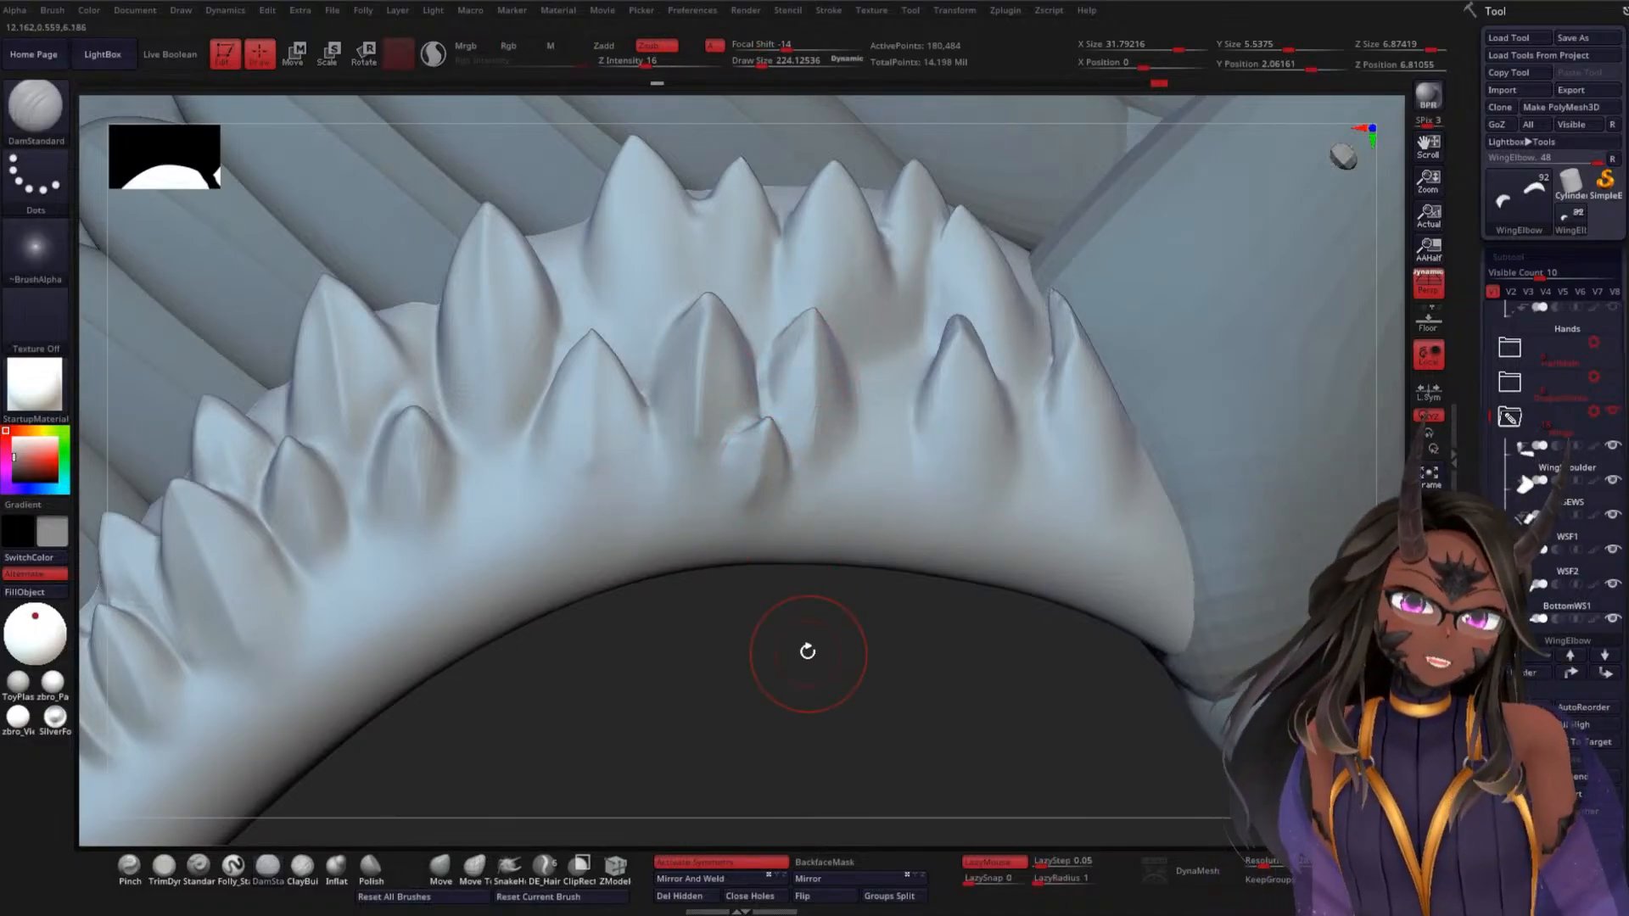
Sharpen the edges and central ridges of the outer-row feathers along the middle of the elbow piece
mouse_move(807, 652)
mouse_down()
mouse_move(800, 622)
mouse_move(775, 658)
mouse_move(720, 509)
mouse_up()
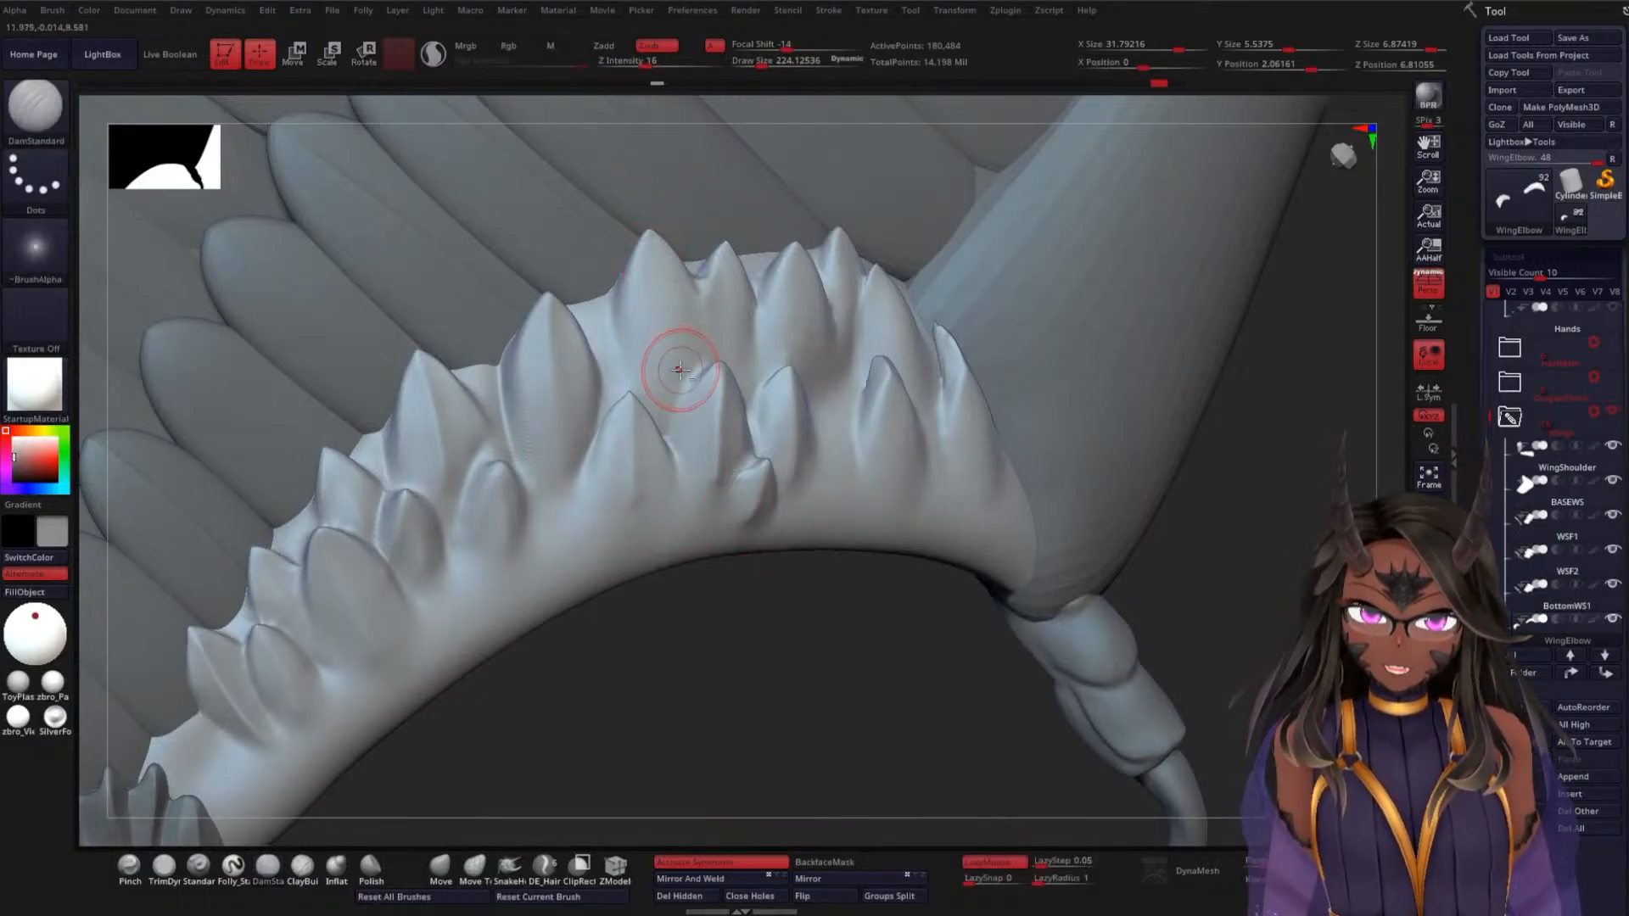
drag(769, 664, 758, 580)
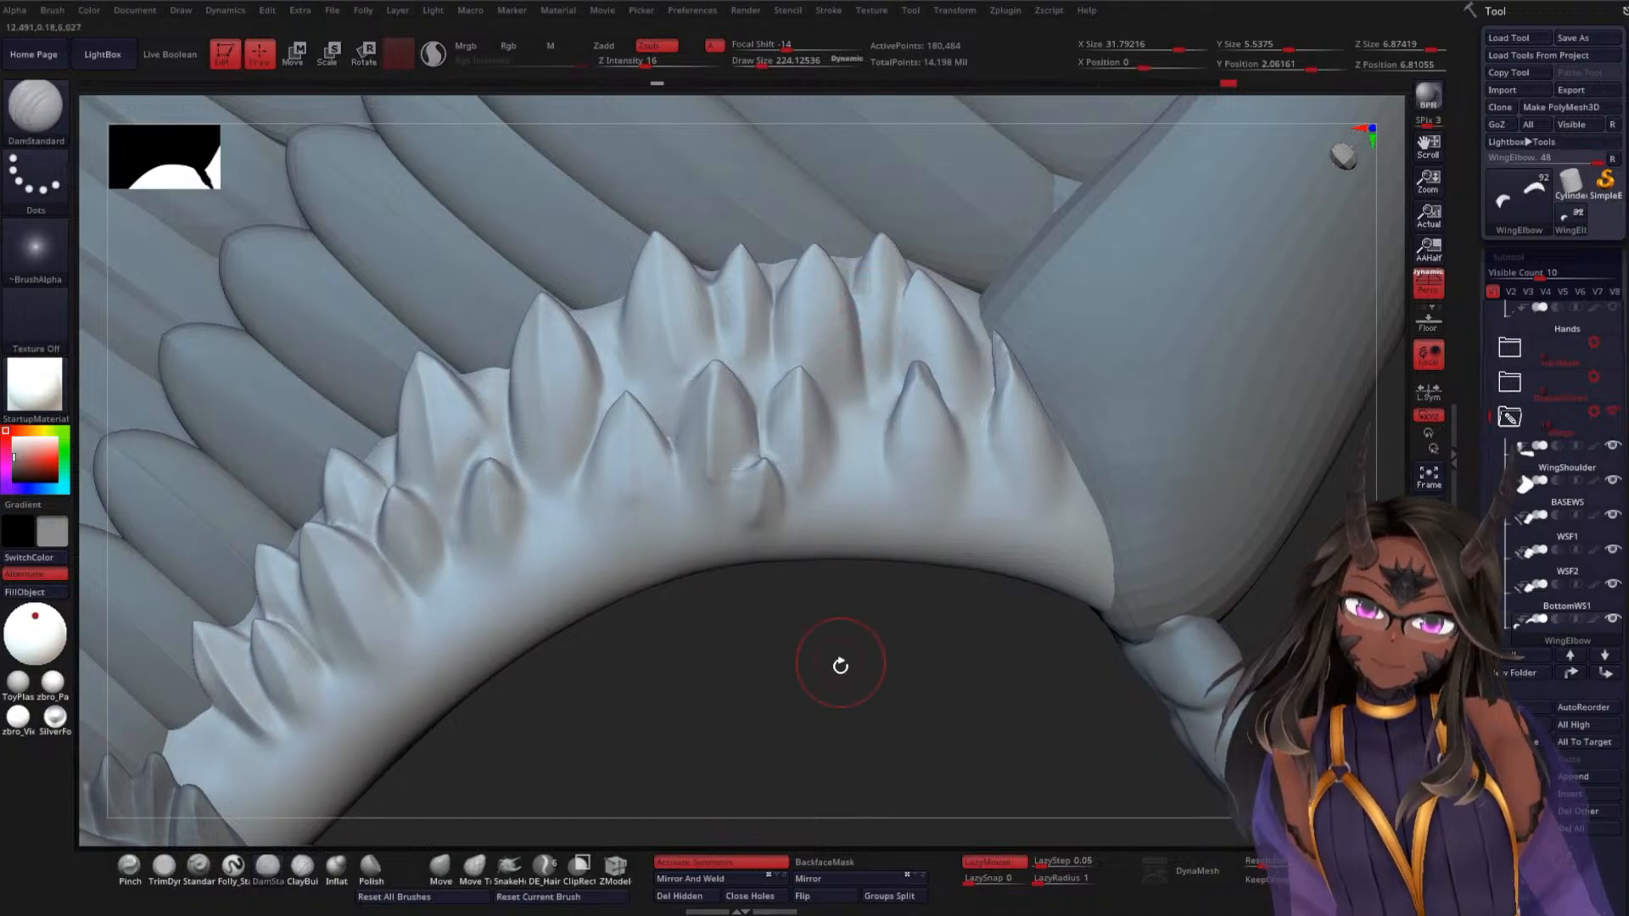
drag(840, 666, 826, 755)
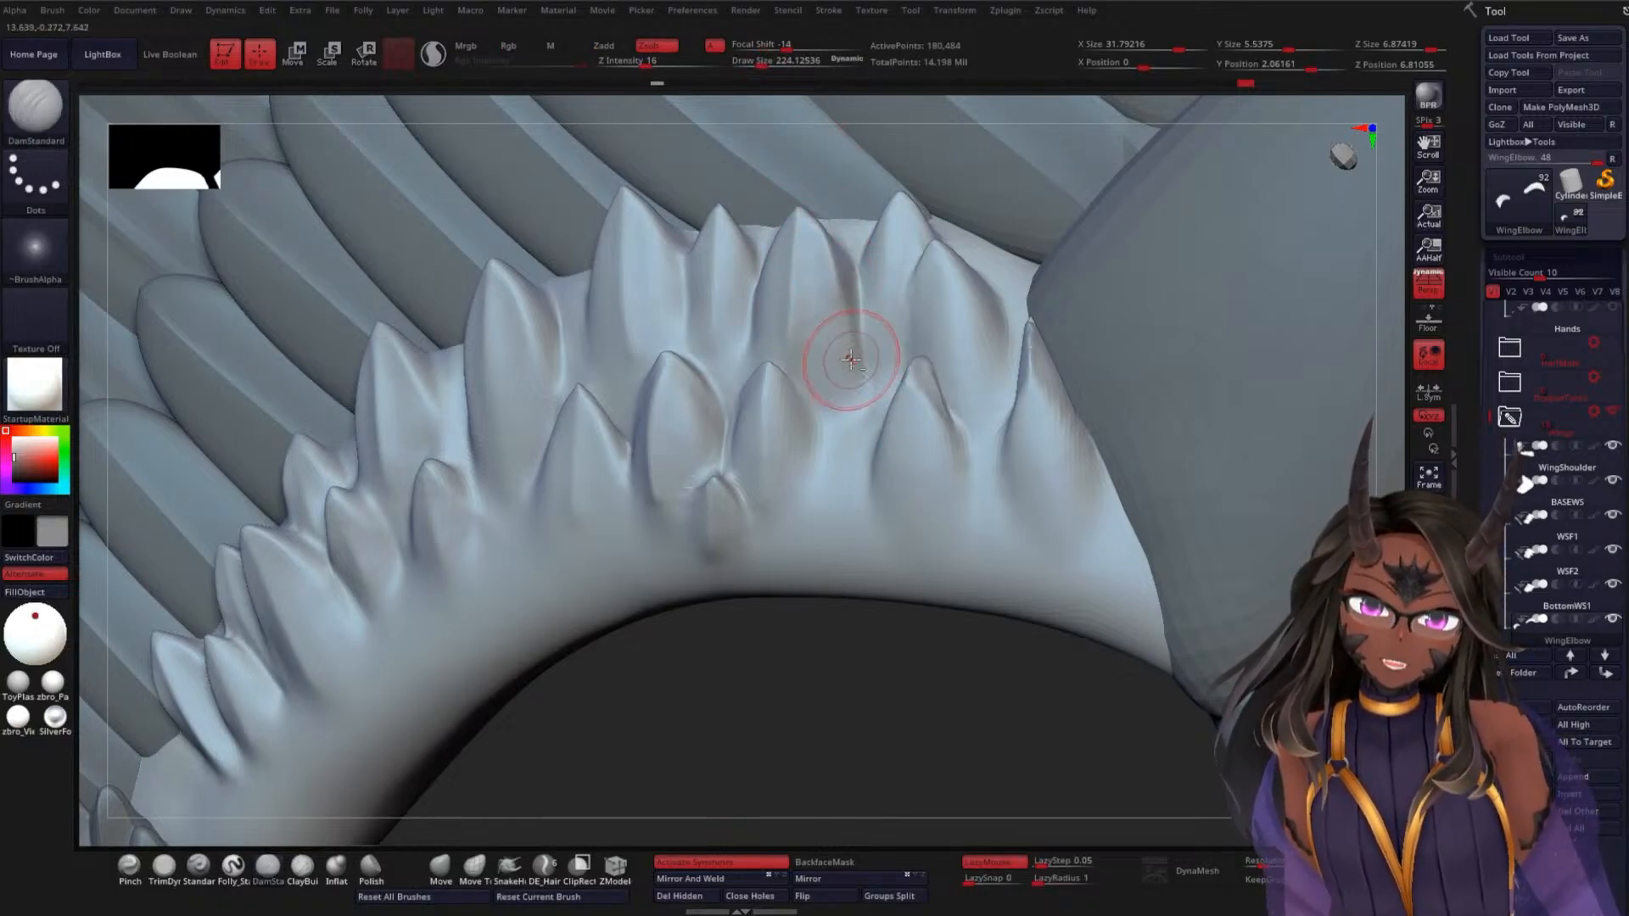
key(ctrl)
key(ctrl)
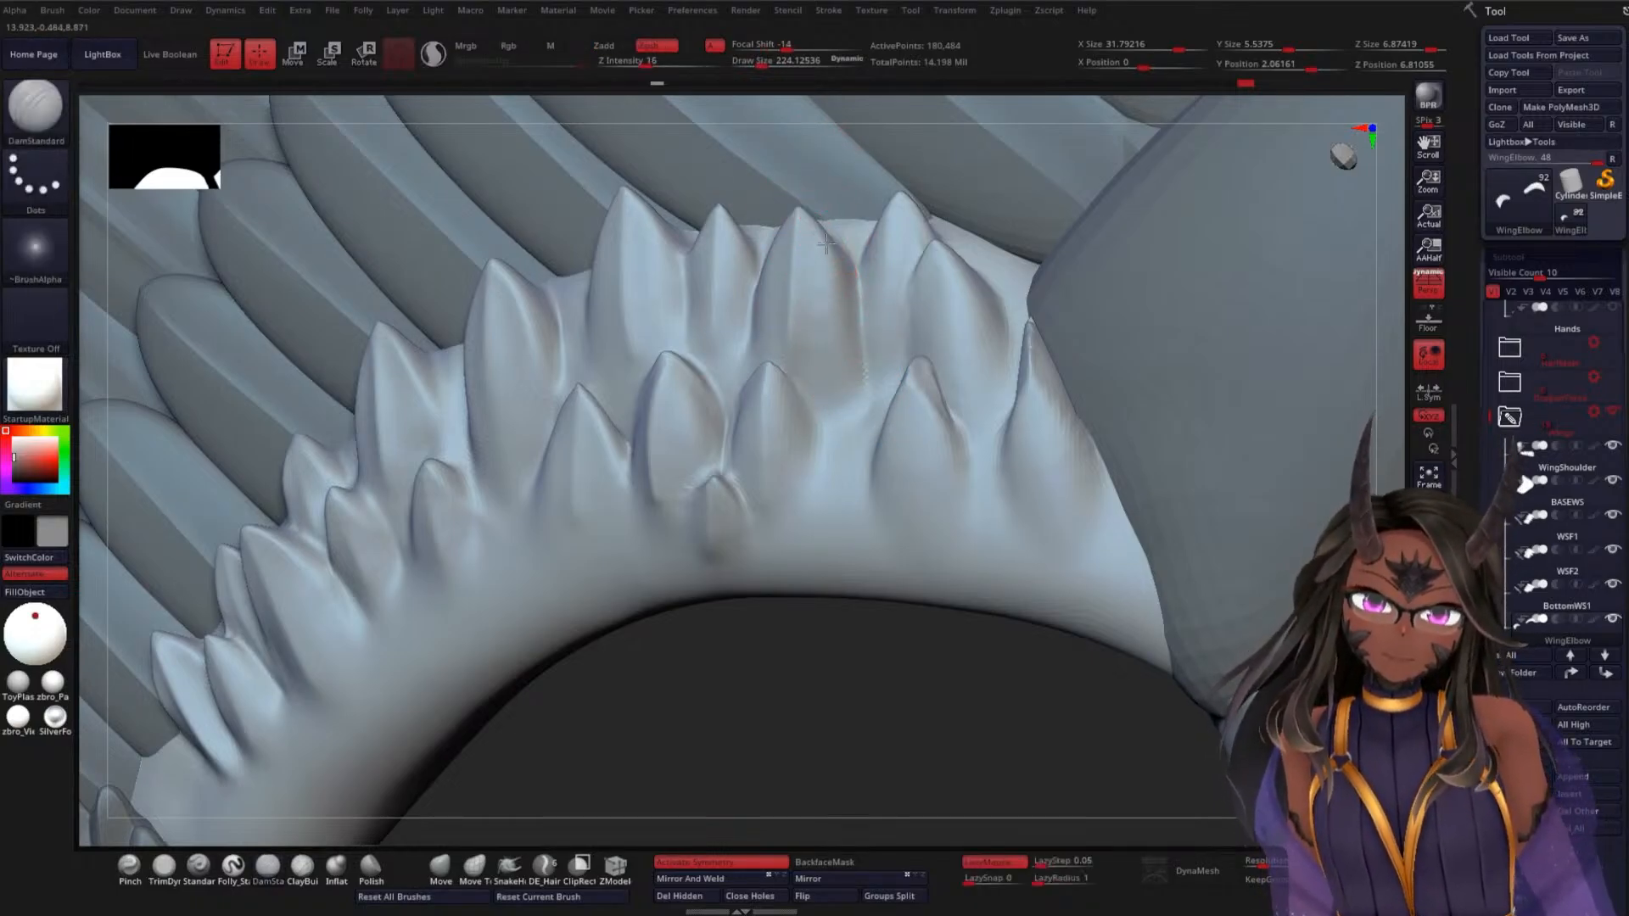
mouse_move(843, 679)
mouse_down()
mouse_move(829, 687)
mouse_move(767, 222)
mouse_up()
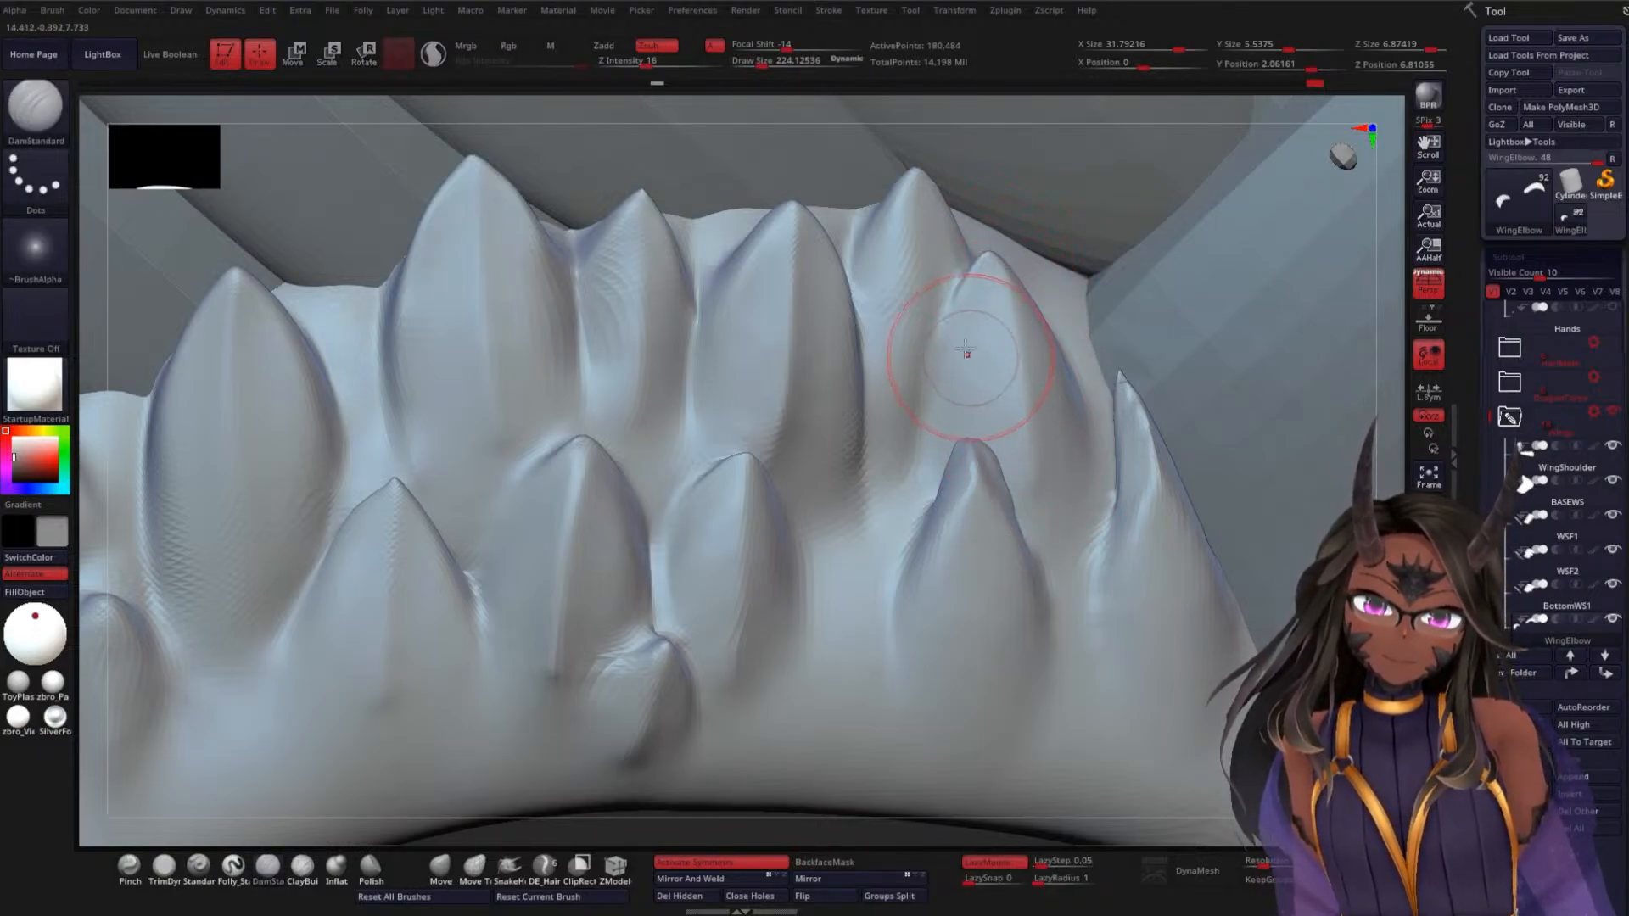
Undo the stray edge stroke on the last outer-row feather, reduce the brush size to about 132, and carve the narrow feather beside it
drag(978, 262, 919, 439)
key(ctrl+z)
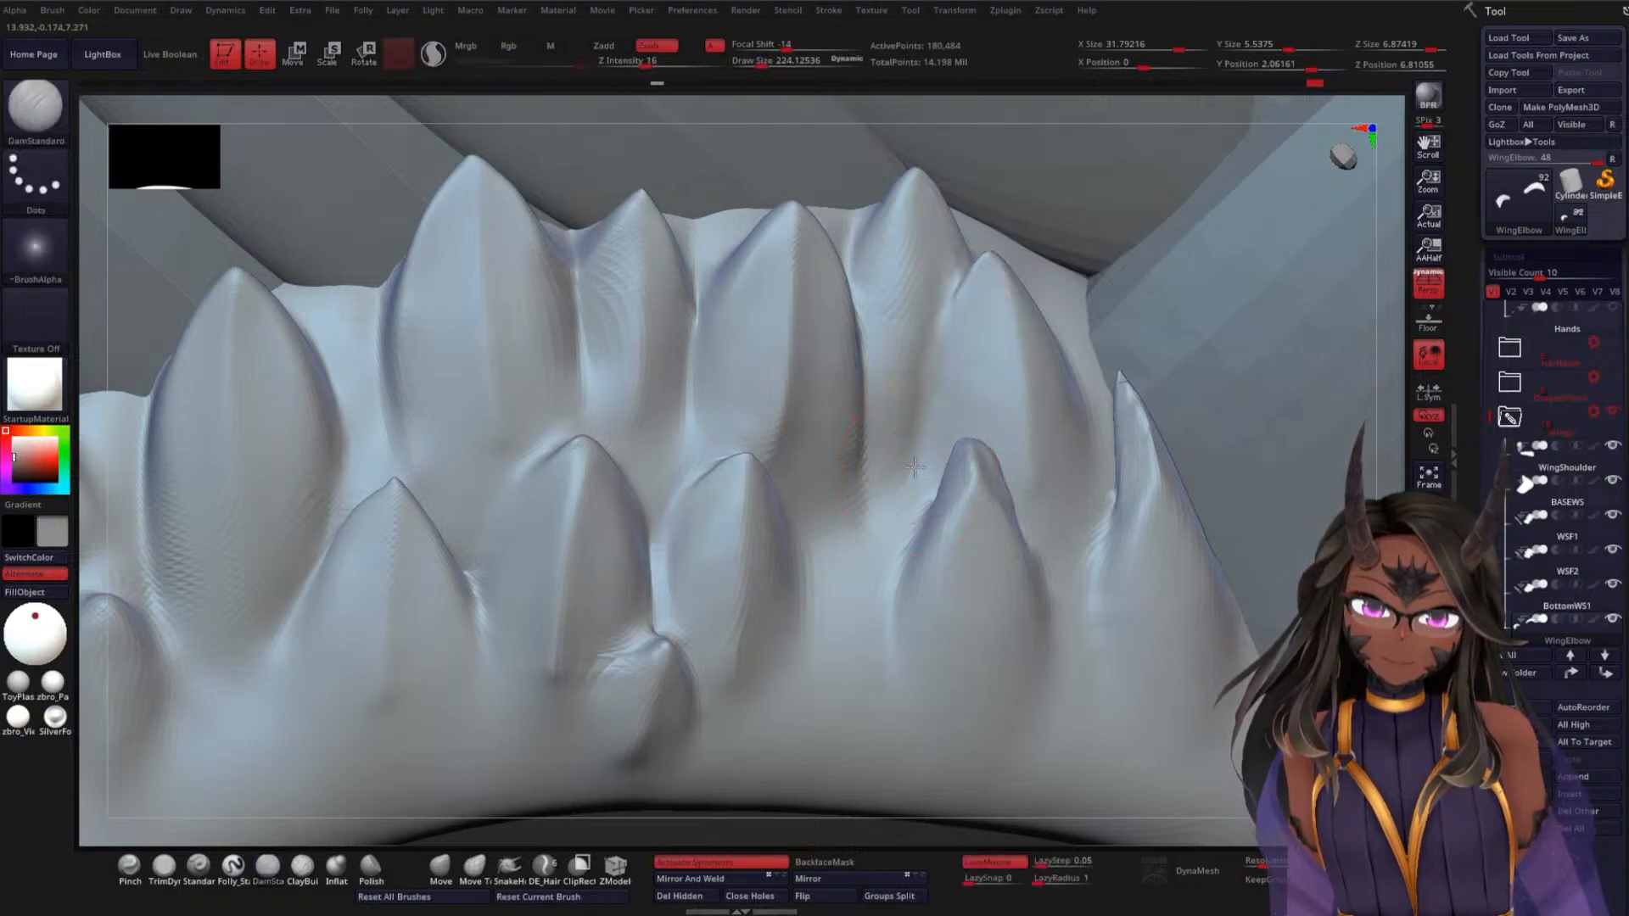
key(ctrl)
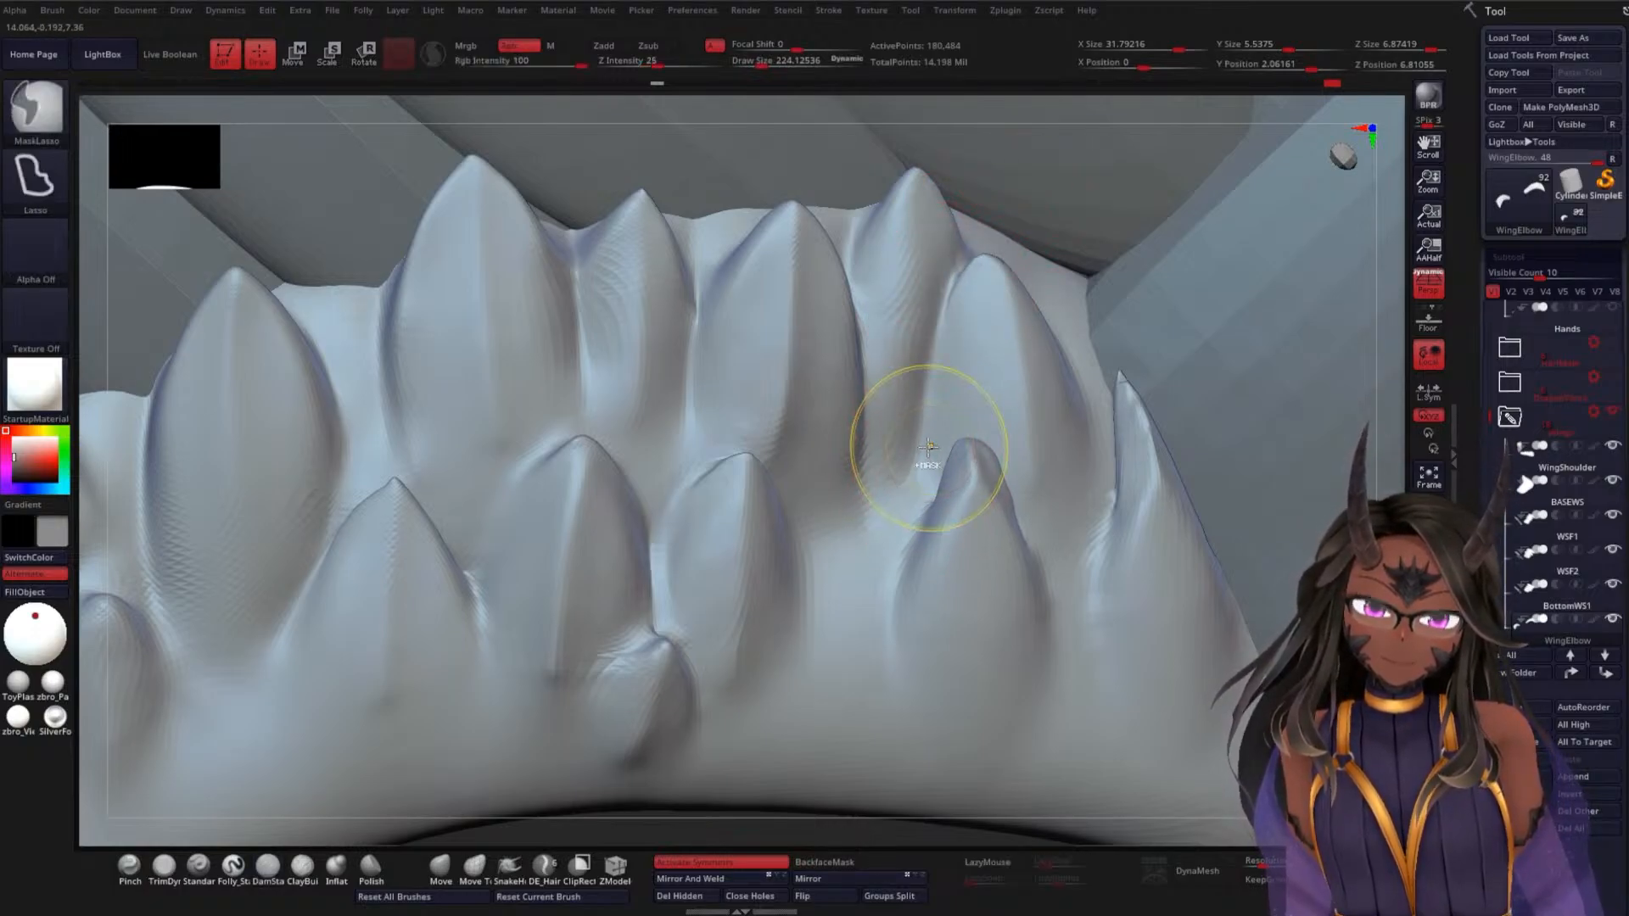
key(space)
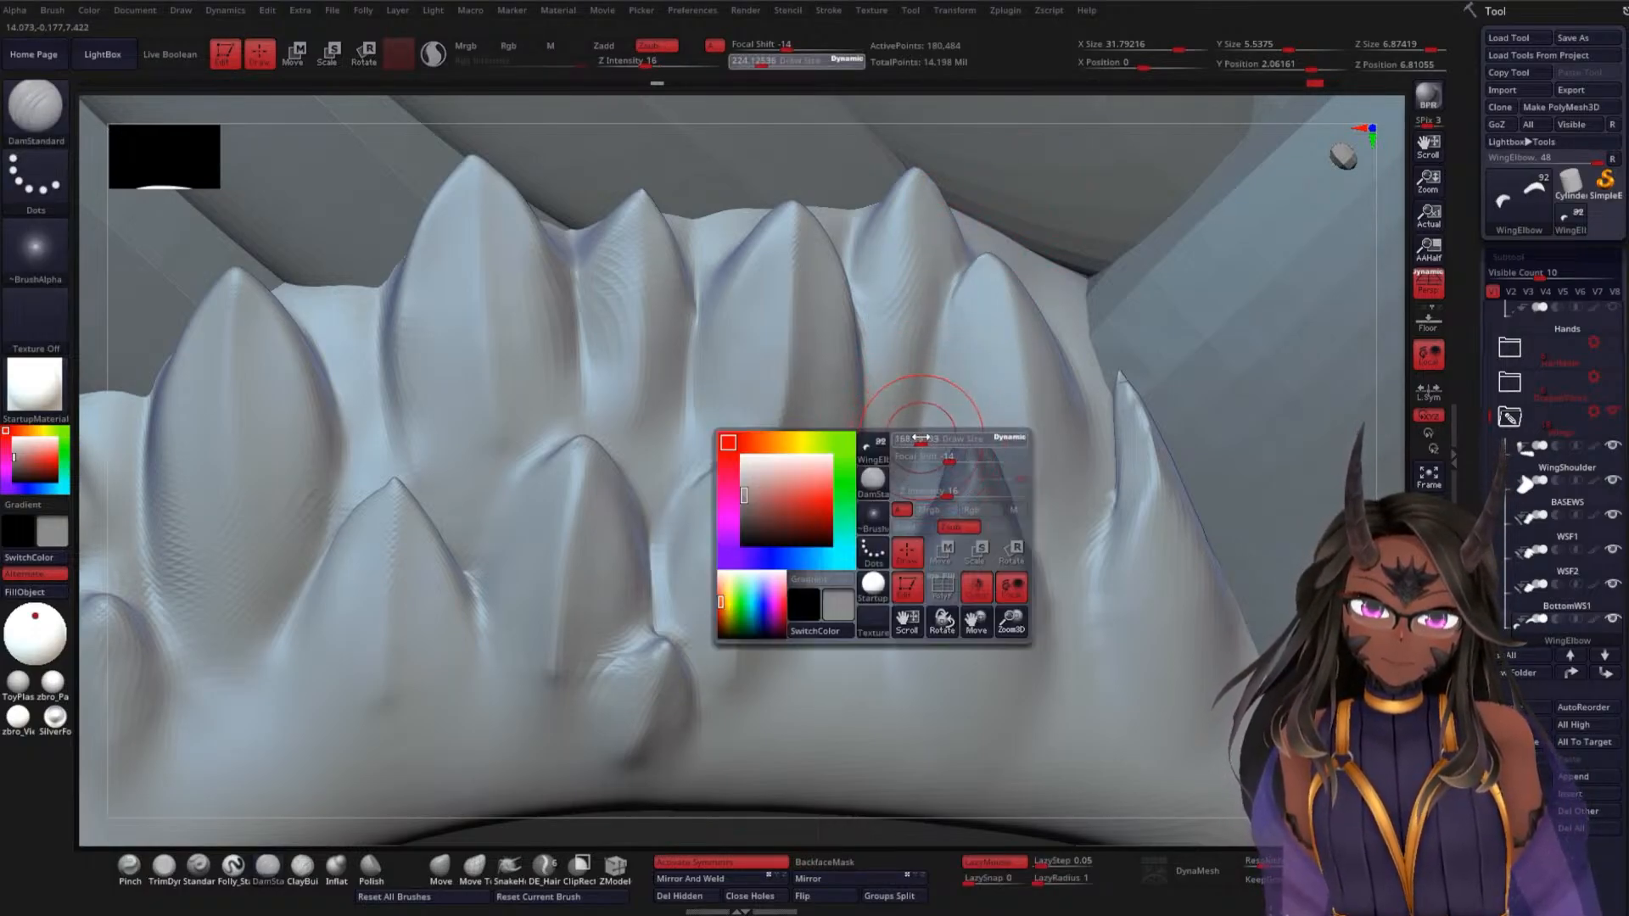
key(space)
drag(925, 417, 923, 417)
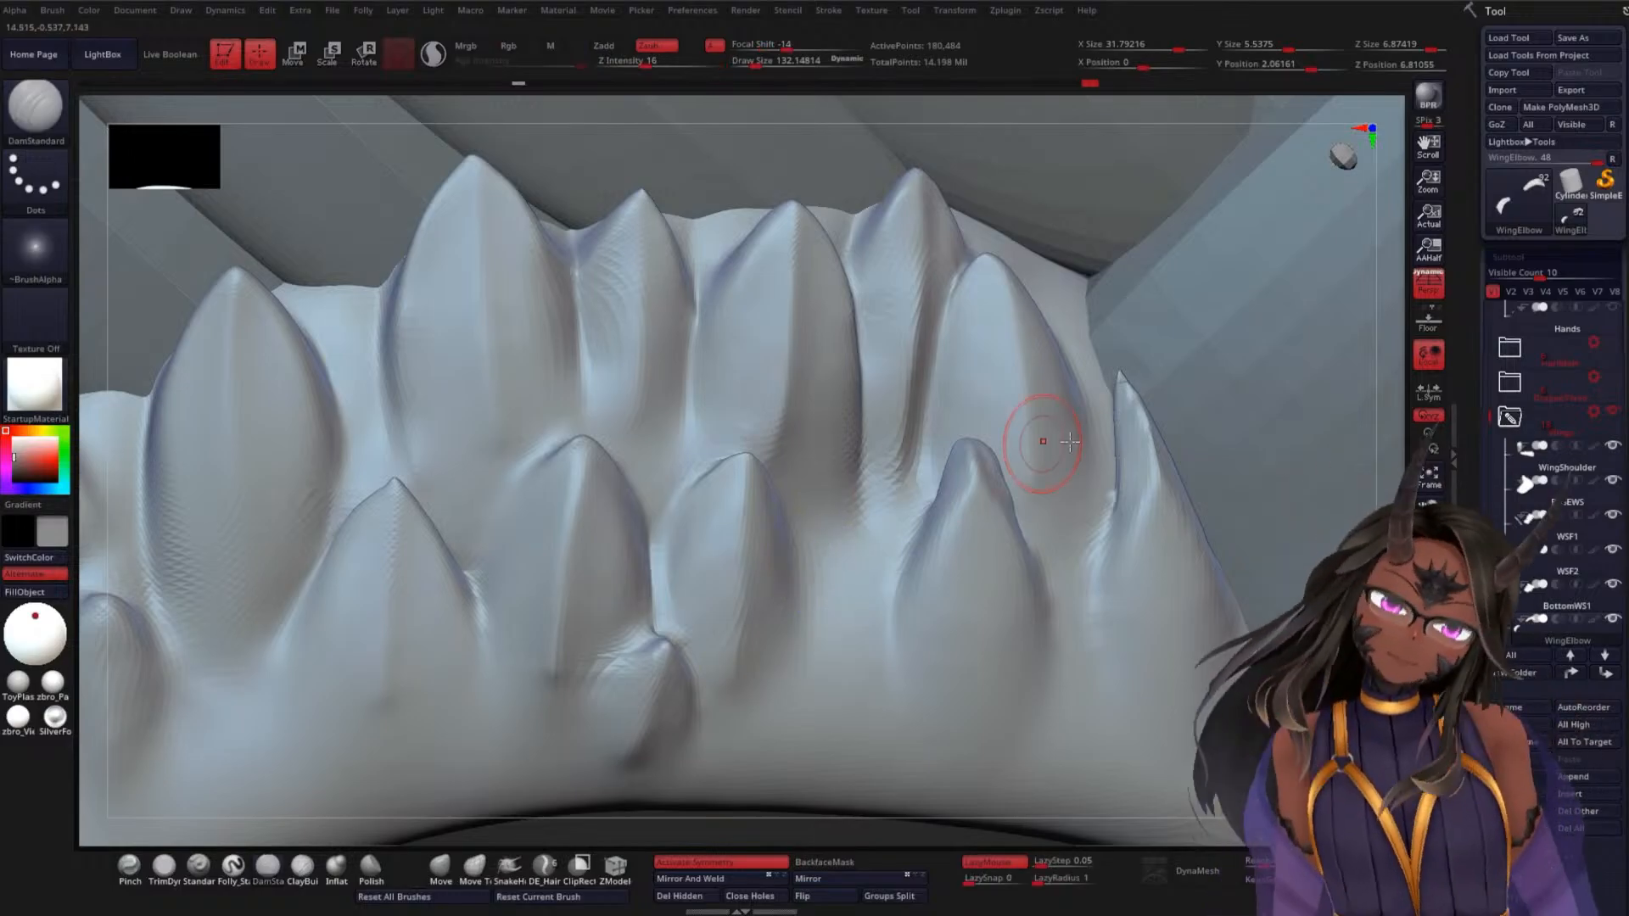
Smooth the gap between the last outer-row feathers and the tip of the inner-row feather below them
ctrl+right_drag(1272, 526, 1235, 423)
mouse_move(875, 658)
ctrl+right_down()
mouse_move(865, 619)
mouse_move(858, 752)
mouse_move(769, 590)
mouse_move(807, 701)
mouse_move(802, 649)
ctrl+right_up()
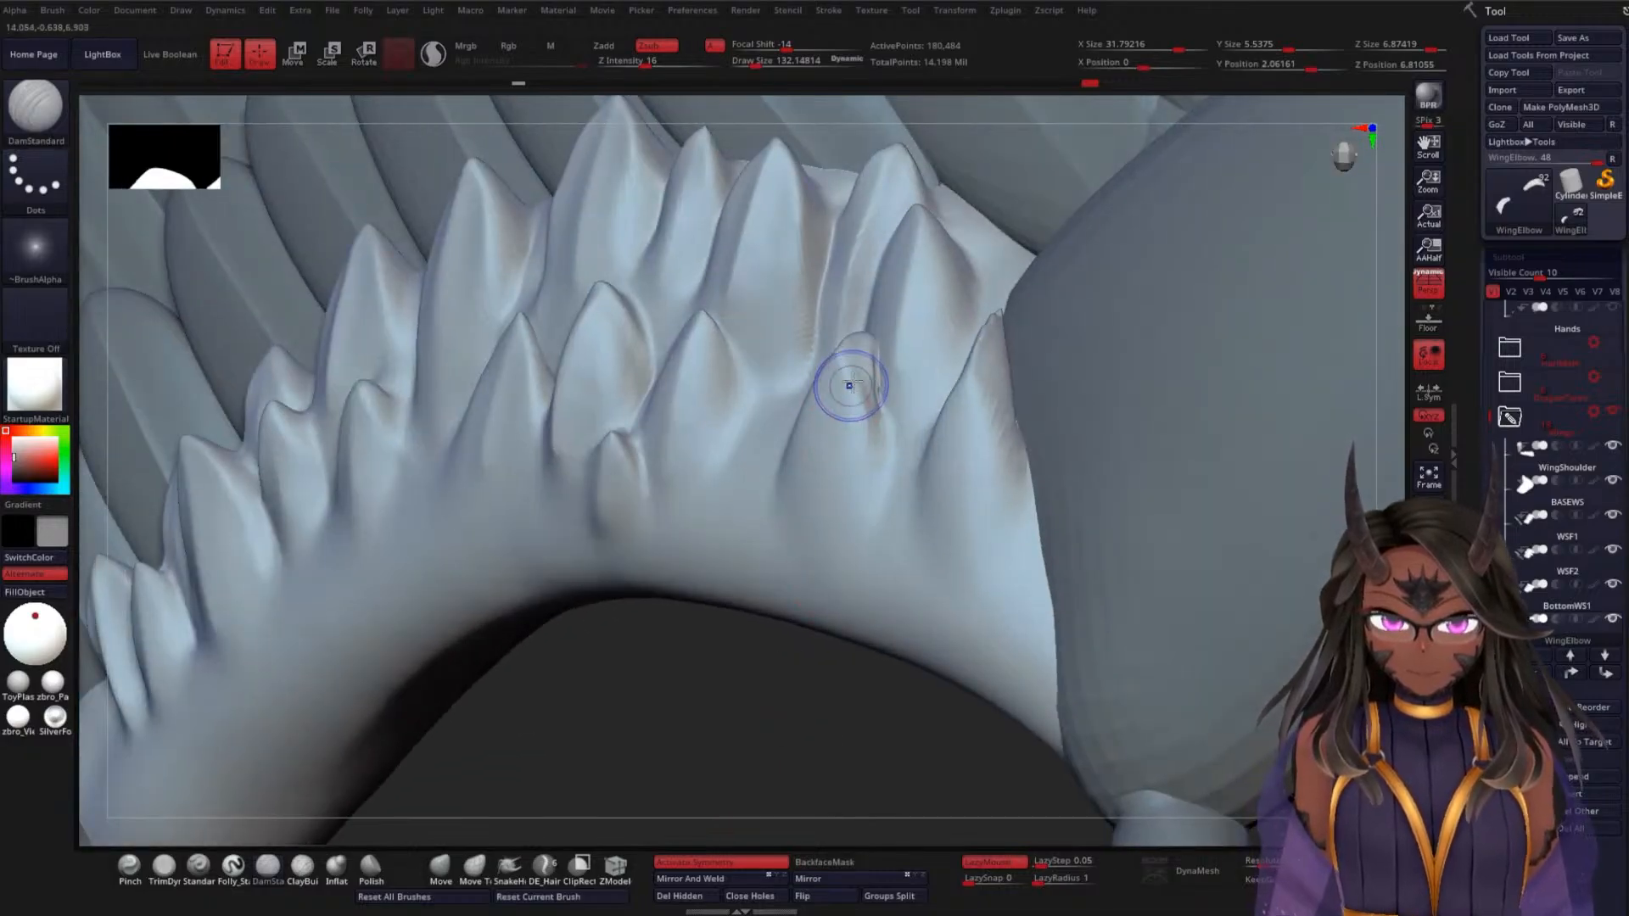
shift+drag(850, 385, 866, 362)
mouse_move(867, 386)
right_down()
mouse_move(713, 712)
mouse_move(738, 753)
mouse_move(827, 361)
right_up()
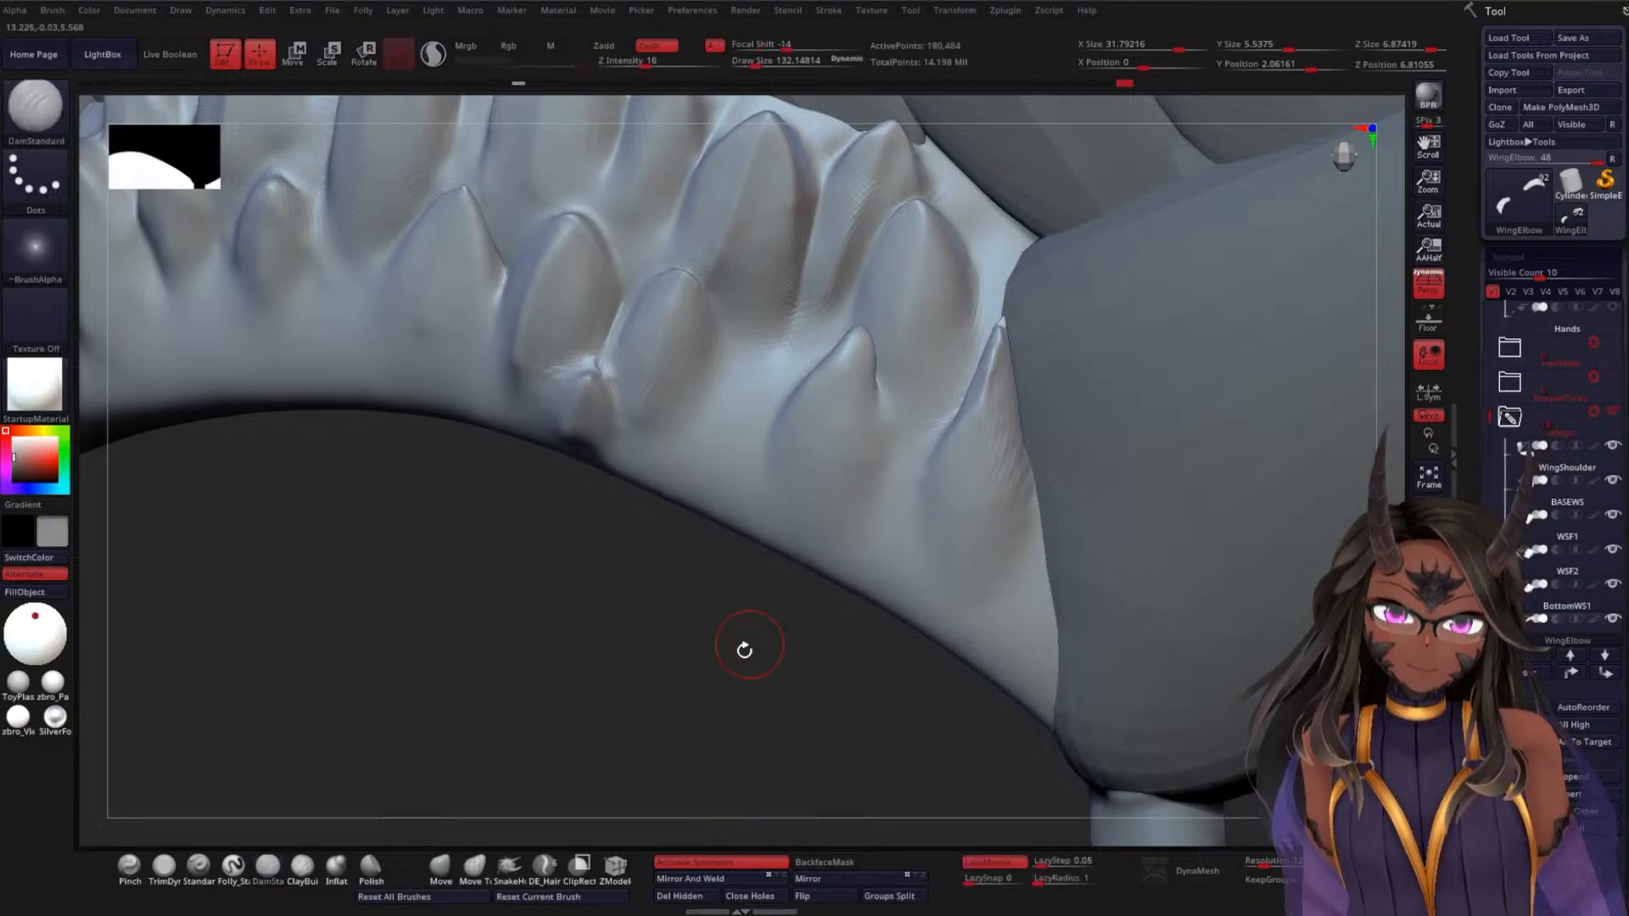
Smooth the side of the second-to-last inner-row feather and carve its edge facing the last feather
mouse_move(746, 647)
right_down()
mouse_move(723, 676)
mouse_move(839, 386)
right_up()
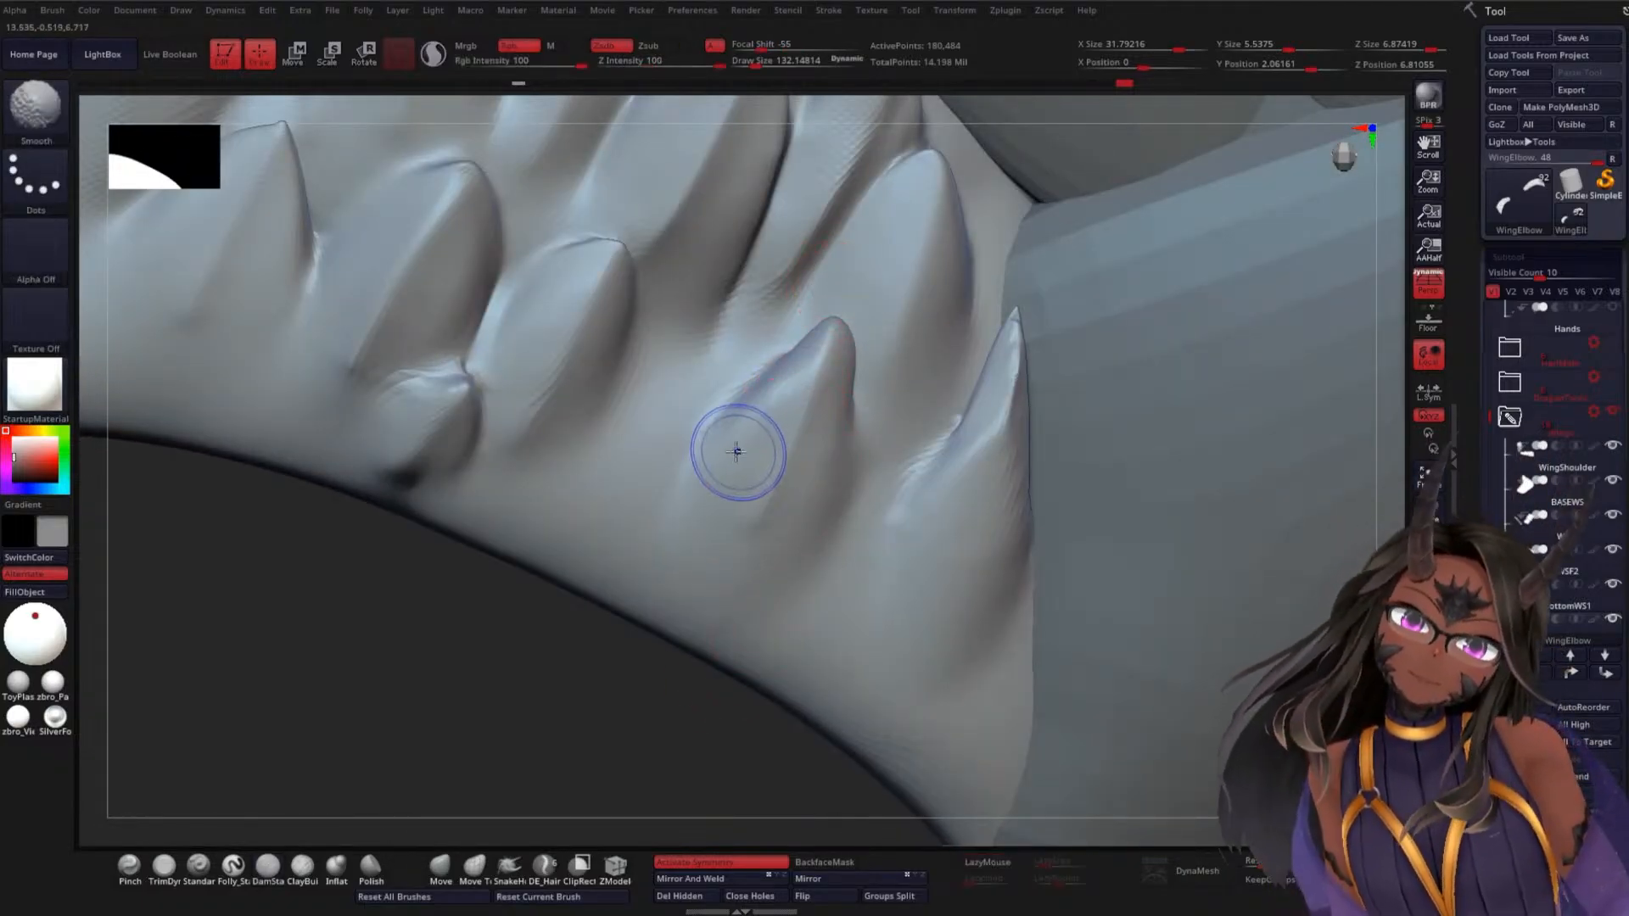
shift+drag(738, 450, 768, 368)
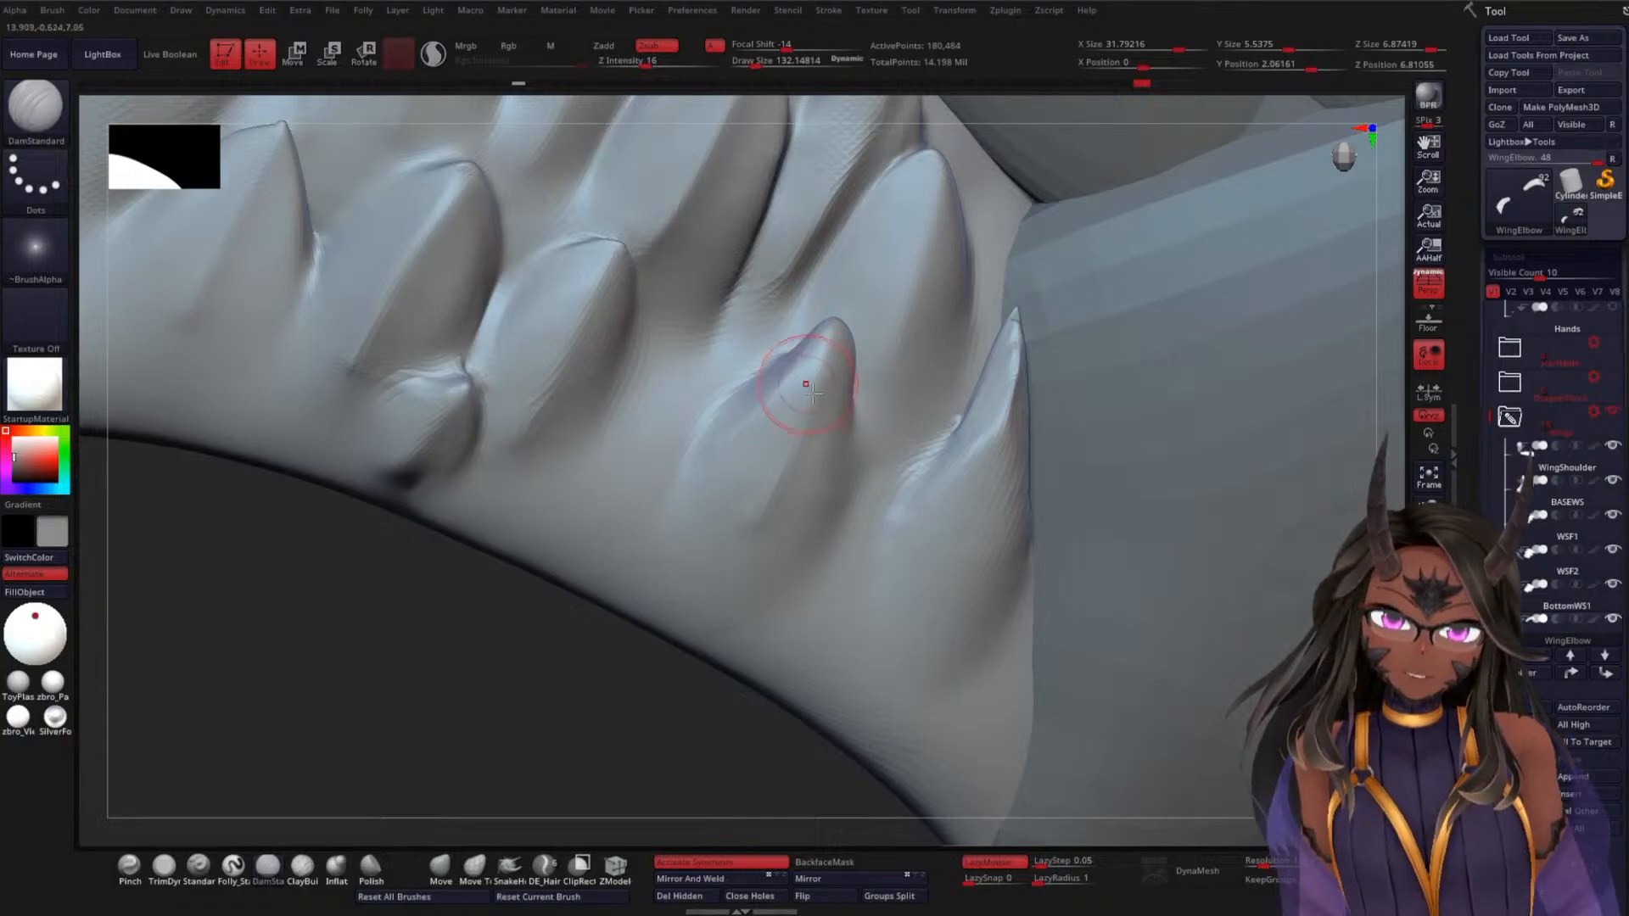
right_drag(579, 673, 848, 372)
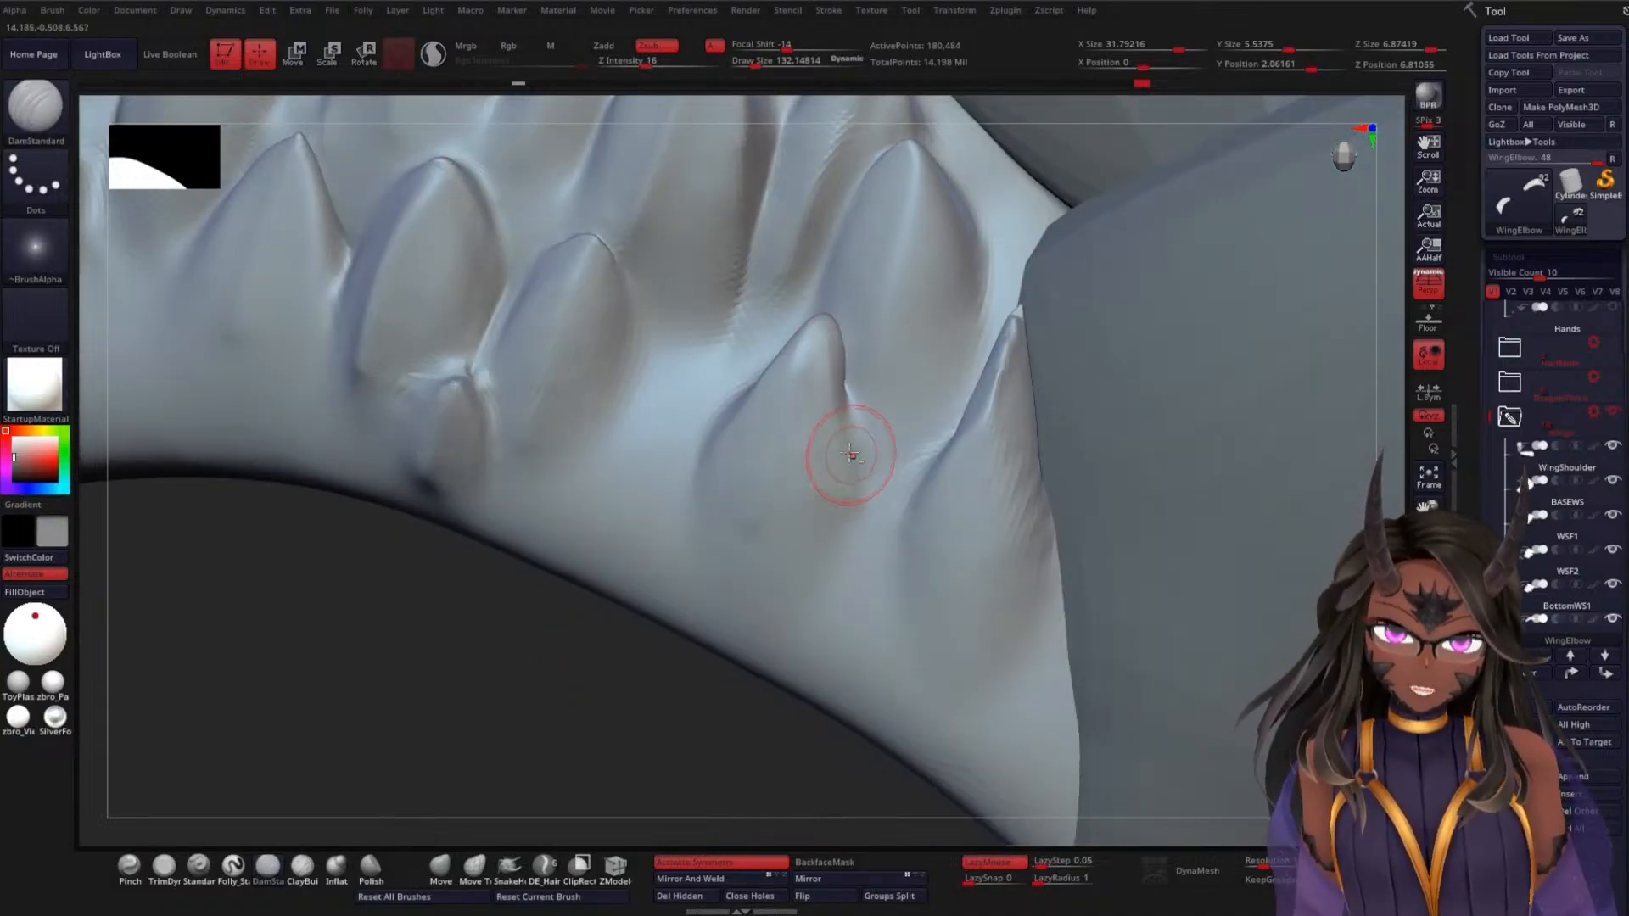
drag(838, 365, 846, 495)
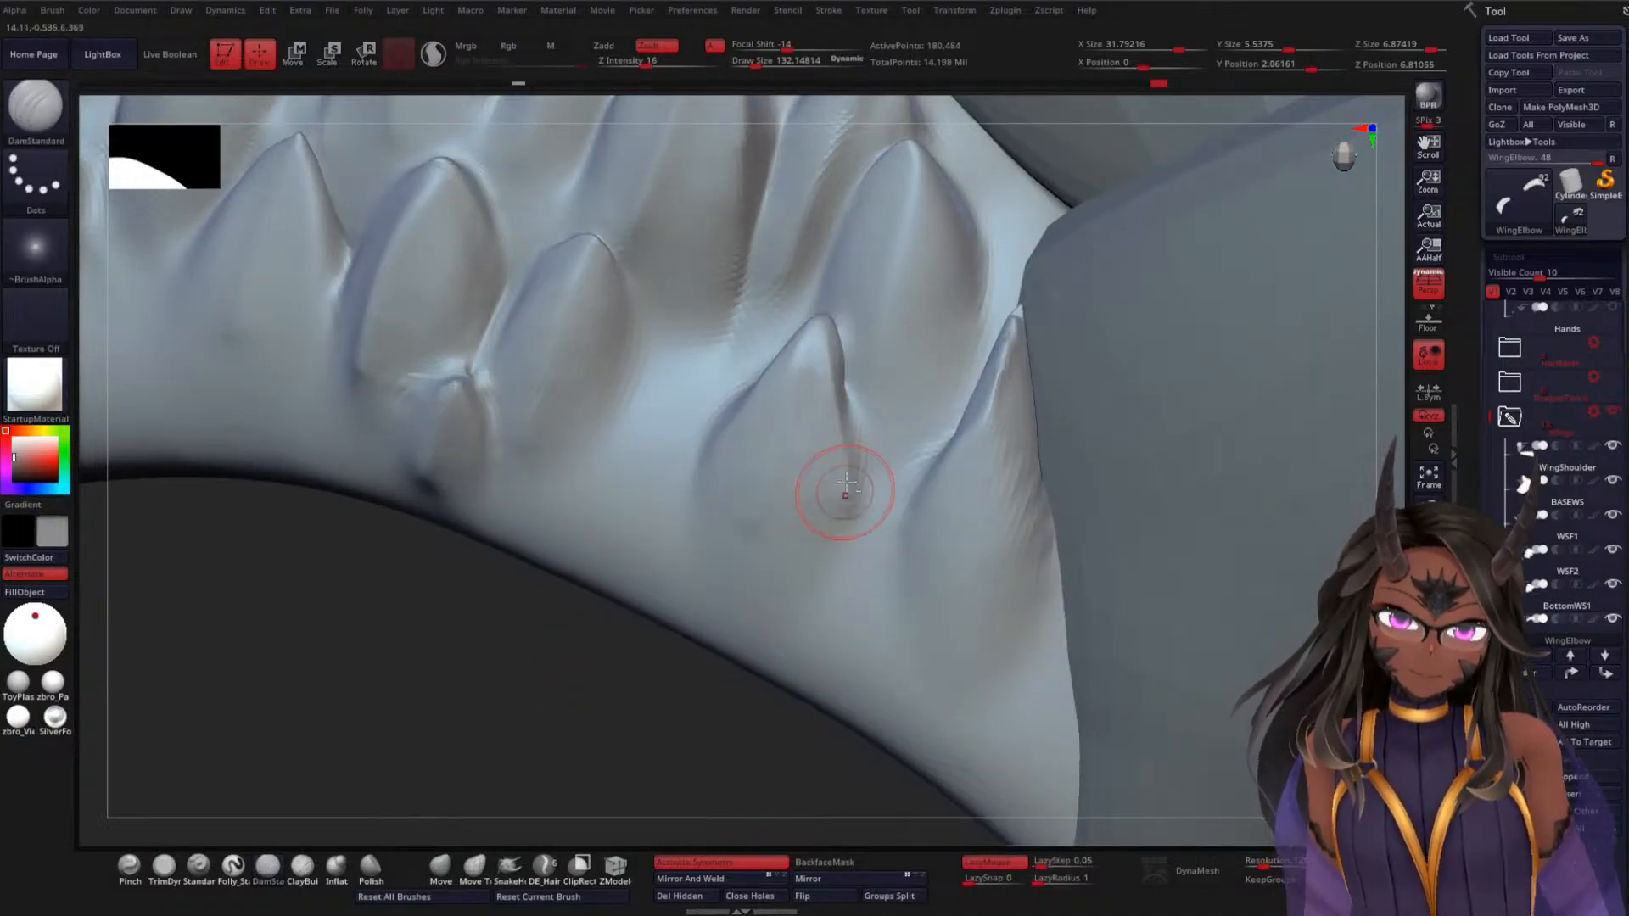
right_drag(742, 564, 661, 603)
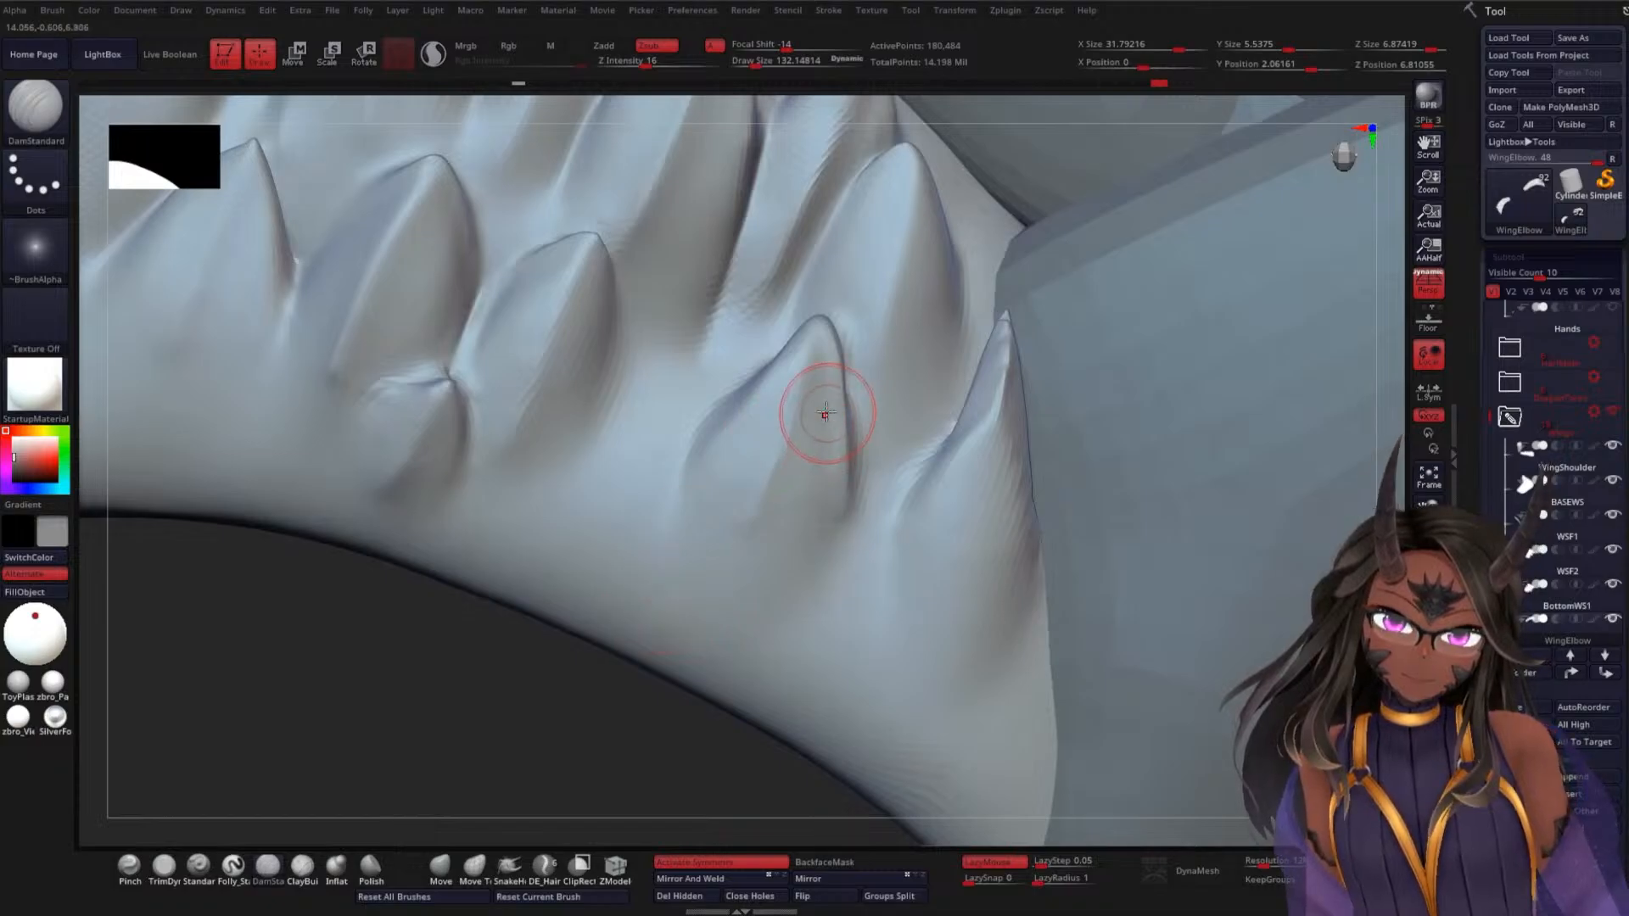
Define the opposite edge and central ridge of the second-to-last inner-row feather, smoothing its lower surface
mouse_move(812, 507)
shift+mouse_down()
mouse_move(826, 333)
mouse_move(739, 442)
shift+mouse_up()
drag(534, 674, 575, 679)
drag(715, 463, 806, 316)
drag(536, 719, 793, 450)
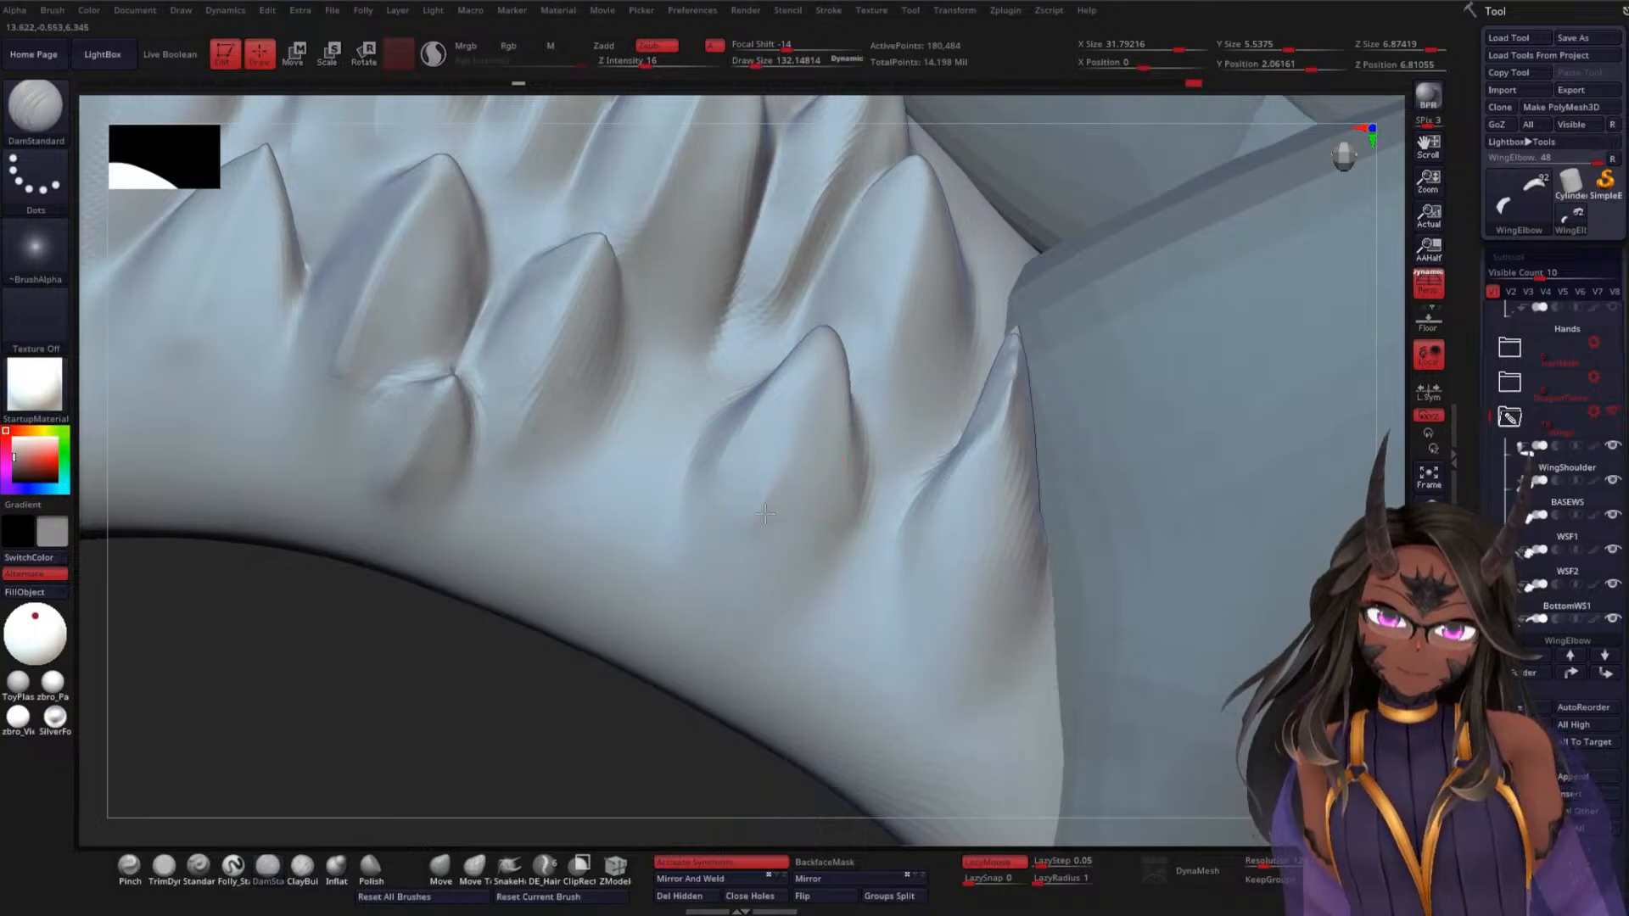
drag(847, 354, 835, 541)
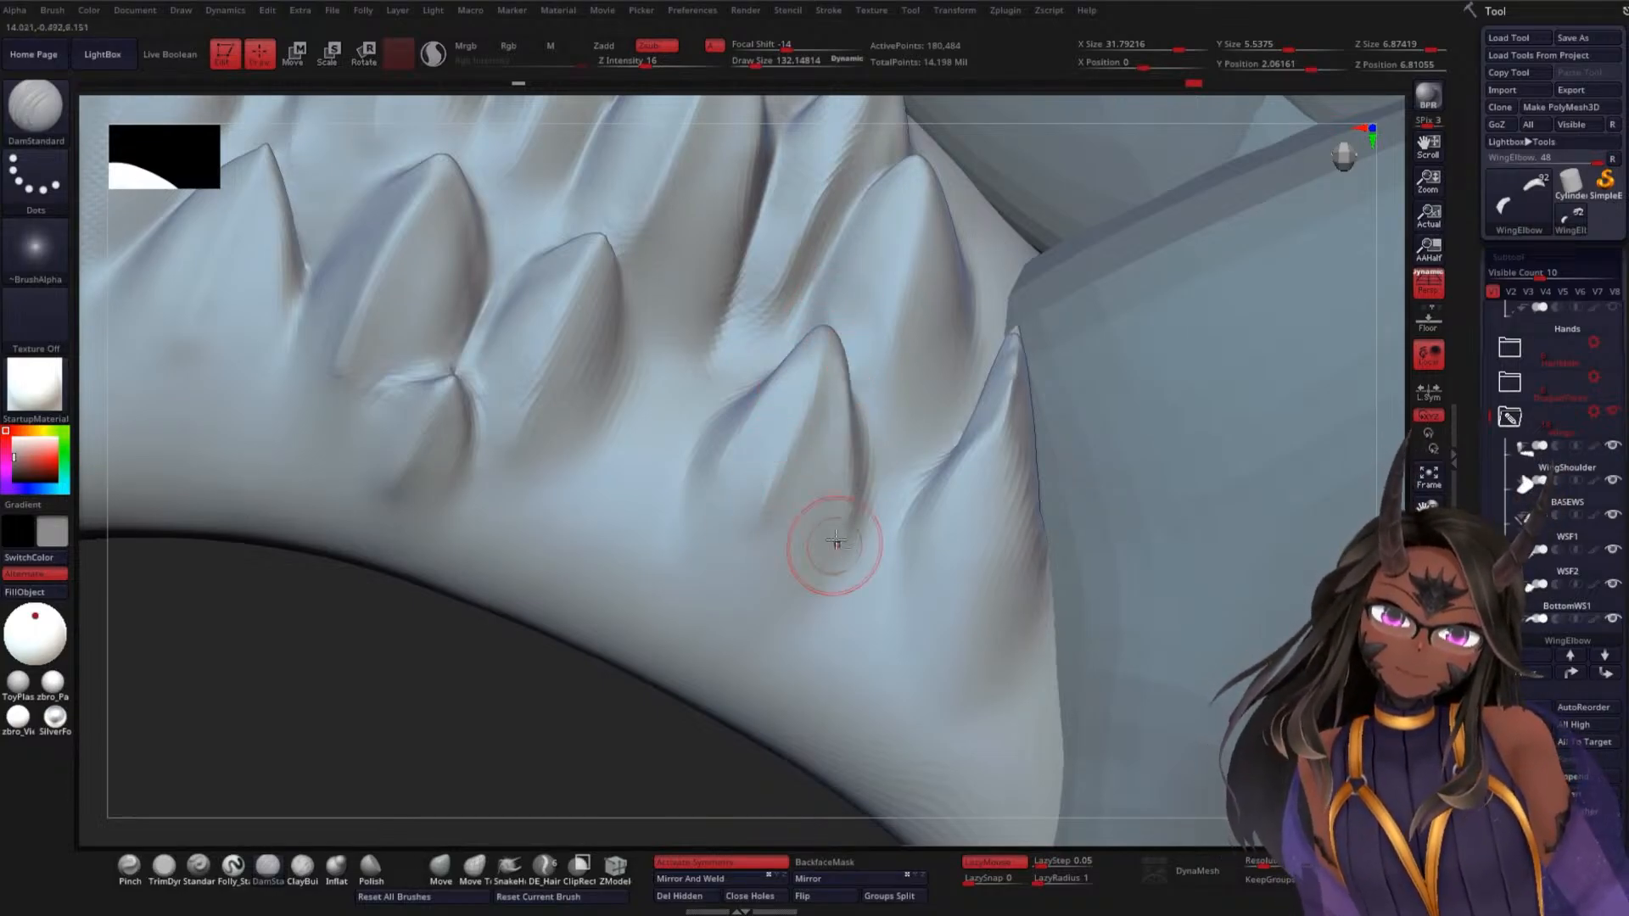
mouse_move(772, 381)
mouse_down()
mouse_move(695, 514)
mouse_move(794, 356)
mouse_up()
mouse_move(577, 698)
mouse_down()
mouse_move(593, 665)
mouse_move(553, 628)
mouse_move(612, 661)
mouse_move(600, 680)
mouse_move(582, 639)
mouse_up()
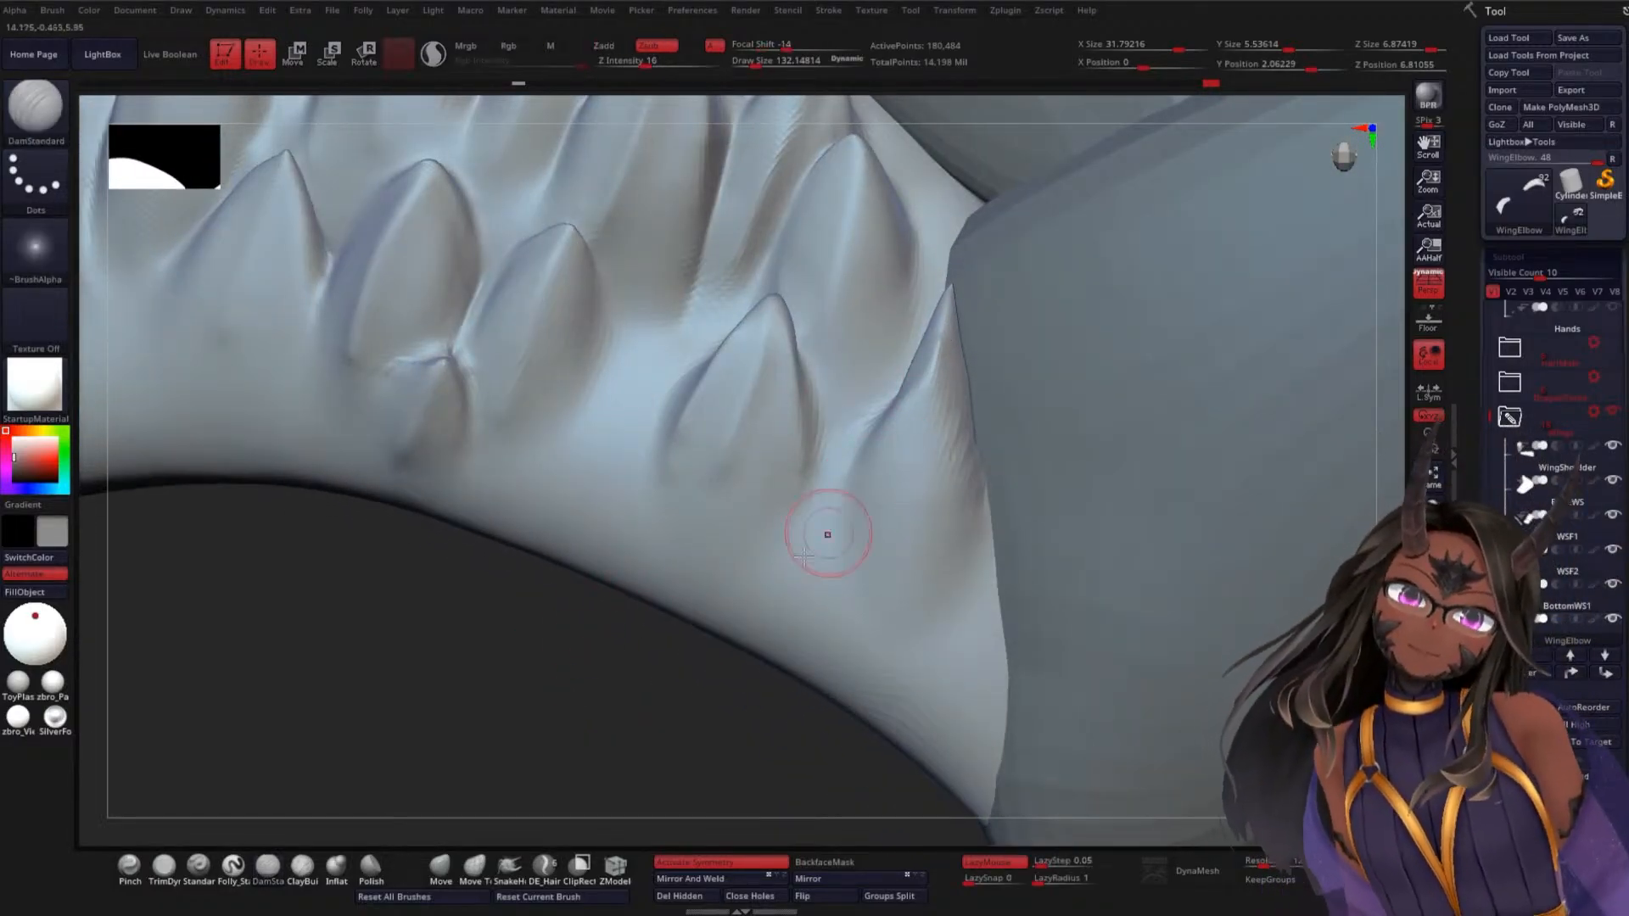
Try to smooth and carve the last feather beside the neighbouring wing piece, and undo those strokes
mouse_move(594, 701)
mouse_down()
mouse_move(629, 724)
mouse_move(619, 709)
mouse_up()
shift+drag(937, 366, 955, 300)
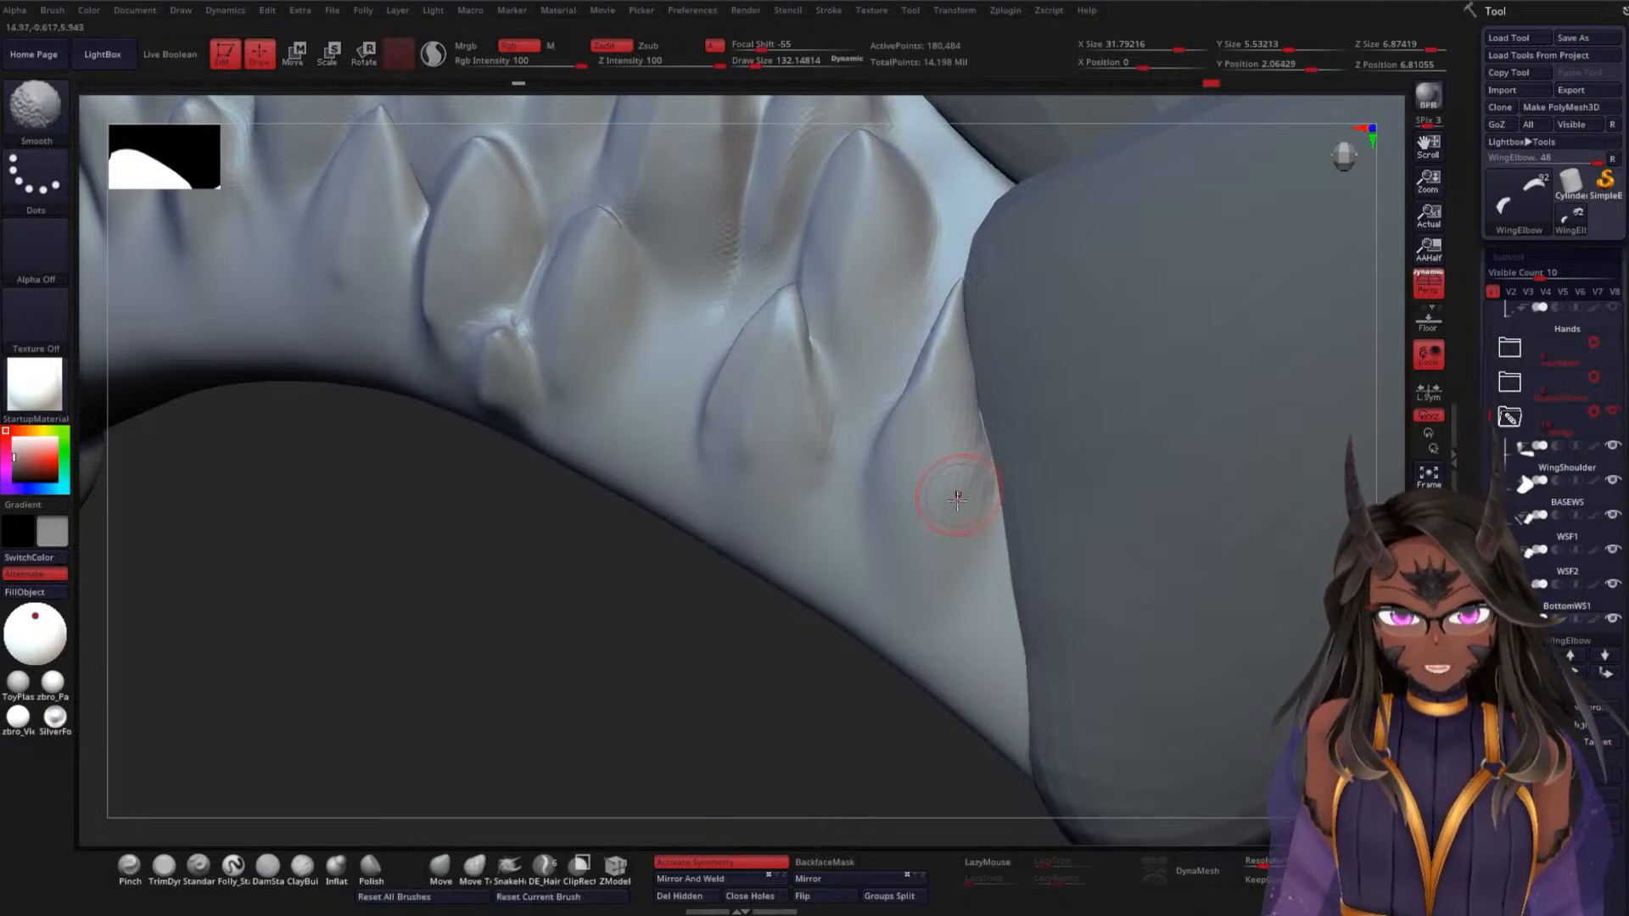
mouse_move(747, 628)
mouse_down()
mouse_move(720, 658)
mouse_move(848, 560)
mouse_up()
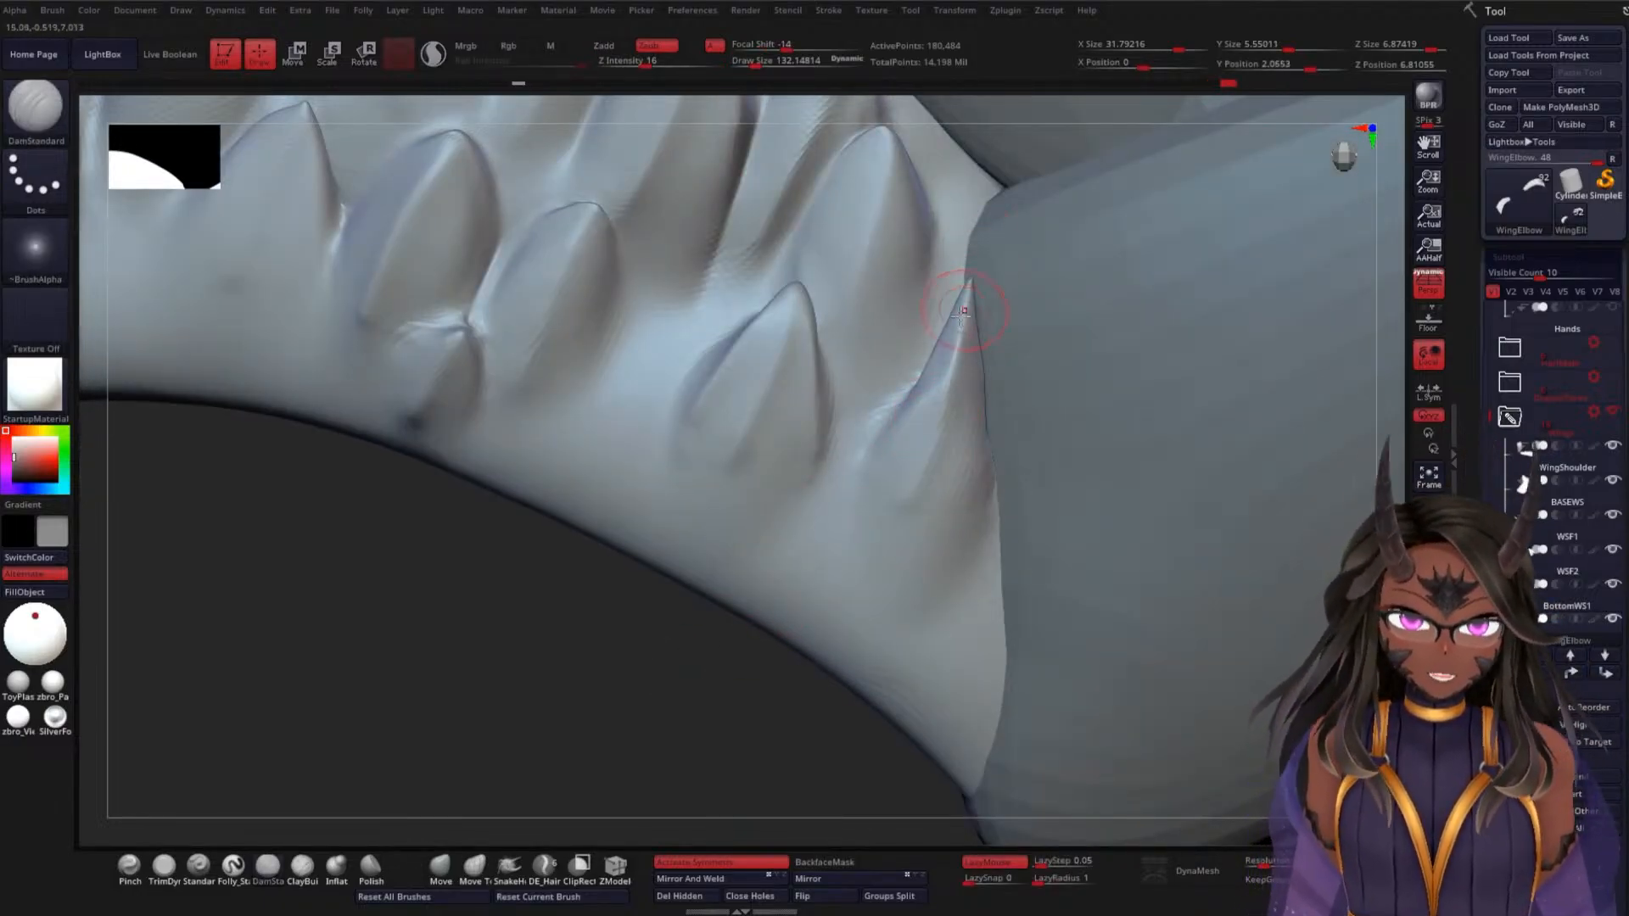
drag(600, 654, 939, 374)
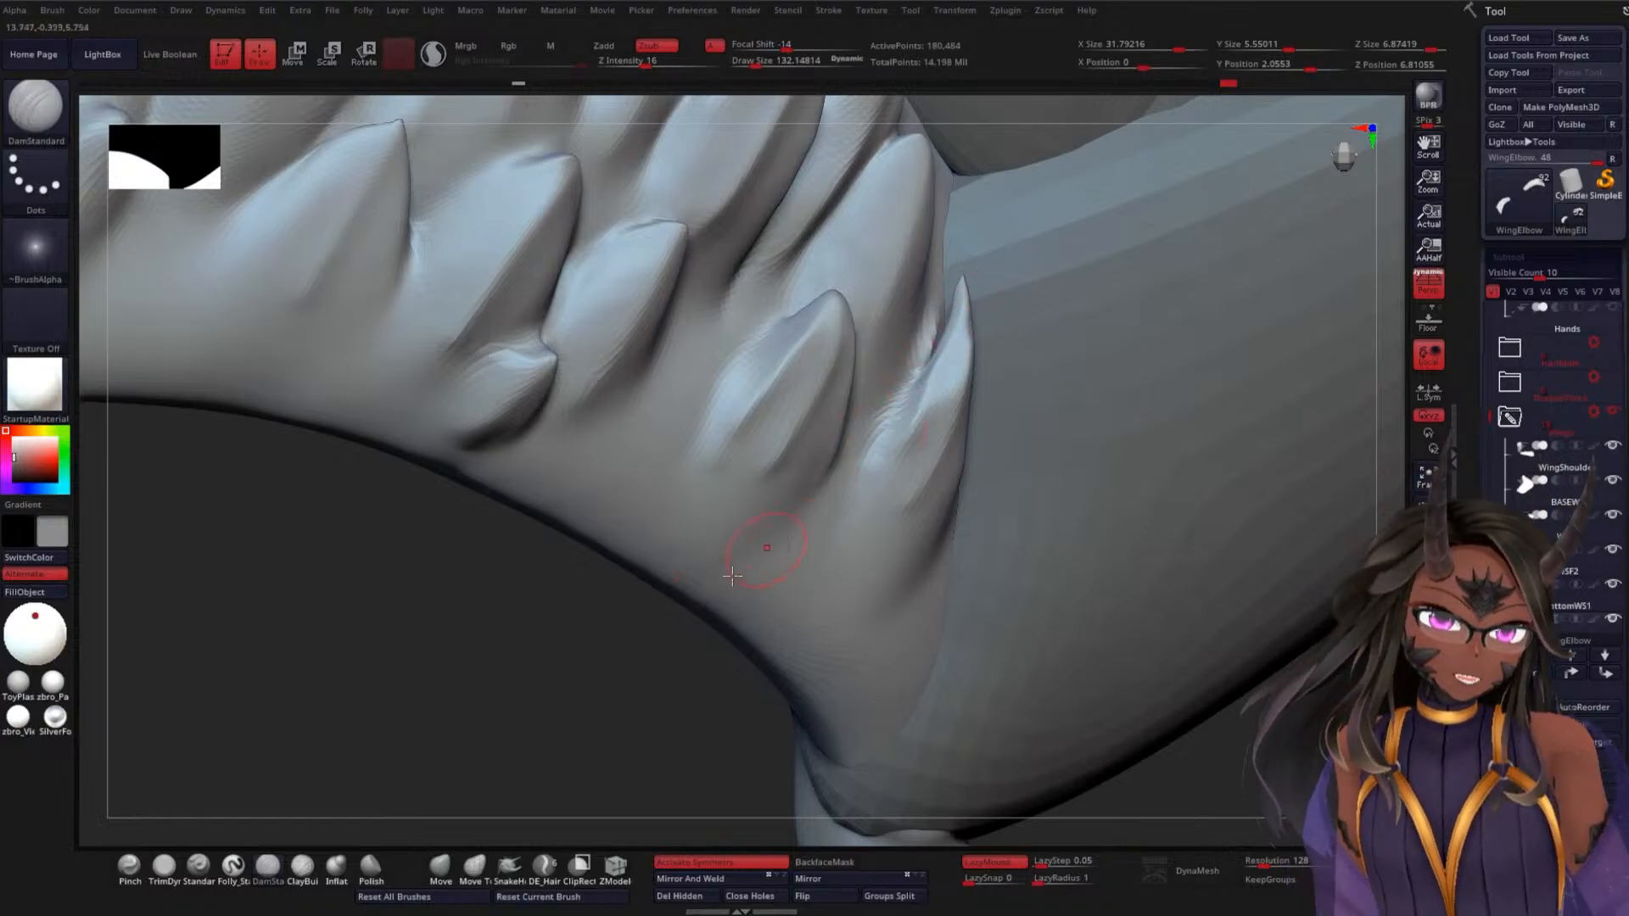
drag(567, 675, 556, 574)
key(ctrl)
key(ctrl+z)
key(ctrl+z)
key(ctrl+z)
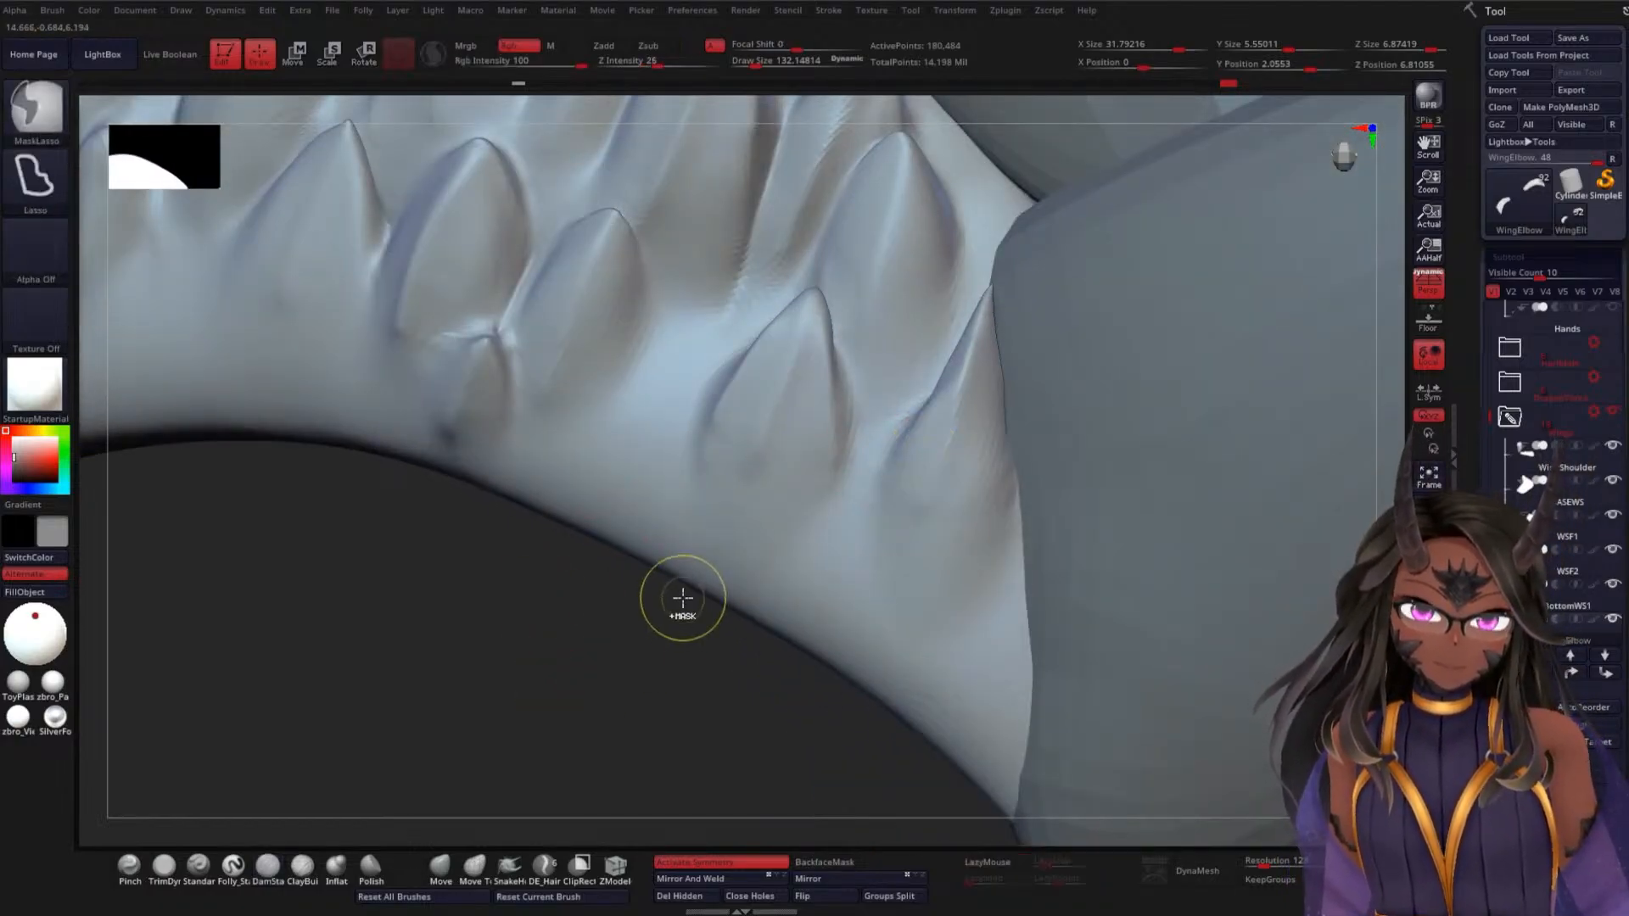
key(ctrl+z)
key(ctrl+z)
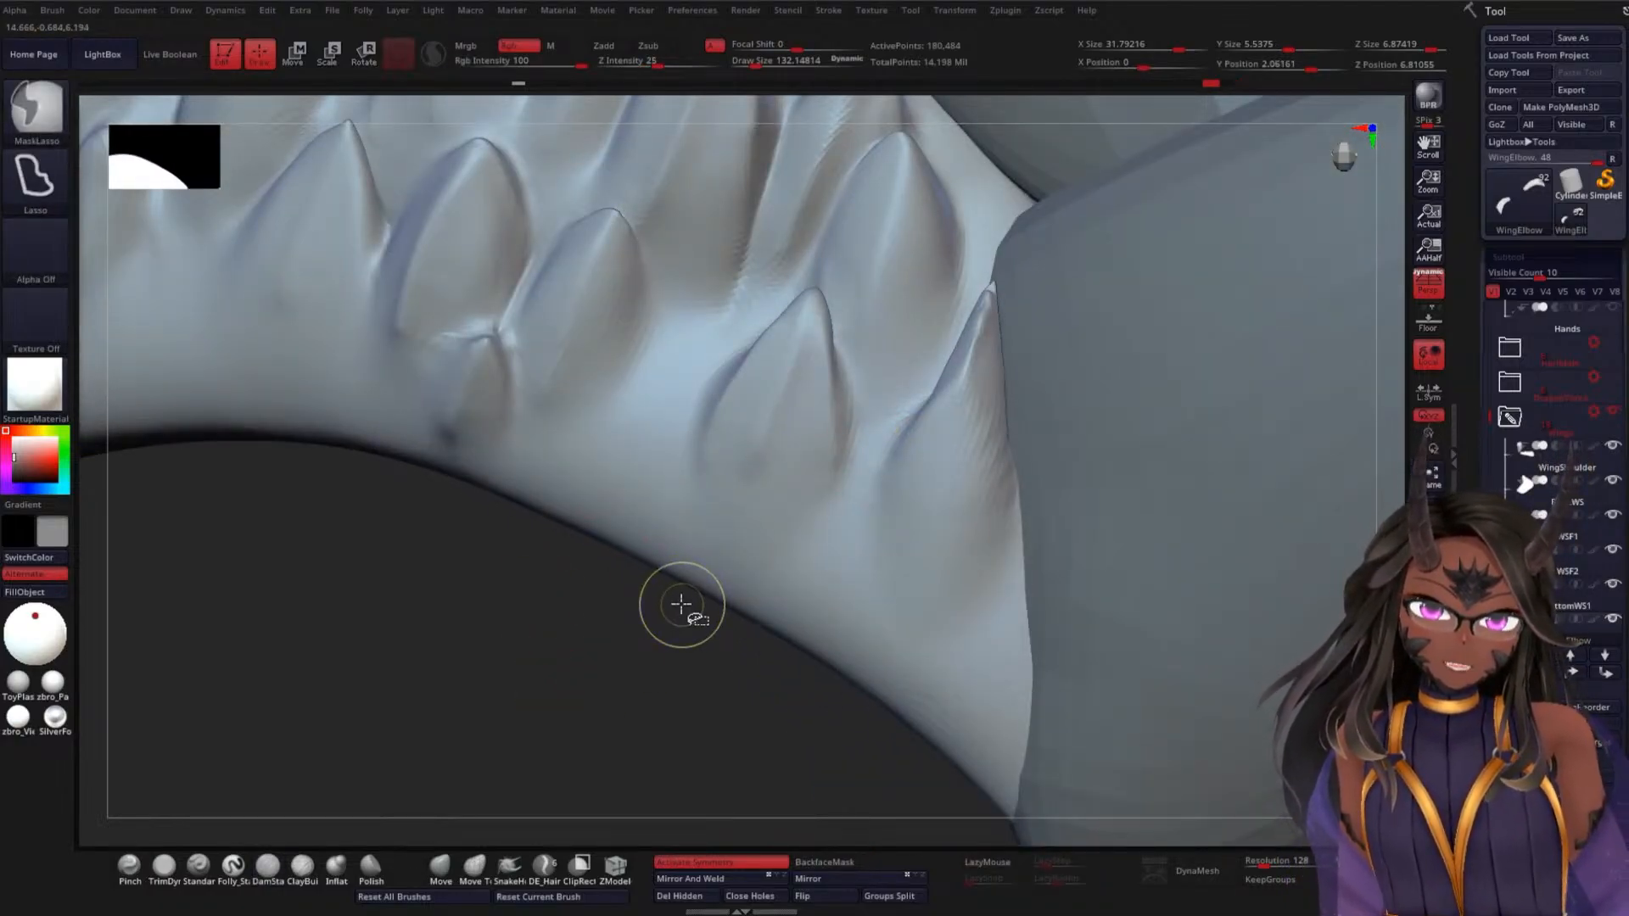
Thicken the tip and upper body of the last inner-row feather with the Inflat brush, and soften its edge
click(348, 882)
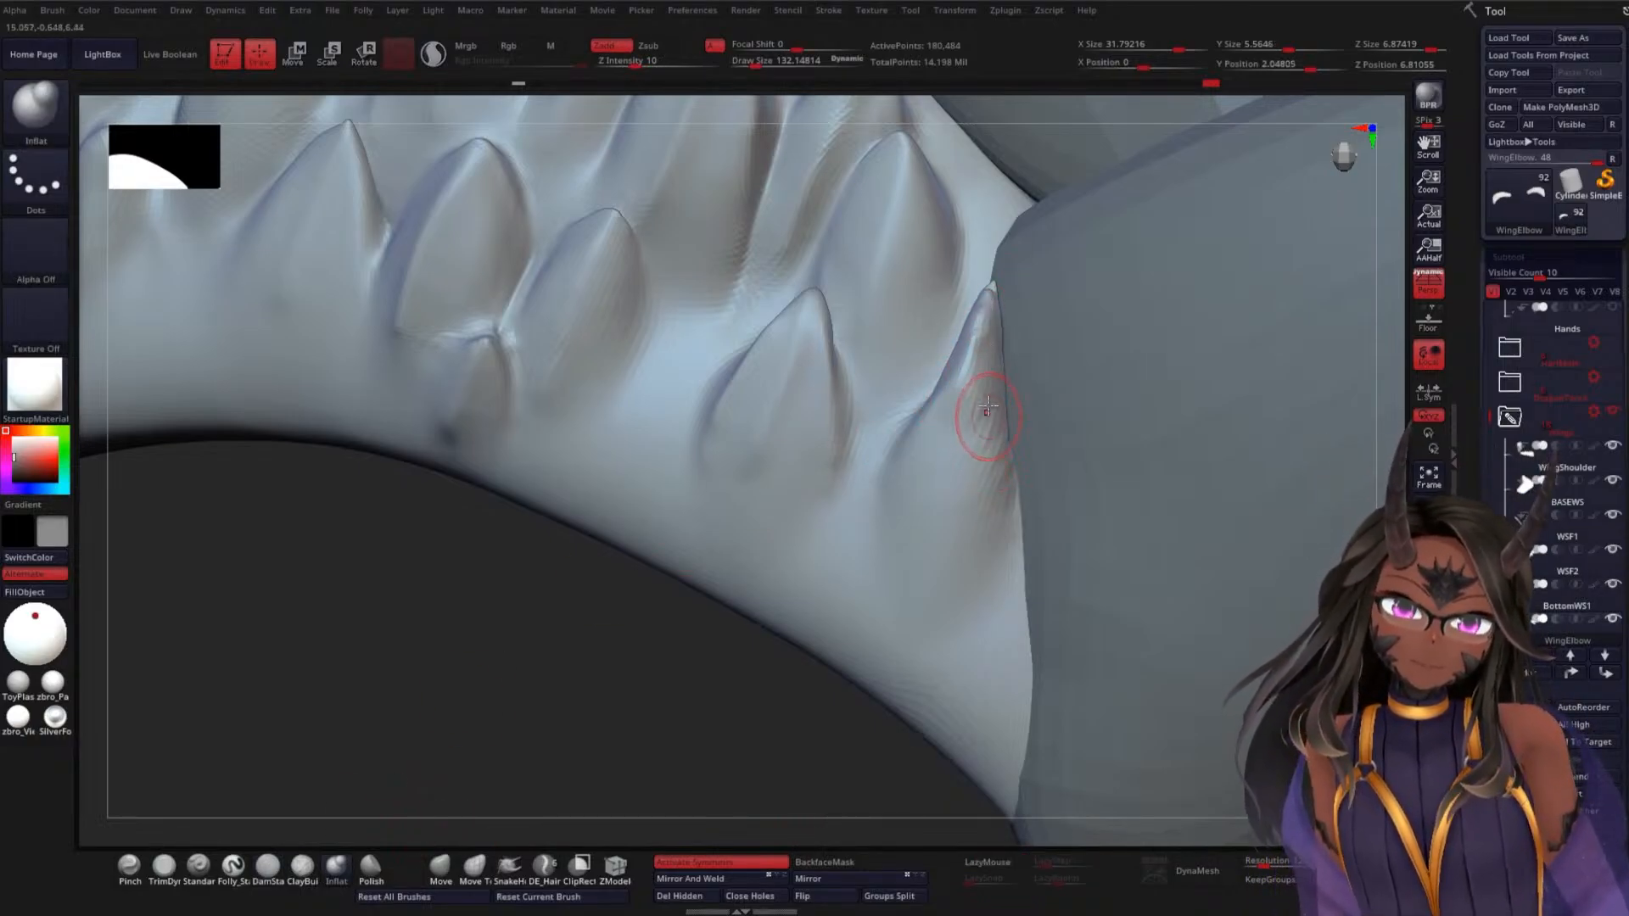
shift+drag(991, 280, 984, 428)
drag(735, 633, 782, 531)
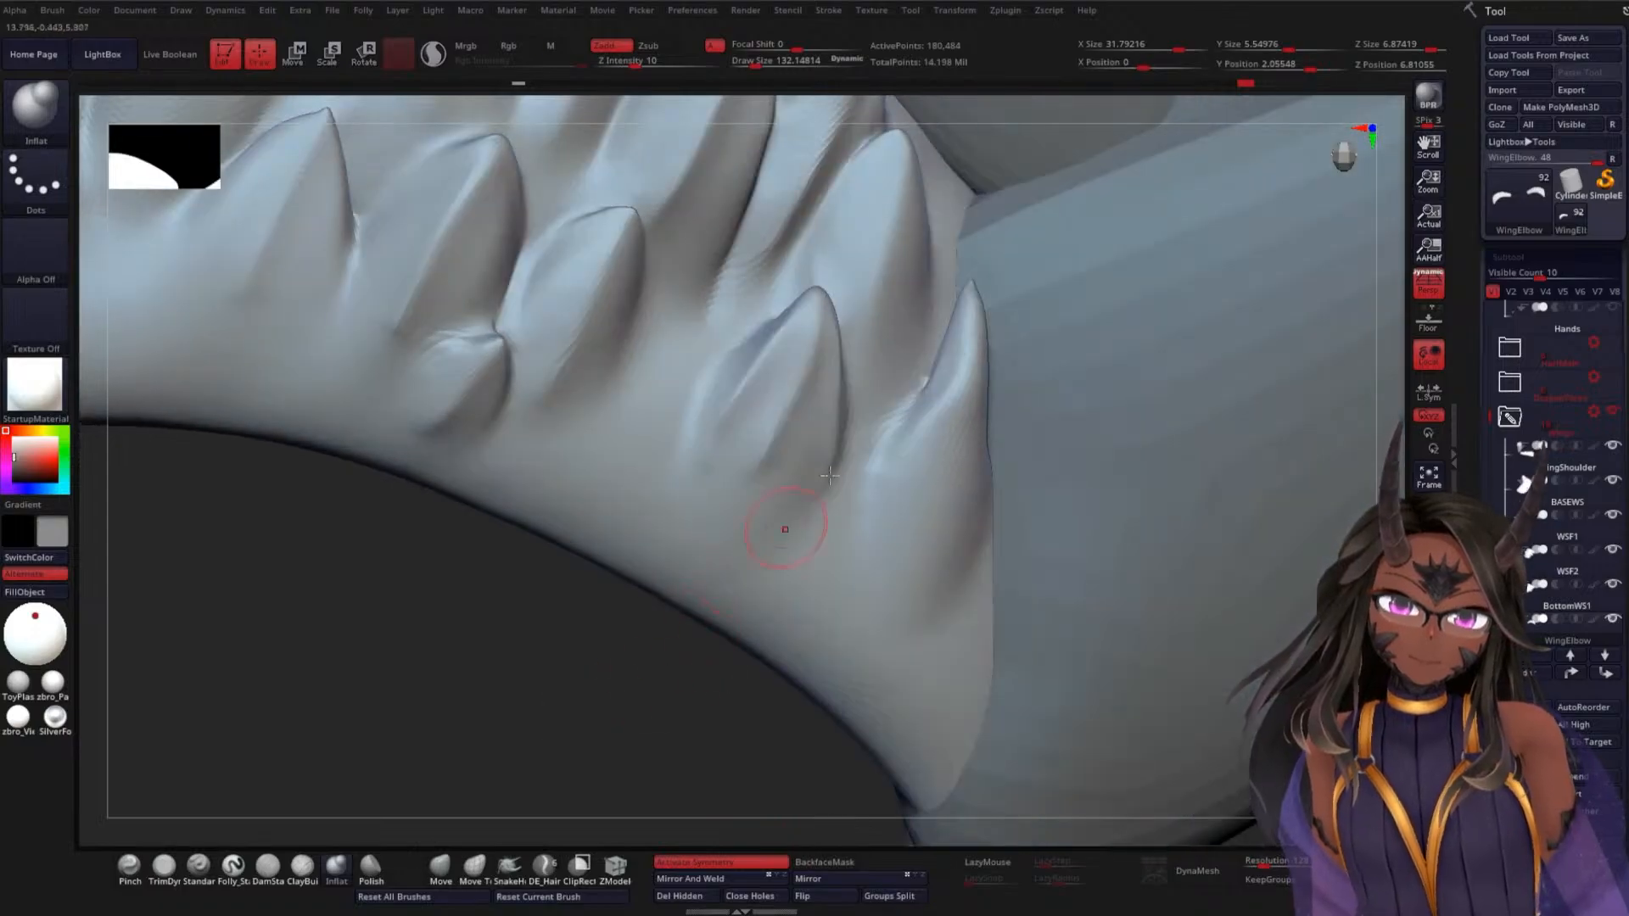
shift+drag(958, 288, 934, 361)
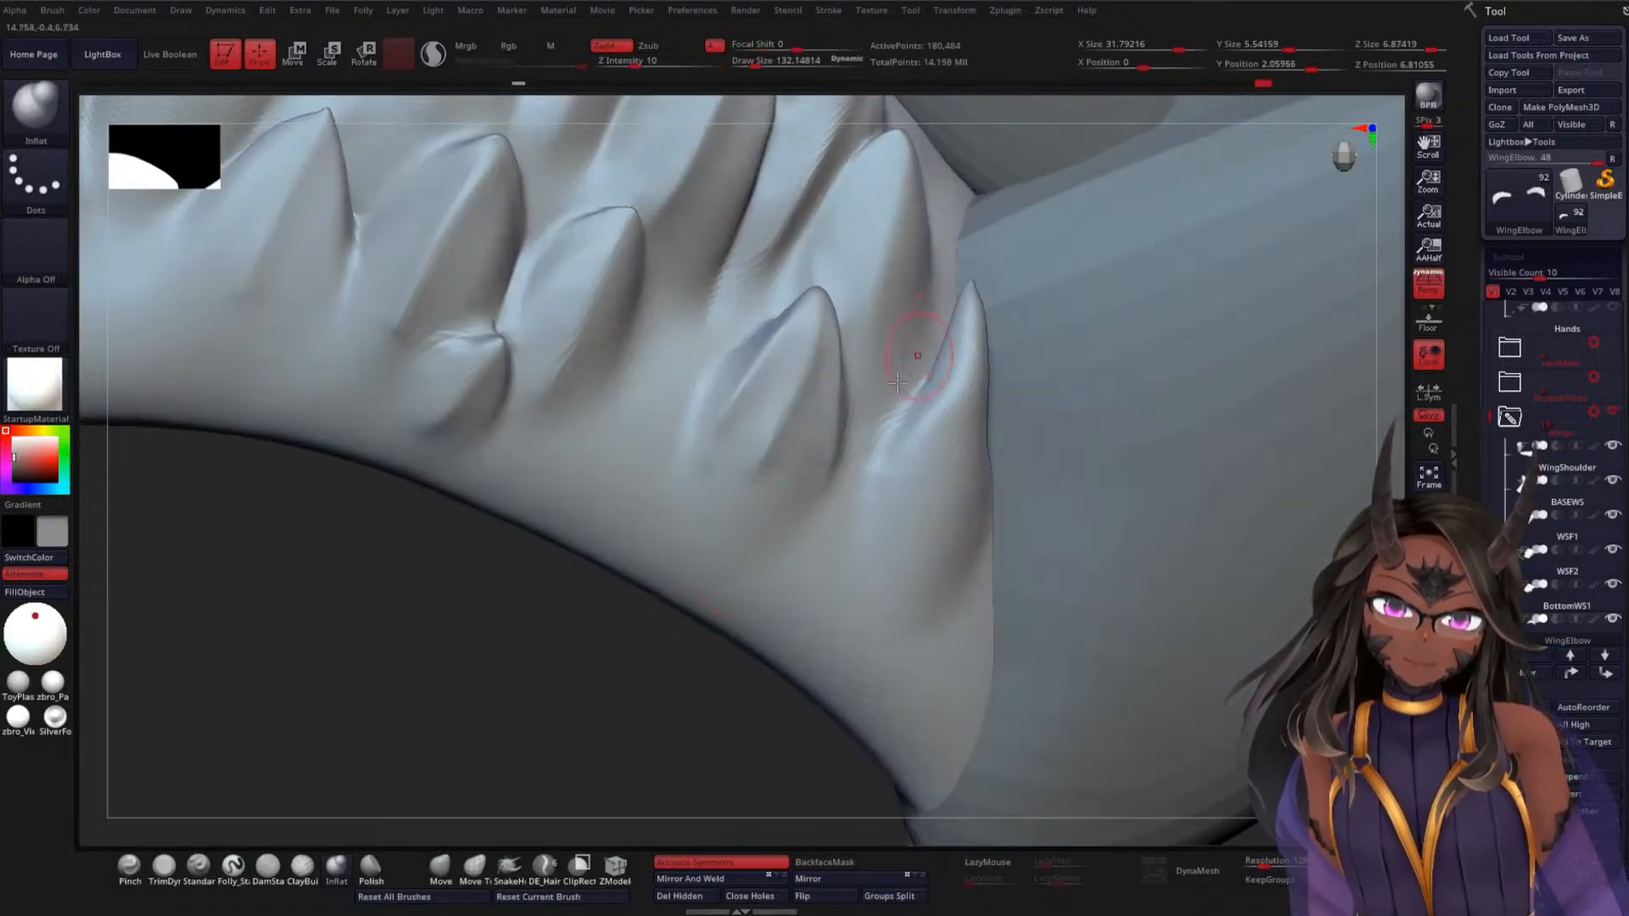
Reshape the outline of the last inner-row feather with the Move brush at a size of about 209
click(450, 871)
mouse_move(502, 727)
mouse_down()
mouse_move(542, 641)
mouse_move(594, 587)
mouse_up()
key(space)
click(543, 640)
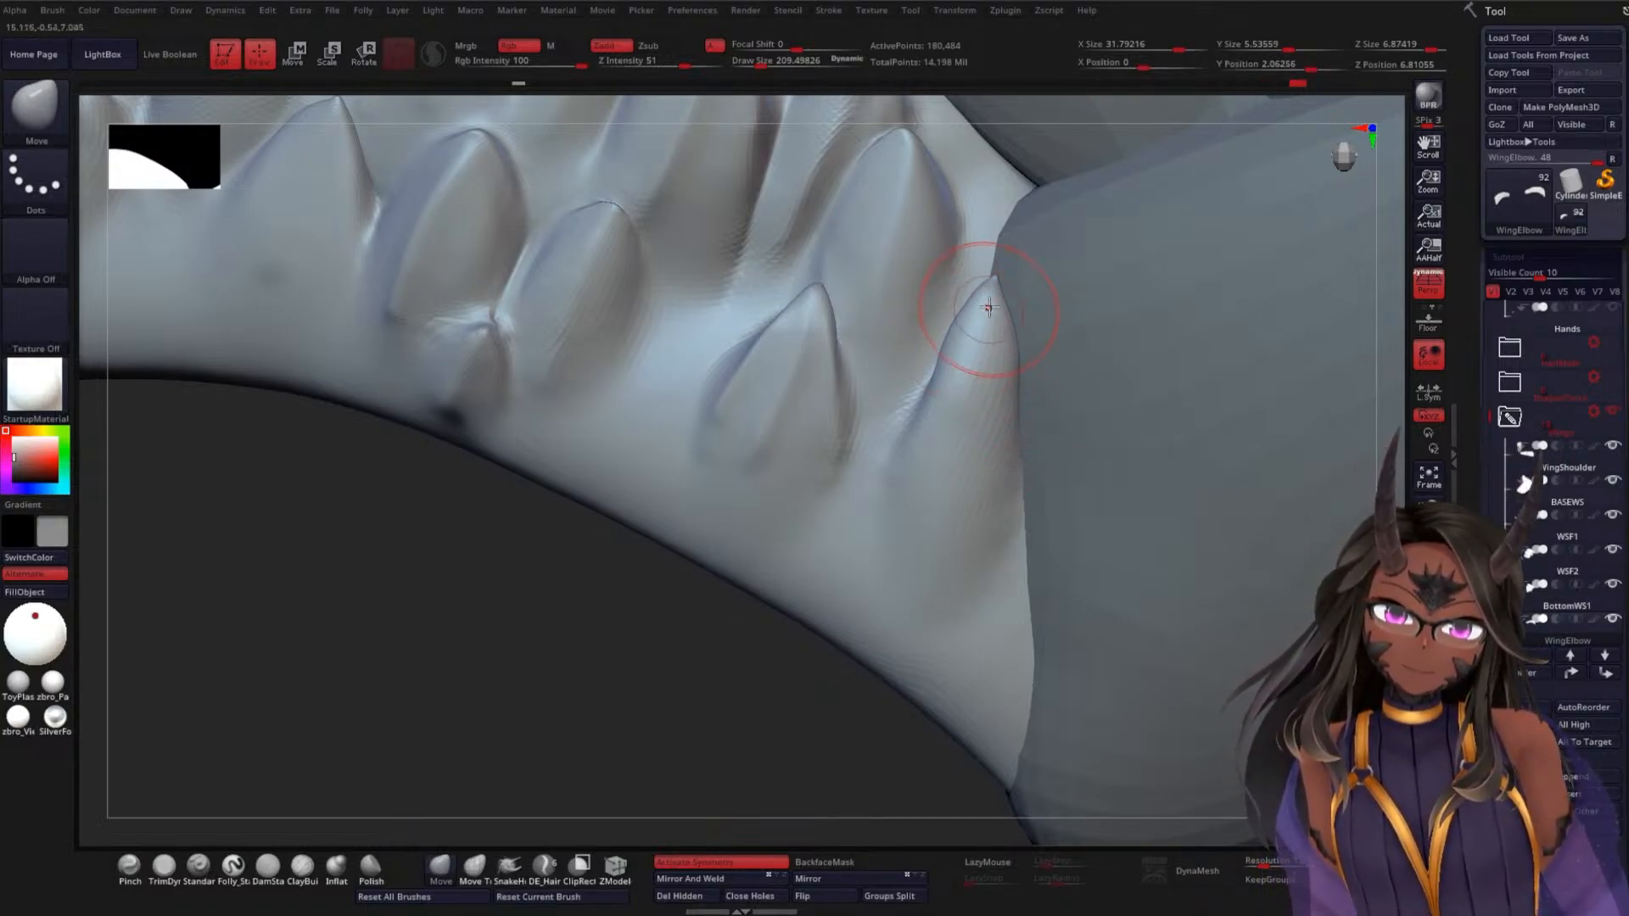
key(shift)
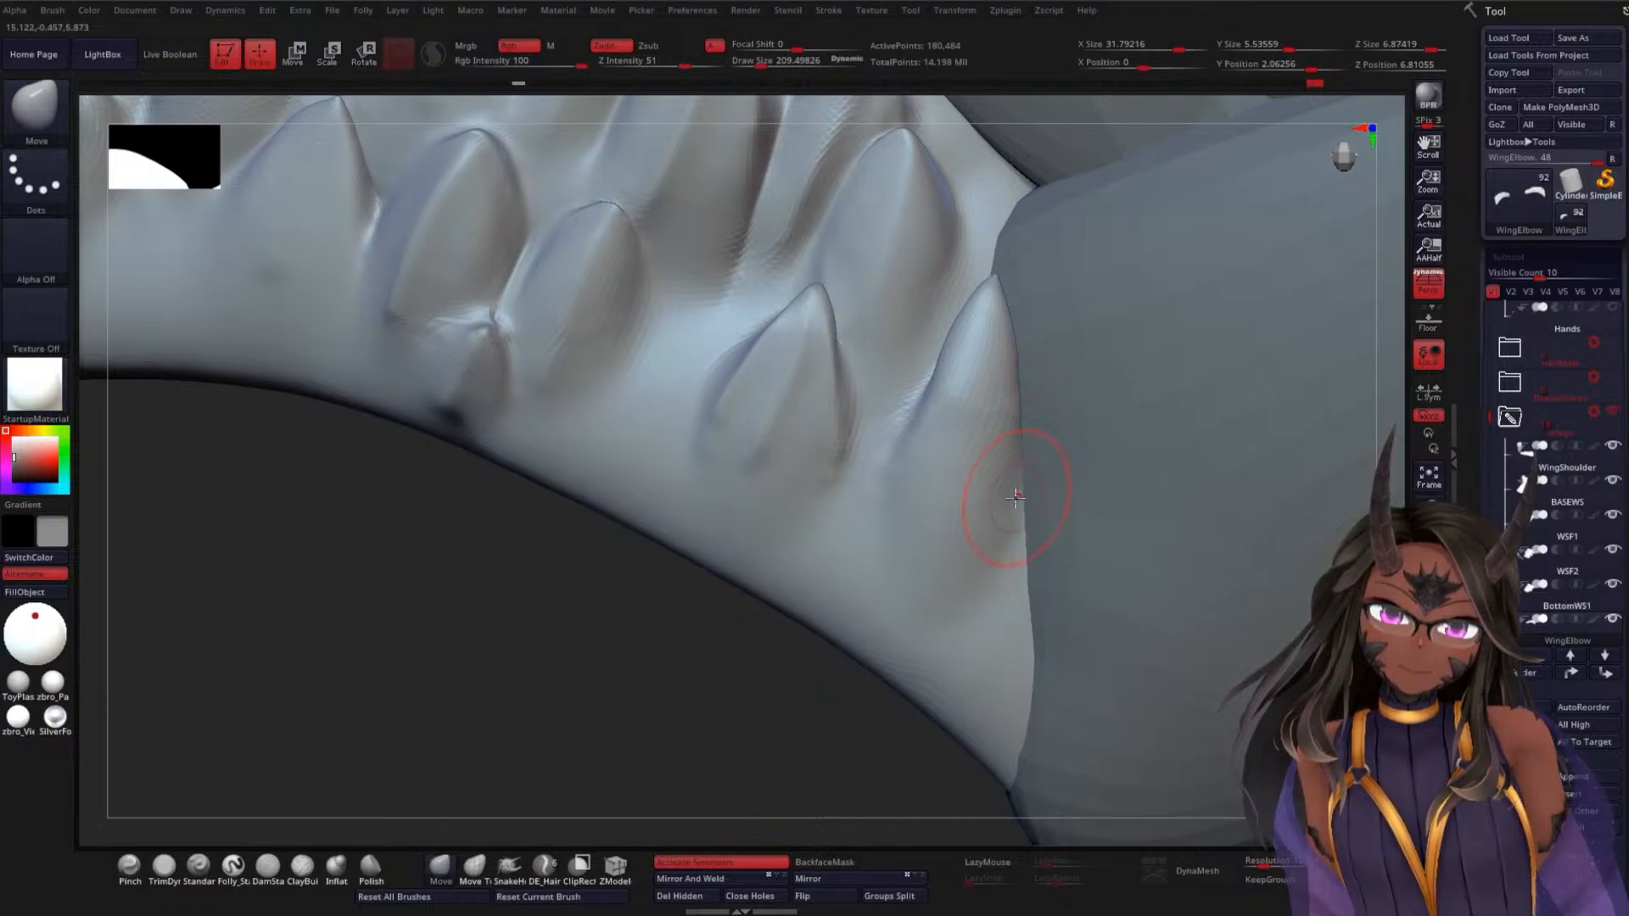
drag(1016, 498, 1021, 496)
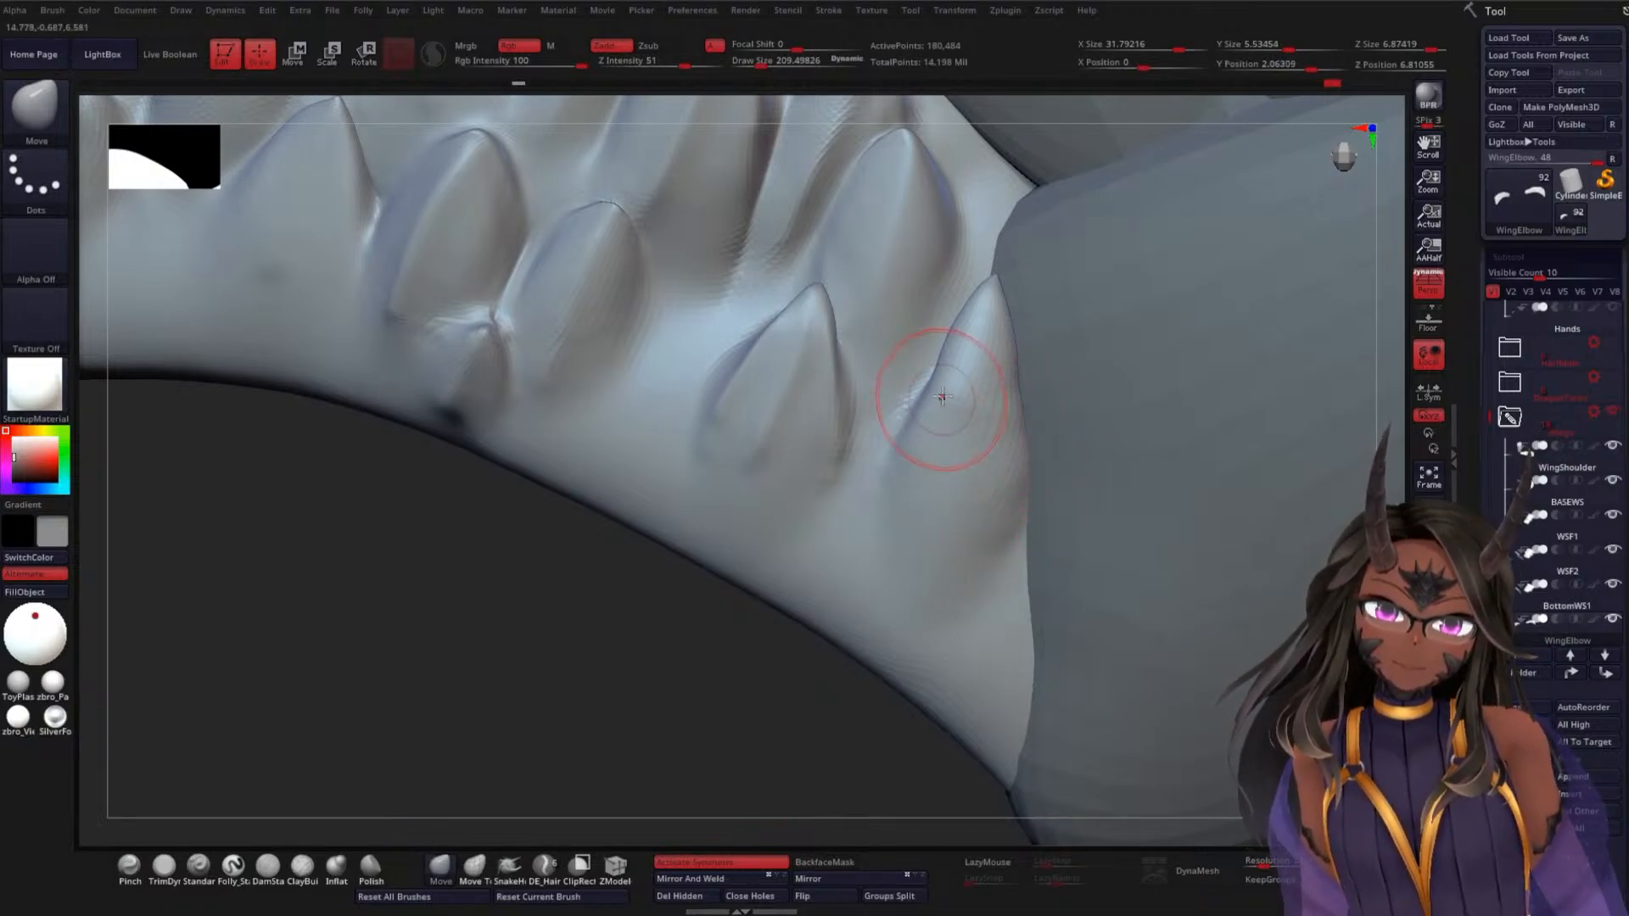
Smooth the body and both sides of the last inner-row feather where it borders the neighbouring wing piece
shift+drag(974, 392, 977, 403)
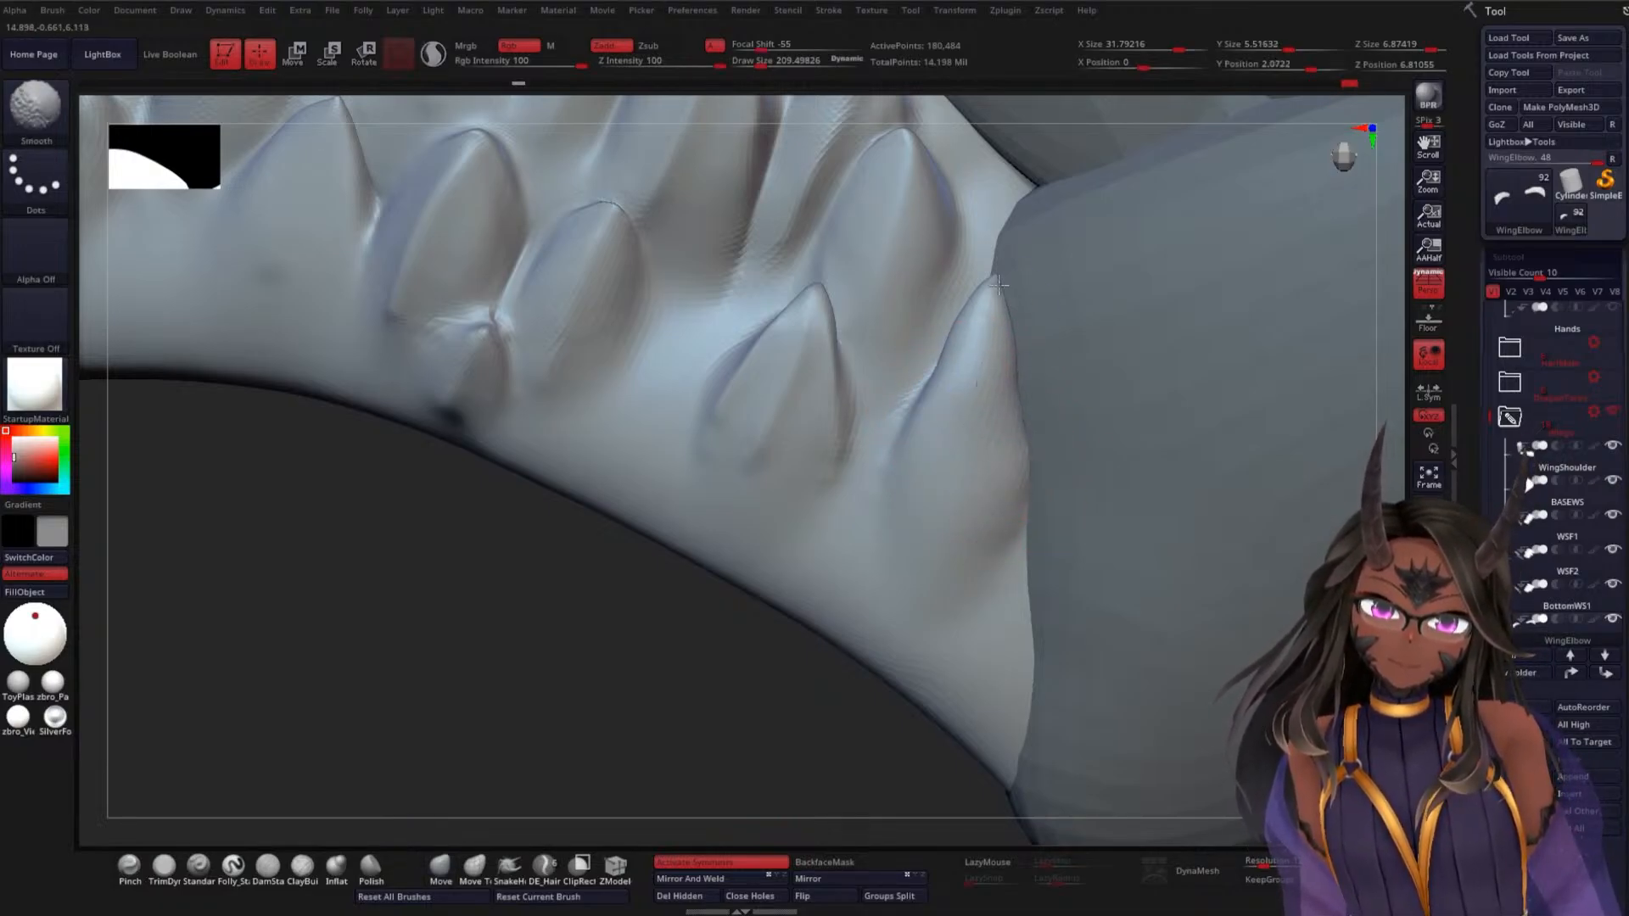
drag(624, 656, 785, 651)
mouse_move(976, 417)
shift+mouse_down()
mouse_move(963, 525)
mouse_move(999, 348)
mouse_move(963, 411)
shift+mouse_up()
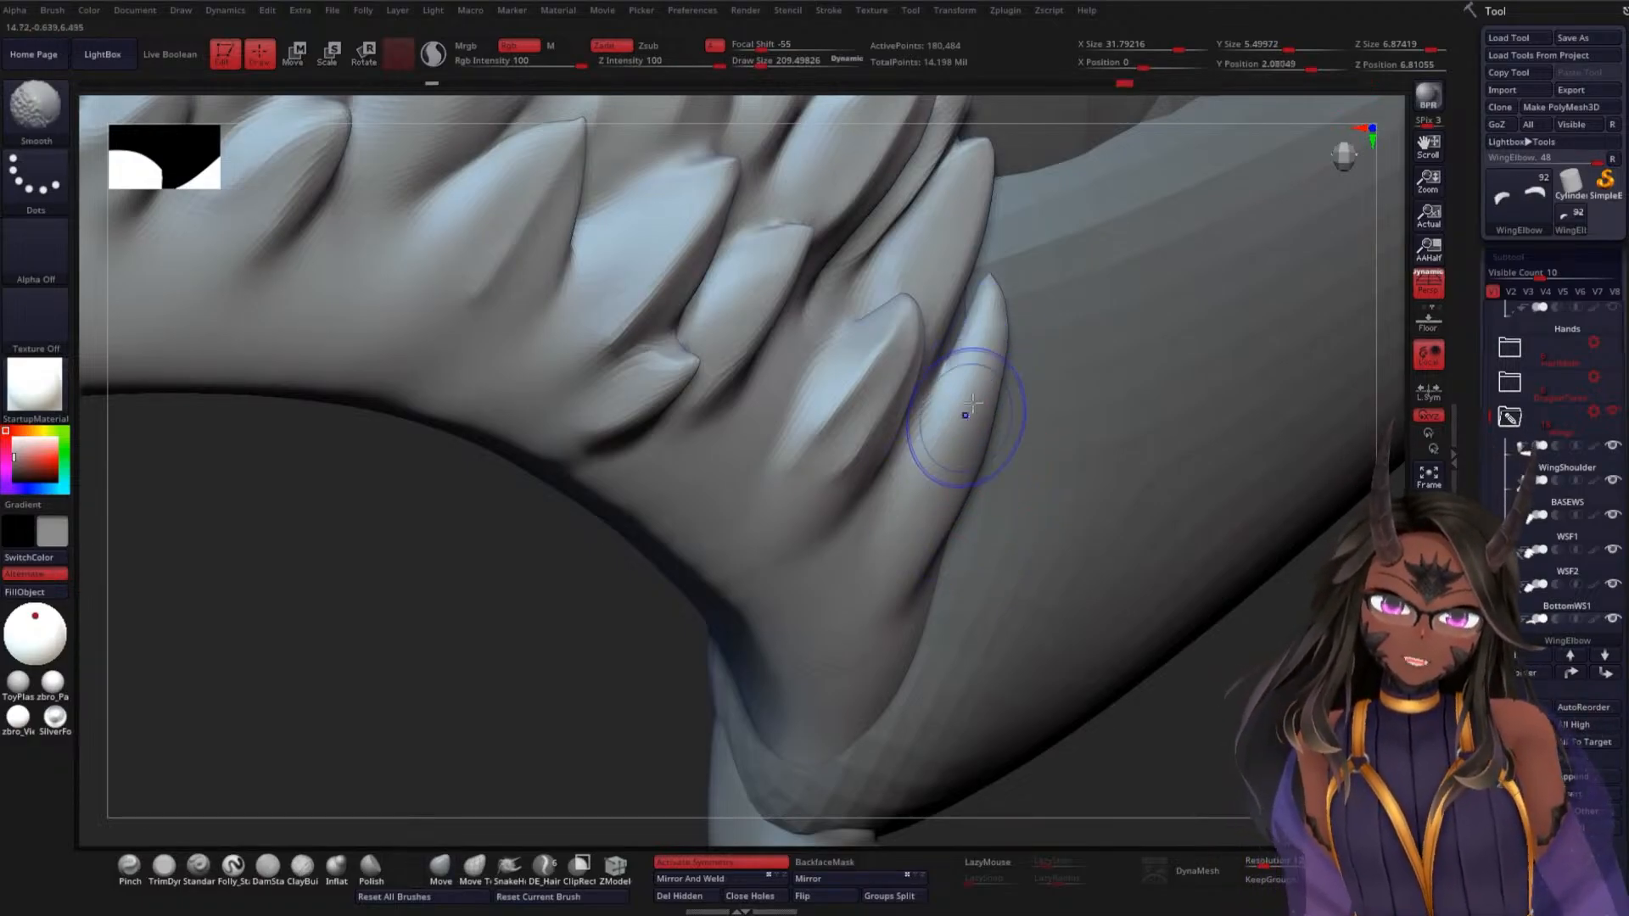
mouse_move(574, 670)
mouse_down()
mouse_move(551, 617)
mouse_move(792, 476)
mouse_up()
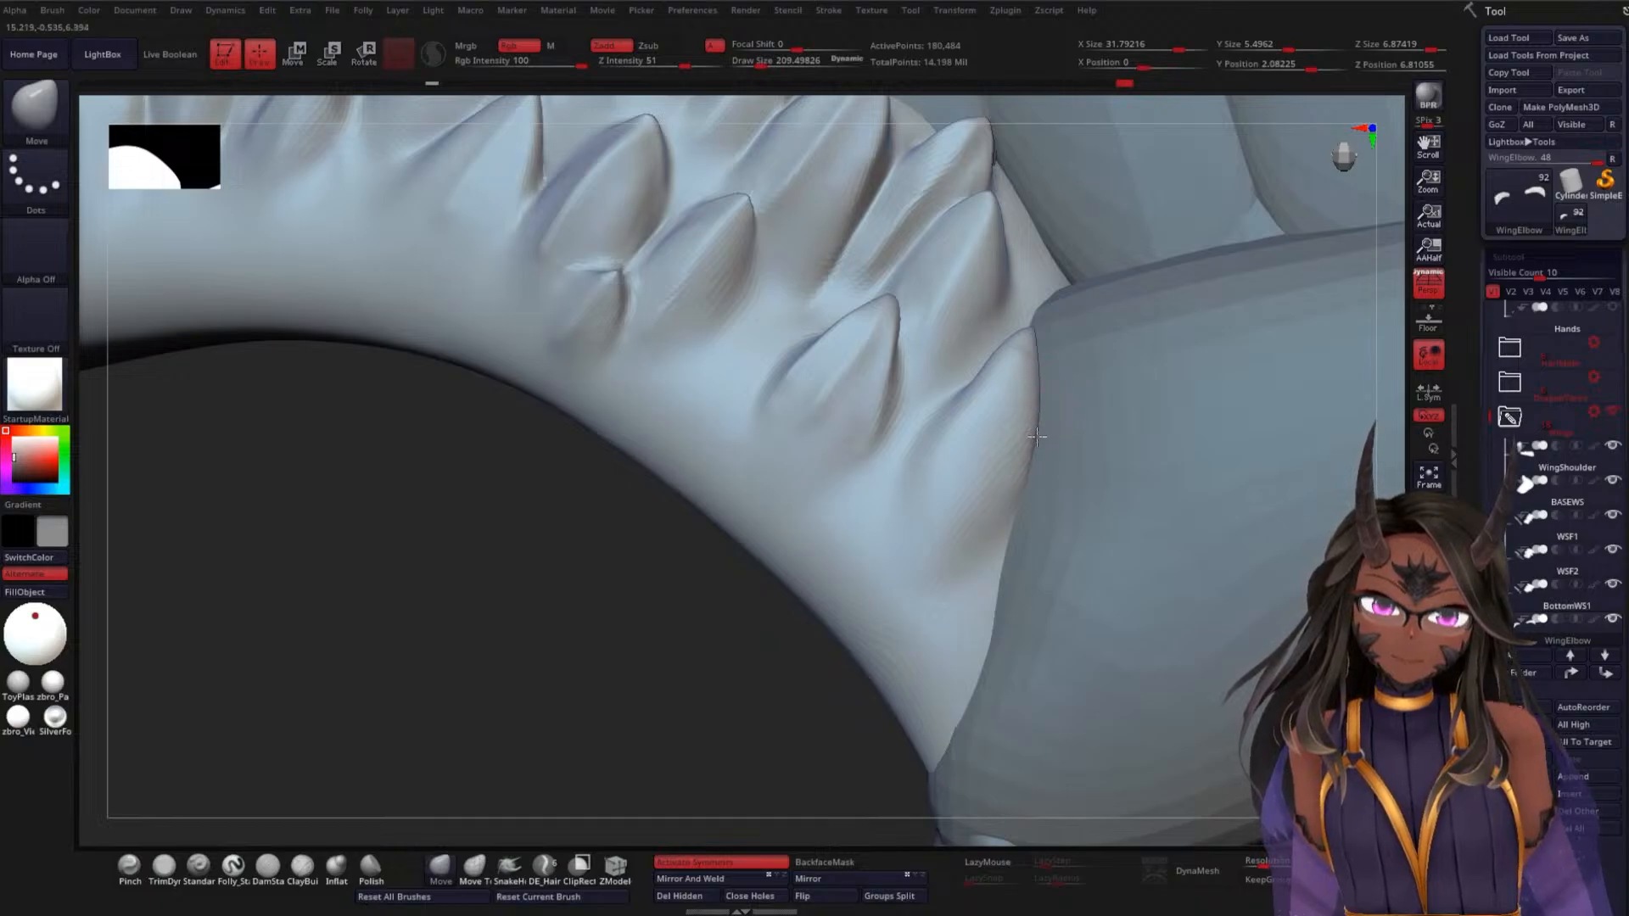
shift+drag(1032, 442, 1028, 398)
Carve a central ridge into the last feather using DamStandard at a size of about 144, and smooth its outer side
mouse_move(526, 577)
alt+mouse_down()
mouse_move(610, 516)
mouse_move(622, 589)
mouse_move(412, 852)
alt+mouse_up()
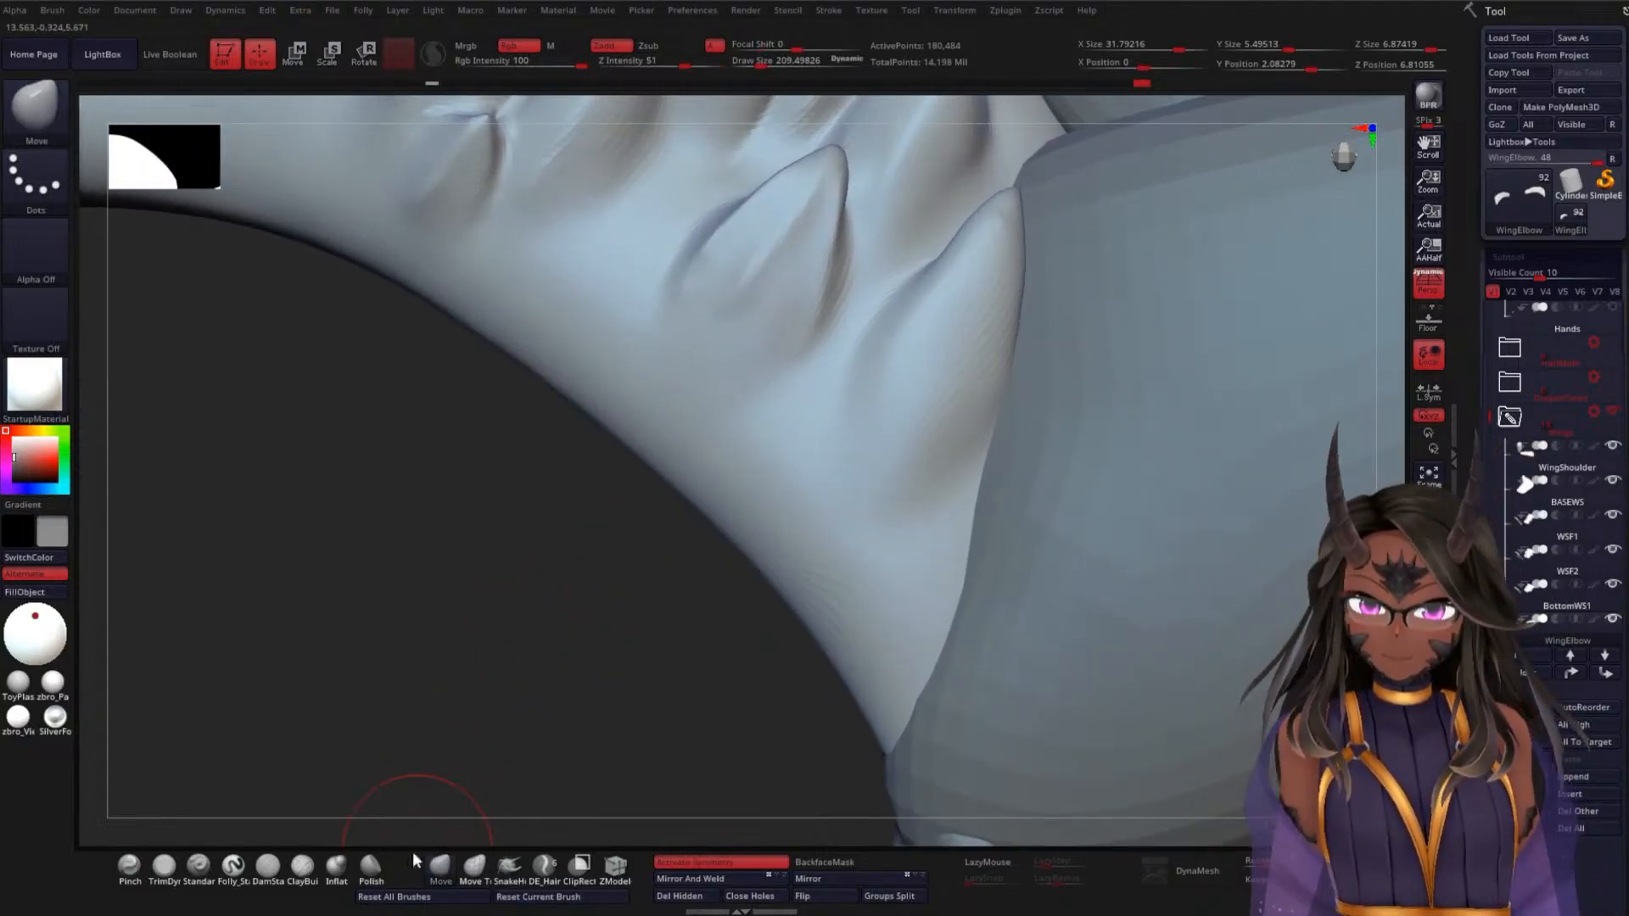
click(265, 872)
key(space)
drag(603, 498, 586, 498)
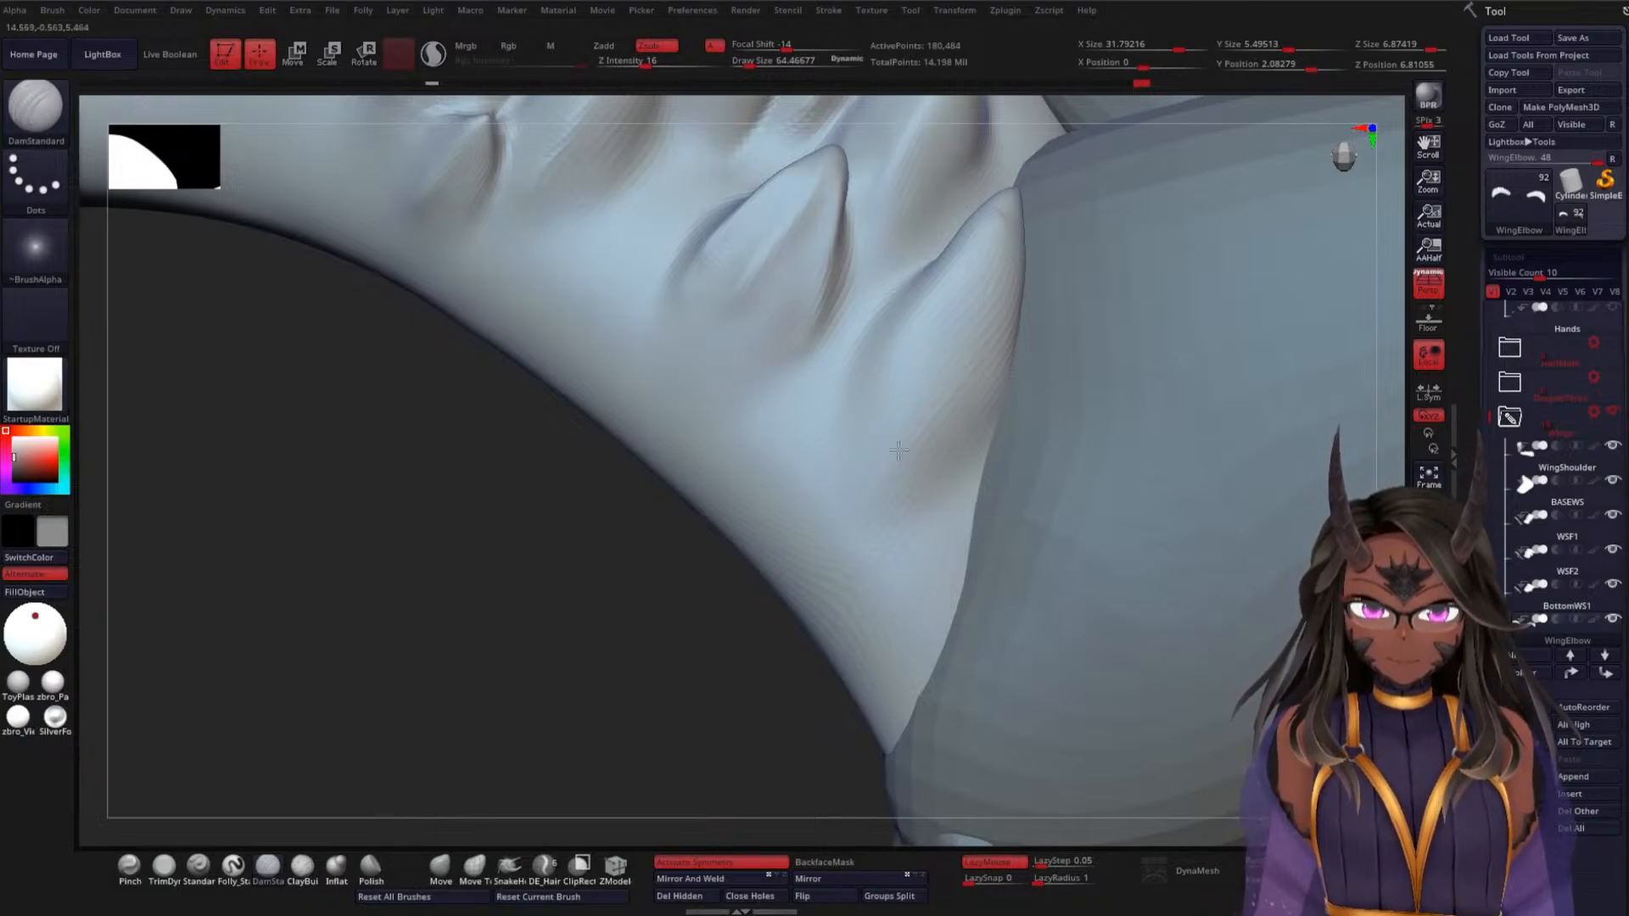
key(space)
mouse_move(895, 377)
mouse_down()
mouse_move(933, 379)
mouse_move(1011, 206)
mouse_up()
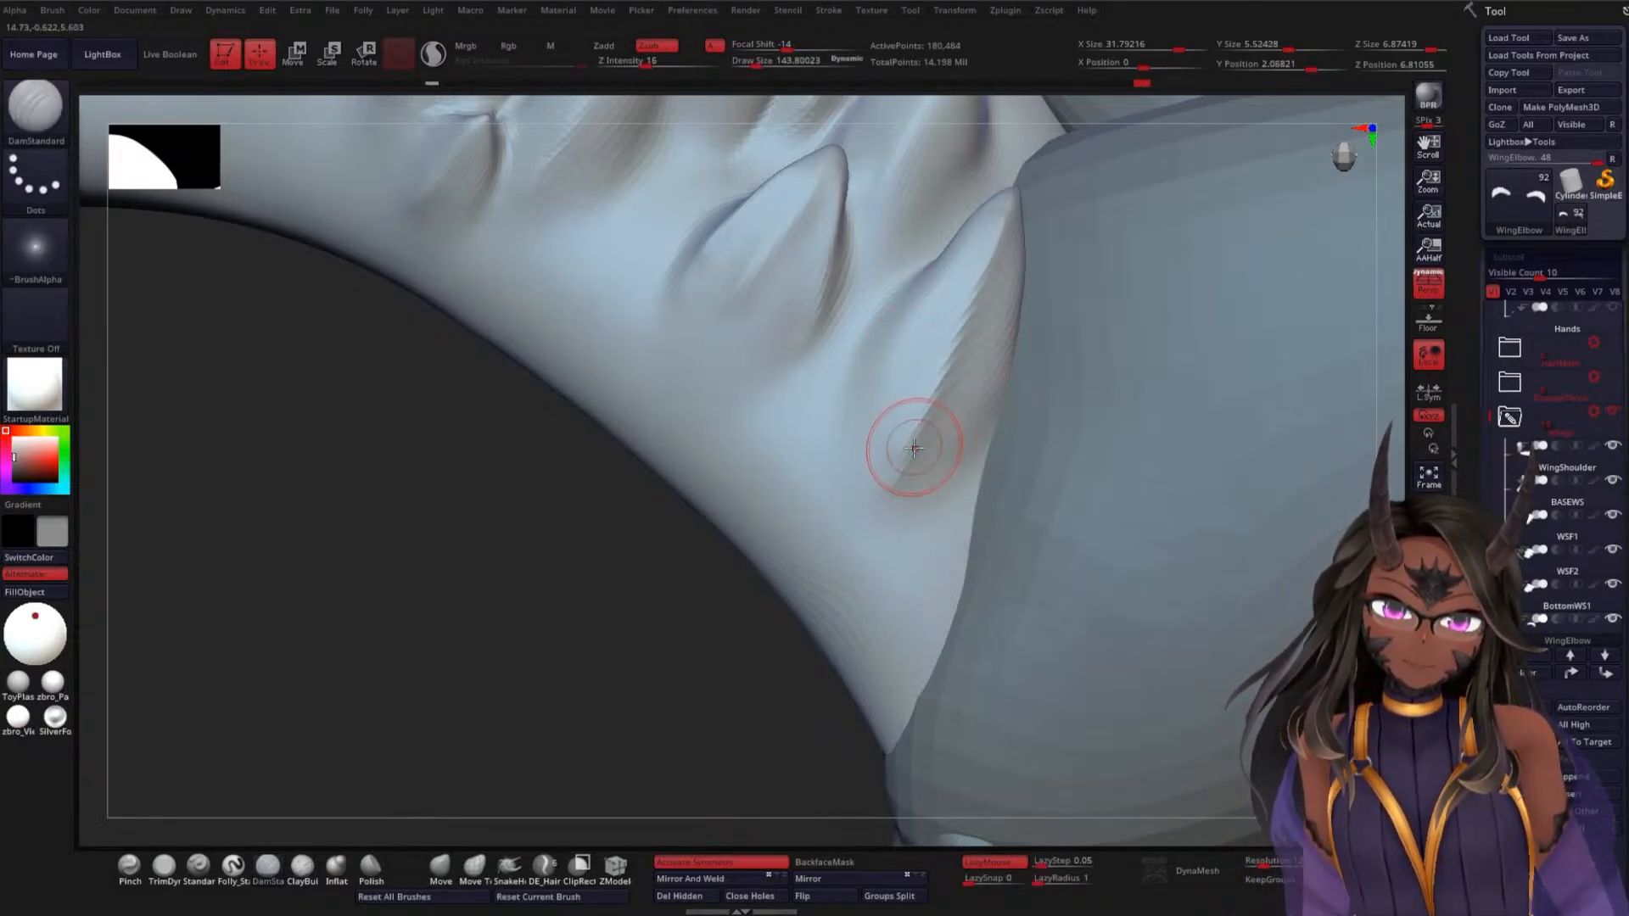
mouse_move(940, 469)
shift+mouse_down()
mouse_move(948, 374)
mouse_move(999, 294)
shift+mouse_up()
mouse_move(1000, 294)
shift+mouse_down()
mouse_move(926, 431)
mouse_move(1006, 246)
shift+mouse_up()
shift+drag(1002, 335, 1006, 297)
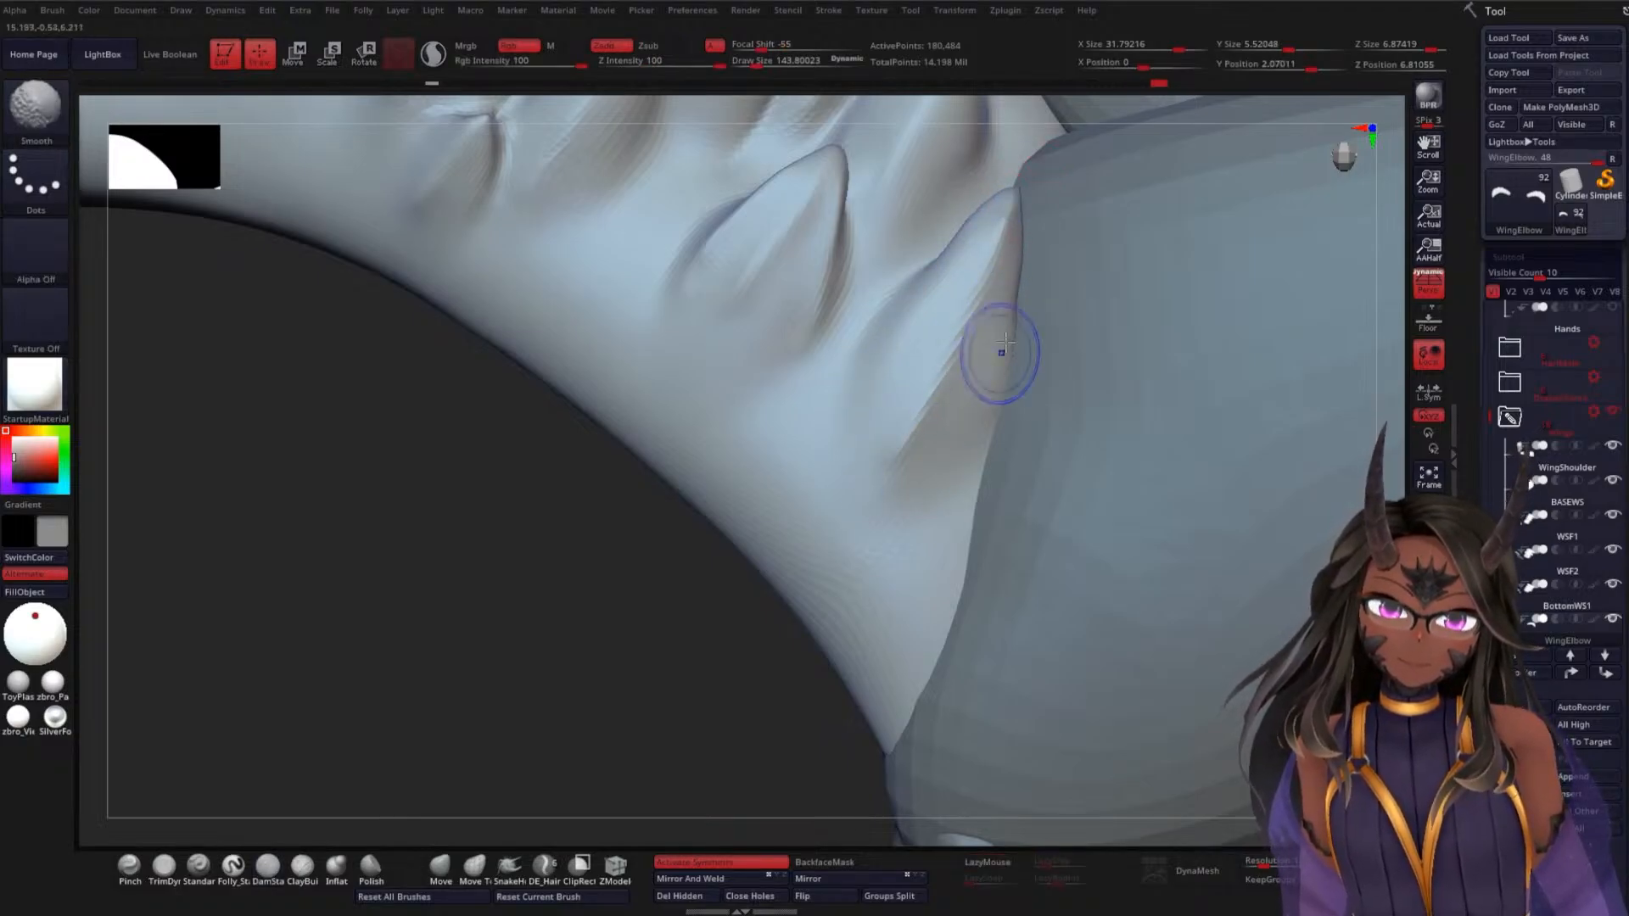
Refine the last feather's ridge from the tip down and carve its outer edge along the seam with the neighbouring wing piece
mouse_move(633, 611)
alt+mouse_down()
mouse_move(611, 535)
mouse_move(542, 538)
mouse_move(581, 598)
alt+mouse_up()
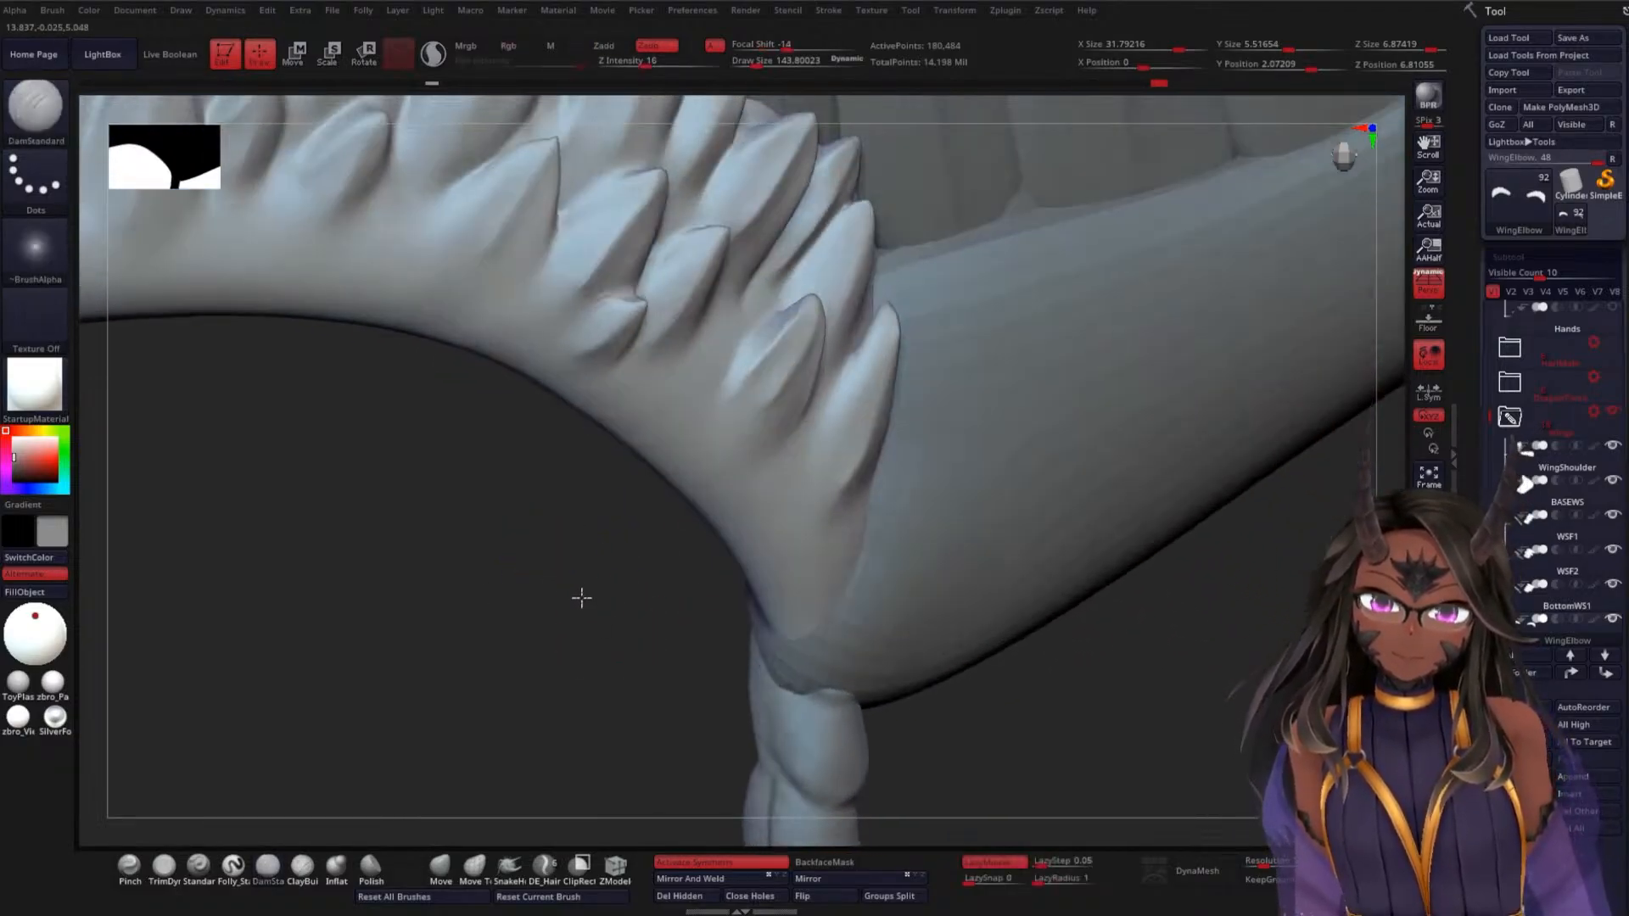
alt+drag(1214, 676, 1183, 692)
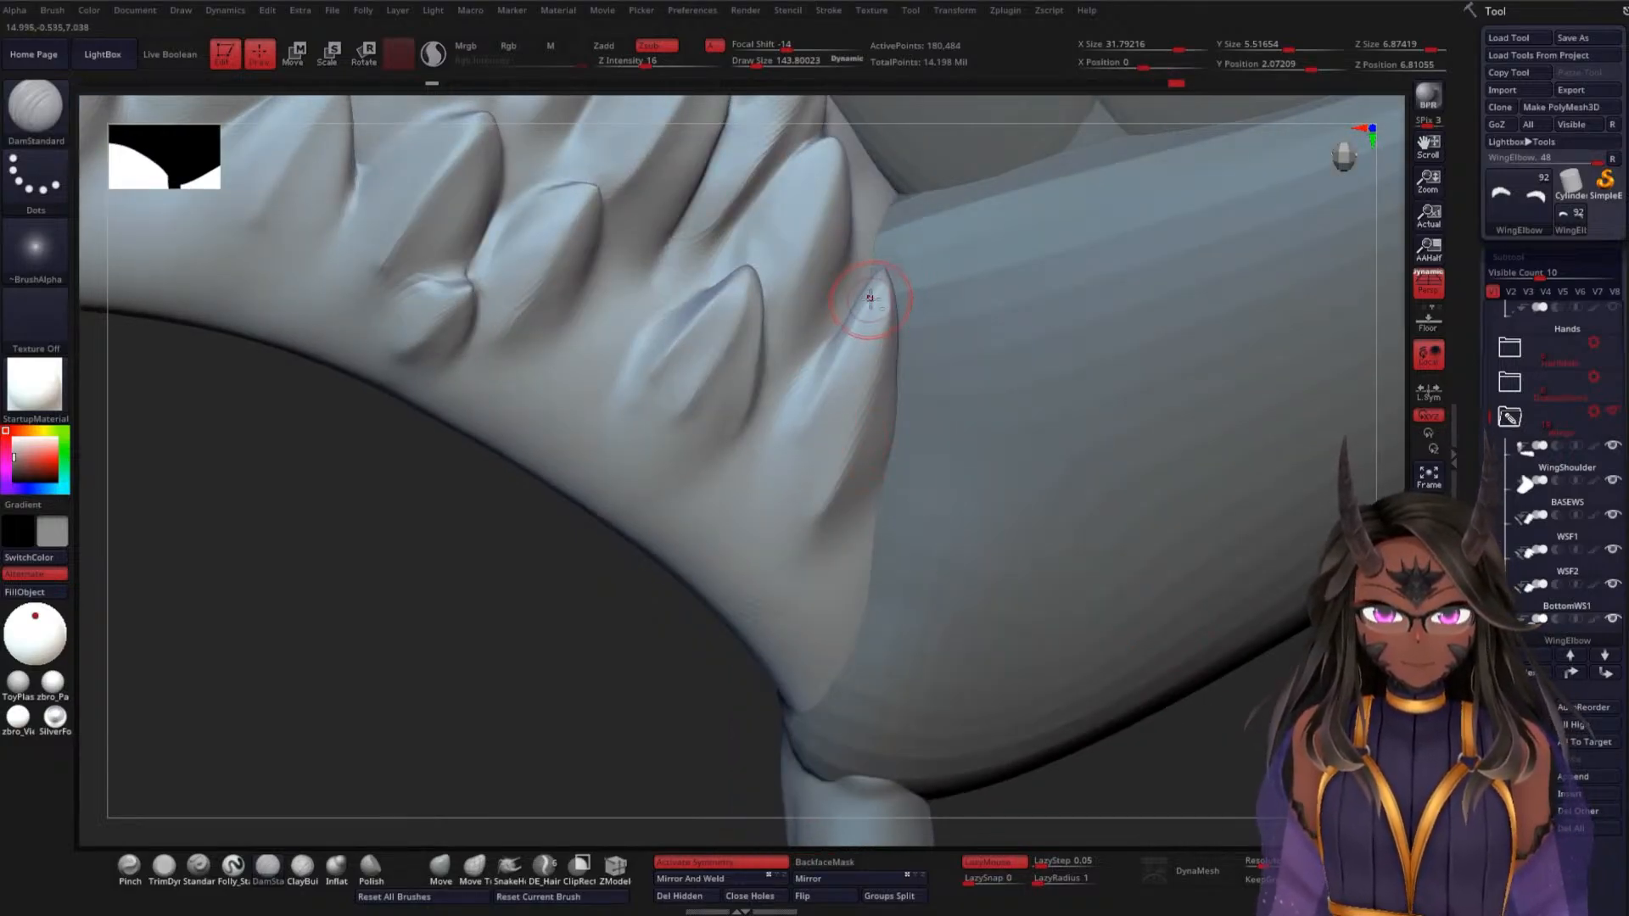
drag(874, 285, 792, 461)
drag(621, 609, 578, 589)
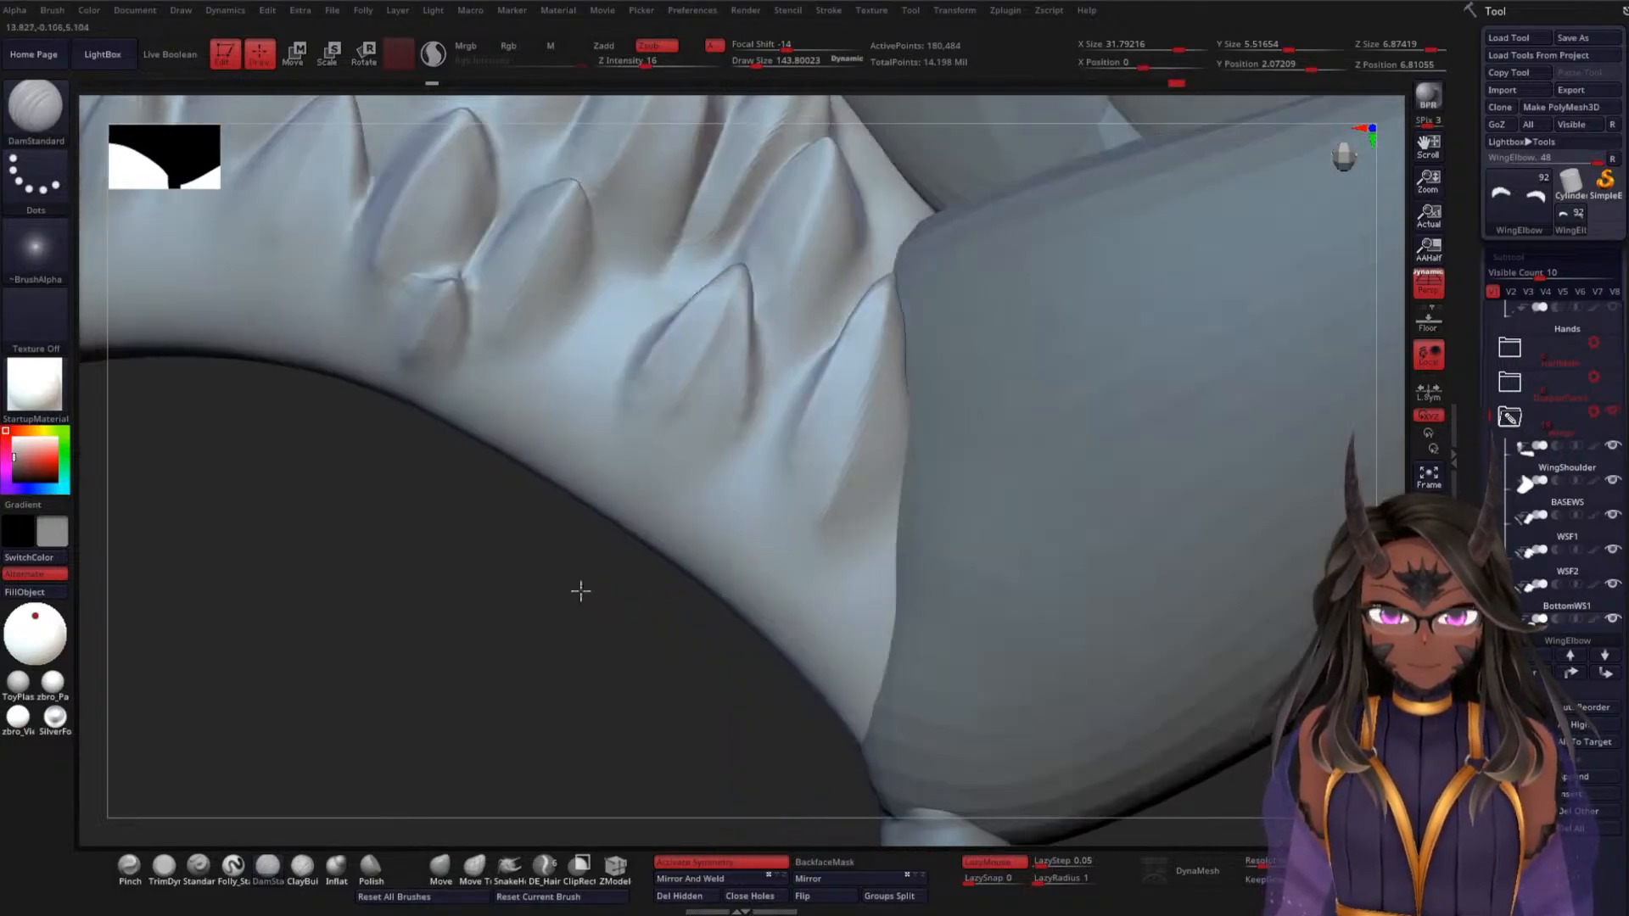
shift+drag(839, 374, 829, 397)
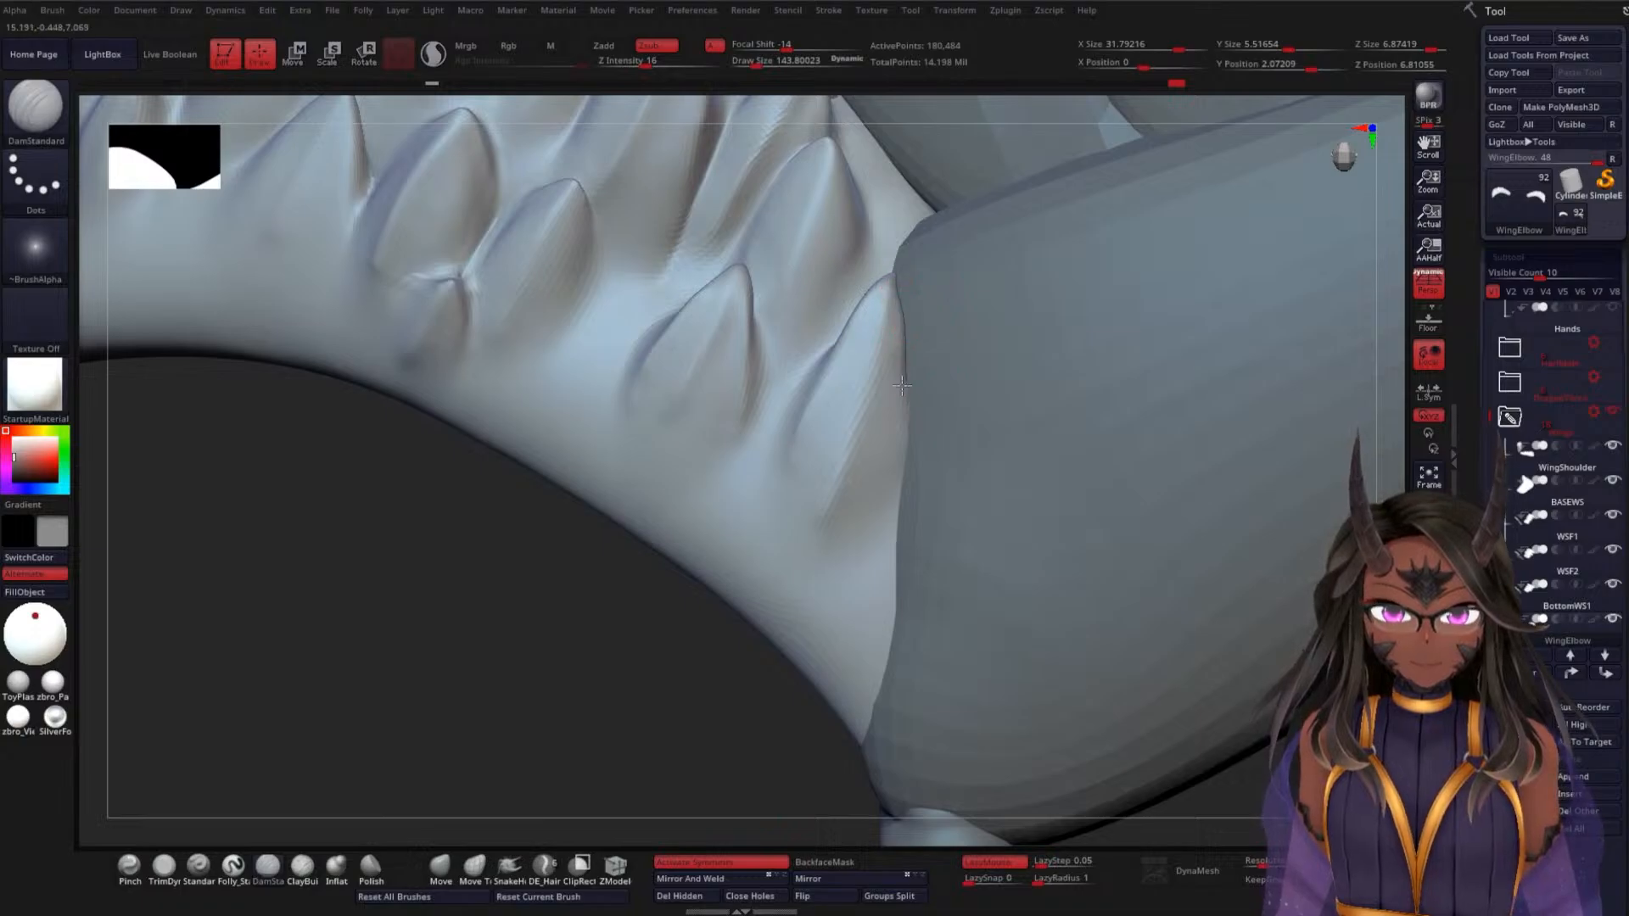
drag(897, 342, 902, 449)
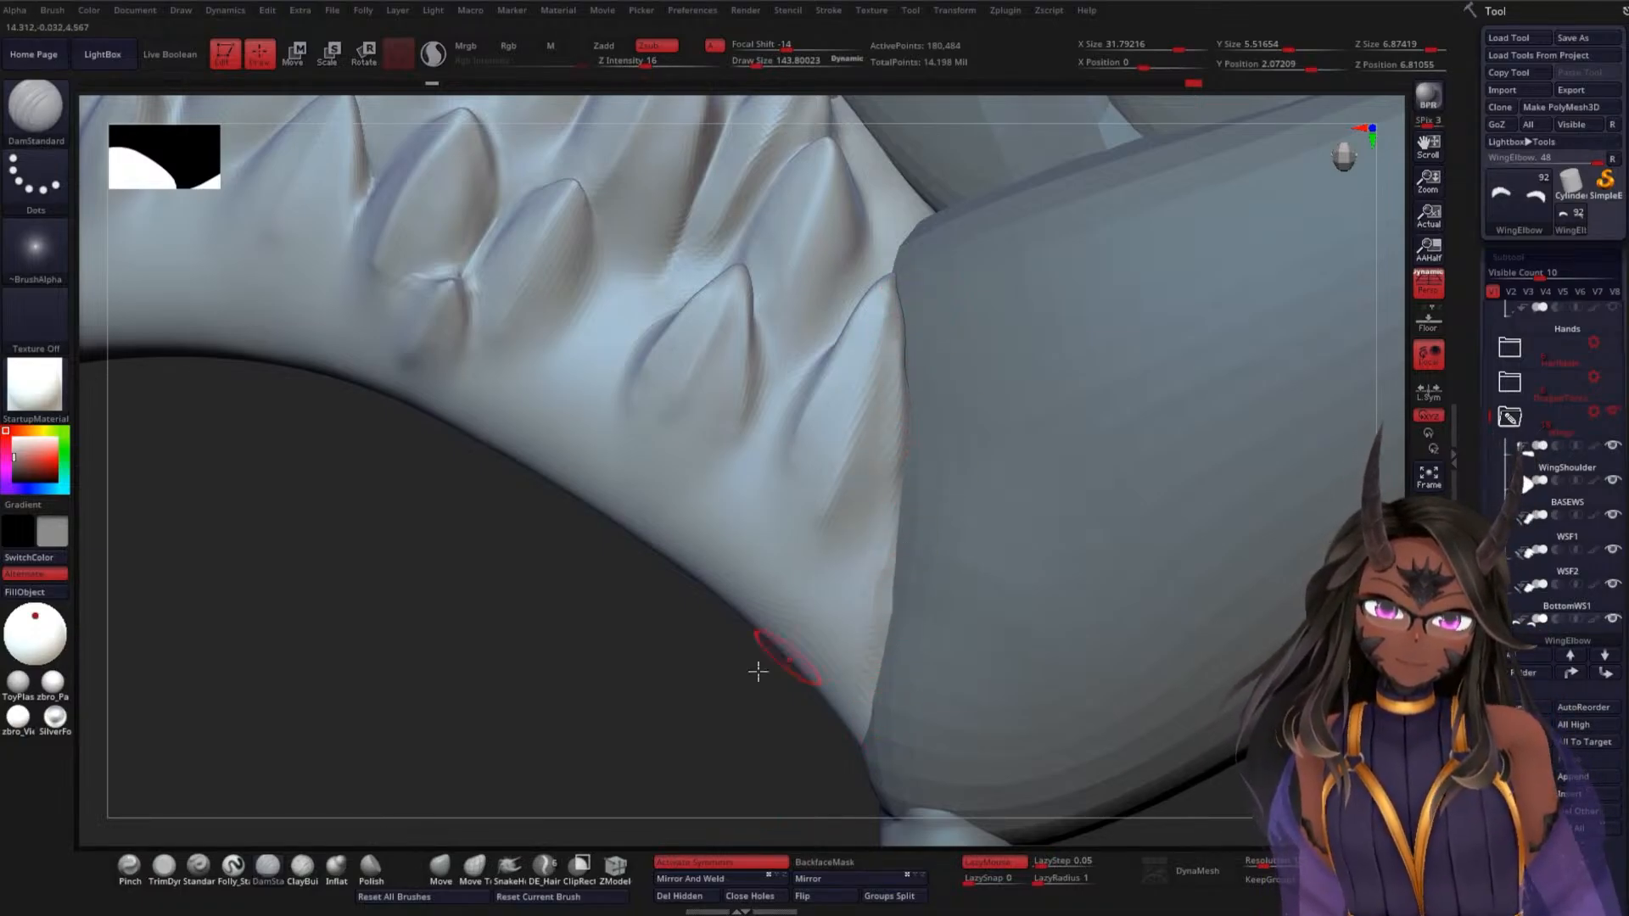
Examine the feathered elbow piece from several angles against the rest of the wing
alt+drag(588, 711, 606, 600)
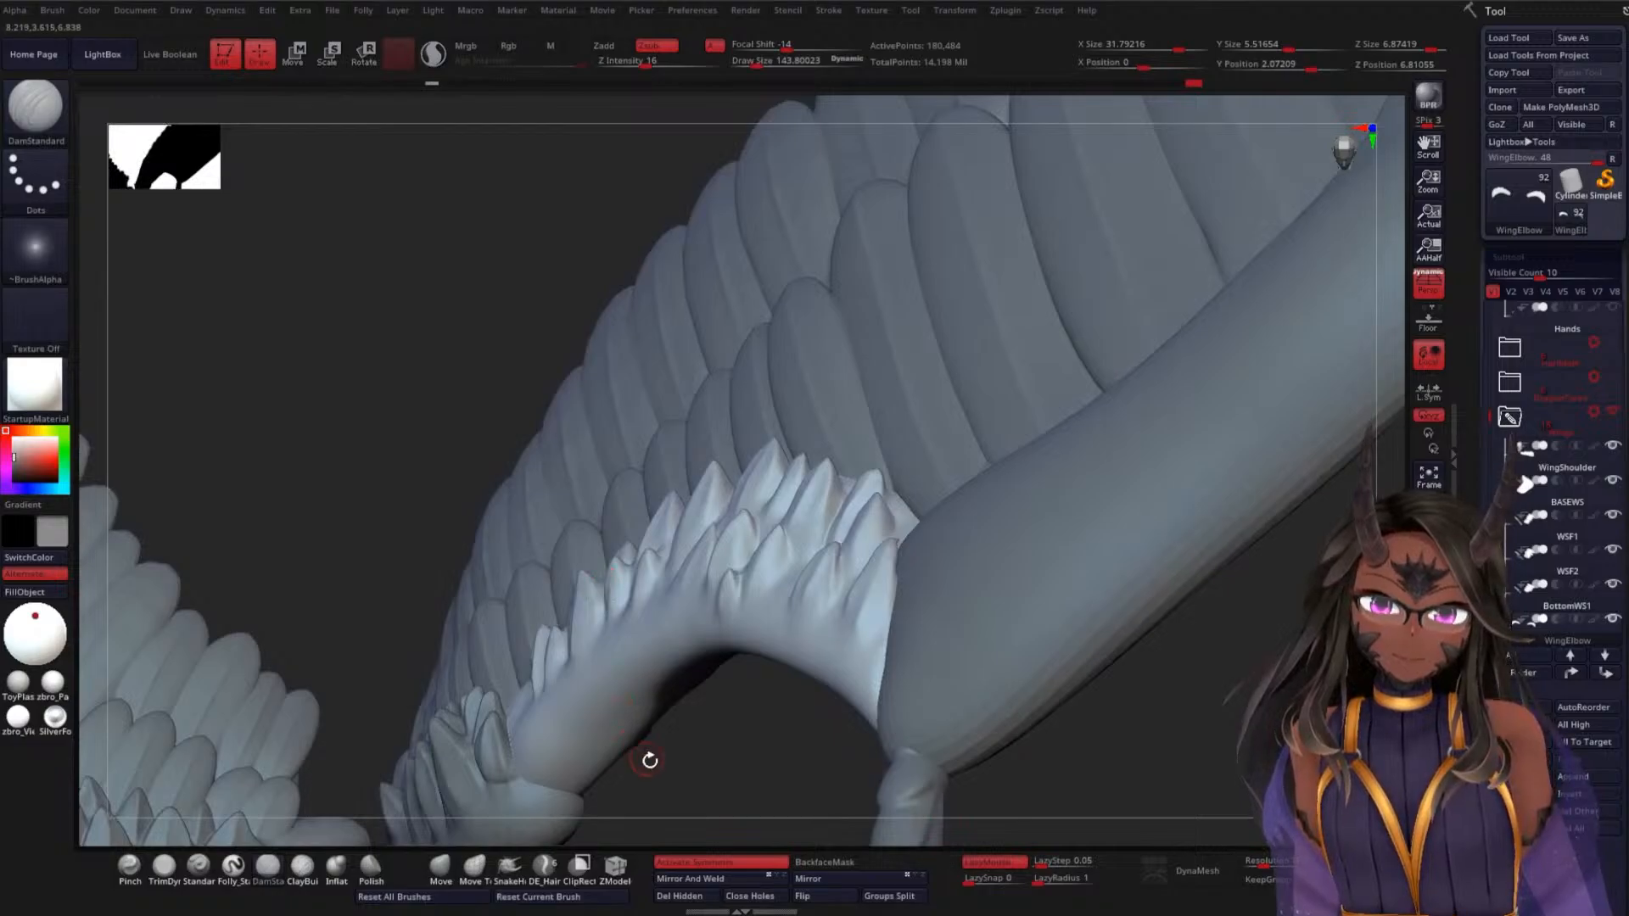
mouse_move(649, 761)
alt+mouse_down()
mouse_move(701, 738)
mouse_move(798, 765)
alt+mouse_up()
alt+drag(1160, 665, 1149, 419)
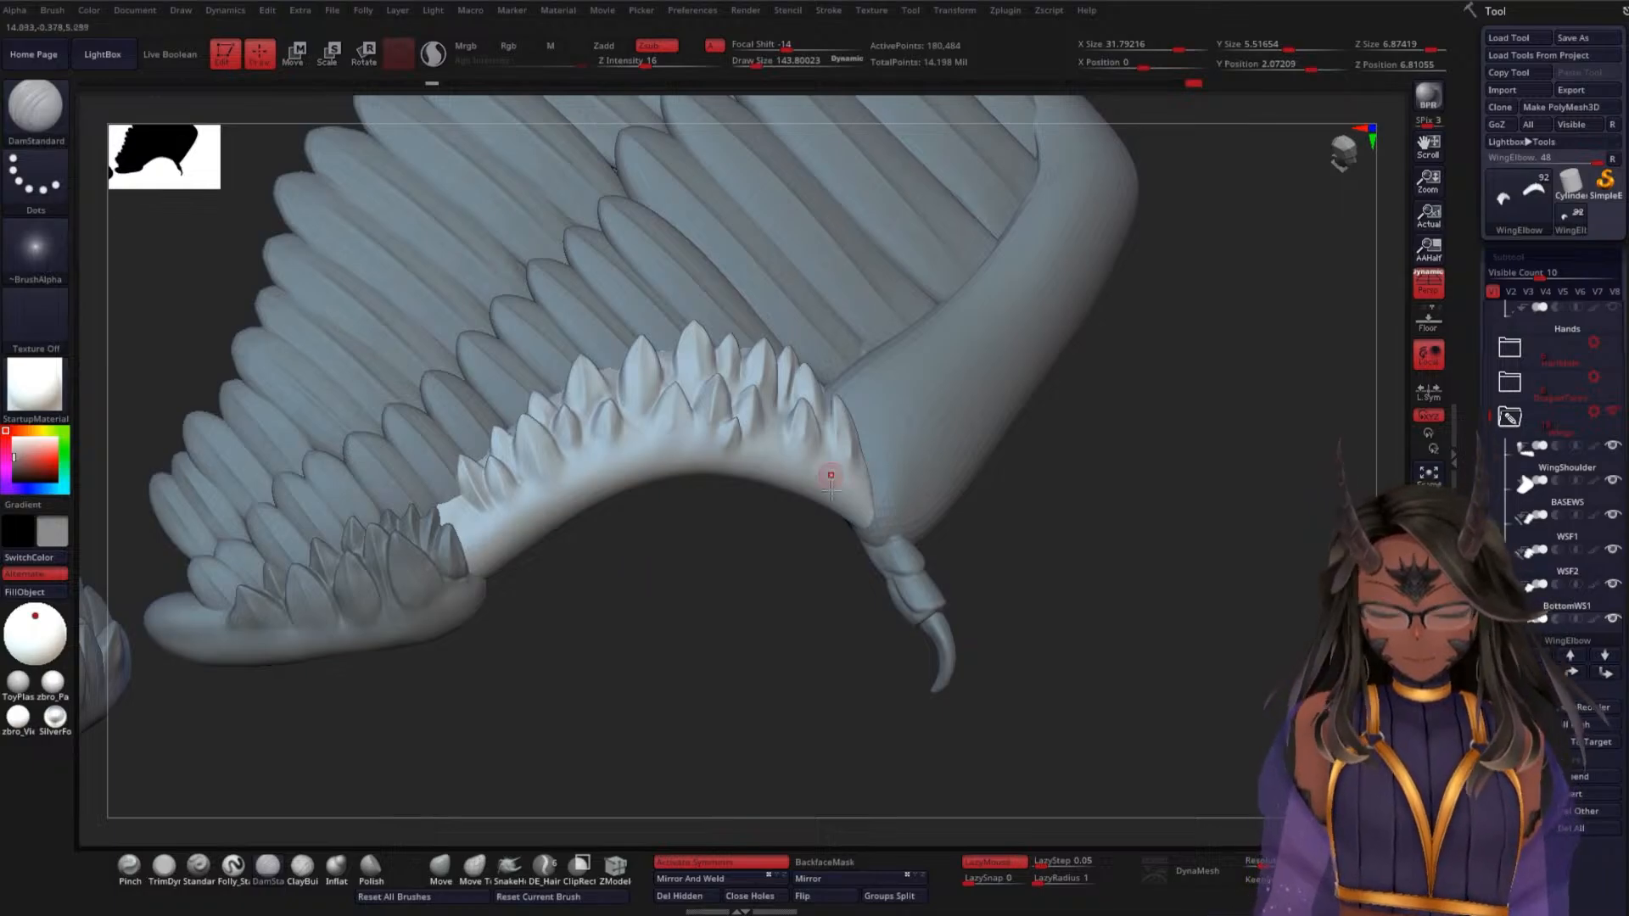
drag(830, 488, 927, 291)
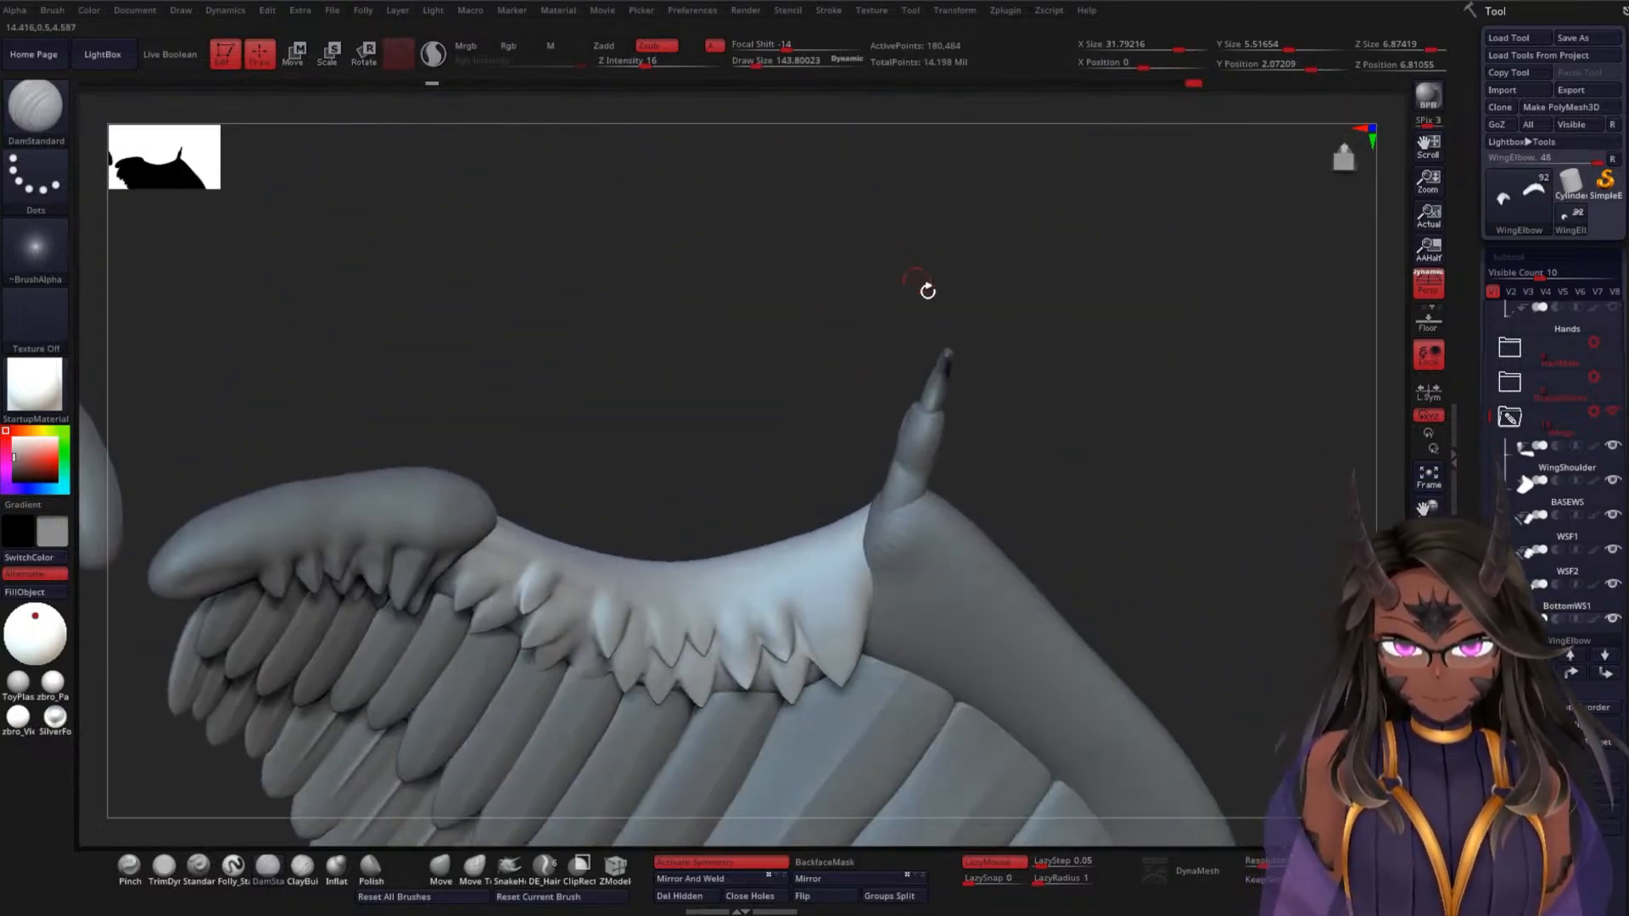
mouse_move(1081, 360)
mouse_down()
mouse_move(1055, 469)
mouse_move(1103, 356)
mouse_up()
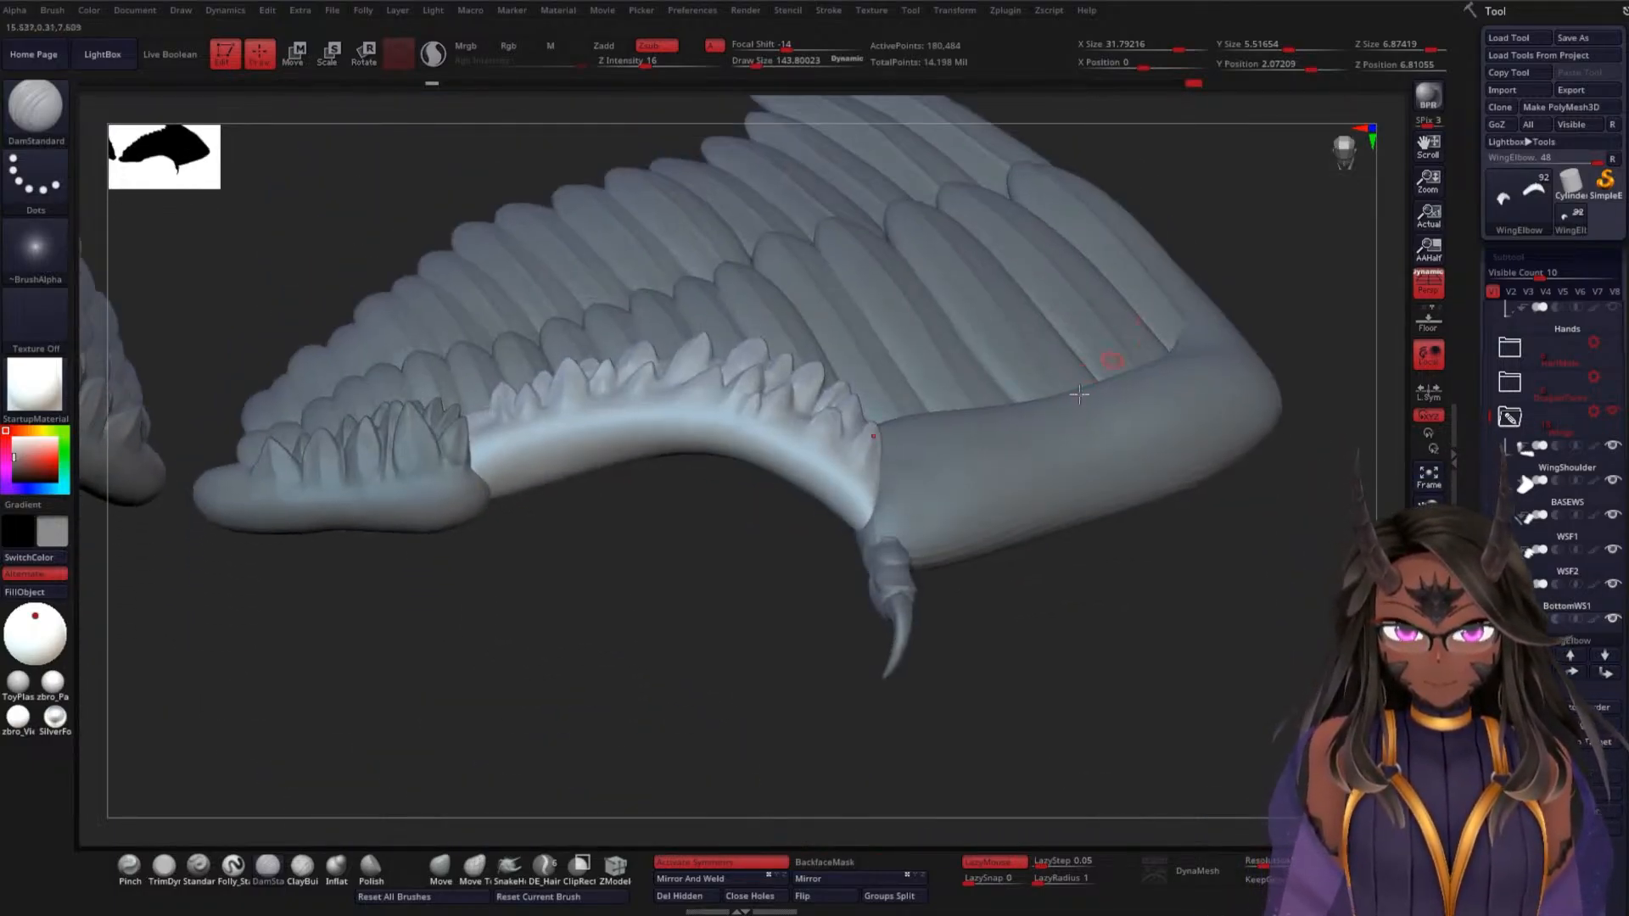
Carve the side edge of the central inner-row feather down to its base with DamStandard, and smooth the surface around it
mouse_move(591, 549)
mouse_down()
mouse_move(737, 603)
mouse_move(710, 695)
mouse_move(790, 635)
mouse_move(720, 644)
mouse_move(742, 640)
mouse_move(858, 717)
mouse_up()
drag(699, 362, 695, 462)
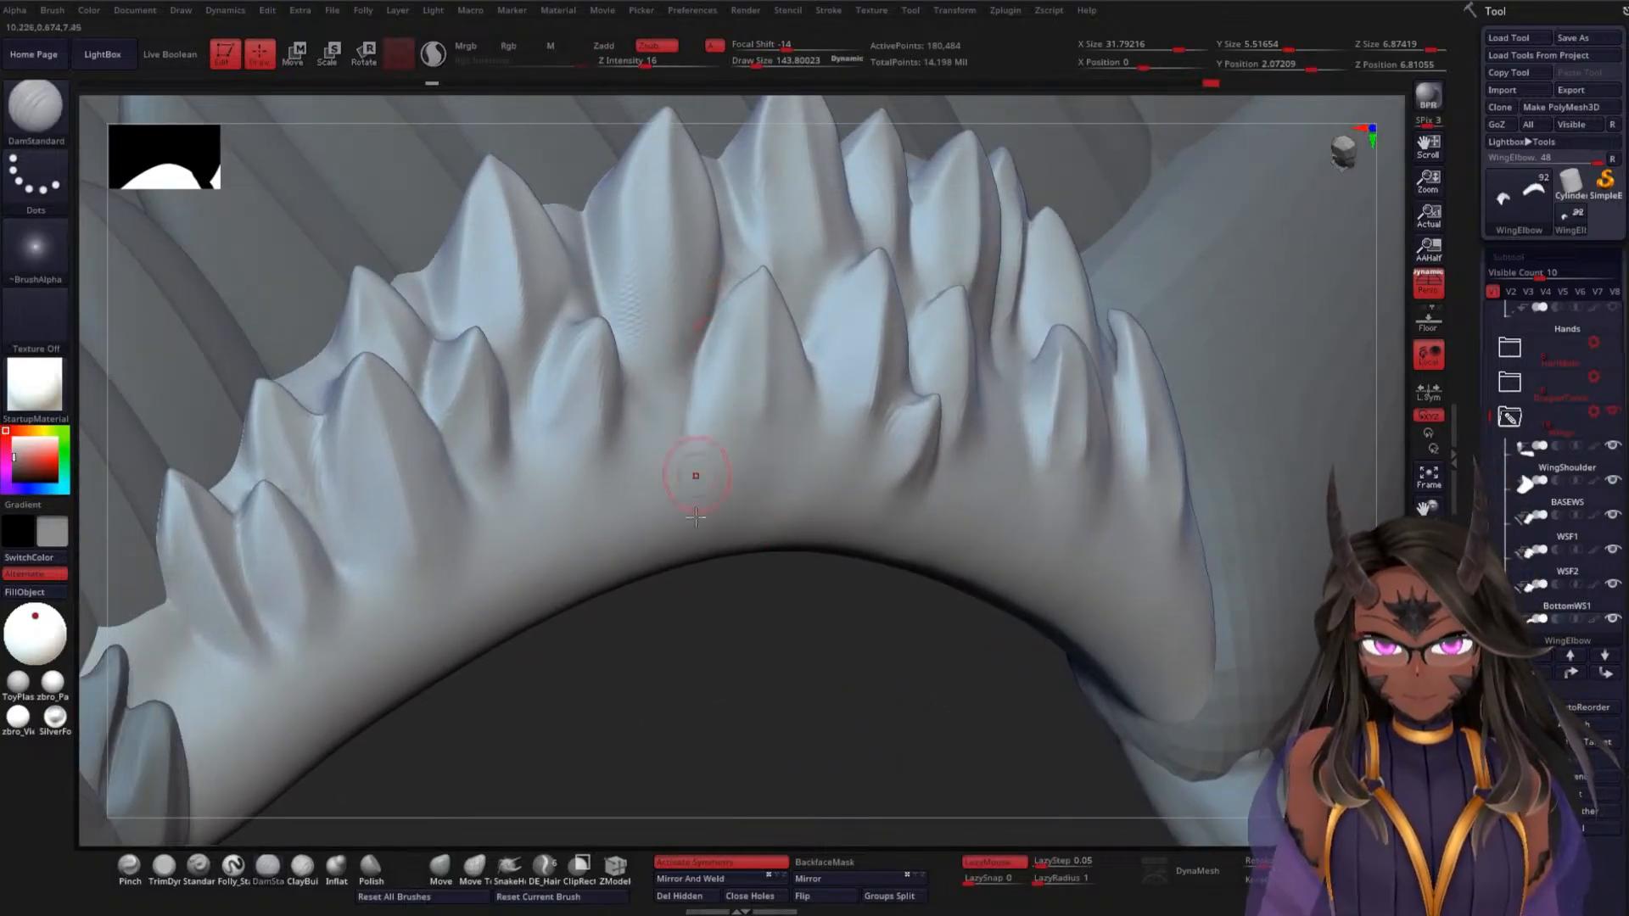
drag(717, 641, 681, 565)
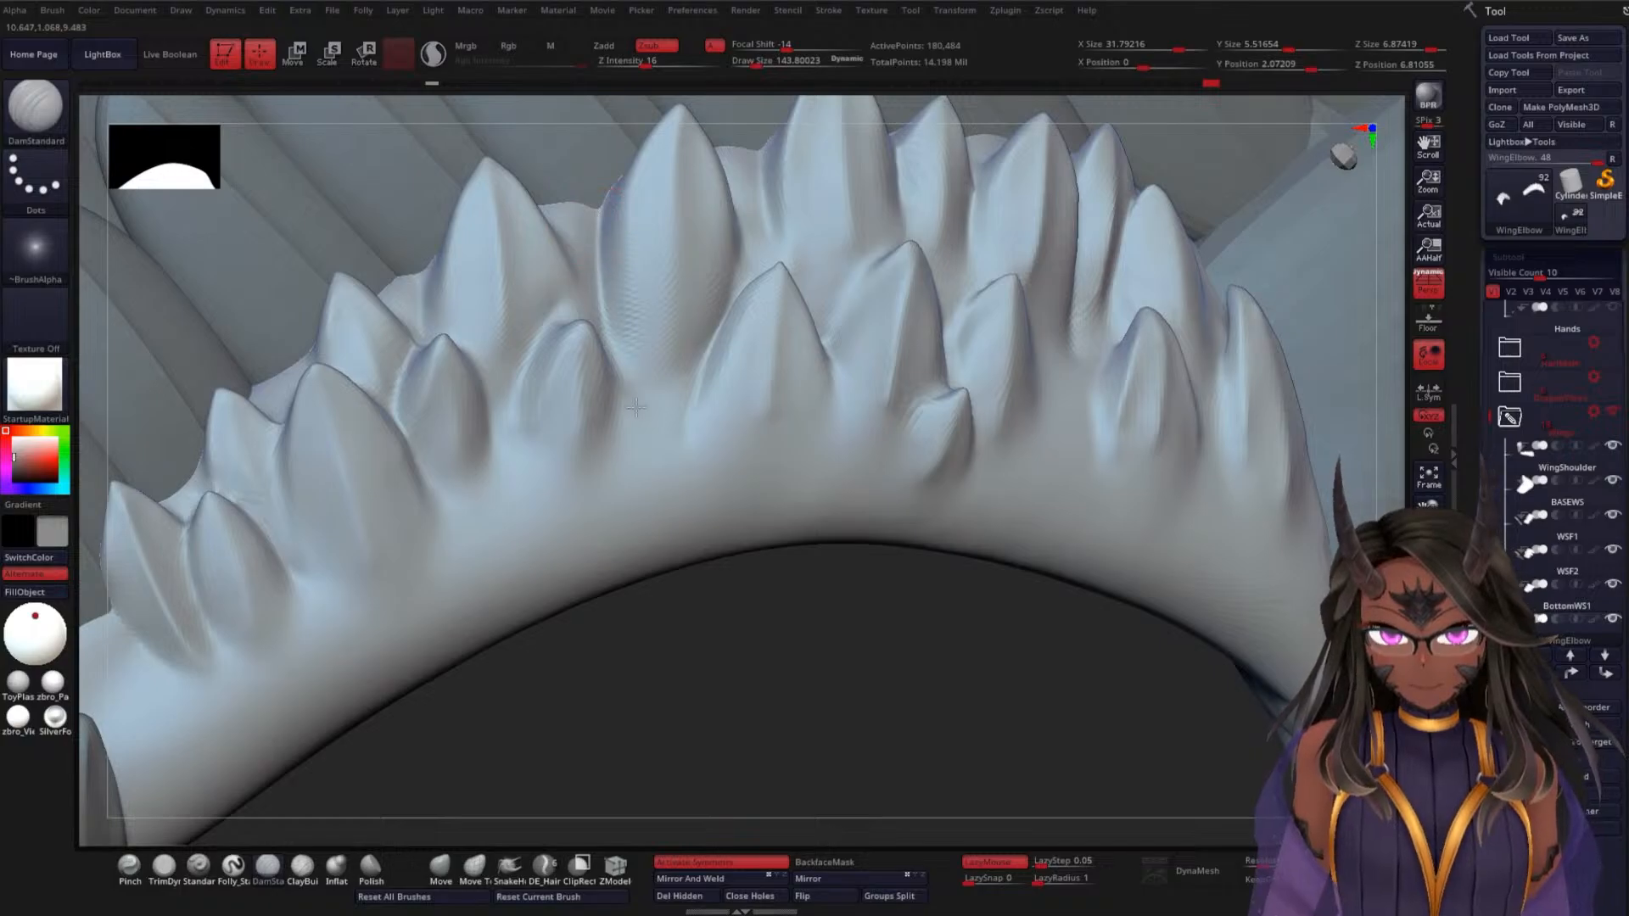
key(shift)
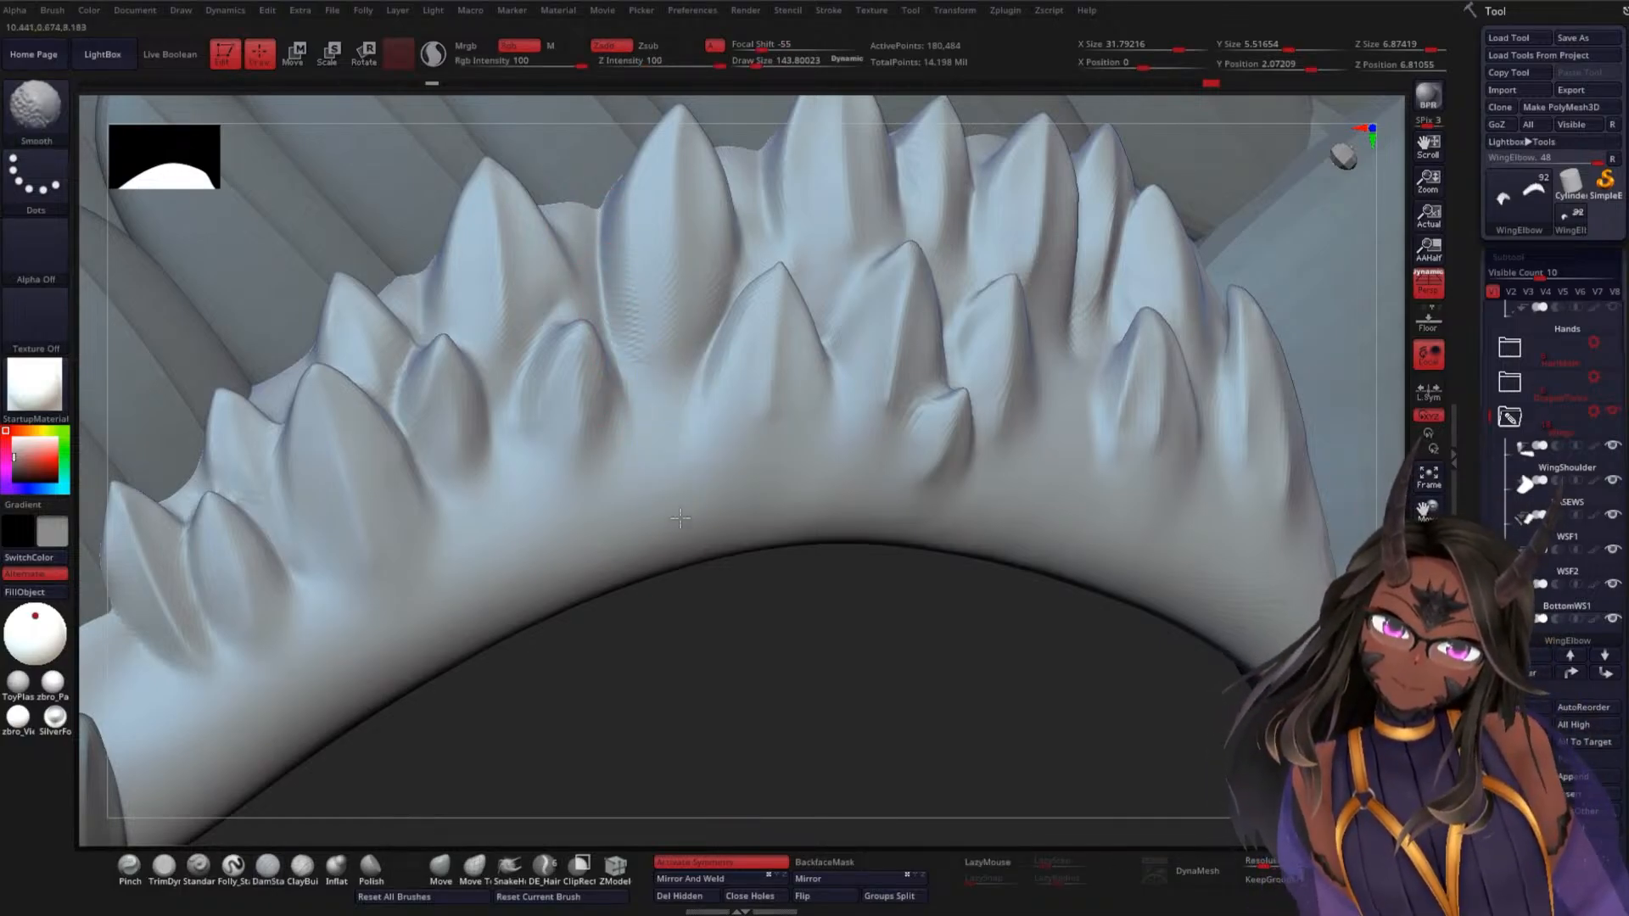
Carve a central ridge from base to tip on the tall outer-row feather behind it and smooth its sides
drag(704, 652, 738, 665)
mouse_move(674, 370)
mouse_down()
mouse_move(665, 265)
mouse_move(689, 140)
mouse_up()
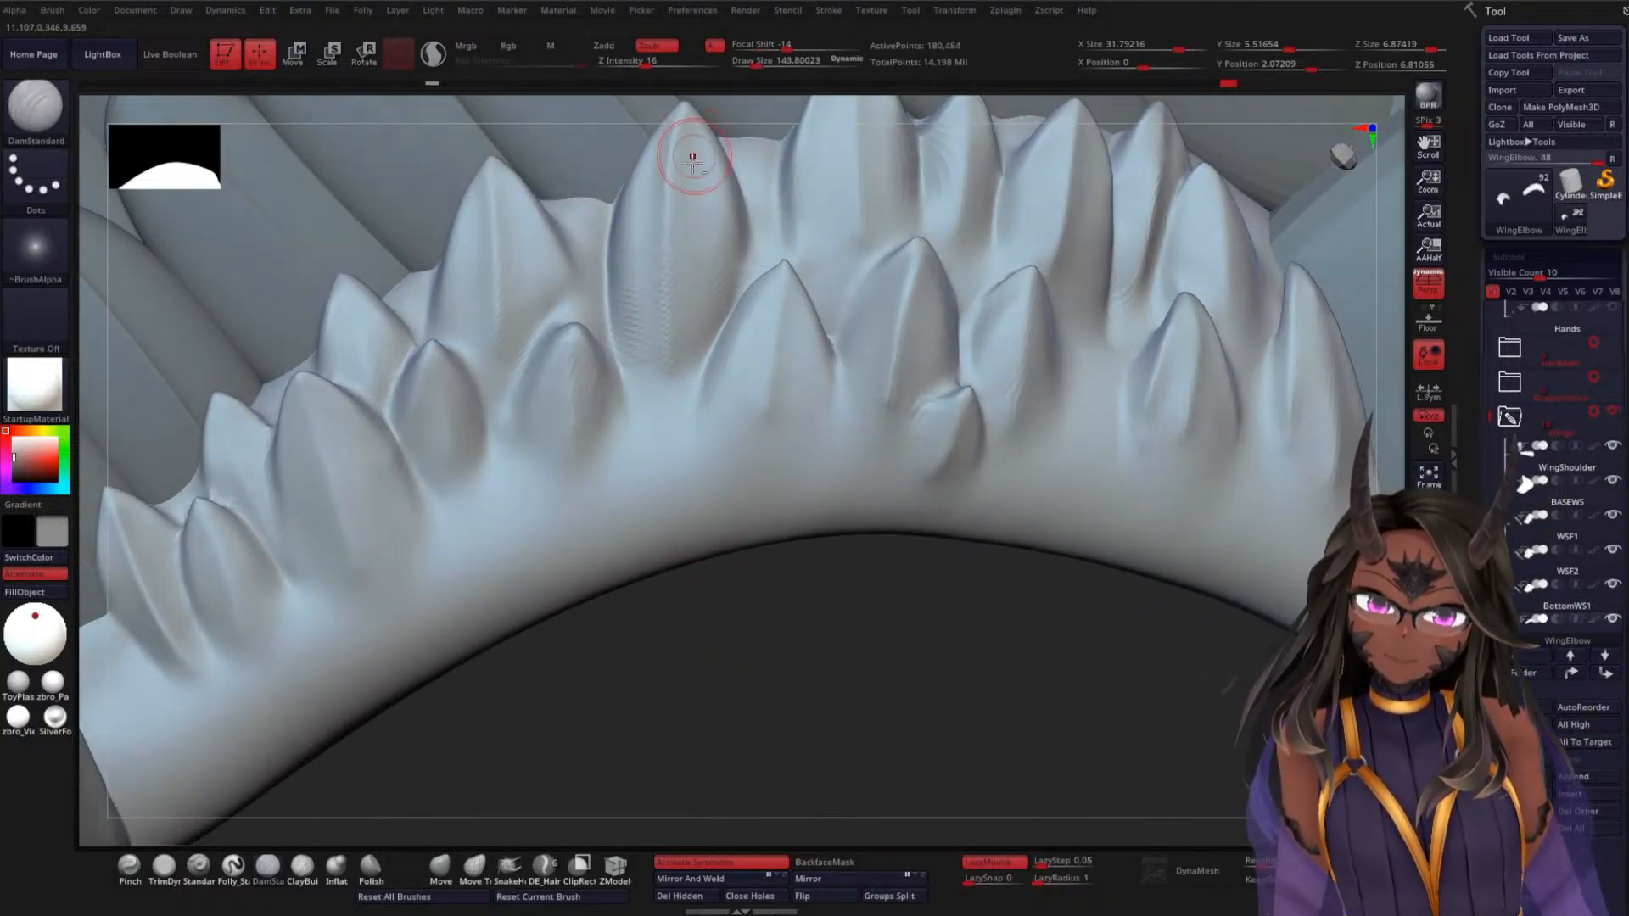
mouse_move(693, 289)
shift+mouse_down()
mouse_move(696, 179)
mouse_move(711, 329)
mouse_move(640, 293)
shift+mouse_up()
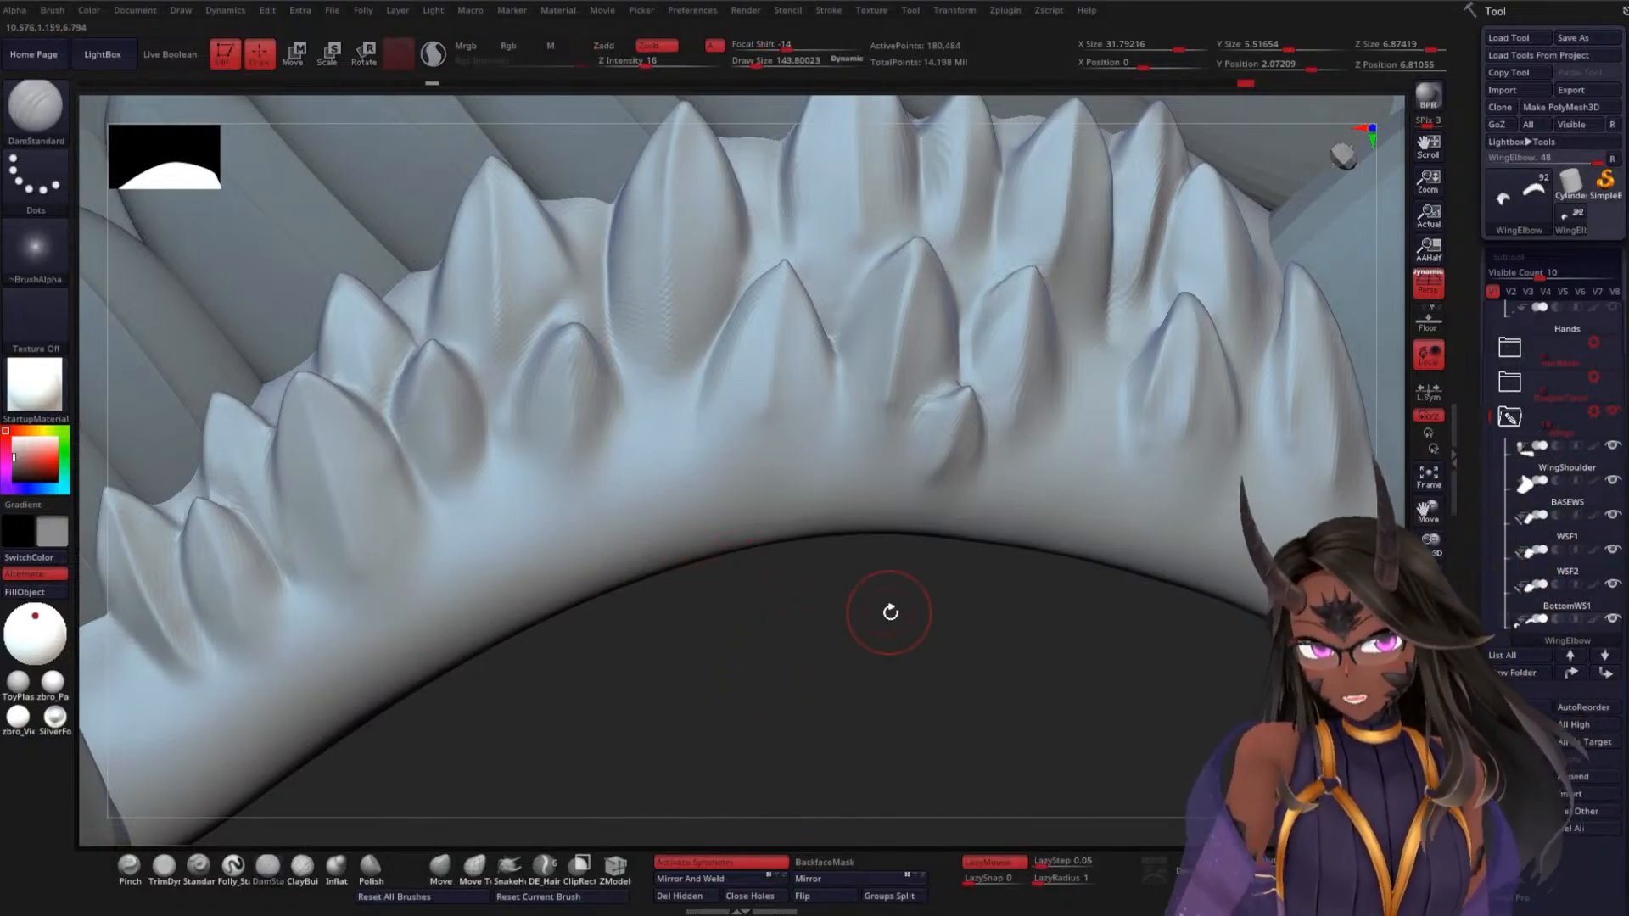
Reduce the brush size to about 110 and smooth the smallest feather's base and the streaked surface between the tall outer-row feathers
drag(887, 610, 891, 481)
mouse_move(880, 536)
alt+mouse_down()
mouse_move(909, 683)
mouse_move(873, 644)
mouse_move(887, 604)
alt+mouse_up()
key(space)
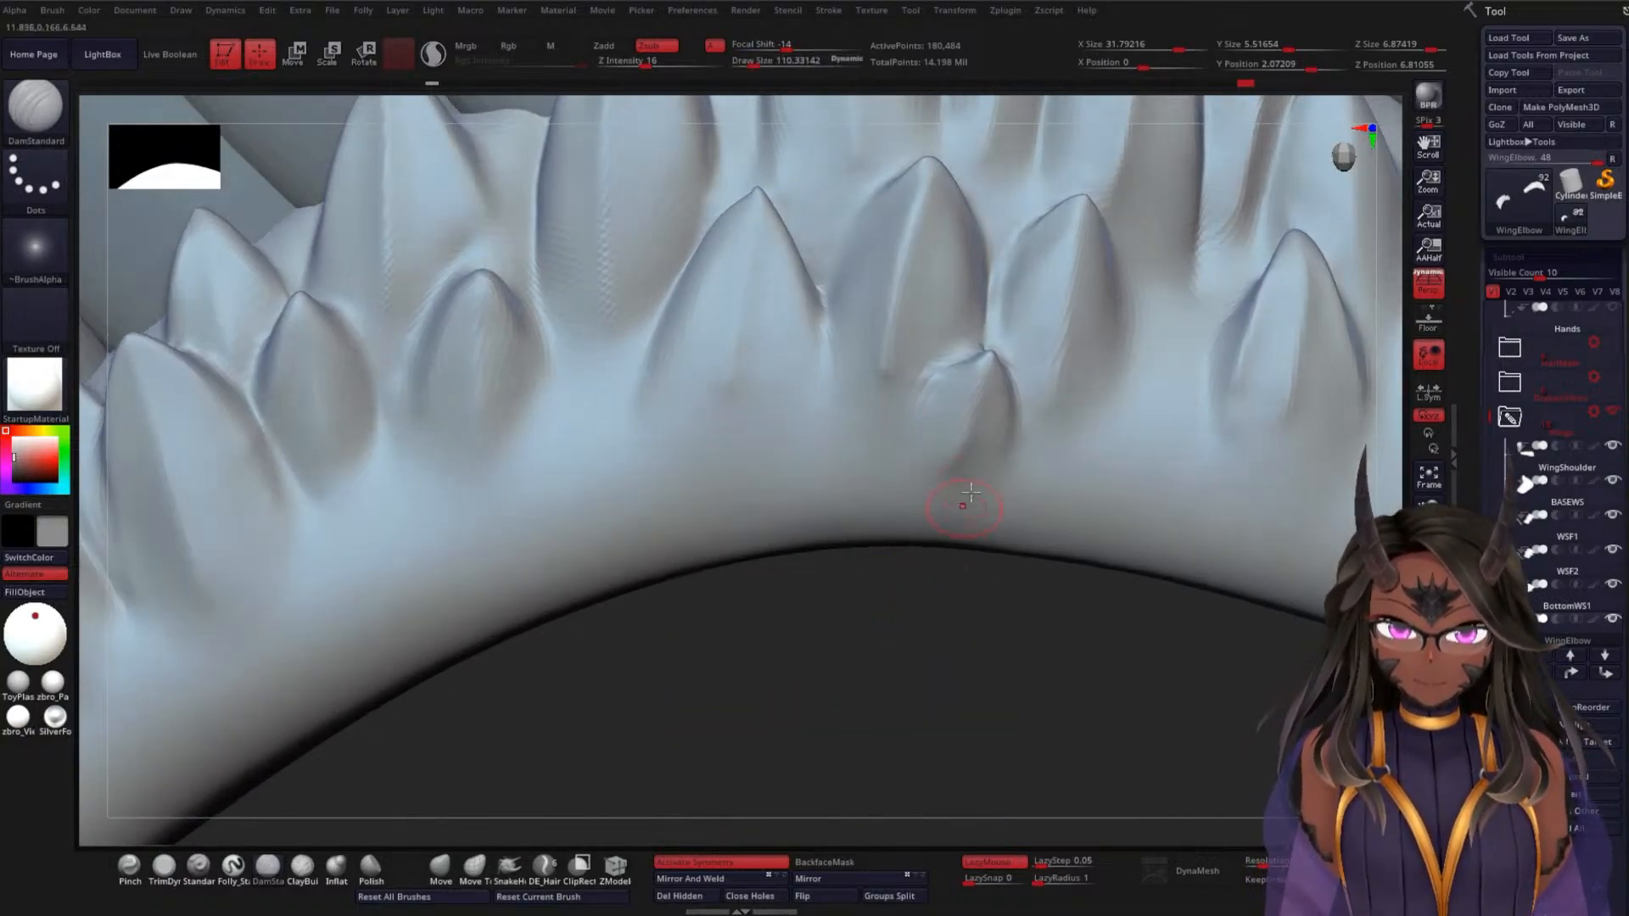
key(shift)
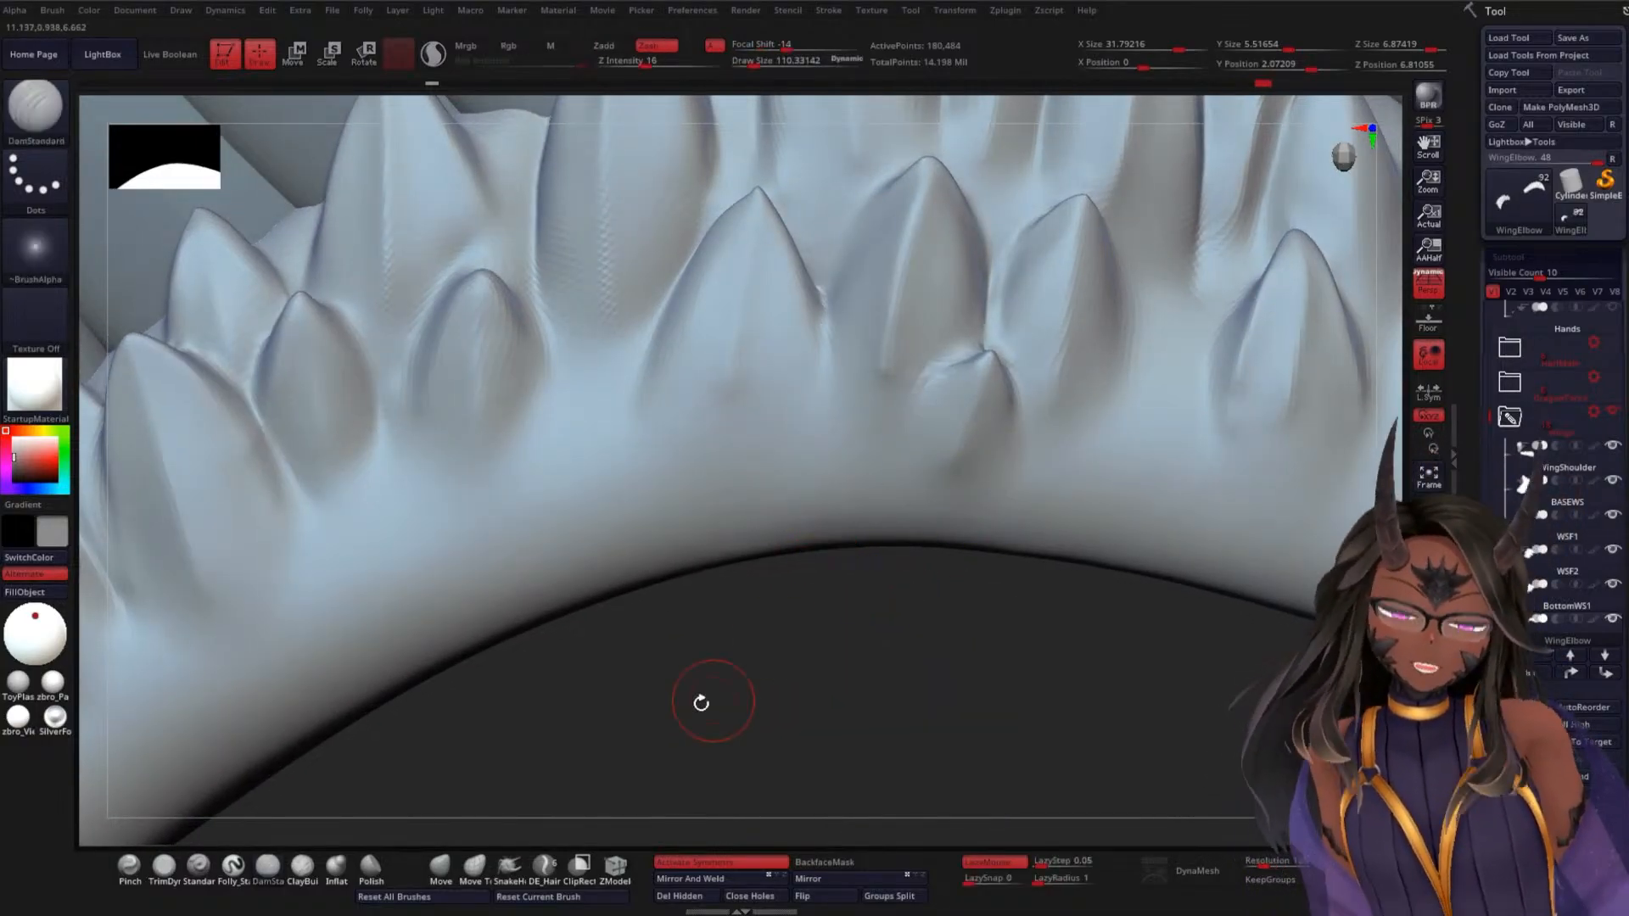
drag(722, 726, 742, 530)
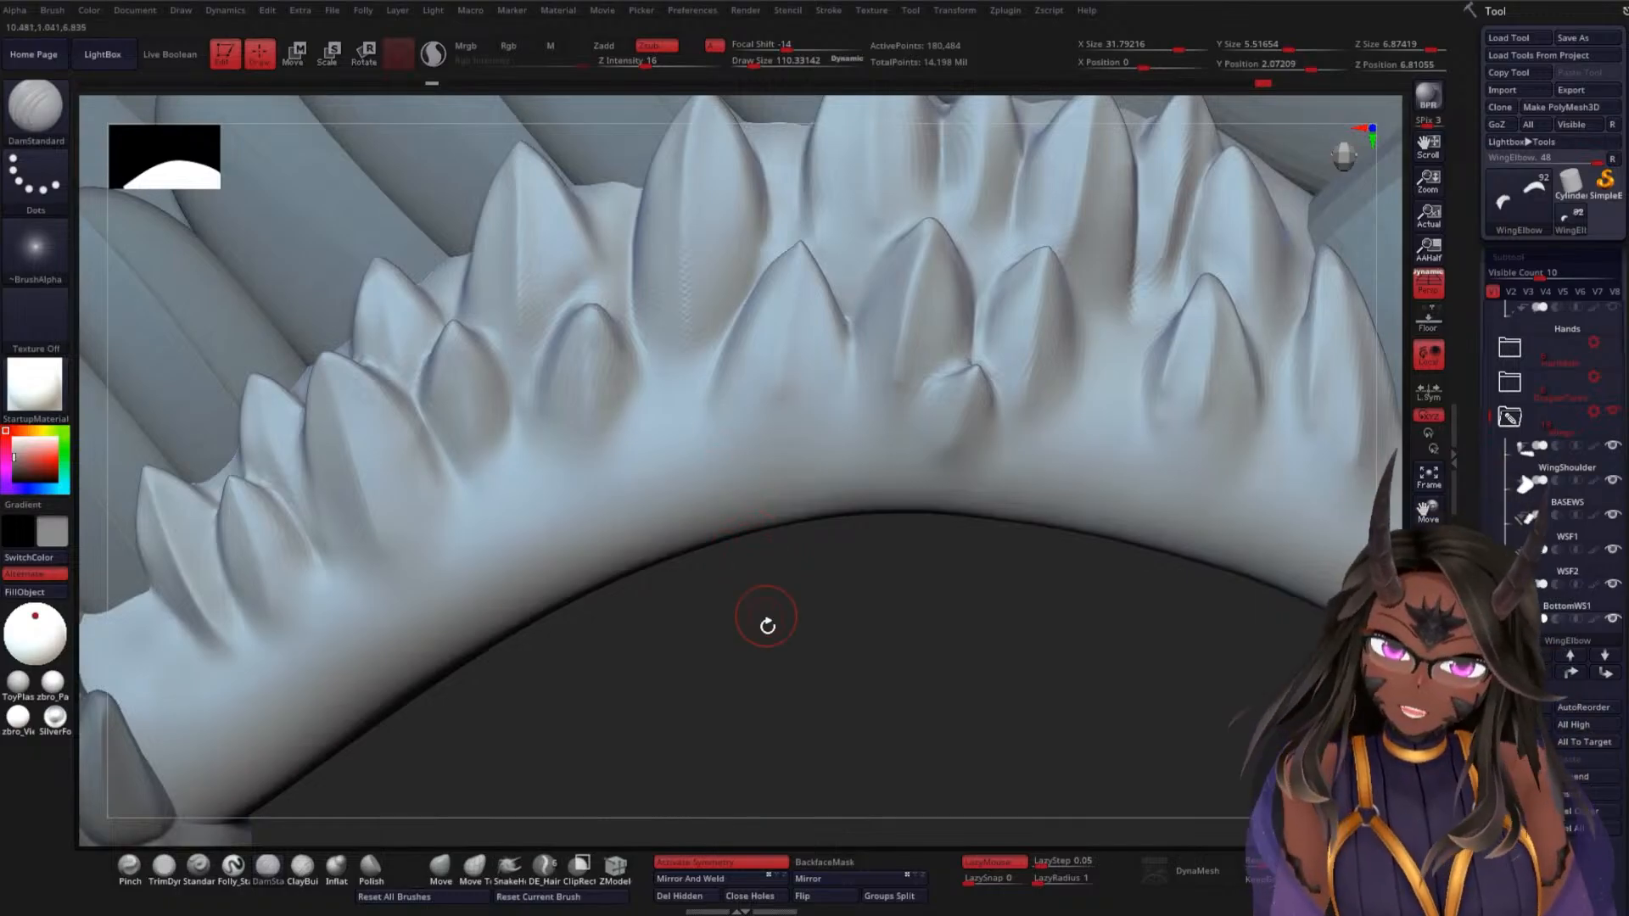
mouse_move(767, 625)
mouse_down()
mouse_move(920, 785)
mouse_move(963, 690)
mouse_move(930, 793)
mouse_move(785, 404)
mouse_up()
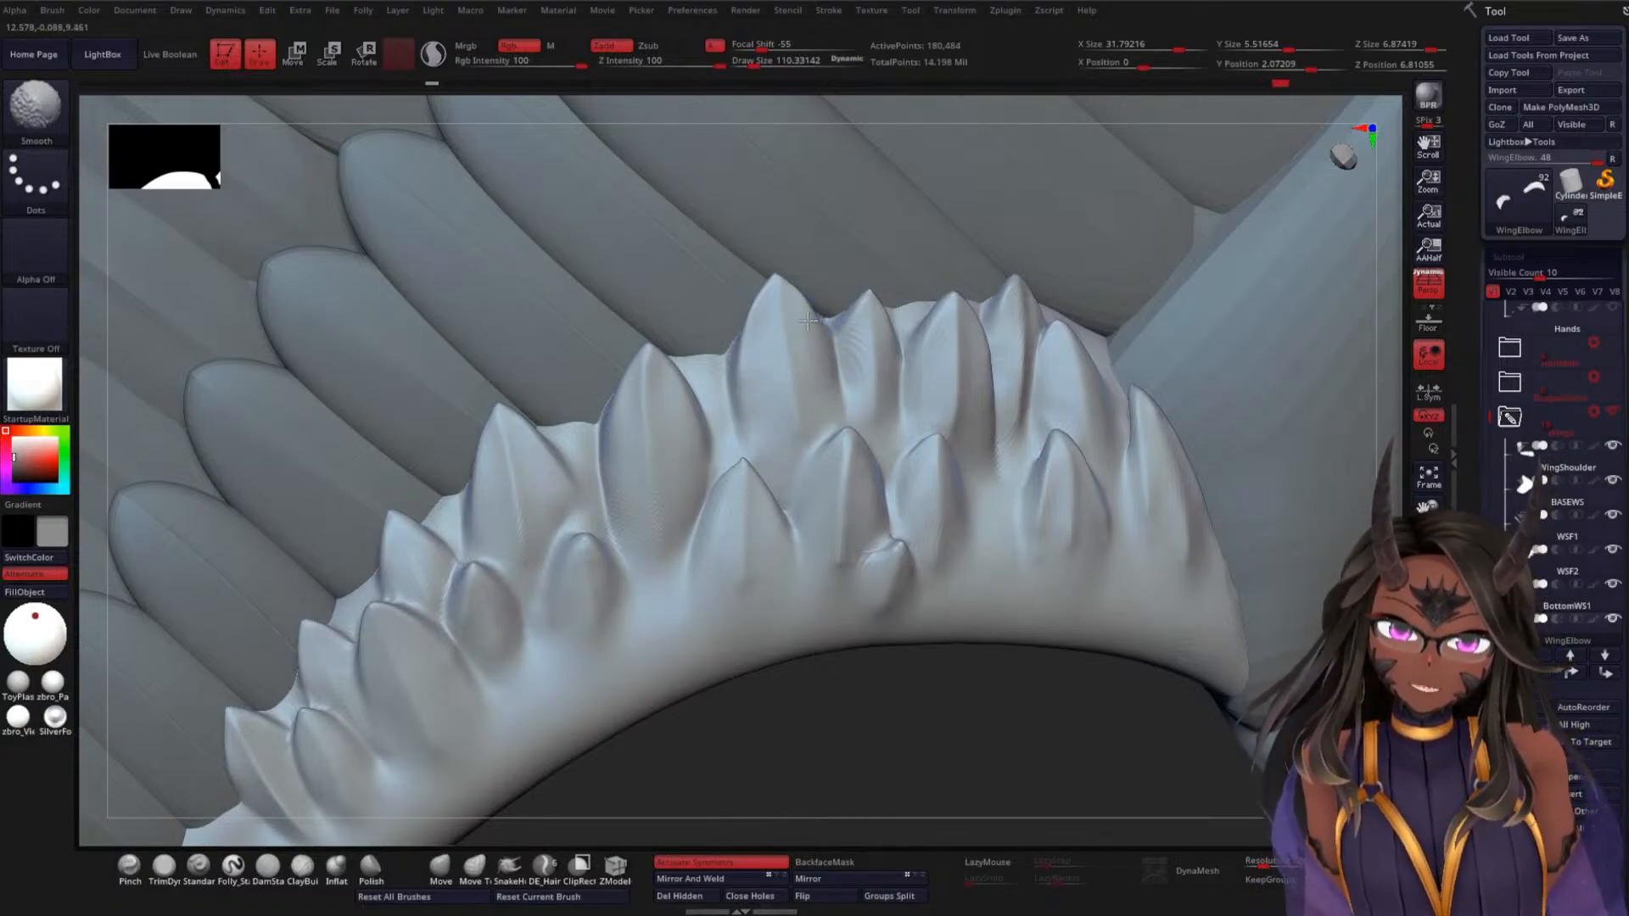
shift+drag(853, 389, 851, 401)
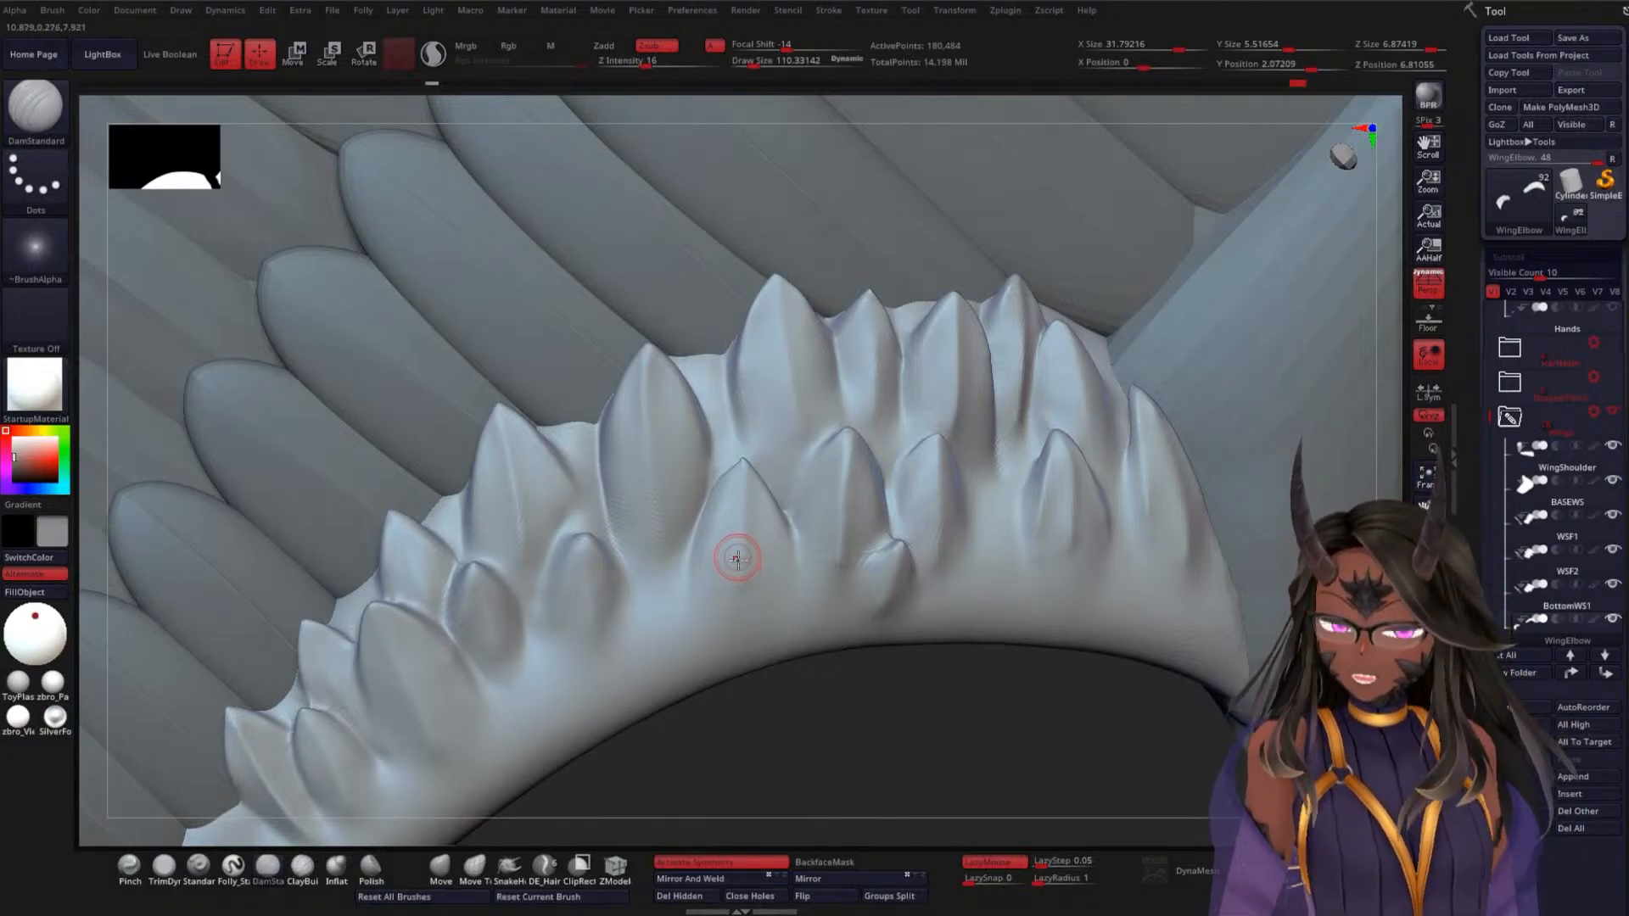
Smooth the body of the smallest inner-row feather and carve down its side with DamStandard
drag(843, 754, 771, 671)
mouse_move(832, 626)
alt+mouse_down()
mouse_move(865, 702)
mouse_move(873, 684)
mouse_move(877, 737)
alt+mouse_up()
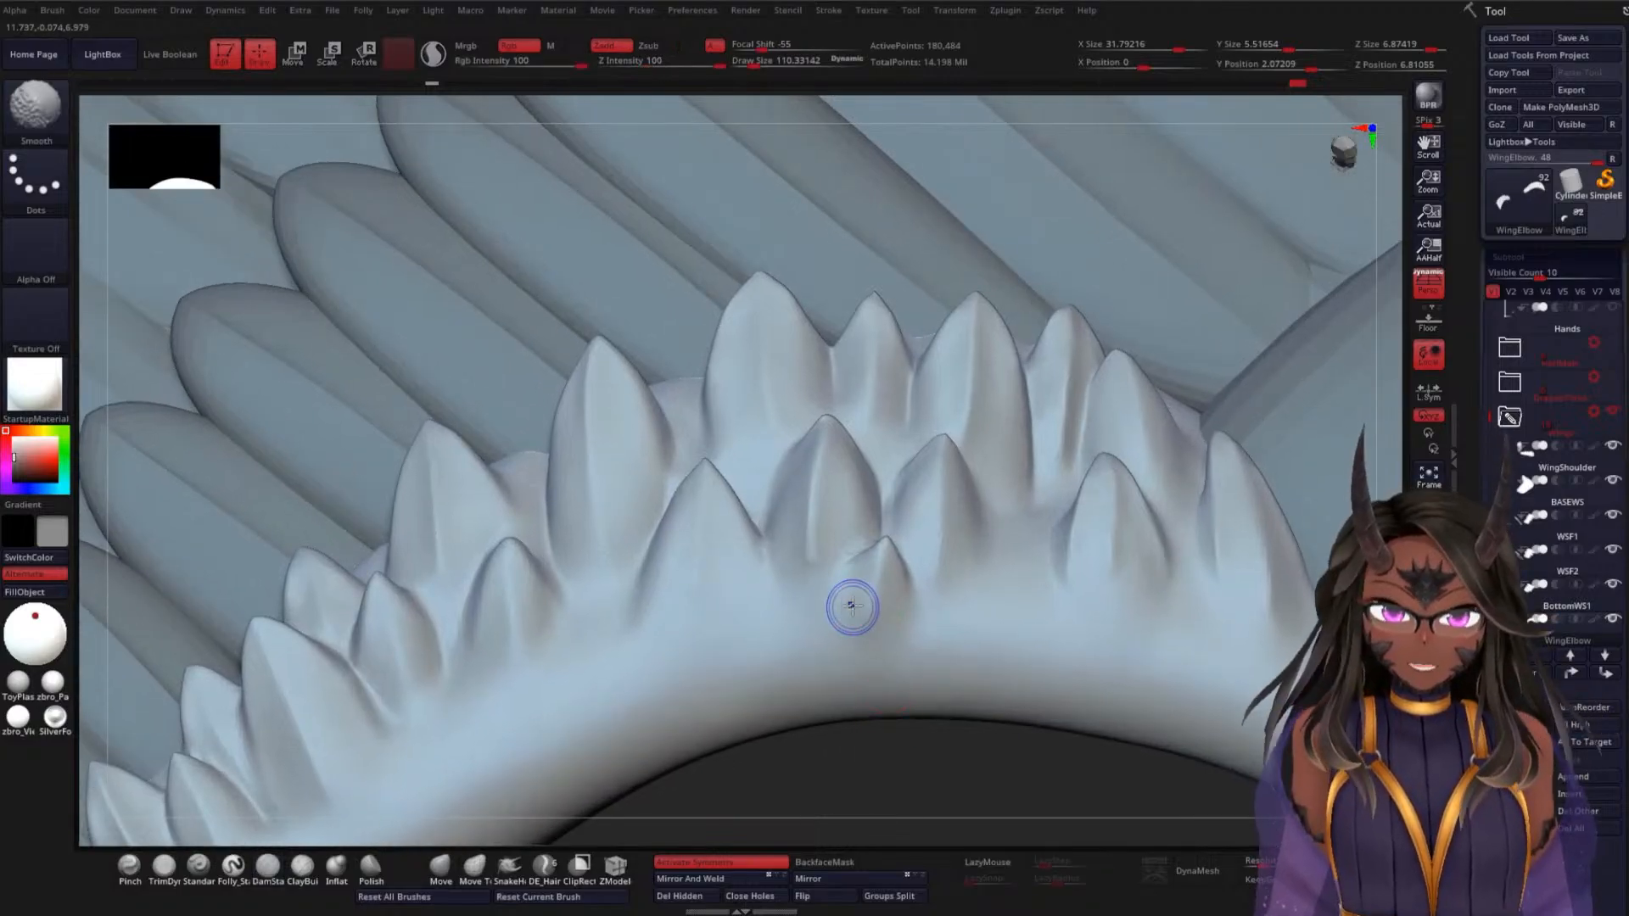
mouse_move(887, 598)
shift+mouse_down()
mouse_move(895, 582)
mouse_move(906, 632)
shift+mouse_up()
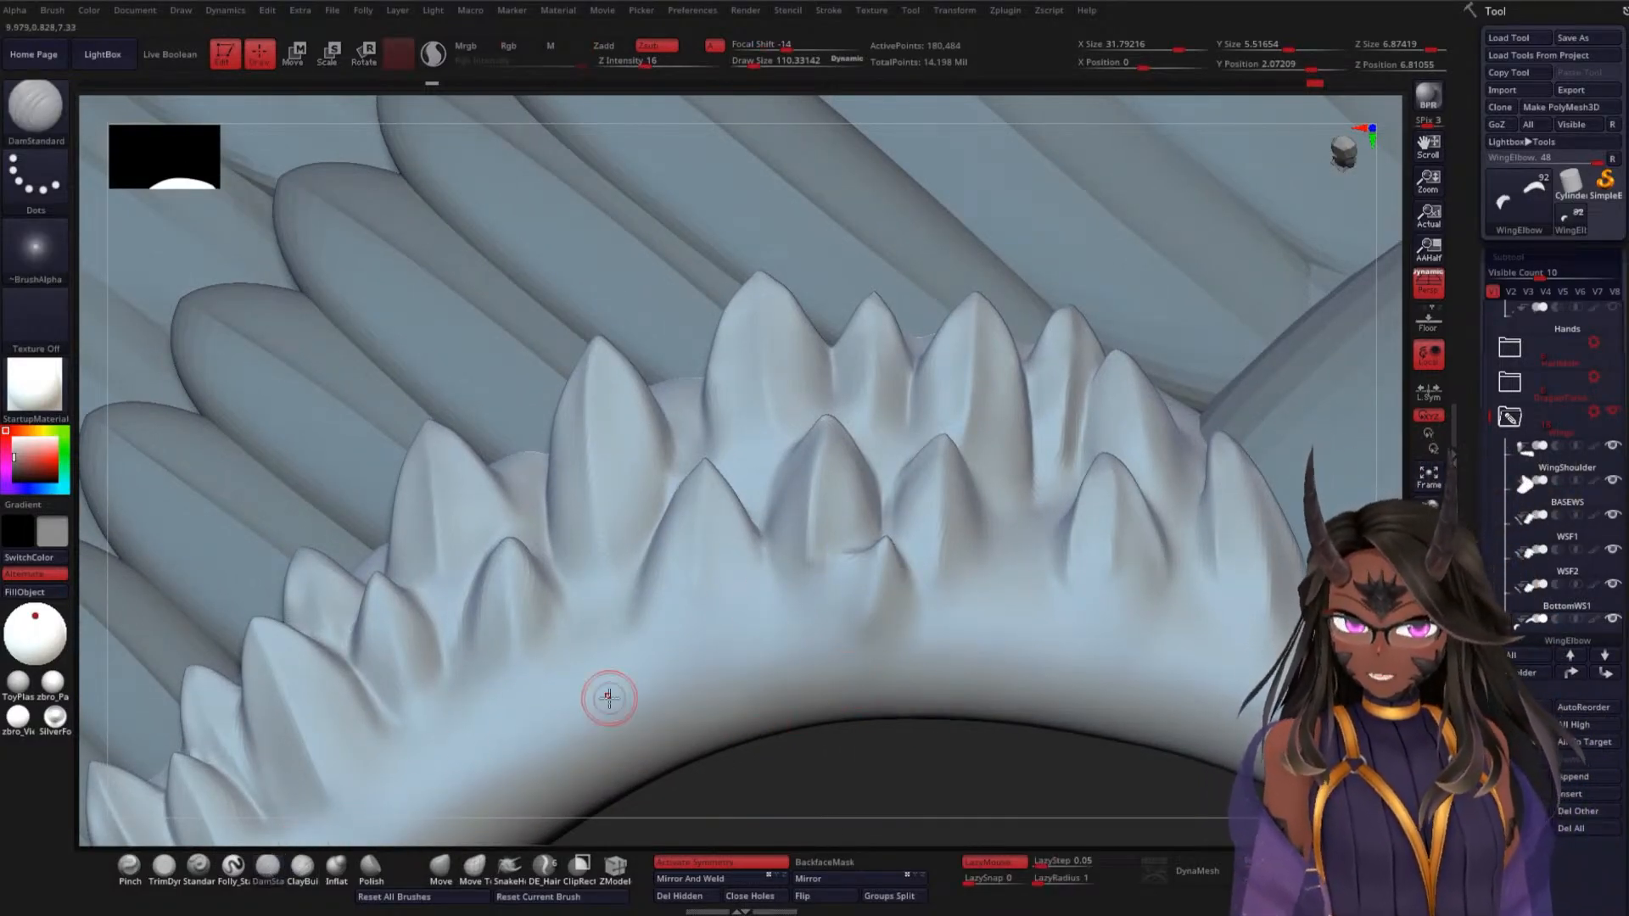
mouse_move(975, 760)
mouse_down()
mouse_move(970, 661)
mouse_move(903, 539)
mouse_up()
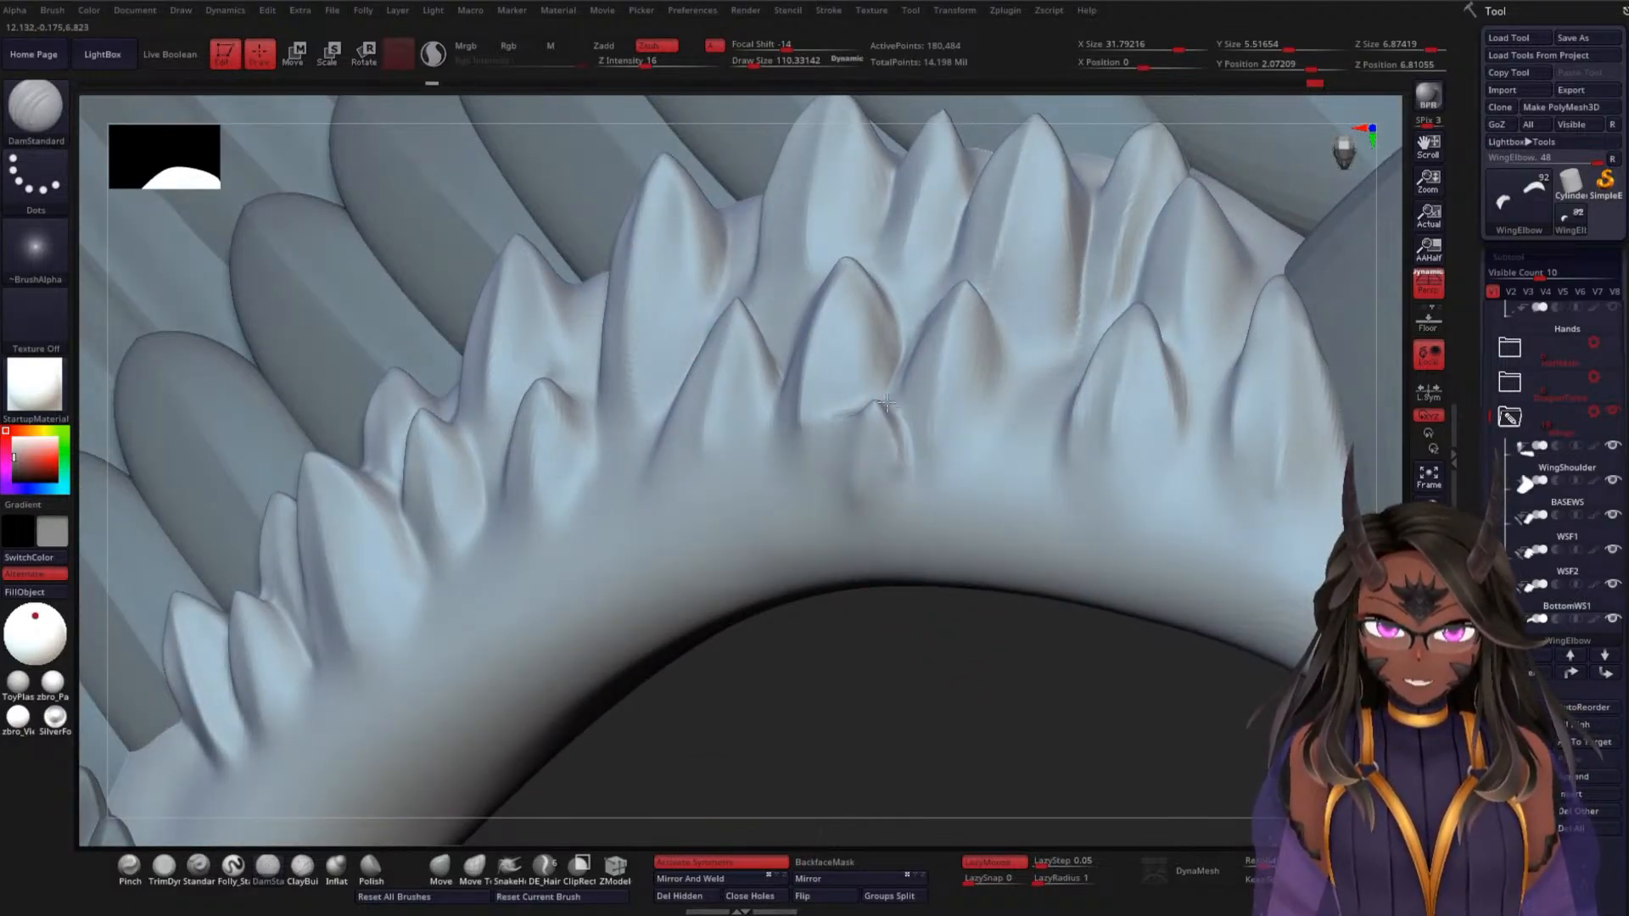
drag(887, 431, 898, 491)
mouse_move(840, 677)
mouse_down()
mouse_move(873, 691)
mouse_move(890, 658)
mouse_up()
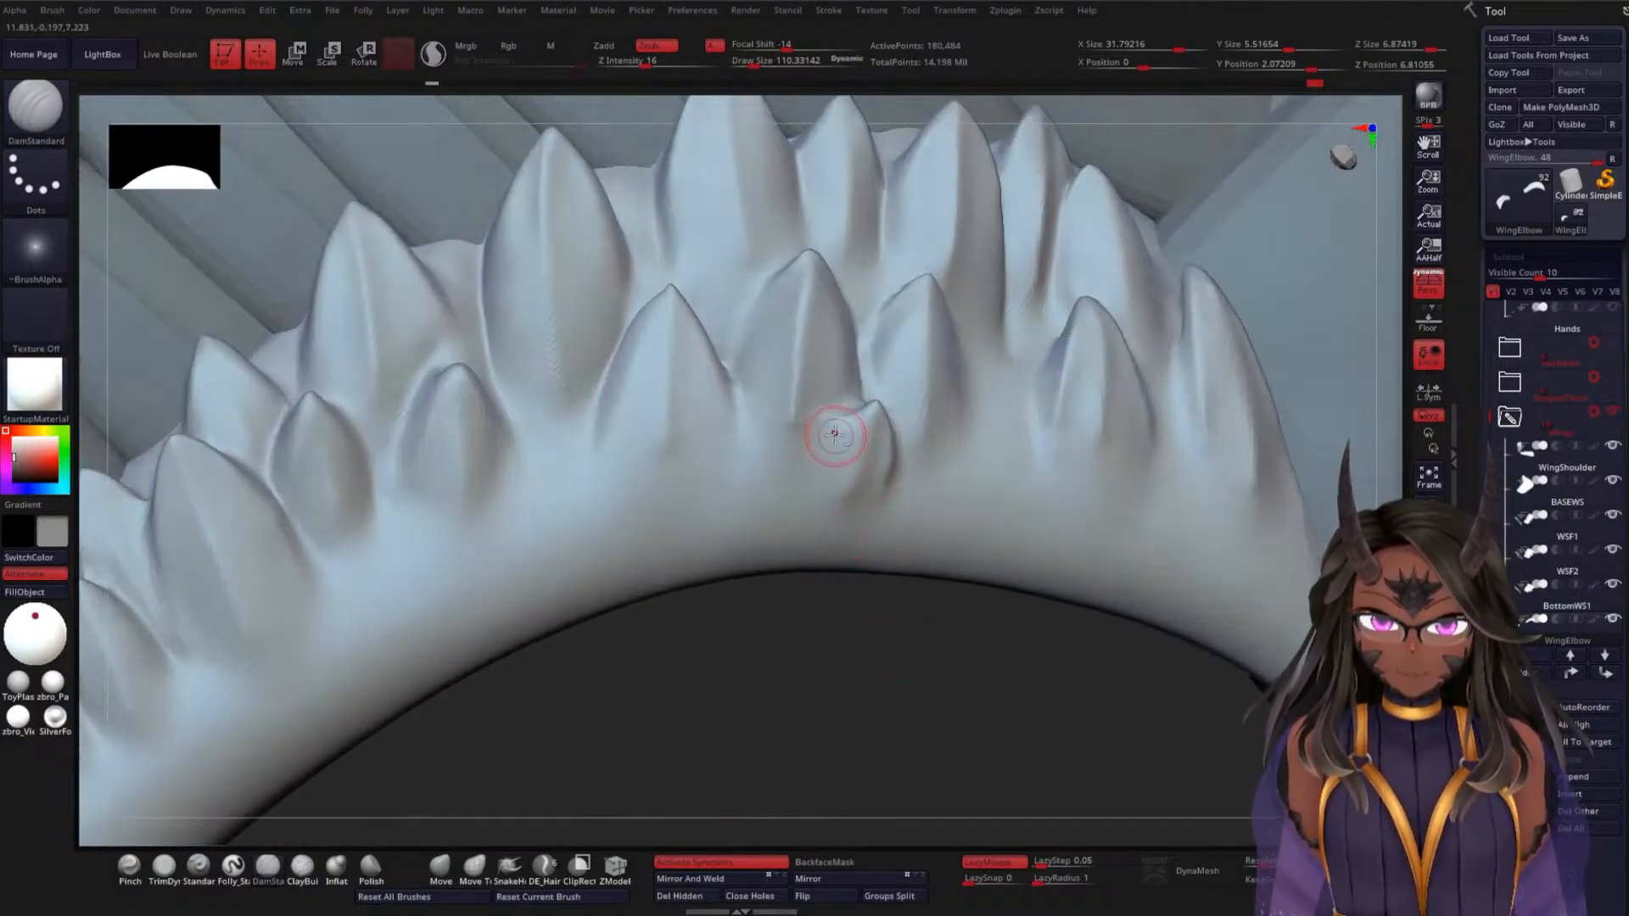
Carve the opposite side of the smallest feather and smooth its edges and base into the surrounding surface
mouse_move(830, 440)
mouse_down()
mouse_move(856, 416)
mouse_move(817, 453)
mouse_move(838, 432)
mouse_move(806, 516)
mouse_move(864, 550)
mouse_up()
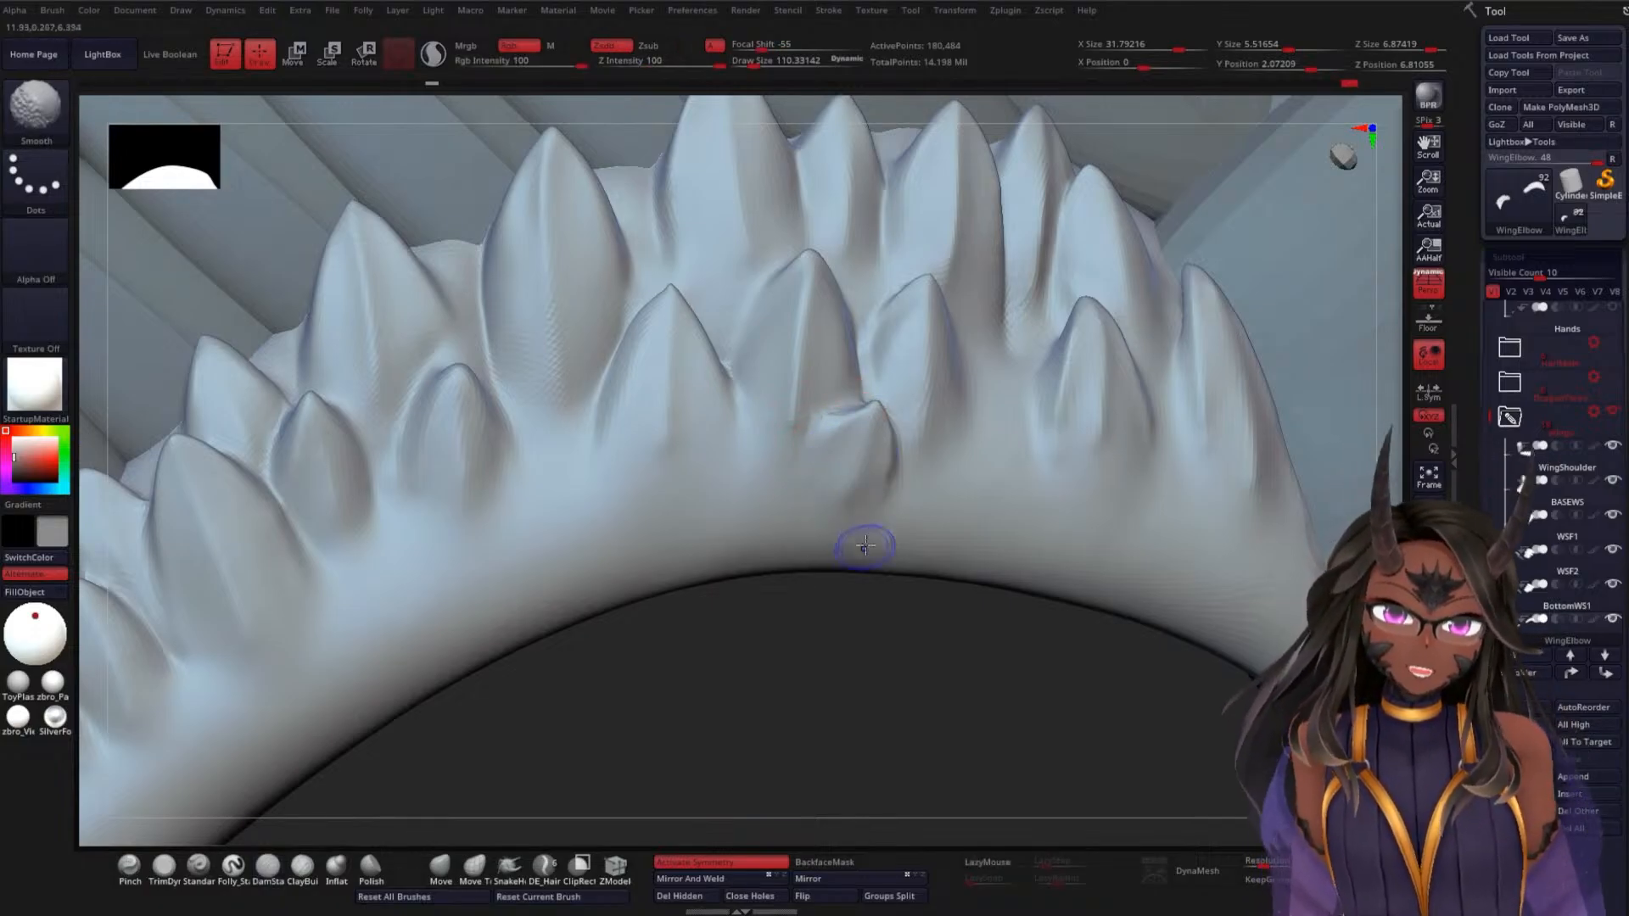
mouse_move(893, 408)
shift+mouse_down()
mouse_move(888, 435)
mouse_move(851, 408)
mouse_move(891, 389)
shift+mouse_up()
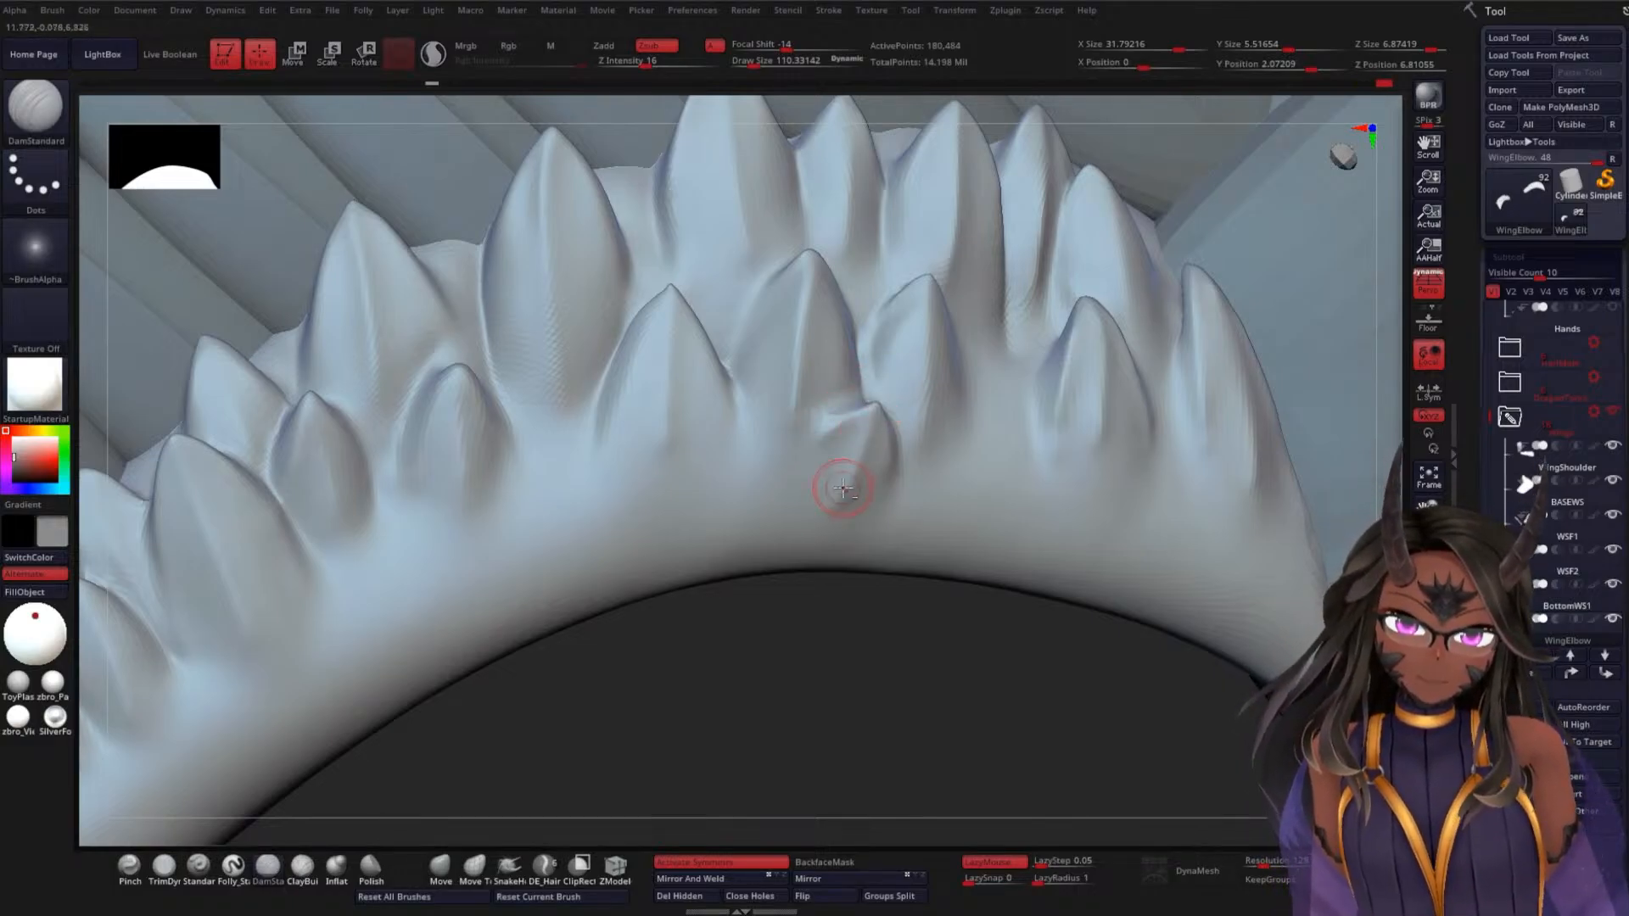
drag(848, 661, 851, 551)
mouse_move(871, 488)
shift+mouse_down()
mouse_move(907, 491)
mouse_move(840, 495)
mouse_move(807, 524)
shift+mouse_up()
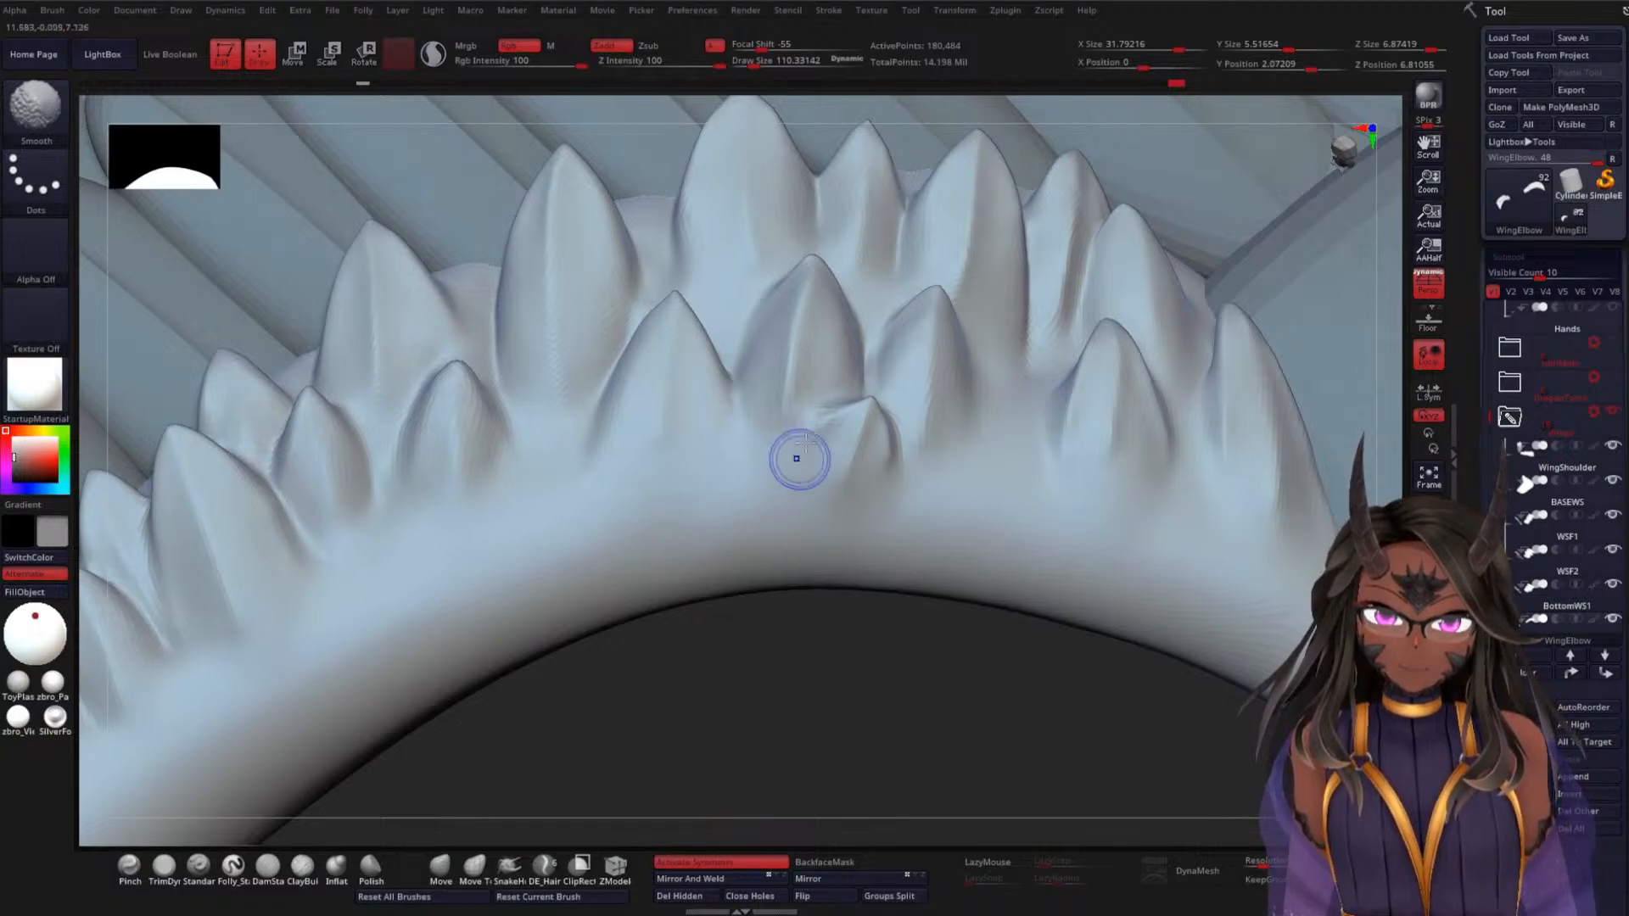
shift+drag(801, 451, 833, 413)
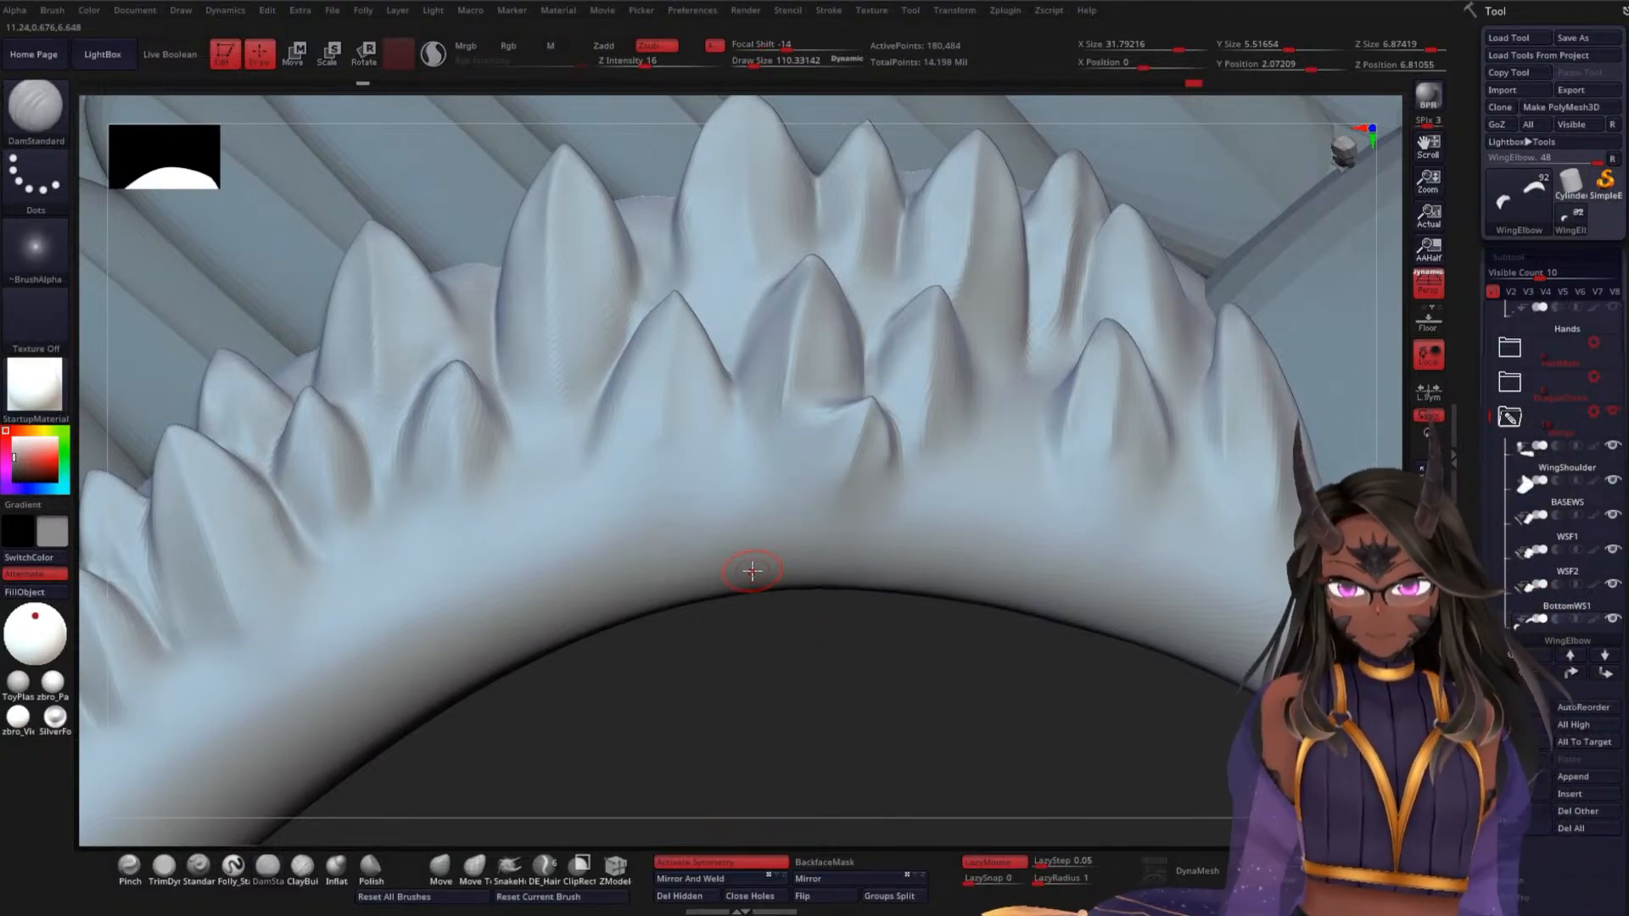
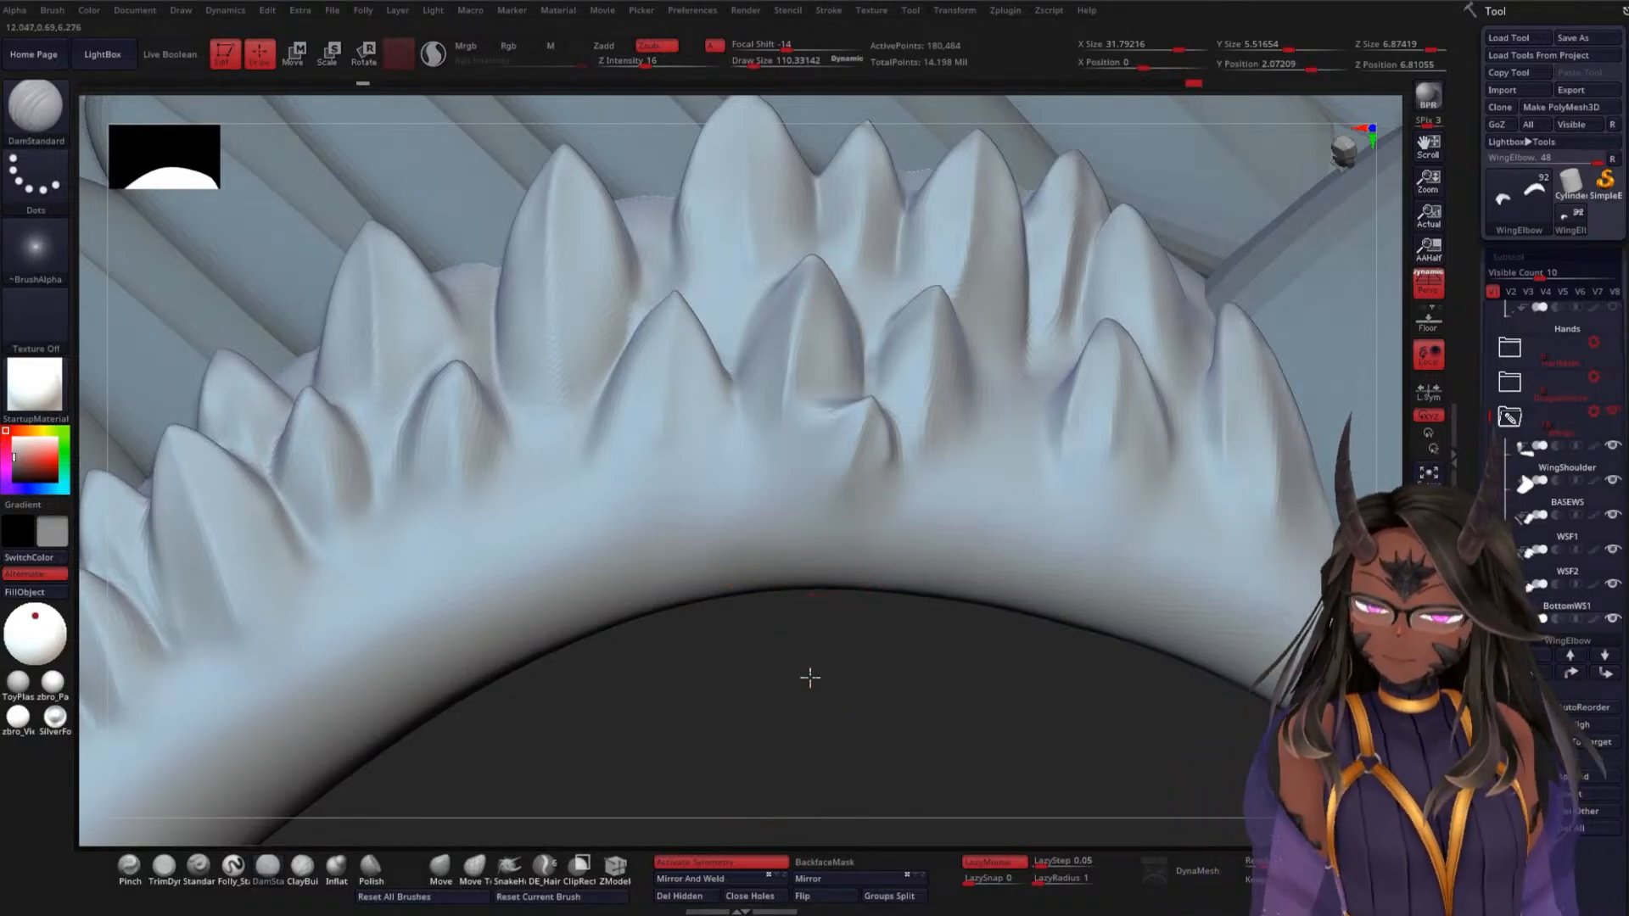
Touch up the smallest feather's surface by smoothing it at a brush size of about 64
drag(811, 677, 851, 546)
drag(860, 618, 882, 708)
key(space)
drag(912, 504, 907, 504)
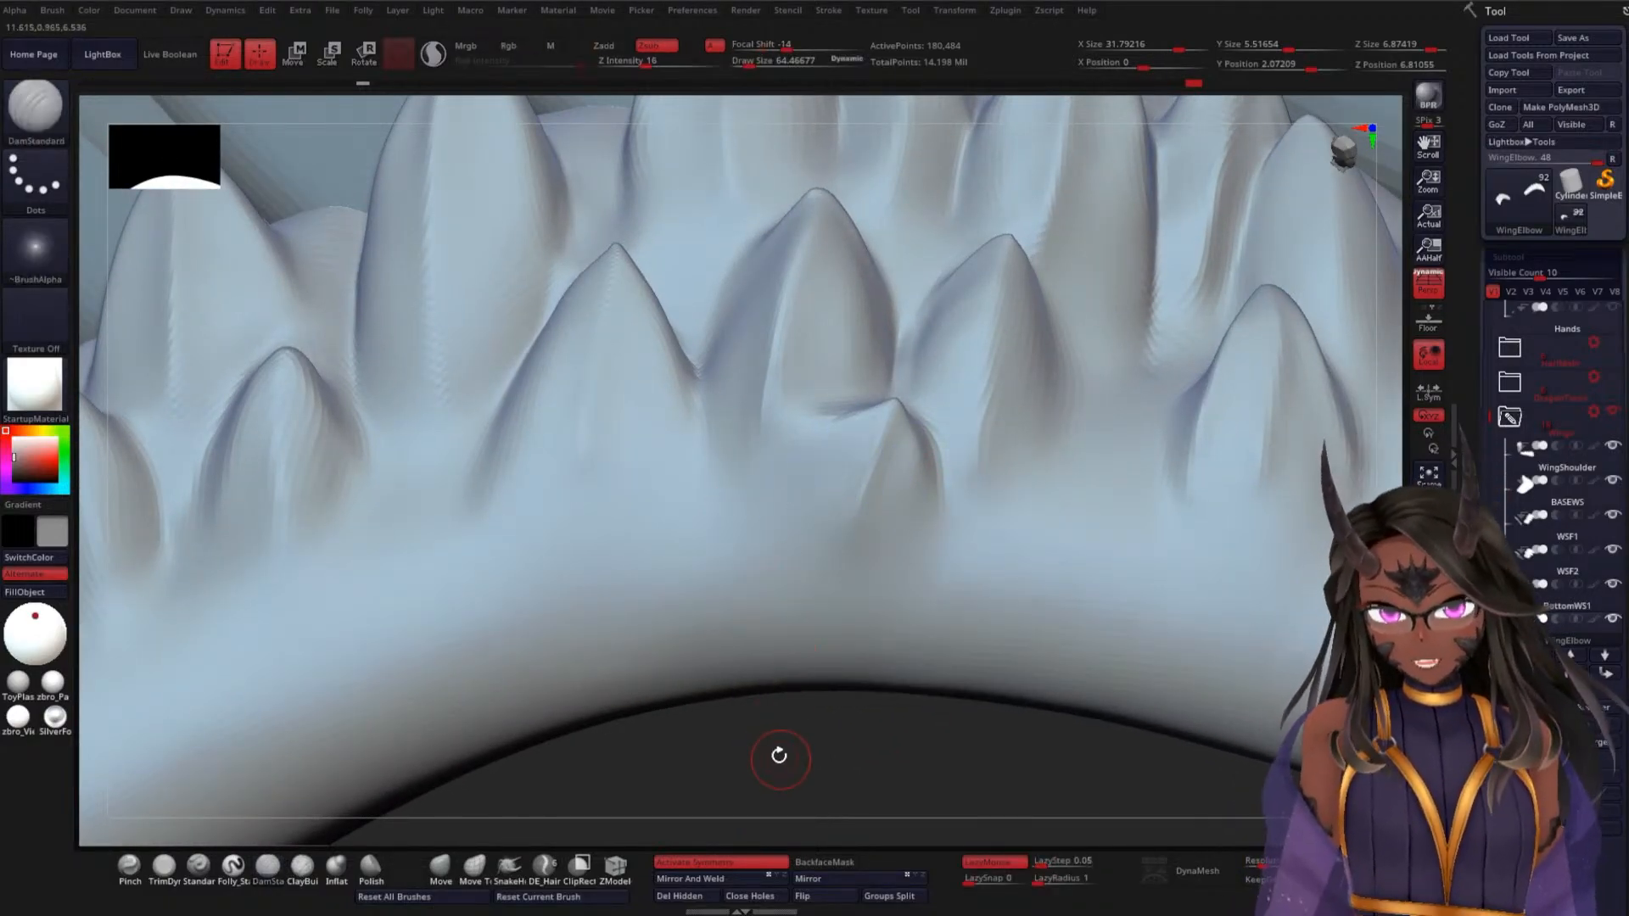
mouse_move(775, 753)
mouse_down()
mouse_move(833, 727)
mouse_move(840, 641)
mouse_up()
key(shift)
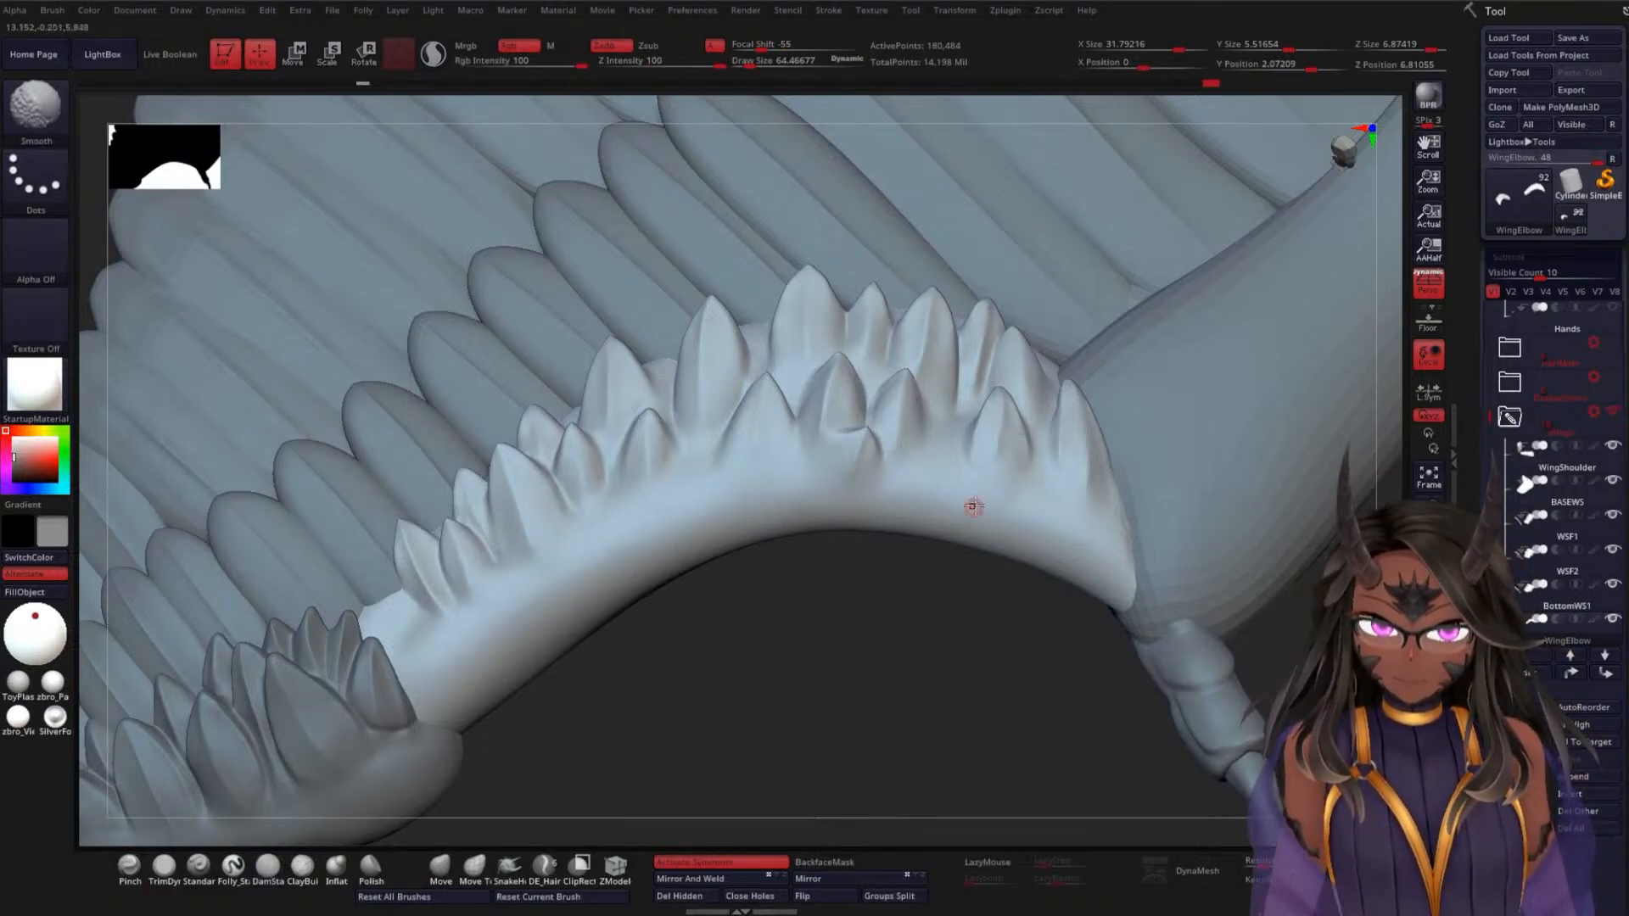
Nudge the surface around the smallest feather in profile using the Move brush at a size of about 417
mouse_move(858, 587)
alt+mouse_down()
mouse_move(858, 575)
mouse_move(867, 654)
mouse_move(866, 636)
alt+mouse_up()
key(space)
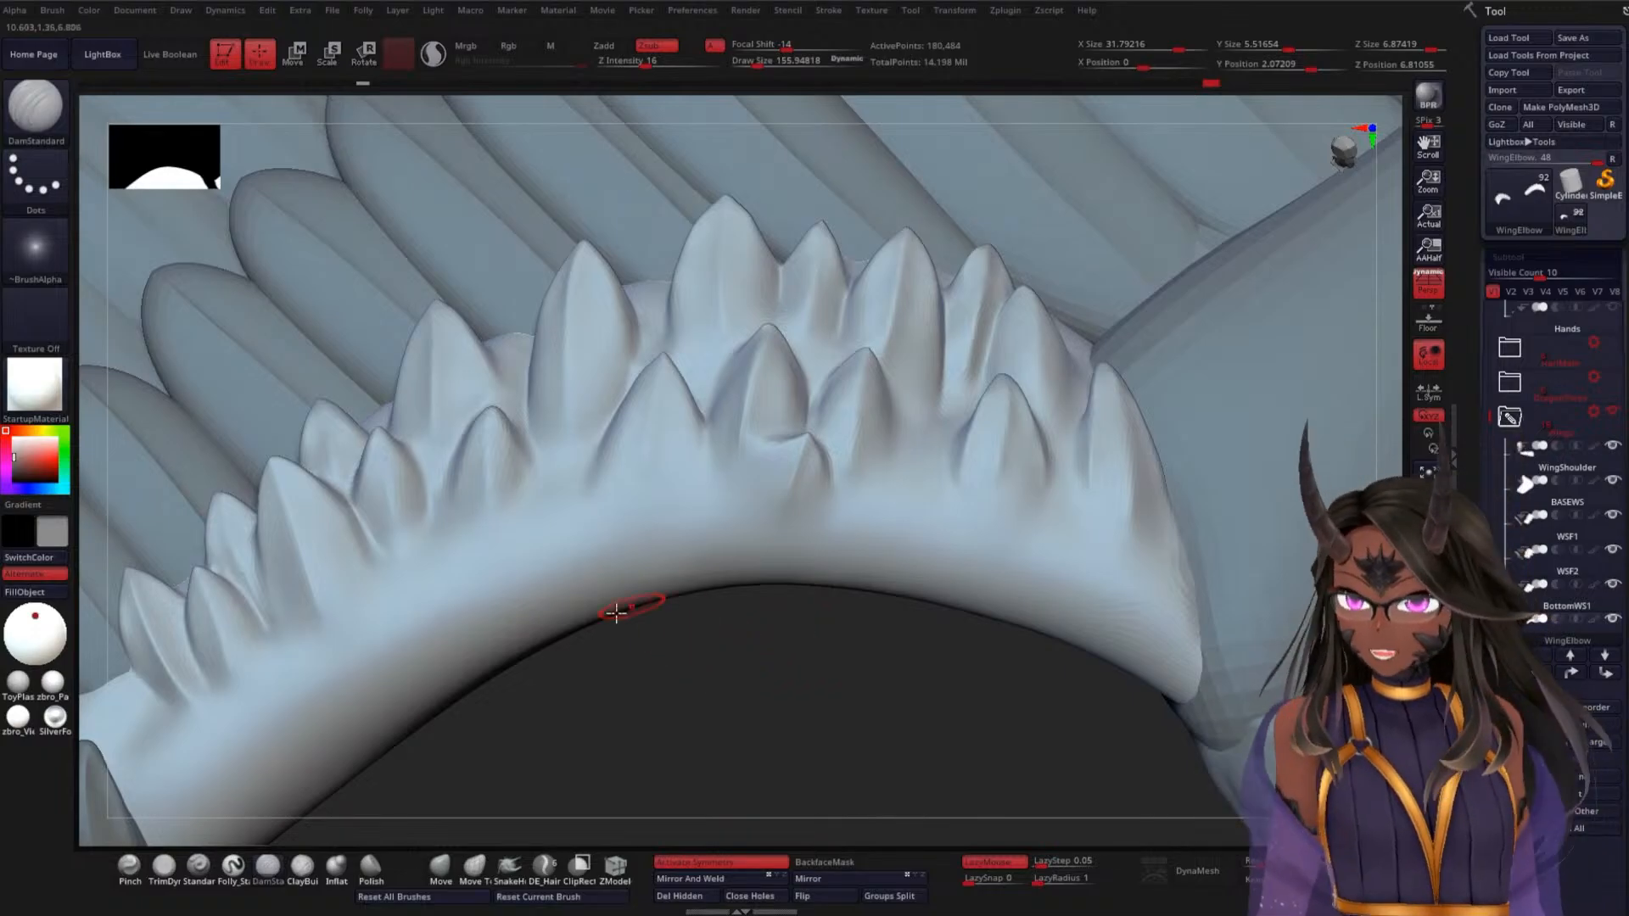
drag(727, 665, 606, 674)
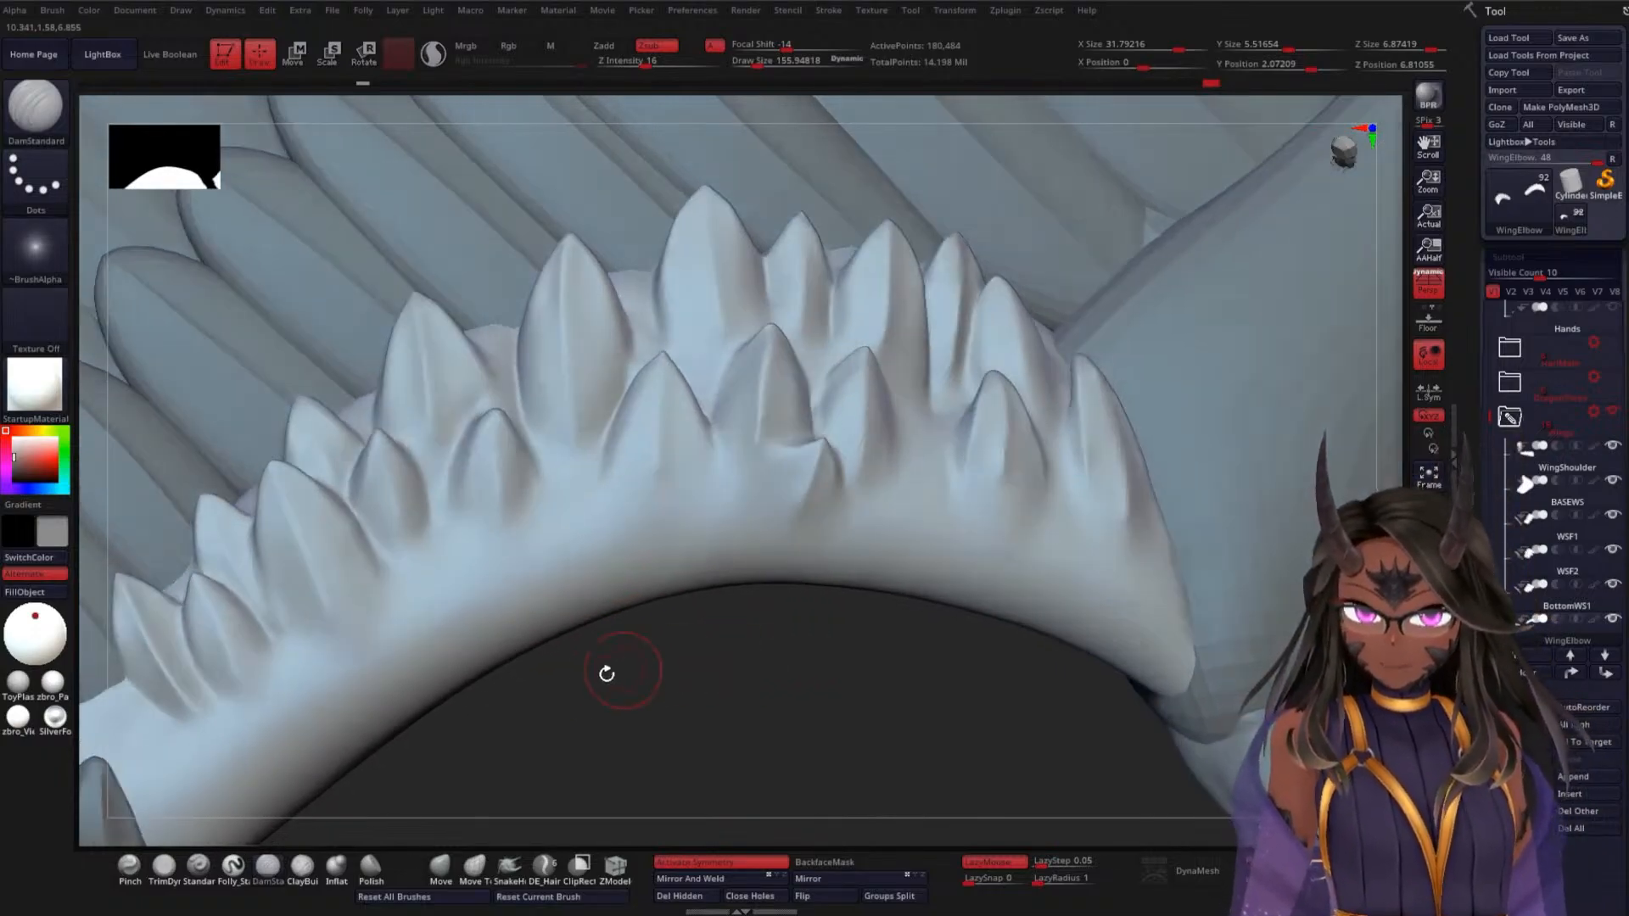
click(447, 864)
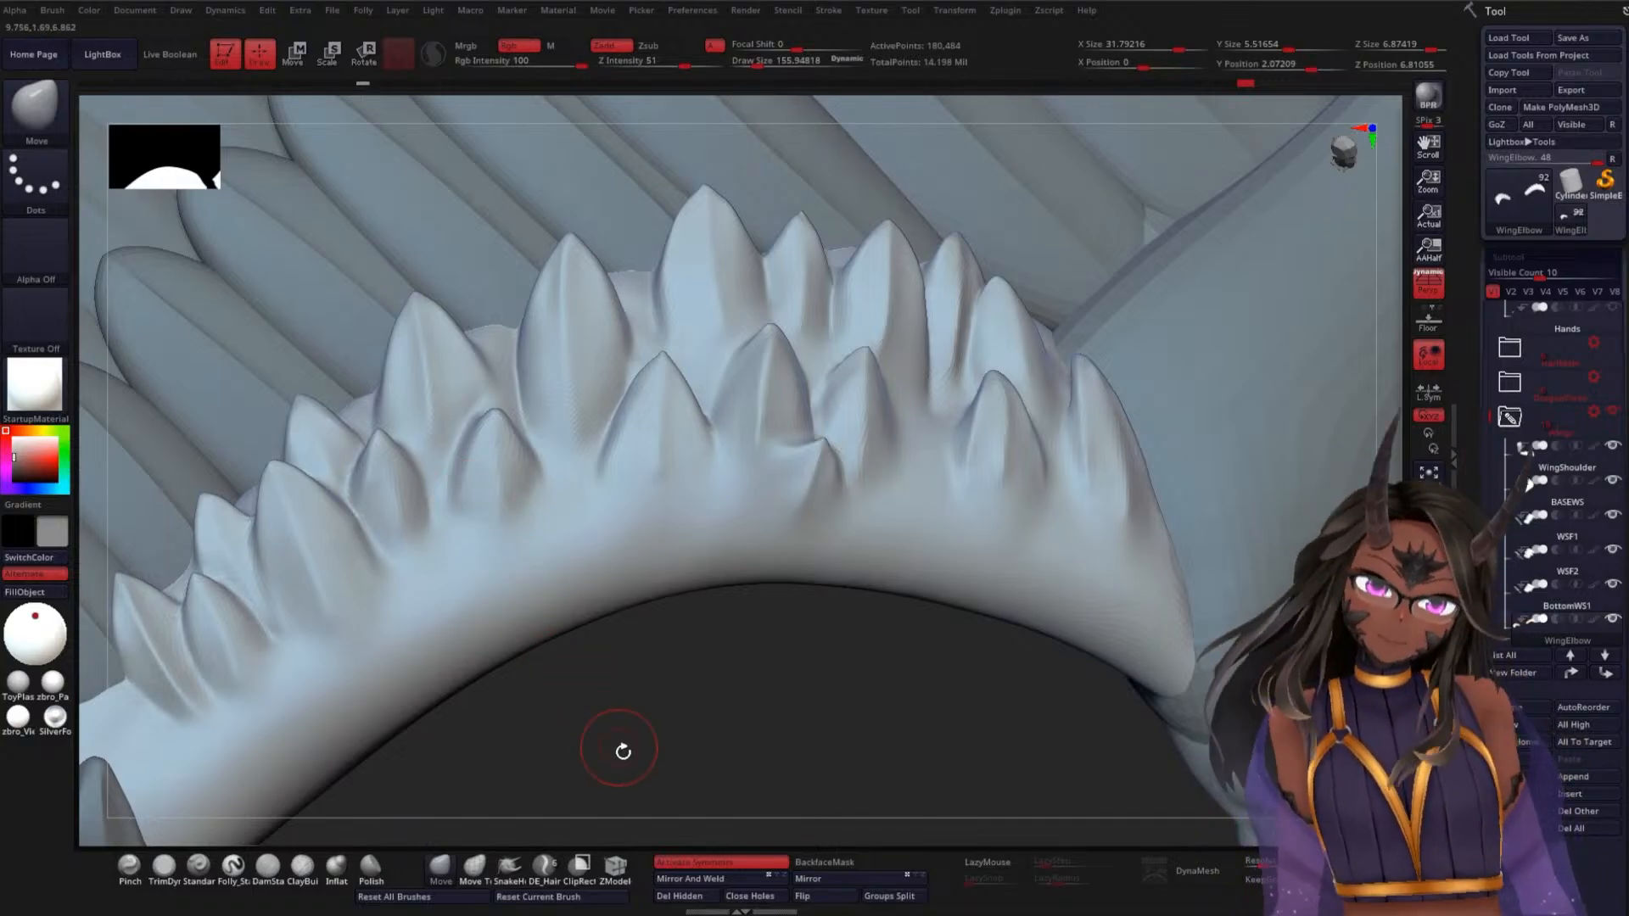
alt+drag(623, 751, 776, 719)
drag(904, 478, 932, 505)
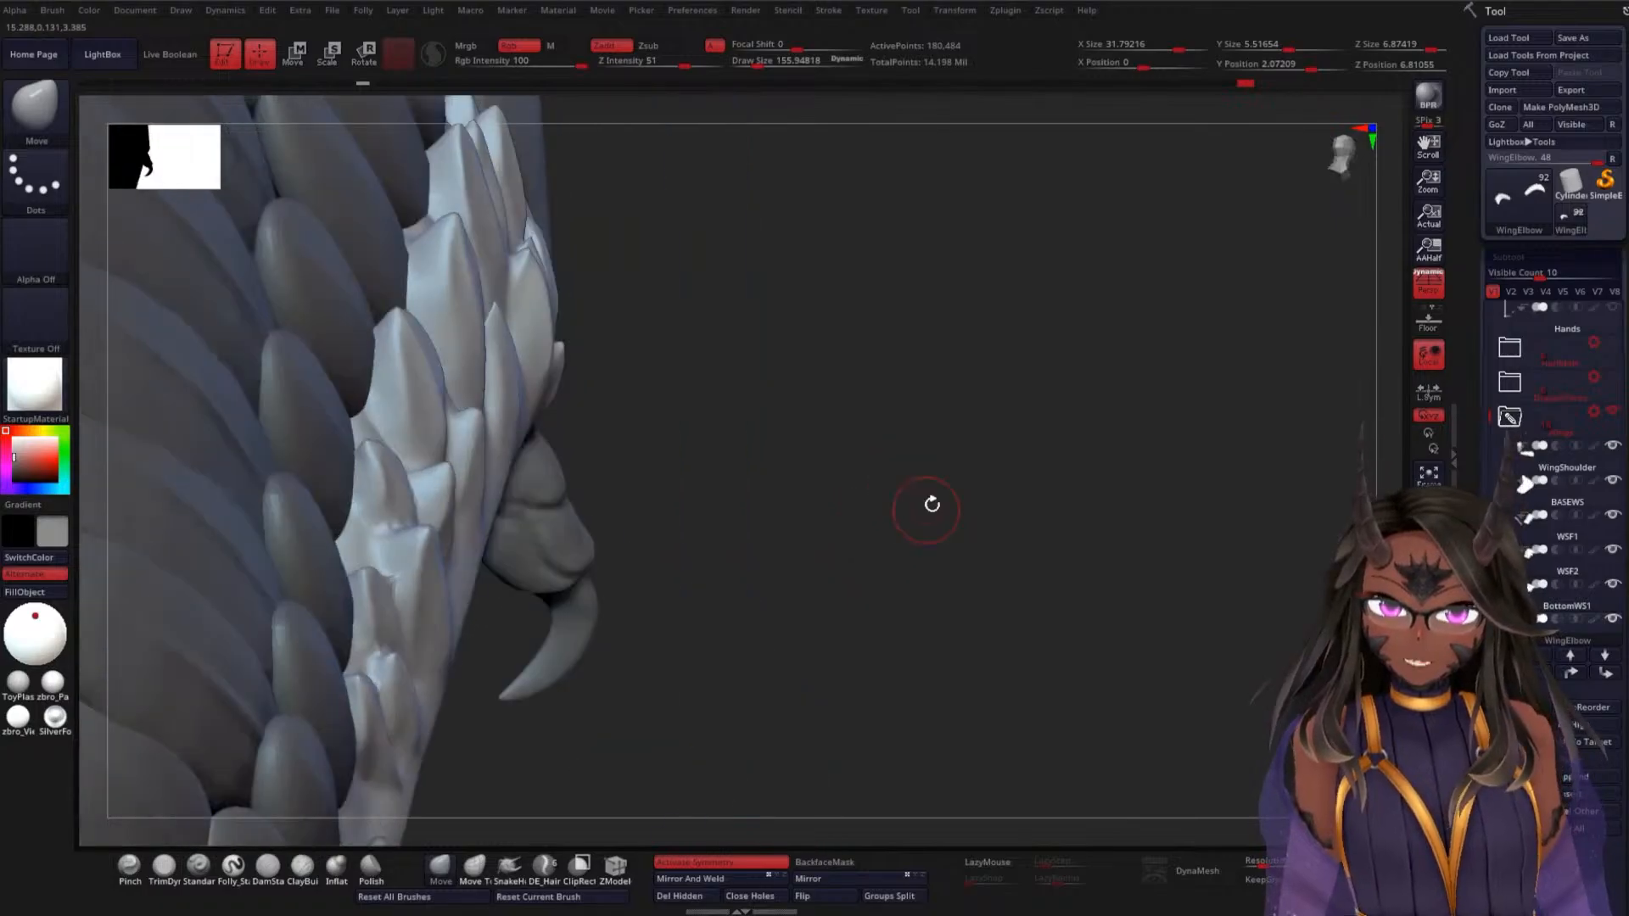
key(s)
mouse_move(922, 412)
mouse_down()
mouse_move(906, 392)
mouse_move(948, 411)
mouse_up()
key(s)
drag(519, 338, 516, 308)
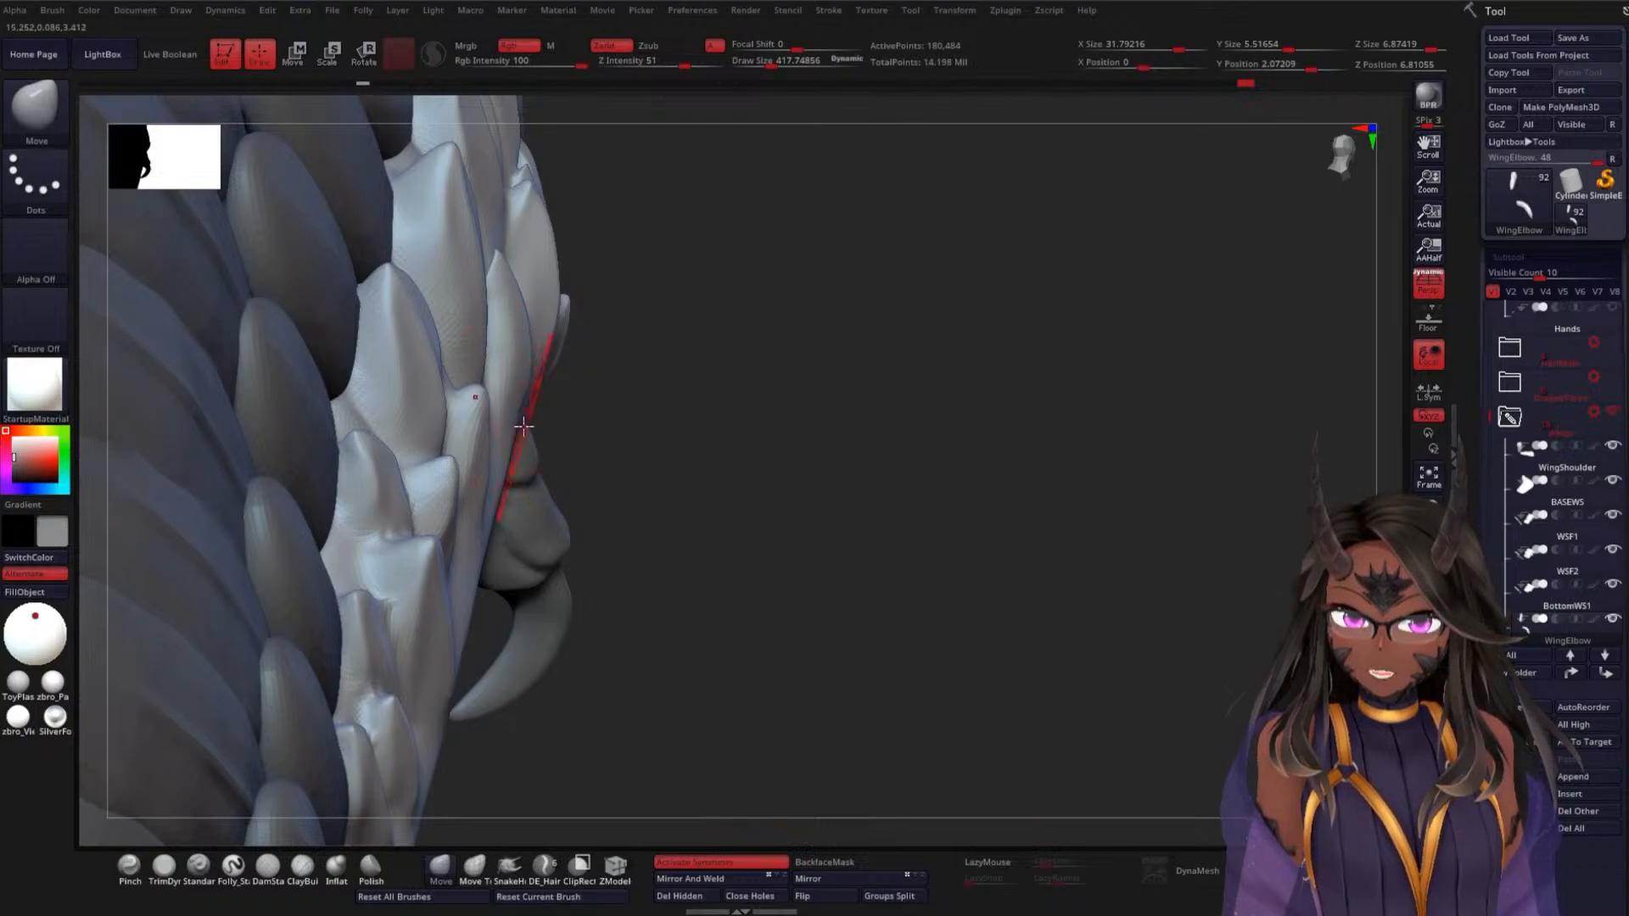
drag(524, 427, 526, 423)
drag(615, 396, 665, 517)
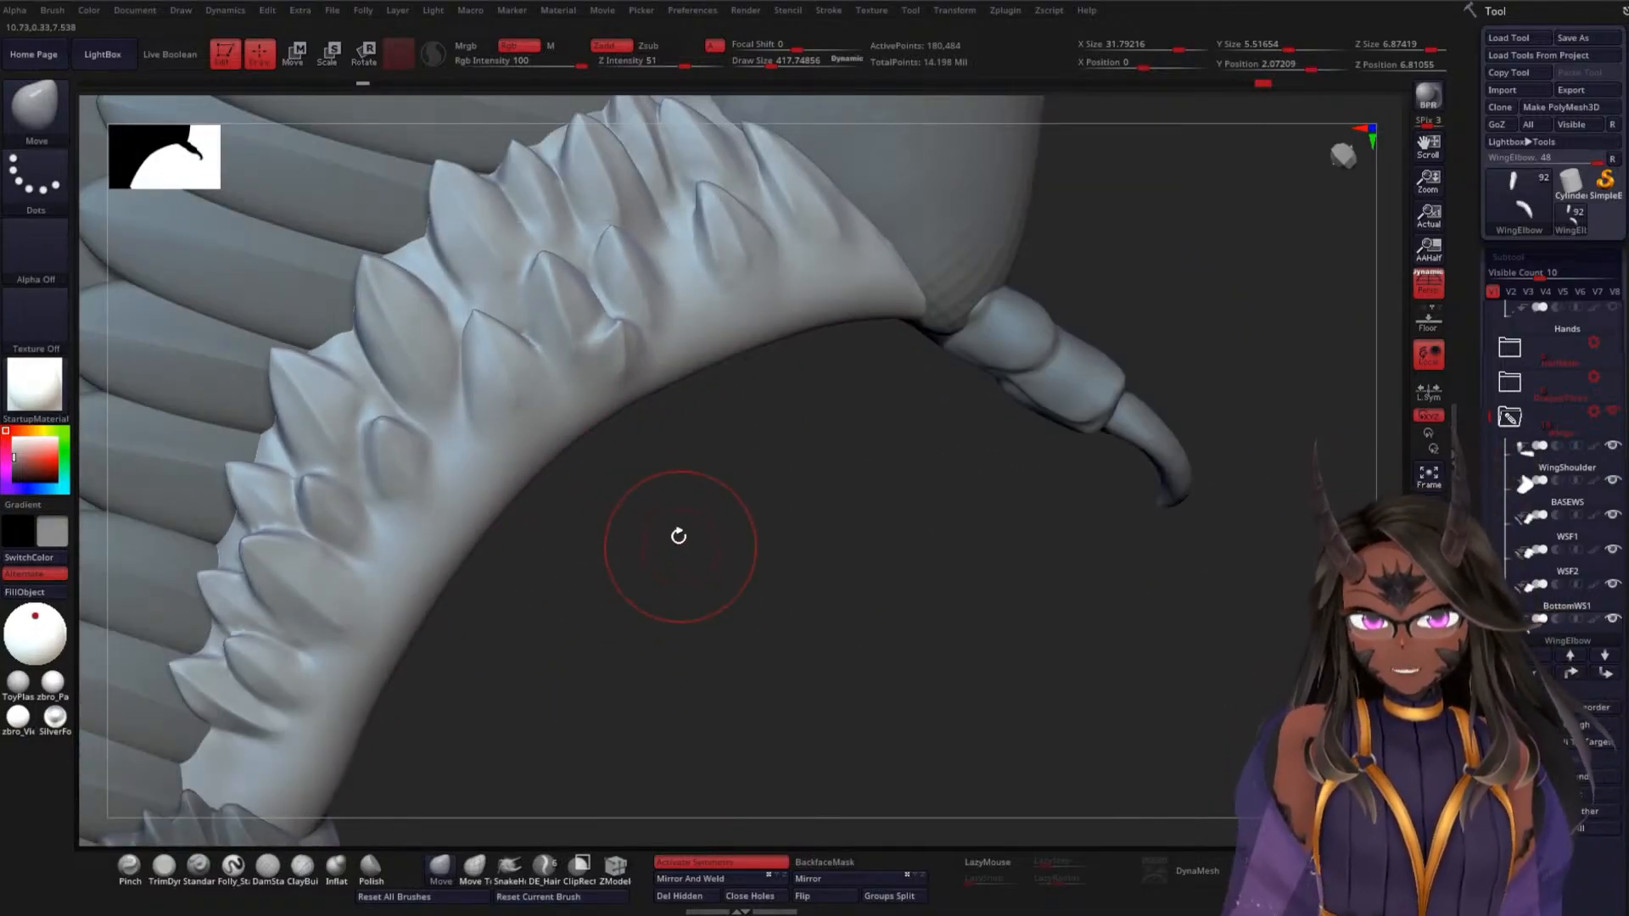
Smooth the smallest inner-row feather down into the elbow surface with a brush size of about 209
alt+drag(752, 482, 796, 527)
key(space)
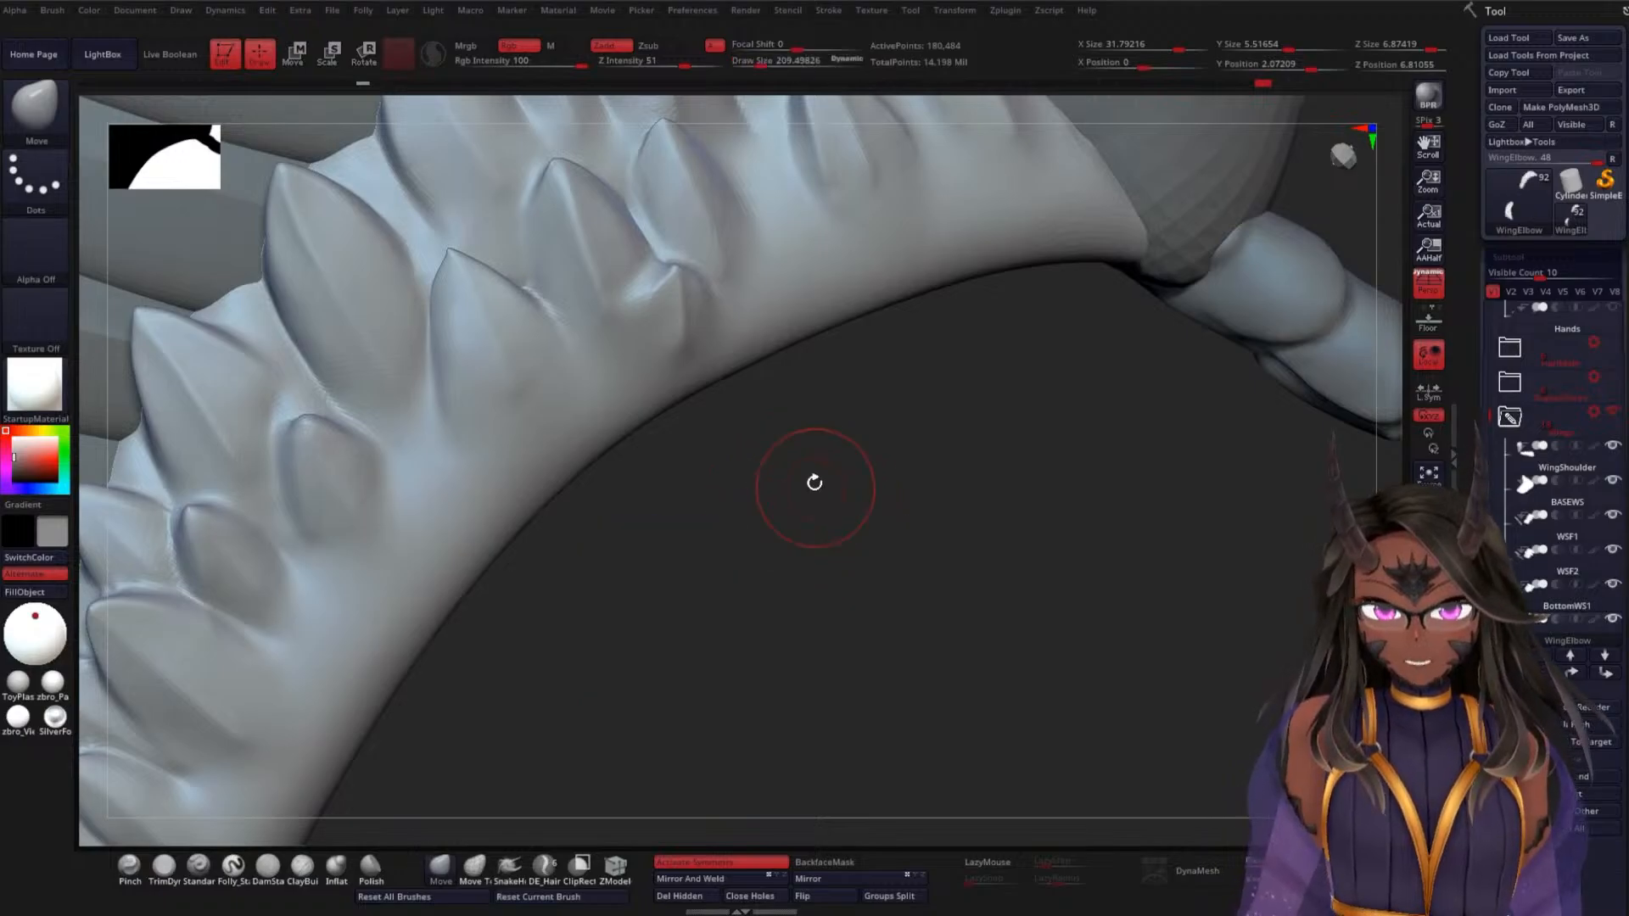
shift+drag(670, 351, 671, 302)
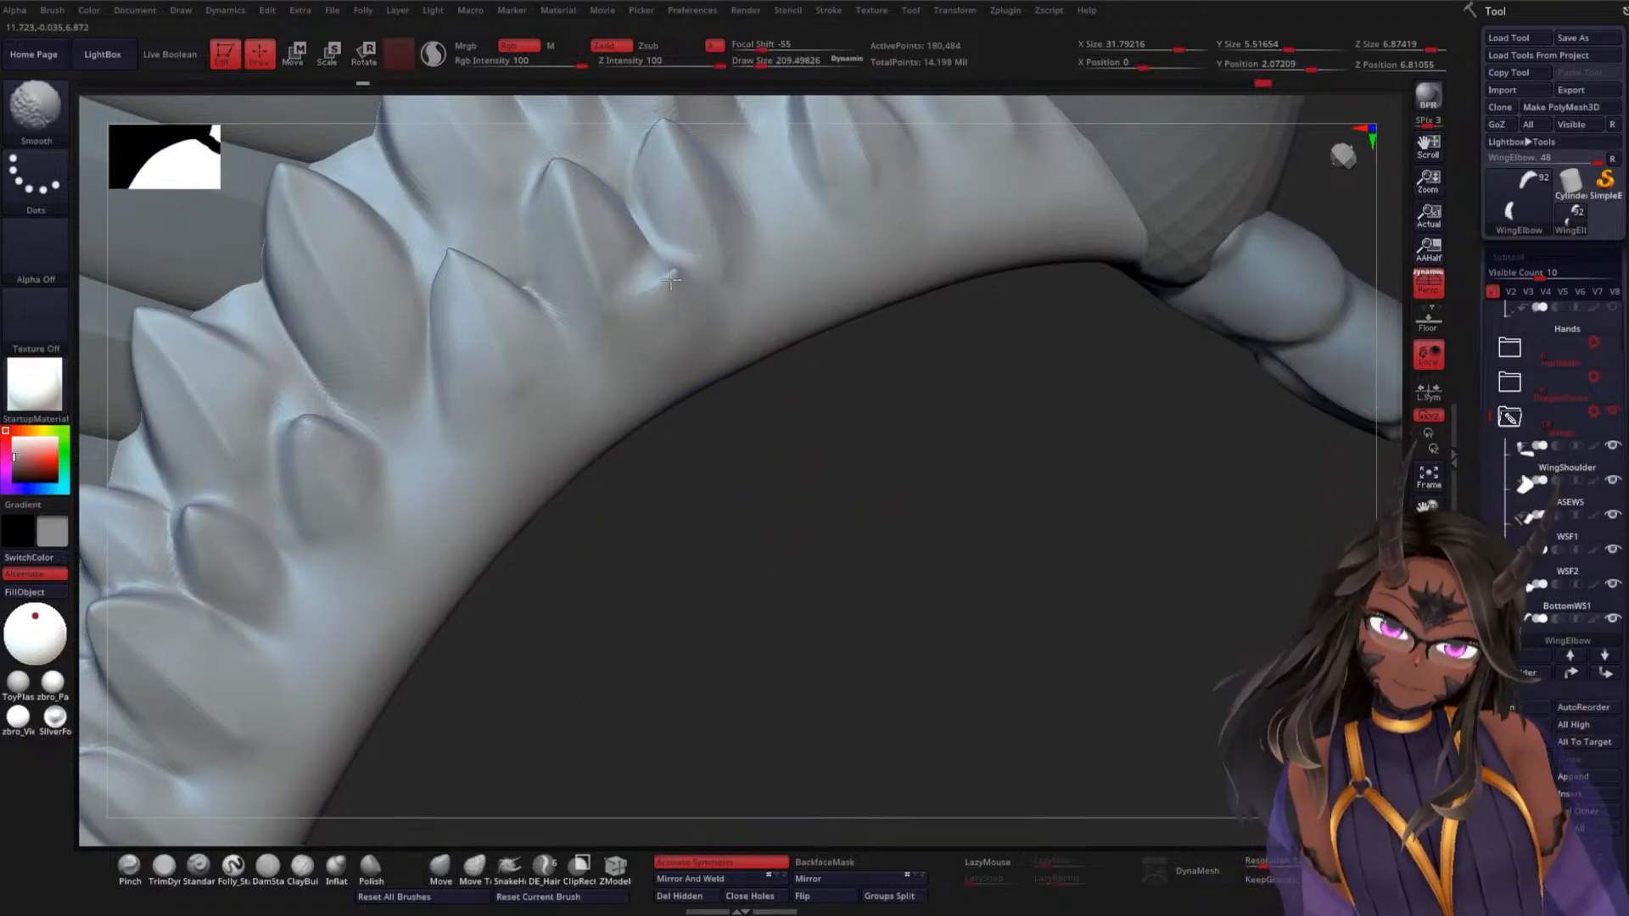
drag(840, 472, 640, 313)
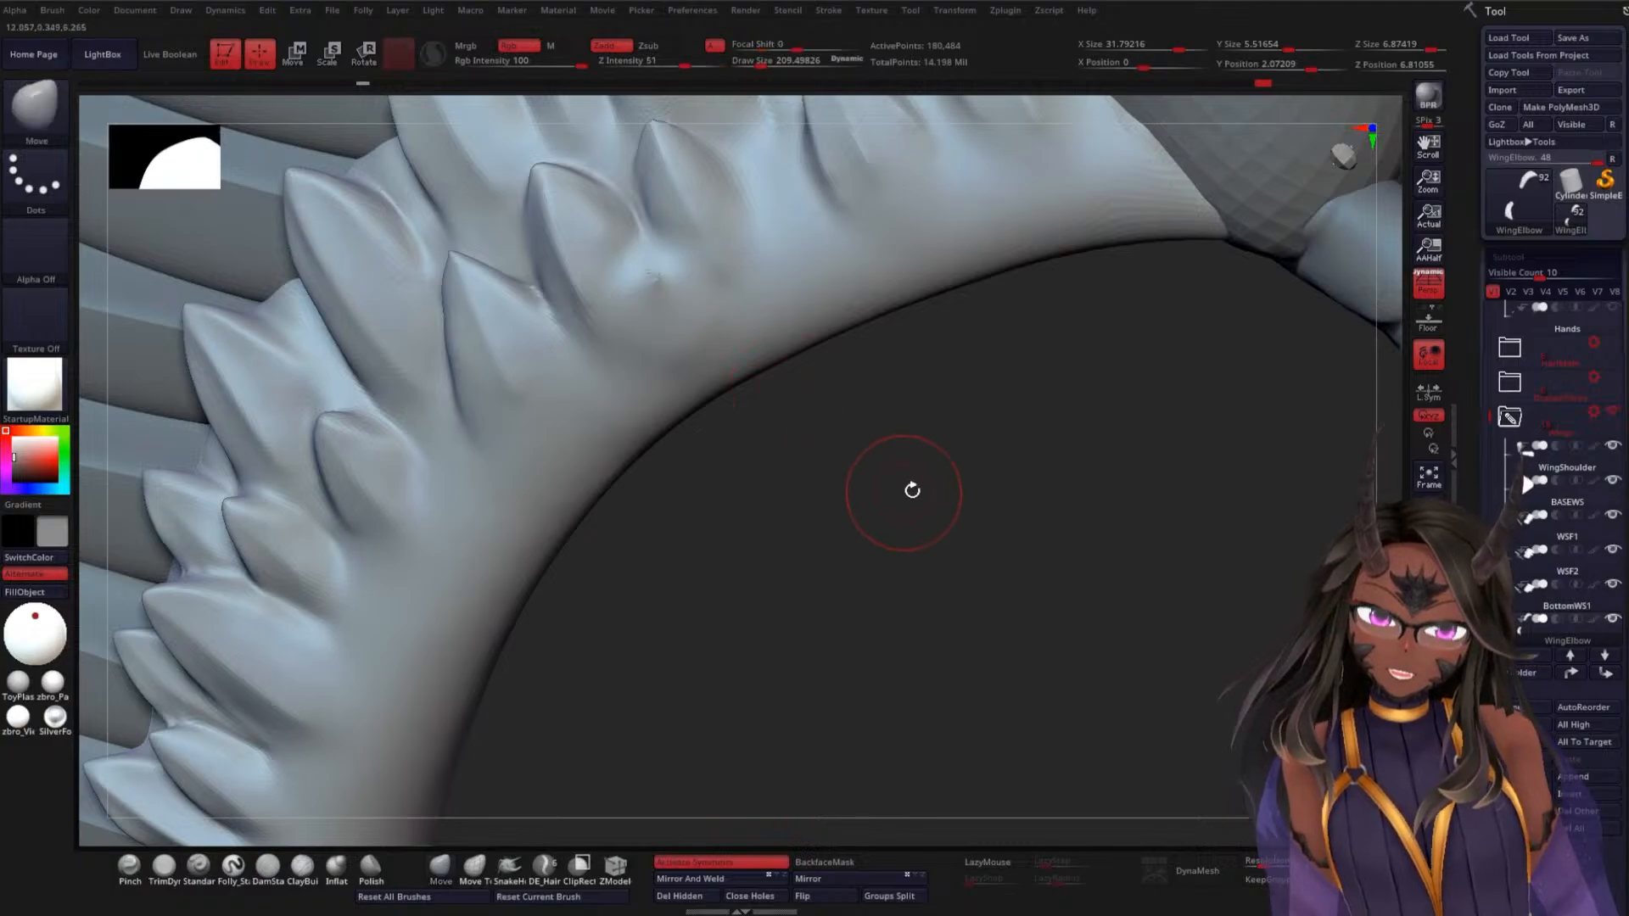
Smooth away the leftover bump of the smallest feather at a lower subdivision level, and return to the higher level
drag(909, 484, 942, 531)
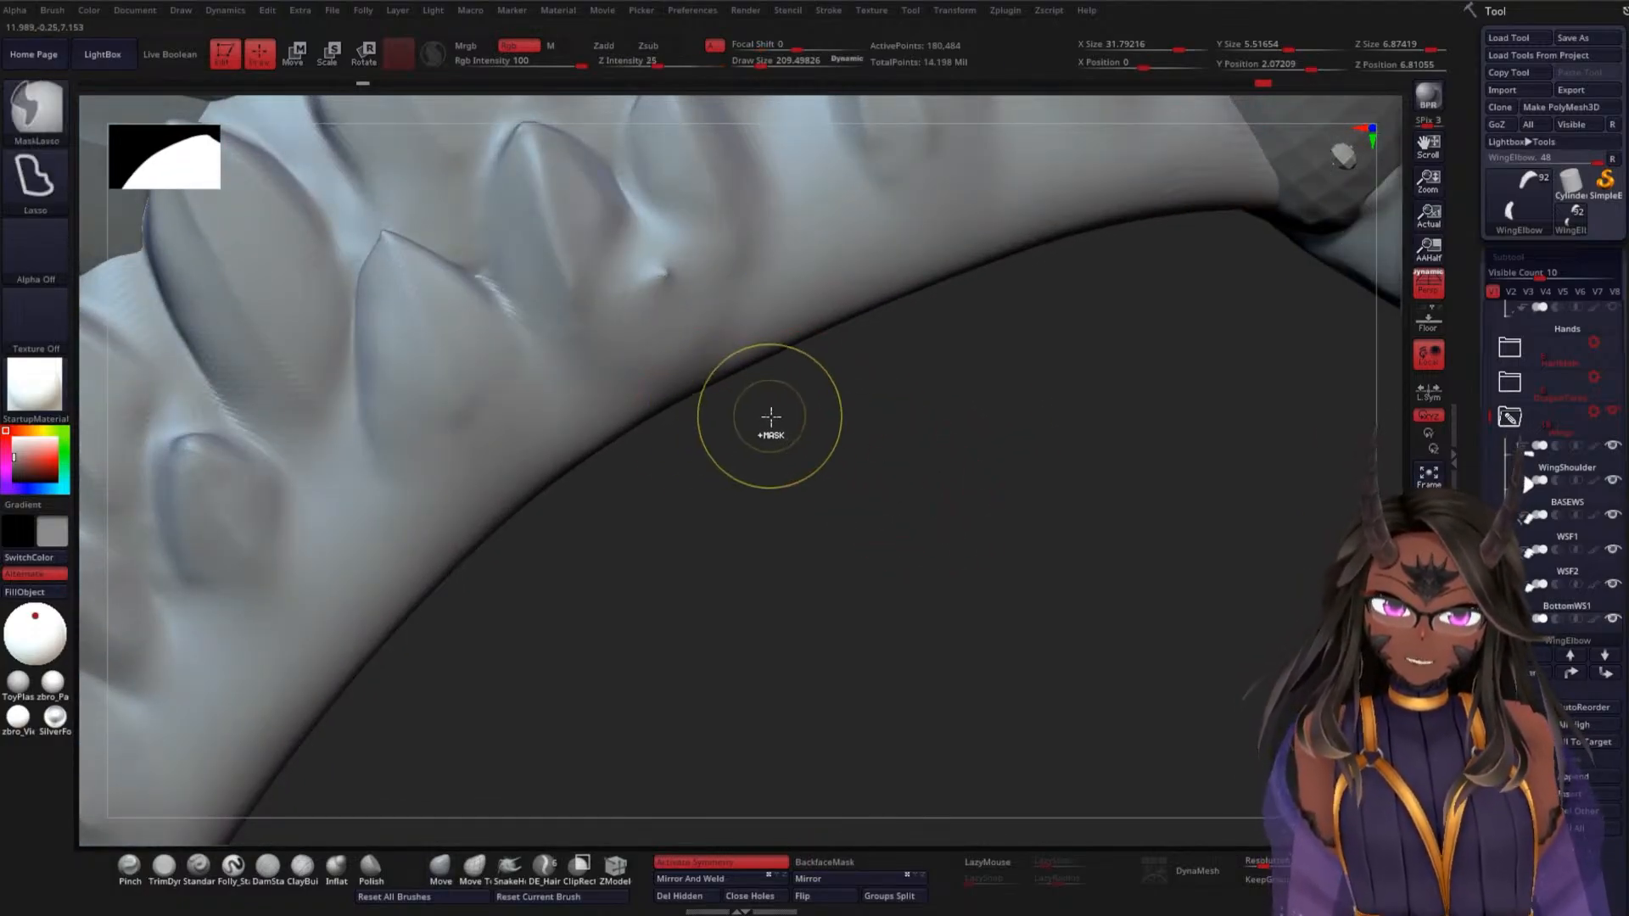
scroll(1544, 526, down, 5)
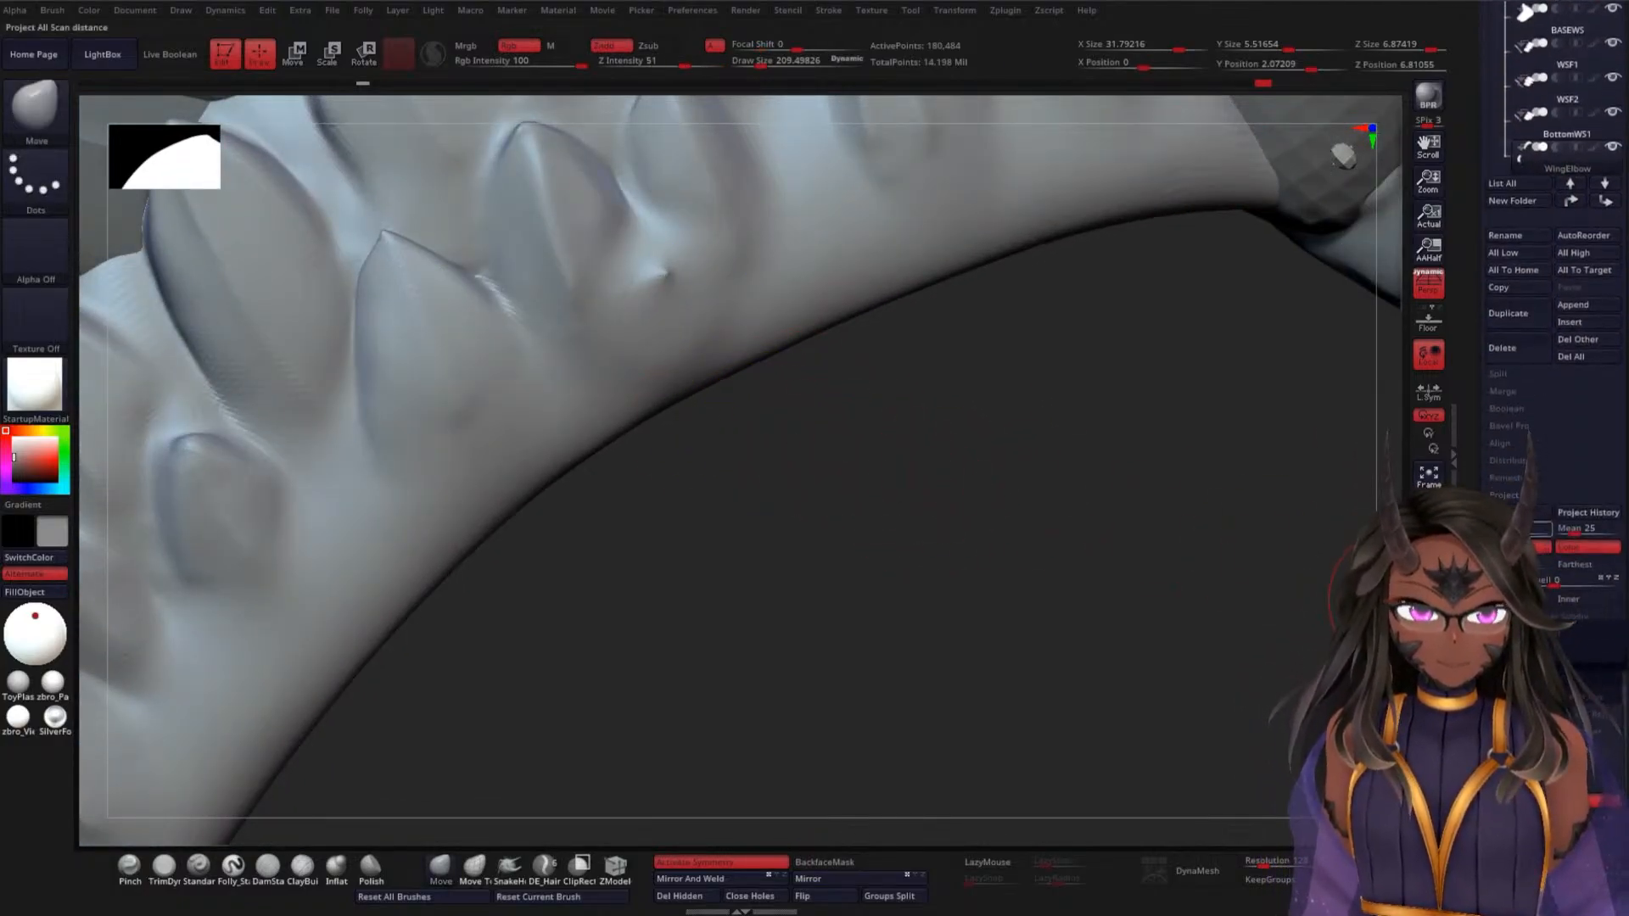
key(shift+d)
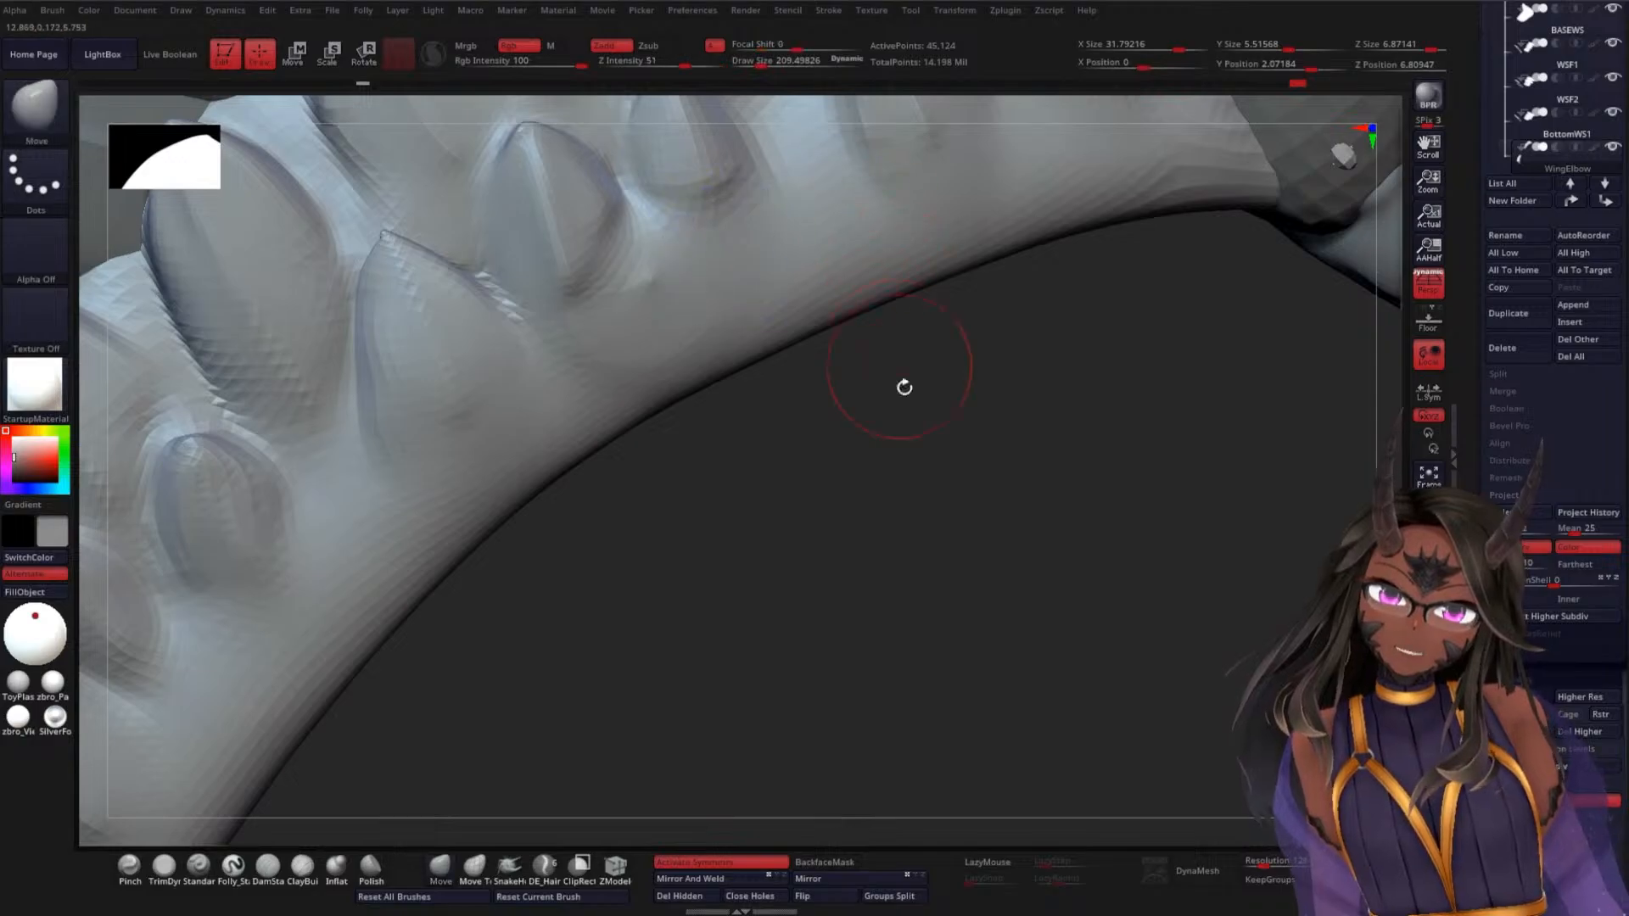
drag(934, 526, 909, 440)
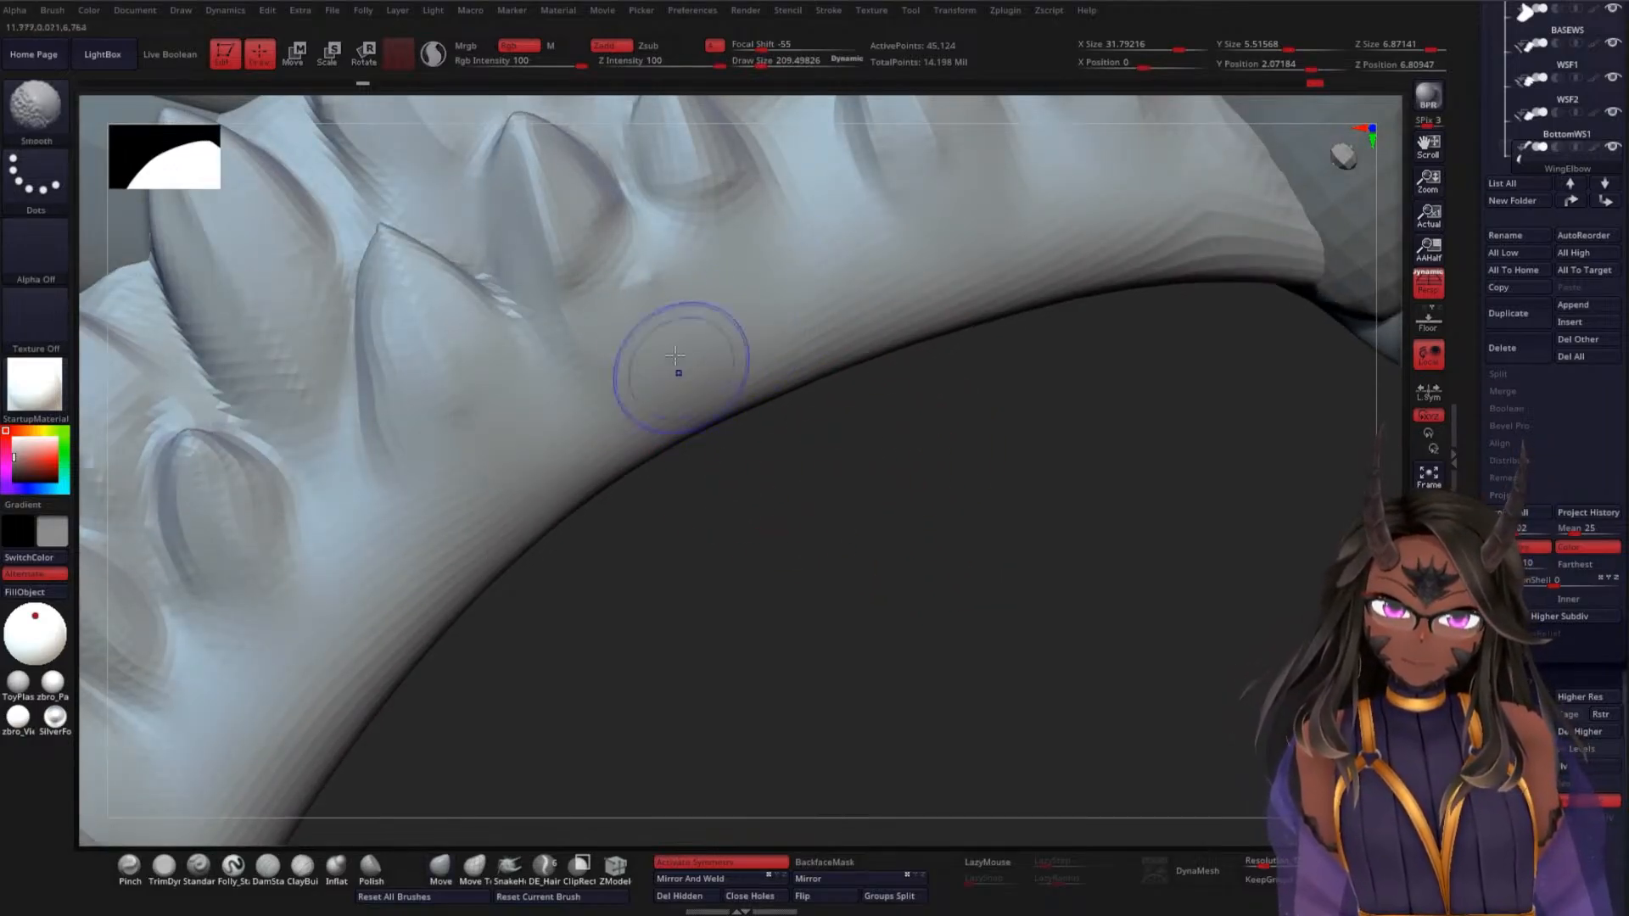
key(d)
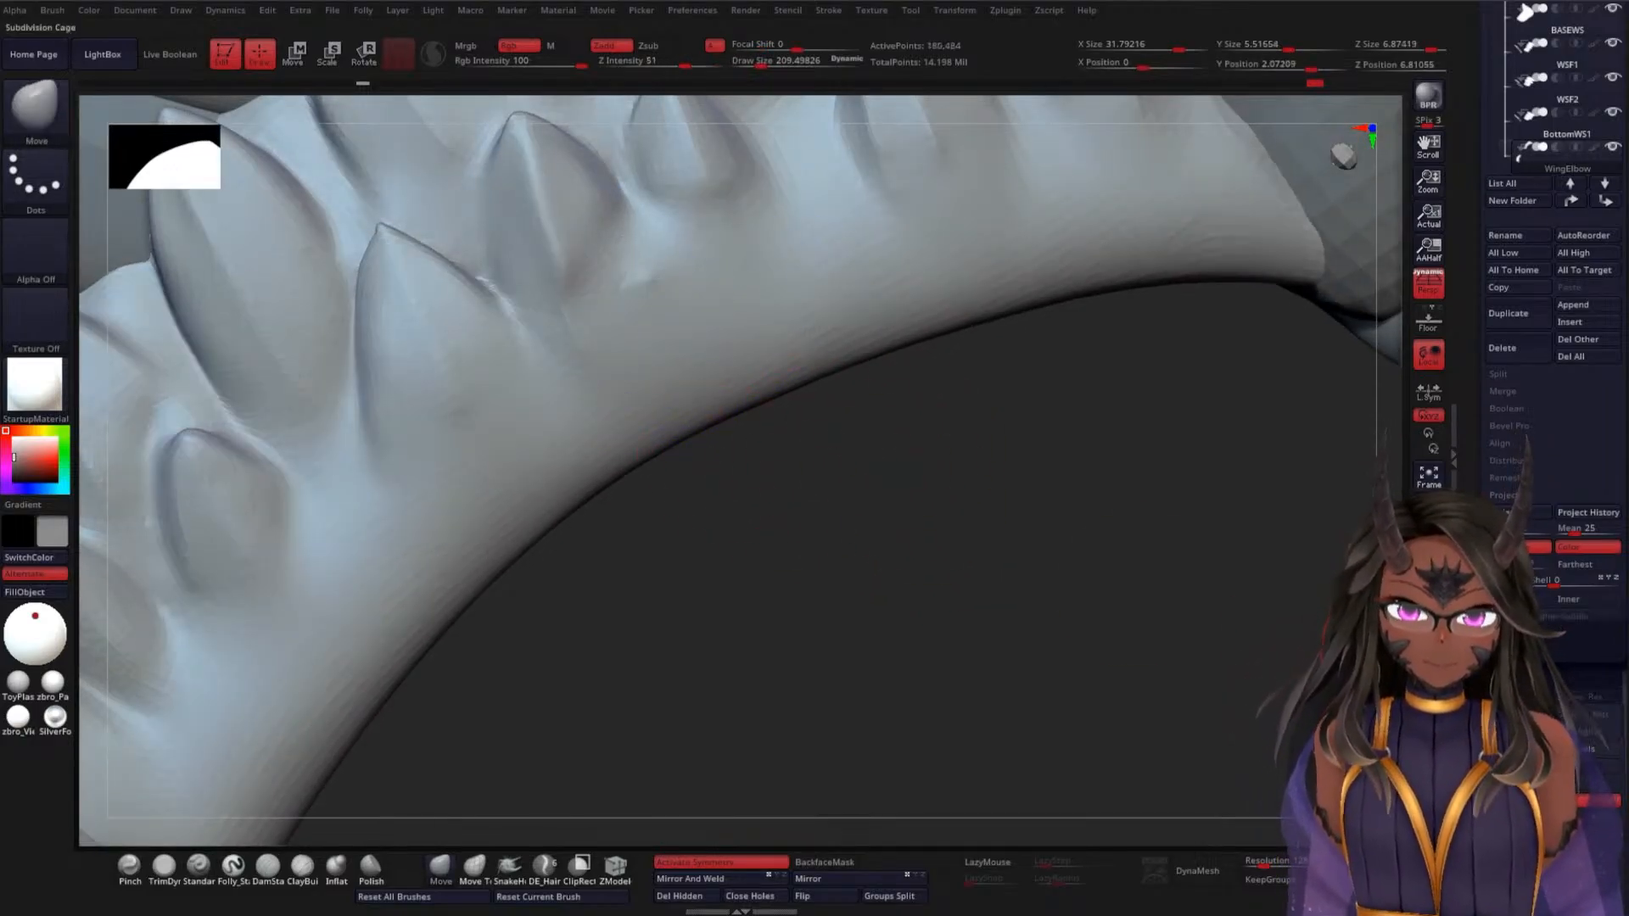
Smooth the pinched spot left by the removed feather on the elbow piece, checking its topology with the wireframe display
drag(899, 576, 782, 385)
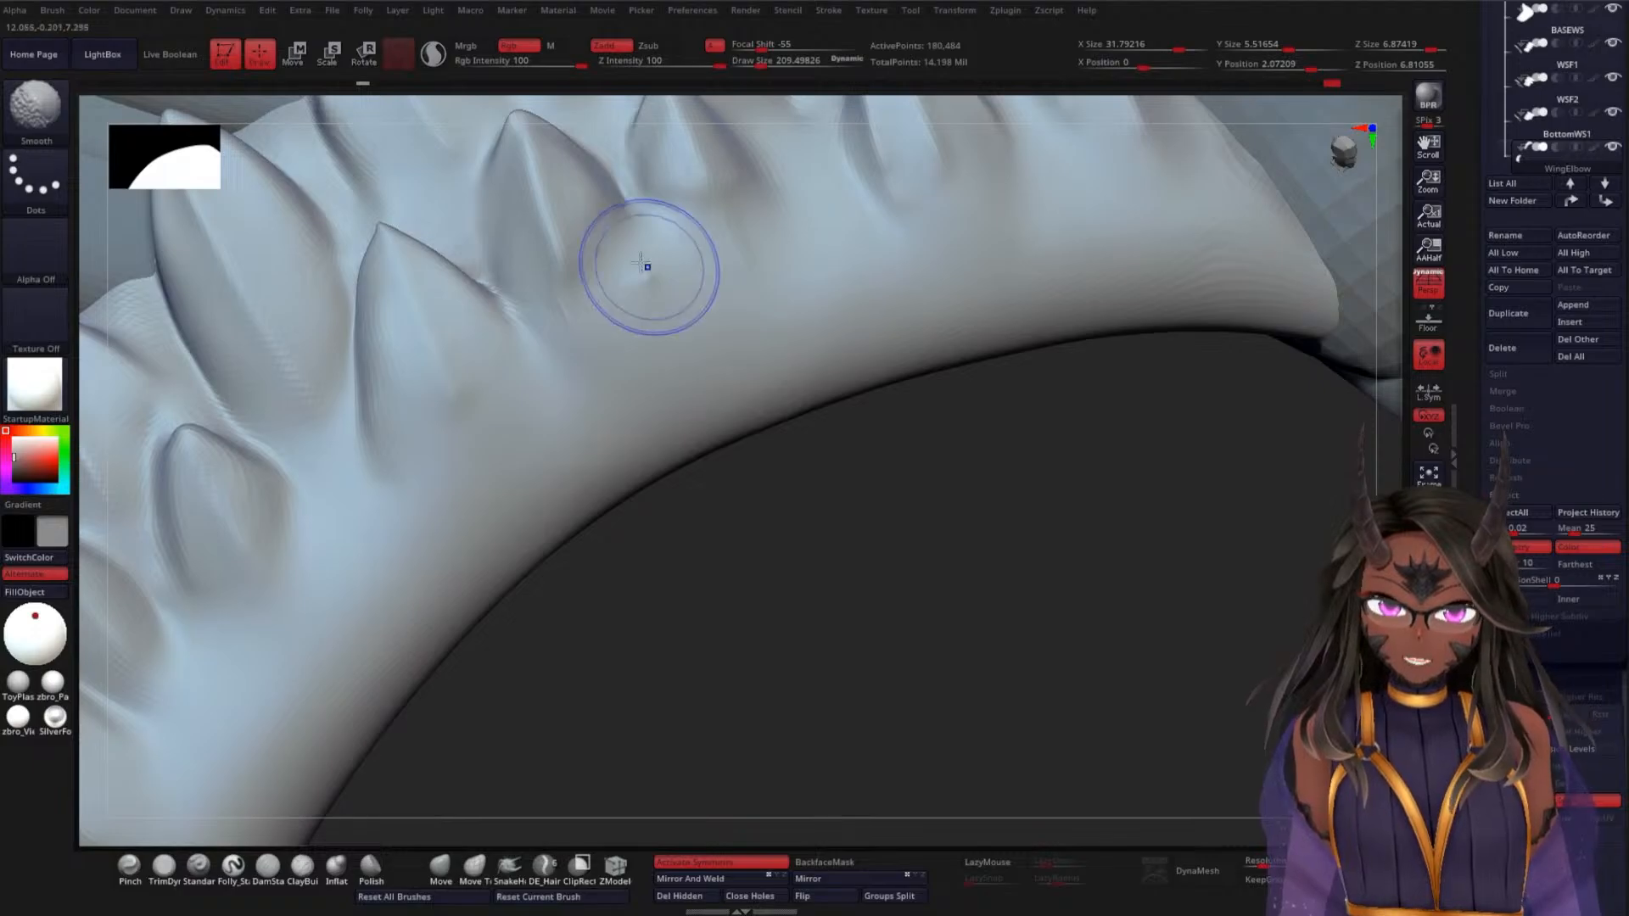
mouse_move(942, 545)
mouse_down()
mouse_move(963, 625)
mouse_move(927, 573)
mouse_up()
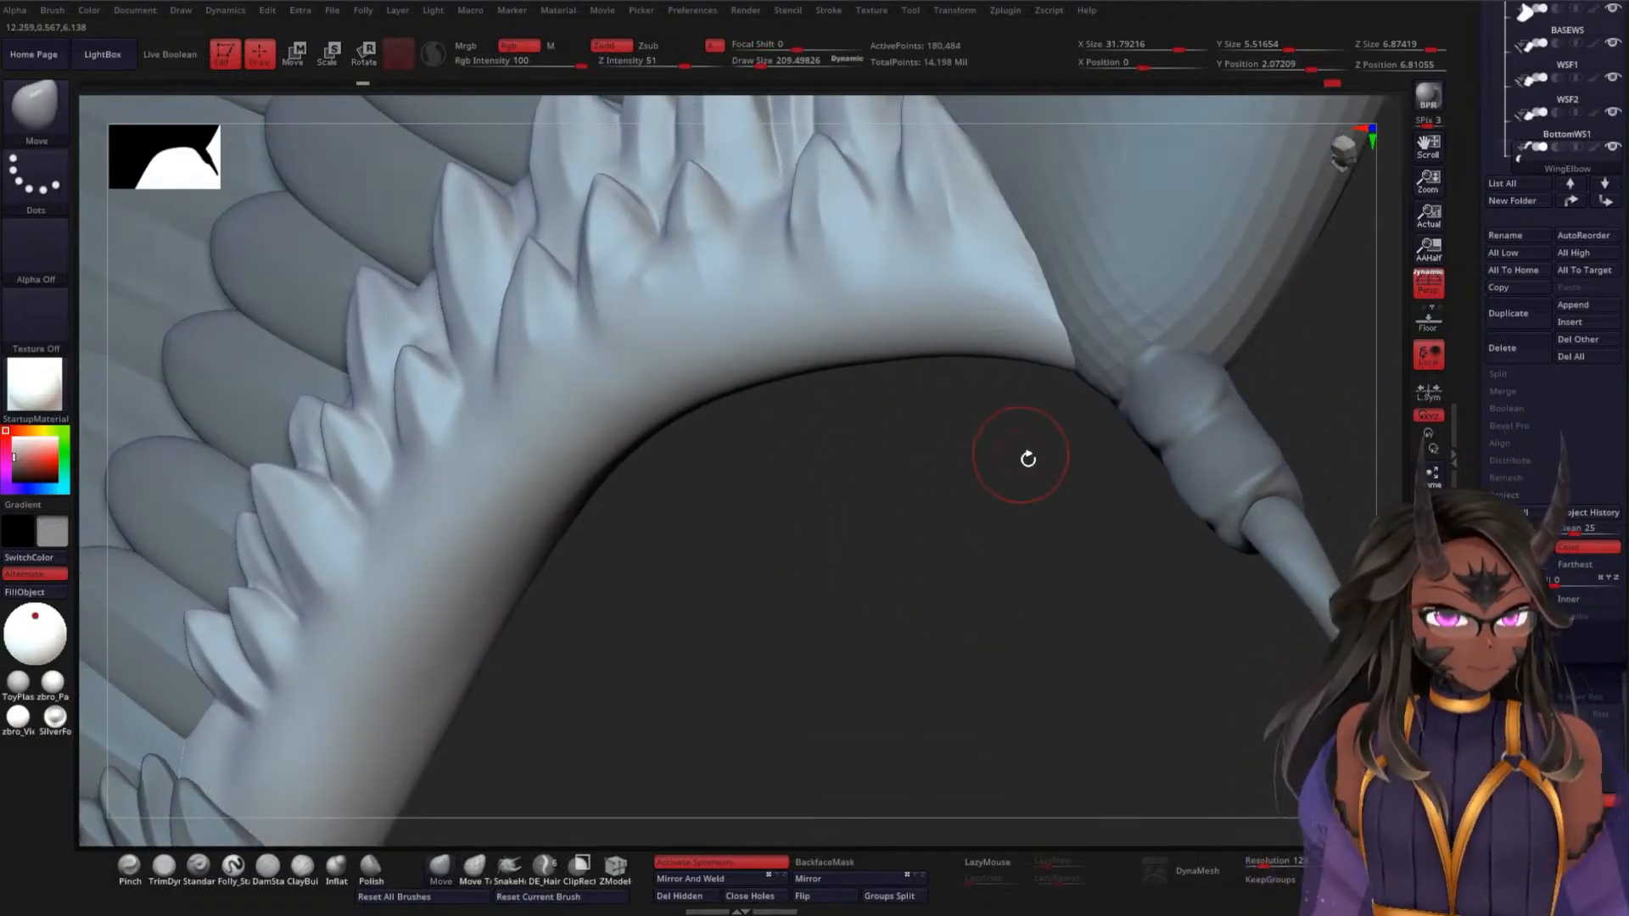
key(shift+f)
mouse_move(934, 509)
mouse_down()
mouse_move(843, 557)
mouse_move(848, 602)
mouse_move(908, 705)
mouse_move(945, 702)
mouse_move(916, 735)
mouse_move(901, 721)
mouse_up()
shift+drag(646, 314, 649, 324)
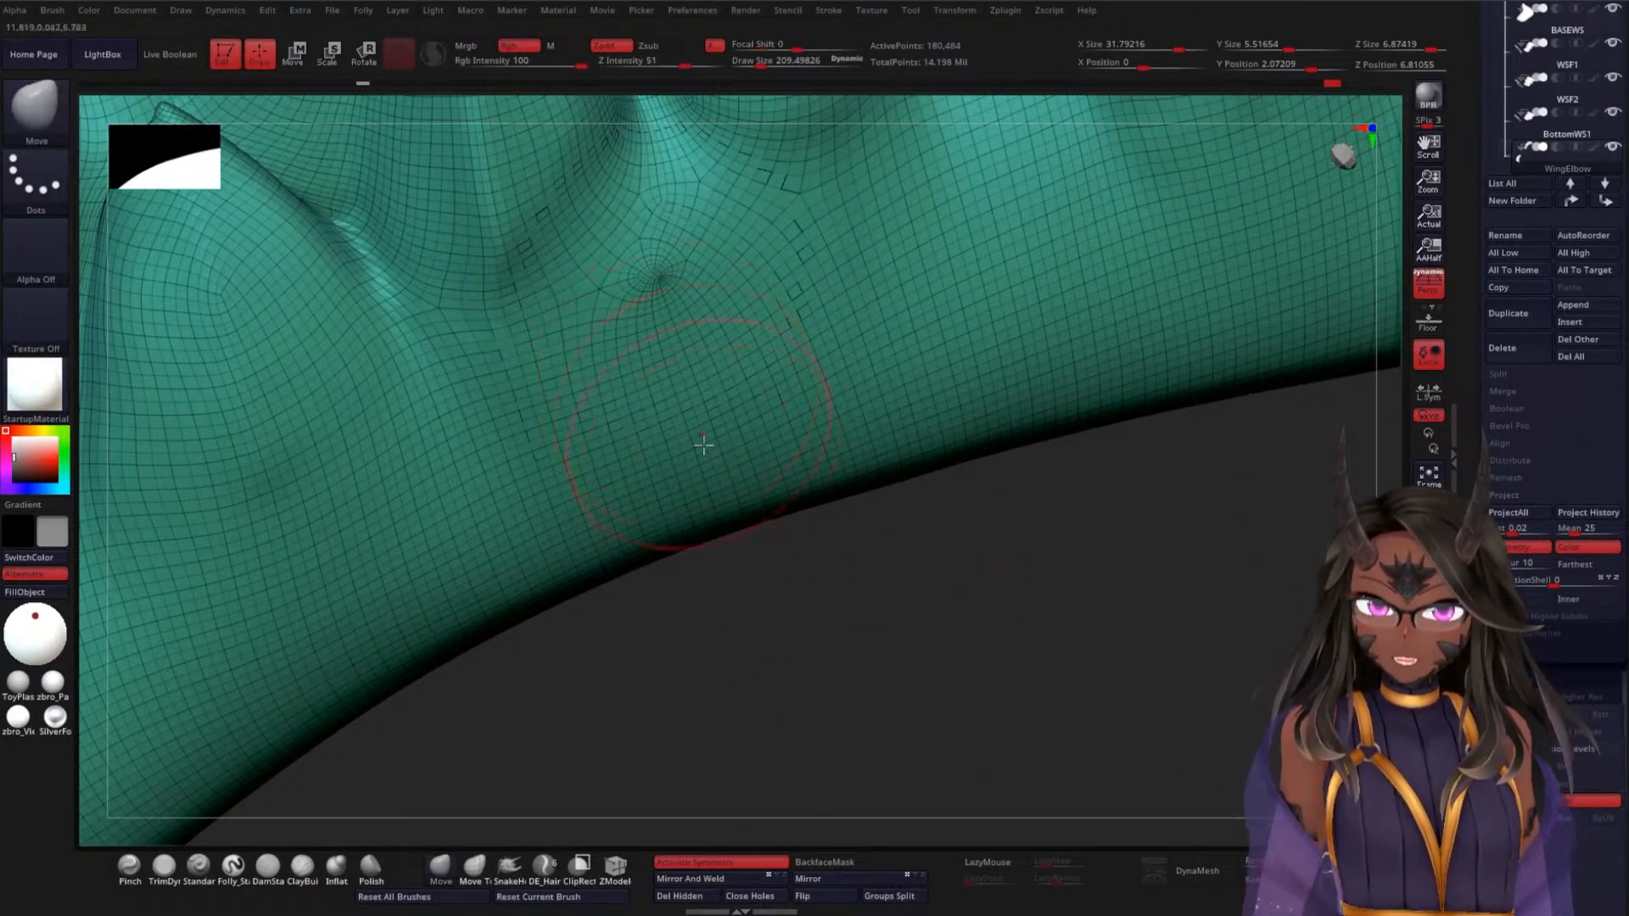
drag(836, 623, 834, 531)
mouse_move(998, 733)
mouse_down()
mouse_move(981, 611)
mouse_move(883, 531)
mouse_move(891, 607)
mouse_move(843, 538)
mouse_move(855, 580)
mouse_up()
key(shift+f)
alt+drag(802, 492, 1159, 525)
Even out the elbow piece's mesh with the Relax deformation and smooth the remaining bump near its inner edge
drag(1470, 503, 1479, 351)
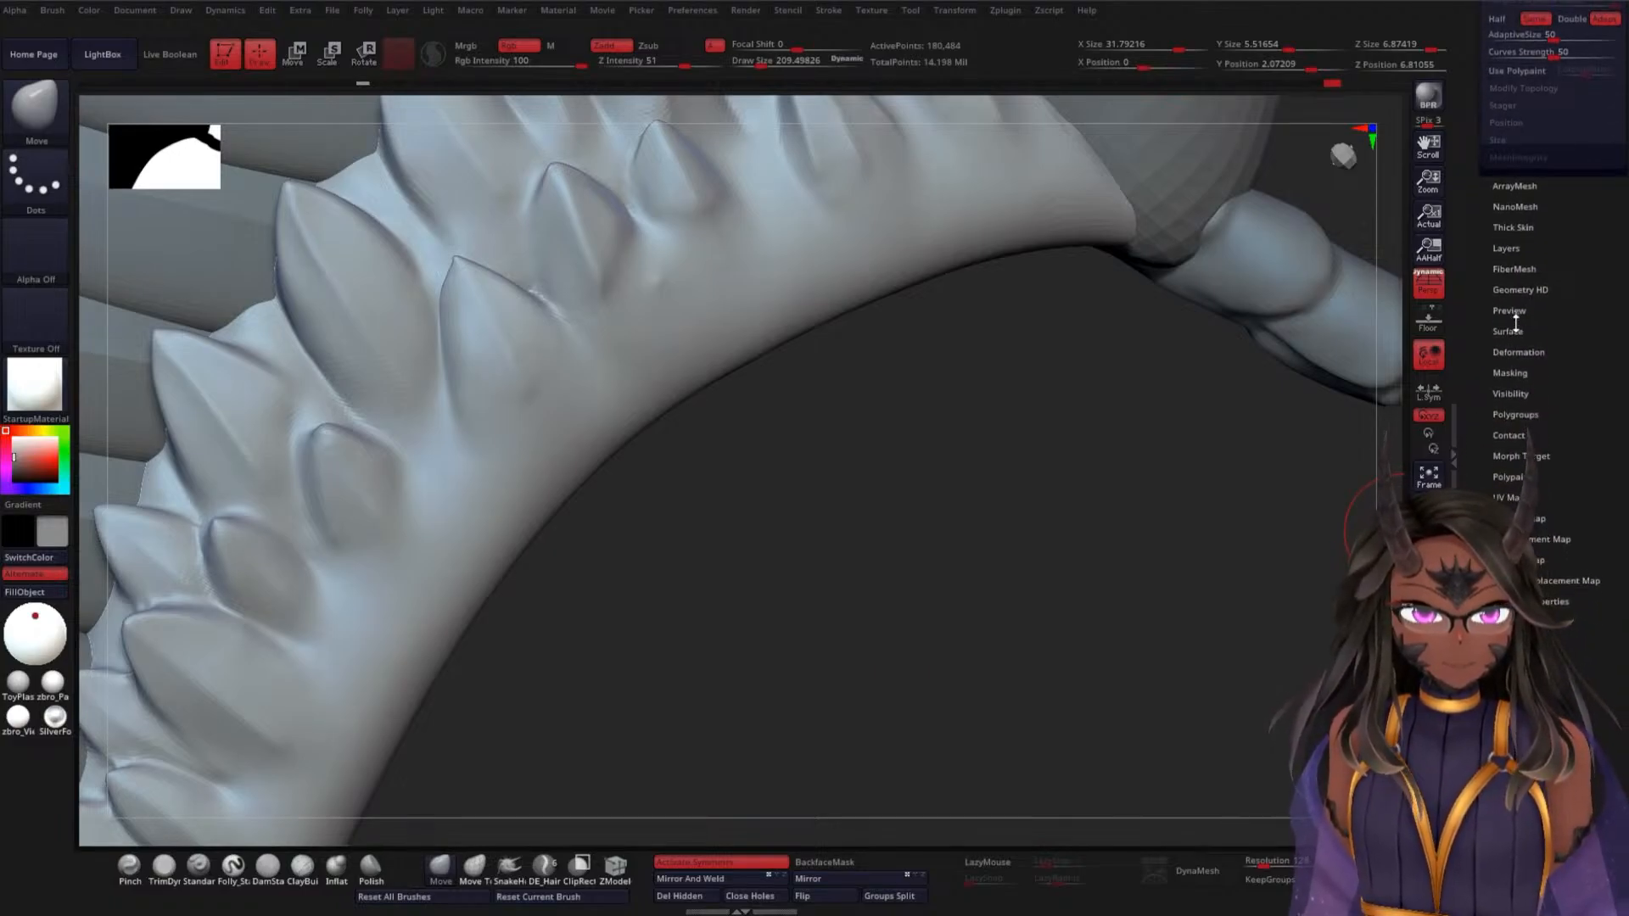
click(1518, 352)
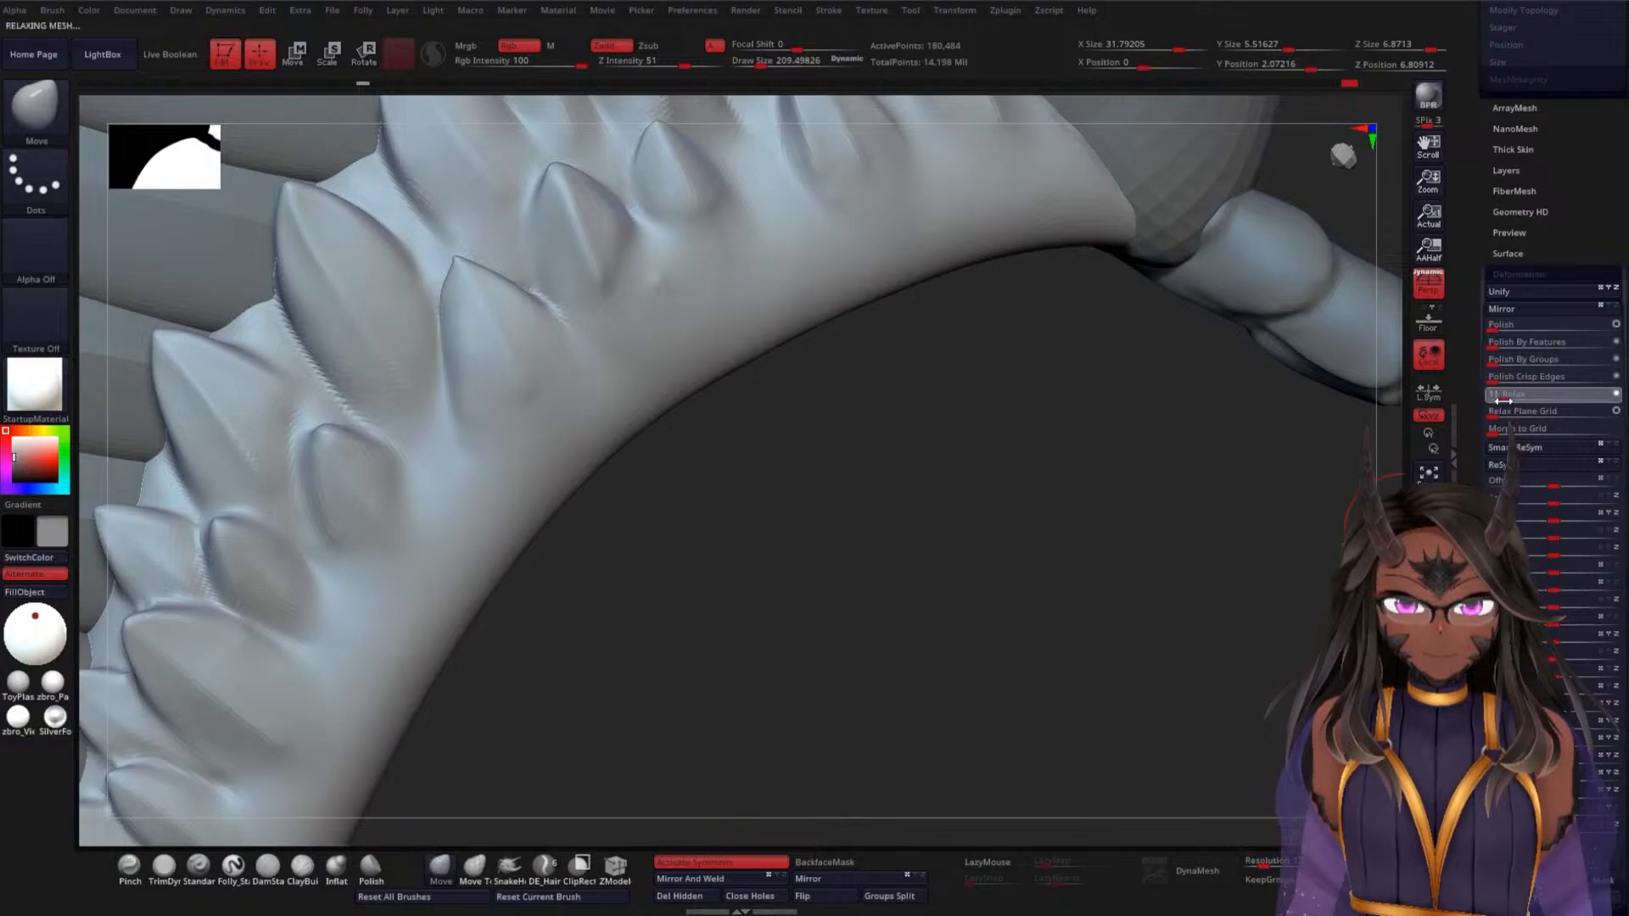
key(shift)
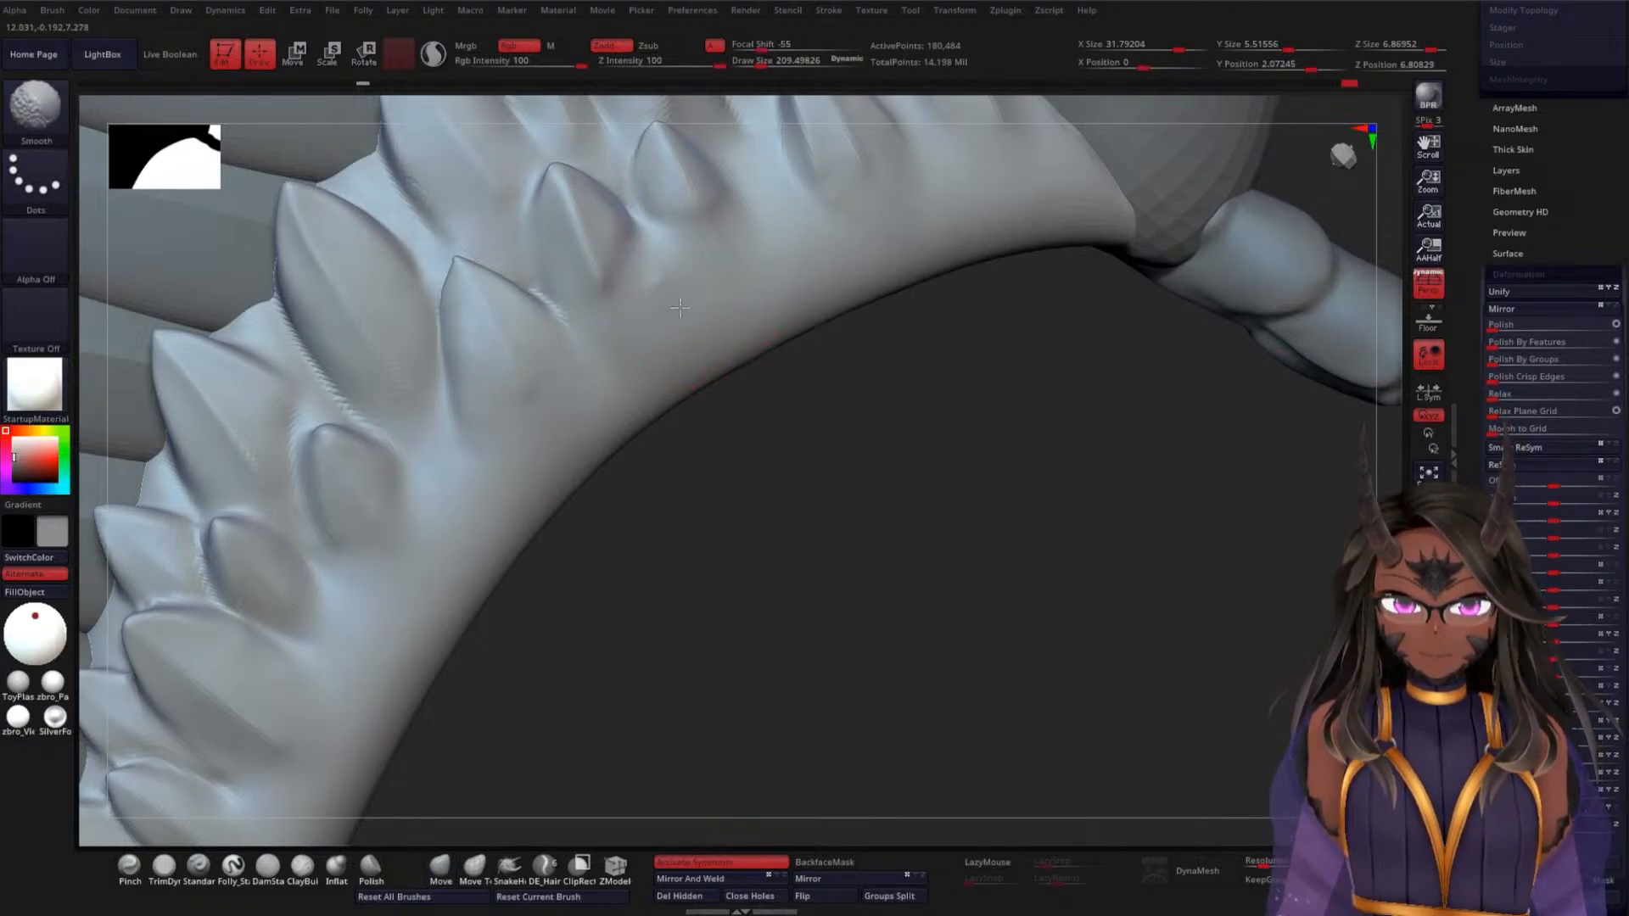
mouse_move(960, 502)
mouse_down()
mouse_move(945, 476)
mouse_move(960, 516)
mouse_move(1041, 508)
mouse_move(1014, 447)
mouse_move(939, 466)
mouse_up()
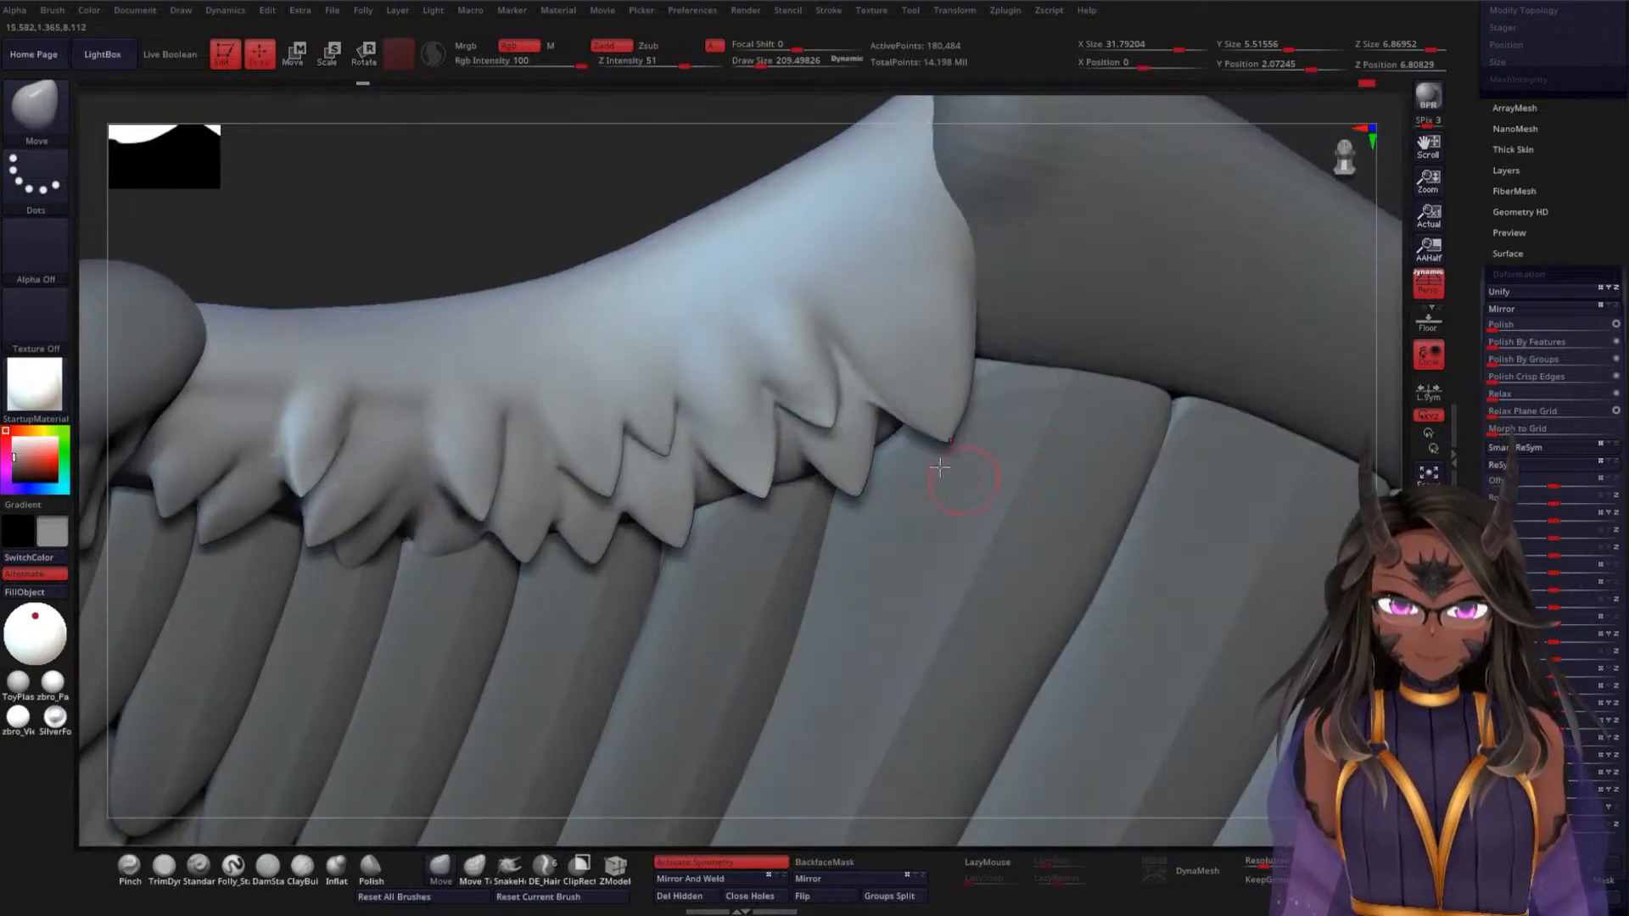
drag(493, 225, 698, 244)
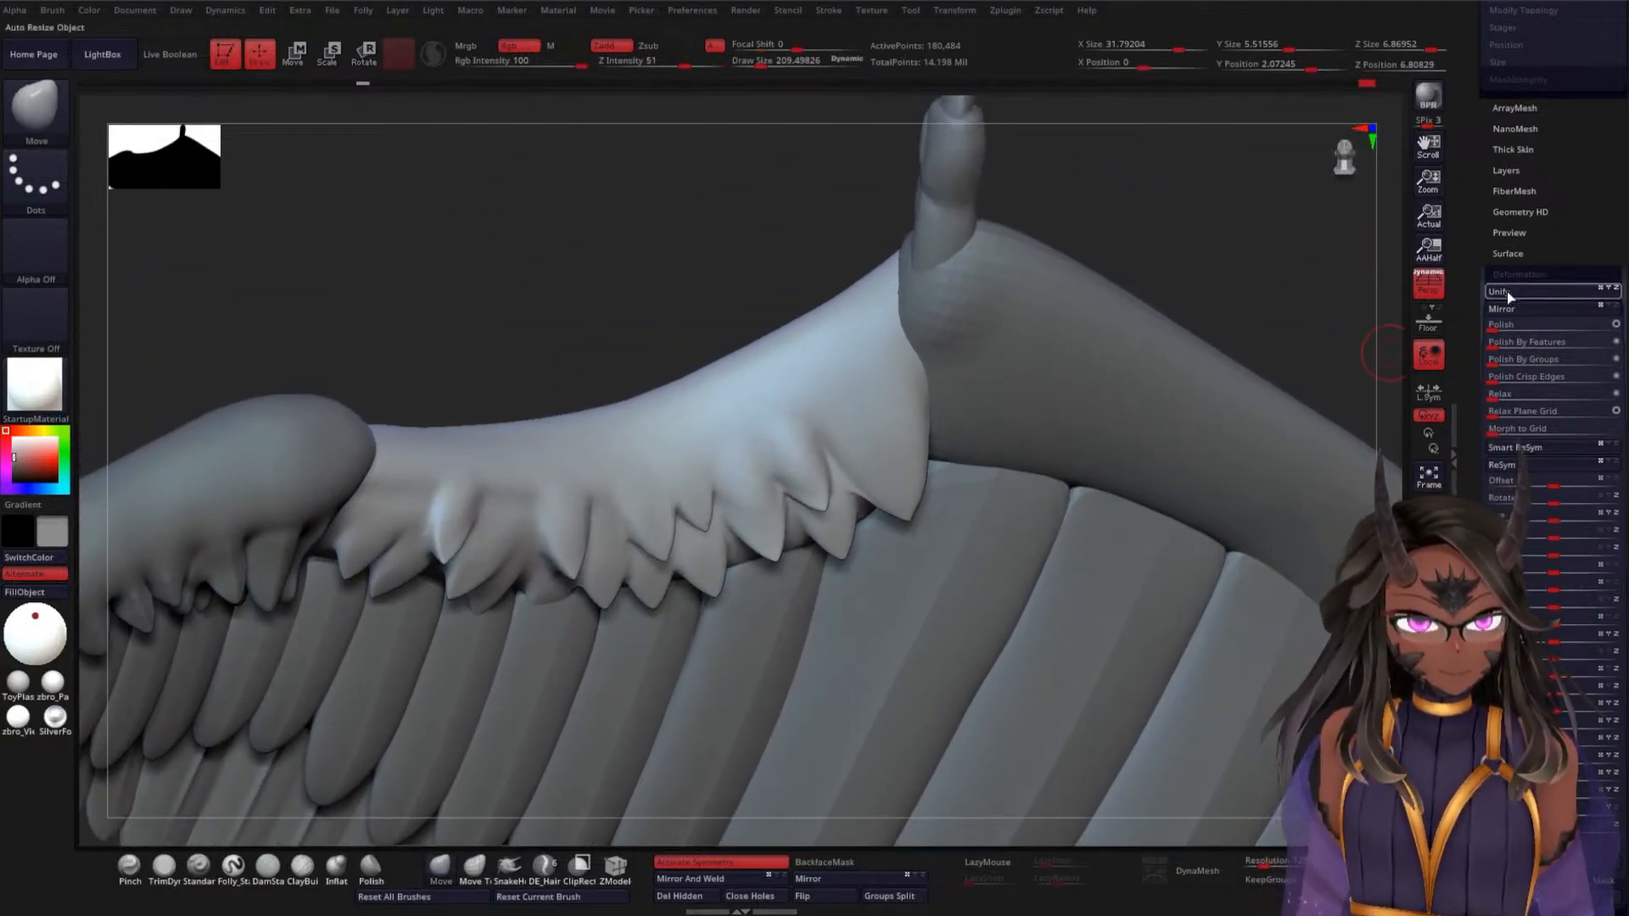
click(1533, 269)
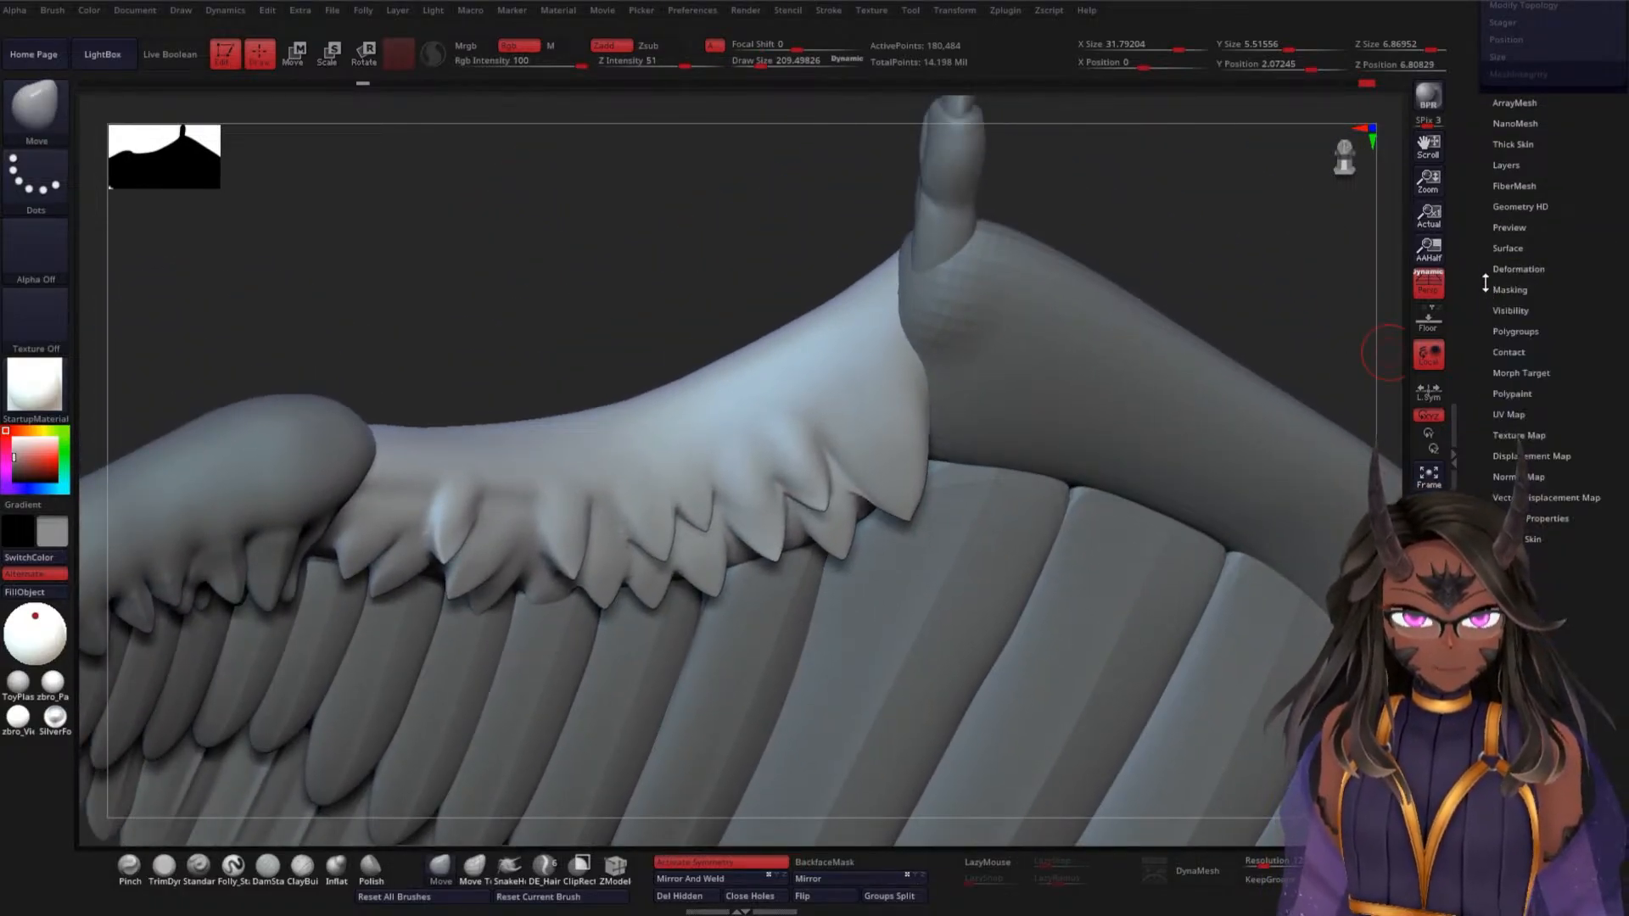
drag(1484, 280, 1478, 401)
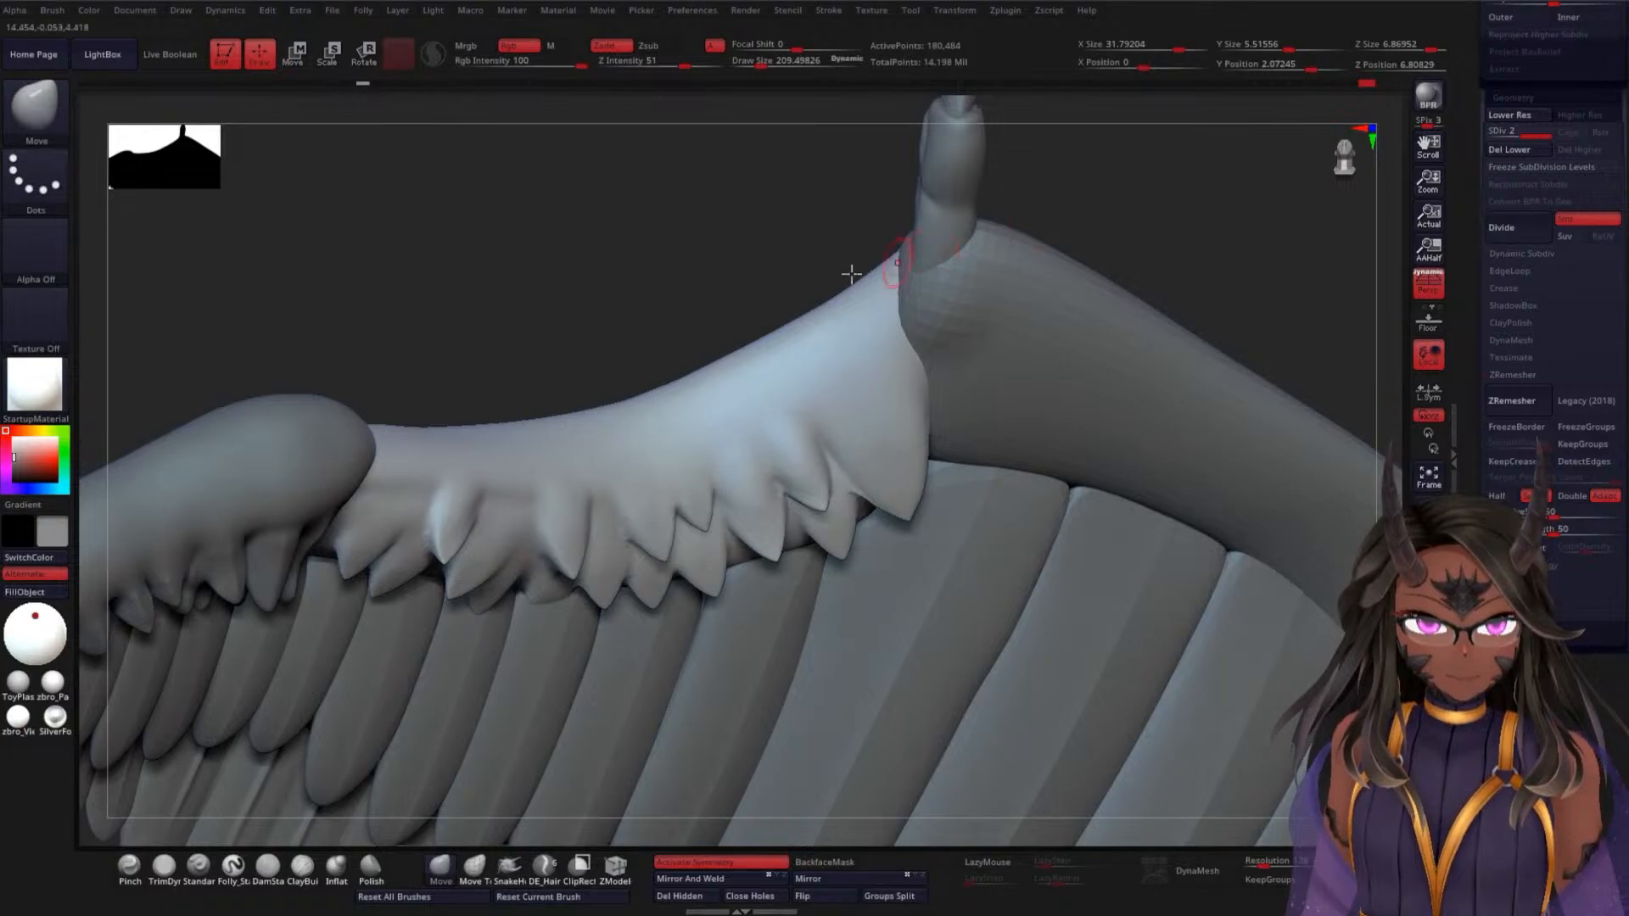
Pull a small feather out of the lower-row gap using the Move brush at a size of about 322, and smooth its tip
drag(629, 283, 722, 291)
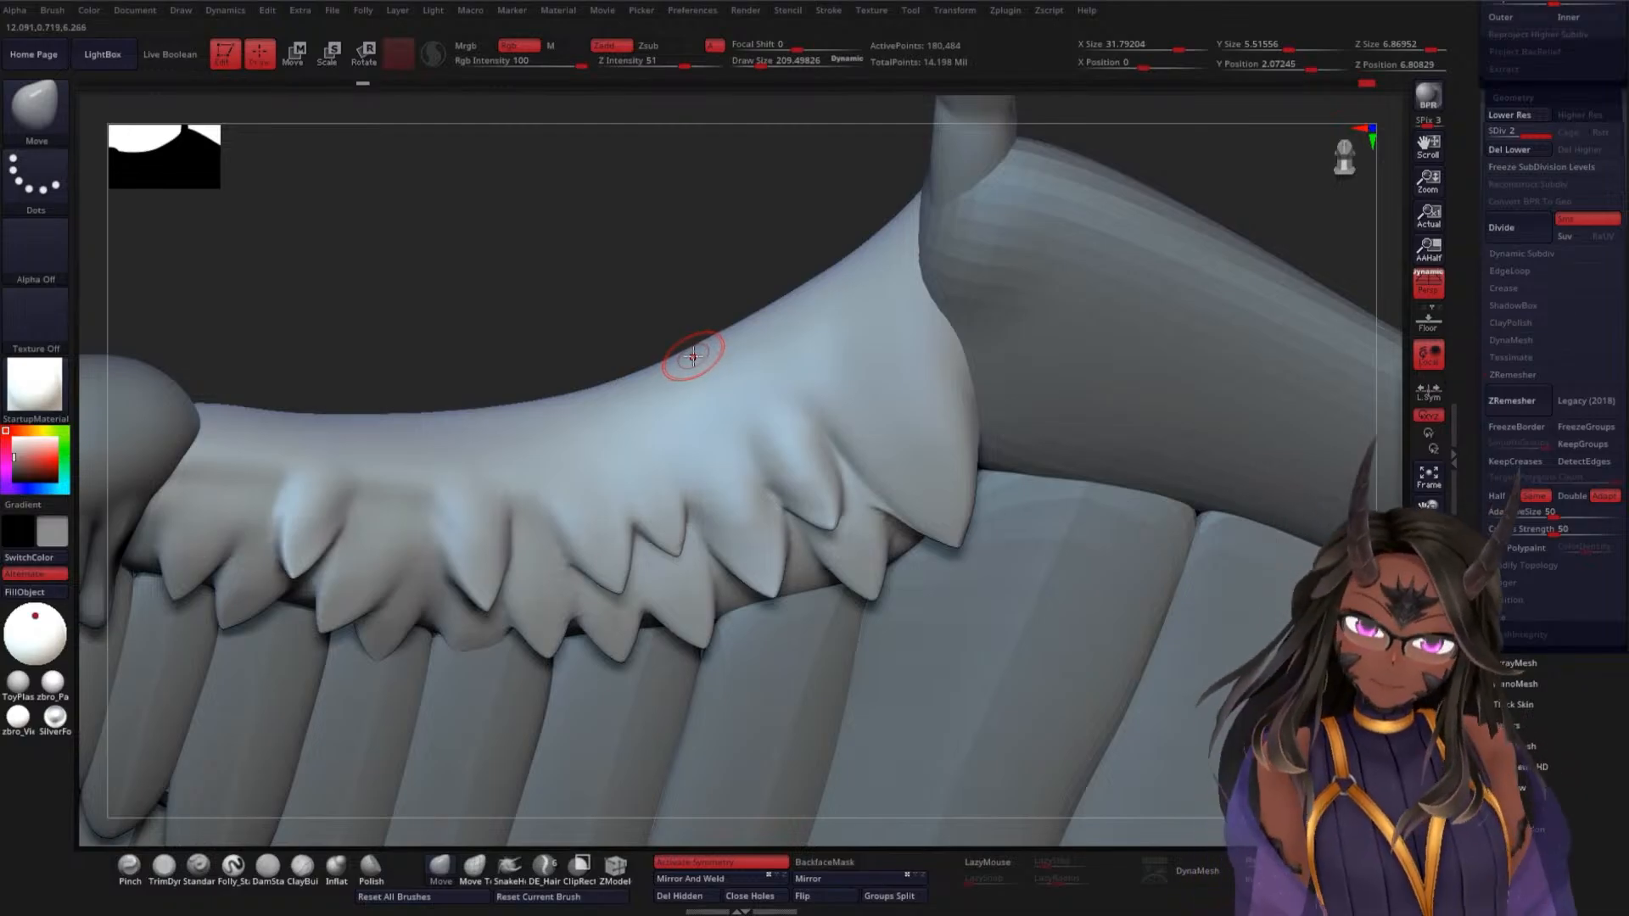
mouse_move(549, 331)
mouse_down()
mouse_move(577, 316)
mouse_move(649, 329)
mouse_move(614, 406)
mouse_up()
drag(726, 292, 677, 354)
key(space)
mouse_move(750, 206)
mouse_down()
mouse_move(794, 225)
mouse_move(809, 276)
mouse_move(767, 244)
mouse_move(725, 250)
mouse_up()
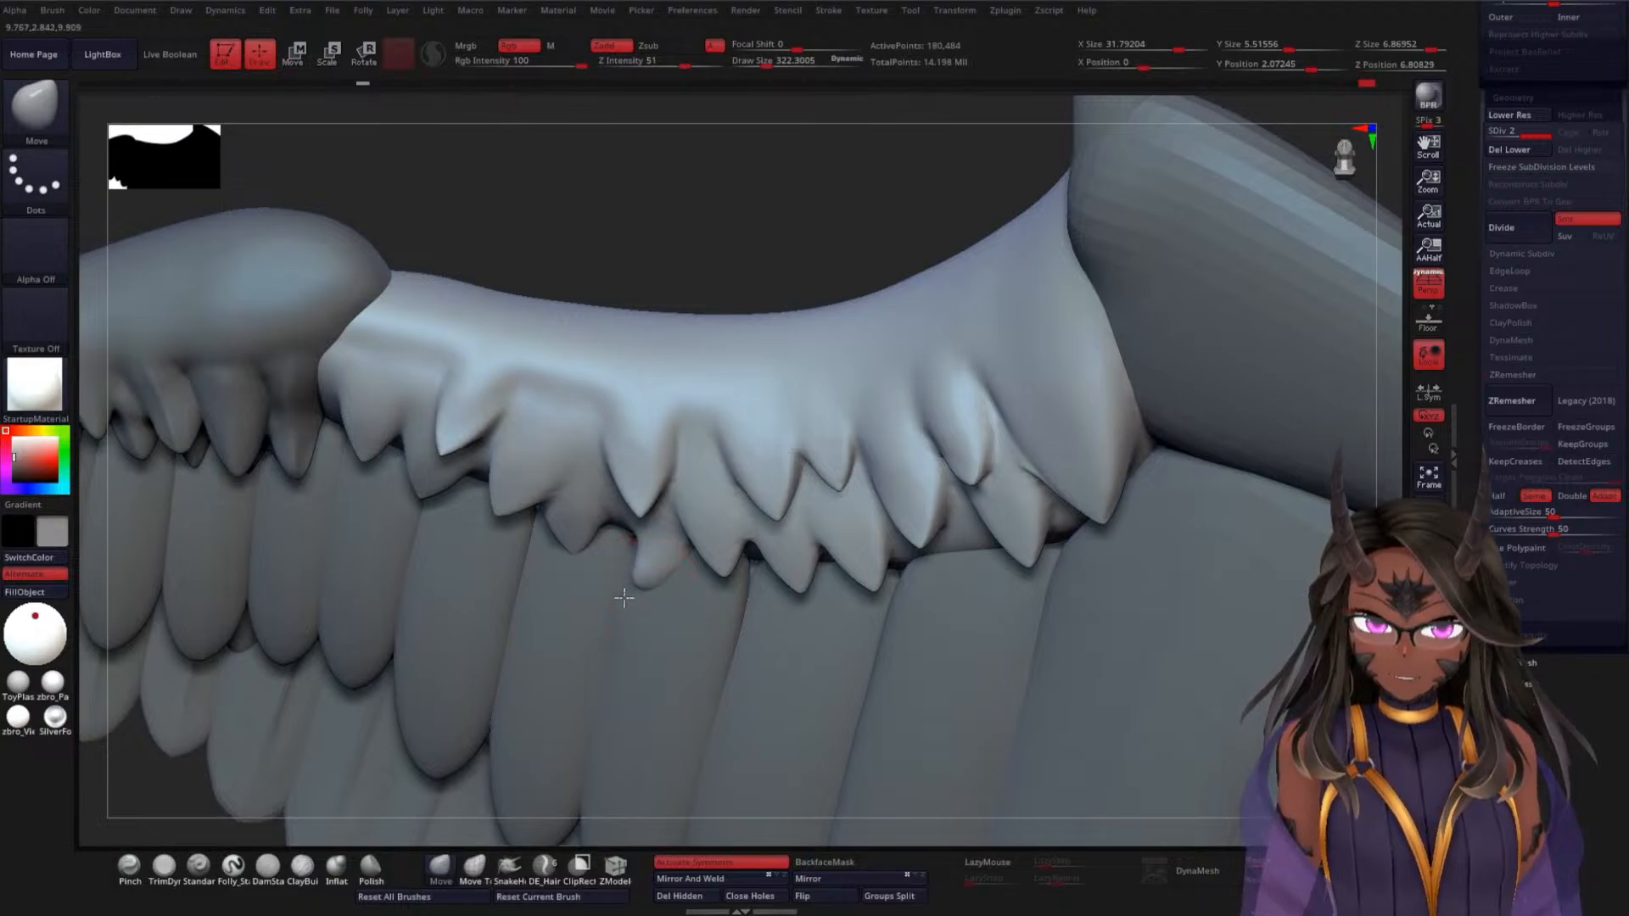
mouse_move(785, 216)
mouse_down()
mouse_move(800, 211)
mouse_move(767, 246)
mouse_up()
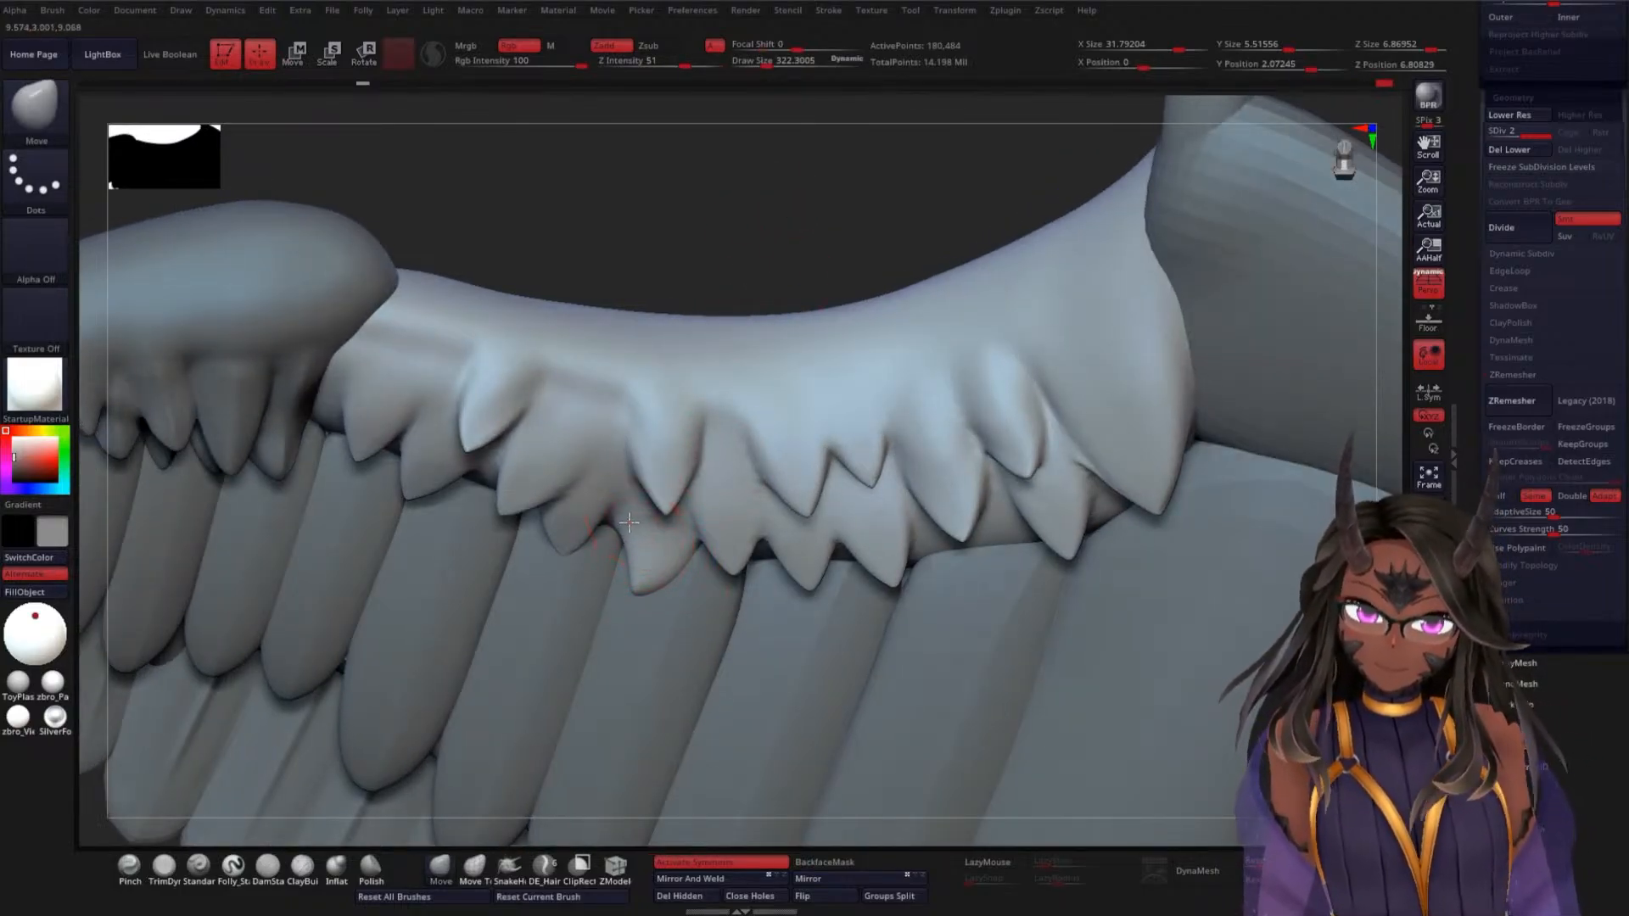
key(shift)
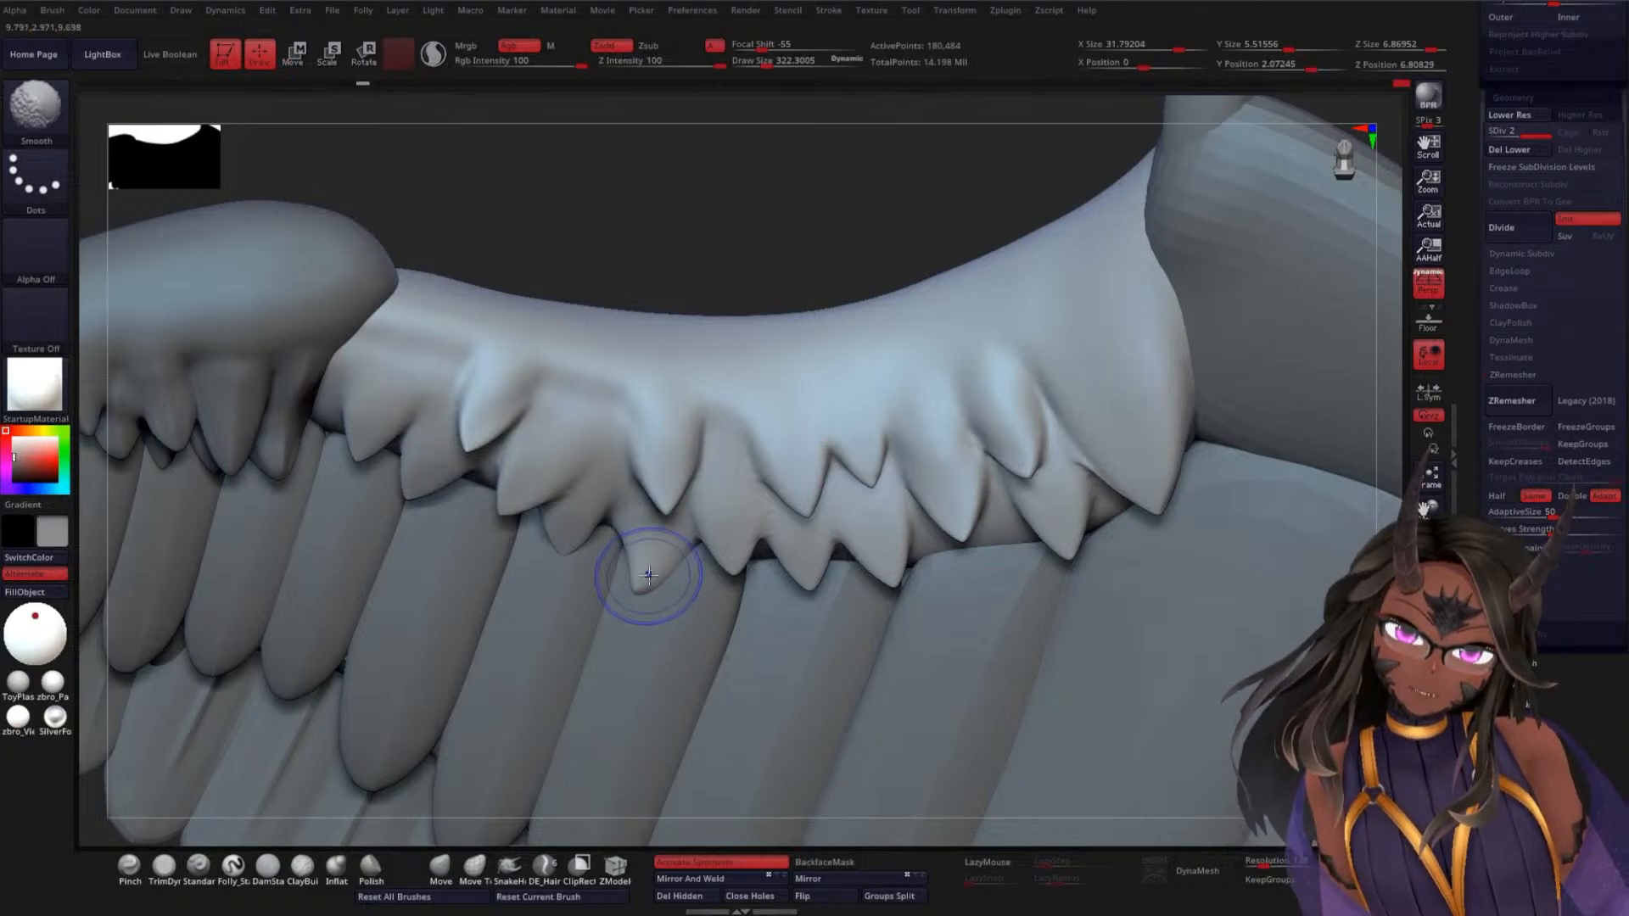
shift+drag(649, 575, 660, 548)
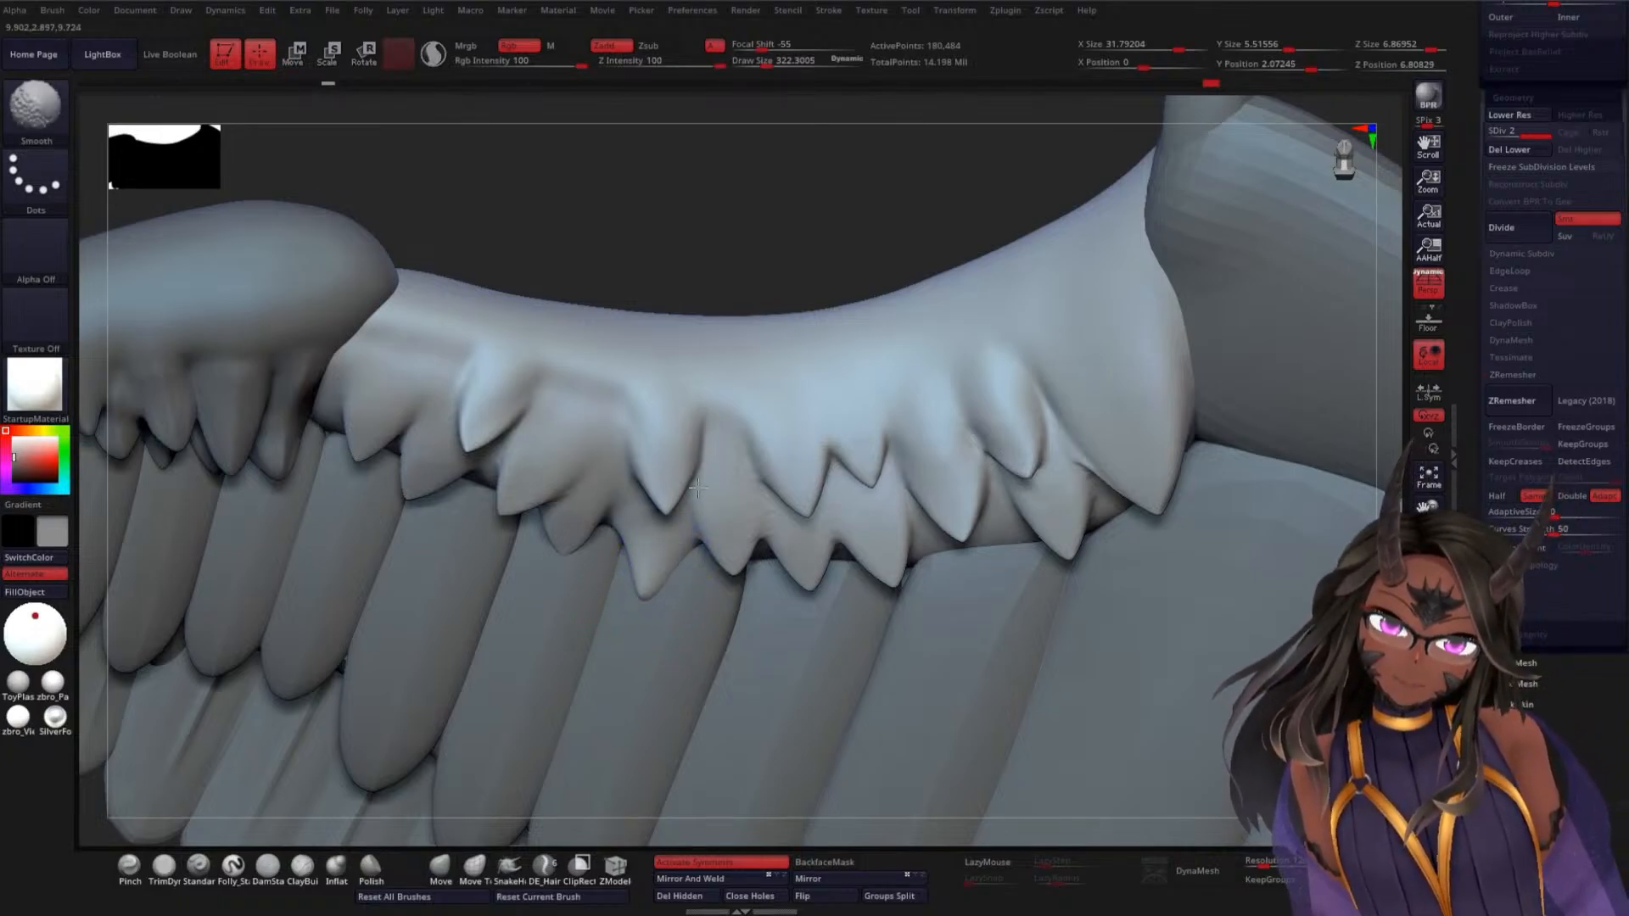
Reshape the new lower-row feather and its neighbours with the Move brush from several angles, and smooth the surface beside it
drag(787, 192, 836, 242)
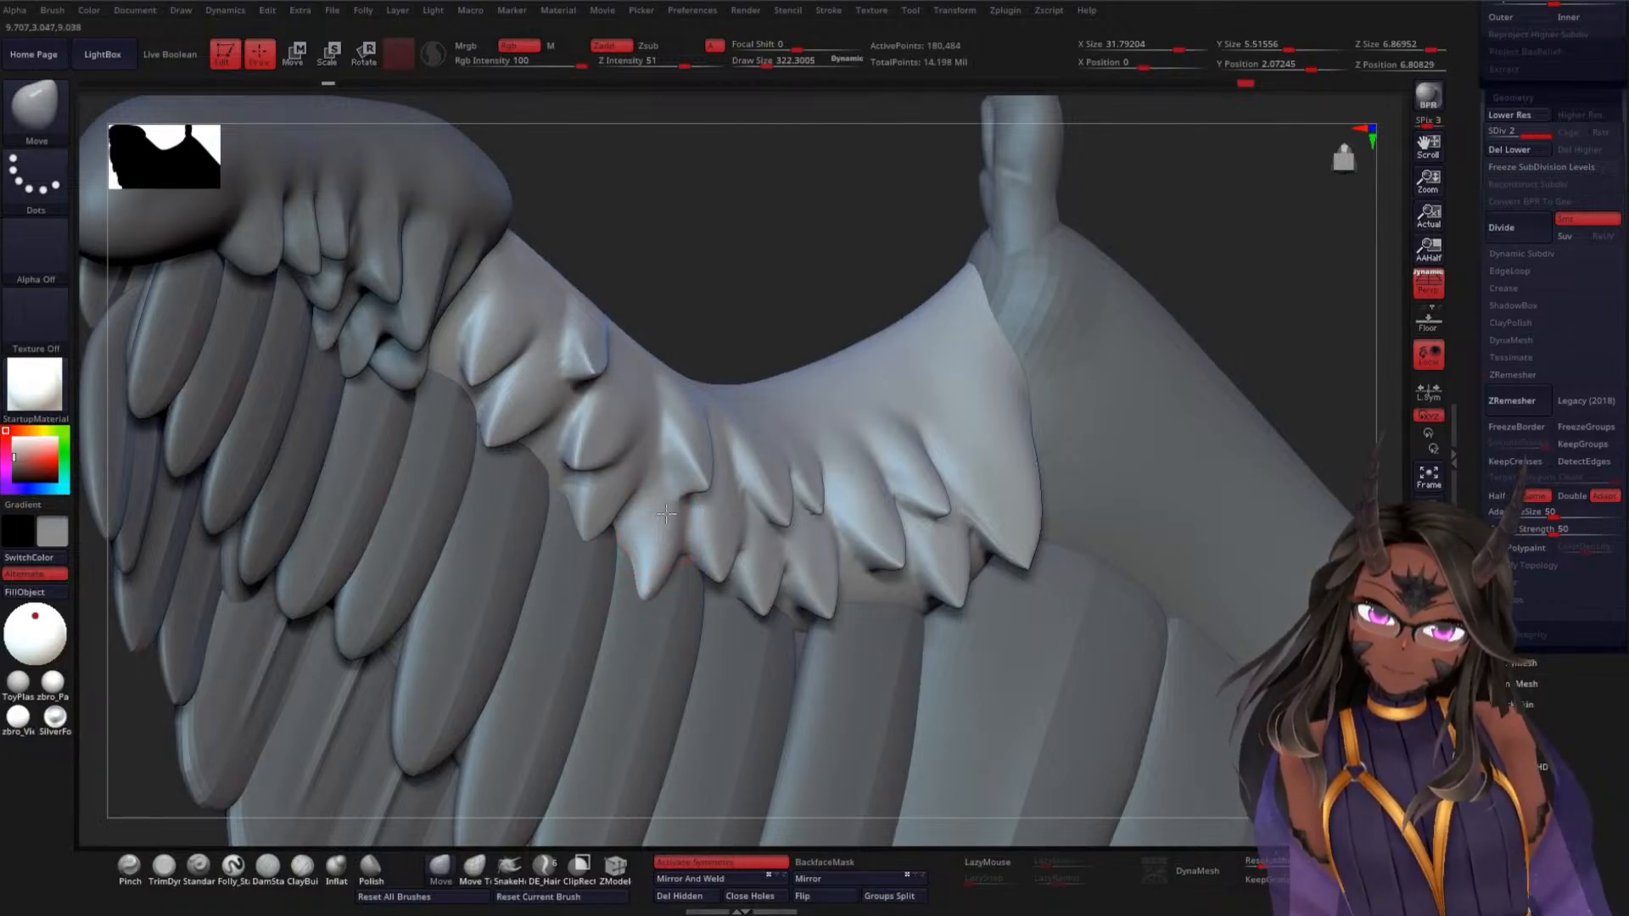
drag(779, 245, 803, 214)
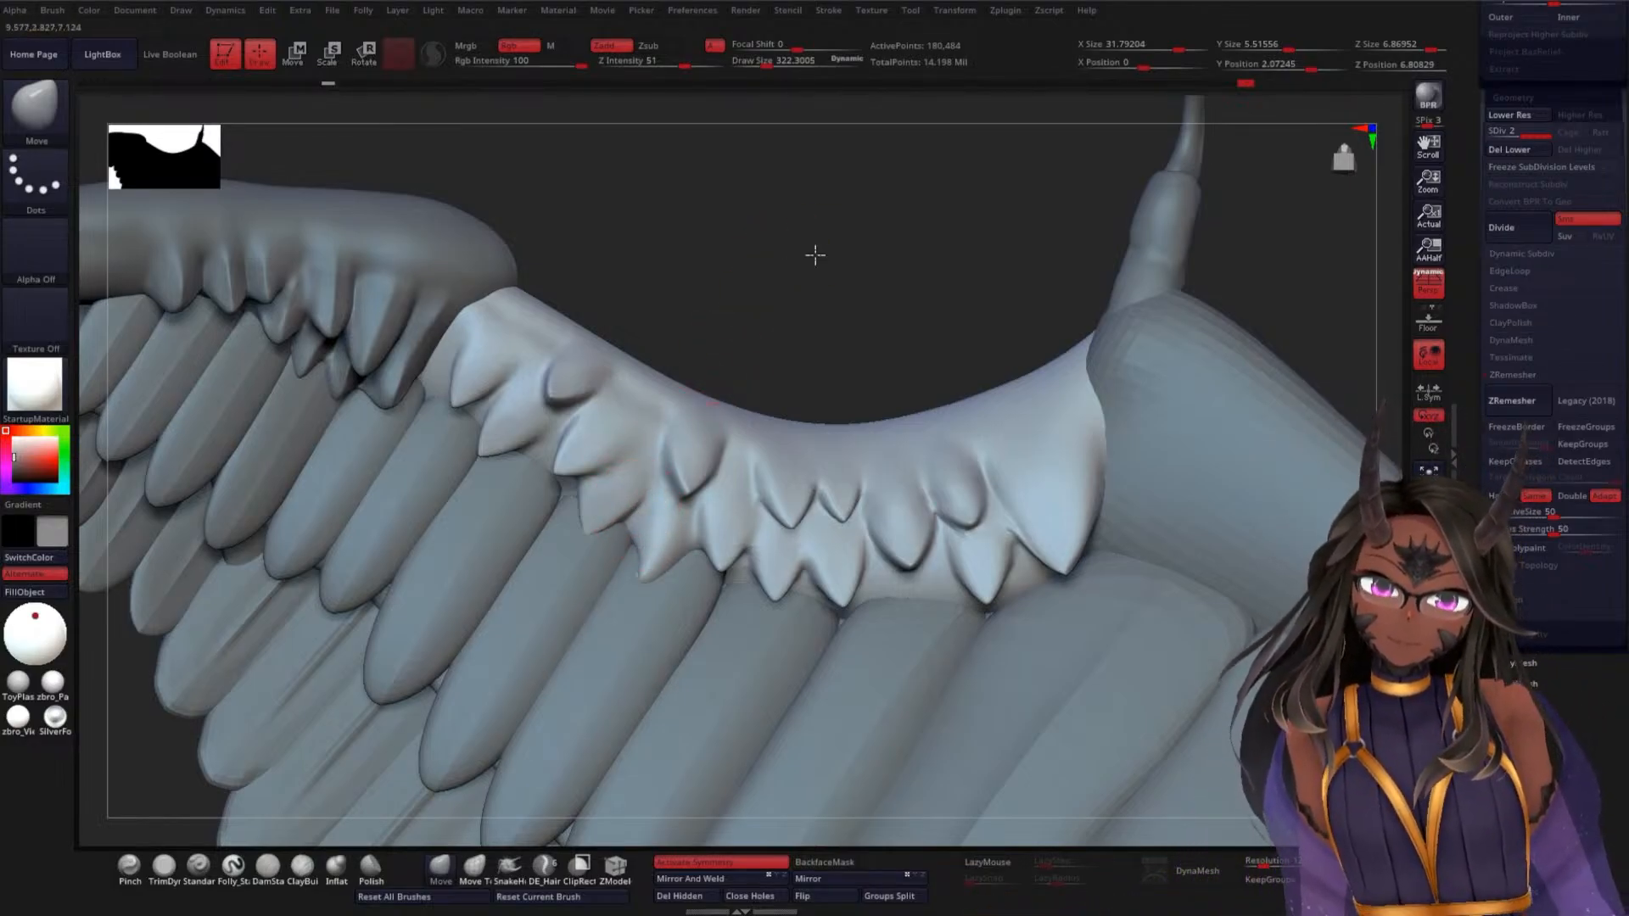
drag(814, 255, 770, 324)
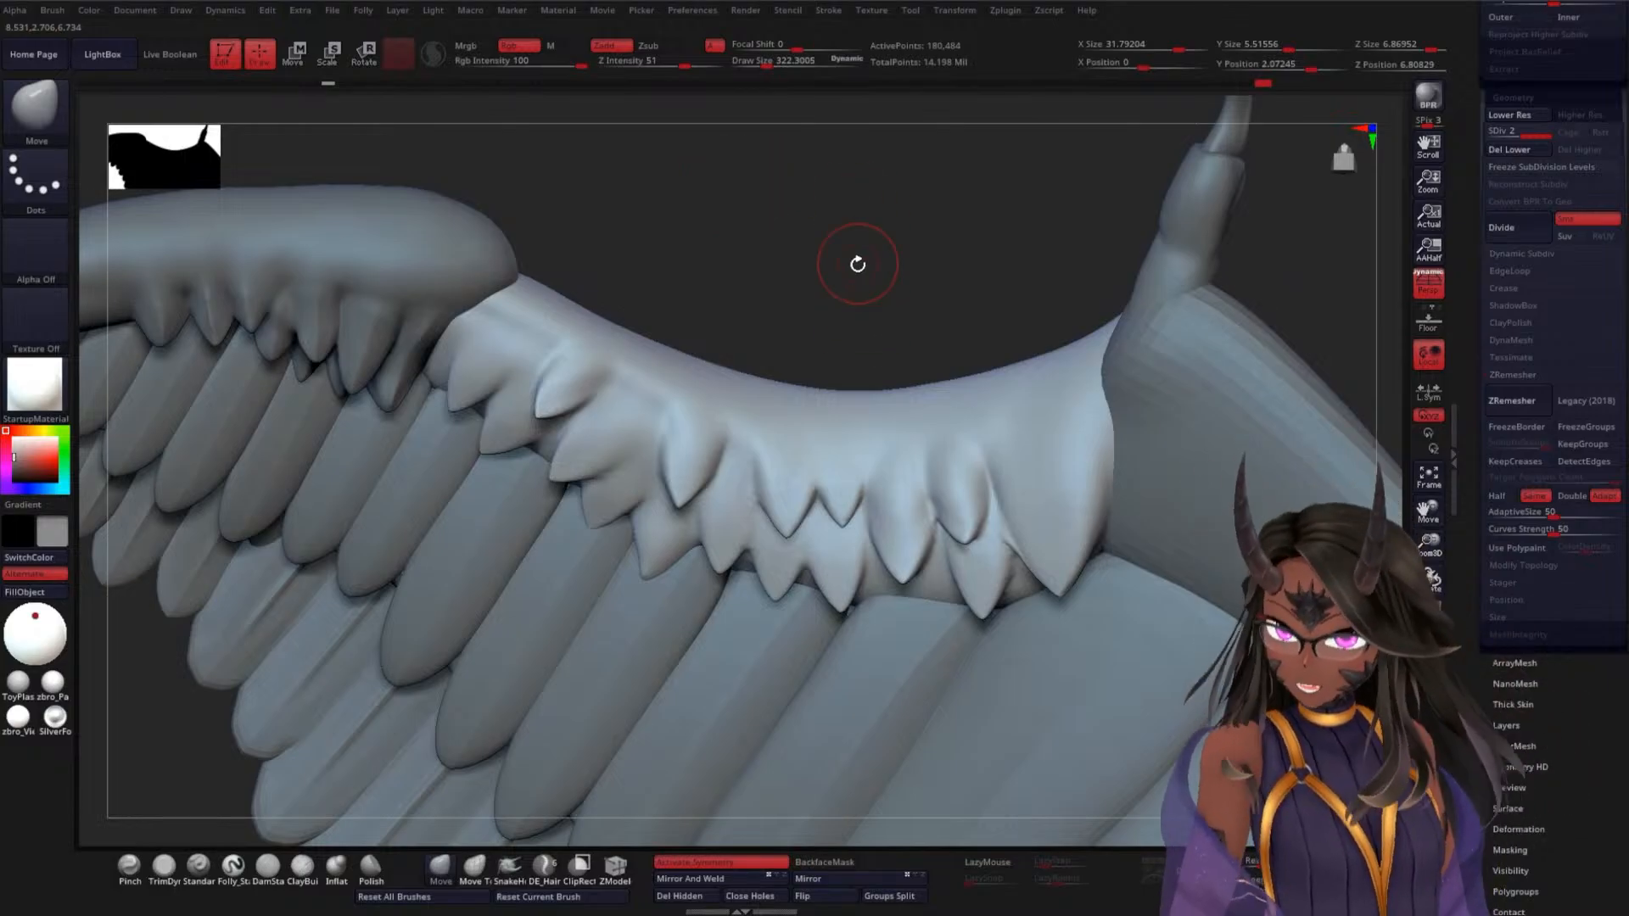
drag(879, 297, 864, 364)
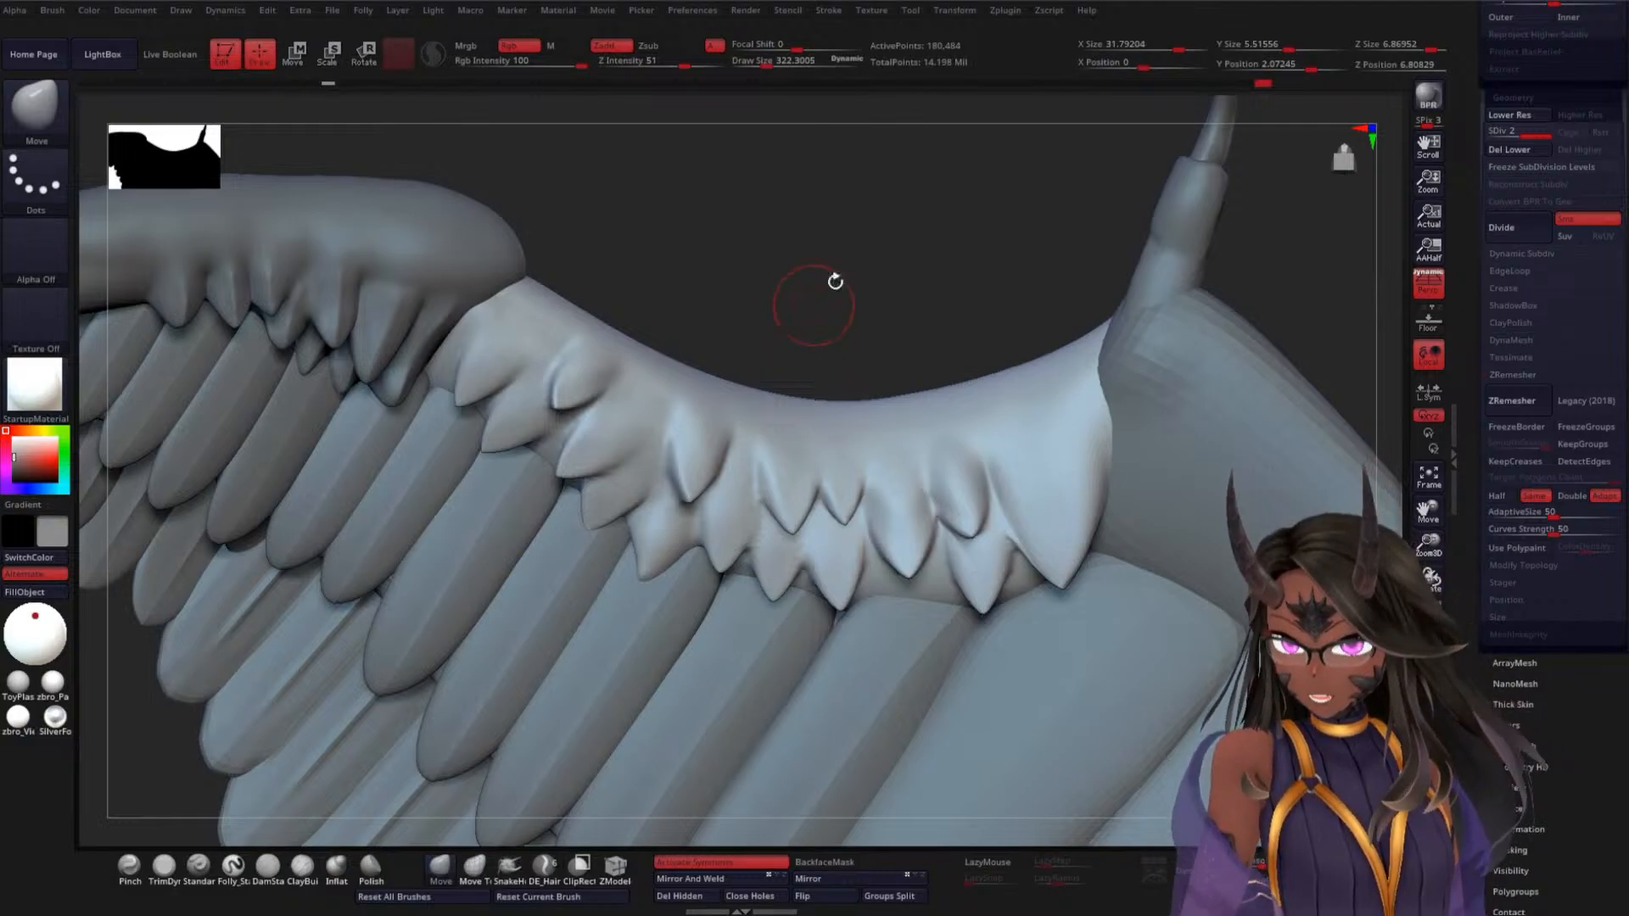
mouse_move(869, 243)
mouse_down()
mouse_move(876, 222)
mouse_move(784, 222)
mouse_move(796, 331)
mouse_move(771, 475)
mouse_up()
mouse_move(771, 397)
shift+mouse_down()
mouse_move(797, 403)
mouse_move(766, 525)
shift+mouse_up()
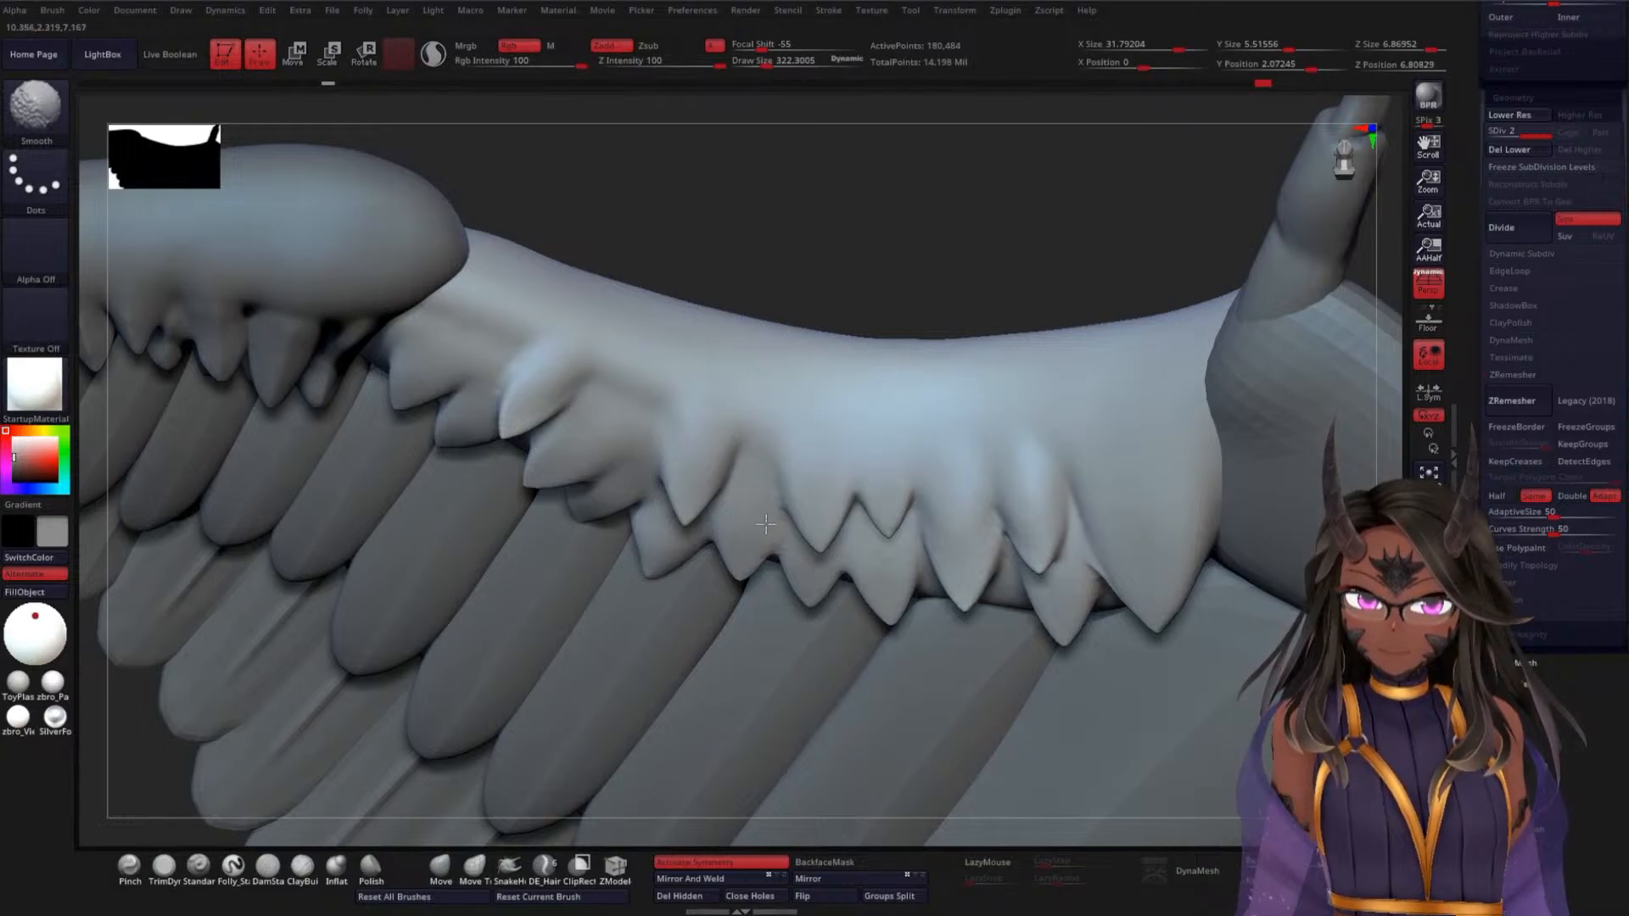
Smooth the bases of the inner-row feathers and pull the new lower-row feather's tip into a clearer point
drag(891, 266, 873, 257)
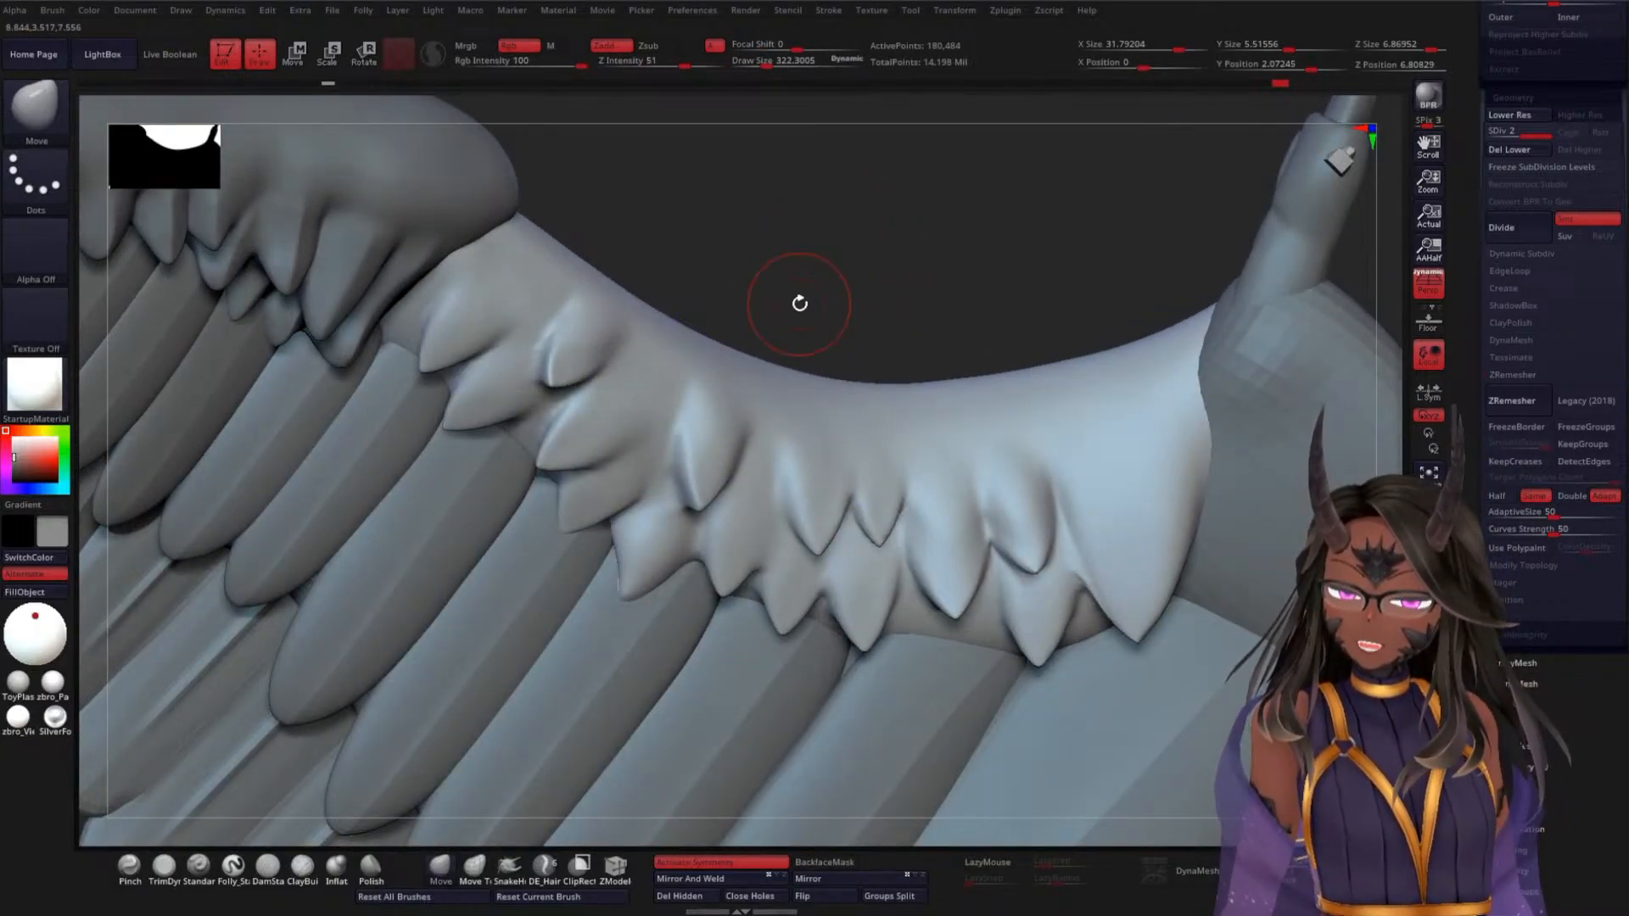
drag(830, 322, 839, 286)
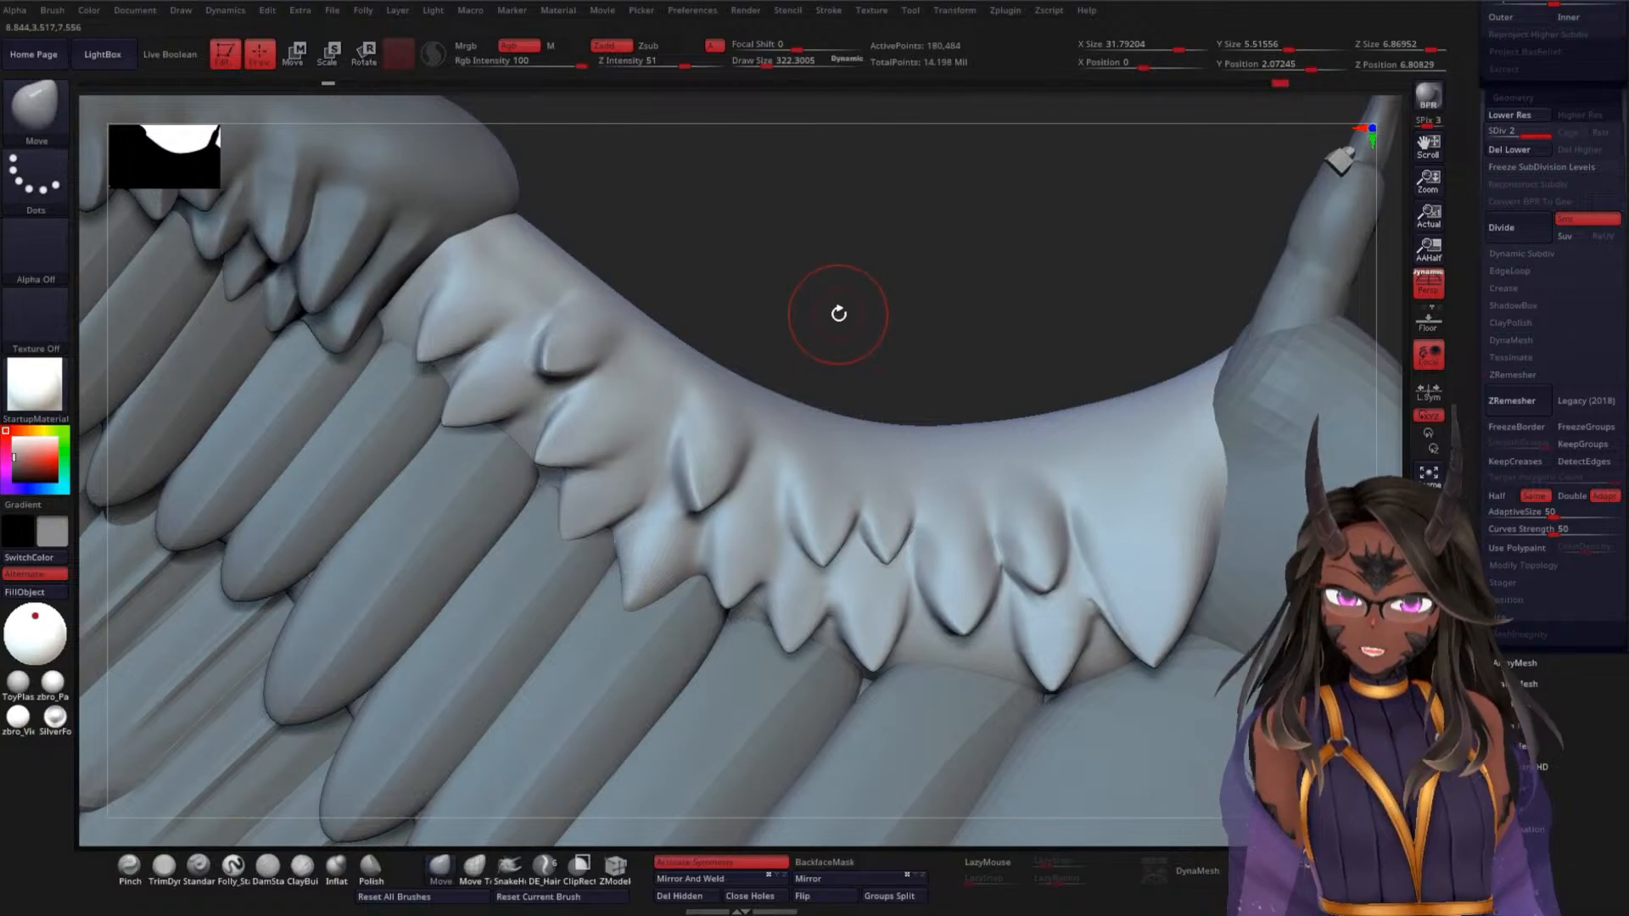
mouse_move(837, 314)
mouse_down()
mouse_move(862, 327)
mouse_move(846, 276)
mouse_move(862, 316)
mouse_move(840, 322)
mouse_up()
key(shift)
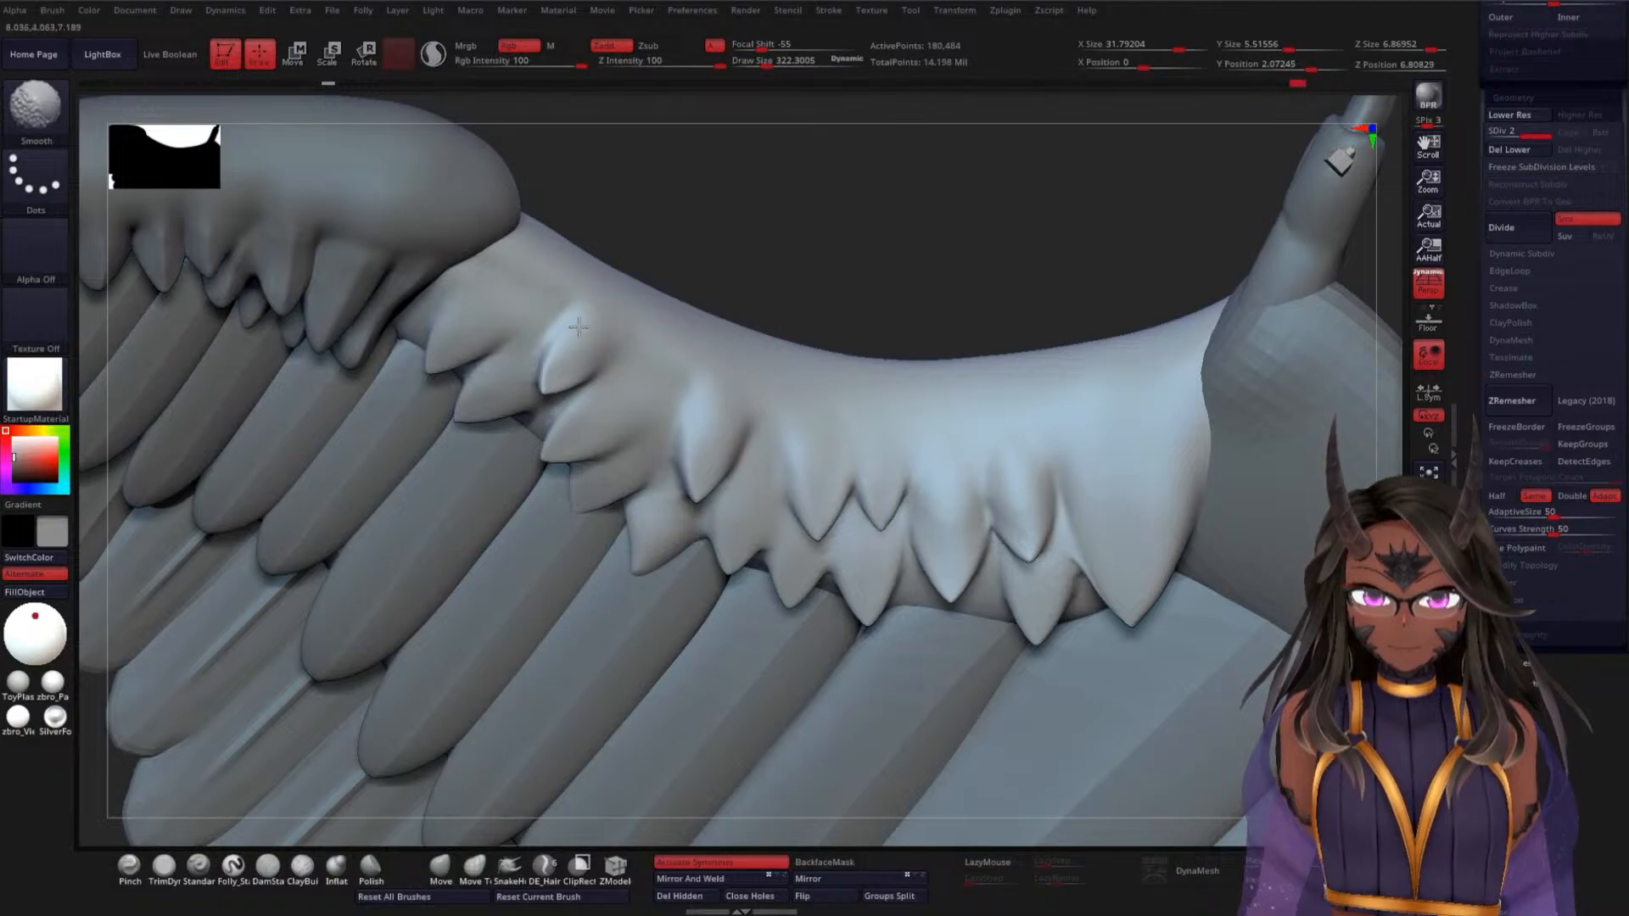
drag(823, 272, 778, 353)
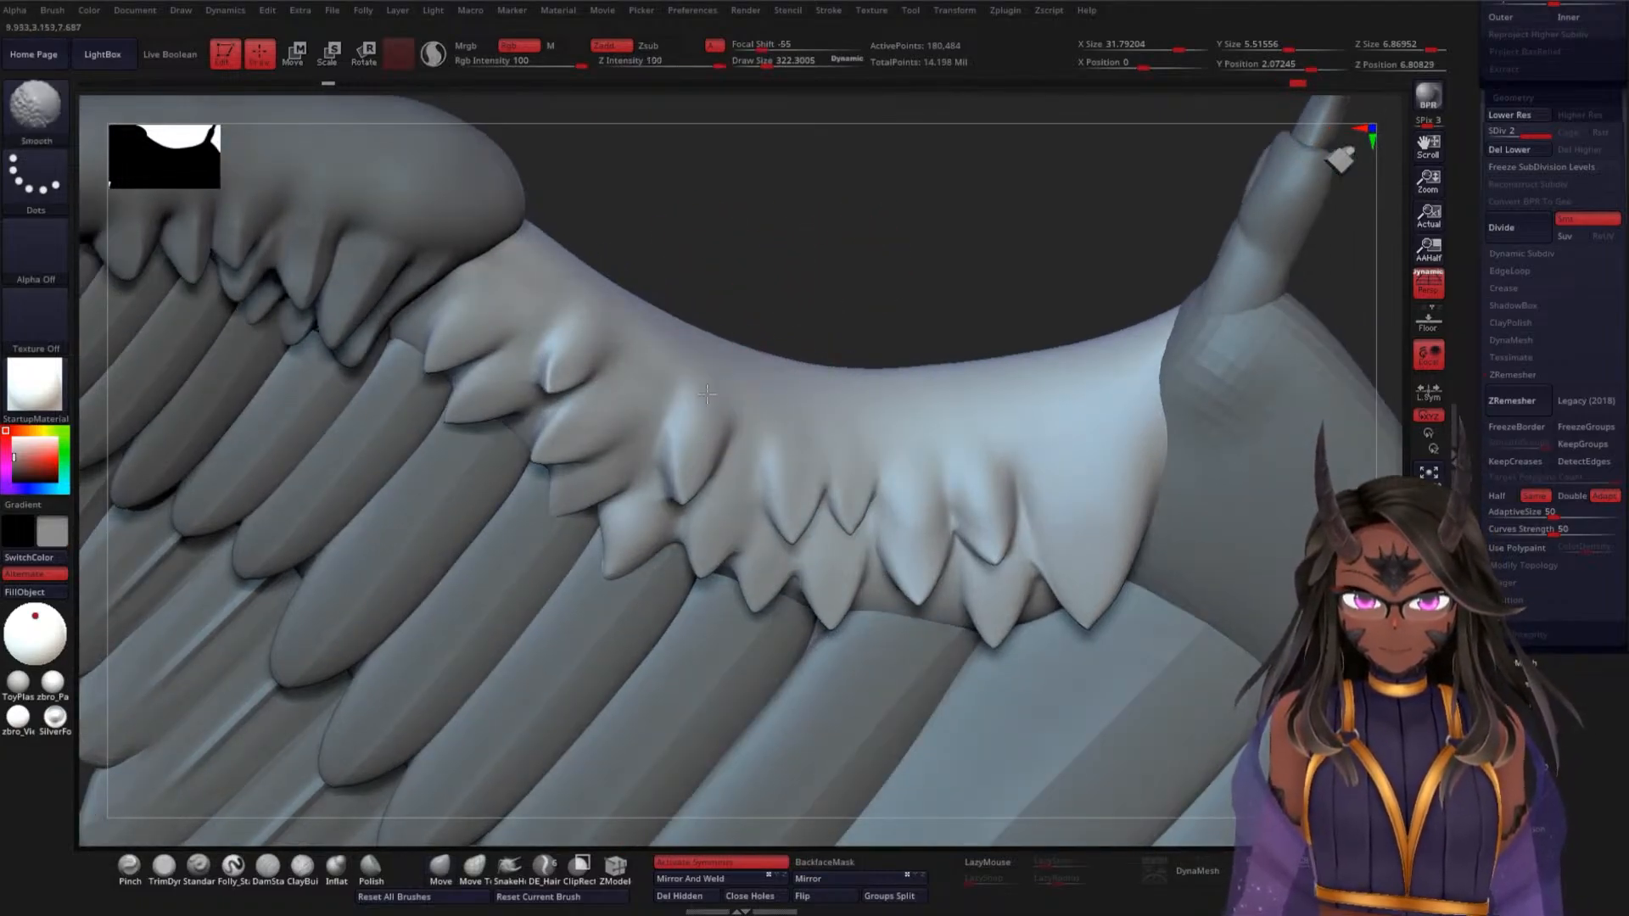
drag(614, 550, 602, 578)
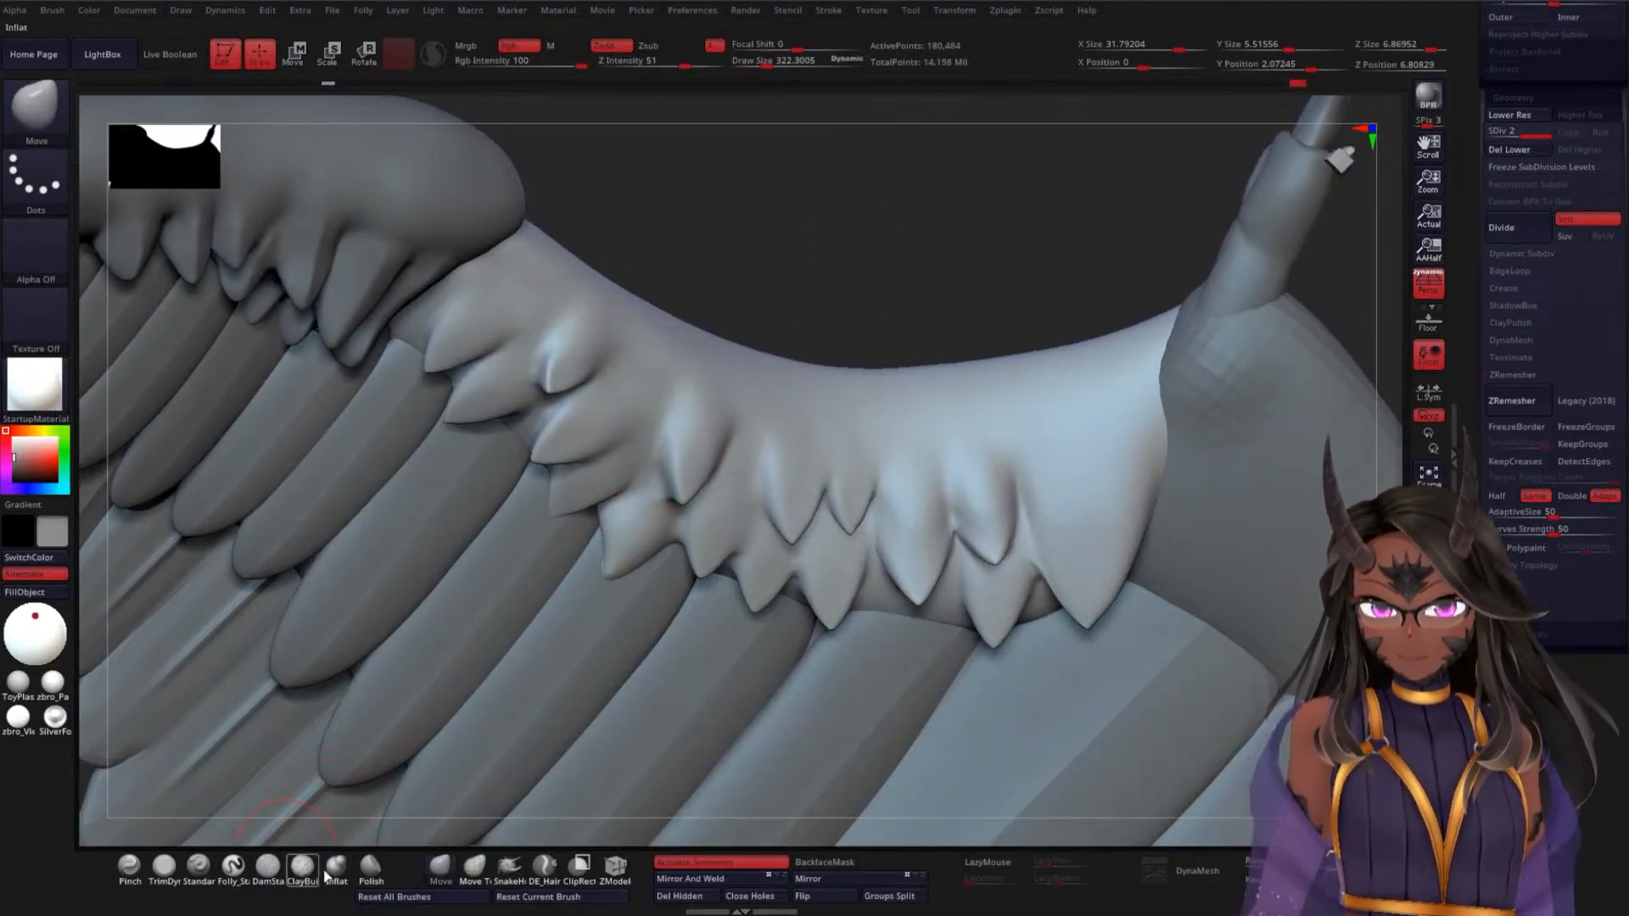
Raise a central ridge on the inner-row feather above the new one using DamStandard at a size of about 224, smoothing around its base
click(267, 865)
key(space)
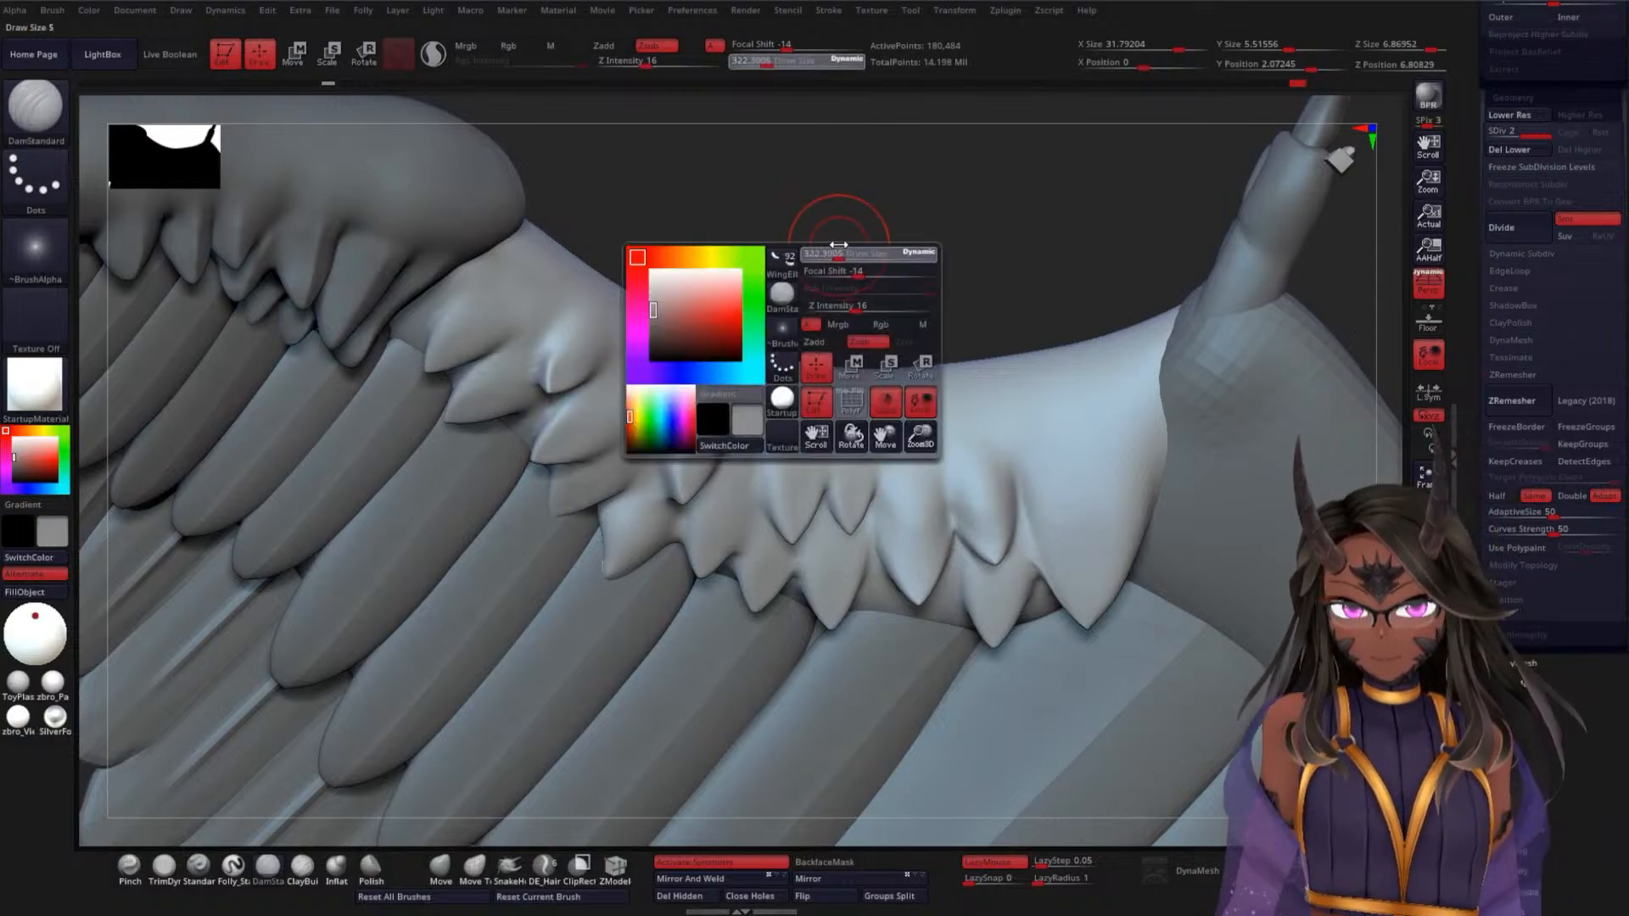
alt+drag(839, 239, 865, 276)
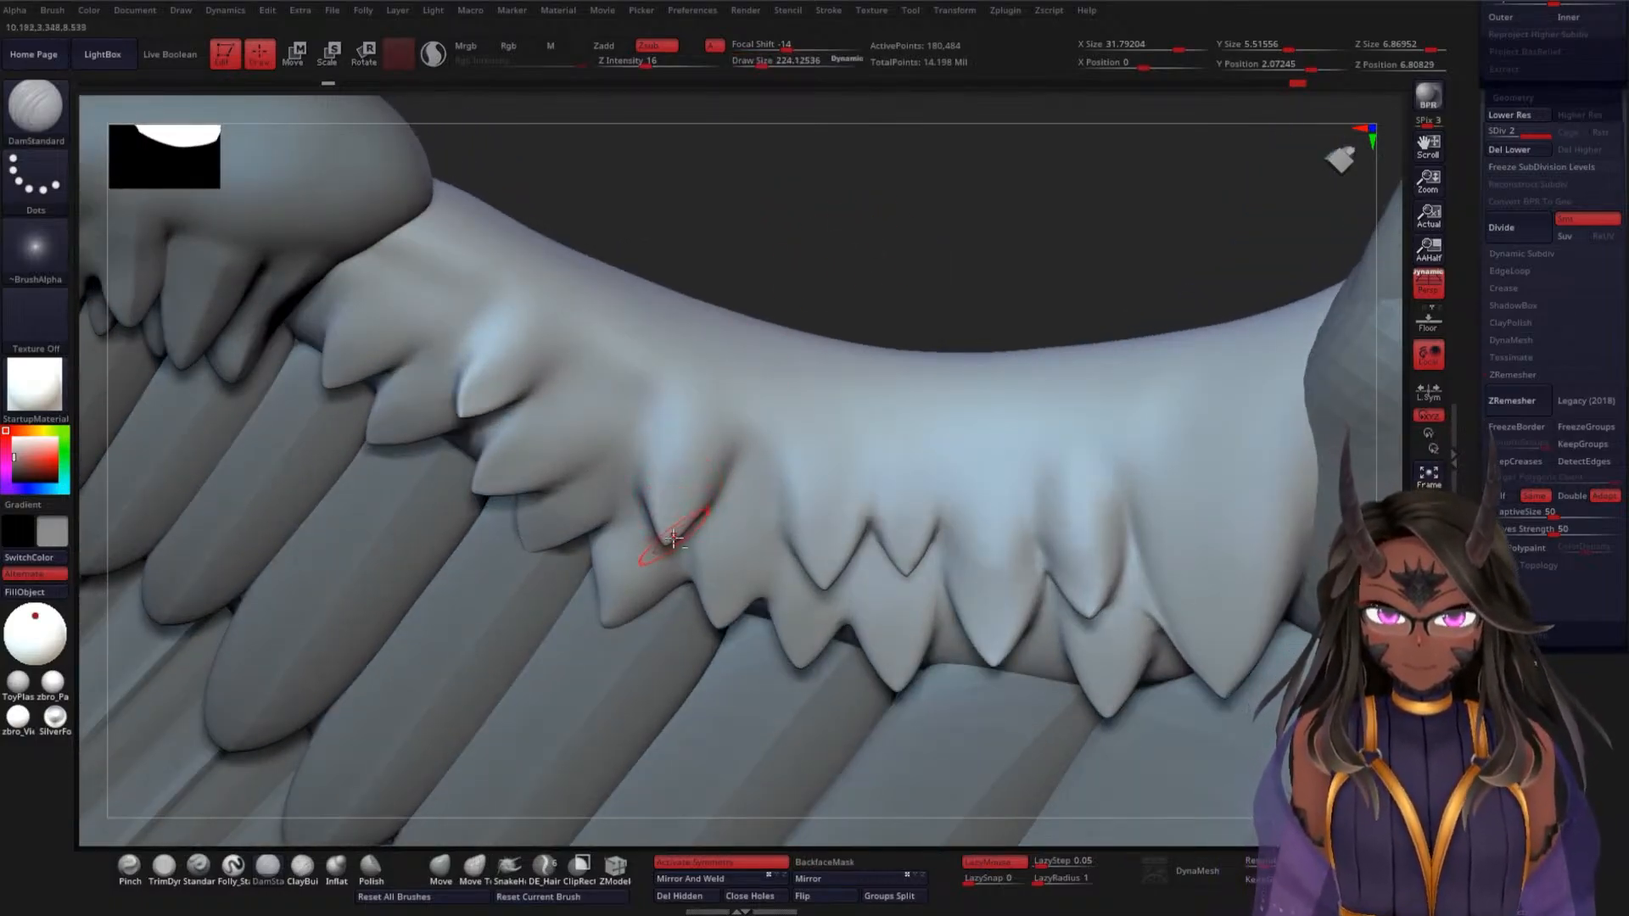
mouse_move(672, 538)
mouse_down()
mouse_move(713, 374)
mouse_move(683, 494)
mouse_move(650, 408)
mouse_move(665, 395)
mouse_up()
drag(880, 287, 842, 291)
mouse_move(654, 379)
shift+mouse_down()
mouse_move(676, 372)
mouse_move(649, 395)
shift+mouse_up()
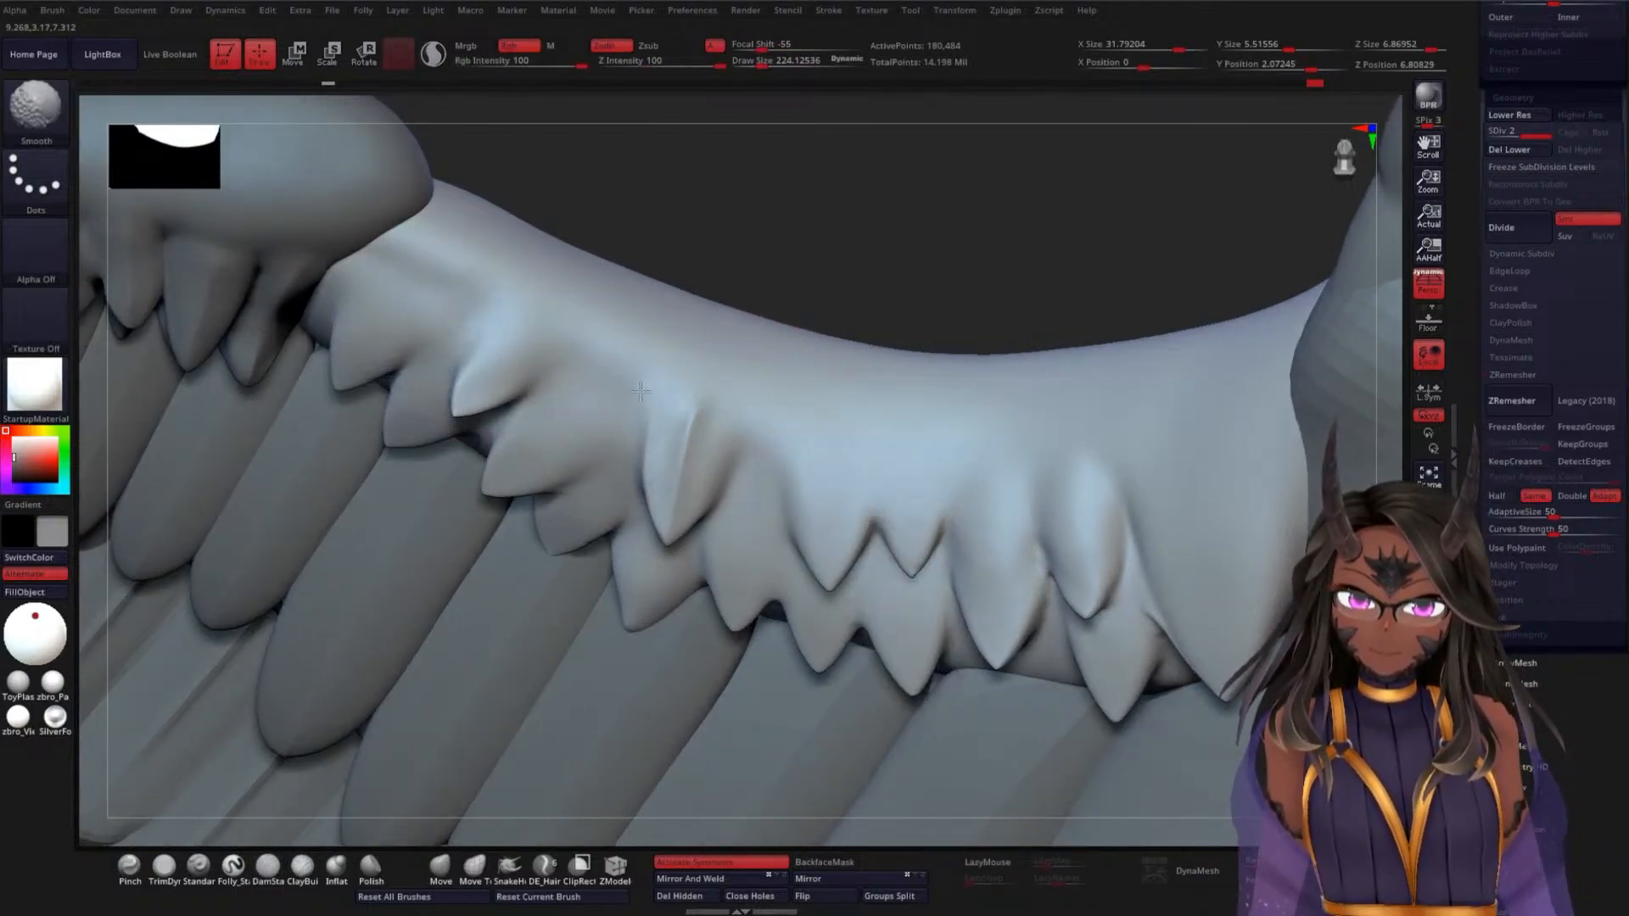
Carve creases along the neighbouring inner-row feather edges, add a central ridge to the next feather, and smooth its upper end
drag(753, 441, 706, 524)
drag(758, 419, 711, 509)
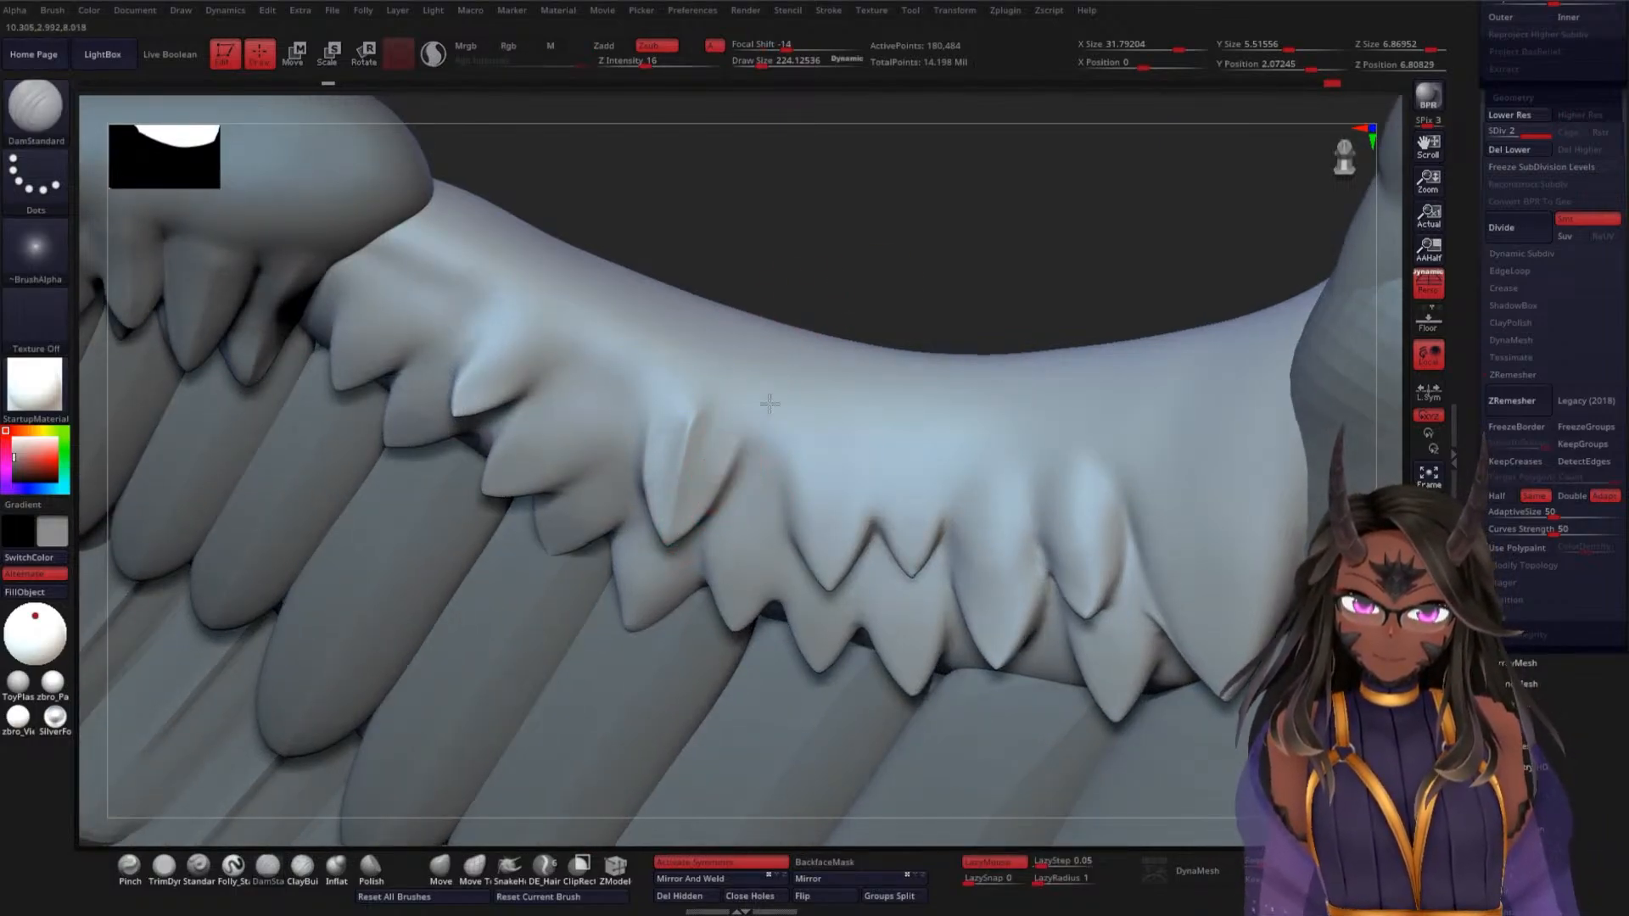
mouse_move(755, 422)
shift+mouse_down()
mouse_move(719, 489)
mouse_move(787, 458)
mouse_move(775, 436)
shift+mouse_up()
drag(876, 519, 835, 587)
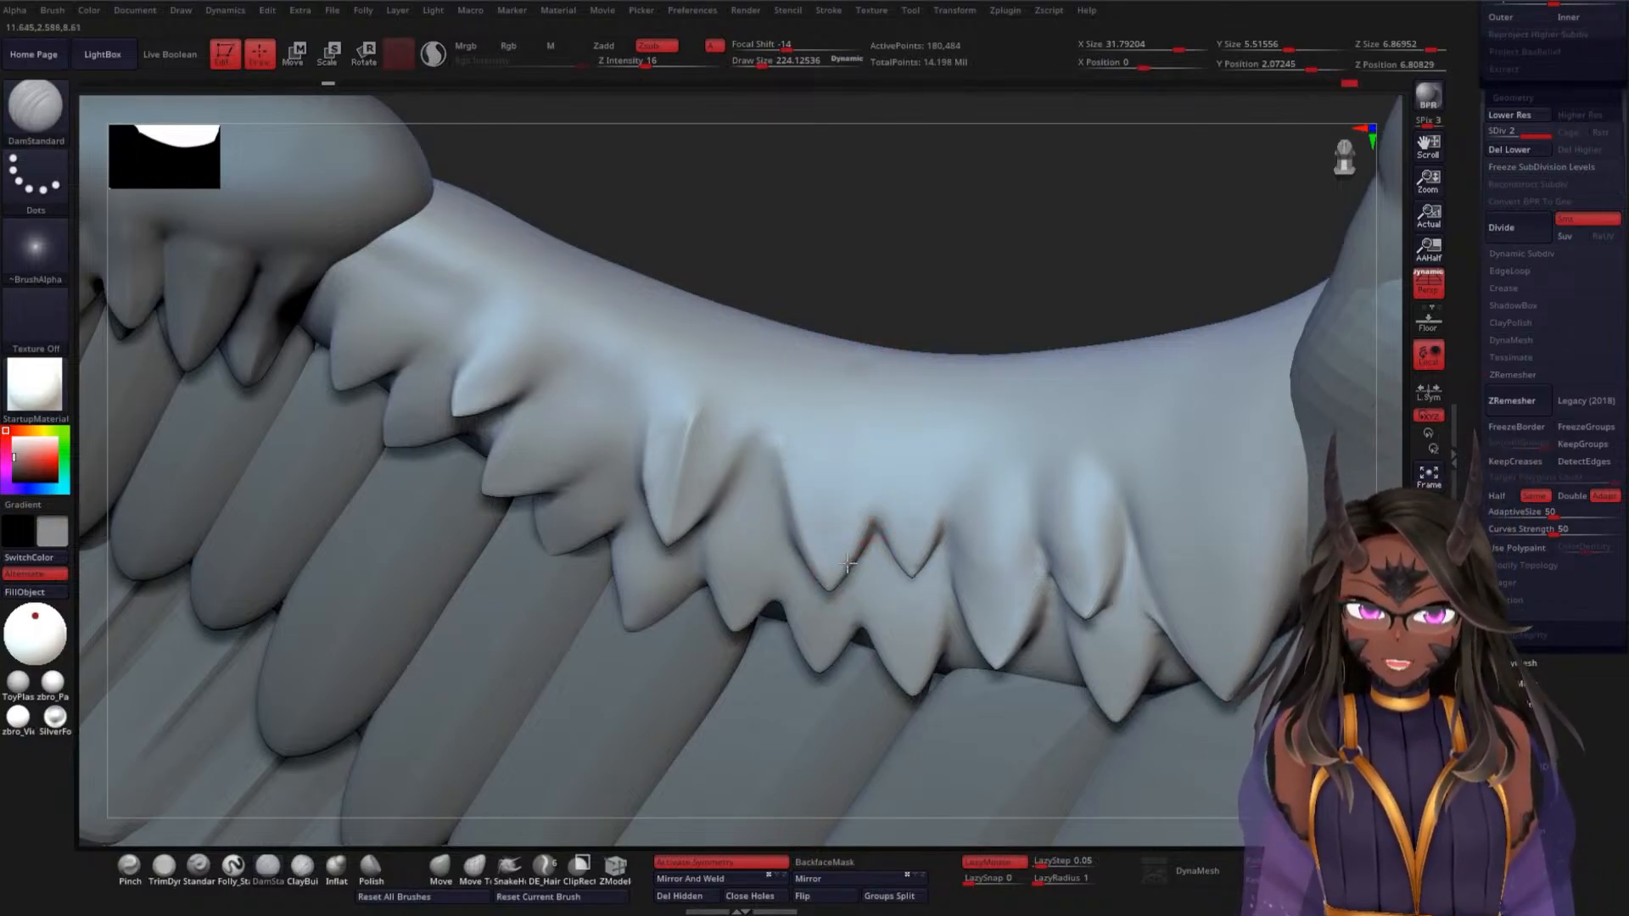
alt+drag(838, 414, 829, 583)
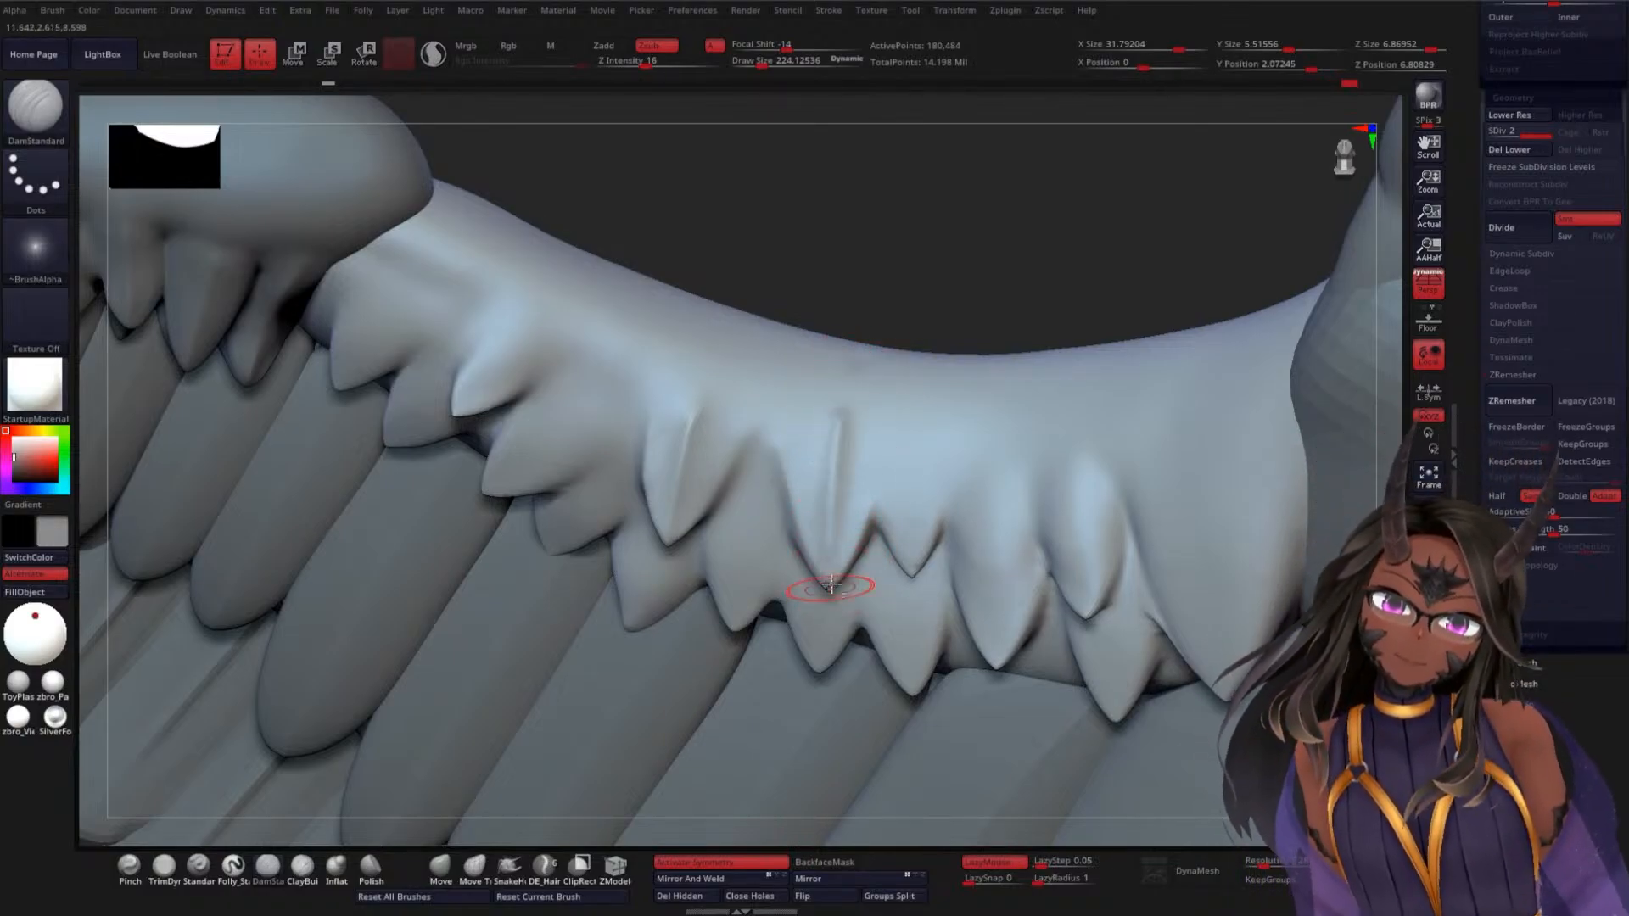
mouse_move(852, 421)
shift+mouse_down()
mouse_move(829, 424)
mouse_move(838, 542)
mouse_move(831, 478)
mouse_move(794, 450)
shift+mouse_up()
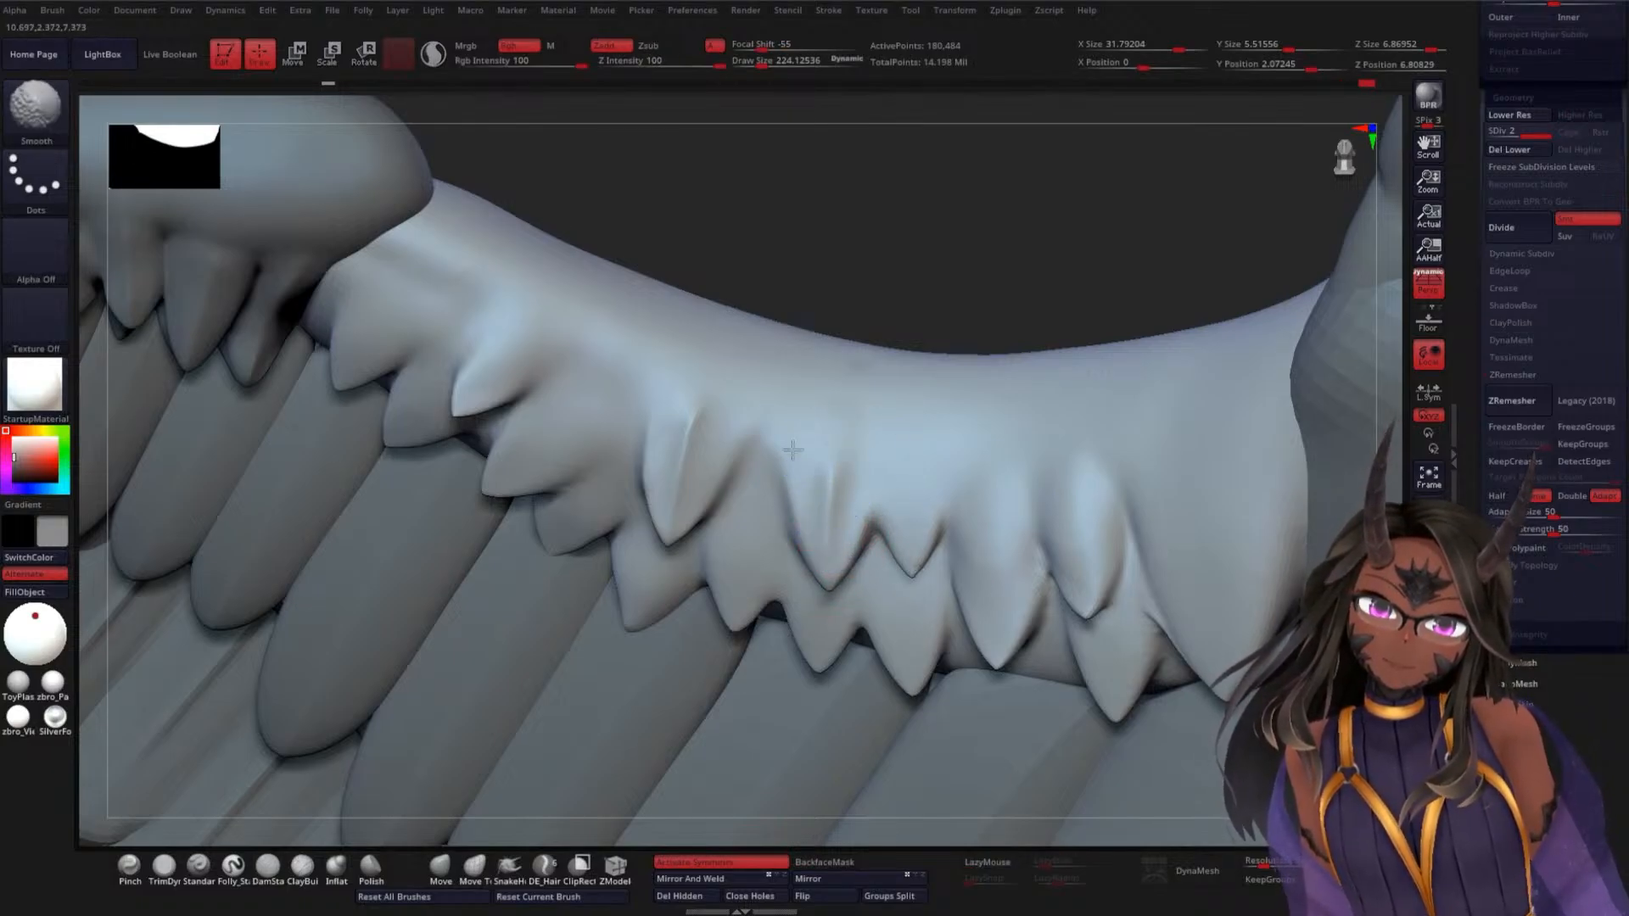
Blend the newly ridged inner-row feather's base and the surface between it and its neighbour by smoothing from several angles
mouse_move(917, 298)
mouse_down()
mouse_move(960, 266)
mouse_move(958, 445)
mouse_up()
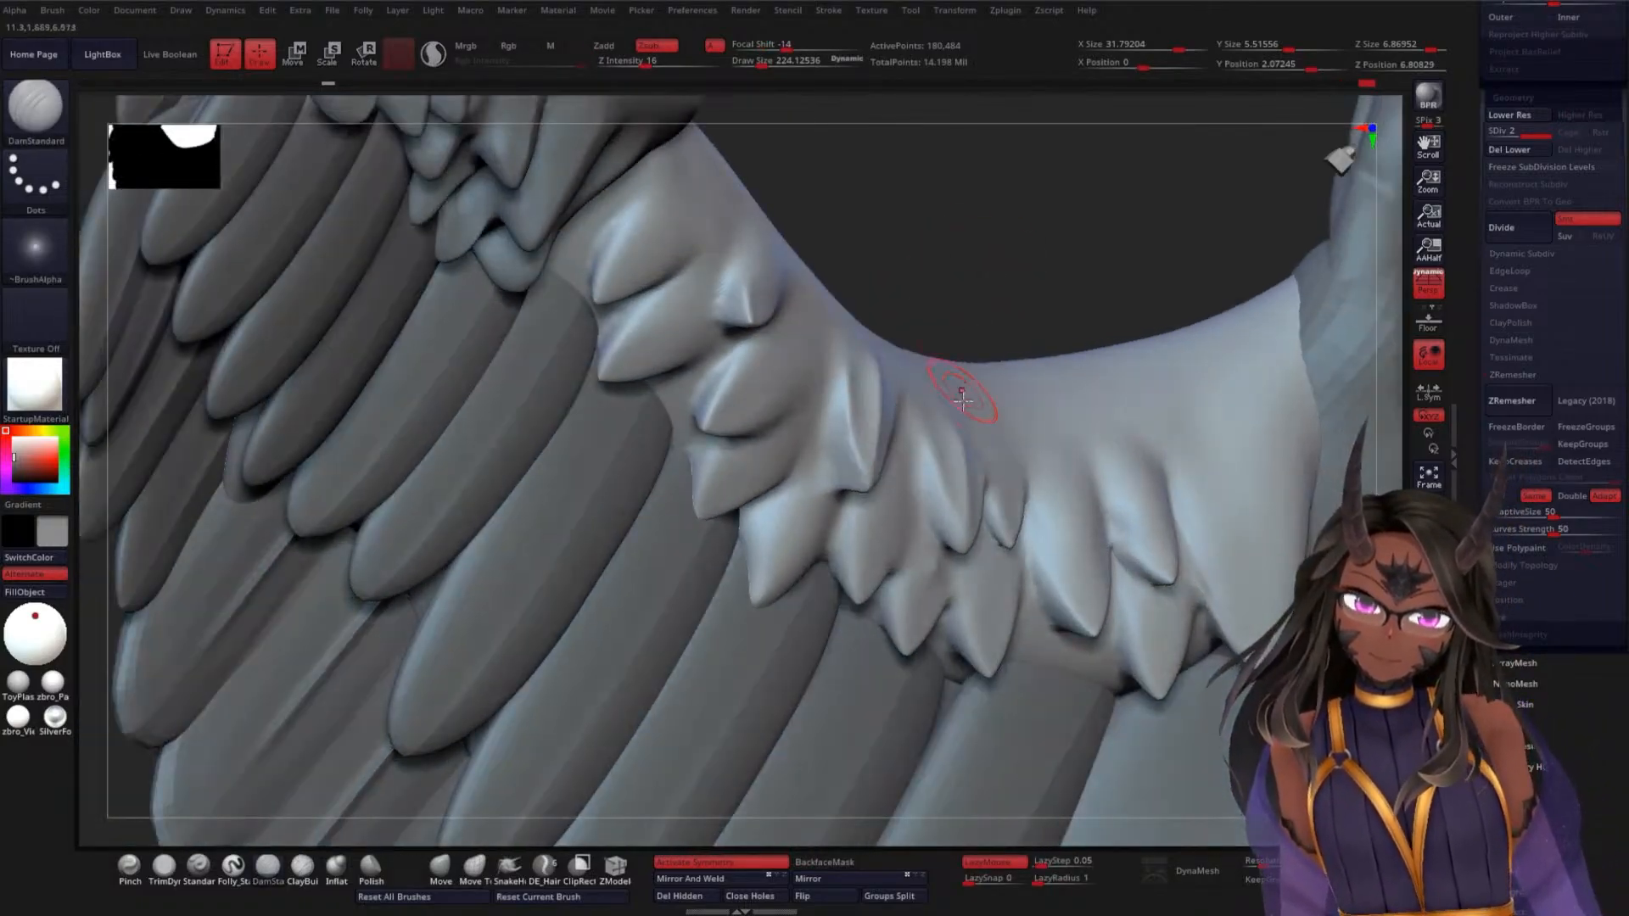
drag(989, 345, 1071, 285)
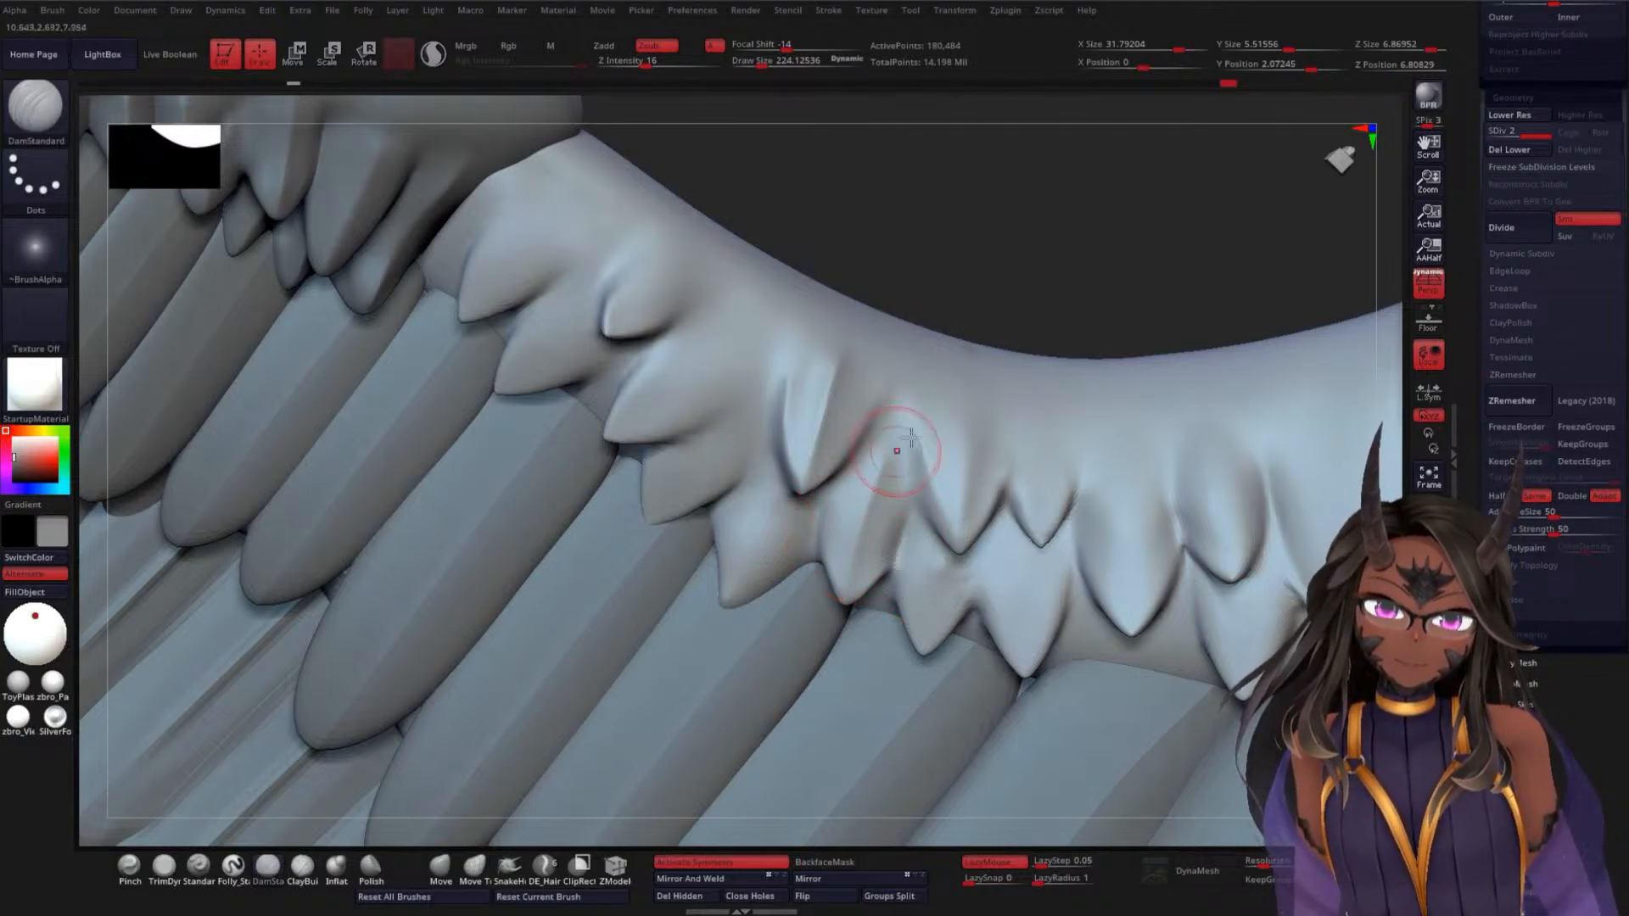
mouse_move(1037, 293)
mouse_down()
mouse_move(1014, 305)
mouse_move(1055, 314)
mouse_move(1040, 378)
mouse_up()
shift+drag(926, 400, 885, 429)
mouse_move(1047, 278)
mouse_down()
mouse_move(1058, 286)
mouse_move(894, 476)
mouse_up()
drag(1113, 258, 1055, 316)
mouse_move(884, 429)
shift+mouse_down()
mouse_move(880, 446)
mouse_move(884, 430)
shift+mouse_up()
drag(1069, 280, 1131, 212)
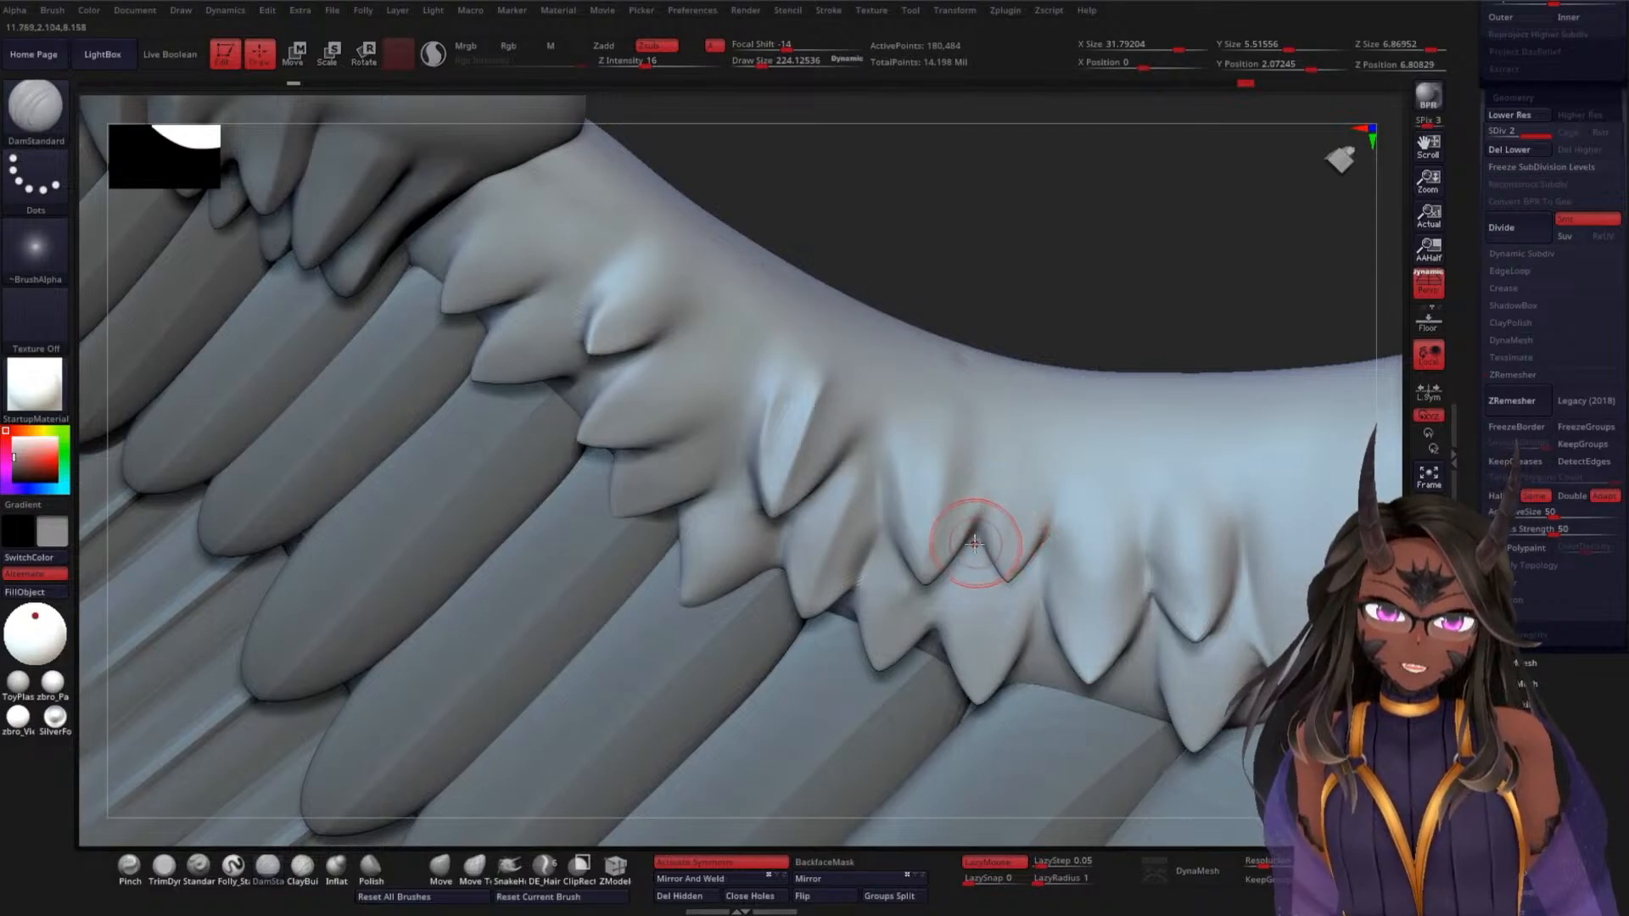
Raise central ridges on two neighbouring lower-row feathers with the DamStandard brush, running from each tip toward its base
mouse_move(1124, 303)
mouse_down()
mouse_move(1104, 316)
mouse_move(1192, 316)
mouse_move(1204, 207)
mouse_move(1156, 327)
mouse_up()
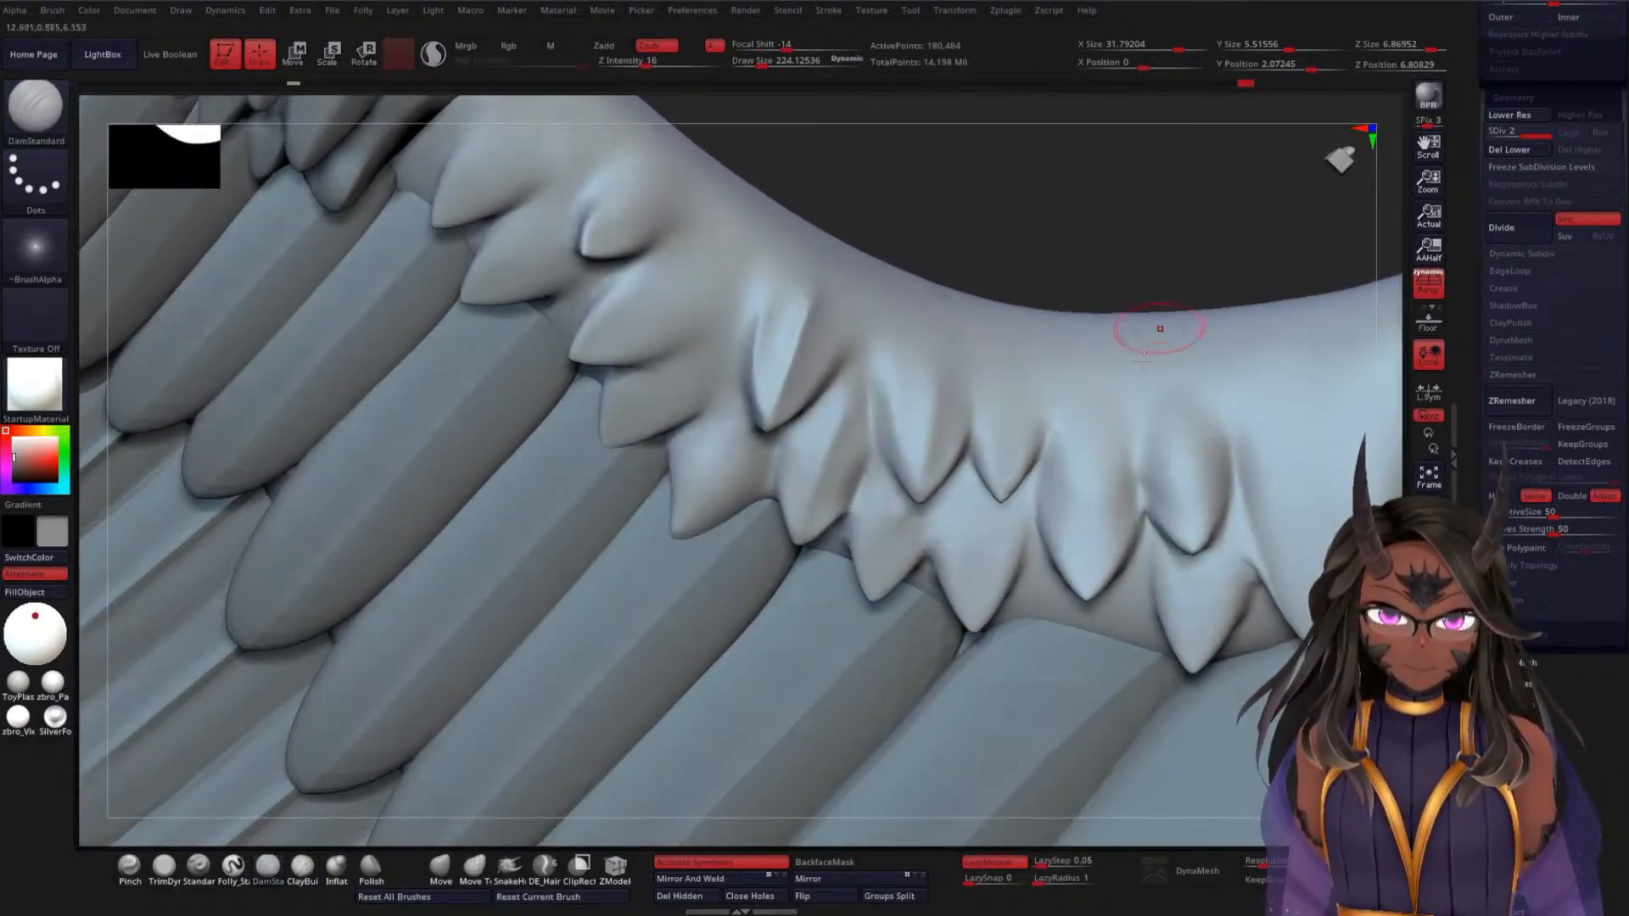
drag(1028, 562, 982, 630)
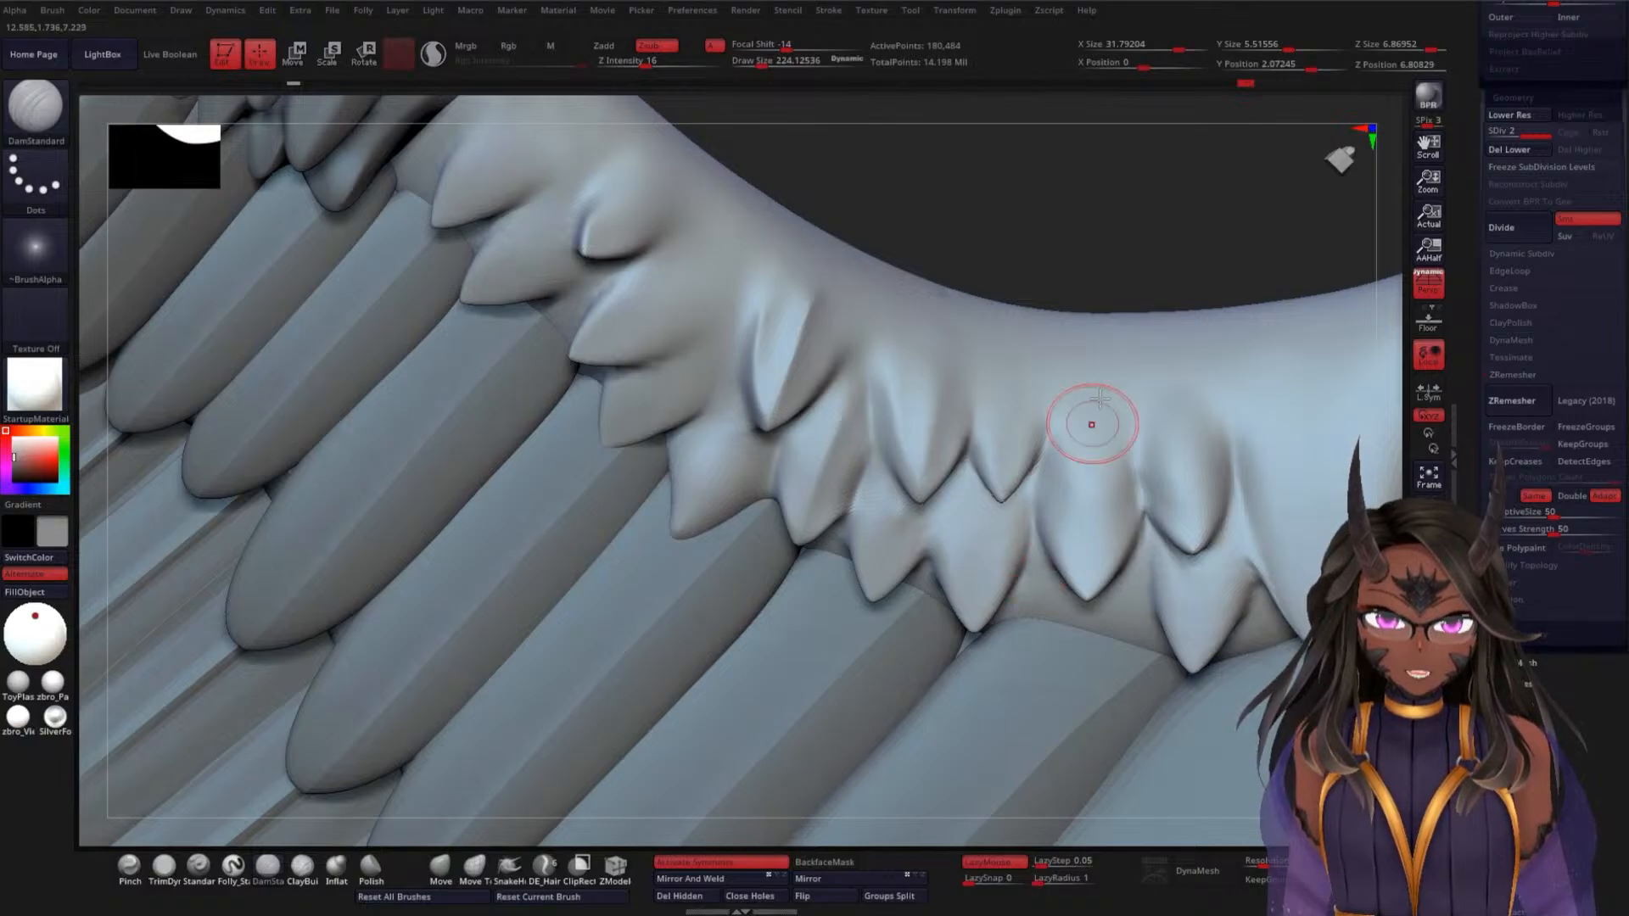
drag(1113, 285, 1071, 339)
drag(931, 574, 948, 535)
drag(1135, 265, 1095, 284)
mouse_move(925, 550)
mouse_down()
mouse_move(957, 472)
mouse_move(928, 538)
mouse_up()
drag(1128, 255, 1159, 229)
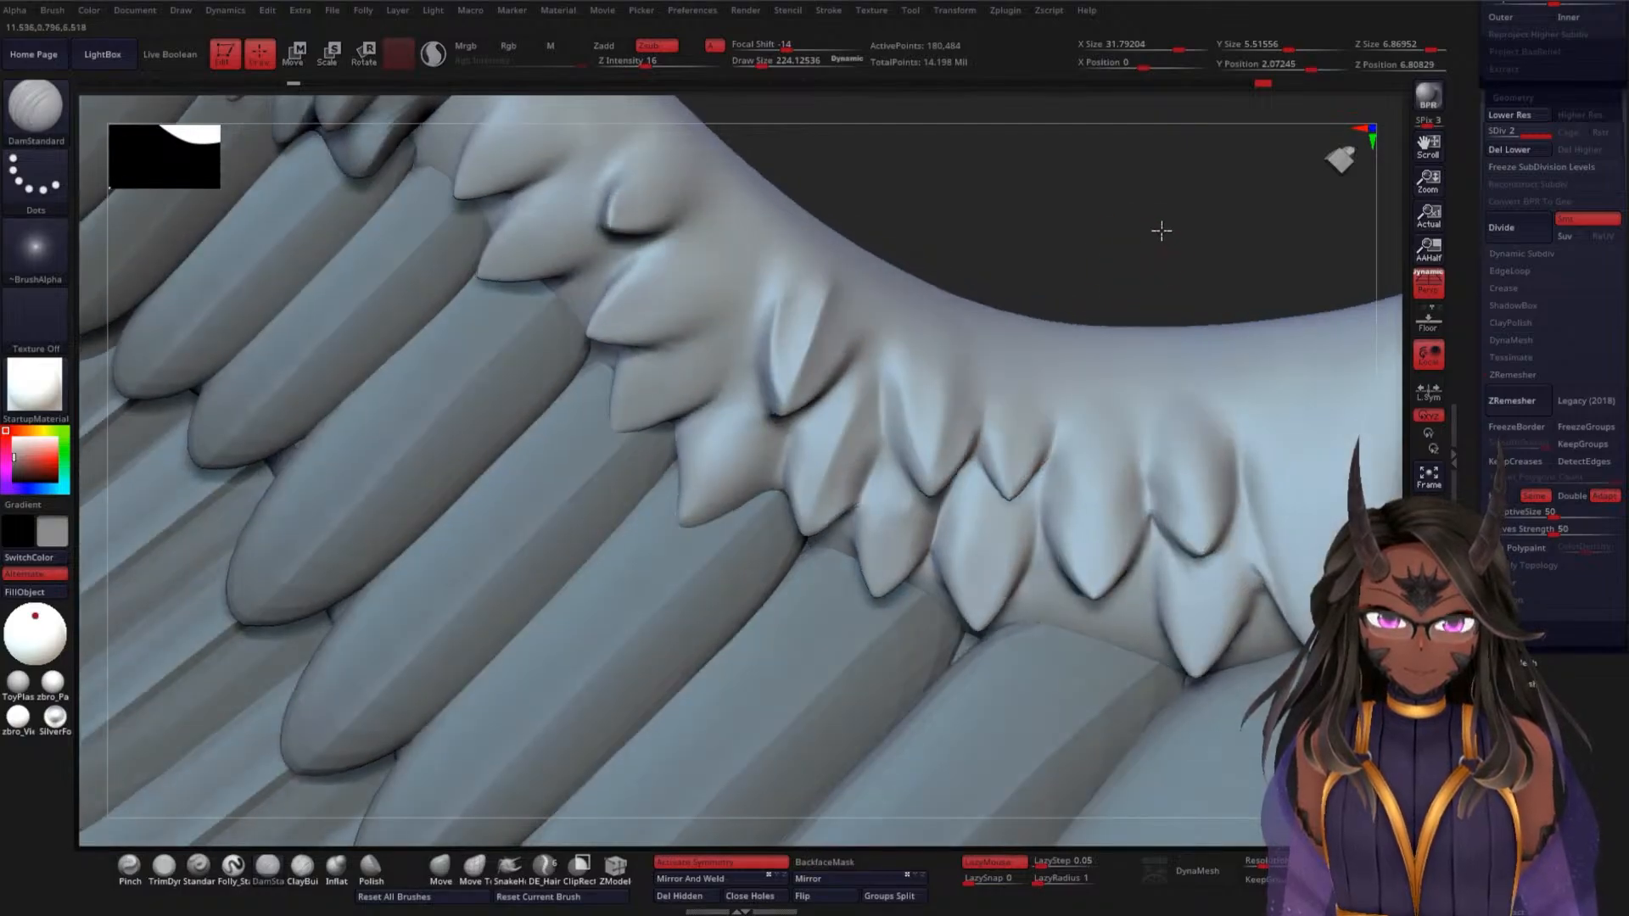
drag(874, 598, 914, 477)
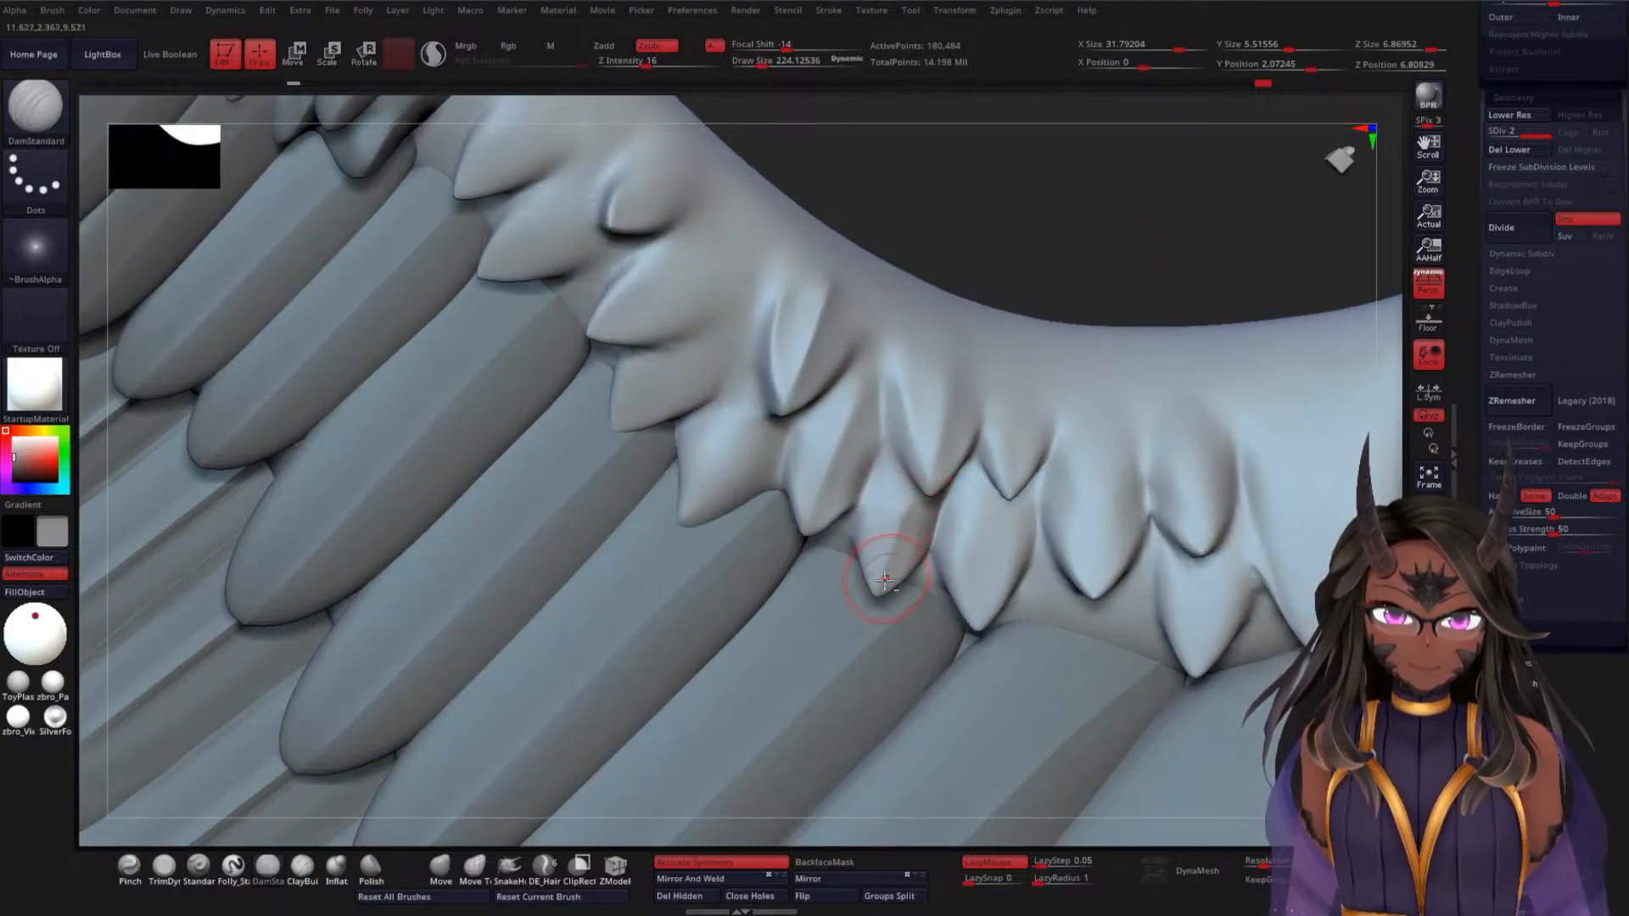
drag(879, 594, 918, 463)
mouse_move(978, 628)
mouse_down()
mouse_move(986, 466)
mouse_move(982, 580)
mouse_up()
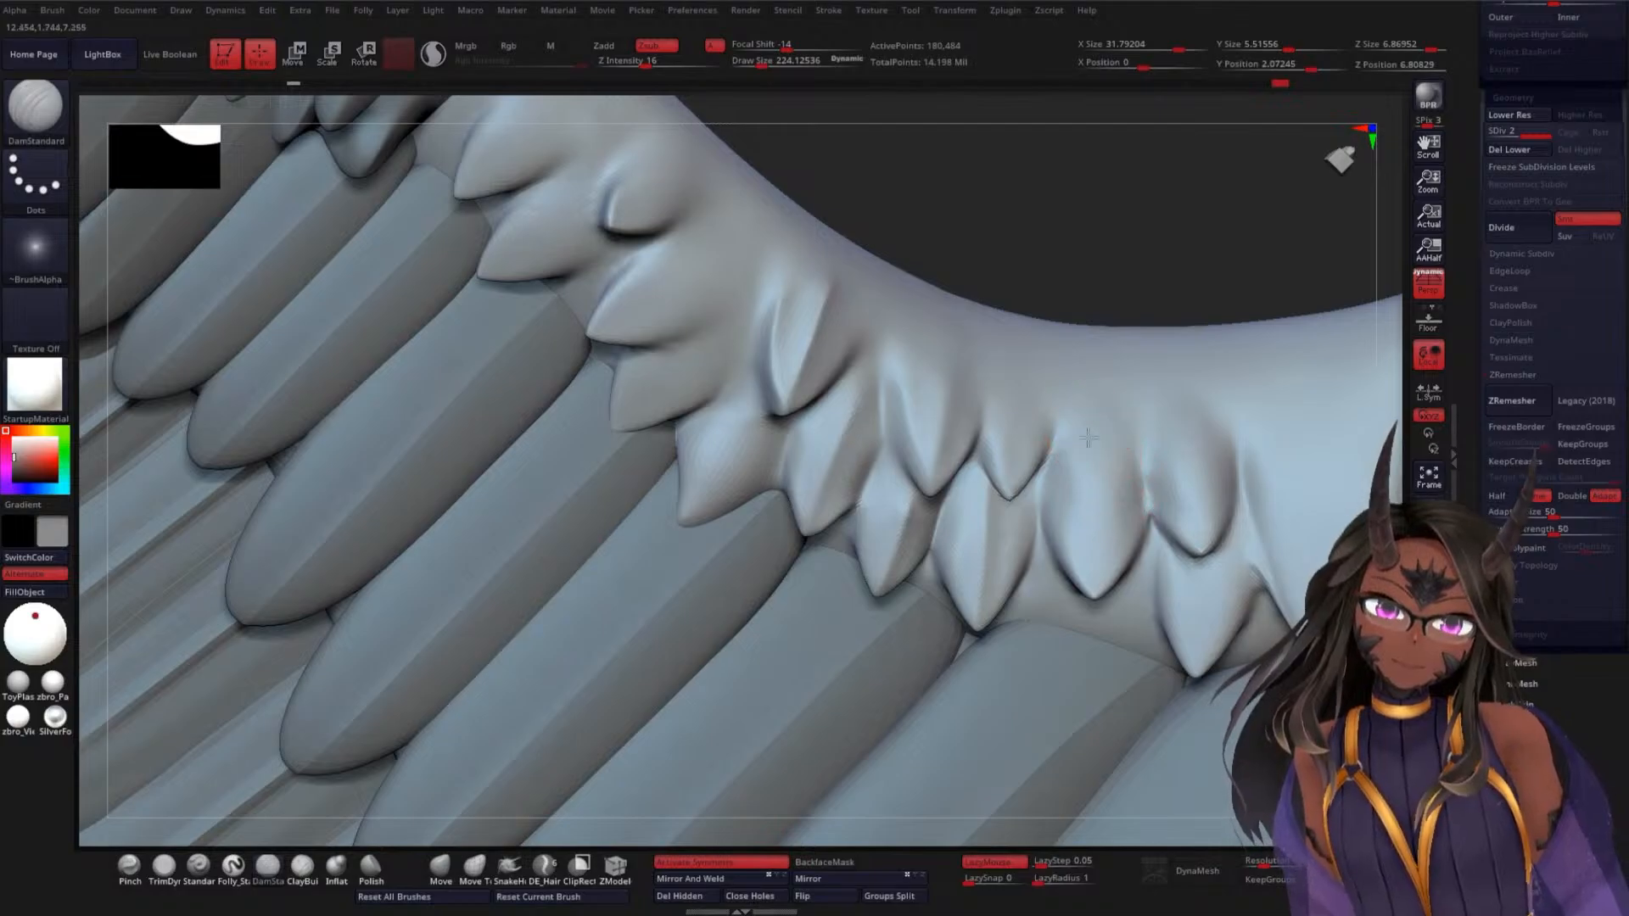
Add a central ridge to the wide feather beside the two newly ridged ones and smooth its sides and base
drag(1088, 438, 1096, 564)
drag(1176, 313, 1164, 356)
drag(1087, 416, 1082, 526)
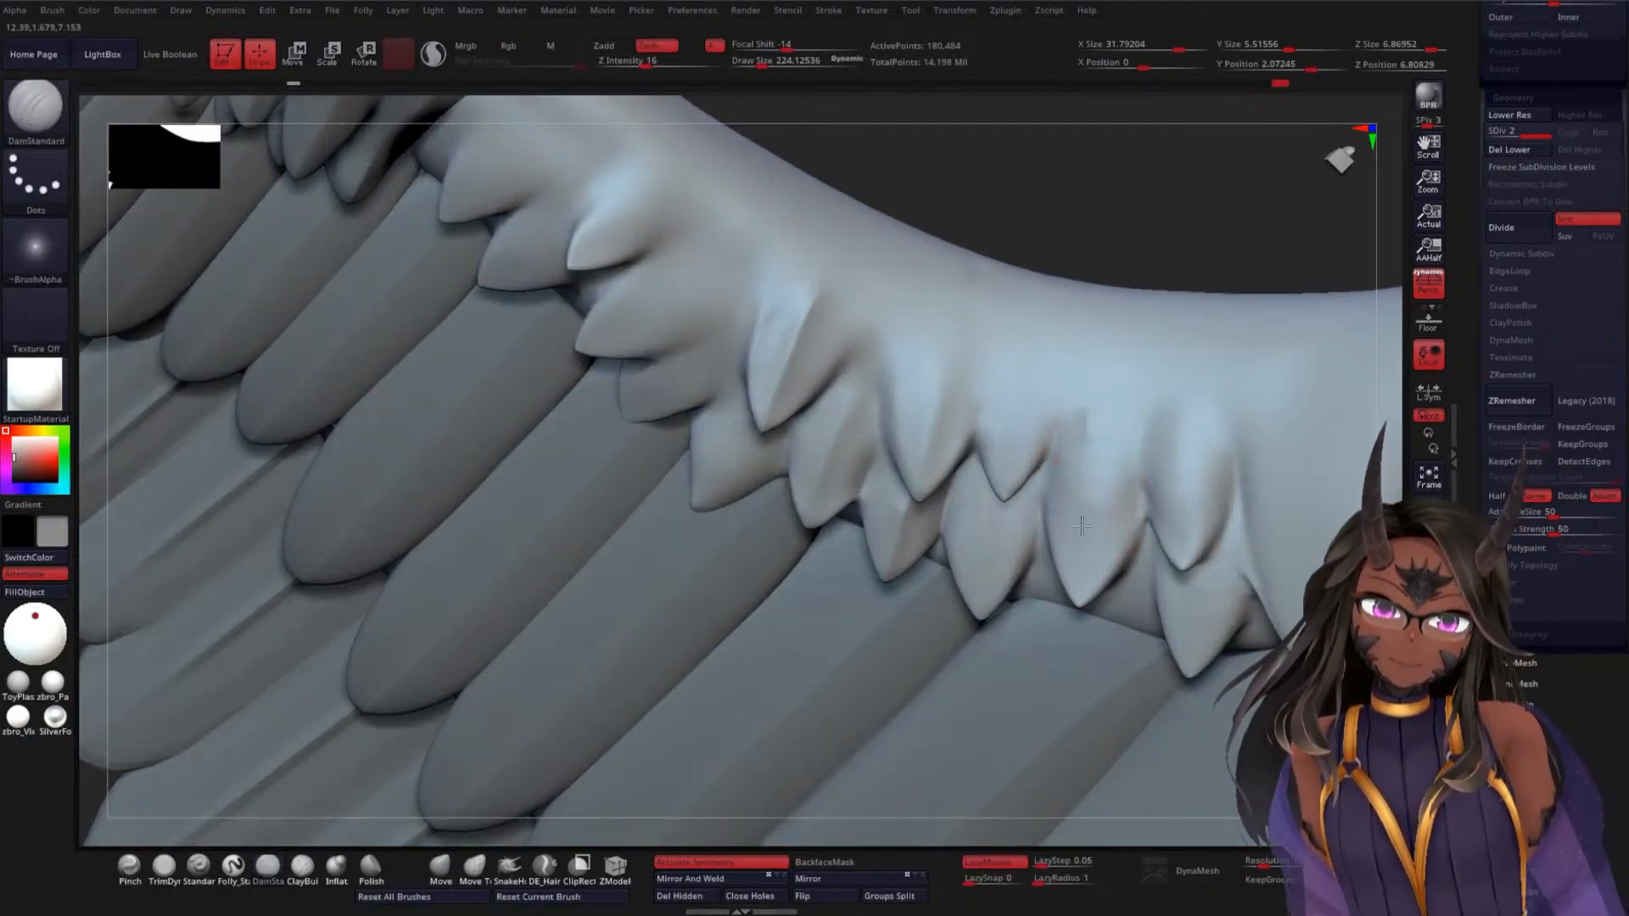
shift+drag(1115, 424, 1093, 533)
shift+drag(1070, 408, 1067, 534)
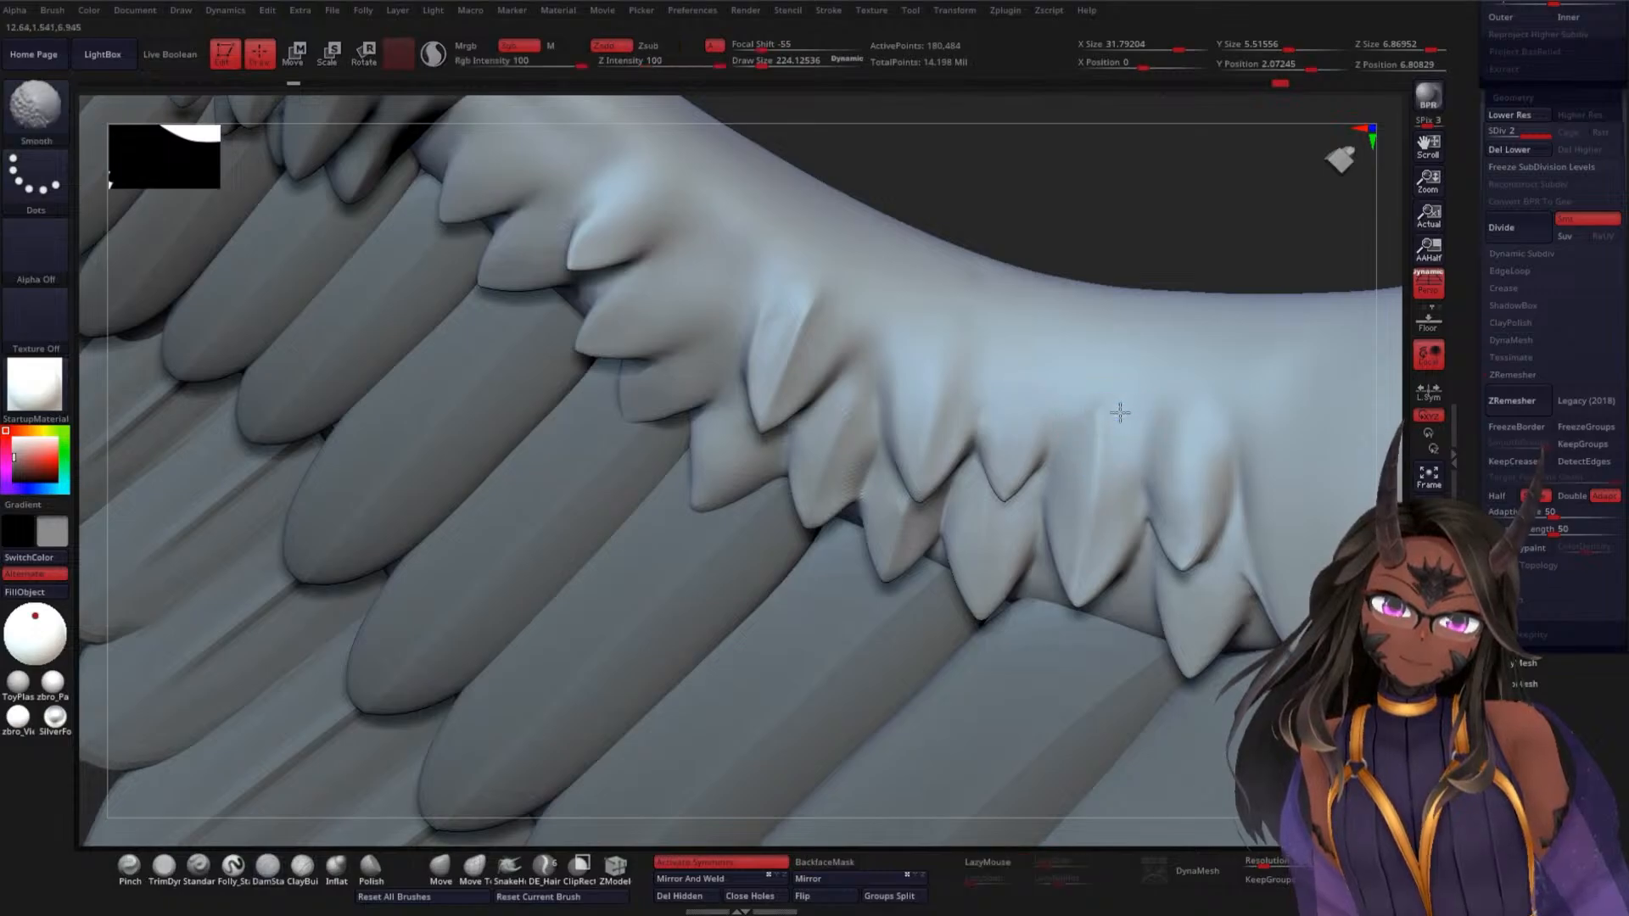
mouse_move(1120, 413)
shift+mouse_down()
mouse_move(1101, 530)
mouse_move(1100, 424)
shift+mouse_up()
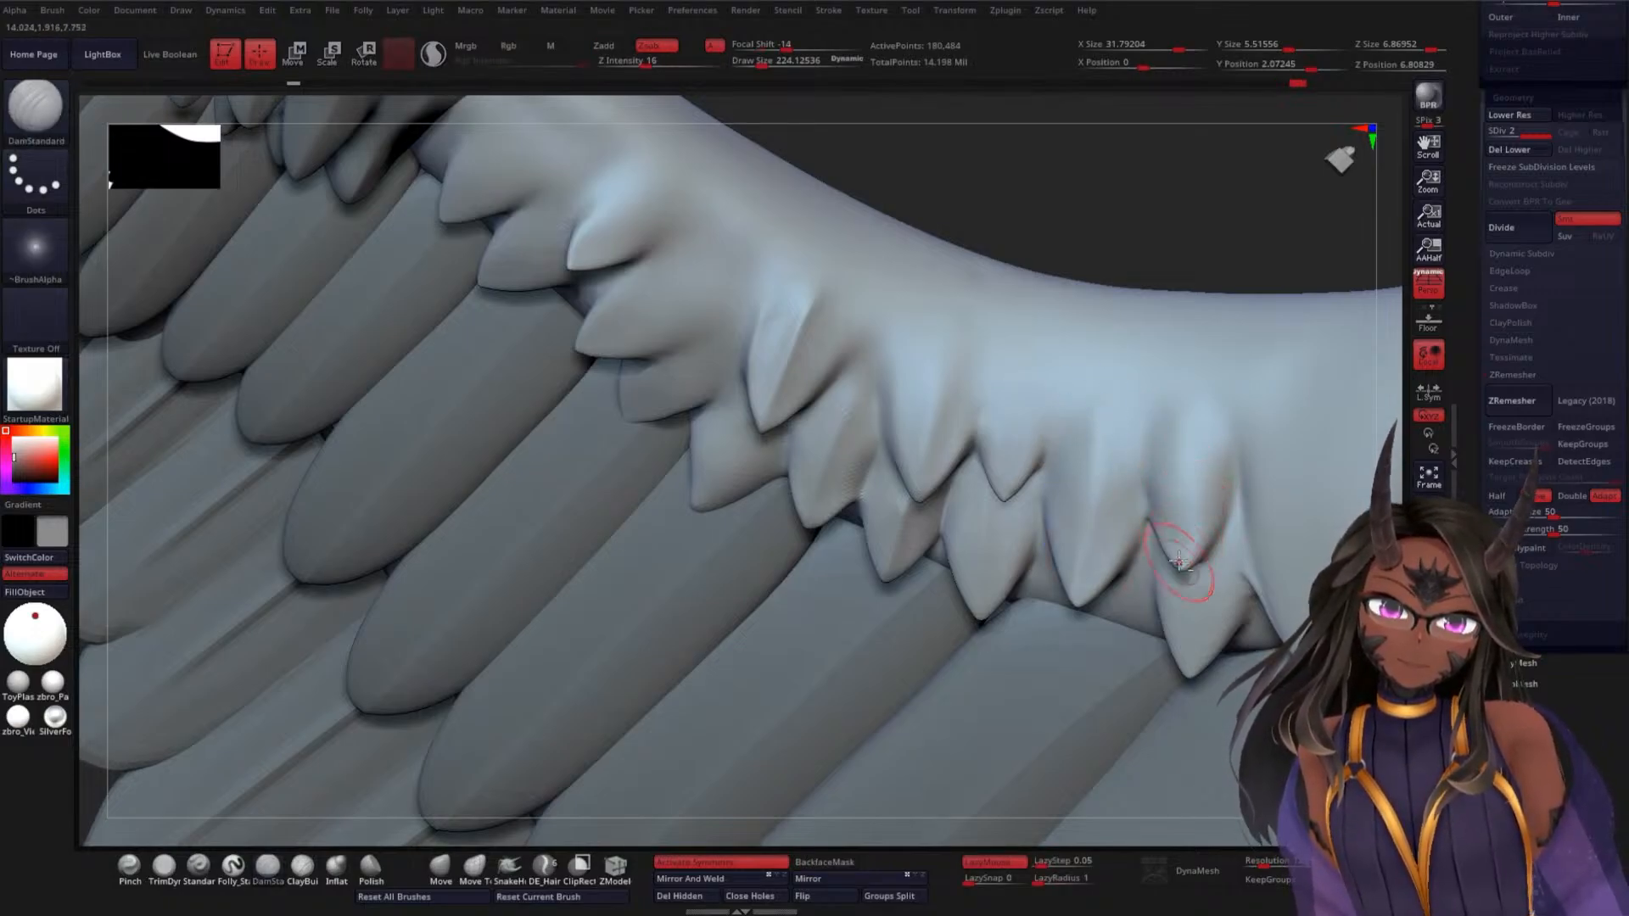
Raise a central ridge along the adjoining inner-row feather and soften its upper end with smoothing
alt+drag(1194, 399, 1180, 531)
mouse_move(1224, 407)
shift+mouse_down()
mouse_move(1208, 485)
mouse_move(1169, 457)
shift+mouse_up()
mouse_move(1146, 261)
mouse_down()
mouse_move(1174, 189)
mouse_move(1229, 192)
mouse_move(1215, 223)
mouse_move(975, 244)
mouse_move(945, 225)
mouse_move(945, 287)
mouse_move(1036, 222)
mouse_move(1118, 229)
mouse_up()
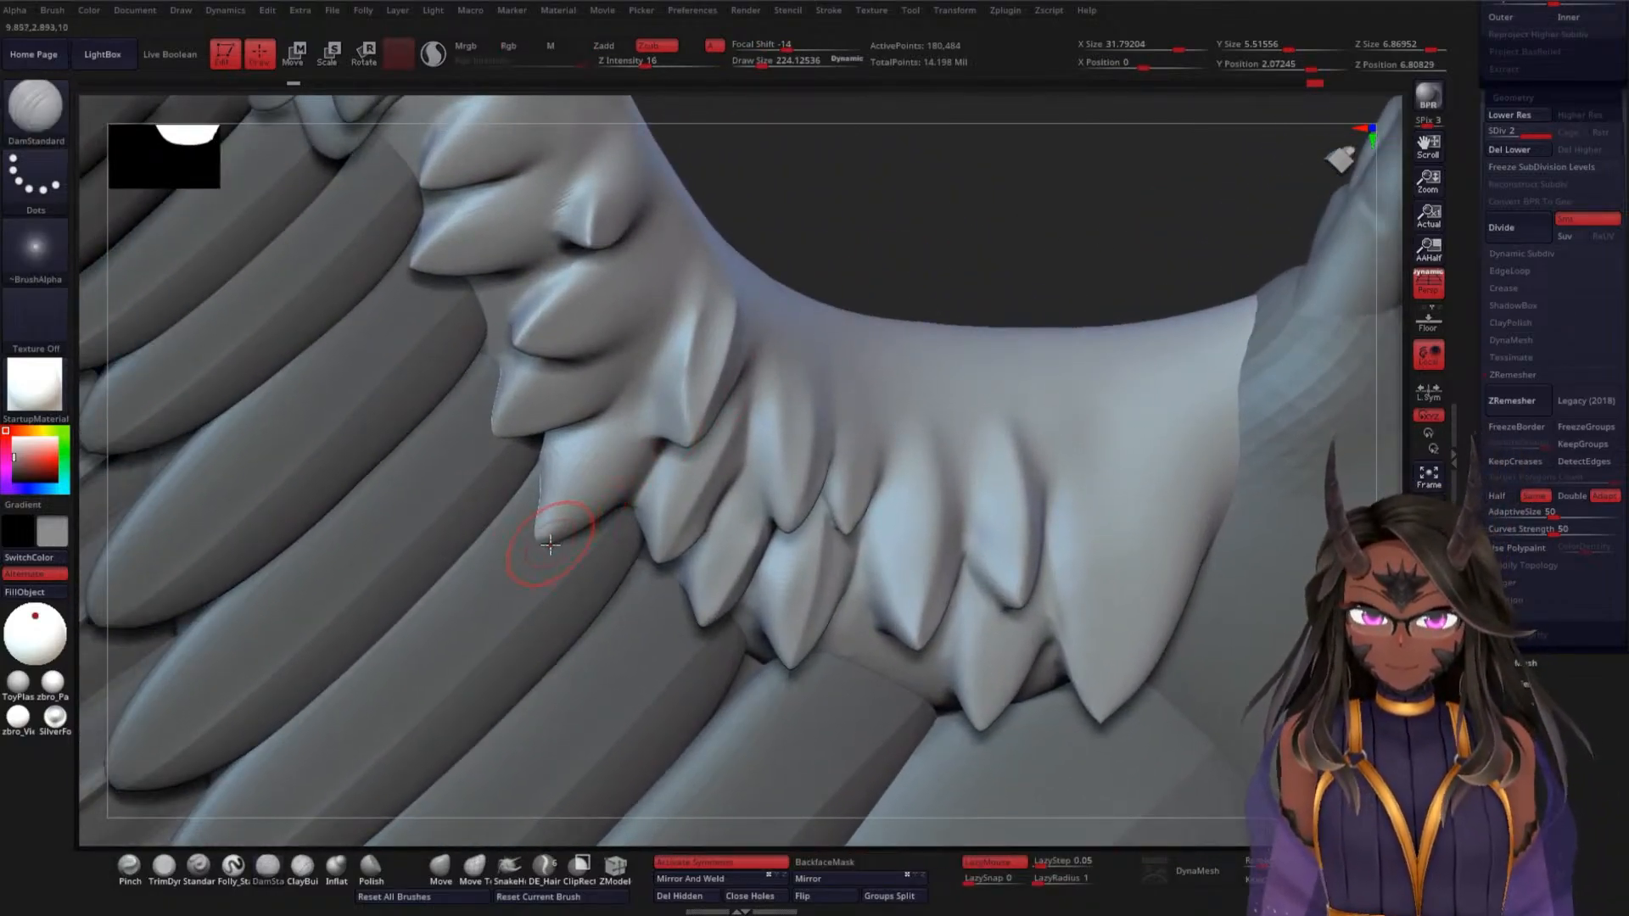
Define central ridges on three lower-row feathers farther up the wing edge, following the curve toward the elbow piece
mouse_move(611, 464)
shift+mouse_down()
mouse_move(624, 446)
mouse_move(524, 571)
shift+mouse_up()
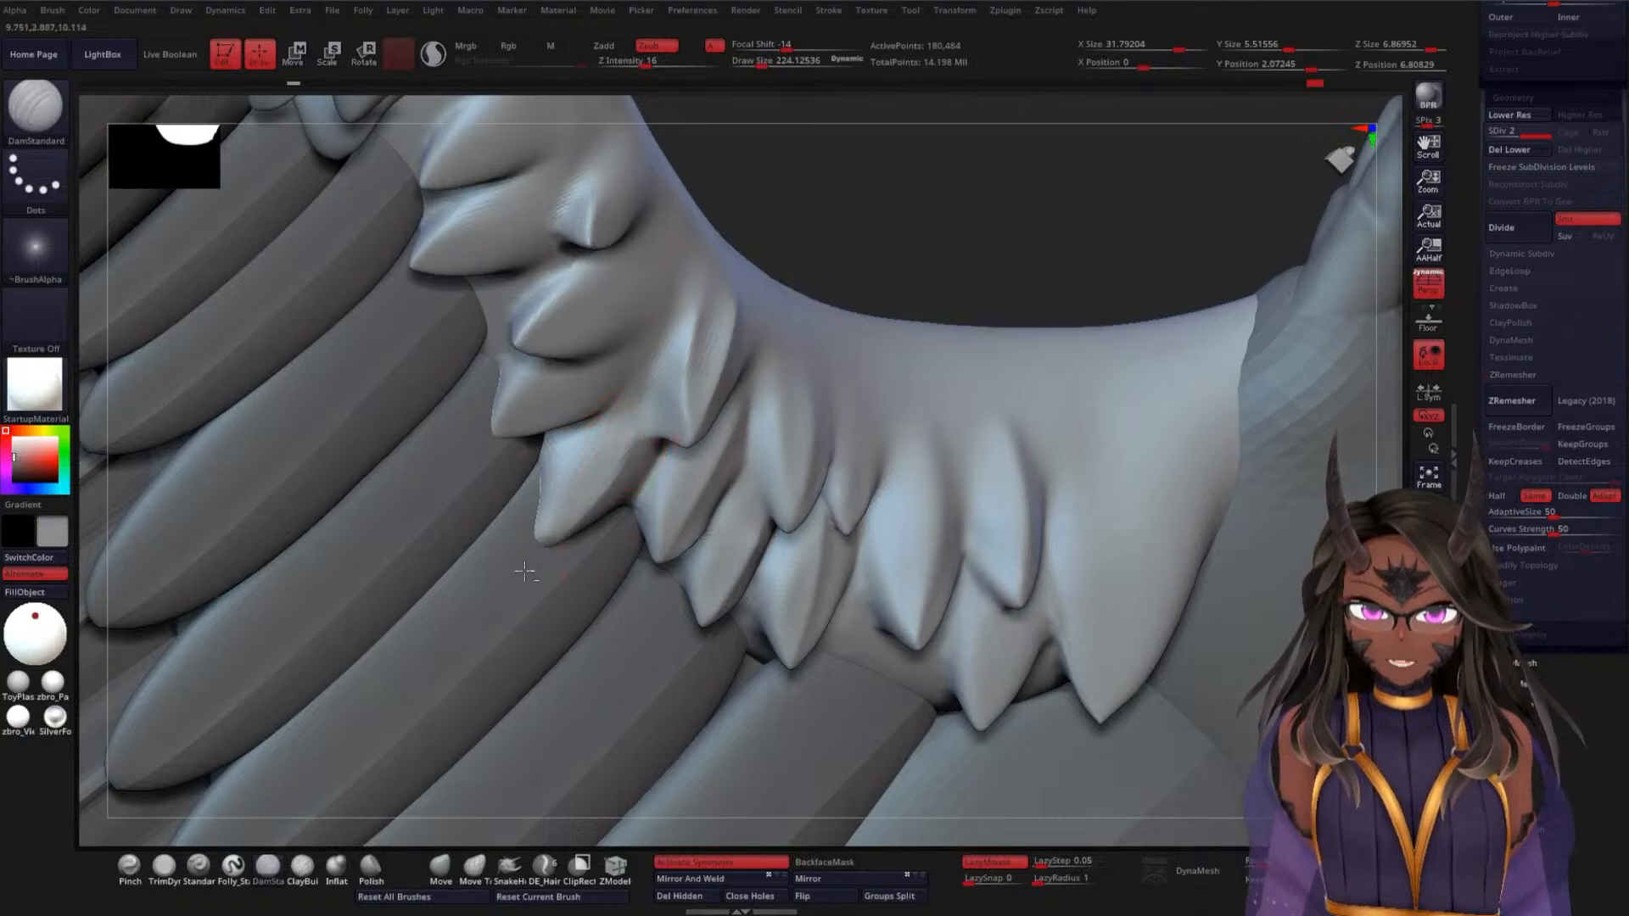
mouse_move(578, 492)
shift+mouse_down()
mouse_move(567, 483)
mouse_move(598, 462)
mouse_move(541, 547)
shift+mouse_up()
drag(902, 273, 1018, 287)
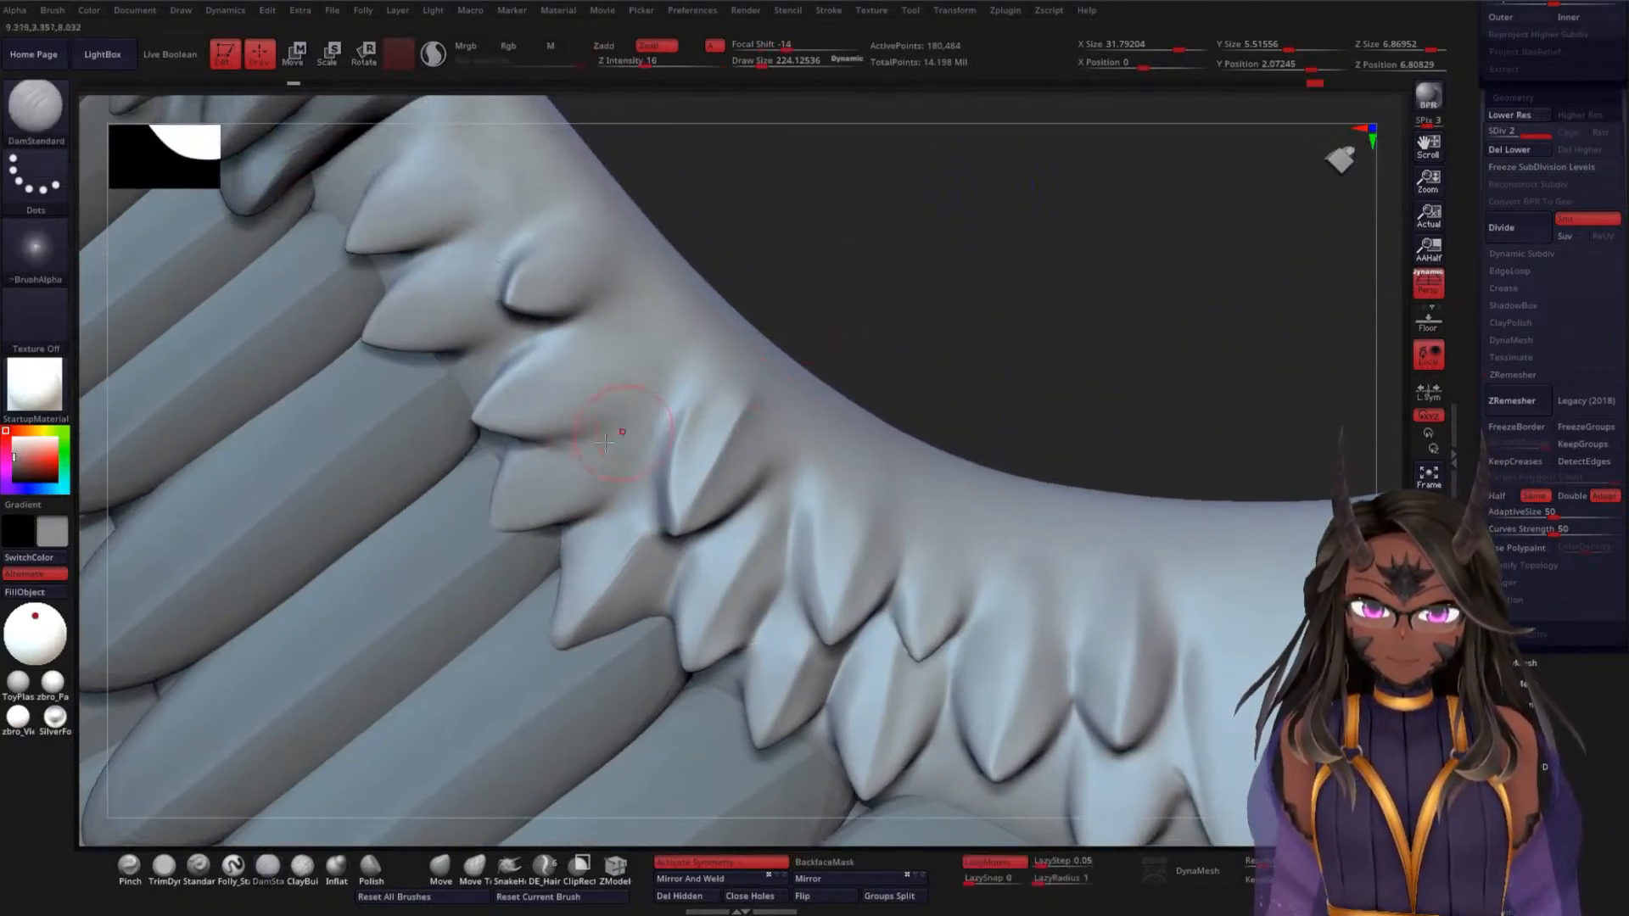
alt+drag(593, 457, 507, 519)
alt+drag(598, 376, 485, 420)
mouse_move(589, 373)
alt+mouse_down()
mouse_move(509, 406)
mouse_move(592, 350)
alt+mouse_up()
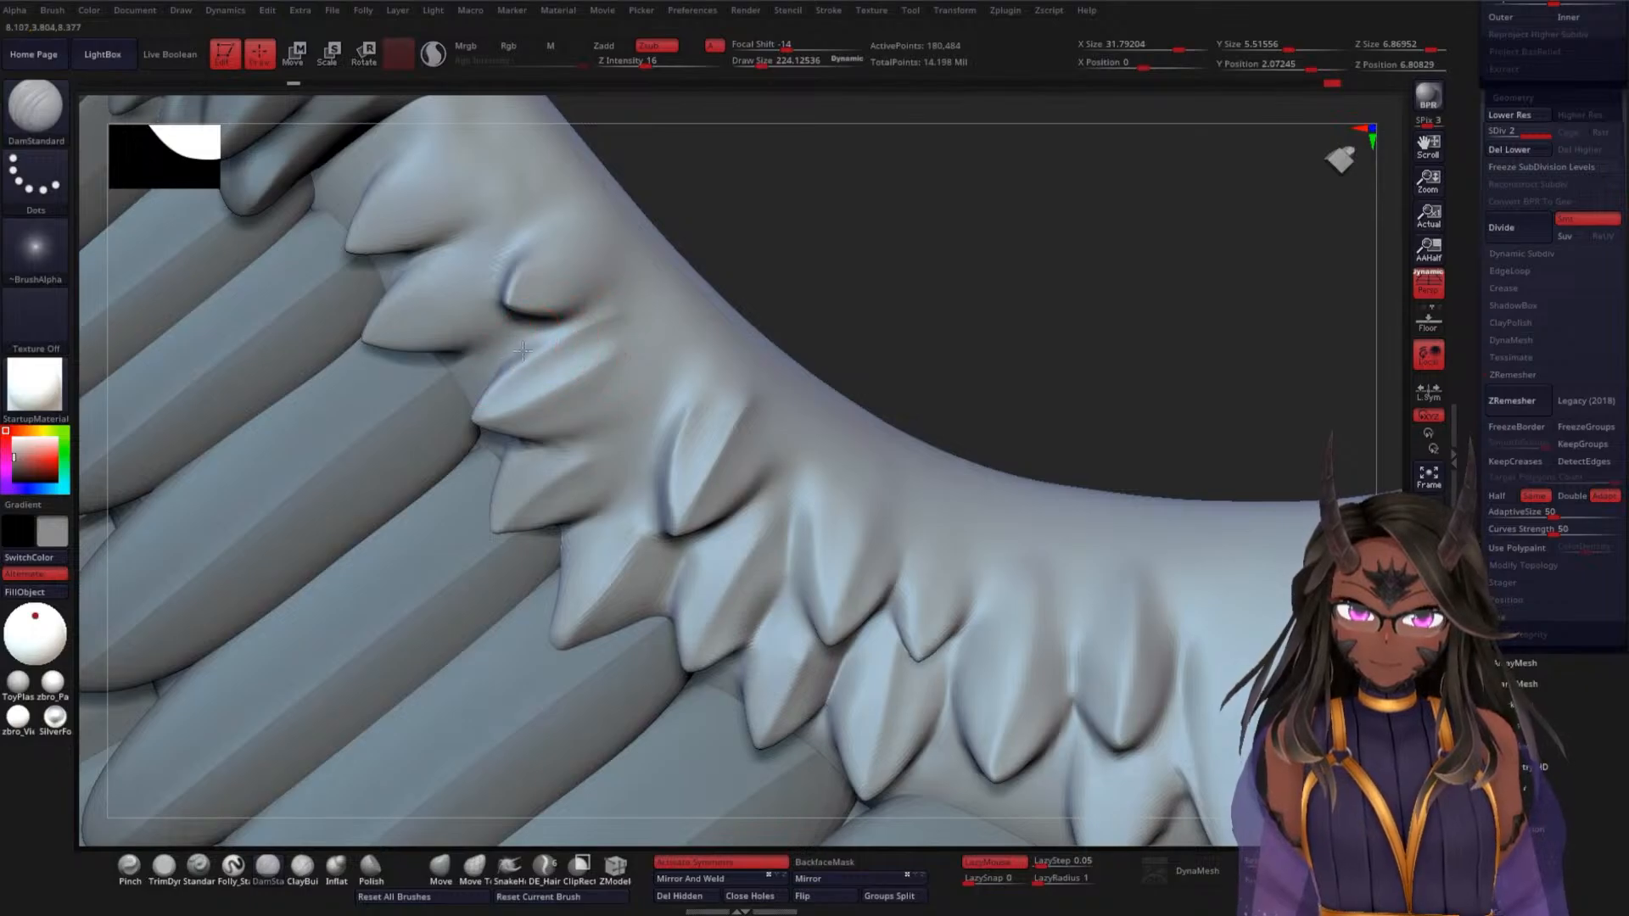
Refine the middle of those three feathers by carving its edge from tip to base and smoothing its surface
key(shift)
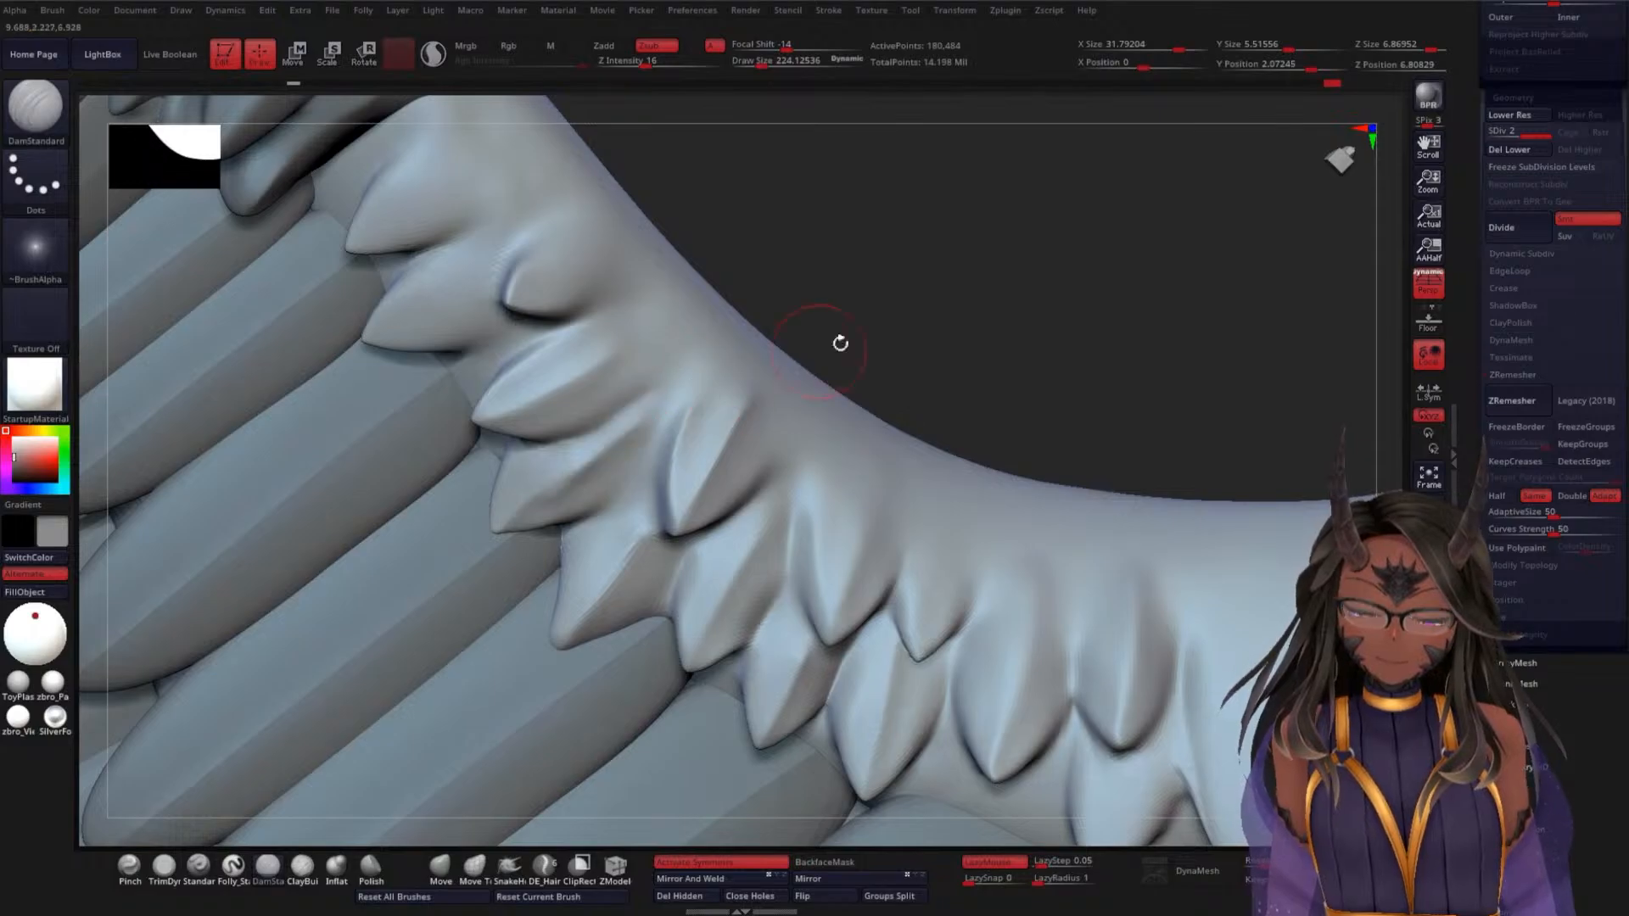
drag(840, 346, 789, 353)
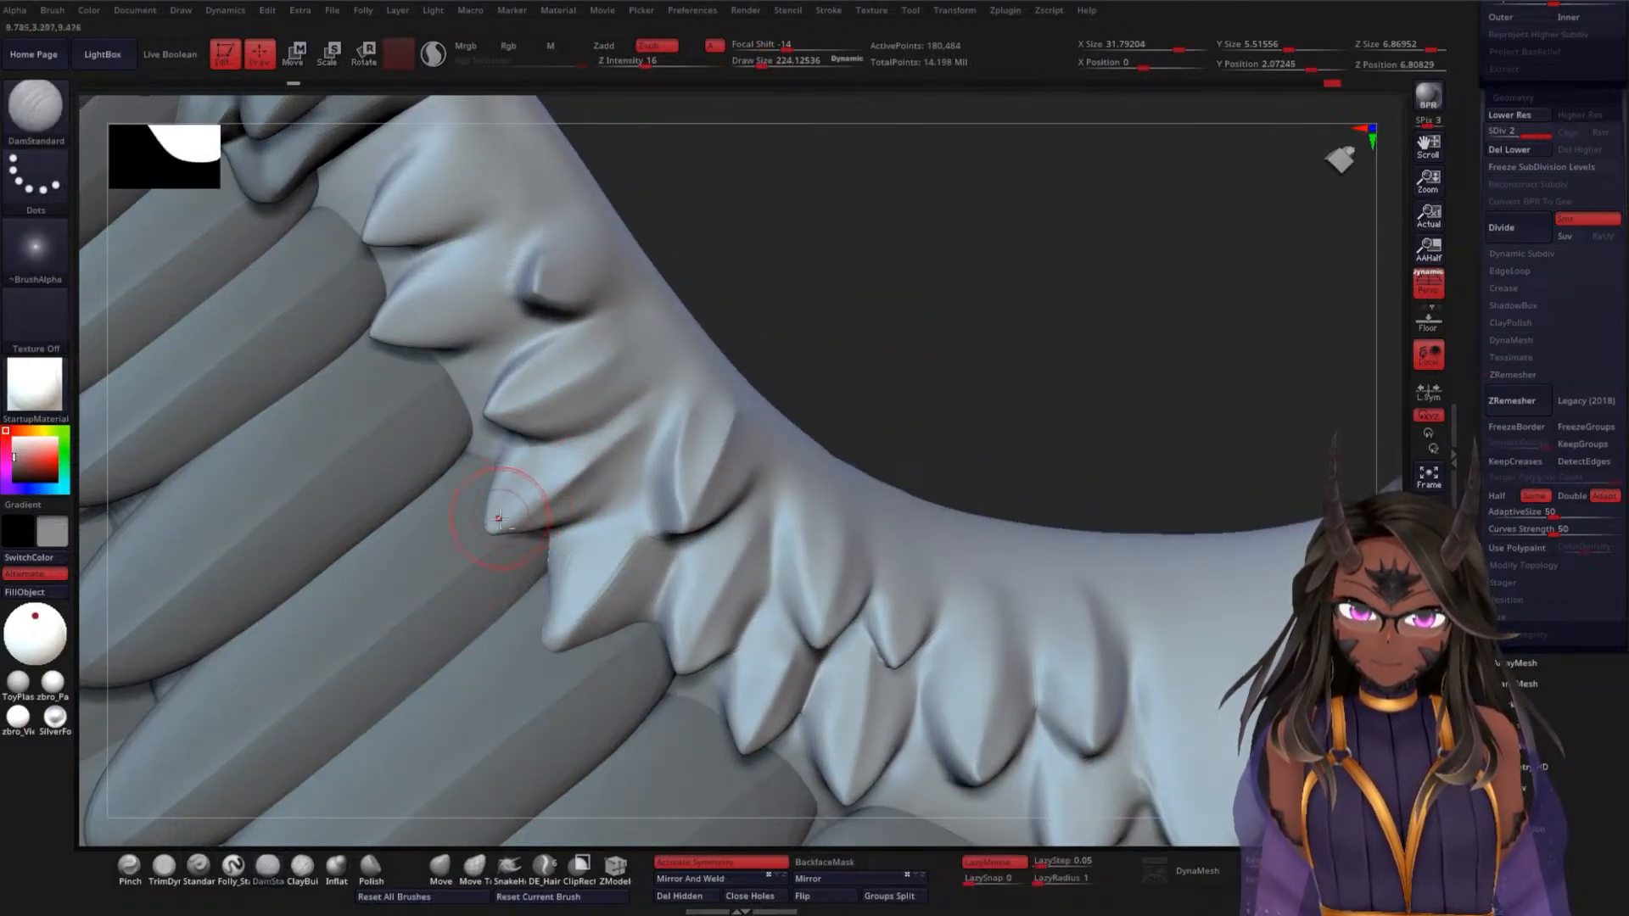
drag(498, 518, 530, 437)
drag(497, 536, 566, 430)
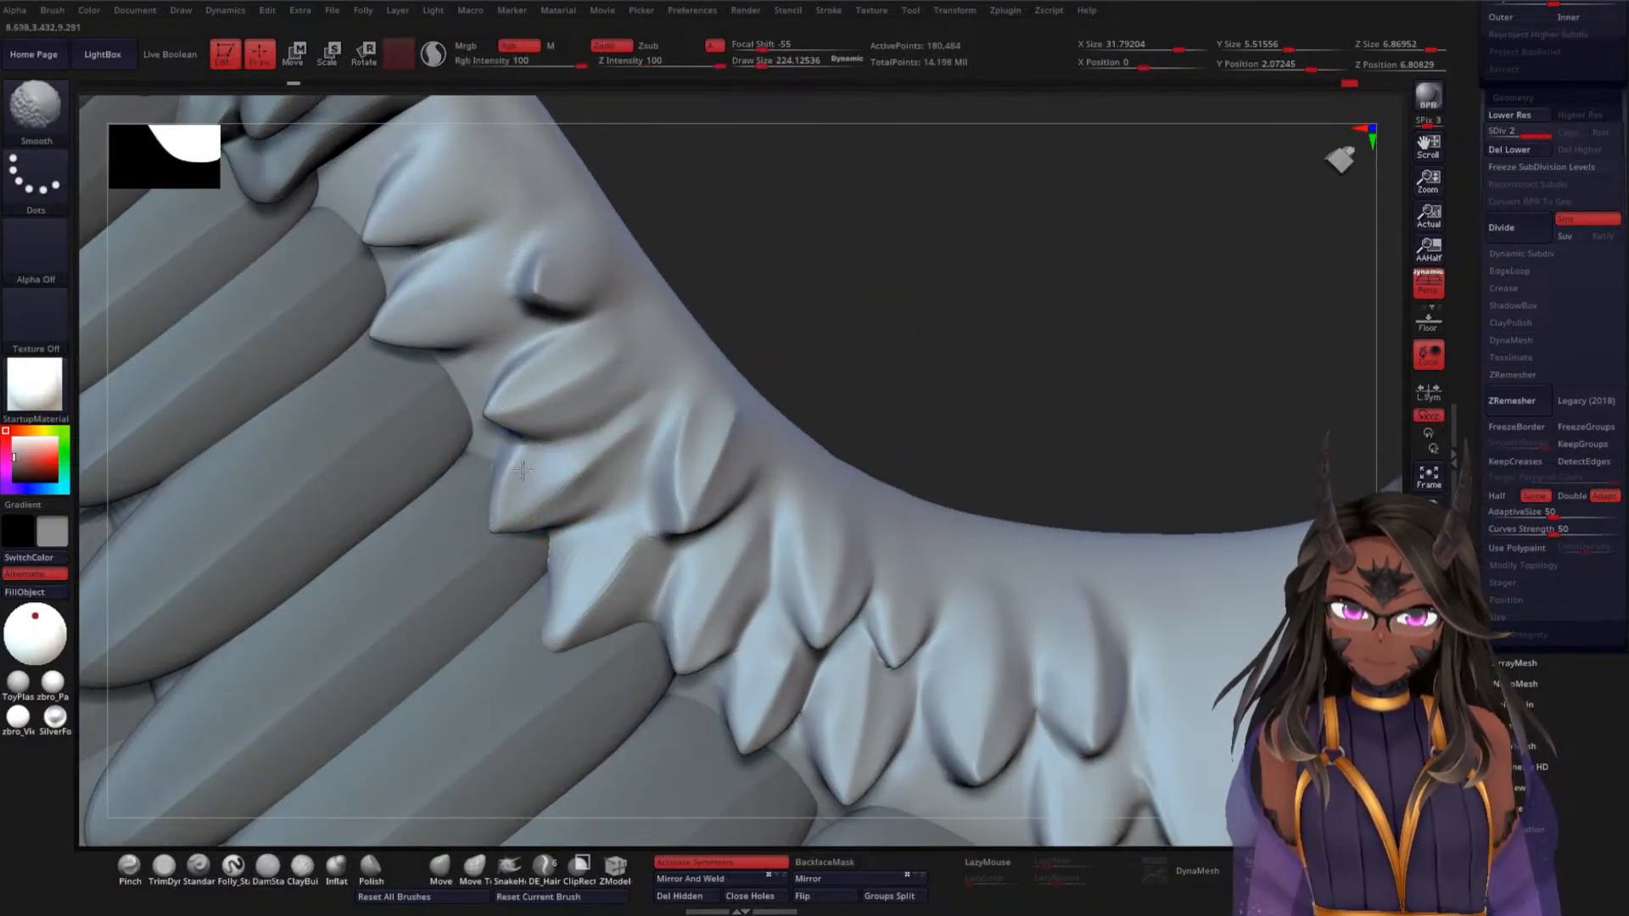
drag(821, 316, 750, 325)
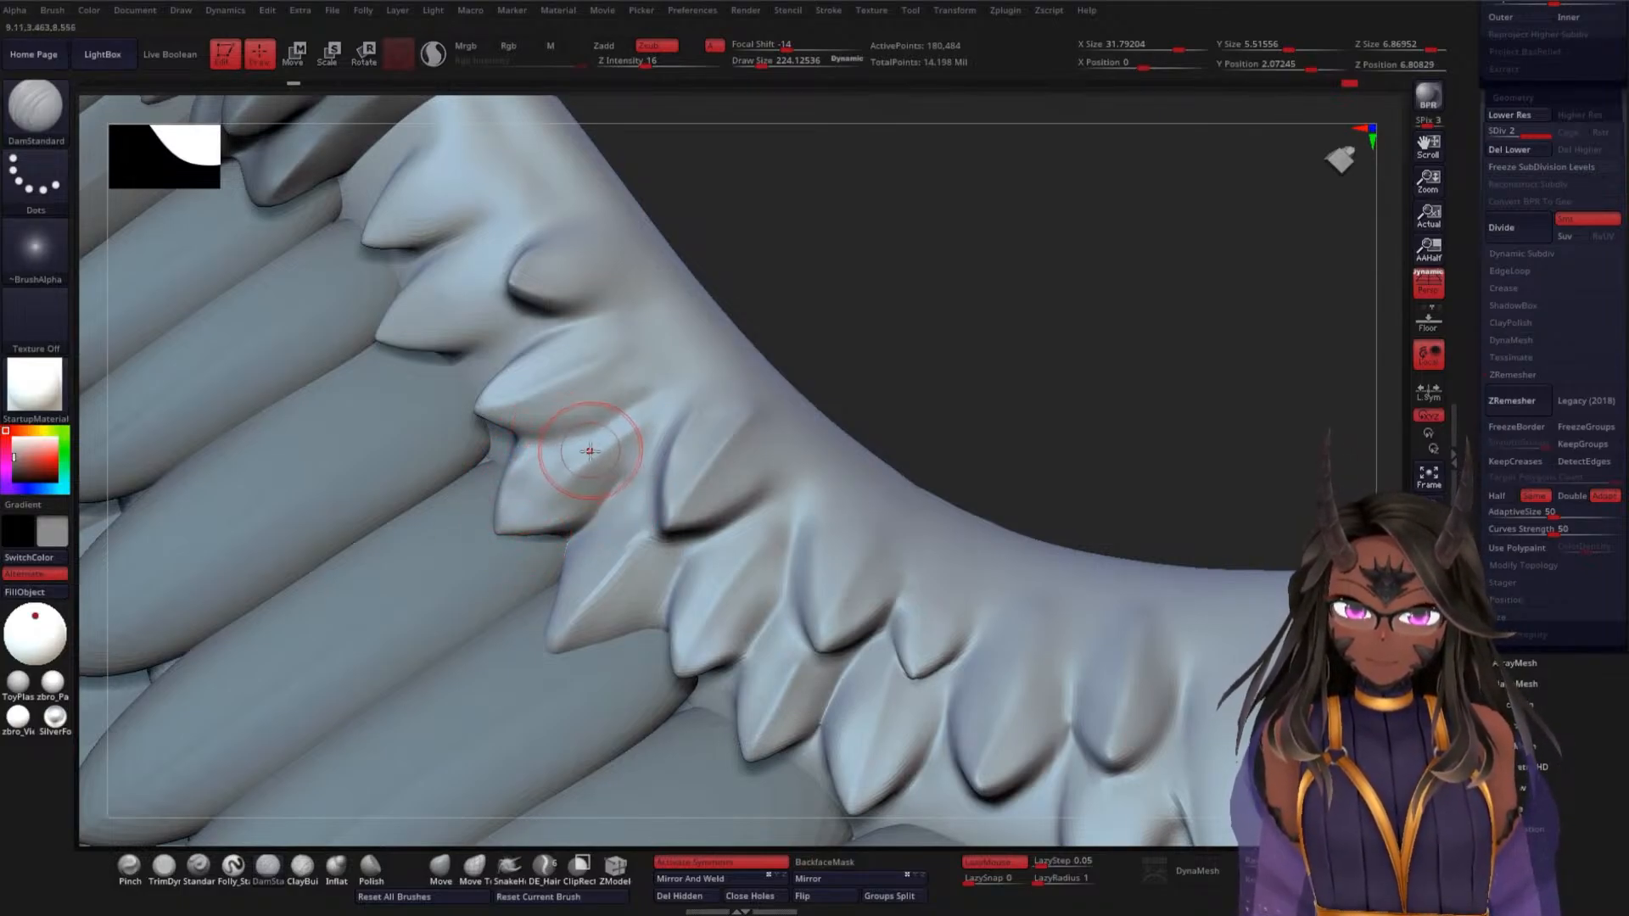
key(shift)
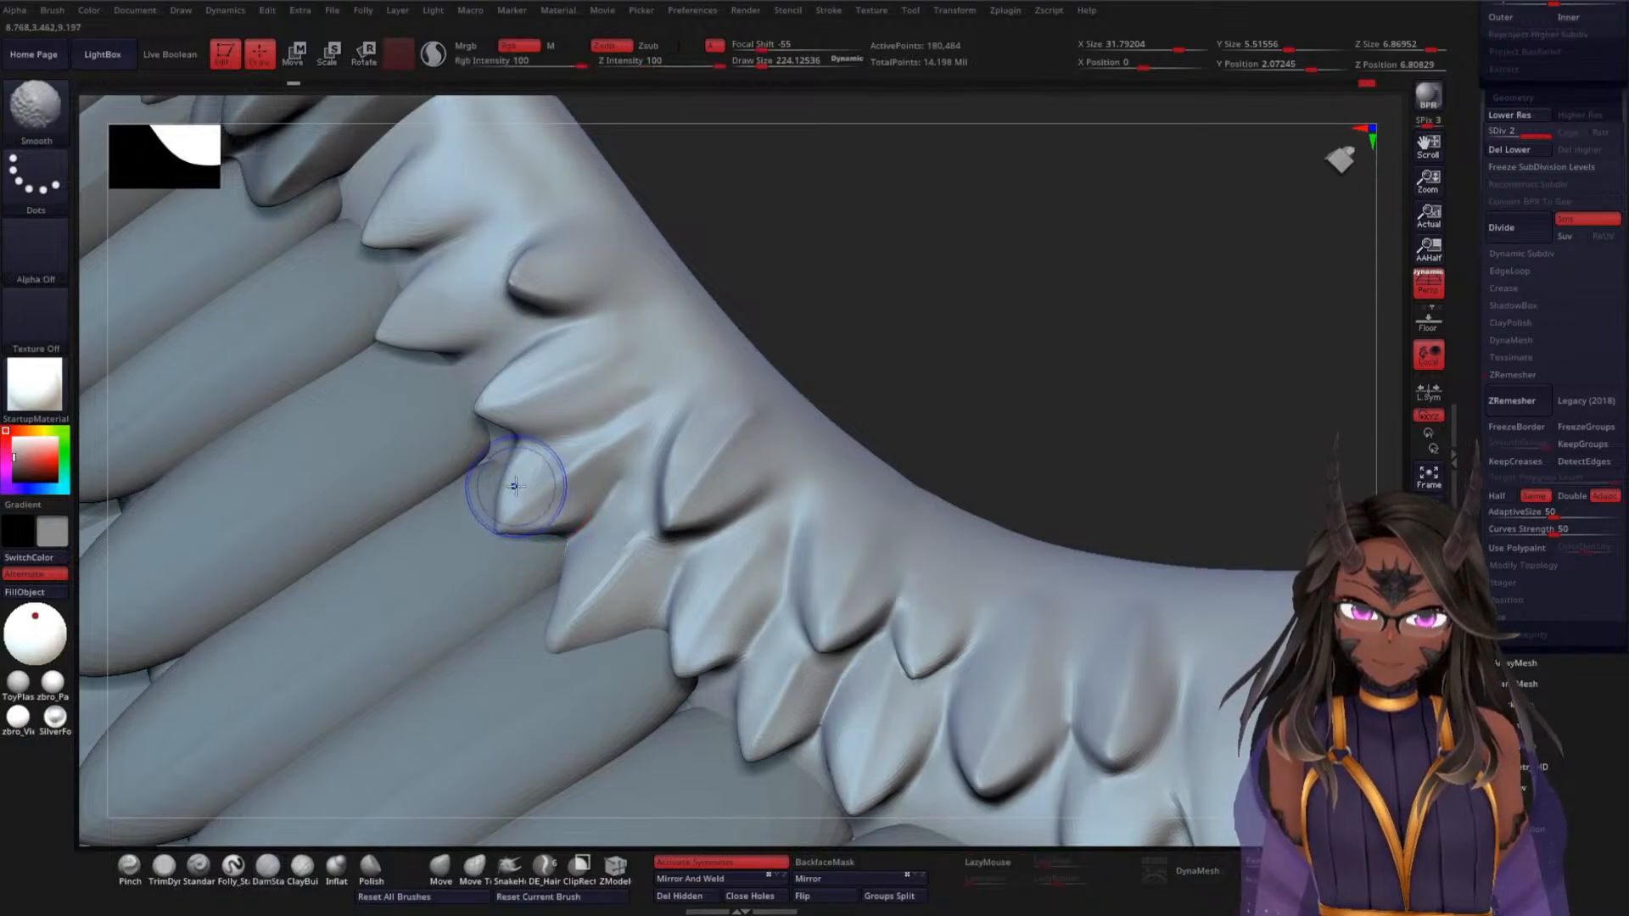
Raise a central ridge on the lower-row feather behind the short inner-row feather and smooth around it
drag(967, 270, 981, 346)
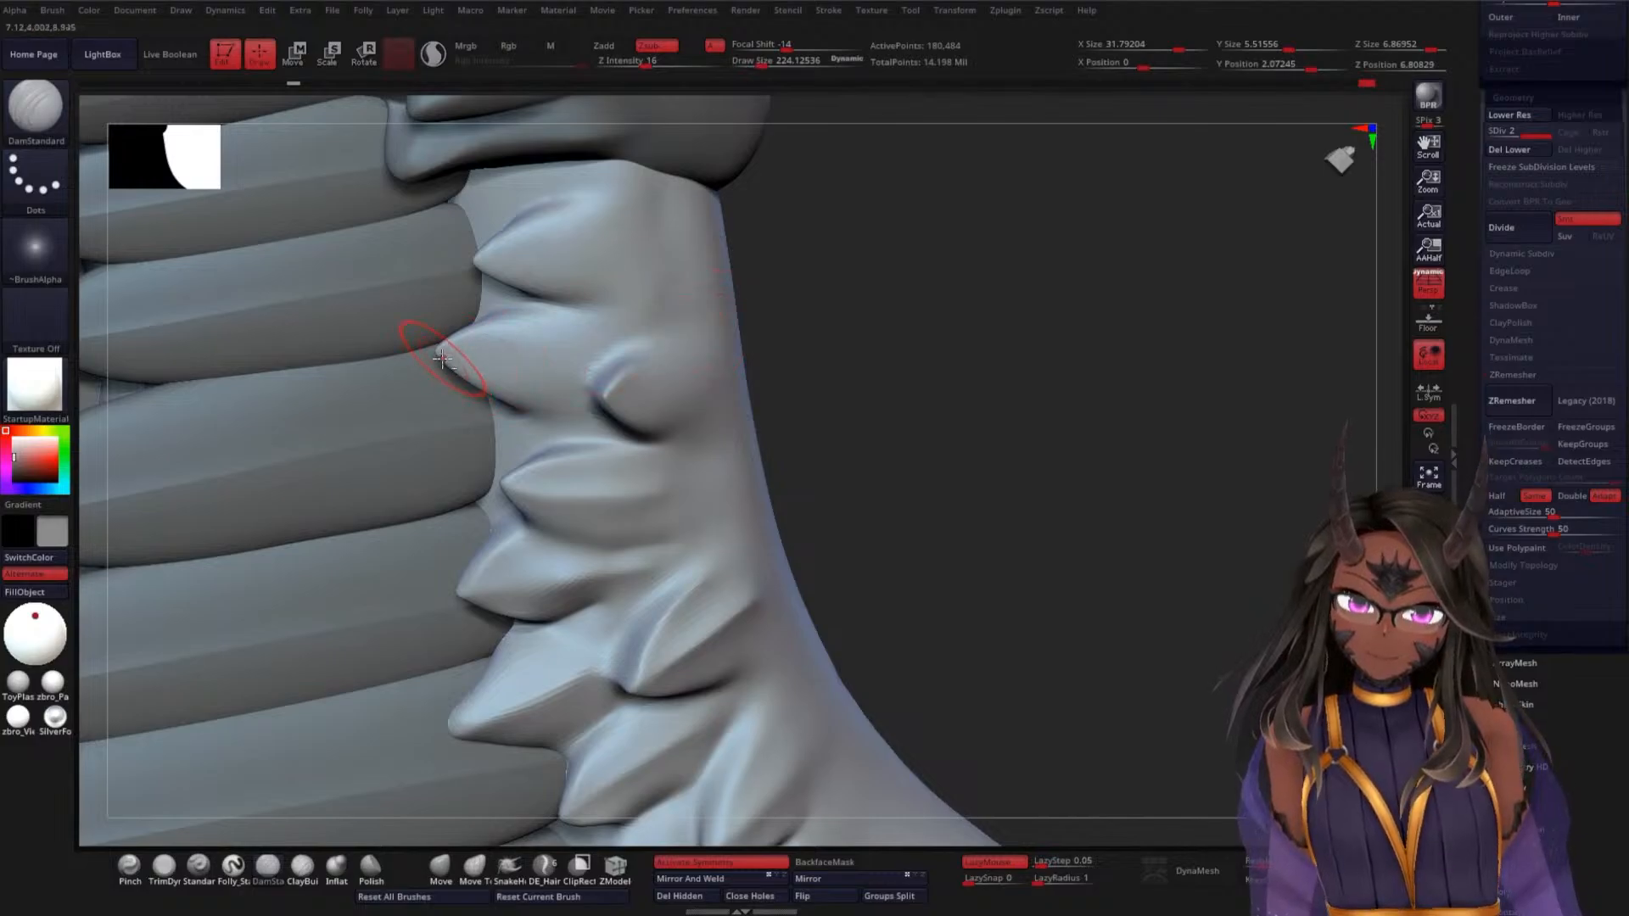
drag(800, 304, 911, 292)
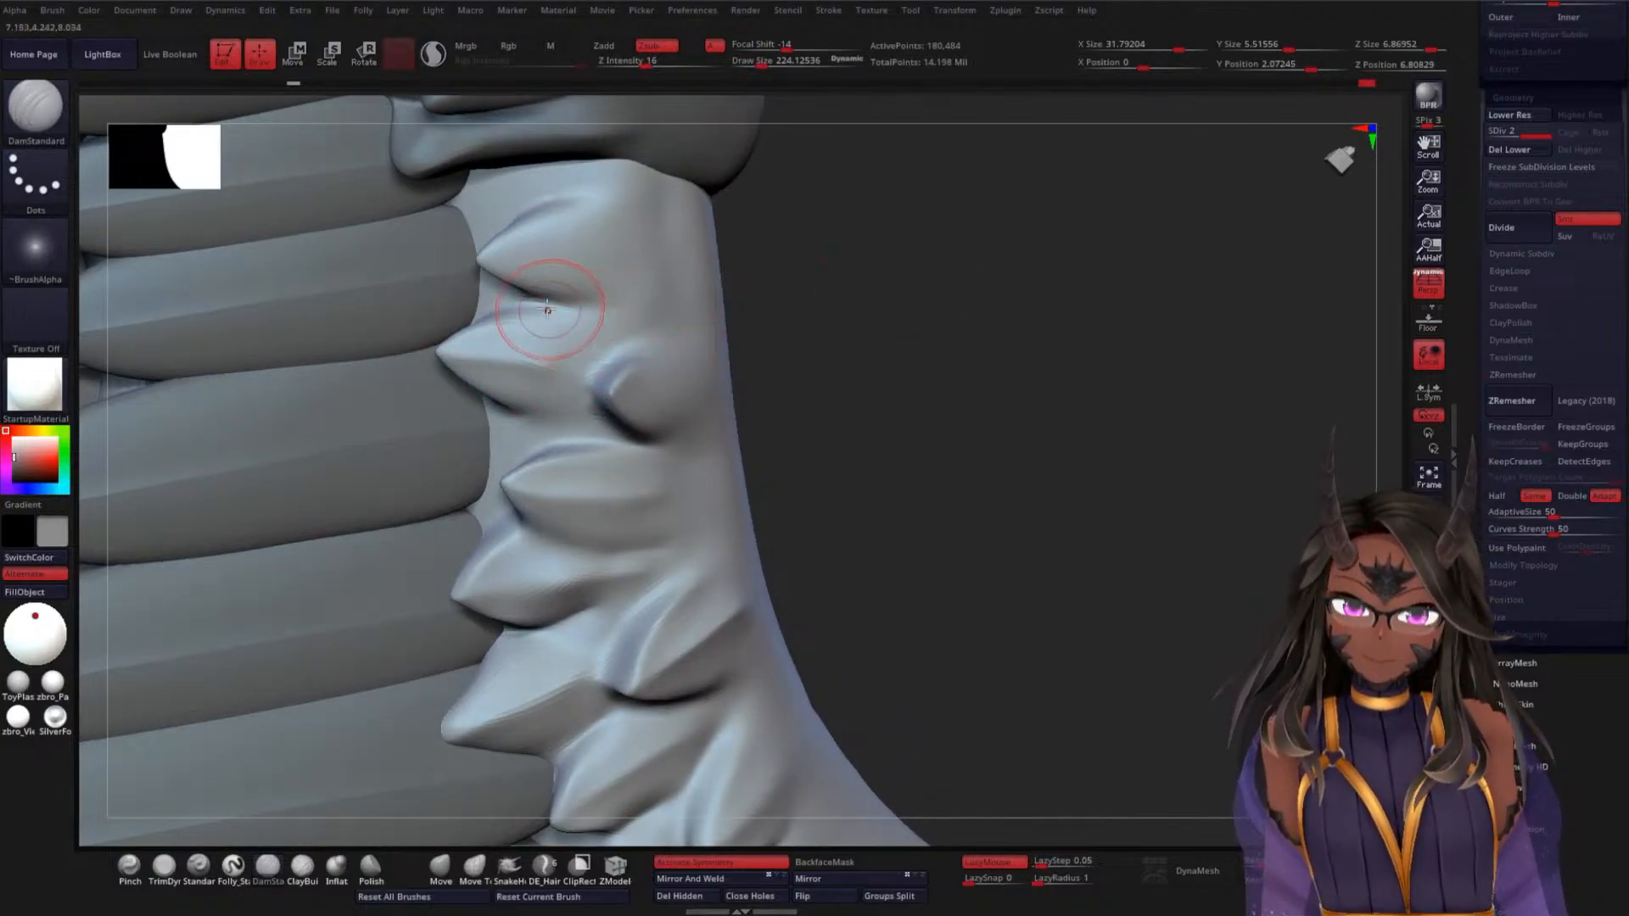
drag(783, 370, 565, 406)
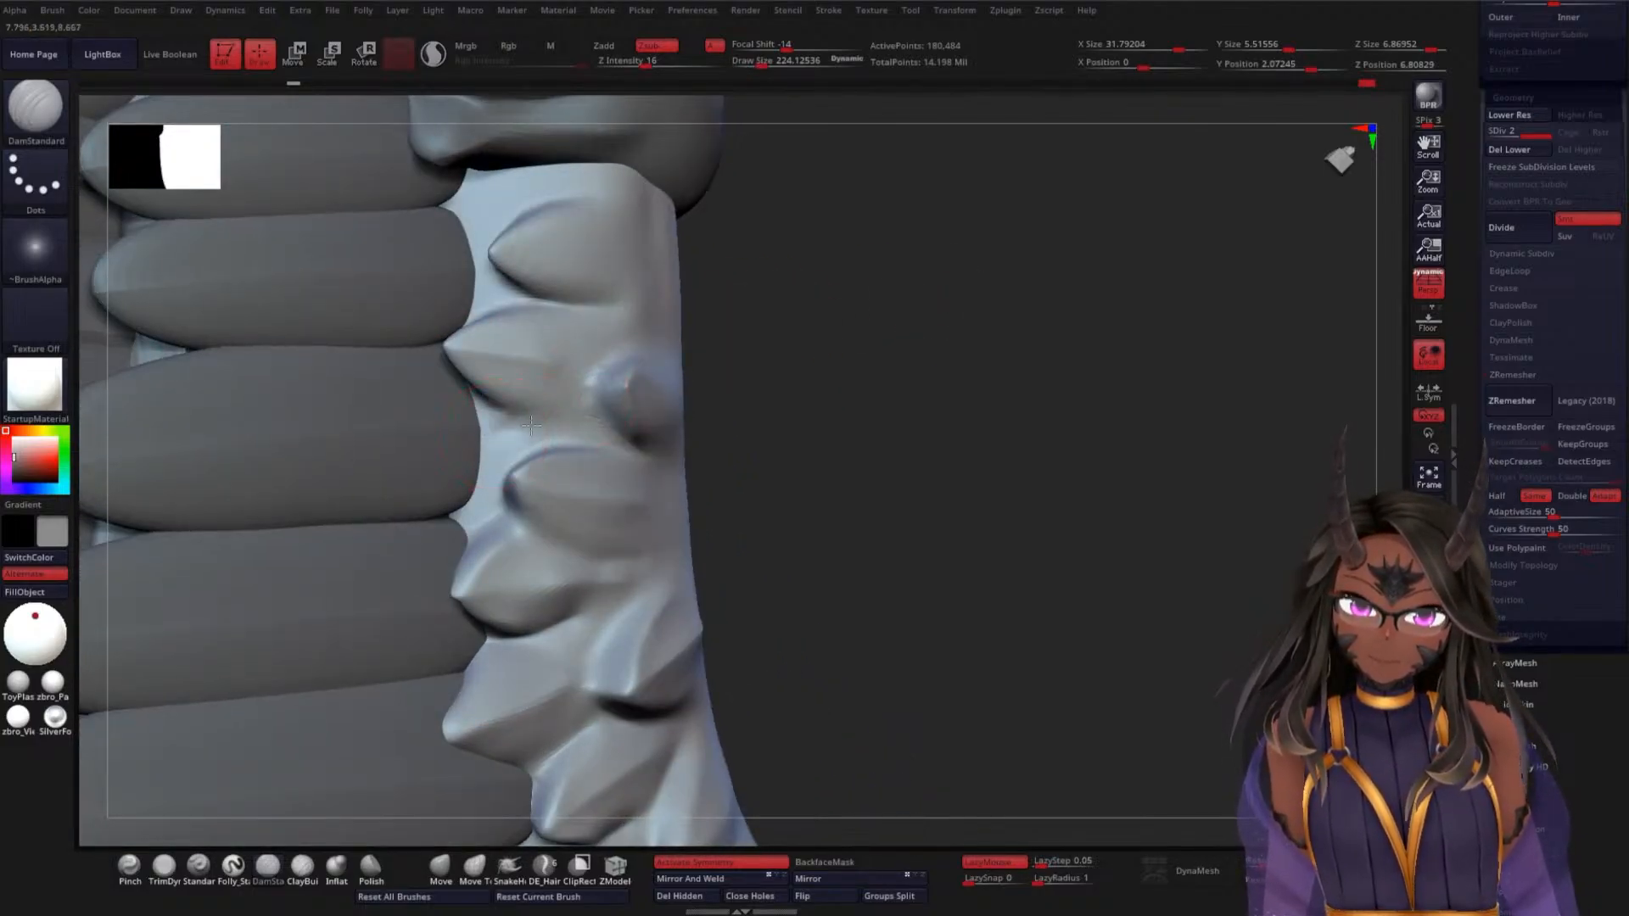
drag(838, 399, 815, 399)
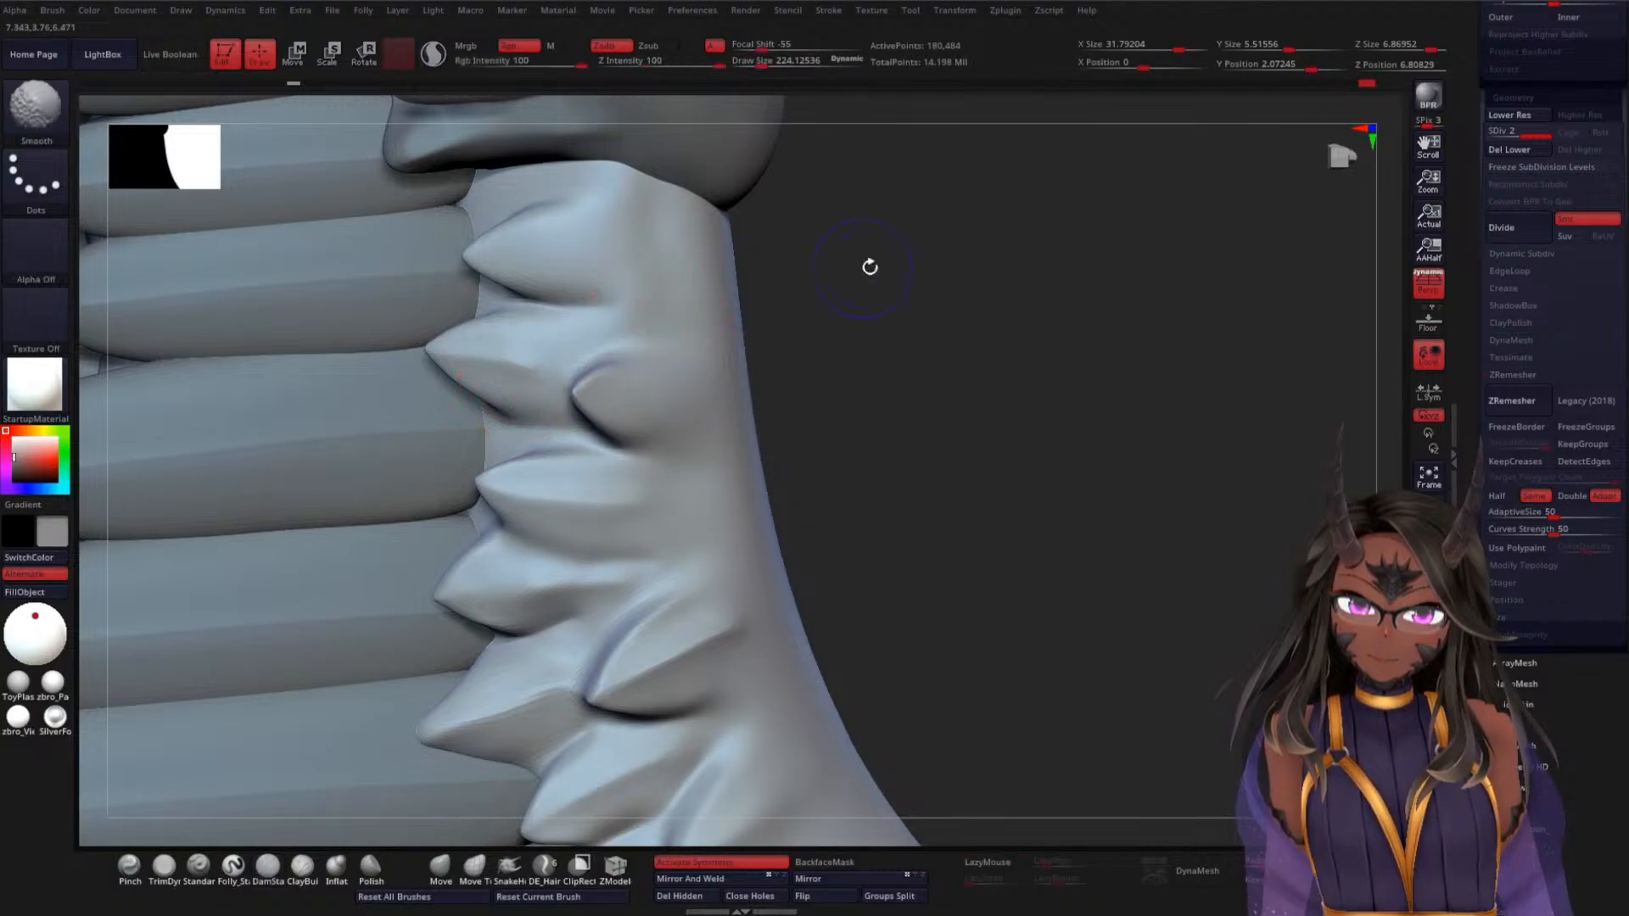
Define the ridge and edges of the topmost feather beneath the elbow piece and smooth the surface toward the leading edge
drag(869, 266, 935, 373)
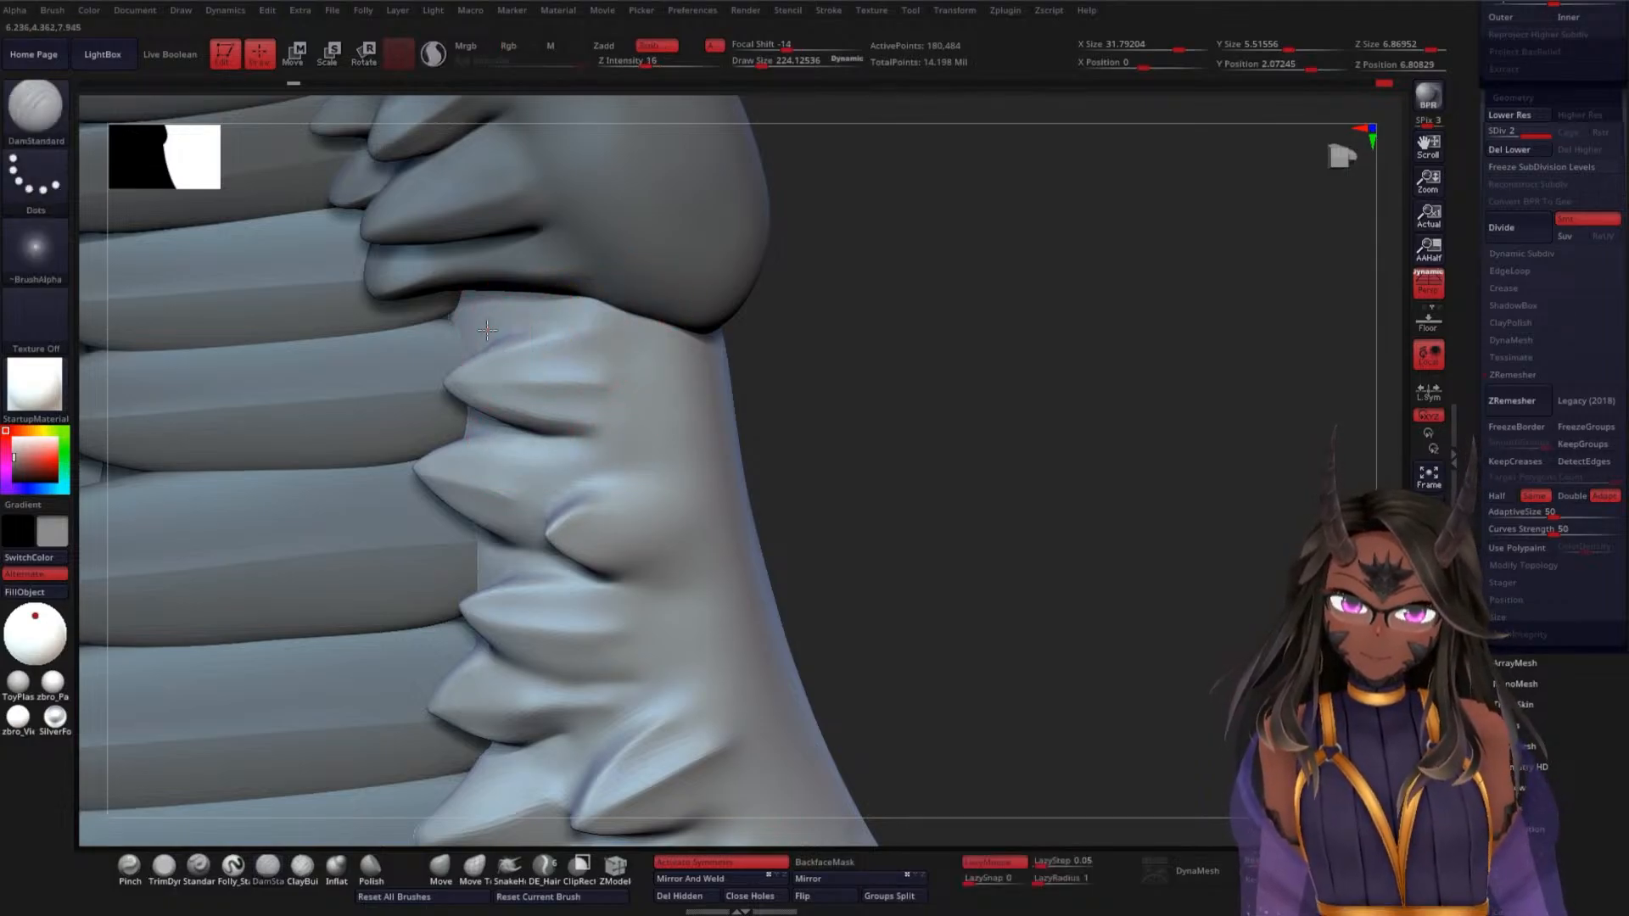
mouse_move(925, 349)
mouse_down()
mouse_move(897, 370)
mouse_move(978, 385)
mouse_move(989, 349)
mouse_move(913, 359)
mouse_move(909, 472)
mouse_move(590, 470)
mouse_up()
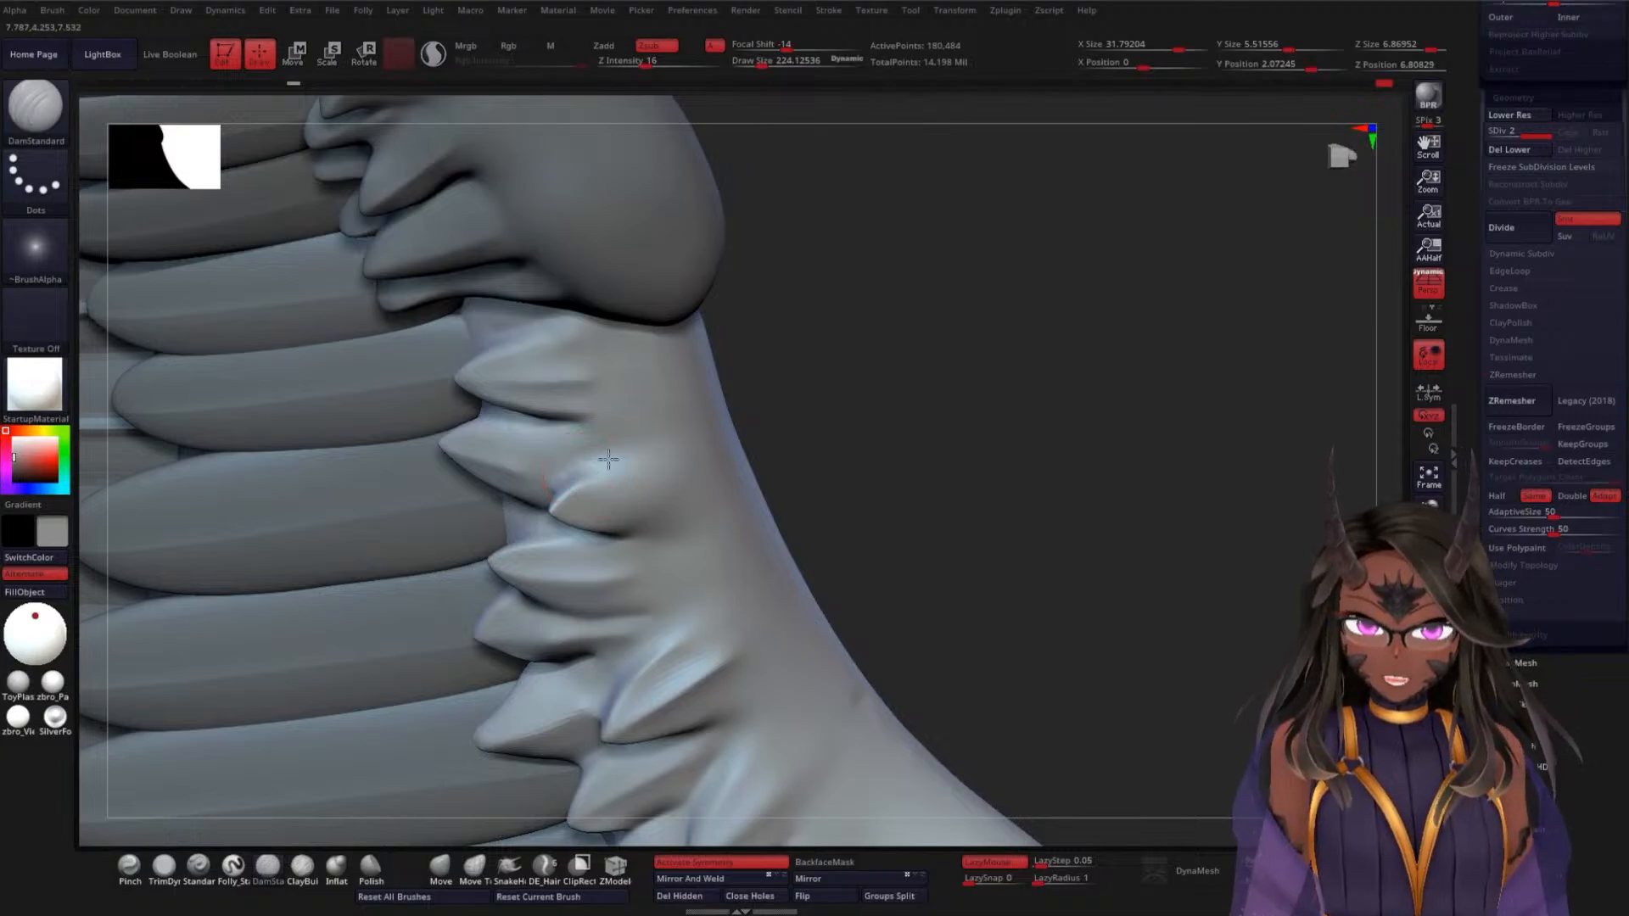
drag(902, 429, 684, 429)
key(shift)
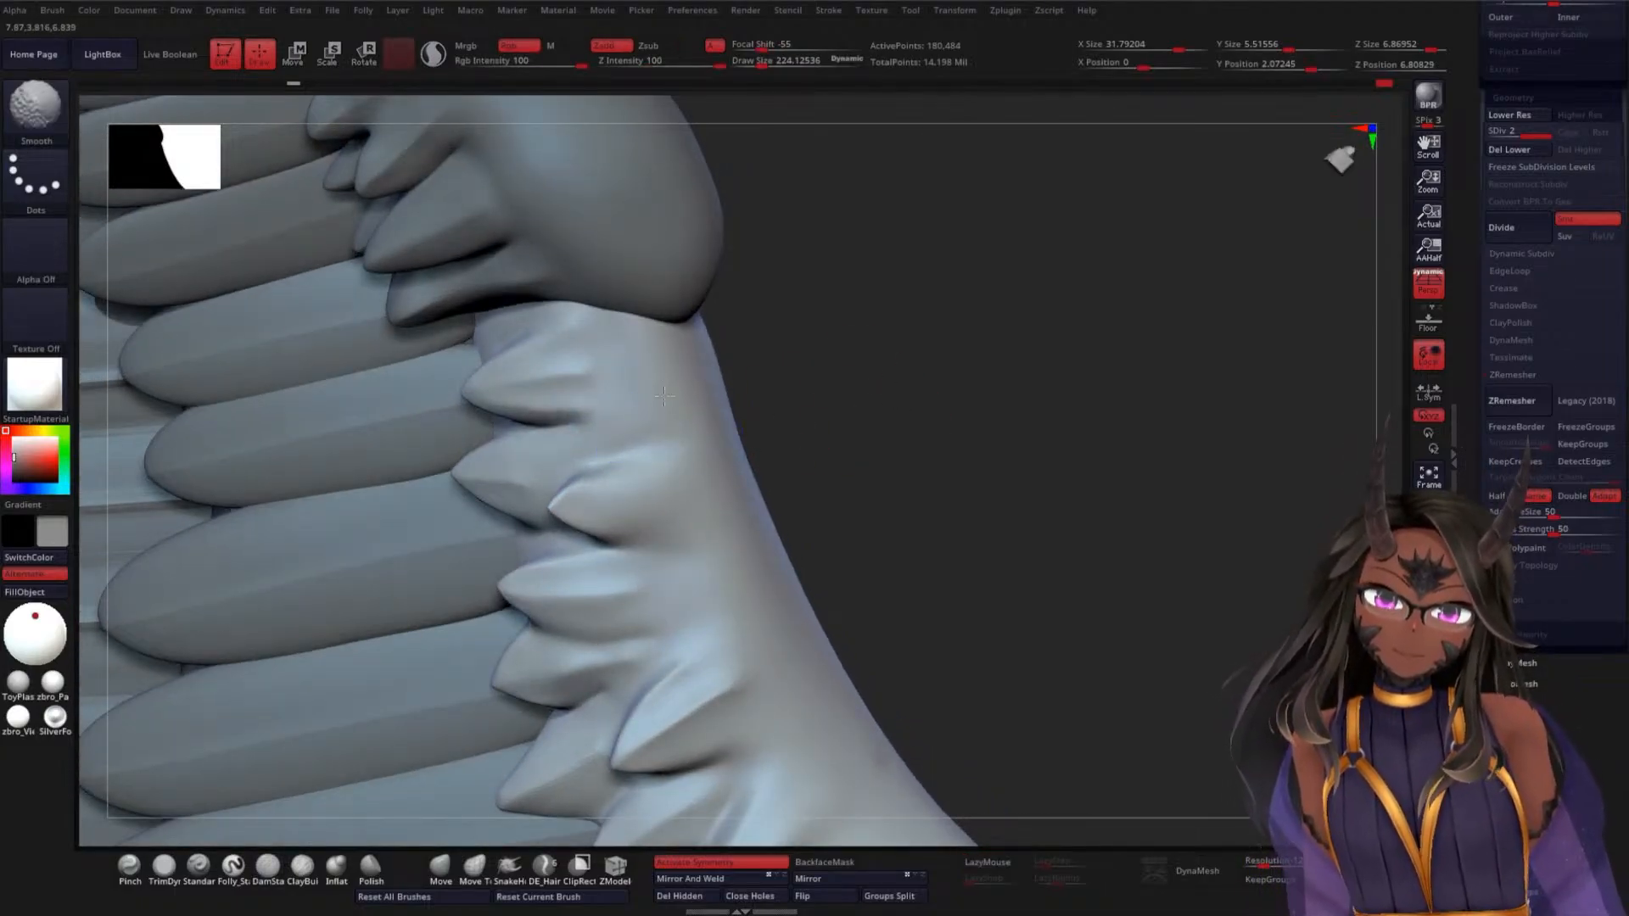
Add a central ridge to the short inner-row feather near the elbow piece and refine its tip and base
mouse_move(945, 379)
mouse_down()
mouse_move(967, 368)
mouse_move(942, 381)
mouse_up()
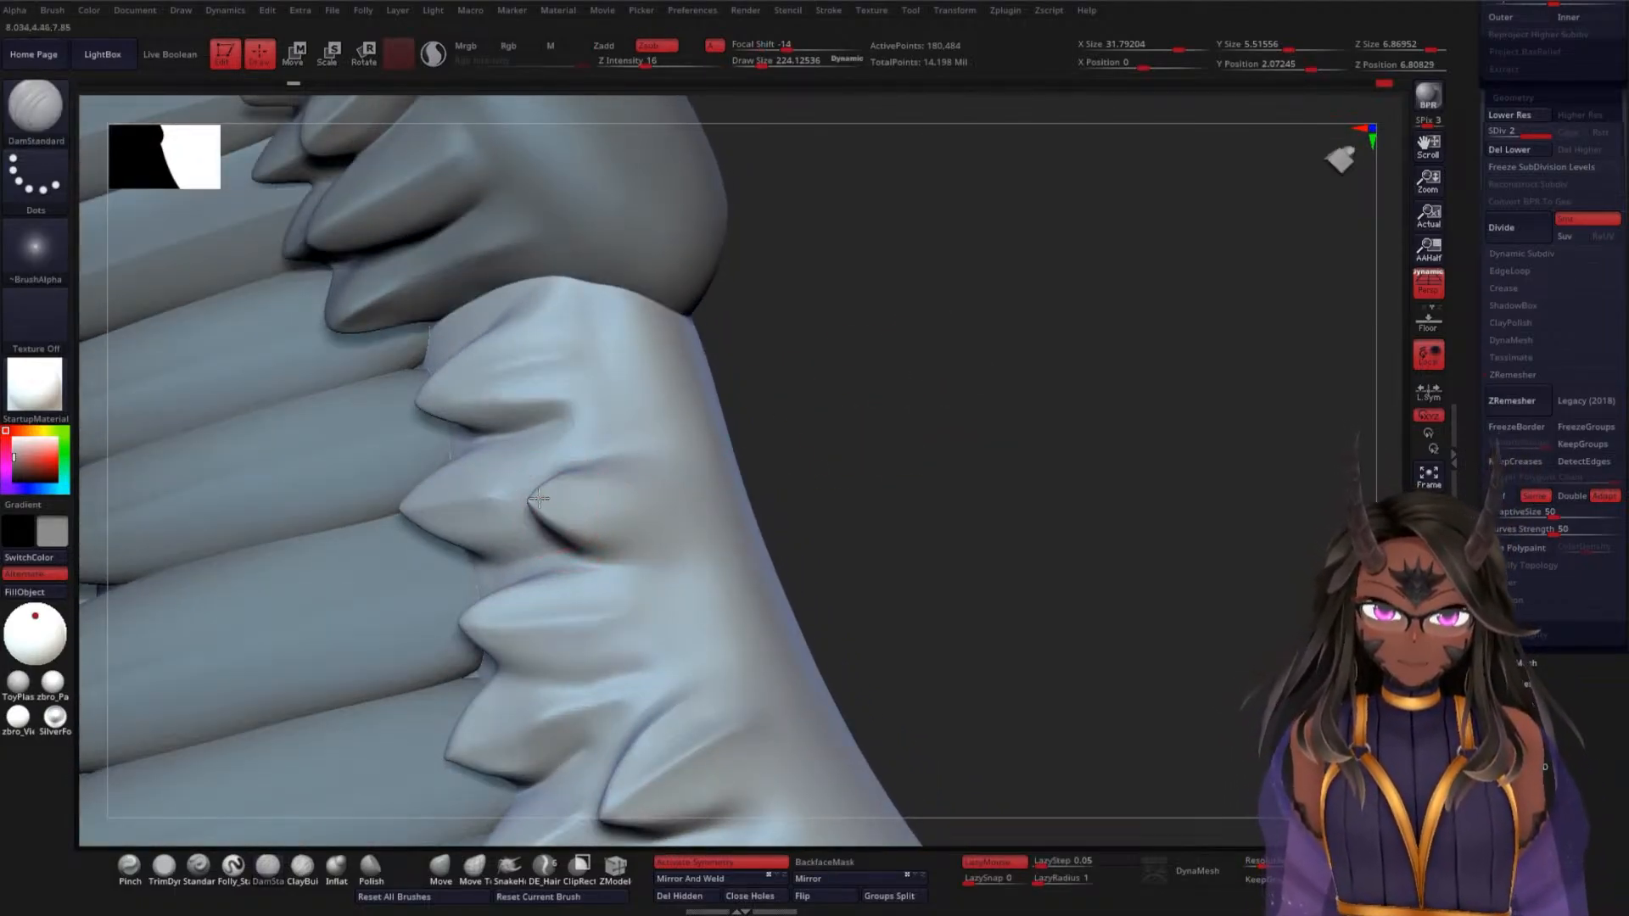
drag(538, 498, 657, 492)
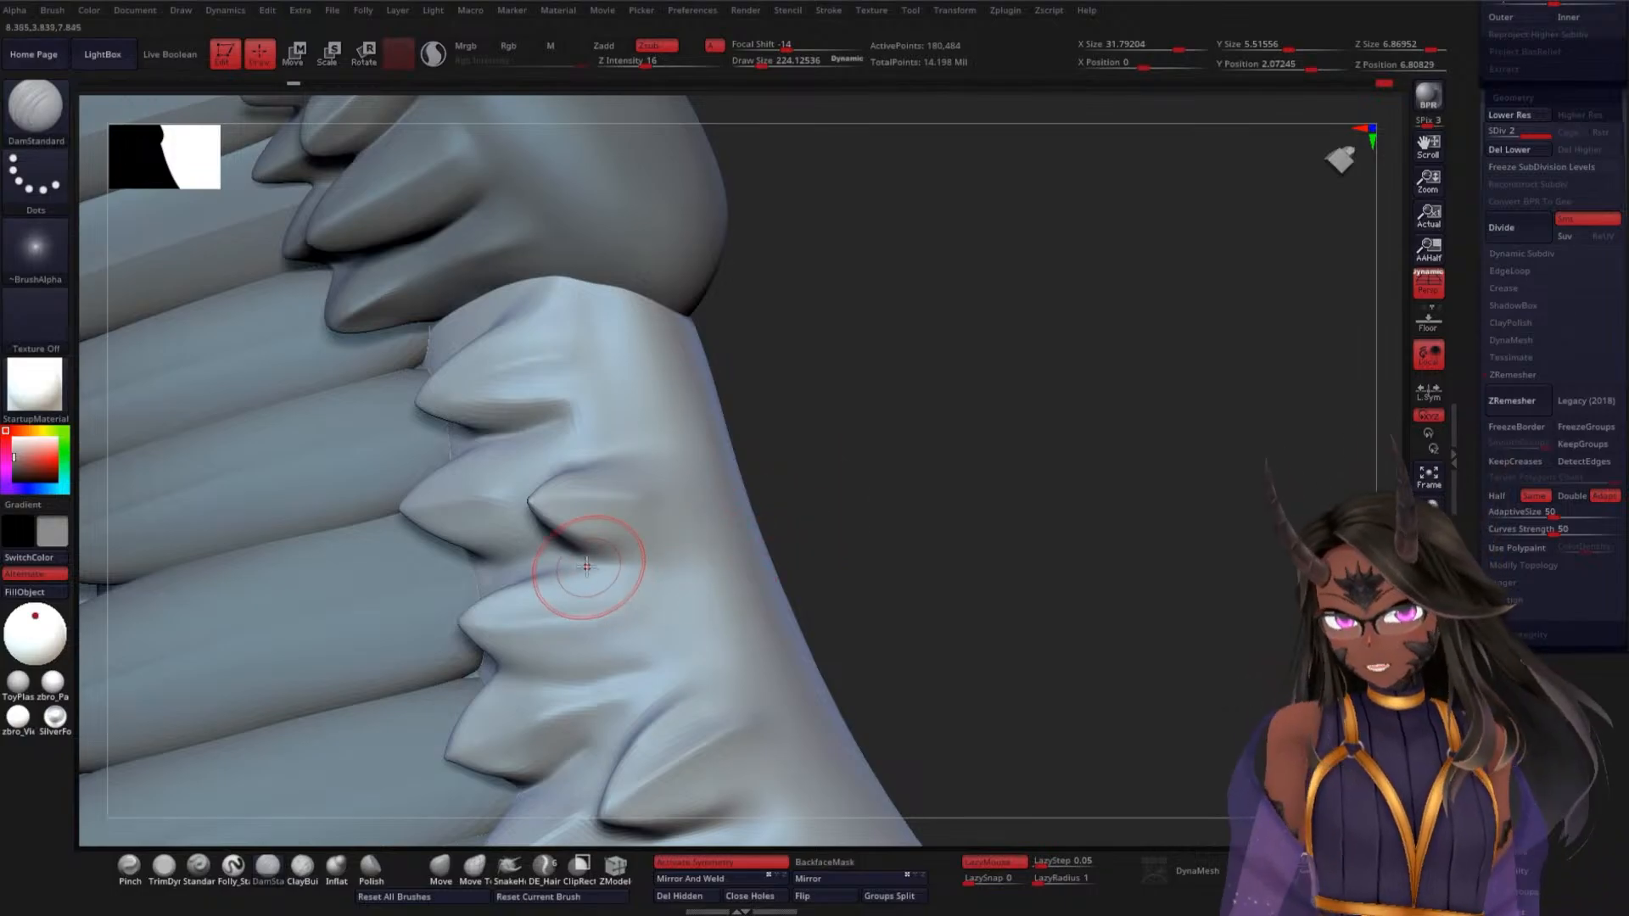
drag(910, 481, 724, 541)
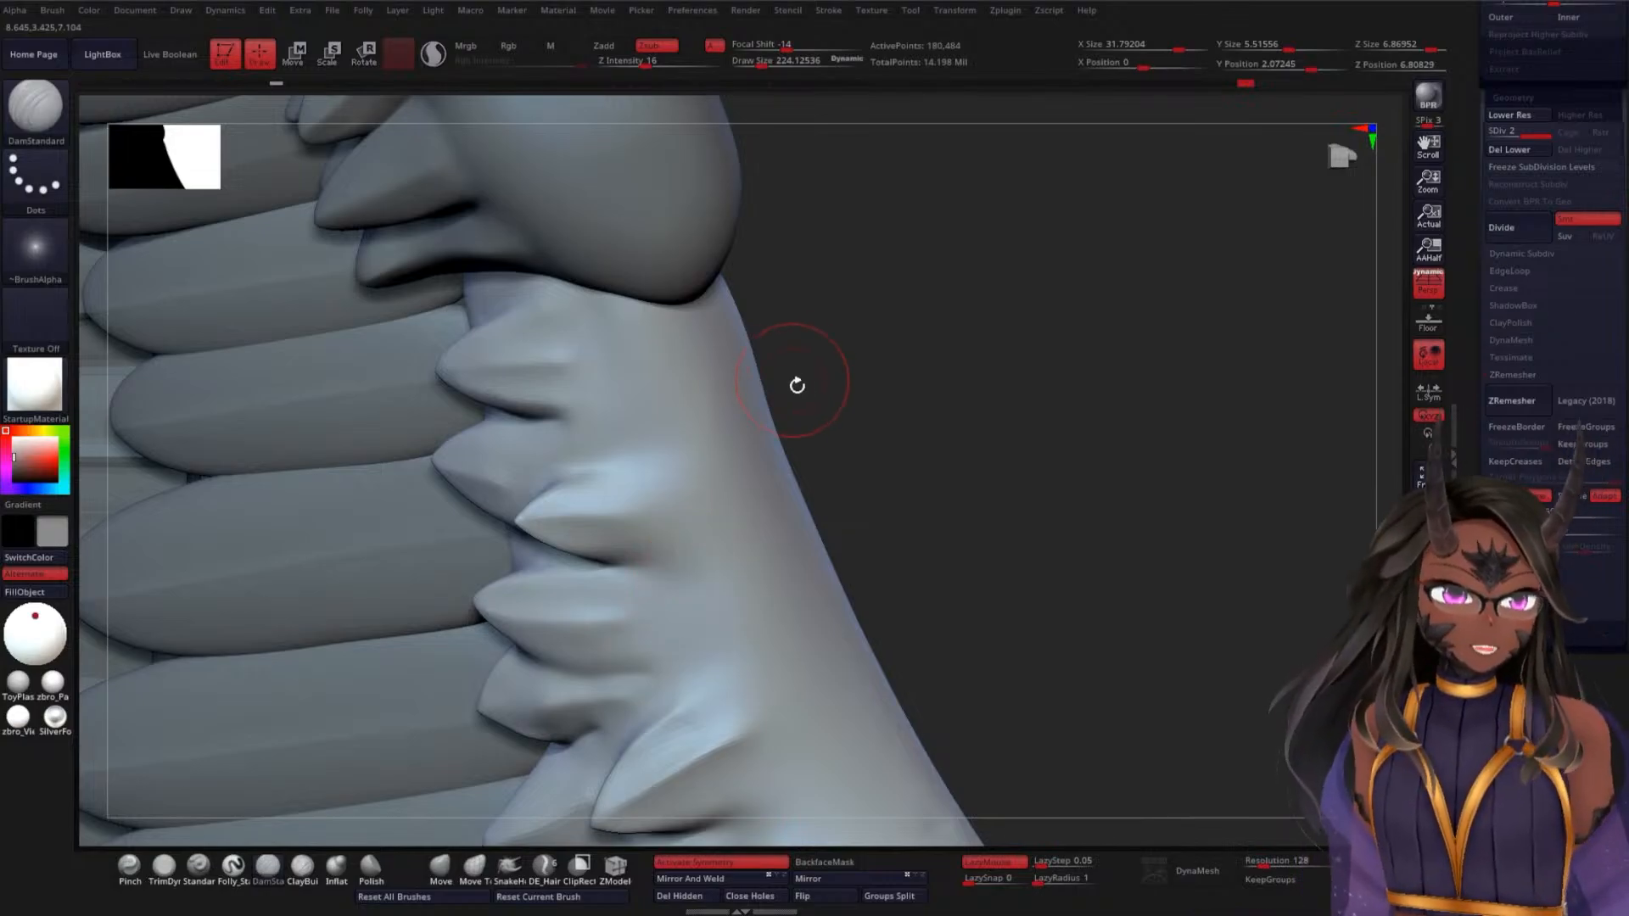
key(shift)
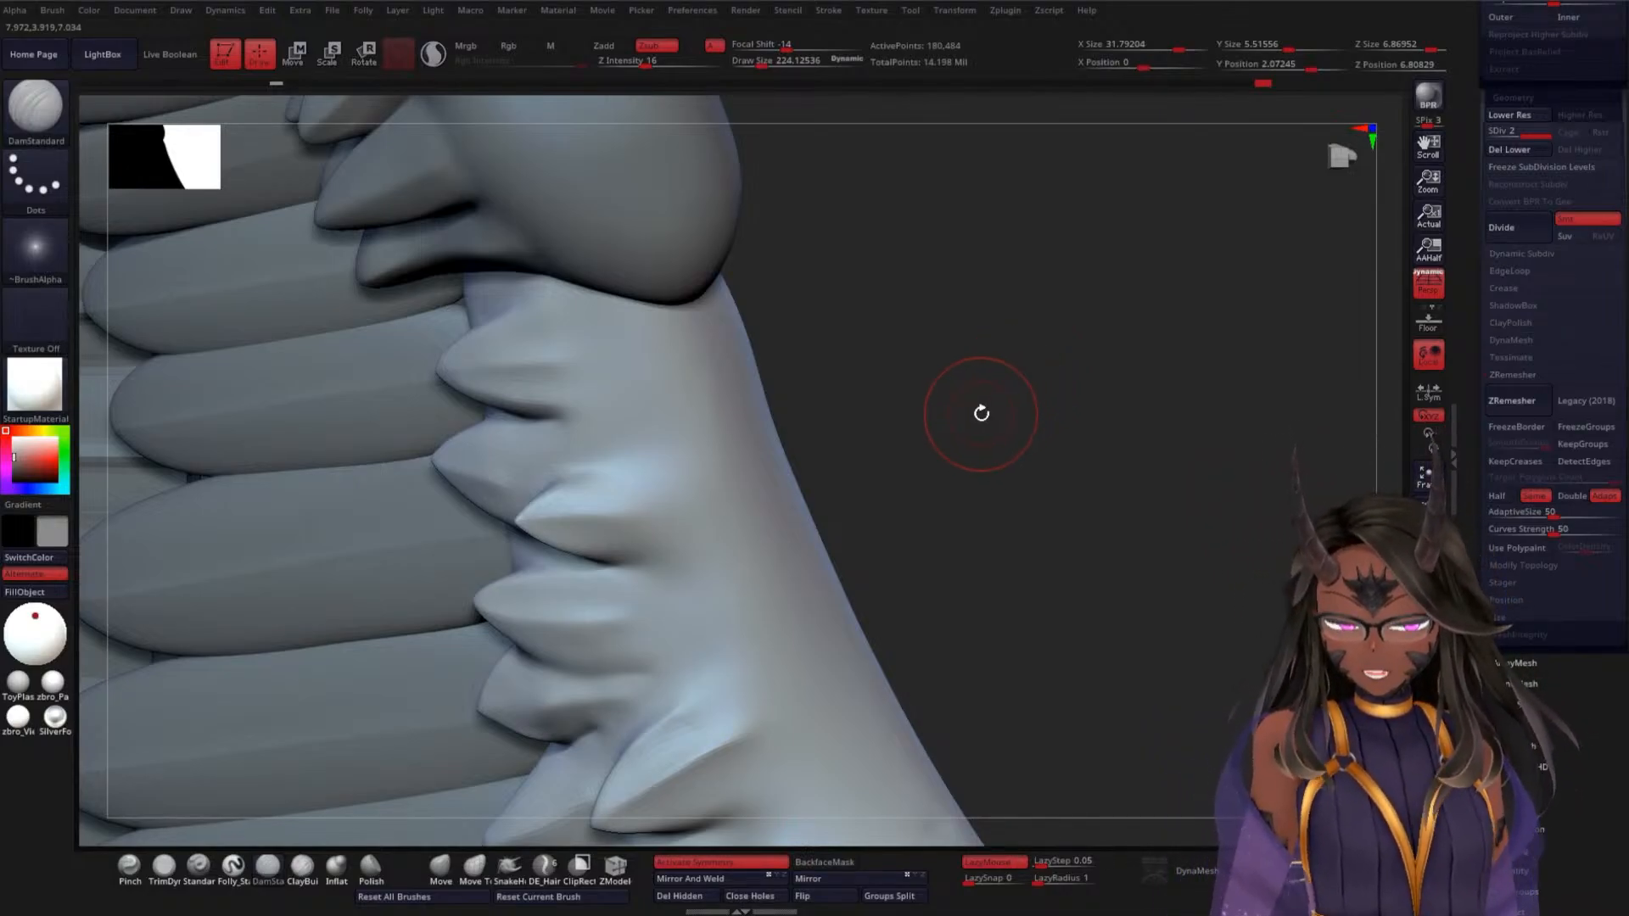
Touch up the ridge of the inner-row feather near the body end of the wing and smooth its upper side
mouse_move(982, 412)
mouse_down()
mouse_move(964, 455)
mouse_move(962, 378)
mouse_up()
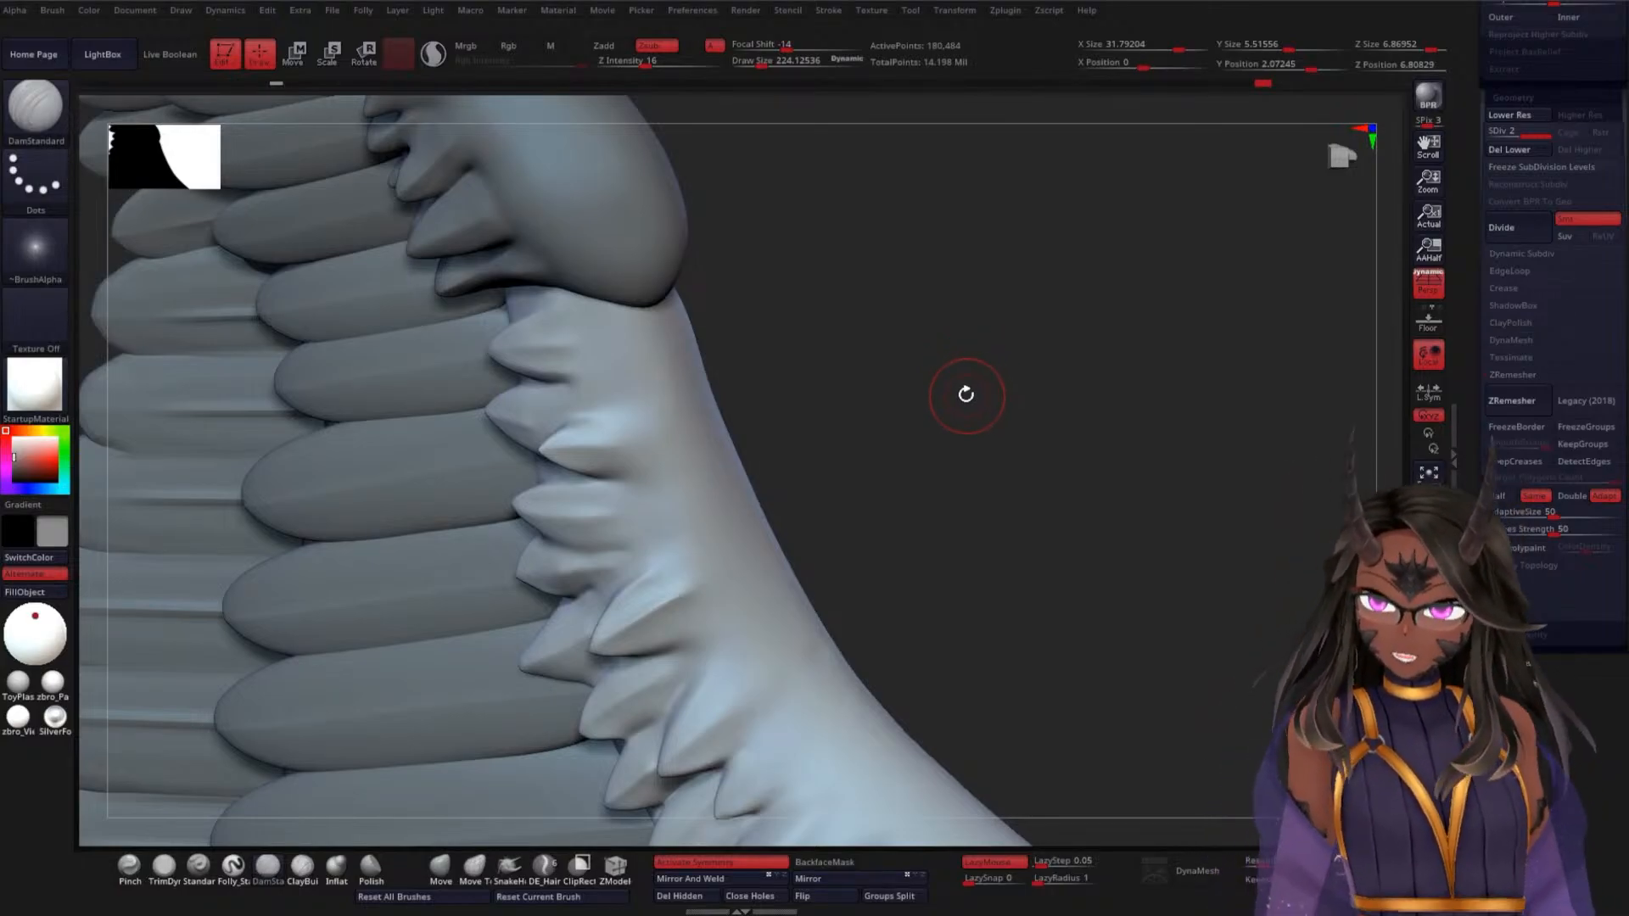
mouse_move(890, 444)
alt+mouse_down()
mouse_move(902, 382)
mouse_move(927, 368)
mouse_move(916, 422)
alt+mouse_up()
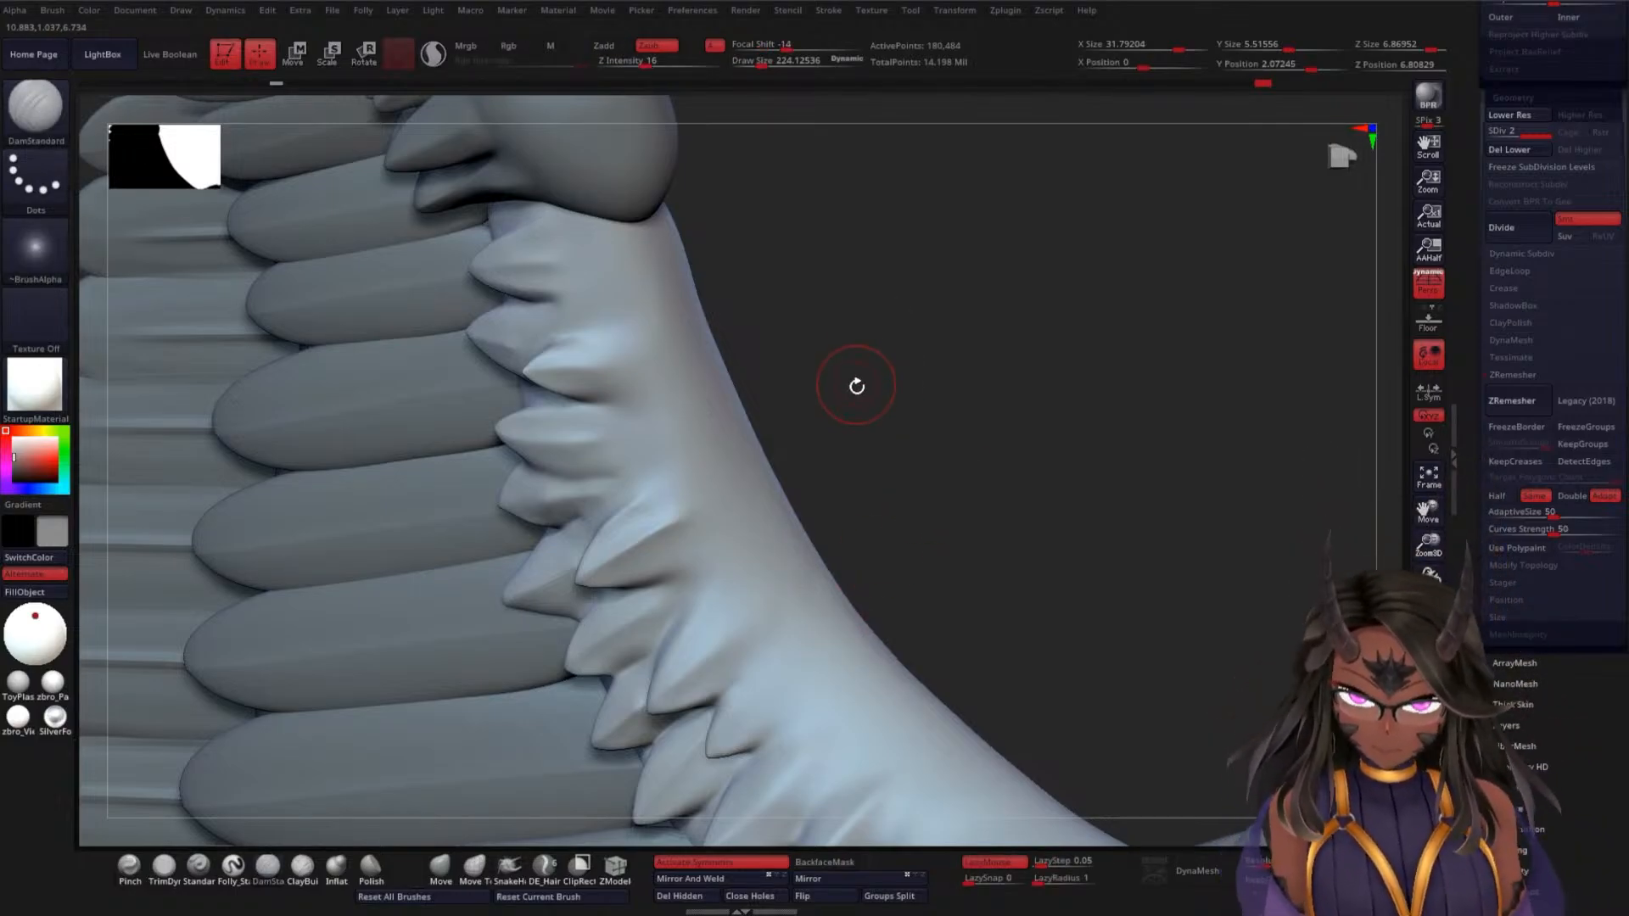
mouse_move(862, 412)
mouse_down()
mouse_move(898, 410)
mouse_move(920, 367)
mouse_move(888, 466)
mouse_move(1056, 365)
mouse_move(1000, 357)
mouse_move(1029, 429)
mouse_move(1040, 320)
mouse_move(1073, 371)
mouse_move(857, 441)
mouse_move(868, 357)
mouse_move(983, 344)
mouse_up()
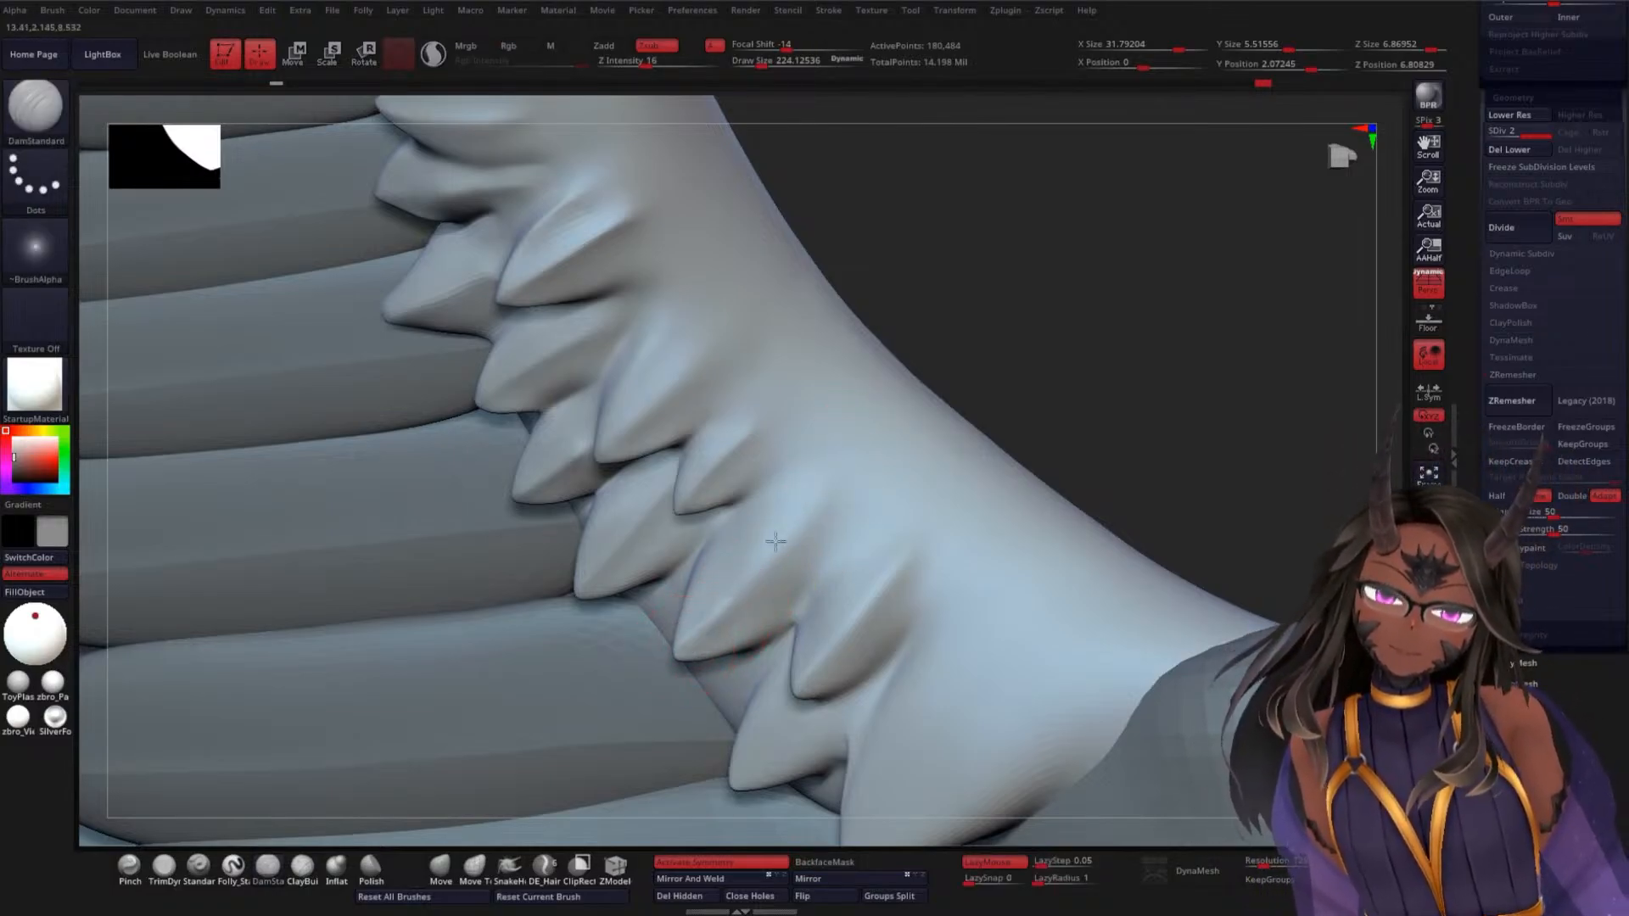
mouse_move(775, 541)
mouse_down()
mouse_move(816, 484)
mouse_move(709, 574)
mouse_up()
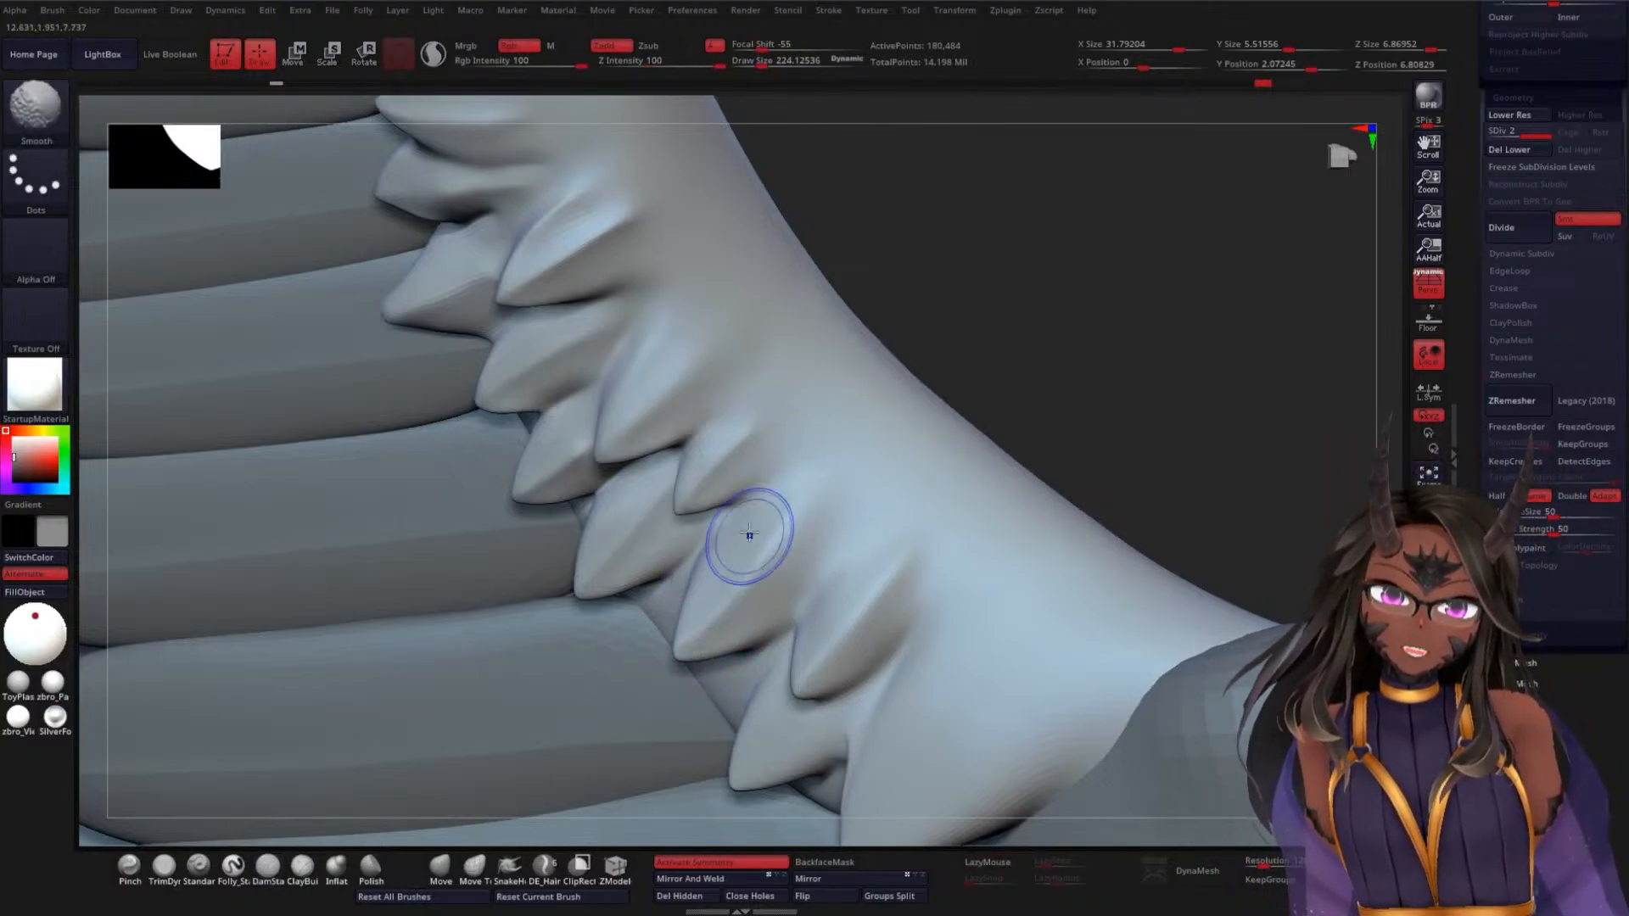
Raise a central ridge on the large last feather beside the body and smooth the surface around the neighbouring feather bases
mouse_move(1024, 317)
mouse_down()
mouse_move(1116, 348)
mouse_move(1051, 308)
mouse_move(1053, 346)
mouse_move(1091, 334)
mouse_move(1036, 291)
mouse_move(950, 450)
mouse_up()
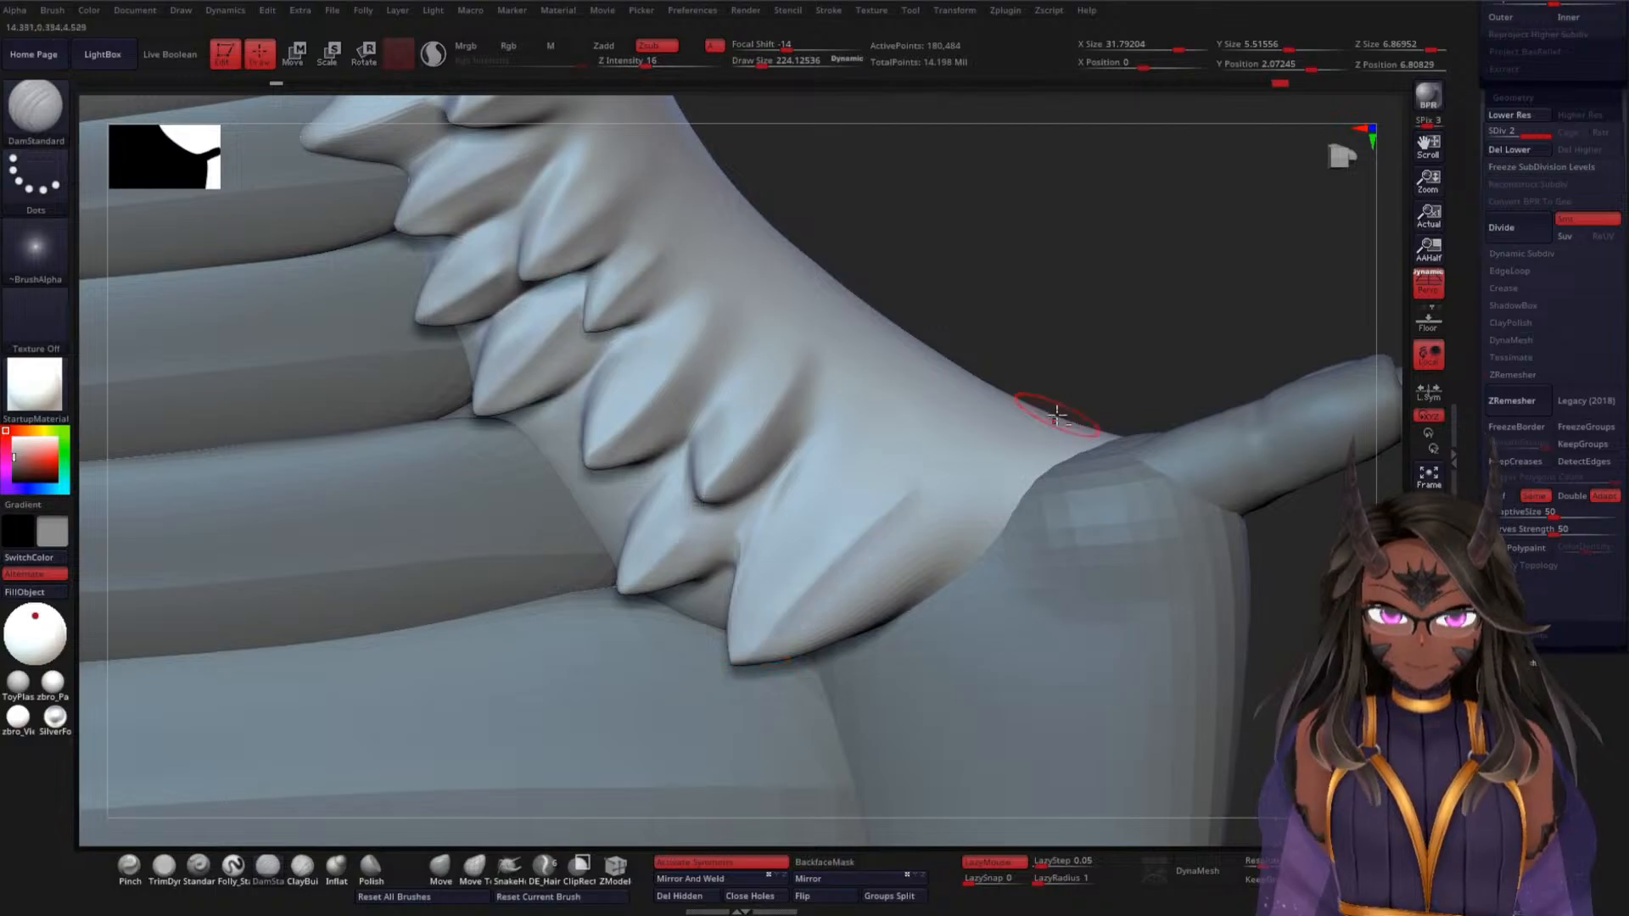
drag(1055, 411, 1098, 385)
key(shift)
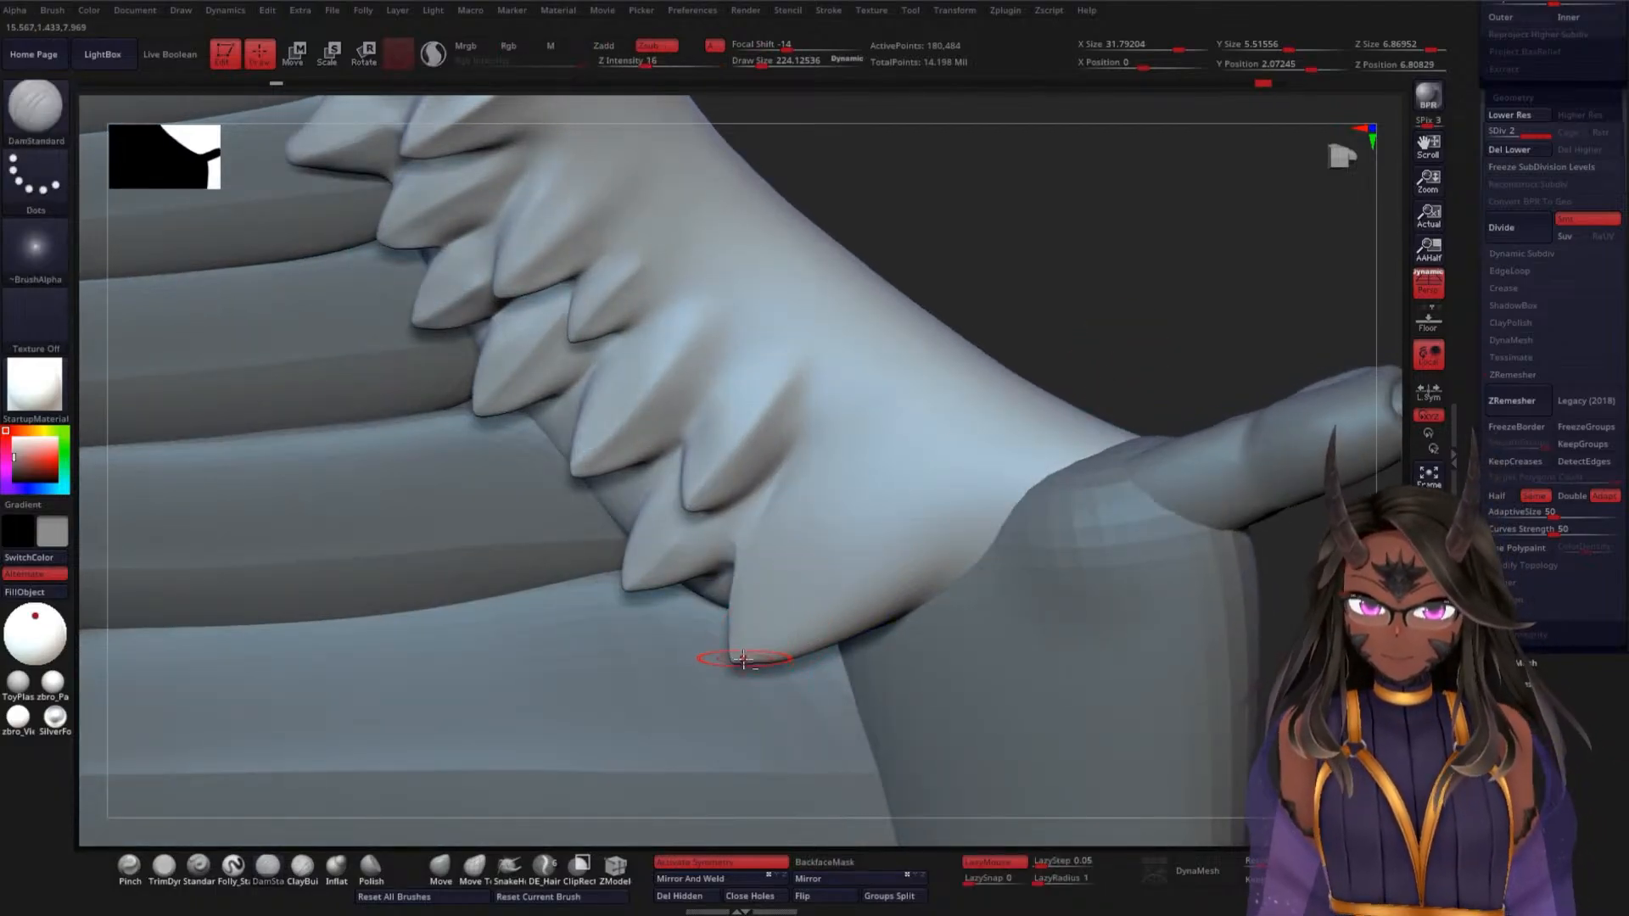
key(shift)
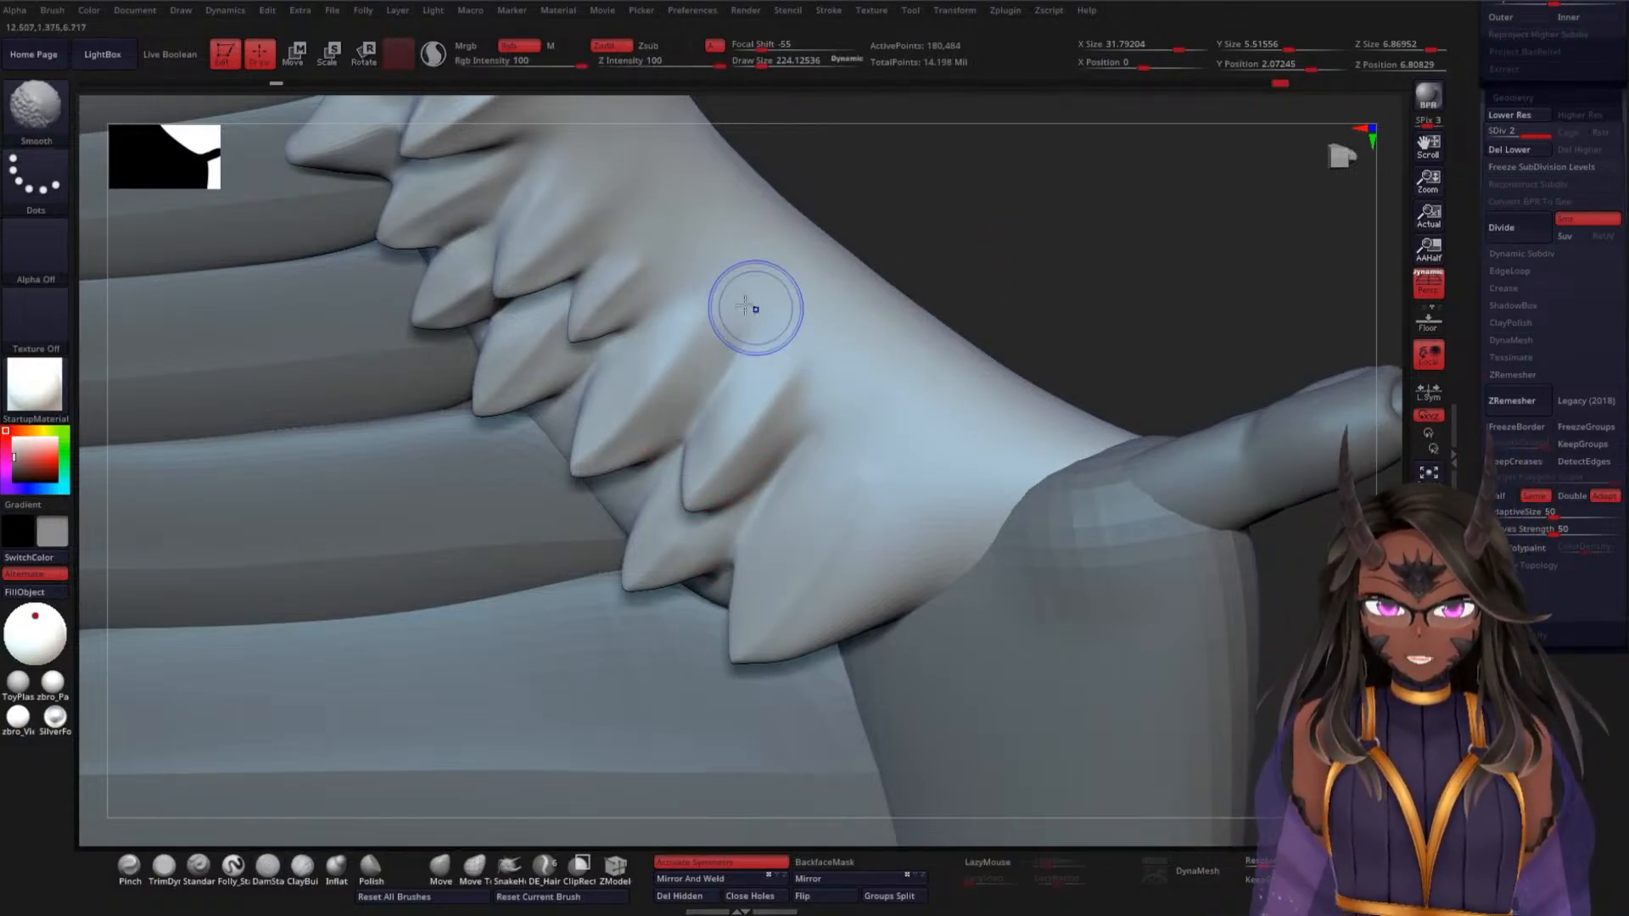
Smooth the upper surface of the large last feather and blend the bases of the feathers next to it
drag(1033, 246, 1047, 318)
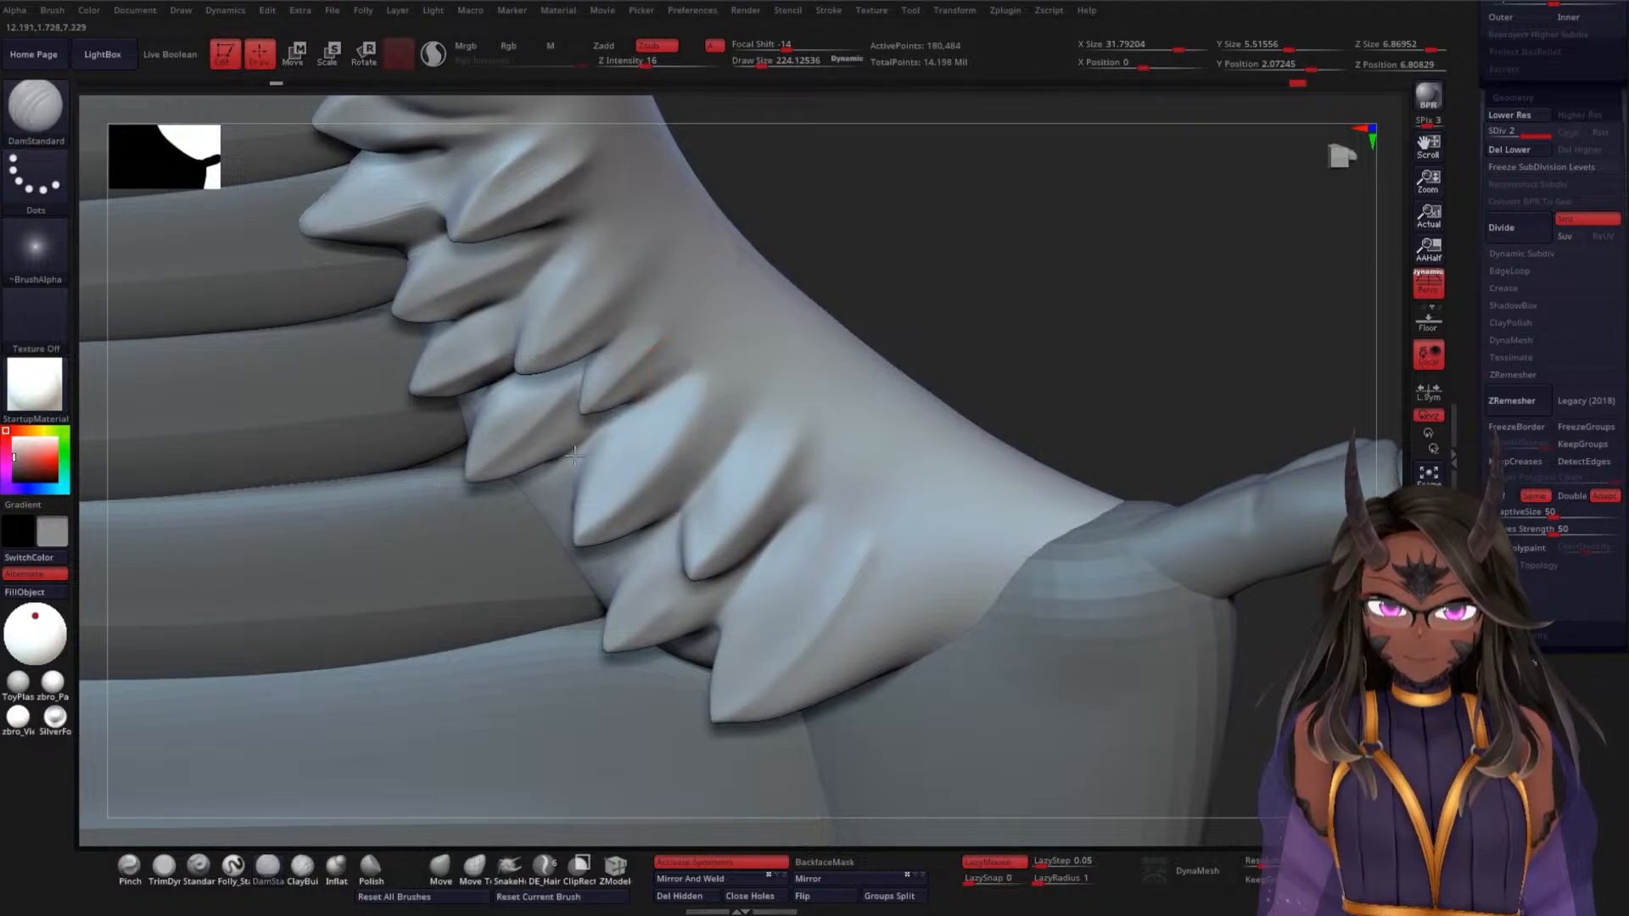
drag(951, 288, 992, 255)
drag(877, 400, 857, 441)
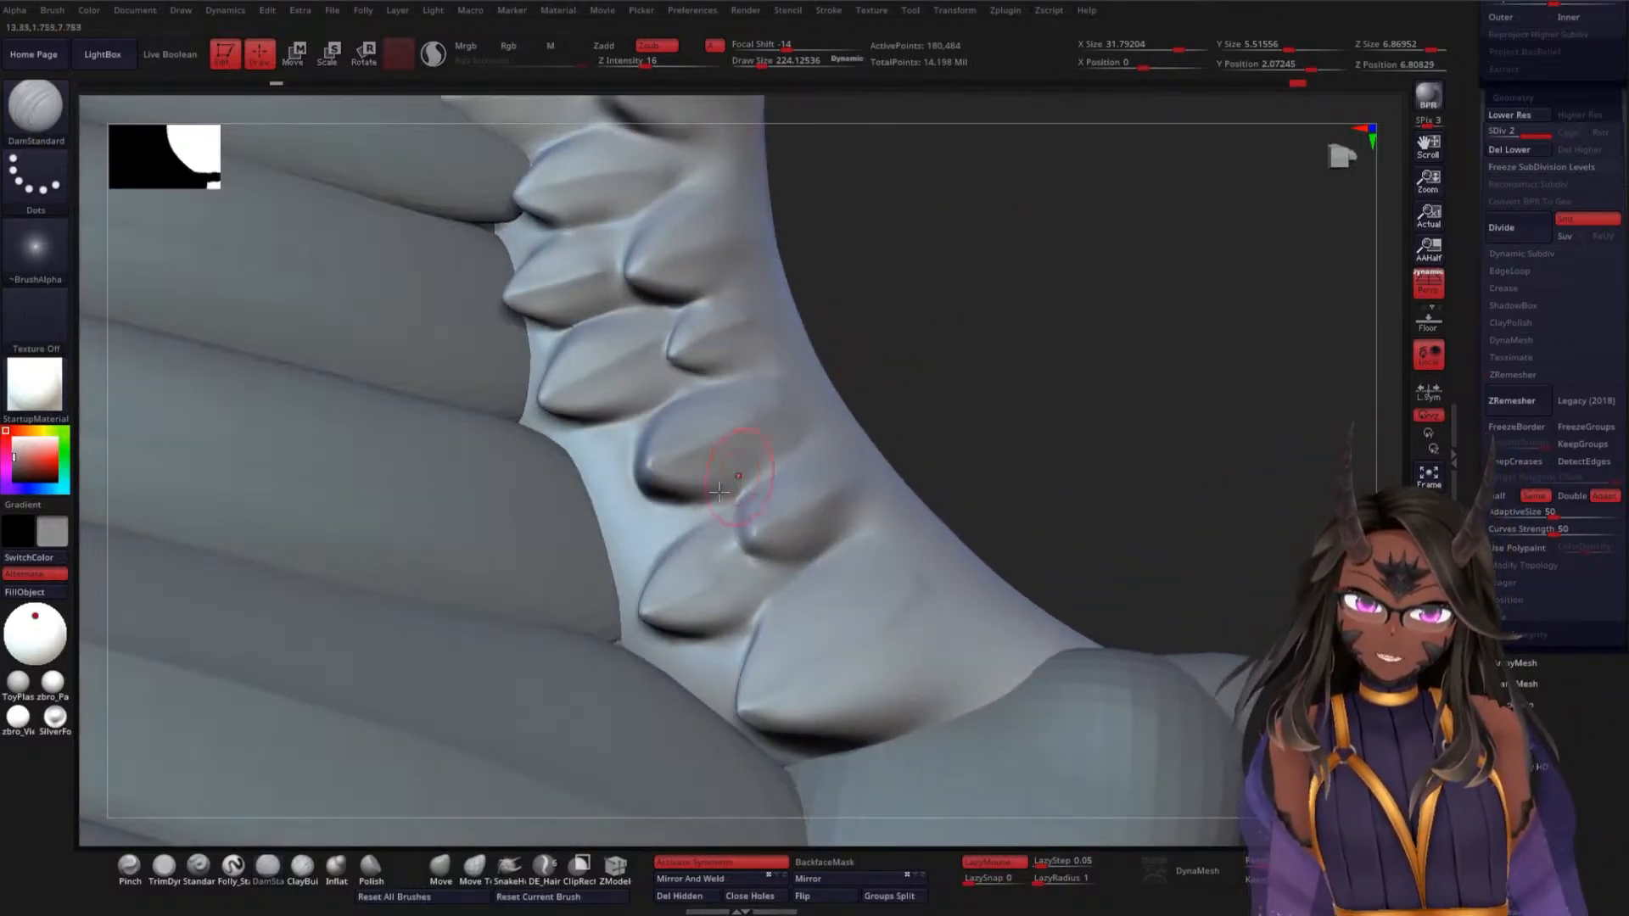
drag(933, 379, 976, 424)
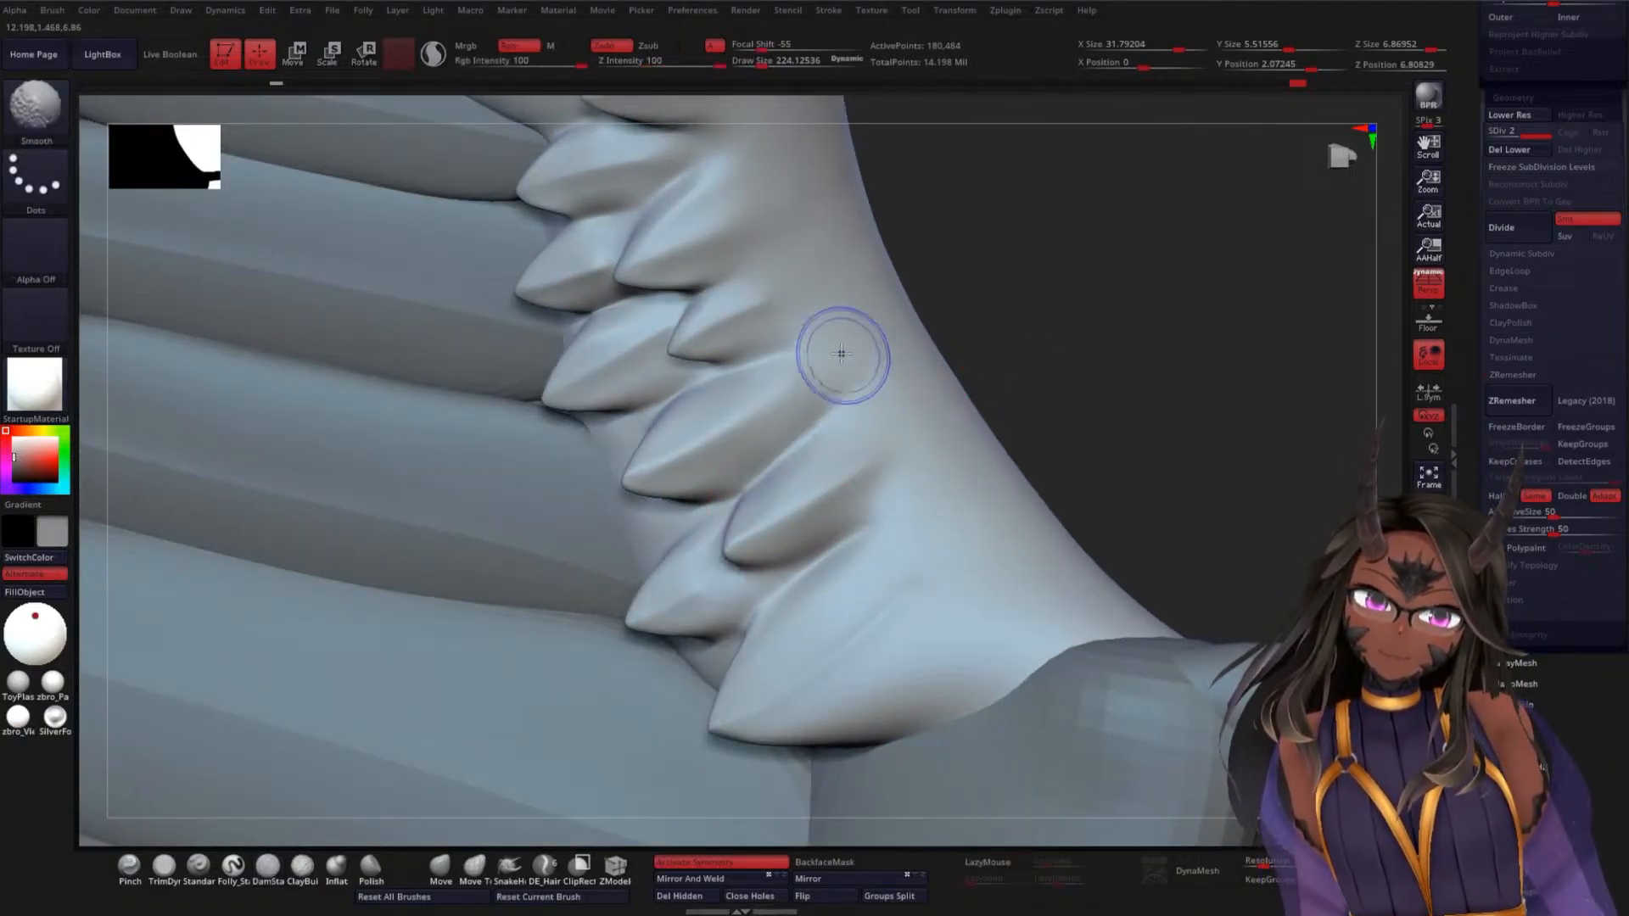
mouse_move(1084, 408)
mouse_down()
mouse_move(1107, 256)
mouse_move(1072, 378)
mouse_move(1102, 265)
mouse_move(1054, 364)
mouse_move(1071, 481)
mouse_up()
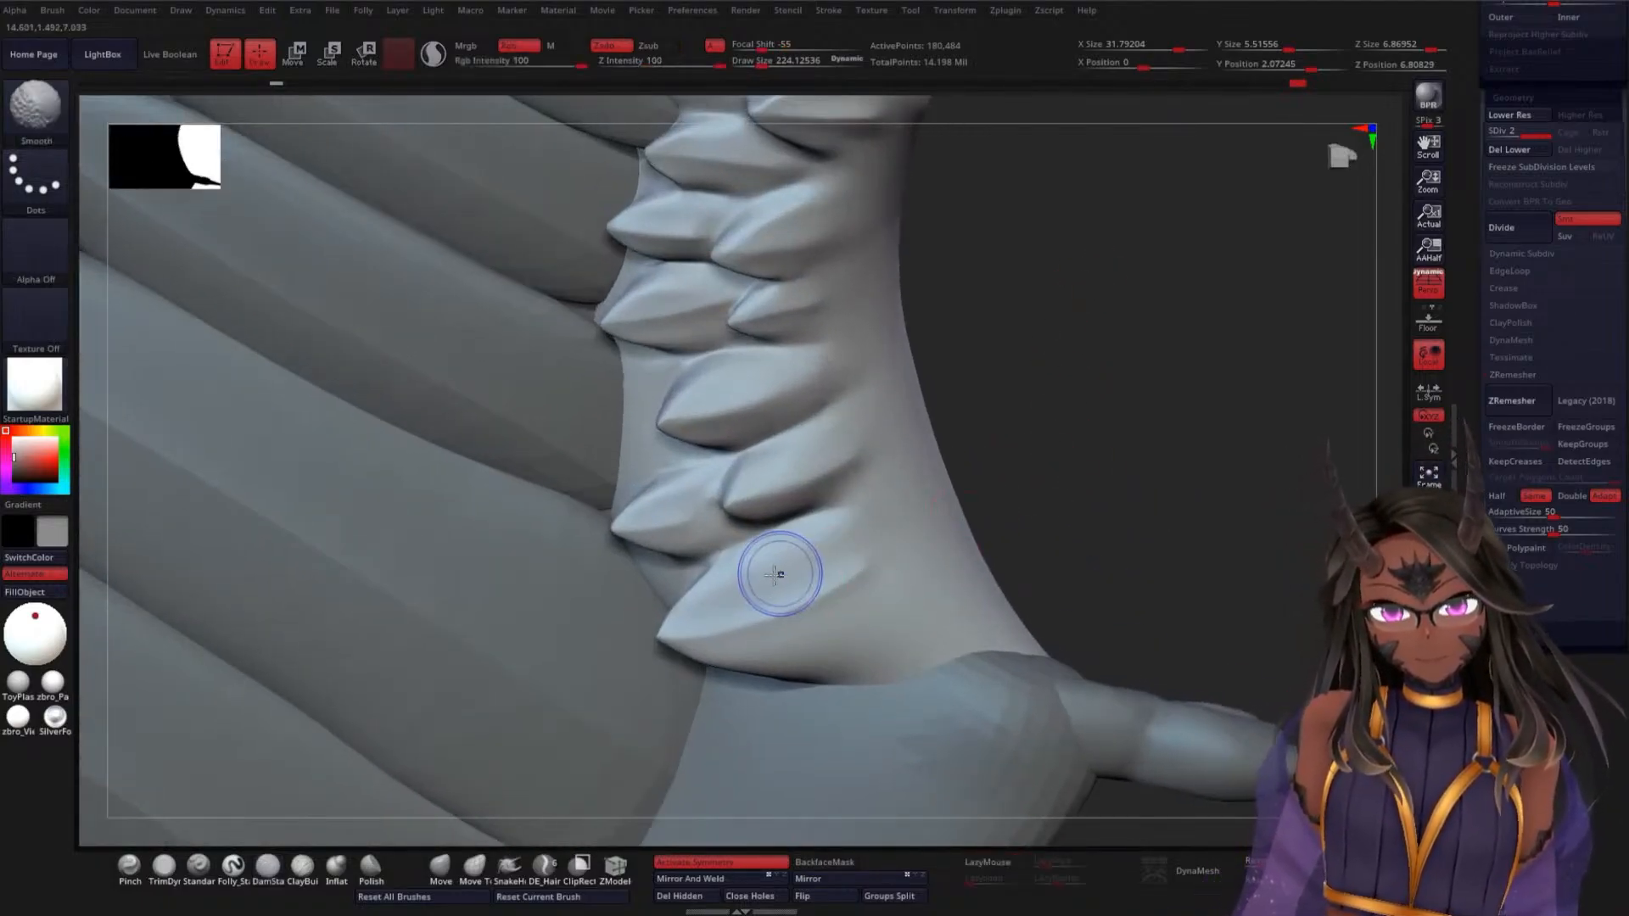
mouse_move(780, 573)
shift+mouse_down()
mouse_move(851, 543)
mouse_move(823, 605)
mouse_move(780, 645)
mouse_move(794, 631)
mouse_move(830, 665)
mouse_move(849, 643)
mouse_move(763, 578)
mouse_move(891, 533)
mouse_move(781, 571)
shift+mouse_up()
mouse_move(1011, 465)
mouse_down()
mouse_move(1089, 439)
mouse_move(1077, 520)
mouse_move(1047, 503)
mouse_move(901, 517)
mouse_up()
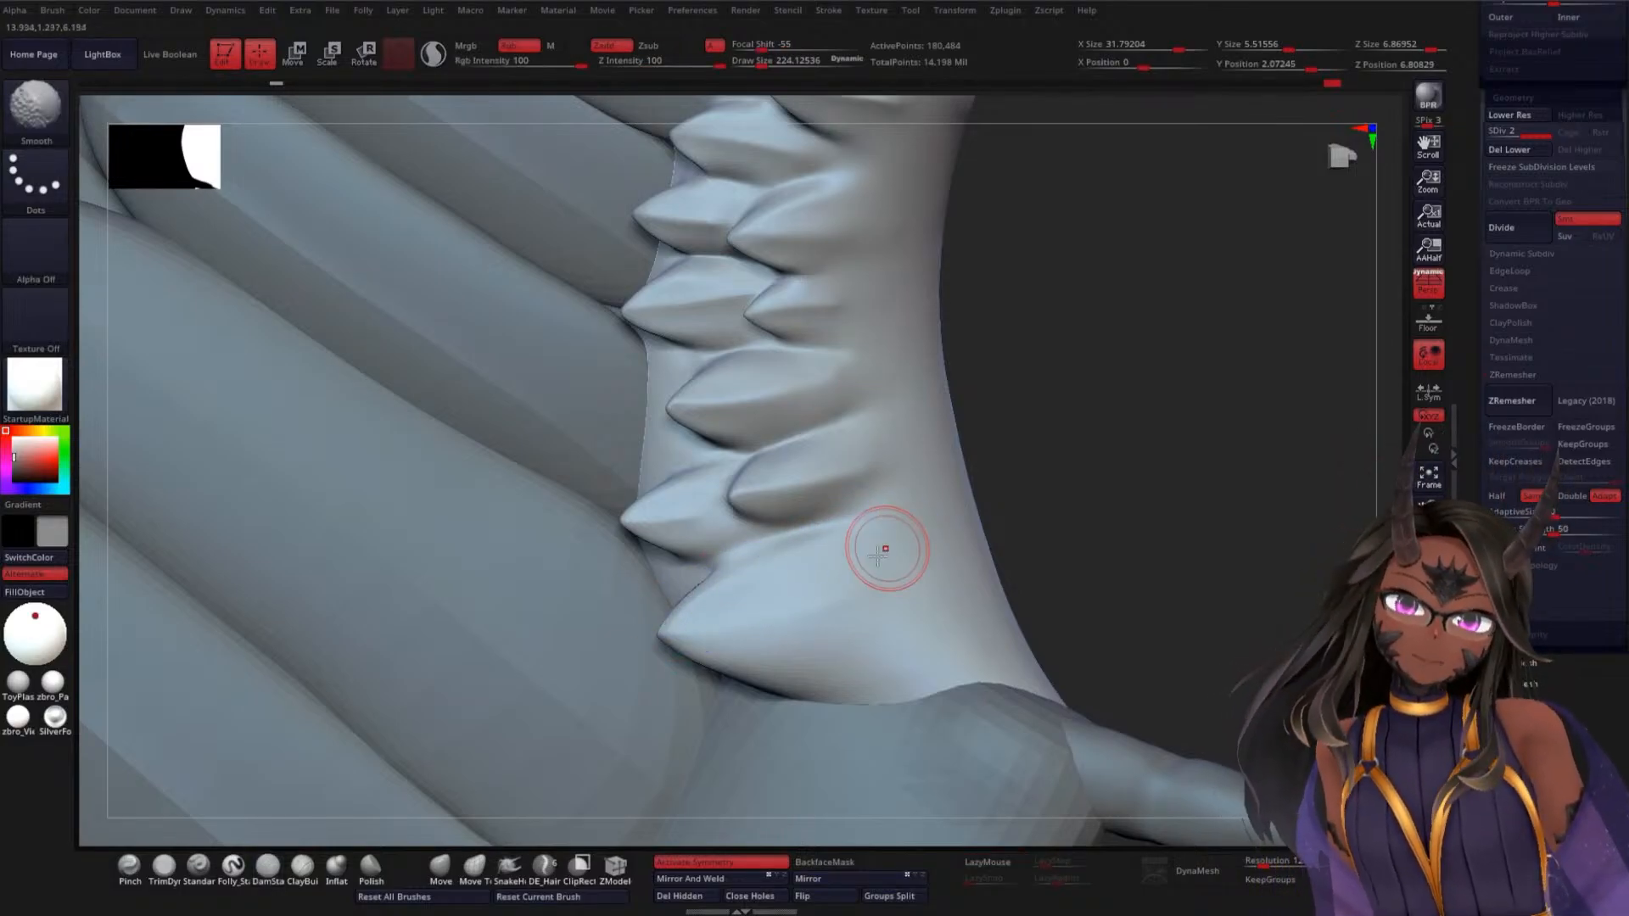
Carve the lower edge of the large last feather where it meets the clawed wing section and smooth the crease
drag(1052, 432, 1064, 485)
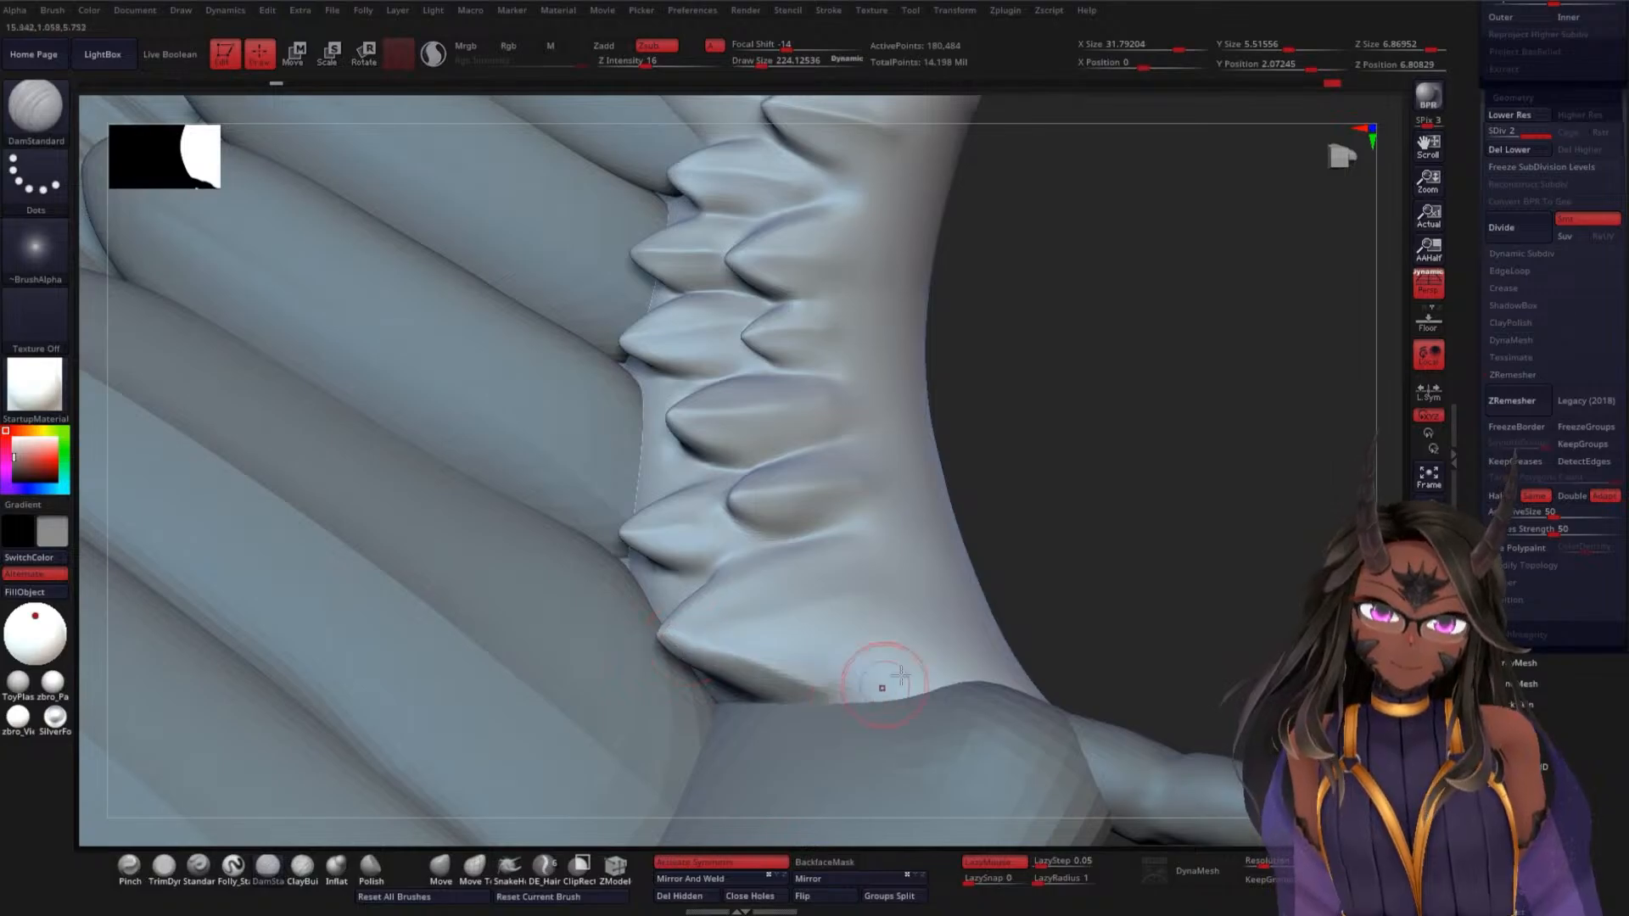
drag(1014, 666, 1029, 625)
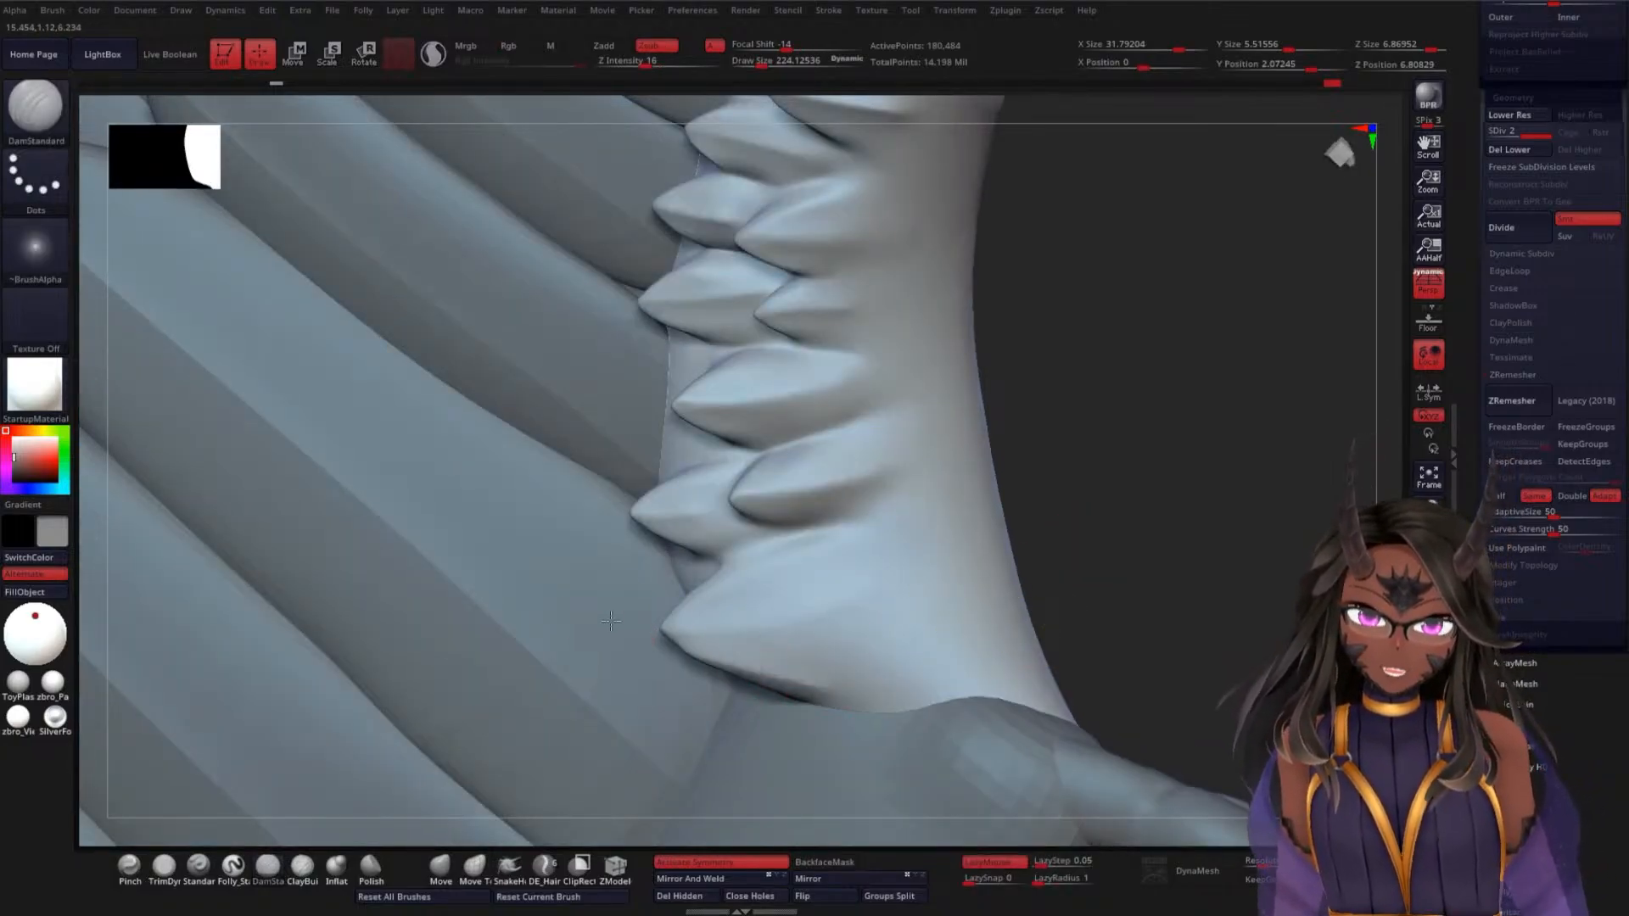
drag(723, 654, 879, 708)
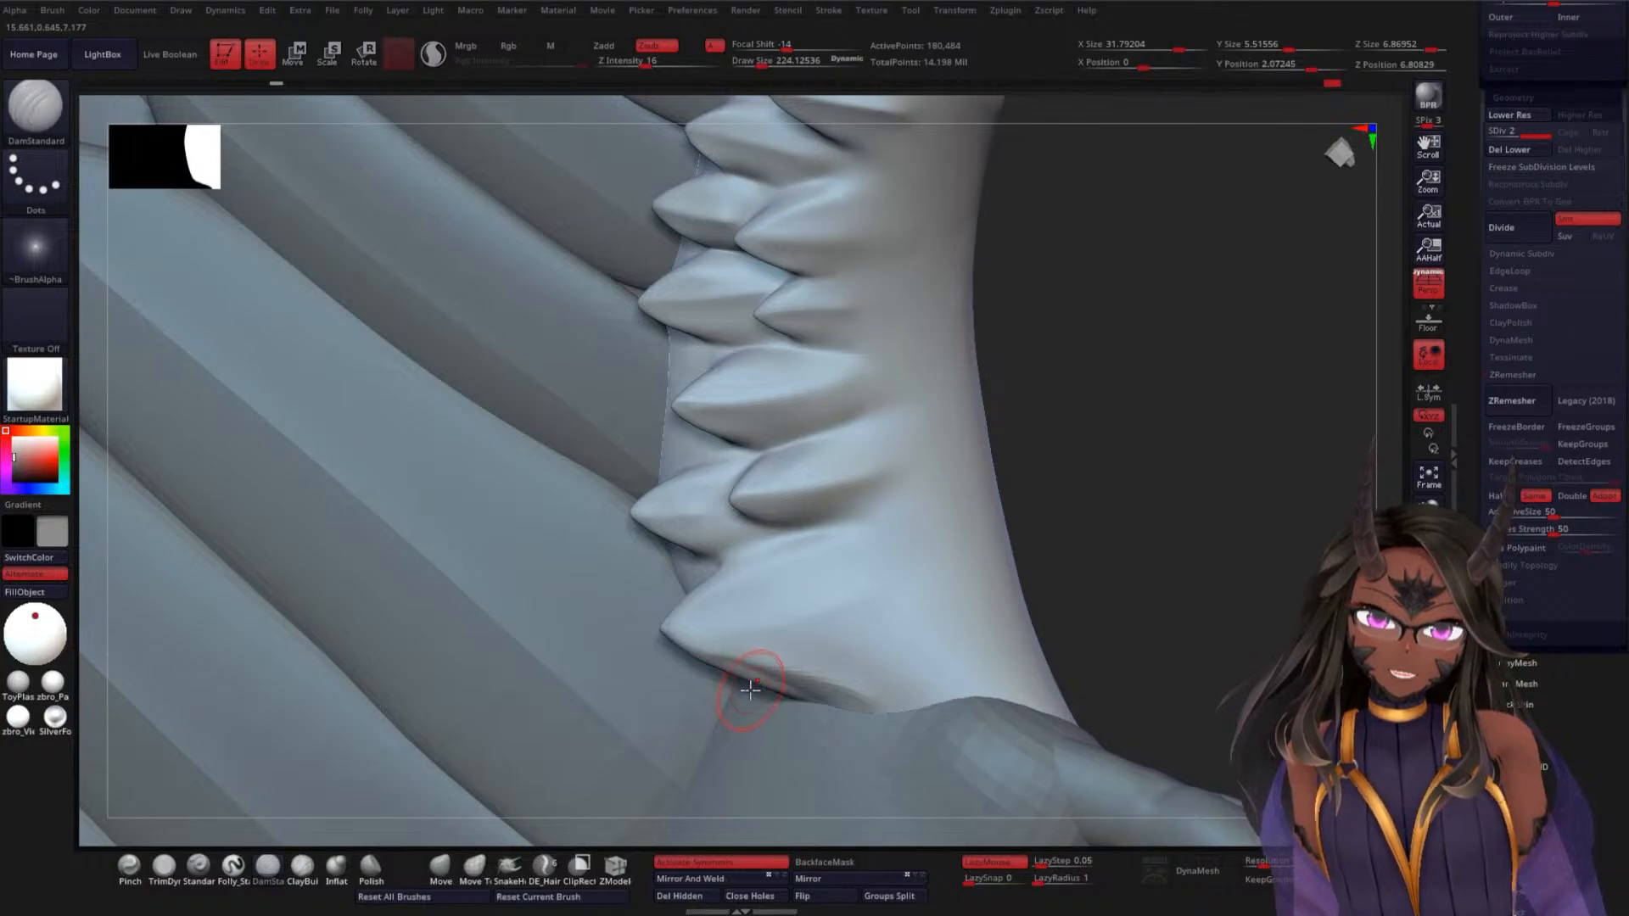
drag(1080, 531, 957, 604)
drag(705, 670, 829, 715)
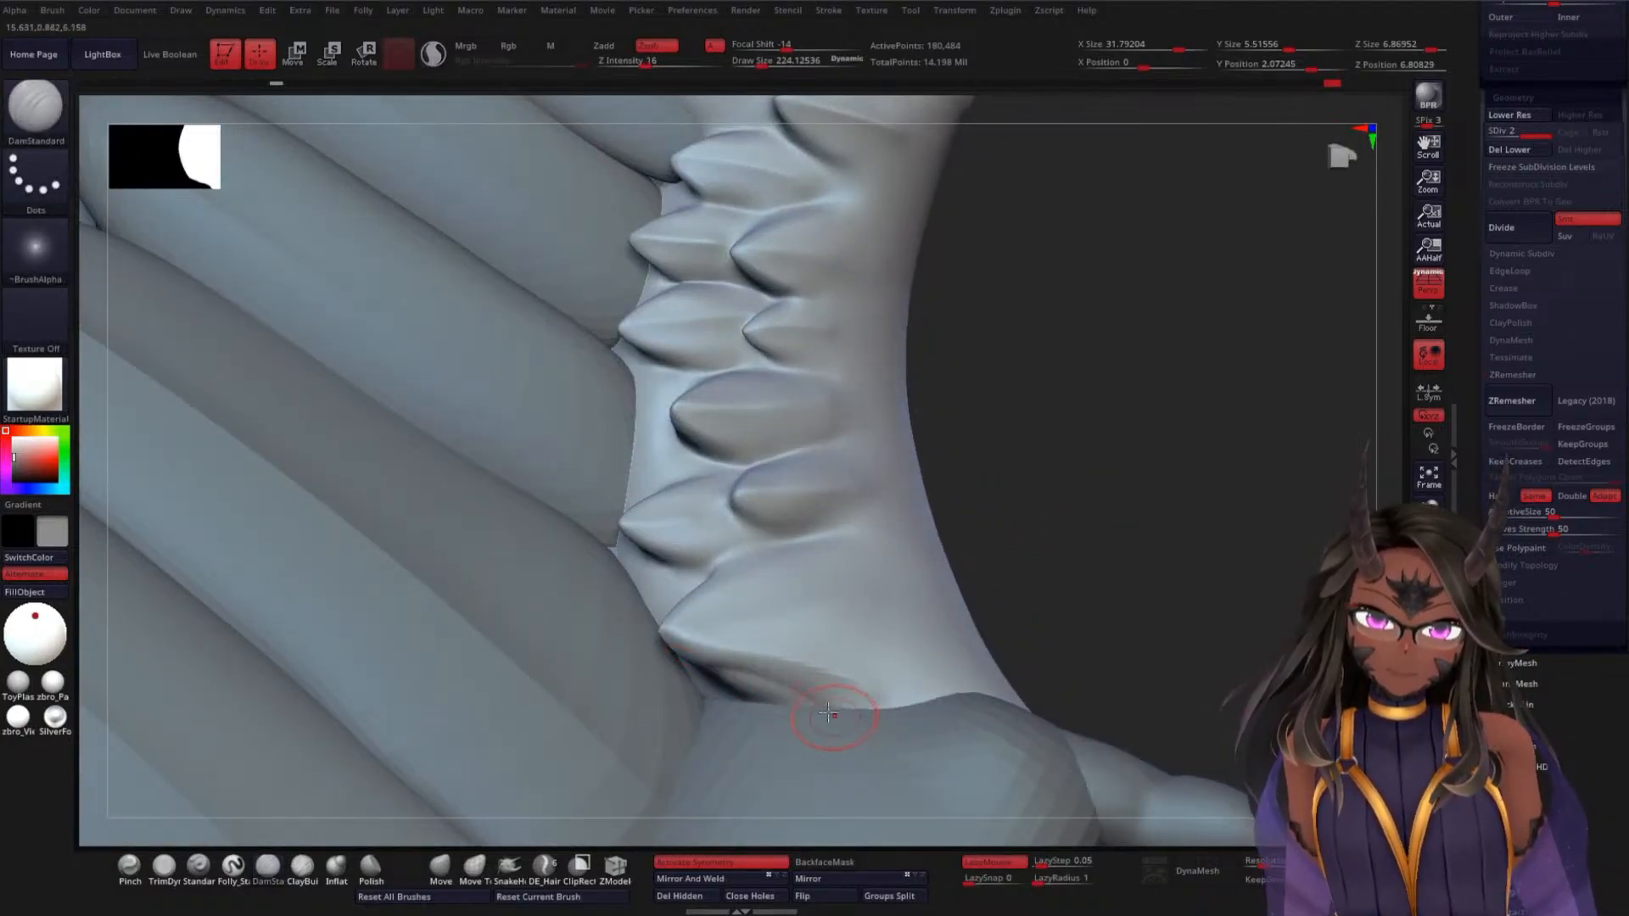
key(shift)
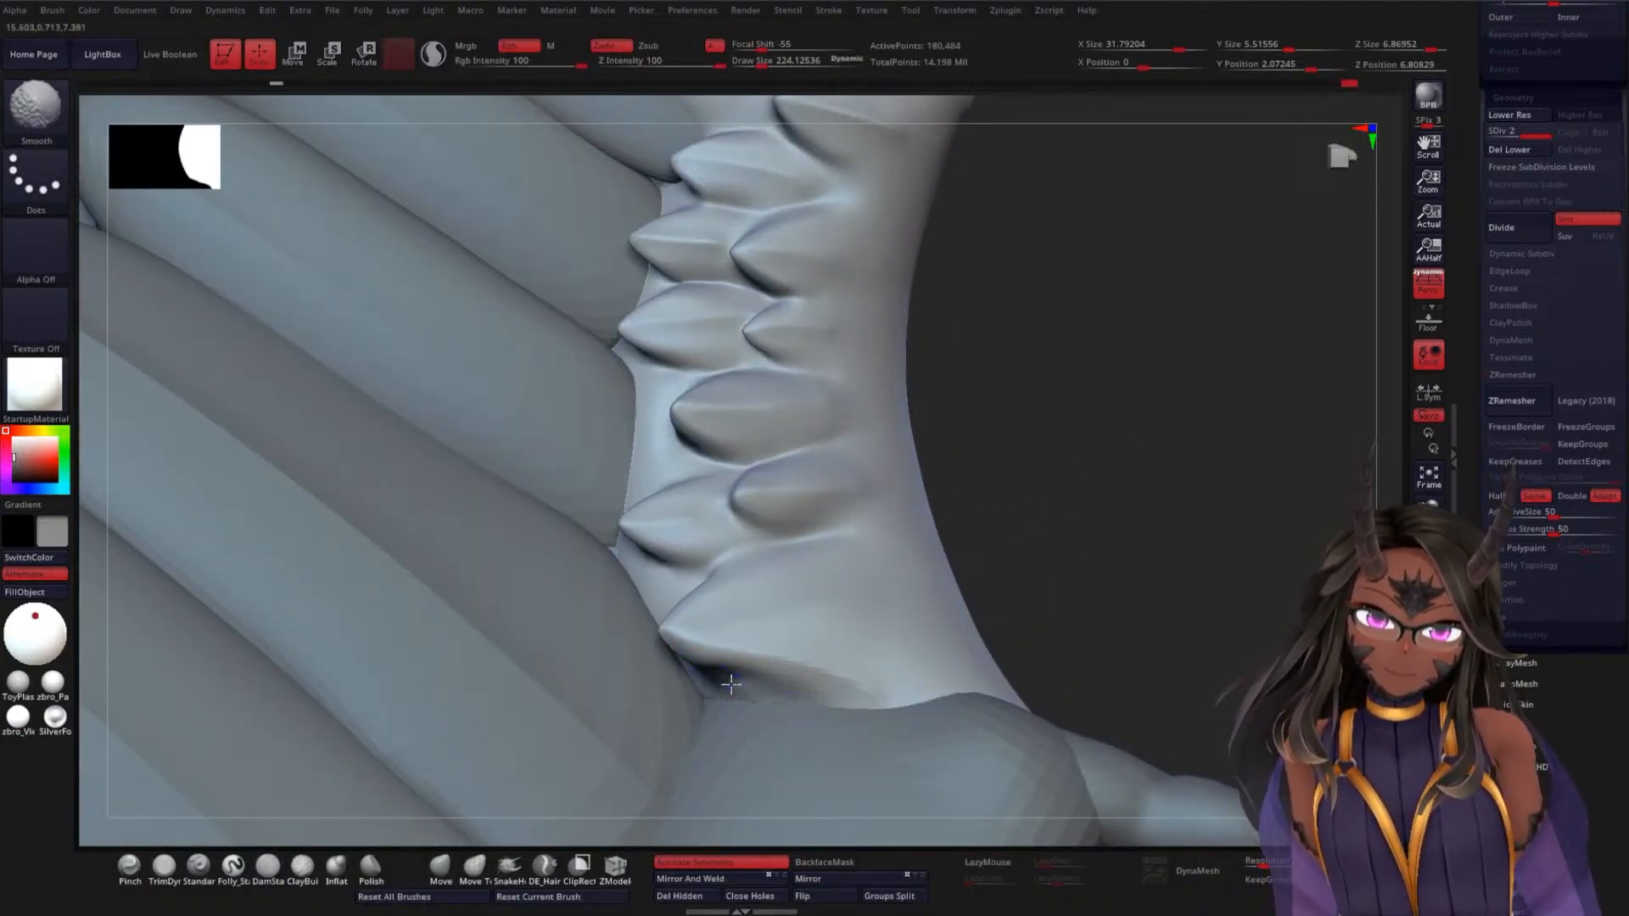
mouse_move(732, 683)
shift+mouse_down()
mouse_move(805, 716)
mouse_move(732, 691)
shift+mouse_up()
Raise a central ridge on the large last feather, sharpen its upper edge and smooth its base
drag(1005, 542, 1059, 567)
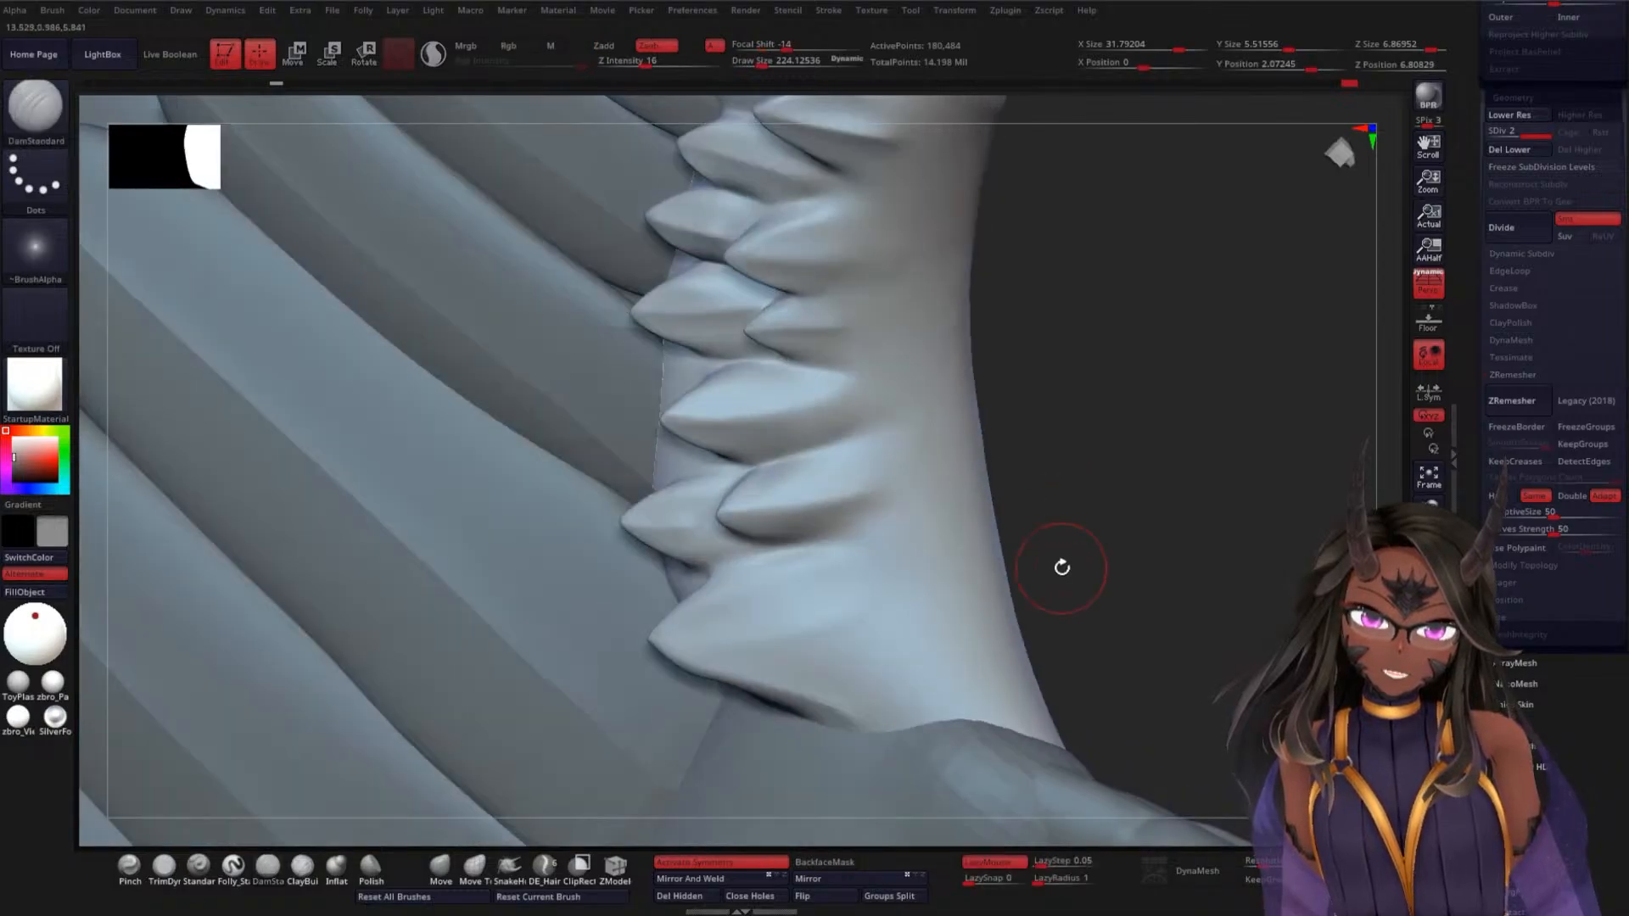
alt+drag(656, 643, 883, 571)
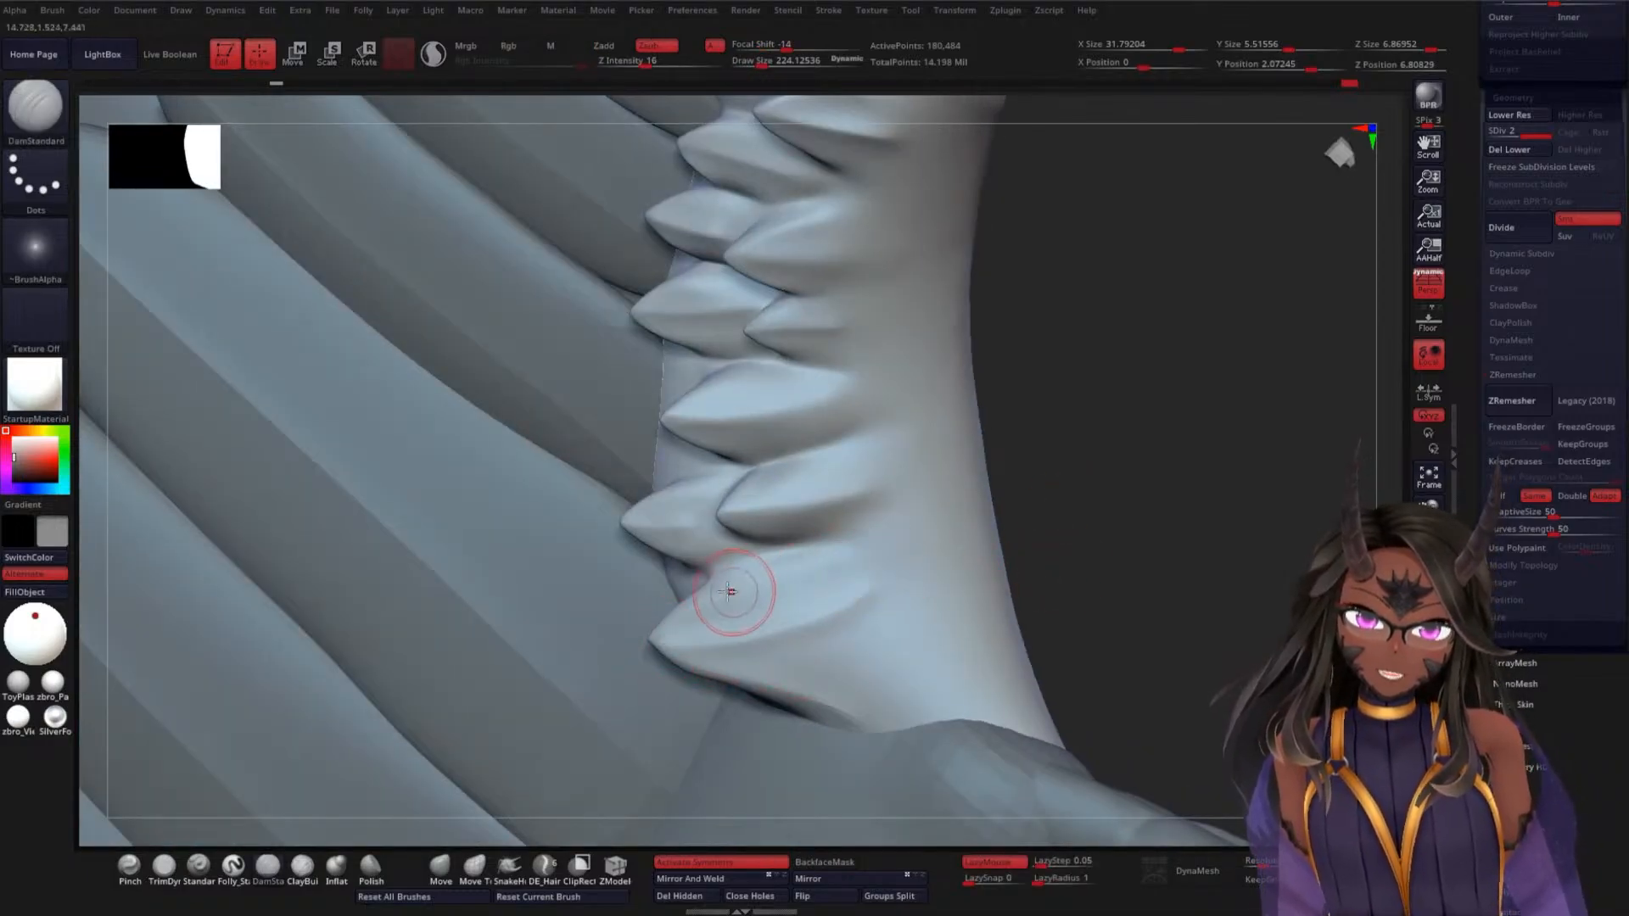
drag(702, 569, 901, 524)
mouse_move(1083, 538)
mouse_down()
mouse_move(891, 571)
mouse_move(767, 637)
mouse_up()
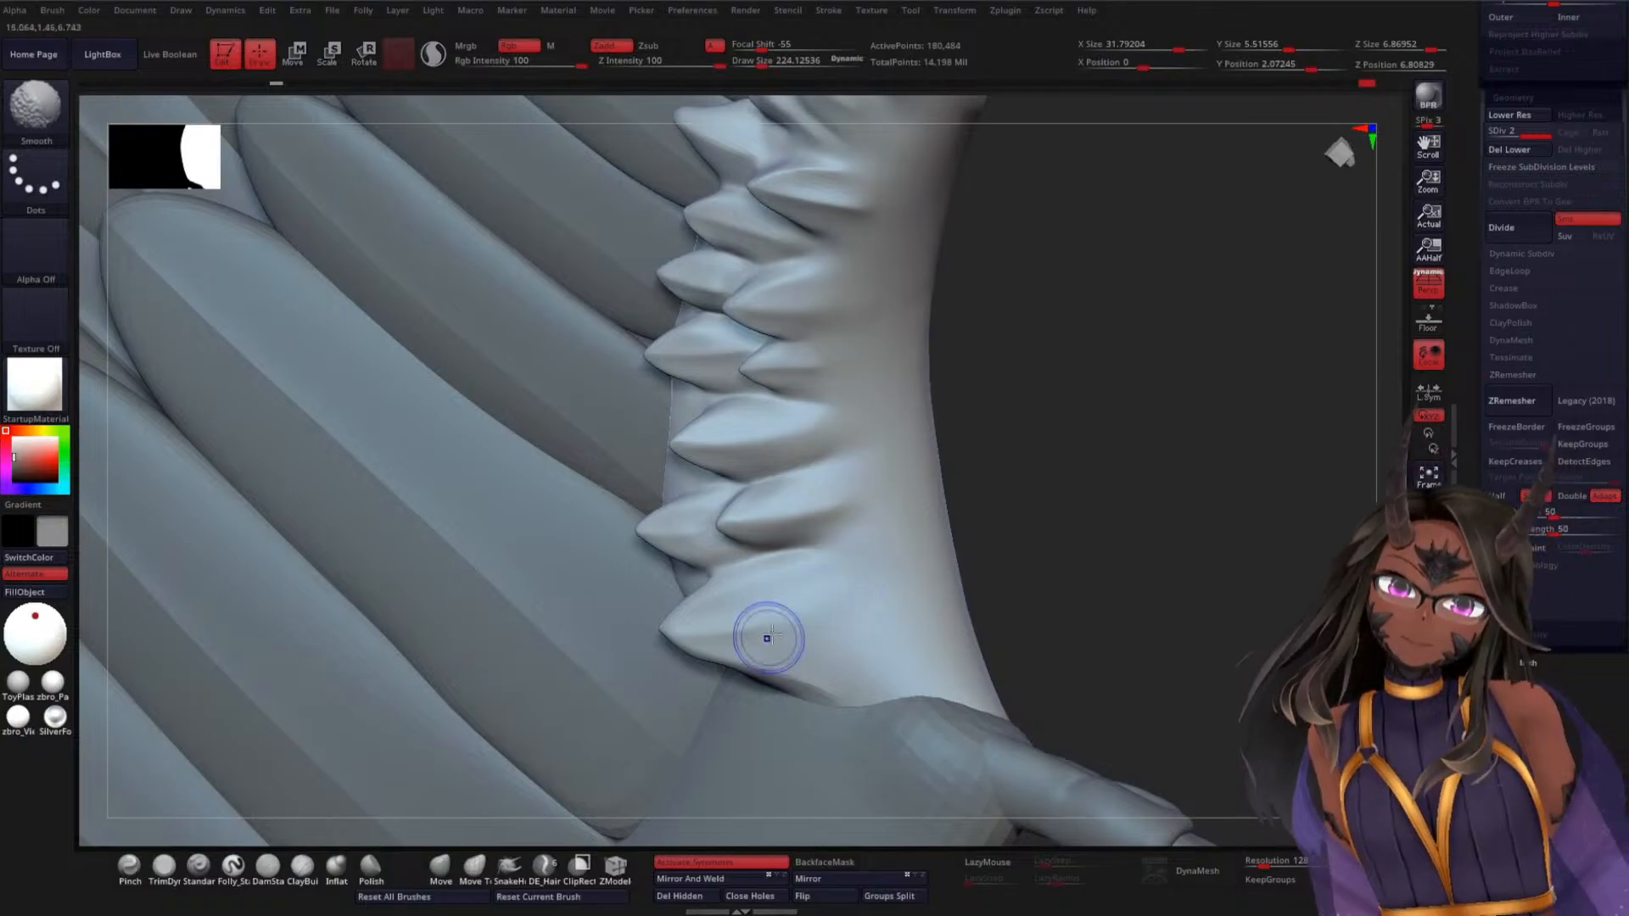
drag(1106, 386, 1077, 411)
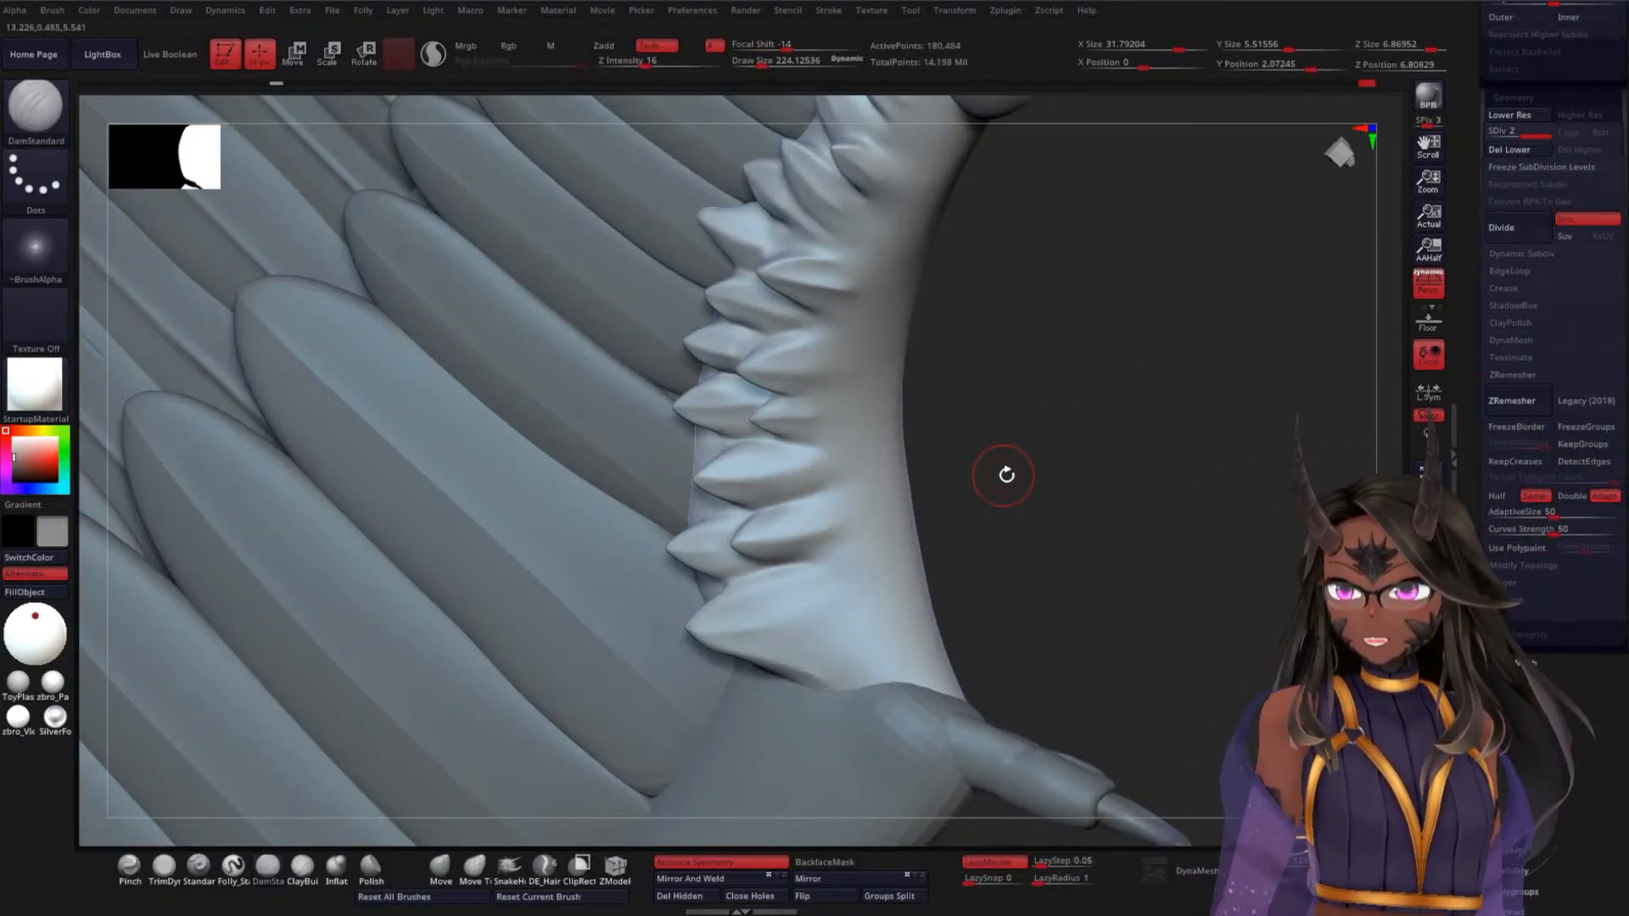
mouse_move(1033, 472)
mouse_down()
mouse_move(1052, 419)
mouse_move(1139, 447)
mouse_move(1140, 523)
mouse_up()
shift+drag(830, 637, 865, 686)
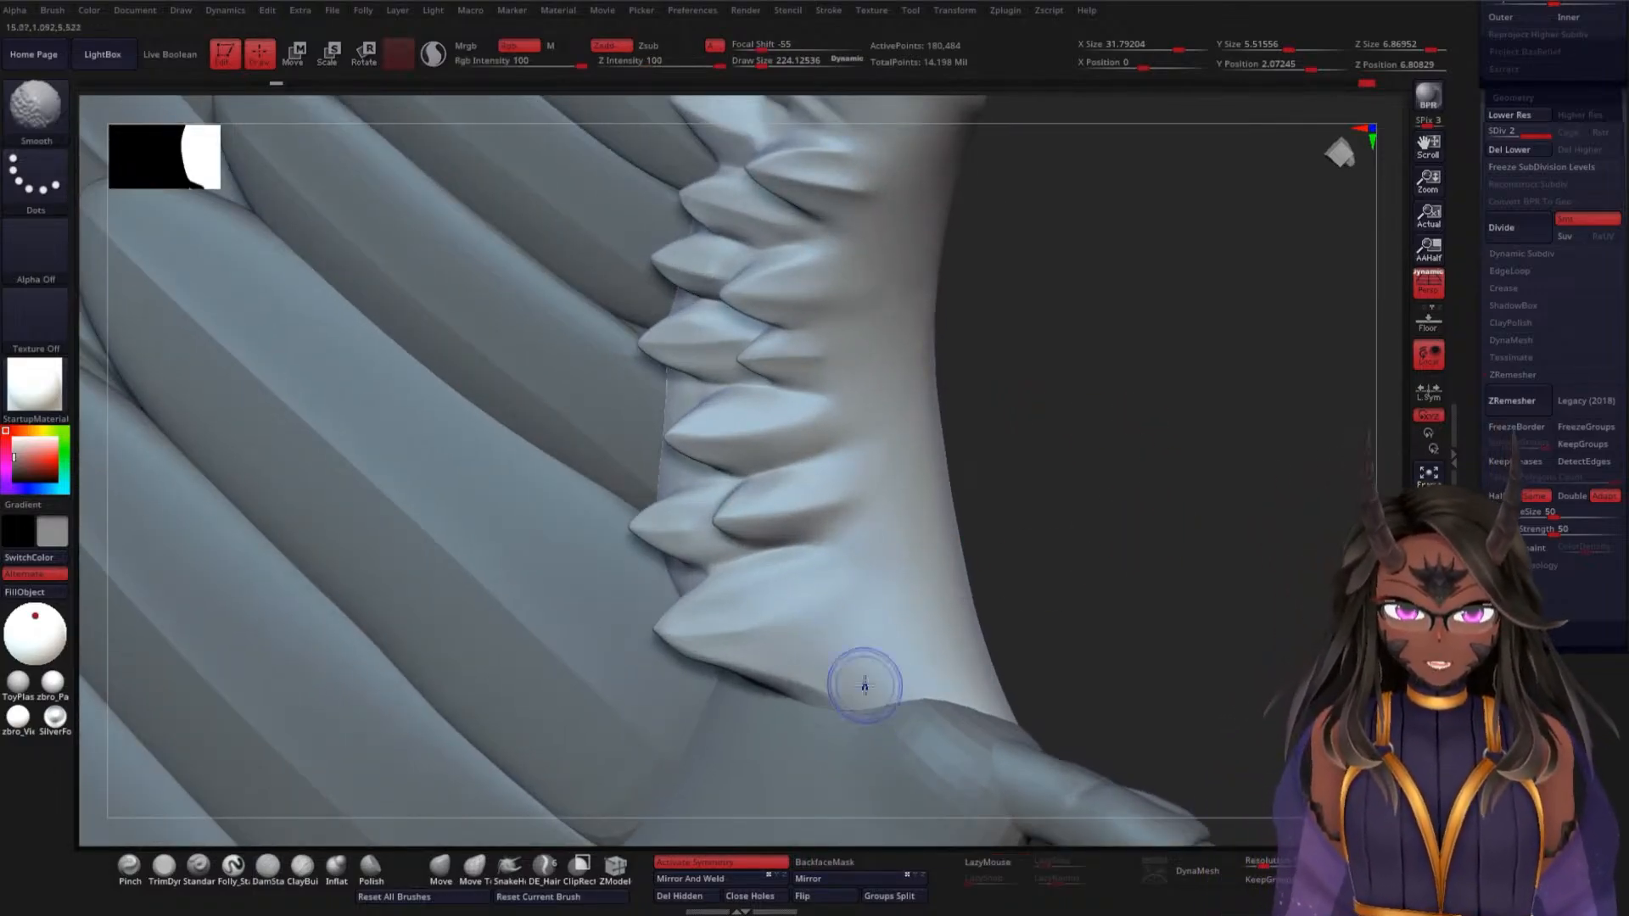
Smooth the leading-edge surface around the topmost feathers beneath the elbow piece
mouse_move(1148, 486)
mouse_down()
mouse_move(1145, 447)
mouse_move(1168, 510)
mouse_move(1225, 498)
mouse_move(1219, 429)
mouse_move(1249, 492)
mouse_move(1264, 408)
mouse_up()
alt+drag(1228, 469, 1240, 373)
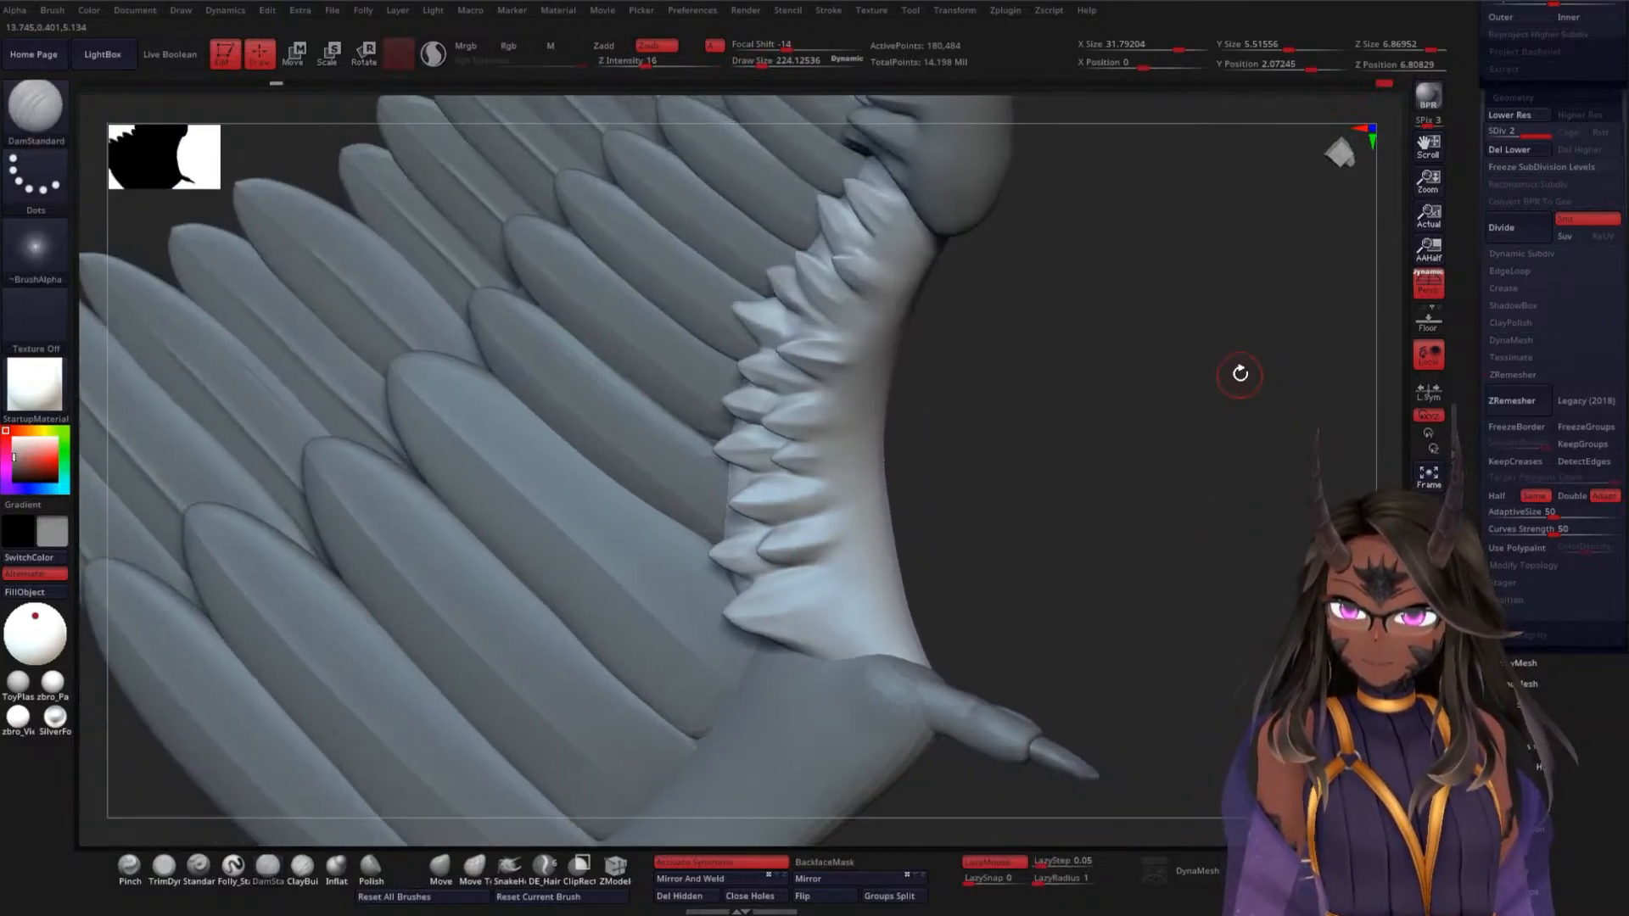
mouse_move(1232, 437)
alt+mouse_down()
mouse_move(1230, 419)
mouse_move(1222, 463)
alt+mouse_up()
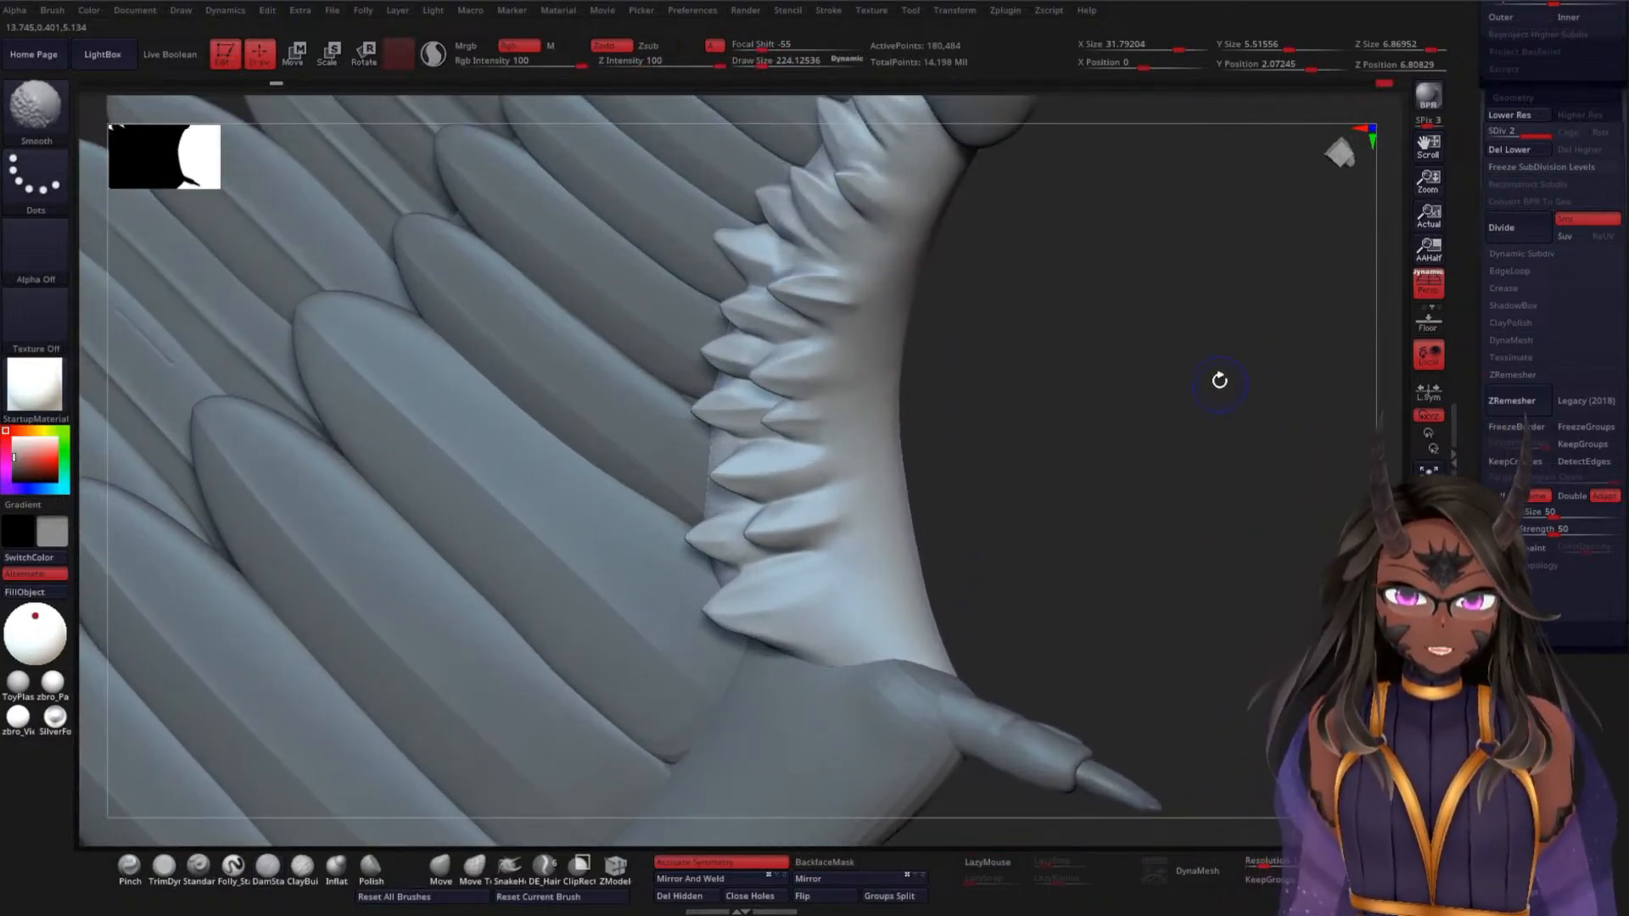
drag(1220, 380, 996, 348)
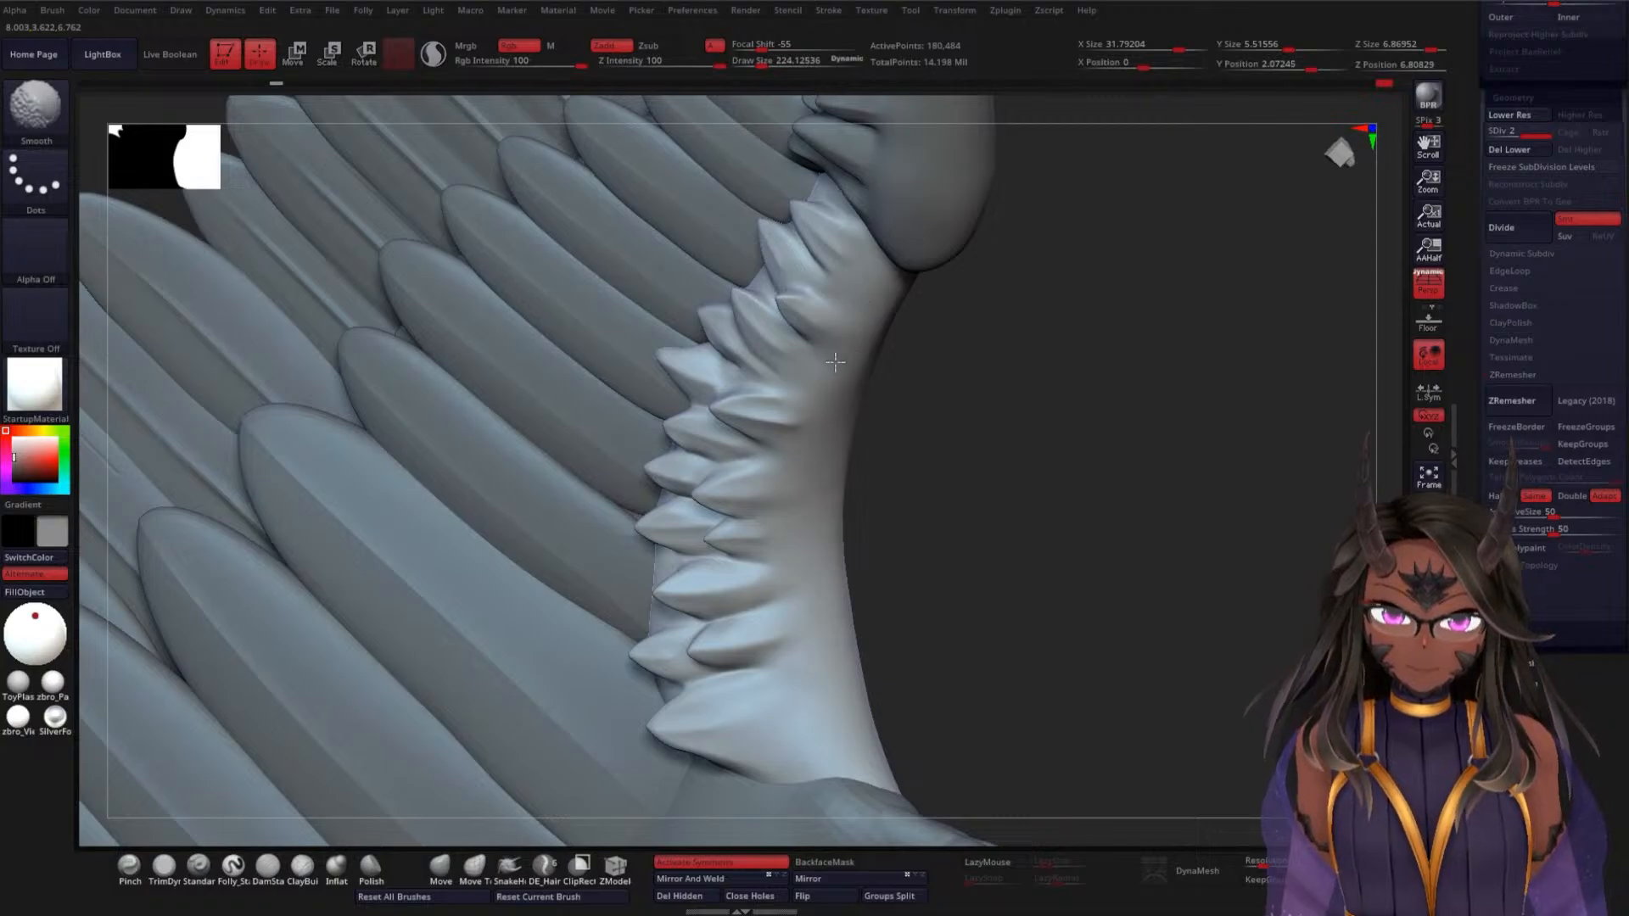
drag(1044, 385, 886, 336)
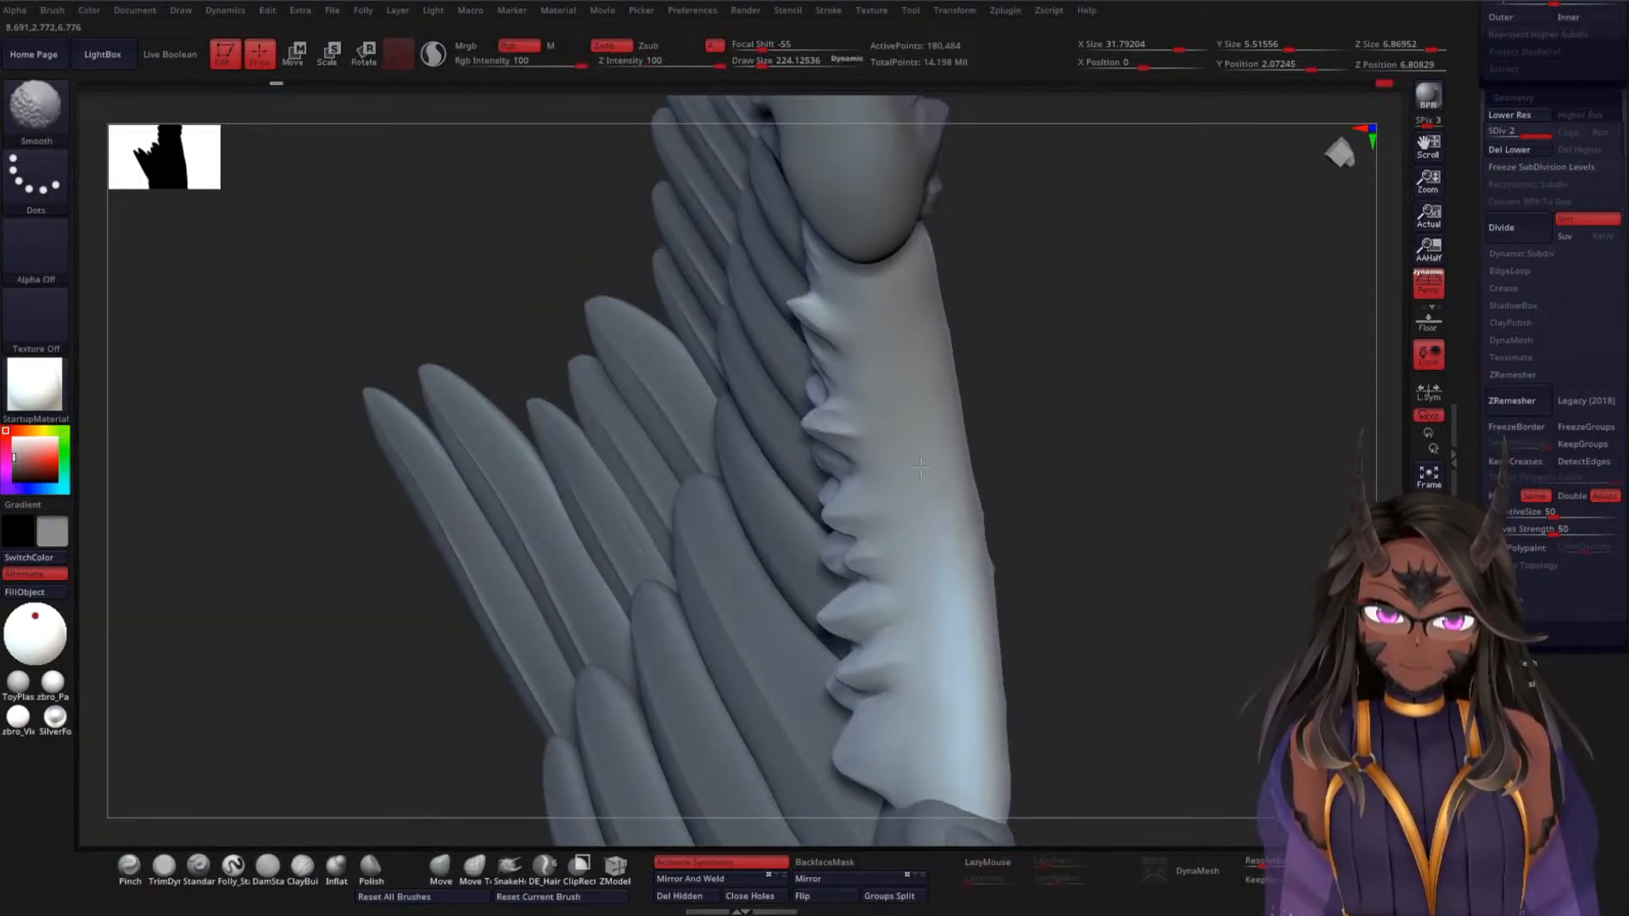
mouse_move(1052, 449)
mouse_down()
mouse_move(764, 407)
mouse_move(704, 382)
mouse_up()
shift+drag(837, 272, 868, 244)
Reshape the topmost feather beside the elbow piece with the Move brush, checking its form from the side
mouse_move(681, 433)
mouse_down()
mouse_move(659, 509)
mouse_move(589, 585)
mouse_move(608, 647)
mouse_move(600, 552)
mouse_move(626, 713)
mouse_move(590, 700)
mouse_move(502, 775)
mouse_up()
click(441, 881)
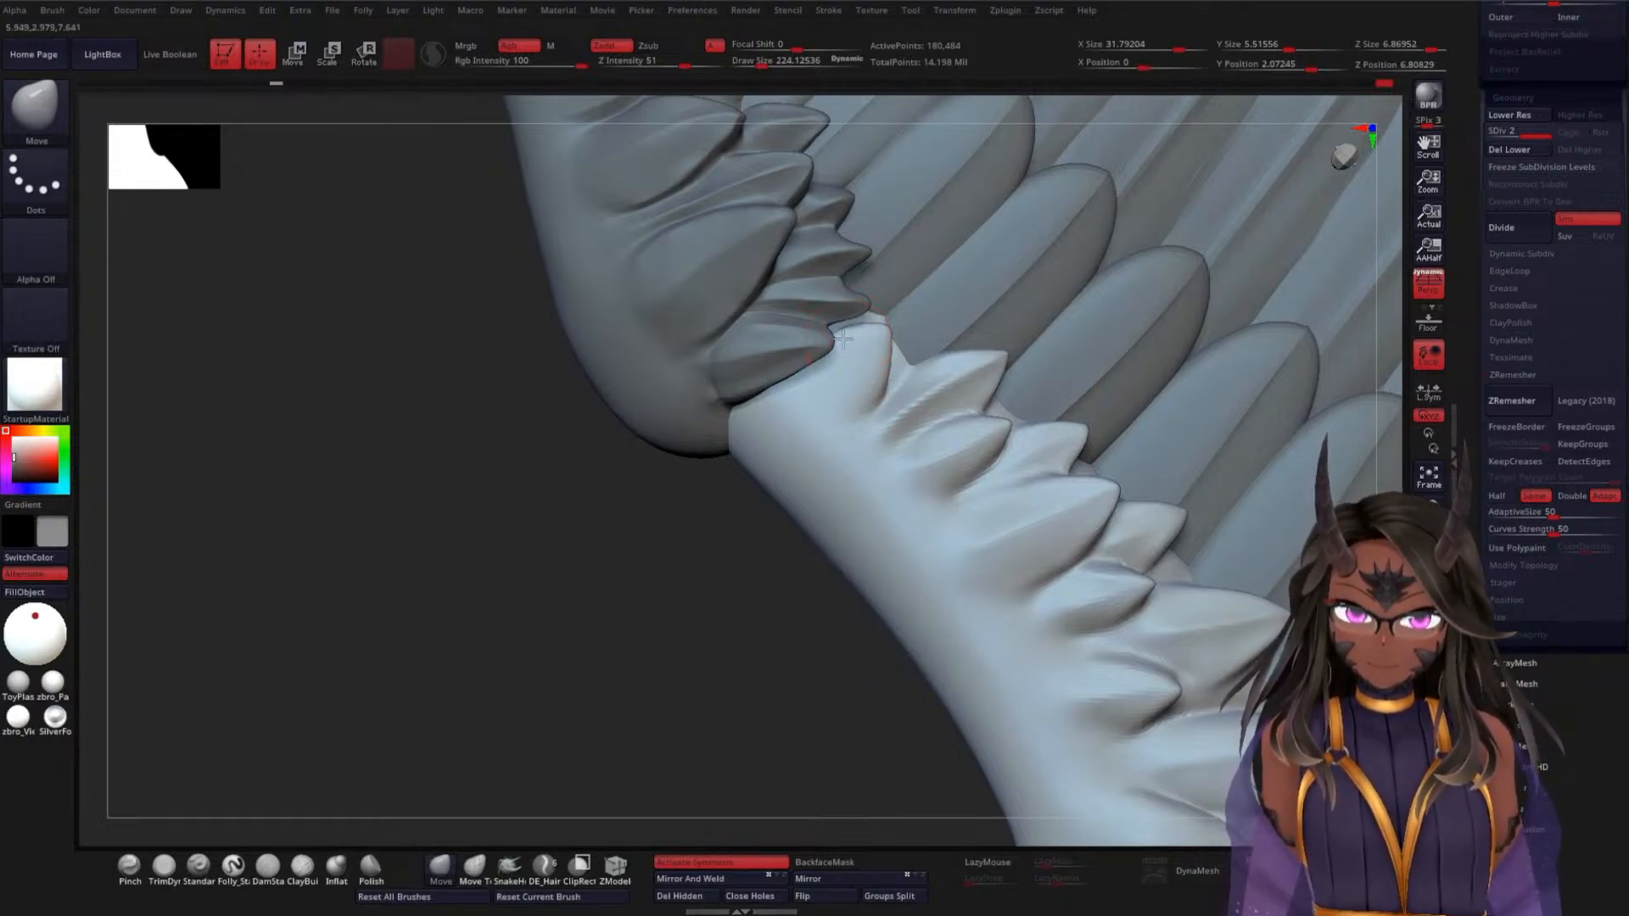
shift+drag(877, 346, 870, 360)
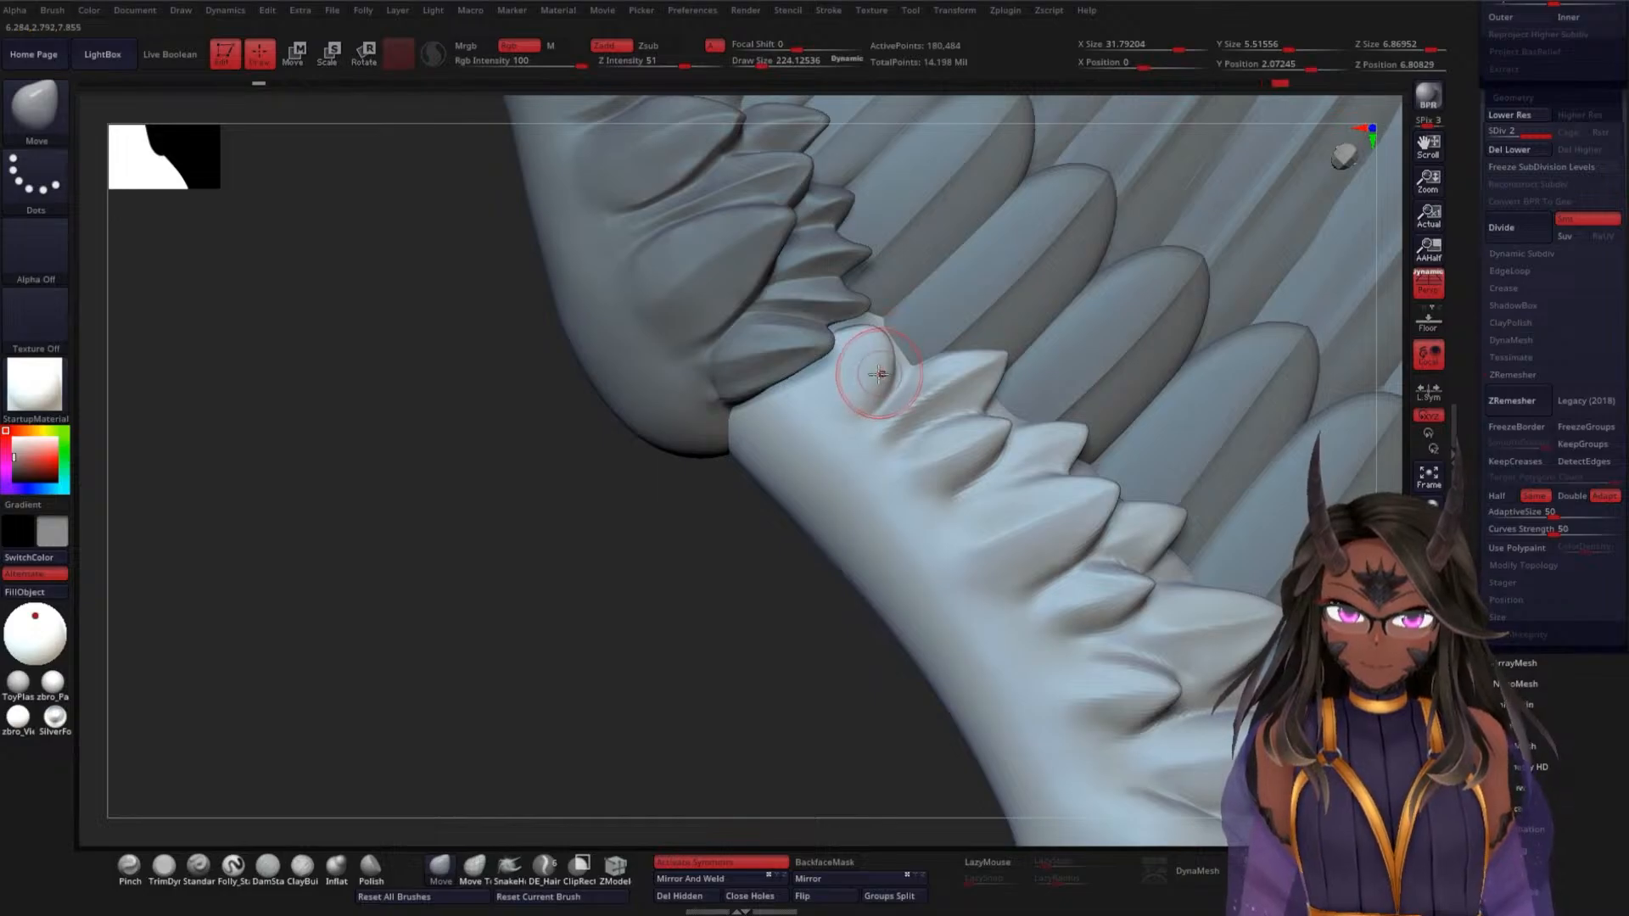
mouse_move(616, 637)
mouse_down()
mouse_move(556, 668)
mouse_move(564, 592)
mouse_move(585, 569)
mouse_up()
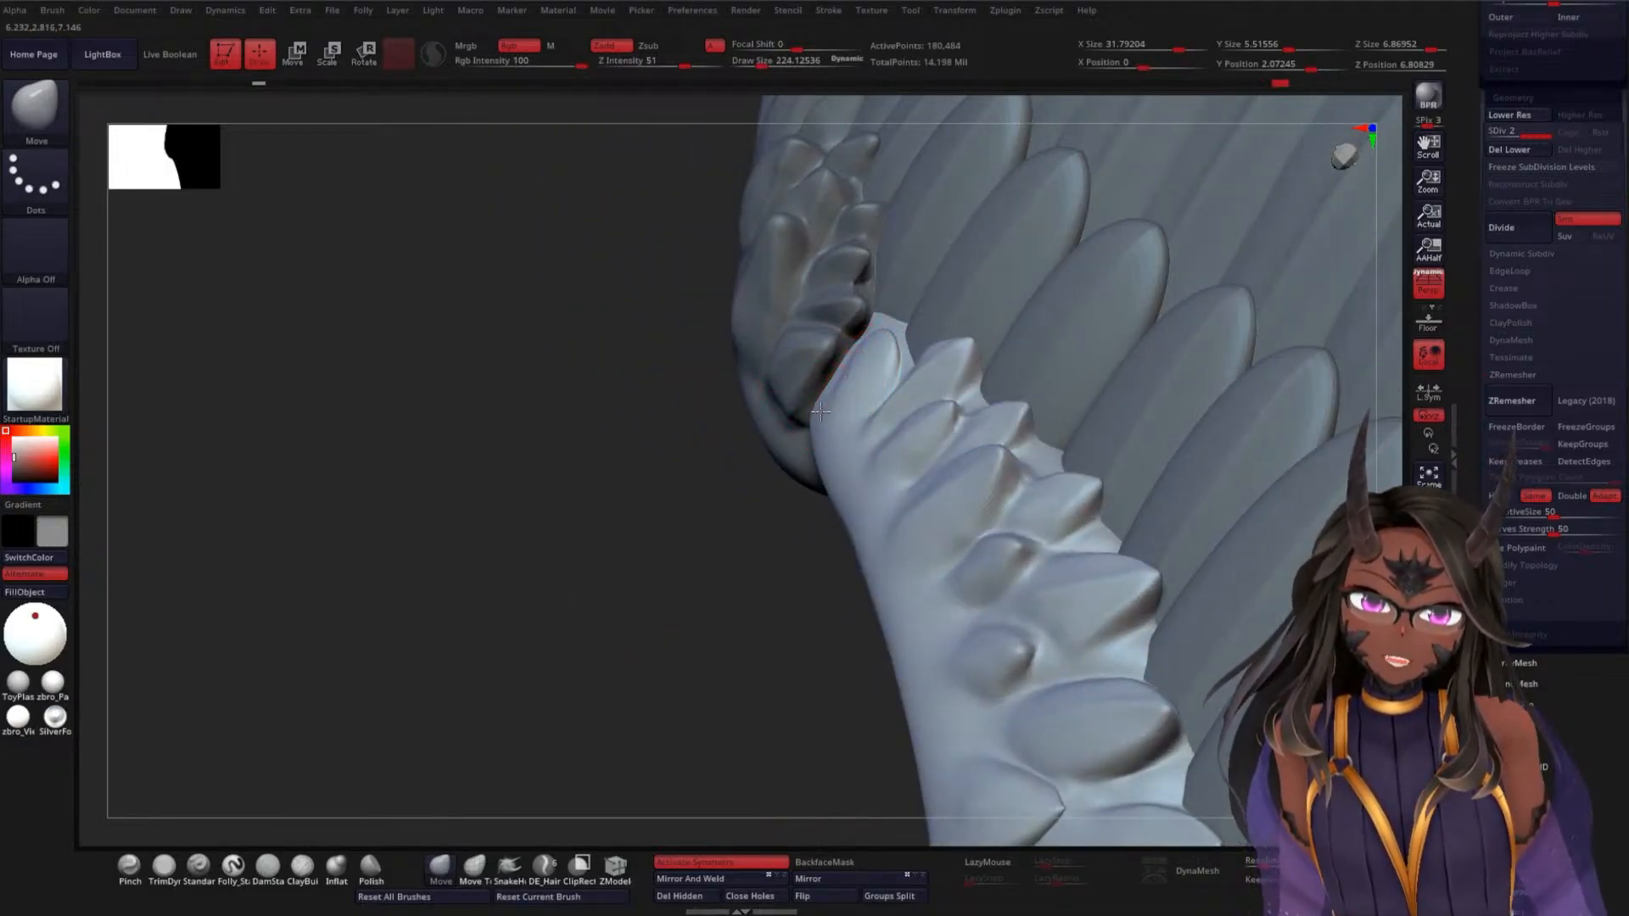
drag(757, 469, 821, 447)
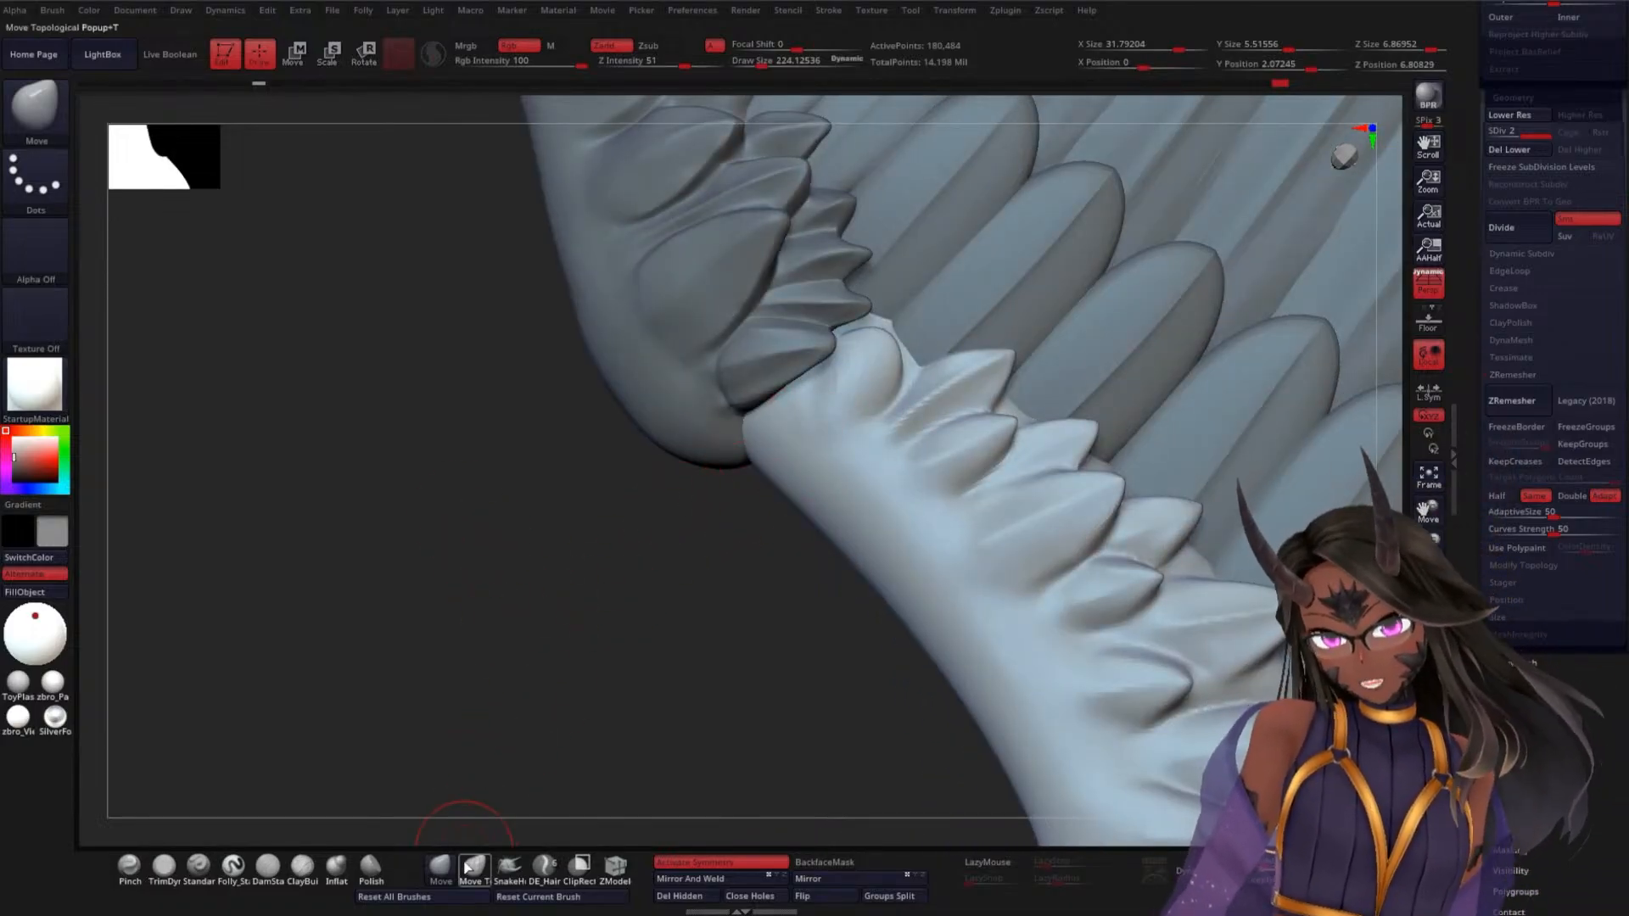
Refine the ridge and edge of the topmost feather with DamStandard at a draw size of about 121, smoothing its base
click(268, 865)
key(space)
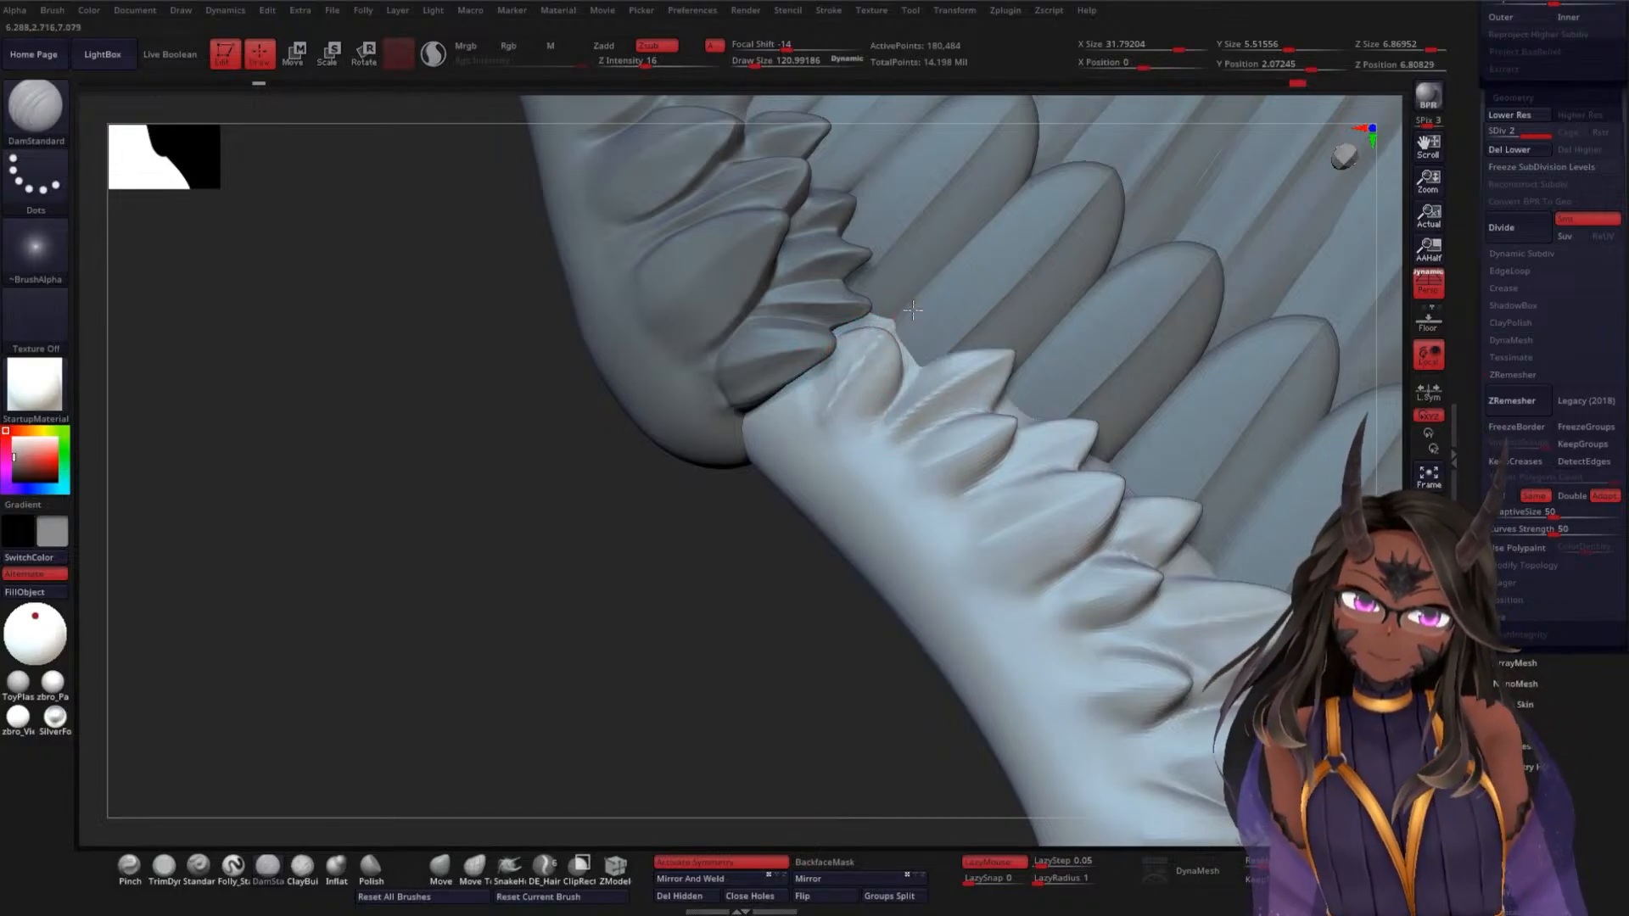
mouse_move(882, 343)
shift+mouse_down()
mouse_move(853, 360)
mouse_move(848, 423)
shift+mouse_up()
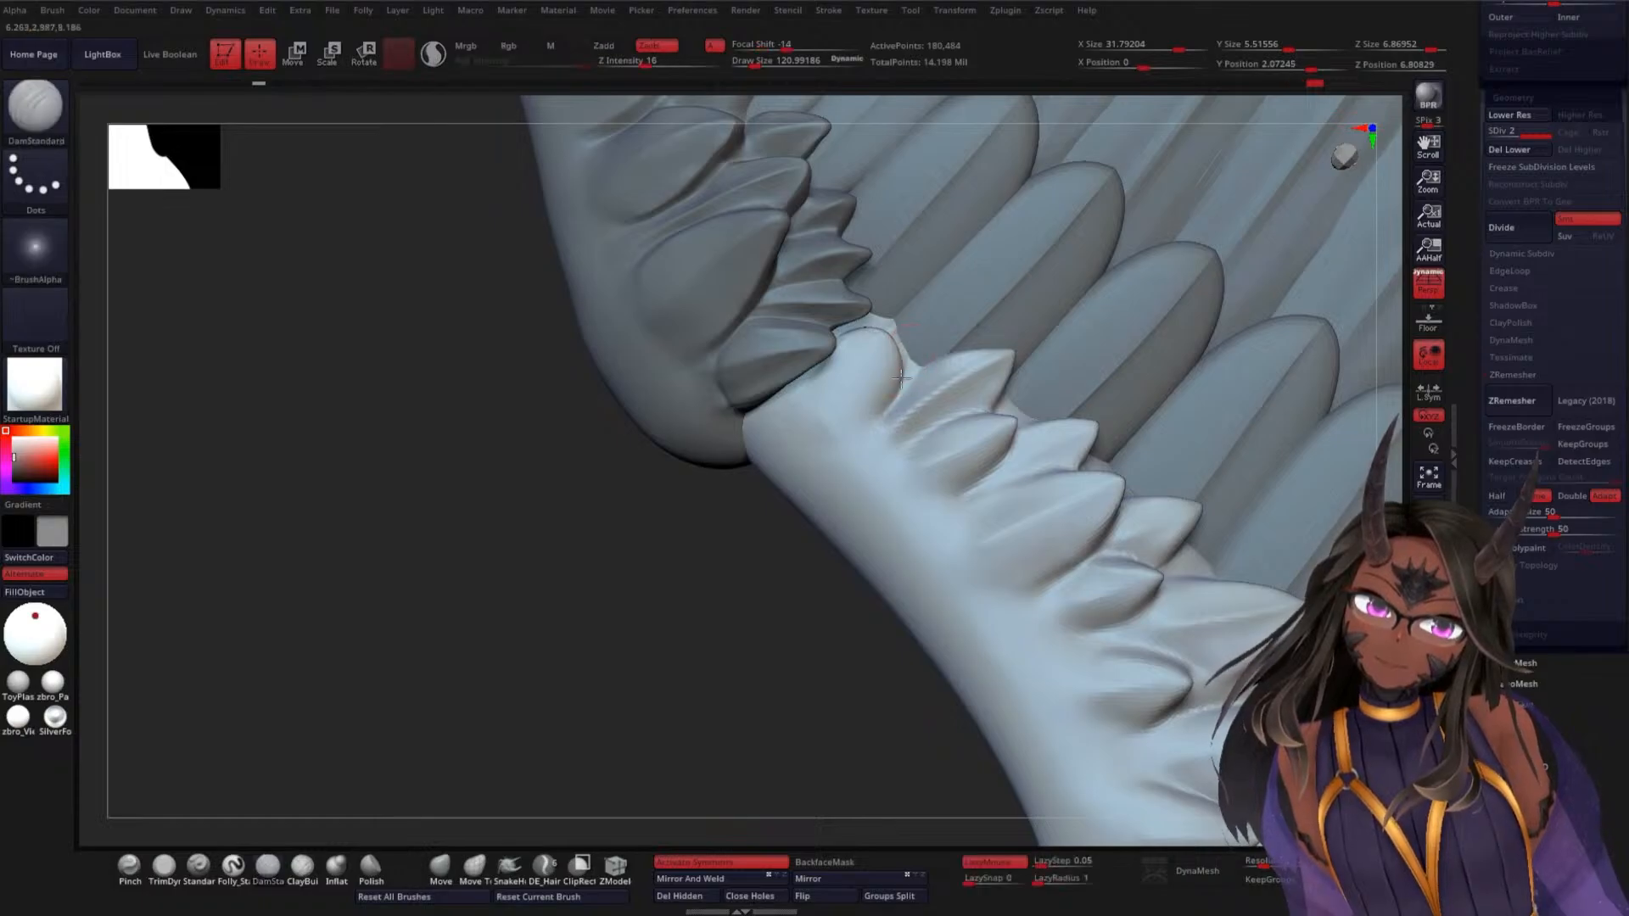
key(shift)
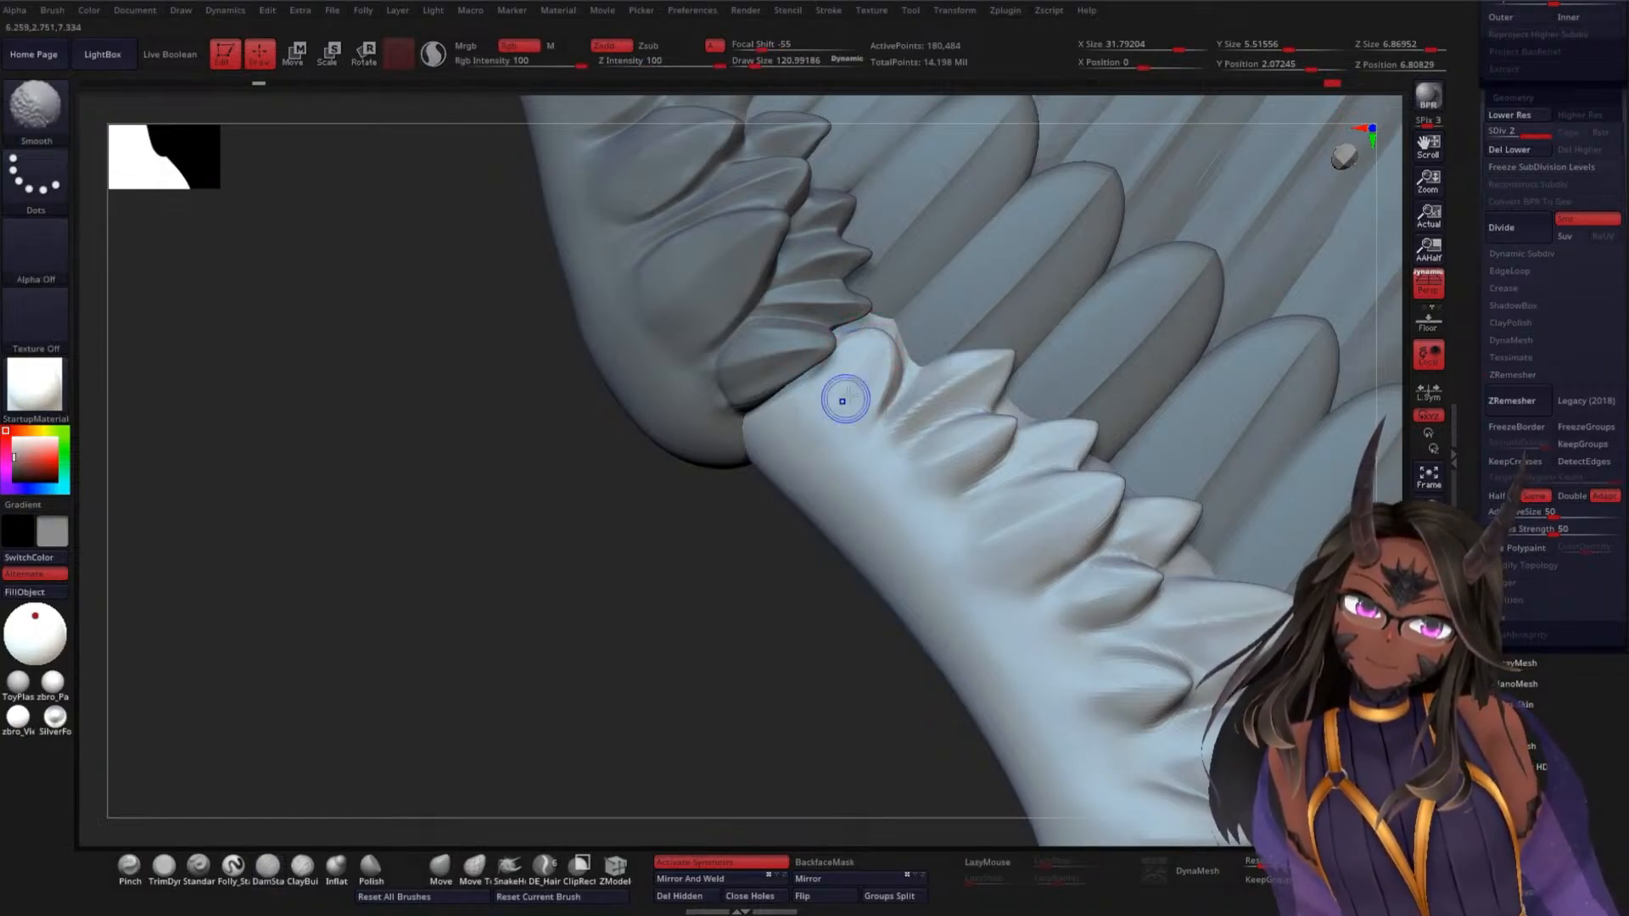
drag(702, 625, 709, 543)
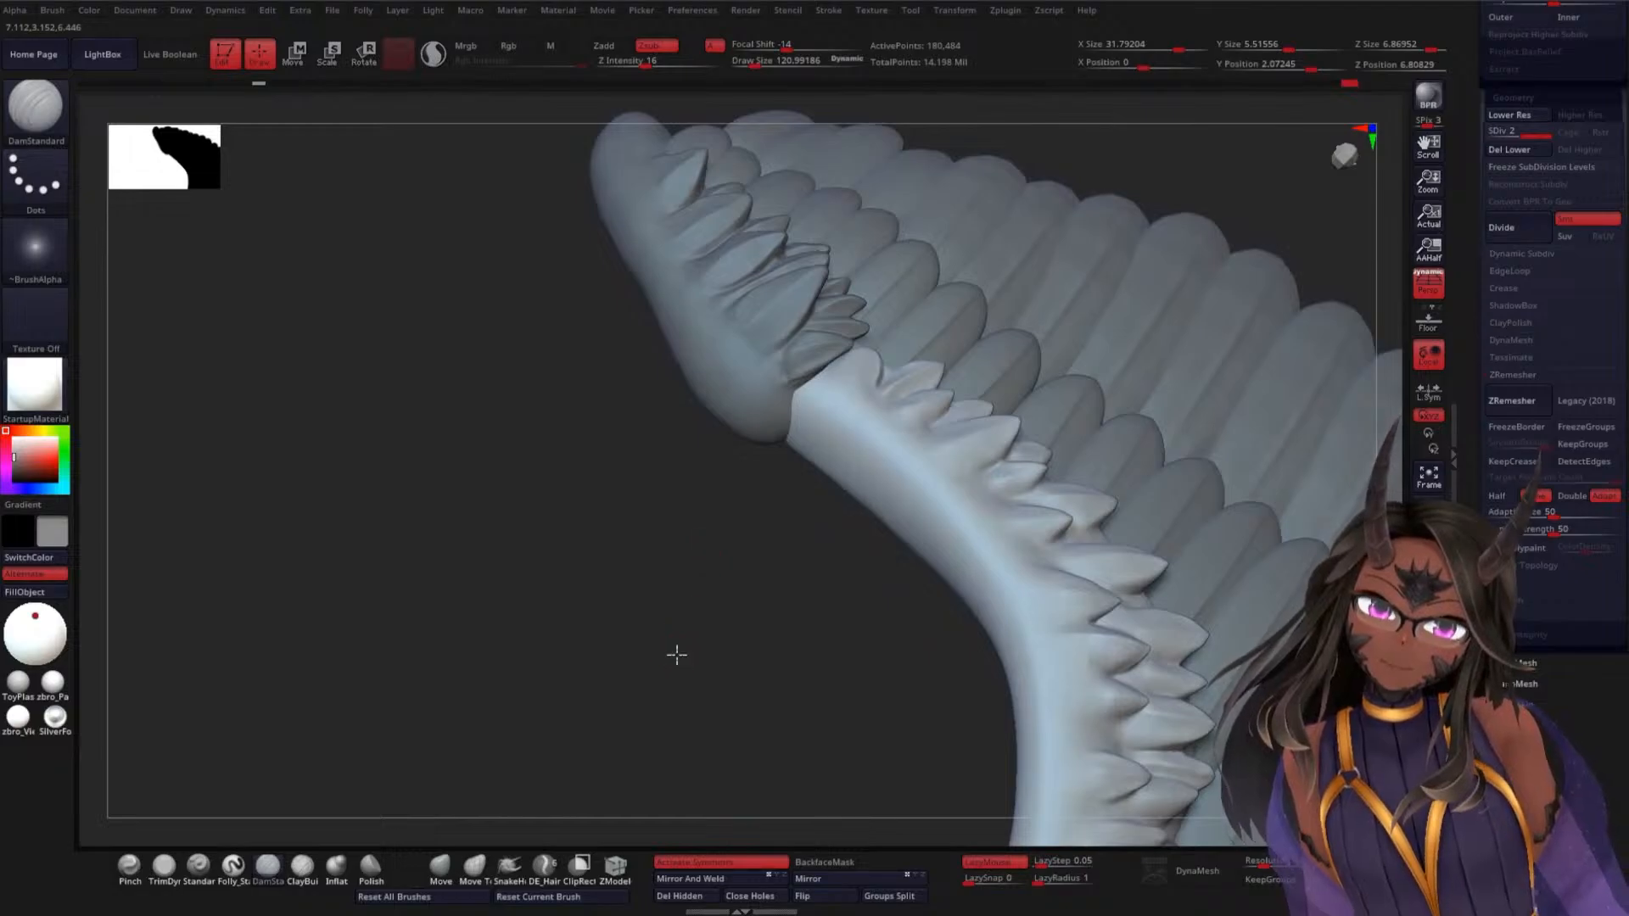
Select the bare leading-edge section of the wing between the claw and the outer bend
mouse_move(677, 654)
mouse_down()
mouse_move(658, 560)
mouse_move(684, 553)
mouse_move(665, 410)
mouse_move(1085, 348)
mouse_move(899, 266)
mouse_move(891, 215)
mouse_move(793, 335)
mouse_move(916, 272)
mouse_move(801, 298)
mouse_move(836, 566)
mouse_move(868, 582)
mouse_move(716, 411)
mouse_move(709, 334)
mouse_move(670, 441)
mouse_move(694, 522)
mouse_up()
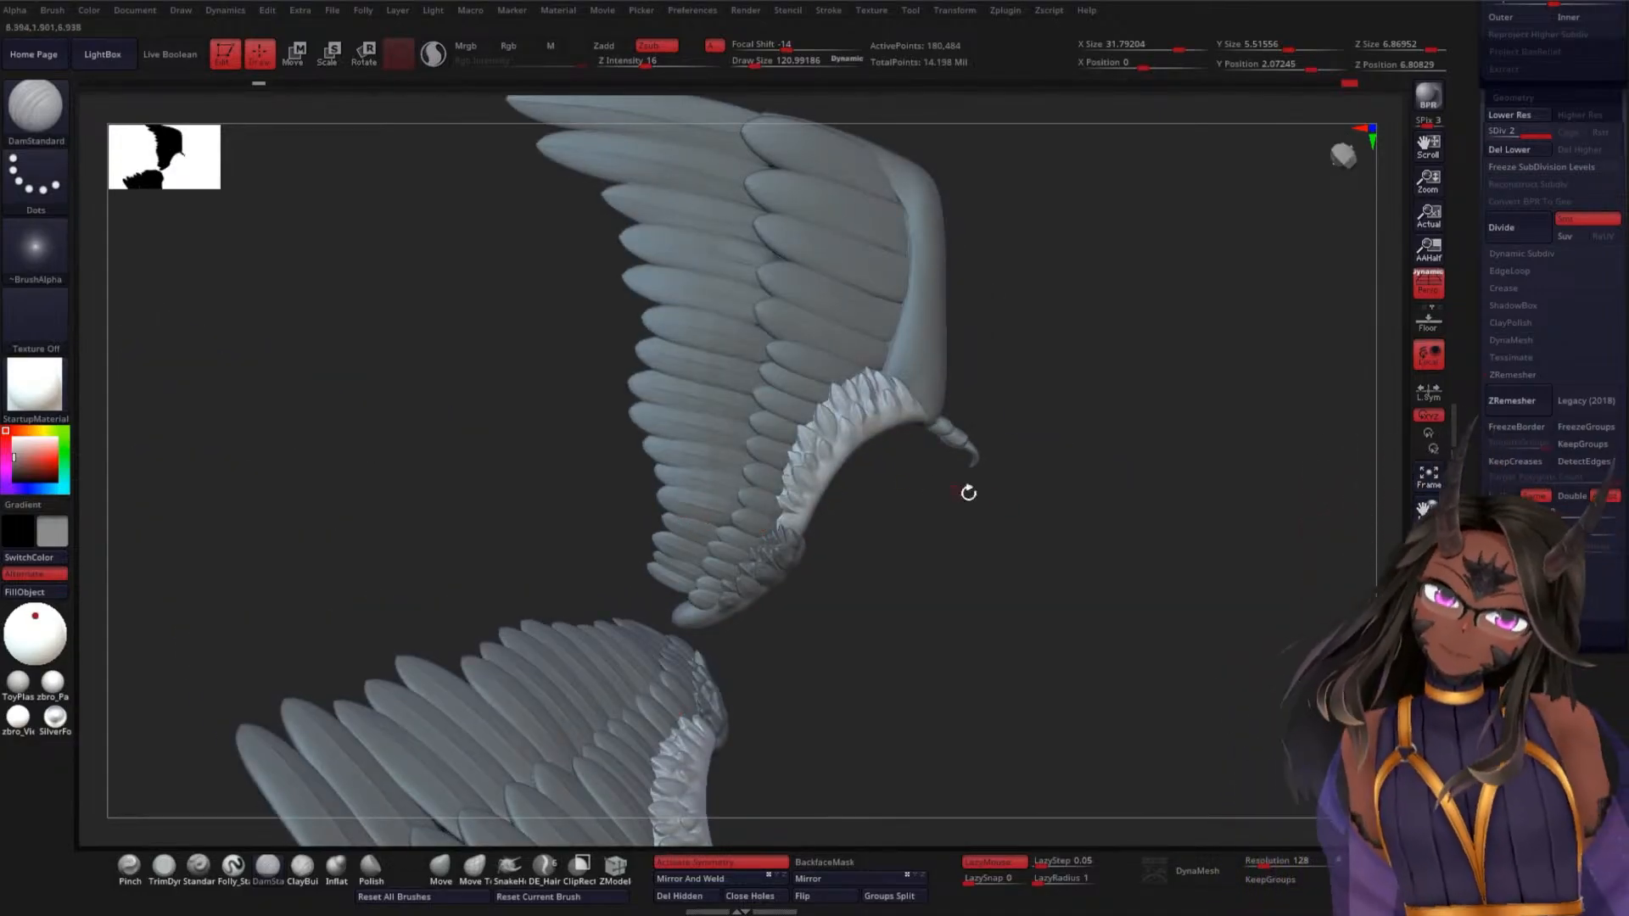
drag(1066, 436, 991, 329)
alt+click(837, 440)
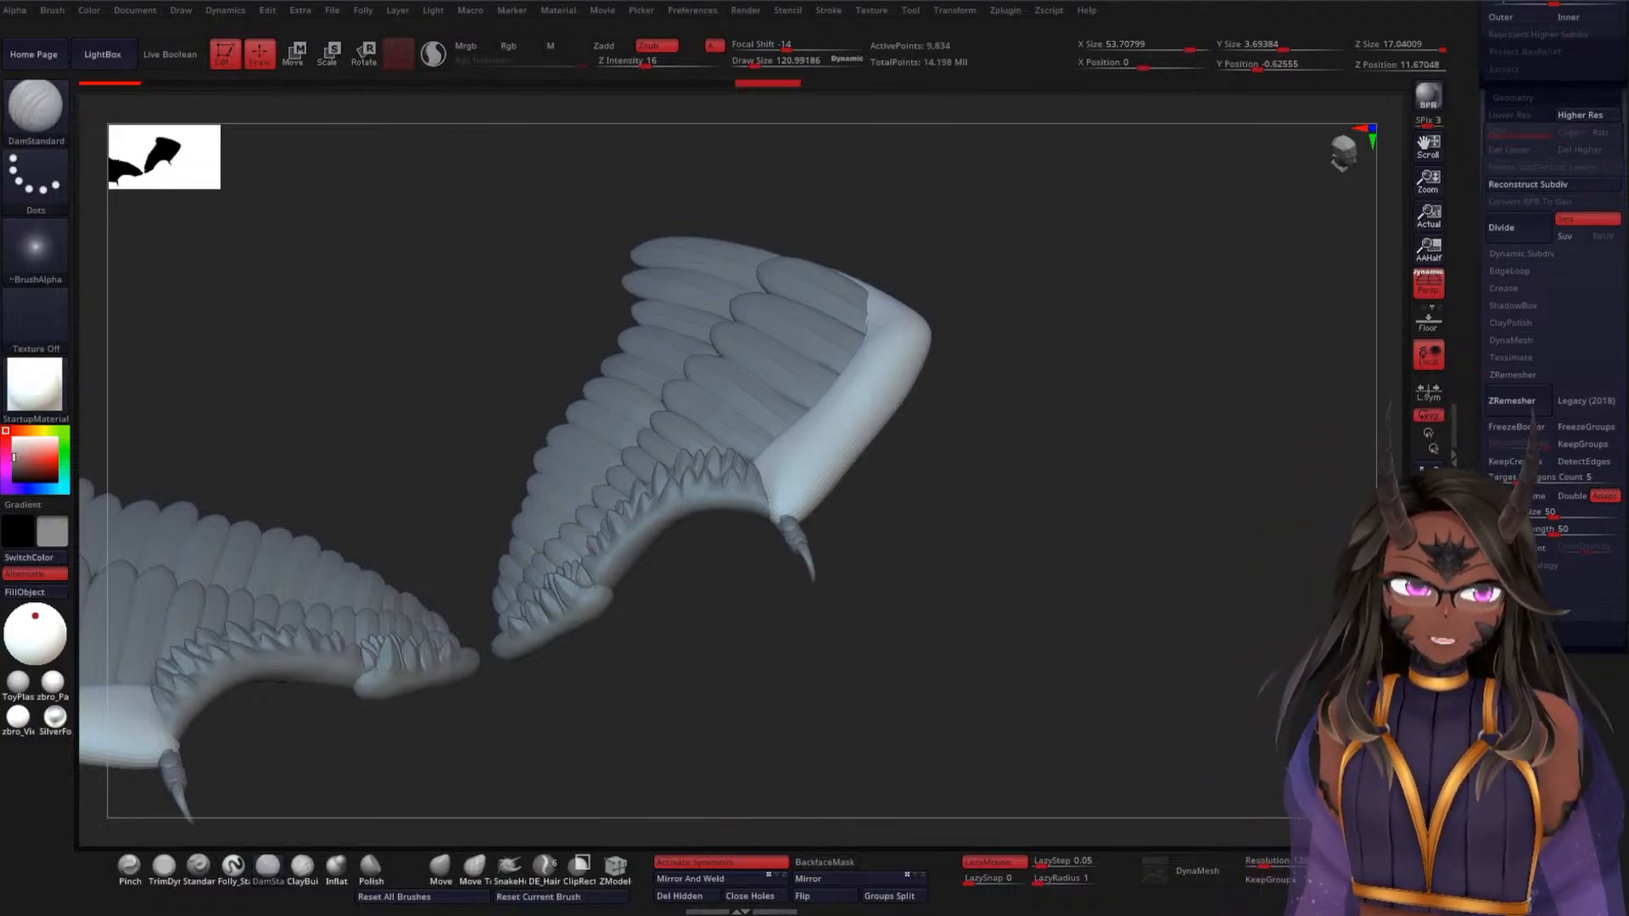
drag(959, 560, 764, 455)
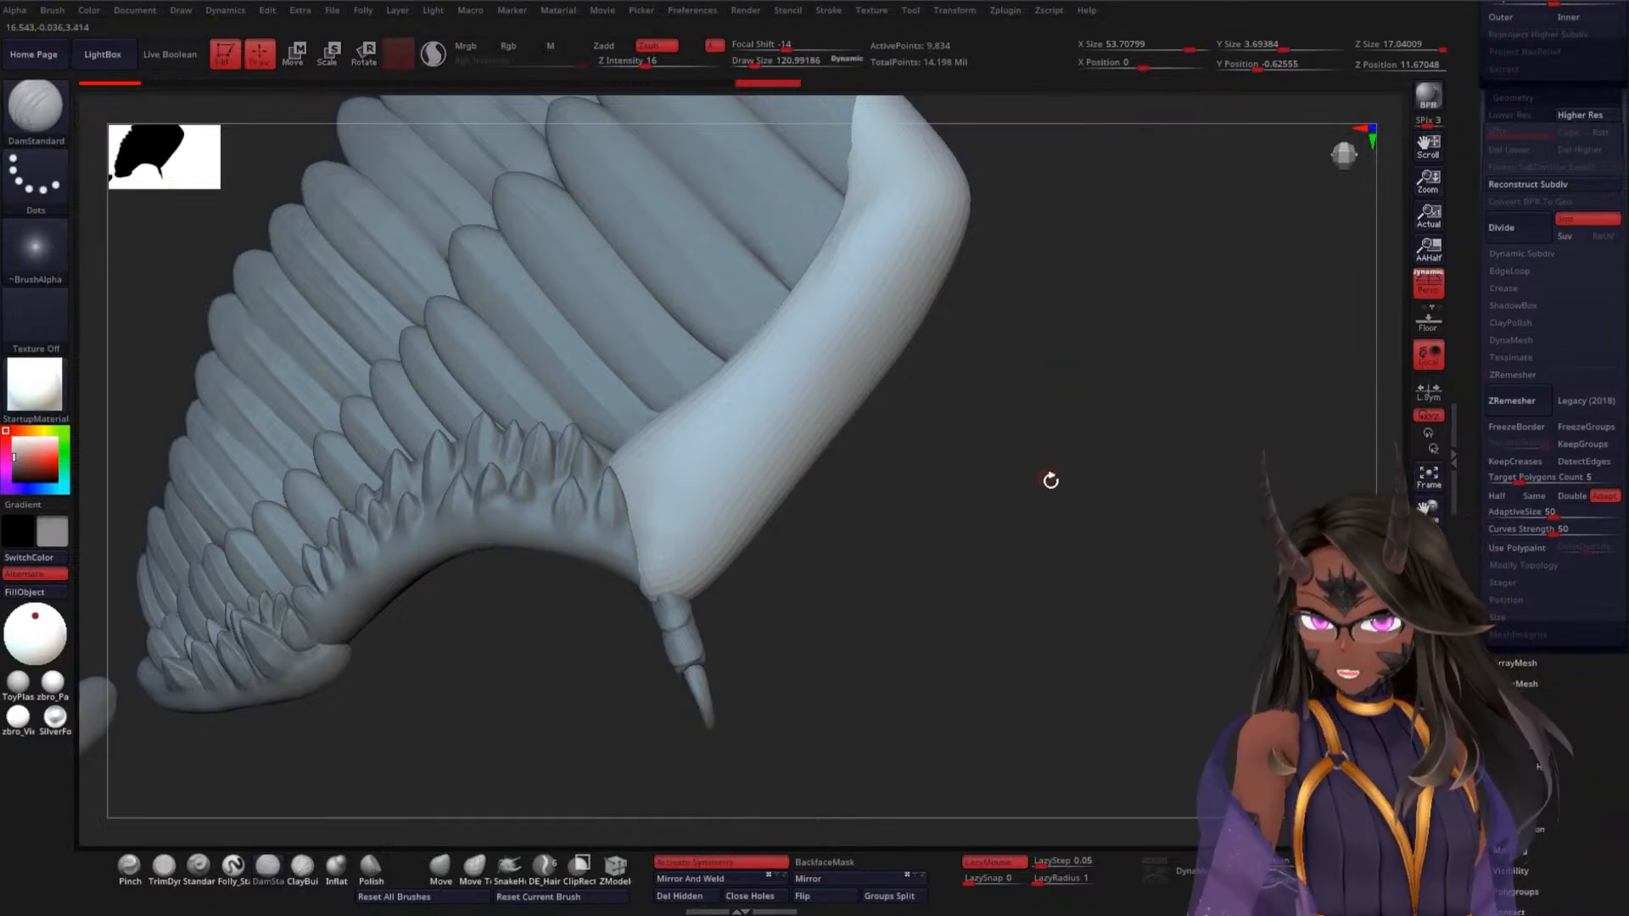
drag(1051, 481, 1041, 512)
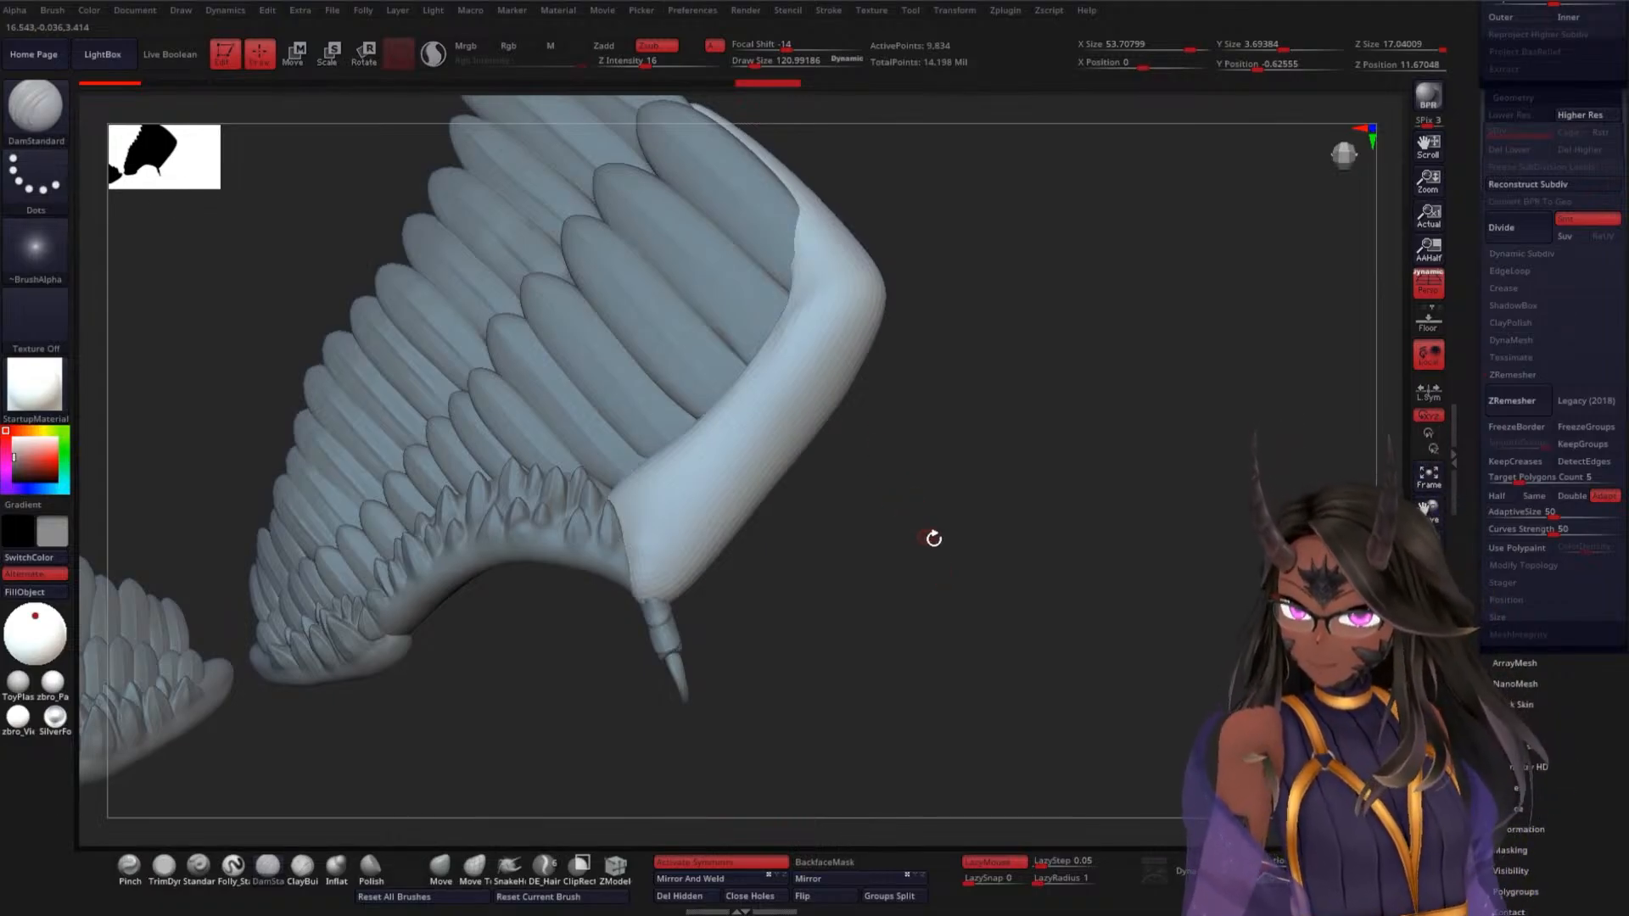
drag(933, 538, 960, 425)
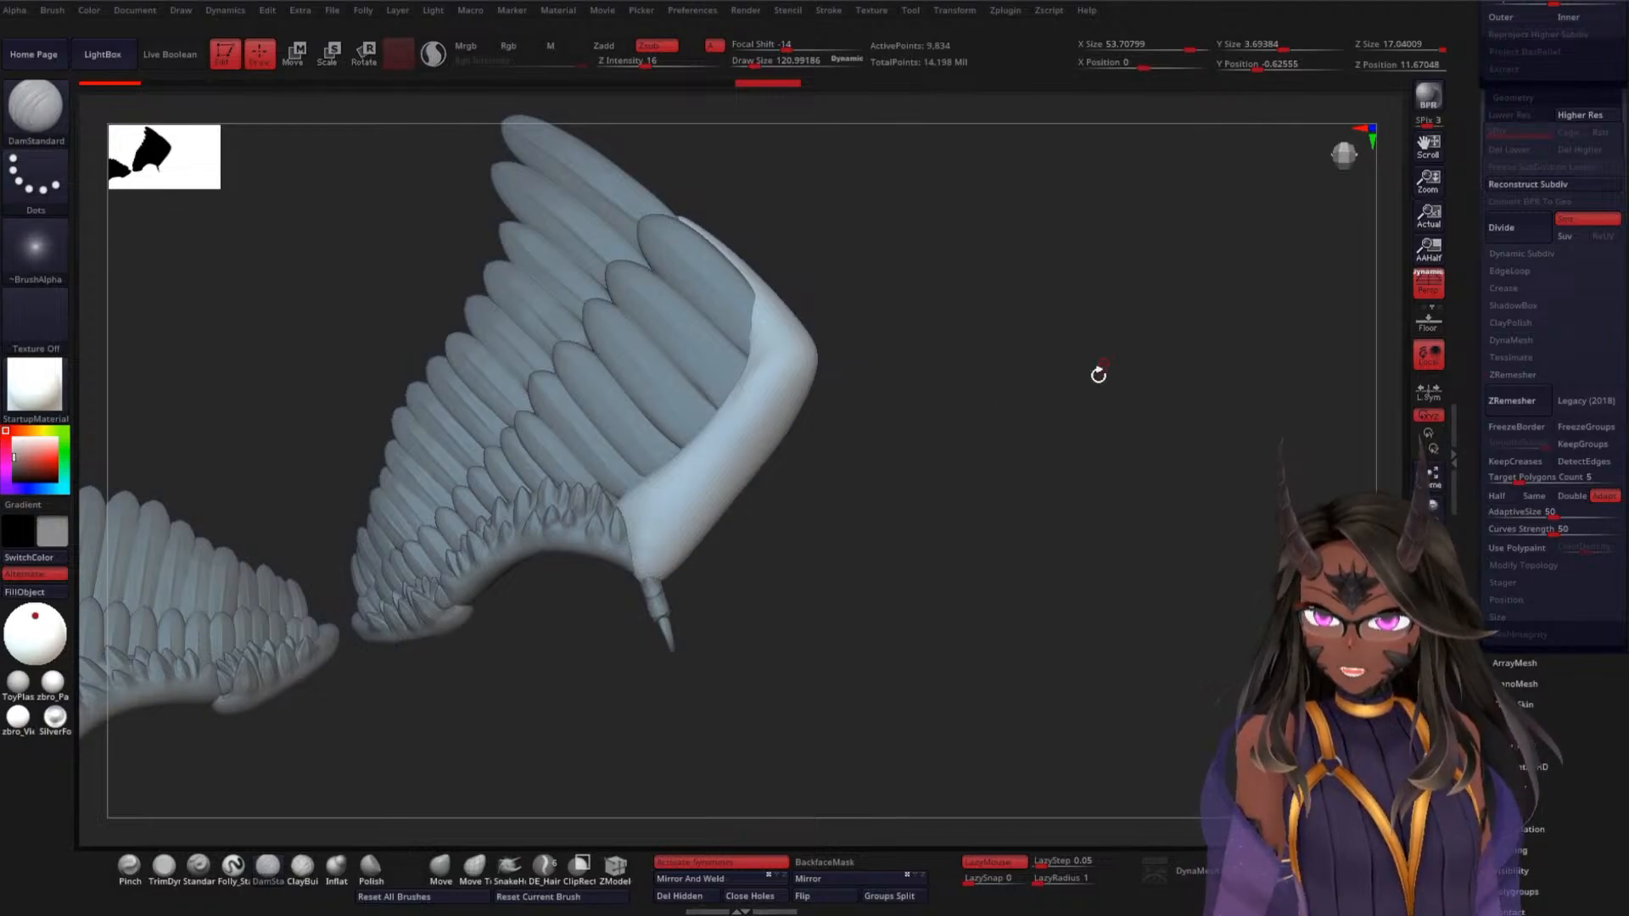
Choose the SK_Fur brush for adding feather tufts to the smooth arm of the wing
alt+drag(1052, 411, 1061, 480)
shift+drag(838, 329, 908, 230)
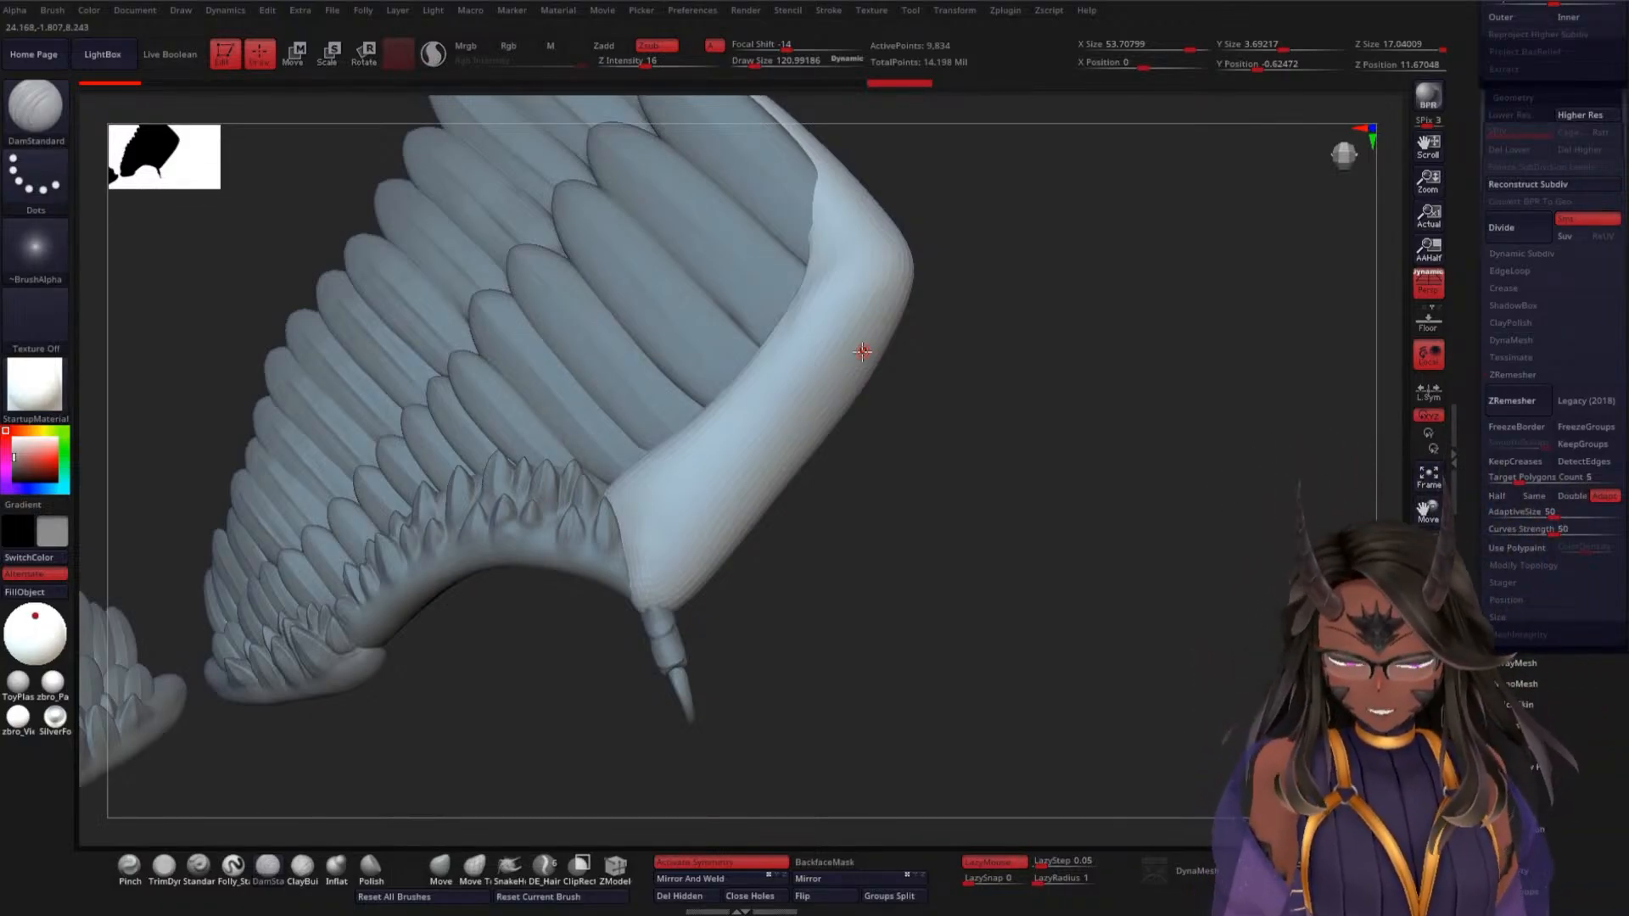
mouse_move(1011, 547)
alt+mouse_down()
mouse_move(1006, 532)
mouse_move(1015, 561)
mouse_move(1035, 545)
alt+mouse_up()
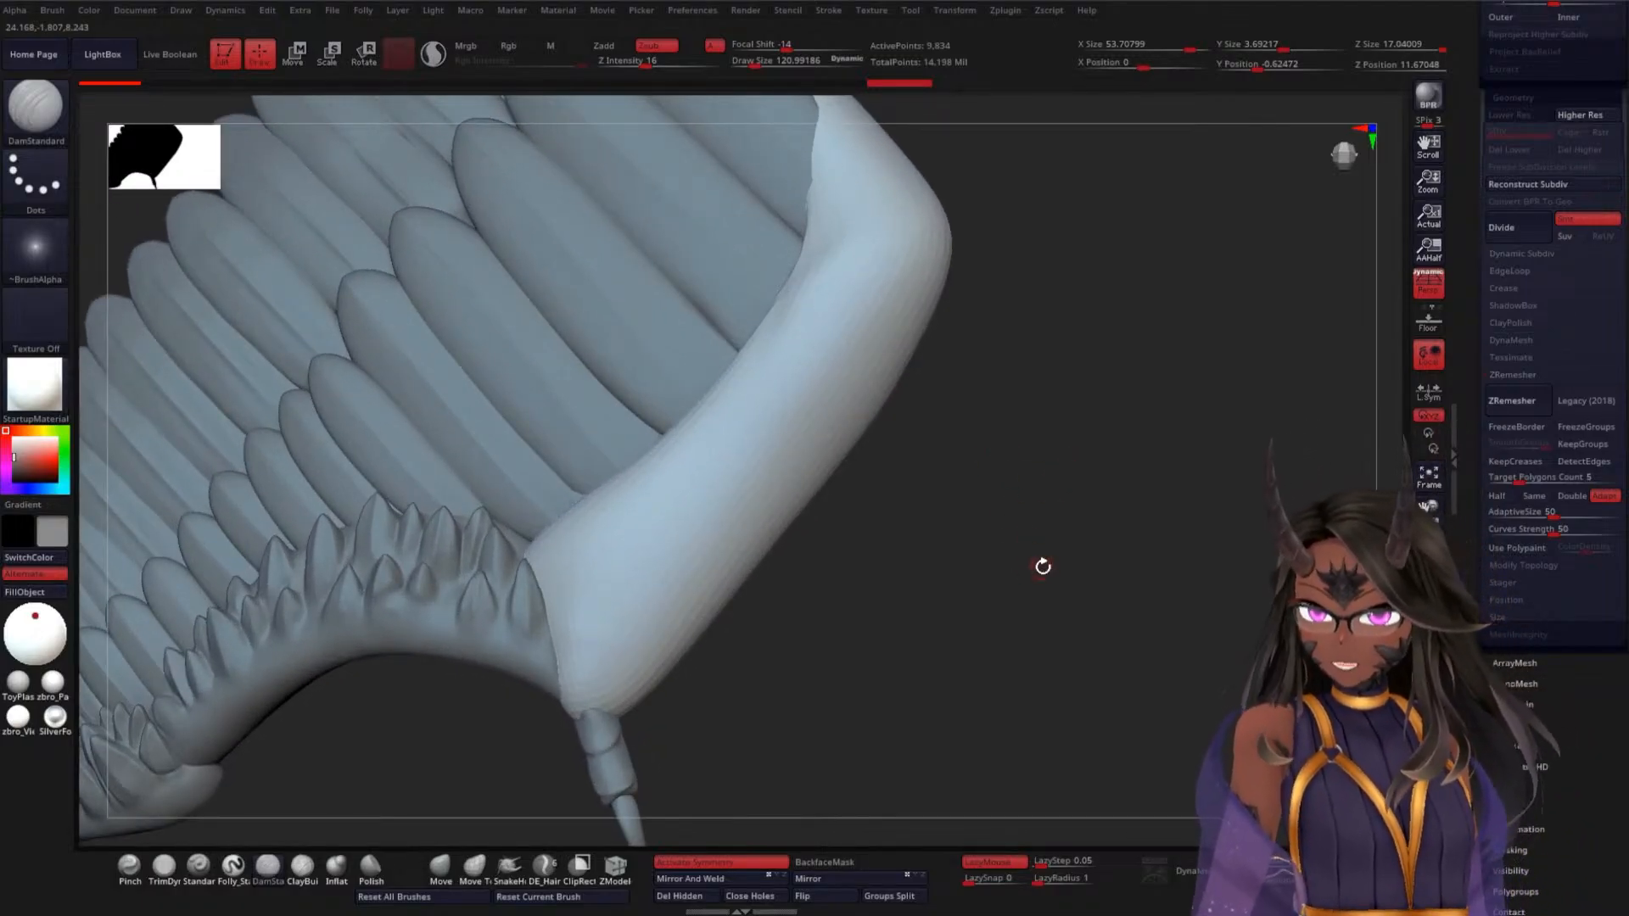
alt+drag(1043, 566, 927, 527)
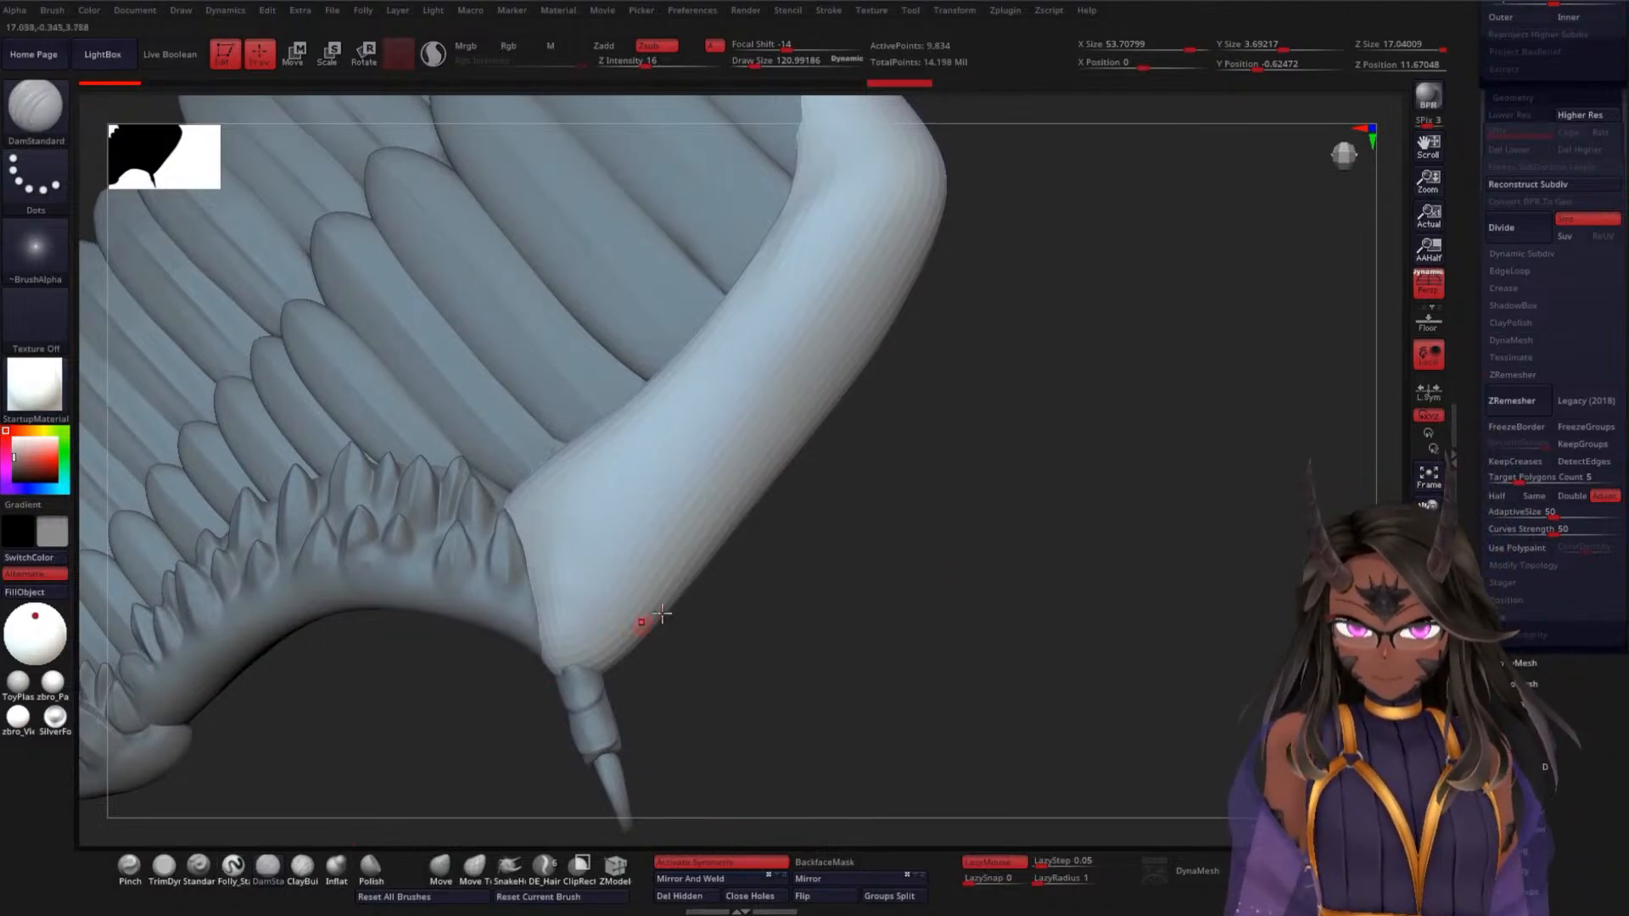
key(b)
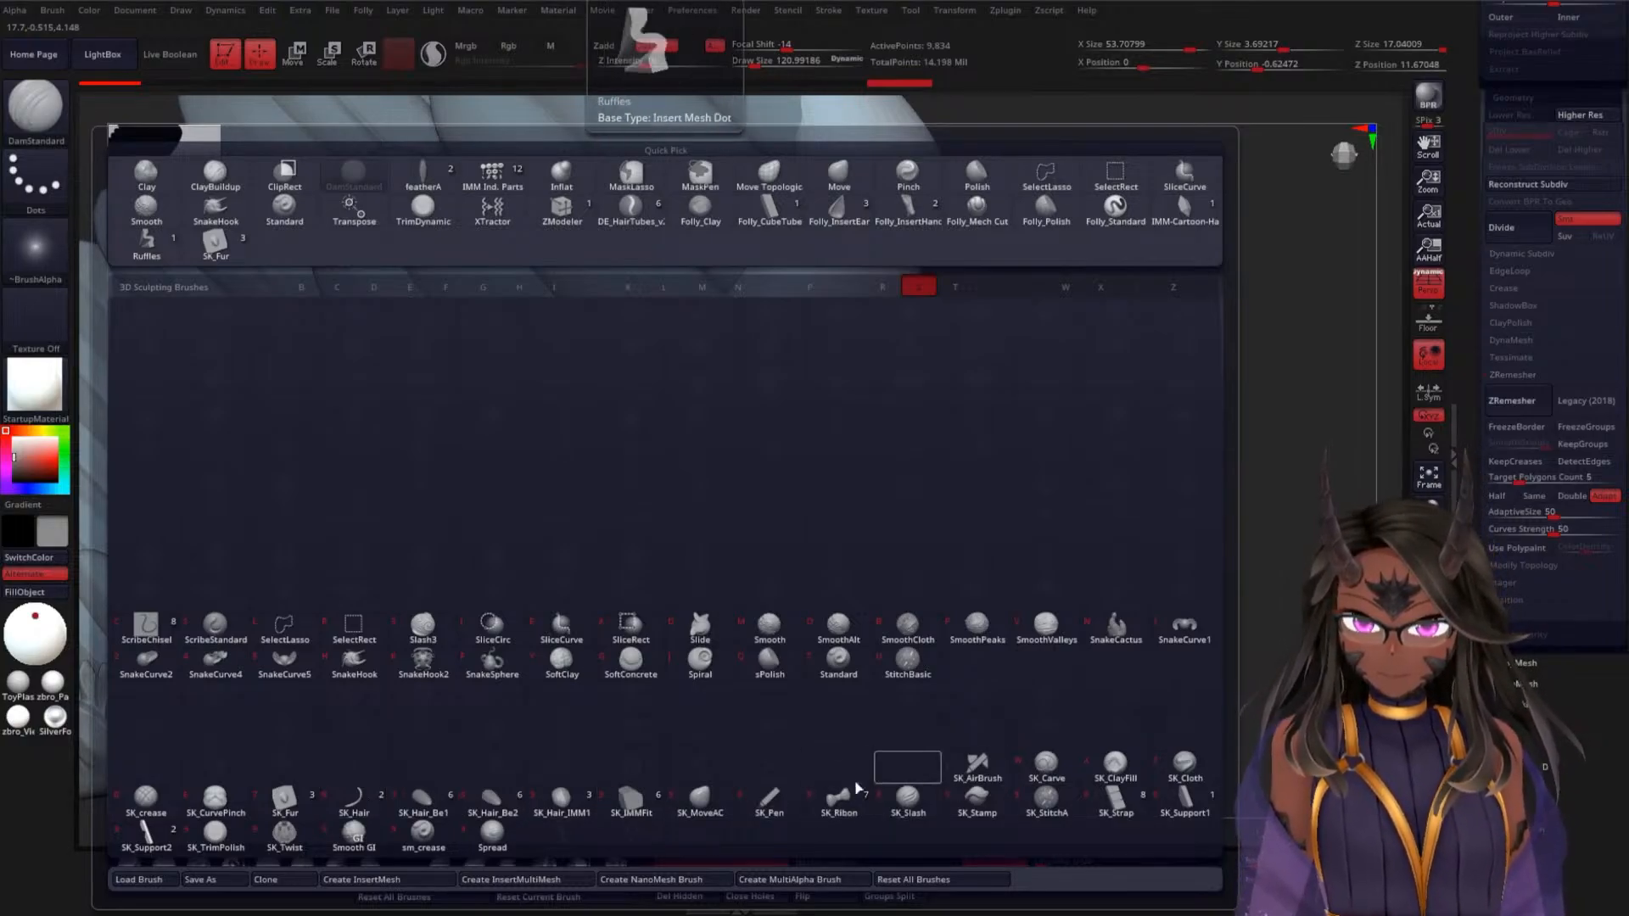
click(289, 797)
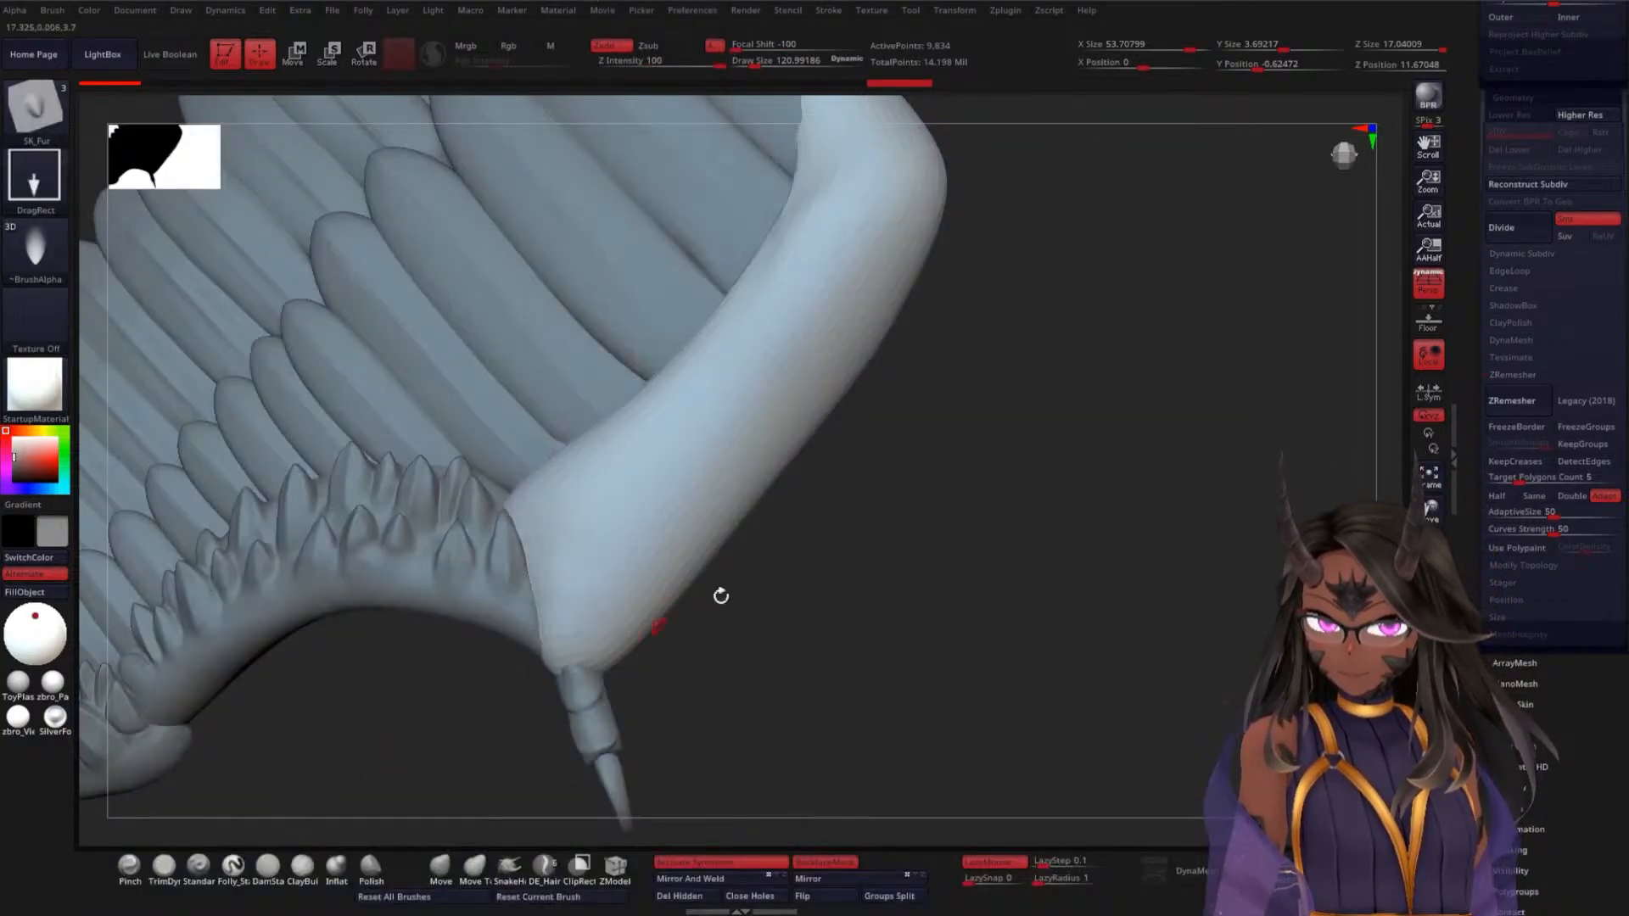
Enlarge the SK_Fur brush's draw size to about 459
mouse_move(905, 514)
mouse_down()
mouse_move(909, 481)
mouse_move(924, 510)
mouse_up()
key(space)
click(924, 509)
key(space)
click(950, 486)
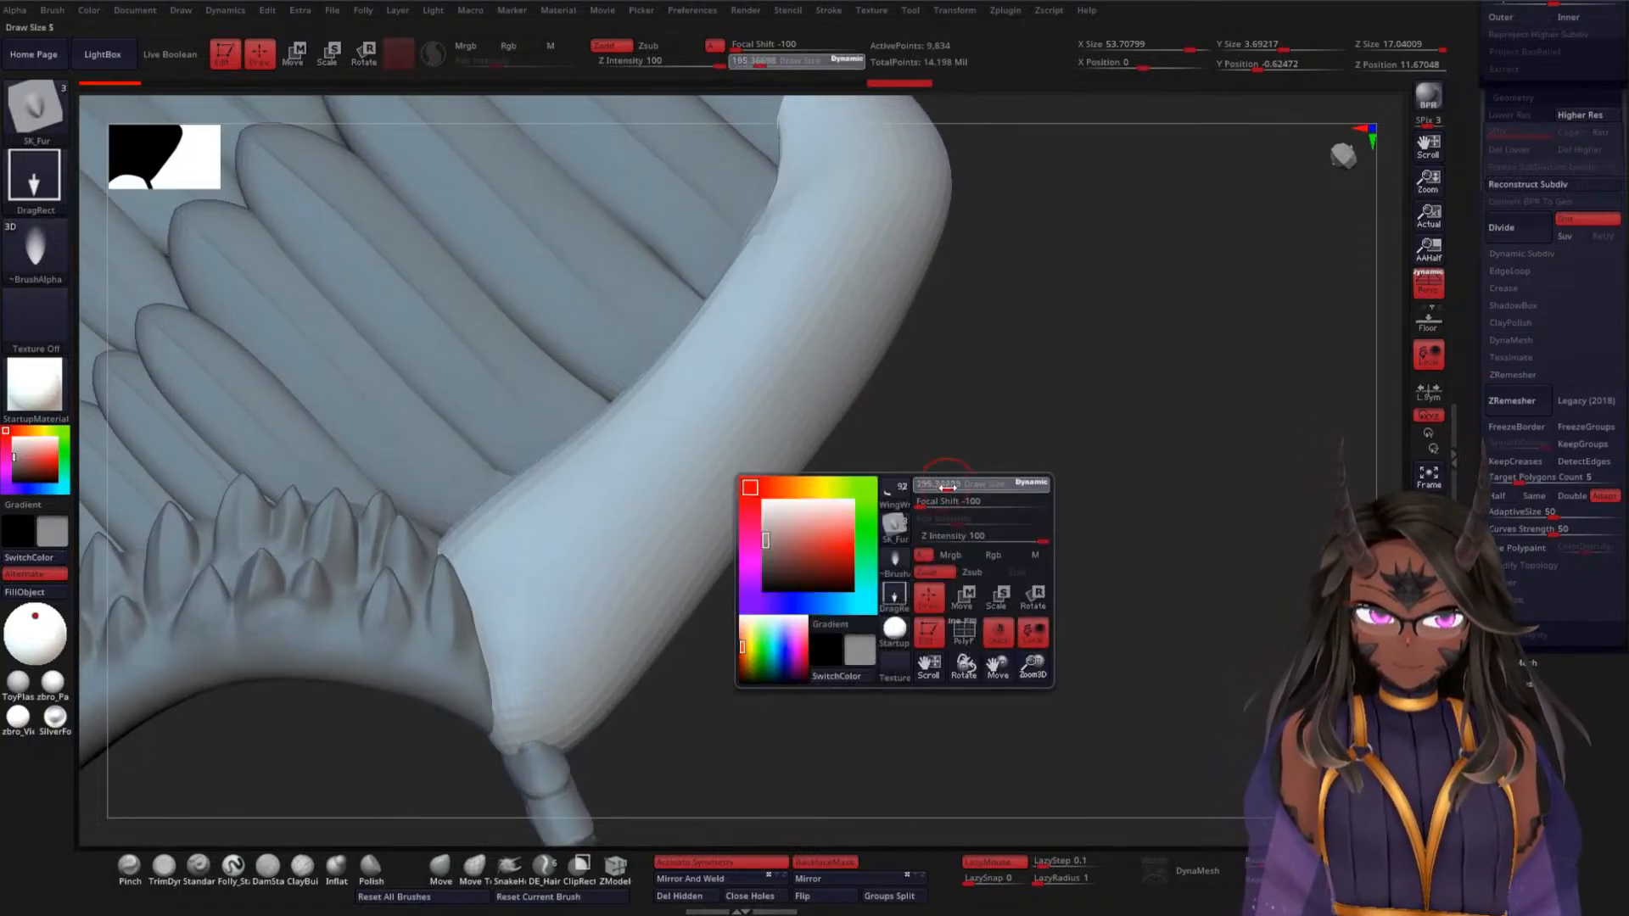
key(space)
click(953, 492)
drag(953, 497, 843, 503)
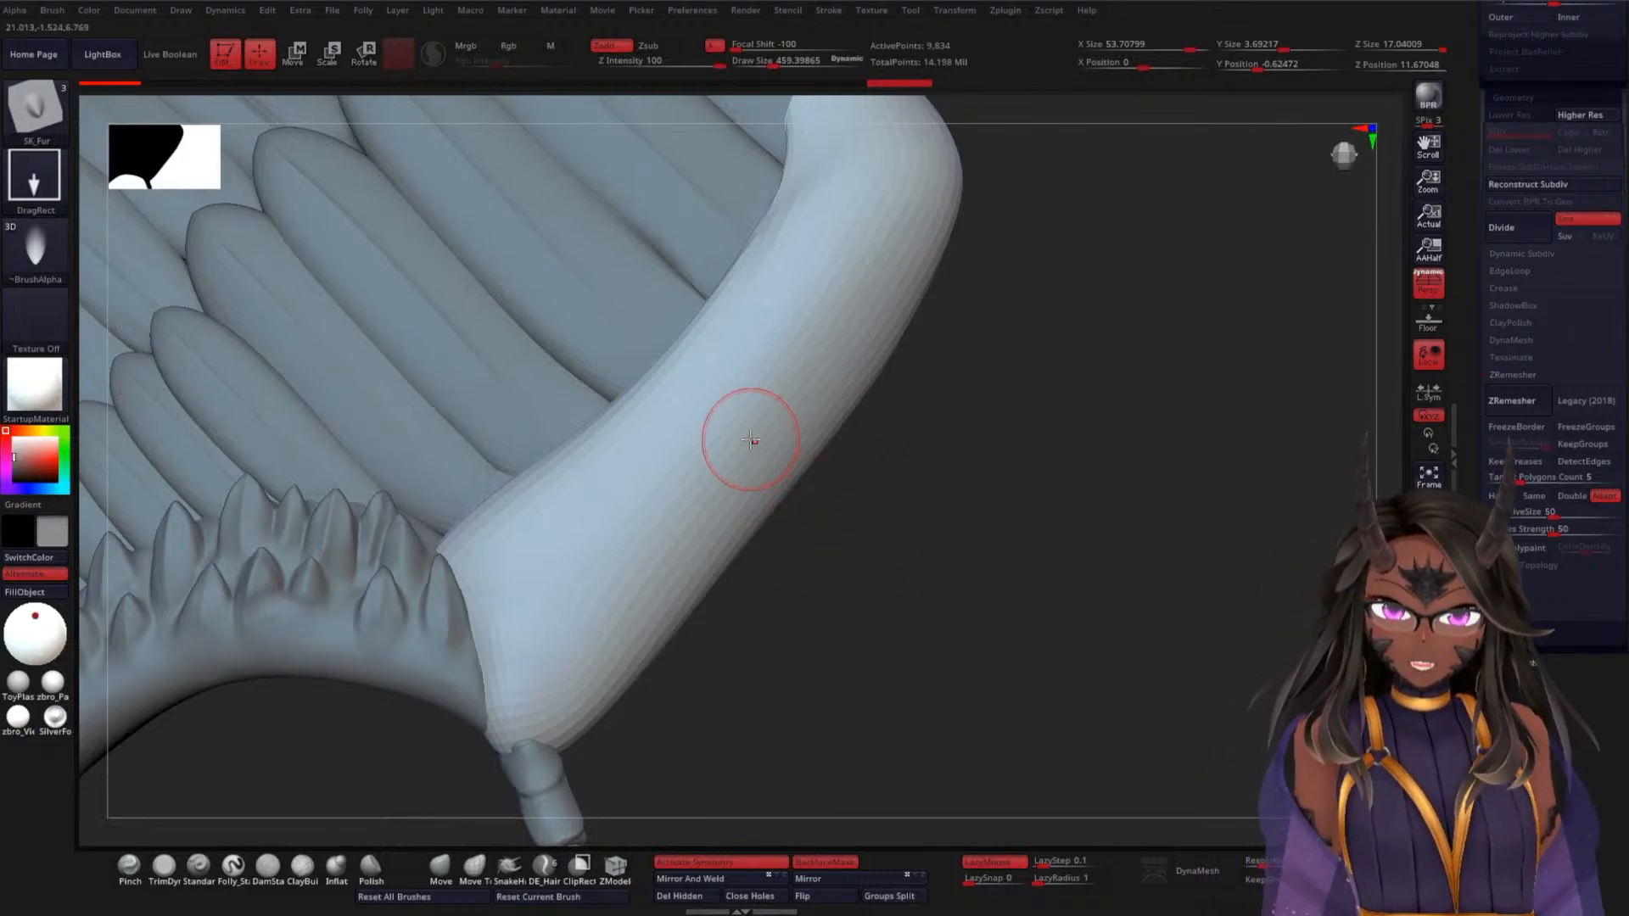
Raise the first three fur tufts at the arm's lower end, beside the existing row of small feathers
drag(506, 566, 456, 477)
key(ctrl+z)
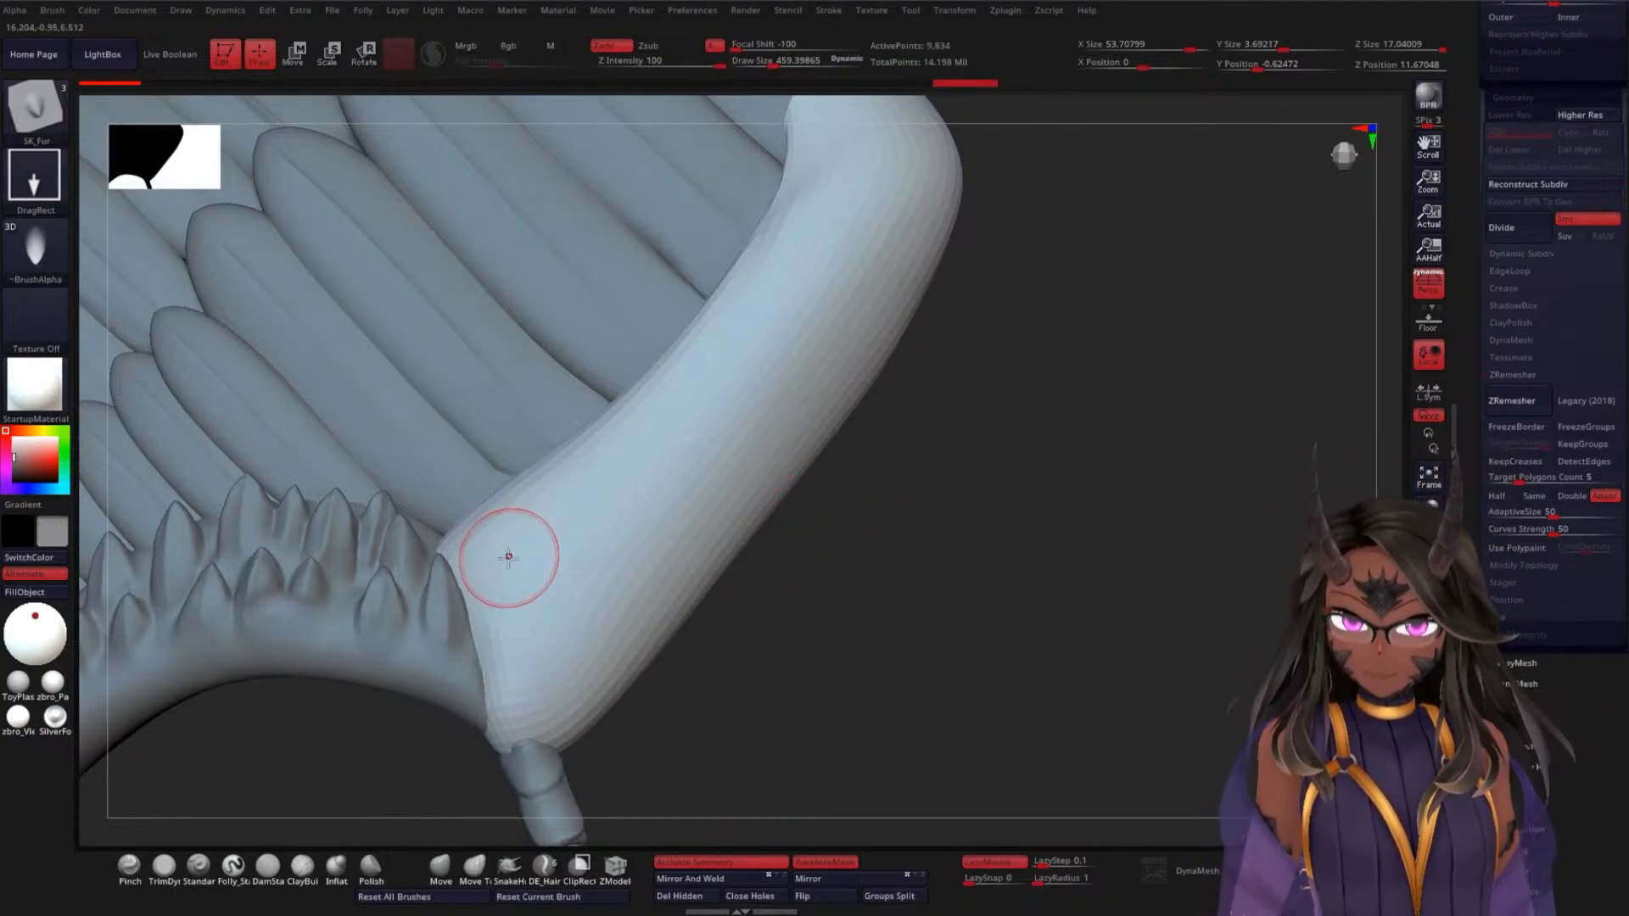
drag(507, 557, 560, 656)
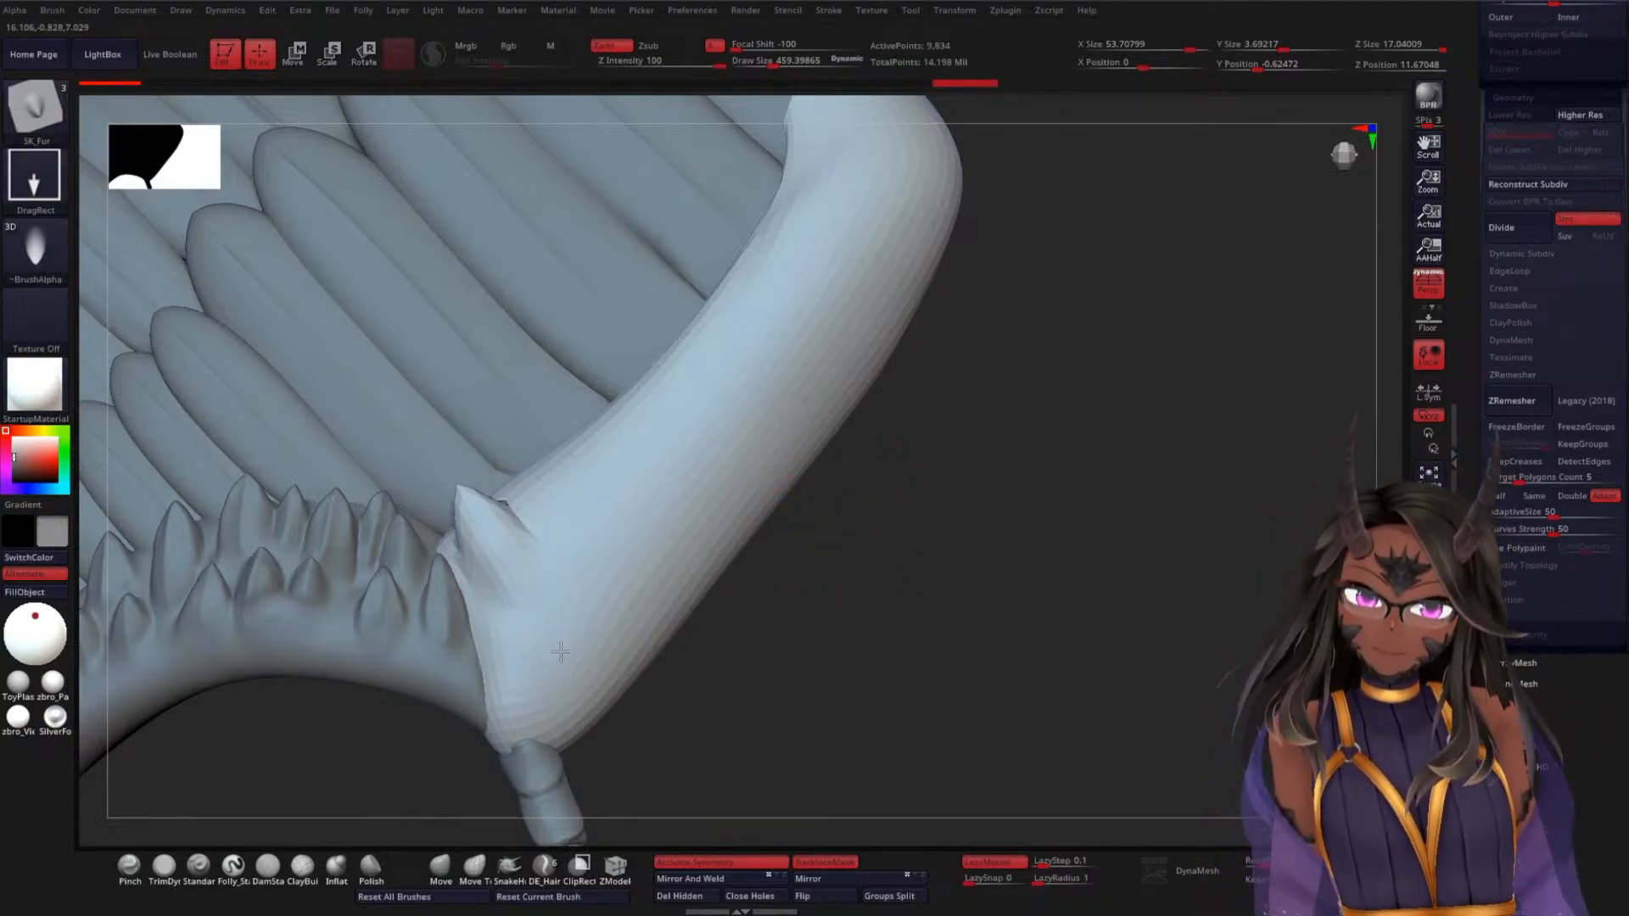
drag(553, 571, 613, 672)
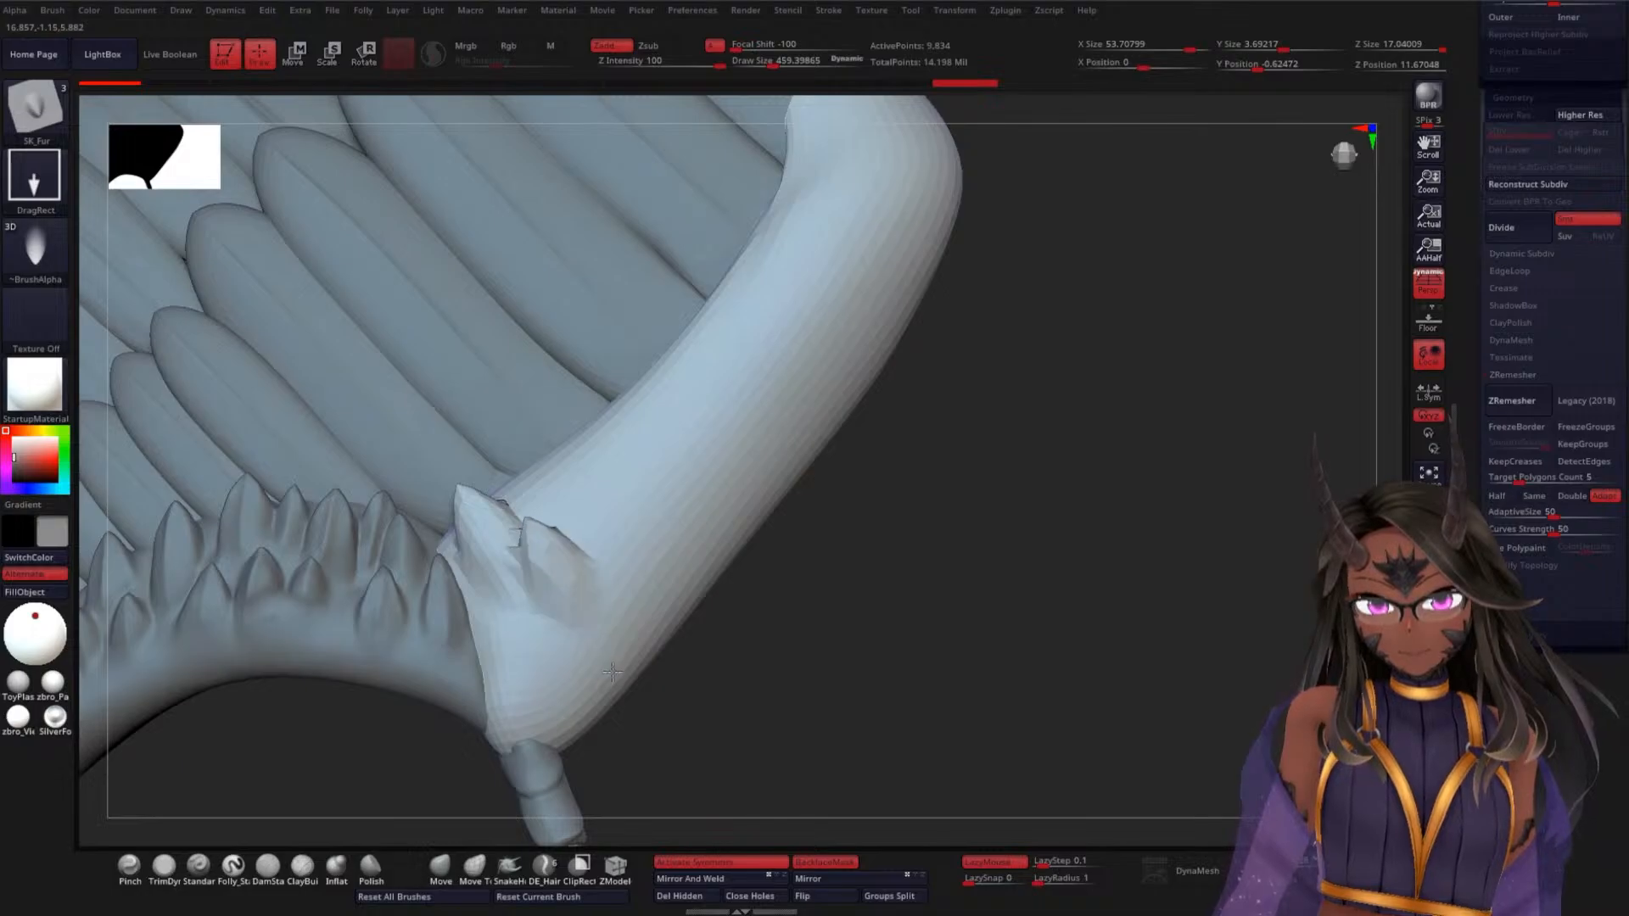
drag(807, 563, 803, 470)
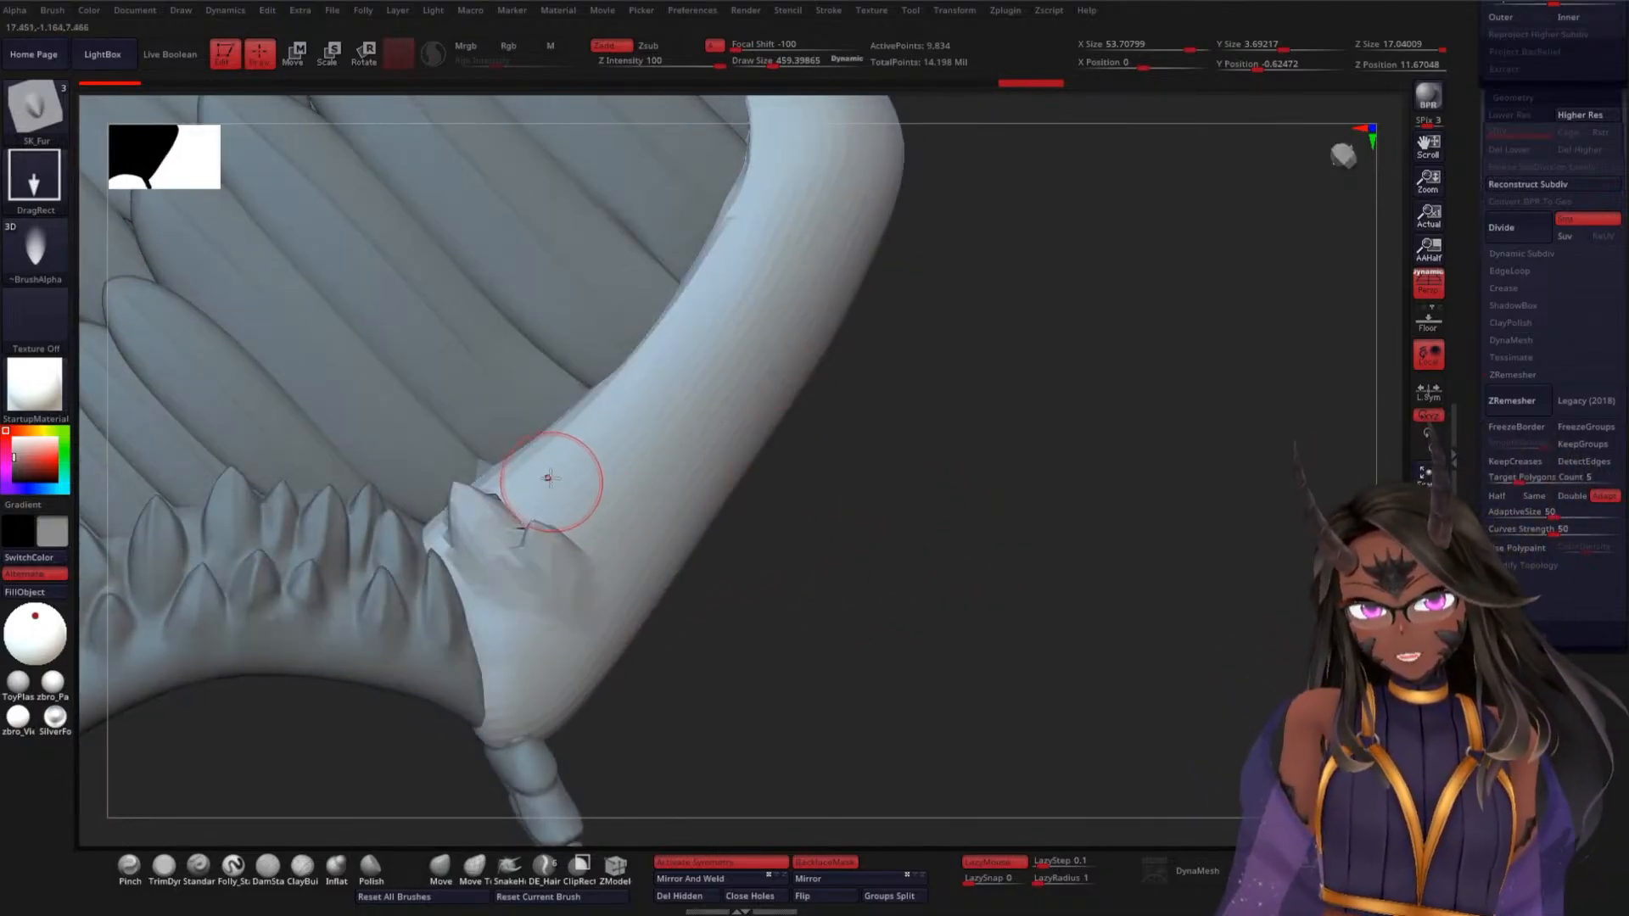
drag(551, 480, 634, 571)
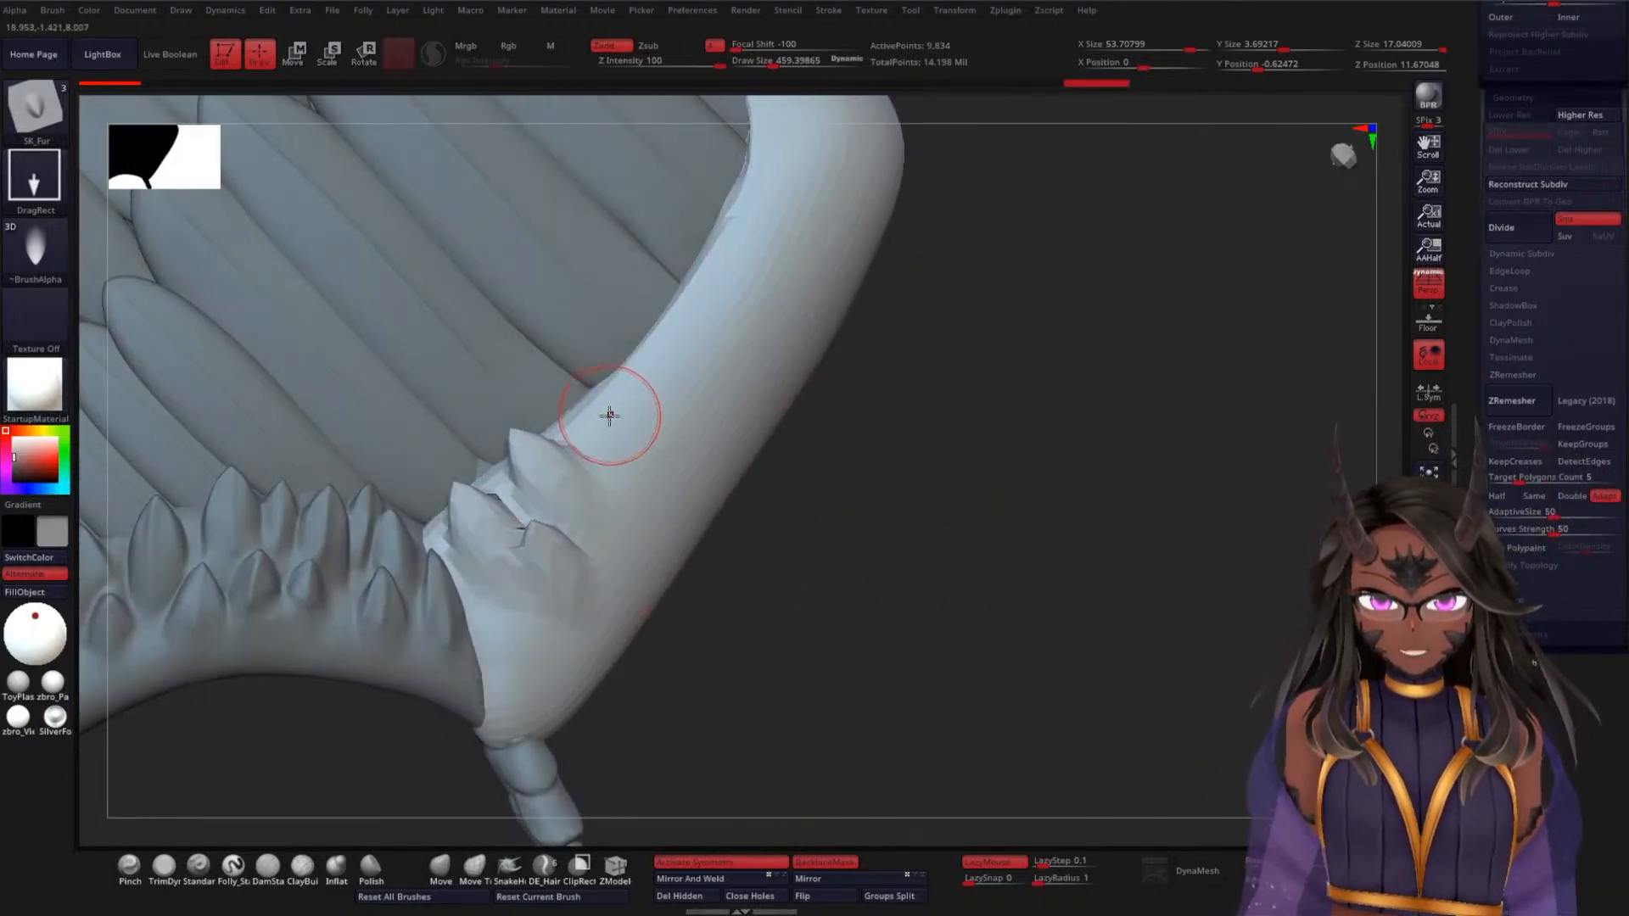
Add another tuft along the arm's inner edge and one in a second row overlapping the first tufts
drag(608, 411, 667, 576)
key(ctrl+z)
drag(916, 536, 881, 533)
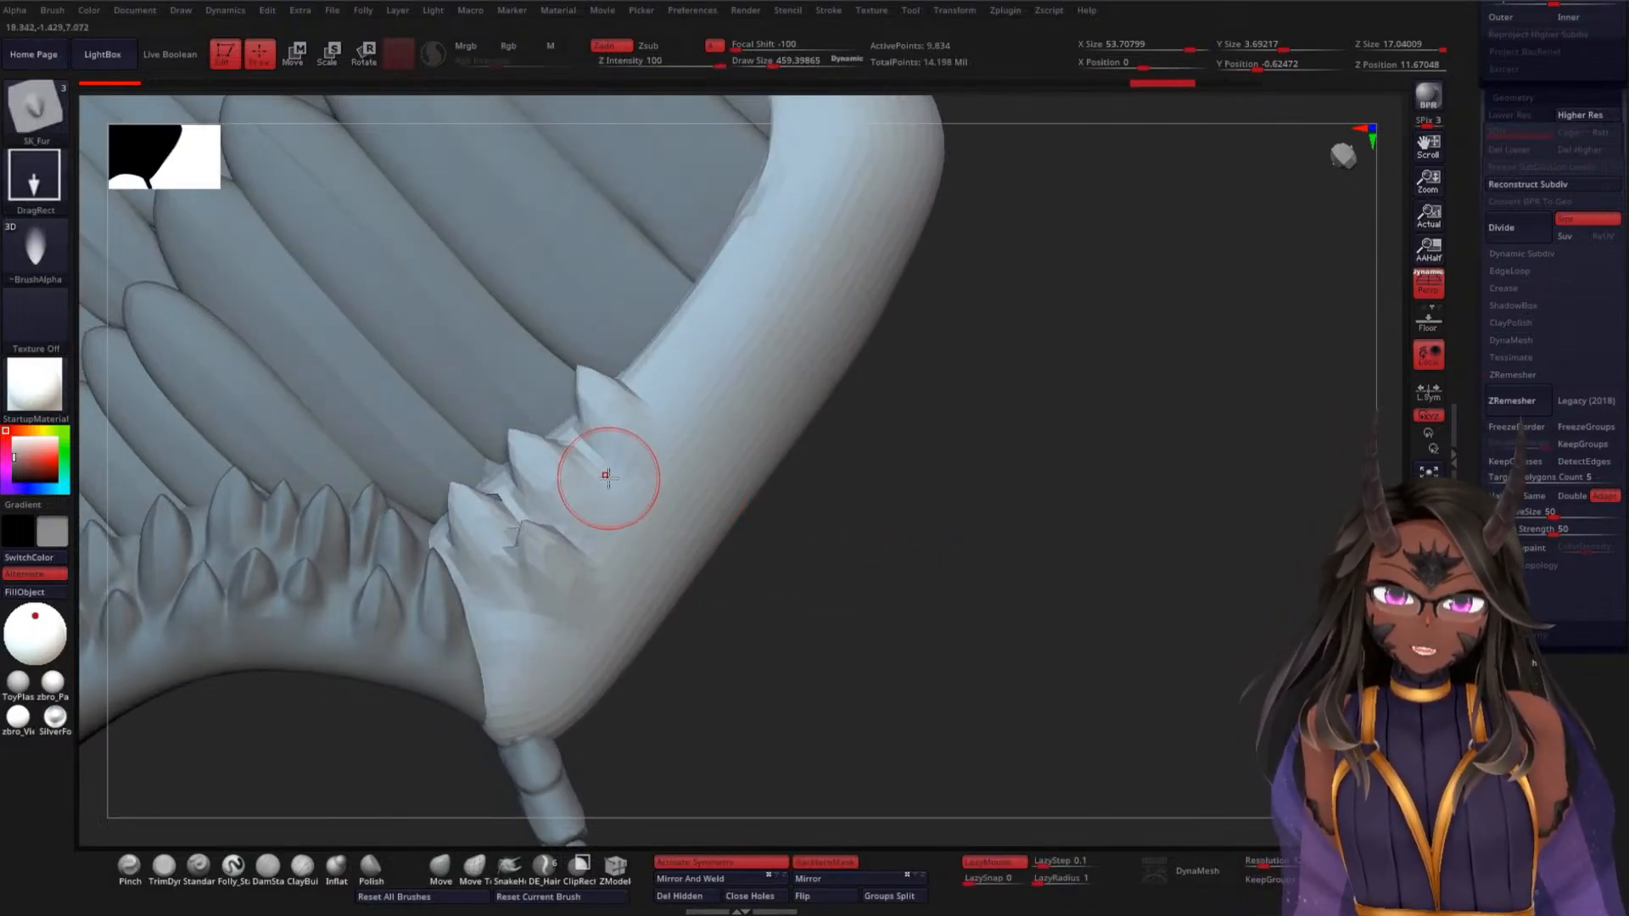
drag(608, 478, 683, 572)
key(ctrl+z)
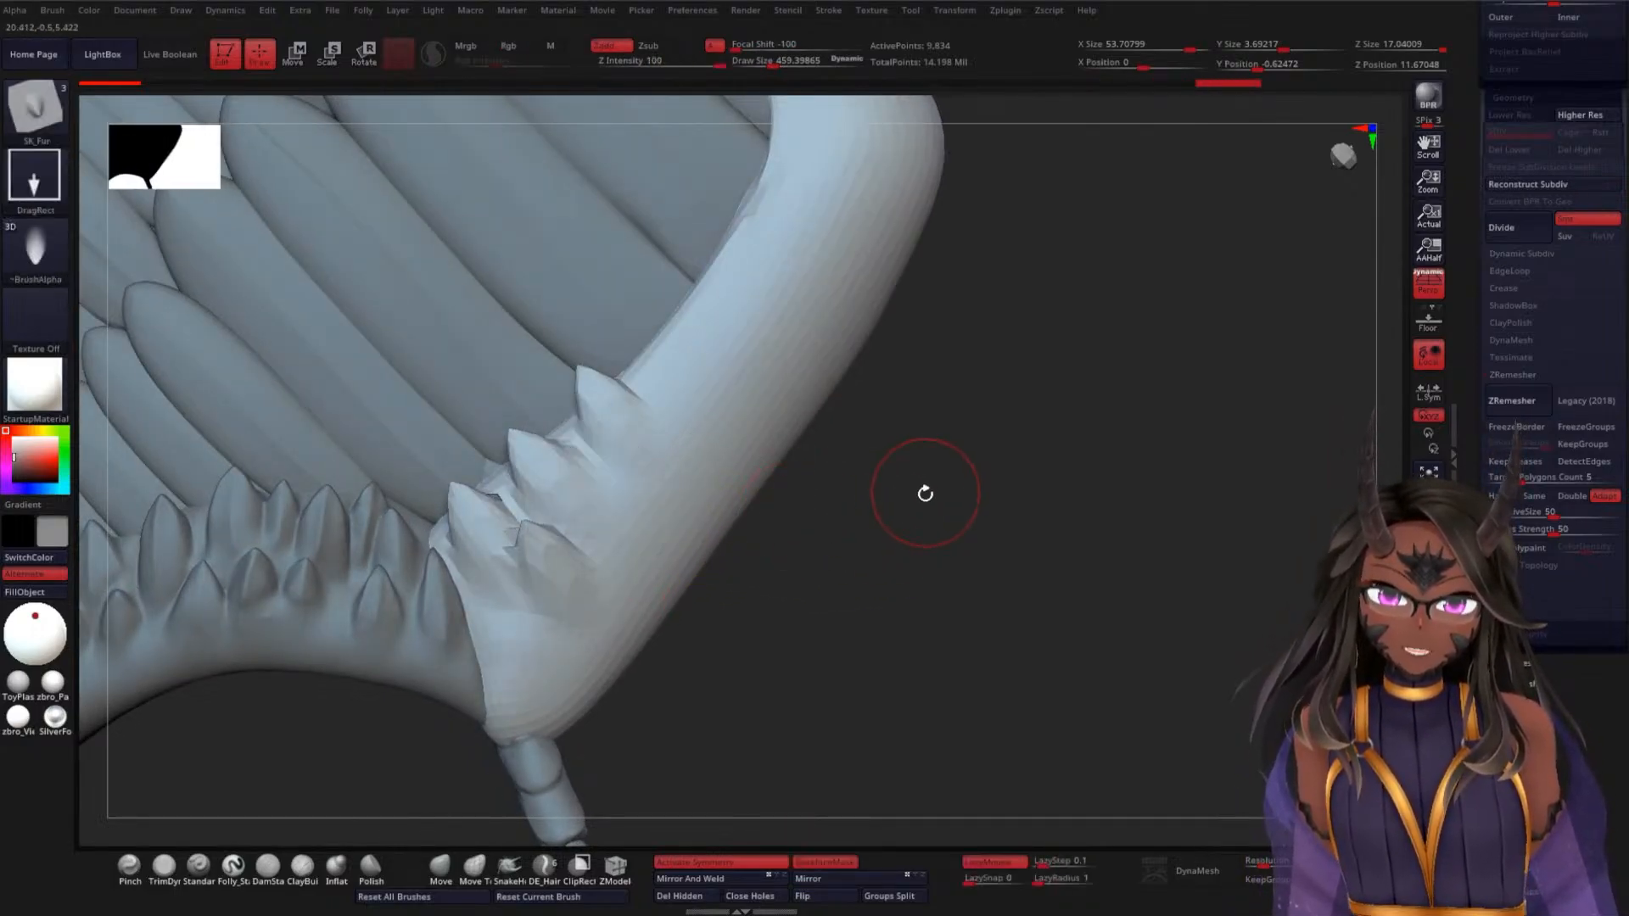
drag(924, 492, 755, 507)
drag(635, 533, 689, 619)
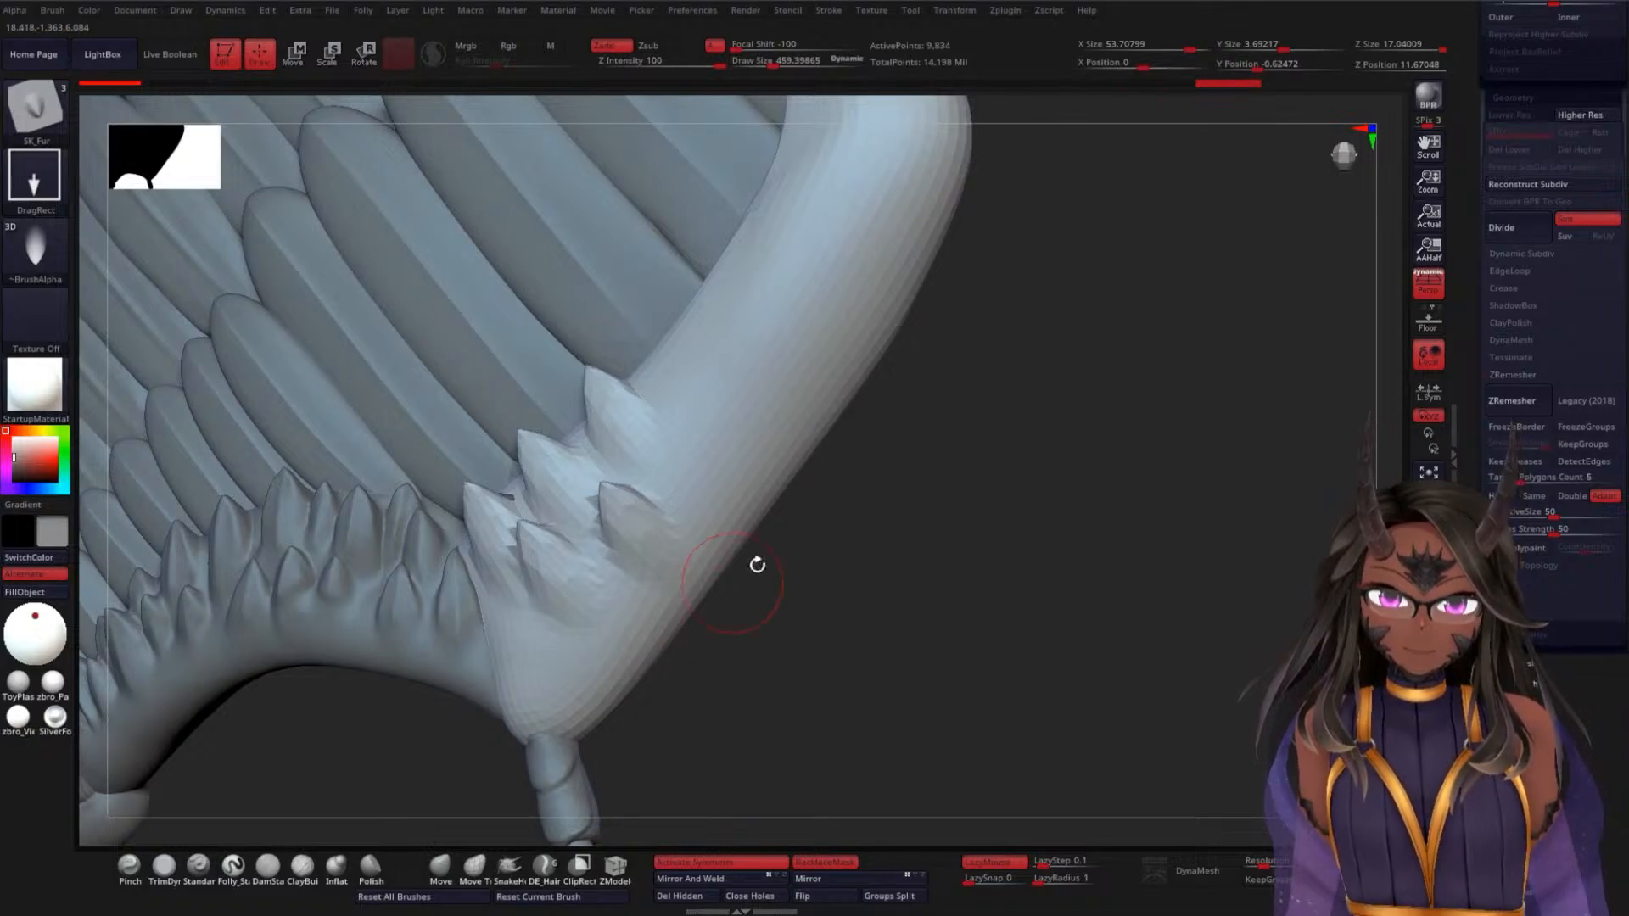
Place a tuft farther up the arm's inner edge and a second-row tuft just below it
mouse_move(756, 563)
mouse_down()
mouse_move(945, 520)
mouse_move(919, 480)
mouse_up()
mouse_move(683, 354)
mouse_down()
mouse_move(740, 442)
mouse_move(716, 505)
mouse_up()
drag(785, 500, 883, 475)
drag(695, 462, 729, 527)
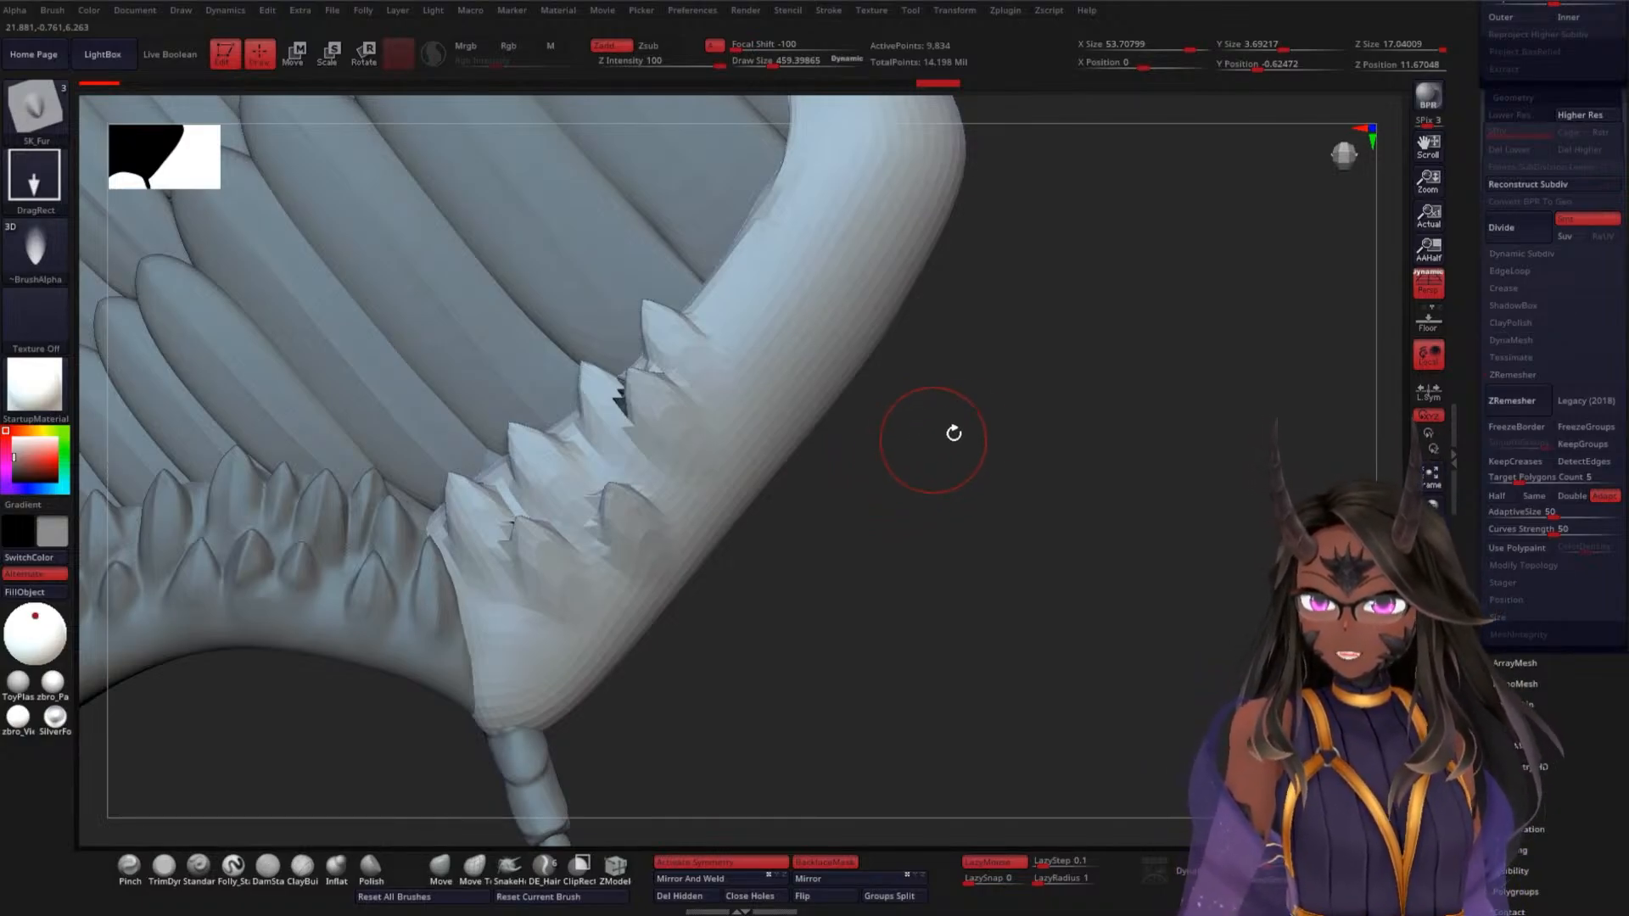
Continue the overlapping fur tufts up the arm's inner edge toward the wing's bend
drag(1046, 458, 909, 378)
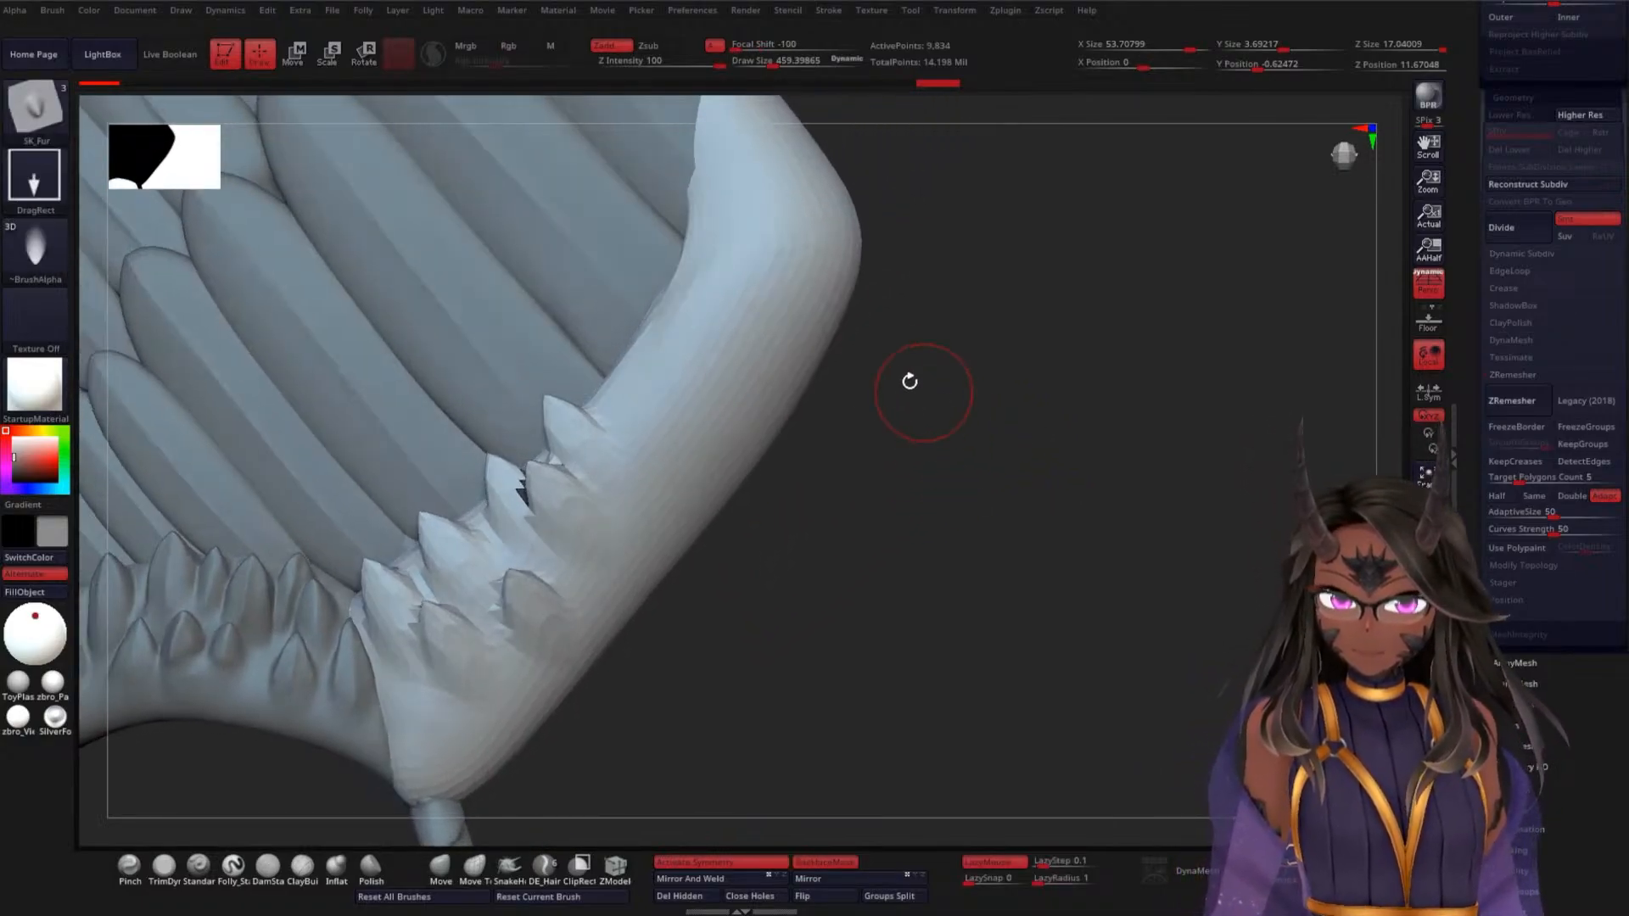
mouse_move(628, 403)
mouse_down()
mouse_move(699, 475)
mouse_move(659, 498)
mouse_move(694, 560)
mouse_up()
mouse_move(956, 473)
mouse_down()
mouse_move(984, 460)
mouse_move(975, 469)
mouse_move(985, 418)
mouse_move(782, 436)
mouse_up()
mouse_move(628, 459)
mouse_down()
mouse_move(712, 530)
mouse_move(789, 557)
mouse_move(918, 448)
mouse_up()
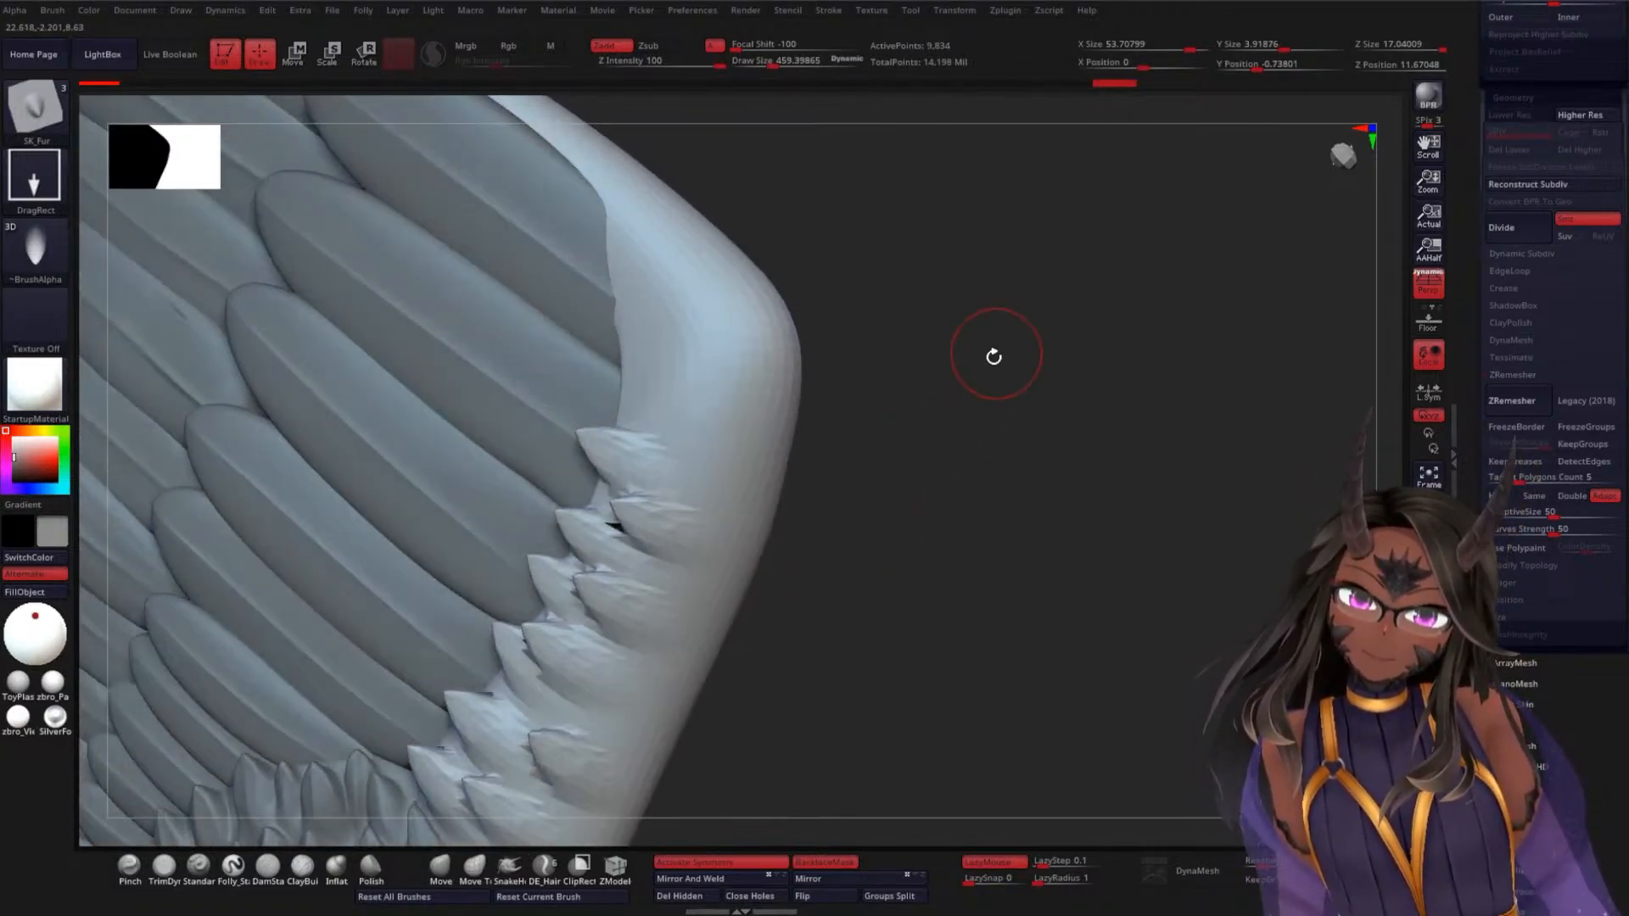
drag(994, 357, 975, 353)
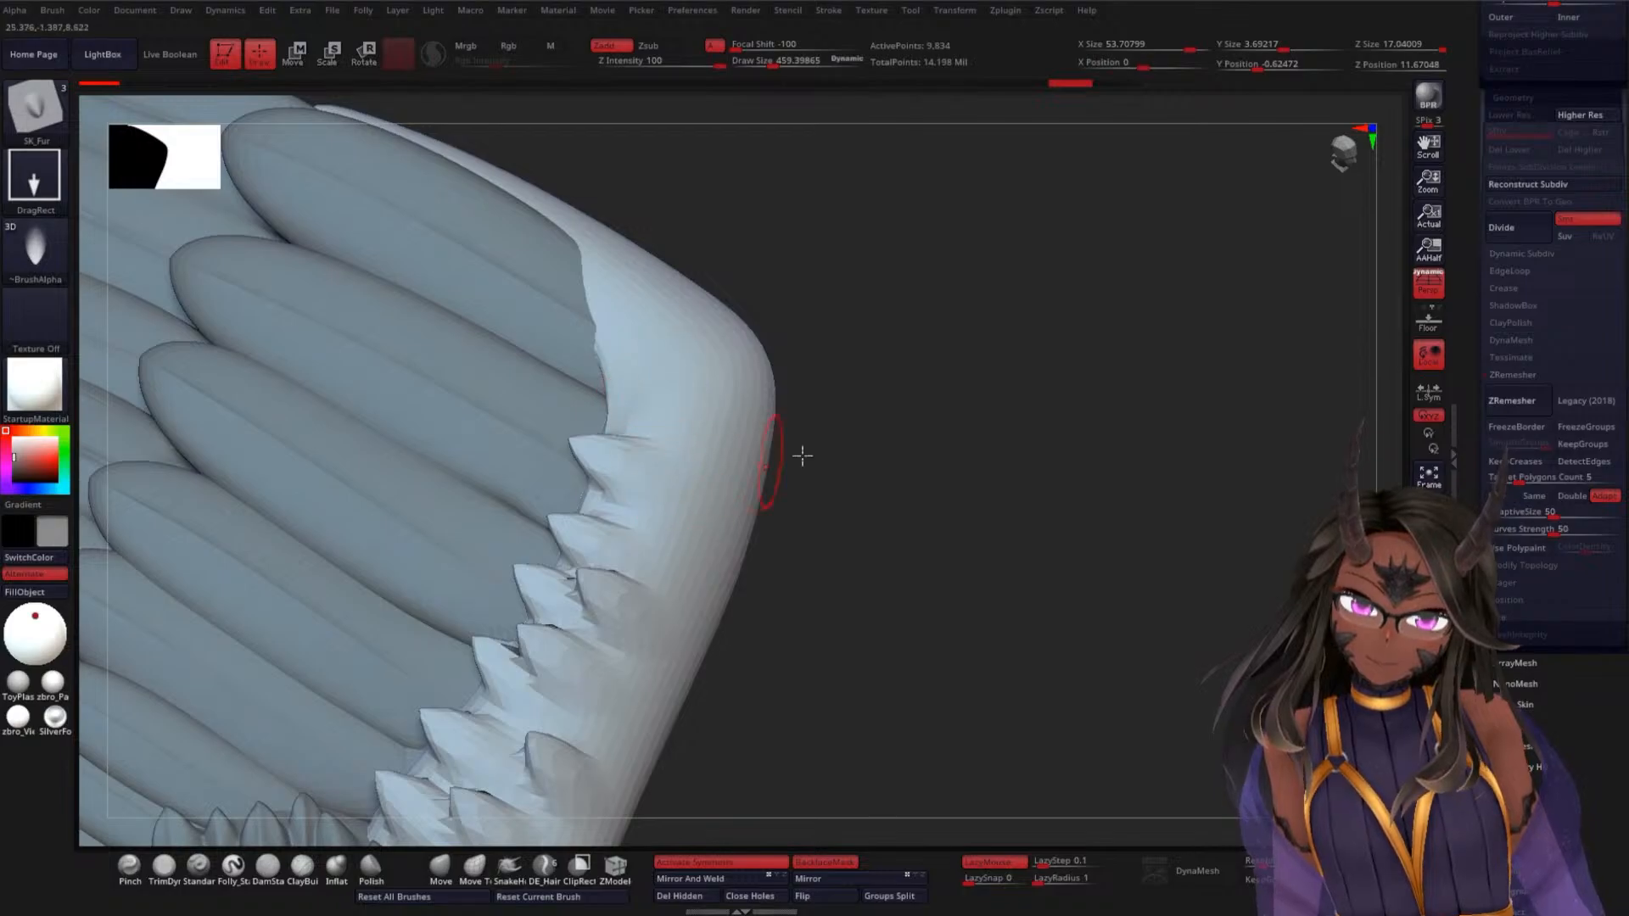
drag(802, 456, 839, 439)
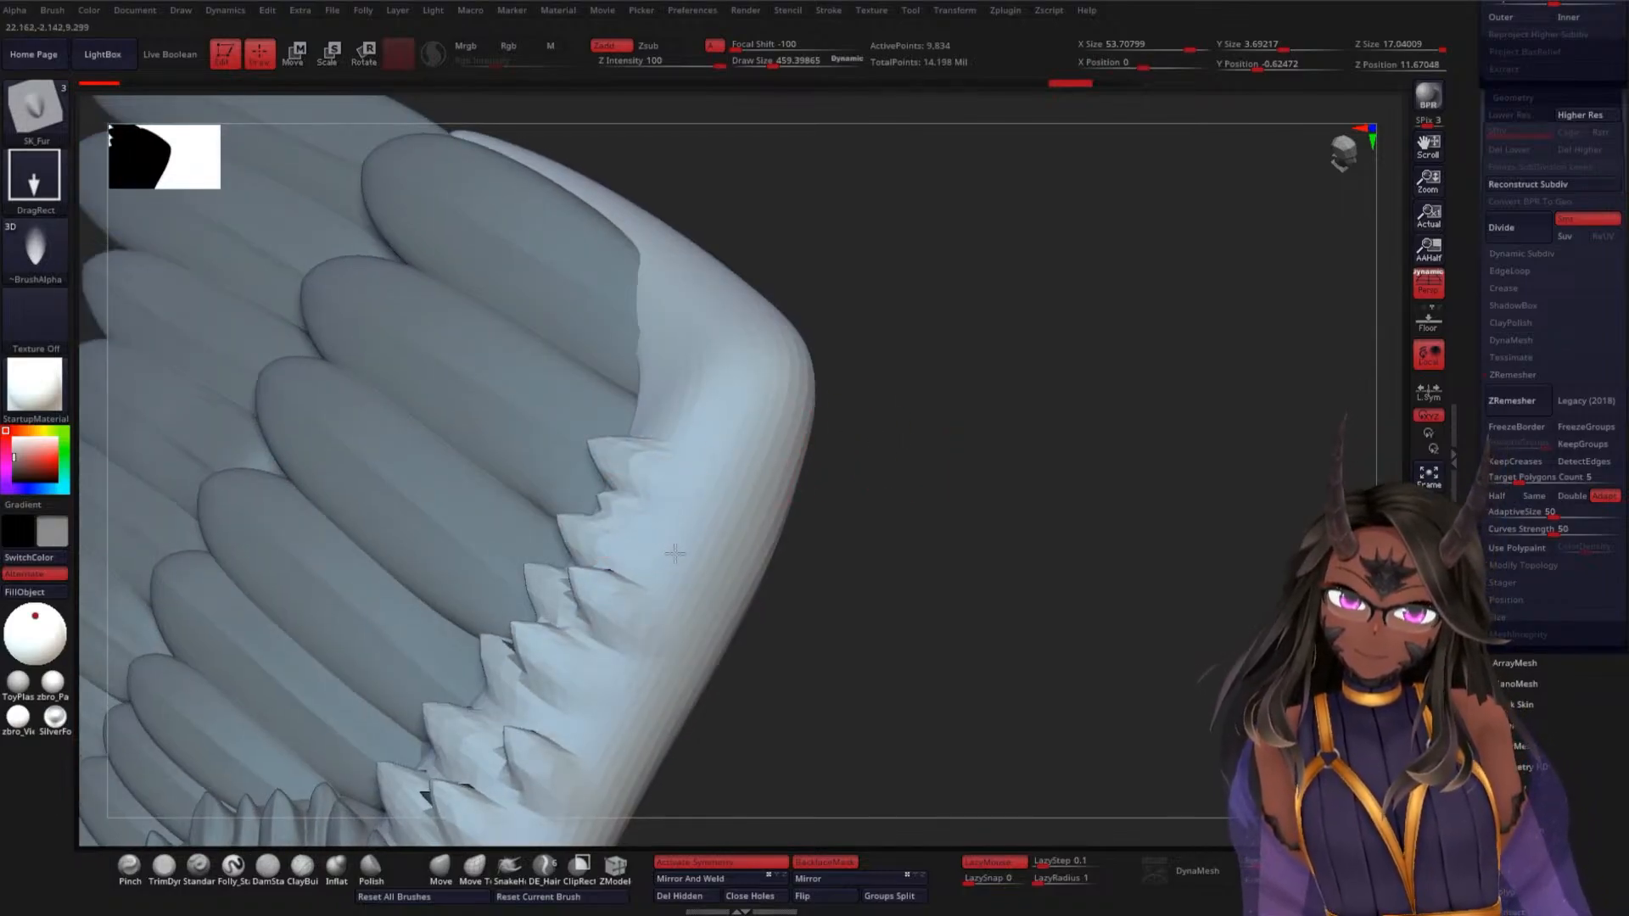
mouse_move(745, 520)
mouse_down()
mouse_move(887, 506)
mouse_move(871, 445)
mouse_move(895, 556)
mouse_move(924, 399)
mouse_move(806, 475)
mouse_up()
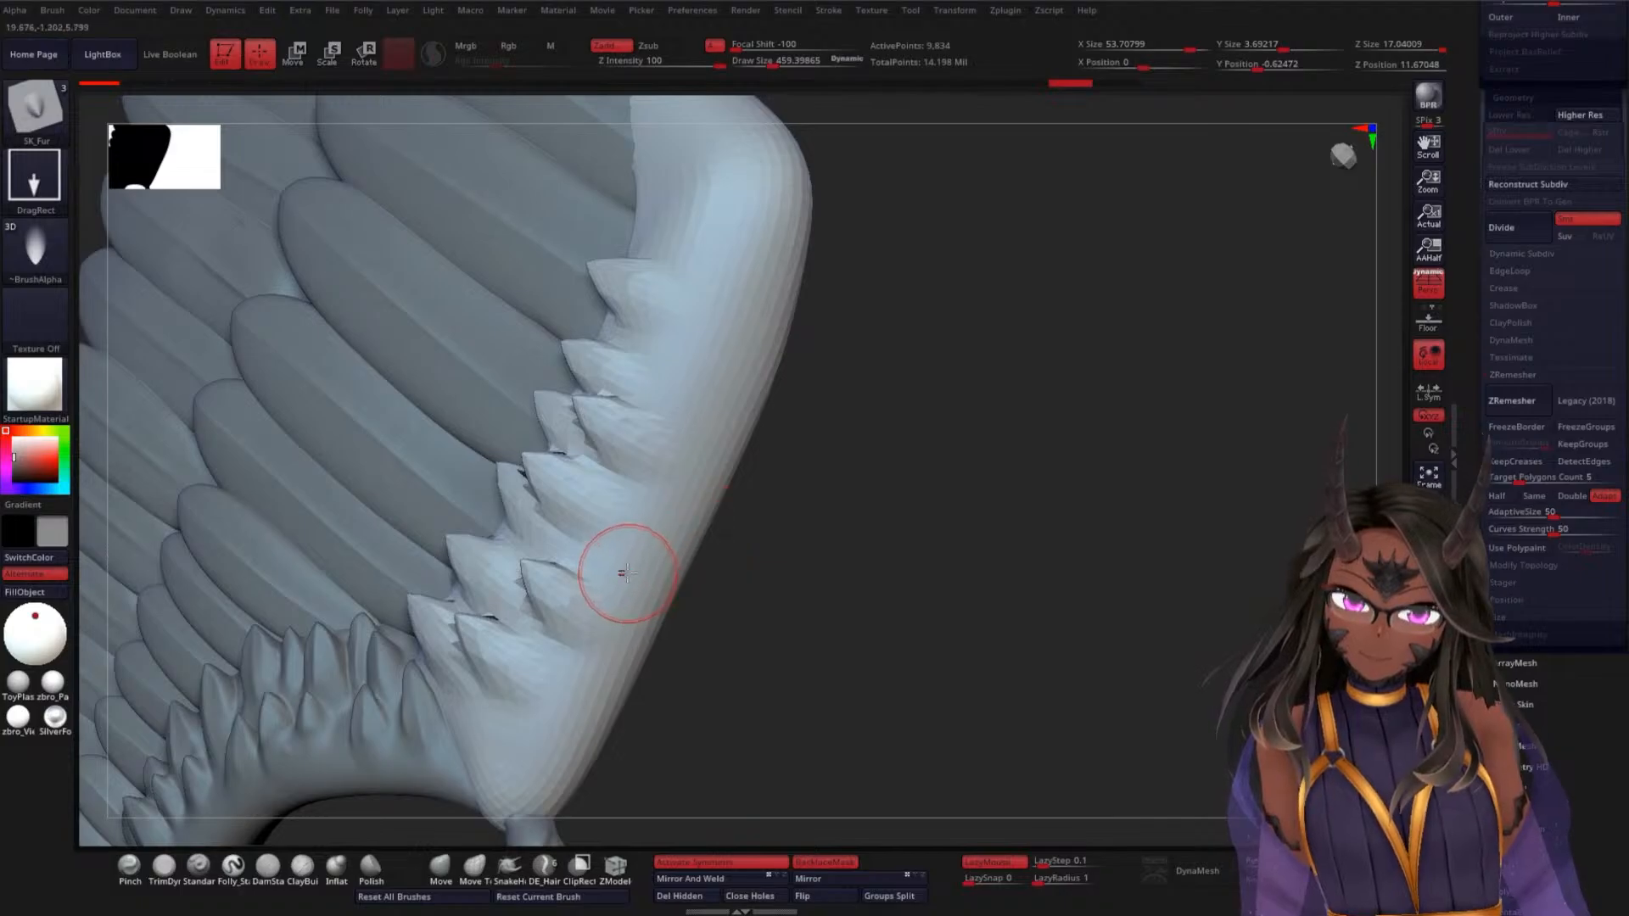
mouse_move(734, 534)
mouse_down()
mouse_move(876, 552)
mouse_move(905, 505)
mouse_move(855, 512)
mouse_up()
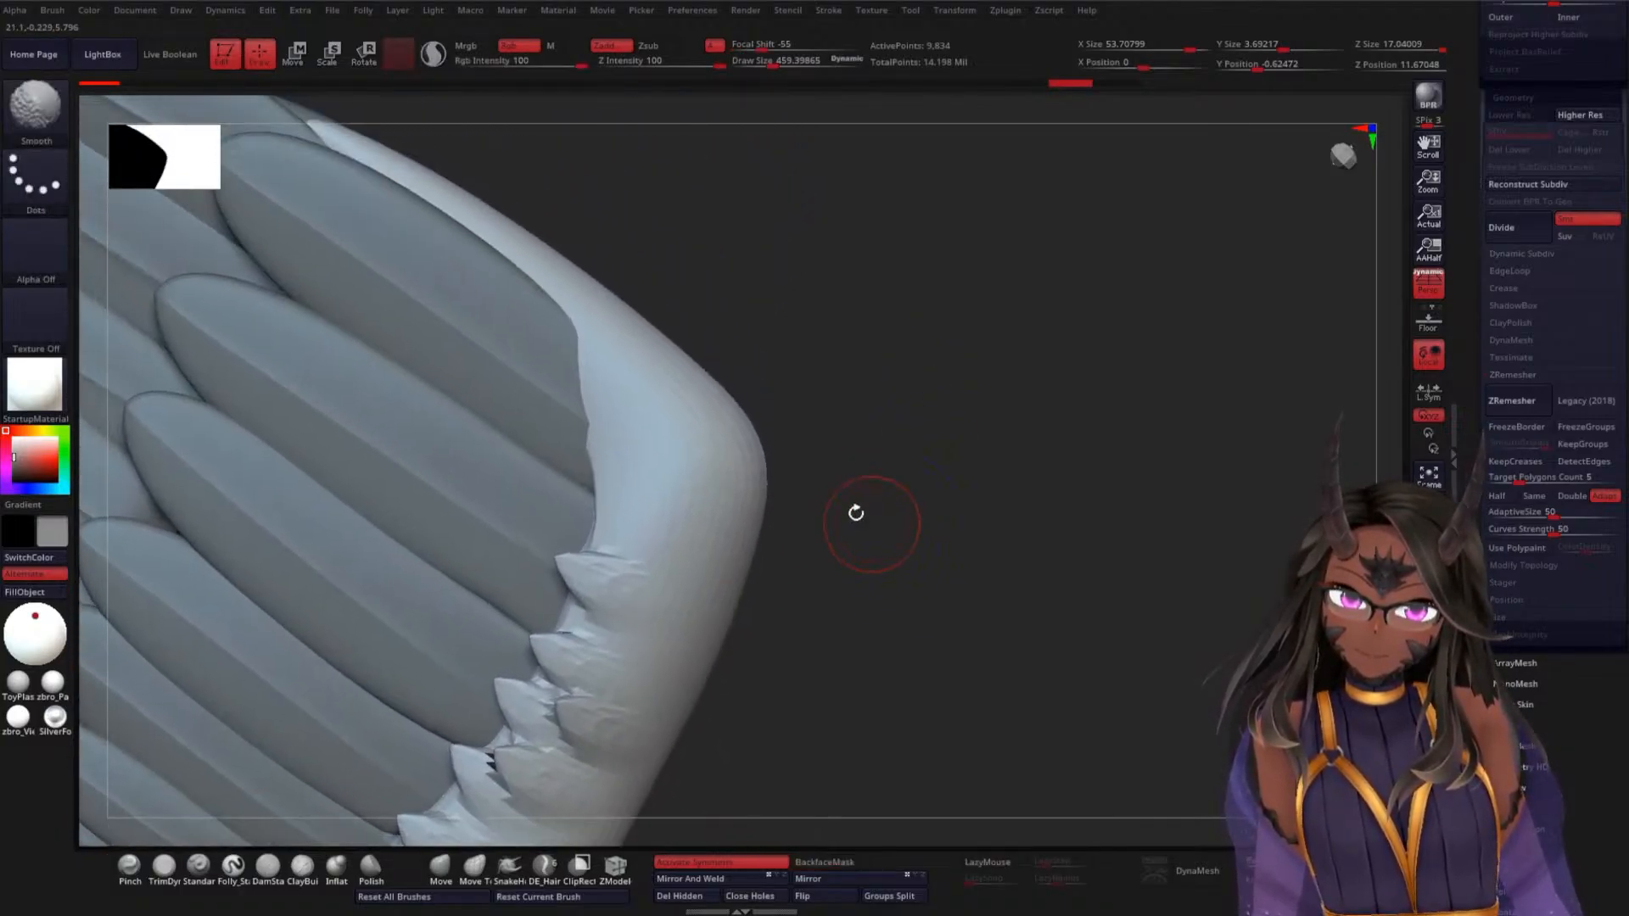
Add a tuft on the inner edge at the wing's bend and fill in second-row tufts below it
drag(628, 477, 728, 539)
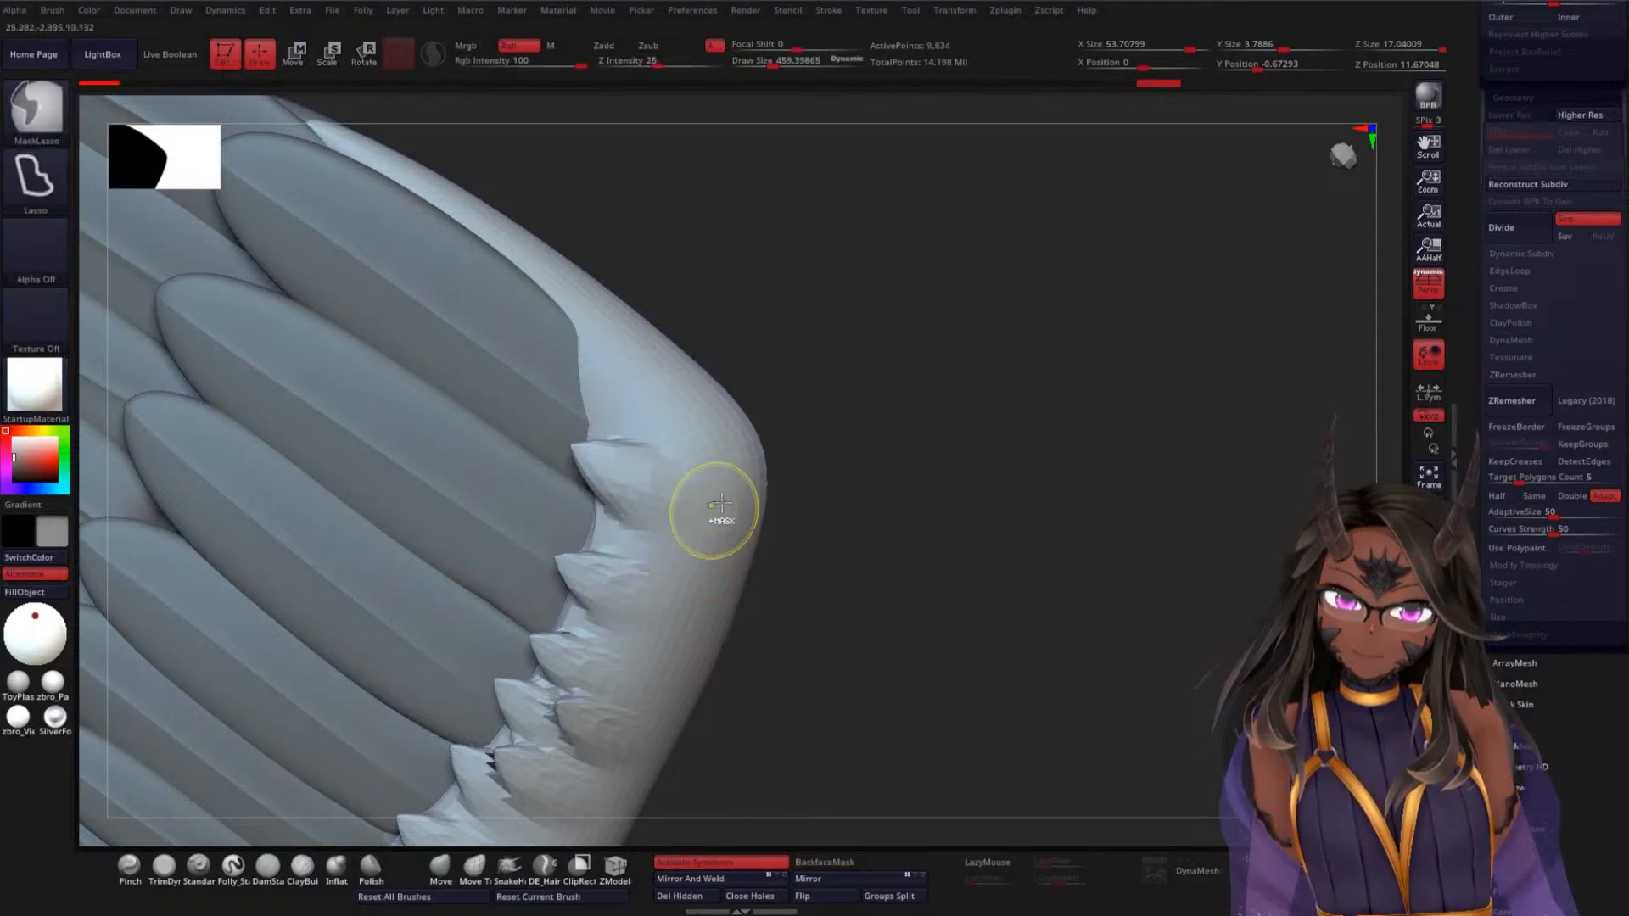
mouse_move(672, 571)
mouse_down()
mouse_move(731, 591)
mouse_move(857, 513)
mouse_move(851, 527)
mouse_up()
drag(670, 557, 759, 593)
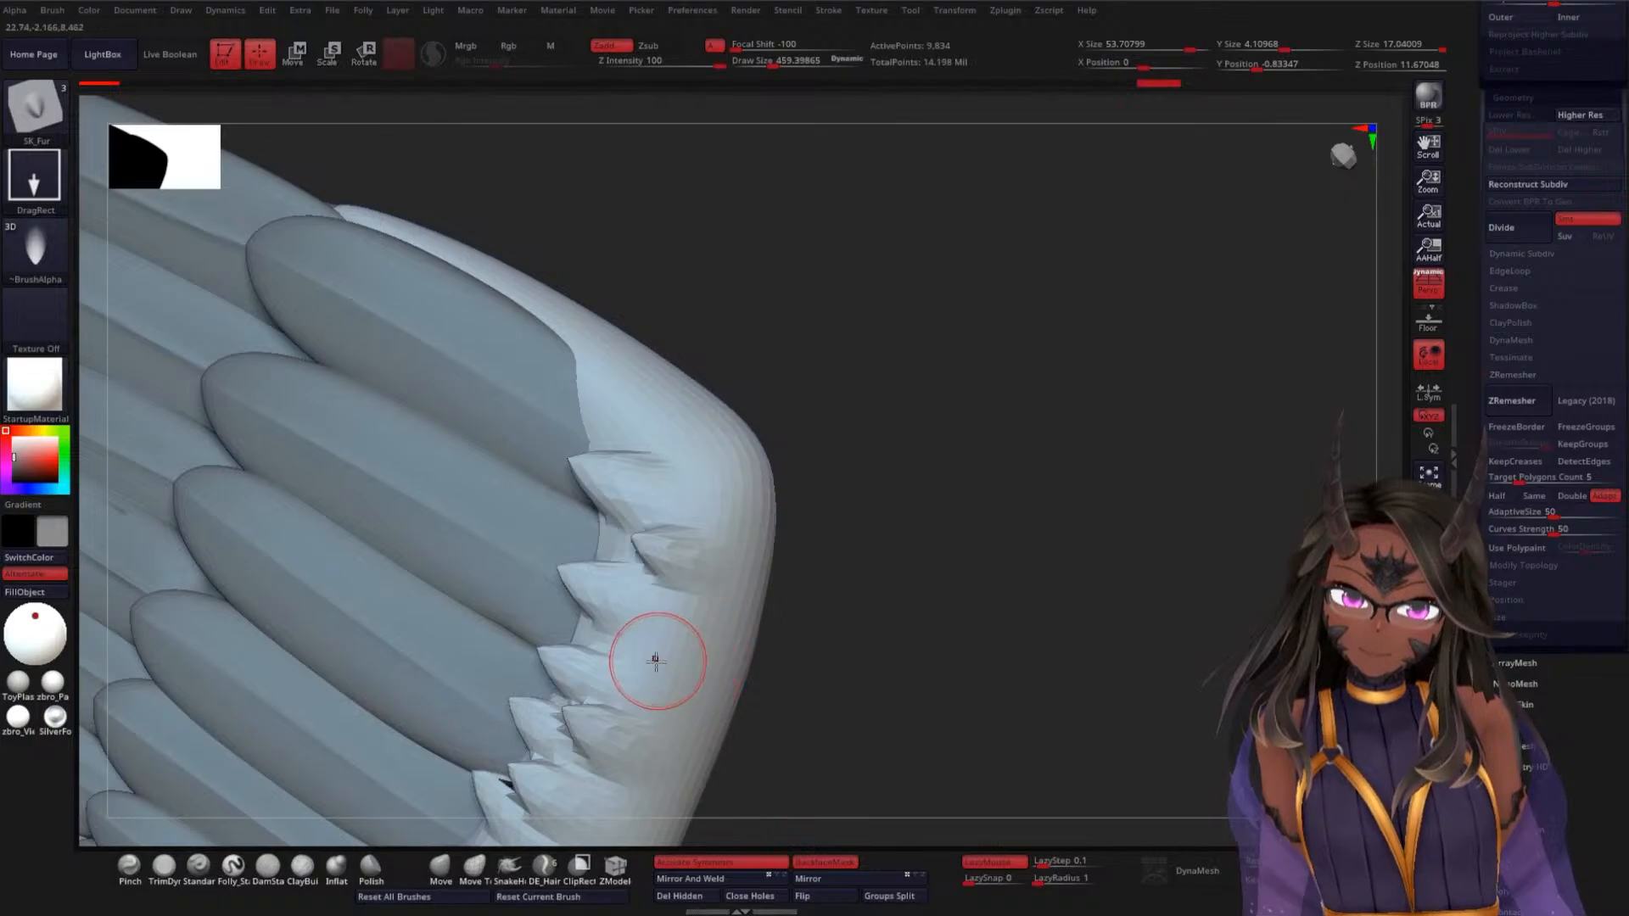
drag(656, 661, 868, 463)
drag(670, 661, 738, 687)
drag(881, 600, 946, 557)
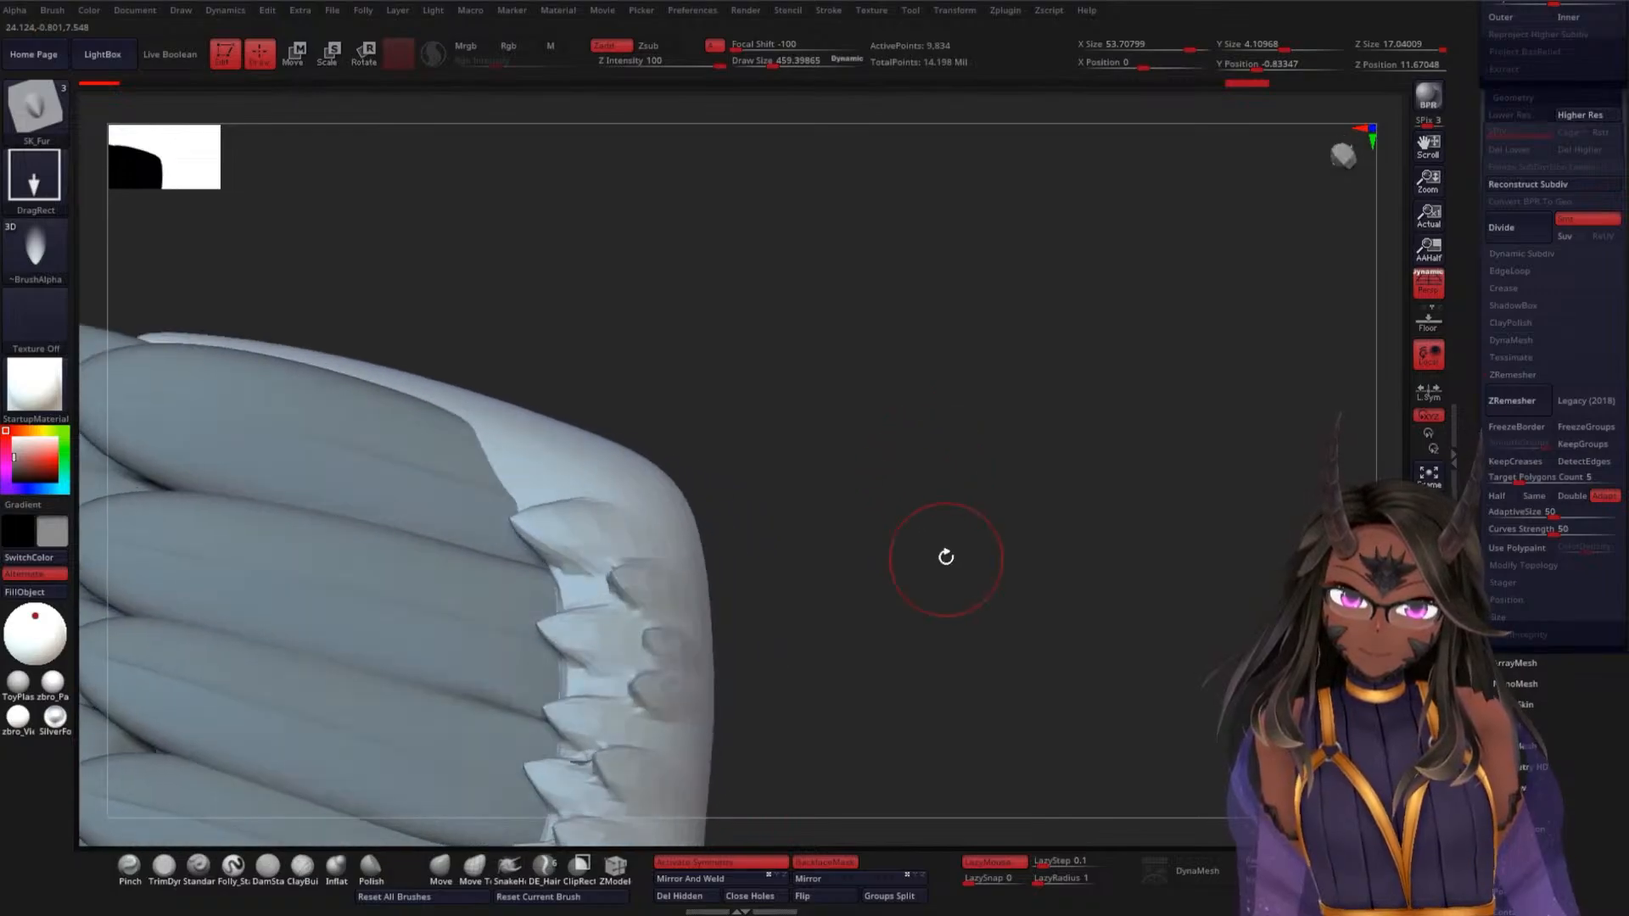
Carry the fur tufts around the wing's bend onto the start of the upper edge
drag(880, 509, 868, 512)
drag(529, 473, 642, 480)
drag(801, 410, 789, 493)
drag(522, 411, 613, 422)
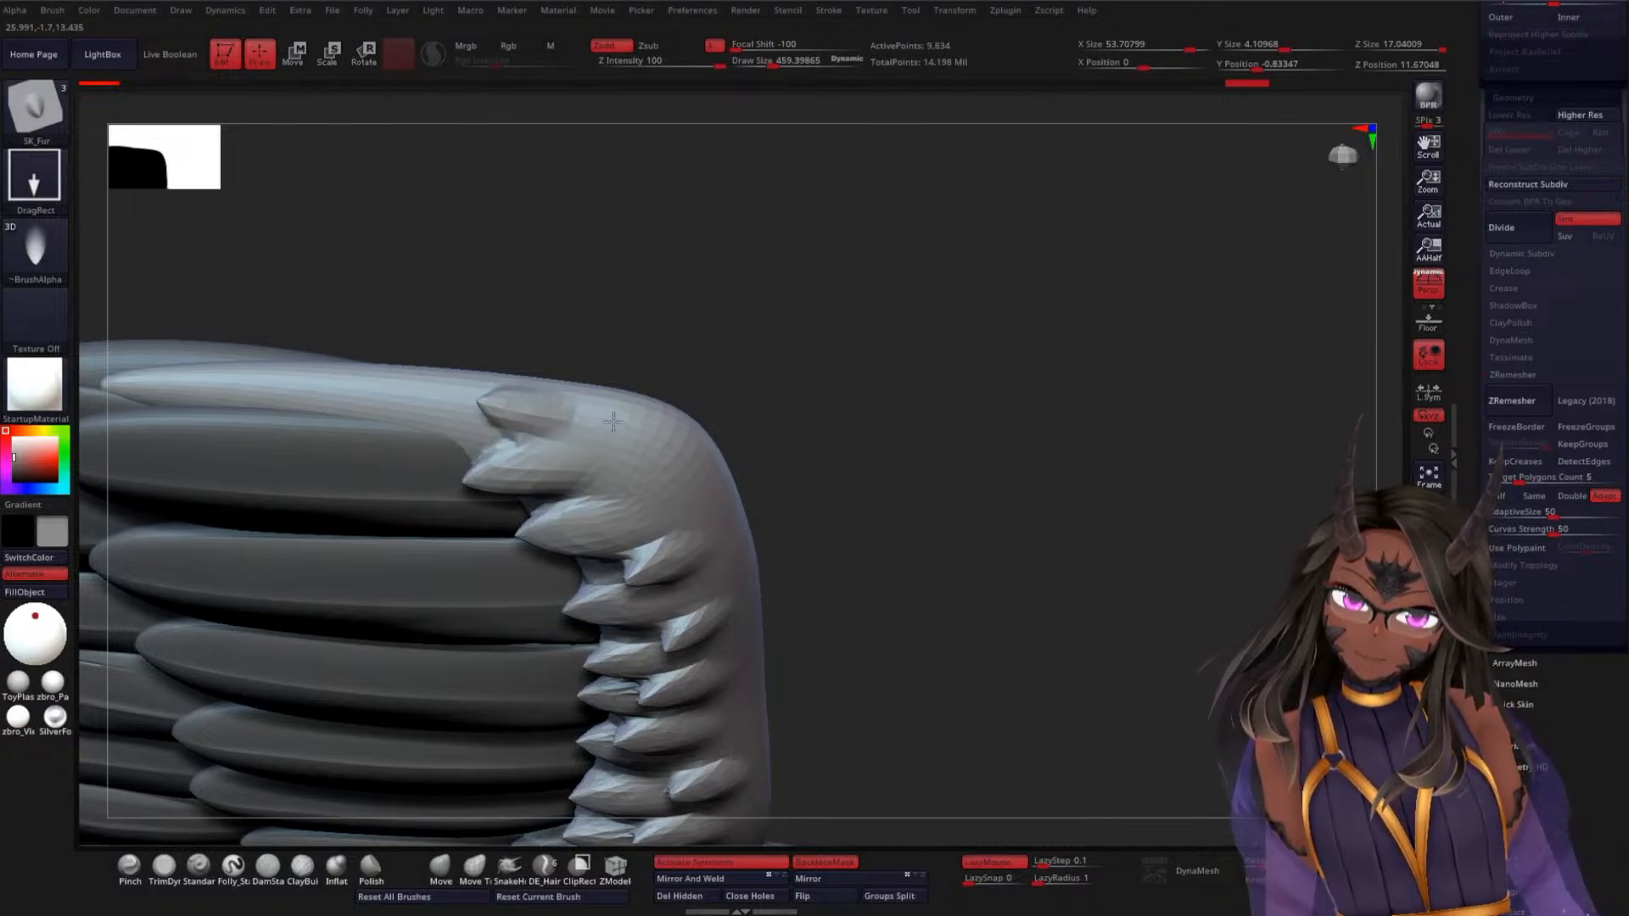
drag(898, 378, 819, 442)
drag(619, 481, 740, 490)
drag(859, 521, 871, 443)
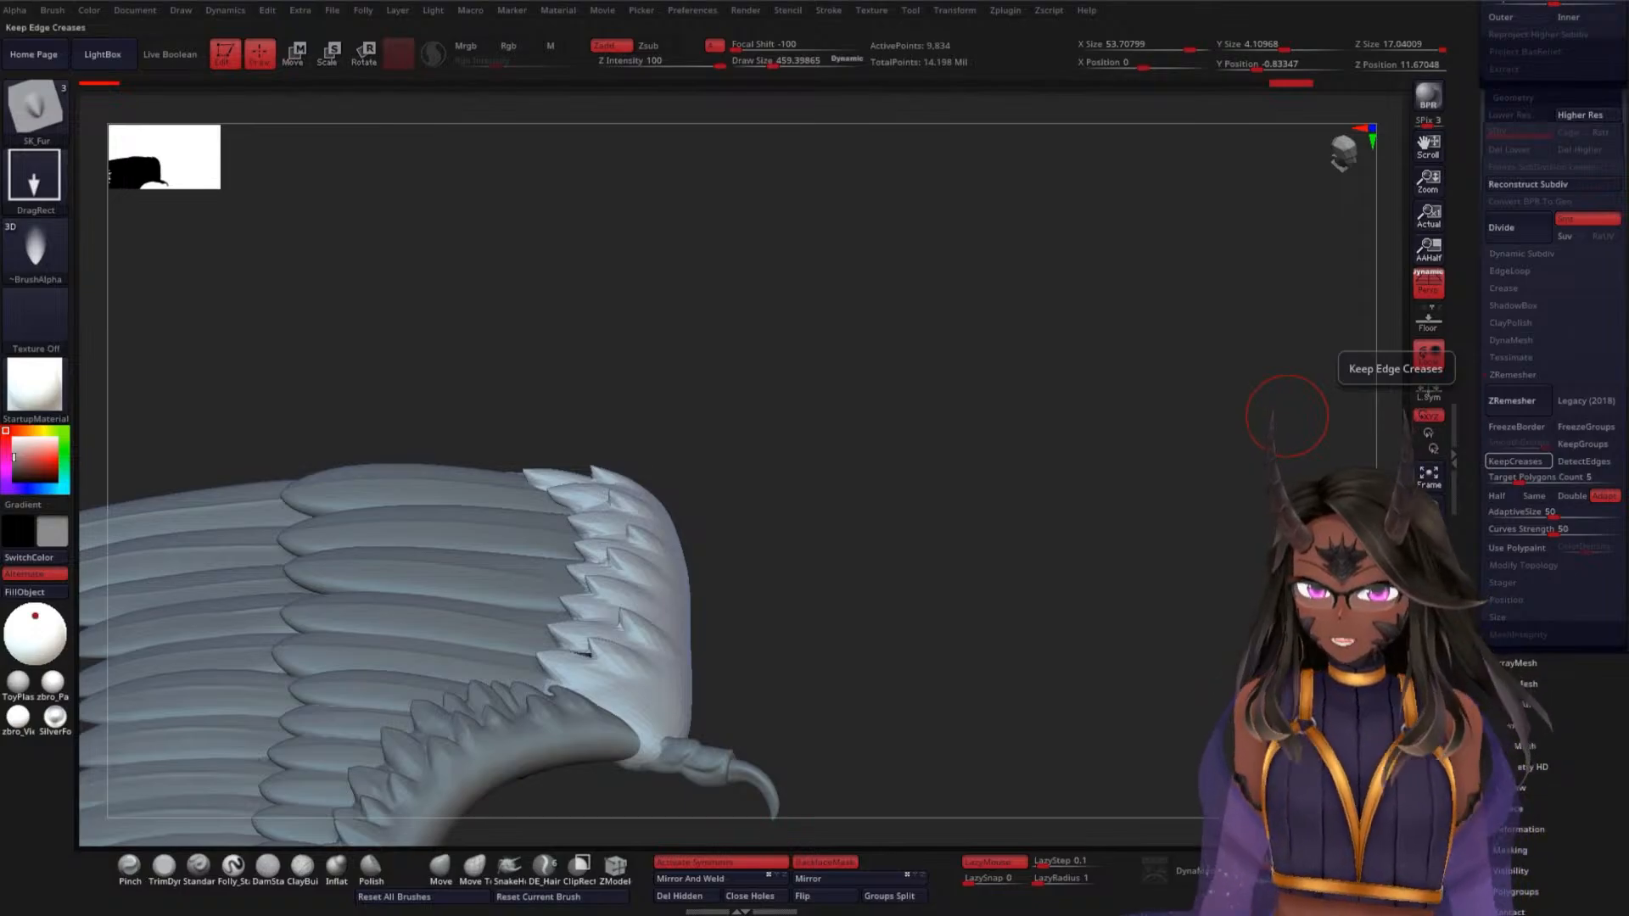
Add a fur tuft at the arm's lower end, just above the claw joint
drag(803, 480, 843, 480)
mouse_move(848, 545)
mouse_down()
mouse_move(892, 436)
mouse_move(894, 491)
mouse_move(942, 459)
mouse_move(858, 473)
mouse_move(894, 446)
mouse_move(956, 484)
mouse_move(971, 472)
mouse_move(950, 492)
mouse_up()
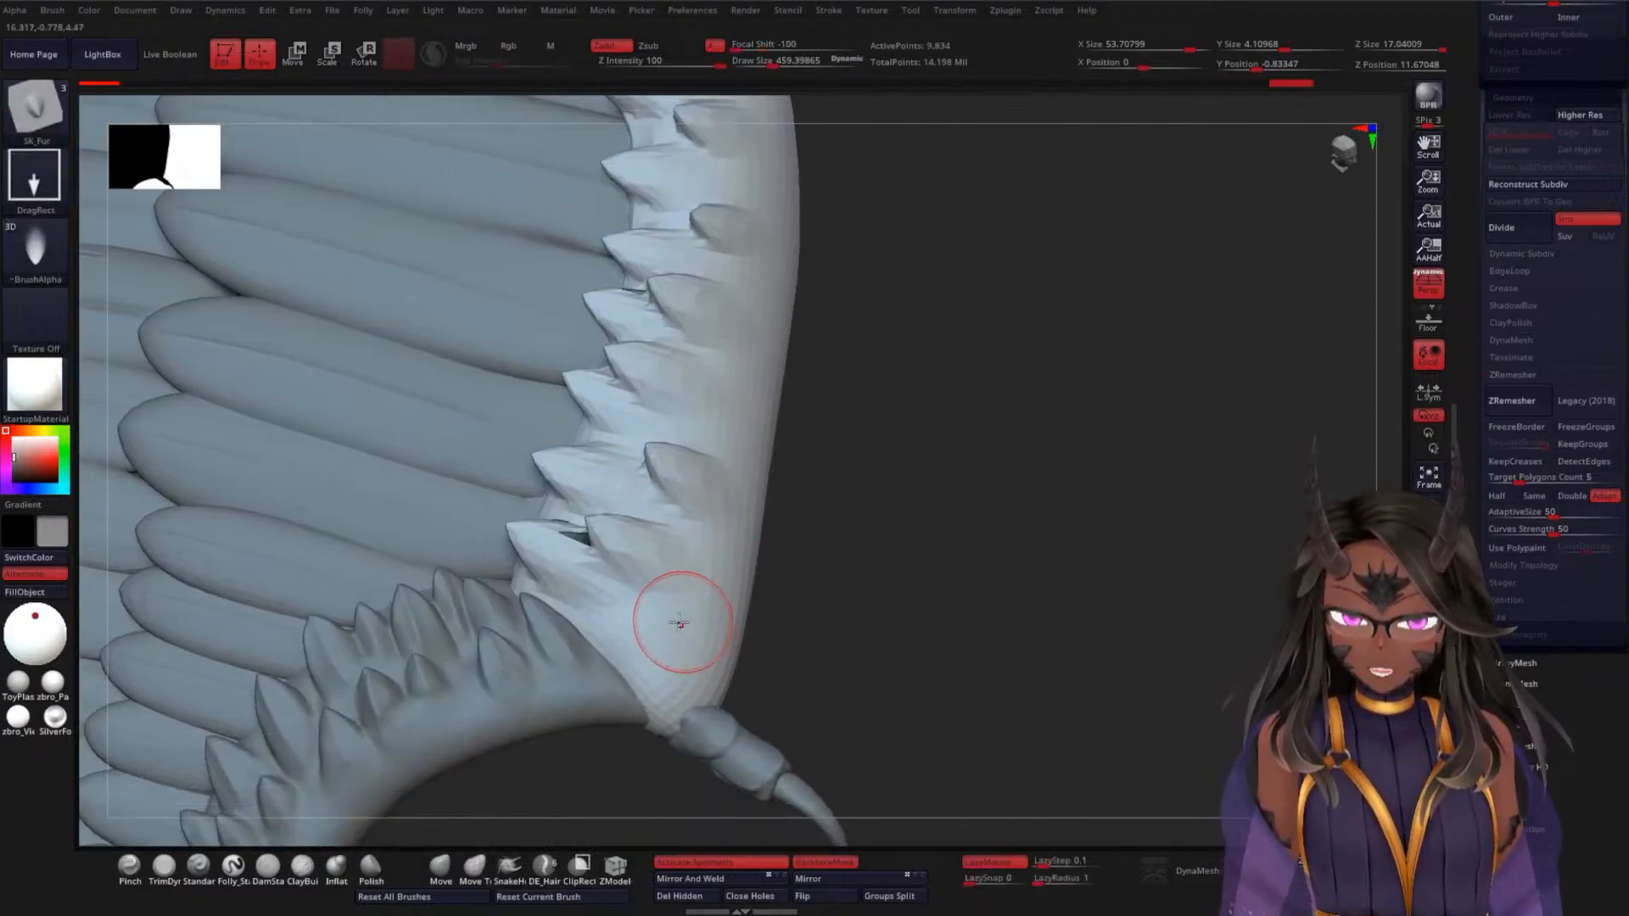
drag(638, 644, 721, 699)
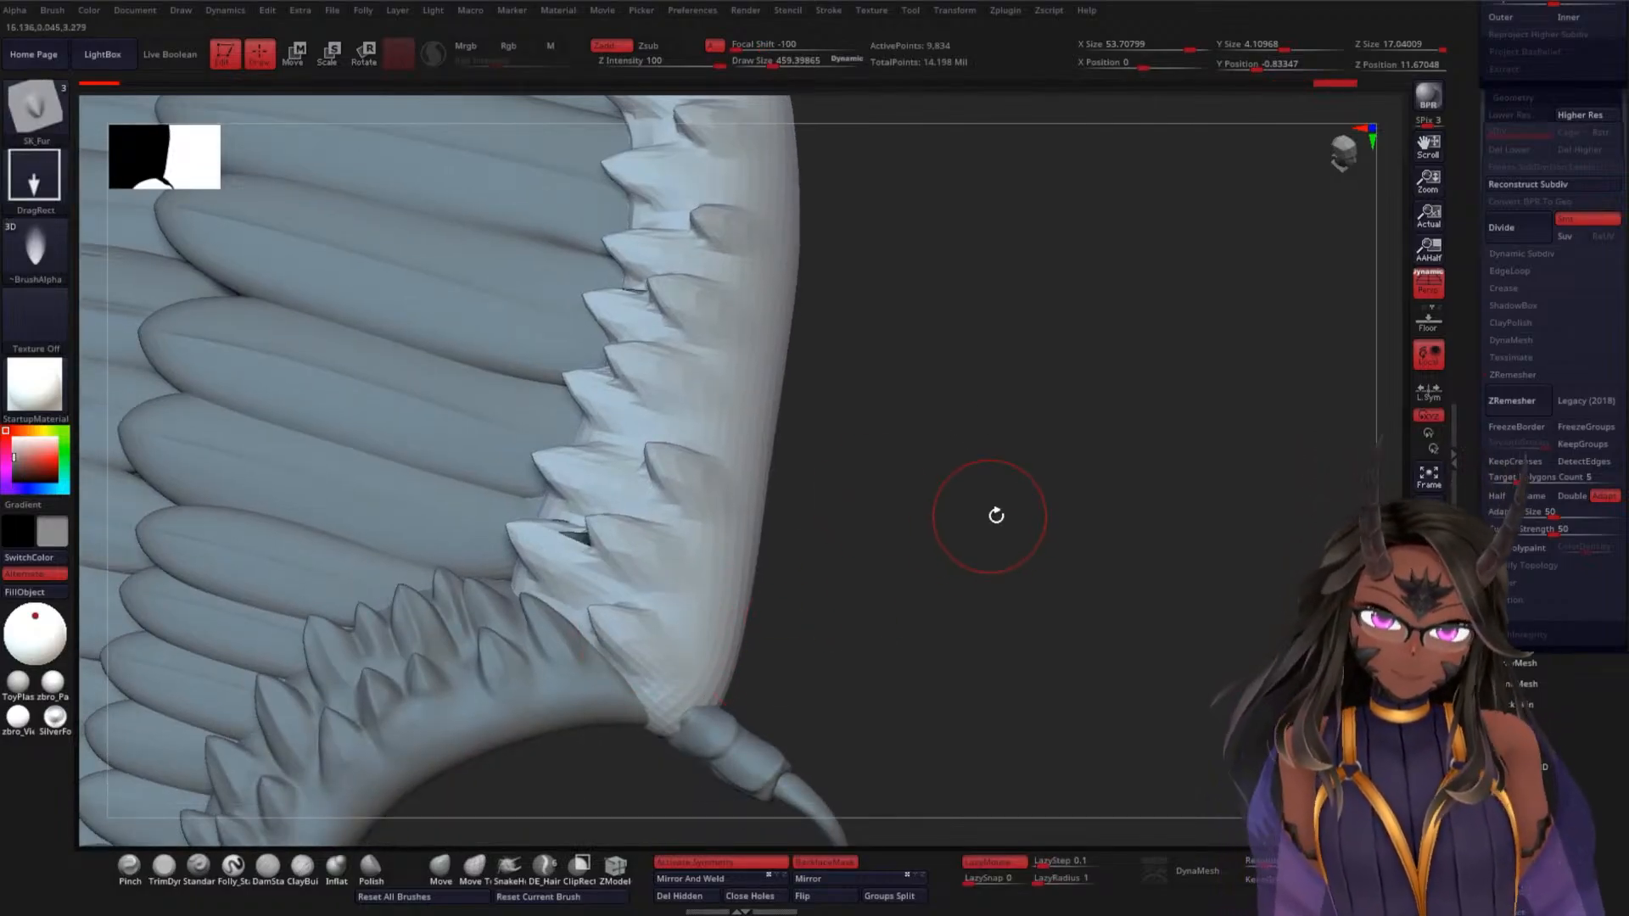
Start a row of fur tufts on the reverse side of the arm, redoing the third tuft for better placement
mouse_move(996, 515)
mouse_down()
mouse_move(963, 549)
mouse_move(733, 487)
mouse_move(676, 571)
mouse_move(677, 604)
mouse_move(618, 624)
mouse_up()
drag(634, 464, 523, 501)
alt+drag(364, 574, 398, 786)
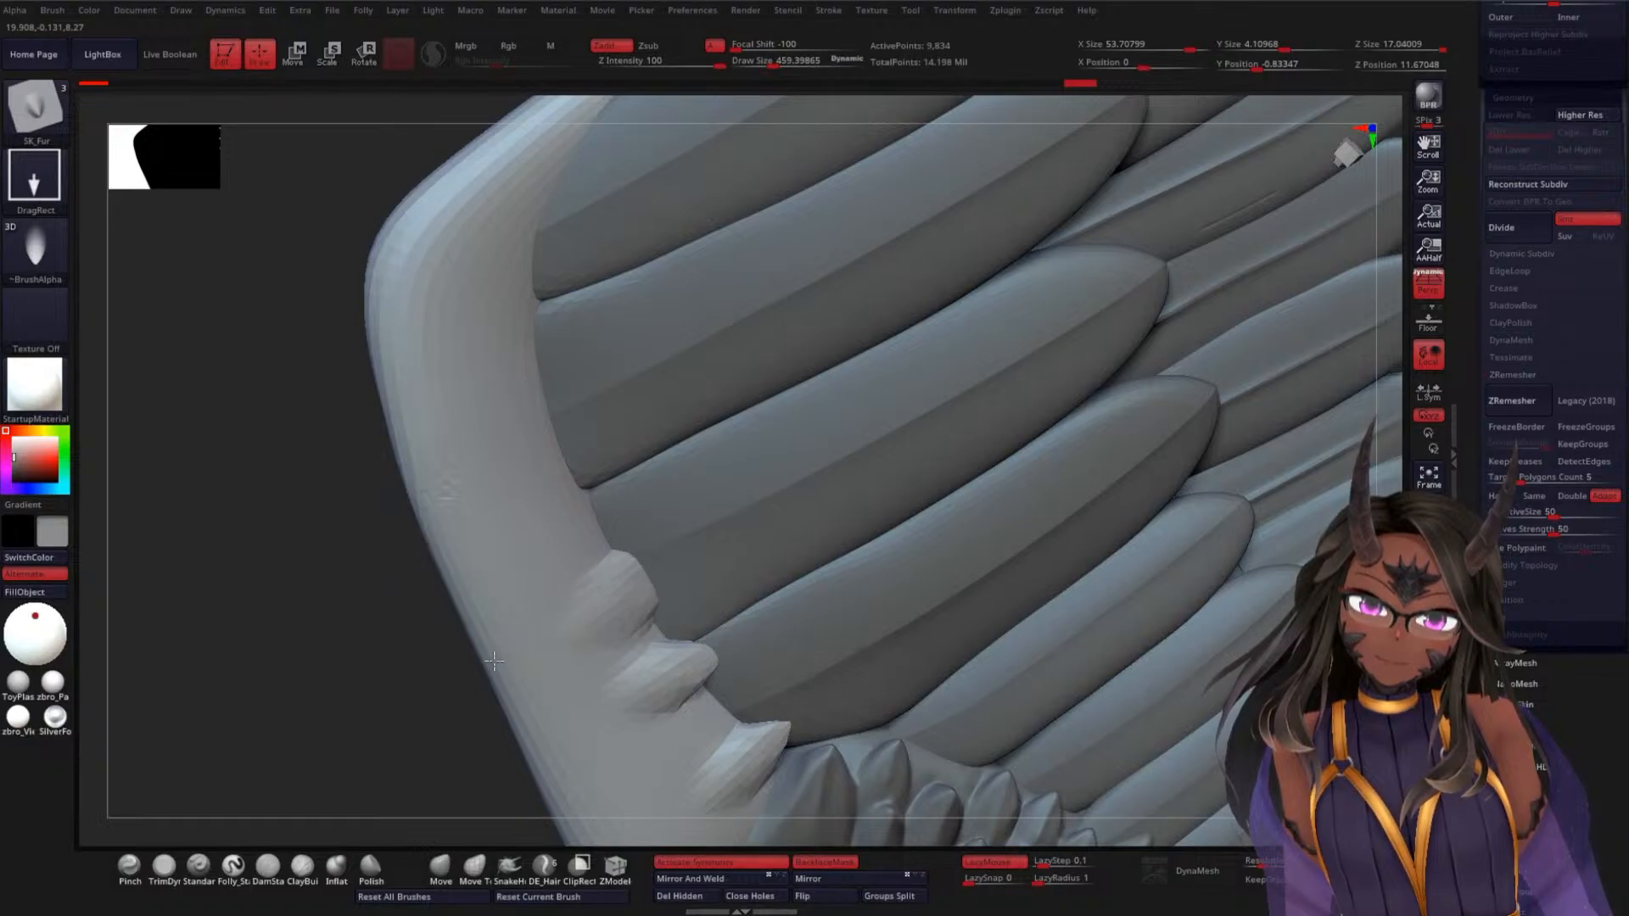
key(ctrl+z)
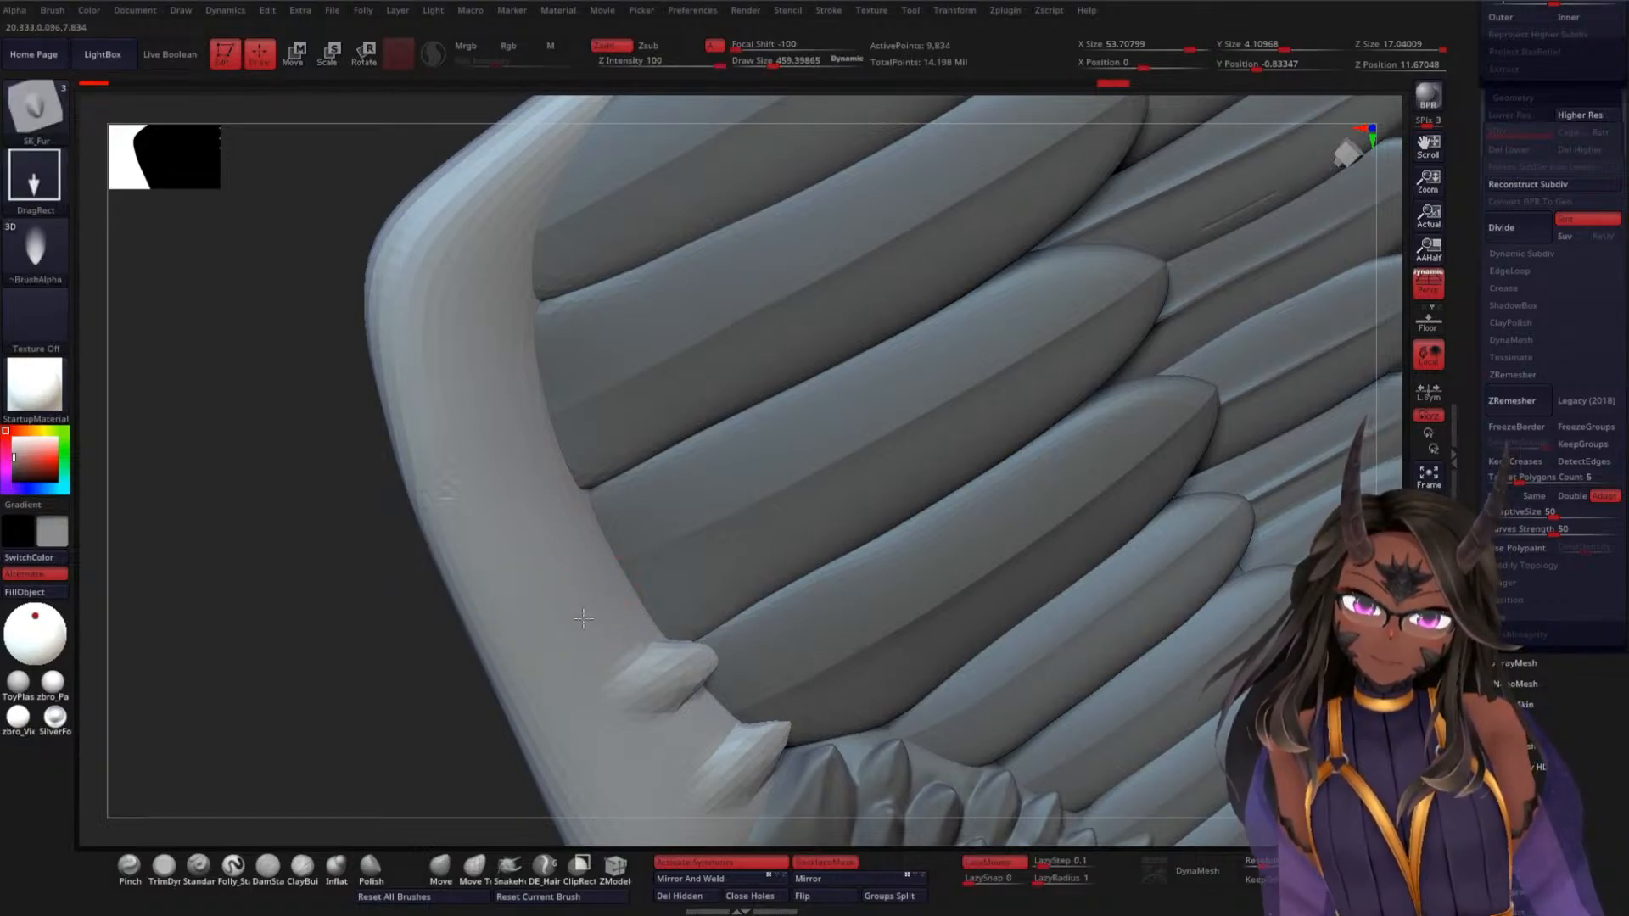
key(ctrl+z)
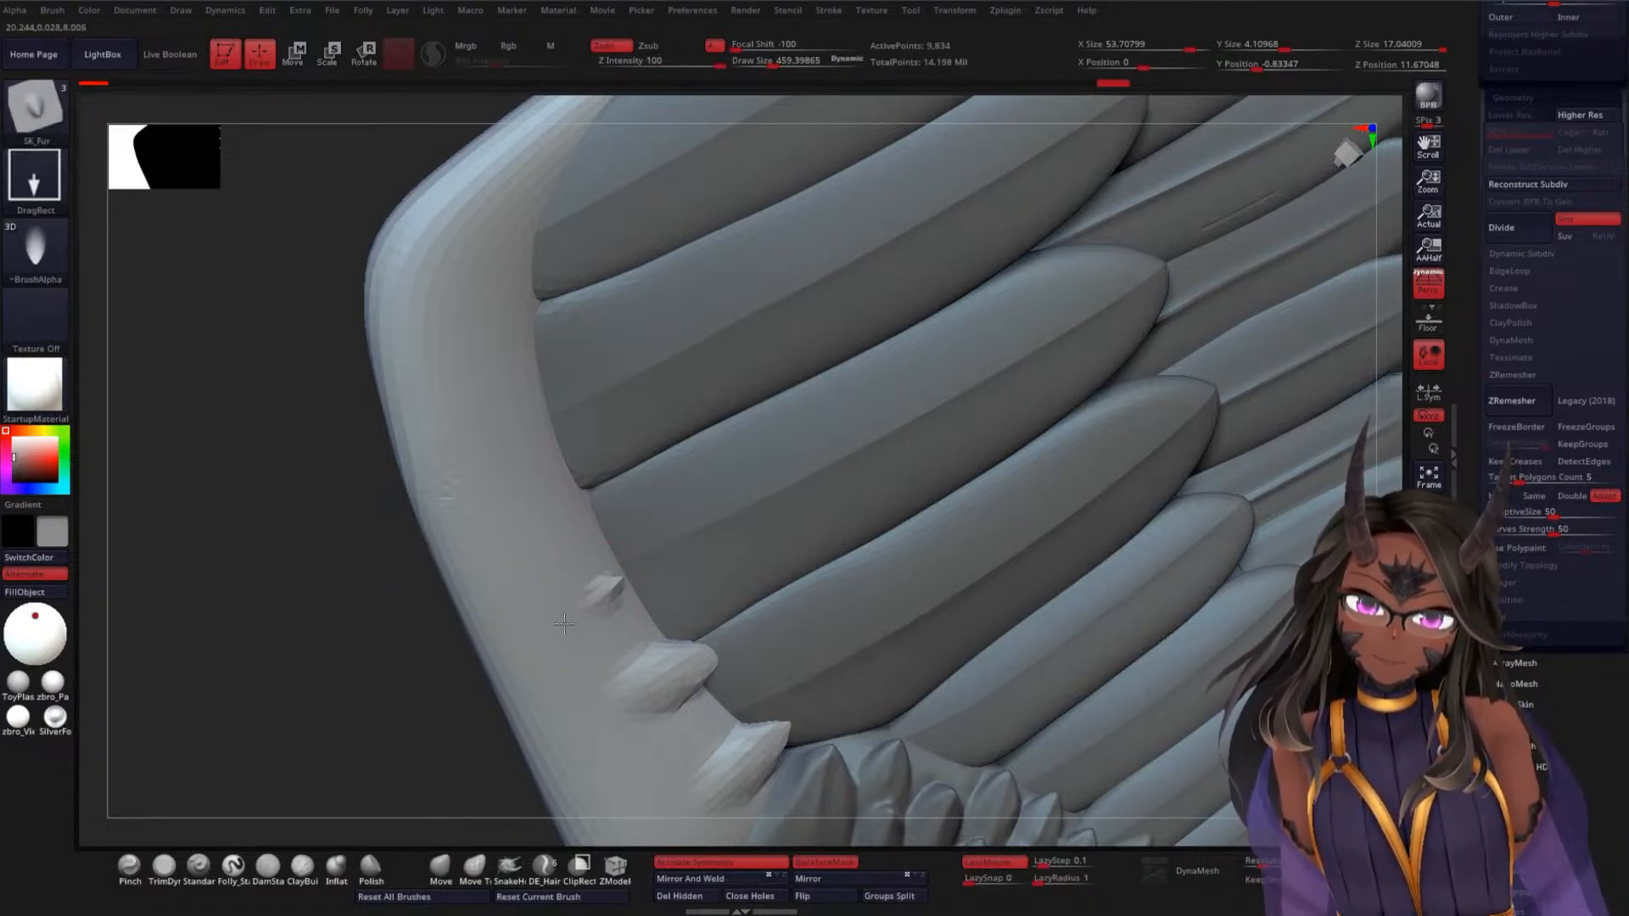
drag(565, 624, 495, 644)
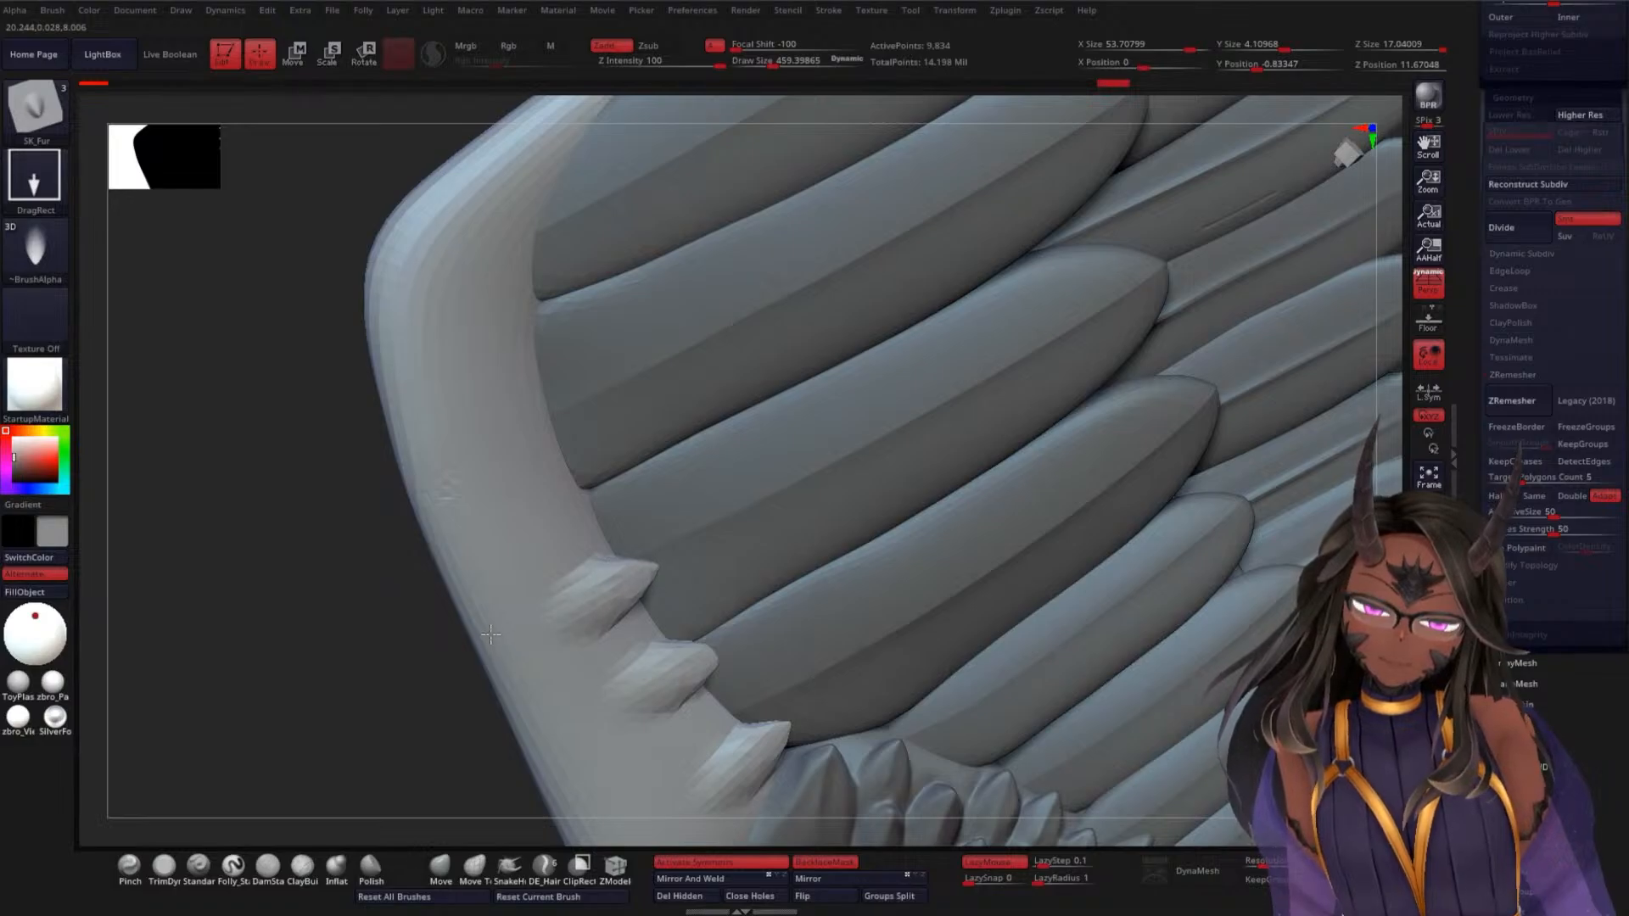
Extend the reverse-side tuft row up to the wing's bend and begin overlapping second-row tufts
drag(525, 499, 475, 508)
drag(489, 384, 438, 375)
mouse_move(476, 290)
mouse_down()
mouse_move(428, 307)
mouse_move(399, 370)
mouse_move(363, 389)
mouse_up()
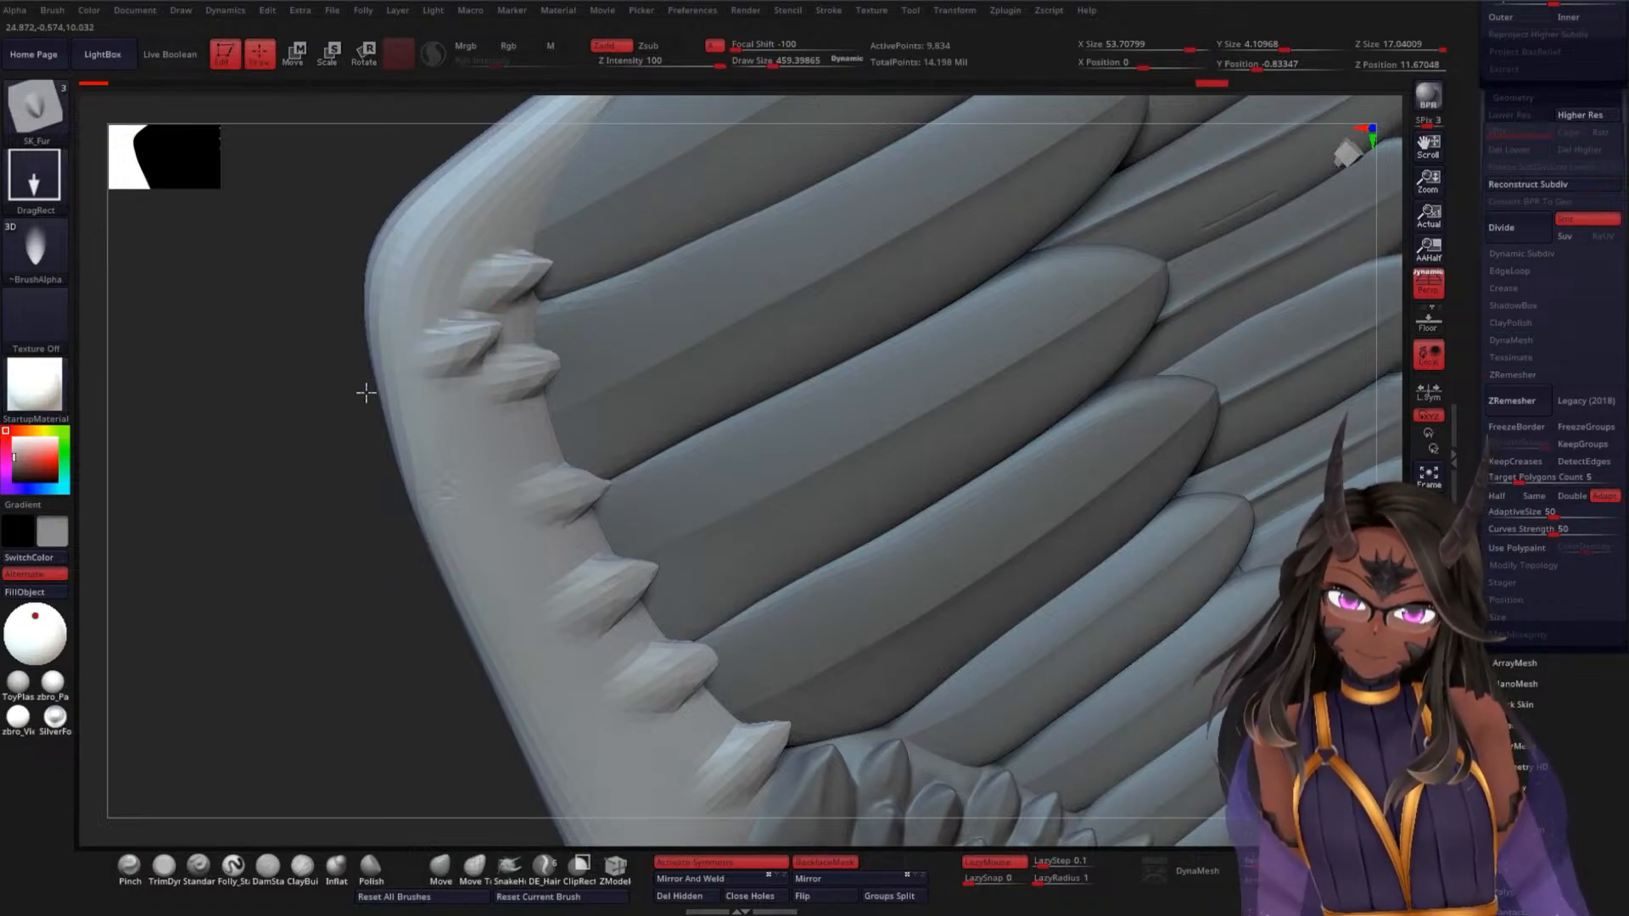
mouse_move(521, 434)
mouse_down()
mouse_move(495, 485)
mouse_move(419, 522)
mouse_up()
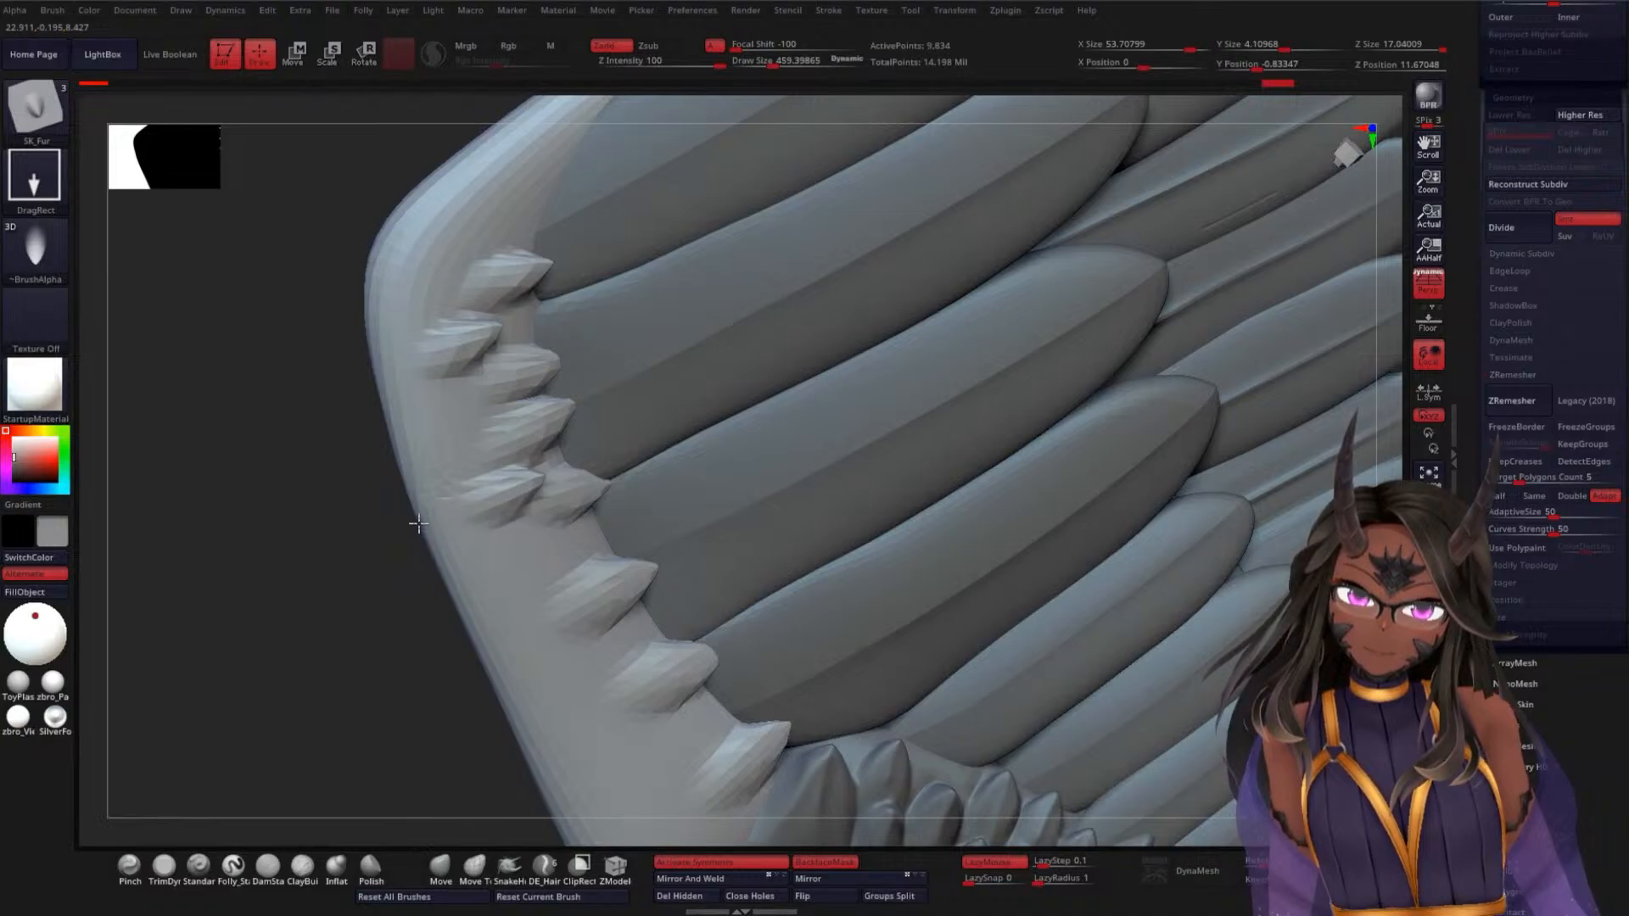
Continue the second row of fur tufts down the arm's reverse side, redoing the misplaced first tuft and filling the gaps between first-row tufts
drag(450, 437, 384, 482)
key(ctrl+z)
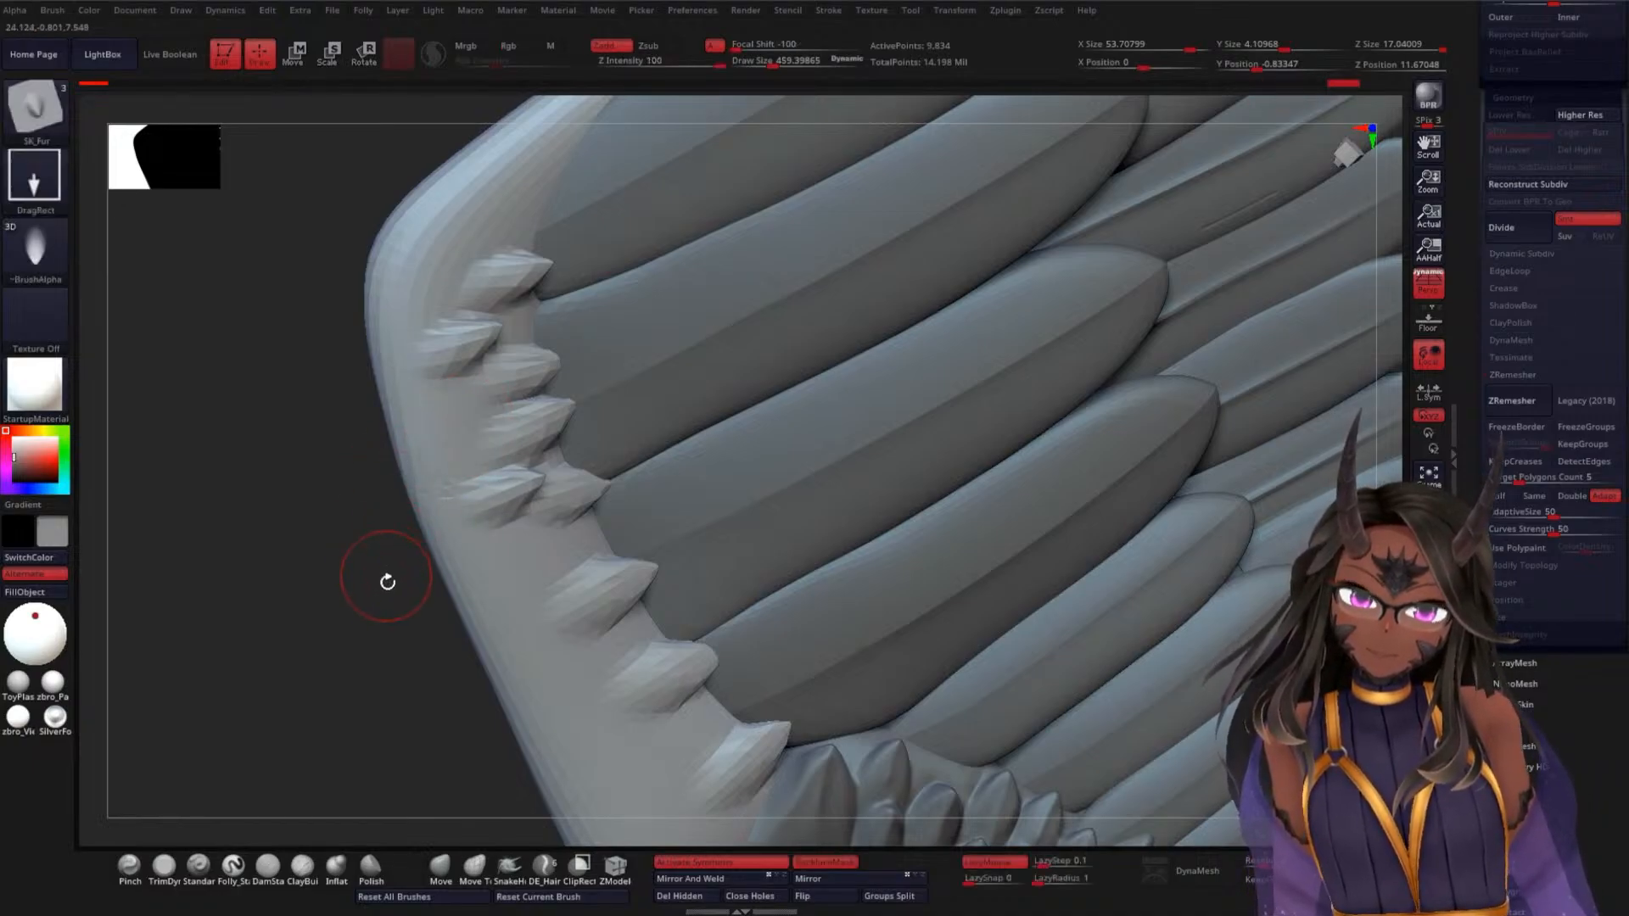
alt+drag(382, 630, 399, 553)
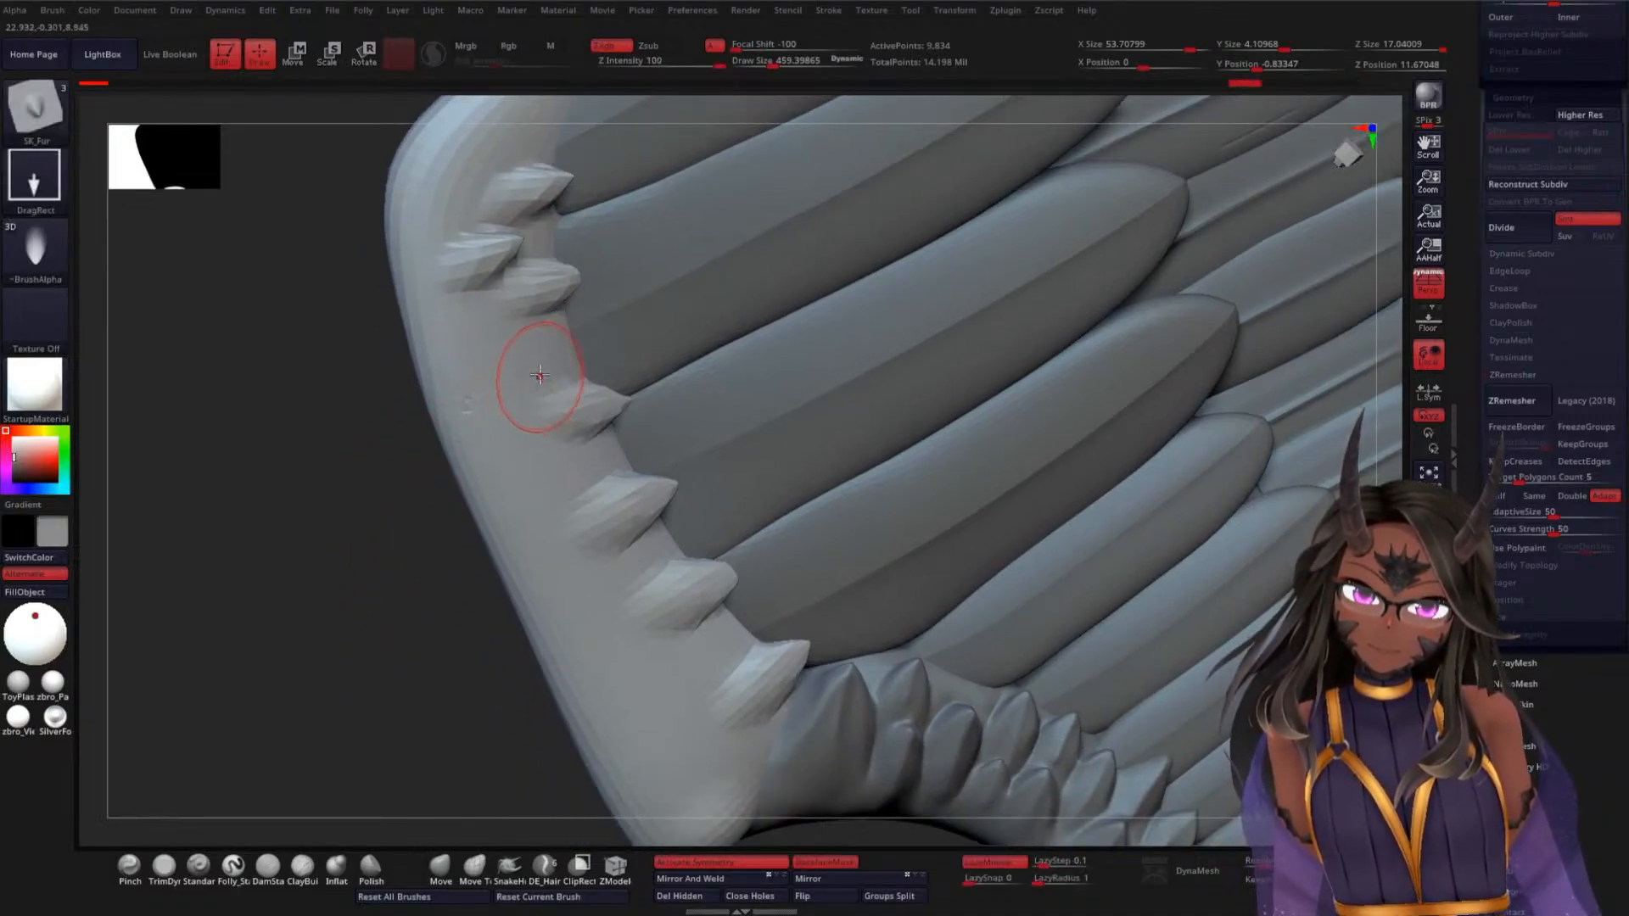
drag(540, 349, 428, 403)
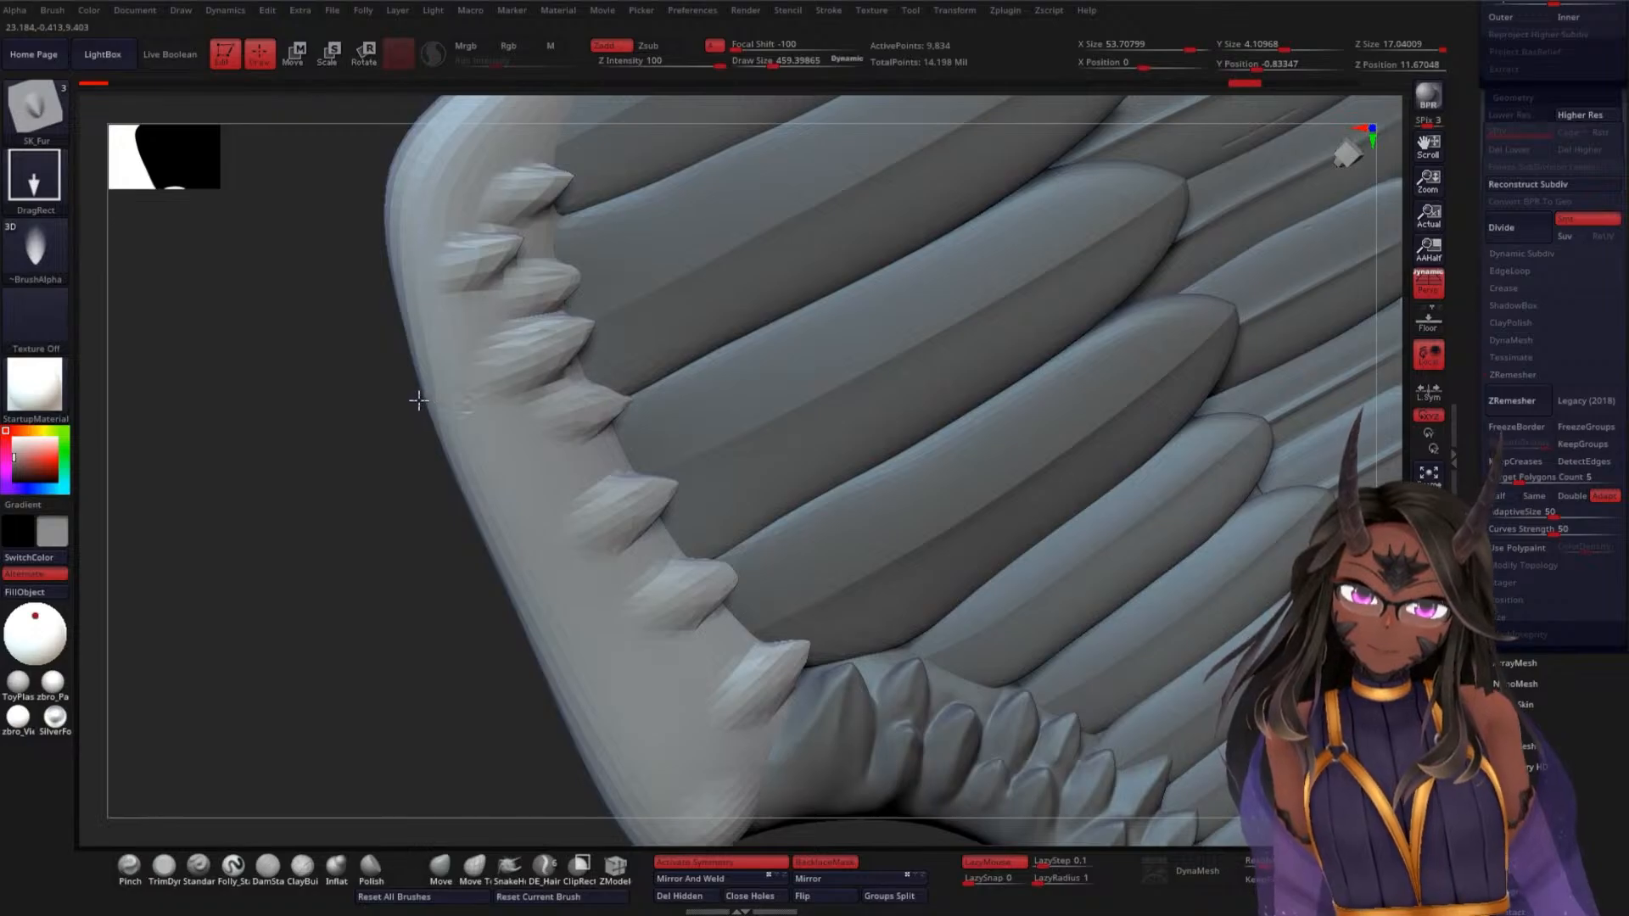
drag(559, 477, 456, 522)
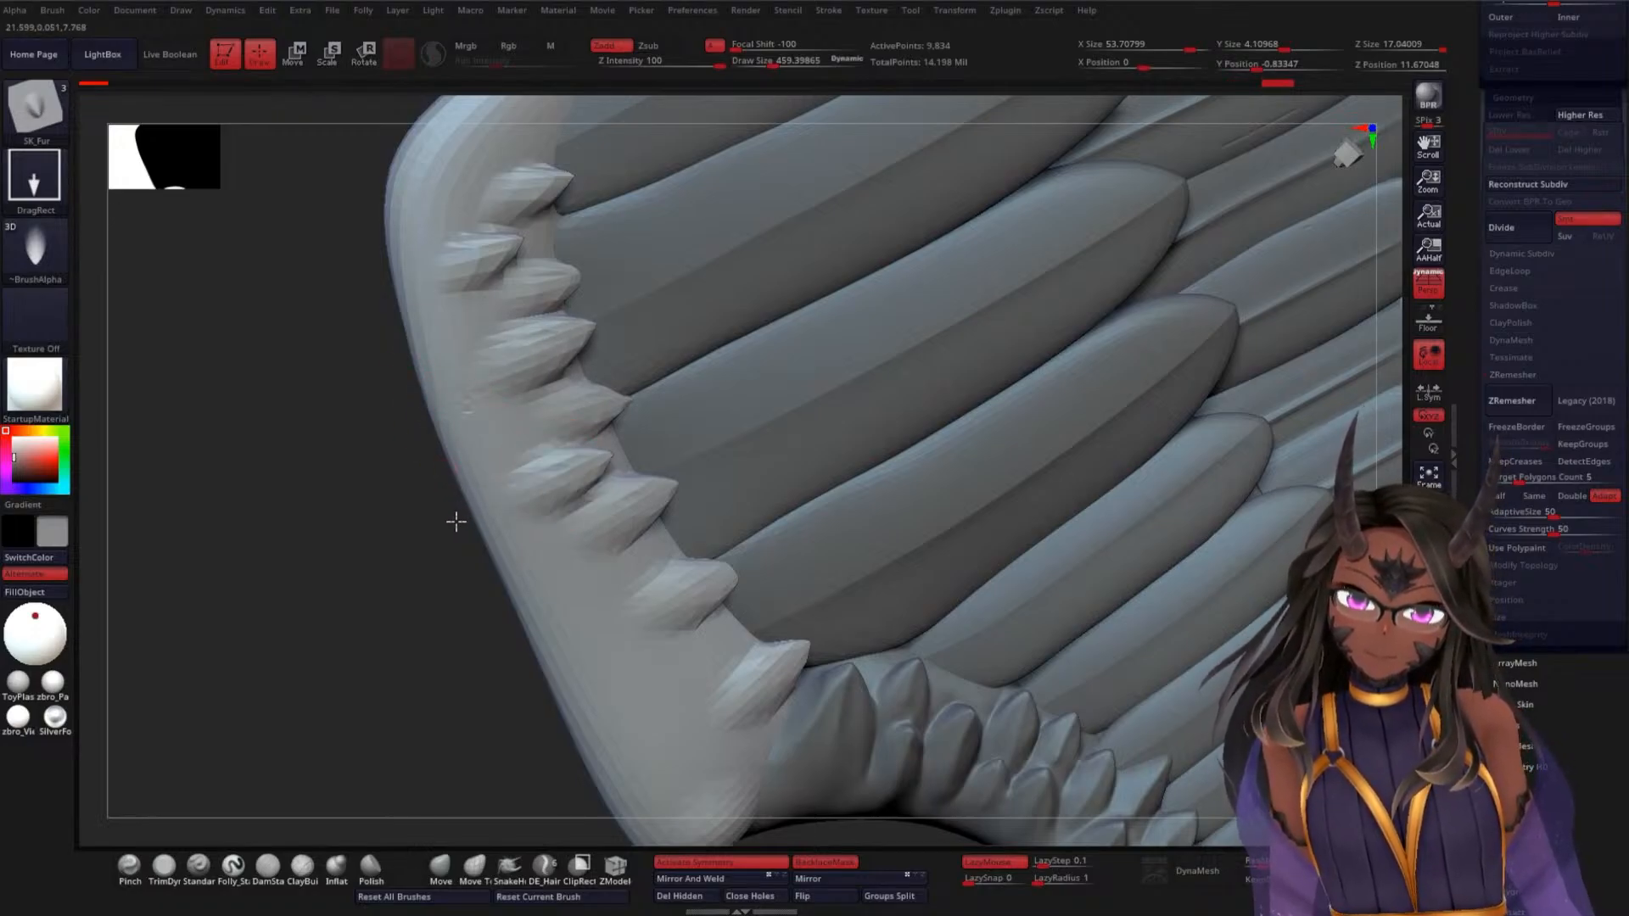
drag(619, 583, 520, 640)
drag(721, 632, 602, 738)
Add a second-row fur tuft at the lower end of the arm's reverse side near the claw joint, redoing it once
alt+drag(485, 713, 546, 575)
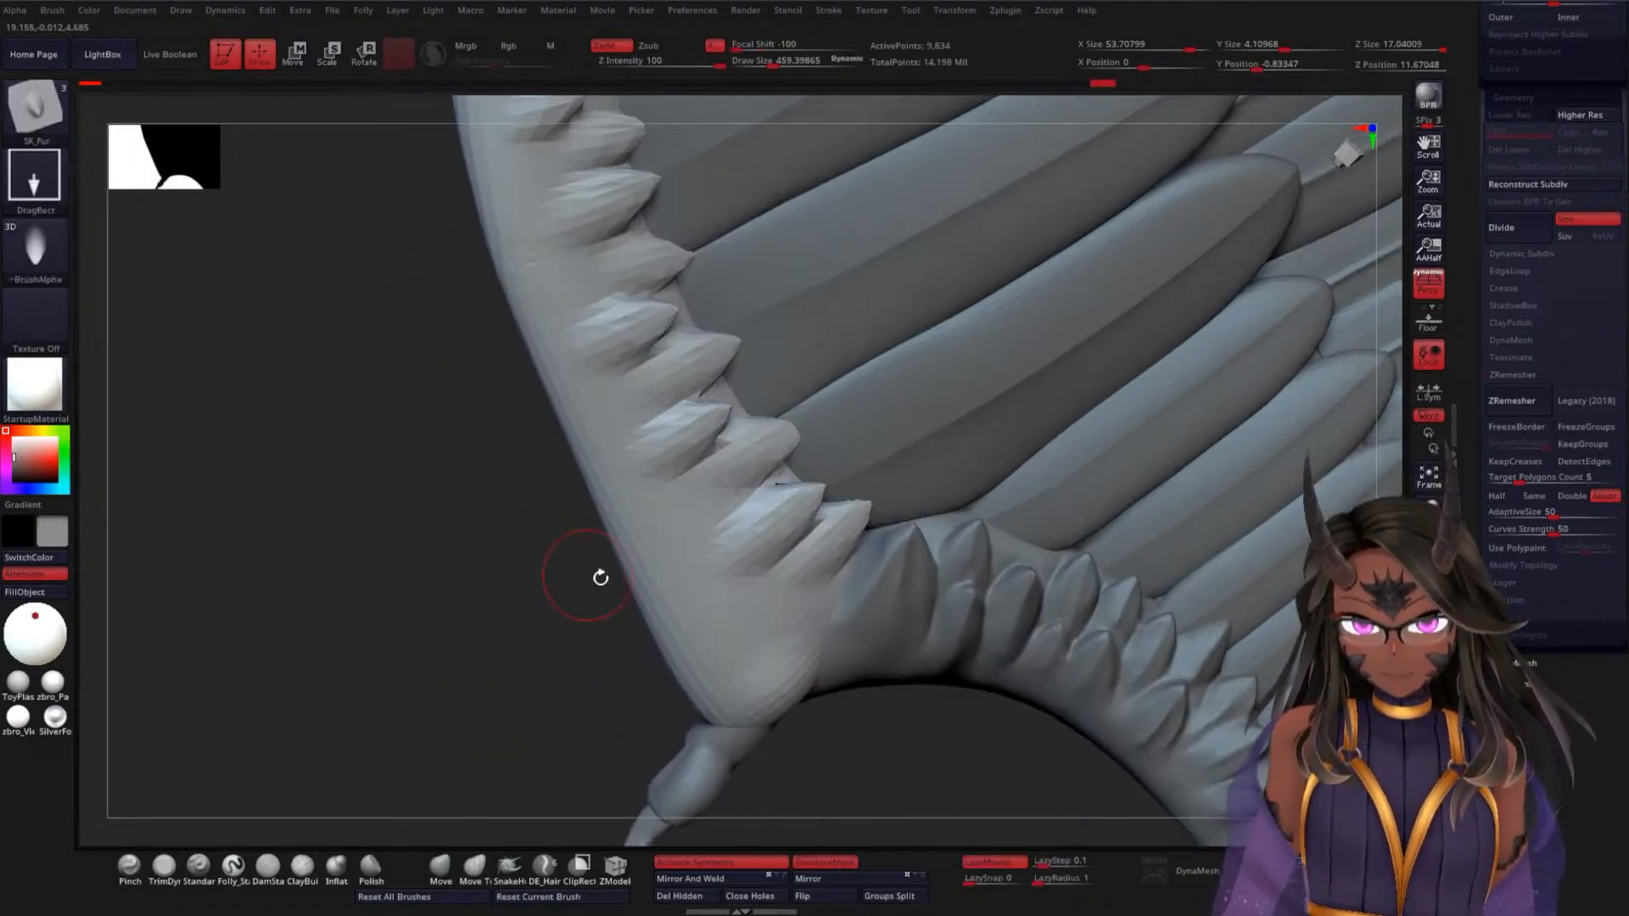
drag(760, 624, 676, 680)
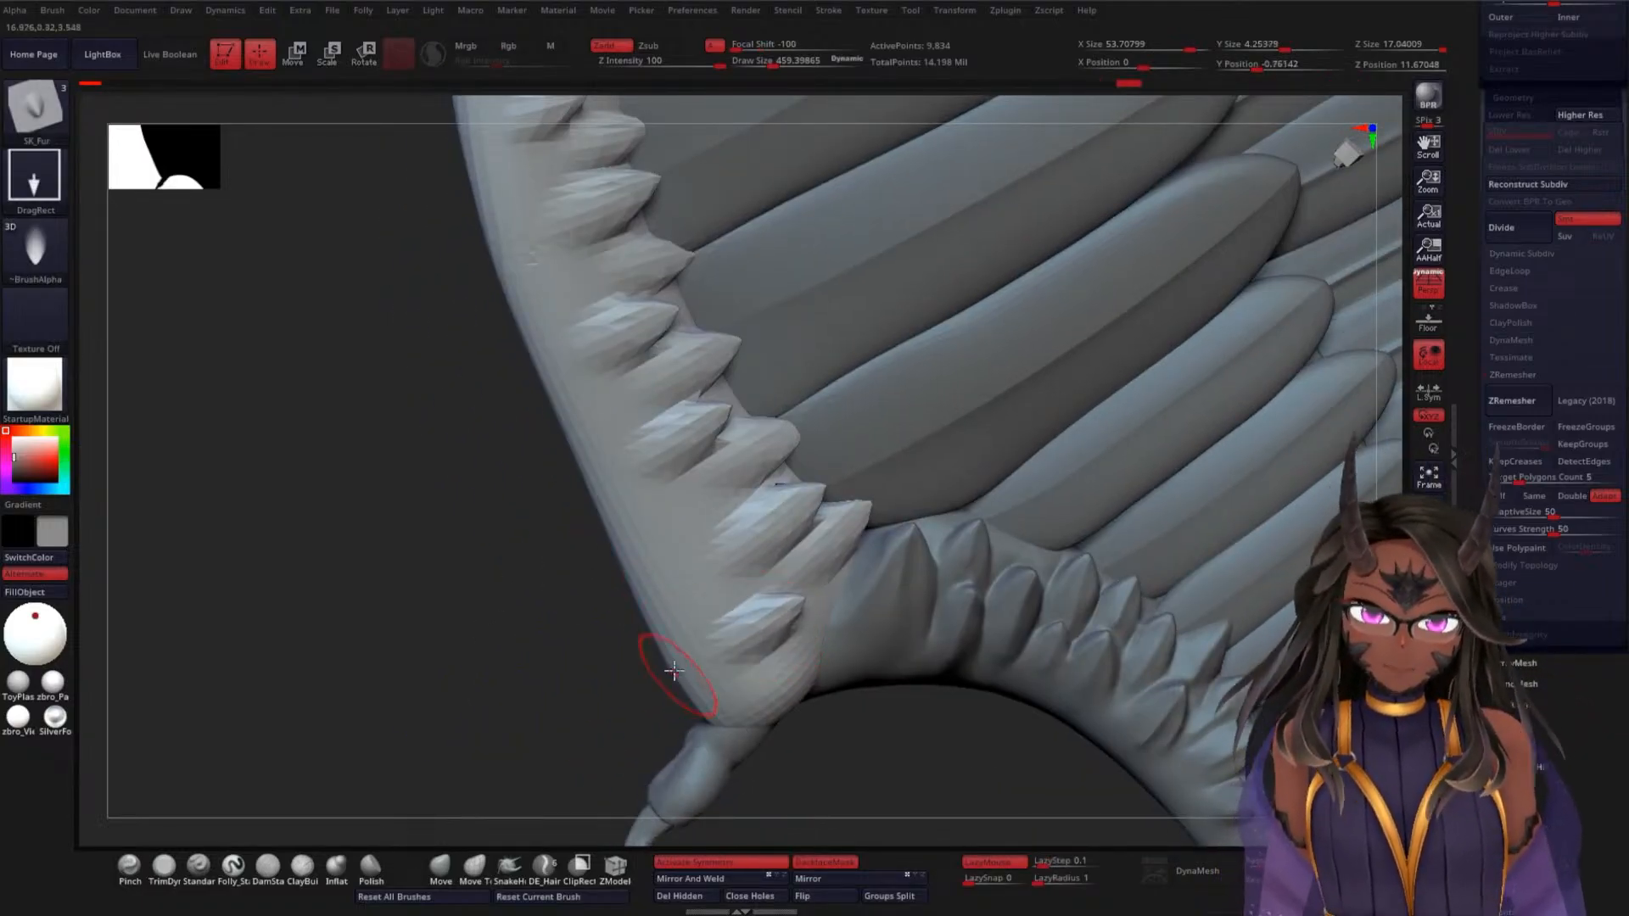
key(ctrl+z)
drag(753, 613, 657, 668)
Add fur tufts around the wing's outer bend to join the front and reverse rows, undoing a misplaced tuft
mouse_move(515, 607)
mouse_down()
mouse_move(476, 549)
mouse_move(553, 731)
mouse_move(666, 726)
mouse_move(664, 564)
mouse_up()
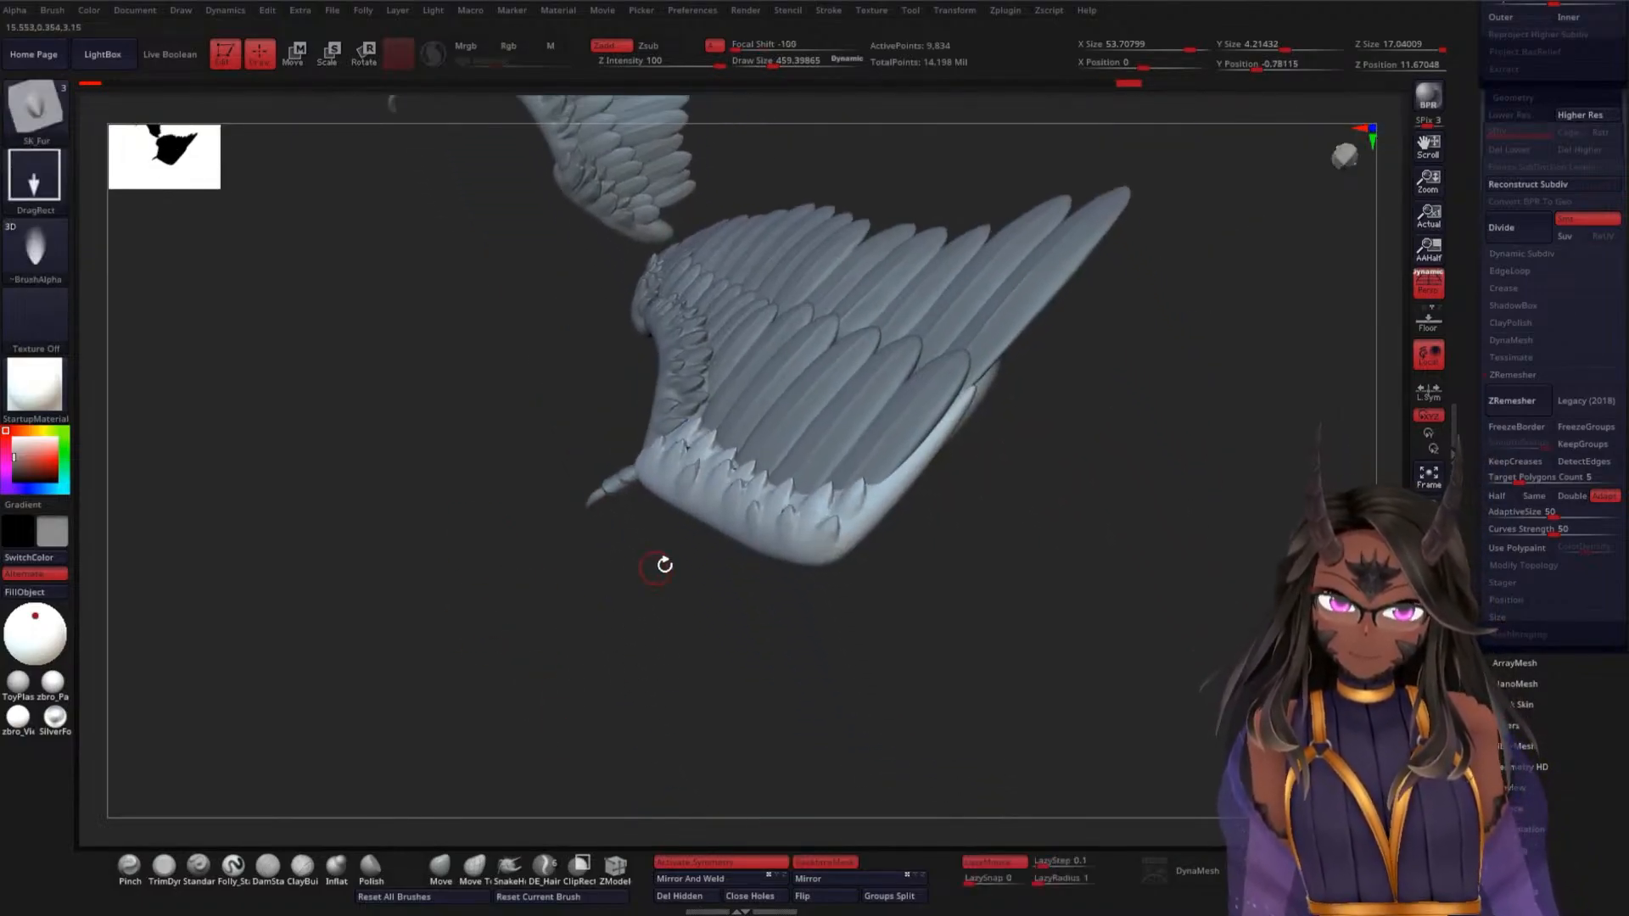
mouse_move(959, 536)
mouse_down()
mouse_move(1014, 465)
mouse_move(1066, 585)
mouse_move(763, 349)
mouse_move(687, 373)
mouse_move(638, 422)
mouse_up()
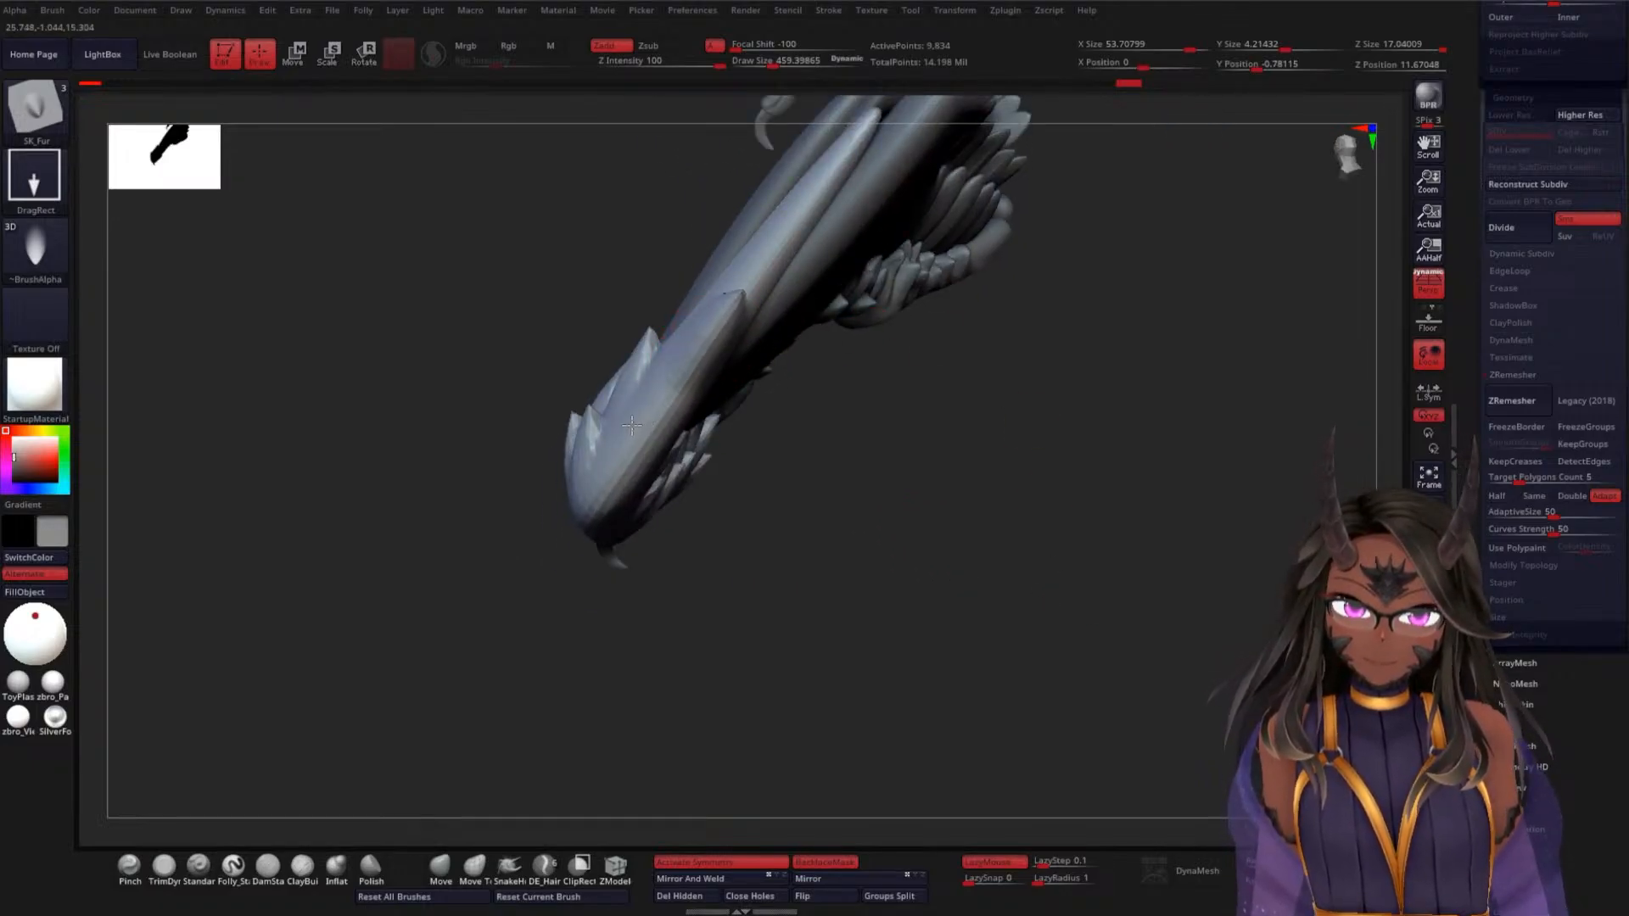
mouse_move(884, 454)
mouse_down()
mouse_move(963, 531)
mouse_move(880, 541)
mouse_move(776, 458)
mouse_move(675, 457)
mouse_up()
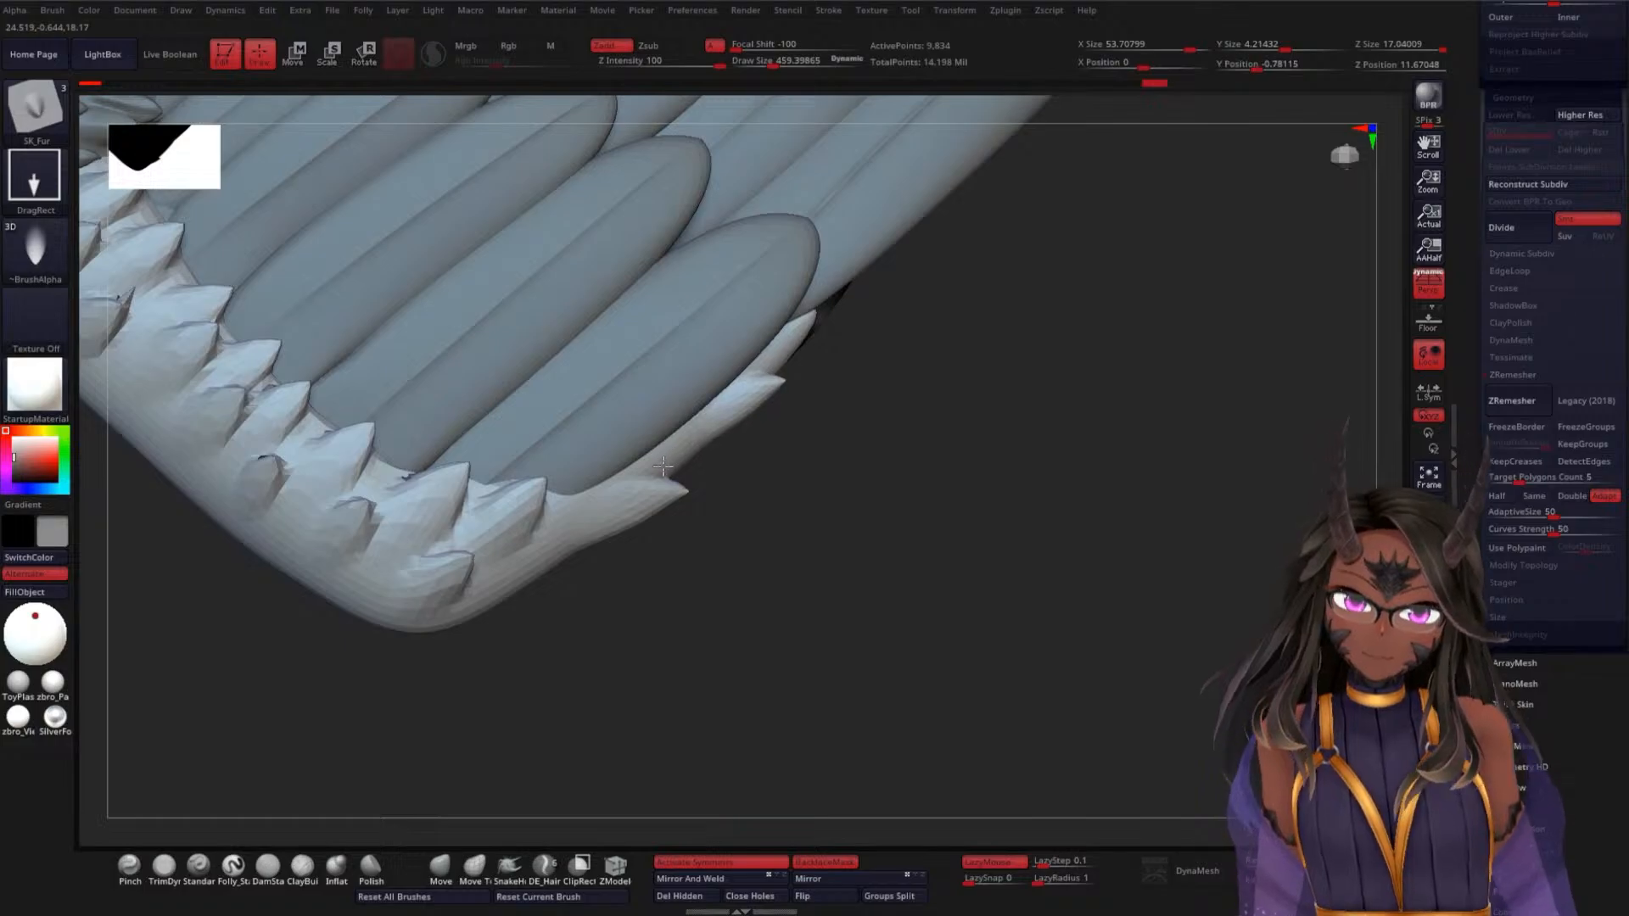
mouse_move(815, 480)
mouse_down()
mouse_move(880, 494)
mouse_move(807, 440)
mouse_move(751, 514)
mouse_move(756, 676)
mouse_move(848, 645)
mouse_move(945, 659)
mouse_move(877, 588)
mouse_move(880, 663)
mouse_up()
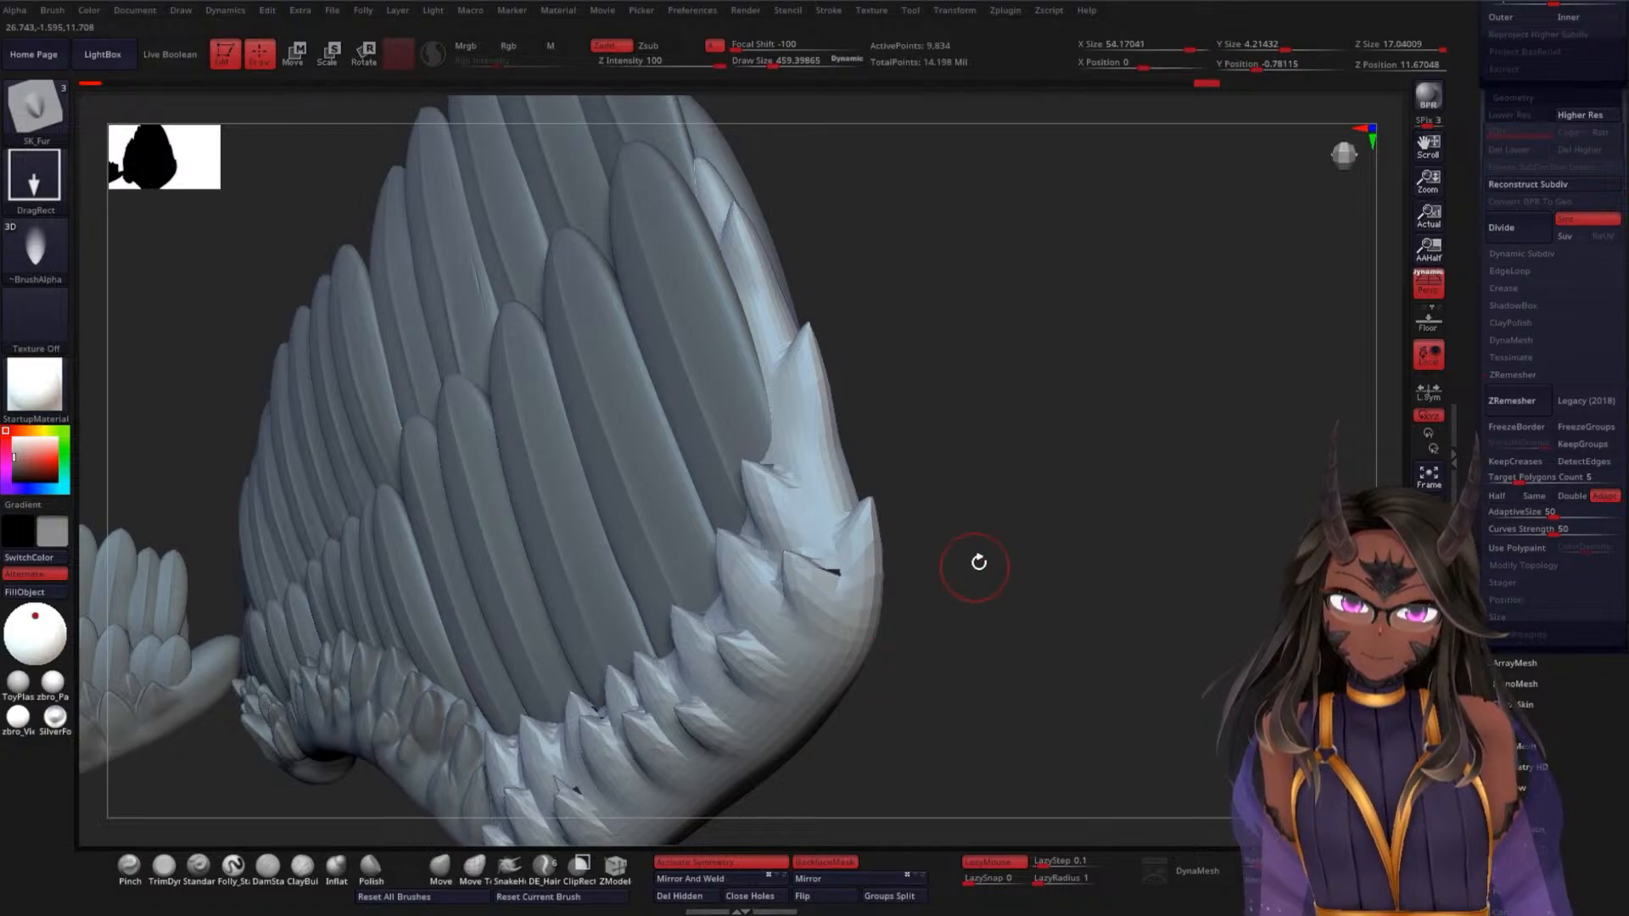
drag(978, 562, 978, 523)
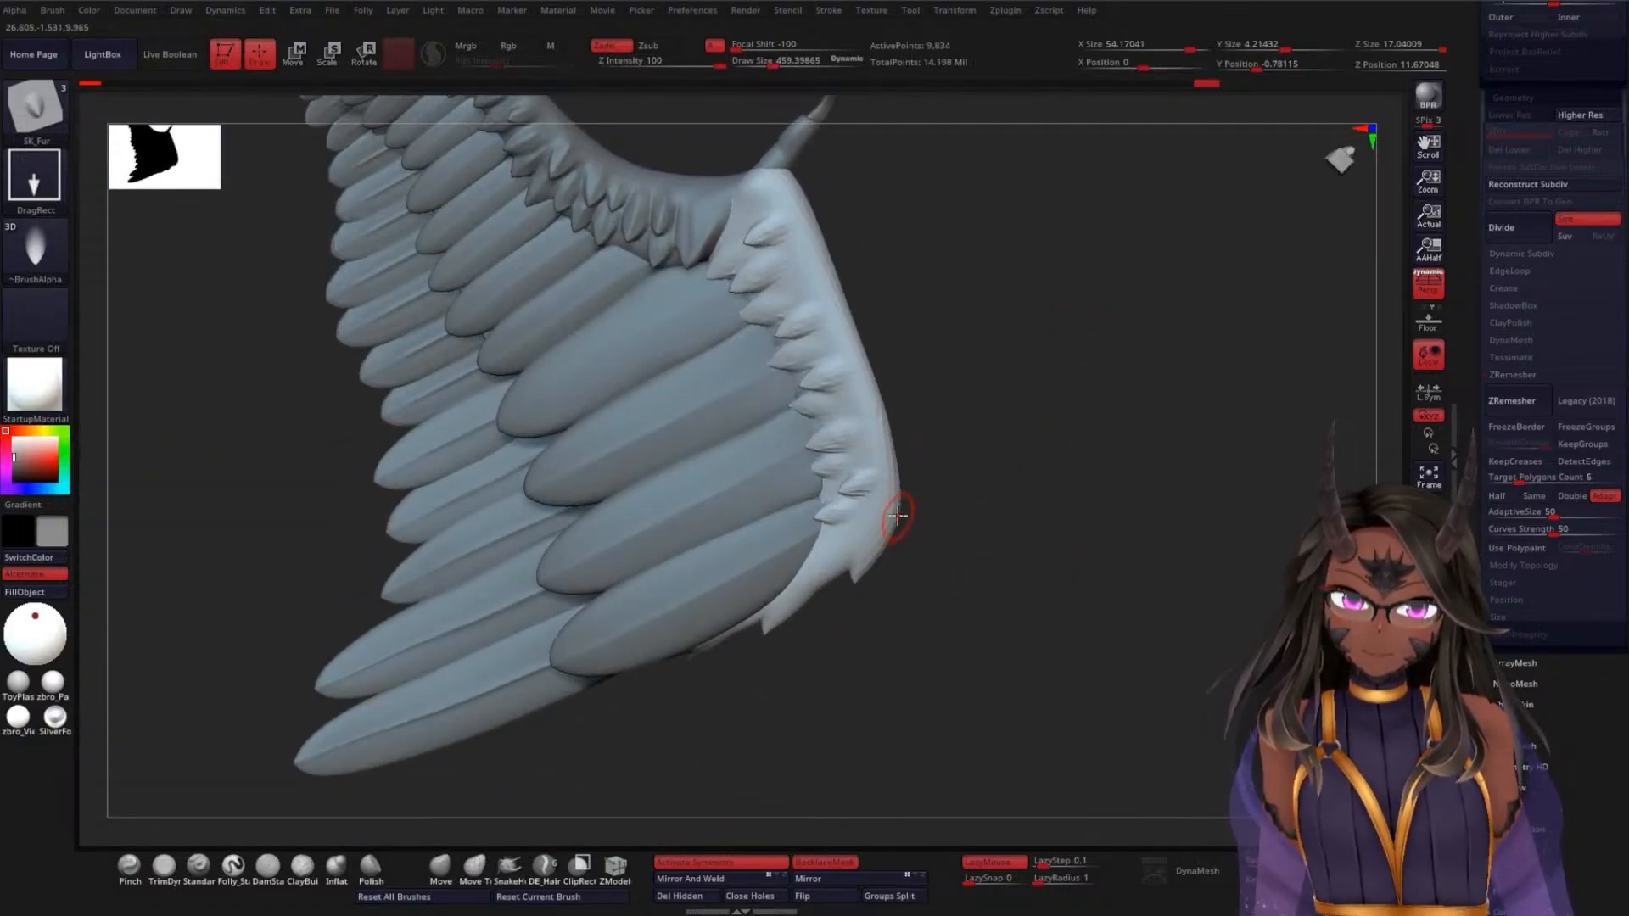
key(ctrl+z)
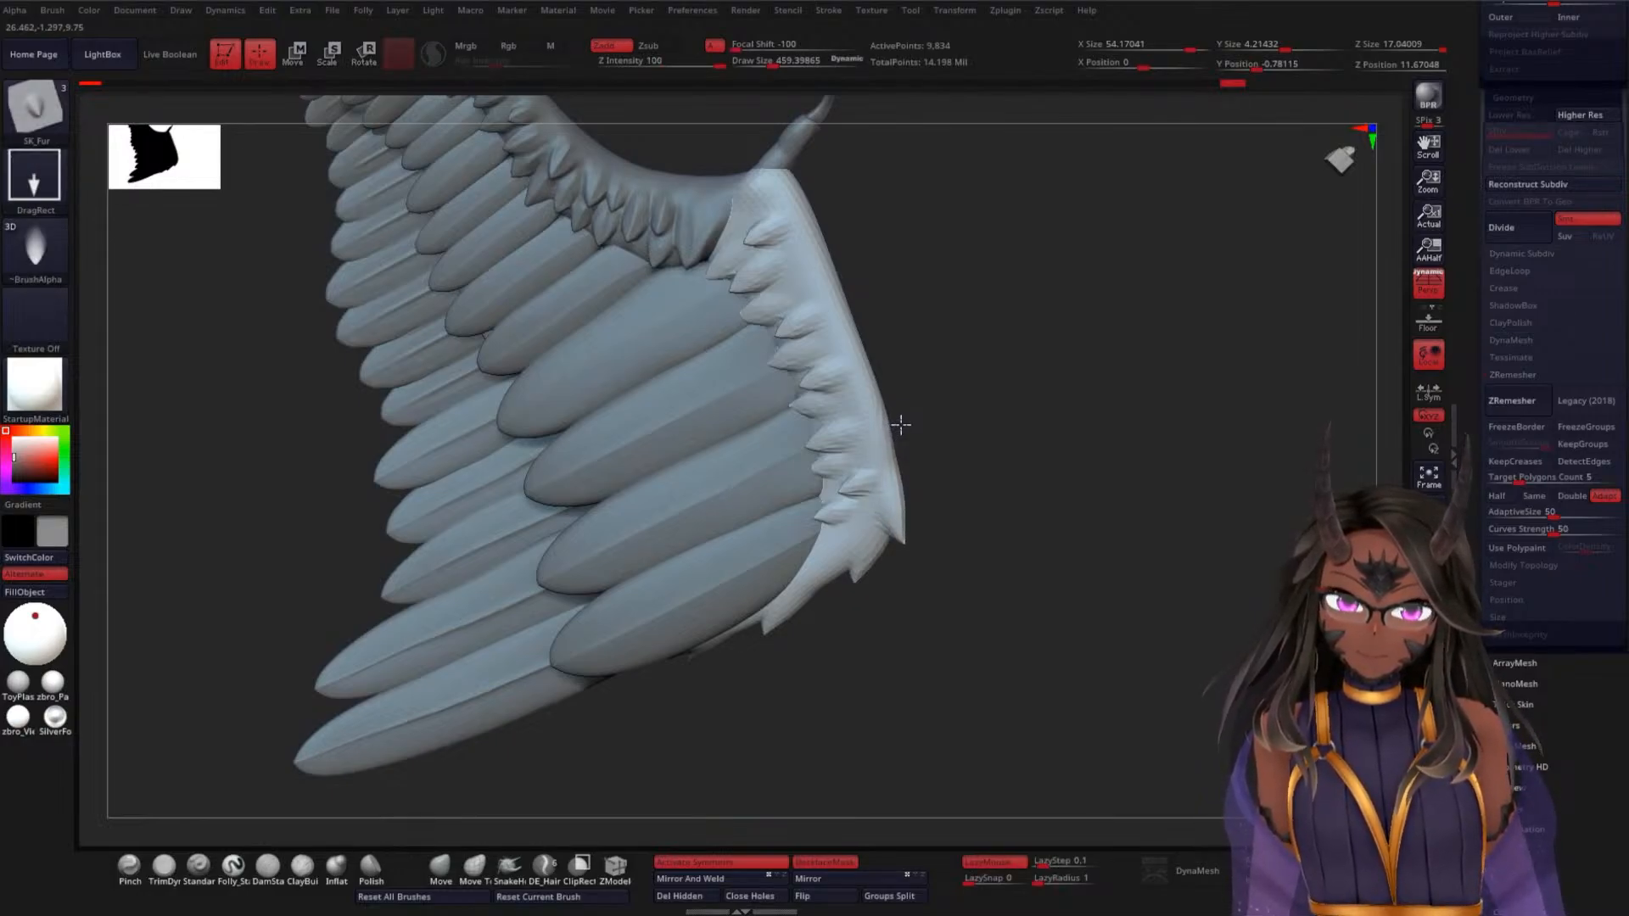
Place an outward-pointing fur tuft on the arm's outer edge beside the bend, undoing the first attempt
drag(994, 505, 898, 454)
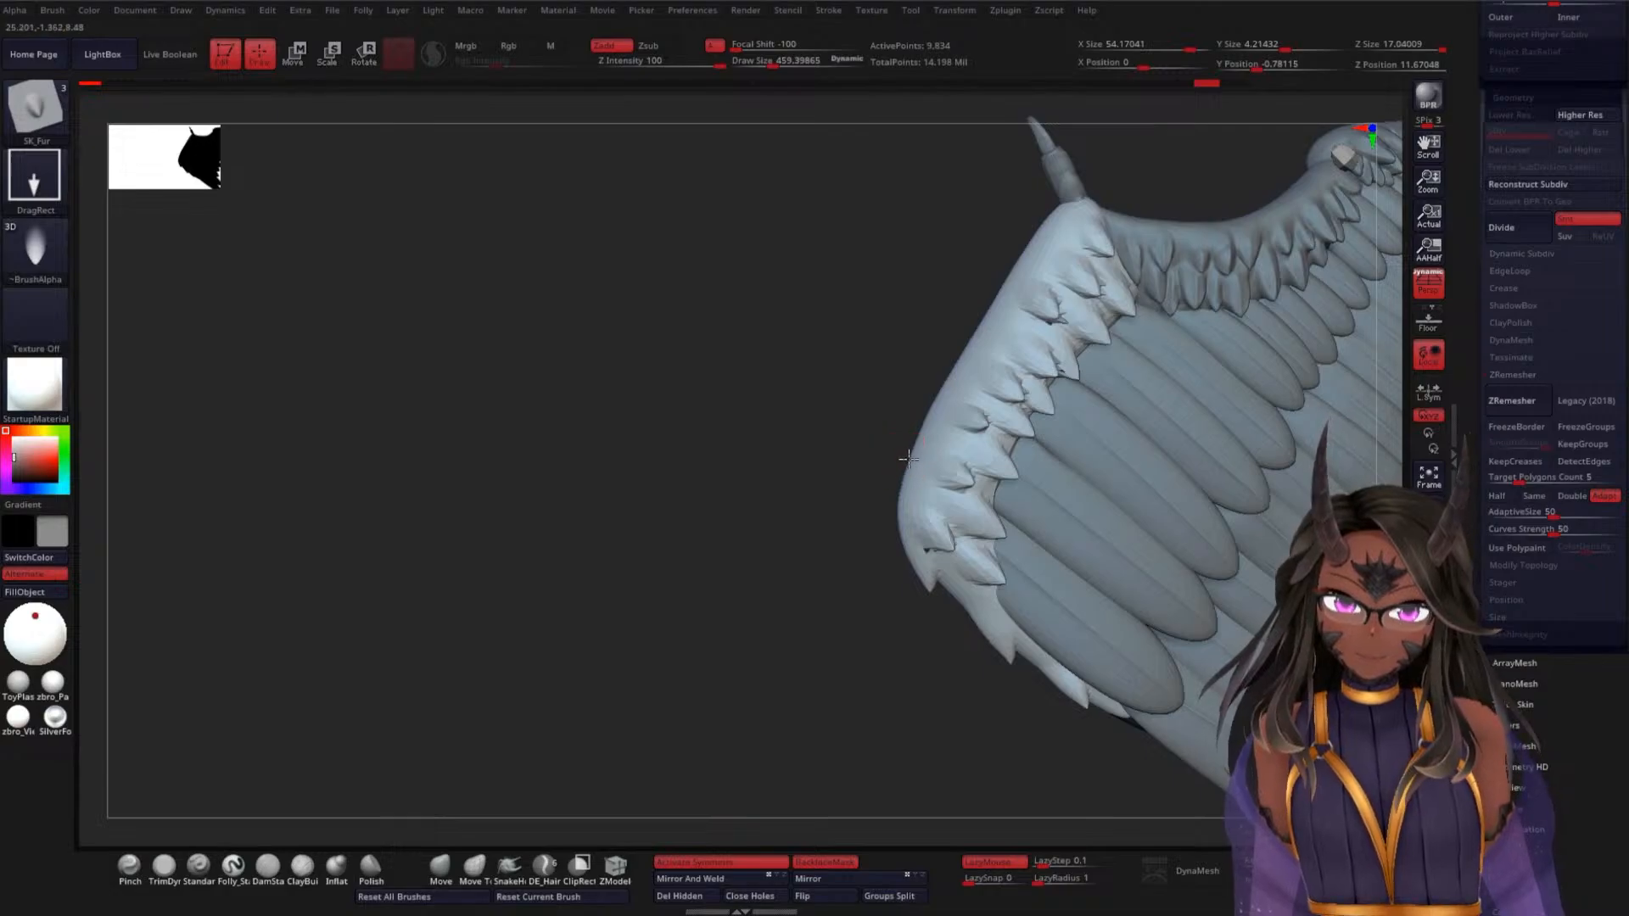
drag(889, 516, 892, 519)
key(ctrl+z)
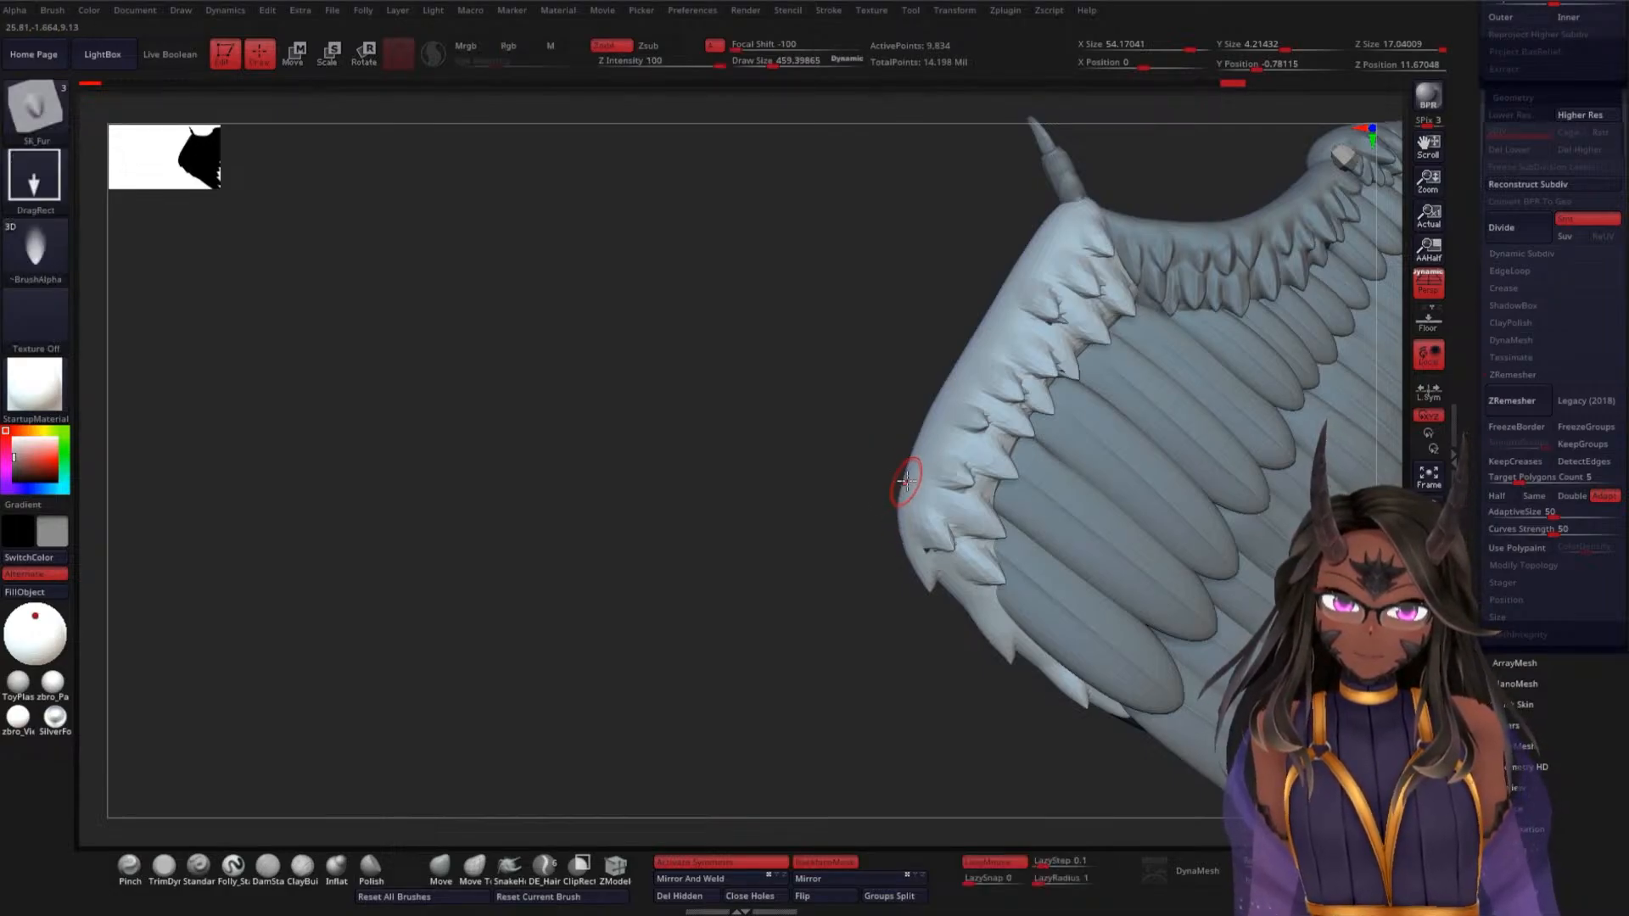
drag(924, 421, 931, 394)
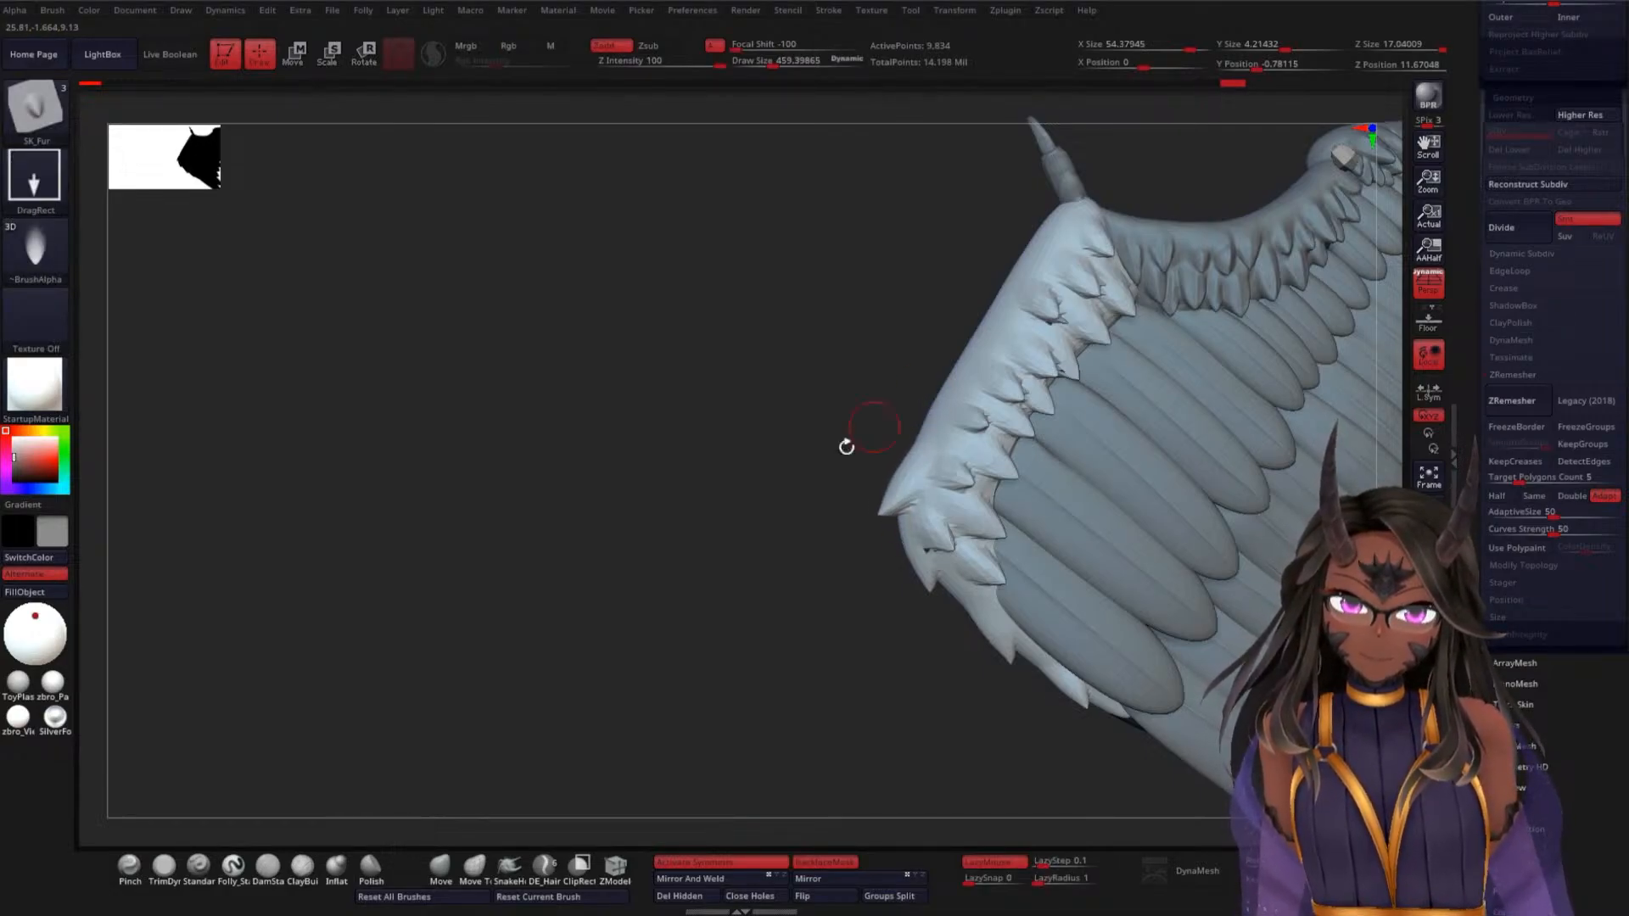
Mark the current sculpt in the undo history as the projection source and ZRemesh the WingWrist mesh
drag(846, 446, 1029, 463)
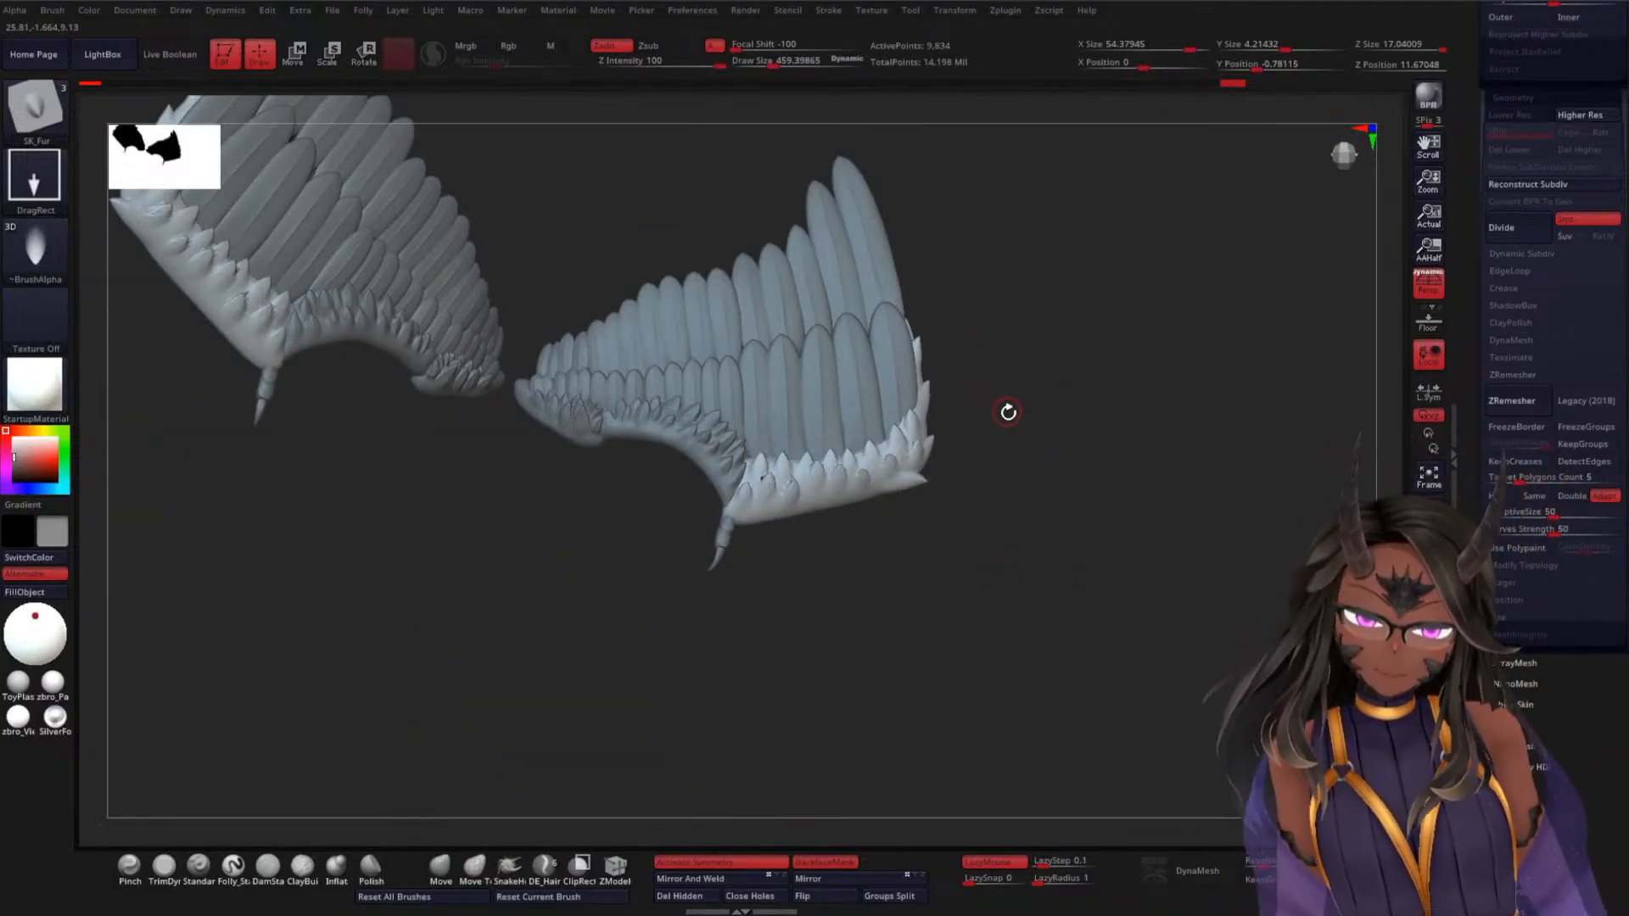
mouse_move(1008, 412)
mouse_down()
mouse_move(1116, 309)
mouse_move(1101, 393)
mouse_move(1129, 411)
mouse_up()
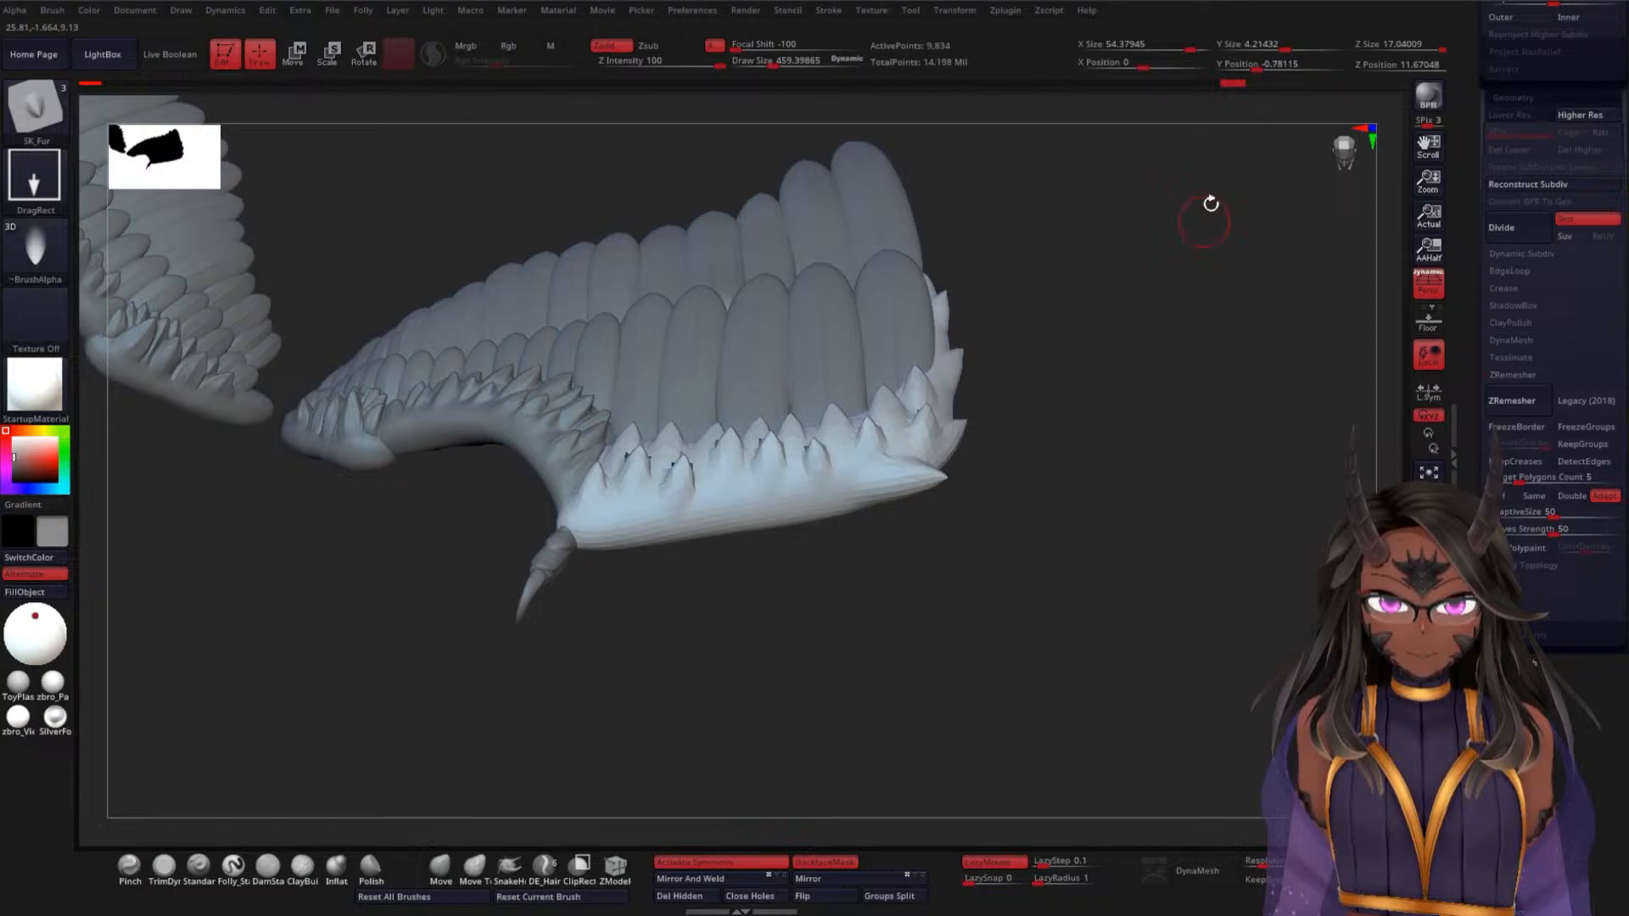
ctrl+click(1232, 82)
scroll(1466, 320, up, 5)
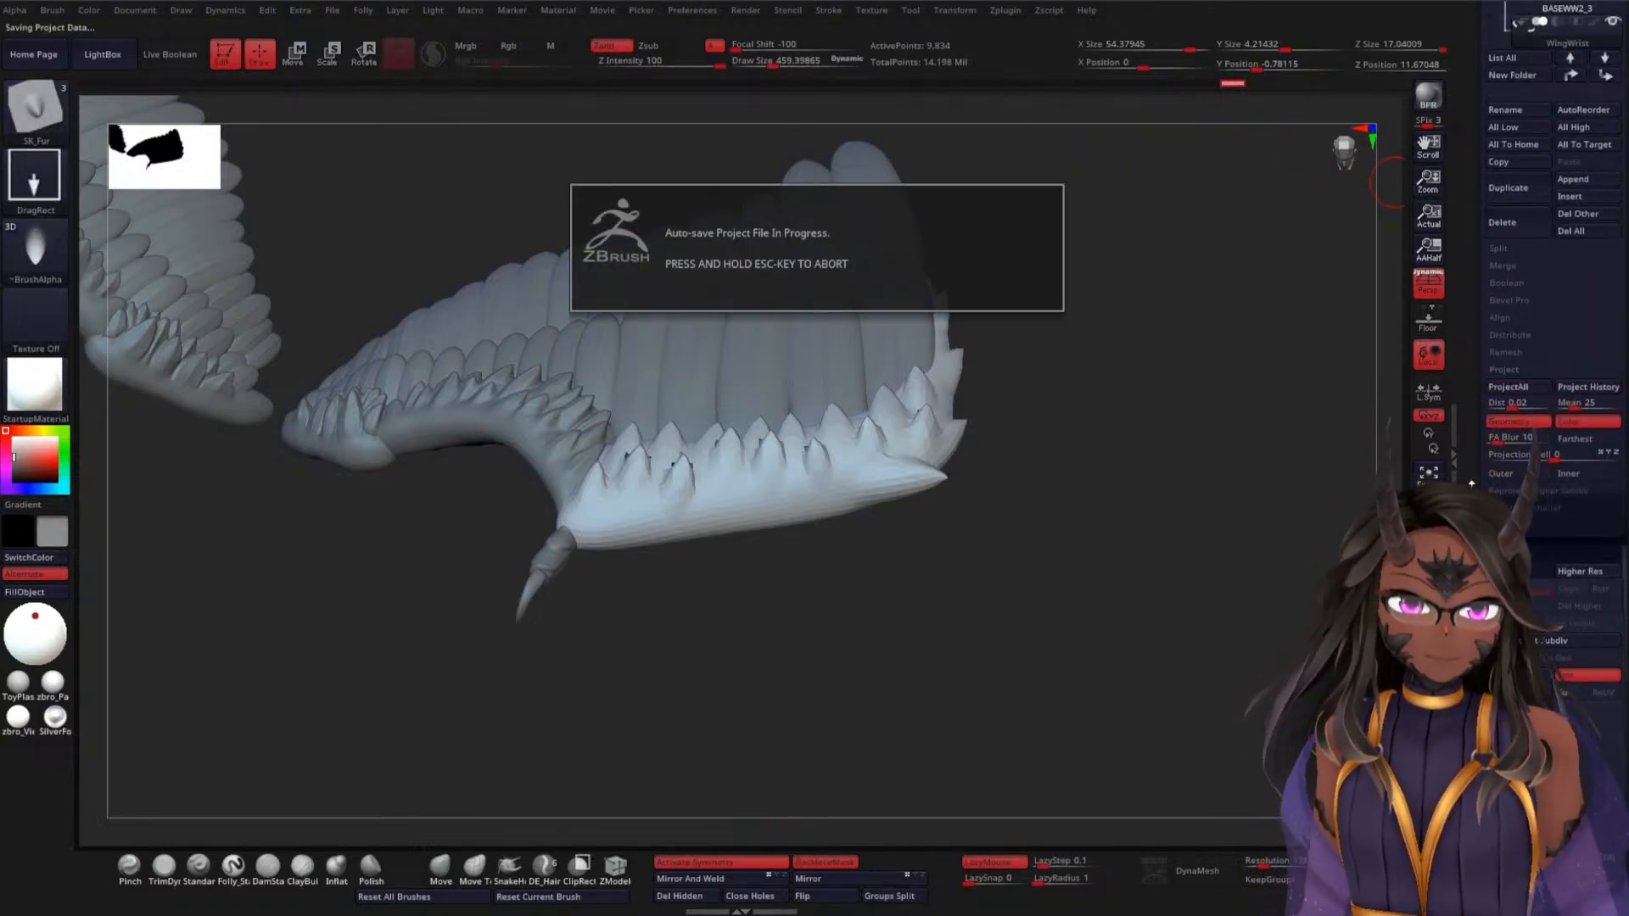
scroll(1461, 450, down, 2)
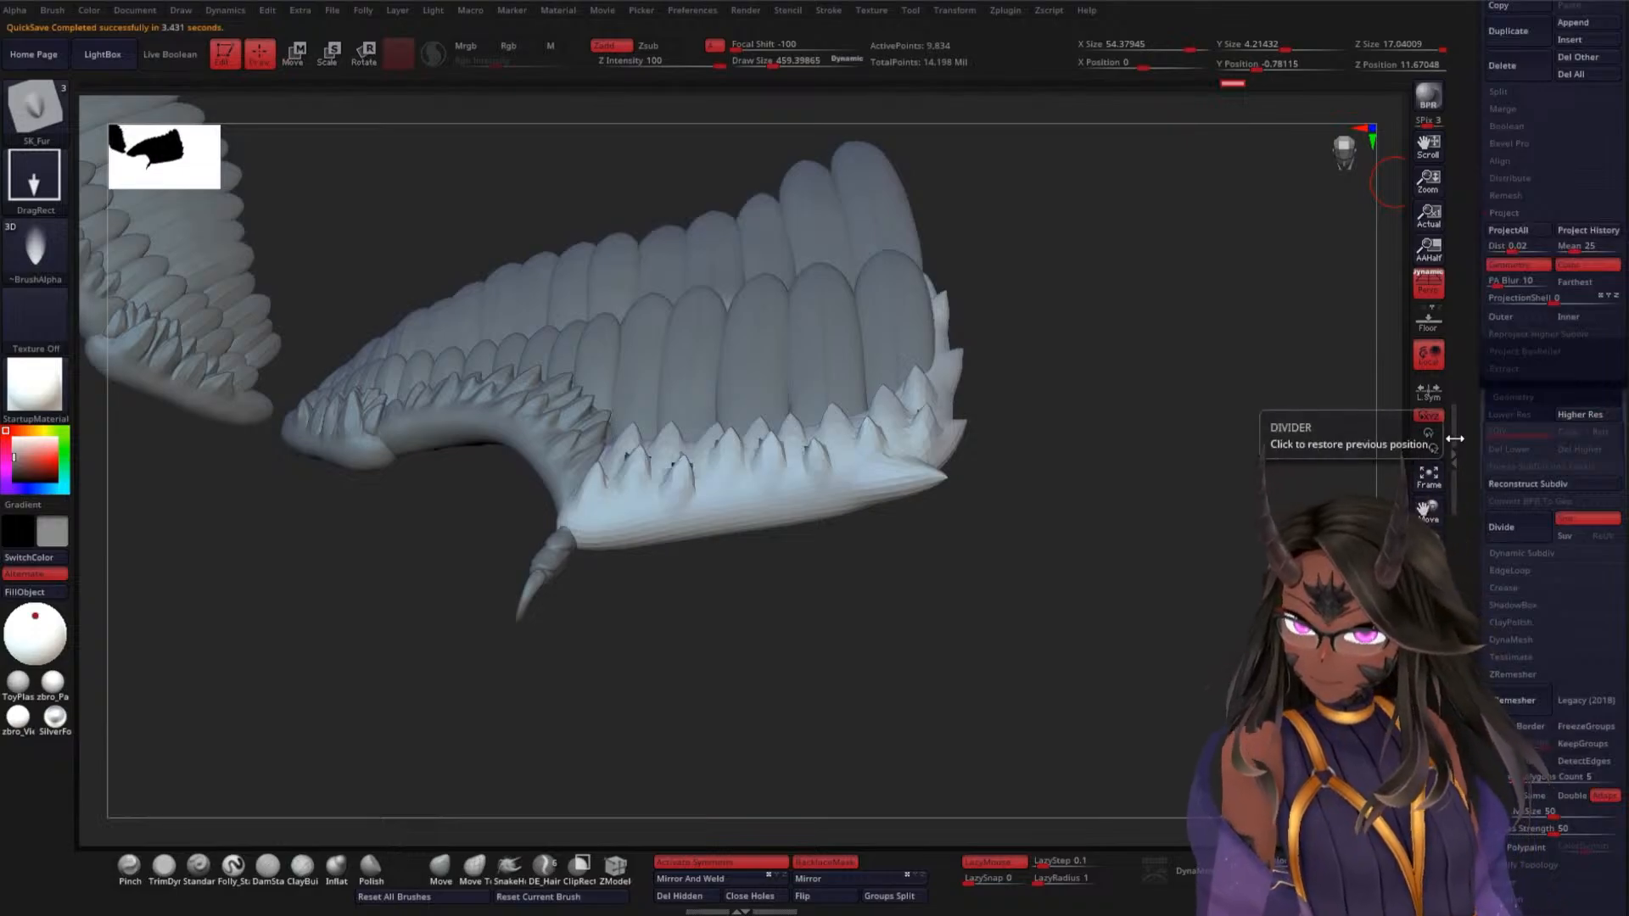
scroll(1470, 458, down, 3)
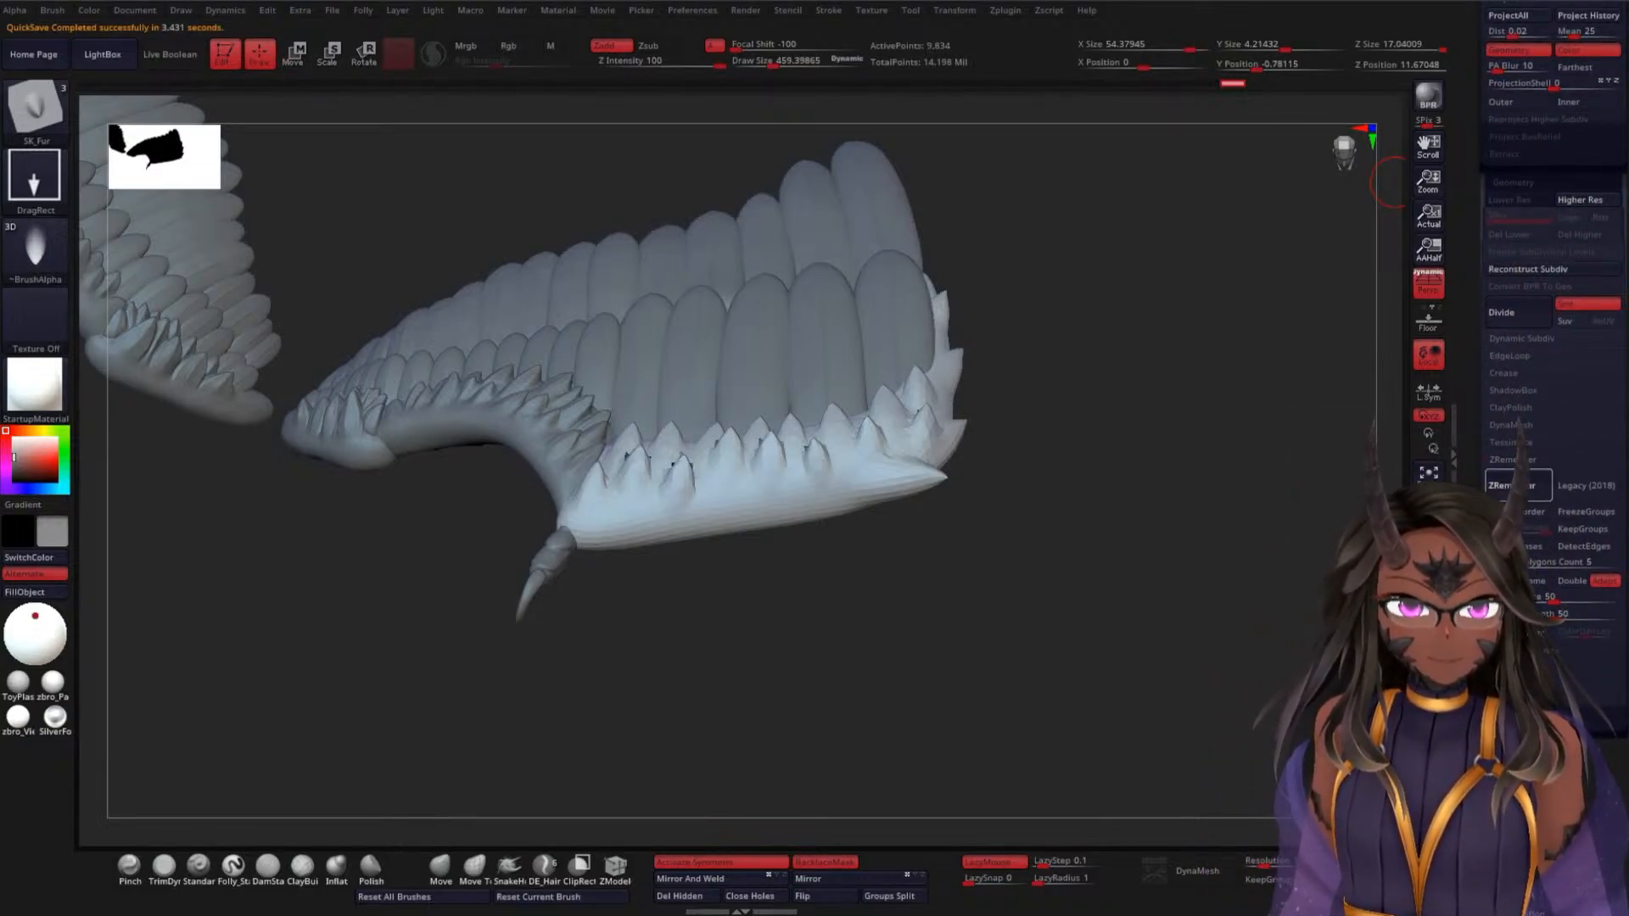
click(1519, 485)
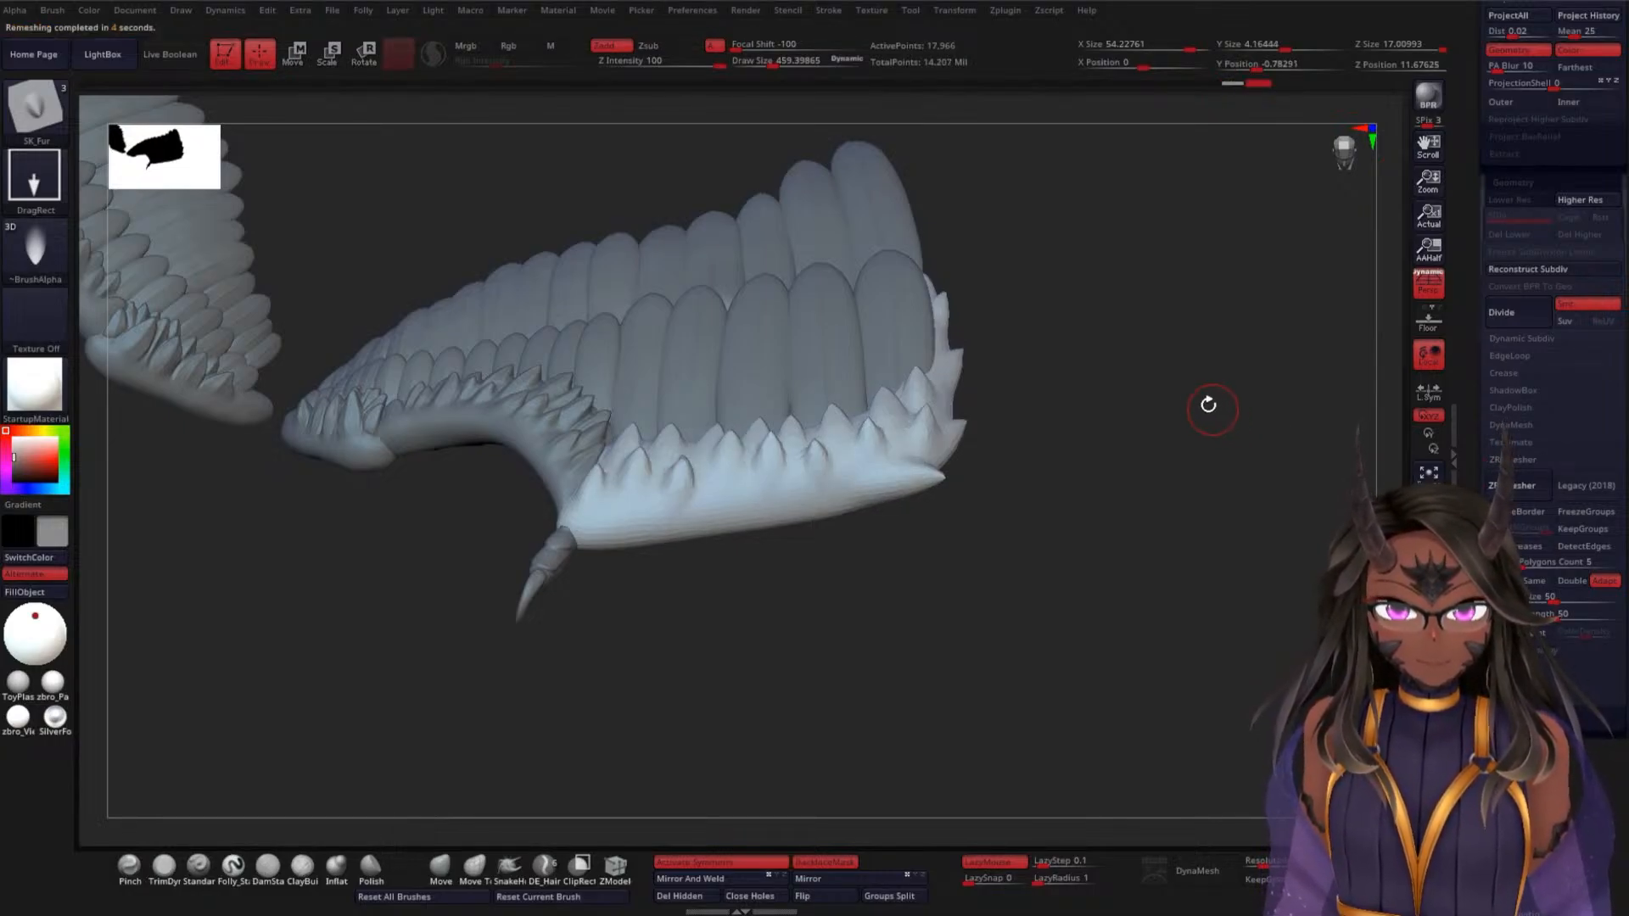
Project the marked history state's sculpted detail onto the remeshed WingWrist
mouse_move(1145, 378)
mouse_down()
mouse_move(1156, 498)
mouse_move(1201, 390)
mouse_up()
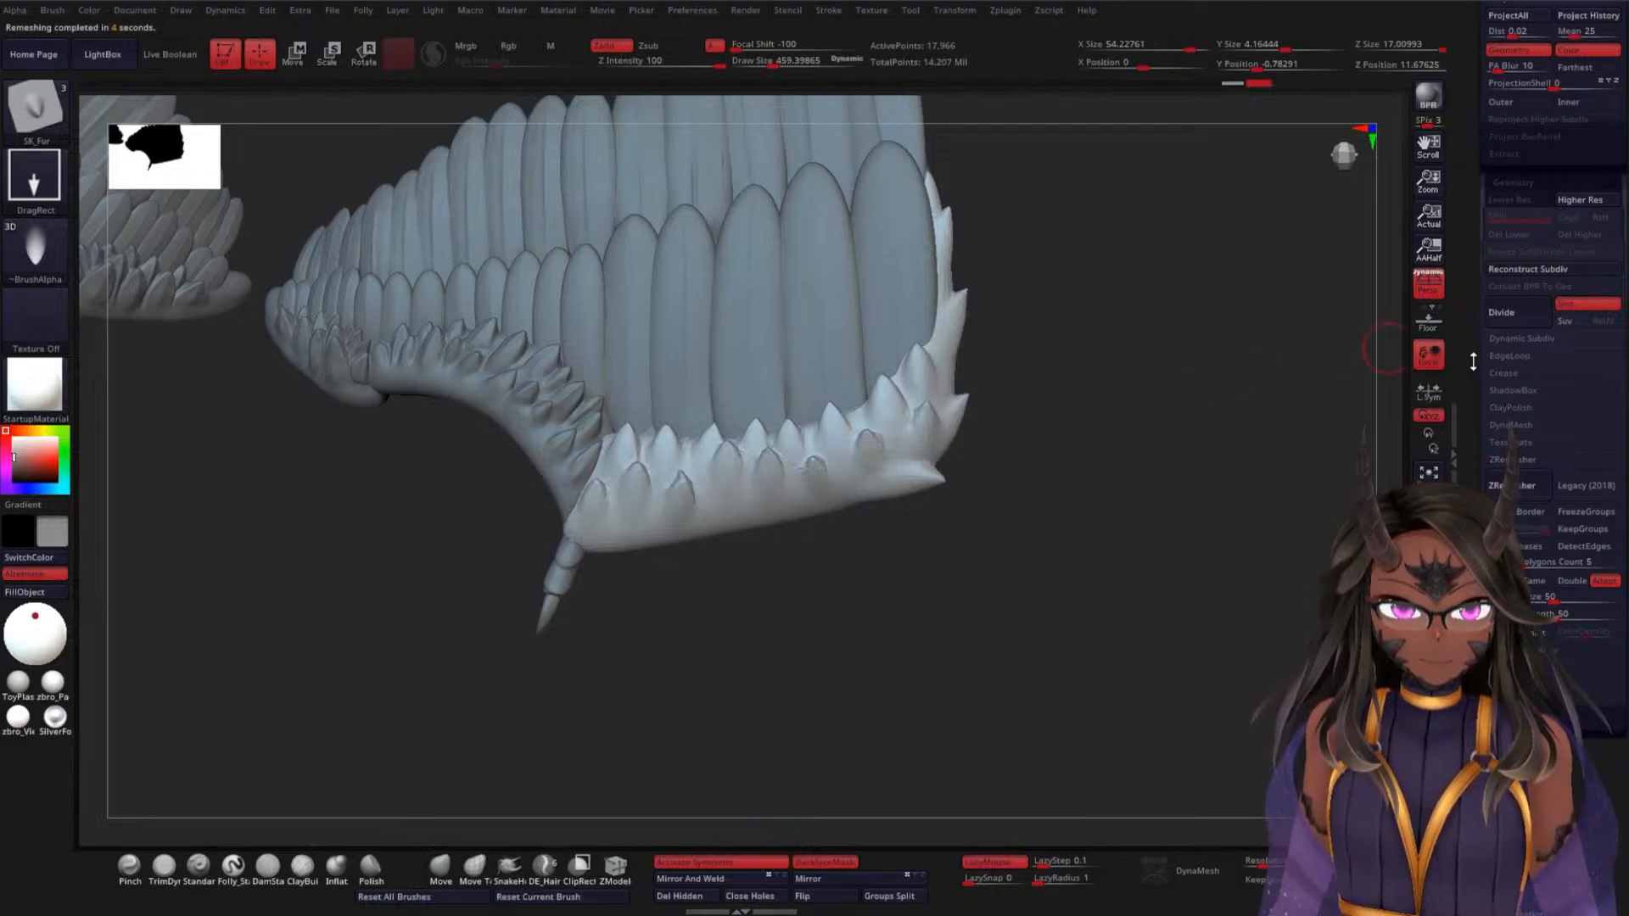
scroll(1472, 363, up, 10)
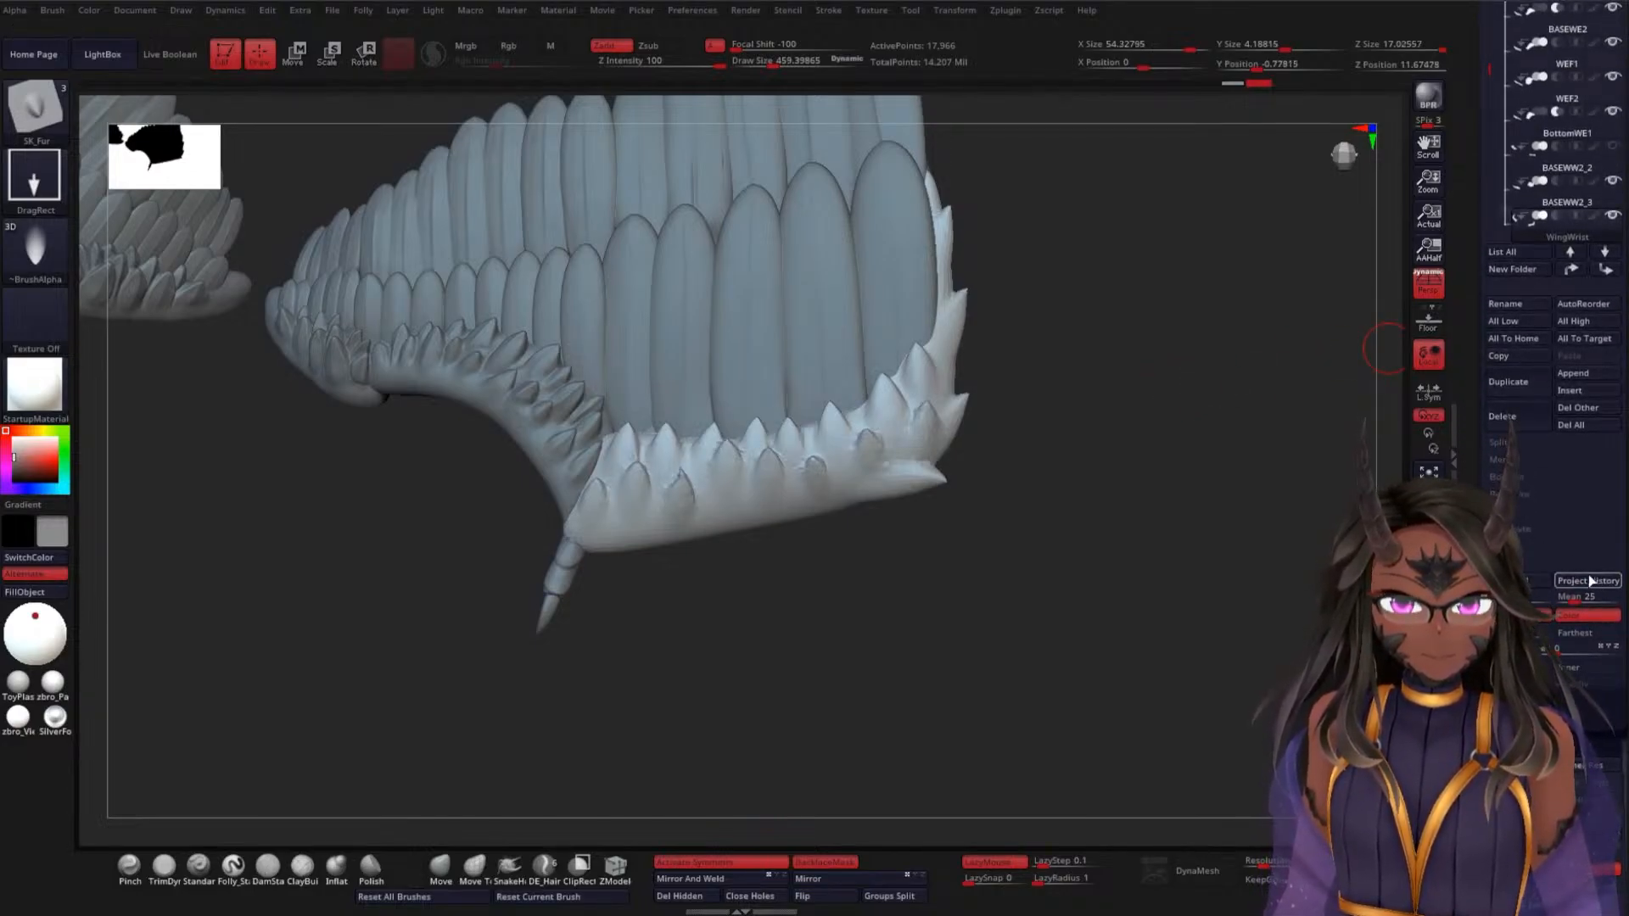
drag(1142, 455, 974, 504)
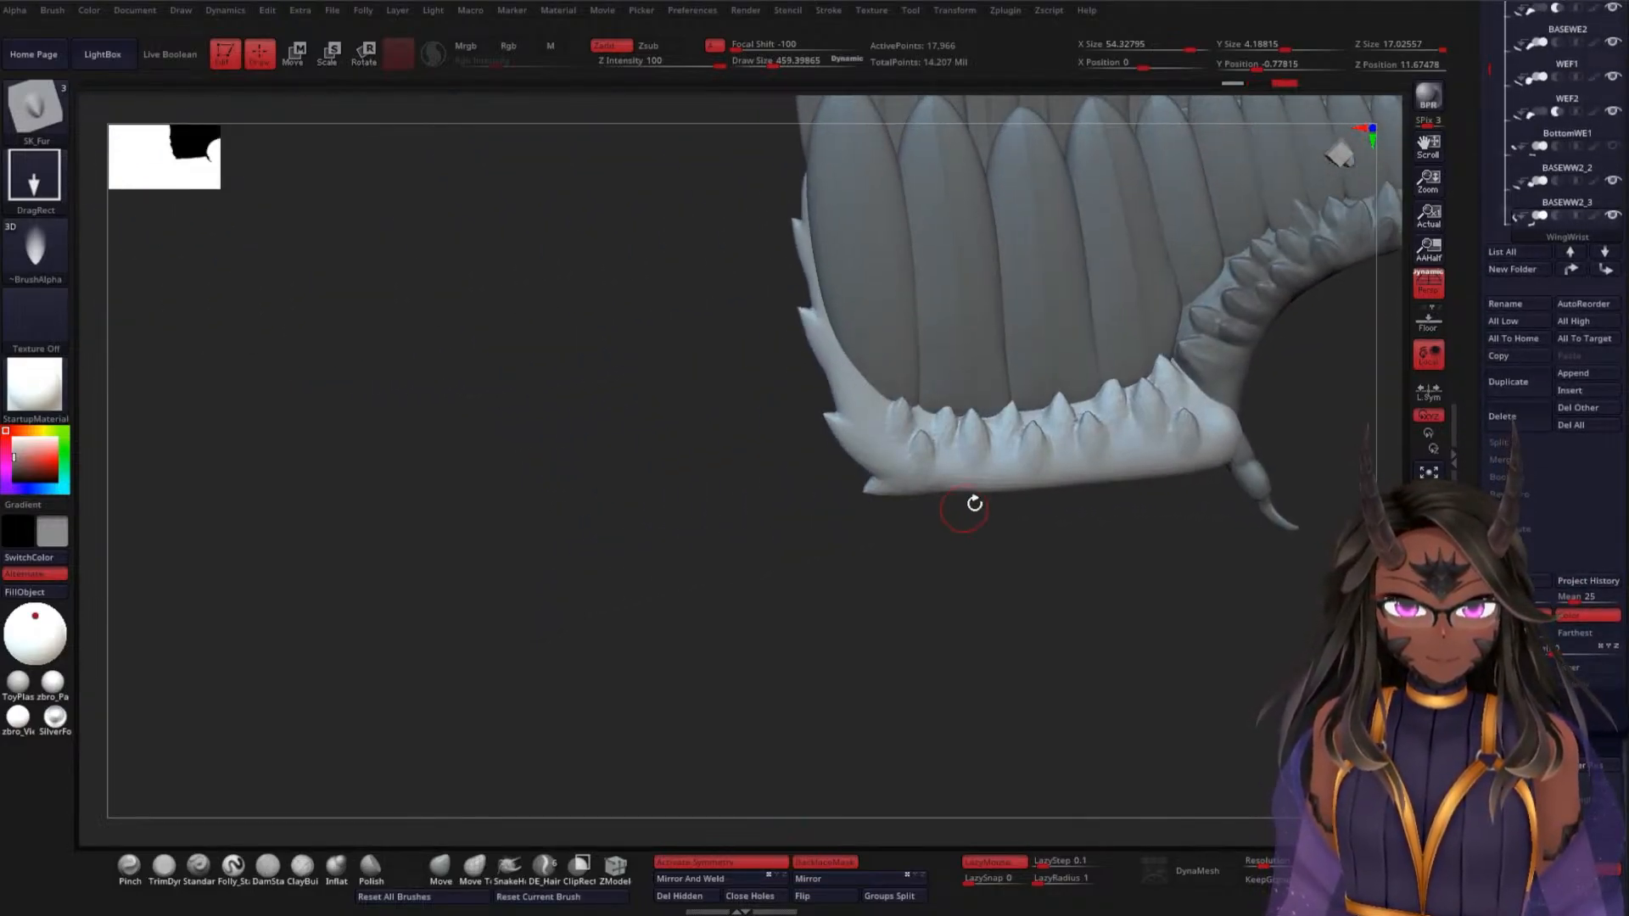
mouse_move(1251, 553)
mouse_down()
mouse_move(1043, 611)
mouse_move(985, 593)
mouse_move(1036, 585)
mouse_move(1029, 466)
mouse_move(1073, 517)
mouse_move(1022, 425)
mouse_move(1112, 385)
mouse_move(1095, 418)
mouse_up()
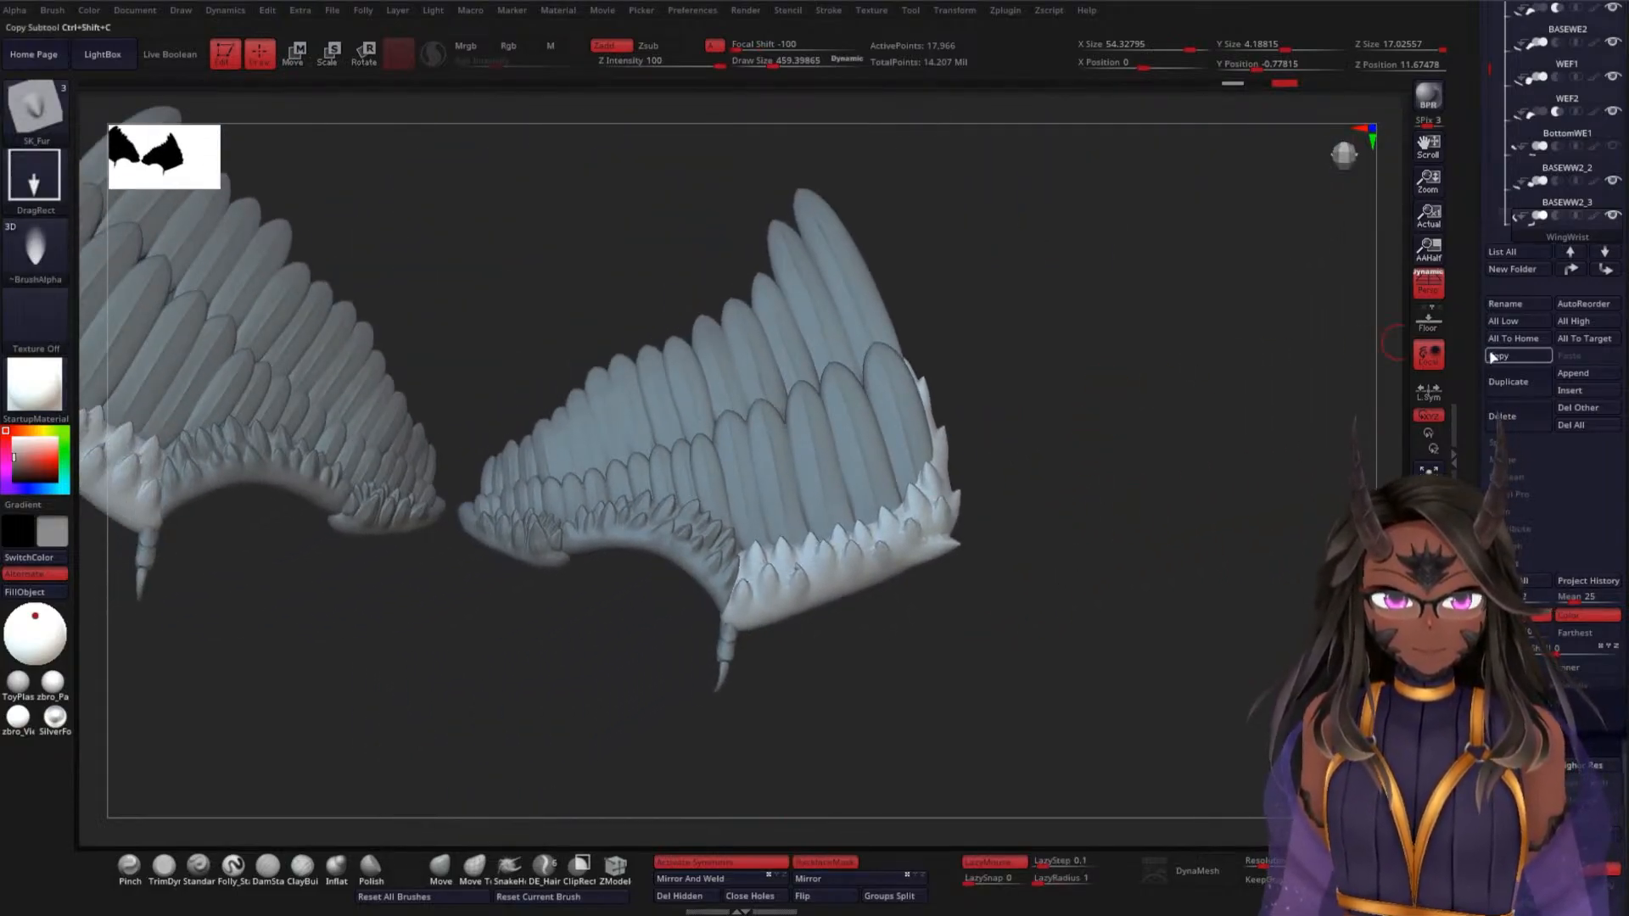
Examine the remeshed tufts on both sides of the arm and around the outer bend from several angles
scroll(1579, 23, up, 5)
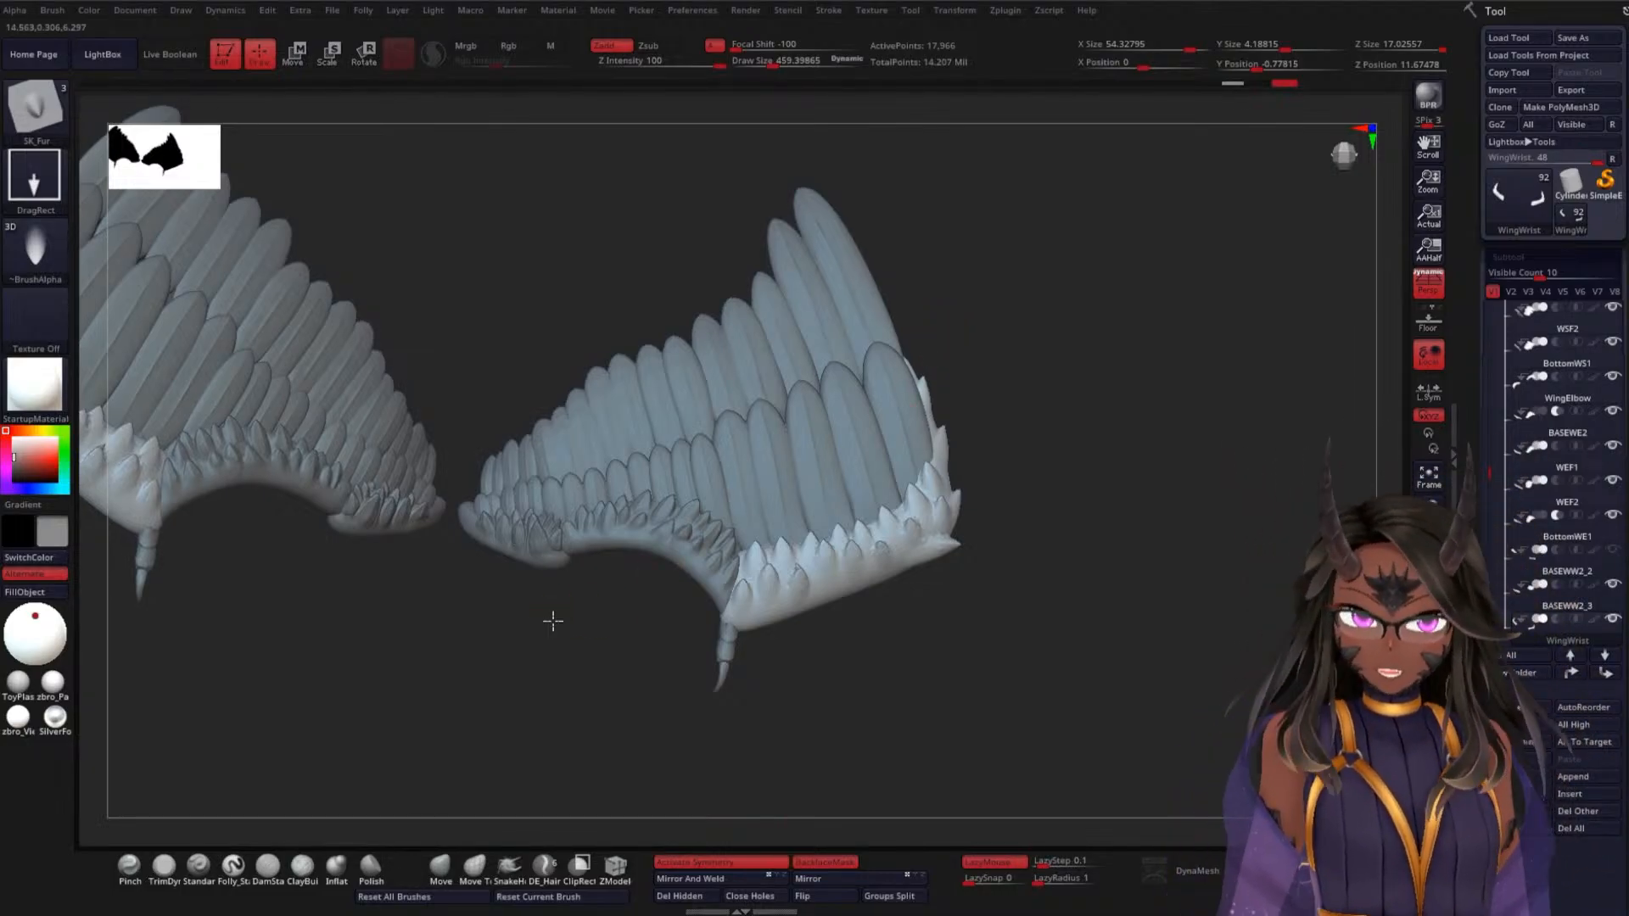
drag(553, 621, 1061, 523)
alt+drag(708, 557, 738, 747)
mouse_move(1156, 502)
mouse_down()
mouse_move(899, 475)
mouse_move(839, 437)
mouse_up()
mouse_move(654, 483)
shift+mouse_down()
mouse_move(636, 441)
mouse_move(494, 433)
shift+mouse_up()
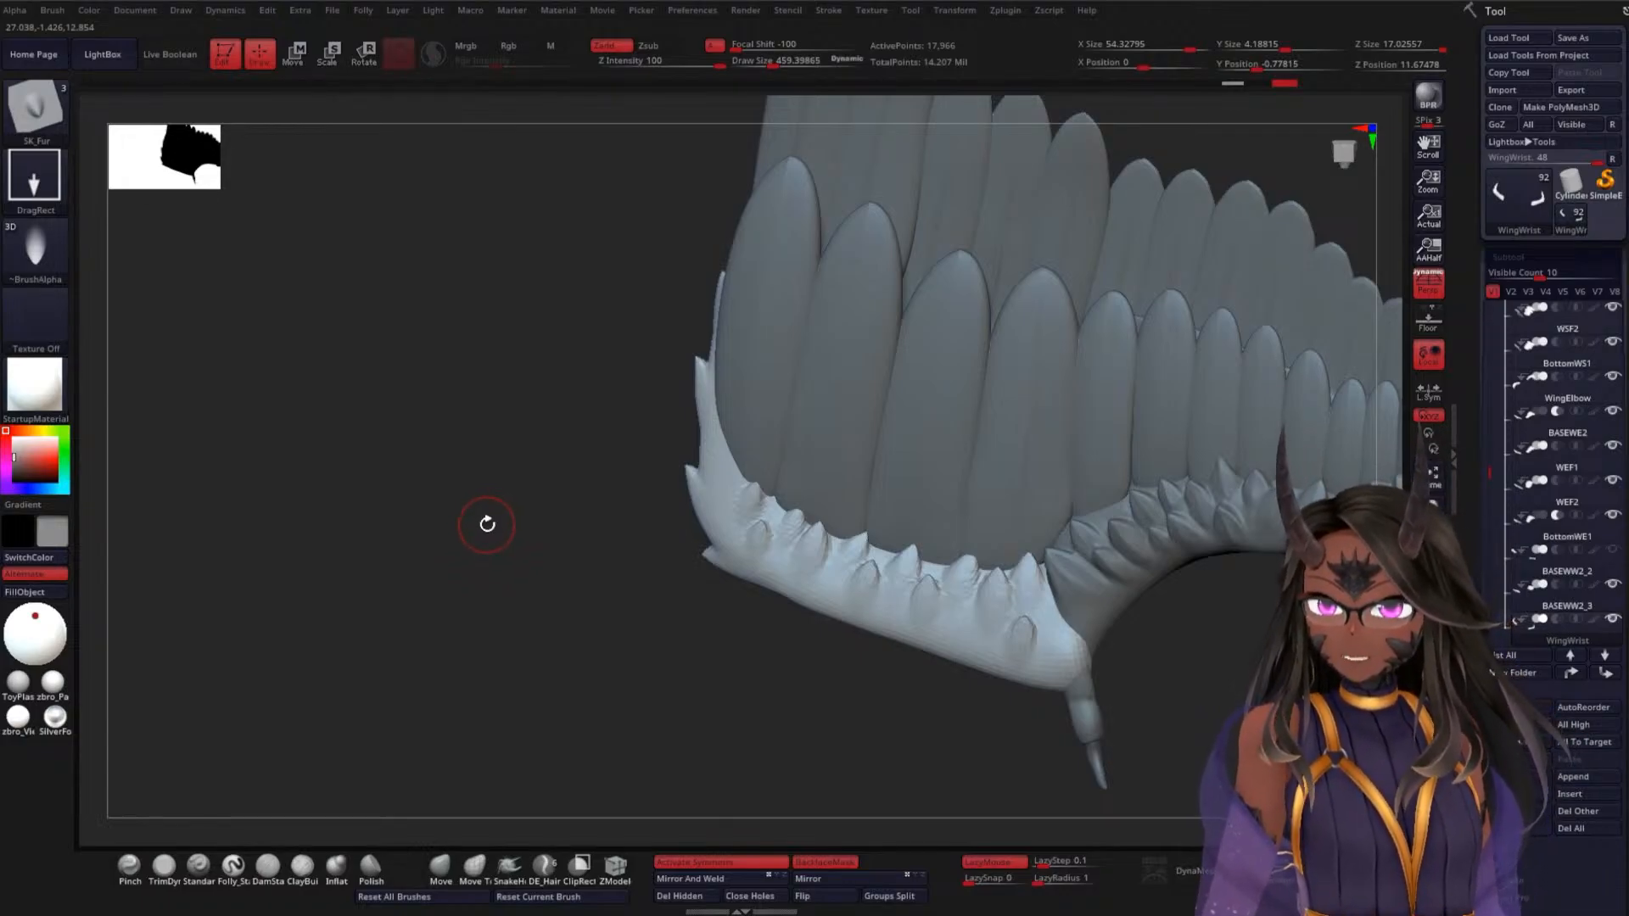
drag(489, 526, 506, 558)
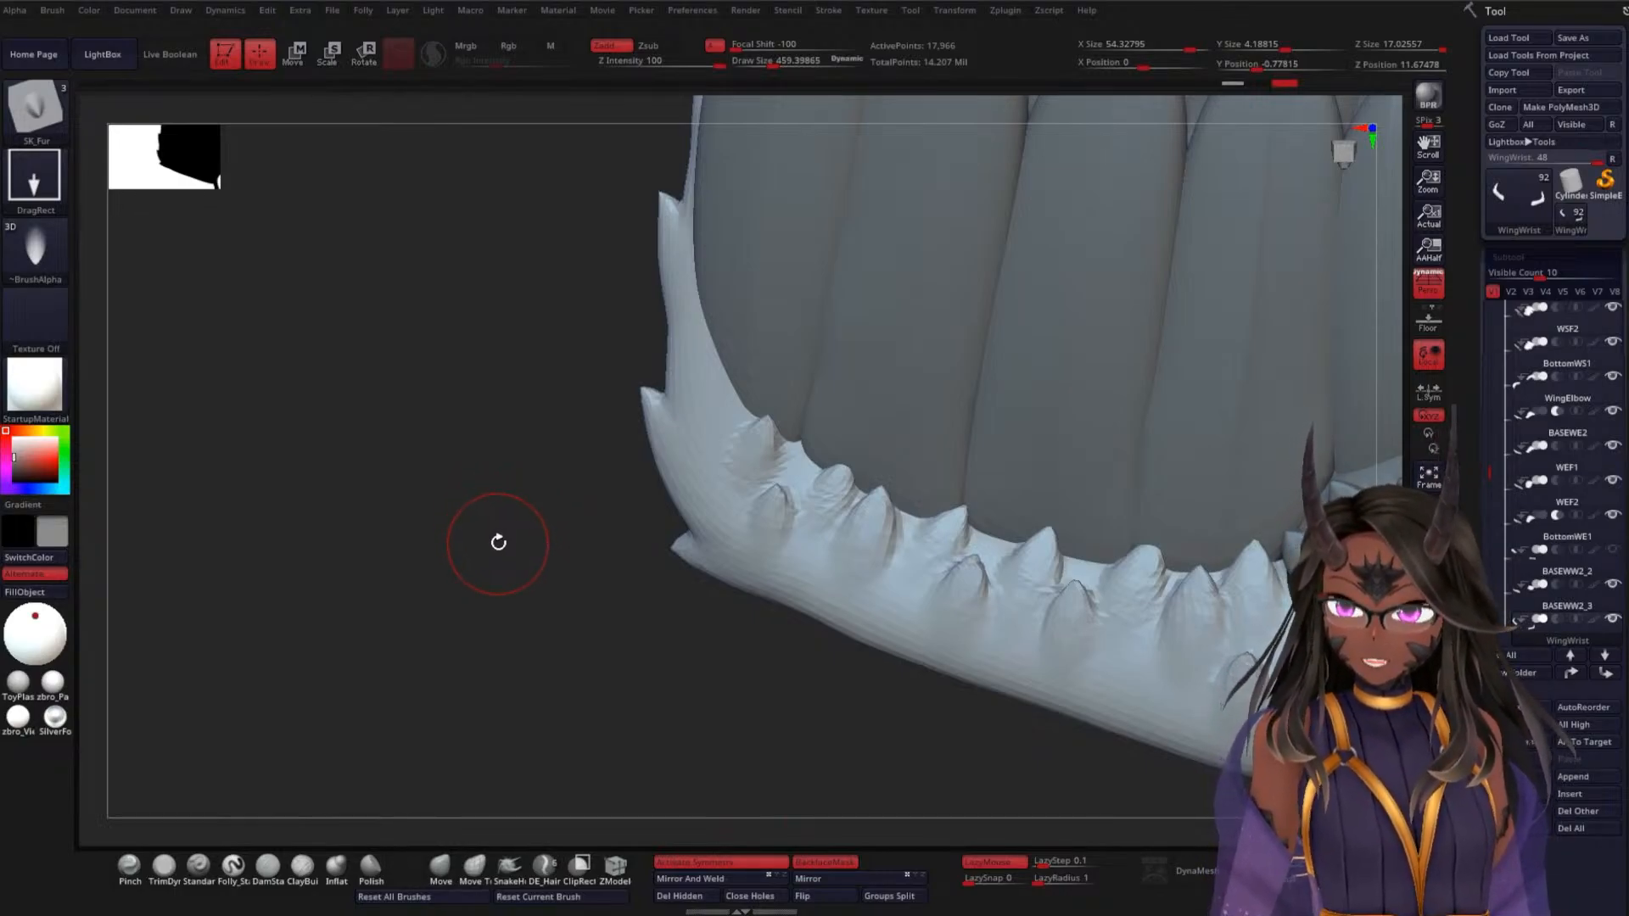
drag(460, 532, 600, 537)
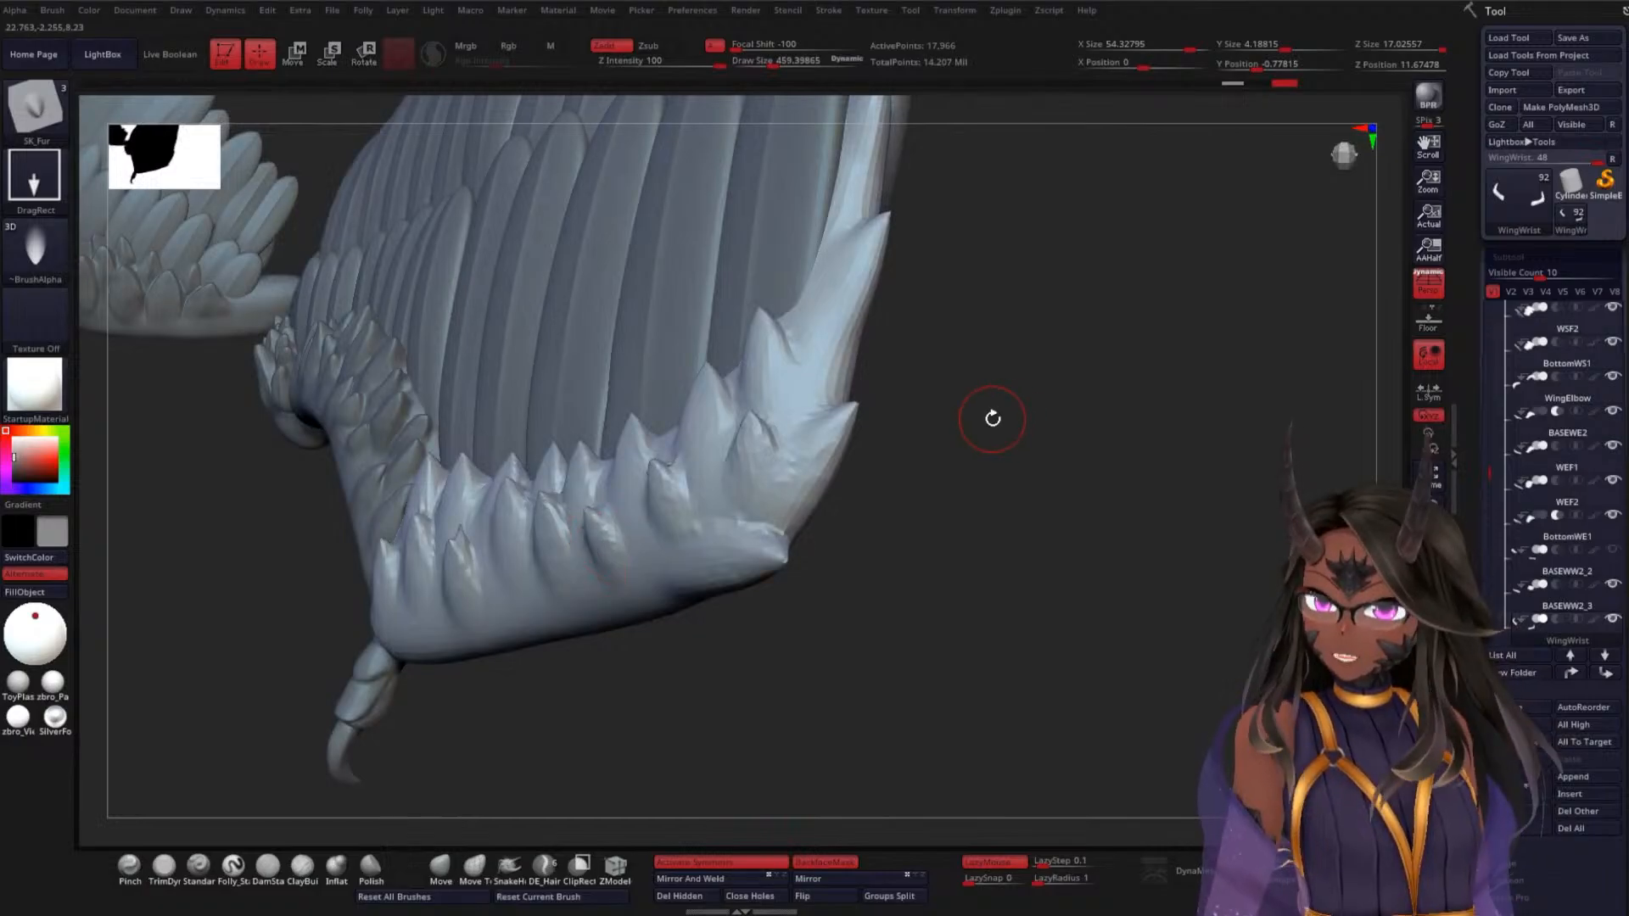
drag(1029, 388, 1013, 436)
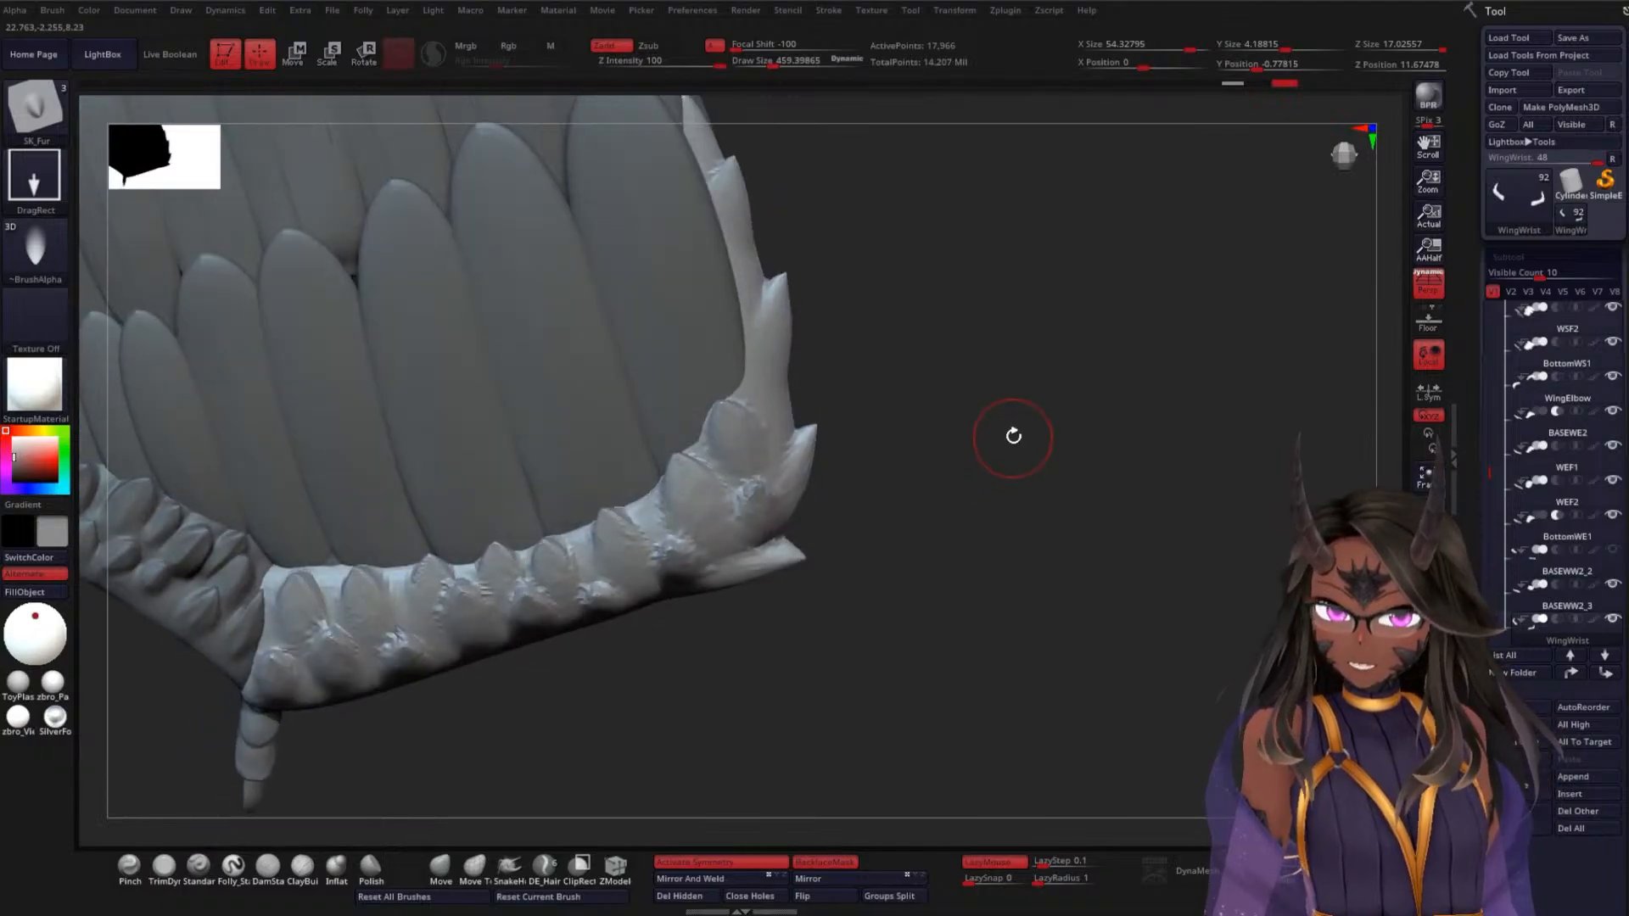
drag(1021, 326, 1001, 366)
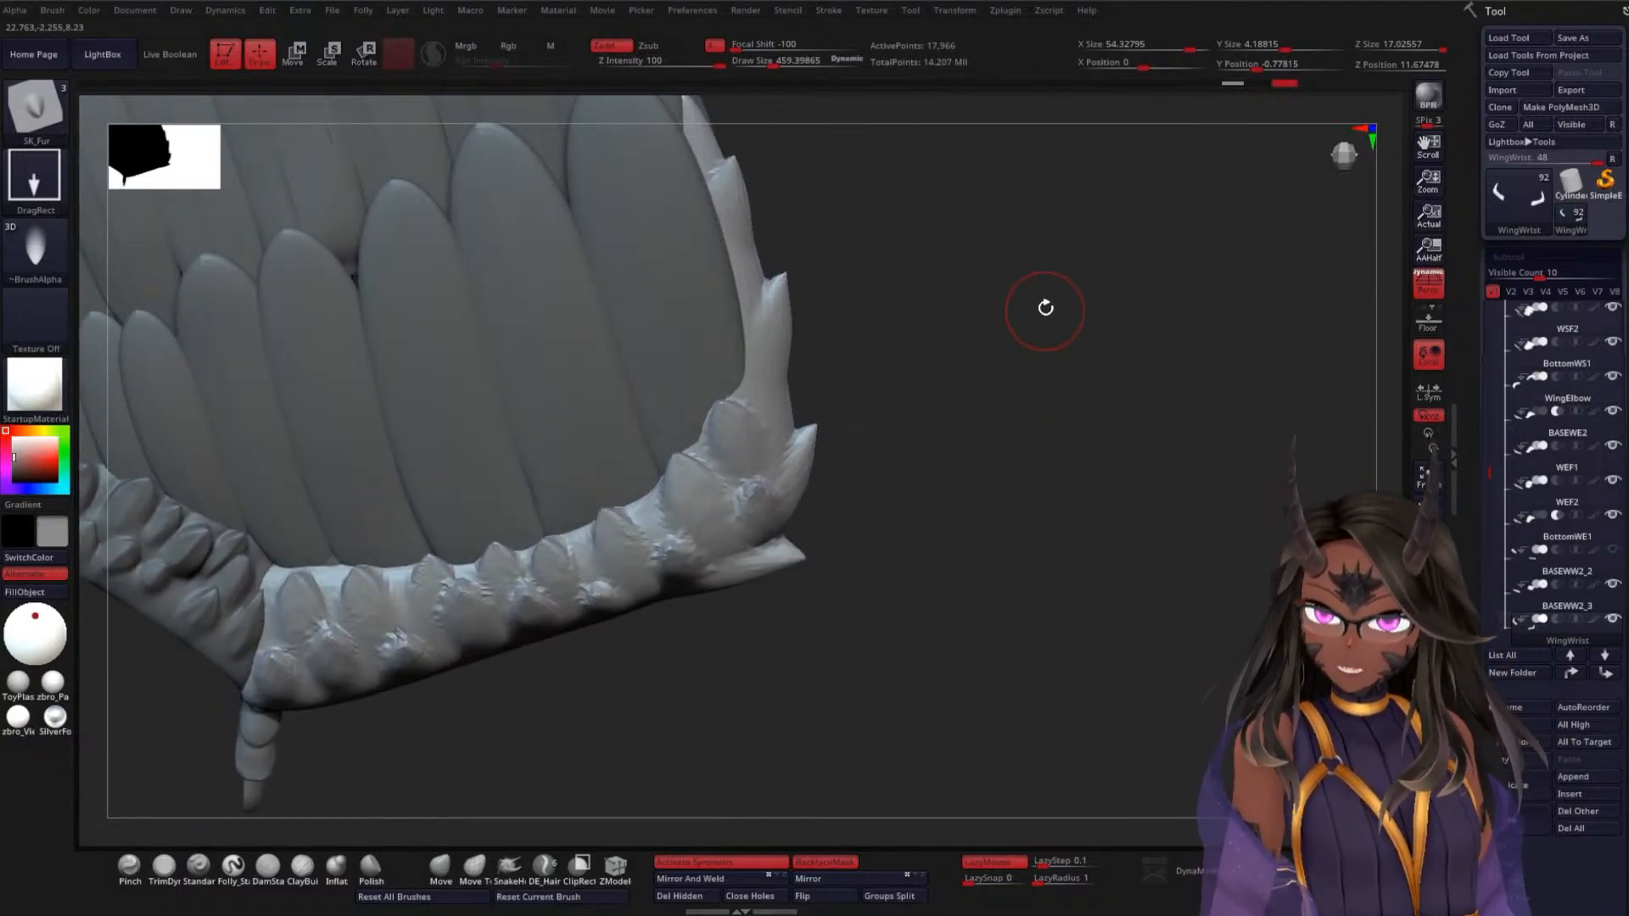
drag(1045, 308, 1051, 397)
drag(1036, 284, 996, 313)
With the Move brush at a draw size of about 572, pull the arm's edge slightly outward between the tufts at the bend
click(447, 862)
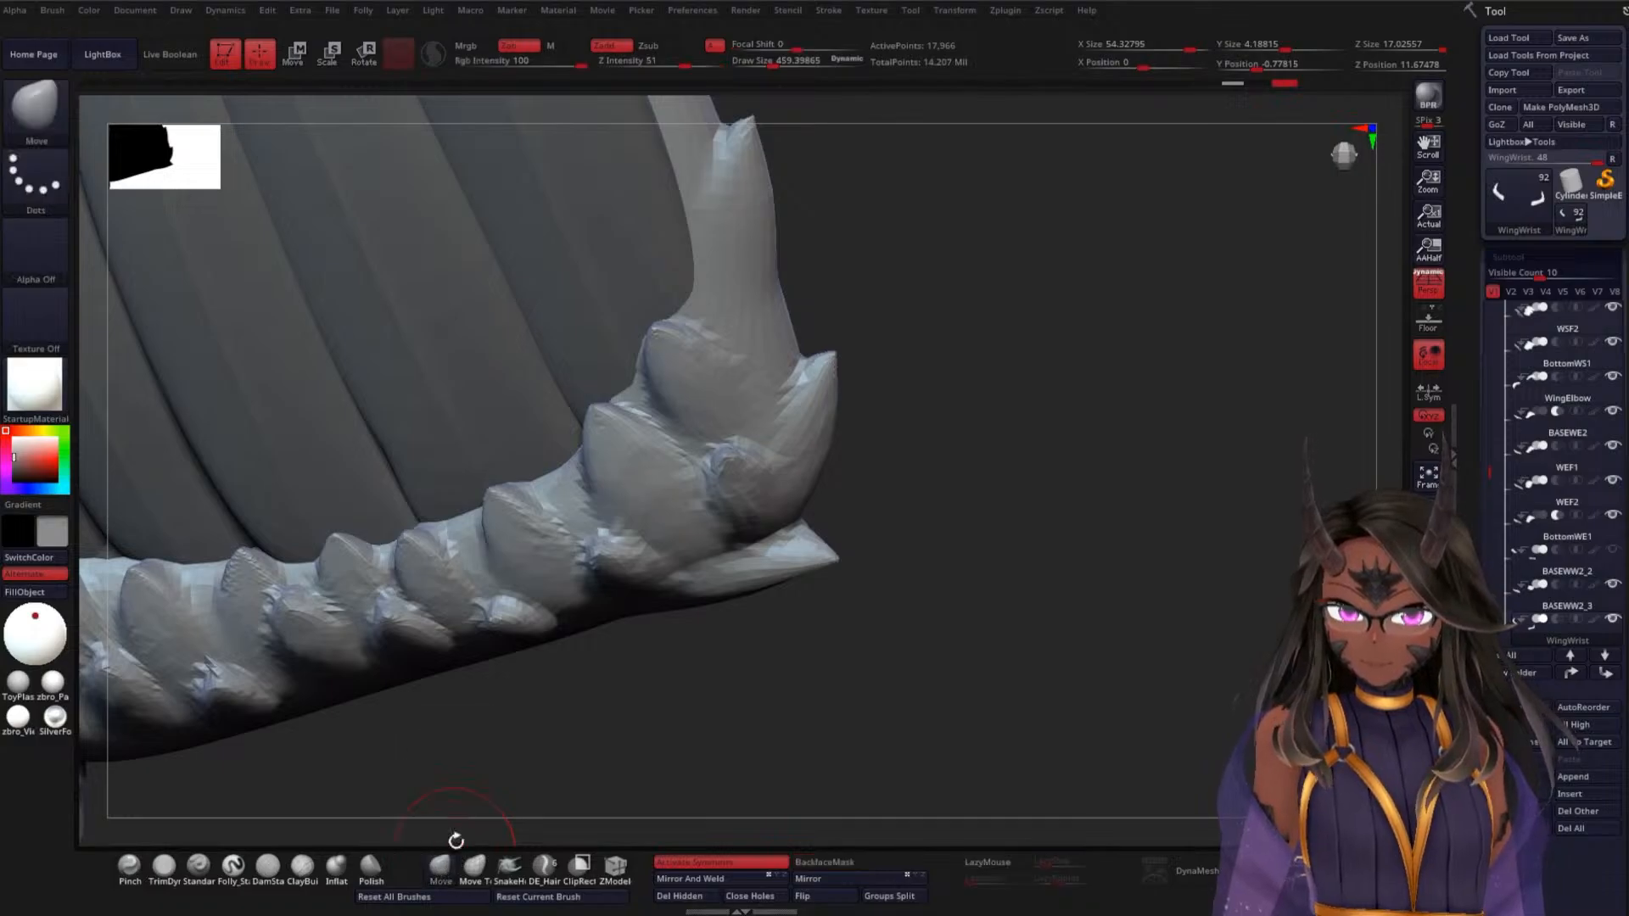
key(space)
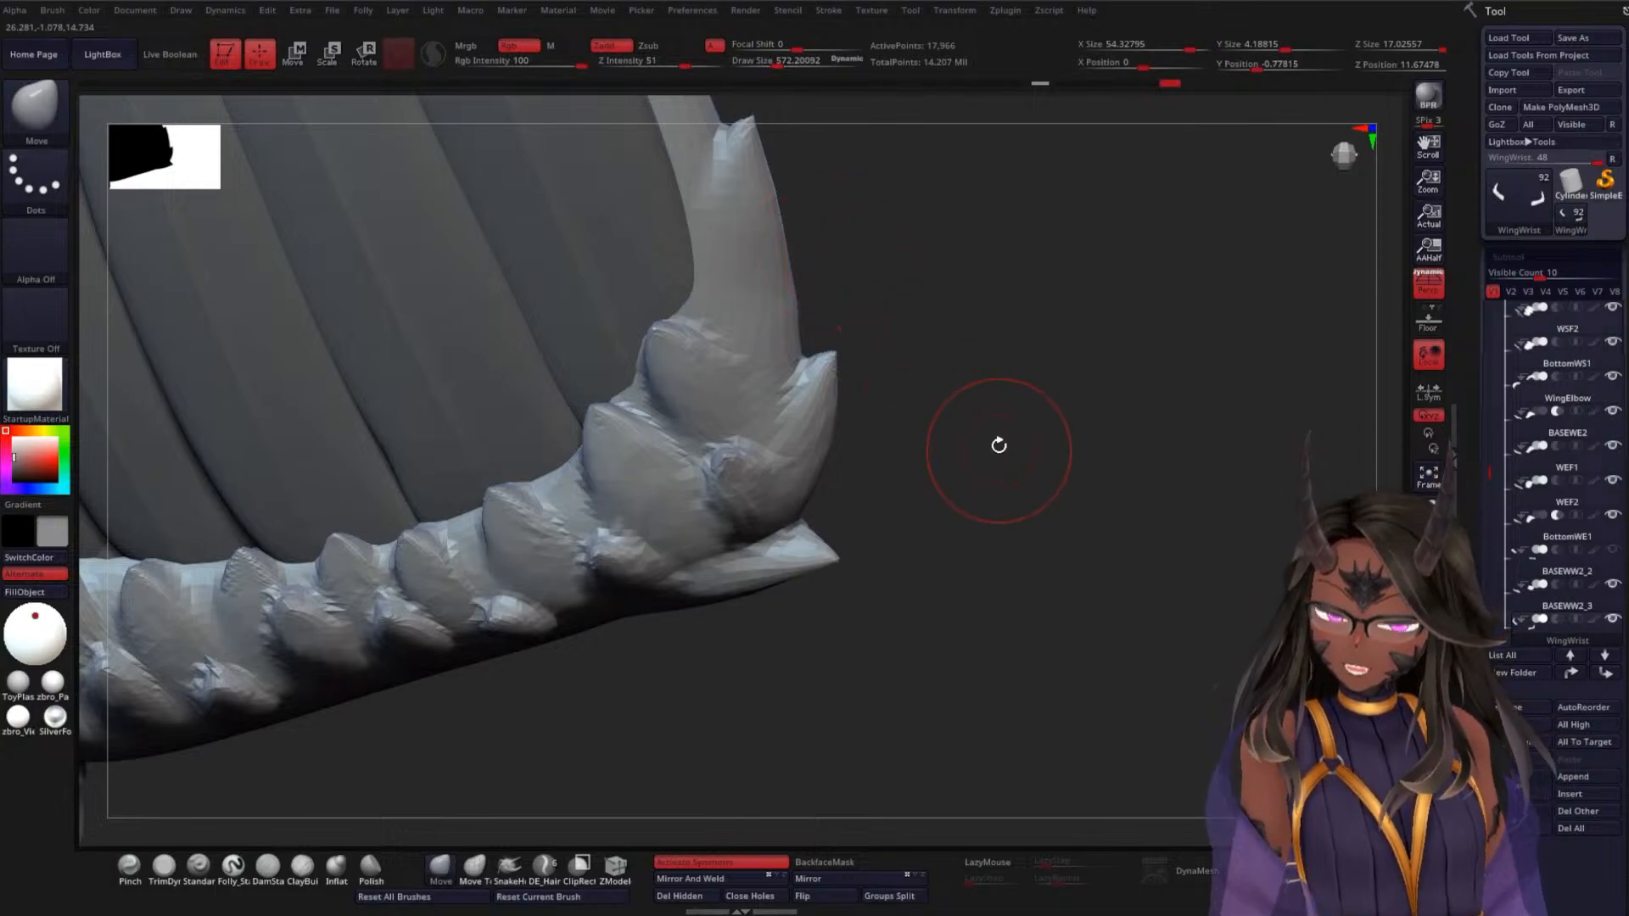
drag(999, 445, 1008, 320)
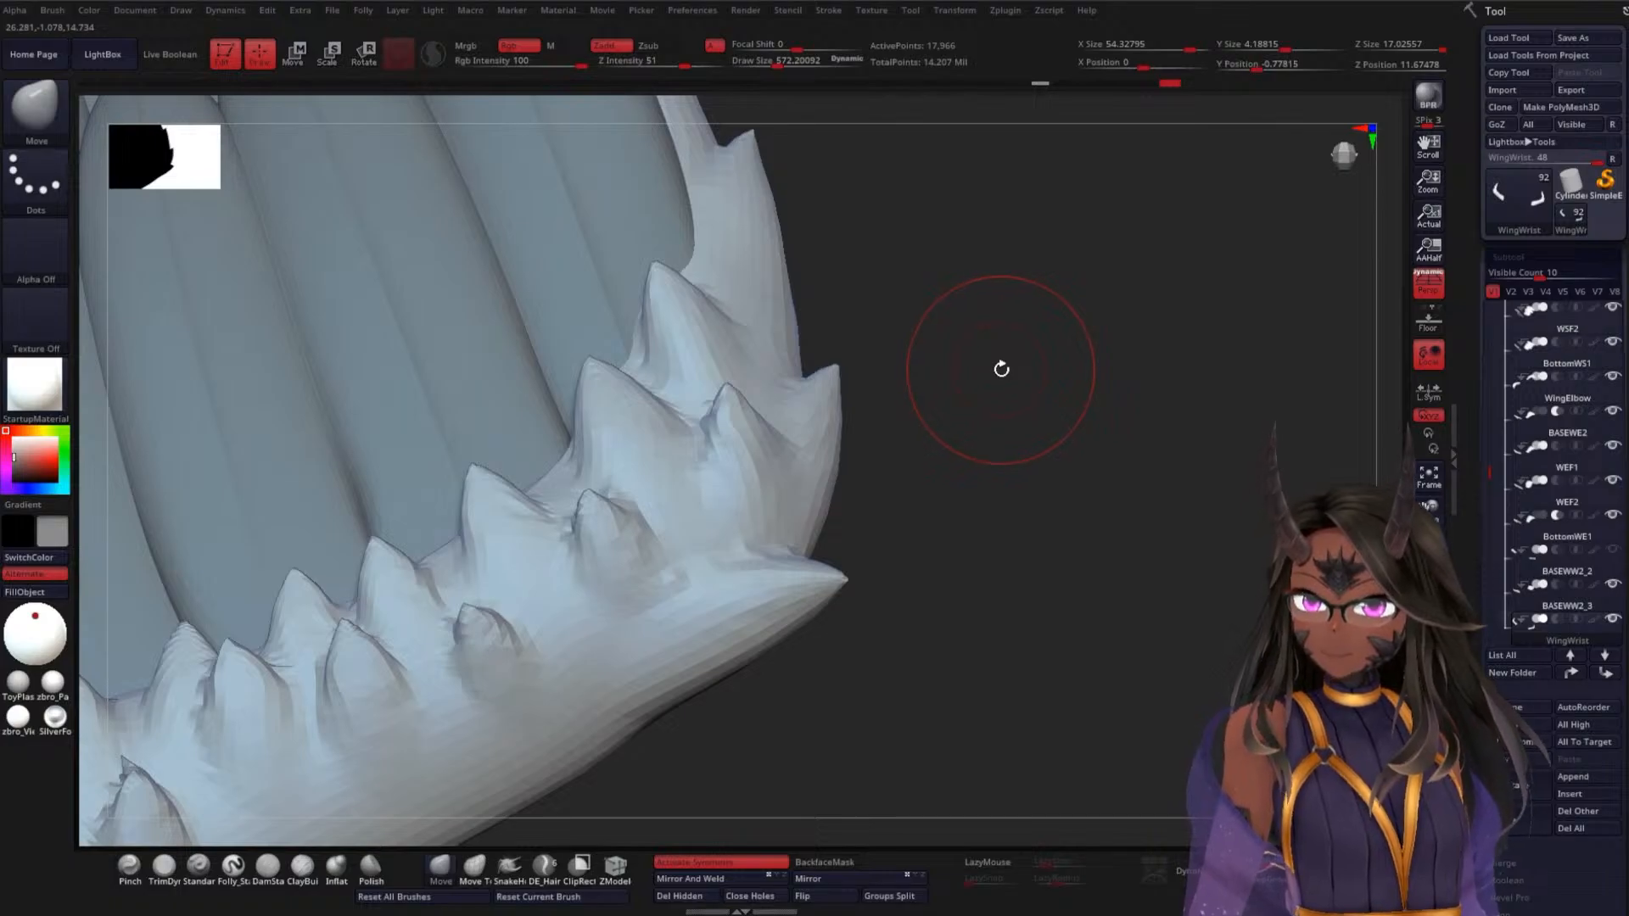
drag(1001, 370, 1036, 422)
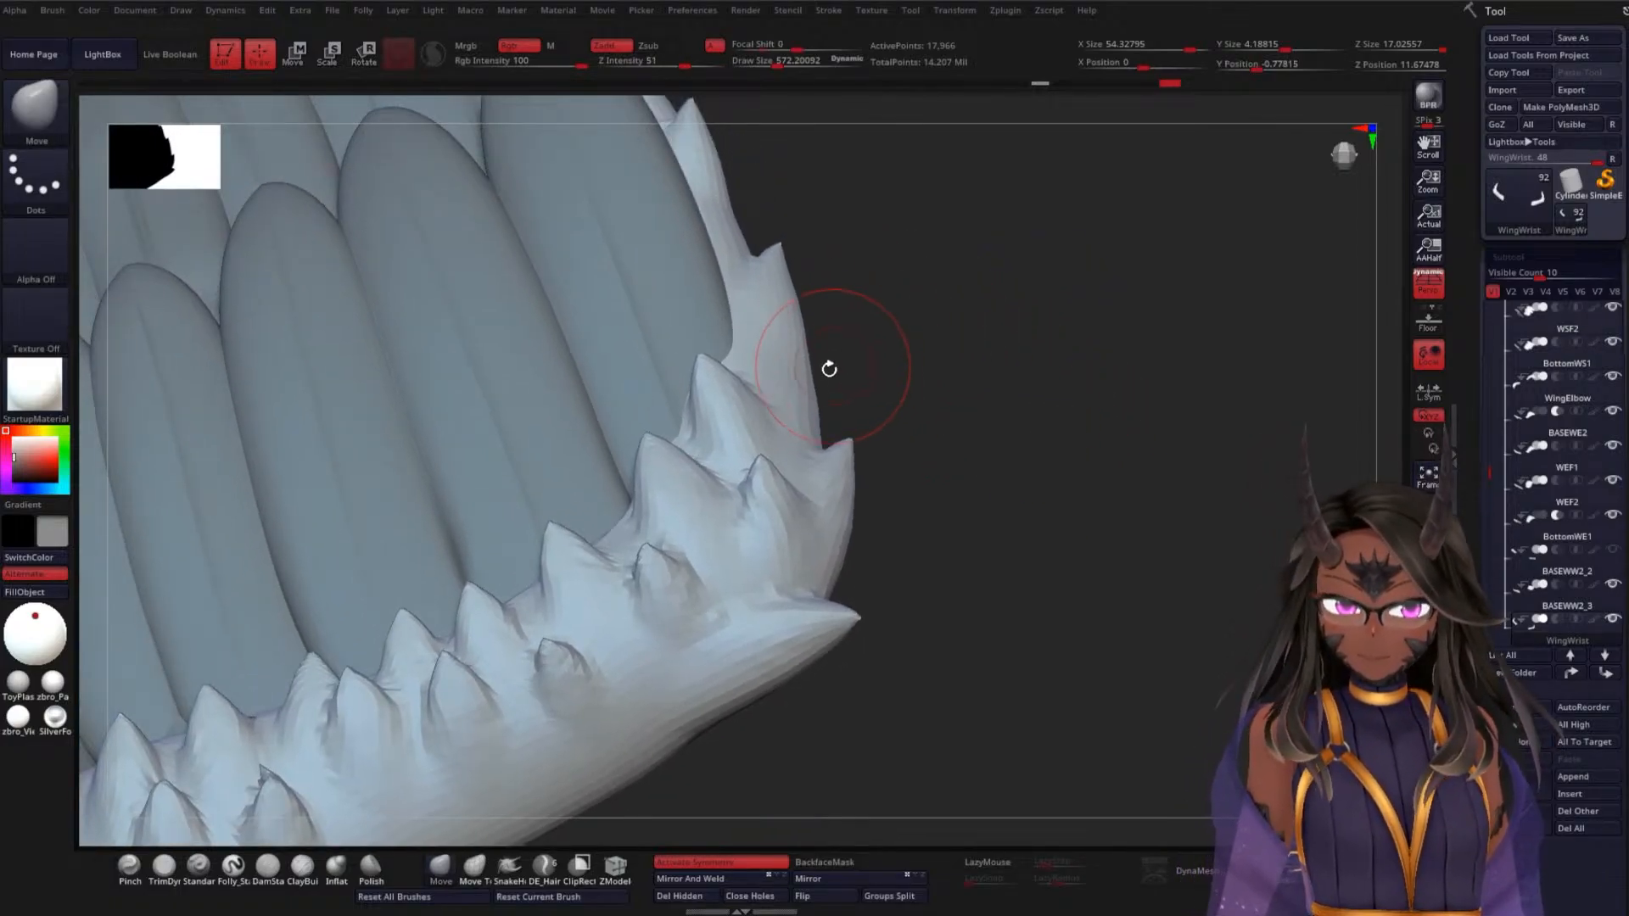
ZRemesh the WingWrist mesh again with the target set to keep the same polygon count
mouse_move(951, 380)
mouse_down()
mouse_move(966, 364)
mouse_move(953, 401)
mouse_up()
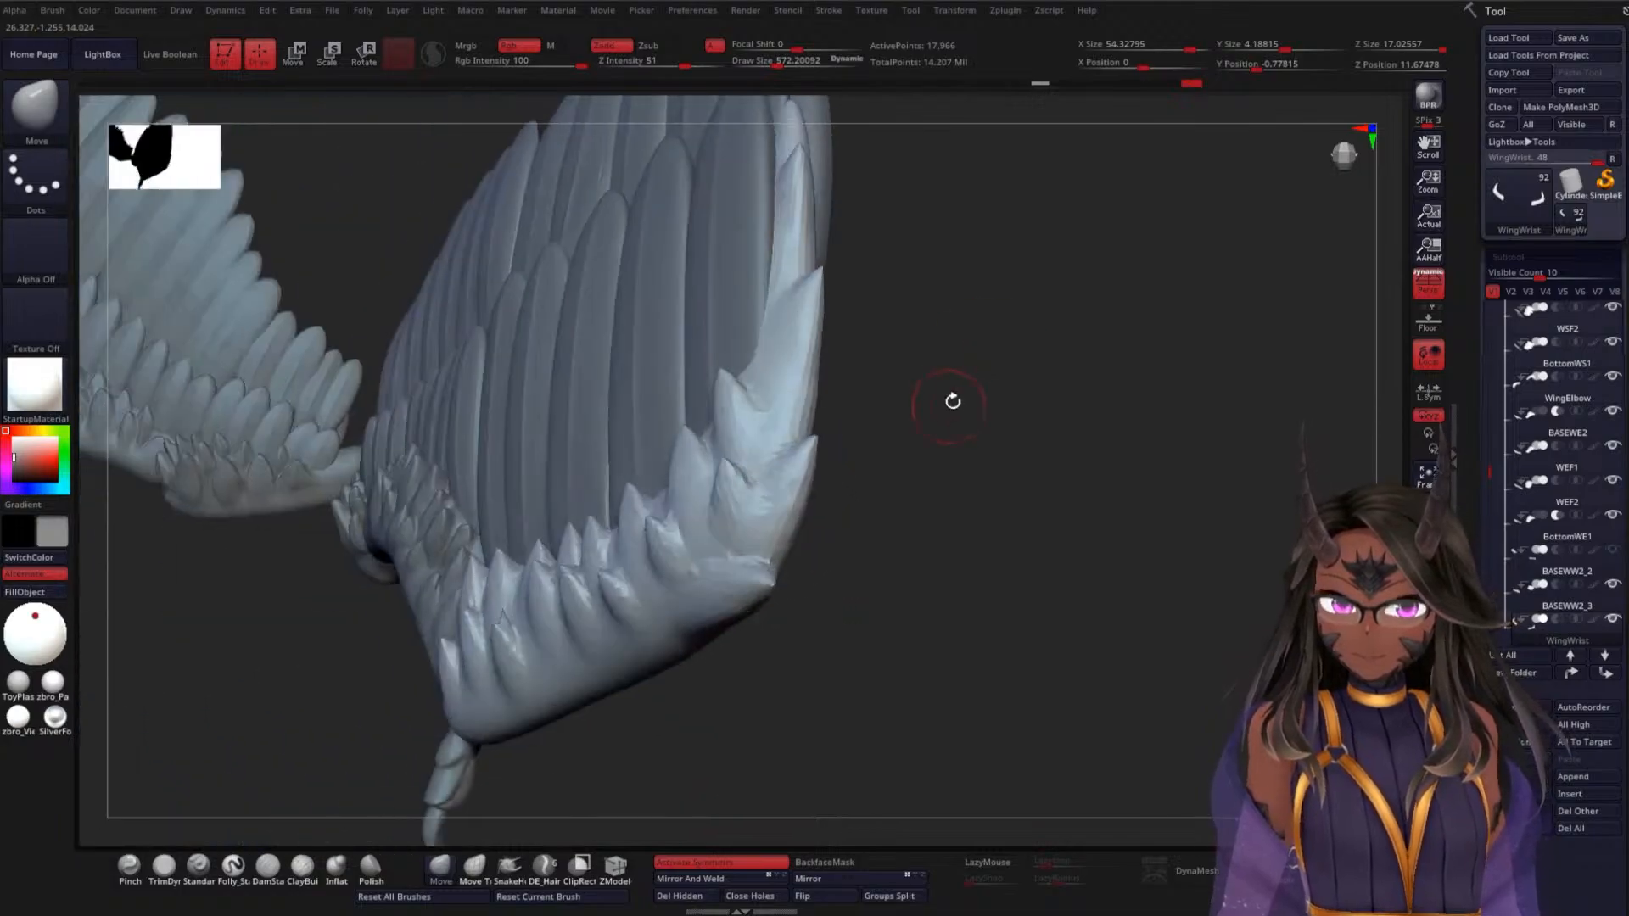
drag(1031, 435, 1056, 552)
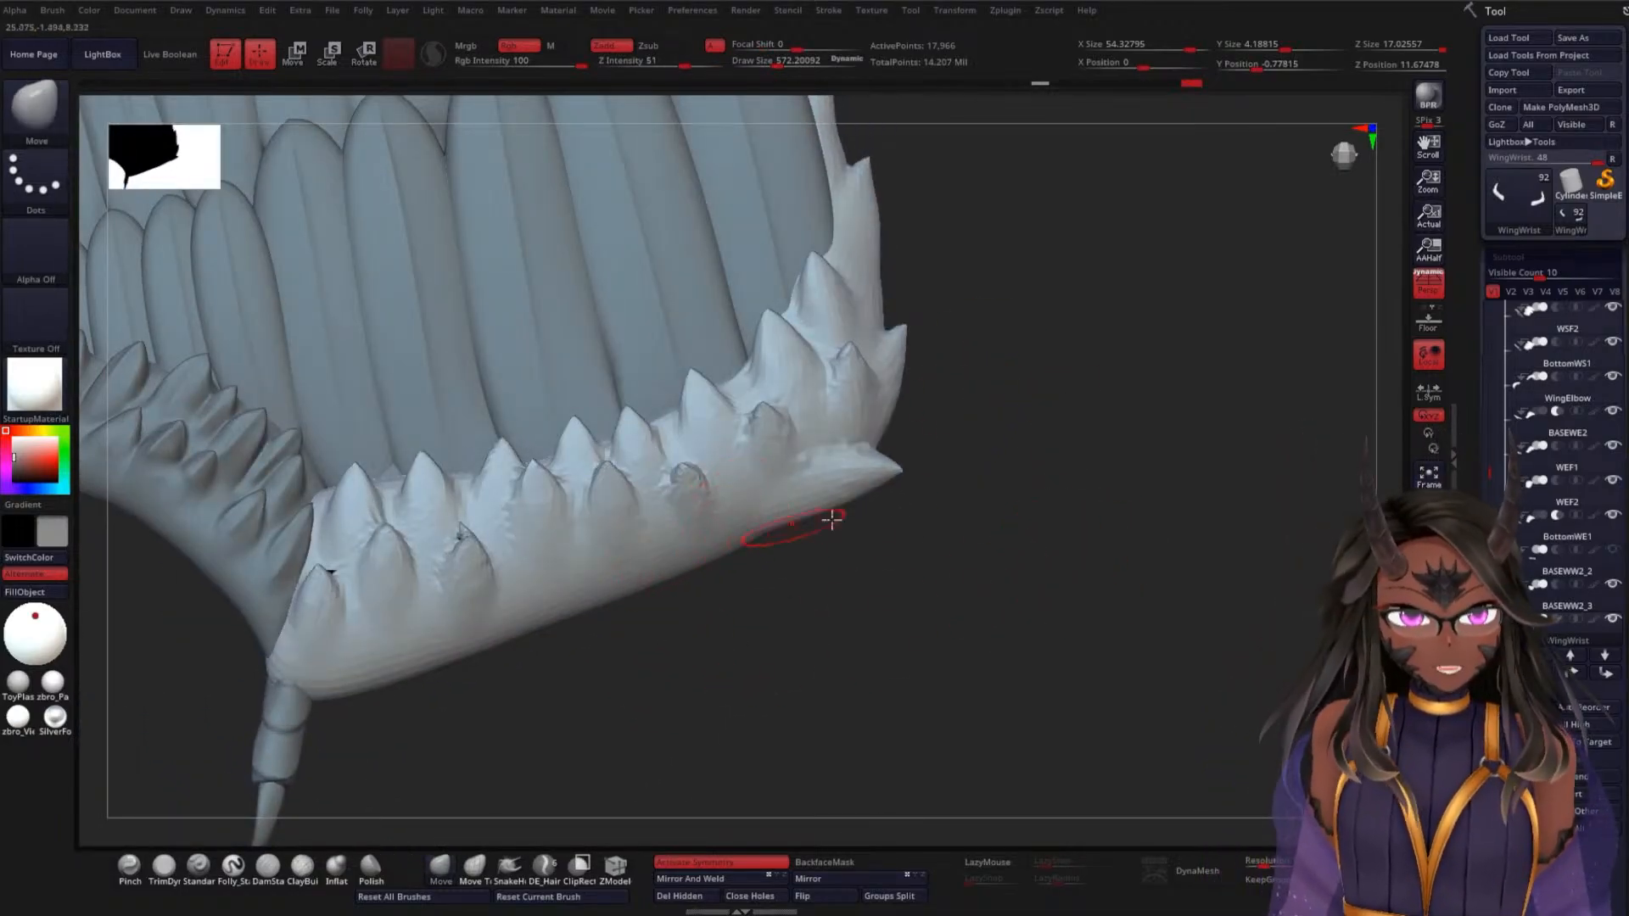
drag(763, 520, 955, 548)
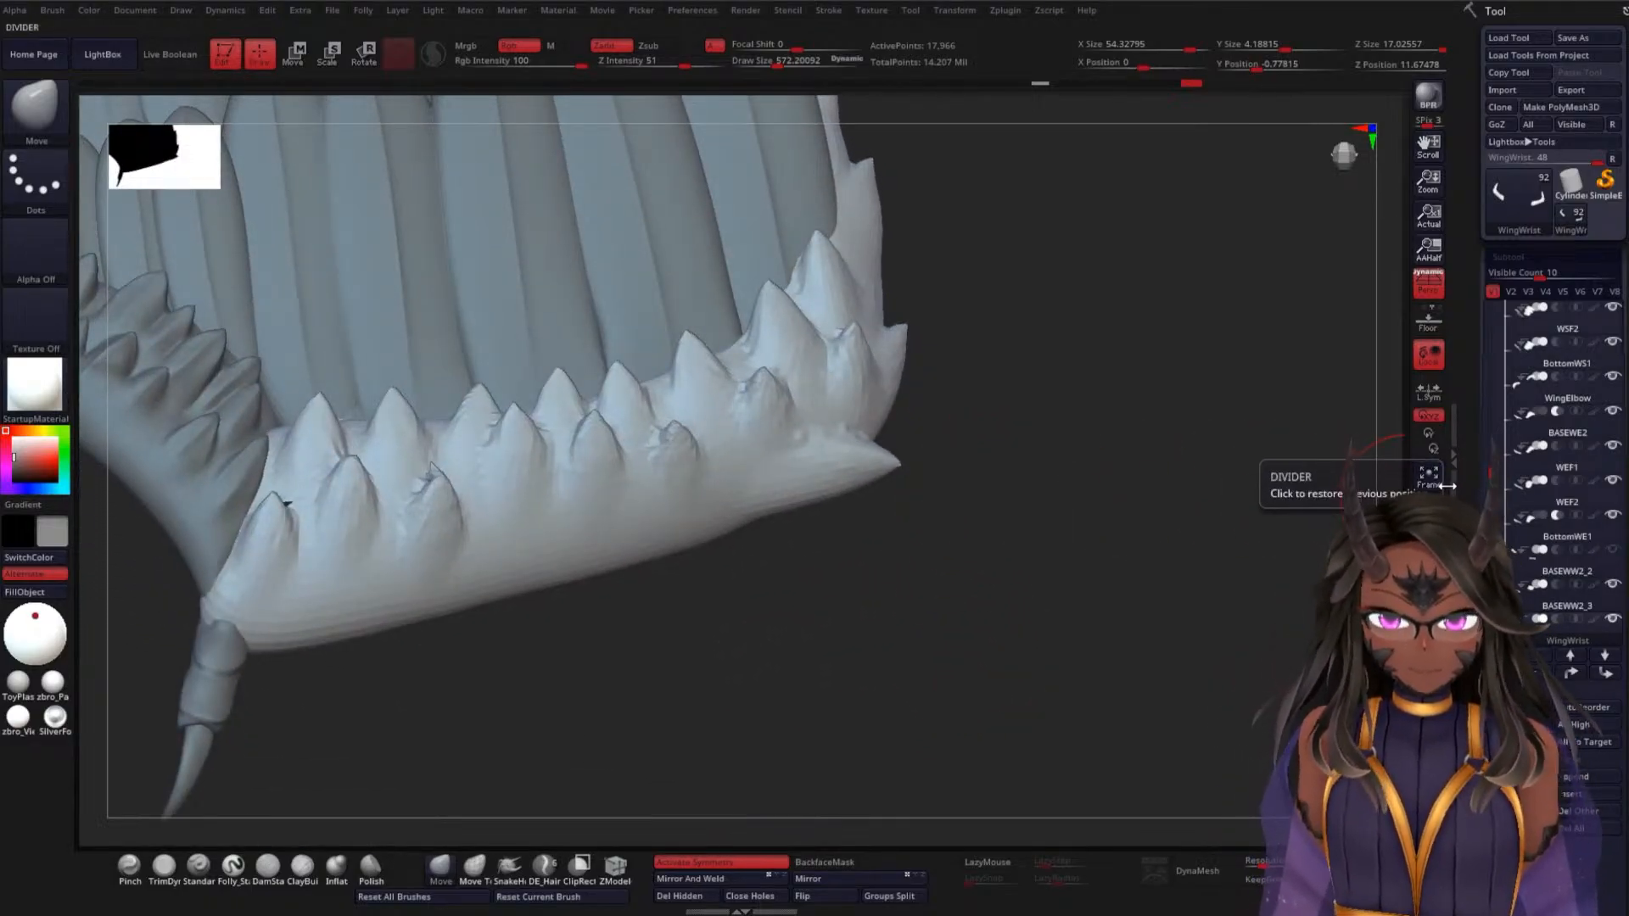
drag(1225, 480, 1130, 468)
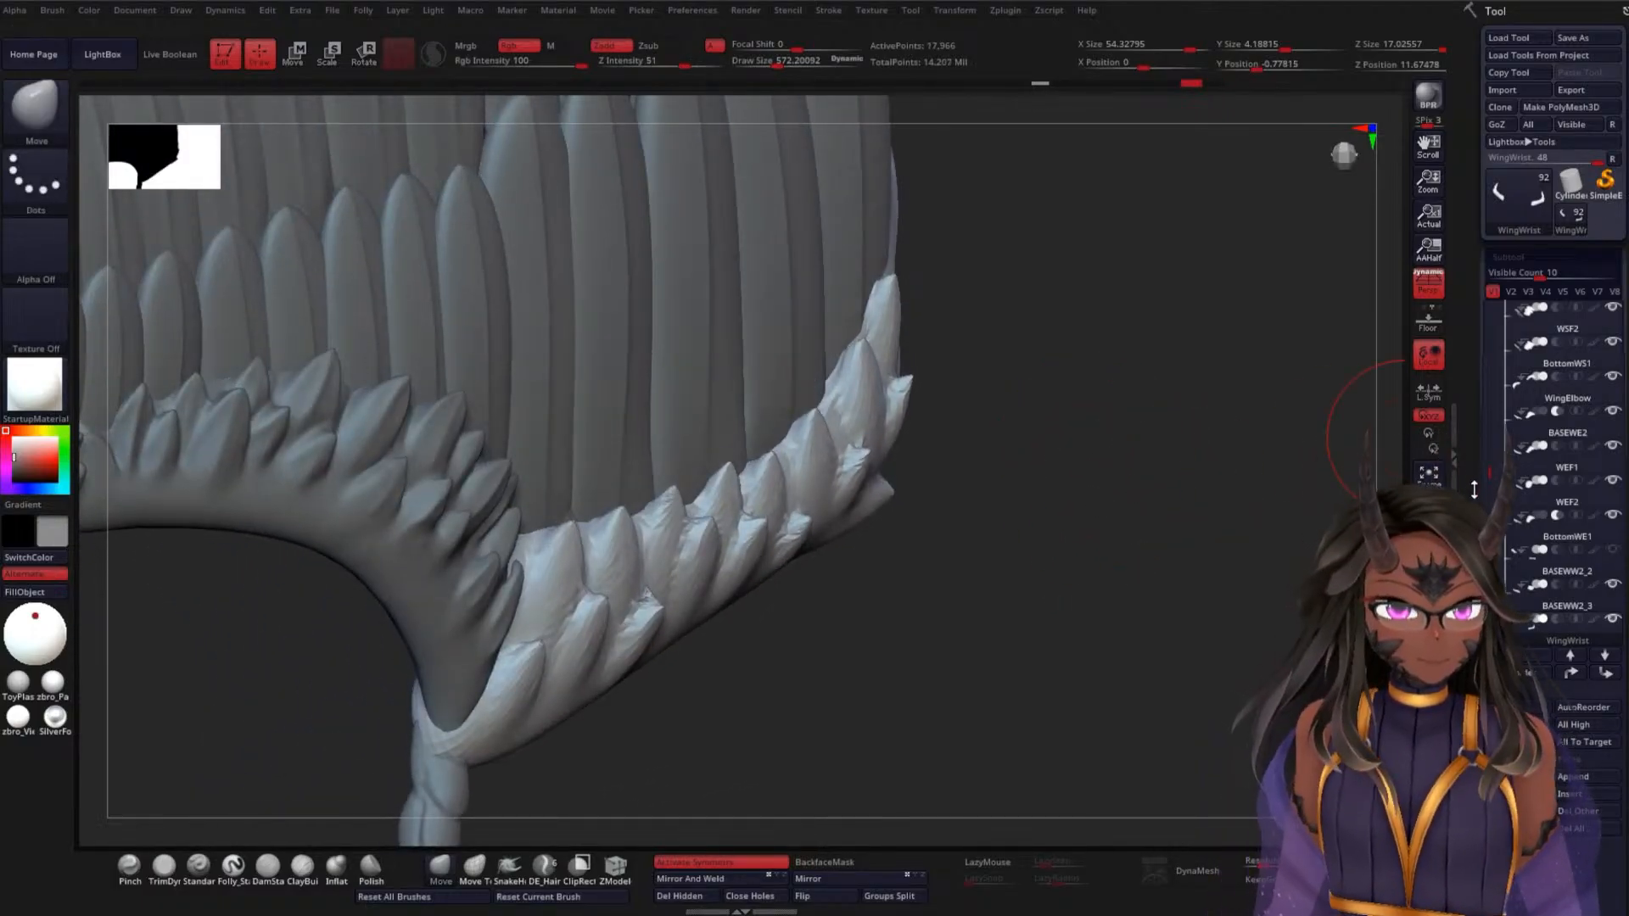
scroll(1576, 493, down, 5)
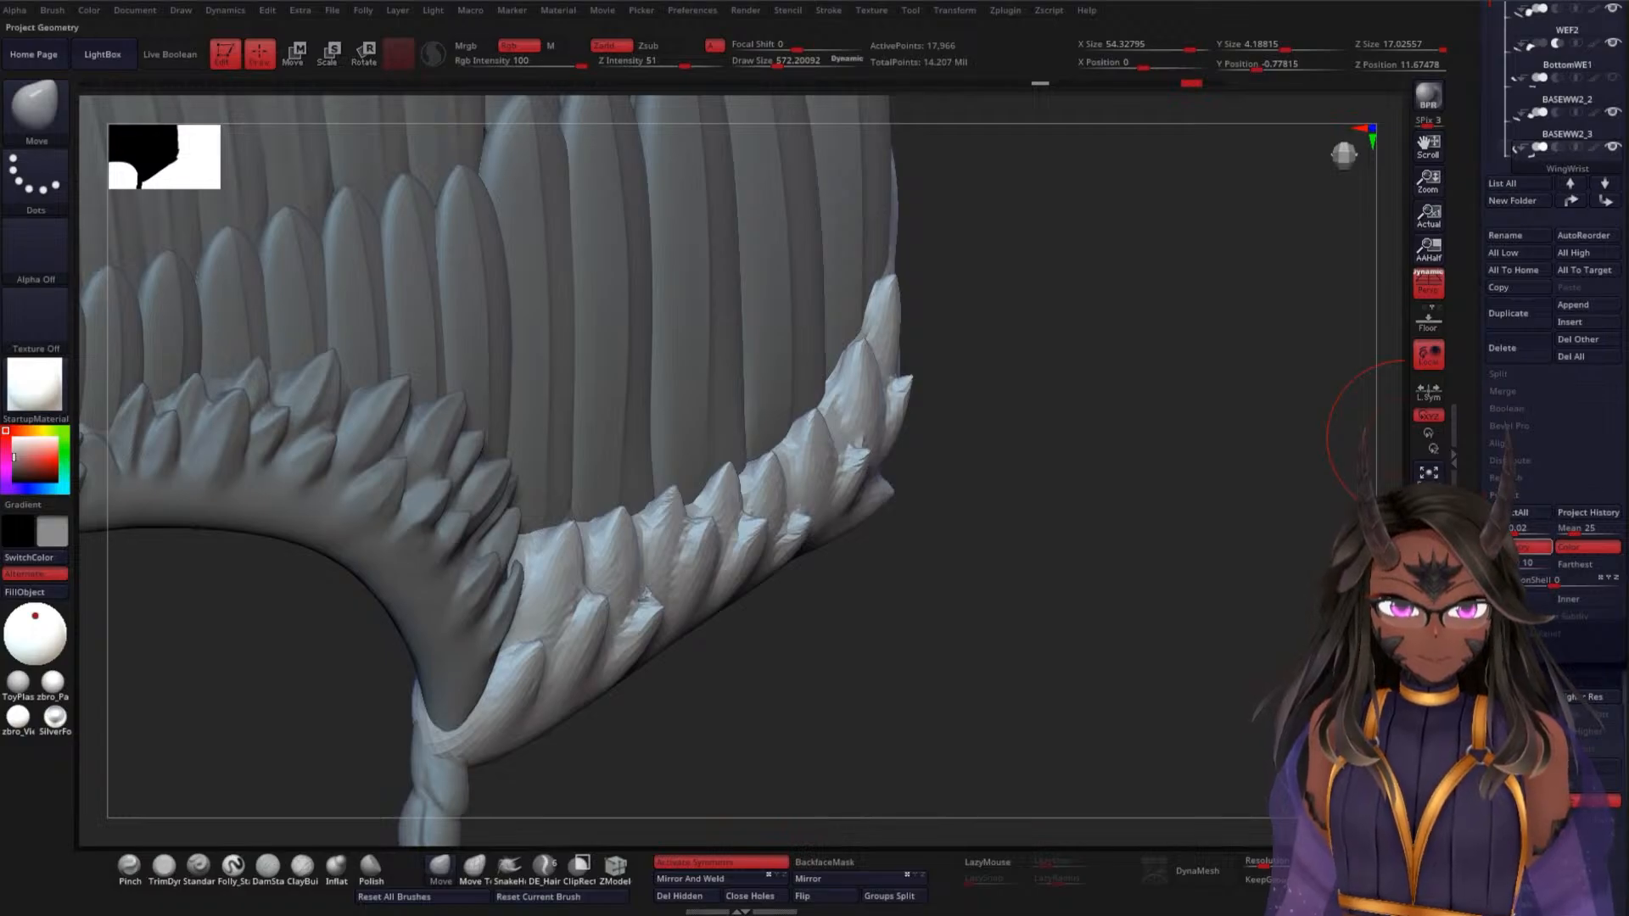
scroll(1509, 408, down, 10)
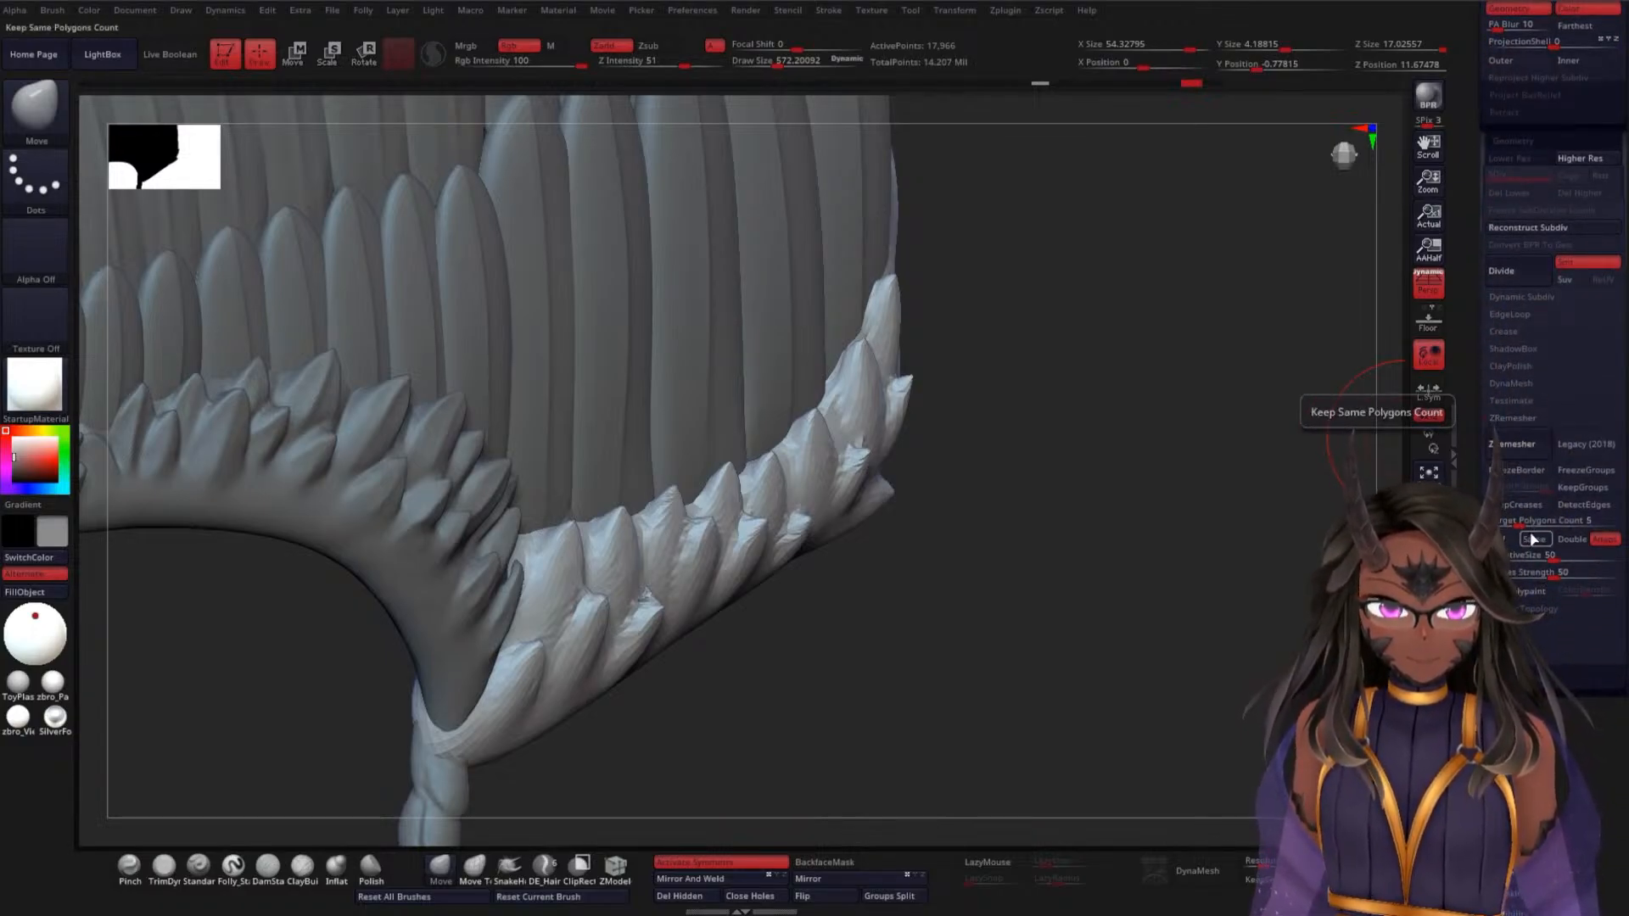
click(1534, 540)
click(1518, 444)
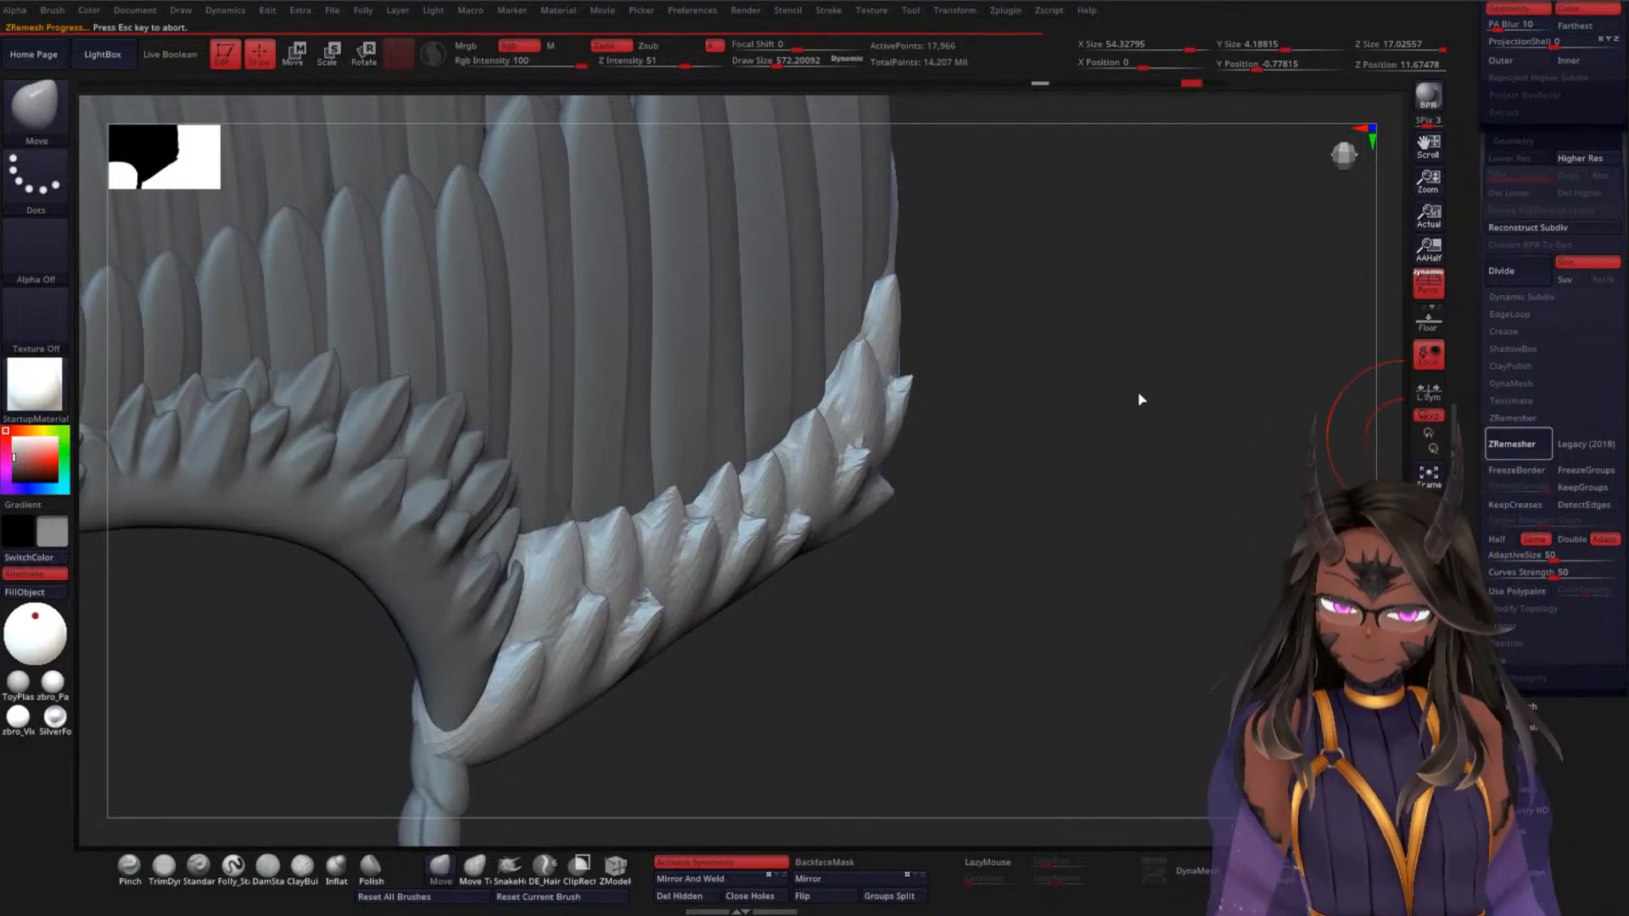
With the Move brush at a draw size of about 378, pull the lower-row tuft near the bend into a taller point
drag(1098, 541, 1086, 385)
drag(1087, 327, 1090, 452)
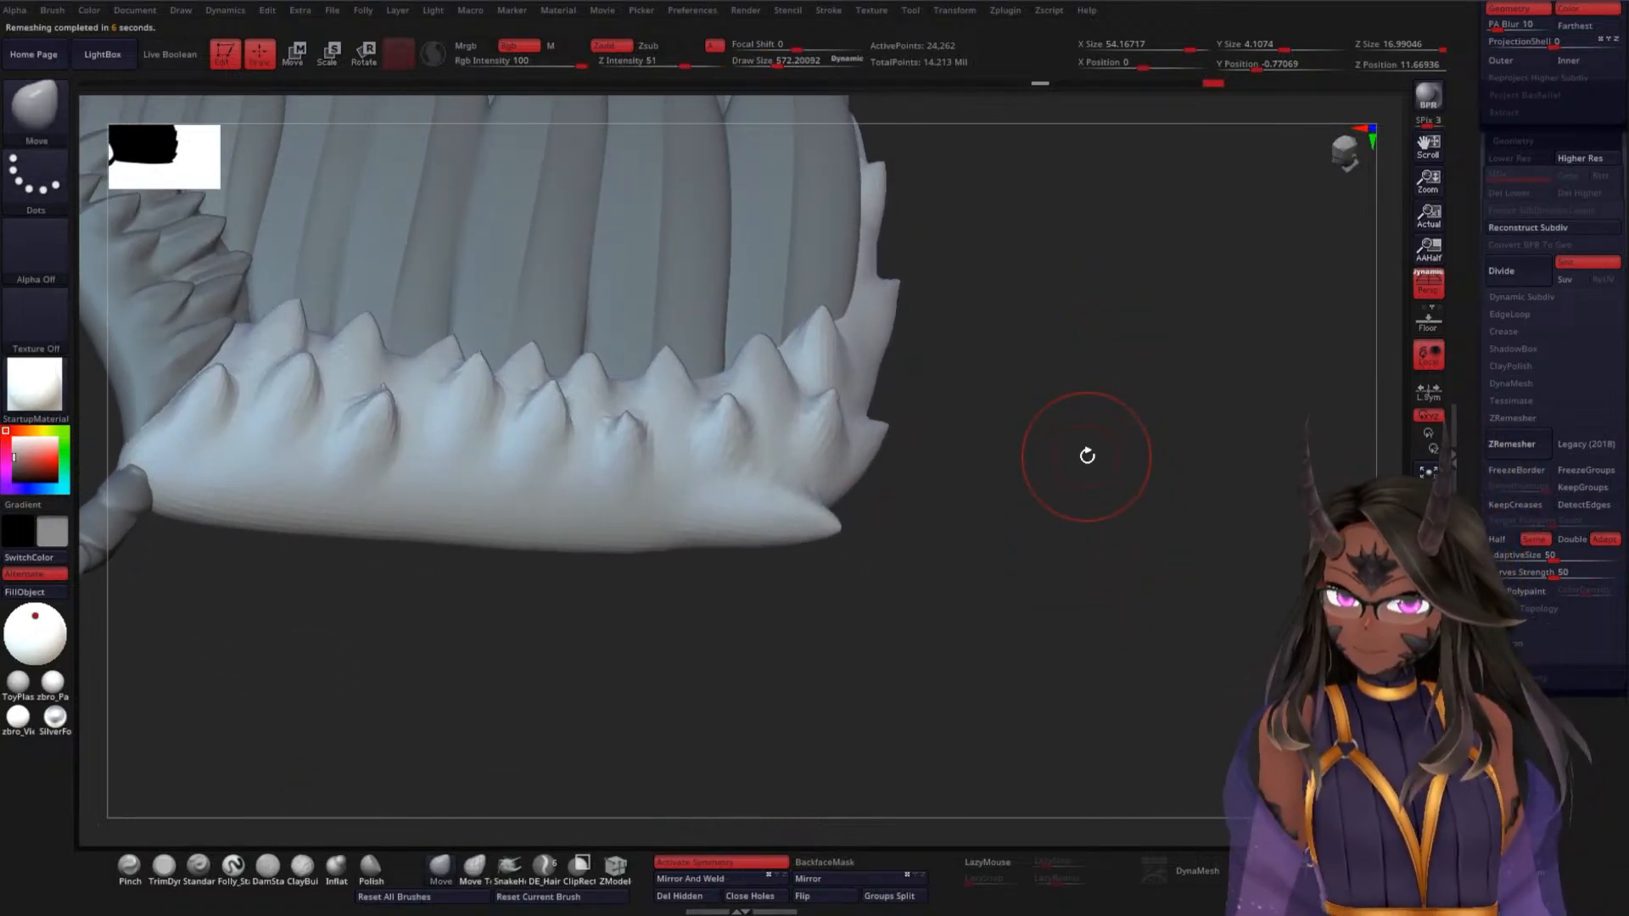
mouse_move(1106, 379)
alt+mouse_down()
mouse_move(1126, 477)
mouse_move(1078, 457)
alt+mouse_up()
key(space)
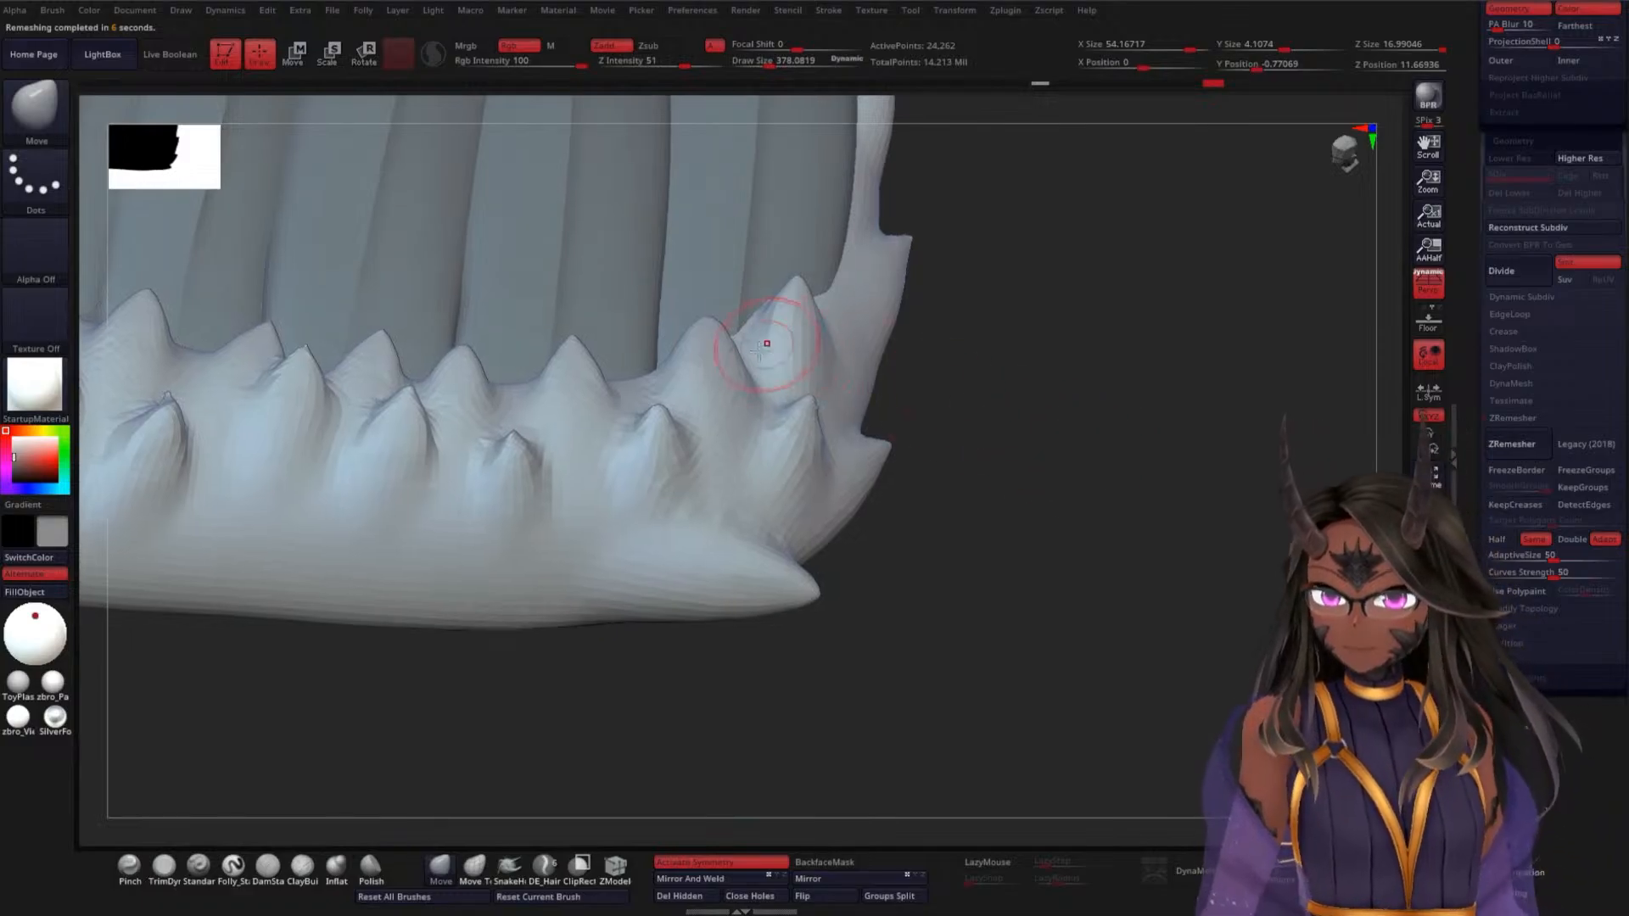
mouse_move(654, 438)
mouse_down()
mouse_move(647, 406)
mouse_move(677, 412)
mouse_move(633, 409)
mouse_move(652, 380)
mouse_up()
drag(1012, 373, 975, 318)
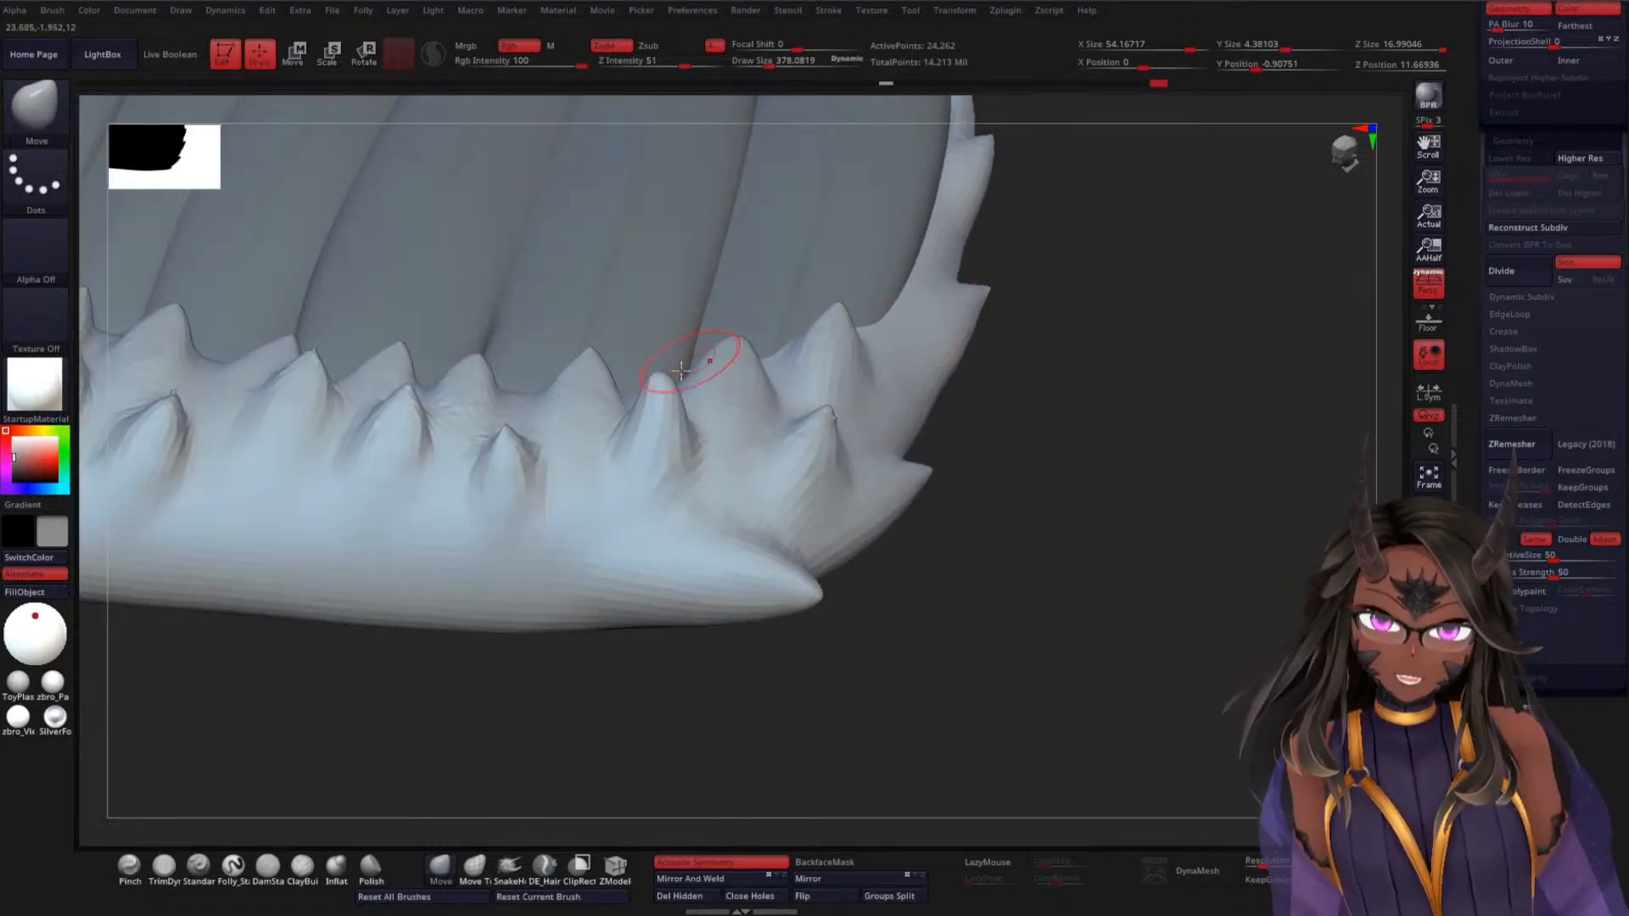
drag(1053, 402, 963, 426)
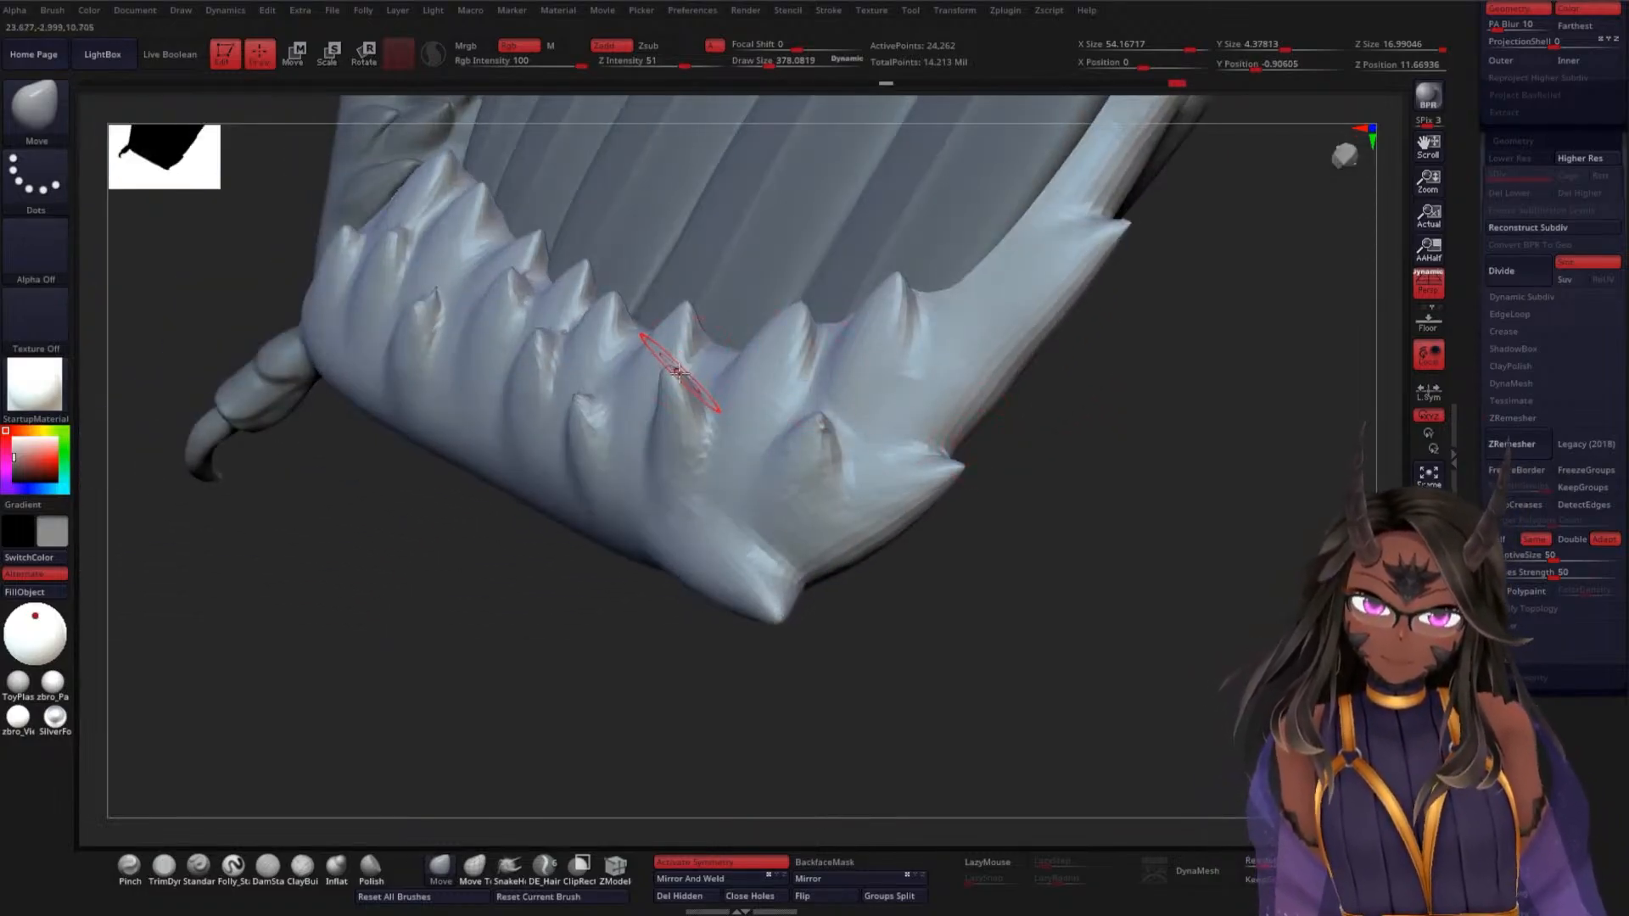
Try to pull the same lower-row tuft's tip further out, and undo the change
drag(669, 370, 683, 350)
drag(566, 617, 623, 594)
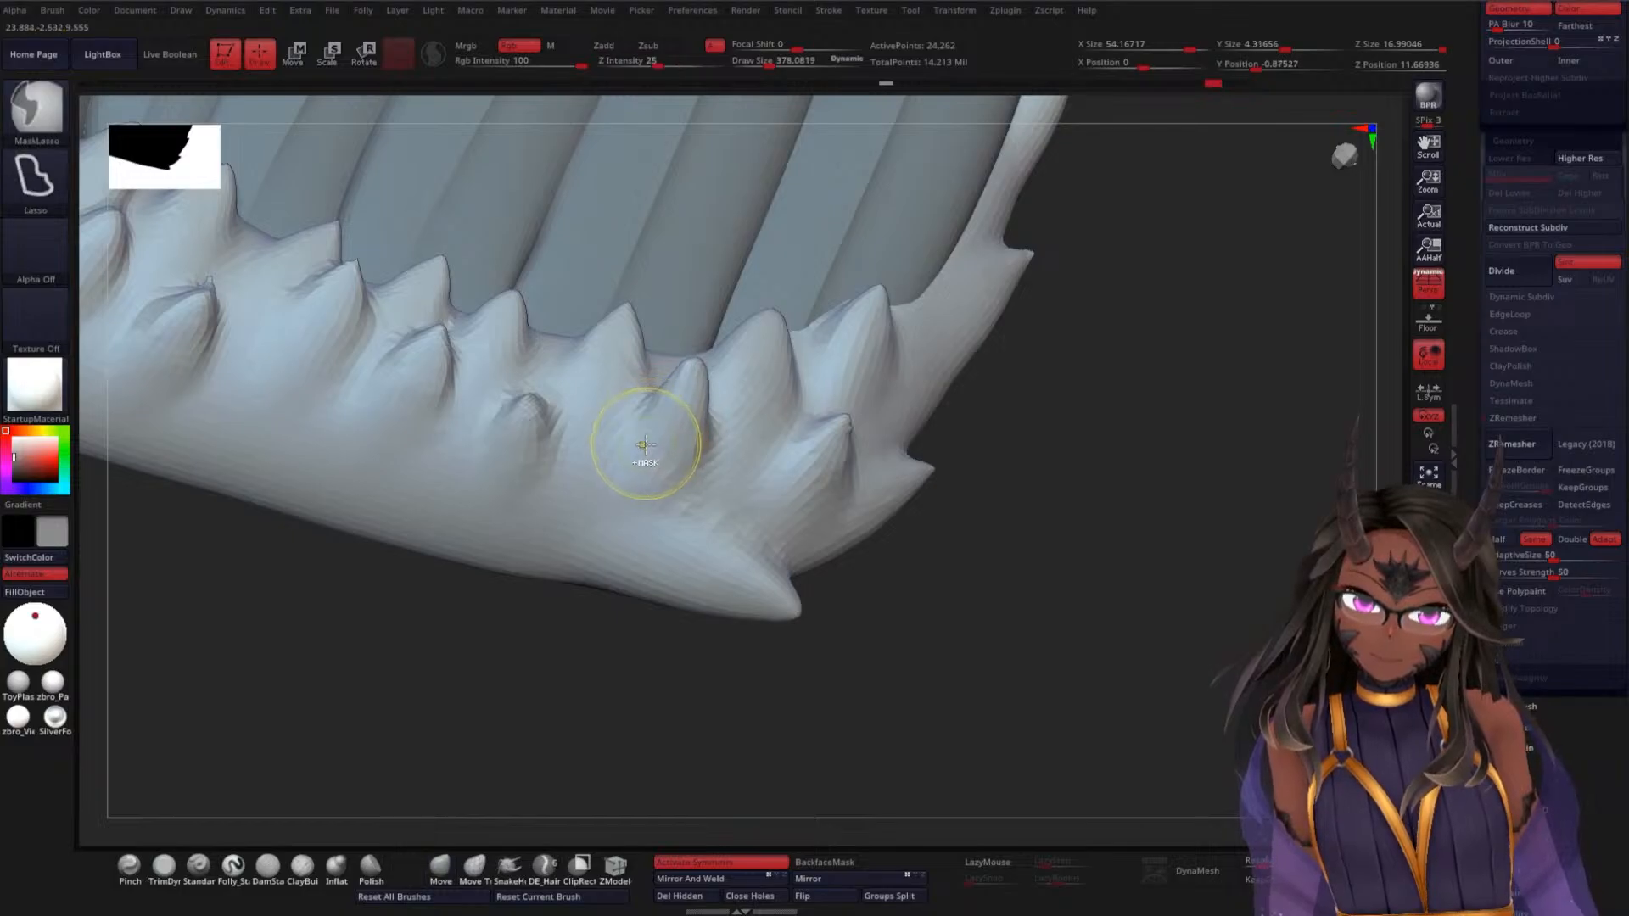
key(ctrl+z)
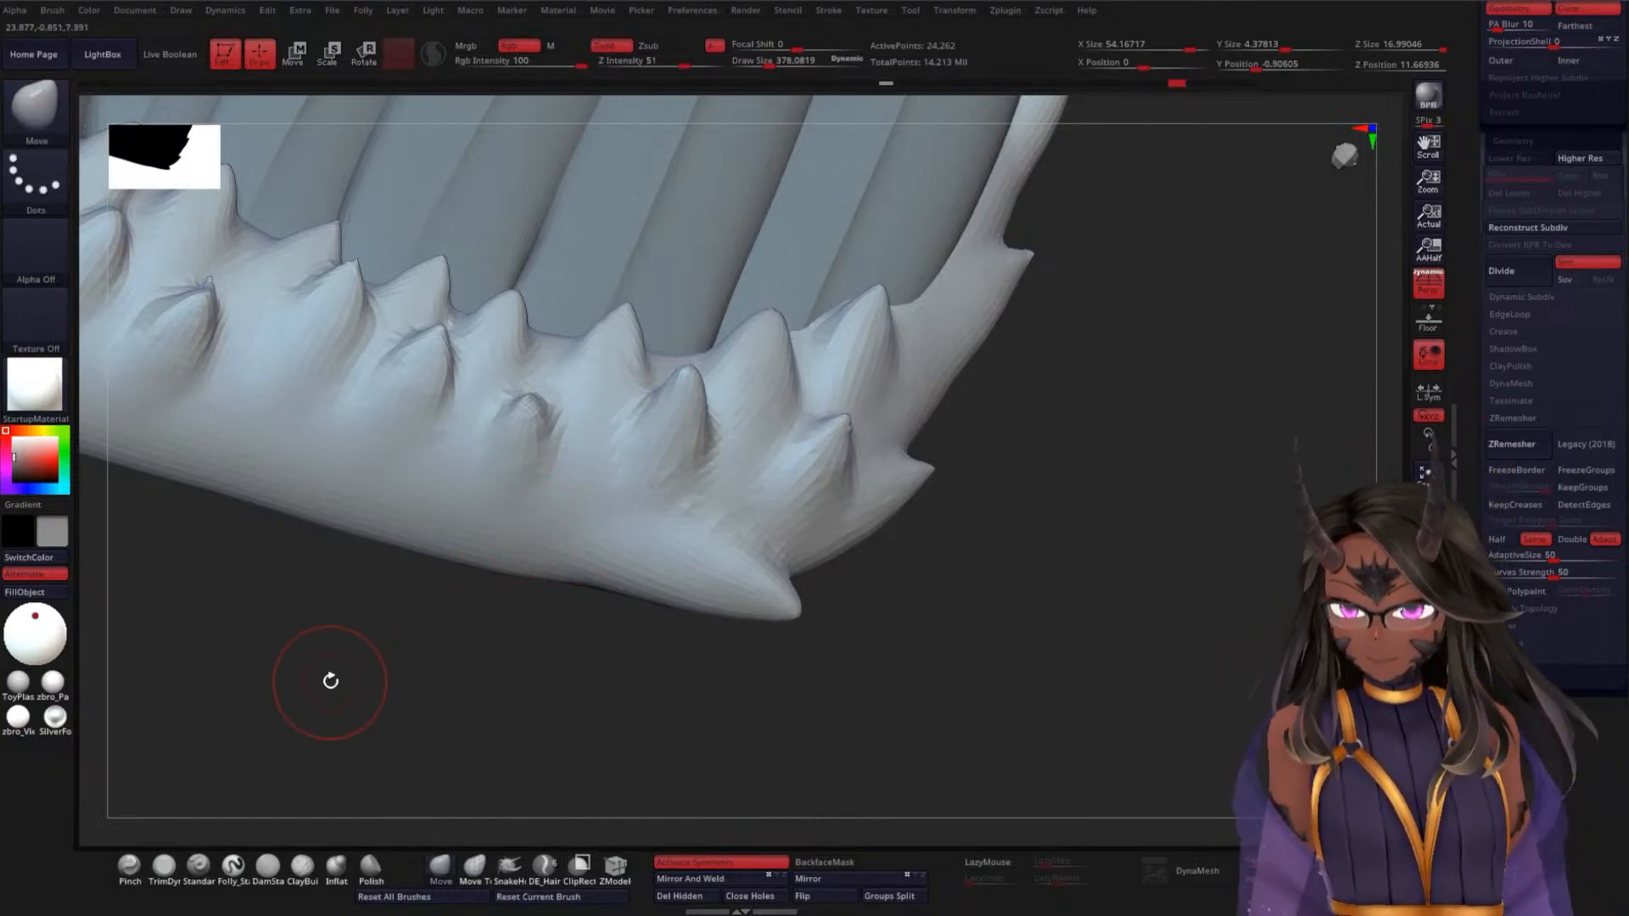
Subdivide the WingWrist mesh to level 2 and set up the DamStandard brush with a draw size of about 239
key(d)
drag(1025, 509, 921, 508)
click(267, 865)
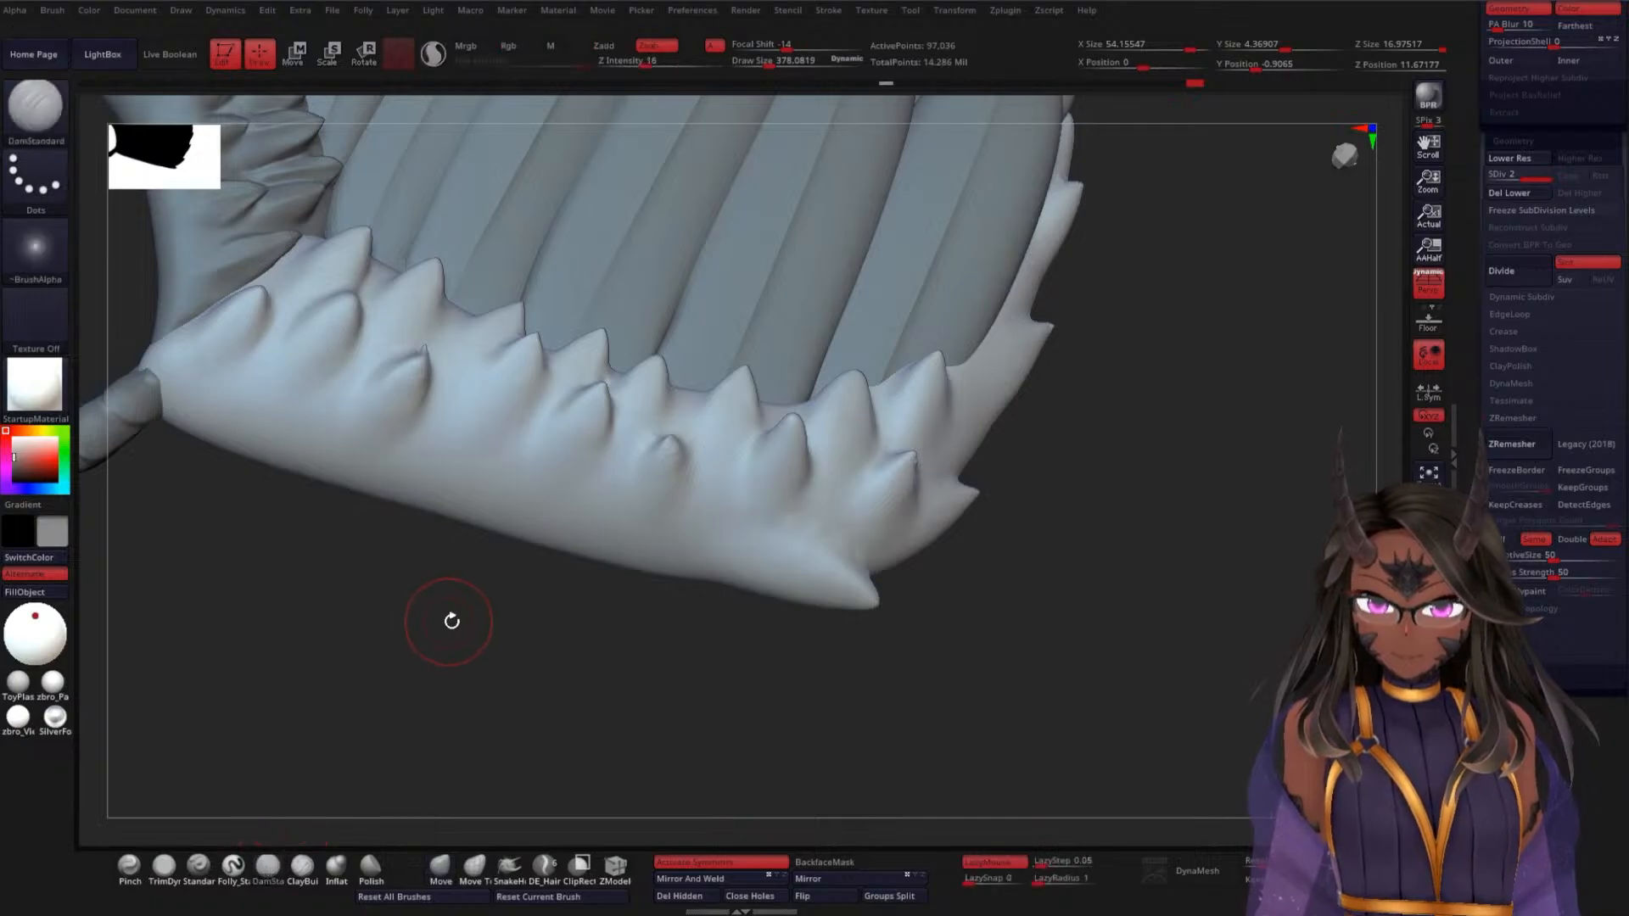
key(space)
drag(451, 618, 491, 658)
Carve DamStandard creases around the small lower-row tuft second from the bend's long point, and smooth the groove along its side
mouse_move(507, 598)
alt+mouse_down()
mouse_move(538, 669)
mouse_move(669, 470)
alt+mouse_up()
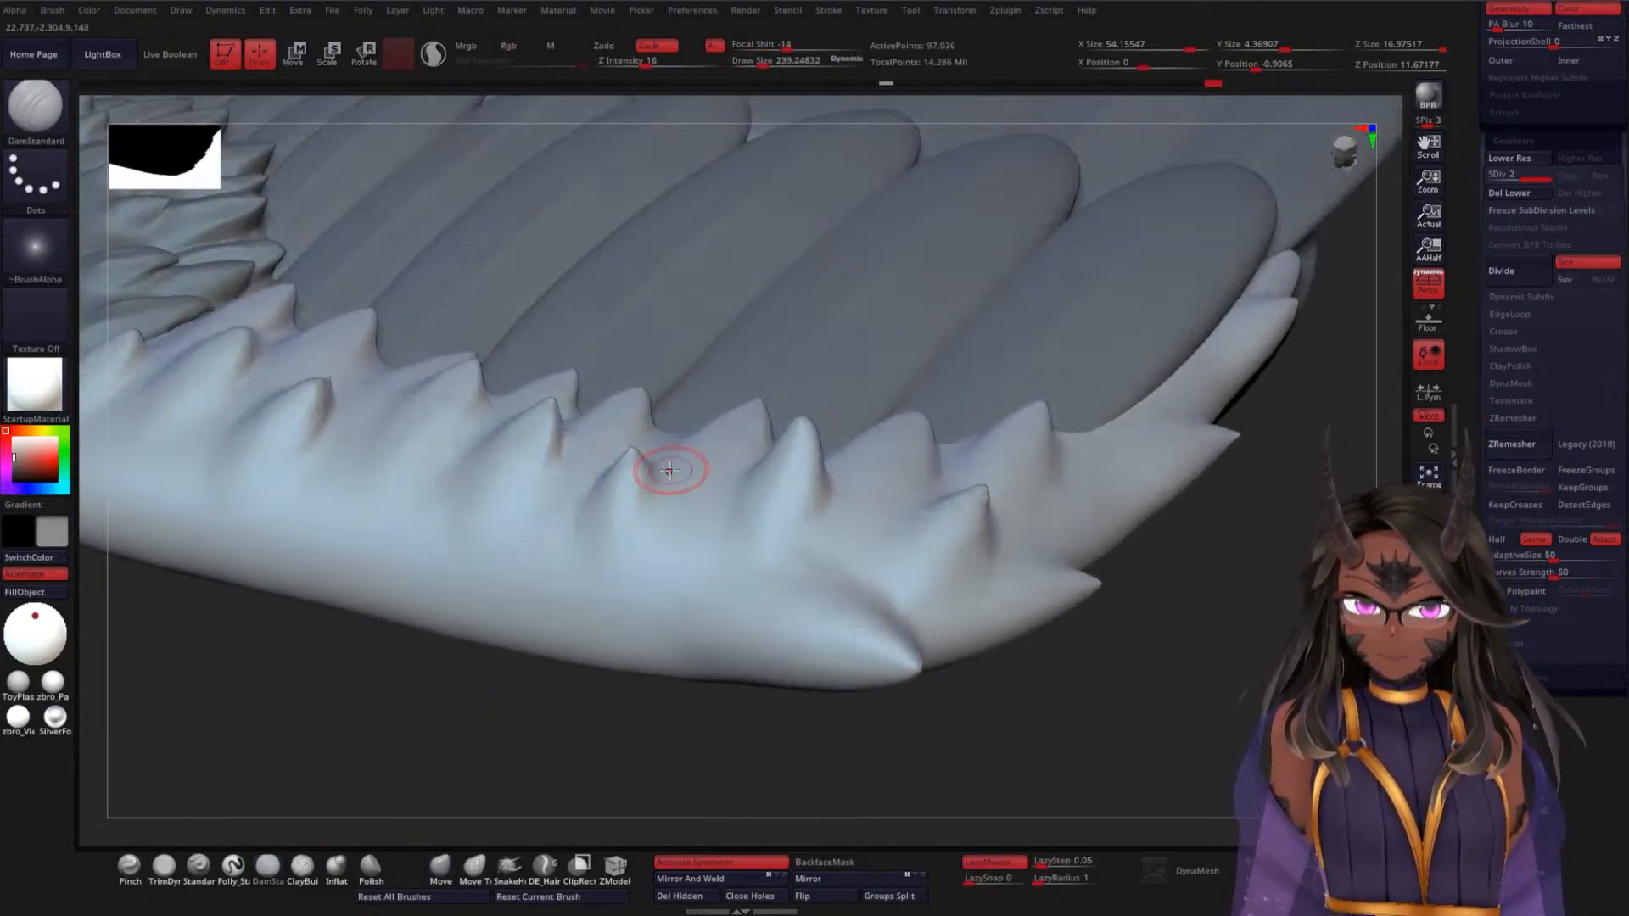
mouse_move(635, 543)
right_down()
mouse_move(548, 695)
mouse_move(632, 548)
right_up()
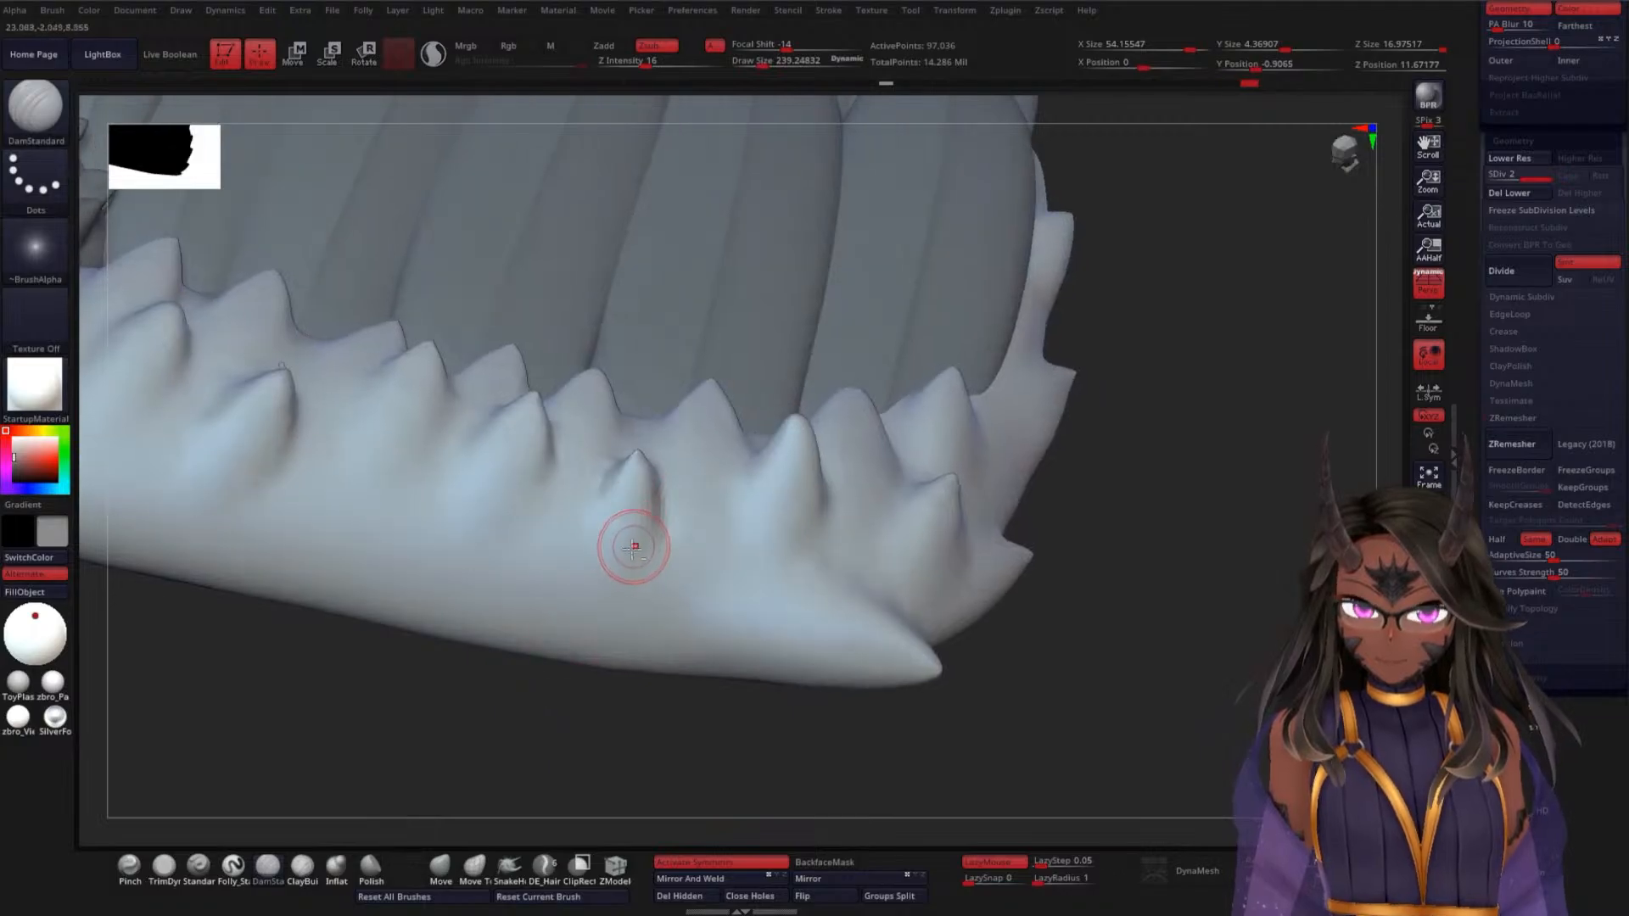
drag(635, 543, 631, 471)
mouse_move(530, 679)
mouse_down()
mouse_move(455, 680)
mouse_move(484, 802)
mouse_up()
drag(668, 379, 709, 525)
drag(319, 776, 353, 800)
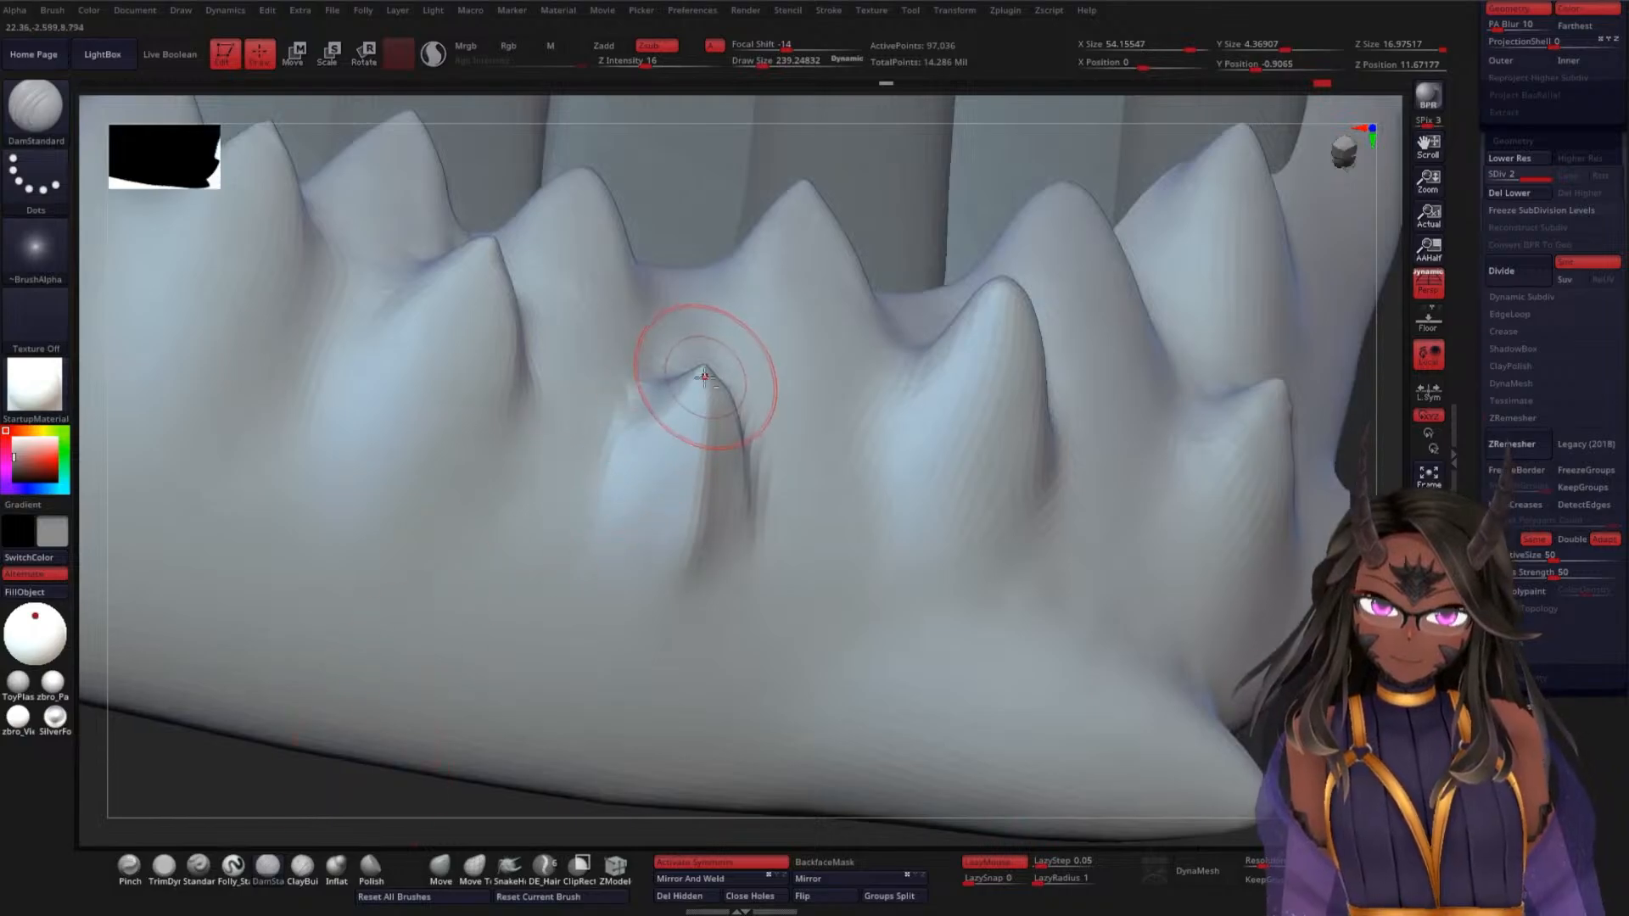
mouse_move(703, 370)
mouse_down()
mouse_move(632, 454)
mouse_move(631, 490)
mouse_up()
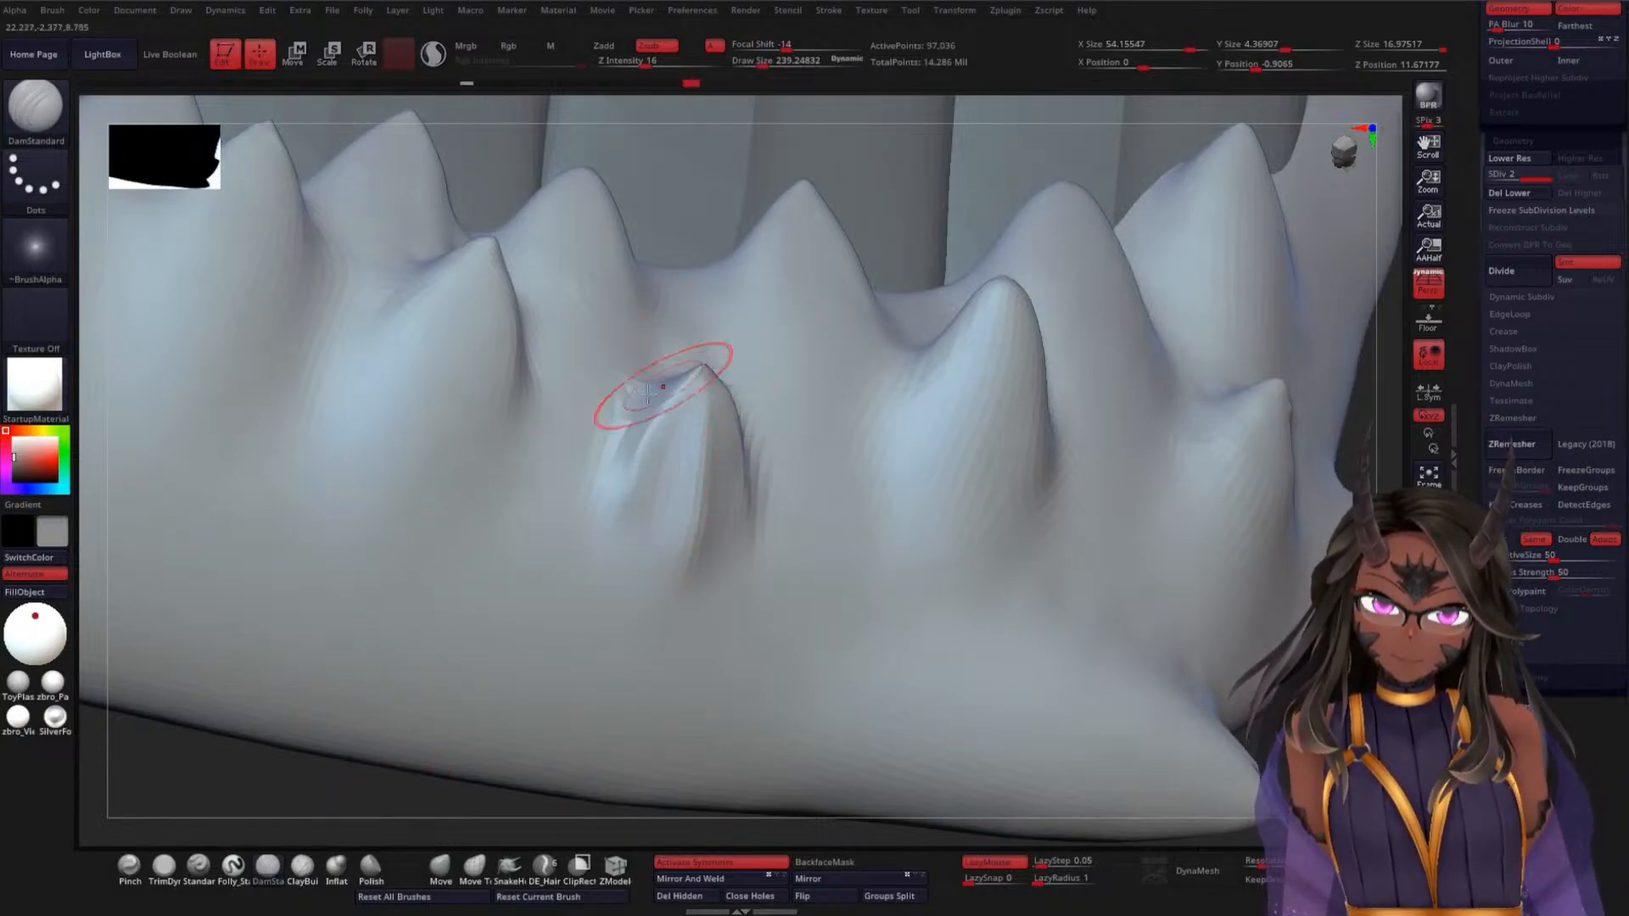
mouse_move(622, 378)
shift+mouse_down()
mouse_move(563, 534)
mouse_move(633, 549)
shift+mouse_up()
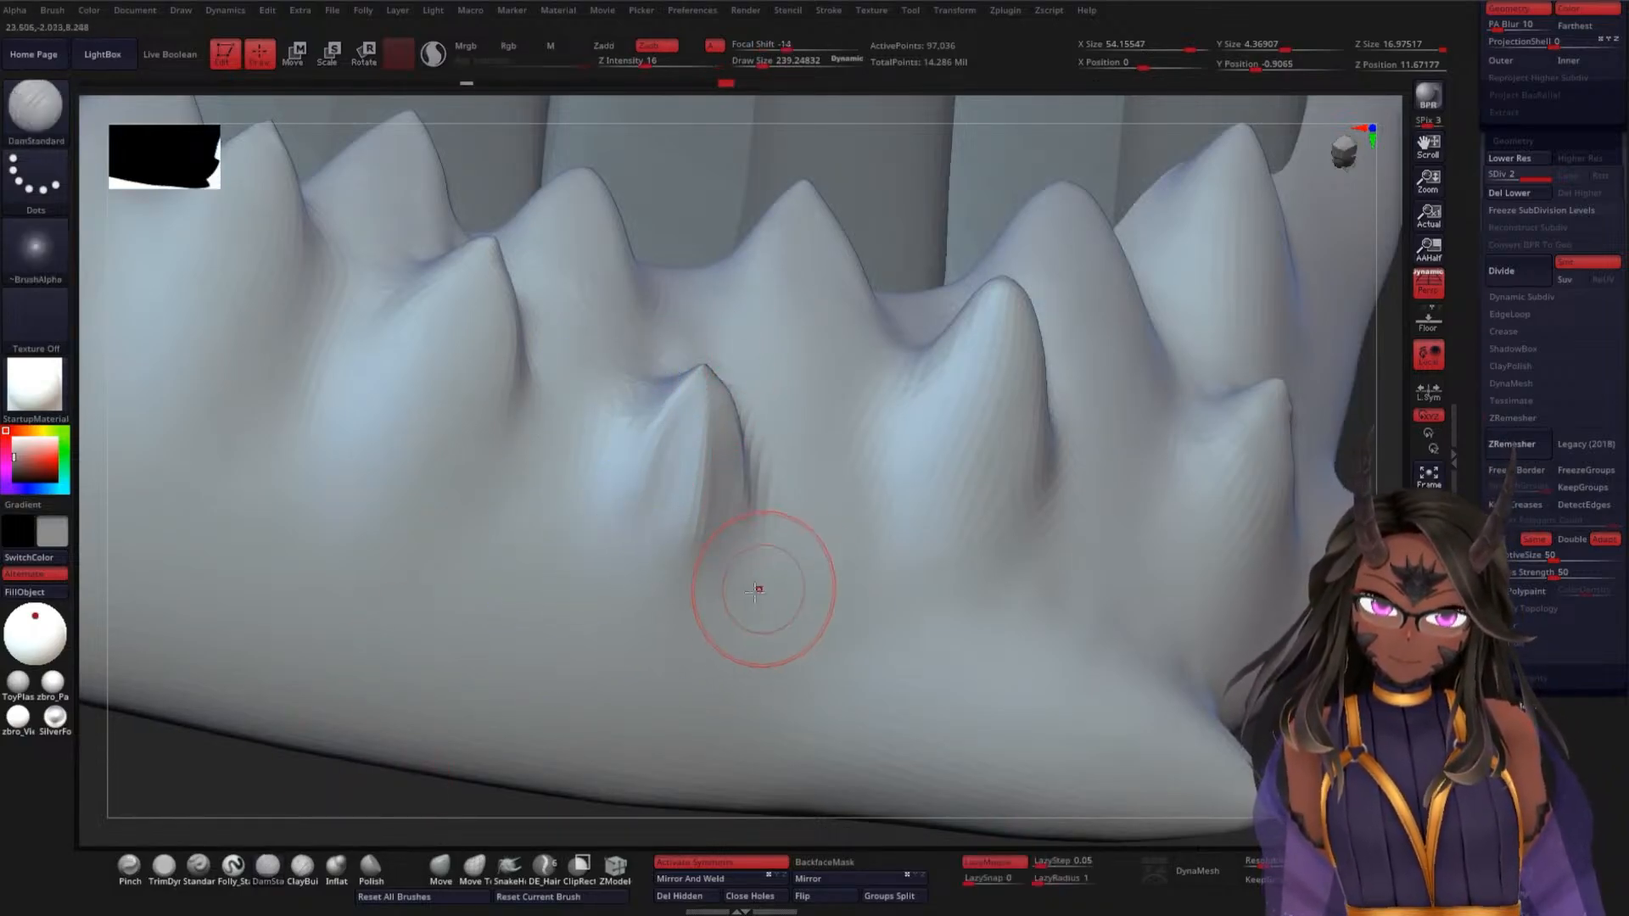
Define the edges of the taller neighbouring lower-row tuft toward the bend with DamStandard creases and smooth its surface
alt+drag(1273, 721, 1264, 560)
mouse_move(1333, 504)
mouse_down()
mouse_move(1264, 543)
mouse_move(1231, 522)
mouse_up()
drag(750, 276, 810, 462)
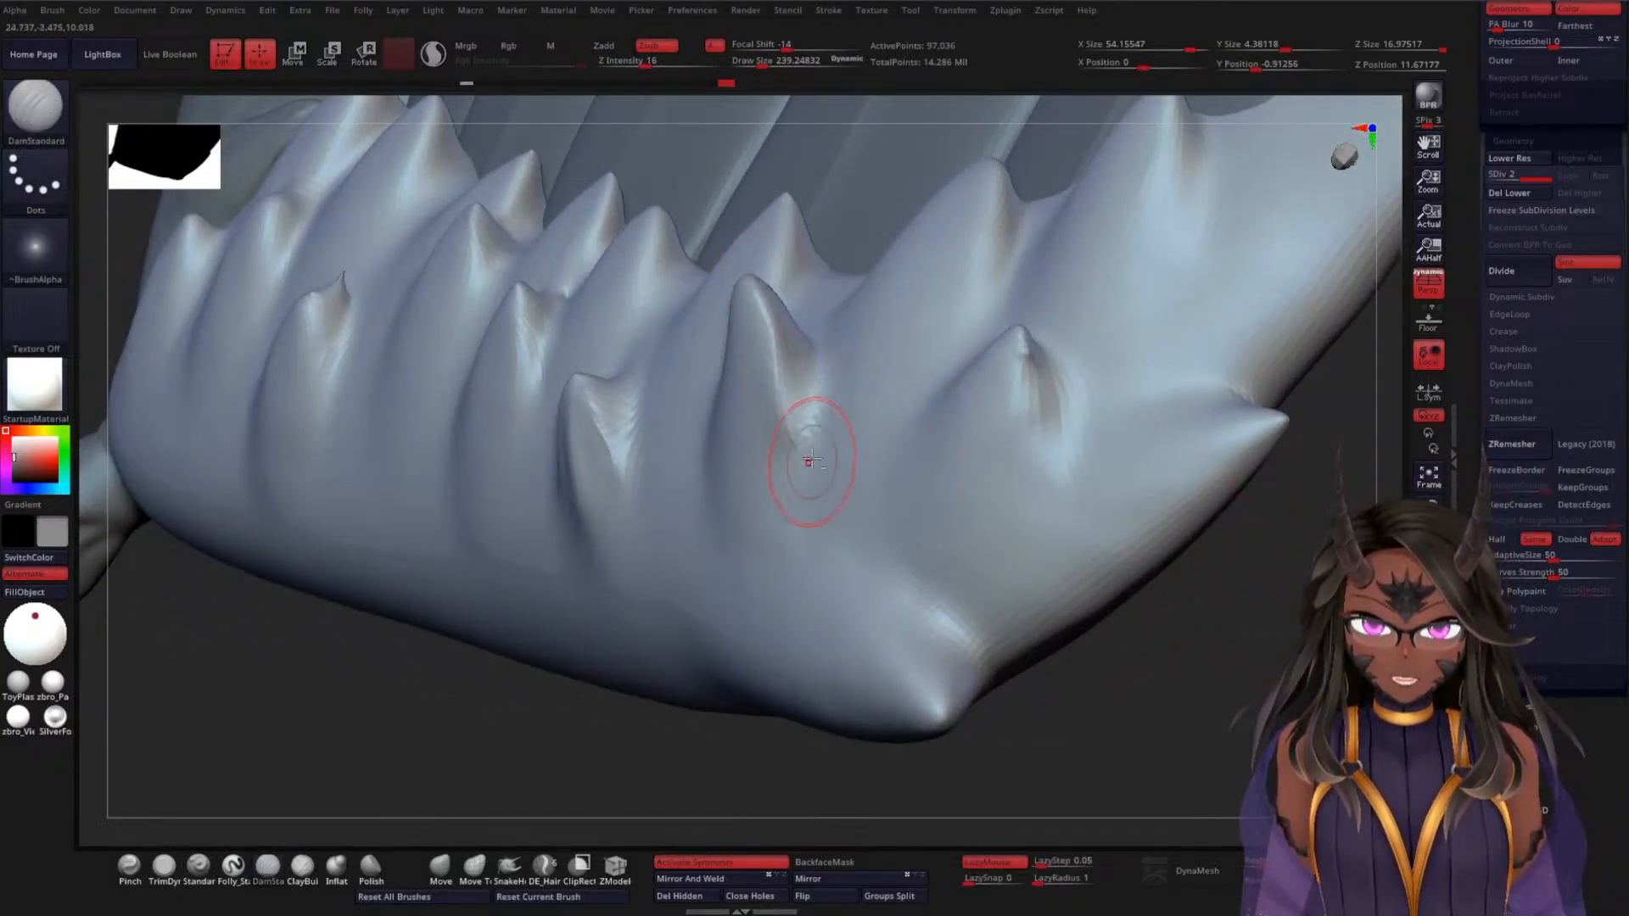
drag(538, 721, 665, 513)
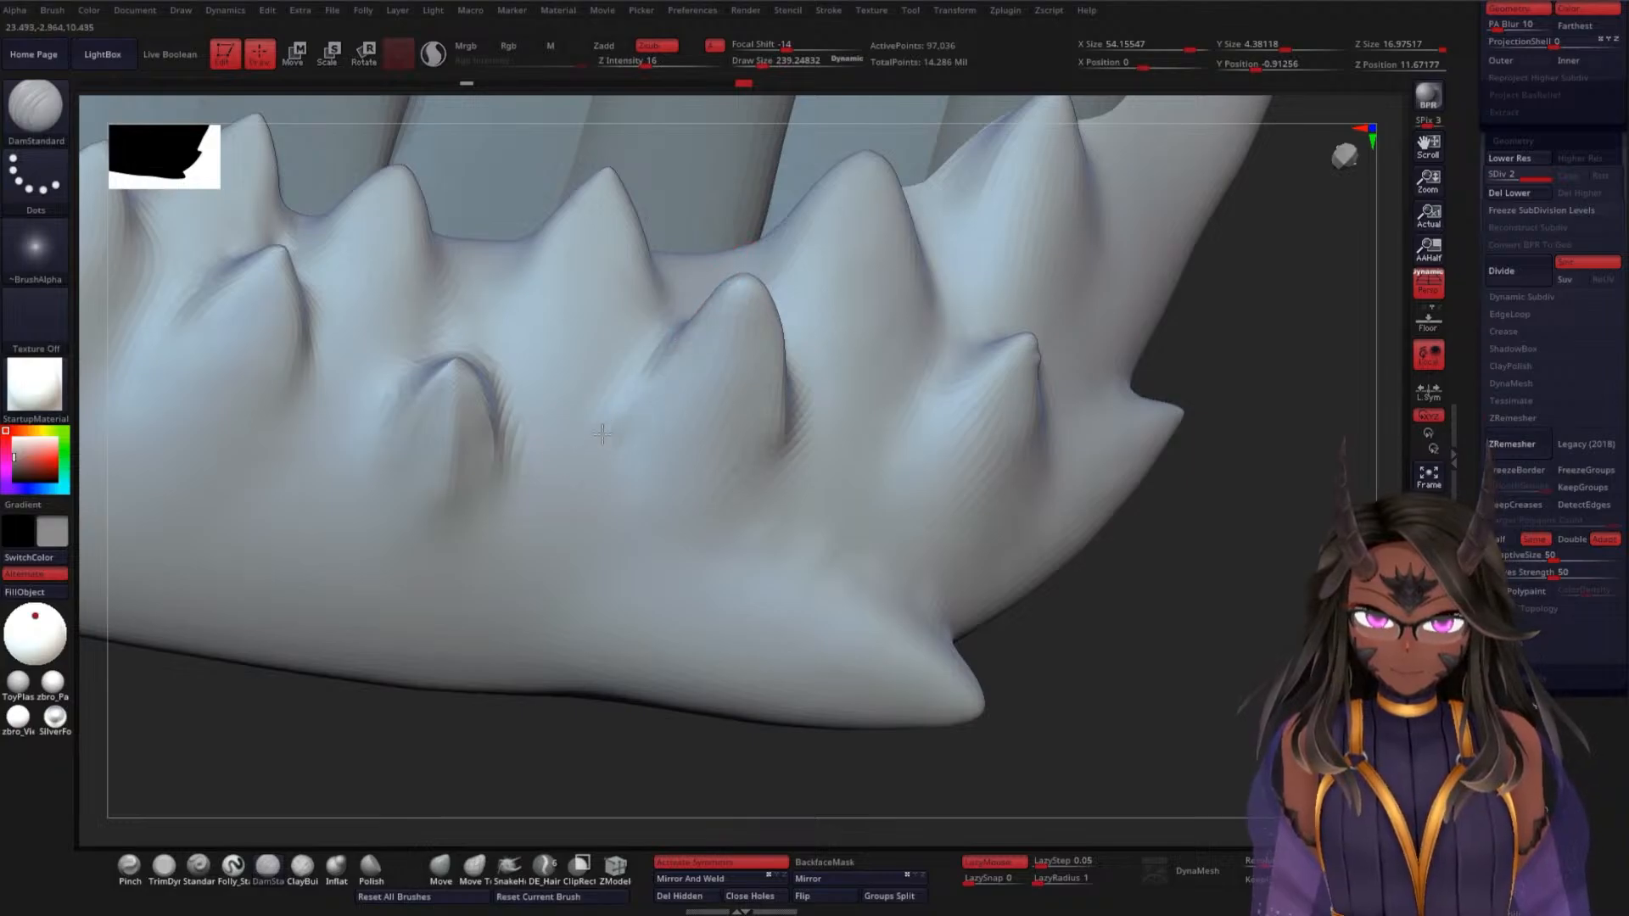
key(space)
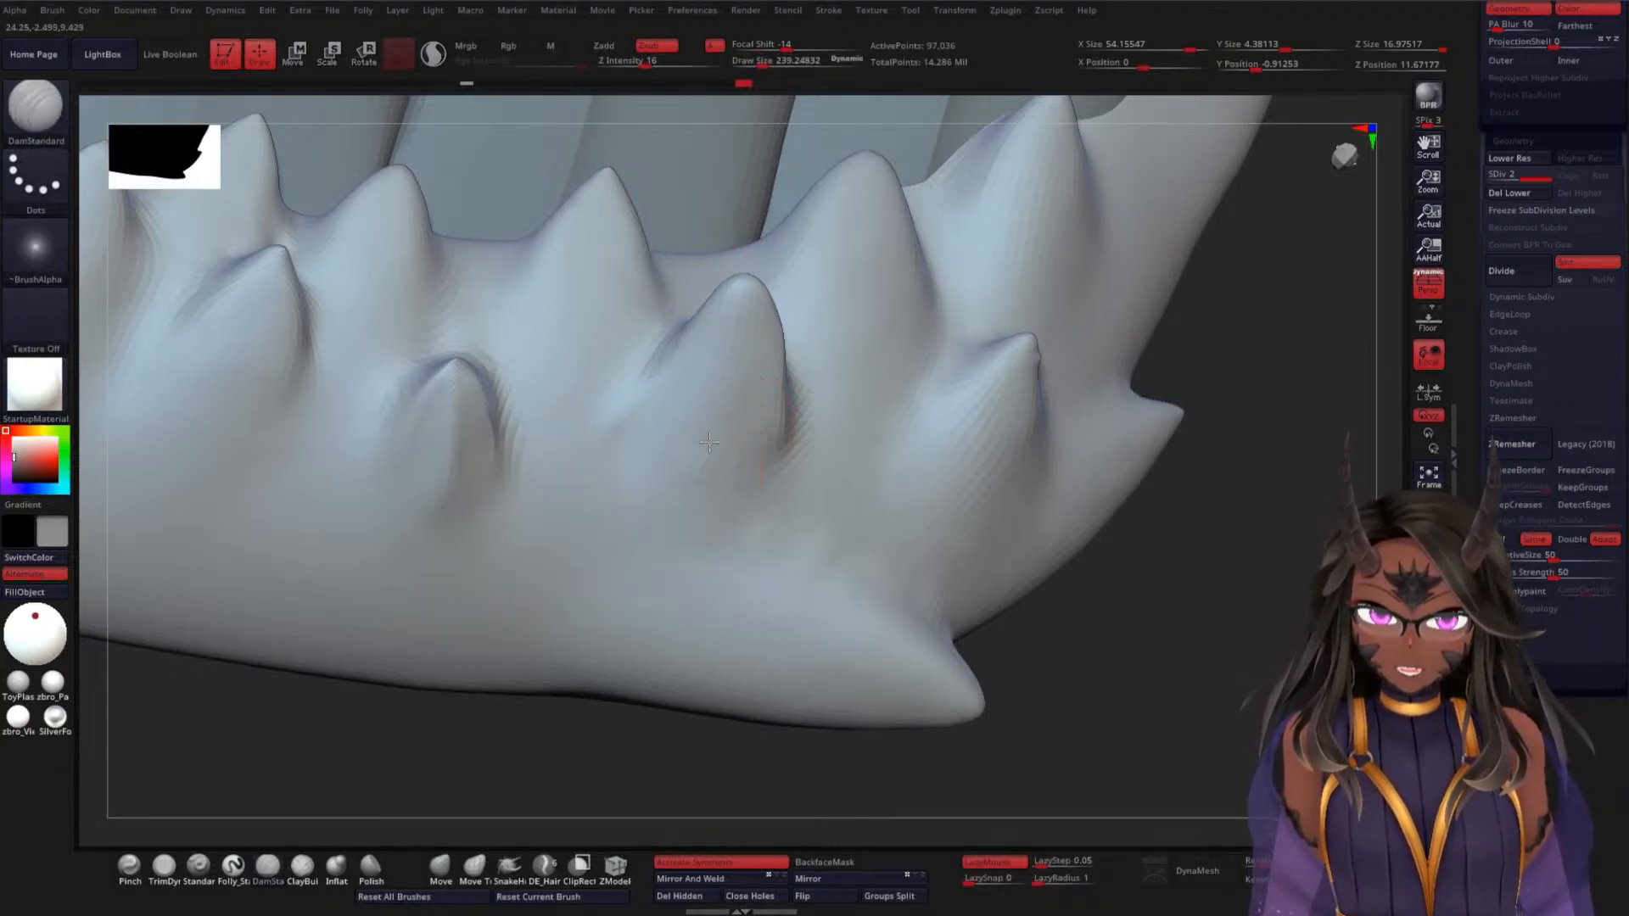
mouse_move(728, 356)
shift+mouse_down()
mouse_move(674, 445)
mouse_move(676, 393)
mouse_move(703, 460)
mouse_move(705, 378)
shift+mouse_up()
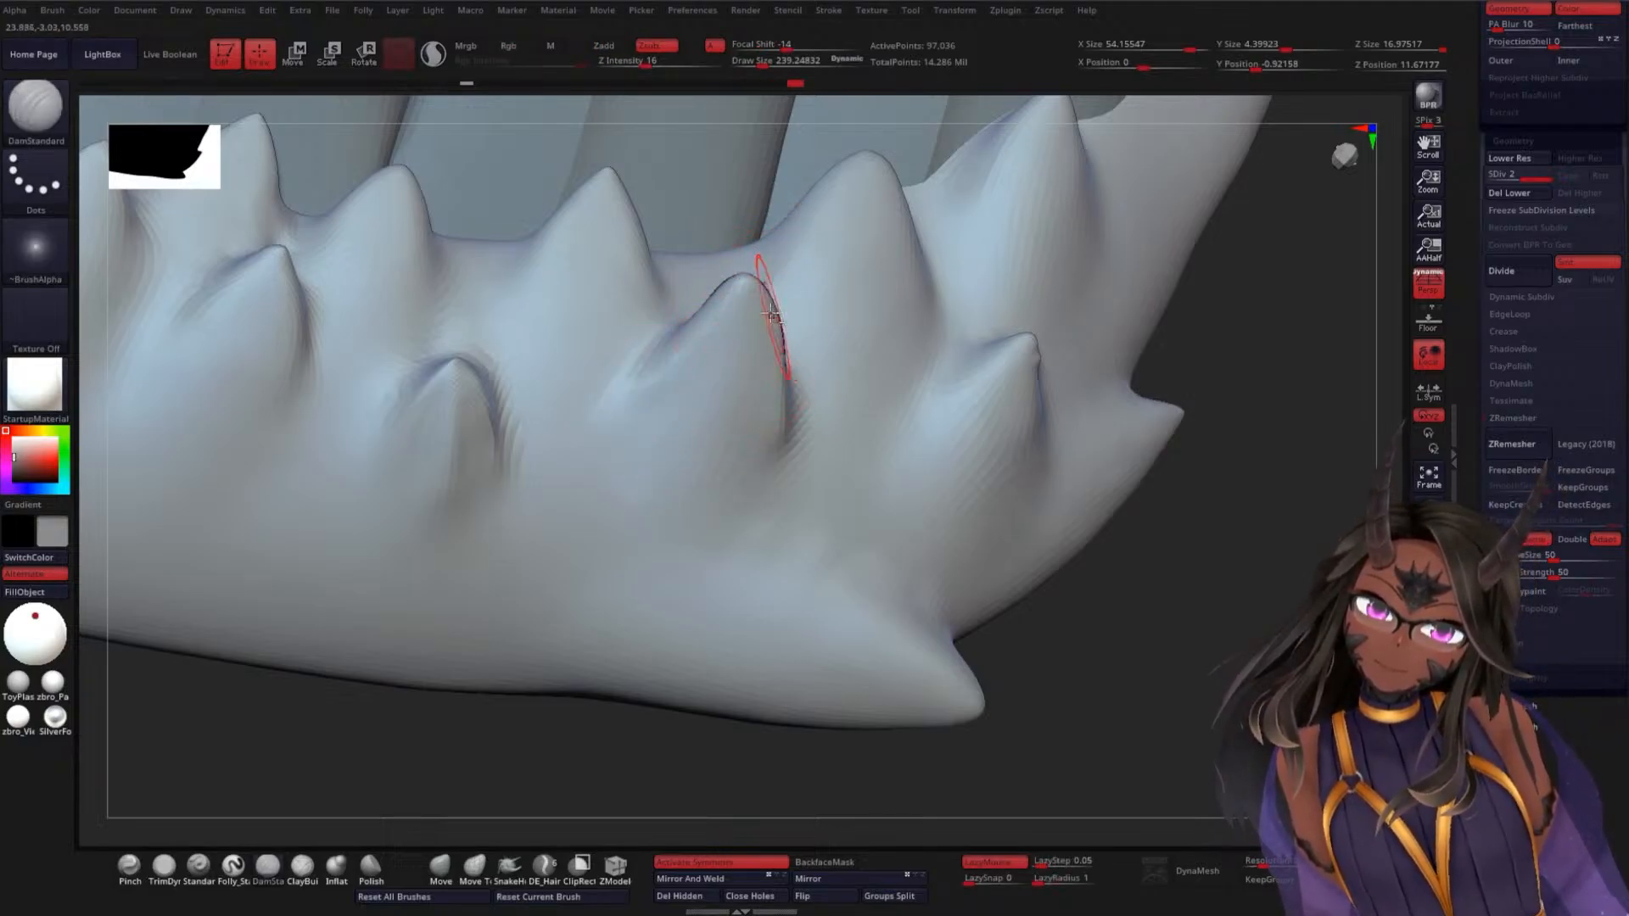
drag(775, 451, 796, 482)
right_drag(953, 576, 1022, 549)
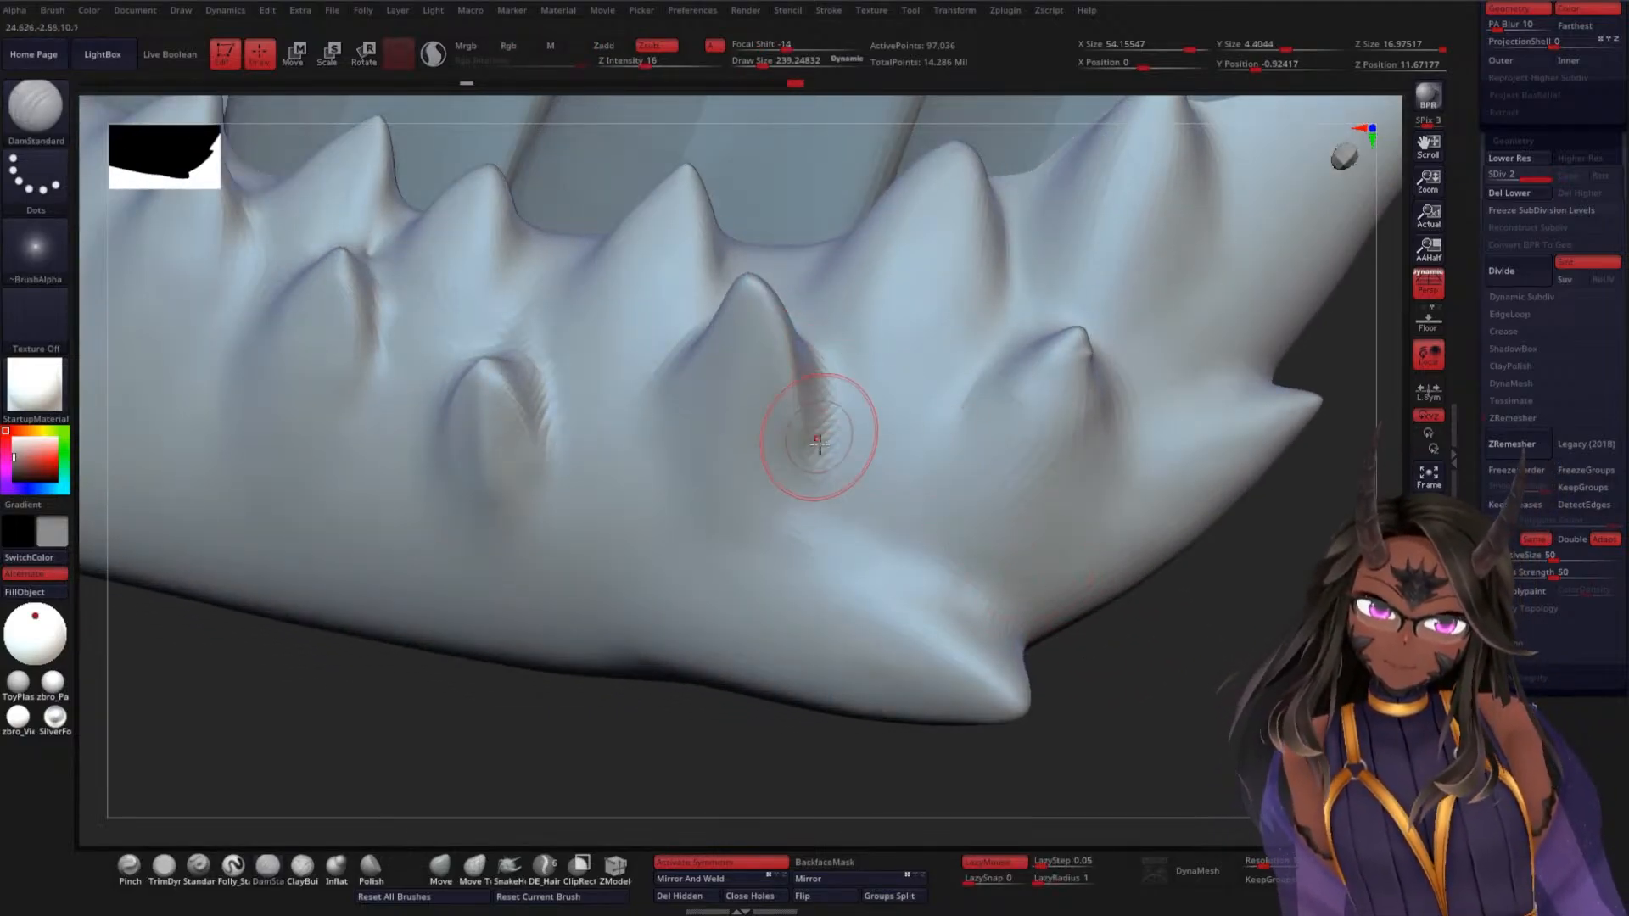
mouse_move(819, 454)
mouse_down()
mouse_move(798, 340)
mouse_move(823, 454)
mouse_up()
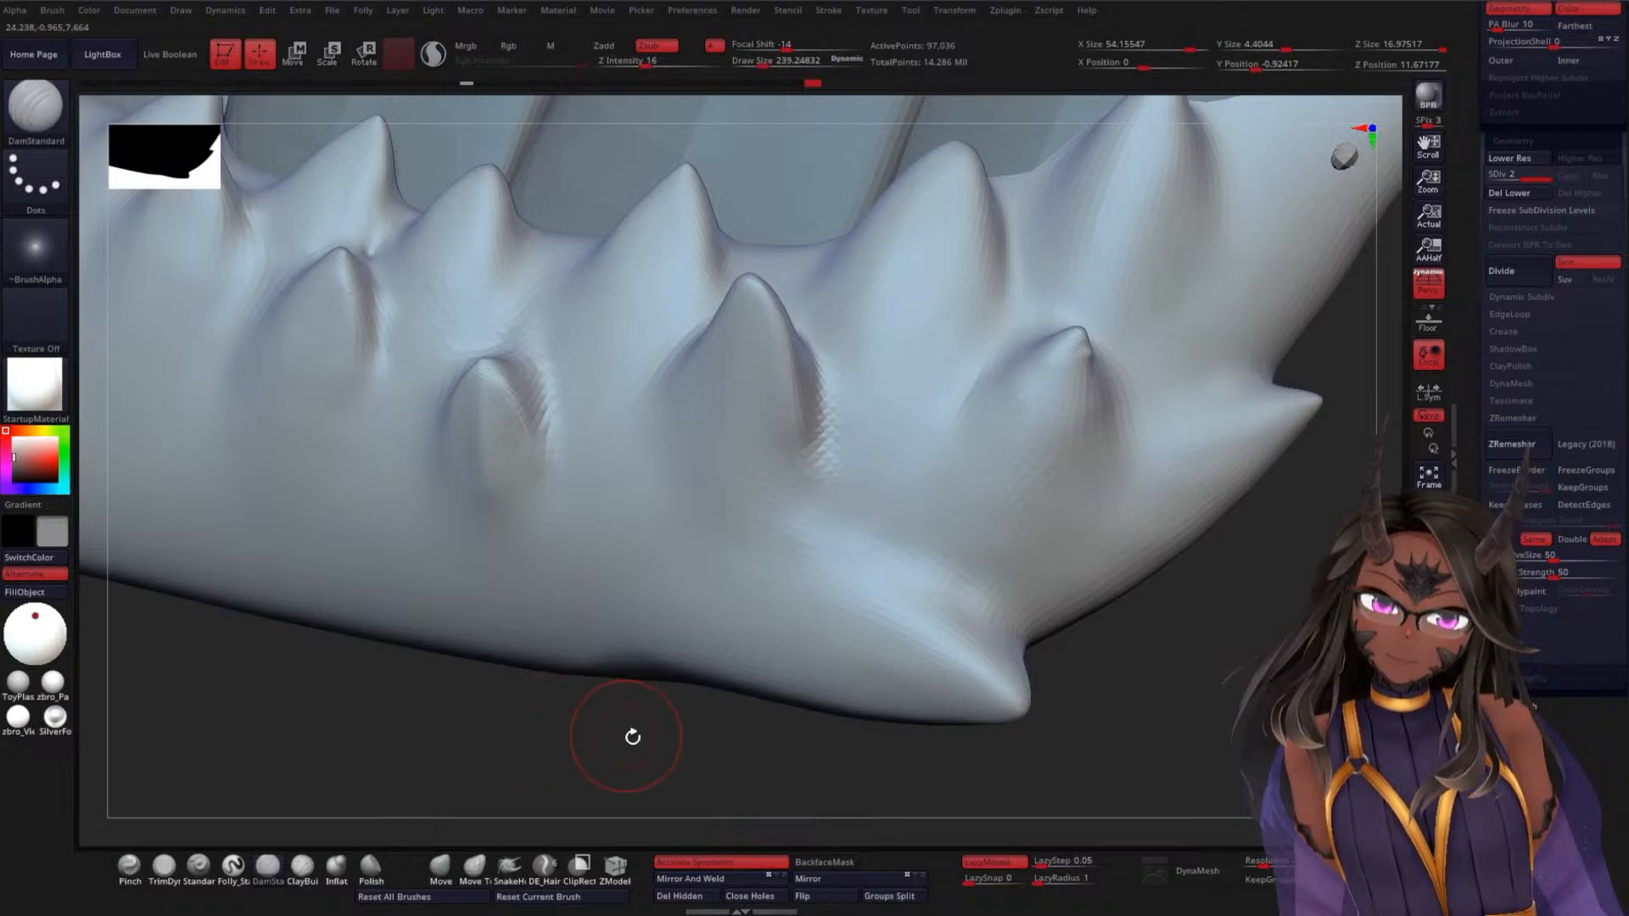
Cut creases along both edges of the upper-row tuft just above the taller lower-row tuft
mouse_move(632, 736)
mouse_down()
mouse_move(622, 753)
mouse_move(728, 488)
mouse_move(748, 587)
mouse_up()
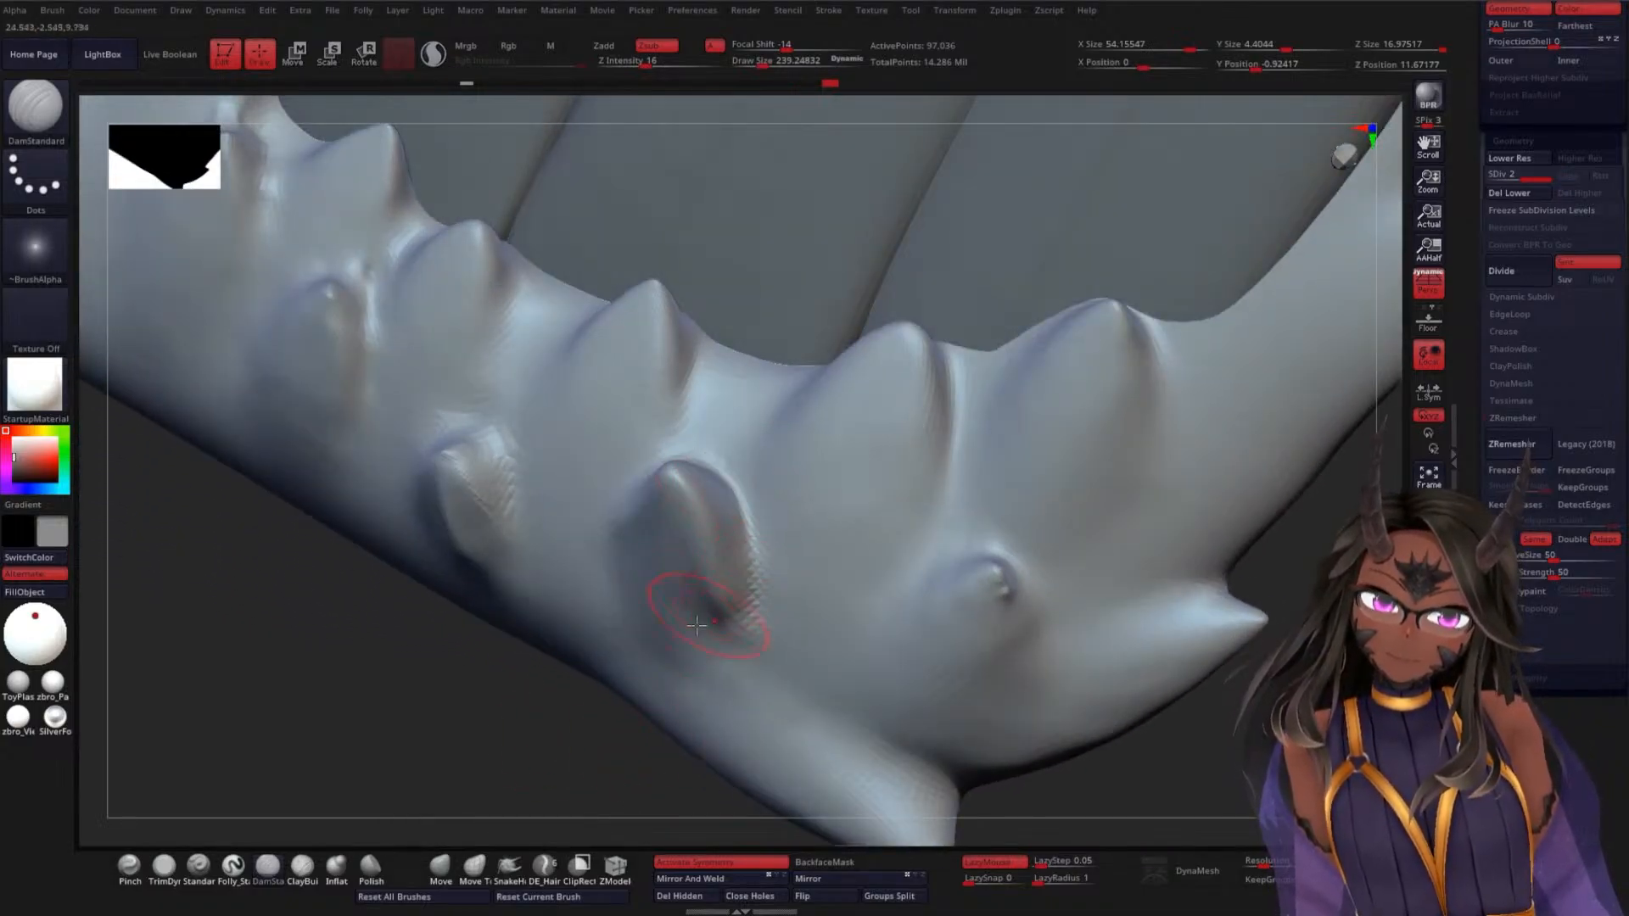
mouse_move(482, 716)
mouse_down()
mouse_move(505, 738)
mouse_move(561, 727)
mouse_up()
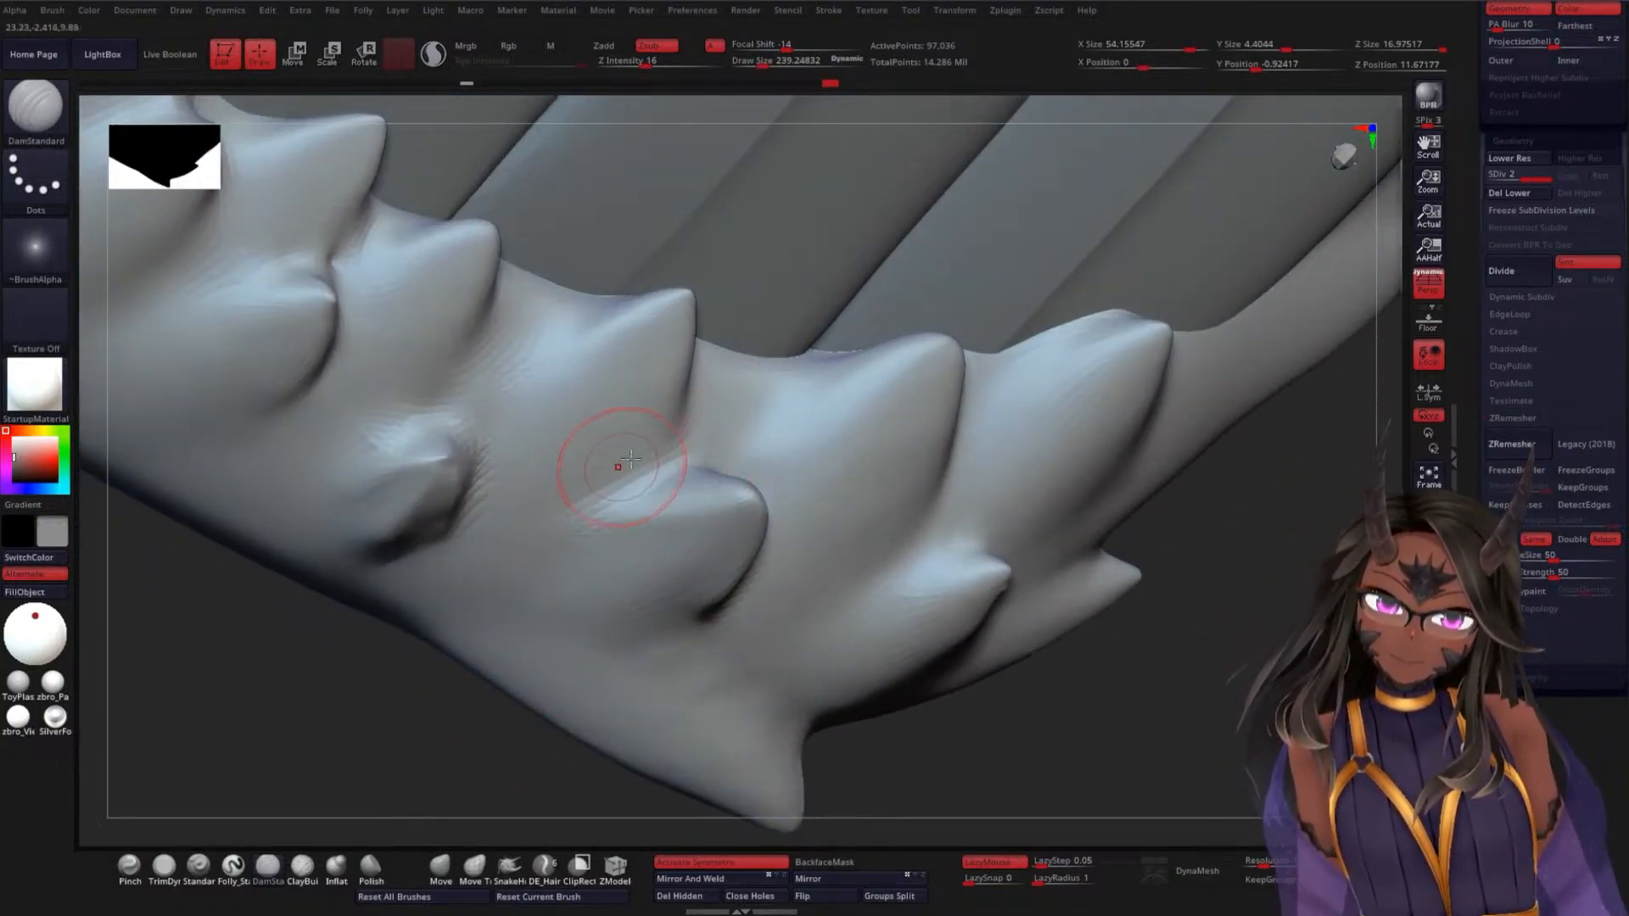
drag(709, 337, 655, 450)
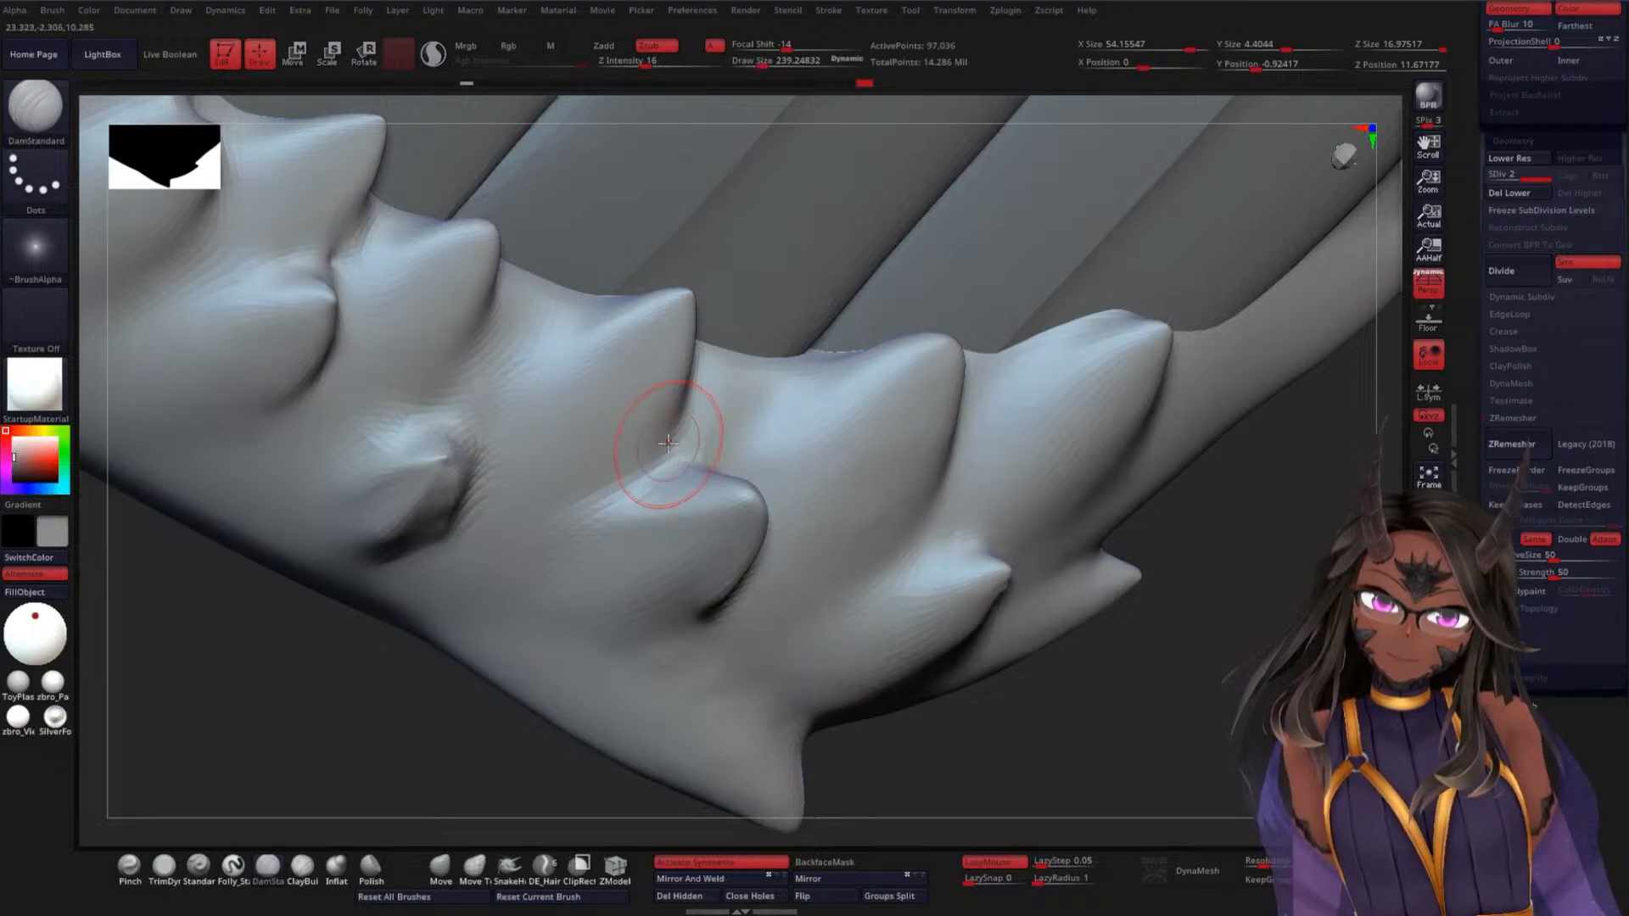
drag(604, 302, 528, 378)
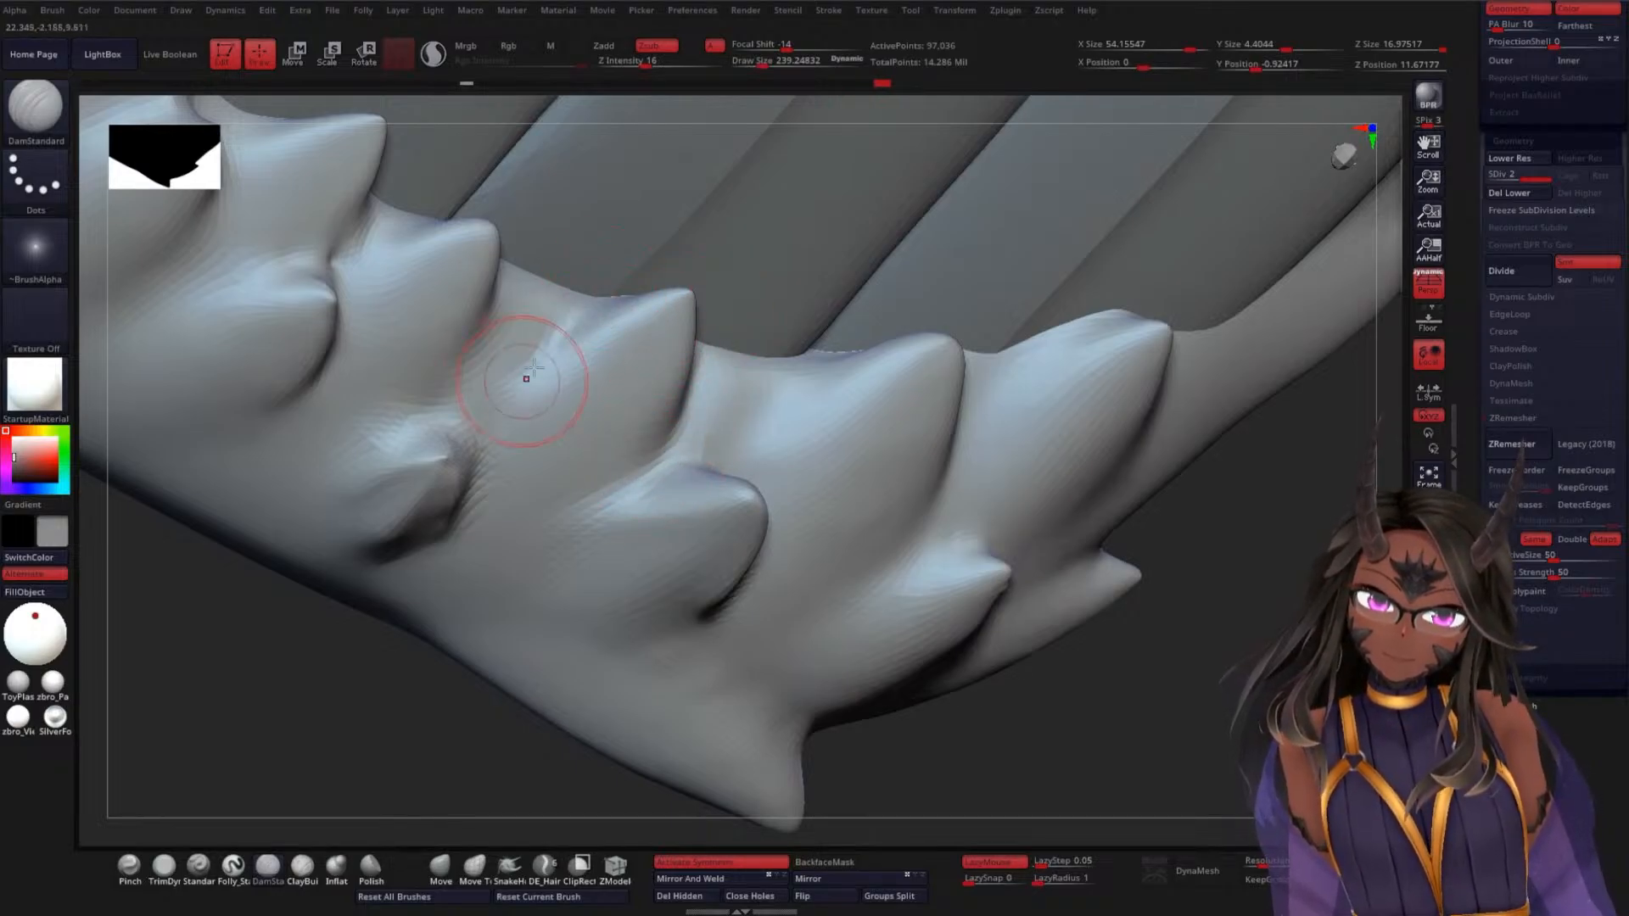
drag(589, 311, 528, 383)
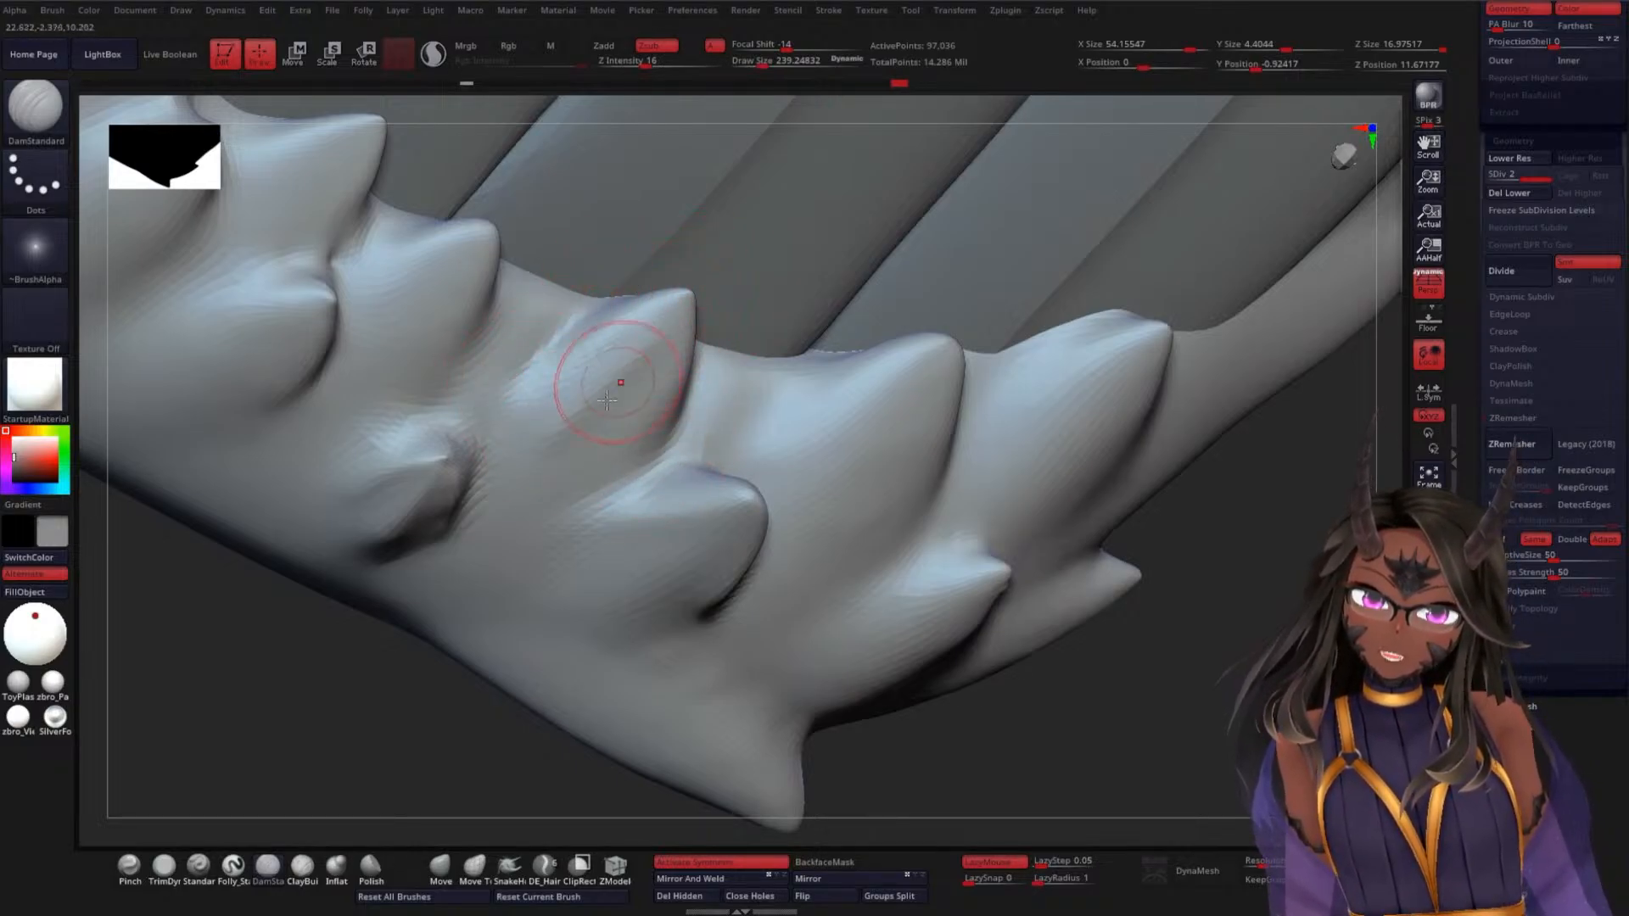
Deepen the separation between the small lower-row tuft and the upper-row tufts behind it with further DamStandard strokes
mouse_move(324, 685)
mouse_down()
mouse_move(367, 651)
mouse_move(335, 649)
mouse_up()
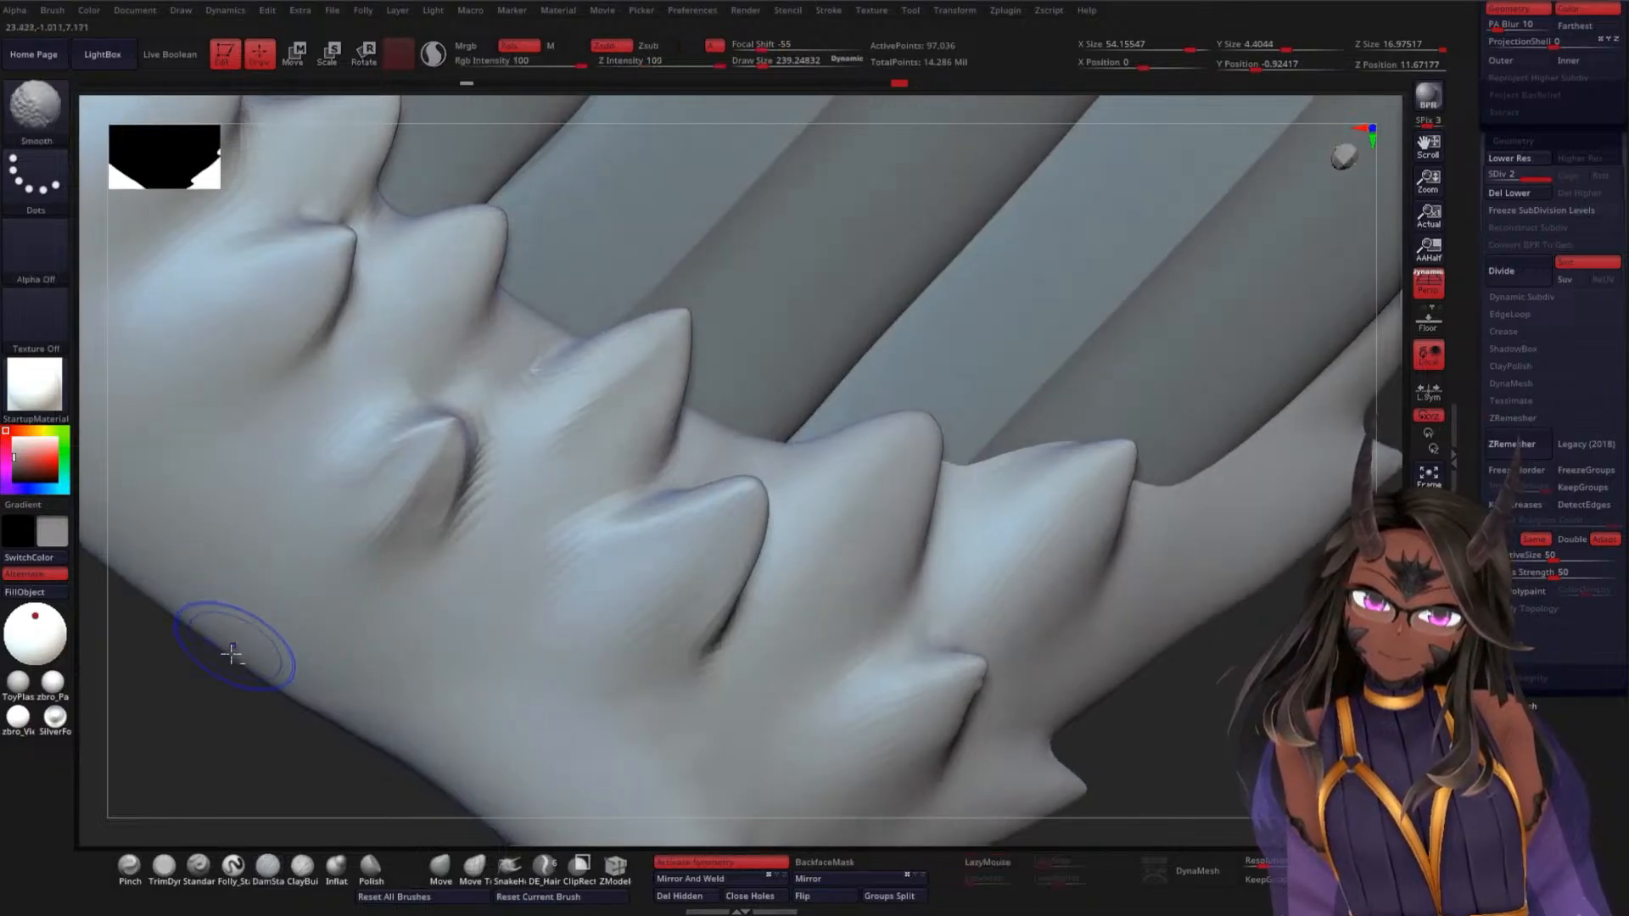
mouse_move(241, 728)
alt+mouse_down()
mouse_move(333, 750)
mouse_move(414, 825)
alt+mouse_up()
drag(672, 390, 615, 497)
drag(577, 311, 532, 482)
mouse_move(622, 349)
mouse_down()
mouse_move(571, 494)
mouse_move(647, 473)
mouse_up()
mouse_move(544, 327)
mouse_down()
mouse_move(496, 458)
mouse_move(534, 388)
mouse_up()
Carve creases around the next upper-row and lower-row tufts further inward along the arm
drag(255, 689, 213, 683)
drag(491, 459, 513, 423)
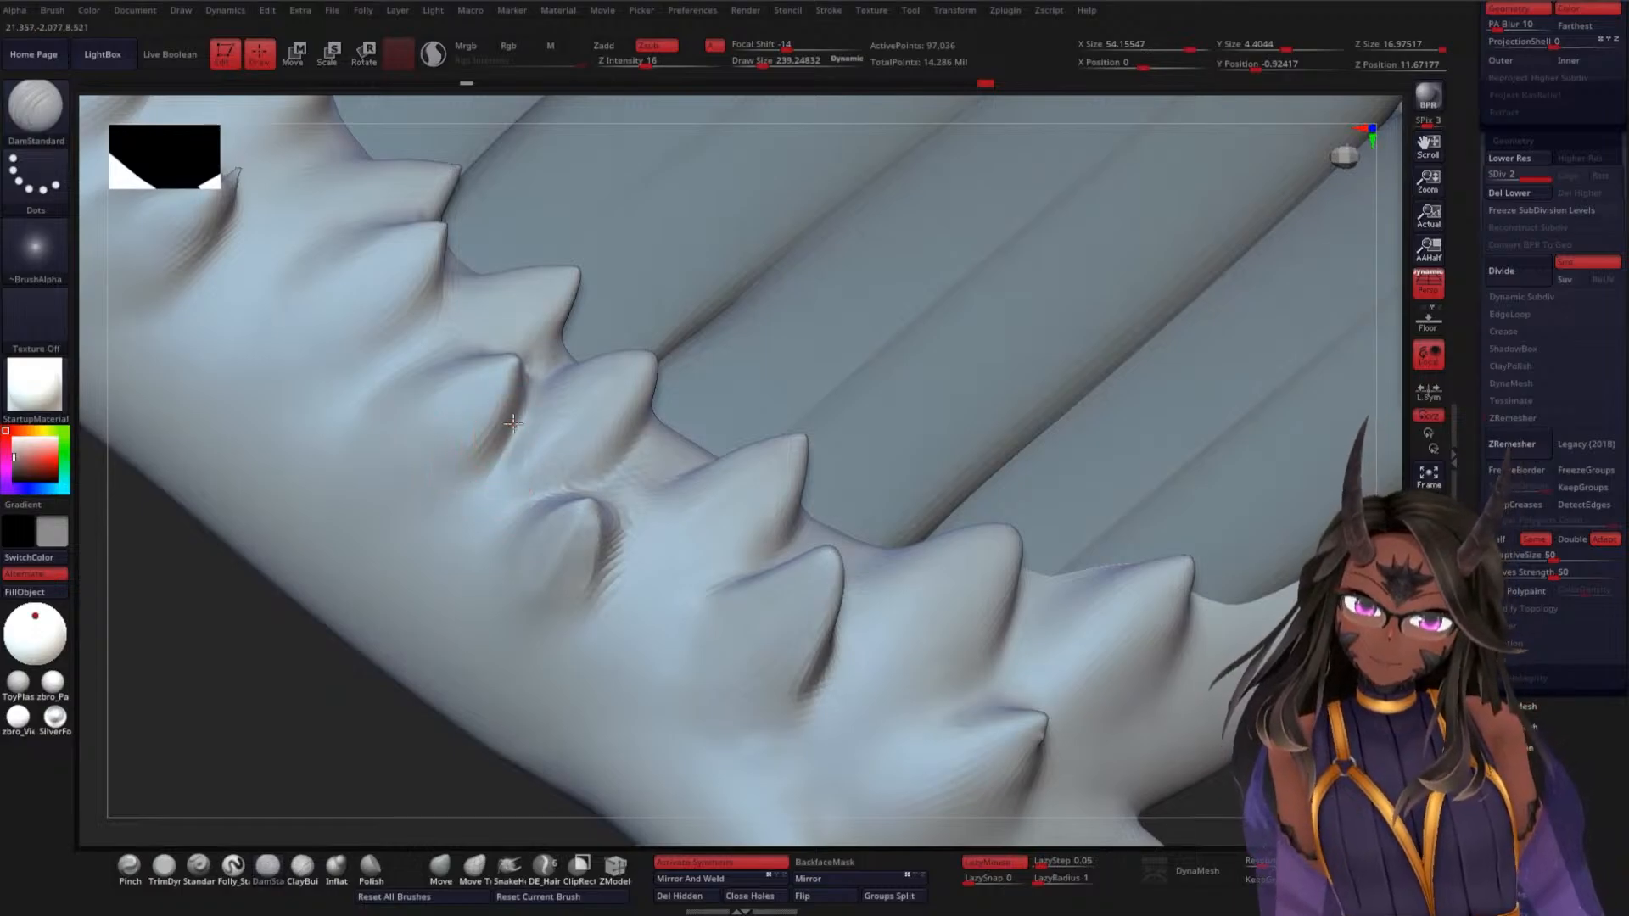
mouse_move(326, 581)
mouse_down()
mouse_move(280, 691)
mouse_move(429, 425)
mouse_up()
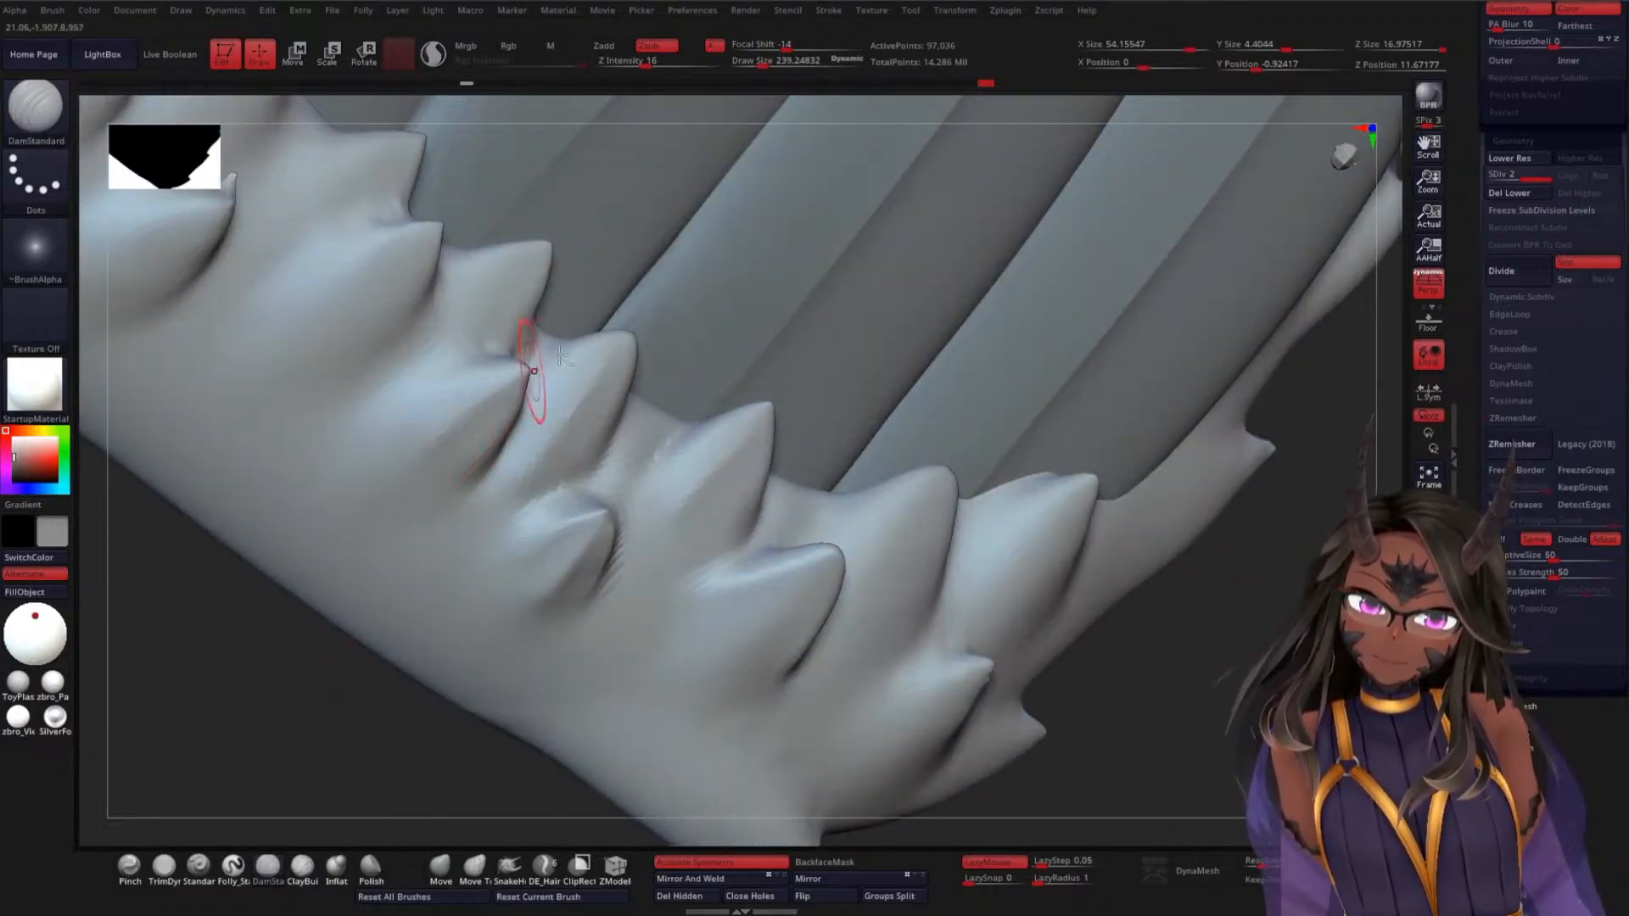
drag(304, 629, 351, 517)
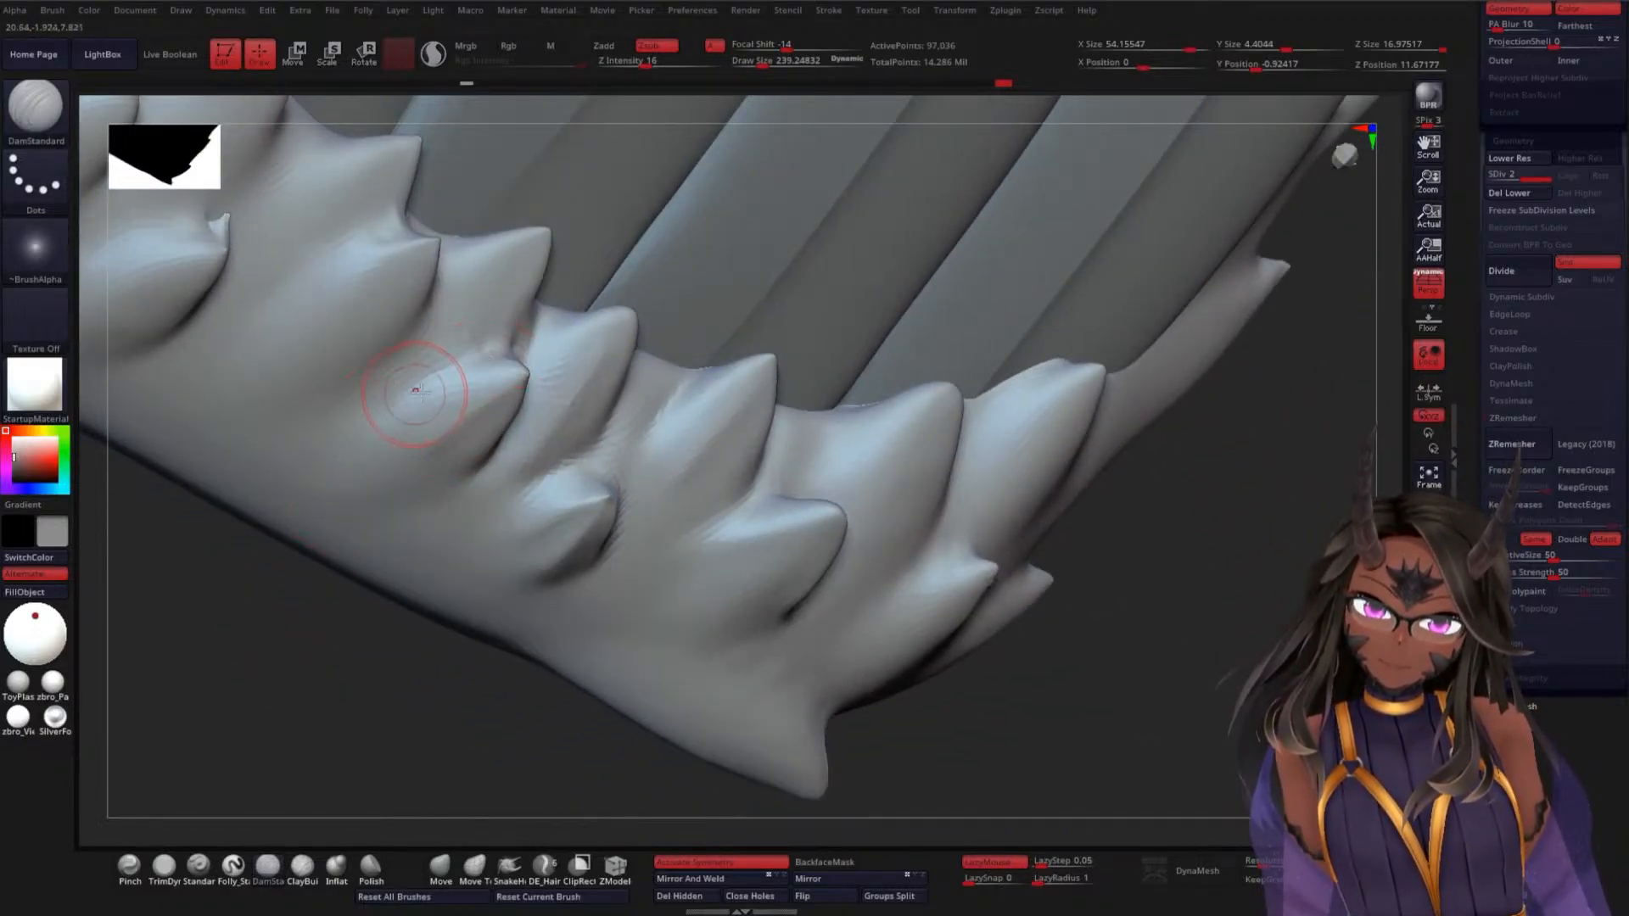
drag(388, 494, 317, 549)
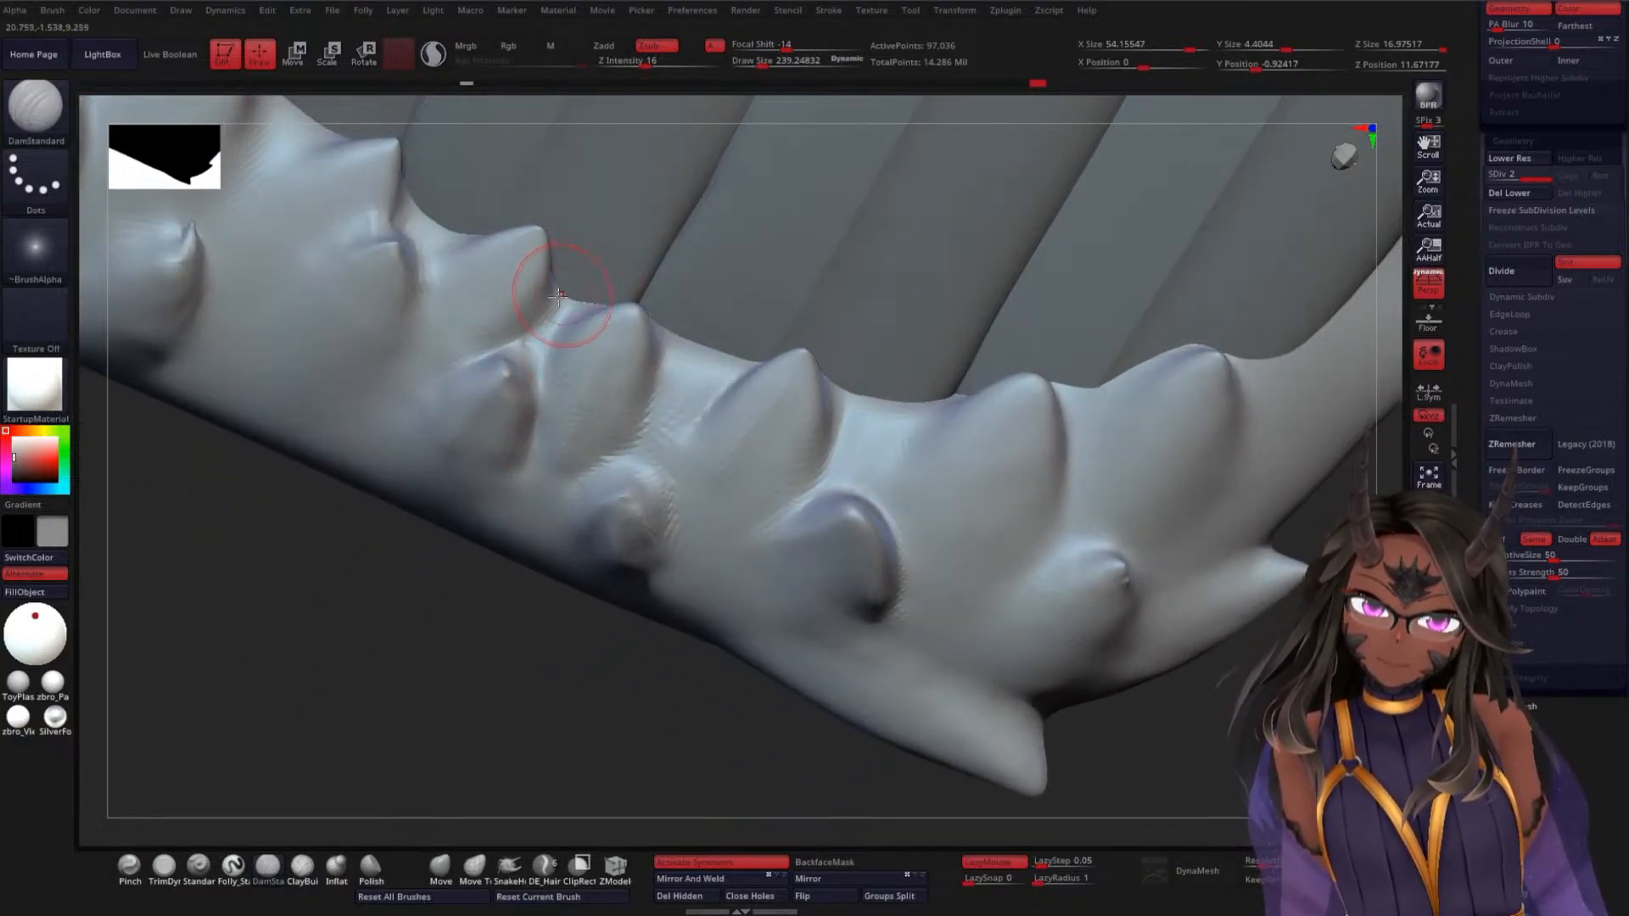
Carve DamStandard creases along the edges of the lower-row tuft next to the one with the thin pointed tip
drag(451, 358, 434, 370)
mouse_move(292, 583)
mouse_down()
mouse_move(313, 560)
mouse_move(331, 671)
mouse_up()
drag(242, 727, 239, 805)
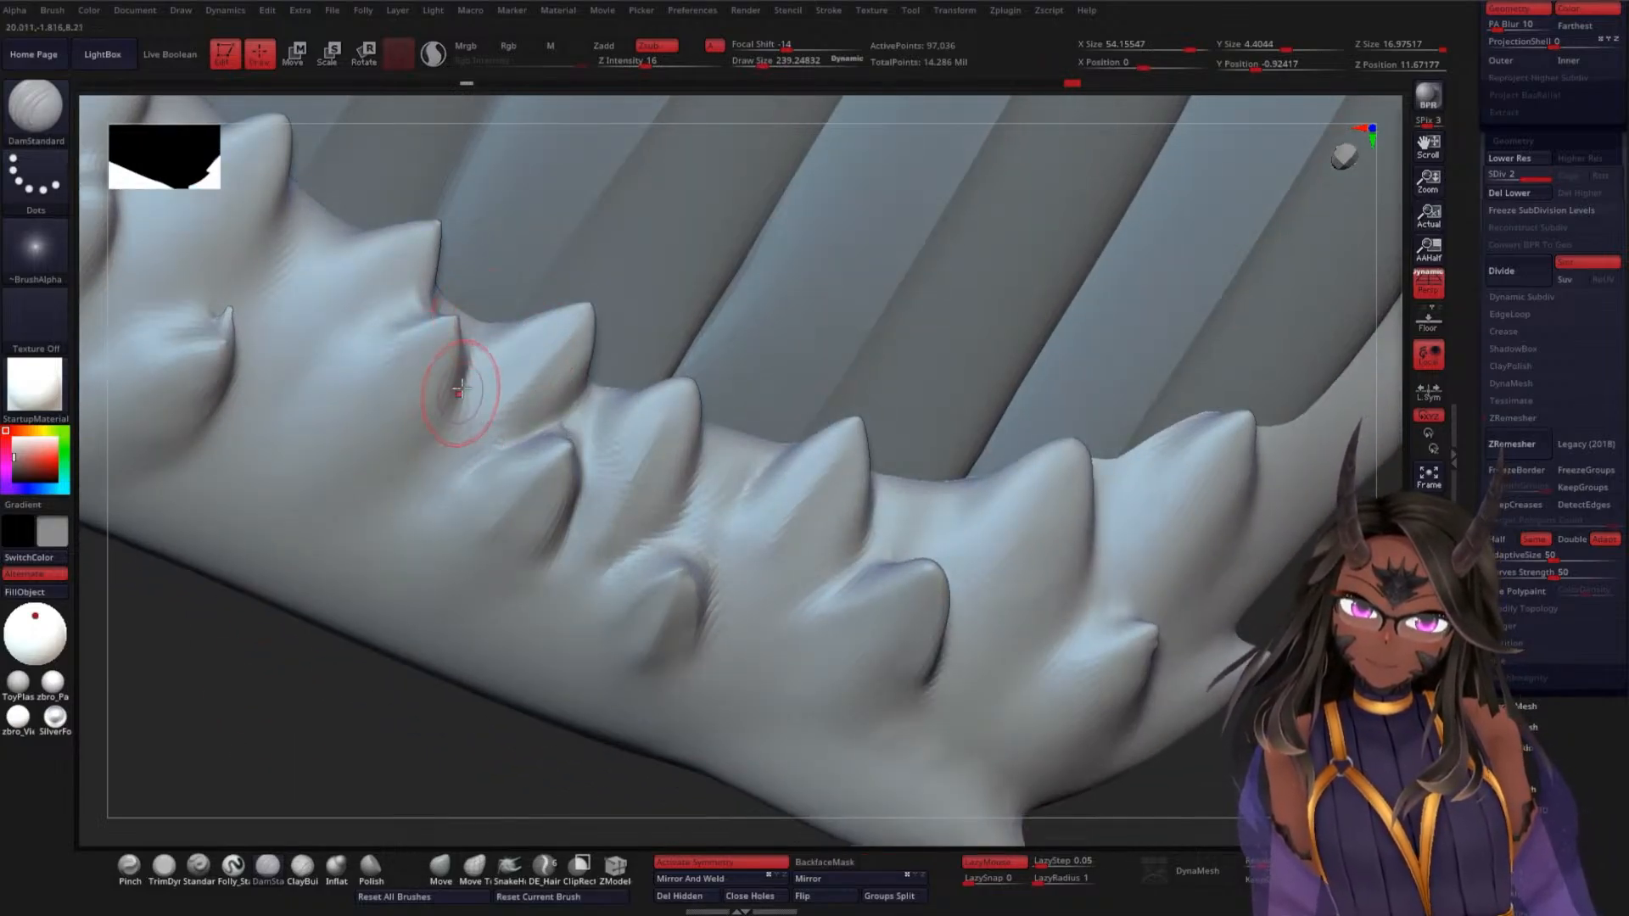
mouse_move(319, 730)
mouse_down()
mouse_move(333, 711)
mouse_move(276, 714)
mouse_move(350, 435)
mouse_up()
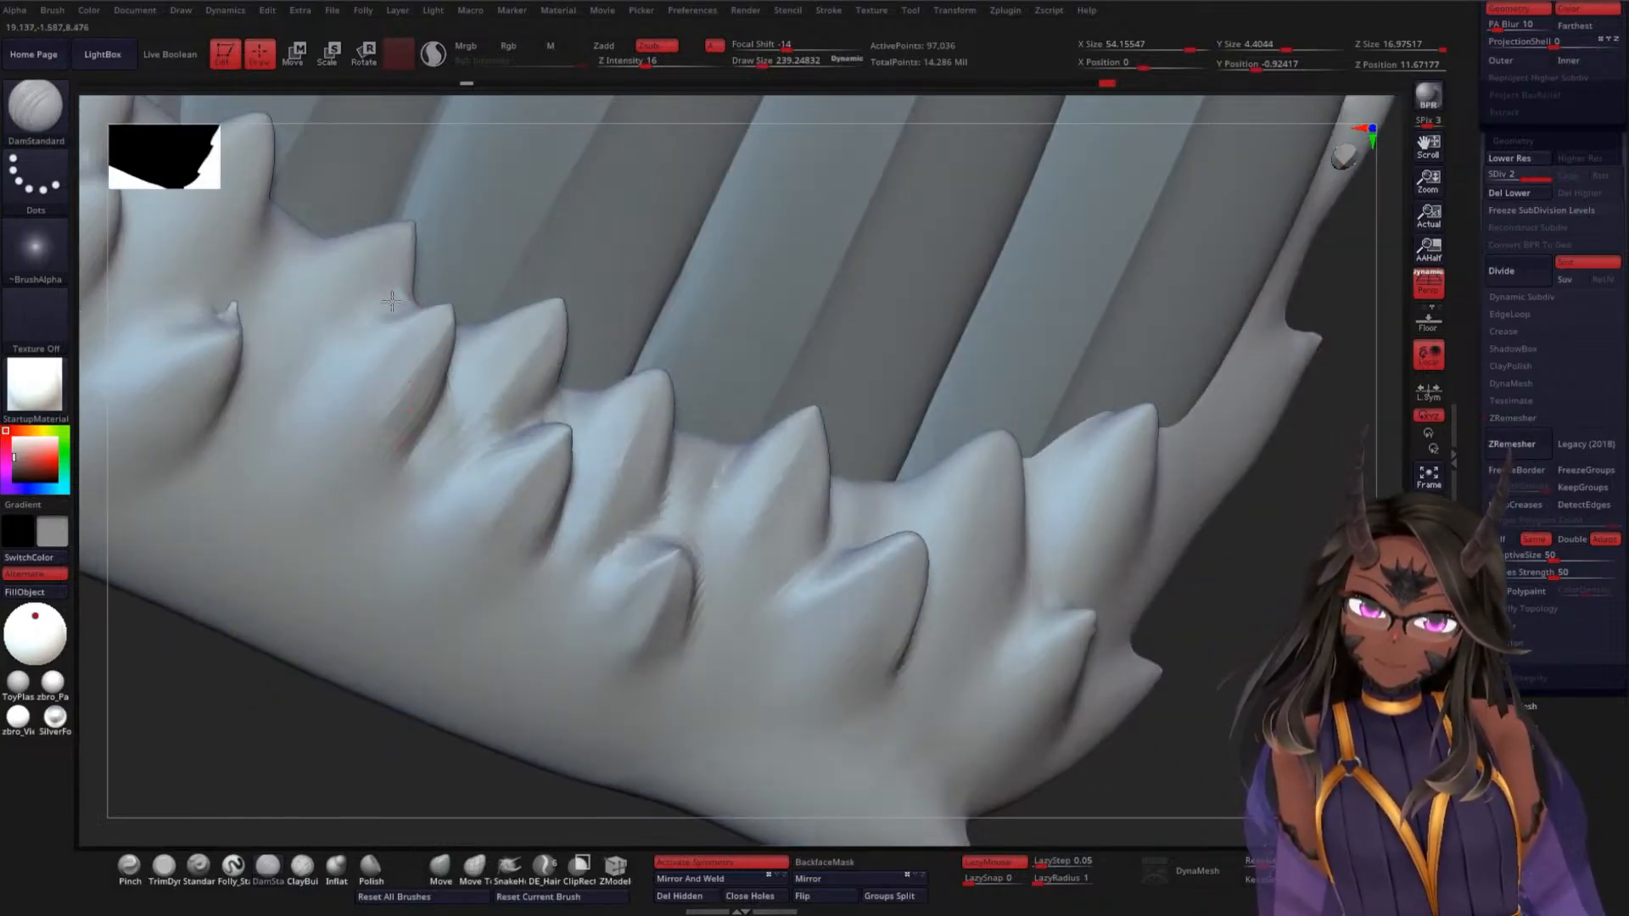
Cut creases along both edges of the upper-row tuft above that lower-row tuft and smooth the transitions
drag(391, 301, 424, 304)
drag(322, 373, 438, 314)
mouse_move(214, 713)
mouse_down()
mouse_move(257, 665)
mouse_move(265, 772)
mouse_move(295, 701)
mouse_move(421, 633)
mouse_move(458, 644)
mouse_move(484, 618)
mouse_move(532, 365)
mouse_move(427, 415)
mouse_up()
drag(356, 685, 371, 670)
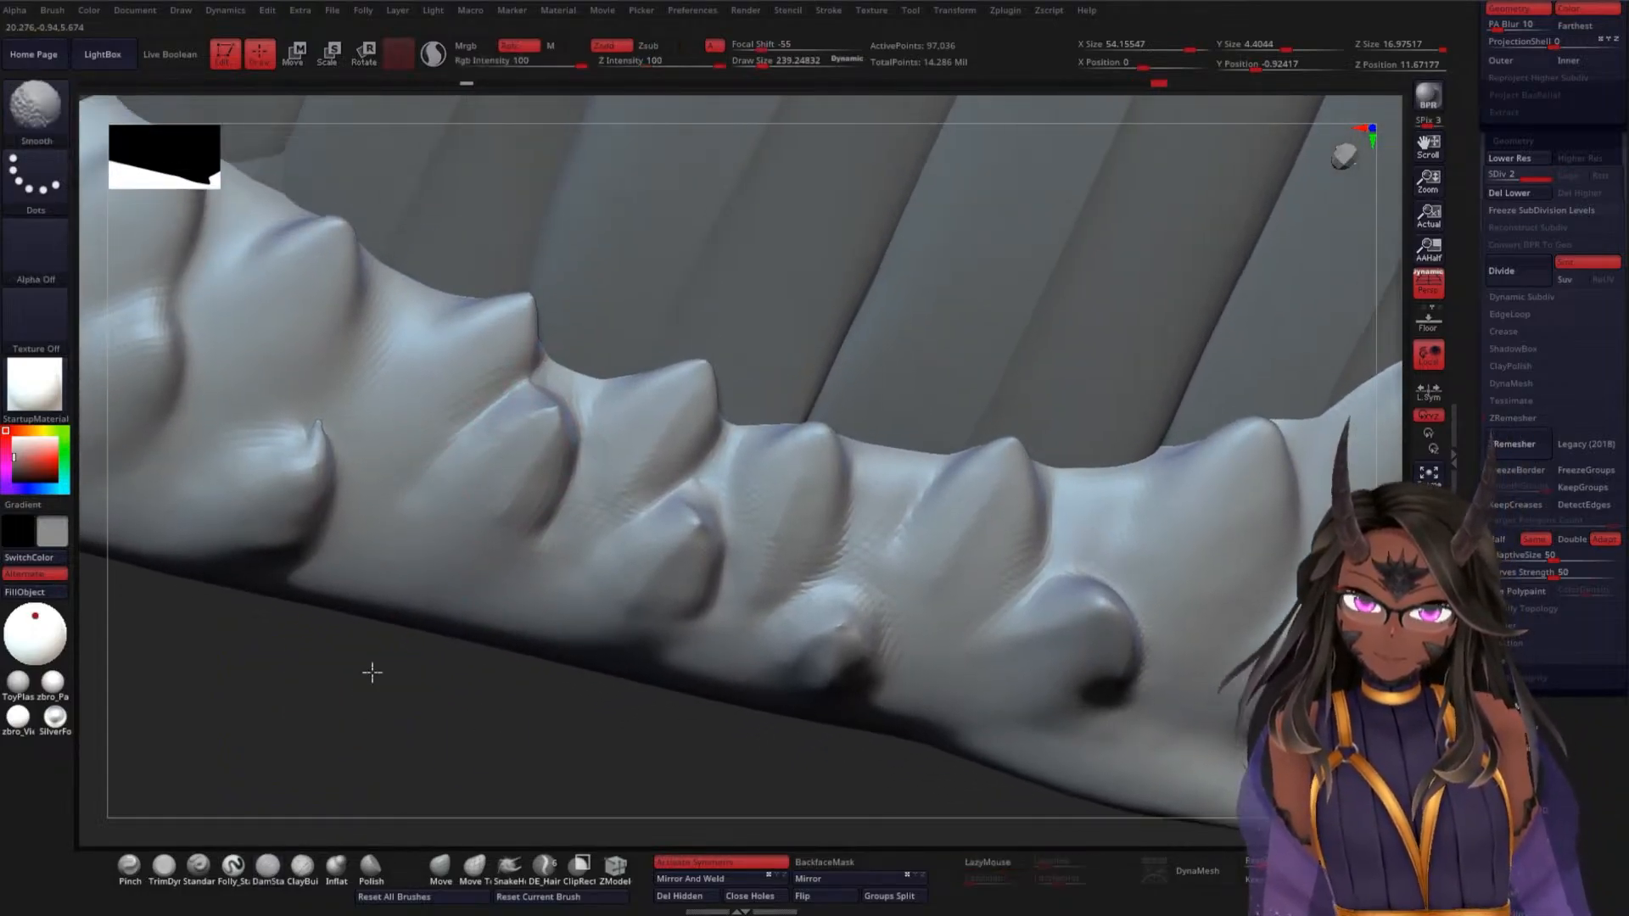
mouse_move(459, 293)
mouse_down()
mouse_move(330, 400)
mouse_move(380, 353)
mouse_move(329, 401)
mouse_move(320, 473)
mouse_up()
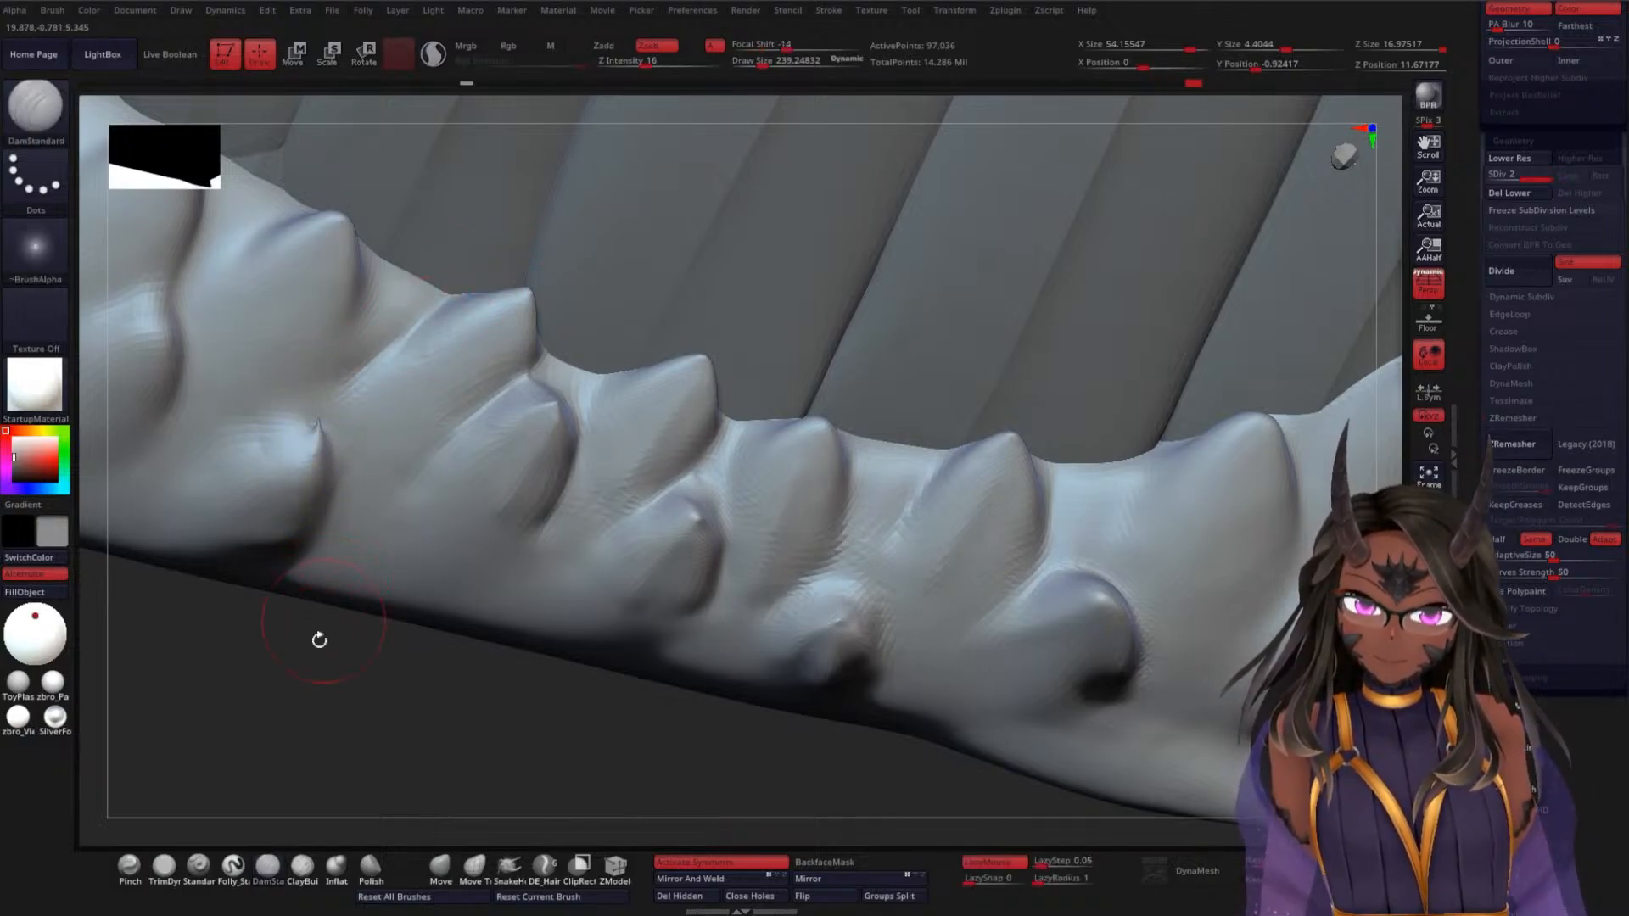
drag(320, 636, 325, 447)
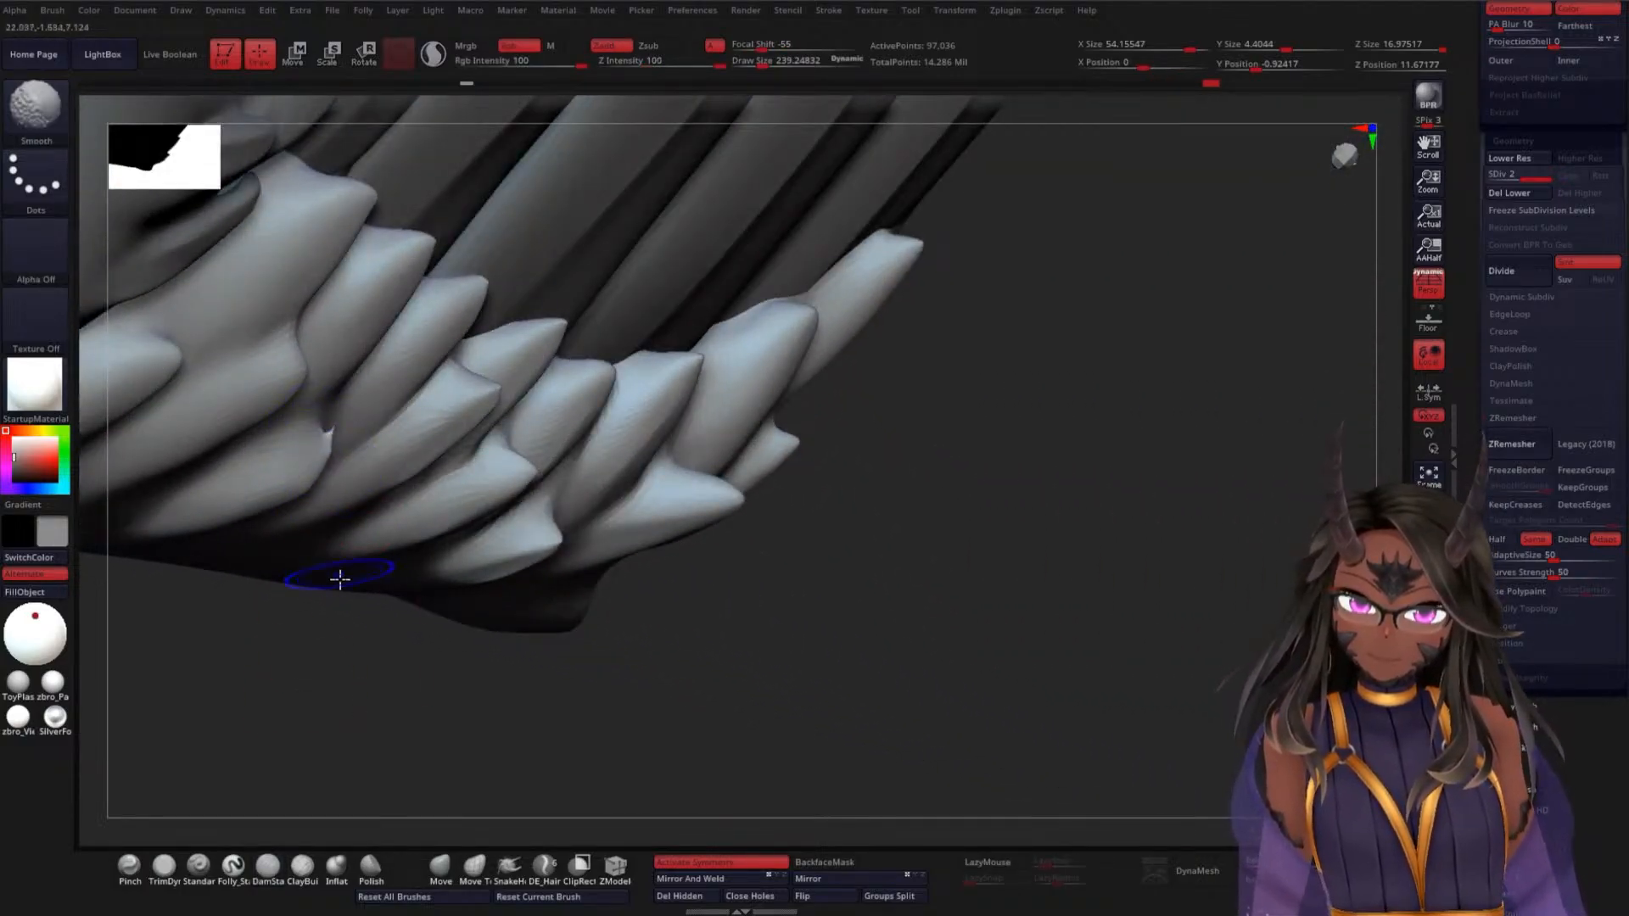
Try to thicken the pinched tip of the lower-row tuft with the Inflat brush and smoothing
click(336, 867)
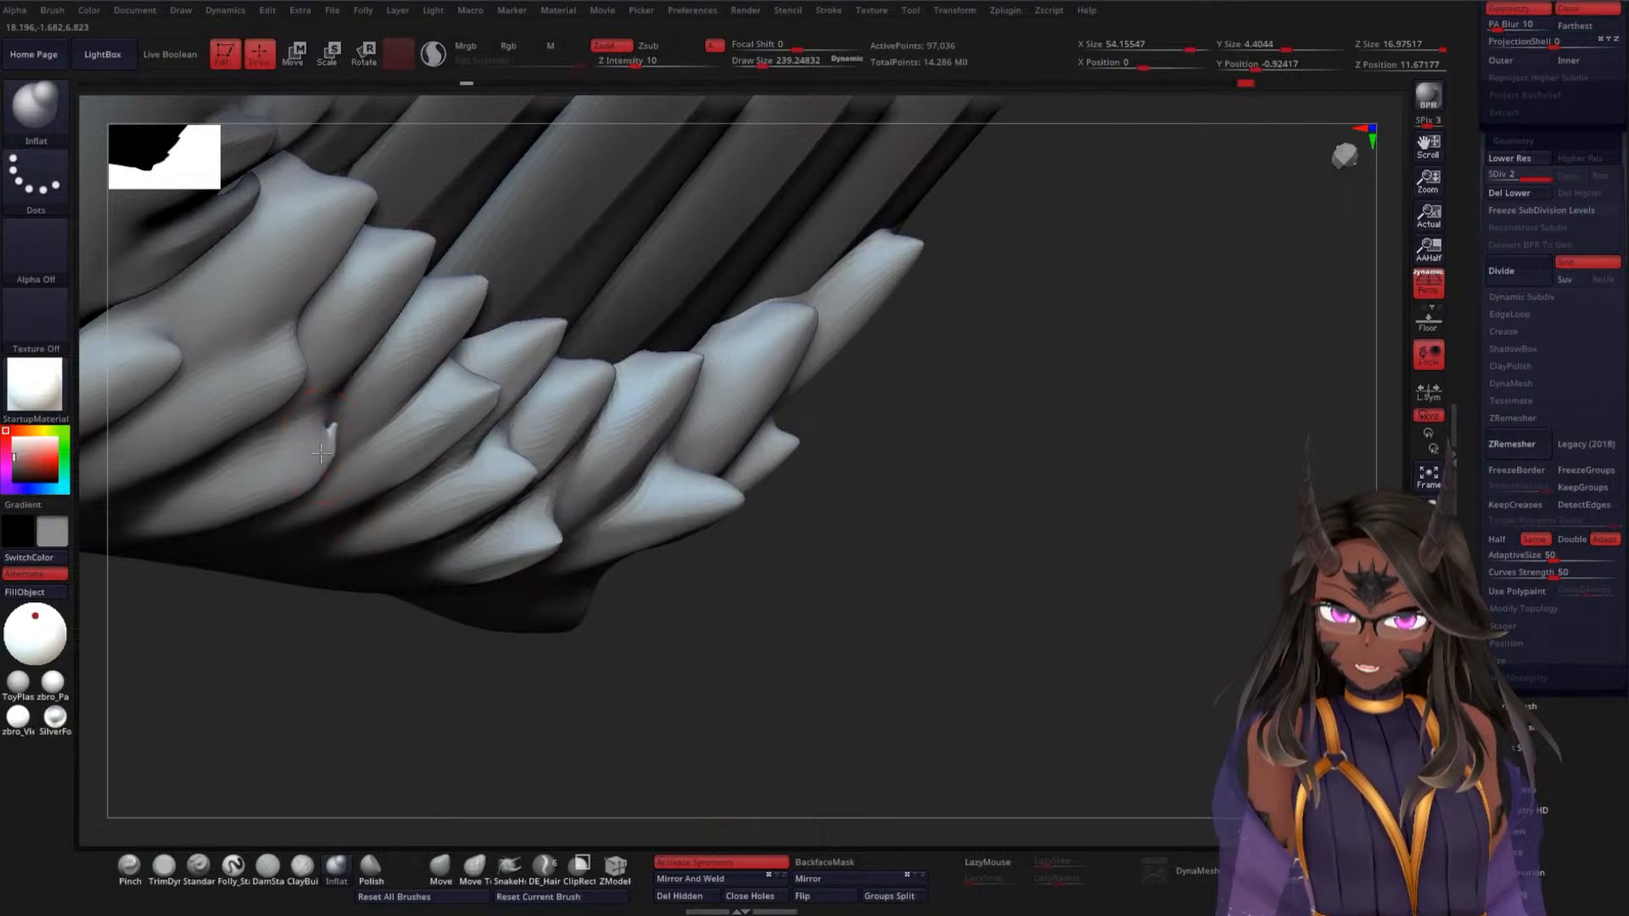
mouse_move(317, 647)
mouse_down()
mouse_move(319, 455)
mouse_move(347, 431)
mouse_up()
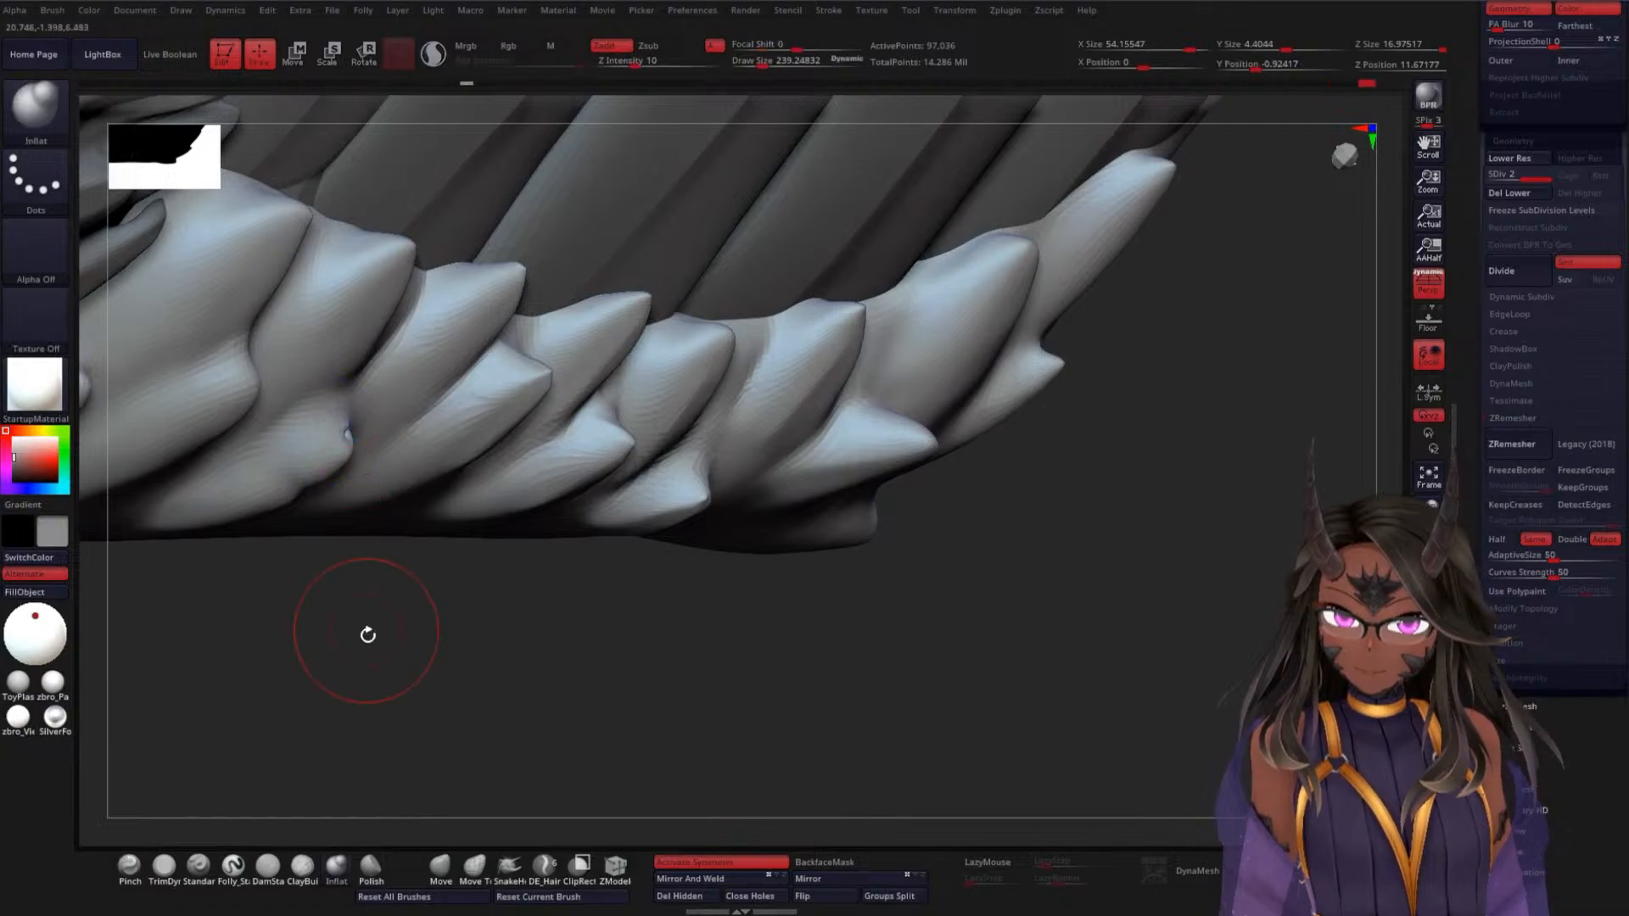
mouse_move(367, 636)
mouse_down()
mouse_move(304, 568)
mouse_move(363, 442)
mouse_up()
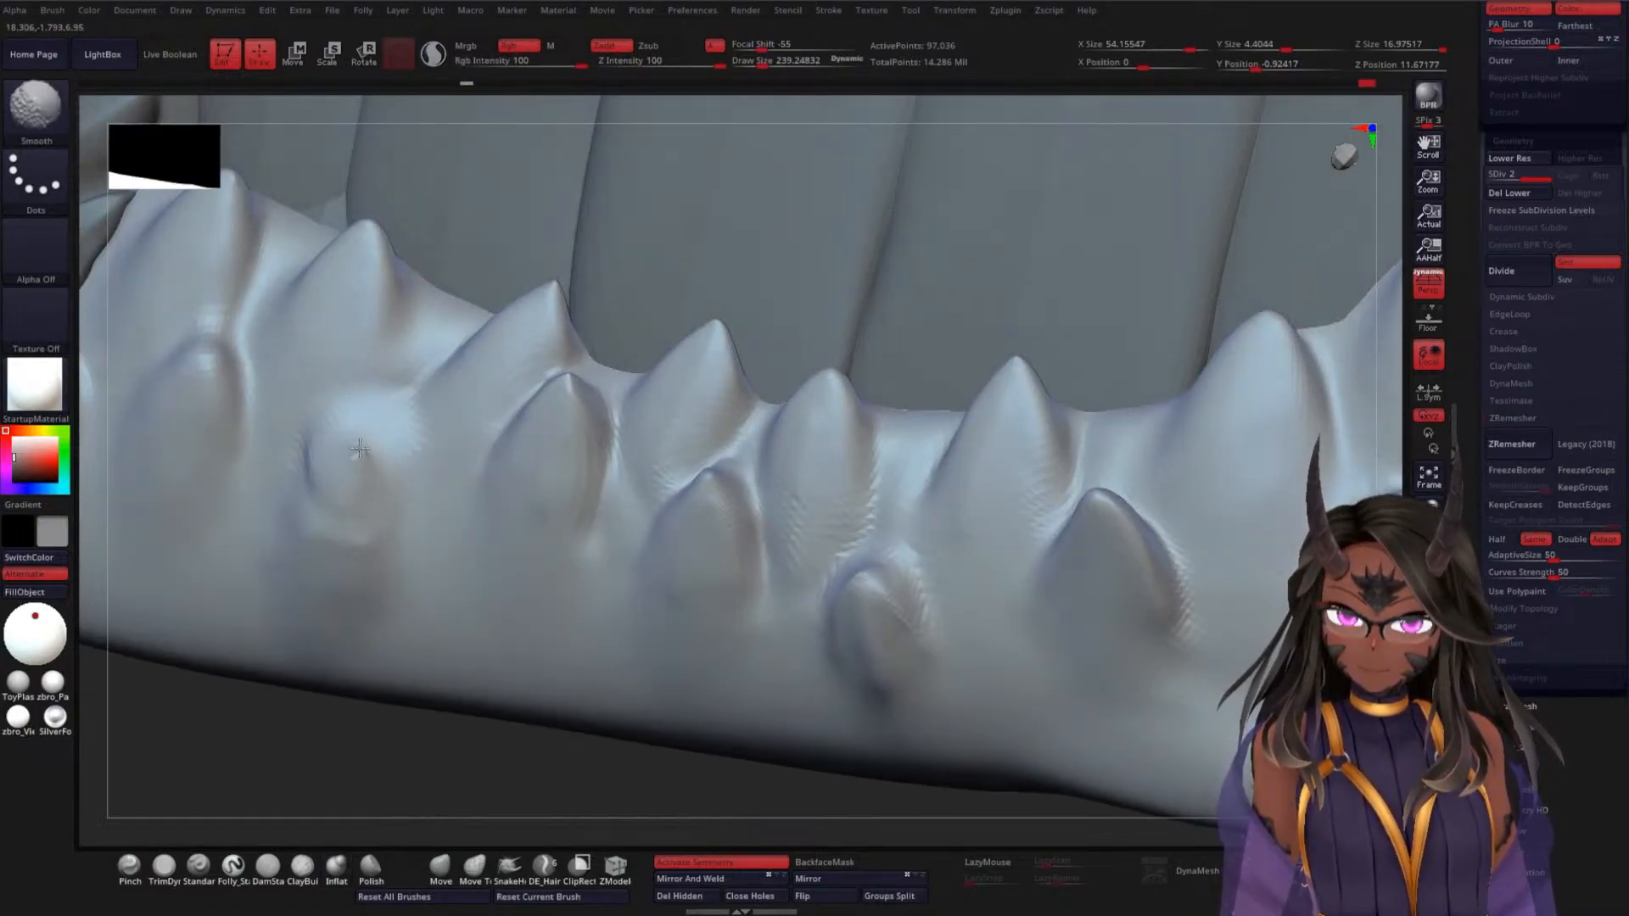
mouse_move(279, 711)
mouse_down()
mouse_move(251, 740)
mouse_move(291, 581)
mouse_up()
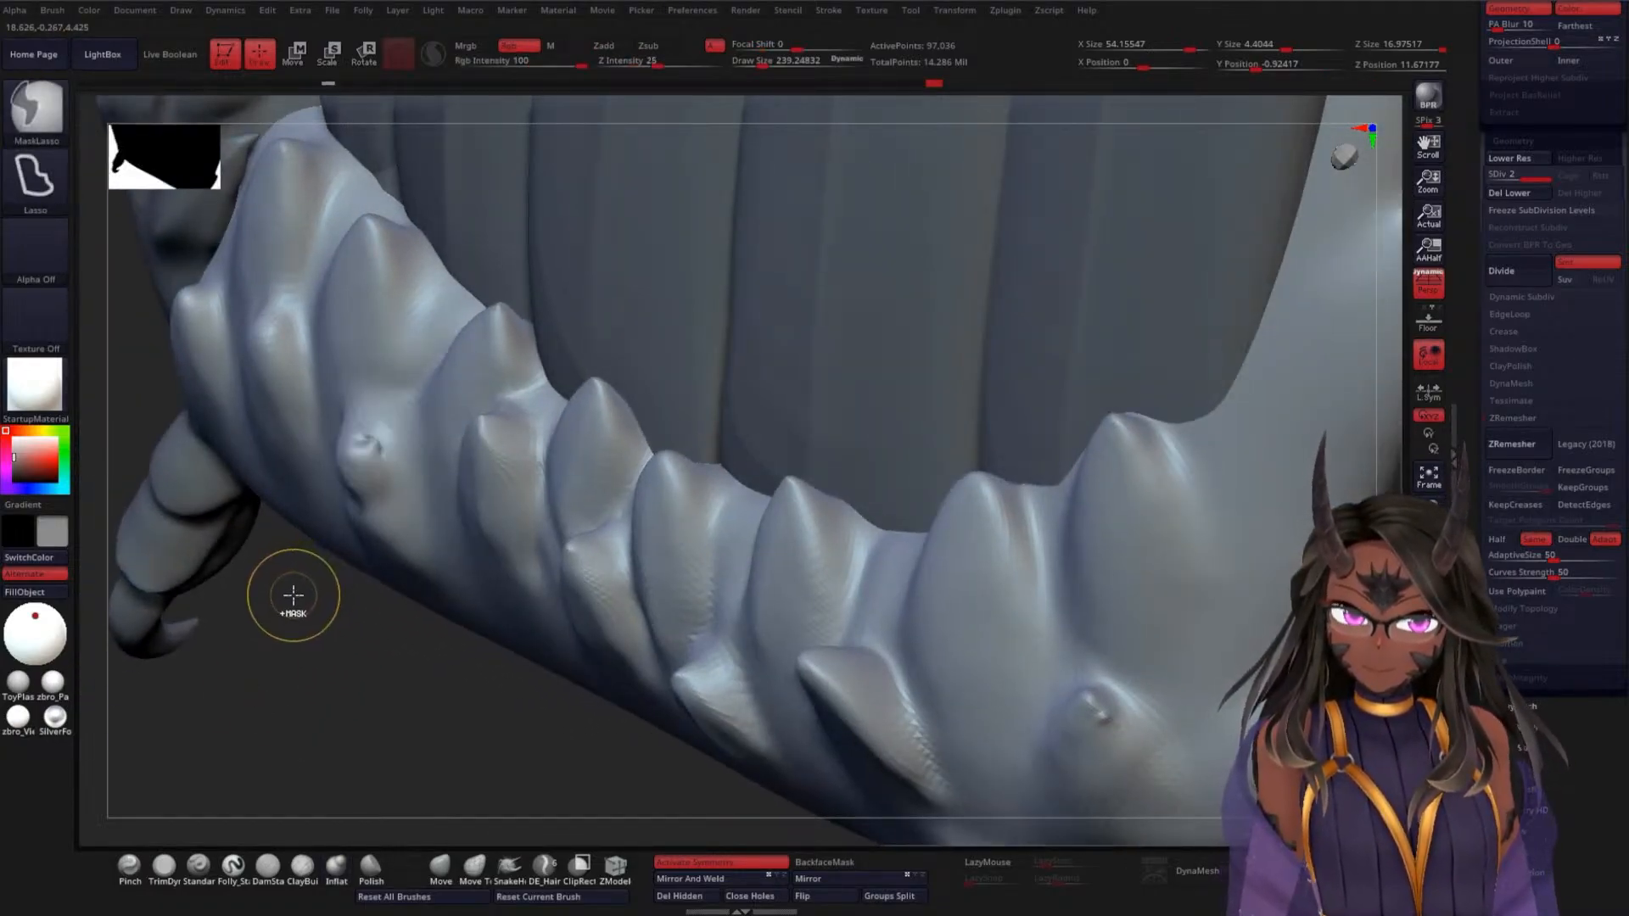
mouse_move(272, 647)
mouse_down()
mouse_move(327, 716)
mouse_move(319, 691)
mouse_move(349, 665)
mouse_move(269, 701)
mouse_move(288, 645)
mouse_up()
shift+drag(347, 449, 355, 437)
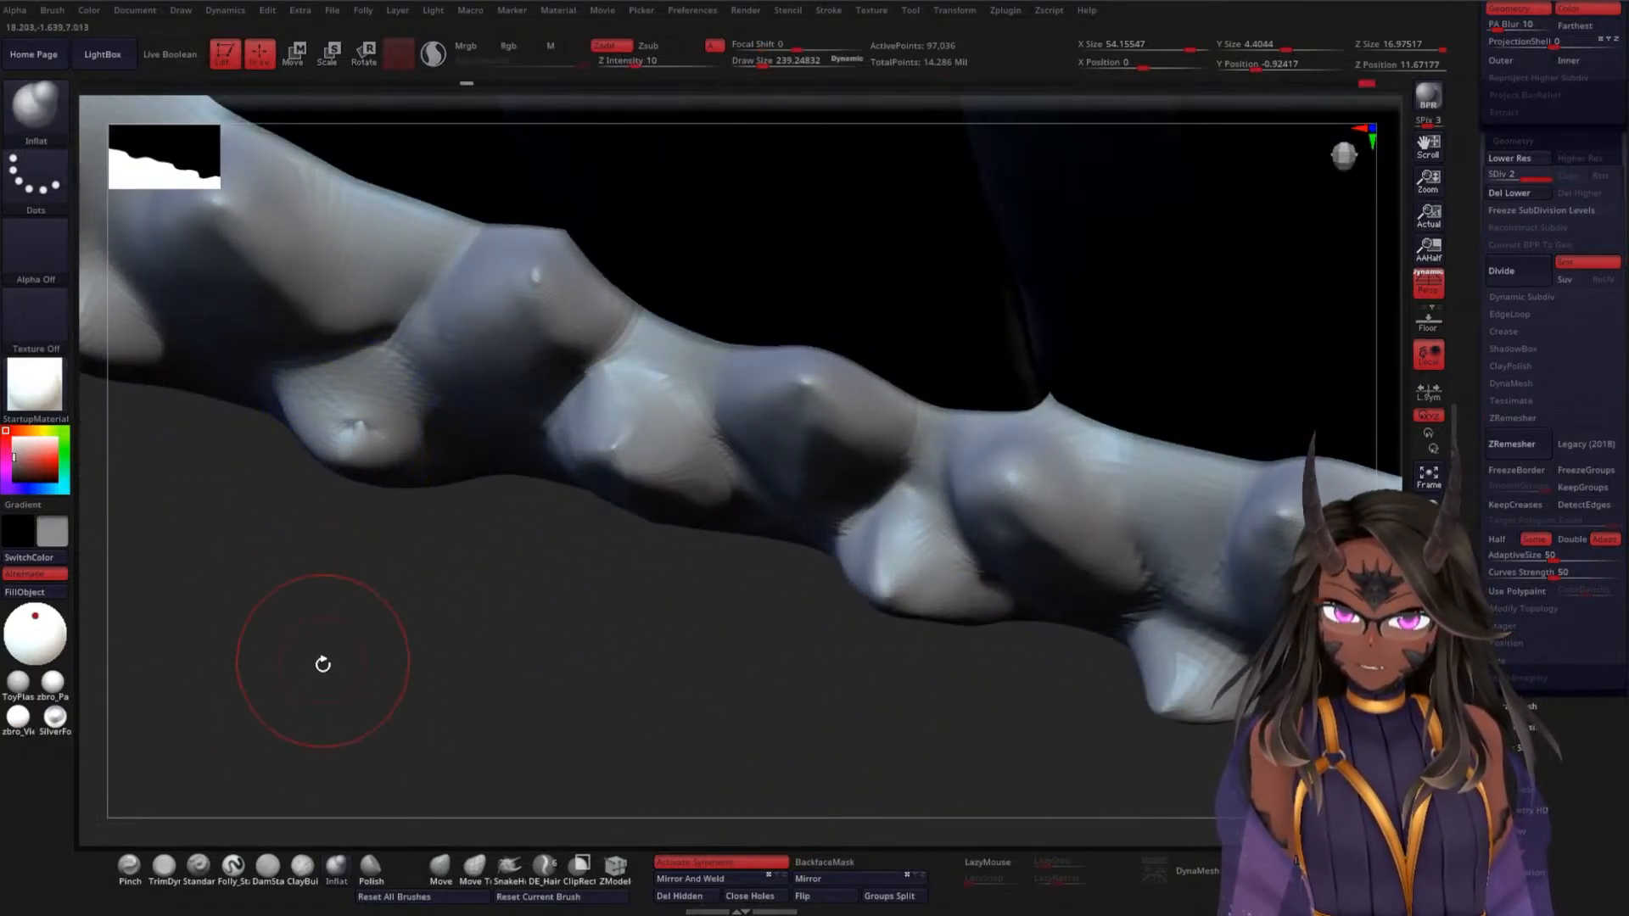
drag(320, 664, 331, 530)
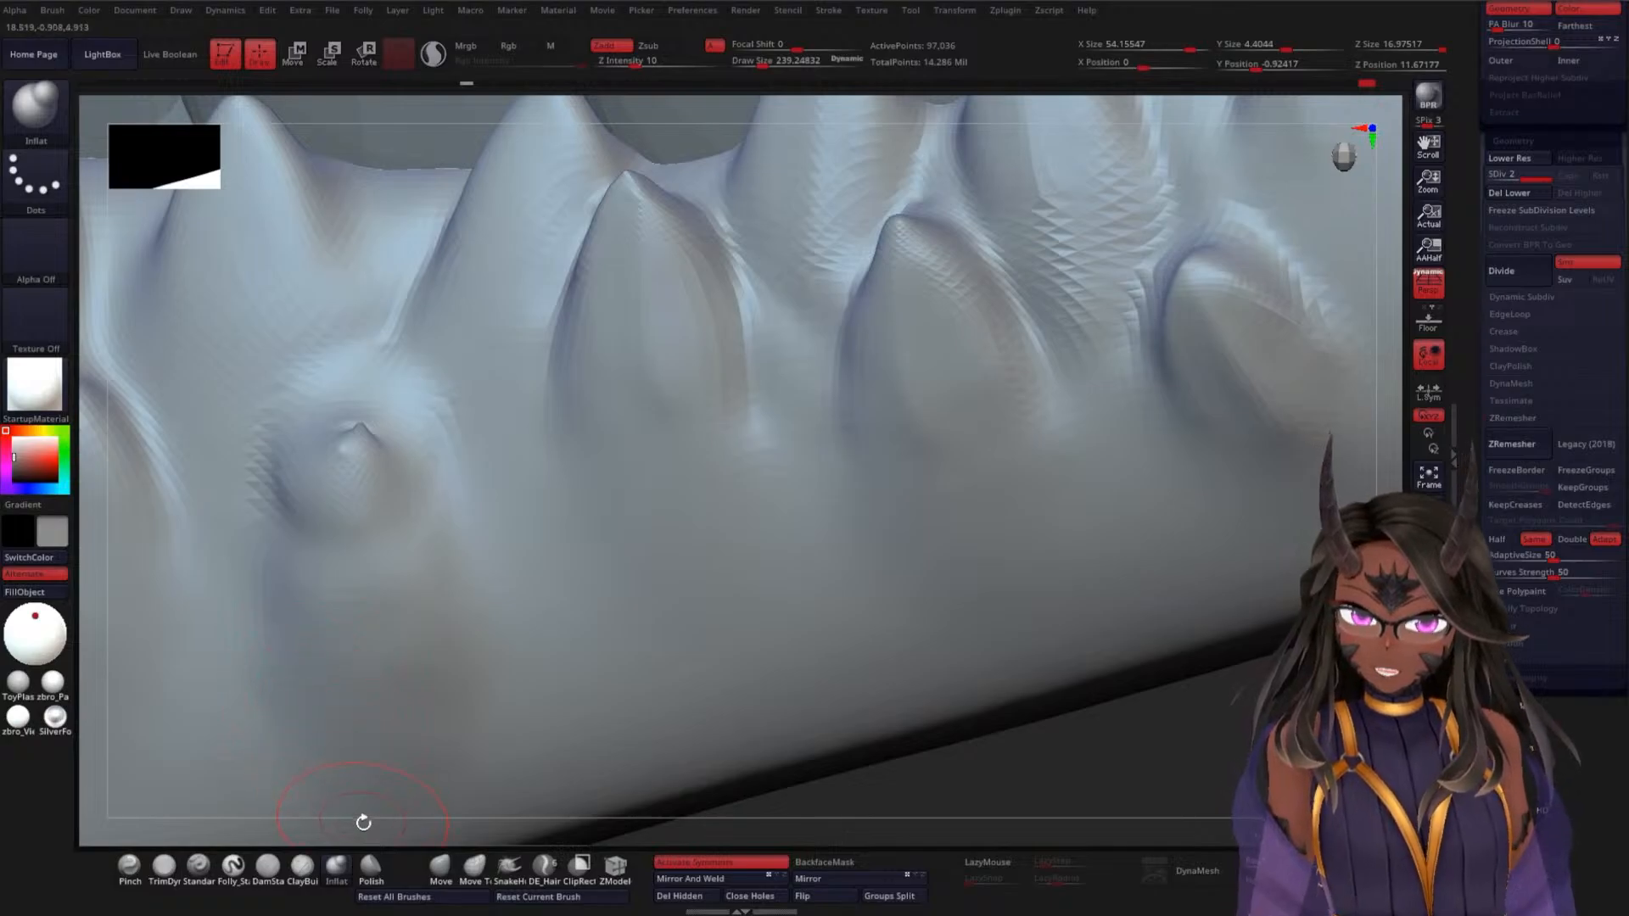
Try to rebuild the pinched lower-row tuft with ClayBuildup strokes and smooth it into a pointed shape
click(269, 867)
click(303, 867)
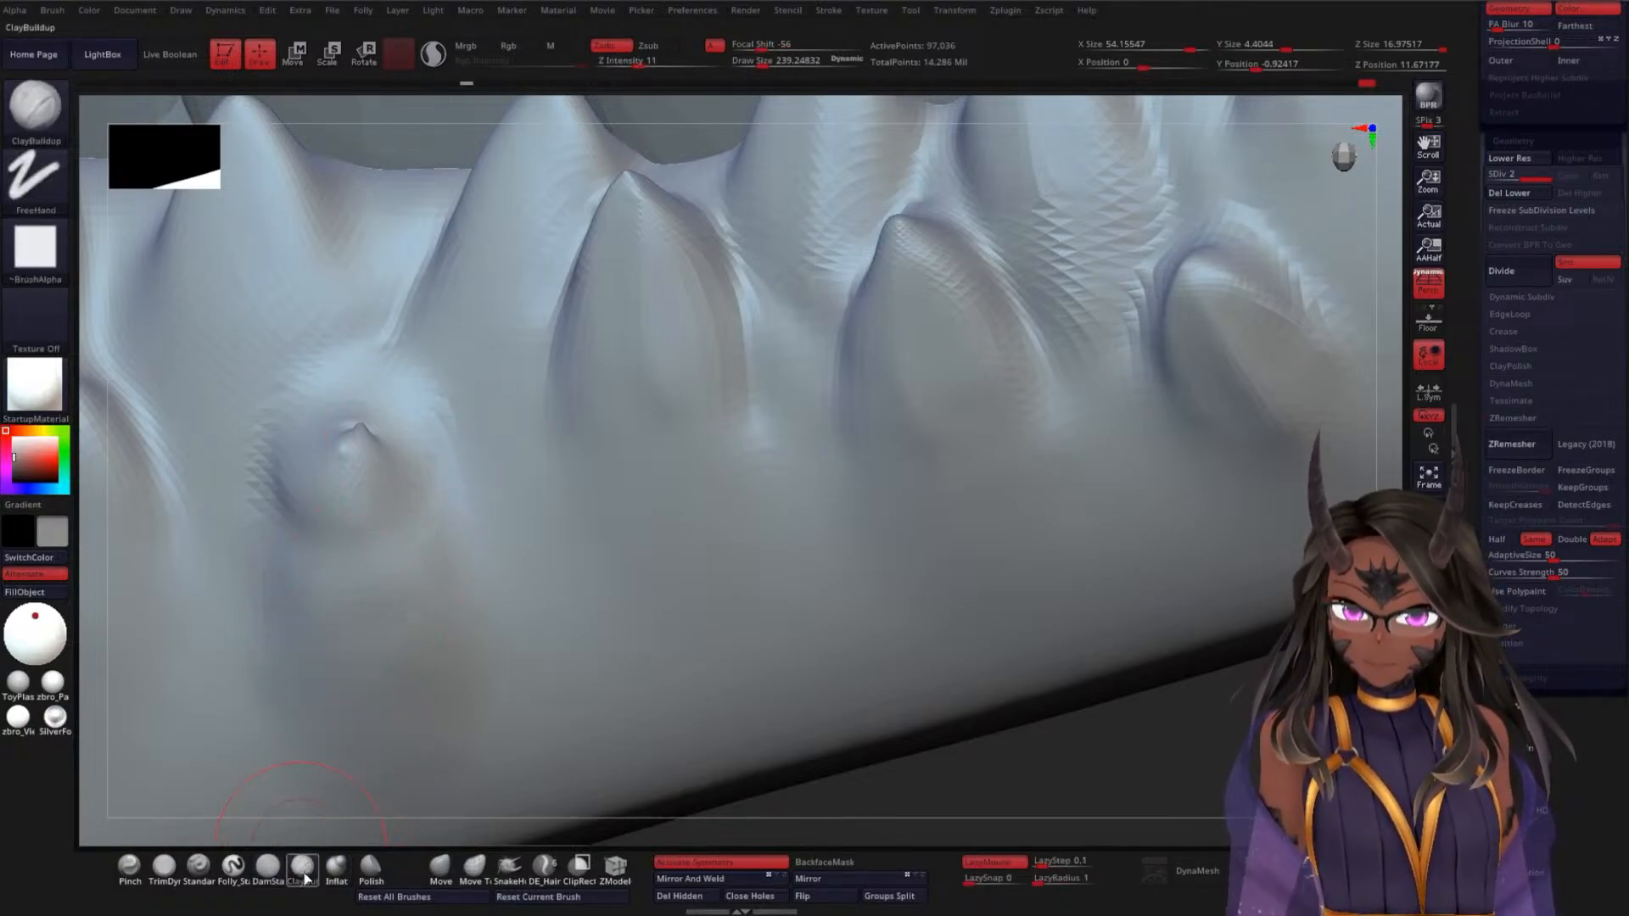
key(shift)
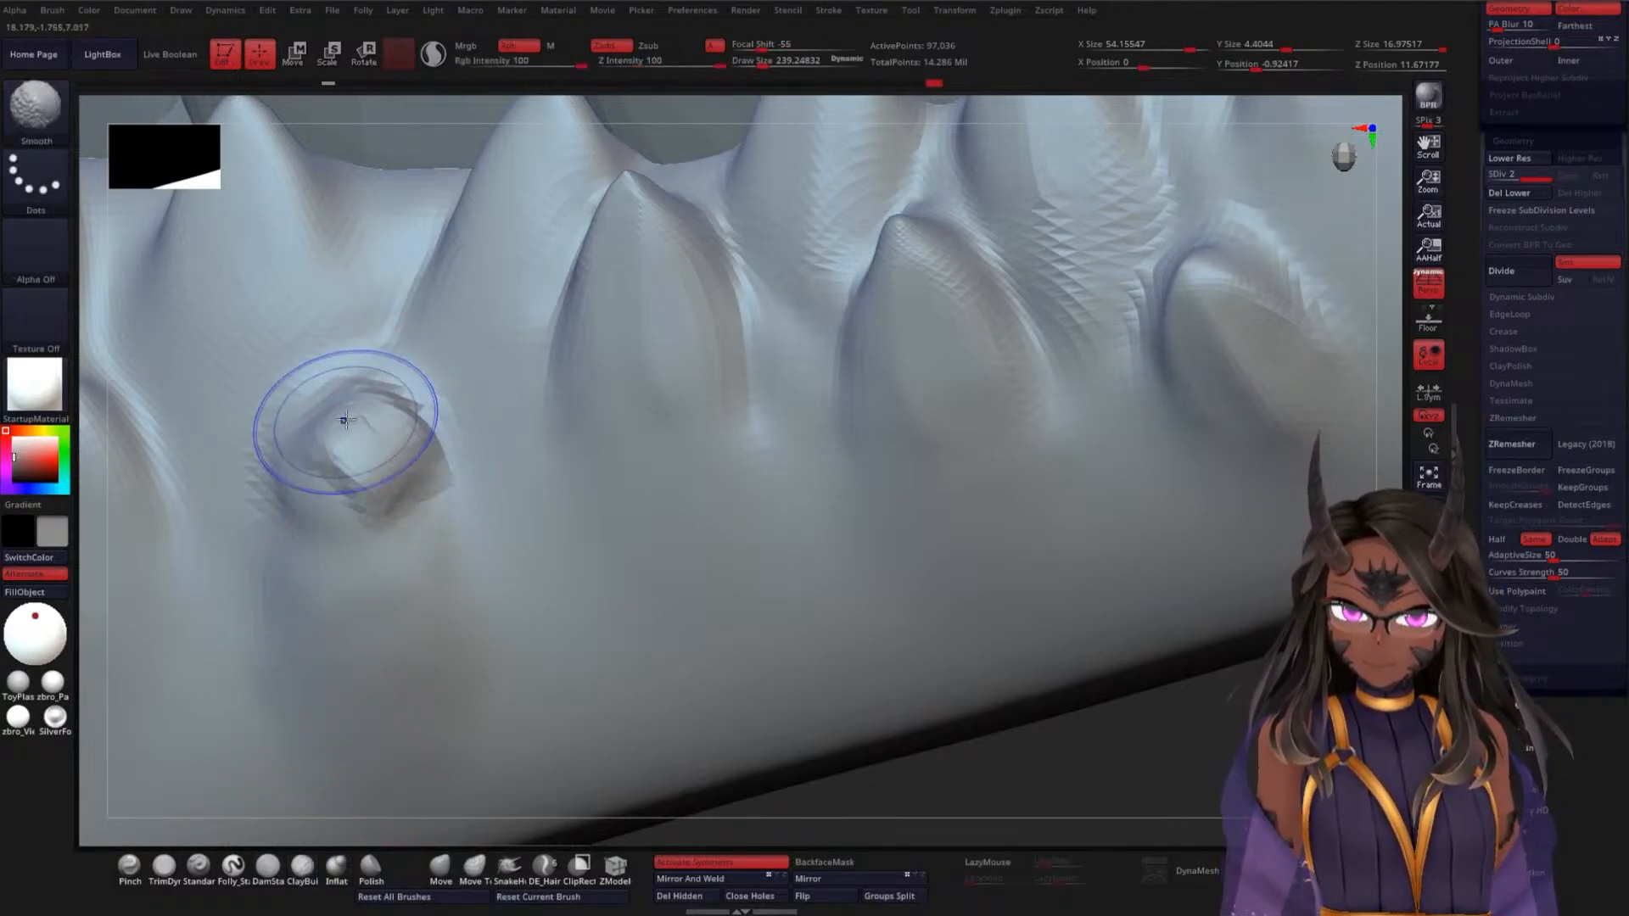
mouse_move(391, 458)
mouse_down()
mouse_move(380, 446)
mouse_move(383, 496)
mouse_up()
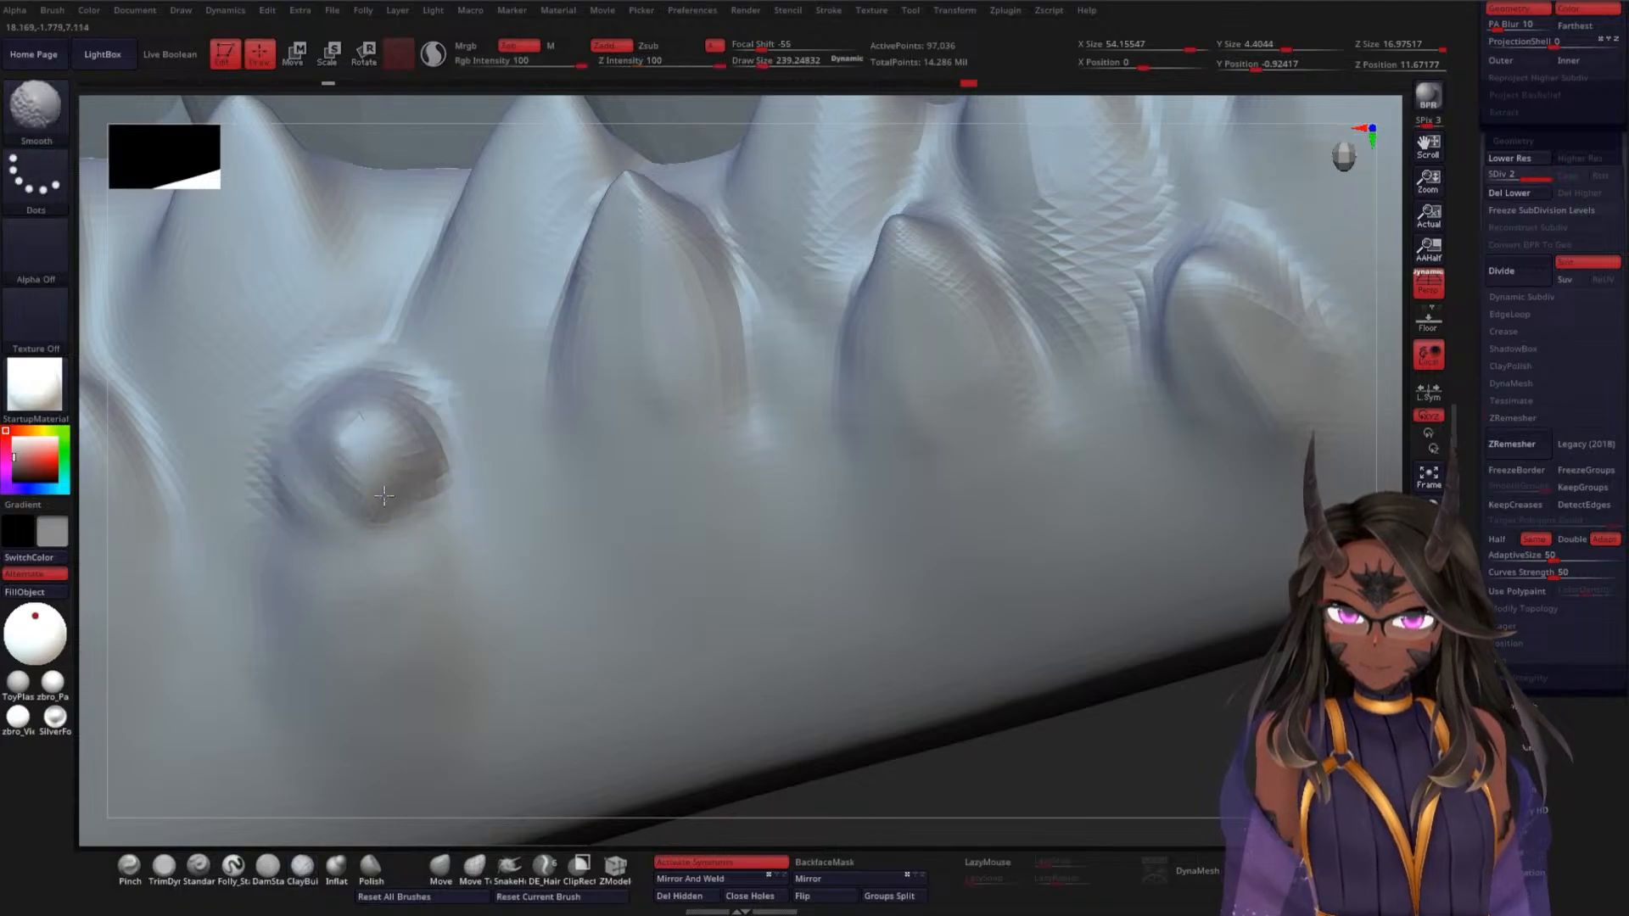
drag(367, 397, 390, 474)
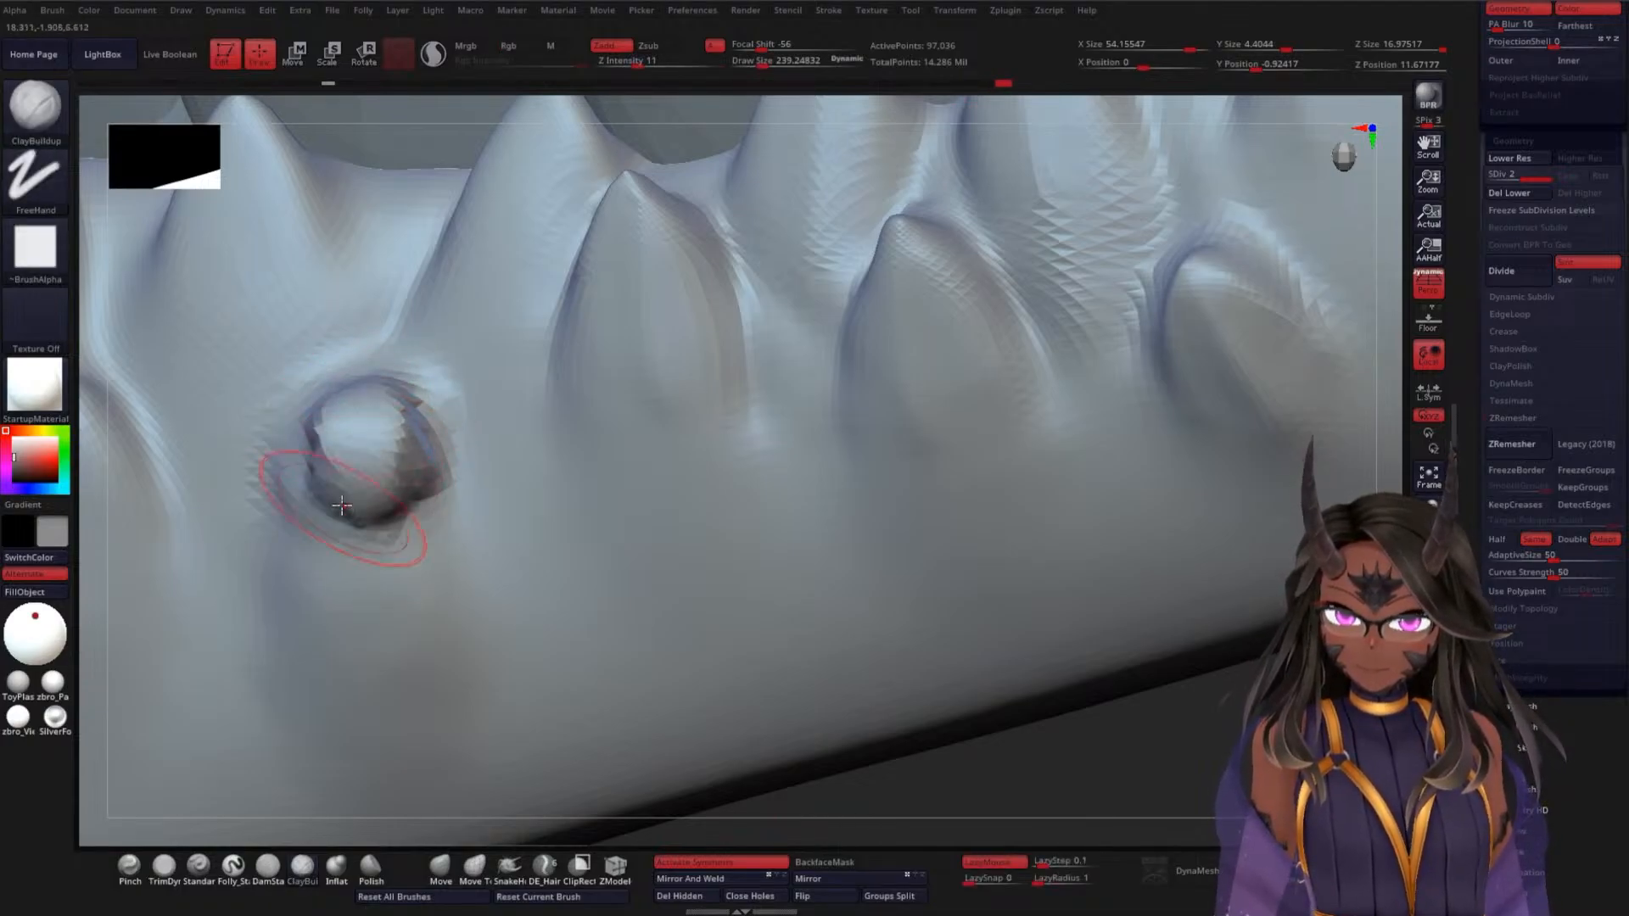
mouse_move(363, 400)
shift+mouse_down()
mouse_move(378, 492)
mouse_move(372, 466)
mouse_move(407, 468)
mouse_move(453, 585)
shift+mouse_up()
drag(1022, 754, 612, 457)
key(shift)
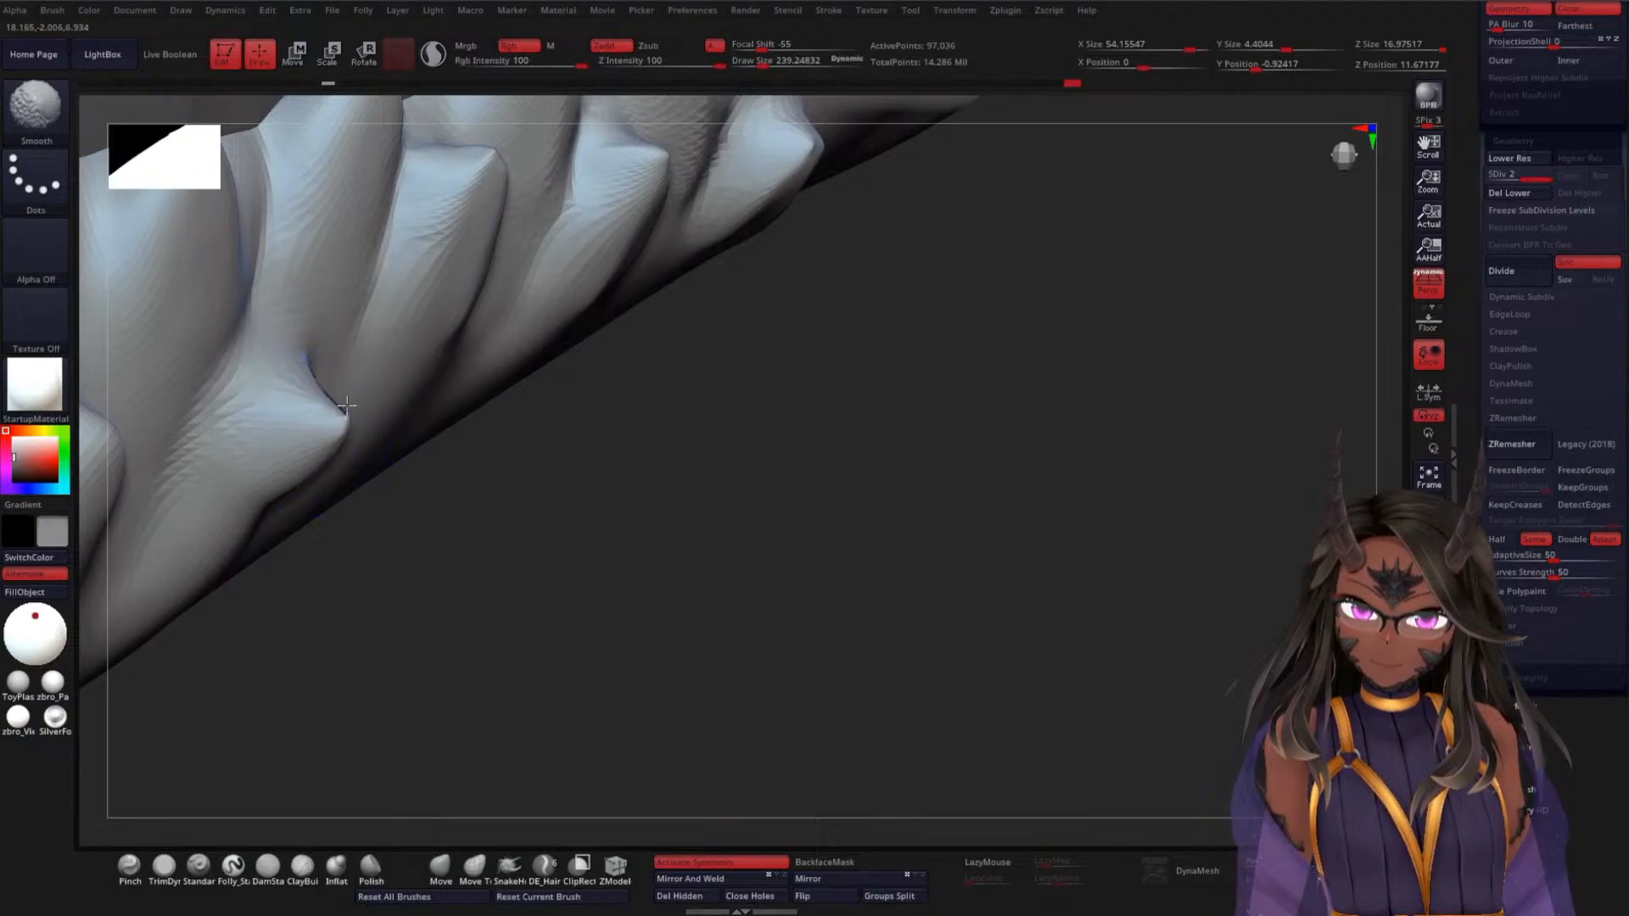
mouse_move(442, 543)
mouse_down()
mouse_move(494, 538)
mouse_move(585, 585)
mouse_up()
key(shift)
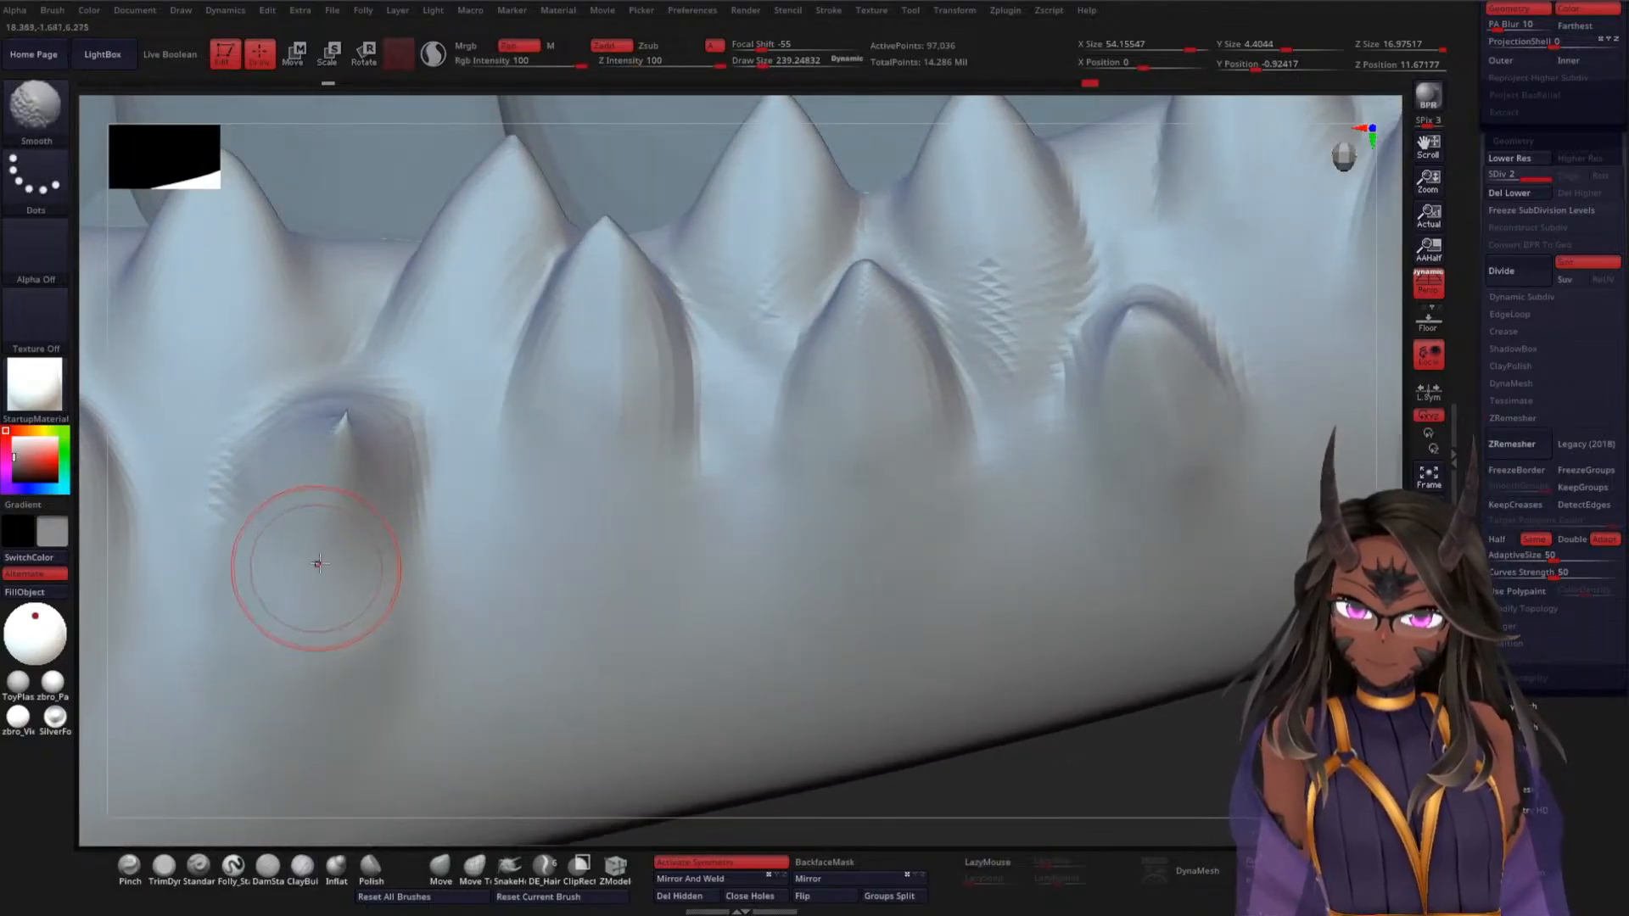
Undo the inflating, clay and smoothing strokes made on the pinched lower-row tuft
key(ctrl+z)
key(ctrl+z)
key(ctrl+z)
key(ctrl+z)
key(ctrl+z)
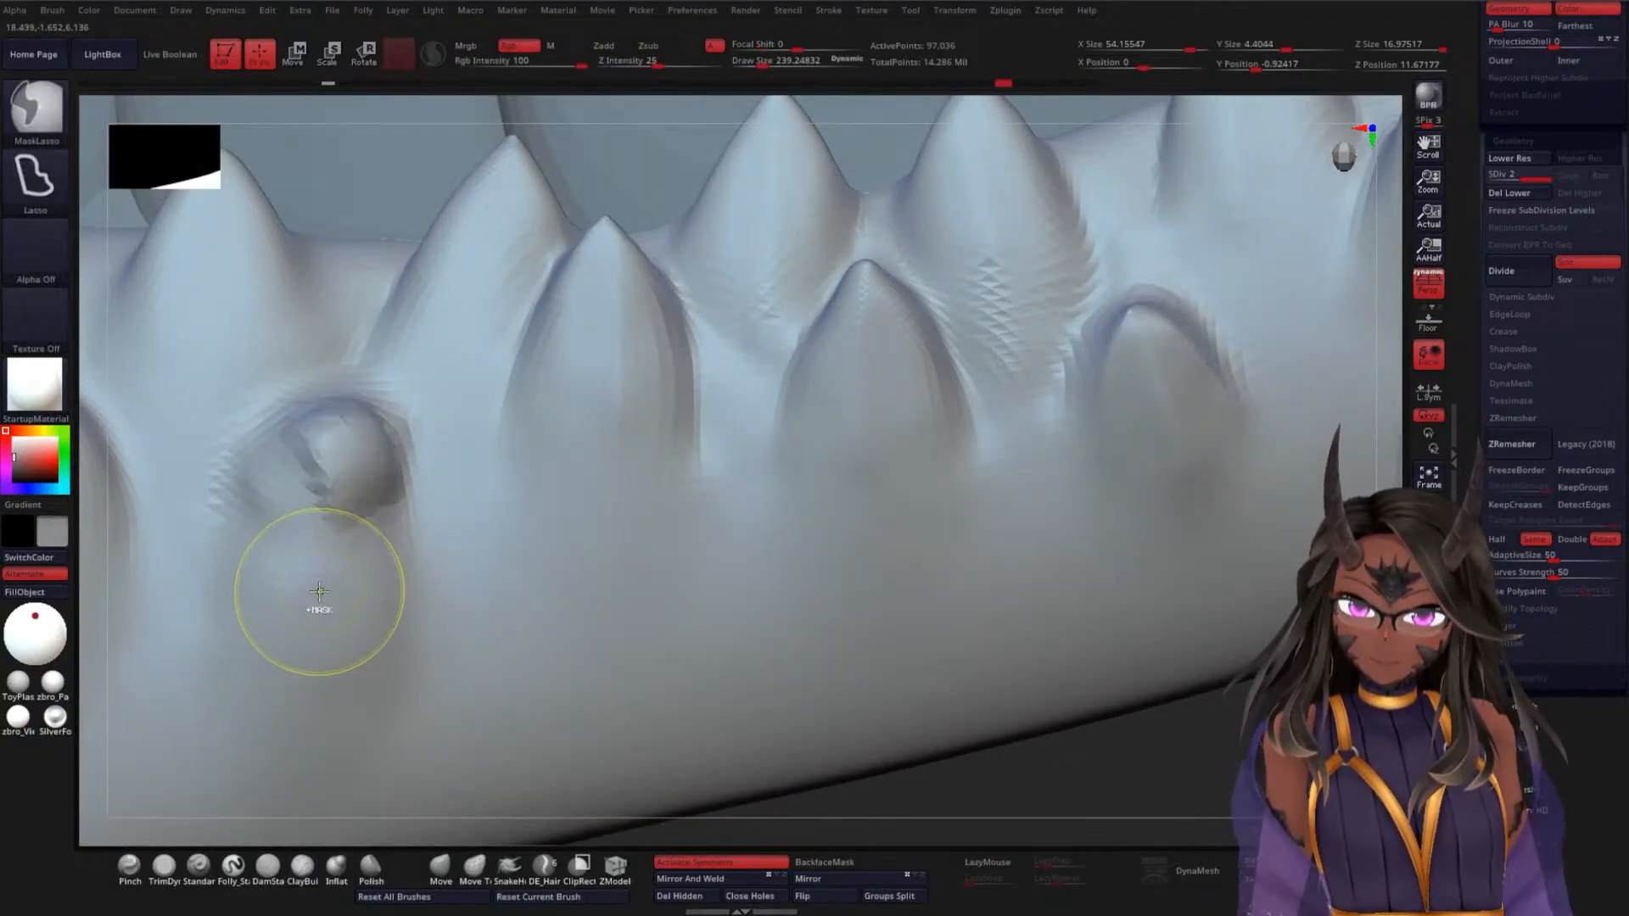
key(ctrl+z)
key(ctrl+z)
key(ctrl+z)
key(ctrl+z)
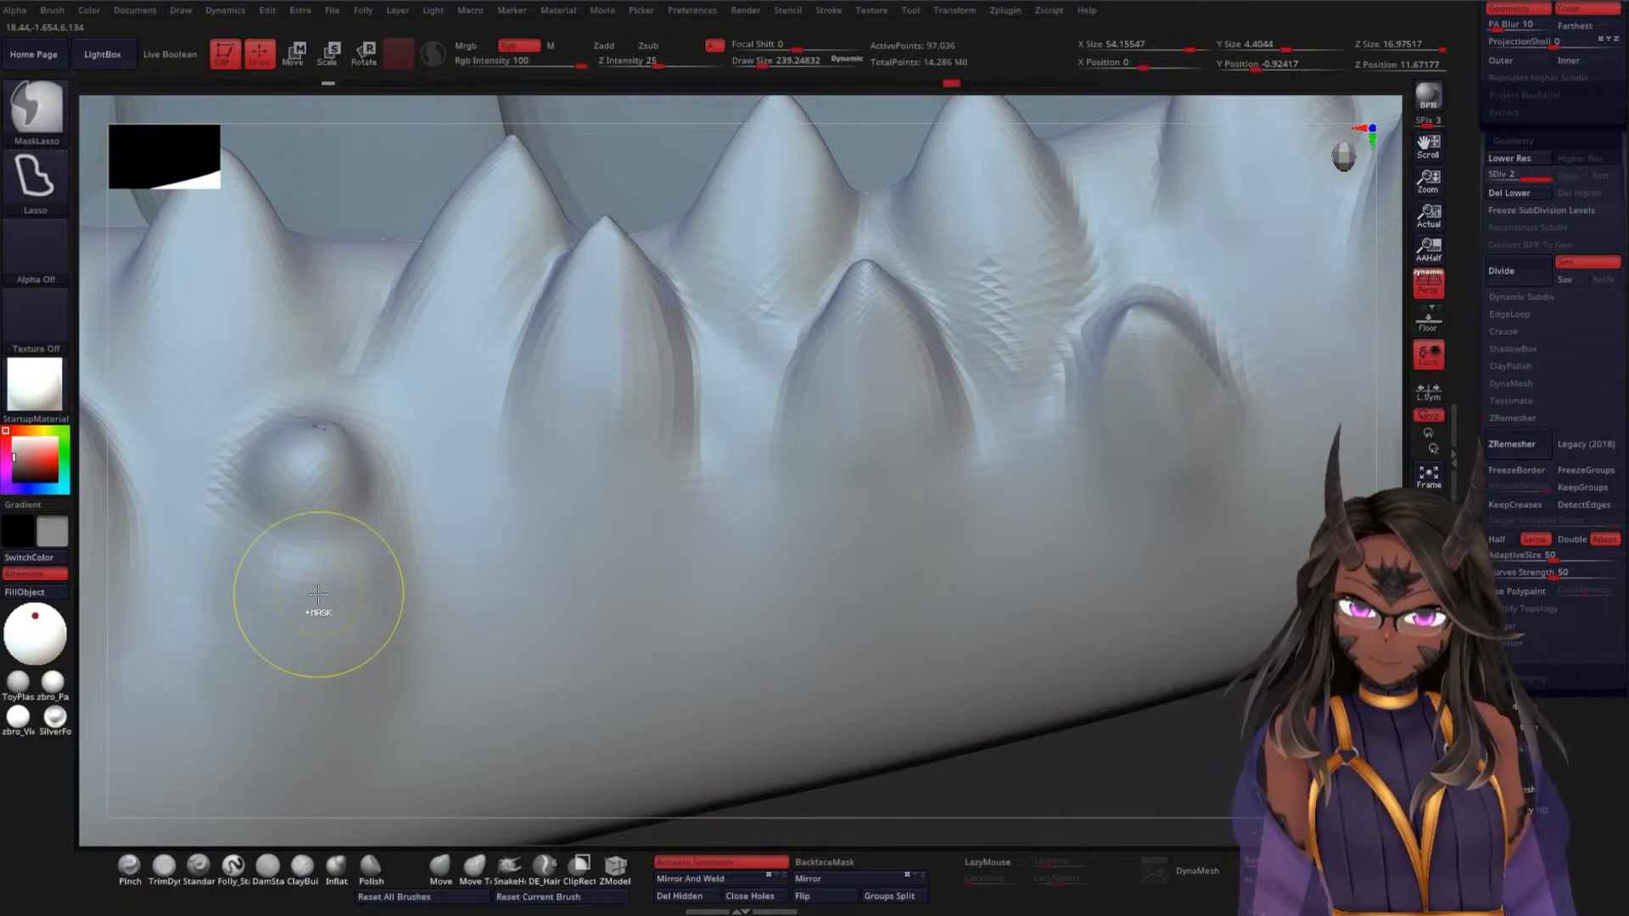
key(ctrl+z)
key(ctrl+z)
key(ctrl+z)
key(ctrl+z)
key(ctrl+z)
key(ctrl+z)
key(ctrl+z)
key(ctrl+z)
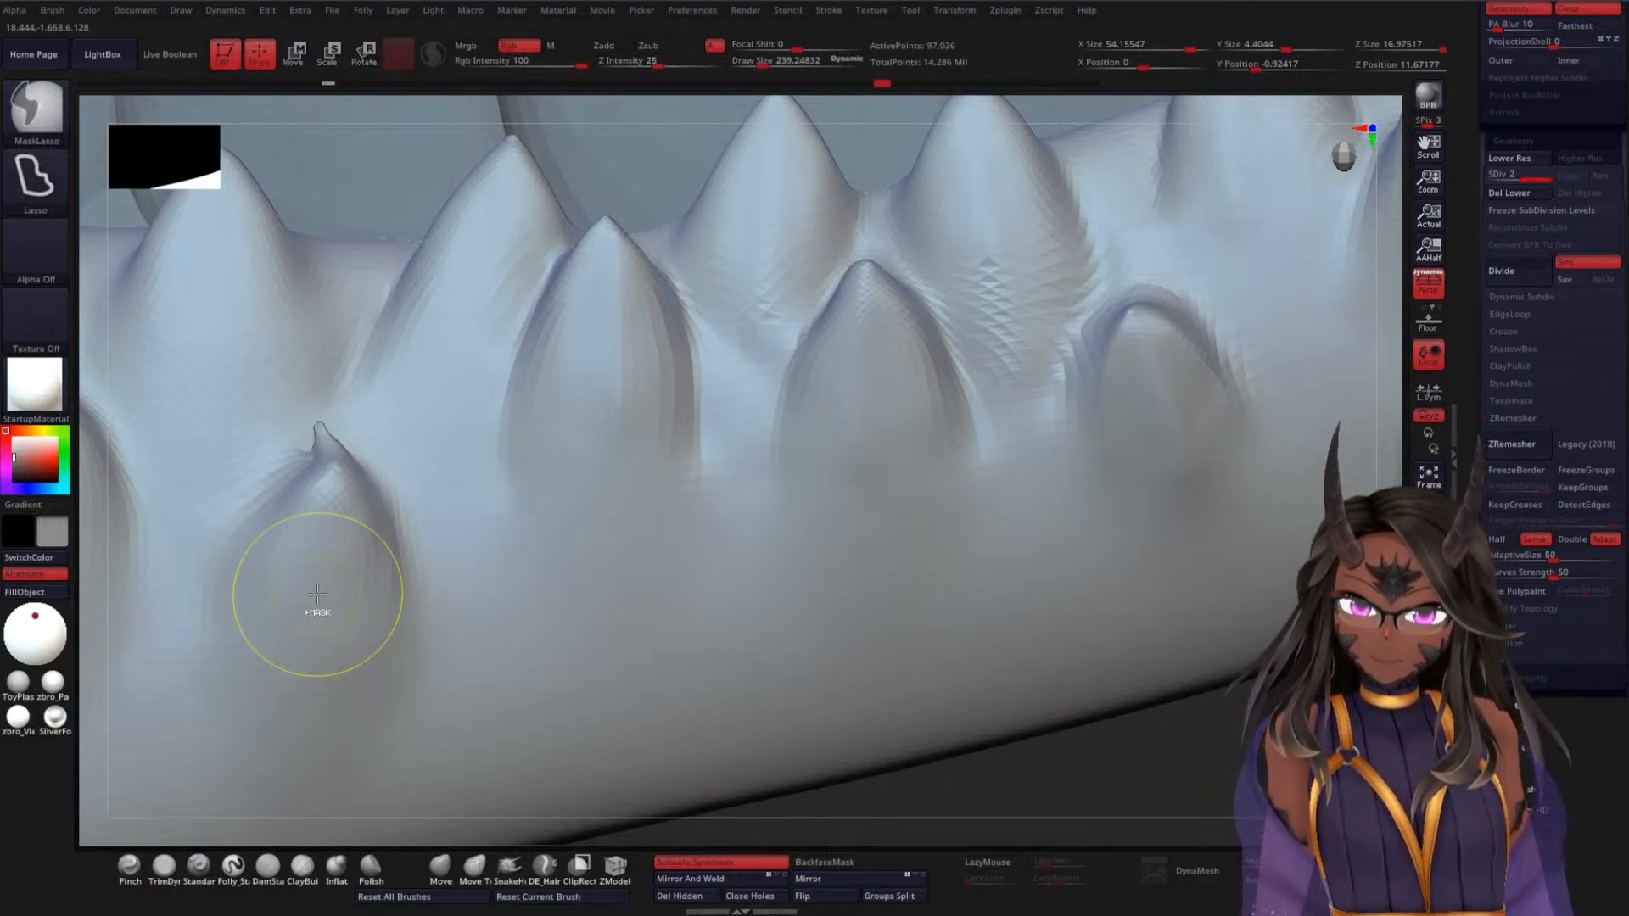
key(ctrl+z)
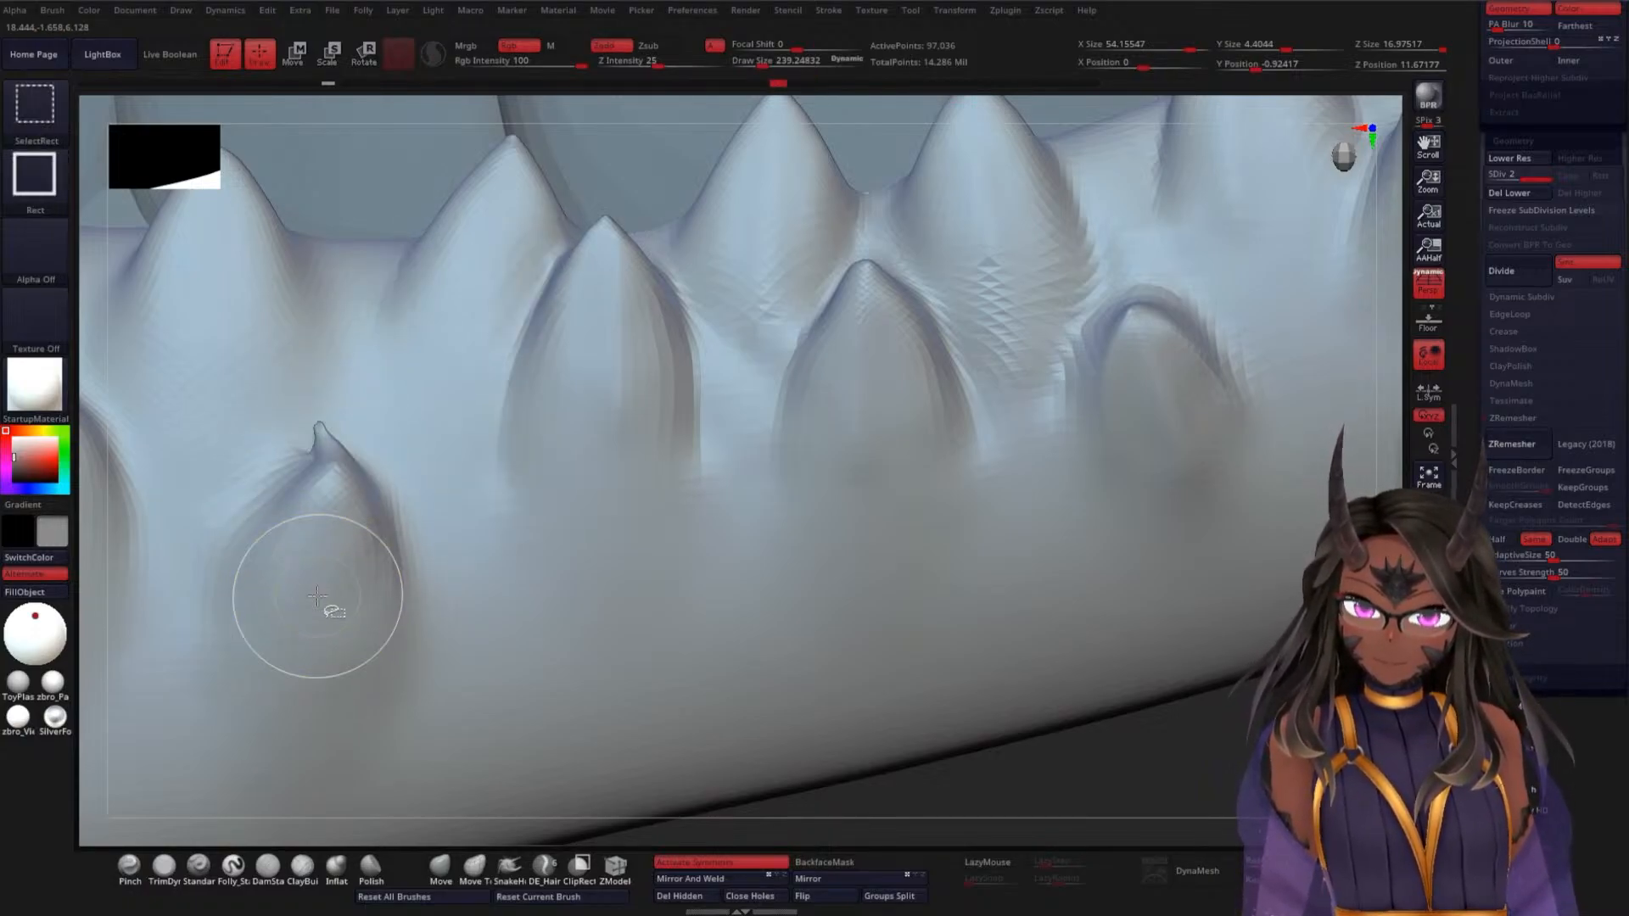
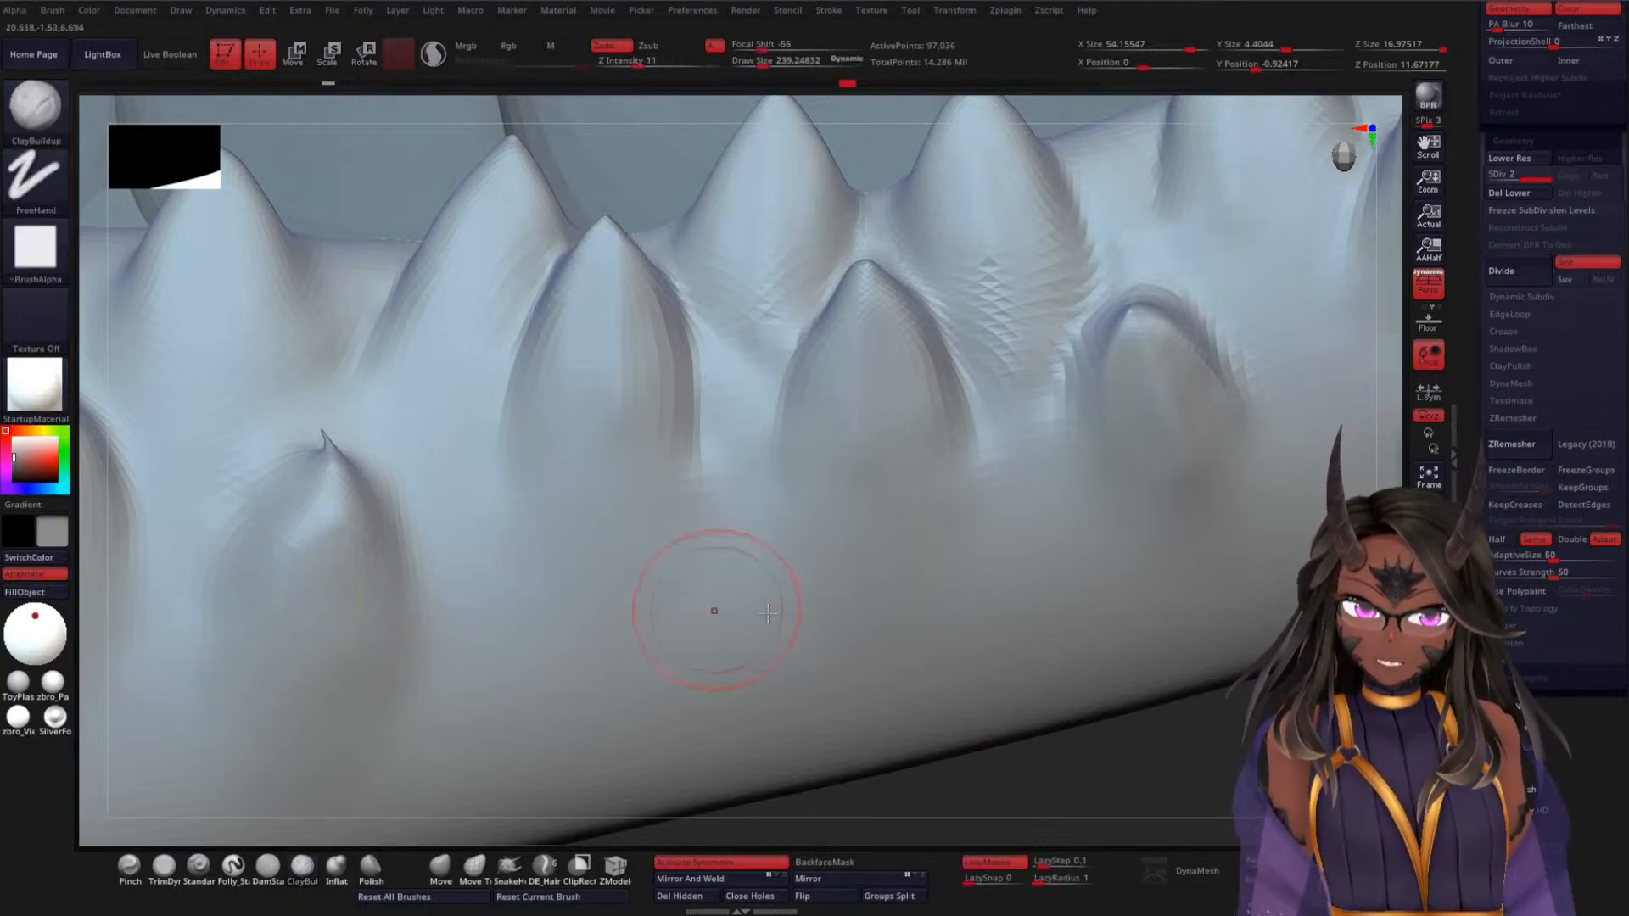
Drop the mesh to subdivision level 1 and smooth the pinched lower-row tuft flat into the arm
alt+drag(1195, 756, 1188, 697)
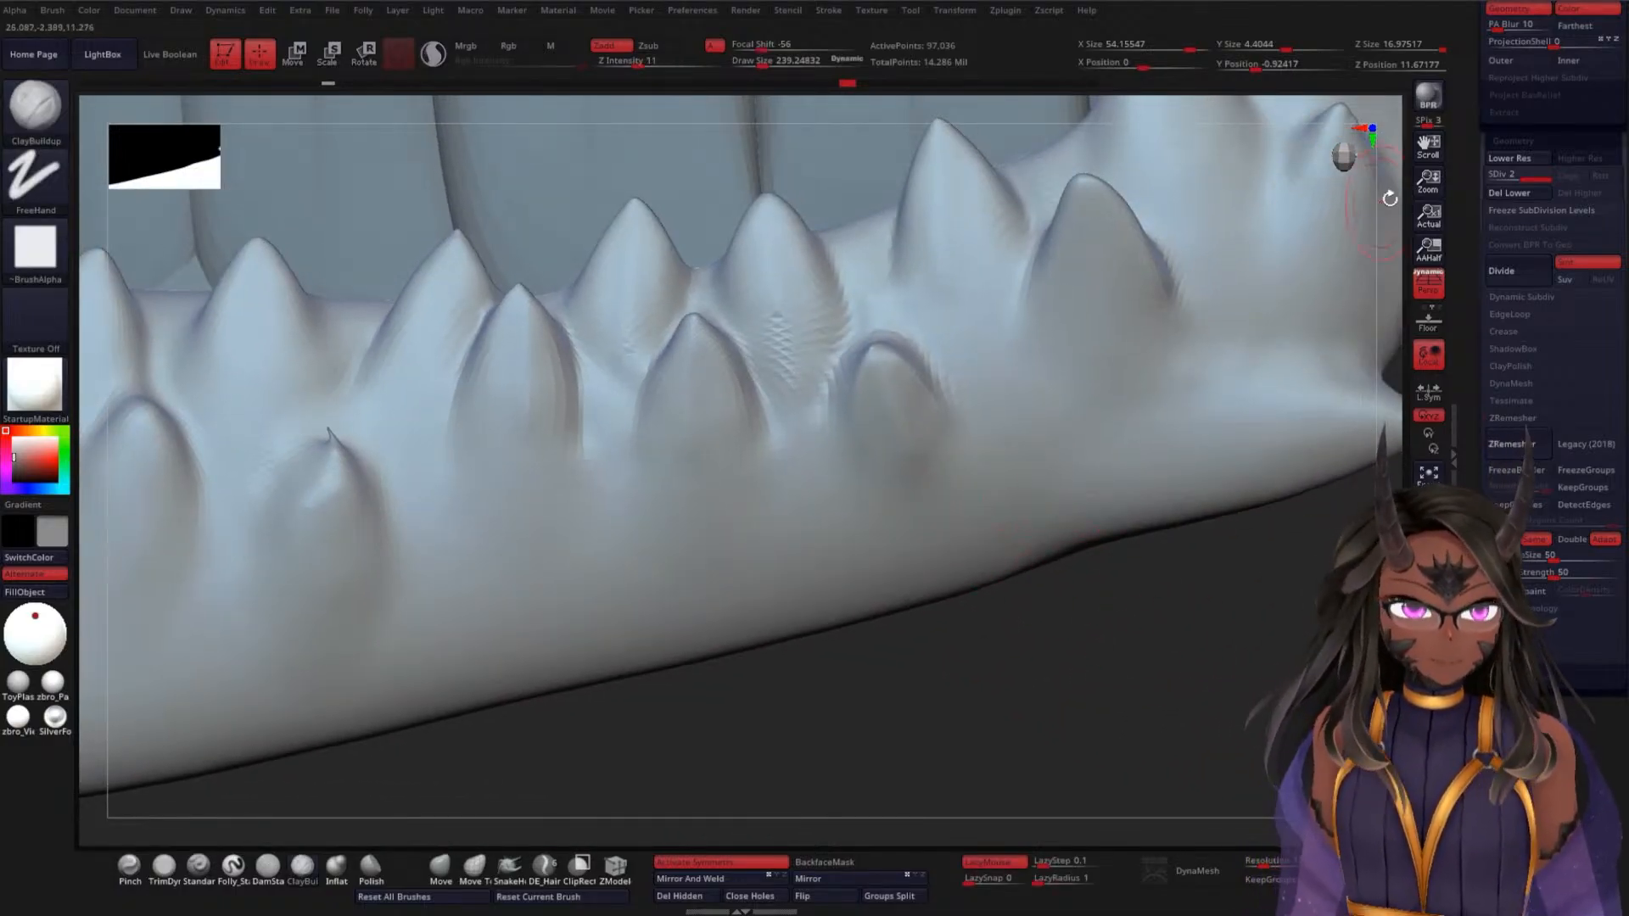
key(shift+d)
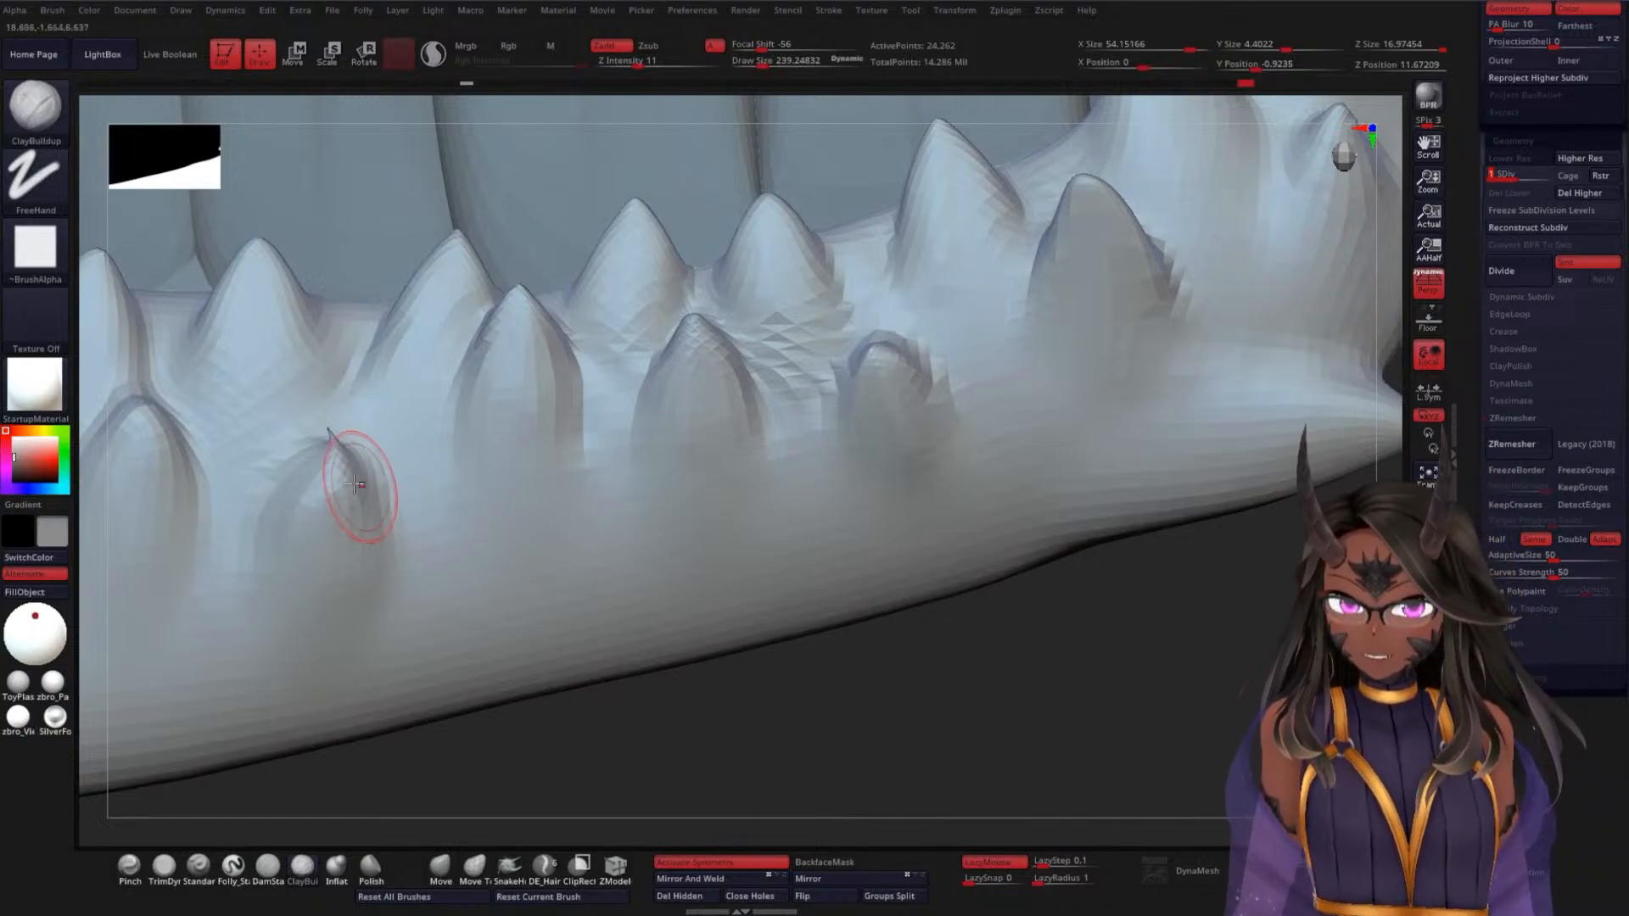
shift+drag(334, 458, 329, 462)
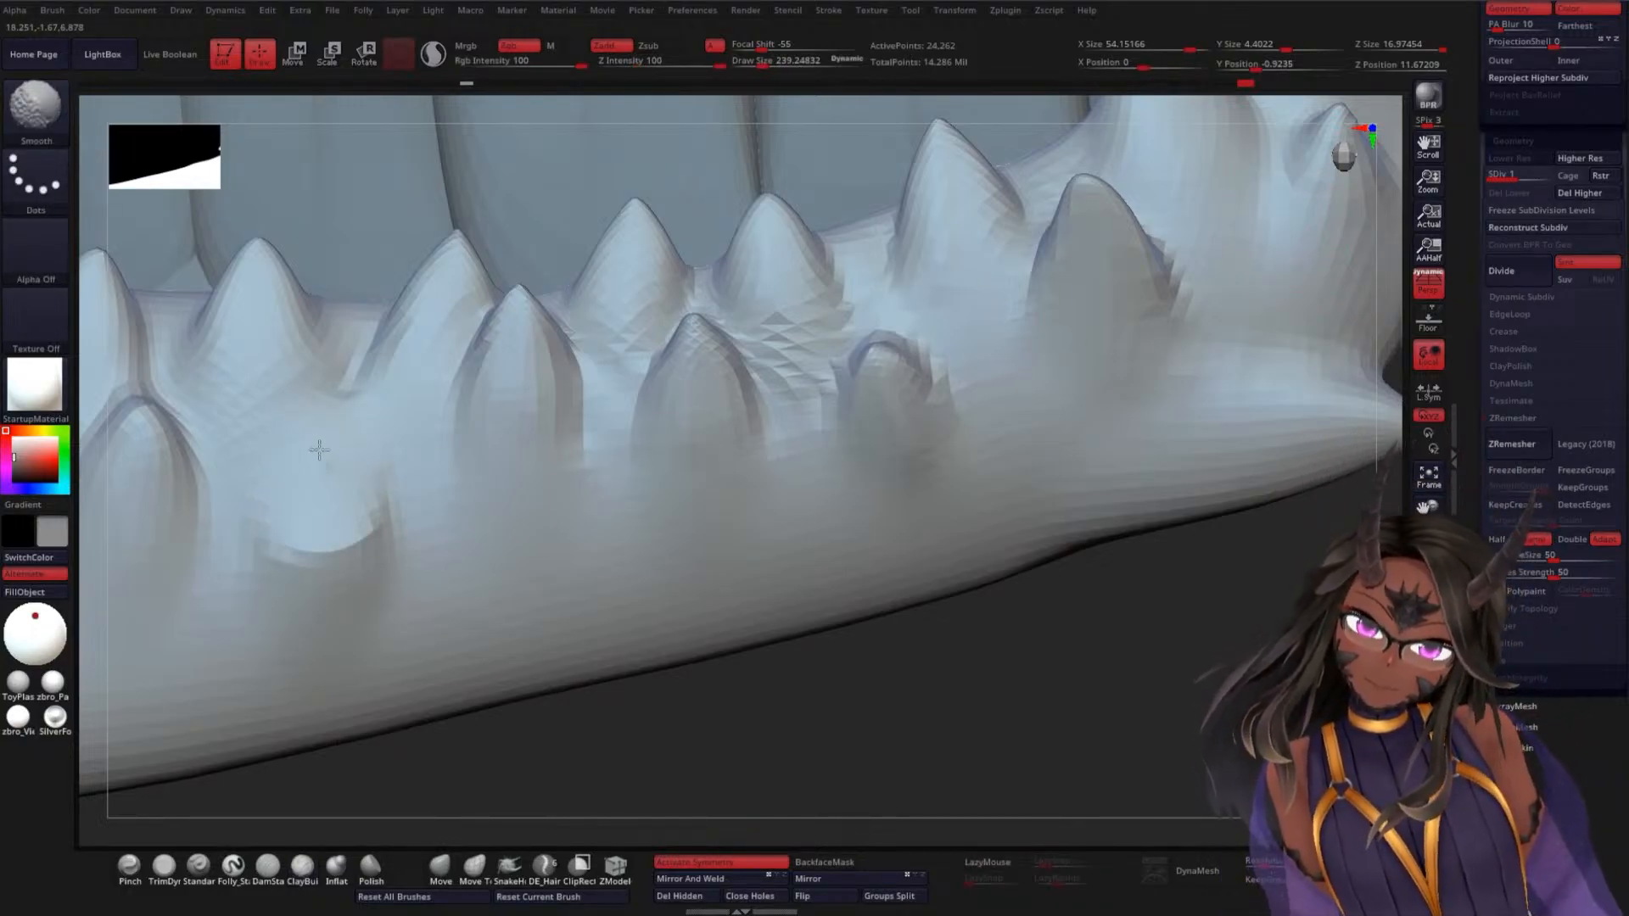
mouse_move(313, 476)
shift+mouse_down()
mouse_move(327, 458)
mouse_move(353, 538)
mouse_move(352, 653)
shift+mouse_up()
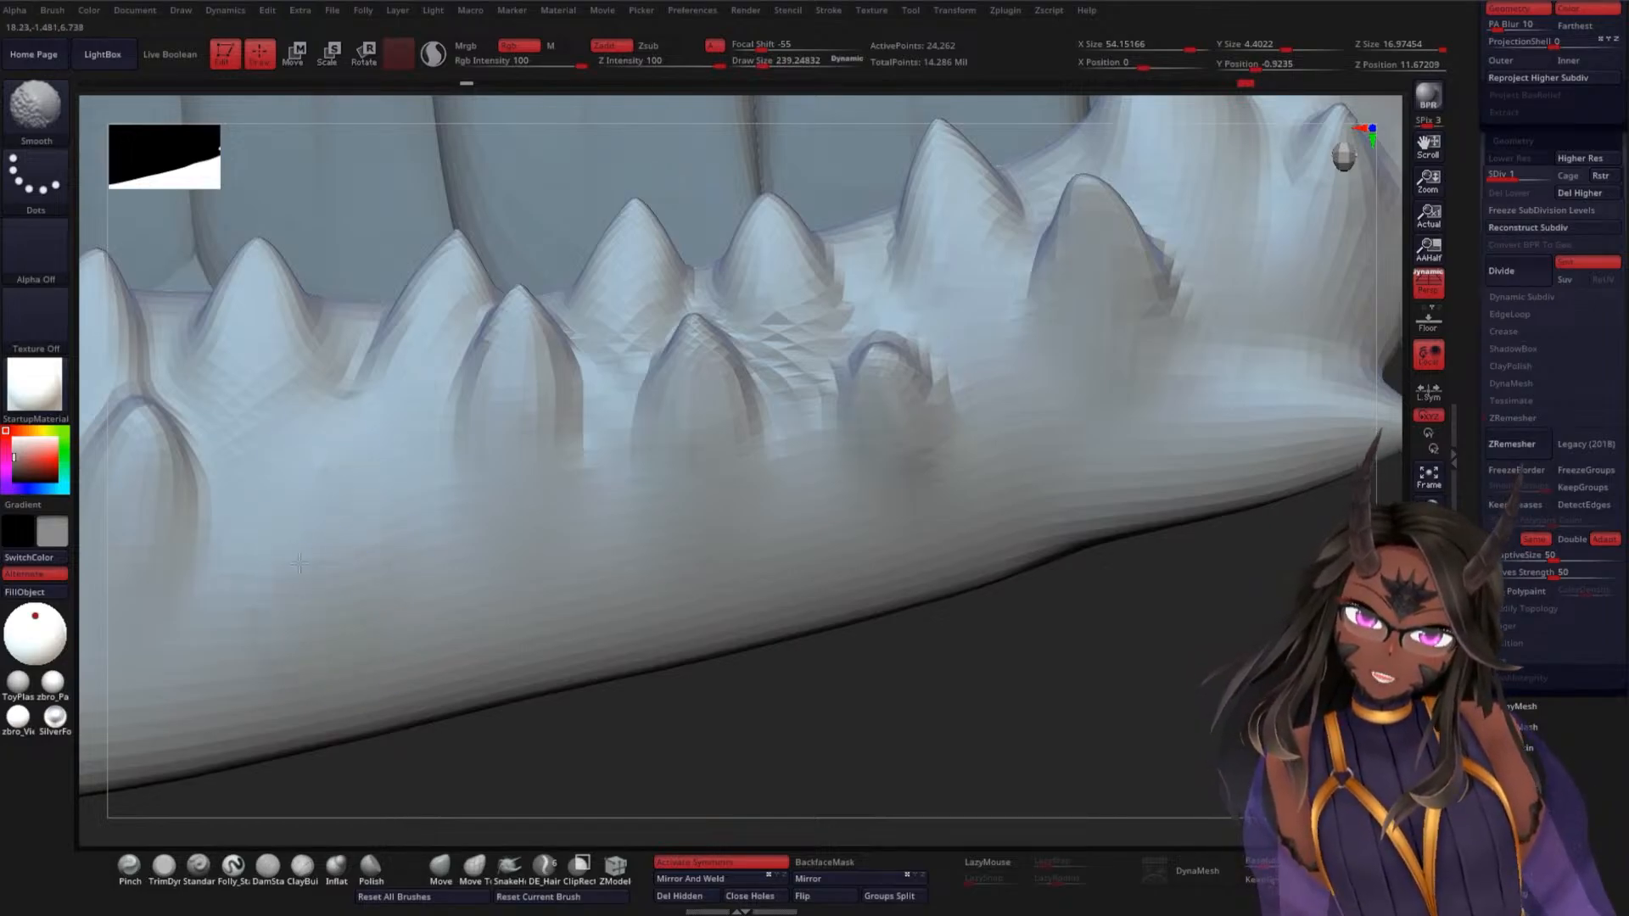
shift+drag(299, 563, 320, 477)
Return the mesh to subdivision level 2 and smooth the area where the lower-row tuft was flattened
mouse_move(545, 769)
mouse_down()
mouse_move(492, 779)
mouse_move(338, 476)
mouse_up()
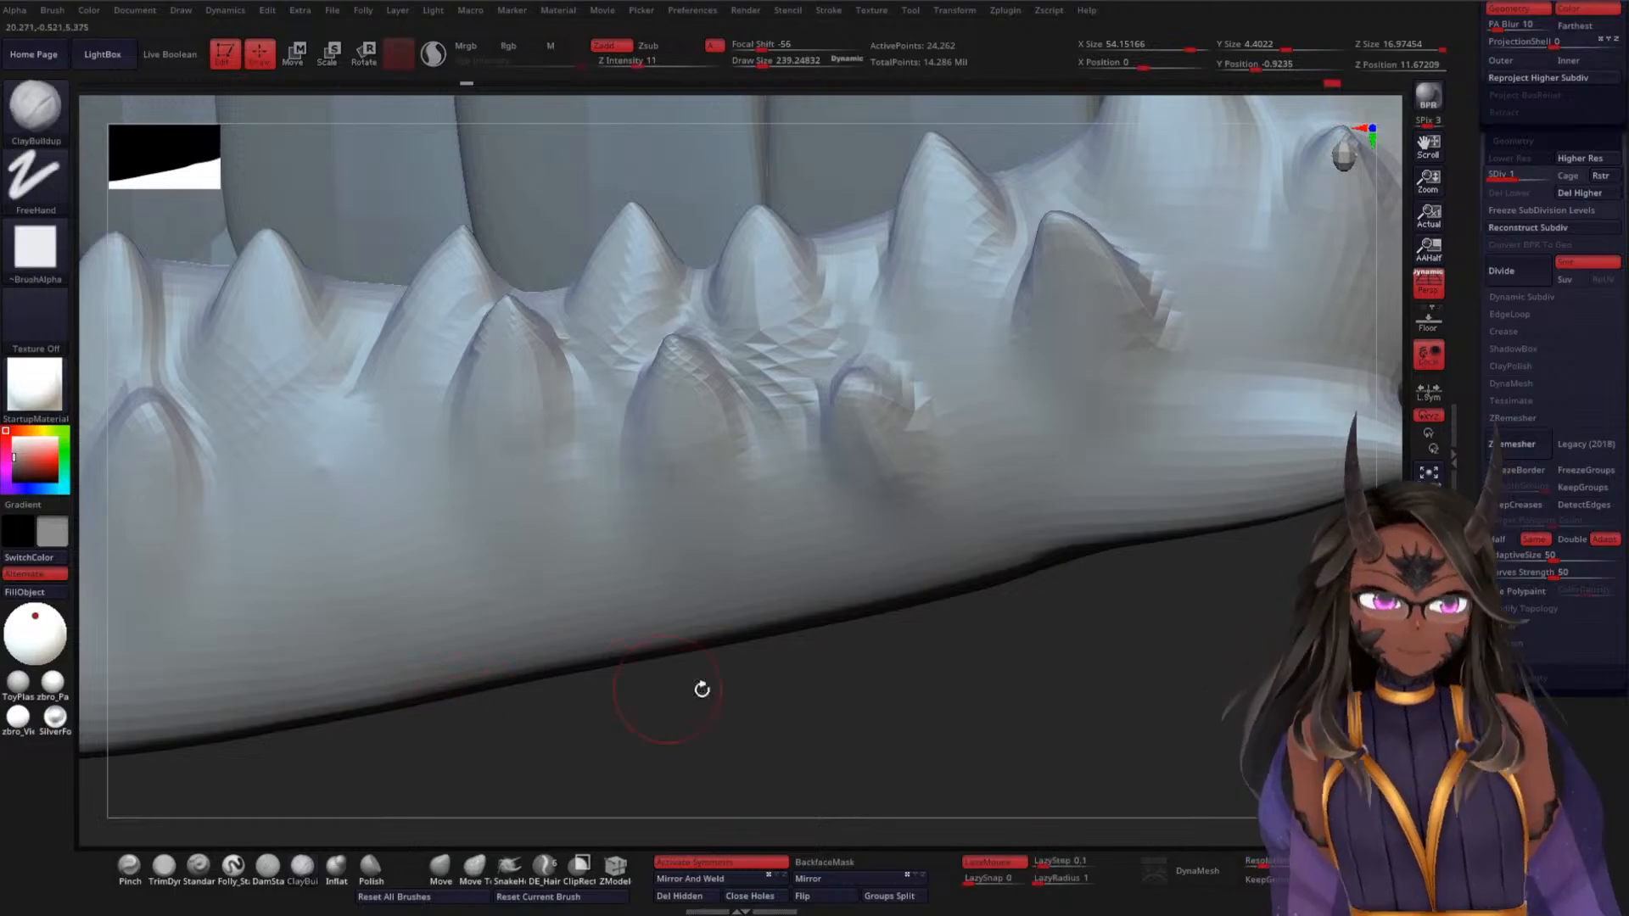
key(d)
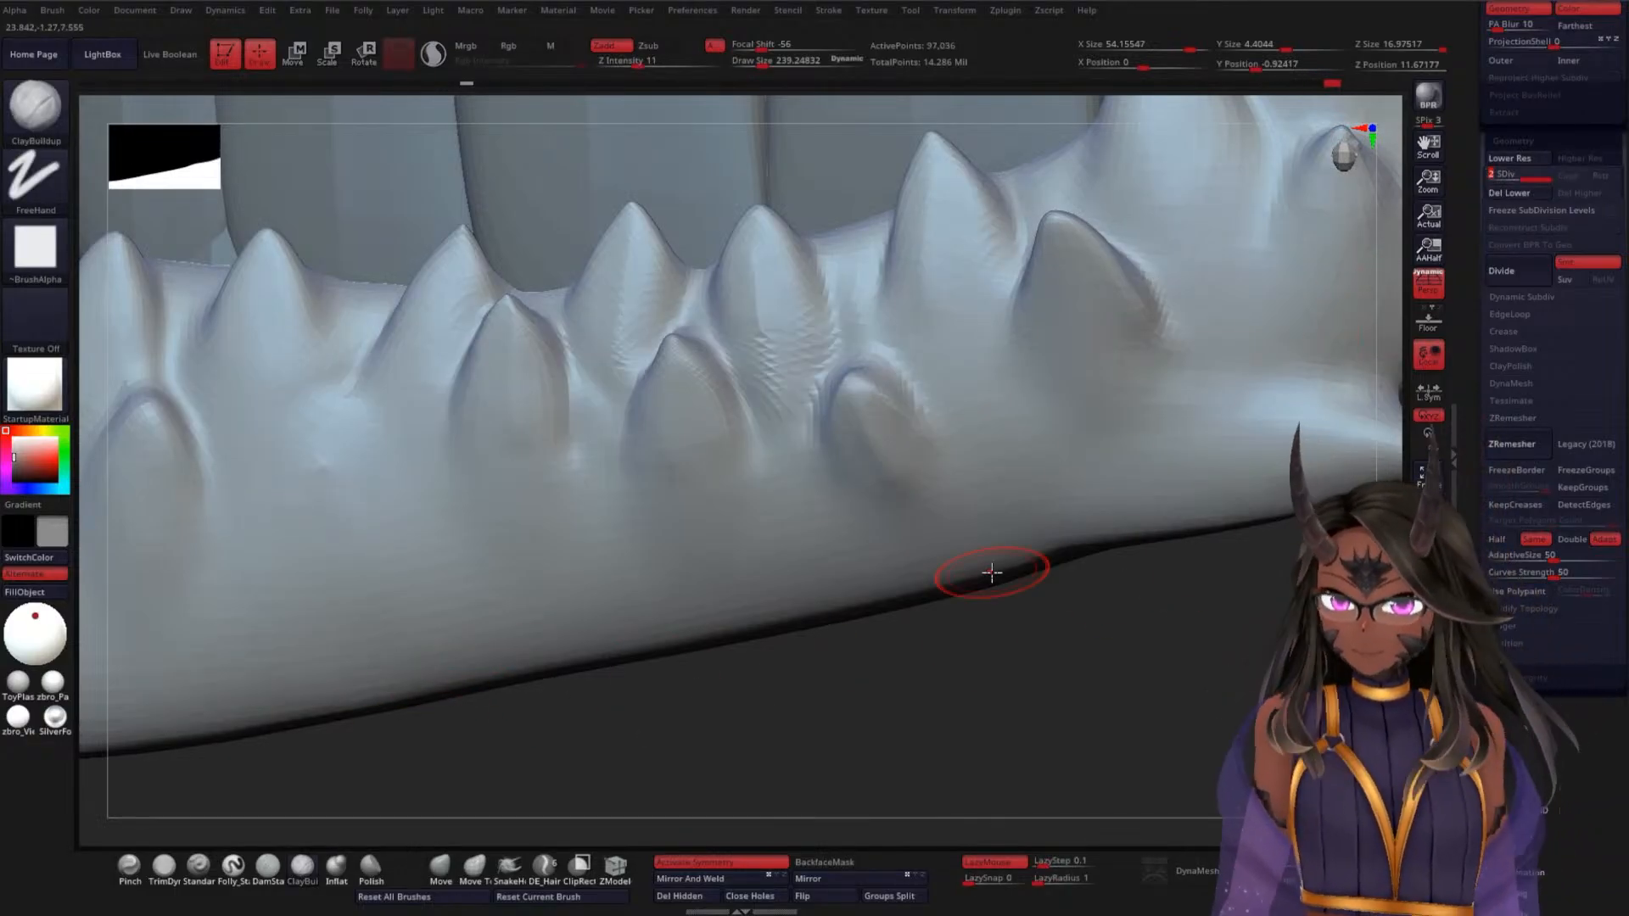
mouse_move(791, 778)
mouse_down()
mouse_move(781, 753)
mouse_move(399, 537)
mouse_up()
key(shift)
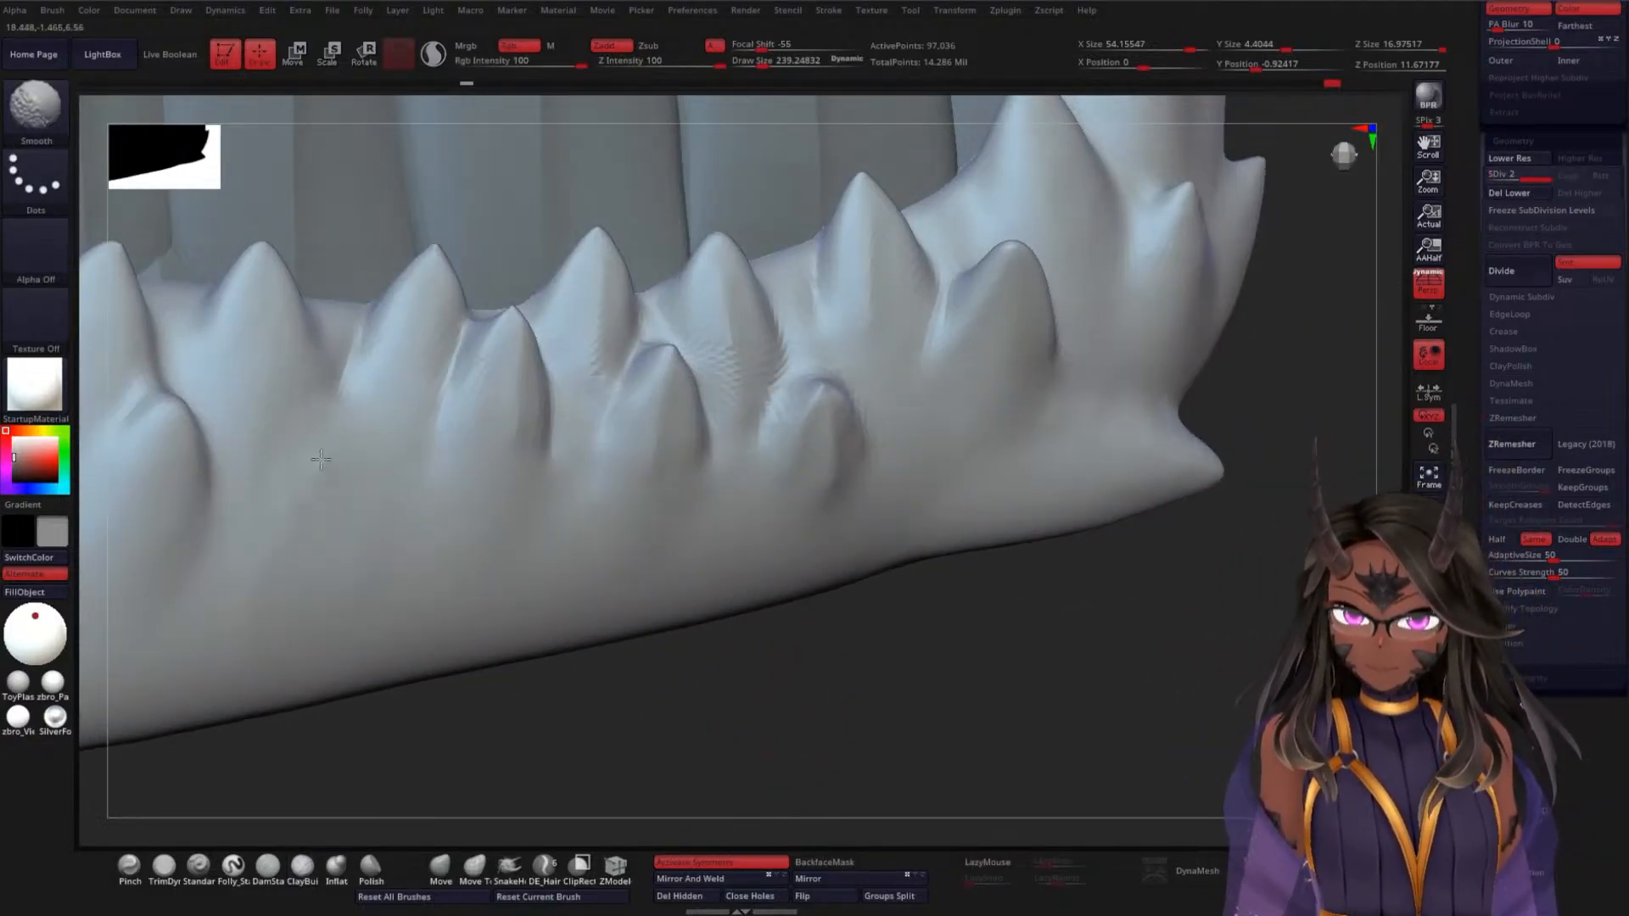
mouse_move(593, 738)
mouse_down()
mouse_move(546, 752)
mouse_move(738, 709)
mouse_move(499, 775)
mouse_move(443, 539)
mouse_up()
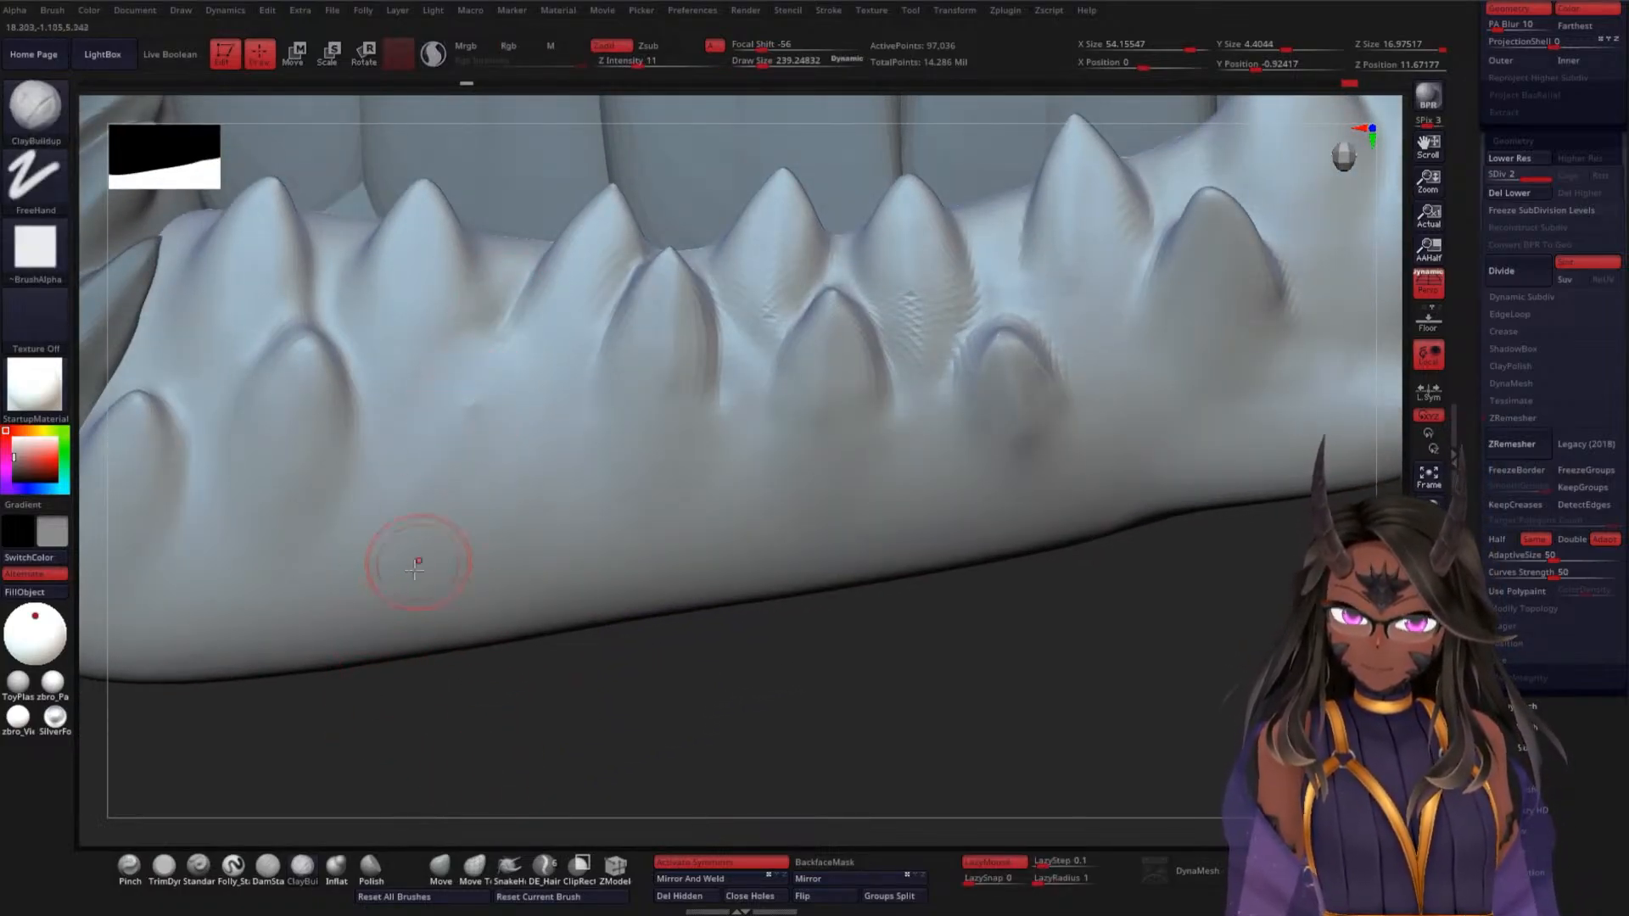
Crease the edge of the upper-row tuft above the flattened area with DamStandard, undoing the stray stroke across its middle
click(268, 864)
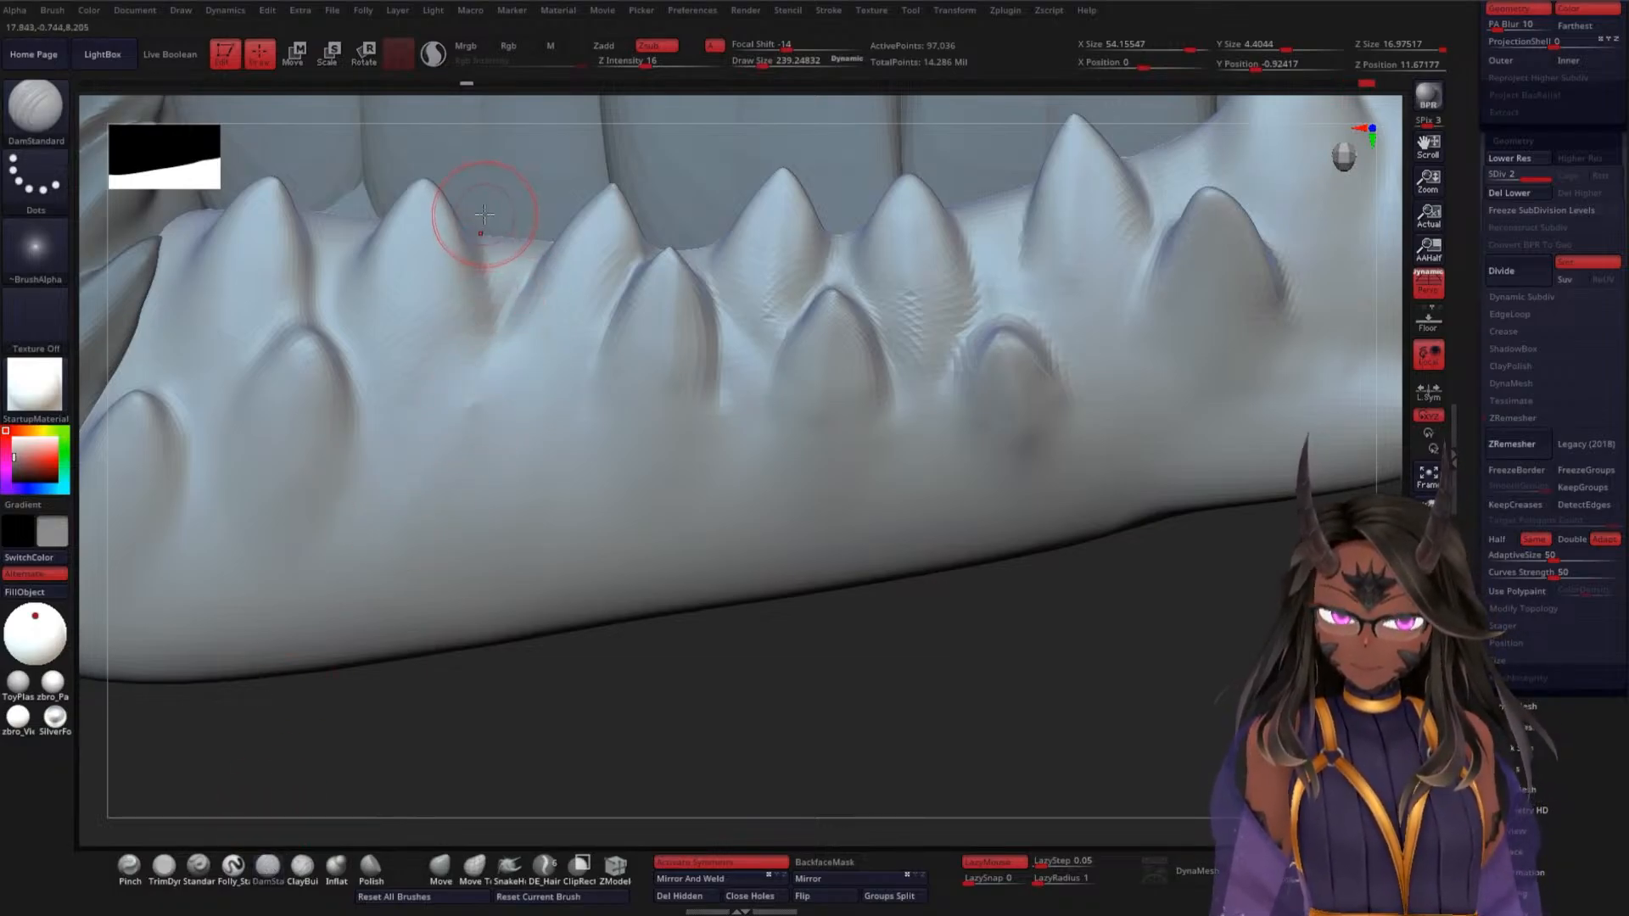
mouse_move(463, 411)
mouse_down()
mouse_move(547, 264)
mouse_move(480, 390)
mouse_up()
alt+drag(533, 741, 566, 790)
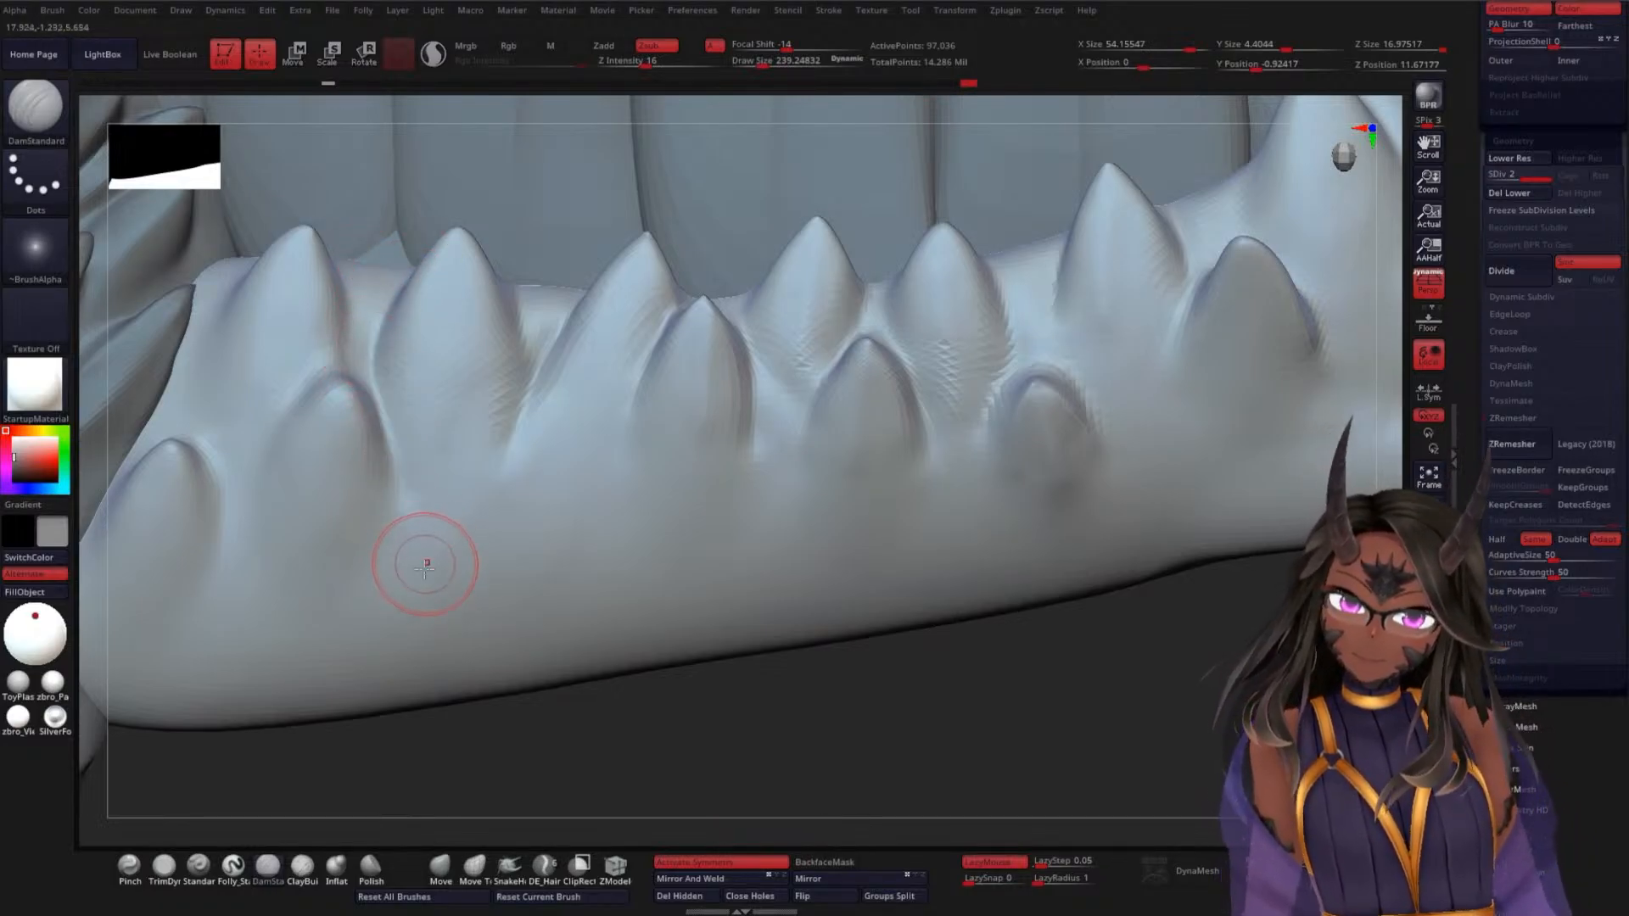
drag(457, 307, 448, 434)
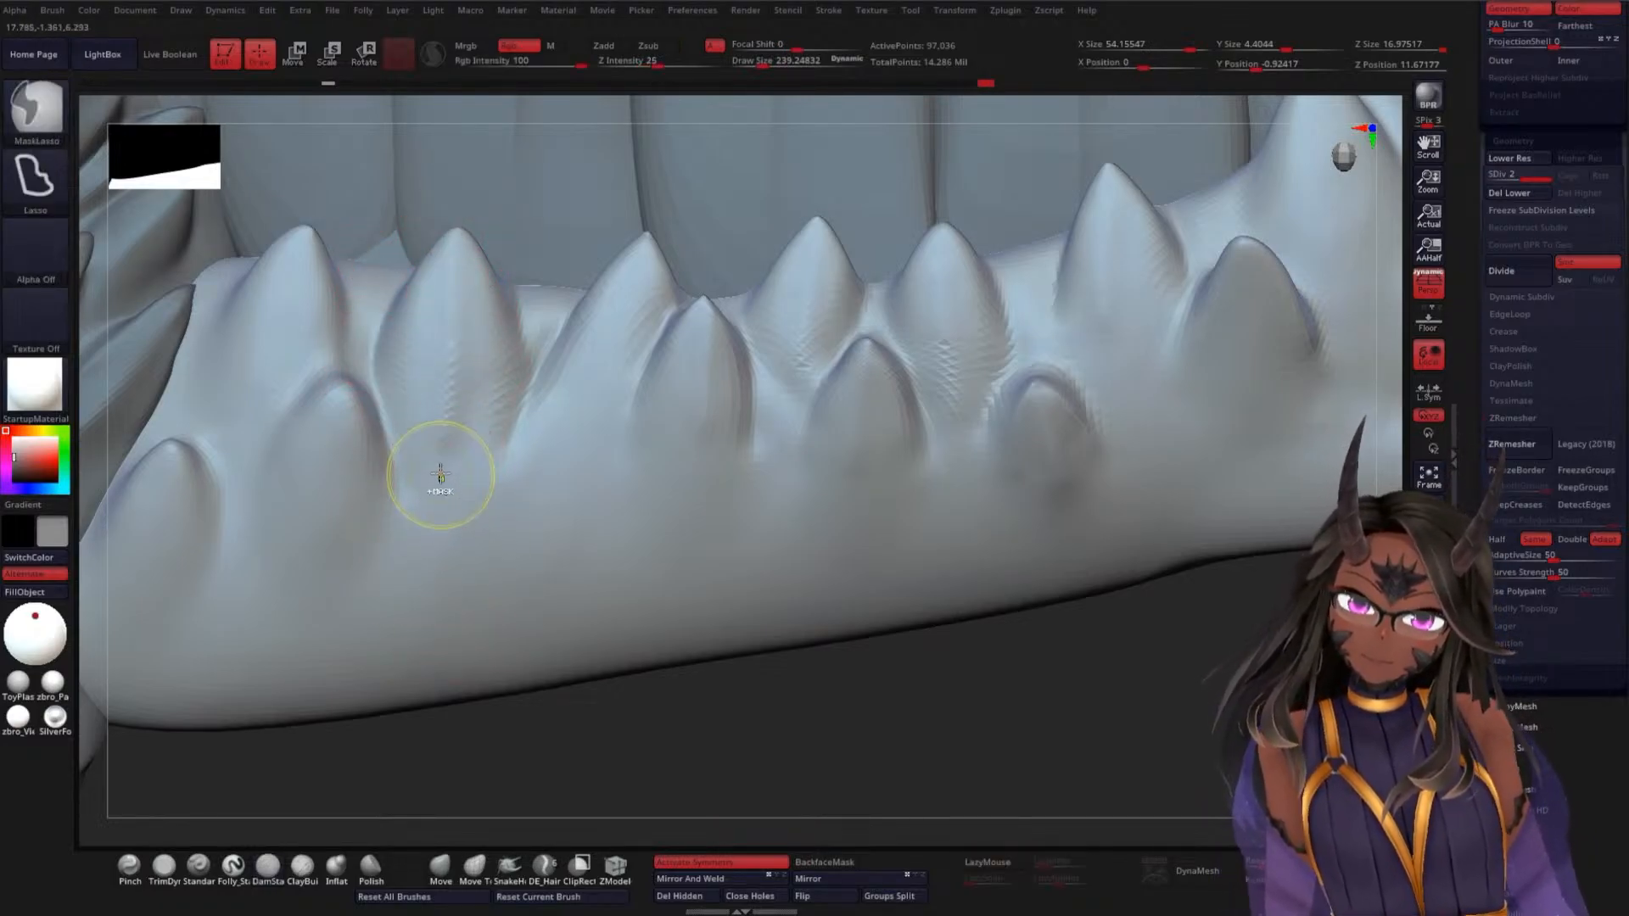
key(ctrl+z)
Crease the edges of the second and third upper-row tufts with DamStandard, undoing the stray strokes on them
drag(588, 741, 708, 731)
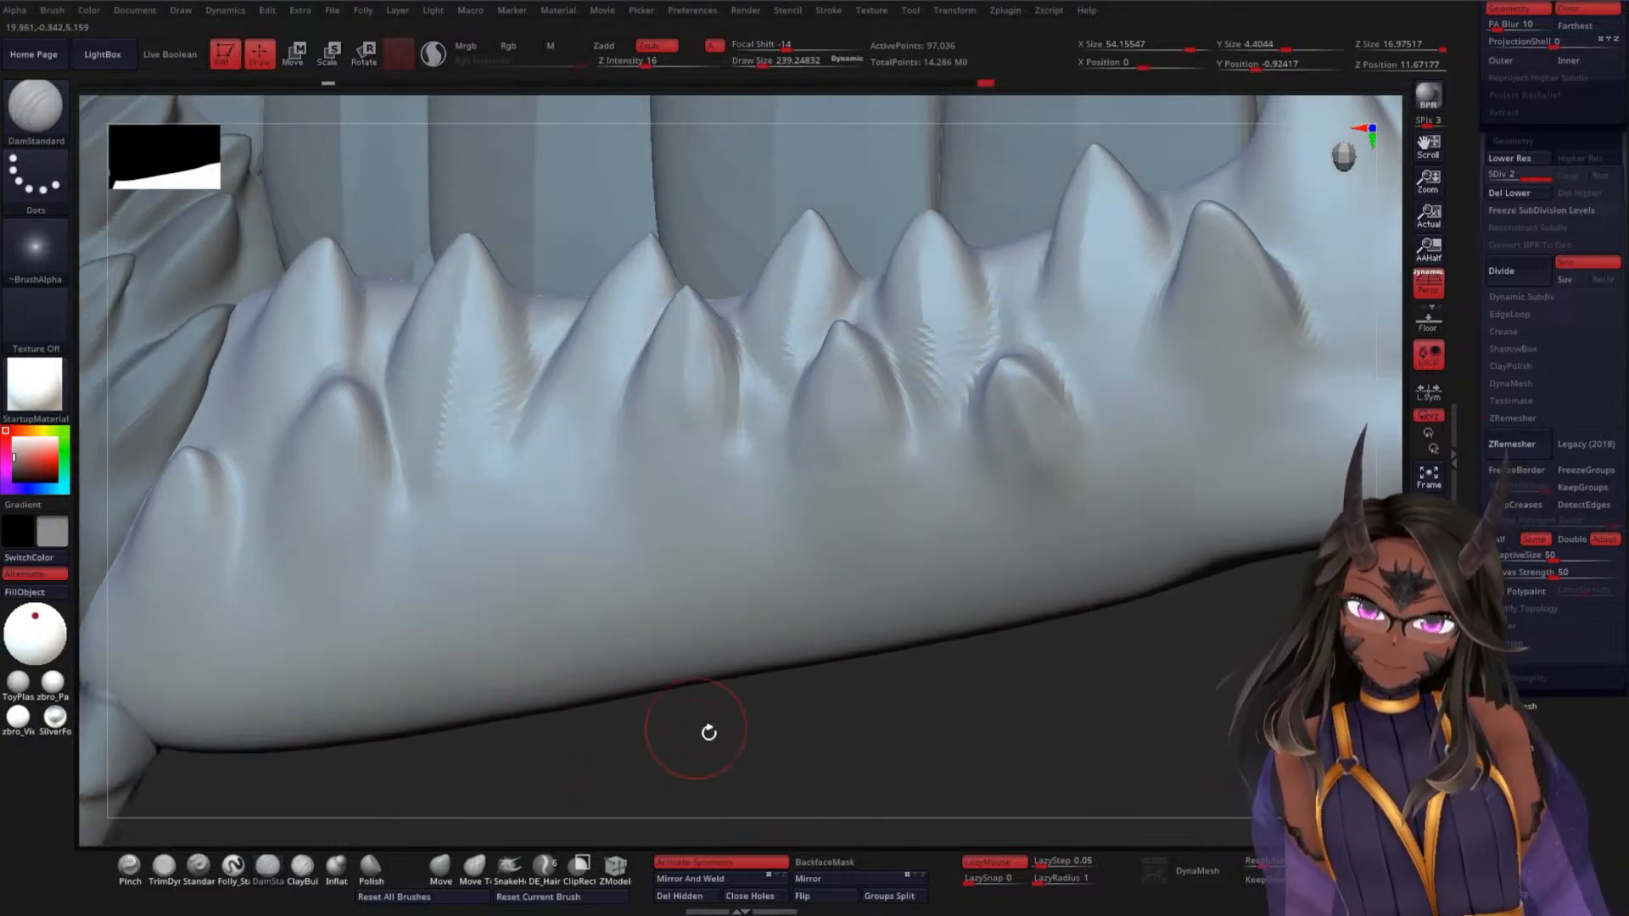
key(ctrl+z)
drag(425, 472, 460, 249)
mouse_move(653, 753)
mouse_down()
mouse_move(705, 760)
mouse_move(716, 735)
mouse_move(746, 763)
mouse_up()
key(ctrl+z)
drag(758, 701, 746, 670)
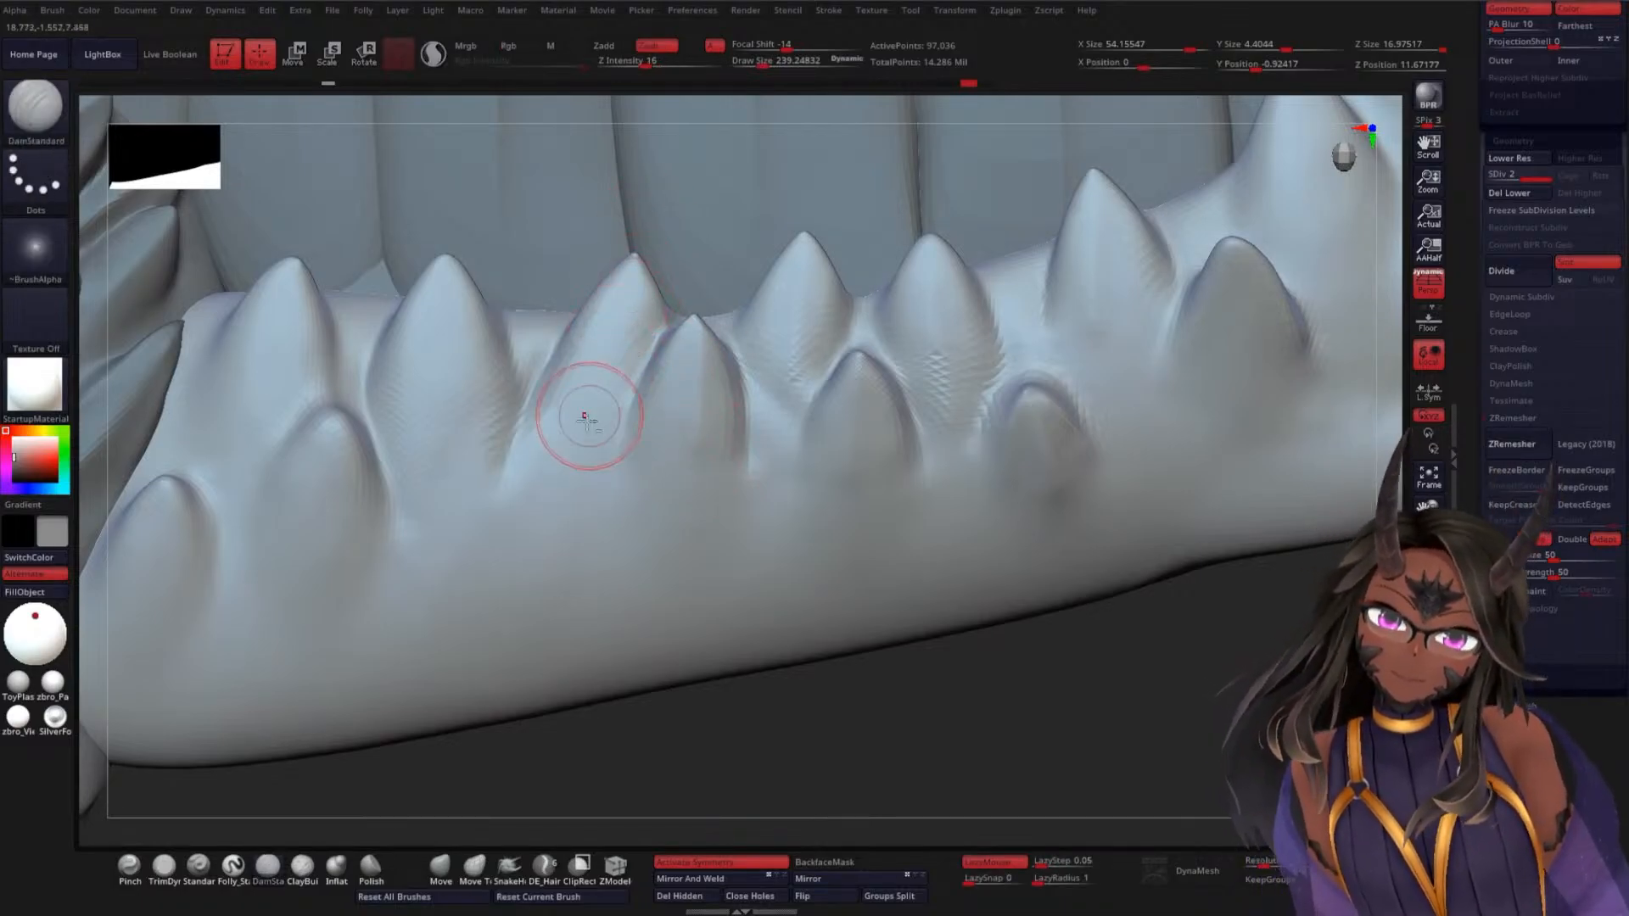
drag(575, 424, 646, 273)
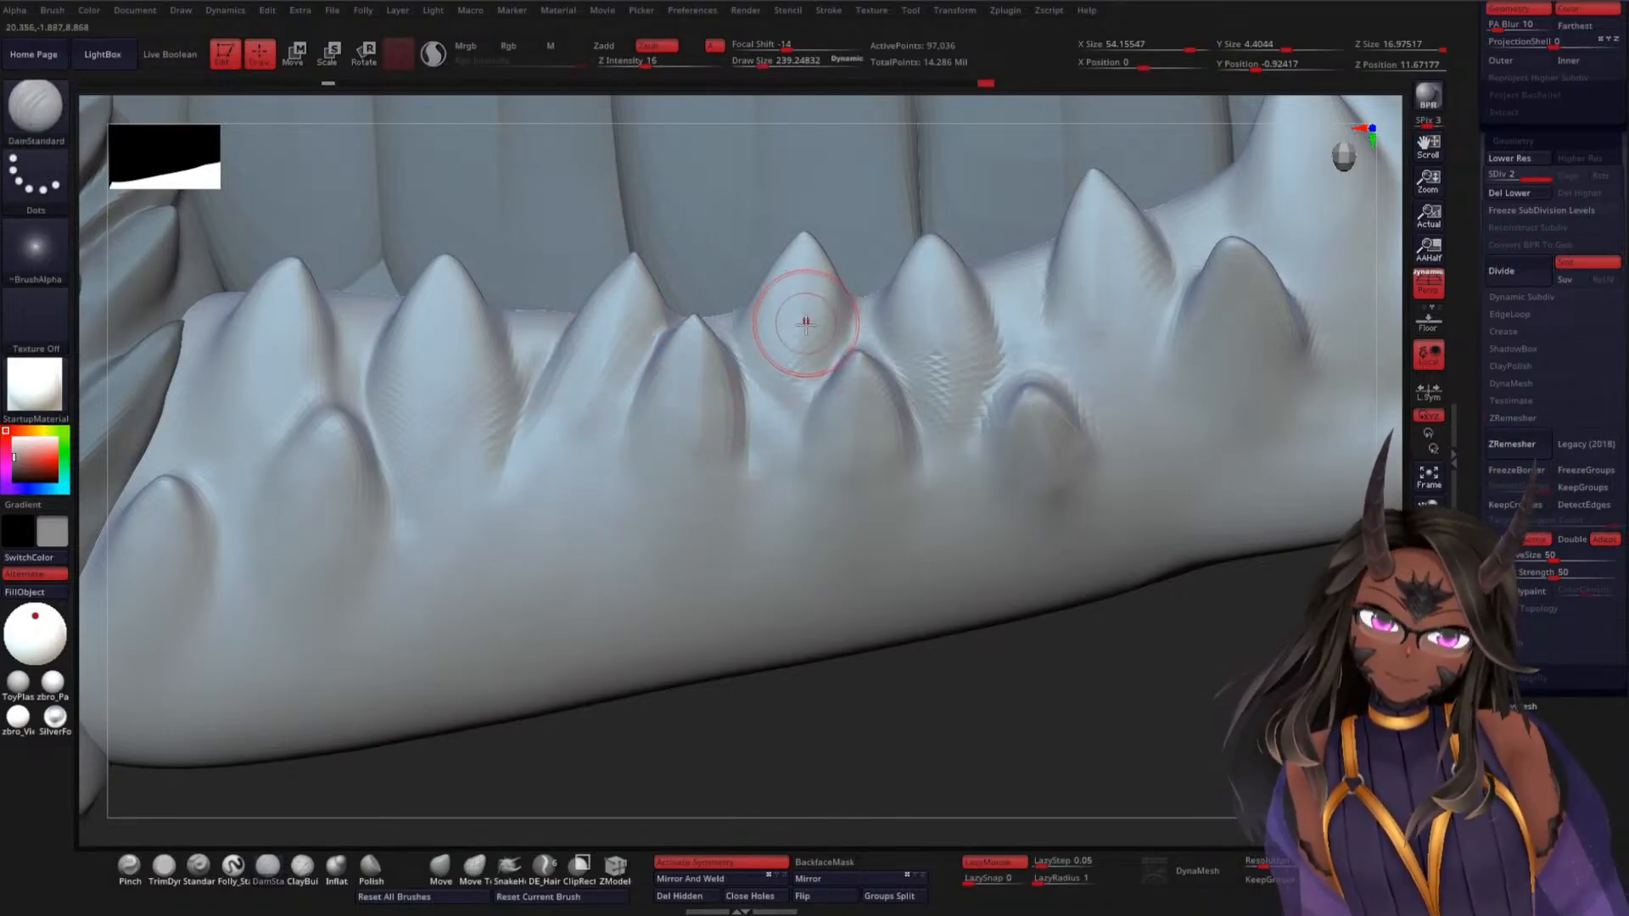
Carve a deeper crease along the outer edge of the second lower-row tuft from the wrist joint
mouse_move(844, 688)
mouse_down()
mouse_move(1036, 647)
mouse_move(543, 467)
mouse_up()
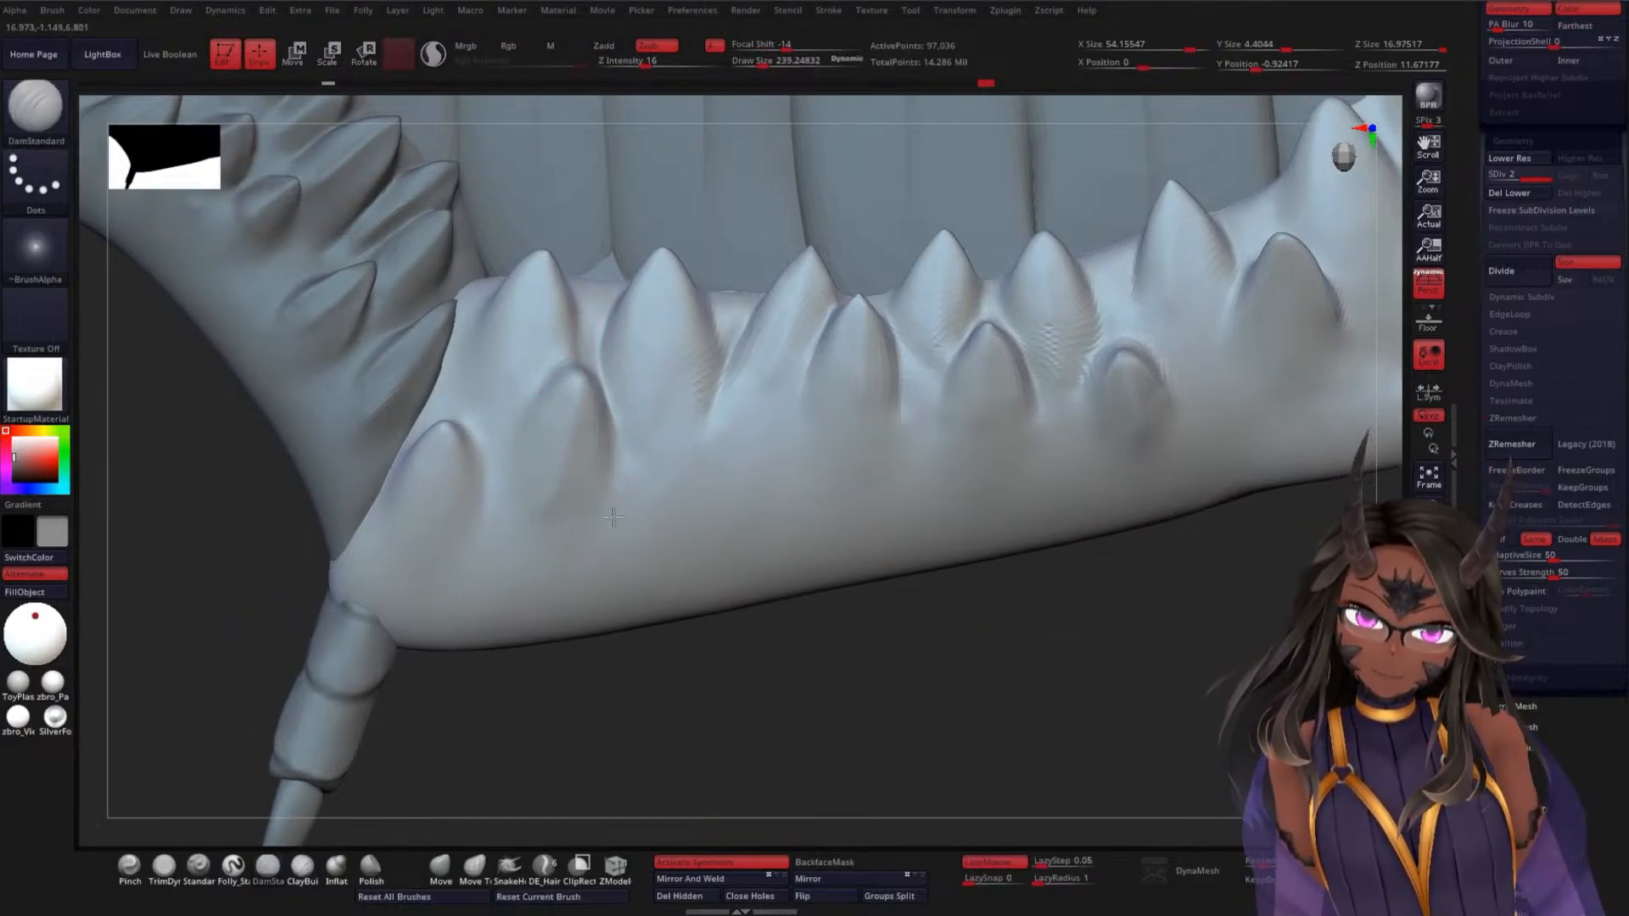
drag(630, 663, 648, 630)
drag(596, 374, 611, 478)
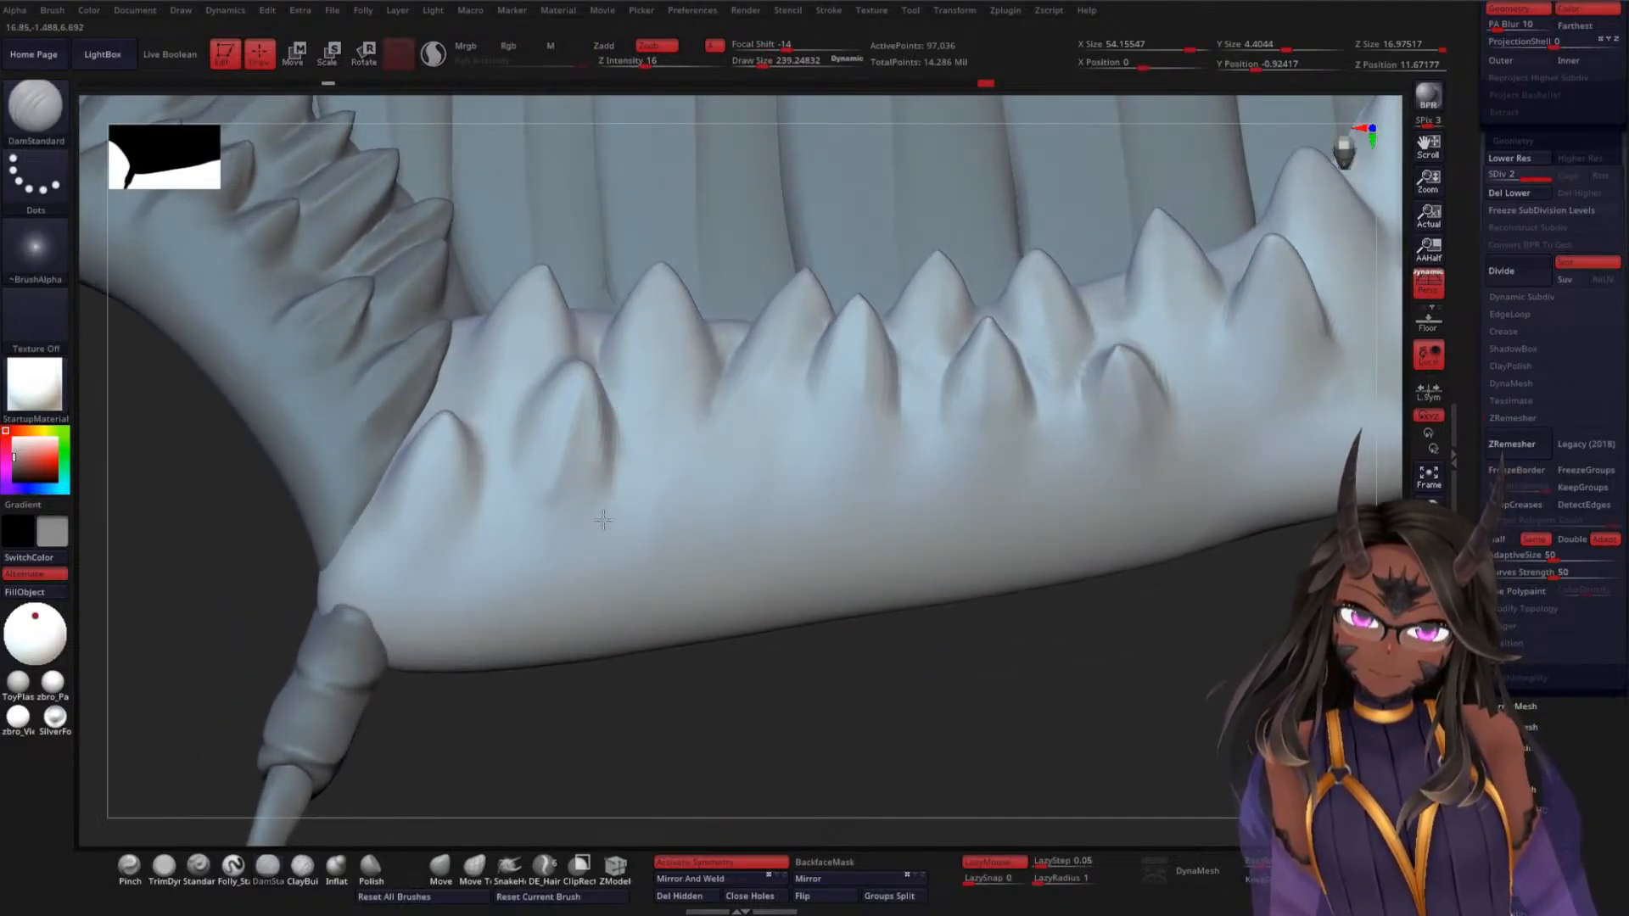
drag(622, 669, 546, 390)
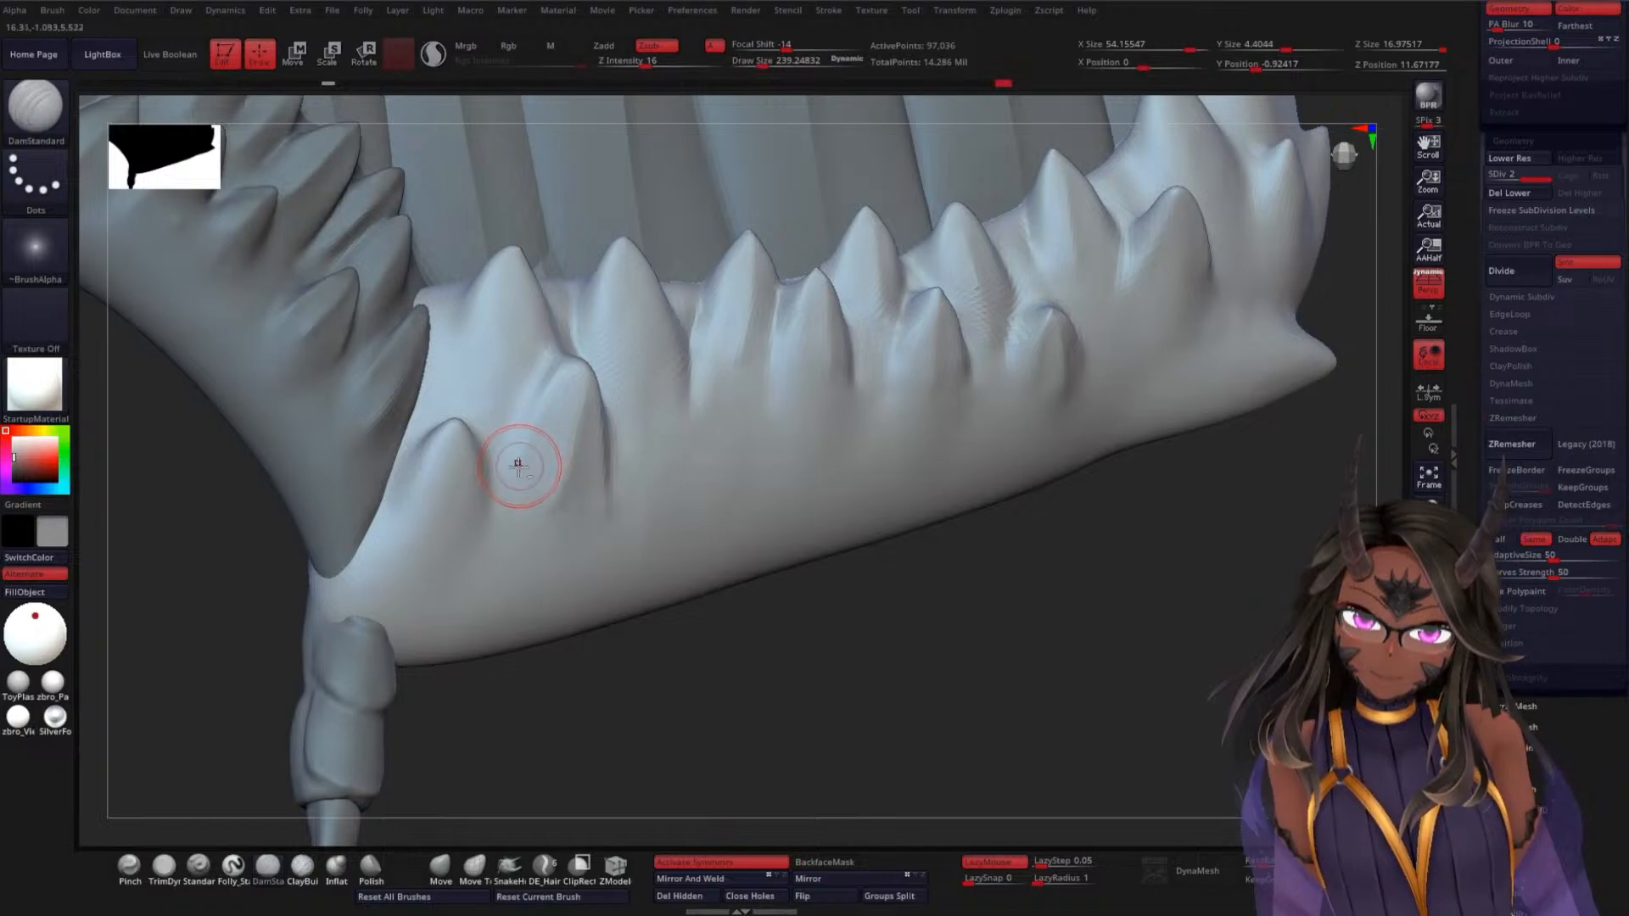
mouse_move(725, 635)
mouse_down()
mouse_move(797, 676)
mouse_move(701, 429)
mouse_up()
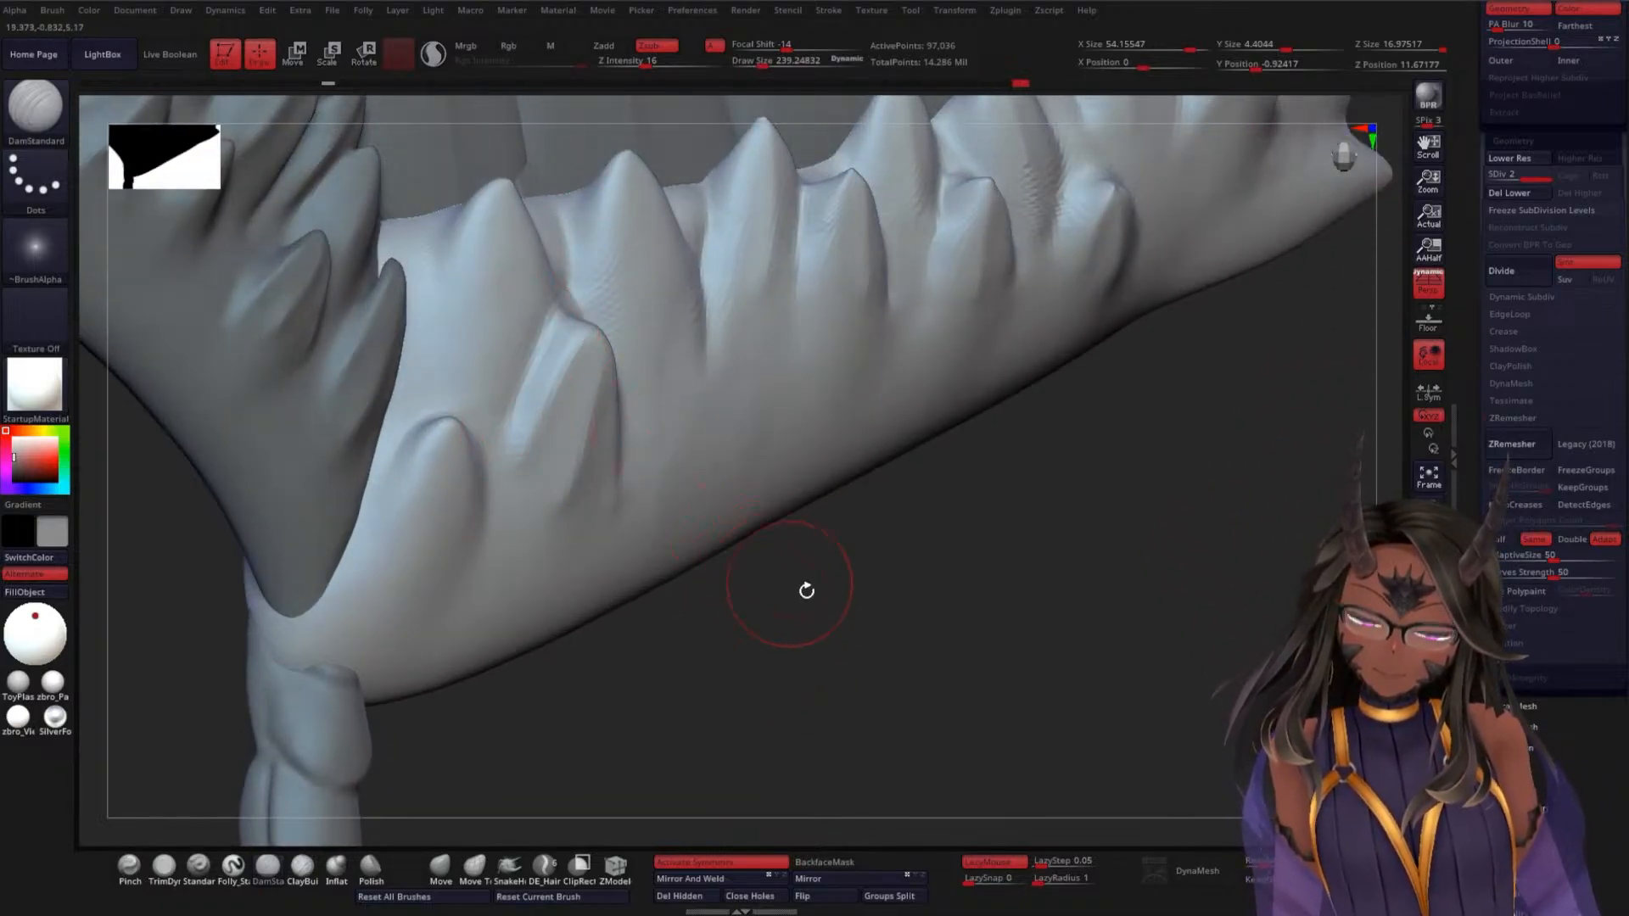
drag(806, 589, 701, 446)
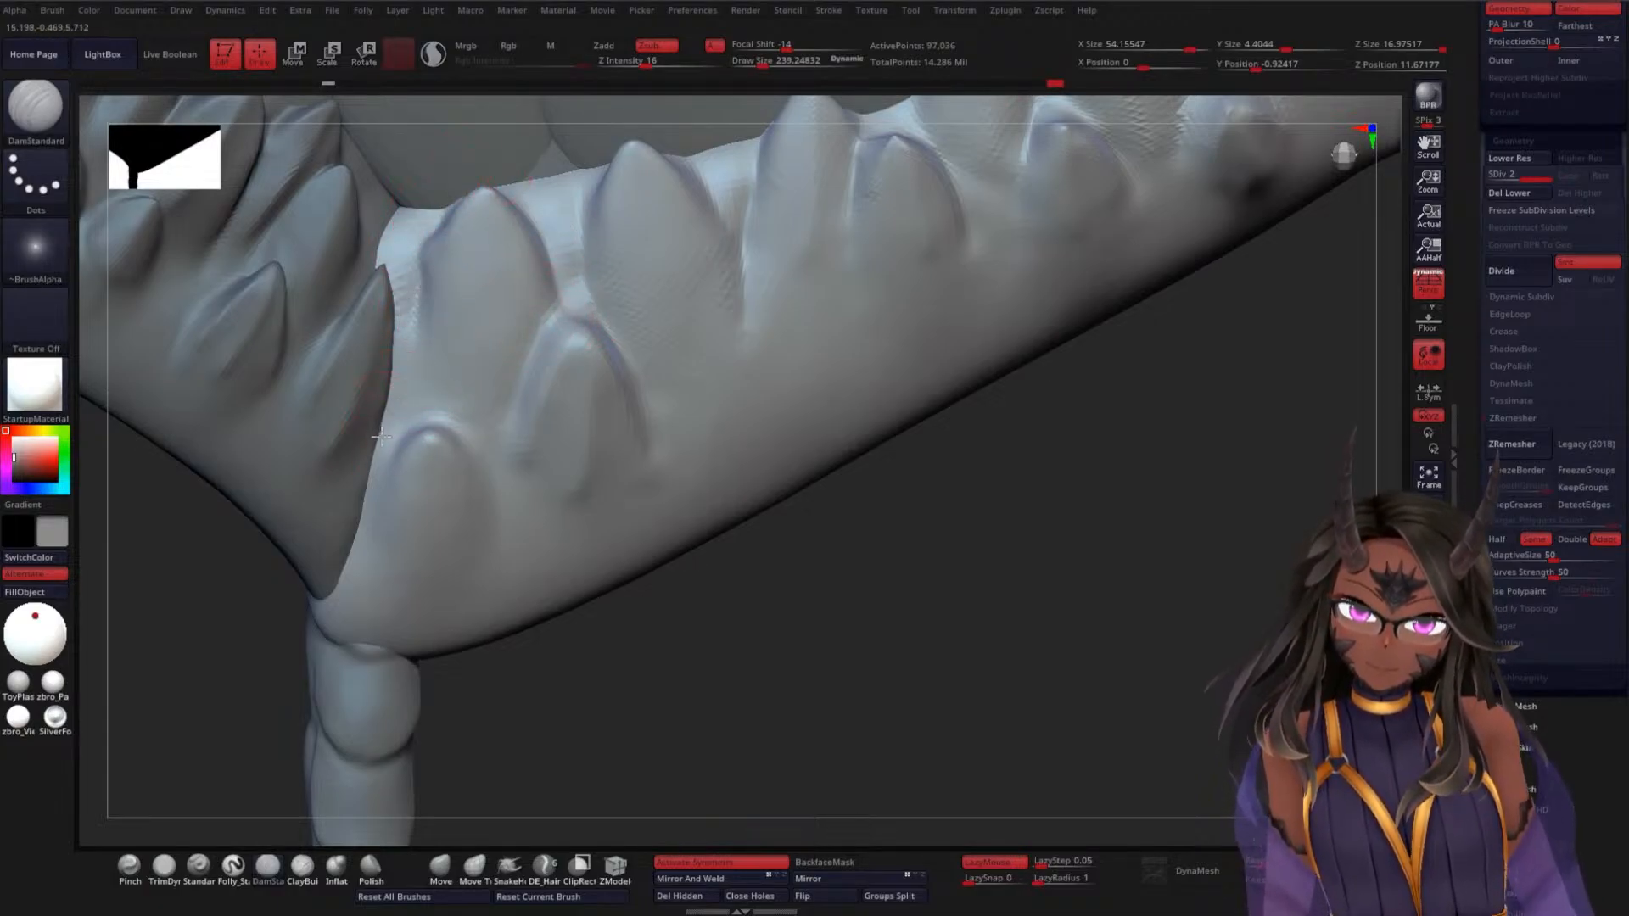
Crease the edge of the lower-row tuft nearest the wrist and smooth its base into the arm
key(shift)
drag(678, 552, 953, 682)
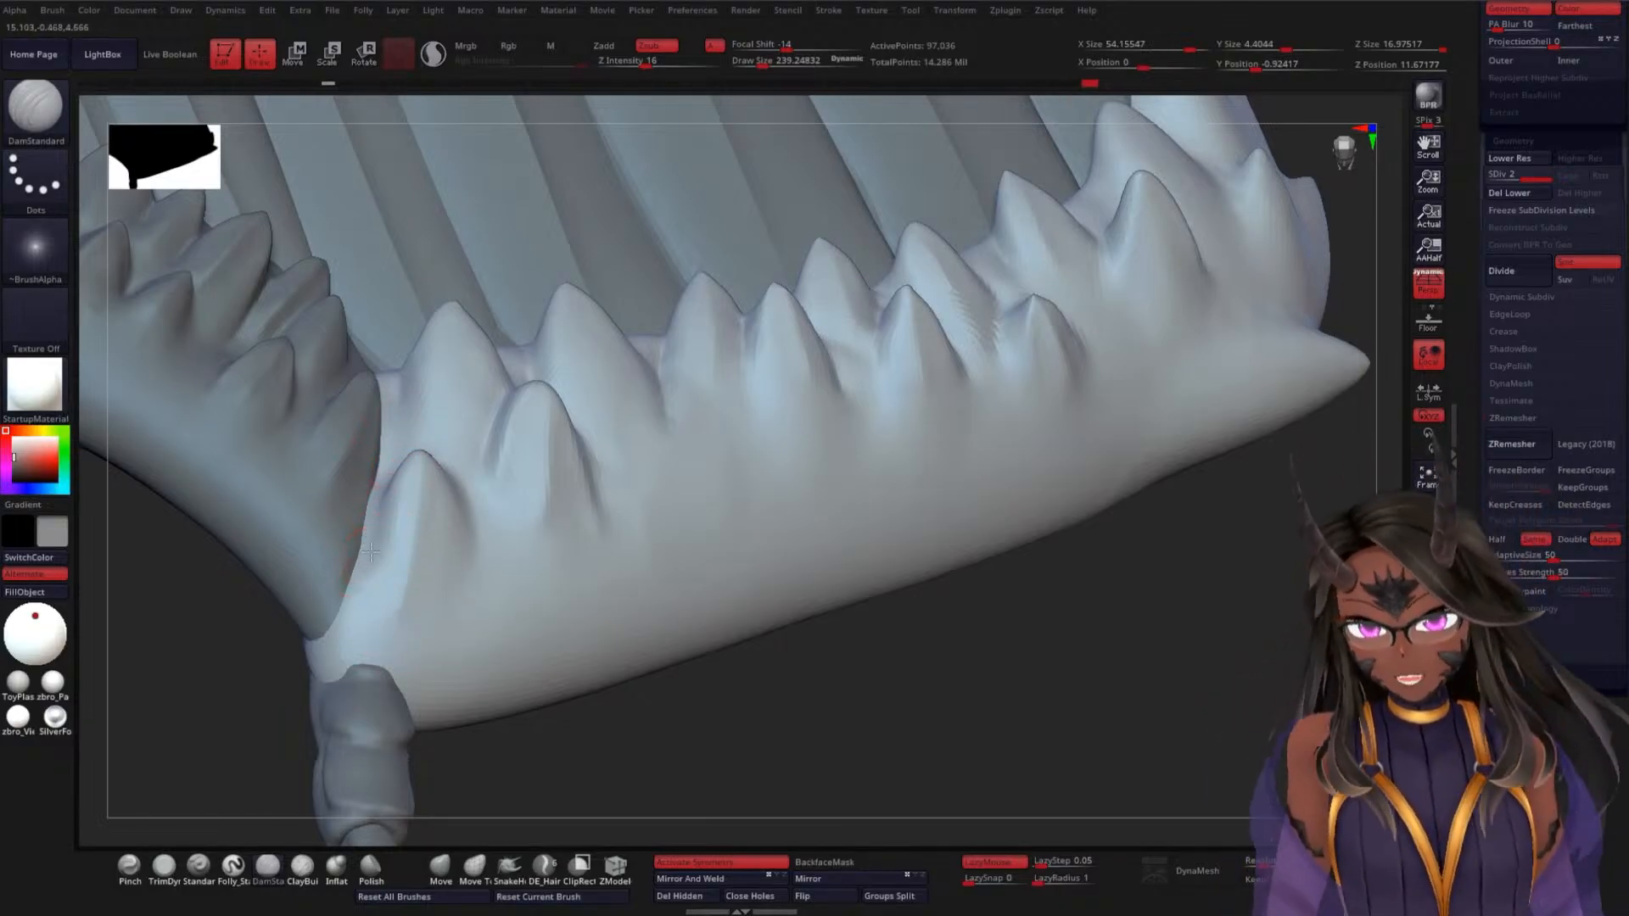
key(shift)
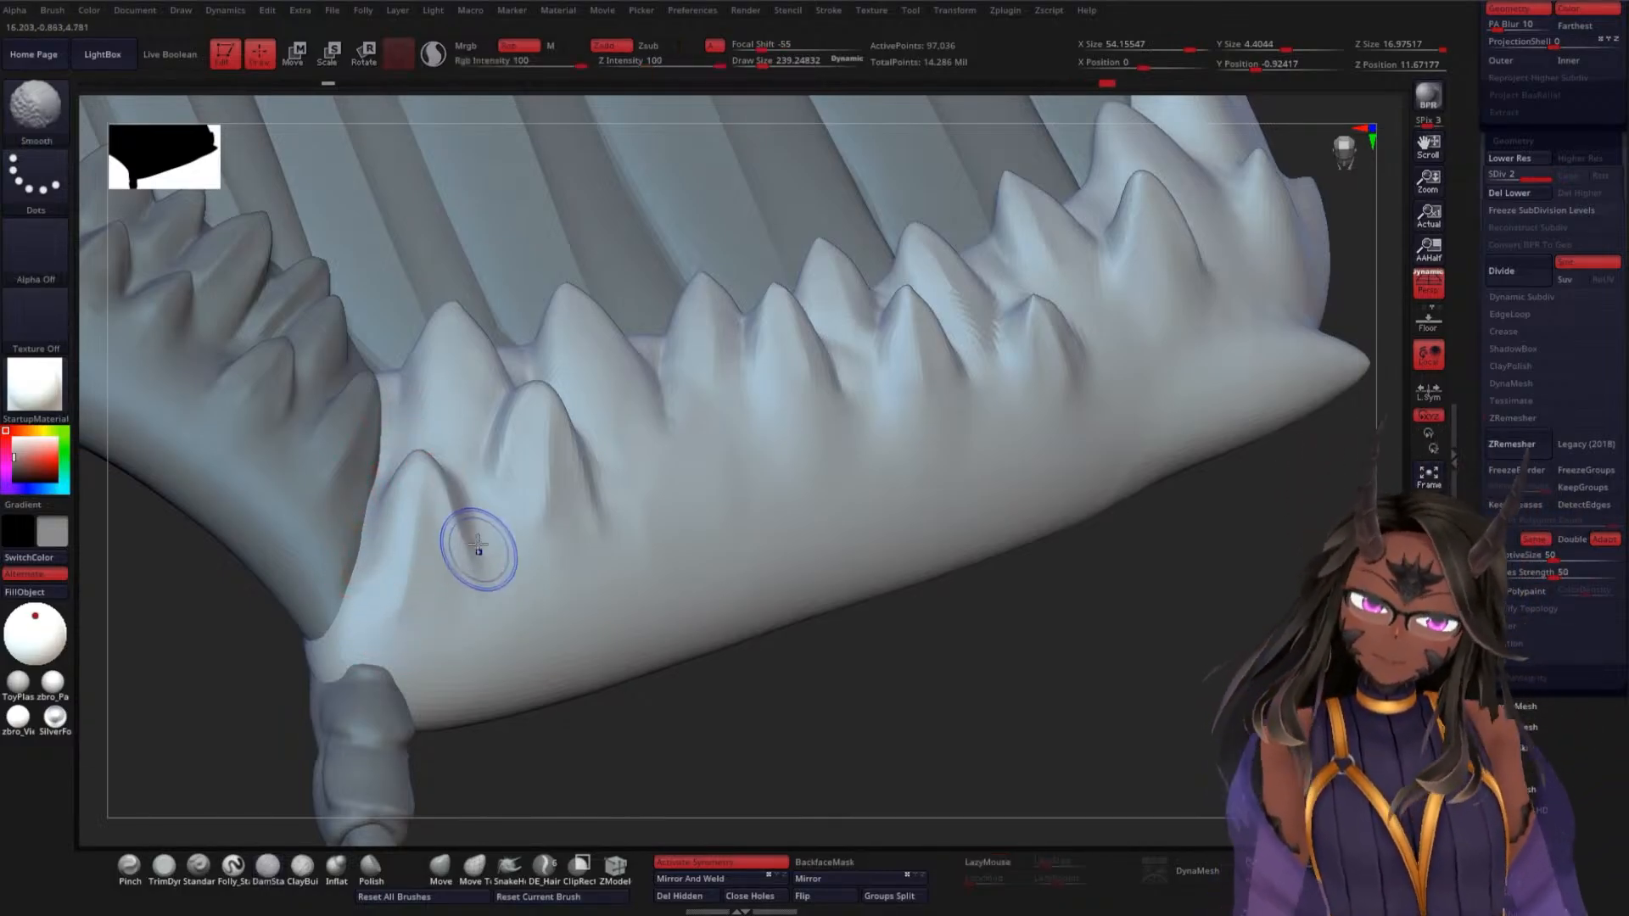
mouse_move(472, 513)
shift+mouse_down()
mouse_move(484, 545)
mouse_move(468, 597)
shift+mouse_up()
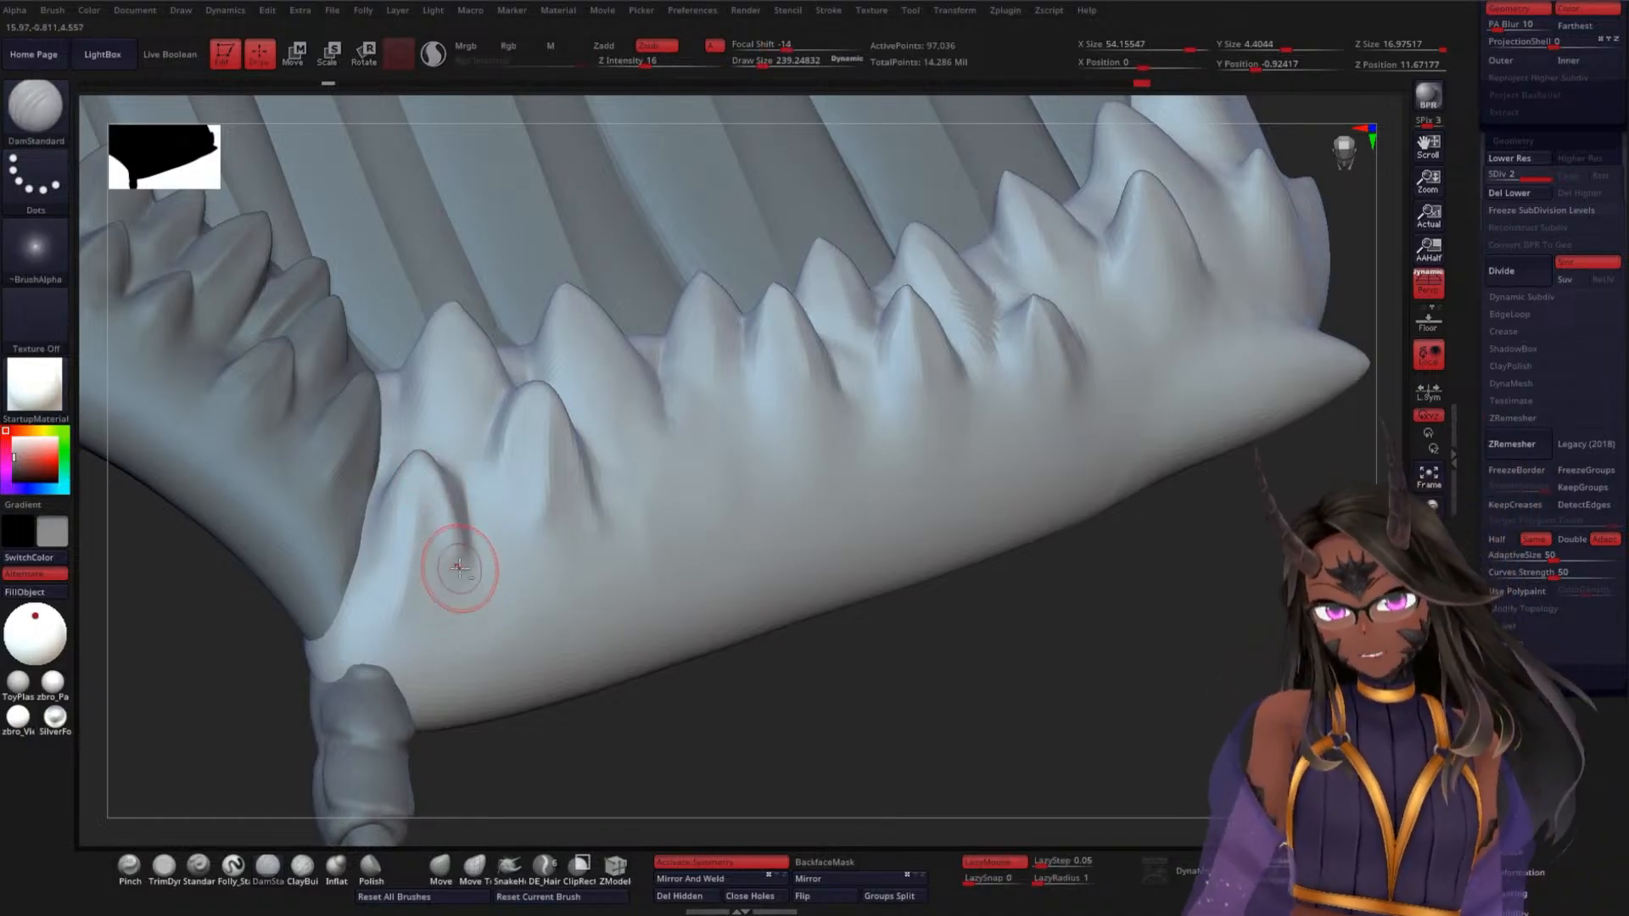
shift+drag(445, 445, 471, 551)
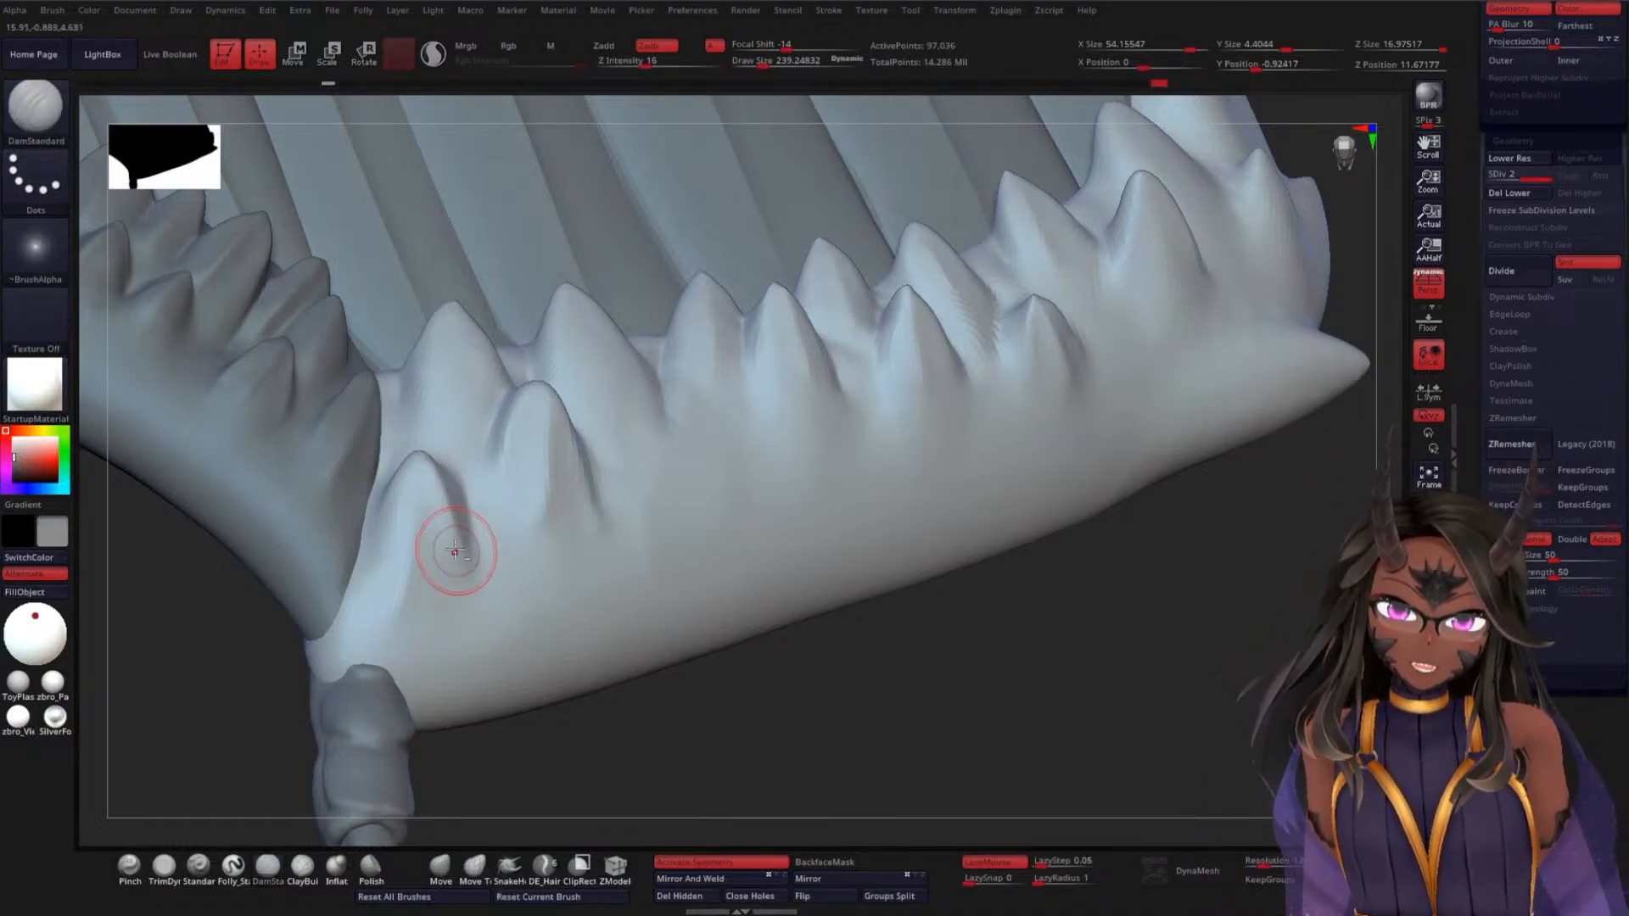
drag(622, 727, 568, 672)
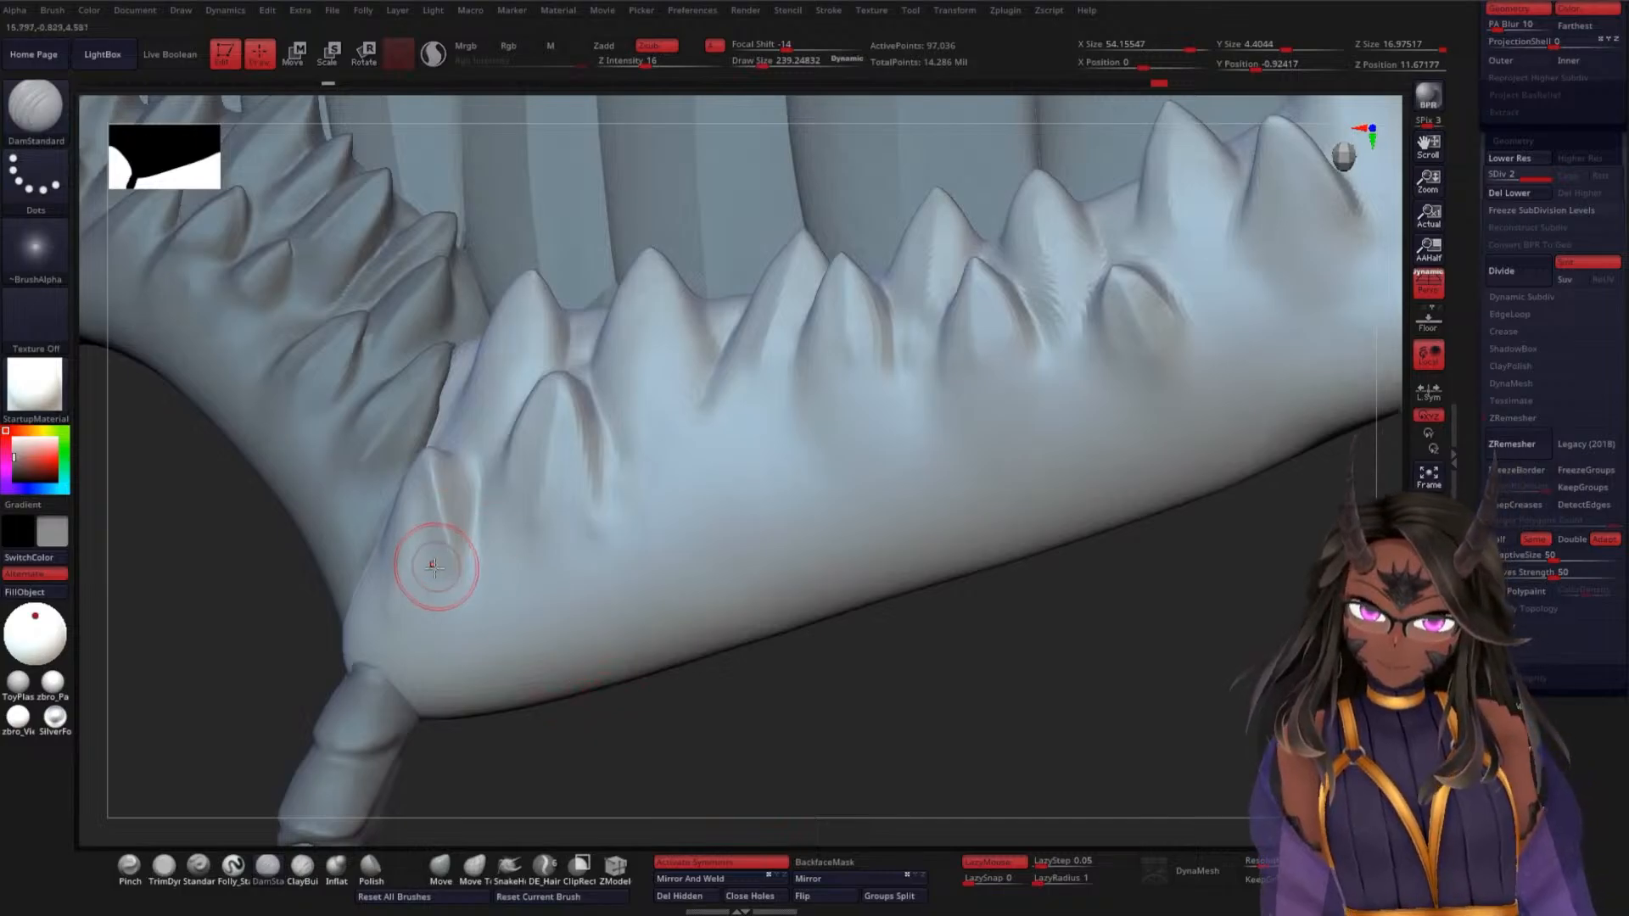
shift+drag(435, 566, 473, 592)
Deepen the creases around the two lower-row tufts nearest the wrist and smooth the harsh marks on their sides
drag(189, 683, 410, 545)
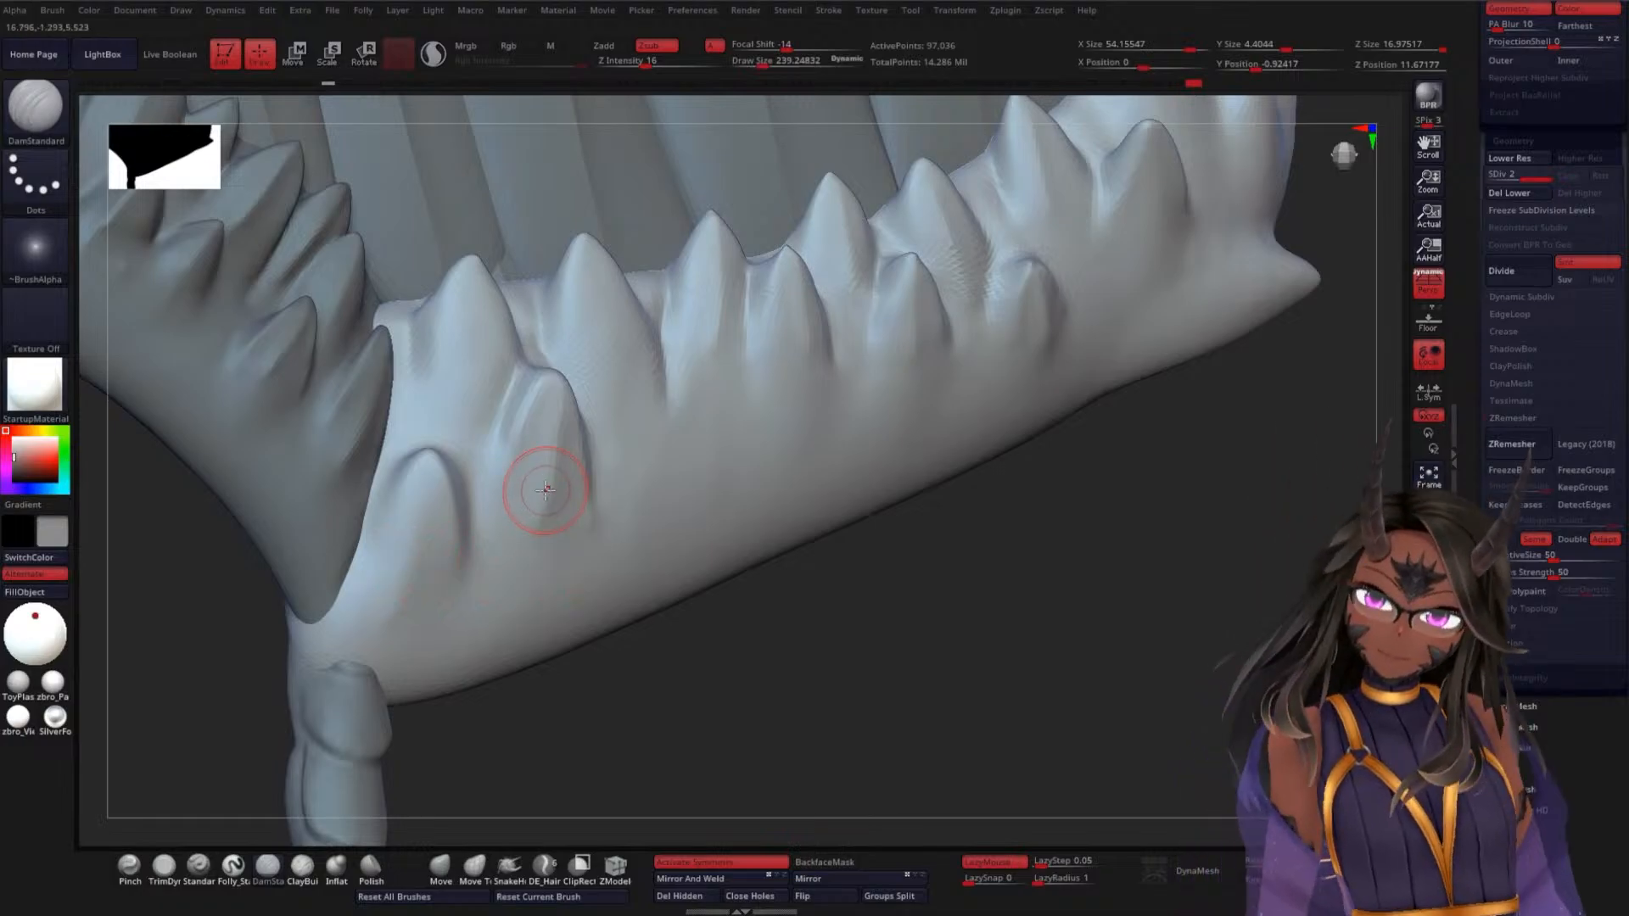
mouse_move(853, 628)
mouse_down()
mouse_move(873, 677)
mouse_move(840, 661)
mouse_up()
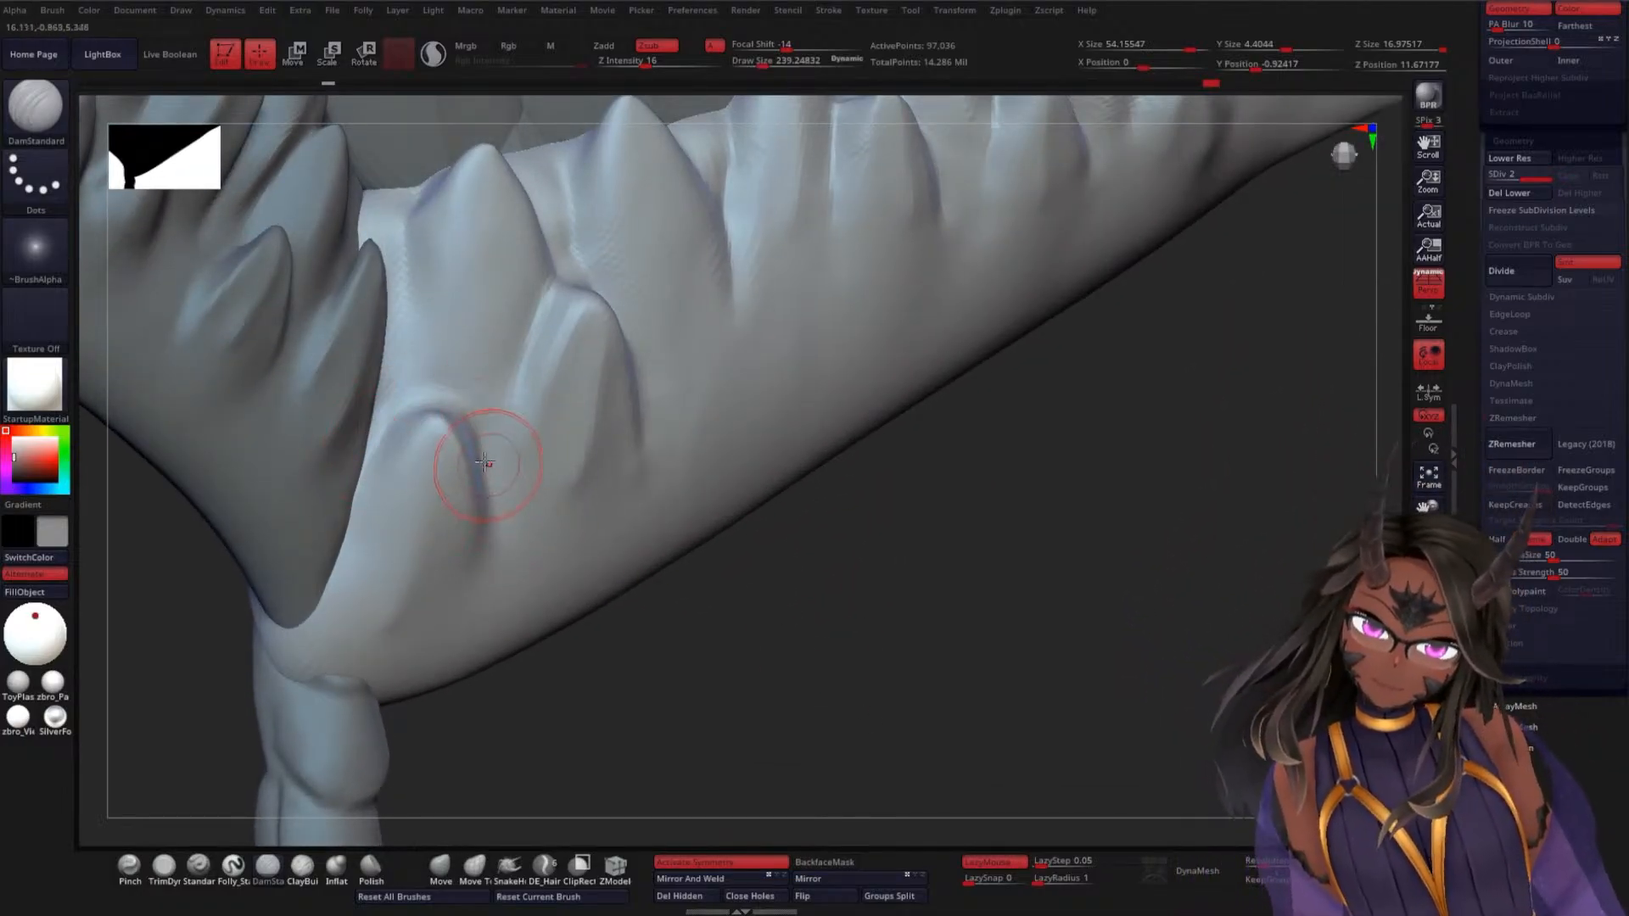
drag(861, 587, 840, 539)
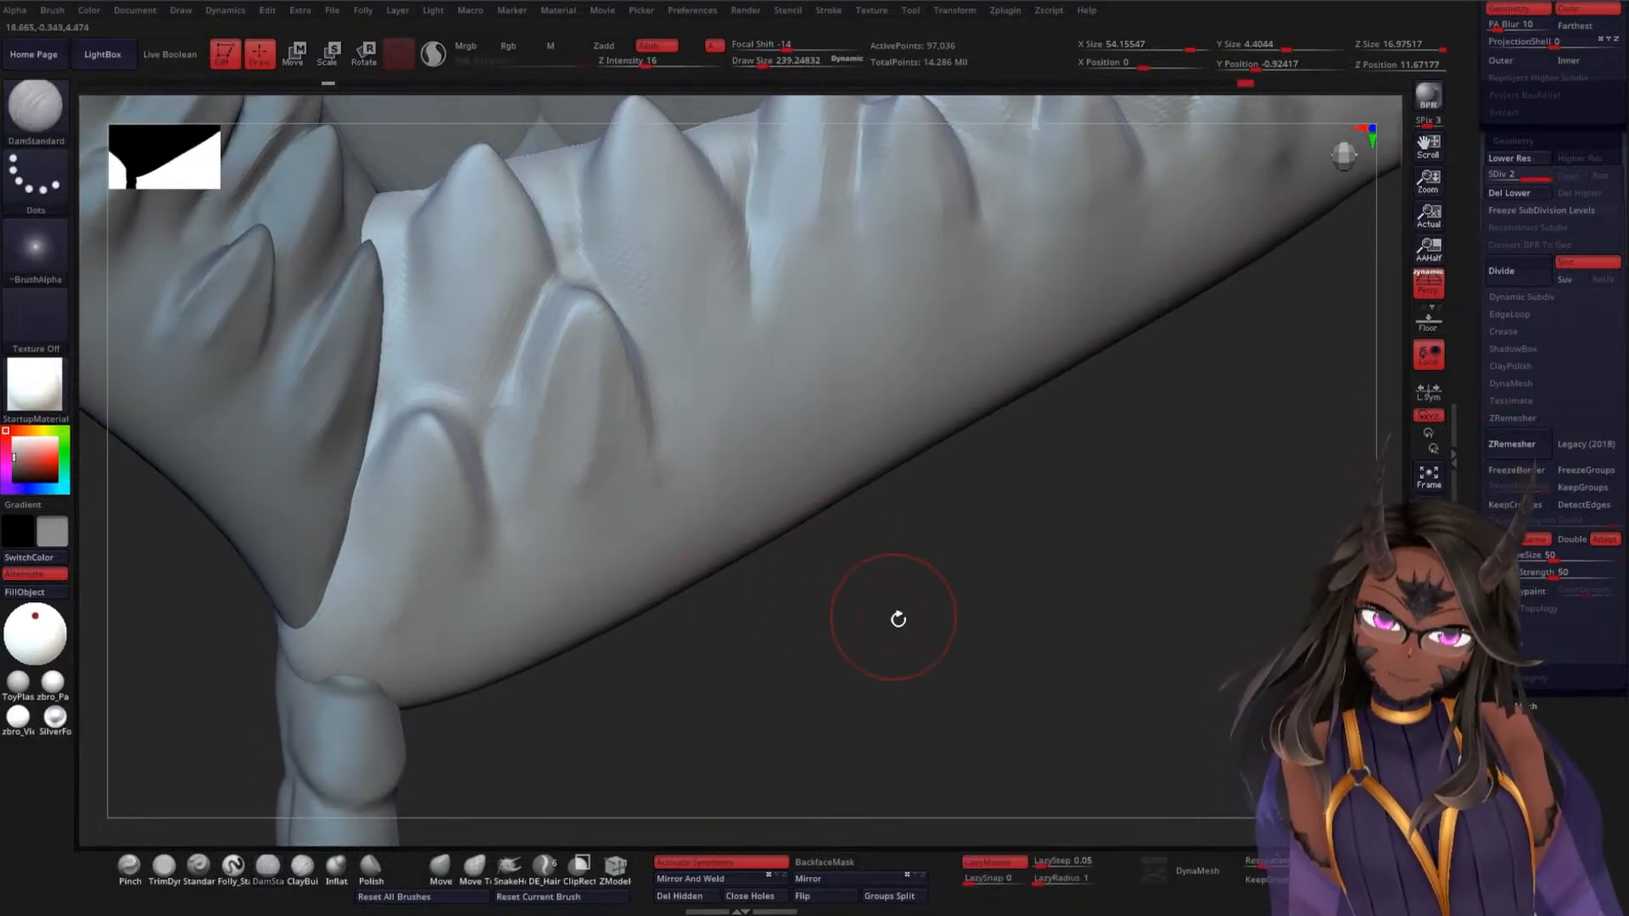
drag(898, 618, 739, 501)
key(shift)
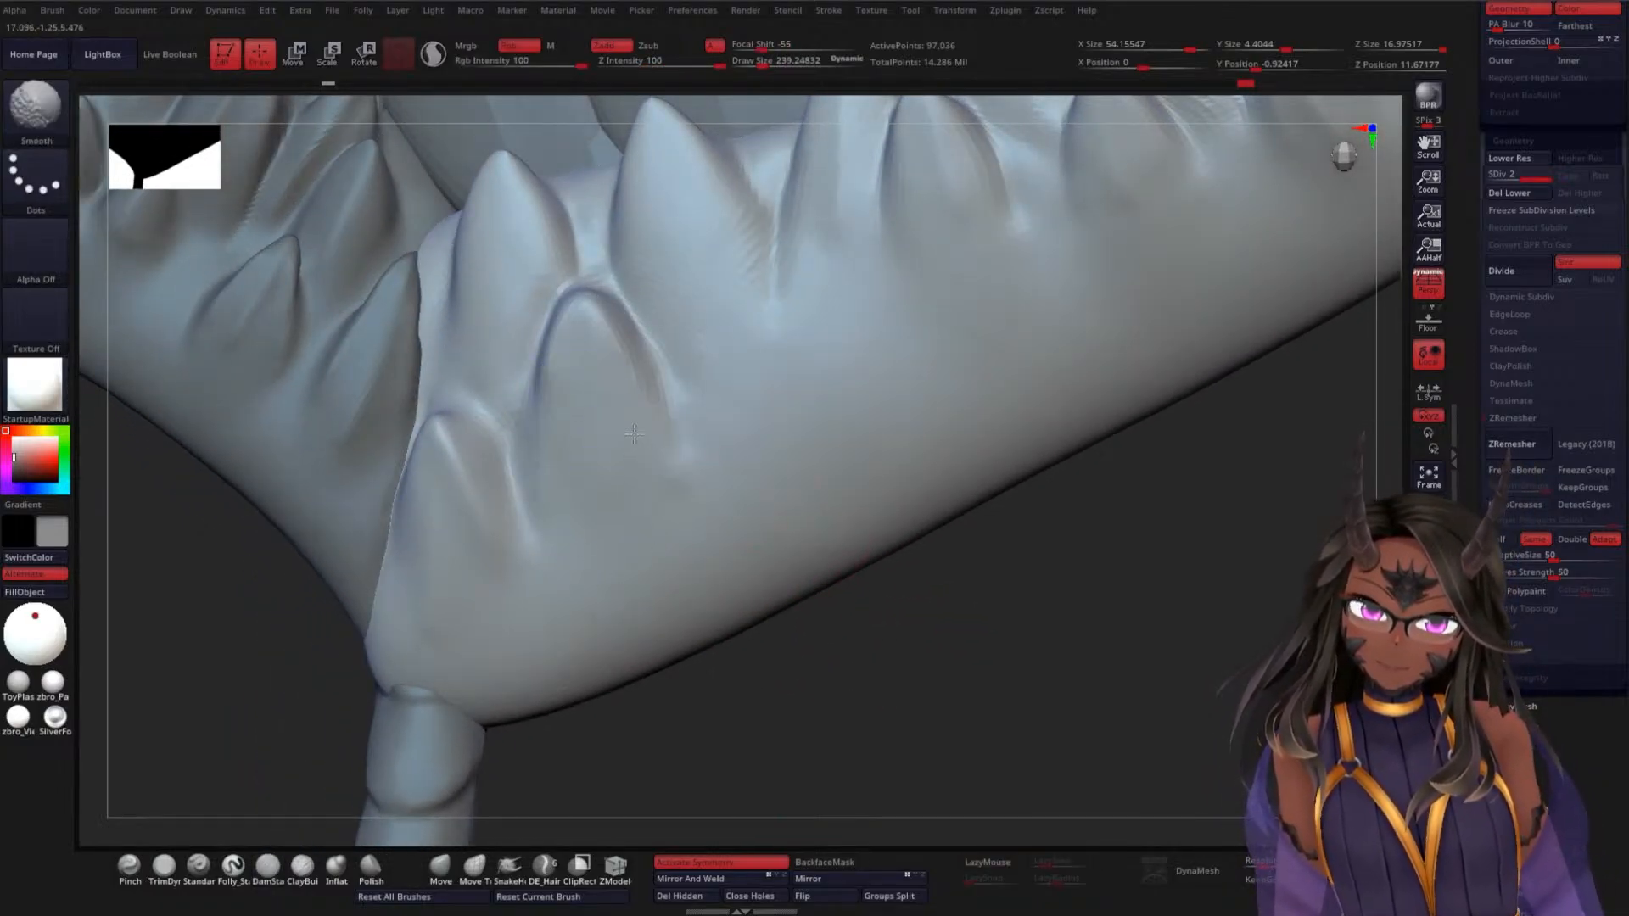
mouse_move(800, 530)
mouse_down()
mouse_move(980, 534)
mouse_move(942, 515)
mouse_move(996, 535)
mouse_move(1098, 509)
mouse_move(956, 538)
mouse_move(918, 667)
mouse_move(946, 717)
mouse_up()
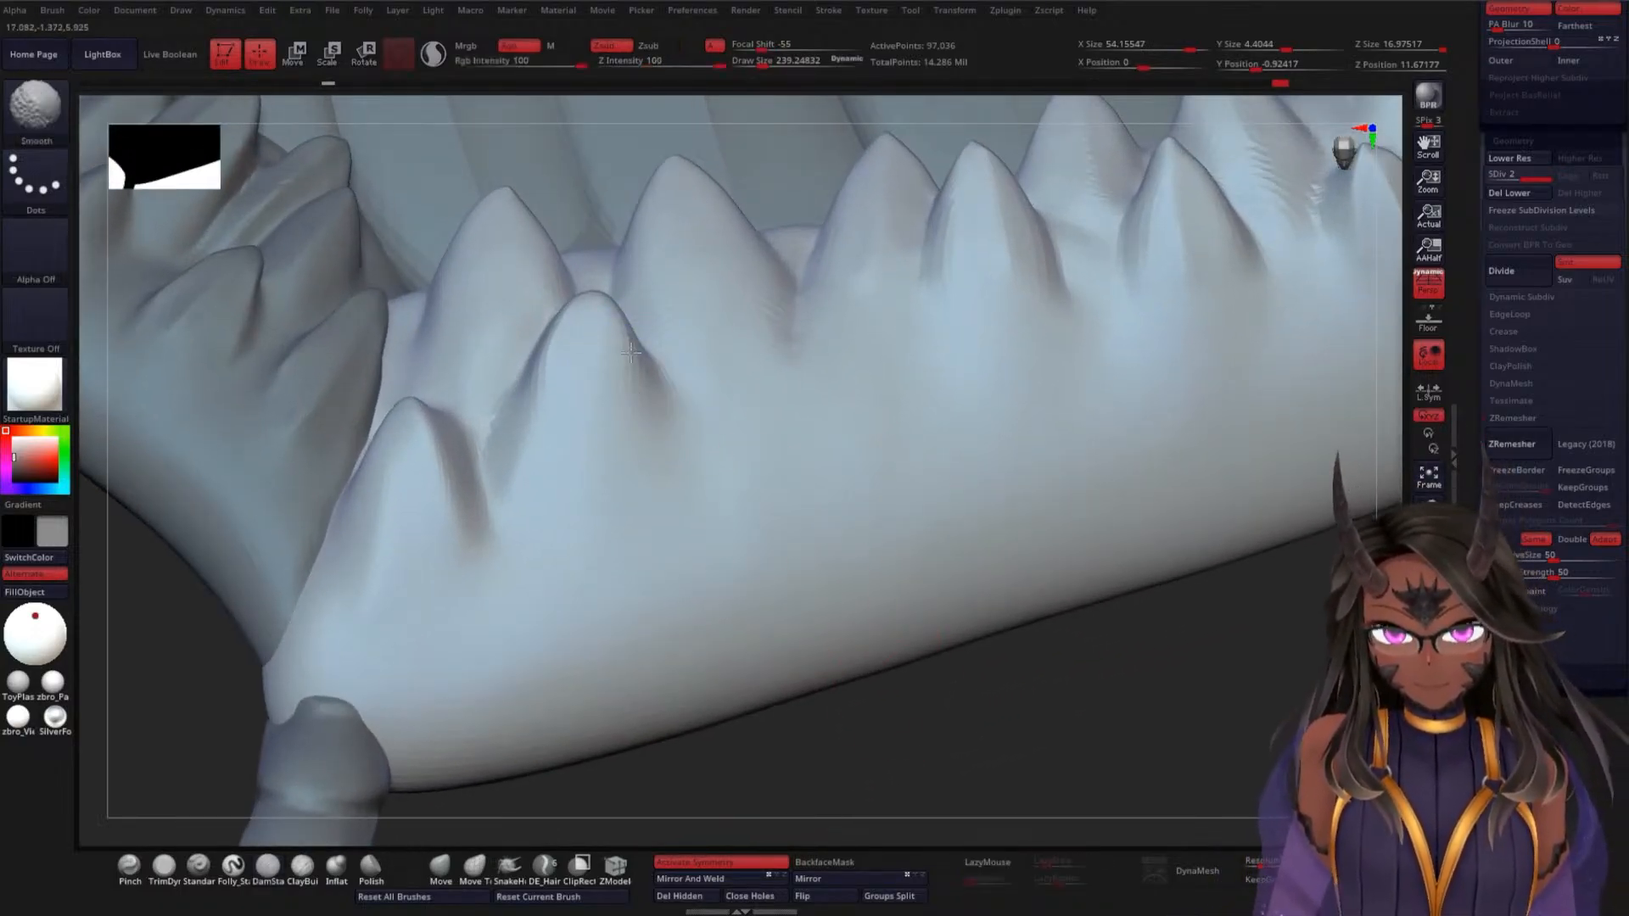
mouse_move(634, 365)
shift+mouse_down()
mouse_move(618, 272)
mouse_move(538, 456)
shift+mouse_up()
Refine the edges of the upper-row tufts nearest the wrist with DamStandard
mouse_move(967, 742)
mouse_down()
mouse_move(993, 756)
mouse_move(851, 549)
mouse_move(897, 596)
mouse_move(873, 622)
mouse_move(640, 433)
mouse_up()
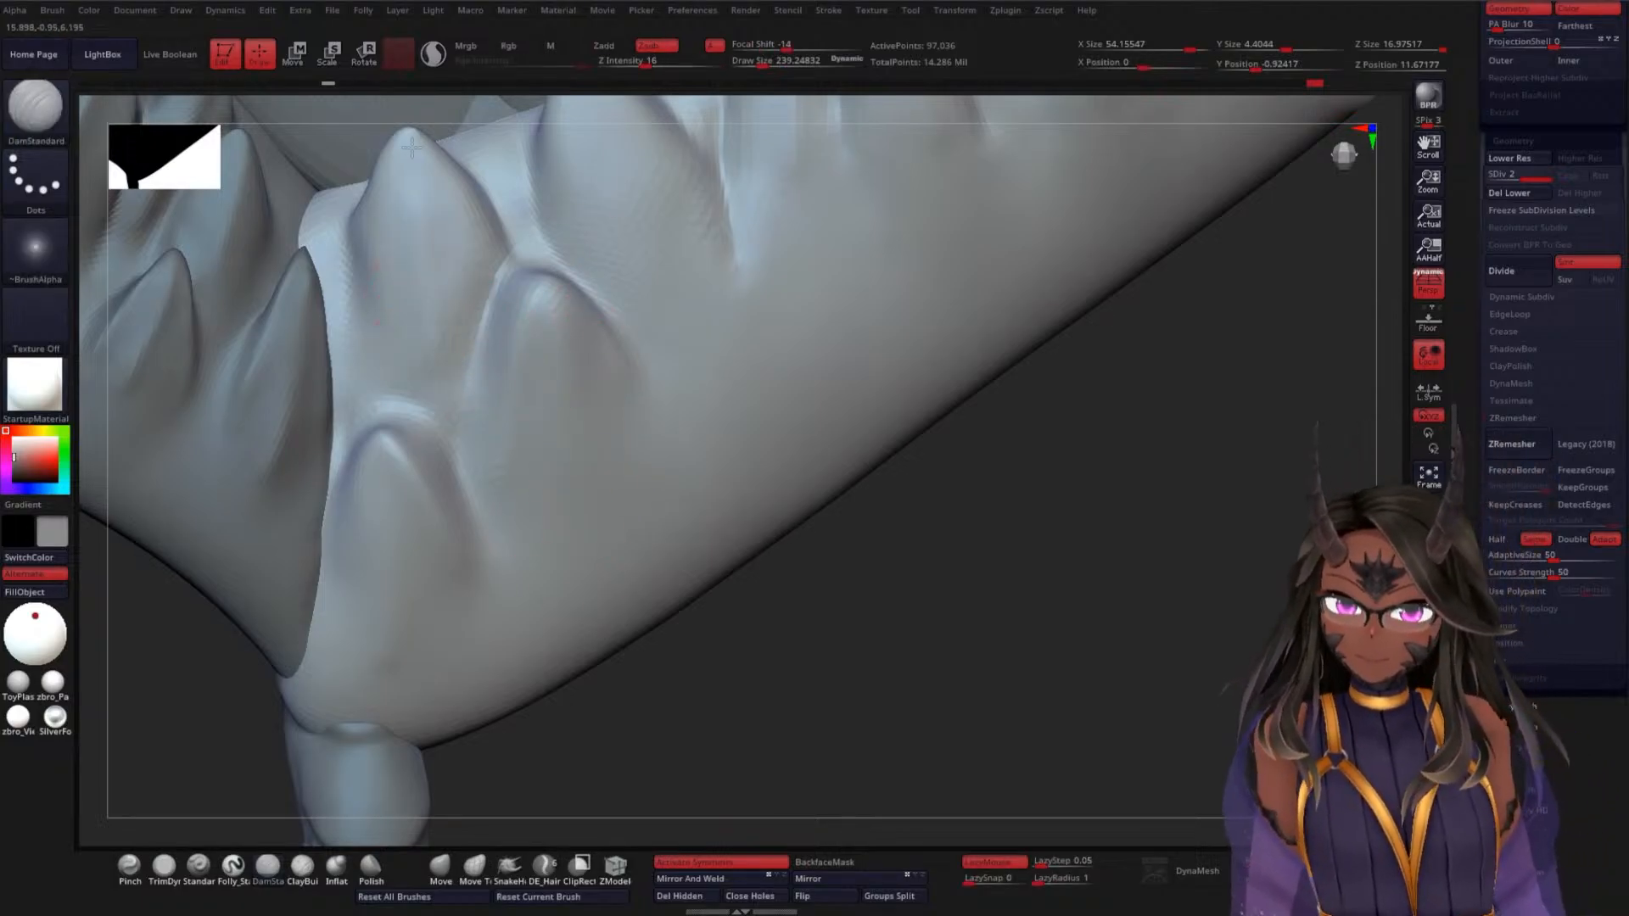
mouse_move(1018, 640)
mouse_down()
mouse_move(1024, 558)
mouse_move(1003, 673)
mouse_move(789, 523)
mouse_up()
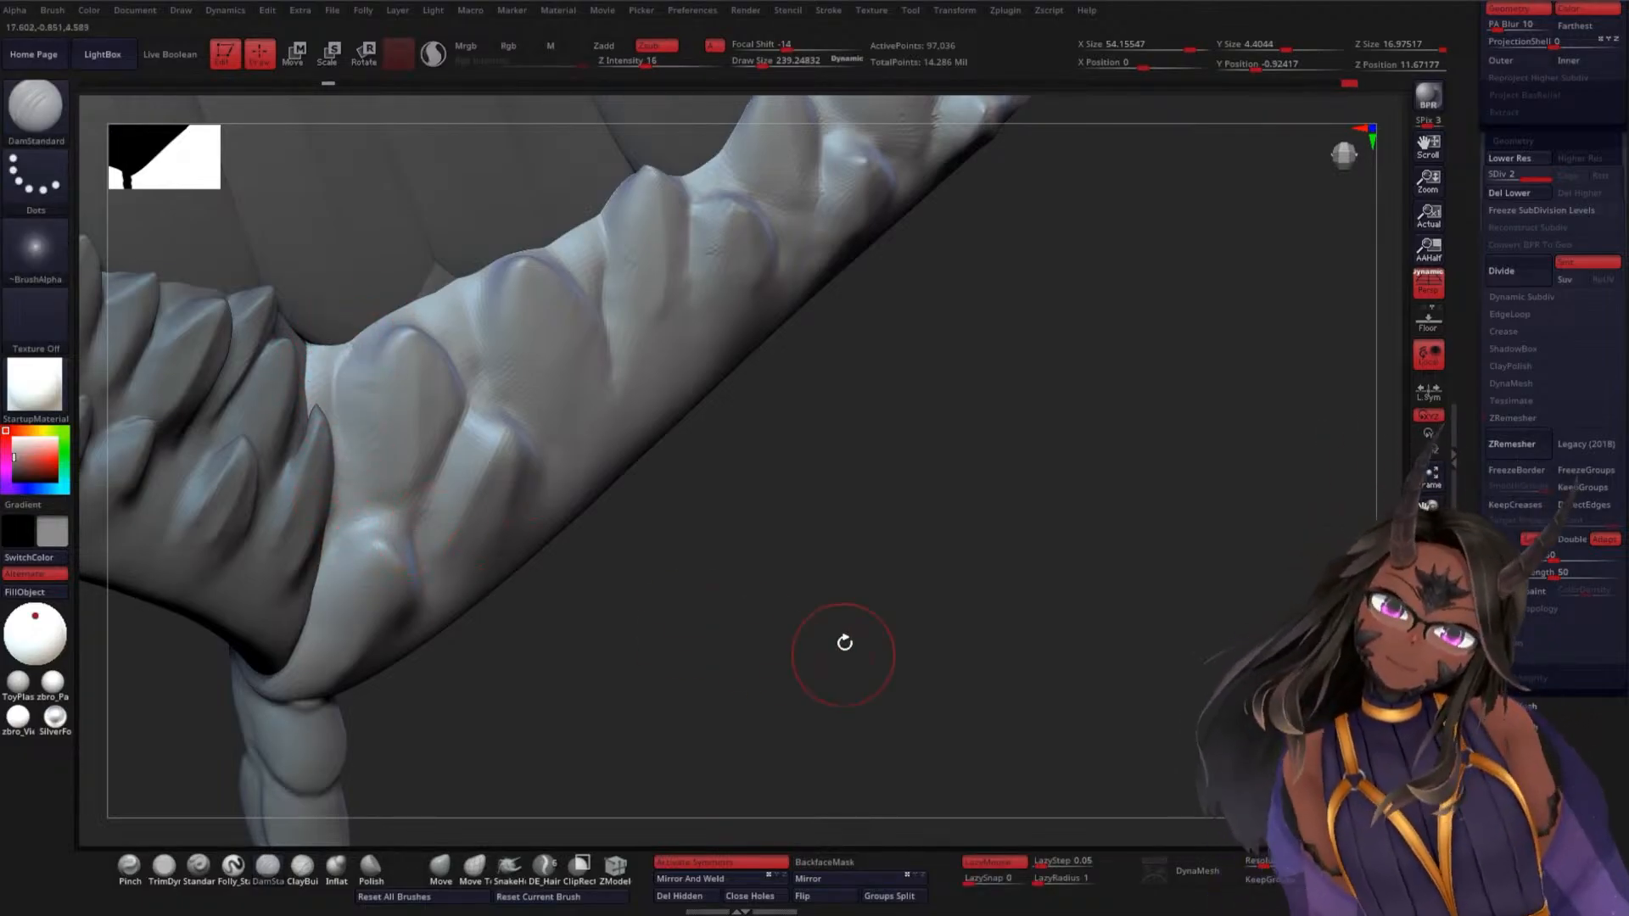
drag(844, 642, 454, 392)
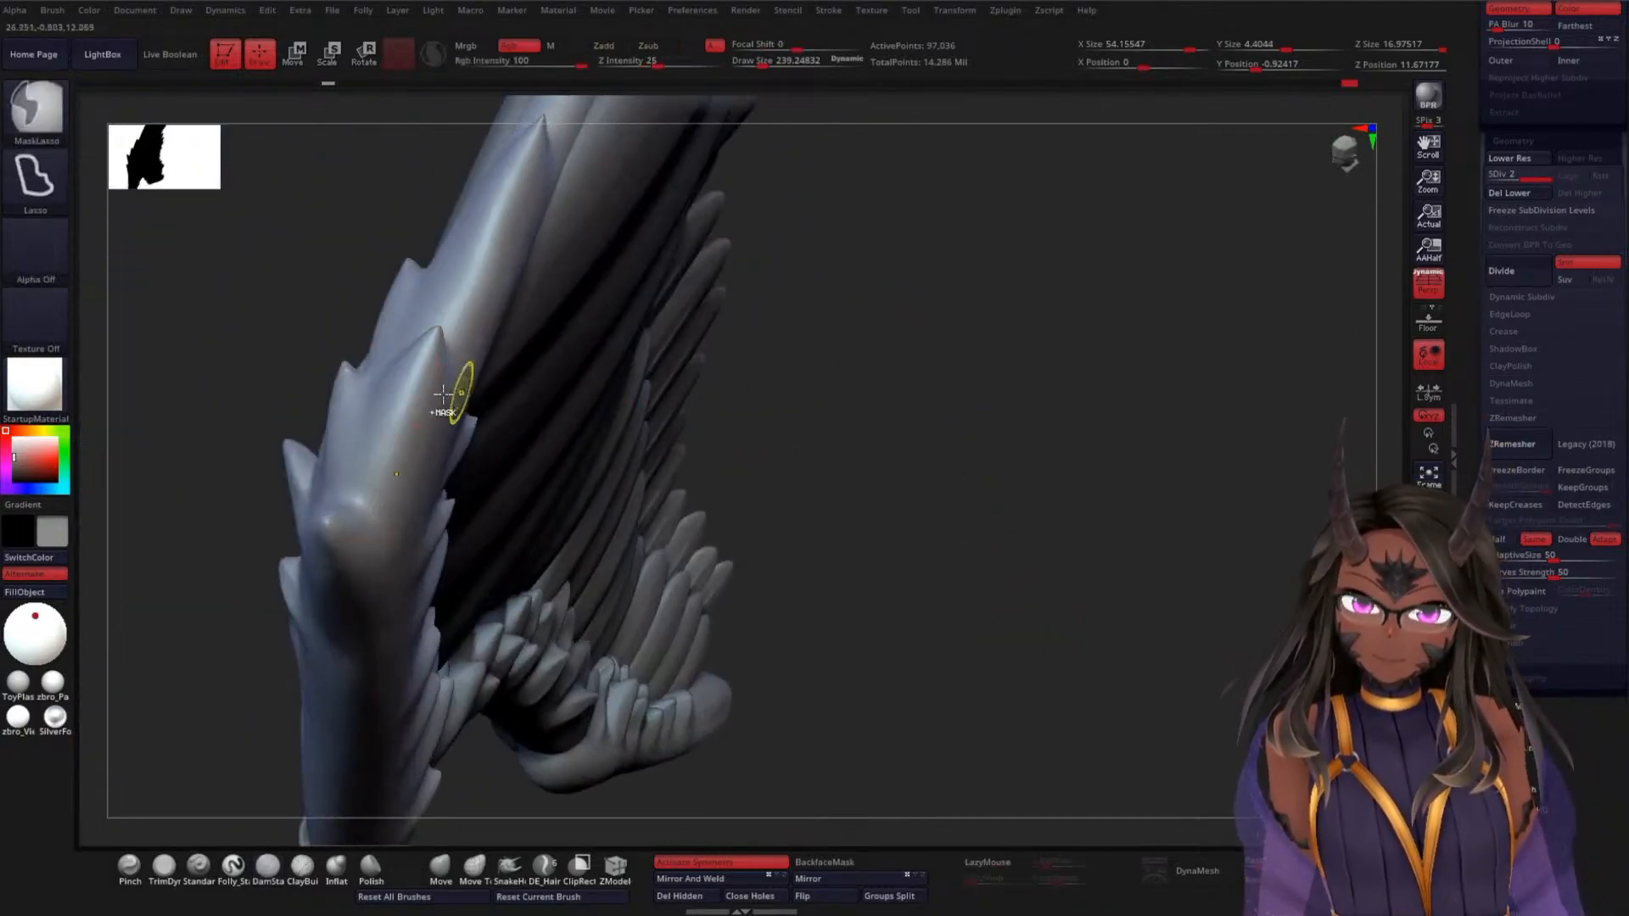
Carve and smooth the base of the small edge tuft beside the arm's outer corner
drag(946, 466, 744, 463)
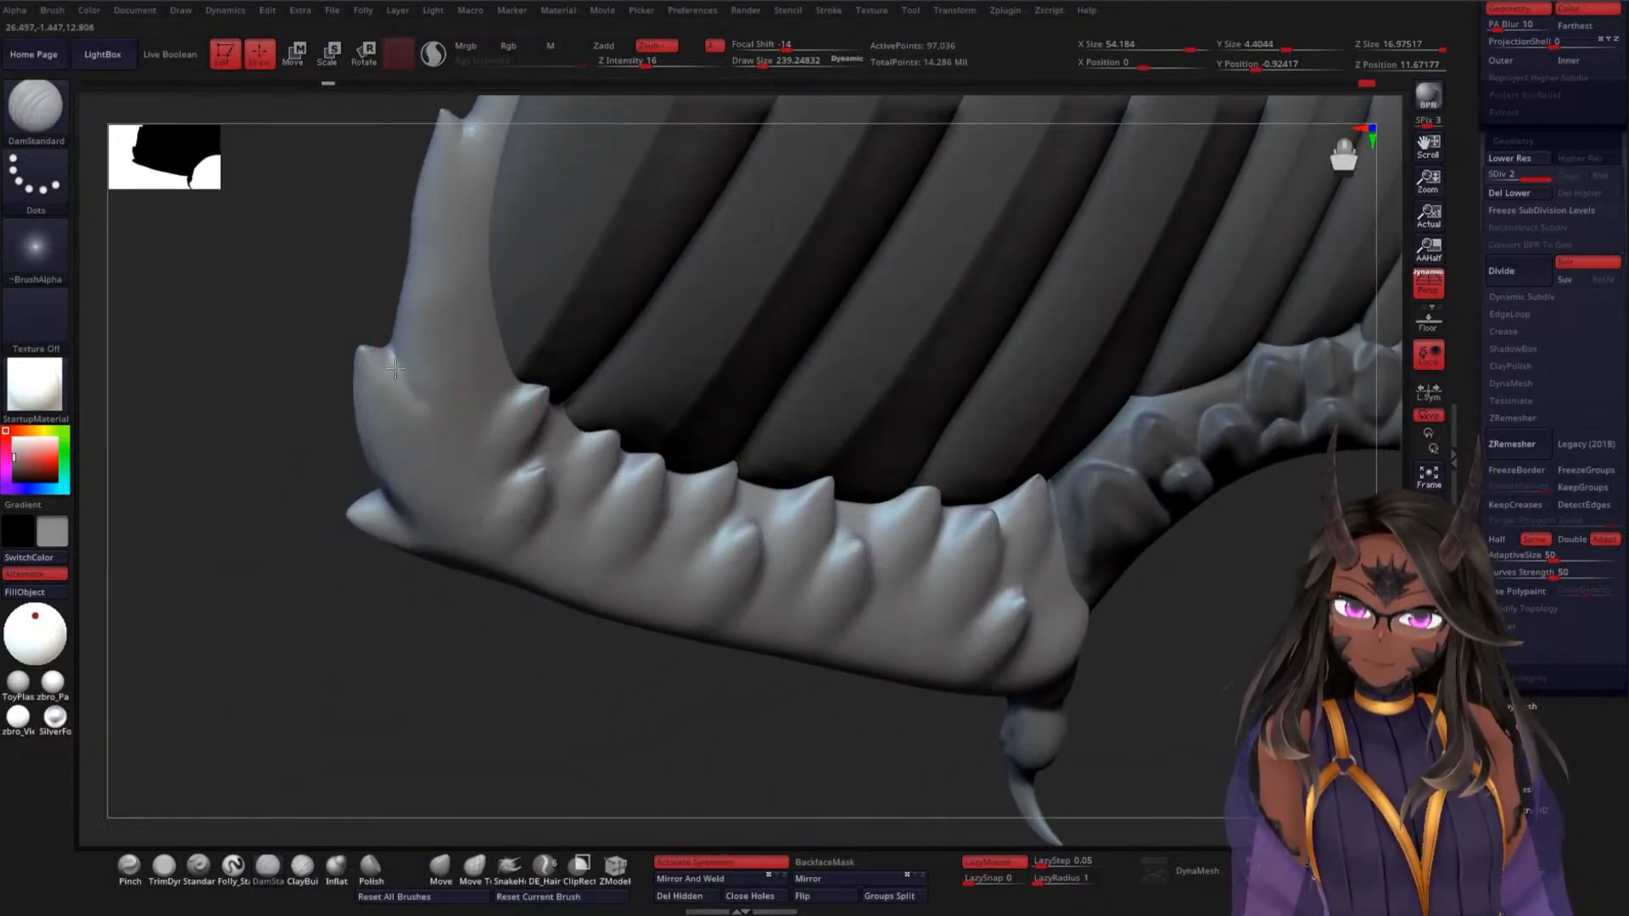
drag(260, 568, 376, 346)
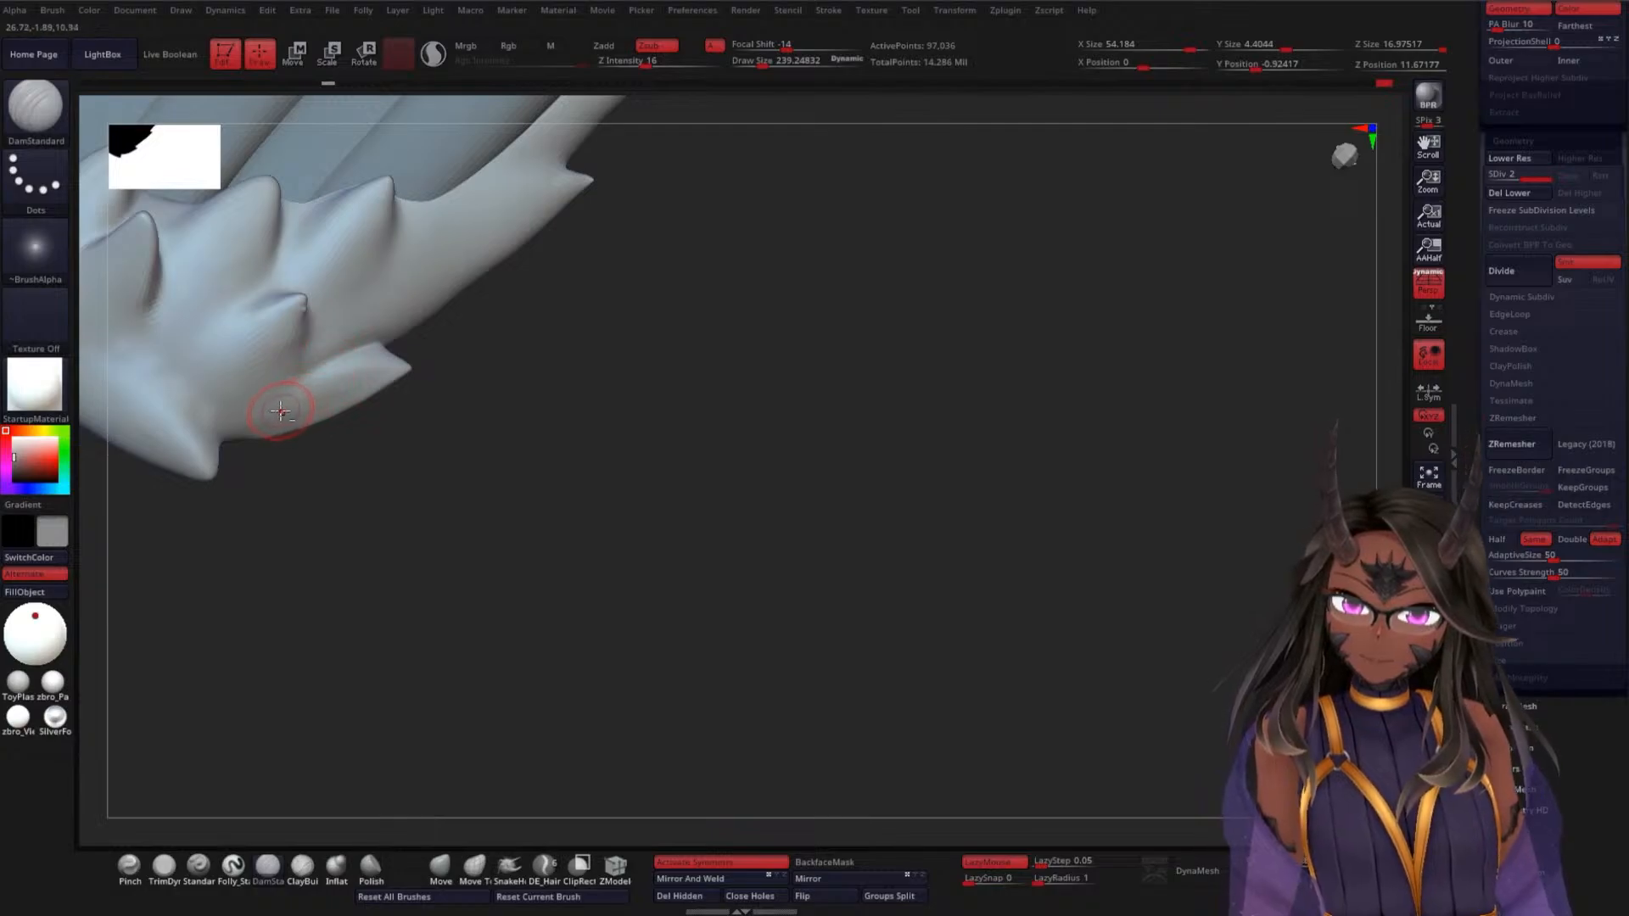
drag(468, 353, 348, 428)
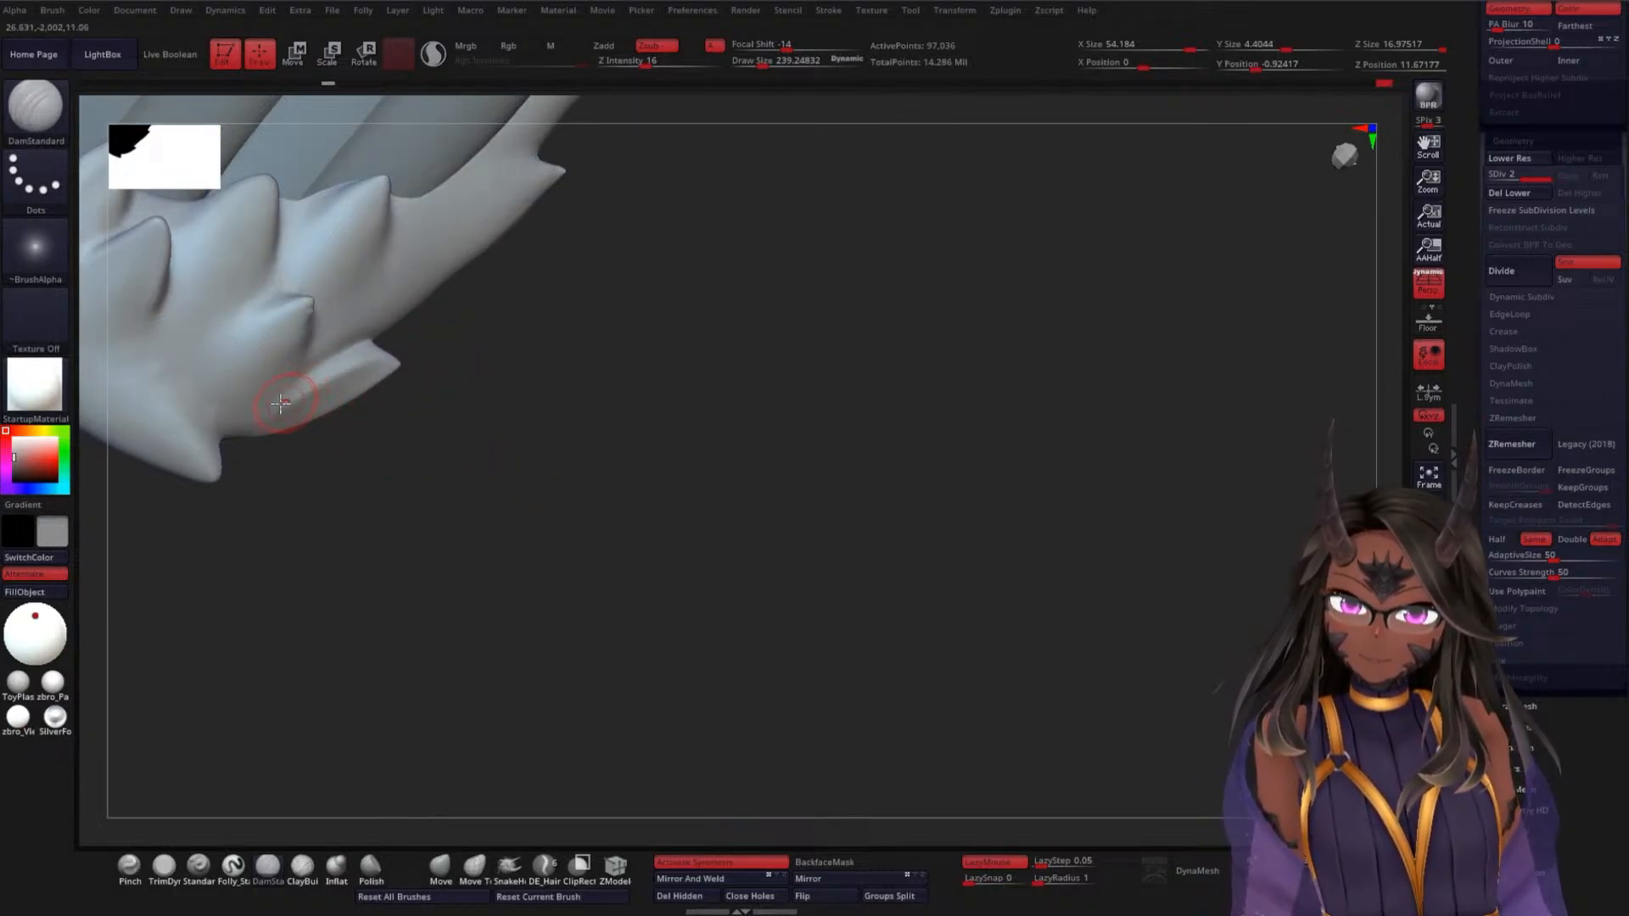
key(shift)
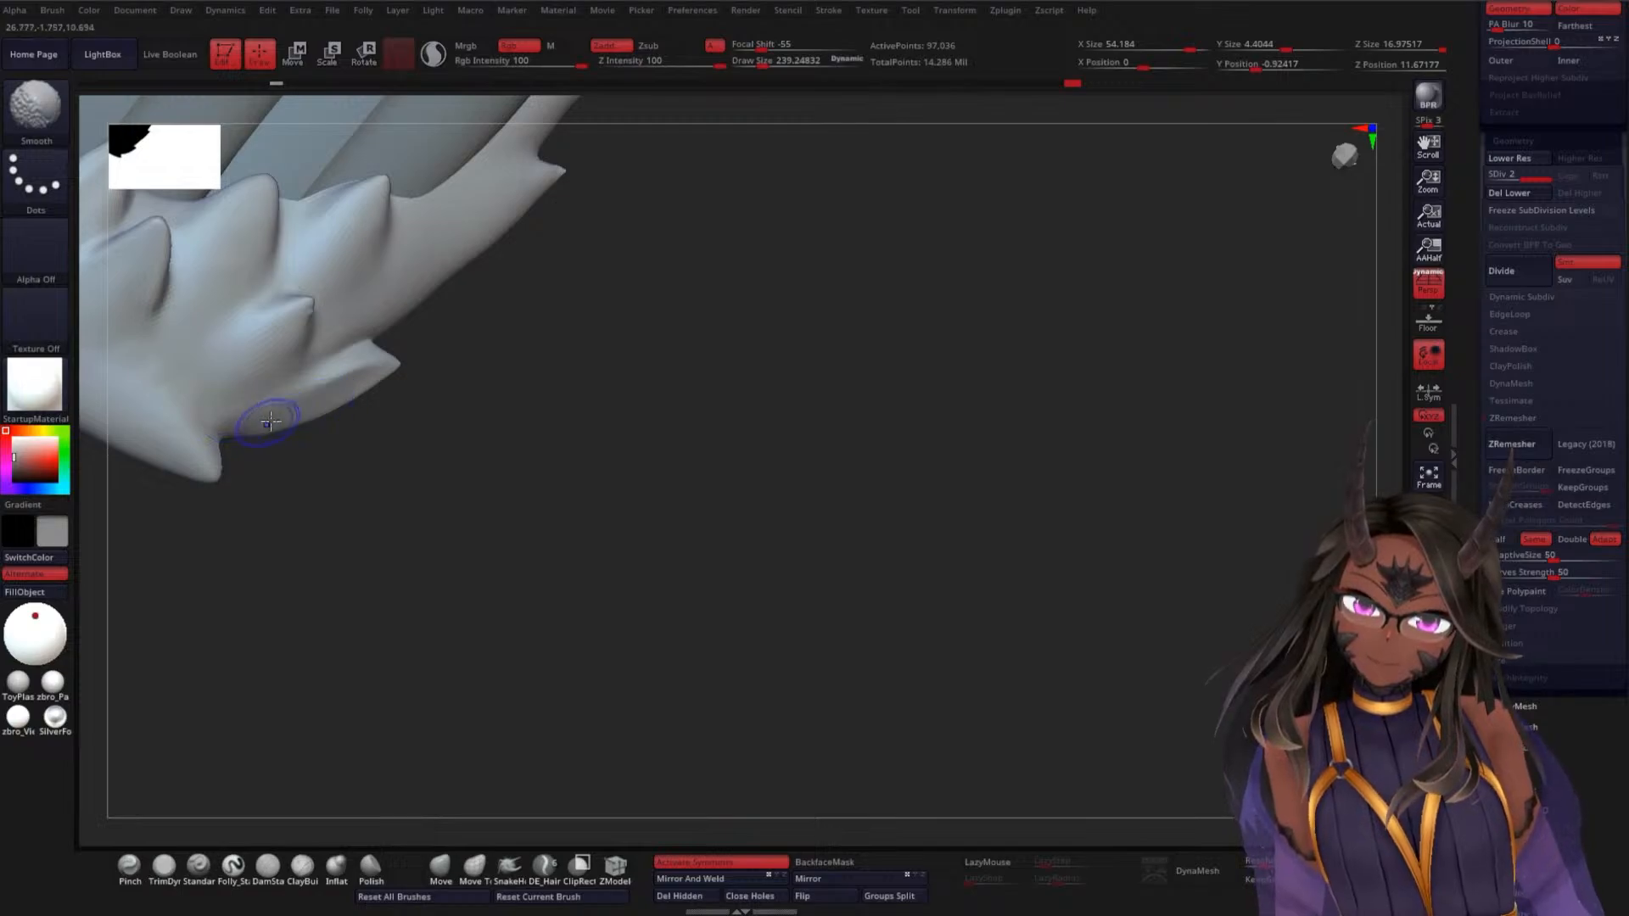
drag(538, 328, 547, 447)
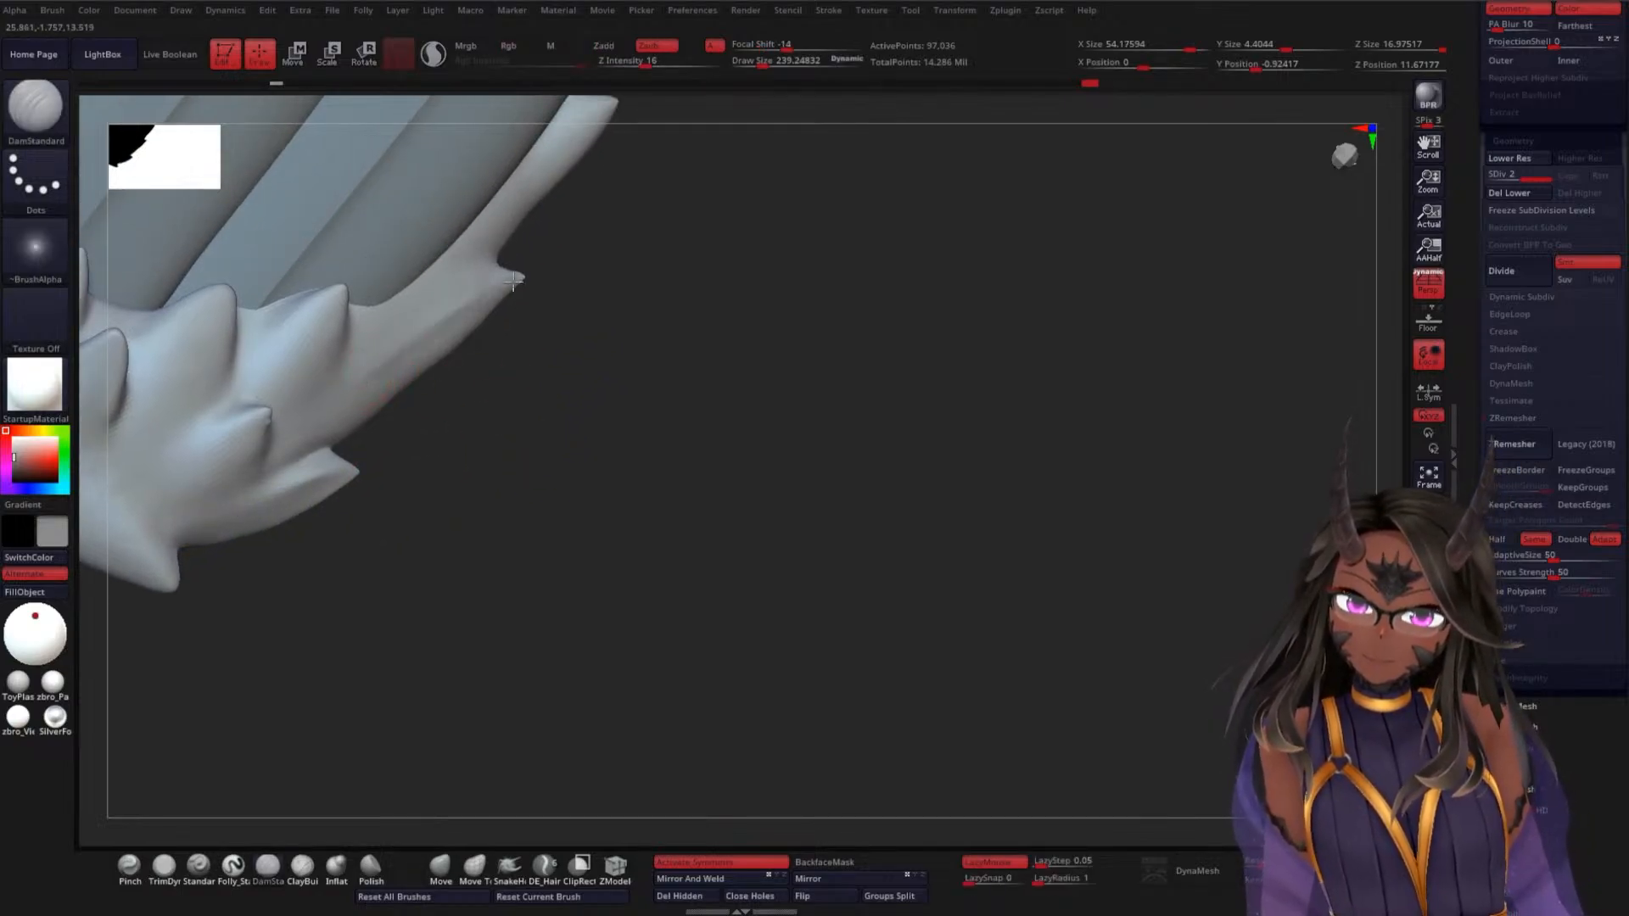
Carve a crease along the next pointed tuft on the wing's outer leading edge
drag(519, 253, 438, 301)
drag(564, 374, 747, 416)
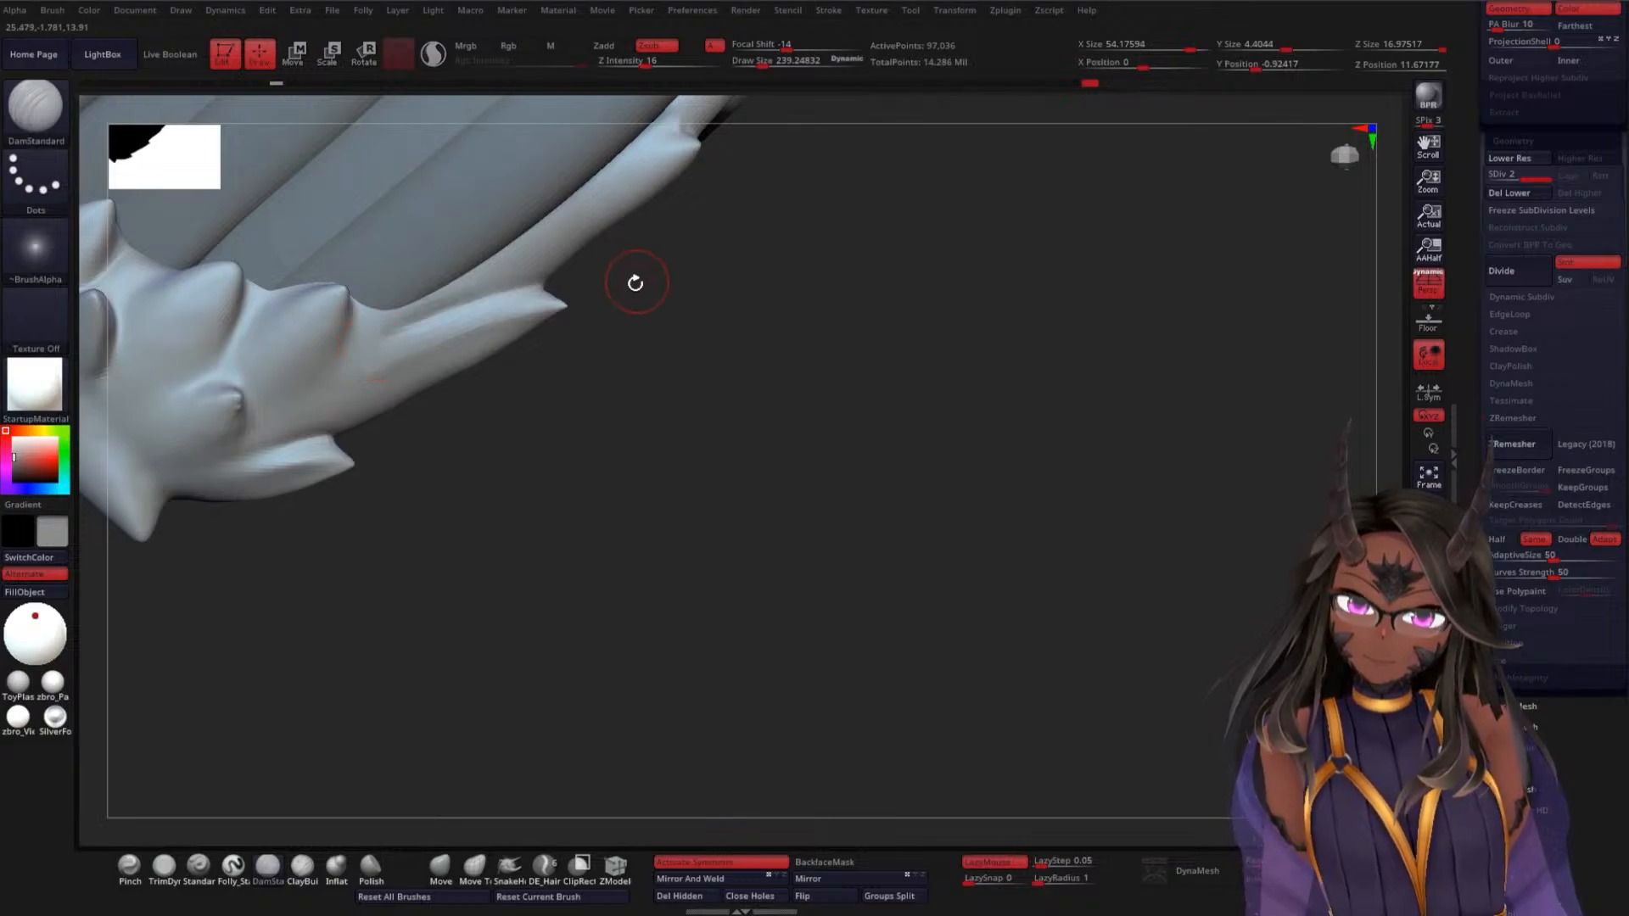
mouse_move(674, 357)
mouse_down()
mouse_move(665, 390)
mouse_move(655, 373)
mouse_move(610, 400)
mouse_move(695, 342)
mouse_move(663, 442)
mouse_move(611, 489)
mouse_move(934, 440)
mouse_move(862, 443)
mouse_move(899, 447)
mouse_move(939, 382)
mouse_move(989, 429)
mouse_move(880, 549)
mouse_up()
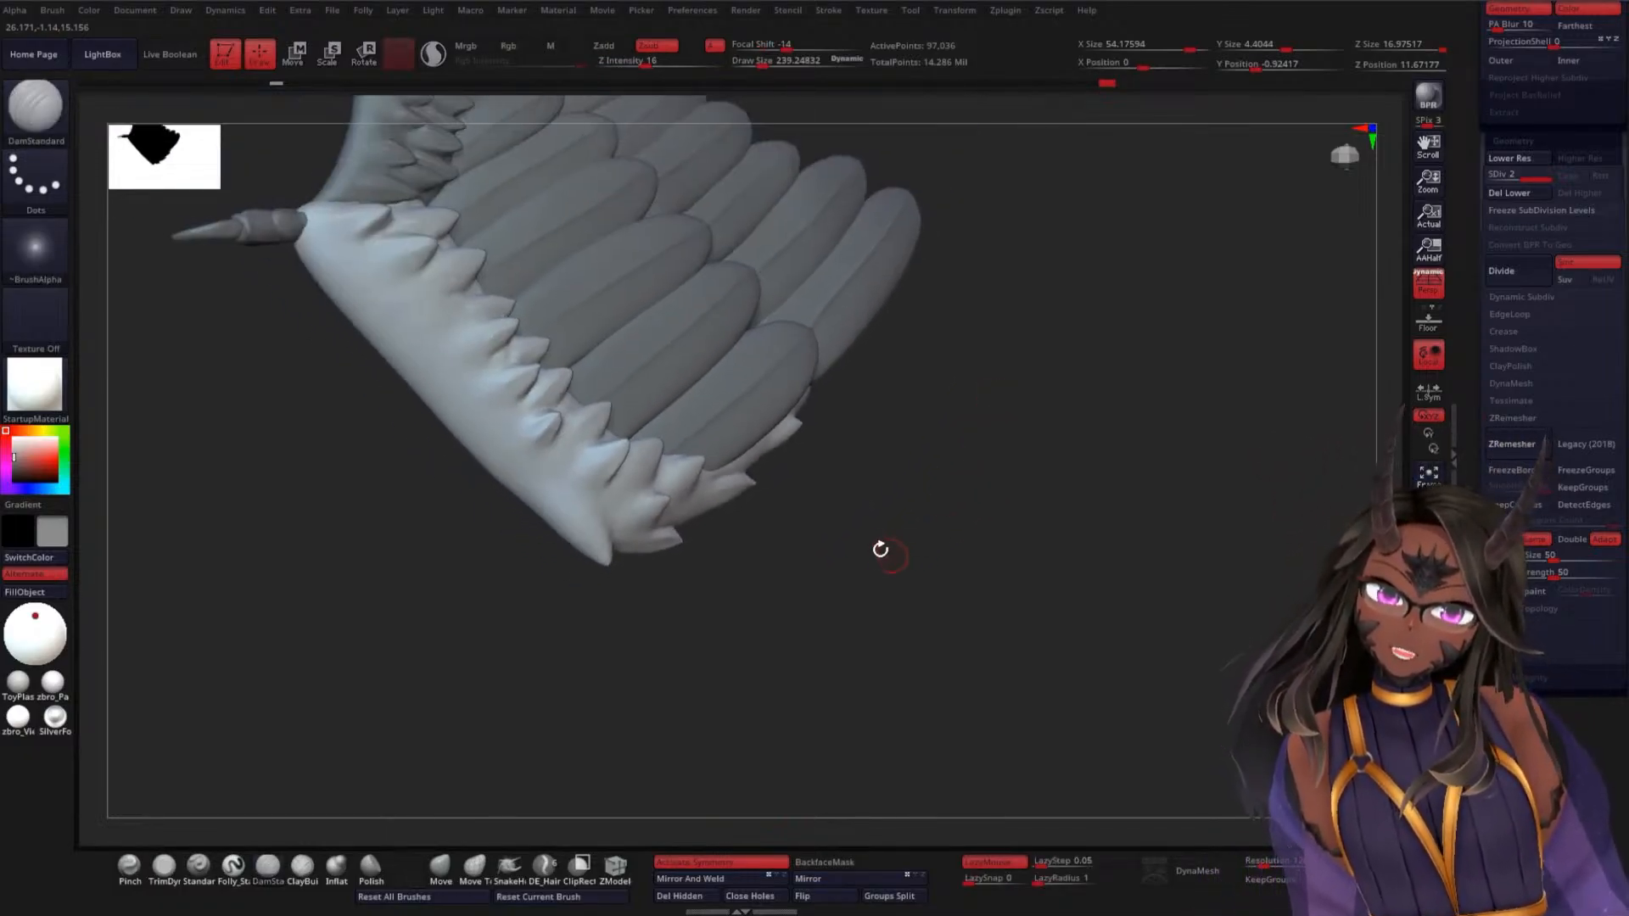
mouse_move(969, 447)
alt+mouse_down()
mouse_move(971, 430)
mouse_move(938, 645)
mouse_move(968, 582)
mouse_move(856, 555)
alt+mouse_up()
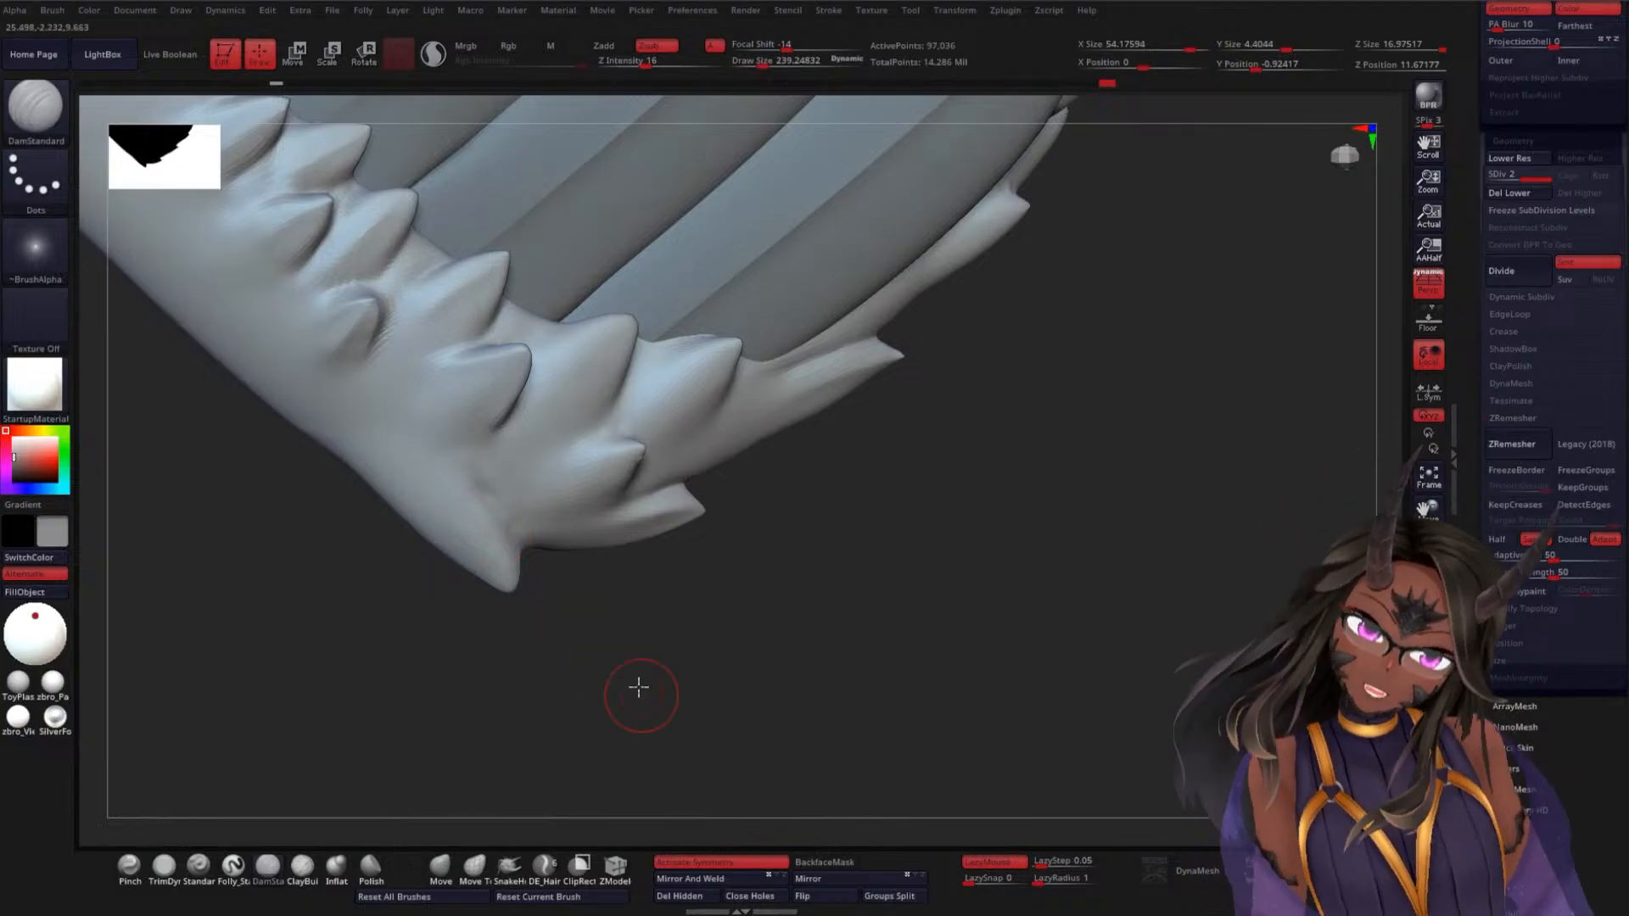
Crease and smooth the notch between the outer corner spike and its neighbouring edge tuft
drag(639, 687, 564, 517)
mouse_move(574, 726)
mouse_down()
mouse_move(510, 522)
mouse_move(548, 587)
mouse_up()
drag(452, 483, 573, 664)
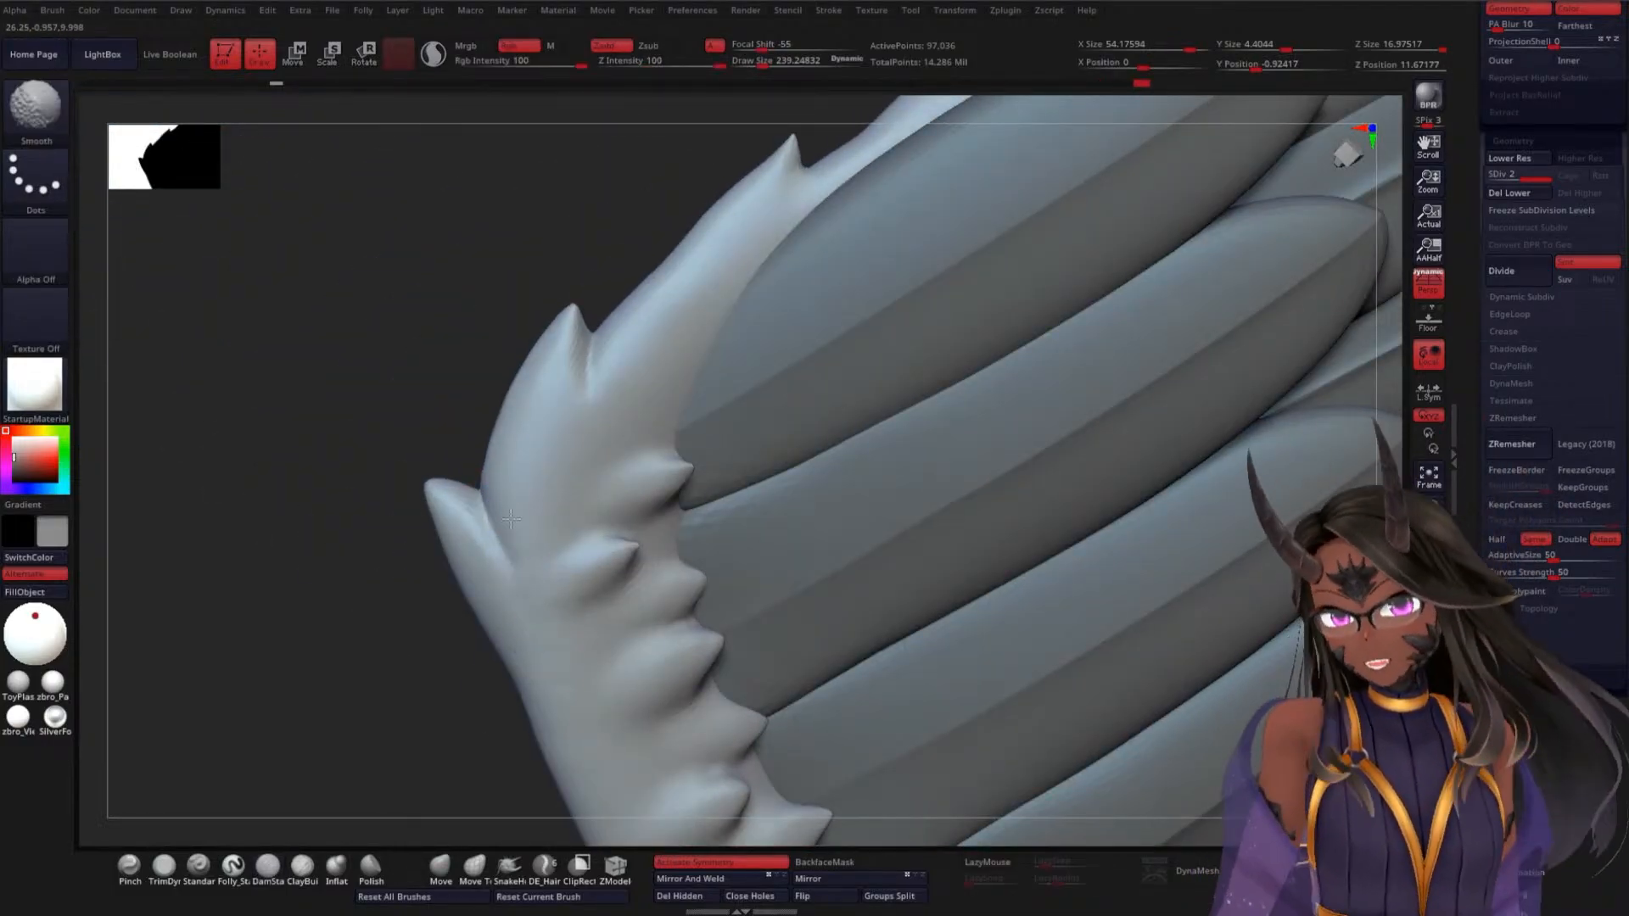
drag(371, 669, 476, 572)
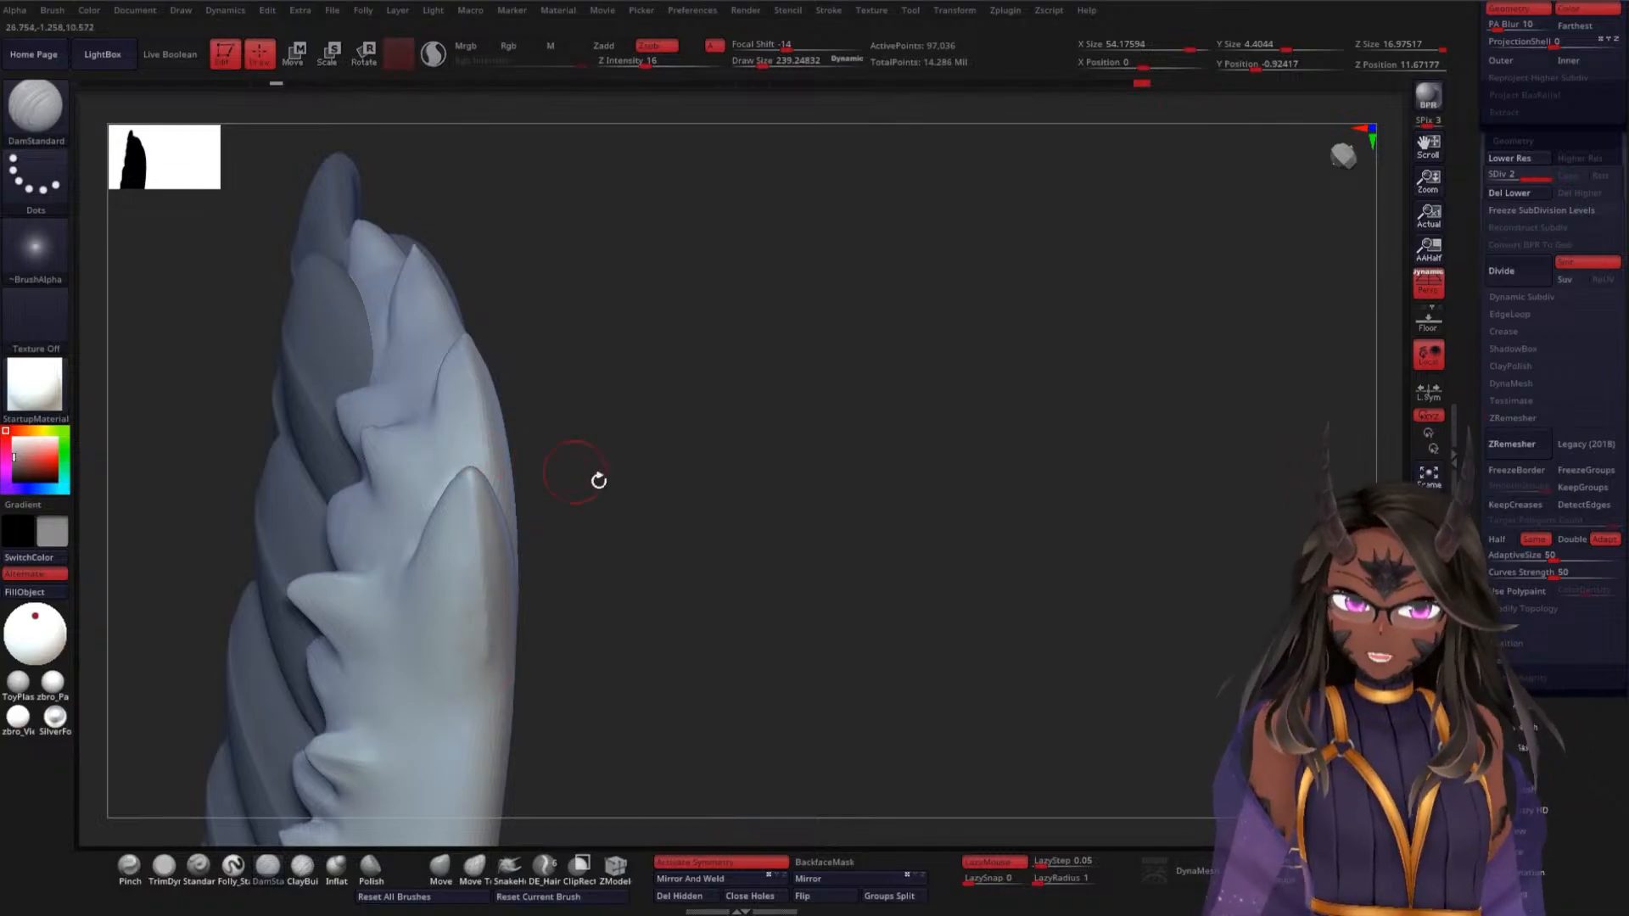
drag(598, 480, 593, 531)
Smooth the face of the outer corner spike and blend its base into the arm
key(ctrl)
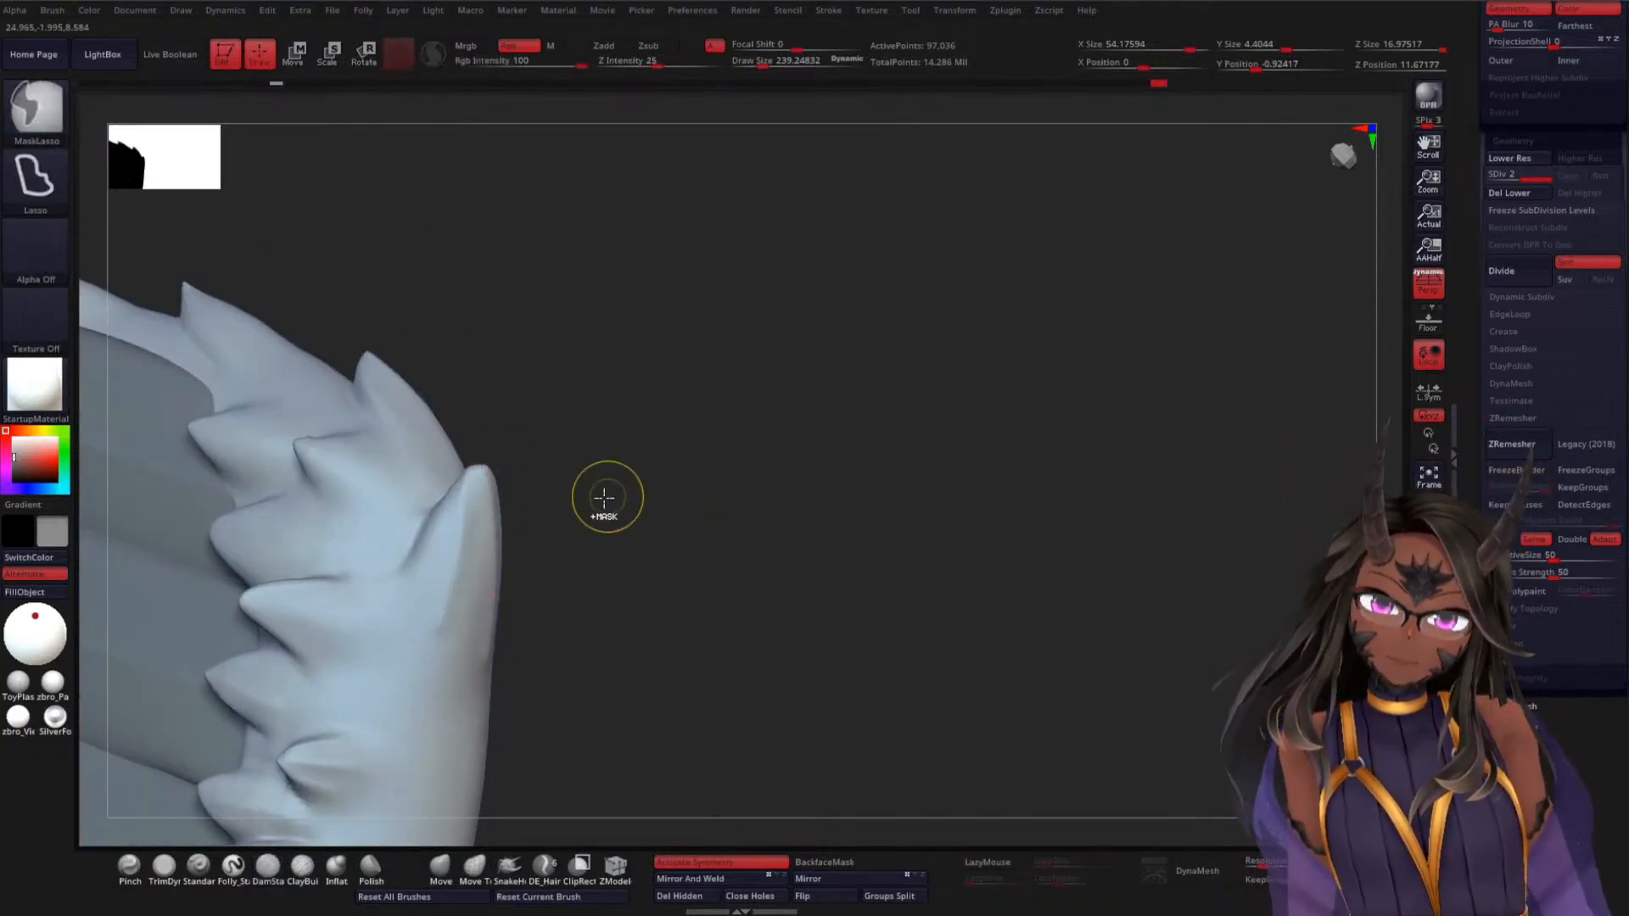
key(shift)
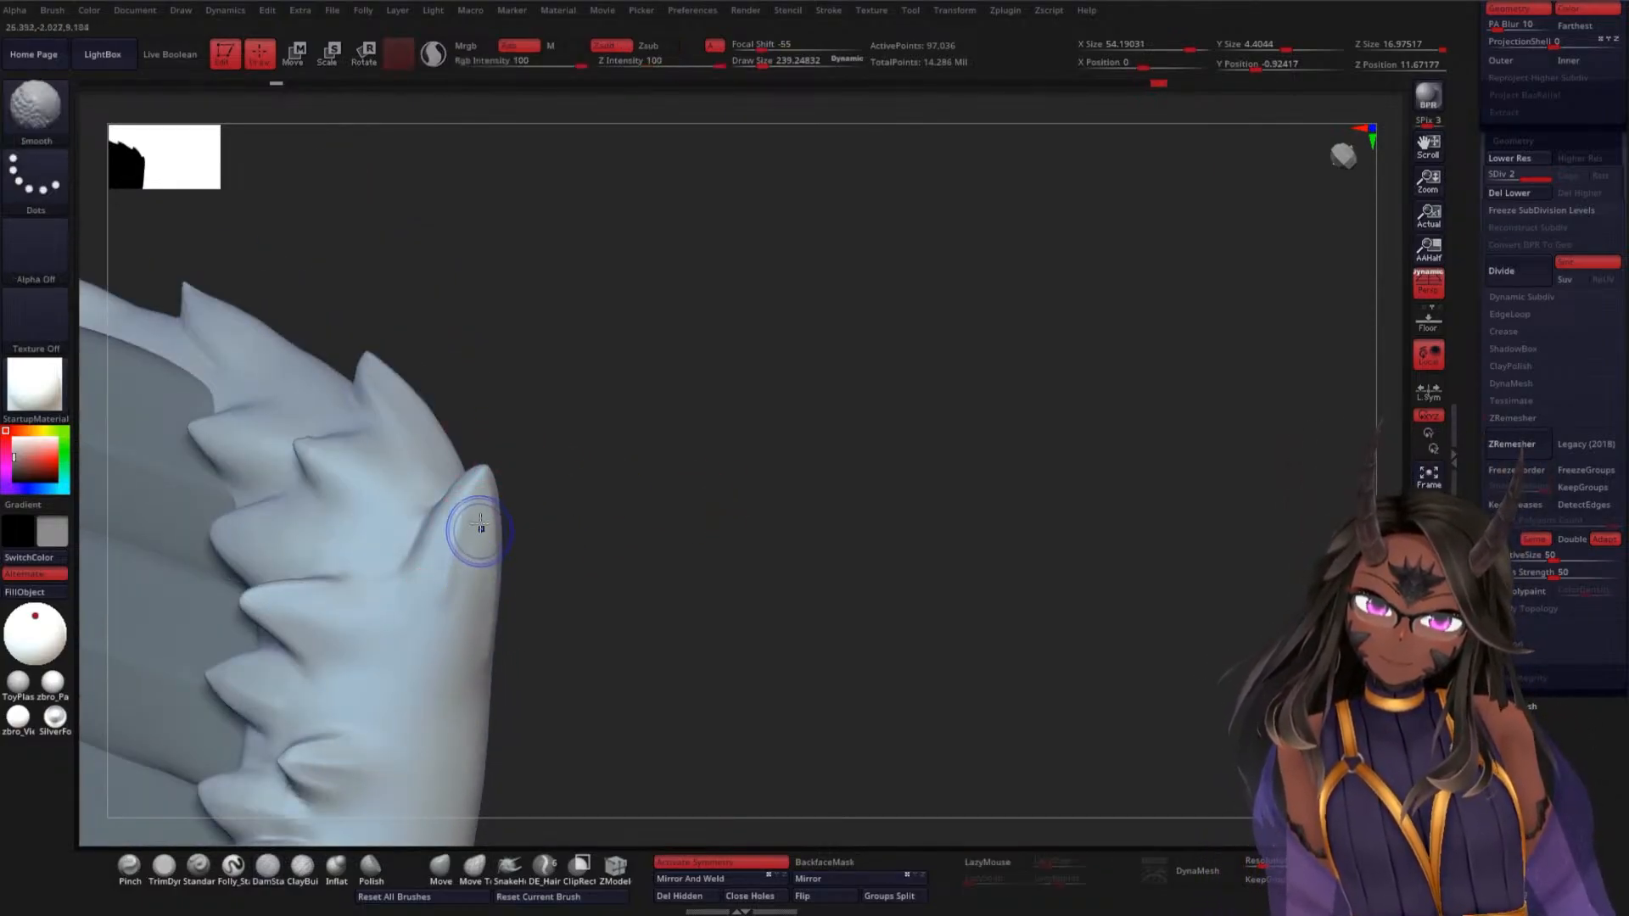
drag(626, 480, 504, 552)
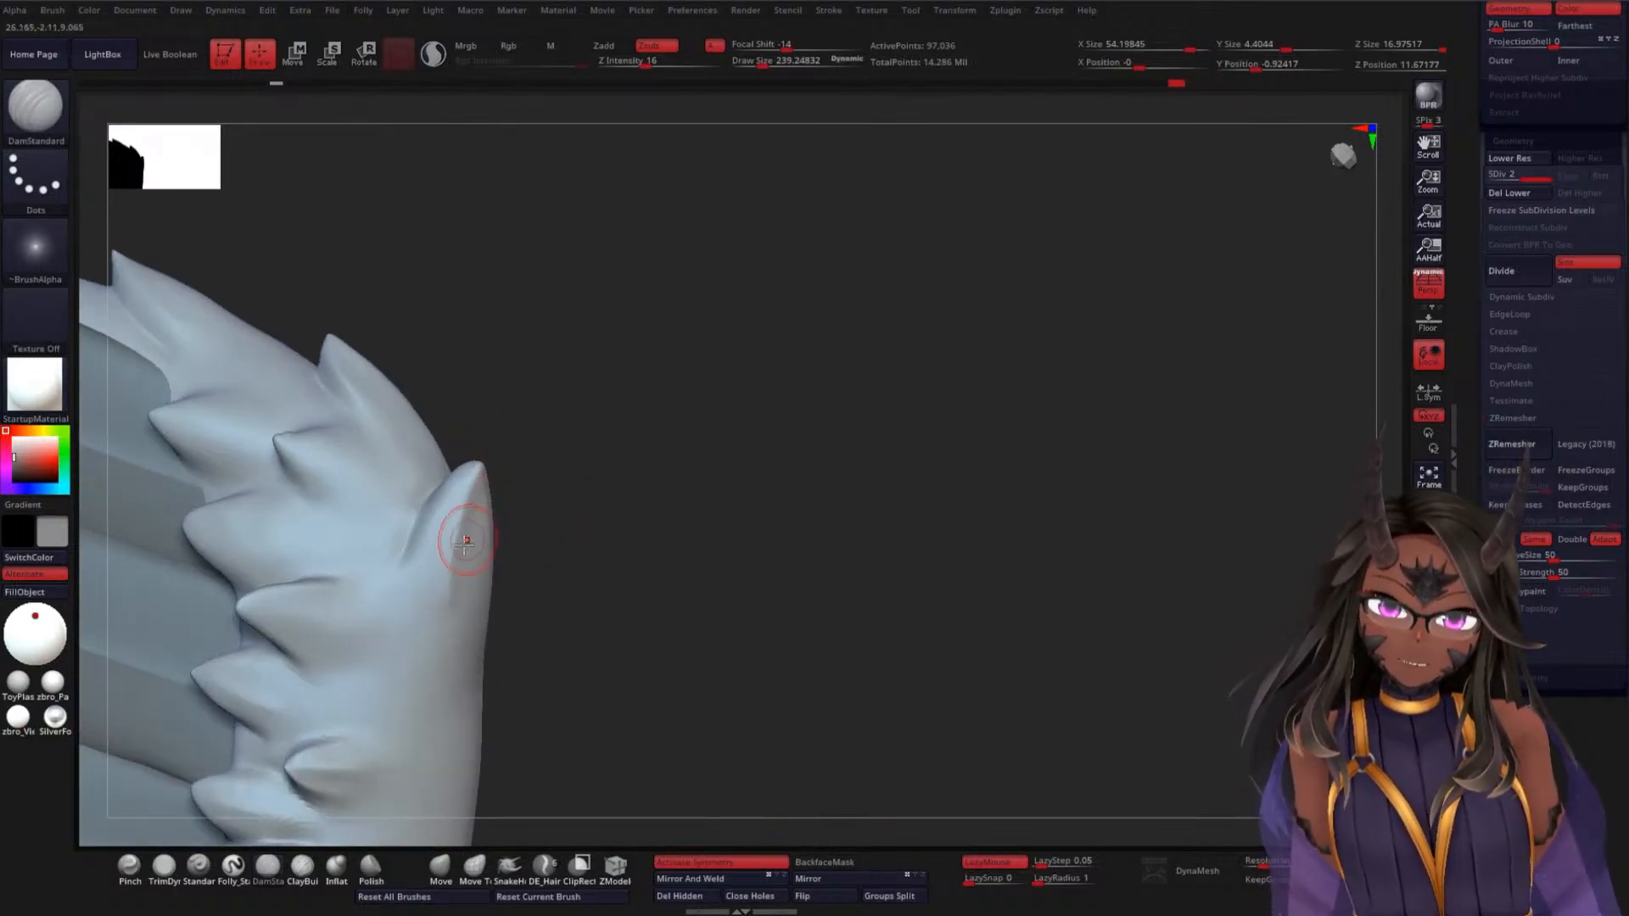
drag(542, 577, 520, 538)
key(shift)
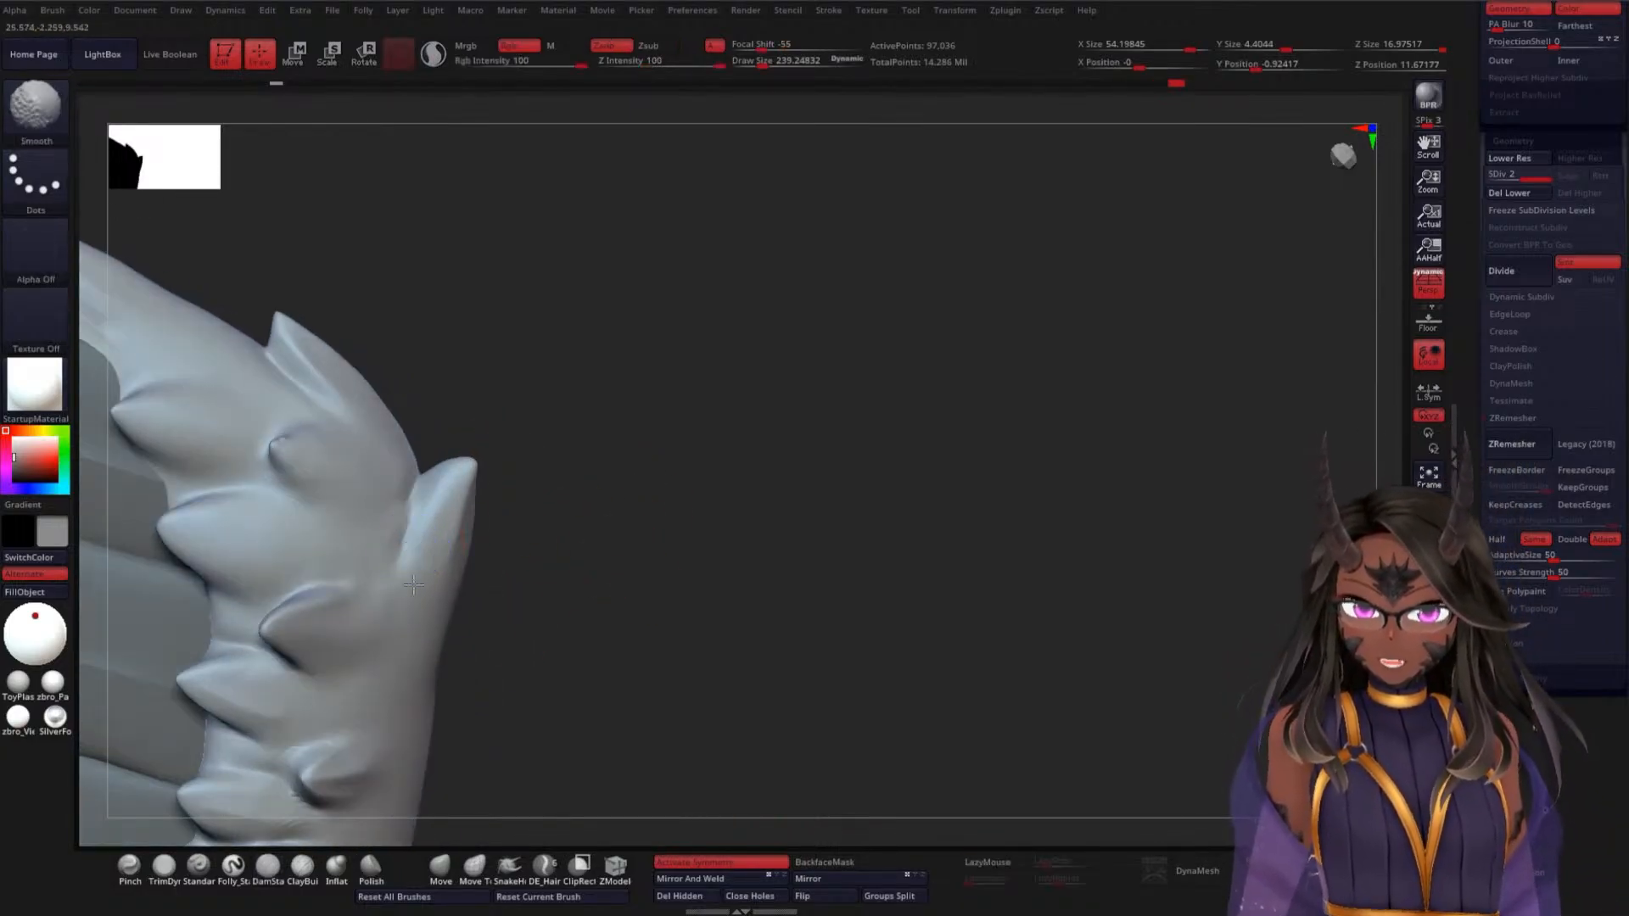
mouse_move(679, 514)
mouse_down()
mouse_move(713, 509)
mouse_move(742, 430)
mouse_move(735, 383)
mouse_move(702, 429)
mouse_move(695, 535)
mouse_up()
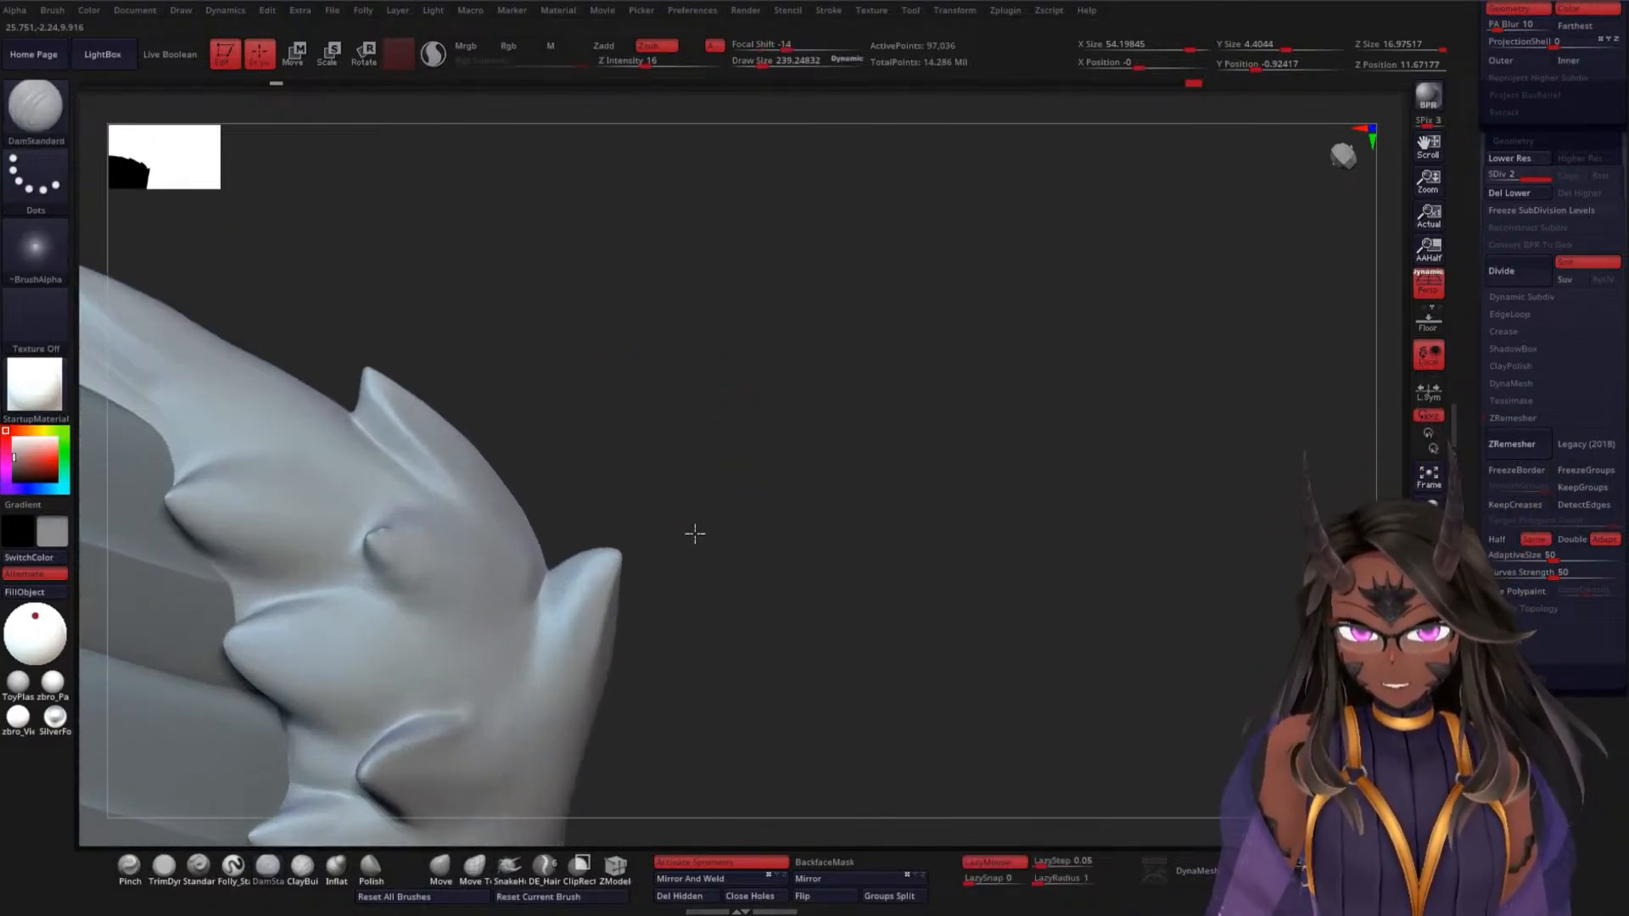
key(shift)
mouse_move(717, 308)
alt+mouse_down()
mouse_move(901, 532)
mouse_move(833, 462)
mouse_move(700, 462)
mouse_move(803, 382)
mouse_move(748, 416)
alt+mouse_up()
key(shift)
Smooth the pointed tuft on the wing's outer leading edge and refine the crease along its underside
alt+drag(603, 470, 425, 363)
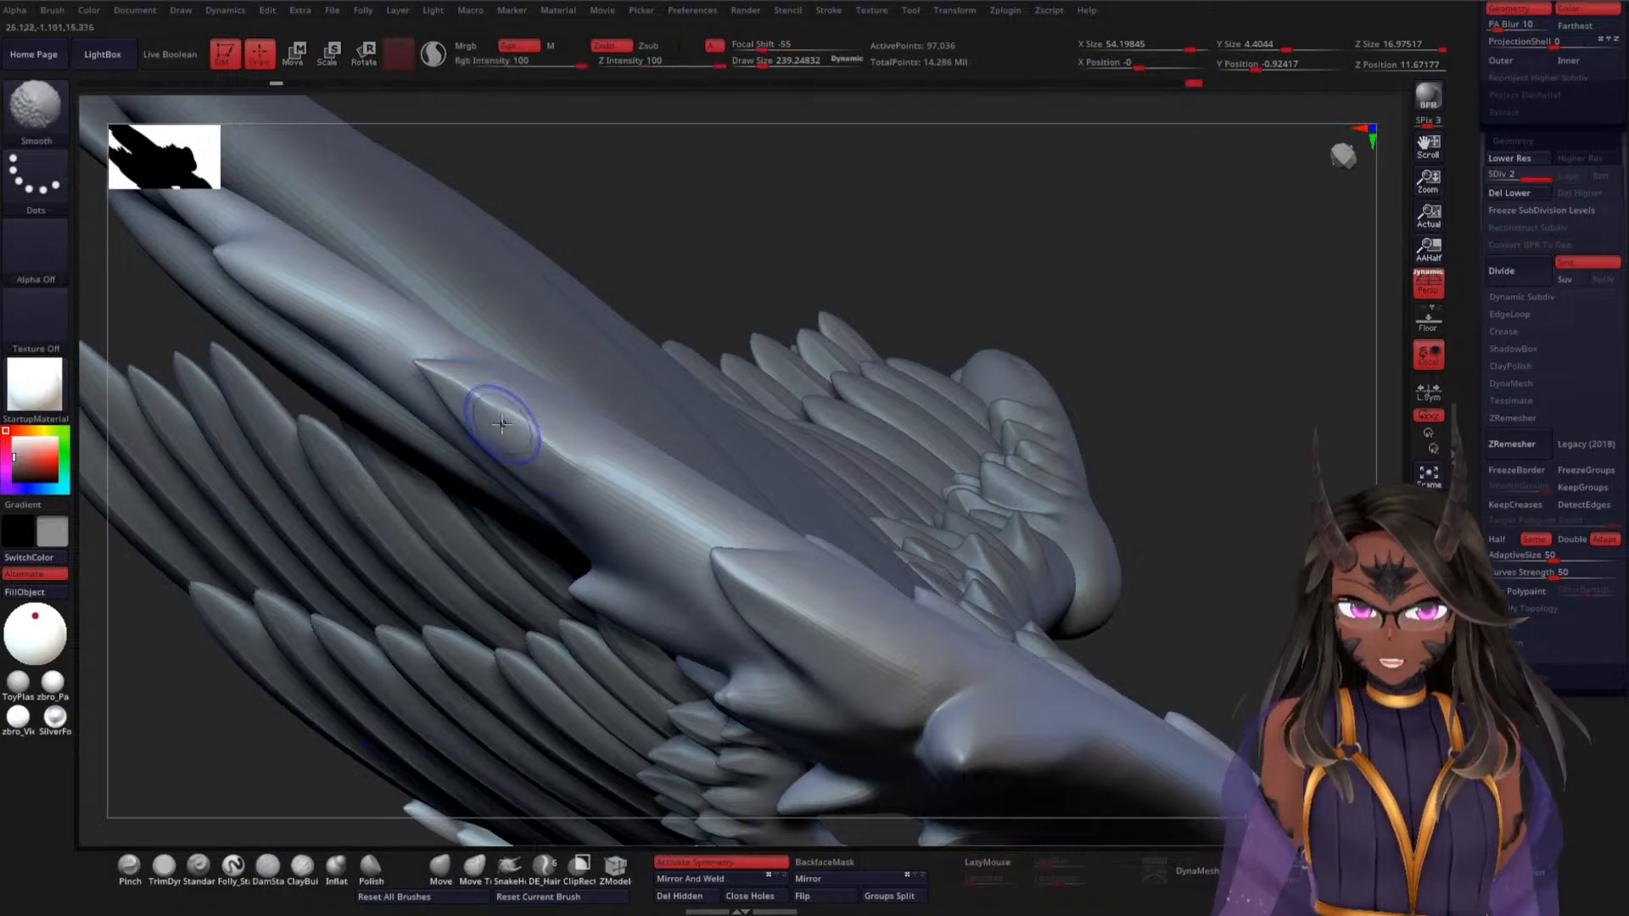
shift+drag(501, 429, 603, 475)
drag(857, 197, 668, 306)
drag(408, 382, 495, 528)
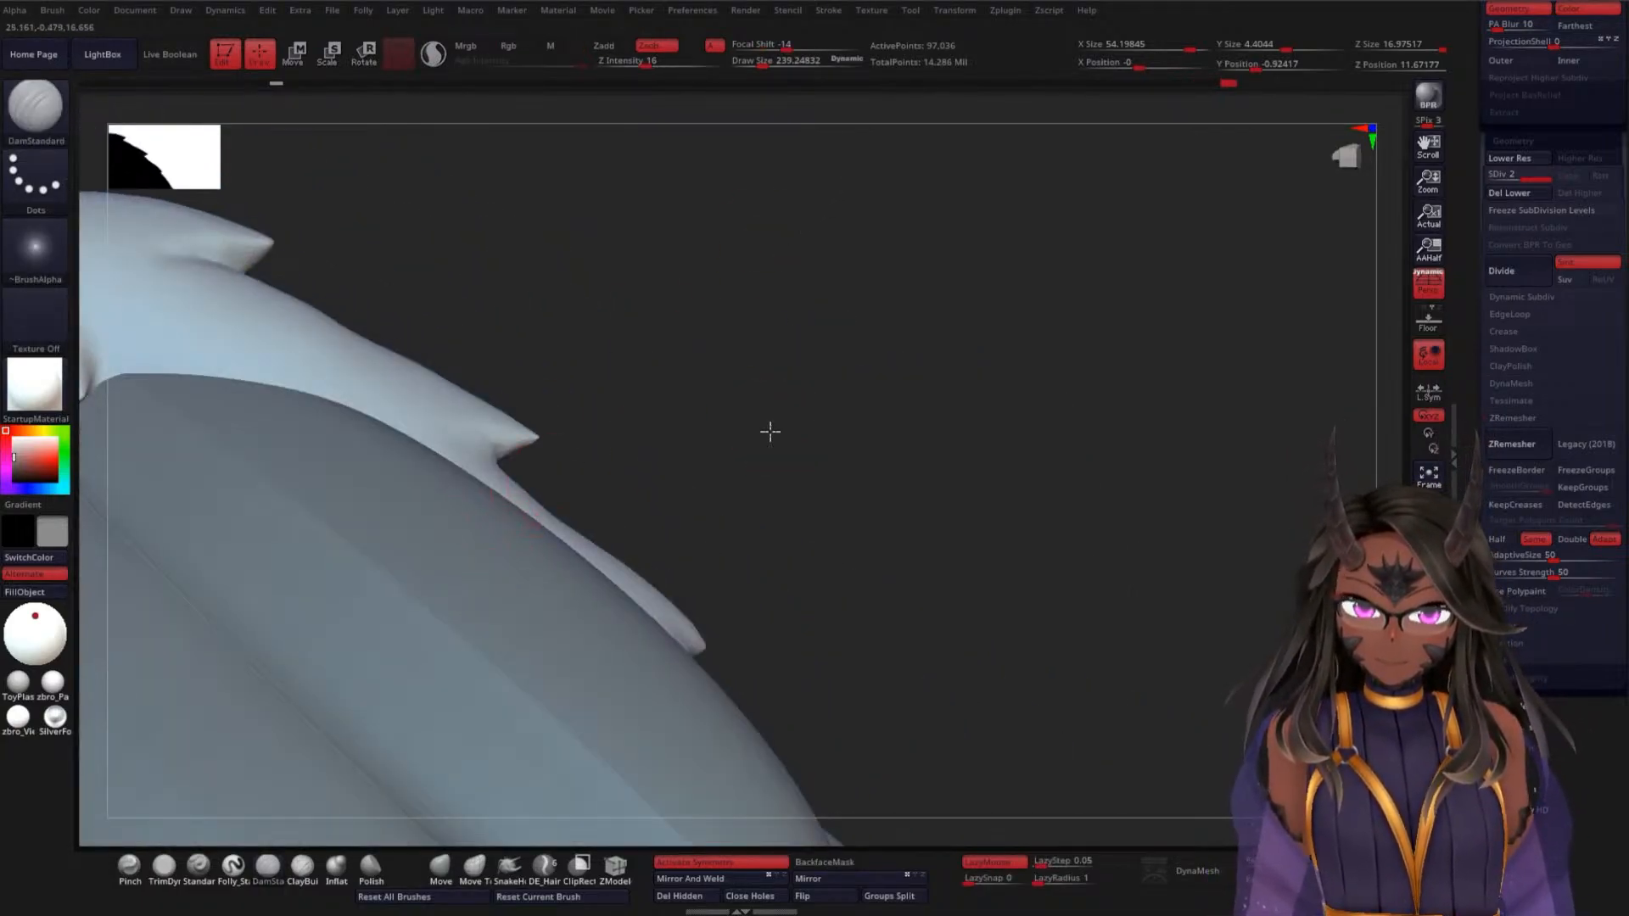
drag(770, 432, 565, 450)
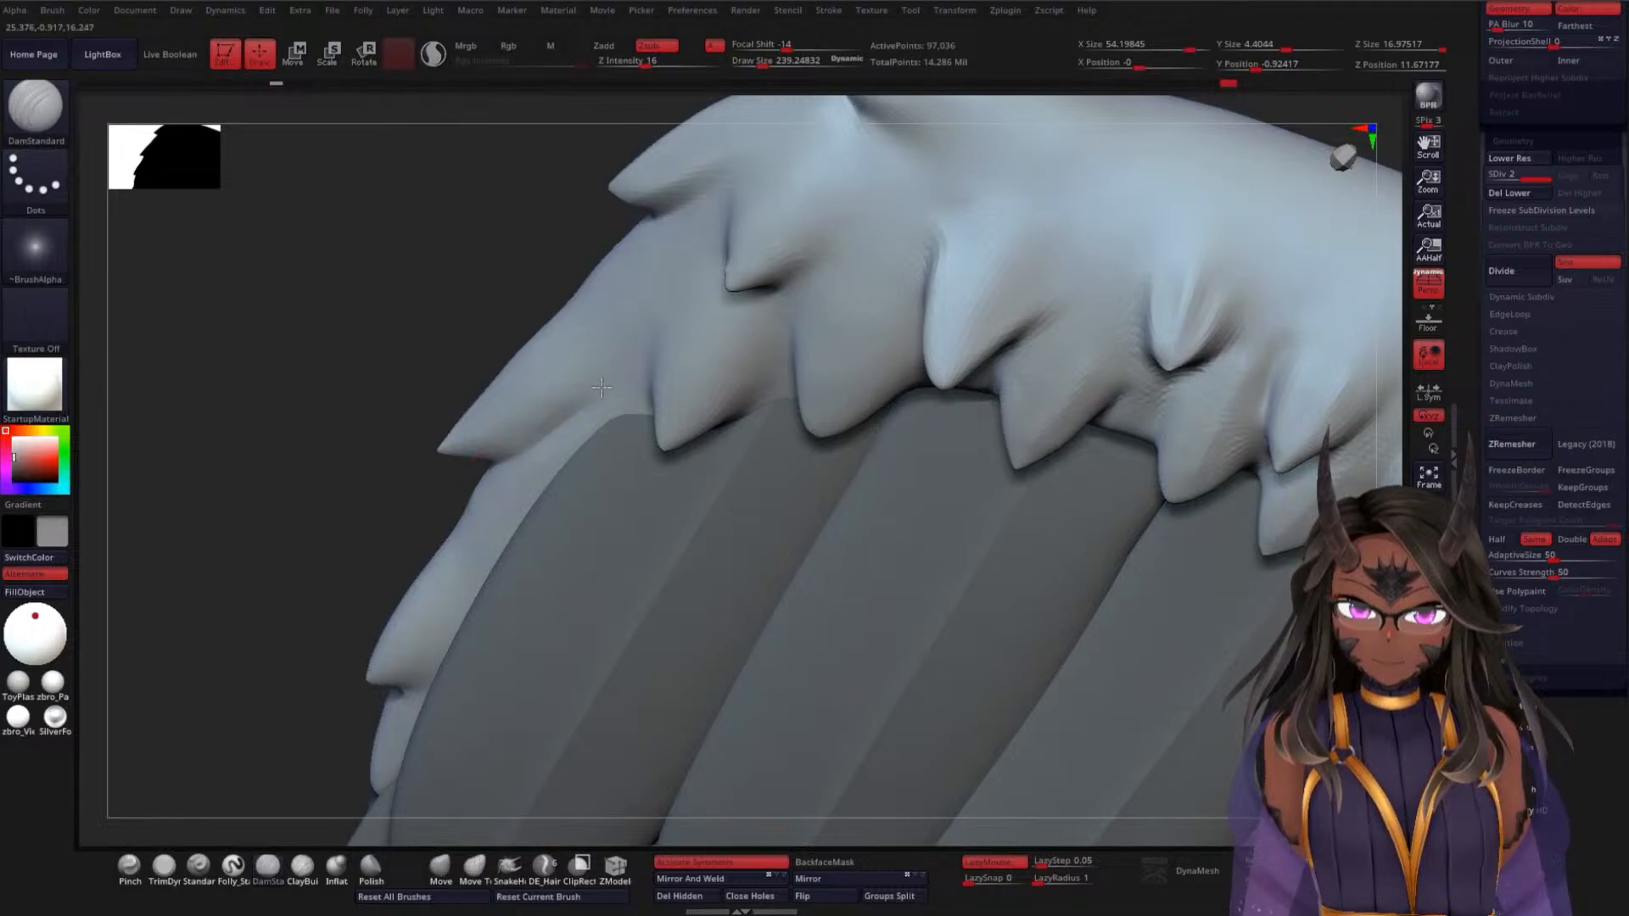
mouse_move(330, 461)
mouse_down()
mouse_move(503, 441)
mouse_move(653, 348)
mouse_up()
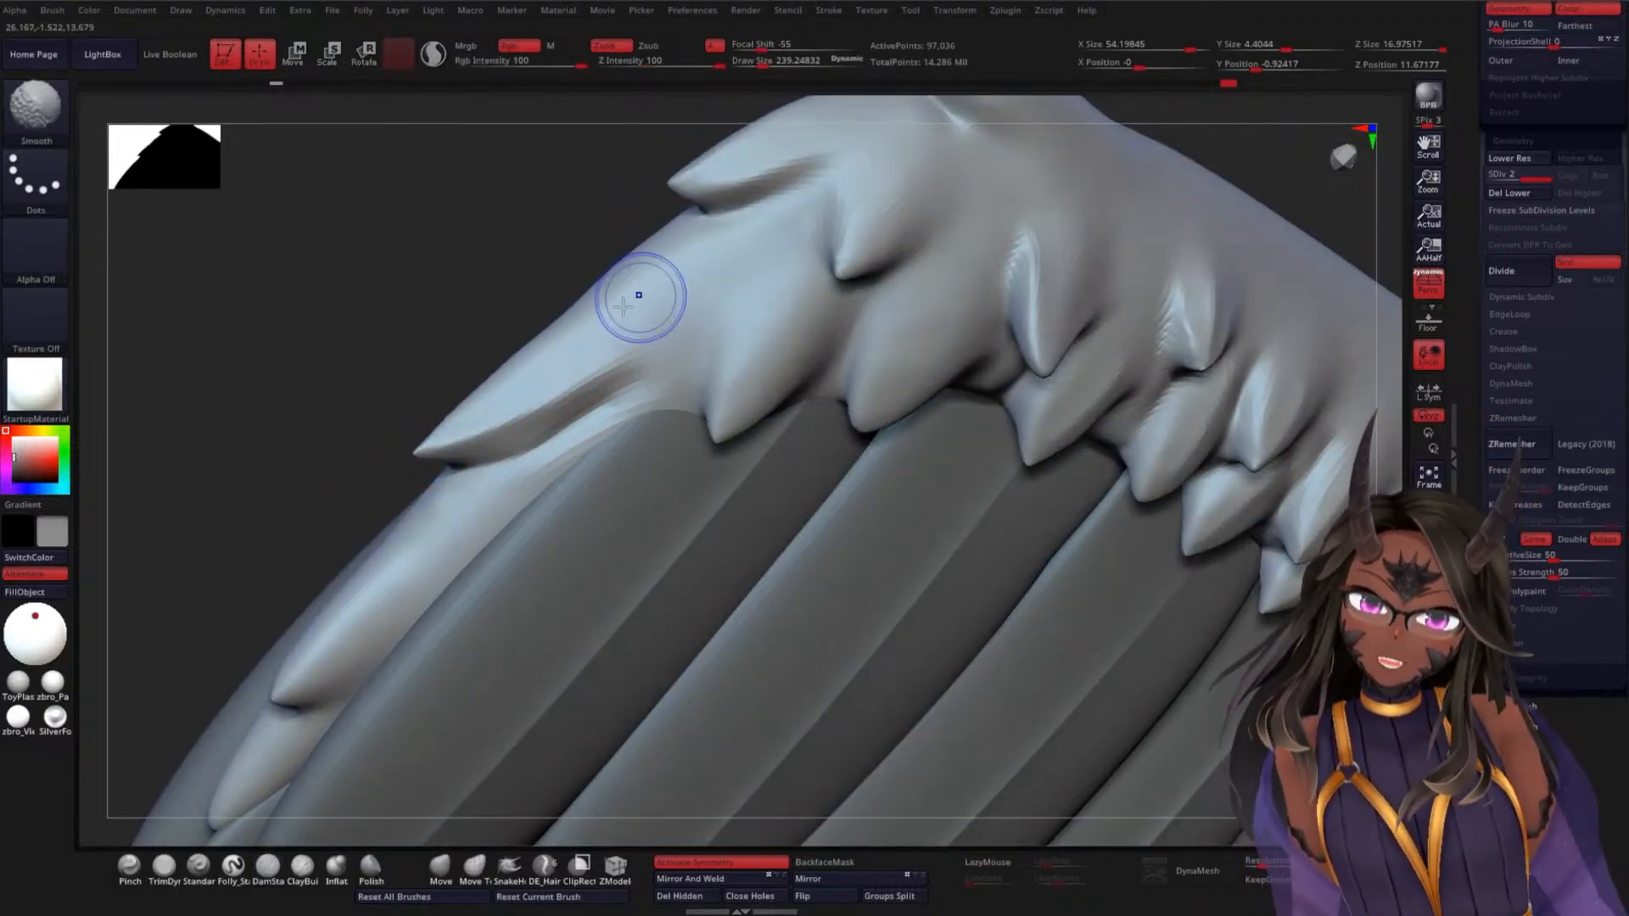
Smooth the bases of the lower leading-edge tufts so they blend into the outermost feather
mouse_move(331, 375)
mouse_down()
mouse_move(389, 385)
mouse_move(327, 411)
mouse_move(384, 410)
mouse_move(454, 272)
mouse_move(408, 339)
mouse_move(465, 555)
mouse_move(639, 410)
mouse_up()
shift+drag(501, 480, 565, 471)
drag(344, 494, 462, 484)
shift+drag(614, 327, 499, 452)
mouse_move(464, 521)
alt+mouse_down()
mouse_move(619, 293)
mouse_move(489, 507)
alt+mouse_up()
drag(377, 369, 488, 356)
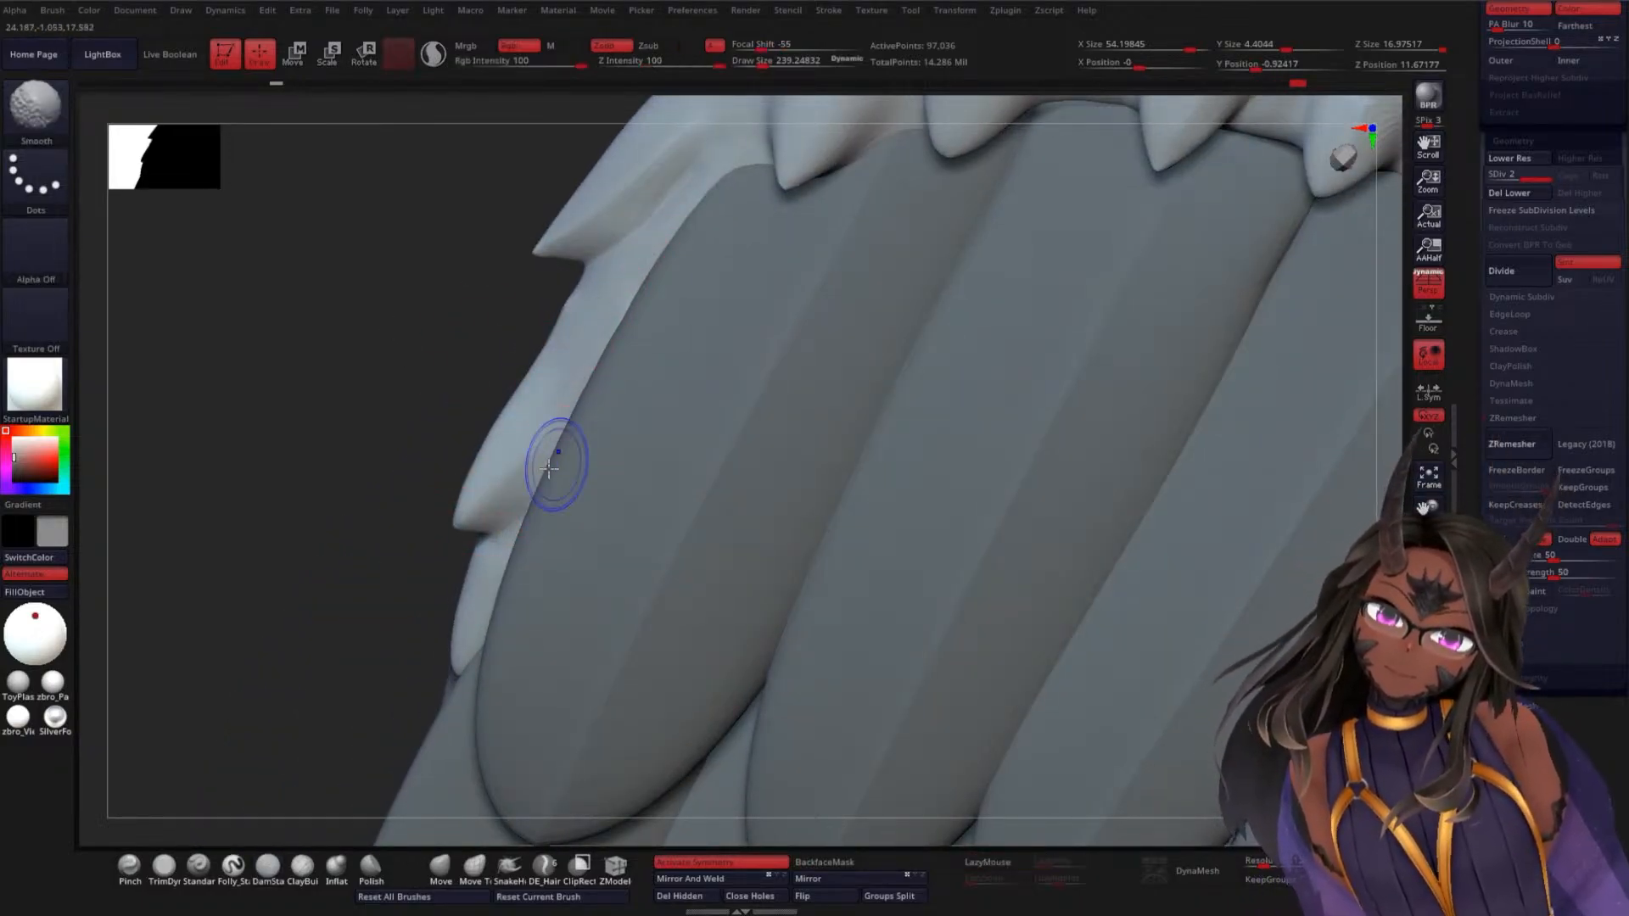
shift+drag(557, 466, 497, 482)
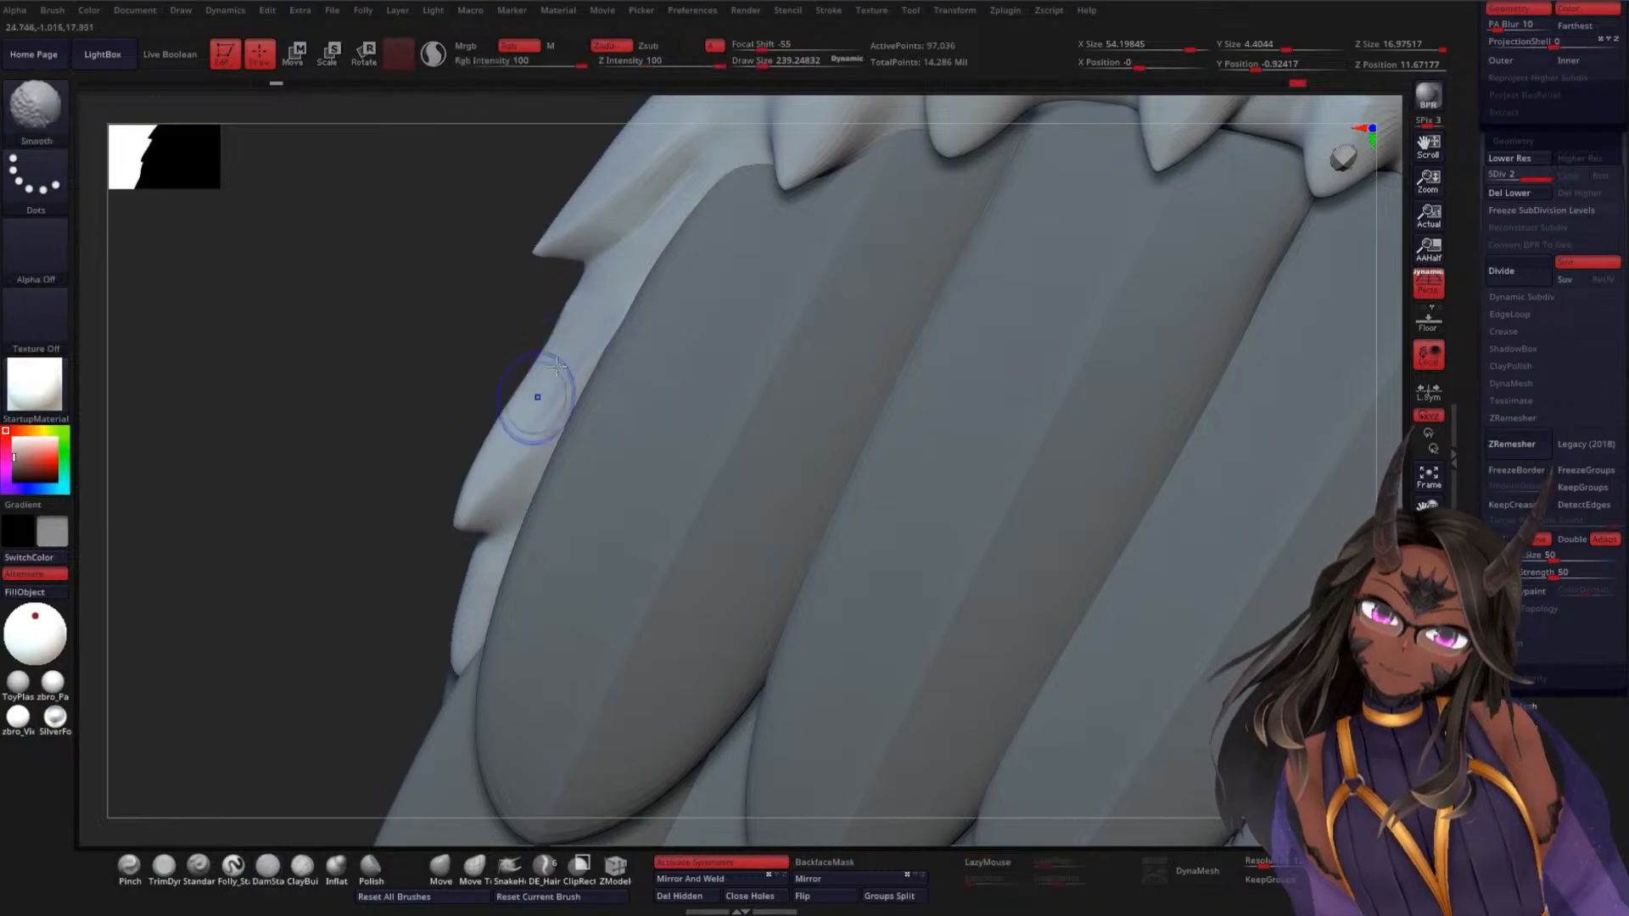
drag(339, 473, 516, 465)
Carve a crisp edge along the tuft beside the outer corner spike with DamStandard
alt+drag(785, 525, 794, 361)
mouse_move(763, 309)
mouse_down()
mouse_move(797, 385)
mouse_move(792, 254)
mouse_move(860, 261)
mouse_up()
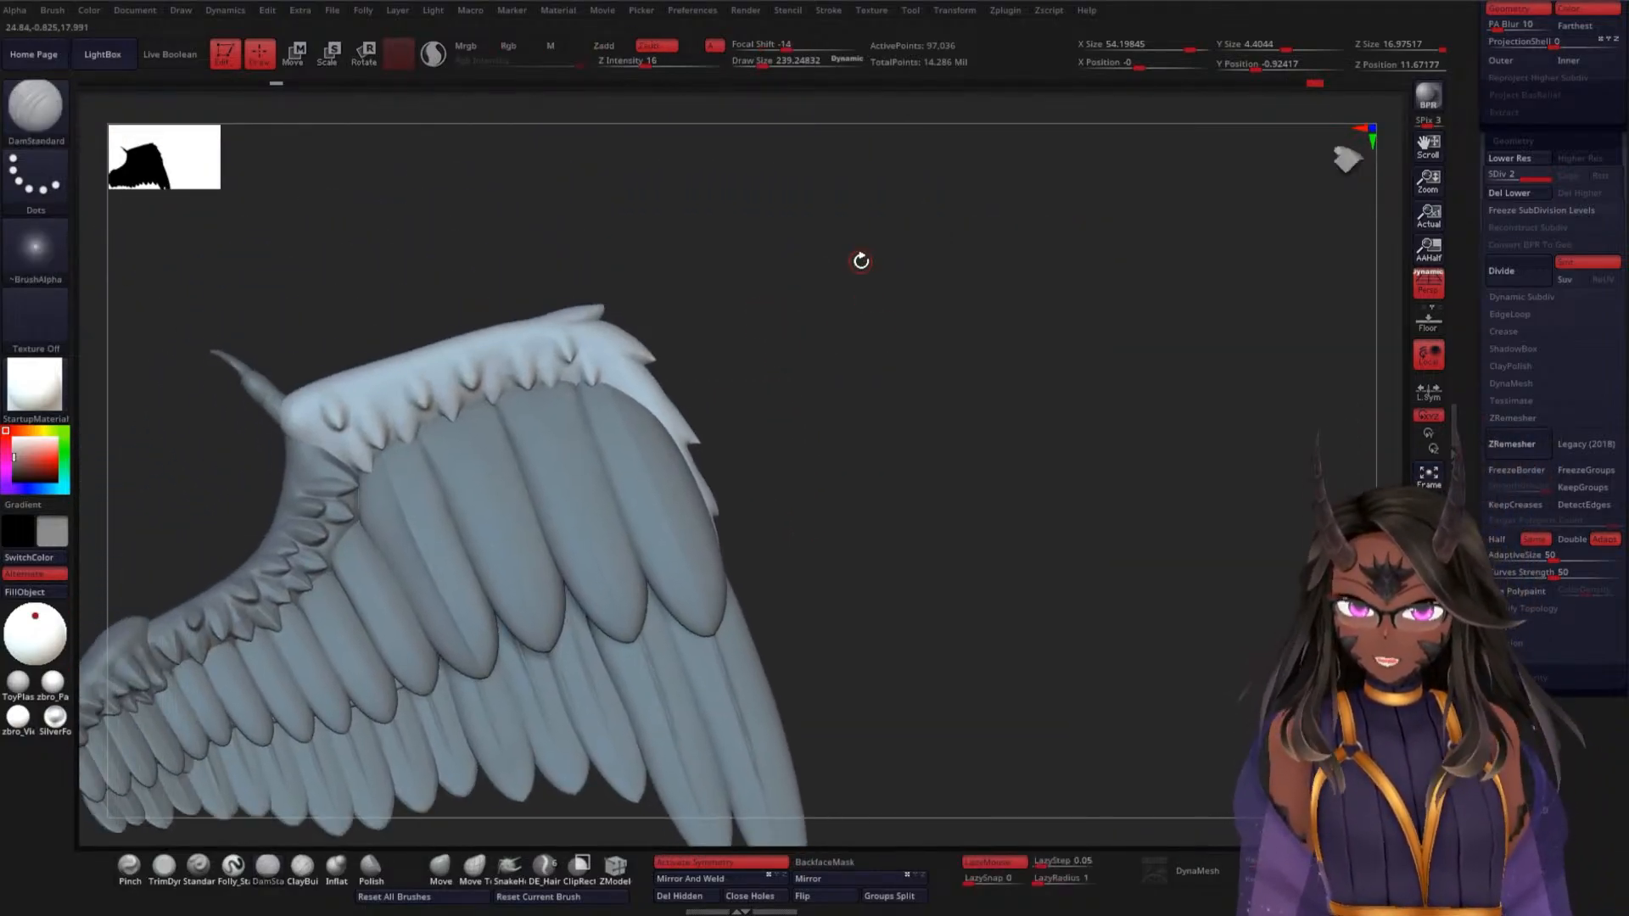
alt+drag(896, 404, 815, 579)
mouse_move(816, 579)
mouse_down()
mouse_move(964, 444)
mouse_move(679, 219)
mouse_up()
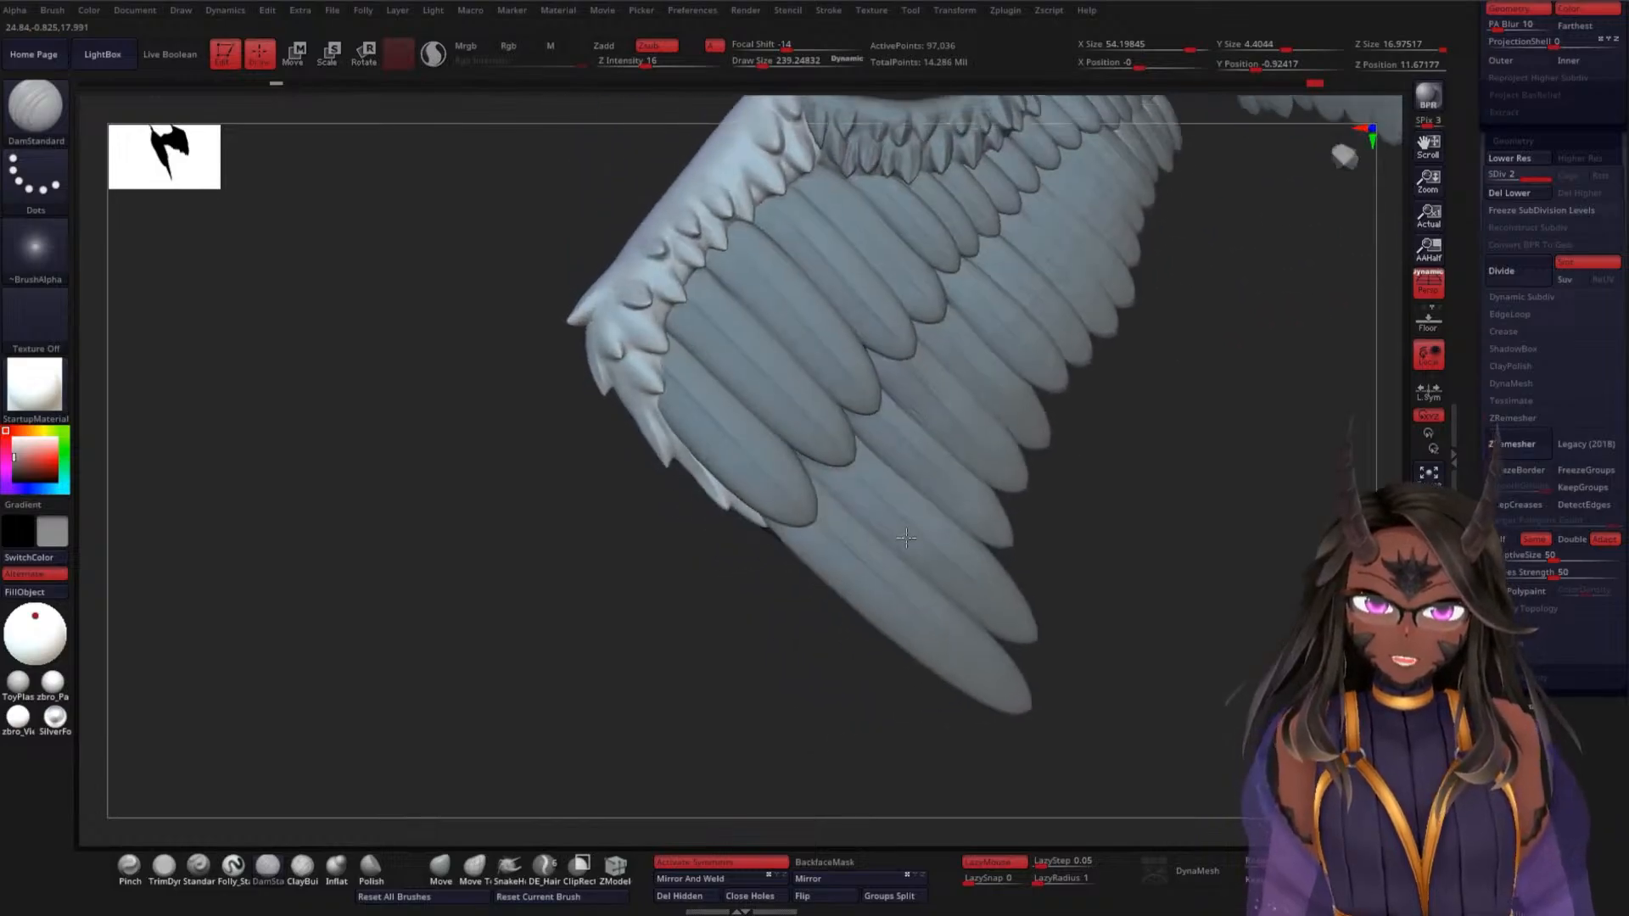
mouse_move(444, 483)
mouse_down()
mouse_move(393, 509)
mouse_move(425, 673)
mouse_move(339, 614)
mouse_move(406, 782)
mouse_up()
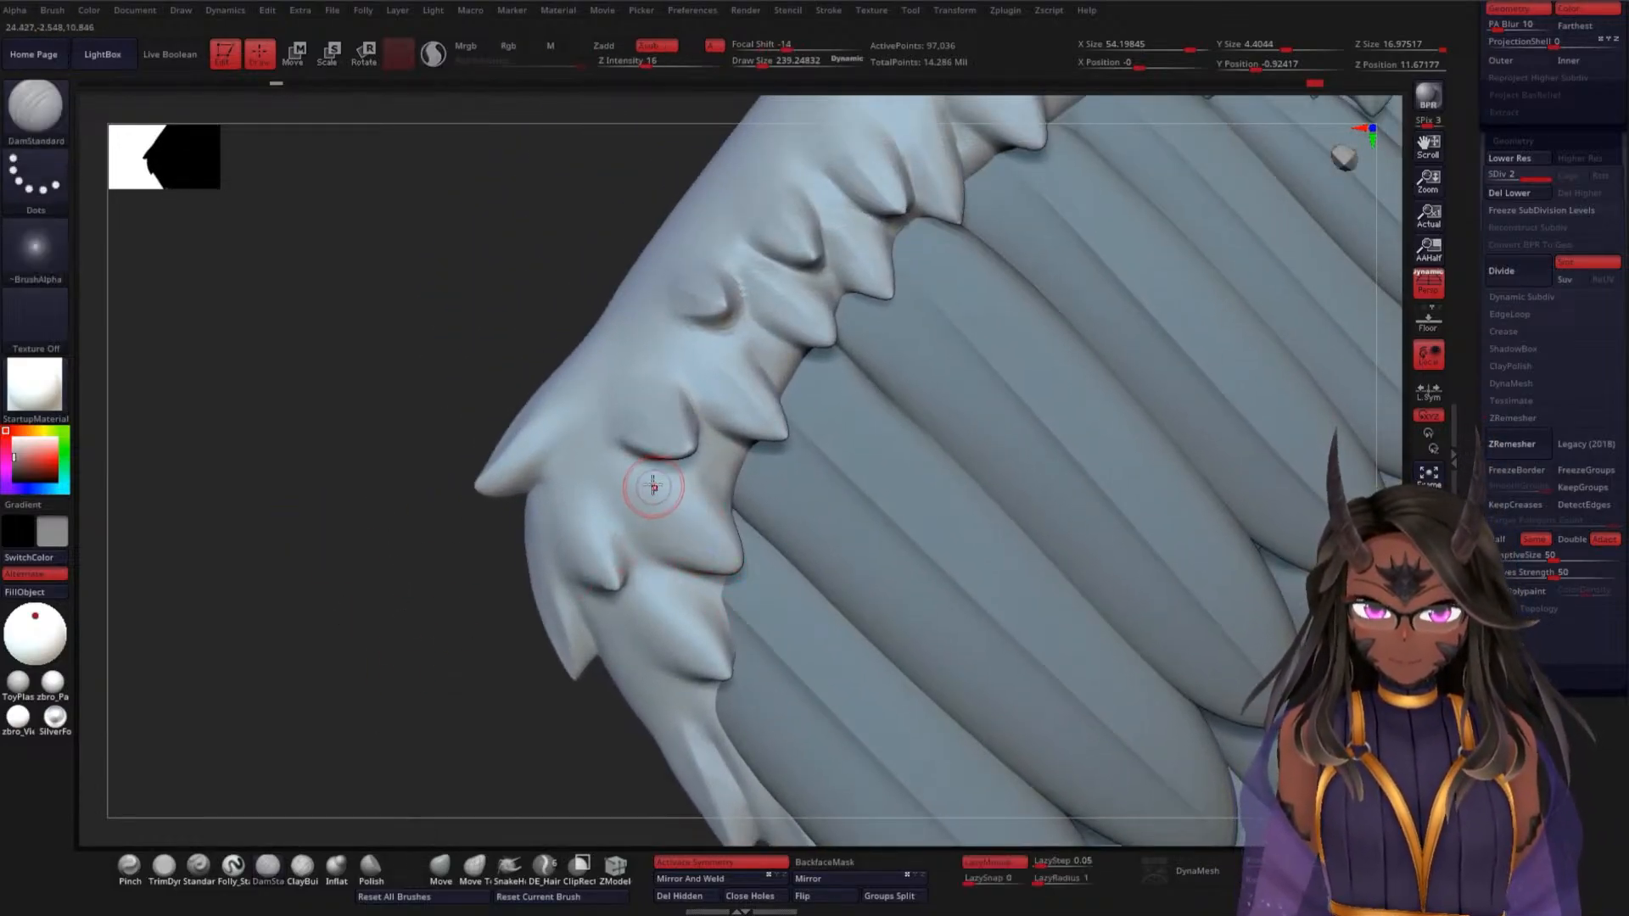
drag(652, 482, 737, 564)
drag(436, 560, 624, 600)
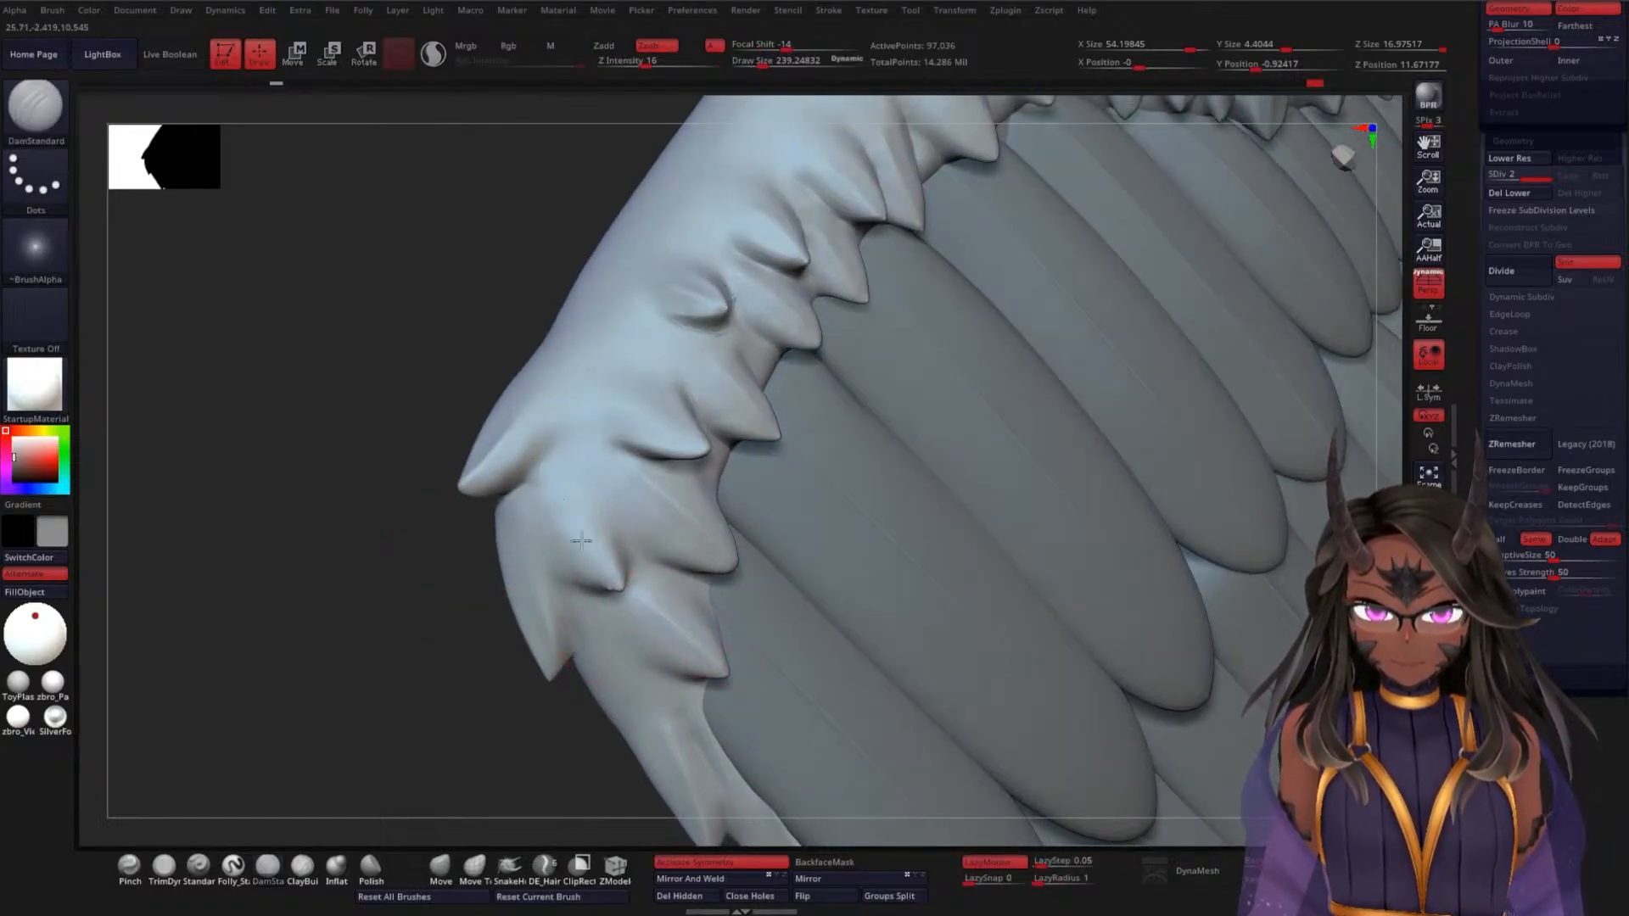
drag(458, 600, 506, 527)
Refine the edges of the overlapping tufts along the arm just inward of the outer corner spike
drag(294, 646, 536, 457)
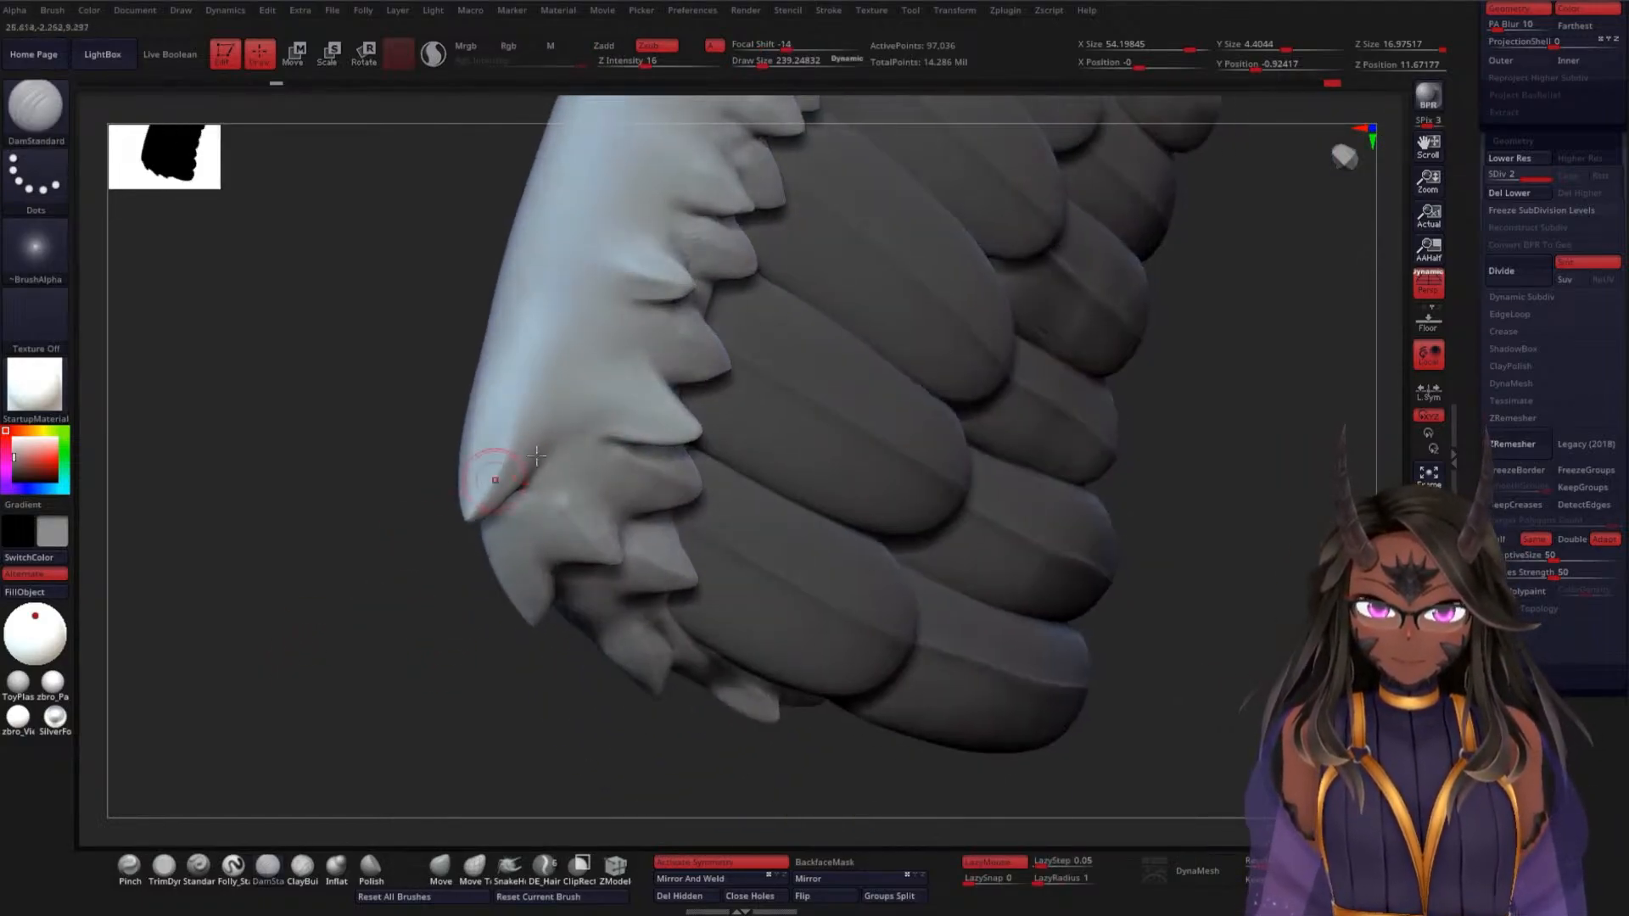
drag(629, 484, 660, 404)
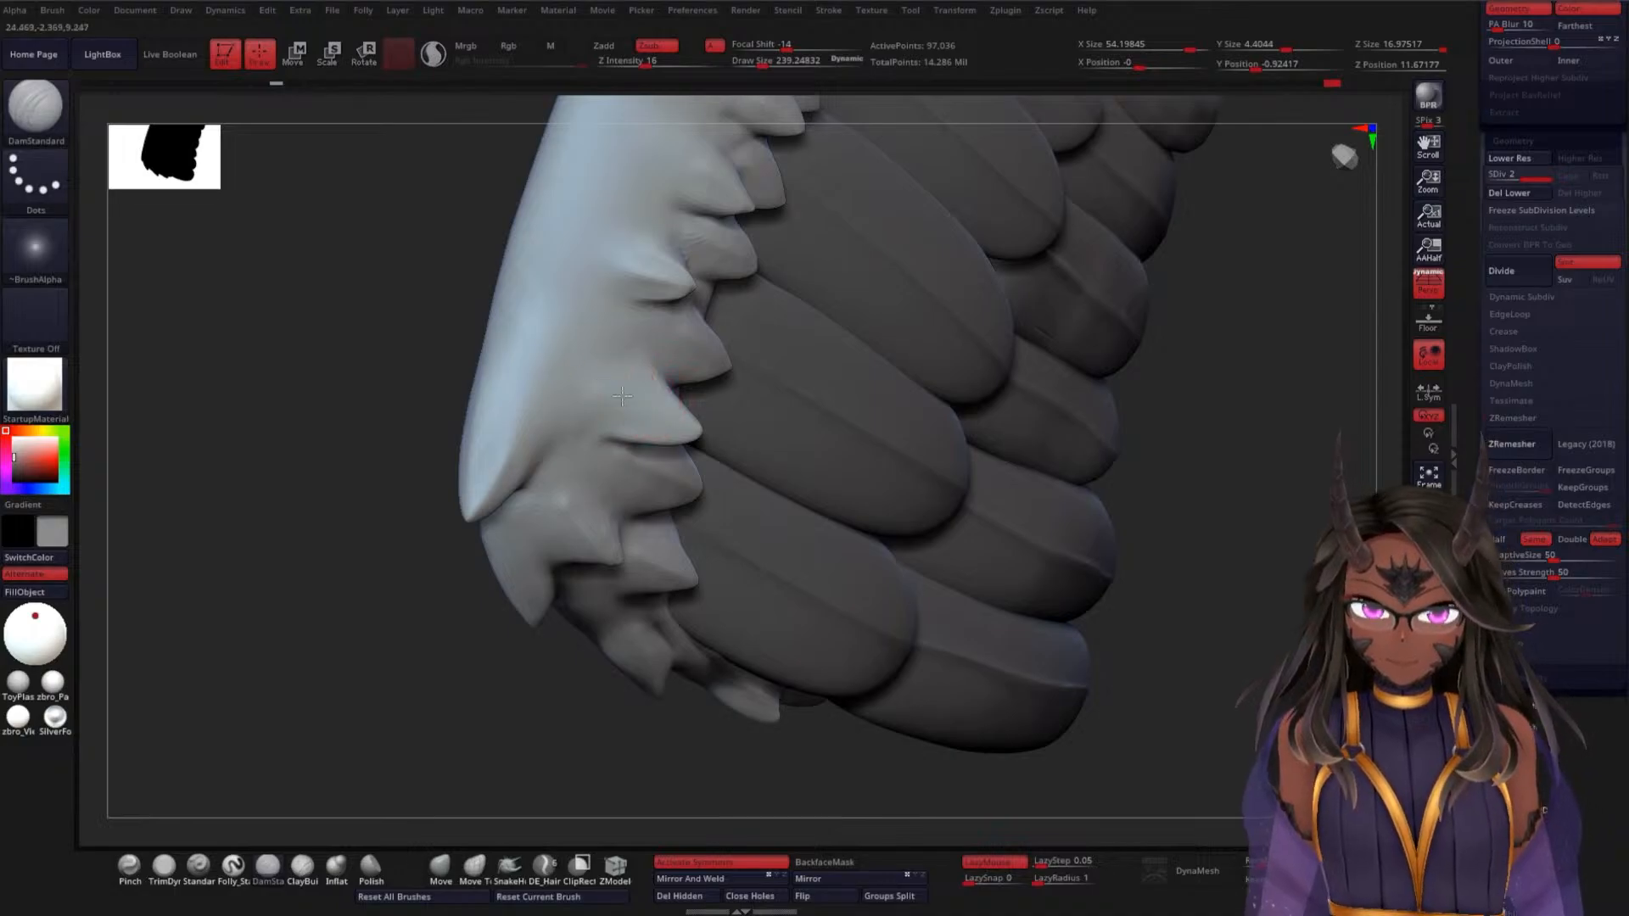
drag(424, 483, 498, 469)
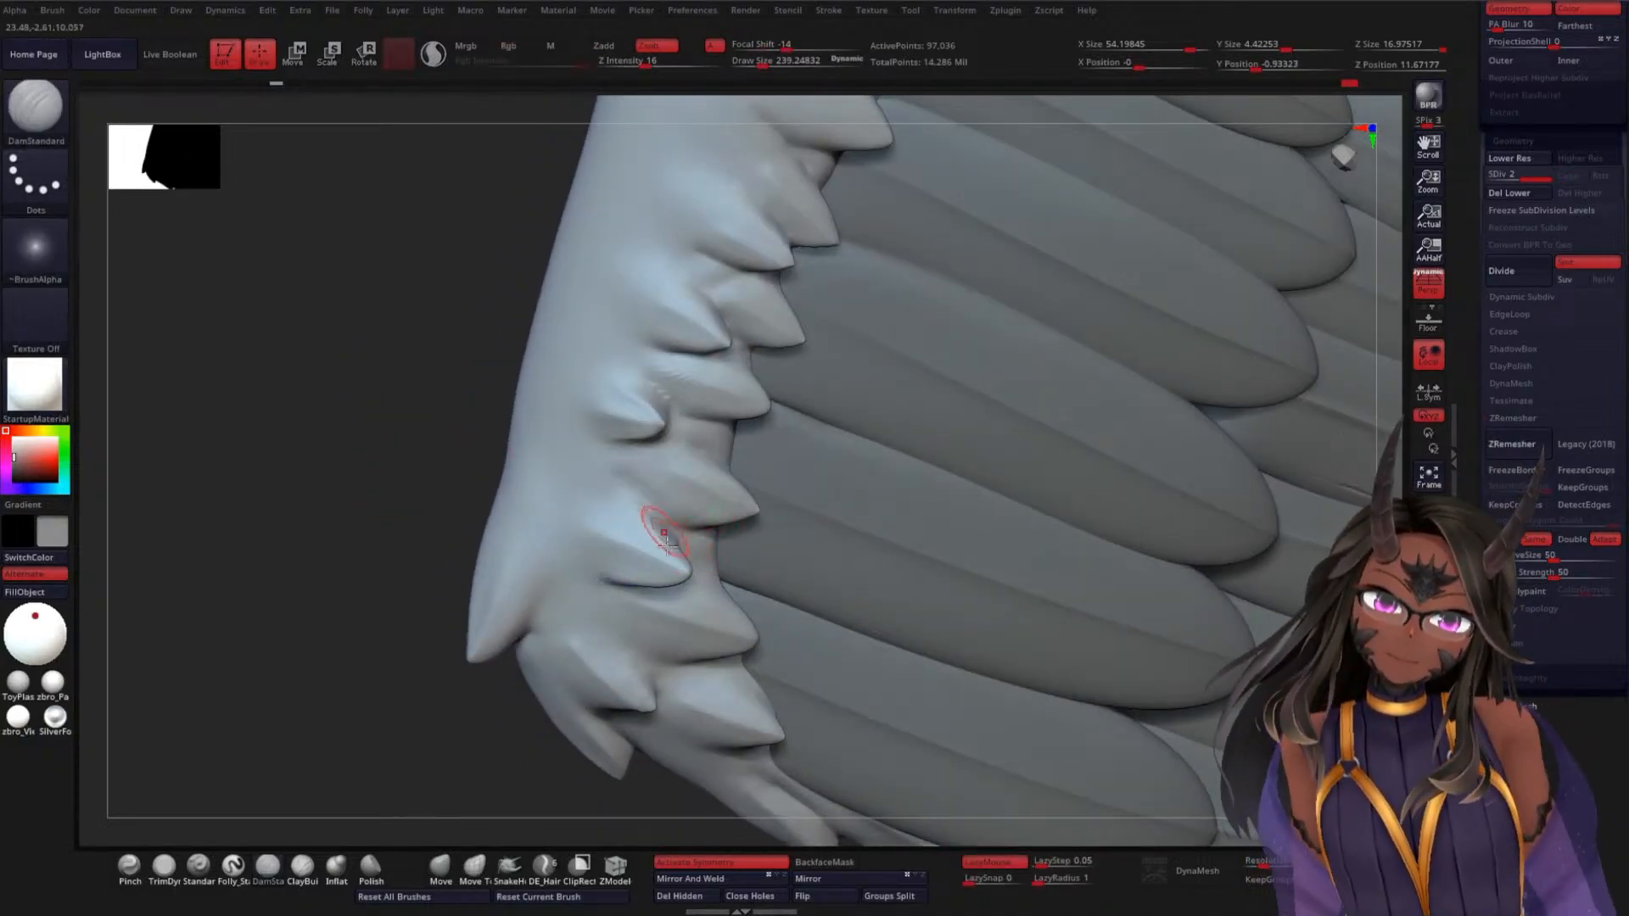
drag(412, 569, 421, 586)
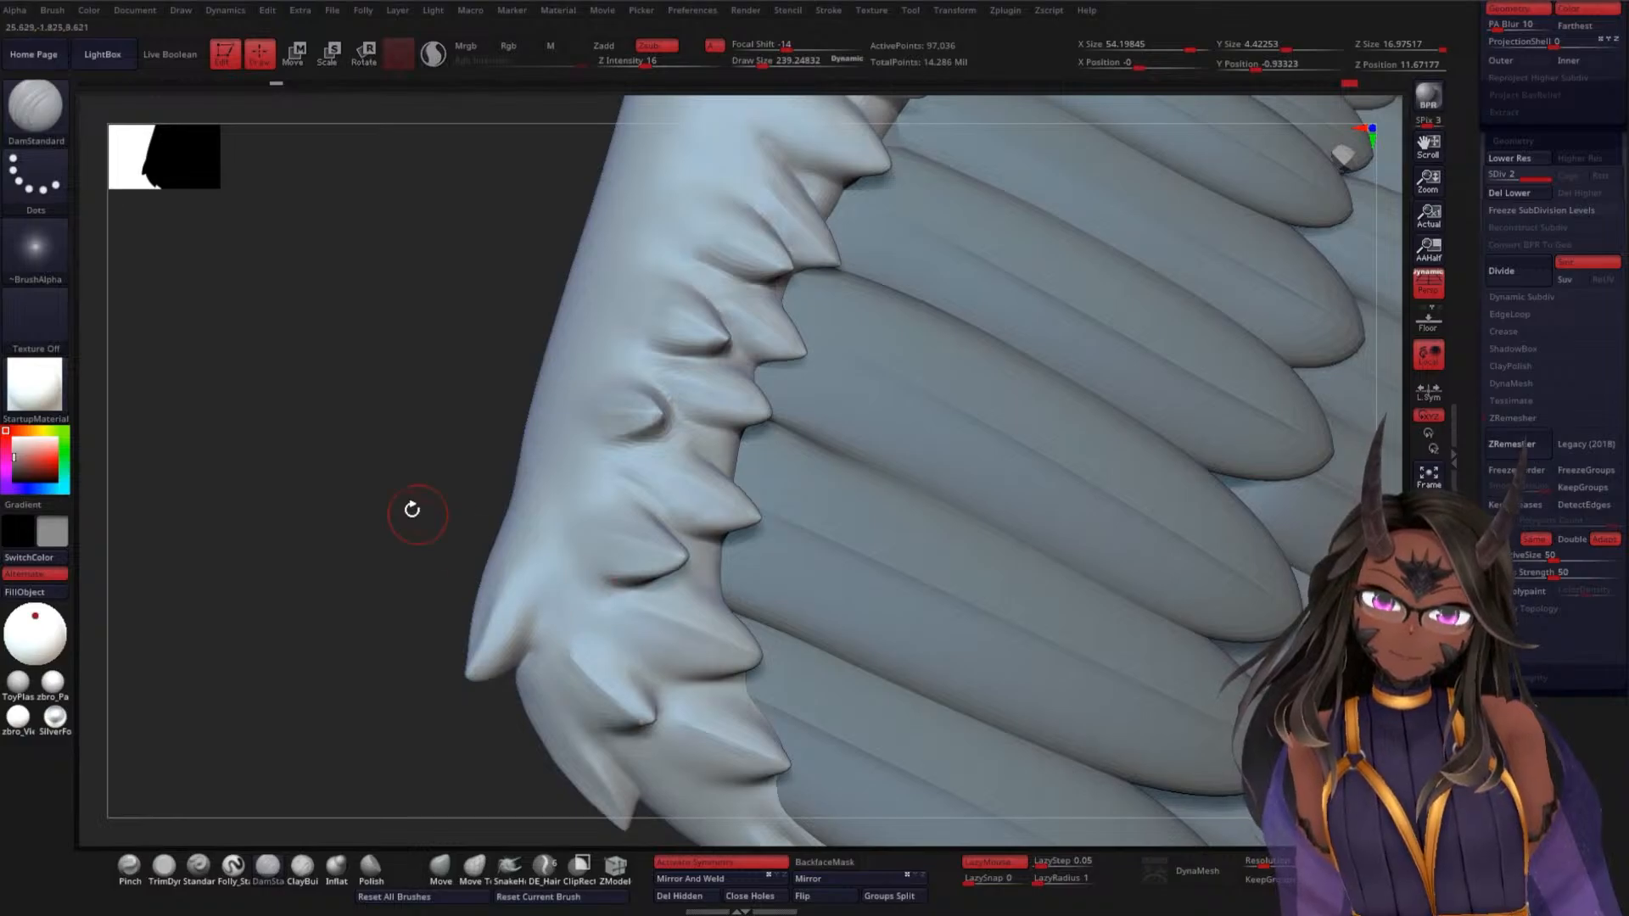
drag(411, 509, 353, 468)
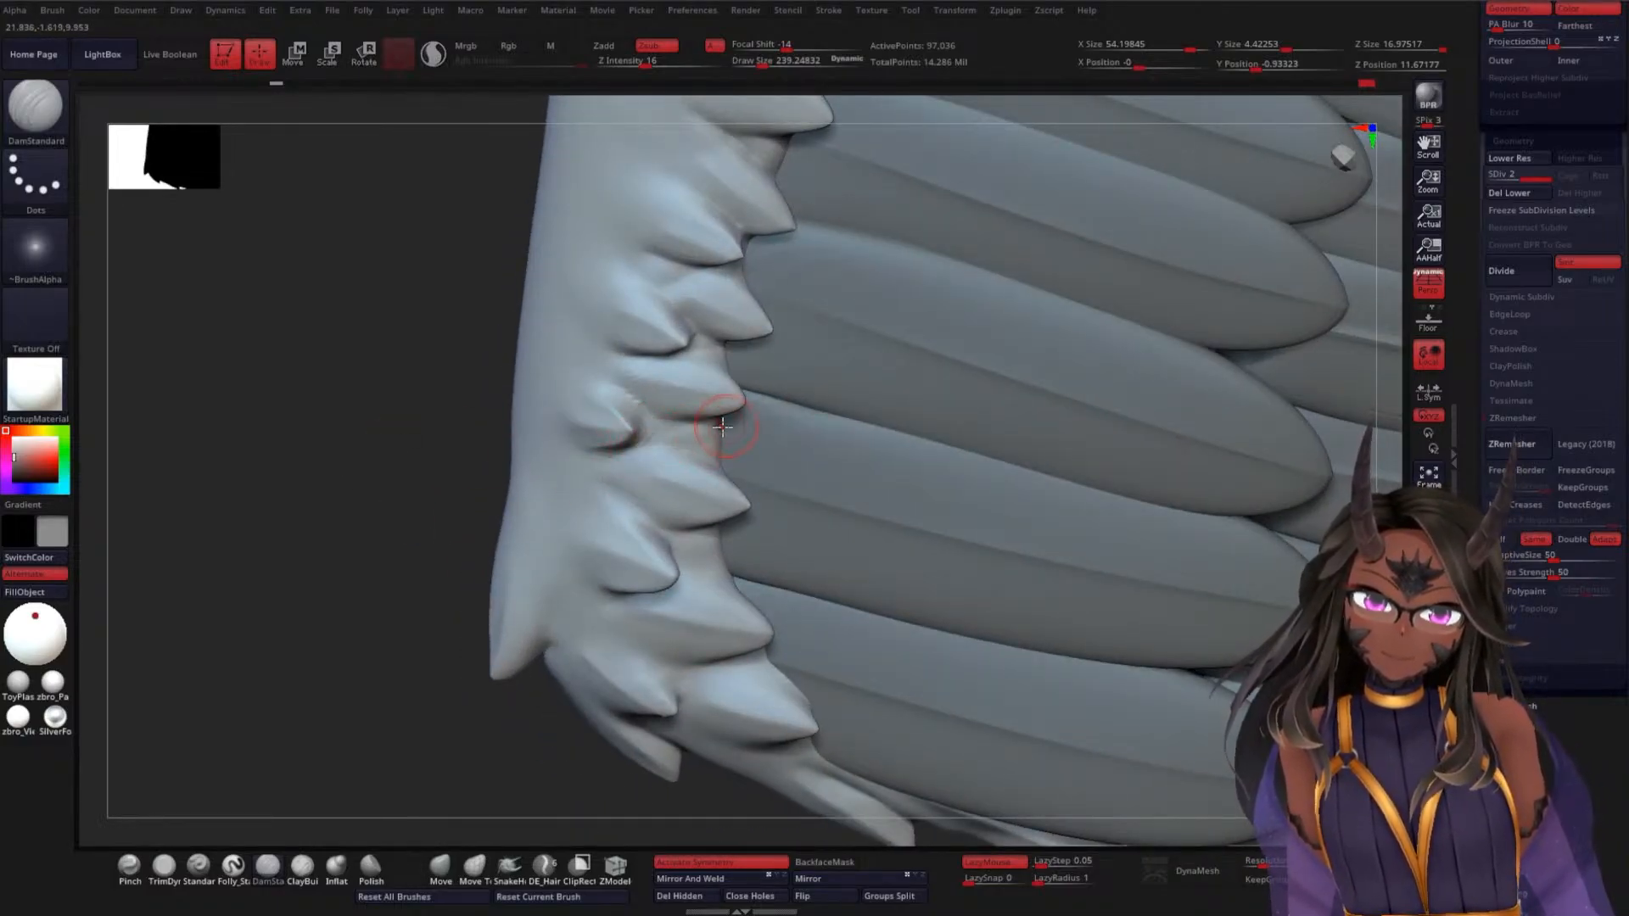
mouse_move(385, 500)
mouse_down()
mouse_move(419, 466)
mouse_move(480, 498)
mouse_move(516, 472)
mouse_up()
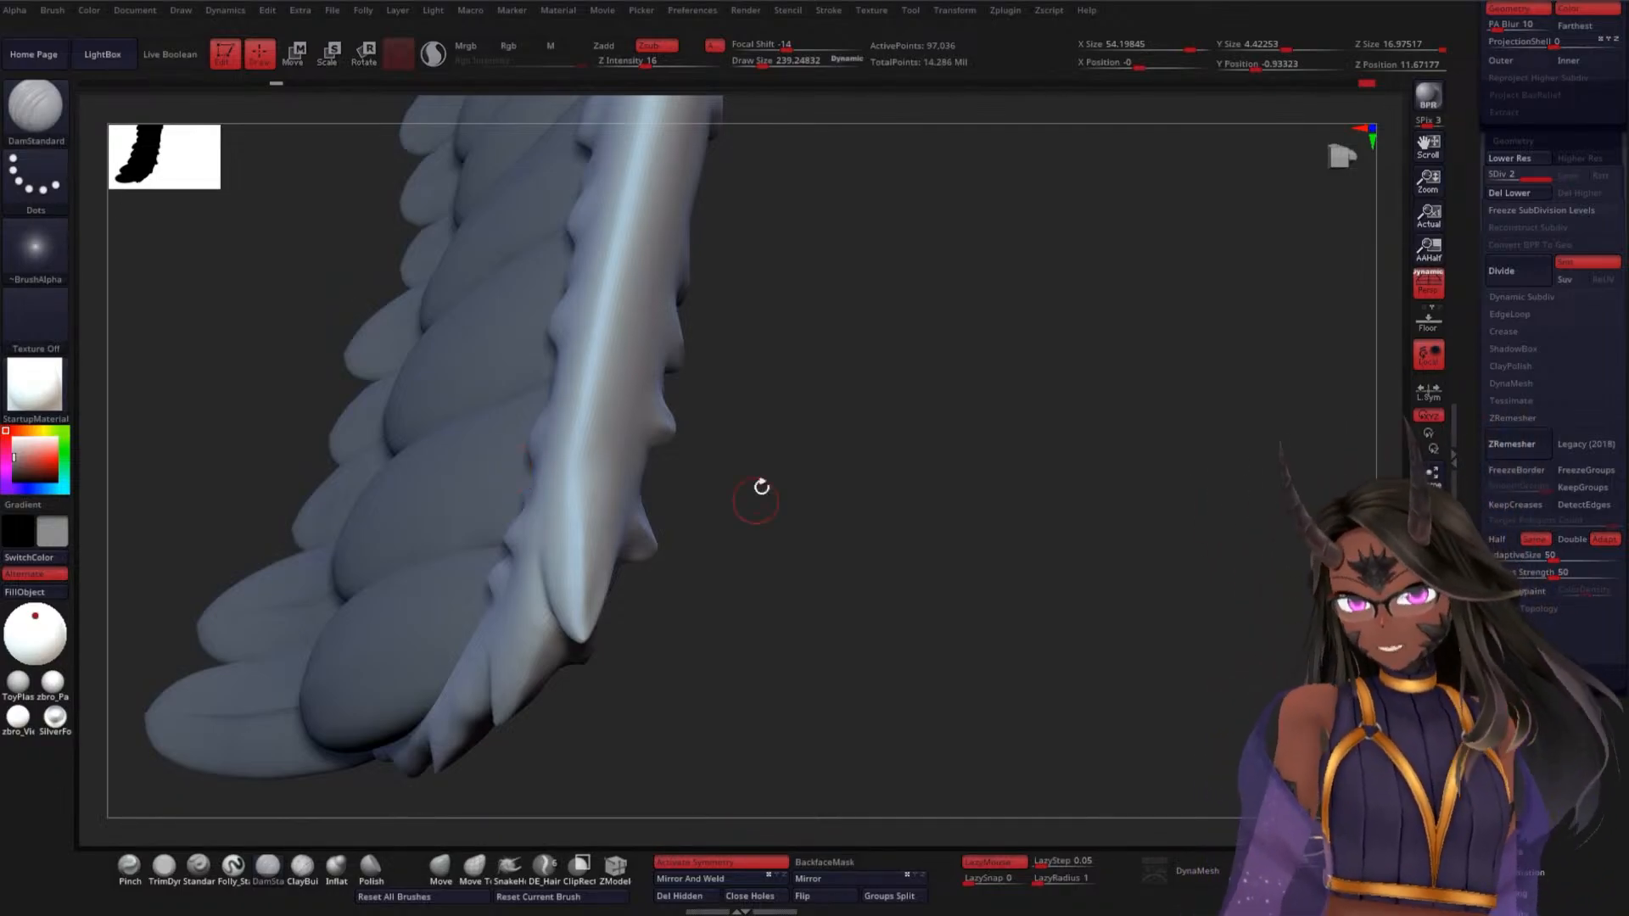
On the arm's opposite face, carve a crease along the first pointed tuft beside the inner joint
mouse_move(761, 487)
mouse_down()
mouse_move(829, 349)
mouse_move(956, 462)
mouse_move(931, 291)
mouse_move(891, 387)
mouse_move(865, 385)
mouse_move(956, 309)
mouse_move(938, 476)
mouse_move(952, 402)
mouse_move(691, 280)
mouse_up()
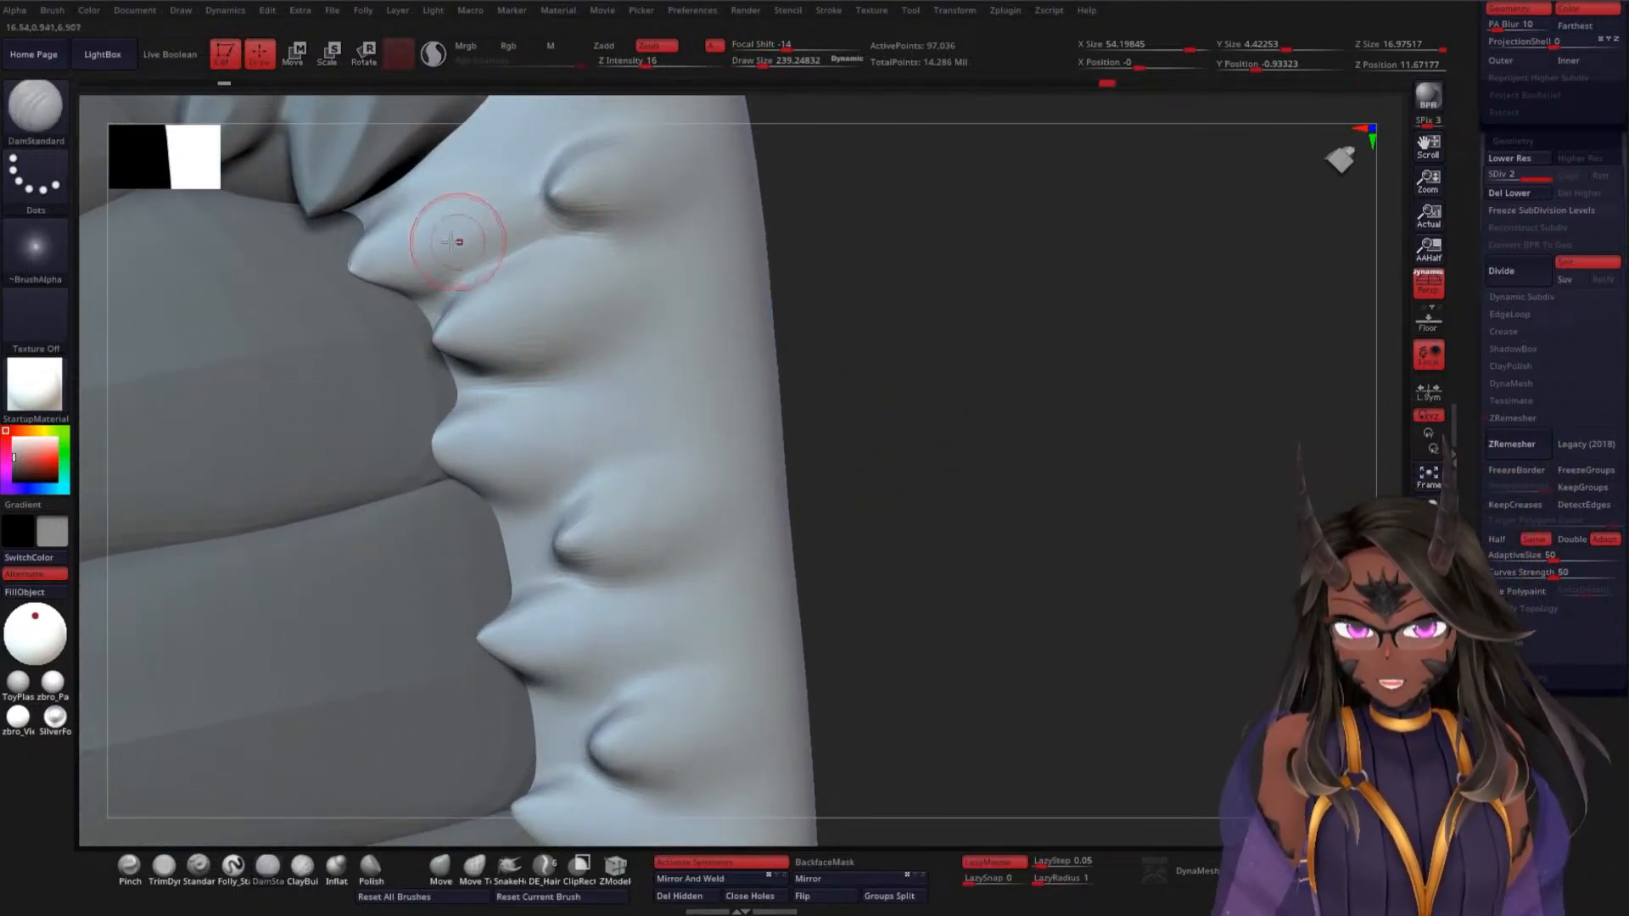
drag(373, 268, 553, 218)
alt+drag(989, 323, 965, 468)
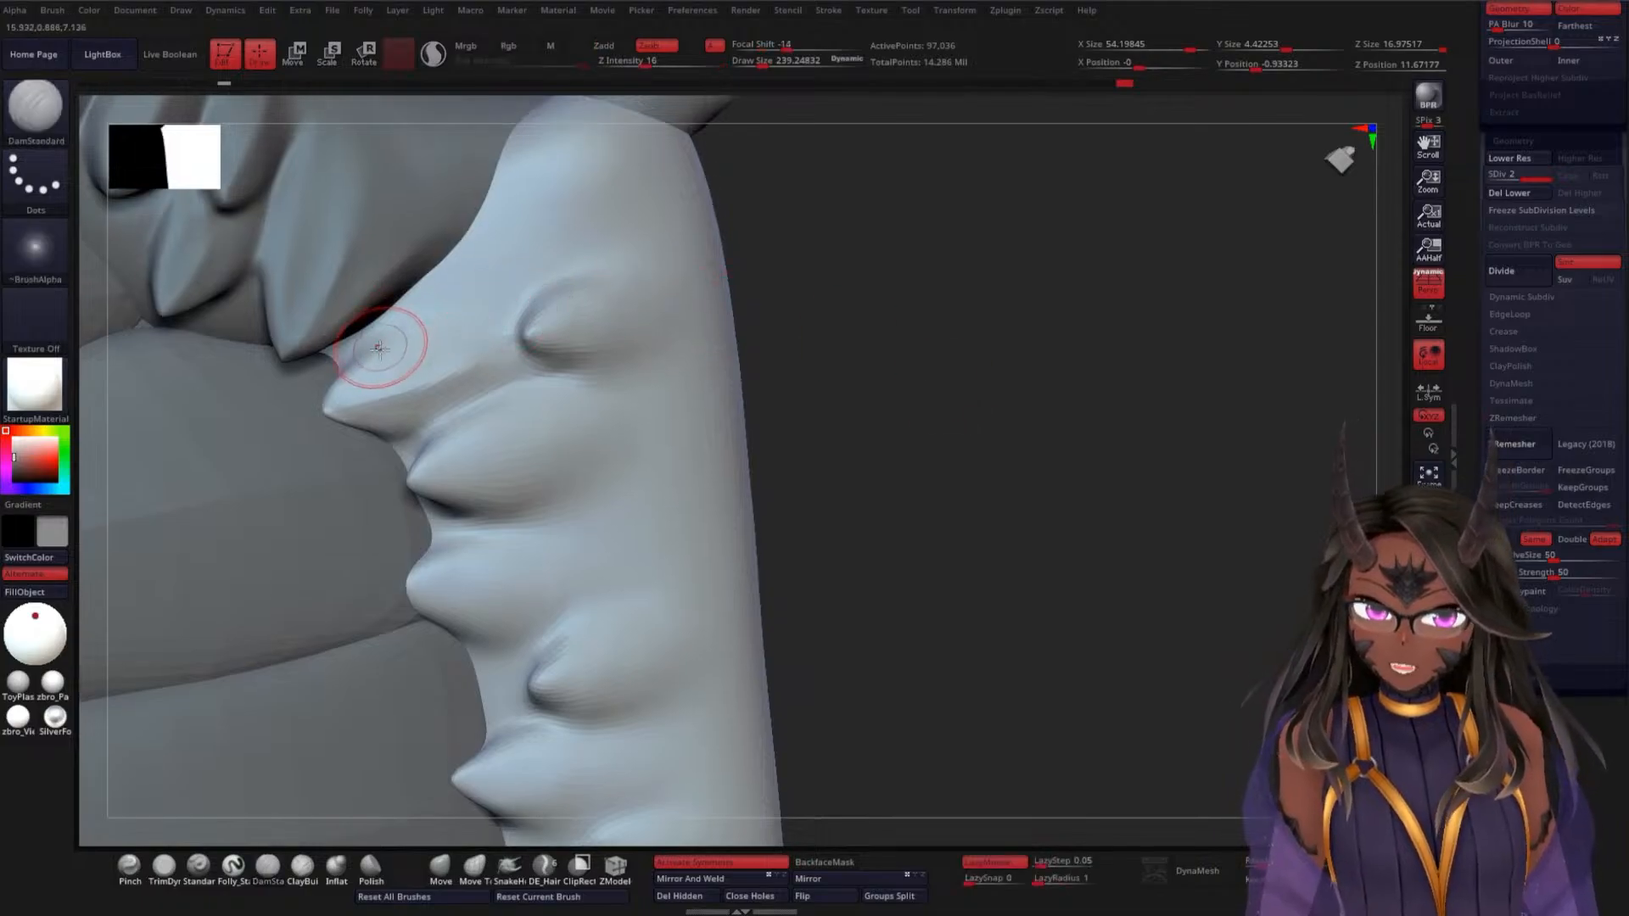
drag(911, 365, 897, 368)
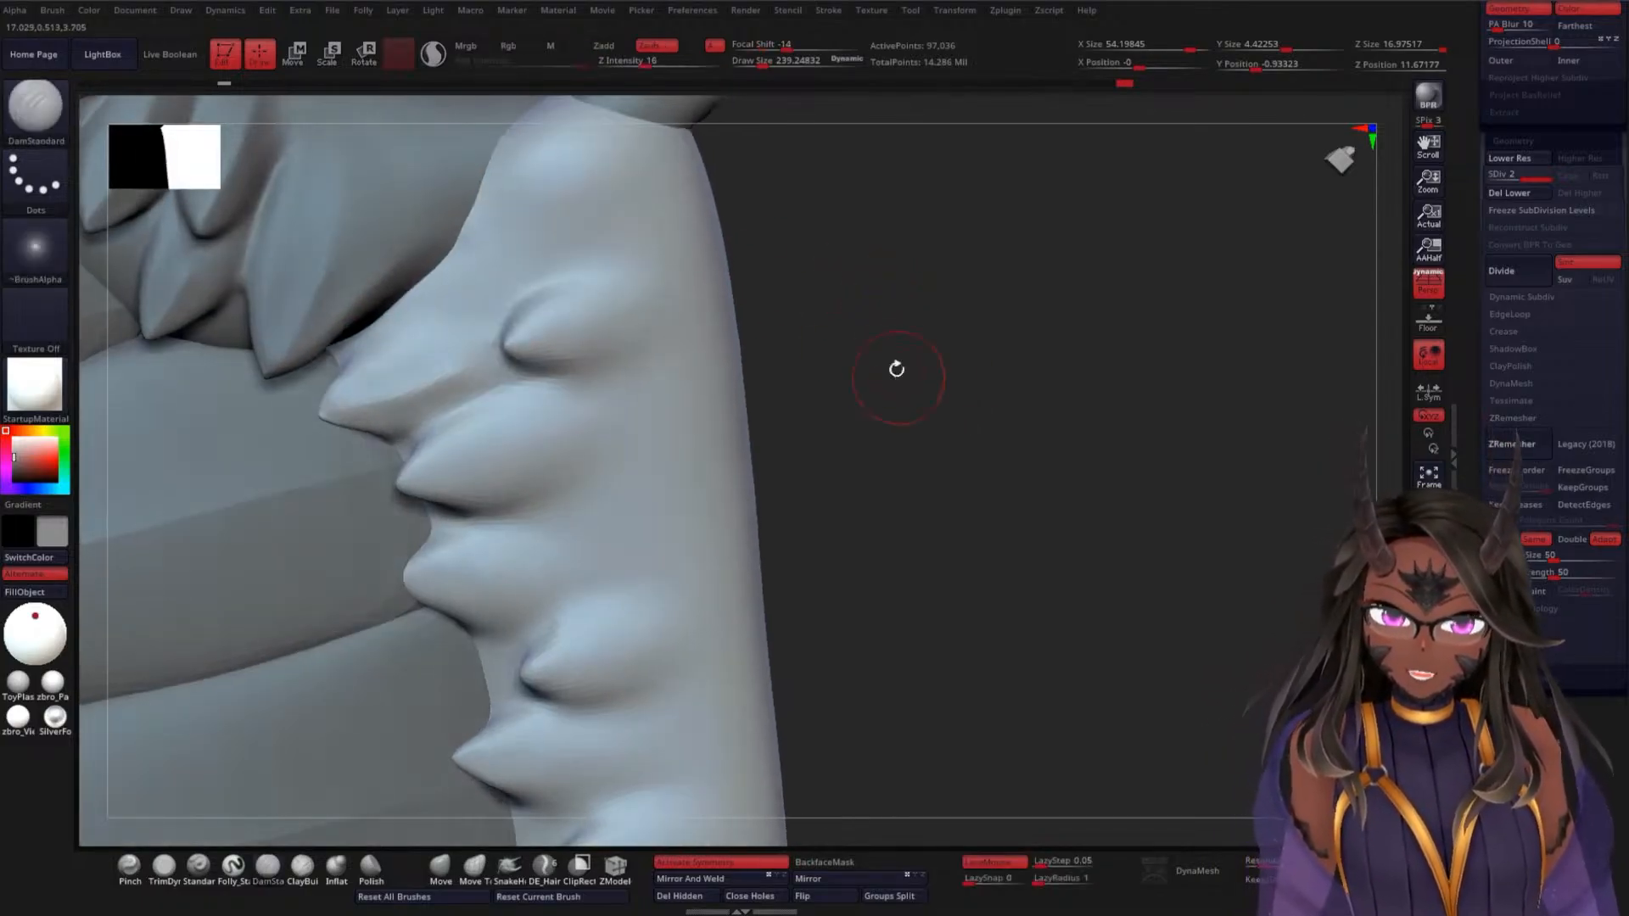
Carve the ridge and side creases of the rounded upper-row tuft nearest the joint and smooth its base
drag(543, 343, 671, 302)
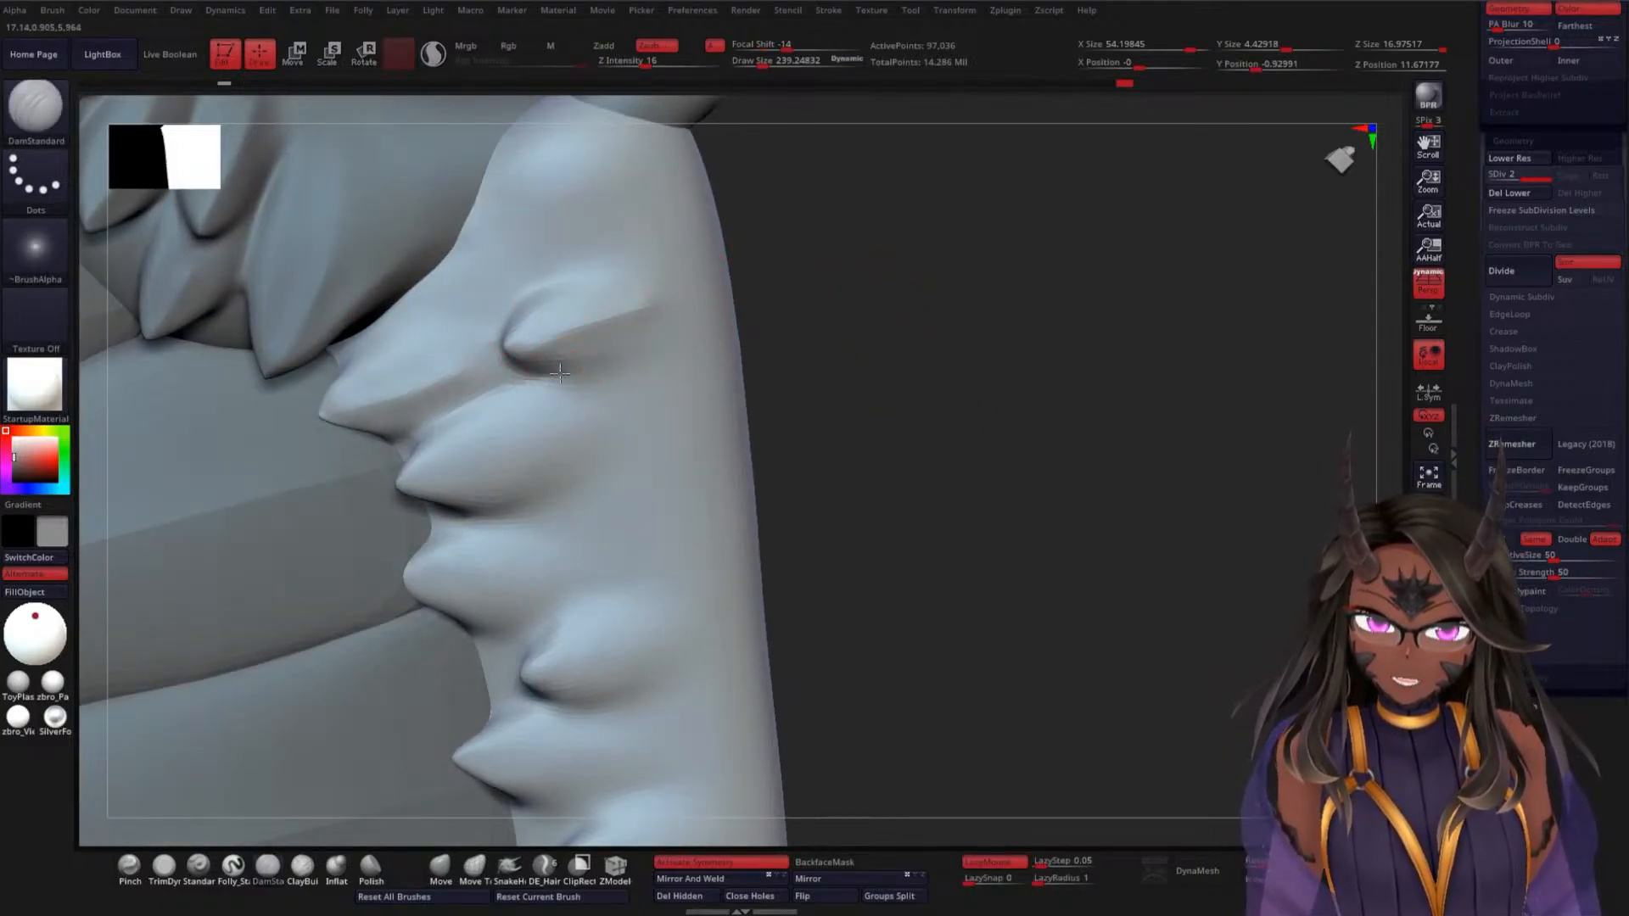
drag(547, 368, 666, 315)
drag(514, 315, 637, 257)
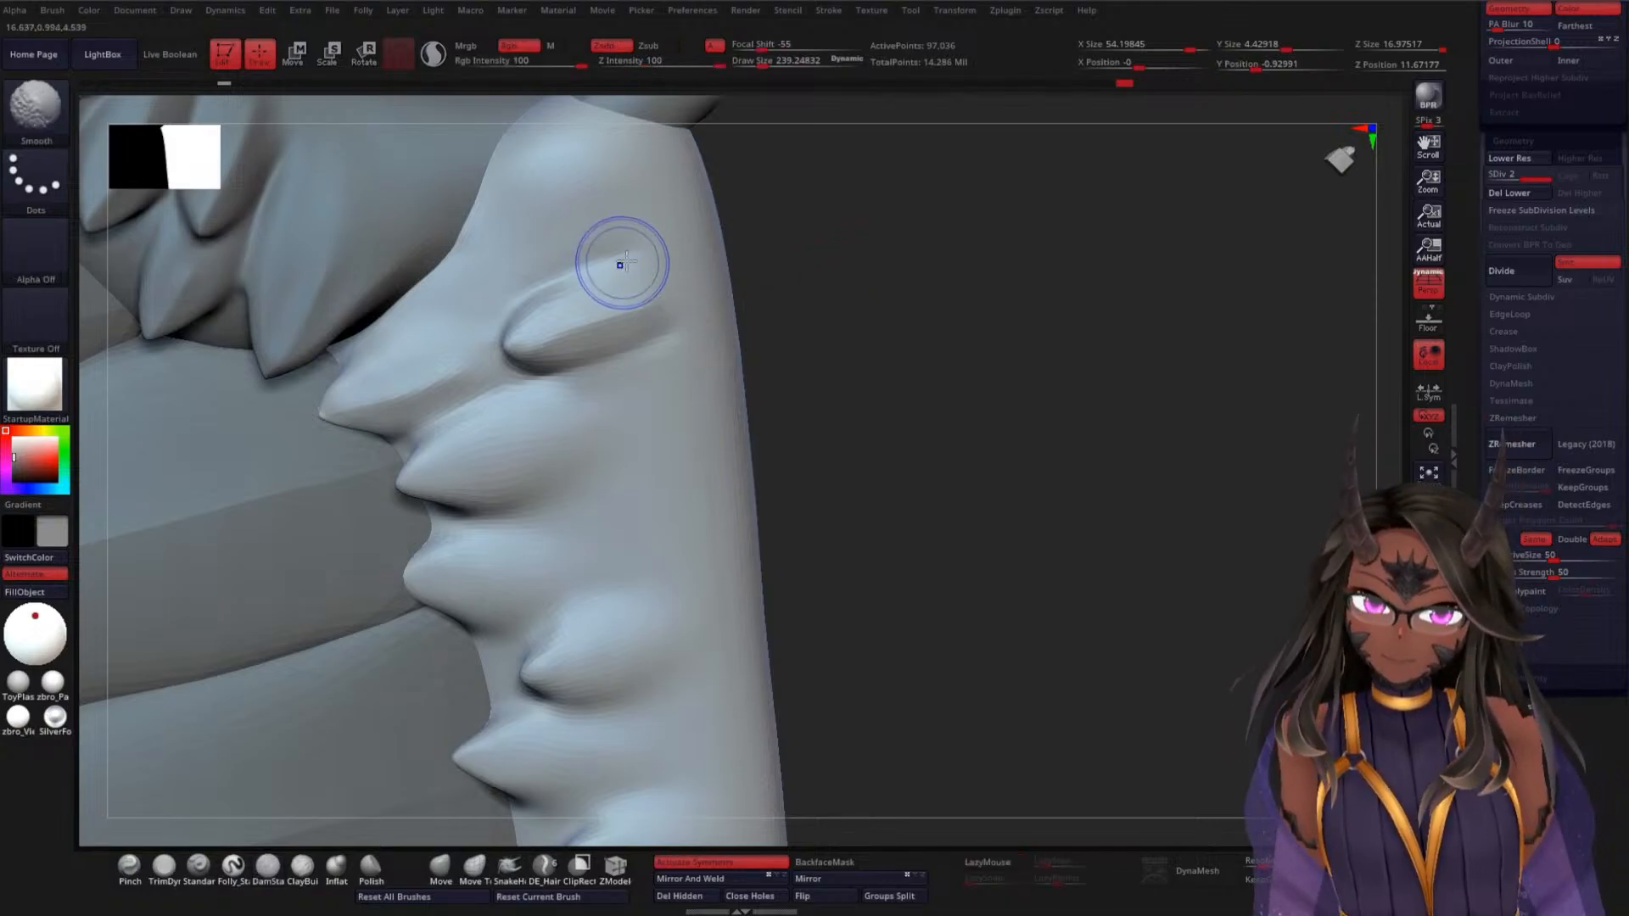
drag(848, 412, 798, 407)
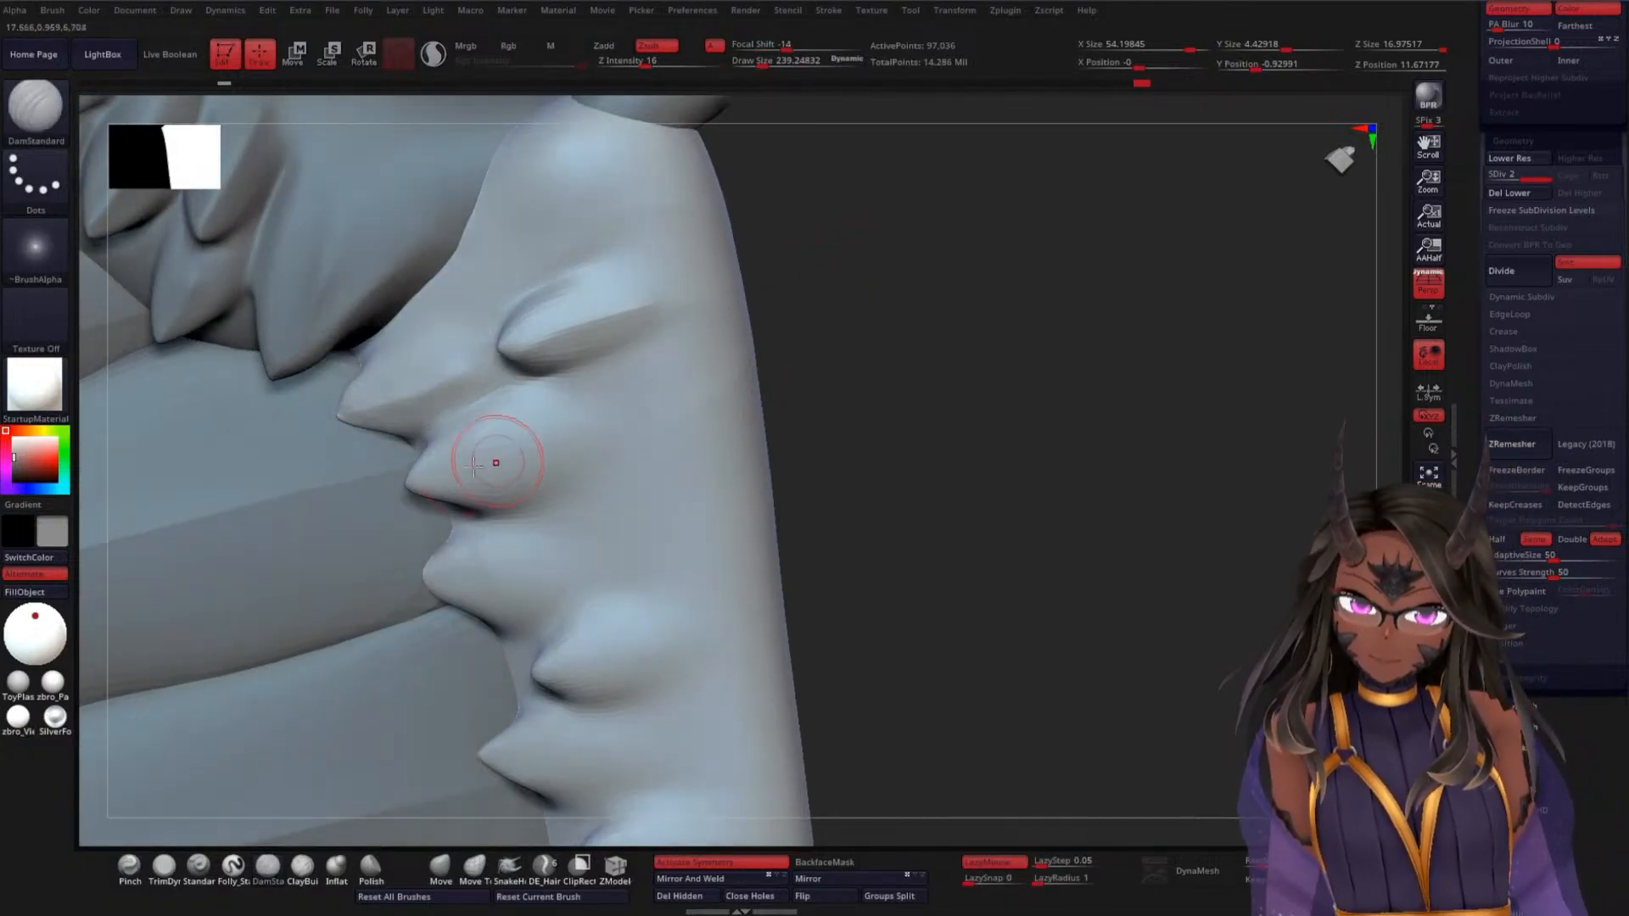
Carve a ridge and creases on both sides of the second pointed tuft in the lower row
drag(419, 481, 632, 419)
drag(840, 413, 881, 414)
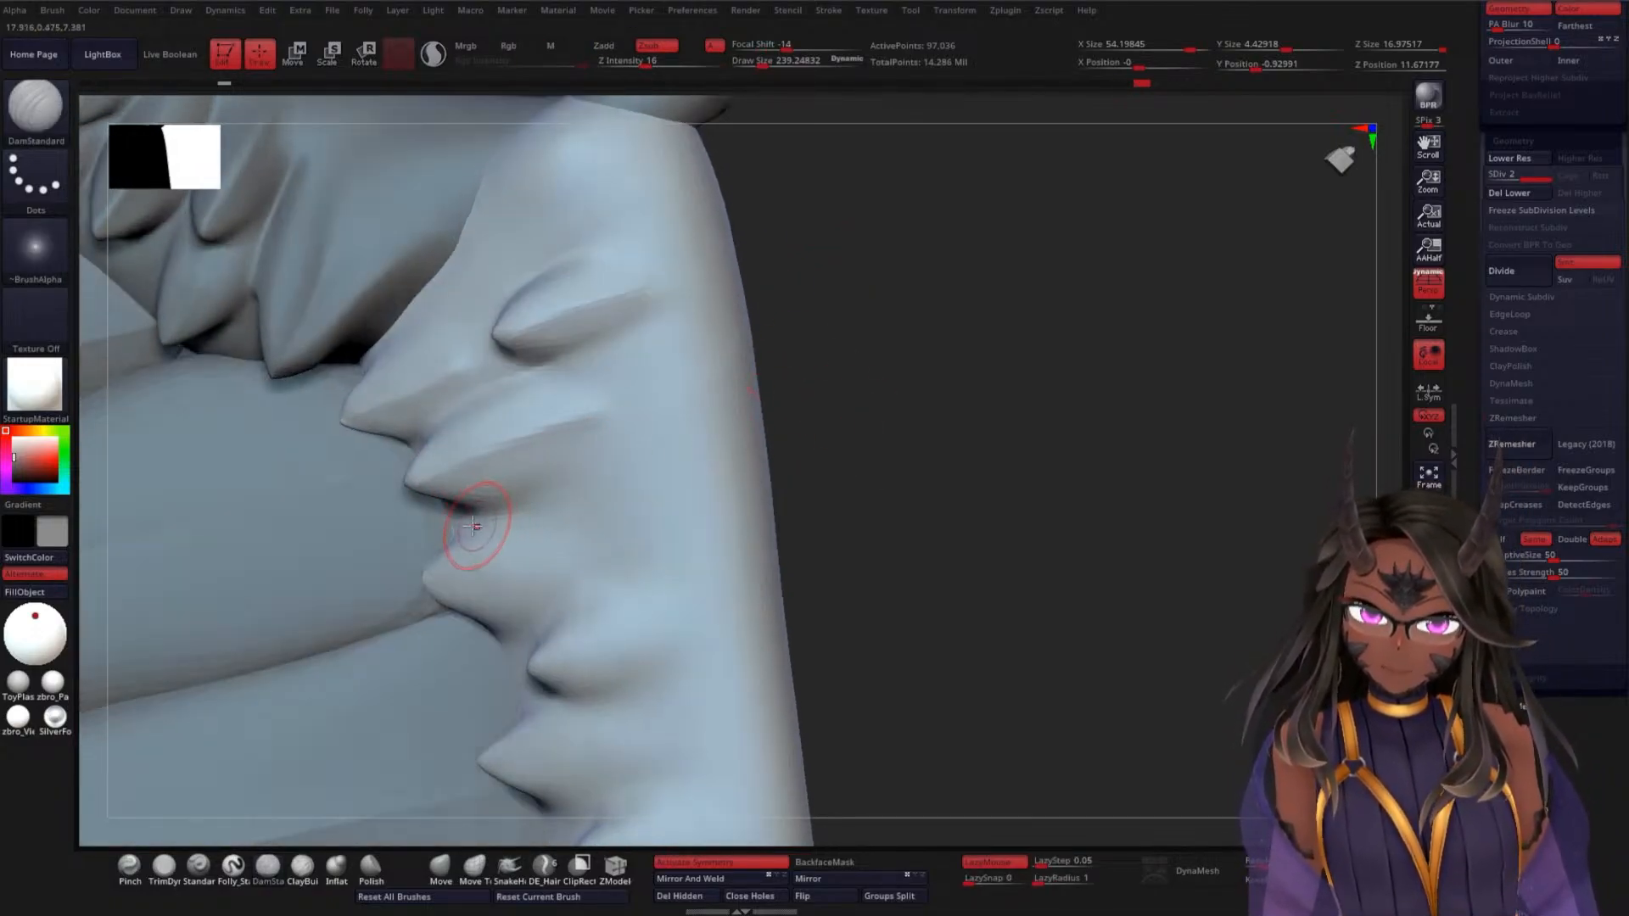
drag(470, 519, 635, 417)
drag(808, 384, 929, 398)
drag(449, 421, 600, 364)
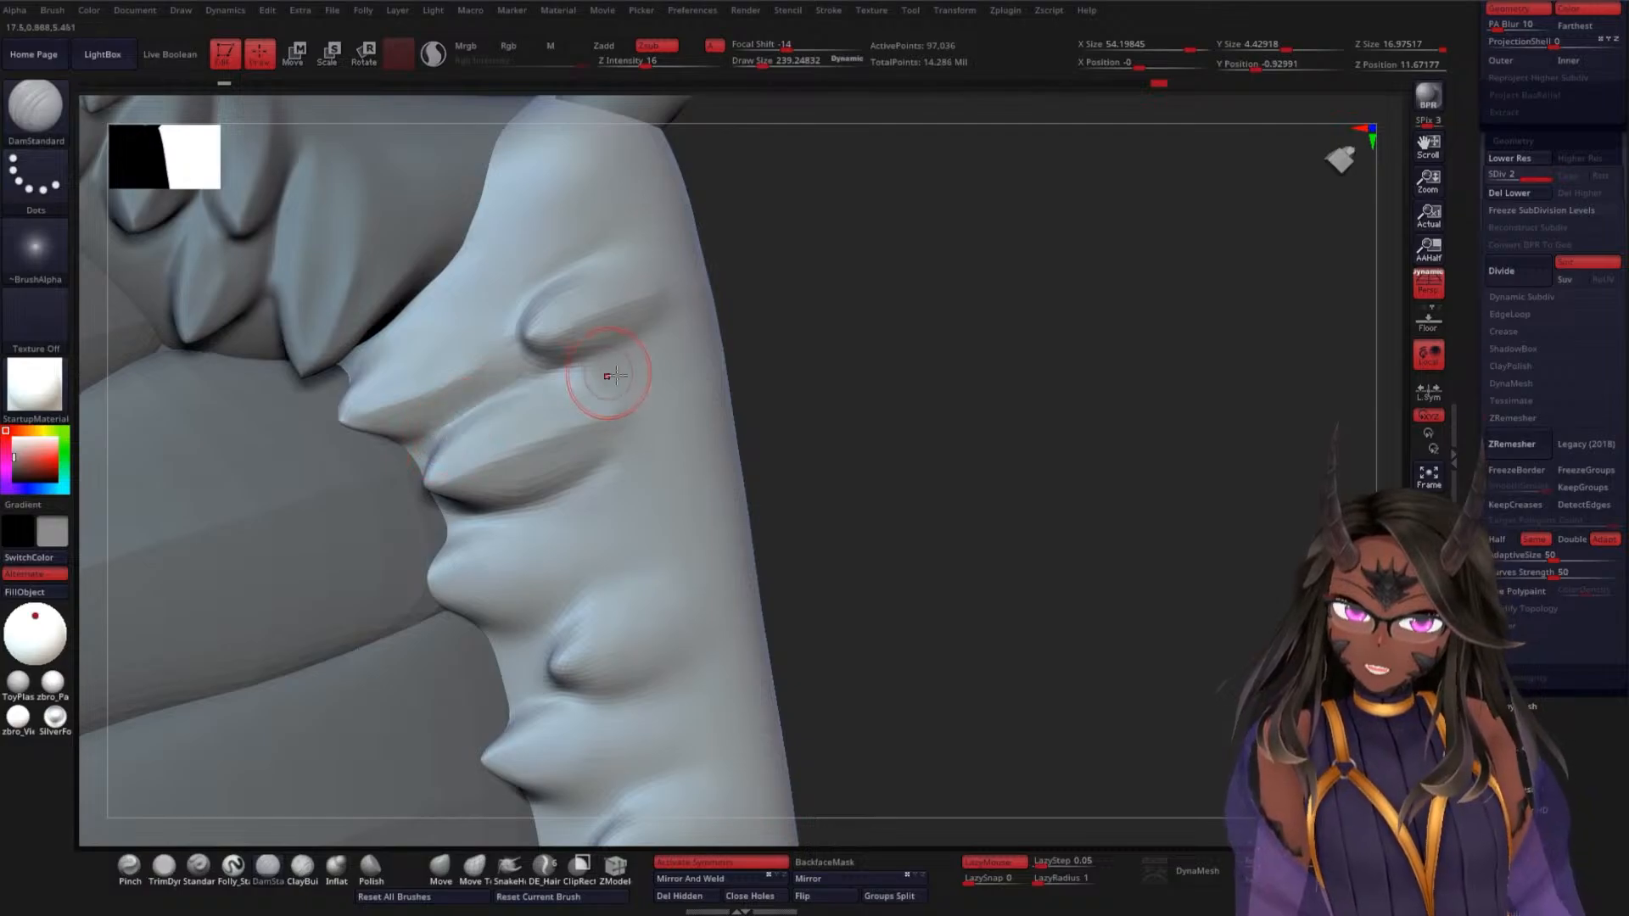
mouse_move(902, 474)
mouse_down()
mouse_move(960, 378)
mouse_move(945, 404)
mouse_move(916, 396)
mouse_up()
Crease the ridge and both edges of the third lower-row tuft and smooth its base into the arm
drag(537, 451, 691, 393)
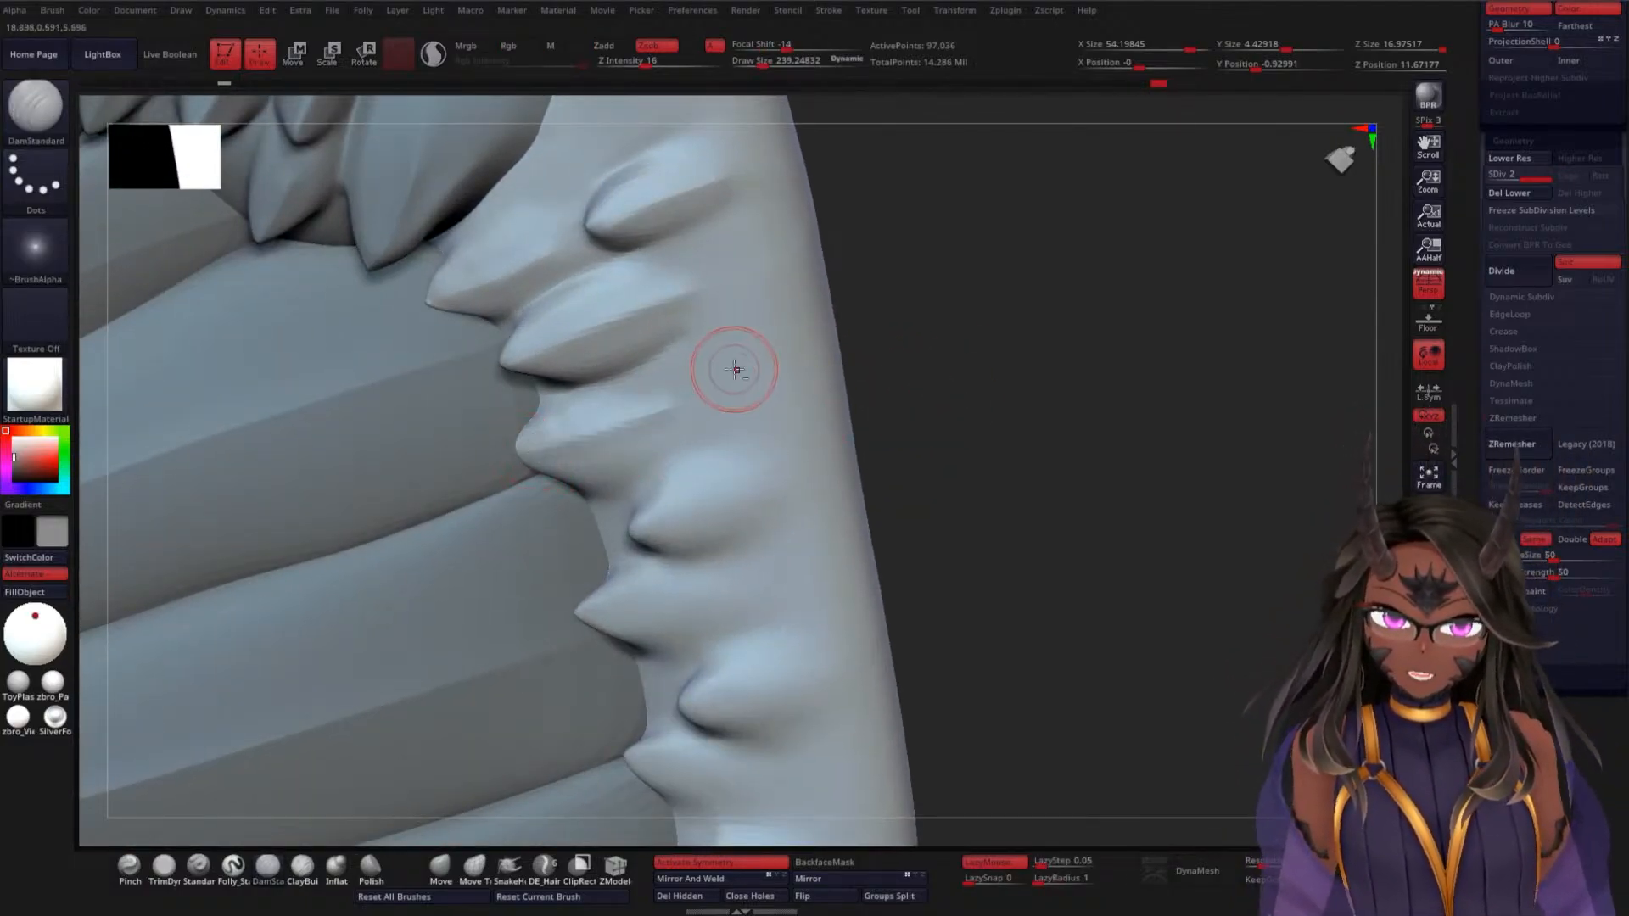
drag(578, 496, 652, 460)
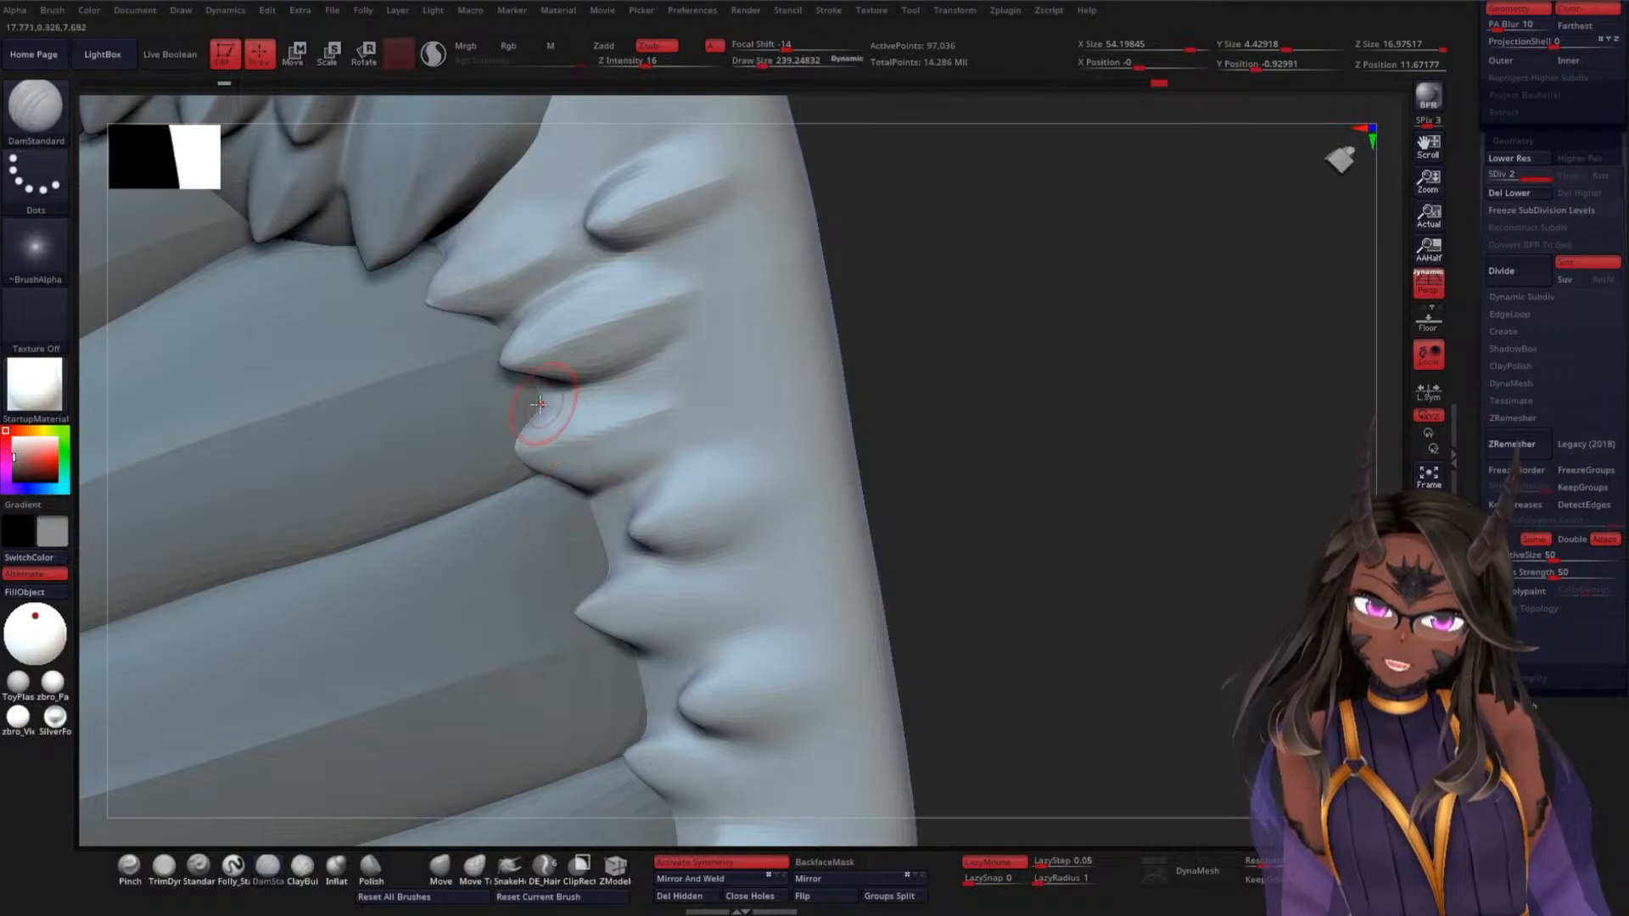
drag(545, 411, 686, 358)
drag(972, 362, 960, 338)
mouse_move(685, 346)
shift+mouse_down()
mouse_move(651, 363)
mouse_move(689, 346)
shift+mouse_up()
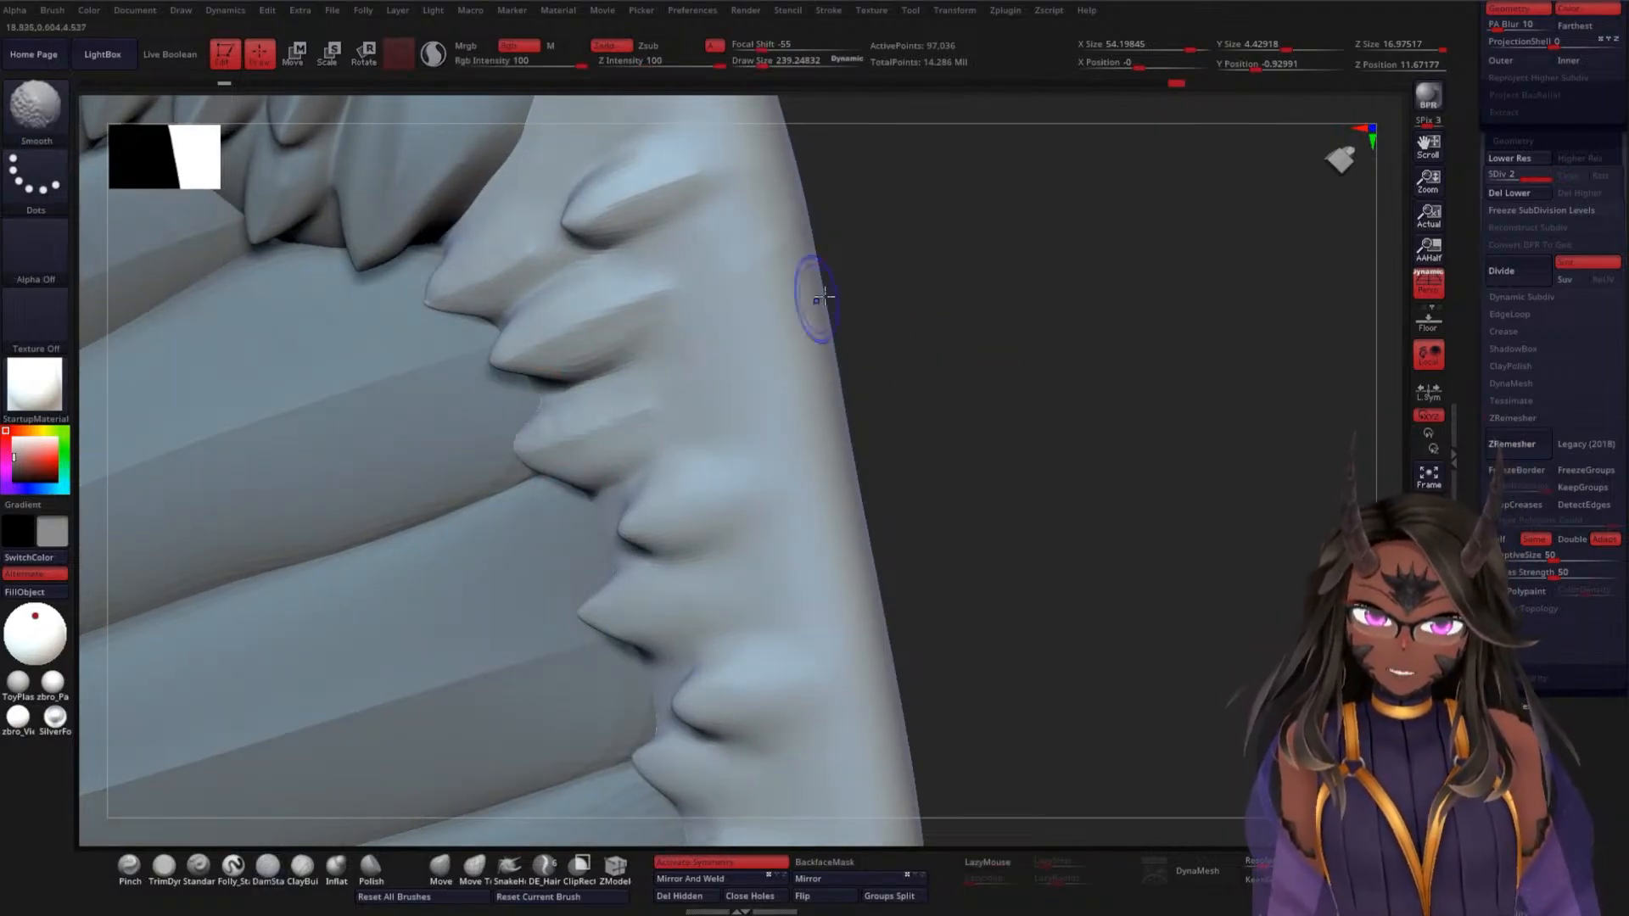
Carve the edges of the second upper-row tuft from its tip toward the arm and smooth where they fade
mouse_move(621, 471)
mouse_down()
mouse_move(604, 504)
mouse_move(722, 405)
mouse_move(731, 416)
mouse_move(703, 402)
mouse_up()
drag(631, 537, 799, 451)
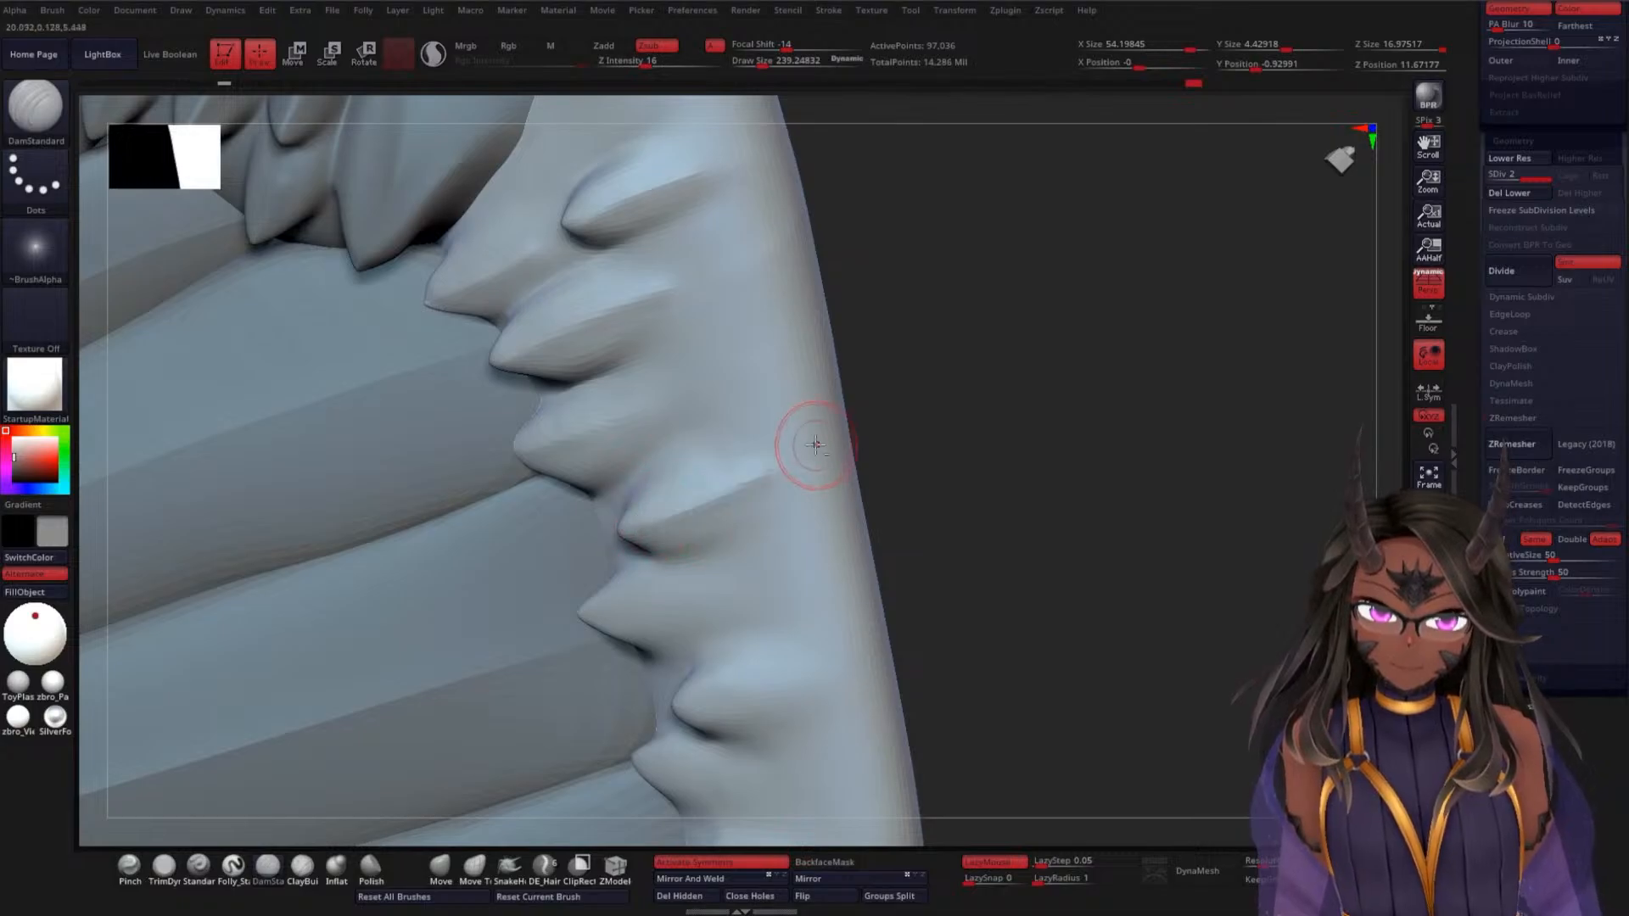
drag(652, 556, 793, 492)
mouse_move(735, 537)
mouse_down()
mouse_move(789, 488)
mouse_move(740, 415)
mouse_move(746, 431)
mouse_up()
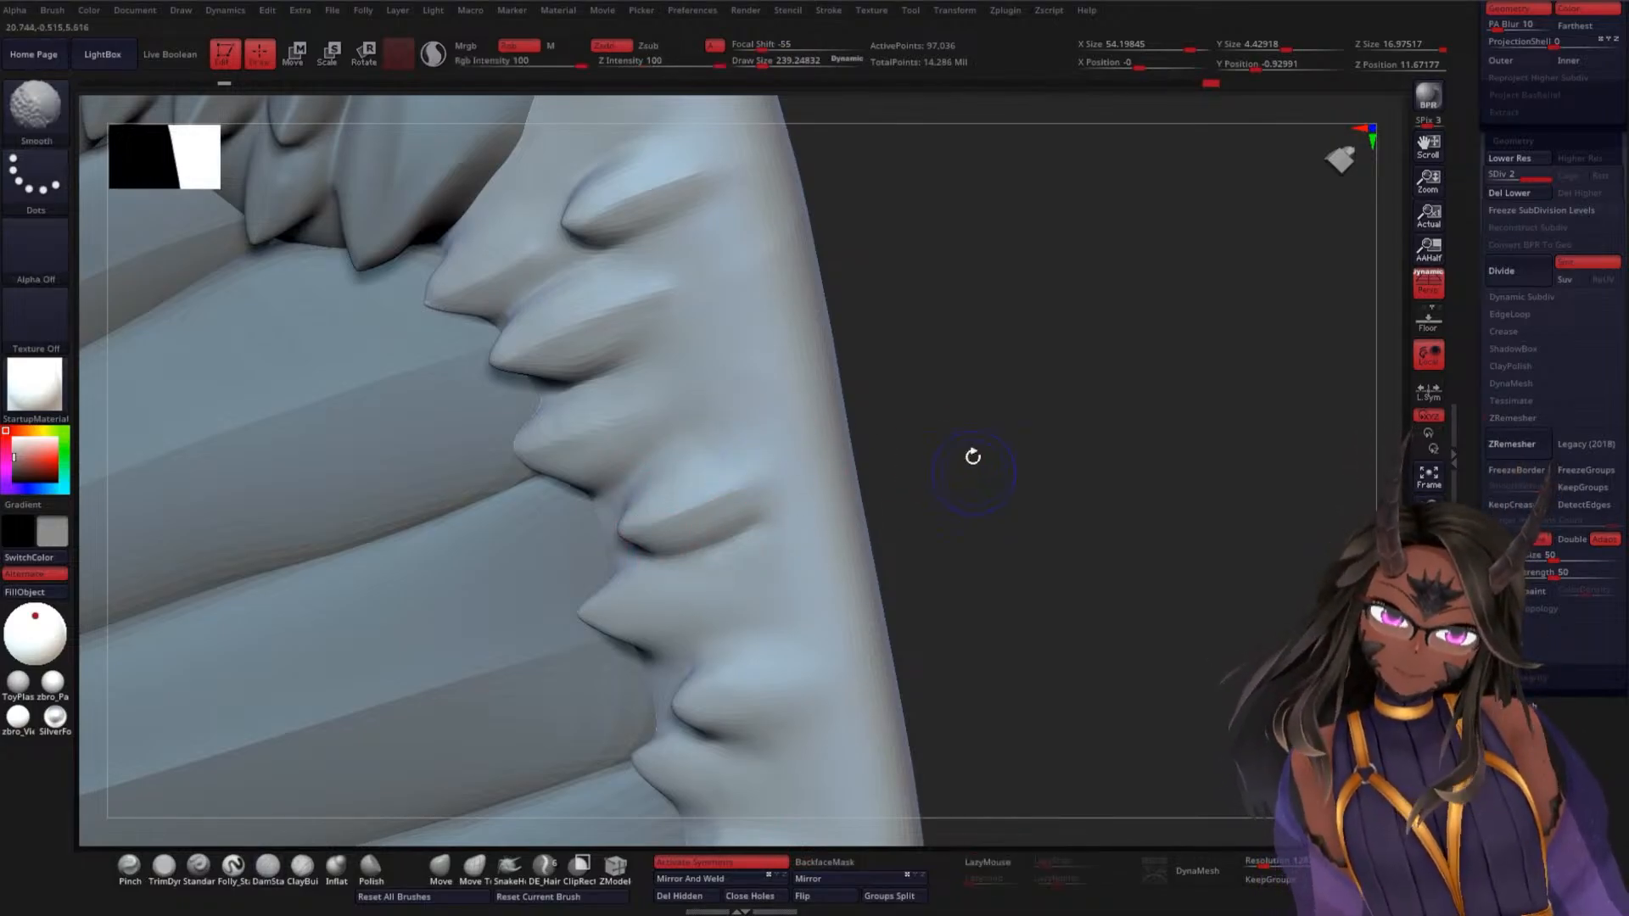
Carve creases along the pointed lower-row tuft midway down the arm and the upper edge of the rounded tuft below it
alt+drag(970, 455, 979, 304)
drag(586, 465, 817, 375)
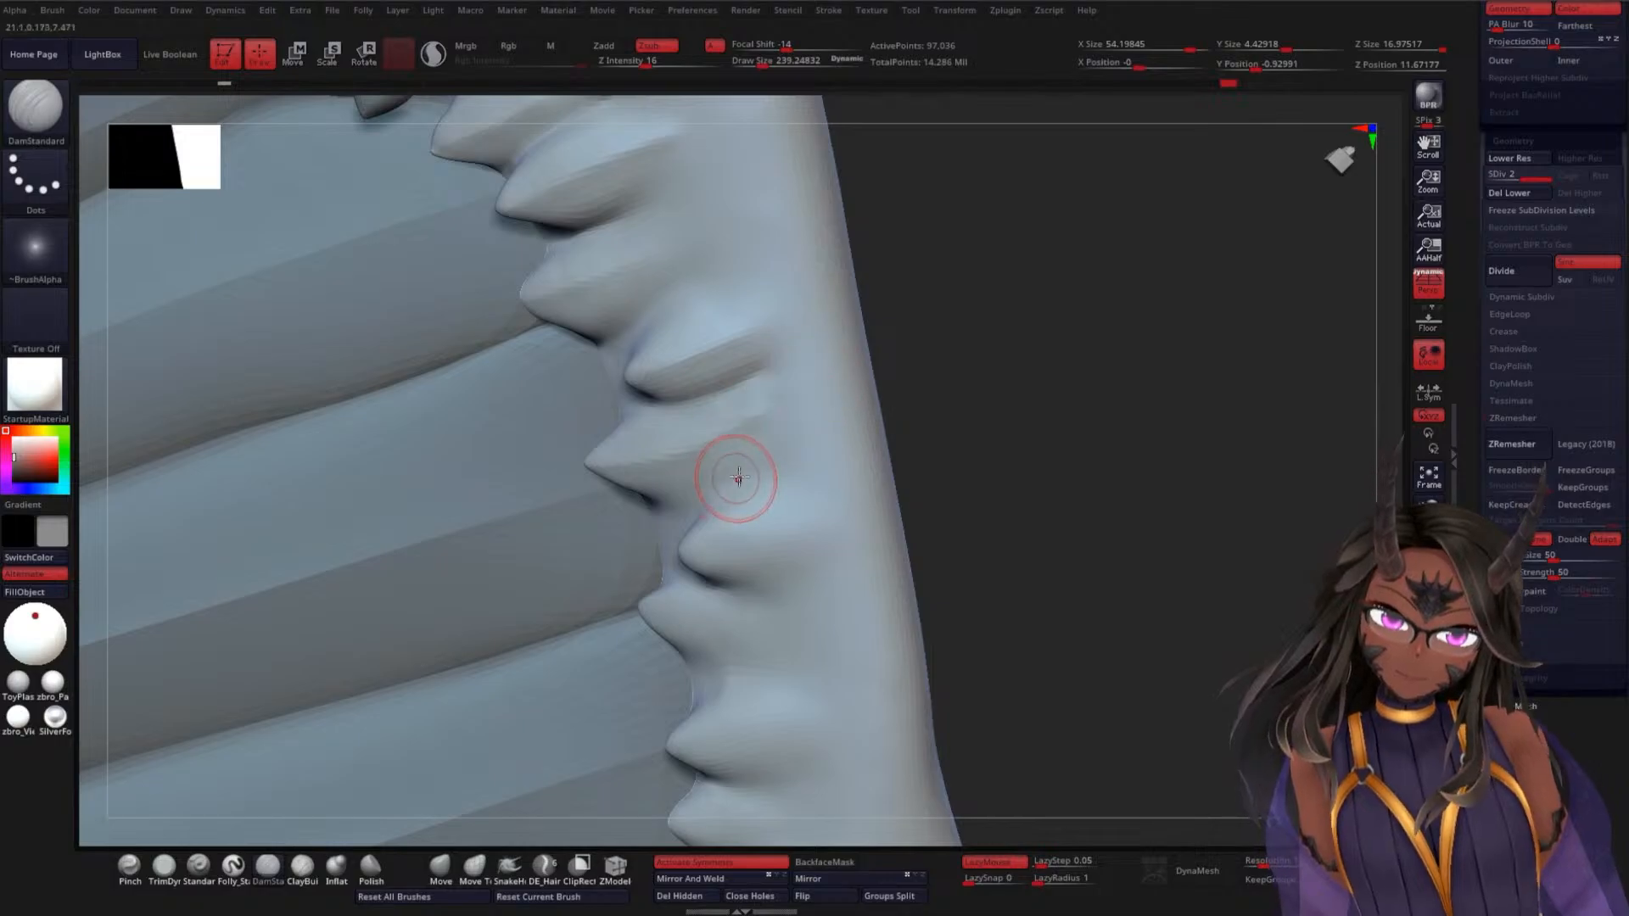
drag(654, 511, 806, 434)
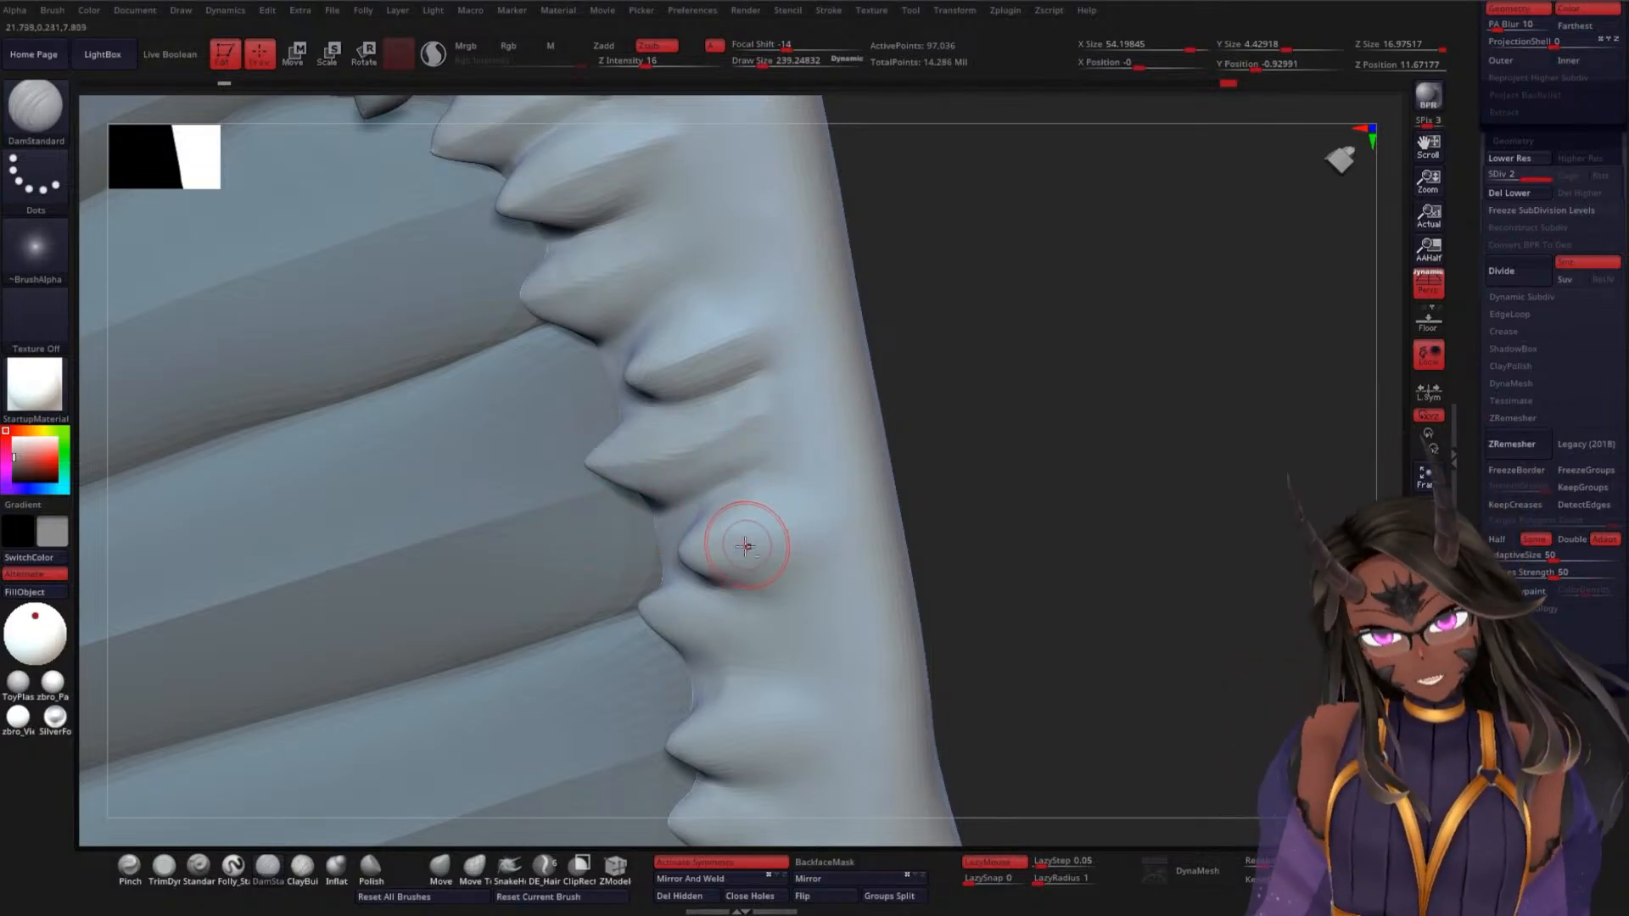
drag(975, 505, 1008, 480)
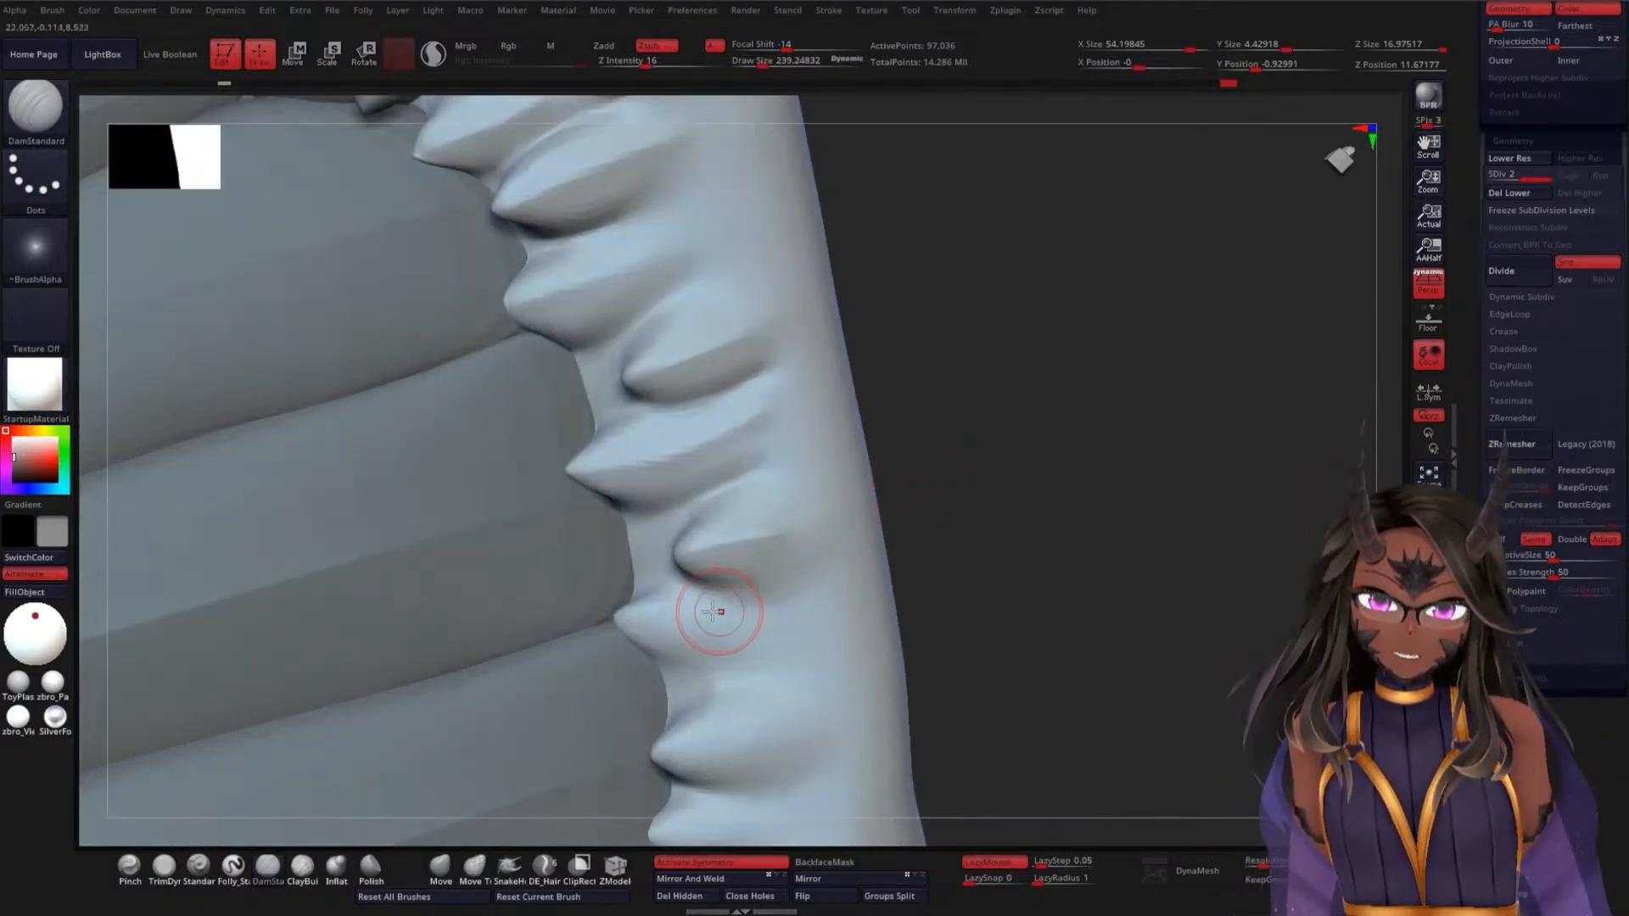
Undo the trial stroke on the next pointed lower-row tuft and carve its ridge from the tip toward the arm
drag(655, 616, 793, 587)
key(ctrl+z)
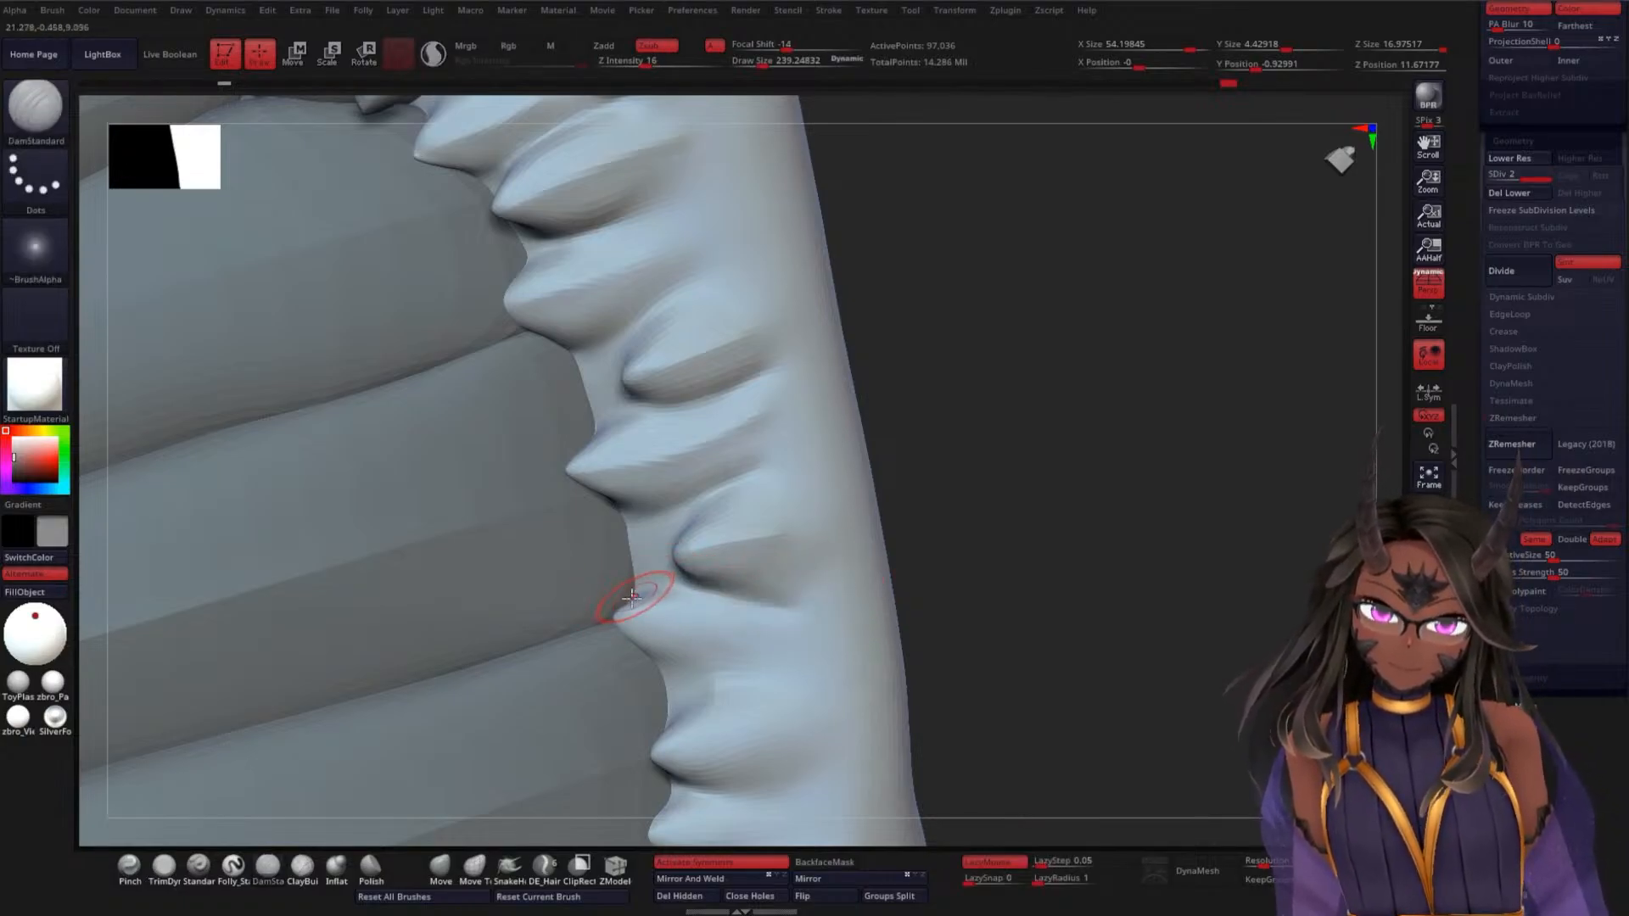
shift+drag(964, 564, 1033, 461)
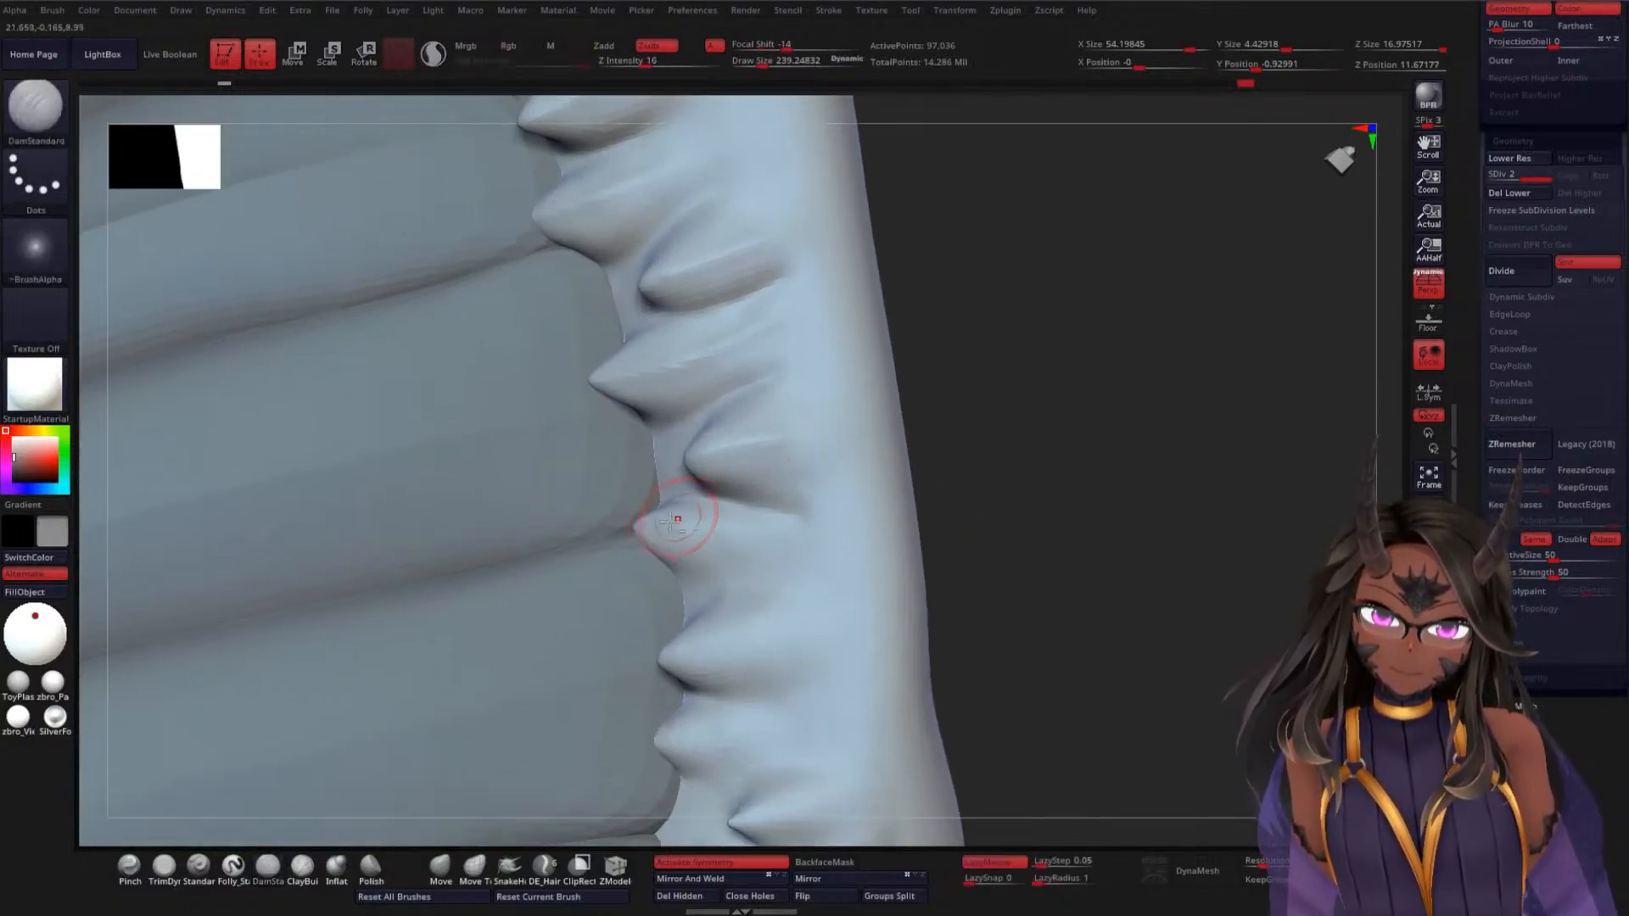
drag(672, 530, 784, 539)
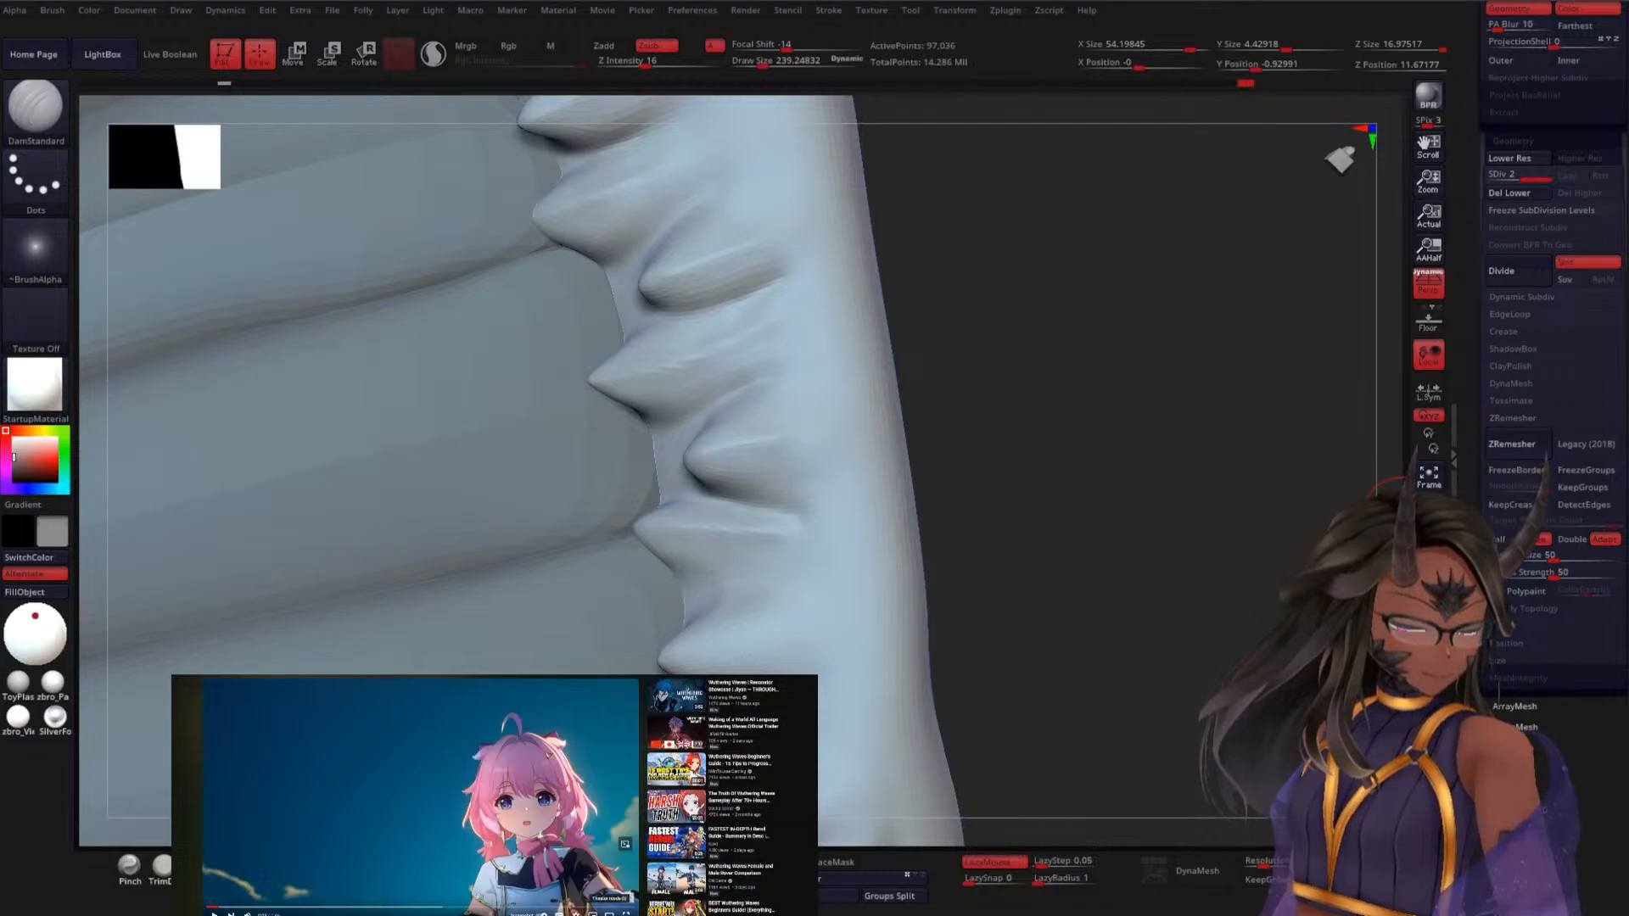
Switch to the Wuthering Waves video on YouTube, enlarge the player and choose the highest playback quality
click(627, 914)
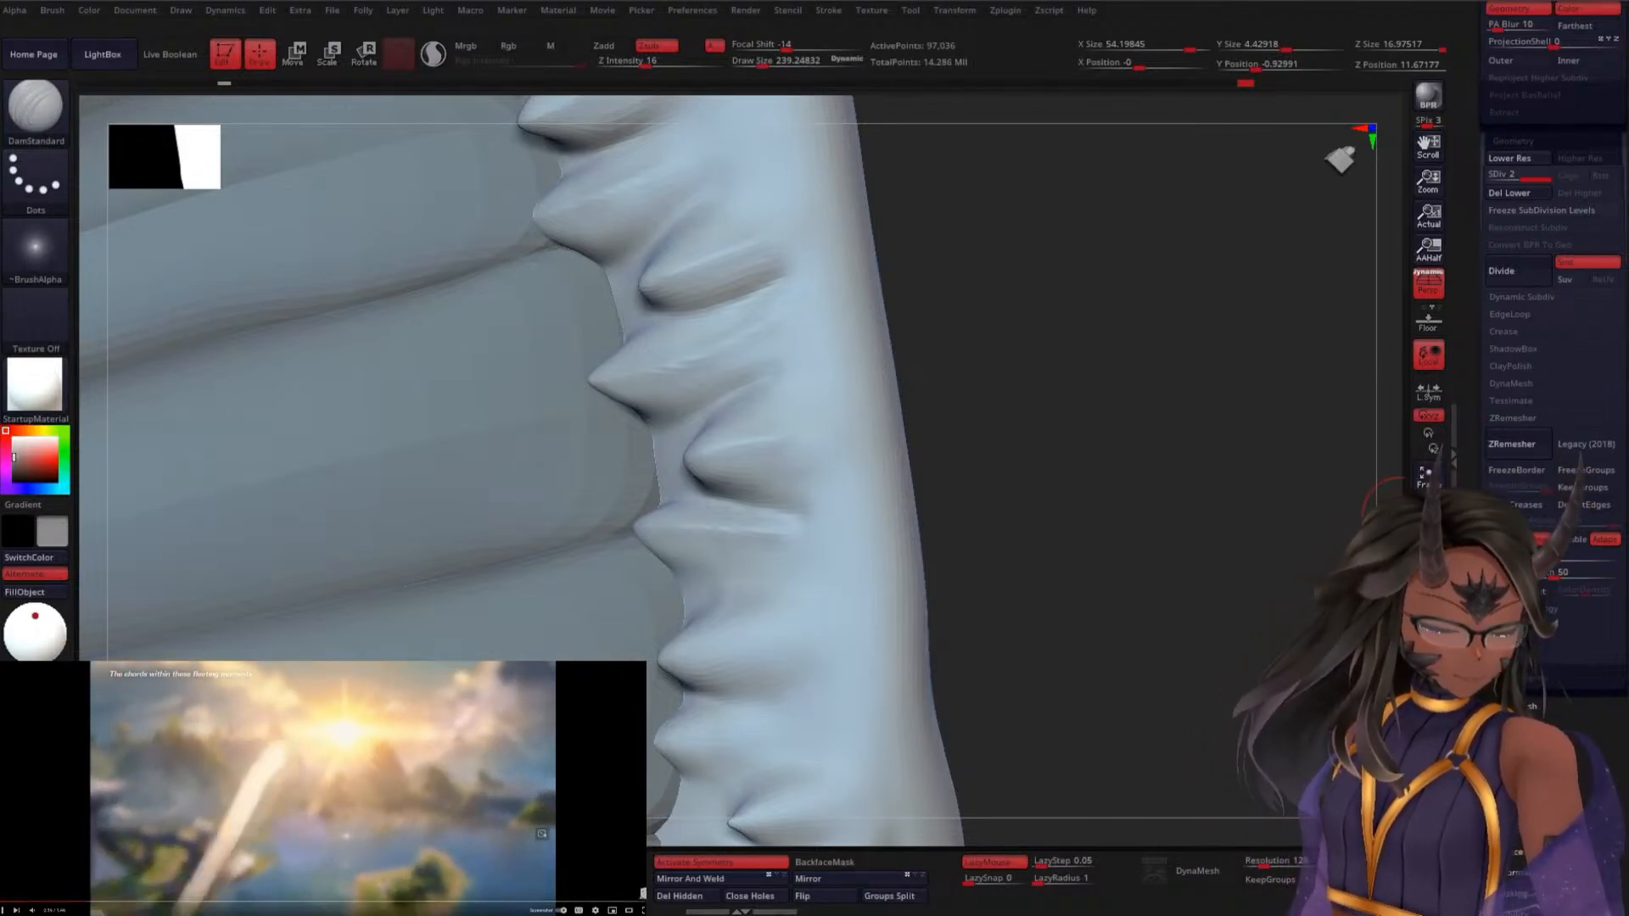
click(595, 910)
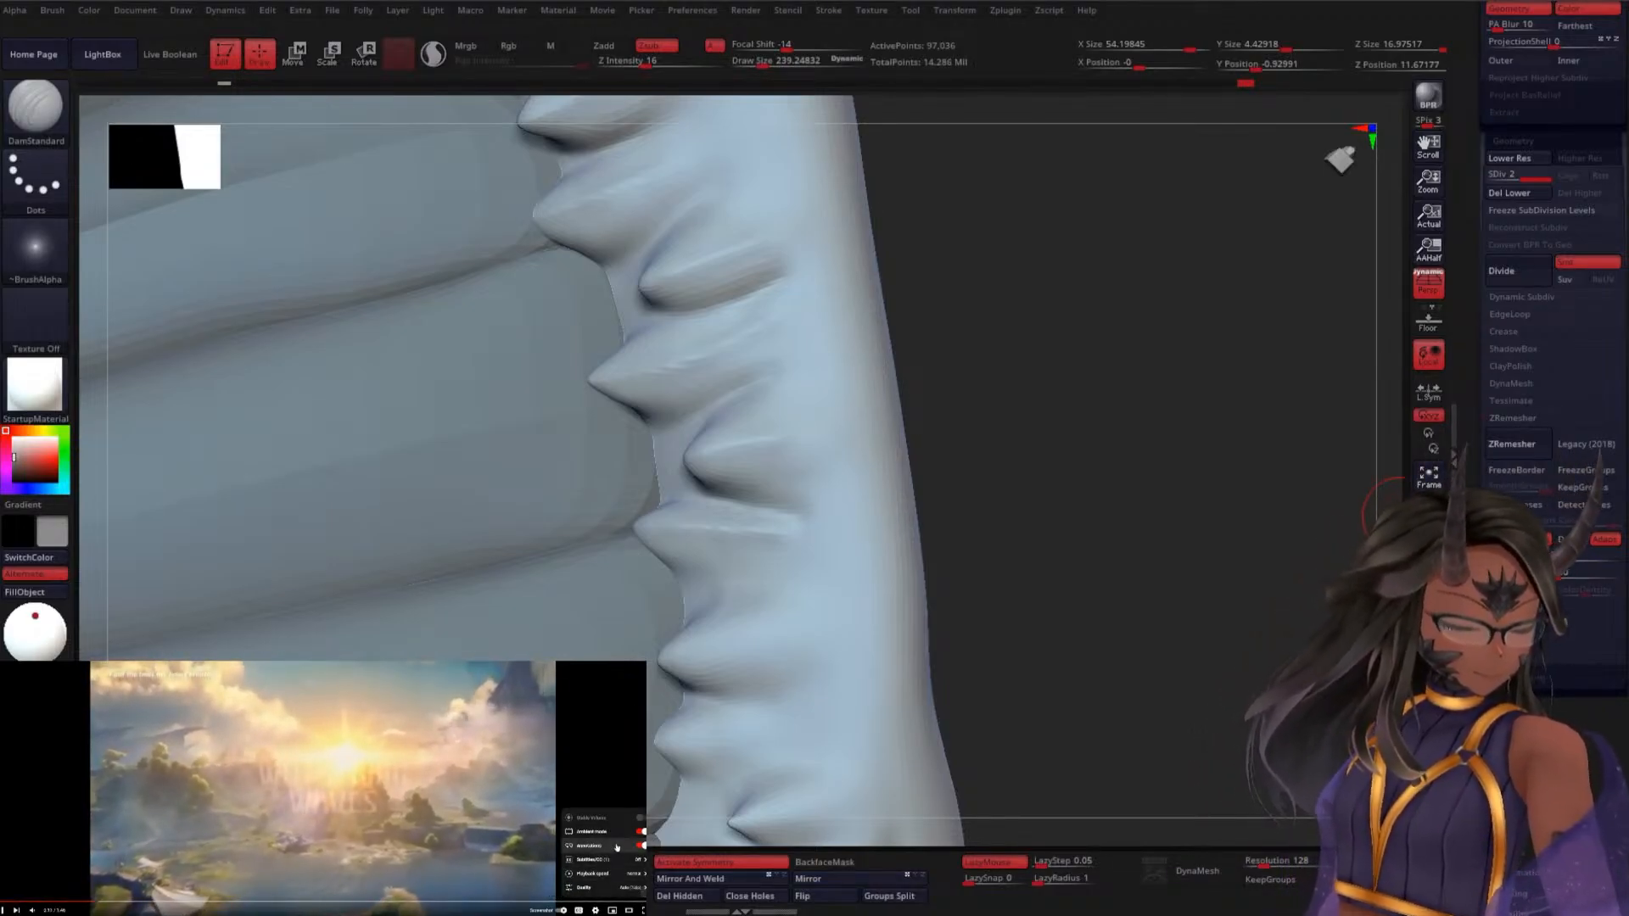
click(617, 887)
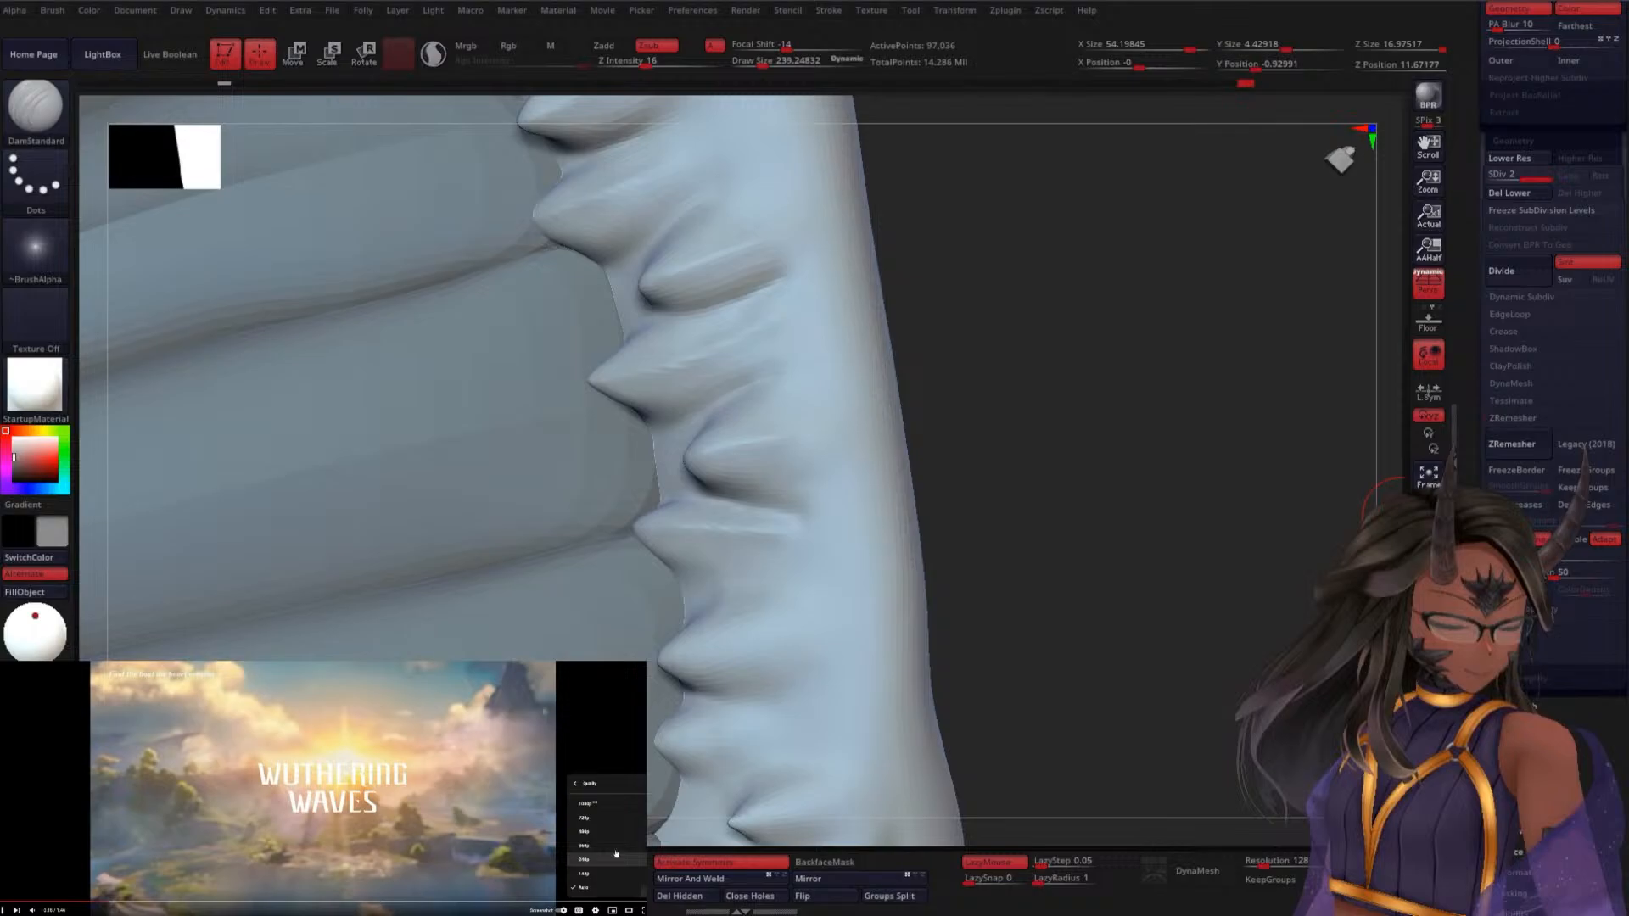
click(599, 805)
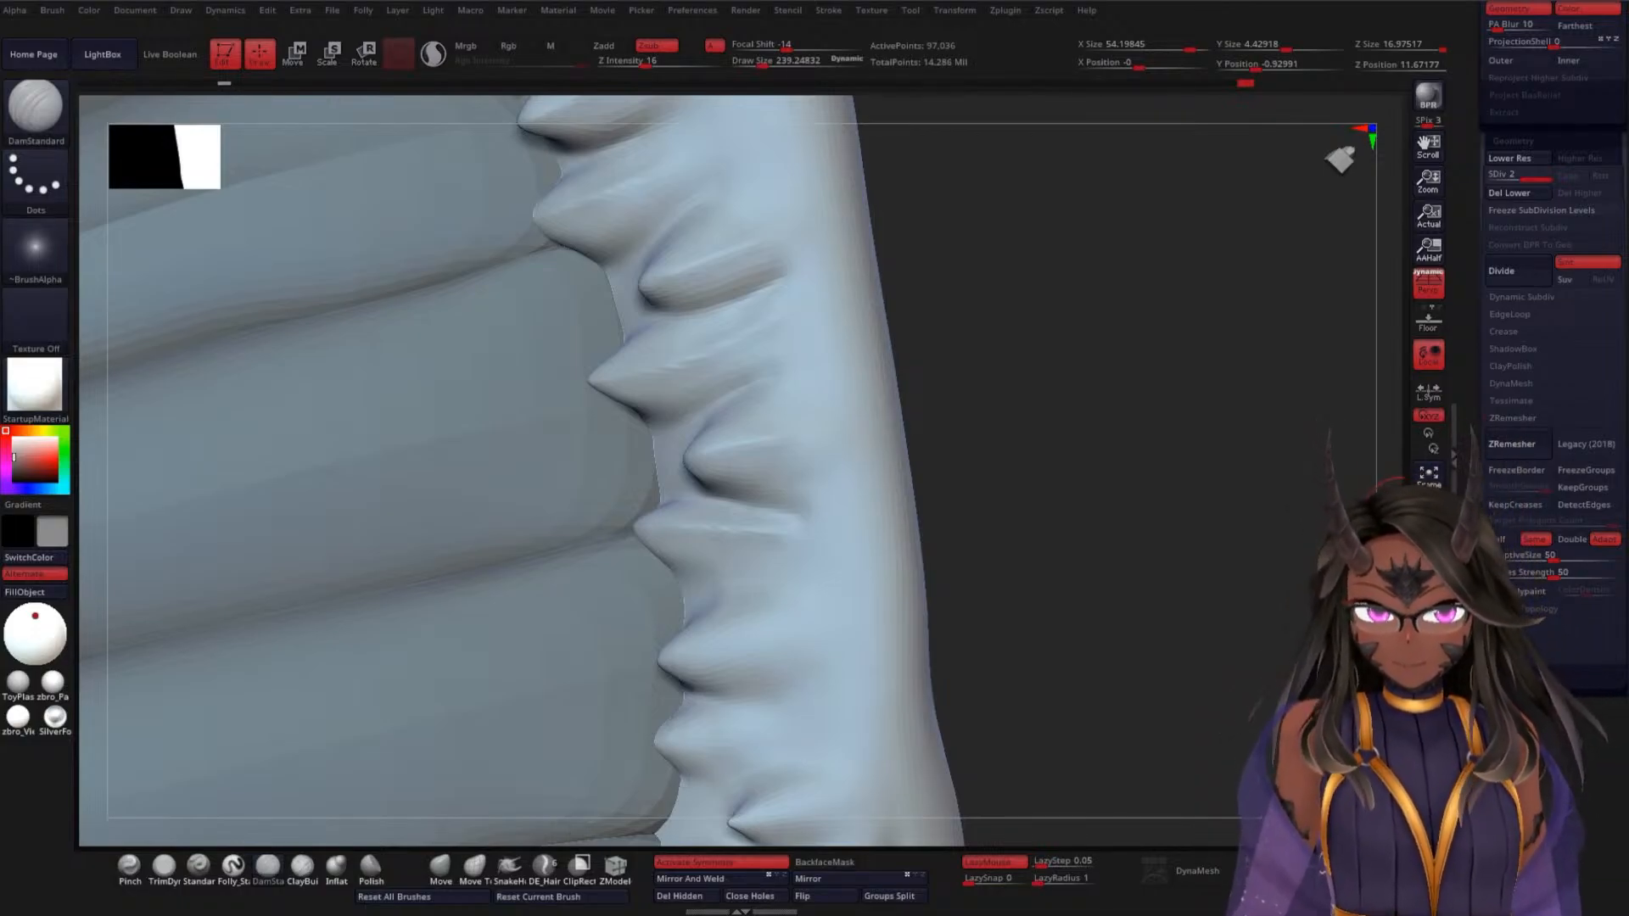
Deepen the crease between the rounded mid-arm tuft and the pointed tuft below it, and smooth their bases into the arm
drag(1396, 515, 1379, 509)
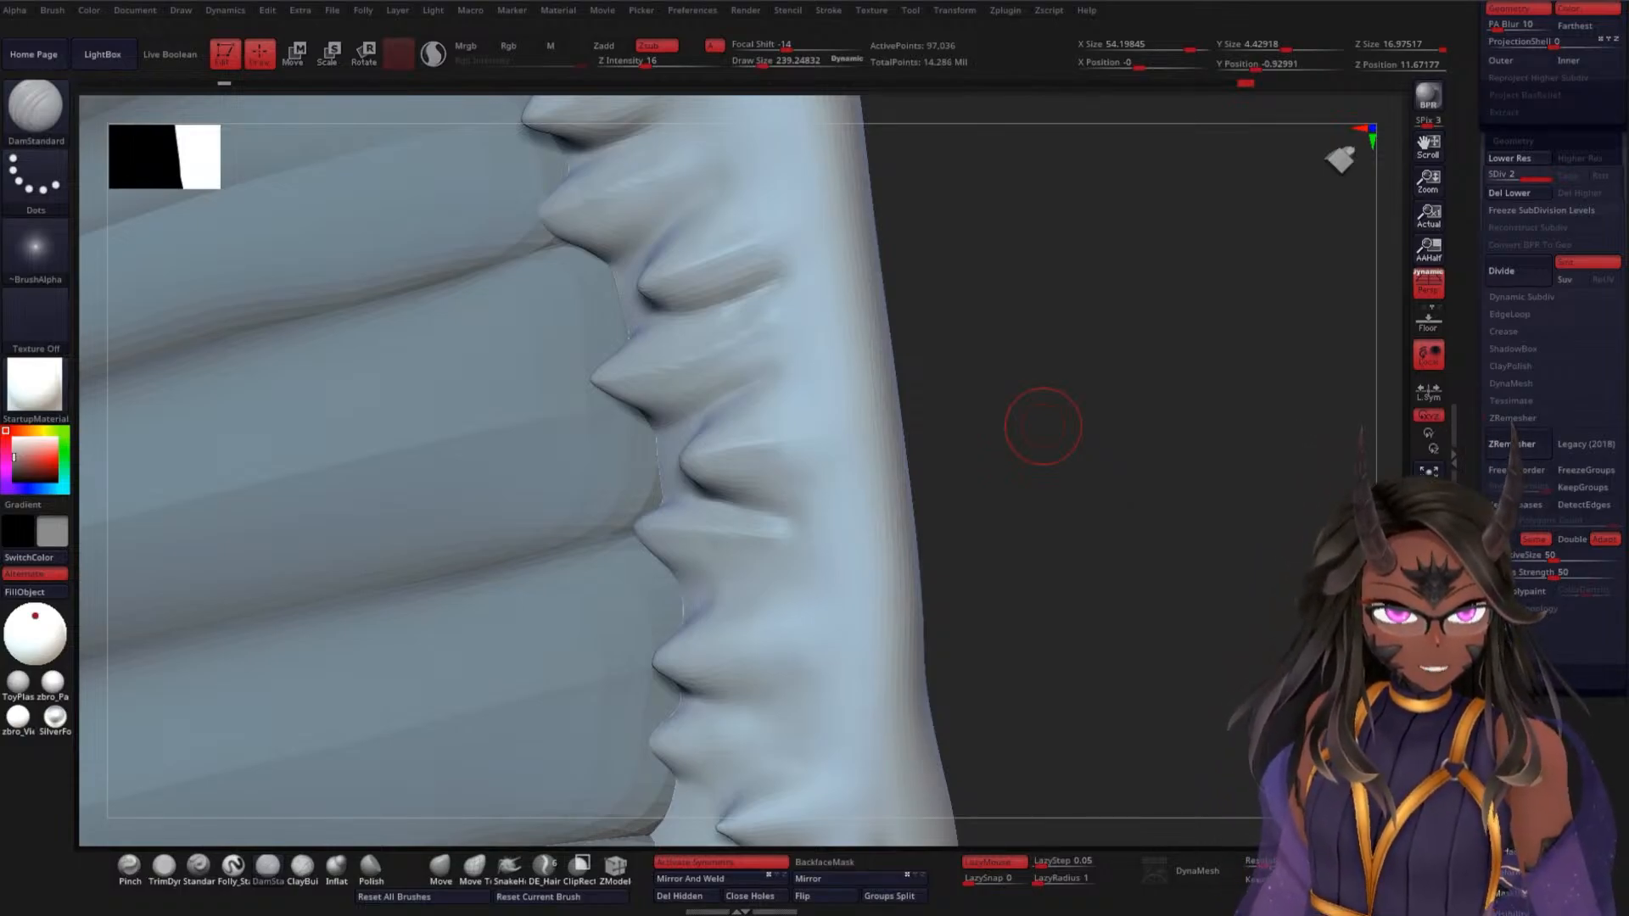
mouse_move(1040, 425)
mouse_down()
mouse_move(1000, 421)
mouse_move(1031, 455)
mouse_move(1050, 393)
mouse_move(1044, 422)
mouse_move(1103, 421)
mouse_up()
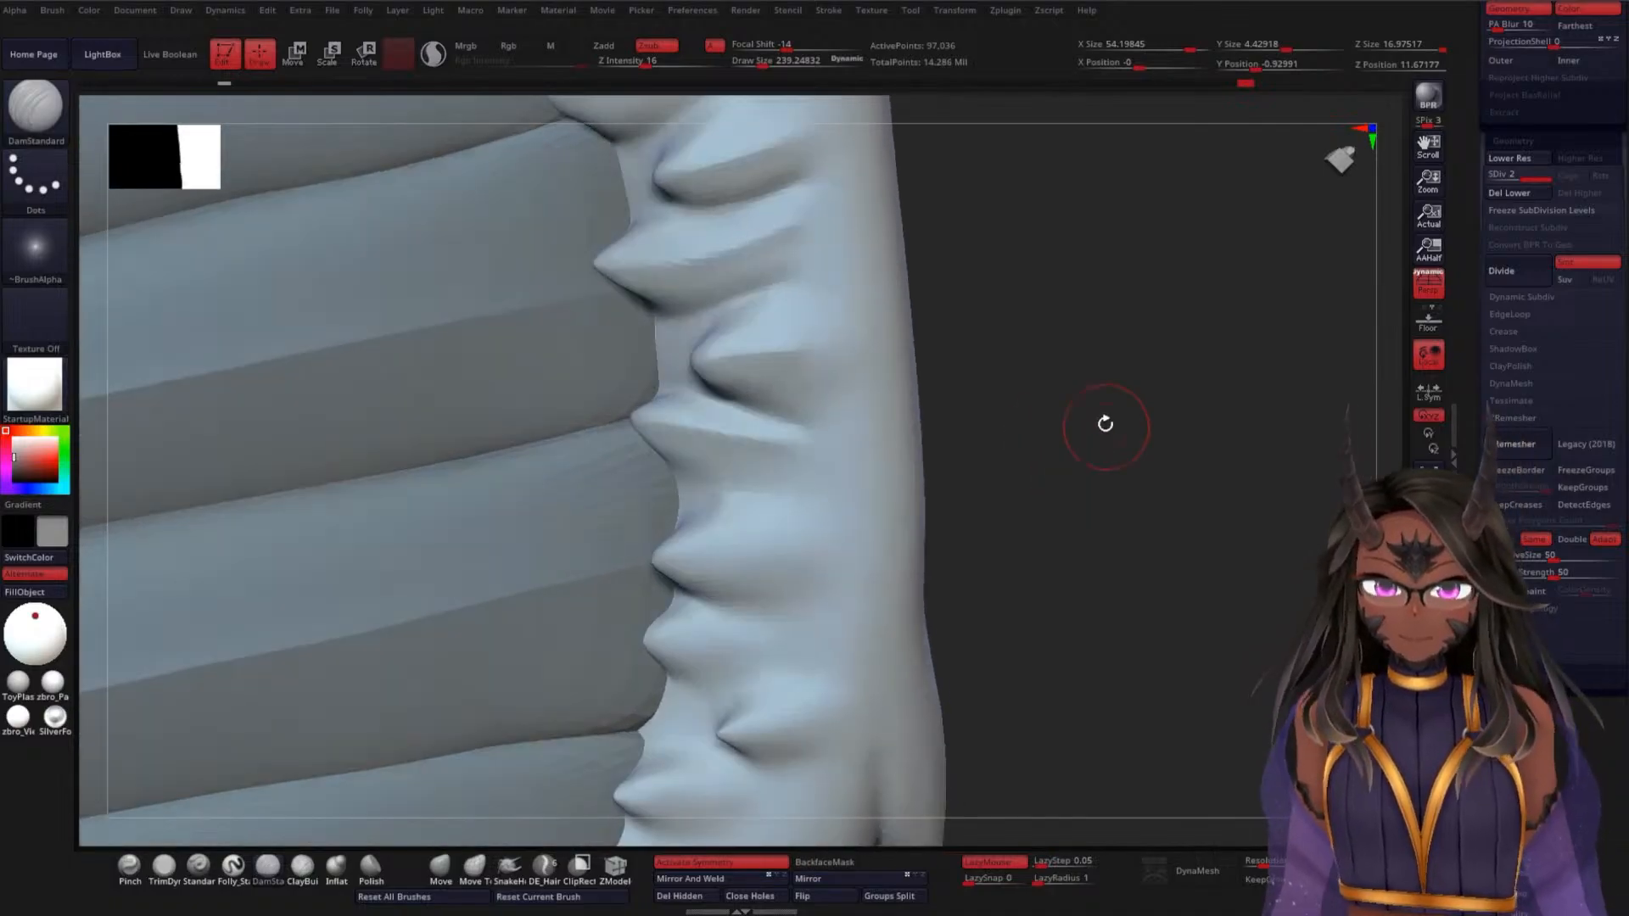
mouse_move(1123, 360)
mouse_down()
mouse_move(1098, 374)
mouse_move(1091, 356)
mouse_up()
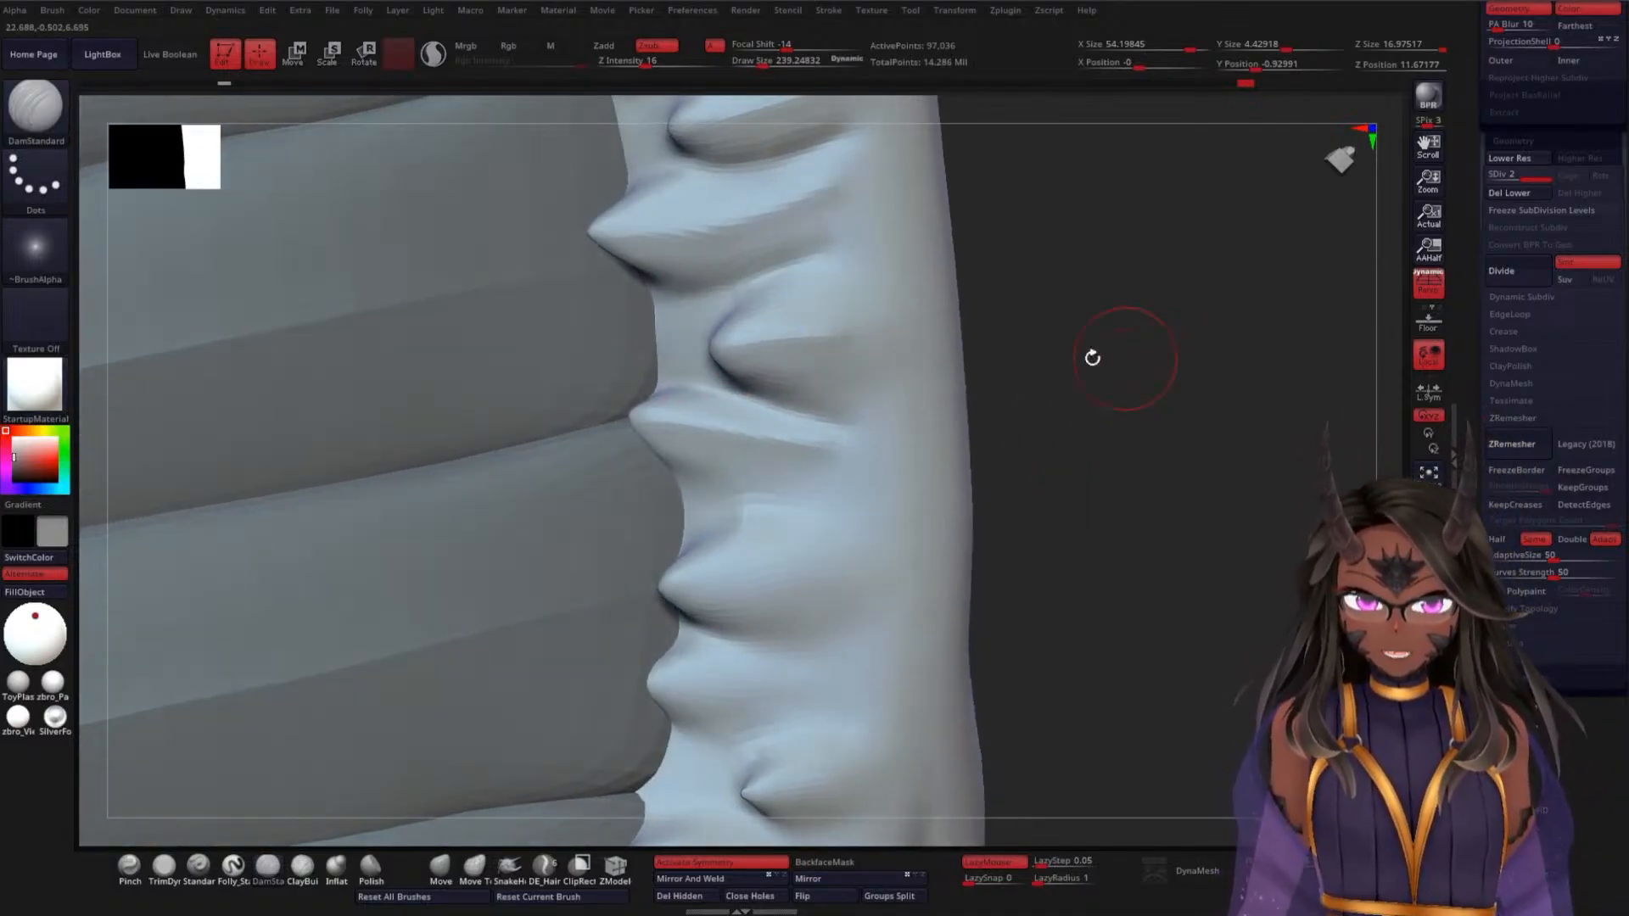
drag(680, 378, 769, 404)
drag(996, 406, 1077, 420)
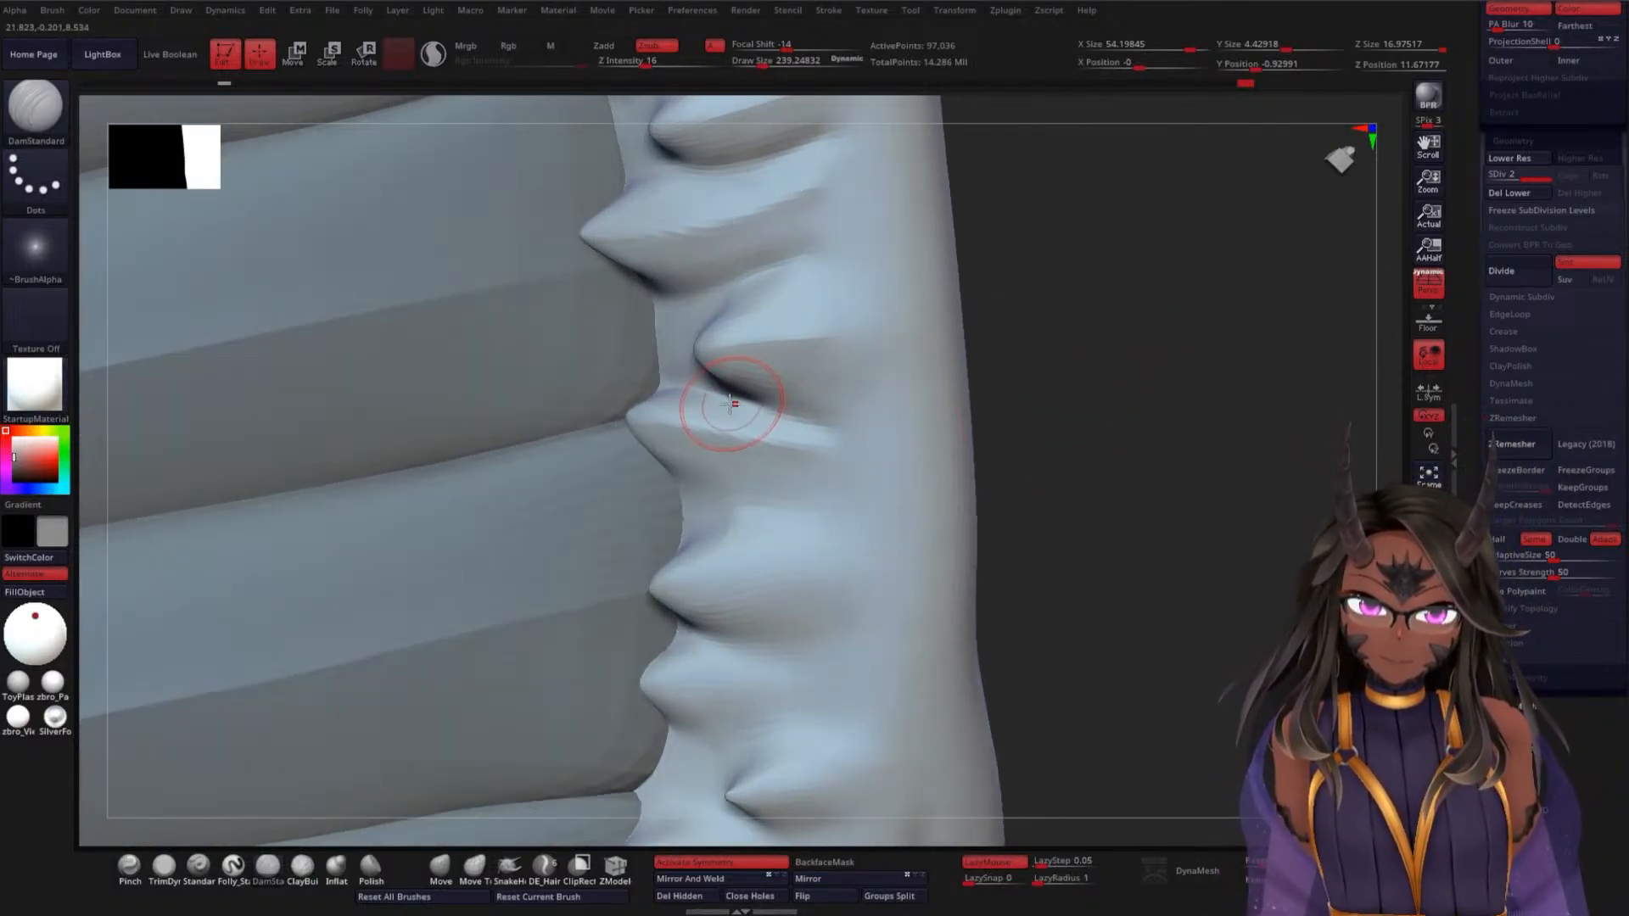
drag(730, 399, 836, 422)
drag(1098, 364, 1079, 401)
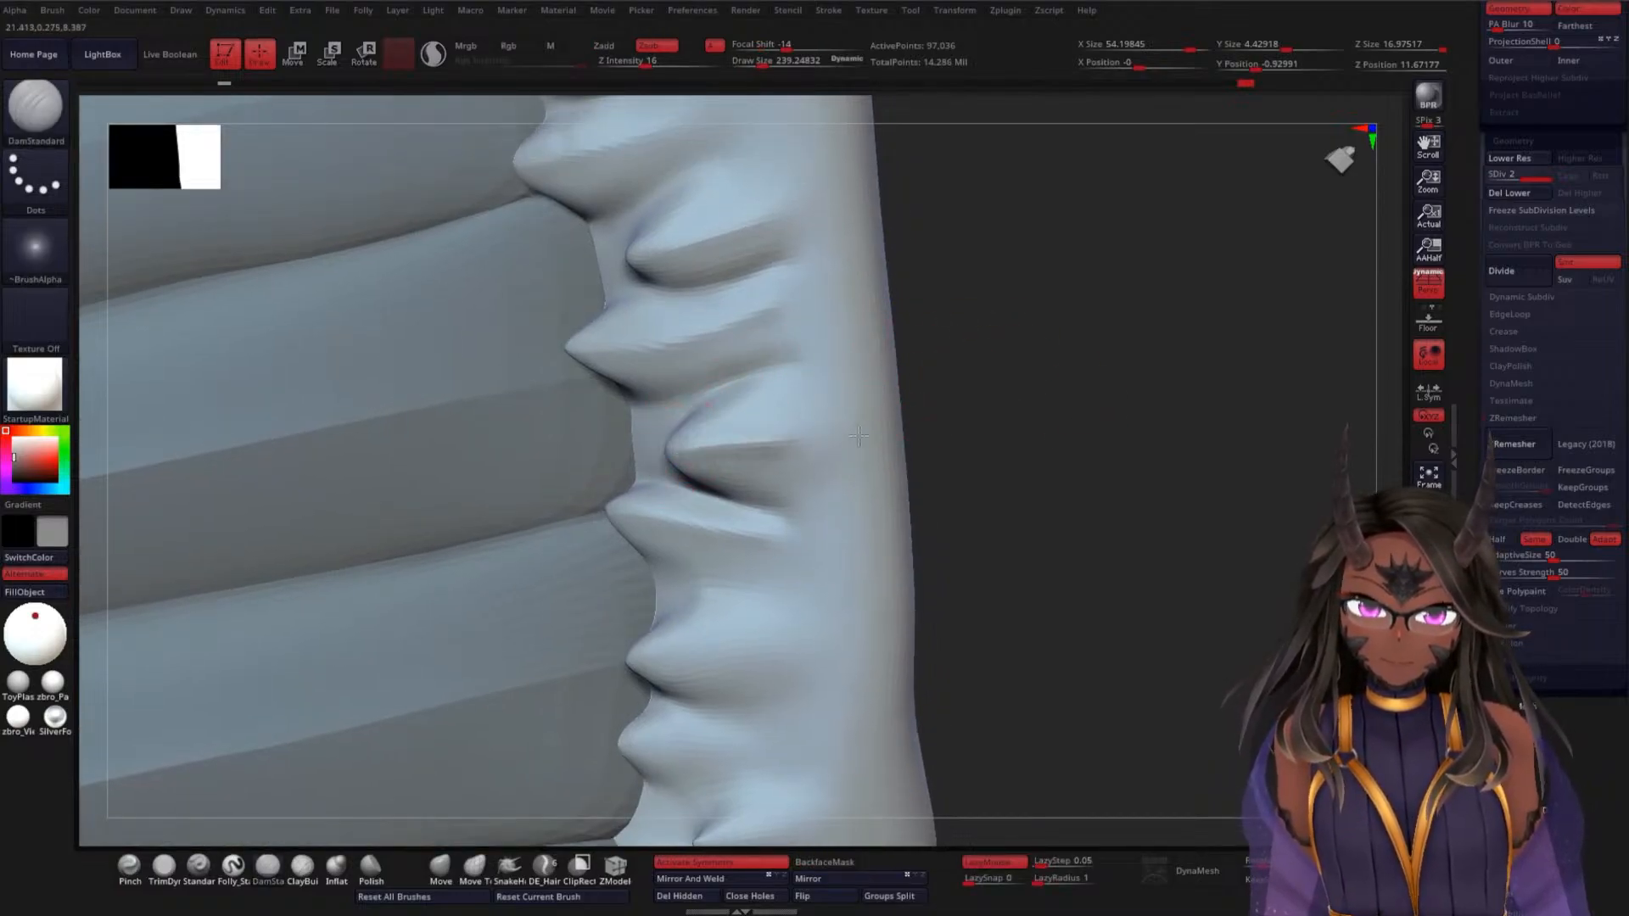
drag(954, 407, 982, 422)
mouse_move(800, 475)
shift+mouse_down()
mouse_move(768, 466)
mouse_move(818, 434)
mouse_move(807, 399)
shift+mouse_up()
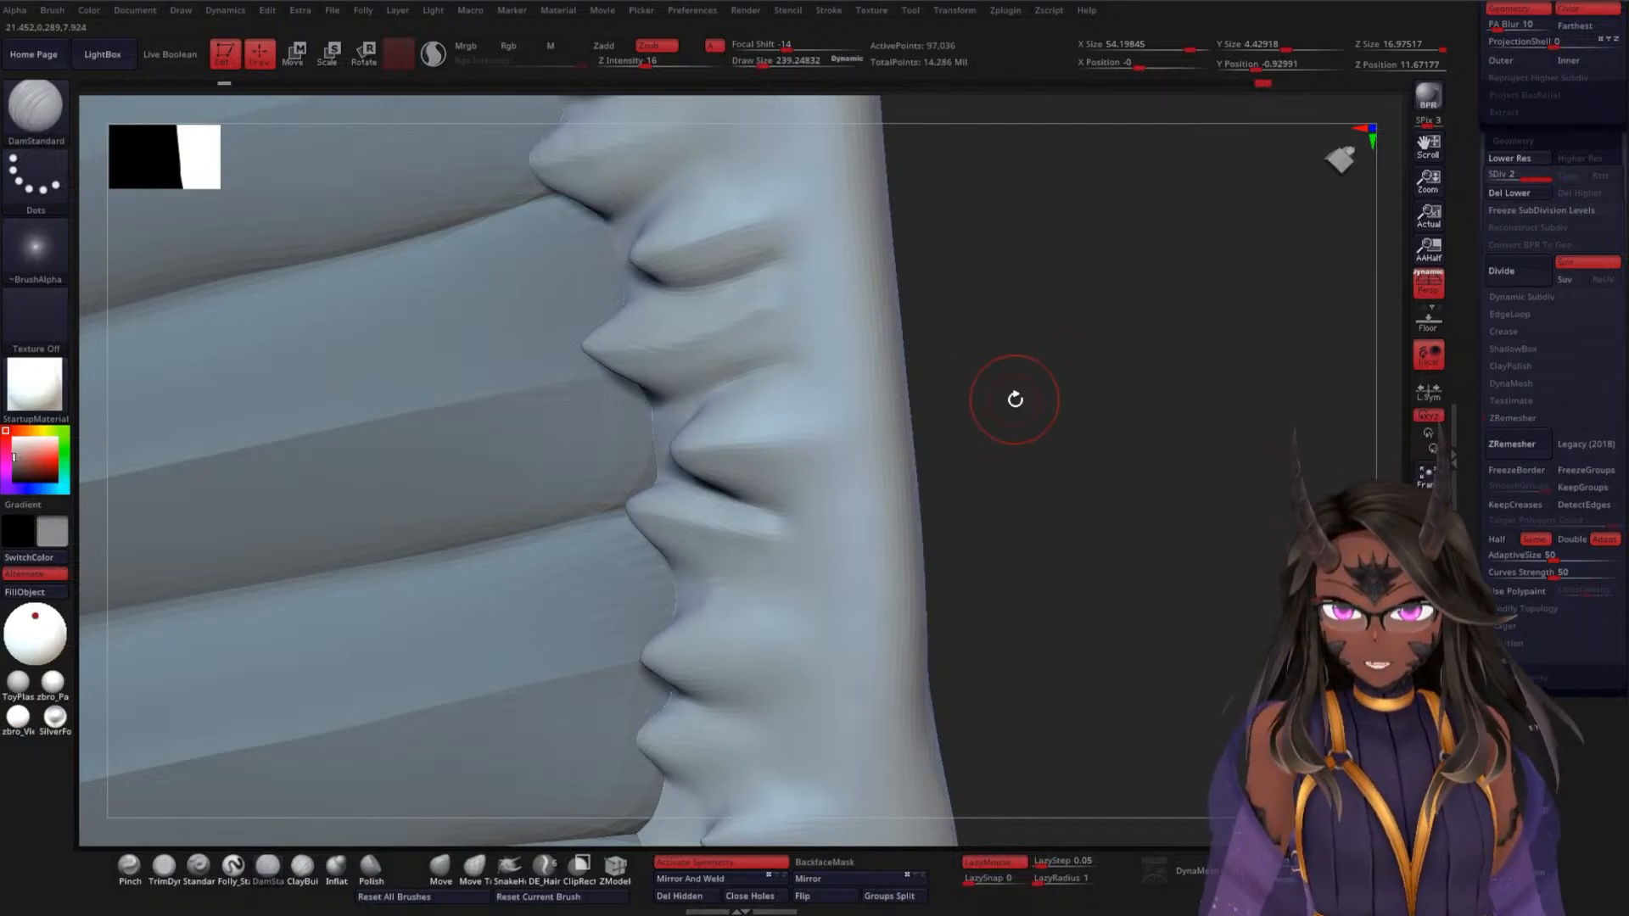
Examine the tufts along the arm, from the lower corner up to the claw joint, from several angles
drag(1056, 415, 1086, 385)
drag(1069, 505, 1058, 414)
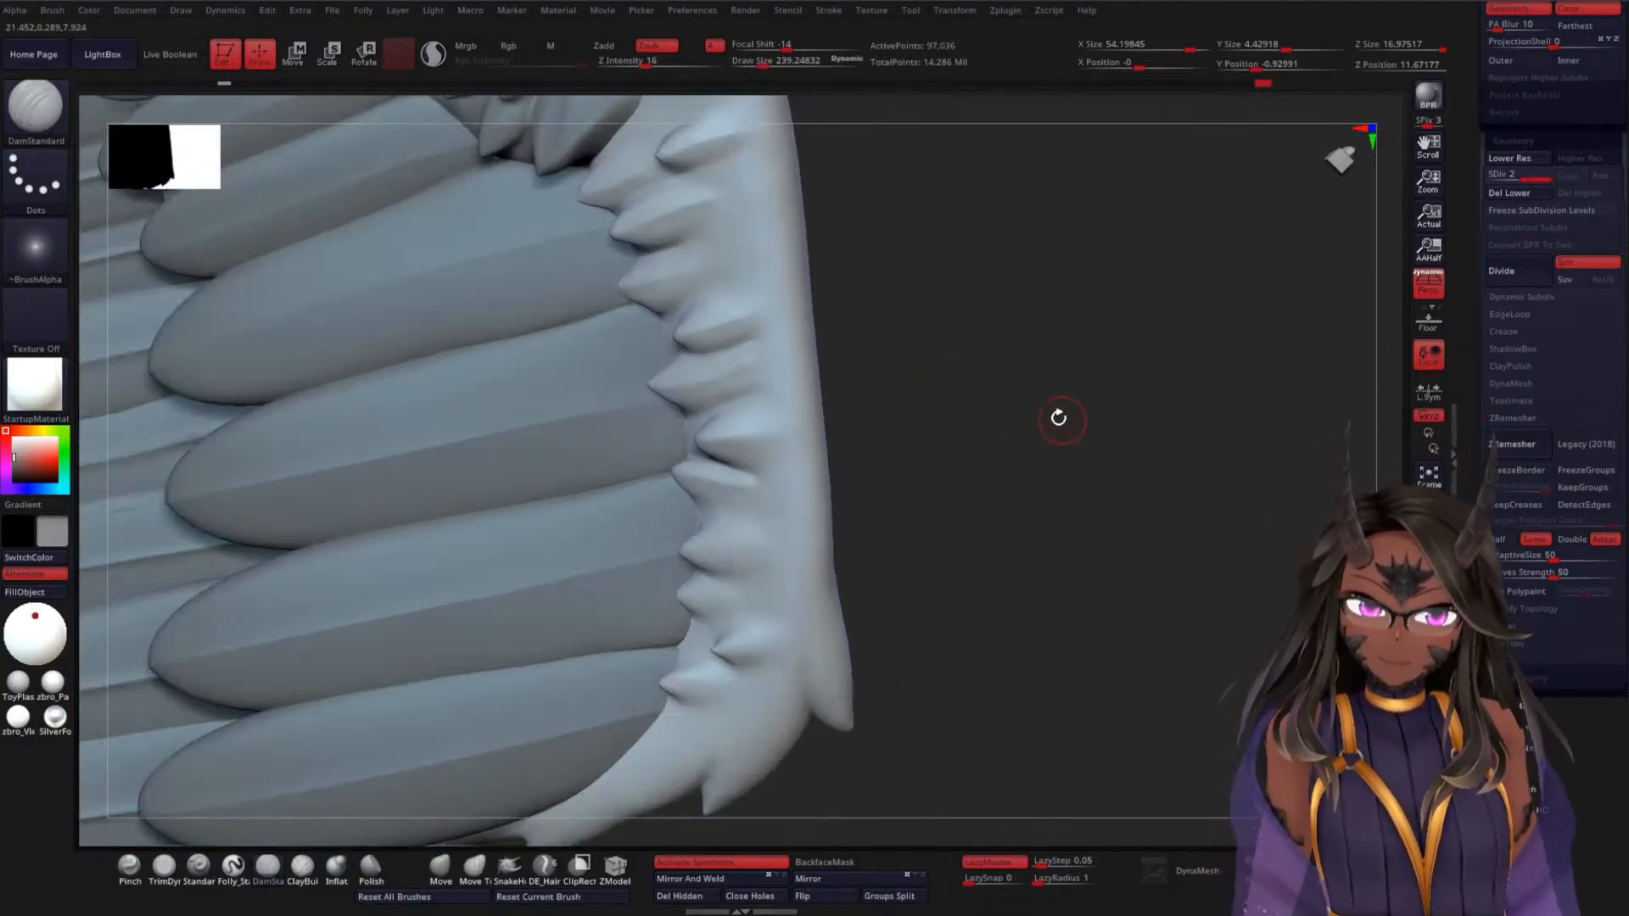
alt+drag(1020, 352, 1048, 500)
mouse_move(1098, 353)
alt+mouse_down()
mouse_move(1051, 506)
mouse_move(1071, 721)
alt+mouse_up()
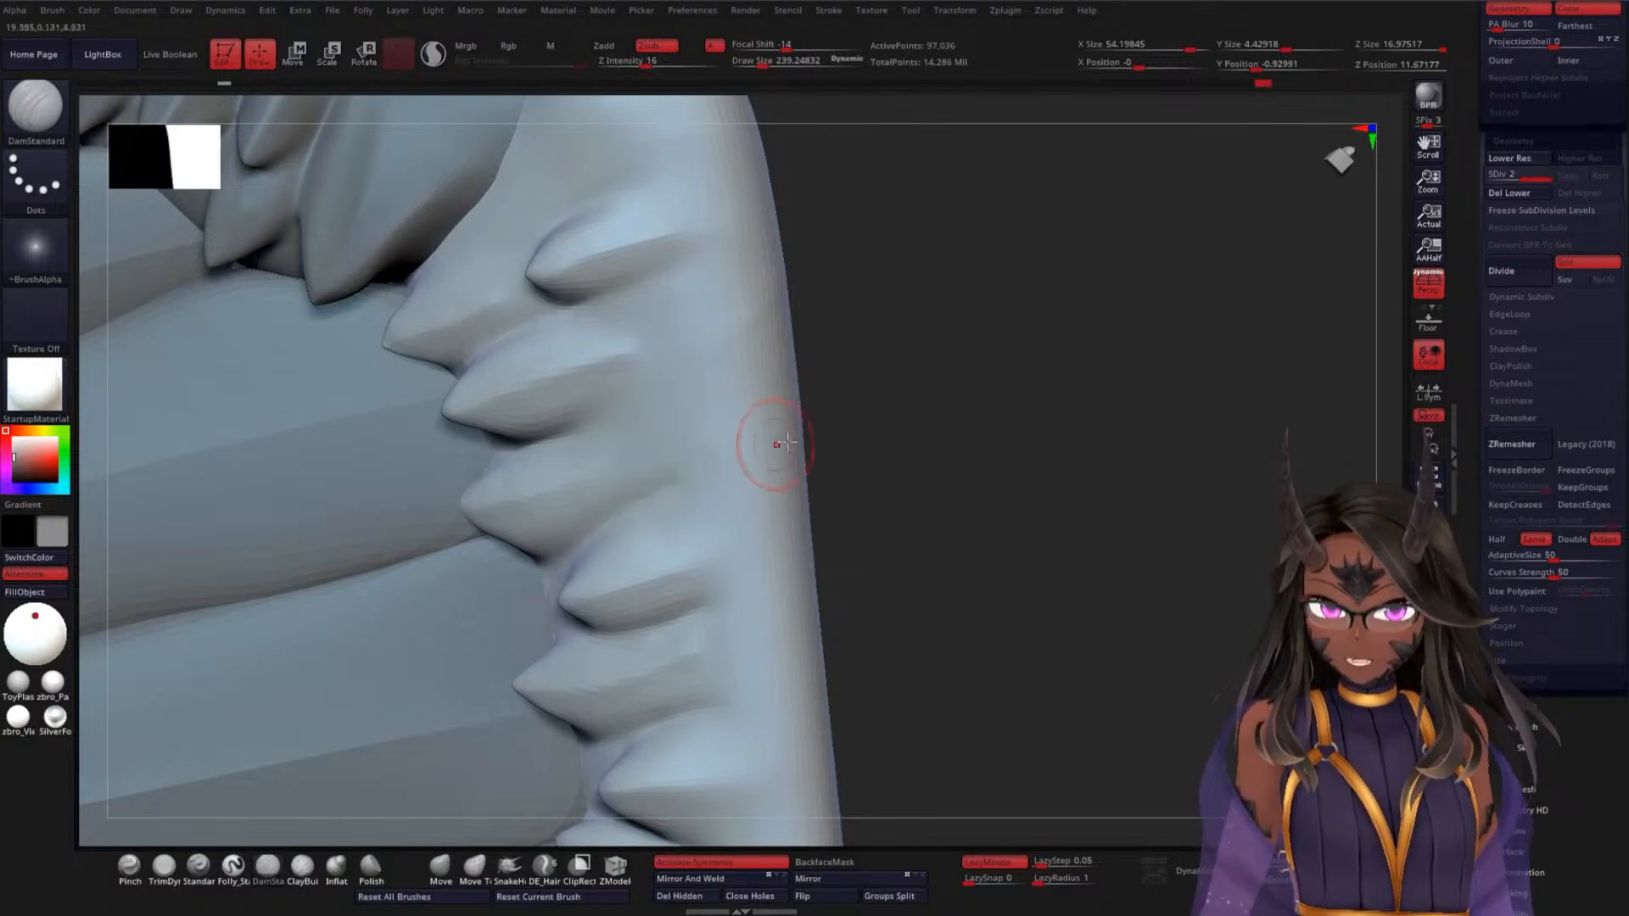
key(ctrl)
mouse_move(905, 418)
mouse_down()
mouse_move(946, 422)
mouse_move(1026, 371)
mouse_move(1014, 384)
mouse_up()
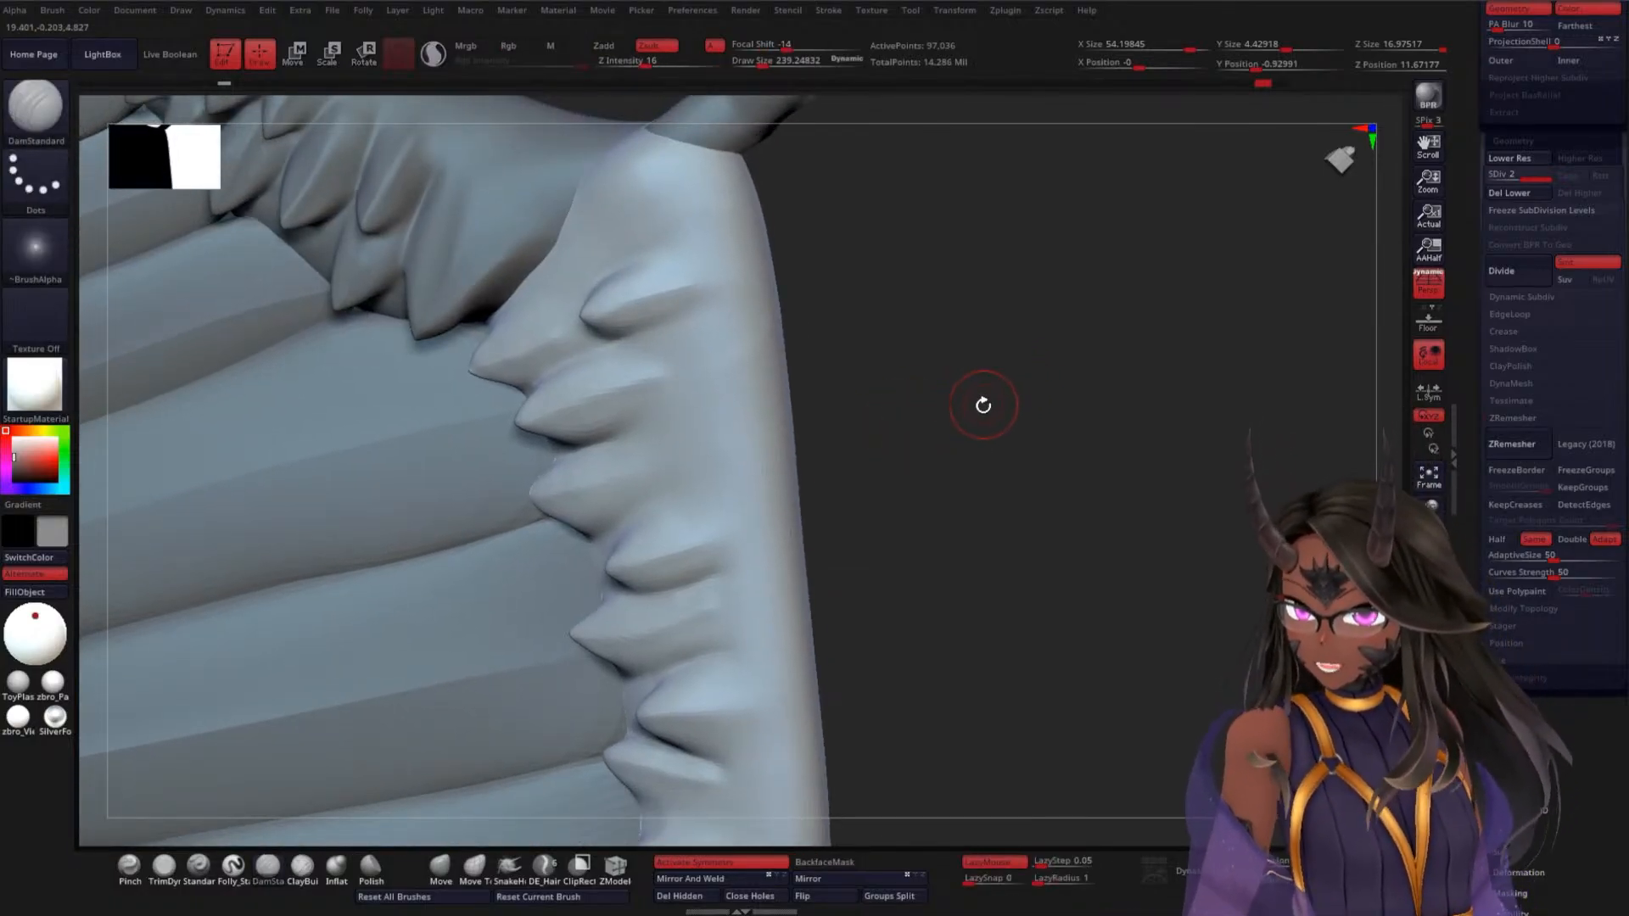
mouse_move(983, 444)
mouse_down()
mouse_move(996, 484)
mouse_move(1084, 389)
mouse_move(1083, 363)
mouse_move(1022, 379)
mouse_up()
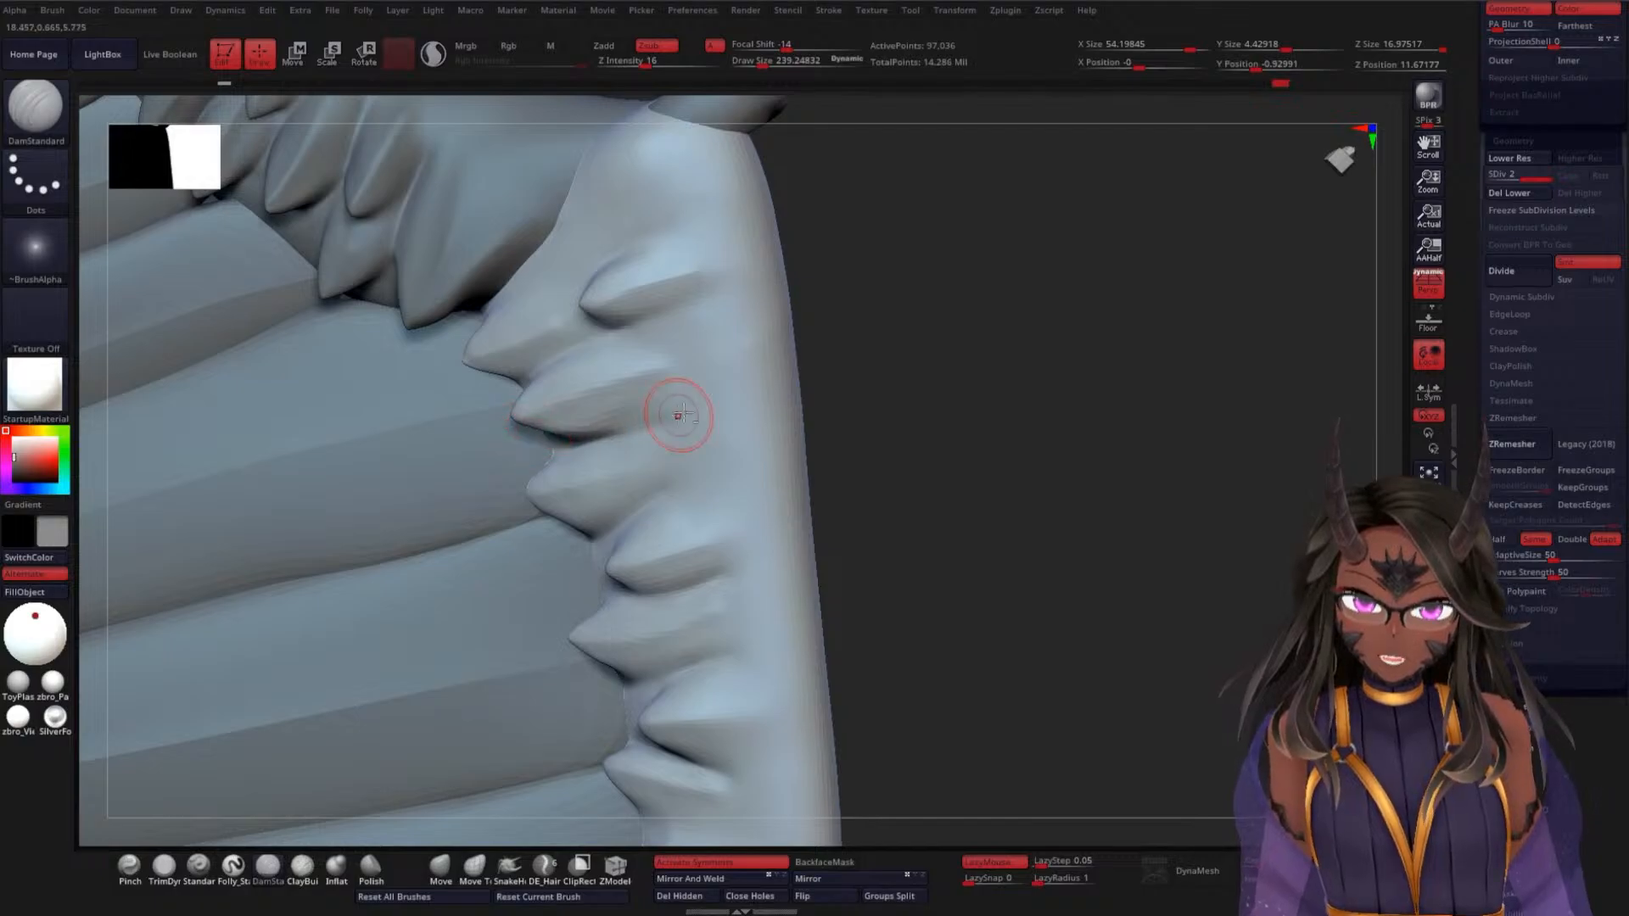
mouse_move(978, 321)
alt+mouse_down()
mouse_move(988, 354)
mouse_move(892, 349)
alt+mouse_up()
drag(1018, 354, 844, 331)
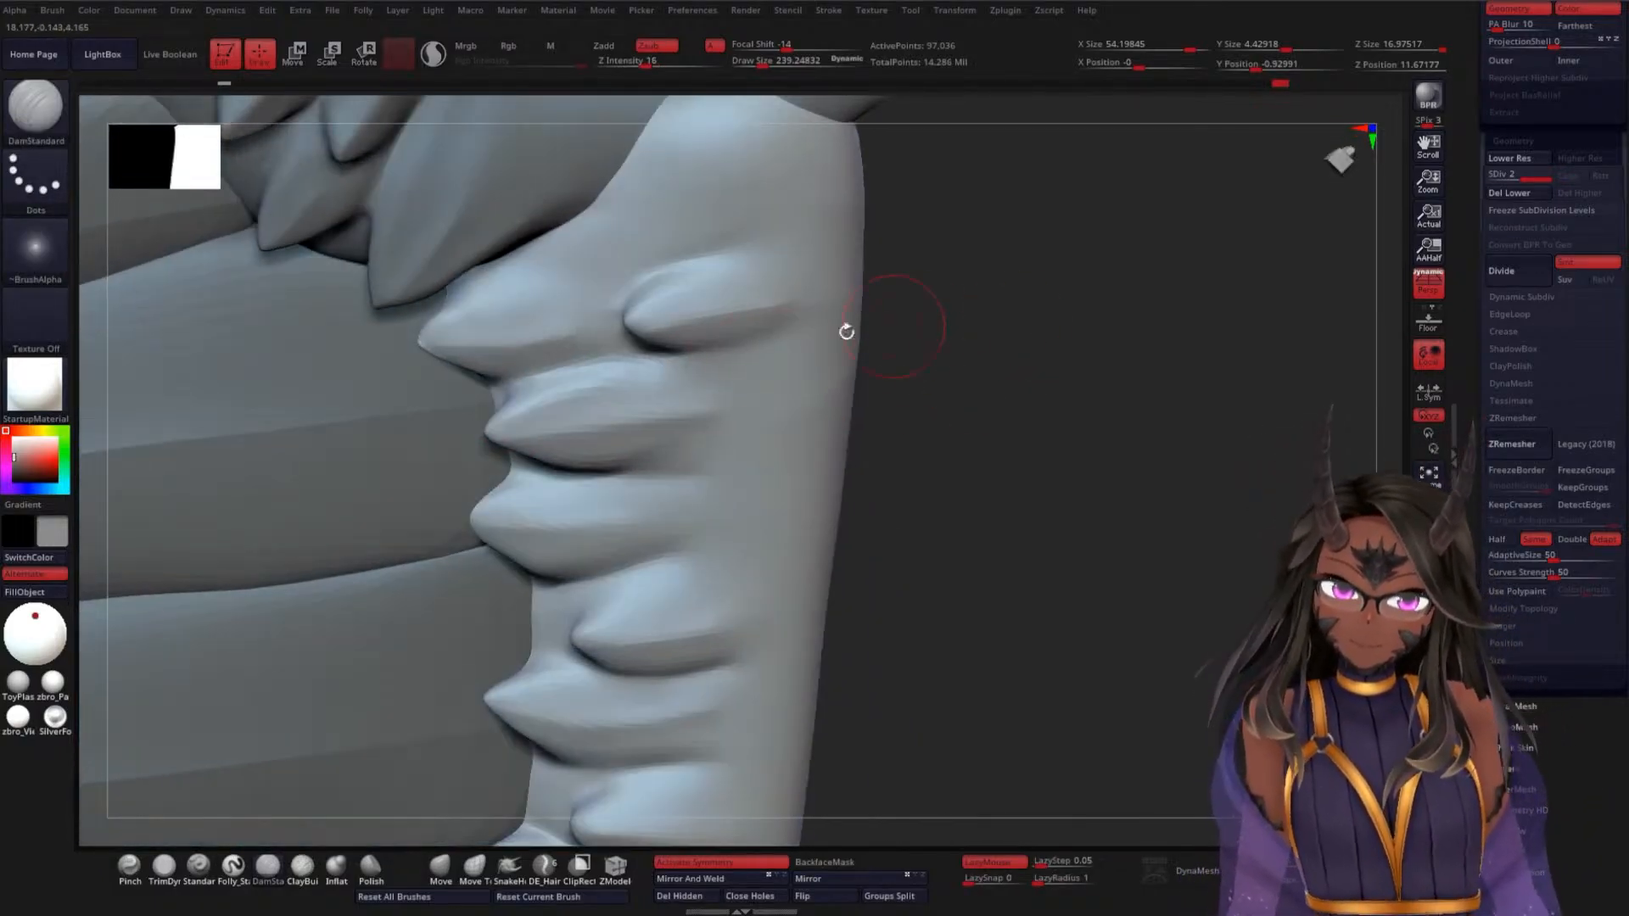
drag(945, 331, 792, 262)
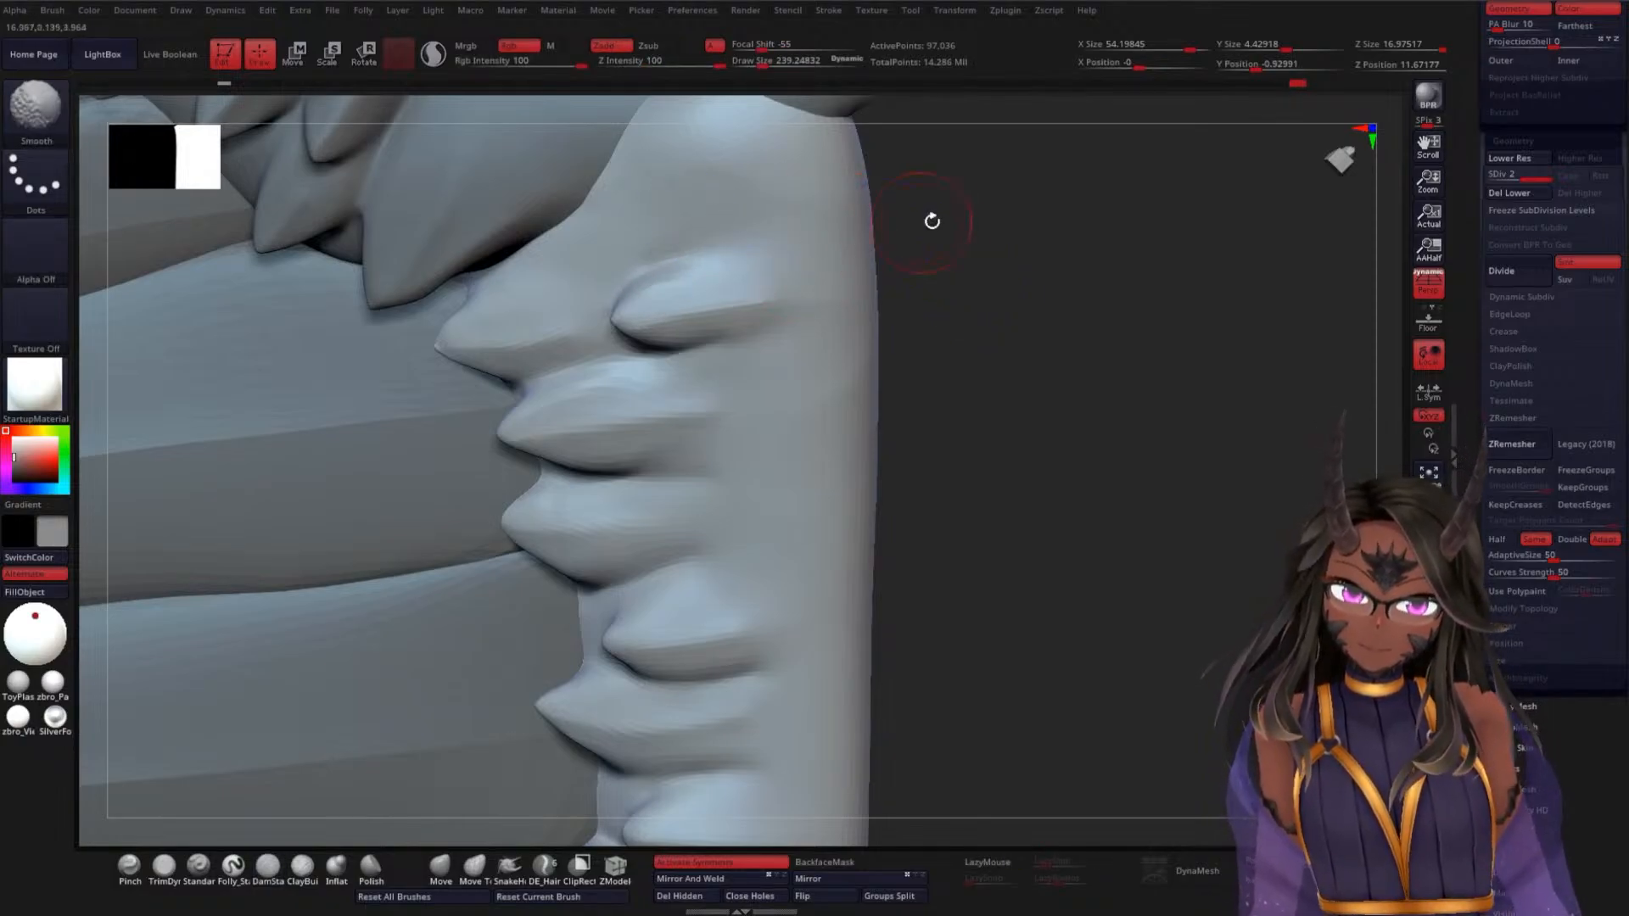
mouse_move(934, 218)
mouse_down()
mouse_move(952, 306)
mouse_move(1031, 291)
mouse_move(1007, 378)
mouse_move(946, 284)
mouse_up()
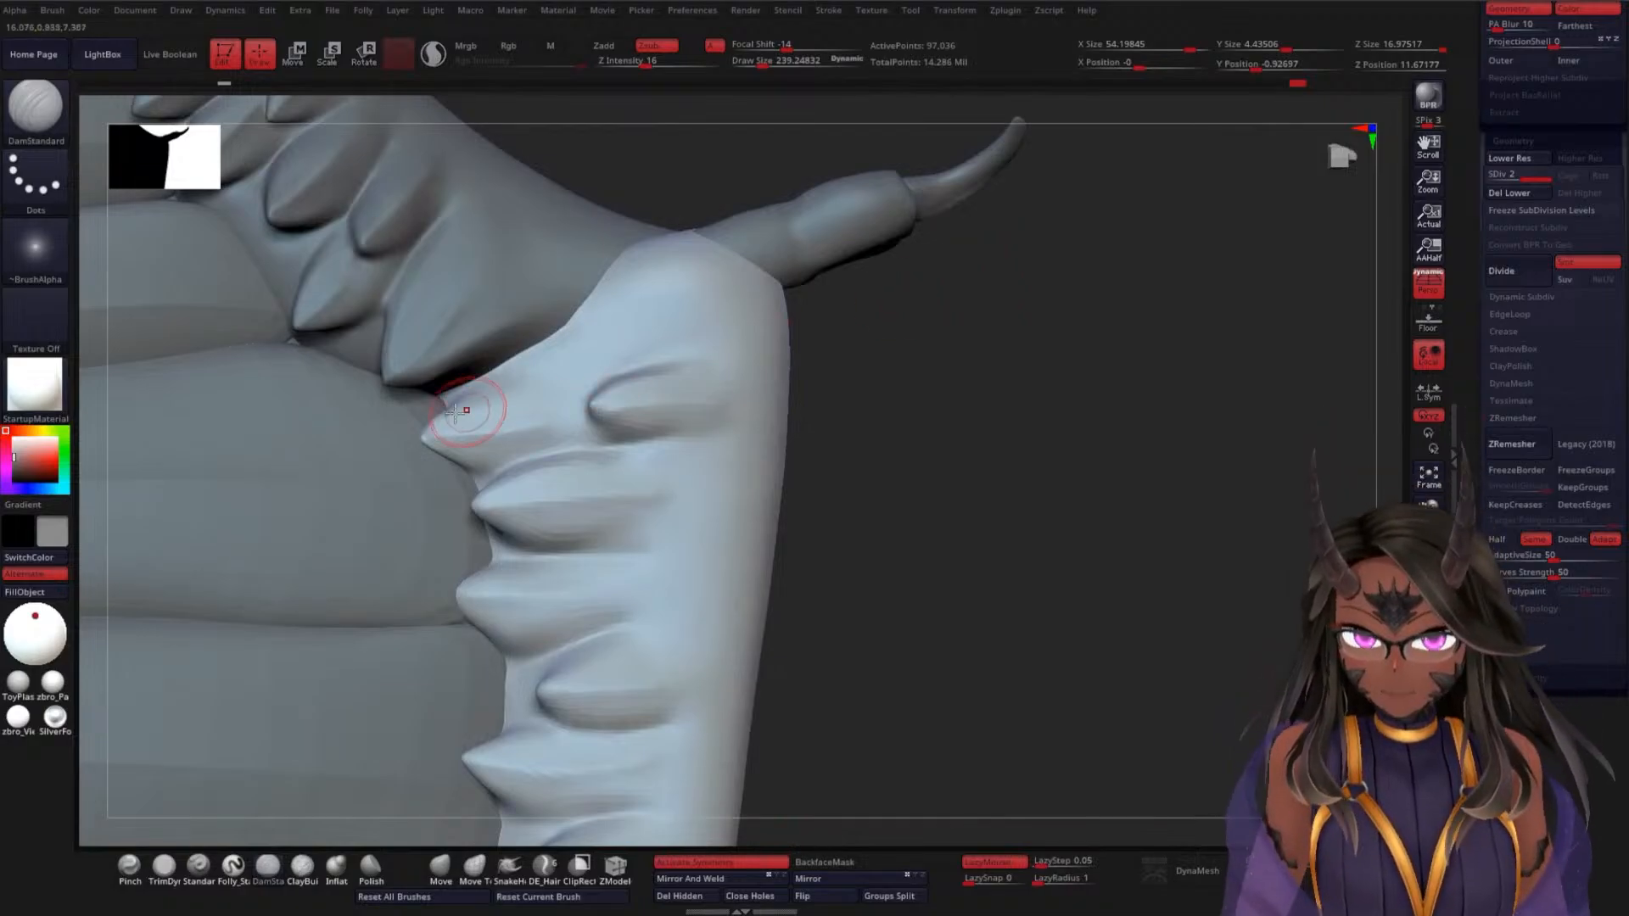
Carve the lower and upper edges of the rounded tuft nearest the claw joint and smooth where they fade into the arm
mouse_move(985, 440)
mouse_down()
mouse_move(1005, 349)
mouse_move(1019, 491)
mouse_move(1019, 379)
mouse_up()
mouse_move(705, 342)
shift+mouse_down()
mouse_move(704, 325)
mouse_move(622, 316)
mouse_move(734, 323)
shift+mouse_up()
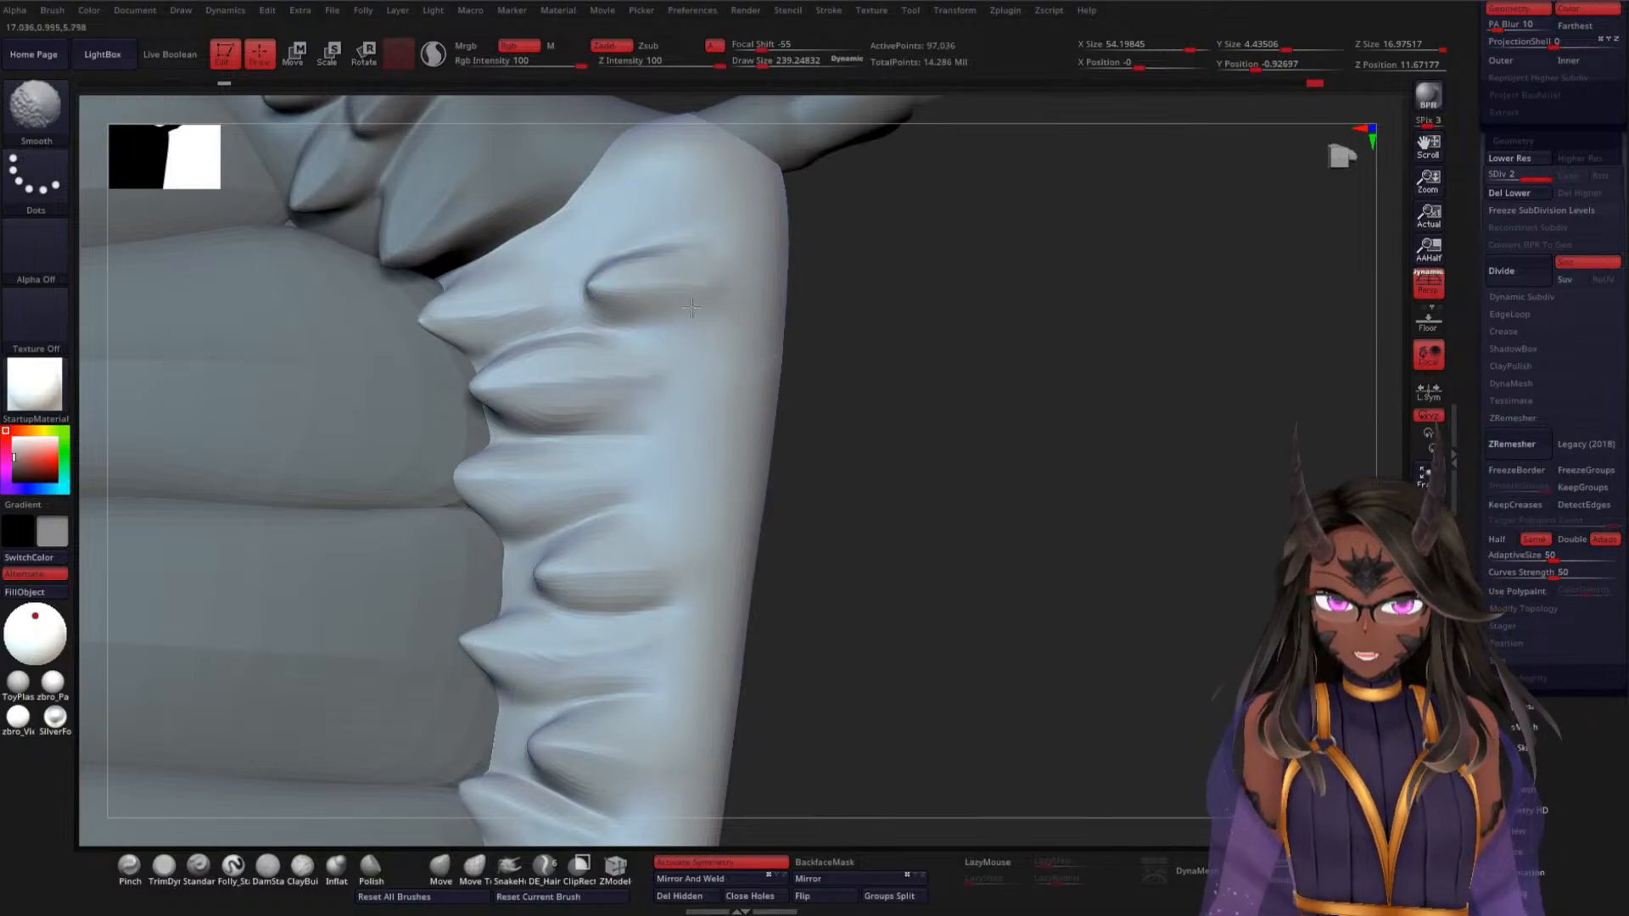
alt+drag(966, 289, 969, 339)
drag(622, 324, 590, 287)
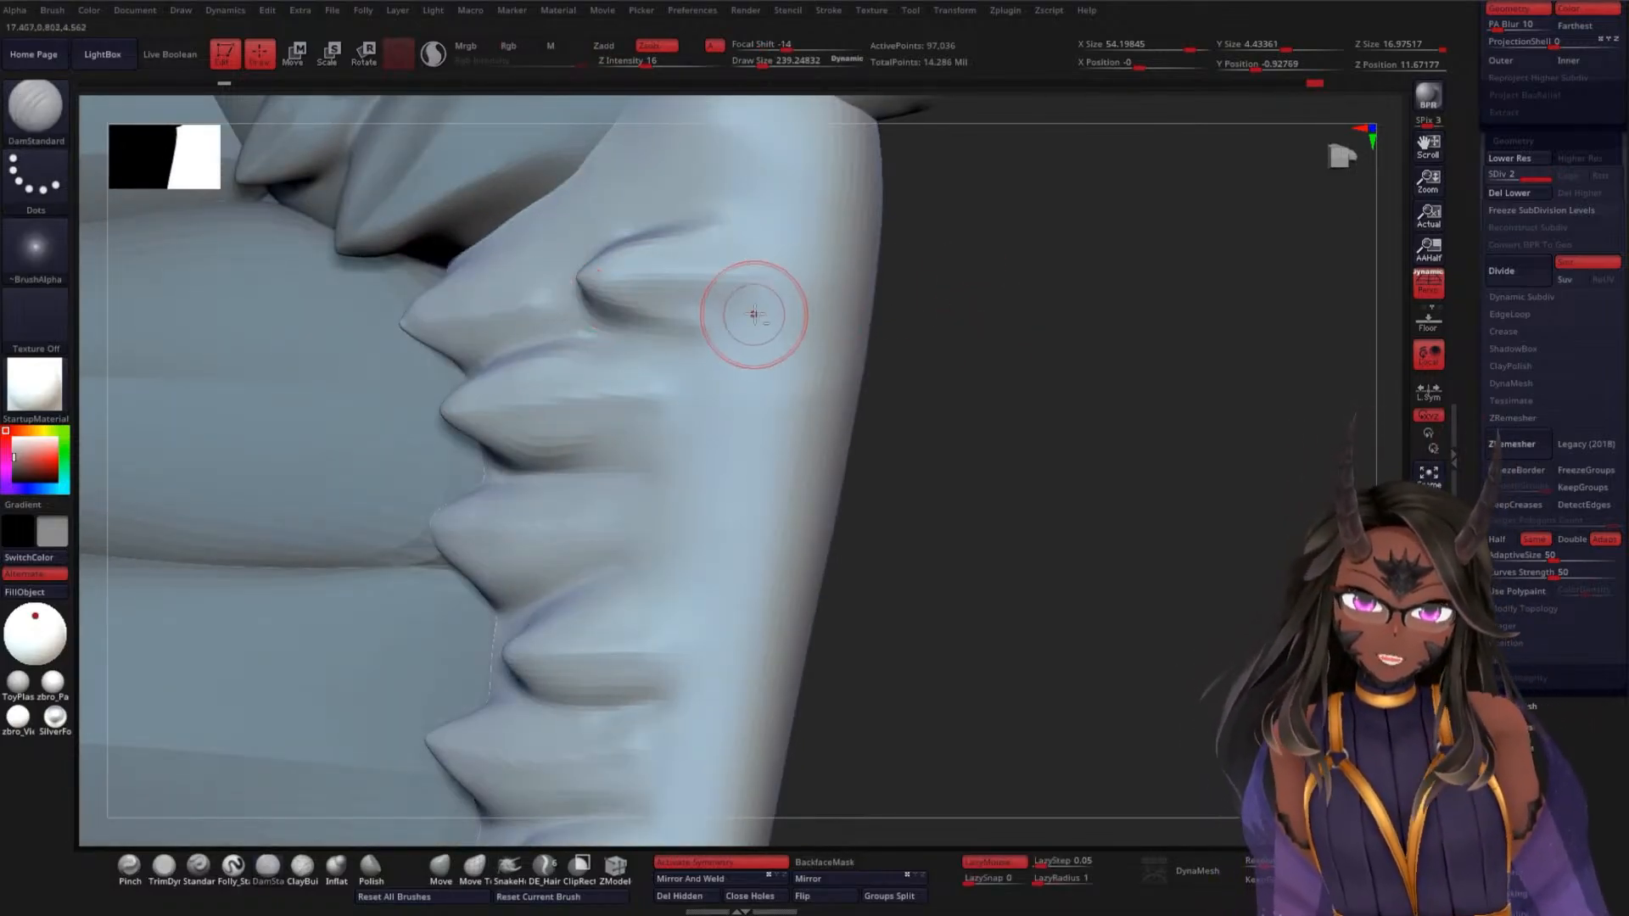
drag(966, 352, 976, 428)
mouse_move(599, 280)
mouse_down()
mouse_move(628, 246)
mouse_move(723, 250)
mouse_move(673, 263)
mouse_move(730, 253)
mouse_up()
shift+drag(781, 242, 759, 250)
drag(589, 270, 768, 244)
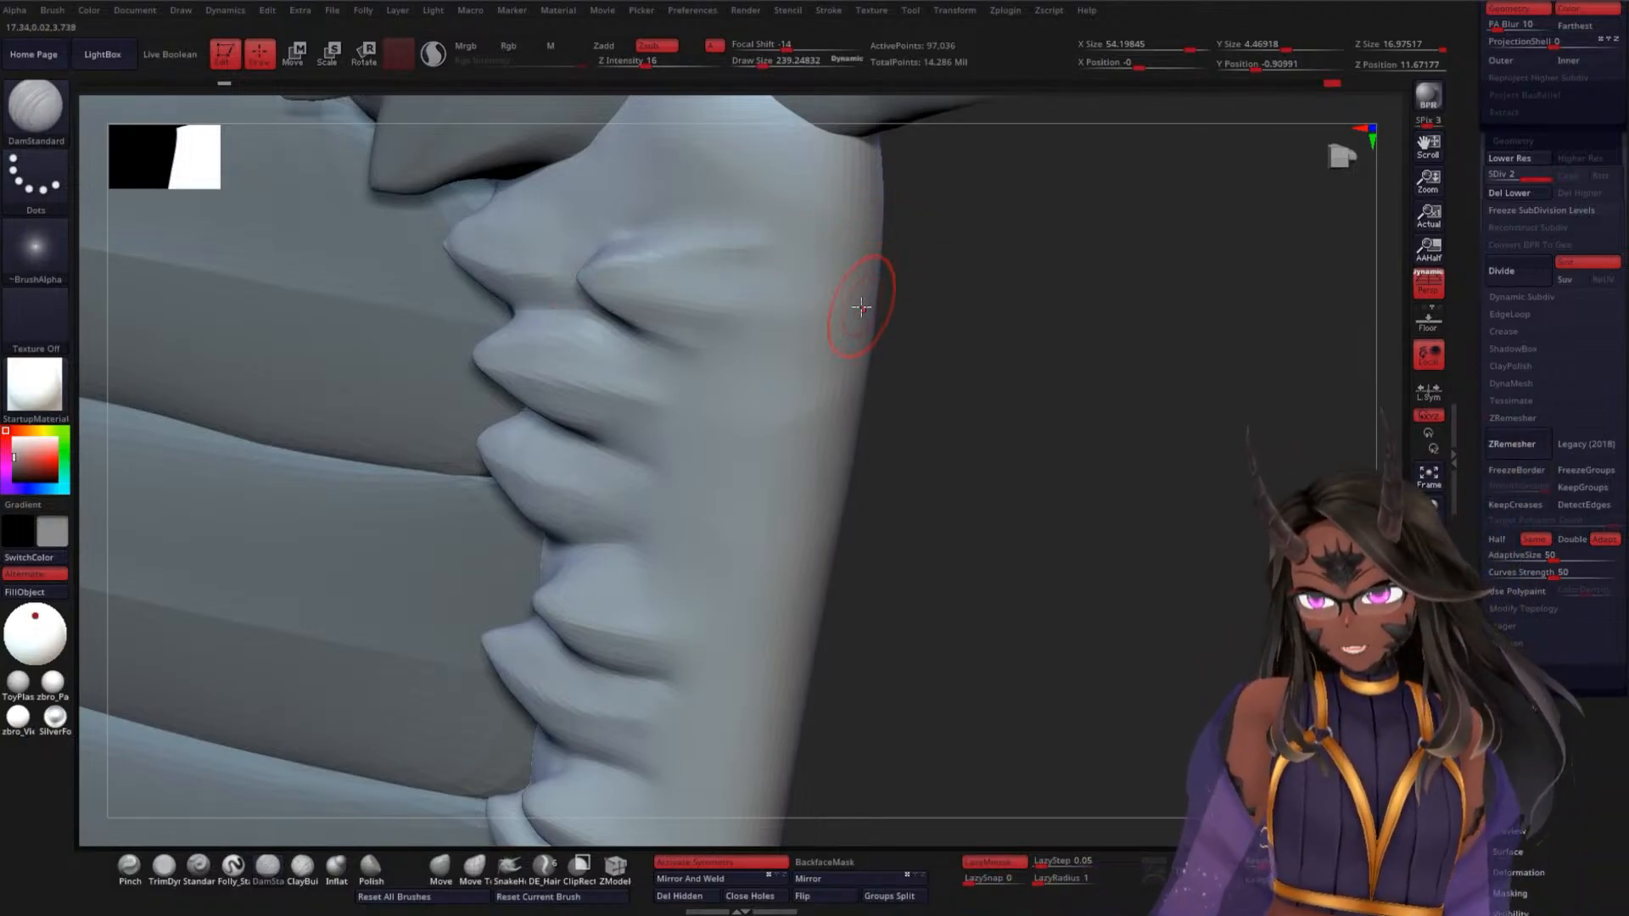
Smooth the arm surface between the claw joint and the topmost rounded tuft, including the tuft's upper base
drag(975, 353, 989, 320)
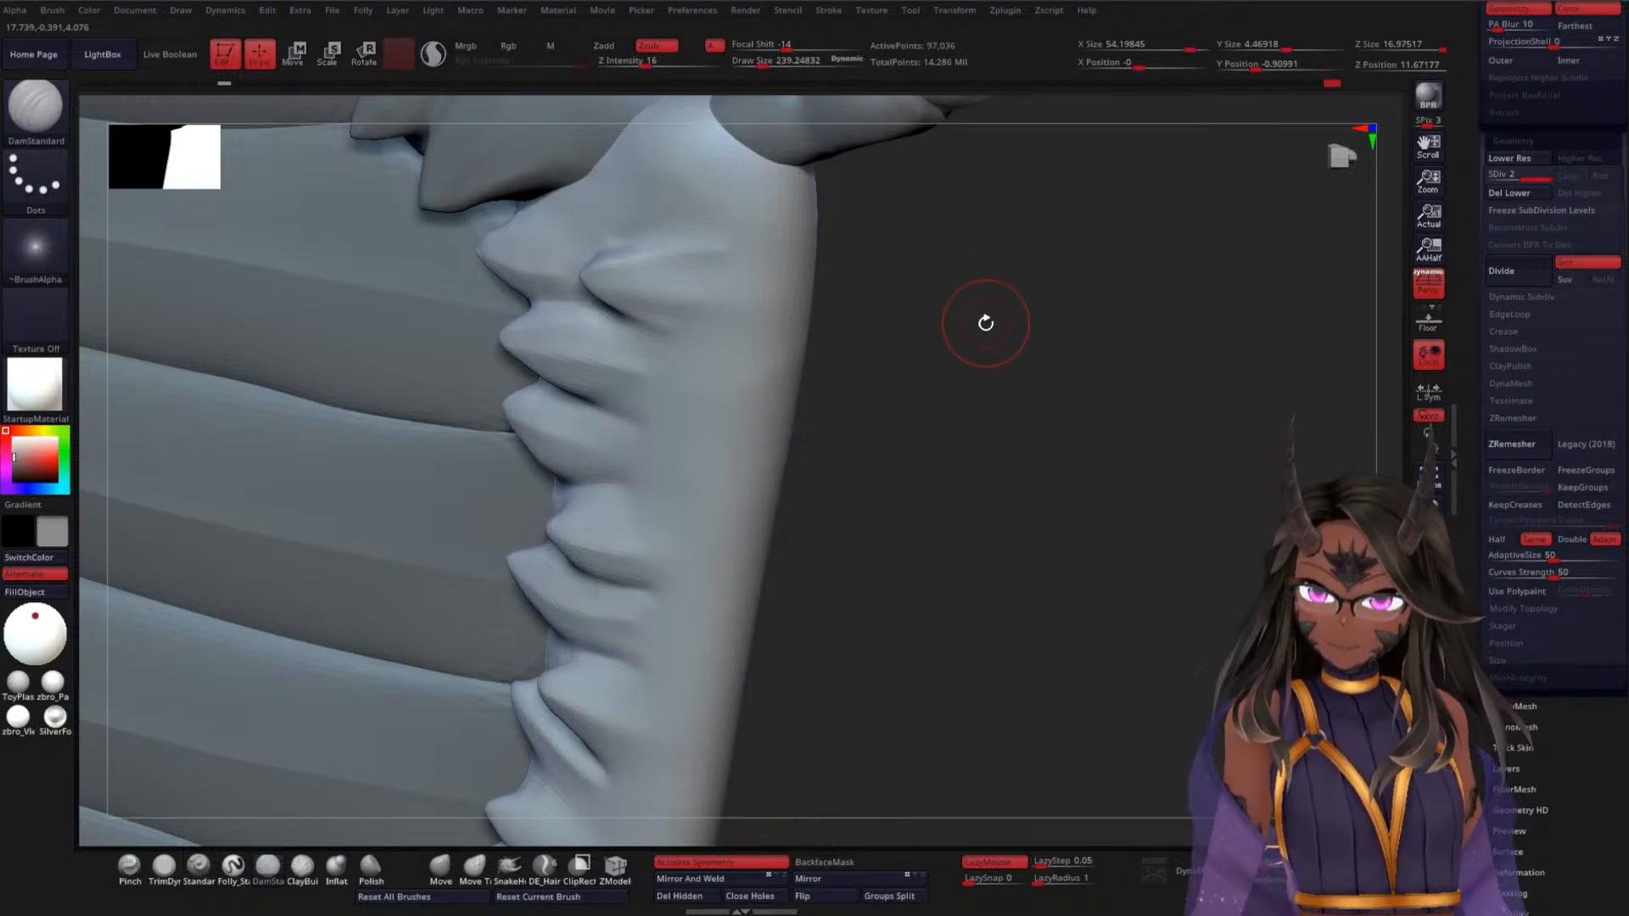
drag(986, 357, 982, 302)
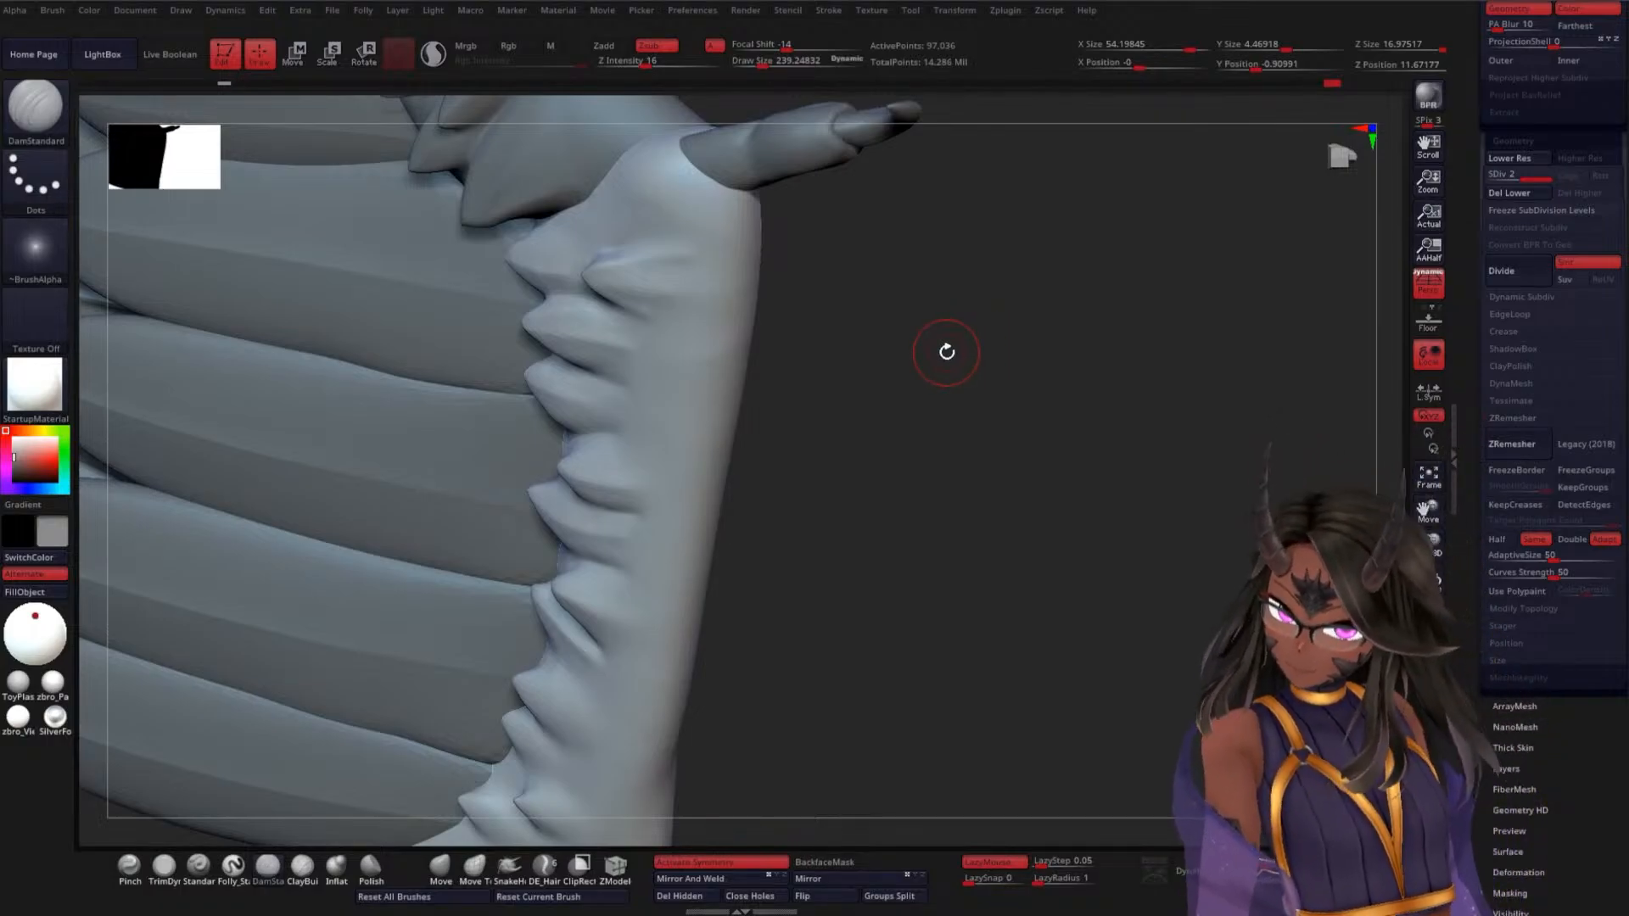
ctrl+right_drag(945, 386, 949, 458)
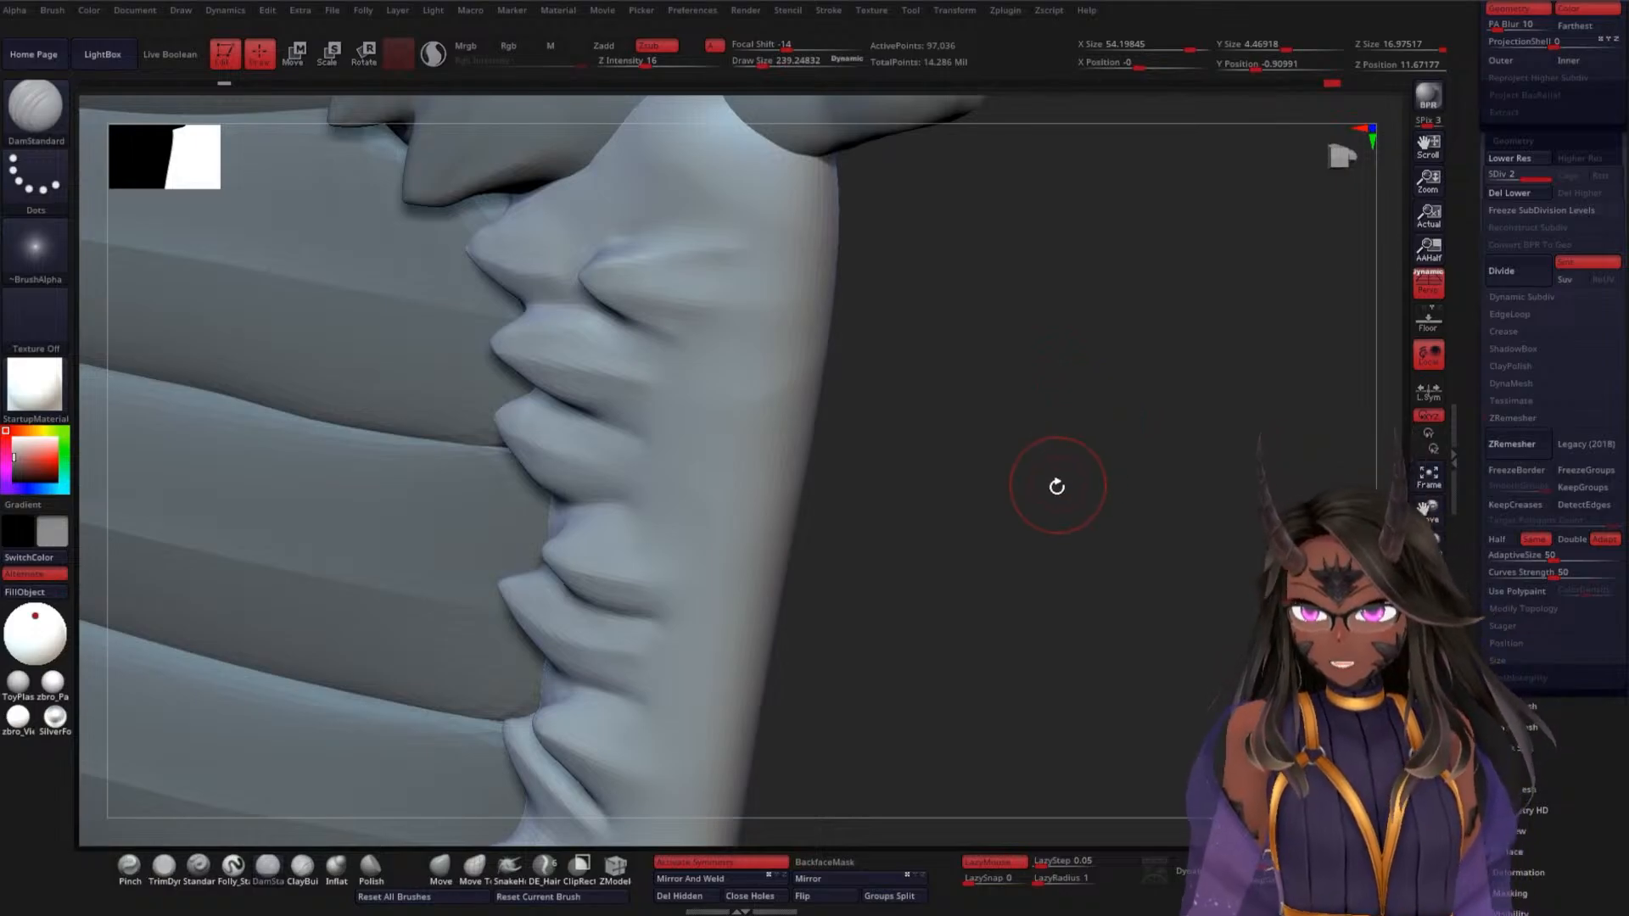
mouse_move(1056, 486)
ctrl+right_down()
mouse_move(1049, 428)
mouse_move(996, 392)
ctrl+right_up()
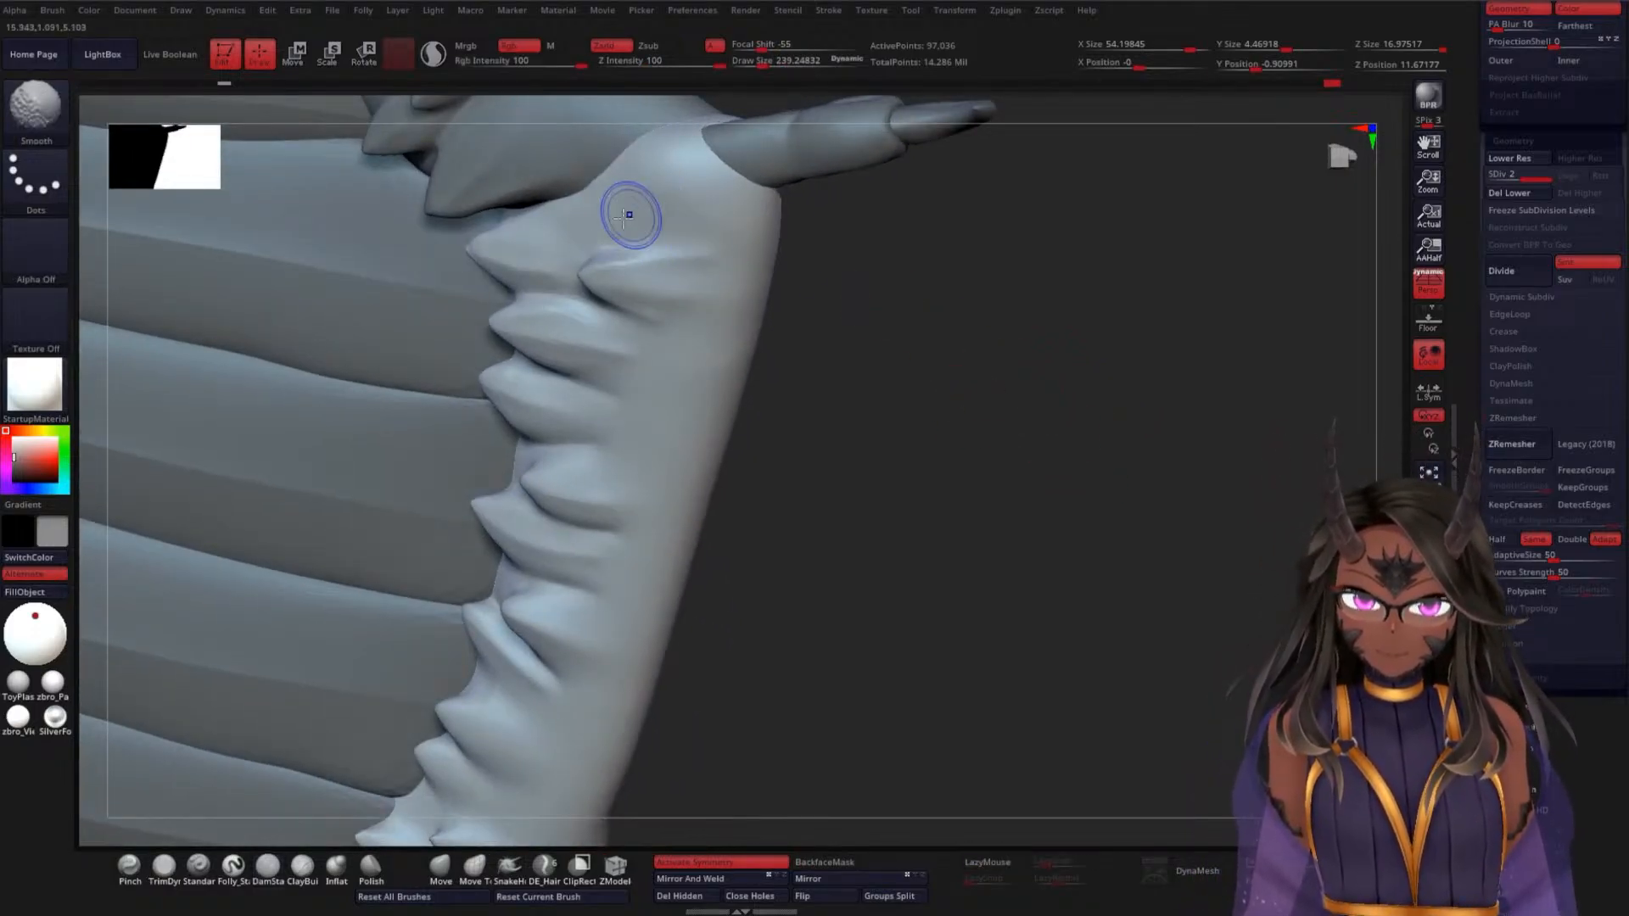
mouse_move(624, 218)
shift+mouse_down()
mouse_move(718, 202)
mouse_move(618, 184)
mouse_move(700, 162)
shift+mouse_up()
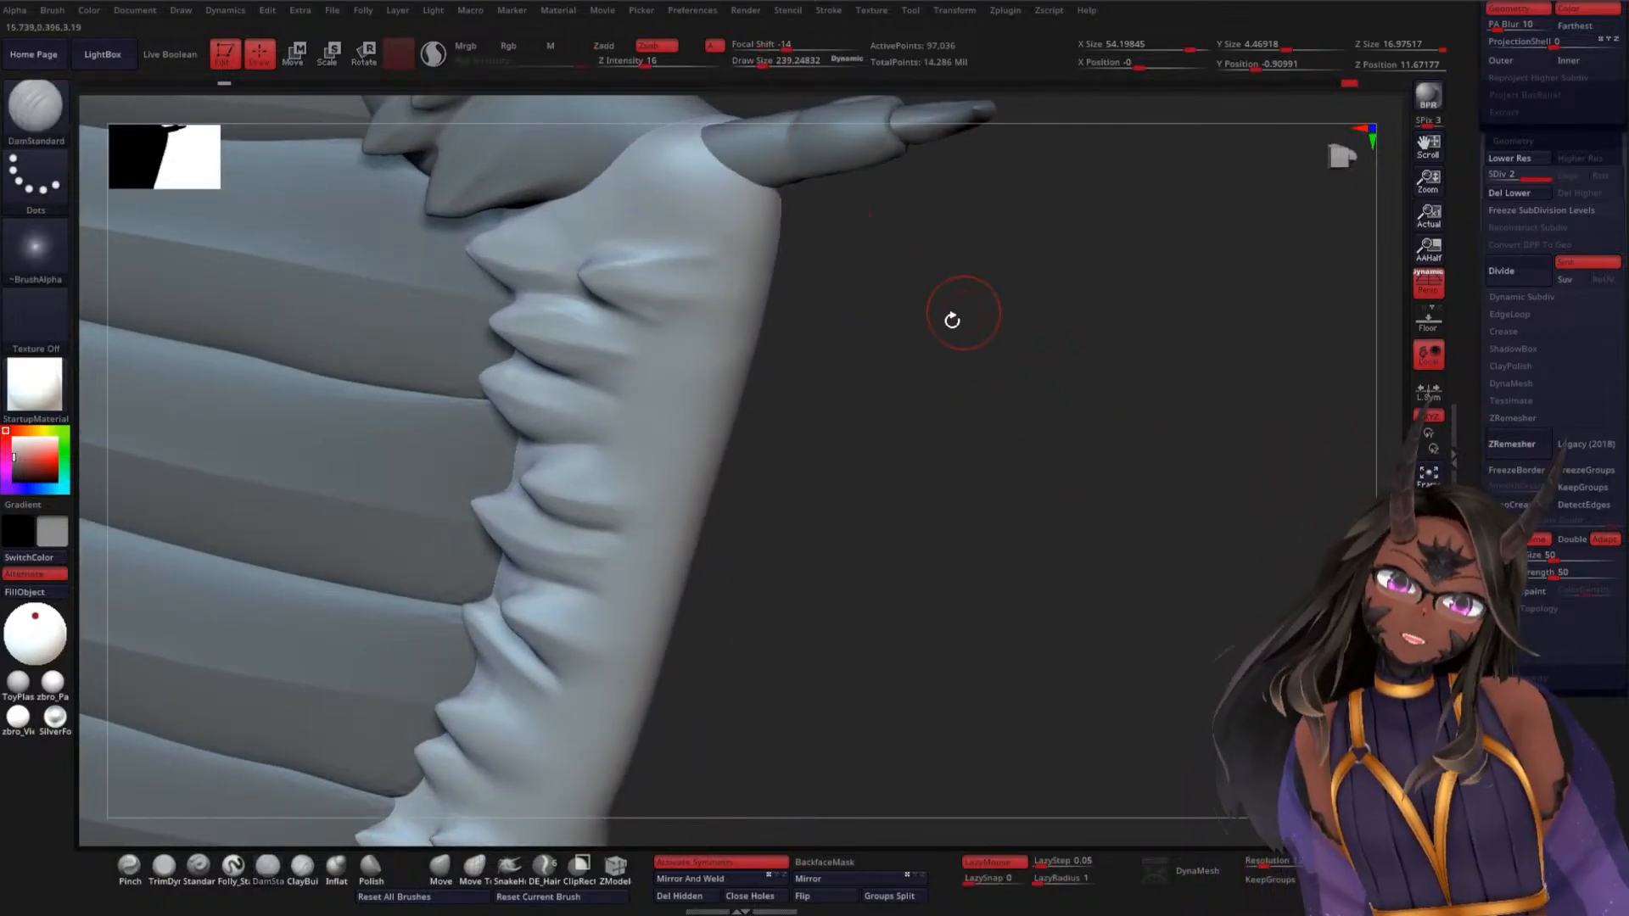
shift+drag(678, 257, 728, 238)
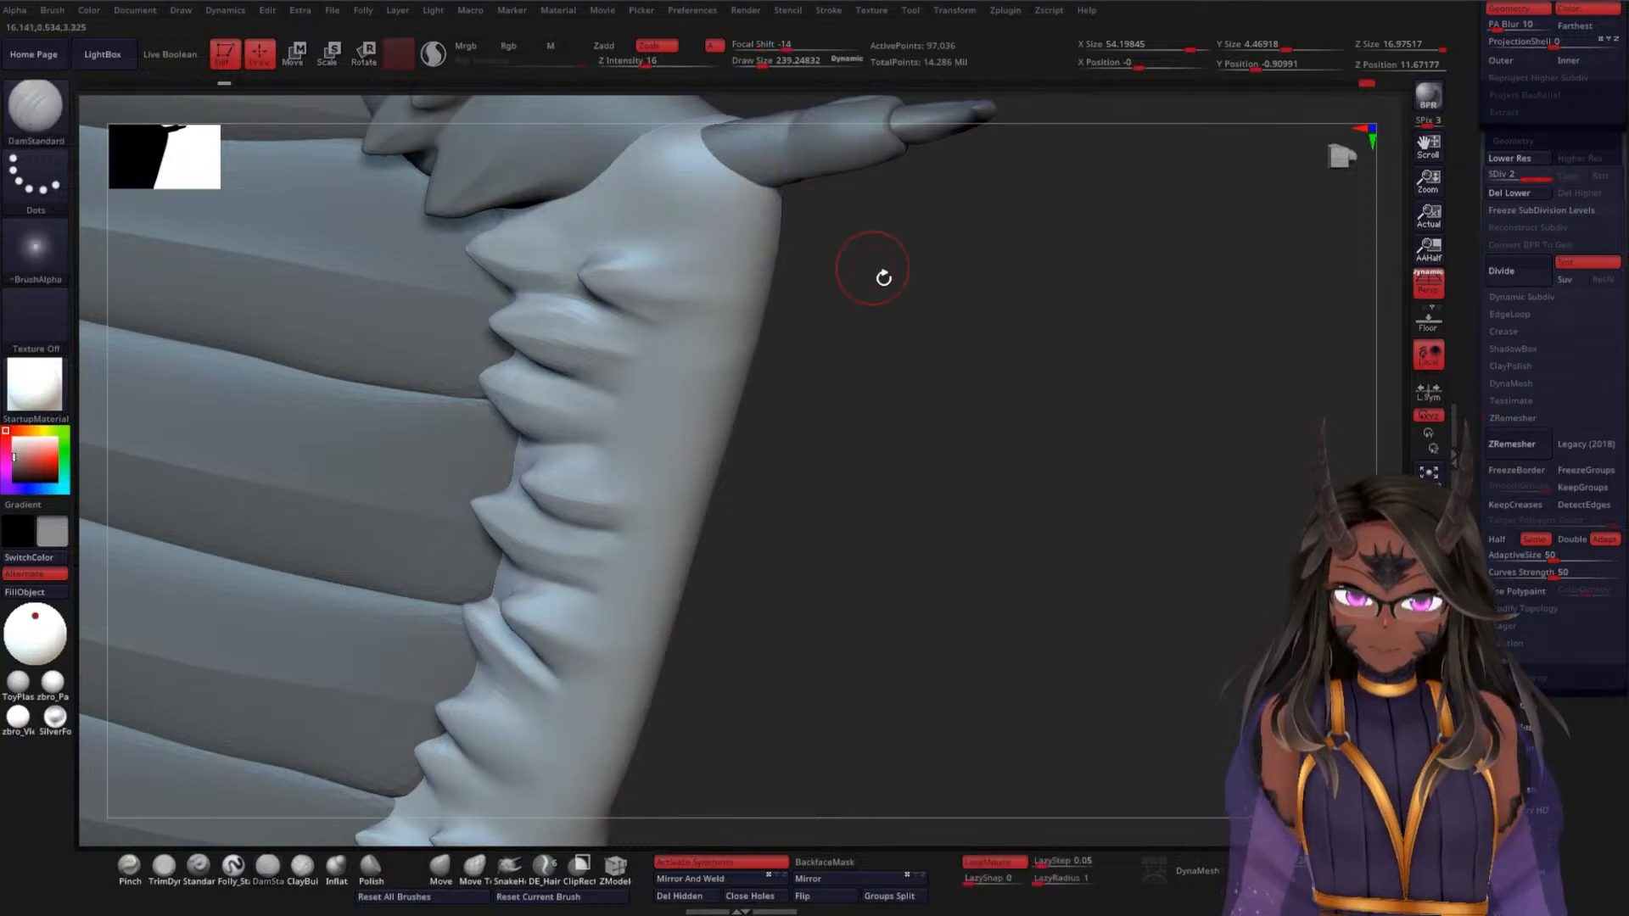
Smooth the side crease of the rounded tuft nearest the claw joint, checking it from the arm's outer edge
alt+drag(932, 272, 891, 340)
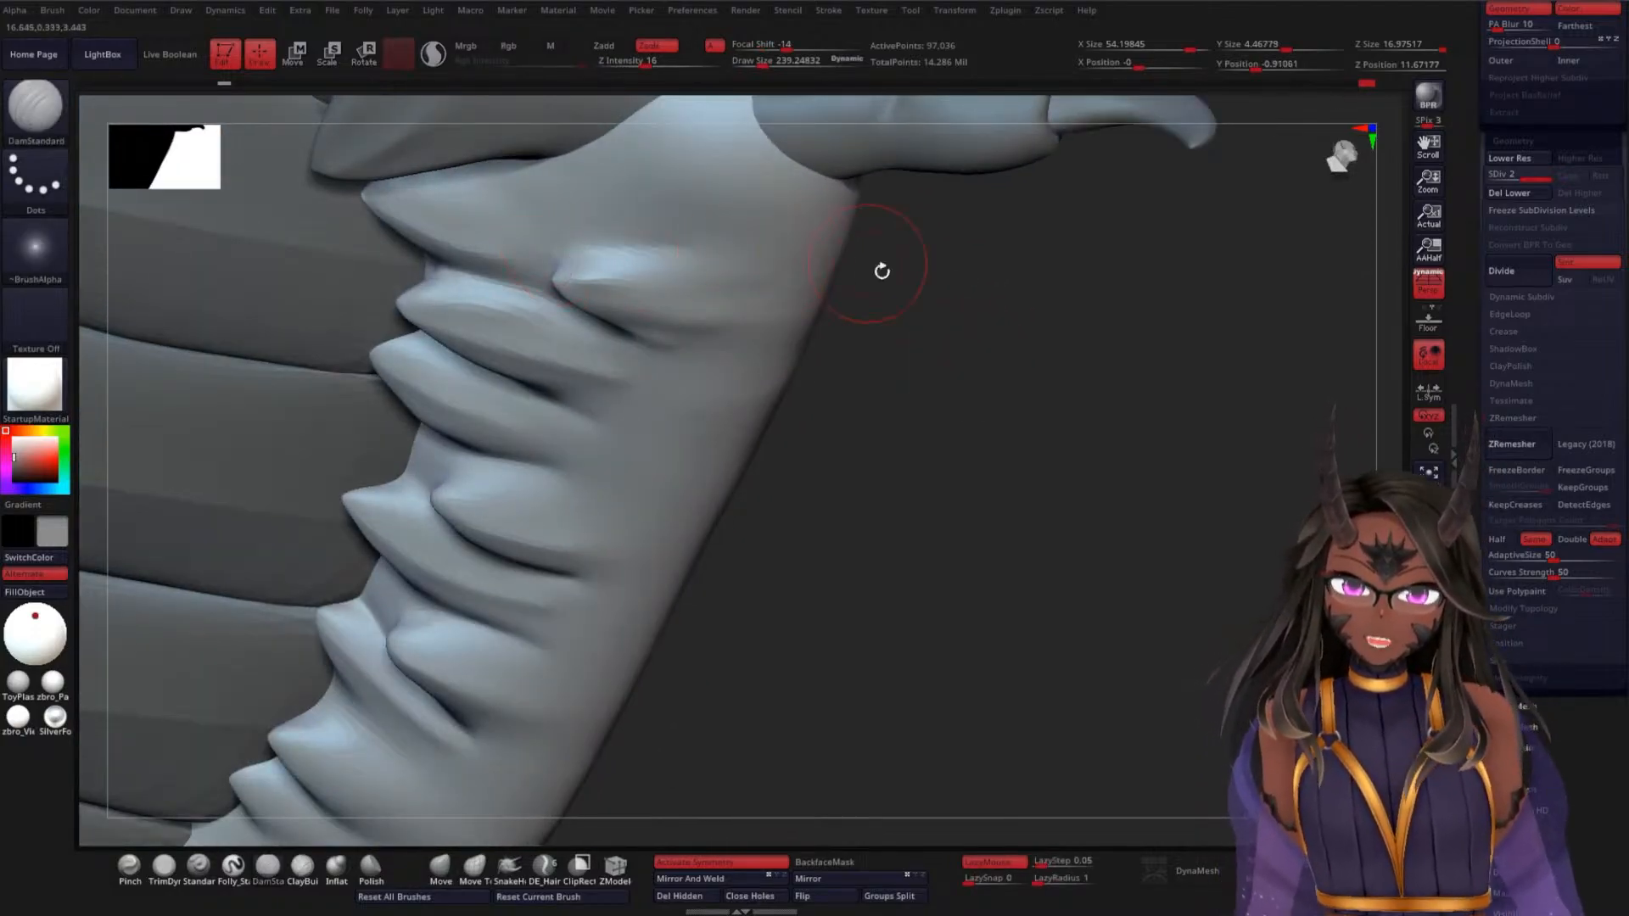
drag(880, 265, 696, 250)
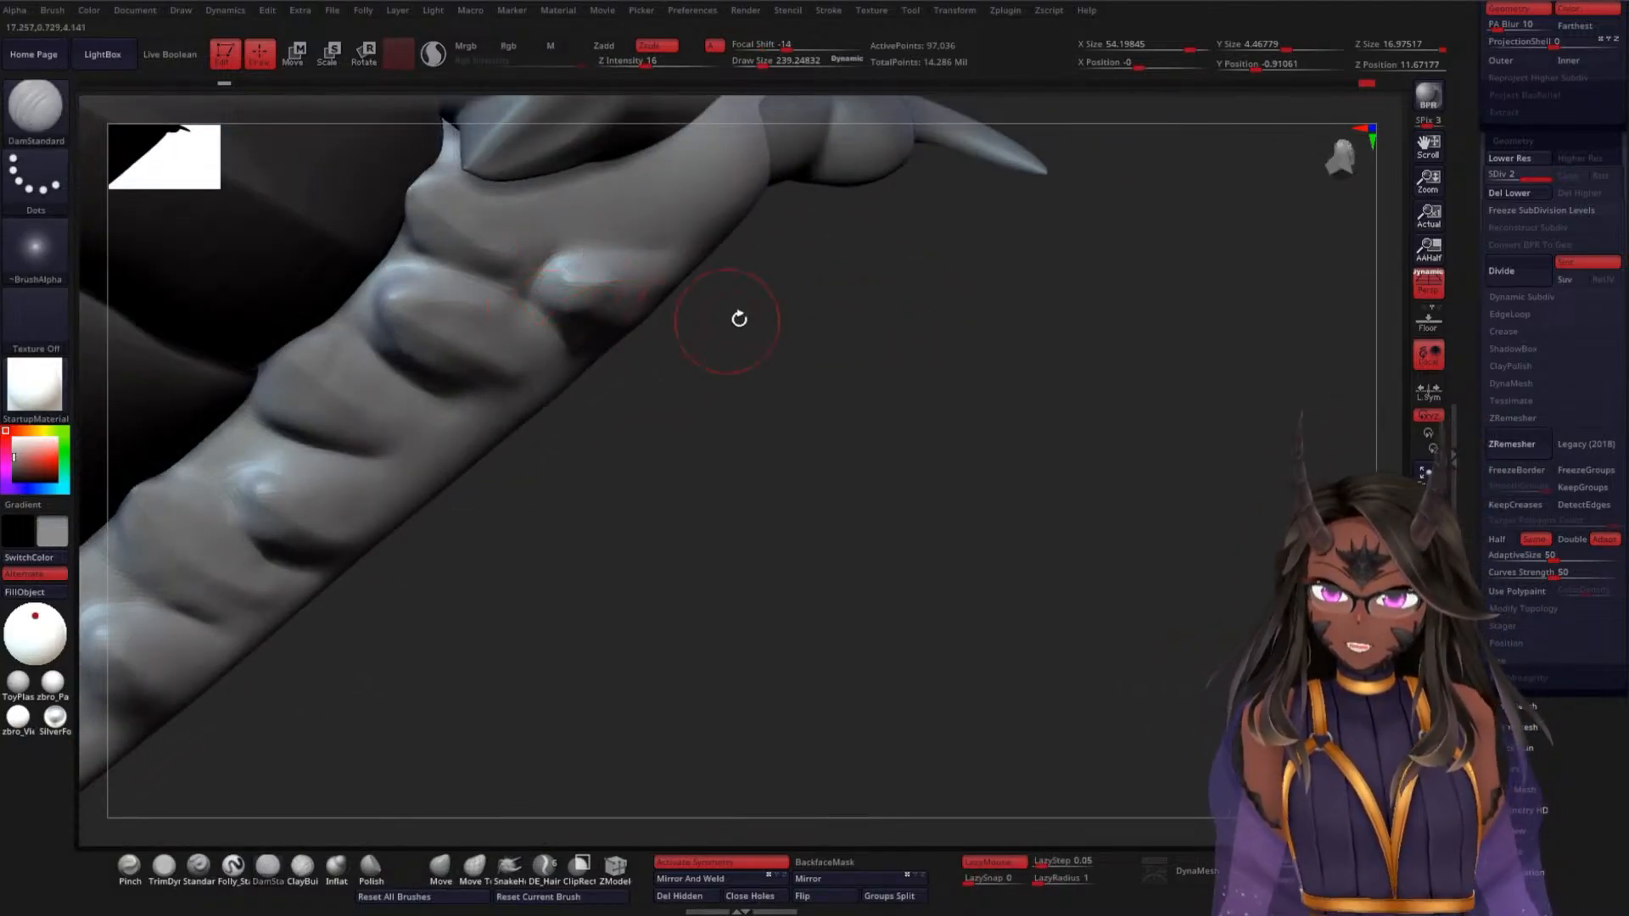
drag(883, 339, 975, 284)
mouse_move(556, 465)
shift+mouse_down()
mouse_move(592, 509)
mouse_move(562, 585)
shift+mouse_up()
drag(952, 369, 984, 264)
alt+drag(984, 265, 968, 373)
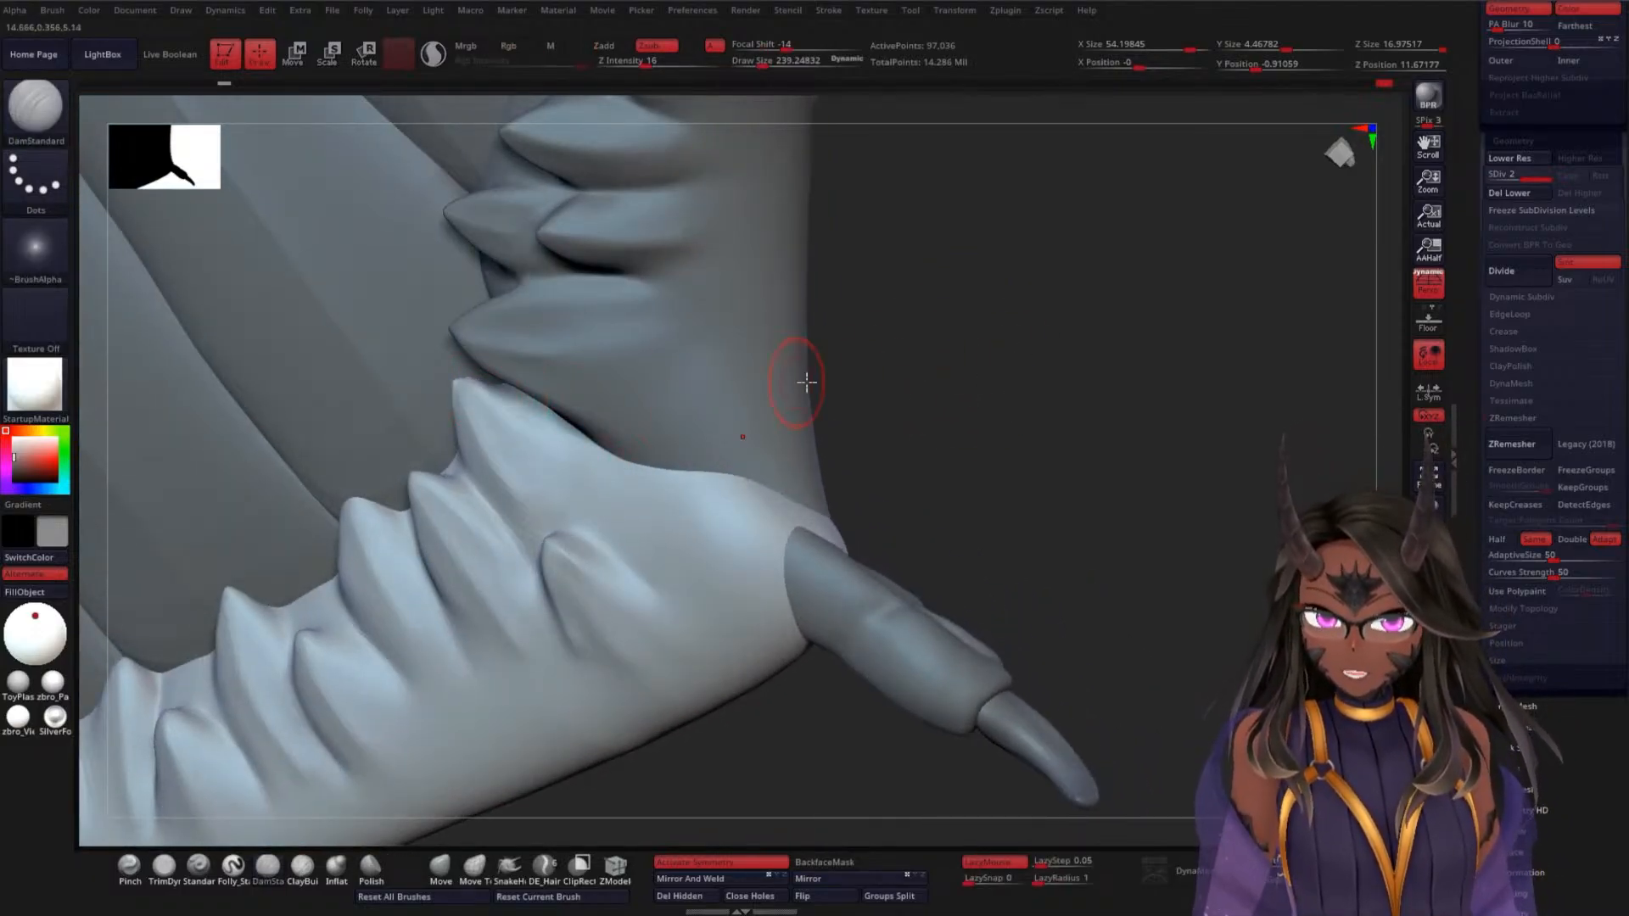
Carve the side edges of two neighbouring pointed tufts on the lower half of the arm, redoing the stroke nearest the lower corner
drag(855, 360, 898, 331)
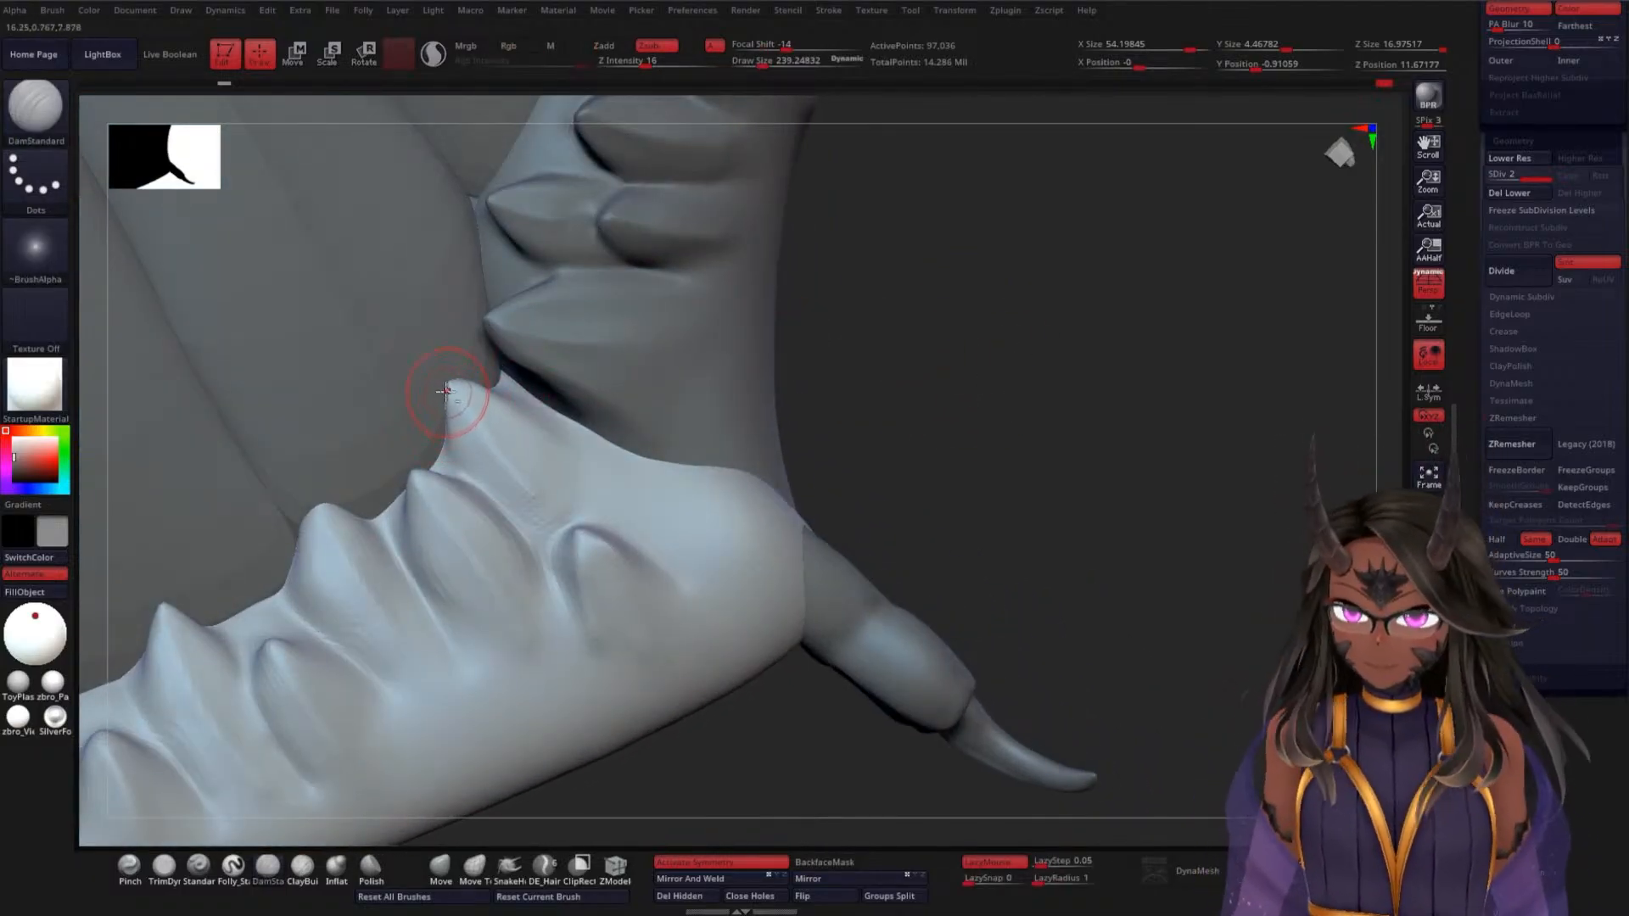
drag(855, 348, 985, 266)
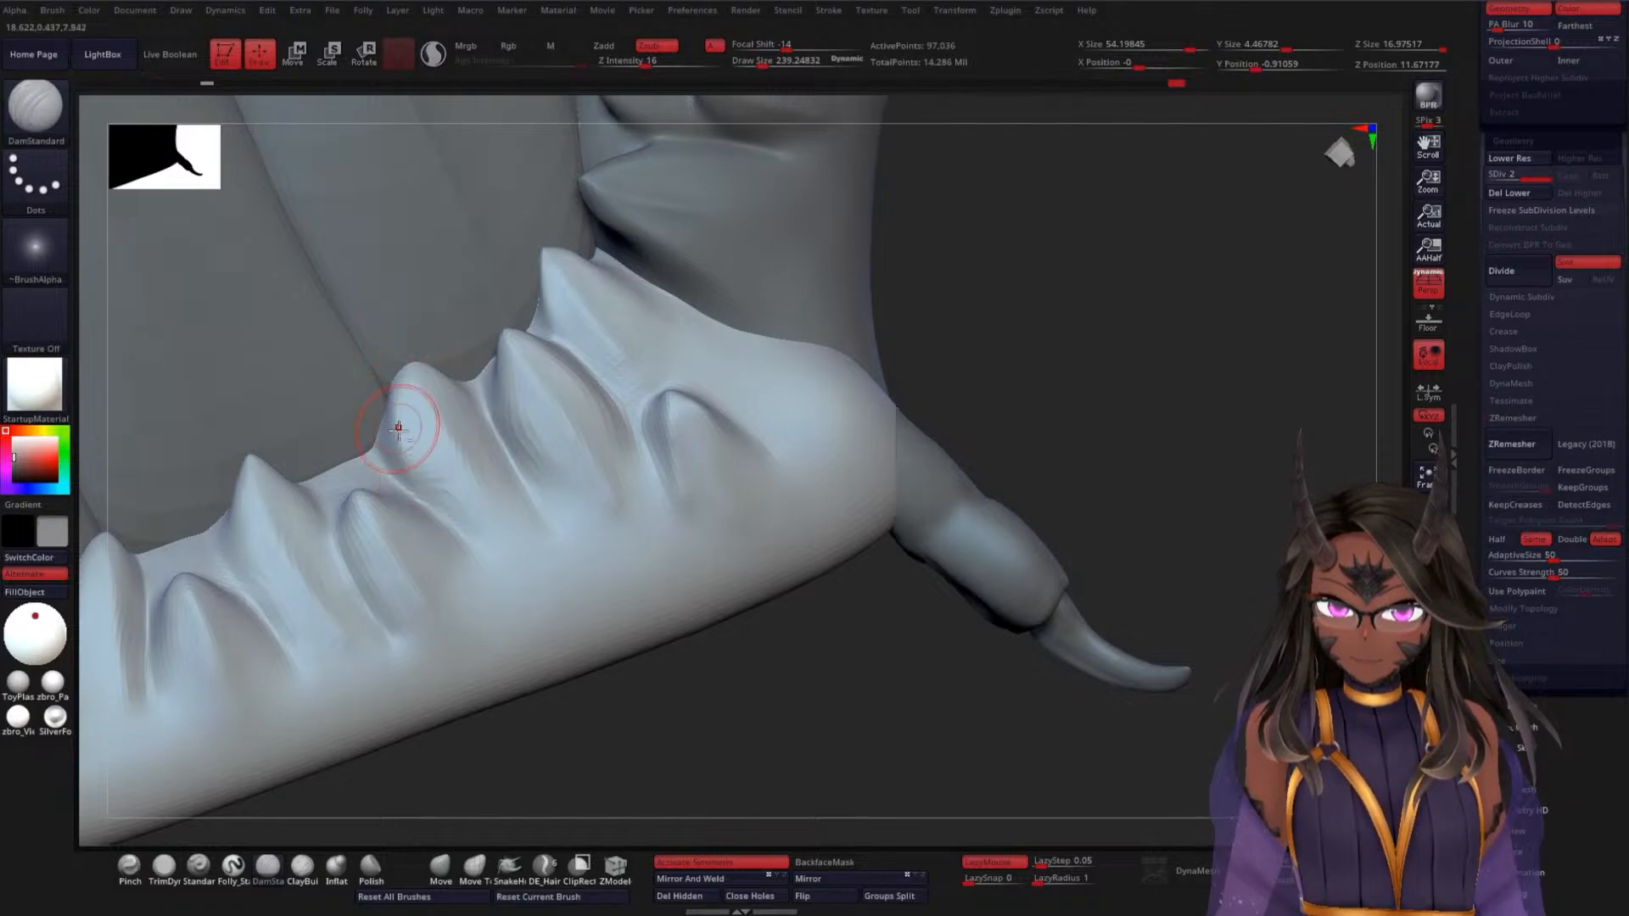
mouse_move(1061, 321)
mouse_down()
mouse_move(1171, 211)
mouse_move(665, 618)
mouse_move(684, 498)
mouse_move(654, 621)
mouse_move(665, 492)
mouse_up()
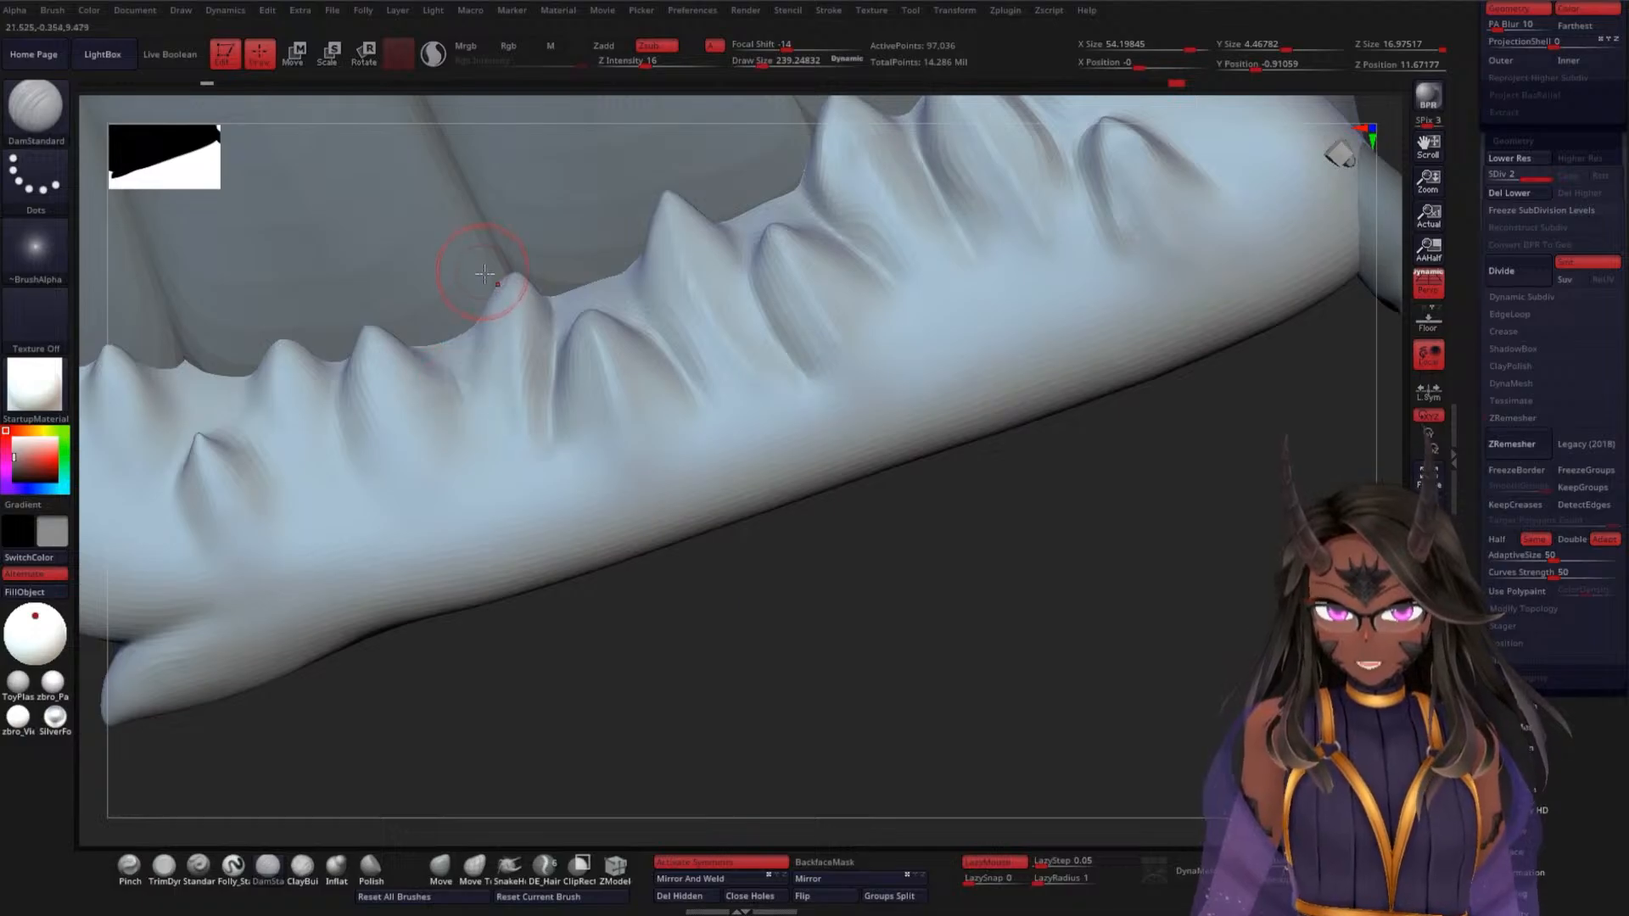
drag(481, 330, 471, 410)
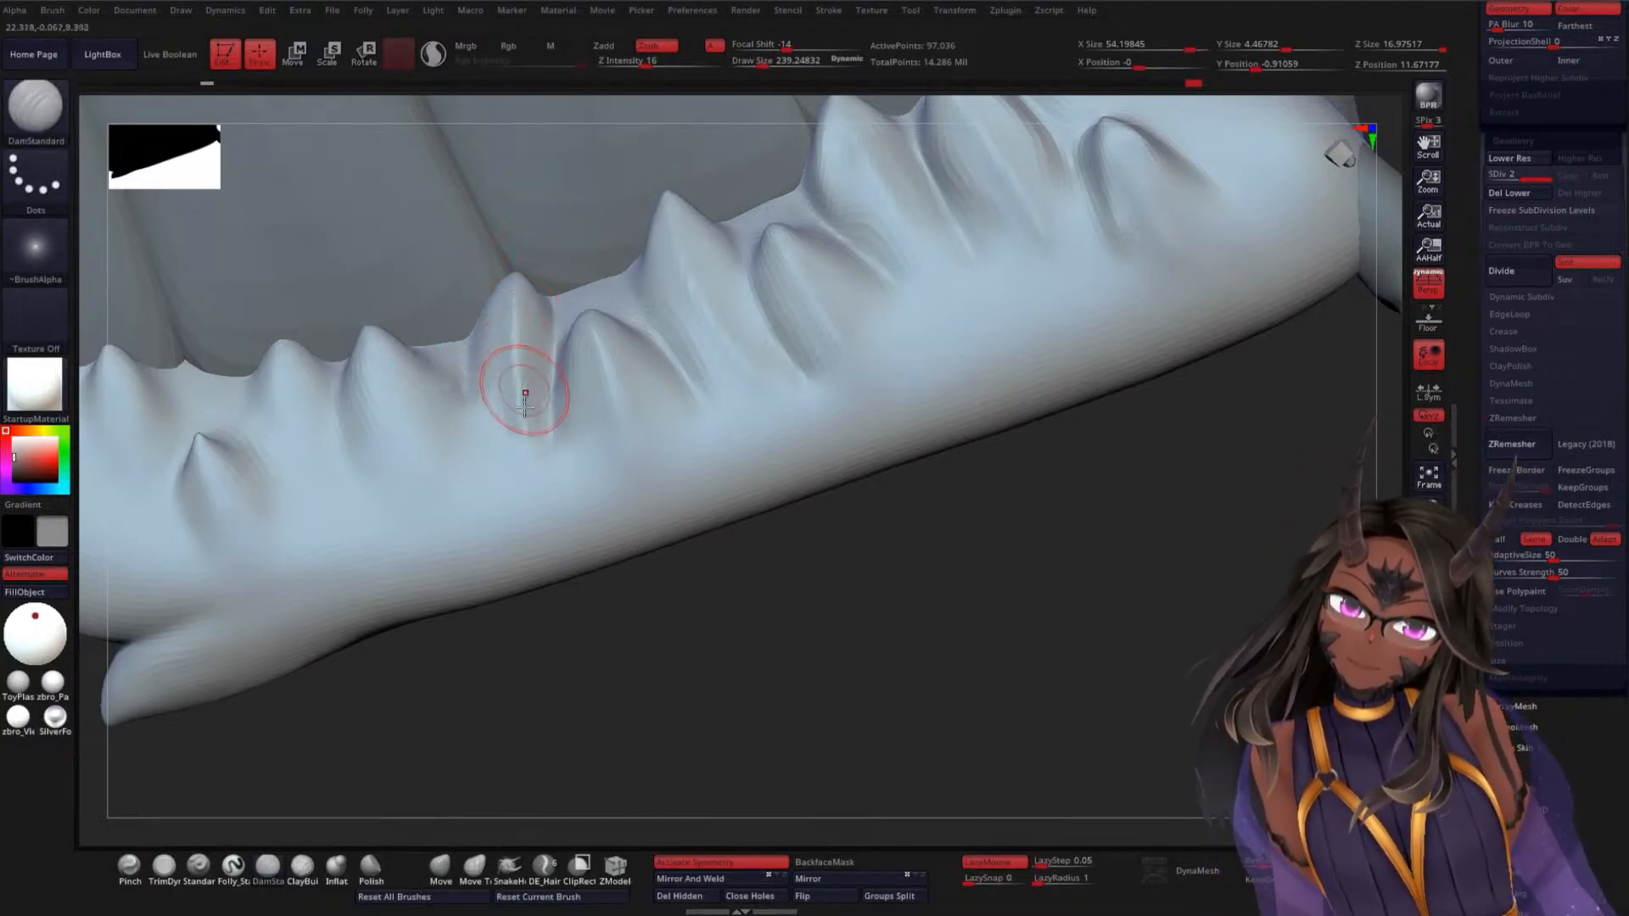
key(shift)
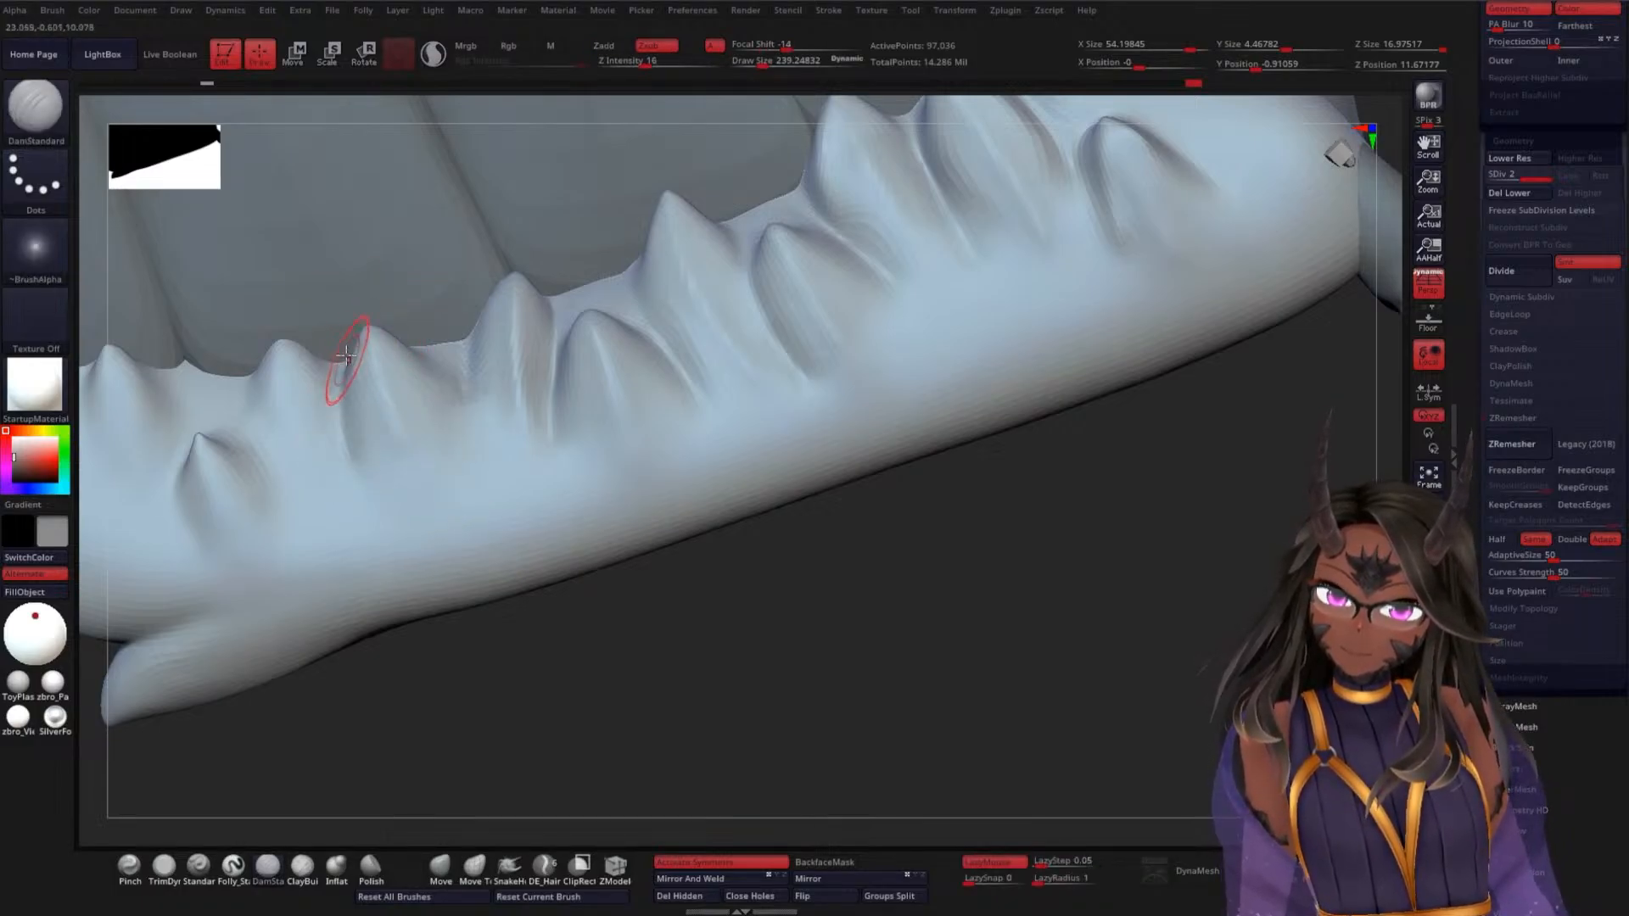
drag(348, 362, 396, 526)
key(ctrl+z)
drag(341, 361, 390, 525)
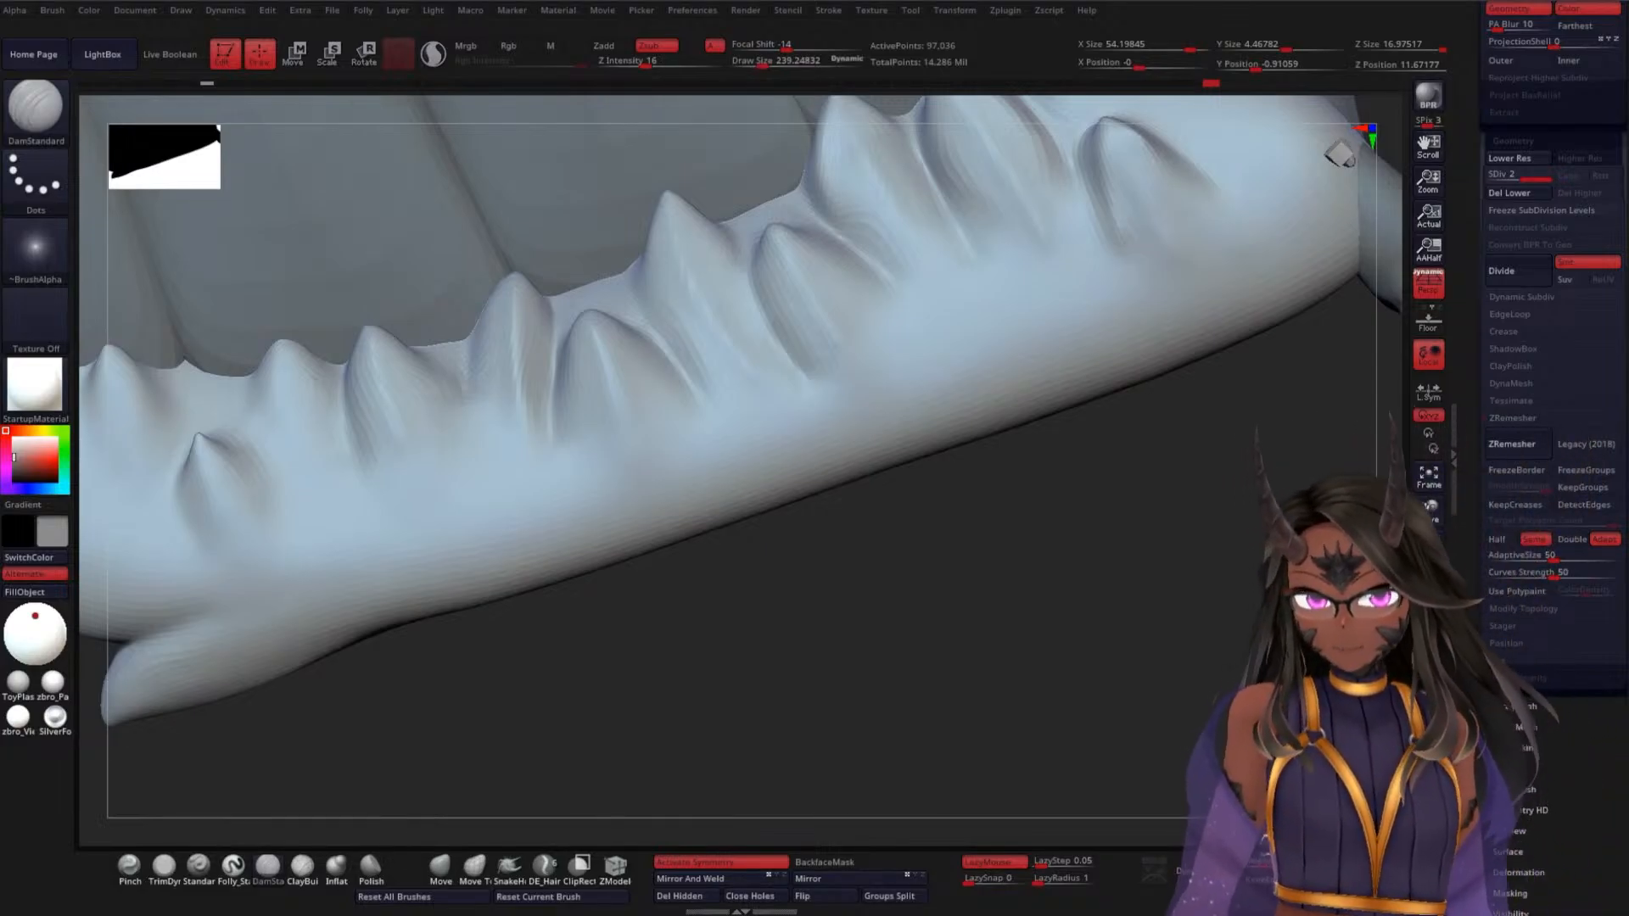
Carve both side edges of the rounded tuft nearest the claw joint, following its tip down toward the arm
drag(806, 524, 903, 563)
mouse_move(823, 376)
shift+mouse_down()
mouse_move(856, 344)
mouse_move(825, 308)
shift+mouse_up()
alt+drag(964, 509, 974, 528)
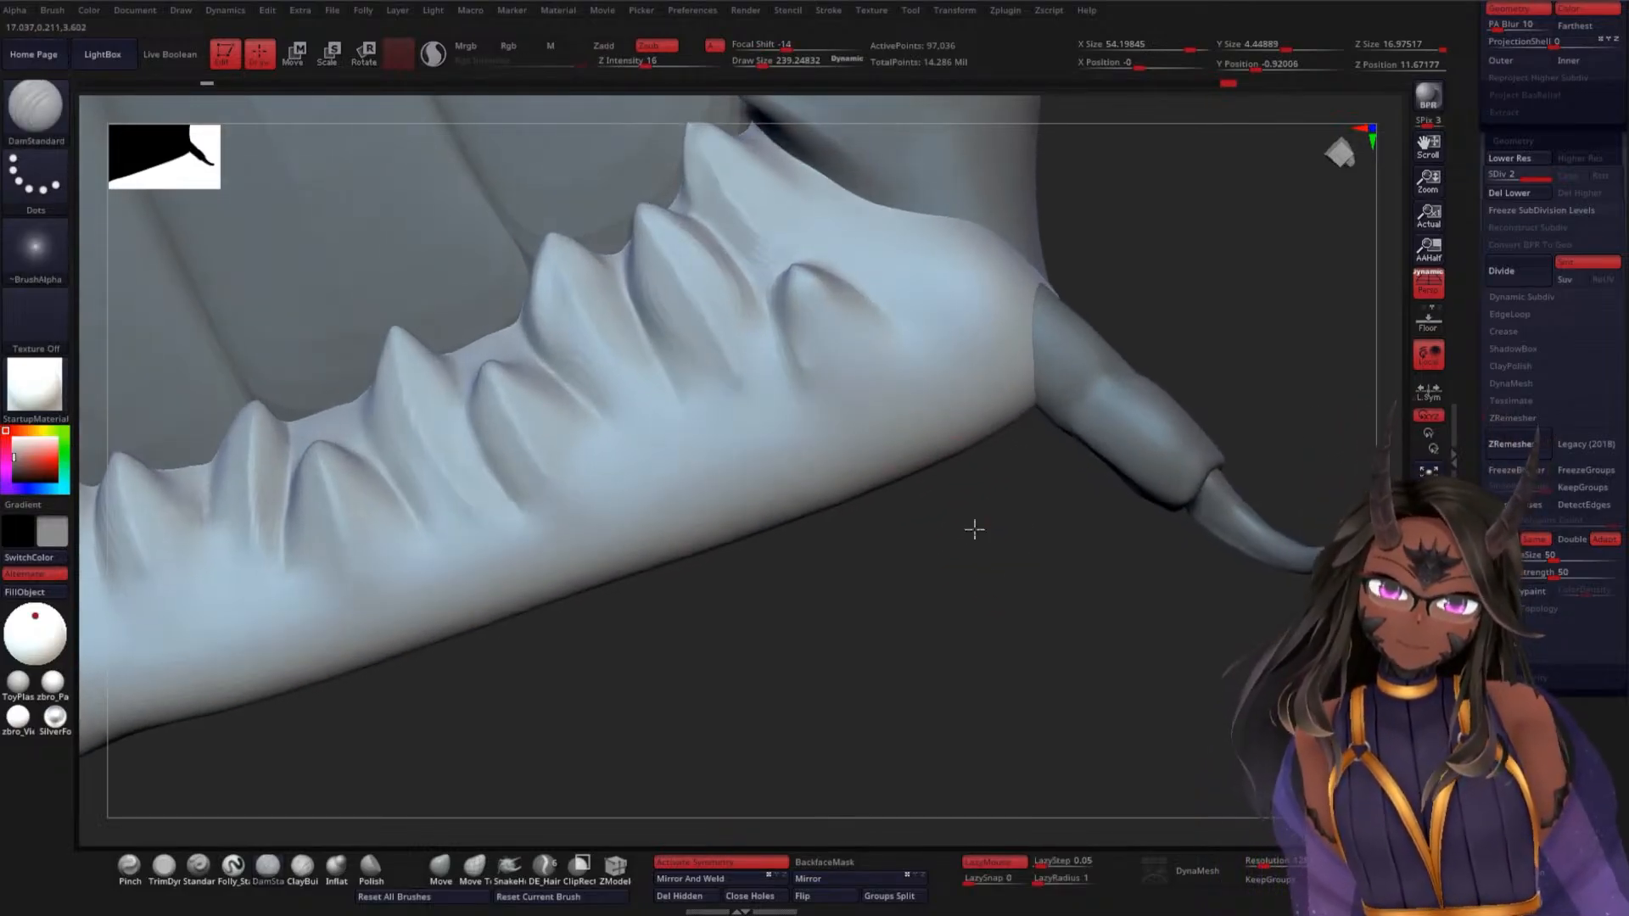
drag(757, 284, 803, 418)
drag(929, 575, 917, 614)
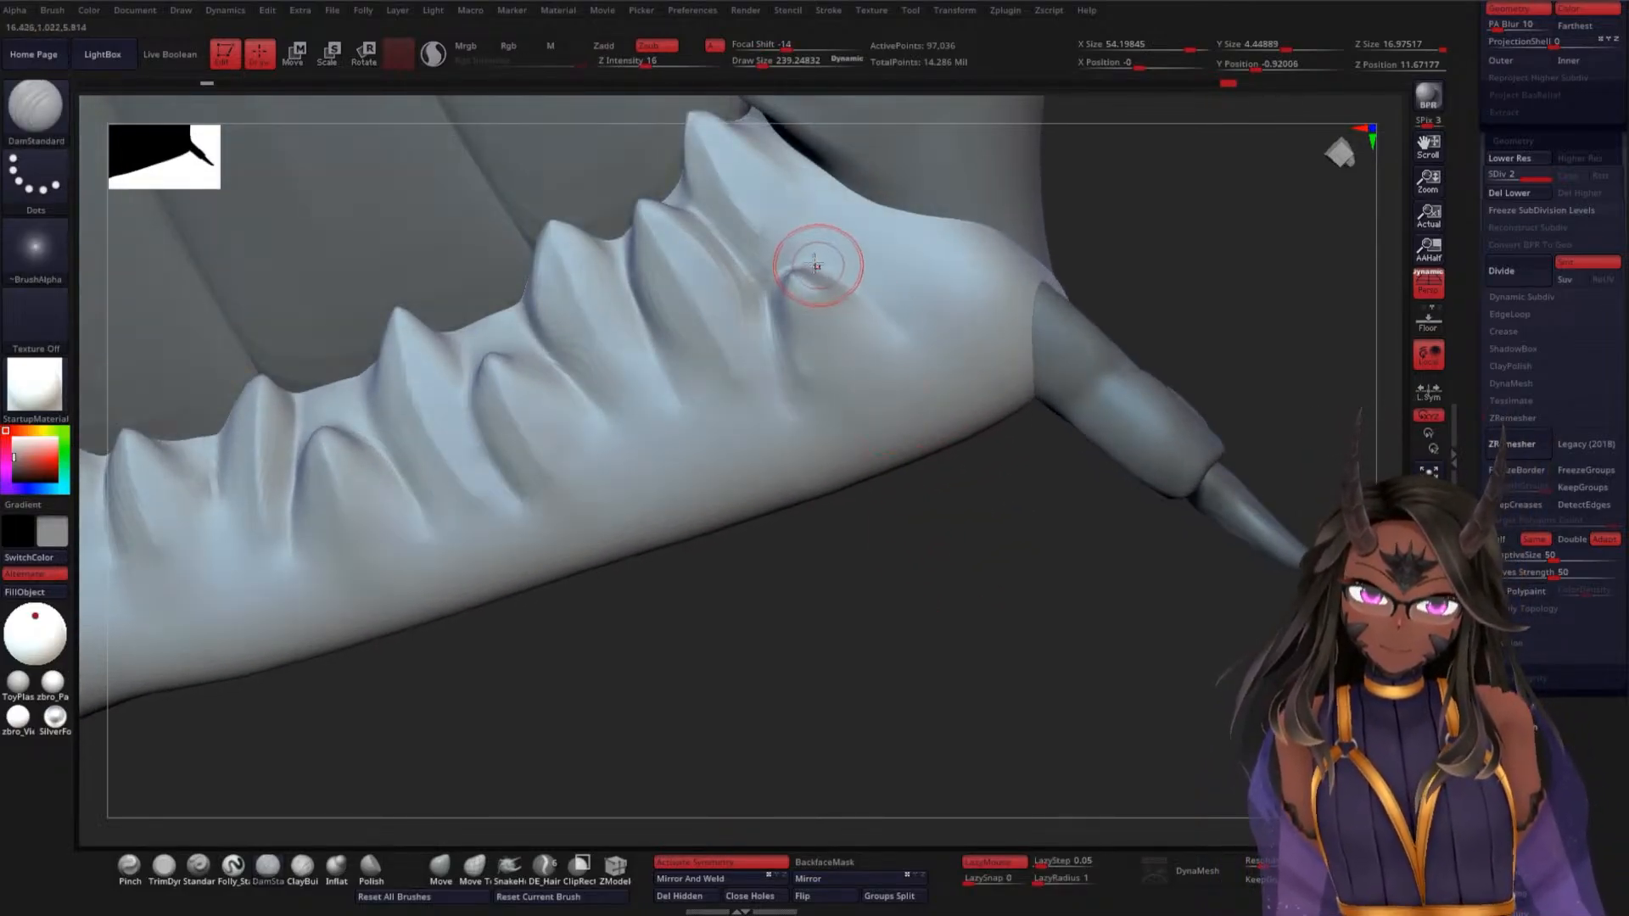
mouse_move(816, 268)
mouse_down()
mouse_move(934, 364)
mouse_move(891, 327)
mouse_up()
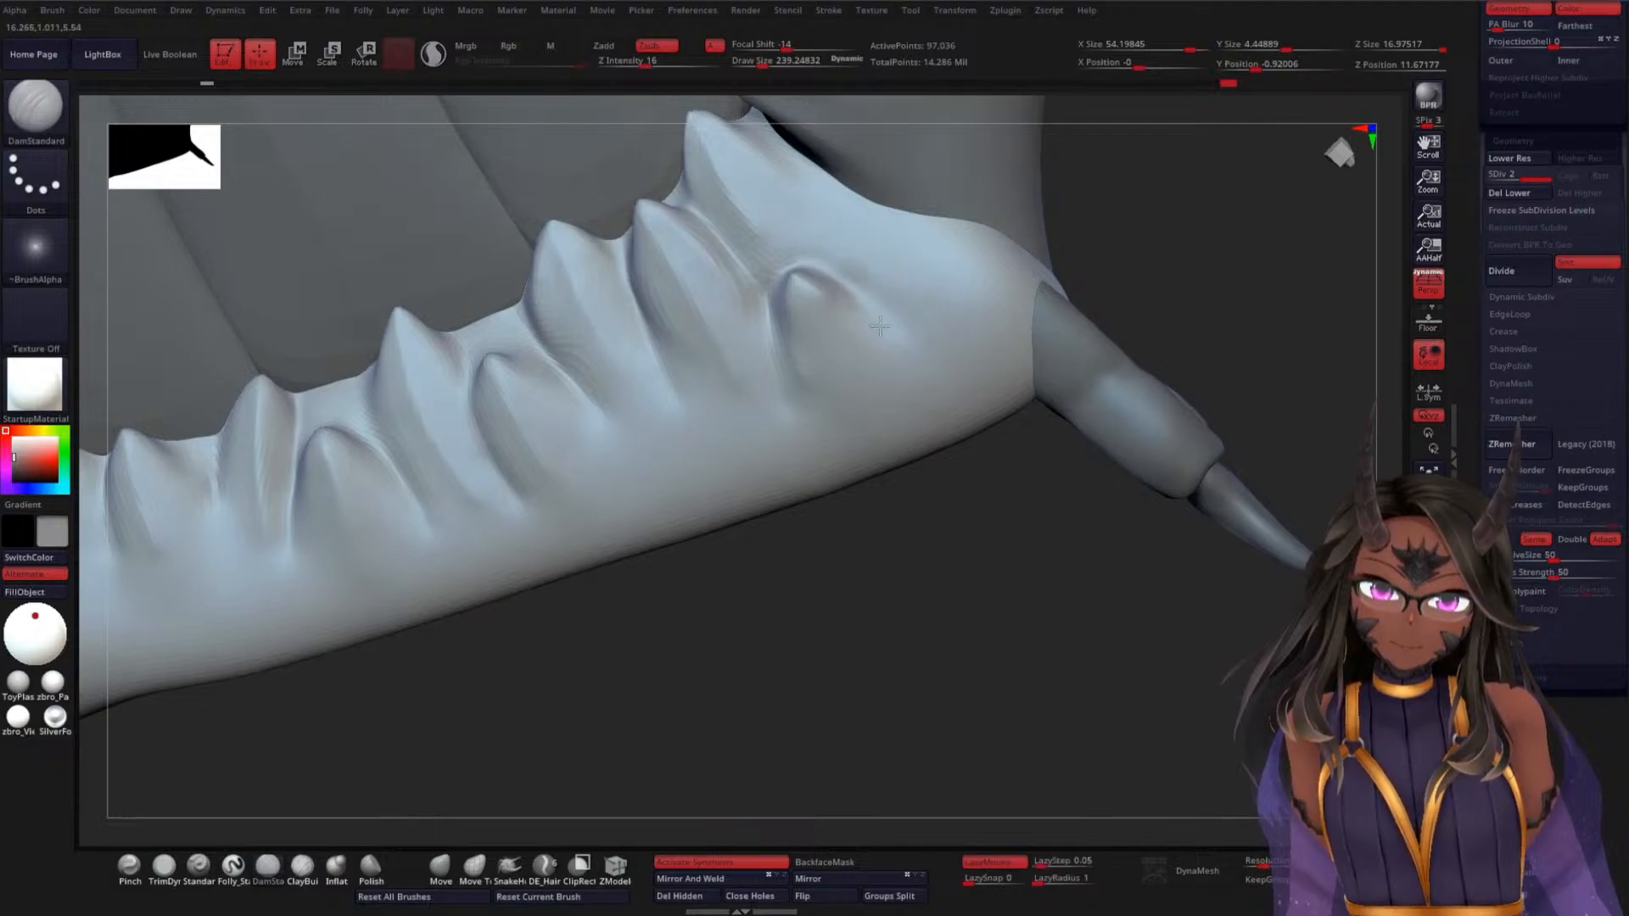
drag(919, 462, 873, 382)
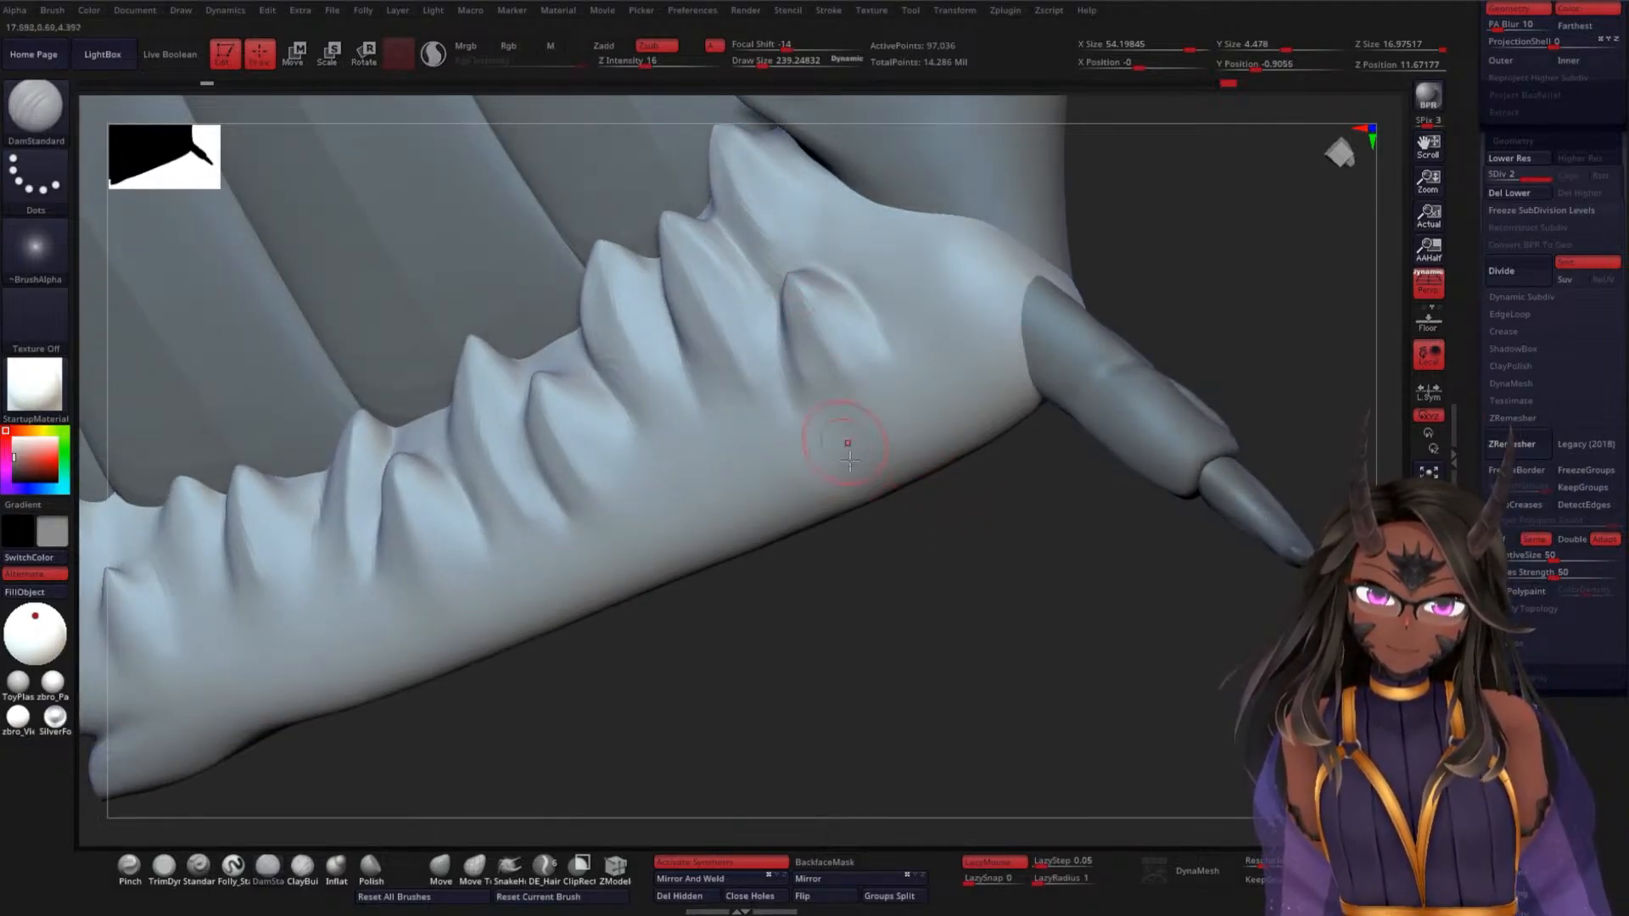
Deepen the edges of the rounded tuft nearest the claw joint and smooth its lower base, checking it from several angles
drag(943, 543, 931, 519)
drag(820, 283, 887, 344)
drag(923, 525, 874, 483)
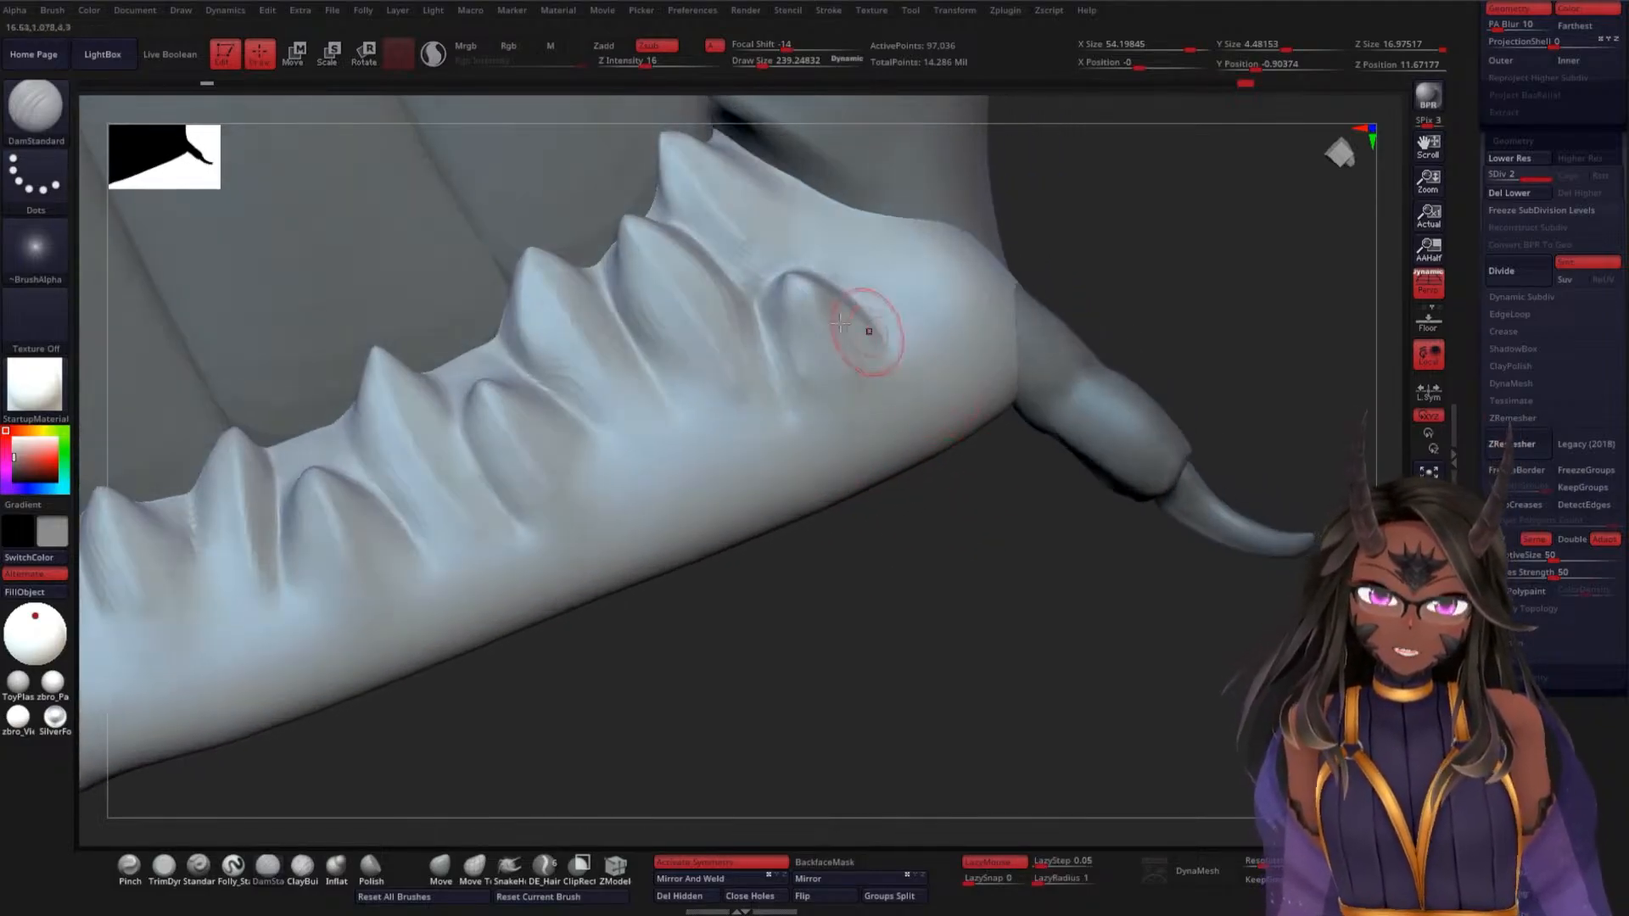
mouse_move(782, 287)
mouse_down()
mouse_move(770, 332)
mouse_move(794, 424)
mouse_move(819, 437)
mouse_up()
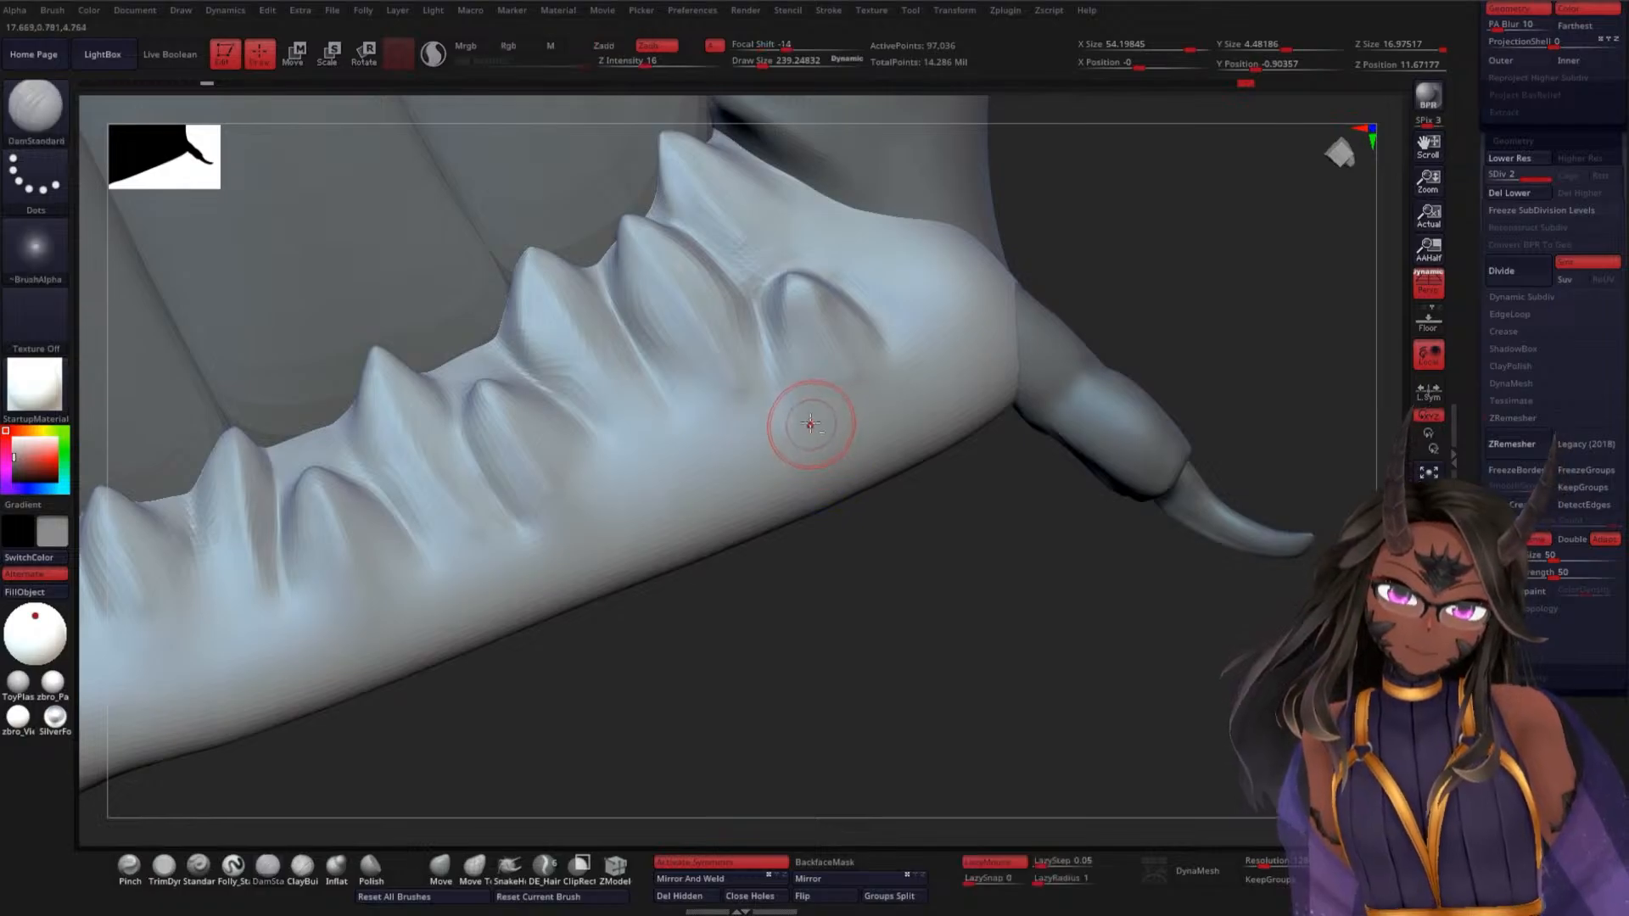
drag(975, 485, 927, 461)
shift+drag(815, 373, 806, 344)
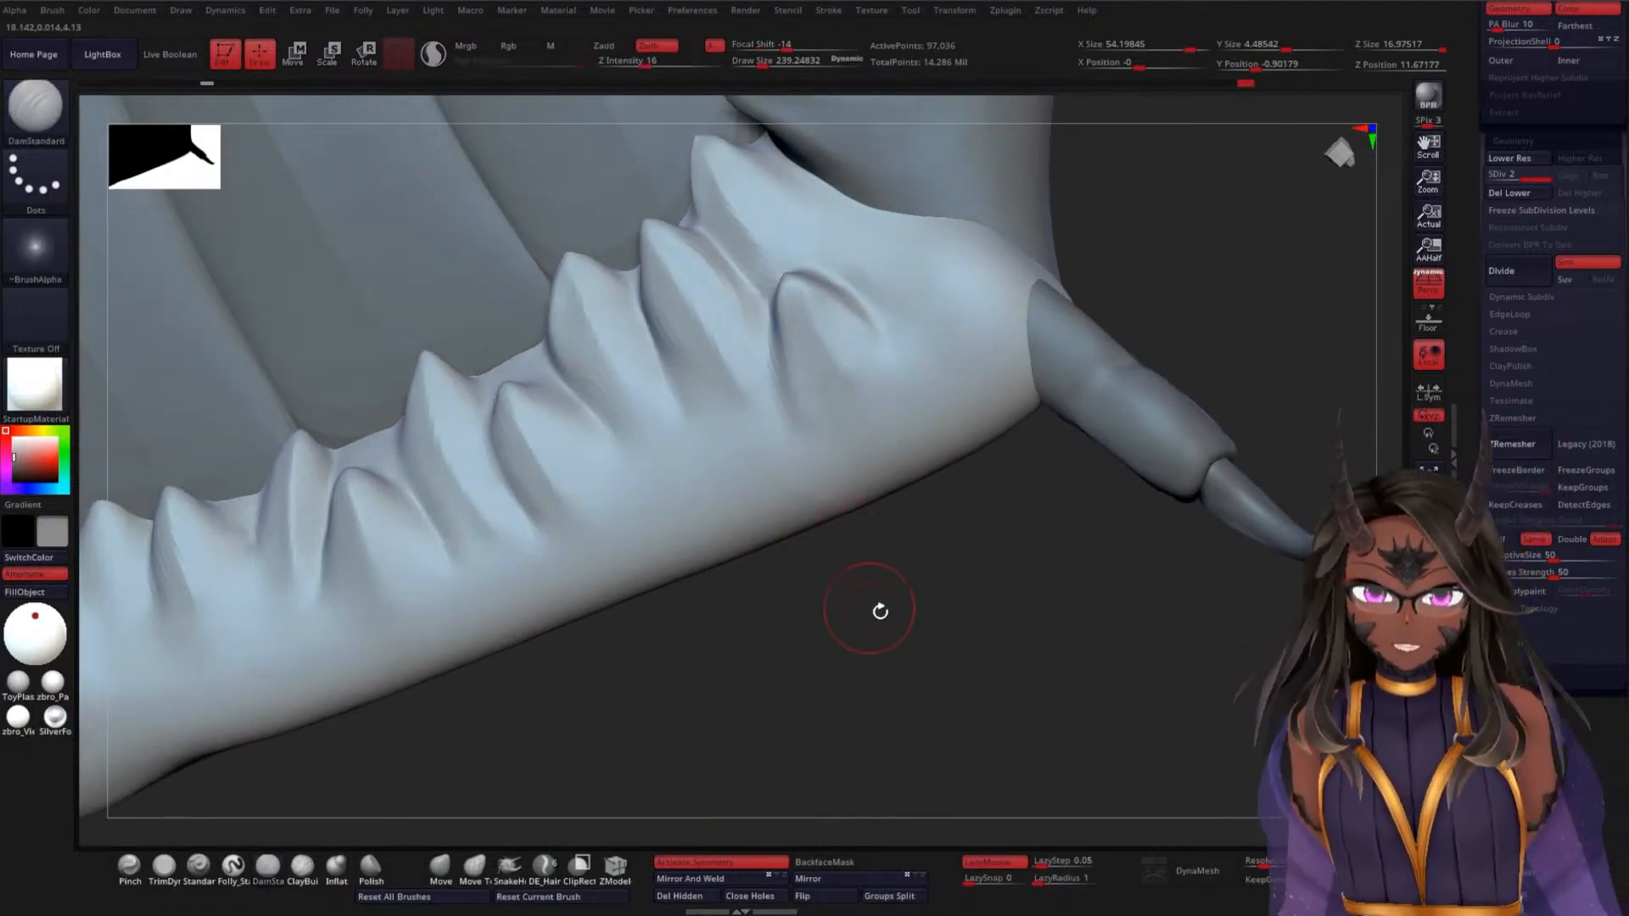
mouse_move(879, 610)
mouse_down()
mouse_move(883, 588)
mouse_move(880, 619)
mouse_move(795, 647)
mouse_move(832, 658)
mouse_move(829, 599)
mouse_up()
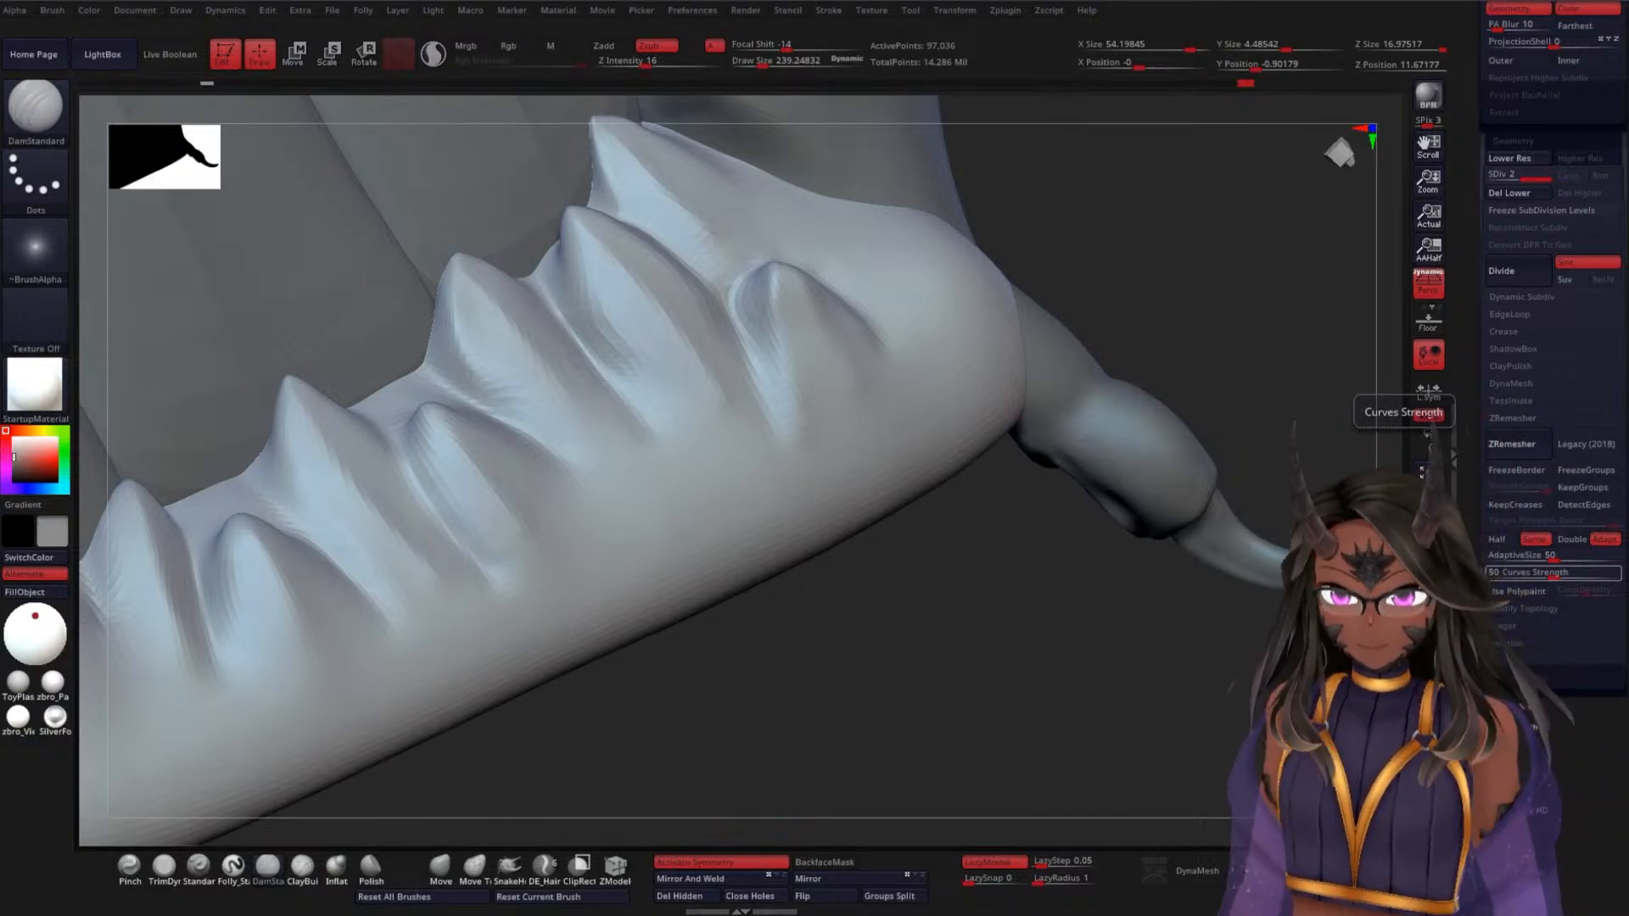
mouse_move(899, 662)
mouse_down()
mouse_move(949, 665)
mouse_move(963, 710)
mouse_move(976, 696)
mouse_move(869, 614)
mouse_move(968, 634)
mouse_up()
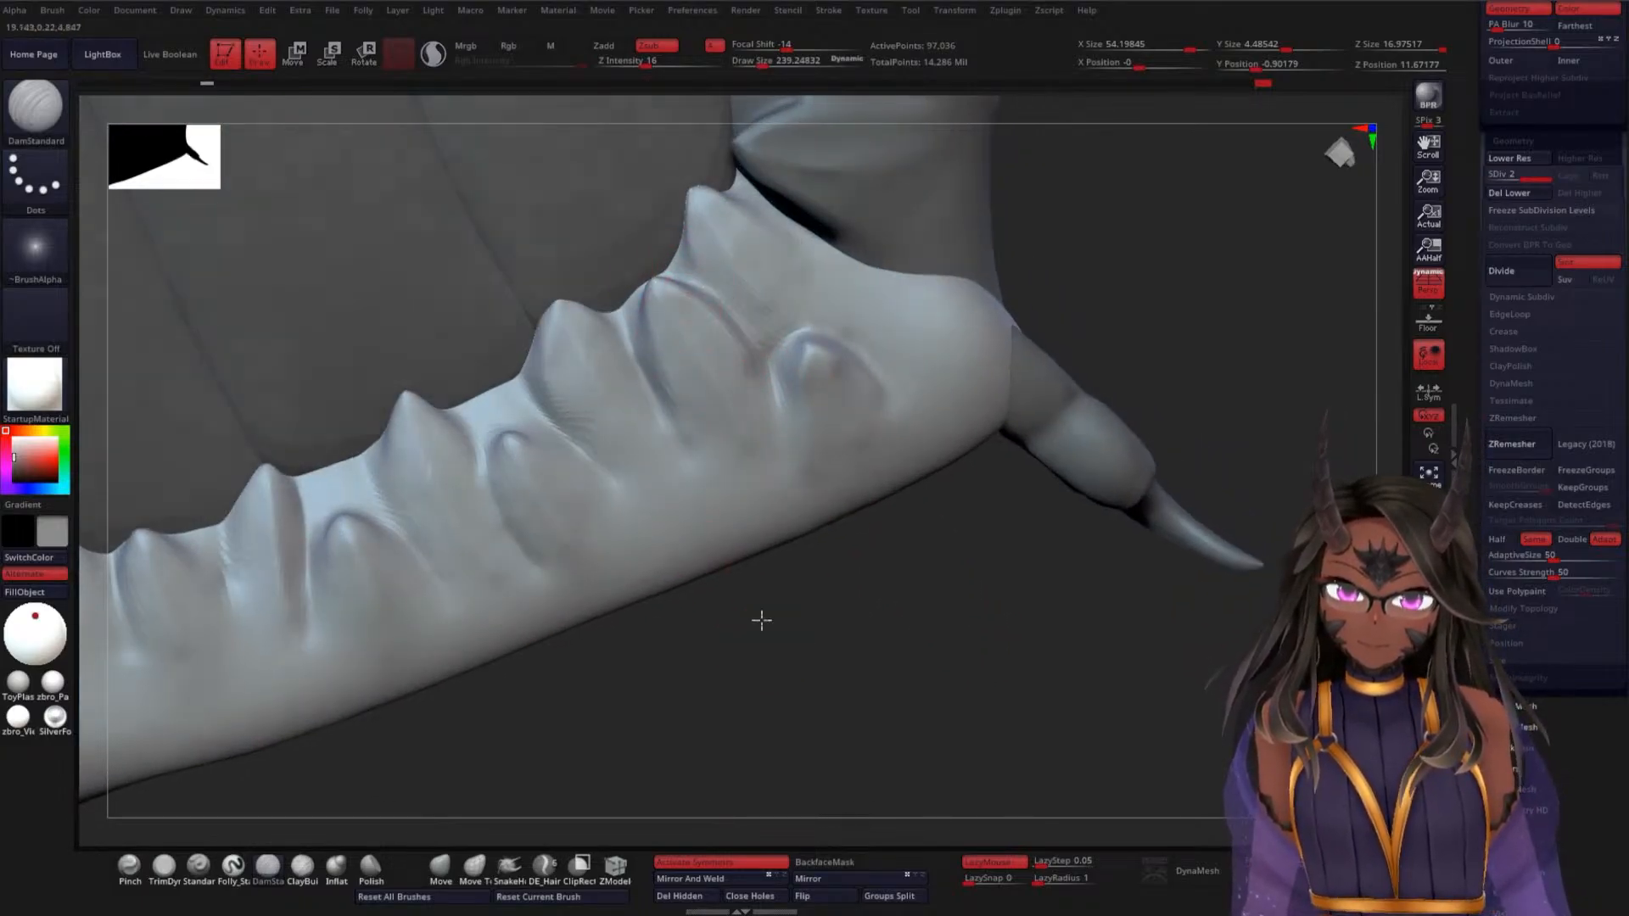
Carve the lower edge of the third pointed tuft from the claw joint and smooth it into the arm
drag(761, 622, 620, 315)
drag(729, 653, 741, 643)
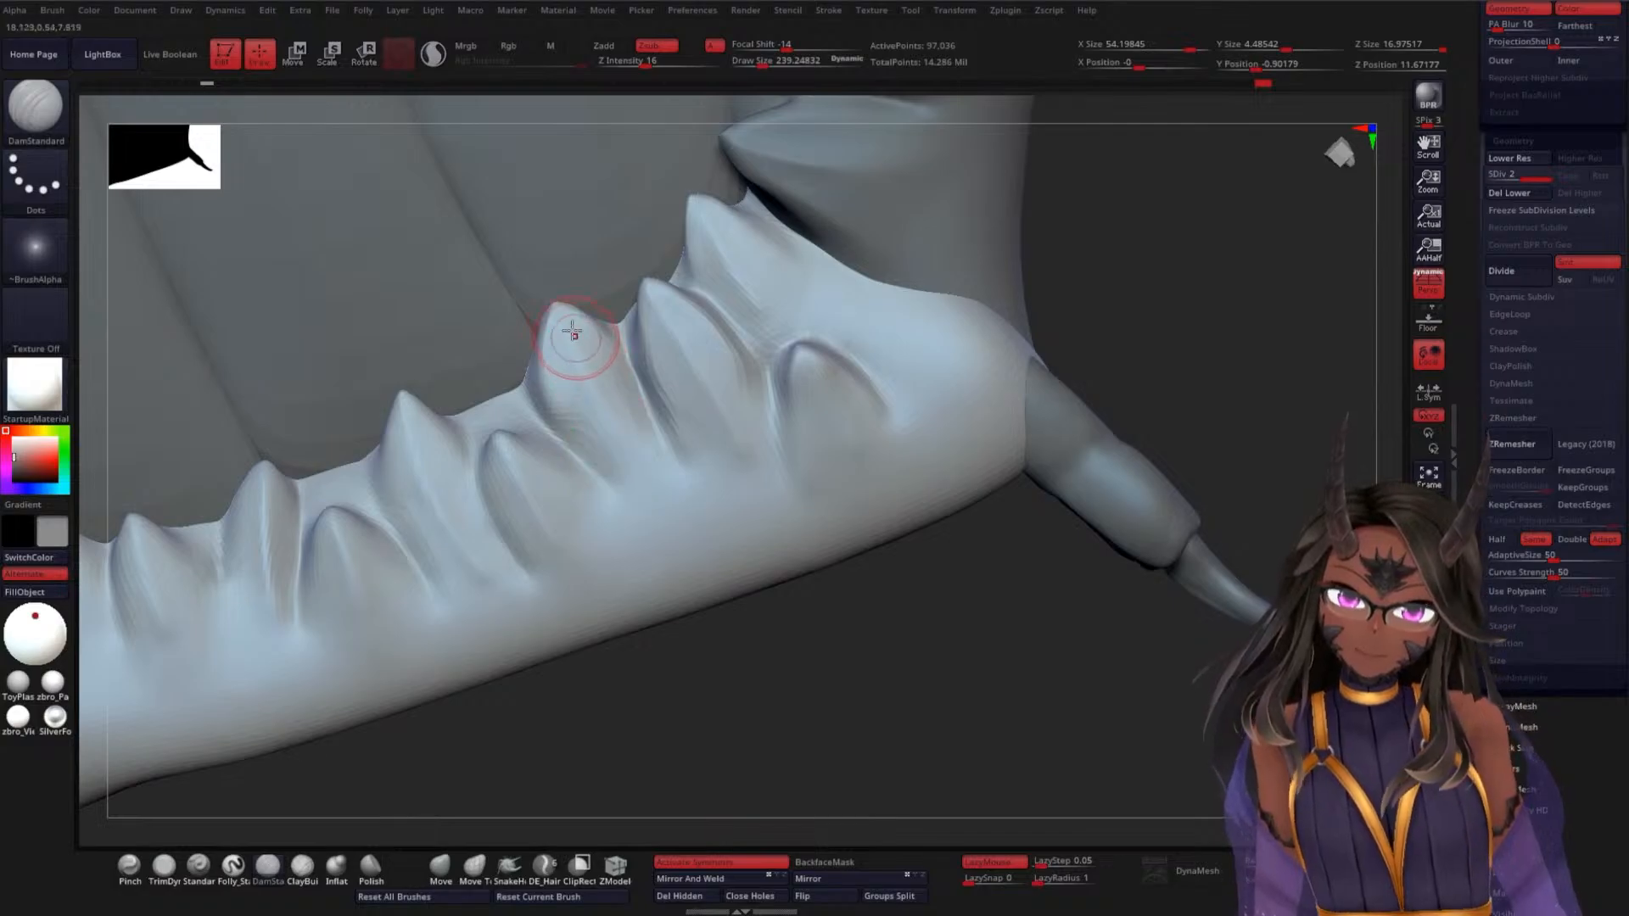
drag(716, 611, 752, 589)
key(shift)
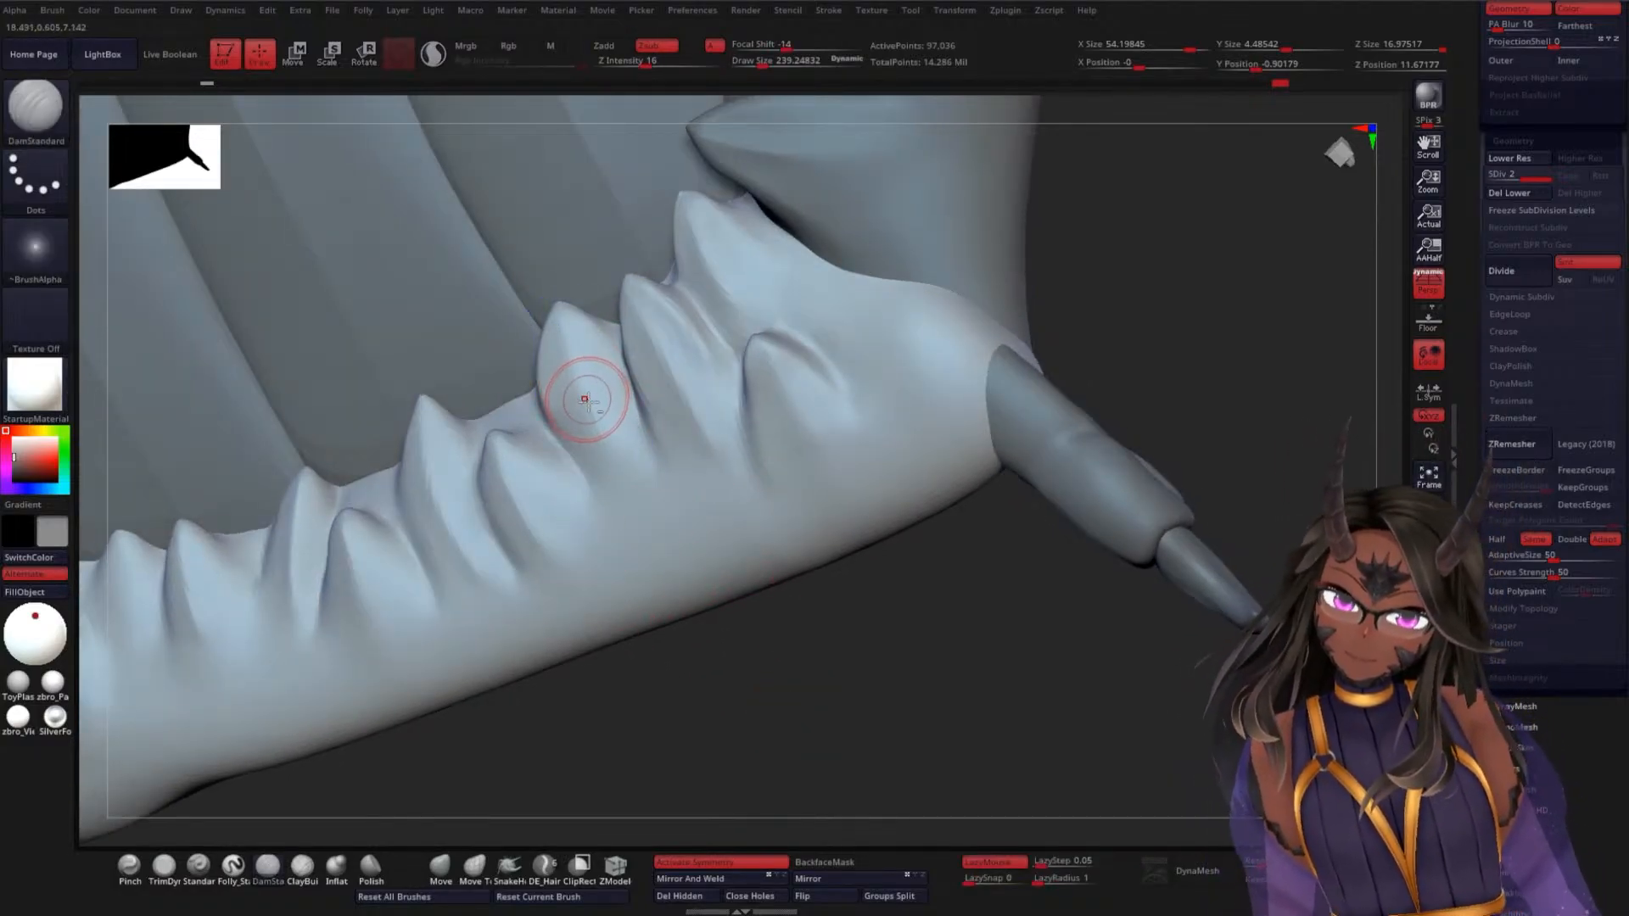
drag(593, 419, 627, 463)
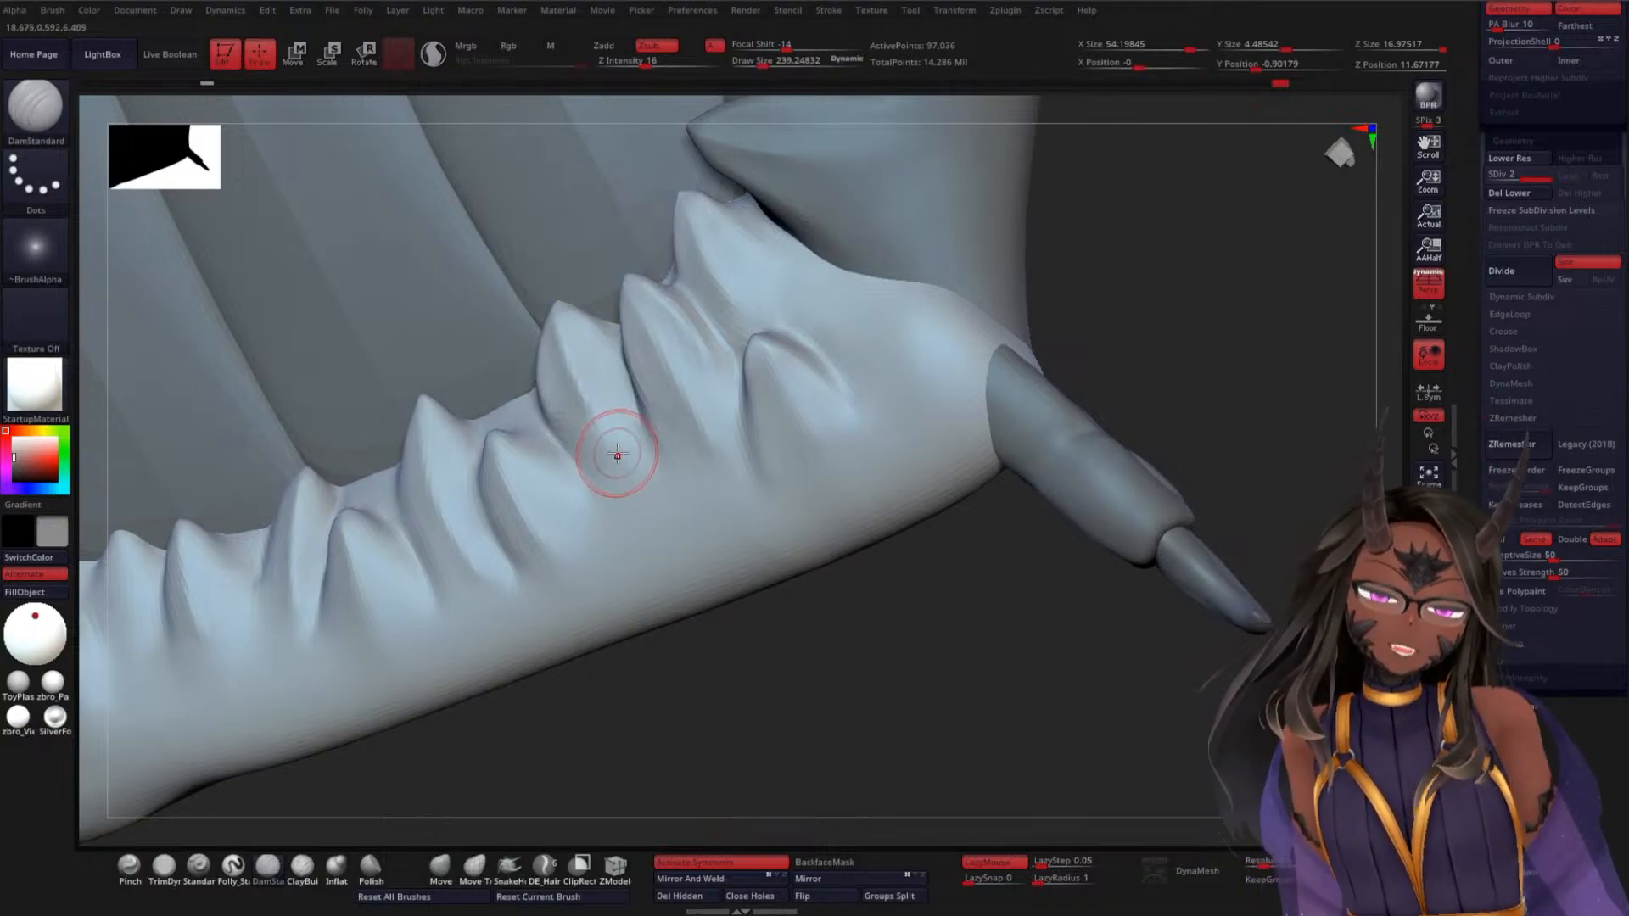
shift+drag(584, 399, 640, 492)
mouse_move(797, 682)
mouse_down()
mouse_move(840, 676)
mouse_move(851, 735)
mouse_move(854, 647)
mouse_move(694, 446)
mouse_up()
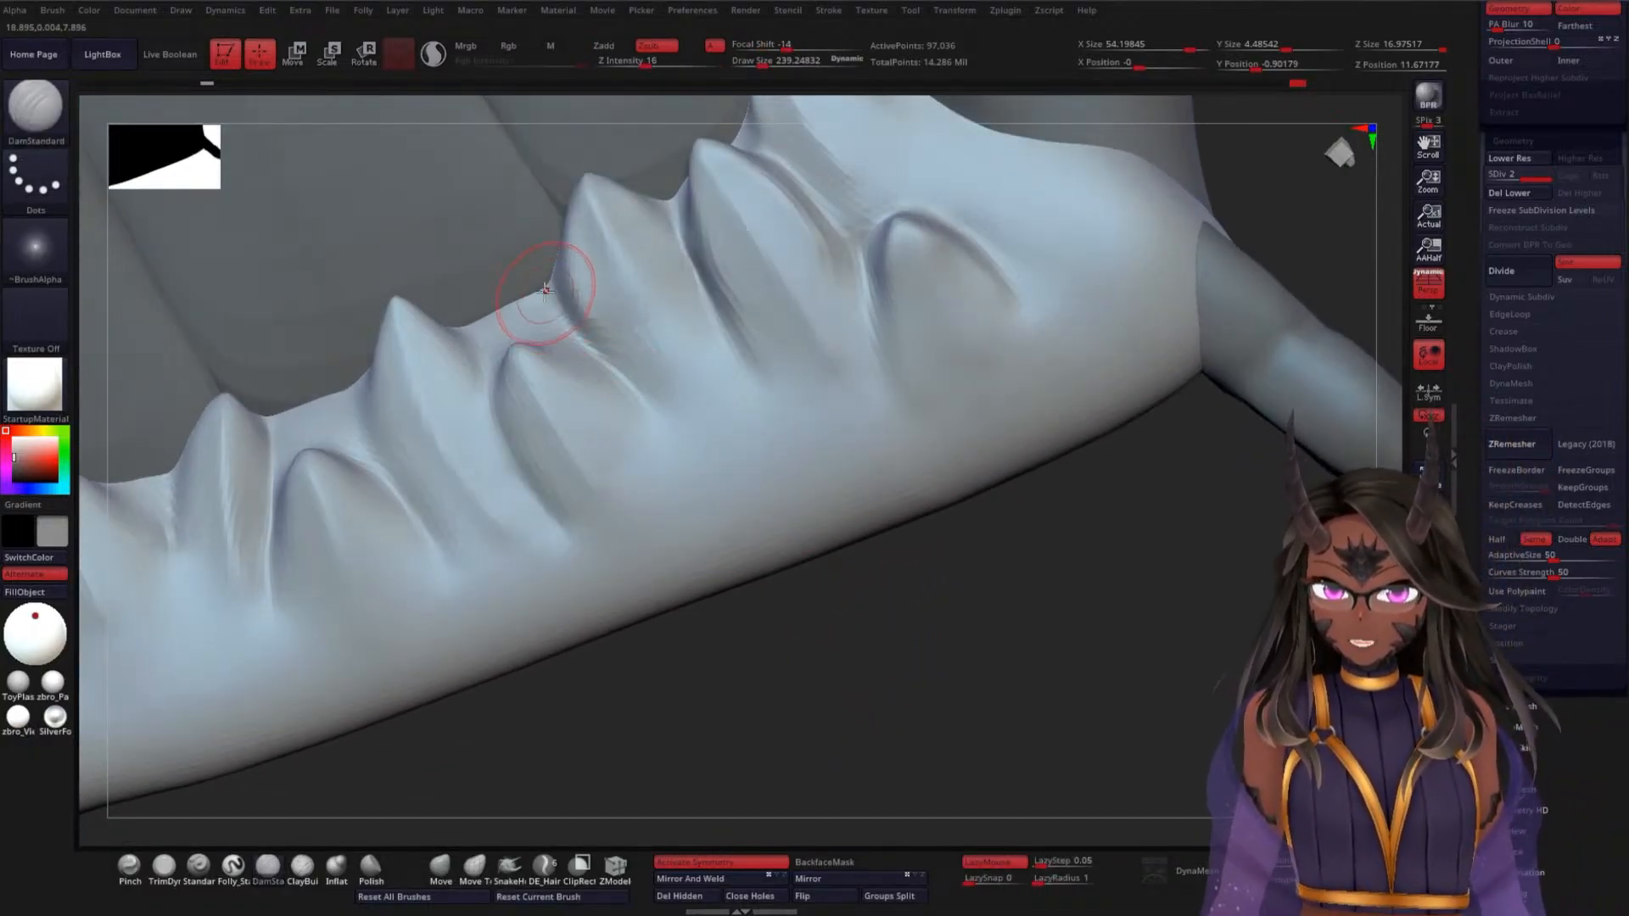
Carve both edges of the second rounded tuft from the claw joint and smooth the surface around its base
drag(797, 721, 821, 721)
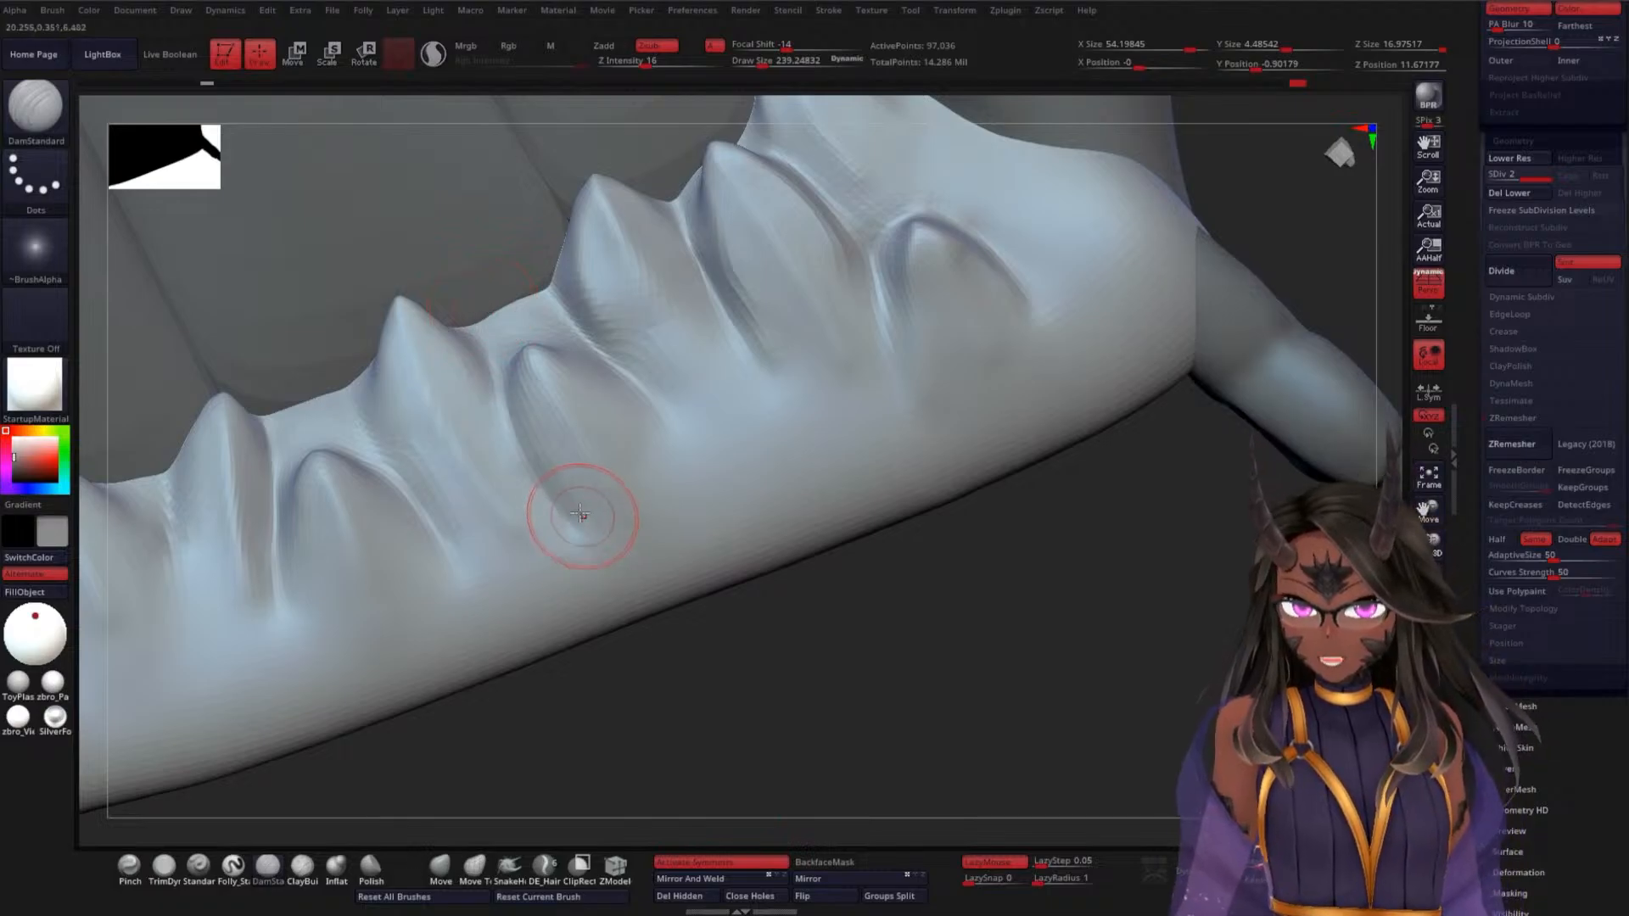
drag(815, 713, 607, 436)
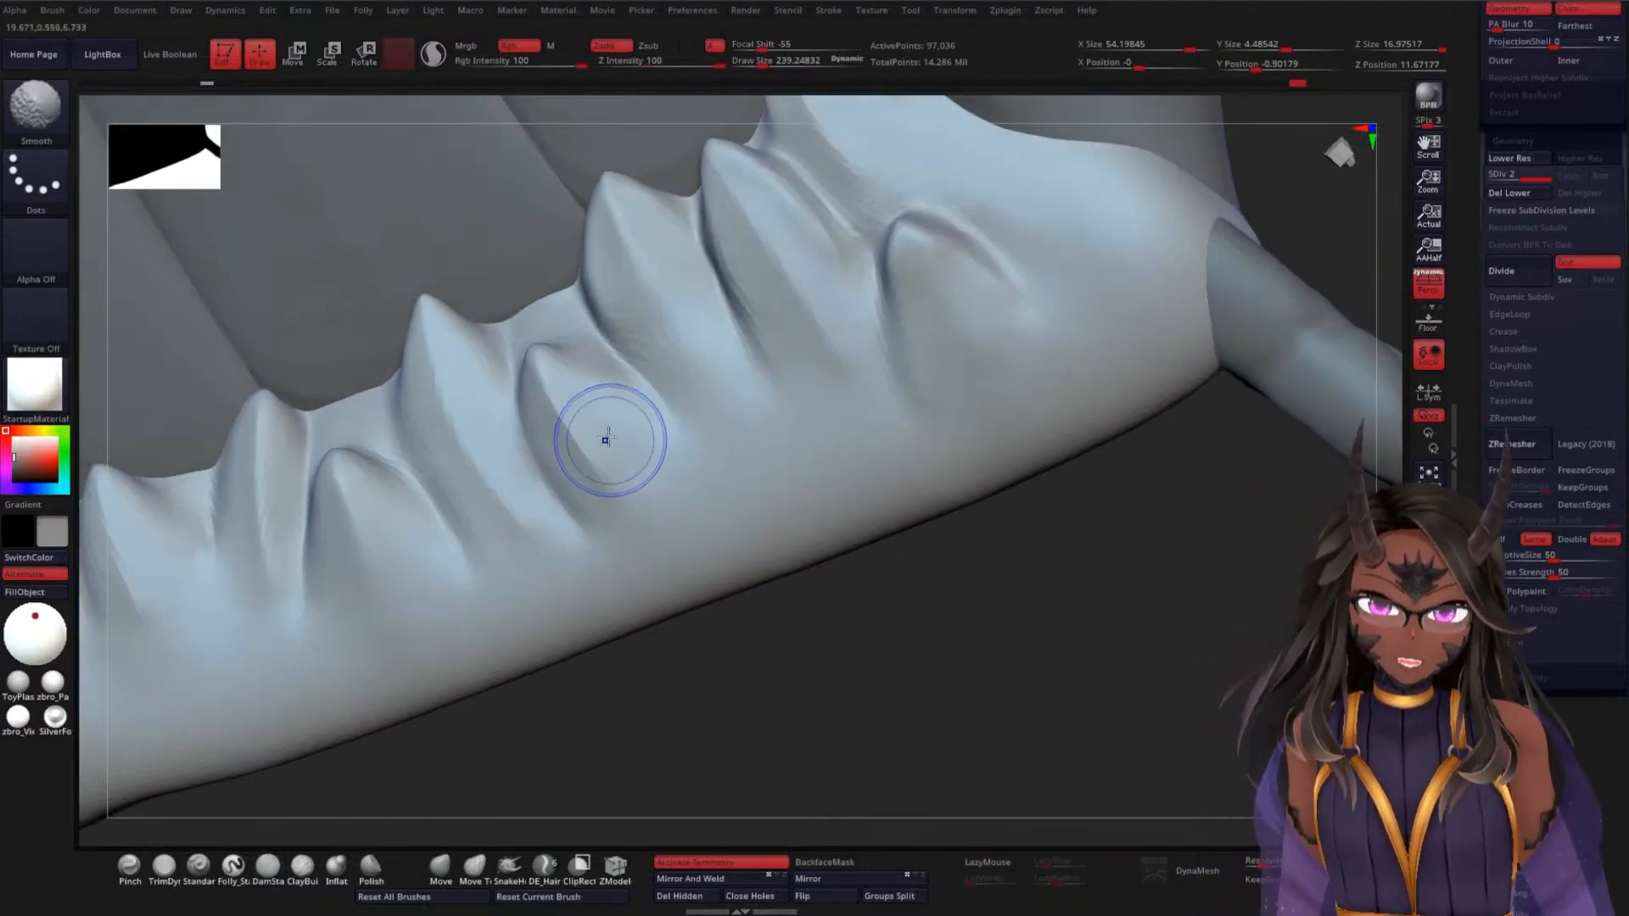
drag(849, 685, 785, 616)
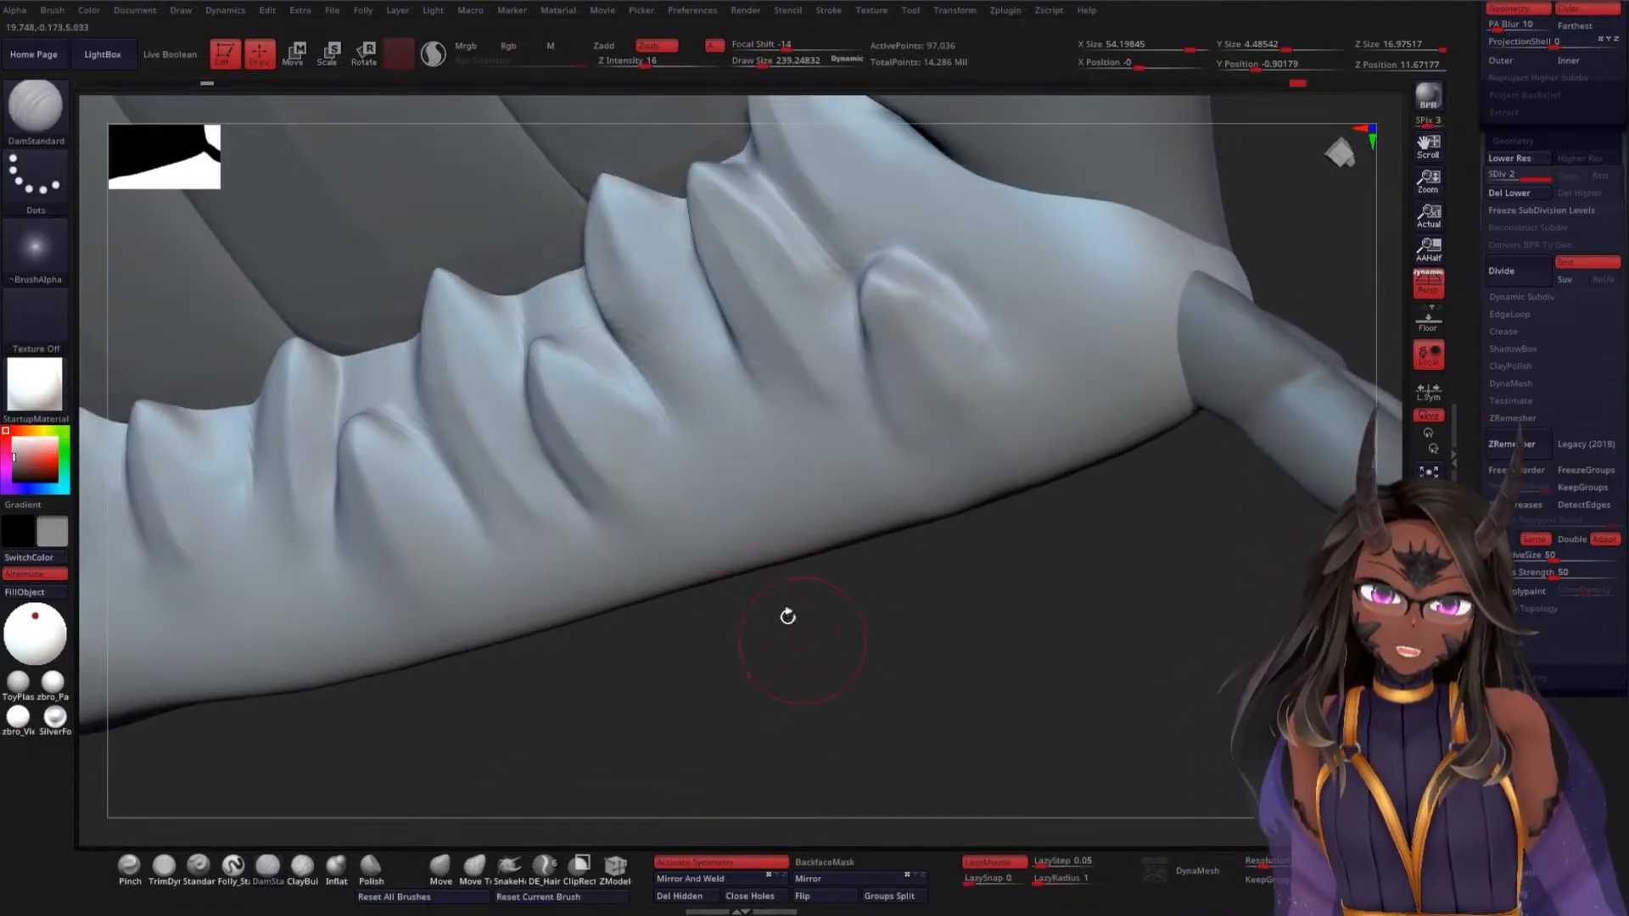
drag(568, 360, 675, 458)
mouse_move(736, 688)
mouse_down()
mouse_move(761, 621)
mouse_move(654, 541)
mouse_up()
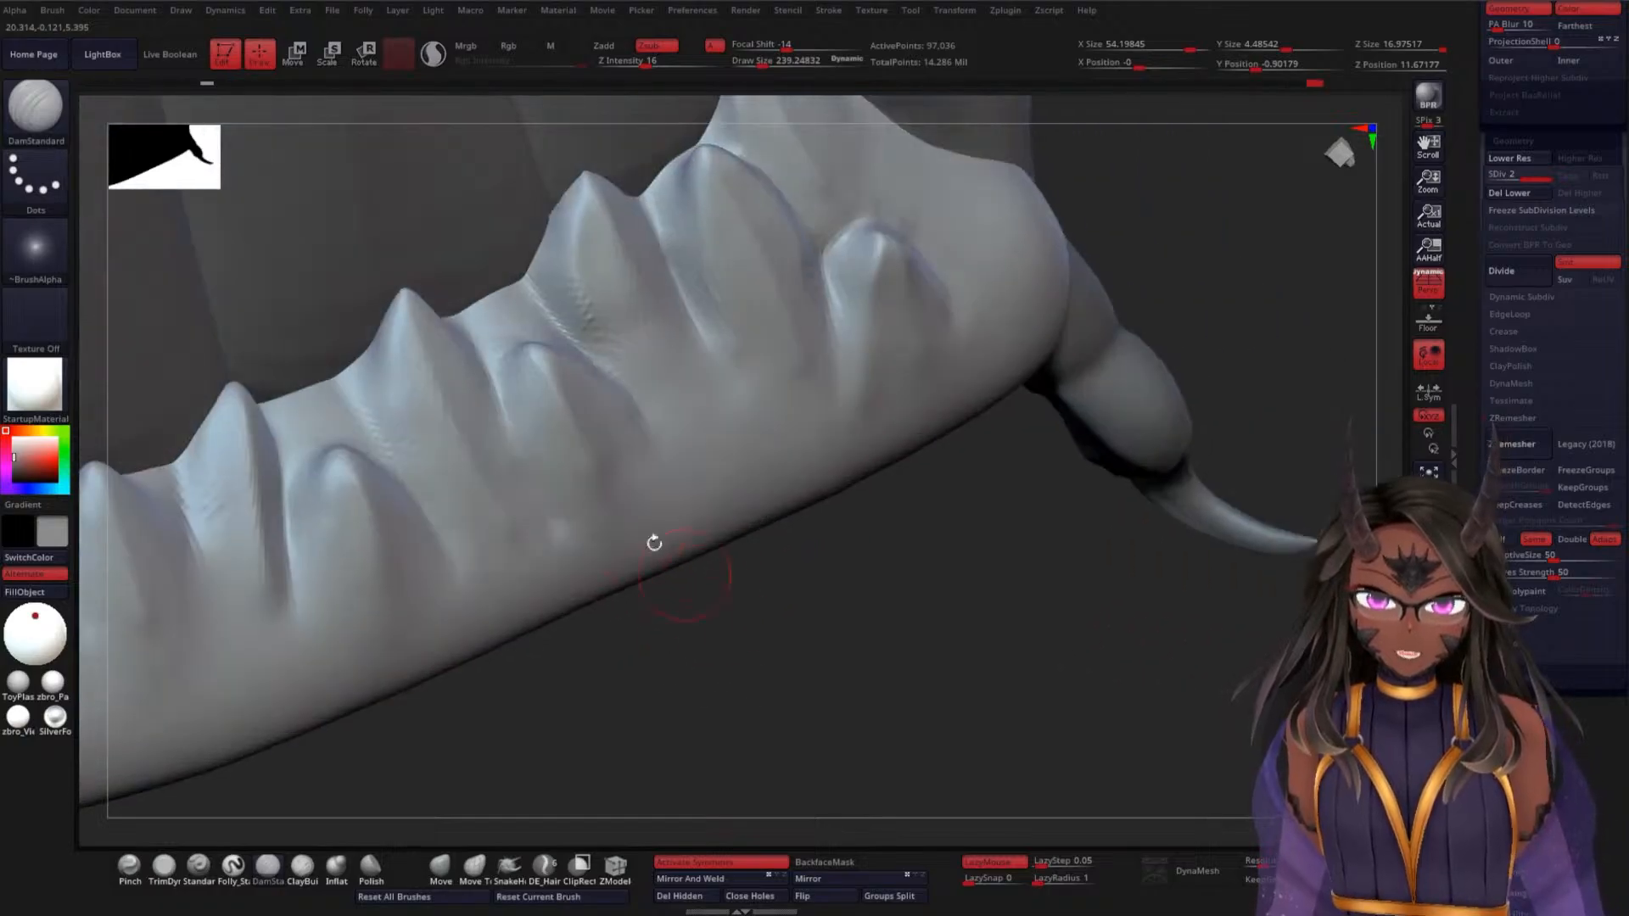
drag(688, 656, 667, 611)
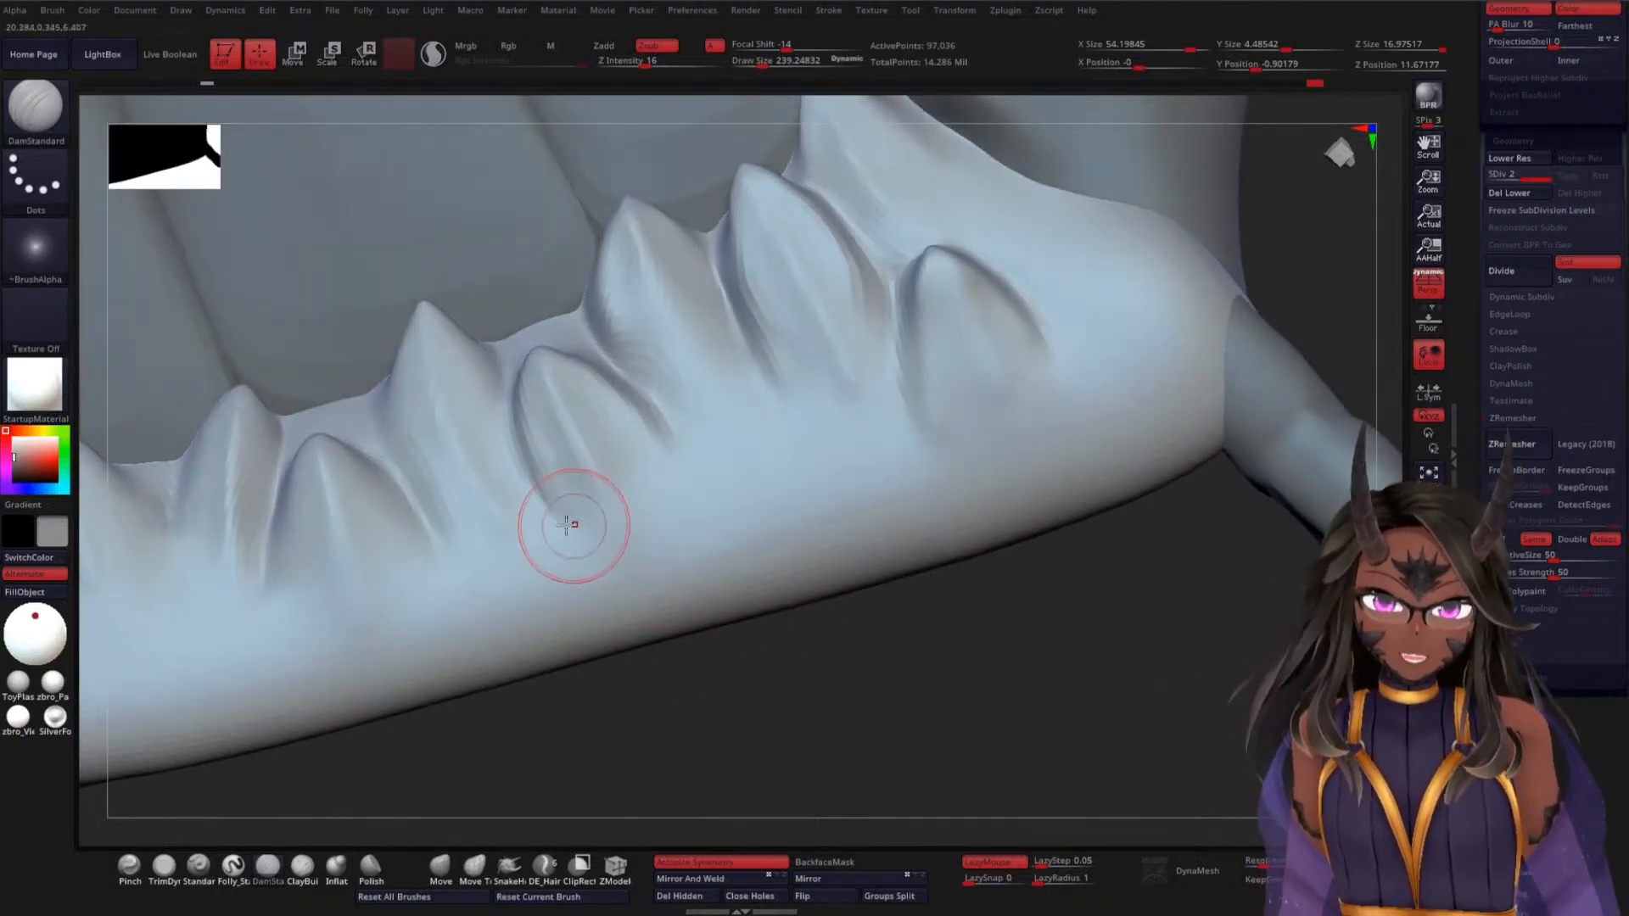
mouse_move(512, 560)
shift+mouse_down()
mouse_move(521, 573)
mouse_move(421, 429)
shift+mouse_up()
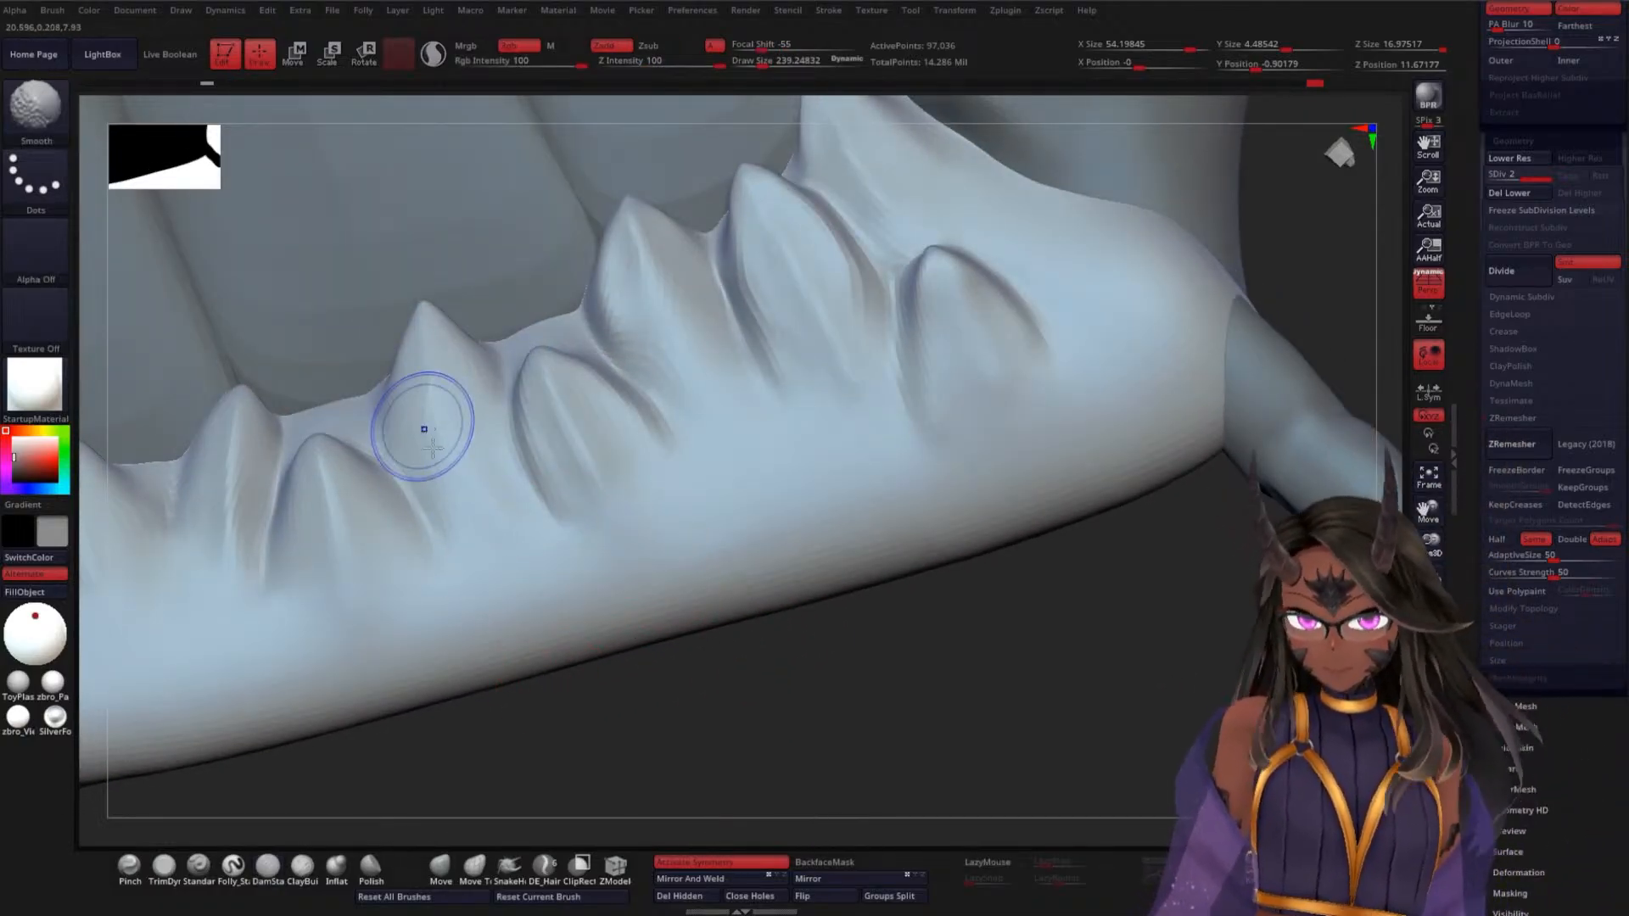
Shape the crease on the lower-corner side of the third rounded tuft from the claw joint and smooth the tuft's face
drag(742, 731, 606, 709)
mouse_move(357, 696)
mouse_down()
mouse_move(345, 672)
mouse_move(476, 603)
mouse_move(411, 603)
mouse_move(676, 422)
mouse_move(804, 309)
mouse_move(687, 392)
mouse_up()
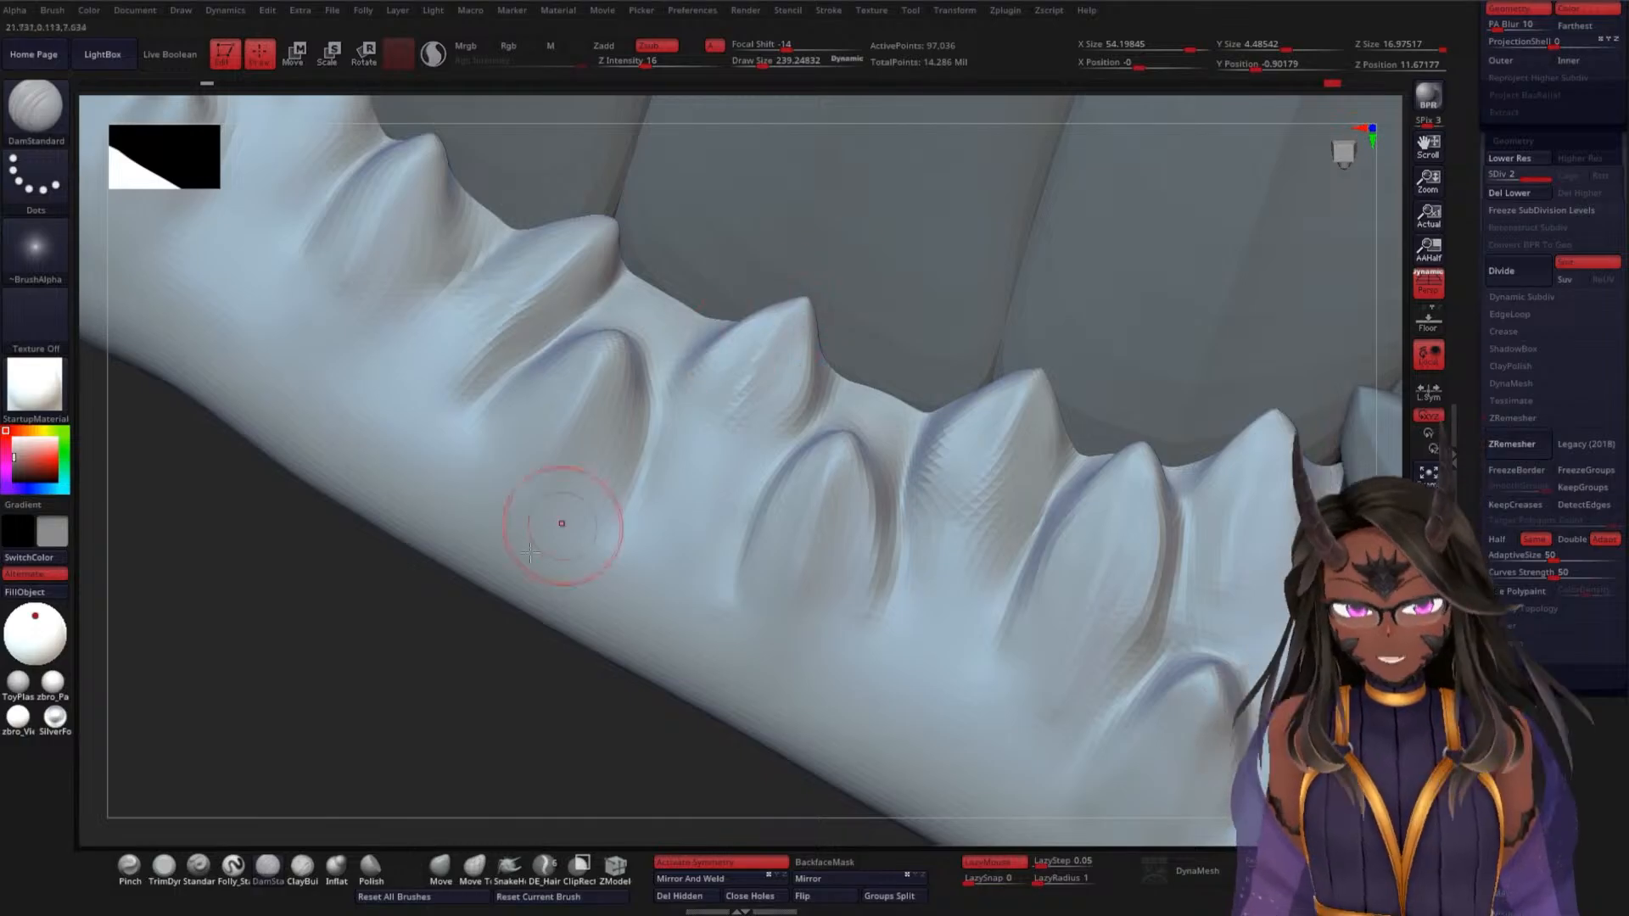
mouse_move(424, 585)
mouse_down()
mouse_move(404, 600)
mouse_move(458, 626)
mouse_move(431, 566)
mouse_move(425, 618)
mouse_move(450, 606)
mouse_up()
drag(382, 655, 542, 386)
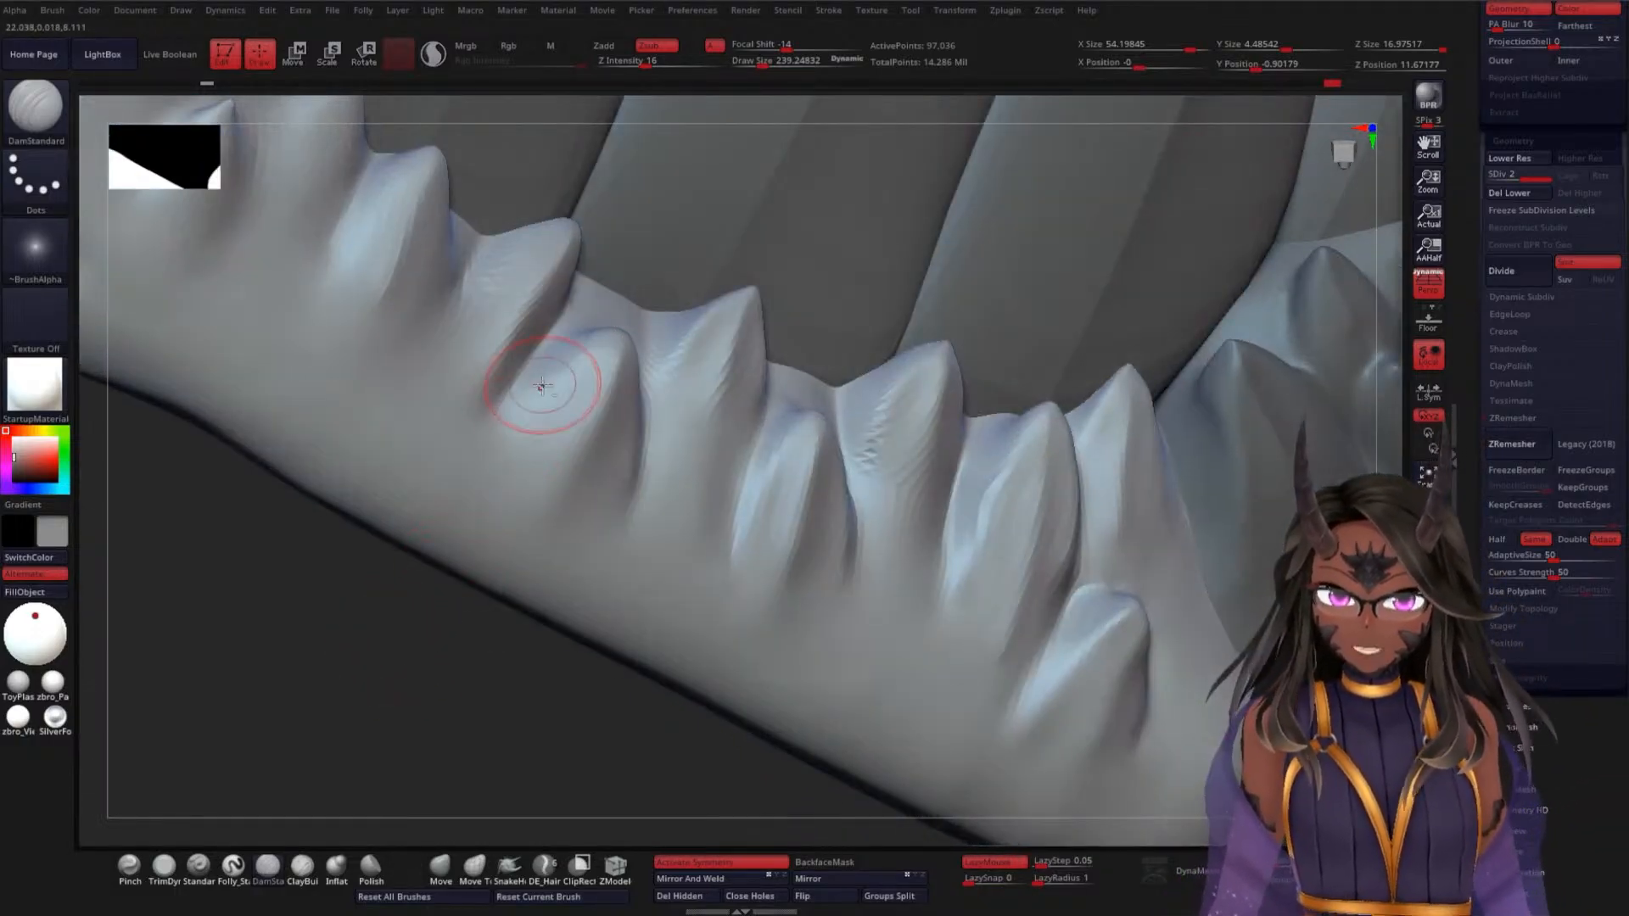
drag(437, 651, 595, 367)
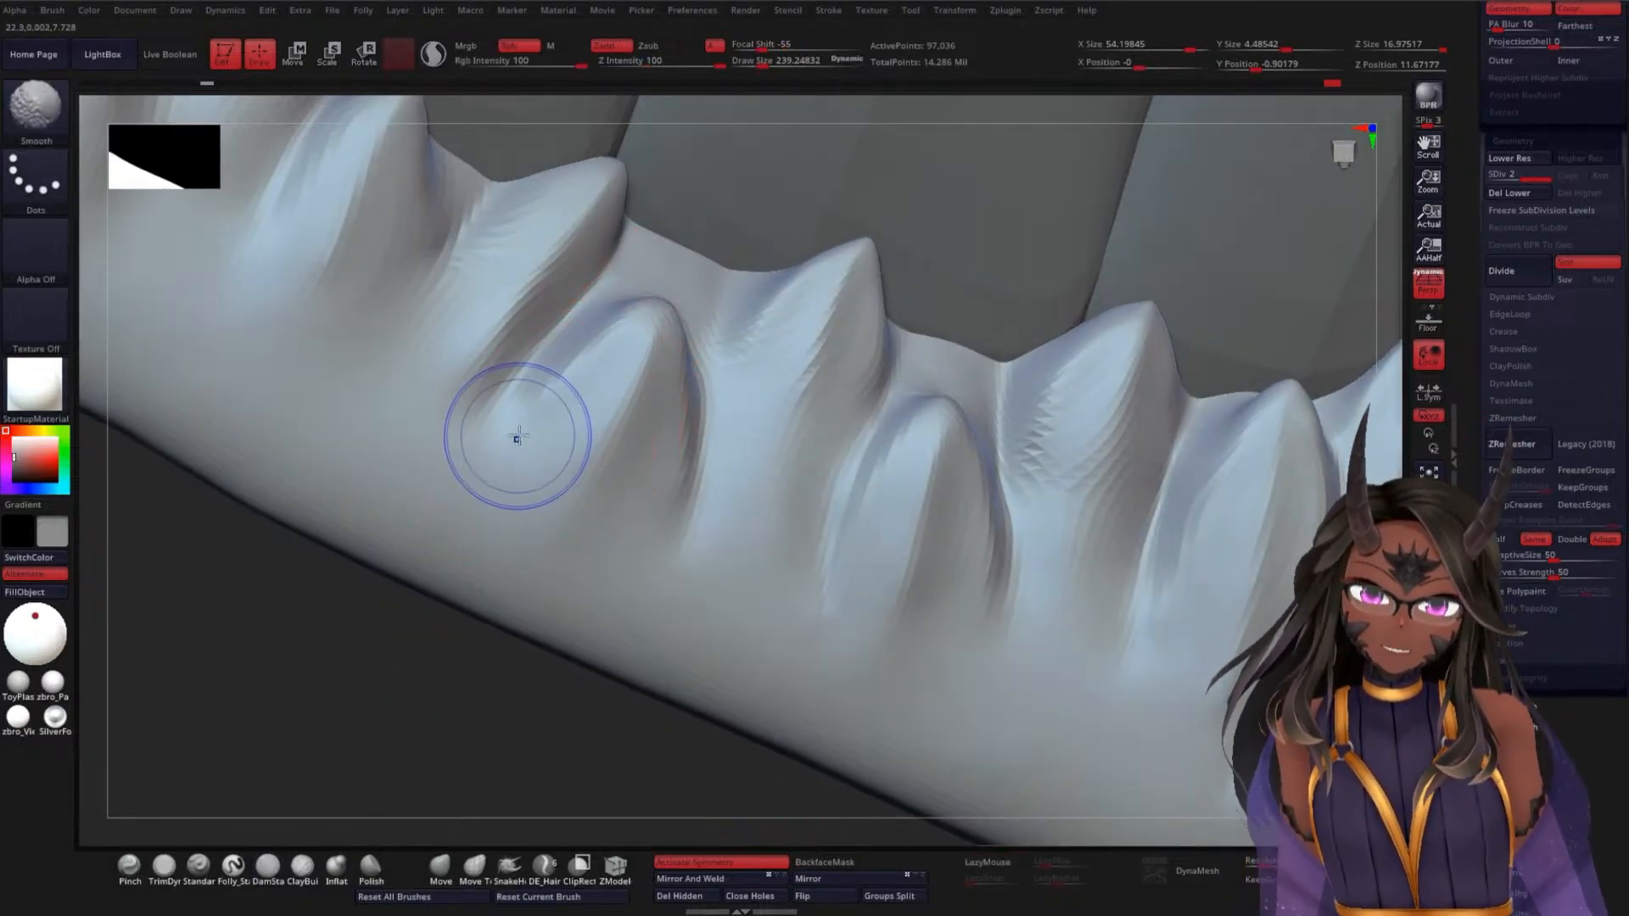
drag(400, 651, 613, 331)
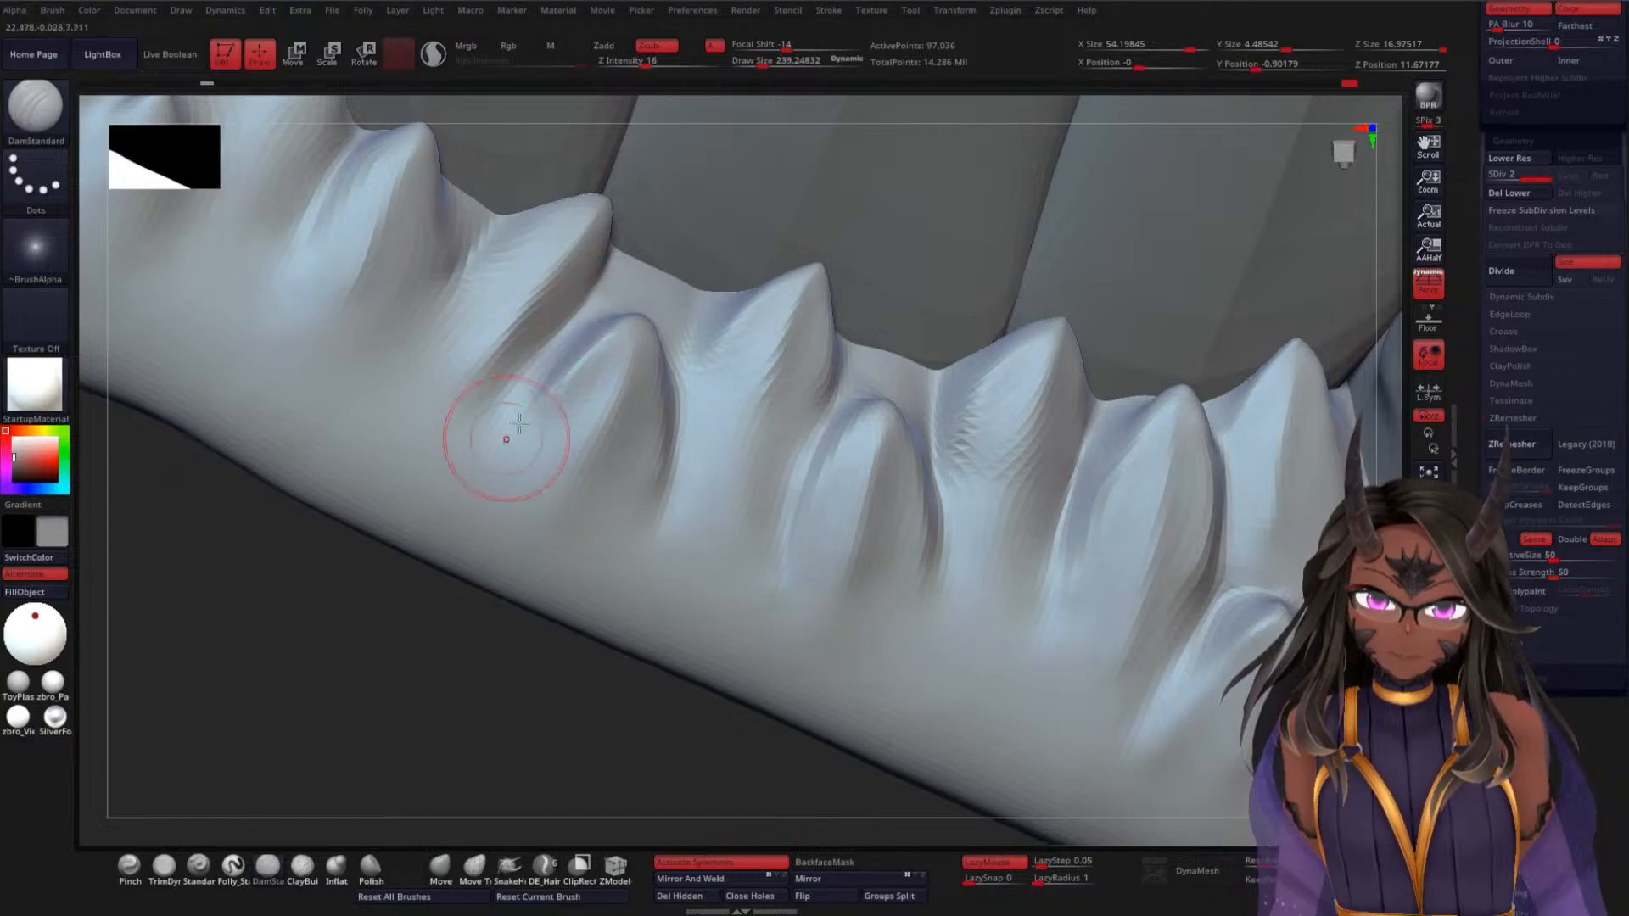
mouse_move(594, 645)
mouse_down()
mouse_move(538, 672)
mouse_move(582, 393)
mouse_up()
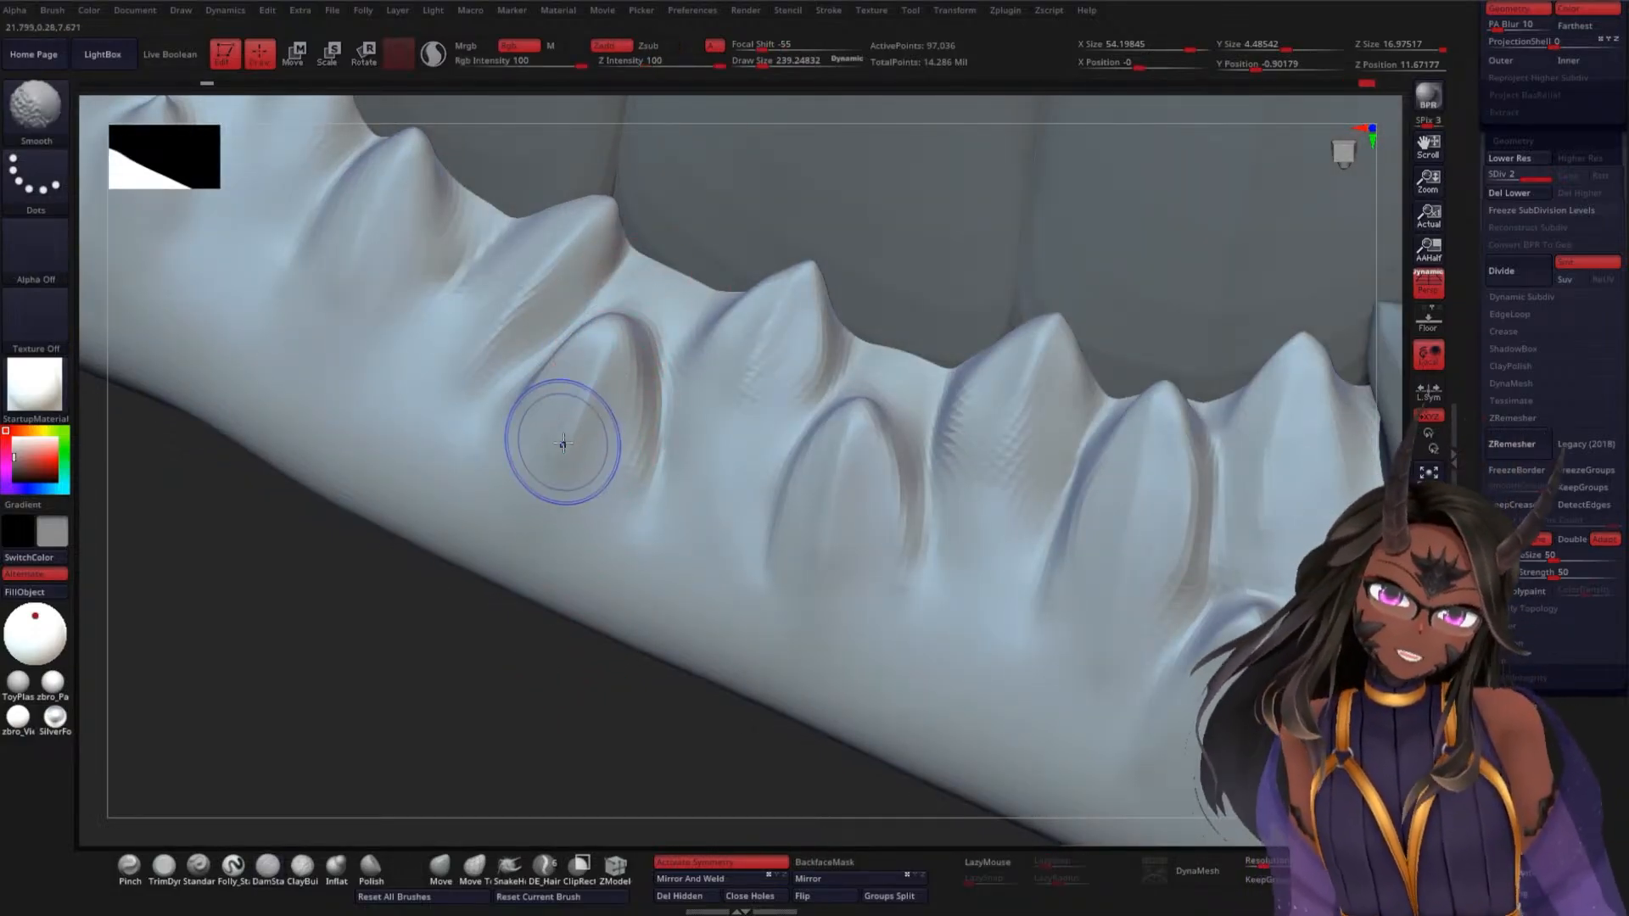
mouse_move(518, 616)
mouse_down()
mouse_move(468, 629)
mouse_move(483, 577)
mouse_up()
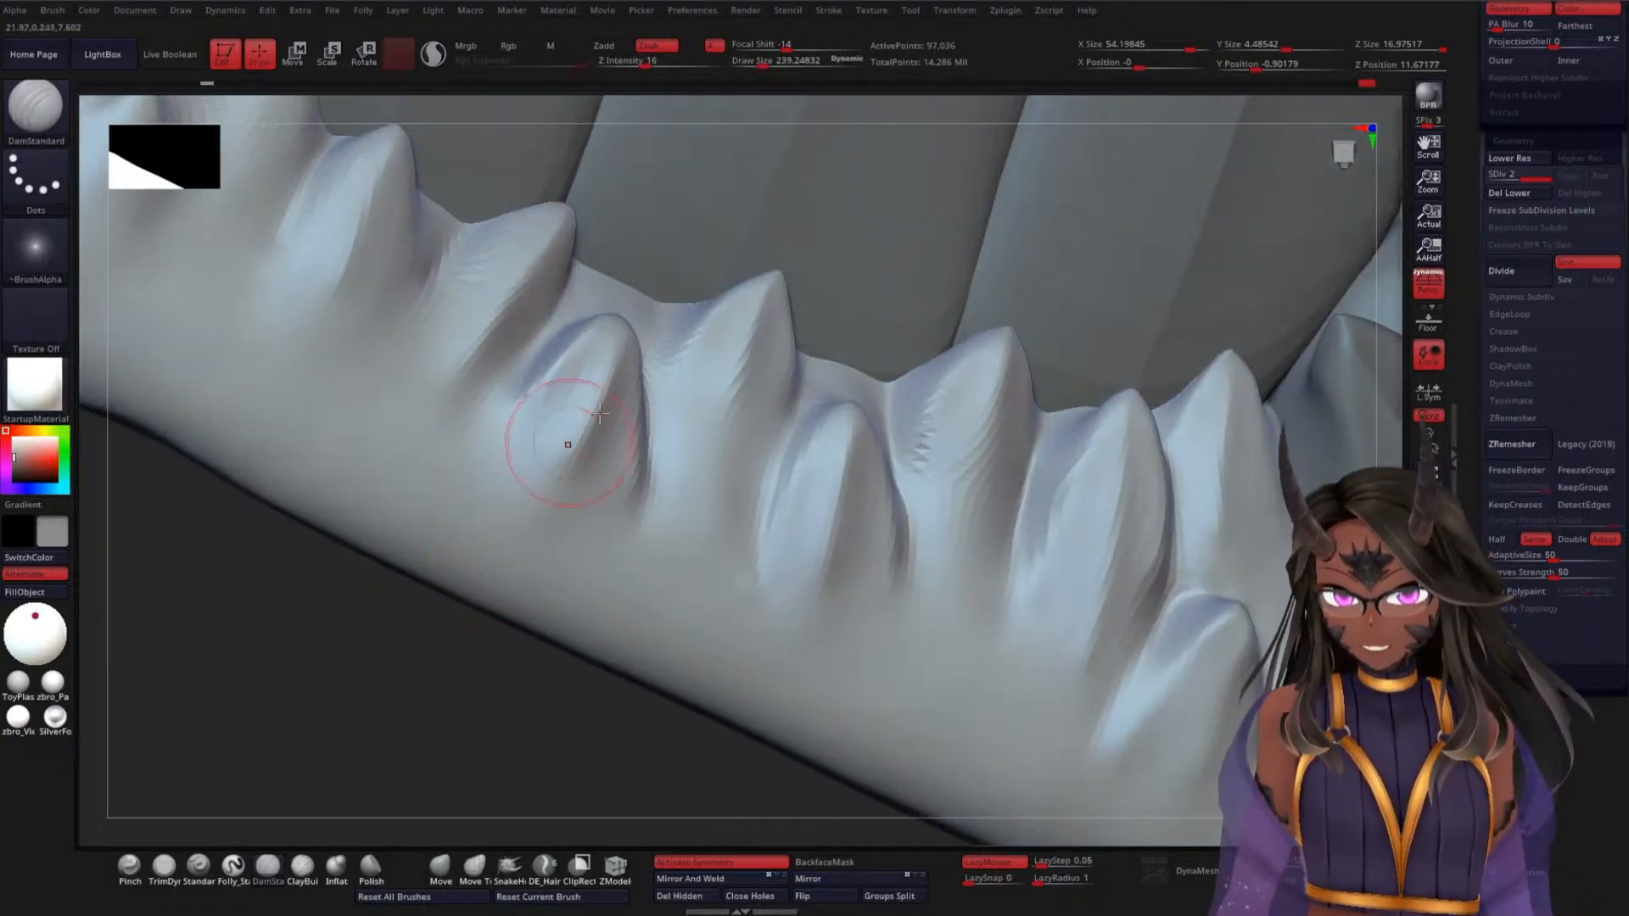
Smooth the third rounded tuft's tip and carve crisp creases down both of its sides, checking them along the whole arm
key(shift)
shift+drag(594, 415, 617, 338)
drag(421, 604, 463, 622)
mouse_move(626, 296)
mouse_down()
mouse_move(663, 395)
mouse_move(651, 481)
mouse_move(669, 527)
mouse_move(659, 442)
mouse_move(649, 545)
mouse_up()
mouse_move(652, 370)
mouse_down()
mouse_move(668, 490)
mouse_move(648, 518)
mouse_up()
drag(412, 685, 440, 604)
drag(592, 343, 541, 403)
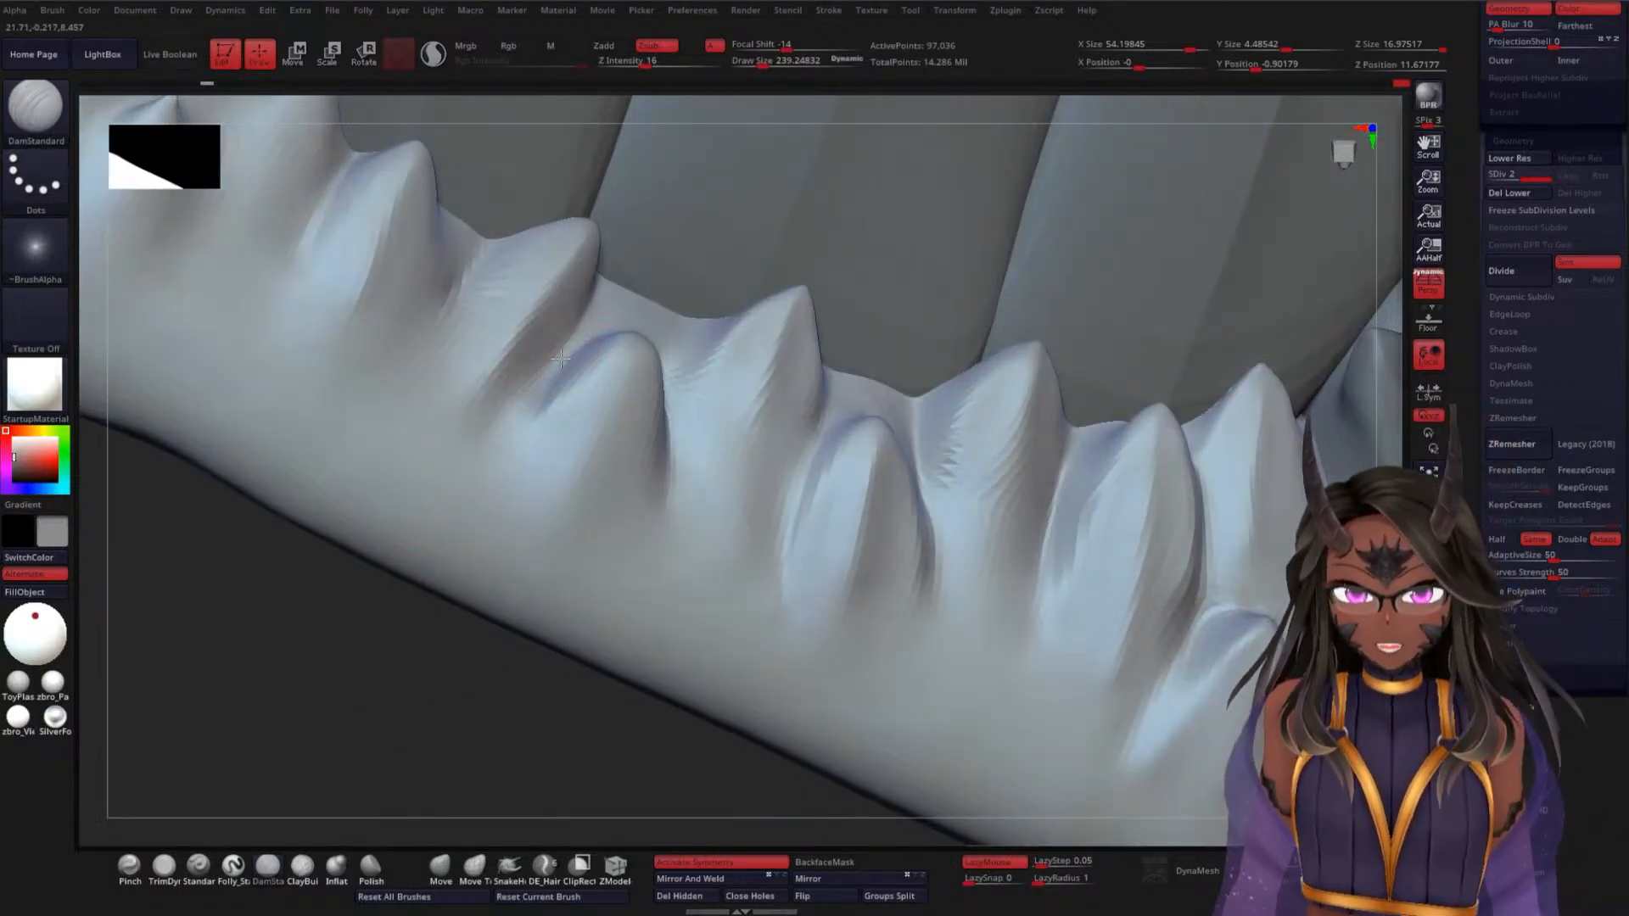
drag(418, 676, 395, 737)
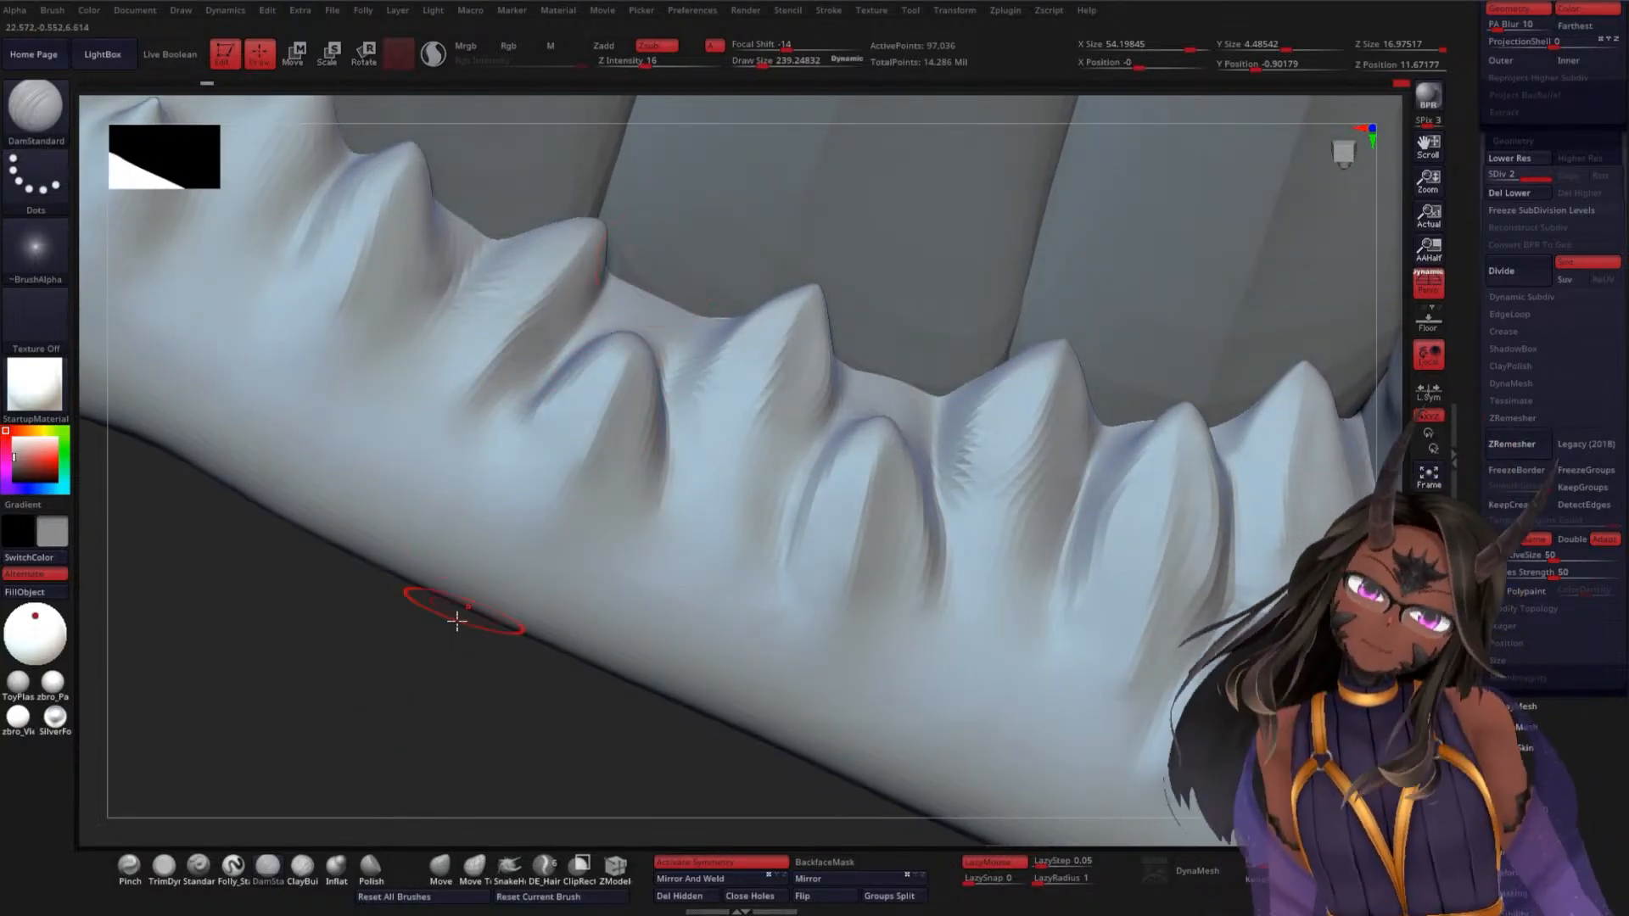
drag(455, 652, 454, 646)
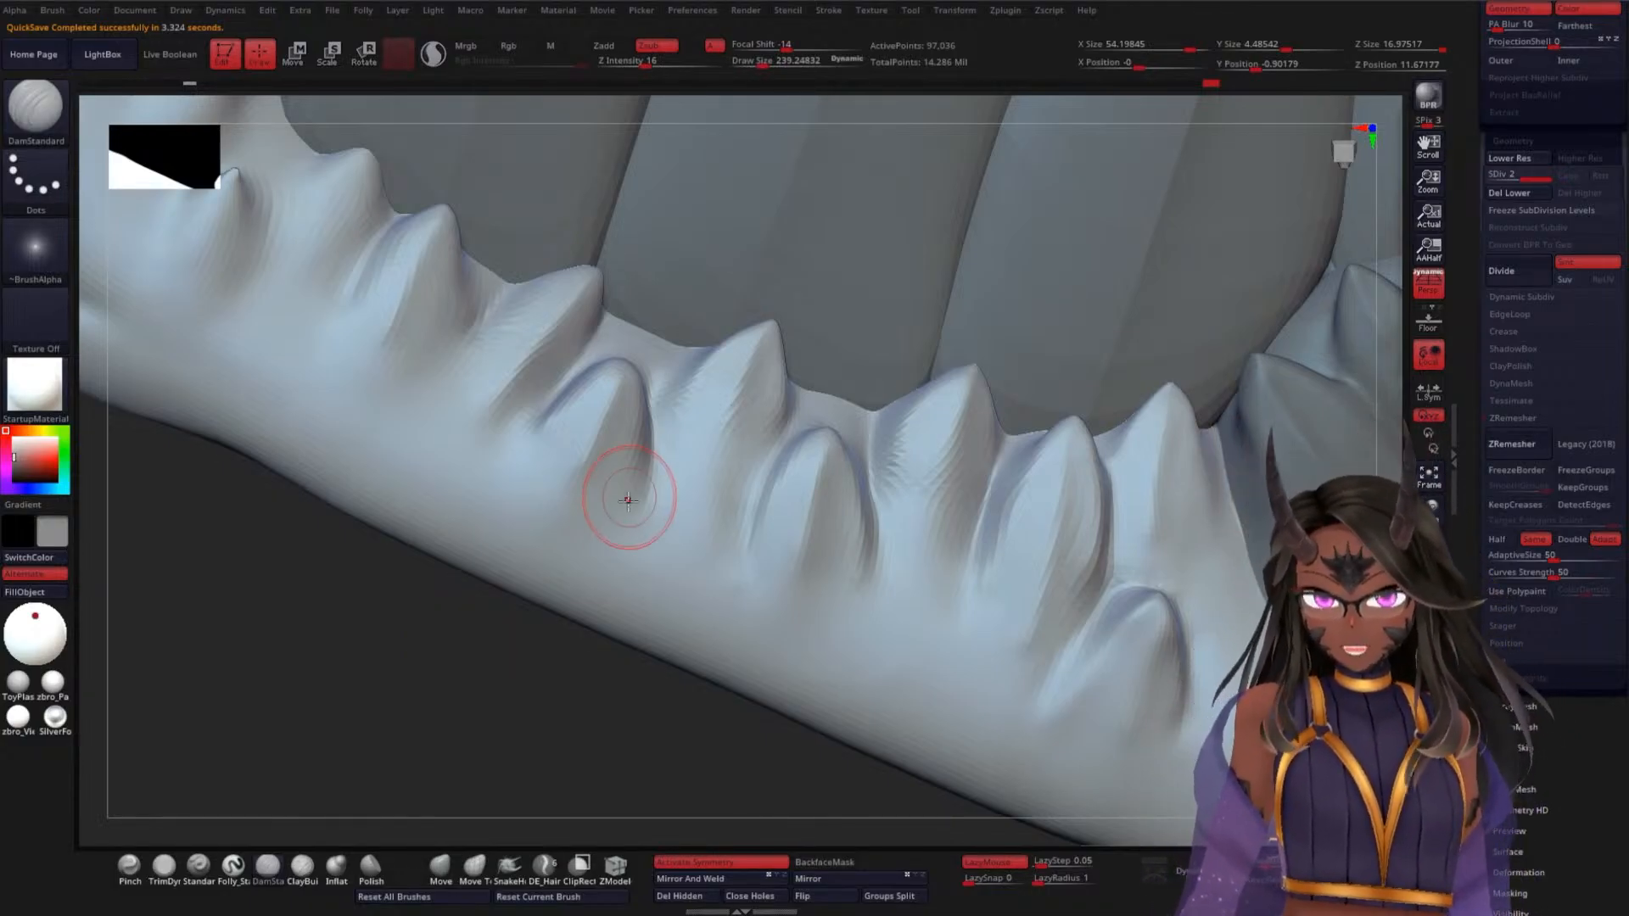
drag(395, 670, 394, 567)
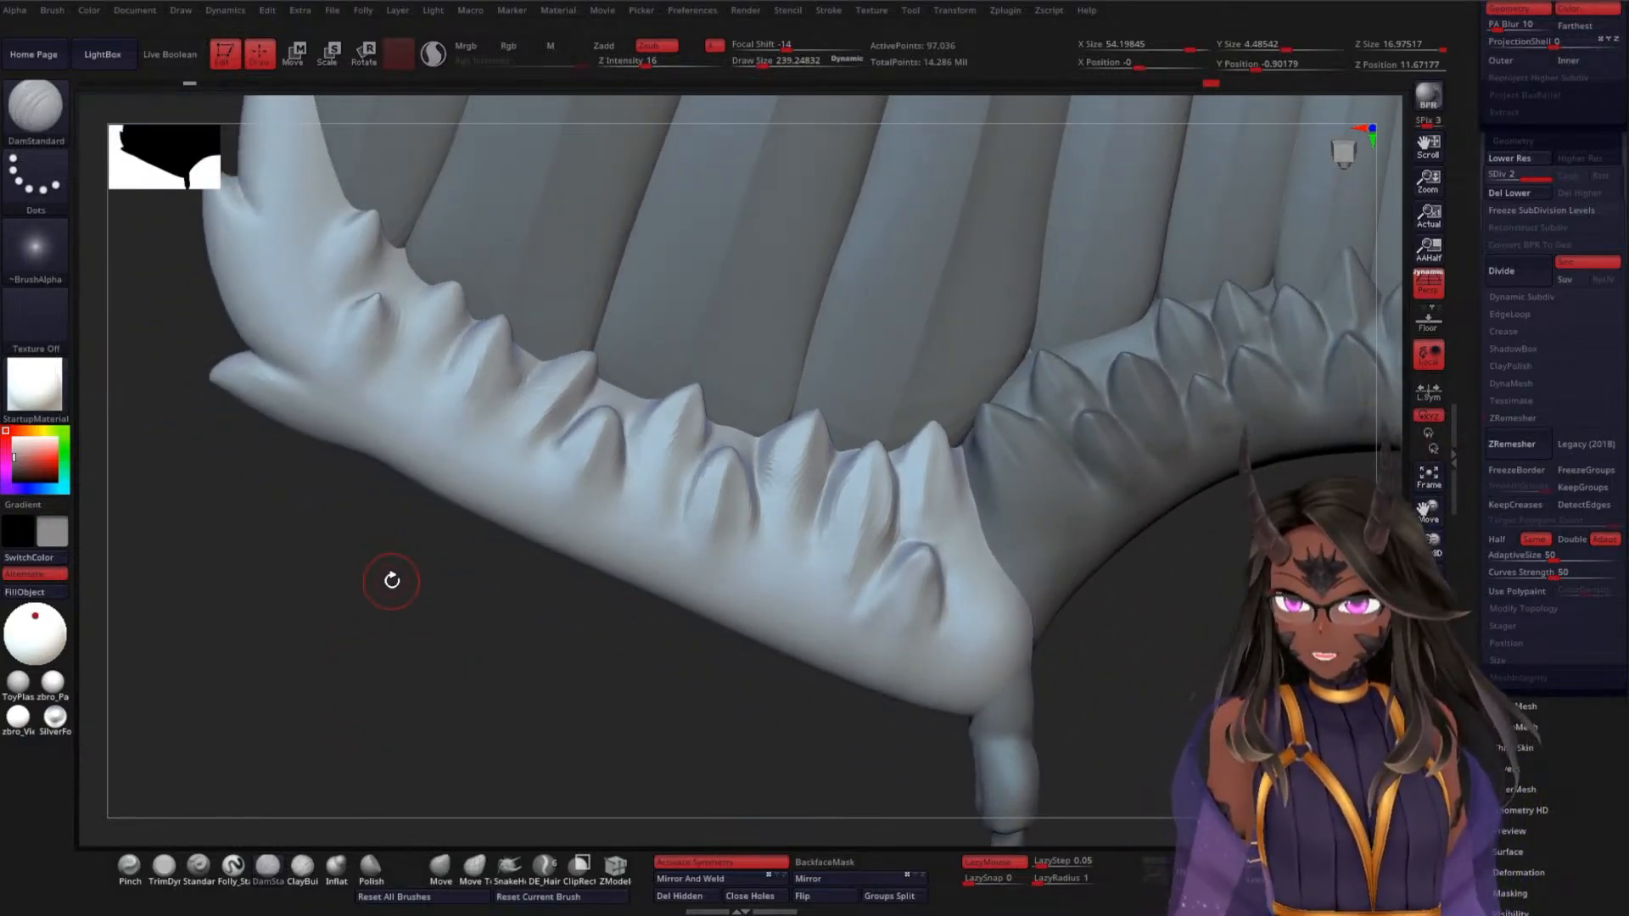
Carve the facing sides of the two neighbouring pointed tufts between the arm's middle and the outer corner
drag(390, 594, 466, 542)
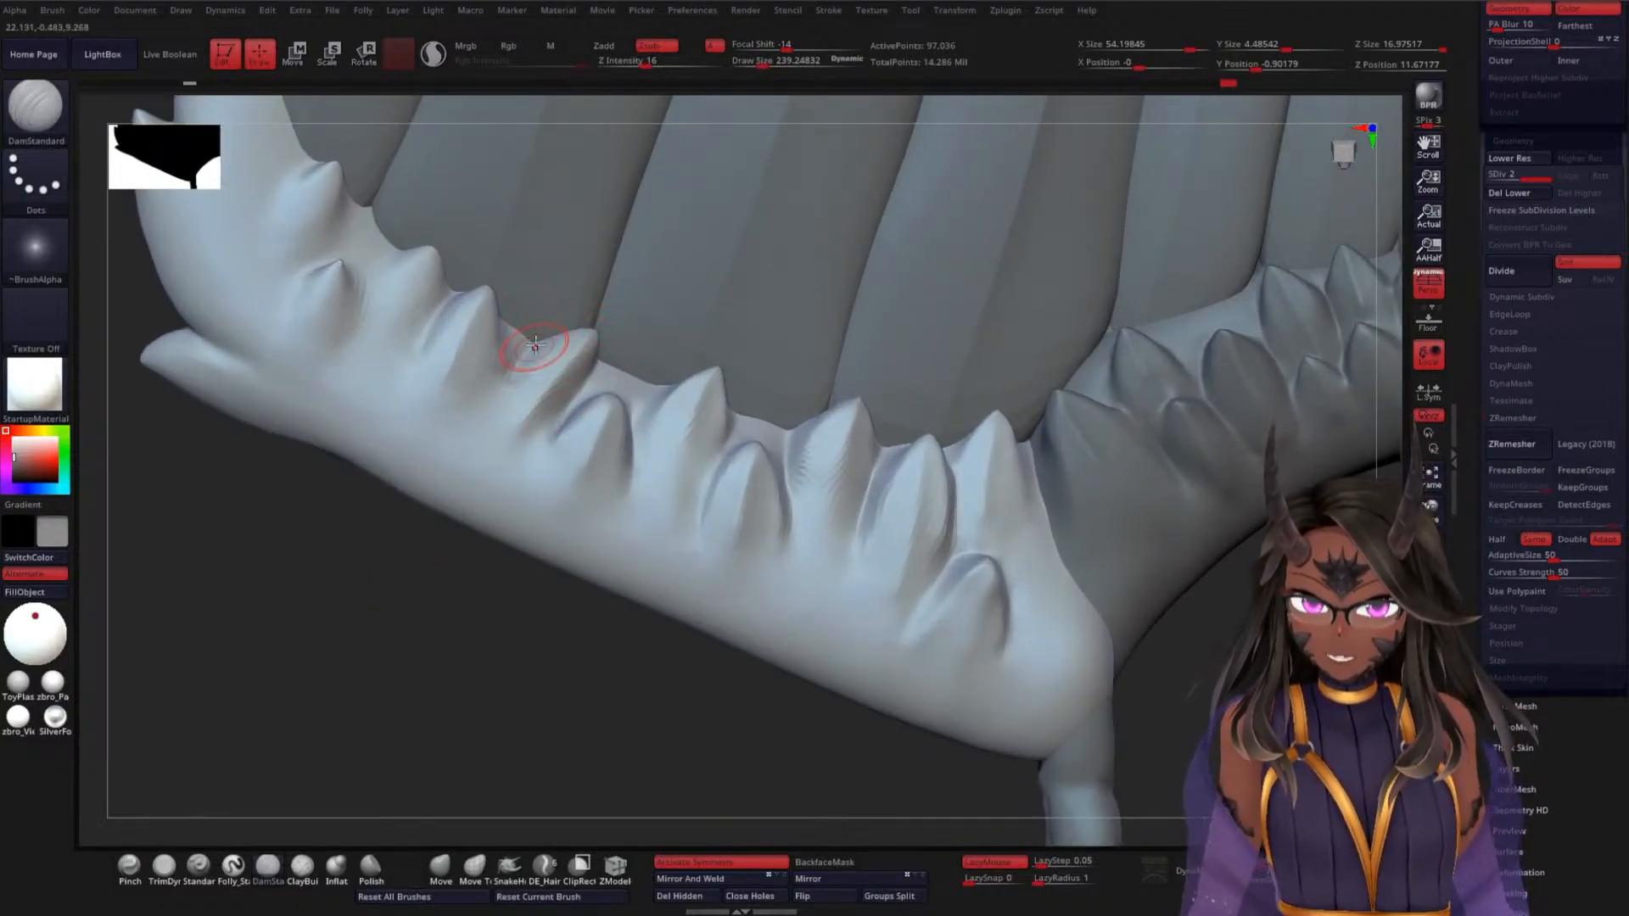
drag(536, 345, 524, 420)
drag(586, 343, 517, 417)
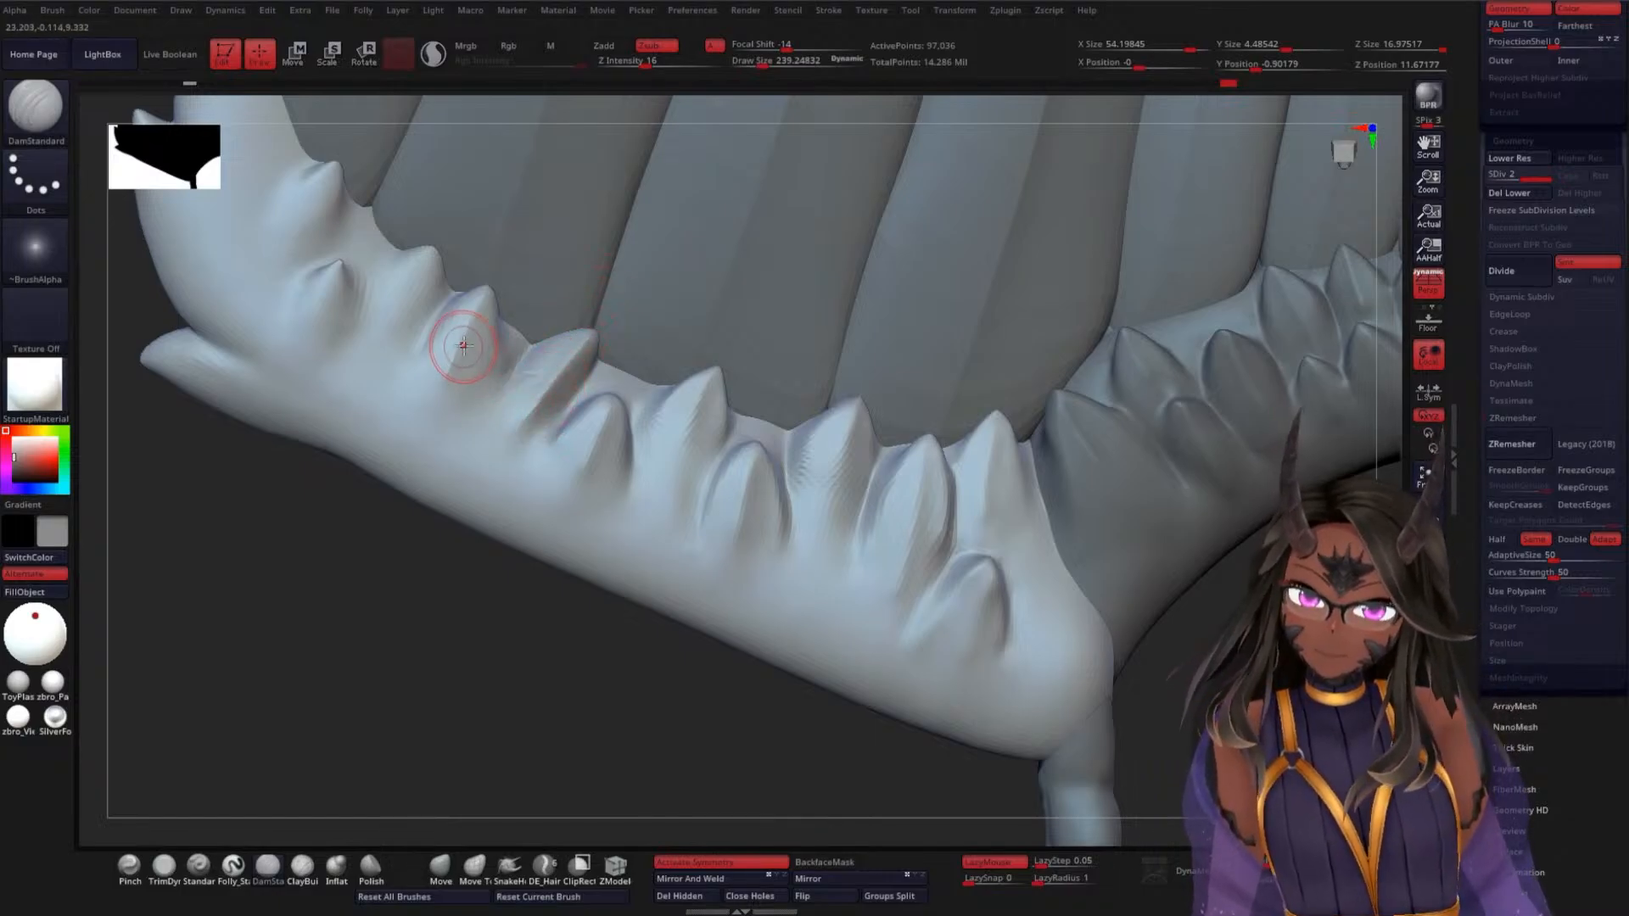
drag(491, 288, 499, 366)
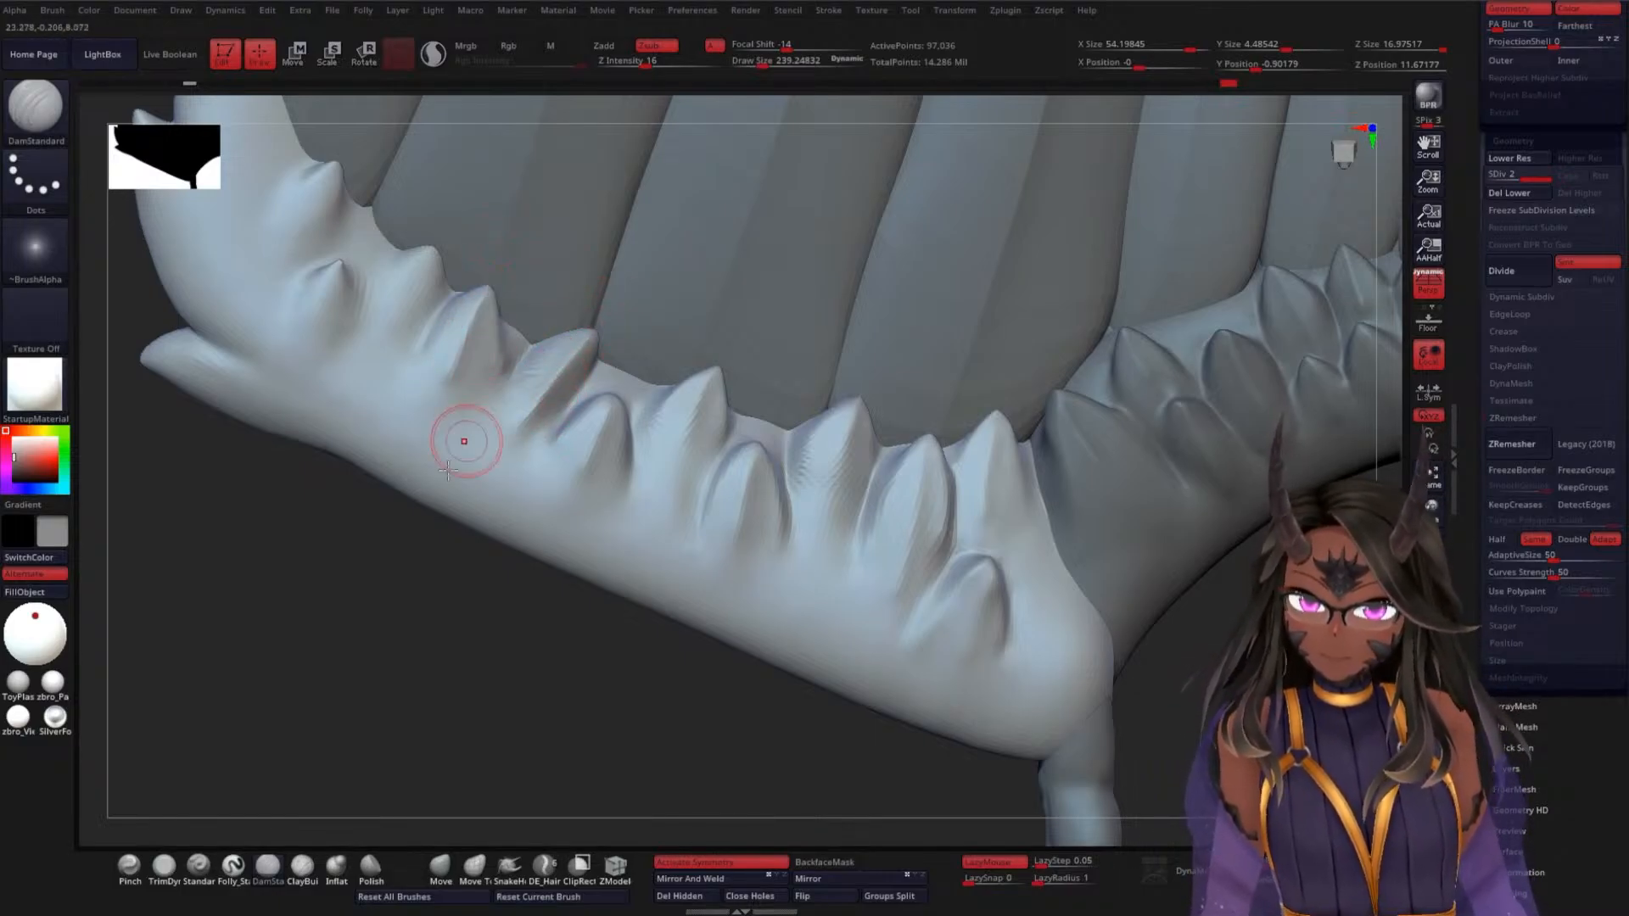
mouse_move(343, 595)
mouse_down()
mouse_move(332, 624)
mouse_move(395, 695)
mouse_up()
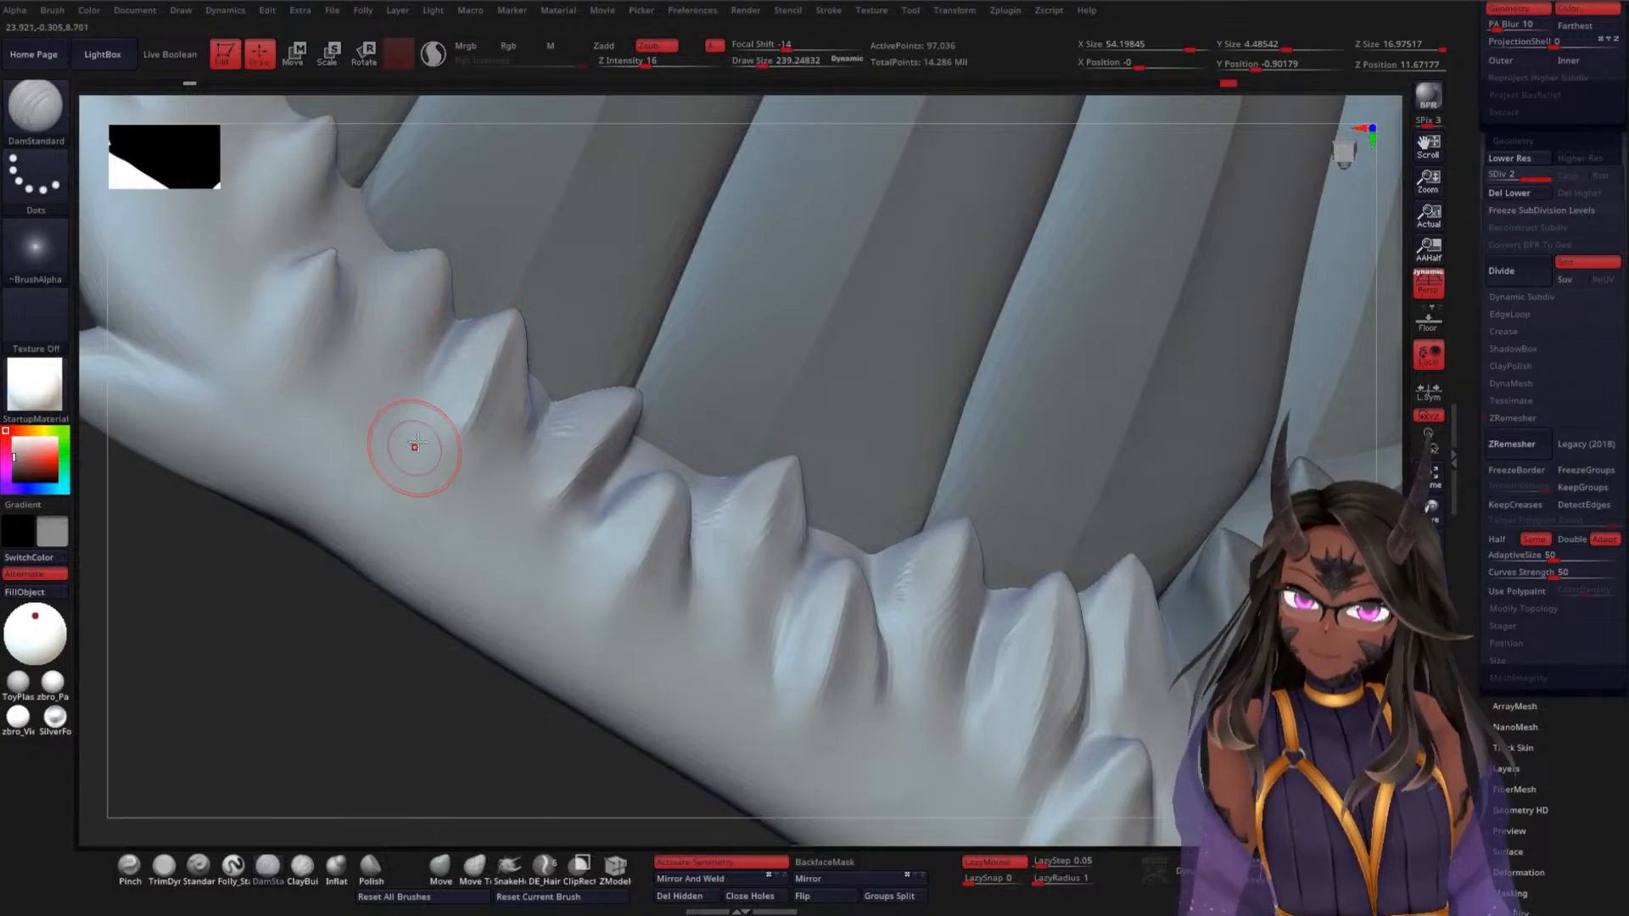
drag(265, 698, 277, 658)
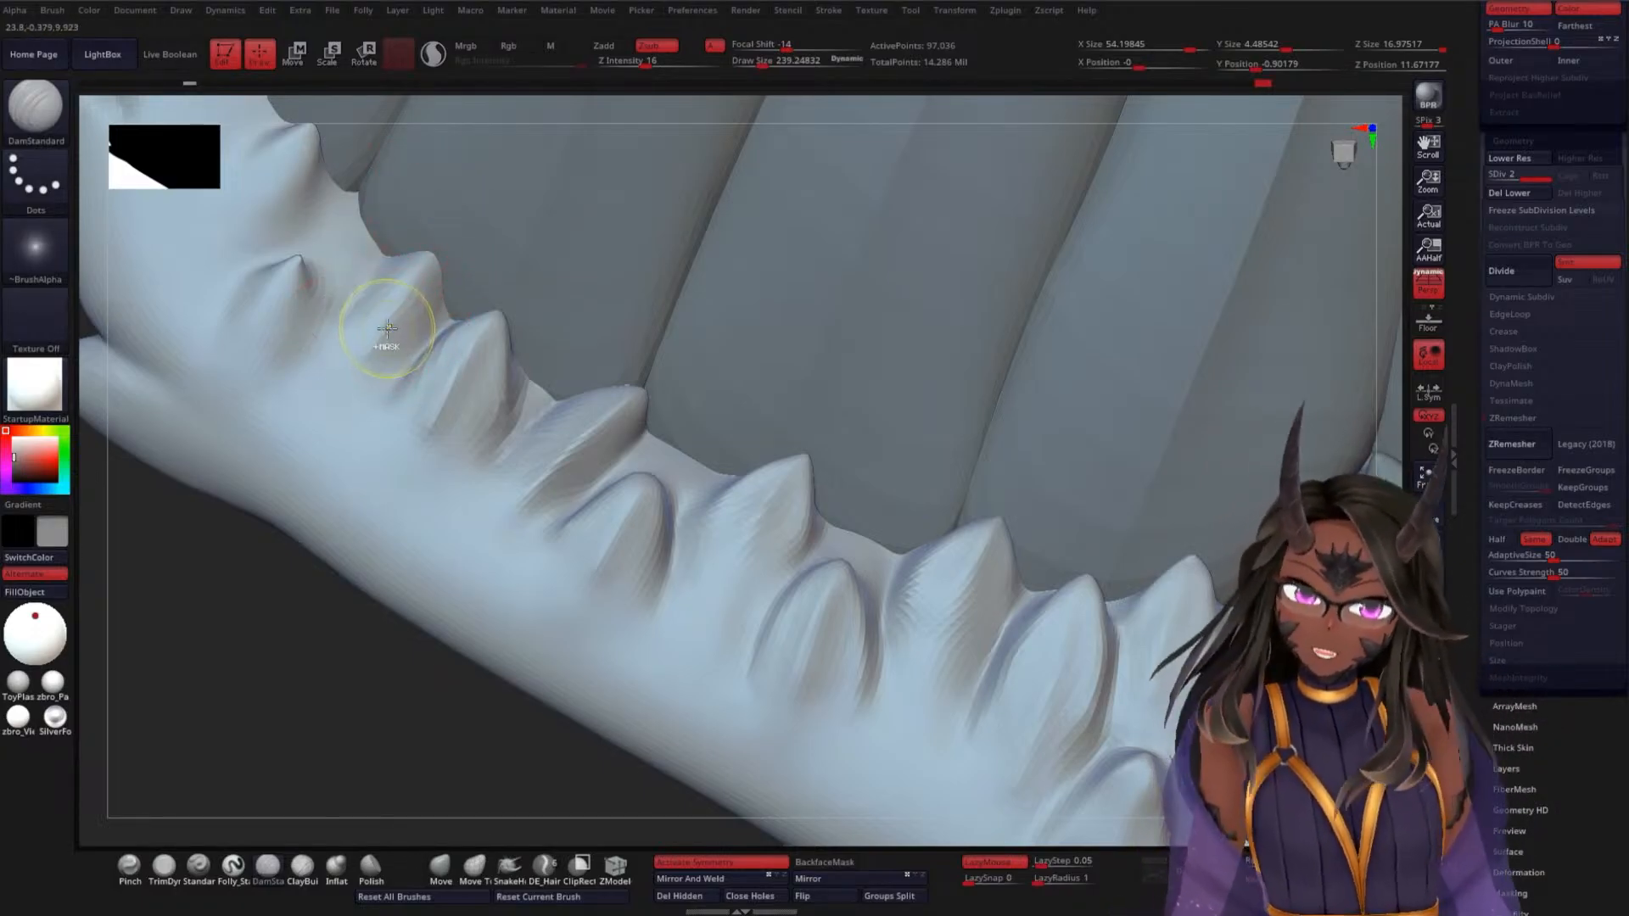
Carve the sides of the pointed tuft beside the small rounded tuft nearest the wing's outer corner
drag(207, 607, 323, 619)
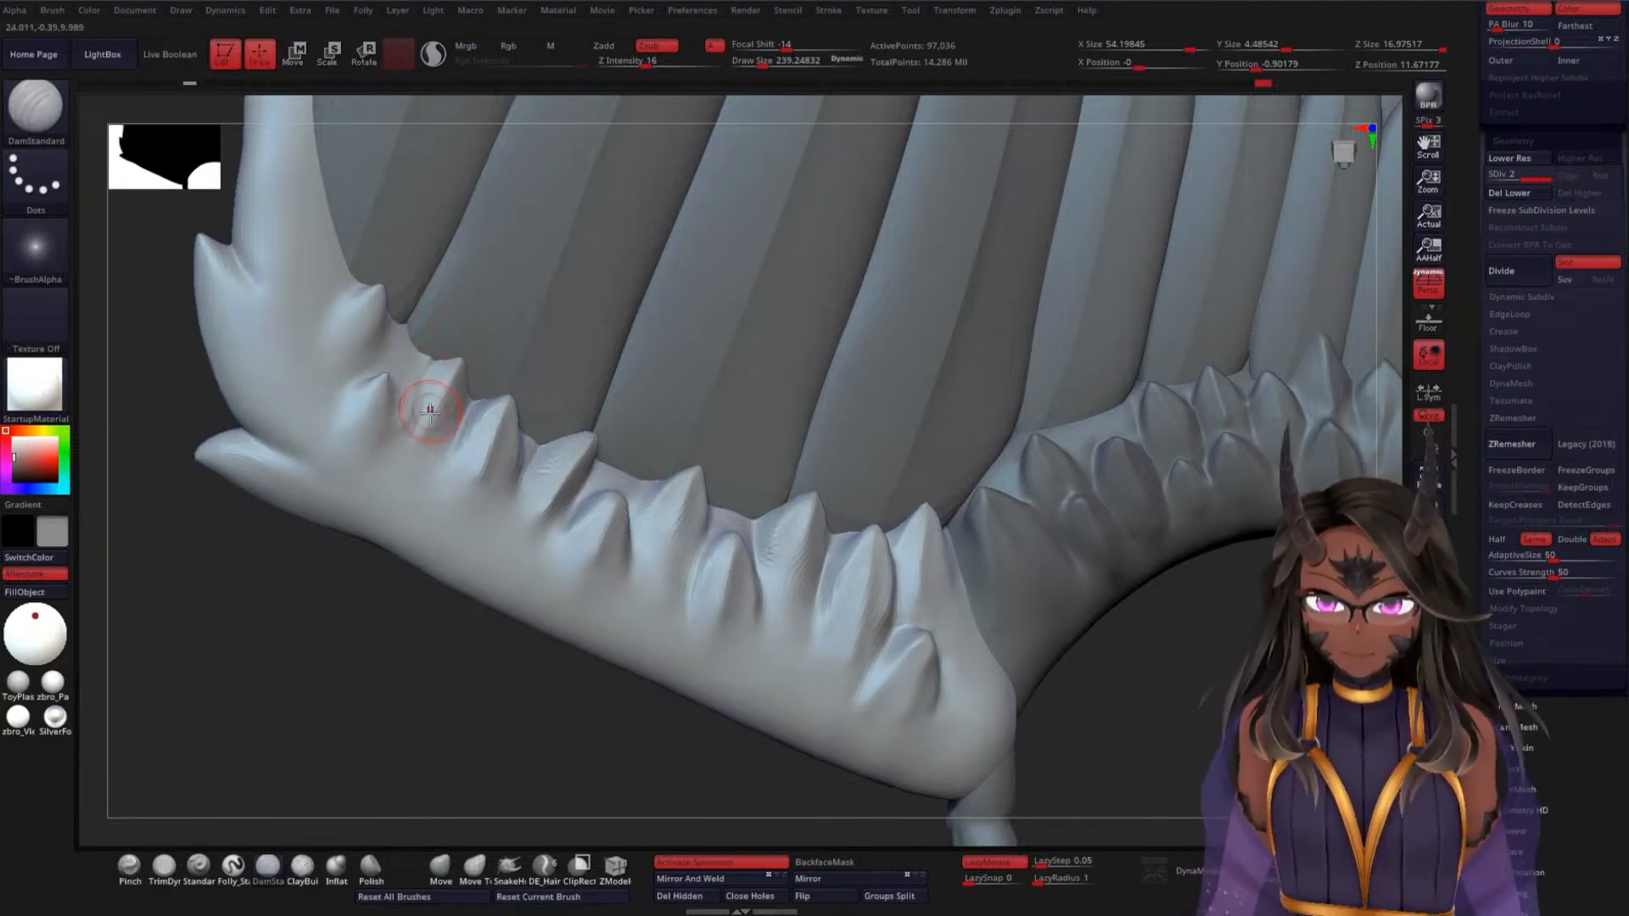
key(ctrl)
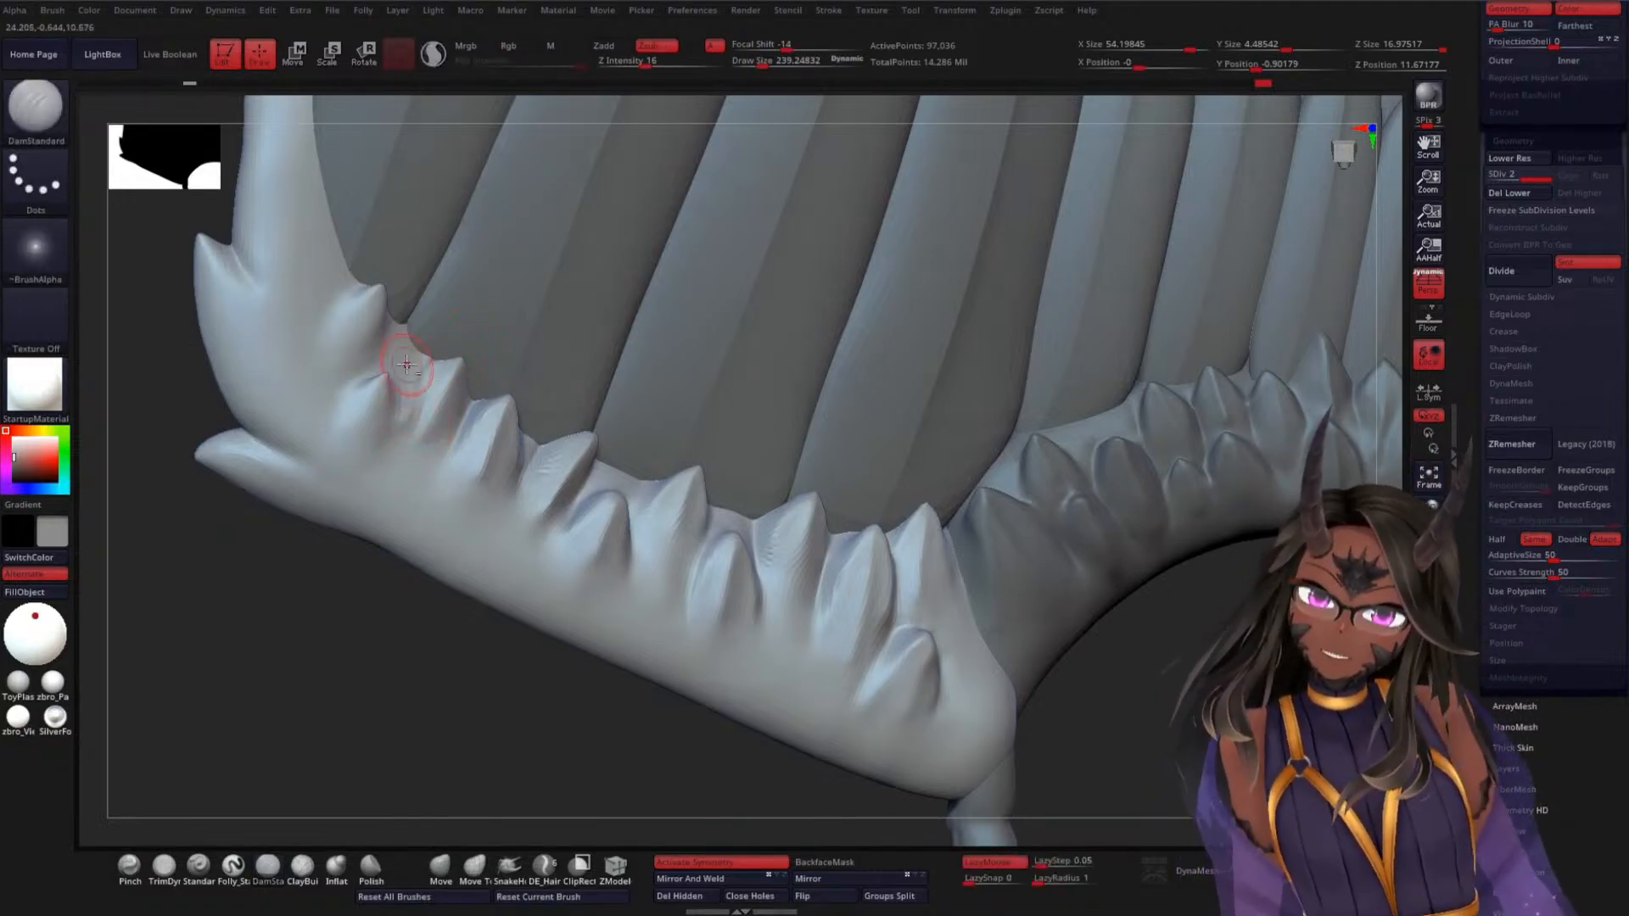
key(ctrl)
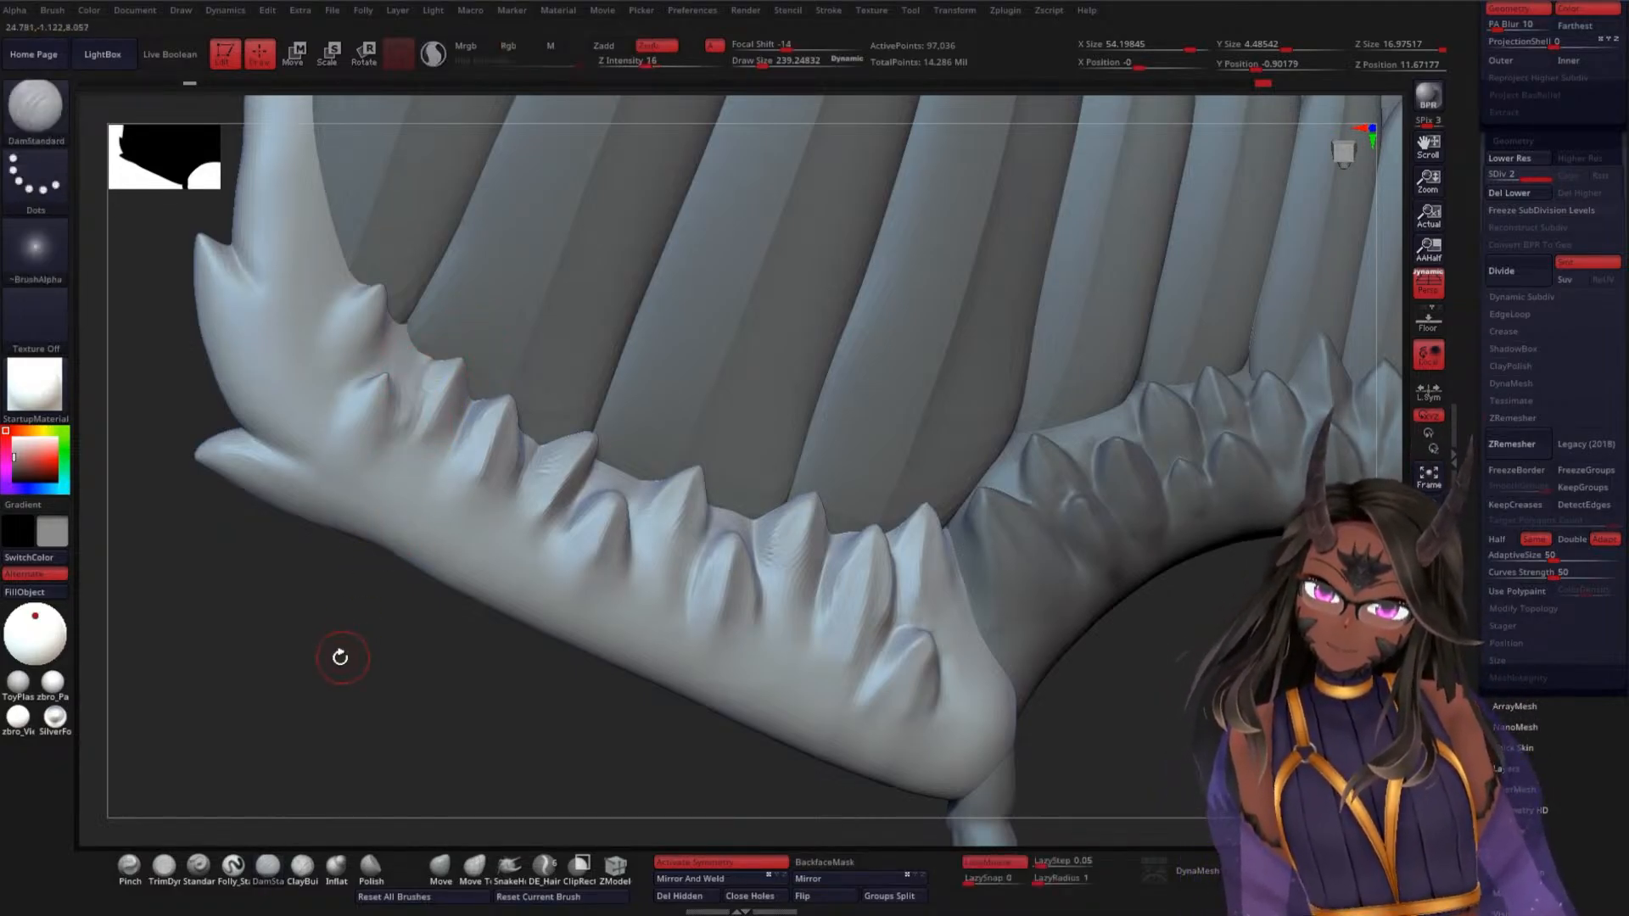
Define the edge of the small rounded tuft nearest the outer corner and smooth the surface around it
mouse_move(338, 658)
mouse_down()
mouse_move(338, 617)
mouse_move(294, 659)
mouse_move(342, 738)
mouse_move(299, 699)
mouse_up()
drag(244, 746, 284, 714)
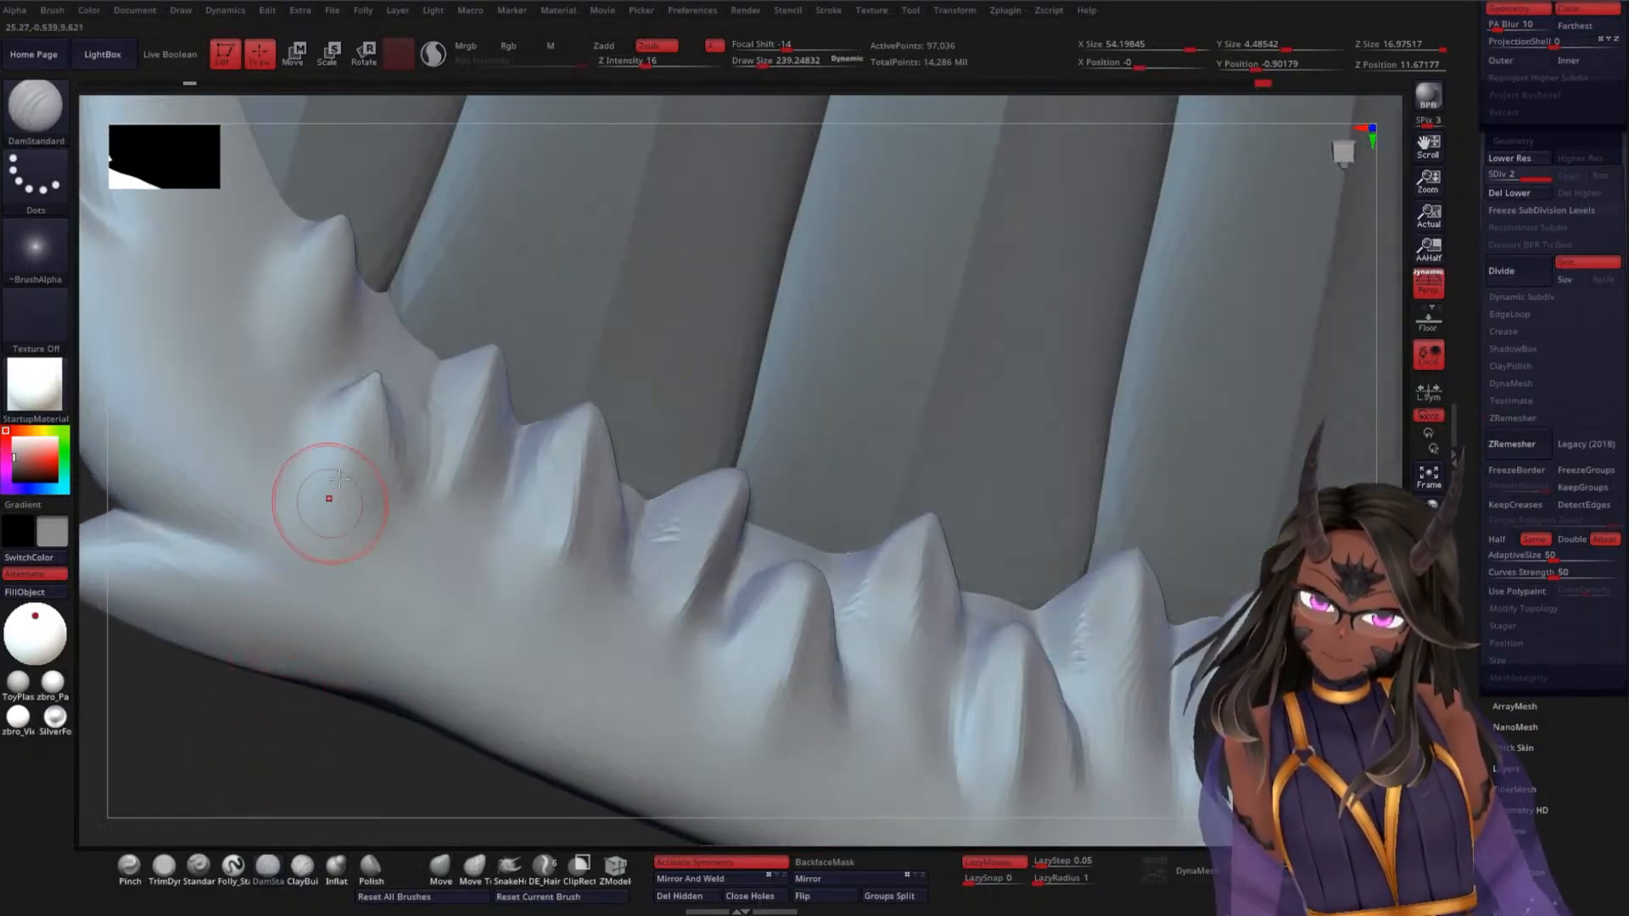
drag(339, 485, 369, 378)
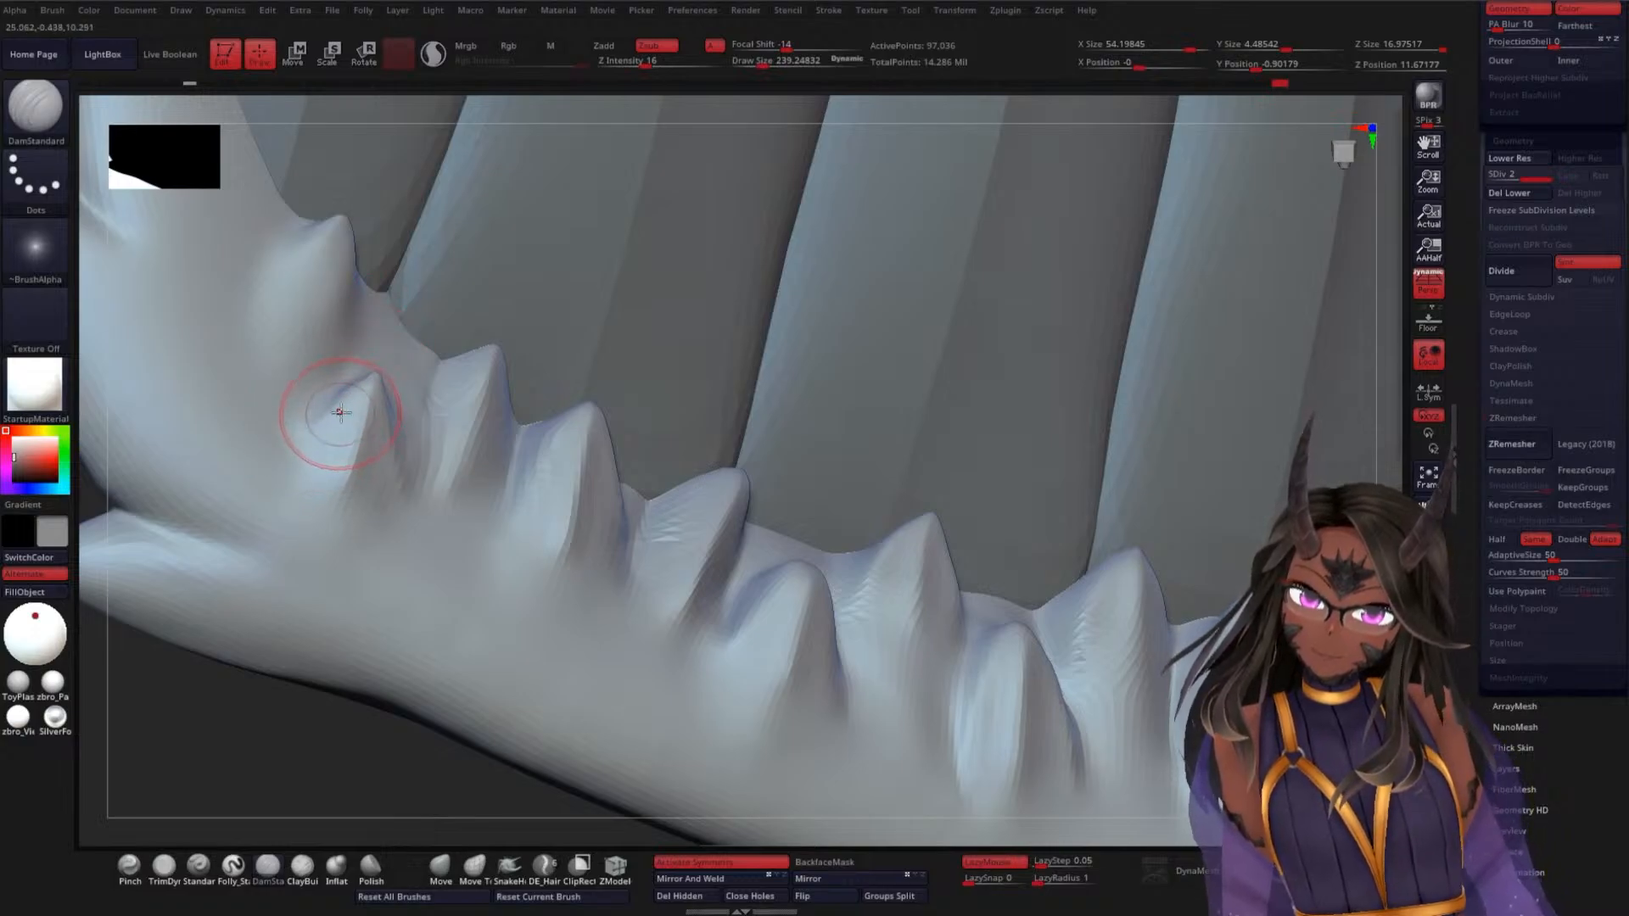
key(shift)
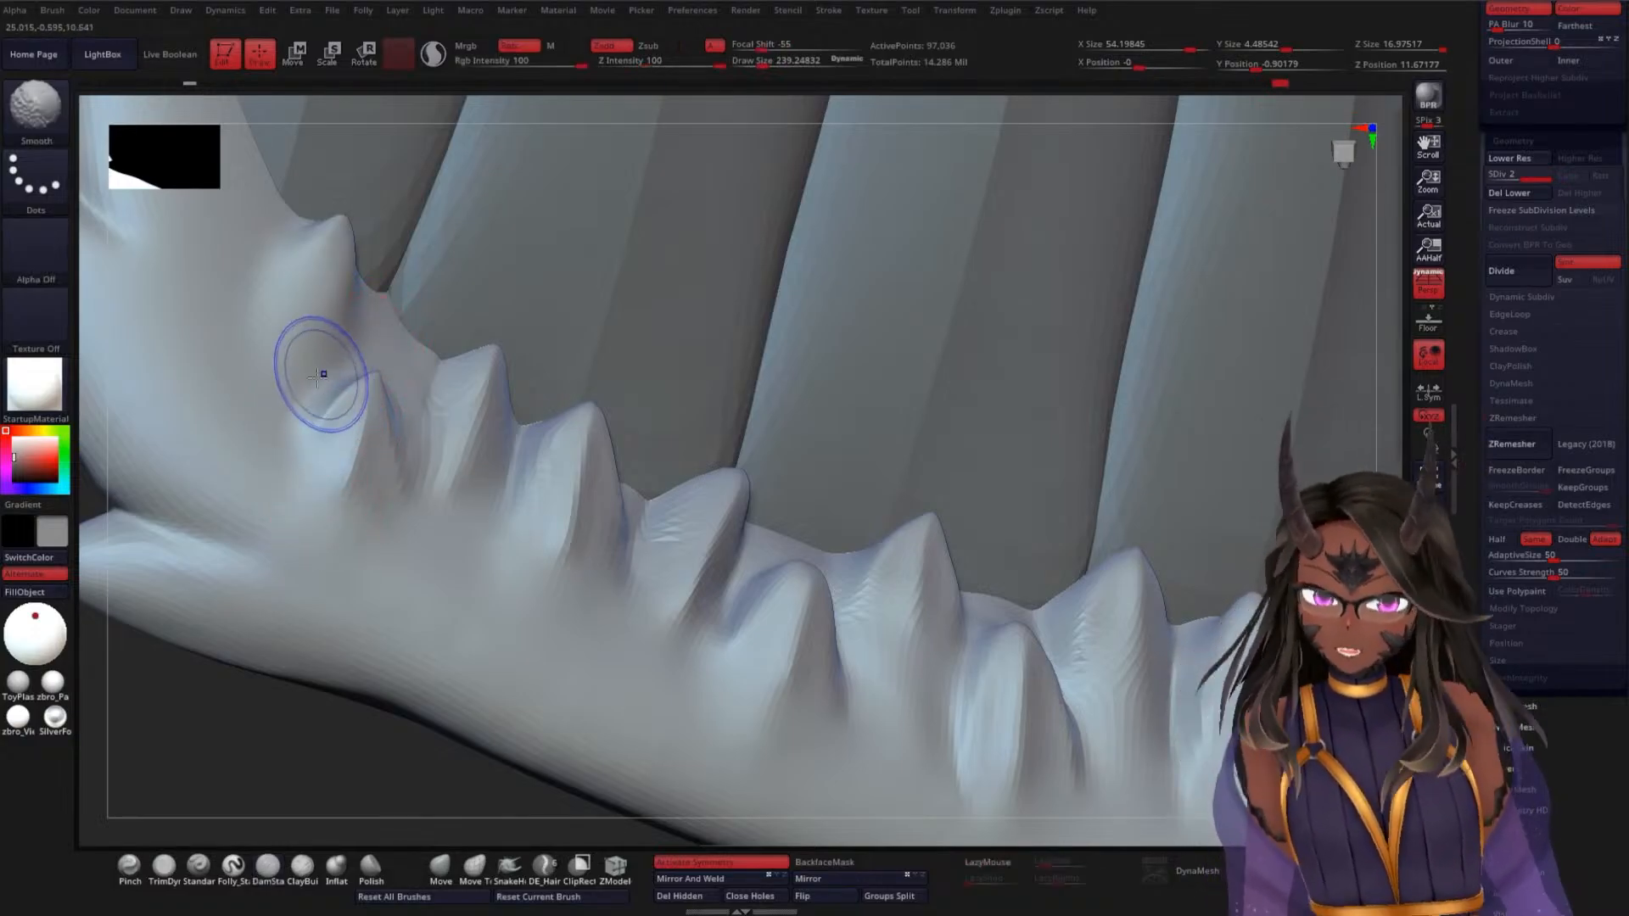
drag(168, 741, 175, 623)
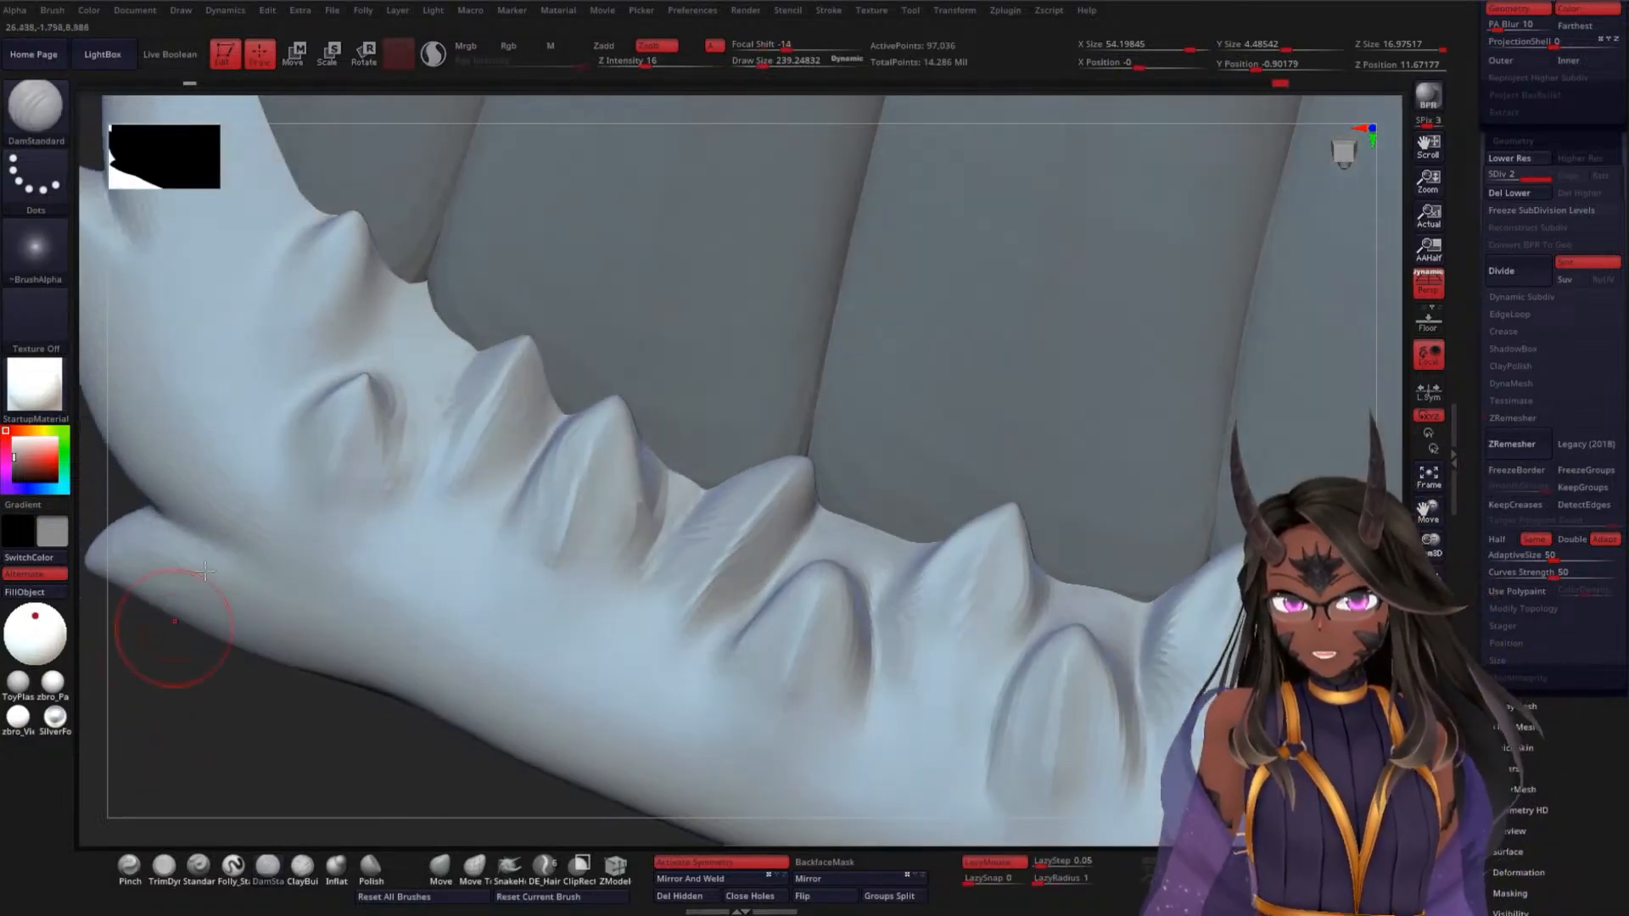
Carve crisp creases down both sides of the last pointed tuft before the outer corner, checking them along the arm
drag(372, 334, 354, 213)
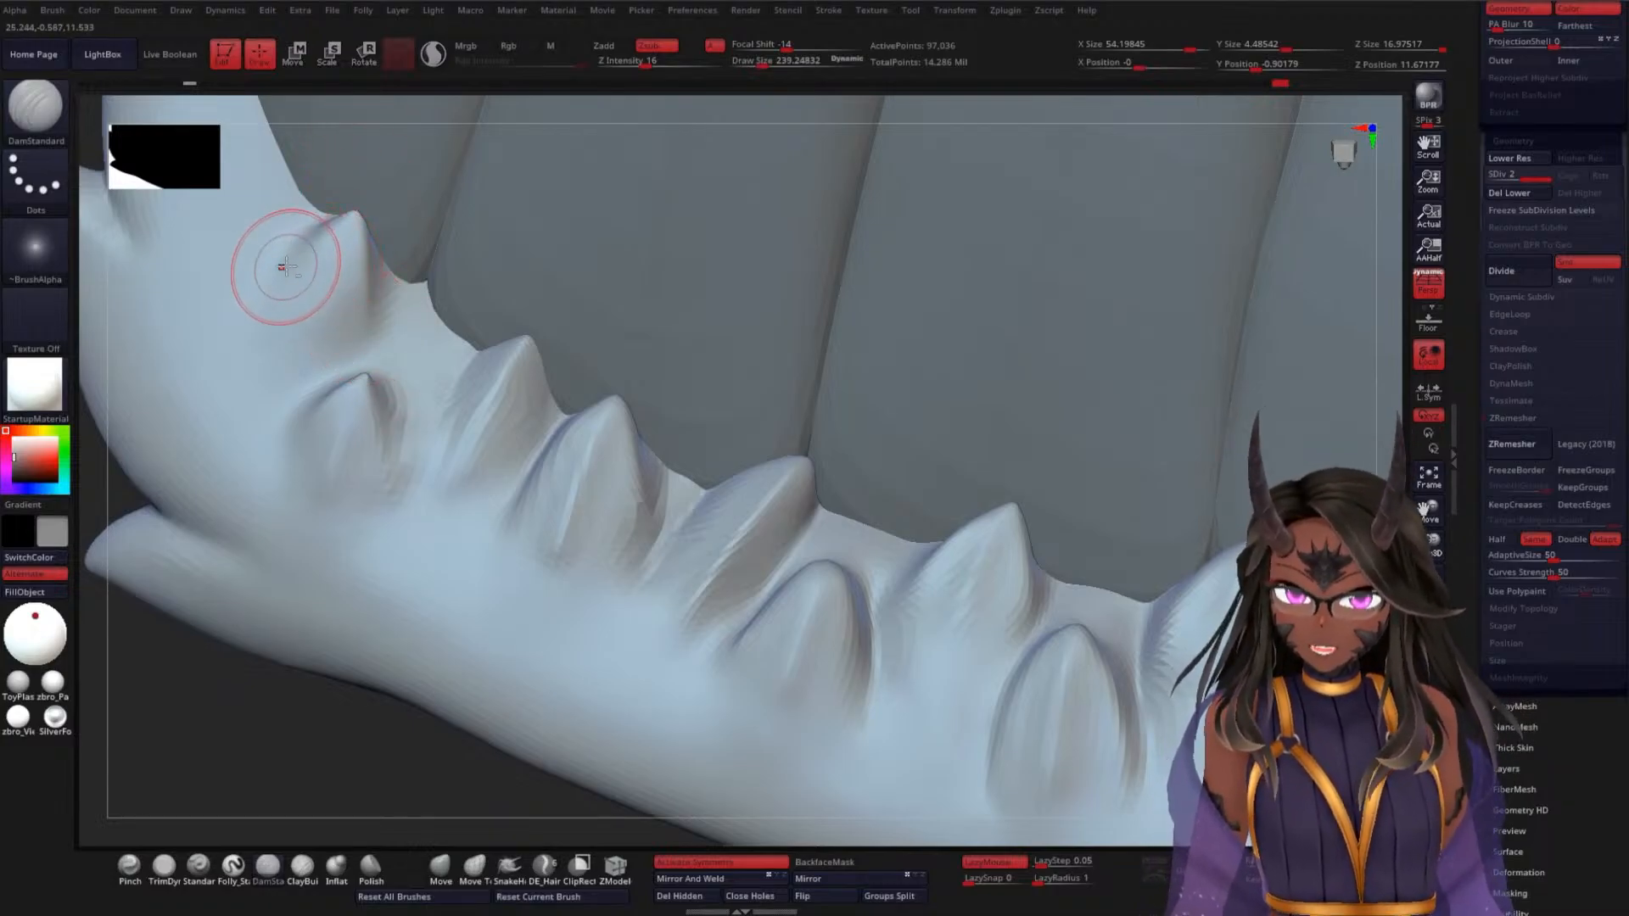
drag(286, 266, 278, 275)
drag(351, 222, 313, 328)
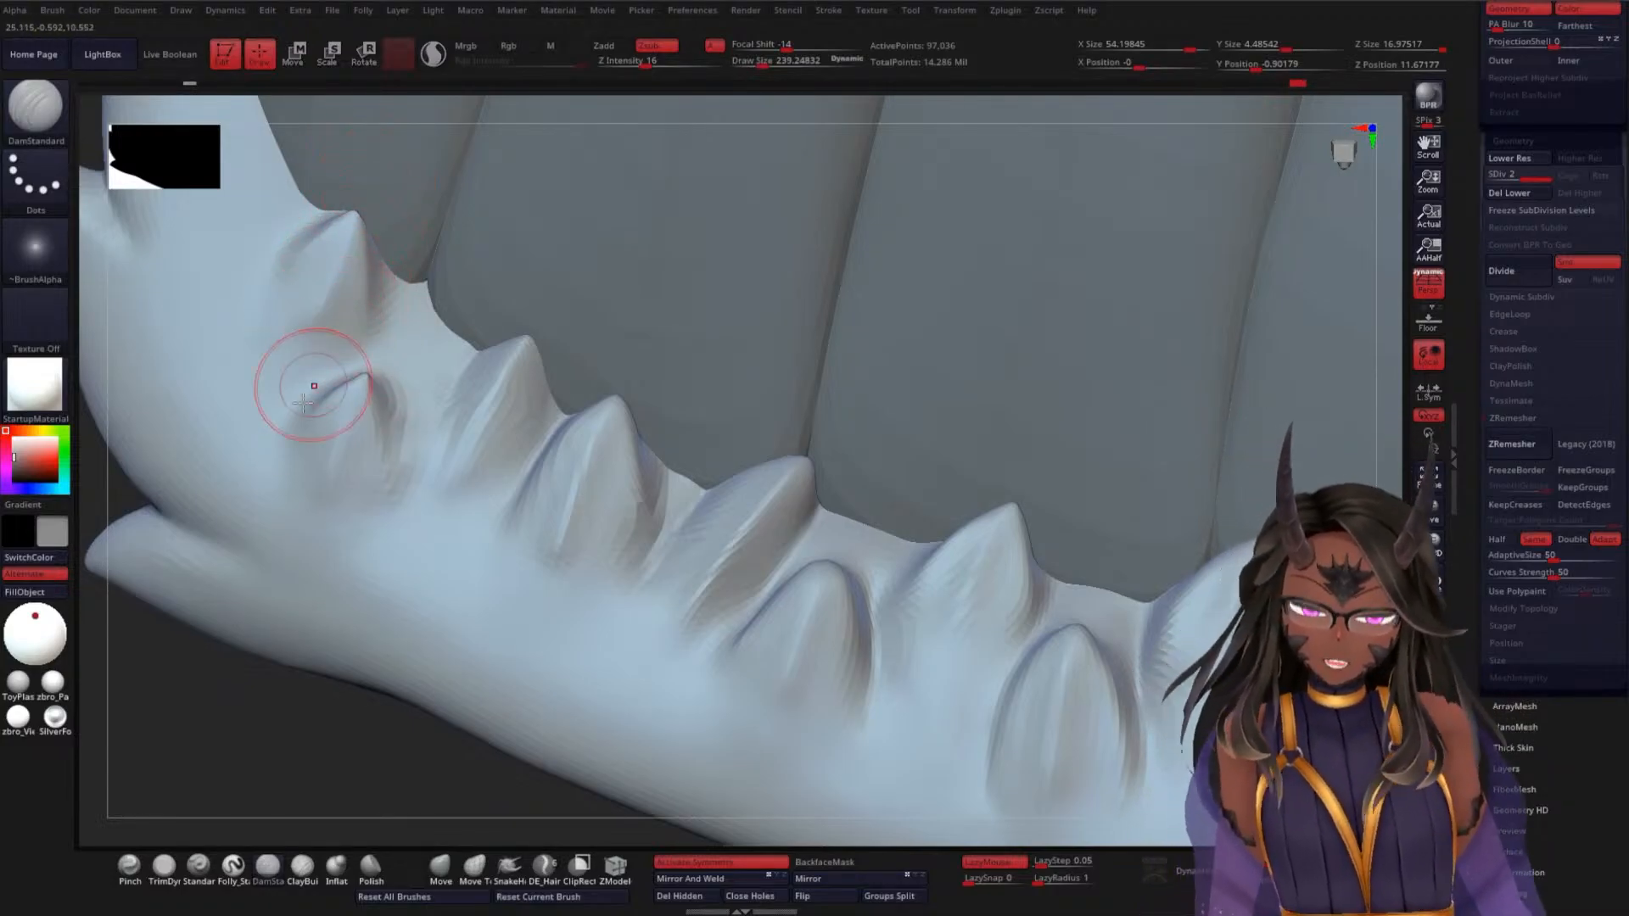
drag(353, 219, 341, 307)
drag(370, 252, 392, 338)
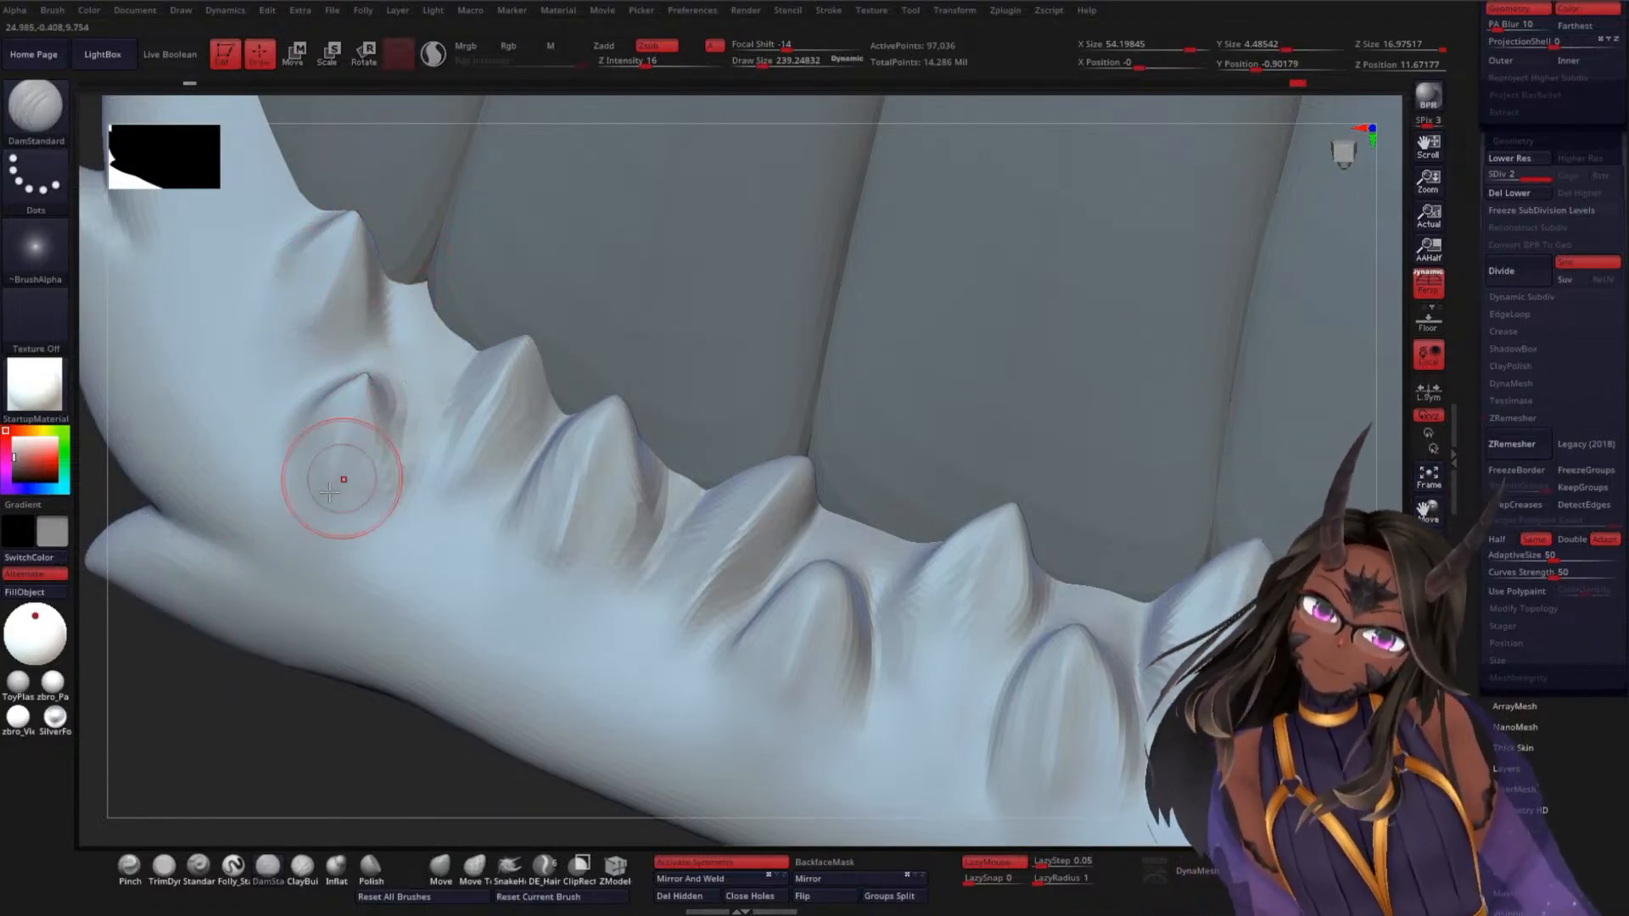
drag(236, 745, 313, 535)
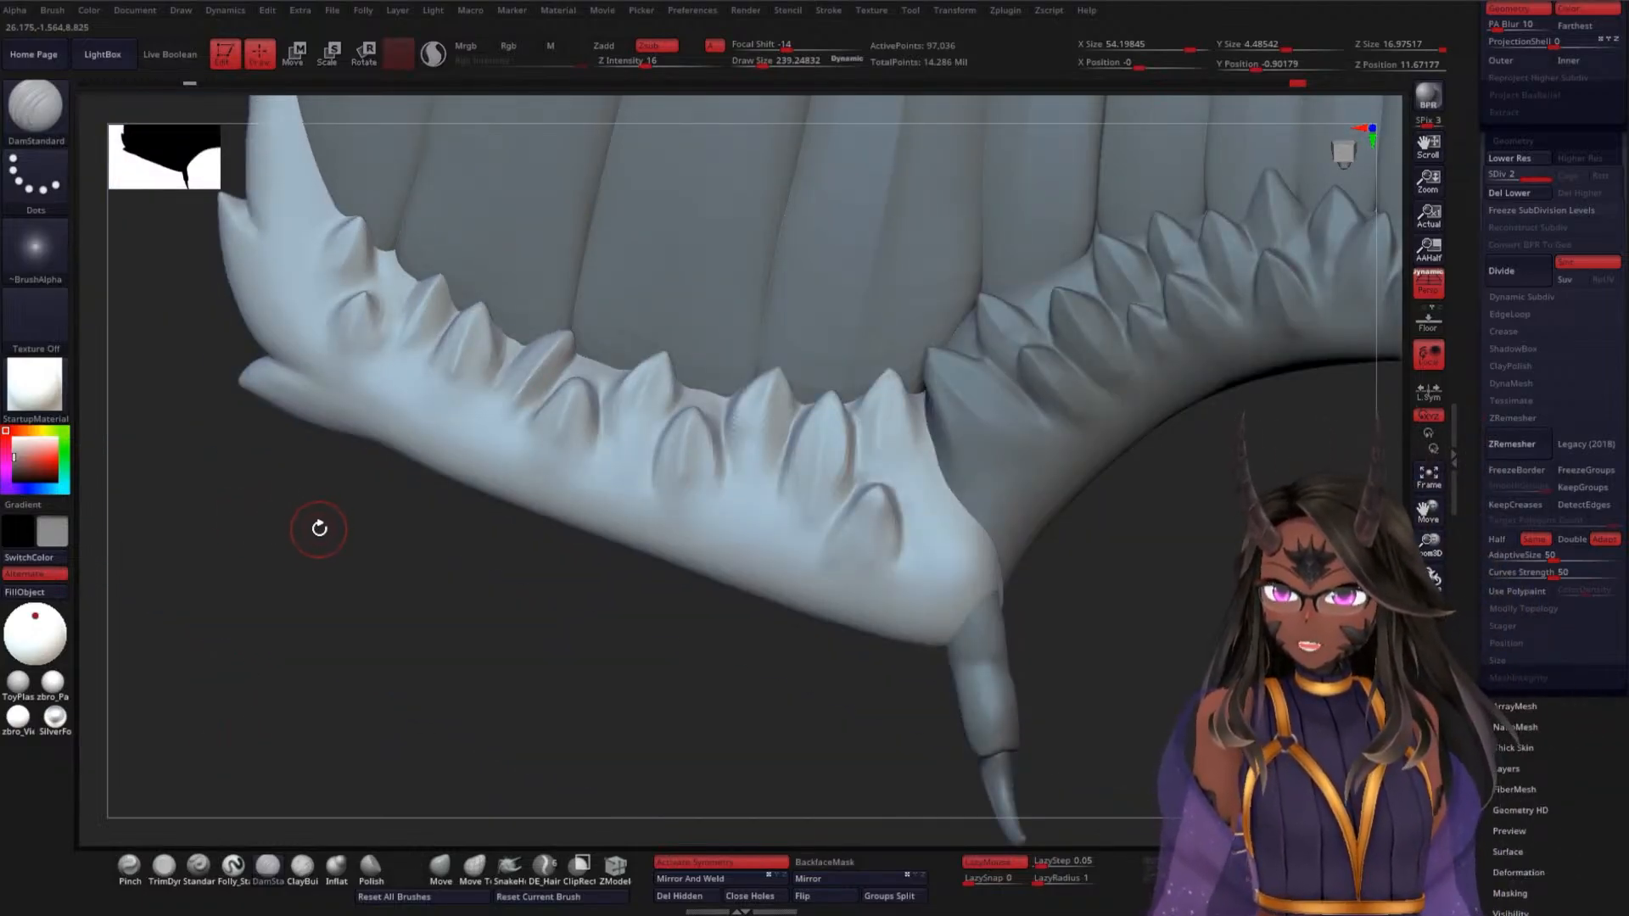
drag(355, 608, 280, 601)
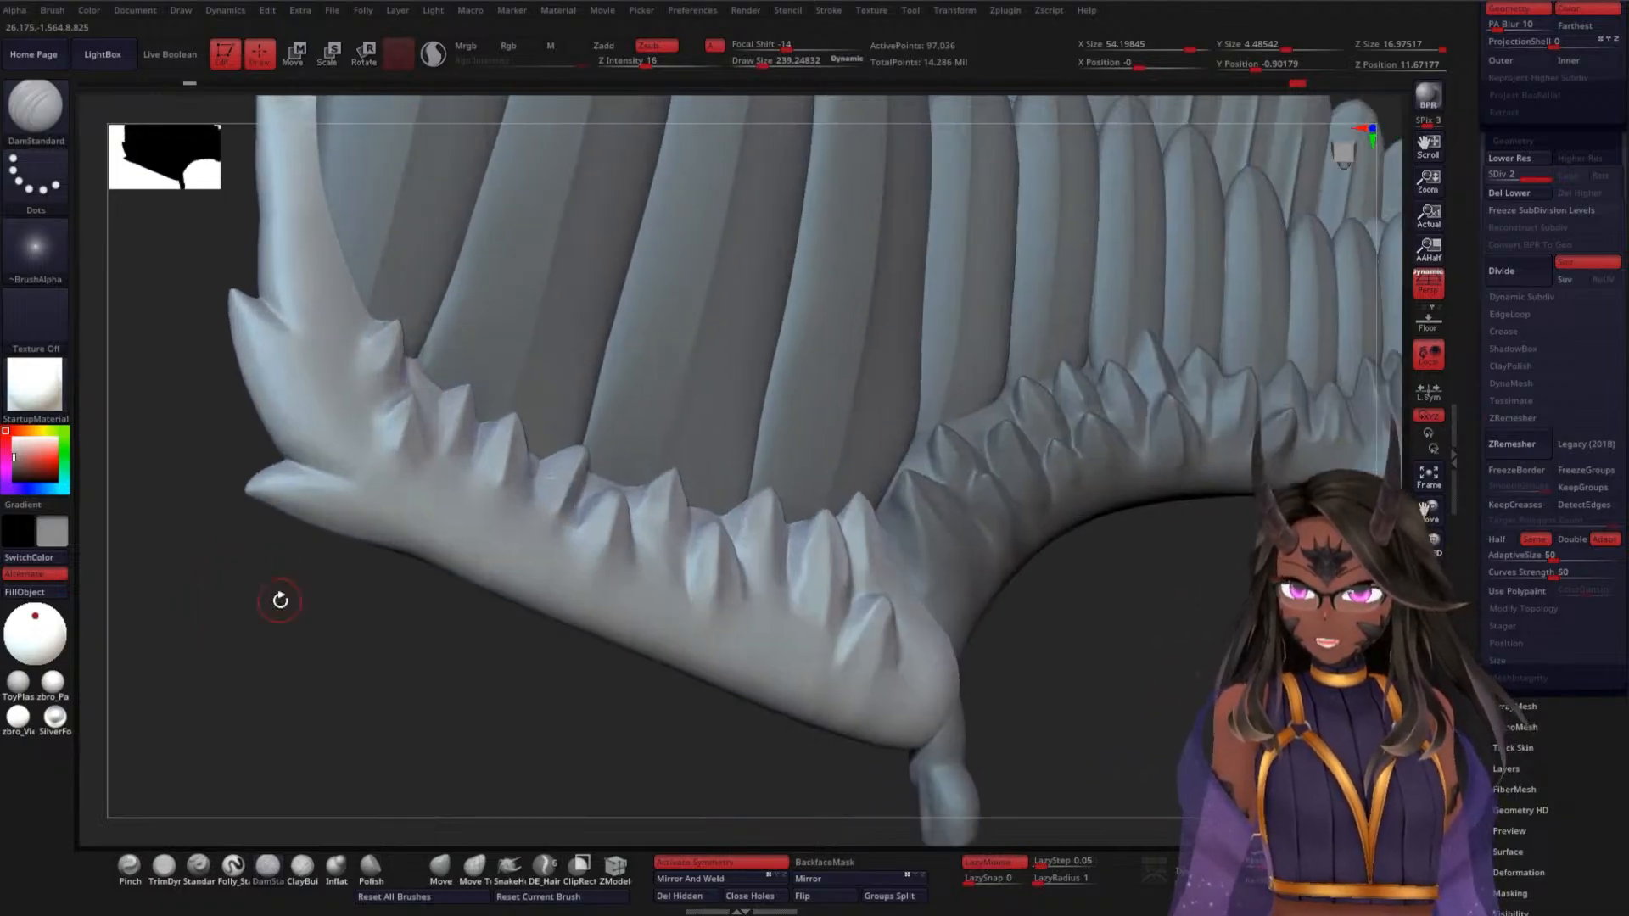
Smooth the outer corner's lower spike from the edge and both faces, blending it into the arm
mouse_move(198, 427)
mouse_down()
mouse_move(193, 407)
mouse_move(221, 466)
mouse_move(222, 357)
mouse_move(387, 381)
mouse_move(338, 366)
mouse_up()
key(shift)
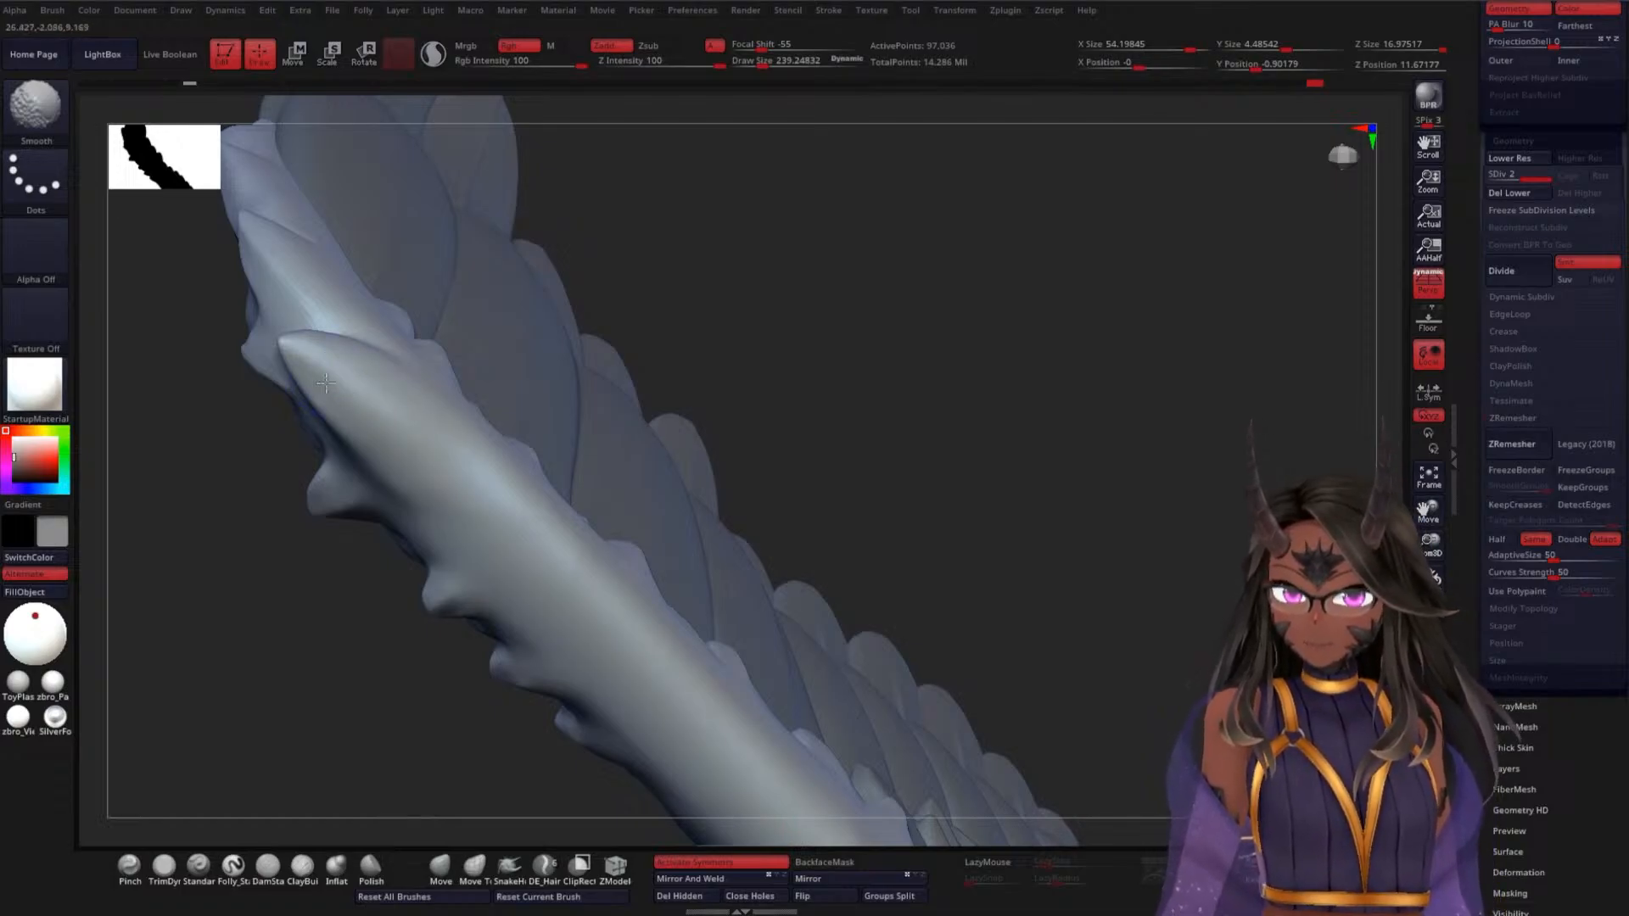
mouse_move(210, 701)
mouse_down()
mouse_move(227, 703)
mouse_move(320, 562)
mouse_up()
key(shift)
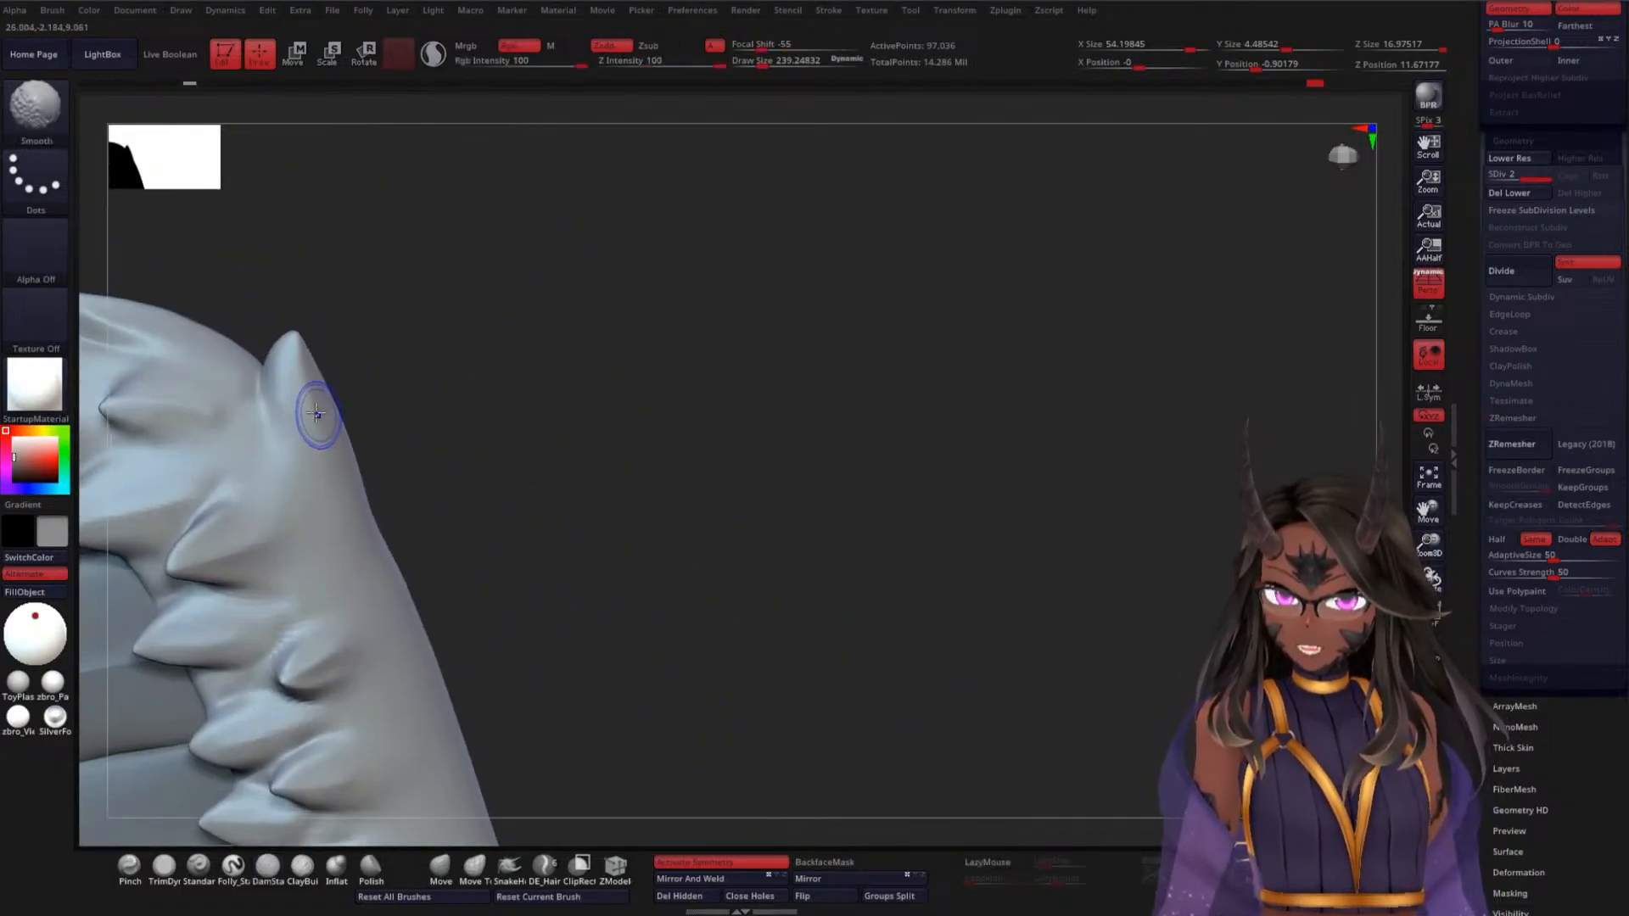
mouse_move(512, 451)
mouse_down()
mouse_move(543, 404)
mouse_move(356, 392)
mouse_up()
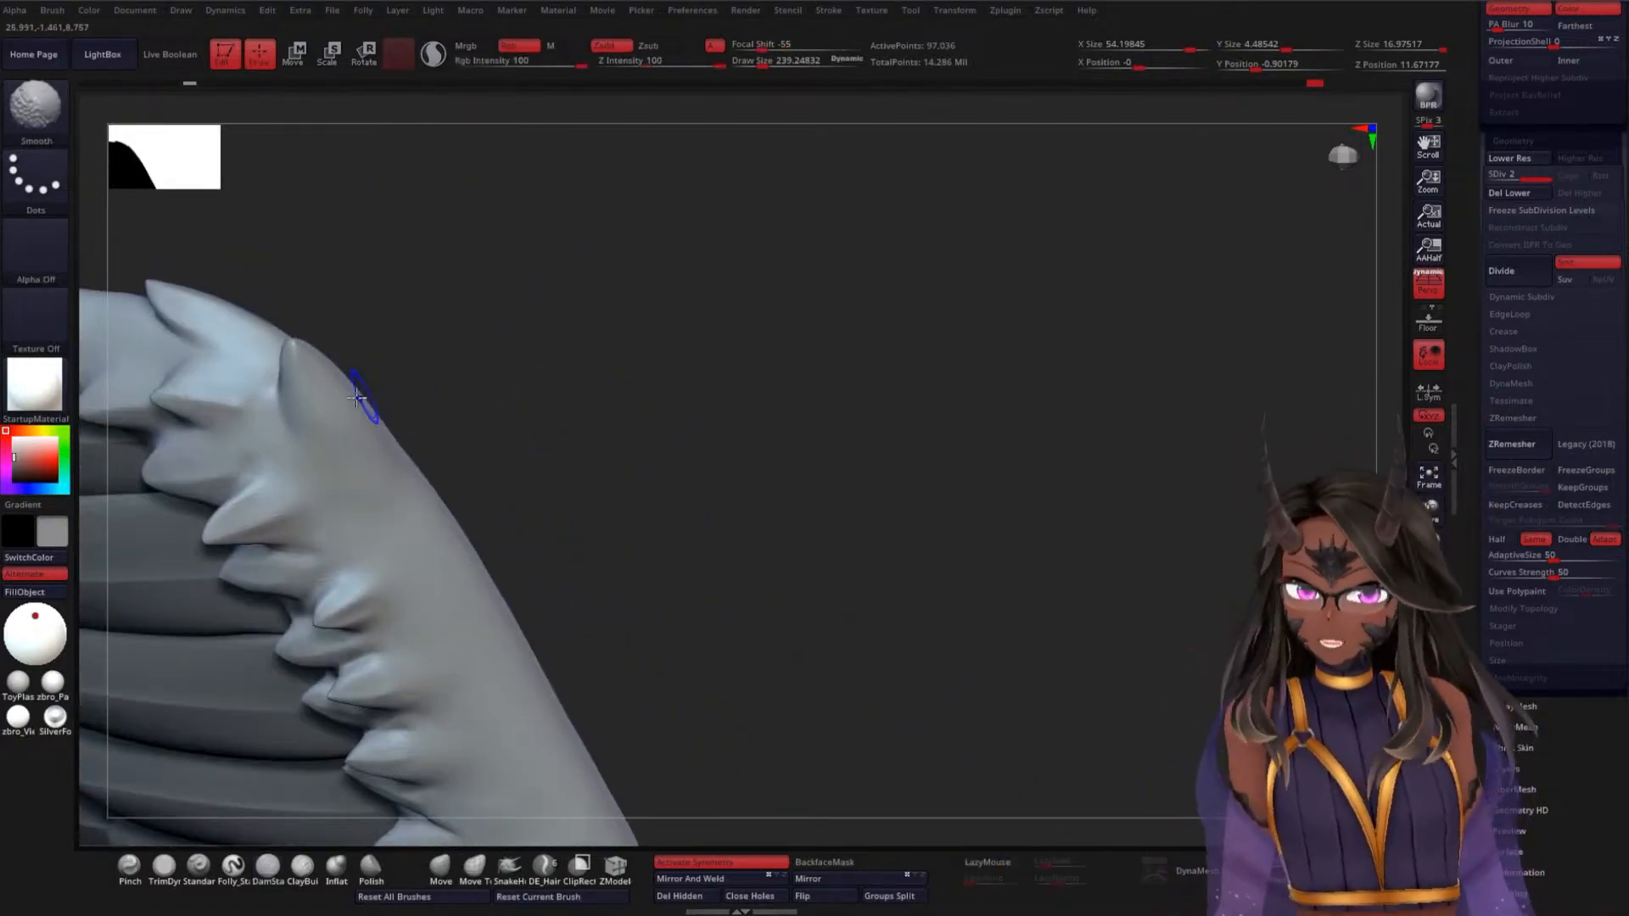
mouse_move(589, 445)
mouse_down()
mouse_move(629, 625)
mouse_move(349, 563)
mouse_move(349, 593)
mouse_move(349, 399)
mouse_move(386, 392)
mouse_up()
key(shift)
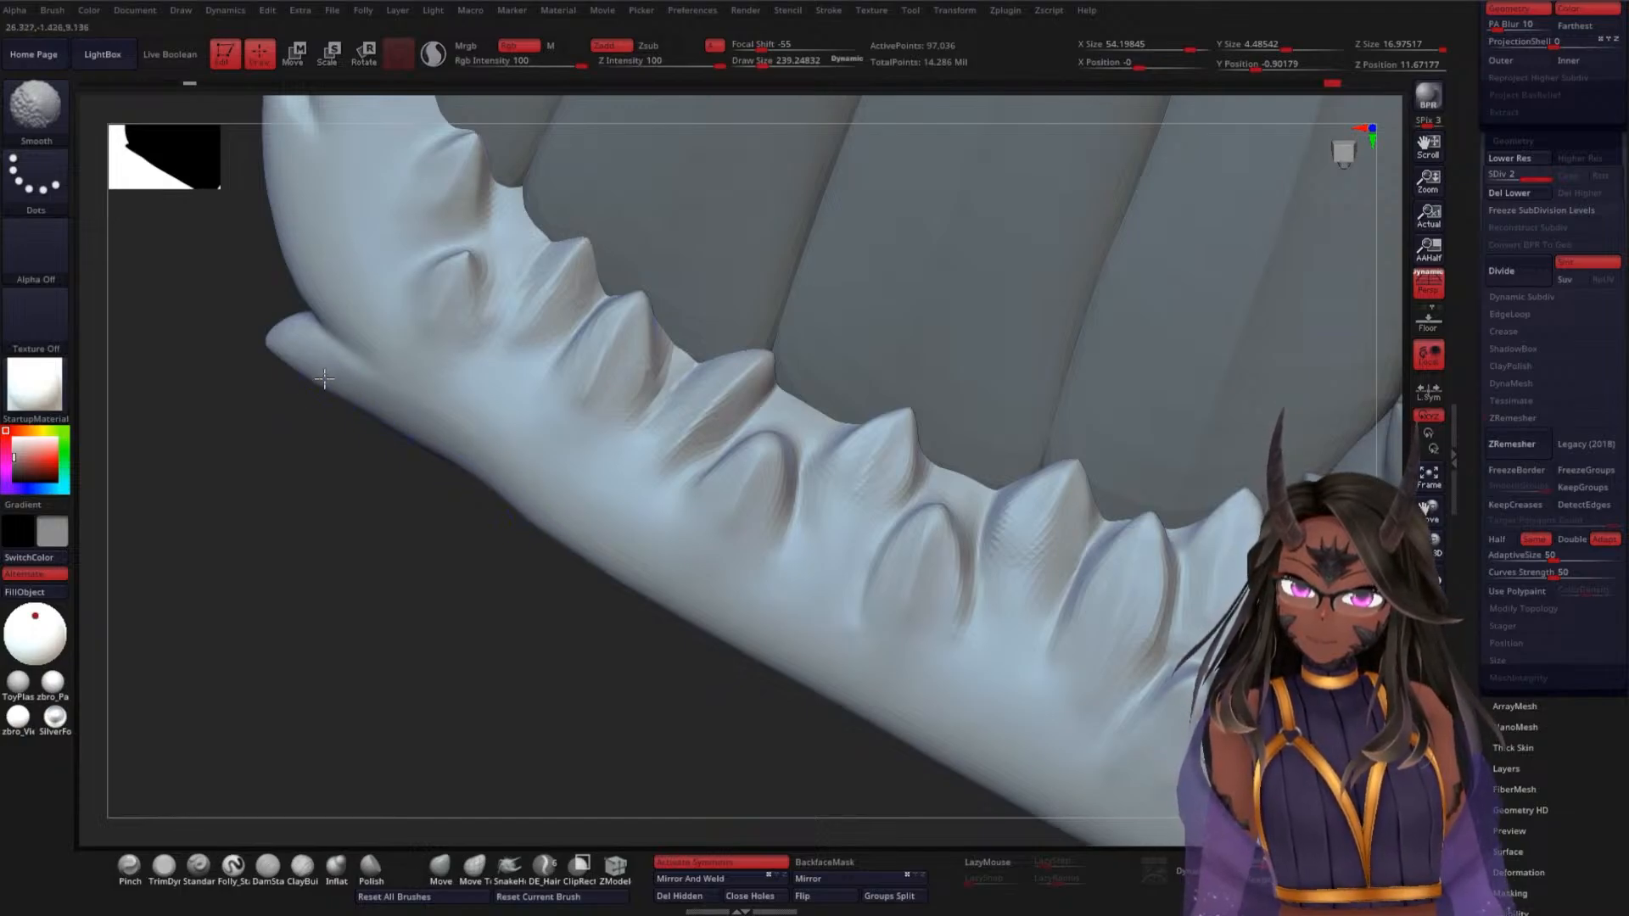
Carve the crease at the base of the outer corner's lower spike on the opposite face and smooth it
mouse_move(451, 538)
mouse_down()
mouse_move(410, 509)
mouse_move(456, 549)
mouse_move(512, 538)
mouse_up()
mouse_move(550, 364)
mouse_down()
mouse_move(625, 410)
mouse_move(567, 466)
mouse_up()
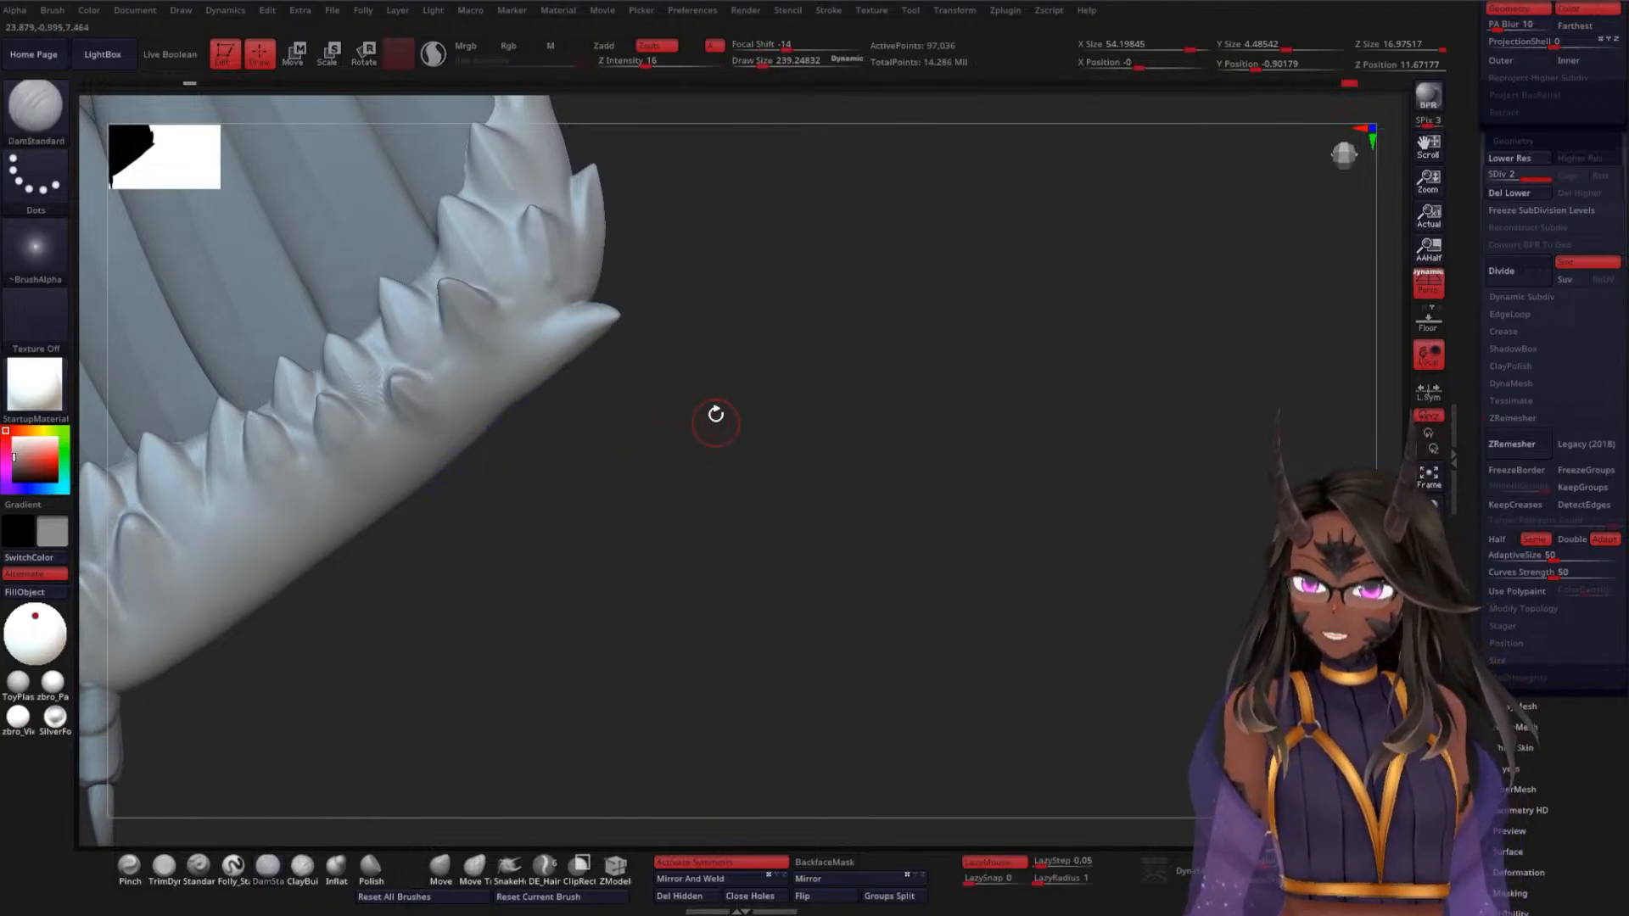
mouse_move(716, 414)
mouse_down()
mouse_move(785, 469)
mouse_move(775, 440)
mouse_move(688, 392)
mouse_up()
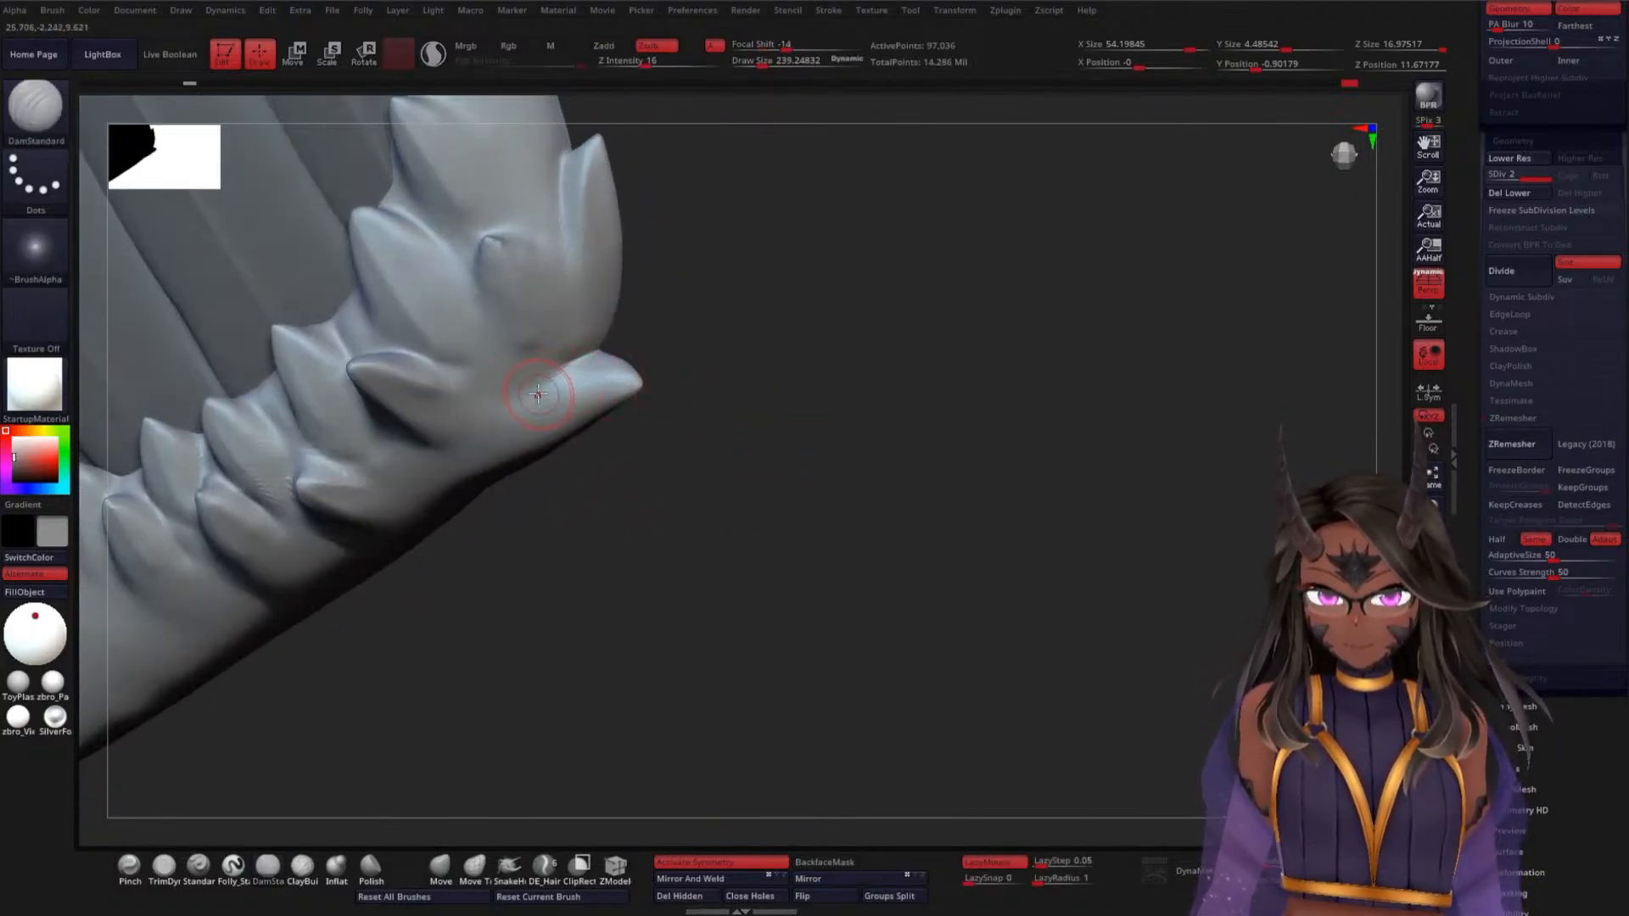
mouse_move(538, 394)
mouse_down()
mouse_move(636, 336)
mouse_move(653, 441)
mouse_move(641, 344)
mouse_up()
mouse_move(678, 458)
mouse_down()
mouse_move(639, 566)
mouse_move(613, 543)
mouse_up()
shift+drag(620, 363, 716, 332)
mouse_move(684, 433)
mouse_down()
mouse_move(632, 501)
mouse_move(662, 426)
mouse_move(736, 383)
mouse_up()
mouse_move(674, 530)
mouse_down()
mouse_move(675, 468)
mouse_move(798, 378)
mouse_up()
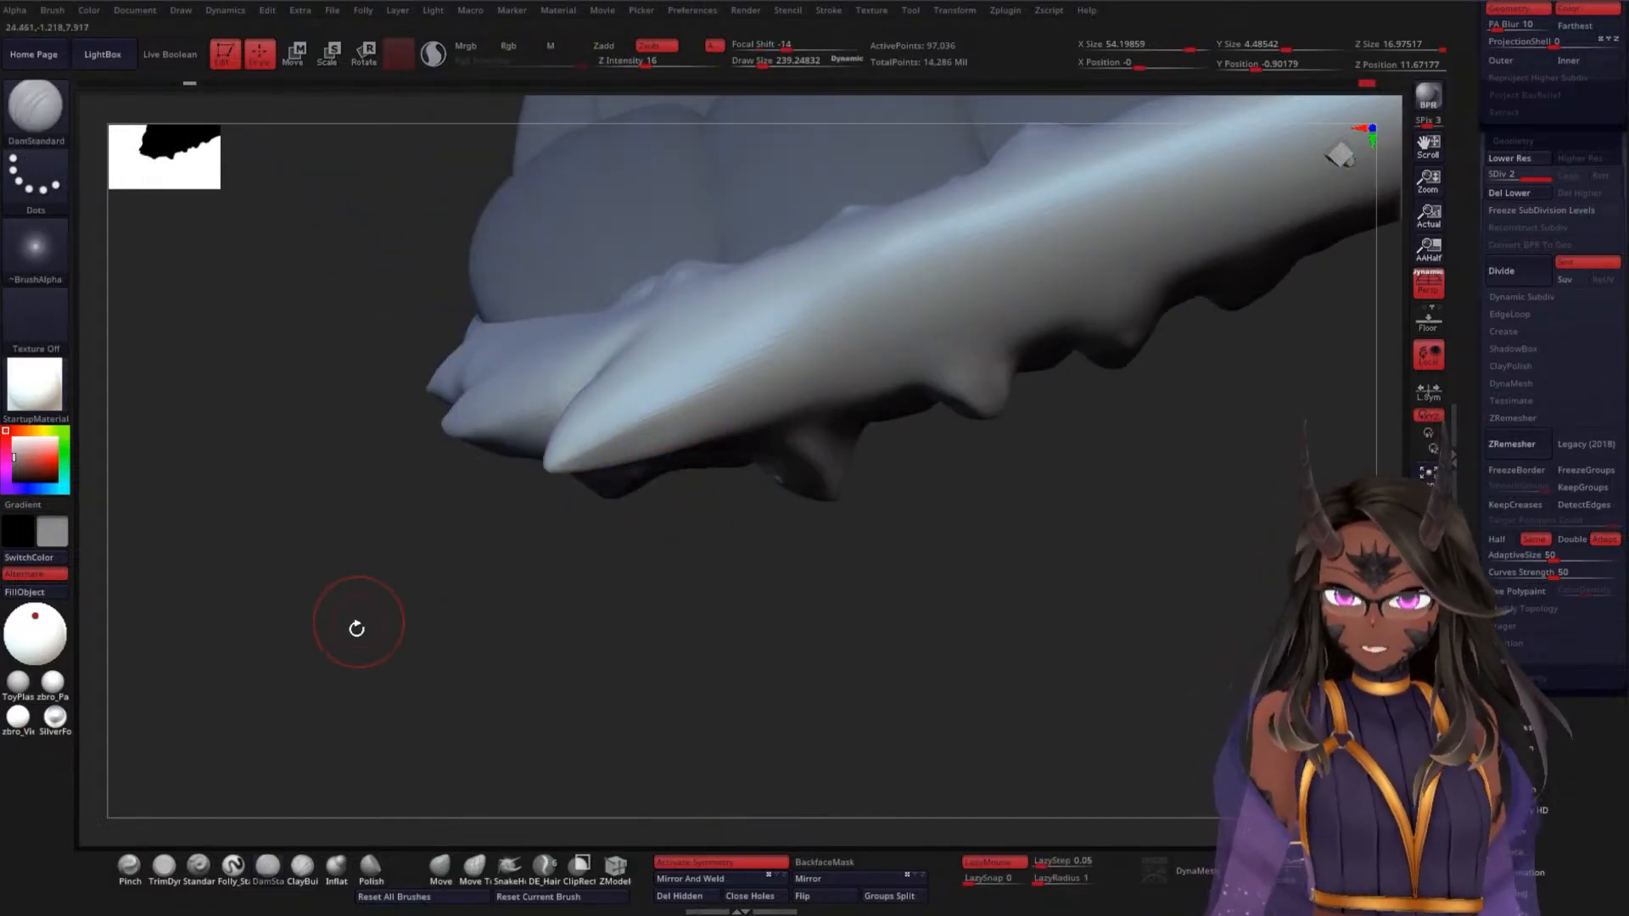
Refine the outer corner's spikes from beneath, checking their shape from several sides
drag(356, 628, 532, 494)
mouse_move(360, 659)
mouse_down()
mouse_move(370, 712)
mouse_move(546, 509)
mouse_up()
drag(389, 673, 411, 684)
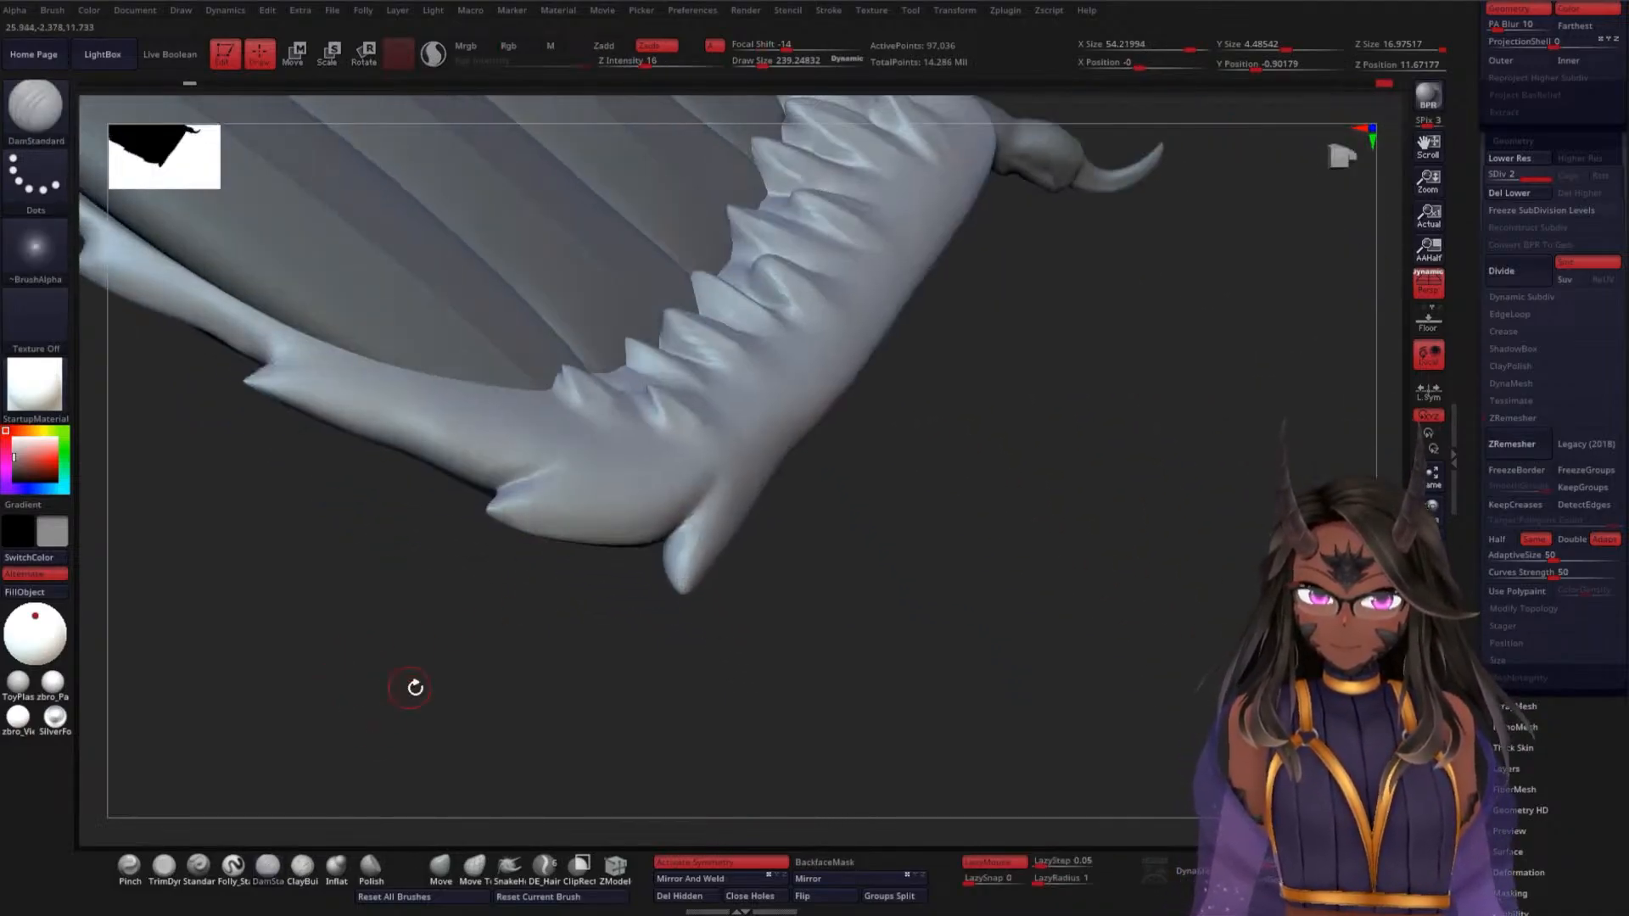
mouse_move(775, 527)
mouse_down()
mouse_move(484, 589)
mouse_move(582, 430)
mouse_move(591, 450)
mouse_up()
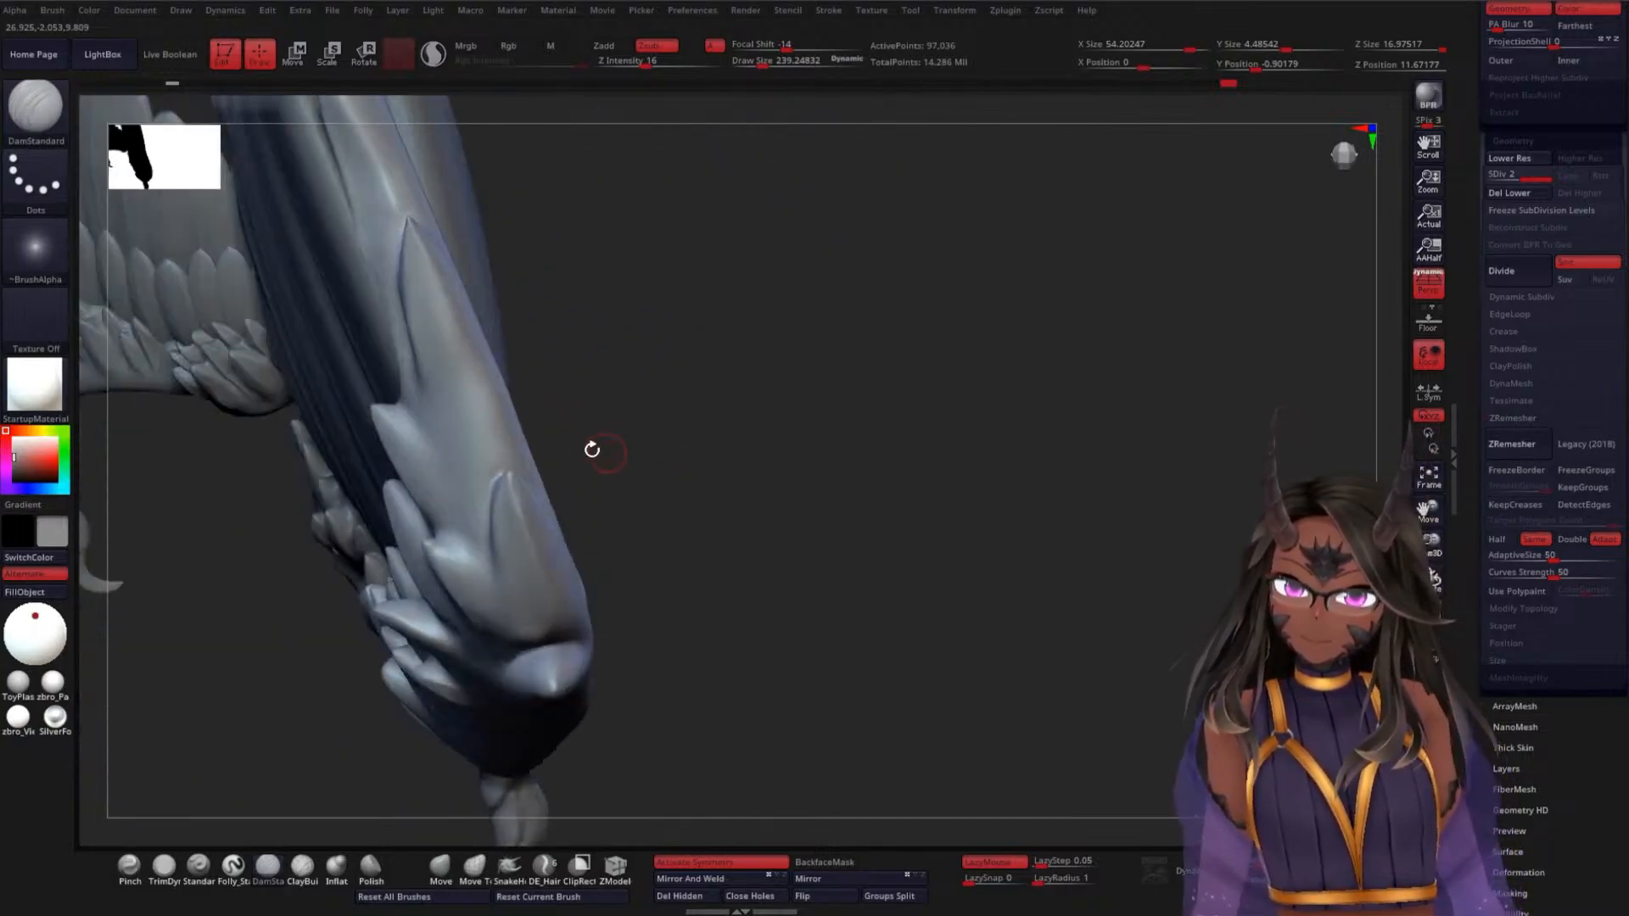
Refine the tall tufts on the wing's outer leading edge and smooth the surface between them
drag(426, 256, 506, 435)
drag(614, 472, 509, 471)
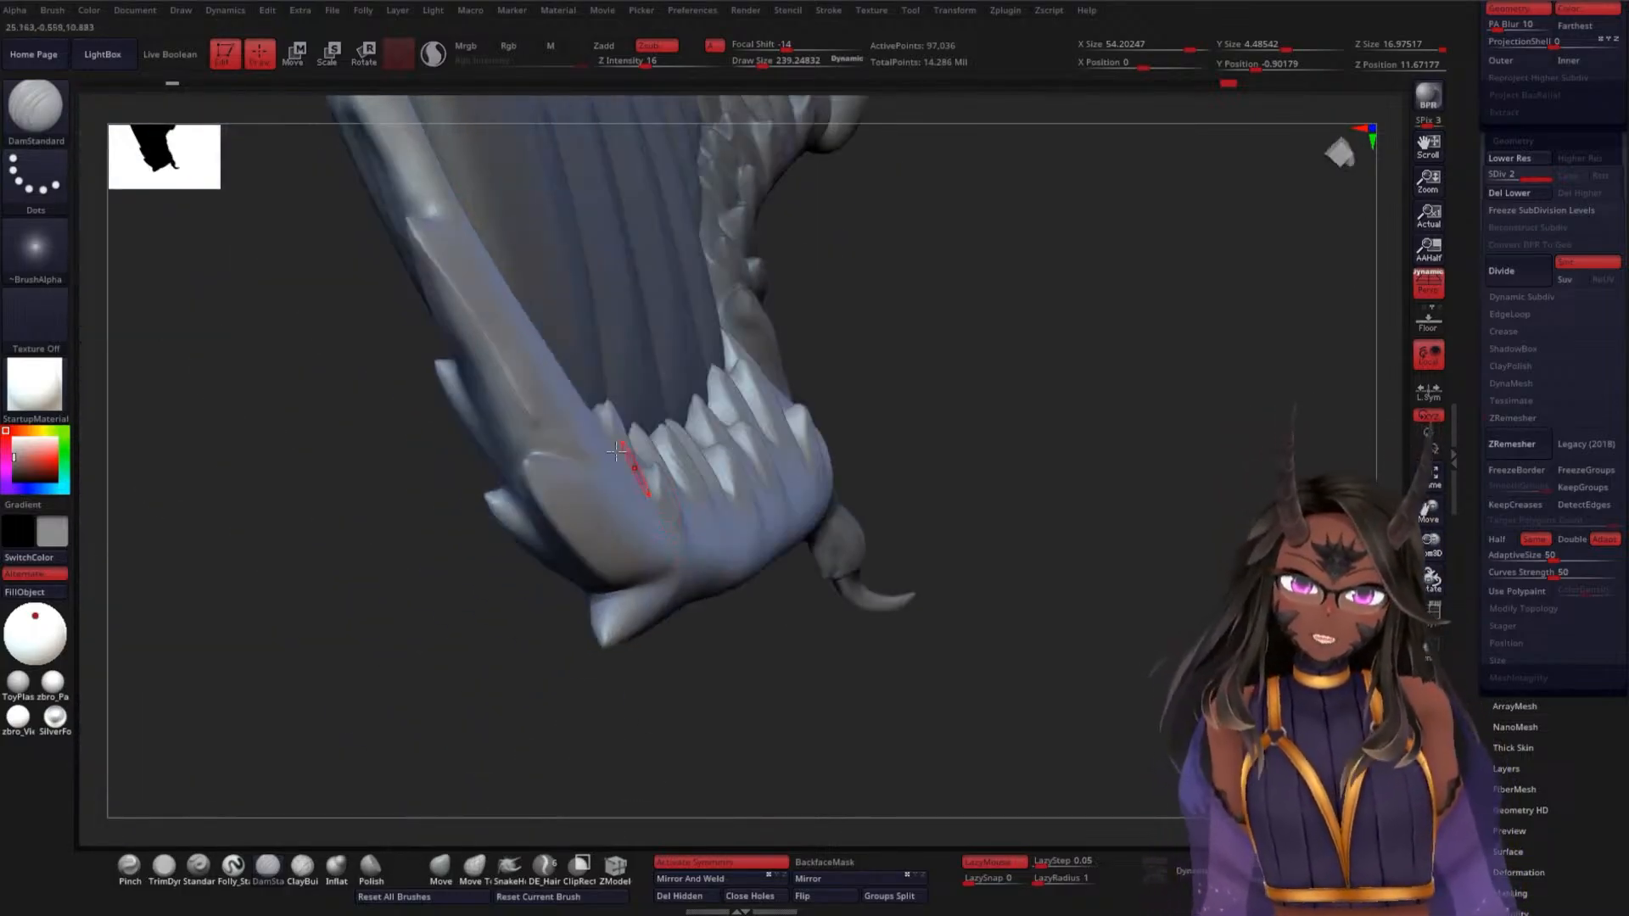
mouse_move(509, 399)
shift+mouse_down()
mouse_move(556, 407)
mouse_move(505, 359)
shift+mouse_up()
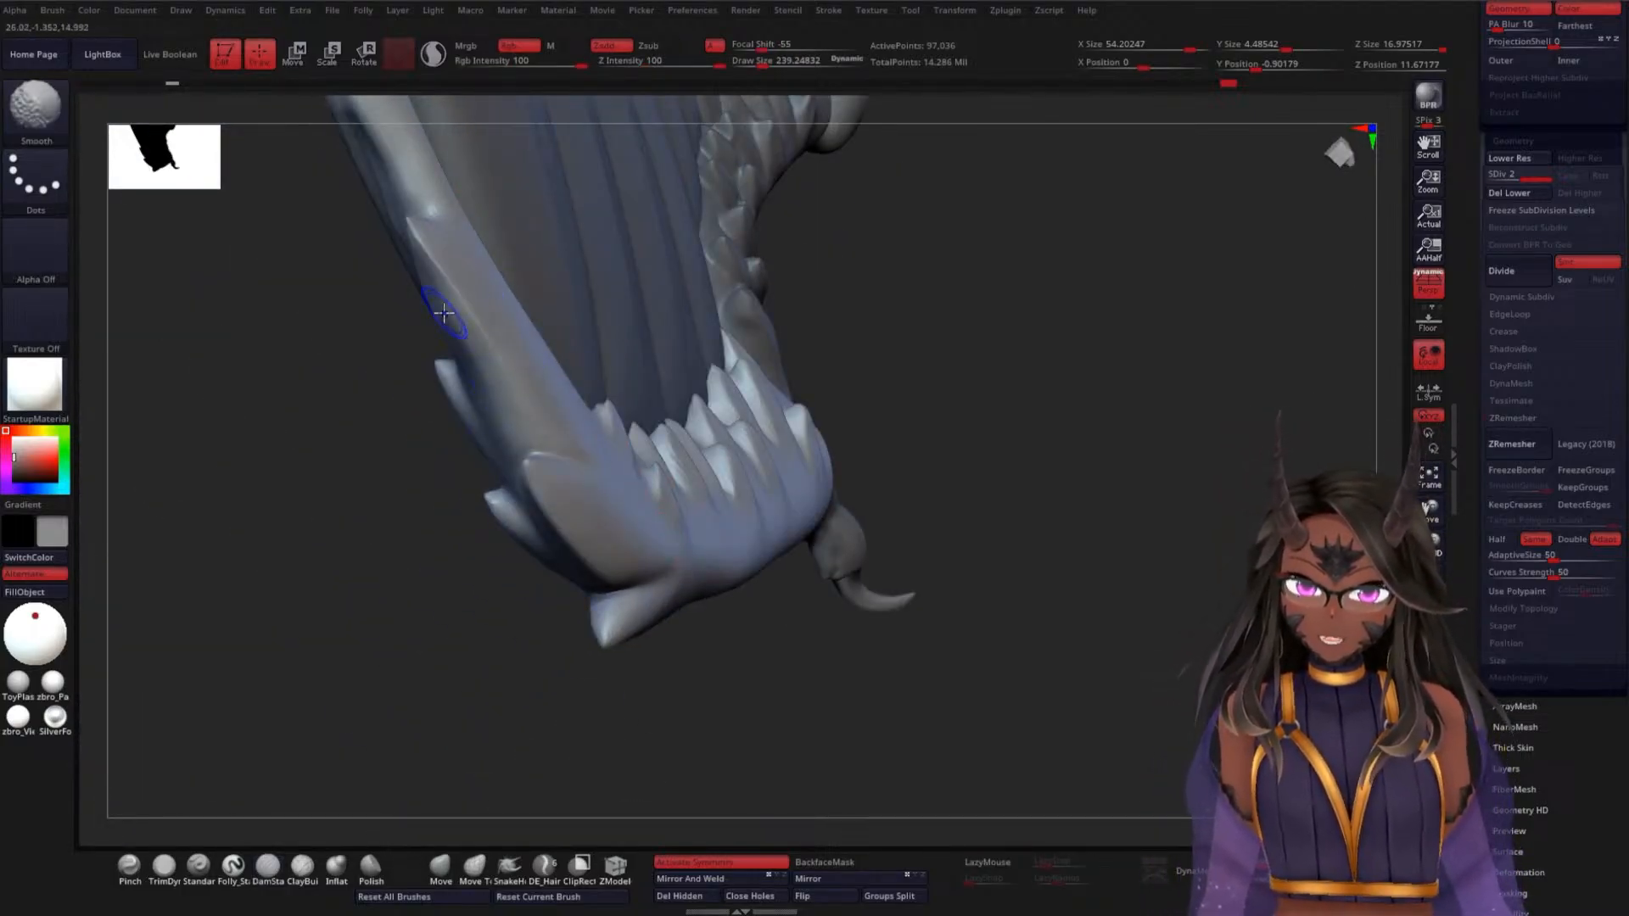
shift+drag(443, 313, 439, 297)
mouse_move(450, 662)
alt+mouse_down()
mouse_move(388, 538)
mouse_move(533, 428)
alt+mouse_up()
mouse_move(600, 517)
alt+mouse_down()
mouse_move(577, 432)
mouse_move(825, 440)
mouse_move(820, 602)
mouse_move(938, 455)
mouse_move(956, 334)
mouse_move(962, 469)
mouse_move(989, 444)
mouse_move(979, 463)
mouse_move(1034, 446)
alt+mouse_up()
shift+drag(508, 507, 504, 482)
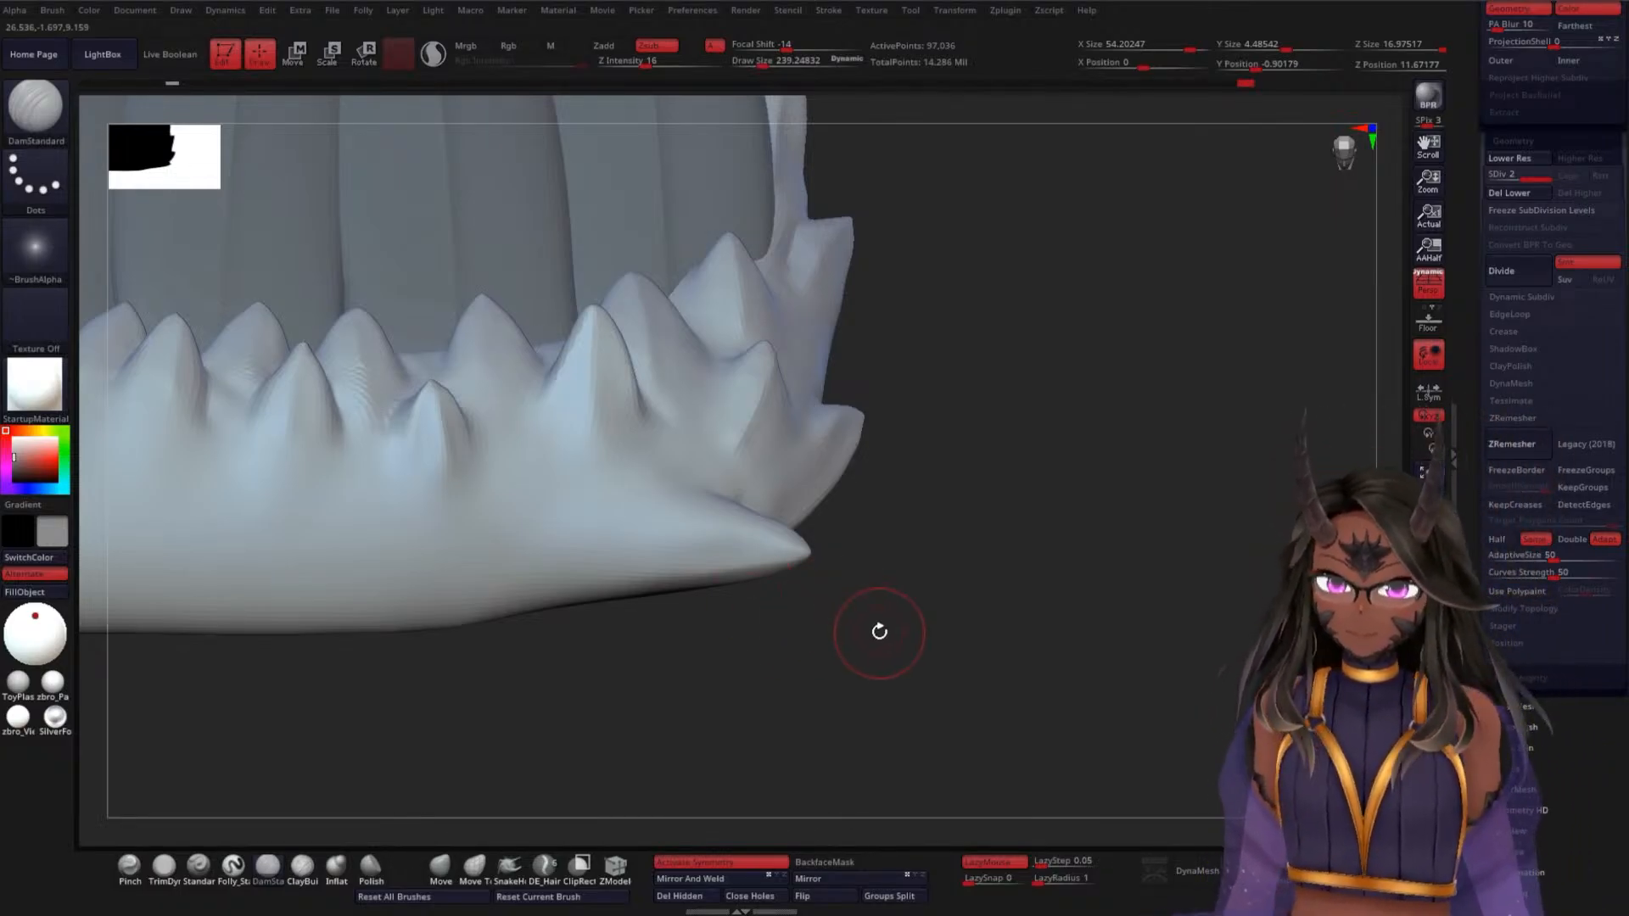
Carve both sides of the second pointed tuft from the claw joint on the arm's opposite face
mouse_move(879, 631)
mouse_down()
mouse_move(1080, 611)
mouse_move(1087, 520)
mouse_move(978, 476)
mouse_move(995, 376)
mouse_move(927, 492)
mouse_move(869, 501)
mouse_move(858, 480)
mouse_move(848, 665)
mouse_move(953, 636)
mouse_move(532, 334)
mouse_up()
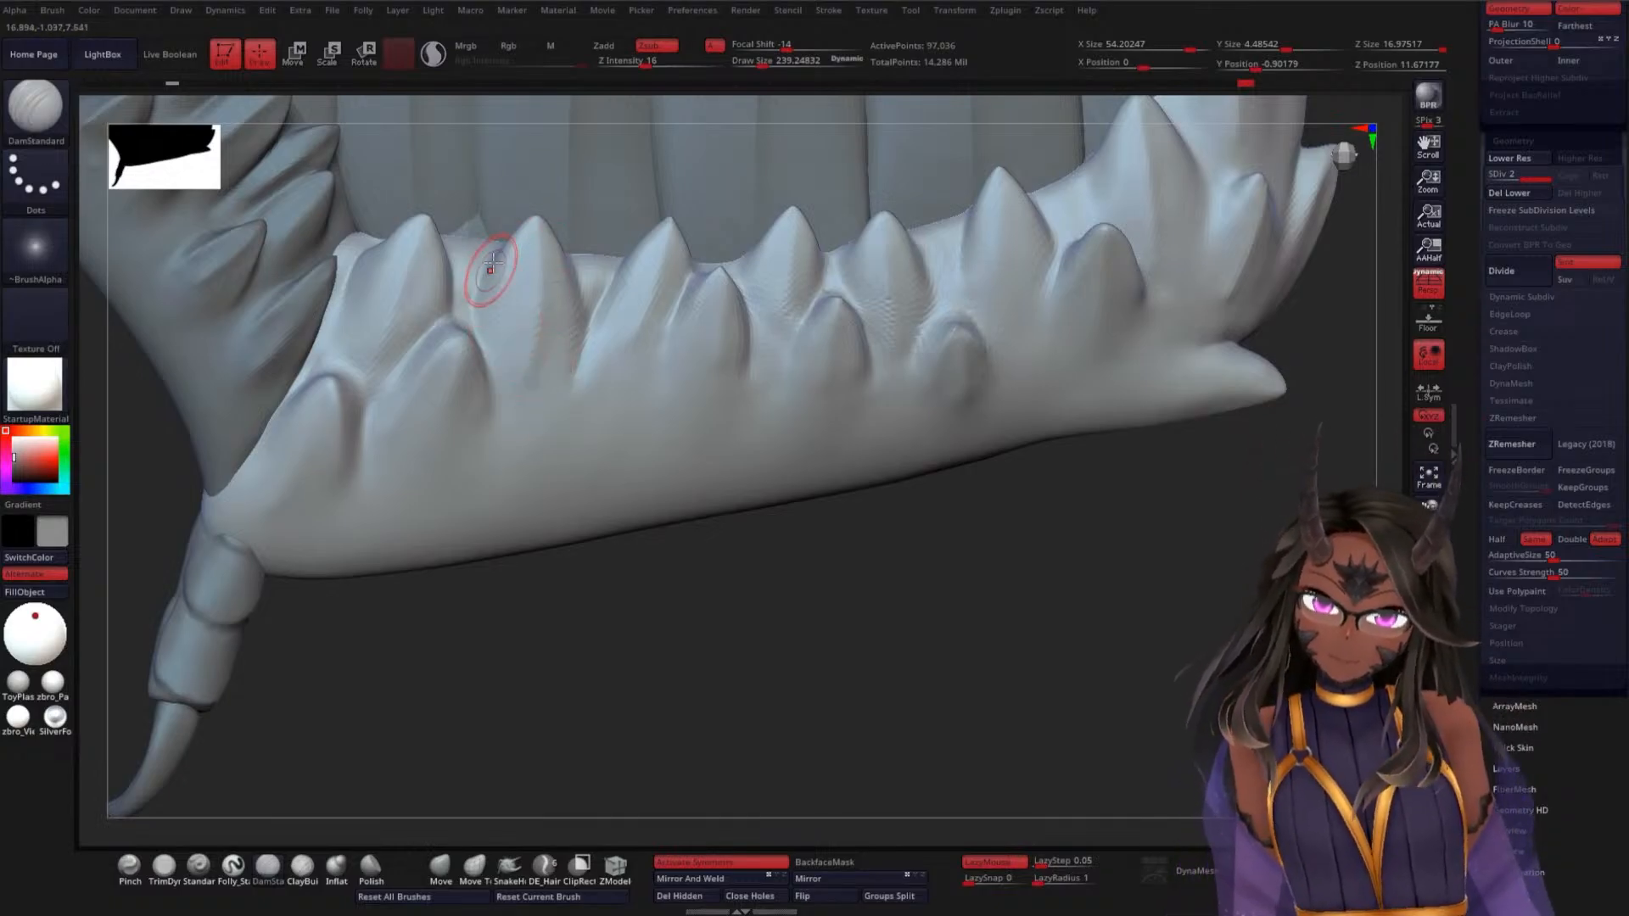
drag(492, 263, 509, 370)
mouse_move(557, 559)
mouse_down()
mouse_move(586, 600)
mouse_move(627, 589)
mouse_up()
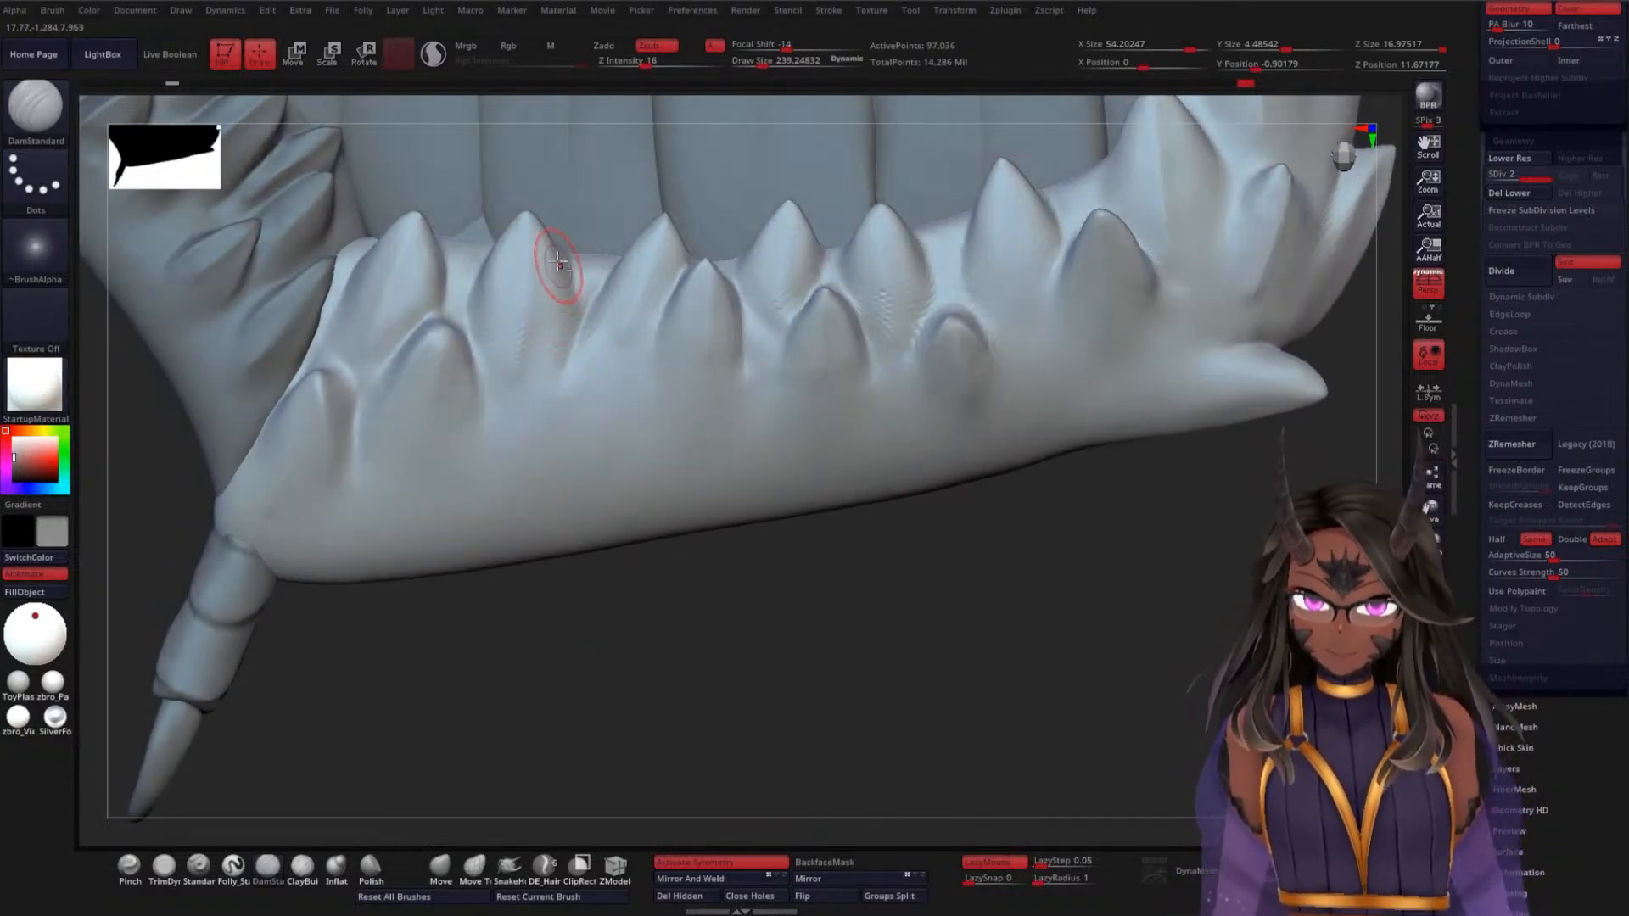
mouse_move(584, 664)
mouse_down()
mouse_move(628, 633)
mouse_move(594, 552)
mouse_move(564, 541)
mouse_up()
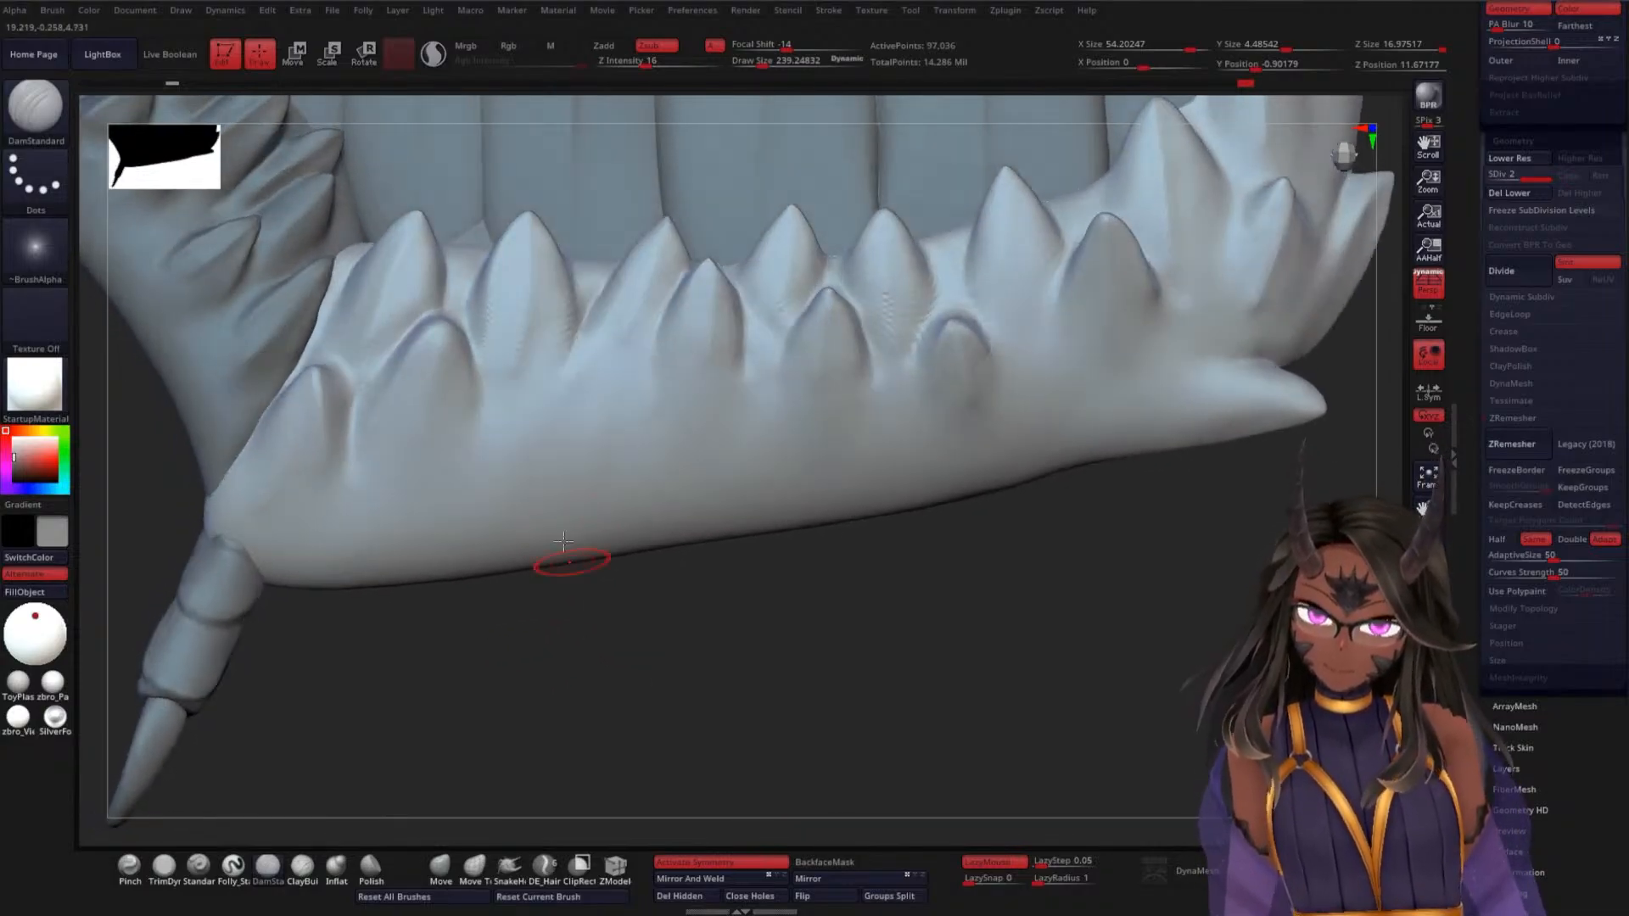
mouse_move(537, 632)
mouse_down()
mouse_move(562, 654)
mouse_move(507, 700)
mouse_up()
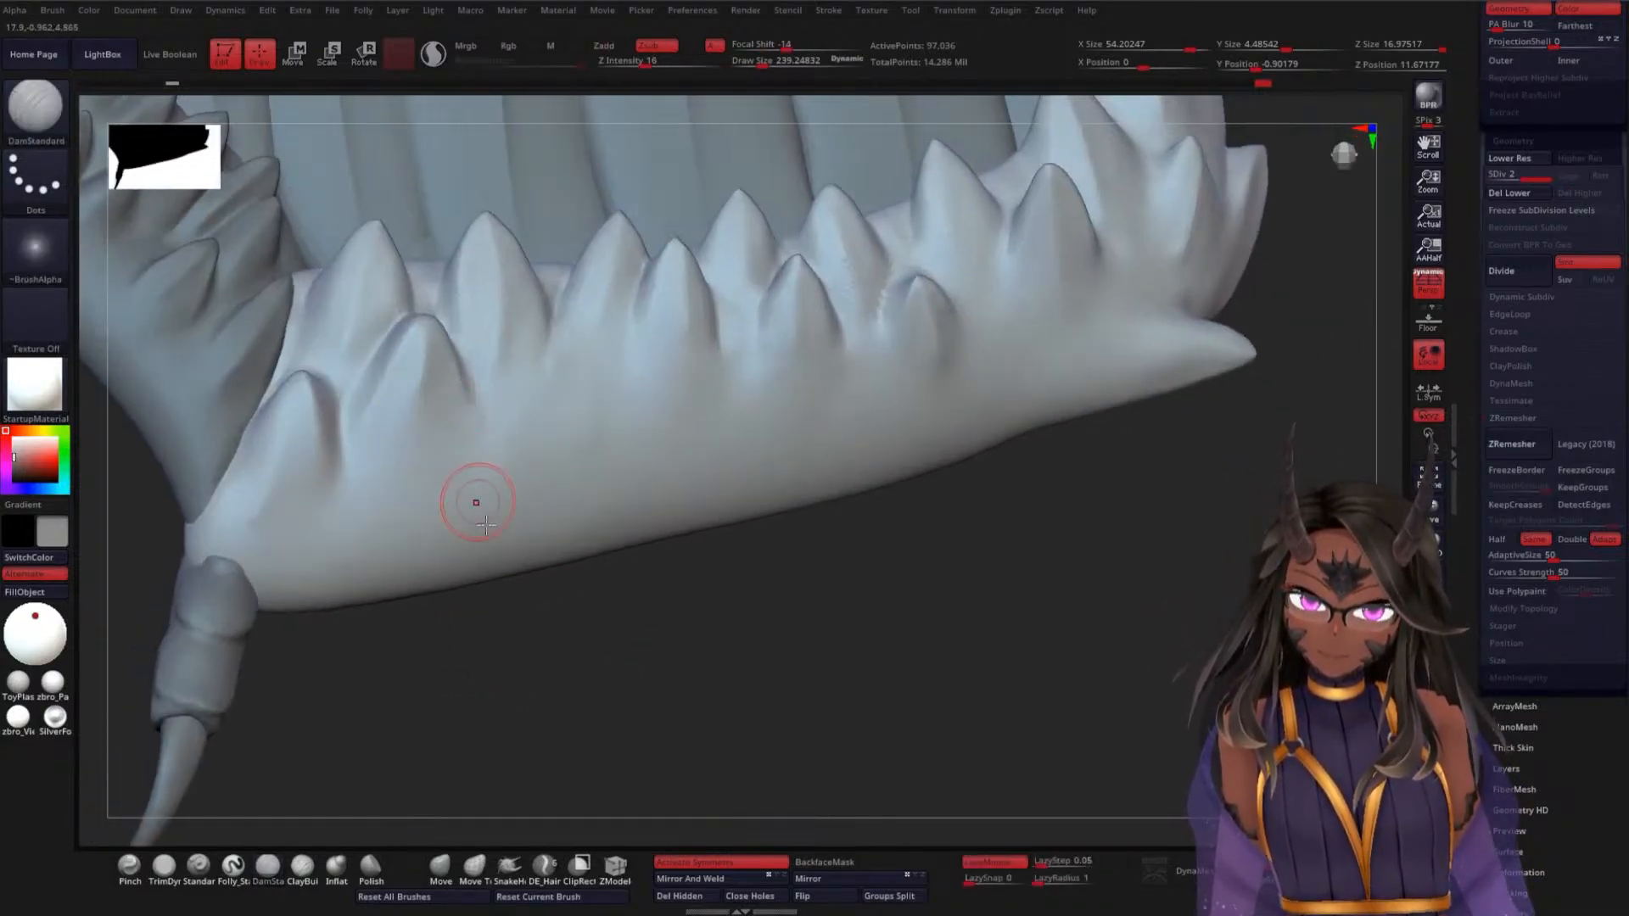
Deepen the crease between the second rounded tuft and the second pointed tuft from the claw joint
drag(515, 580, 511, 530)
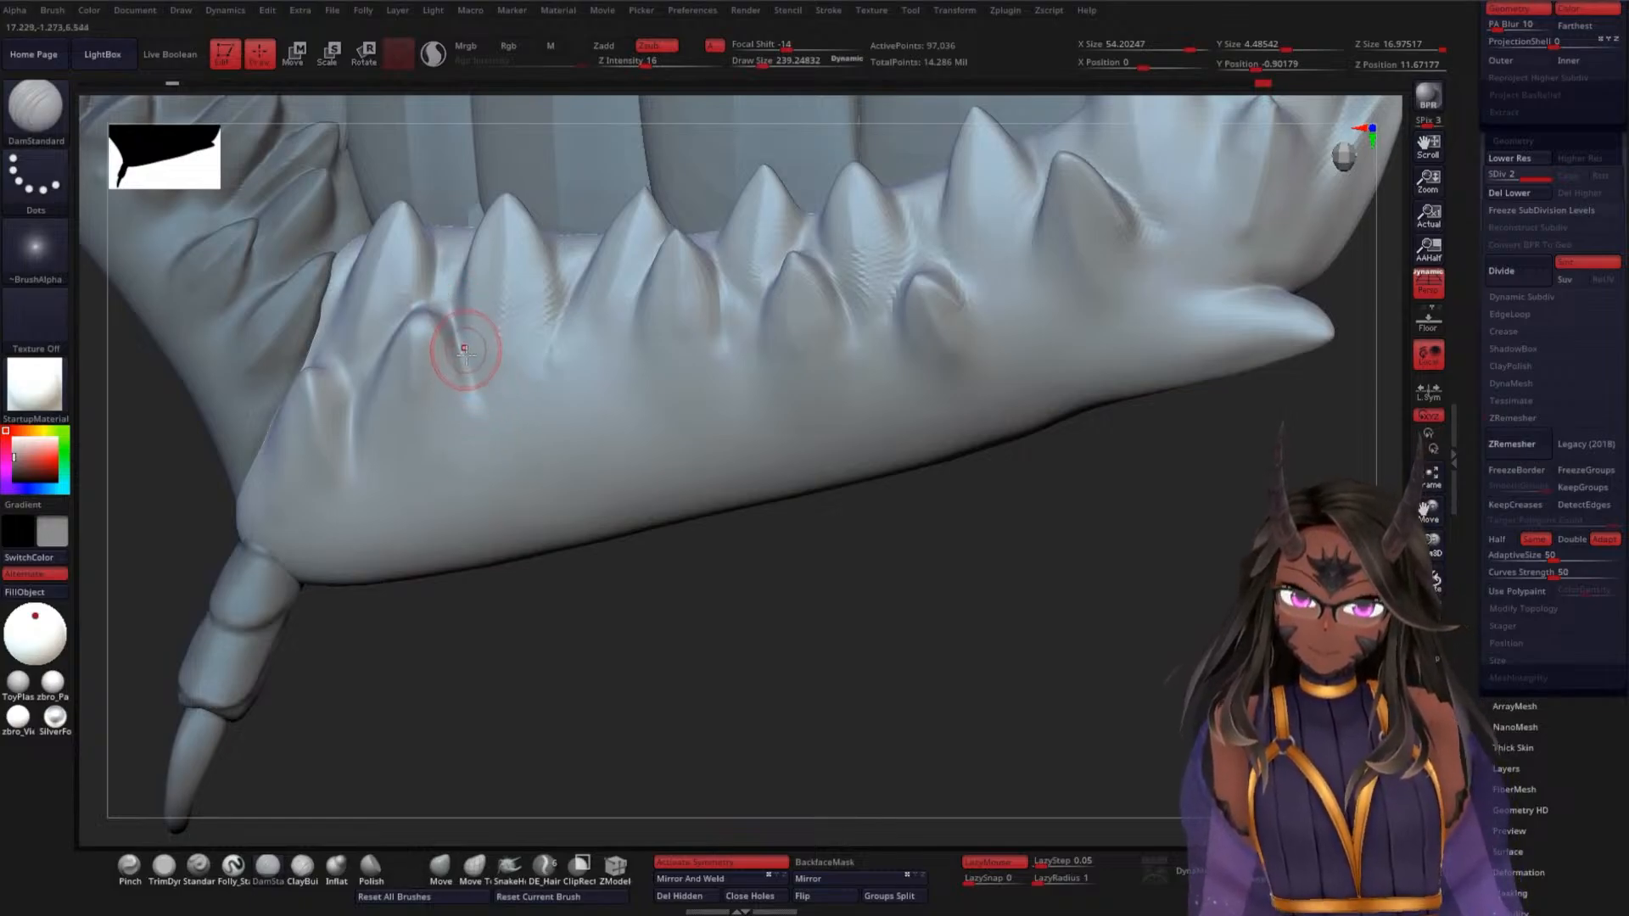
mouse_move(466, 353)
mouse_down()
mouse_move(487, 433)
mouse_move(520, 414)
mouse_up()
mouse_move(594, 658)
mouse_down()
mouse_move(648, 691)
mouse_move(615, 679)
mouse_up()
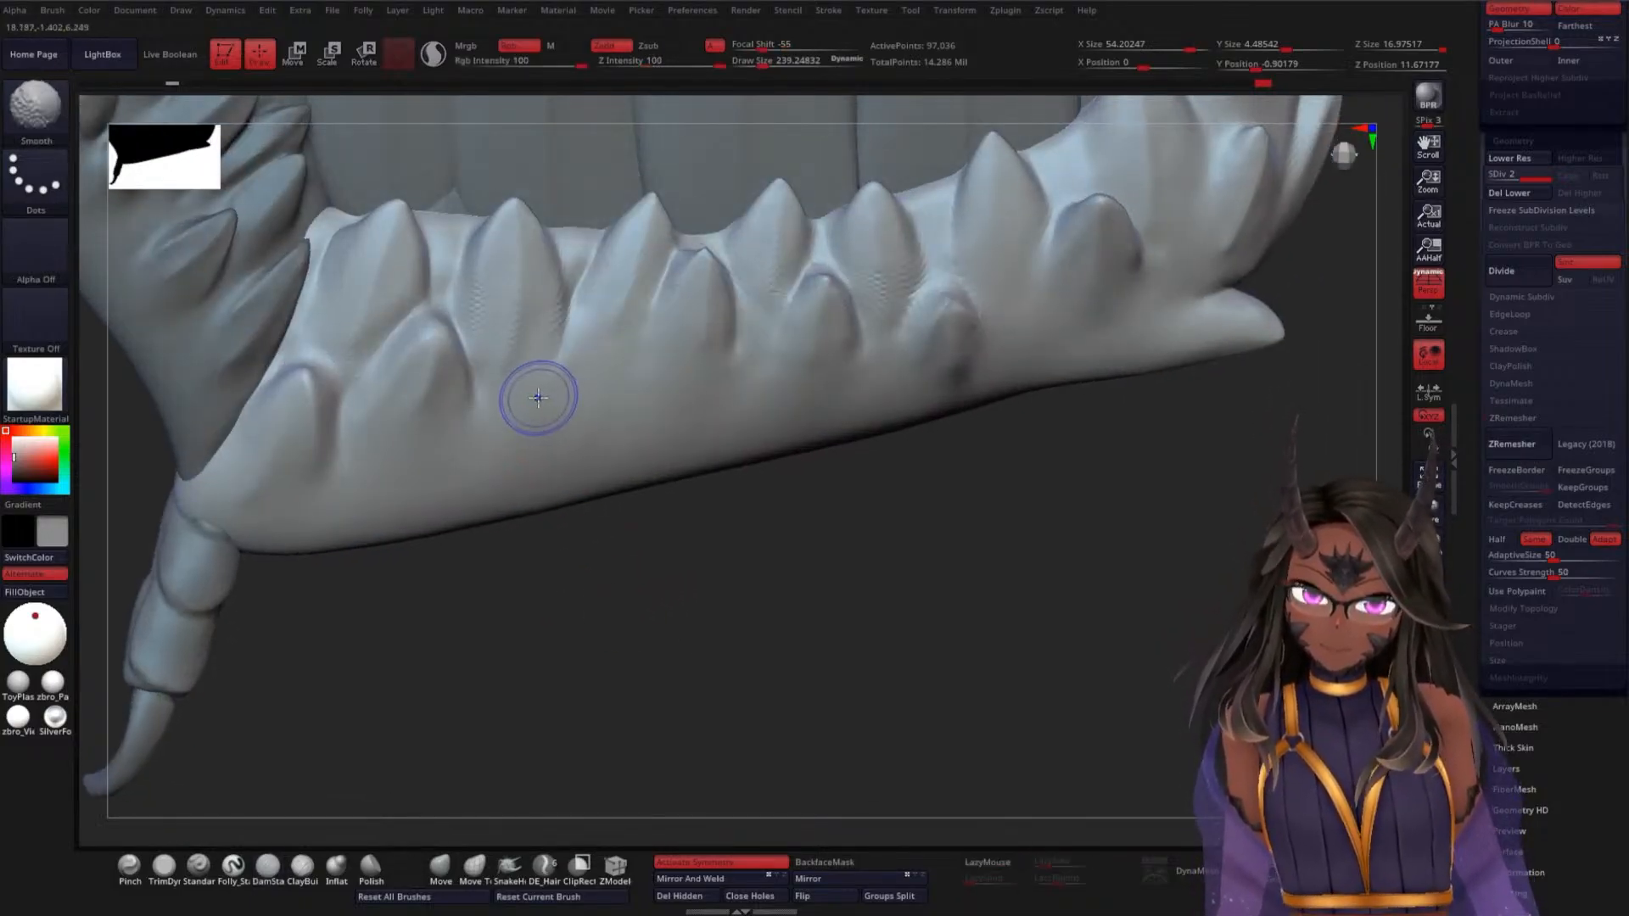
Smooth the surface beside the second rounded tuft and refine the creases around the pointed and rounded tufts nearest the claw joint
shift+drag(538, 397, 611, 359)
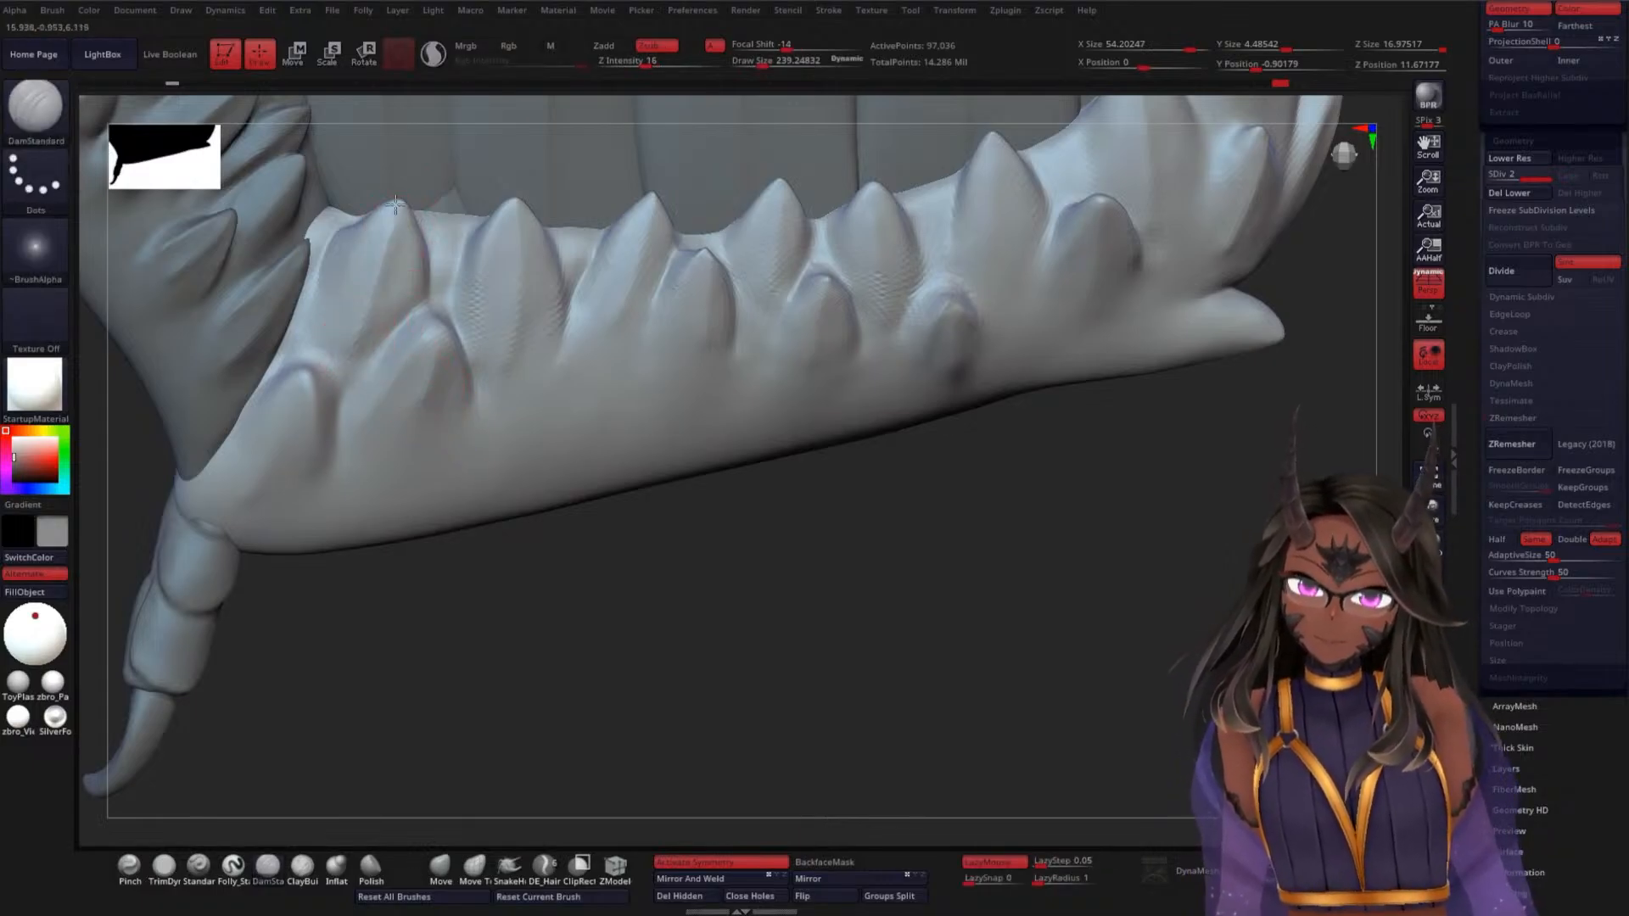
drag(528, 544, 563, 555)
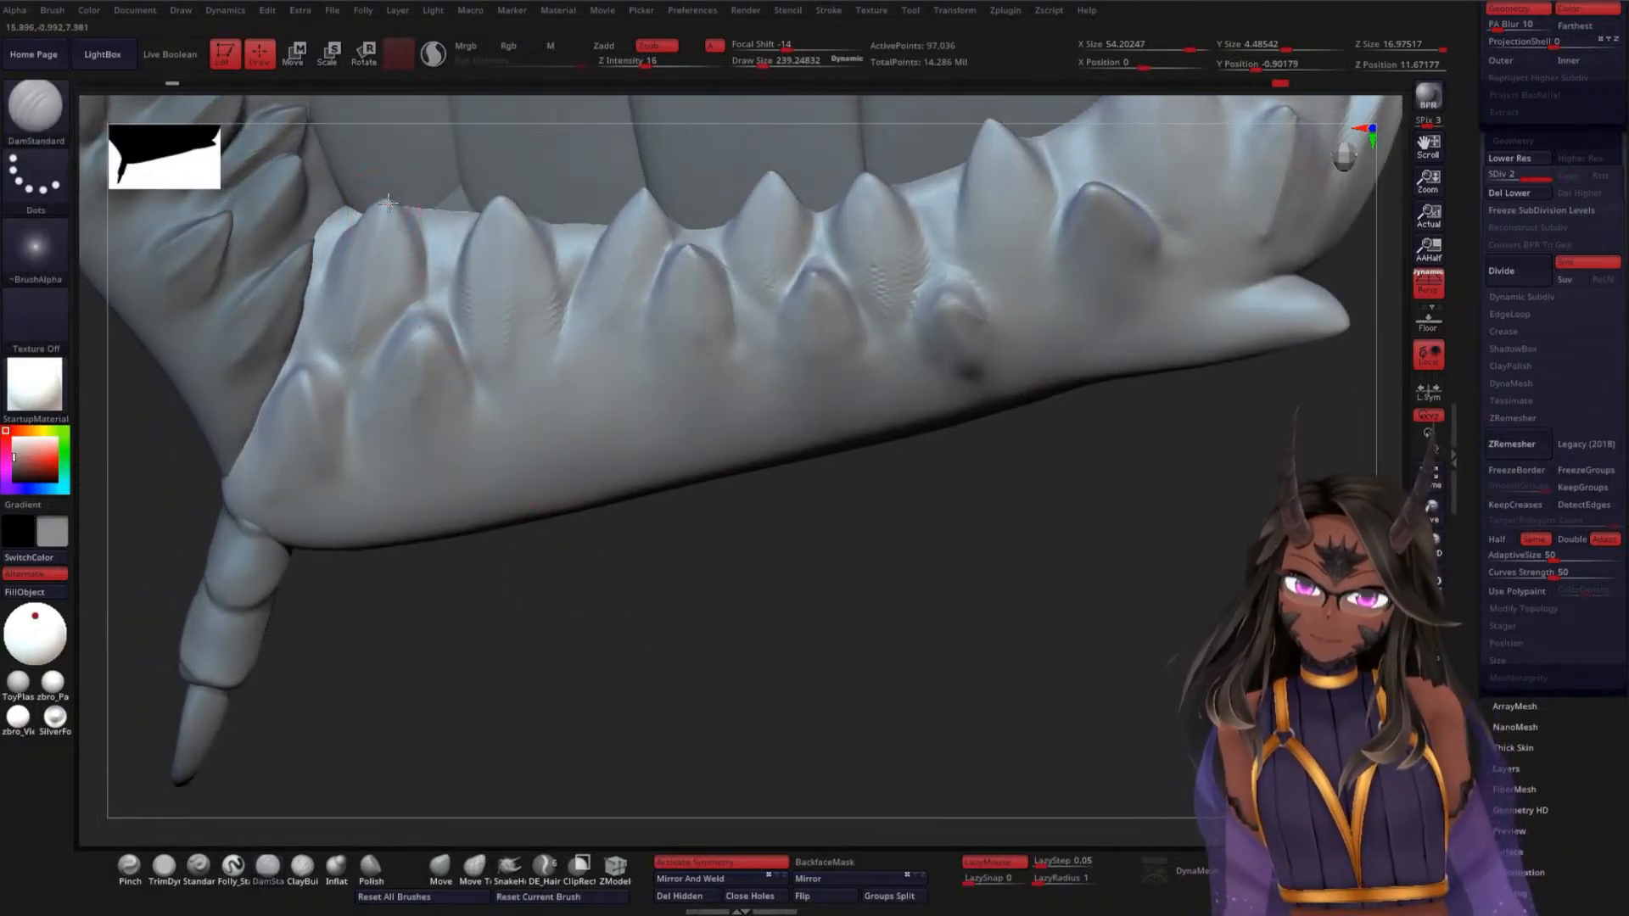
mouse_move(543, 645)
mouse_down()
mouse_move(571, 659)
mouse_move(475, 594)
mouse_up()
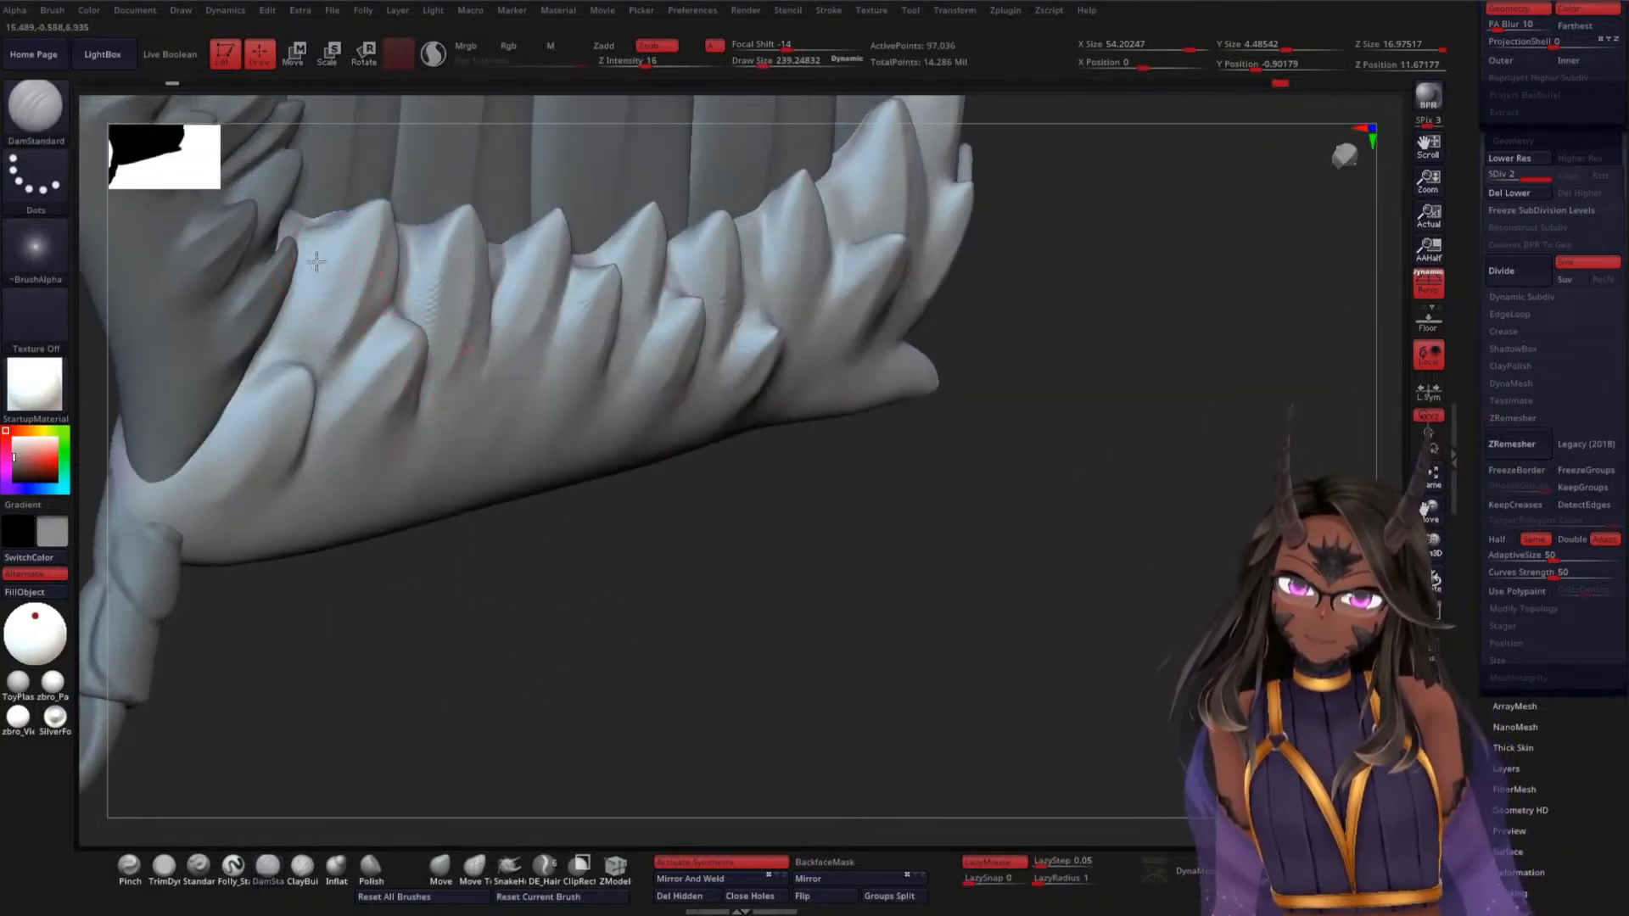
drag(580, 601, 522, 573)
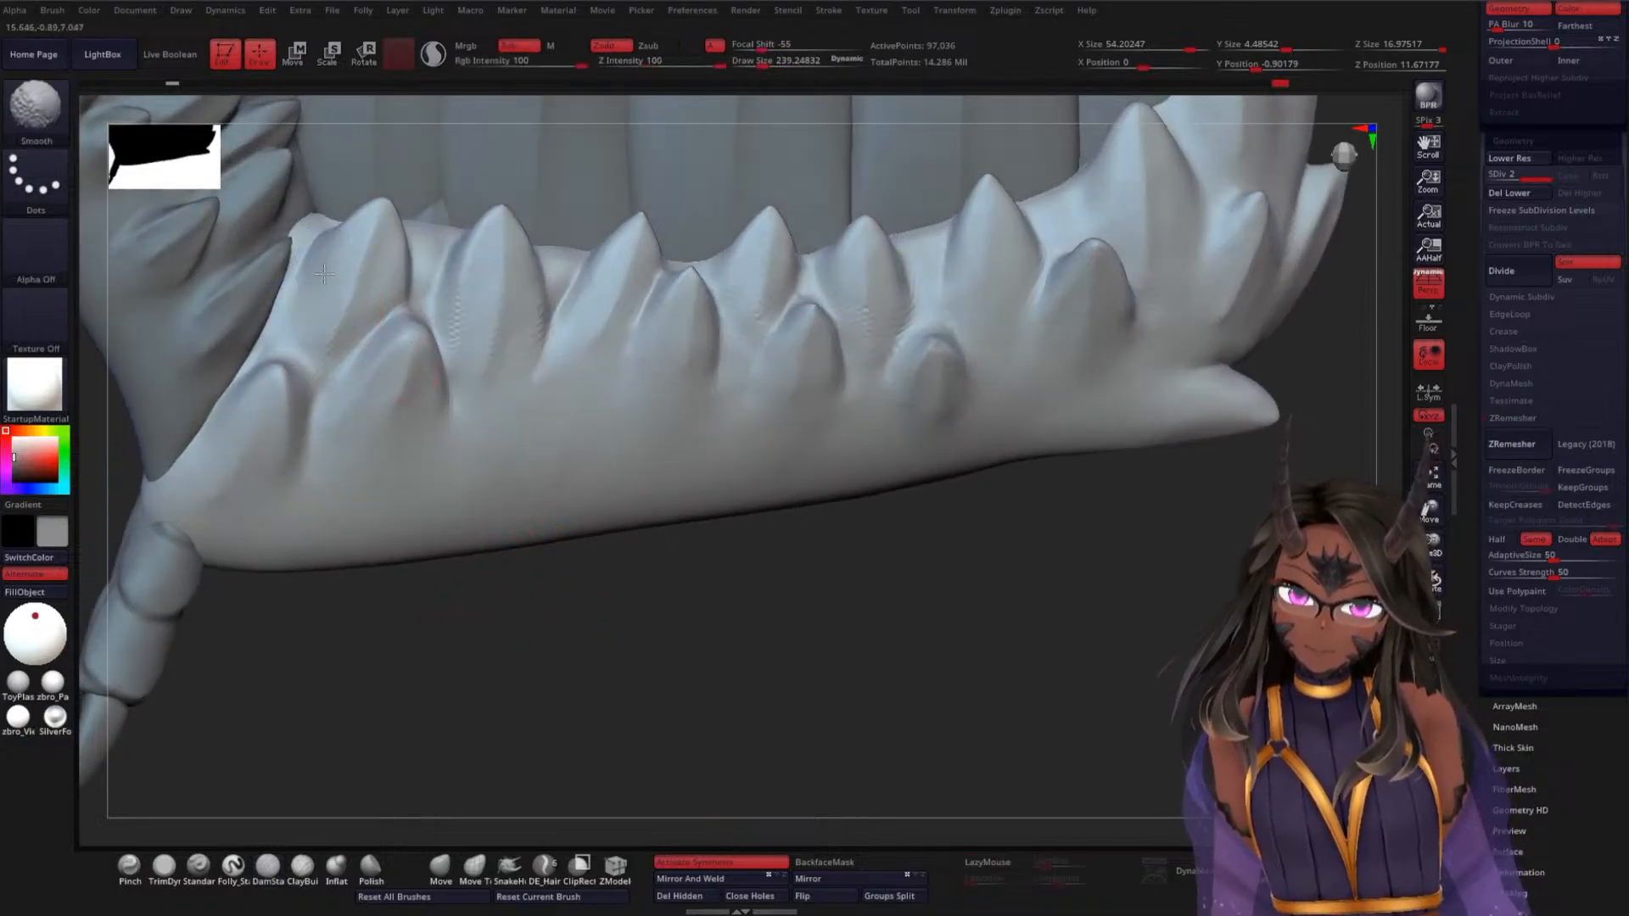
drag(306, 589, 300, 351)
drag(290, 647, 296, 399)
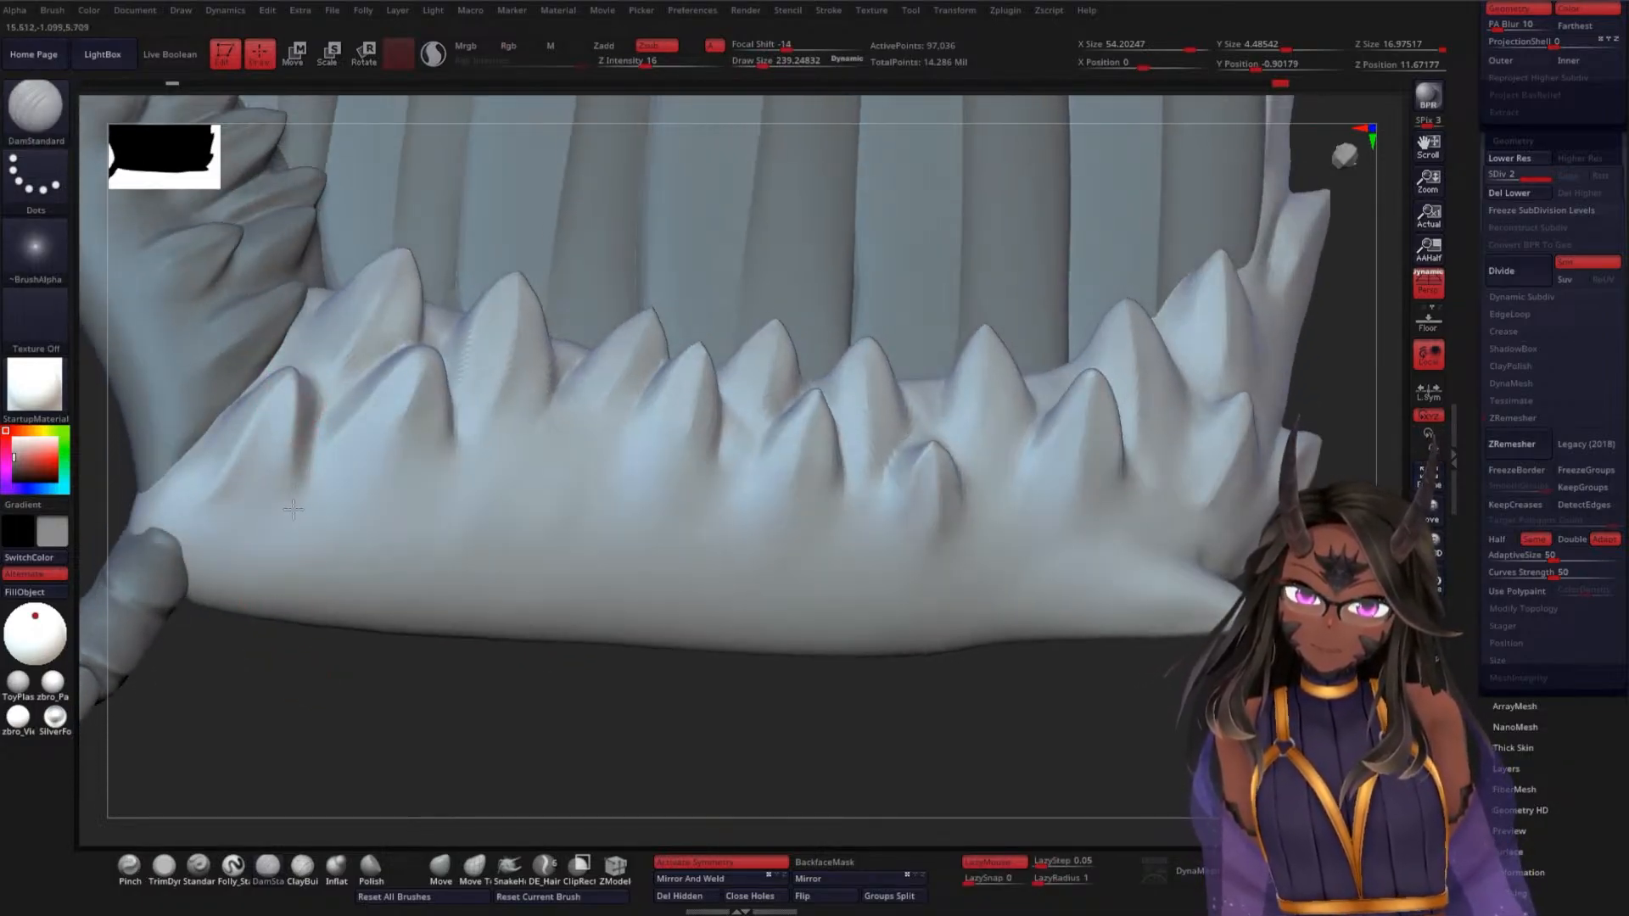
drag(268, 652, 281, 493)
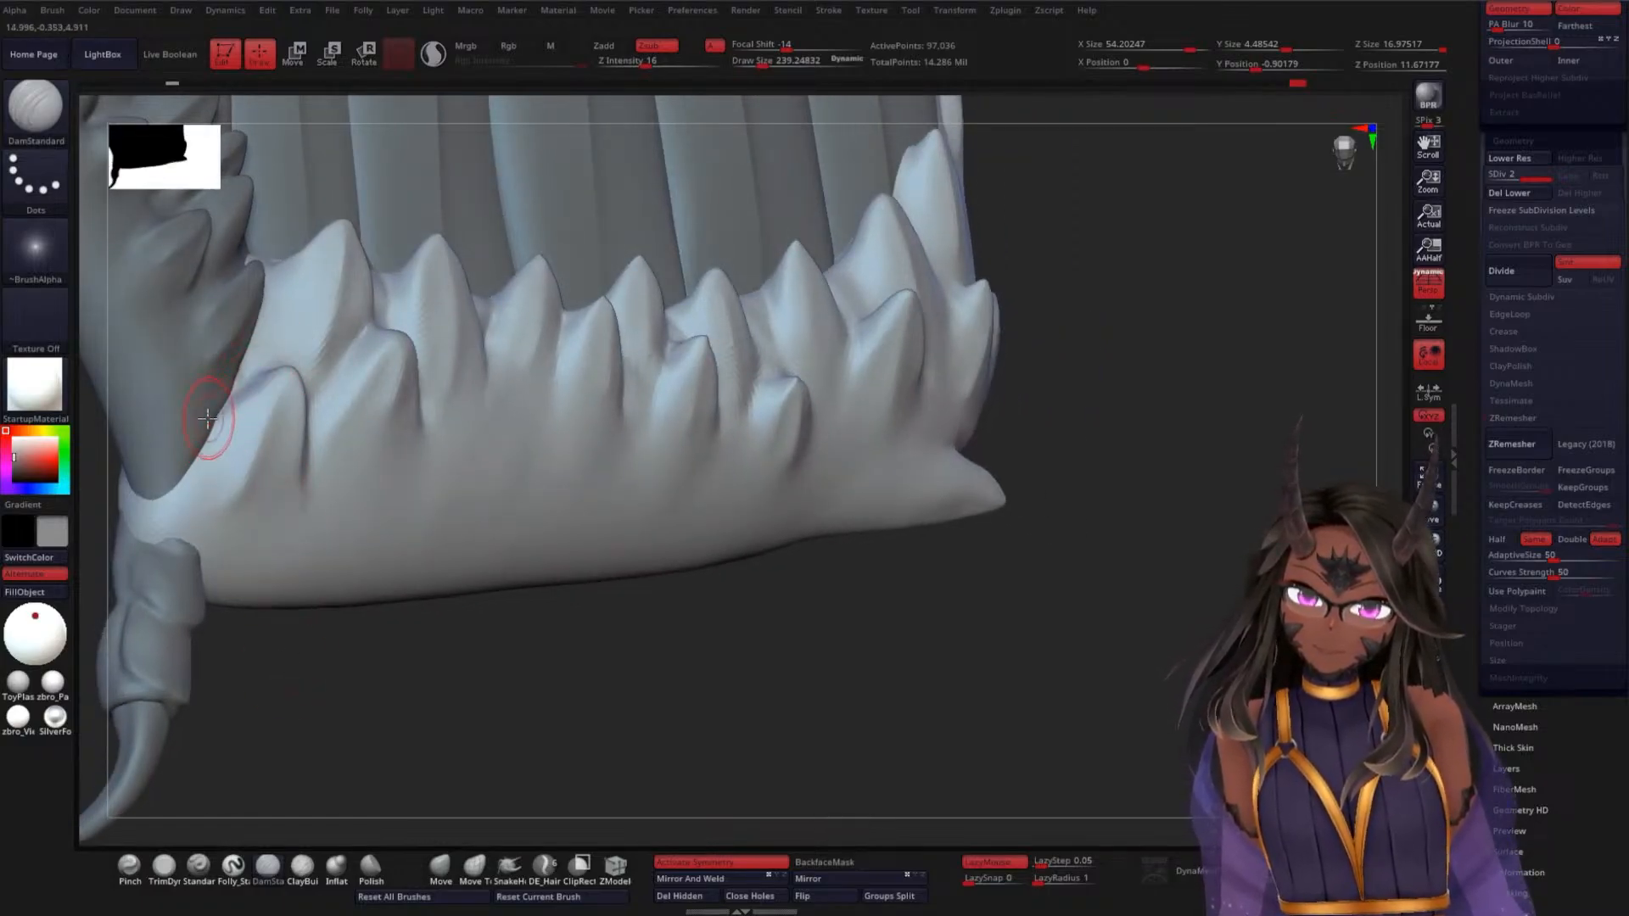
drag(427, 704, 374, 636)
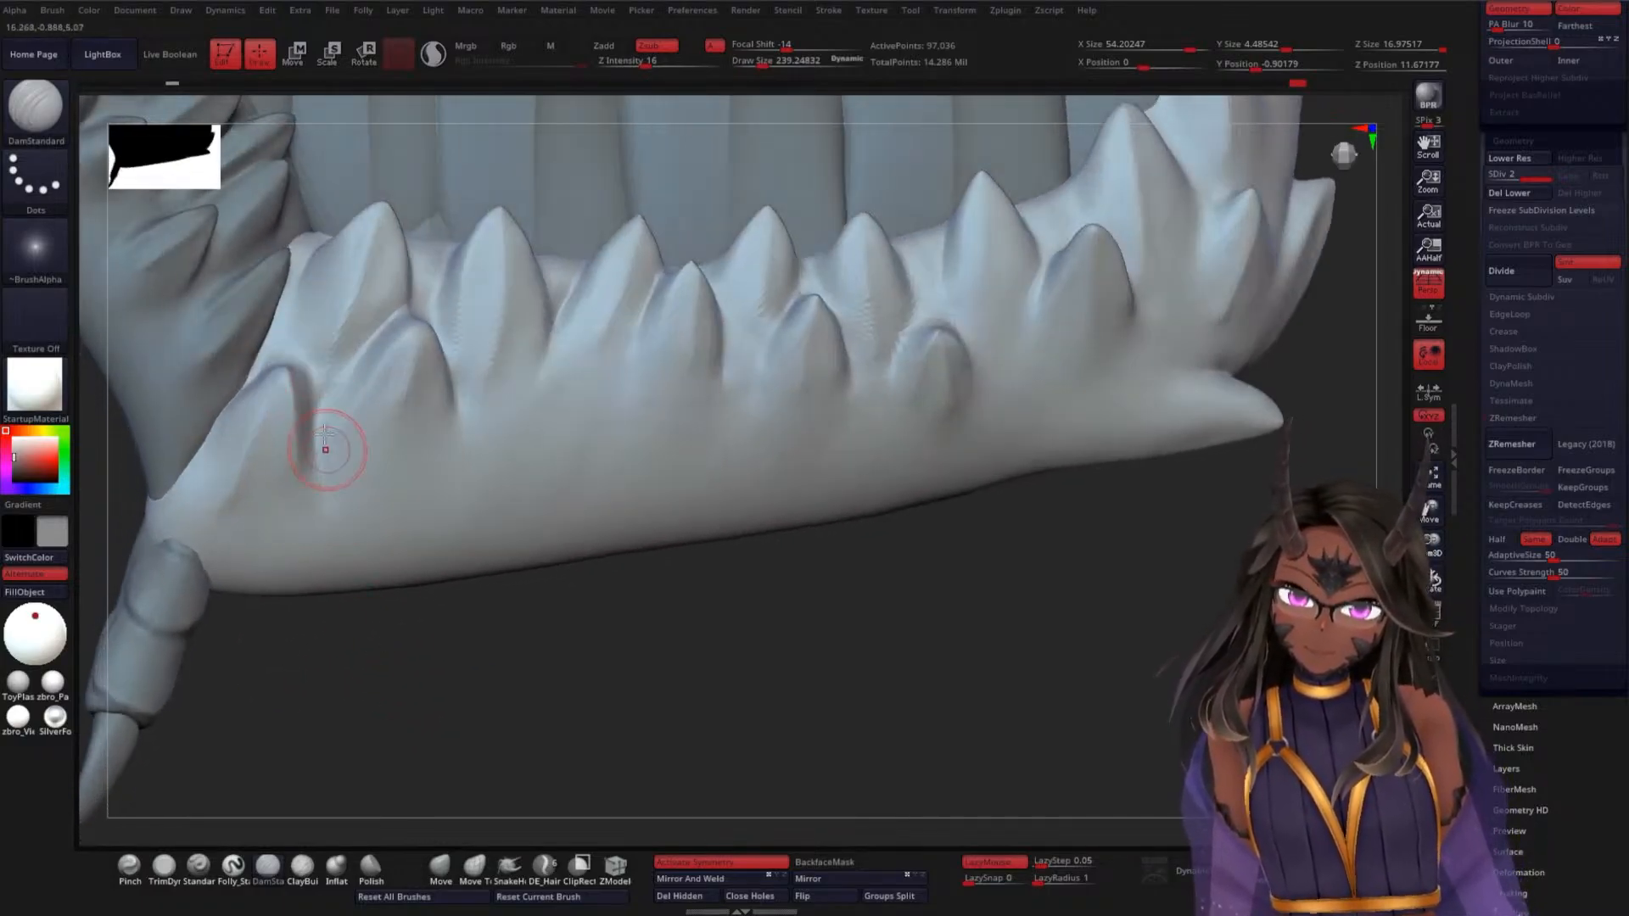
Blend the base of the first rounded tuft and sharpen the claw-side edge of the second rounded tuft
key(shift)
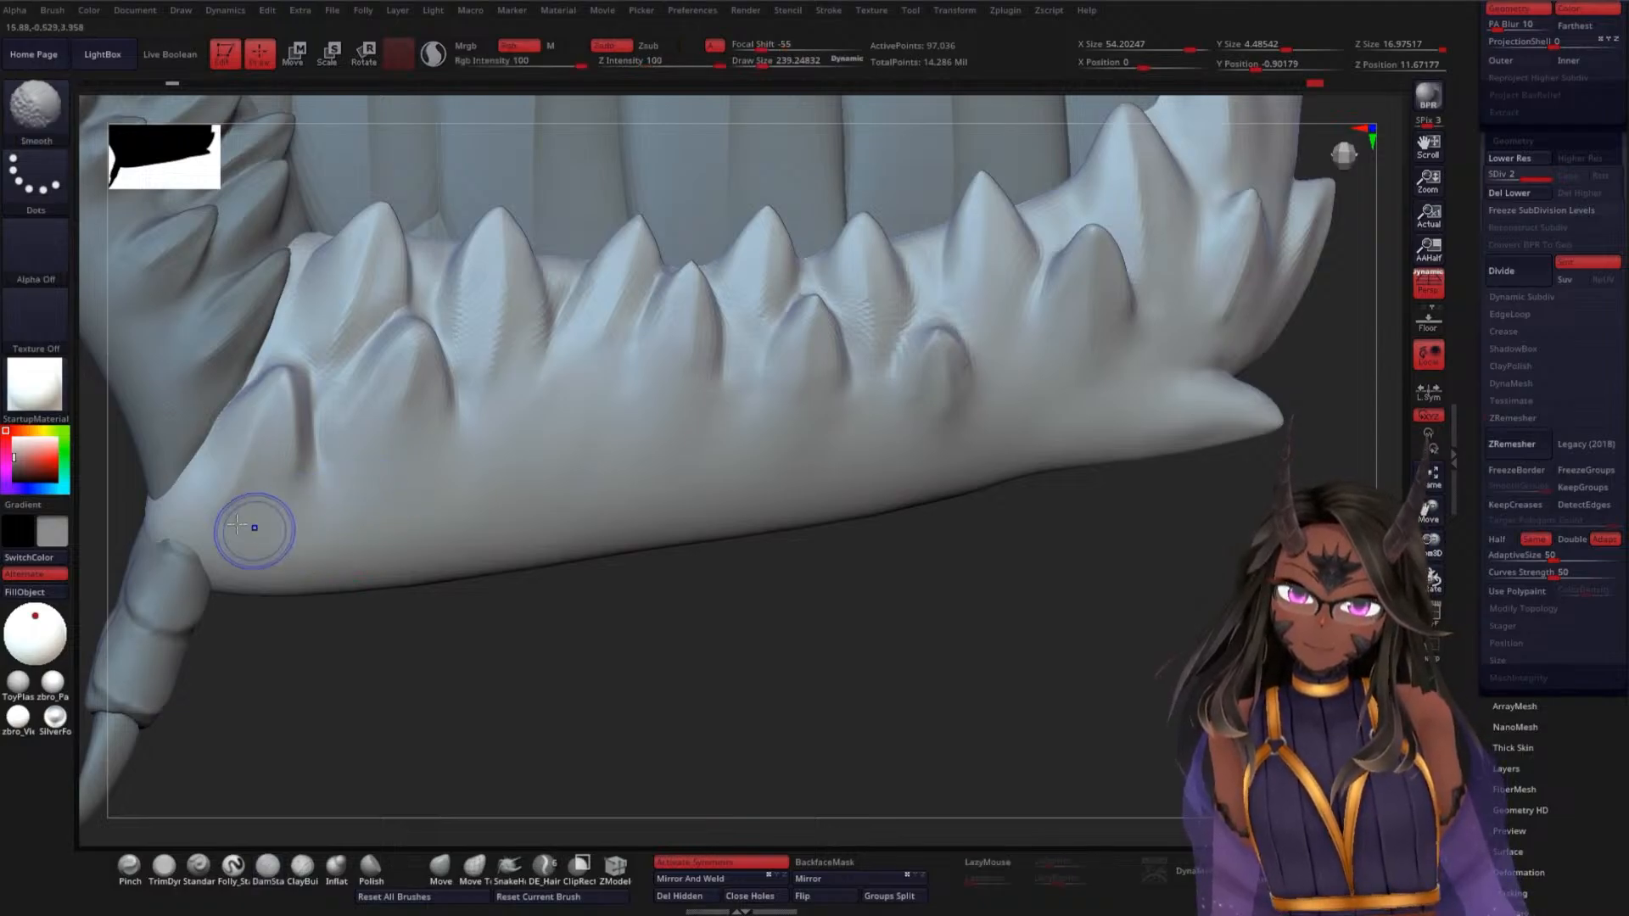
key(shift)
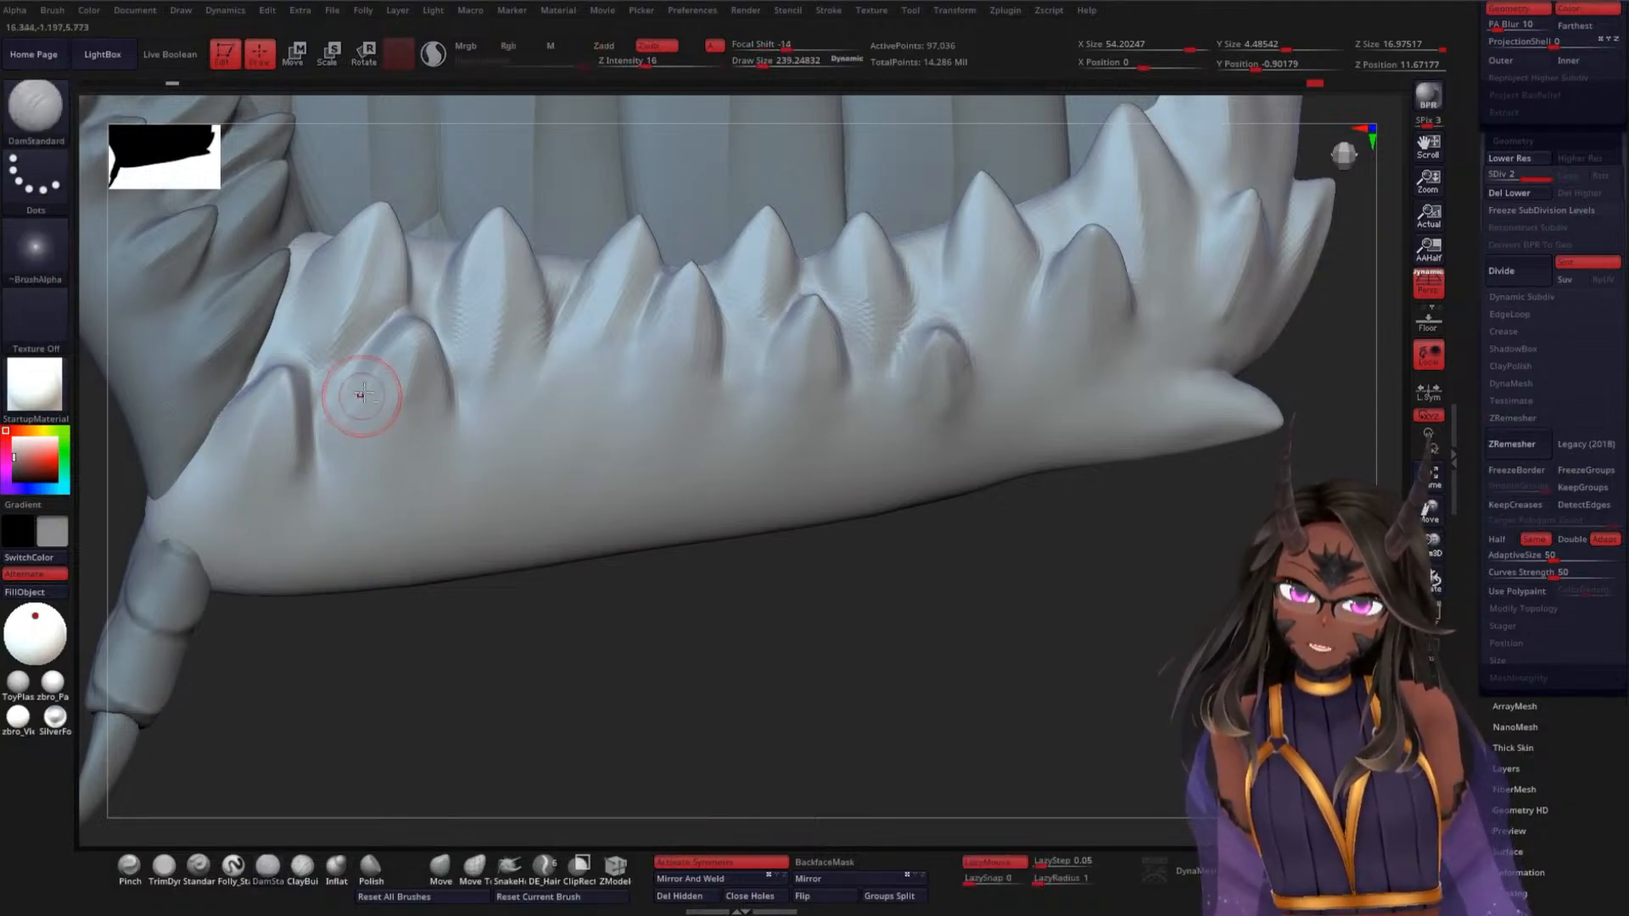
key(shift)
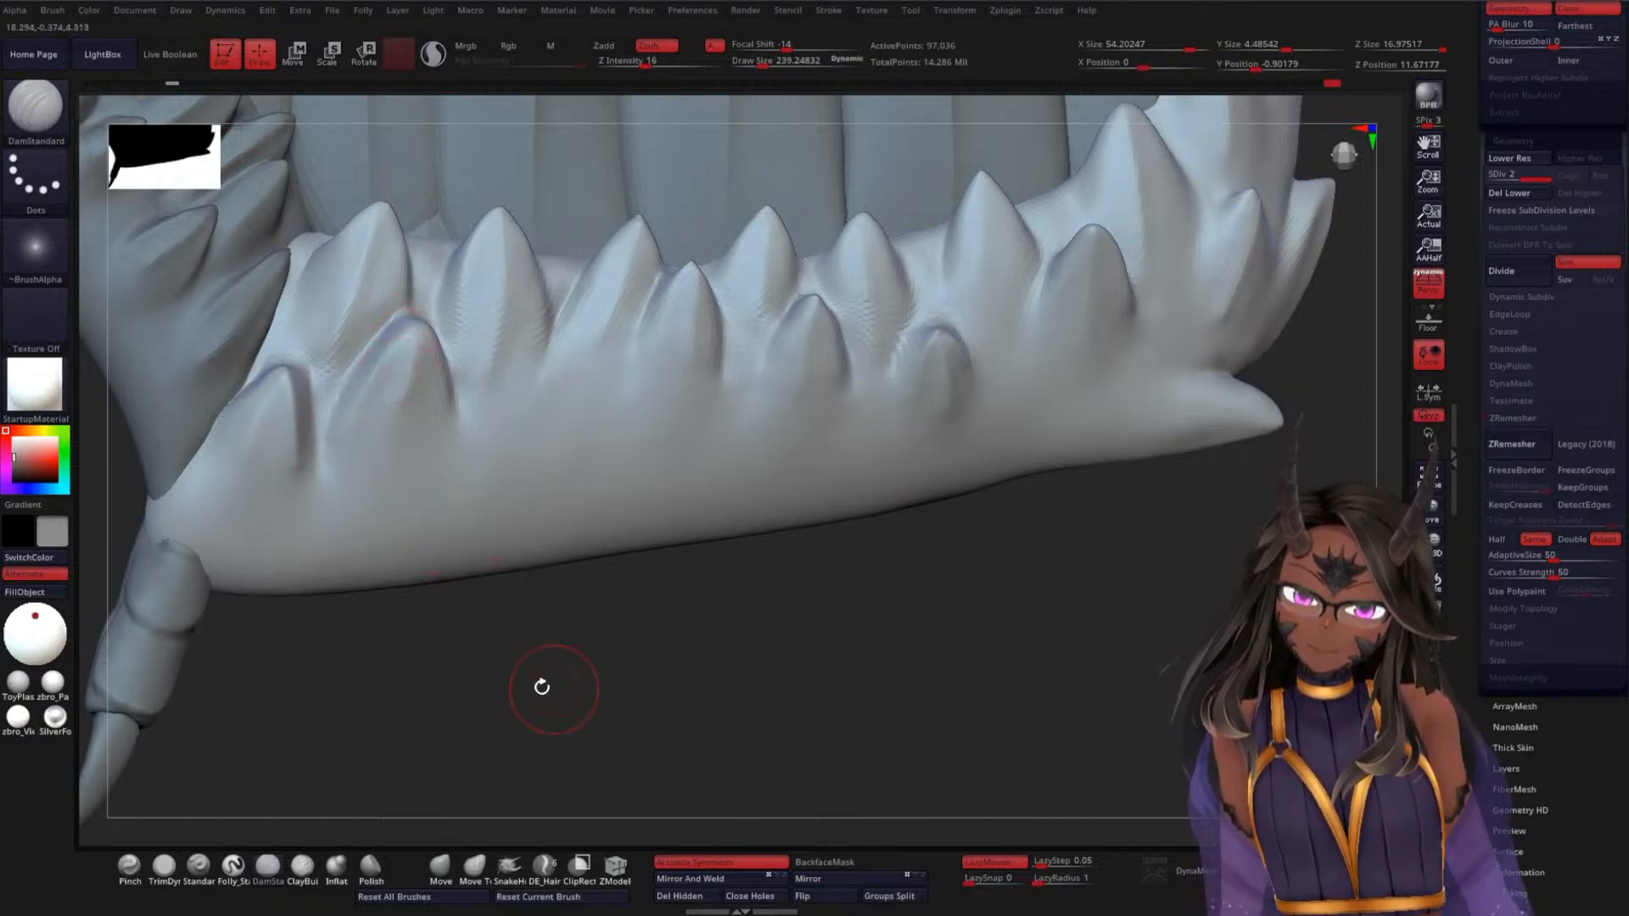
mouse_move(542, 687)
mouse_down()
mouse_move(517, 670)
mouse_move(491, 571)
mouse_up()
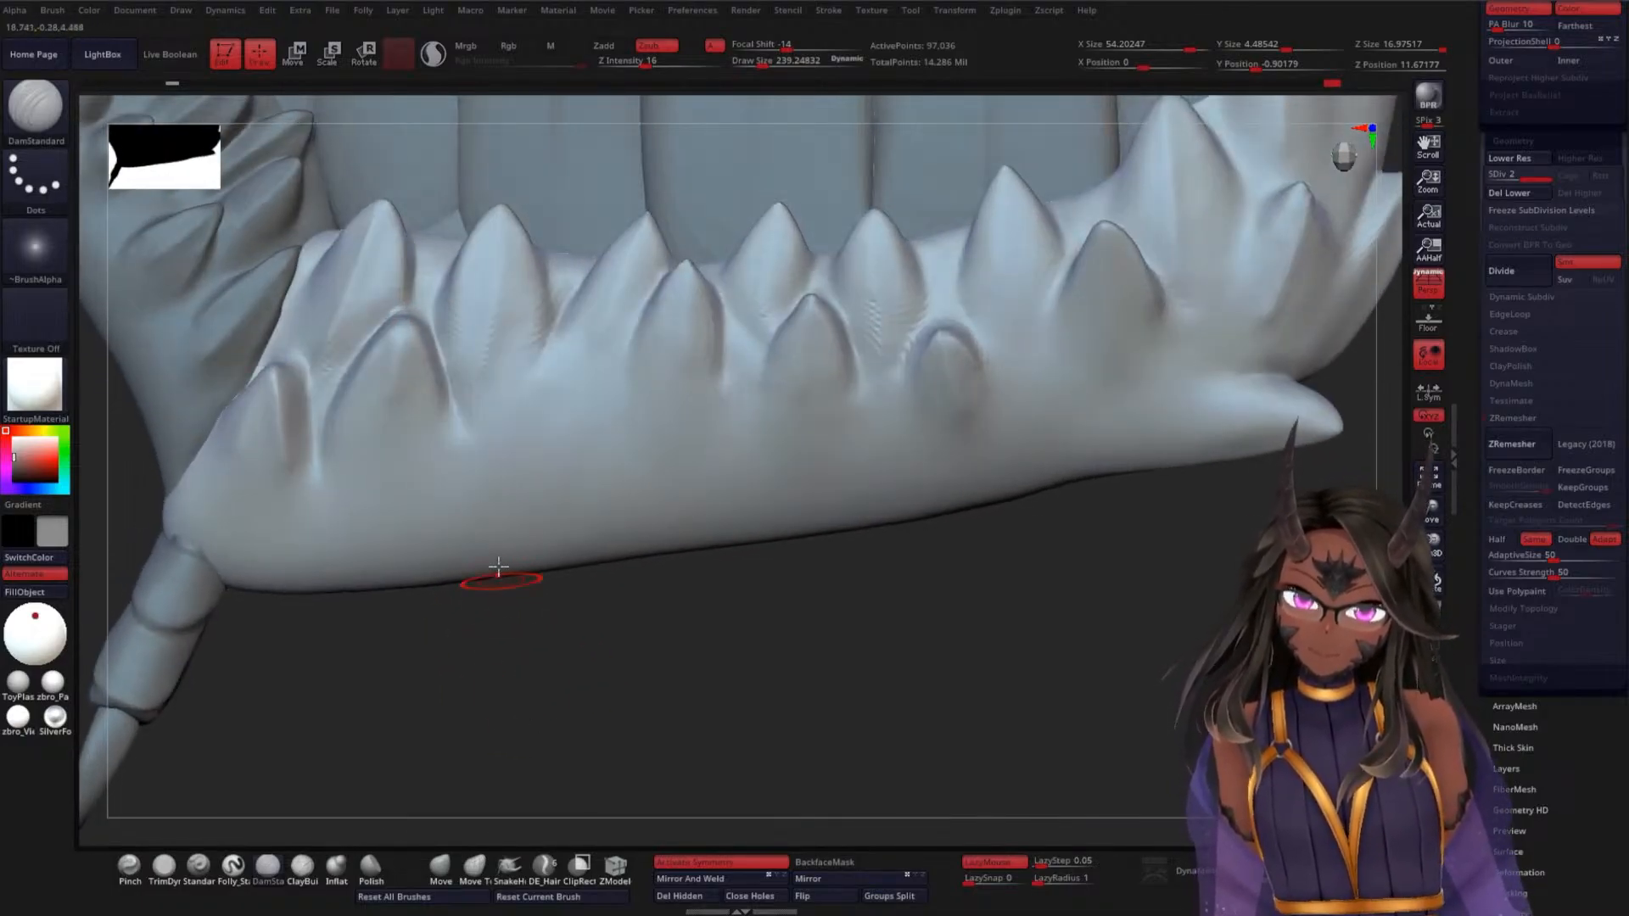
drag(523, 647, 538, 676)
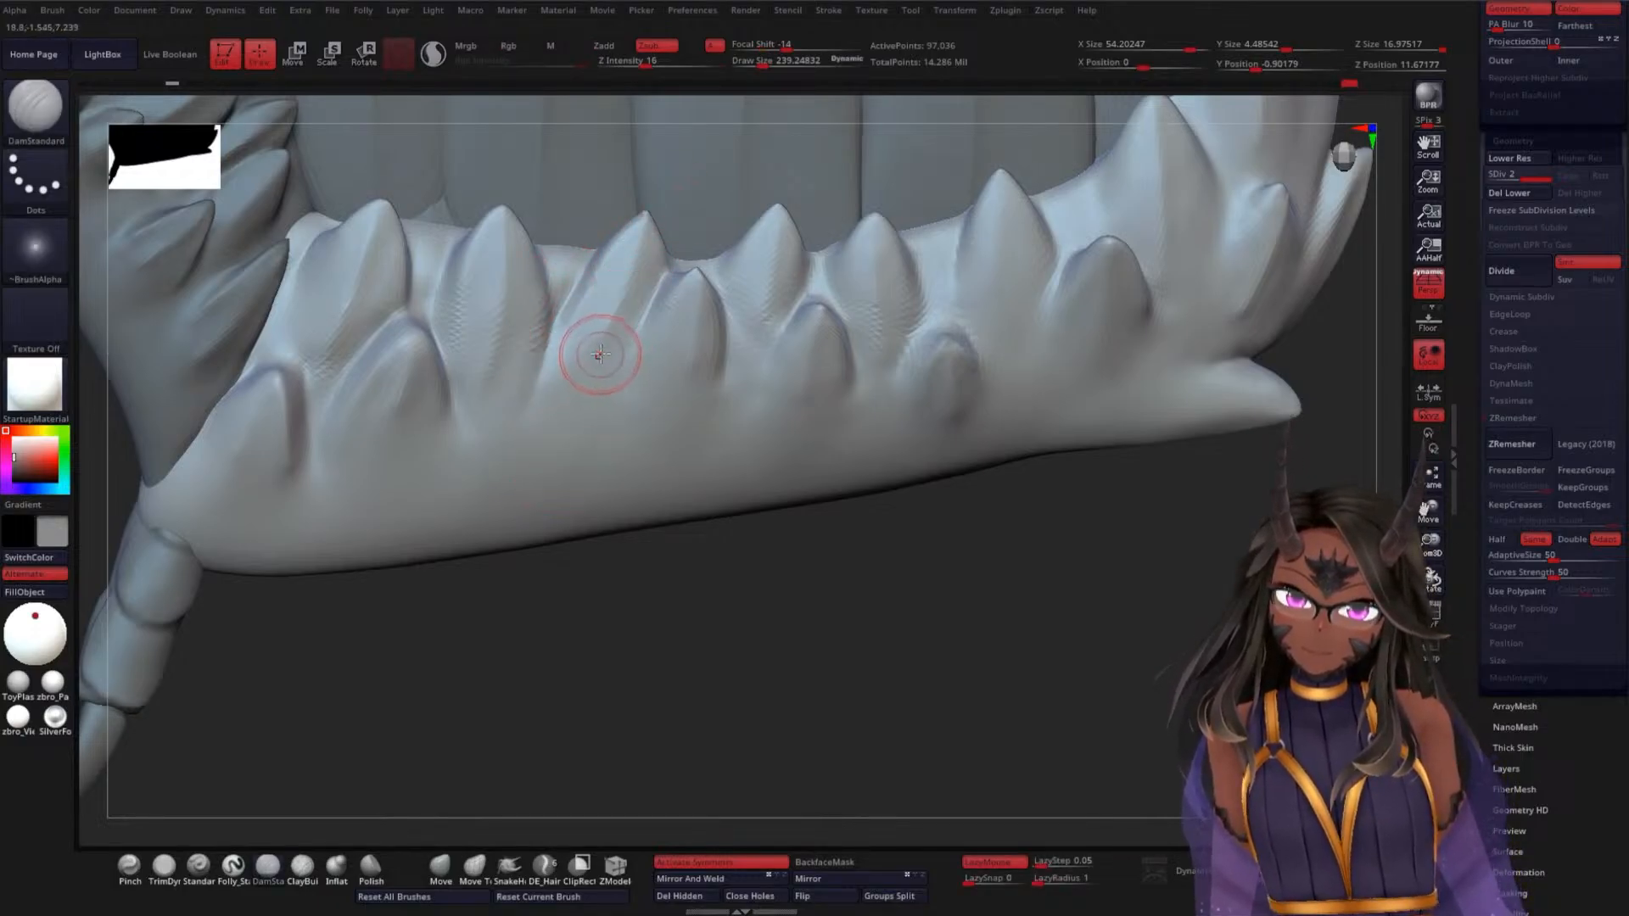
Undo the last stroke and recarve the crease between the third pointed tuft and the third rounded tuft
key(ctrl+z)
drag(614, 330, 604, 337)
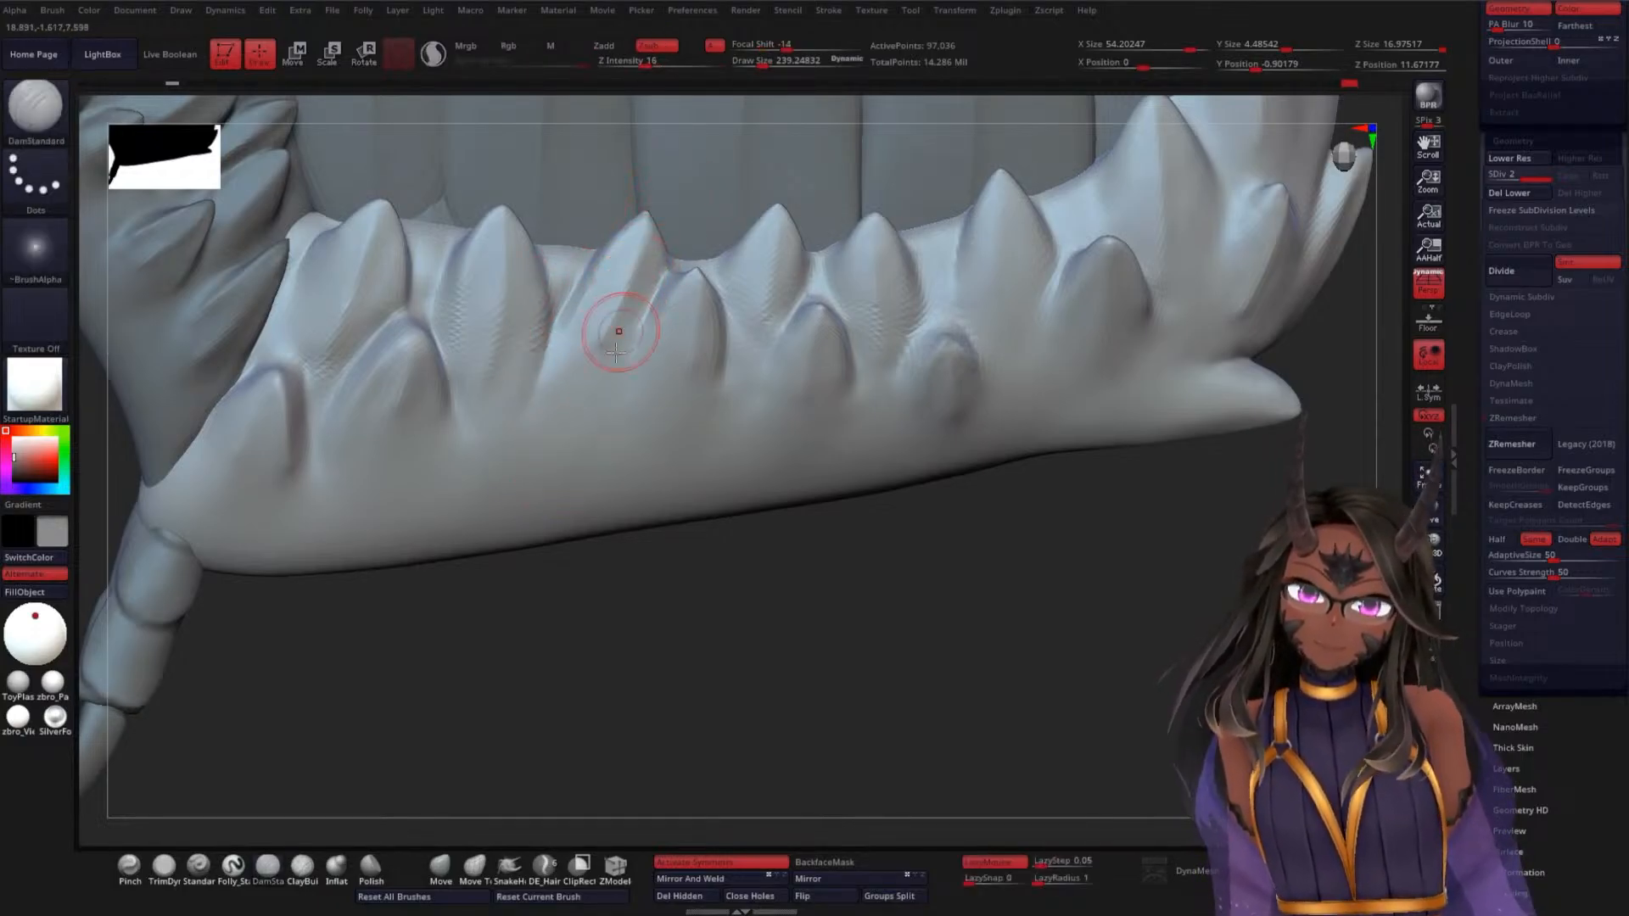
mouse_move(613, 616)
mouse_down()
mouse_move(603, 608)
mouse_move(738, 680)
mouse_move(822, 461)
mouse_move(894, 469)
mouse_move(993, 338)
mouse_move(981, 469)
mouse_move(982, 357)
mouse_move(913, 454)
mouse_move(916, 524)
mouse_move(898, 384)
mouse_move(564, 320)
mouse_move(517, 378)
mouse_move(496, 344)
mouse_move(454, 349)
mouse_move(702, 476)
mouse_move(1011, 429)
mouse_move(928, 507)
mouse_move(931, 305)
mouse_move(949, 327)
mouse_move(956, 306)
mouse_move(892, 221)
mouse_move(848, 221)
mouse_move(949, 230)
mouse_move(896, 227)
mouse_move(889, 457)
mouse_move(945, 571)
mouse_move(961, 569)
mouse_up()
Inspect the wing subtools, toggling the BottomWE1 feathers off and on to identify them on the model
drag(1467, 271, 1462, 475)
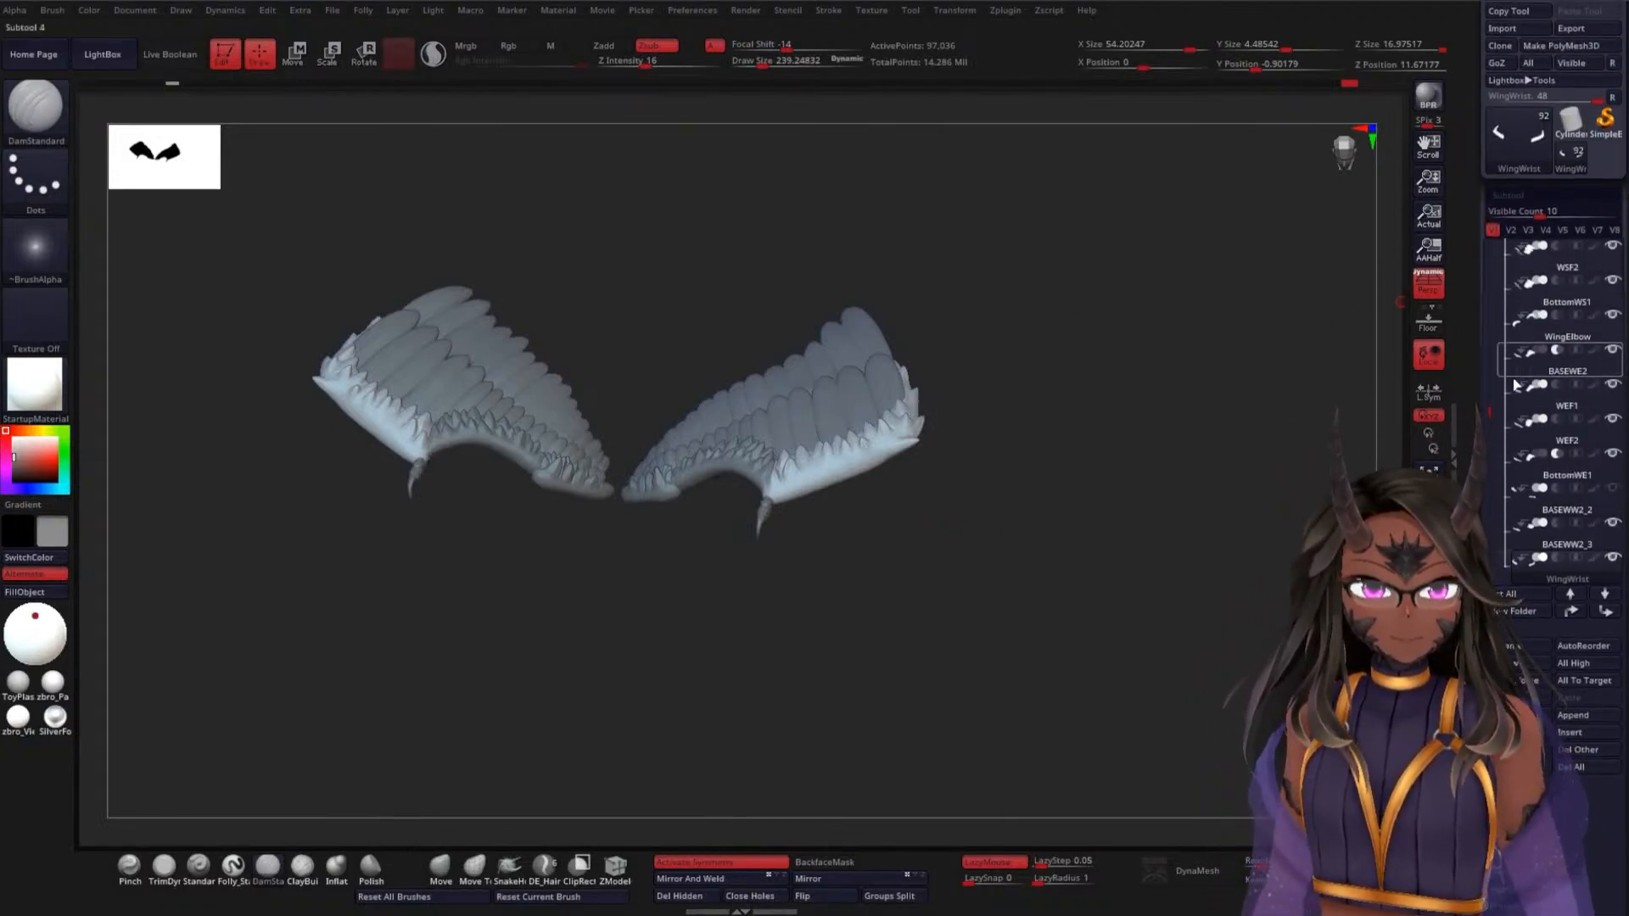
mouse_move(1616, 495)
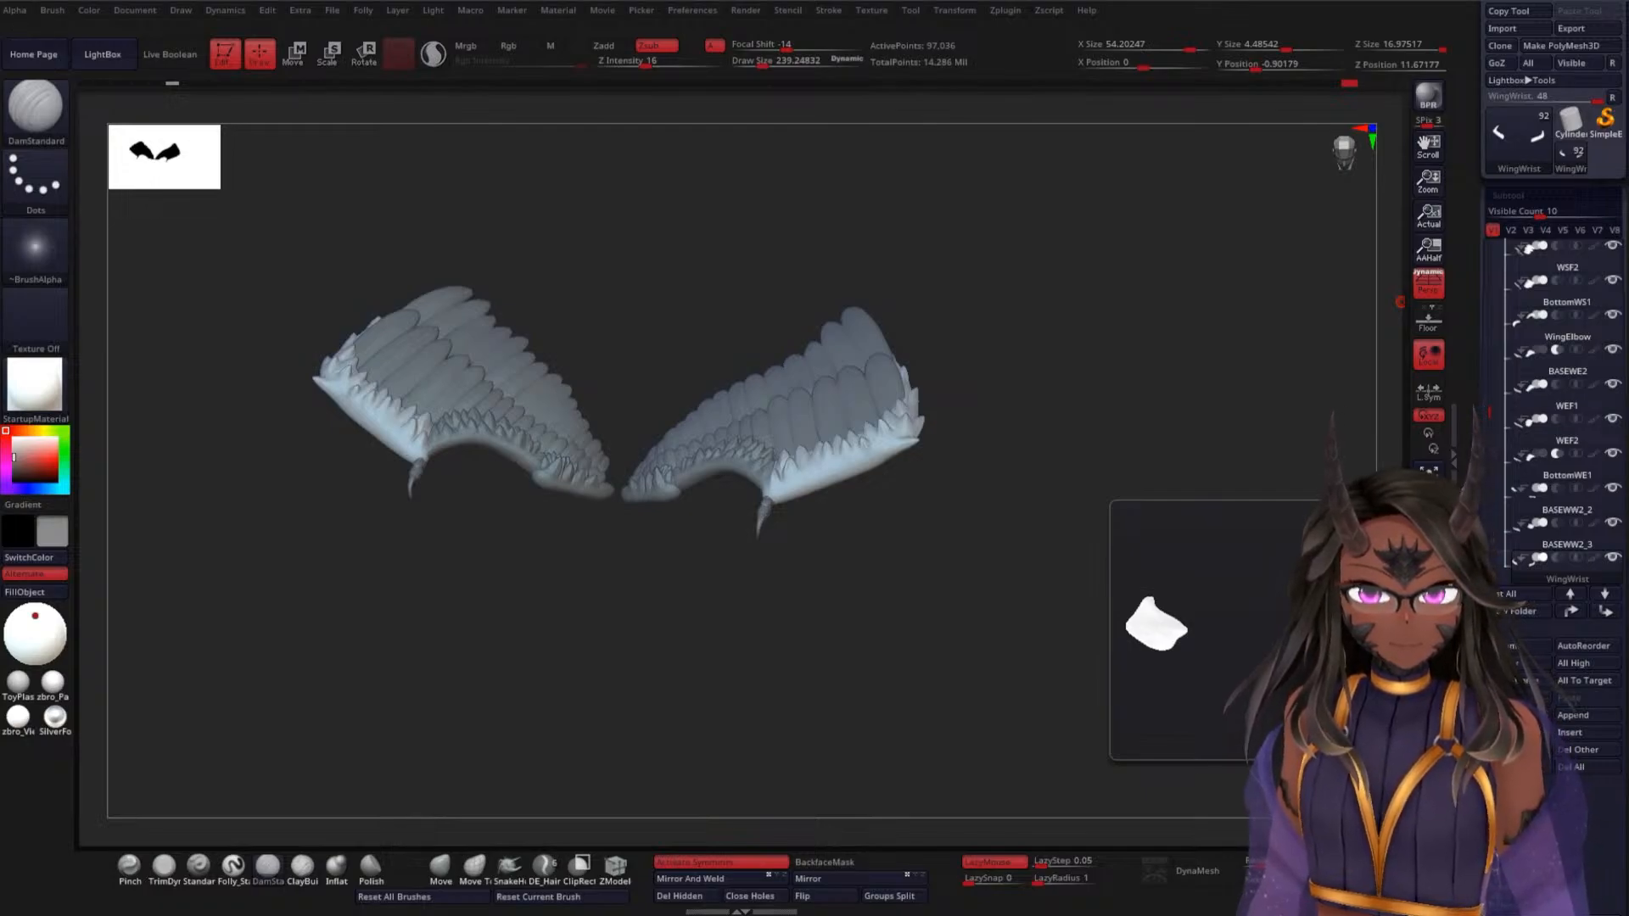
drag(1061, 594, 1248, 499)
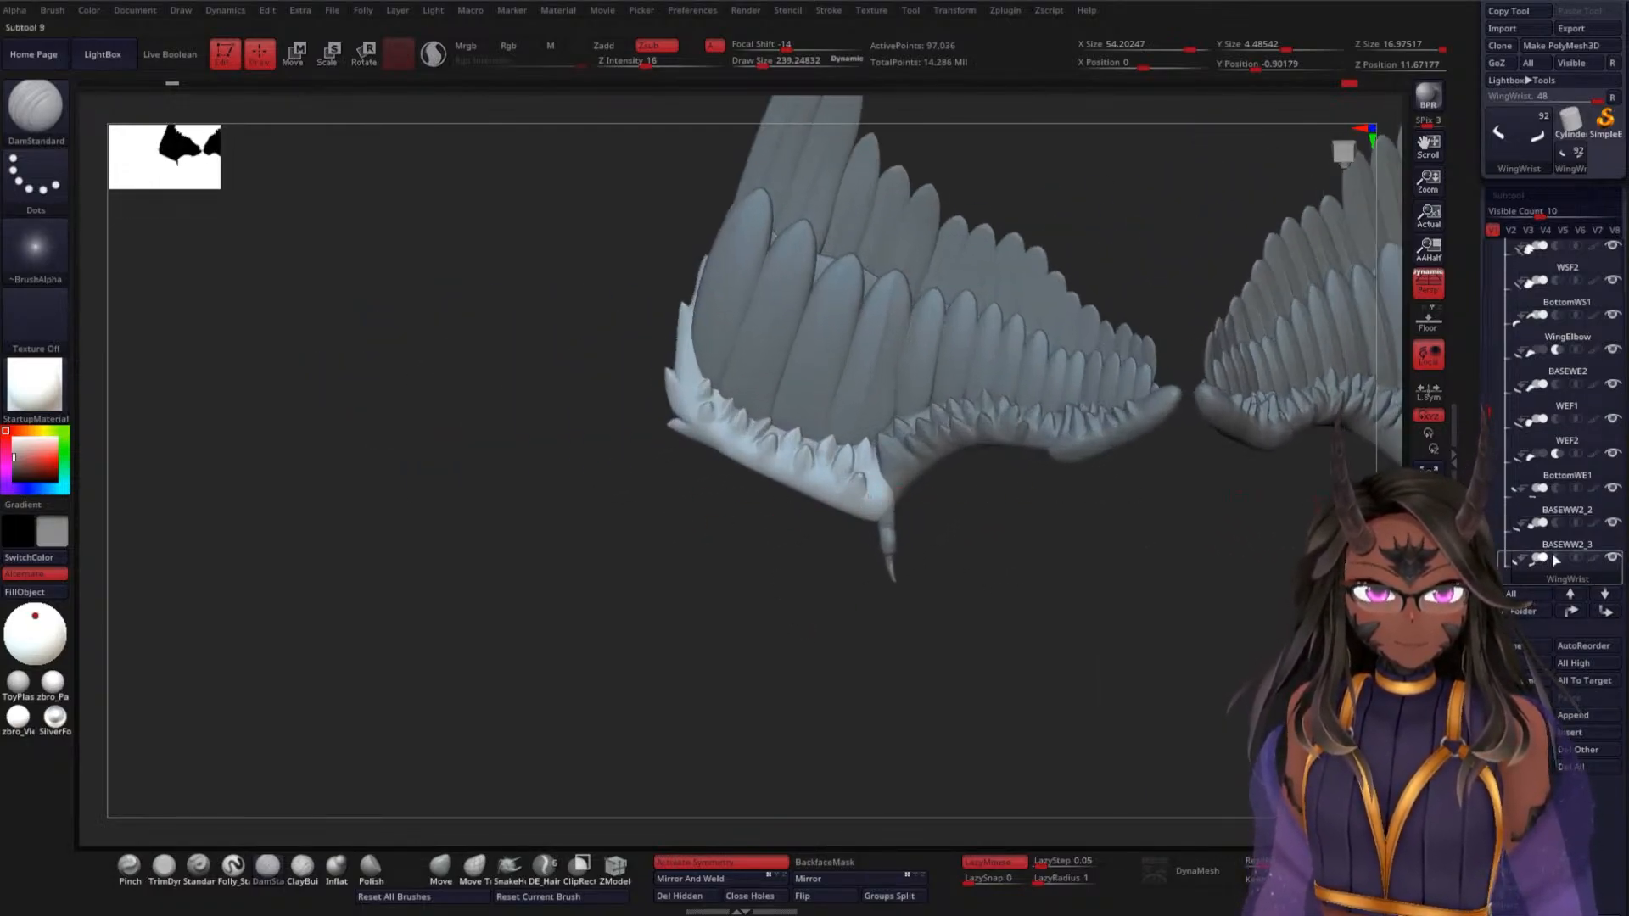
mouse_move(1621, 562)
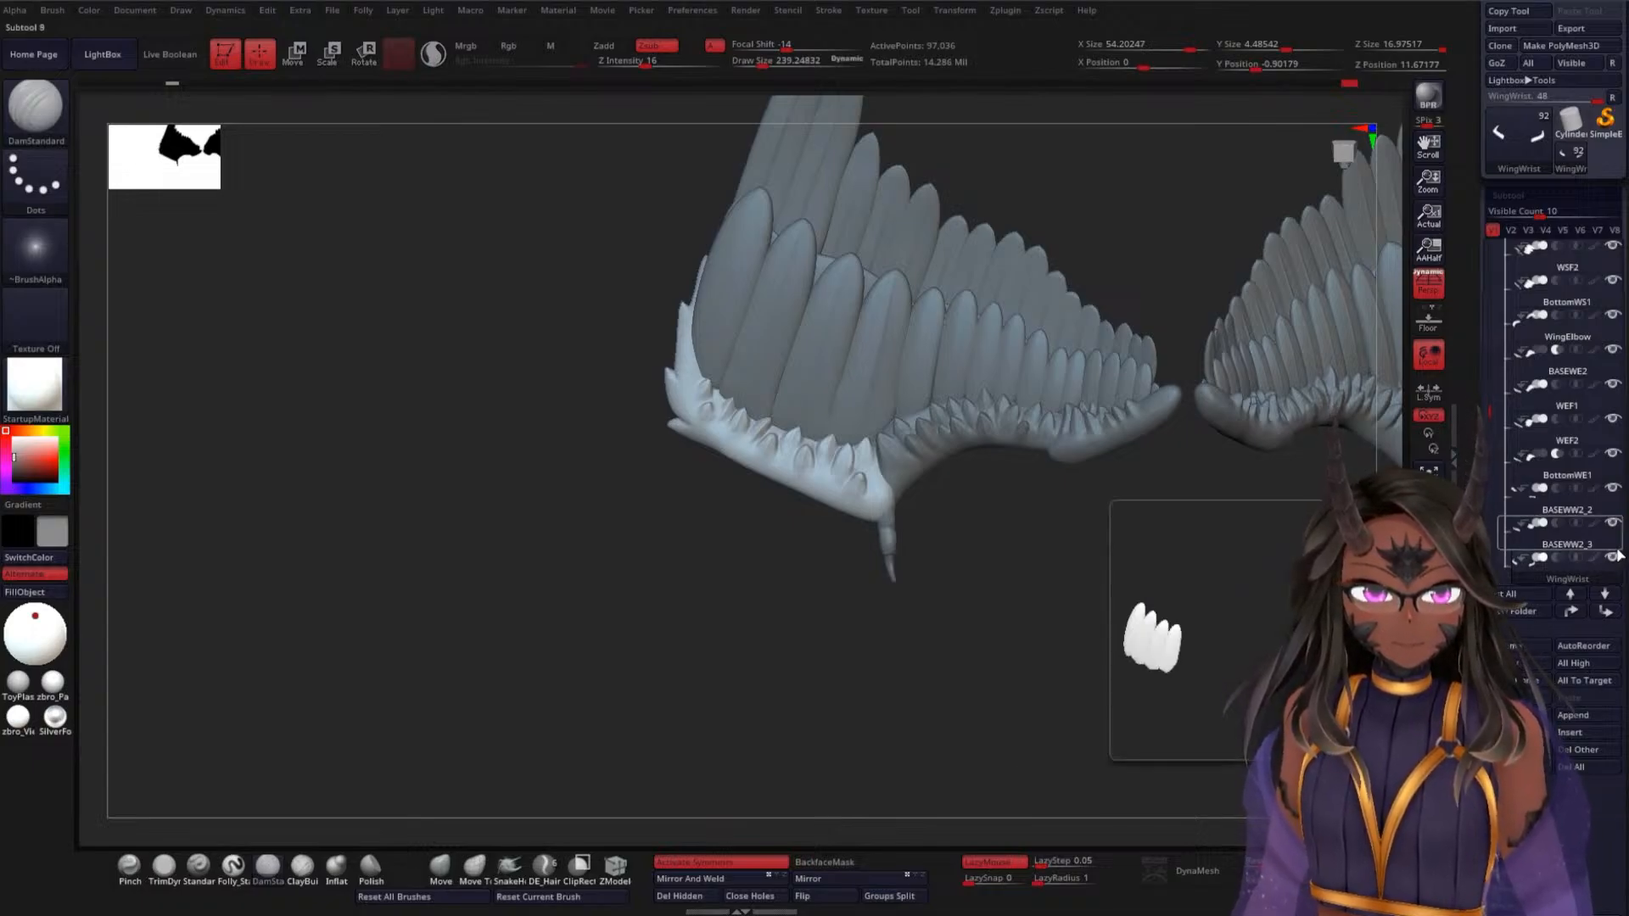
click(1621, 453)
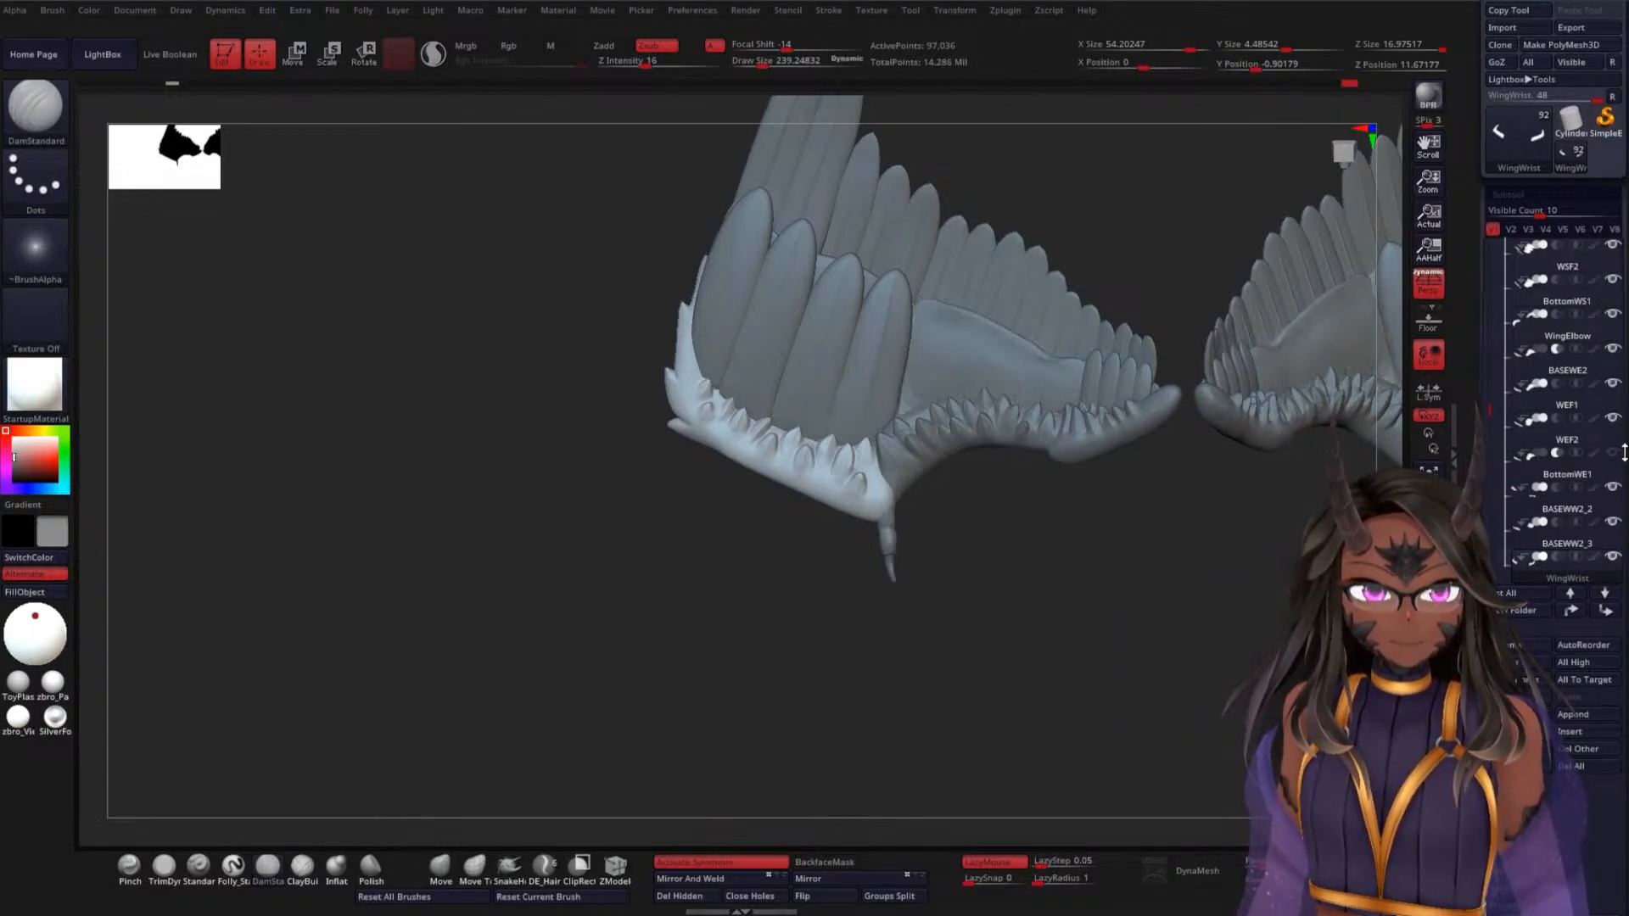
click(1615, 453)
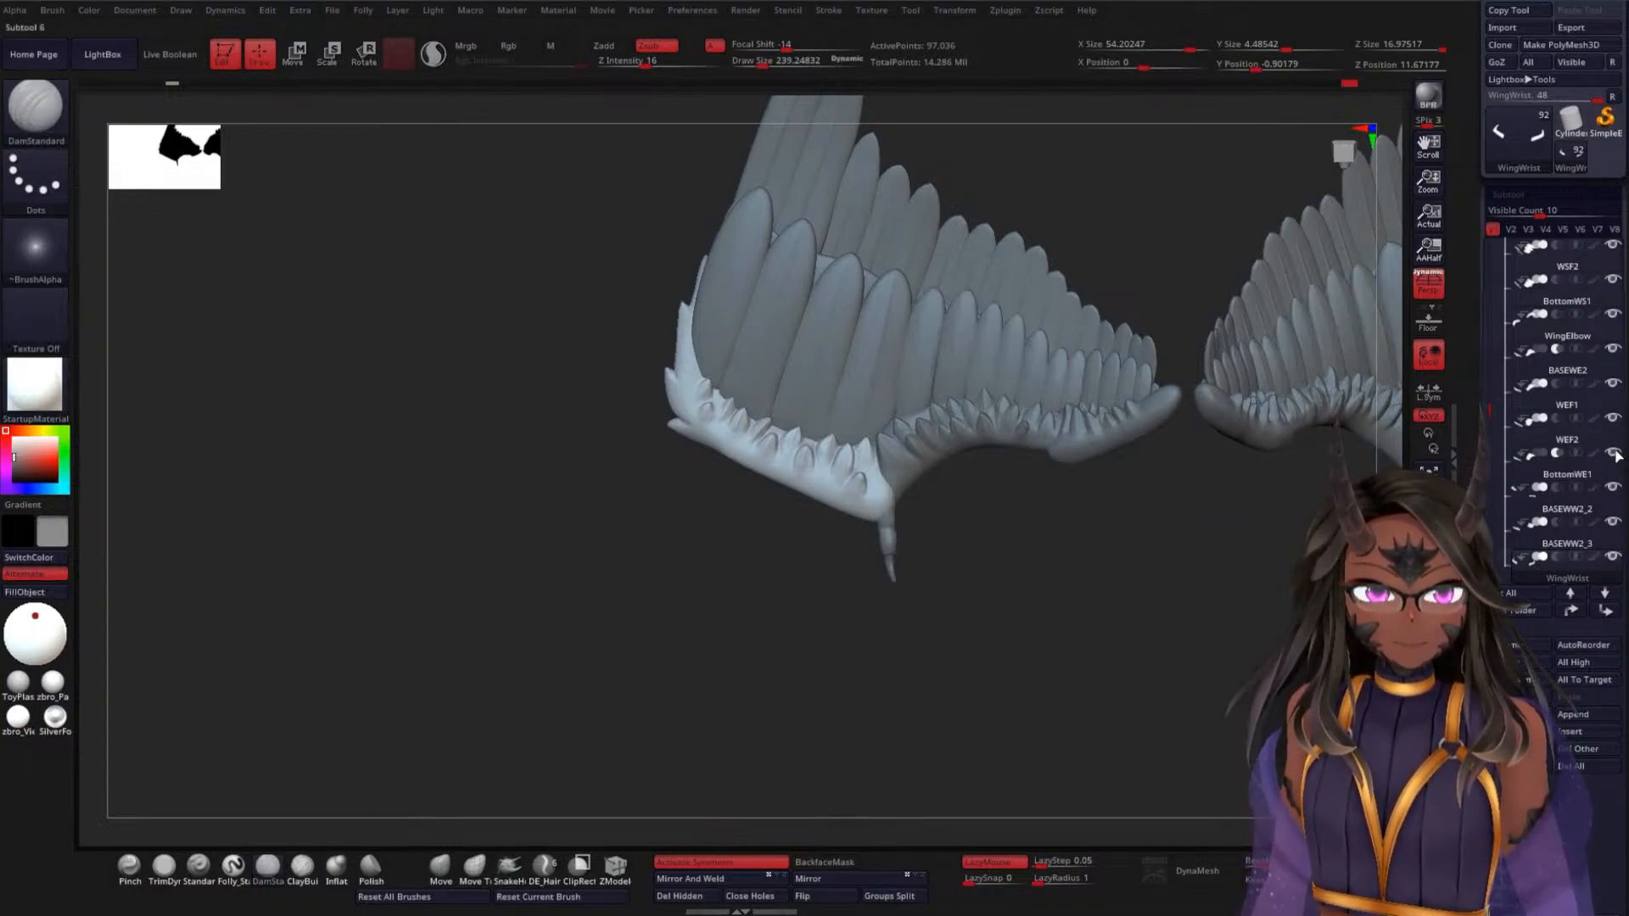
Select BASEWW2_2, enlarge the Move brush to about 2054, and pull its exposed edge in behind the outer wing feathers
click(1546, 405)
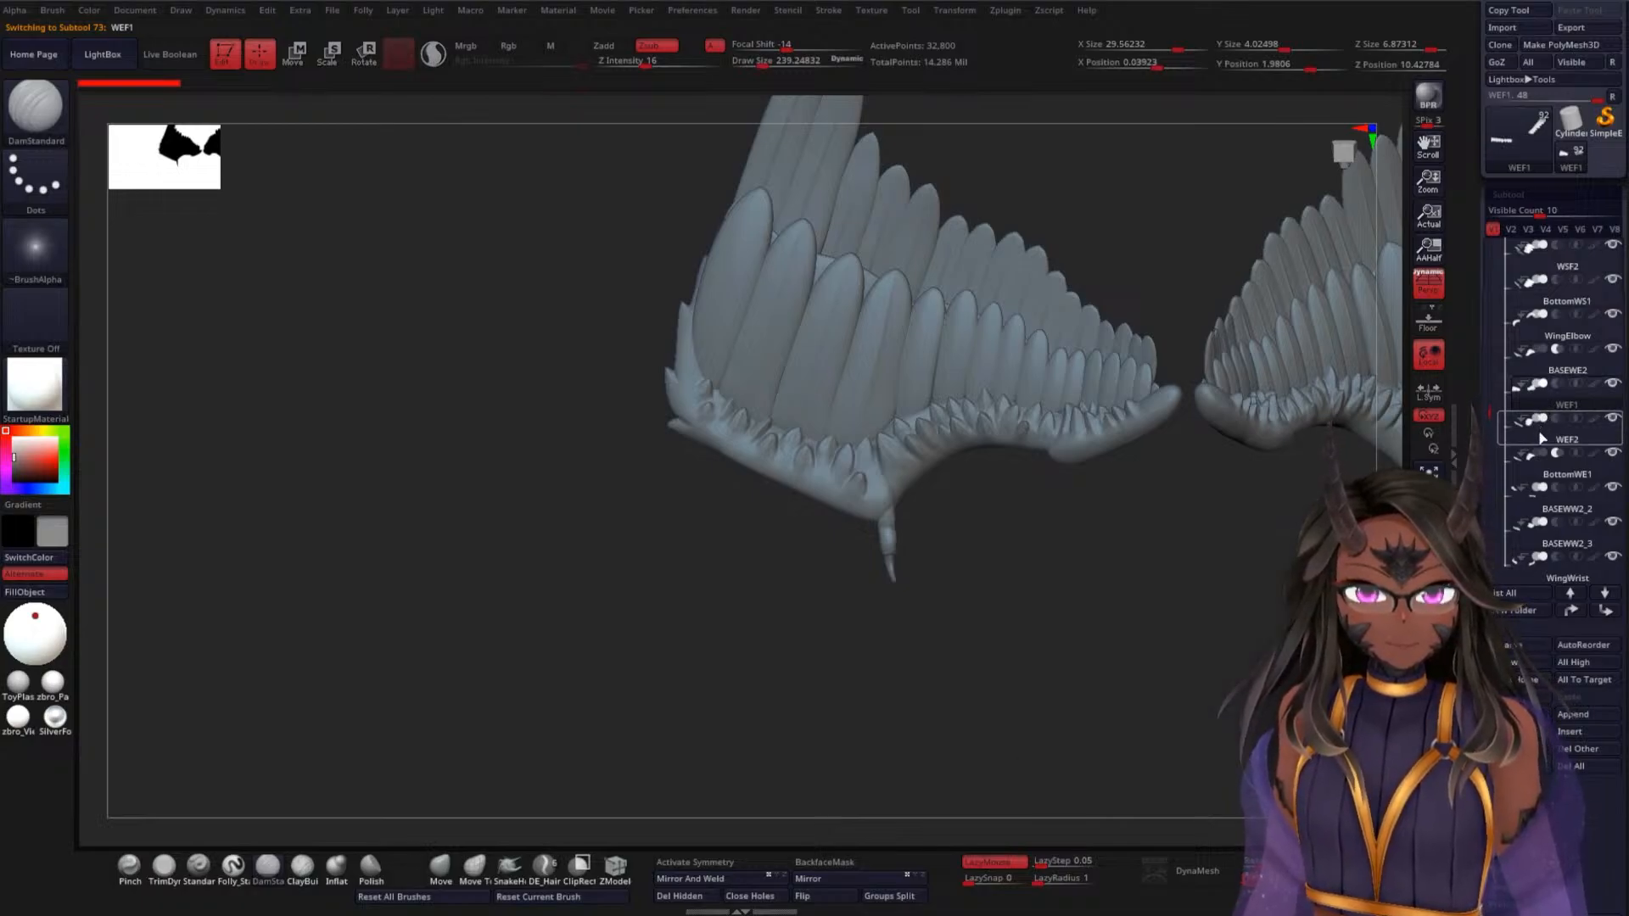
click(1546, 480)
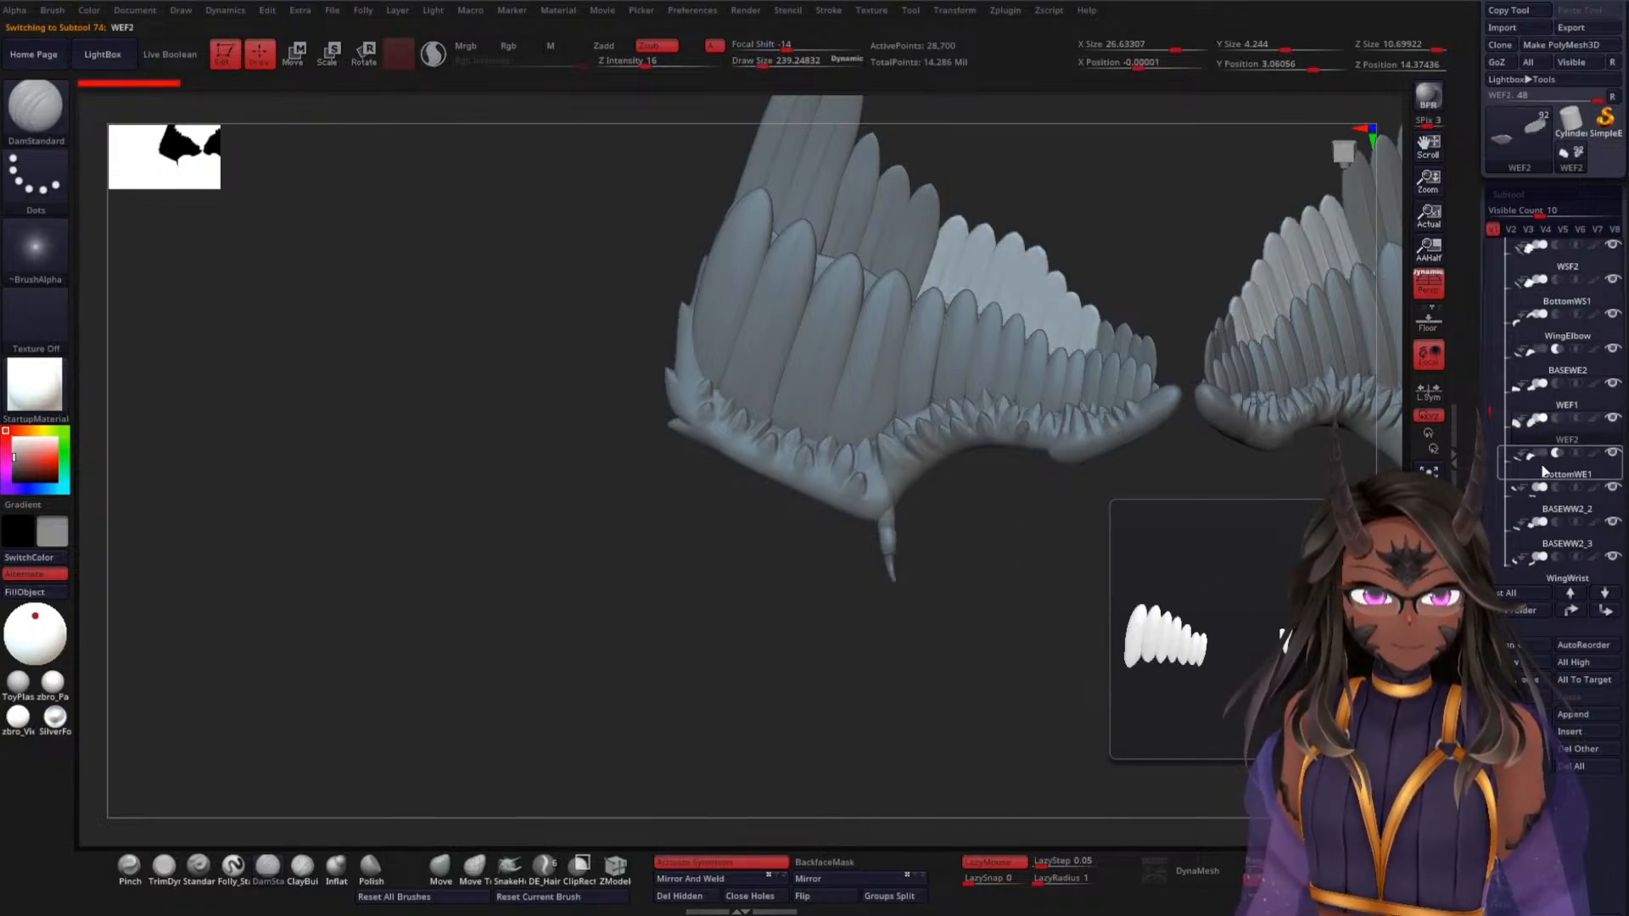
click(1549, 515)
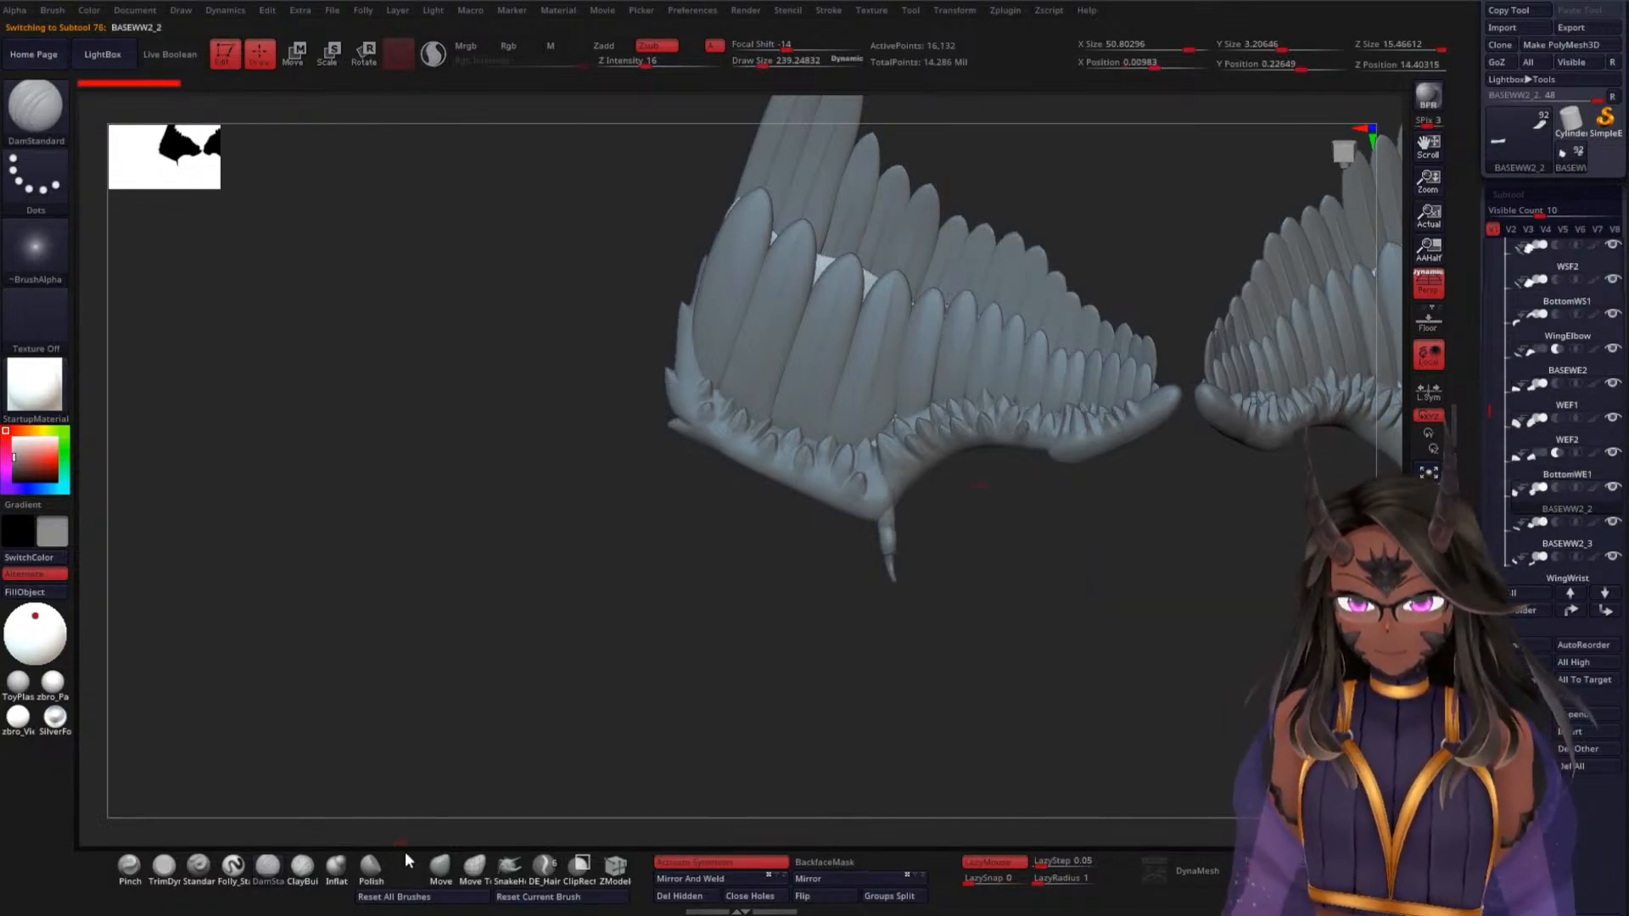
click(440, 866)
key(space)
drag(521, 487, 560, 487)
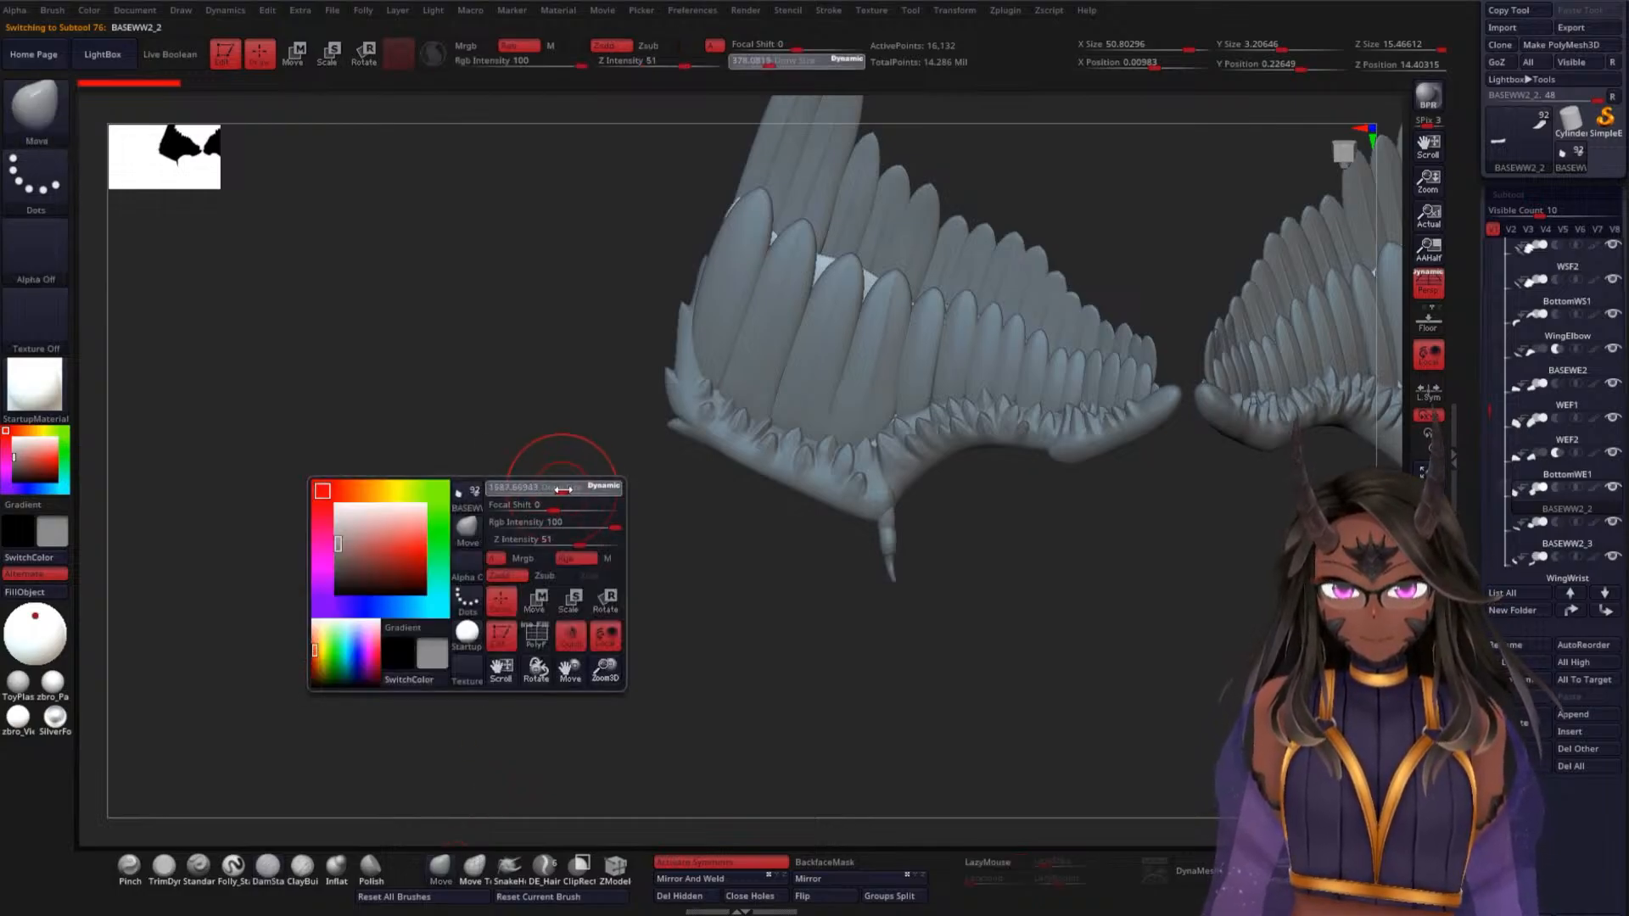
mouse_move(820, 311)
mouse_down()
mouse_move(854, 323)
mouse_move(811, 287)
mouse_up()
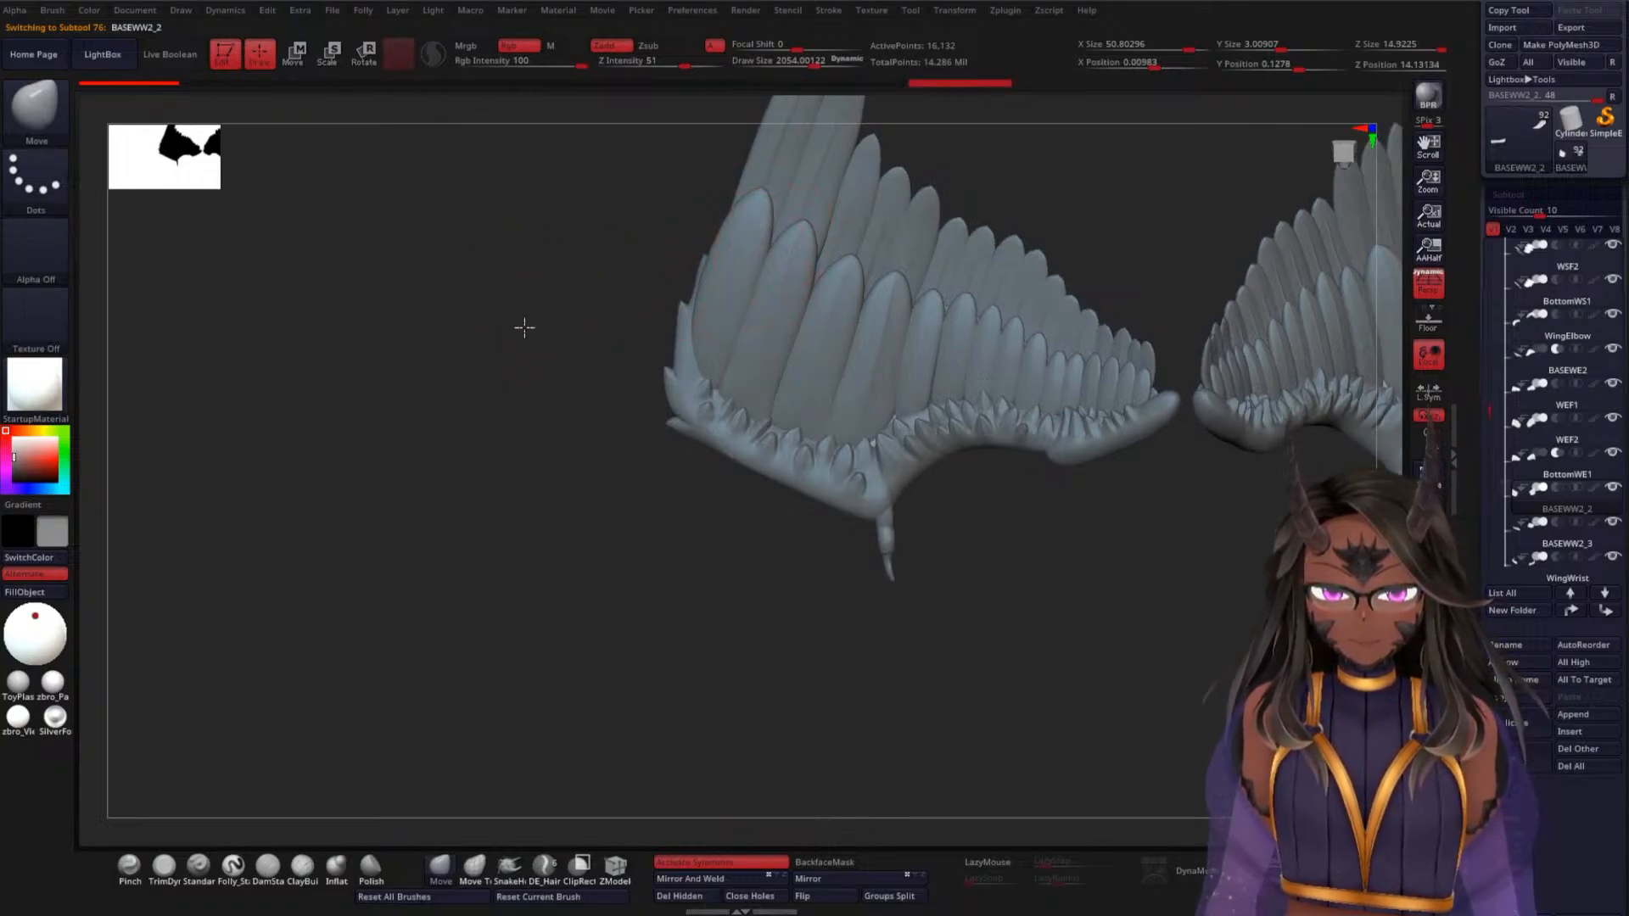
drag(523, 328, 754, 211)
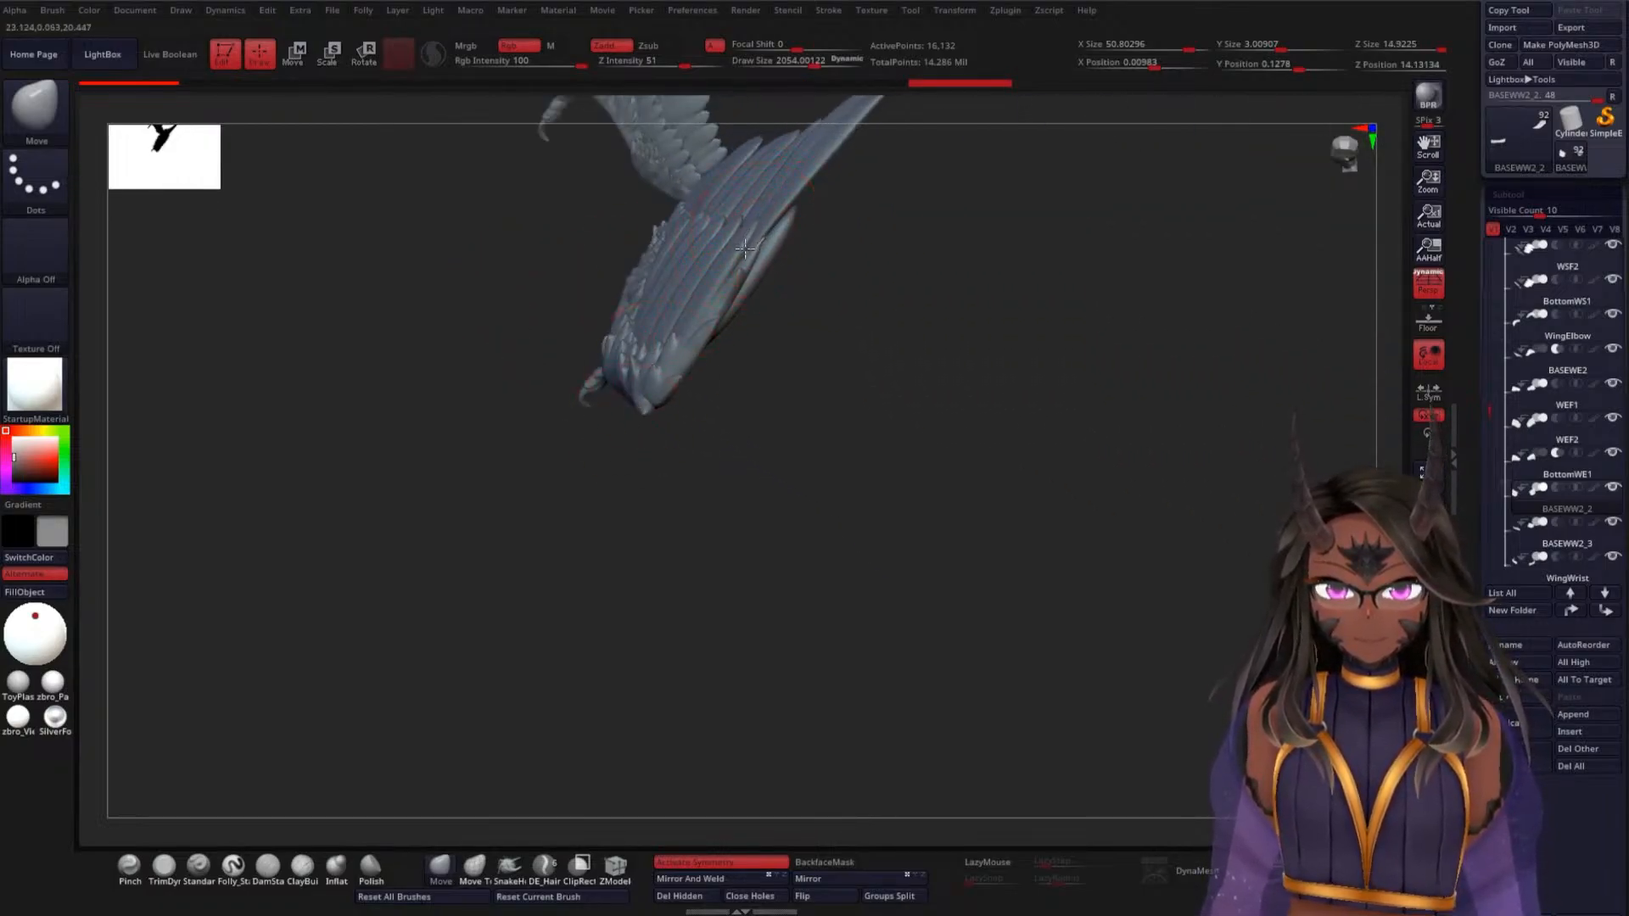
drag(881, 277, 818, 291)
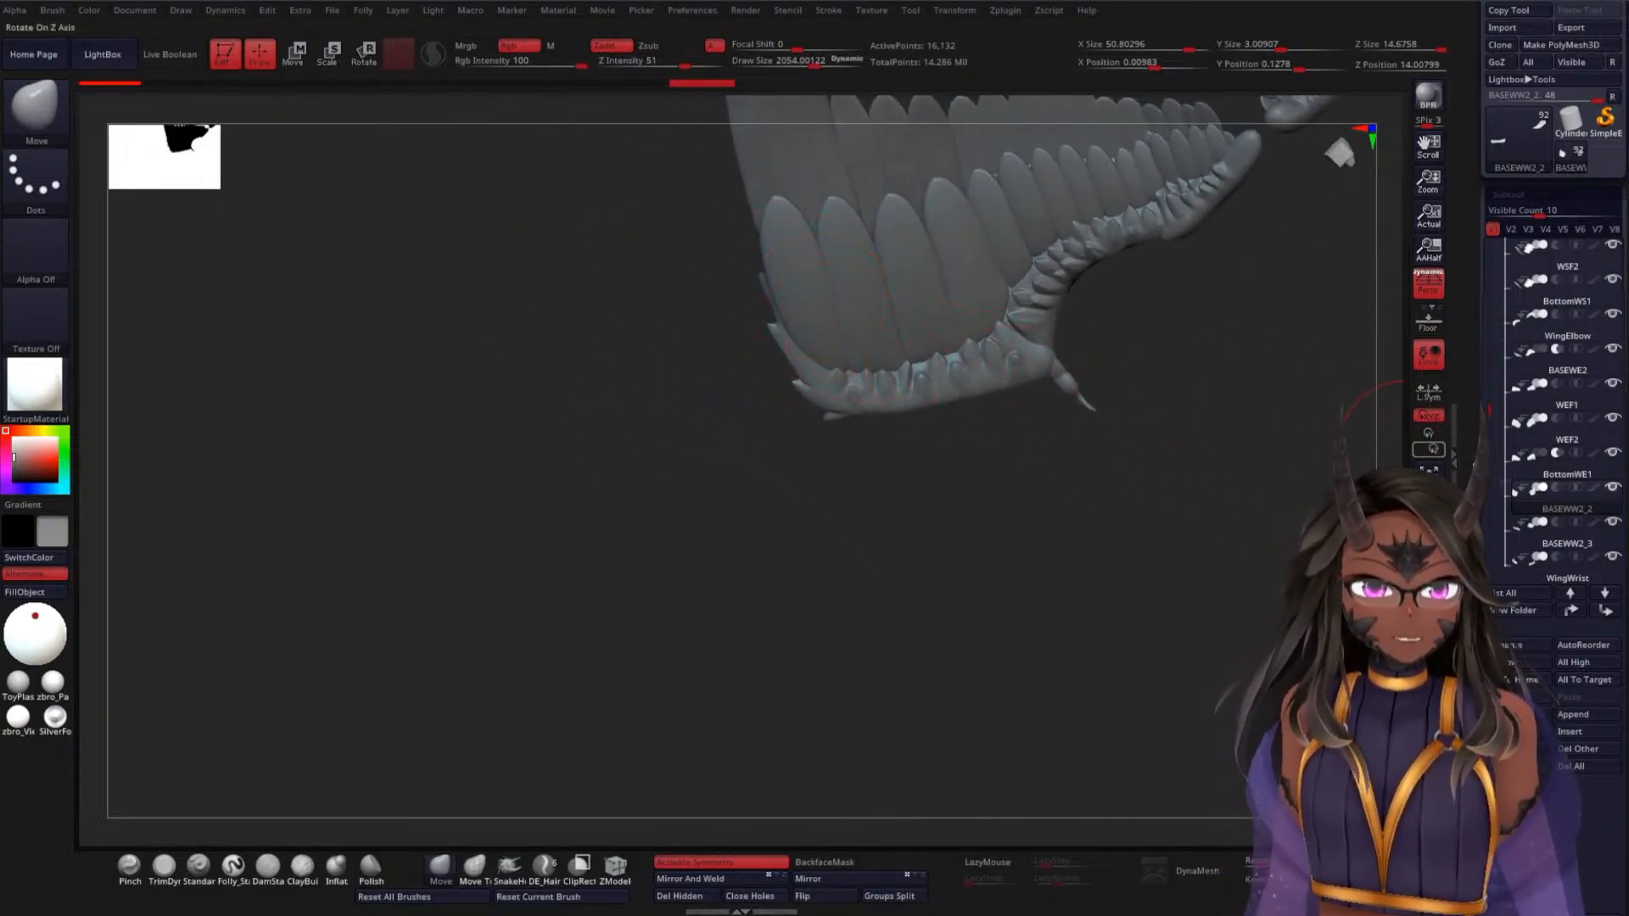
Hide BASEWW2_2, select BottomWE1, and check the wing feathers from several angles
click(1613, 493)
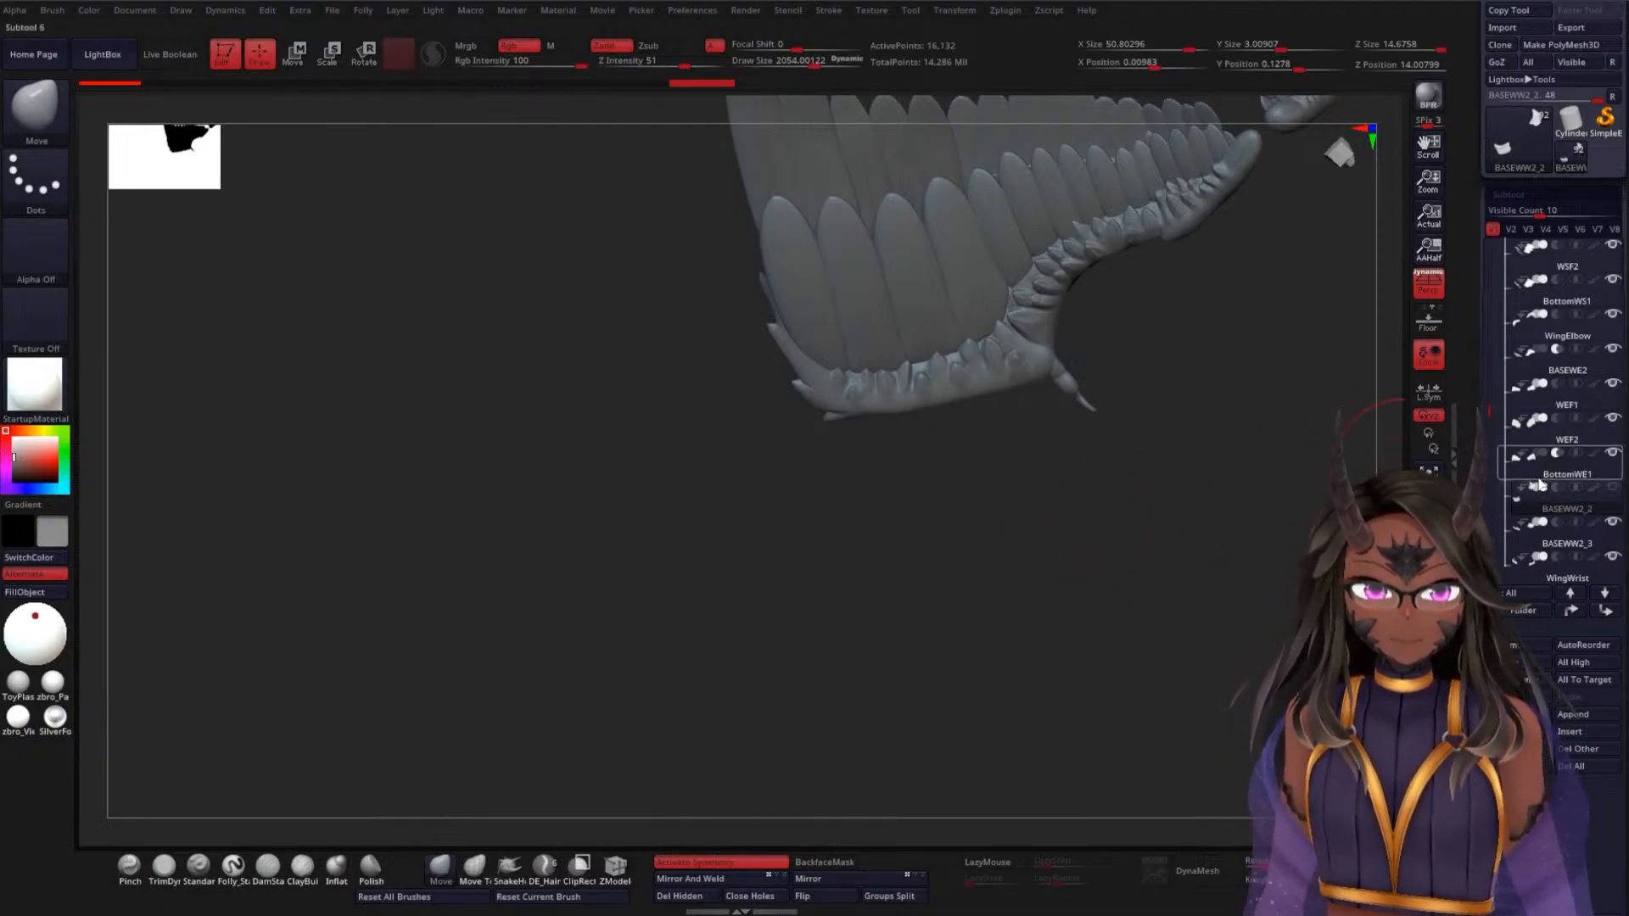
click(1566, 465)
alt+drag(1017, 576, 1049, 496)
alt+drag(1142, 407, 1010, 555)
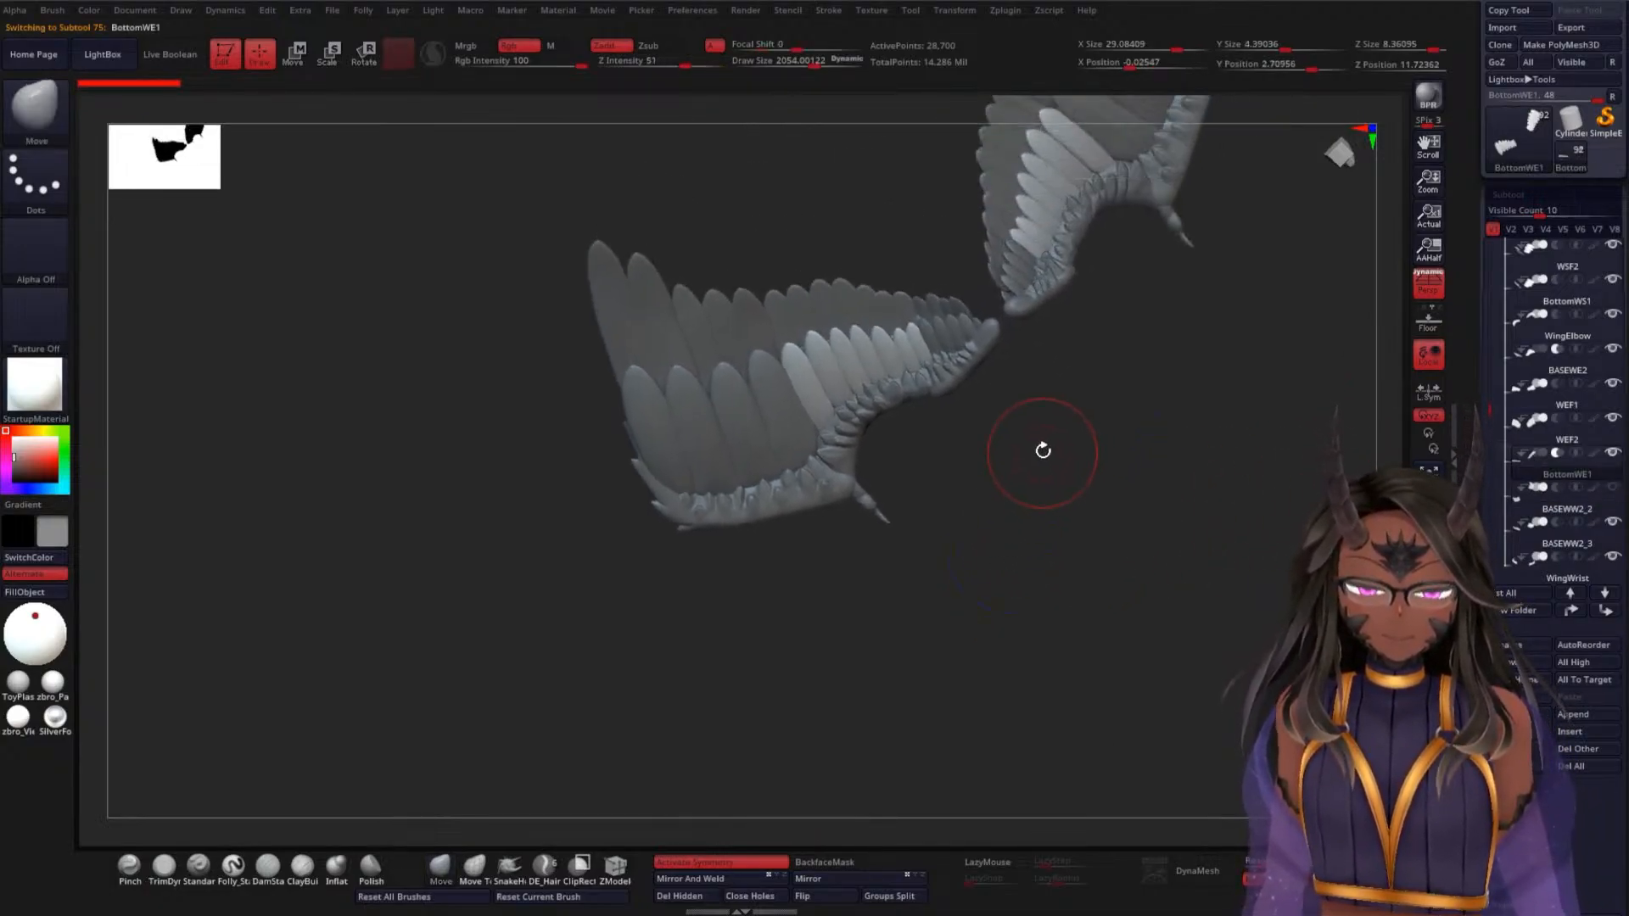
alt+drag(1044, 450, 1037, 715)
drag(440, 538, 862, 257)
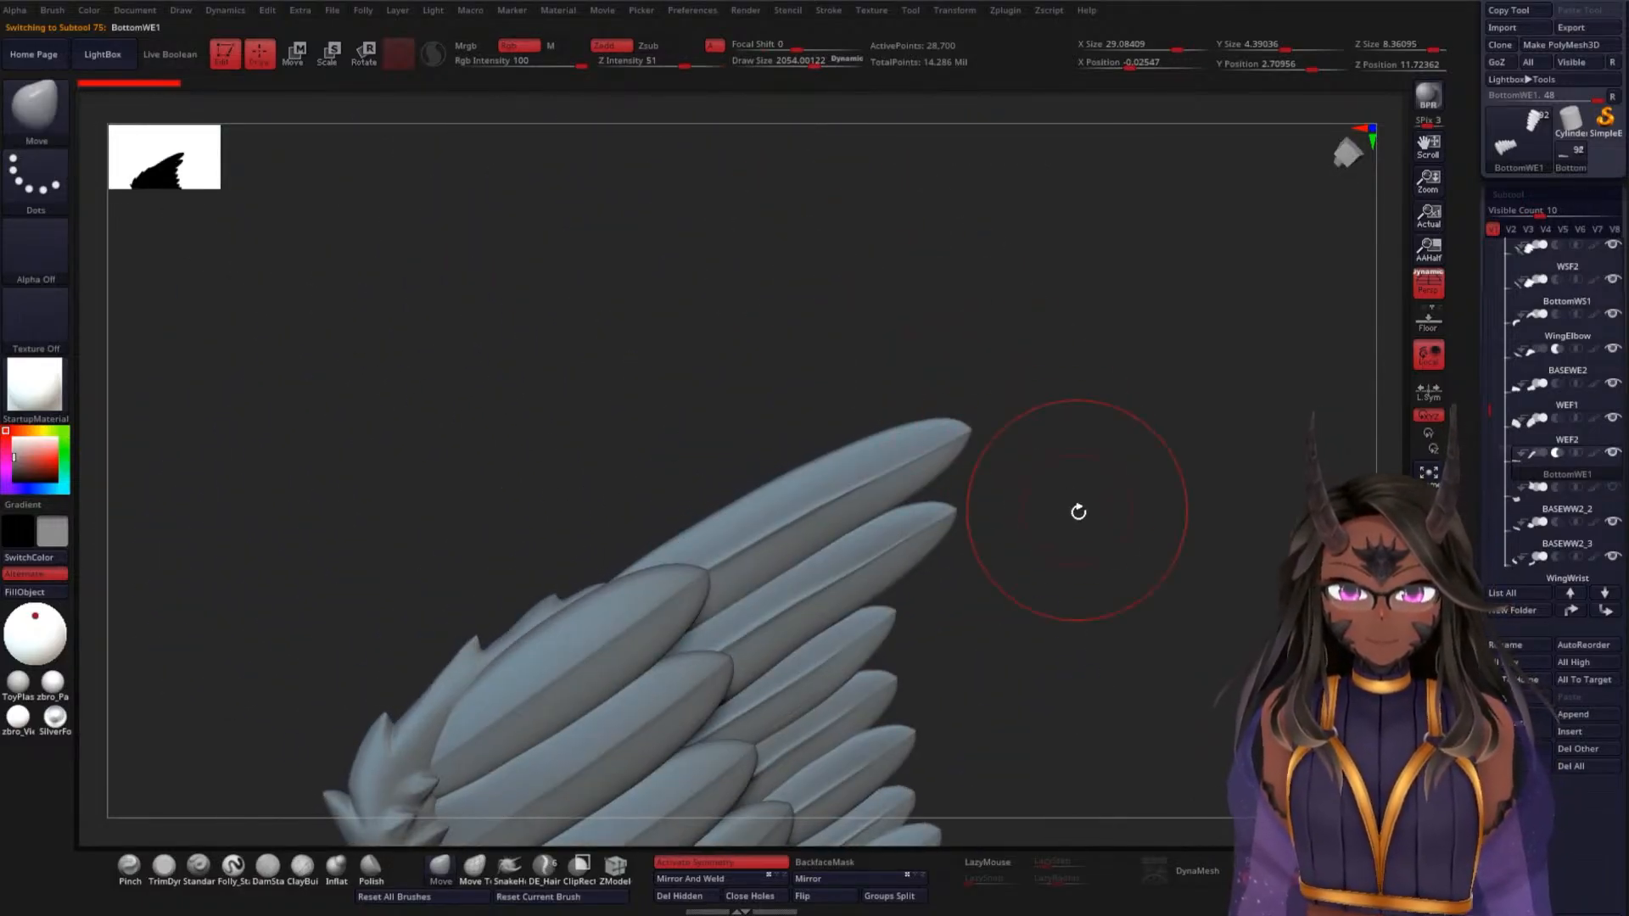
drag(1078, 511, 1192, 286)
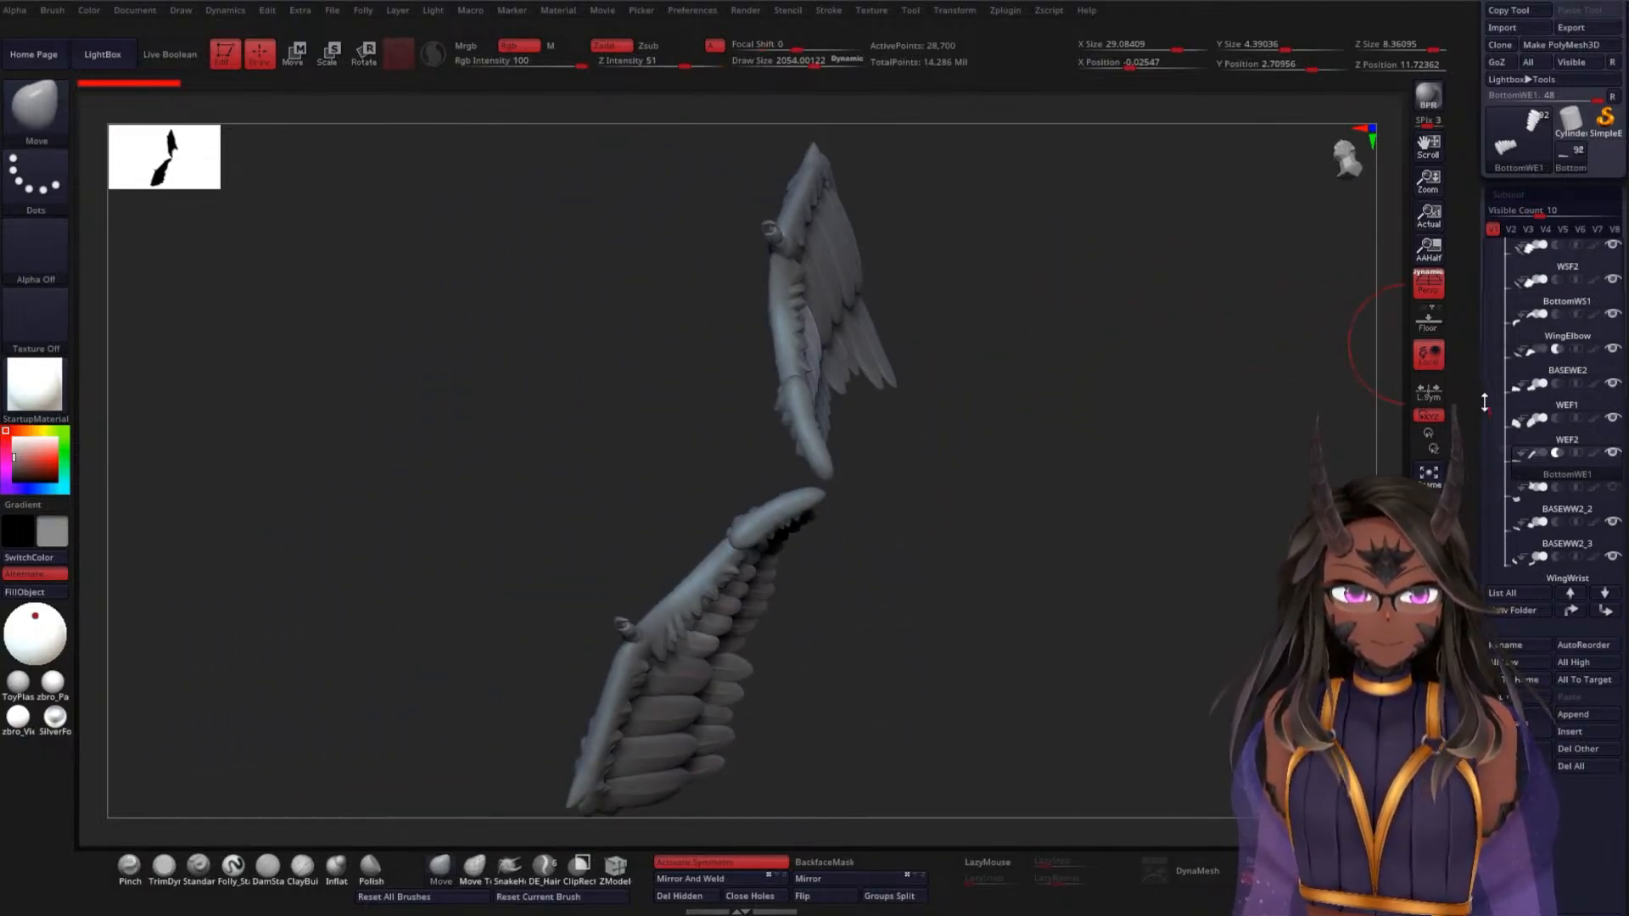
Show the humanoid figure's subtools and the hidden body folders to bring back the whole creature
drag(1493, 401, 1507, 318)
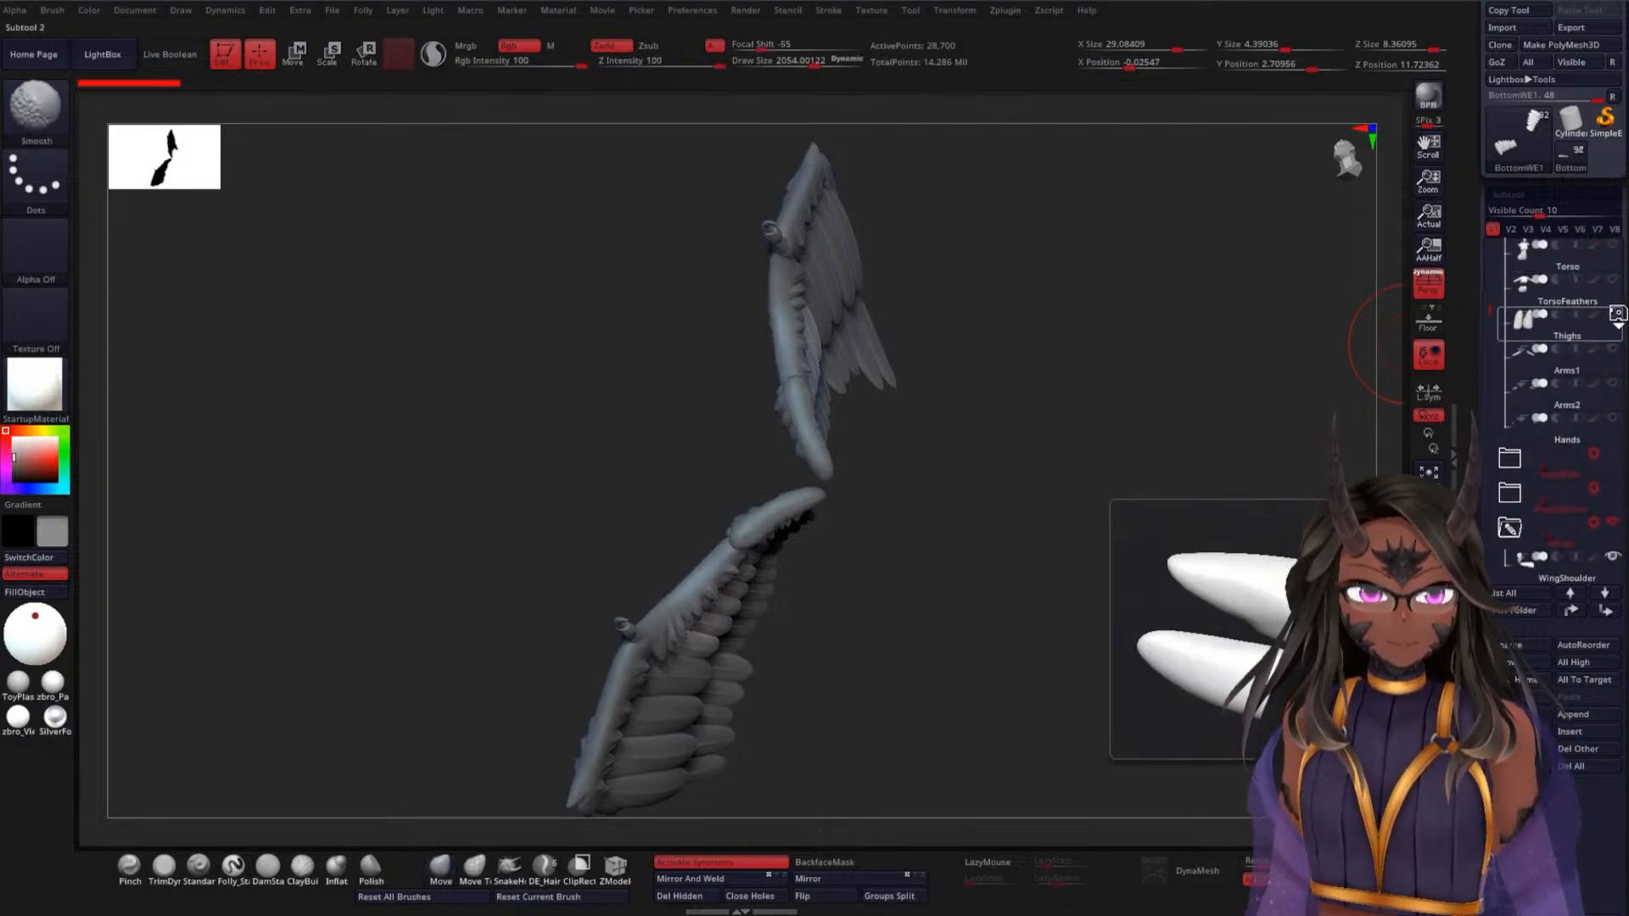
shift+click(1616, 316)
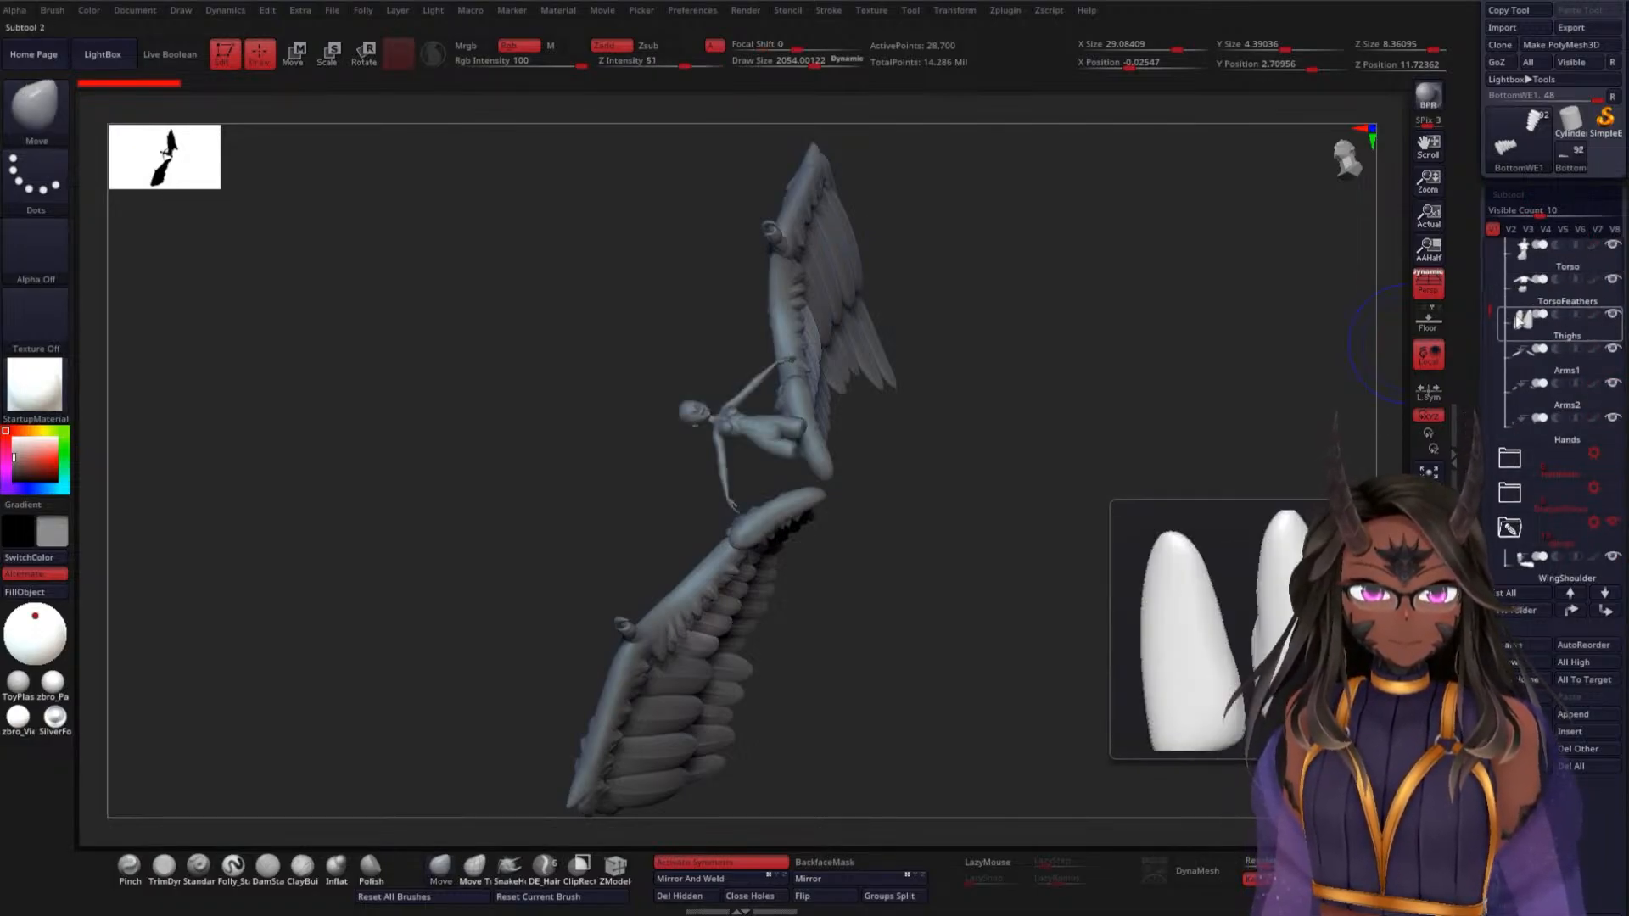
drag(1489, 307, 1492, 248)
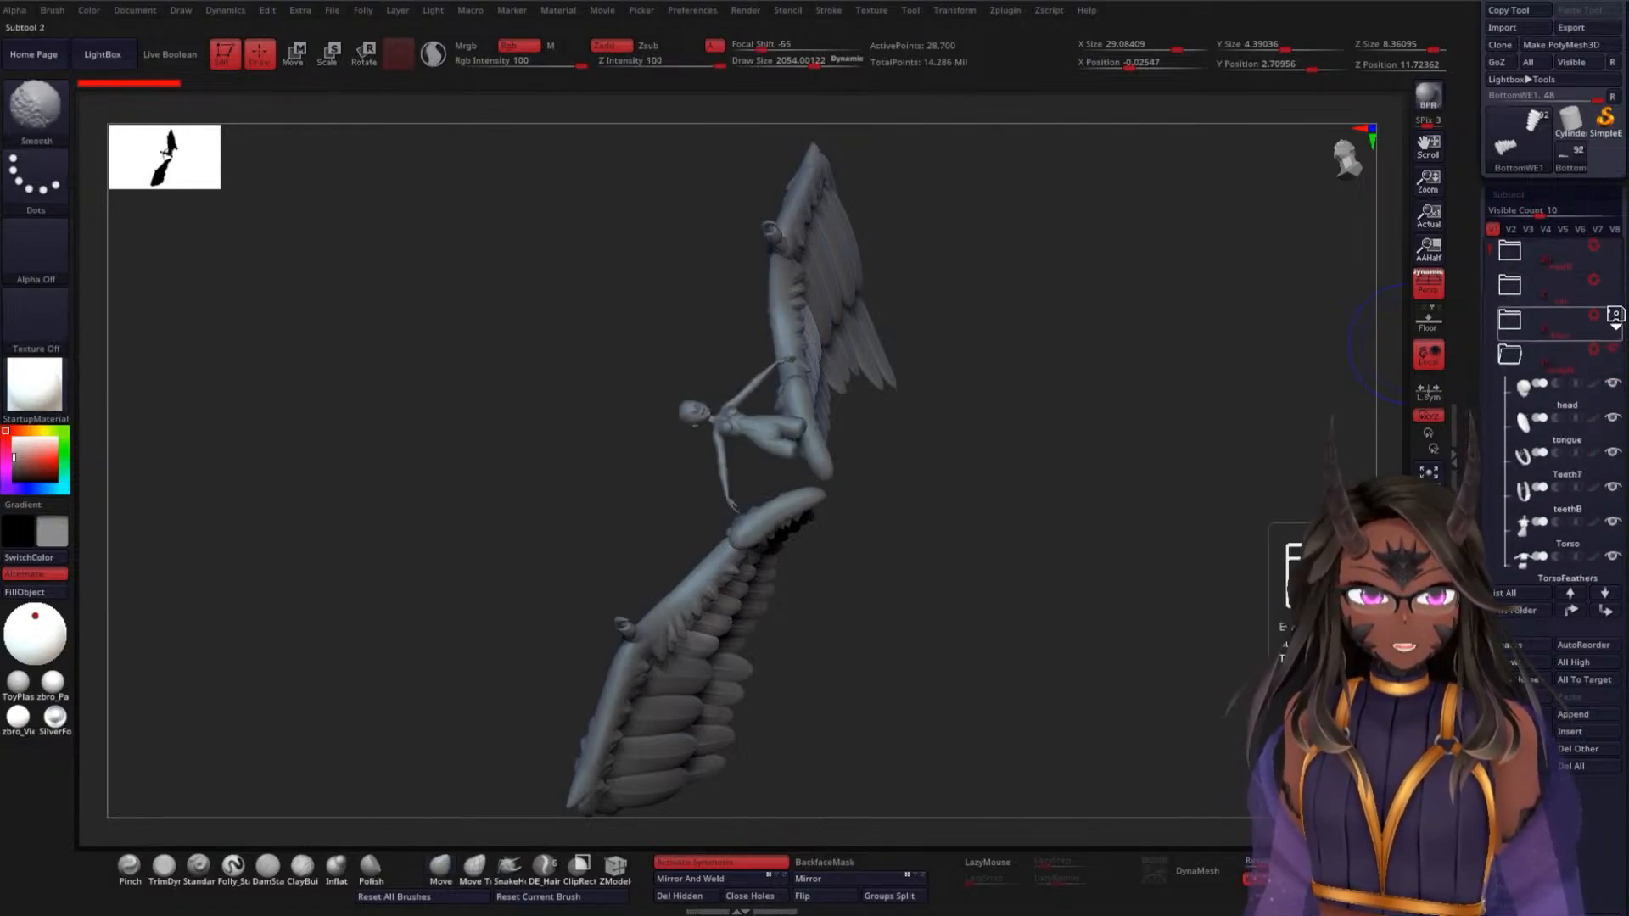
shift+click(1617, 315)
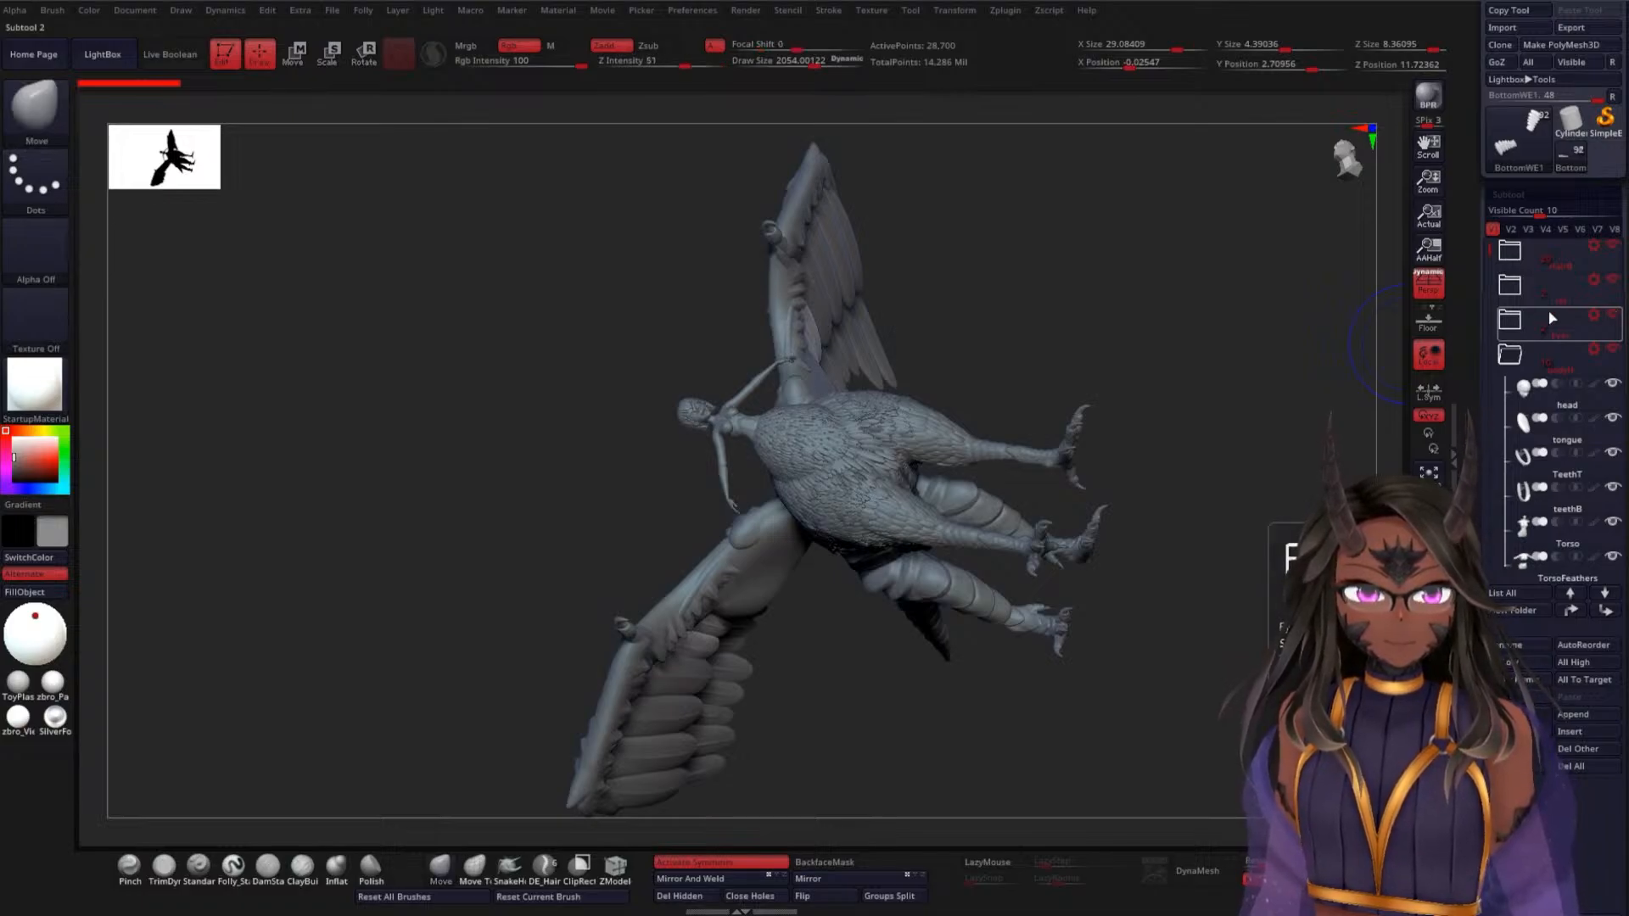
mouse_move(1224, 328)
mouse_down()
mouse_move(1115, 410)
mouse_move(1109, 444)
mouse_move(1207, 421)
mouse_move(1230, 398)
mouse_up()
Hide the two uppermost subtool folders, keep the reference folder shown, and expand it to list wingRef and Falin
drag(1488, 243, 1488, 240)
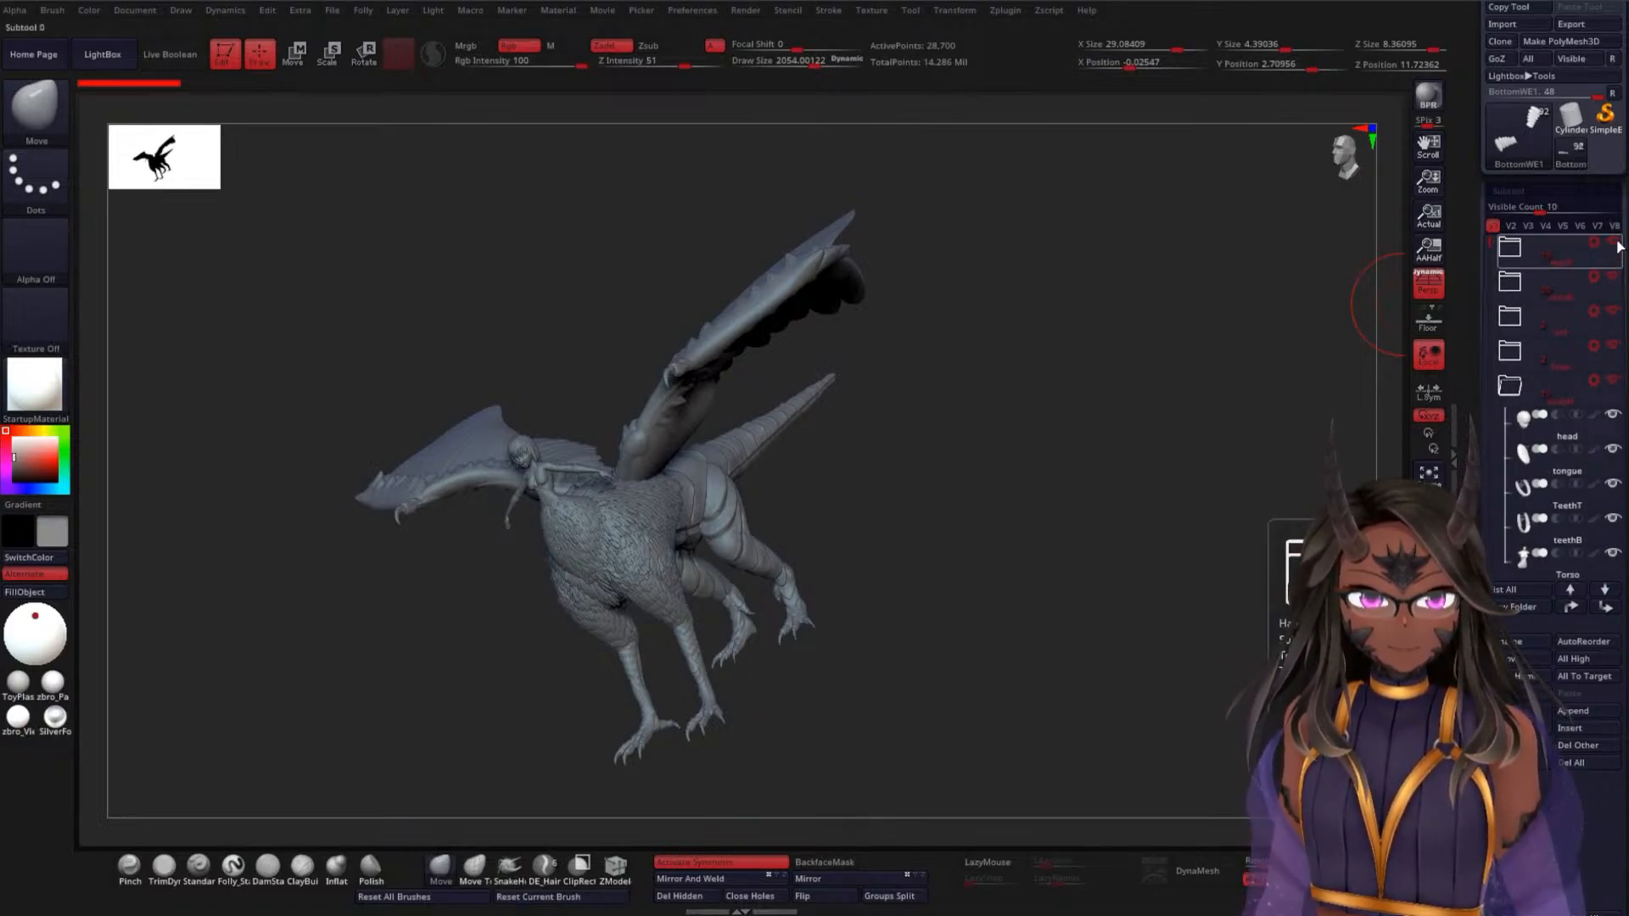
click(1613, 313)
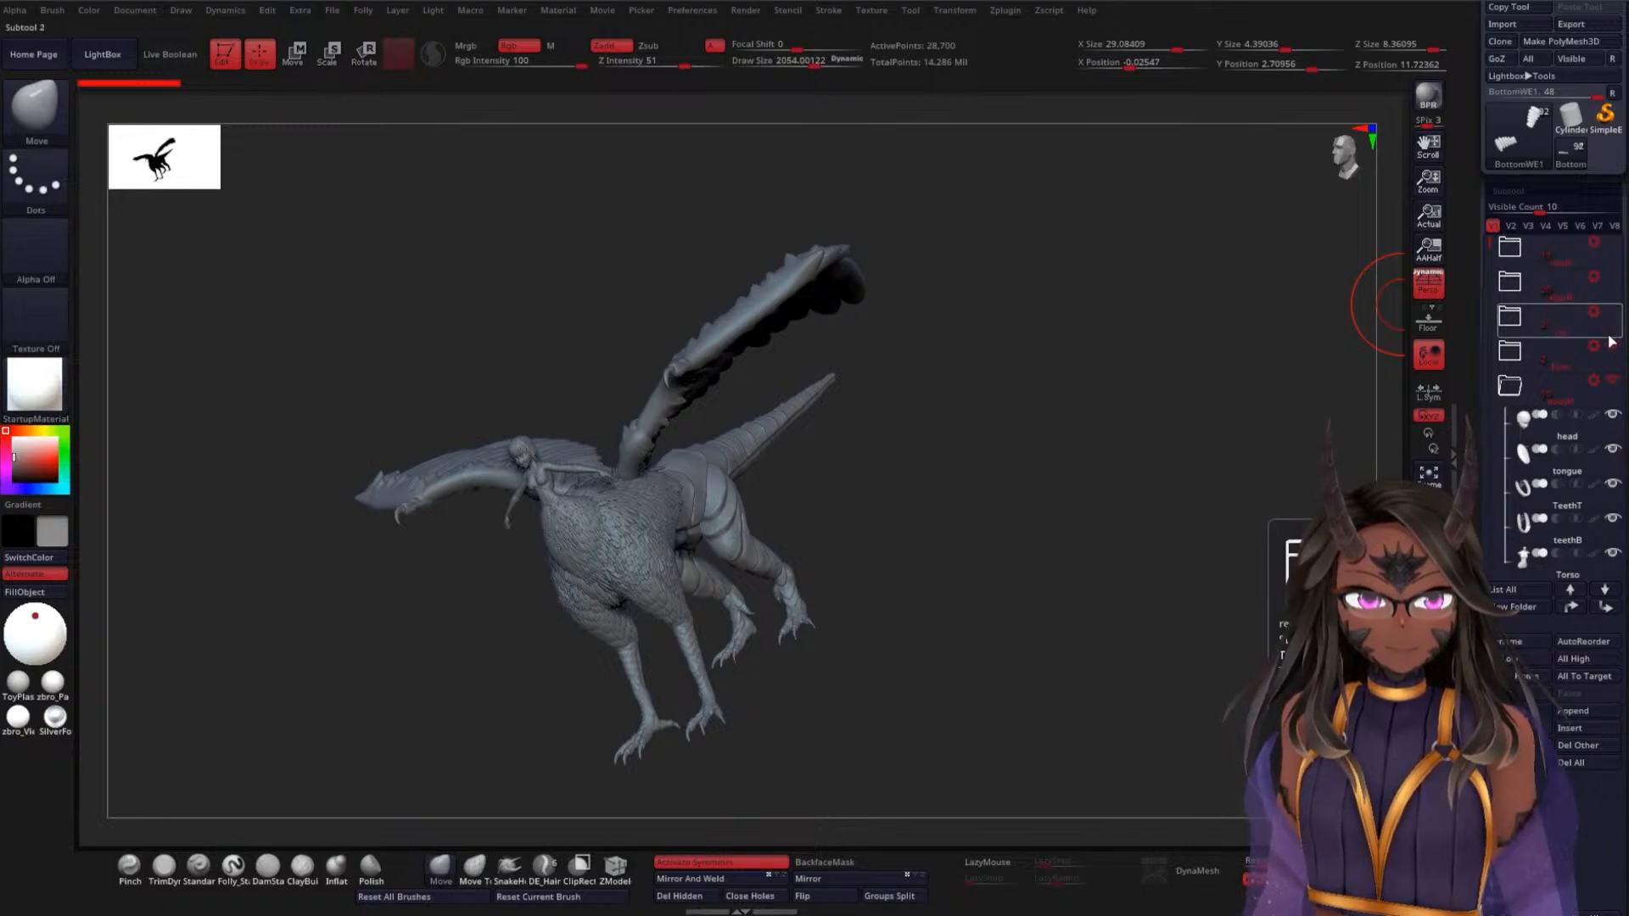
mouse_move(1149, 411)
mouse_down()
mouse_move(1022, 450)
mouse_move(1076, 436)
mouse_move(1153, 379)
mouse_up()
click(1552, 331)
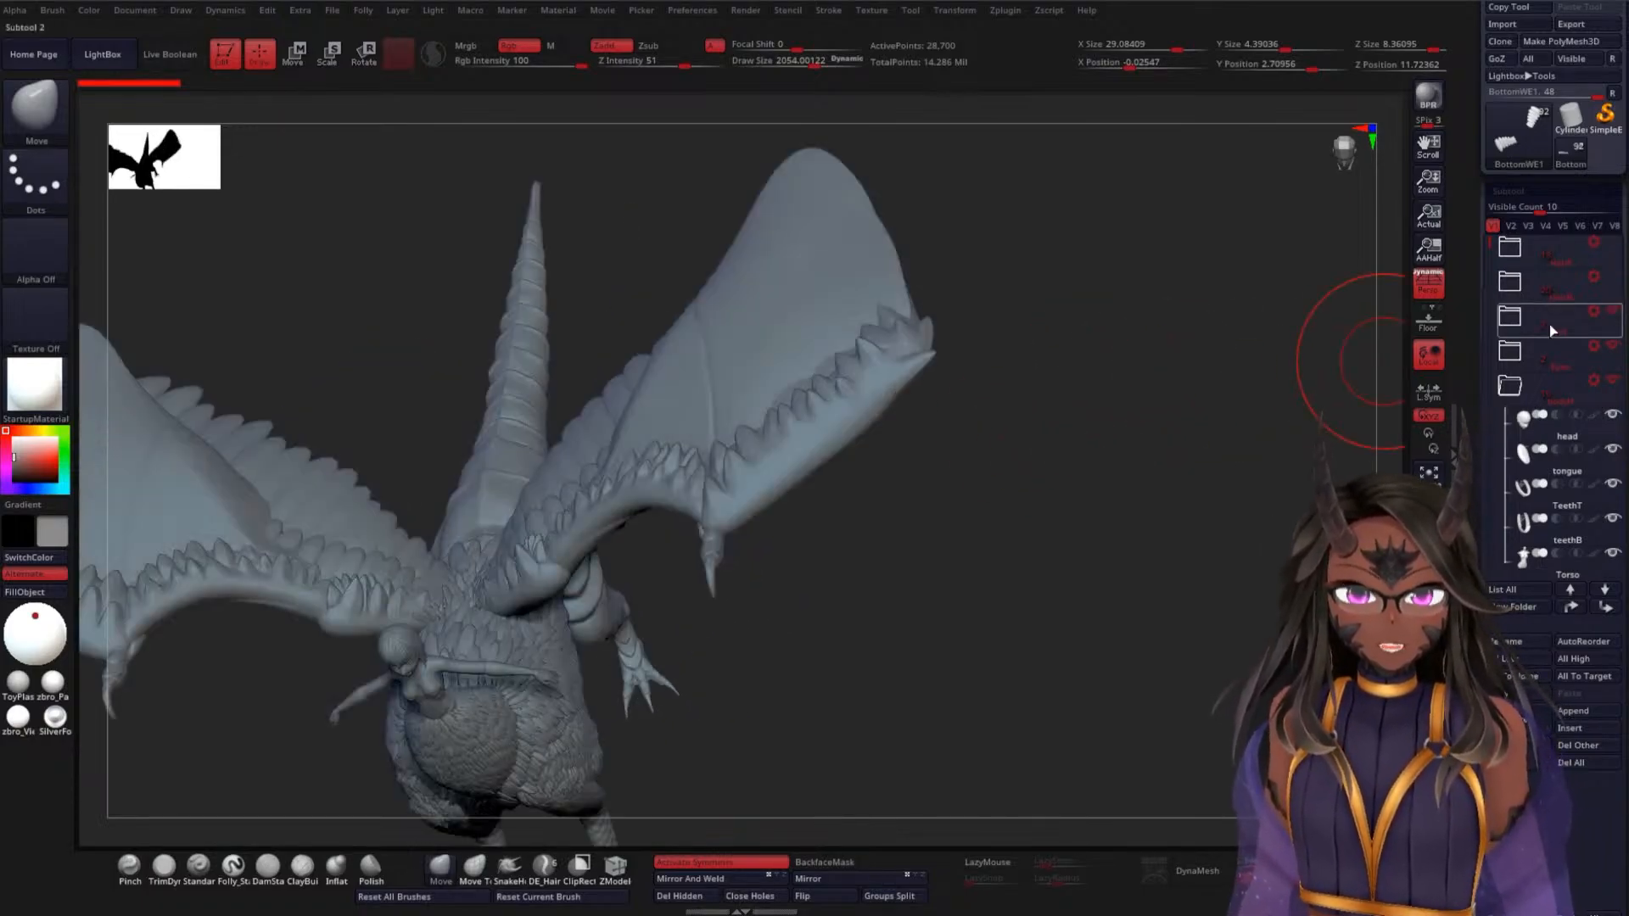
drag(1008, 507, 1374, 259)
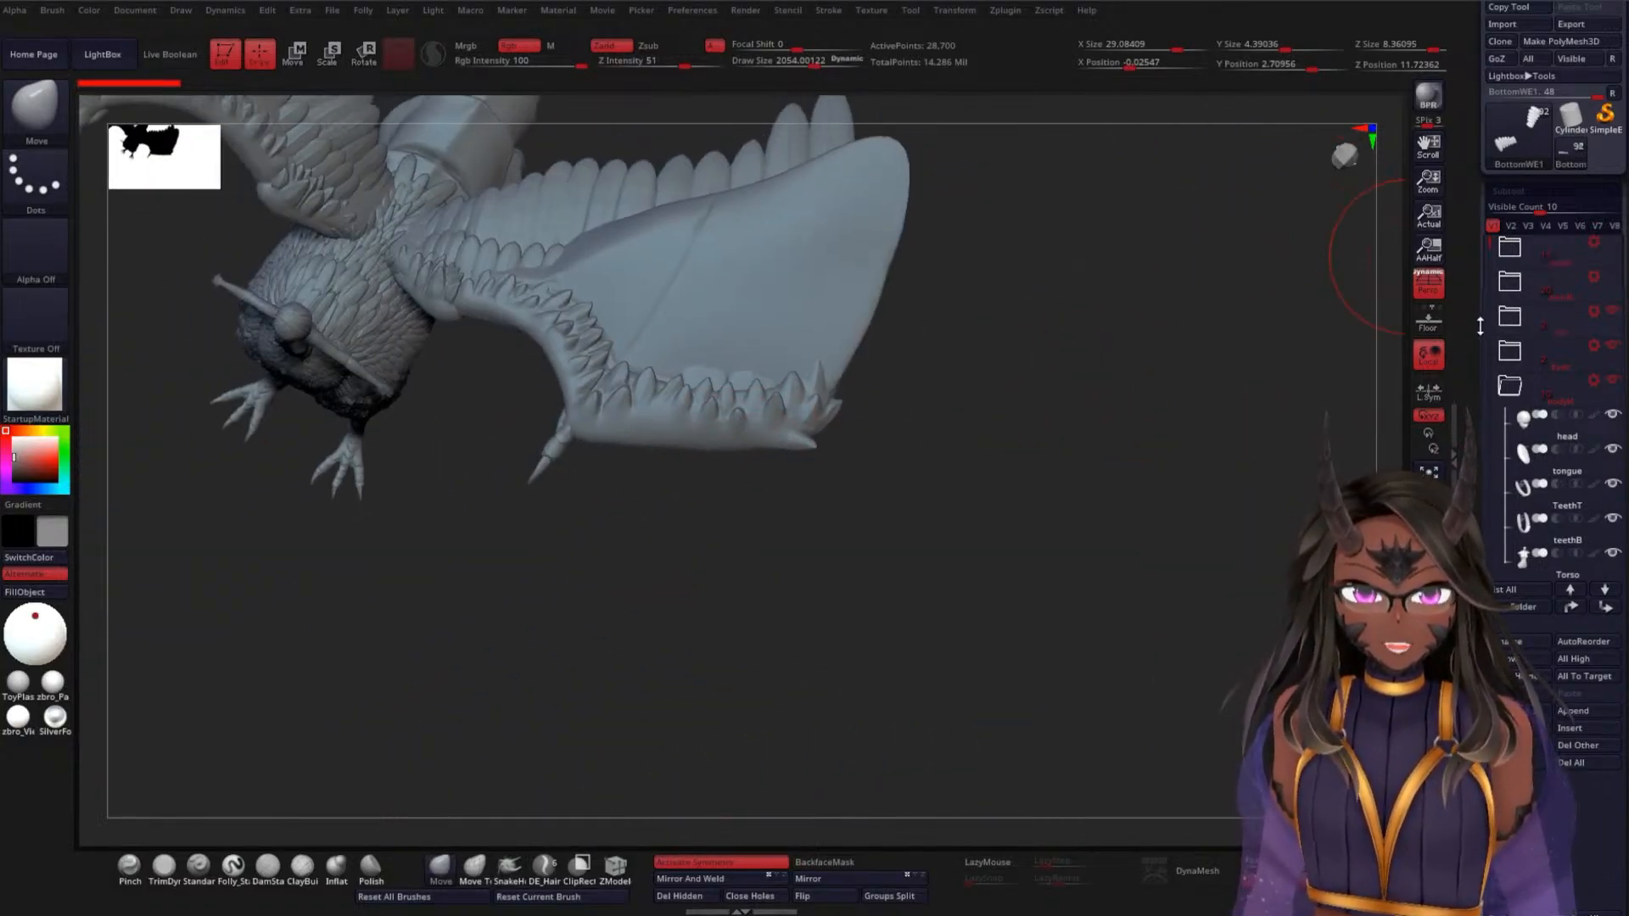
click(1512, 320)
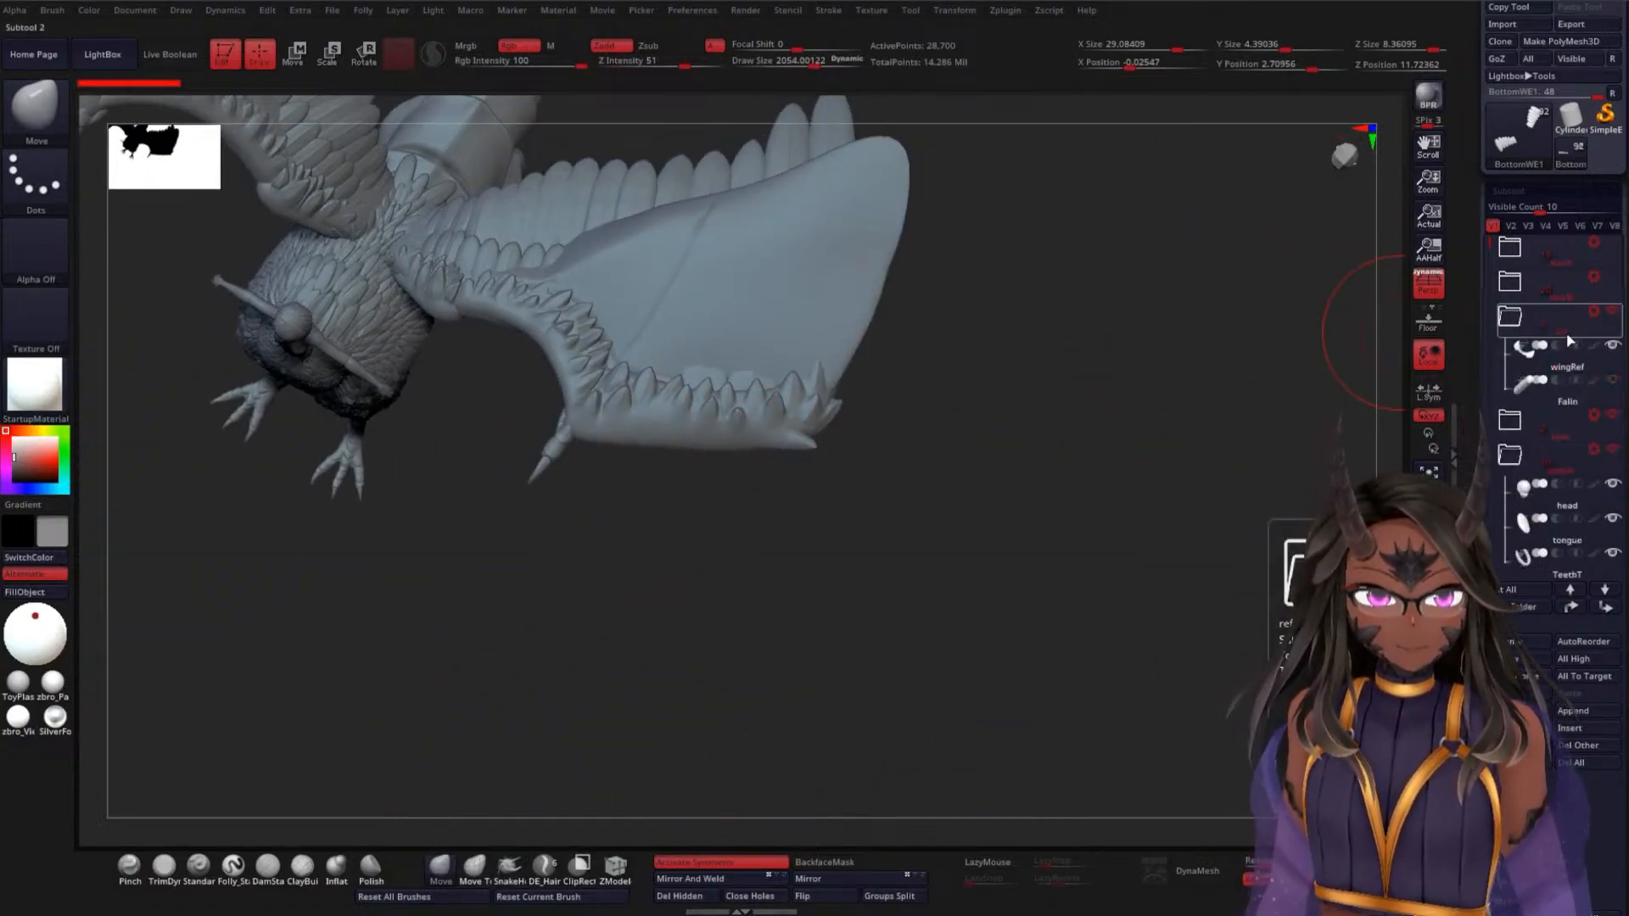
Isolate the wingRef subtool, examine the base wing shape from several angles, and show the whole model again
click(1546, 360)
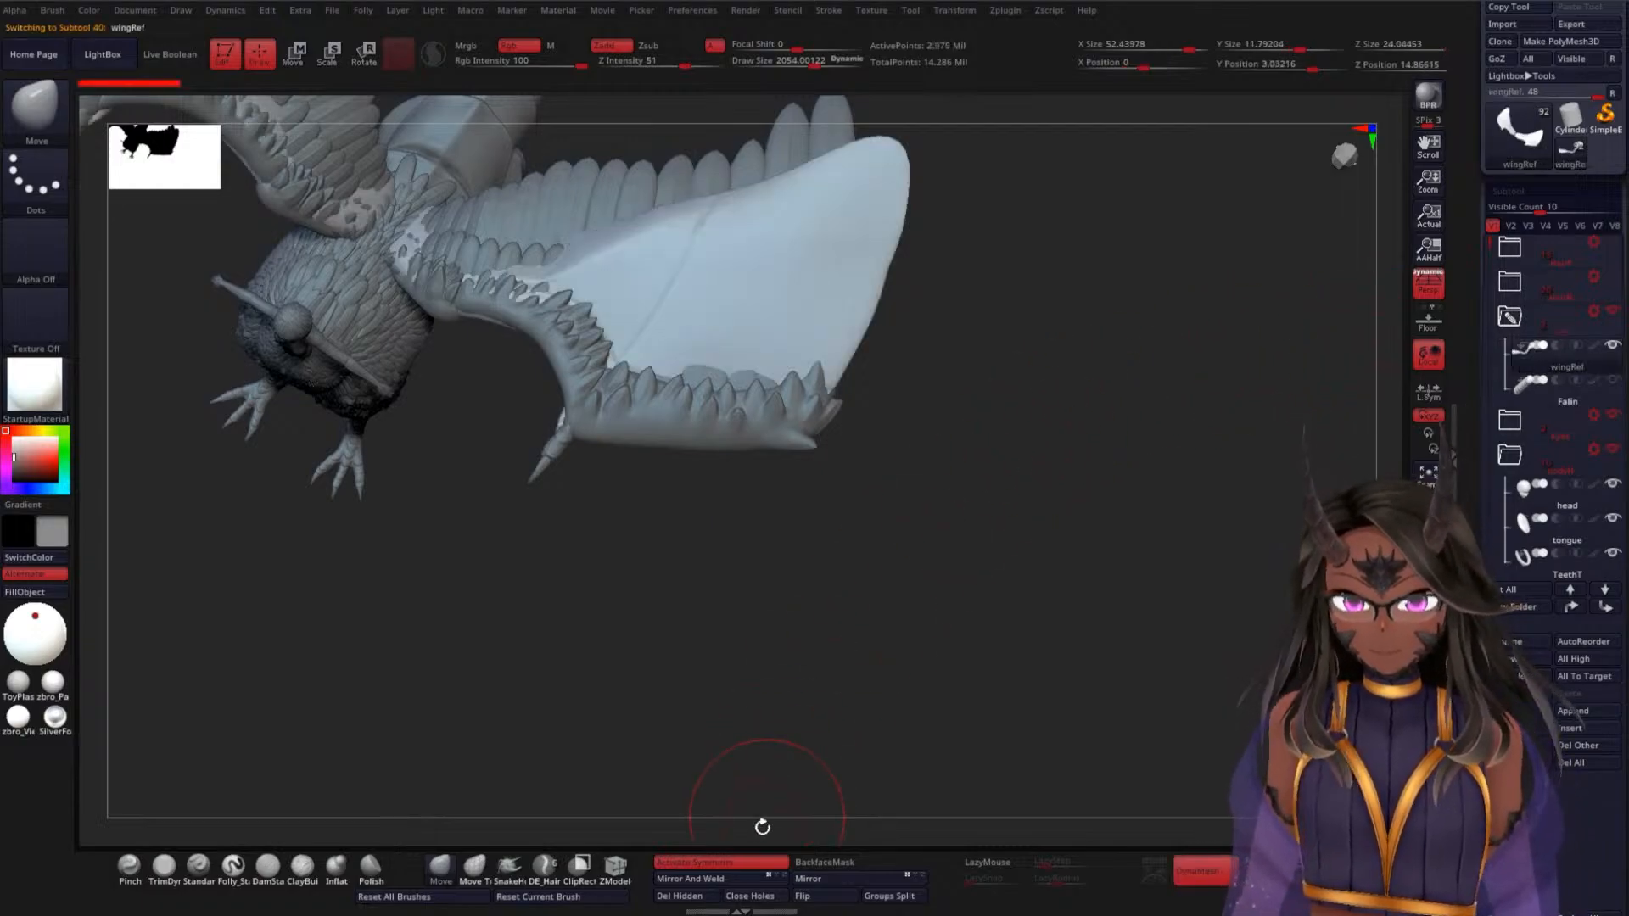
drag(762, 826, 857, 685)
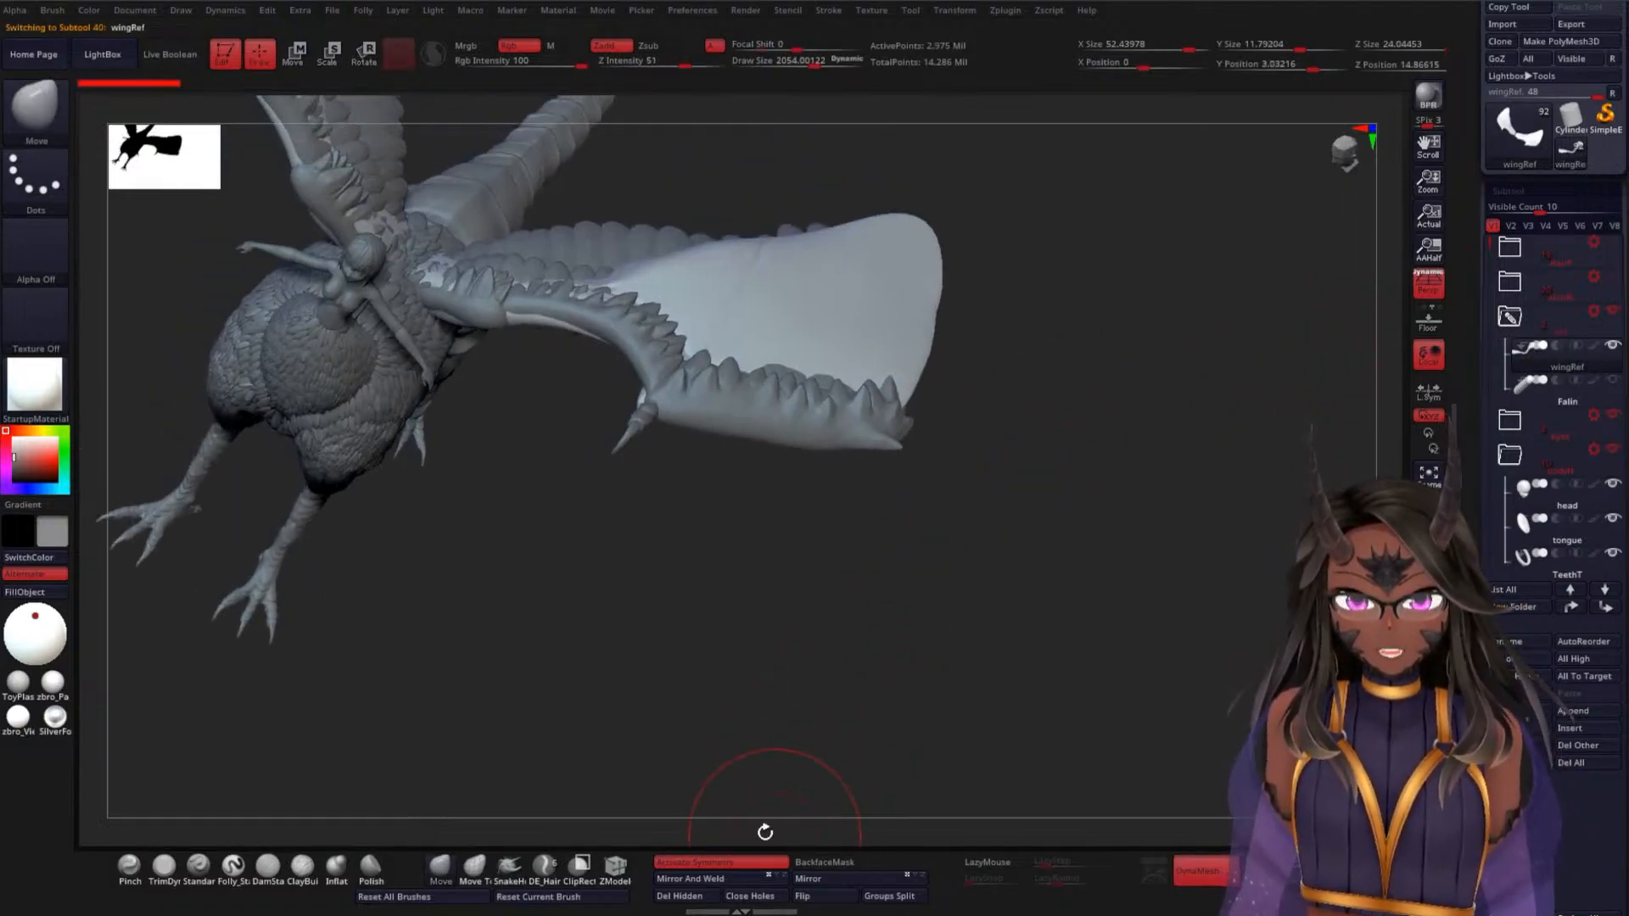
drag(695, 630, 694, 661)
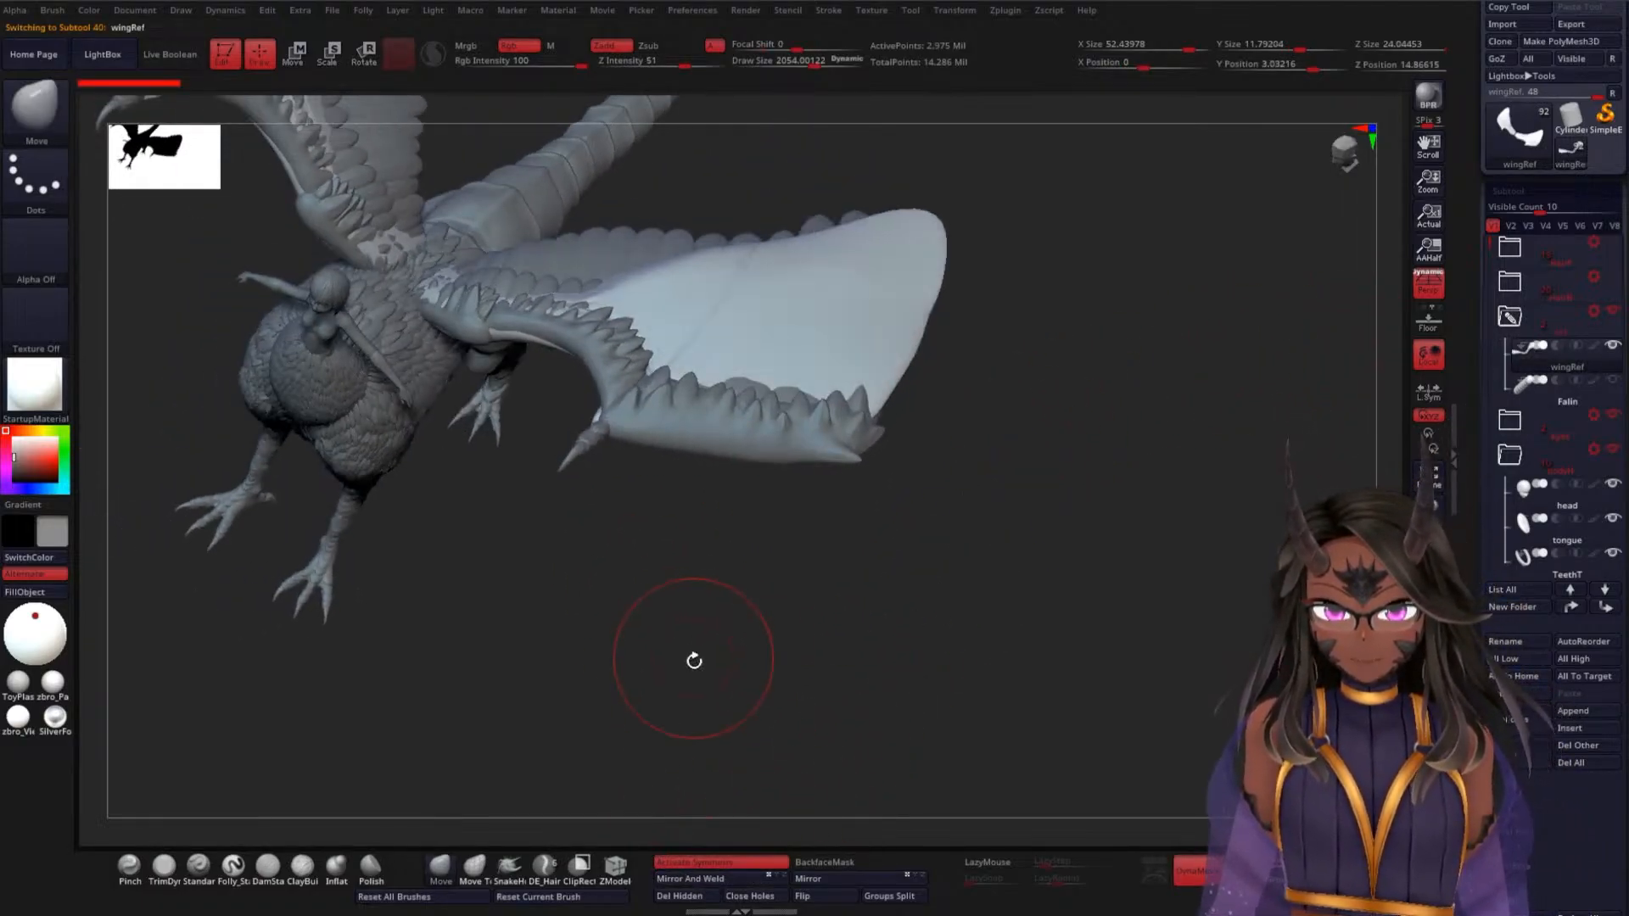
click(1429, 698)
drag(975, 645, 1024, 602)
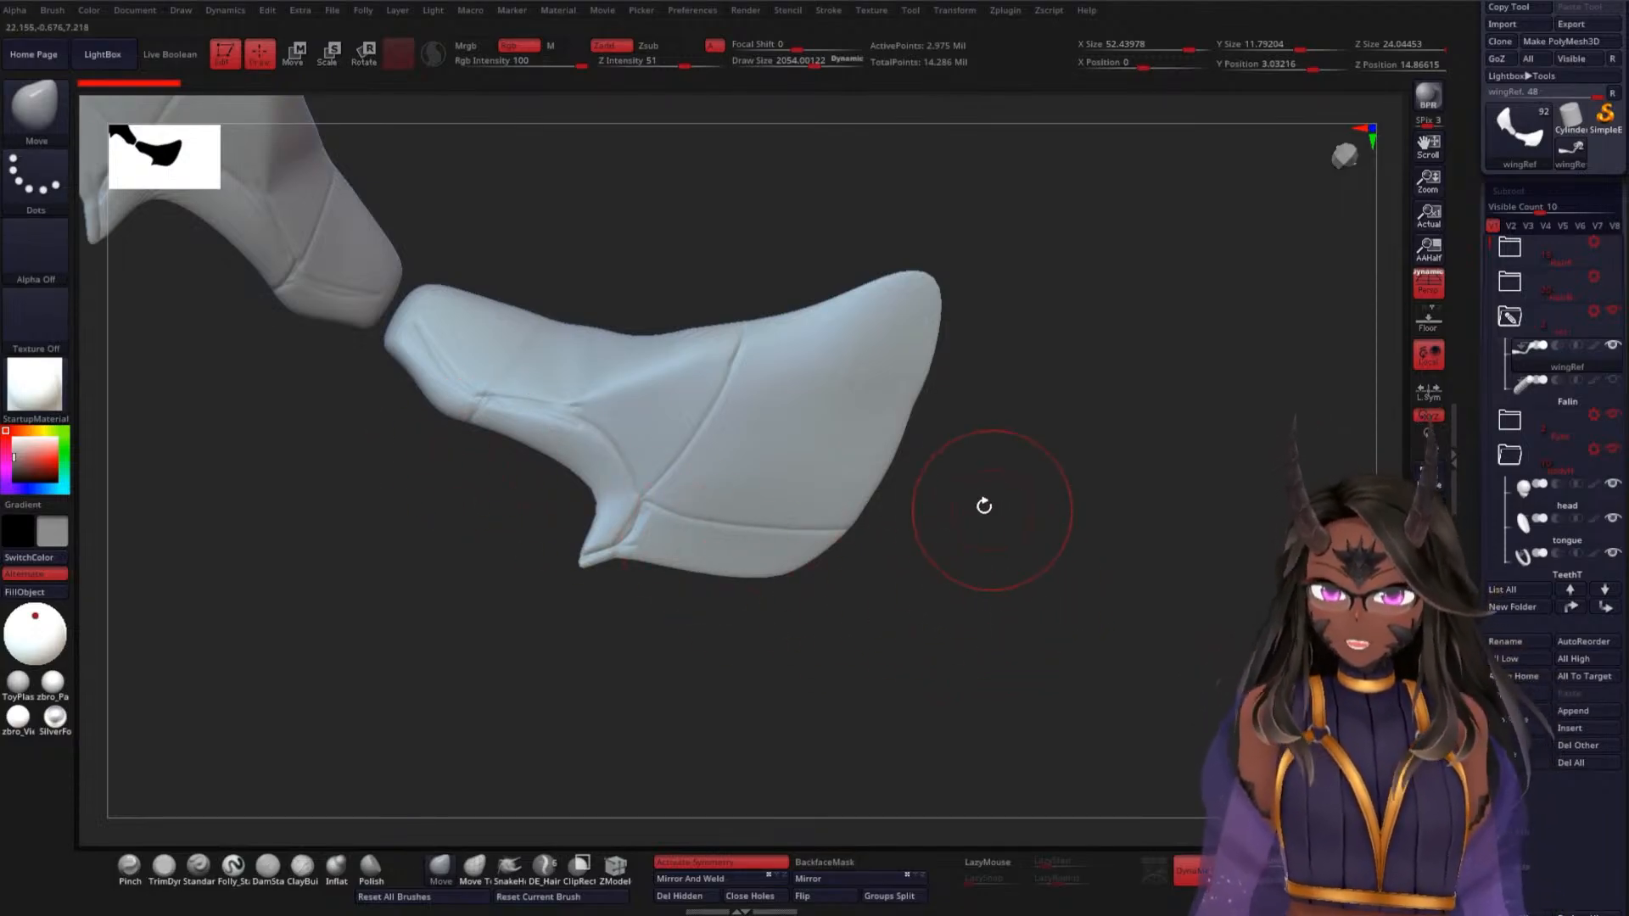
drag(1102, 507, 1126, 422)
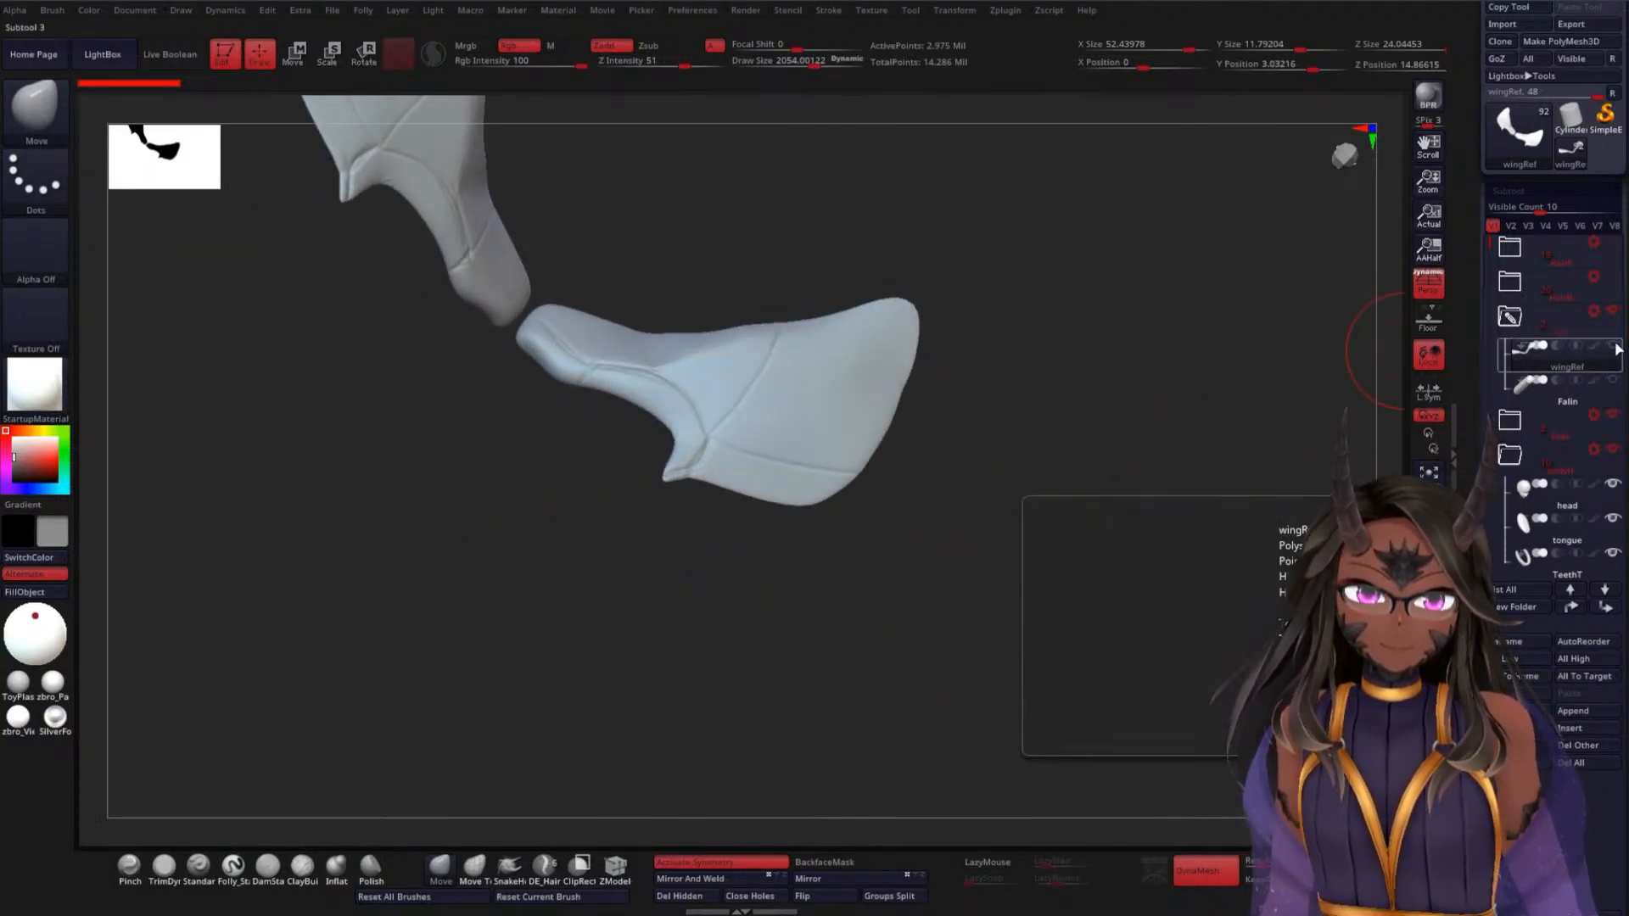
click(1561, 388)
click(1429, 682)
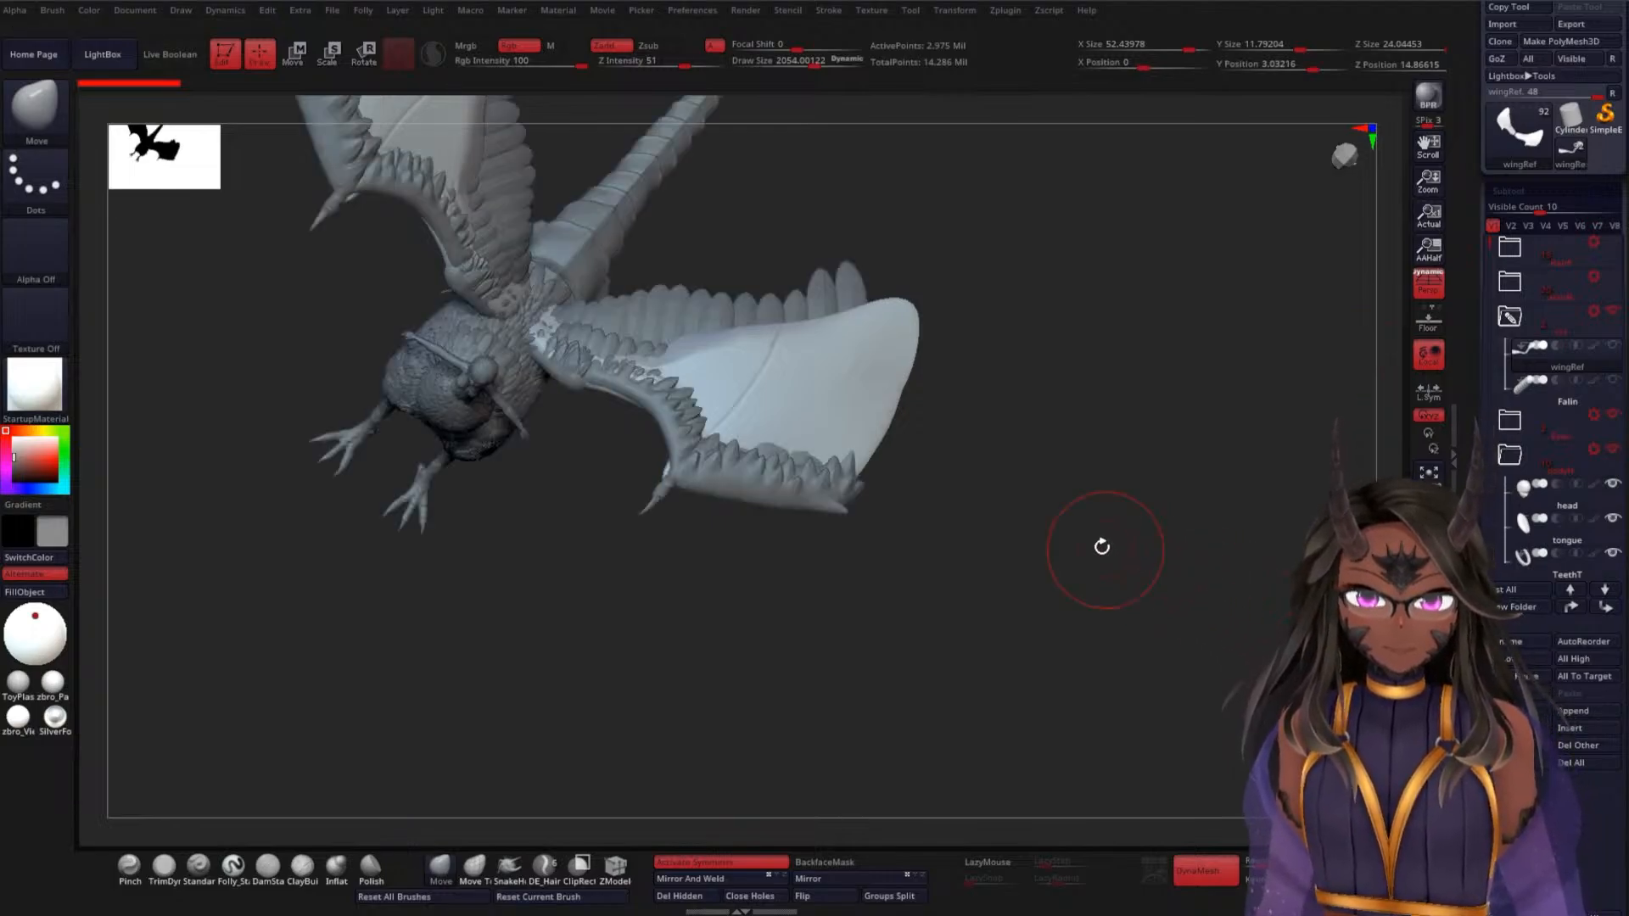
drag(1101, 546, 1141, 521)
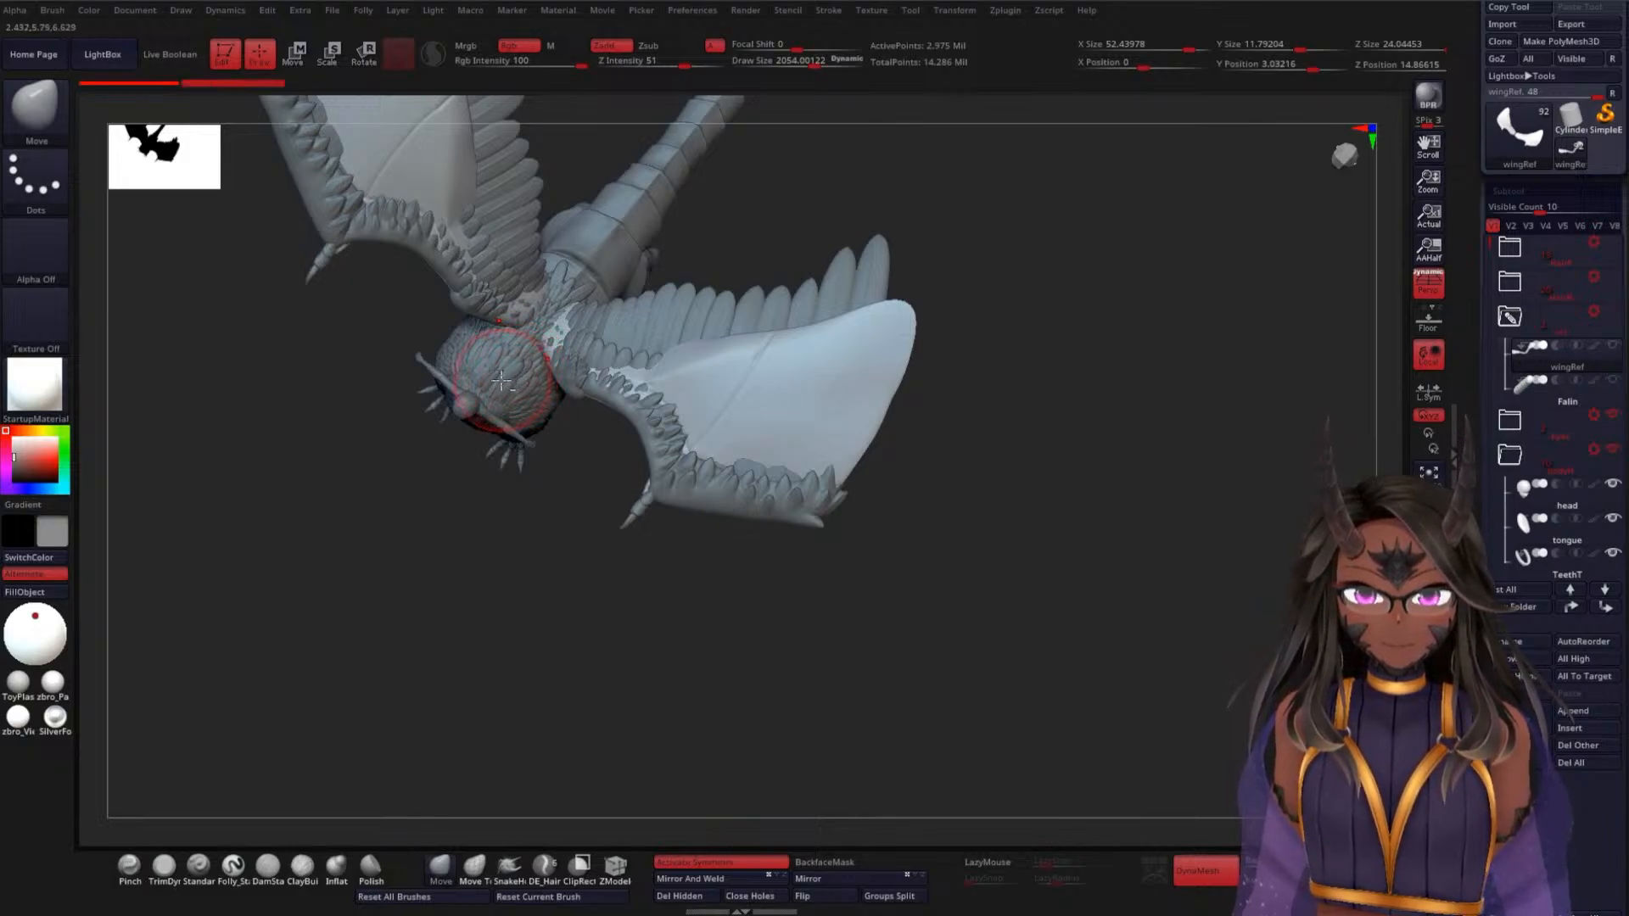
Sample the cream colour from the wing feathers and set up the Folly_Standard brush with the zbro_Paint material
mouse_move(1026, 440)
mouse_down()
mouse_move(1032, 484)
mouse_move(1046, 368)
mouse_move(1033, 425)
mouse_move(1022, 320)
mouse_move(1026, 345)
mouse_move(1047, 291)
mouse_move(1004, 320)
mouse_move(1036, 298)
mouse_move(1022, 364)
mouse_move(973, 293)
mouse_move(924, 367)
mouse_move(949, 353)
mouse_move(949, 524)
mouse_move(886, 508)
mouse_move(858, 454)
mouse_move(934, 436)
mouse_move(862, 476)
mouse_move(934, 433)
mouse_move(927, 409)
mouse_move(909, 465)
mouse_move(1040, 425)
mouse_move(1010, 469)
mouse_move(989, 392)
mouse_move(1006, 435)
mouse_up()
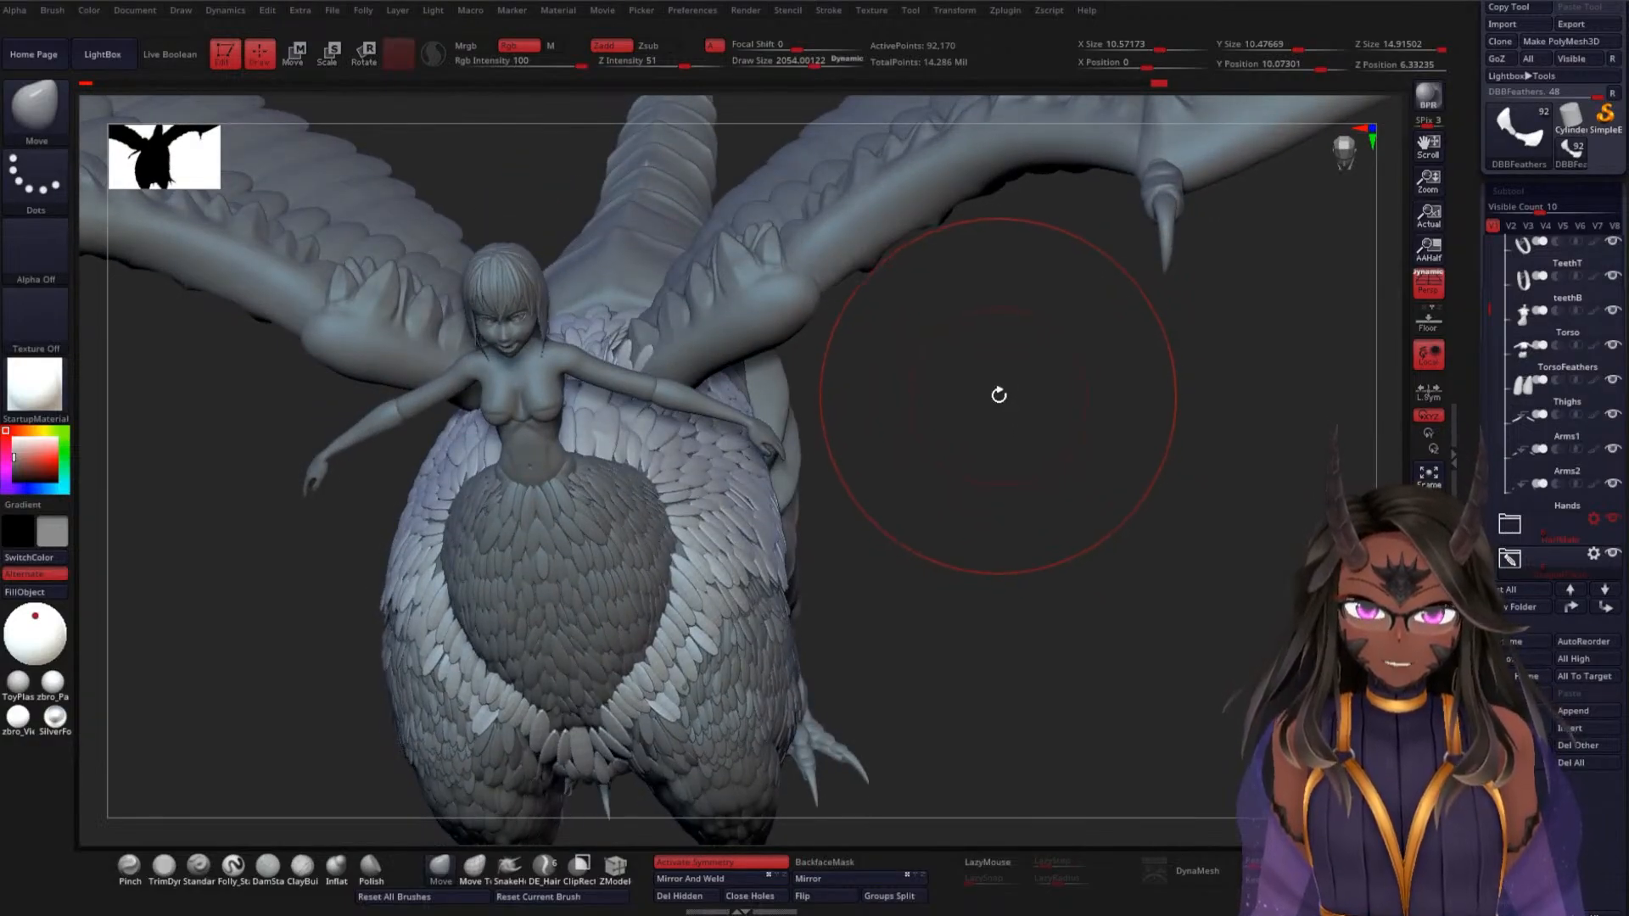
drag(1005, 448, 924, 353)
mouse_move(934, 418)
mouse_down()
mouse_move(873, 452)
mouse_move(953, 393)
mouse_up()
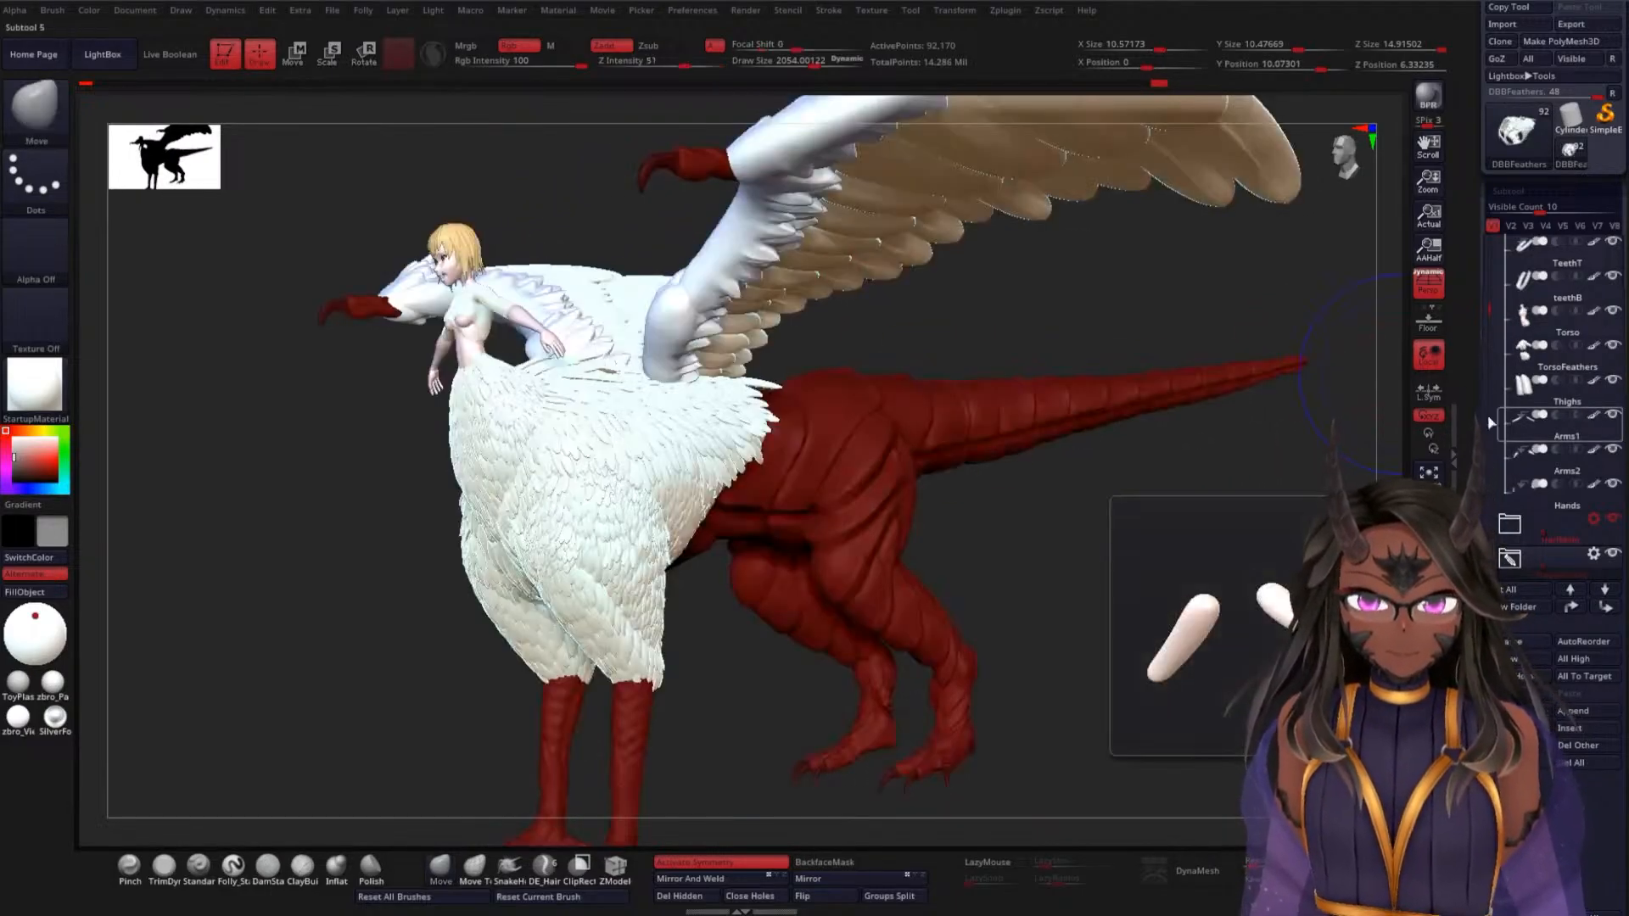
drag(1069, 582, 1004, 568)
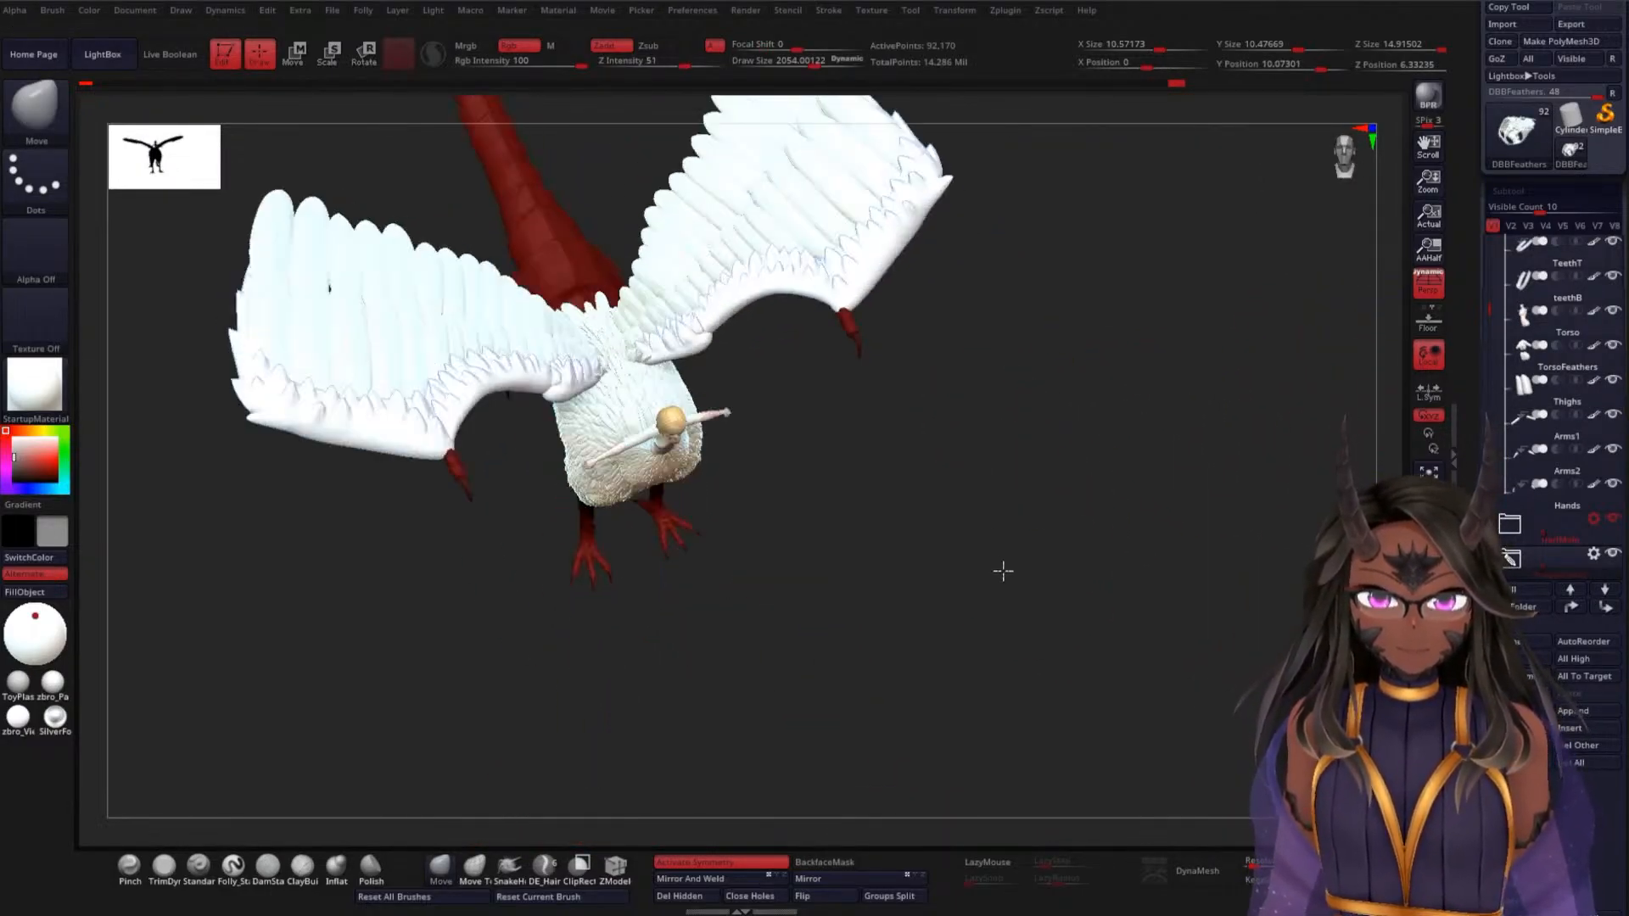
mouse_move(1022, 426)
mouse_down()
mouse_move(985, 552)
mouse_move(938, 585)
mouse_move(862, 597)
mouse_move(899, 591)
mouse_move(1021, 469)
mouse_move(1029, 419)
mouse_move(1073, 436)
mouse_move(1189, 323)
mouse_move(1106, 451)
mouse_move(1000, 484)
mouse_move(1067, 444)
mouse_move(1035, 484)
mouse_move(1055, 534)
mouse_move(1087, 487)
mouse_move(1038, 552)
mouse_move(1077, 429)
mouse_up()
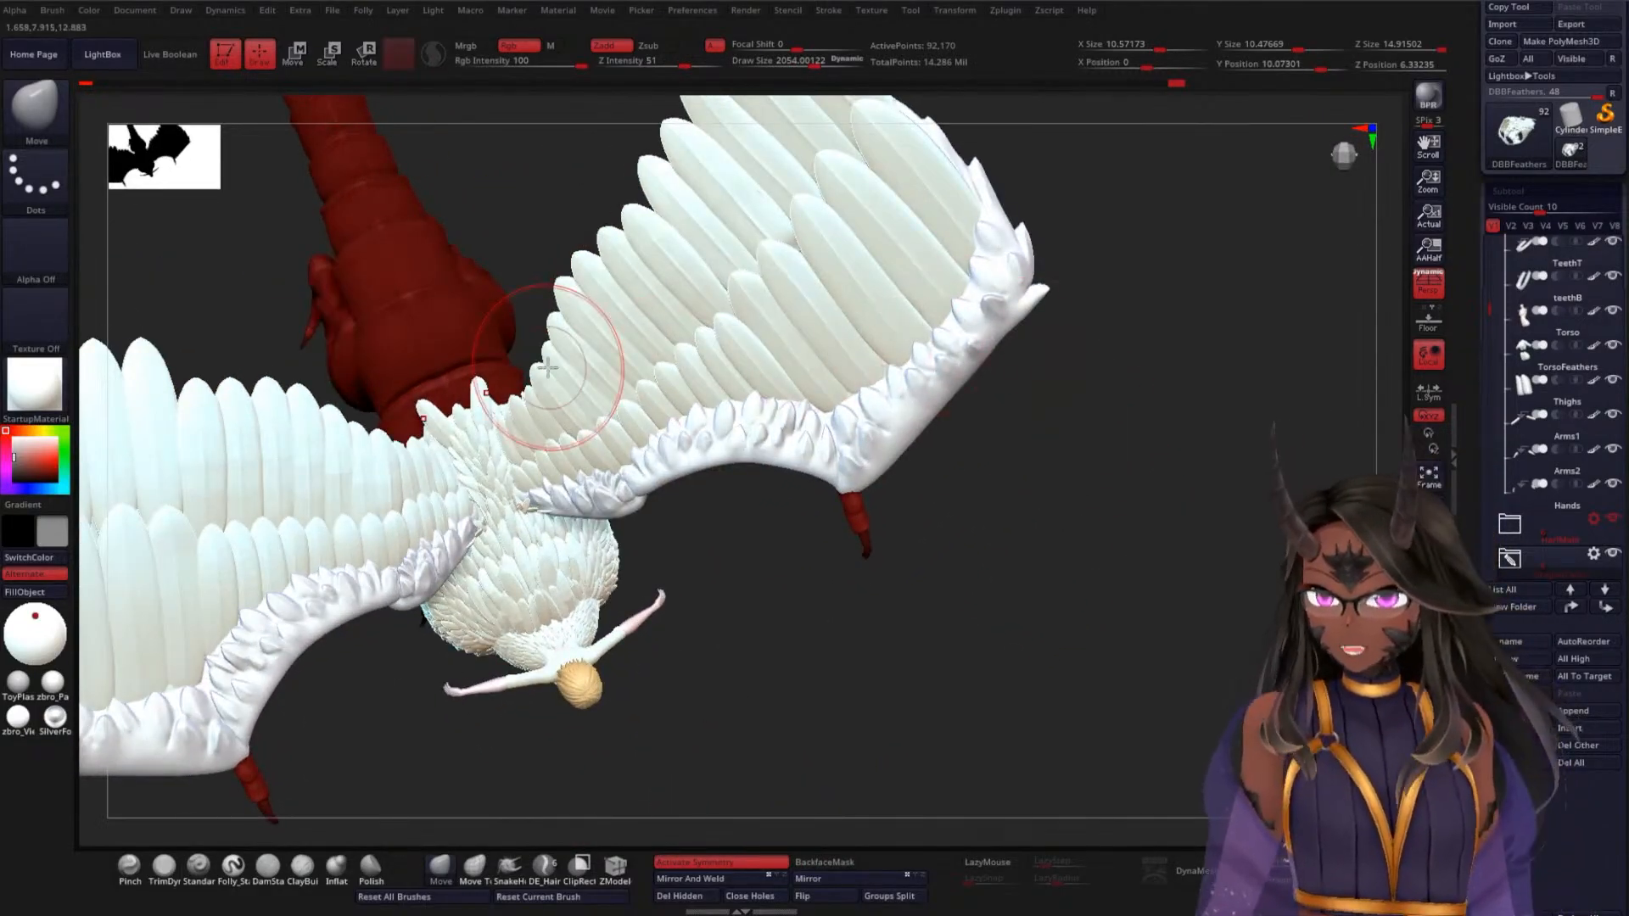
key(c)
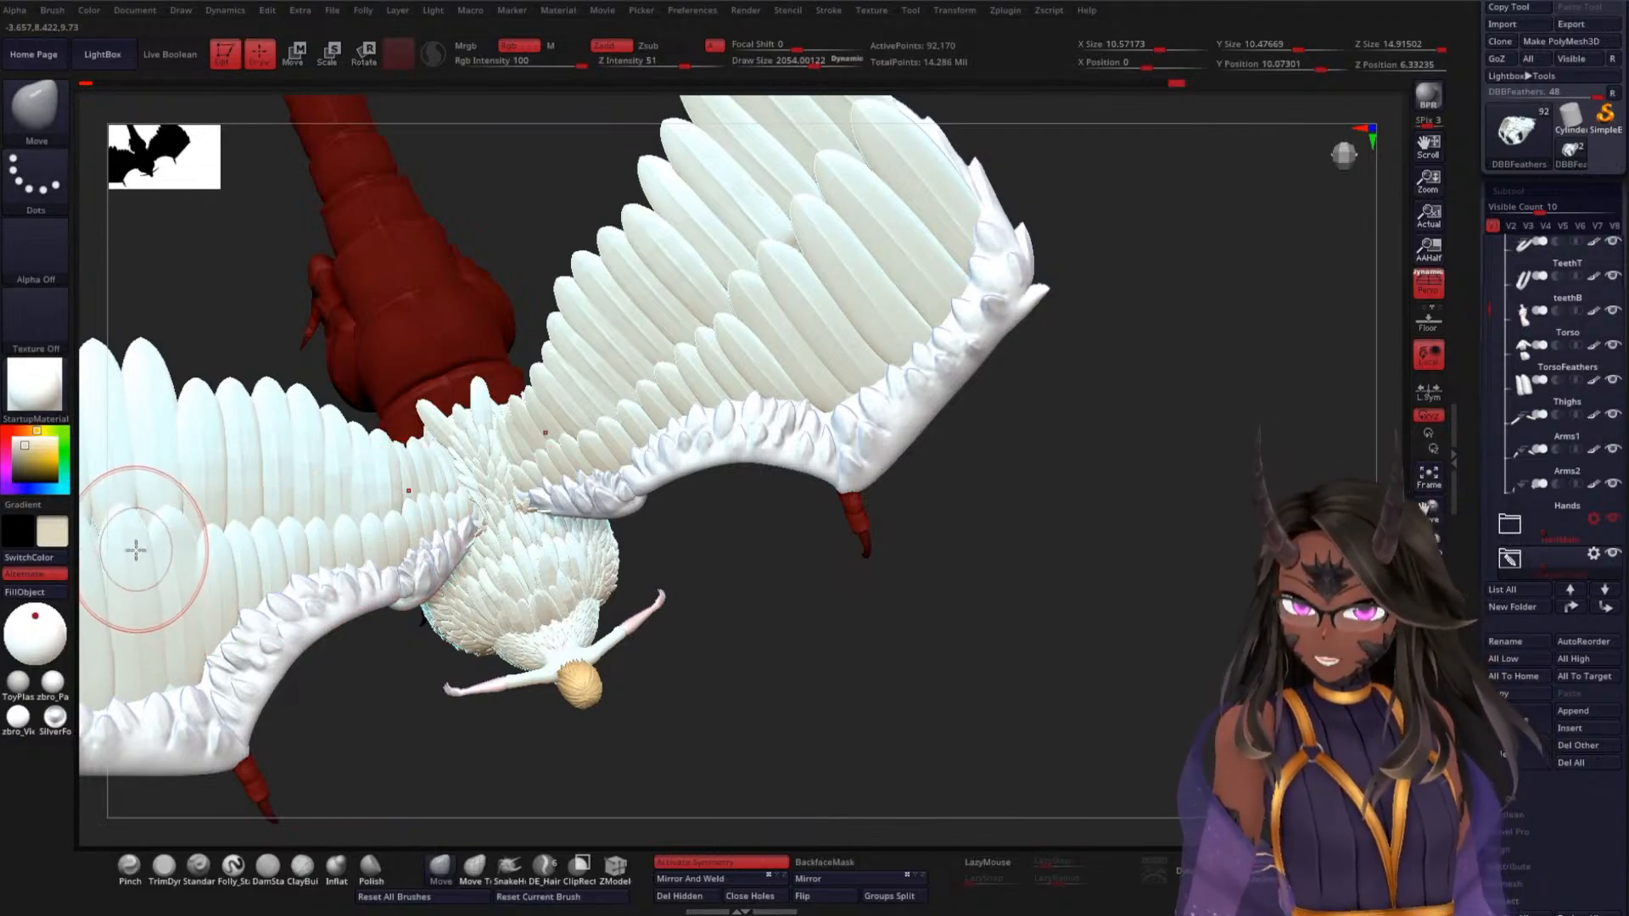
click(234, 864)
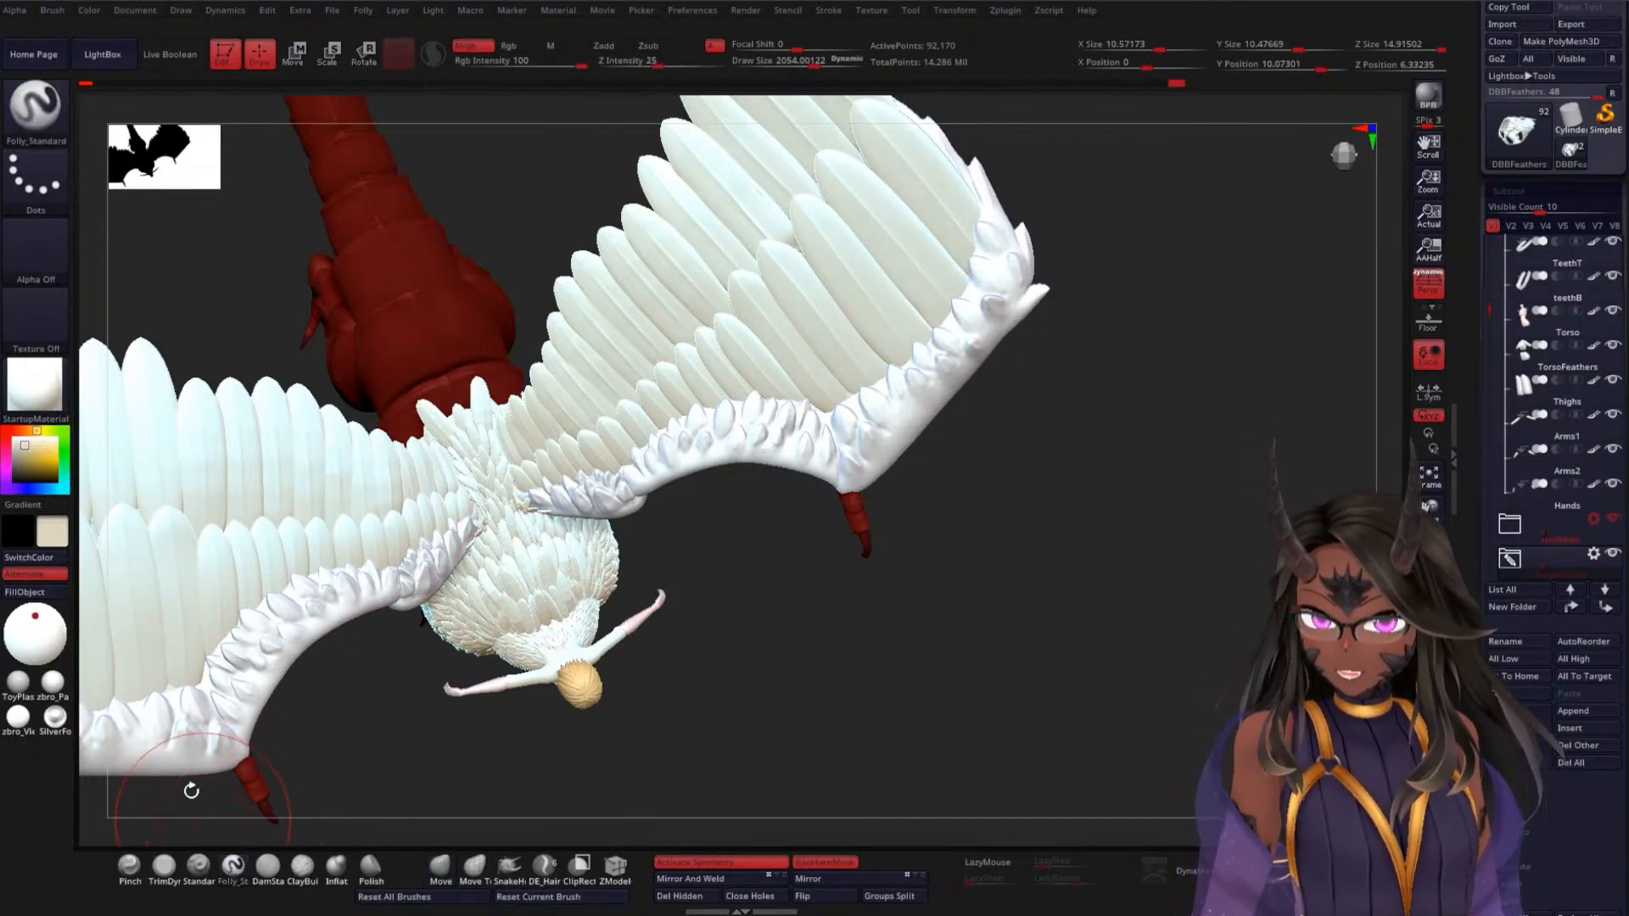
click(52, 701)
Fill the DBBFeathers body feathers with the sampled cream colour
drag(1051, 487, 982, 390)
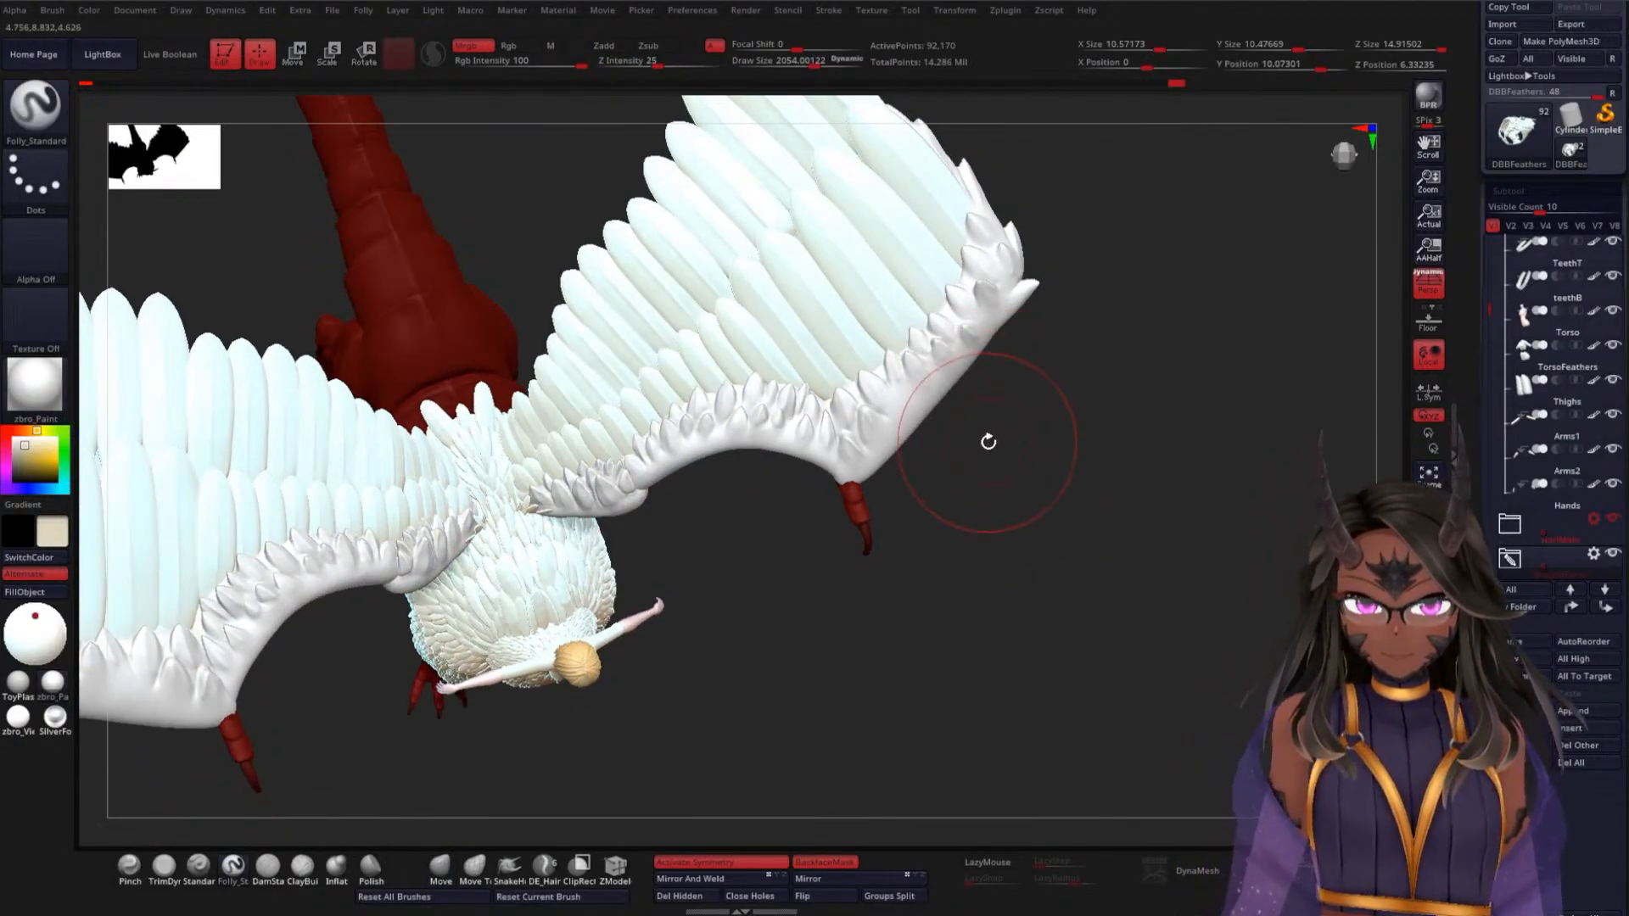
drag(1006, 461, 967, 419)
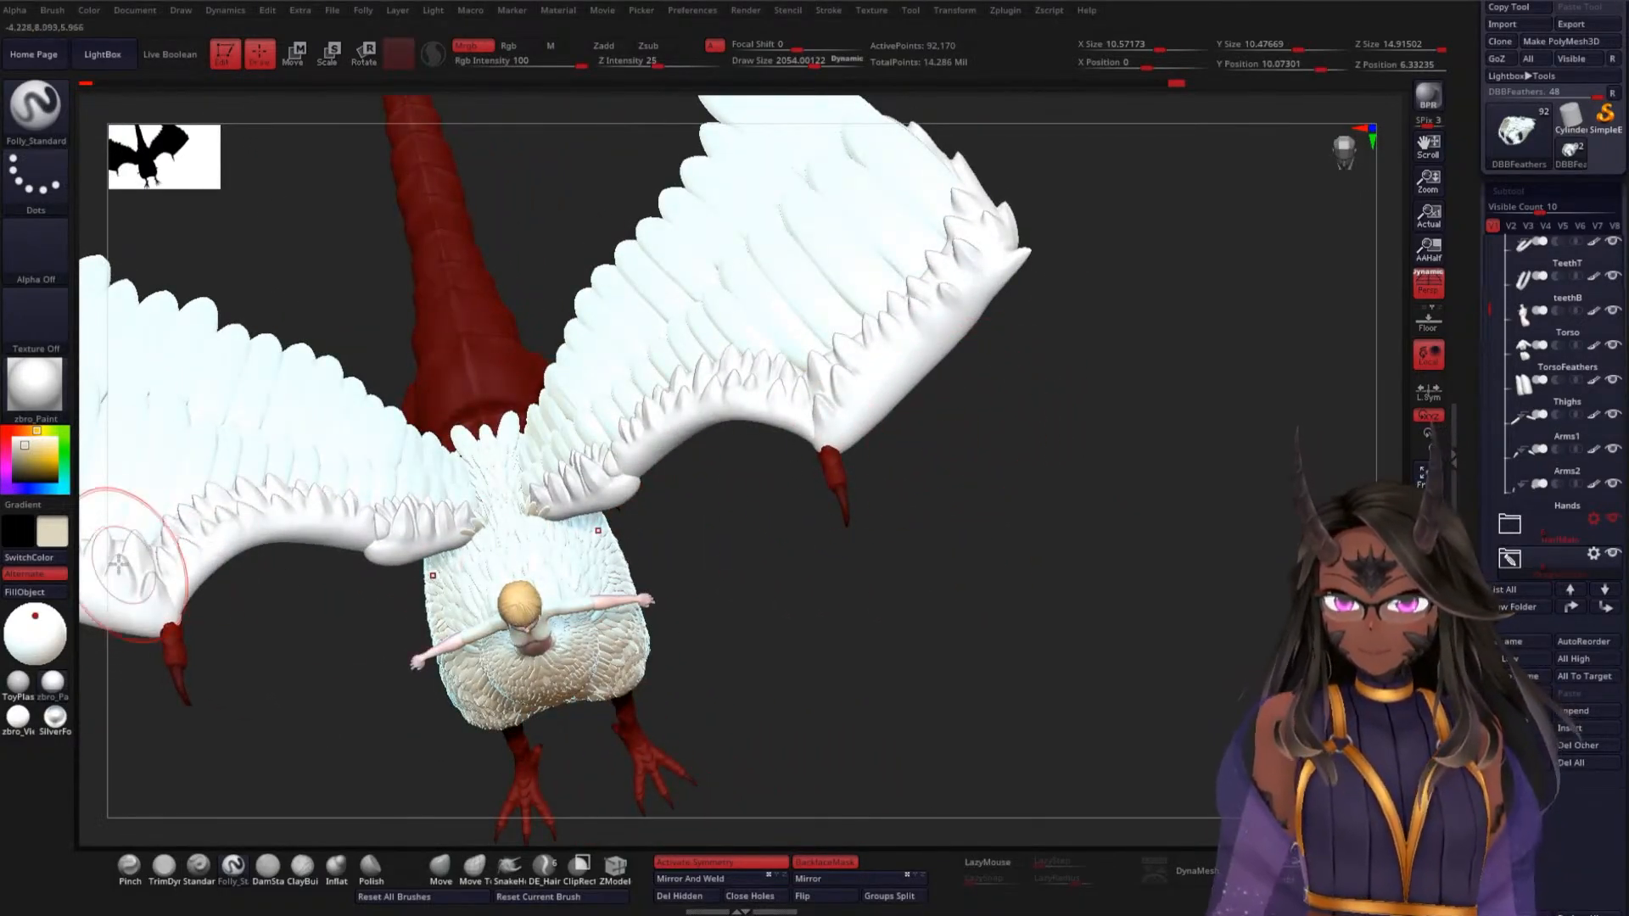
click(44, 594)
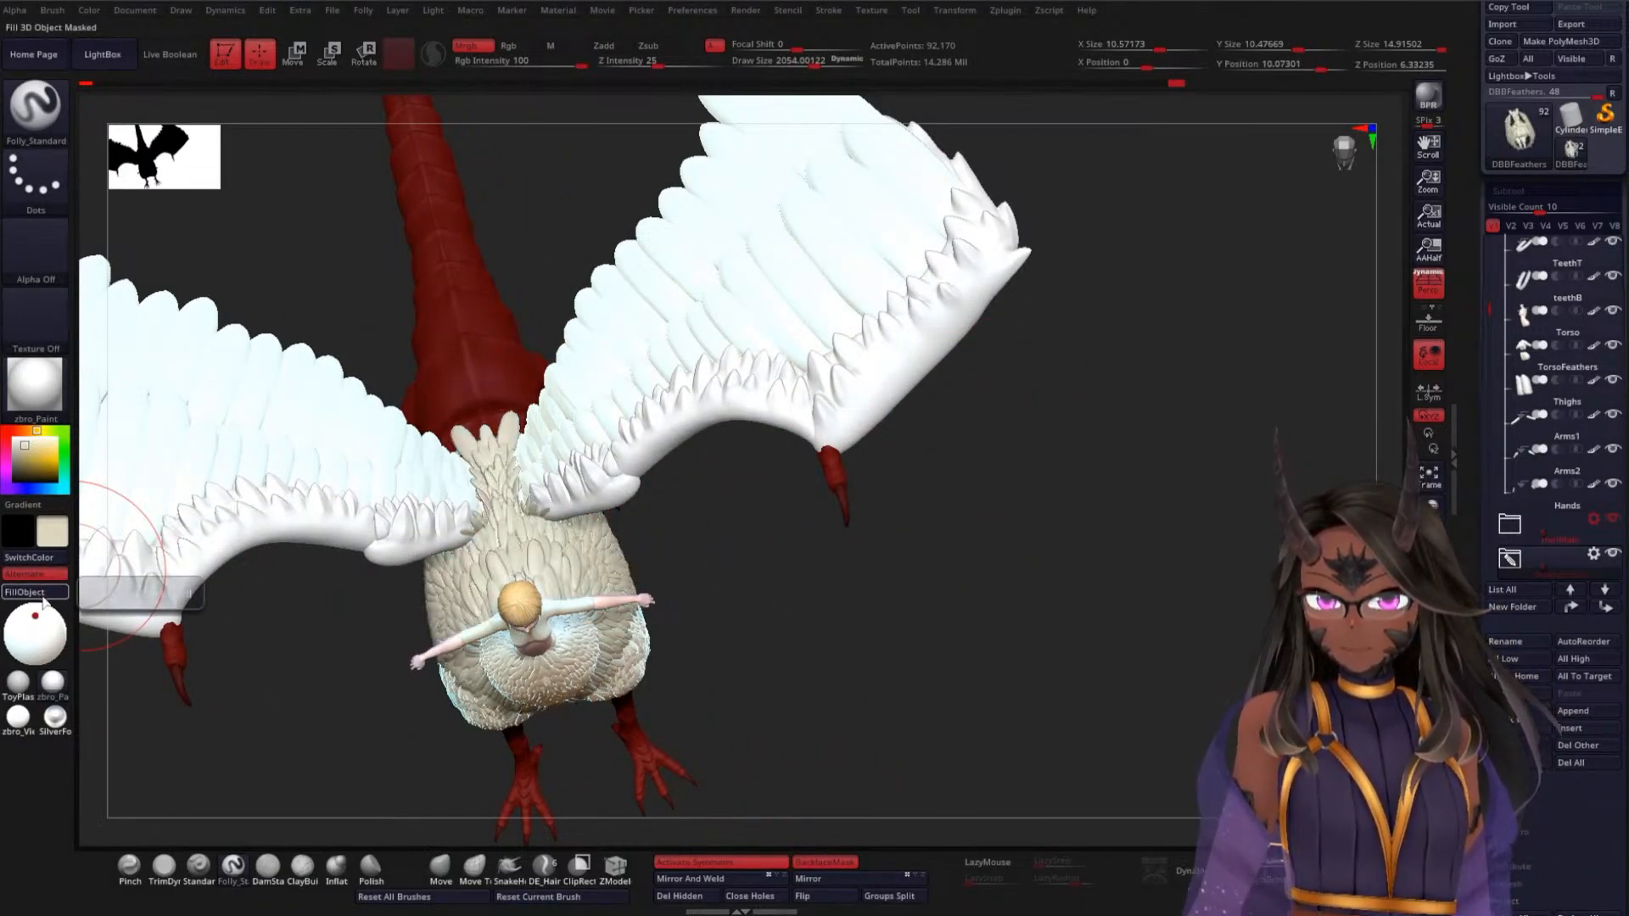
Fill the WingWrist subtool with the cream colour, switch to the zbro_Viewport_Skin material, and fill it again
drag(835, 594, 873, 345)
alt+click(866, 341)
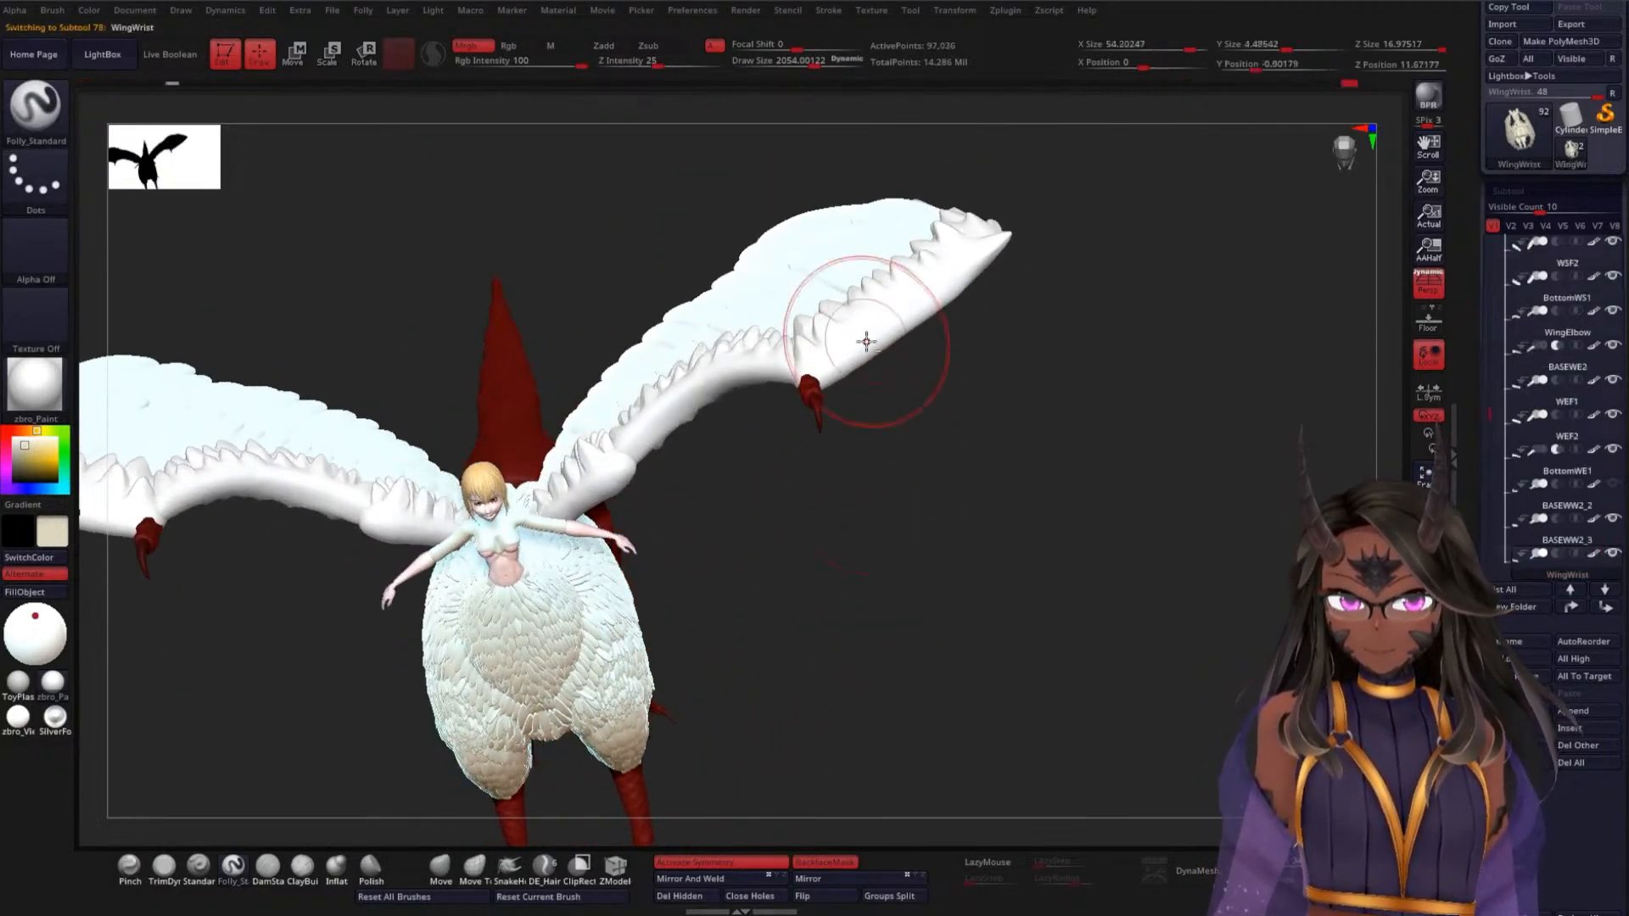
click(37, 593)
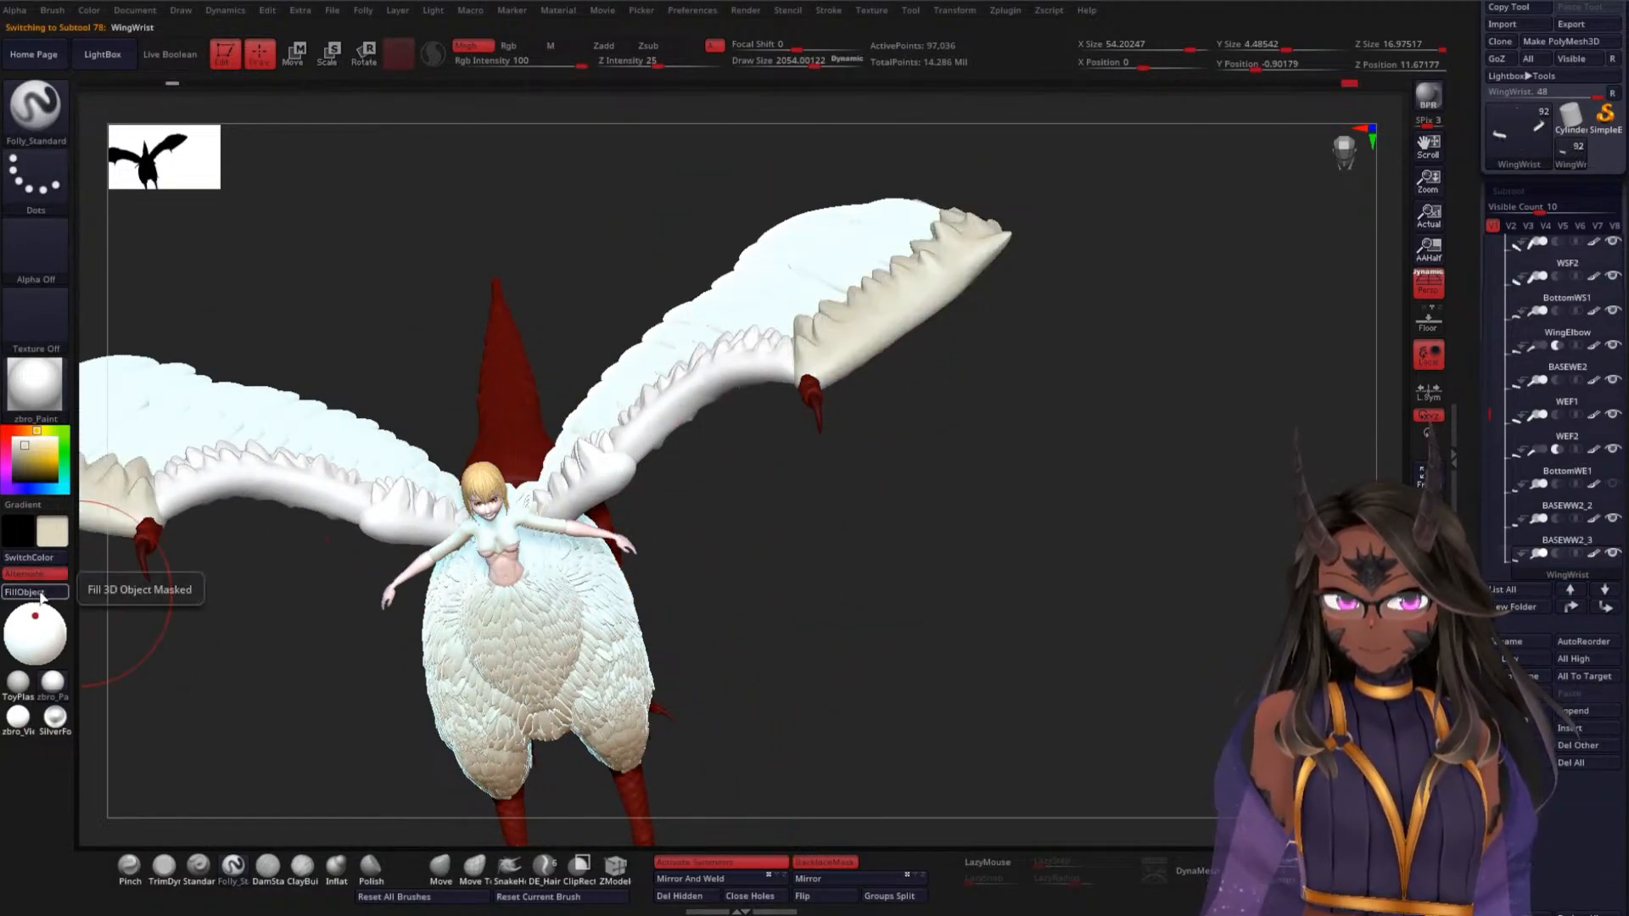
click(19, 719)
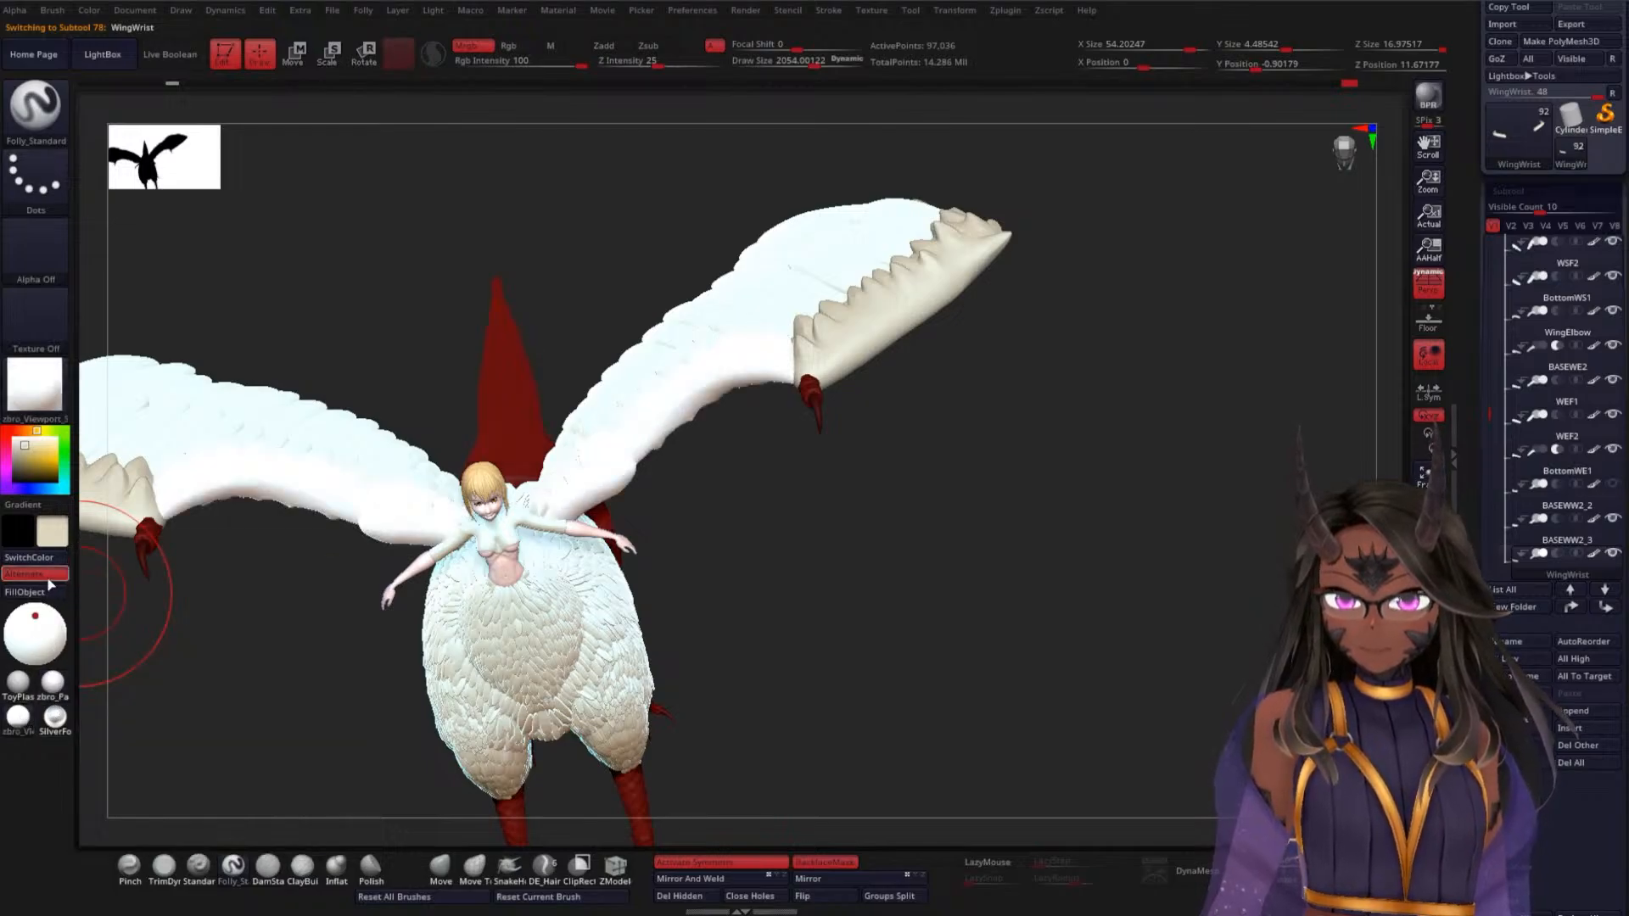
click(38, 593)
Select the WingElbow subtool and fill it with the same cream colour and skin material
mouse_move(829, 538)
mouse_down()
mouse_move(858, 482)
mouse_move(852, 535)
mouse_move(814, 560)
mouse_move(822, 603)
mouse_move(806, 500)
mouse_up()
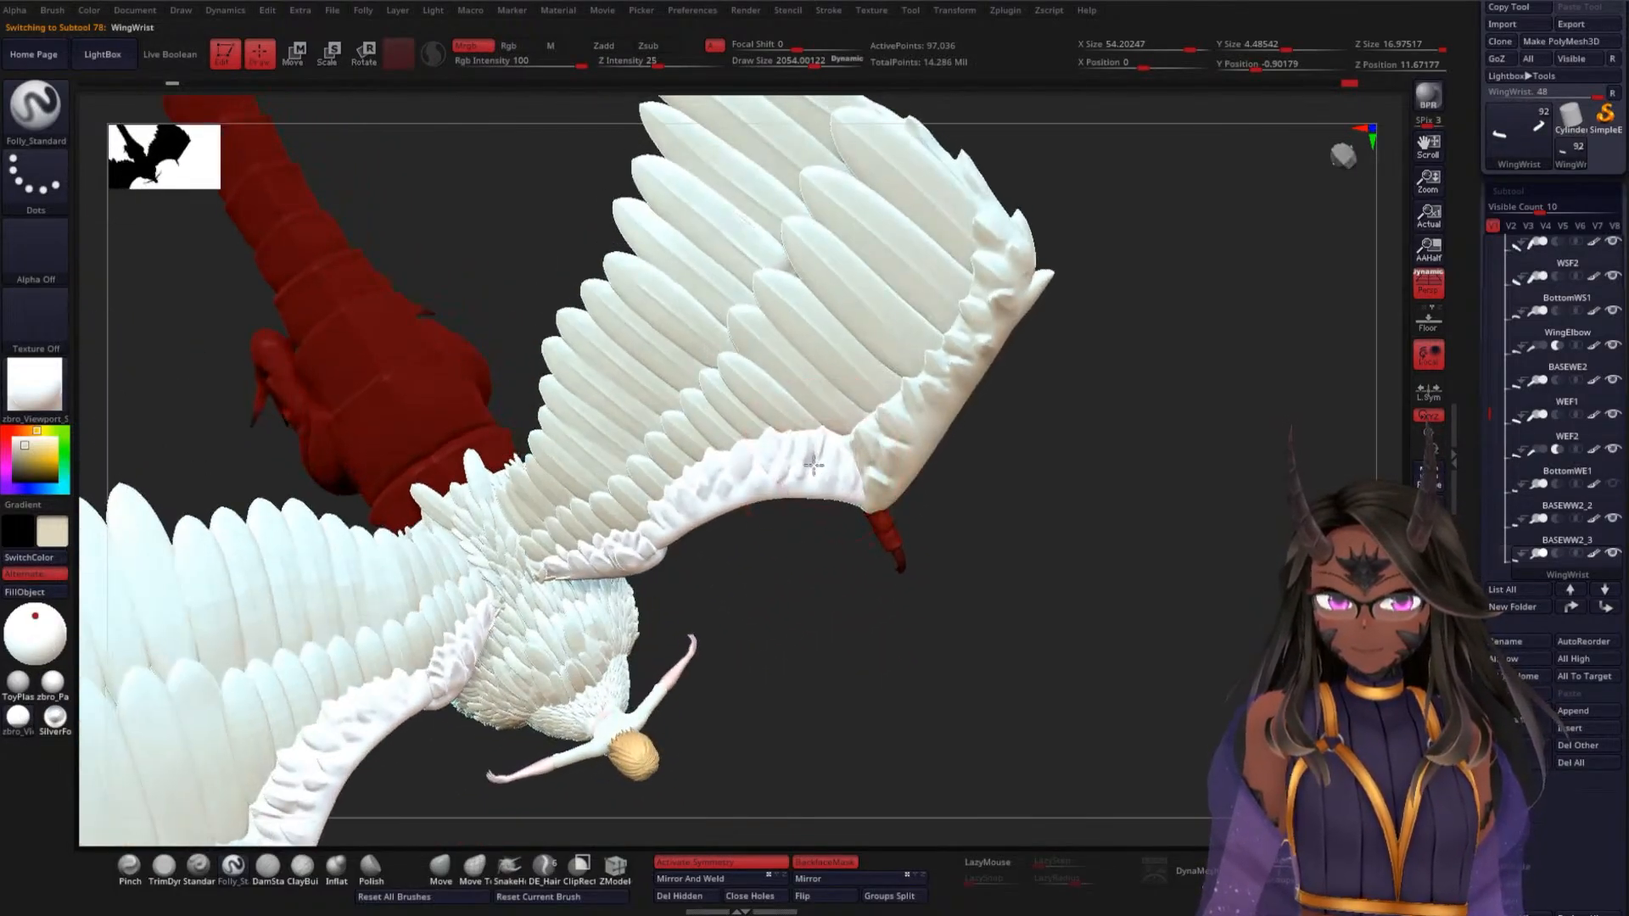
alt+click(743, 479)
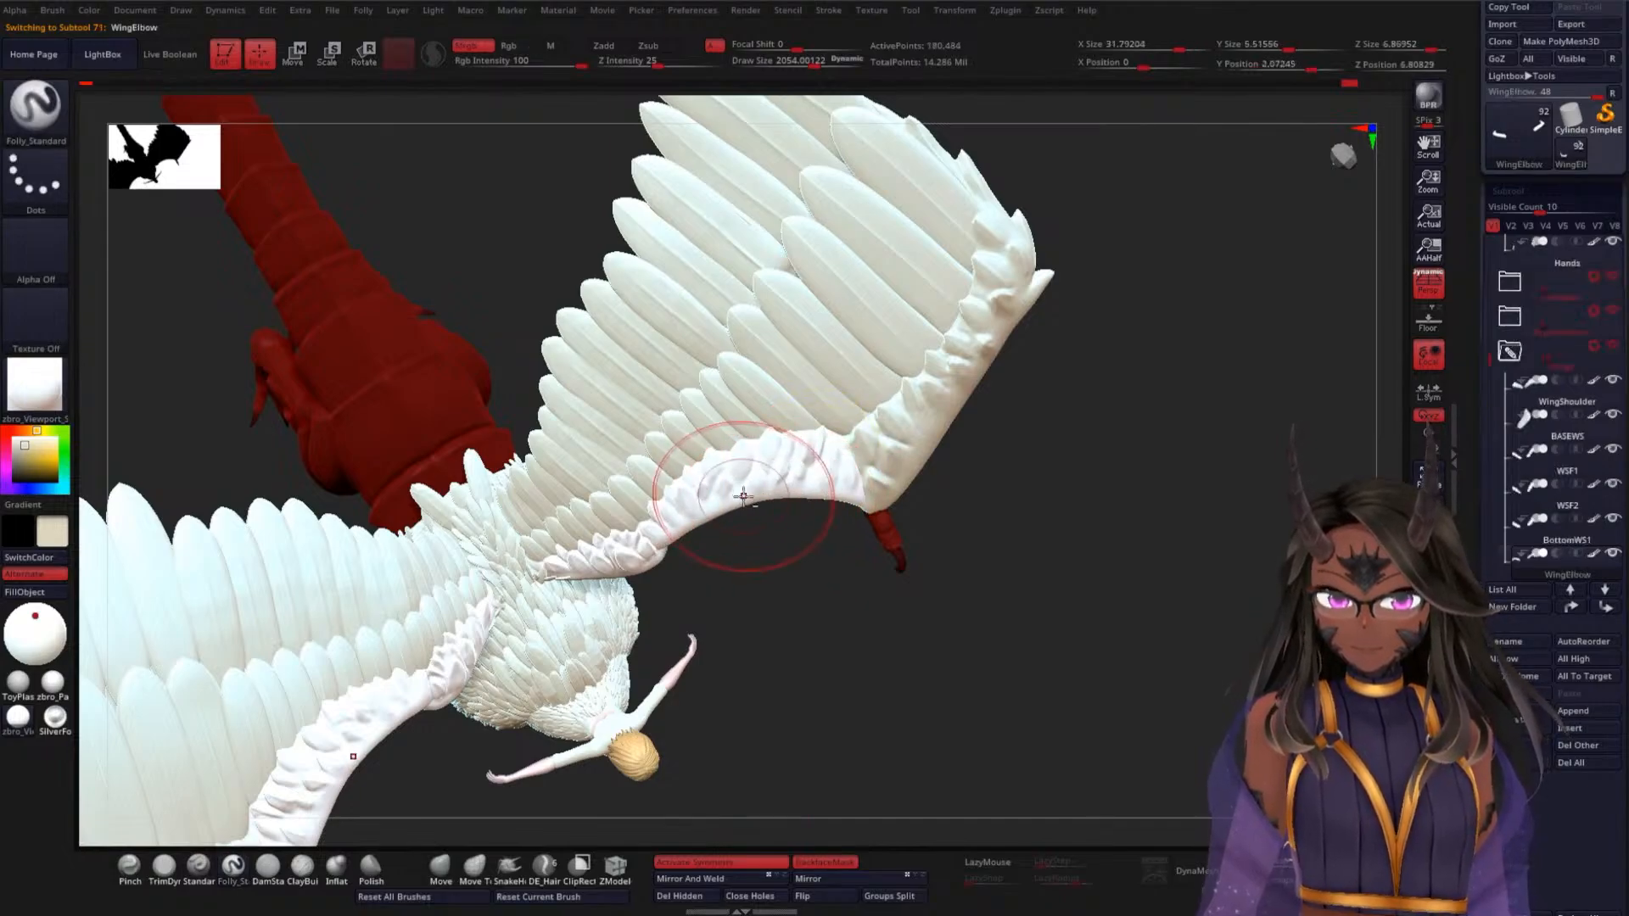
click(41, 594)
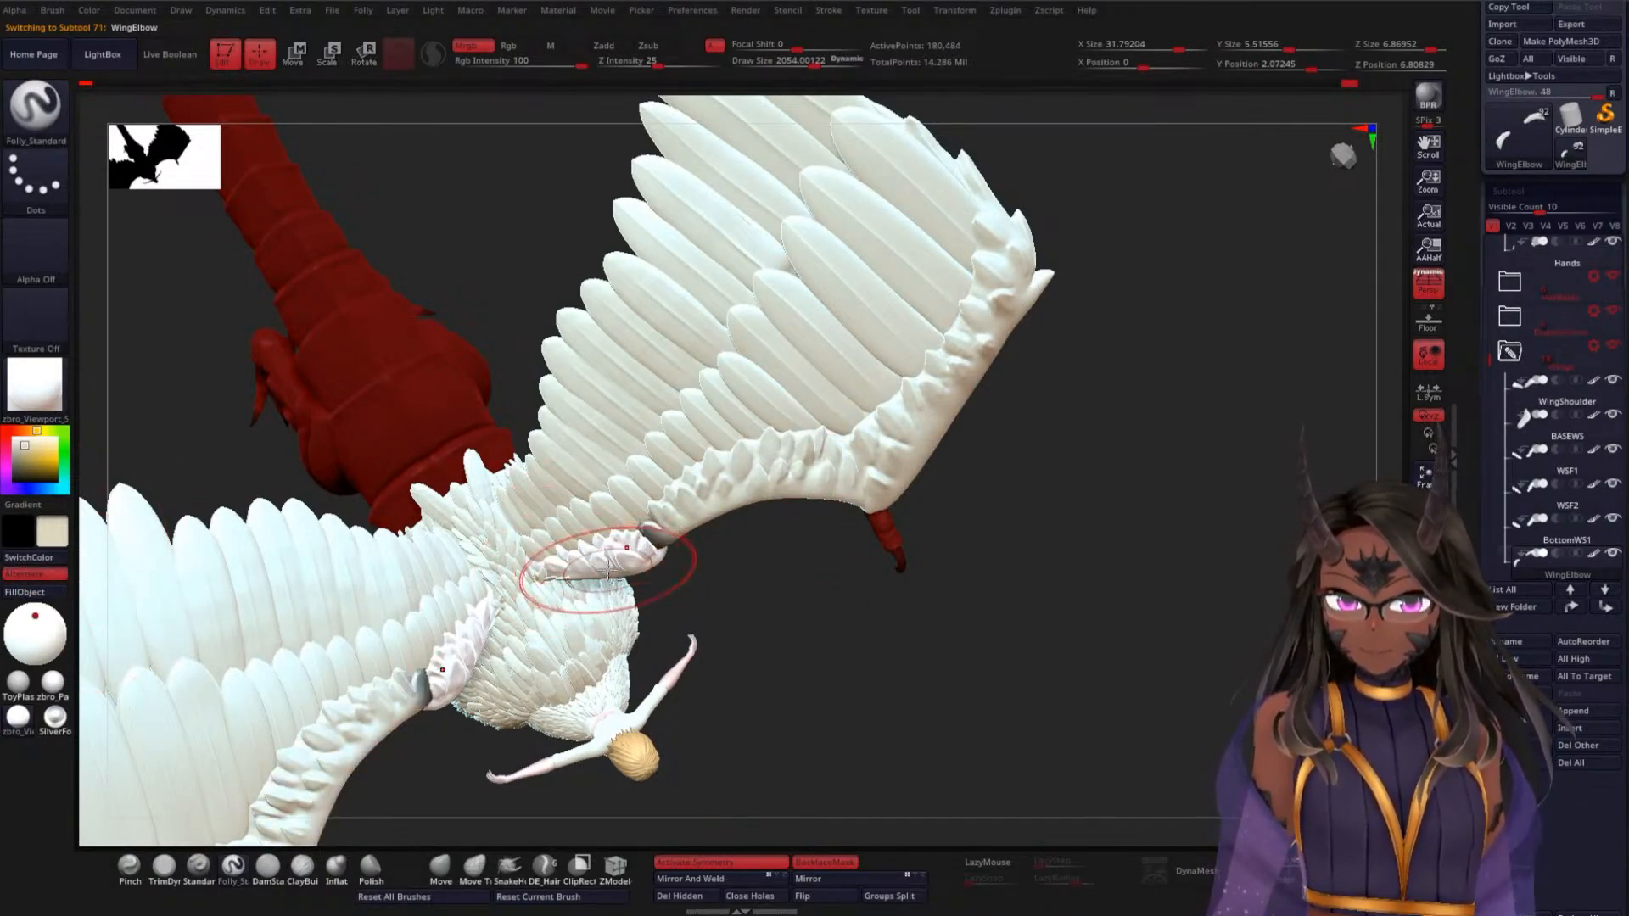
Reduce the draw size to about 572 and fill the WingShoulder subtool with the cream colour
drag(758, 627, 751, 475)
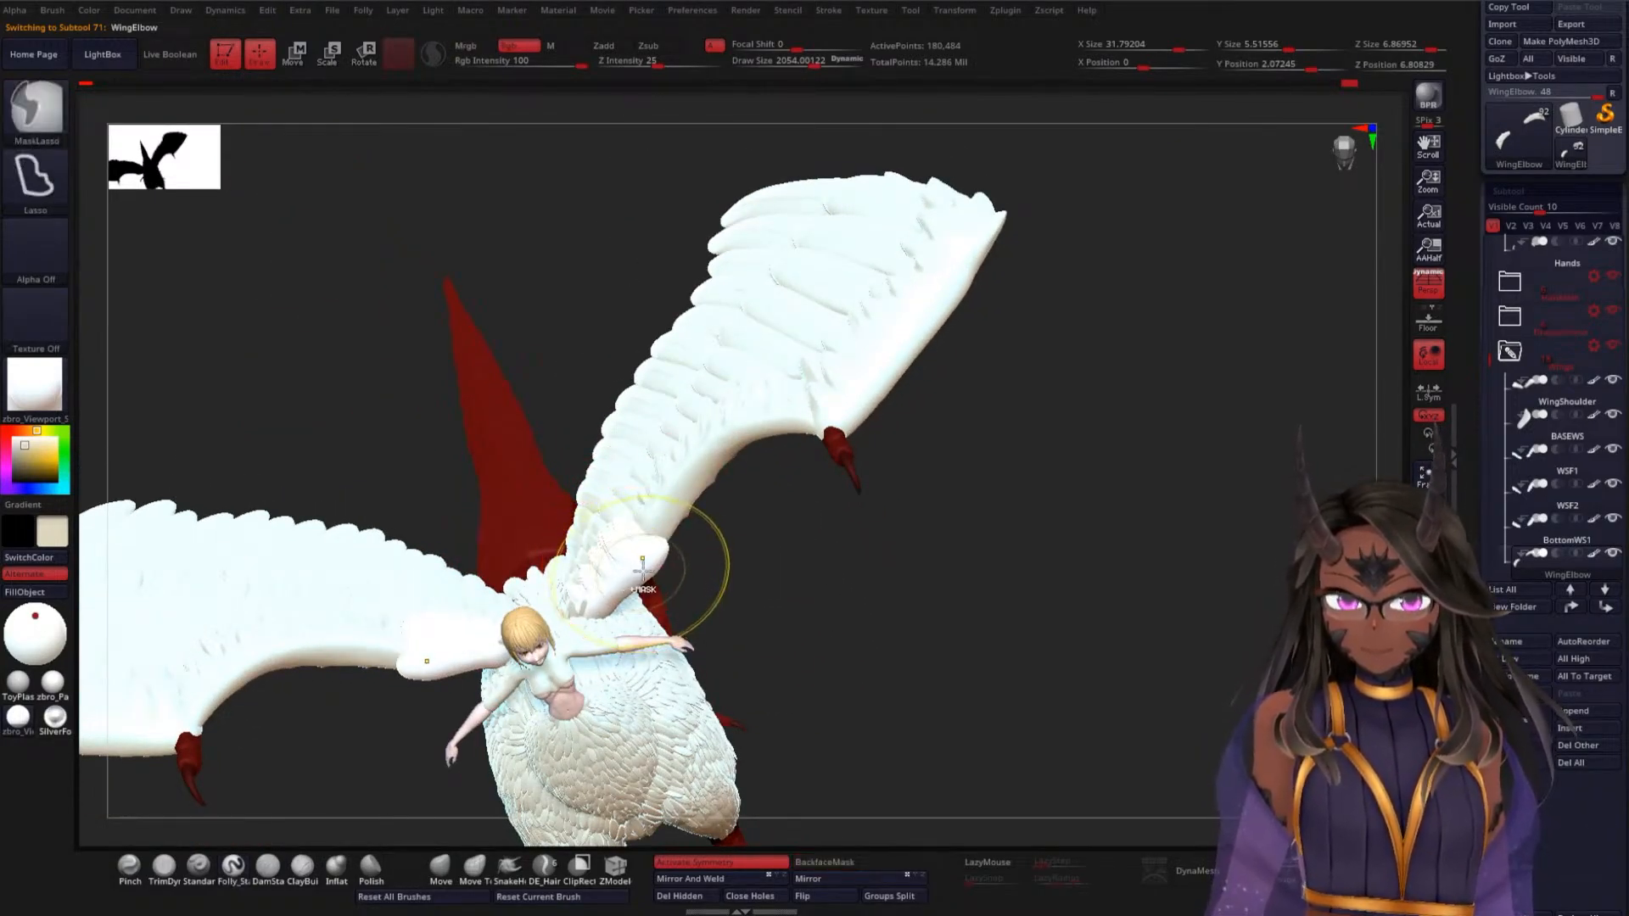
mouse_move(637, 563)
mouse_down()
mouse_move(764, 560)
mouse_move(531, 462)
mouse_up()
key(space)
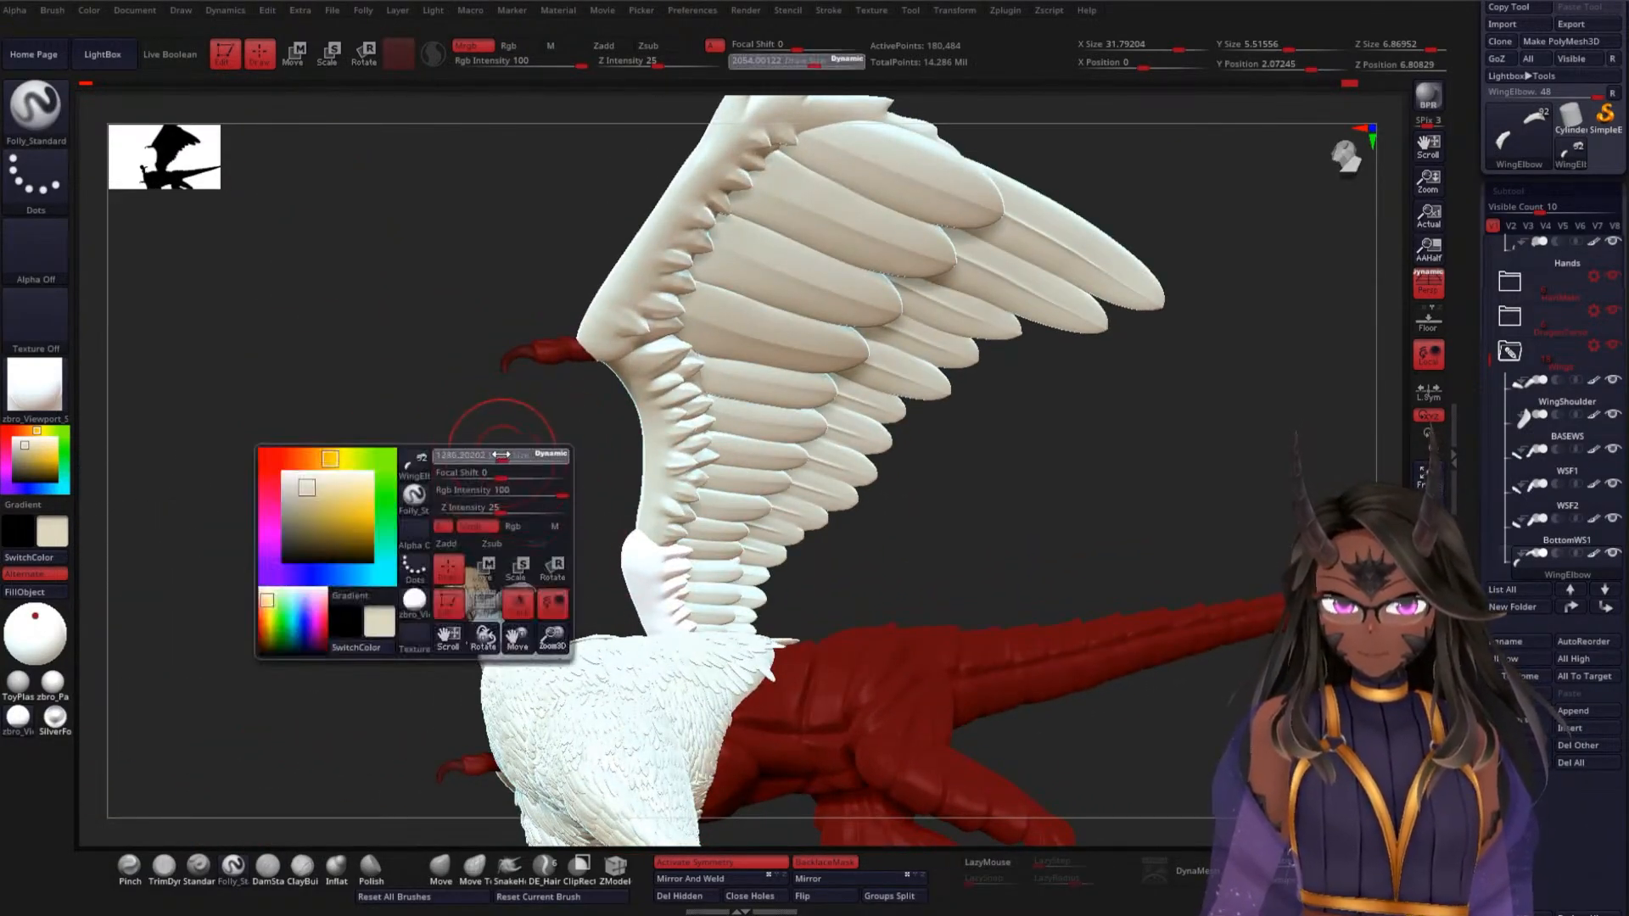
alt+click(640, 601)
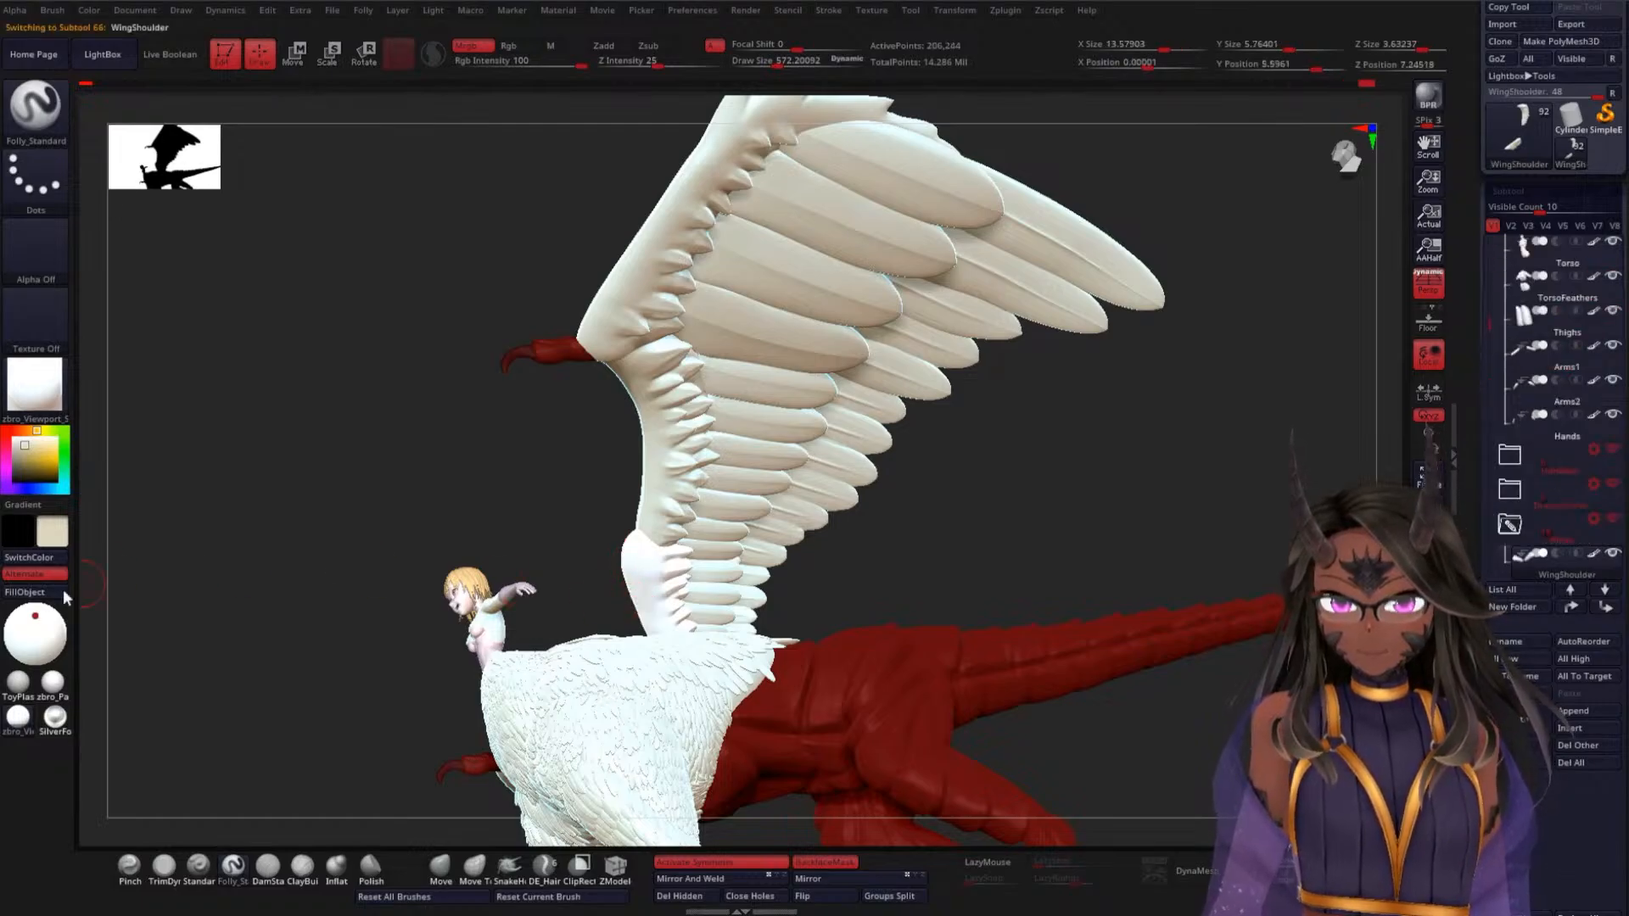
mouse_move(378, 436)
mouse_down()
mouse_move(458, 498)
mouse_move(920, 534)
mouse_move(965, 438)
mouse_move(993, 542)
mouse_move(950, 526)
mouse_move(980, 539)
mouse_up()
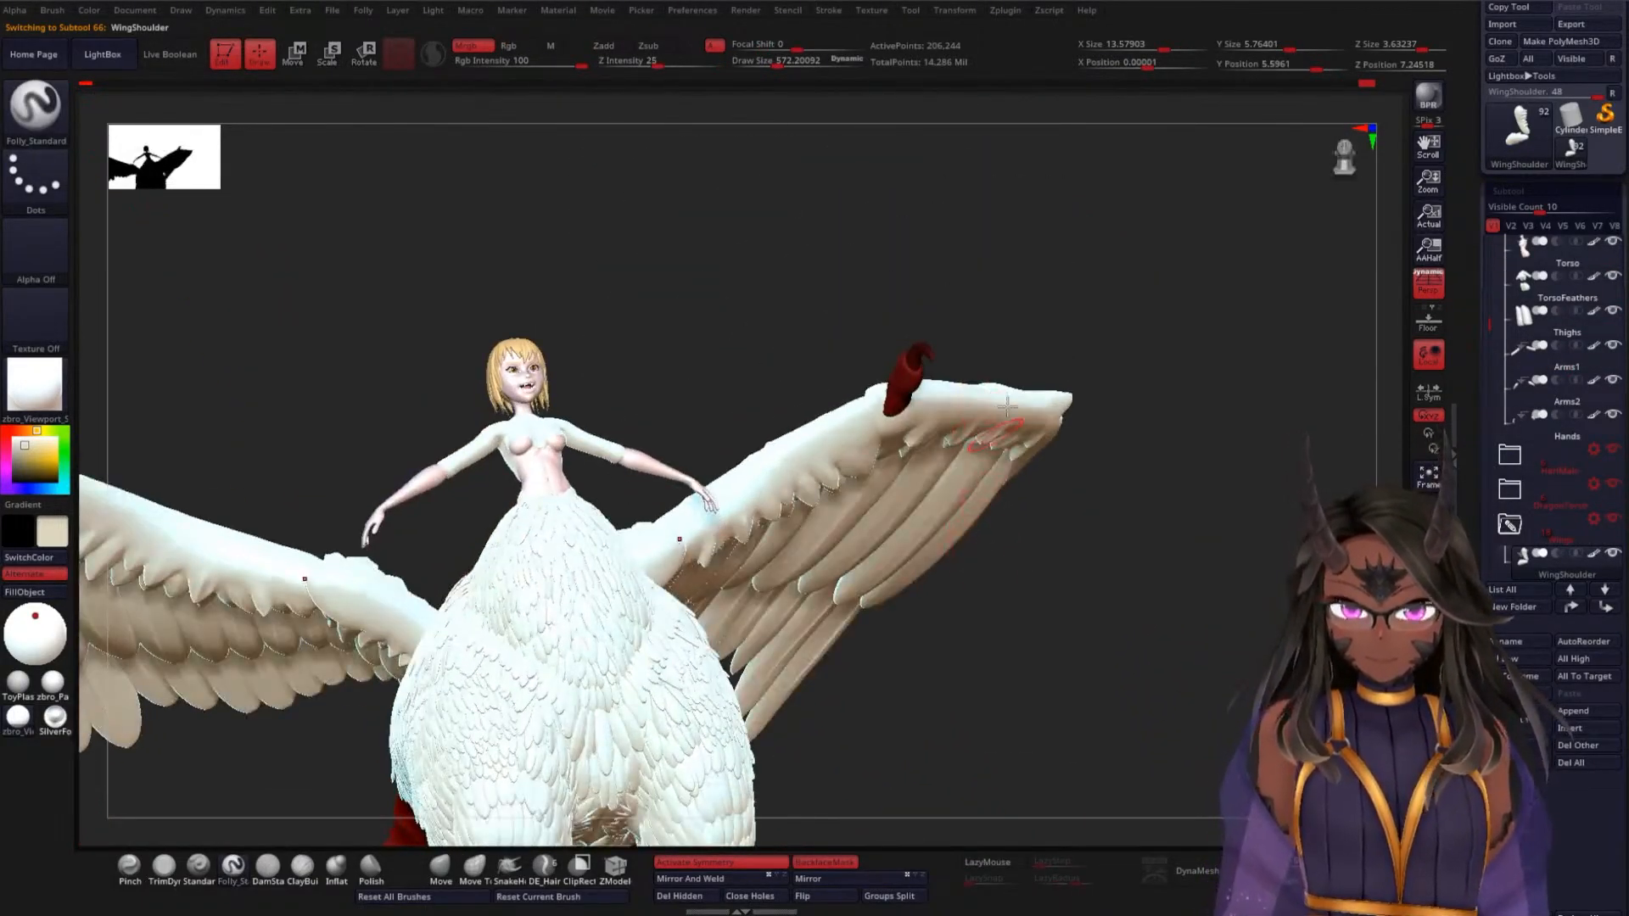
Try several light placements on the model from the front and above, and return the light near the top of the sphere
mouse_move(1021, 354)
mouse_down()
mouse_move(927, 378)
mouse_move(854, 291)
mouse_move(898, 254)
mouse_move(974, 242)
mouse_move(894, 247)
mouse_move(956, 320)
mouse_move(964, 440)
mouse_move(1091, 459)
mouse_move(1040, 600)
mouse_move(1003, 357)
mouse_move(960, 482)
mouse_move(1000, 523)
mouse_move(1040, 476)
mouse_move(1117, 466)
mouse_move(982, 455)
mouse_move(913, 577)
mouse_move(920, 512)
mouse_move(845, 289)
mouse_move(828, 288)
mouse_move(847, 444)
mouse_move(869, 466)
mouse_move(1084, 418)
mouse_up()
mouse_move(390, 563)
alt+mouse_down()
mouse_move(389, 520)
mouse_move(501, 679)
alt+mouse_up()
drag(35, 617, 32, 630)
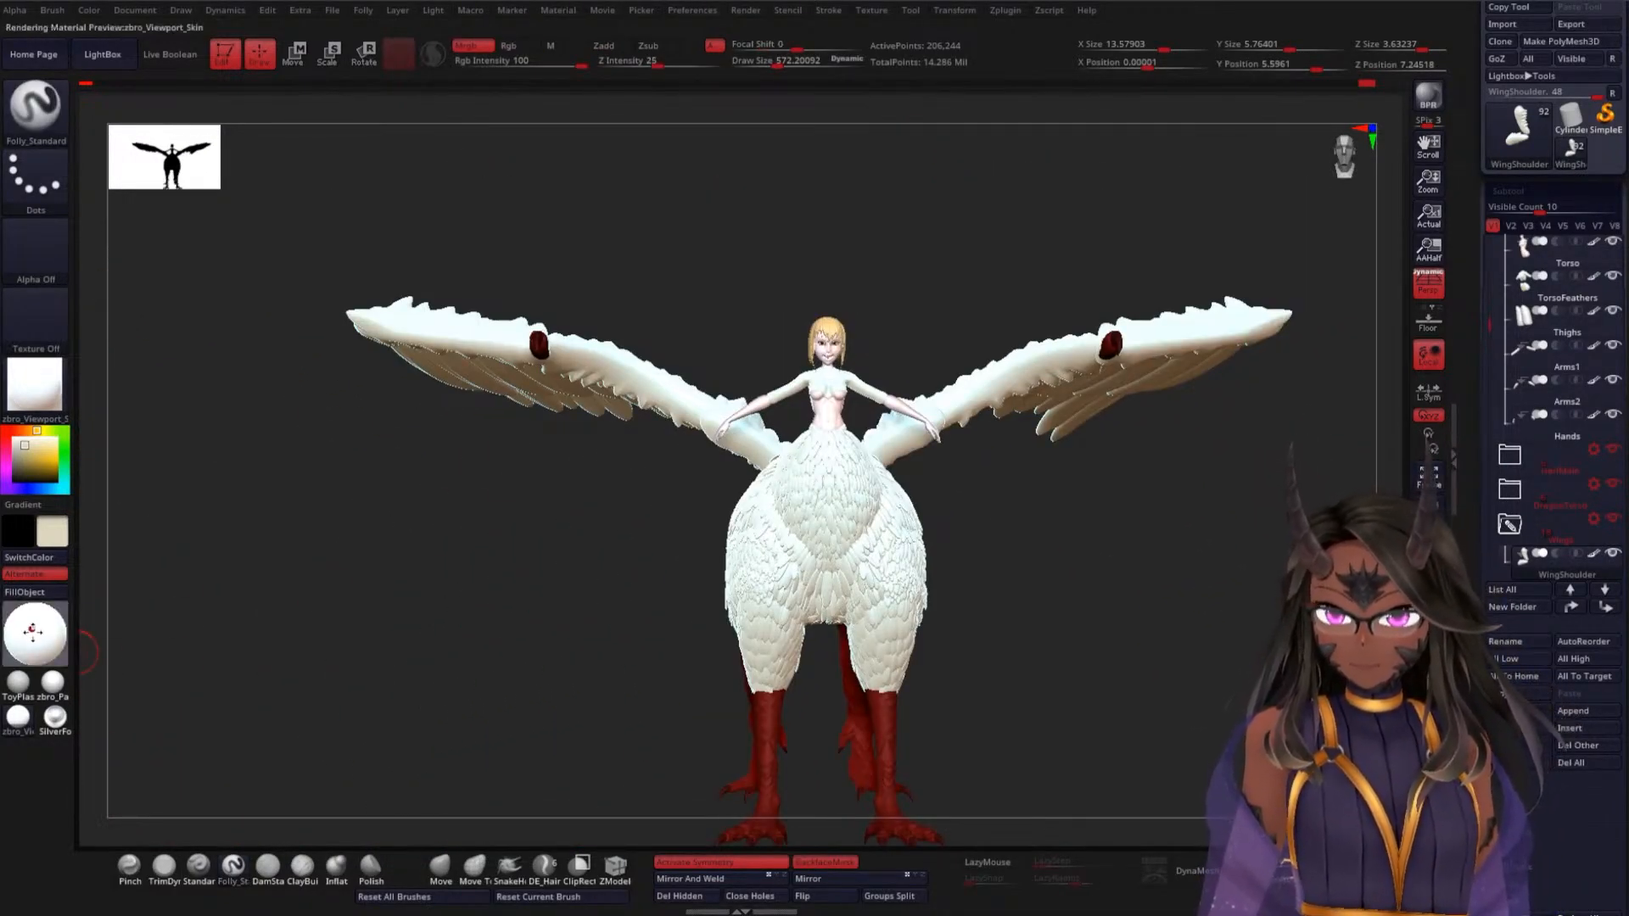
drag(306, 538, 360, 589)
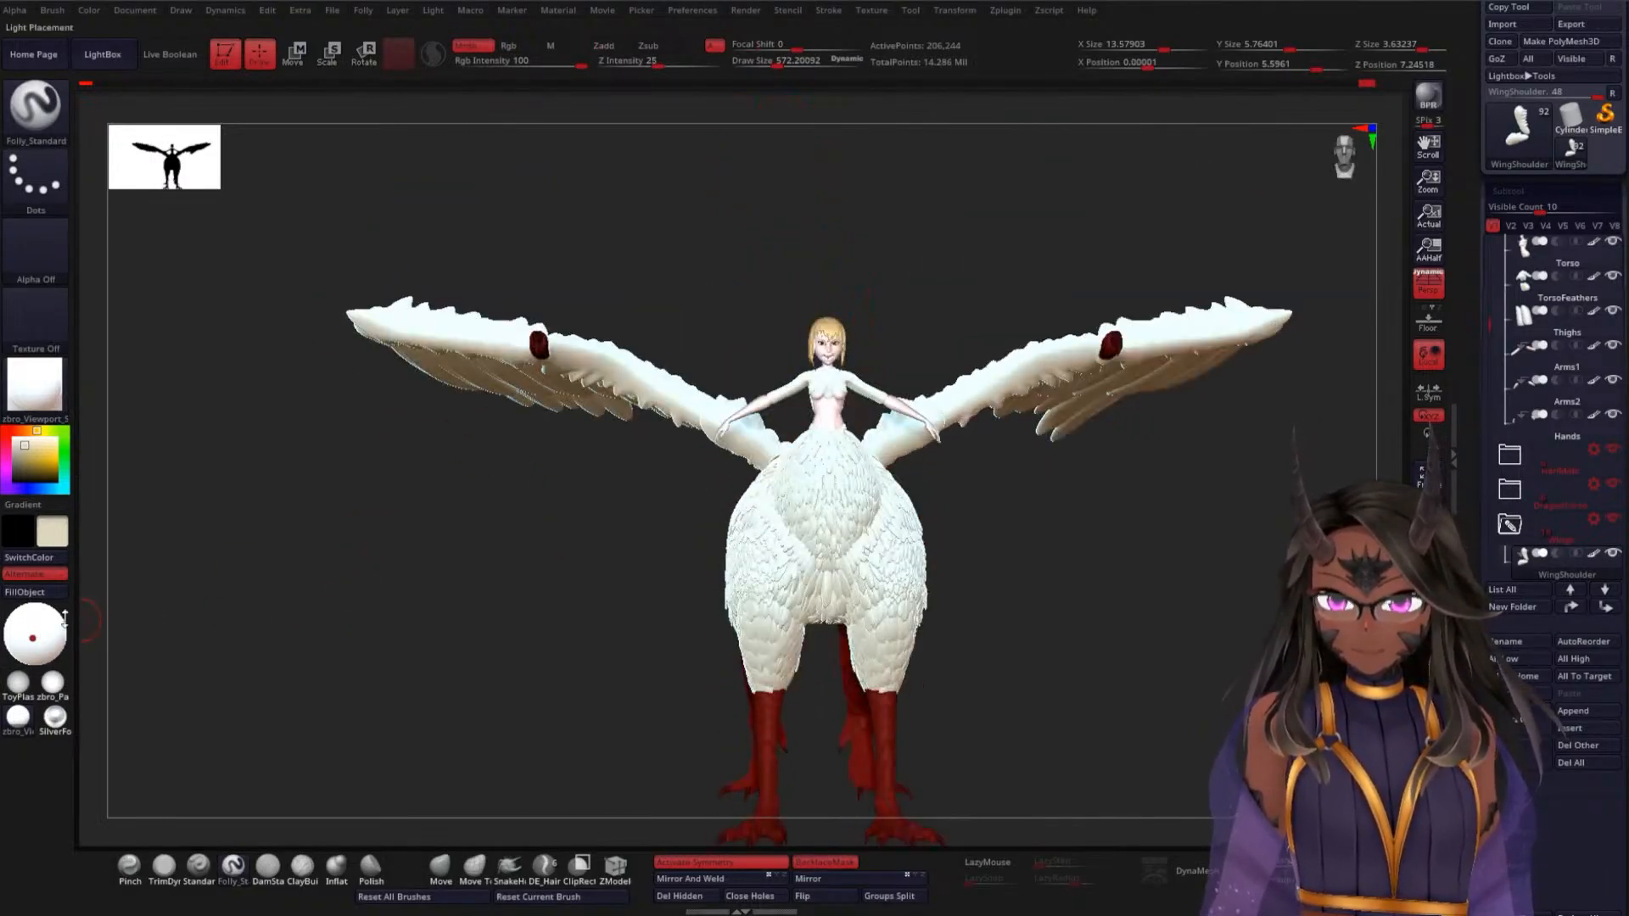
drag(31, 631, 50, 642)
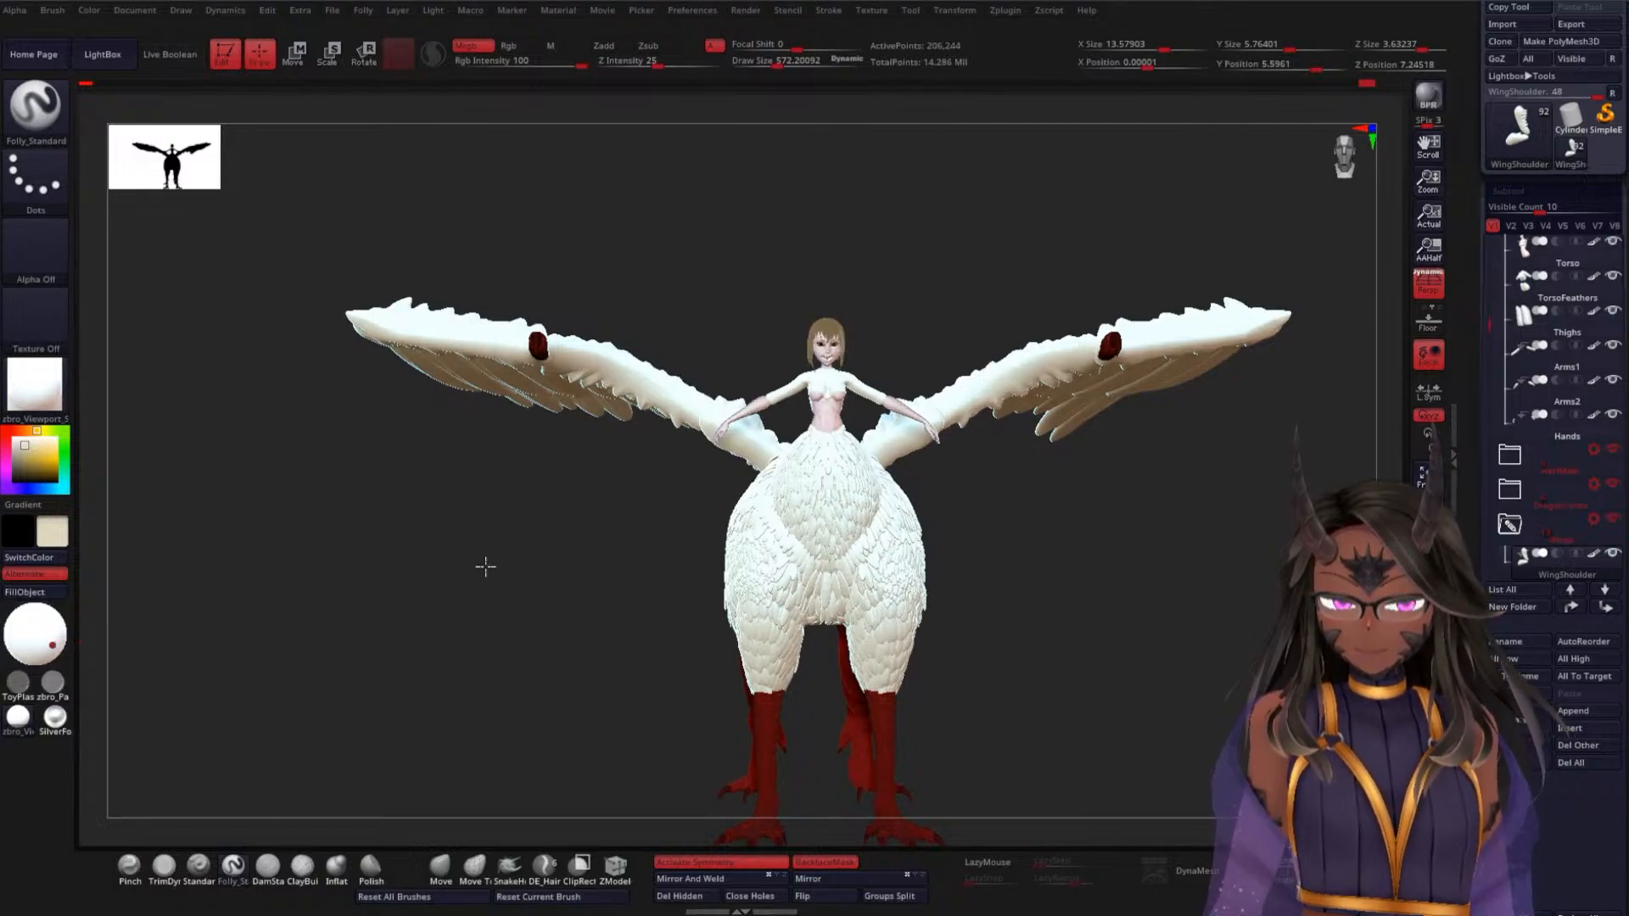
drag(484, 567, 246, 619)
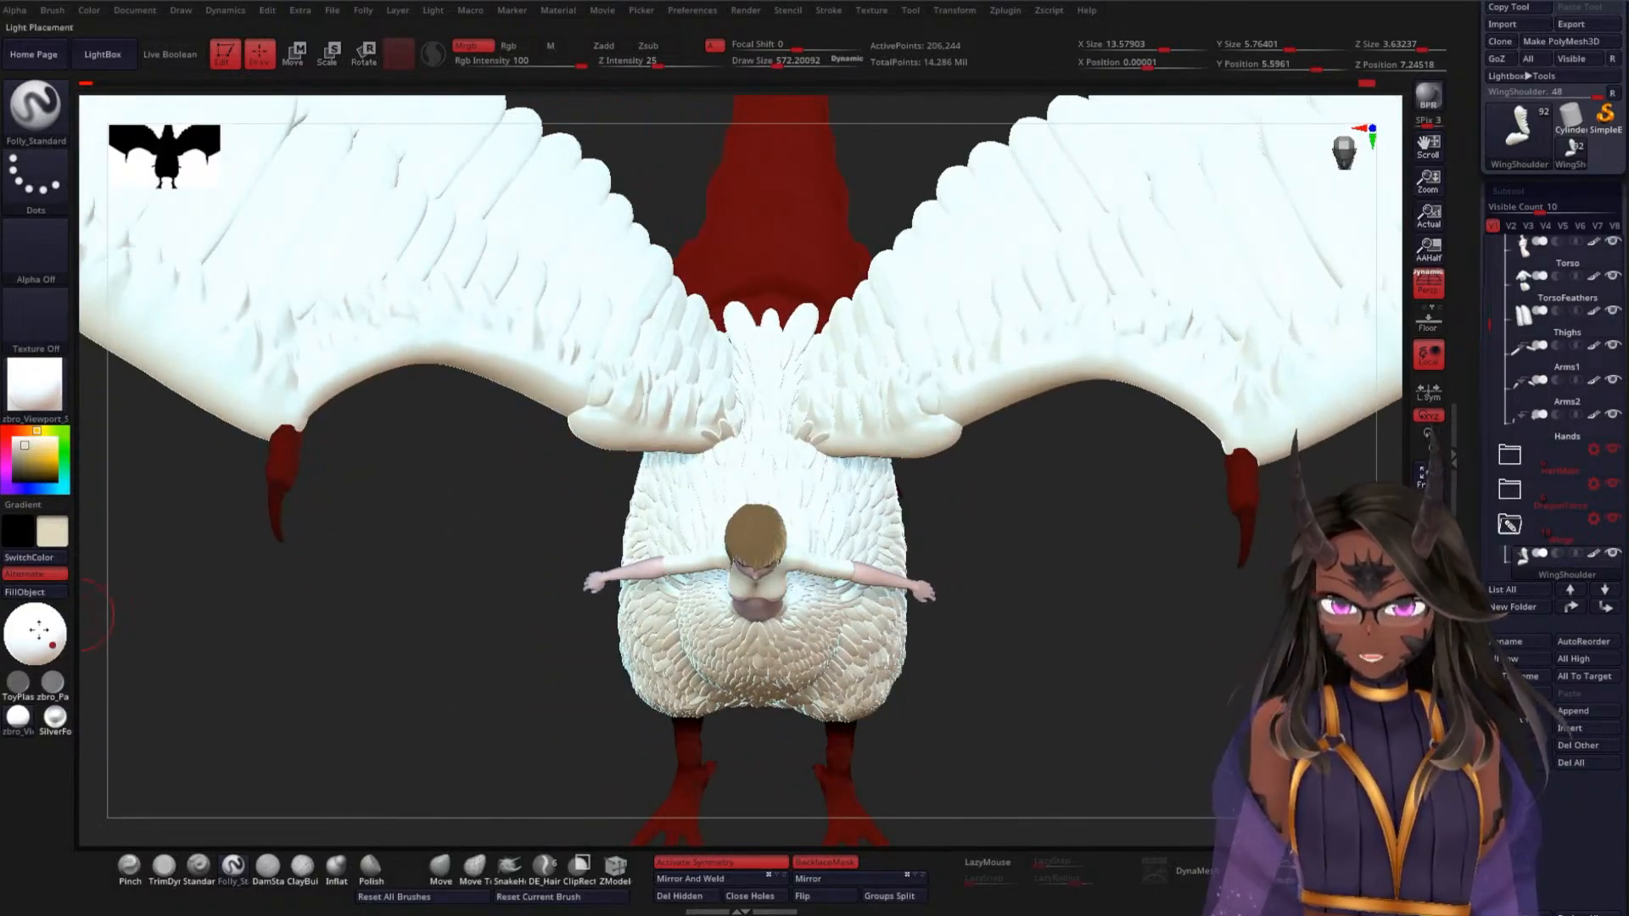
drag(39, 631, 33, 620)
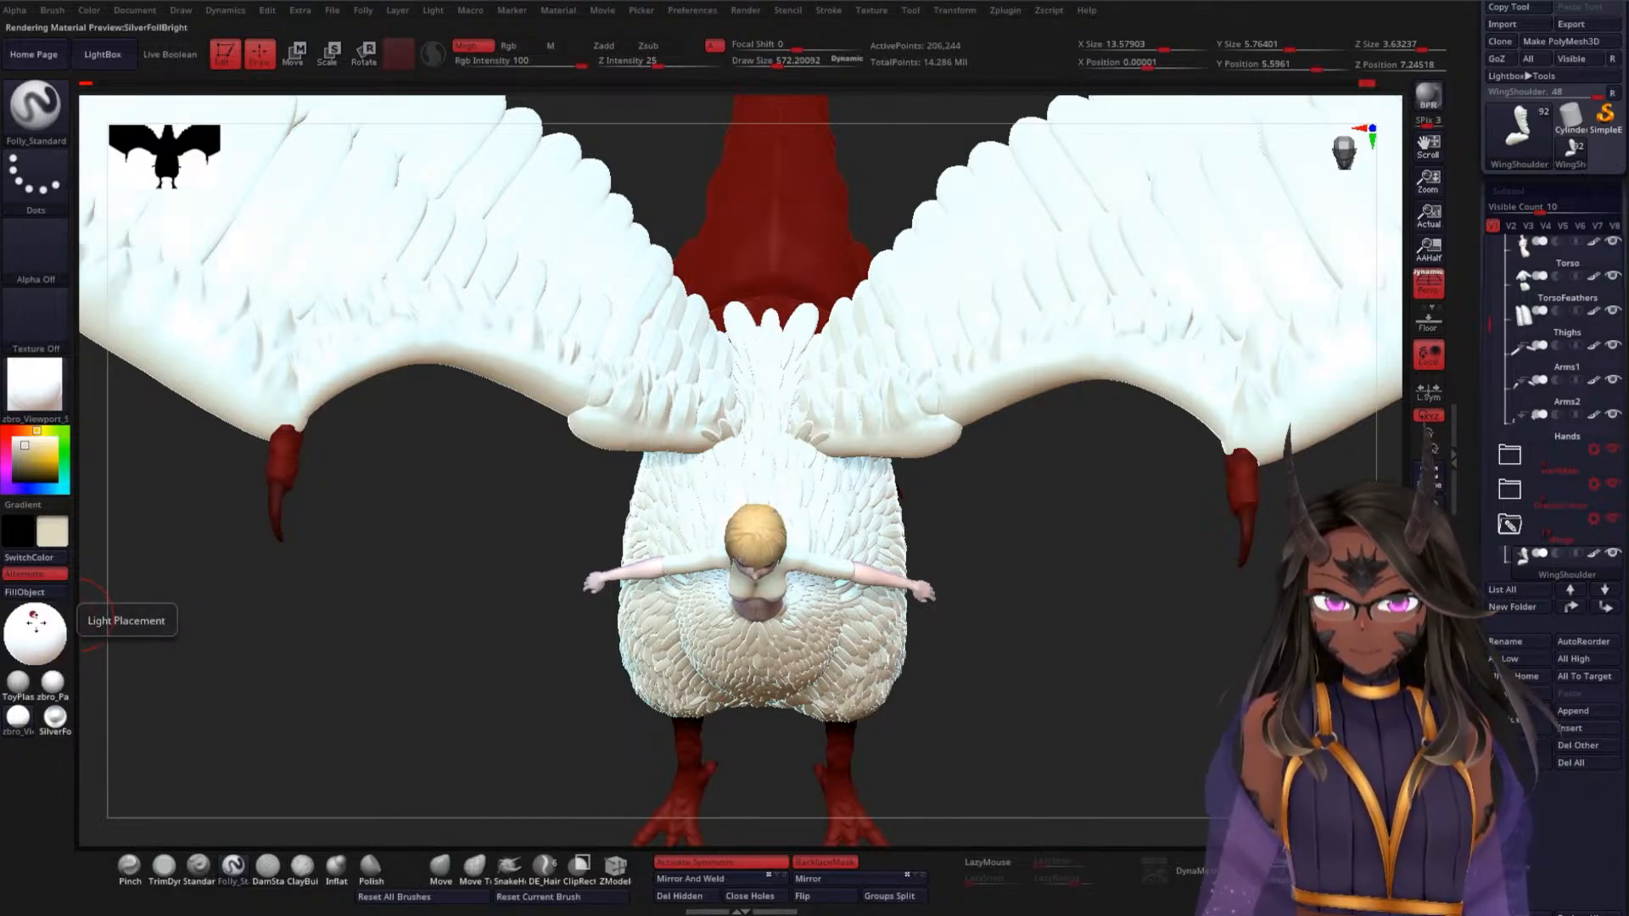
mouse_move(455, 626)
mouse_down()
mouse_move(447, 473)
mouse_move(411, 565)
mouse_move(388, 442)
mouse_up()
Make BPR renders of the whole model from the front and from above to examine its shadows and colours
alt+drag(1066, 542, 1024, 475)
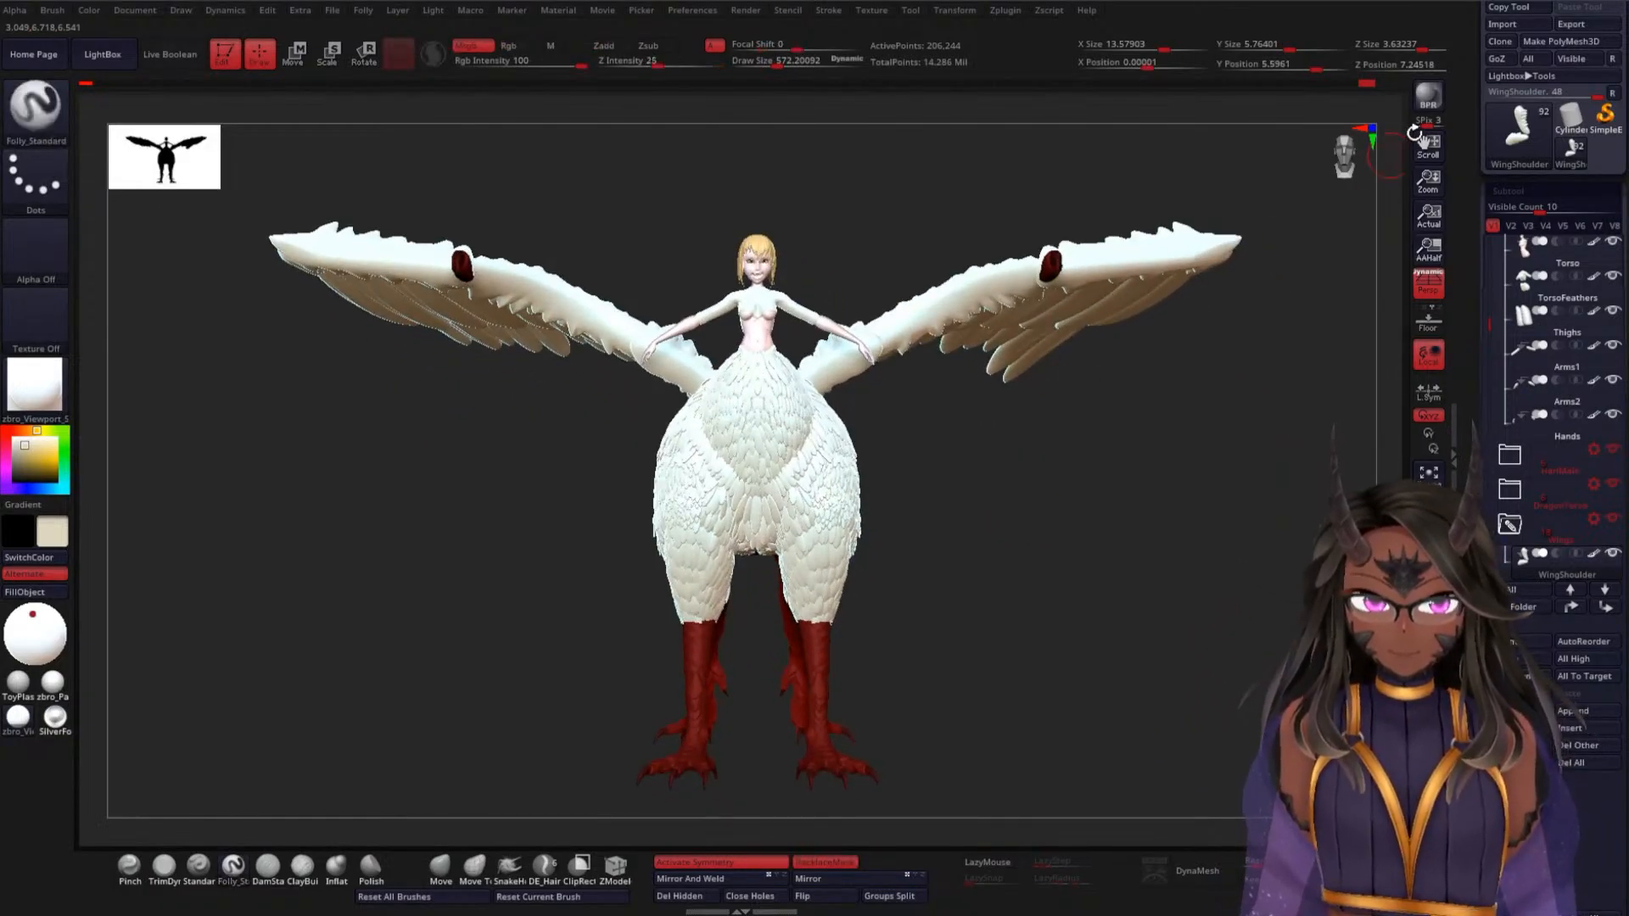
key(shift+r)
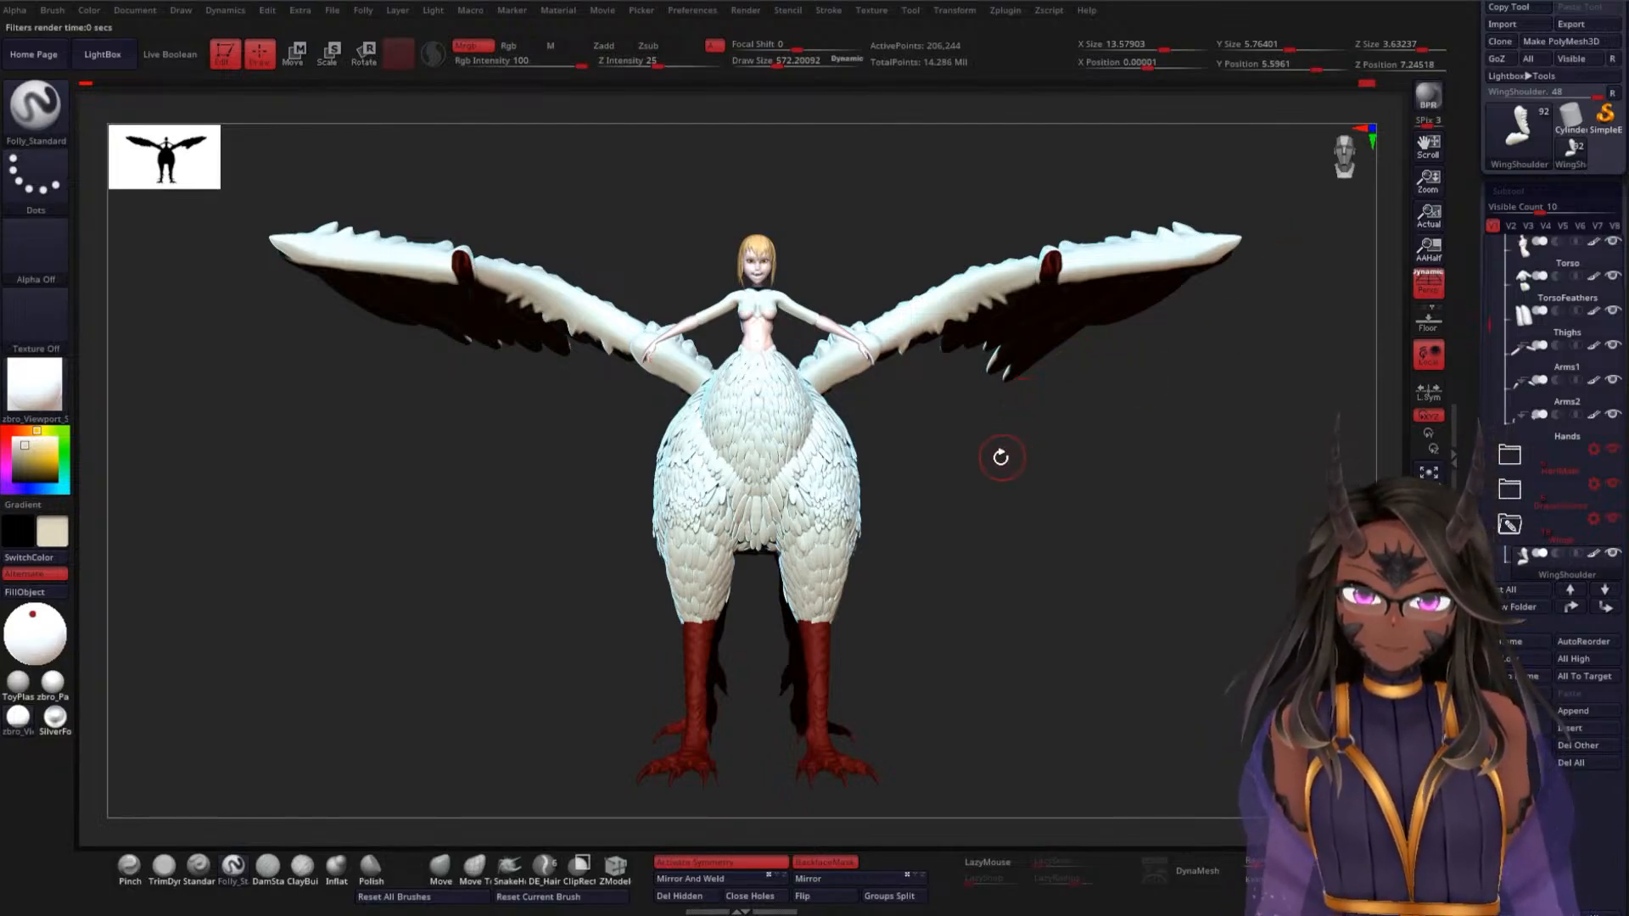
mouse_move(1001, 457)
mouse_down()
mouse_move(985, 462)
mouse_move(977, 555)
mouse_move(1175, 374)
mouse_up()
click(1431, 104)
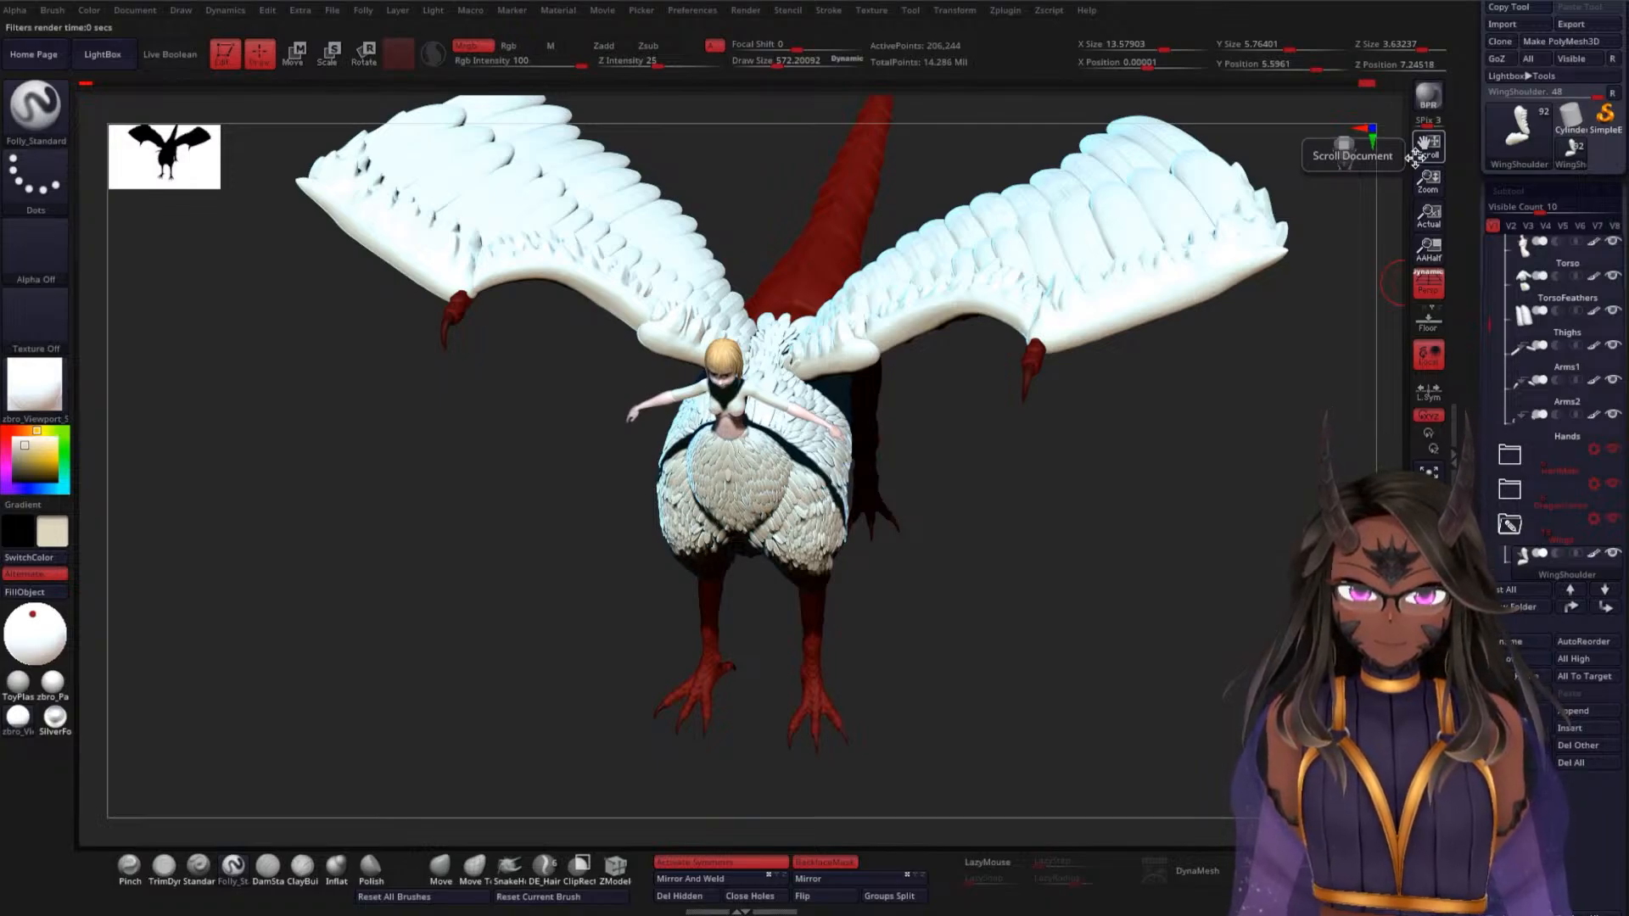
drag(1141, 513, 914, 422)
shift+drag(546, 549, 629, 527)
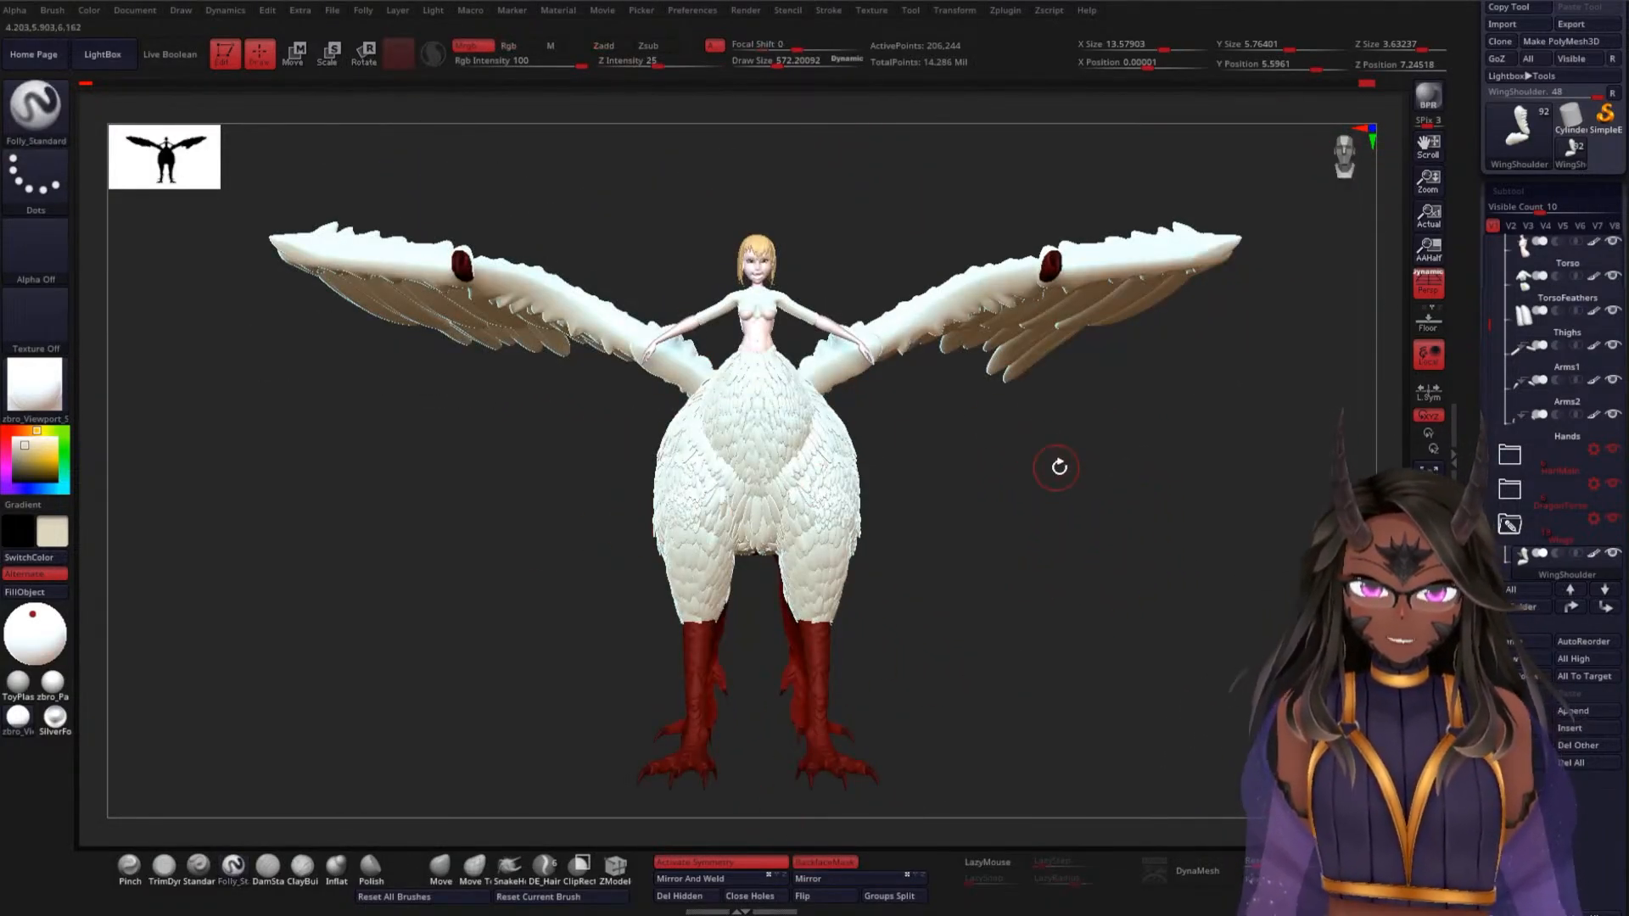
Examine the whole model from the front and side, comparing the front view with perspective switched off and on
mouse_move(1057, 466)
alt+mouse_down()
mouse_move(1063, 548)
mouse_move(1105, 614)
mouse_move(1124, 517)
mouse_move(1079, 498)
mouse_move(1052, 454)
alt+mouse_up()
drag(953, 348, 758, 459)
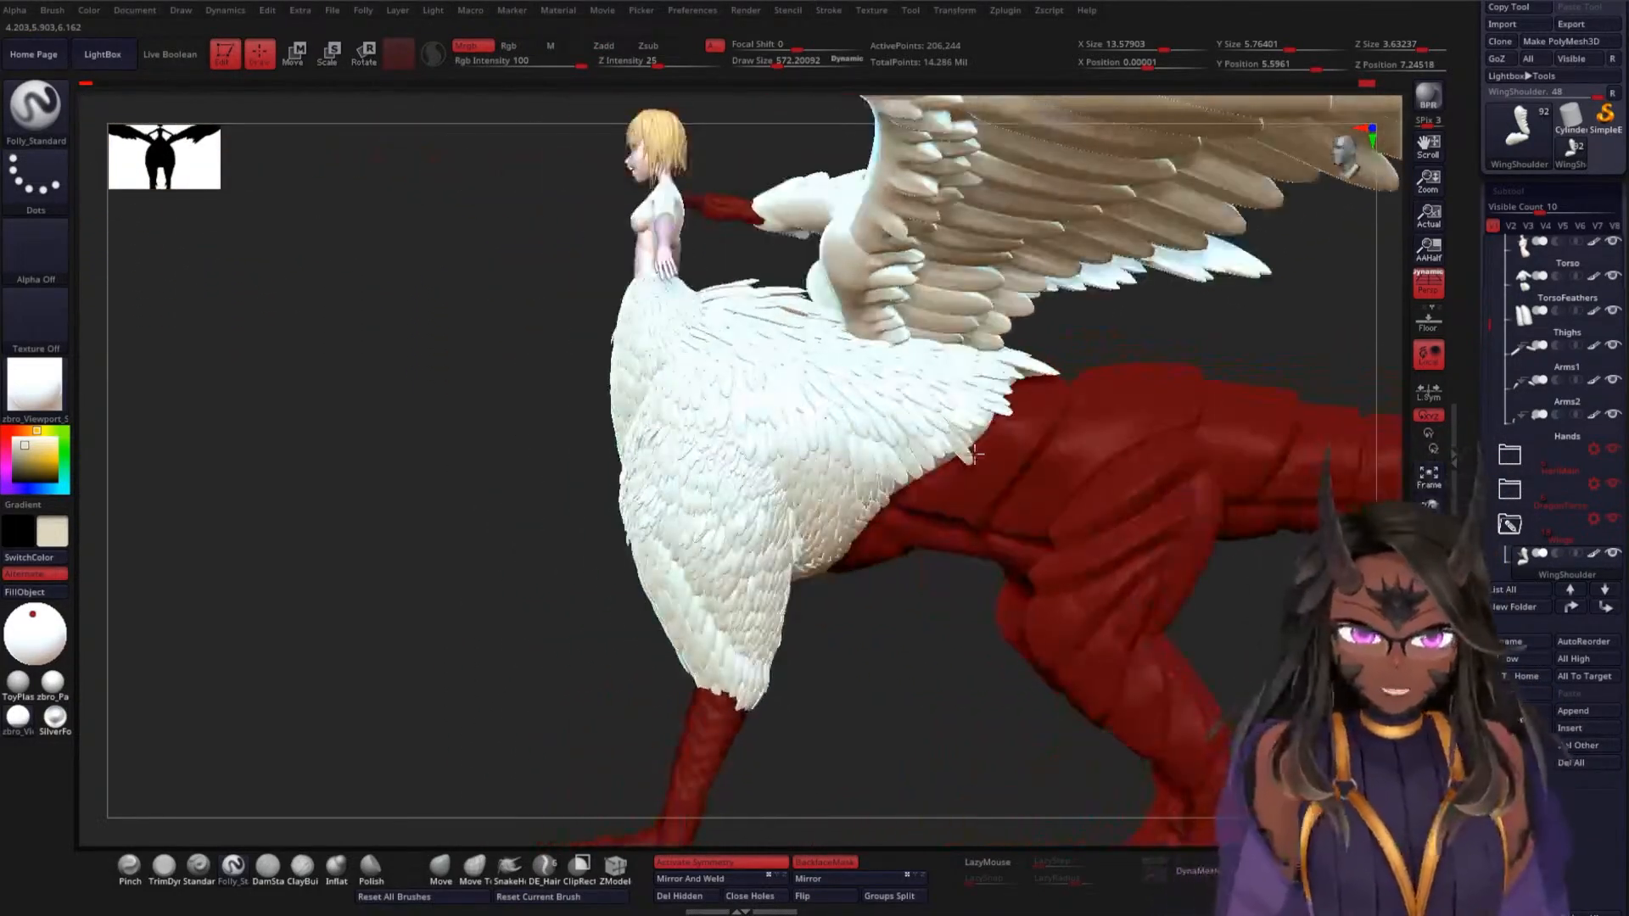
drag(496, 443, 538, 463)
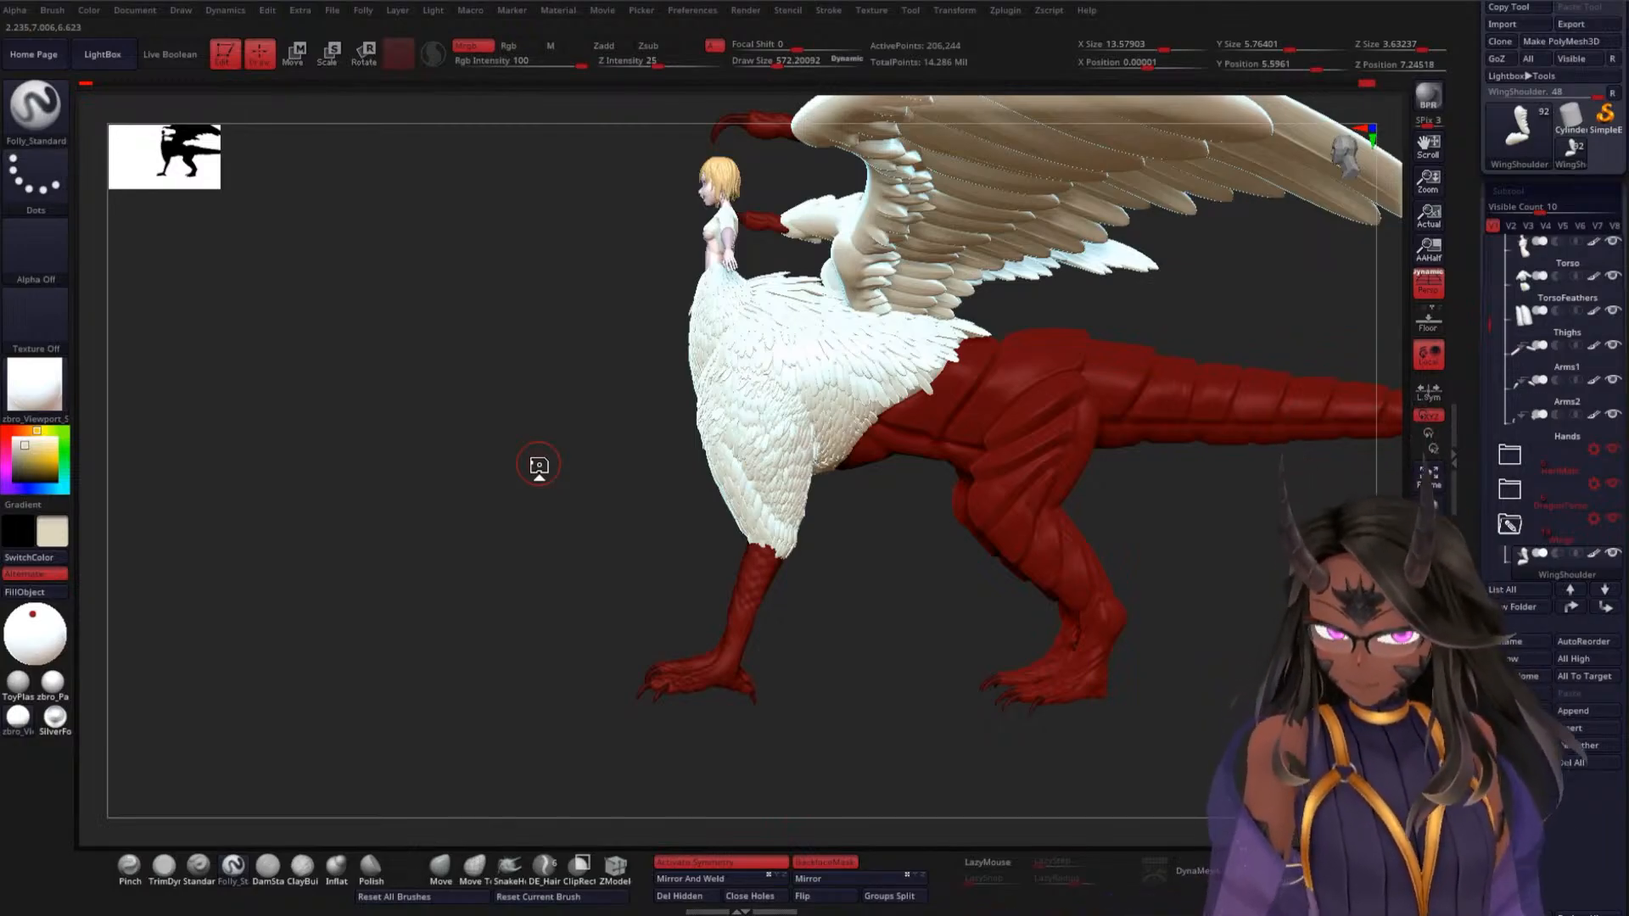
drag(550, 484, 1004, 456)
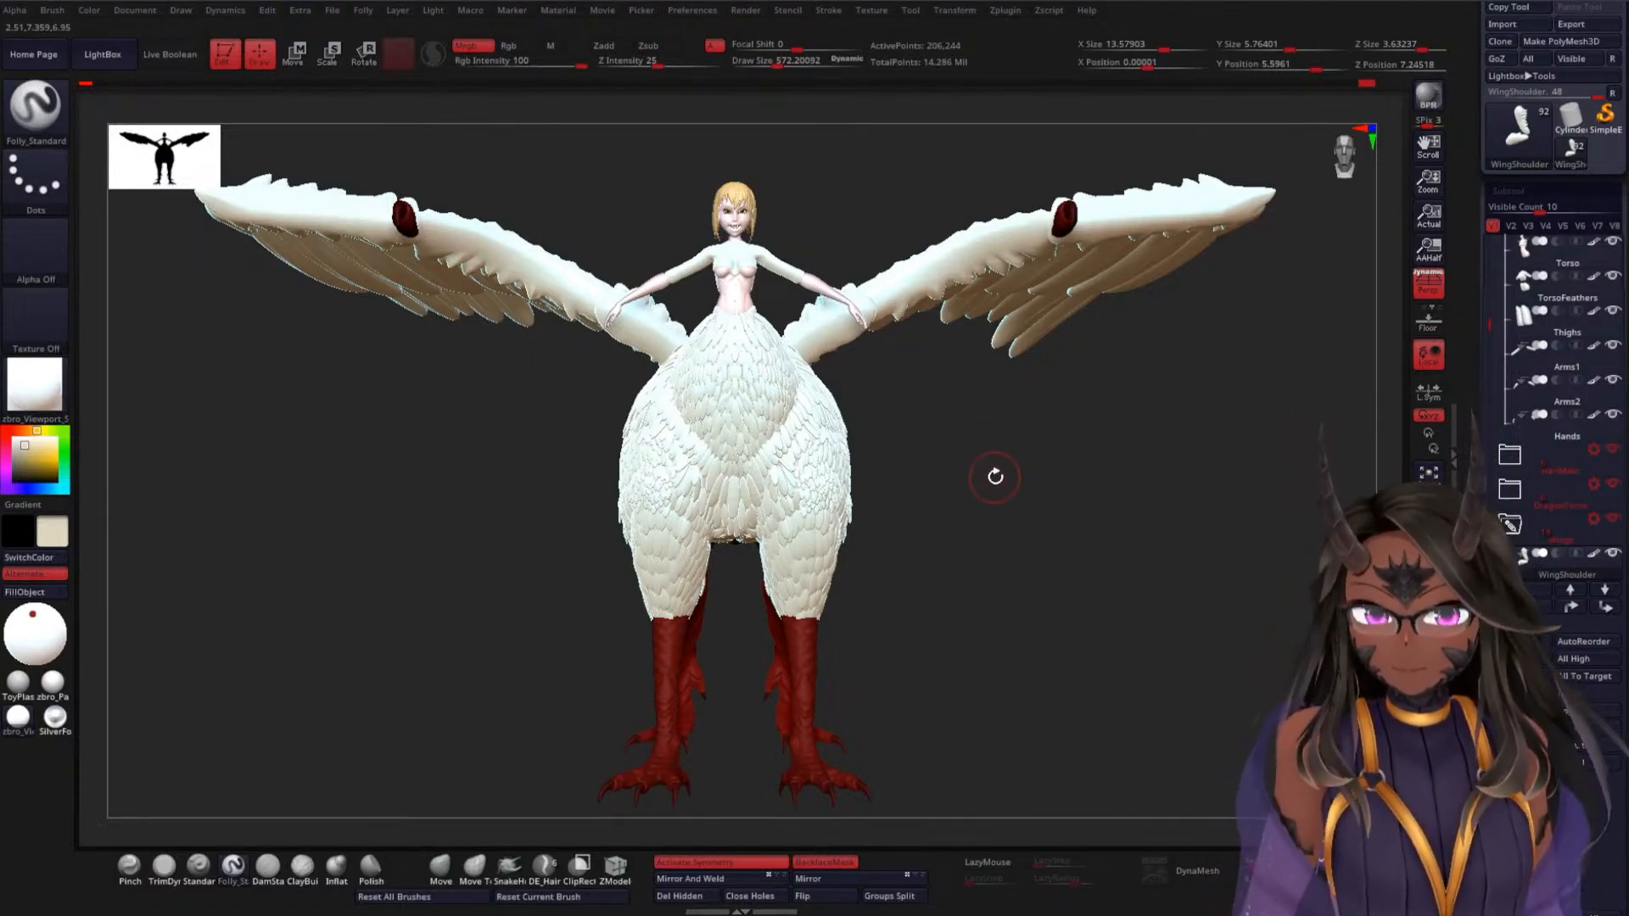
drag(1056, 514, 720, 436)
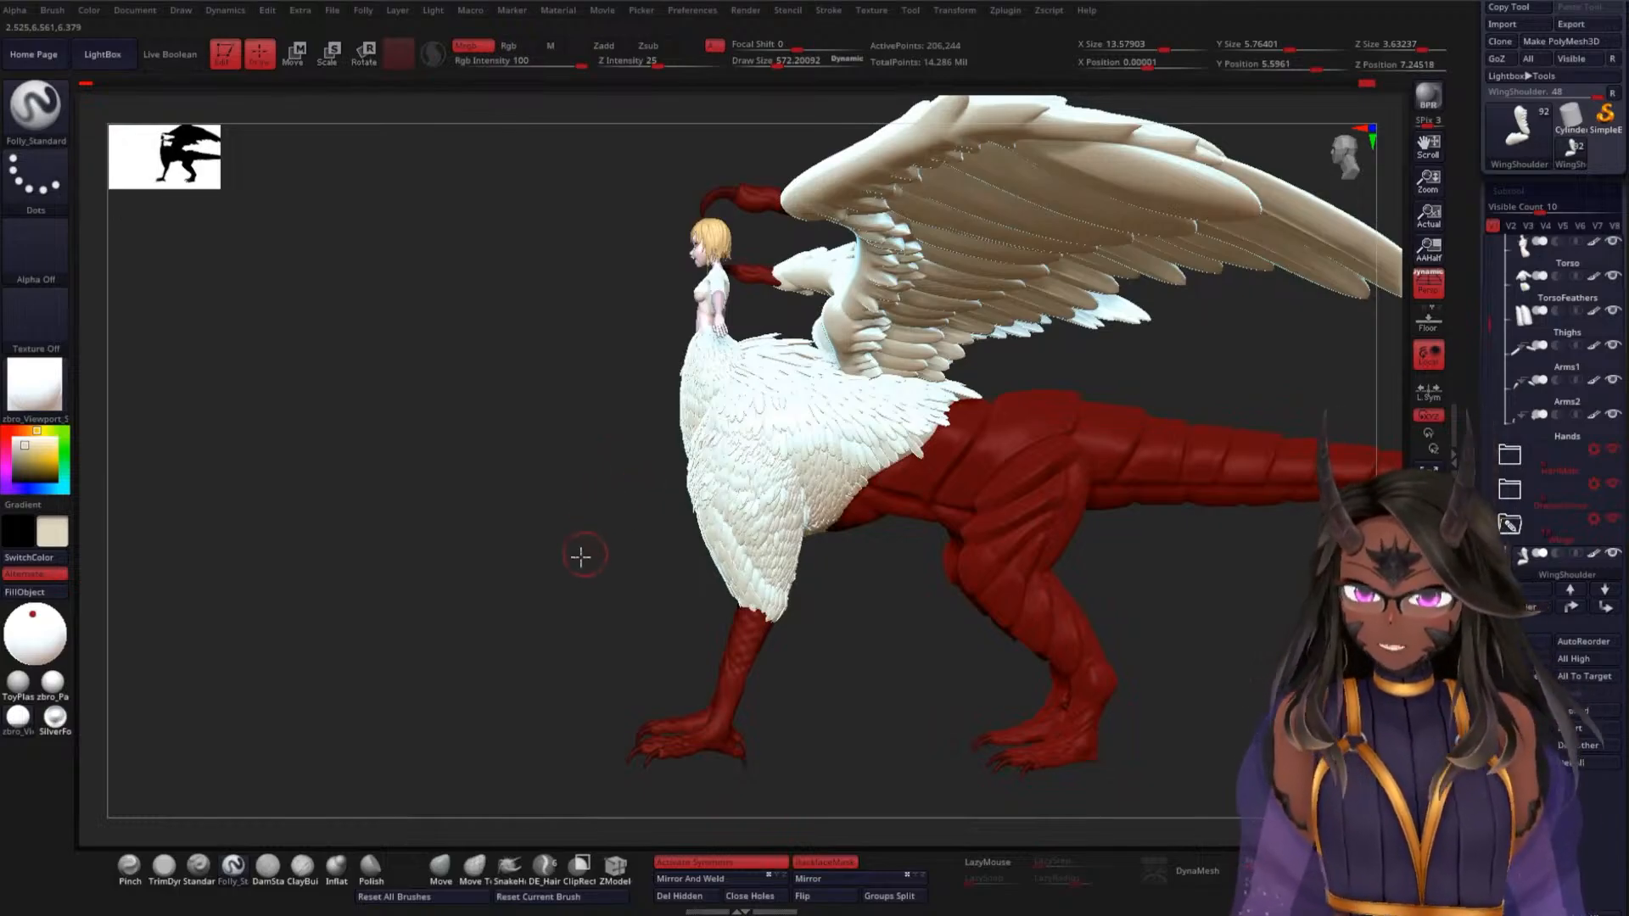
mouse_move(582, 526)
alt+mouse_down()
mouse_move(586, 484)
mouse_move(435, 559)
mouse_move(455, 564)
alt+mouse_up()
drag(386, 487, 655, 481)
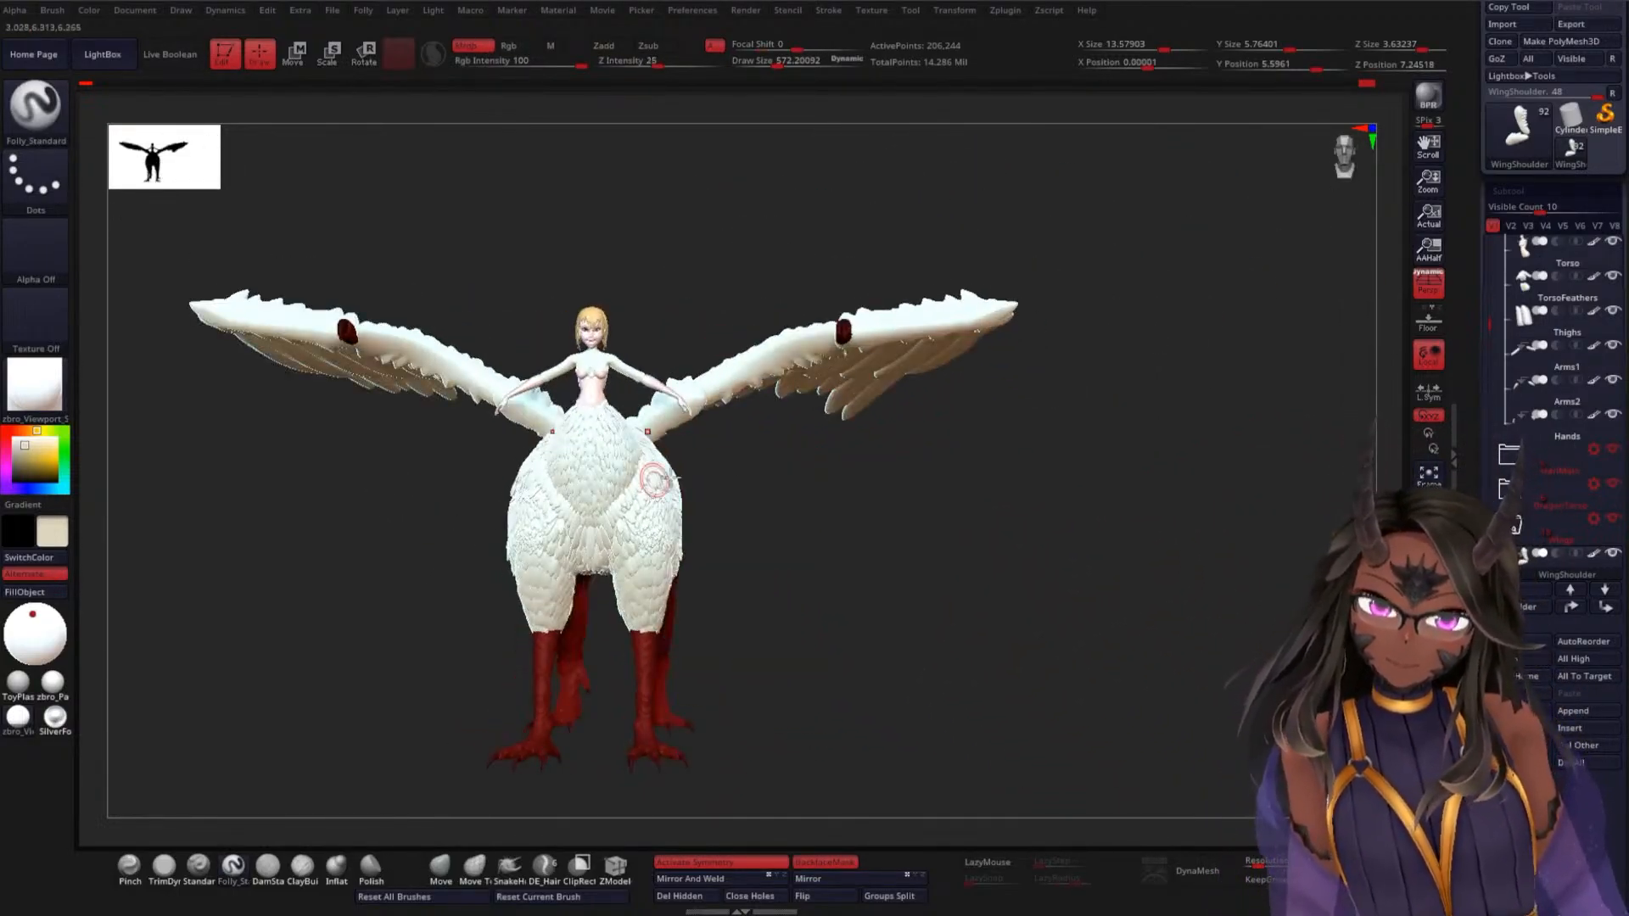
click(1440, 294)
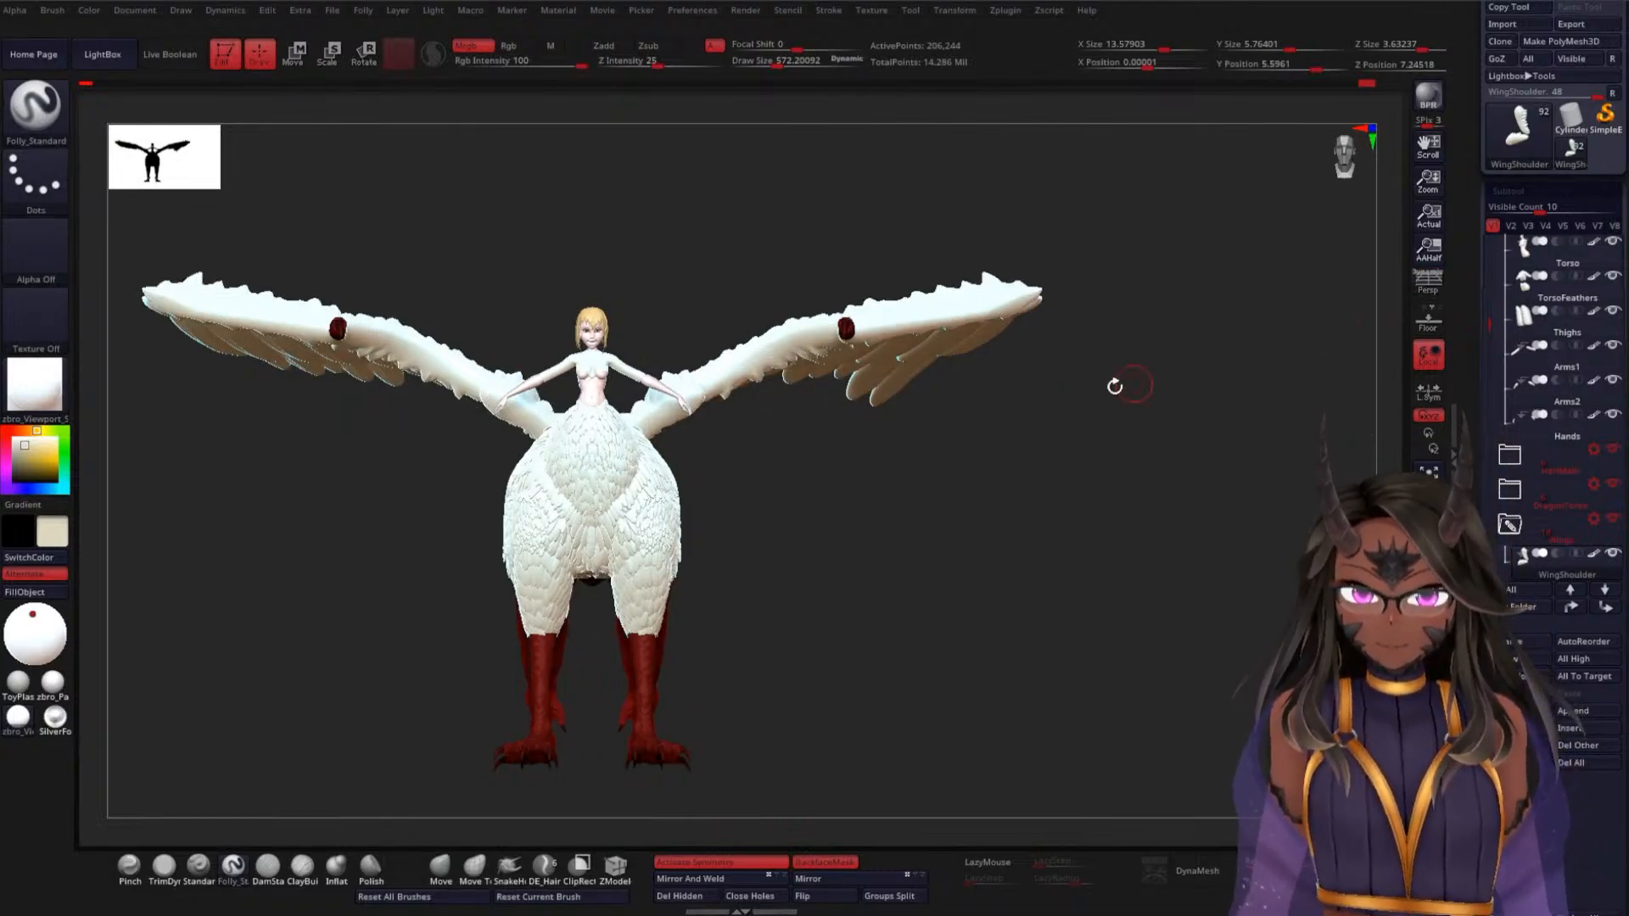
alt+drag(829, 478, 905, 465)
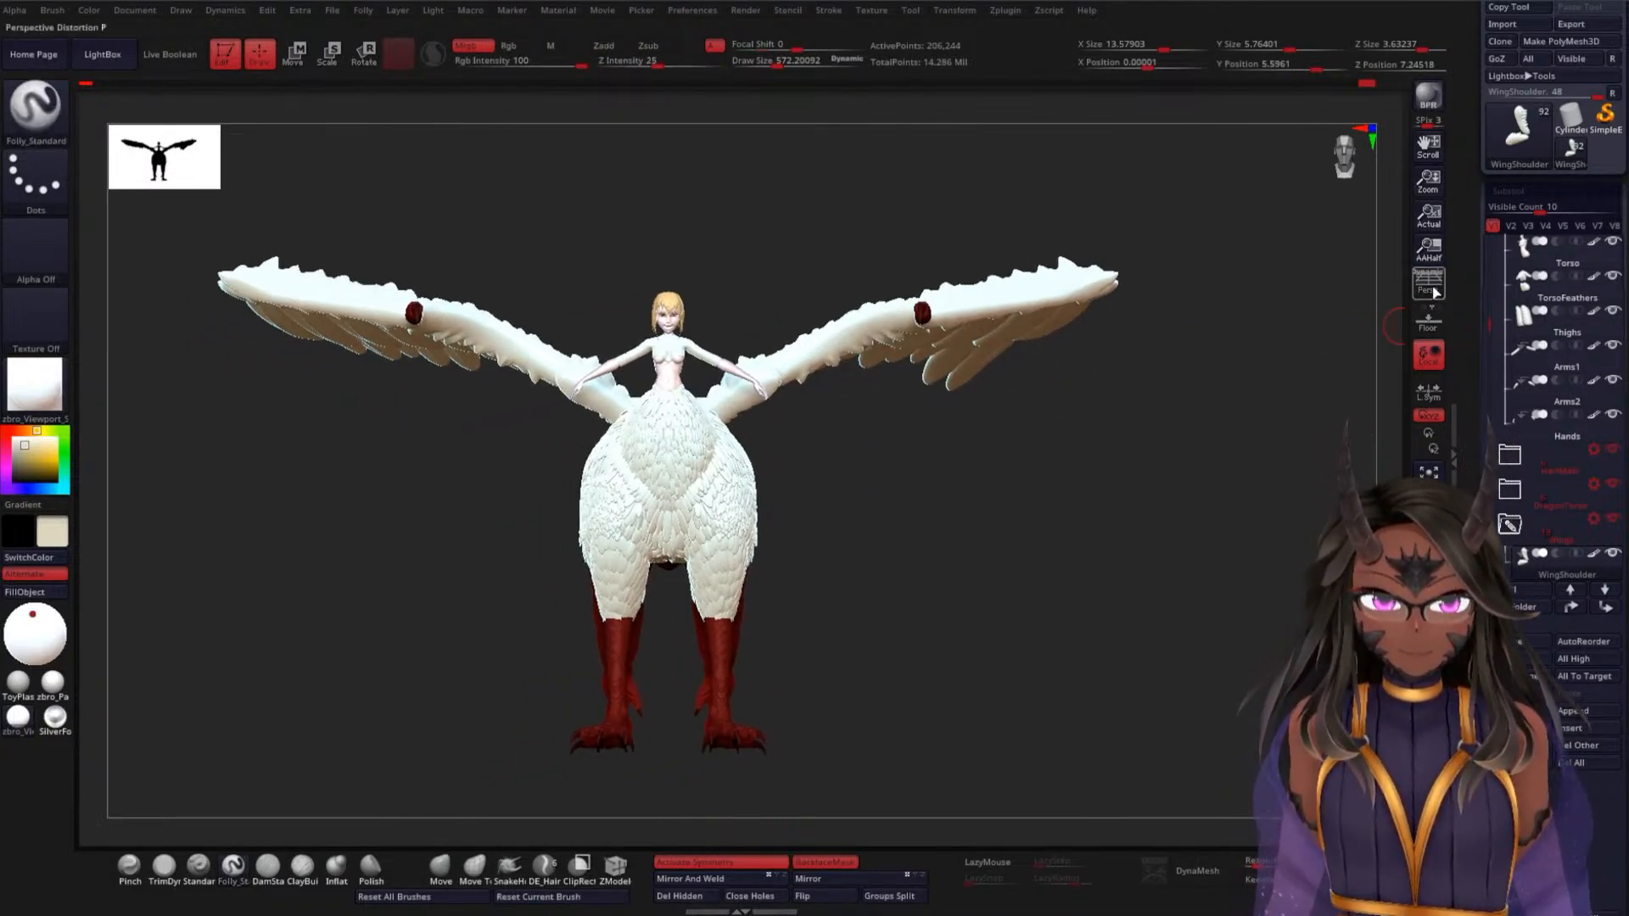
click(1434, 289)
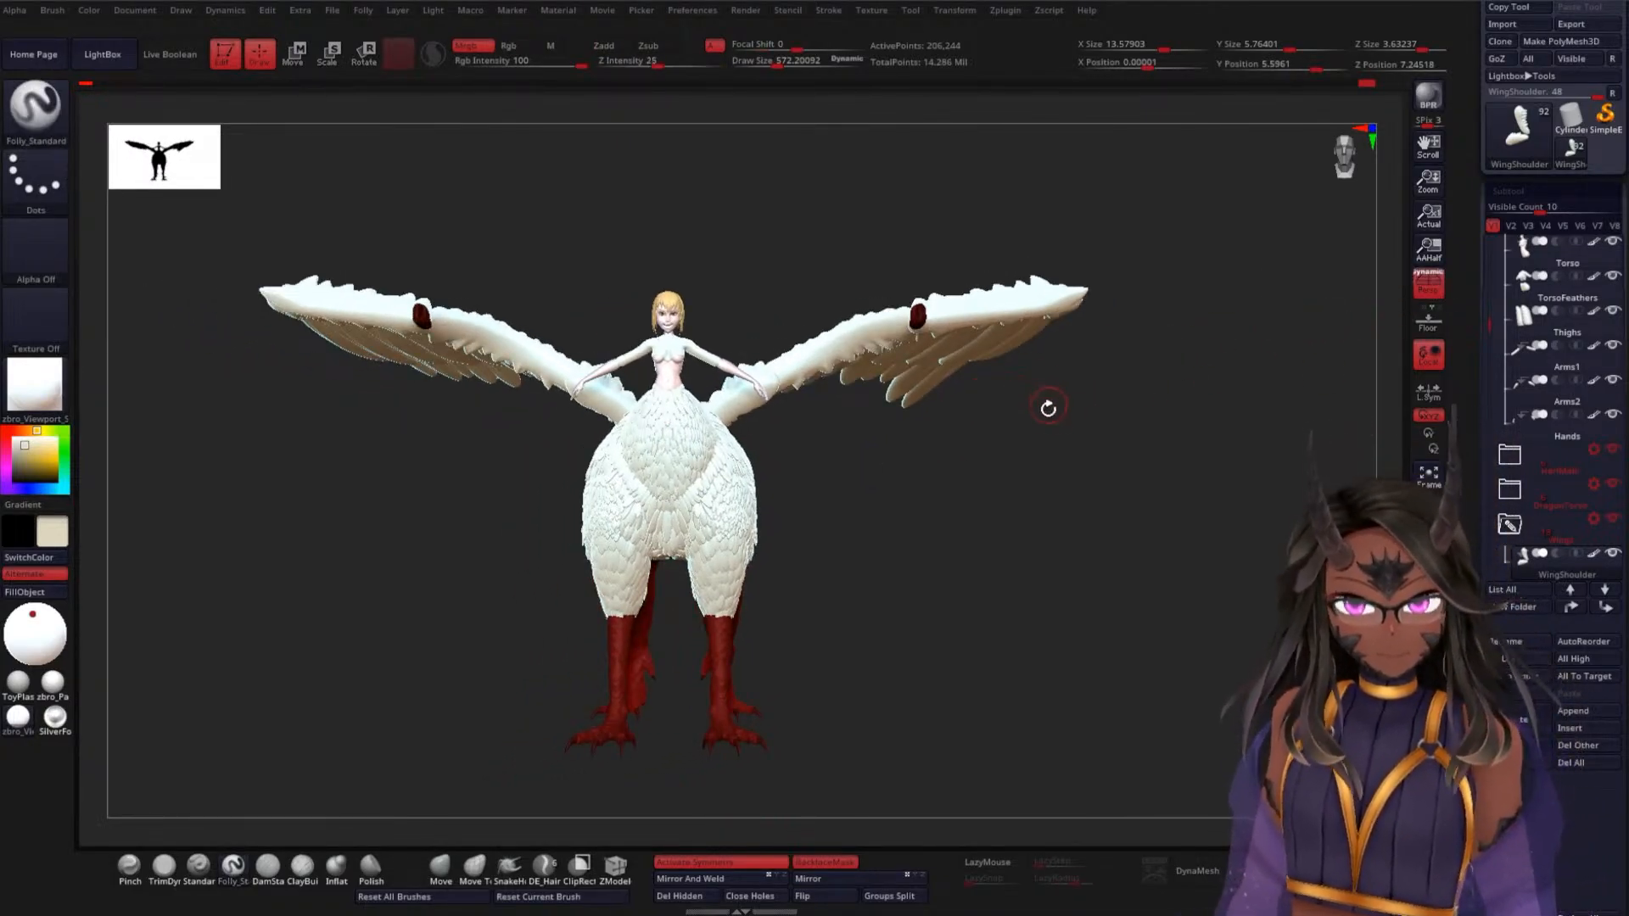
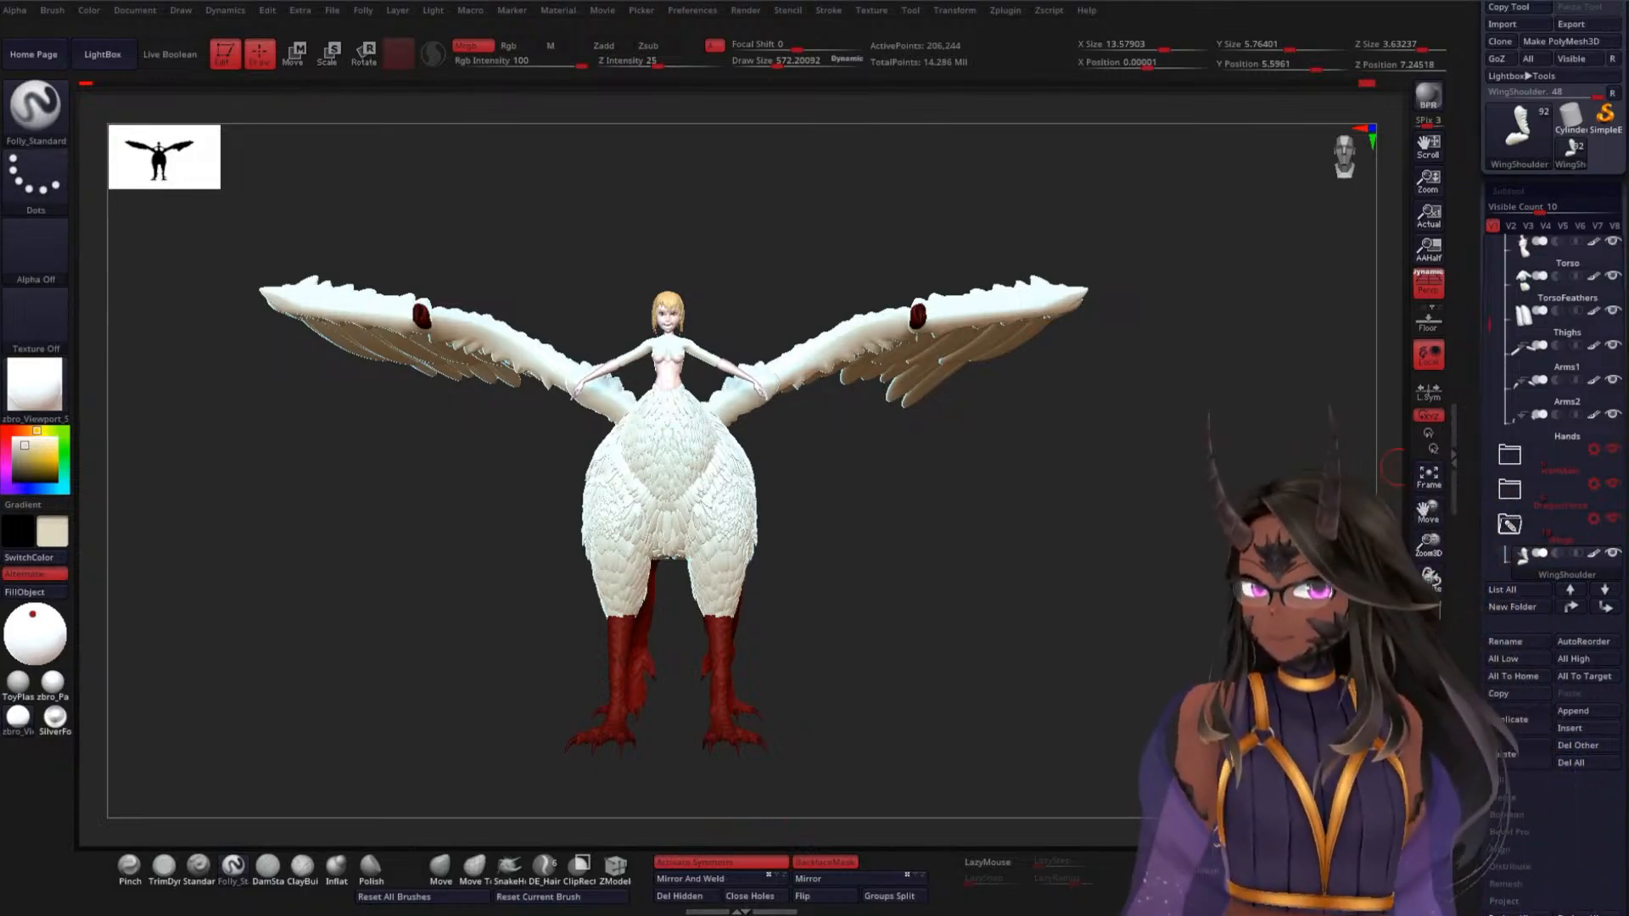
Examine the colour balance of the feathers, wings and red body from front, side and tilted angles, including the wing joint up close
drag(1020, 485, 799, 492)
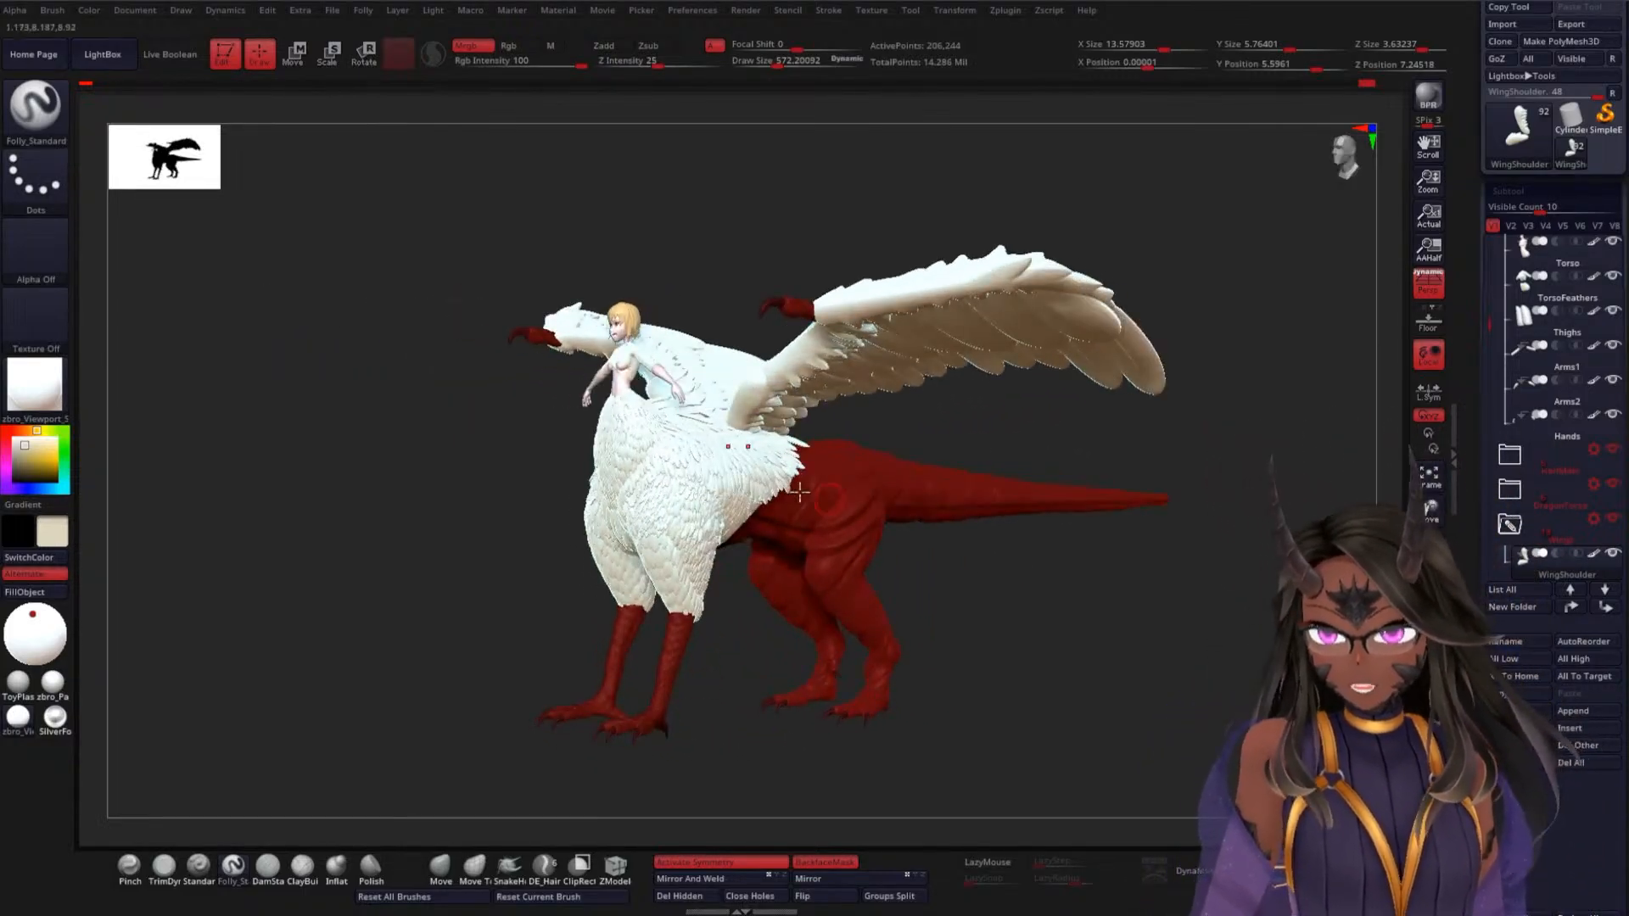
drag(403, 477, 472, 480)
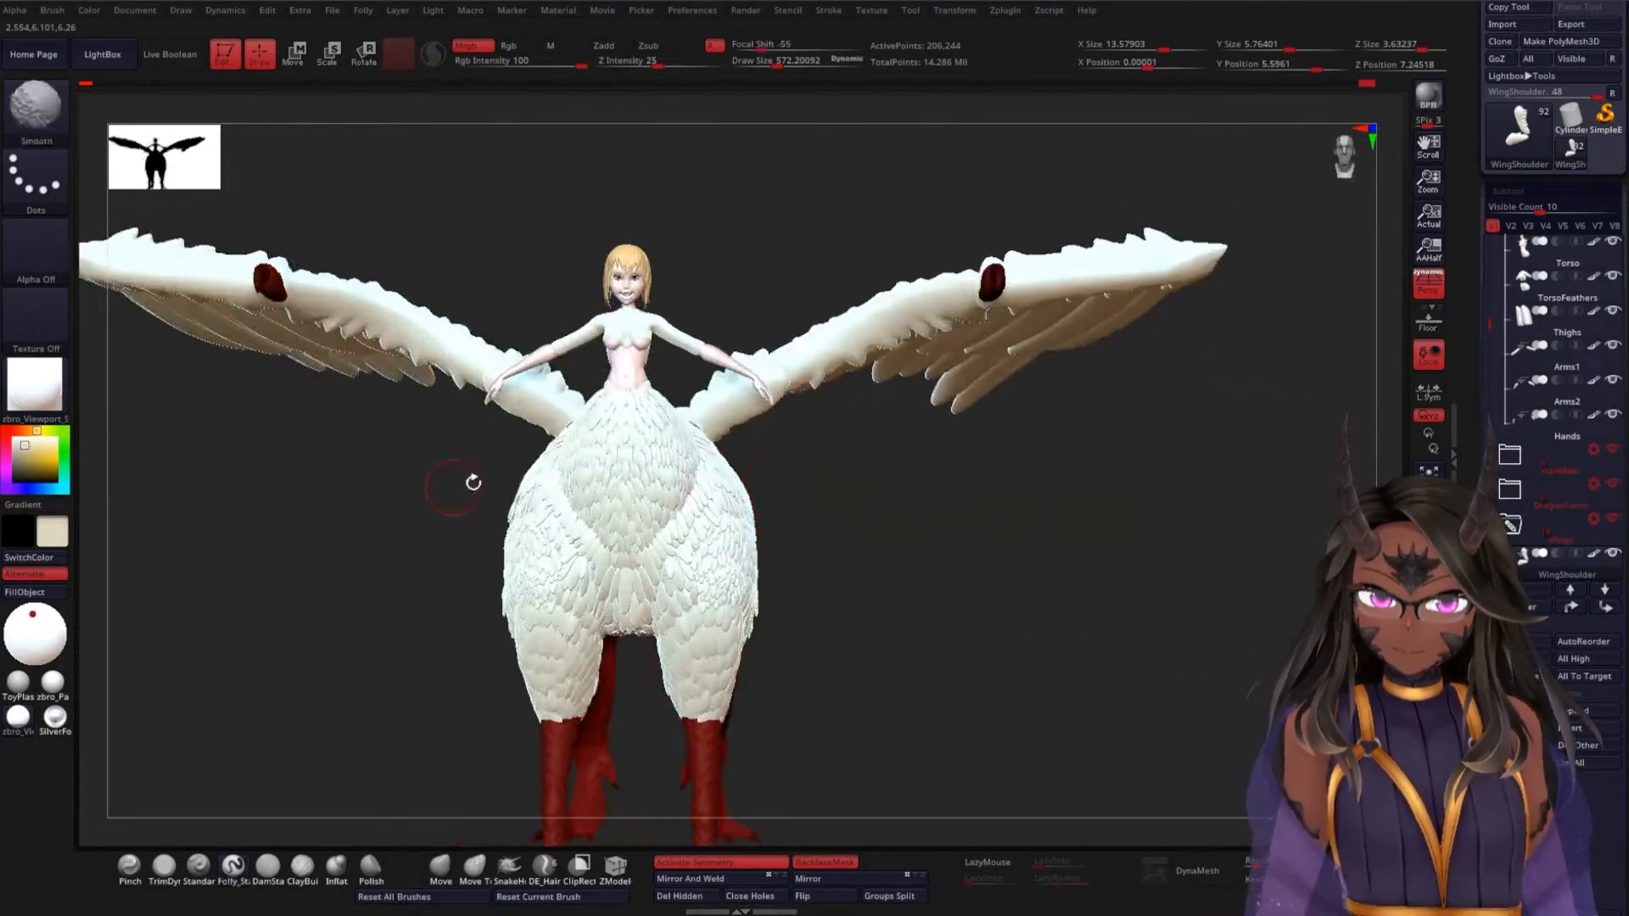
alt+drag(1048, 494, 1047, 461)
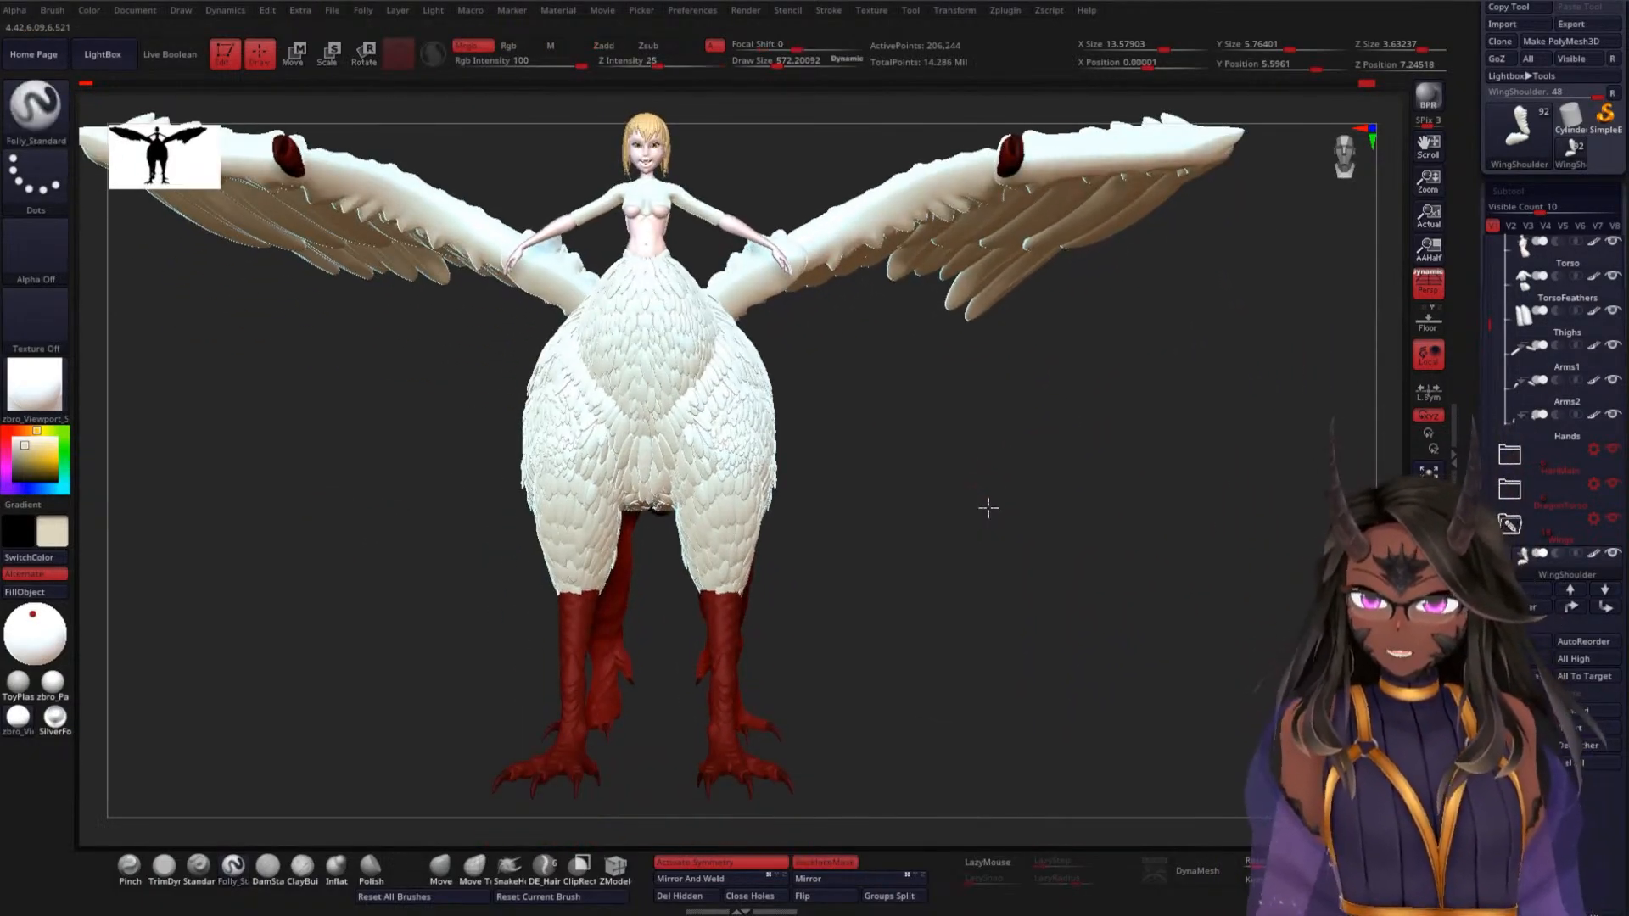
alt+drag(987, 507, 961, 408)
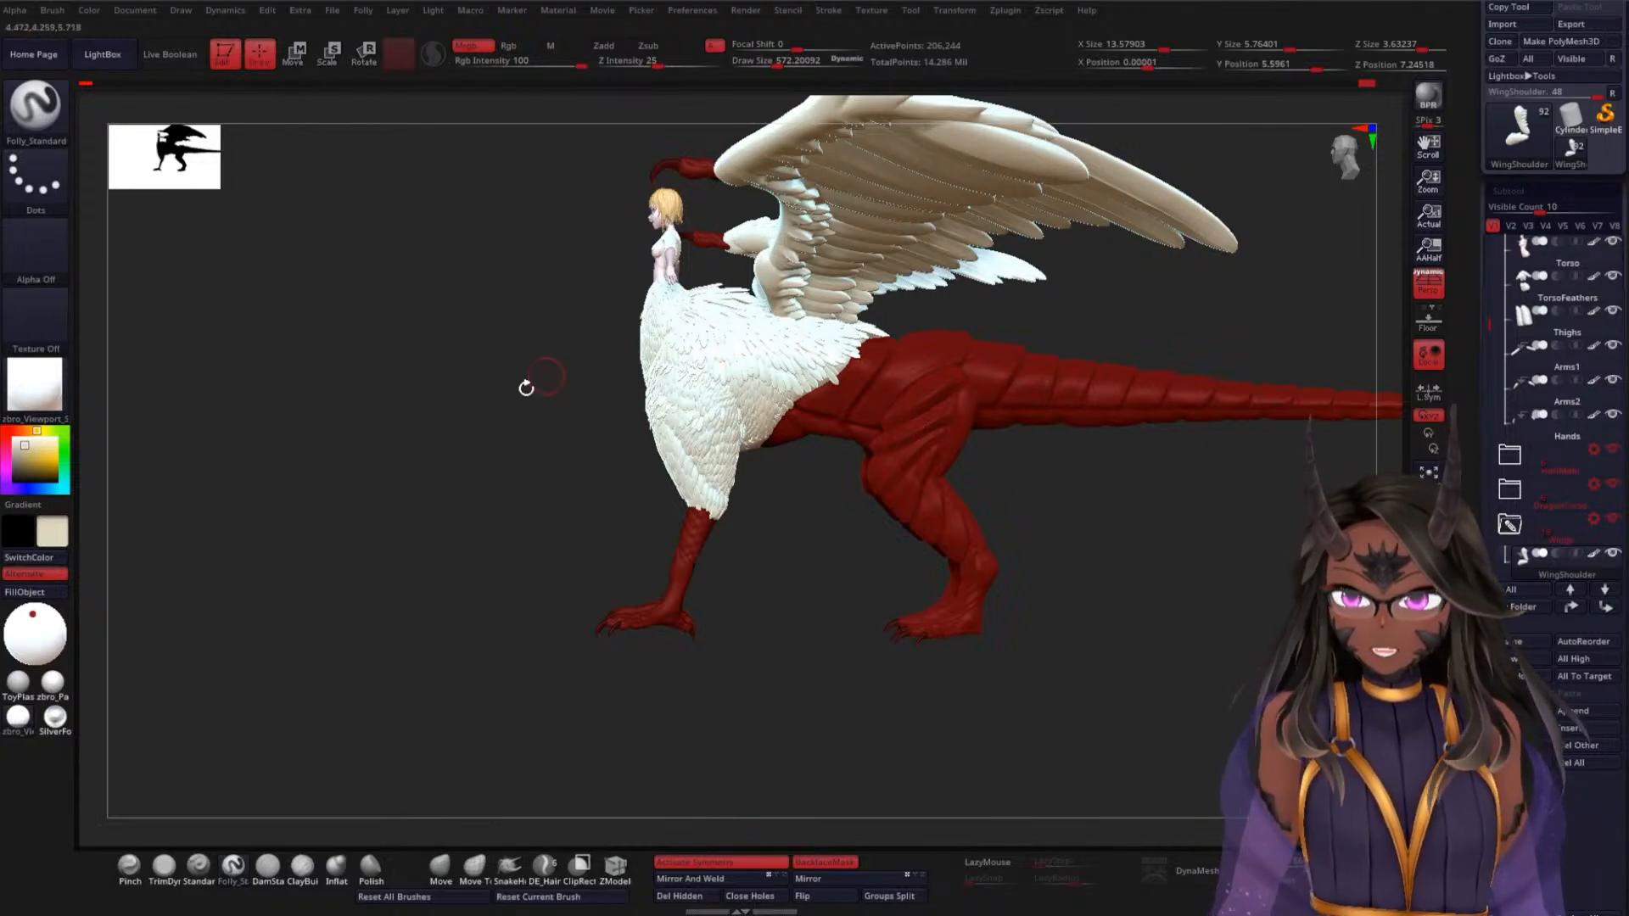
drag(472, 462, 451, 507)
mouse_move(975, 447)
mouse_down()
mouse_move(982, 415)
mouse_move(957, 568)
mouse_up()
mouse_move(1058, 501)
mouse_down()
mouse_move(1138, 575)
mouse_move(1098, 670)
mouse_move(1097, 619)
mouse_move(1113, 651)
mouse_move(1030, 668)
mouse_move(1098, 622)
mouse_move(981, 658)
mouse_move(967, 494)
mouse_move(1043, 459)
mouse_up()
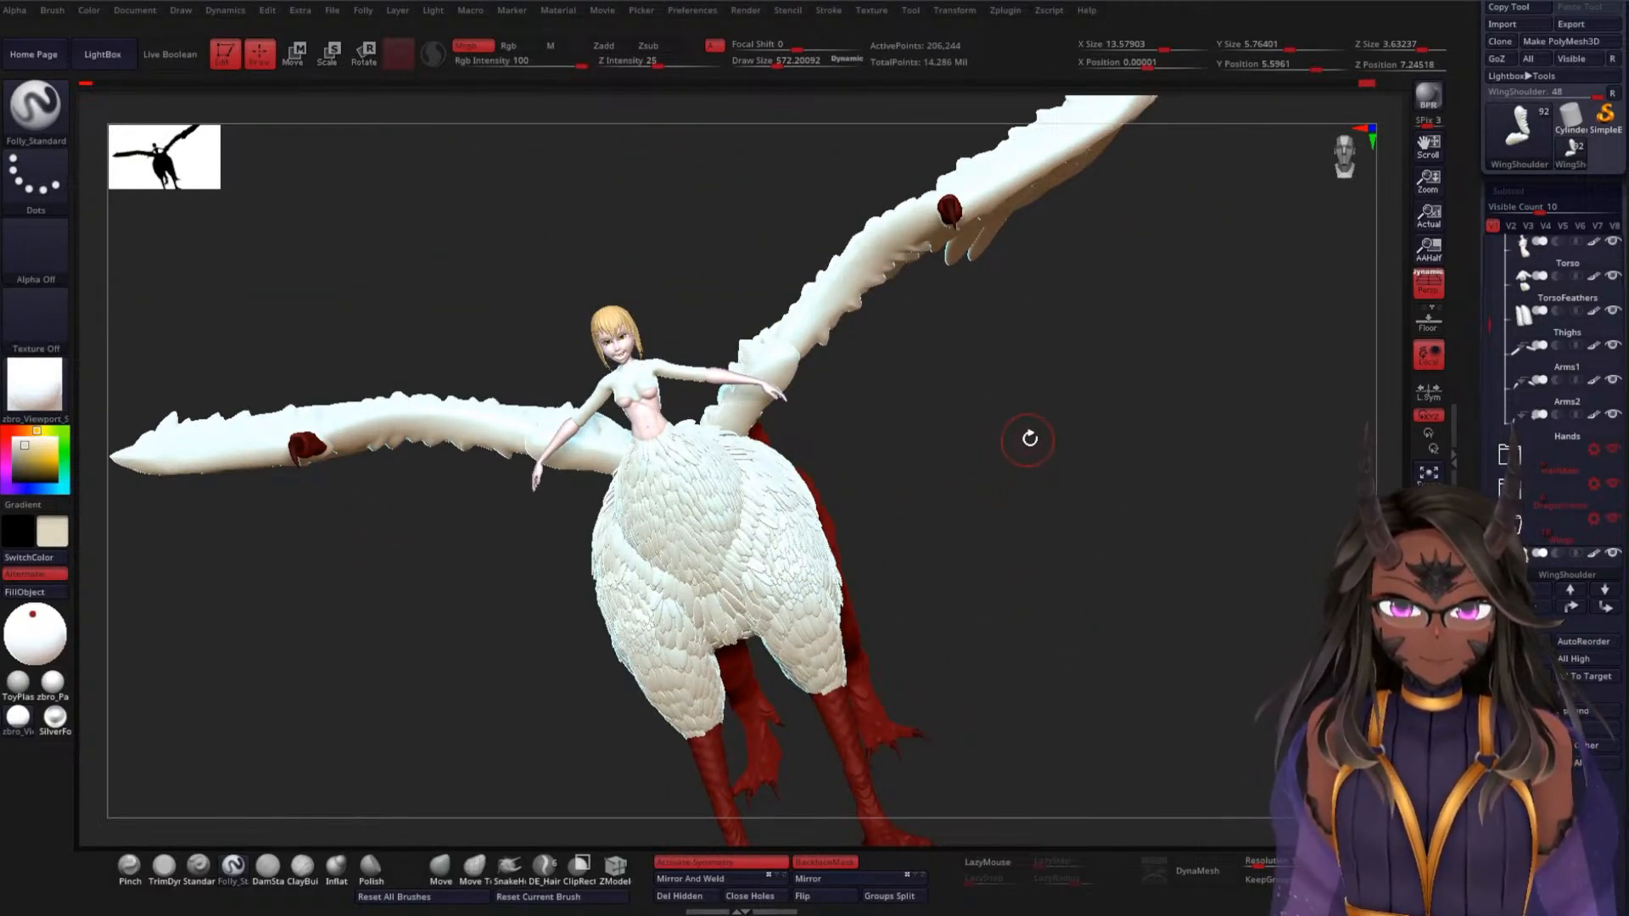
drag(1077, 461, 1008, 605)
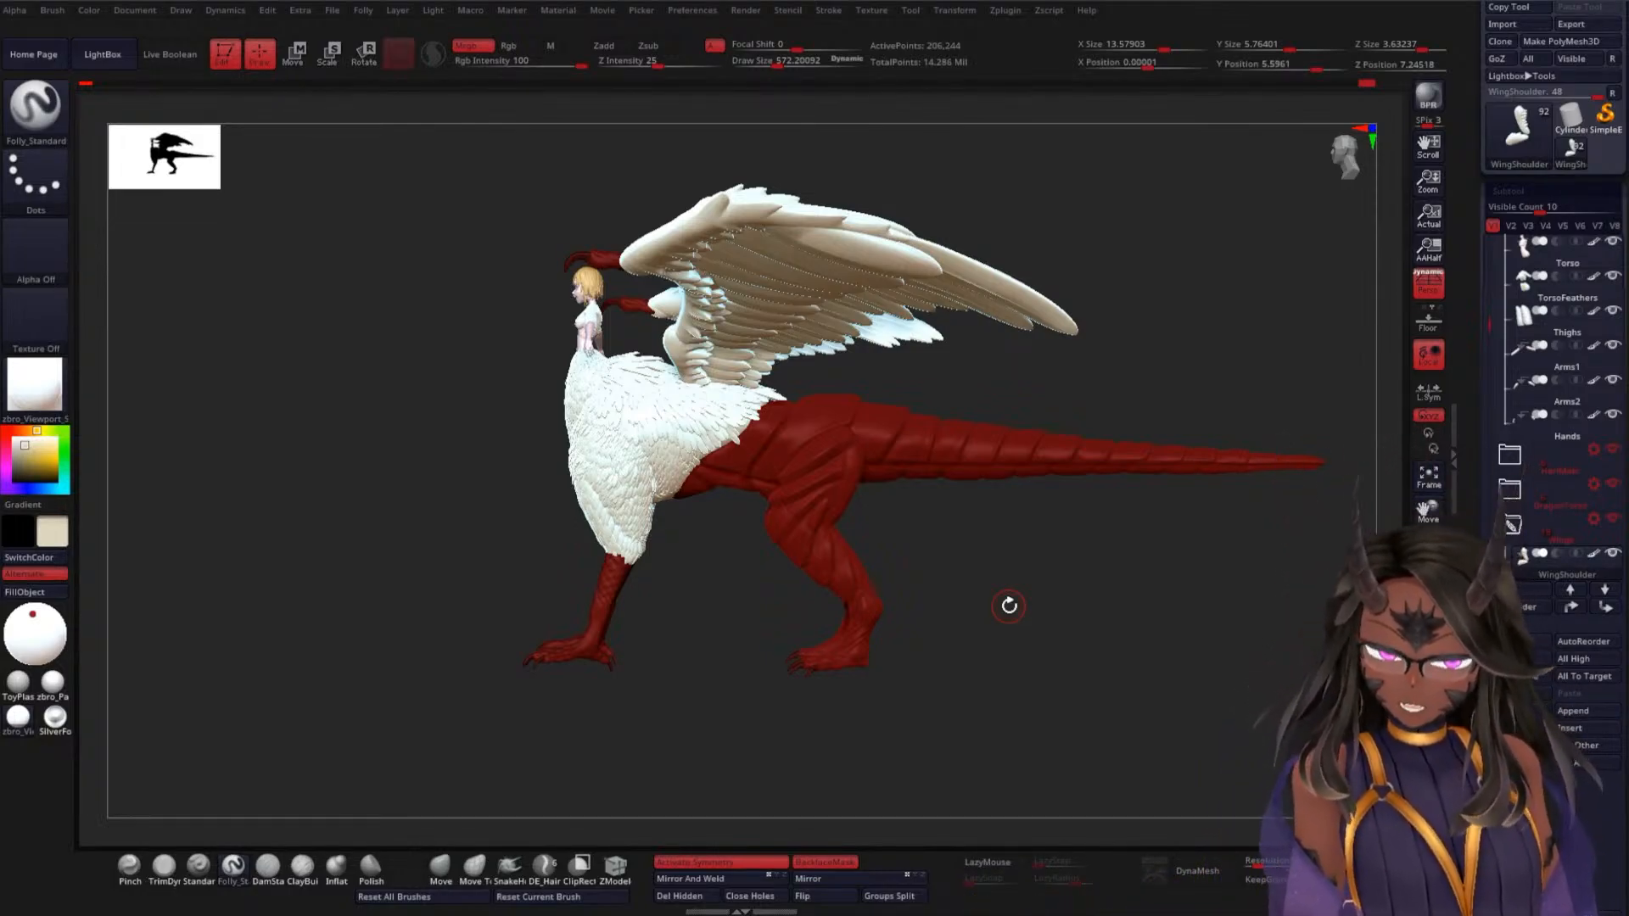
drag(389, 436, 453, 395)
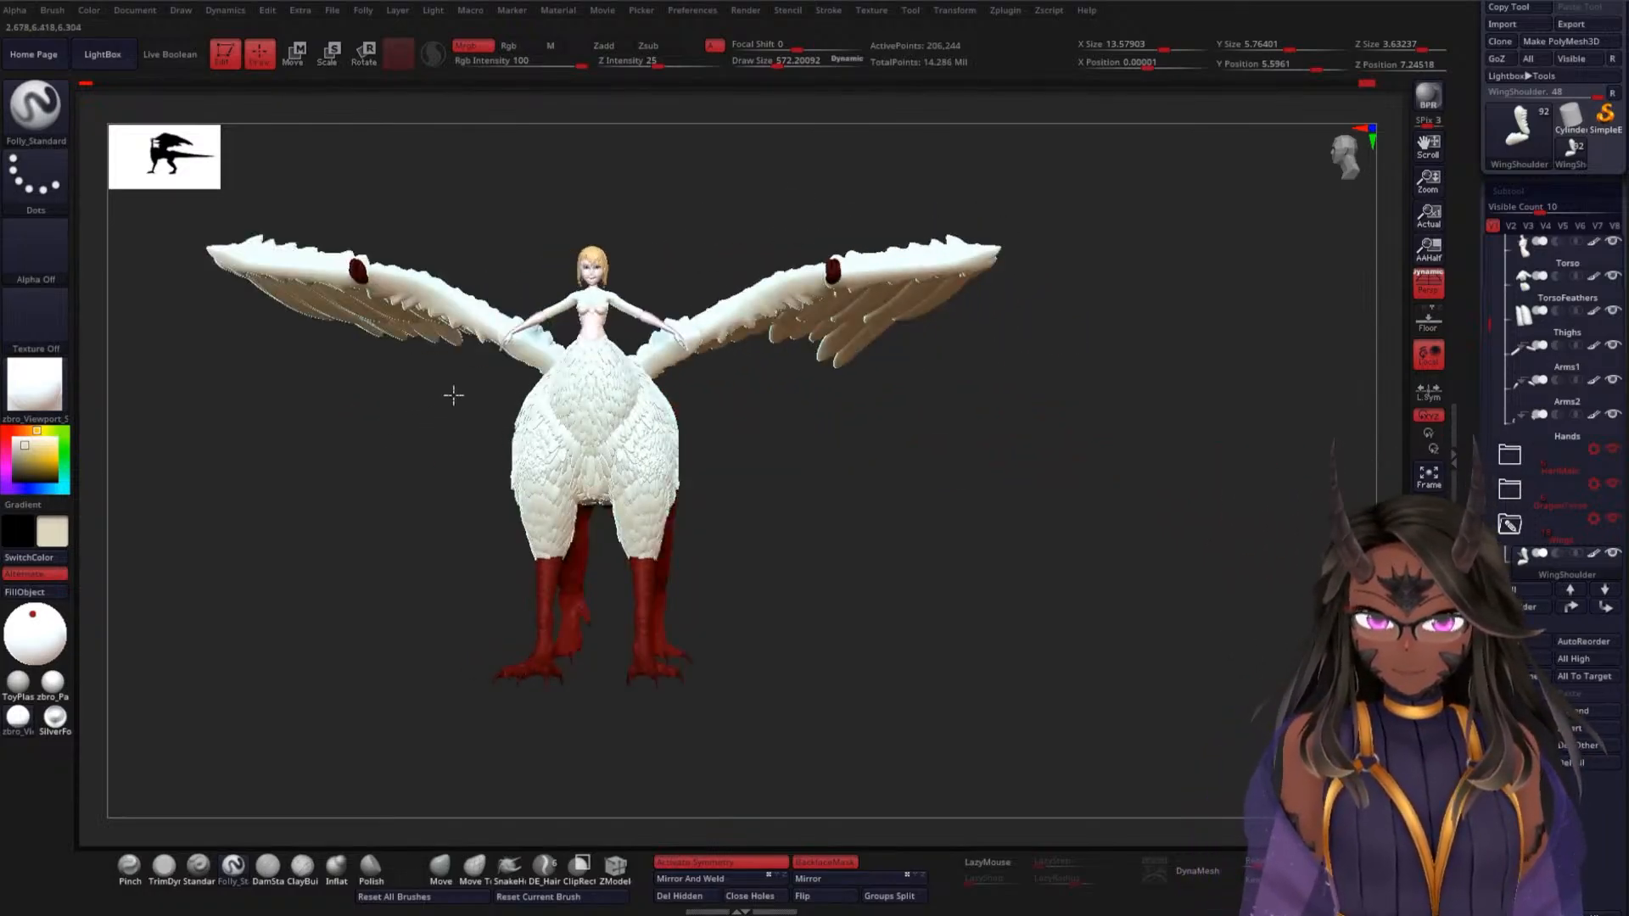
drag(929, 409, 1120, 376)
alt+drag(1261, 360, 1514, 316)
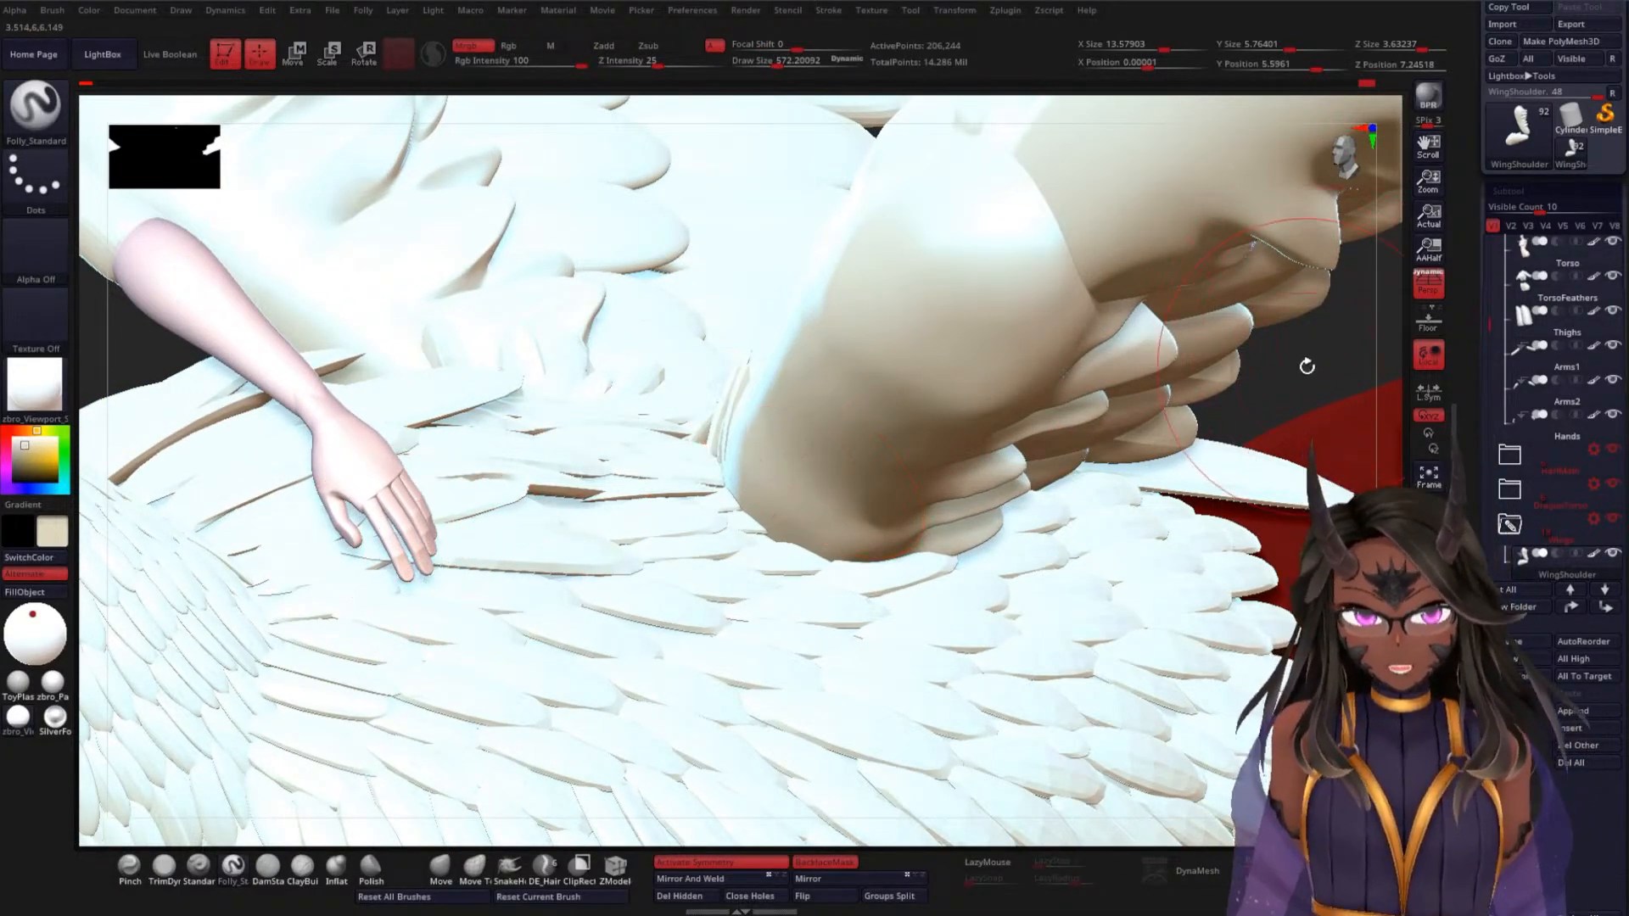
mouse_move(1305, 364)
alt+mouse_down()
mouse_move(1298, 263)
mouse_move(1327, 226)
alt+mouse_up()
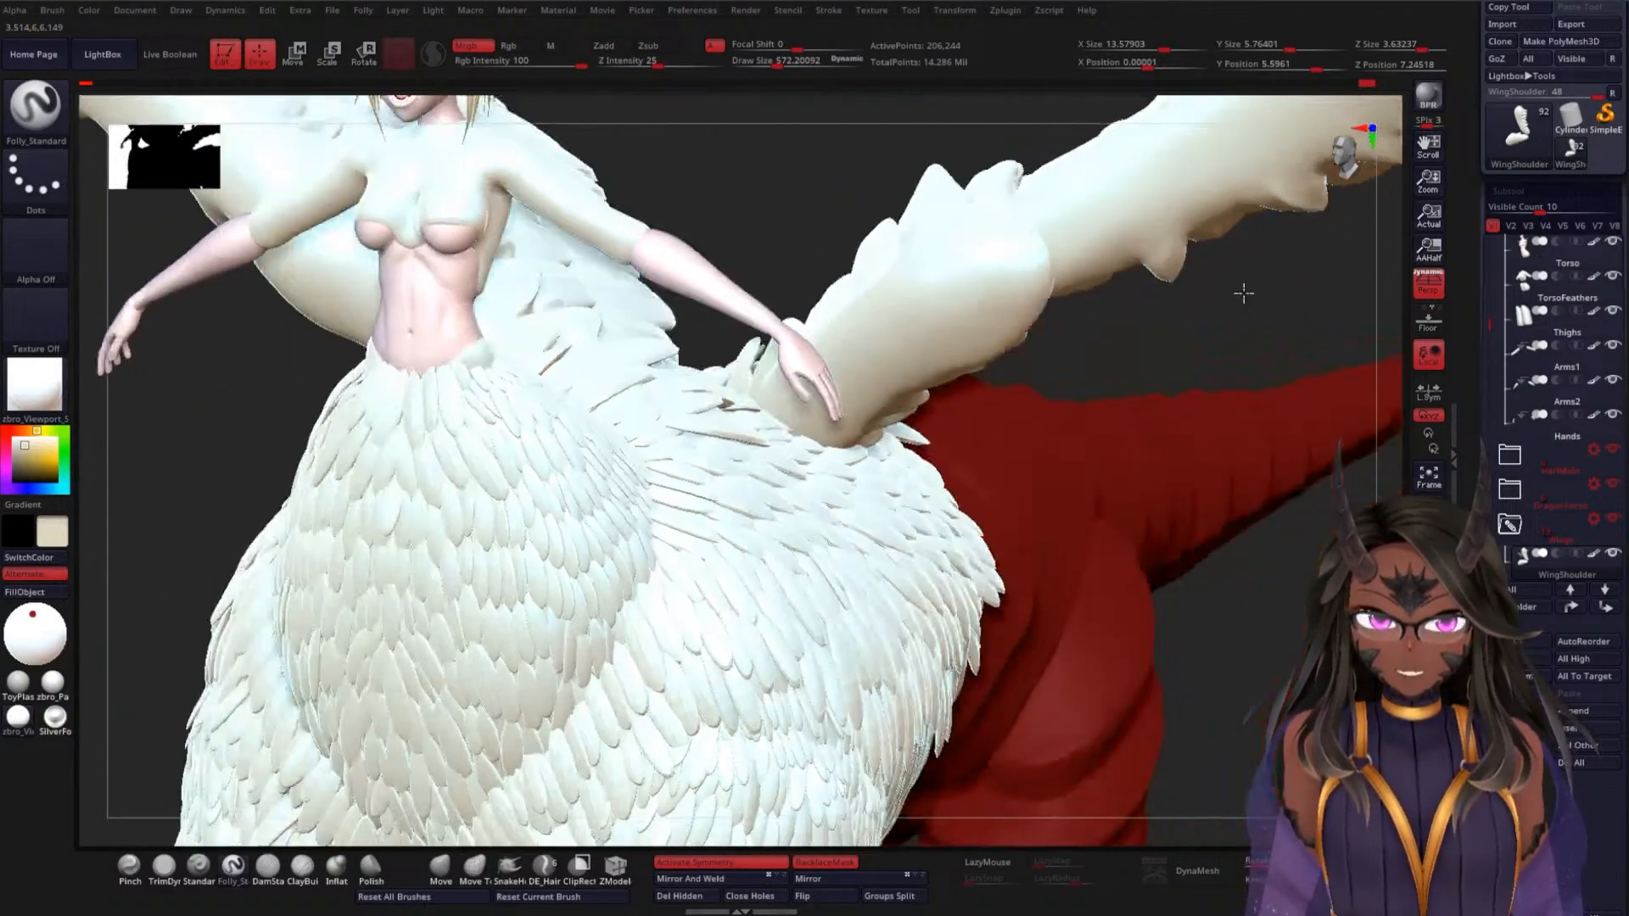
drag(1244, 293, 1197, 451)
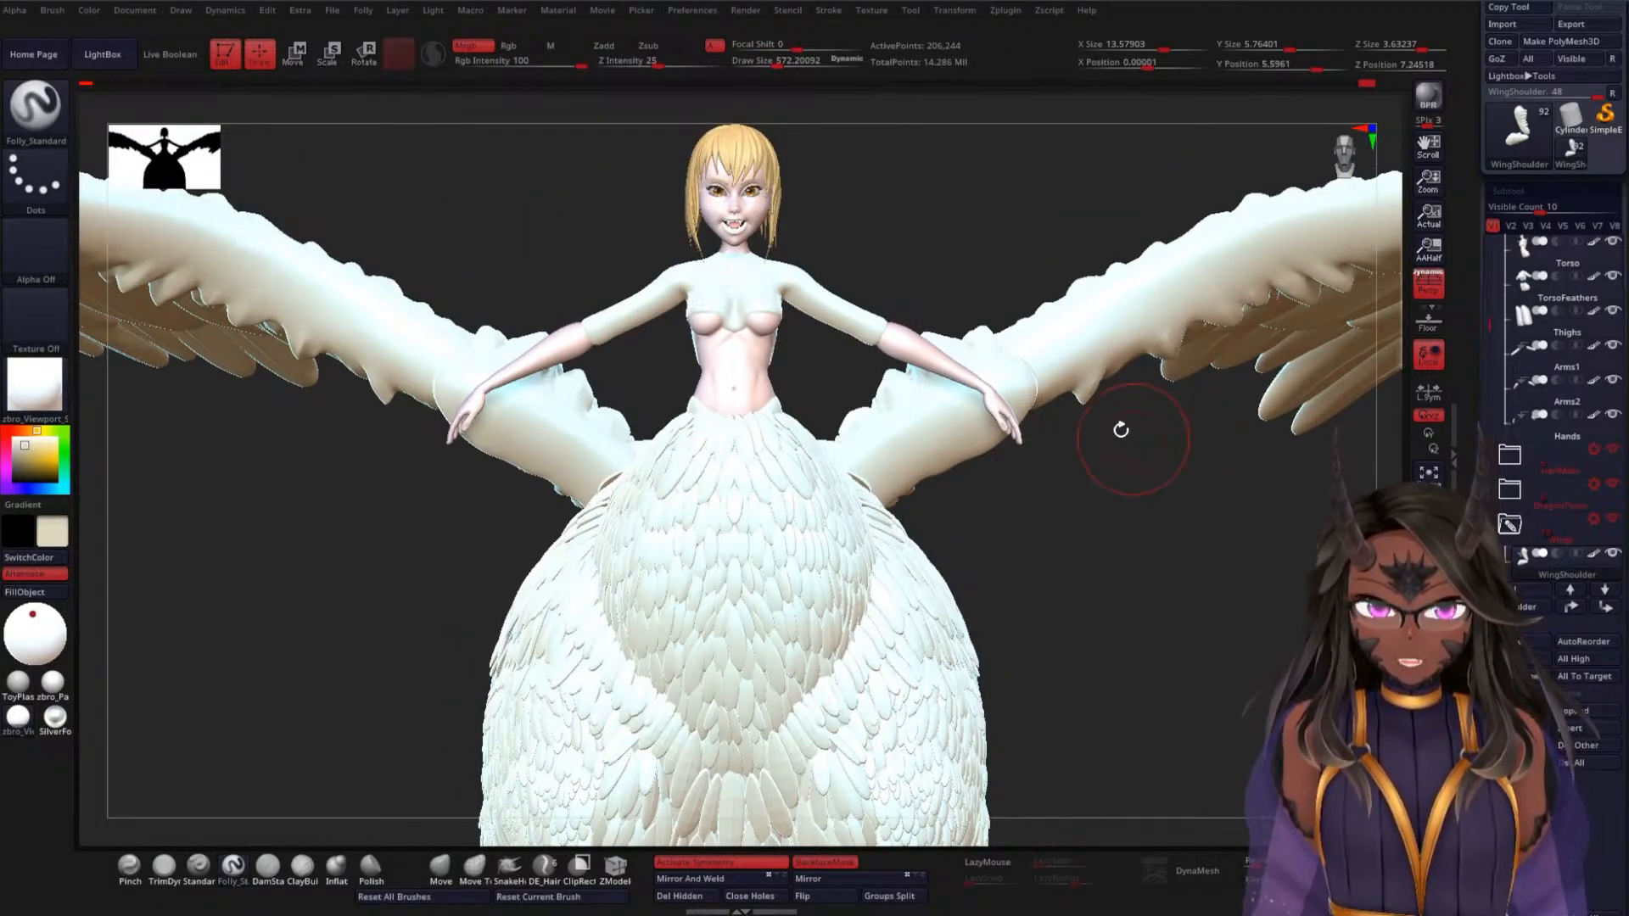
Reduce the draw size to about 110 and select the head subtool, framing the face from the front
alt+drag(956, 228, 954, 450)
alt+drag(958, 267, 966, 417)
alt+drag(861, 255, 946, 518)
alt+drag(819, 289, 1001, 573)
alt+drag(937, 352, 1078, 476)
alt+drag(943, 293, 956, 357)
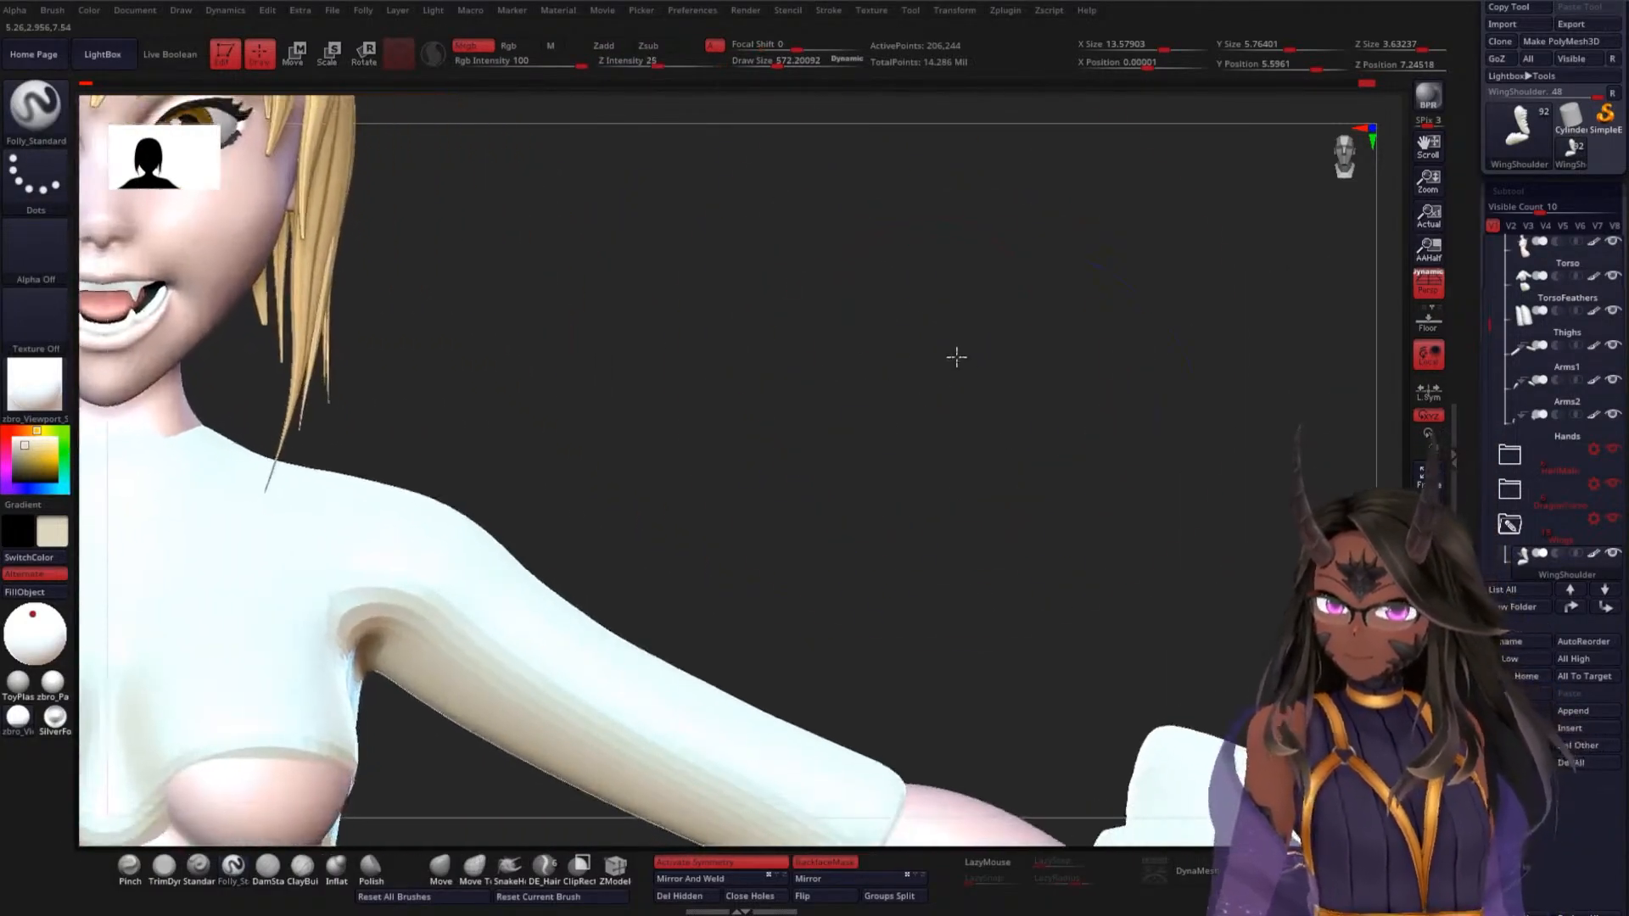
alt+drag(835, 183, 934, 364)
alt+drag(746, 256, 924, 370)
alt+drag(734, 357, 861, 408)
key(space)
alt+click(649, 557)
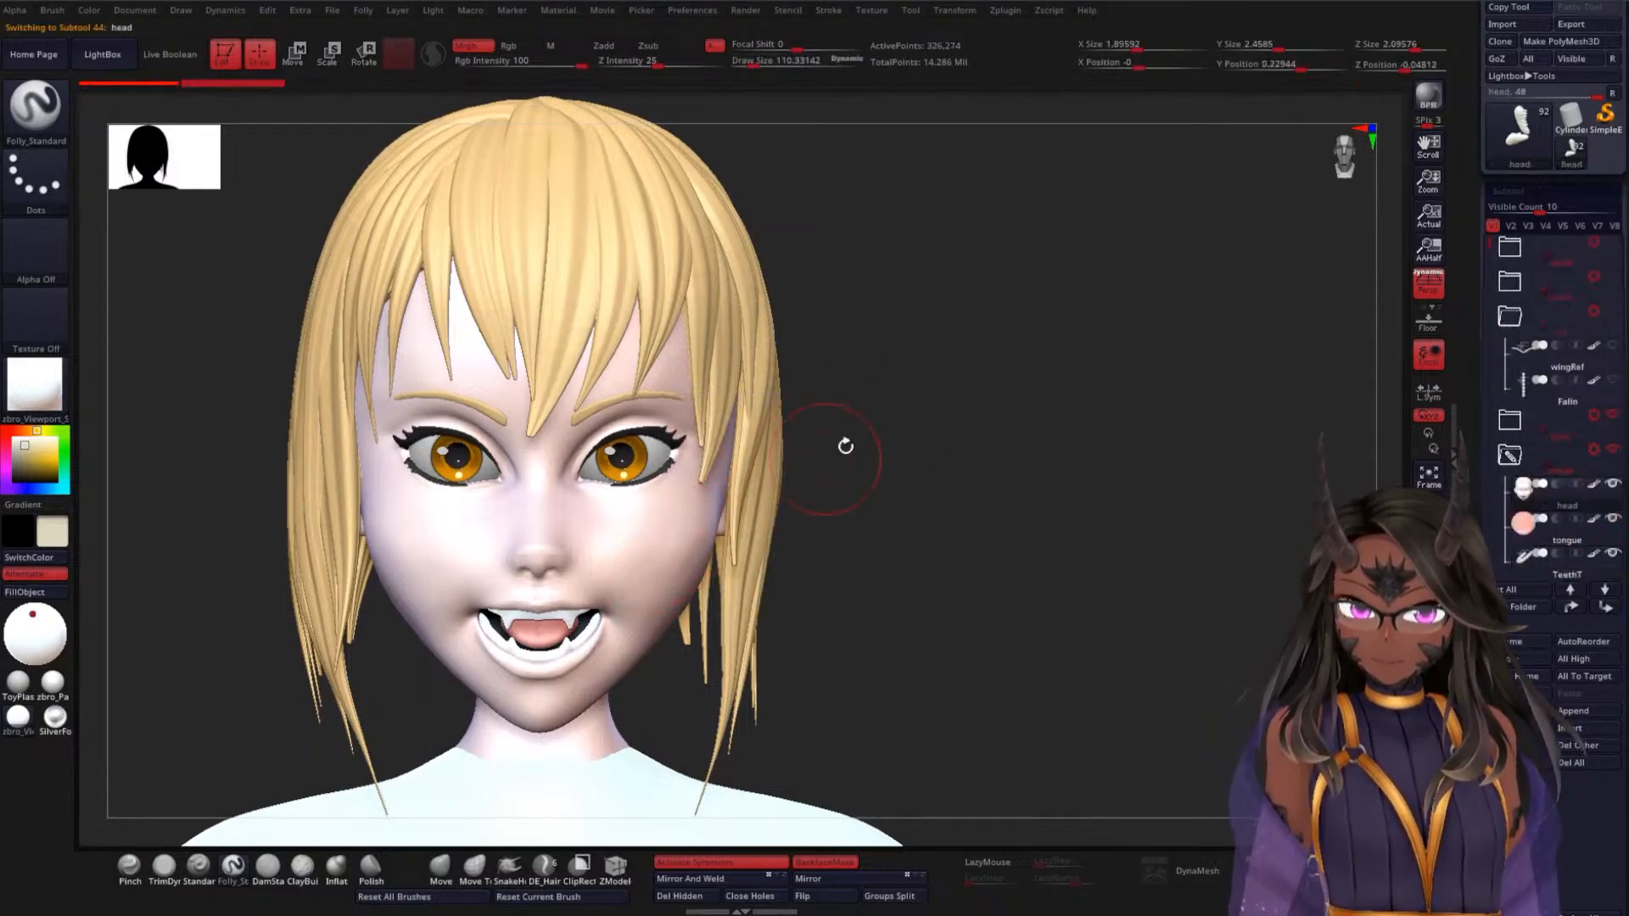
alt+drag(935, 366, 948, 462)
alt+drag(950, 340, 1073, 418)
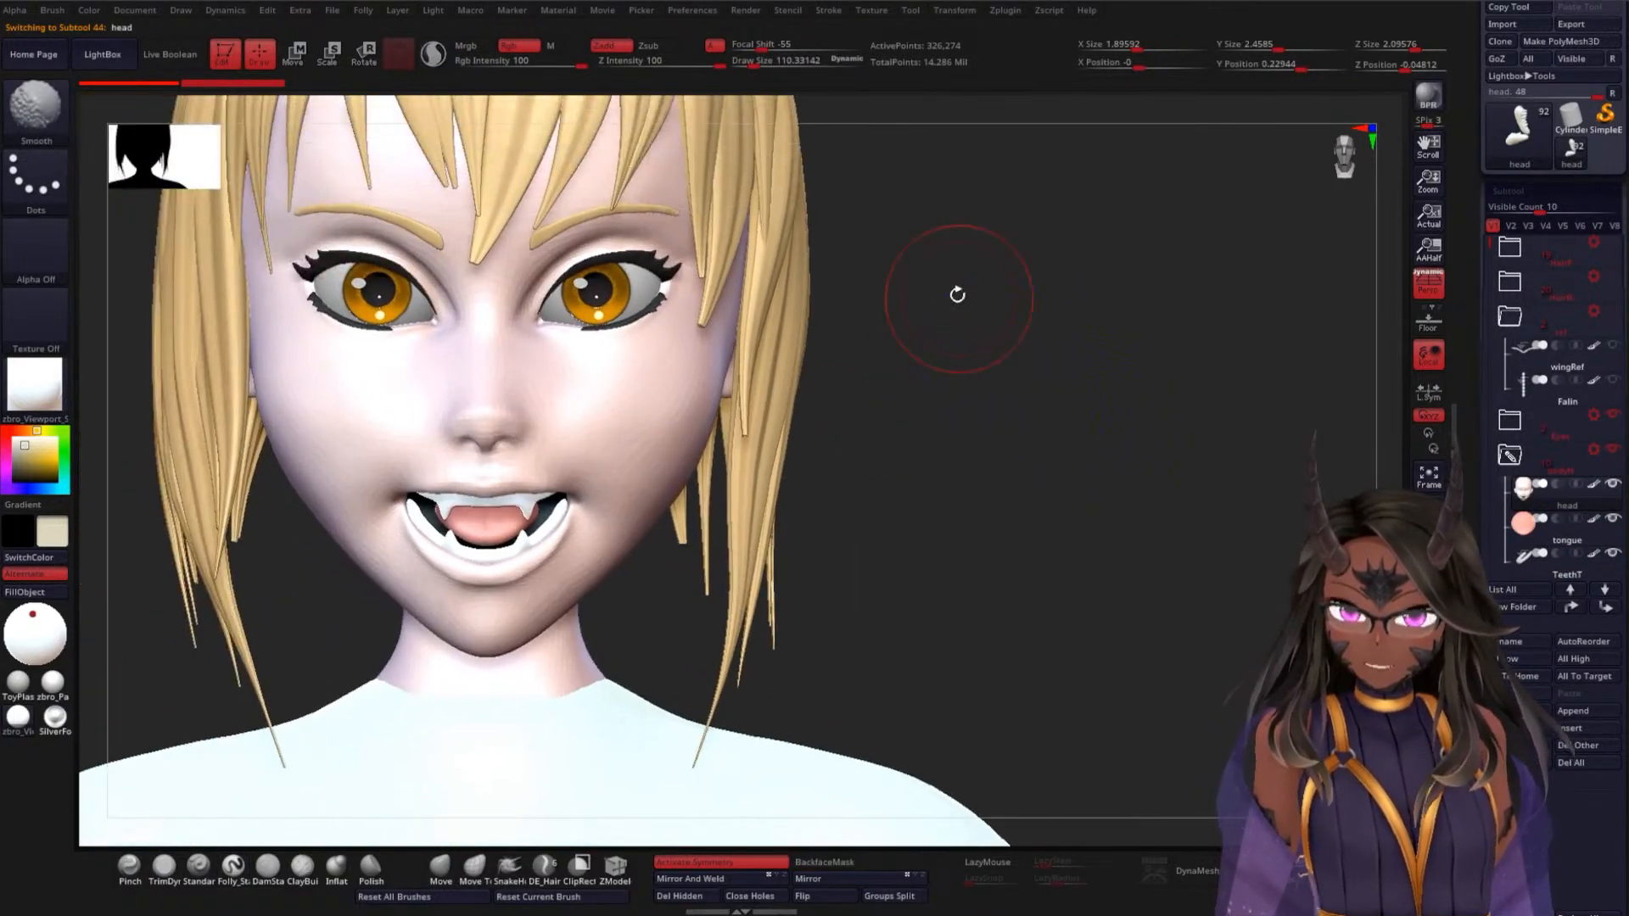
Reshape the mouth and upper lip with the Move brush, reducing the draw size to about 37
click(440, 865)
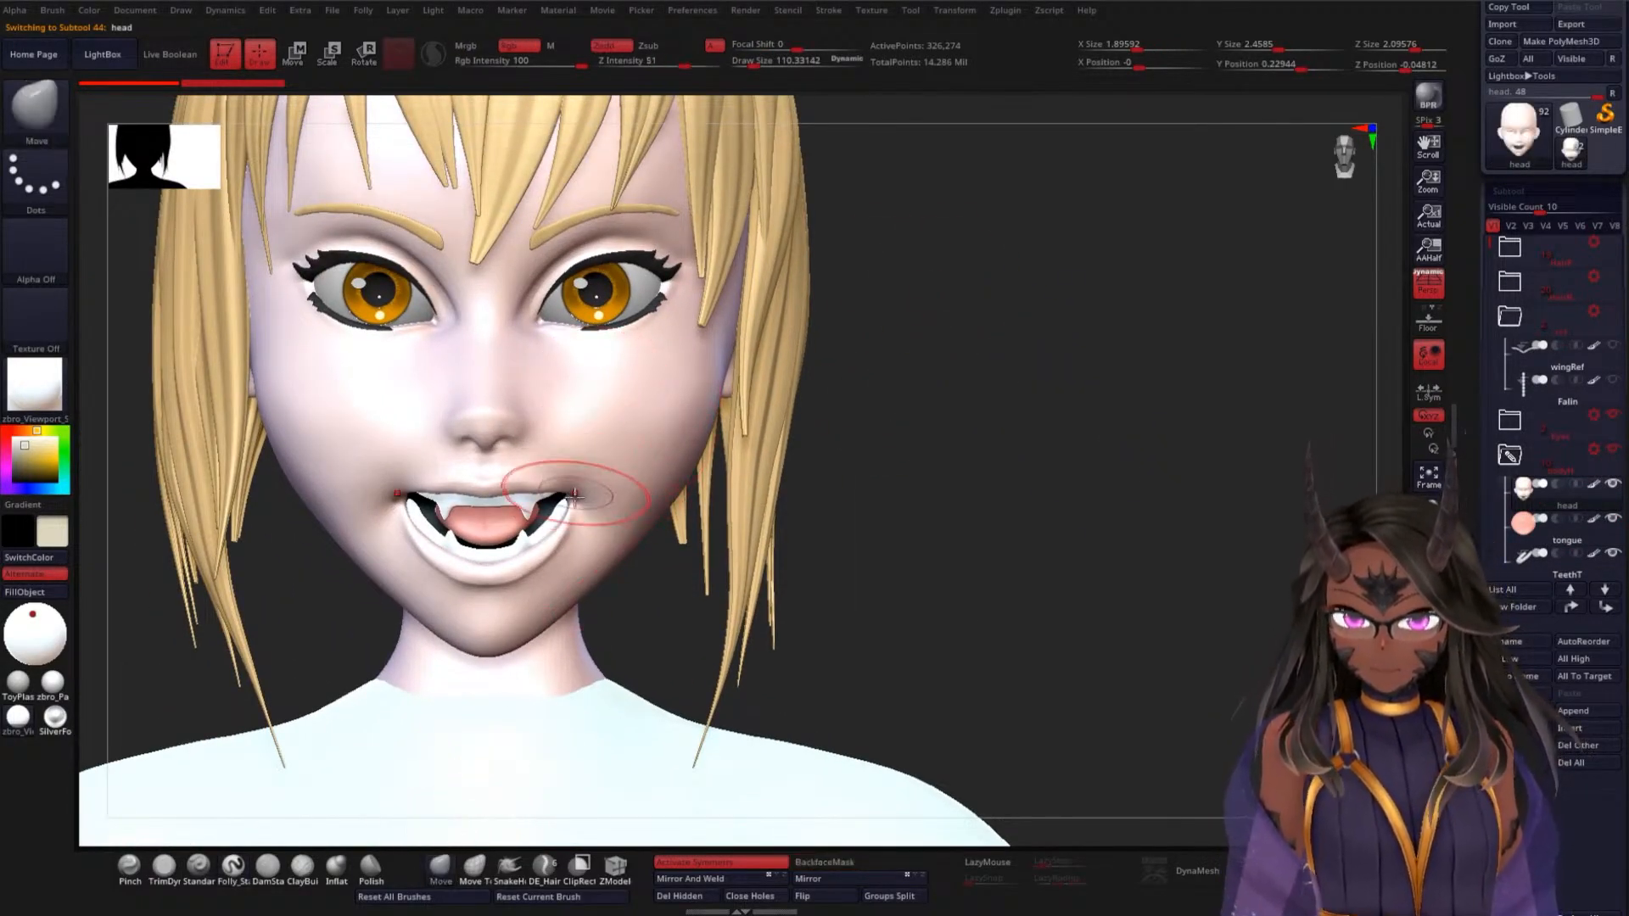
drag(575, 495, 509, 492)
key(space)
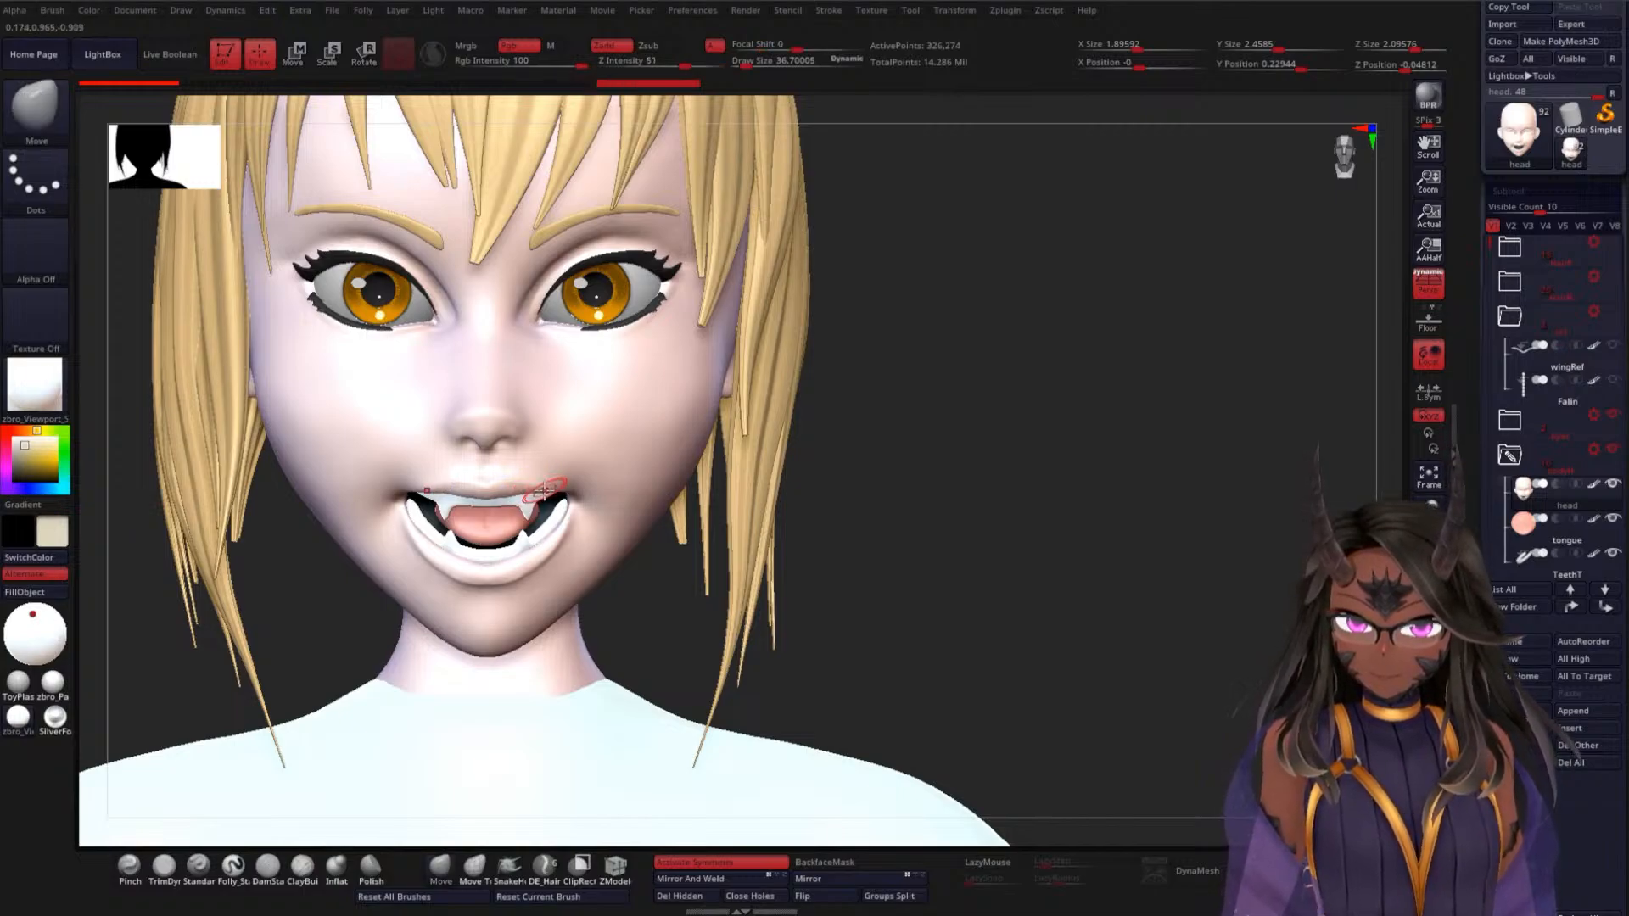
drag(950, 395, 838, 391)
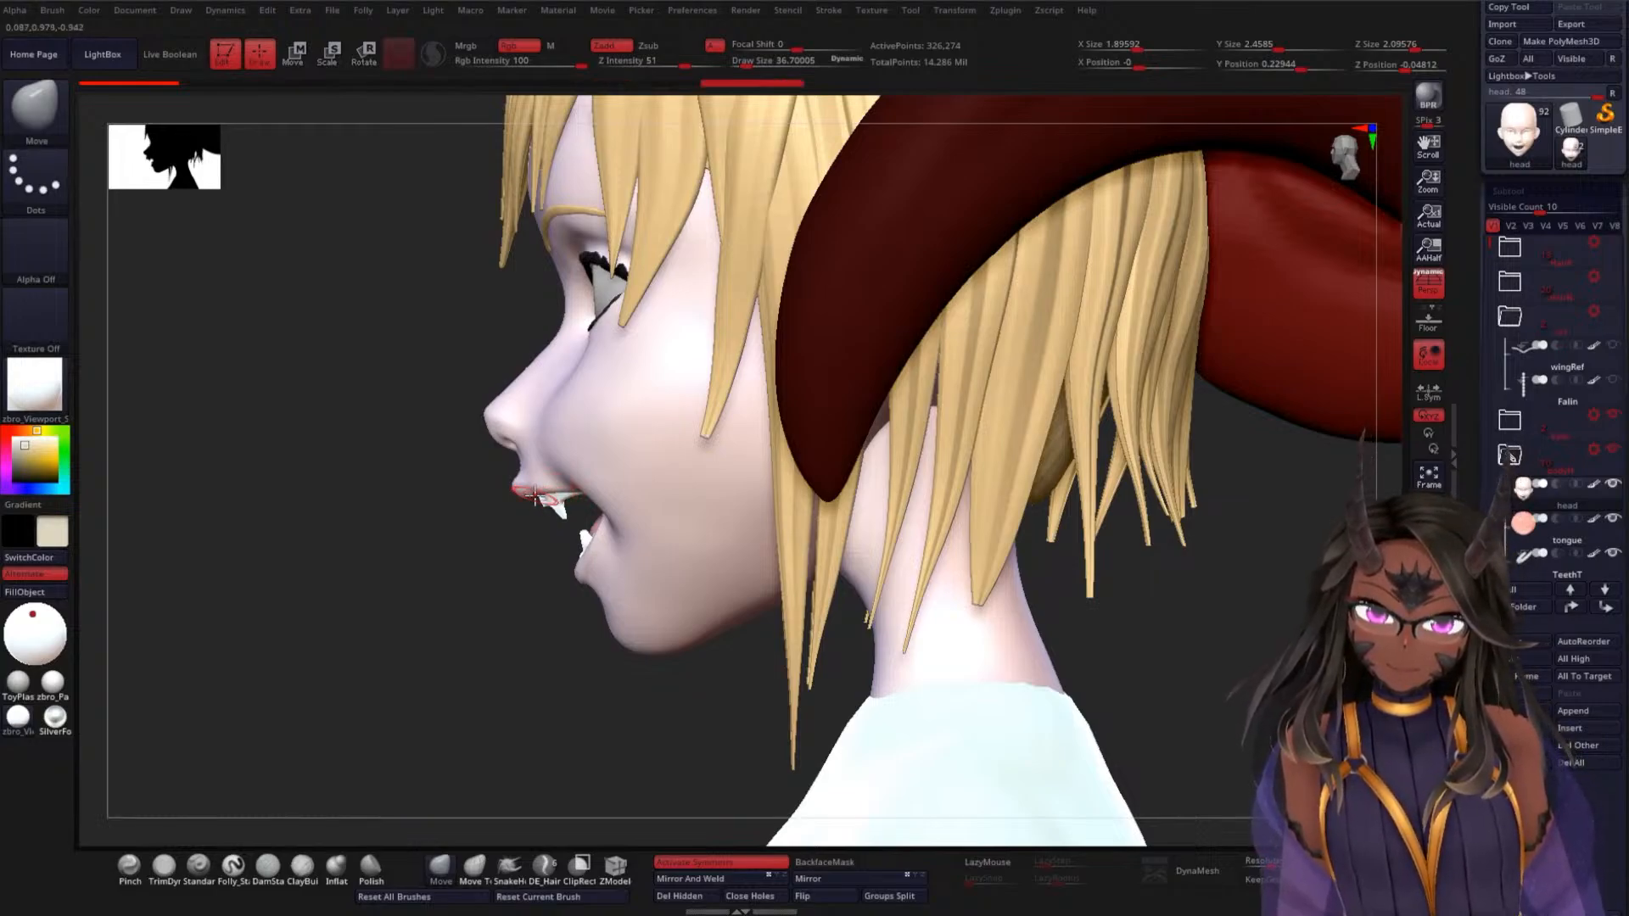
drag(513, 567, 917, 407)
Undo the latest mouth edits and redo one of them to compare the face's shape
key(ctrl)
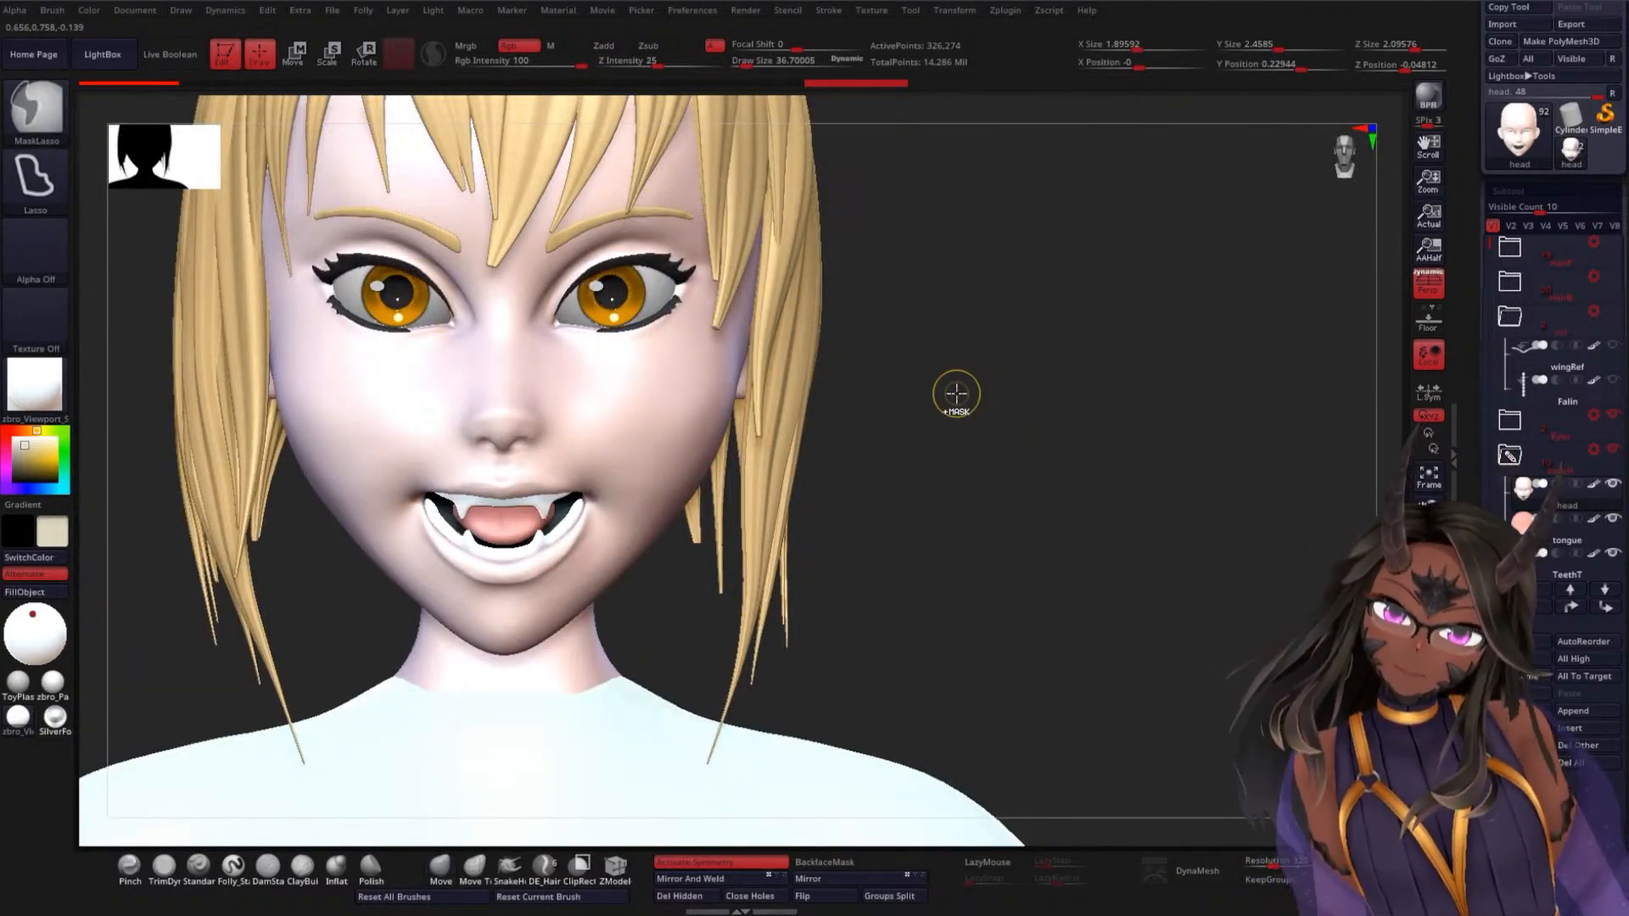
key(ctrl+z)
key(ctrl+z)
key(ctrl+z)
key(ctrl+shift+z)
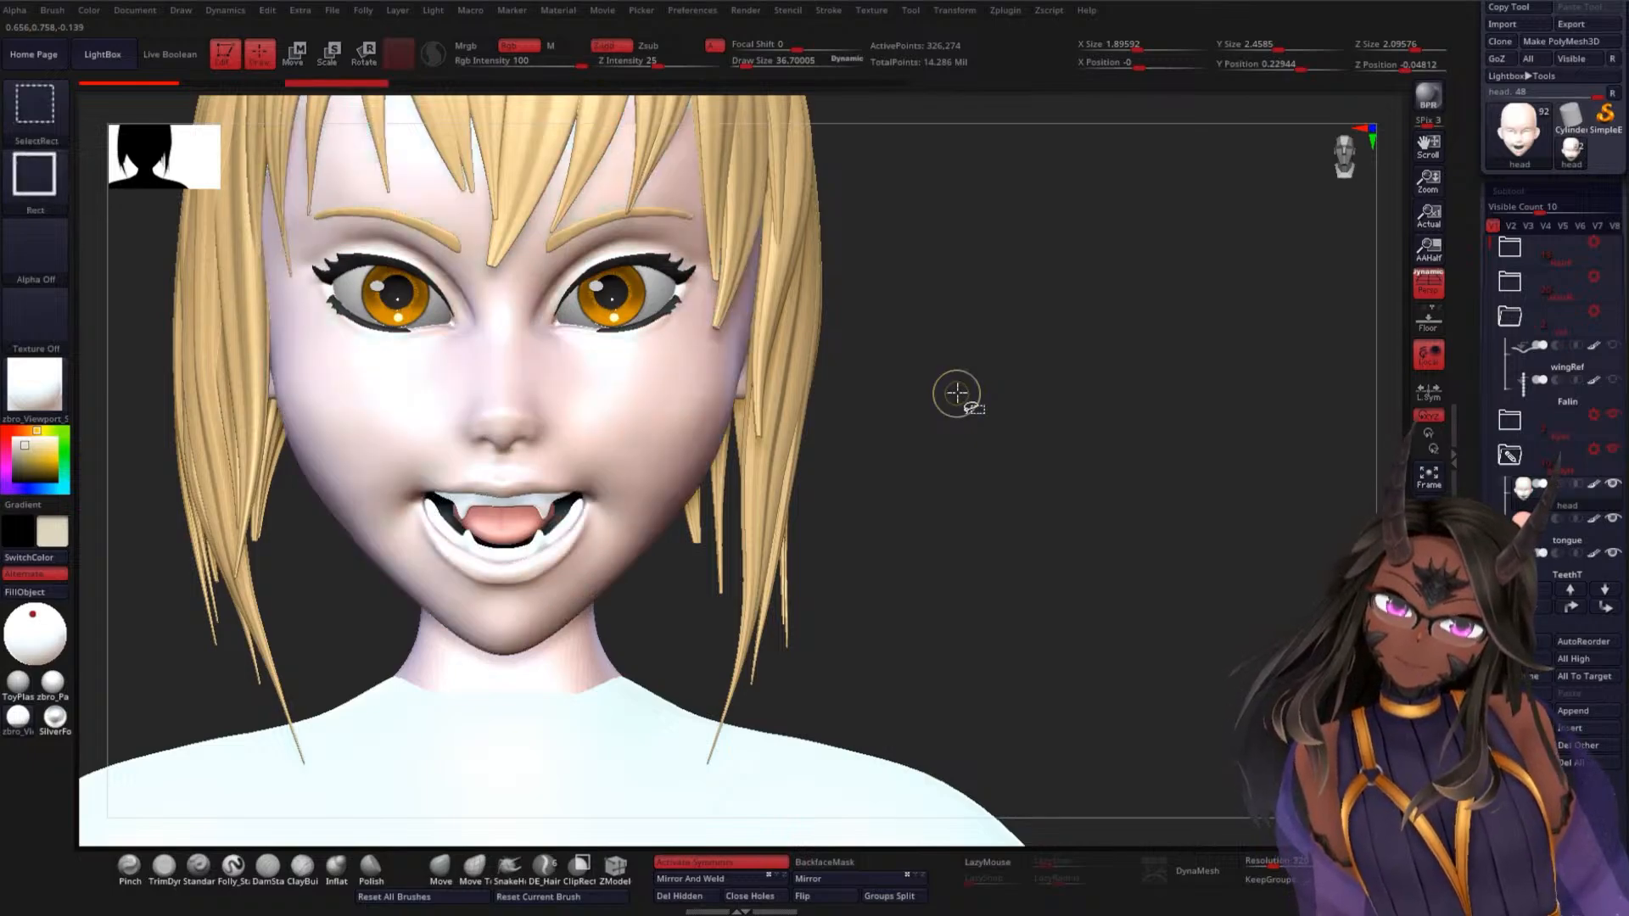
Adjust the upper lip in profile with the Move brush and check the mouth from the front
mouse_move(991, 419)
alt+mouse_down()
mouse_move(996, 396)
mouse_move(878, 445)
alt+mouse_up()
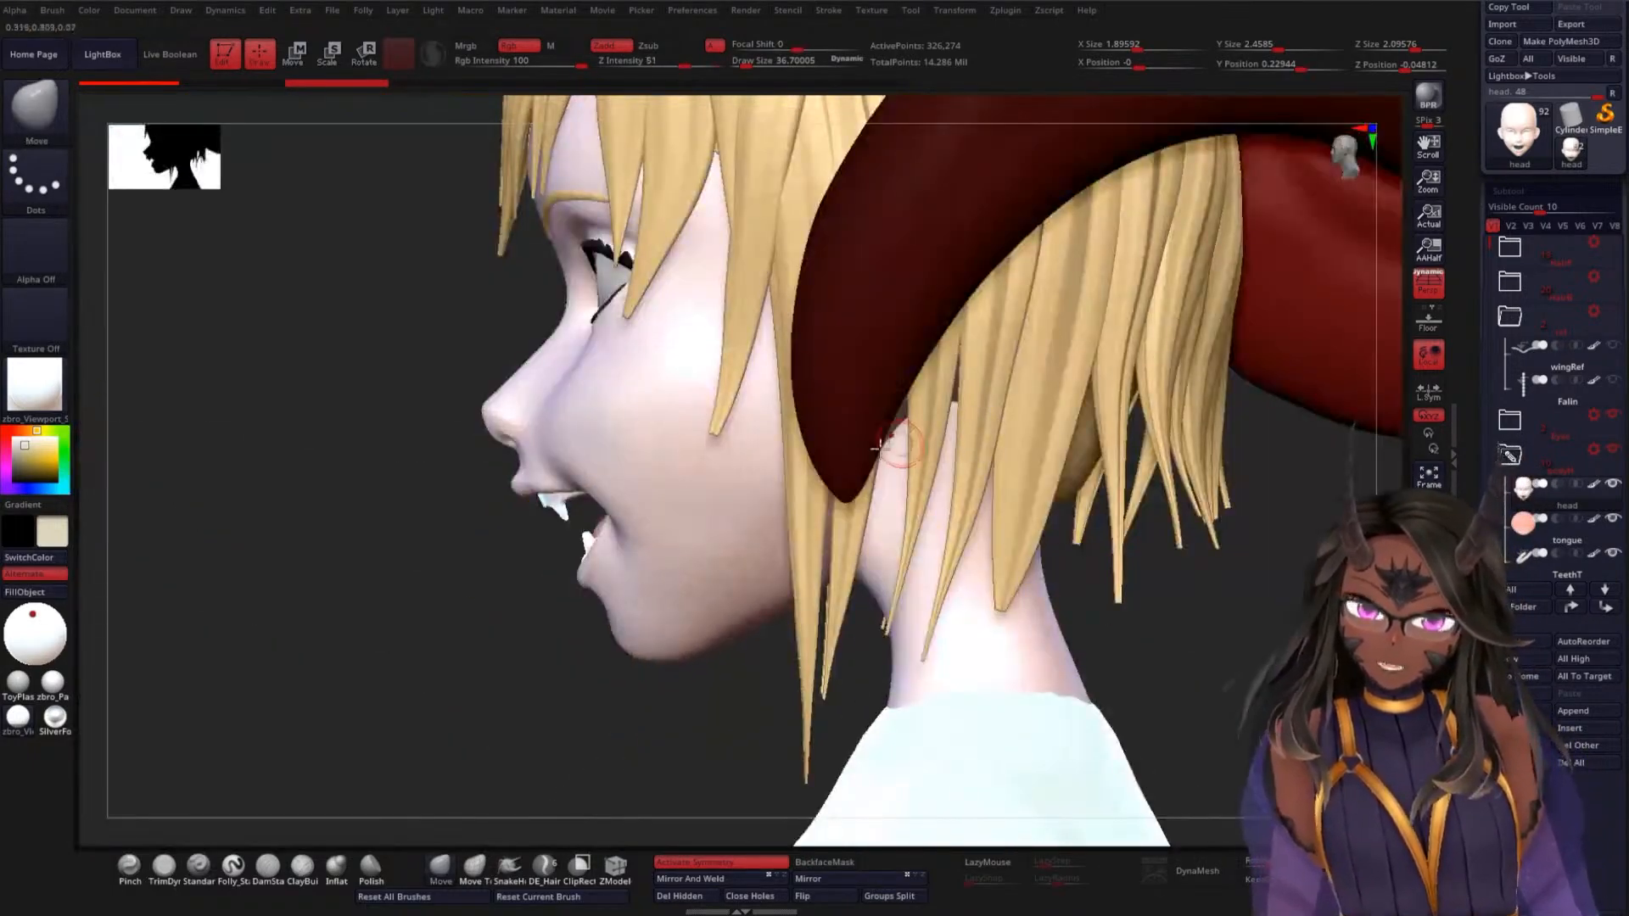
mouse_move(431, 590)
alt+mouse_down()
mouse_move(450, 622)
mouse_move(543, 501)
alt+mouse_up()
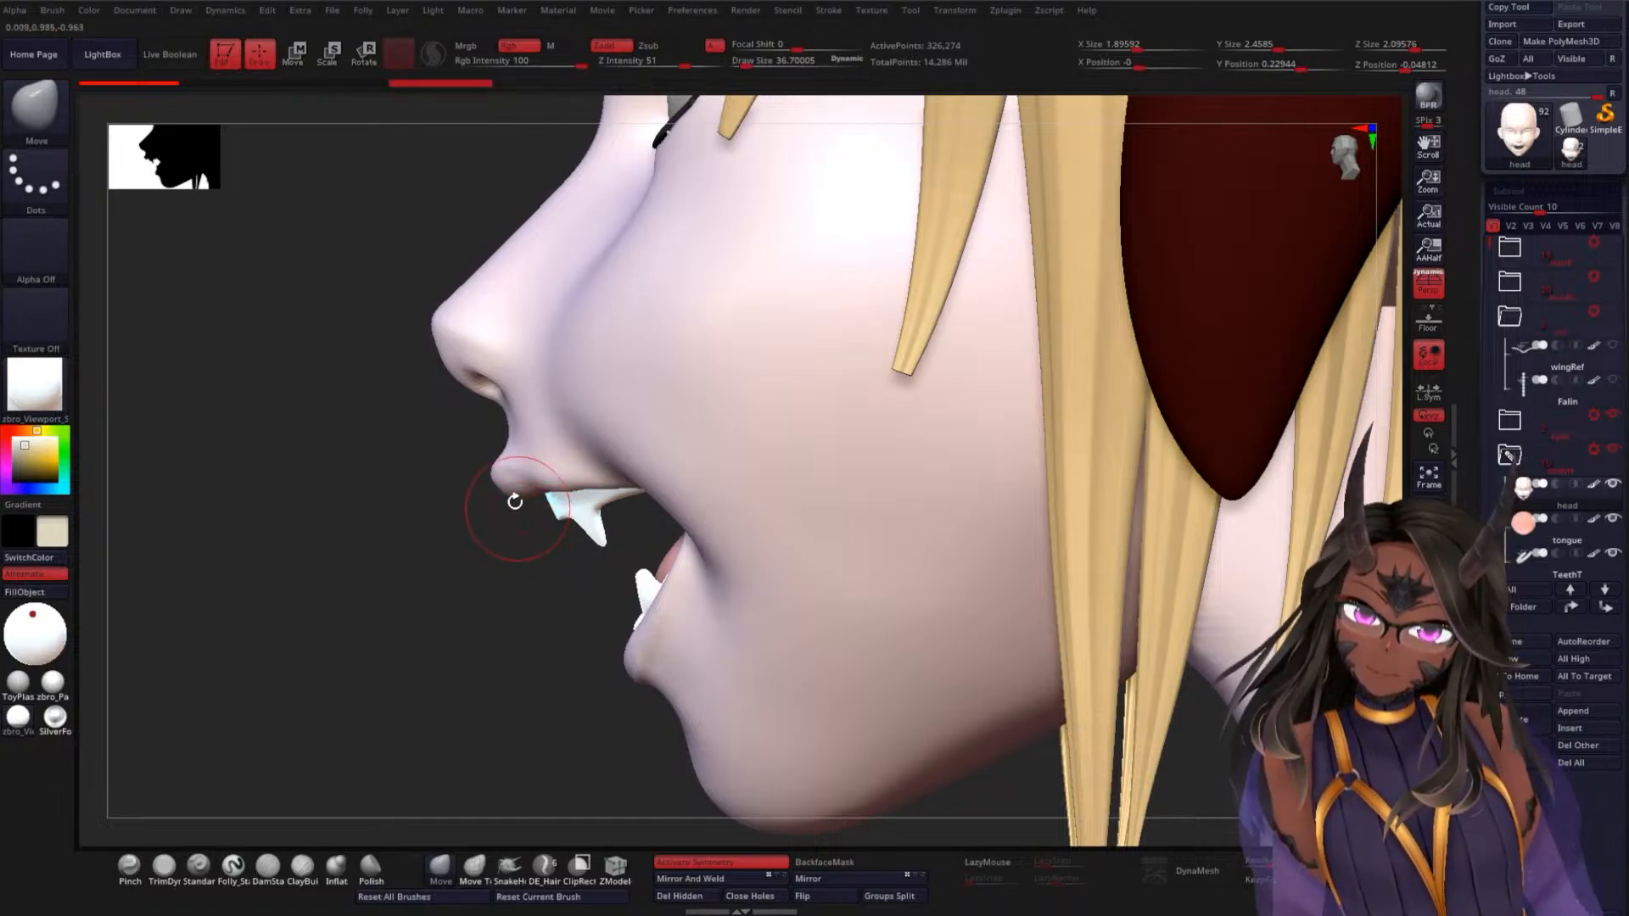
drag(470, 541, 556, 567)
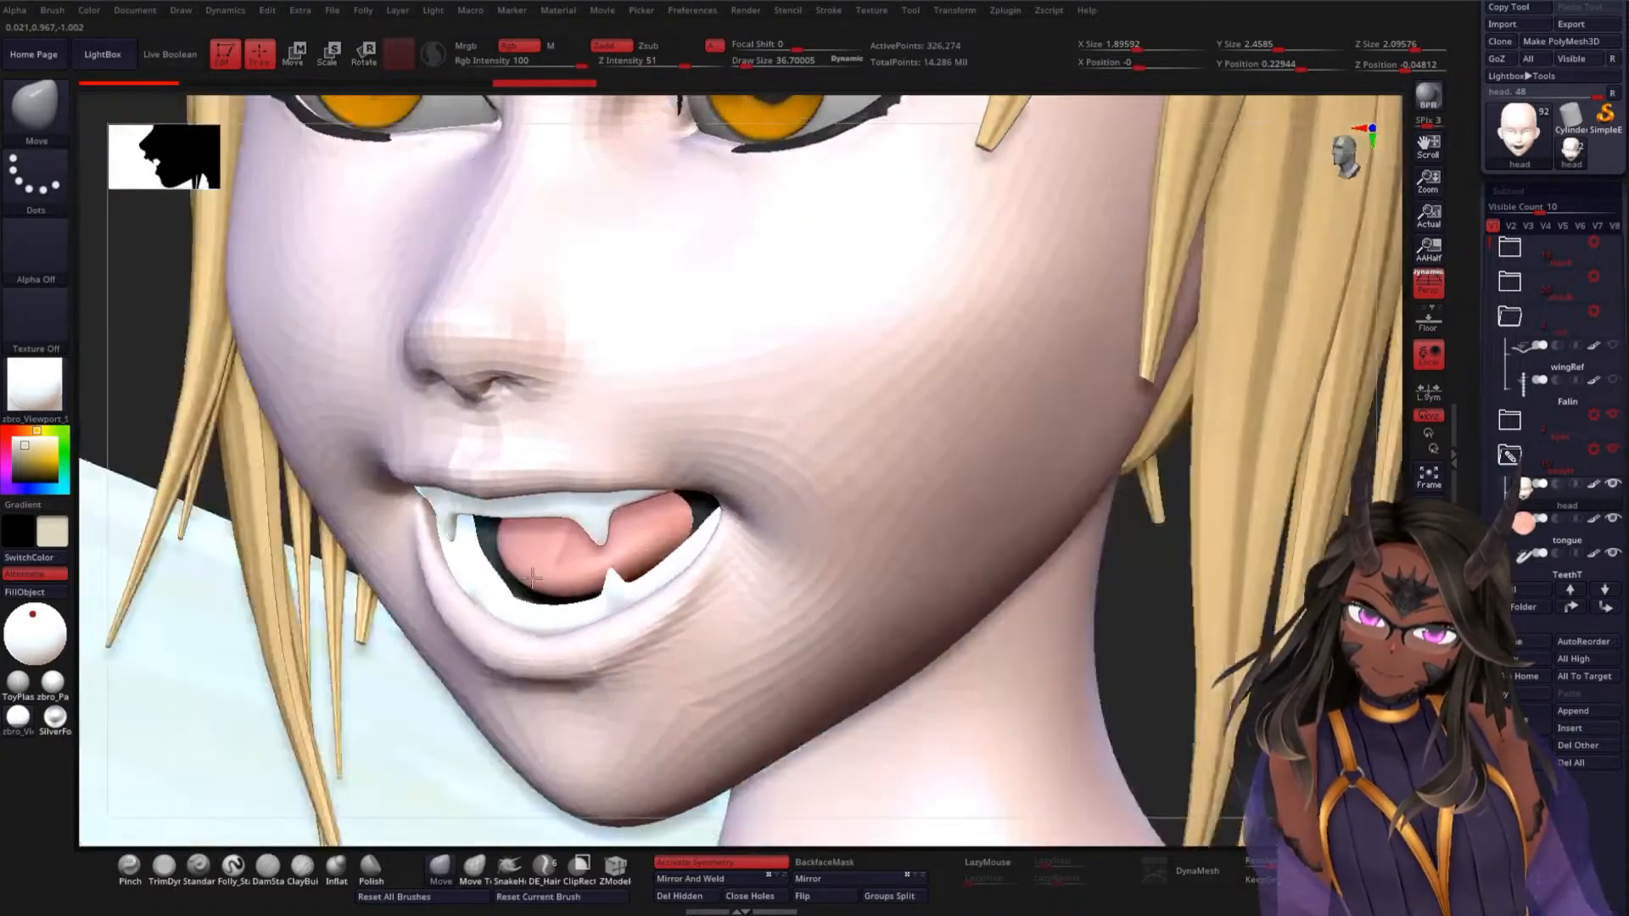
key(f)
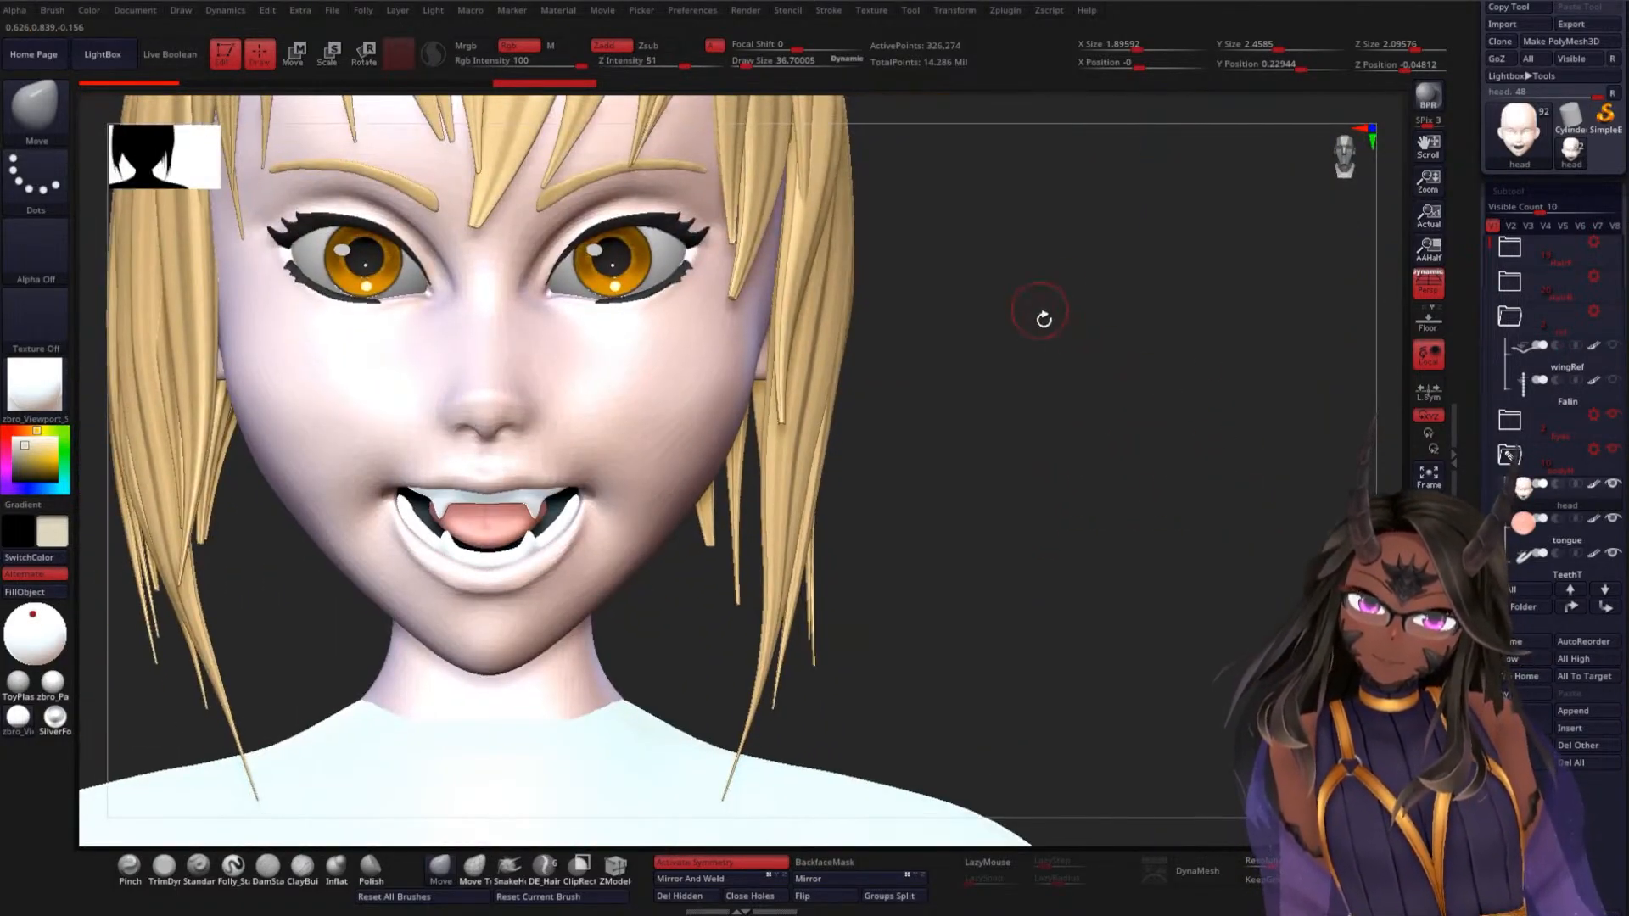
alt+drag(1077, 257, 1059, 367)
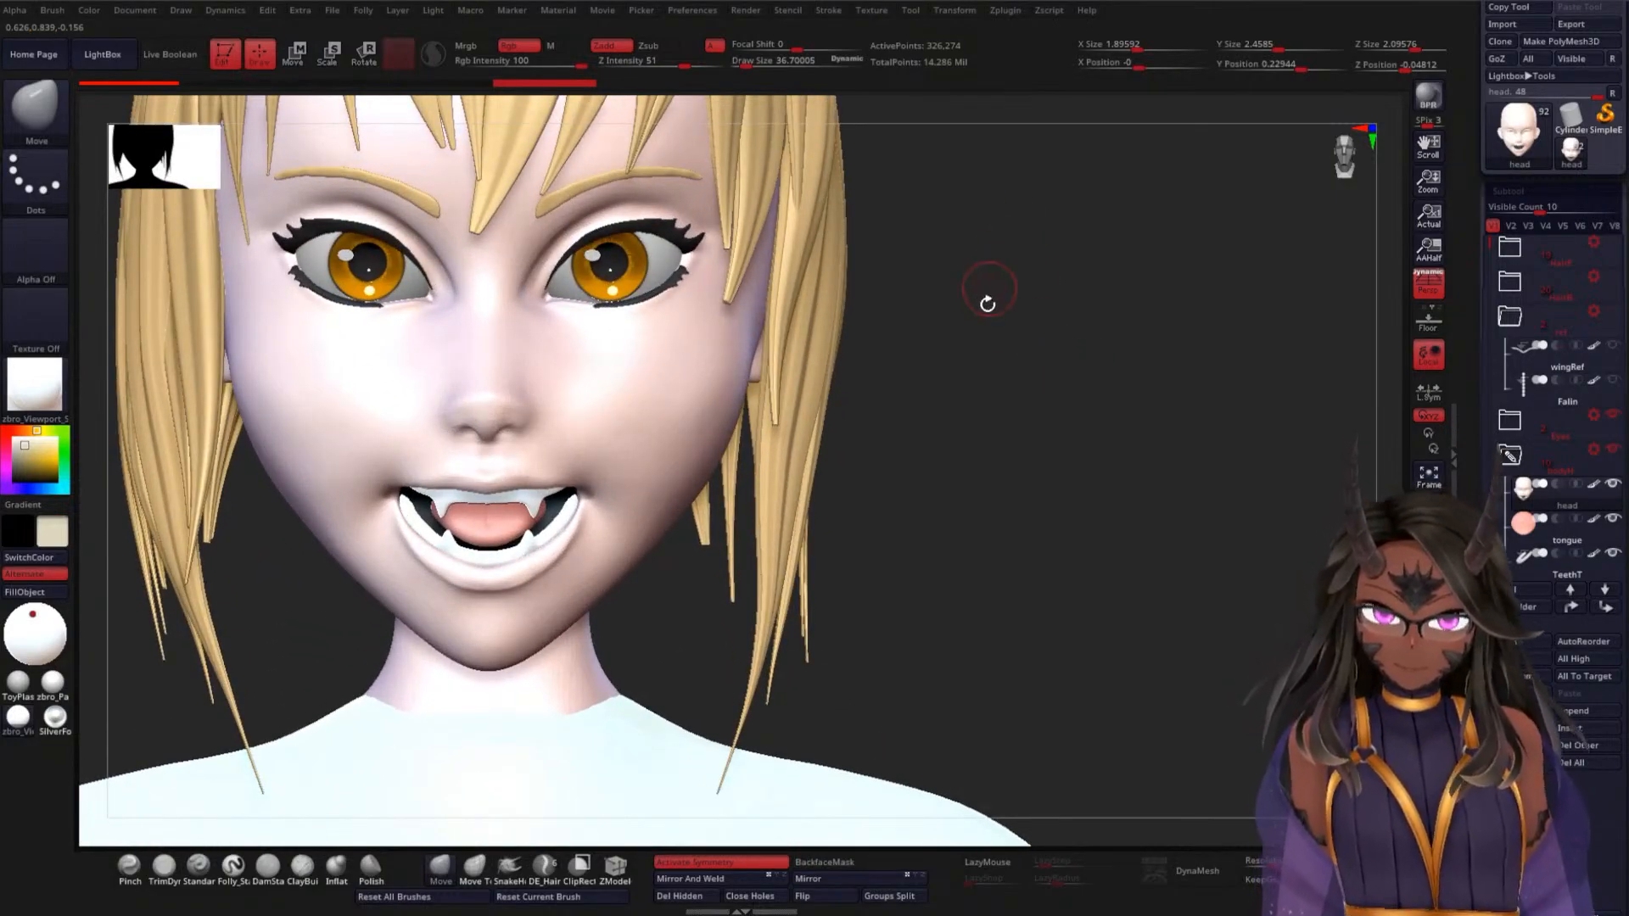
Choose the zbro_Viewport_5 material for the head
click(1517, 351)
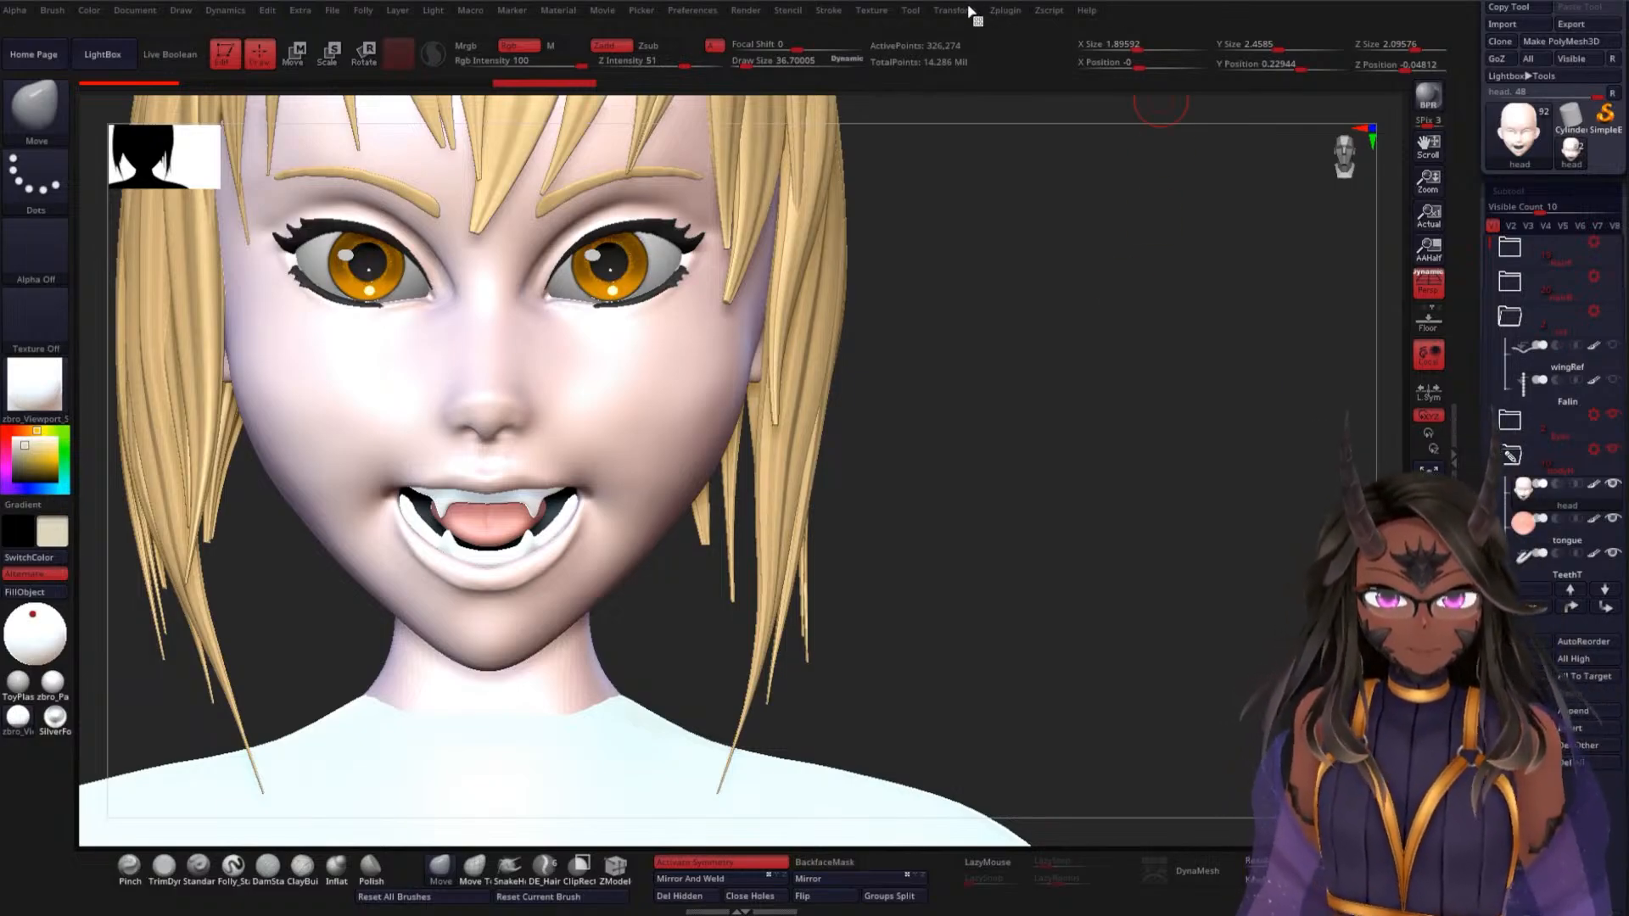
click(1010, 11)
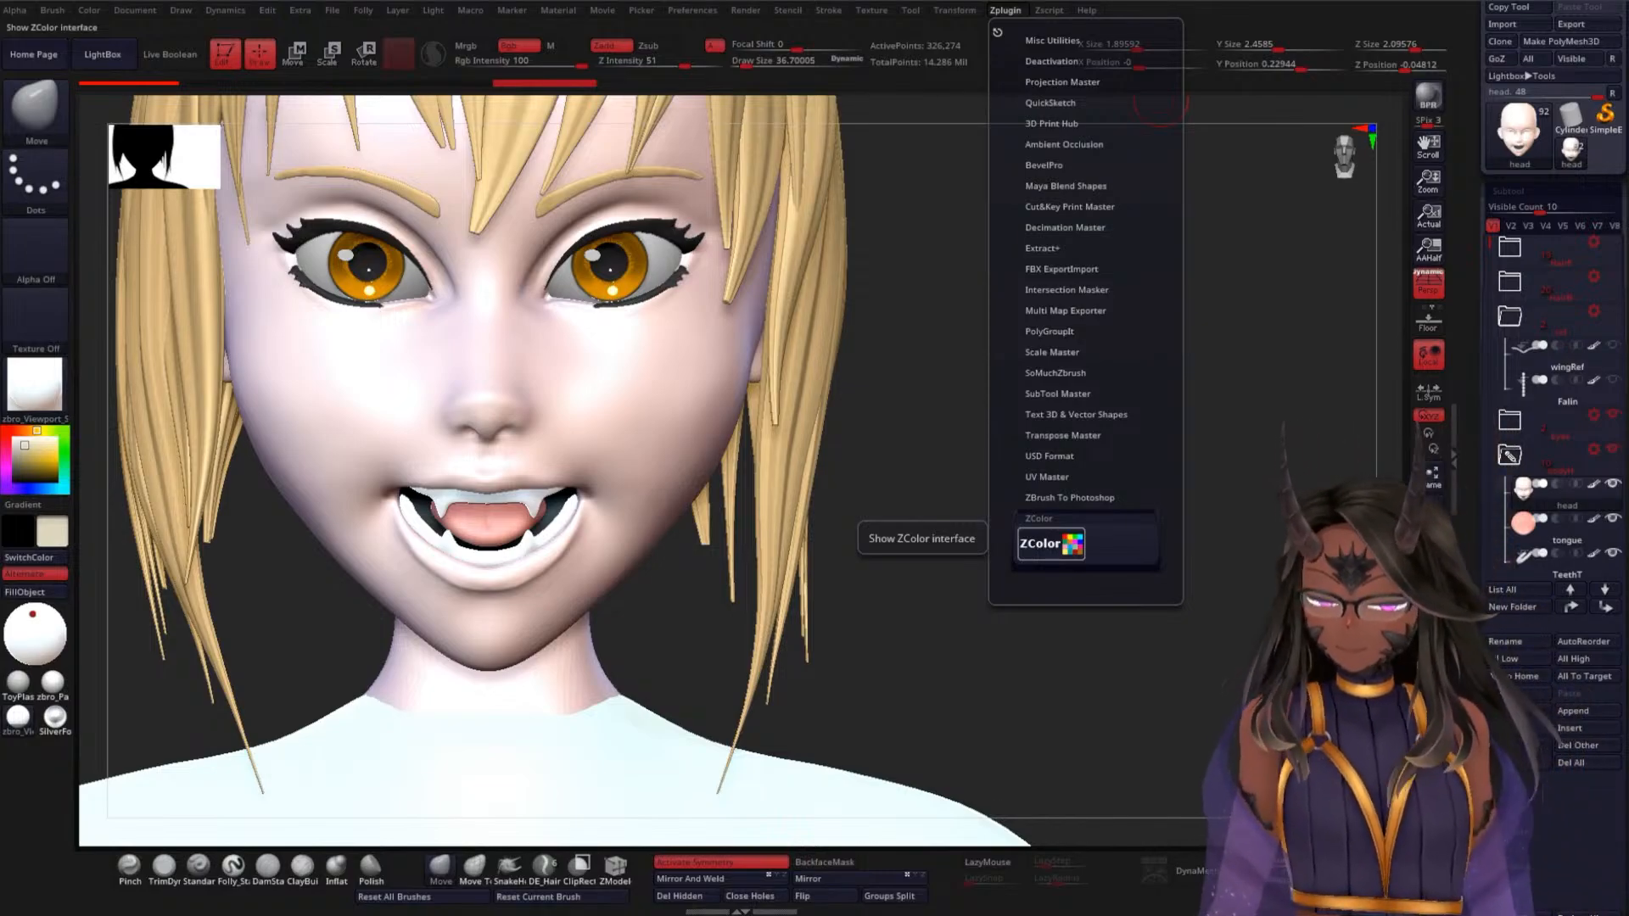
click(56, 399)
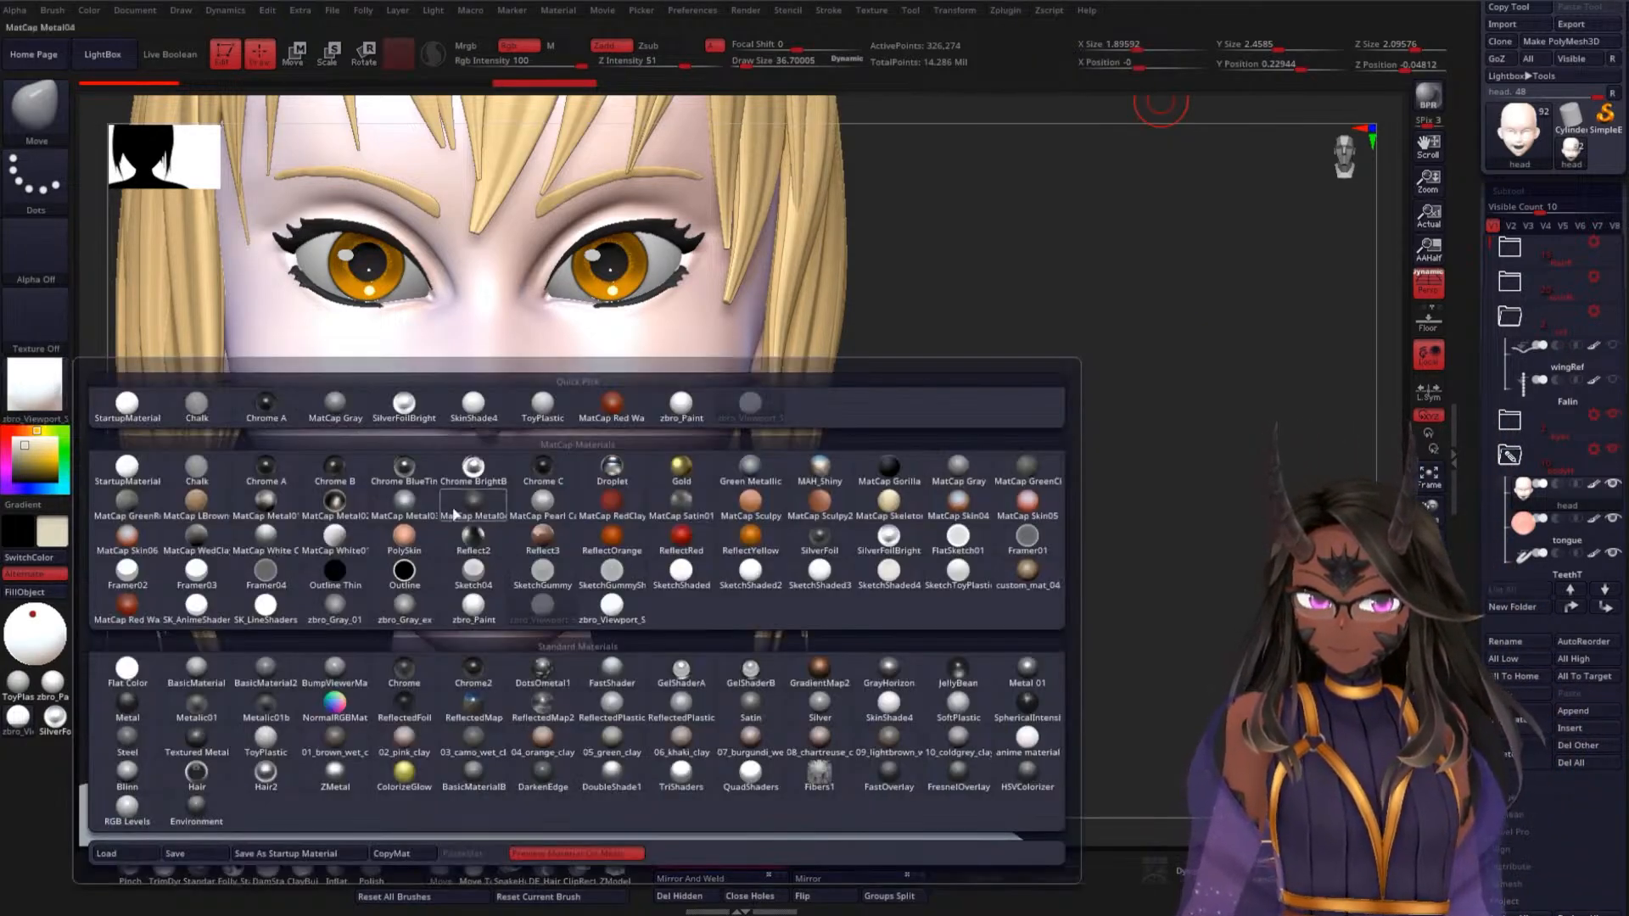
click(610, 606)
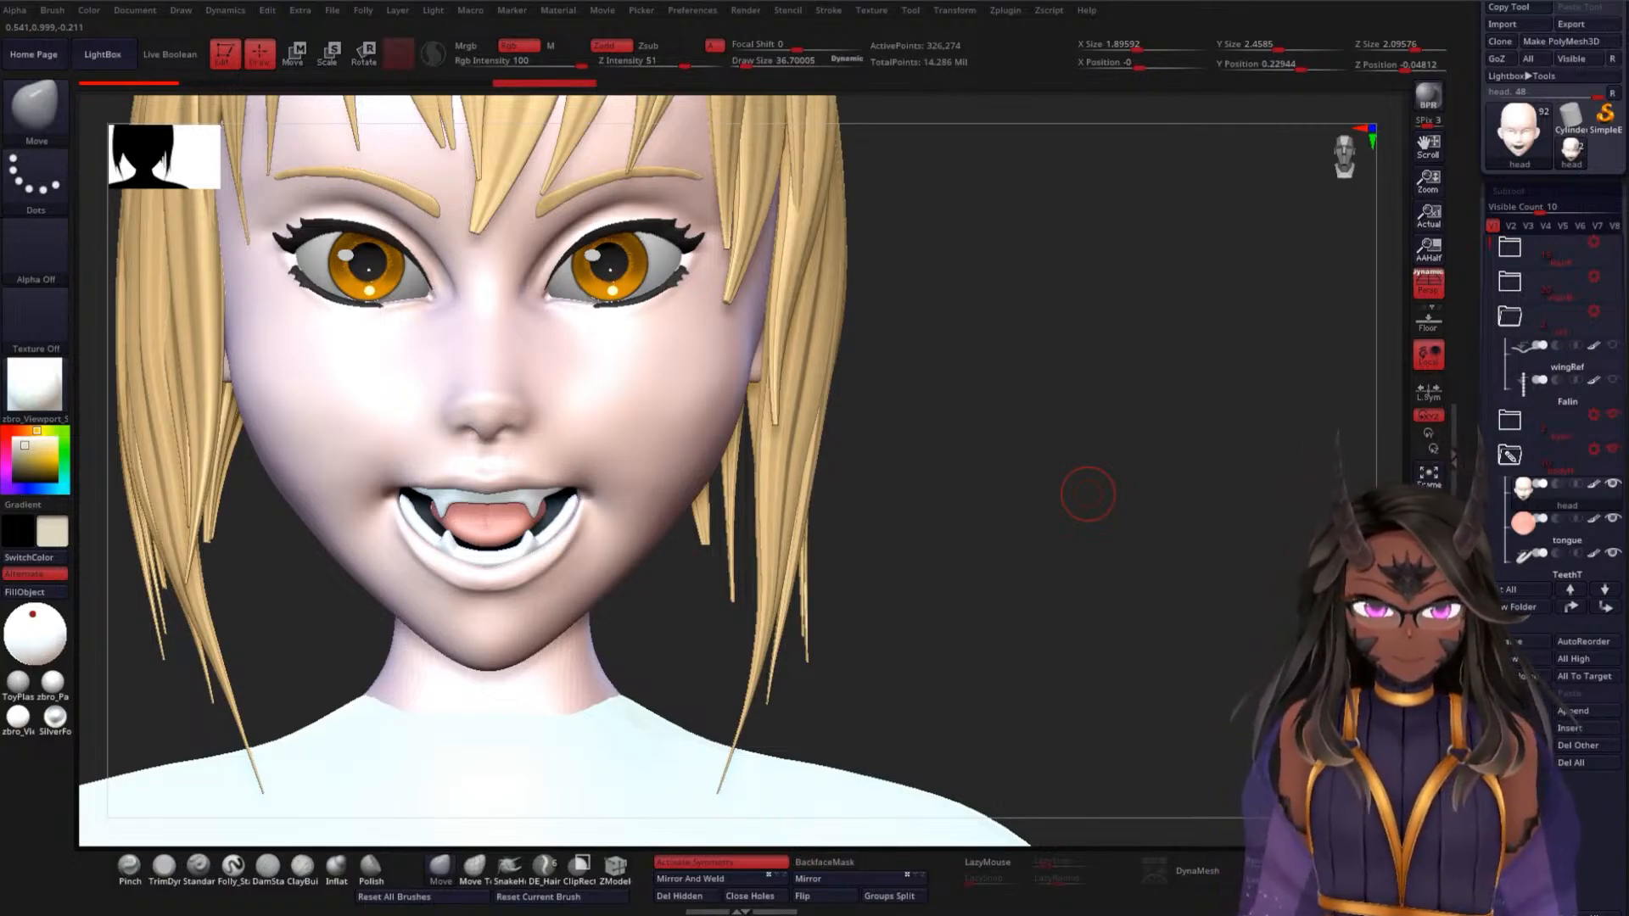
Tint the nose and surrounding skin salmon with the Folly_Standard brush, using Rgb Intensity 11, Zadd off and draw size about 156
alt+drag(972, 383, 1066, 394)
alt+drag(1025, 329, 1026, 354)
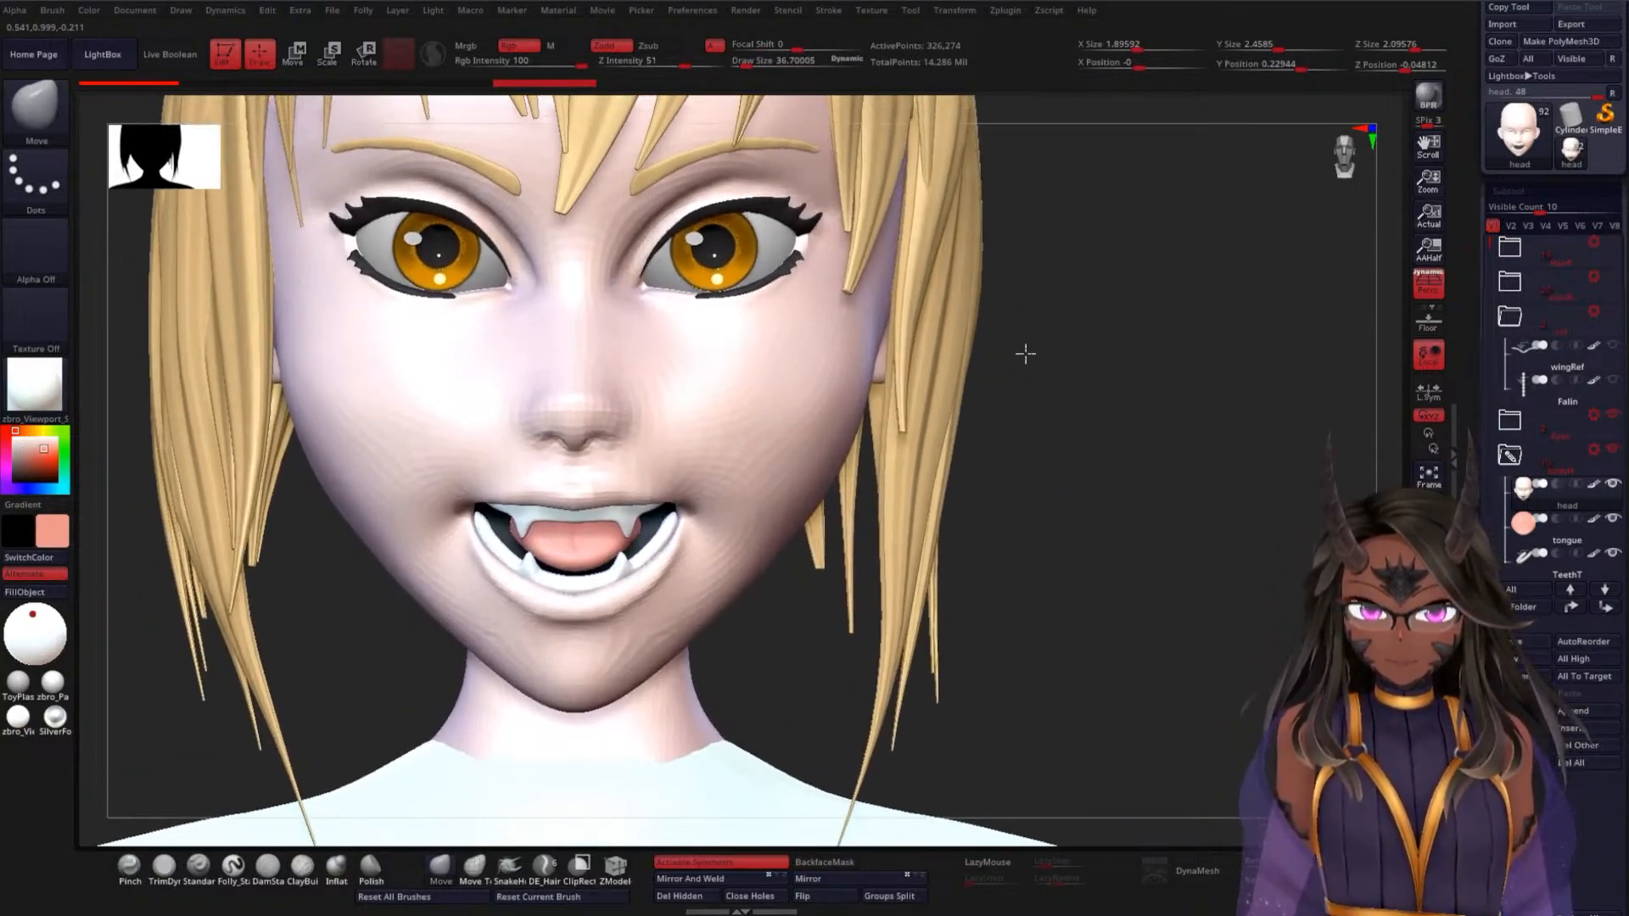
click(234, 865)
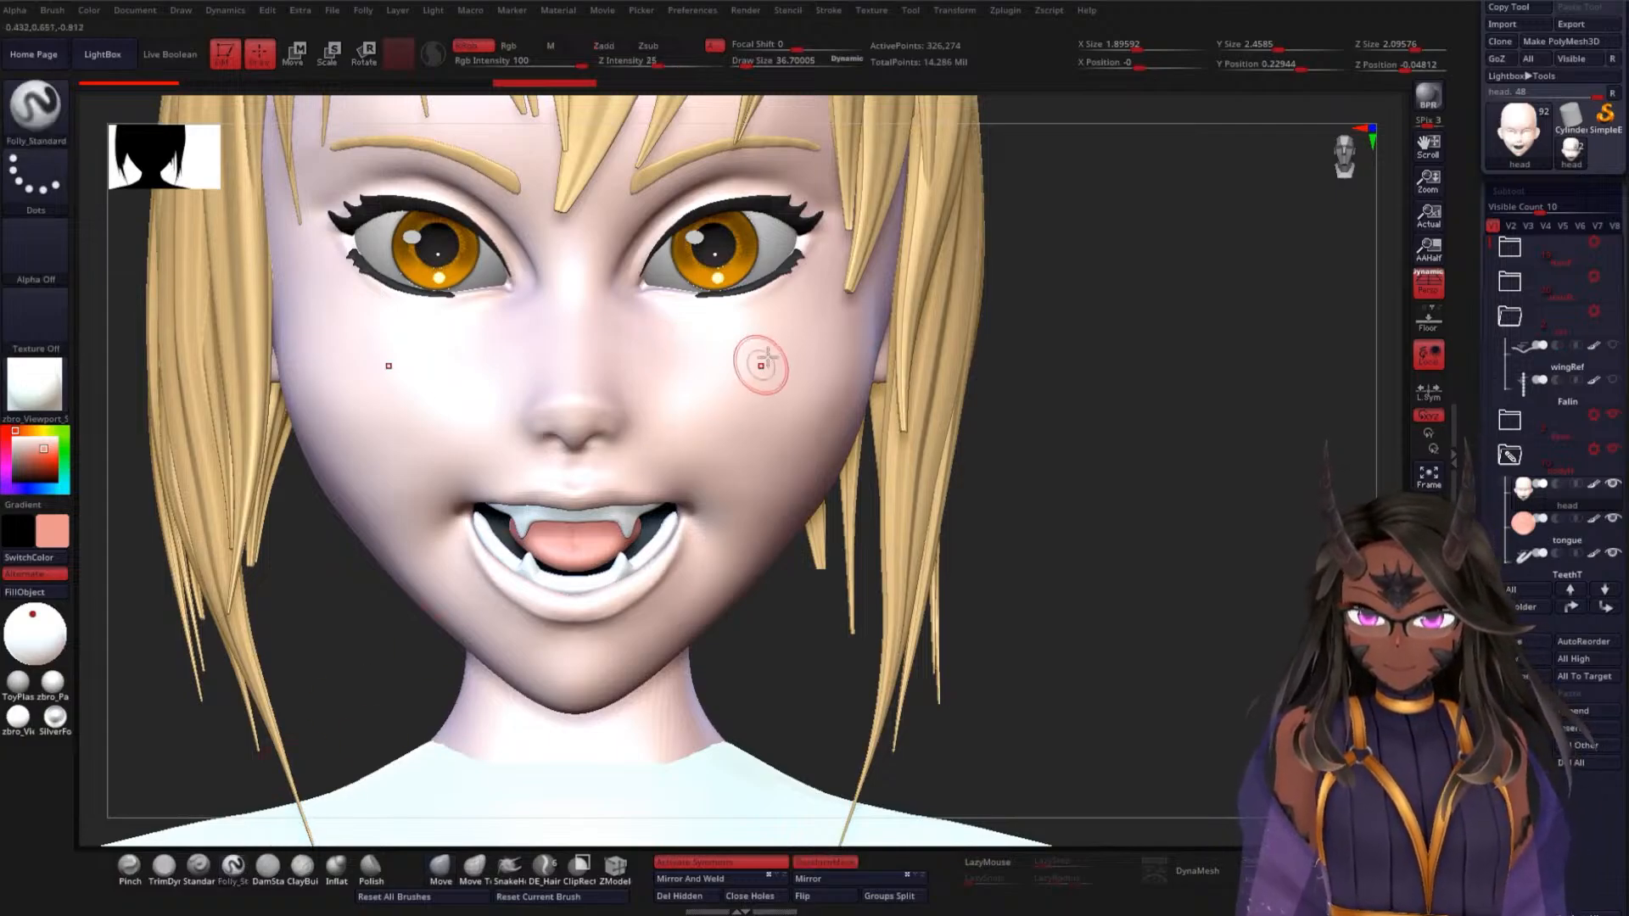
key(space)
mouse_move(827, 389)
mouse_down()
mouse_move(791, 391)
mouse_move(847, 373)
mouse_up()
key(space)
mouse_move(632, 318)
mouse_down()
mouse_move(592, 389)
mouse_move(610, 332)
mouse_move(556, 310)
mouse_move(662, 195)
mouse_move(648, 248)
mouse_move(668, 271)
mouse_move(860, 257)
mouse_up()
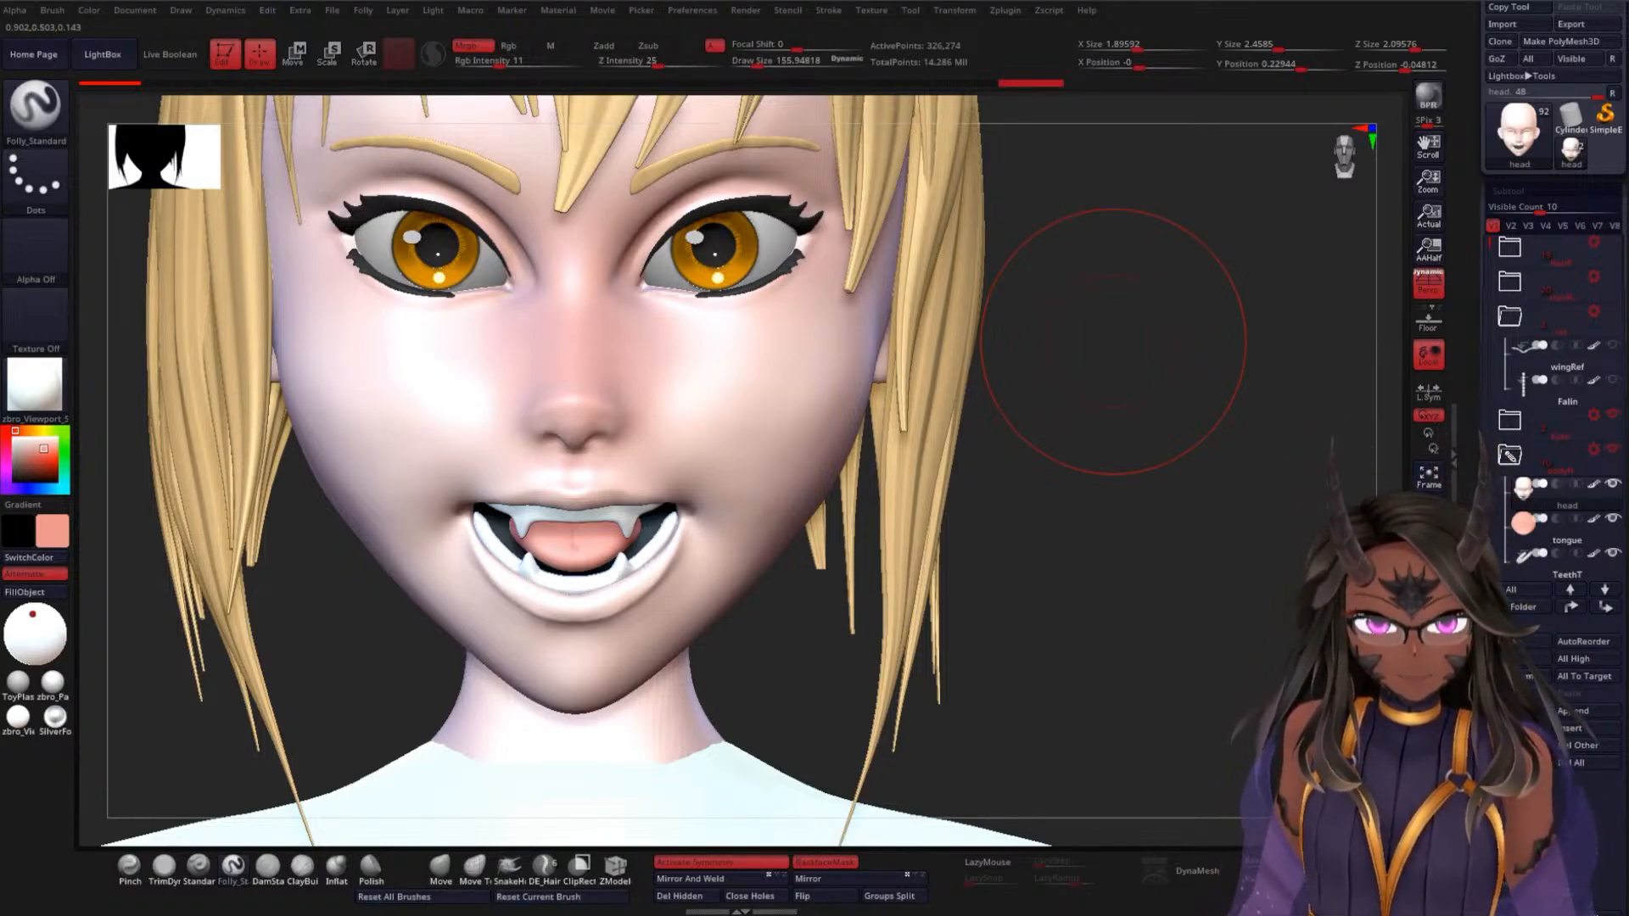
Isolate the head subtool and brush soft salmon over the eye sockets and cheeks
click(1429, 697)
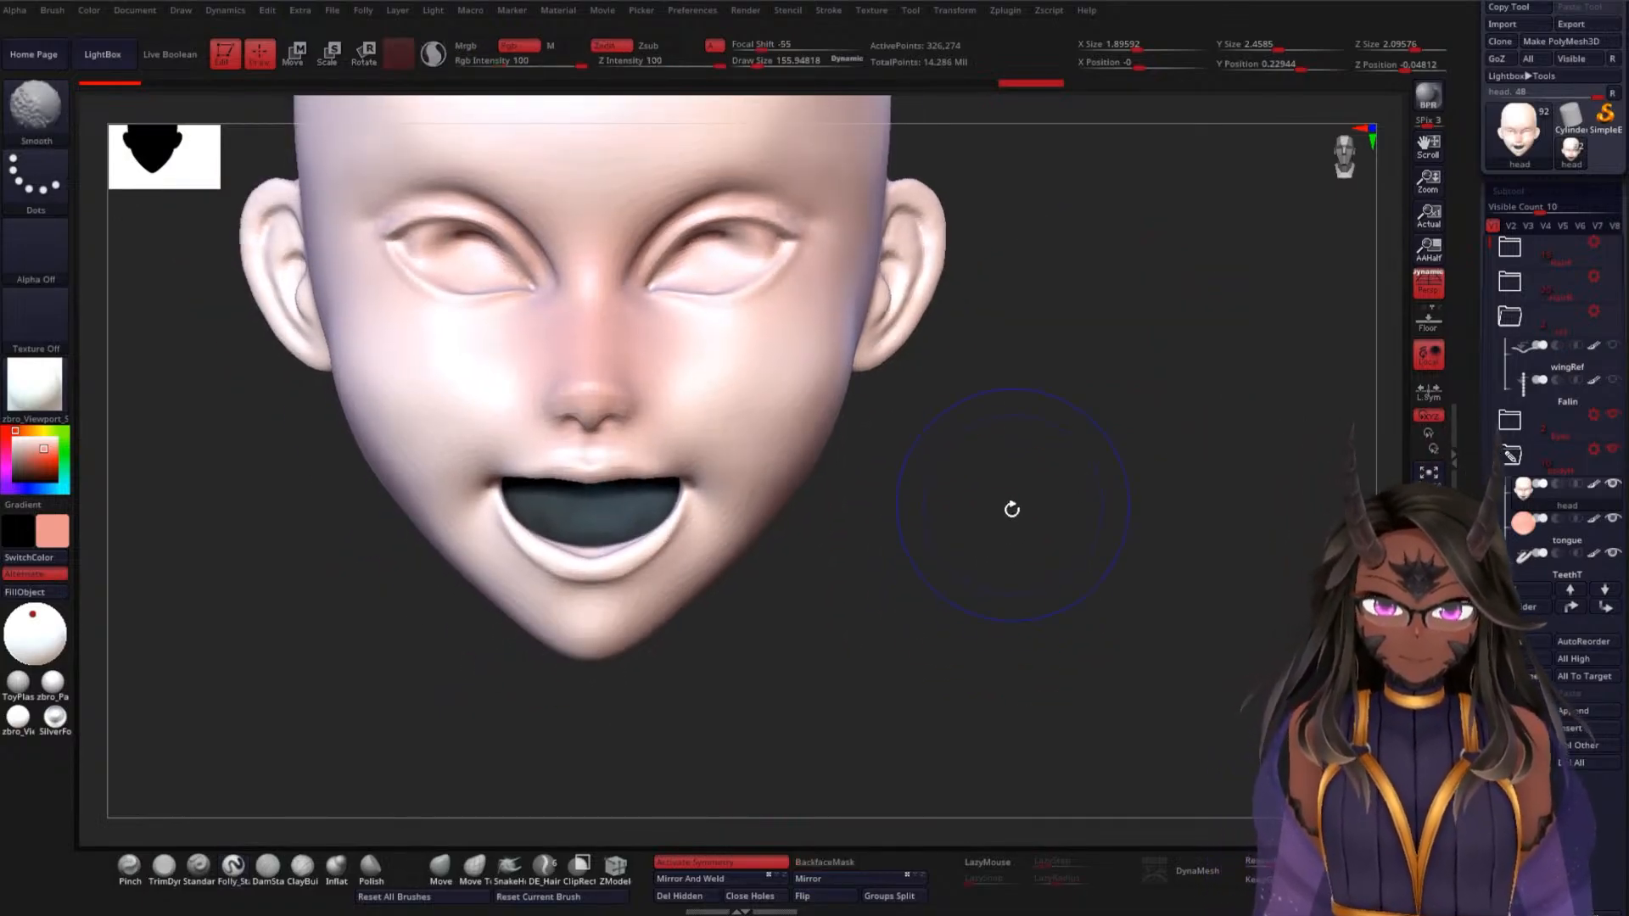
drag(1010, 506, 673, 399)
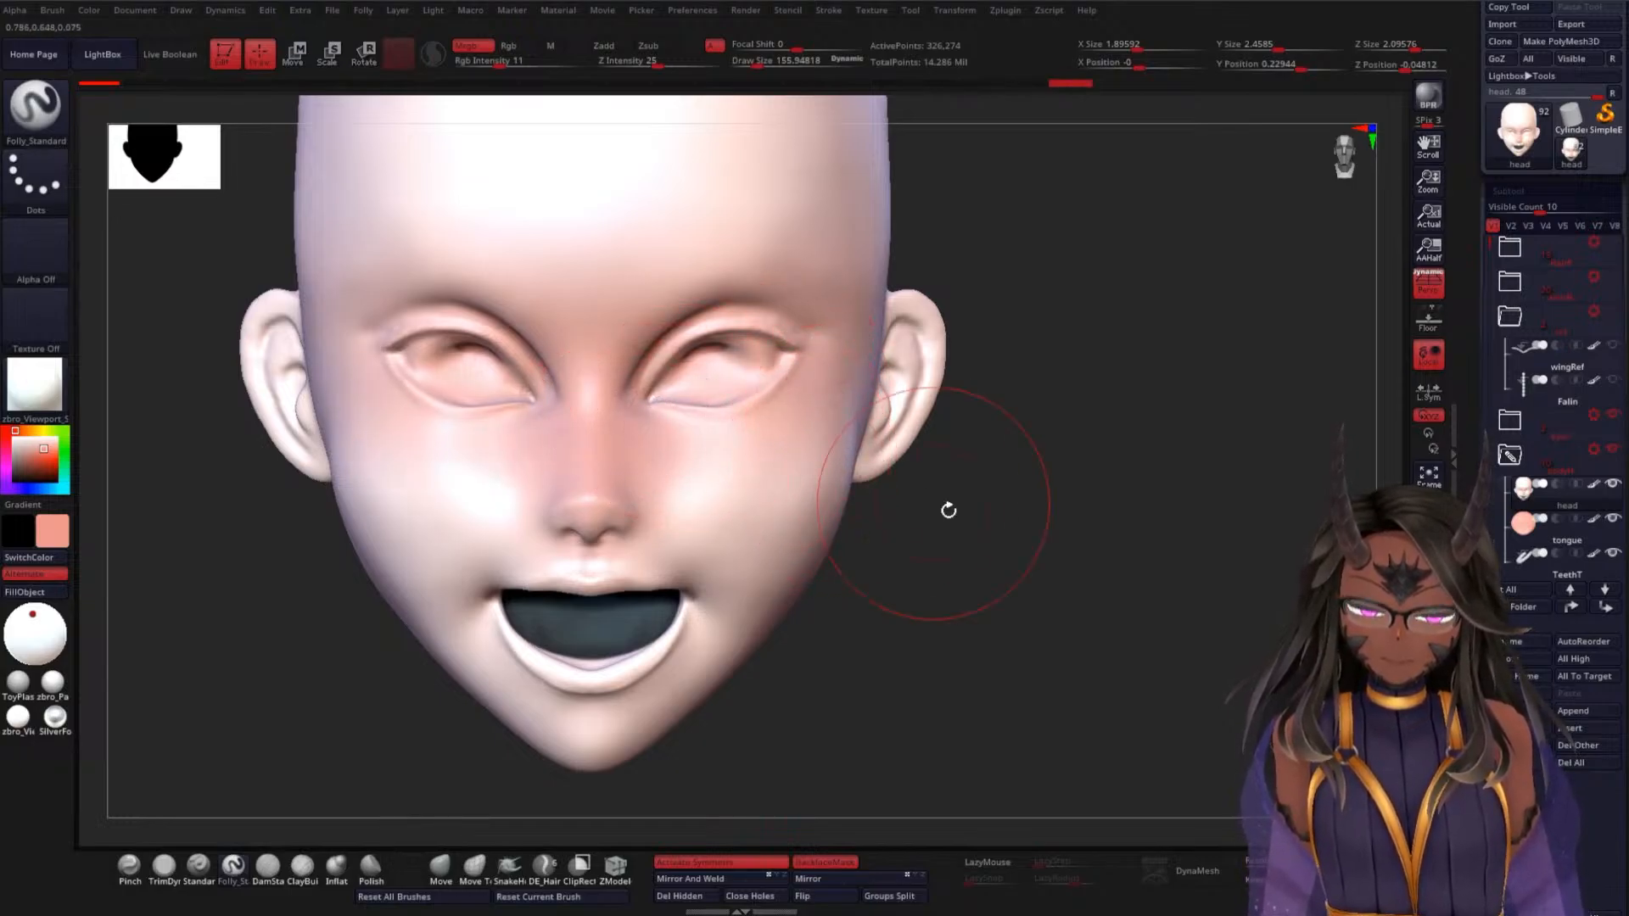
drag(946, 509, 873, 364)
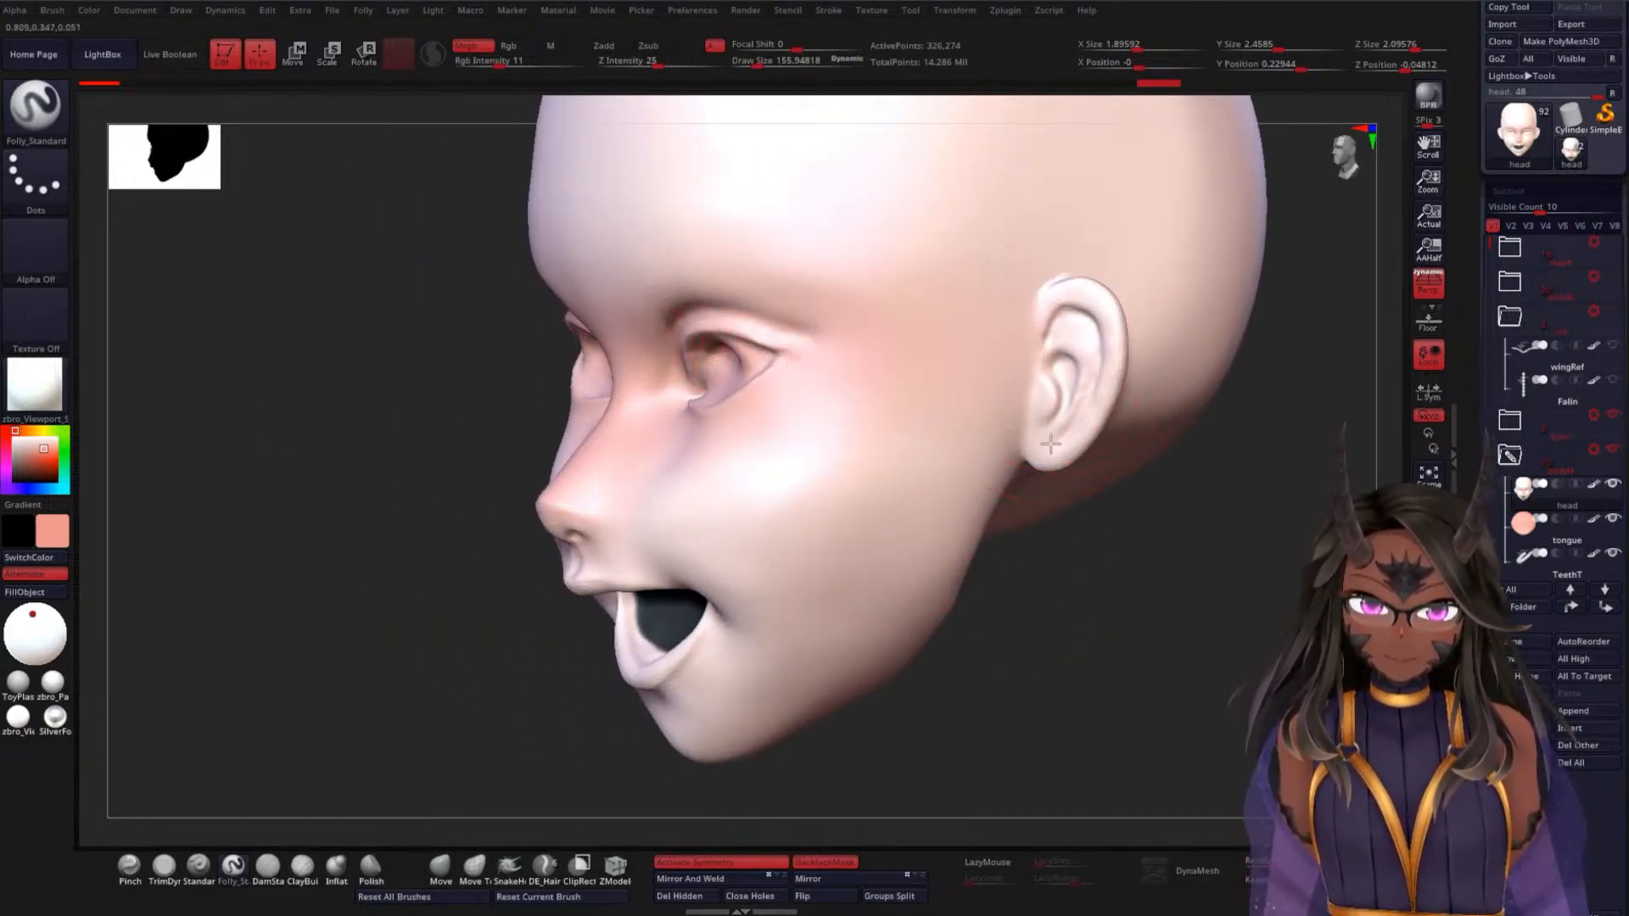
mouse_move(1166, 472)
mouse_down()
mouse_move(1094, 556)
mouse_move(1026, 545)
mouse_up()
Brush the same salmon tint over the ears and the sides of the face
drag(829, 509, 1002, 391)
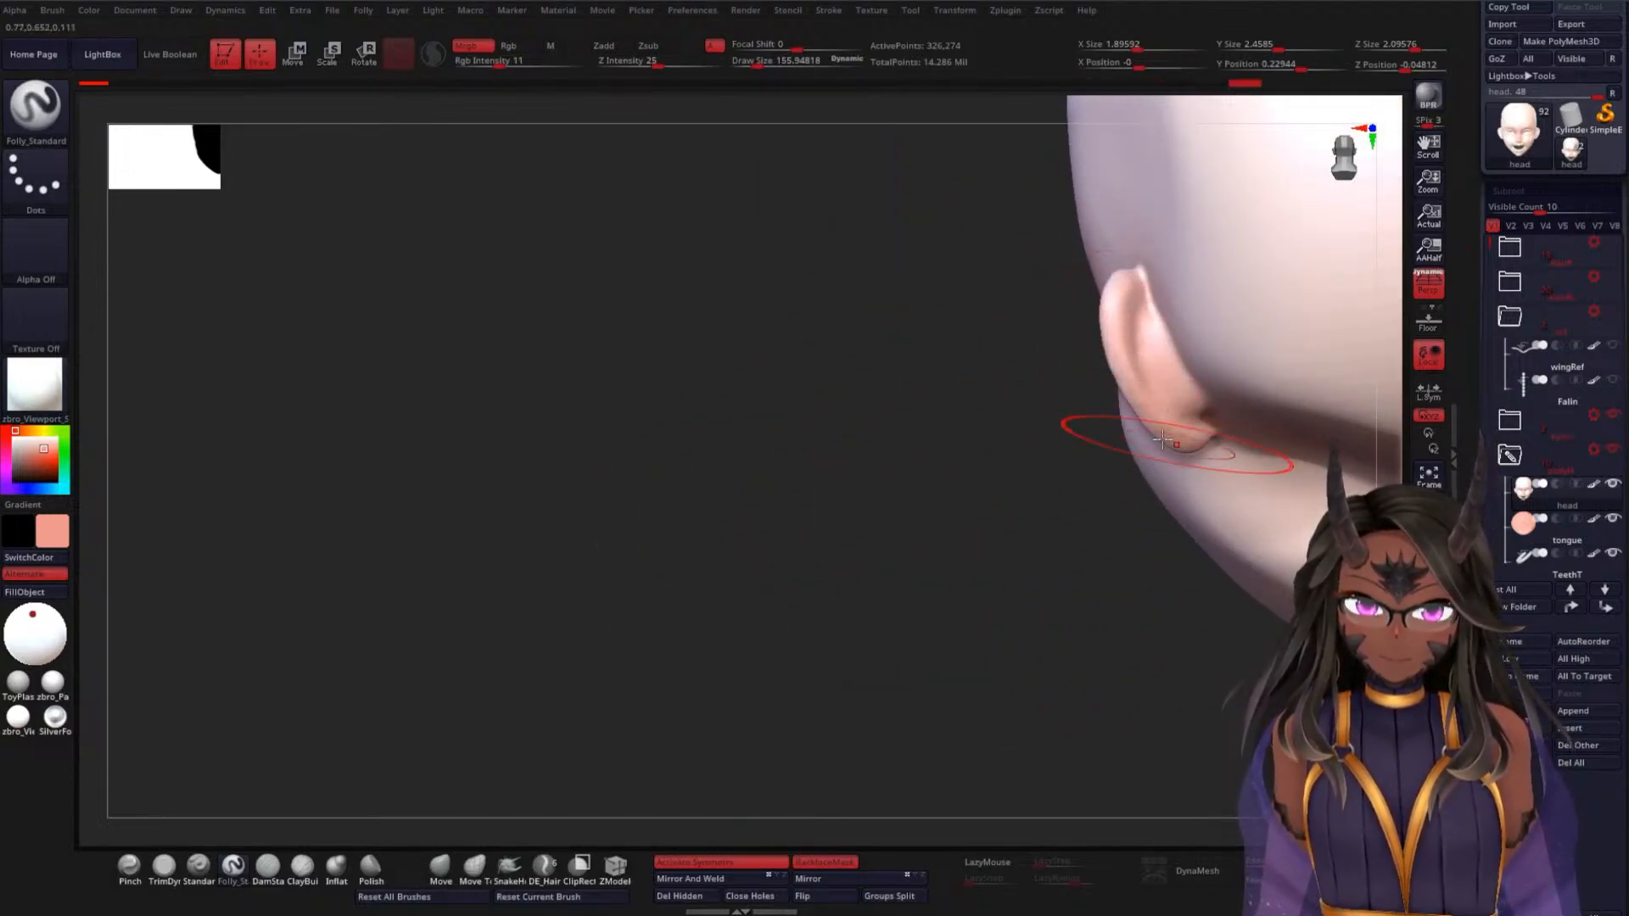
drag(746, 471, 938, 411)
drag(475, 475, 721, 480)
mouse_move(827, 458)
mouse_down()
mouse_move(809, 520)
mouse_move(815, 496)
mouse_move(780, 540)
mouse_move(742, 484)
mouse_up()
mouse_move(1033, 561)
mouse_down()
mouse_move(948, 549)
mouse_move(924, 512)
mouse_move(1018, 484)
mouse_up()
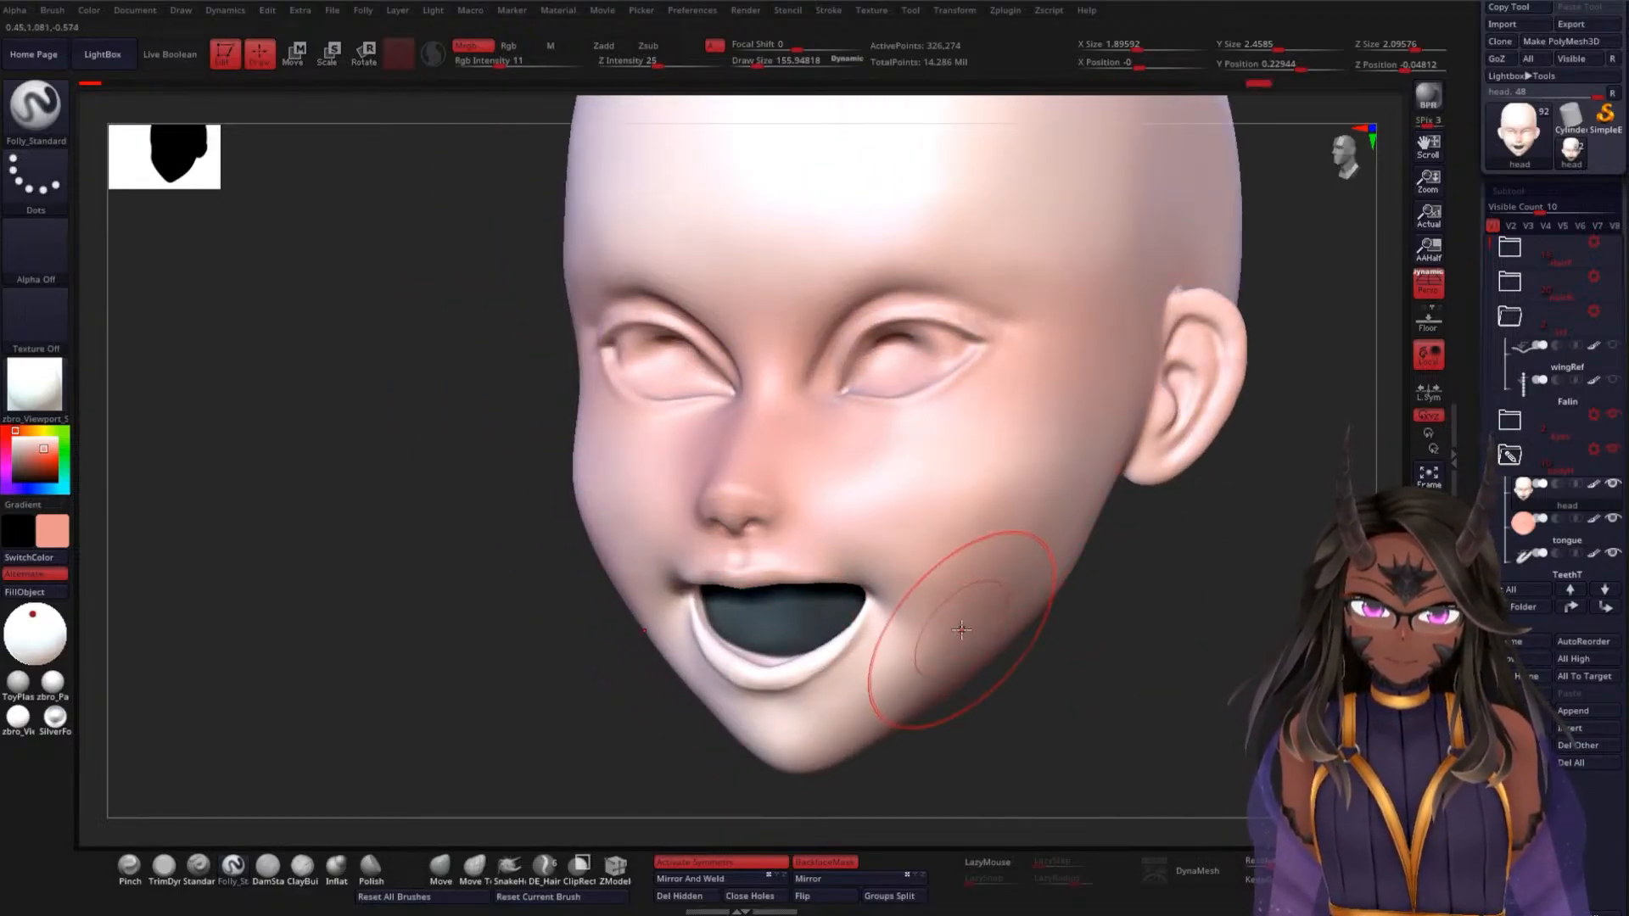
Blend the salmon tint along the lower face and across the forehead
drag(875, 682, 859, 710)
shift+drag(607, 643, 636, 608)
alt+drag(1226, 514, 1177, 626)
mouse_move(679, 331)
mouse_down()
mouse_move(891, 339)
mouse_move(863, 303)
mouse_up()
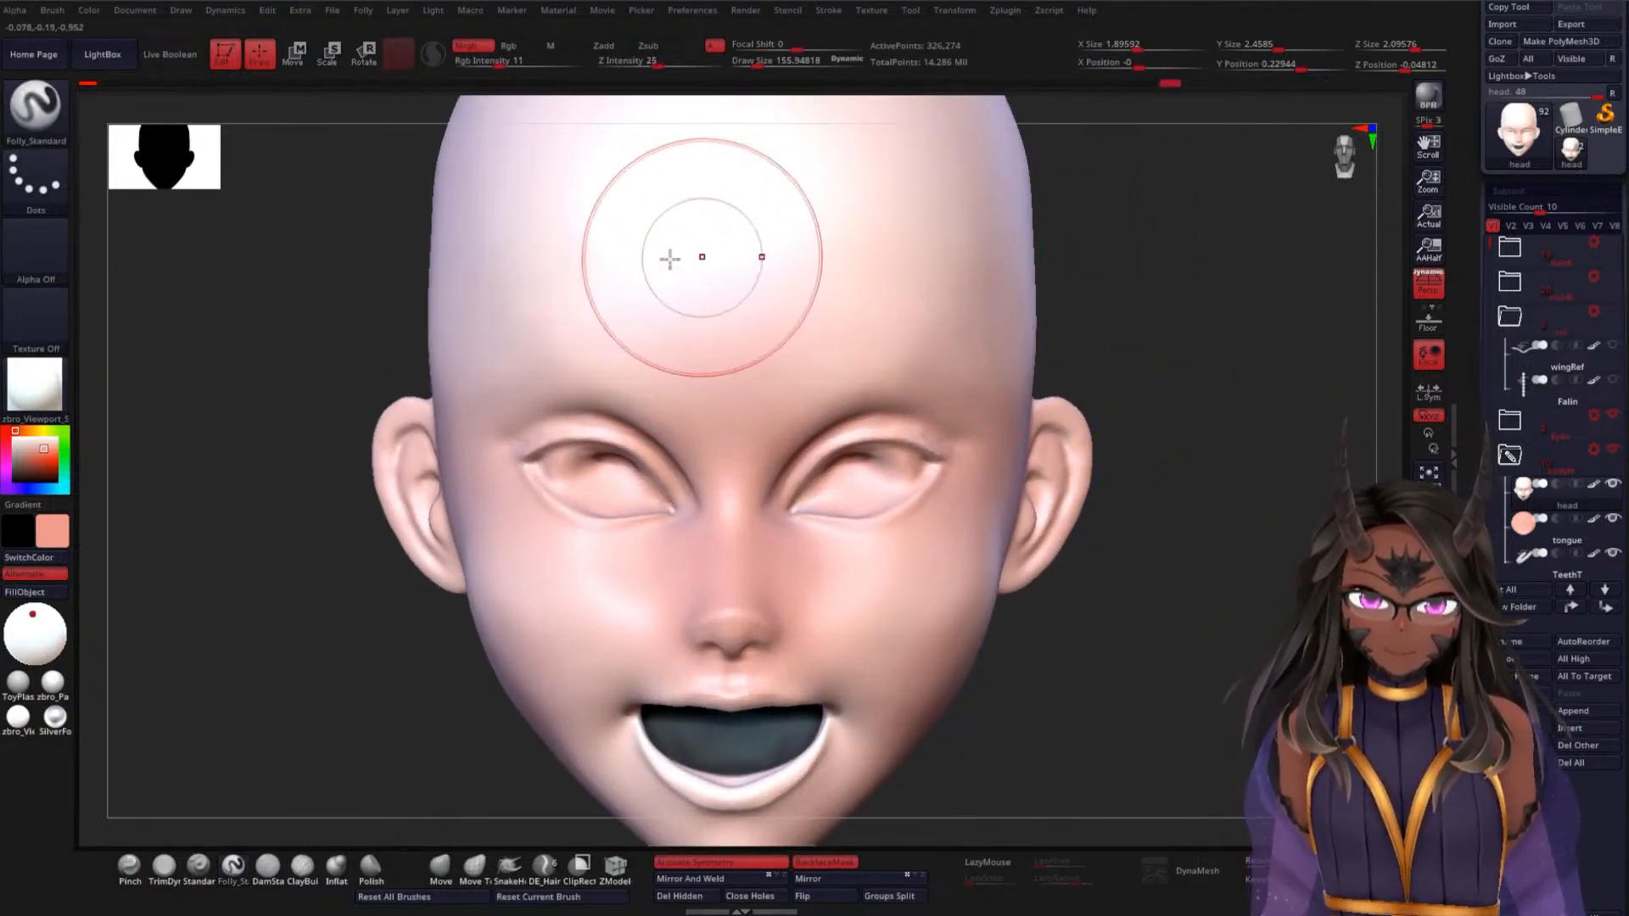
drag(669, 259, 925, 223)
drag(595, 218, 974, 200)
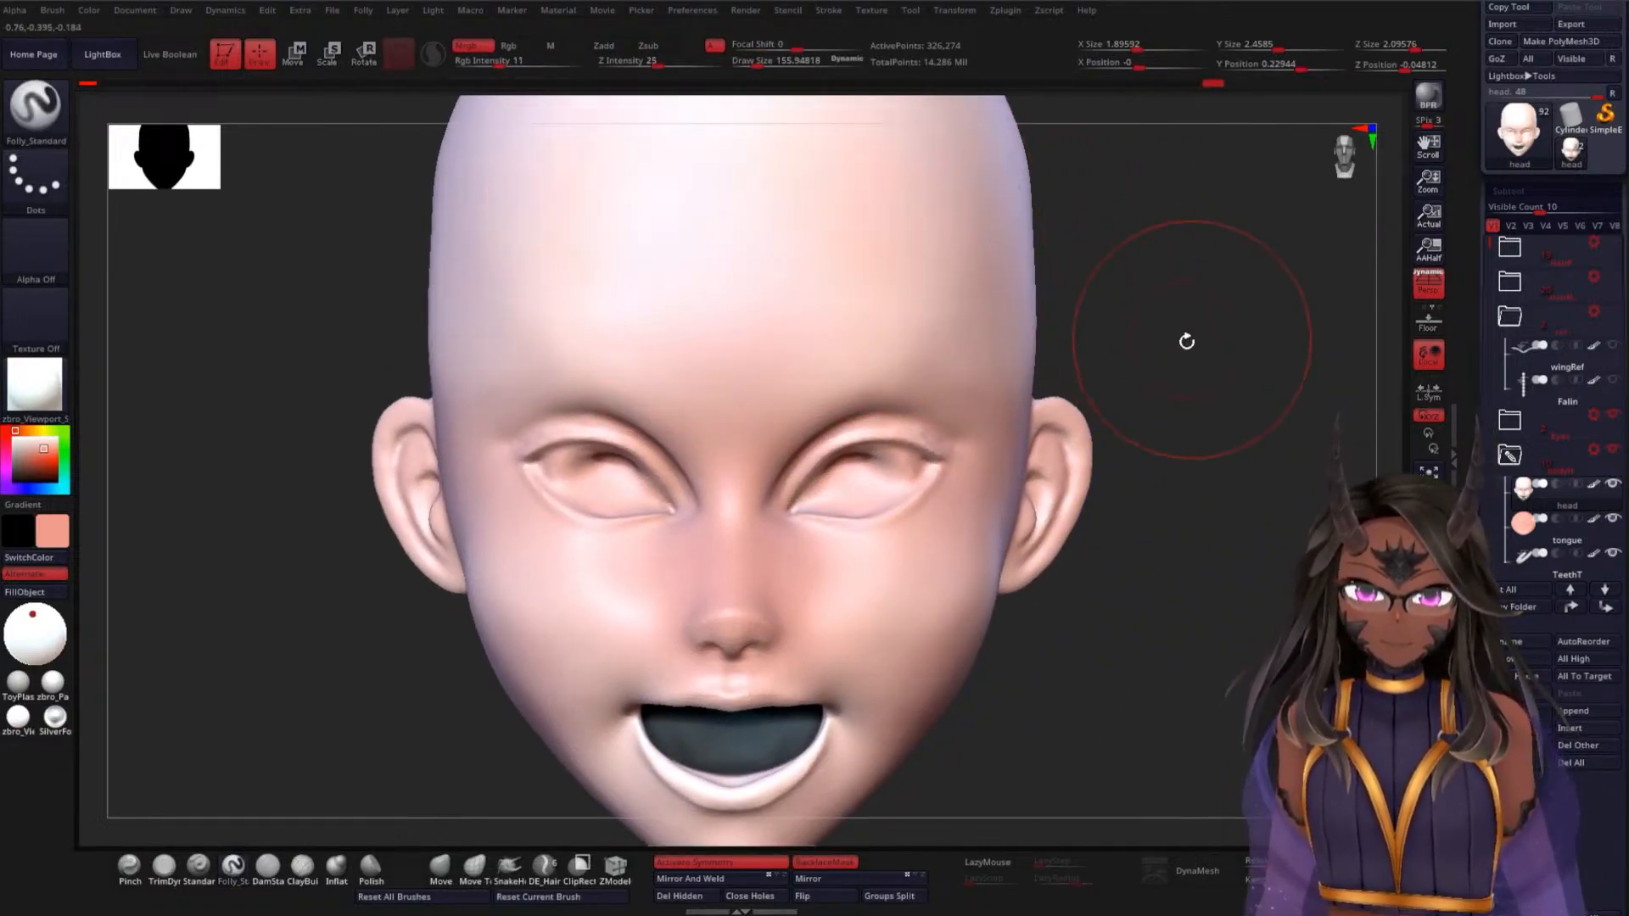
Even out the salmon tint on the temples and outer cheeks from three-quarter and front views
drag(1186, 341, 858, 210)
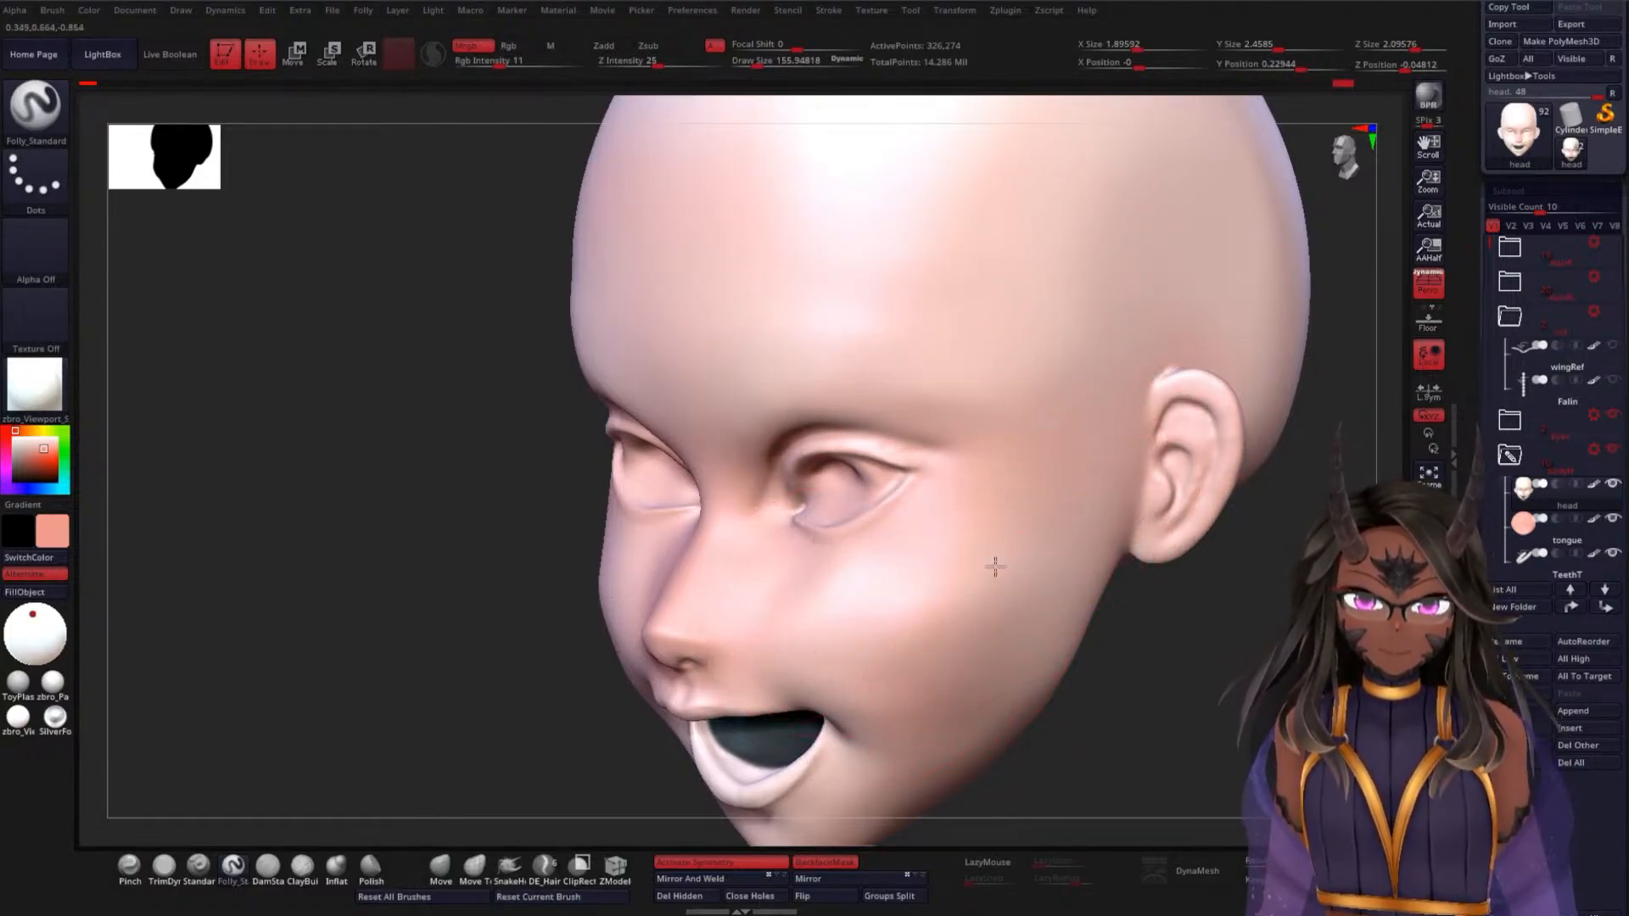
shift+drag(389, 538, 561, 450)
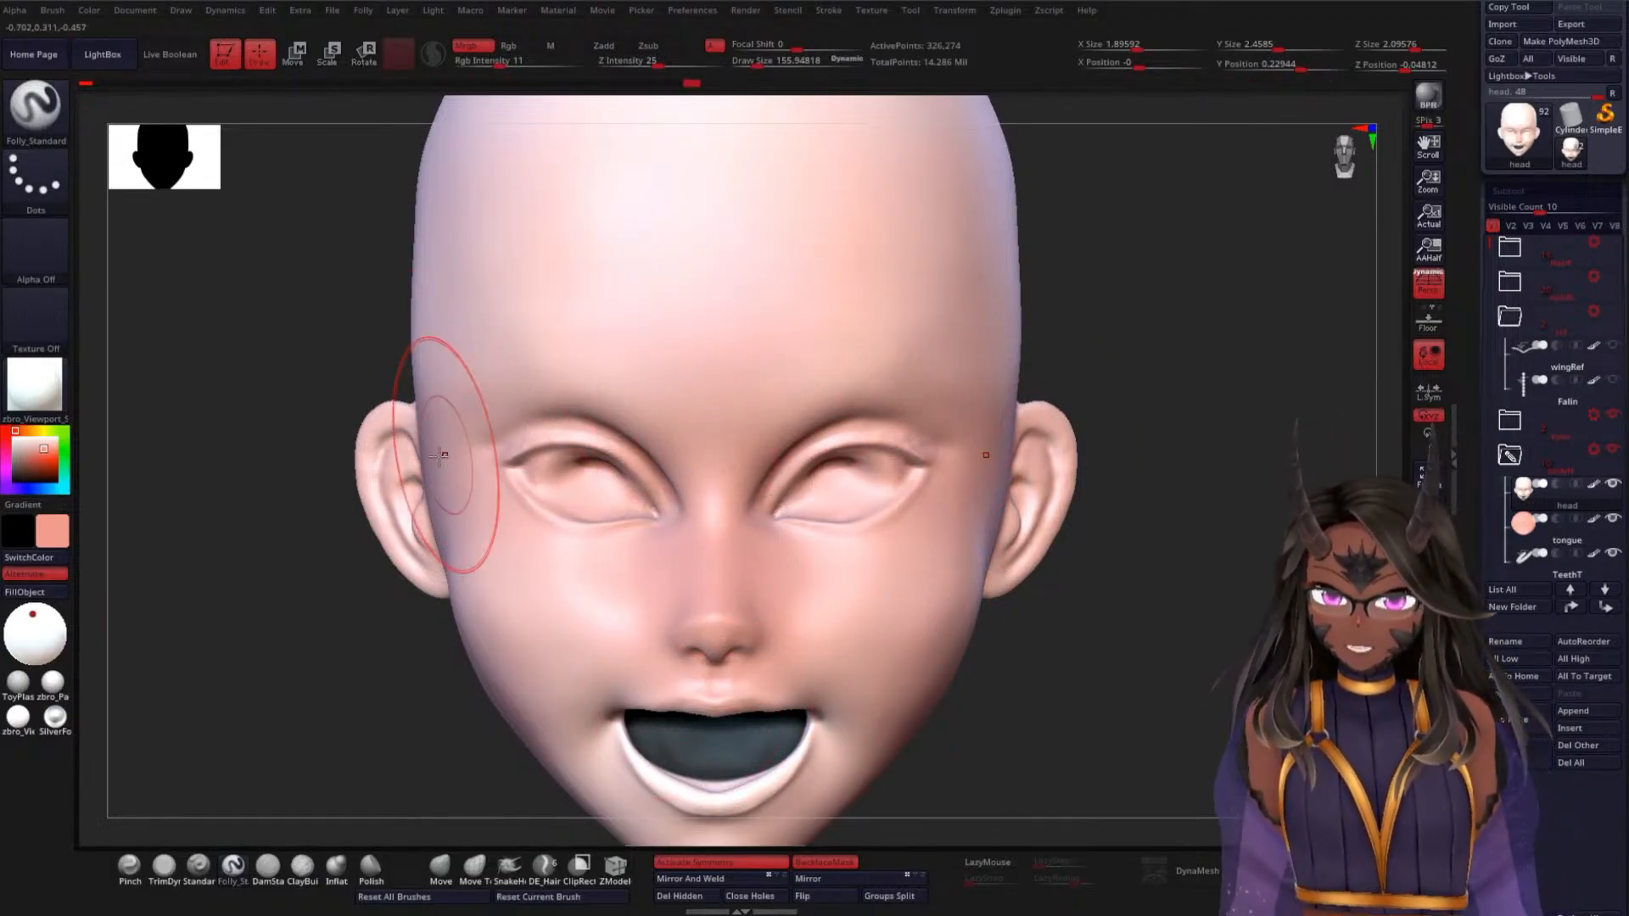
key(shift)
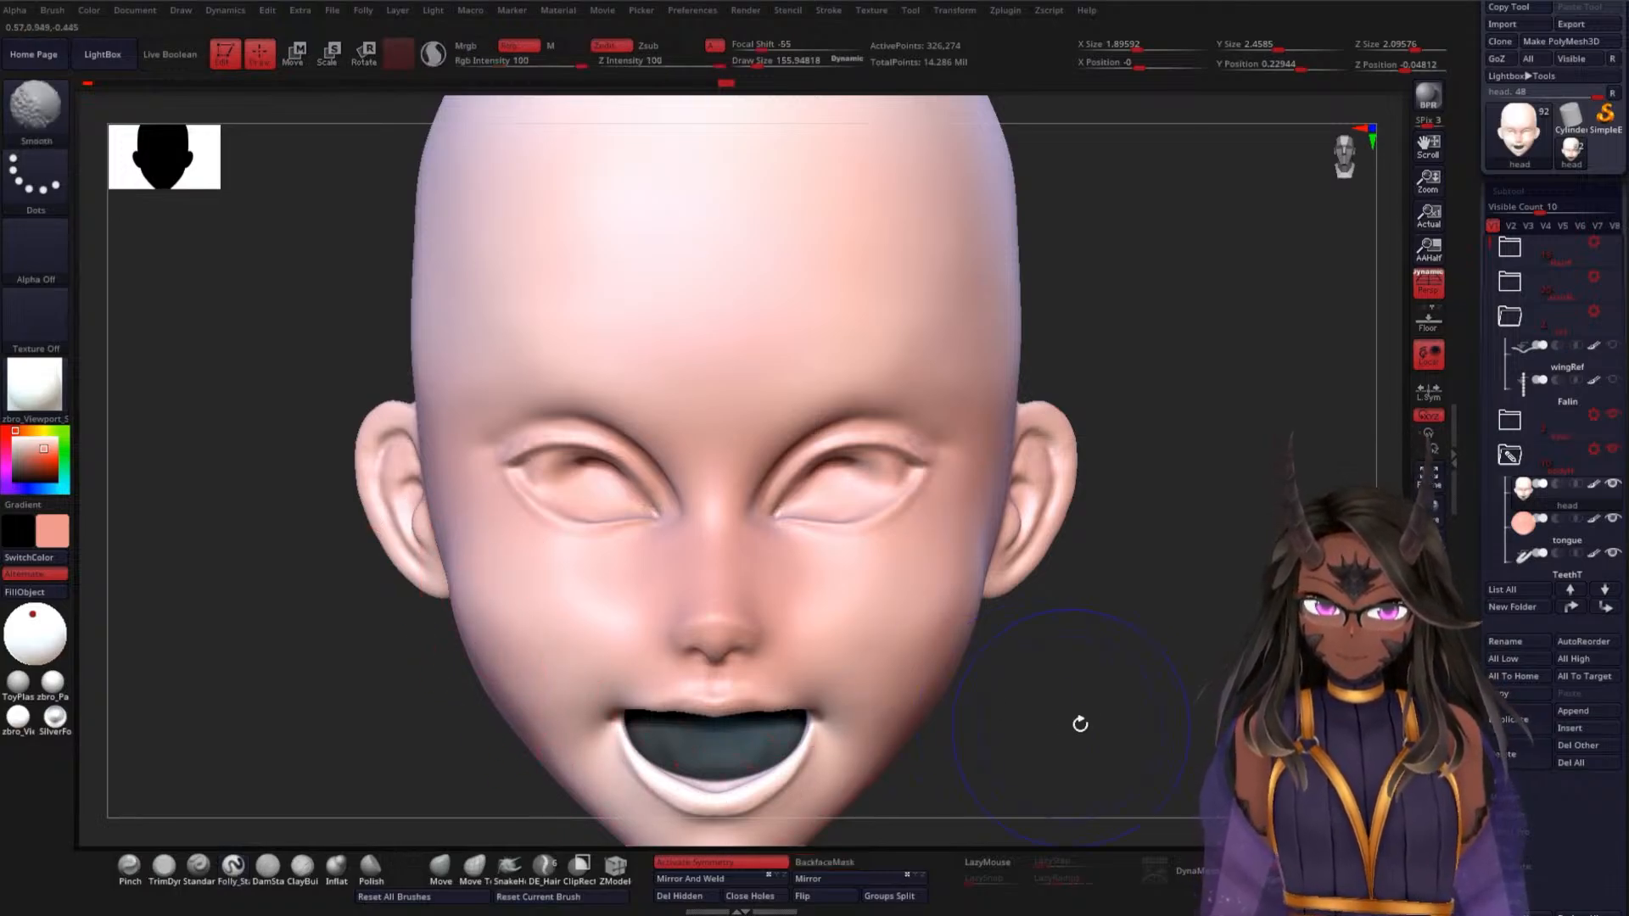
mouse_move(1080, 724)
alt+mouse_down()
mouse_move(1081, 610)
mouse_move(1138, 545)
mouse_move(1112, 509)
mouse_move(1274, 420)
alt+mouse_up()
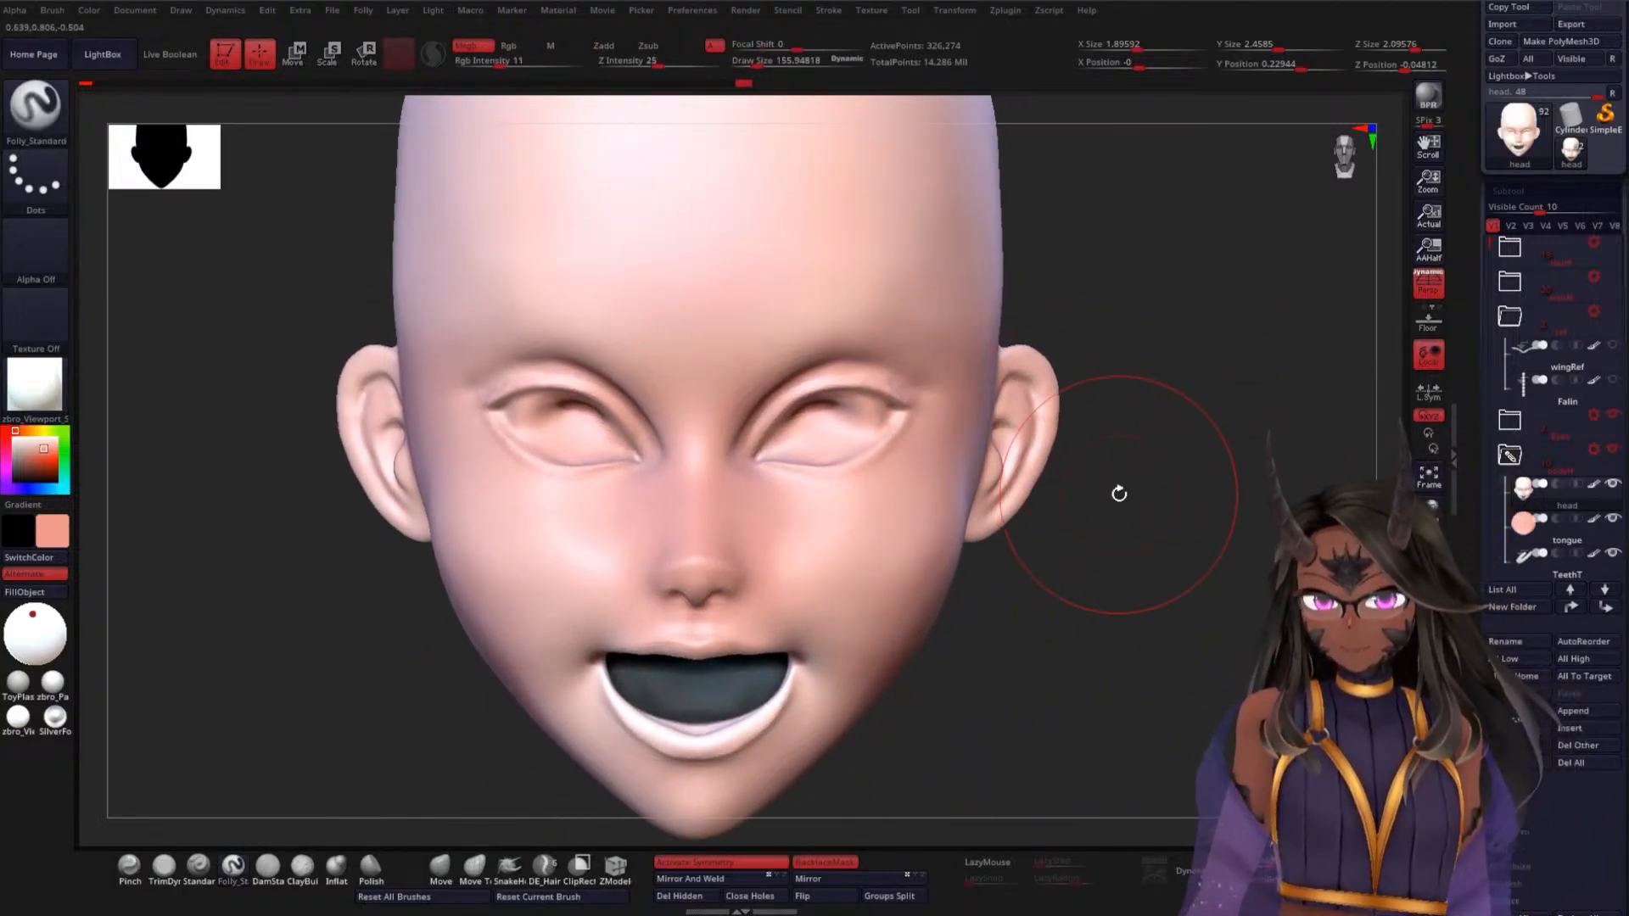
Sample a lighter pink from the skin and paint around the mouth and upper lip at draw size about 64
key(v)
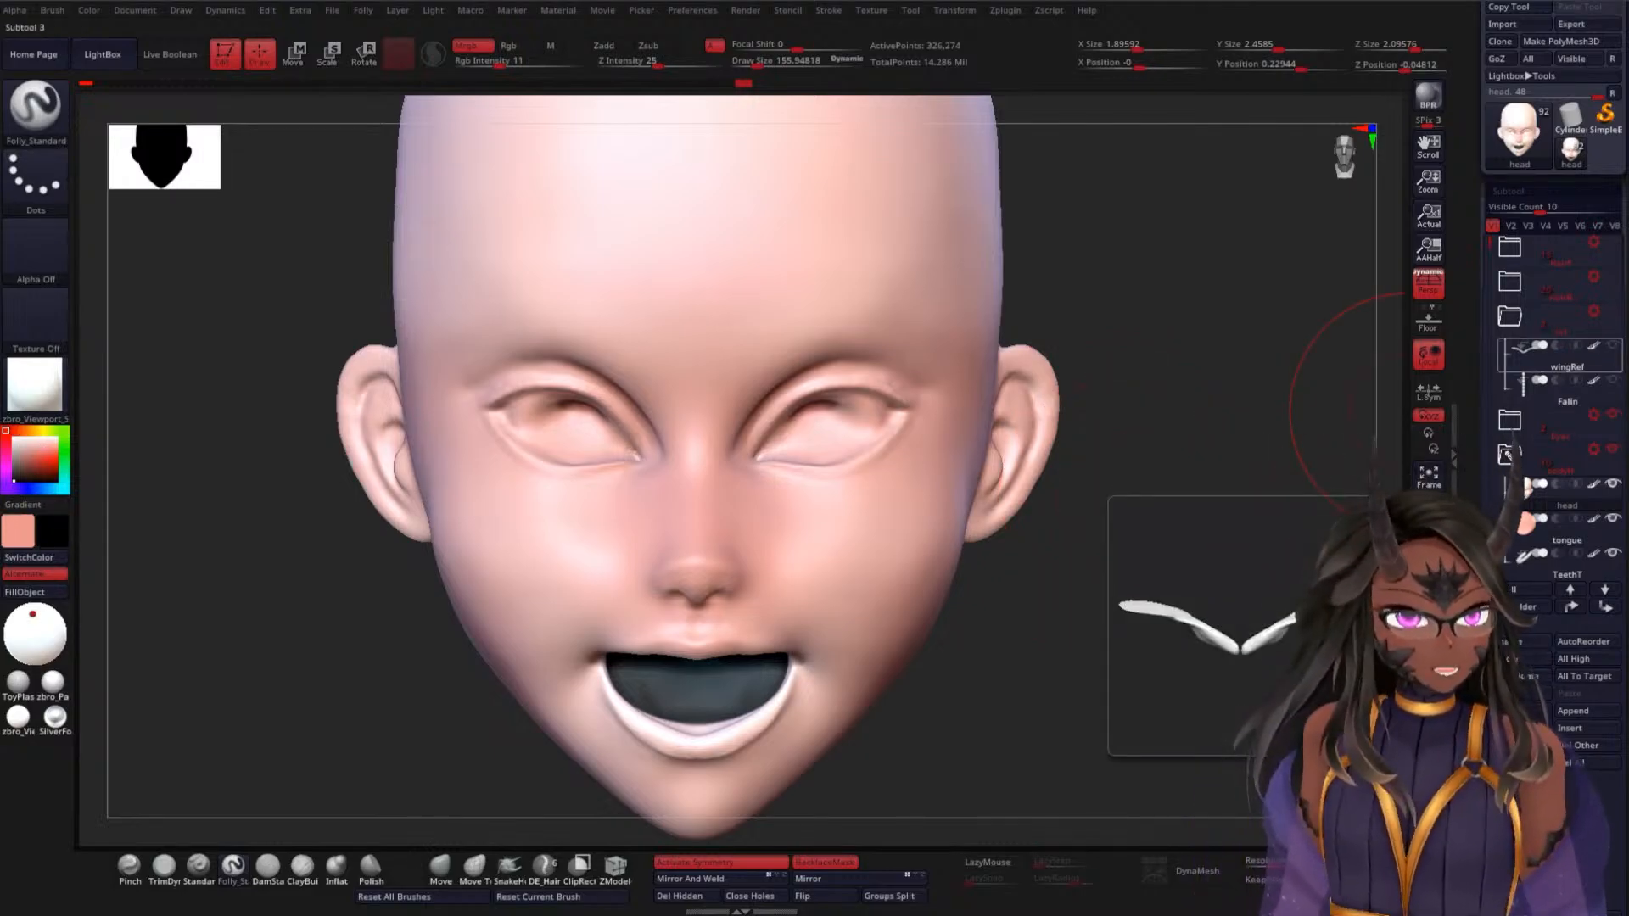
key(c)
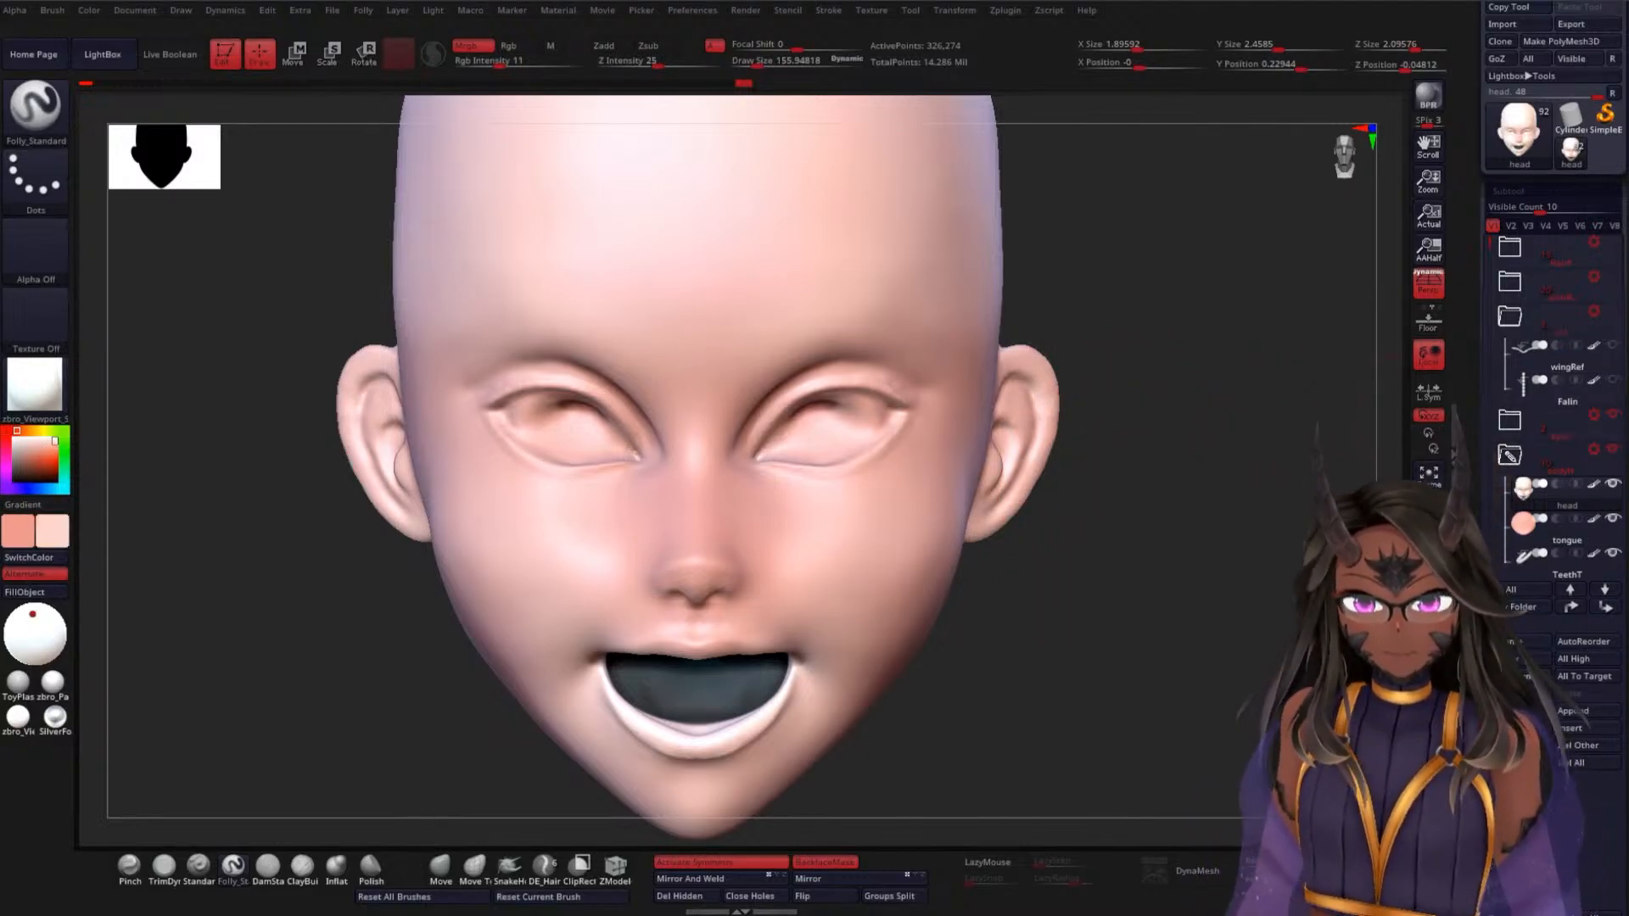
mouse_move(944, 611)
mouse_down()
mouse_move(1083, 637)
mouse_move(858, 577)
mouse_up()
key(space)
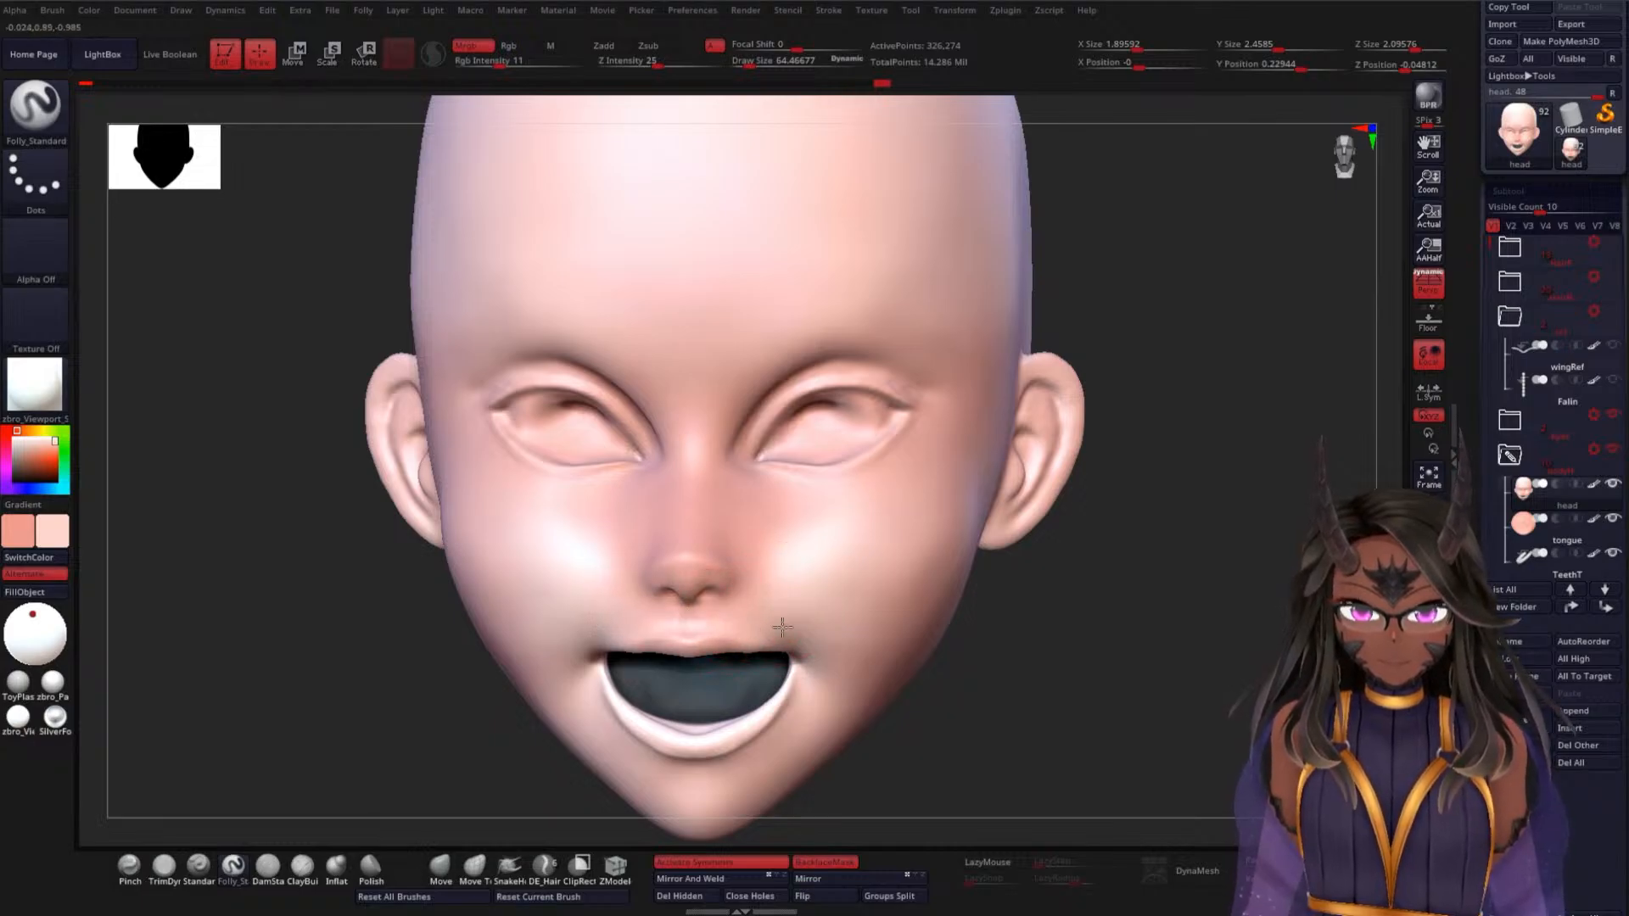
drag(1076, 614, 1022, 583)
mouse_move(869, 665)
mouse_down()
mouse_move(857, 672)
mouse_move(1008, 625)
mouse_up()
mouse_move(1060, 649)
mouse_down()
mouse_move(1132, 670)
mouse_move(1091, 611)
mouse_up()
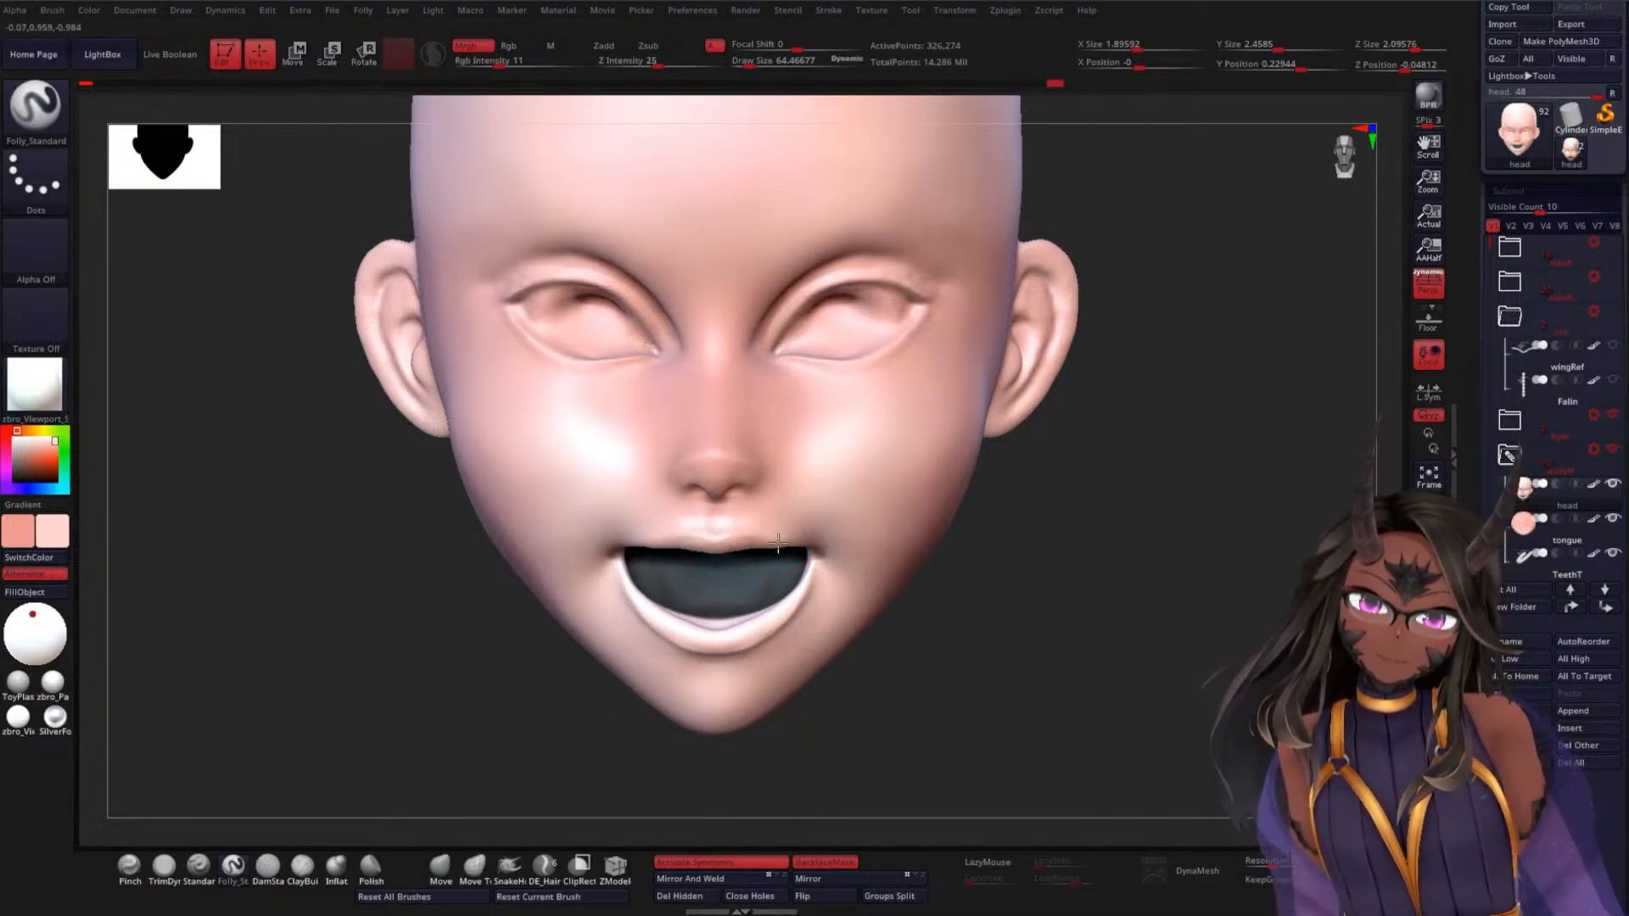
drag(835, 513, 784, 497)
Soften the tint on the cheeks and beside the nose with the lighter pink, from three-quarter and front views
mouse_move(883, 470)
right_down()
mouse_move(989, 611)
mouse_move(920, 629)
right_up()
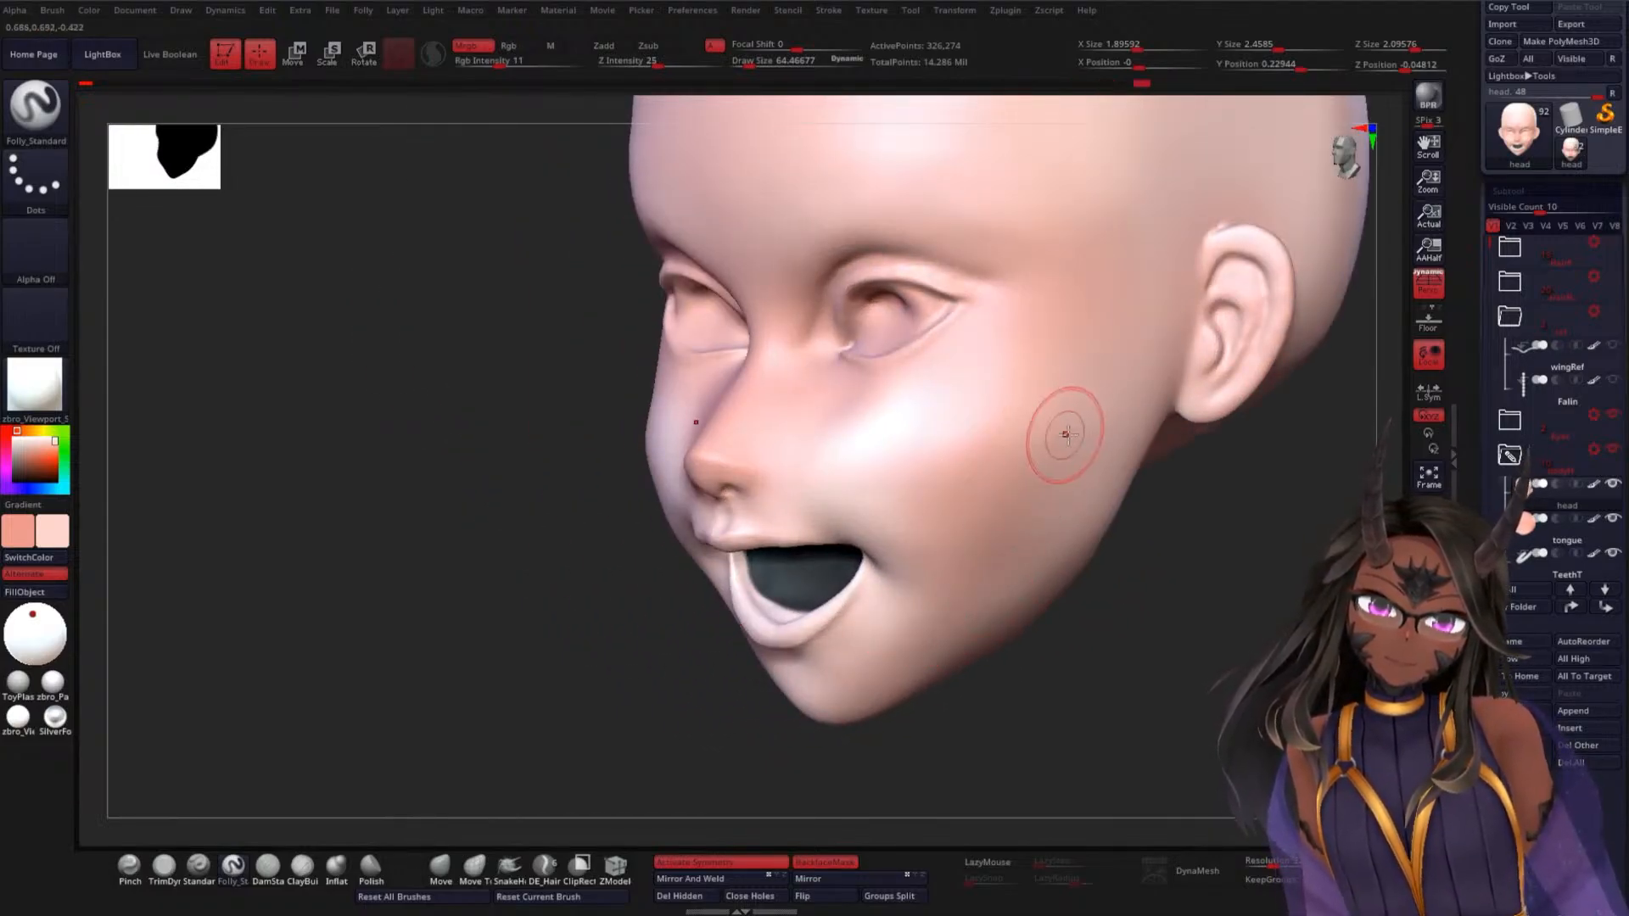
mouse_move(1146, 187)
mouse_down()
mouse_move(1100, 387)
mouse_move(1065, 380)
mouse_up()
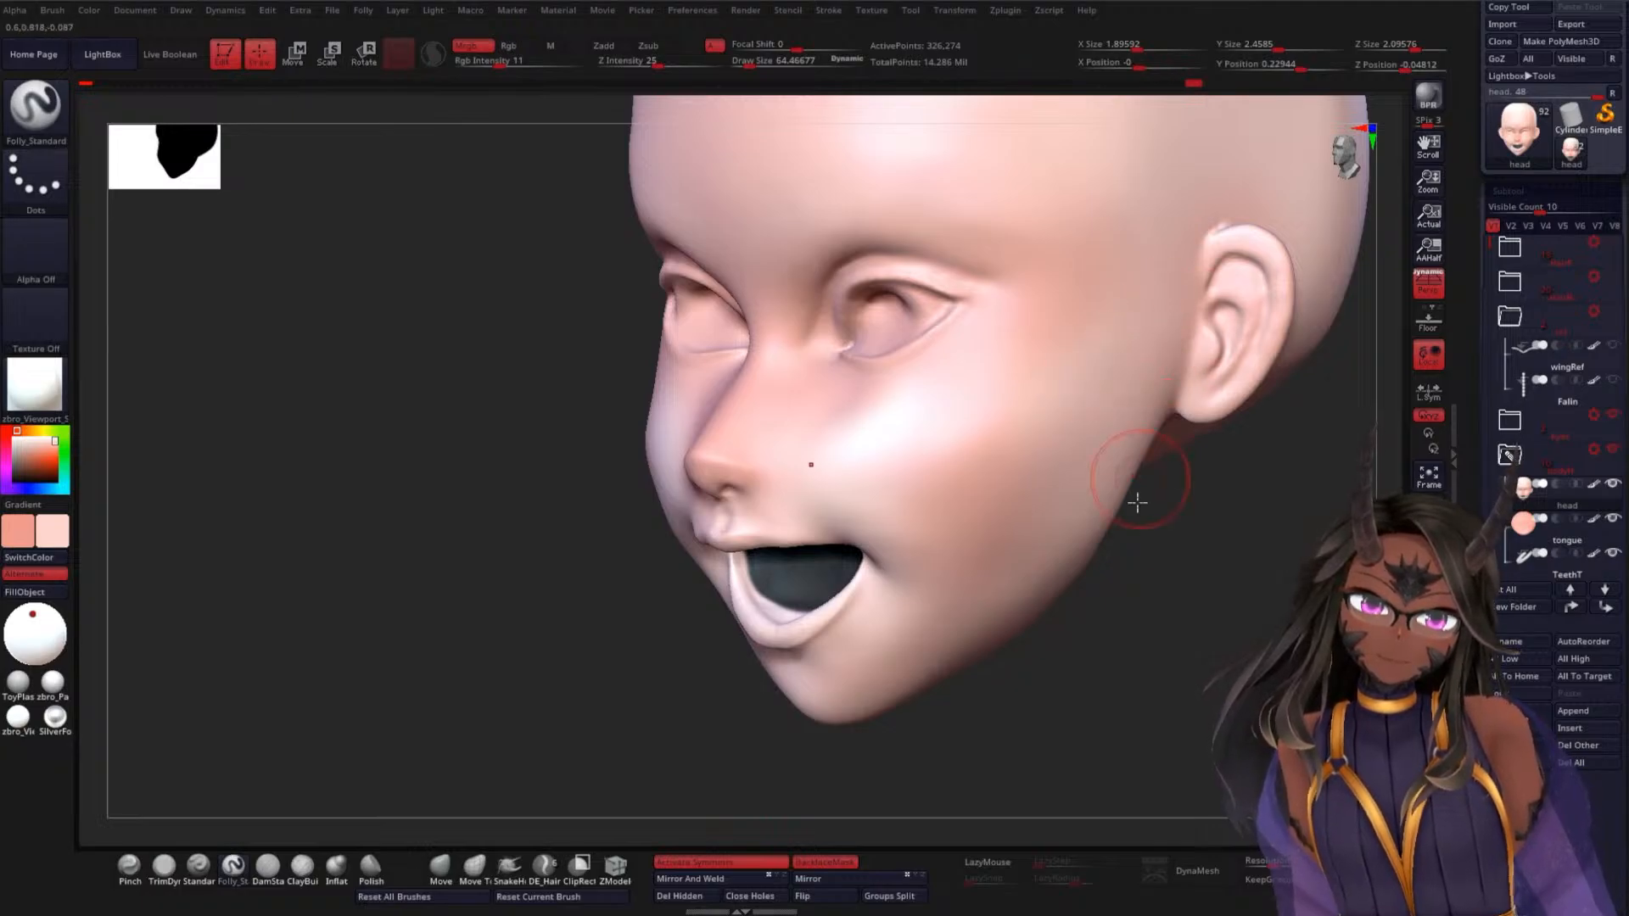
shift+right_drag(1137, 502, 1196, 512)
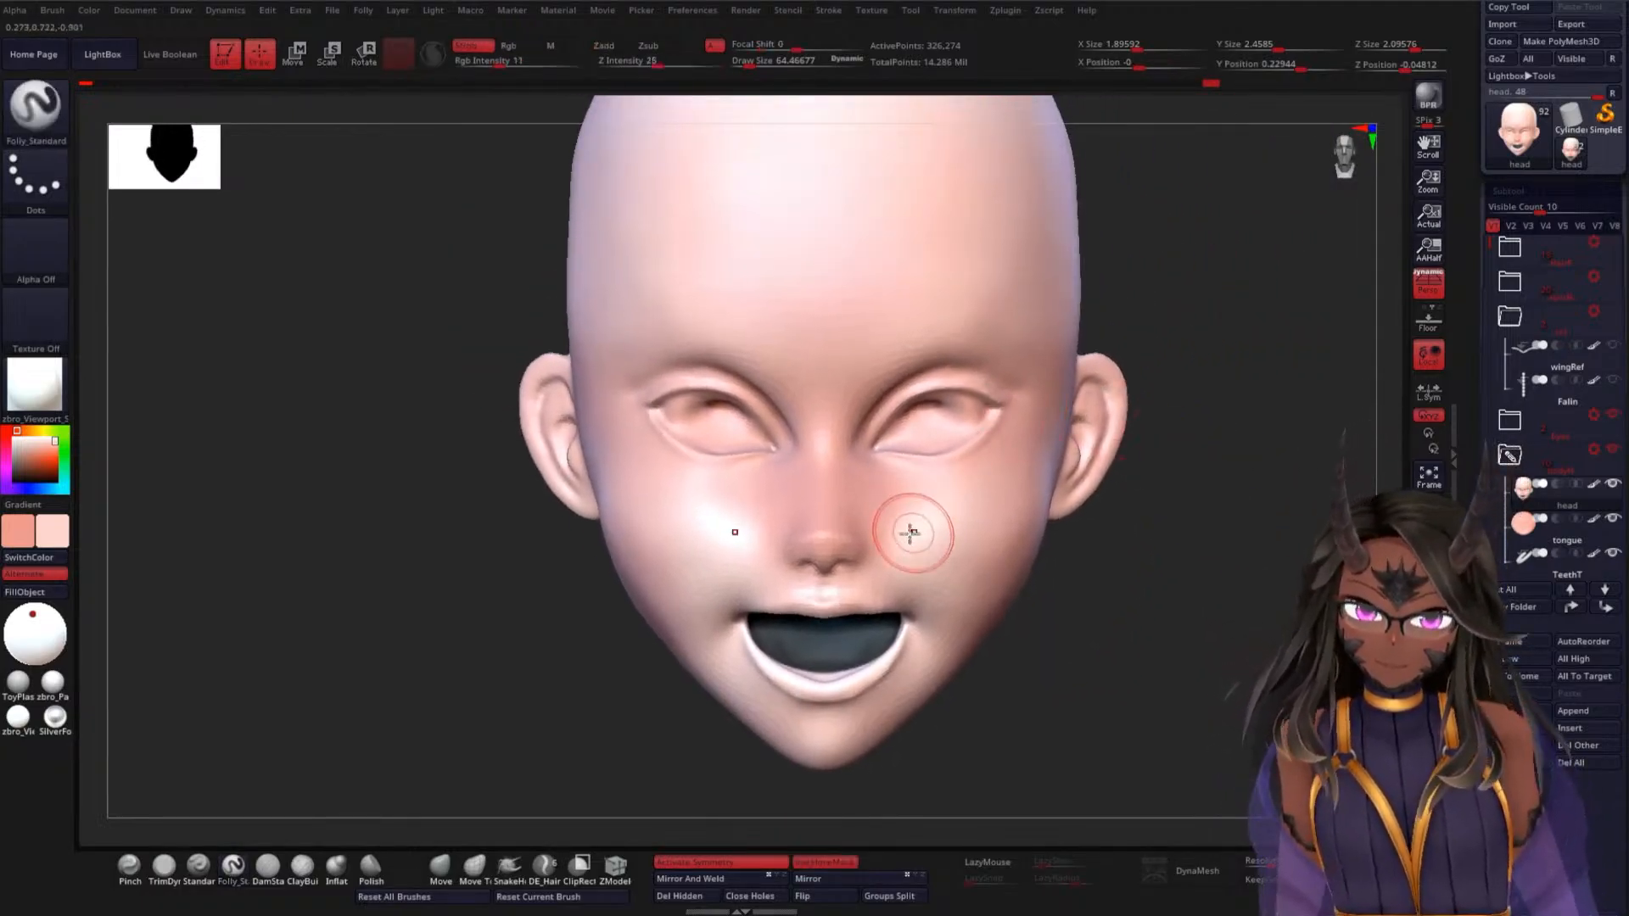
mouse_move(879, 513)
mouse_down()
mouse_move(888, 541)
mouse_move(879, 492)
mouse_up()
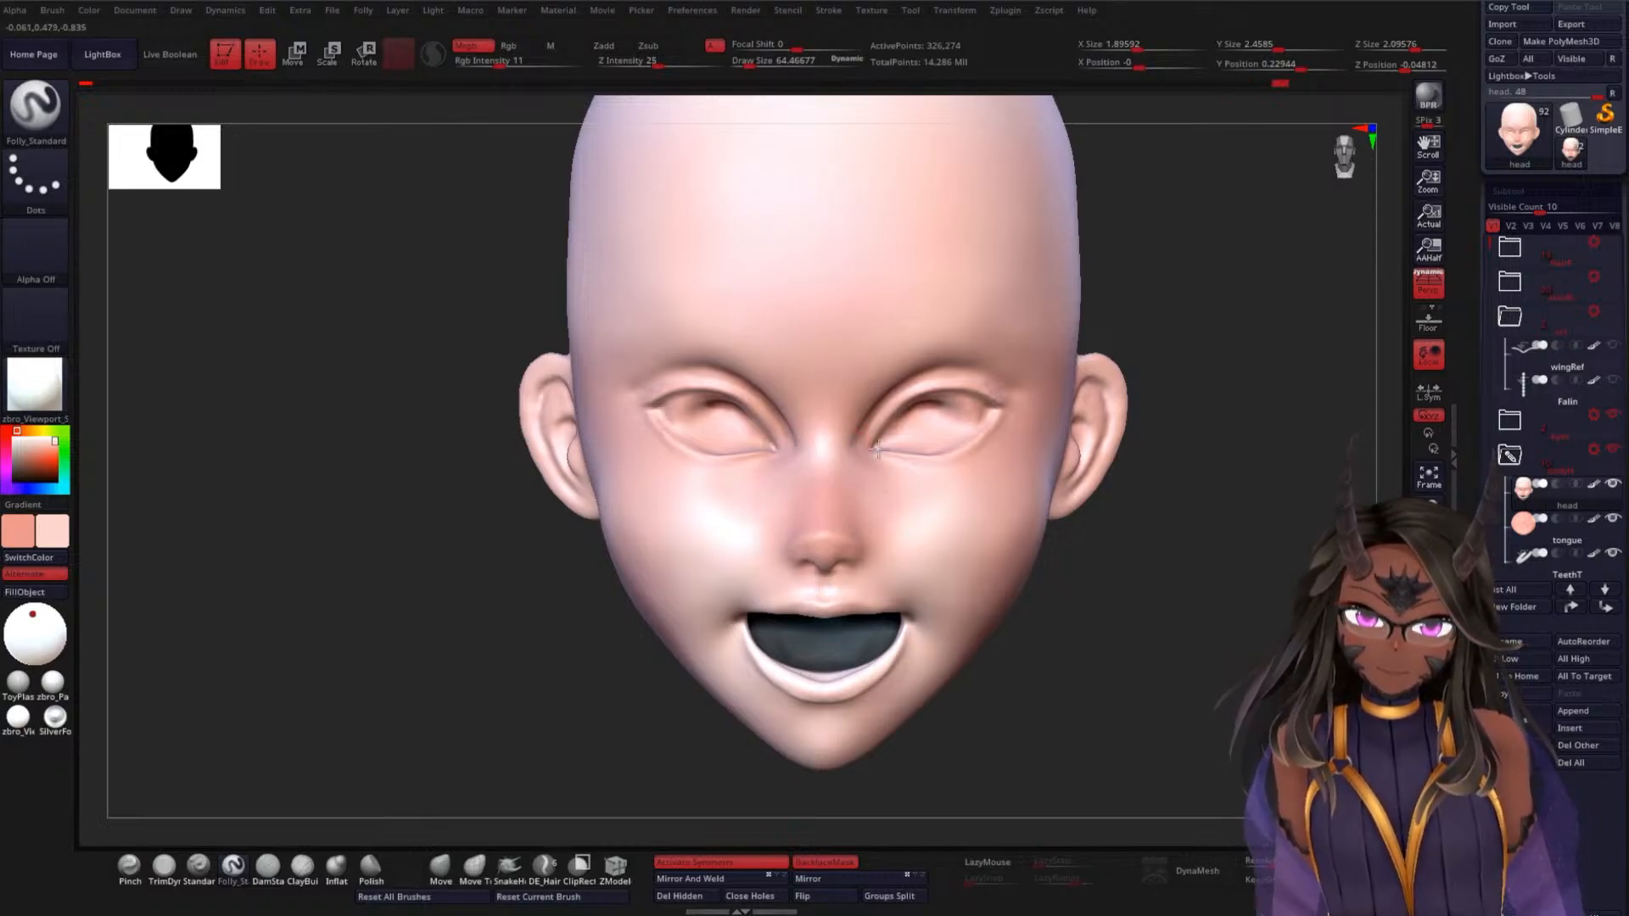
drag(1182, 538, 1029, 512)
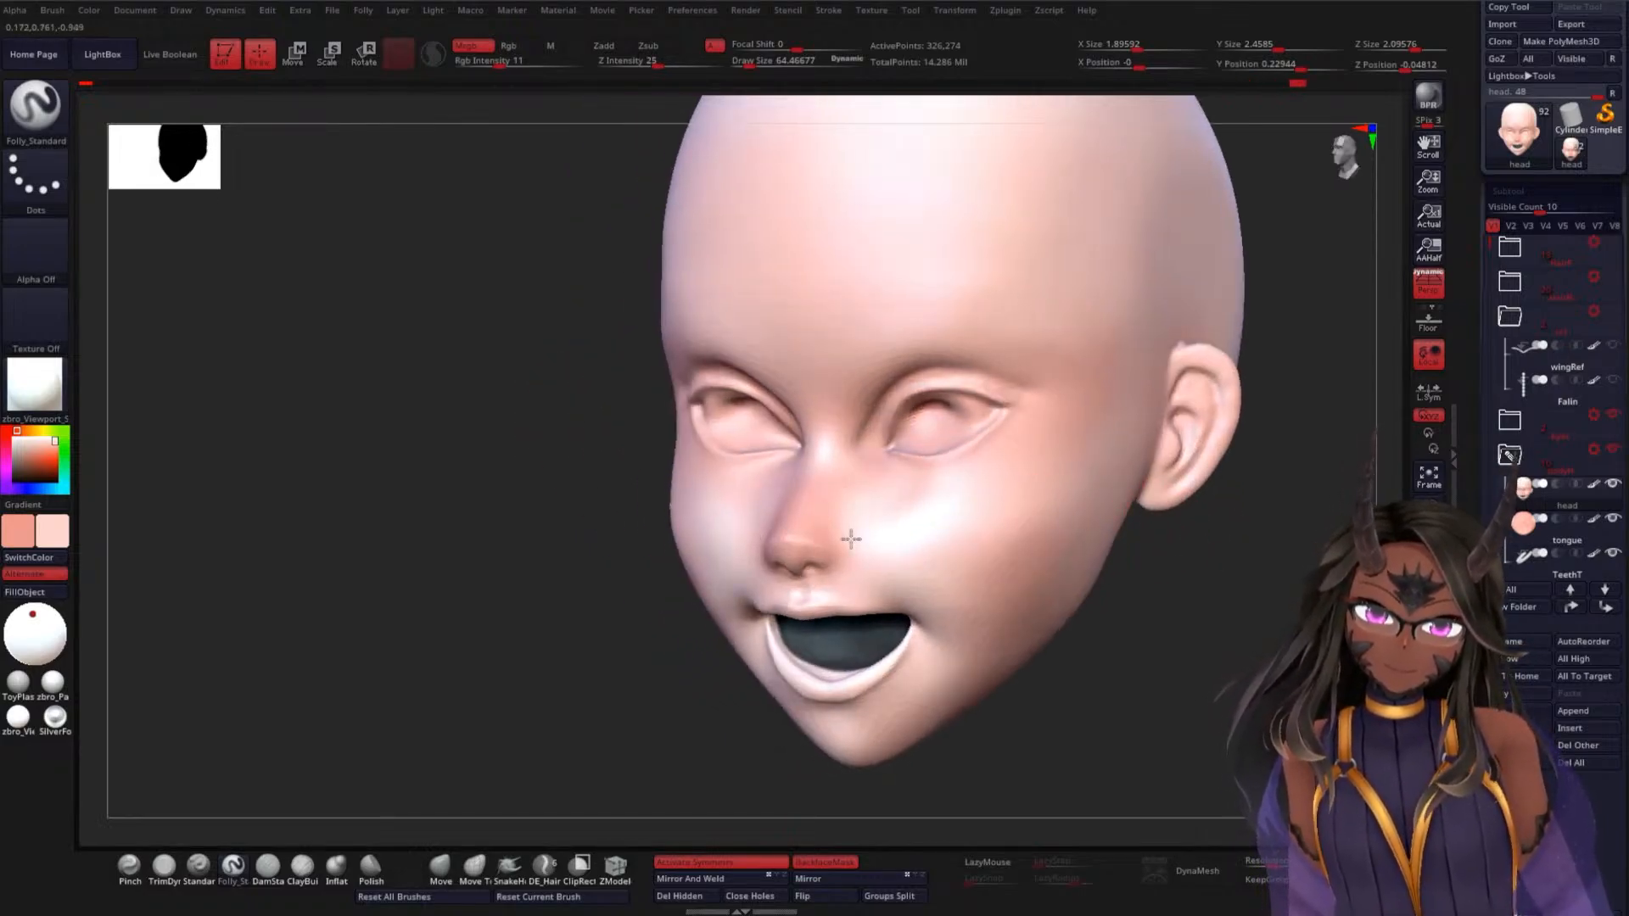
shift+drag(1149, 553, 1145, 535)
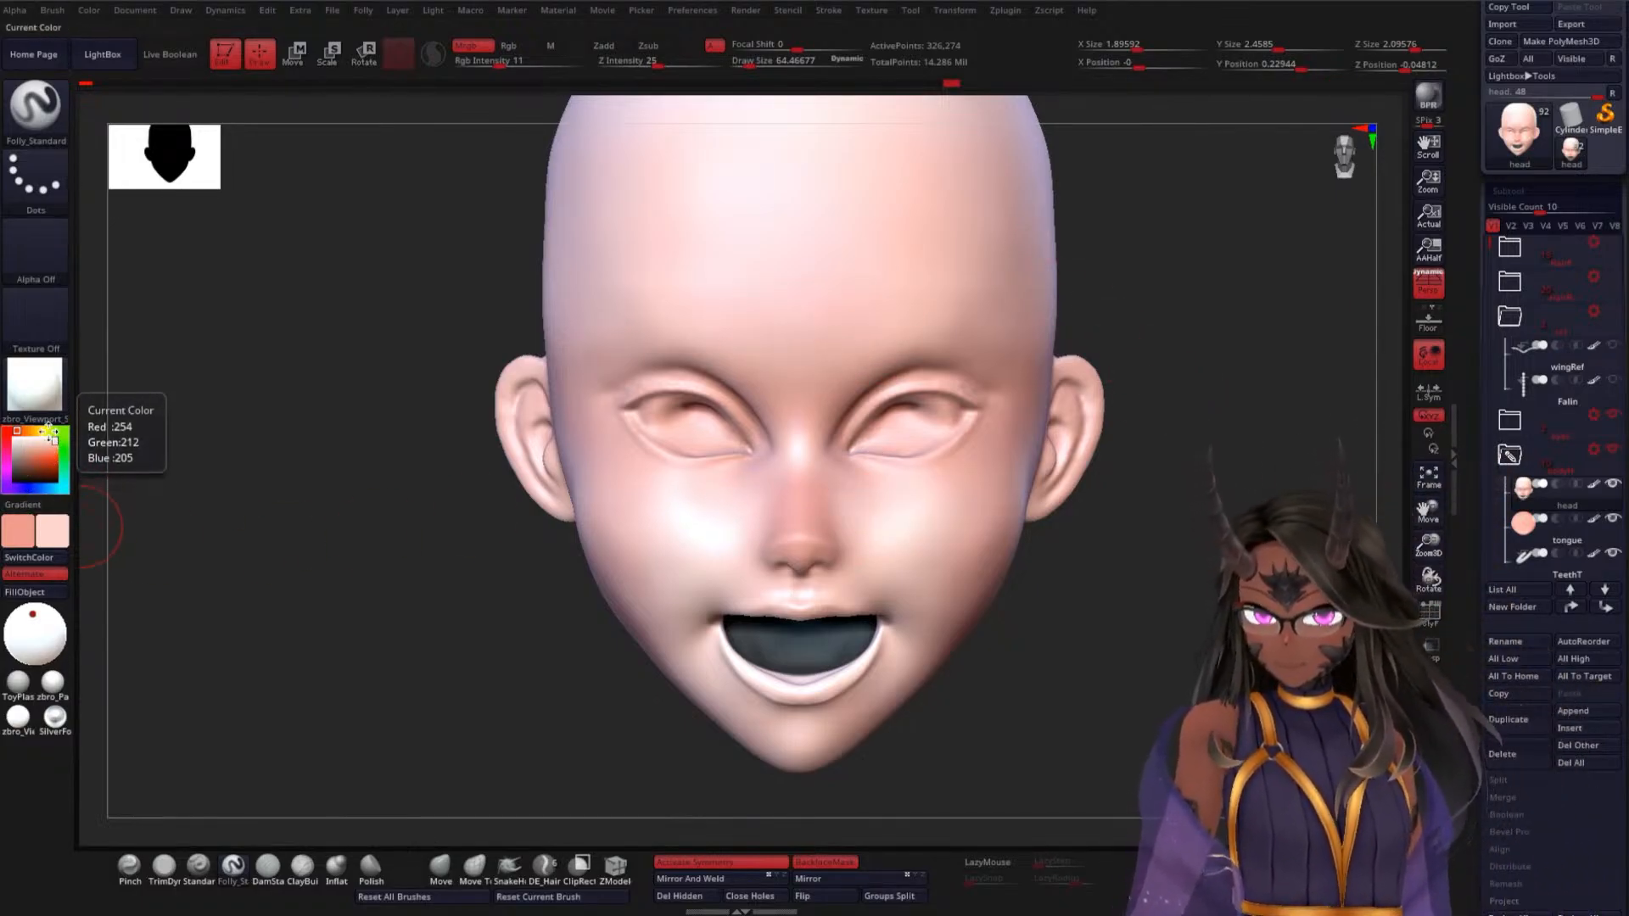
Pick a soft yellow, enlarge the draw size to about 340 and tint the forehead with it
click(40, 431)
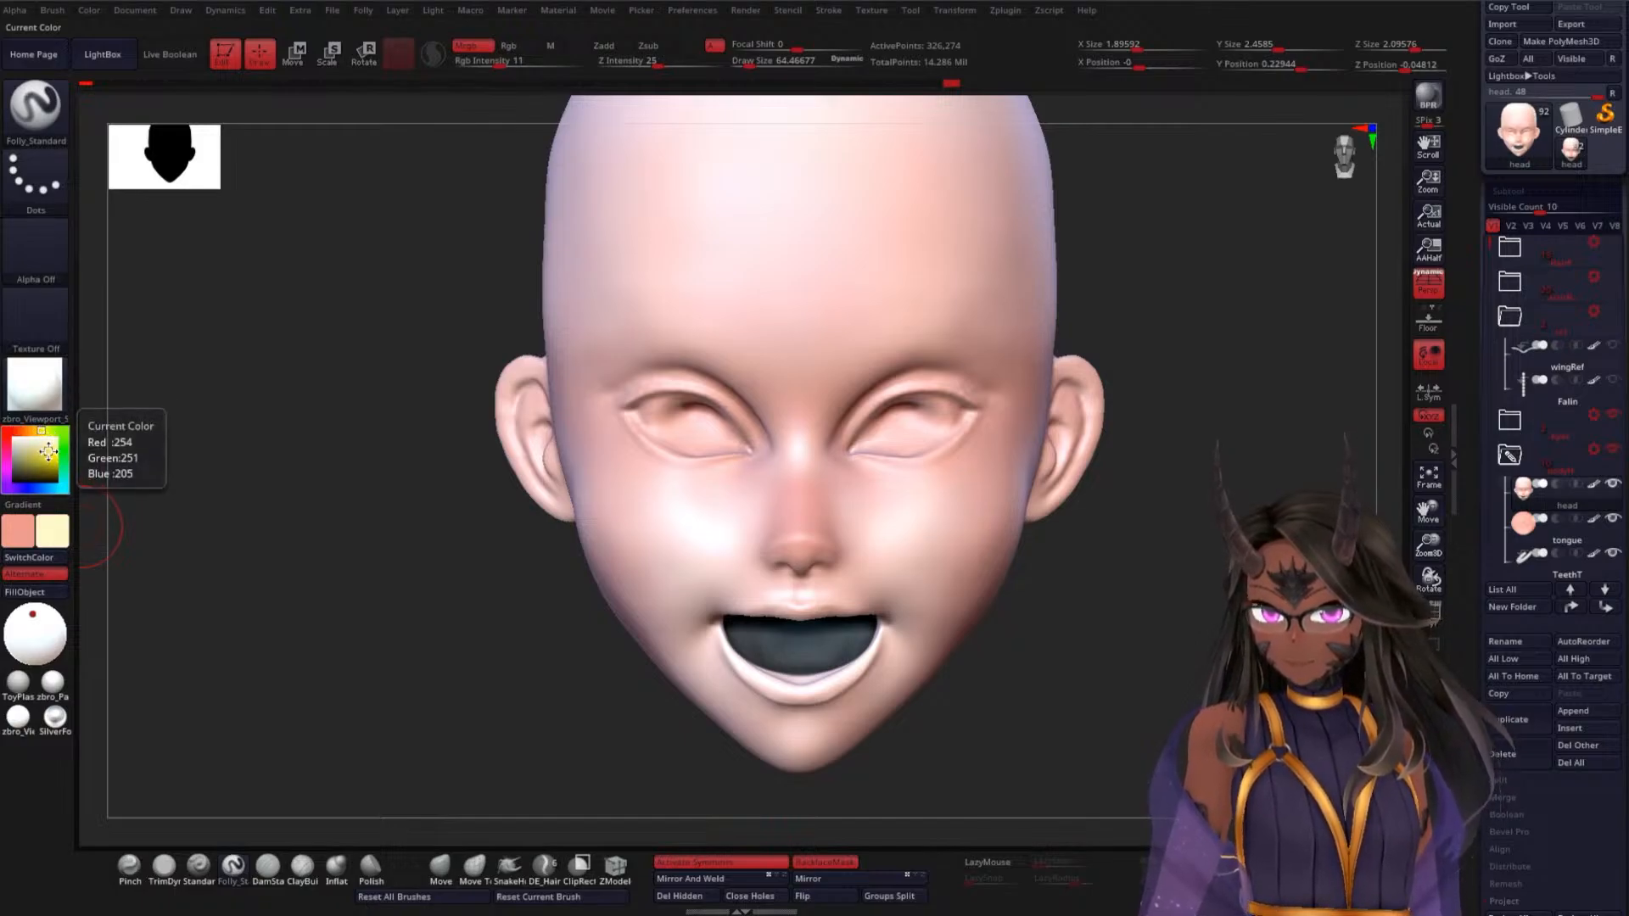
click(50, 454)
click(55, 454)
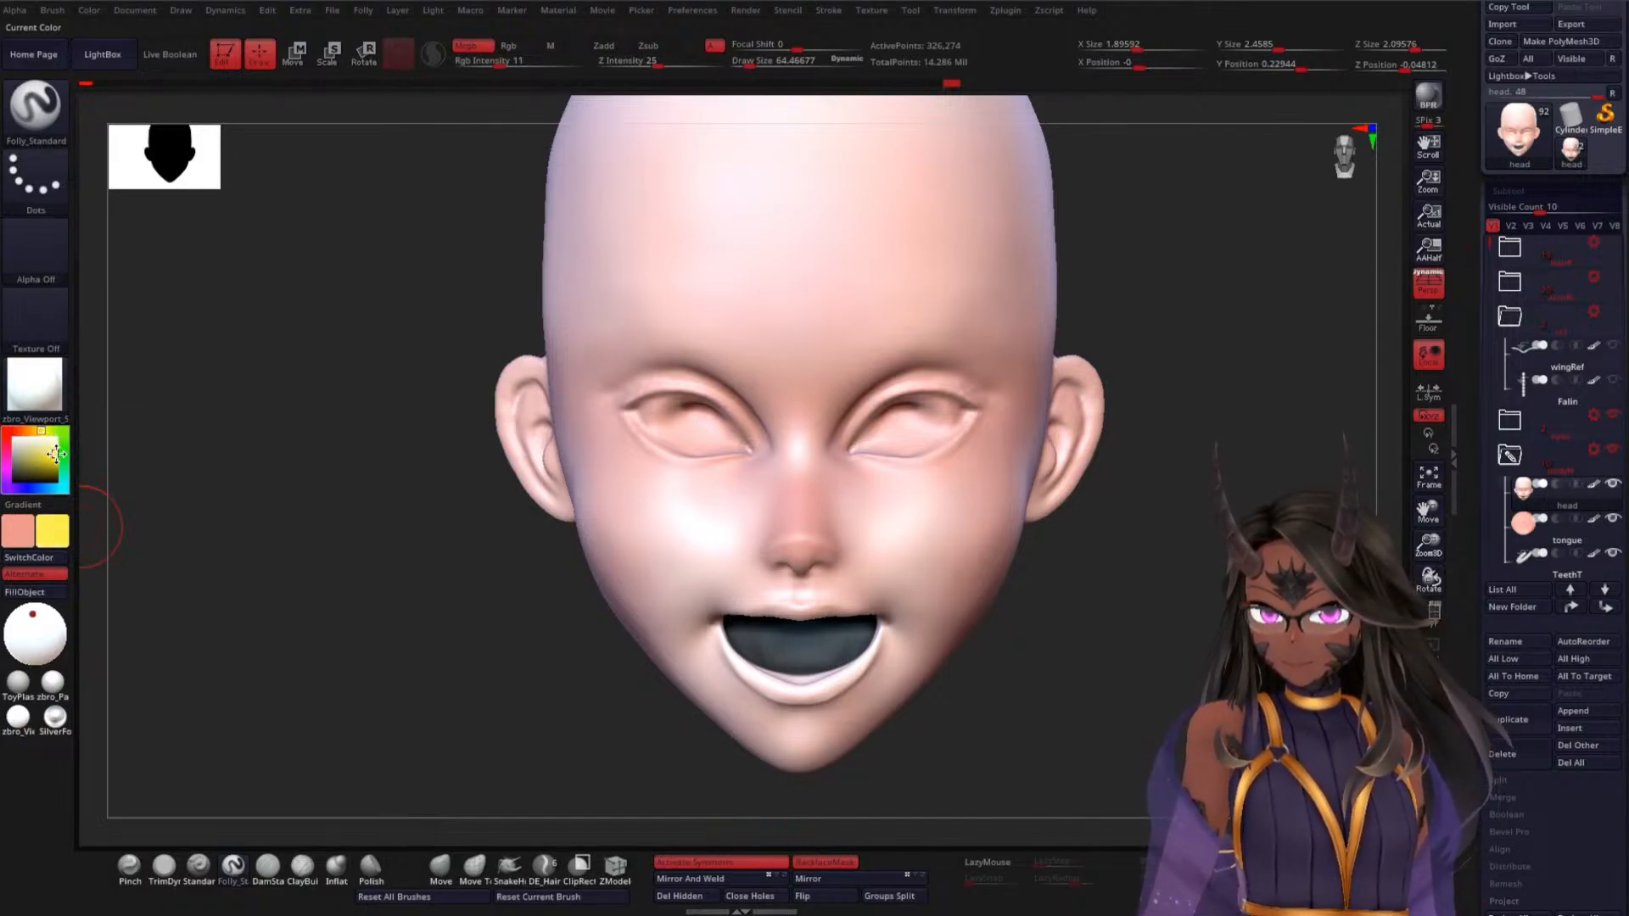
click(56, 447)
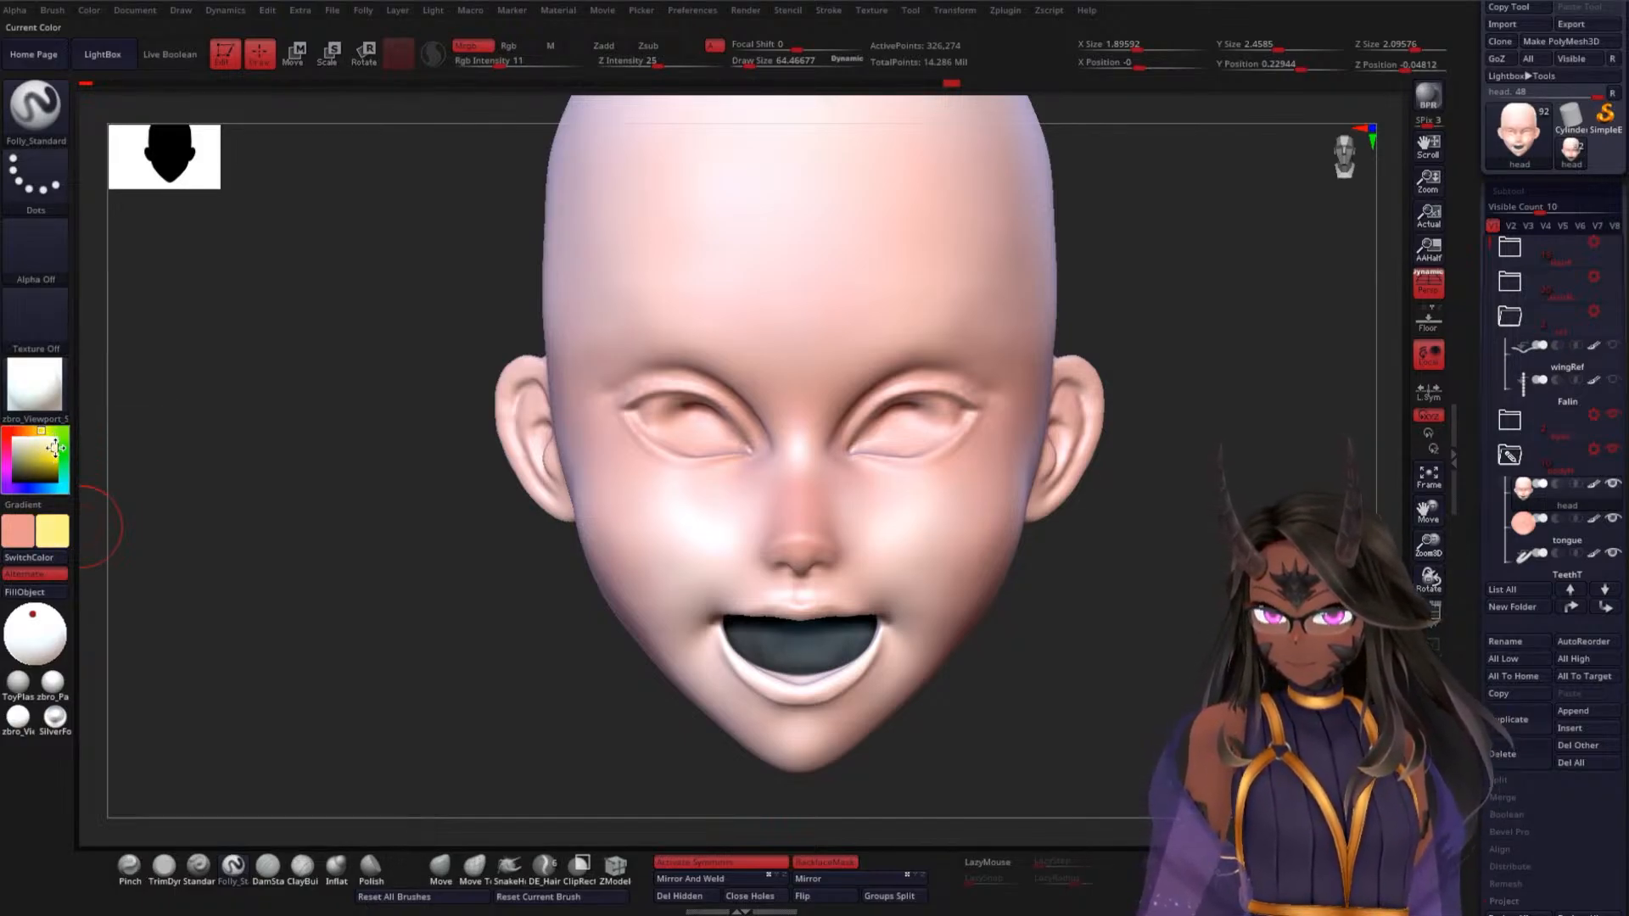
key(space)
drag(401, 290, 424, 290)
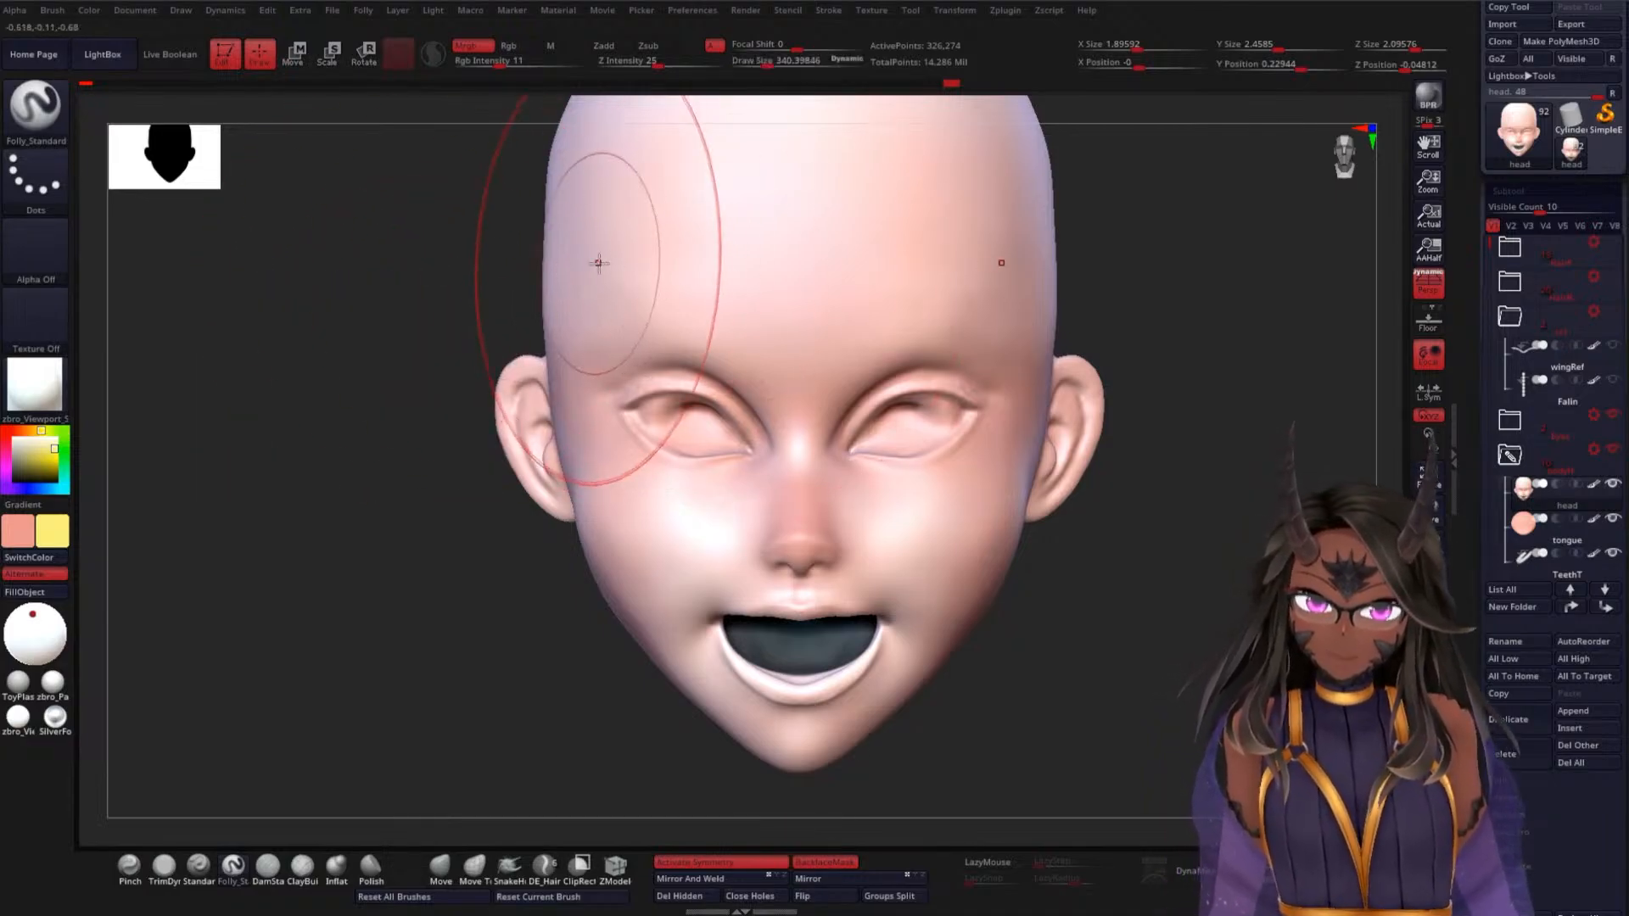
mouse_move(599, 263)
mouse_down()
mouse_move(1066, 280)
mouse_move(928, 298)
mouse_move(654, 247)
mouse_move(1117, 310)
mouse_up()
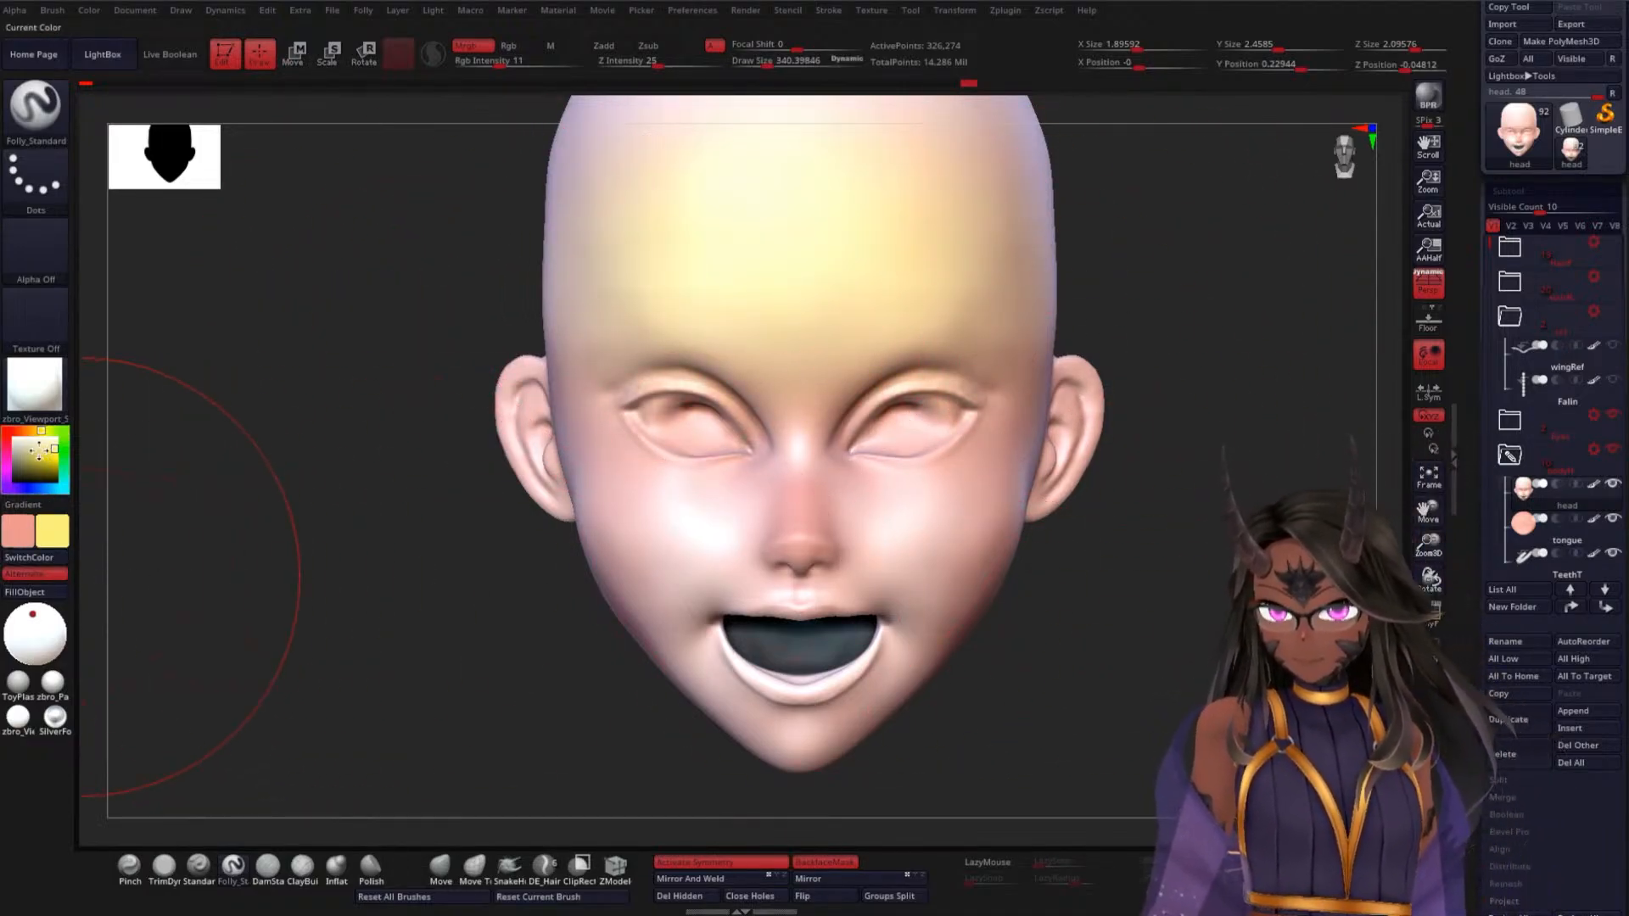
Pick a soft blue, reduce the draw size to about 100 and tint the chin and lower jaw with it
click(30, 486)
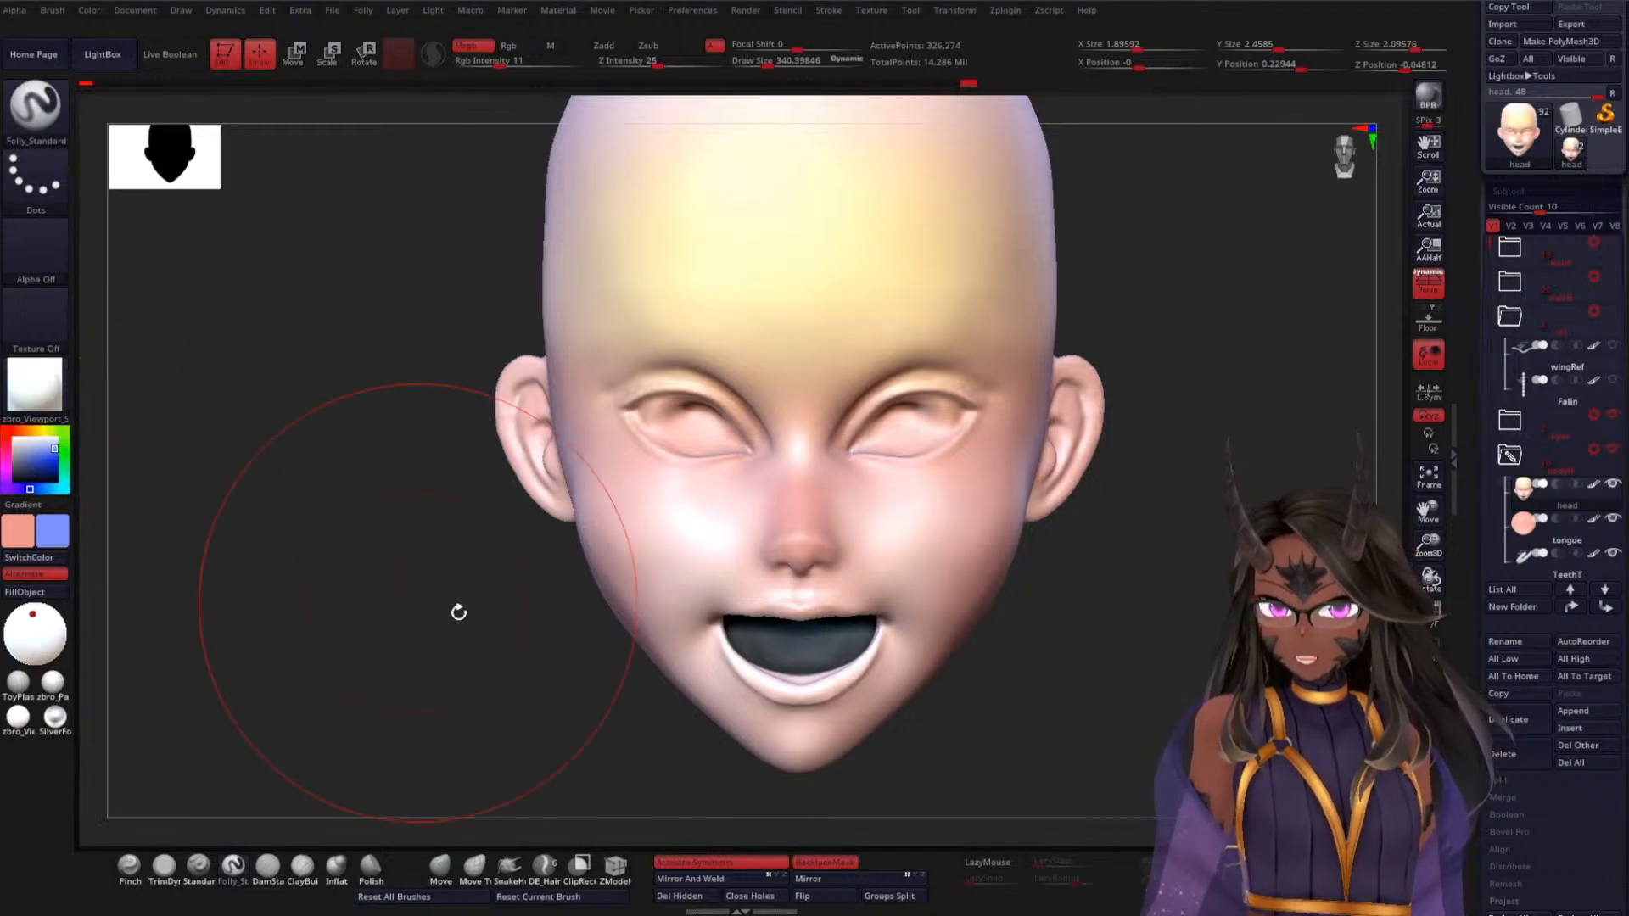
alt+drag(527, 680, 519, 564)
drag(654, 597, 704, 594)
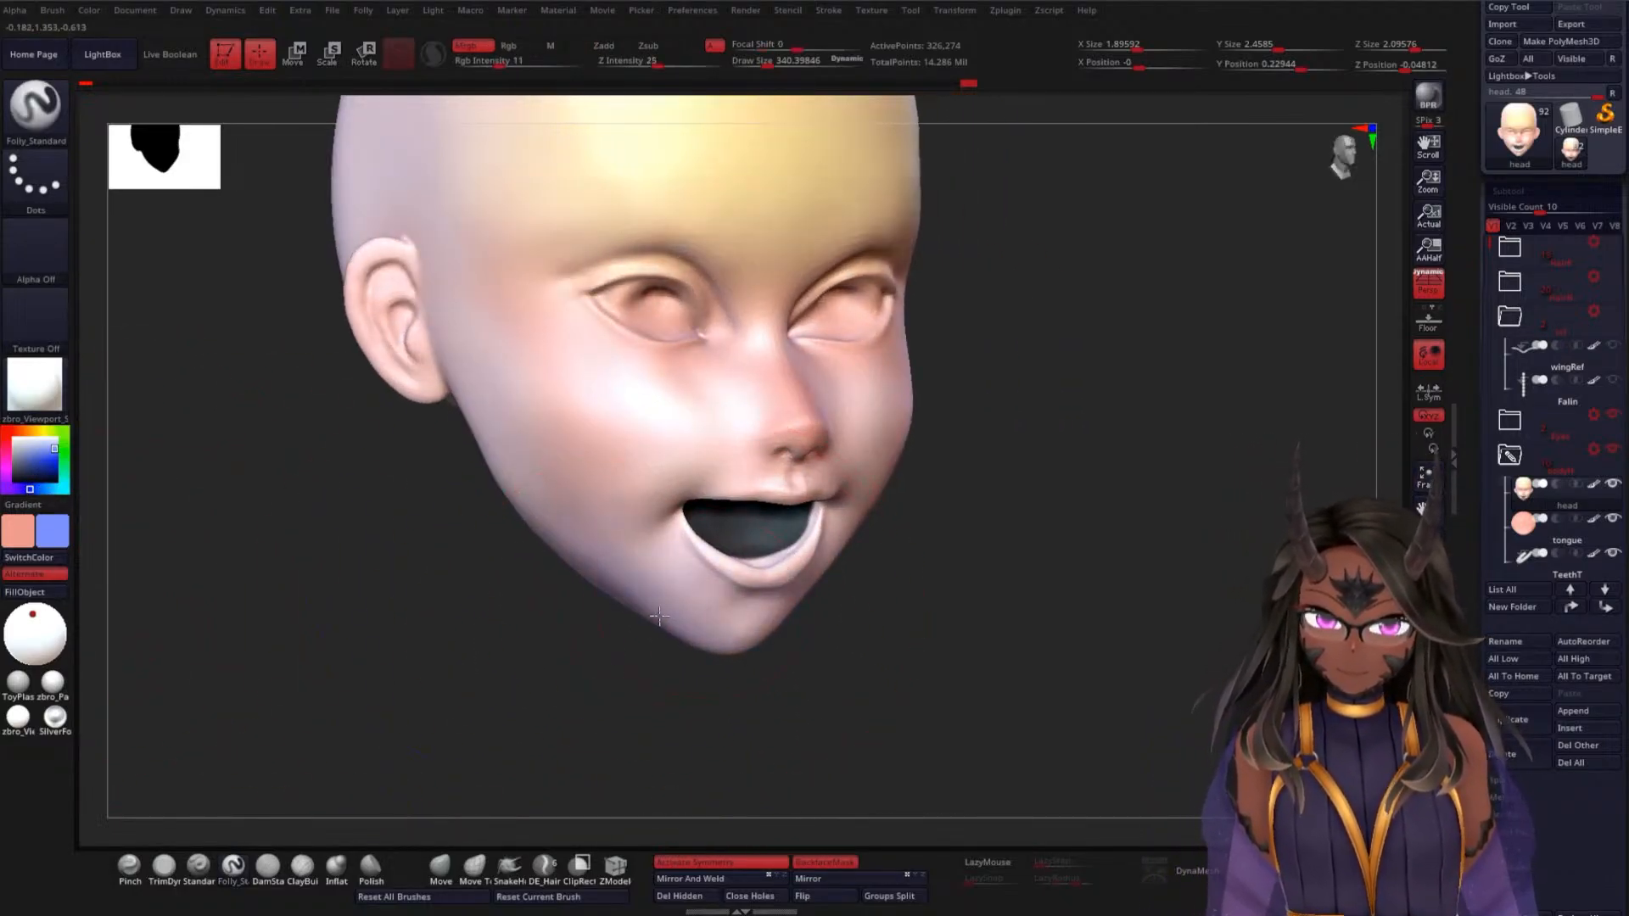
shift+drag(964, 618, 927, 611)
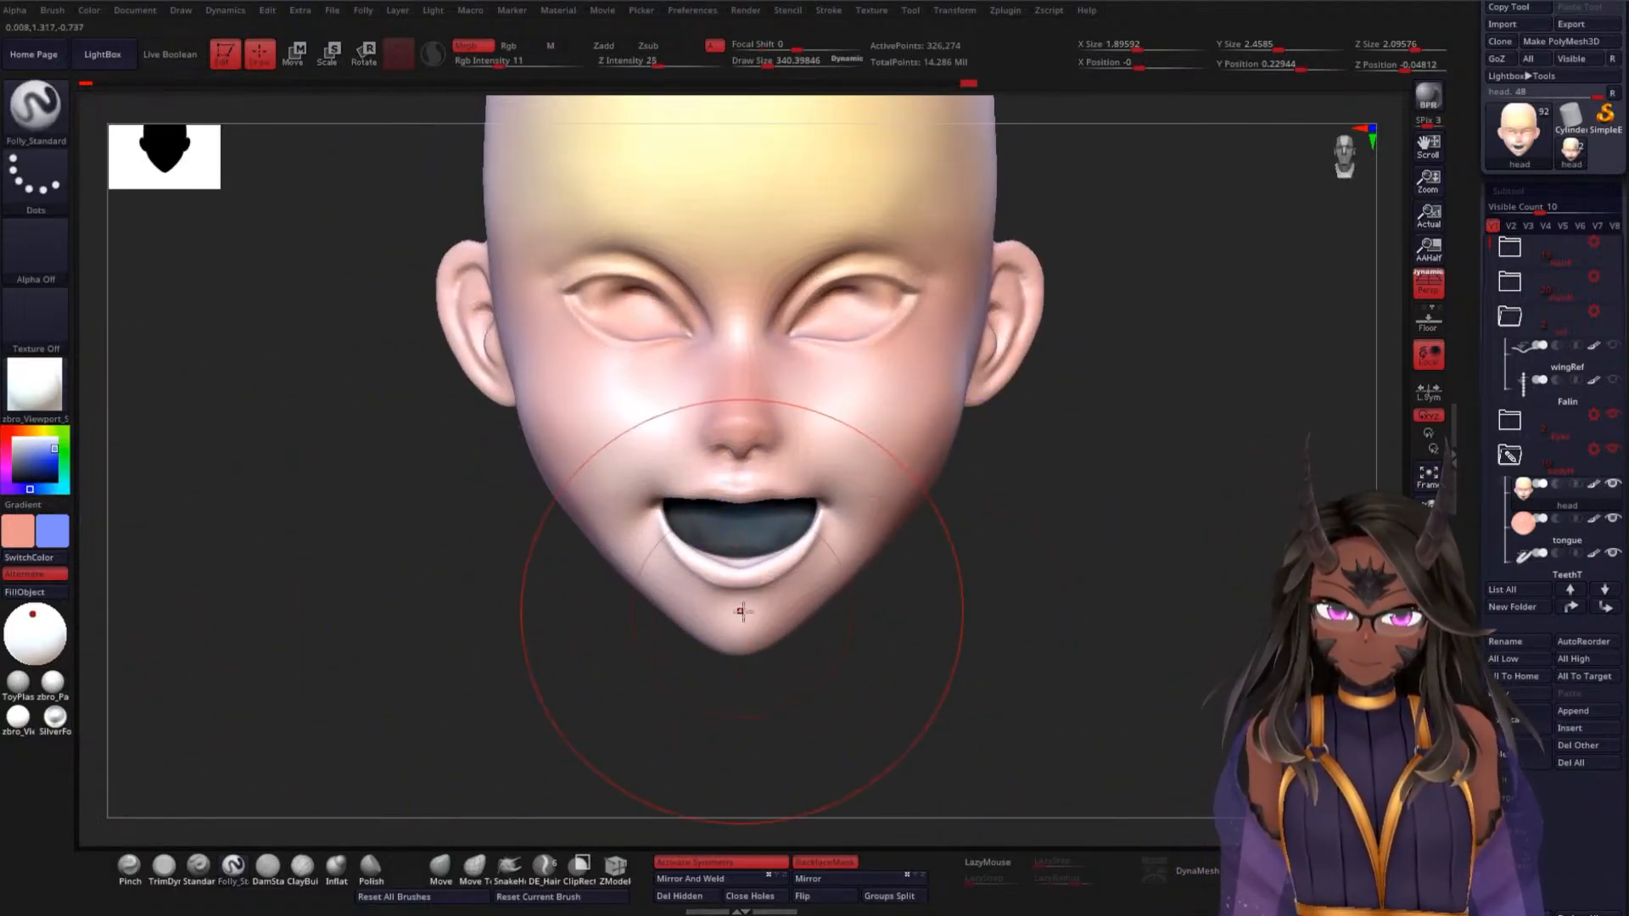
key(space)
drag(743, 611, 720, 611)
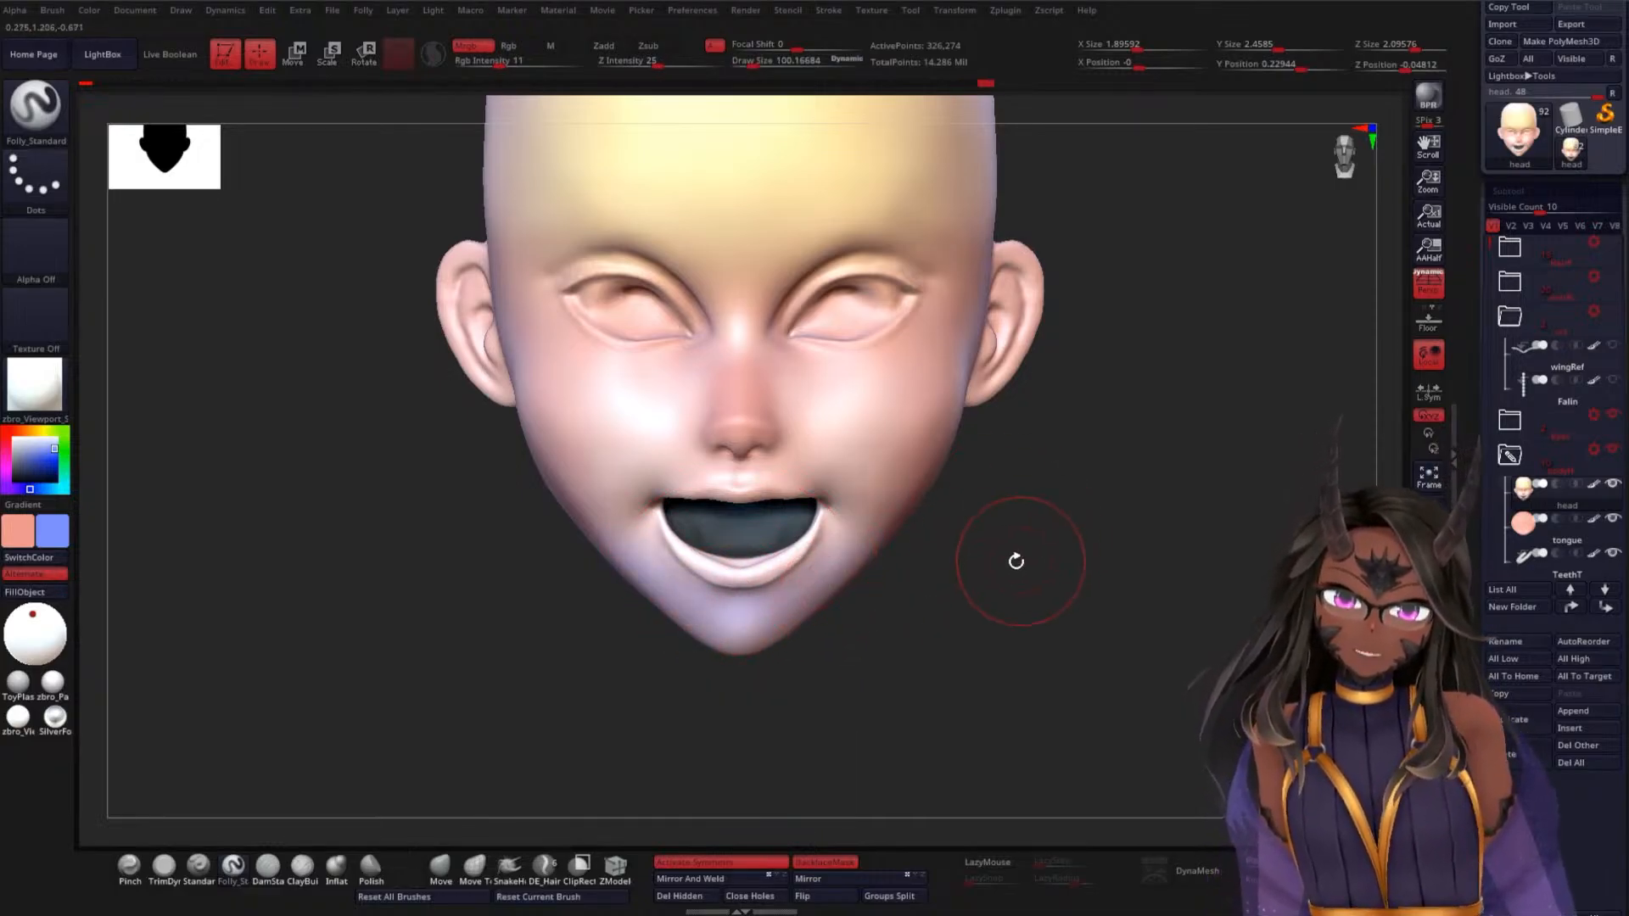
drag(1017, 561, 848, 599)
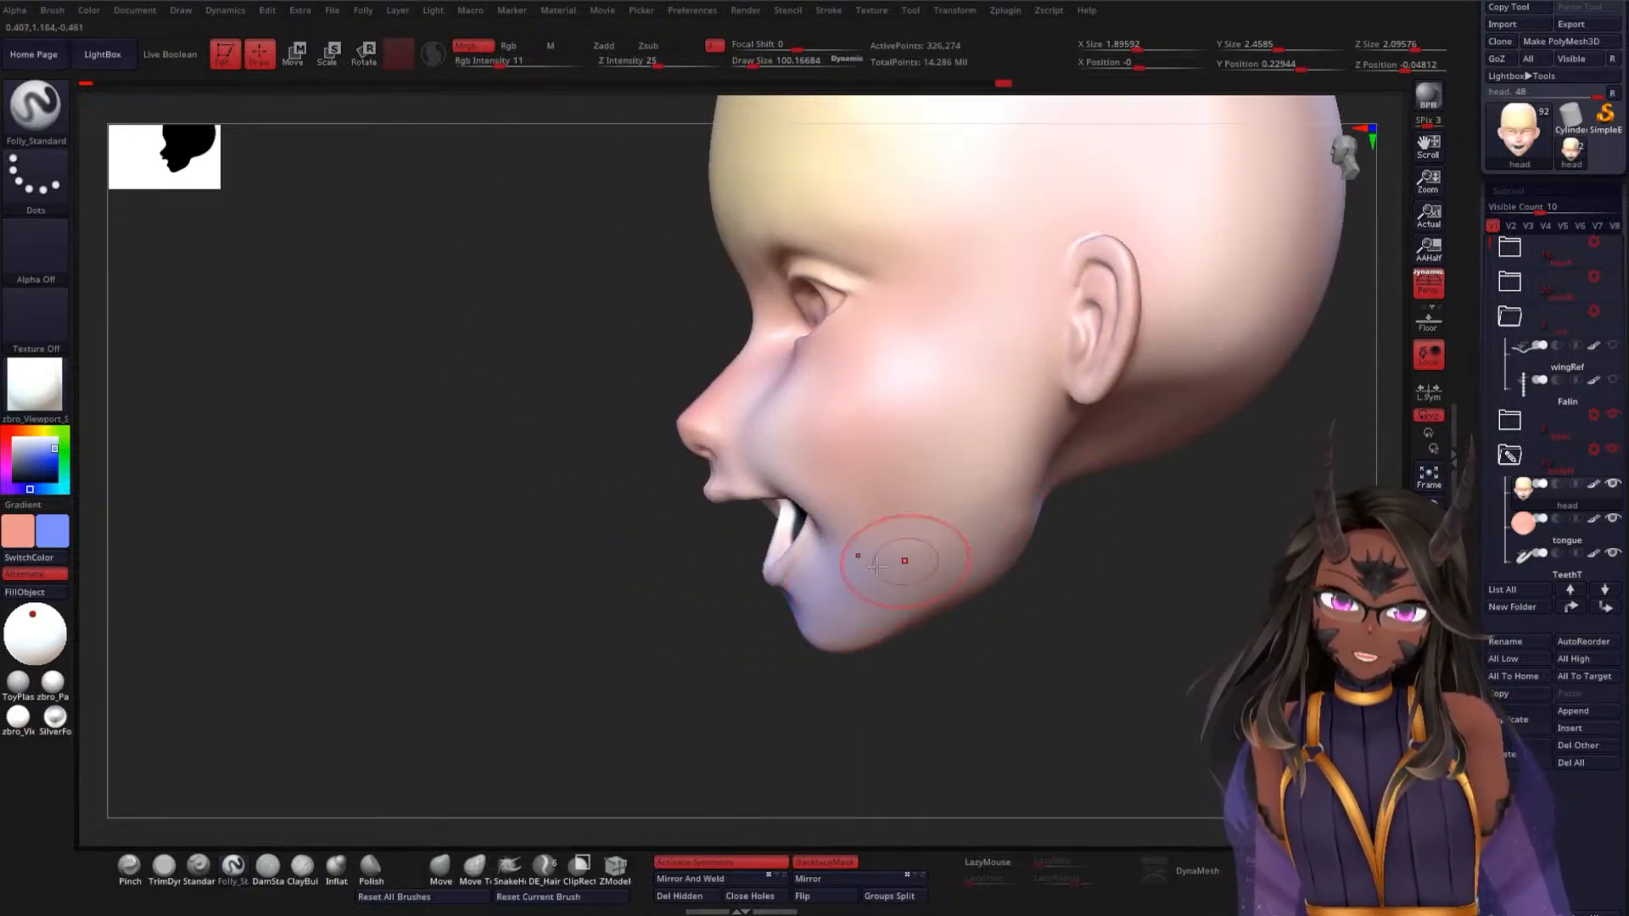
shift+drag(699, 663, 911, 606)
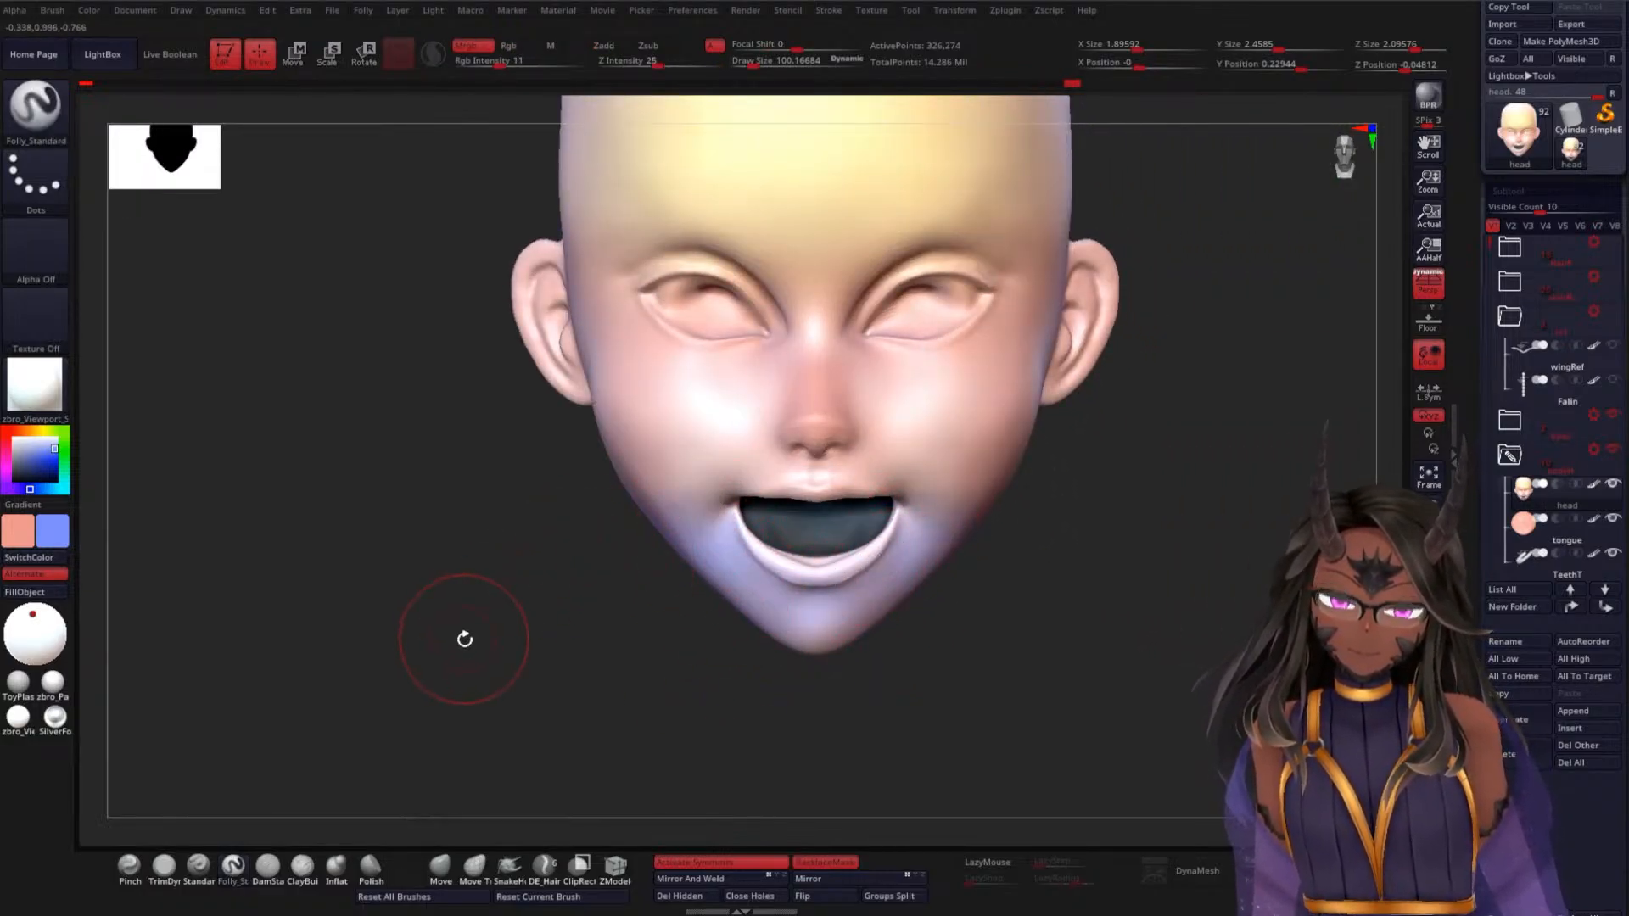
drag(464, 639, 418, 549)
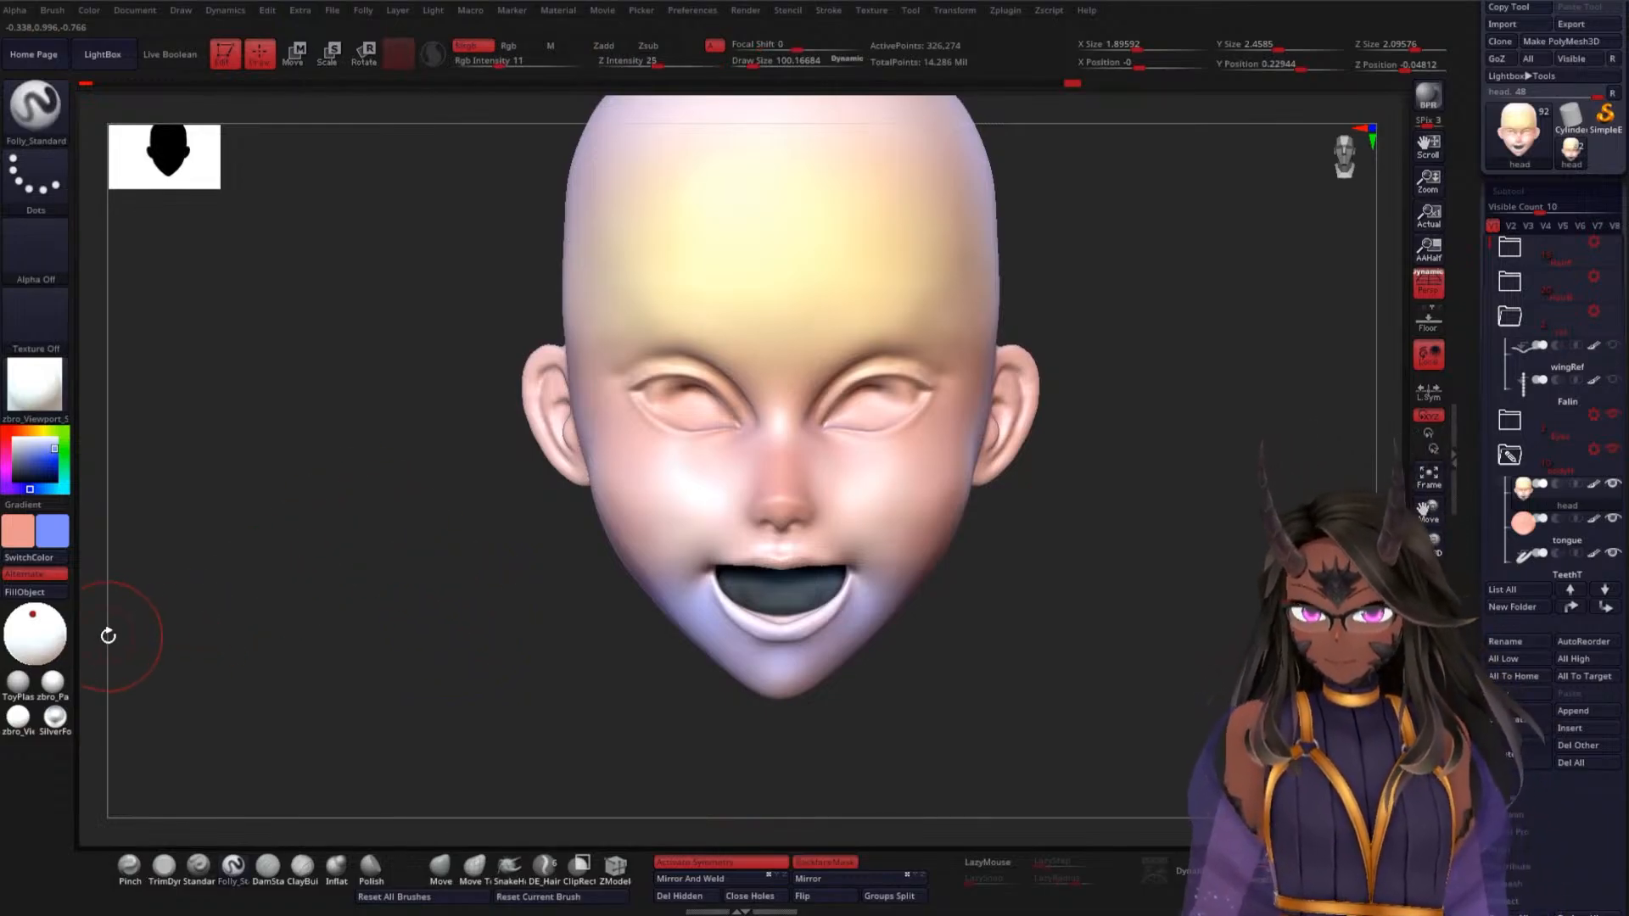
Sample a pale pink from the skin and fill the head with it repeatedly at RGB intensity 11 to fade the tone zones
key(v)
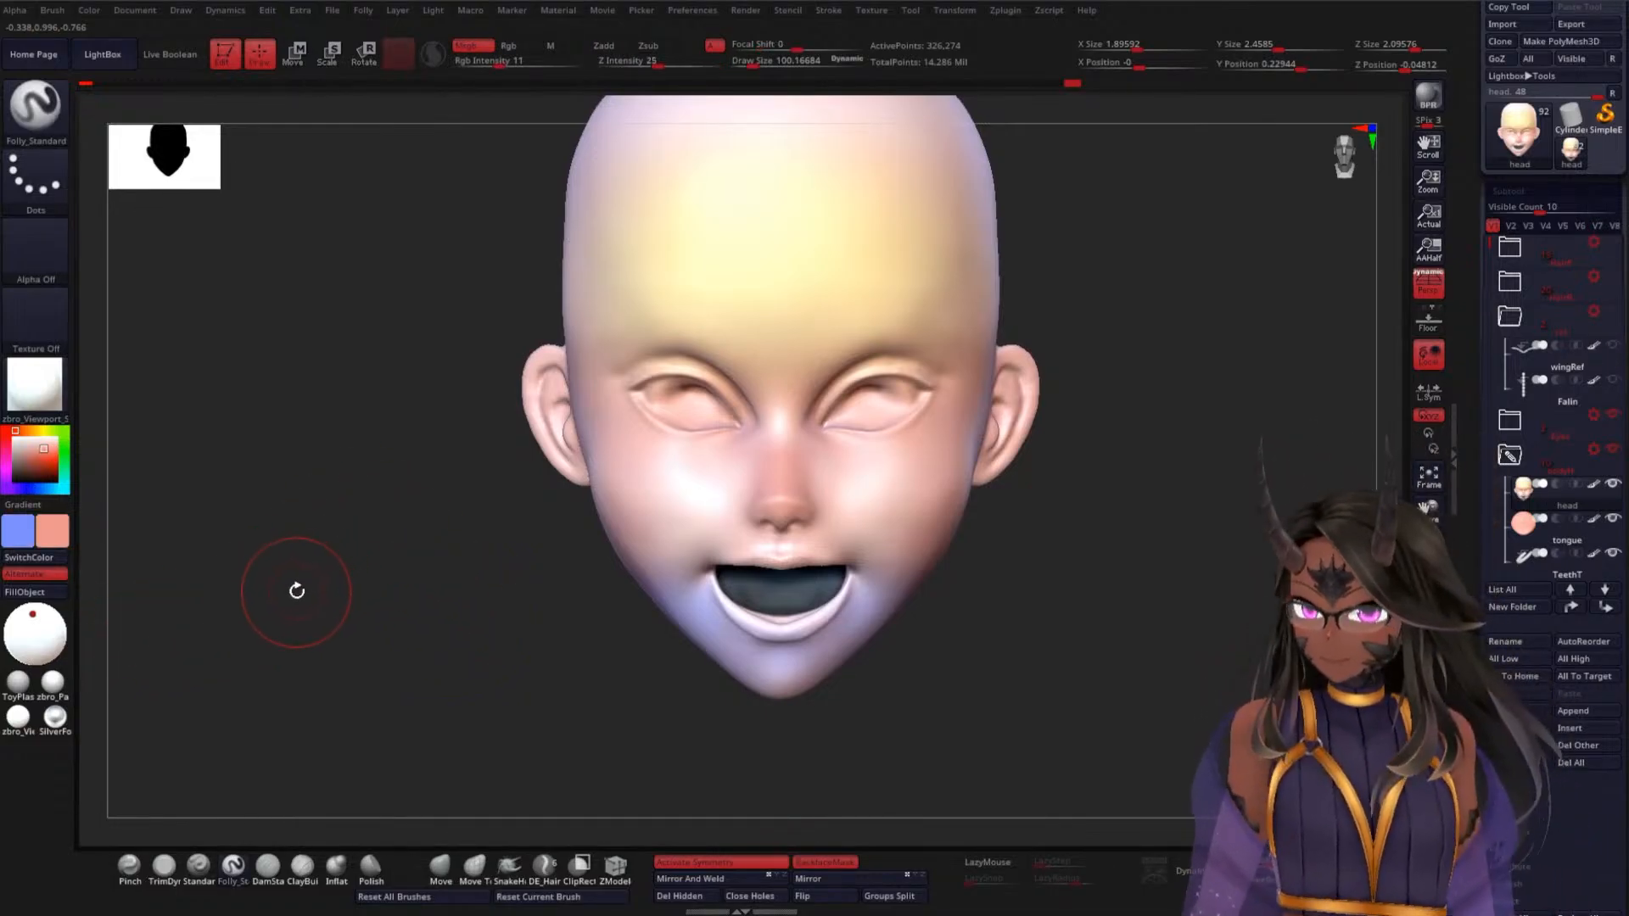
key(v)
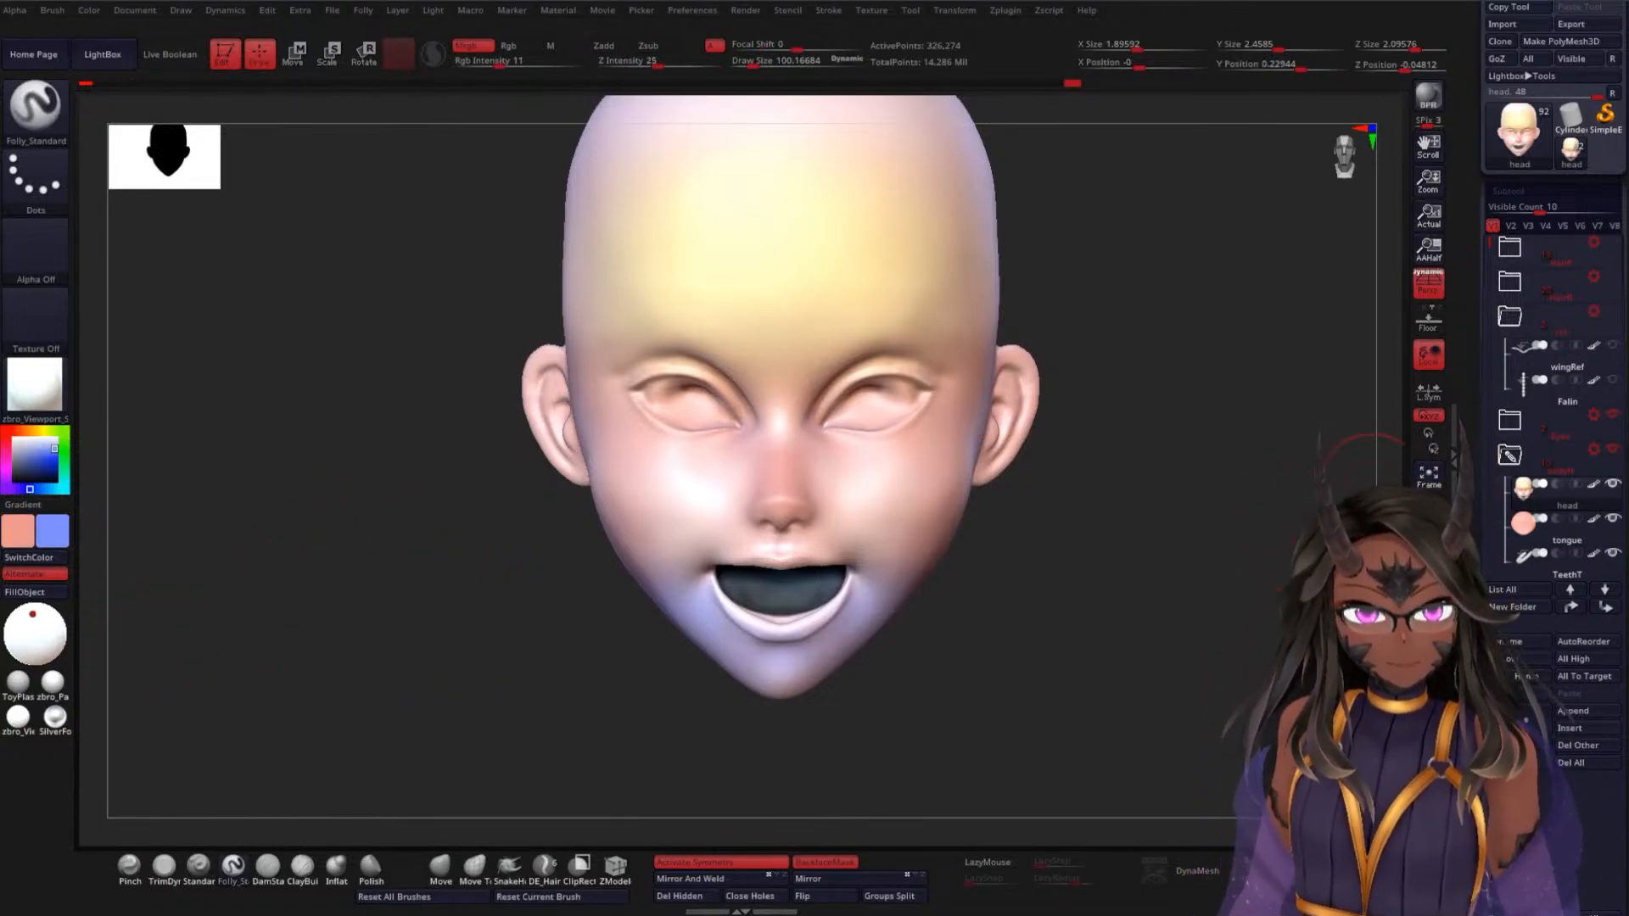
key(c)
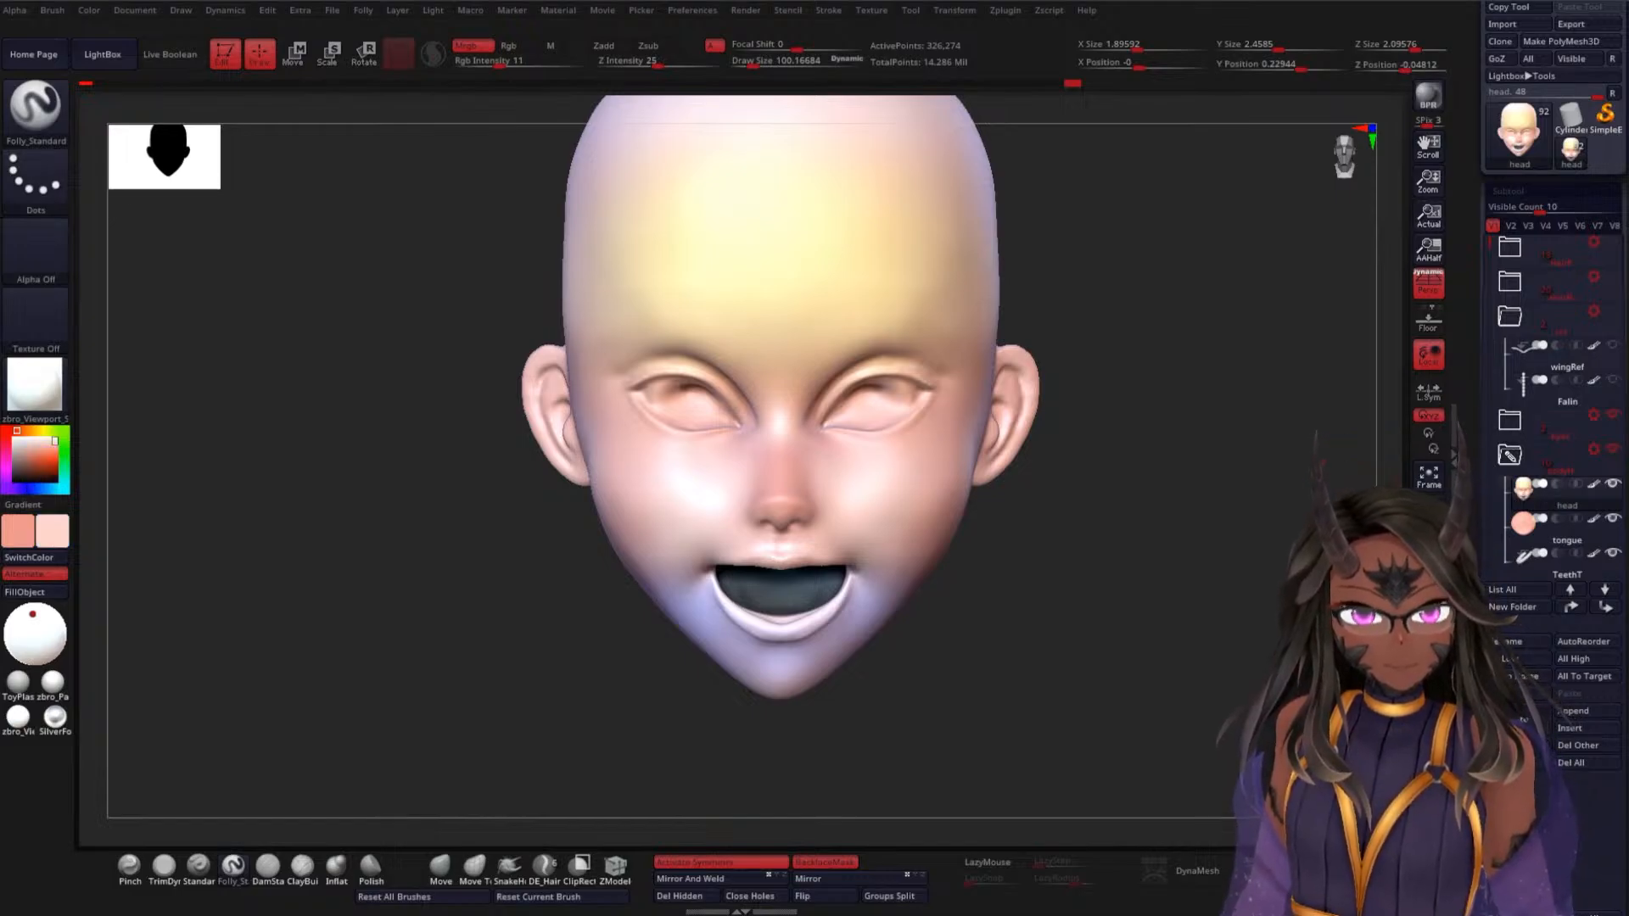
alt+drag(398, 542, 305, 542)
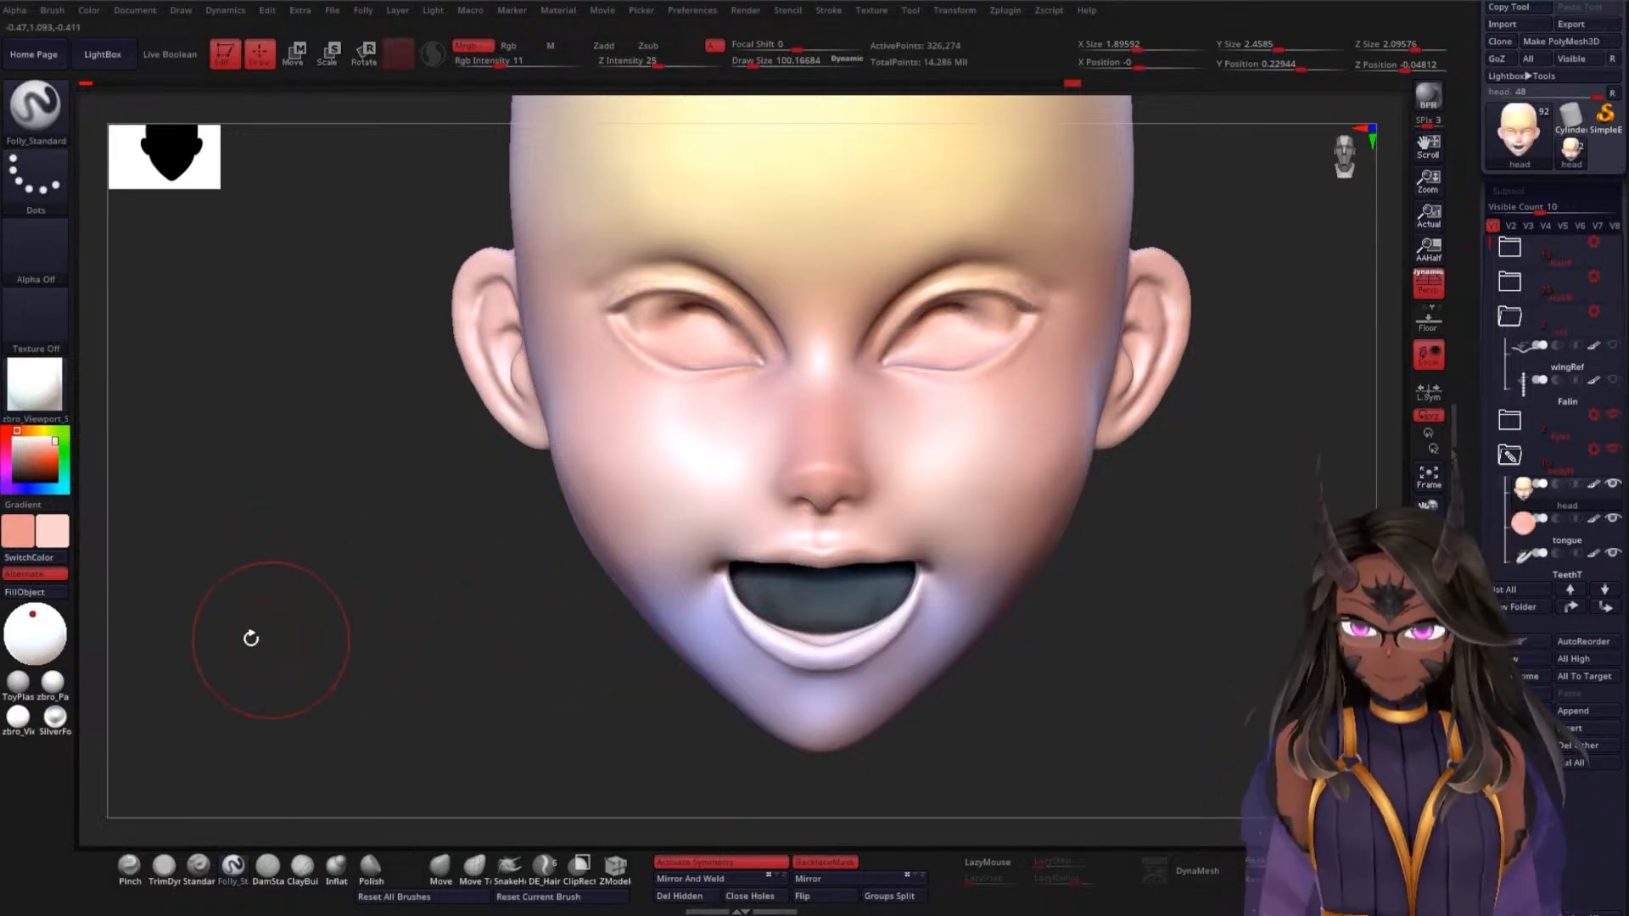
click(55, 591)
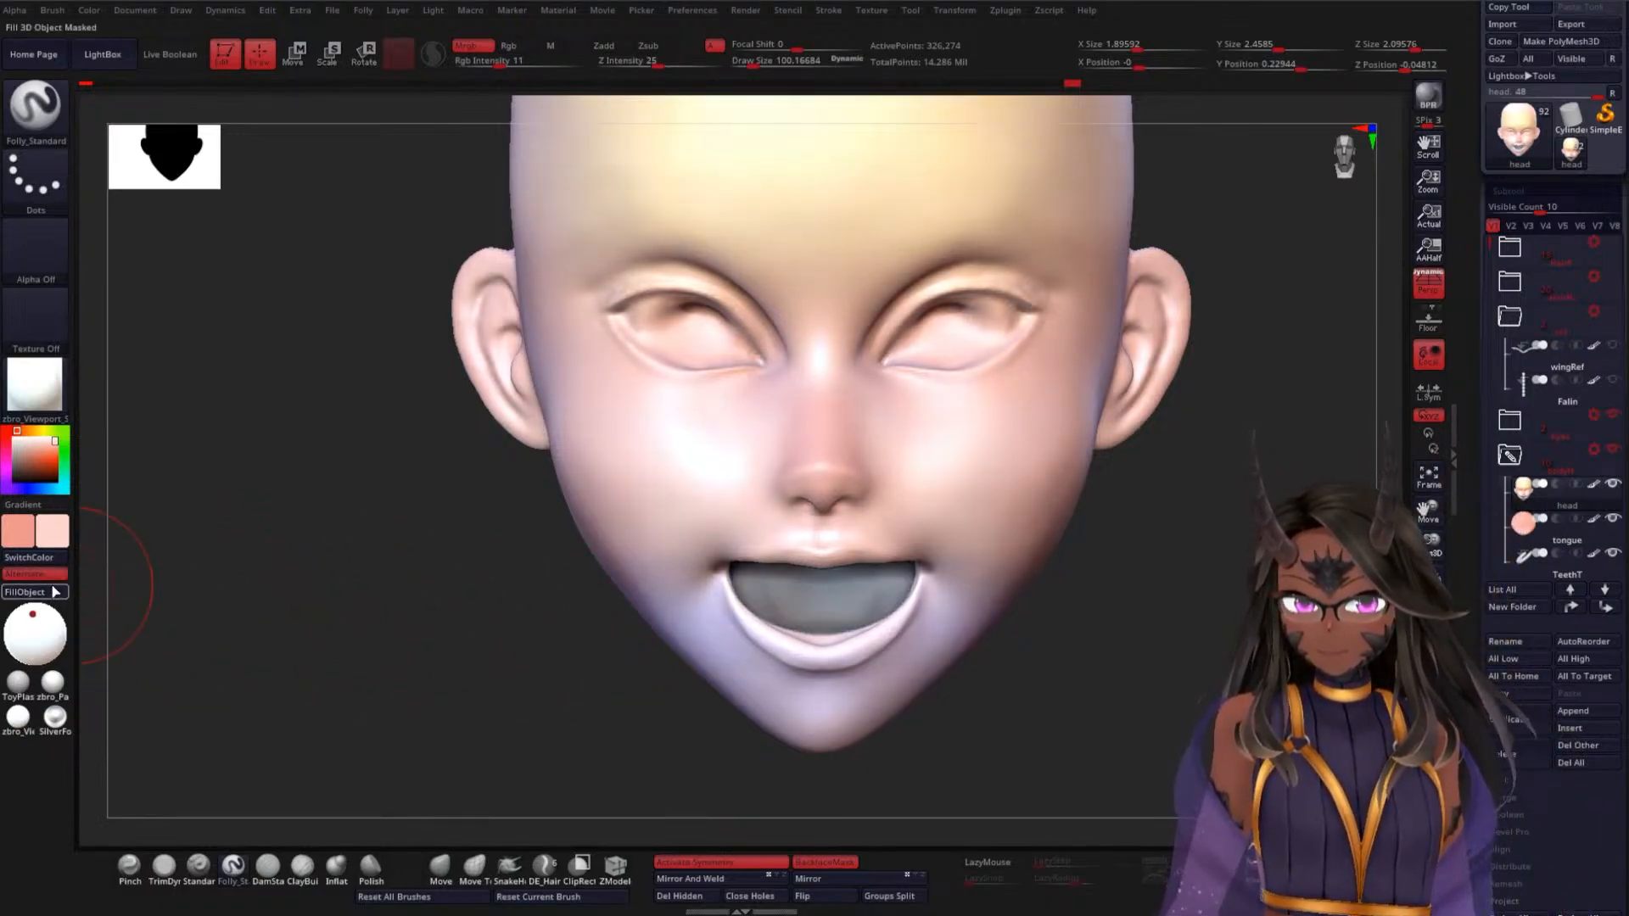
click(55, 592)
click(55, 591)
click(55, 592)
click(56, 591)
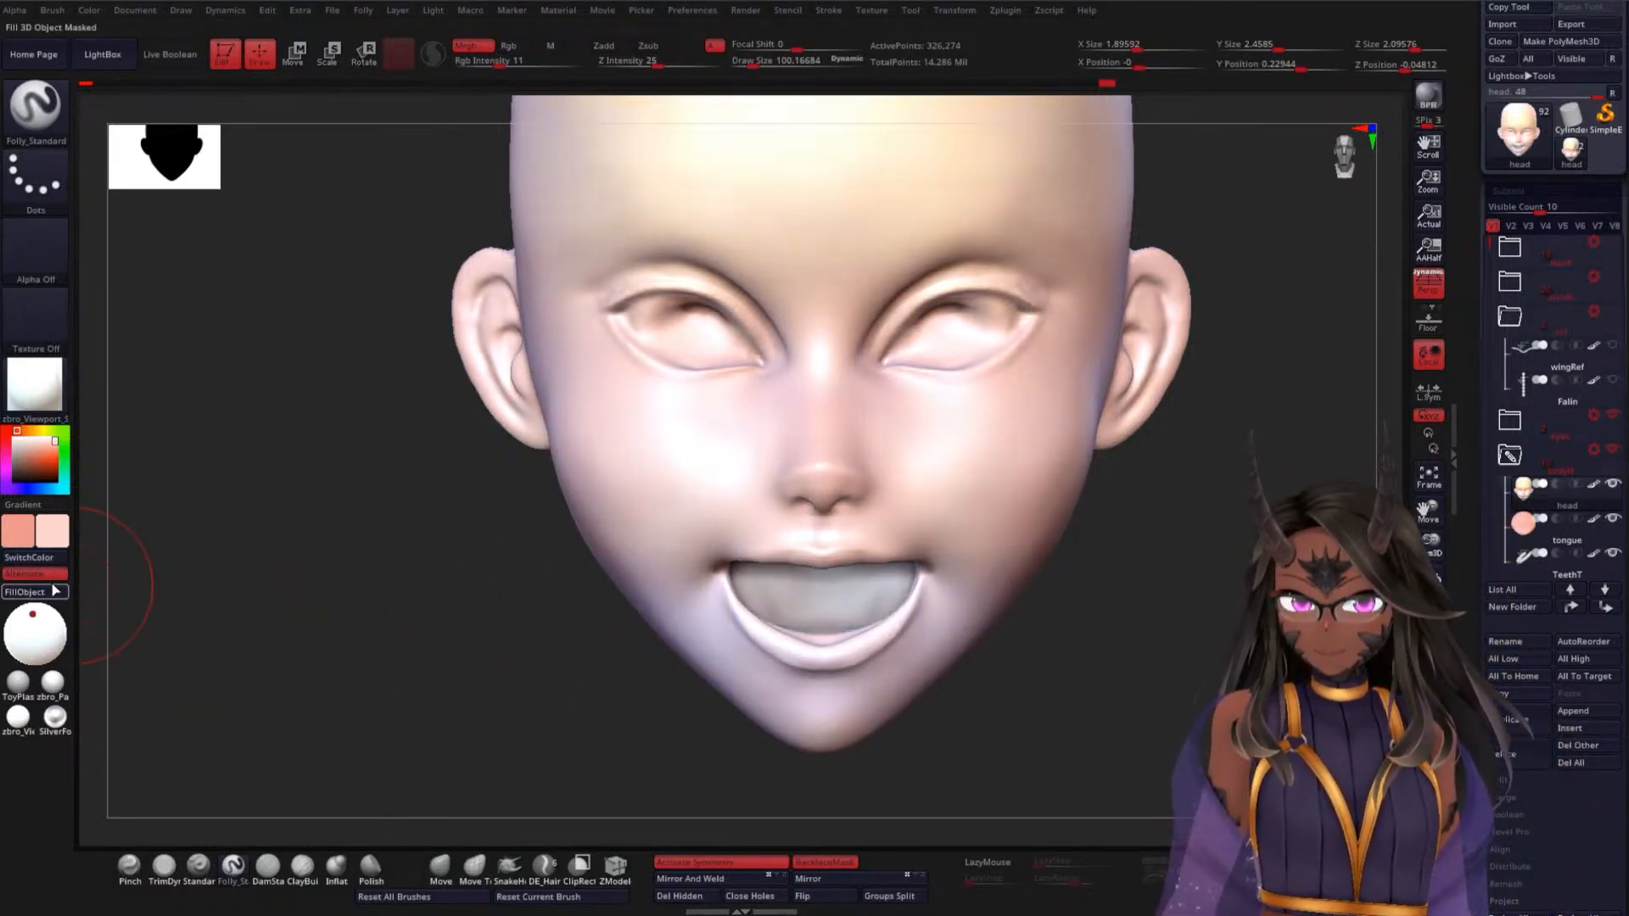
click(55, 591)
click(56, 591)
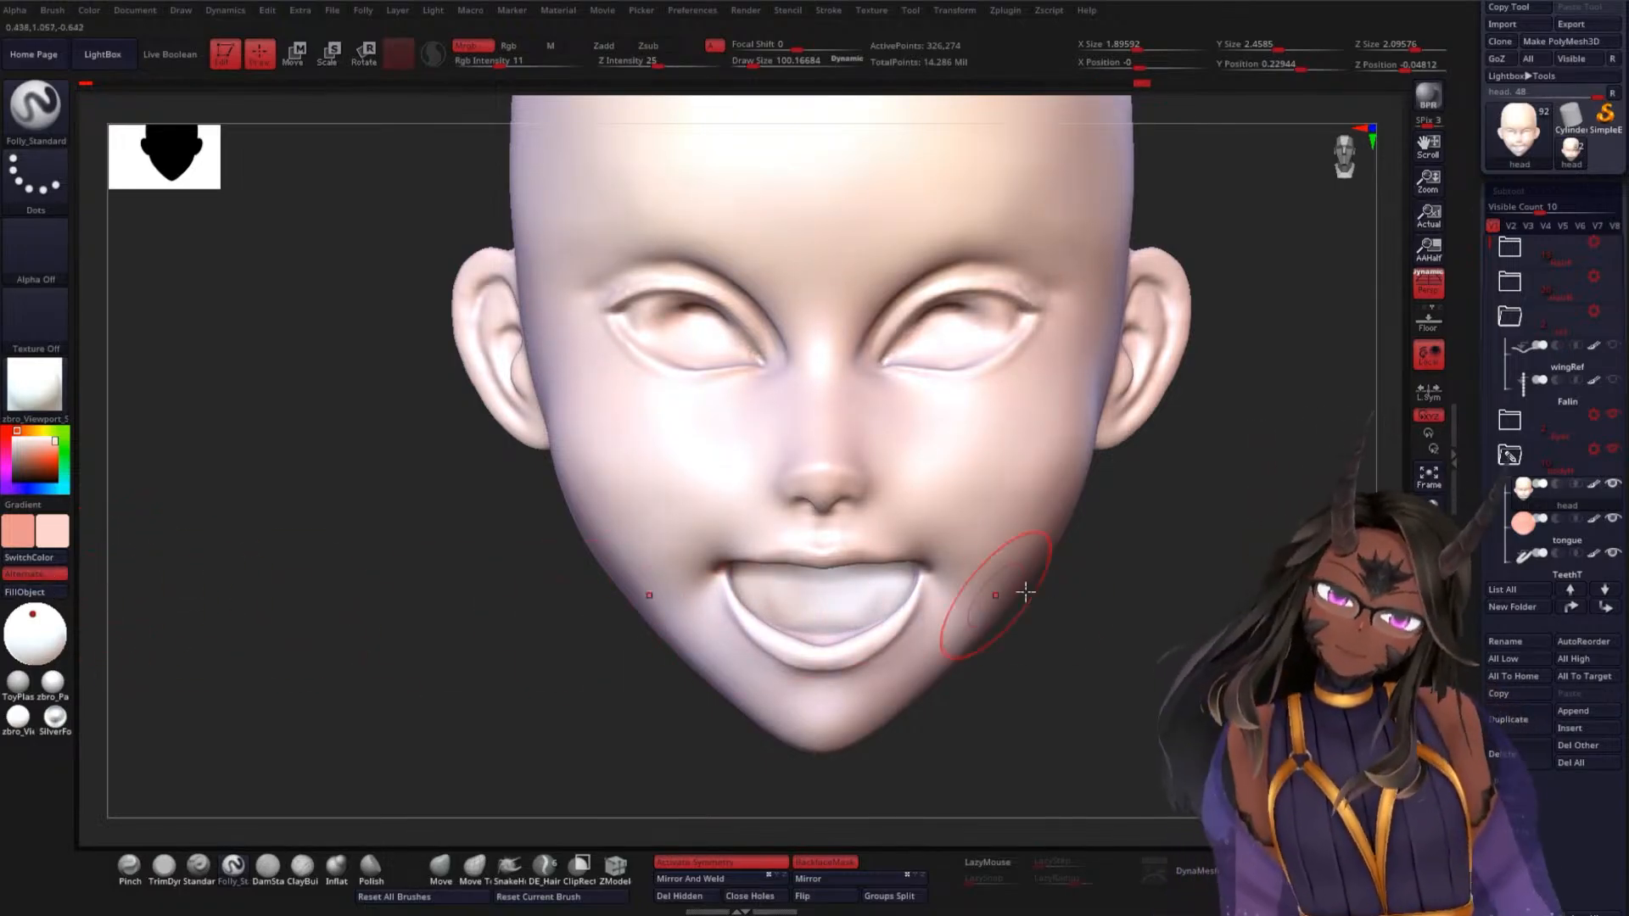
Switch to the salmon colour, set the draw size to about 121 and tint the nose and its bridge
mouse_move(1204, 608)
ctrl+right_down()
mouse_move(1182, 487)
mouse_move(1163, 517)
mouse_move(1128, 519)
mouse_move(1120, 477)
mouse_move(1188, 516)
ctrl+right_up()
key(v)
key(space)
drag(1195, 517, 1200, 516)
right_drag(1200, 501, 1224, 497)
alt+right_drag(1224, 496, 1165, 572)
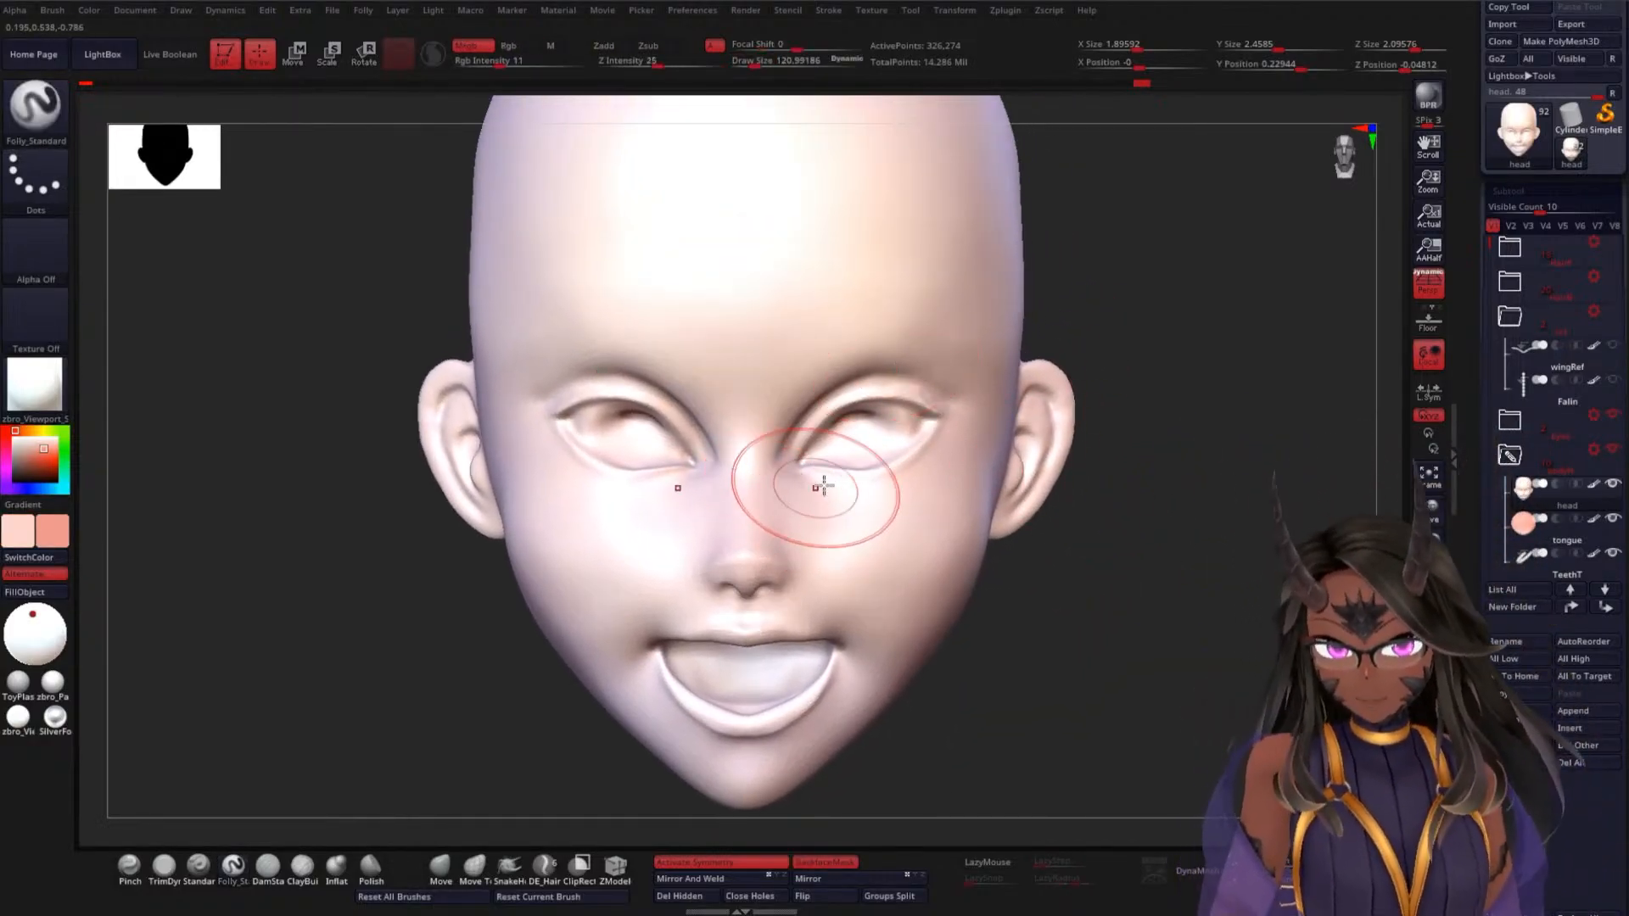
right_drag(1131, 436, 1200, 341)
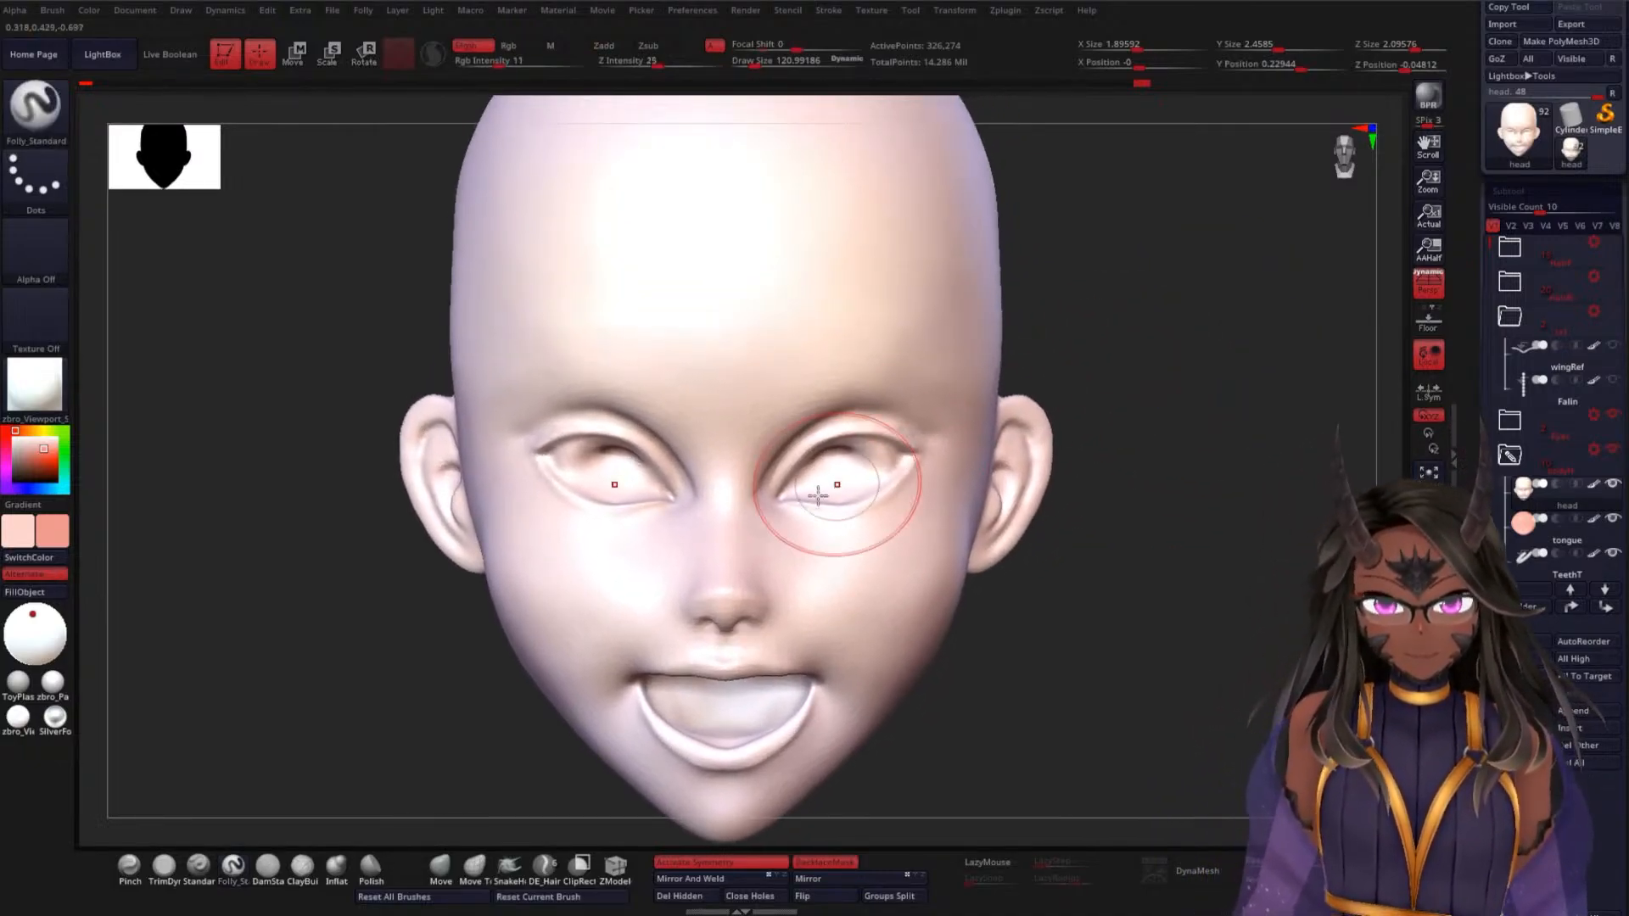
mouse_move(726, 528)
mouse_down()
mouse_move(739, 604)
mouse_move(745, 557)
mouse_up()
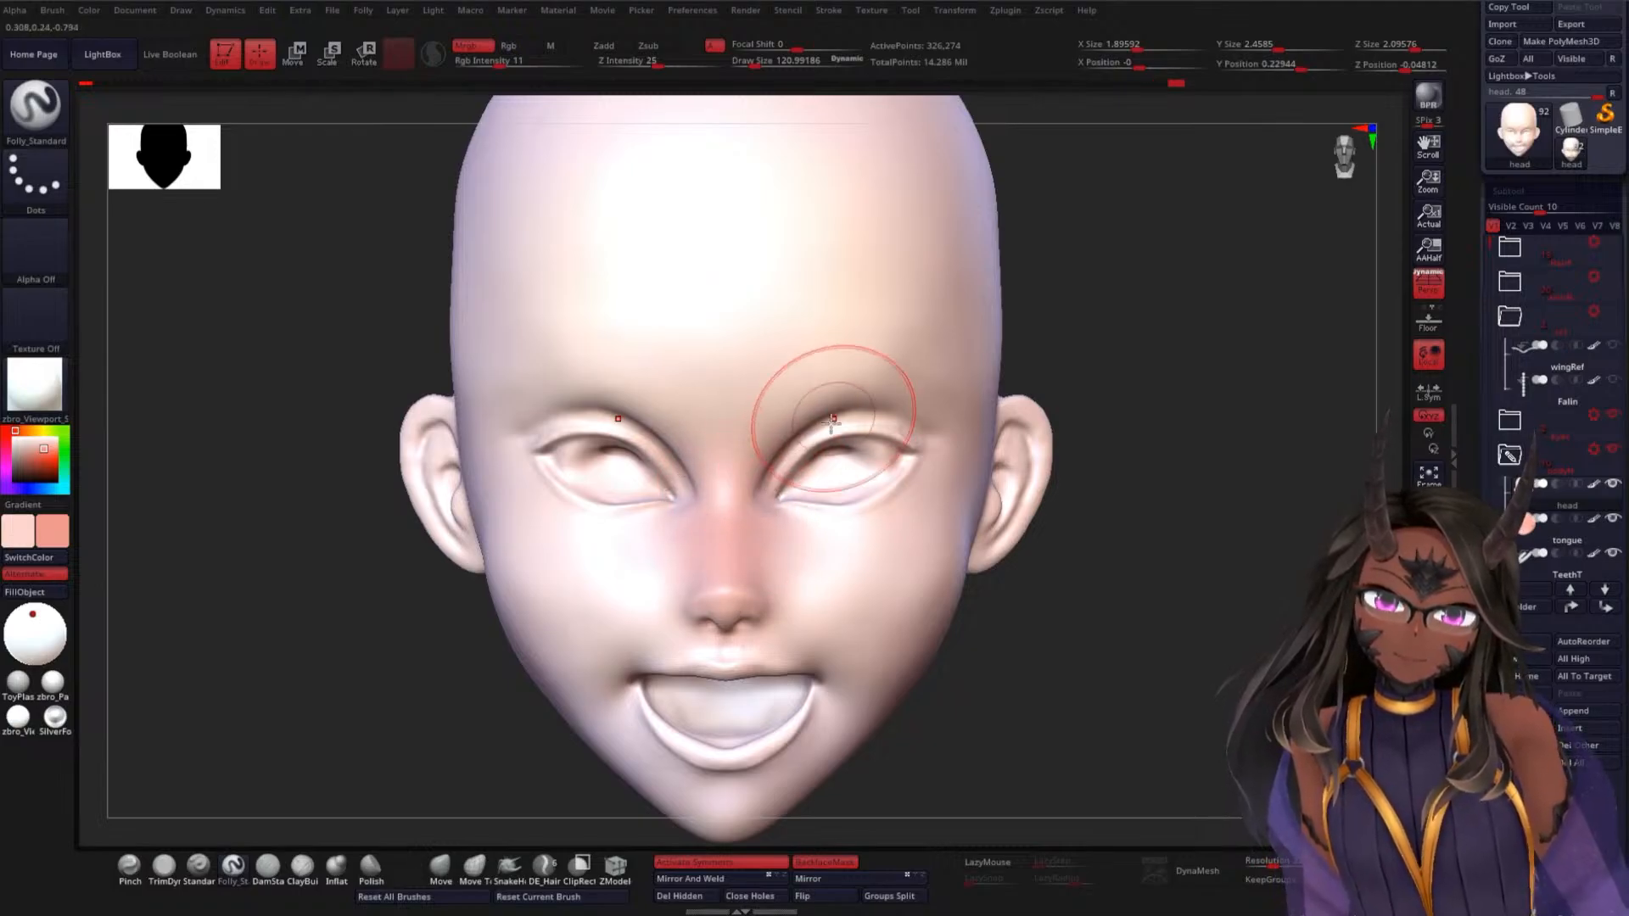
Tint the eye sockets and the cheeks with salmon from front and three-quarter views
mouse_move(891, 464)
mouse_down()
mouse_move(825, 487)
mouse_move(878, 477)
mouse_up()
mouse_move(883, 480)
mouse_down()
mouse_move(864, 475)
mouse_move(769, 540)
mouse_move(770, 519)
mouse_up()
mouse_move(809, 444)
mouse_down()
mouse_move(837, 397)
mouse_move(756, 441)
mouse_move(808, 443)
mouse_up()
drag(825, 501, 885, 509)
drag(1095, 549, 1122, 532)
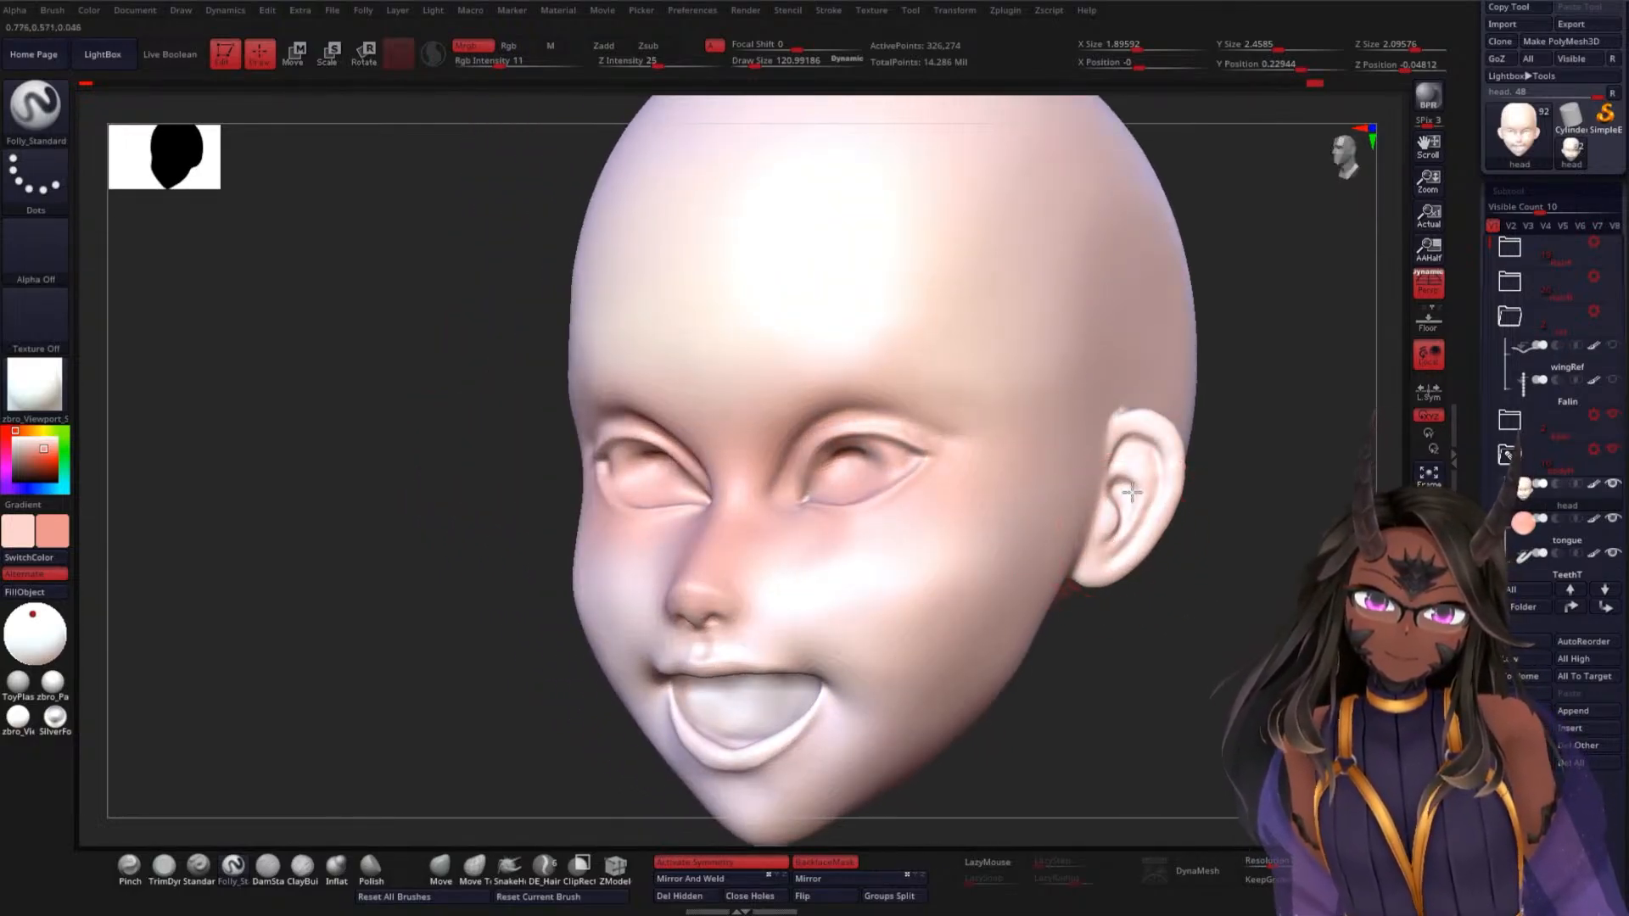
mouse_move(1153, 617)
mouse_down()
mouse_move(1174, 622)
mouse_move(1163, 608)
mouse_up()
mouse_move(961, 566)
mouse_down()
mouse_move(994, 623)
mouse_move(1027, 600)
mouse_move(1015, 551)
mouse_move(978, 577)
mouse_up()
mouse_move(1134, 644)
mouse_down()
mouse_move(1020, 636)
mouse_move(1087, 520)
mouse_move(1082, 600)
mouse_up()
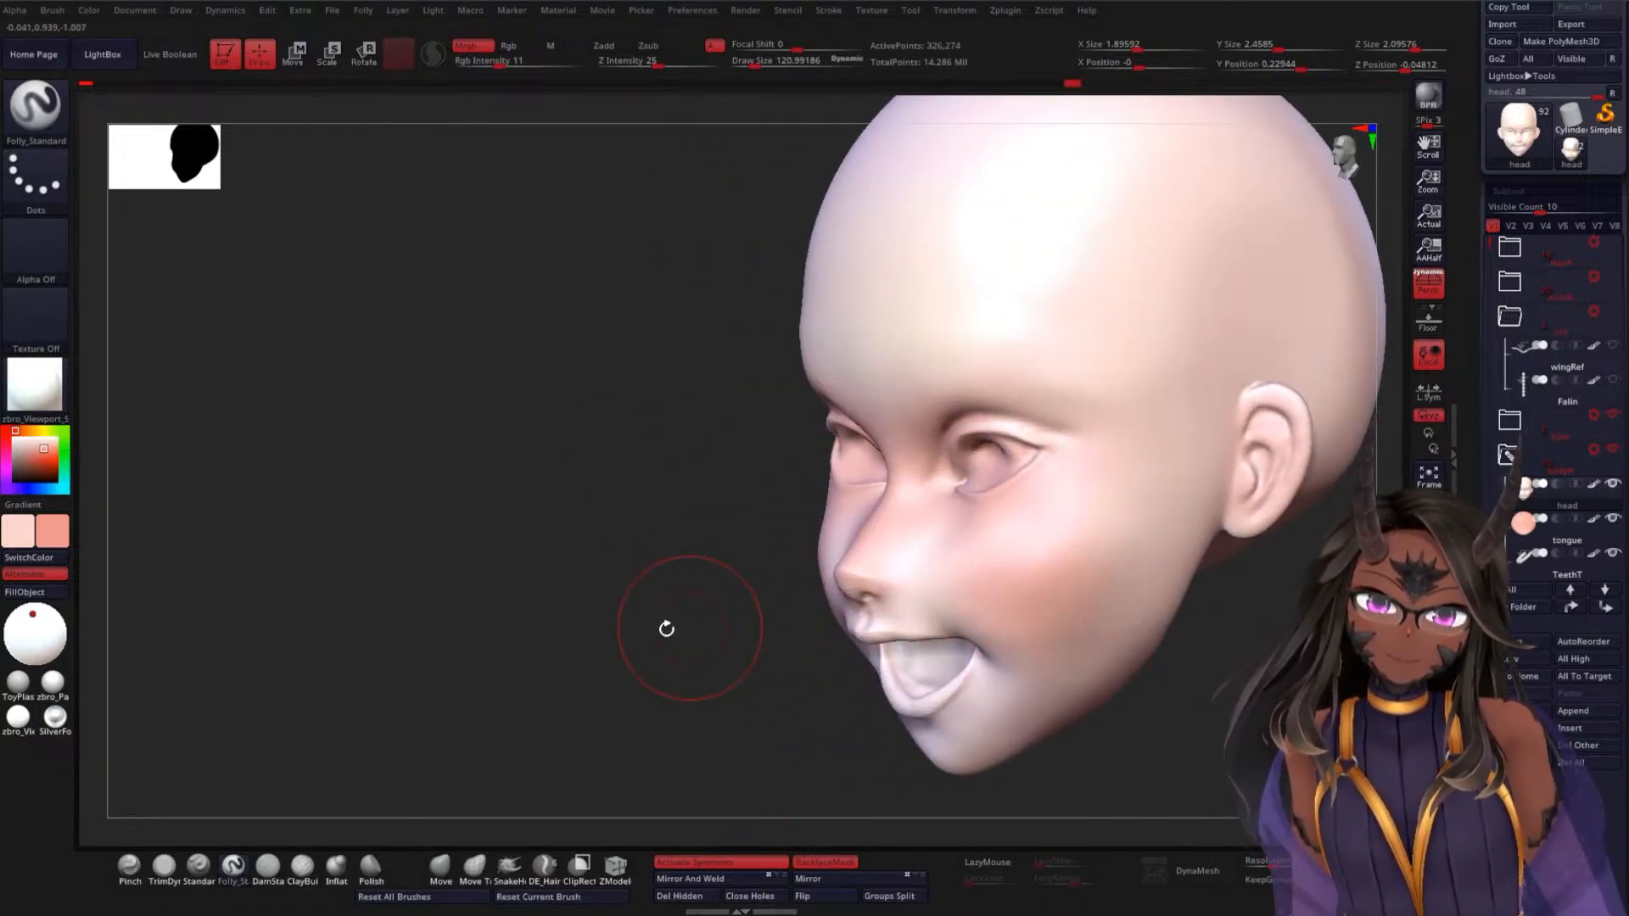
Switch to the pale pink and lighten the chin, the jaw and the lower cheeks from front and side views
shift+drag(665, 626, 680, 626)
mouse_move(1190, 595)
alt+mouse_down()
mouse_move(1186, 537)
mouse_move(1199, 582)
alt+mouse_up()
alt+drag(1167, 643, 1163, 567)
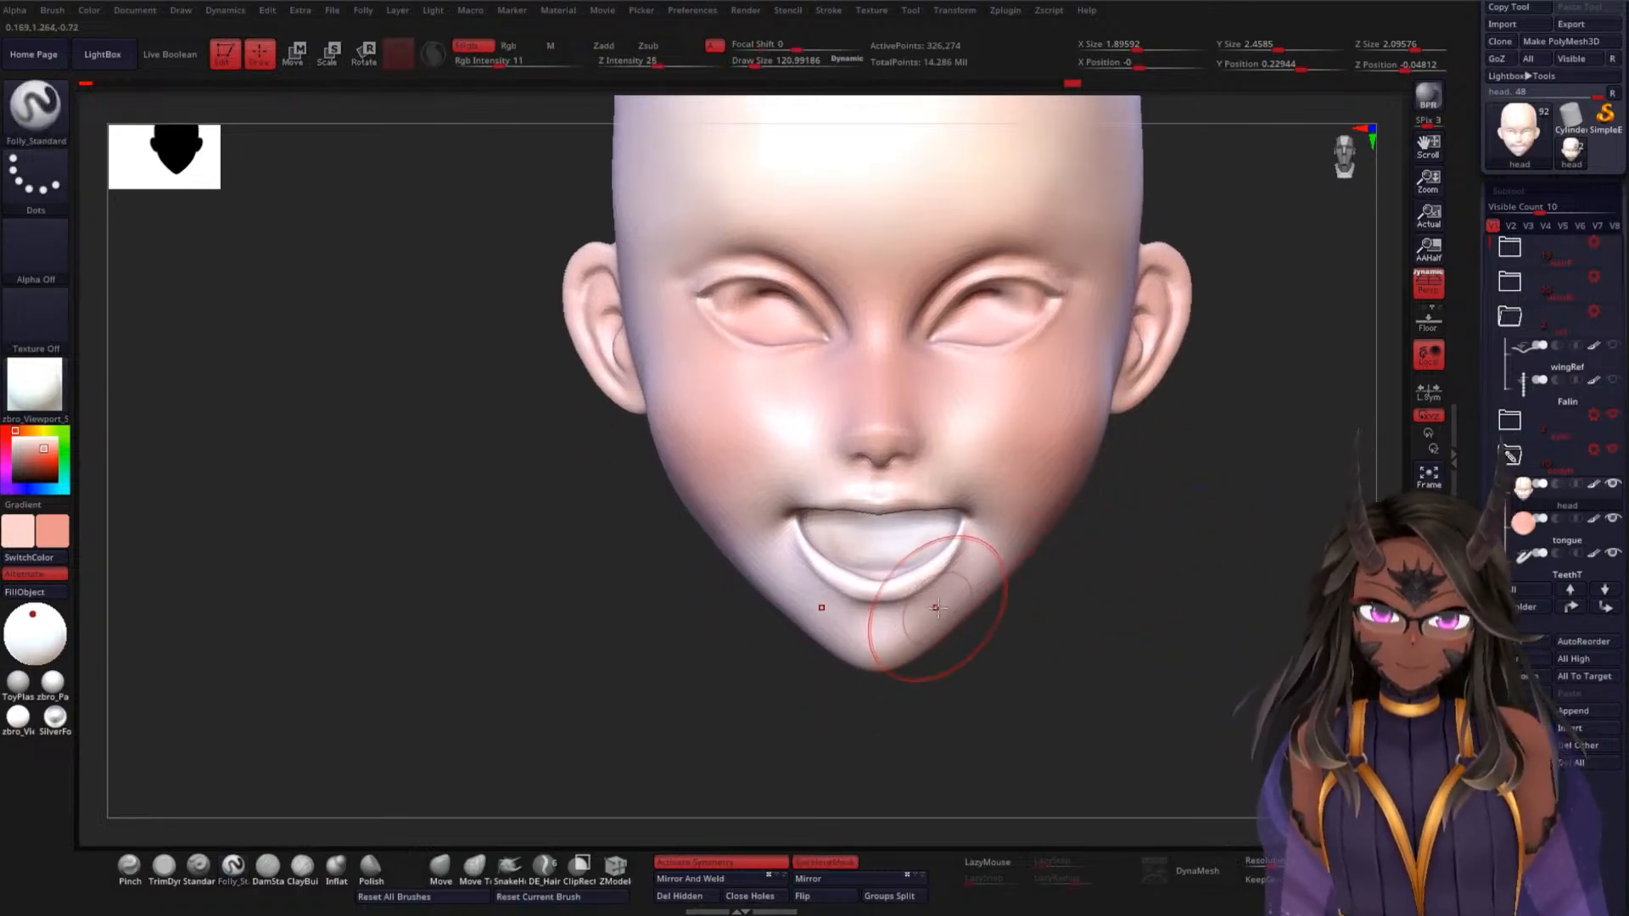
key(v)
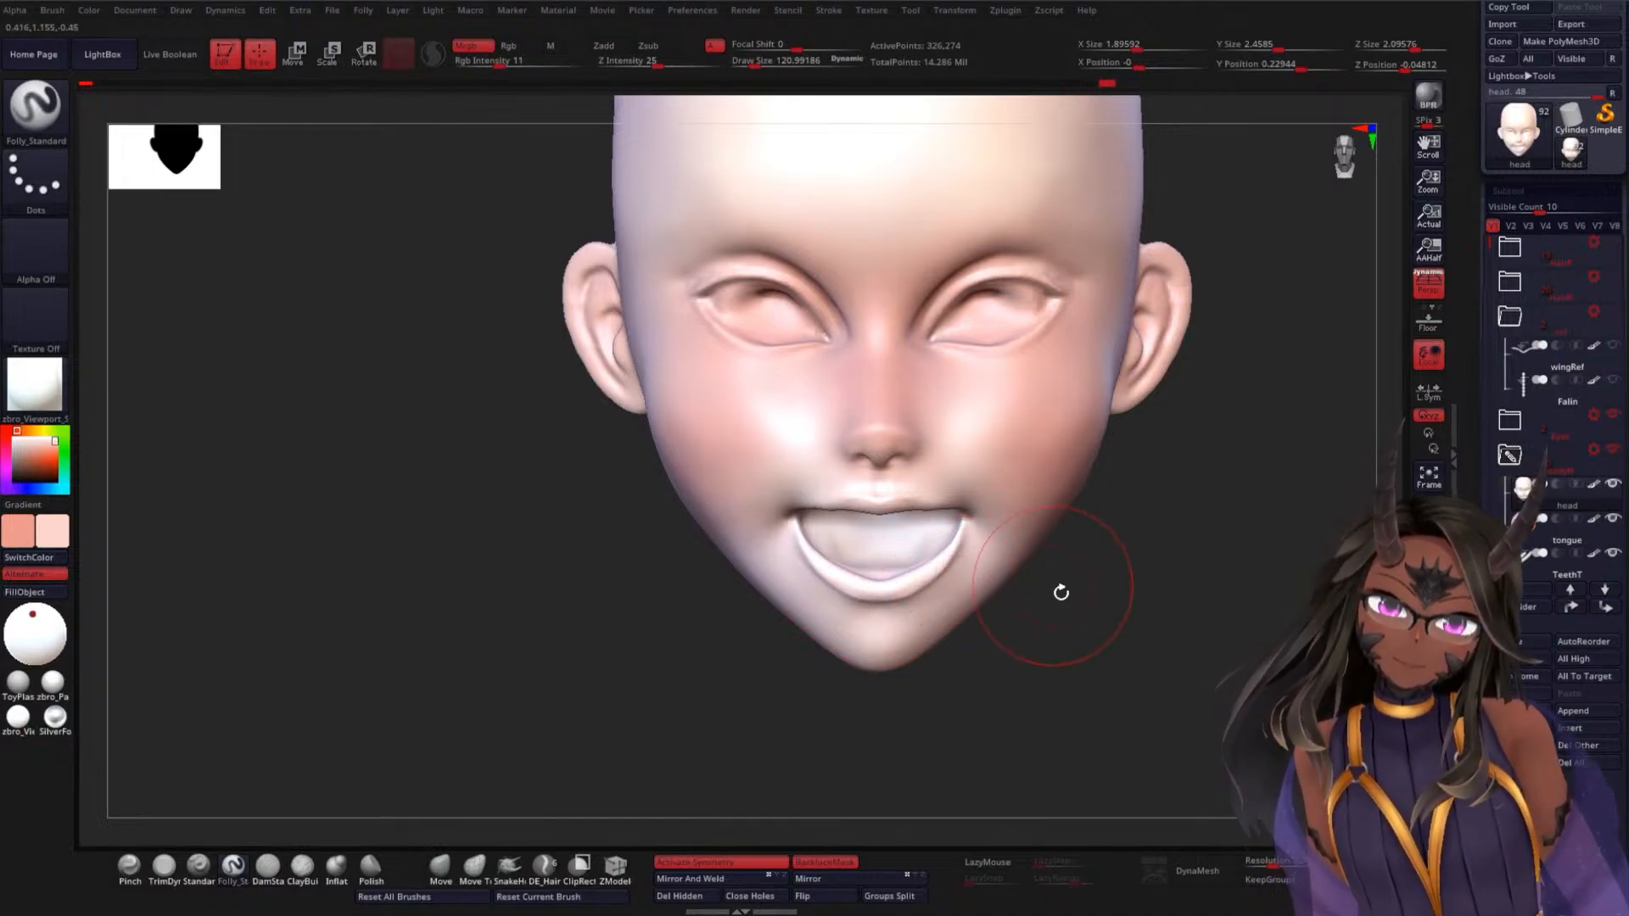
mouse_move(1061, 592)
mouse_down()
mouse_move(975, 597)
mouse_move(956, 567)
mouse_move(960, 593)
mouse_up()
drag(1179, 611, 1096, 615)
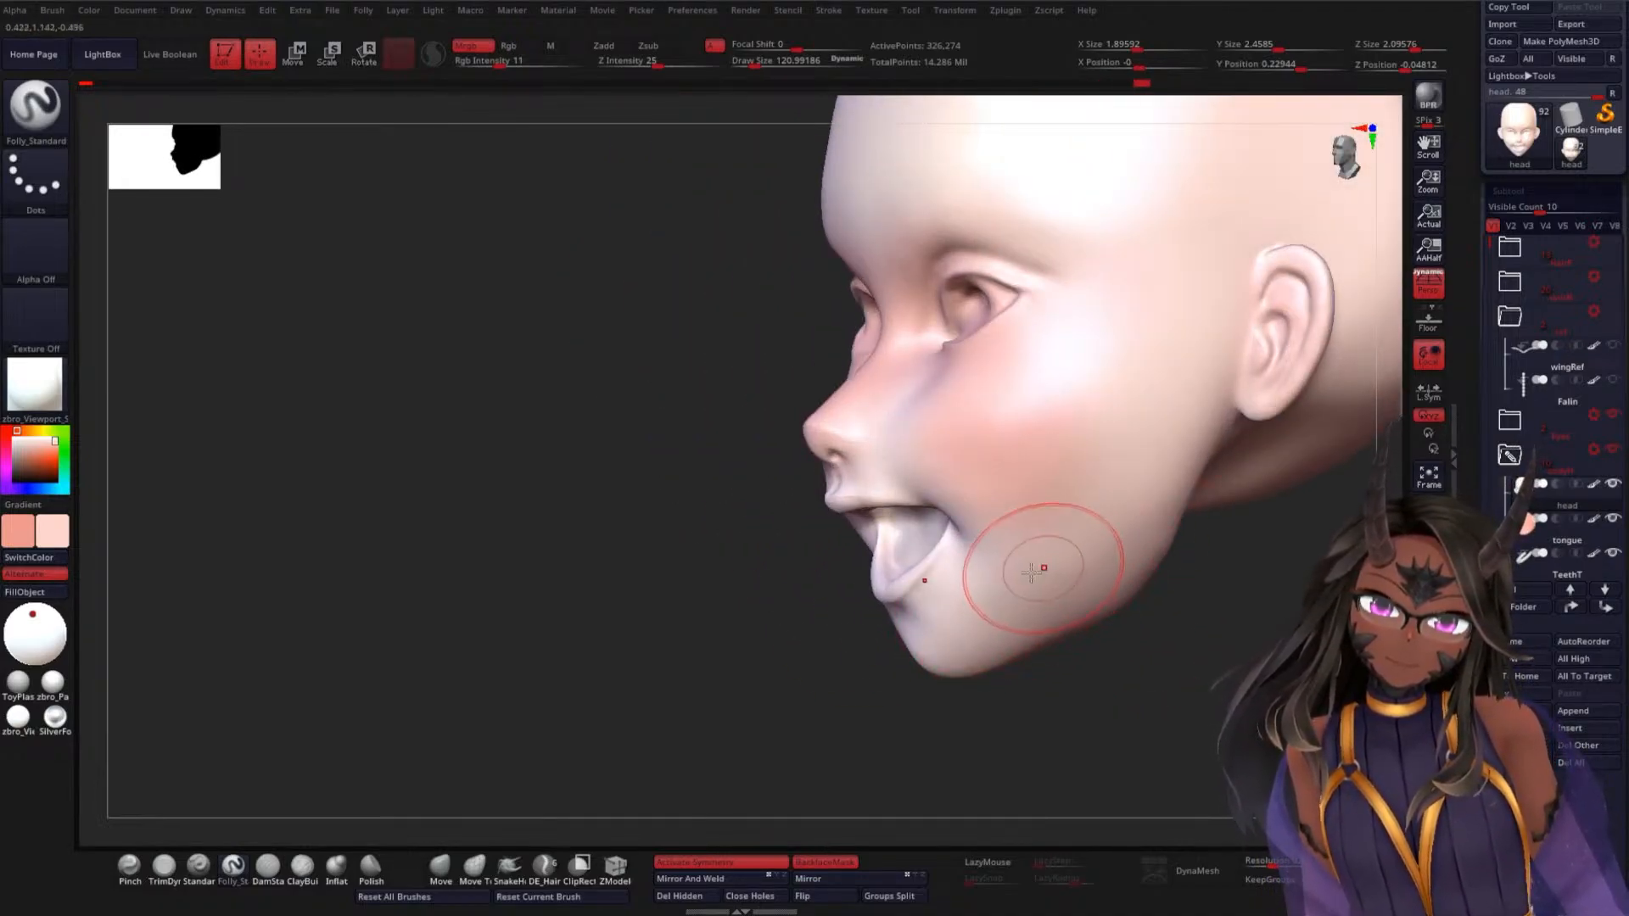
drag(710, 608, 769, 601)
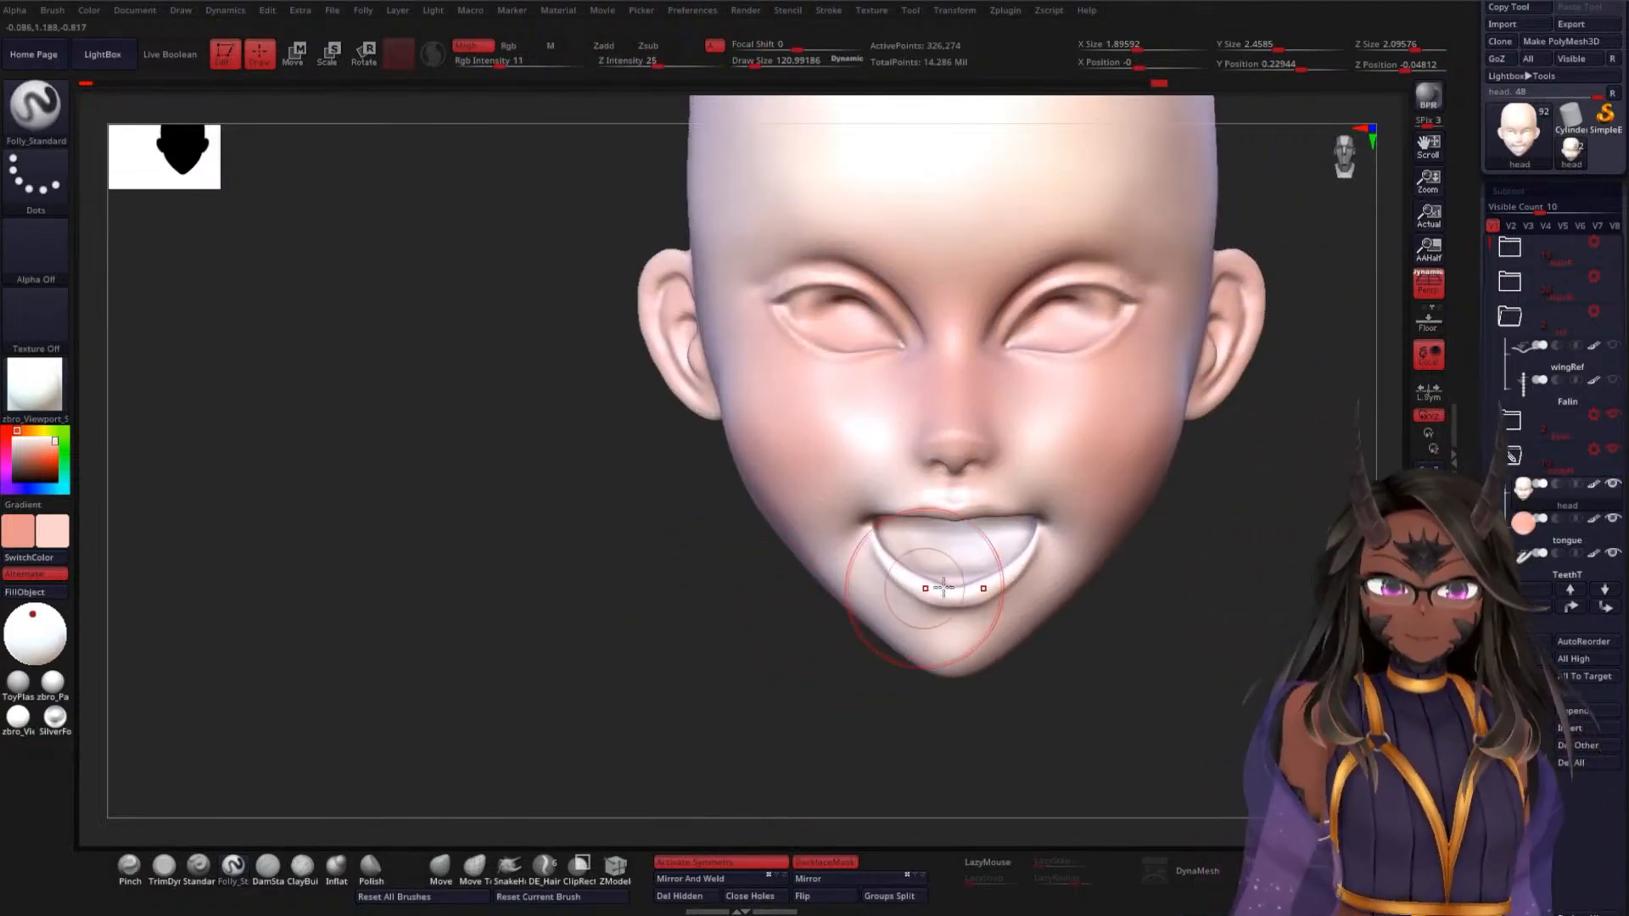
Show the rest of the character around the head and hide the hair so the face stays clear
alt+drag(1262, 535, 1151, 686)
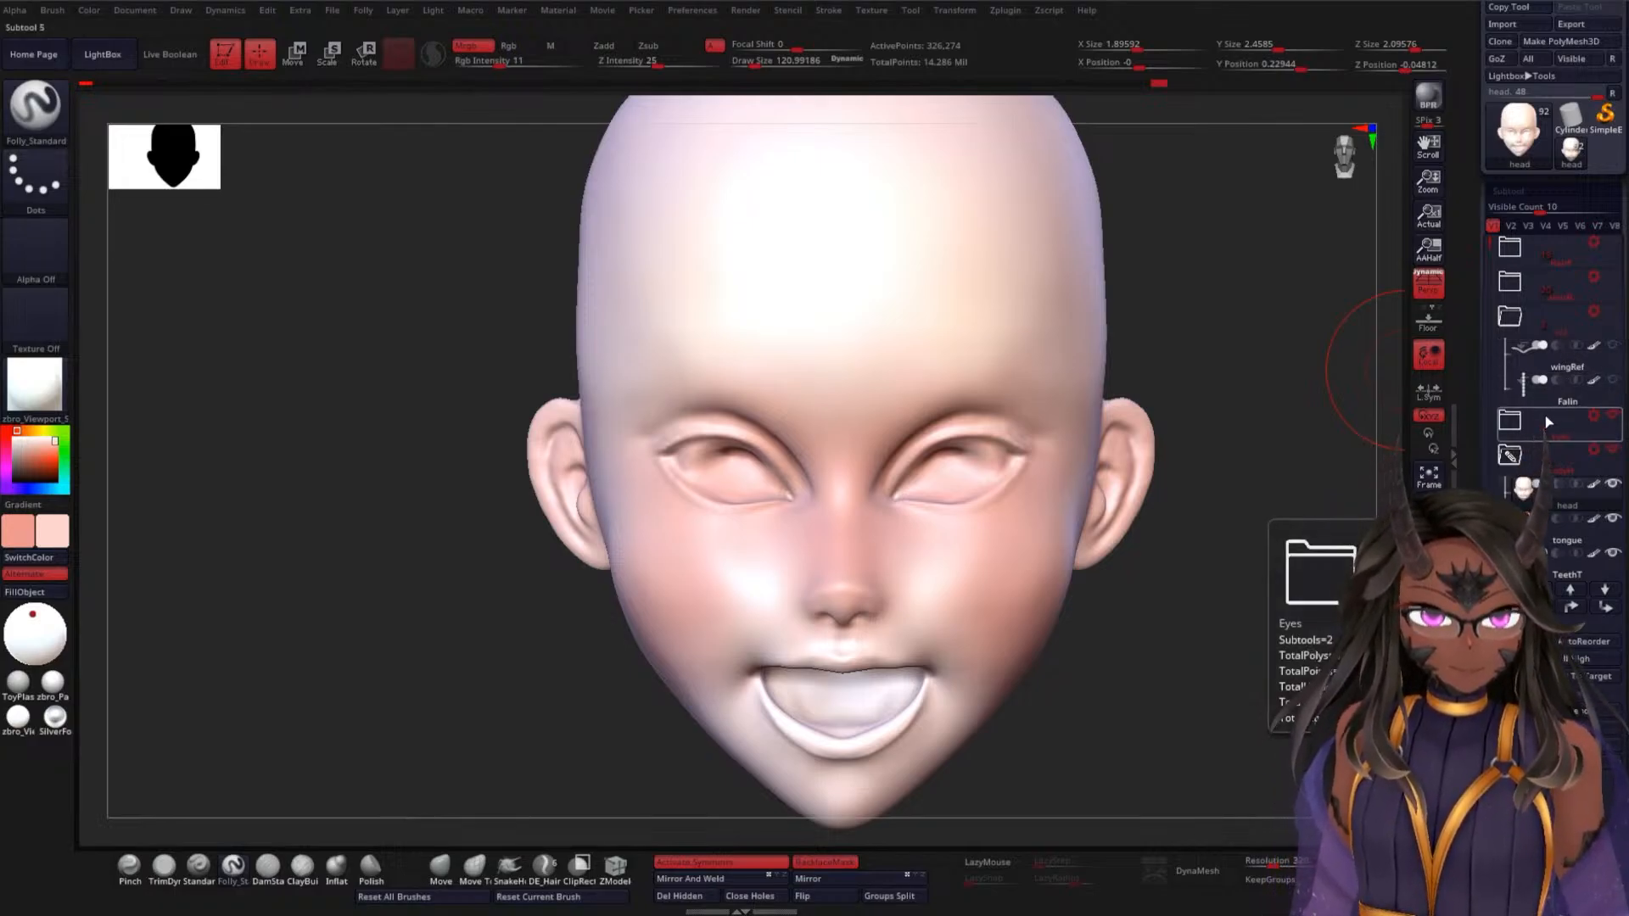
click(1428, 703)
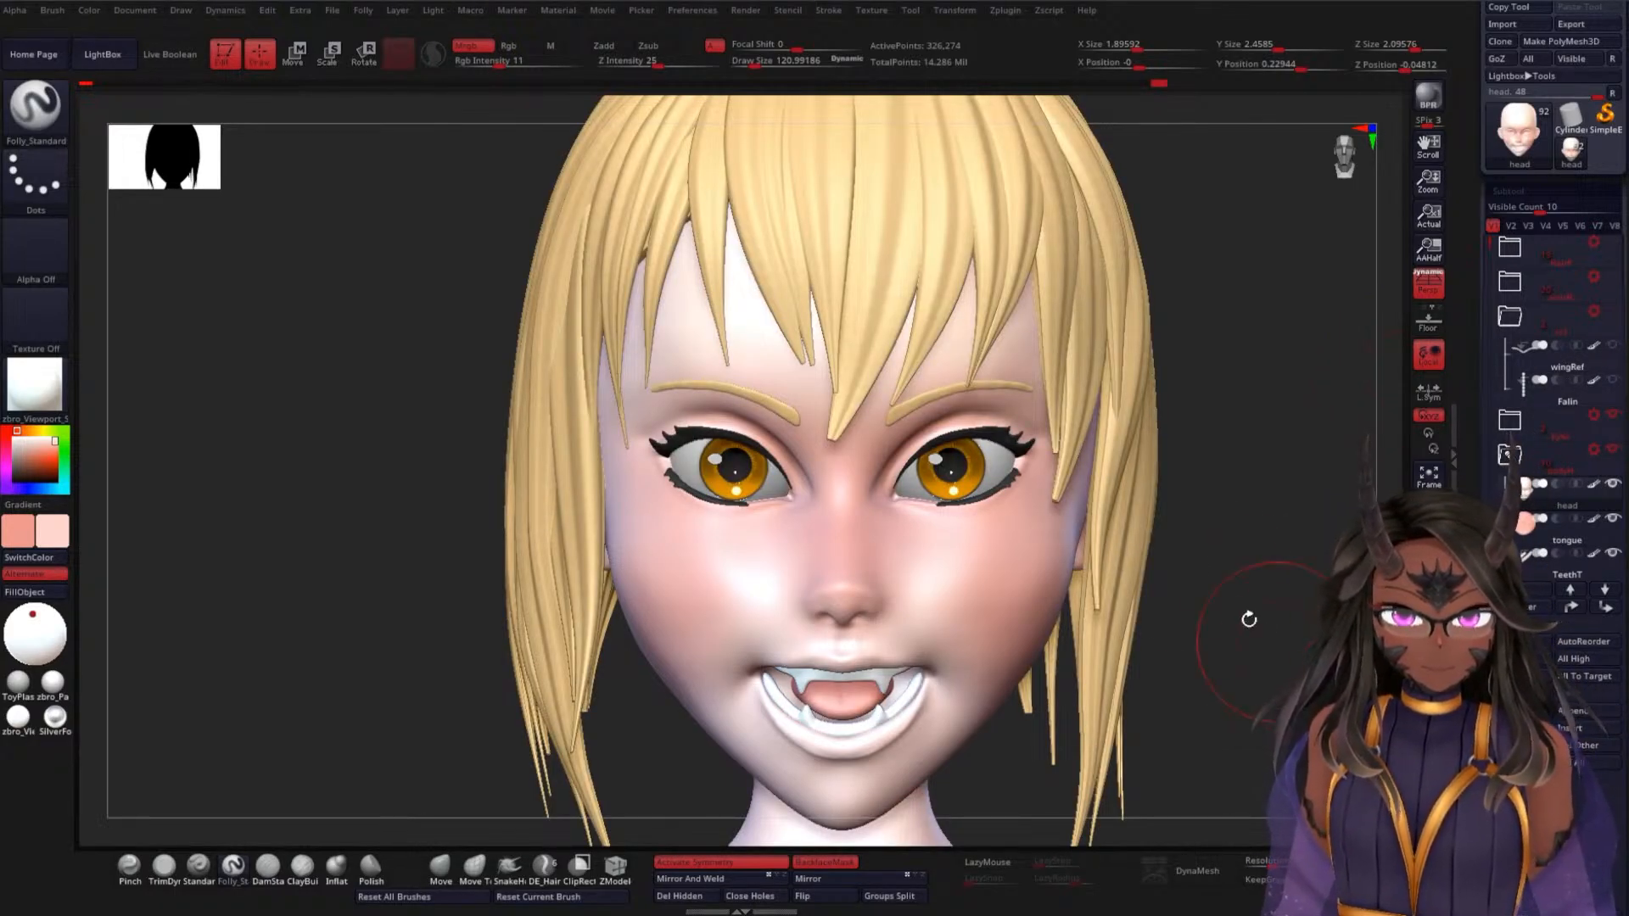
drag(1488, 242, 1481, 332)
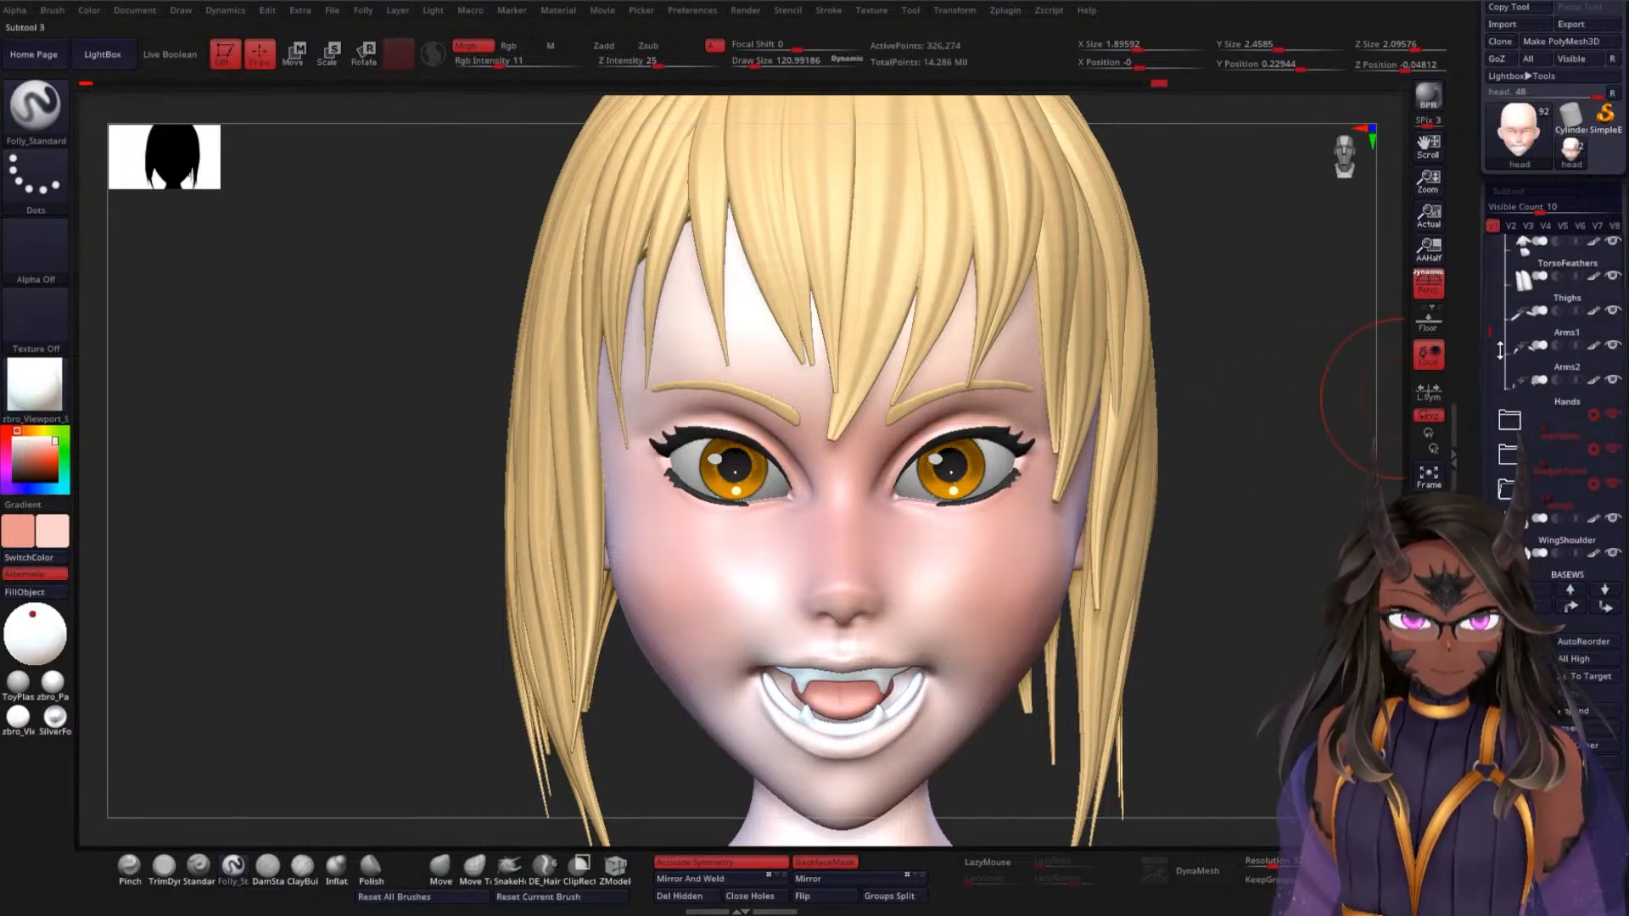
click(1616, 421)
mouse_move(1220, 543)
mouse_down()
mouse_move(1171, 563)
mouse_move(1247, 571)
mouse_move(1222, 585)
mouse_move(1036, 546)
mouse_move(1175, 582)
mouse_move(629, 725)
mouse_up()
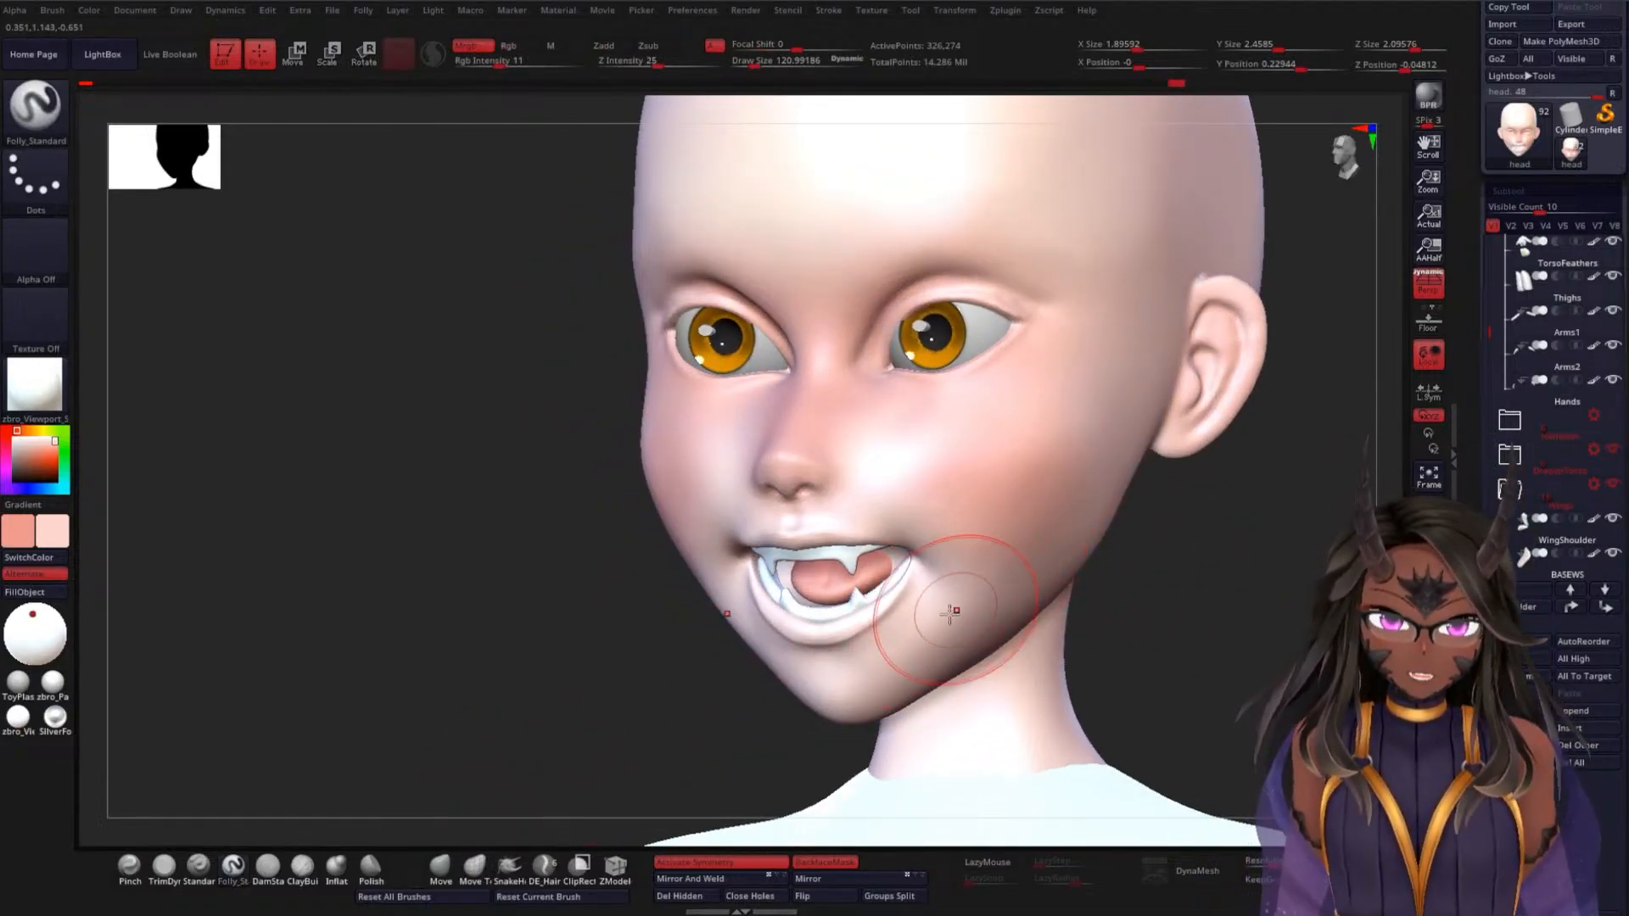
Soften the lower cheeks and the area around the mouth with pale pink, reducing the draw size to about 73
mouse_move(1149, 608)
mouse_down()
mouse_move(957, 625)
mouse_move(1036, 564)
mouse_up()
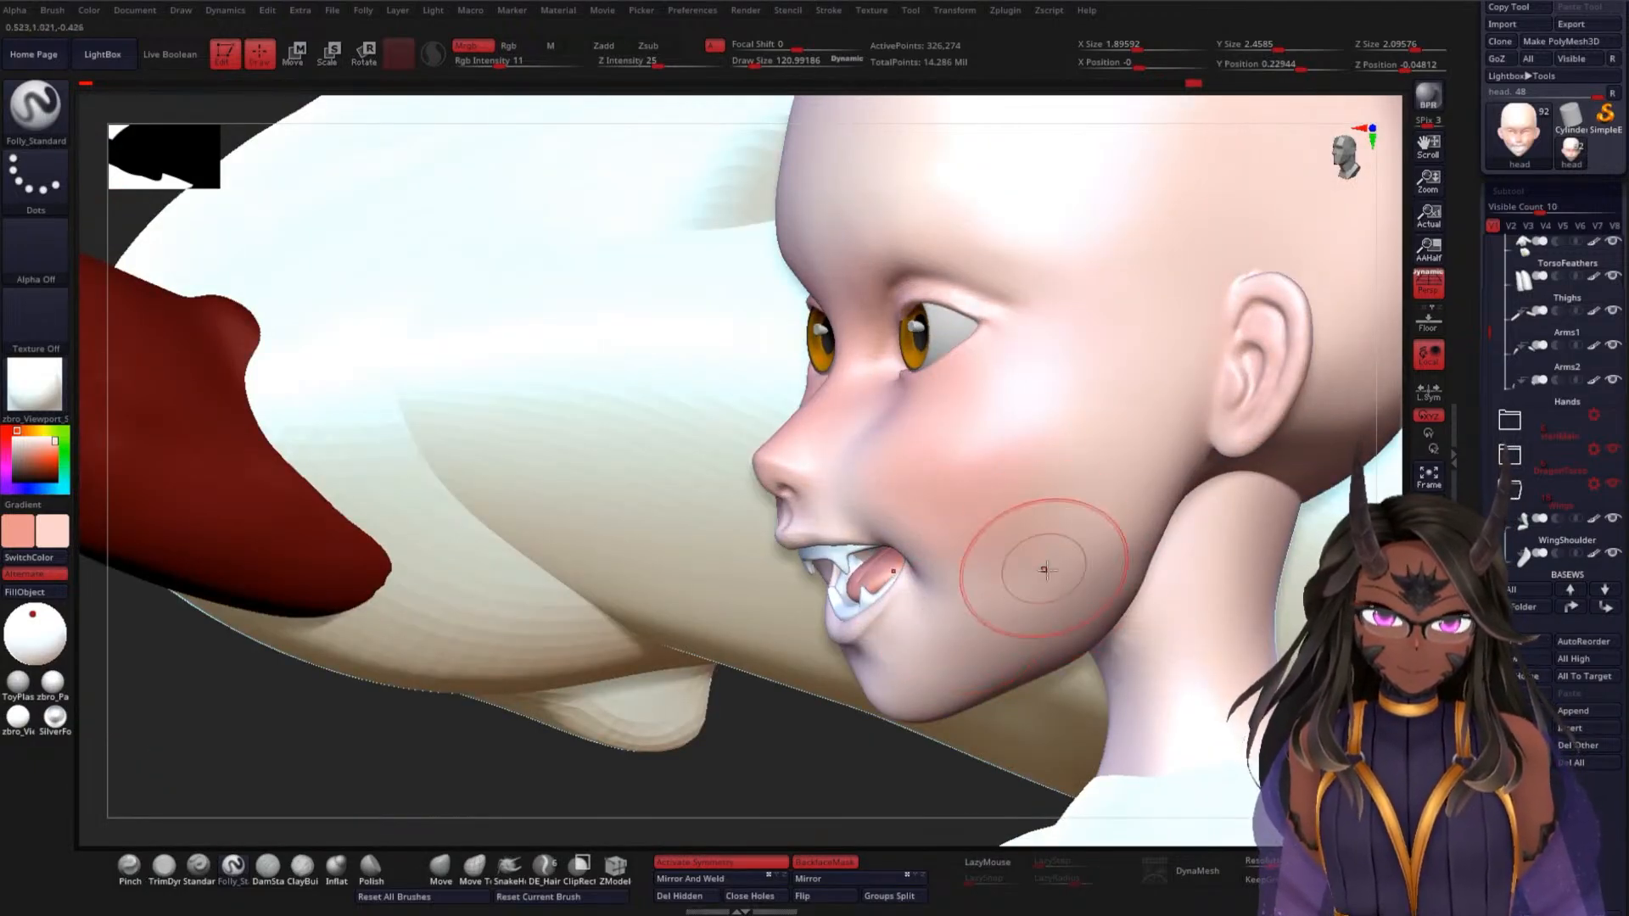
drag(585, 763, 814, 732)
alt+drag(1218, 451, 1210, 487)
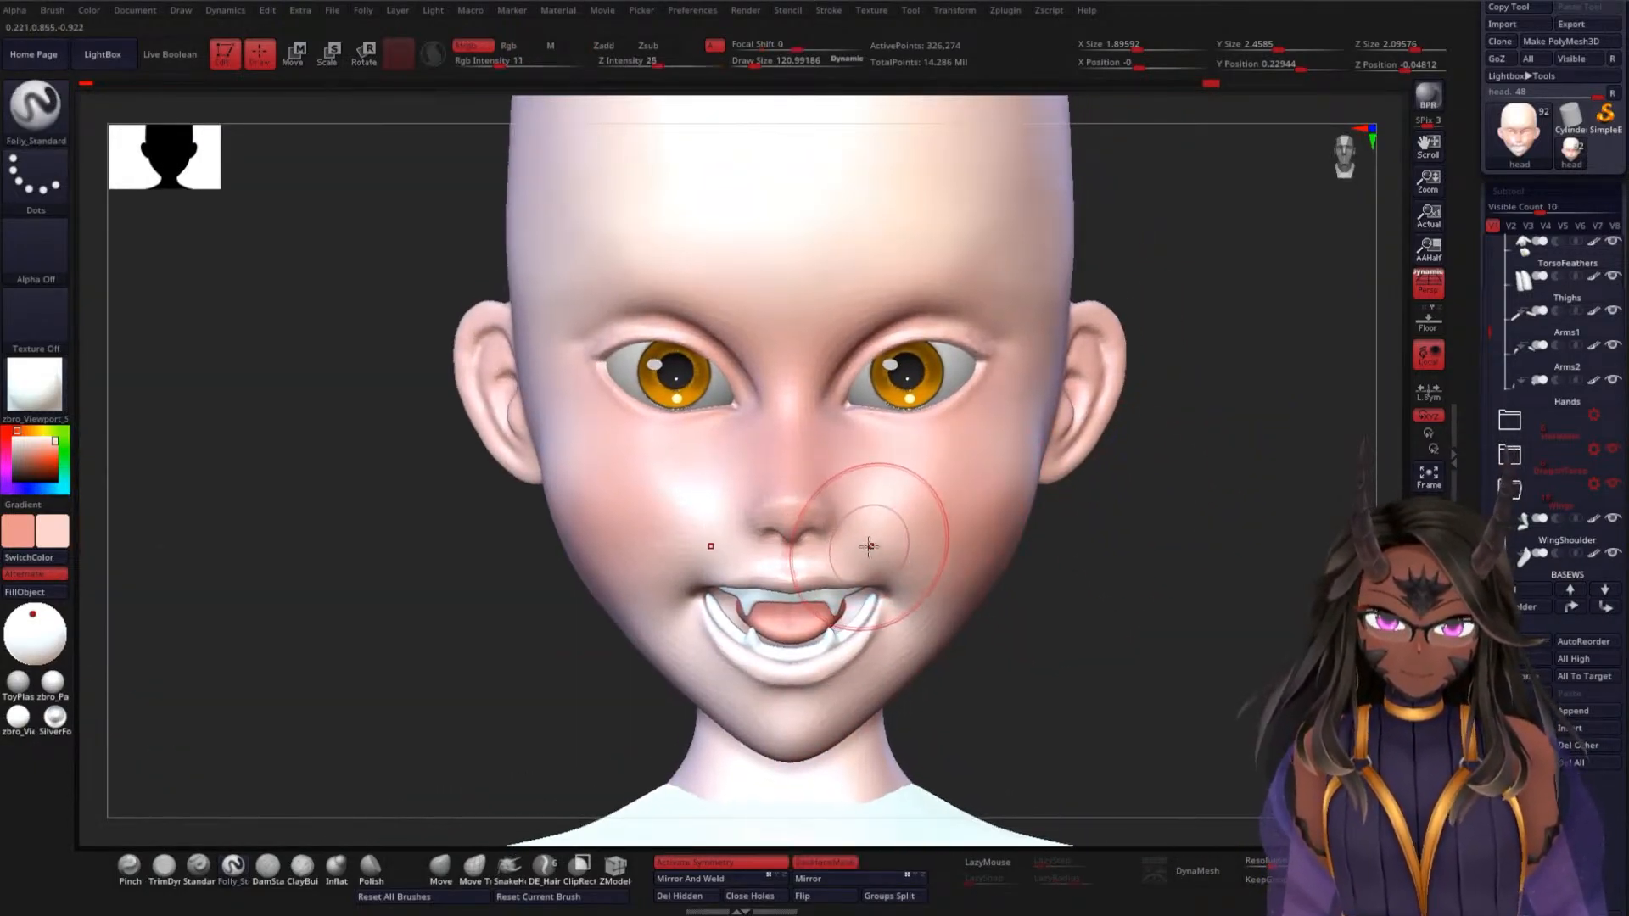
key(space)
drag(882, 550, 871, 549)
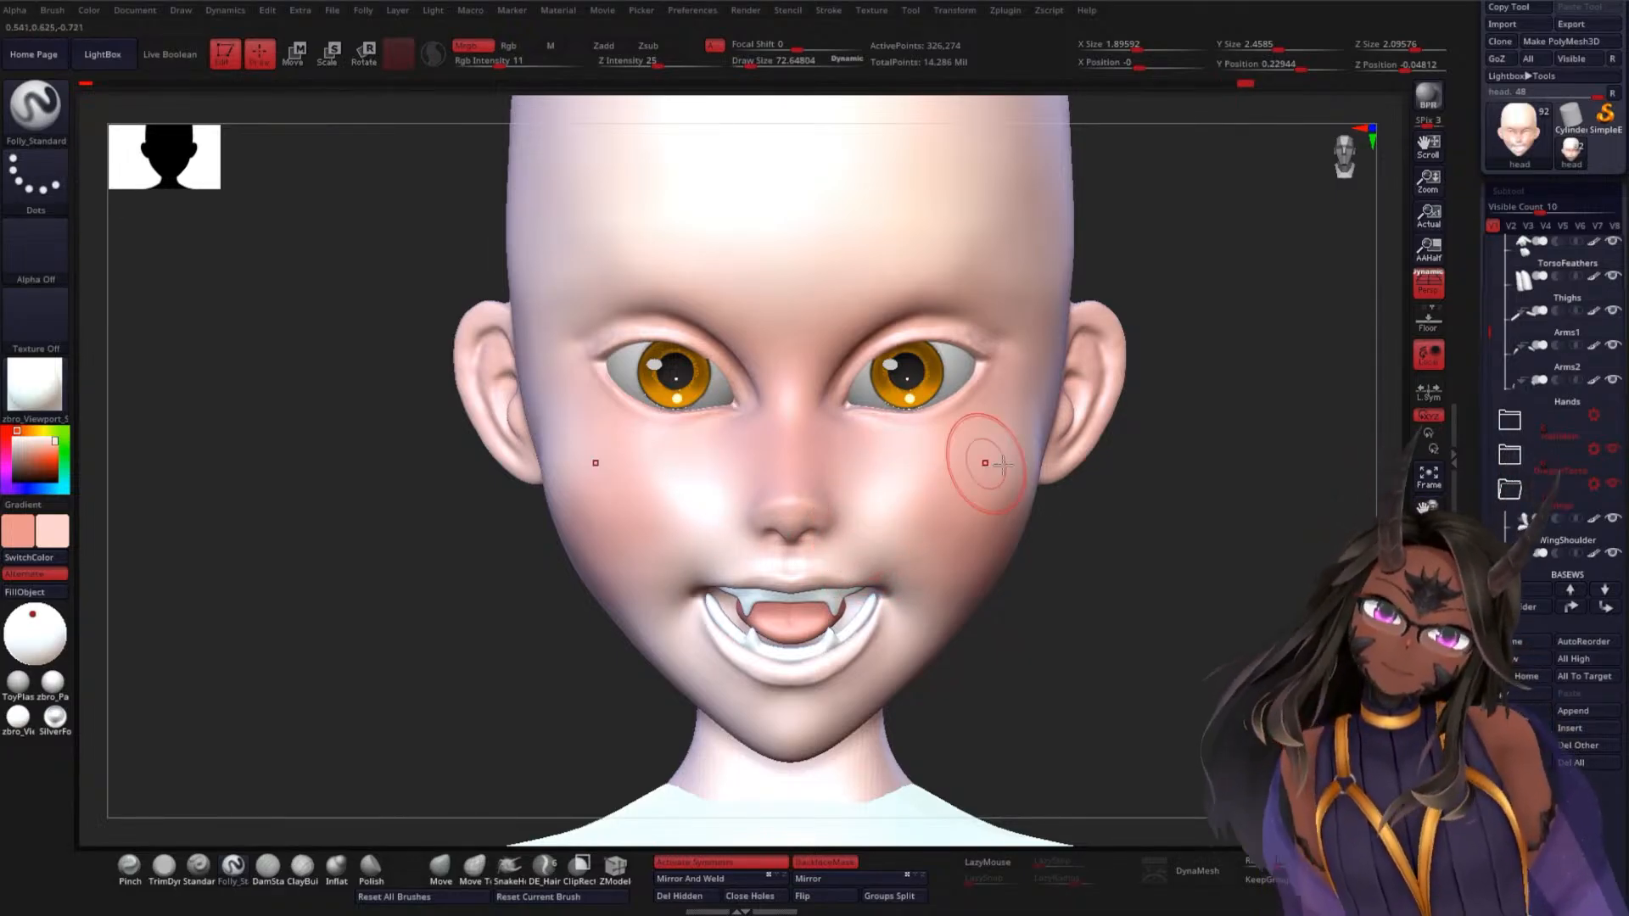
drag(1151, 503, 1011, 444)
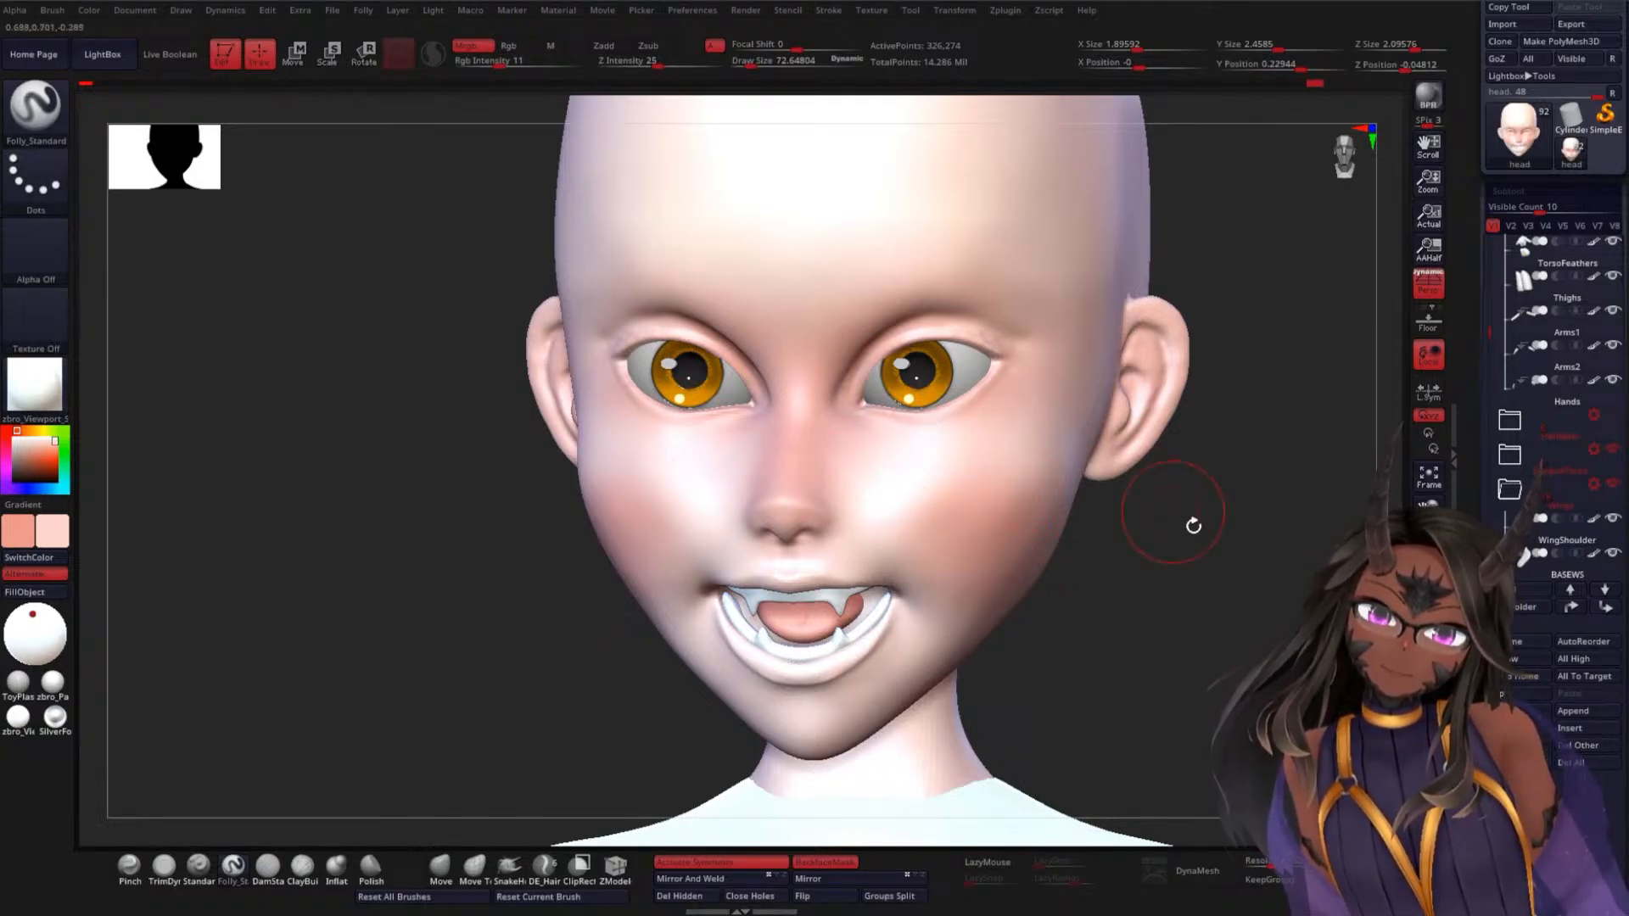
drag(1193, 527, 1036, 476)
Enlarge the draw size to about 132 and blend the salmon cheek patches into the skin with pale pink
key(shift)
mouse_move(1181, 498)
shift+mouse_down()
mouse_move(1316, 495)
mouse_move(1244, 513)
mouse_move(1231, 461)
mouse_move(1213, 468)
shift+mouse_up()
key(space)
drag(1075, 499, 1093, 497)
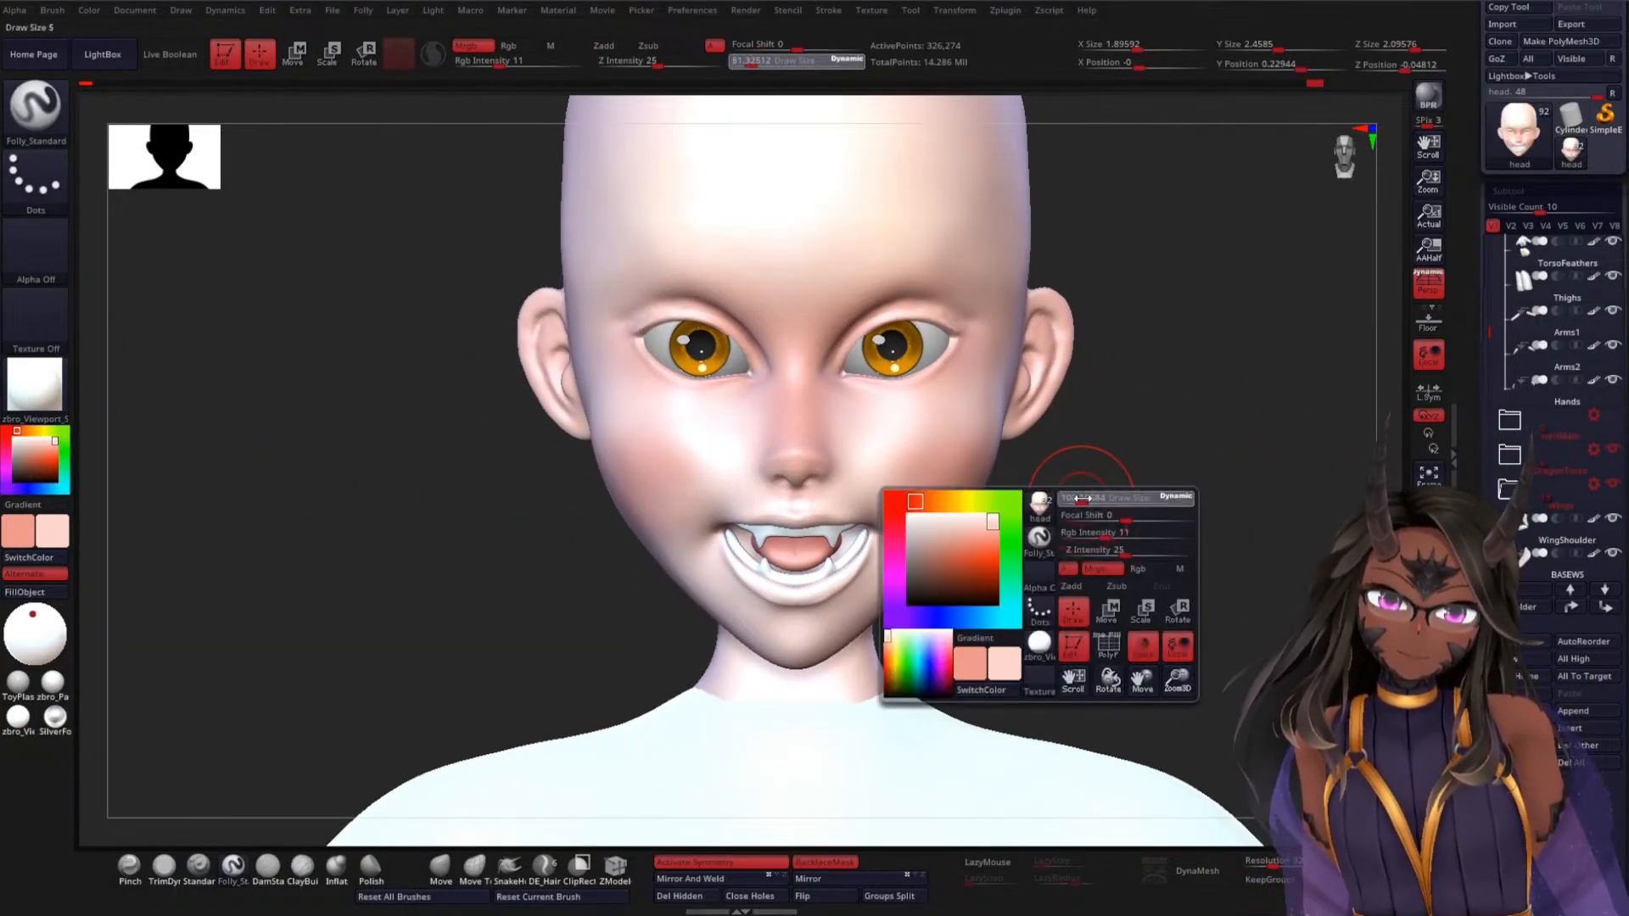
drag(1200, 502, 1052, 486)
alt+drag(919, 472, 976, 466)
mouse_move(976, 466)
alt+mouse_down()
mouse_move(945, 450)
mouse_move(979, 469)
alt+mouse_up()
drag(1186, 514, 1111, 367)
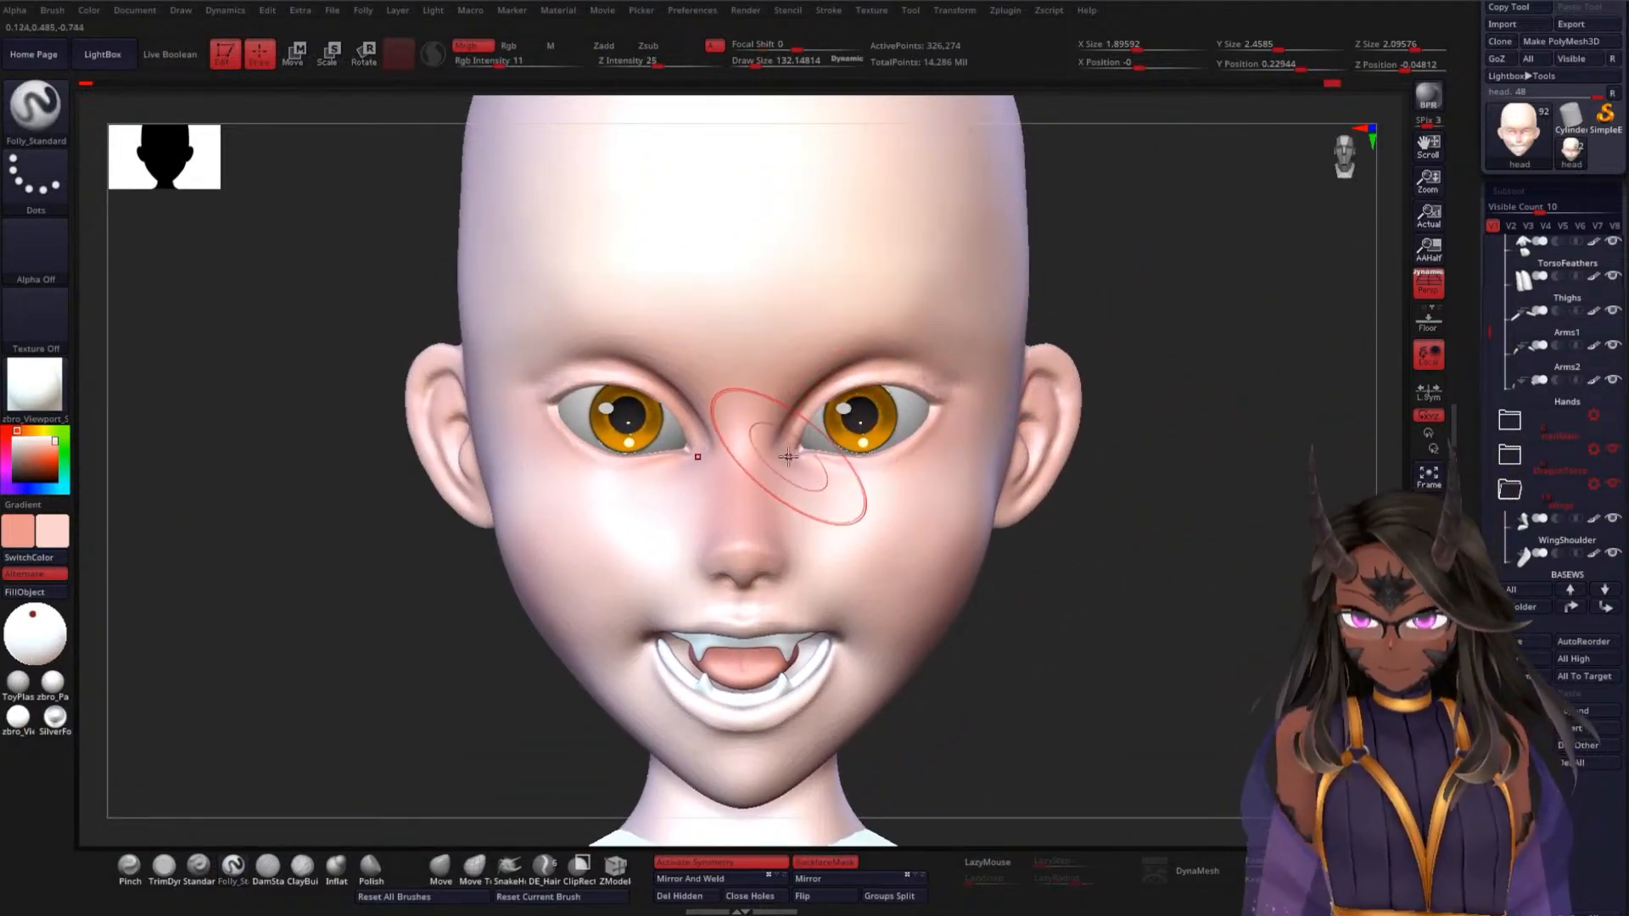
Switch to salmon and warm the skin around the eyes, across the eyelids and beside the nose bridge
key(c)
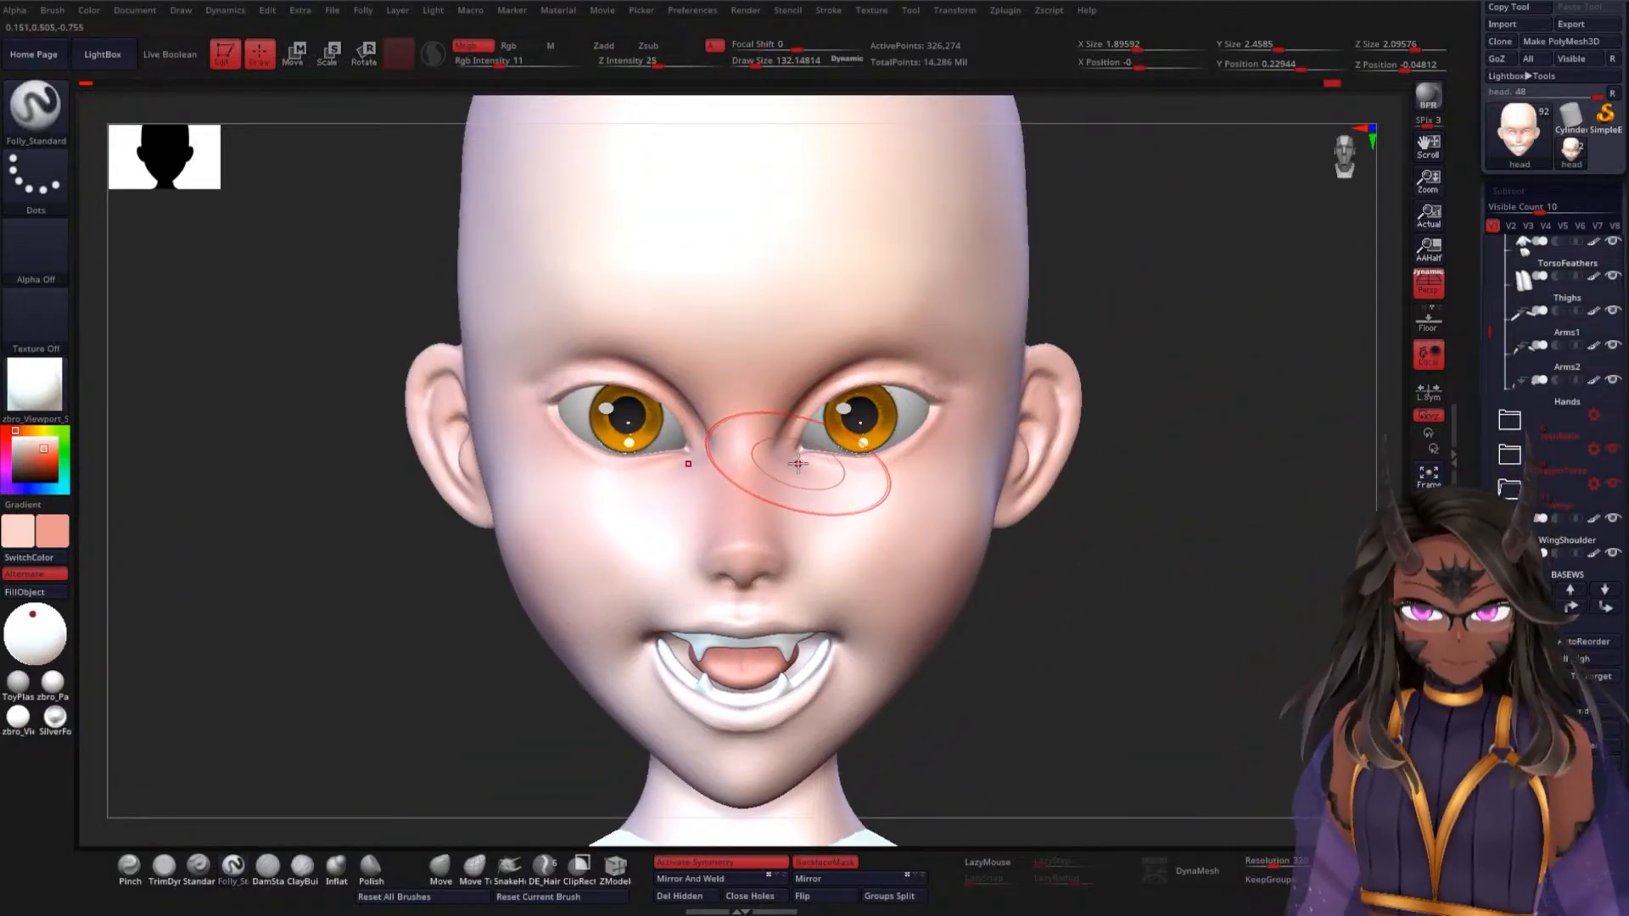
drag(818, 378, 899, 369)
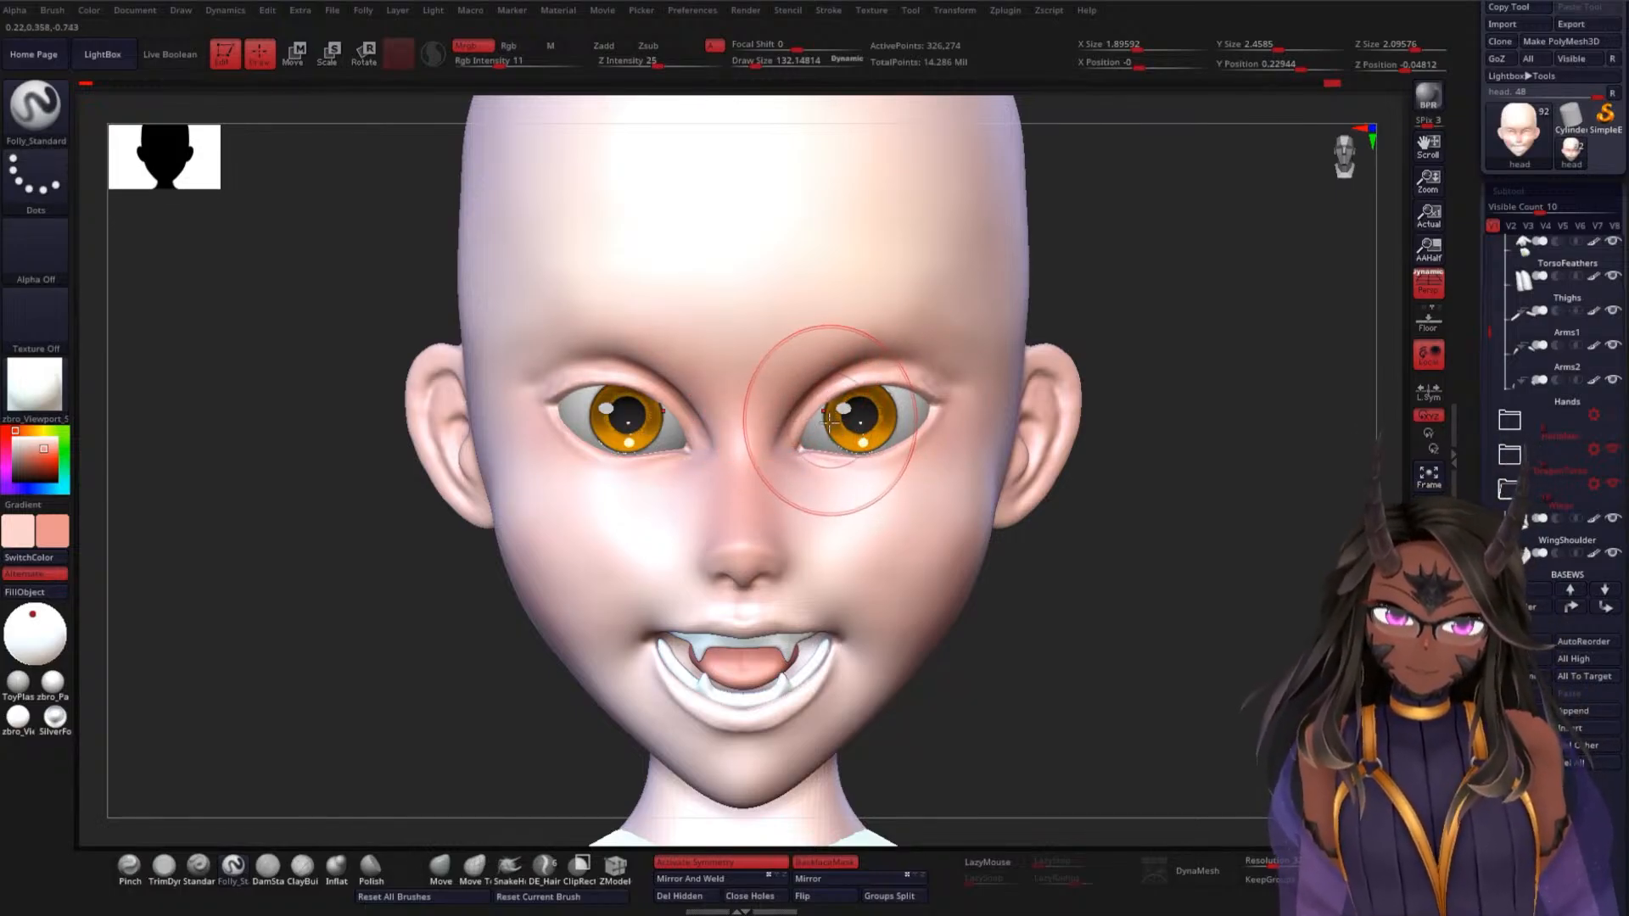
mouse_move(829, 431)
mouse_down()
mouse_move(975, 396)
mouse_move(878, 463)
mouse_move(929, 446)
mouse_up()
drag(818, 446, 903, 433)
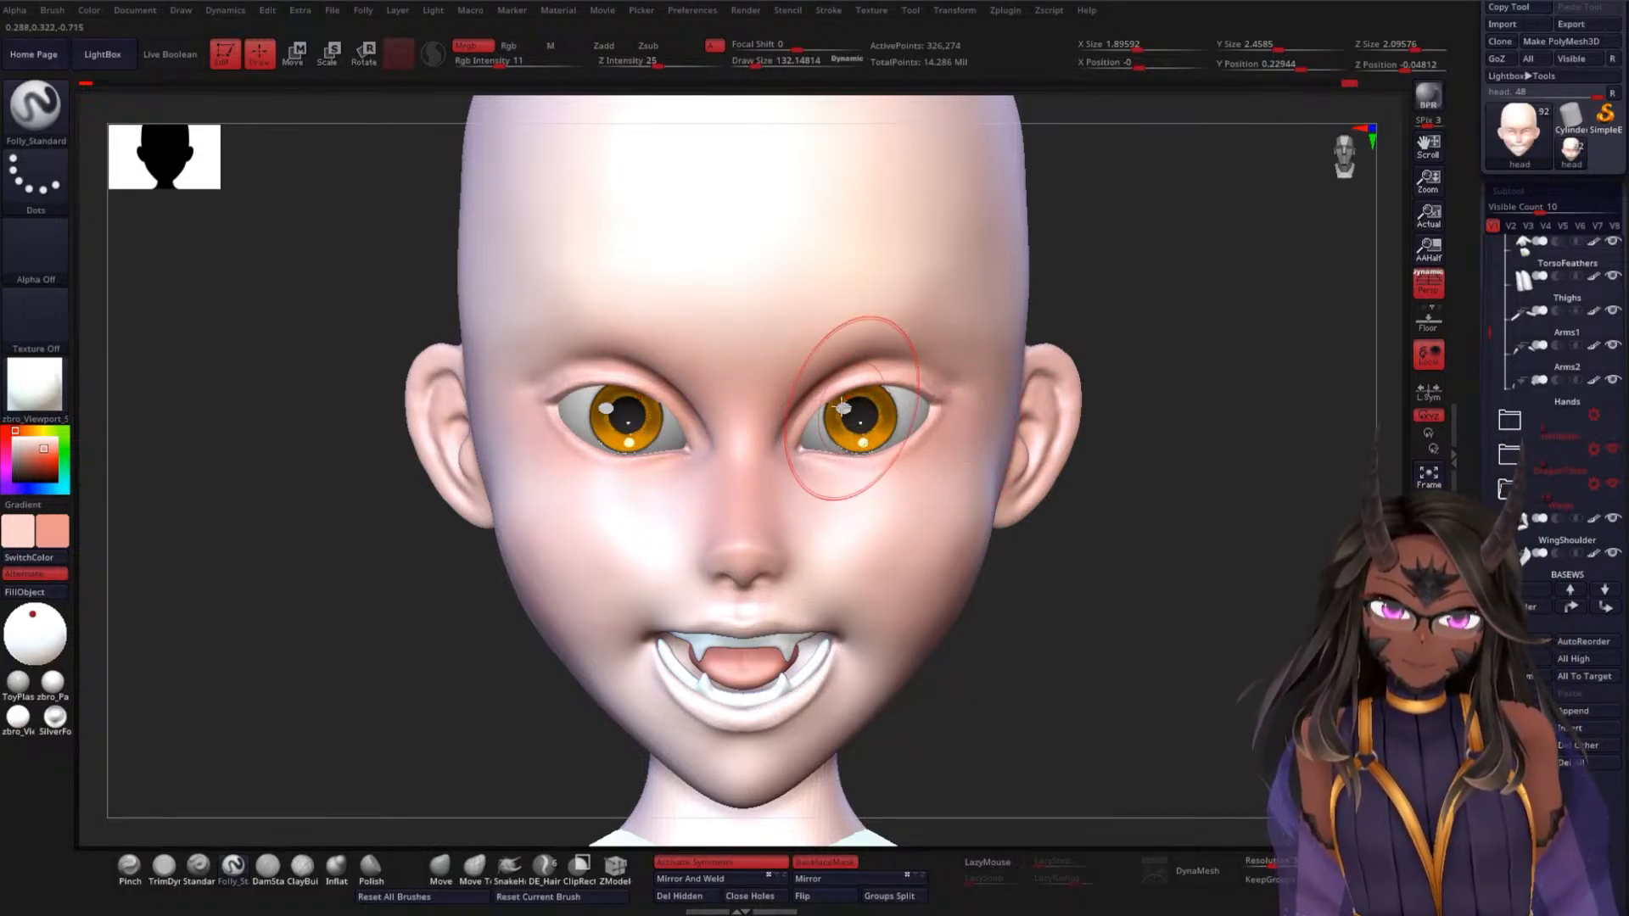
mouse_move(815, 386)
mouse_down()
mouse_move(891, 373)
mouse_move(694, 430)
mouse_up()
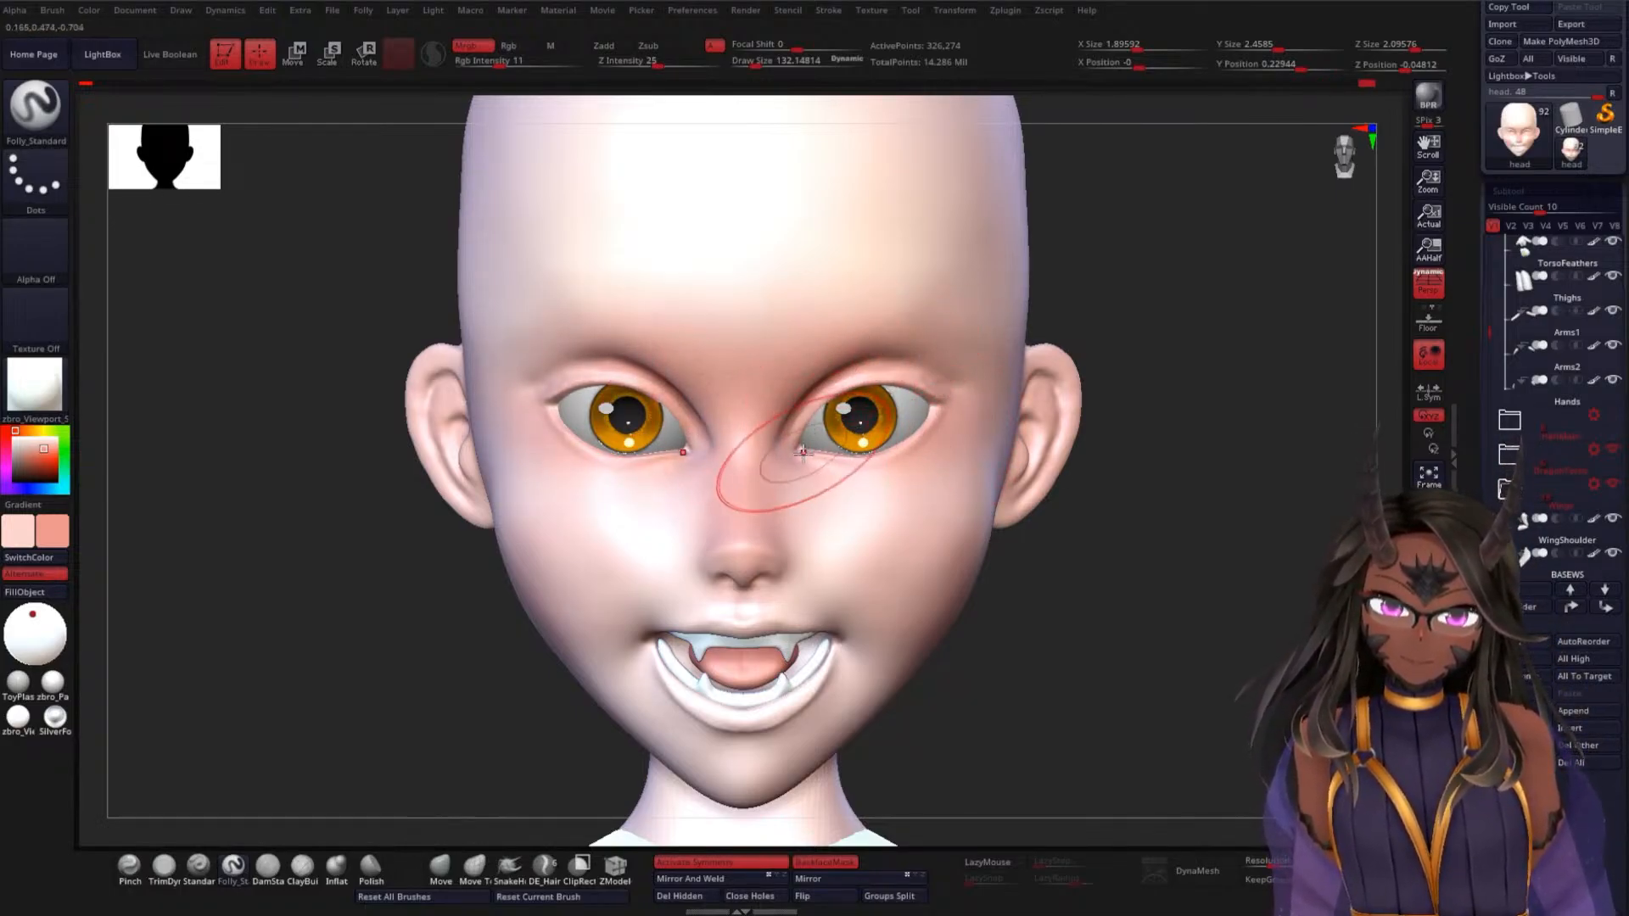
mouse_move(803, 452)
mouse_down()
mouse_move(836, 466)
mouse_move(967, 425)
mouse_up()
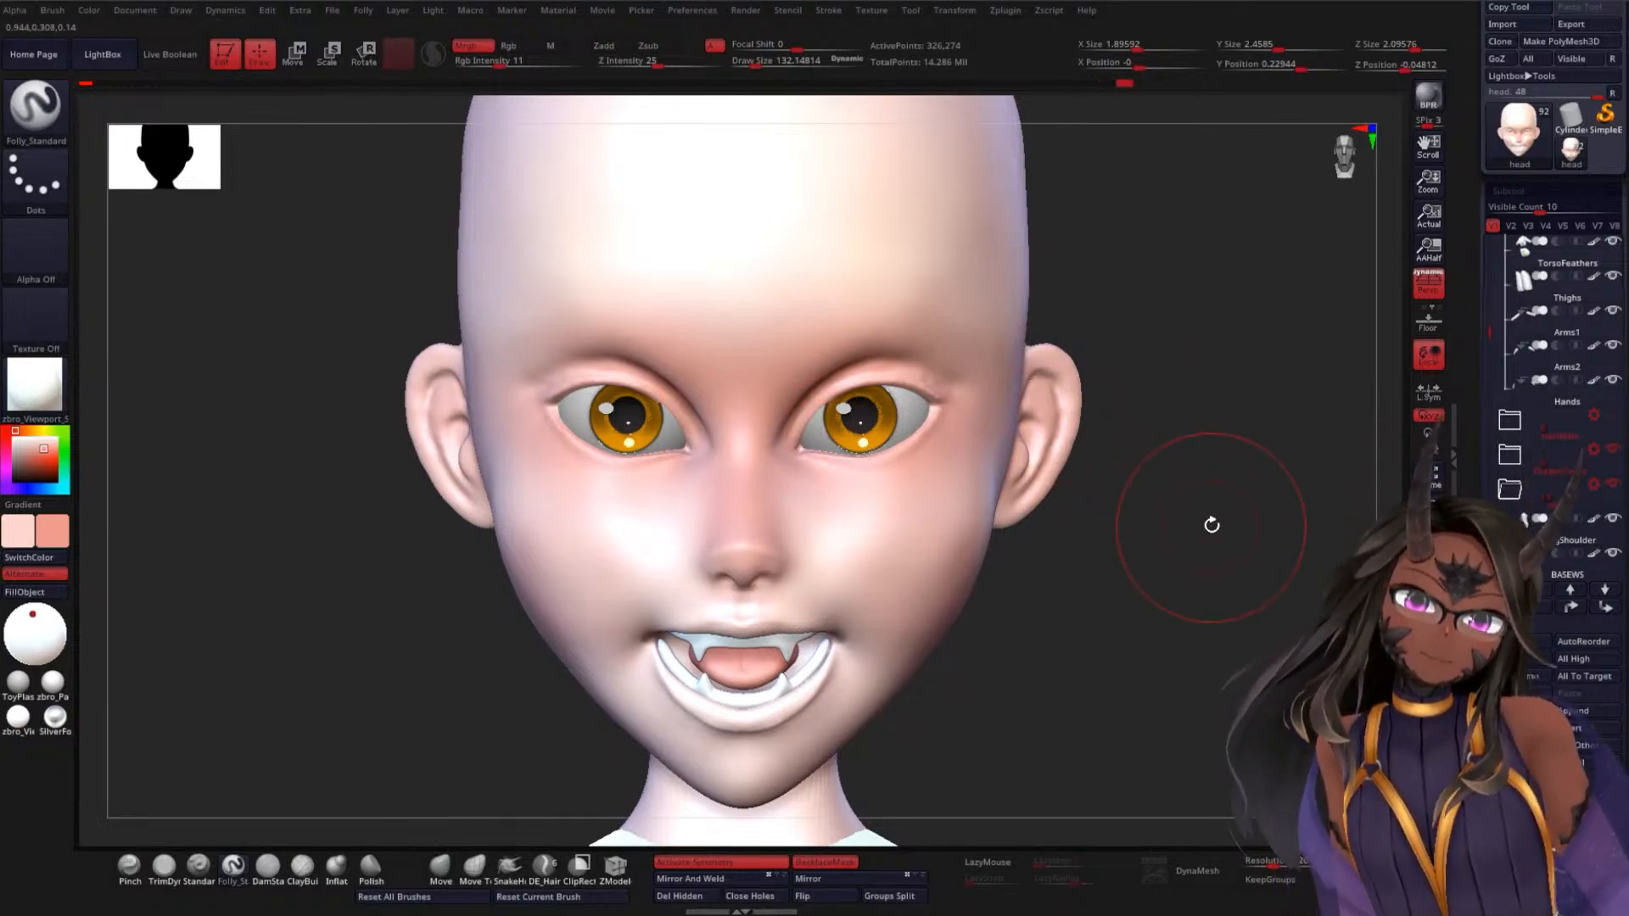
Reduce the draw size to about 64 and tint the lower part of the nose with salmon
mouse_move(1212, 524)
alt+mouse_down()
mouse_move(1204, 364)
mouse_move(1229, 538)
mouse_move(1220, 269)
alt+mouse_up()
key(space)
alt+drag(1198, 402, 1203, 435)
drag(696, 394, 709, 406)
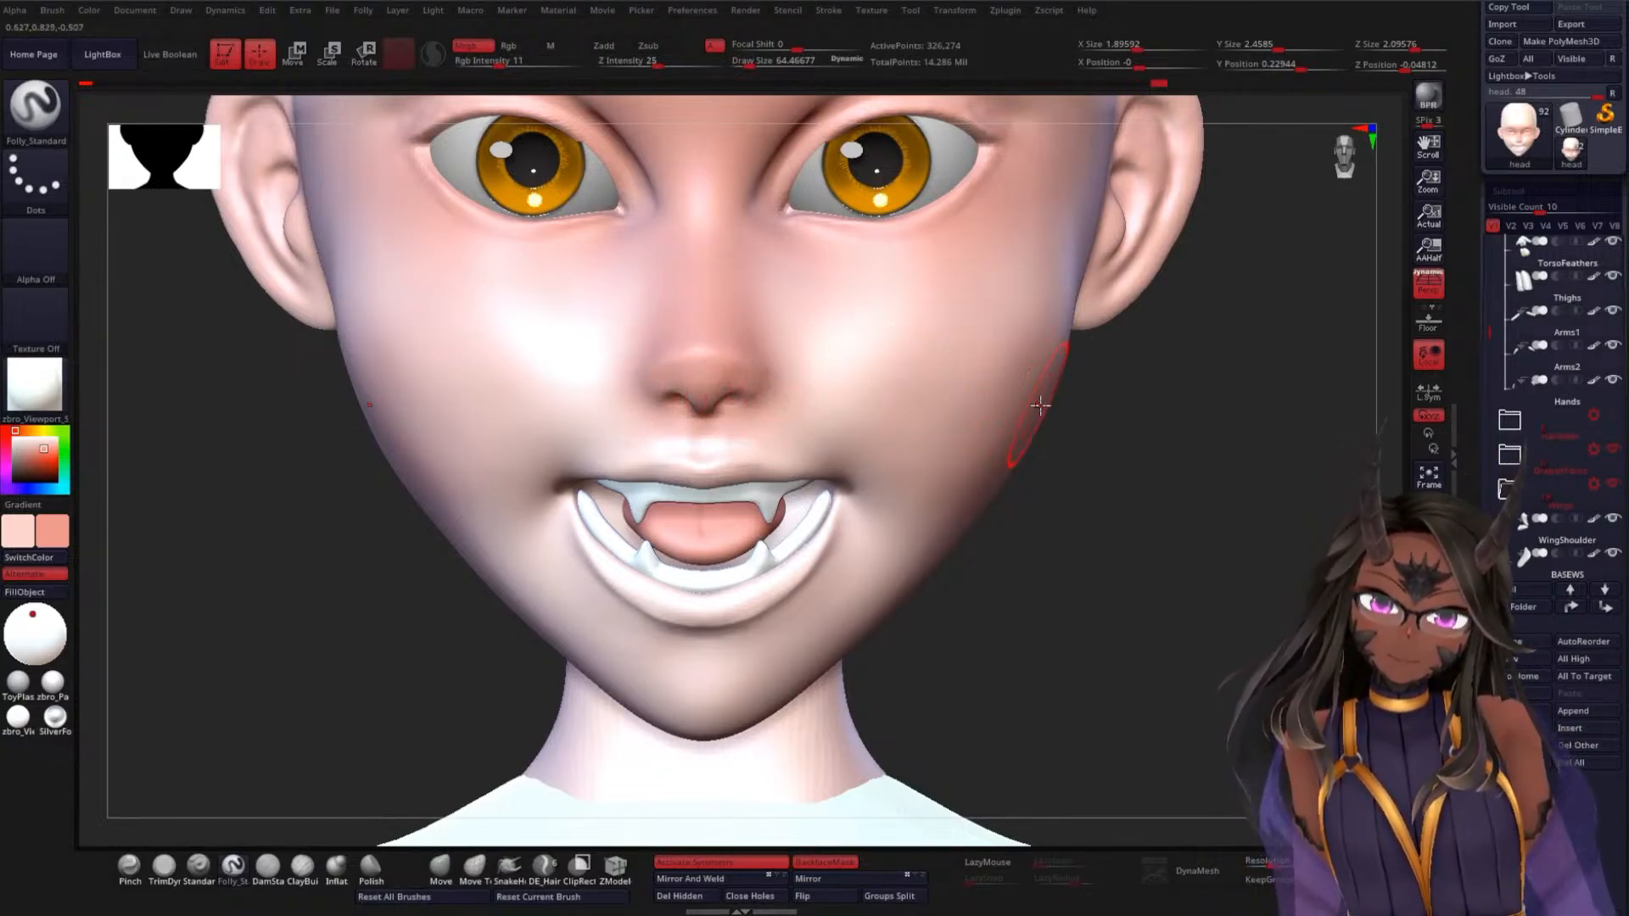
Switch to pale pink and lighten the inner cheeks beside the nose and the skin above the mouth corners
key(v)
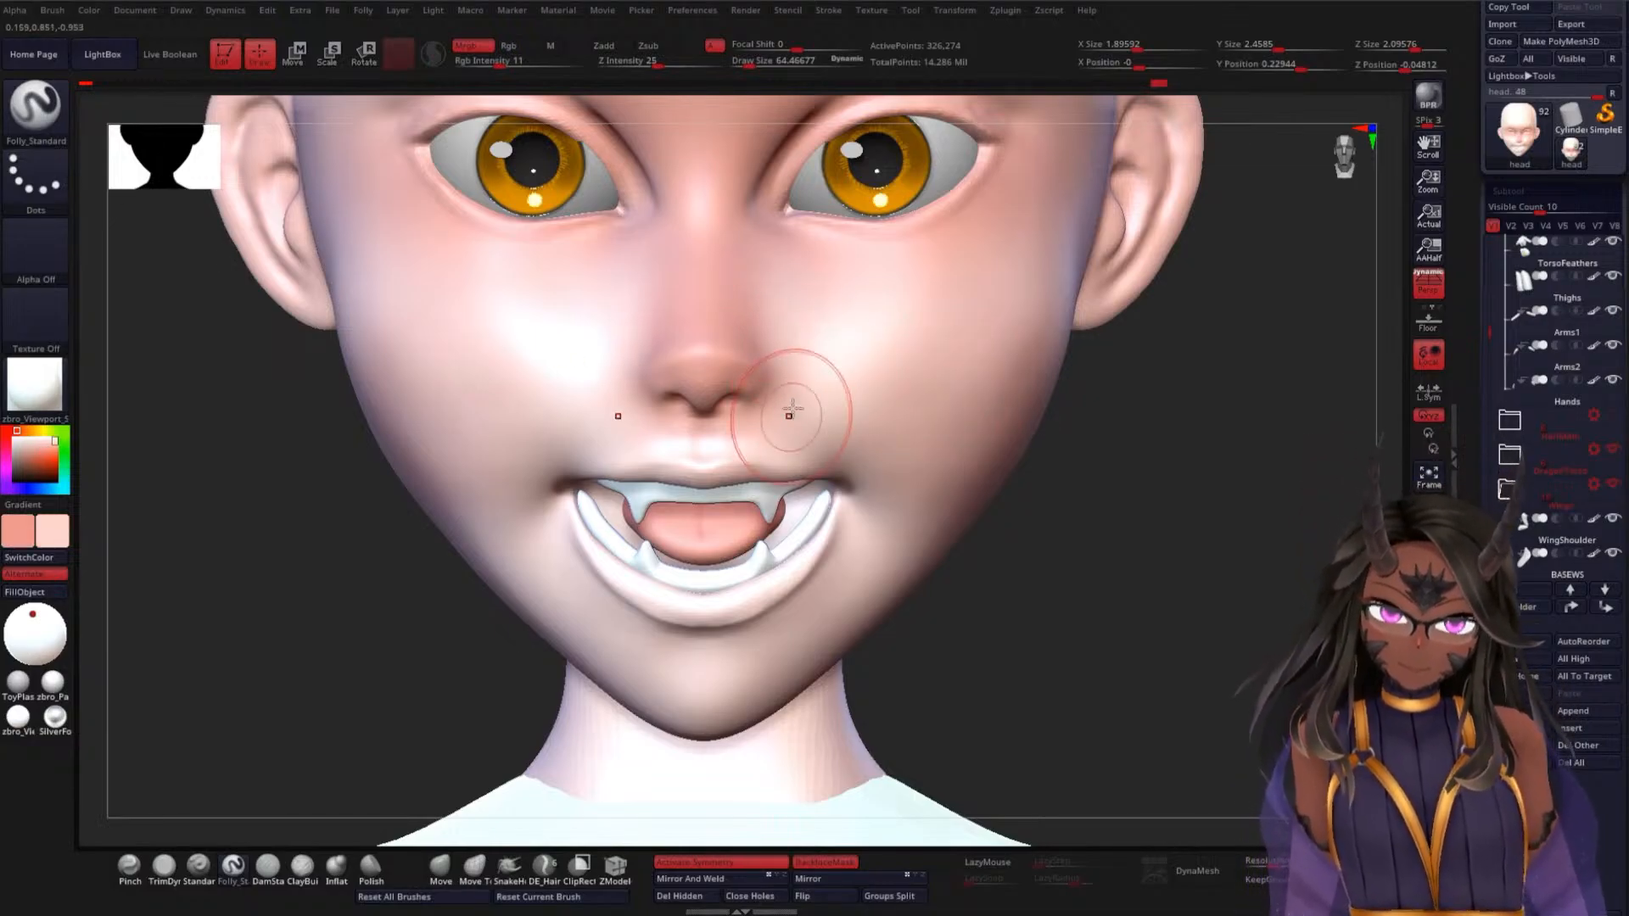
drag(768, 281, 759, 269)
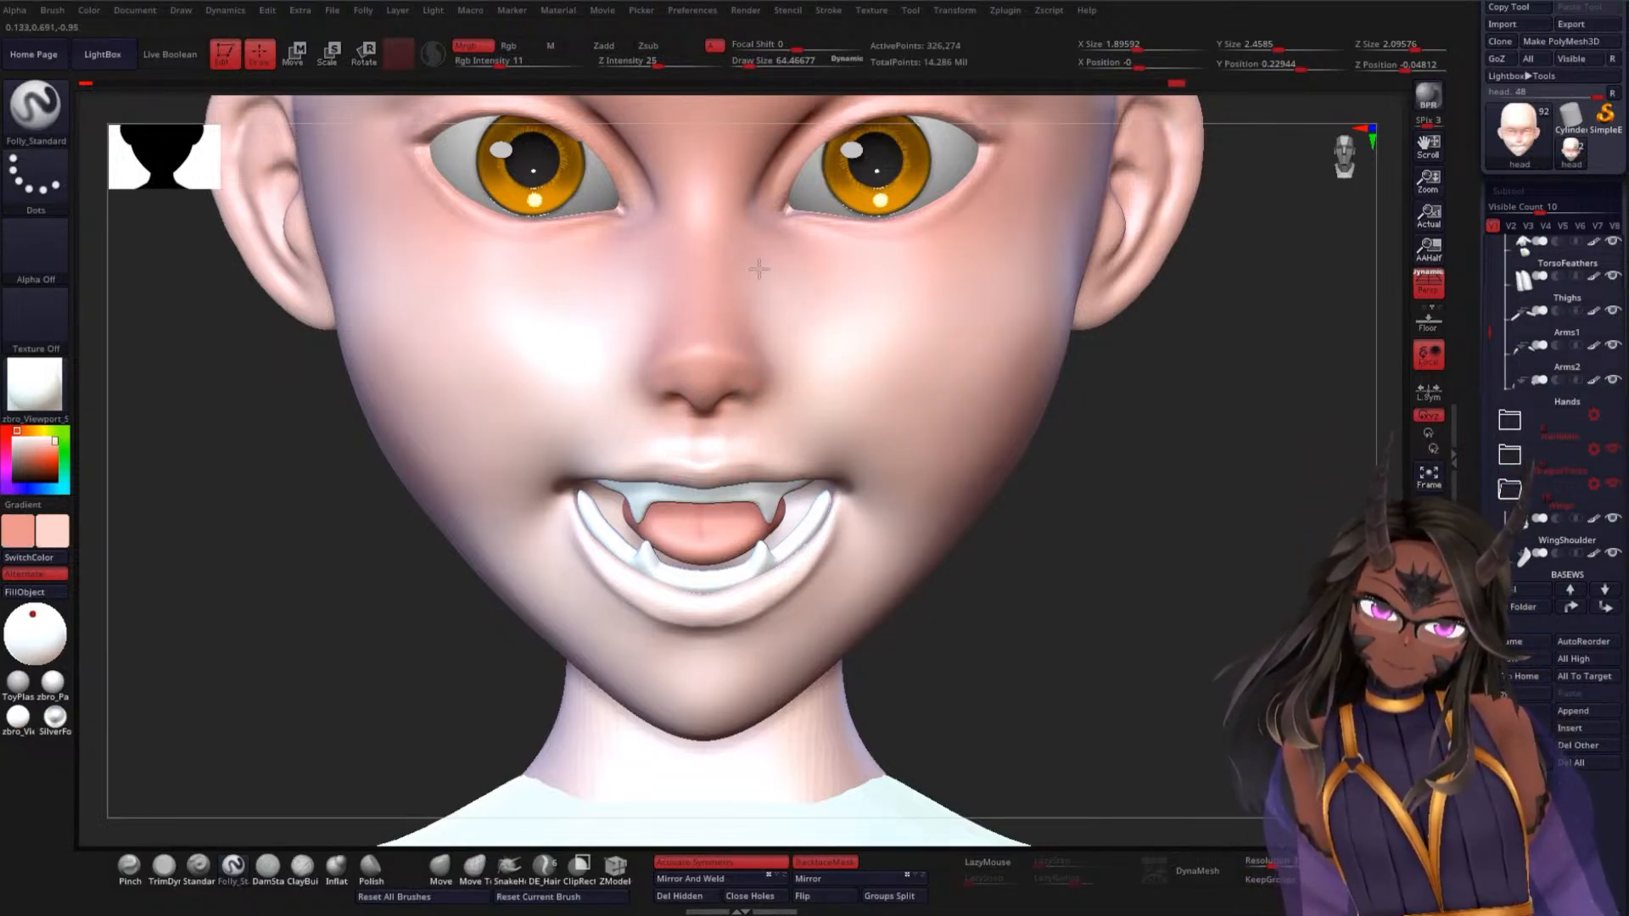
drag(881, 308, 806, 279)
mouse_move(785, 265)
mouse_down()
mouse_move(758, 269)
mouse_move(781, 313)
mouse_up()
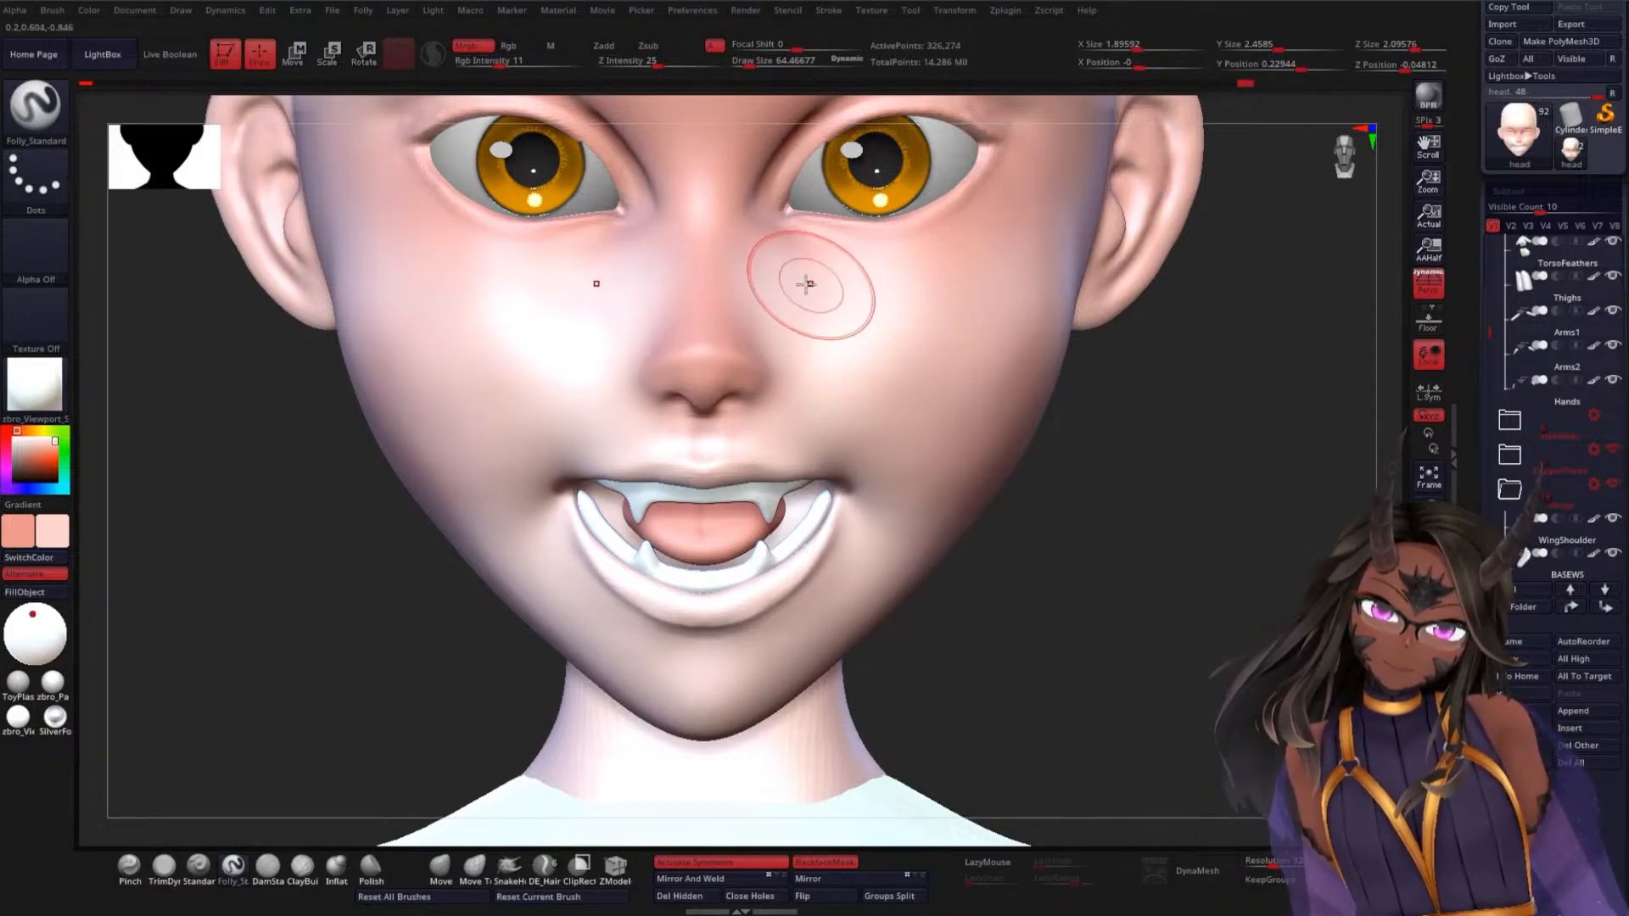
mouse_move(804, 374)
mouse_down()
mouse_move(774, 439)
mouse_move(743, 442)
mouse_up()
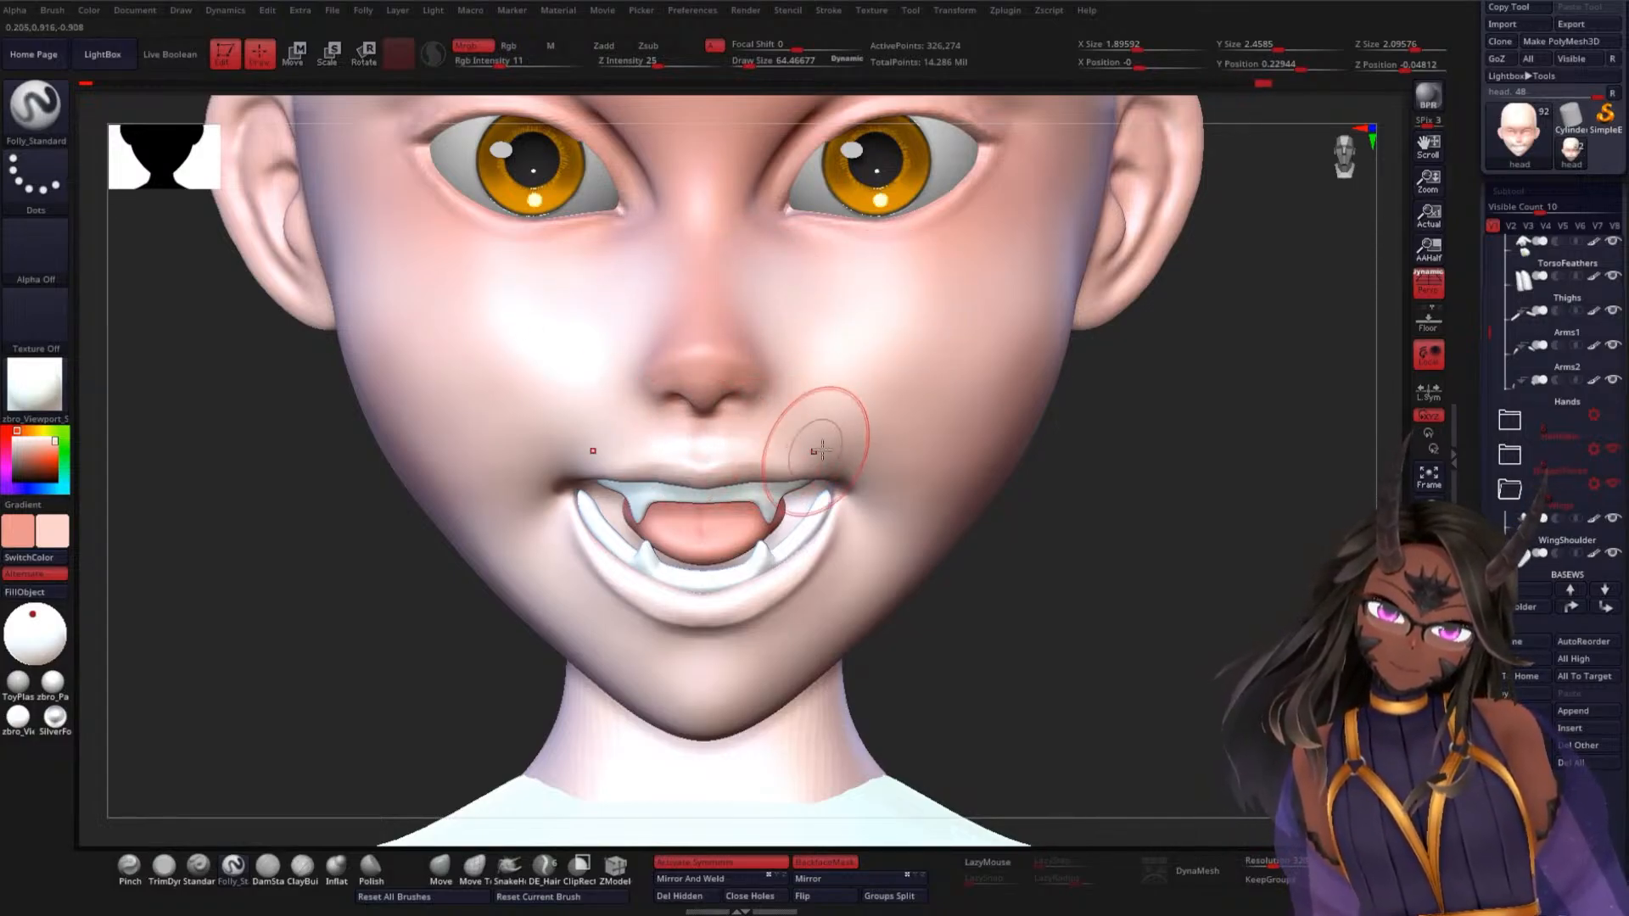
mouse_move(1174, 582)
alt+mouse_down()
mouse_move(1186, 420)
mouse_move(1107, 492)
alt+mouse_up()
drag(821, 396, 811, 382)
drag(846, 448, 847, 472)
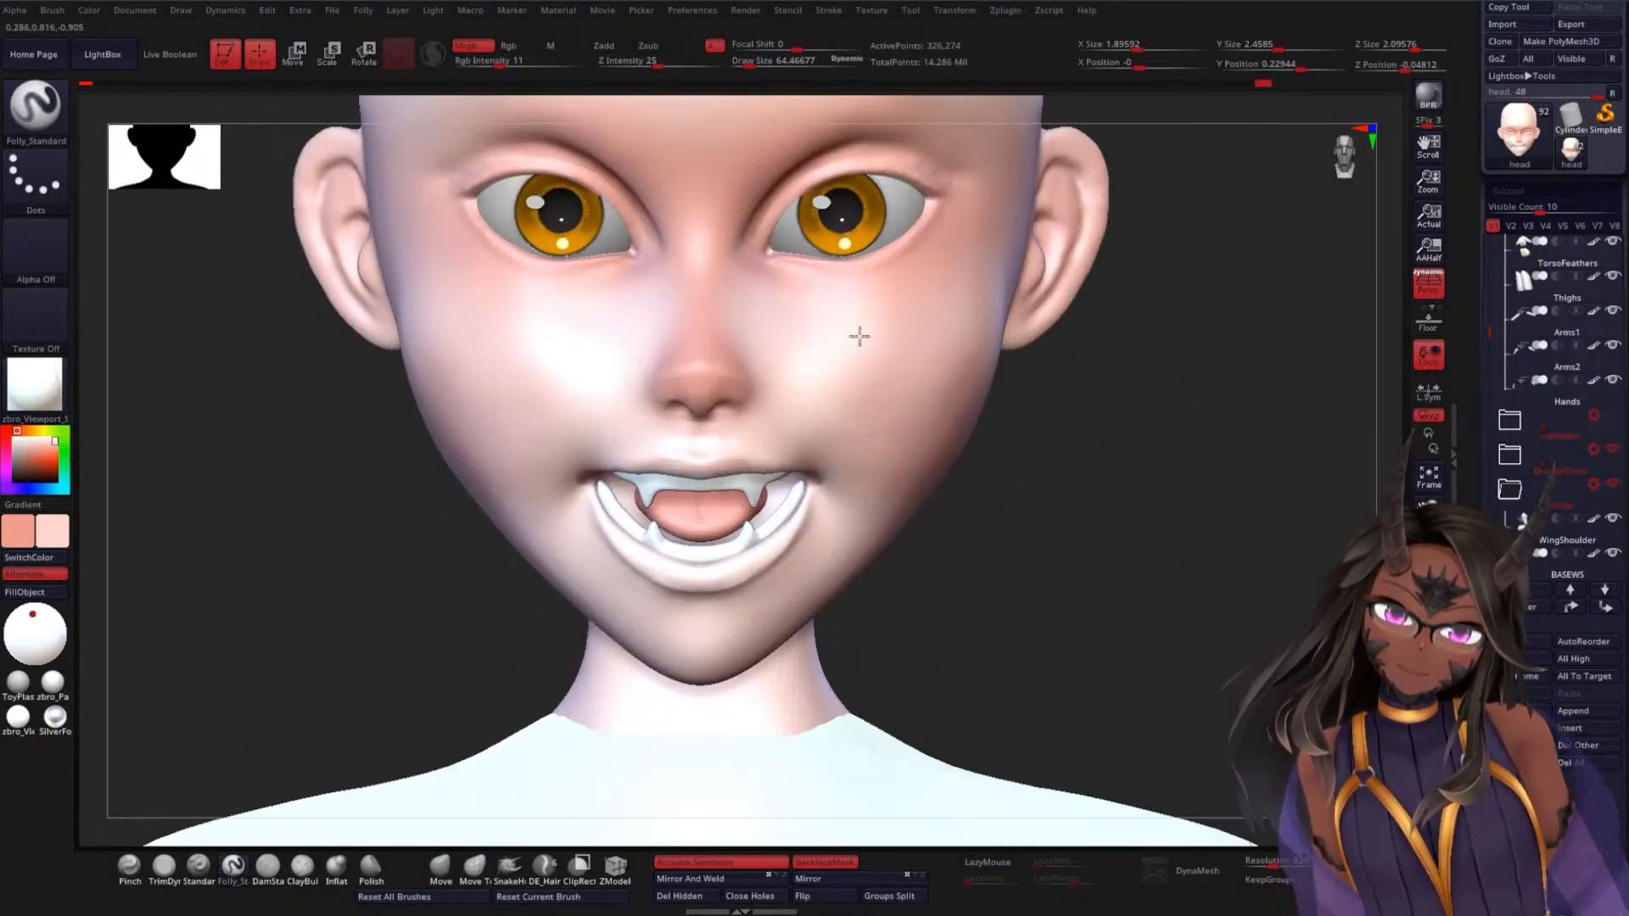
Blend more pale pink from the cheeks down along the sides of the nose to the upper lip
drag(859, 336, 832, 383)
mouse_move(874, 303)
mouse_down()
mouse_move(836, 381)
mouse_move(805, 397)
mouse_up()
mouse_move(786, 342)
mouse_down()
mouse_move(777, 423)
mouse_move(793, 320)
mouse_up()
drag(807, 407, 762, 441)
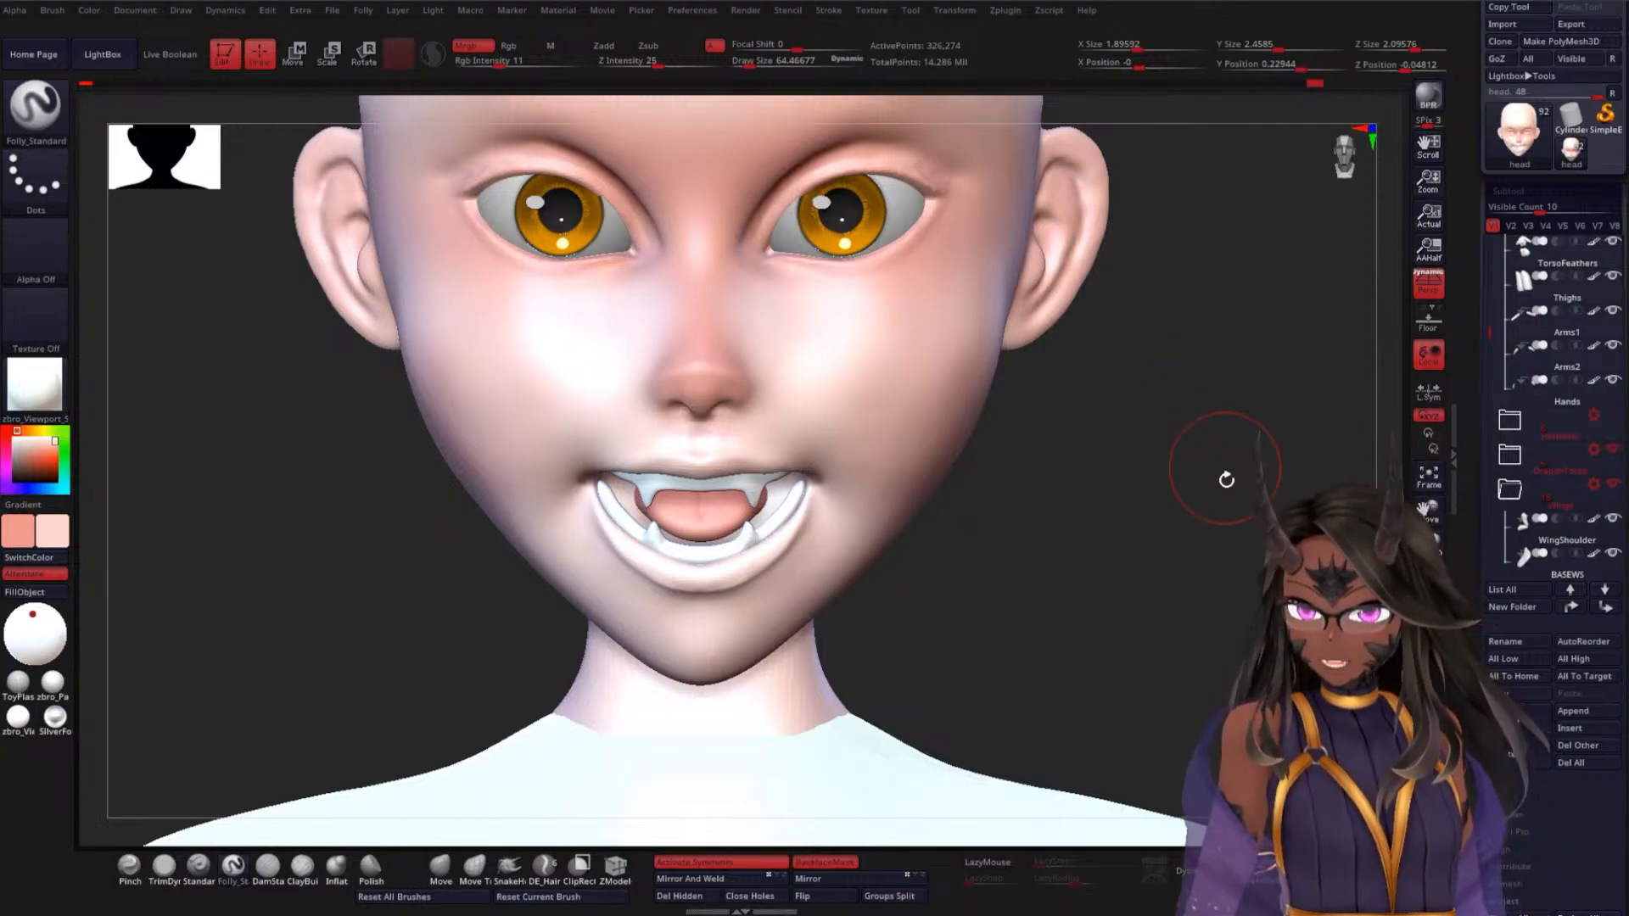
Smooth the colour transition between the brows and the forehead with the Smooth brush
alt+drag(1225, 468, 1218, 440)
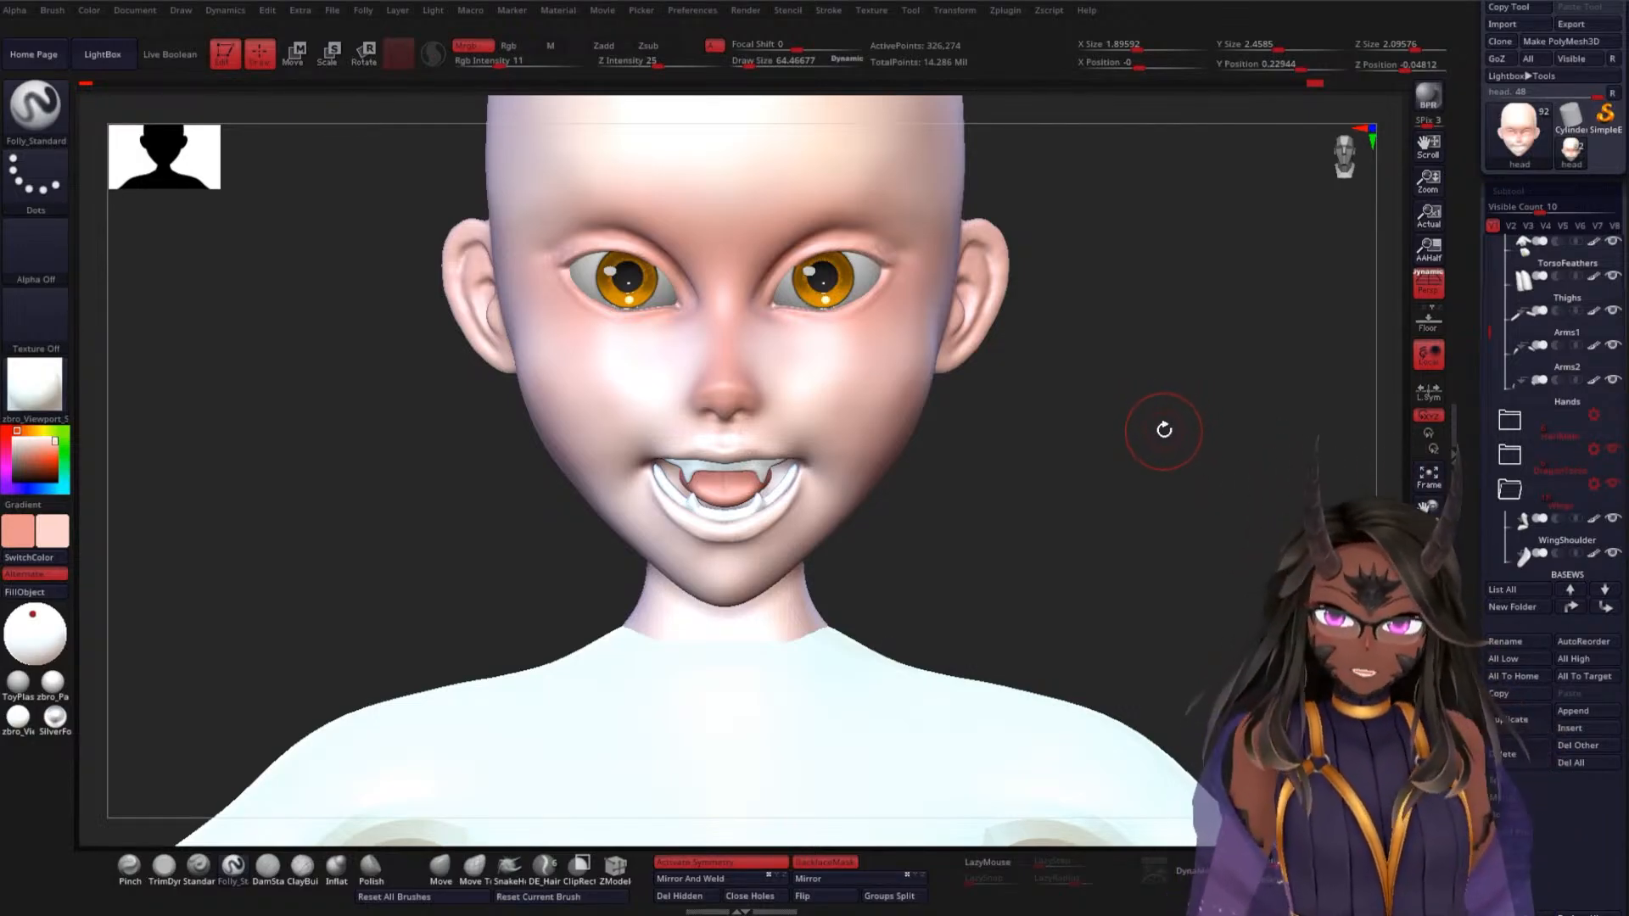
drag(1175, 439, 1179, 412)
mouse_move(1179, 515)
mouse_down()
mouse_move(1193, 495)
mouse_move(1179, 480)
mouse_move(1166, 585)
mouse_up()
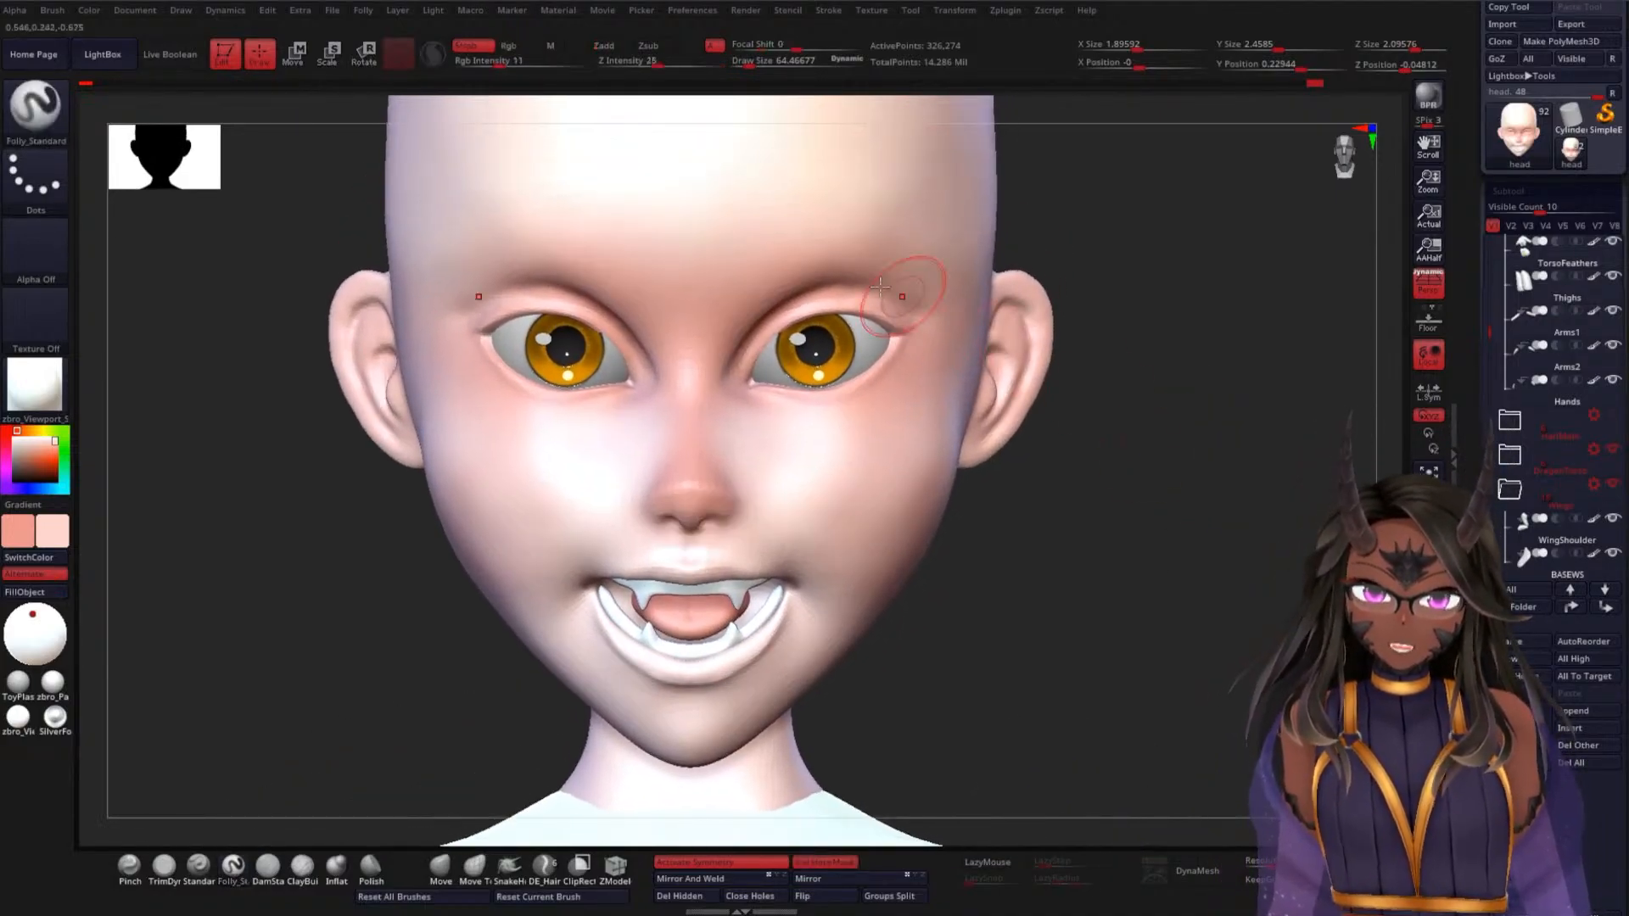
key(shift)
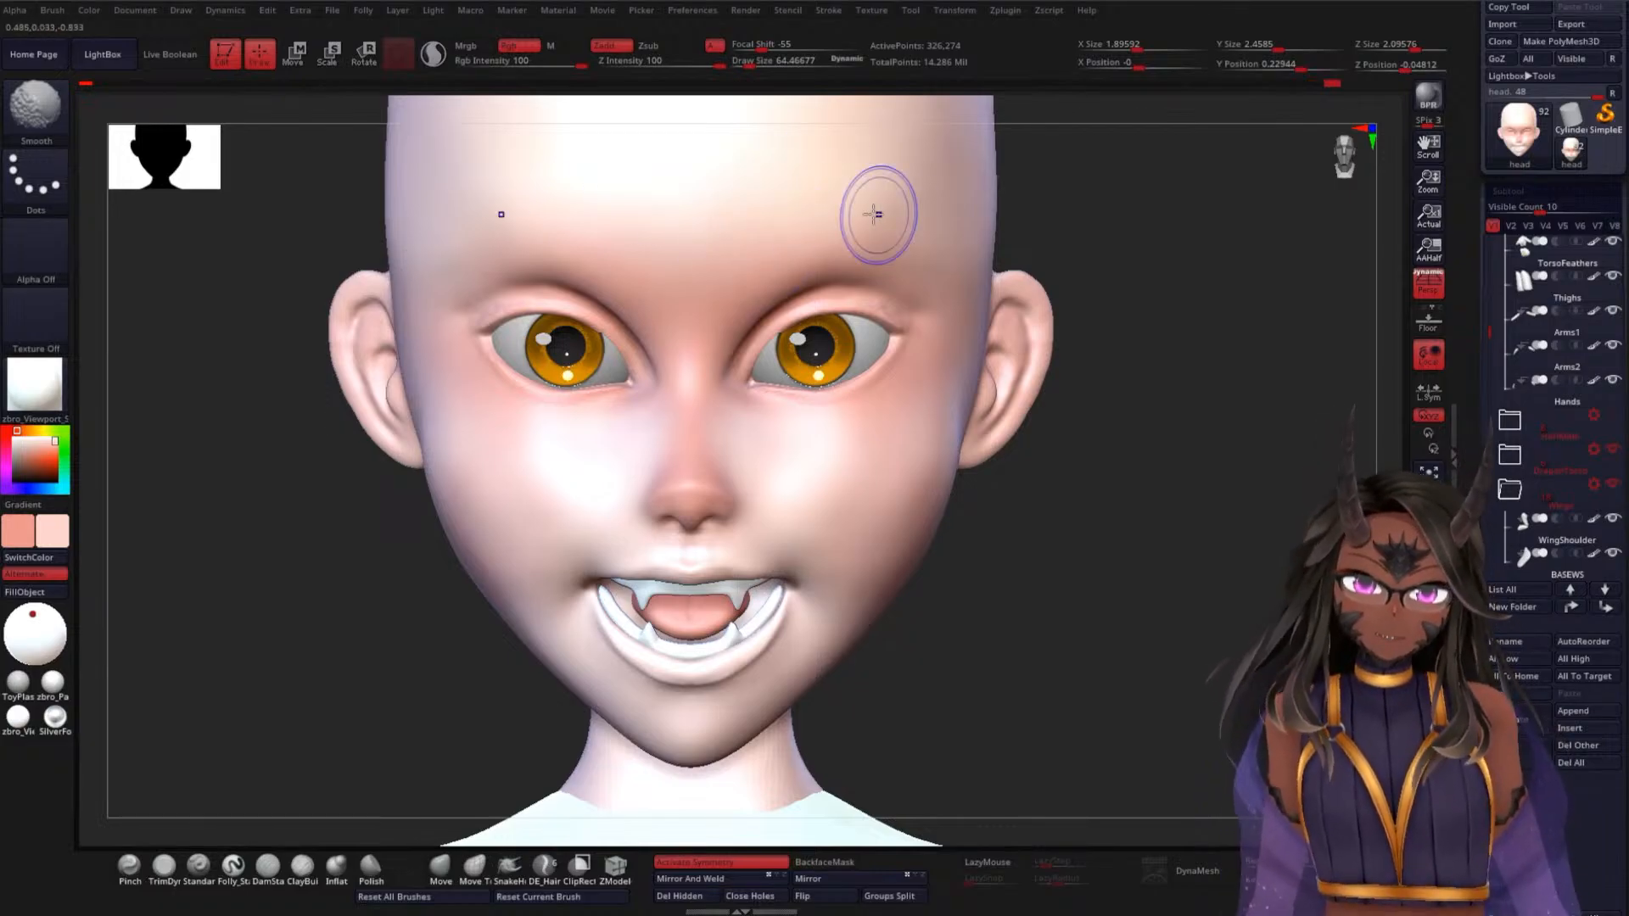
mouse_move(1164, 455)
mouse_down()
mouse_move(1174, 374)
mouse_move(876, 302)
mouse_up()
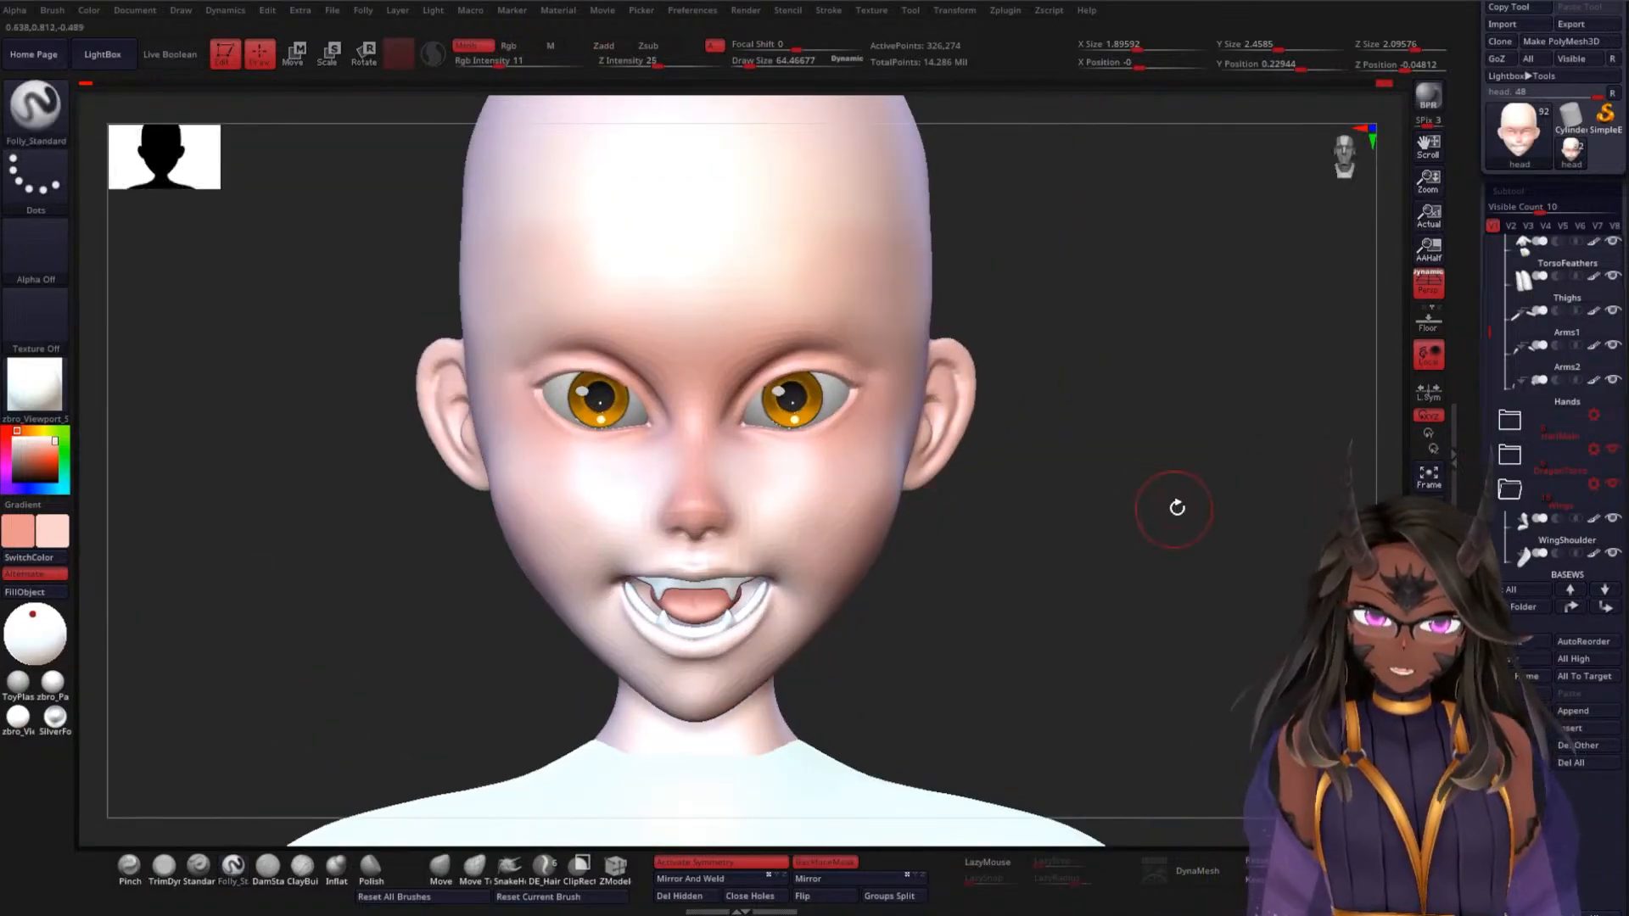
Reduce the draw size to about 31, switch to salmon and tint the upper lip from front and low views
mouse_move(1175, 506)
alt+mouse_down()
mouse_move(1175, 592)
mouse_move(1117, 468)
mouse_move(1141, 476)
alt+mouse_up()
key(space)
alt+drag(1084, 574, 1025, 461)
key(v)
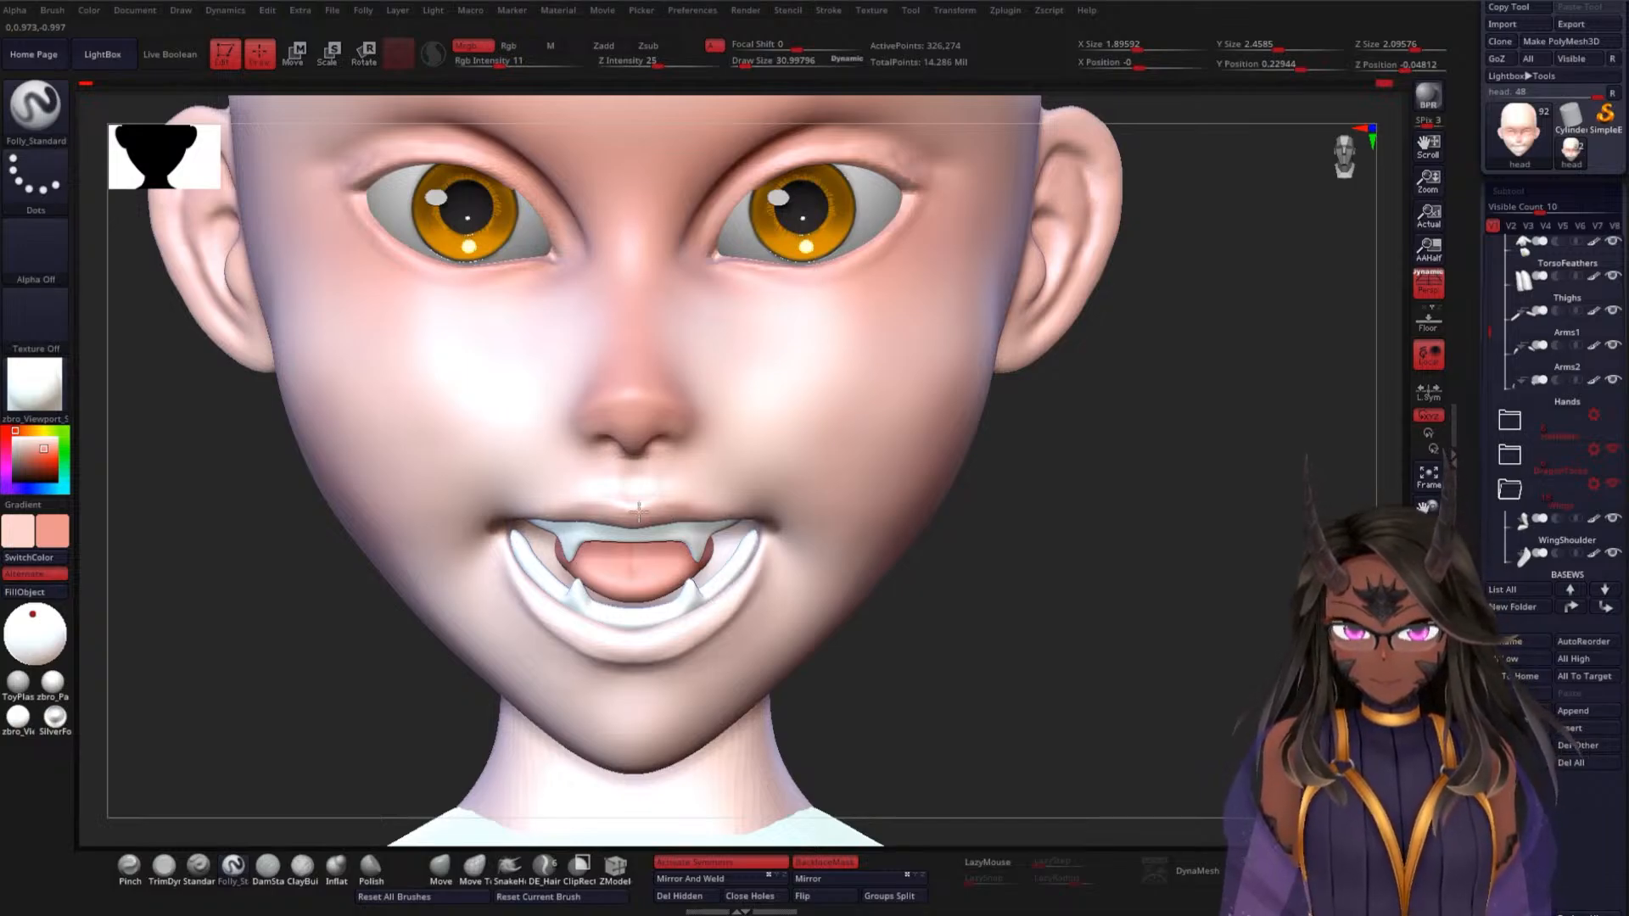
drag(1091, 593, 1043, 533)
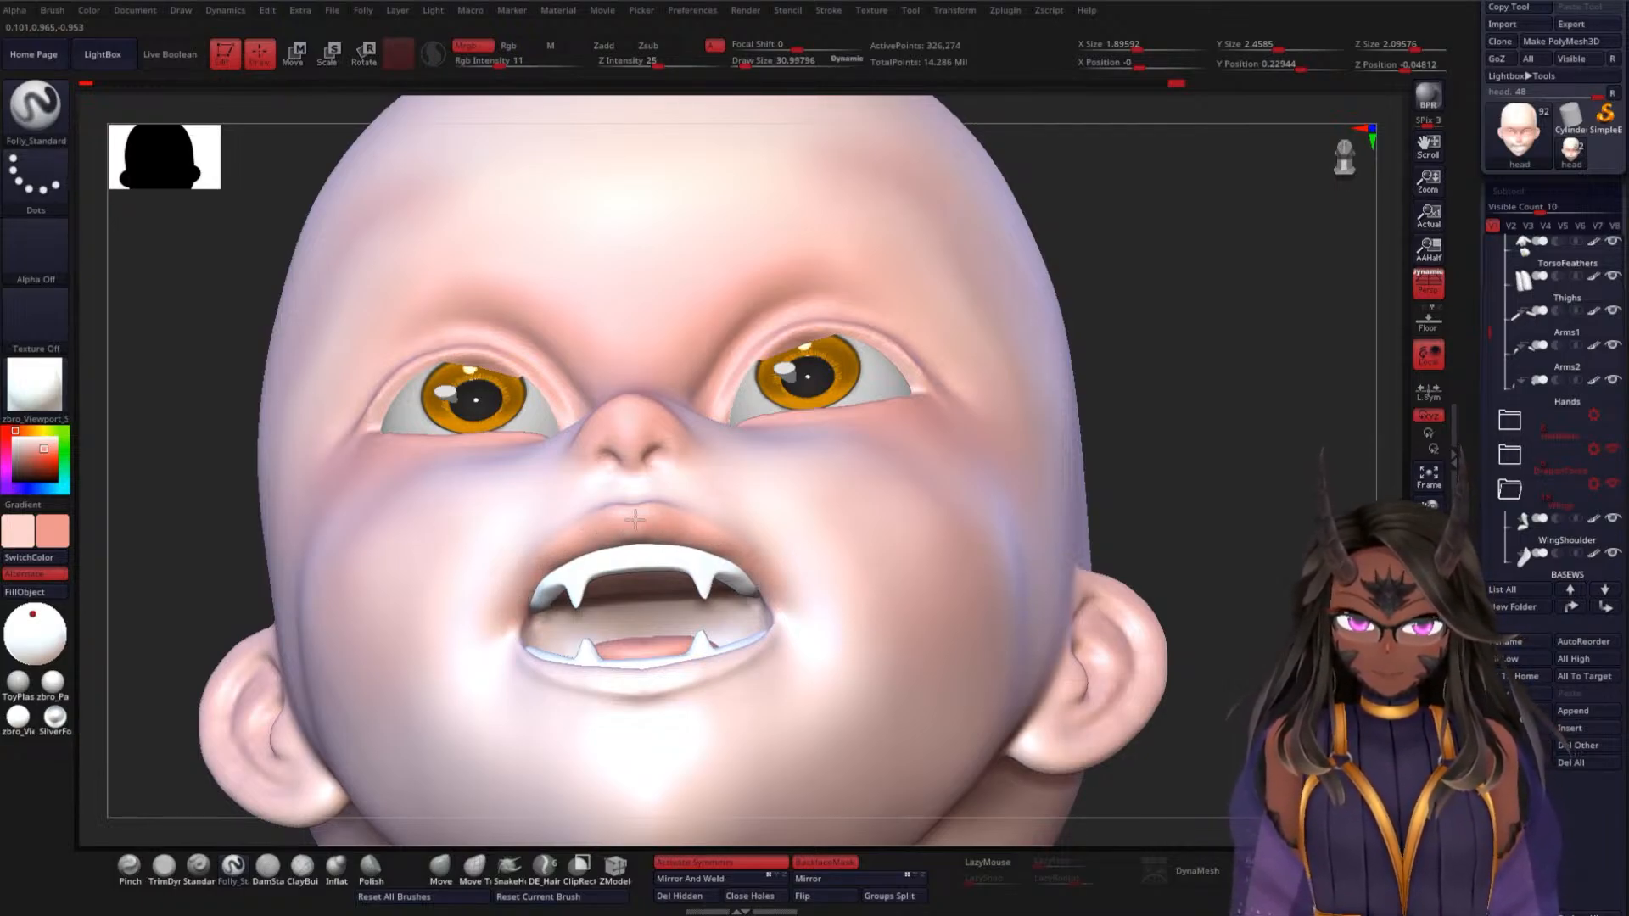
drag(1099, 432, 1232, 498)
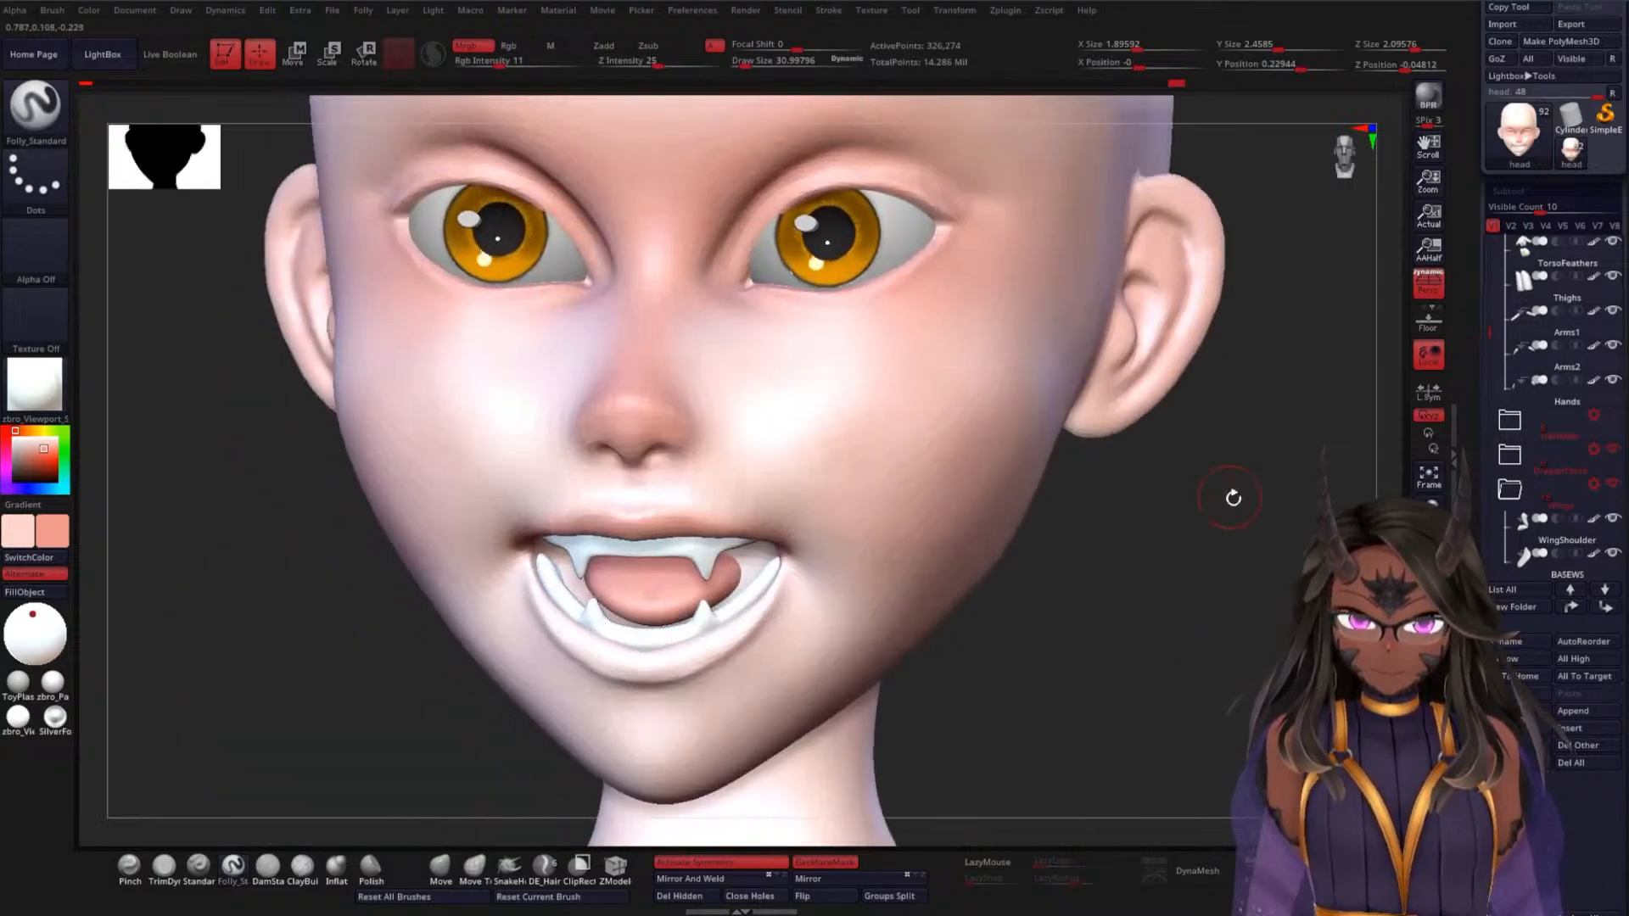
drag(1142, 588, 1114, 543)
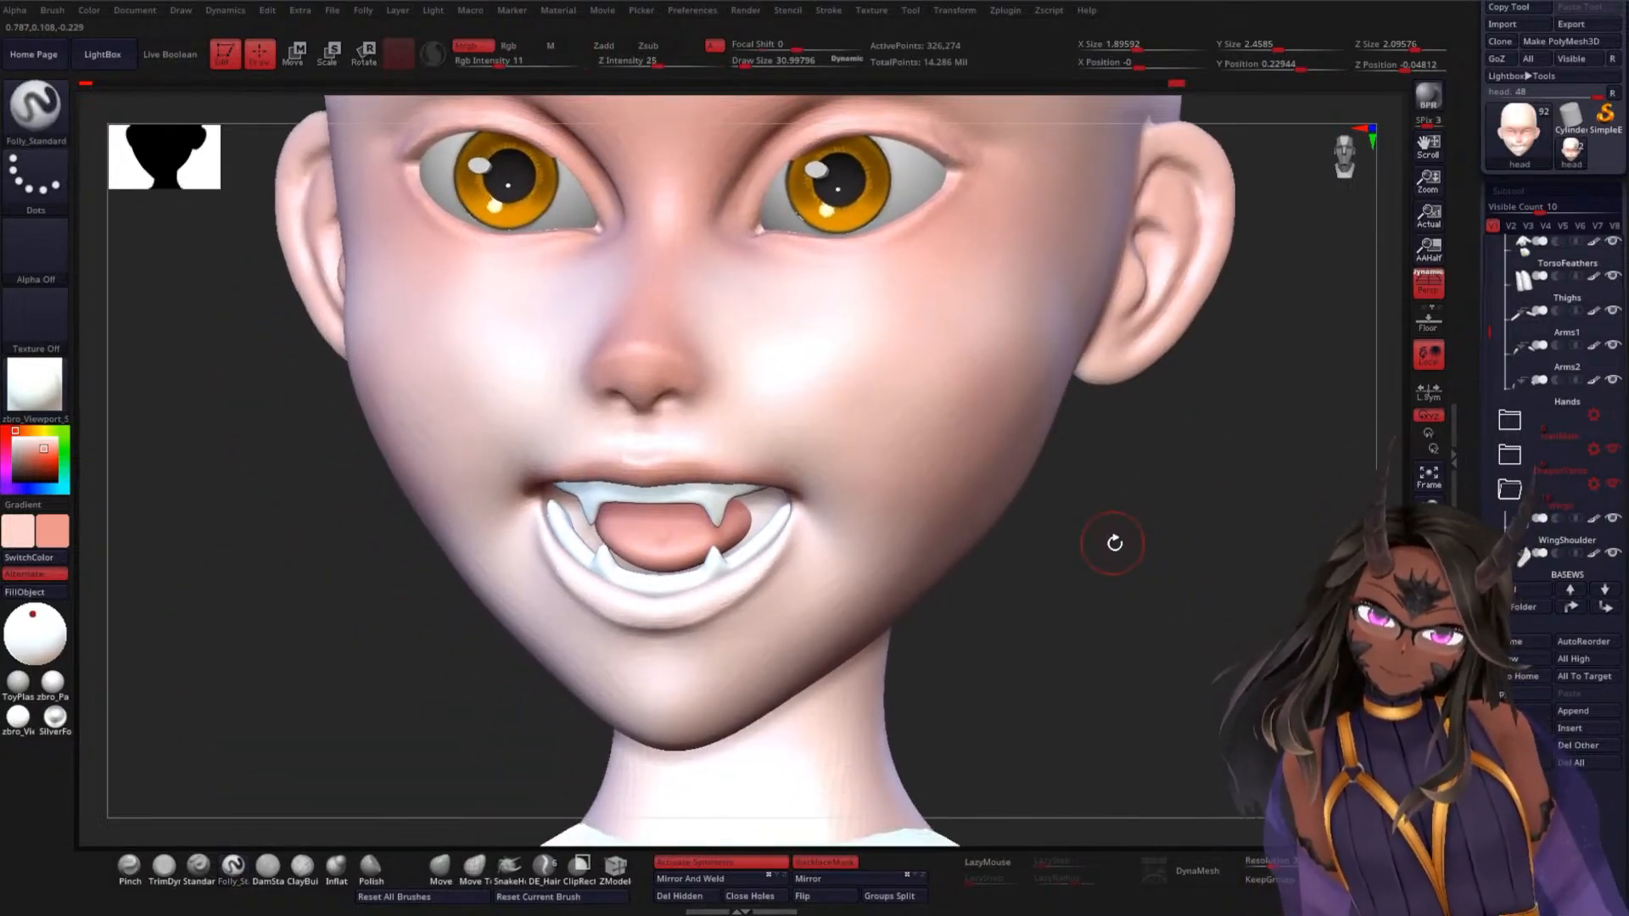
key(ctrl)
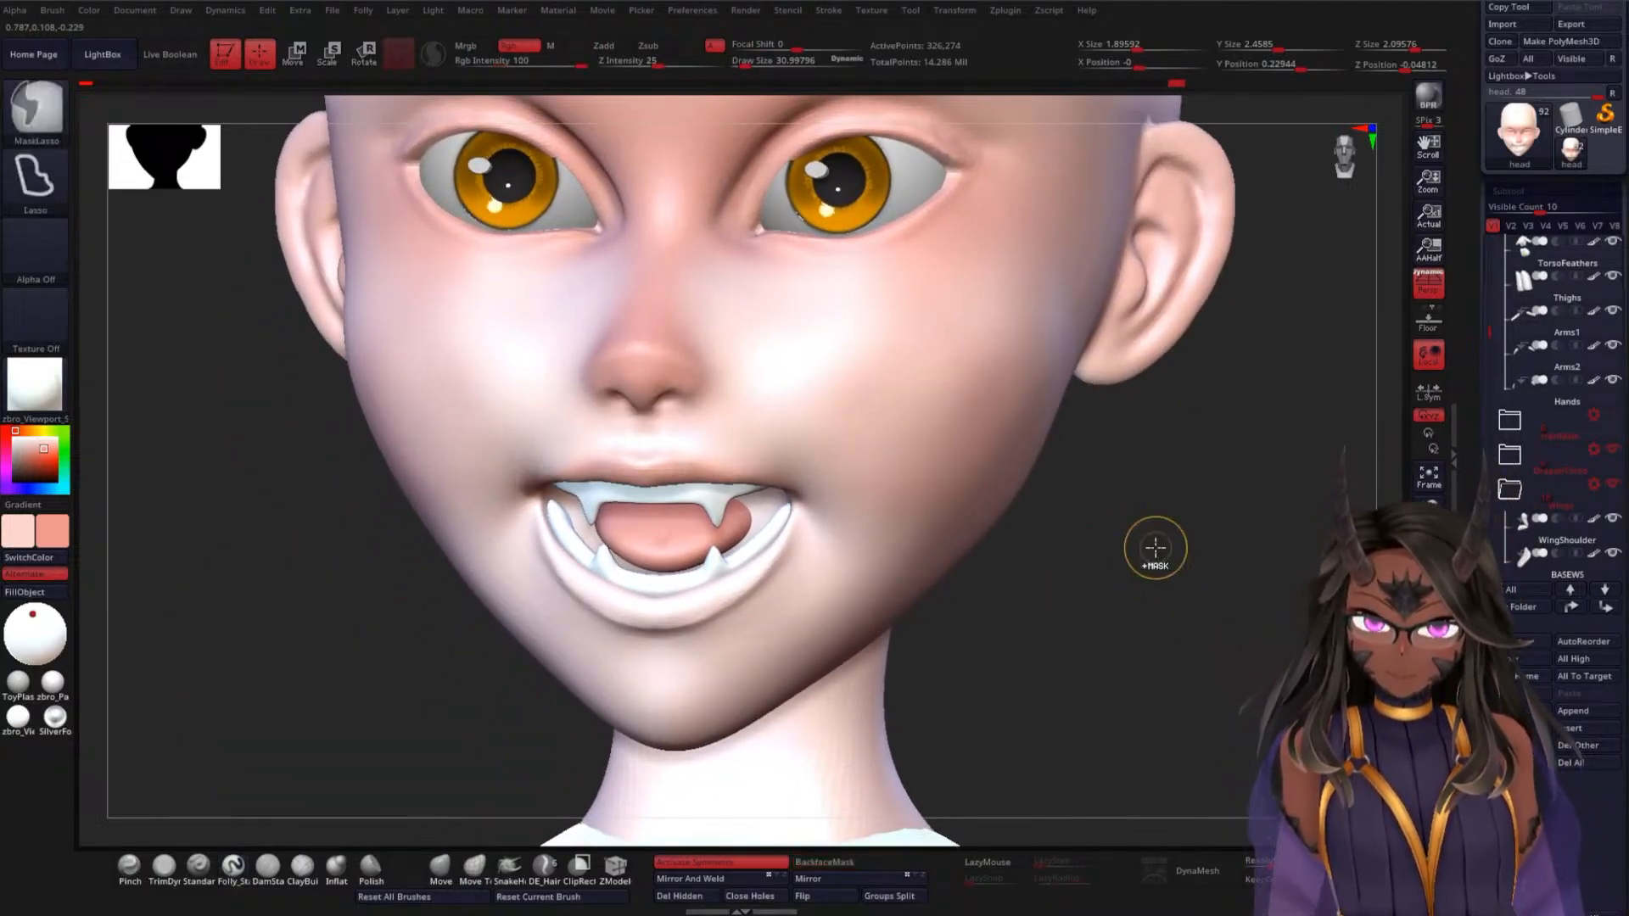
Raise the RGB intensity to 20 and deepen the salmon on the upper lip out to the mouth corners
key(space)
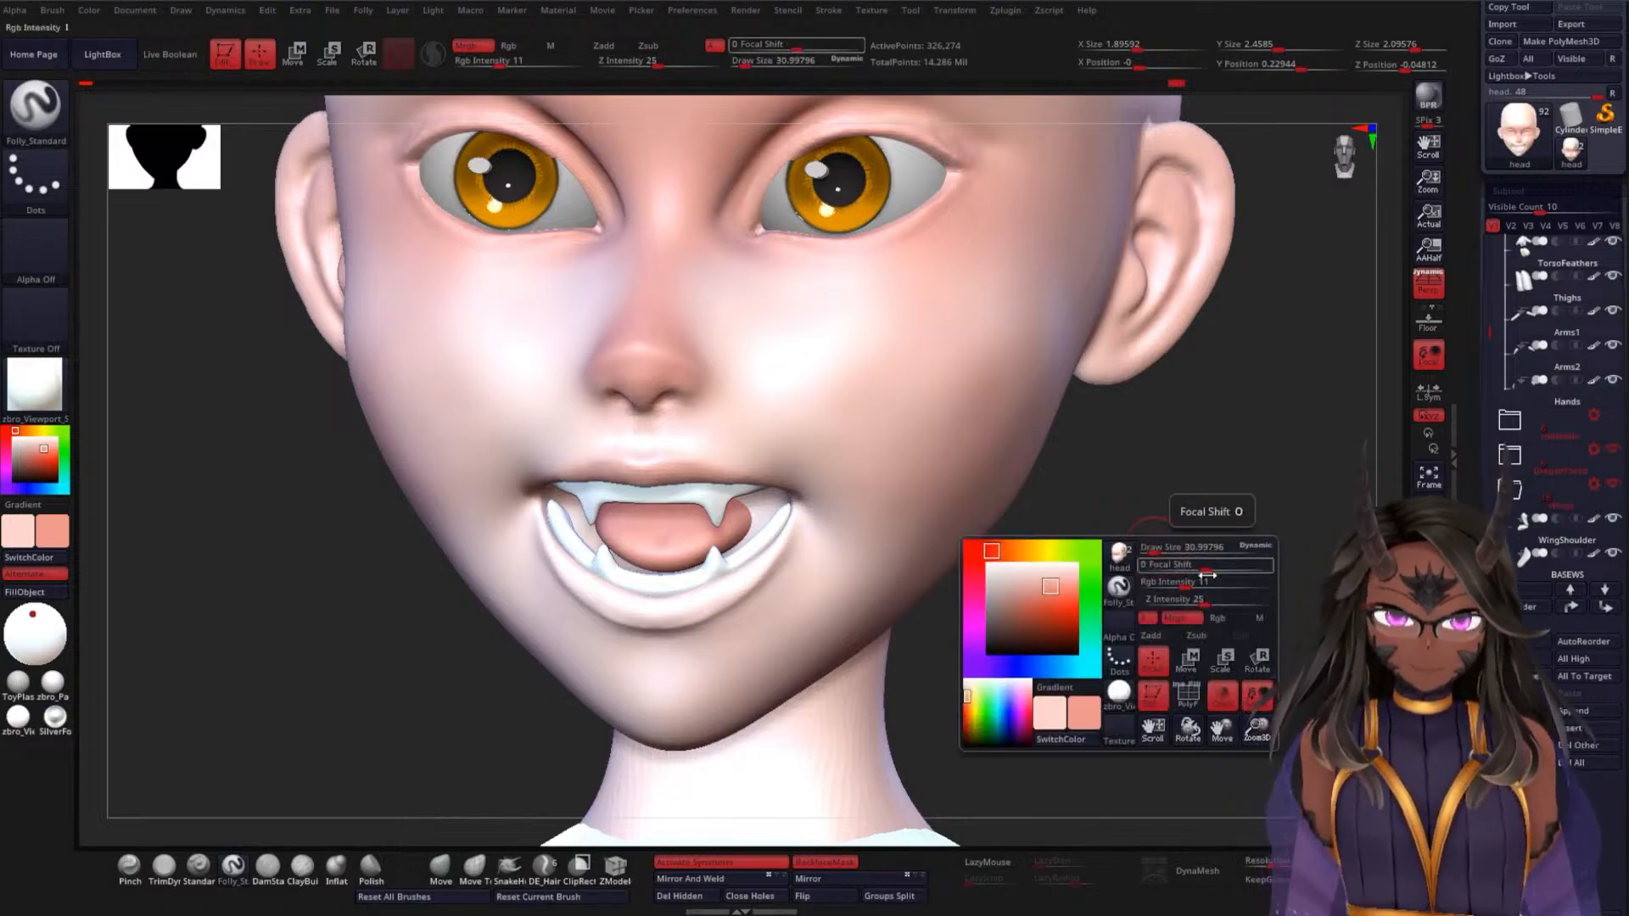
drag(1186, 587, 1178, 498)
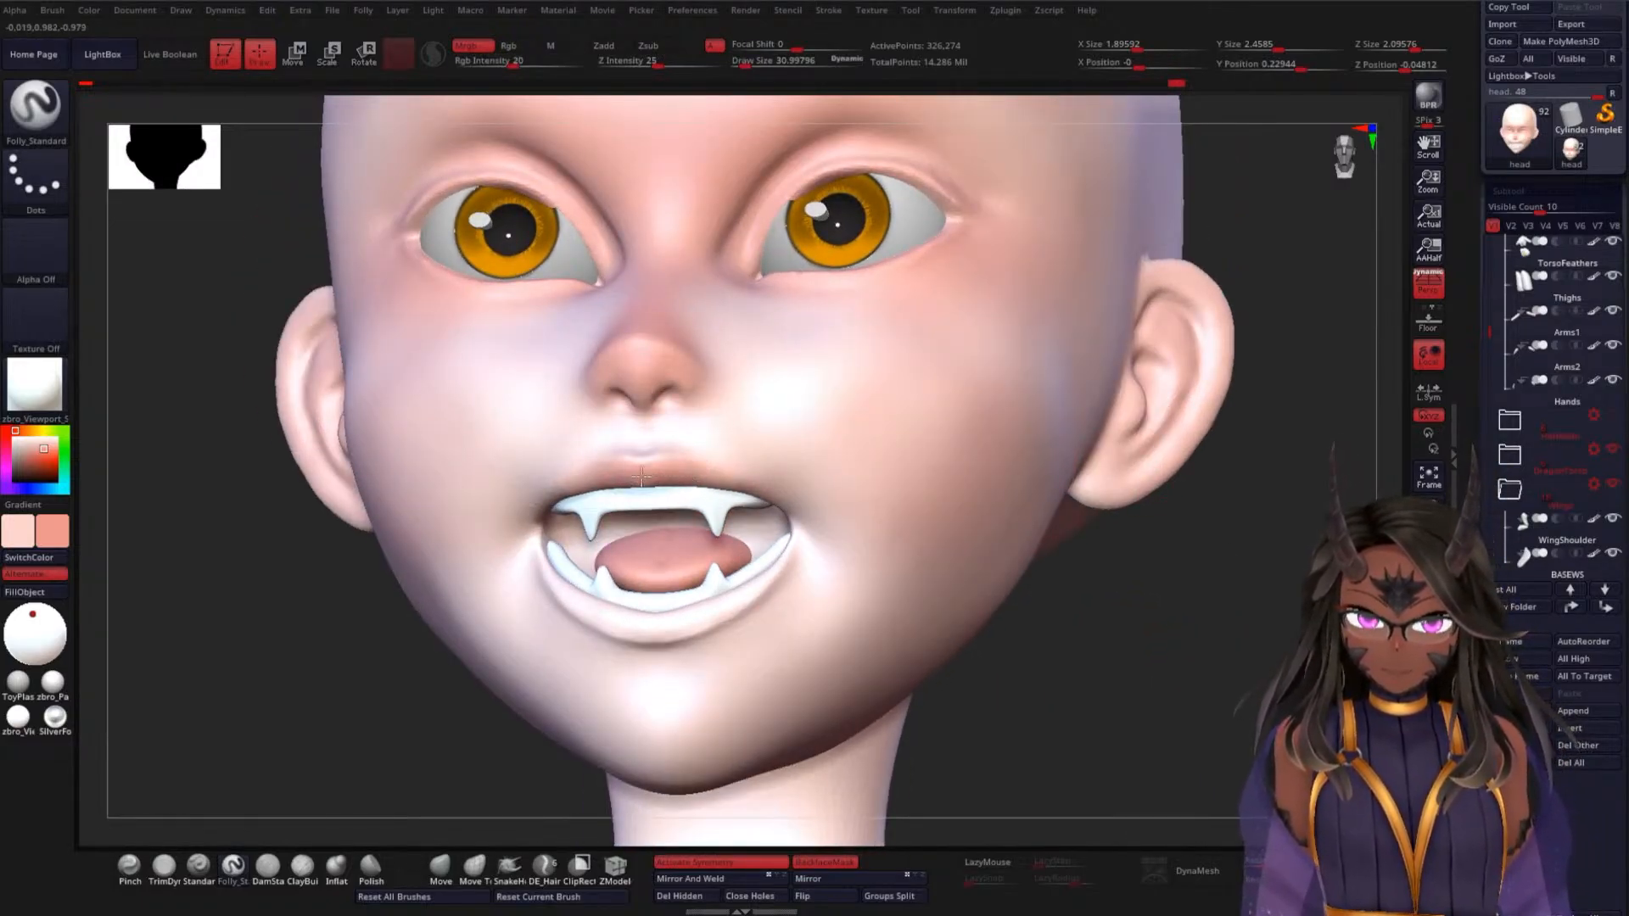
drag(696, 483, 731, 494)
drag(1128, 614, 1112, 521)
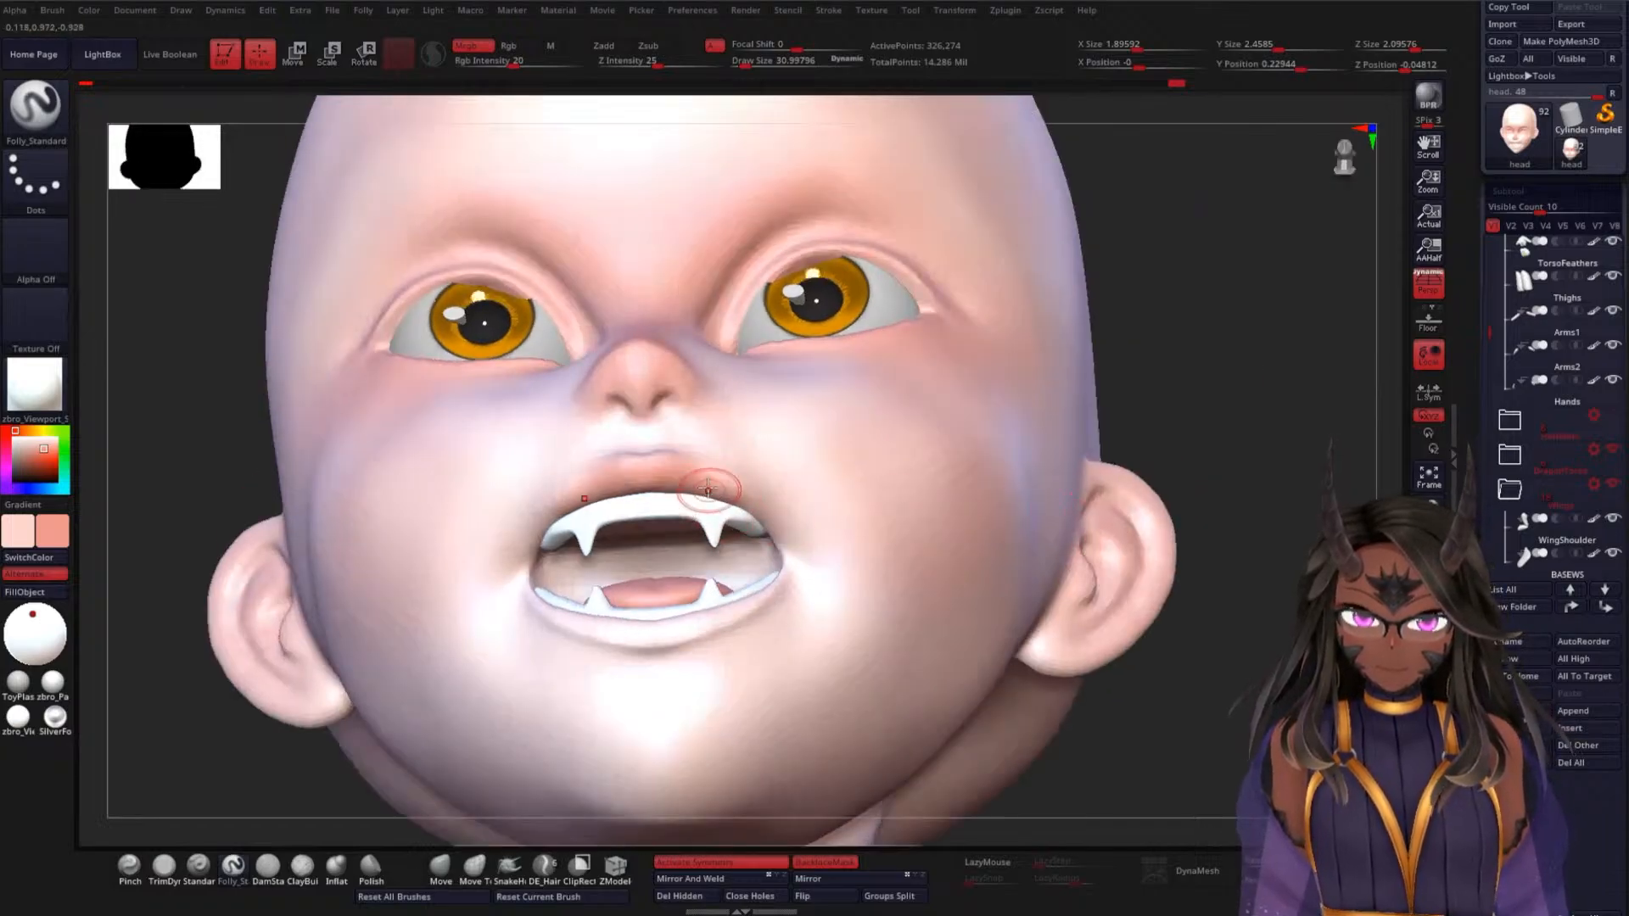
drag(694, 482, 720, 493)
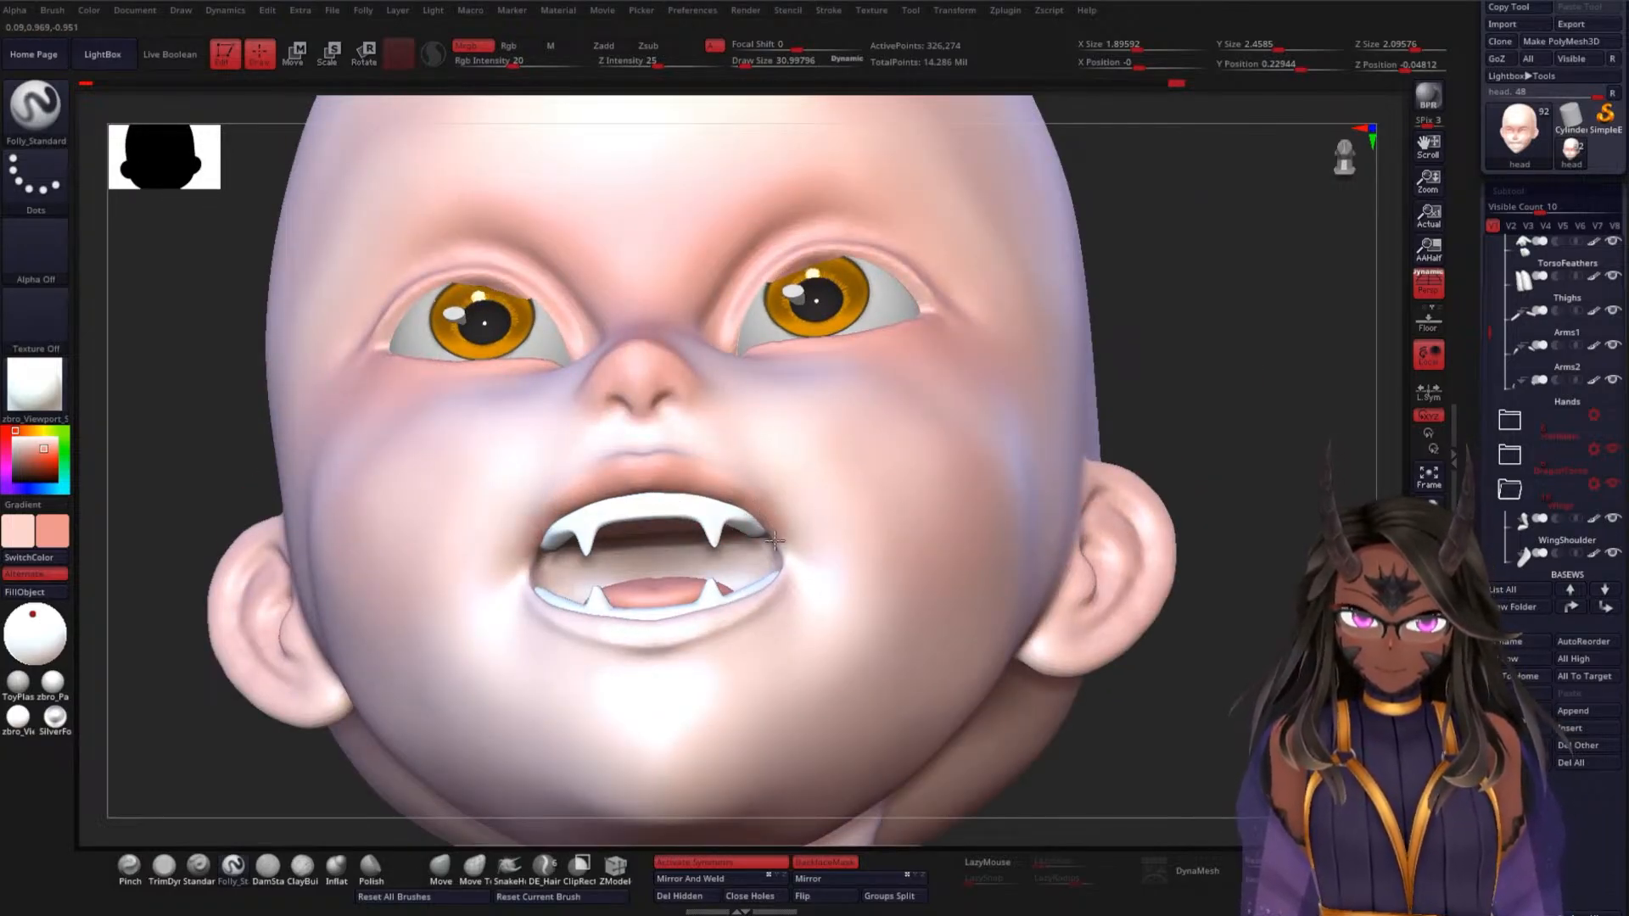
mouse_move(1221, 543)
mouse_down()
mouse_move(1233, 520)
mouse_move(1157, 563)
mouse_move(1154, 528)
mouse_up()
mouse_move(775, 509)
mouse_down()
mouse_move(728, 586)
mouse_move(640, 620)
mouse_move(749, 563)
mouse_move(767, 526)
mouse_up()
Paint the lower lip salmon from its centre out to the mouth corners and switch back to pale pink
drag(697, 600, 751, 548)
drag(713, 598, 776, 515)
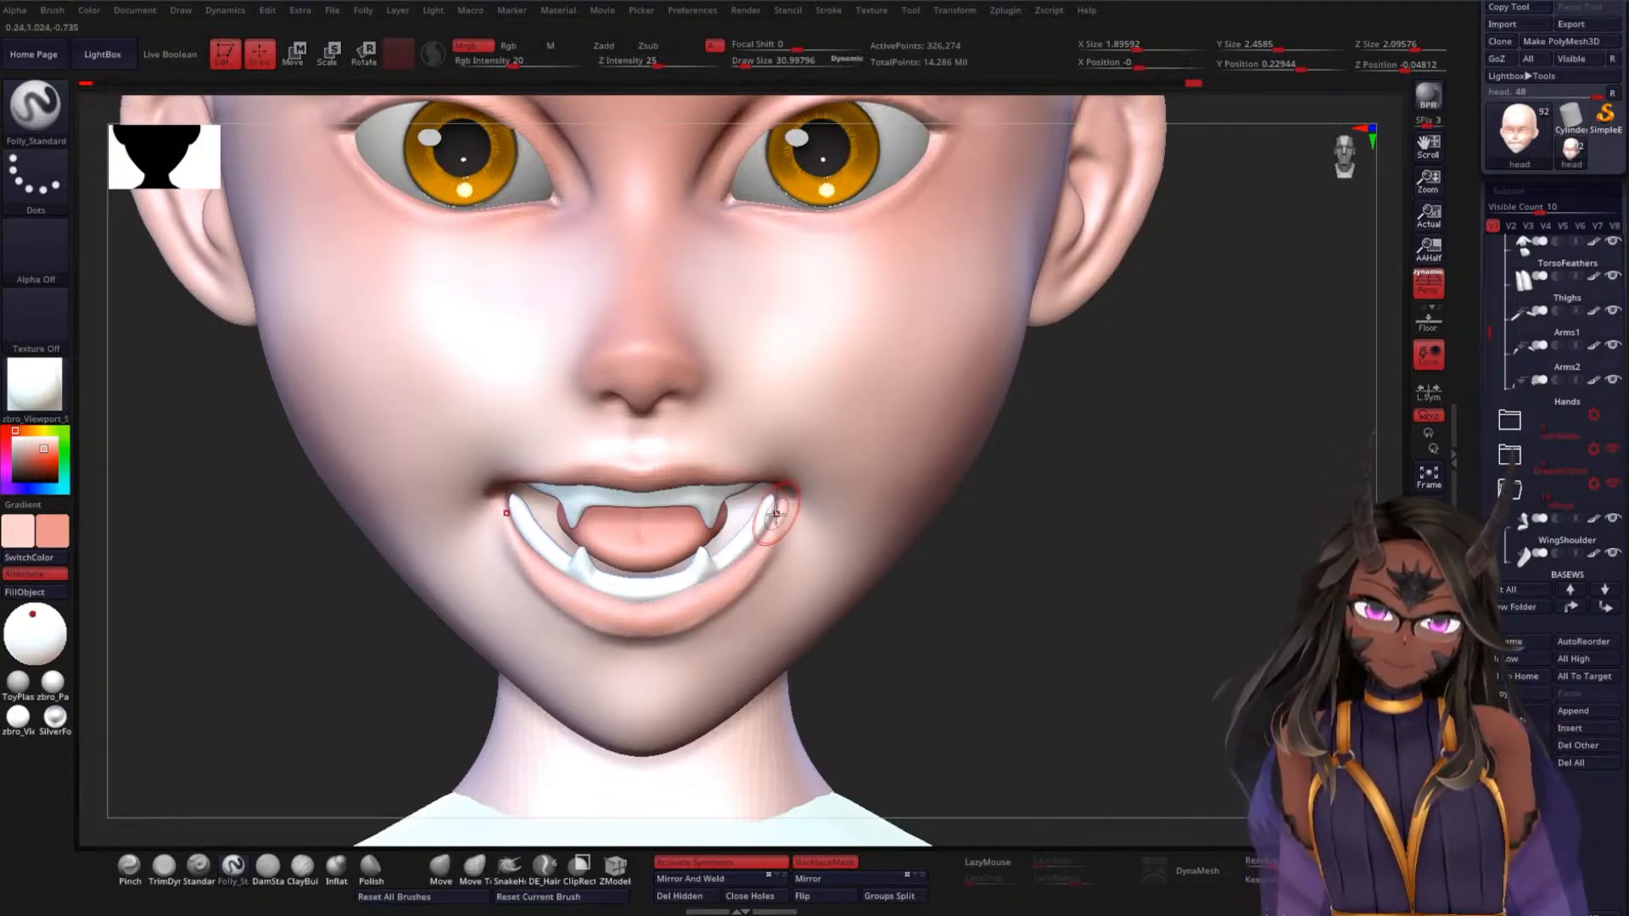
mouse_move(644, 623)
mouse_down()
mouse_move(734, 580)
mouse_move(775, 518)
mouse_up()
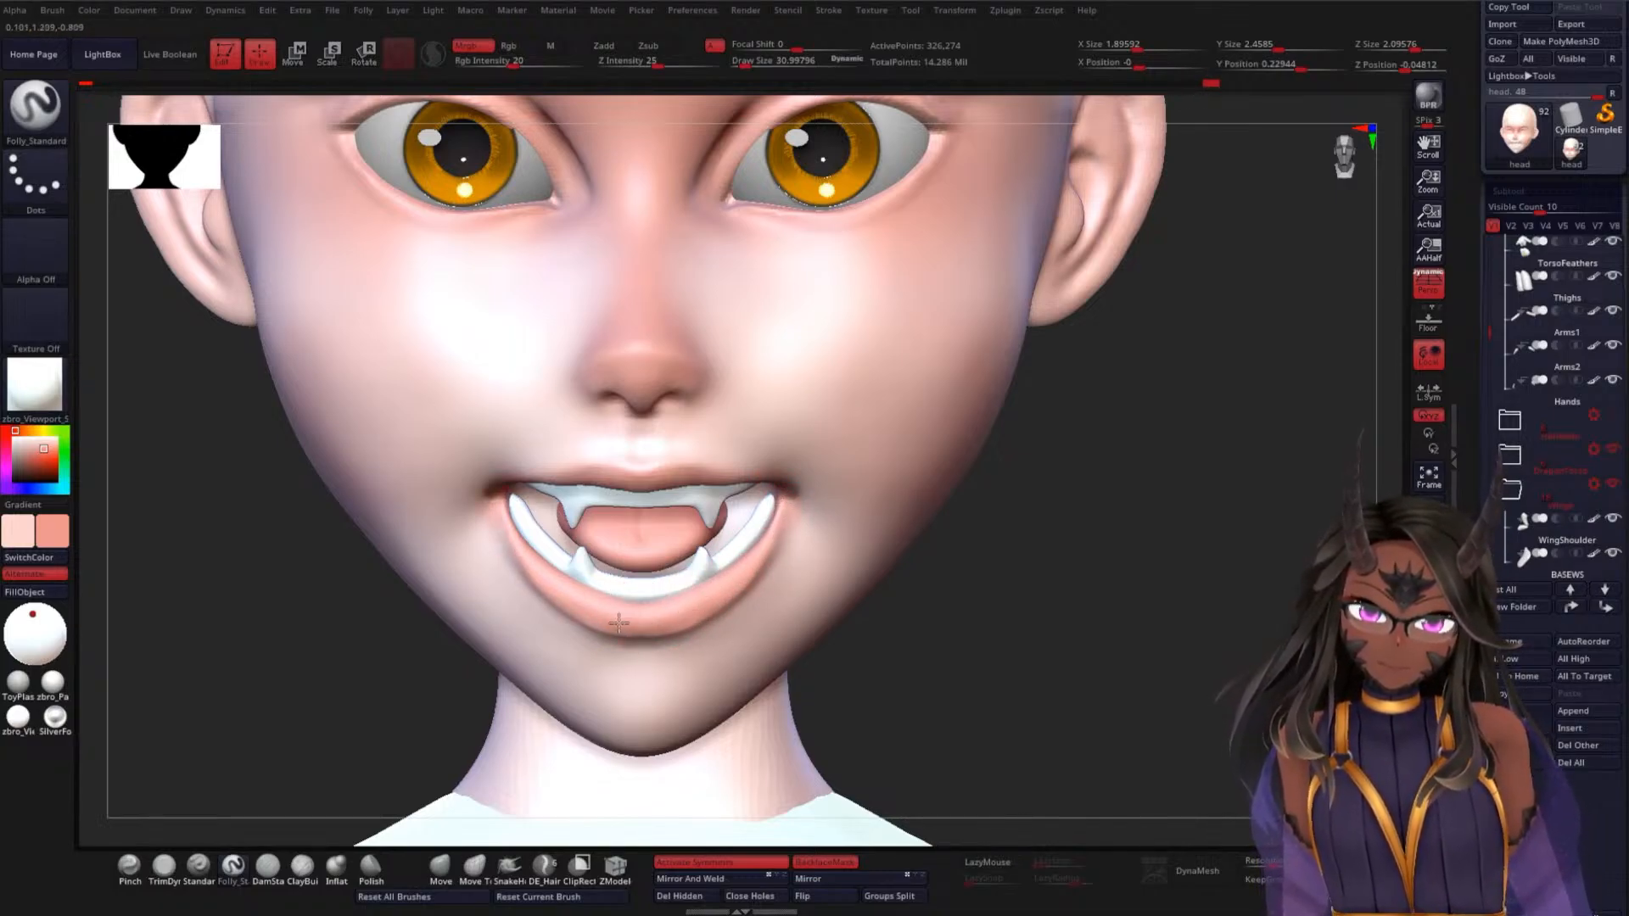
key(c)
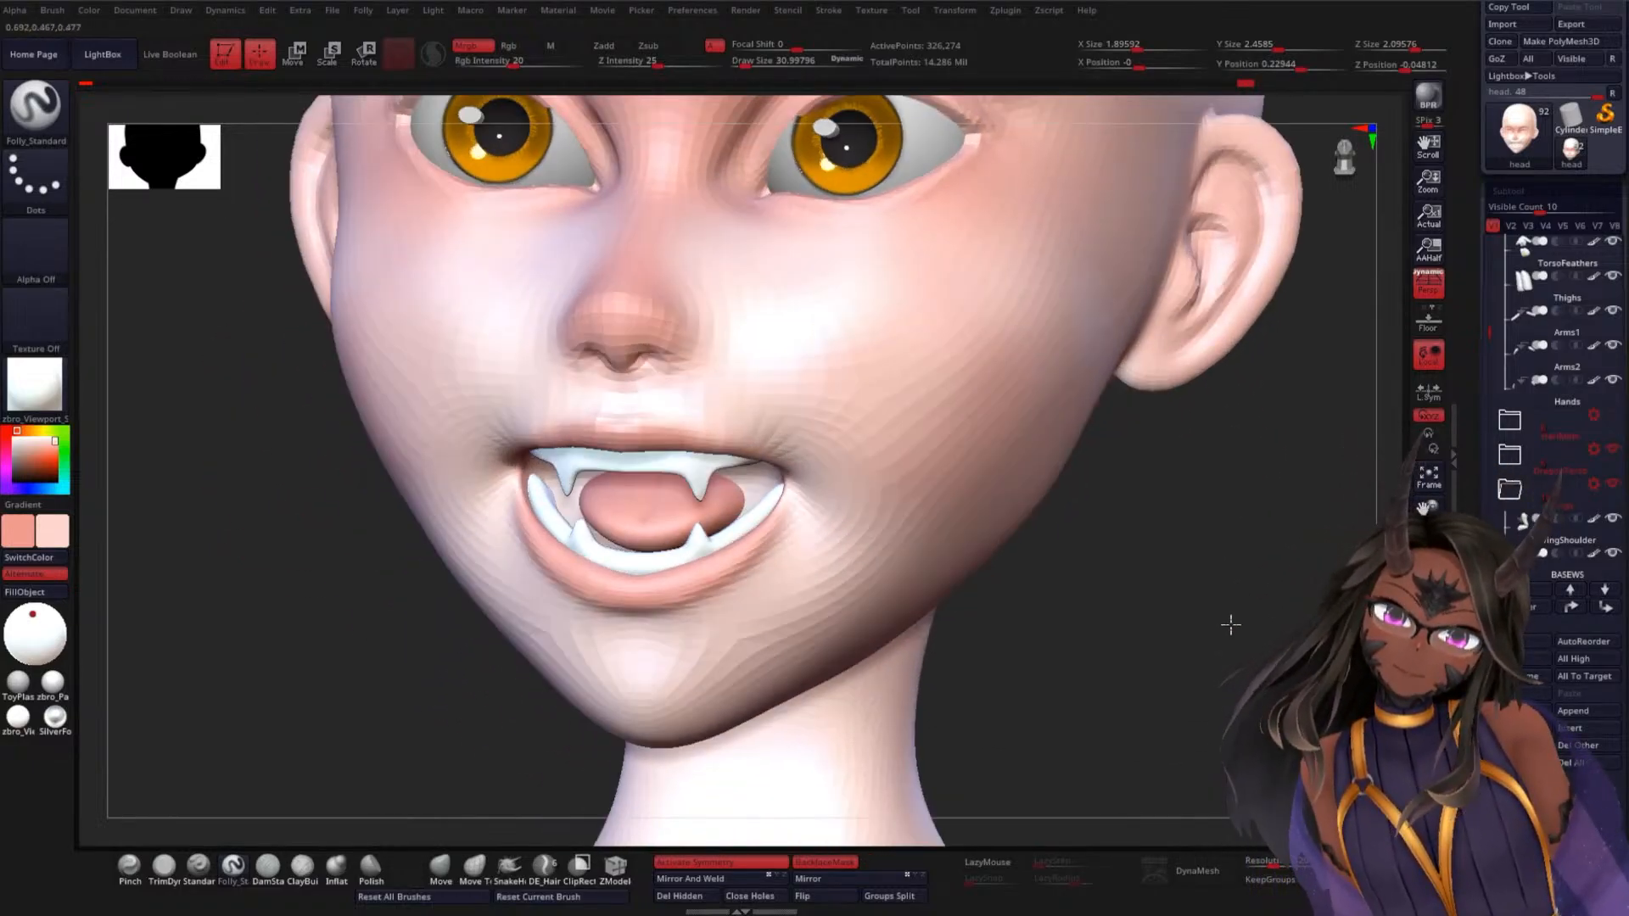
Reshape the jaw and chin with the Move brush at a draw size of about 73, checking the profile
mouse_move(1231, 626)
mouse_down()
mouse_move(1174, 473)
mouse_move(1153, 545)
mouse_move(1197, 325)
mouse_up()
mouse_move(1133, 477)
alt+mouse_down()
mouse_move(1135, 440)
mouse_move(1109, 619)
mouse_move(1067, 584)
alt+mouse_up()
click(440, 865)
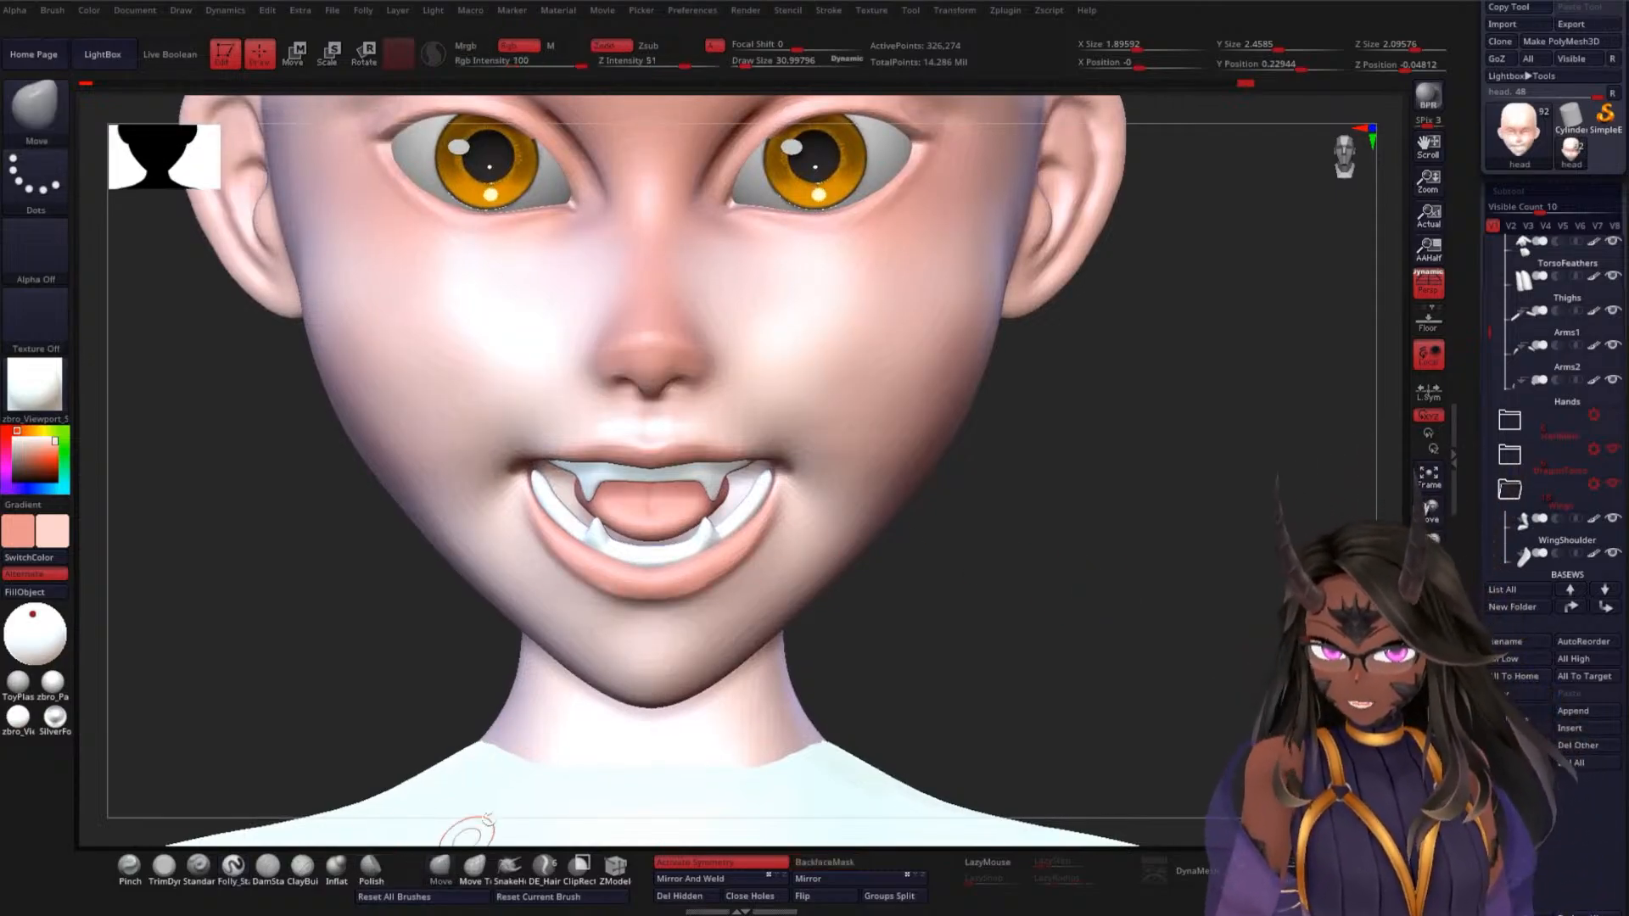
key(space)
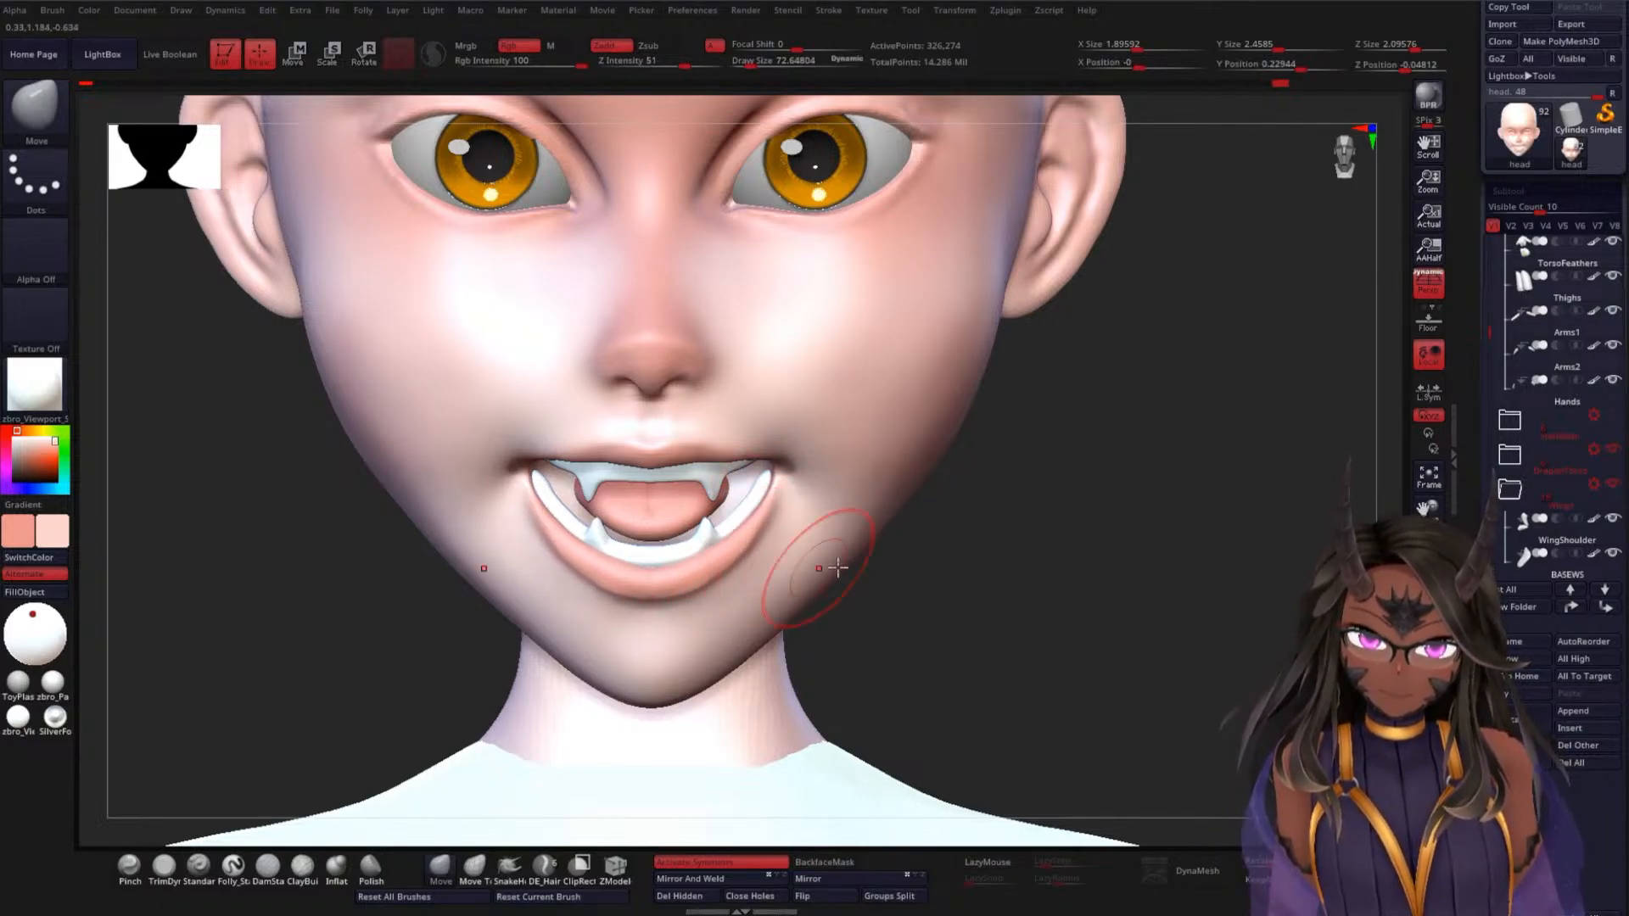
drag(1086, 567, 848, 571)
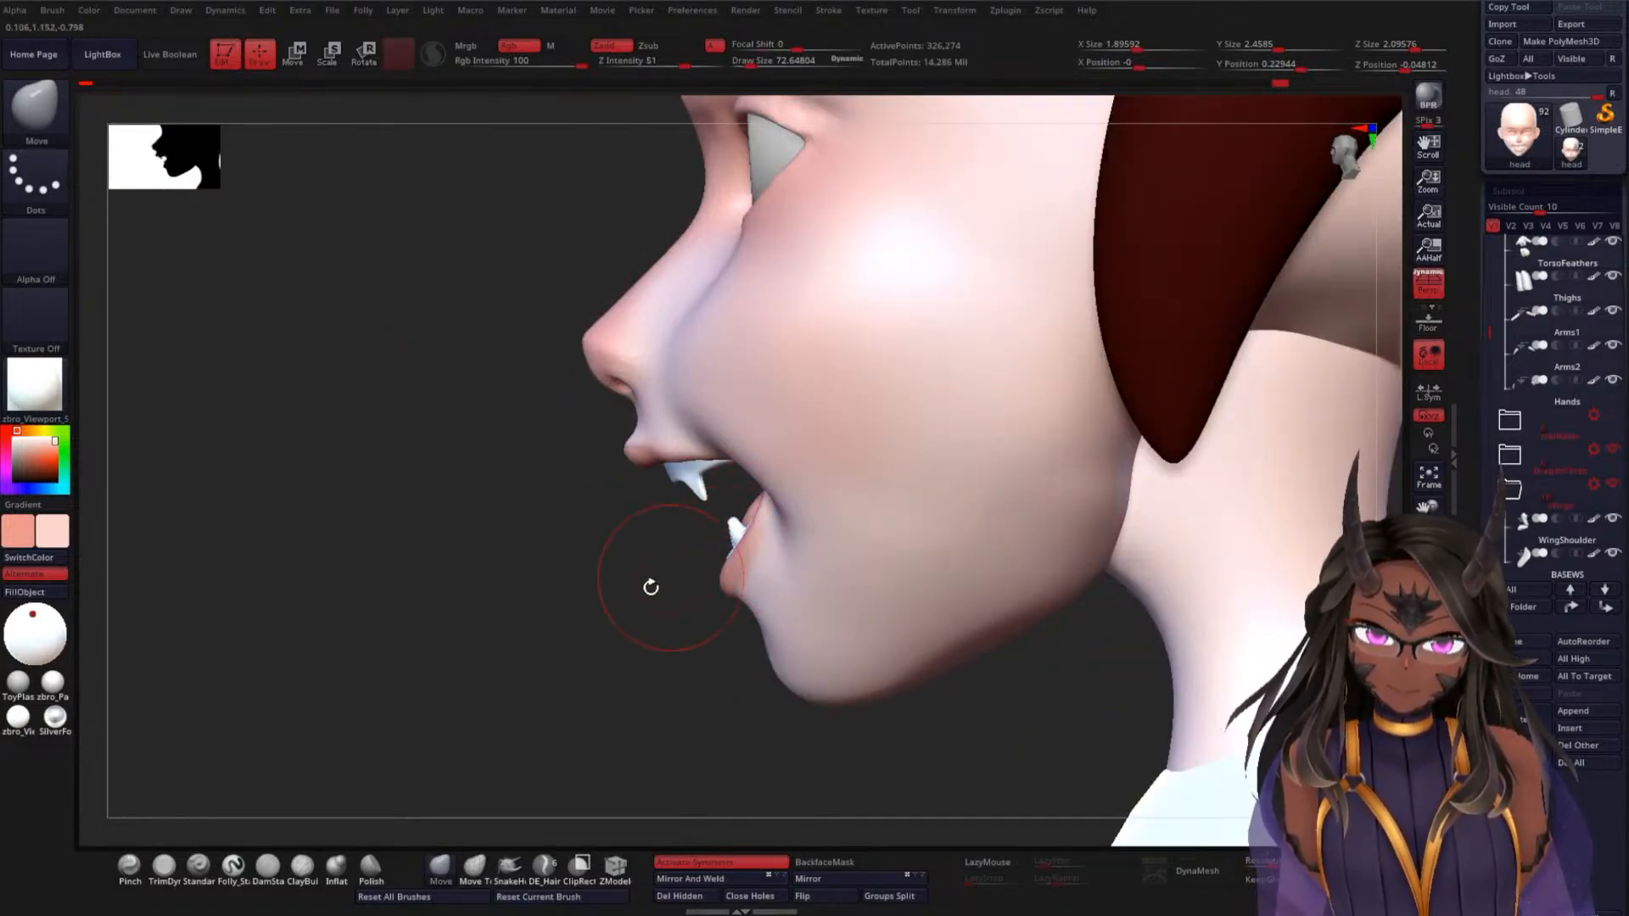
drag(523, 621, 593, 633)
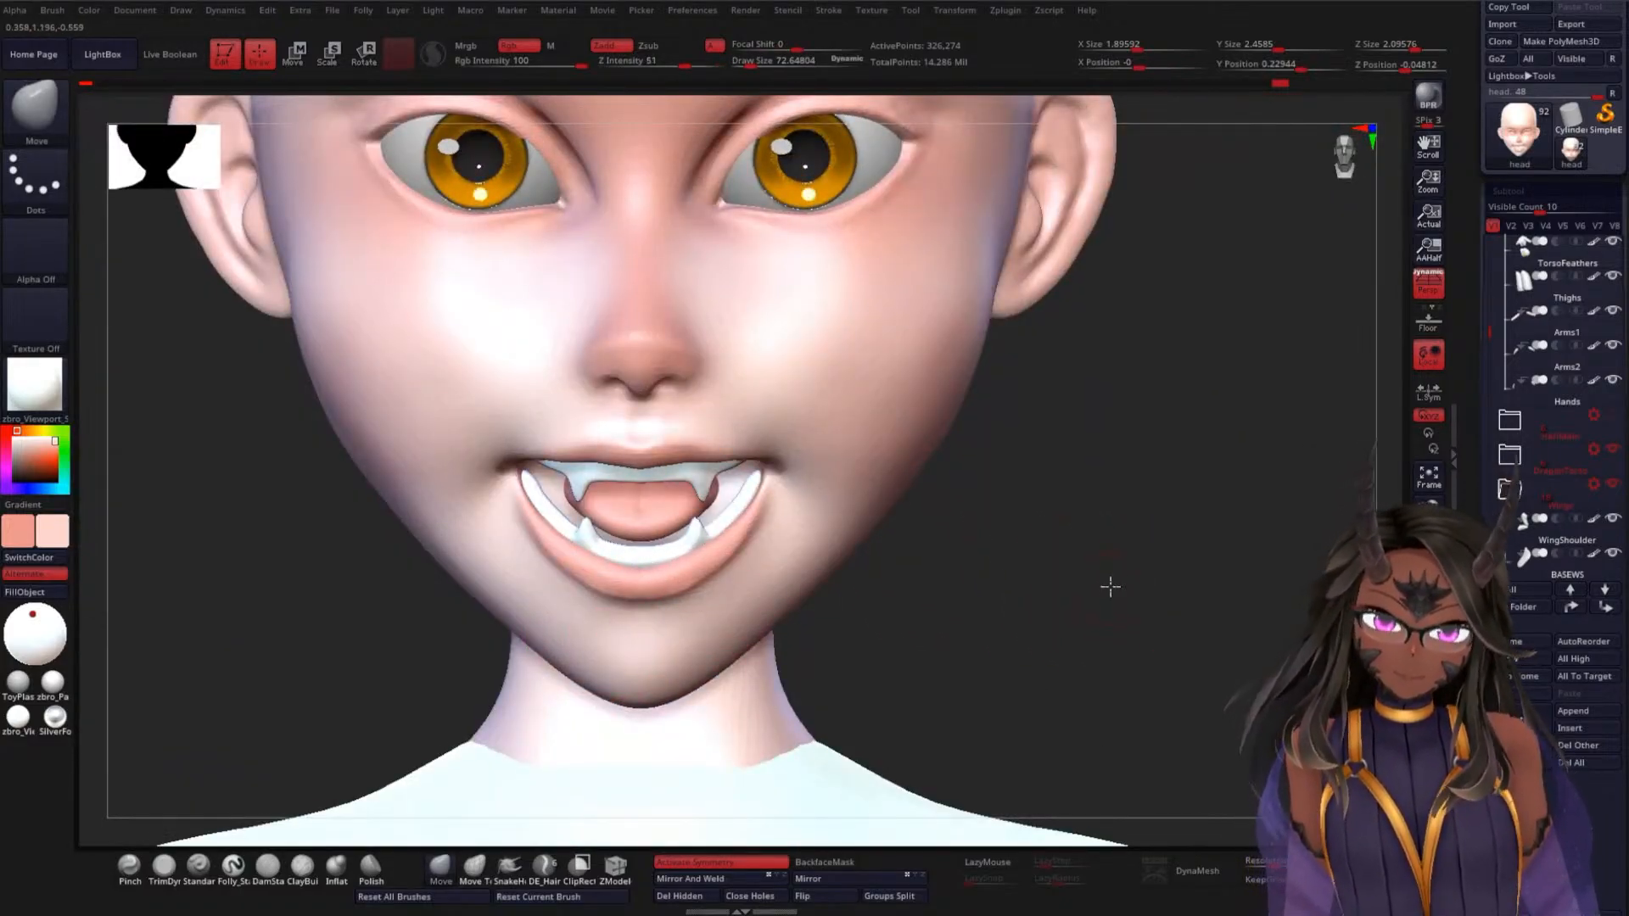
Switch to the Folly_Standard brush and tidy the skin around the mouth corner in pale pink at draw sizes of about 26 and 5
alt+drag(1110, 586, 1141, 576)
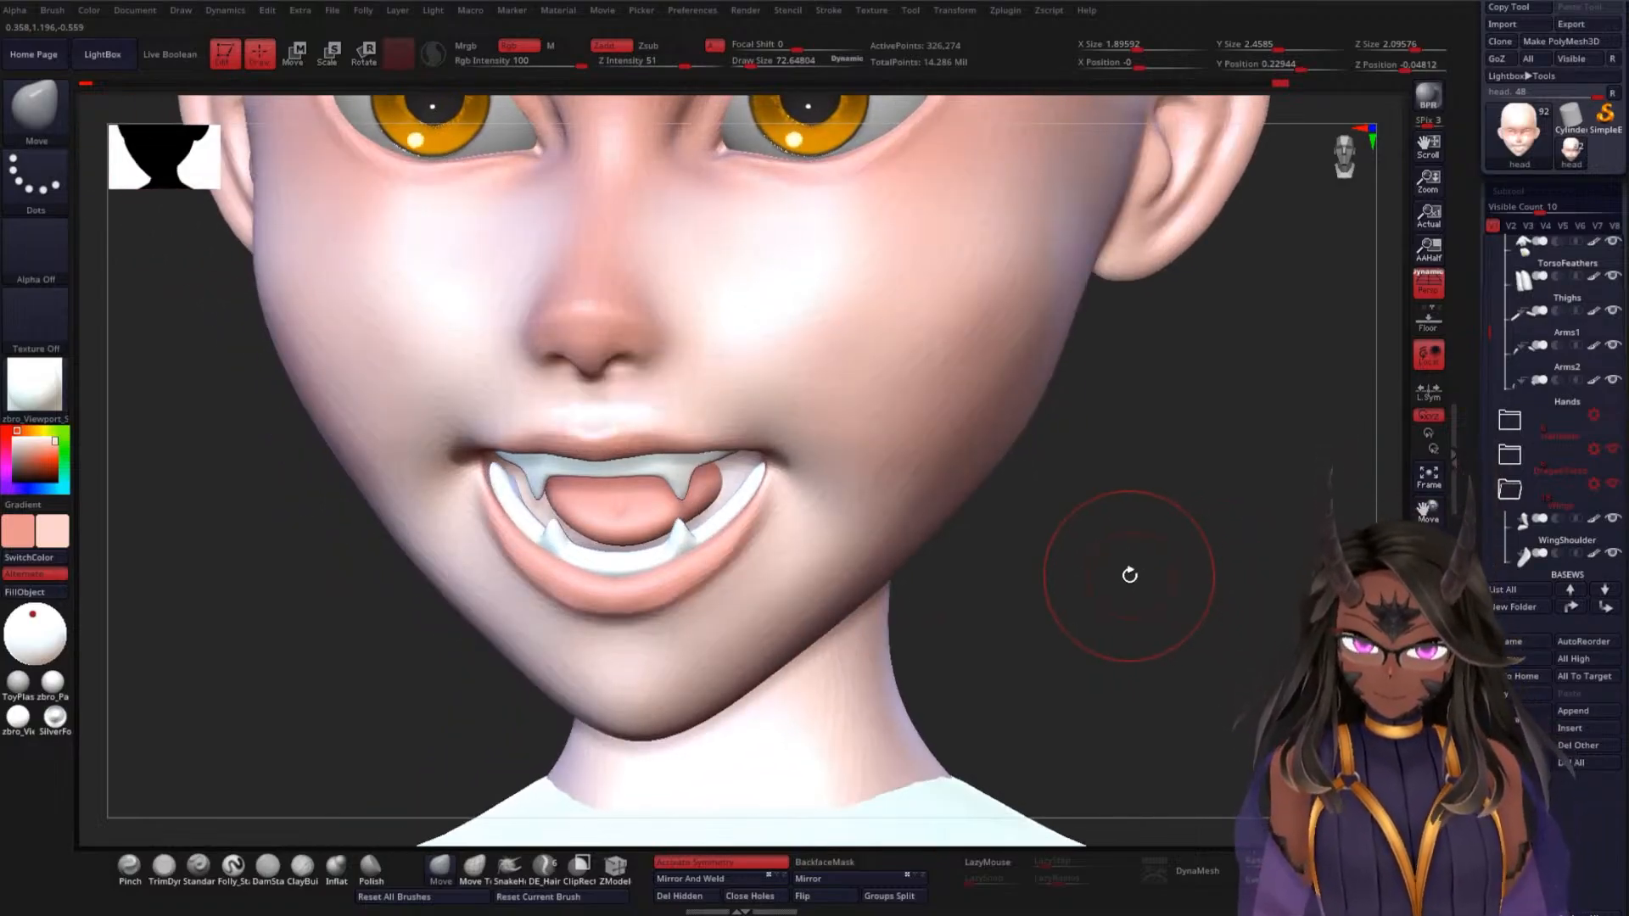
key(space)
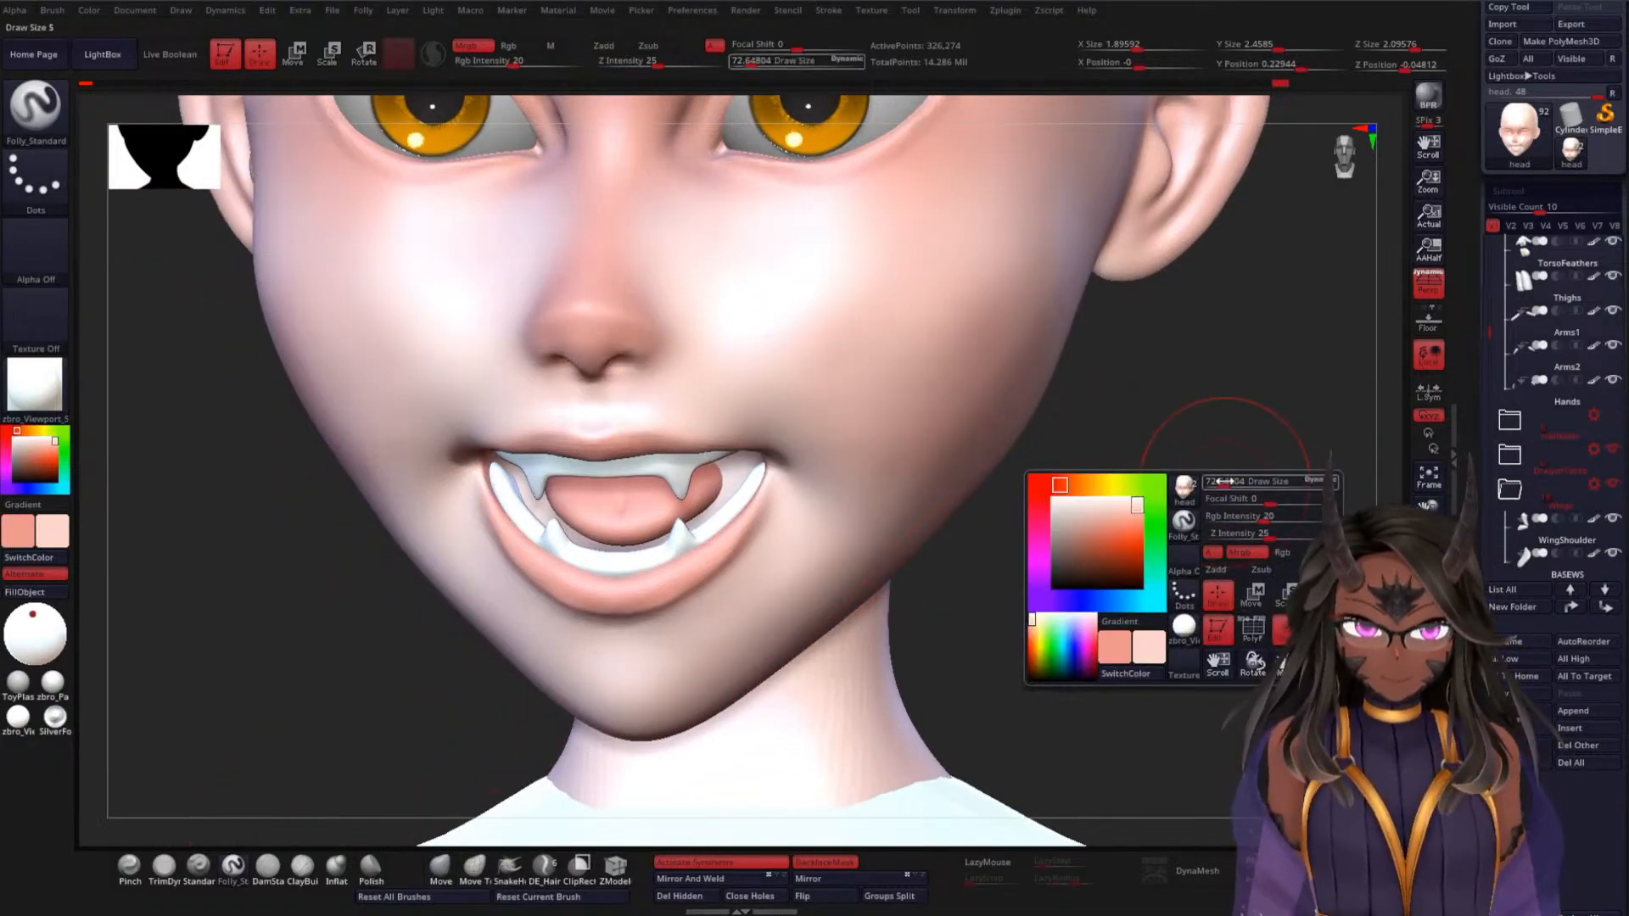
mouse_move(1229, 483)
mouse_down()
mouse_move(1259, 509)
mouse_move(1069, 500)
mouse_up()
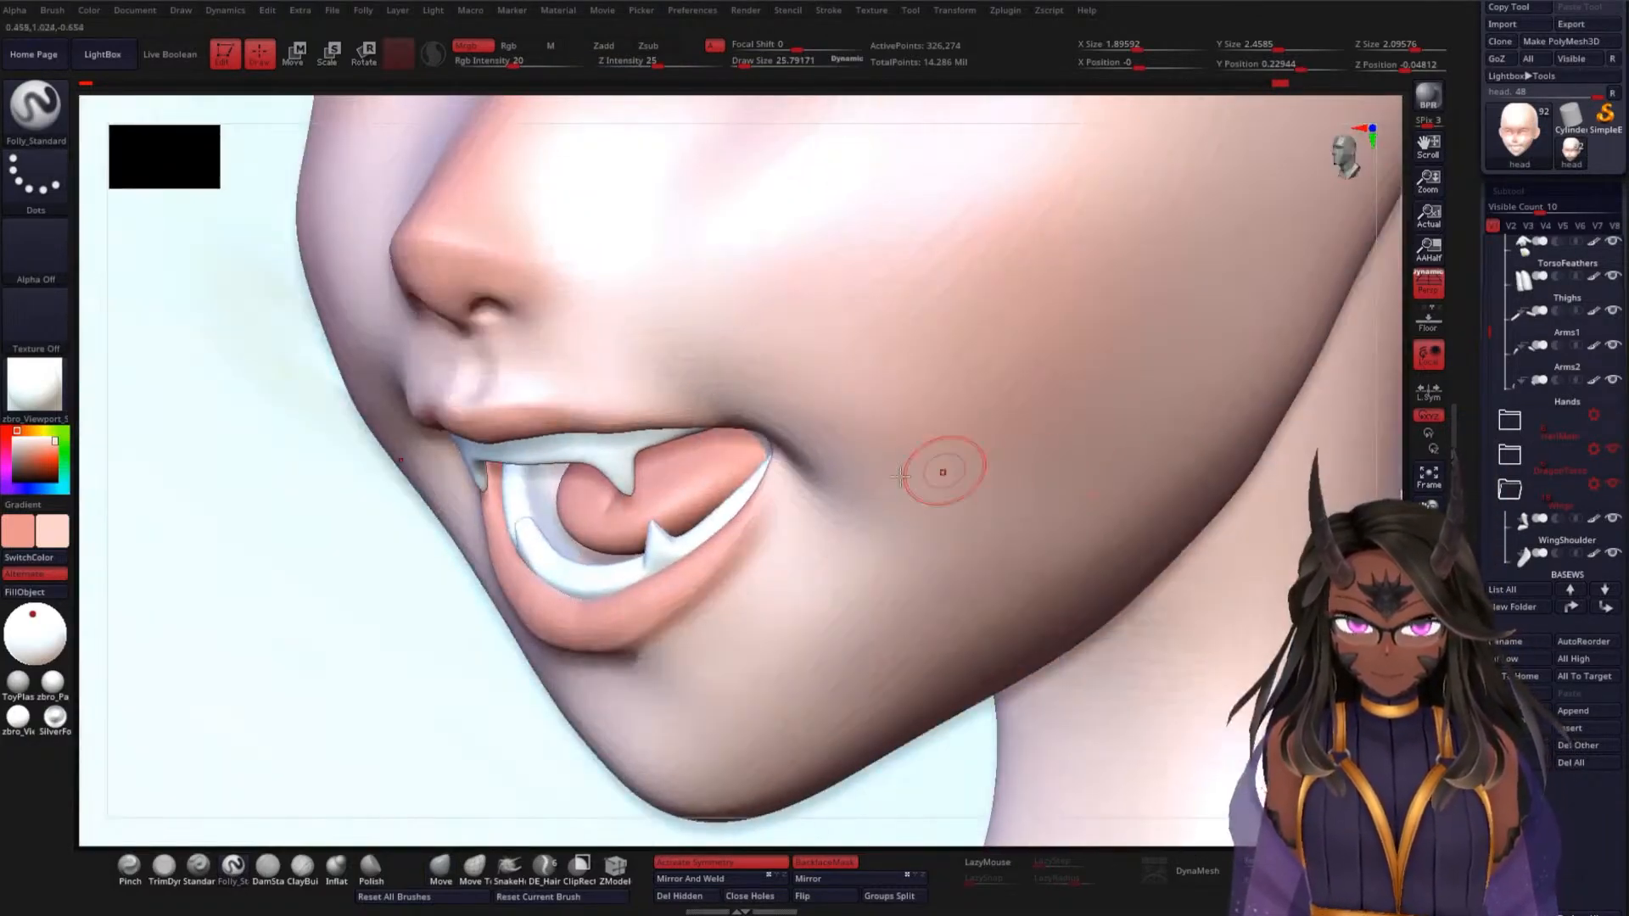
key(space)
drag(792, 546, 786, 532)
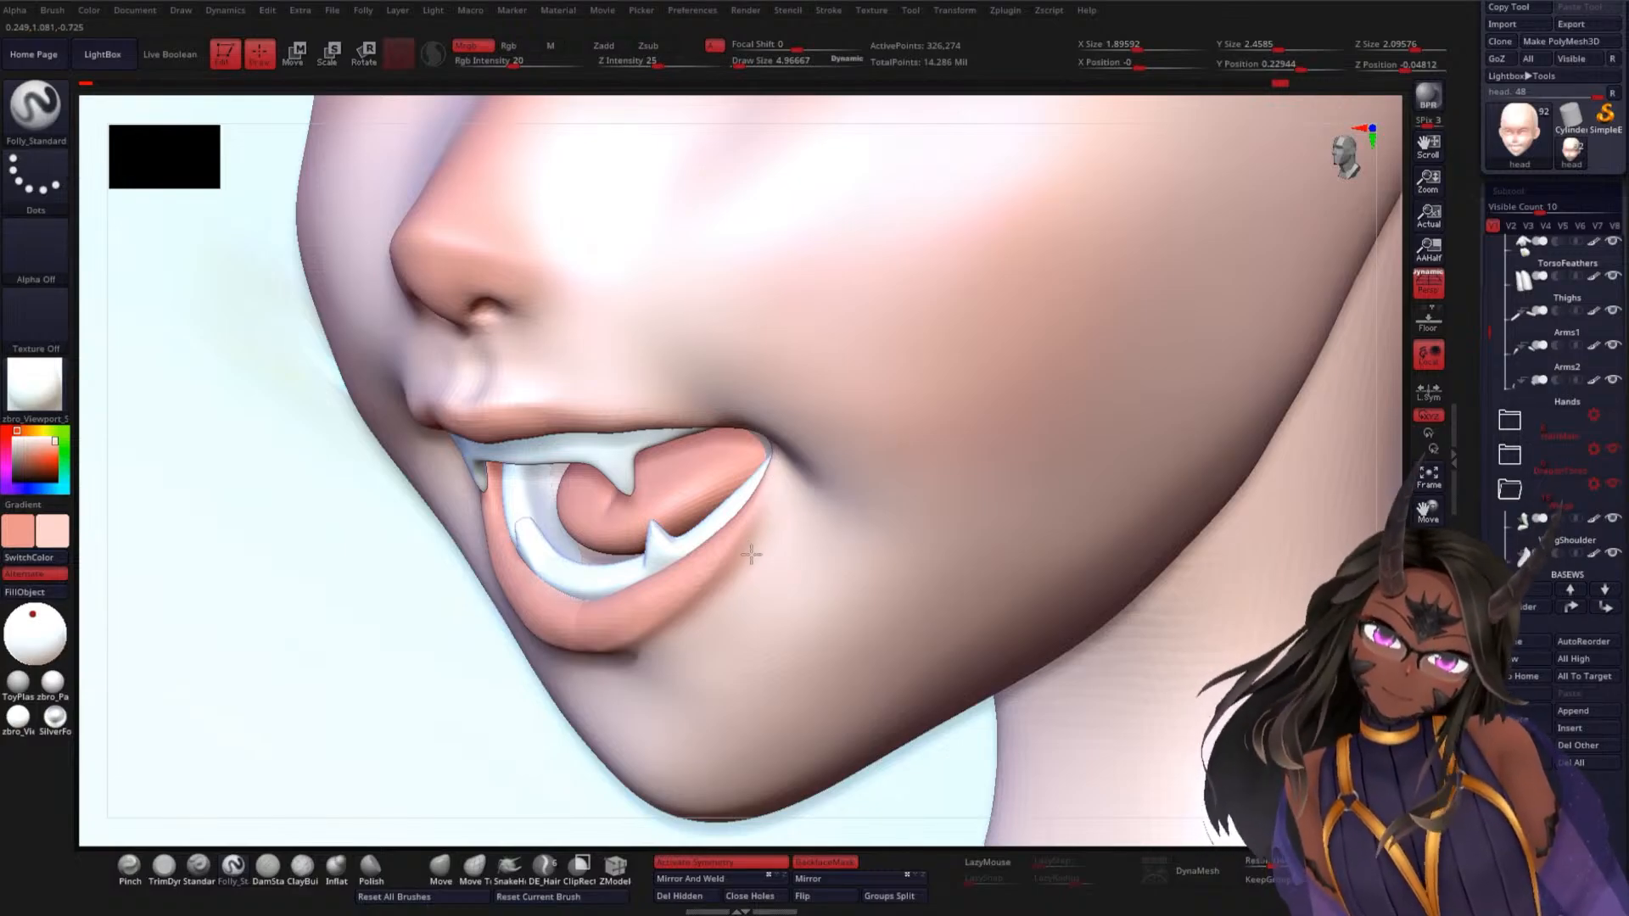
mouse_move(407, 667)
mouse_down()
mouse_move(324, 626)
mouse_move(446, 657)
mouse_up()
Blend pale pink along the lower lip's outer edge at a draw size of about 17, working from side, front and low views
key(space)
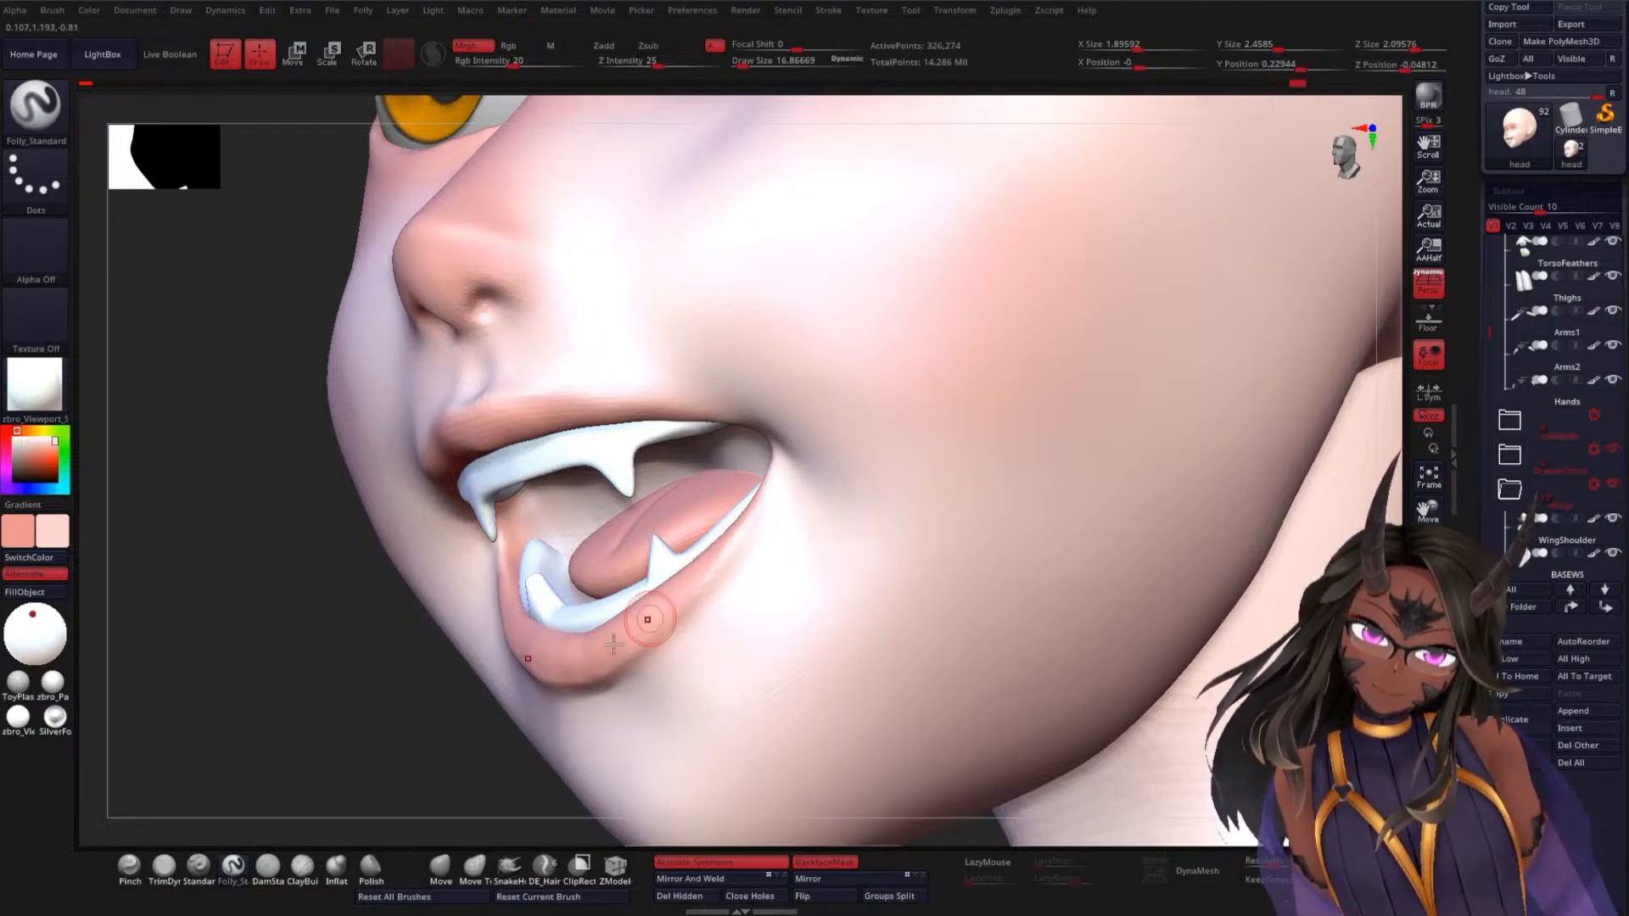
drag(365, 717, 324, 738)
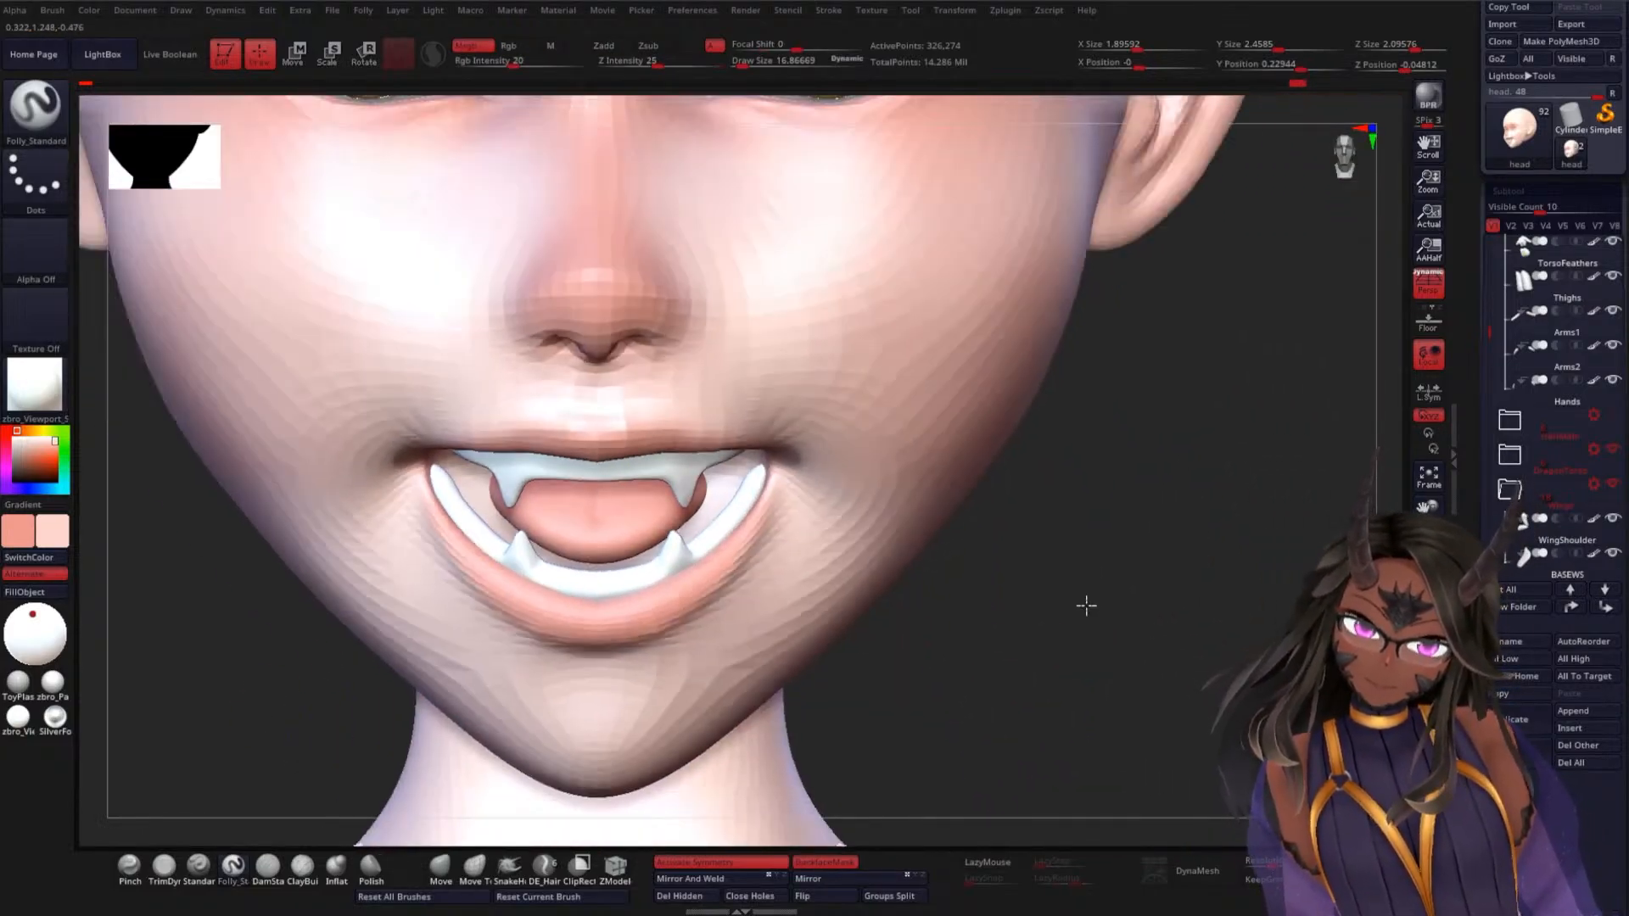
alt+drag(1086, 605, 1086, 564)
alt+drag(1036, 616, 1074, 451)
mouse_move(1065, 575)
alt+mouse_down()
mouse_move(1094, 403)
mouse_move(1106, 683)
alt+mouse_up()
mouse_move(1145, 598)
alt+mouse_down()
mouse_move(1171, 673)
mouse_move(1204, 580)
mouse_move(727, 481)
alt+mouse_up()
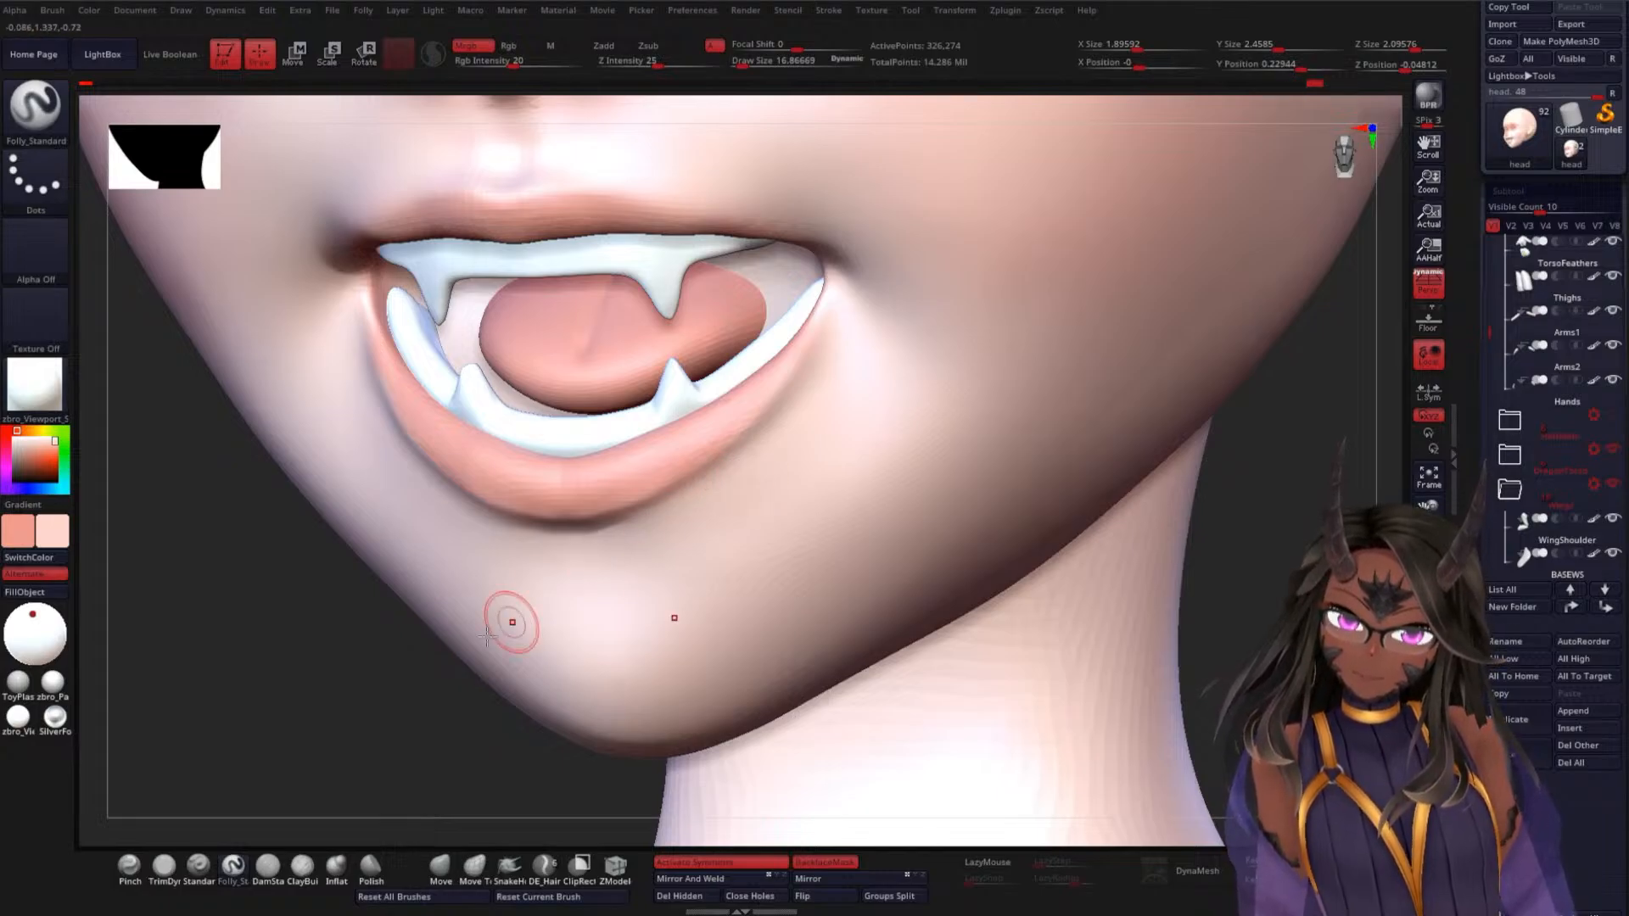
right_drag(509, 619, 648, 529)
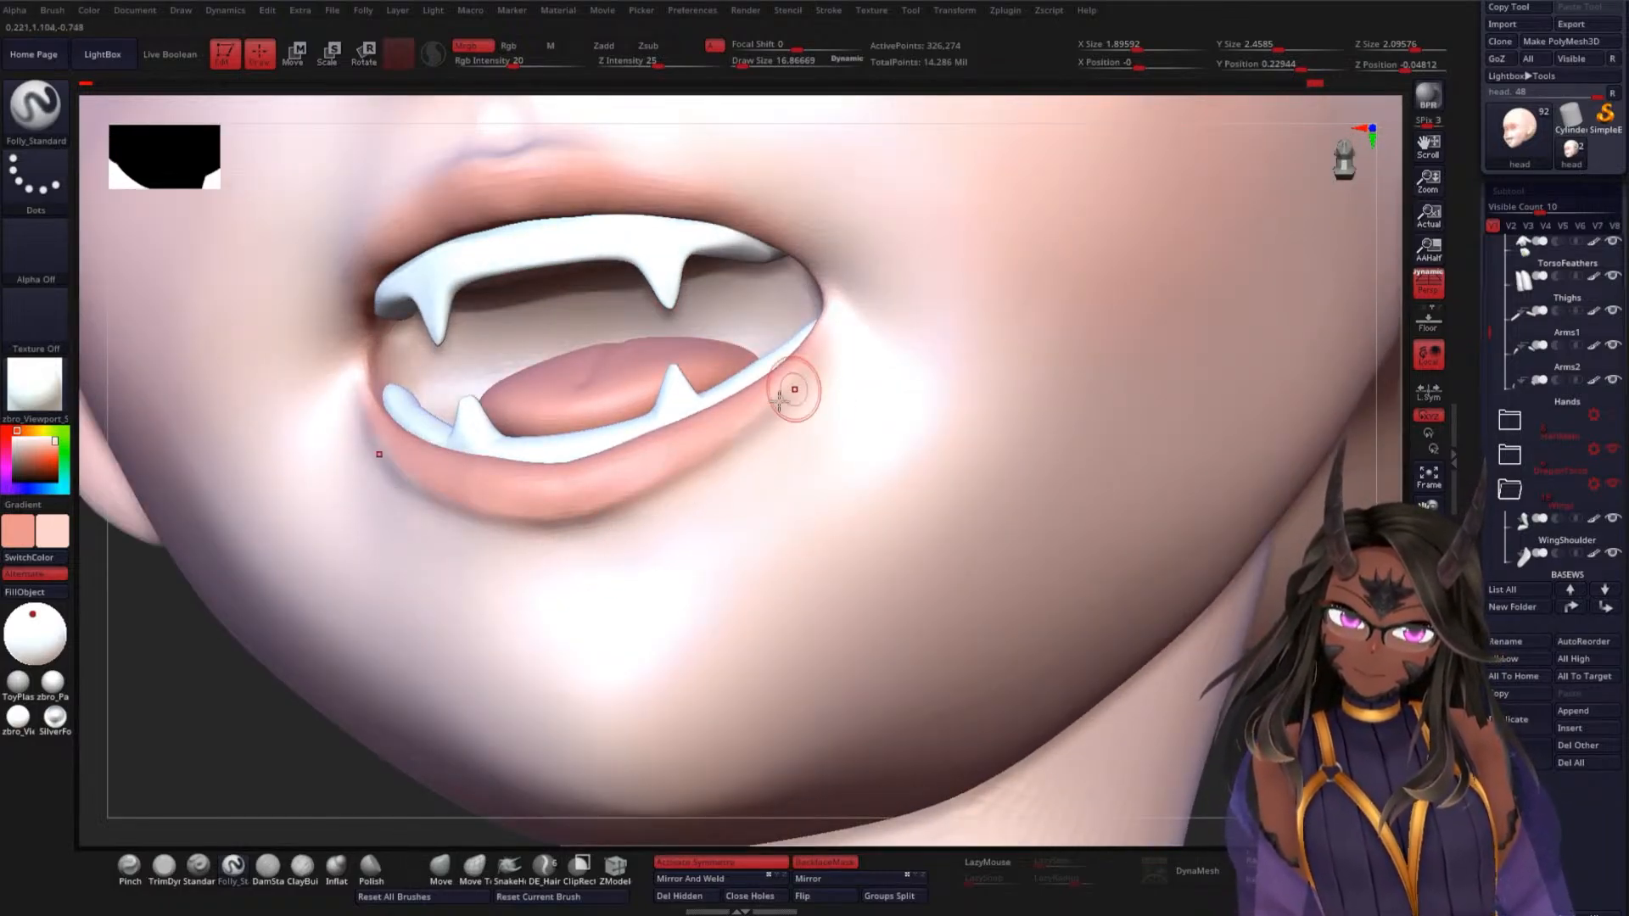
Switch to salmon and redefine the lower lip out to the mouth corners at draw sizes of about 13 and 10
key(space)
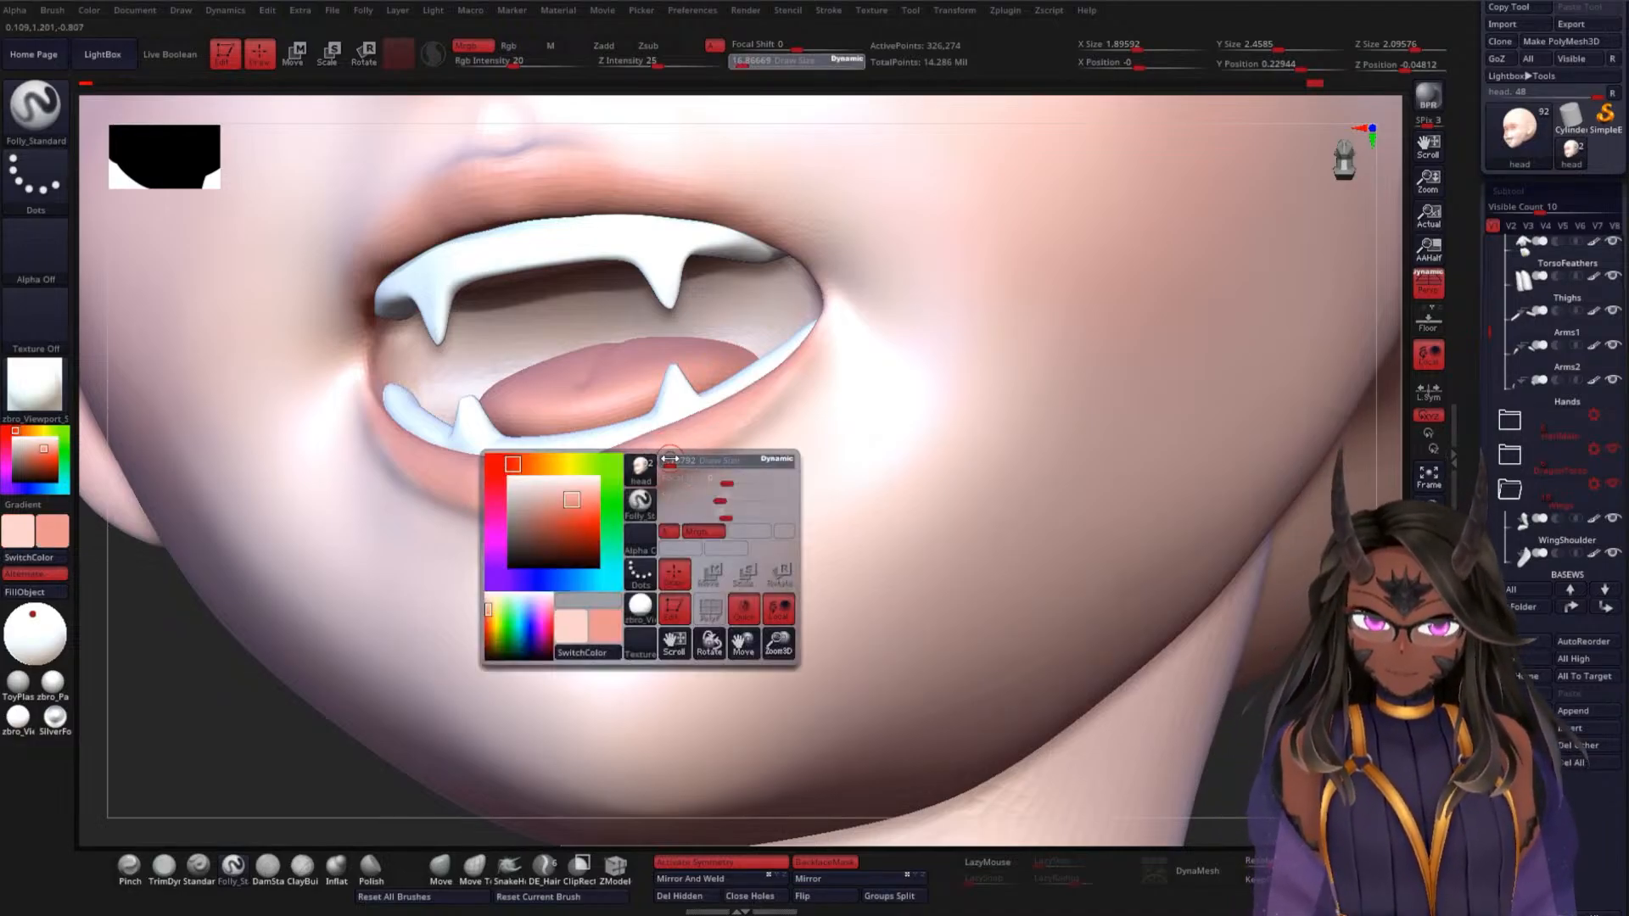
click(672, 456)
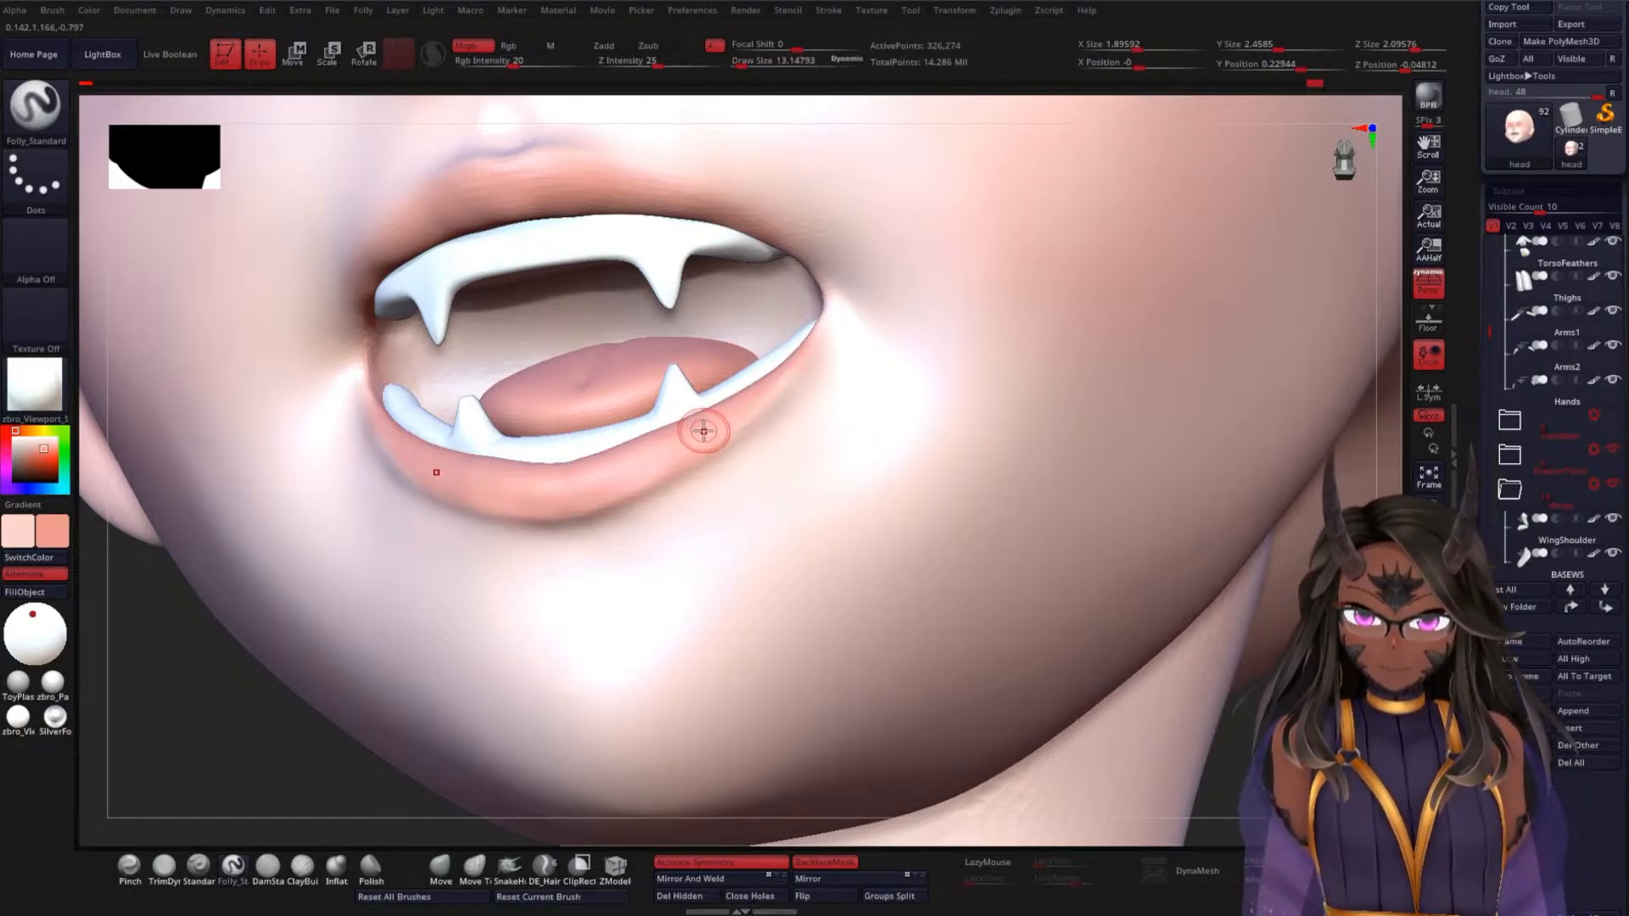
key(space)
click(704, 431)
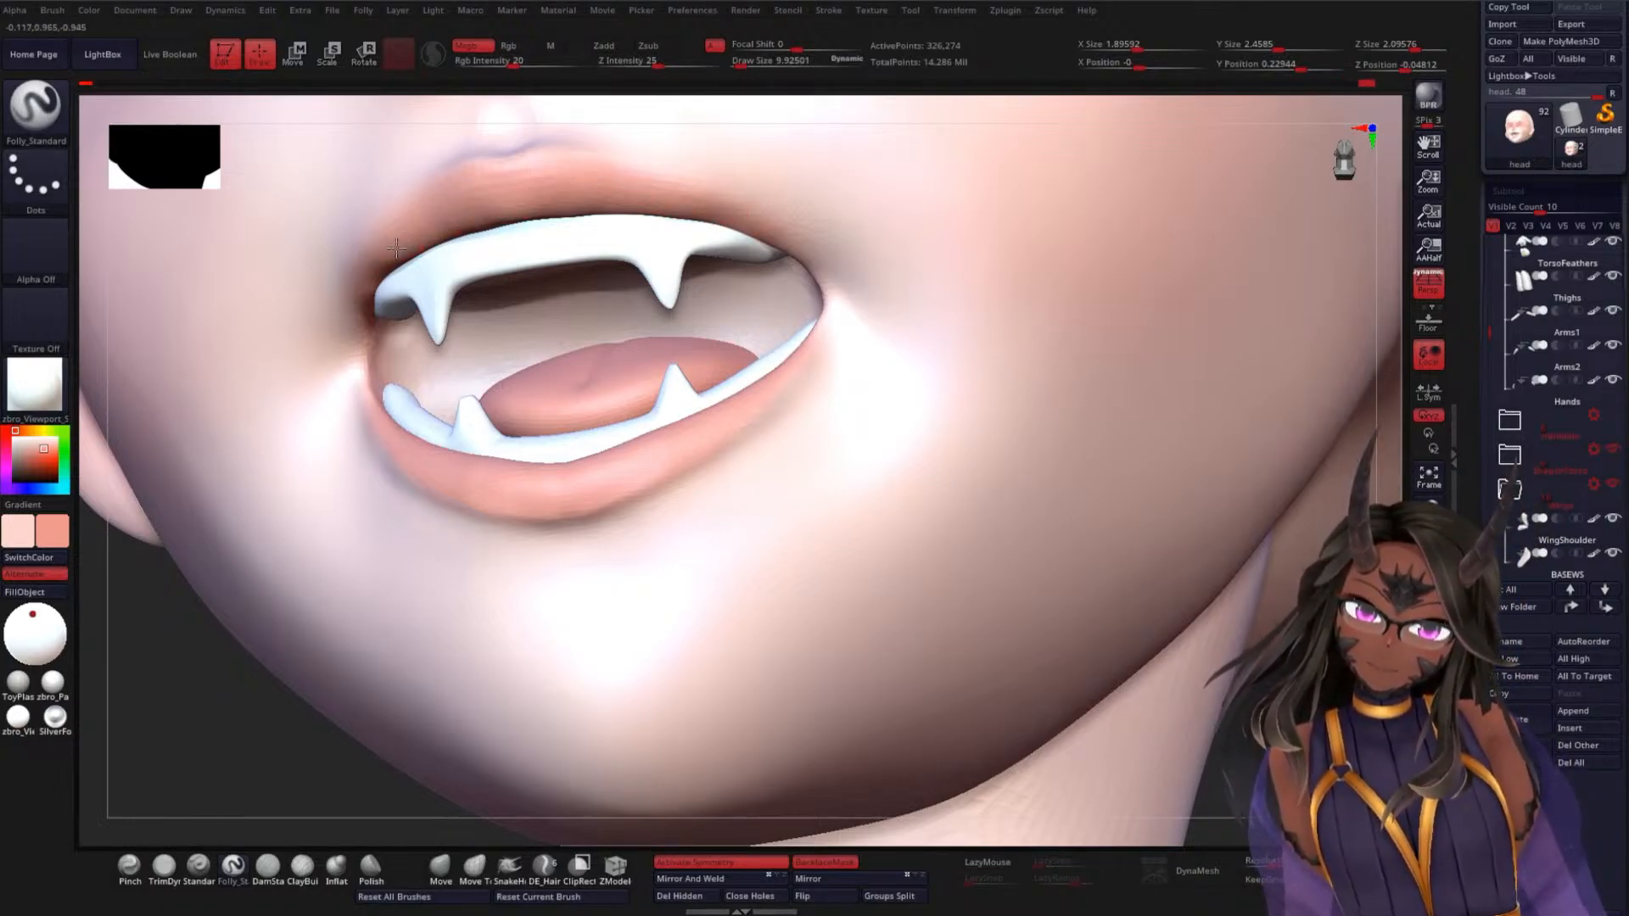
drag(260, 735, 349, 735)
alt+drag(1126, 629, 1180, 292)
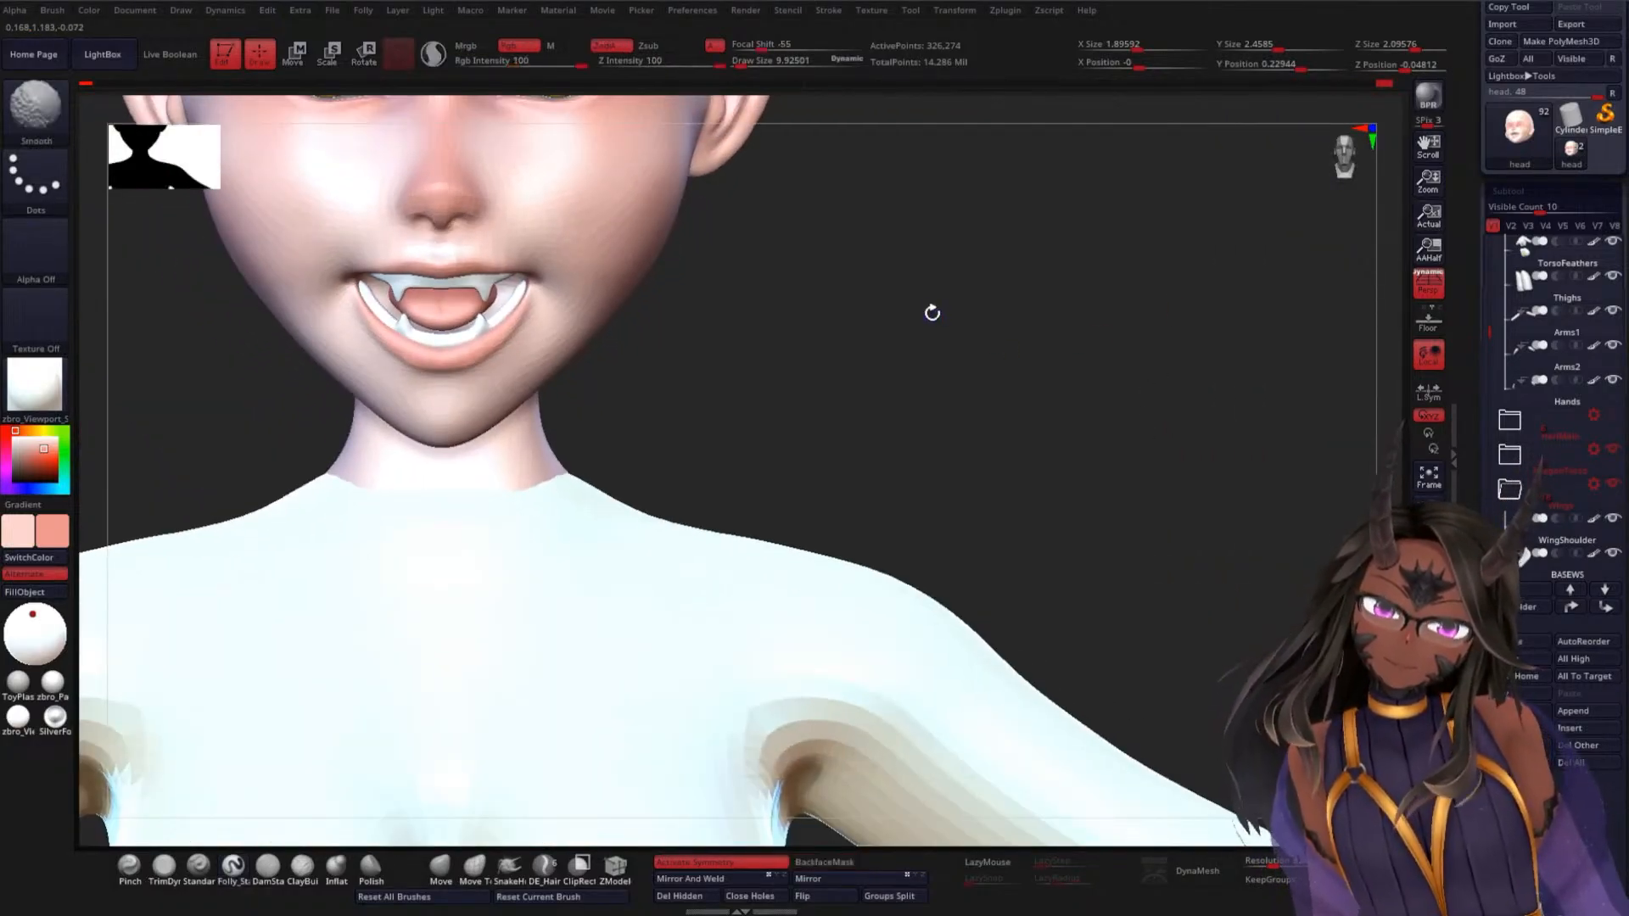
alt+drag(931, 313, 1040, 382)
alt+drag(1052, 450, 1154, 419)
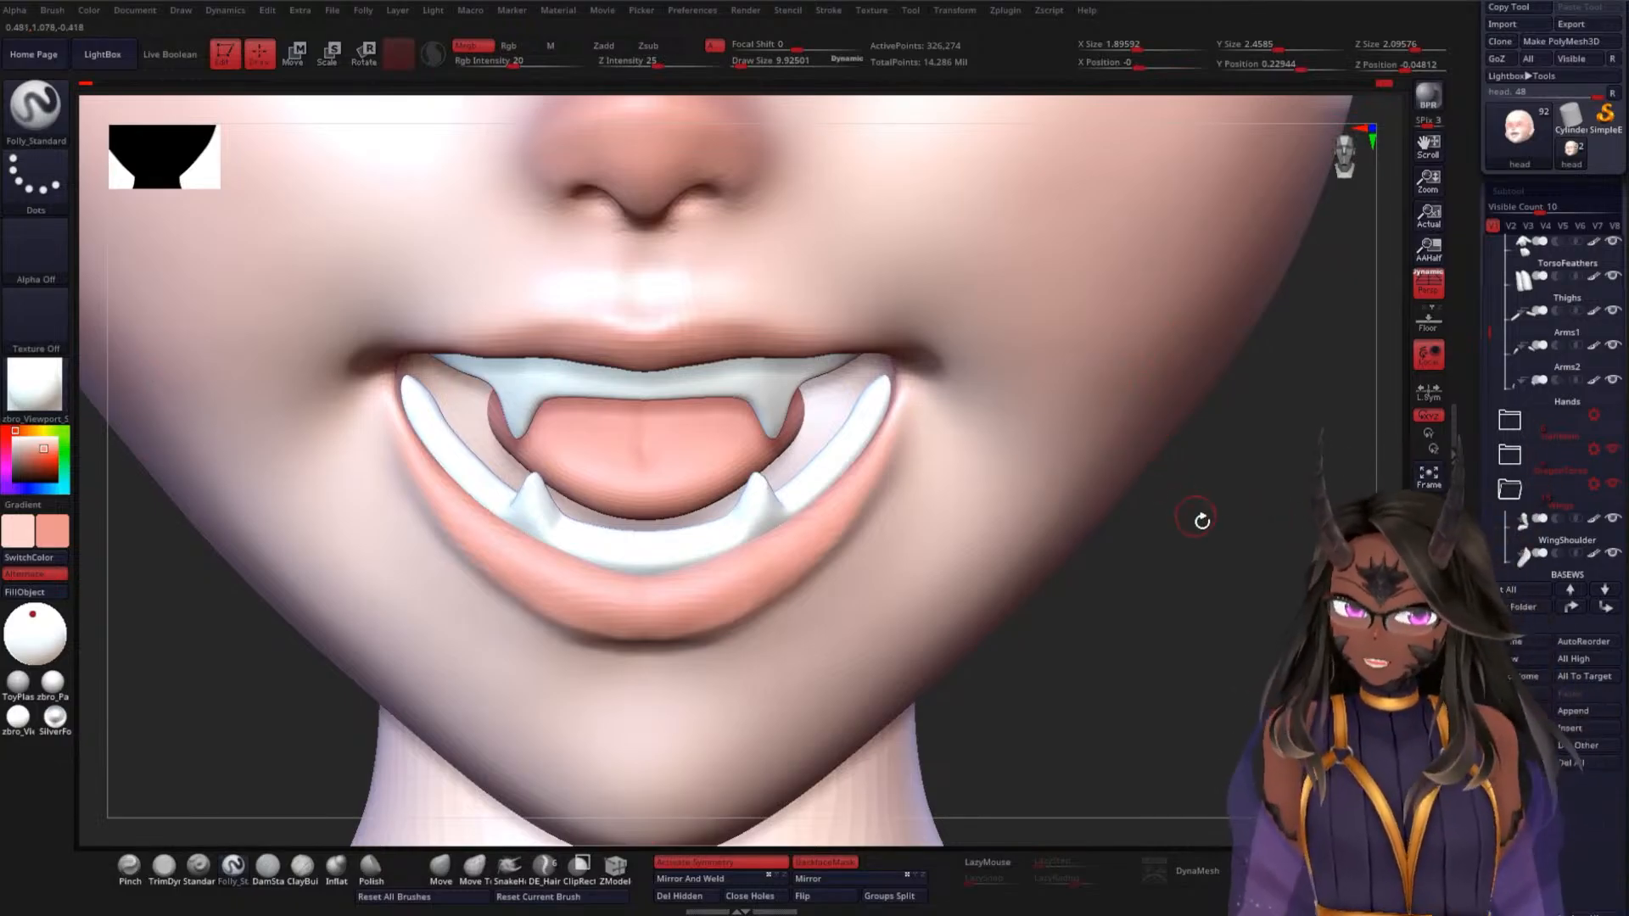
Isolate the head, choose a dark red and paint the middle of the mouth interior, setting the draw size to about 110, then 57
click(1429, 709)
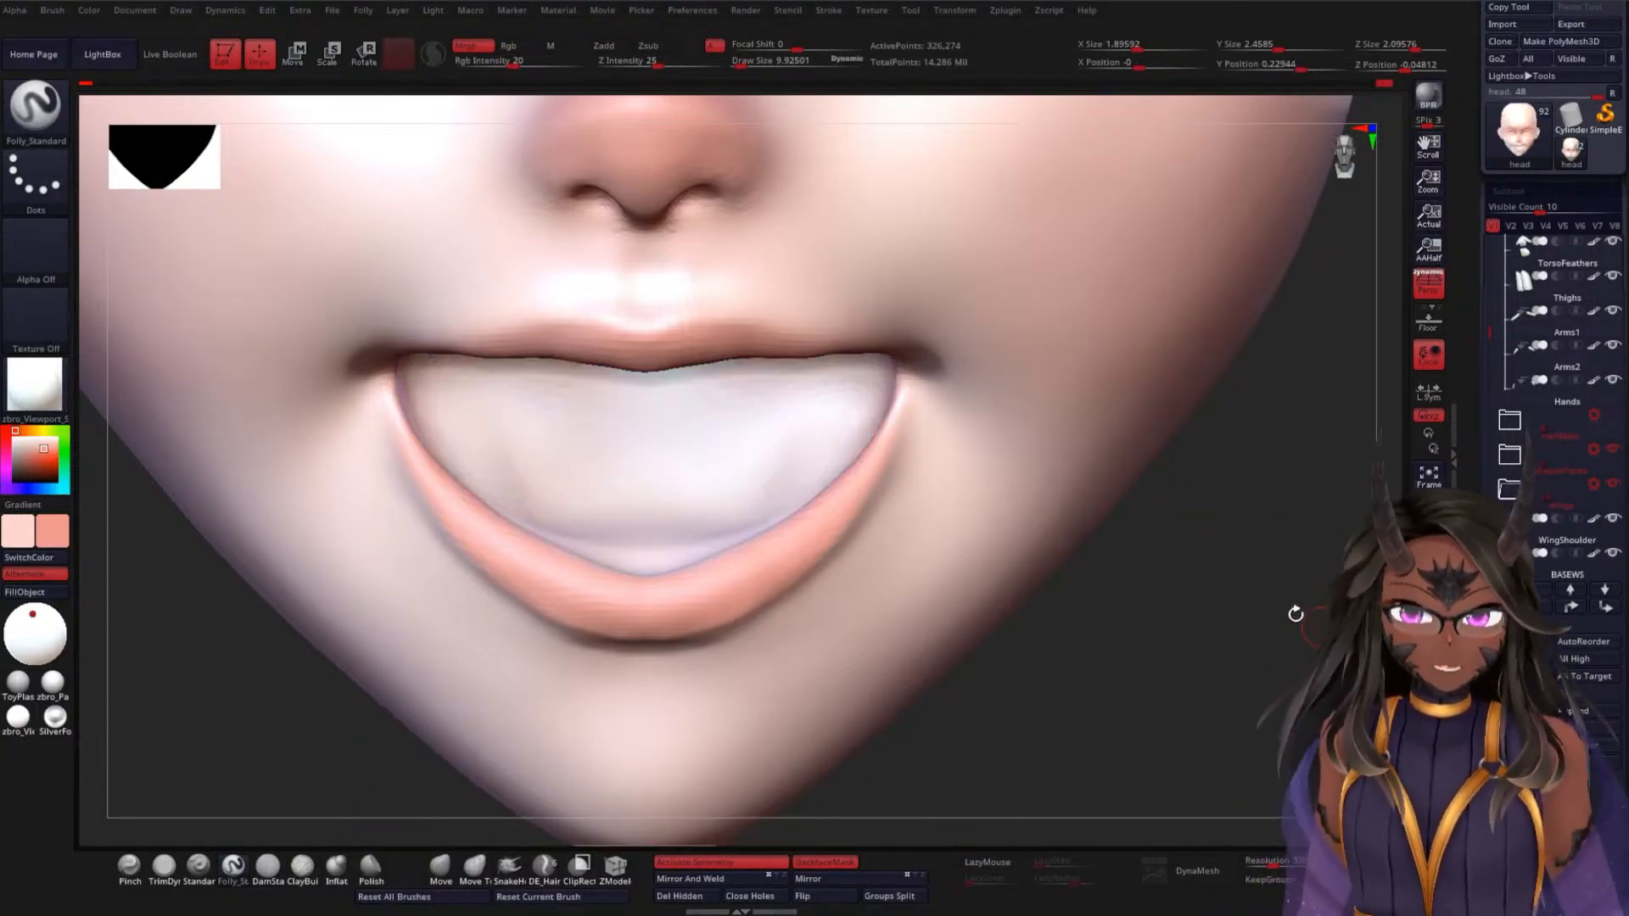
drag(1171, 642, 1179, 549)
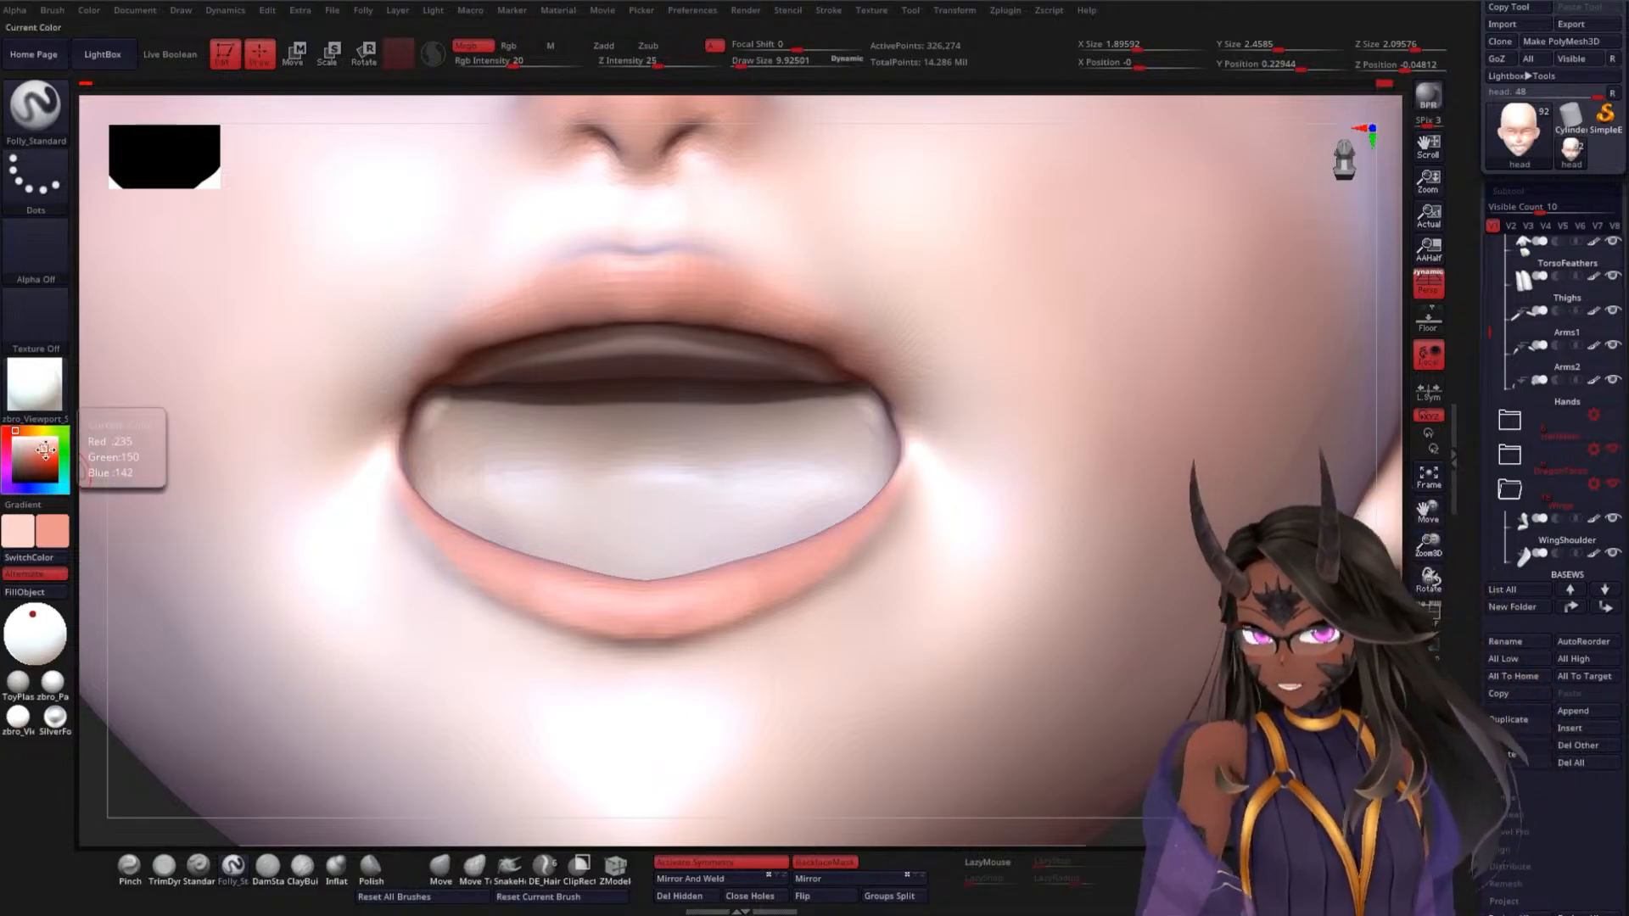
drag(43, 459, 48, 472)
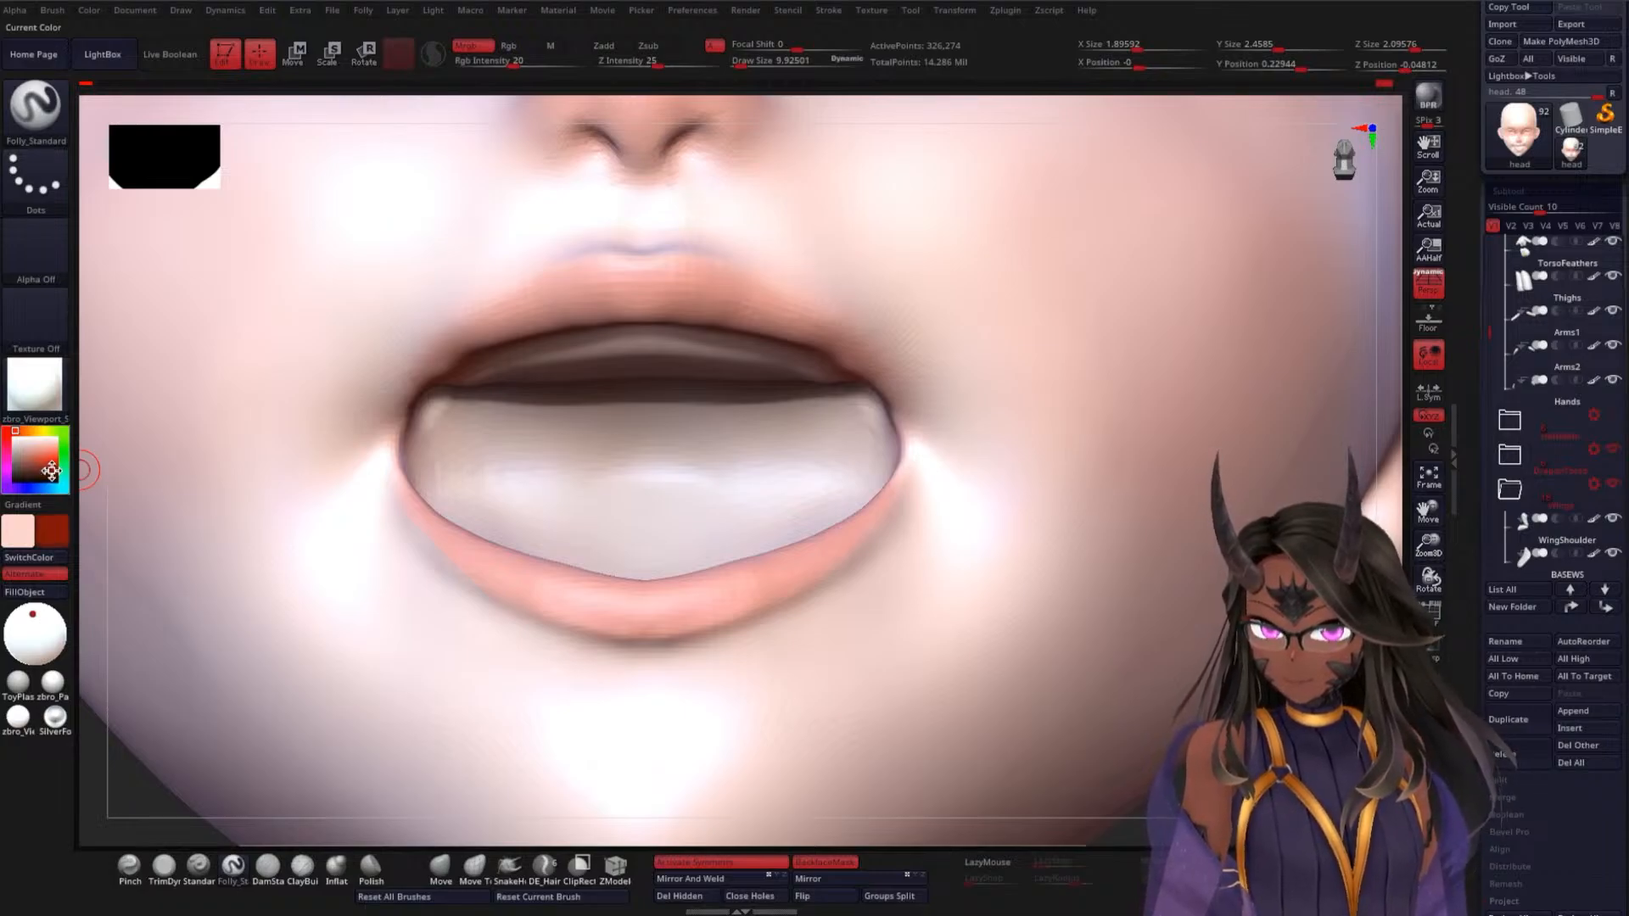
key(space)
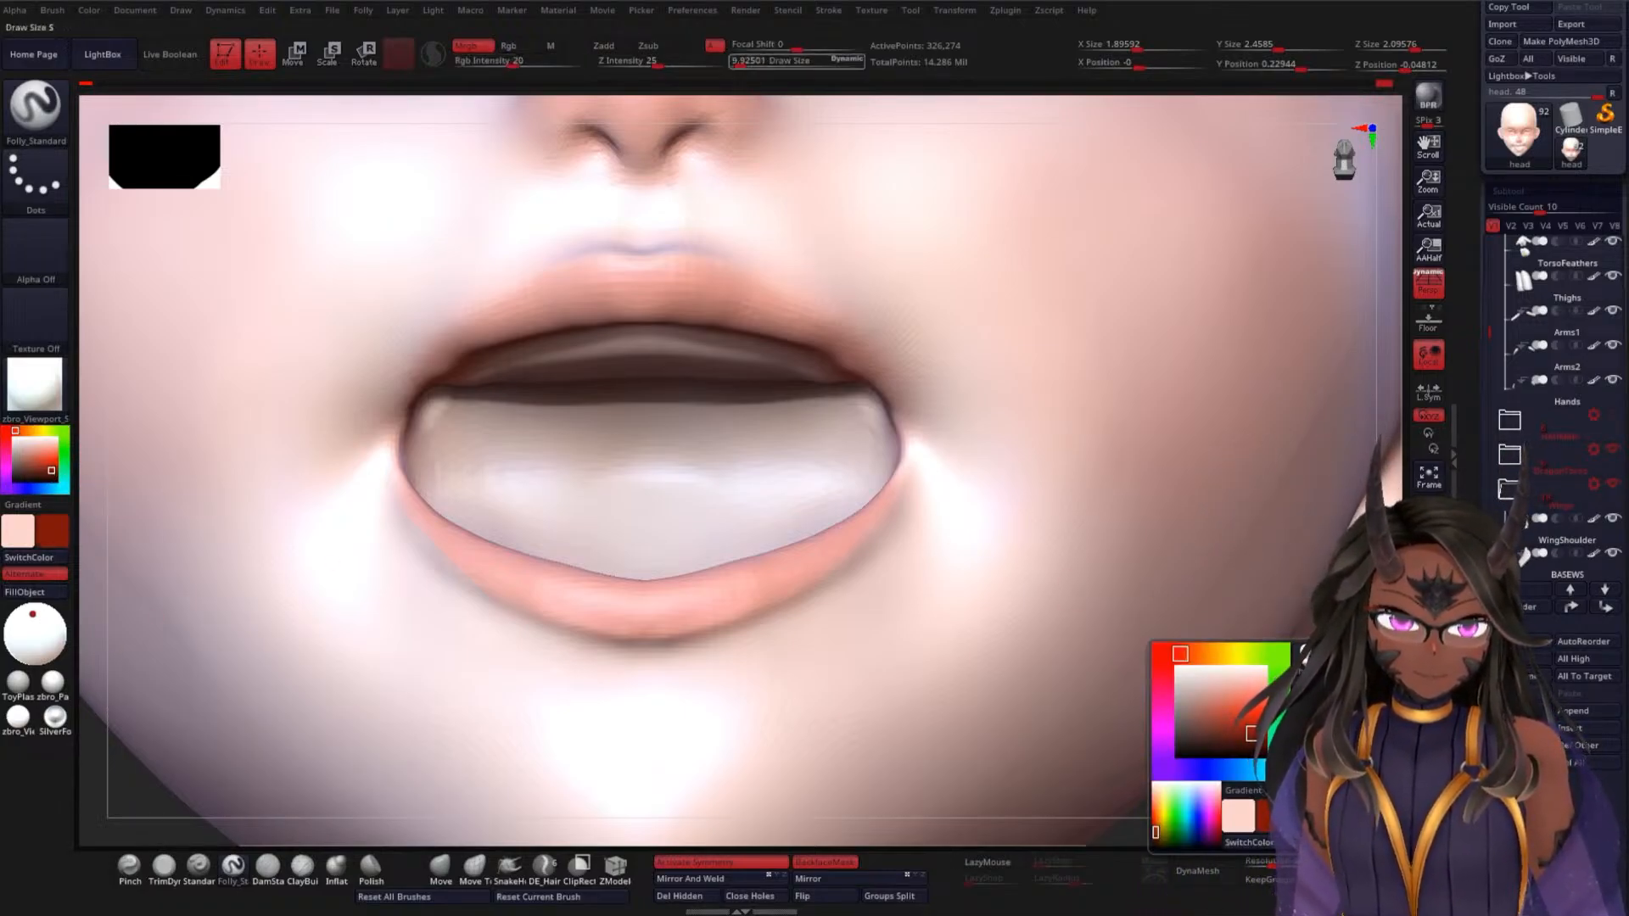
drag(1323, 675, 1344, 675)
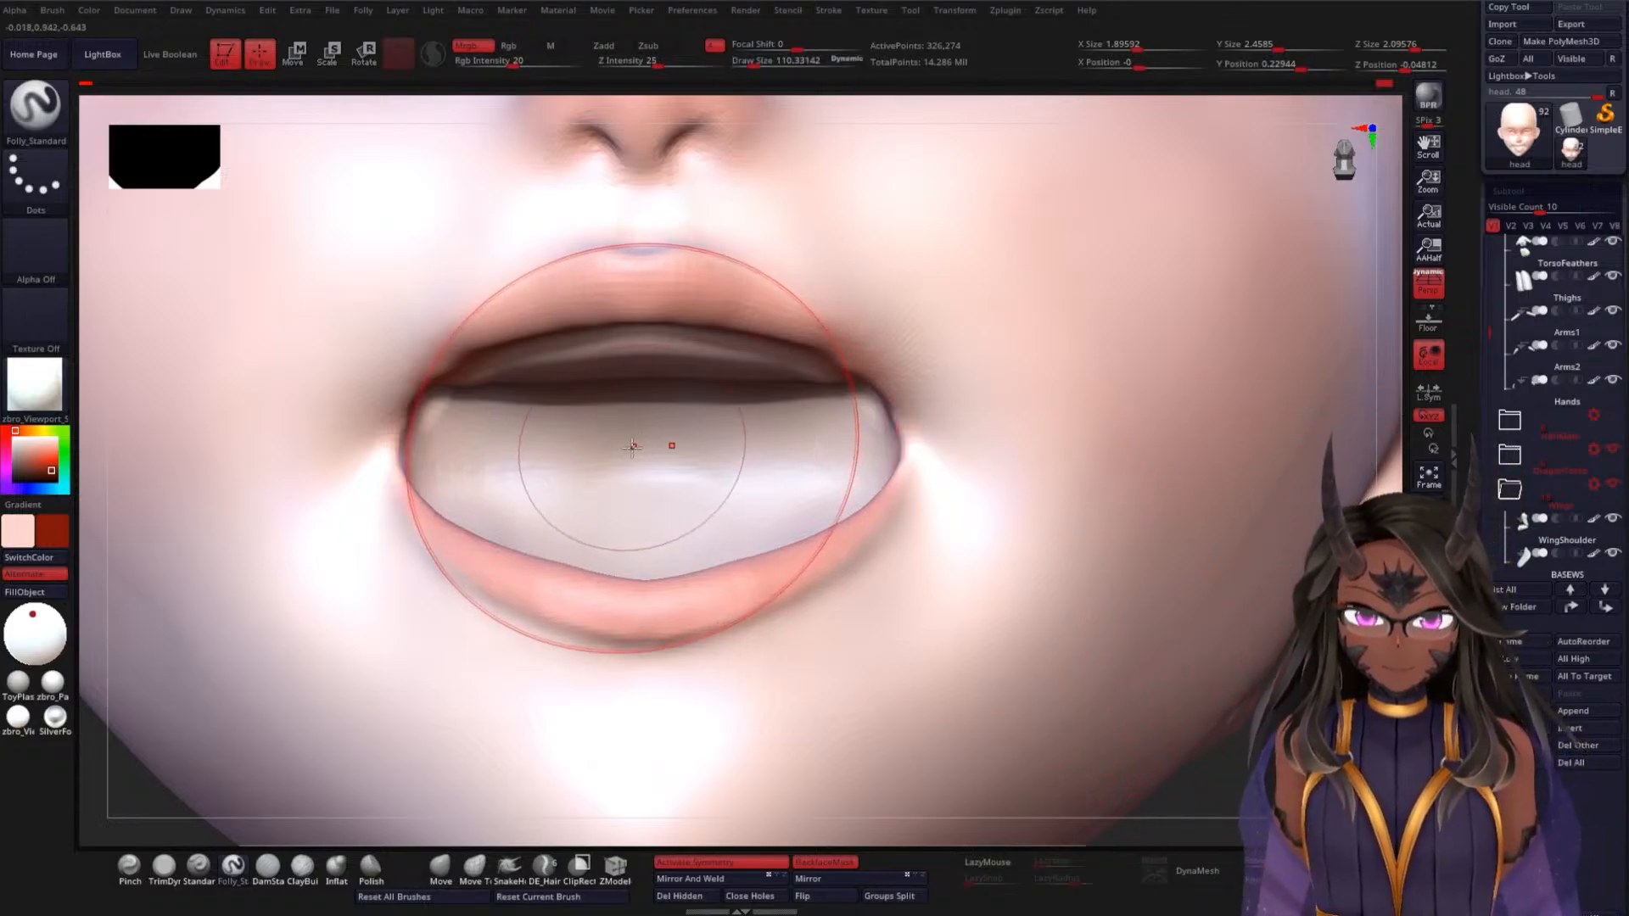
key(space)
mouse_move(645, 442)
mouse_down()
mouse_move(716, 436)
mouse_move(767, 407)
mouse_move(639, 367)
mouse_move(665, 357)
mouse_move(789, 400)
mouse_move(797, 427)
mouse_move(654, 509)
mouse_move(710, 473)
mouse_move(814, 509)
mouse_up()
drag(1315, 746, 1229, 691)
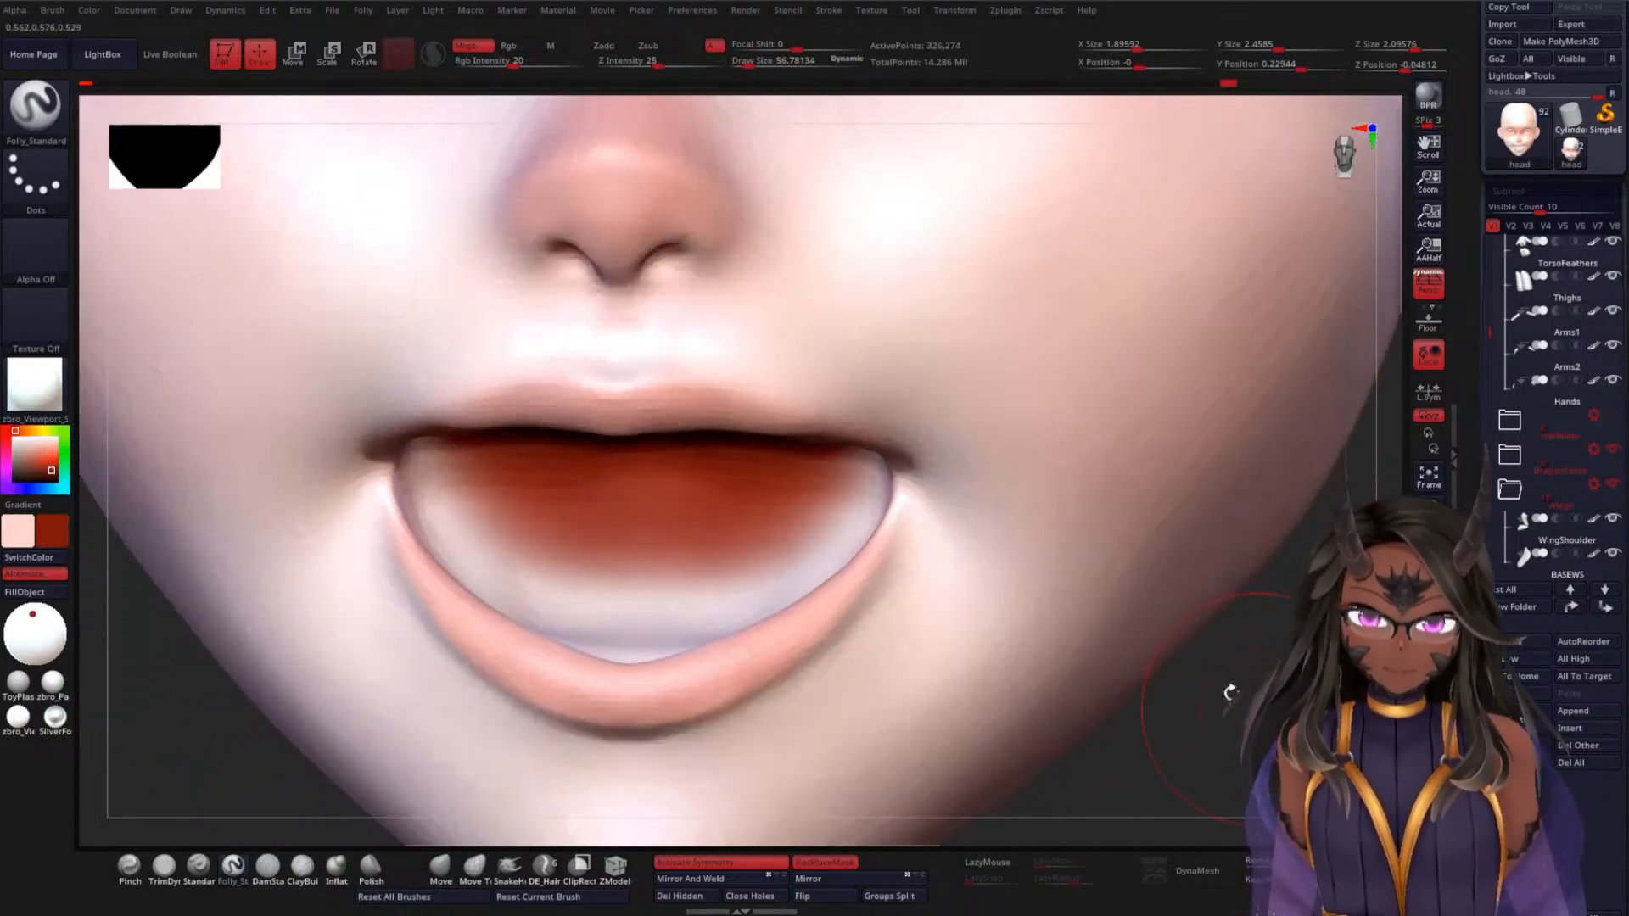
Extend the dark red across the rest of the mouth interior up to the lips and corners
mouse_move(687, 545)
mouse_down()
mouse_move(647, 575)
mouse_move(731, 570)
mouse_move(827, 492)
mouse_move(684, 582)
mouse_move(680, 604)
mouse_move(619, 625)
mouse_move(464, 516)
mouse_move(447, 472)
mouse_up()
drag(756, 517, 676, 513)
drag(1240, 746, 1270, 676)
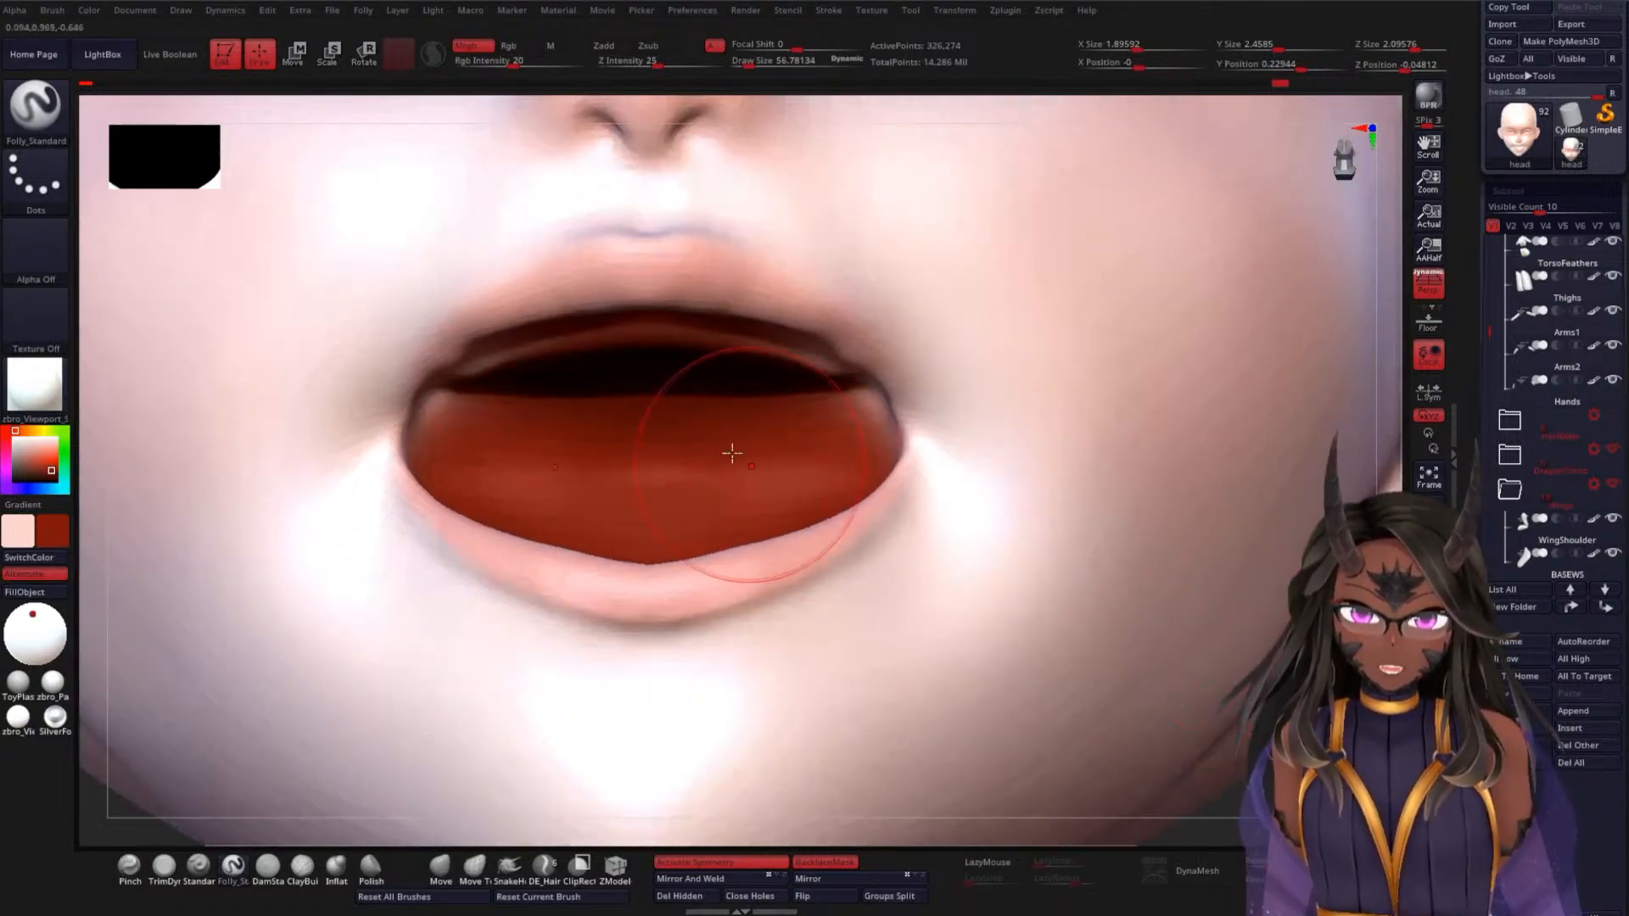
Deepen the mouth interior with a darker red, covering the roof, the back and the area behind the lower lip
mouse_move(764, 431)
mouse_down()
mouse_move(807, 404)
mouse_move(777, 371)
mouse_move(812, 379)
mouse_move(837, 438)
mouse_move(825, 433)
mouse_up()
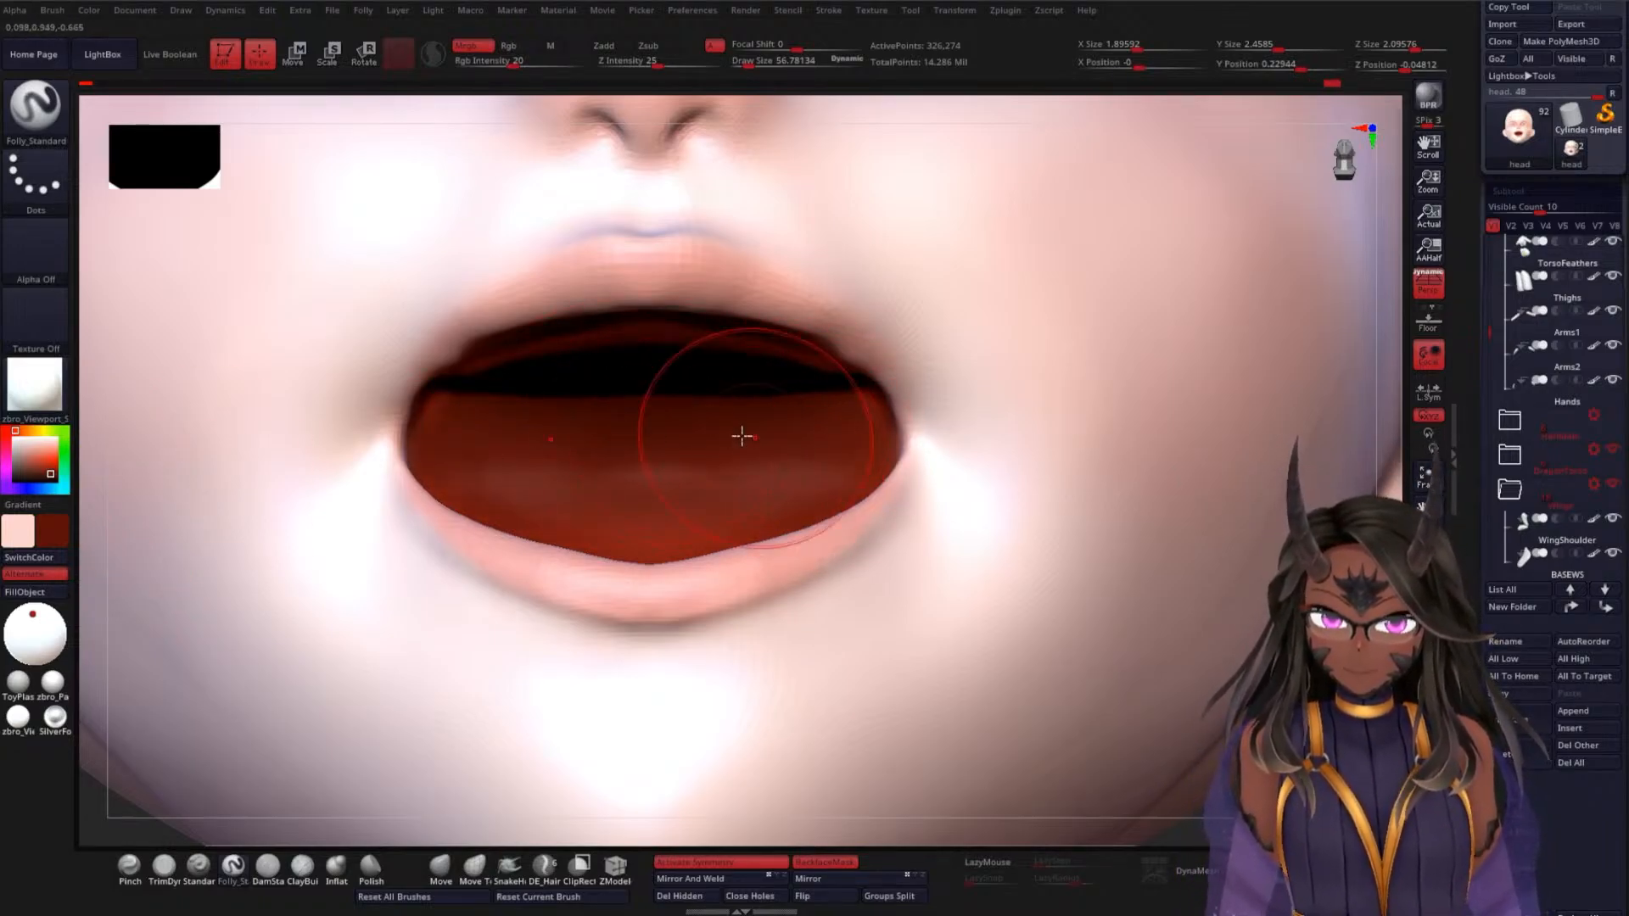
drag(1323, 628, 1298, 785)
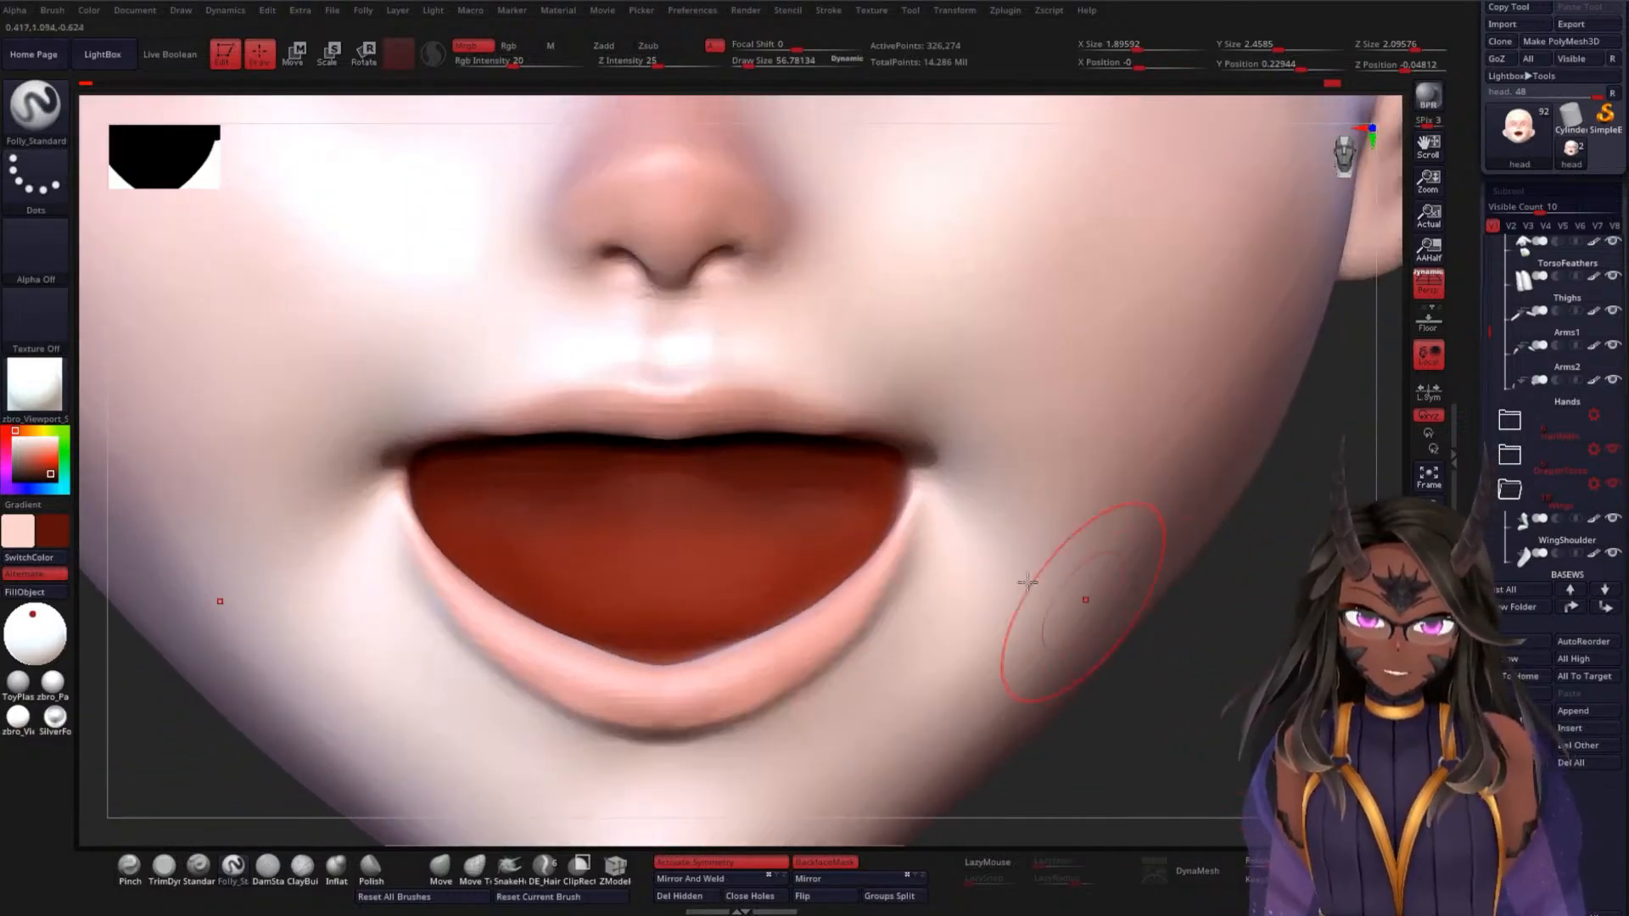
mouse_move(846, 493)
mouse_down()
mouse_move(615, 494)
mouse_move(713, 509)
mouse_up()
drag(1332, 624, 1162, 629)
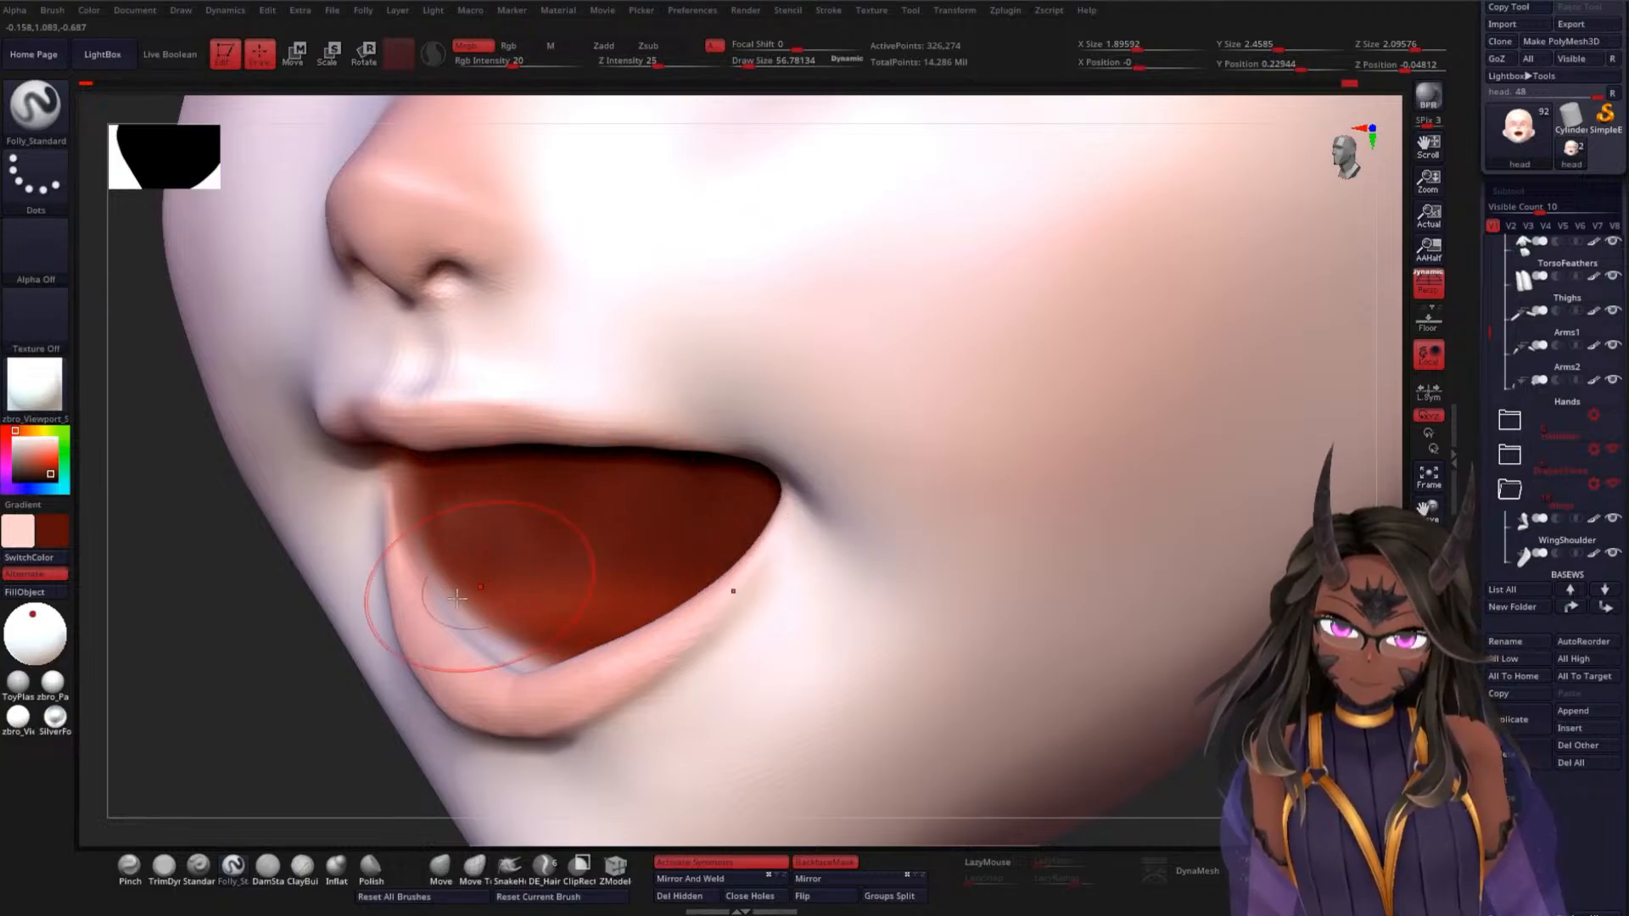
drag(200, 704, 365, 691)
Show the teeth, tongue, eyes and body again and inspect the painted mouth from the side
alt+drag(1249, 673, 1273, 483)
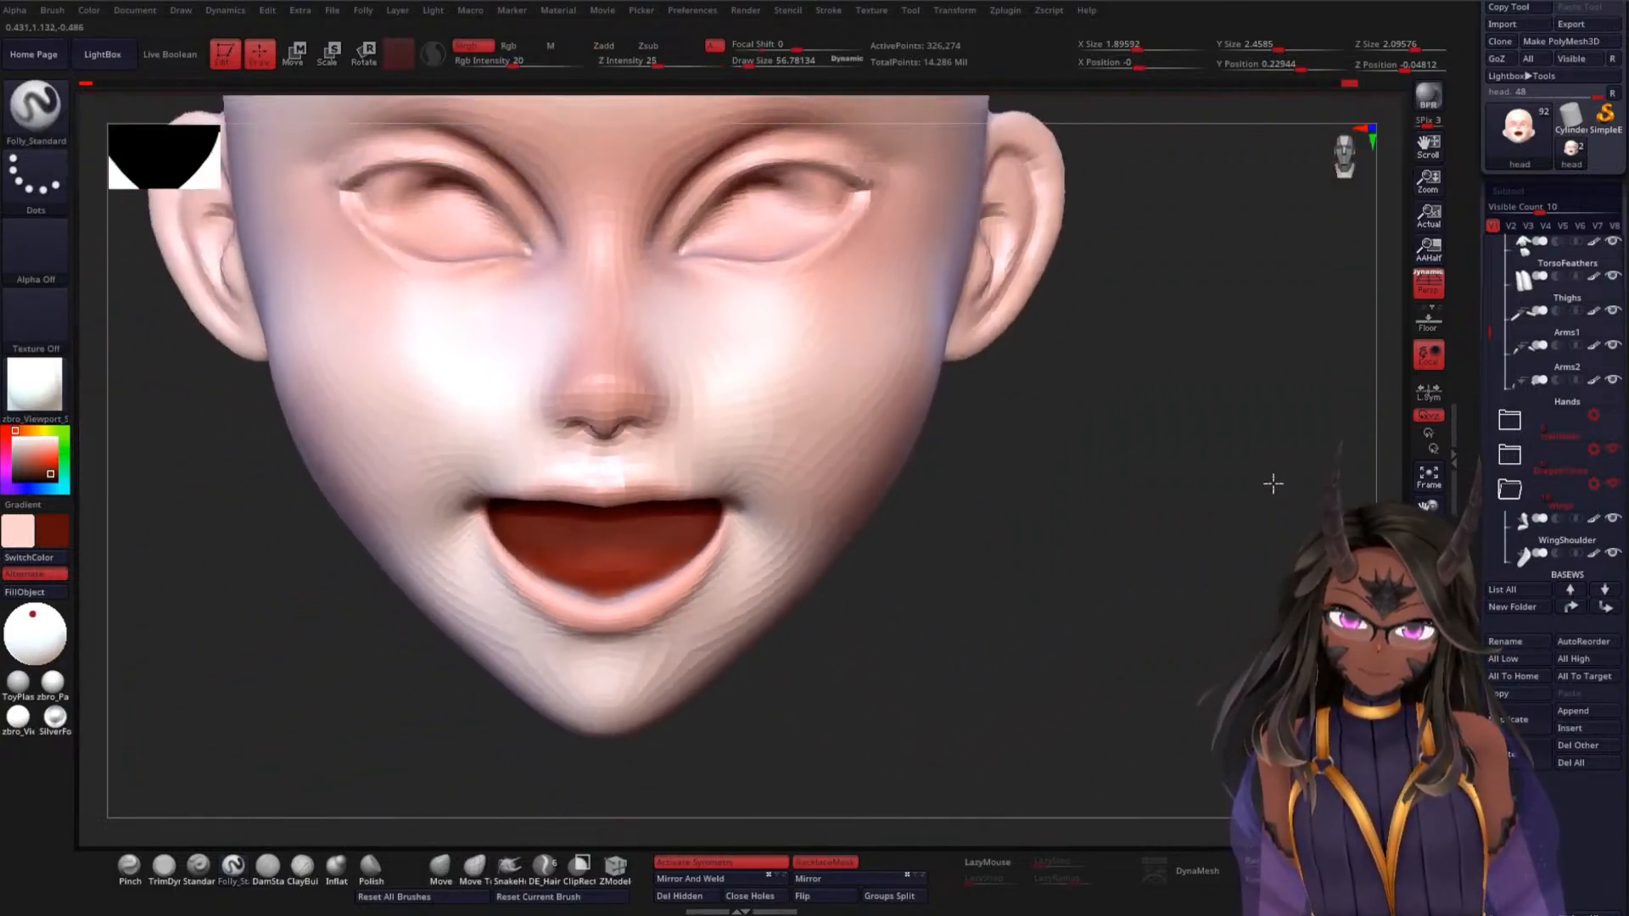
alt+drag(1108, 589, 1084, 506)
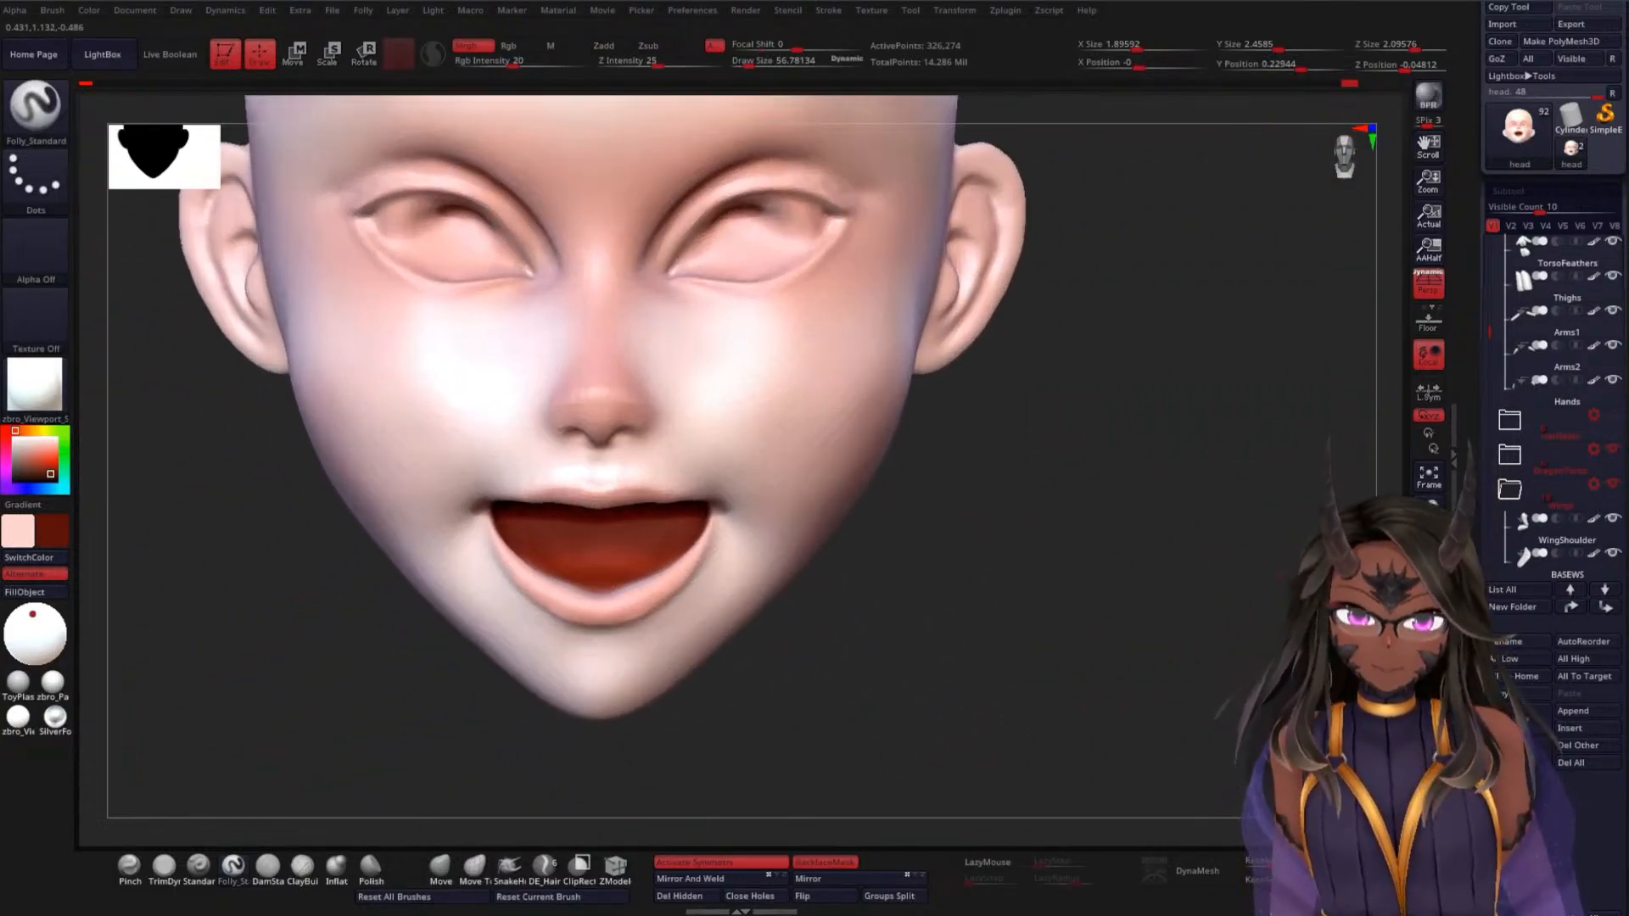
click(1117, 598)
mouse_move(1100, 621)
mouse_down()
mouse_move(1190, 477)
mouse_move(1211, 588)
mouse_move(1236, 575)
mouse_move(1281, 615)
mouse_move(1272, 543)
mouse_move(1294, 584)
mouse_move(1366, 586)
mouse_move(1262, 574)
mouse_up()
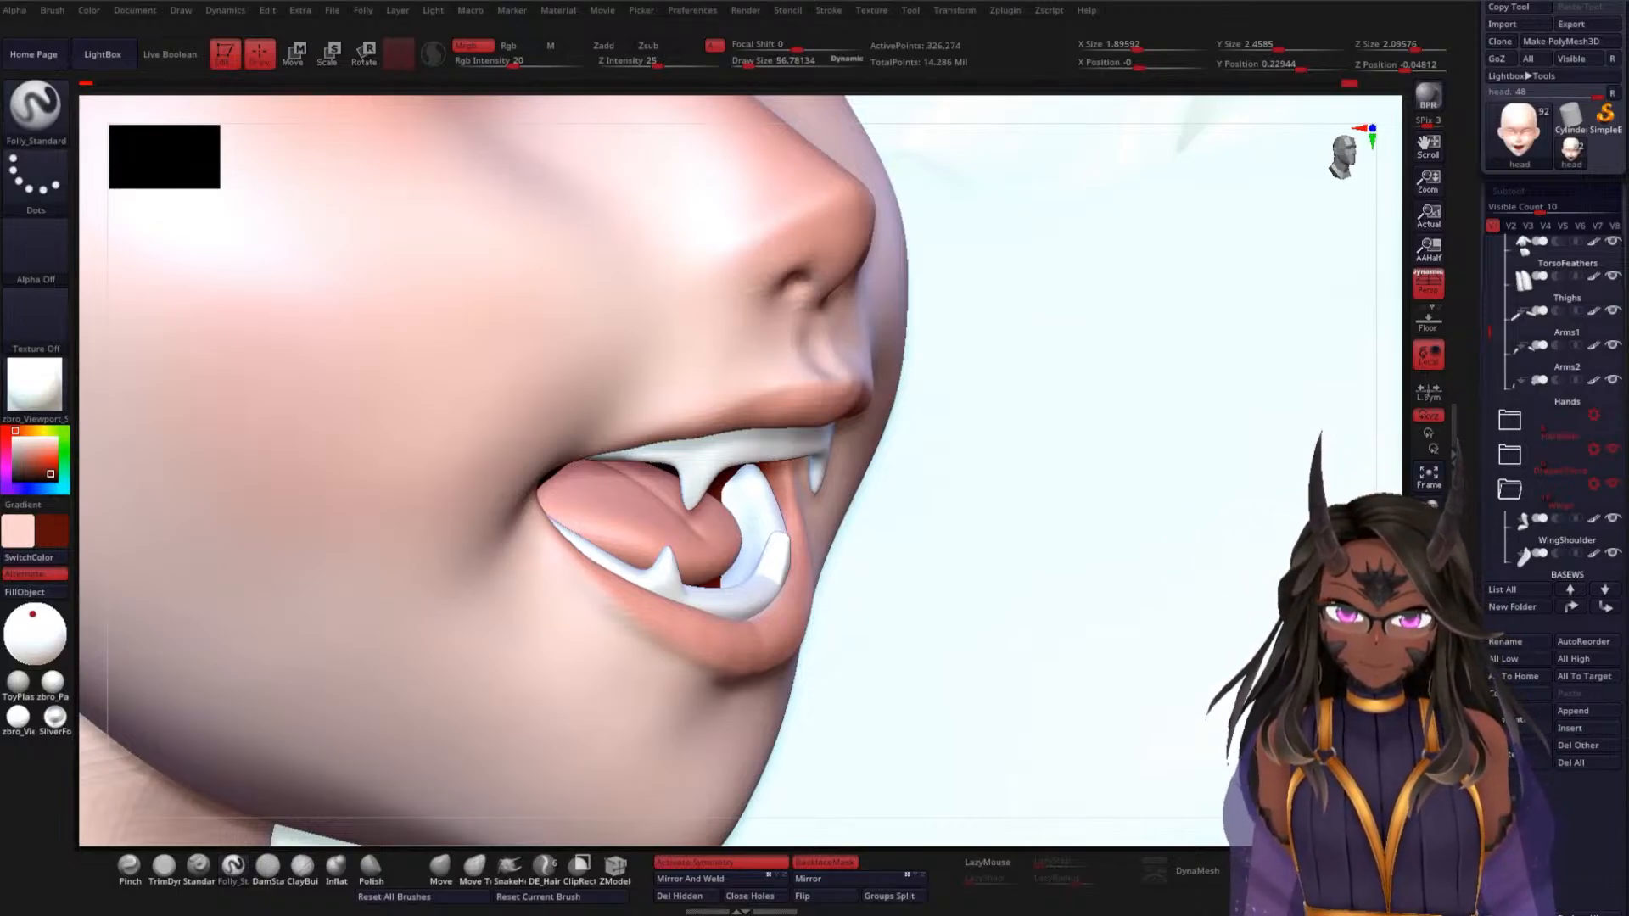
Examine the coloured face and mouth interior from front, three-quarter and low angles, both close up and with the whole figure
drag(1387, 567, 1124, 497)
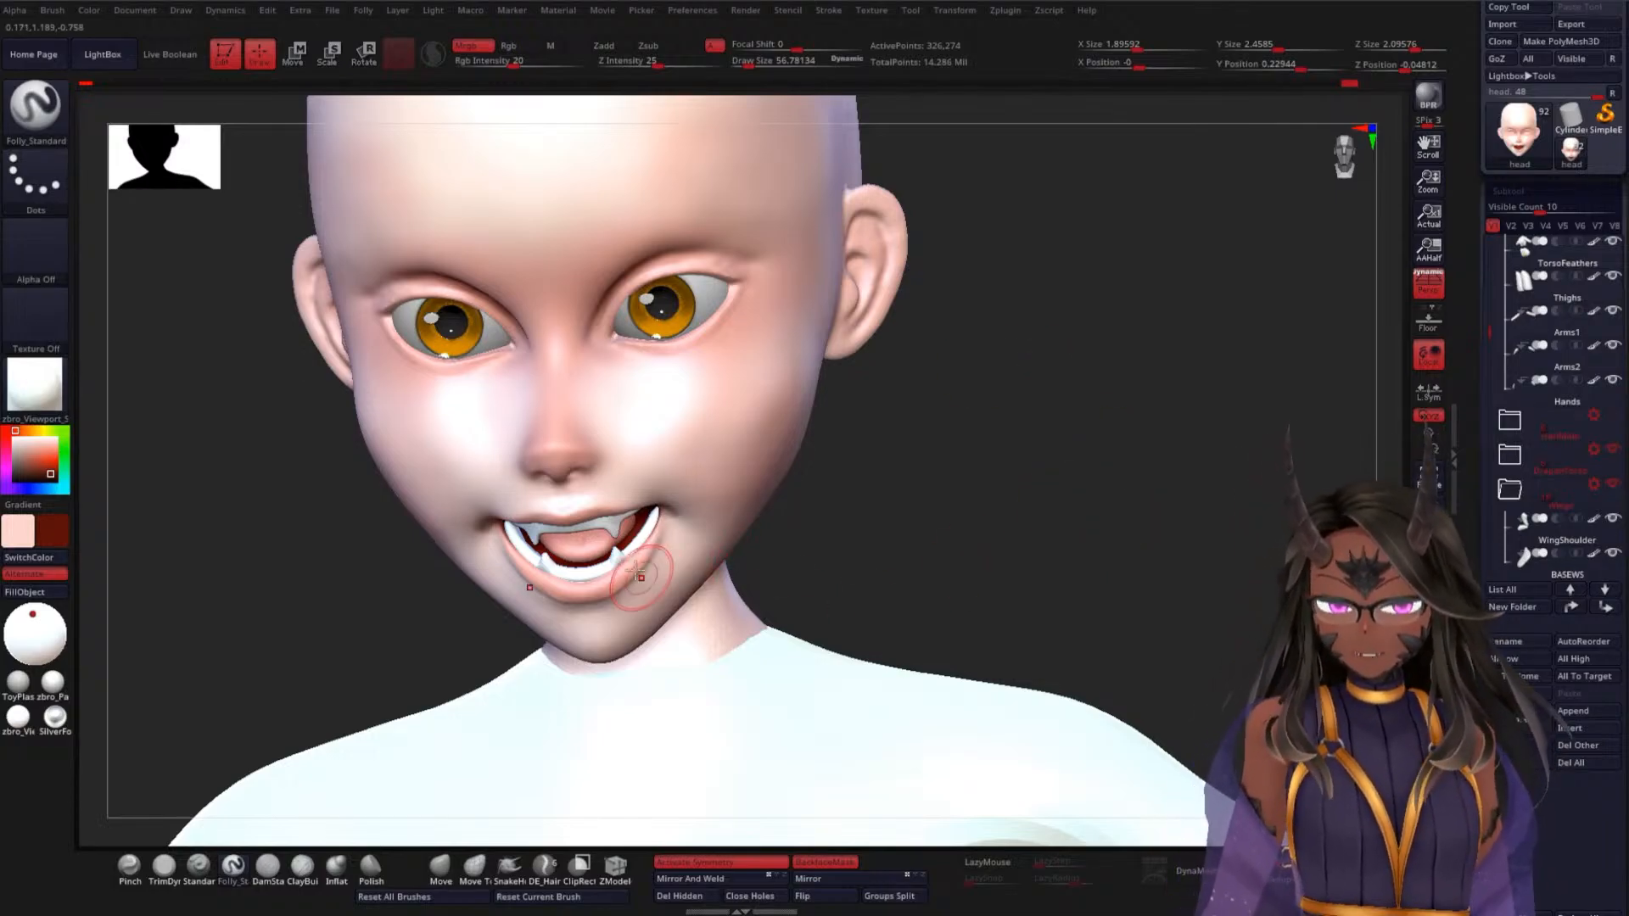
mouse_move(1024, 453)
alt+mouse_down()
mouse_move(1060, 364)
mouse_move(1072, 466)
mouse_move(1225, 411)
mouse_move(701, 527)
alt+mouse_up()
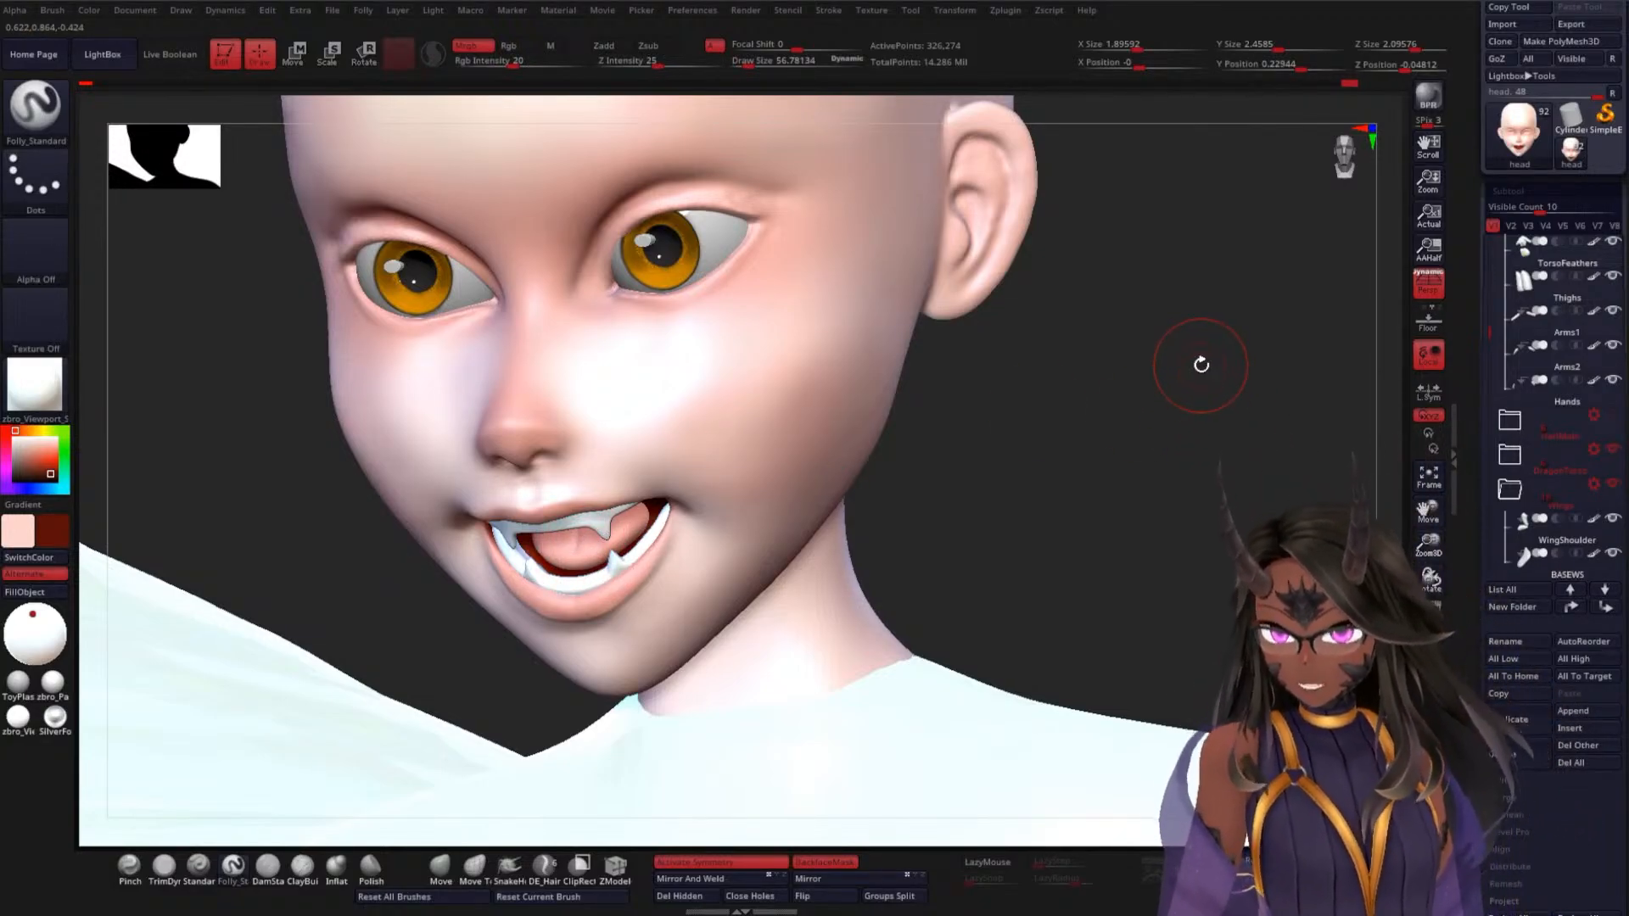
drag(1120, 413, 1311, 543)
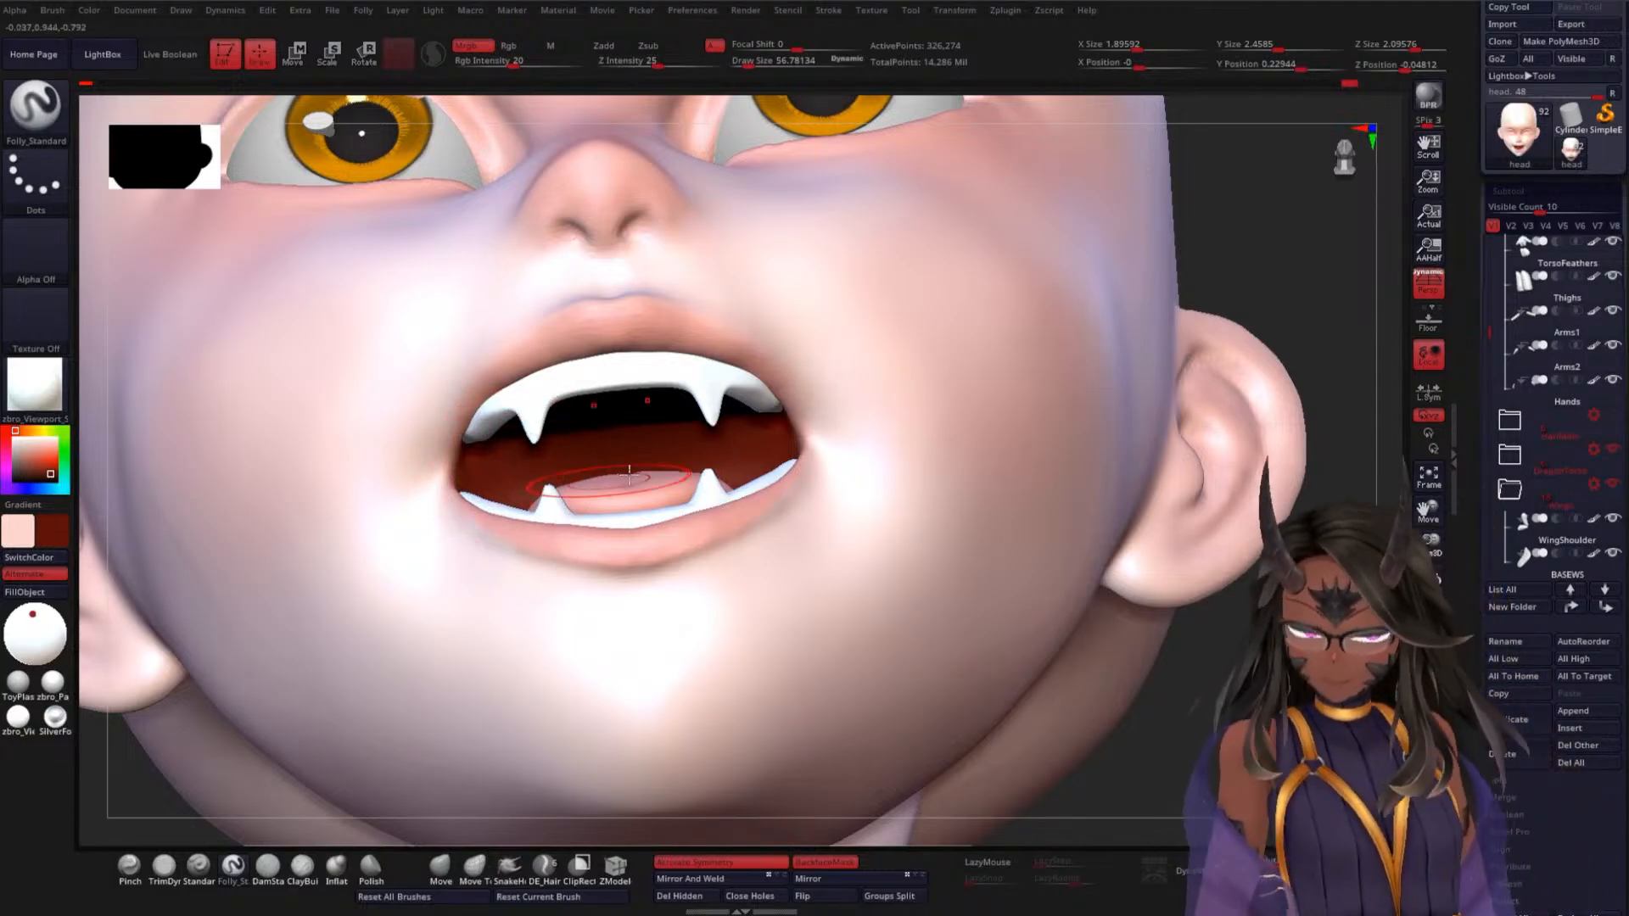
drag(1290, 538, 1234, 437)
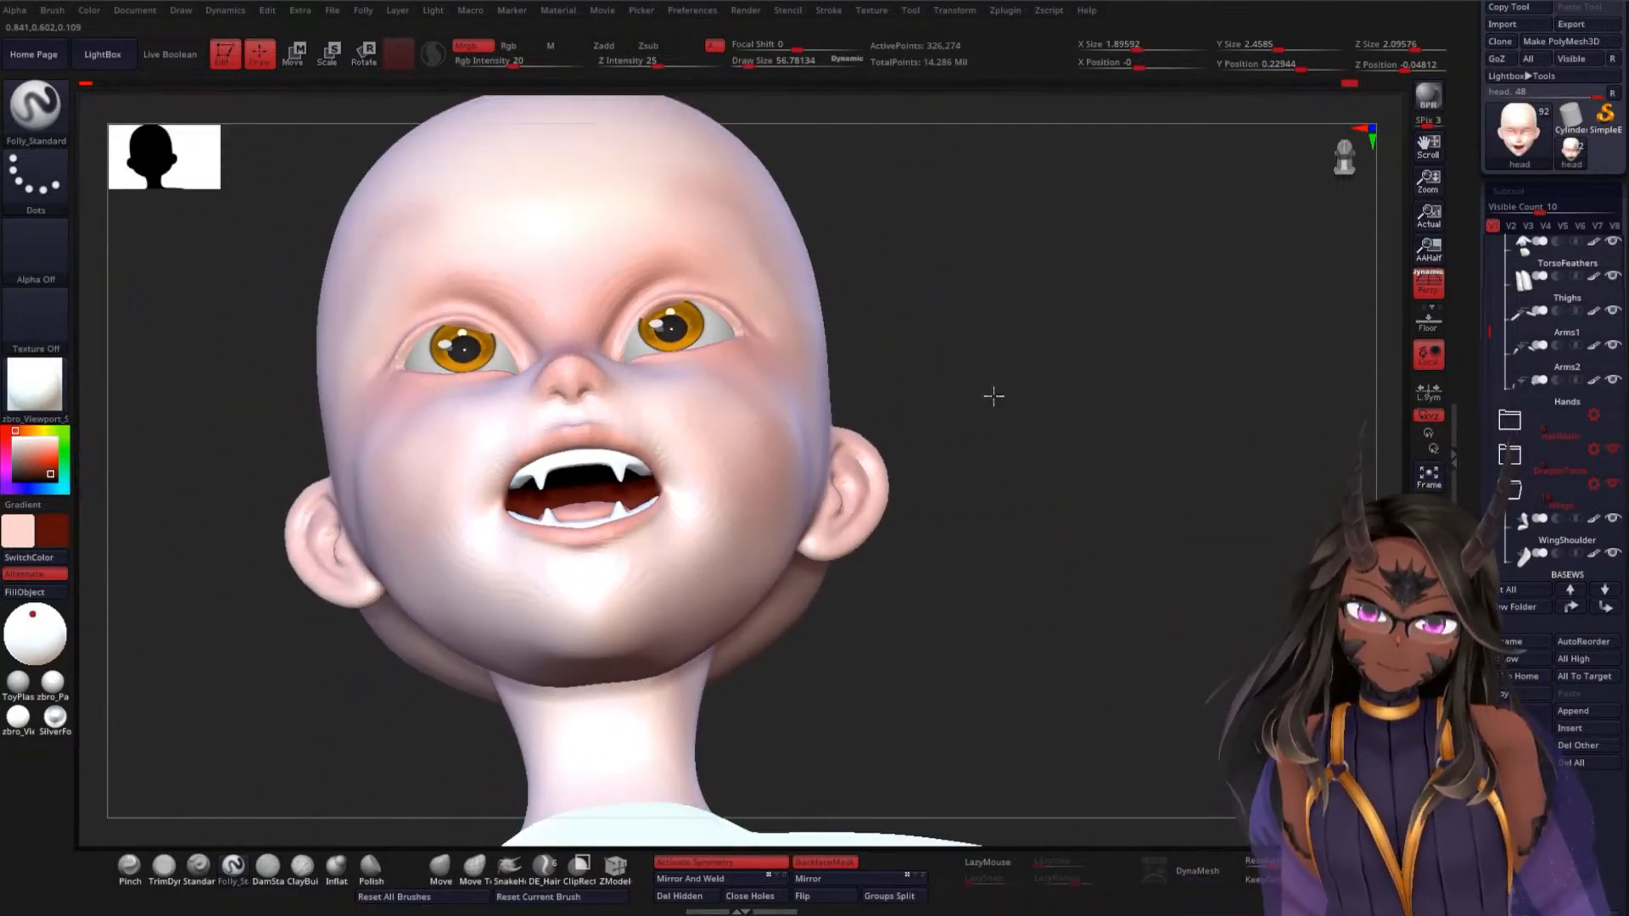
drag(993, 396, 1128, 454)
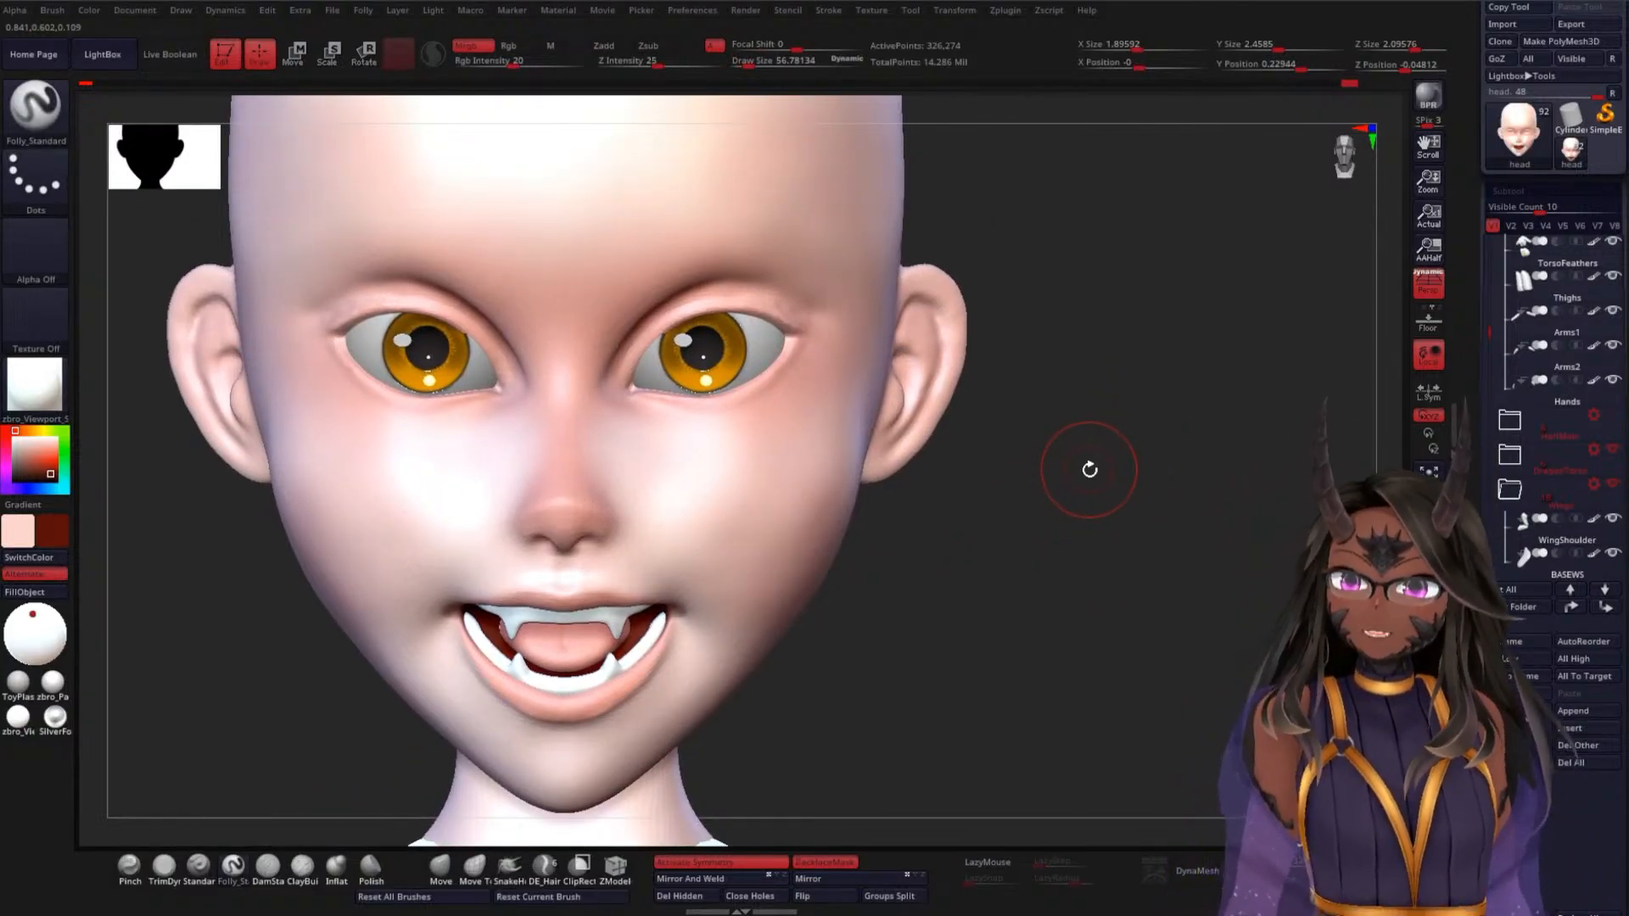
drag(1137, 544, 1105, 264)
mouse_move(922, 377)
alt+mouse_down()
mouse_move(934, 302)
mouse_move(941, 369)
alt+mouse_up()
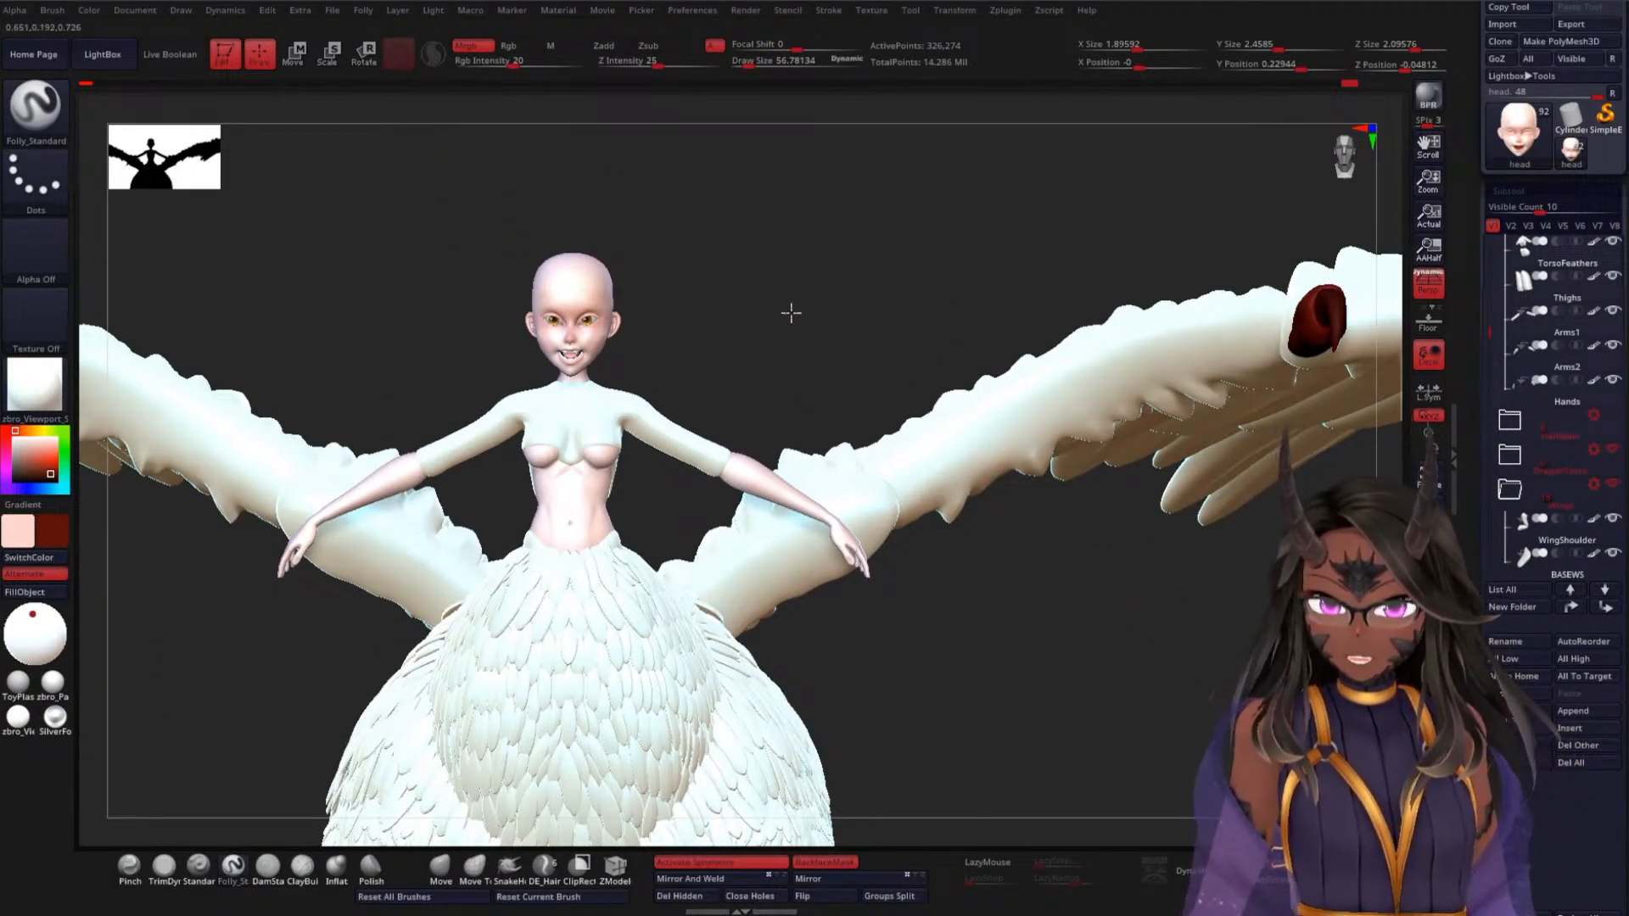
drag(789, 313, 1156, 407)
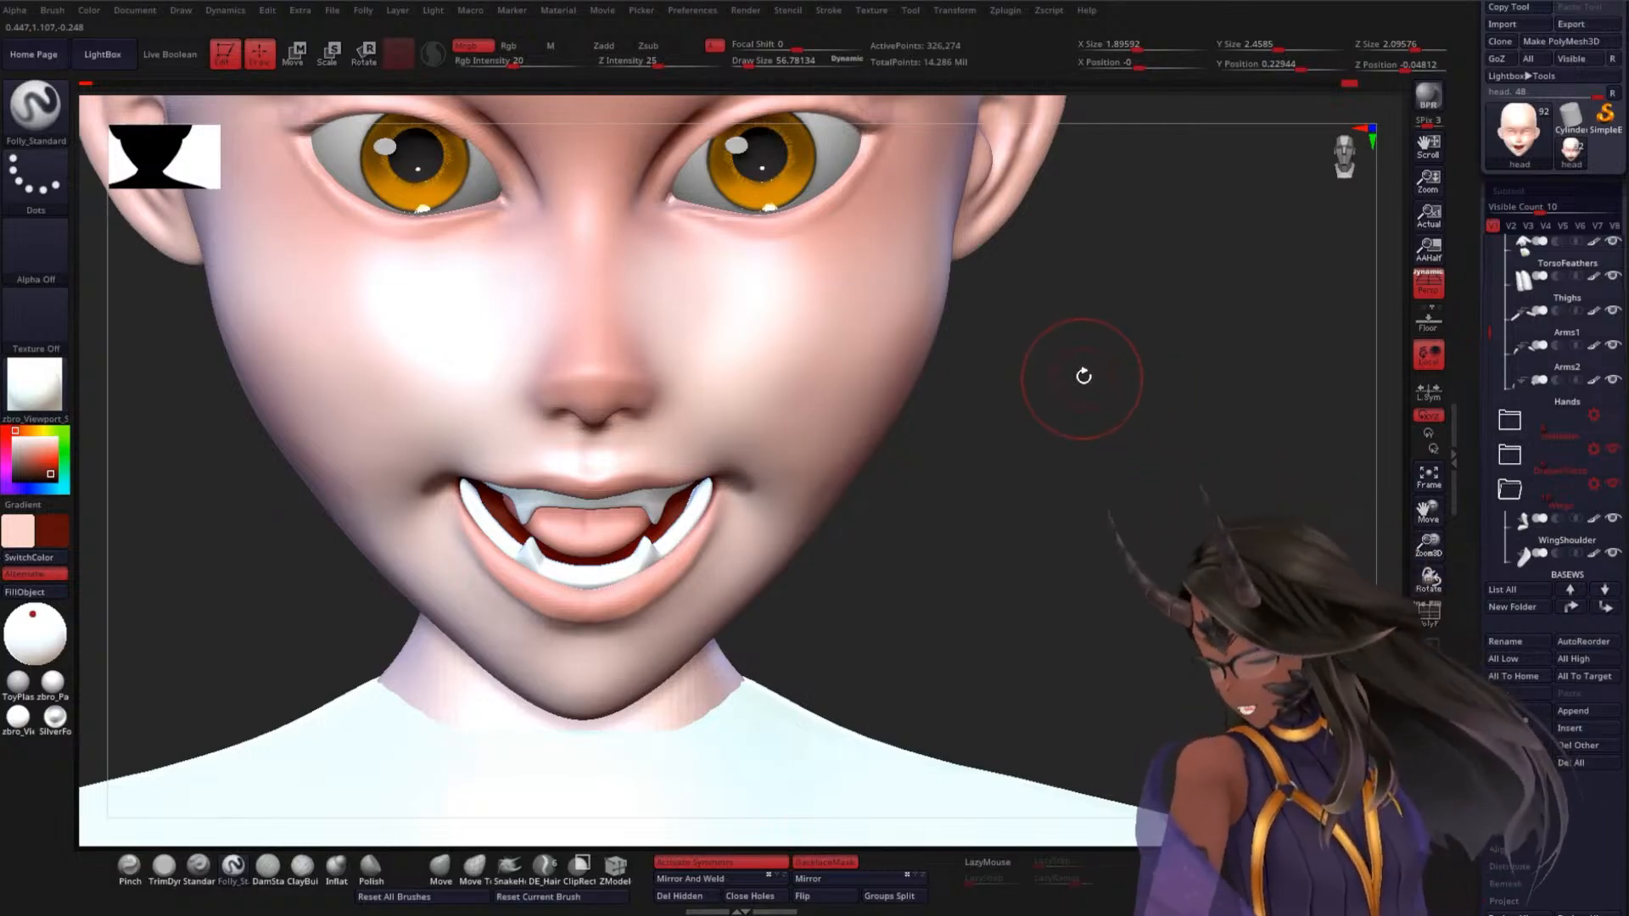
alt+drag(1171, 429, 1181, 548)
drag(1208, 477, 1178, 458)
mouse_move(1257, 420)
mouse_down()
mouse_move(1236, 458)
mouse_move(1222, 339)
mouse_move(1249, 420)
mouse_up()
alt+drag(1304, 302, 1244, 358)
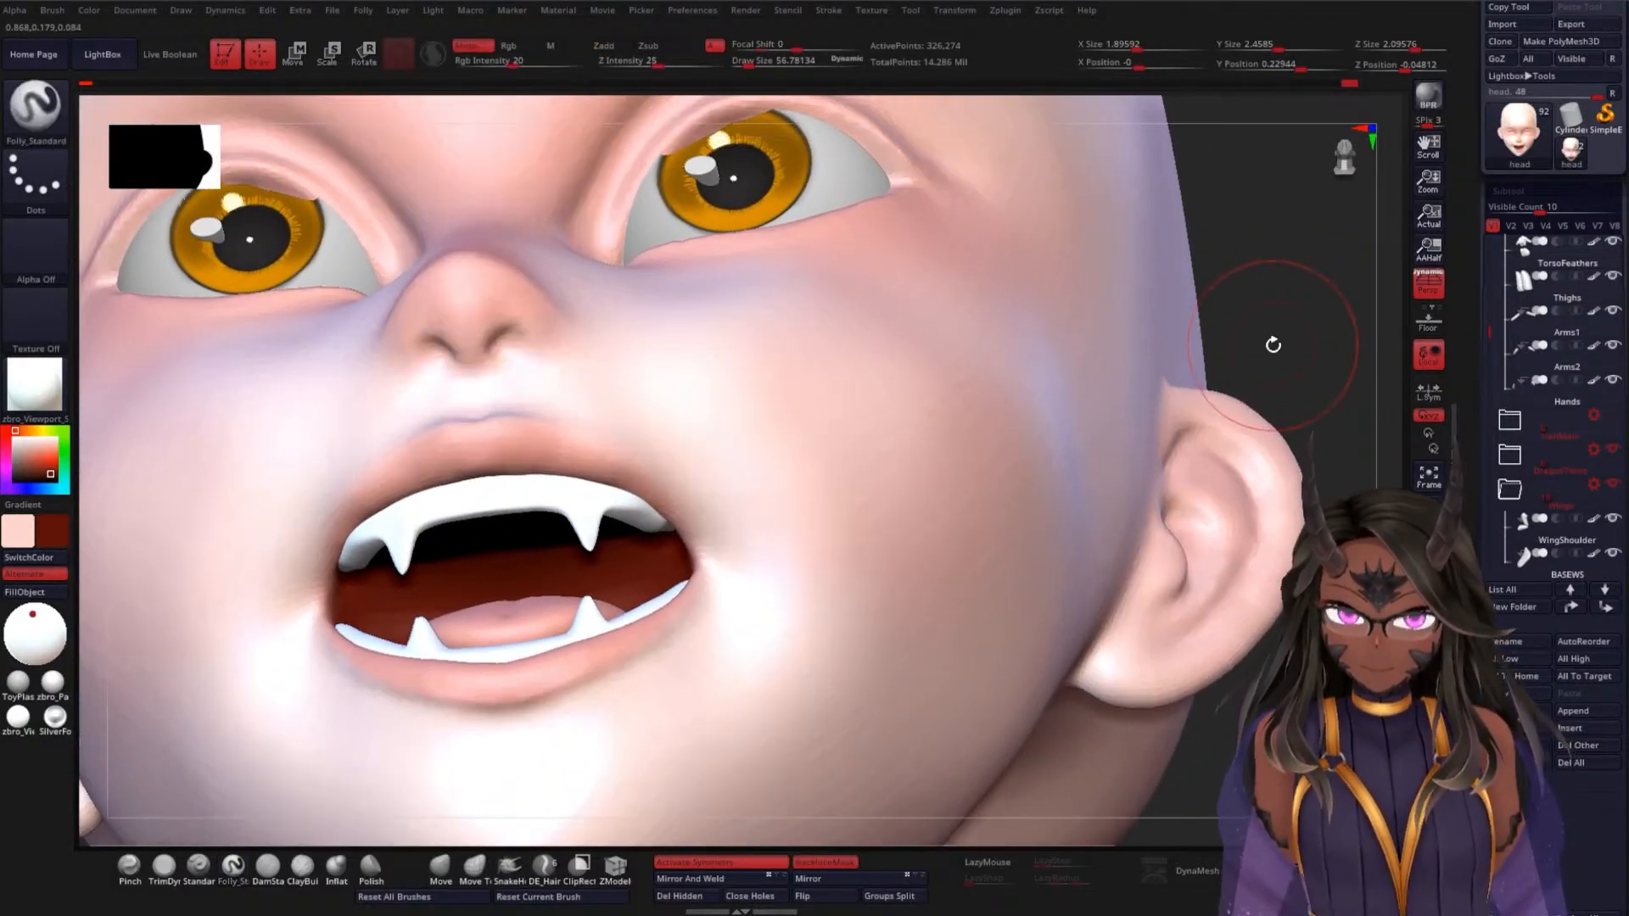
drag(1304, 306, 1205, 364)
mouse_move(1168, 454)
alt+mouse_down()
mouse_move(1164, 269)
mouse_move(939, 364)
mouse_move(902, 447)
mouse_move(975, 225)
alt+mouse_up()
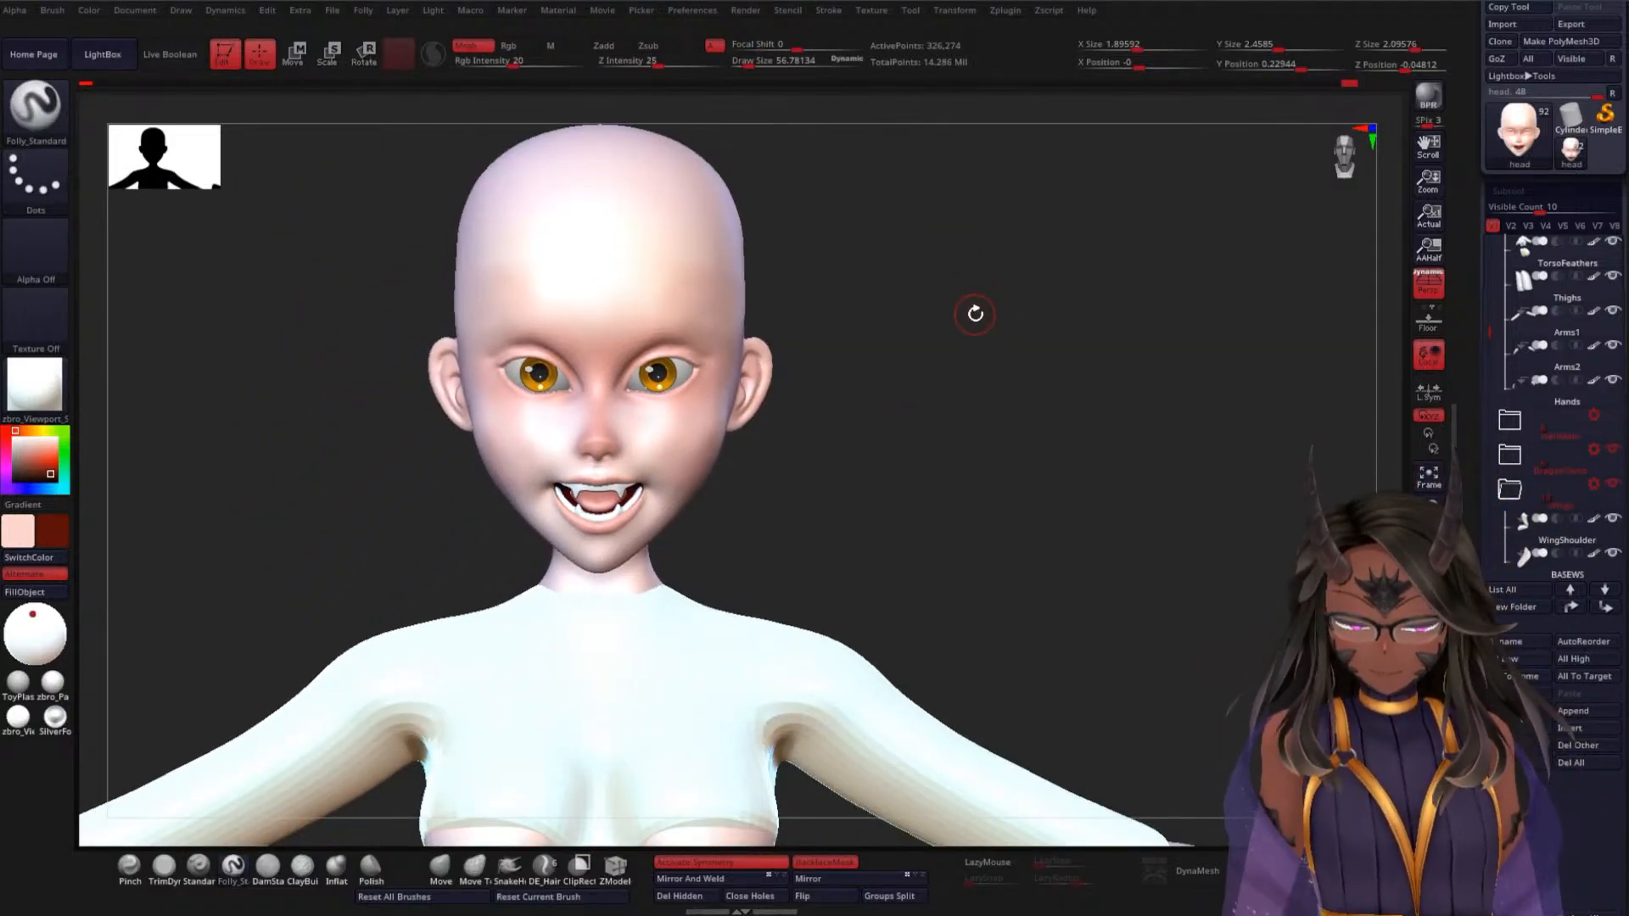
Reduce the brush draw size to about 7.2 and enable LazyMouse with a lazy radius of 42
mouse_move(975, 313)
alt+mouse_down()
mouse_move(985, 462)
mouse_move(1134, 417)
mouse_move(1113, 451)
mouse_move(1073, 436)
alt+mouse_up()
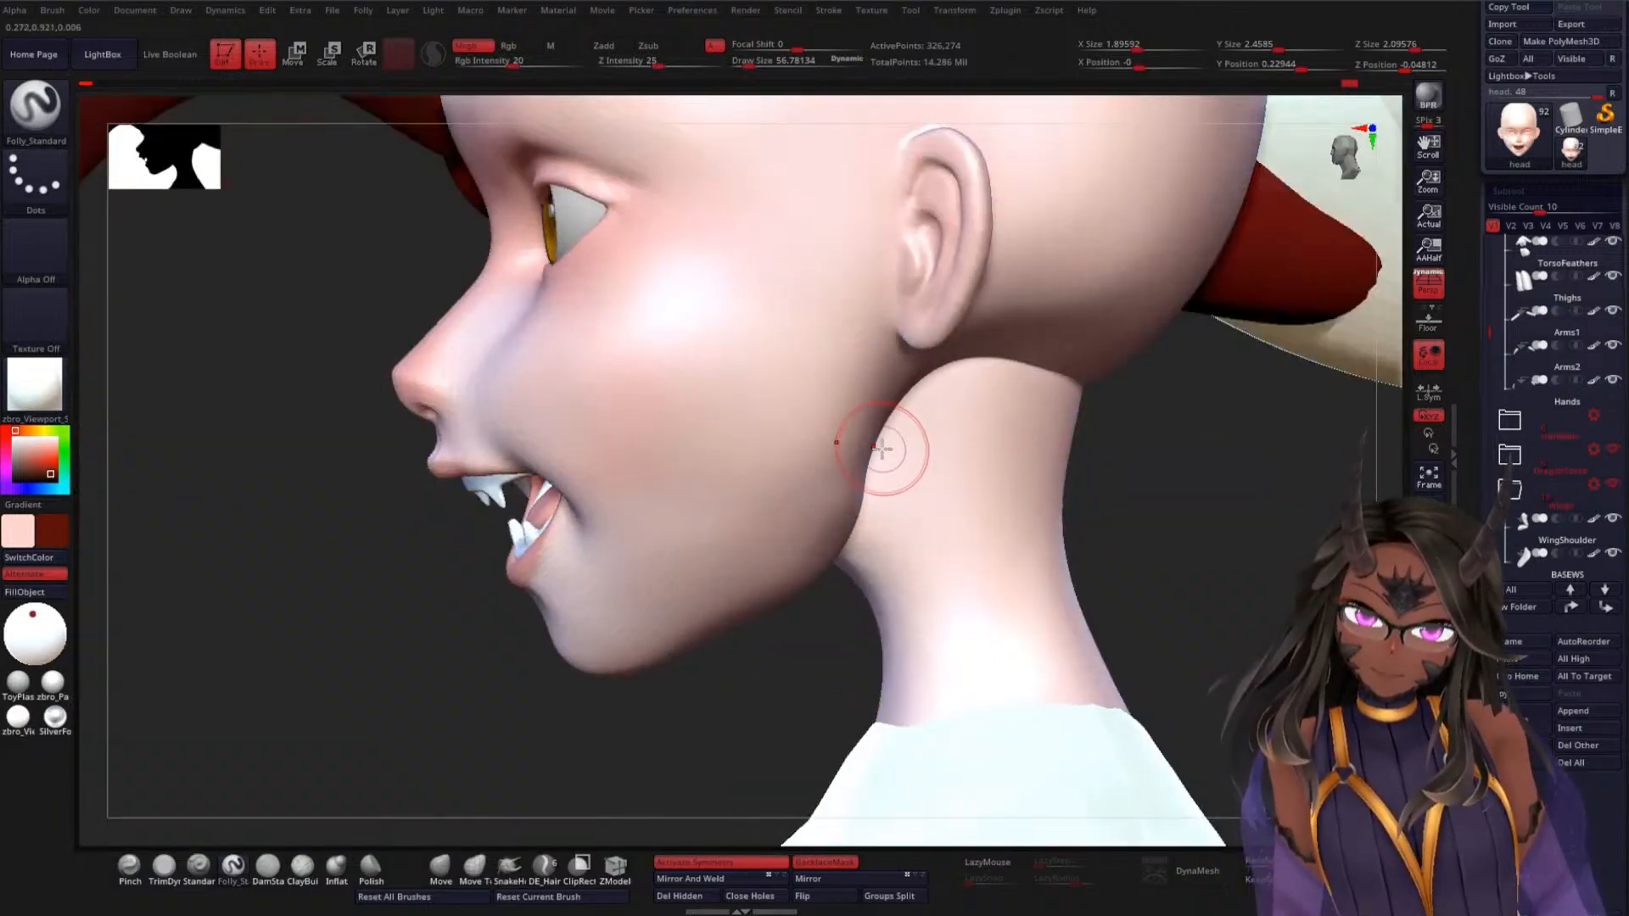
drag(370, 605, 436, 574)
mouse_move(1138, 360)
alt+mouse_down()
mouse_move(1149, 466)
mouse_move(1294, 455)
mouse_move(1174, 461)
mouse_move(1185, 342)
mouse_move(1160, 455)
mouse_move(1167, 433)
alt+mouse_up()
key(space)
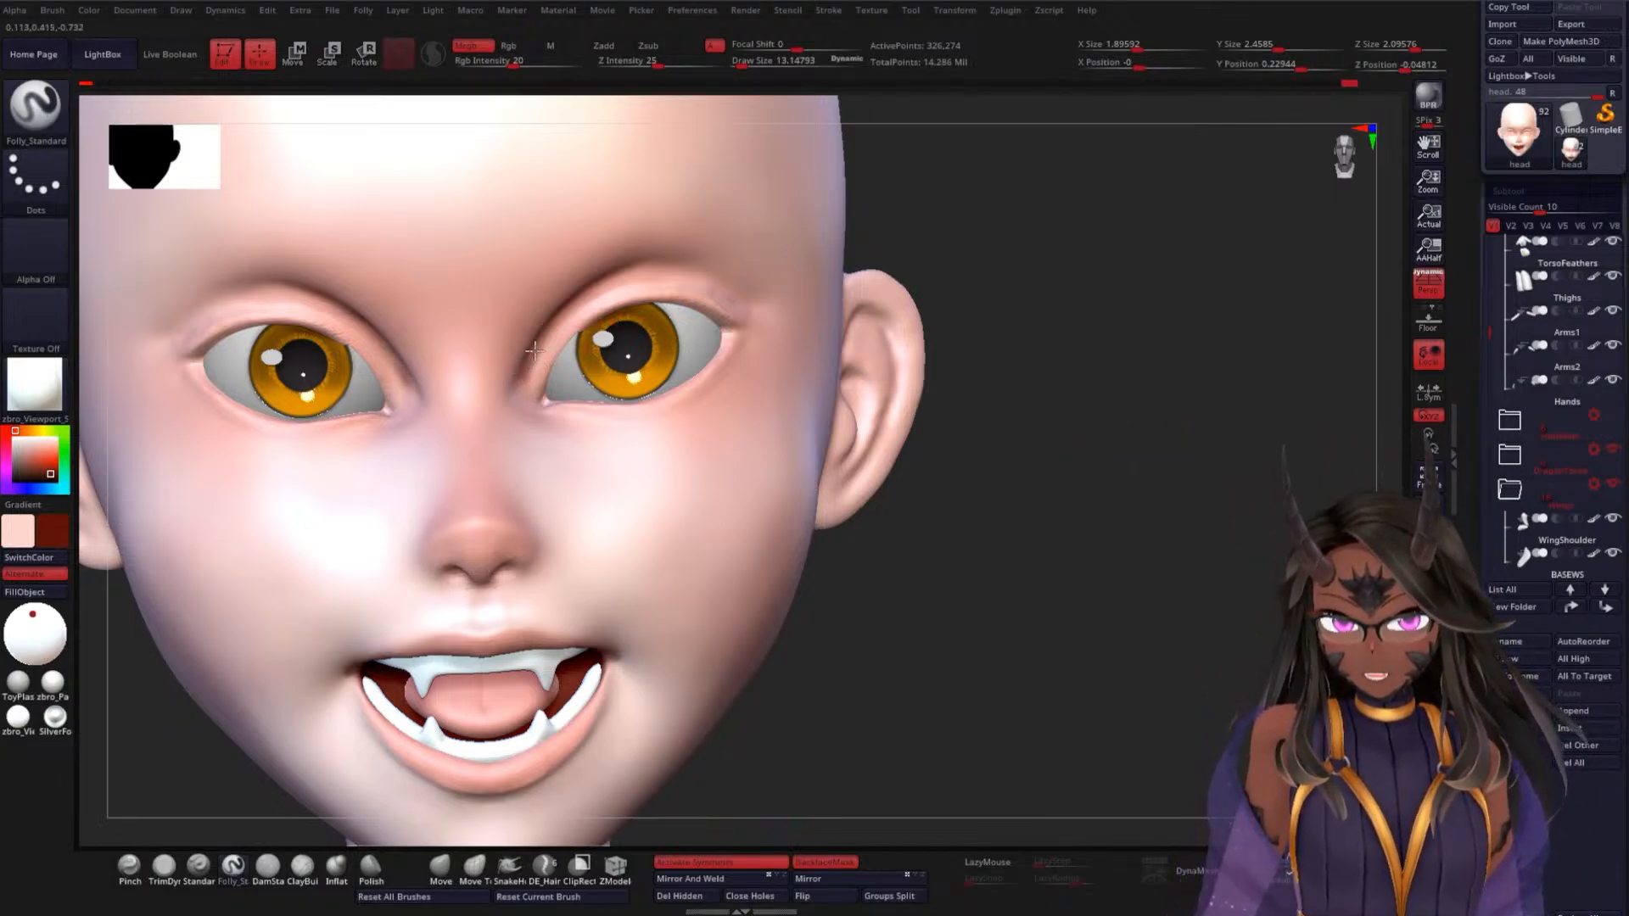
key(space)
drag(576, 333, 569, 334)
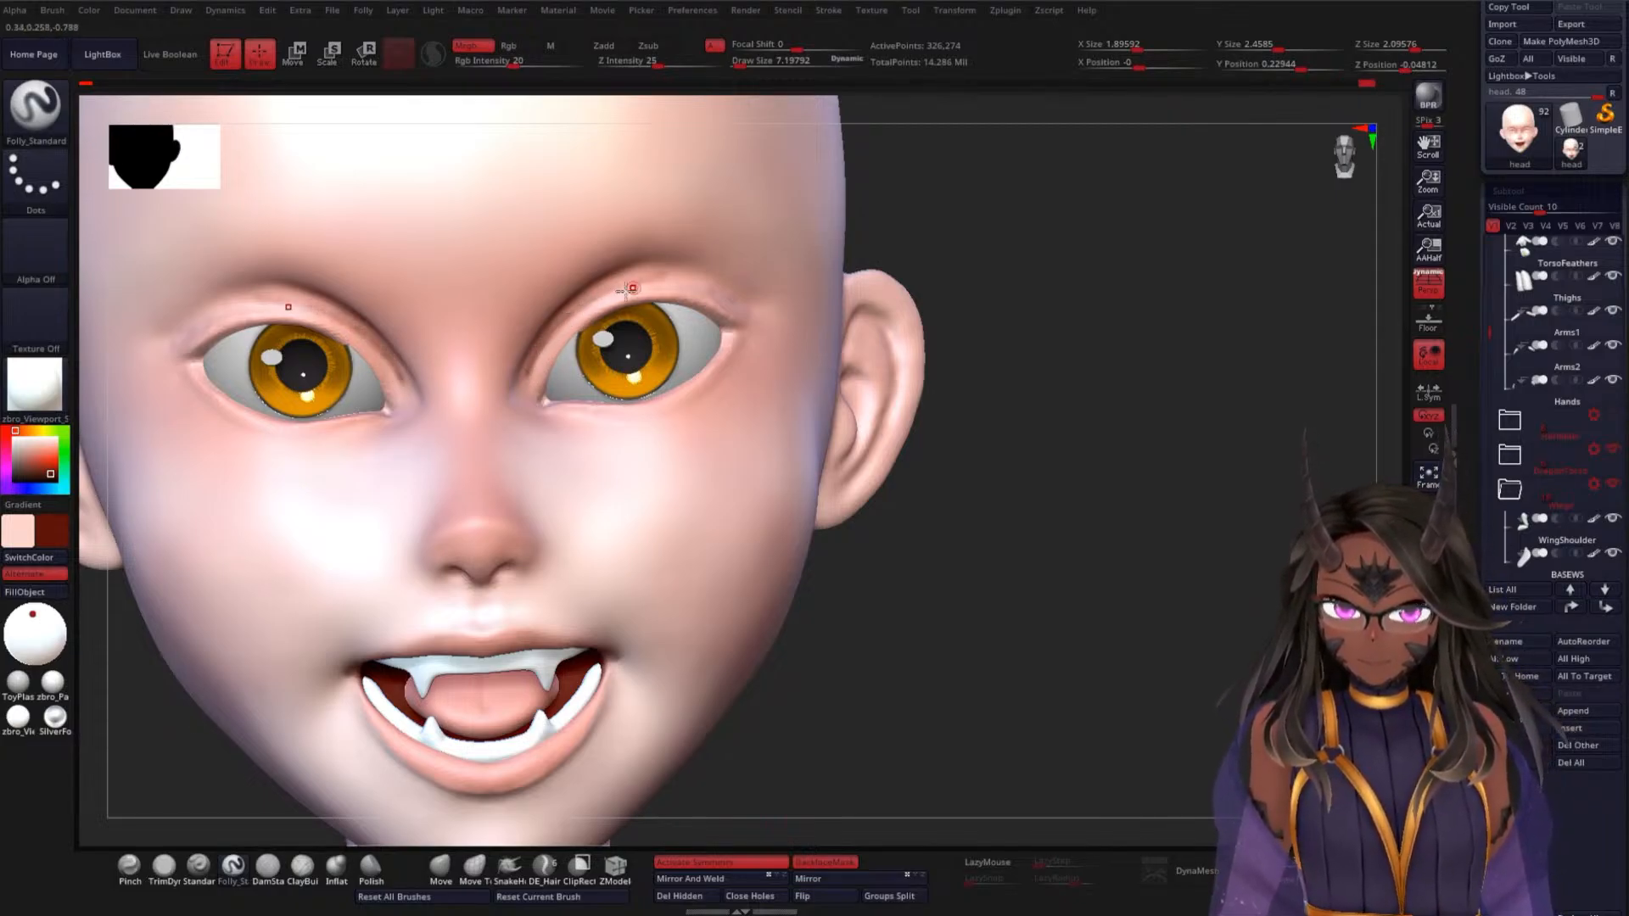
key(ctrl)
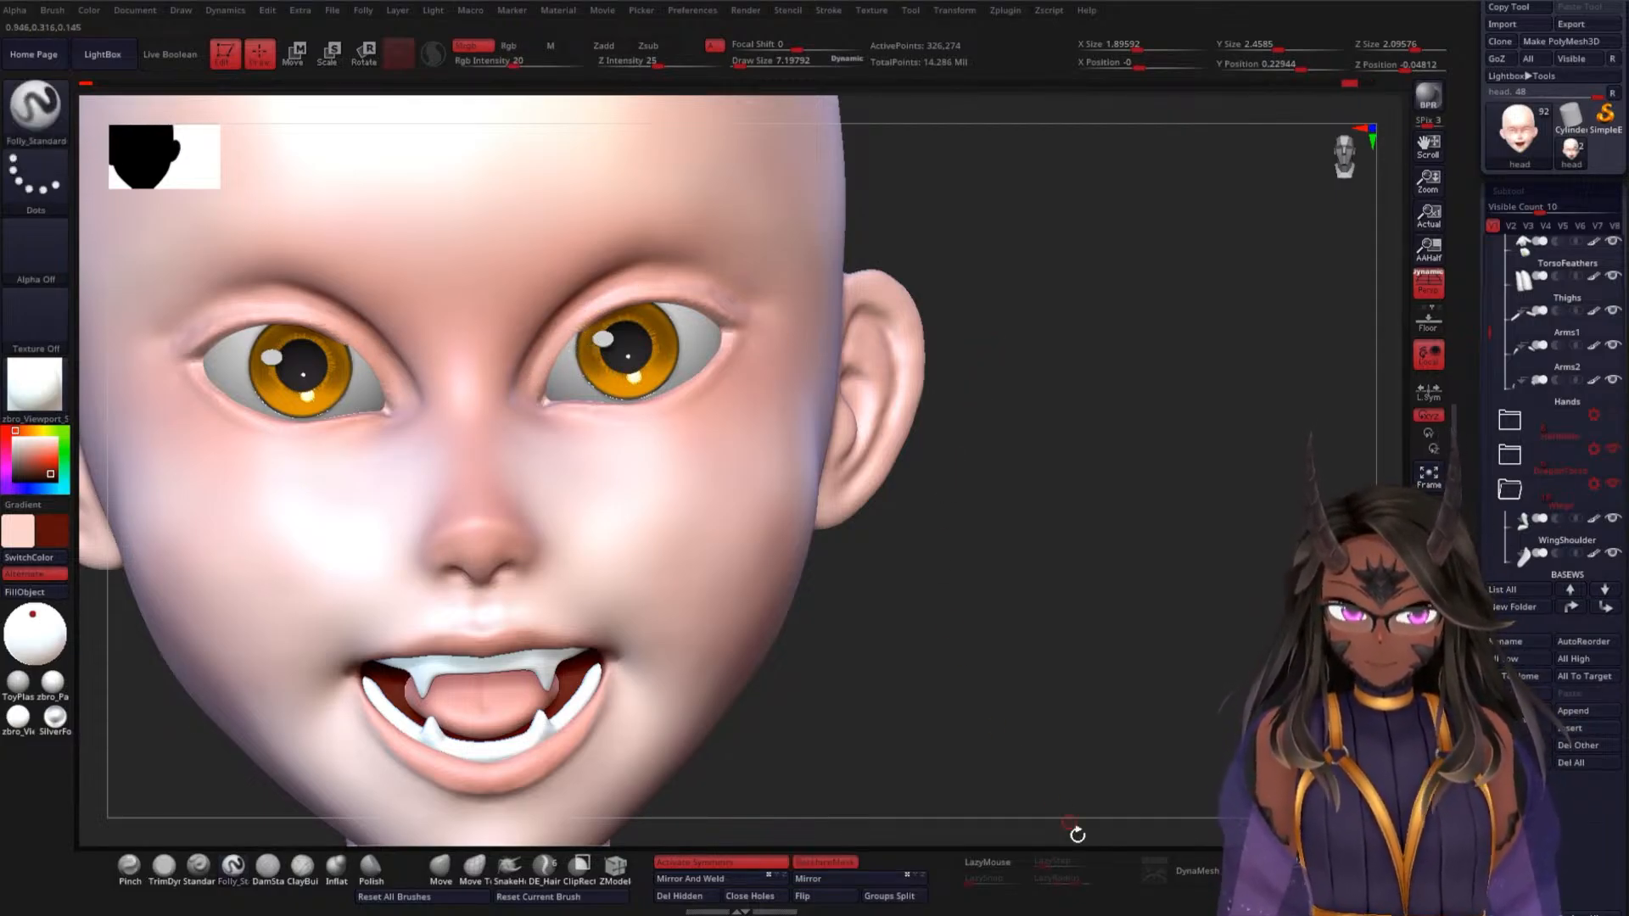
click(993, 862)
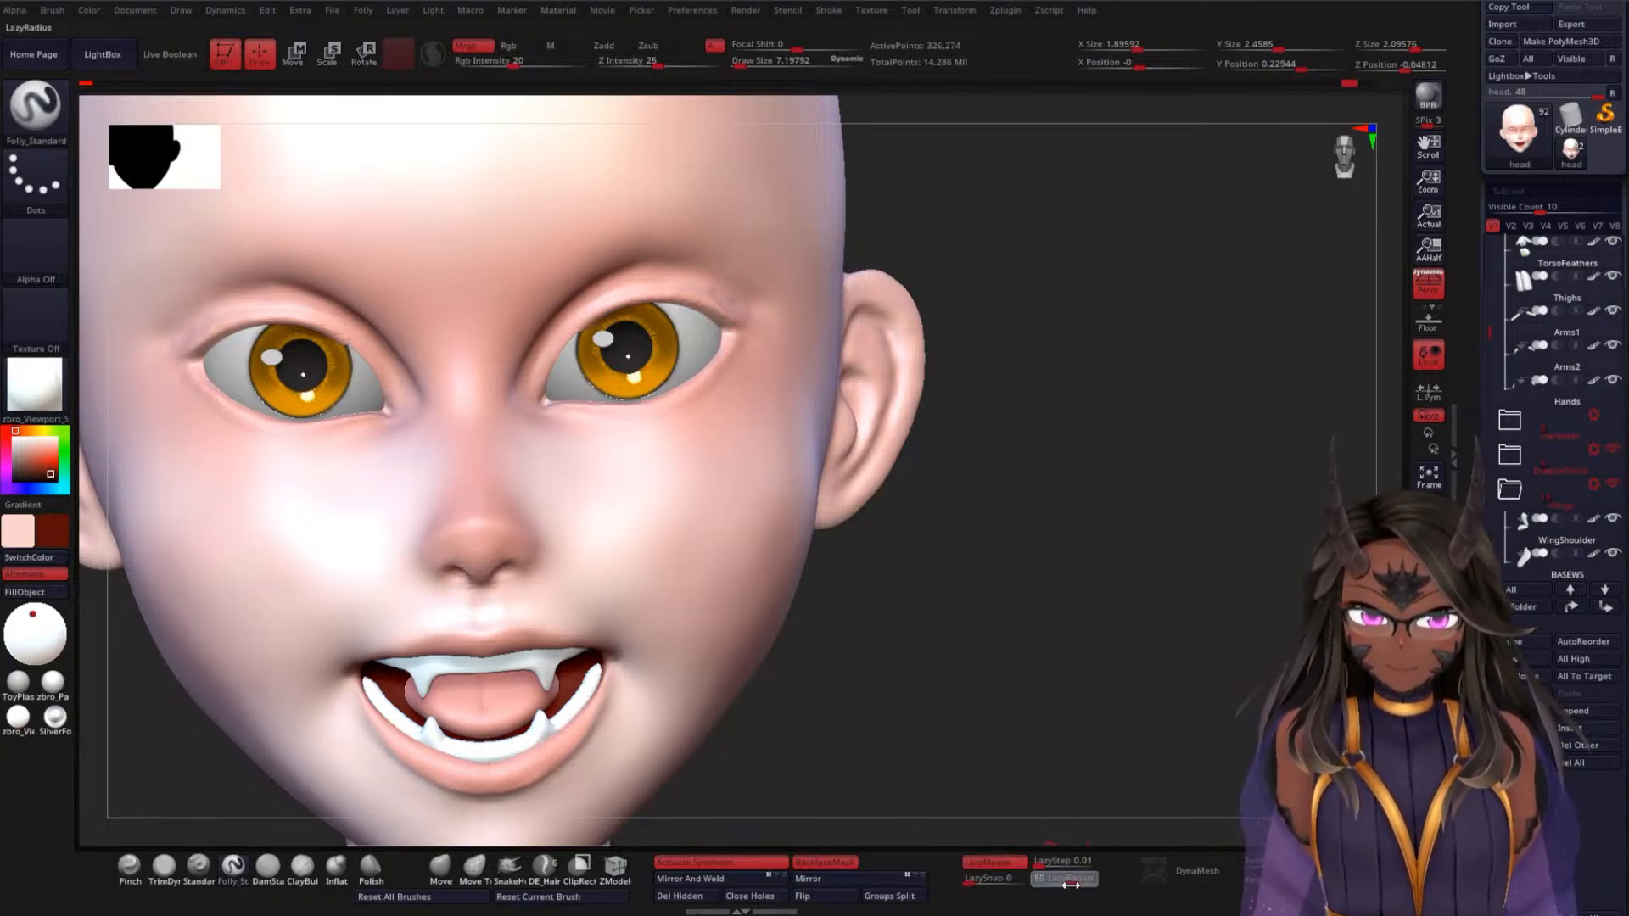
drag(1071, 885, 1060, 882)
Set RGB intensity to 10 and Z intensity to 23, and trace the lower eyelids in dark red from the outer corners inward
drag(1127, 634, 1083, 633)
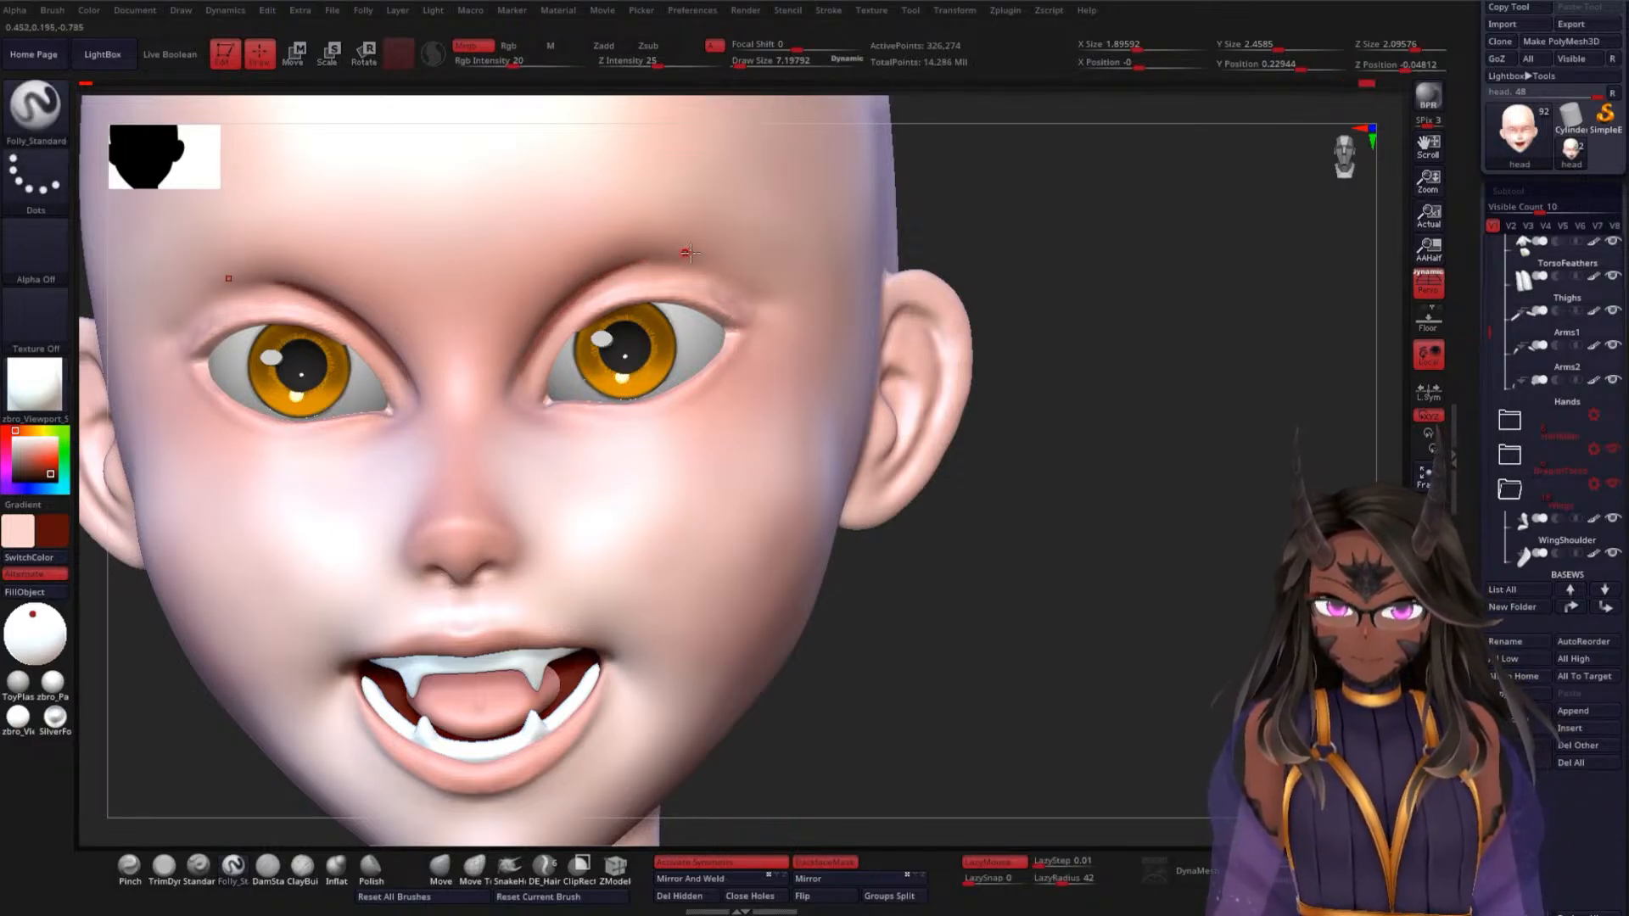
mouse_move(1110, 520)
mouse_down()
mouse_move(1036, 480)
mouse_move(1106, 475)
mouse_move(1084, 511)
mouse_up()
key(space)
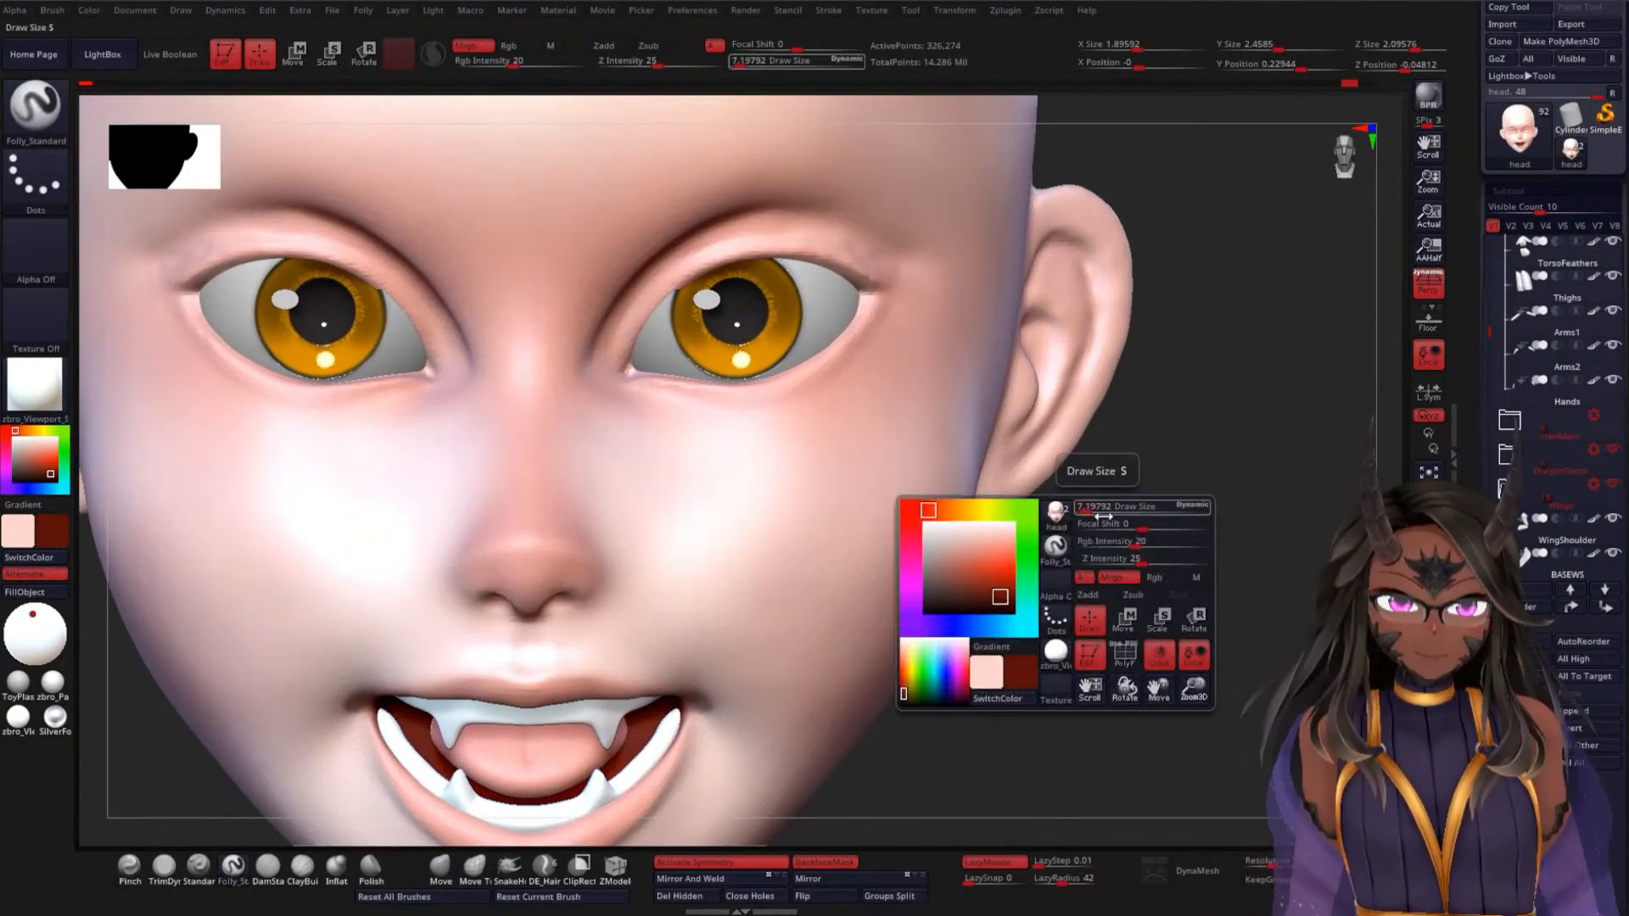
click(1138, 559)
click(1132, 543)
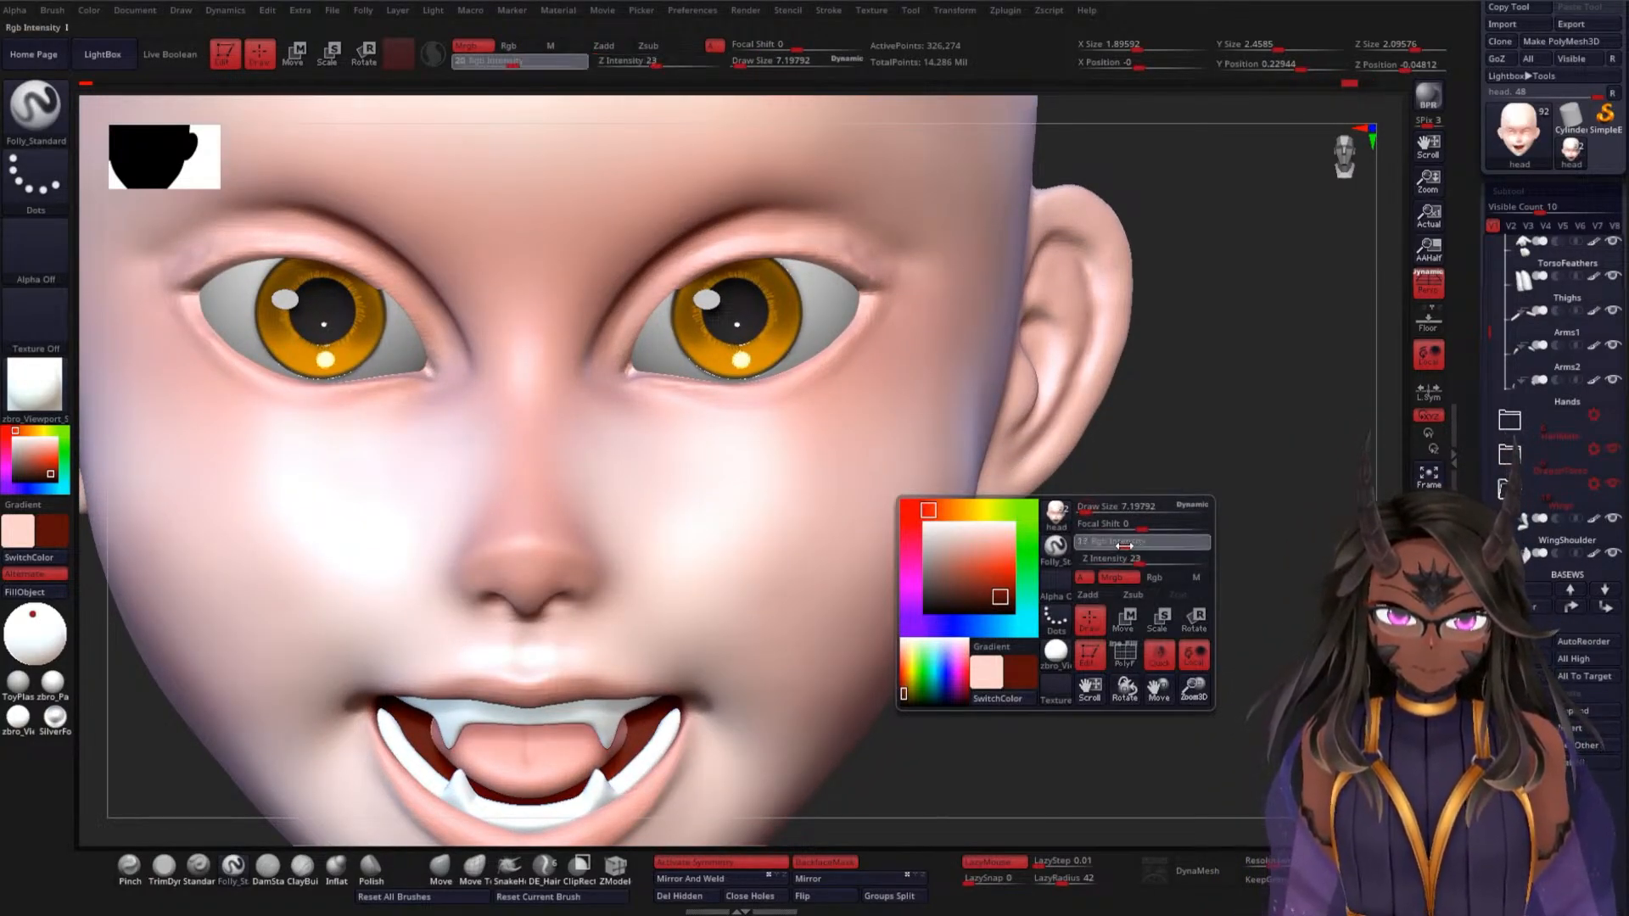
drag(1121, 546, 1119, 545)
drag(1198, 512, 1145, 517)
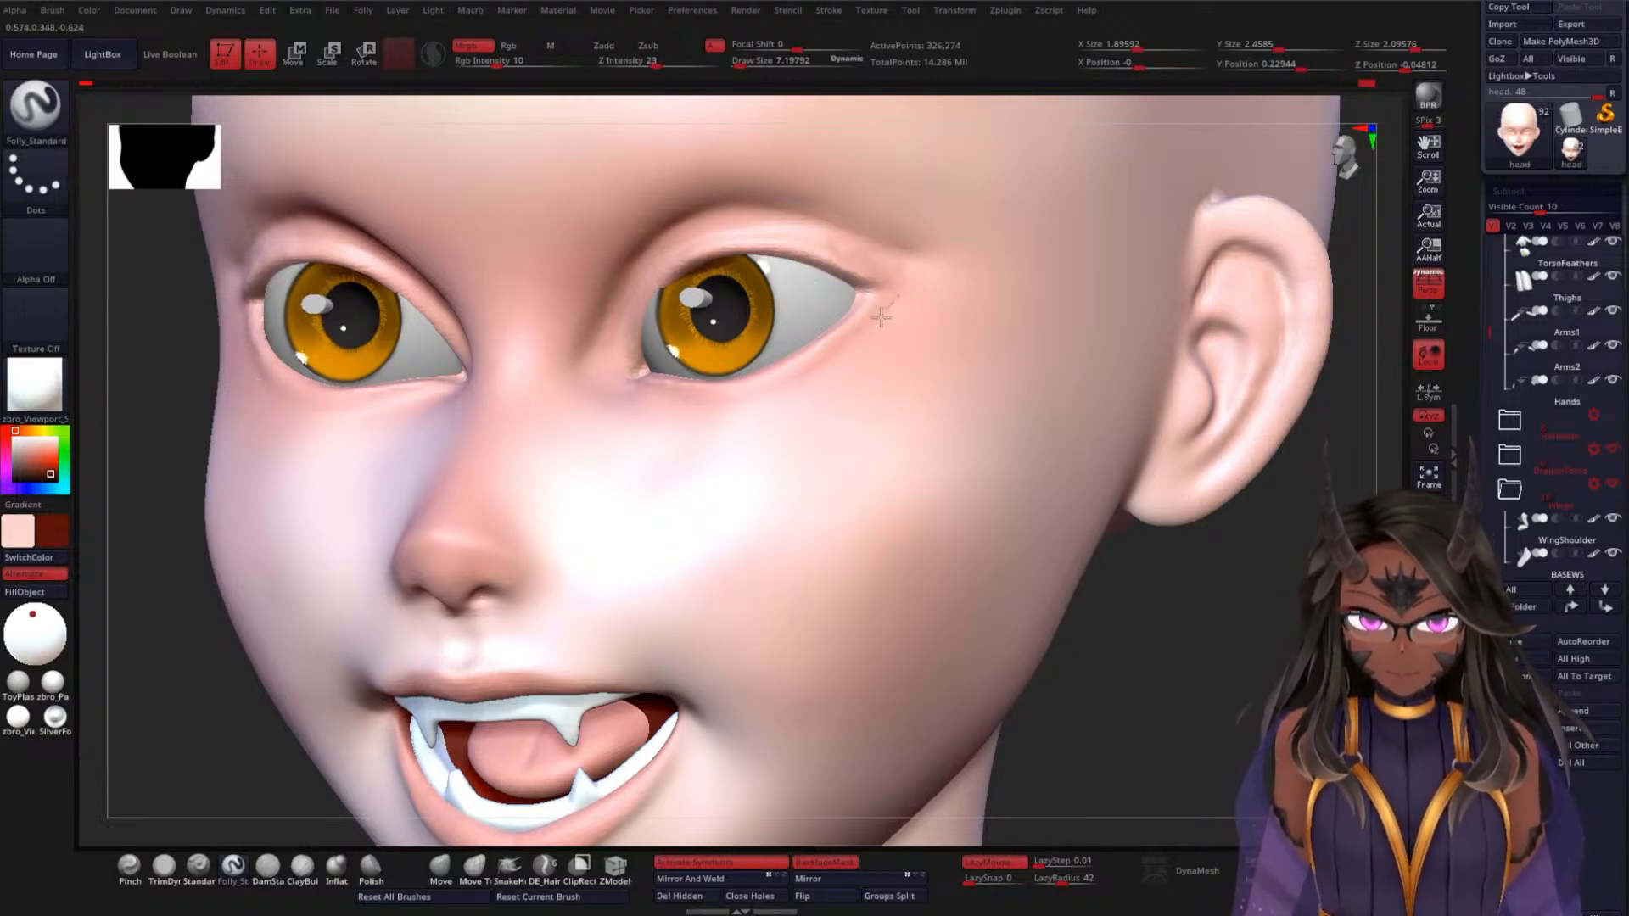
drag(846, 347, 776, 393)
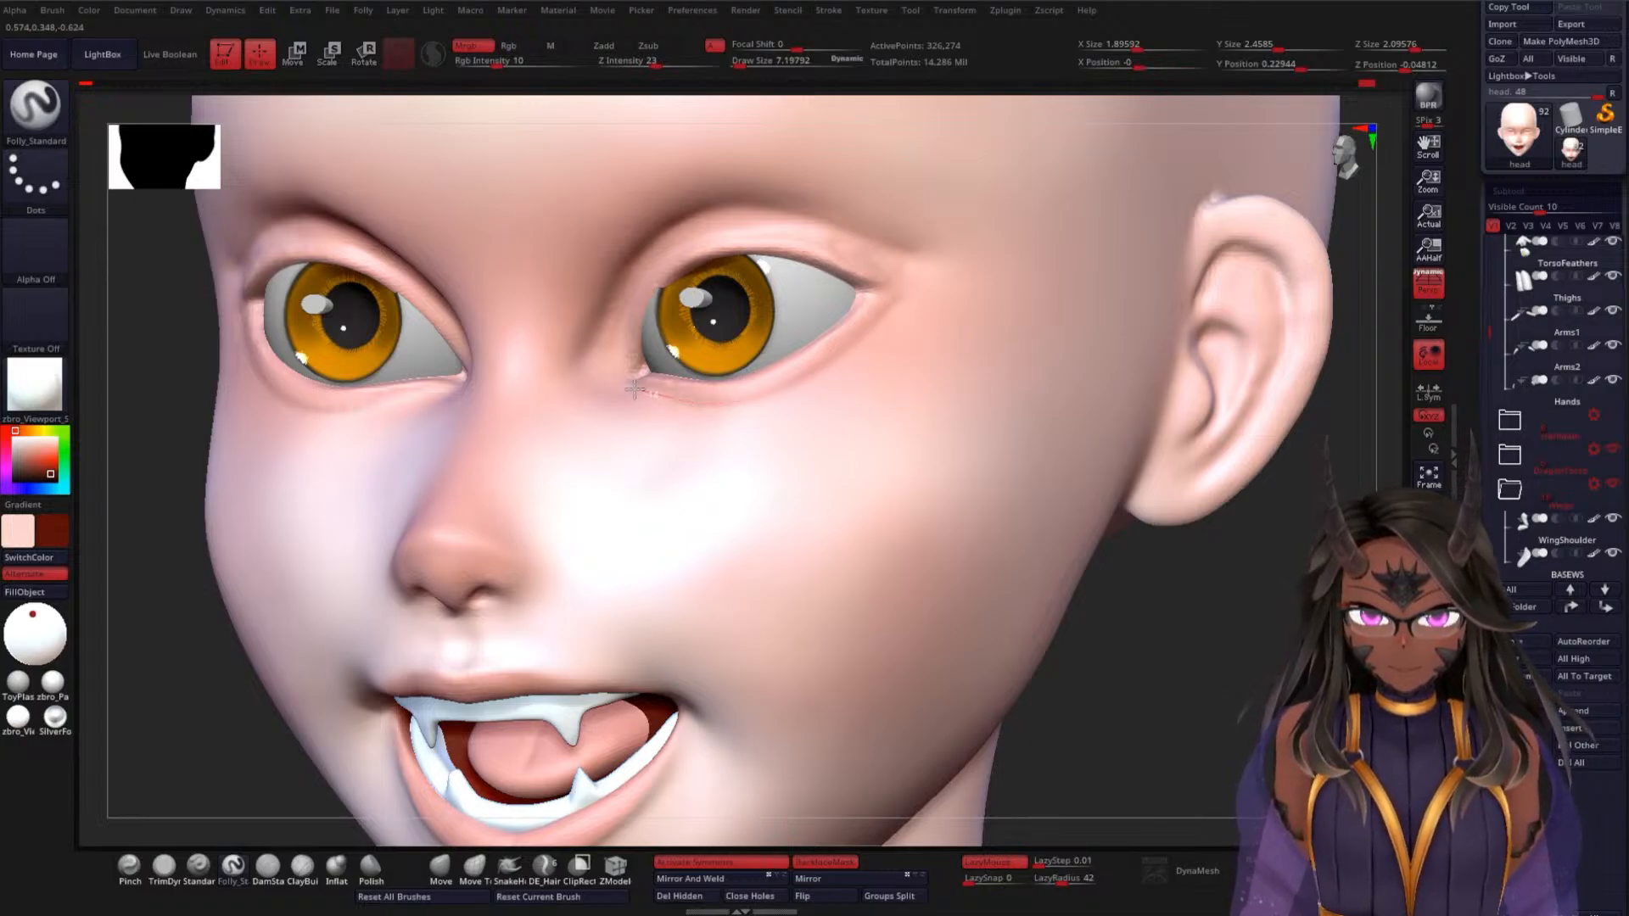
Accent the inner eye corners and the upper eyelid edges with fine dark red strokes
drag(1200, 632, 1236, 665)
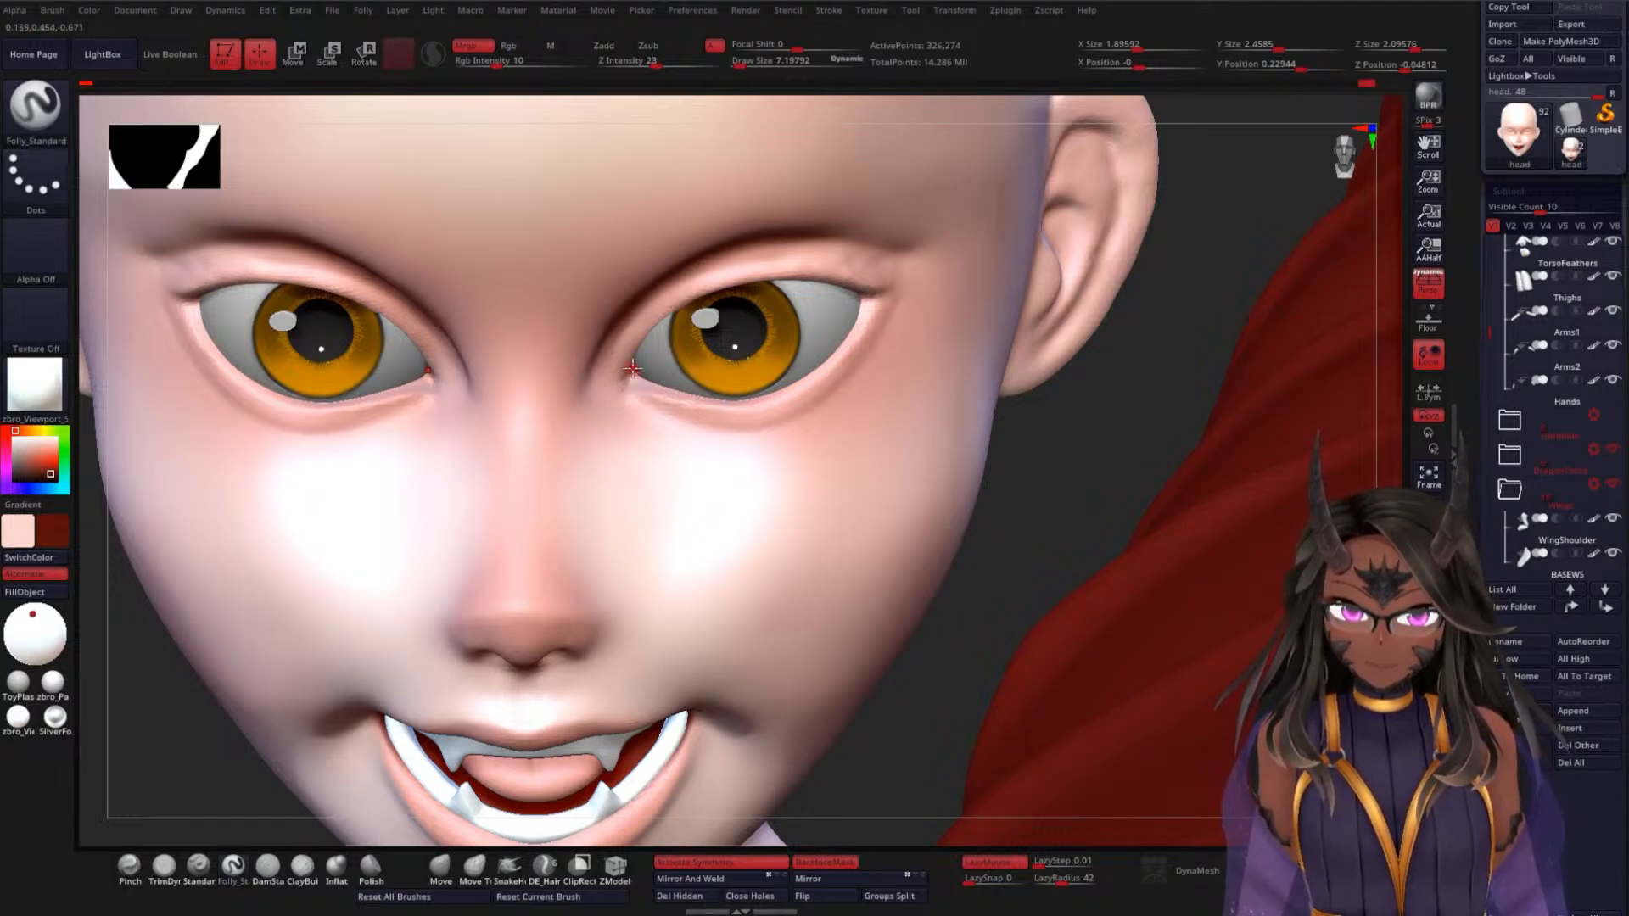
alt+drag(1105, 504, 1163, 472)
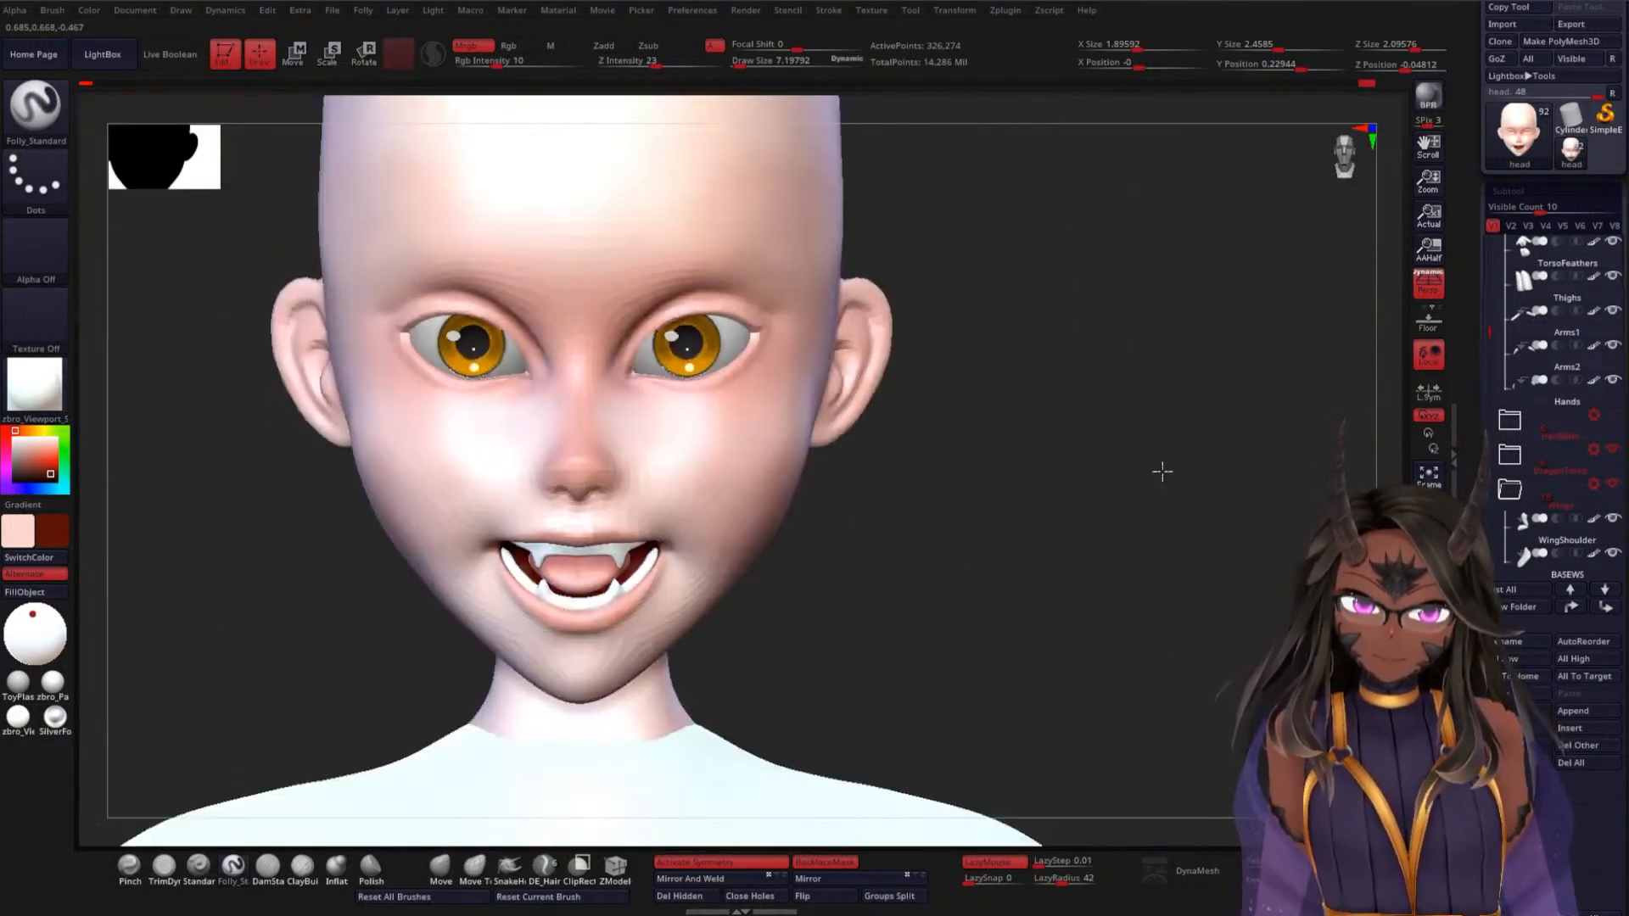
alt+drag(1061, 436, 1073, 534)
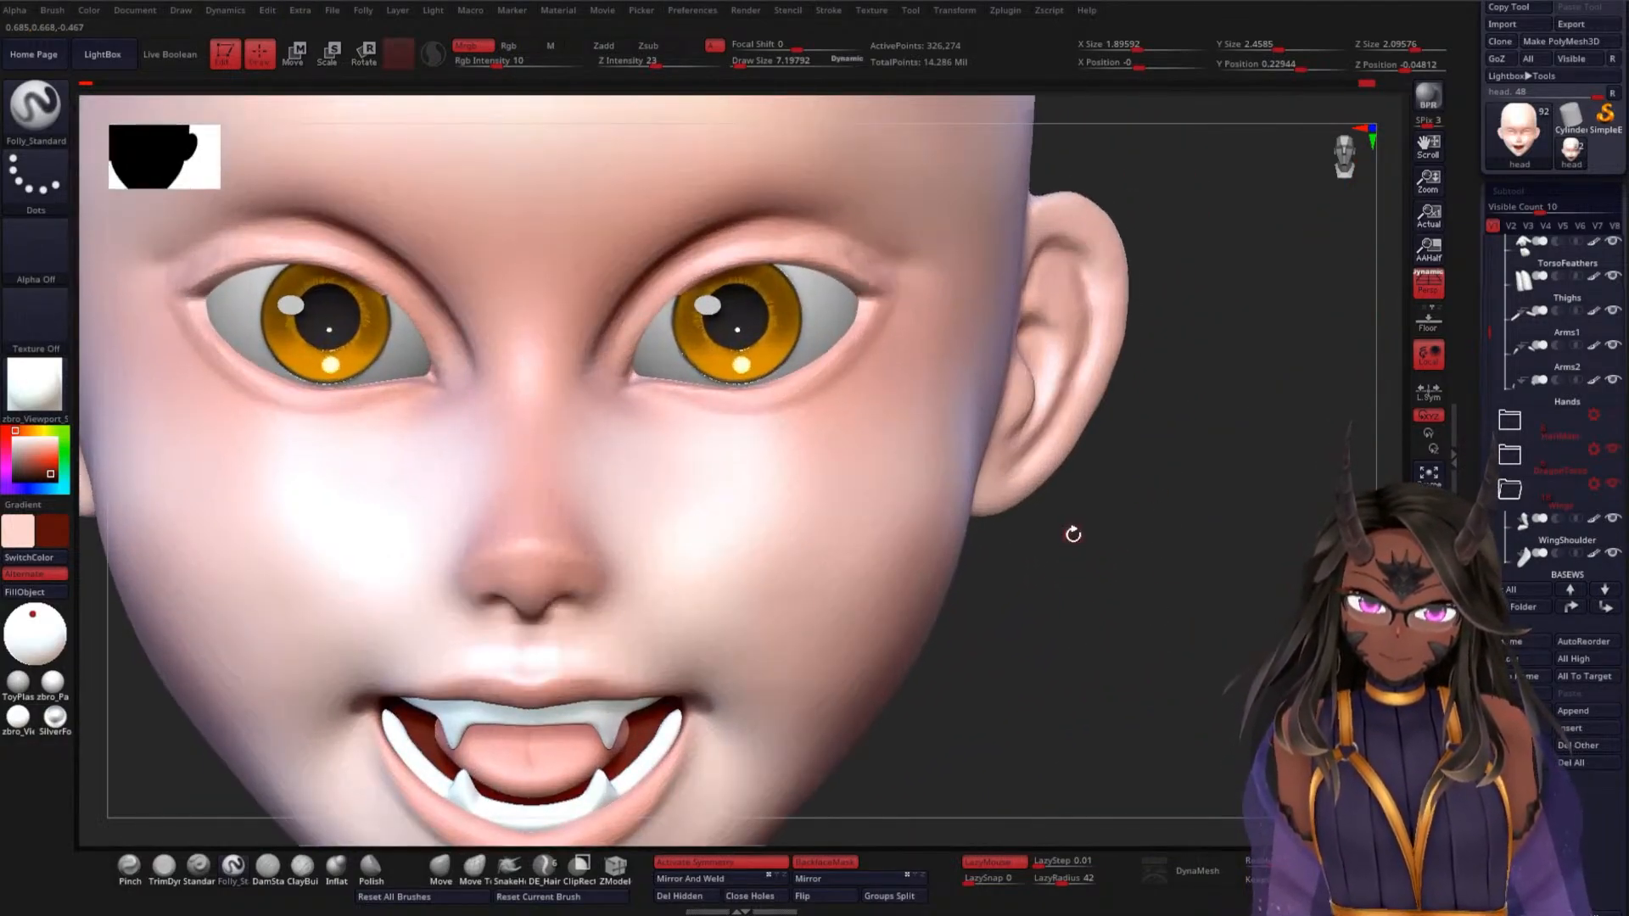
key(ctrl)
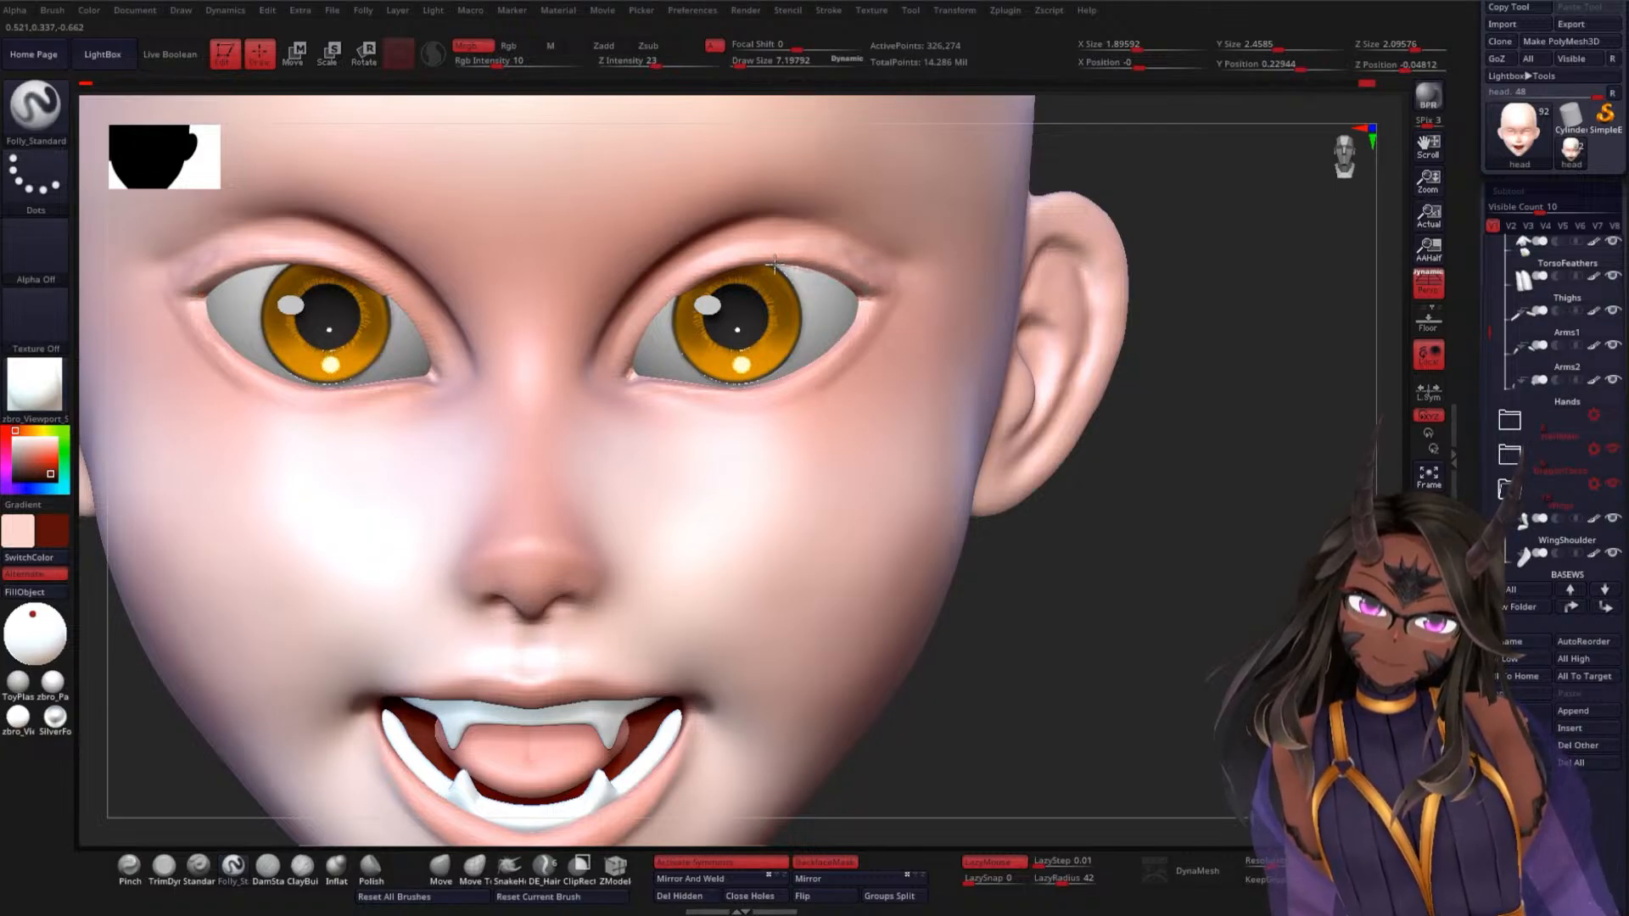
Paint a thin dark red contour along the crease beneath the lower lip
drag(1142, 564, 1226, 267)
drag(1106, 473, 1065, 433)
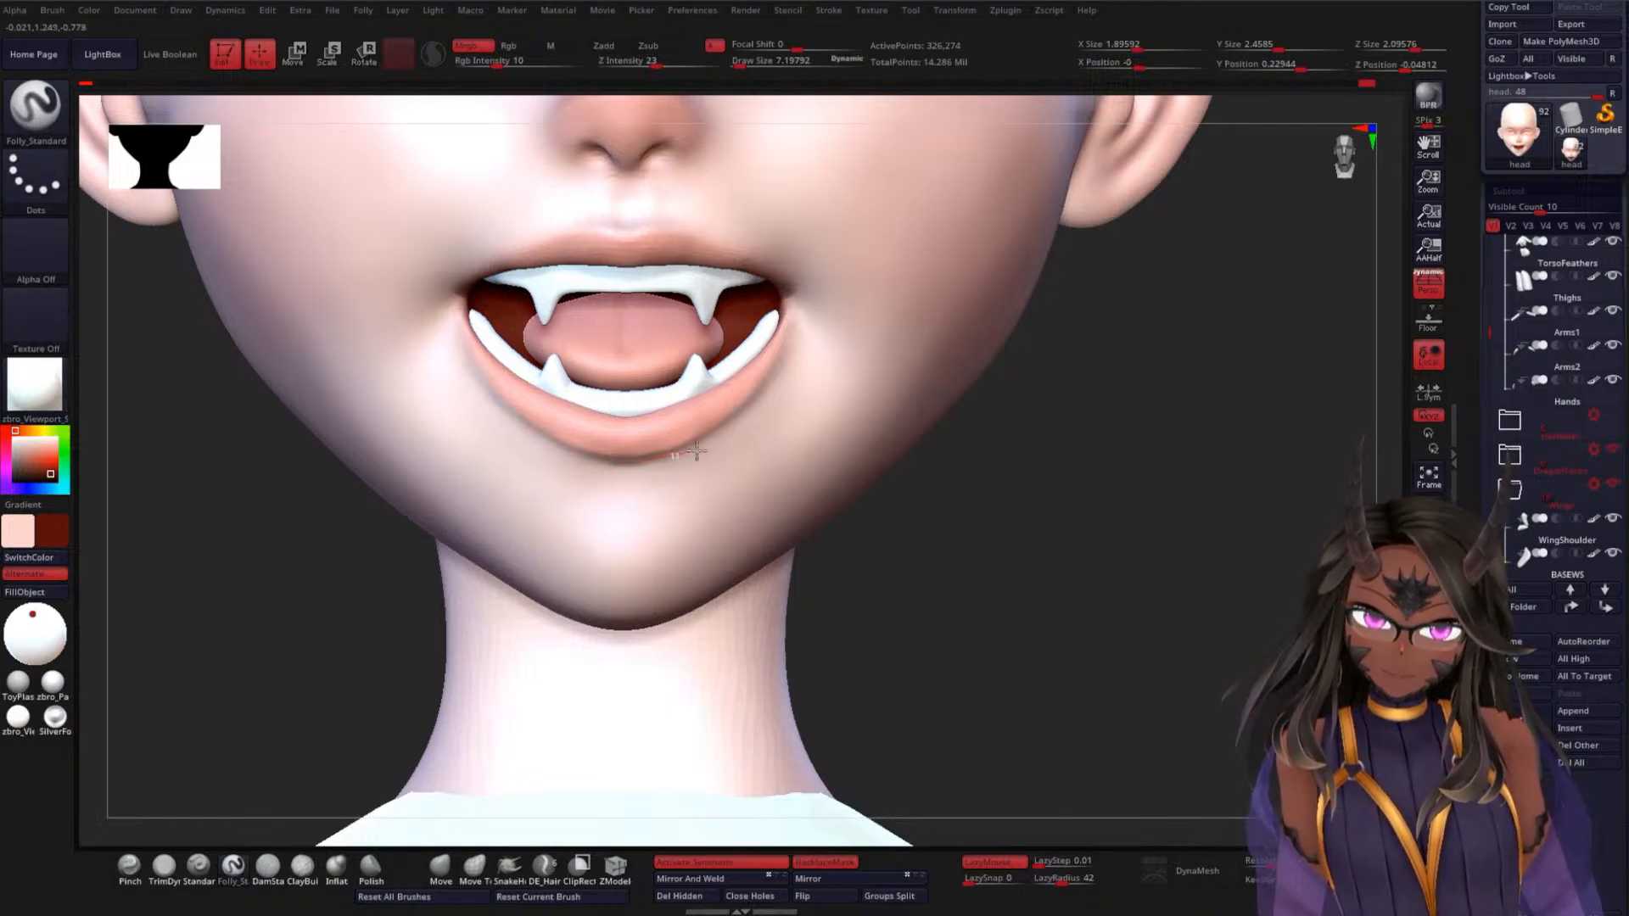
drag(729, 435, 736, 430)
drag(1072, 534, 1001, 463)
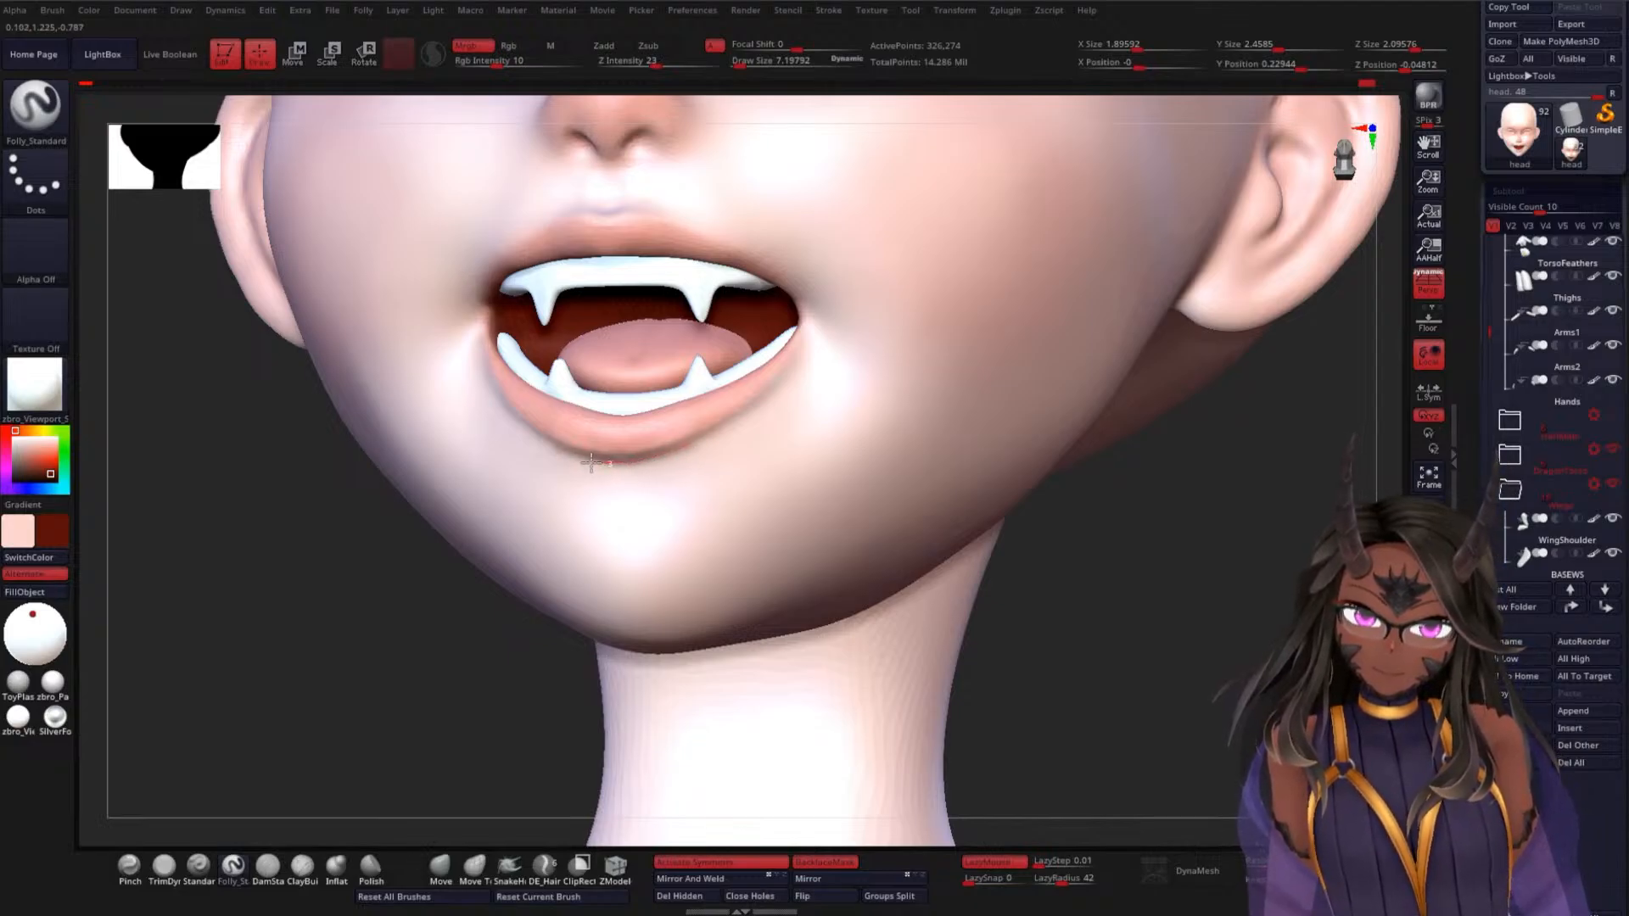
drag(623, 461, 728, 431)
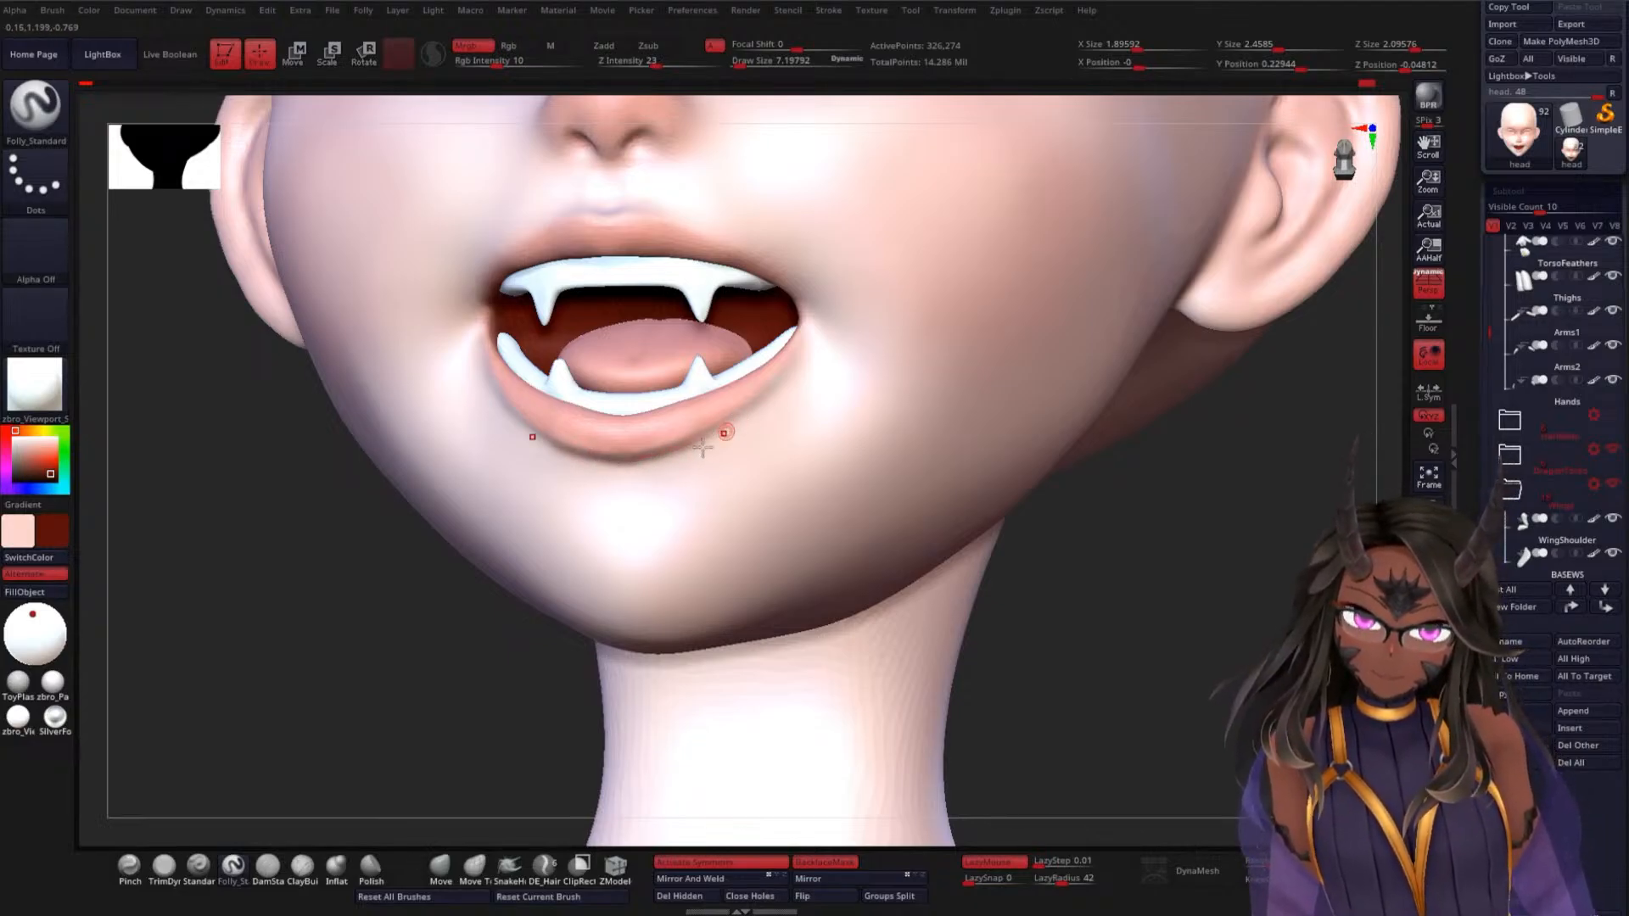
drag(366, 638, 340, 730)
Darken the nostrils with LazyMouse off, shade the ears with dark red, and turn LazyMouse back on
mouse_move(1082, 481)
shift+mouse_down()
mouse_move(1088, 359)
mouse_move(1066, 410)
mouse_move(1040, 338)
mouse_move(1148, 332)
mouse_move(1157, 444)
mouse_move(1298, 374)
mouse_move(1210, 493)
mouse_move(1198, 451)
shift+mouse_up()
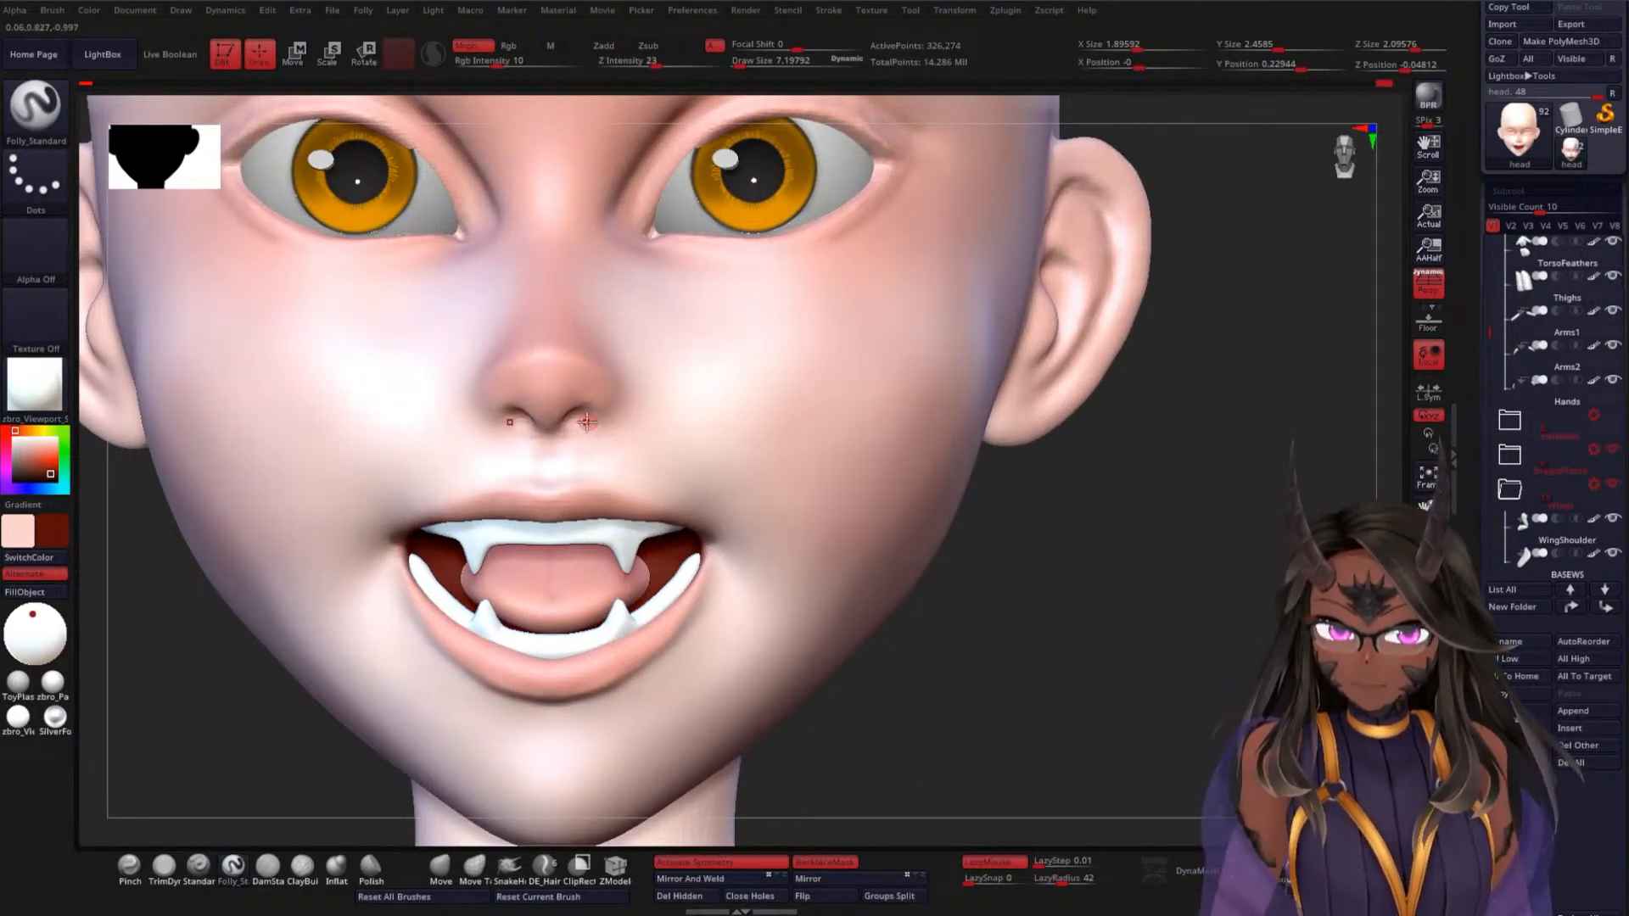
click(989, 862)
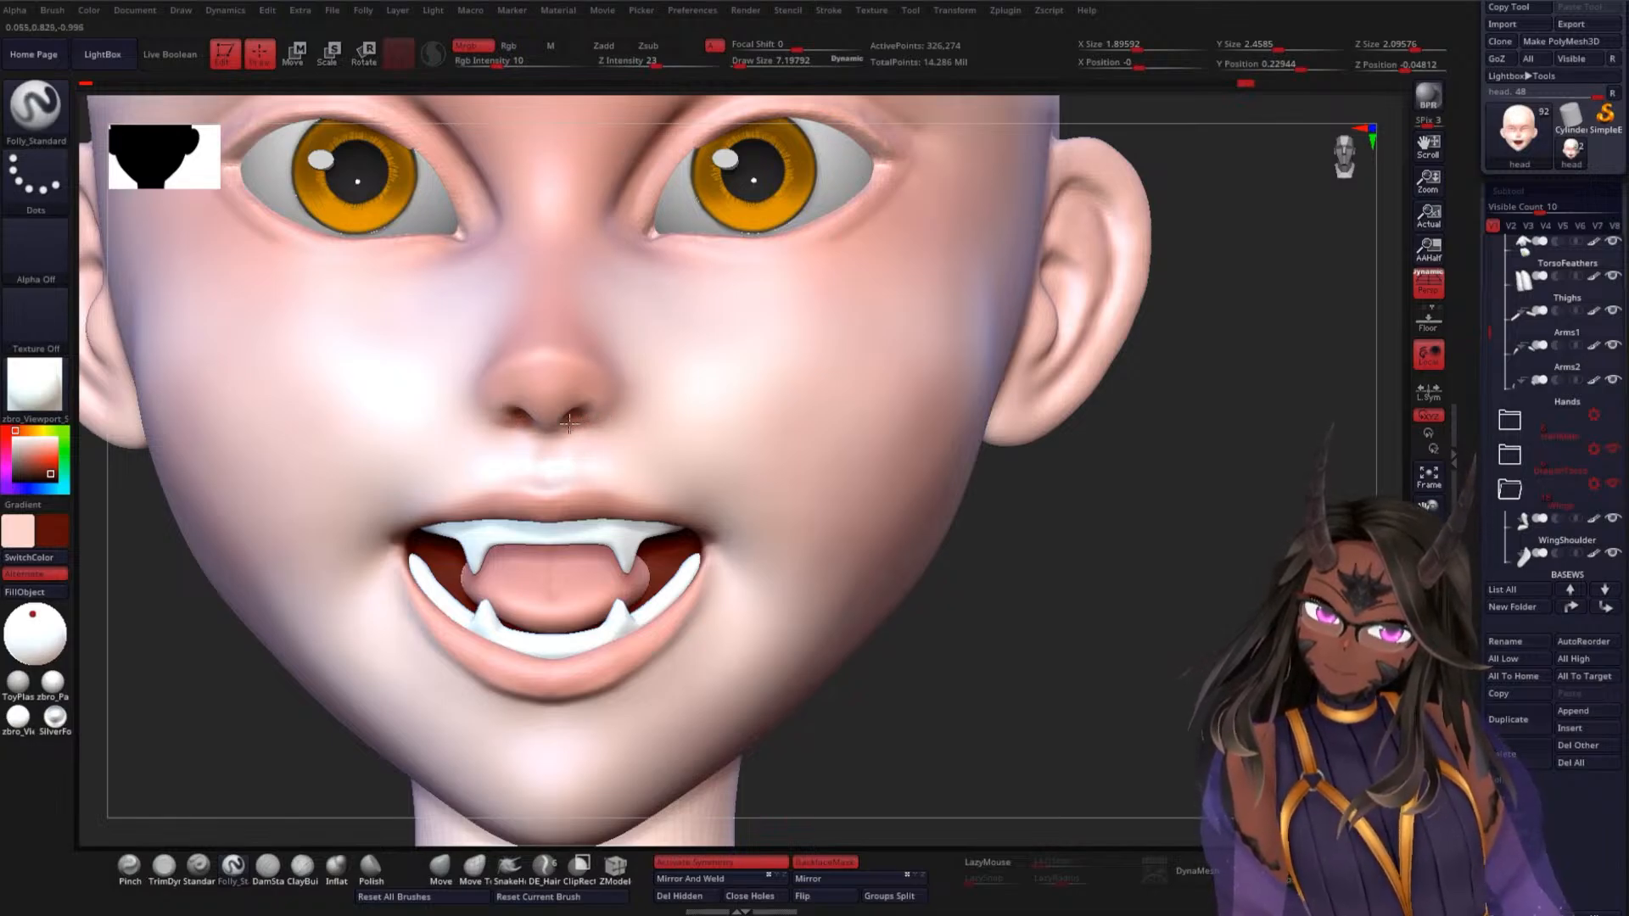
drag(1011, 517, 1099, 375)
alt+drag(1000, 380, 1119, 496)
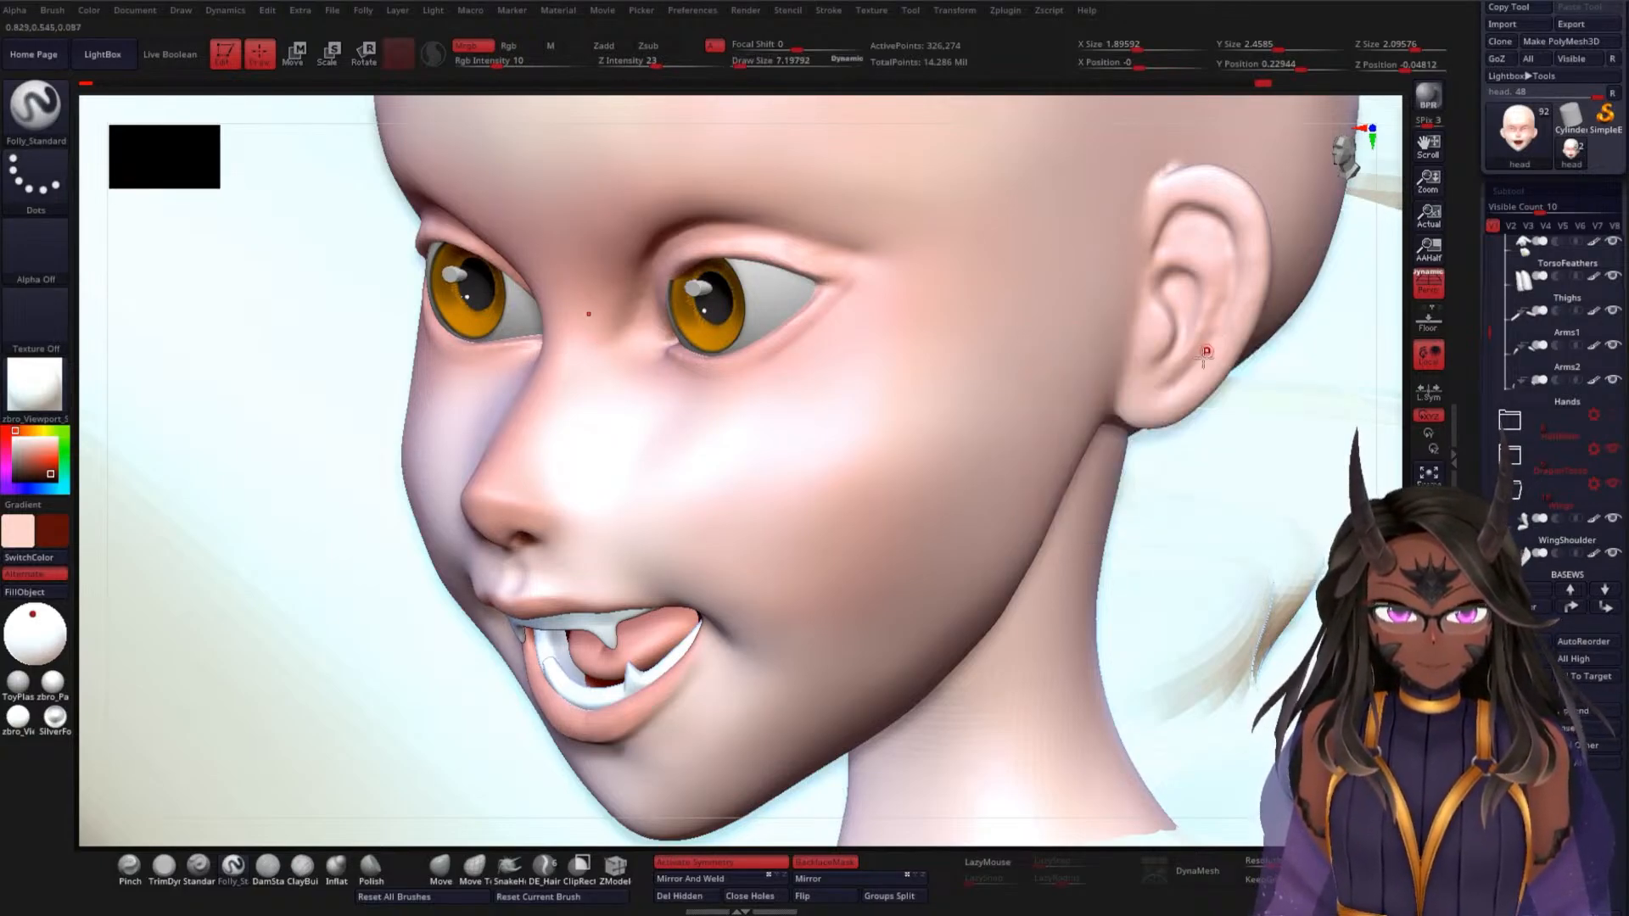
click(980, 862)
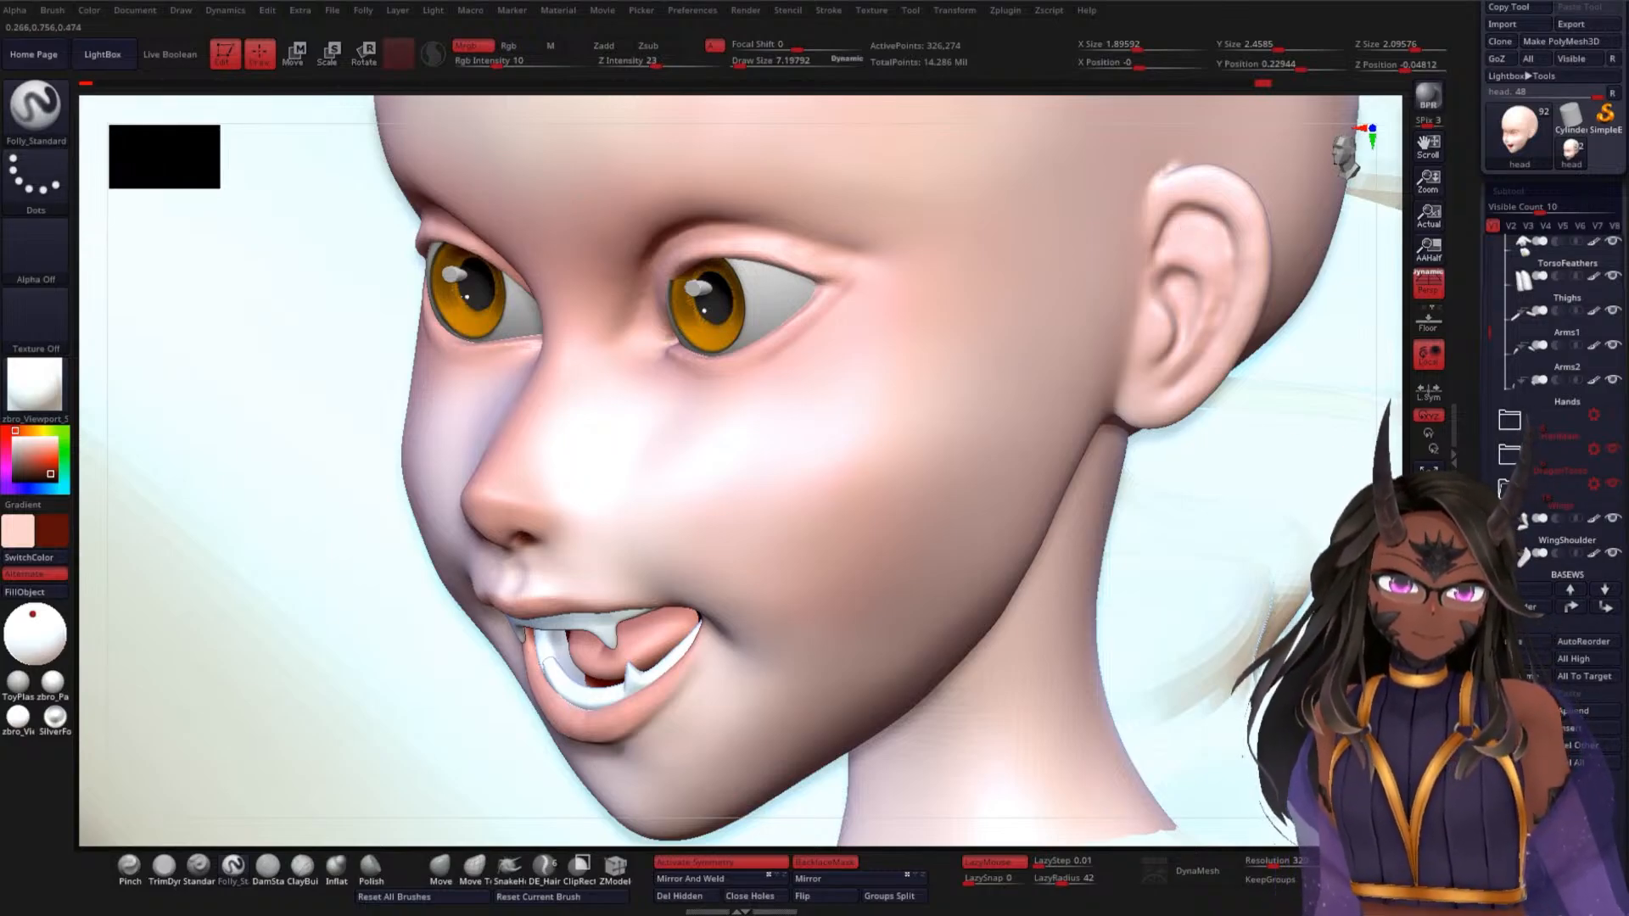
Examine the tinted eyes, ears, nose and mouth from the front, both close up and with the shoulders in view
mouse_move(958, 526)
right_down()
mouse_move(1298, 491)
mouse_move(1306, 444)
mouse_move(1215, 466)
mouse_move(1184, 496)
right_up()
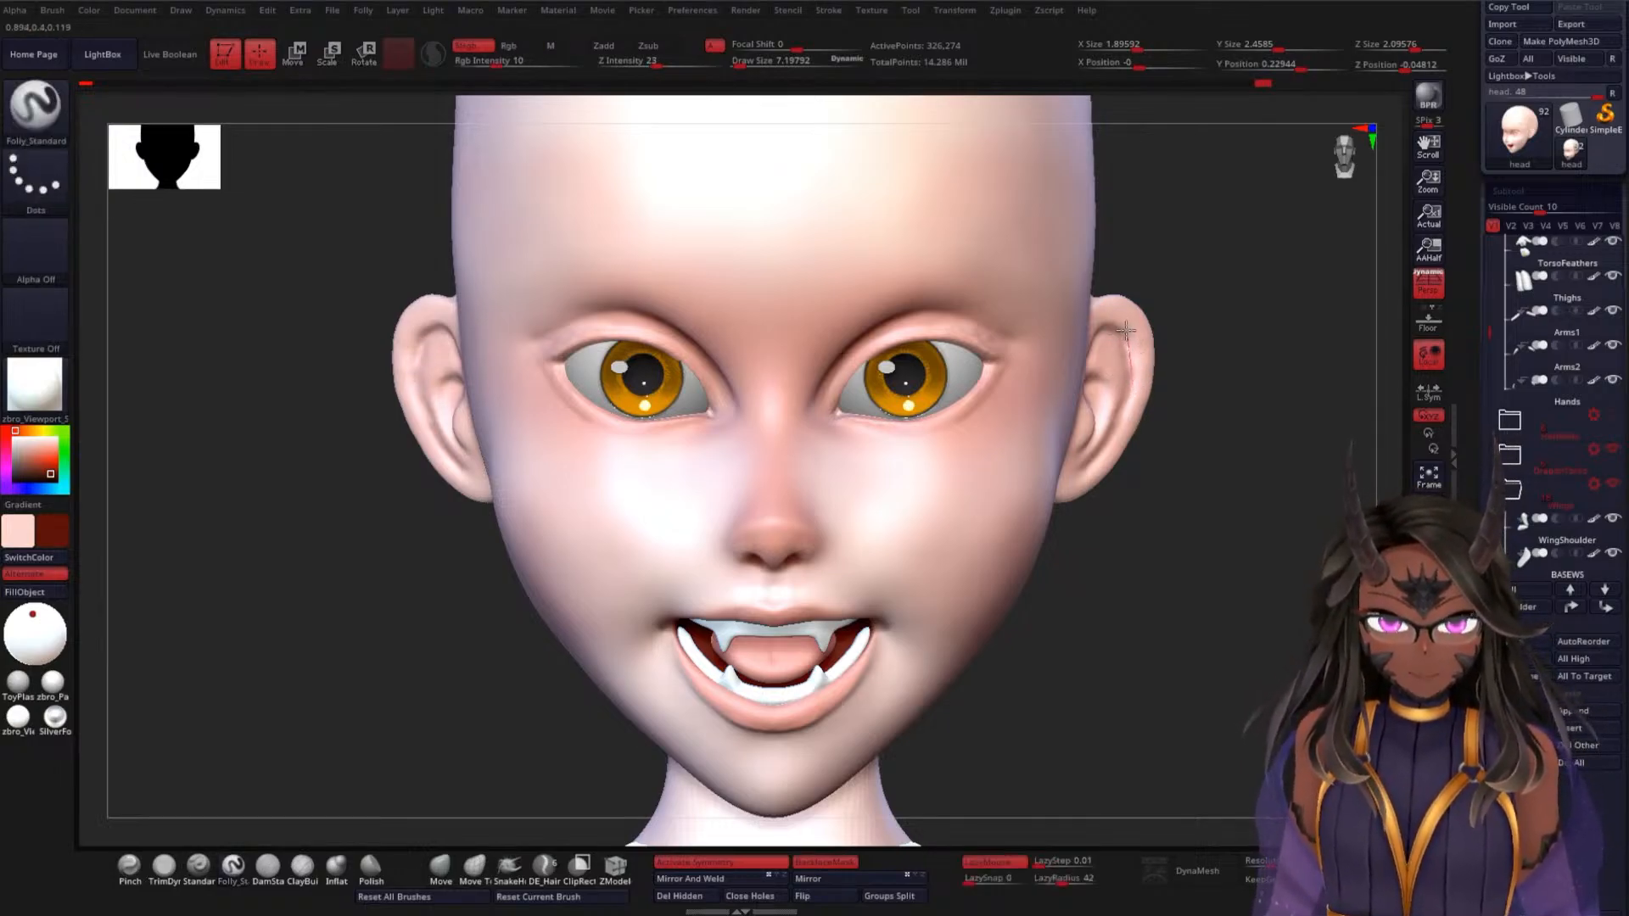
ctrl+right_drag(1276, 501, 1272, 367)
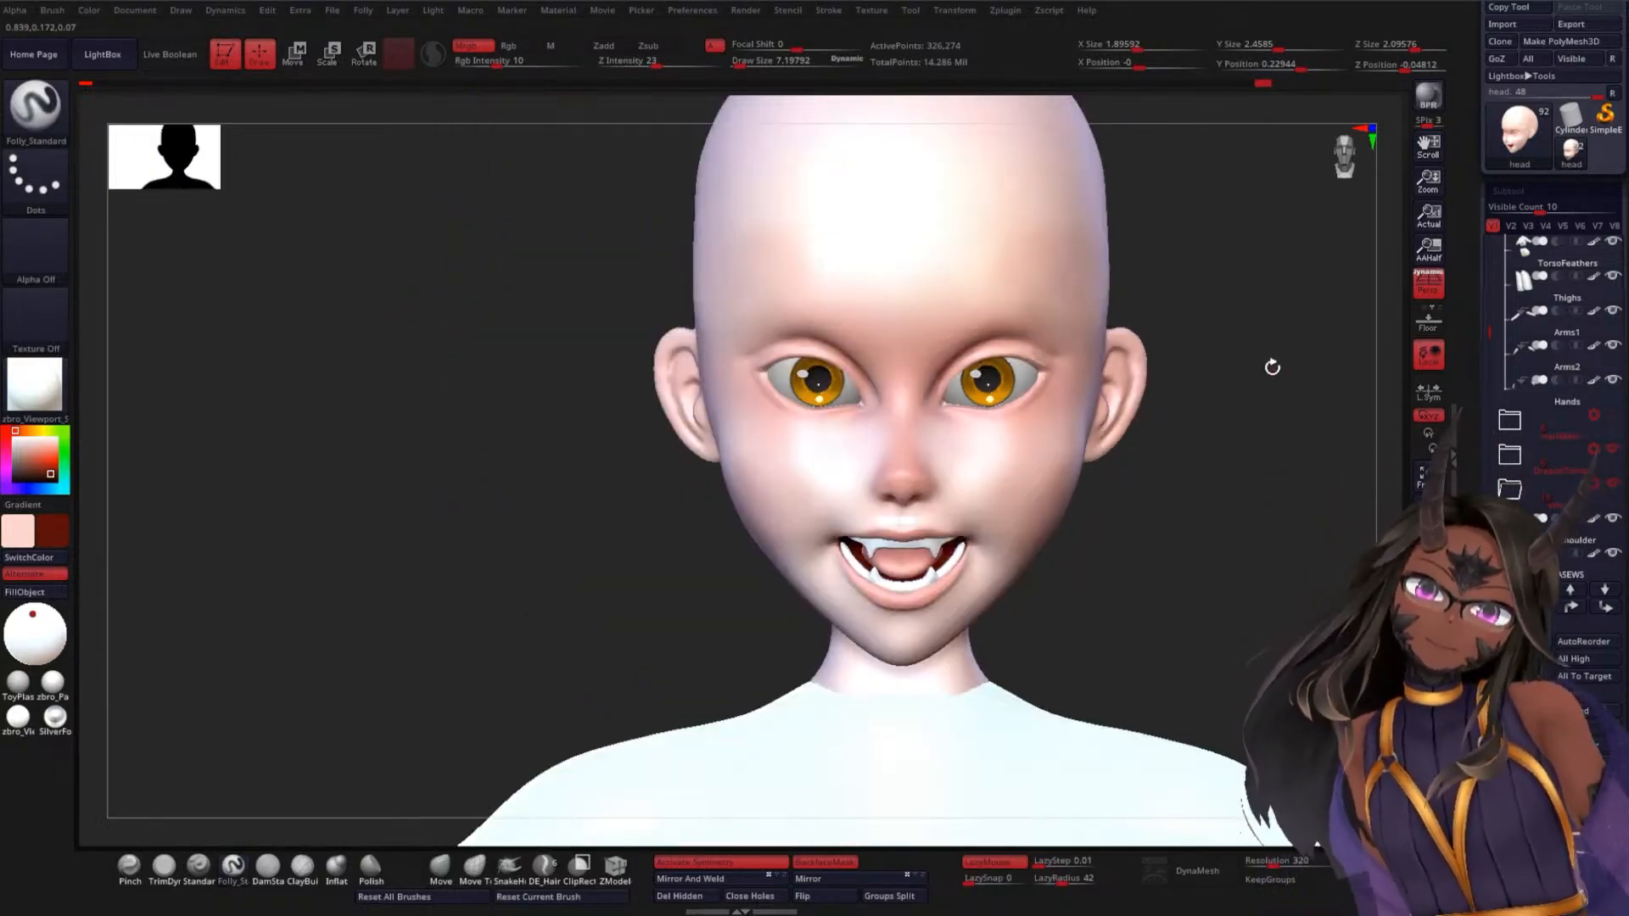
alt+right_drag(1272, 477, 1207, 568)
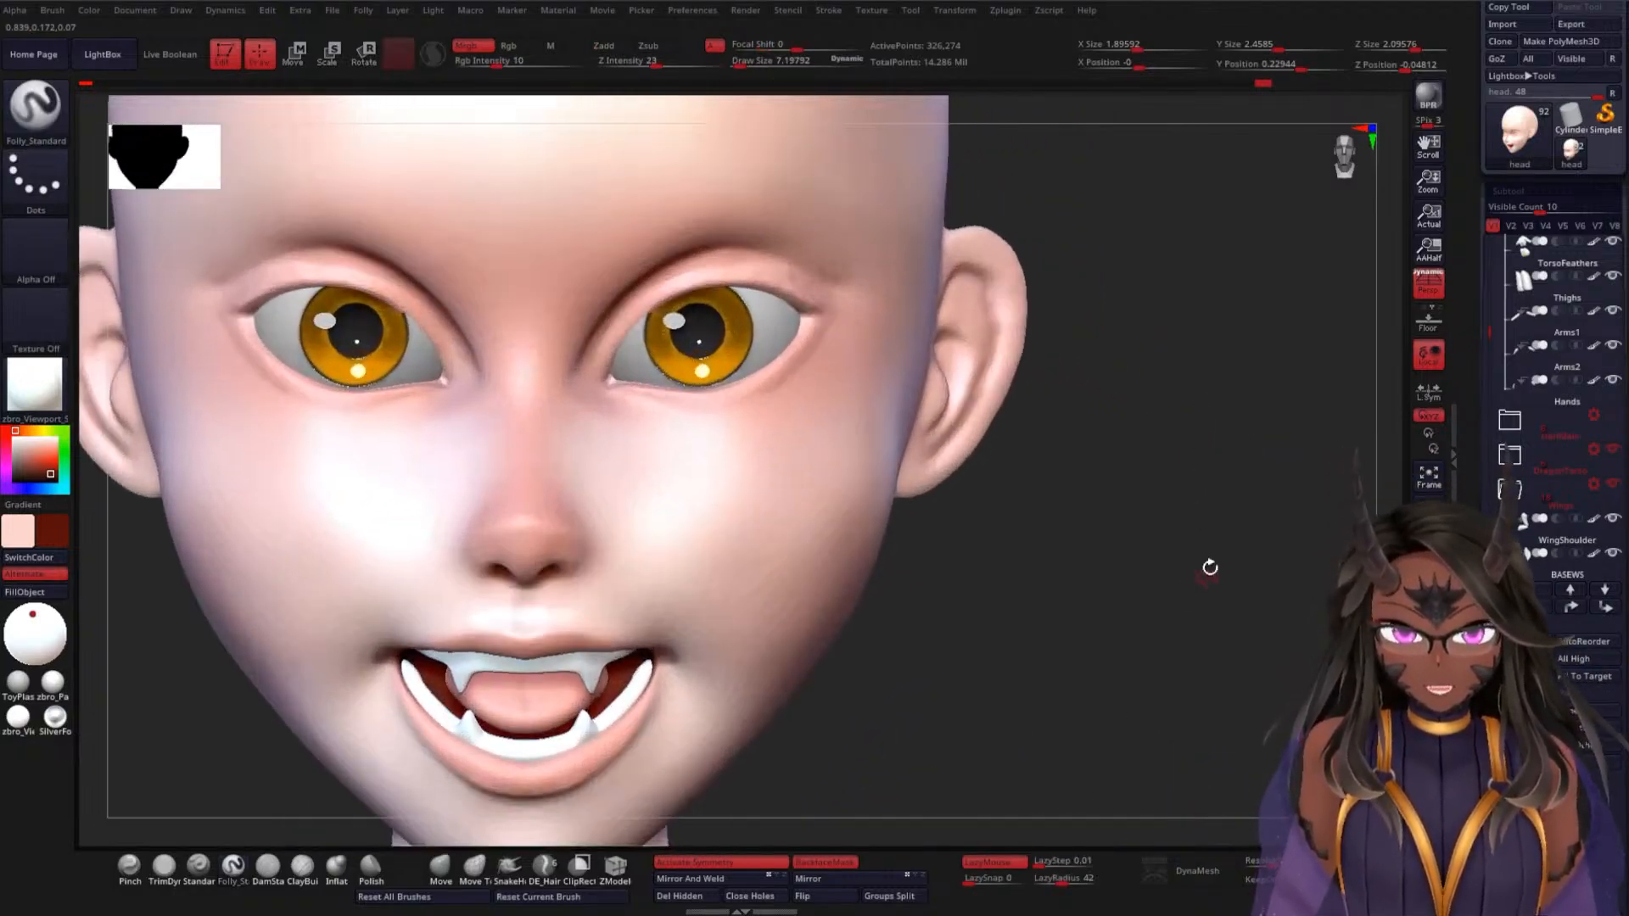
ctrl+right_drag(1182, 473, 1264, 447)
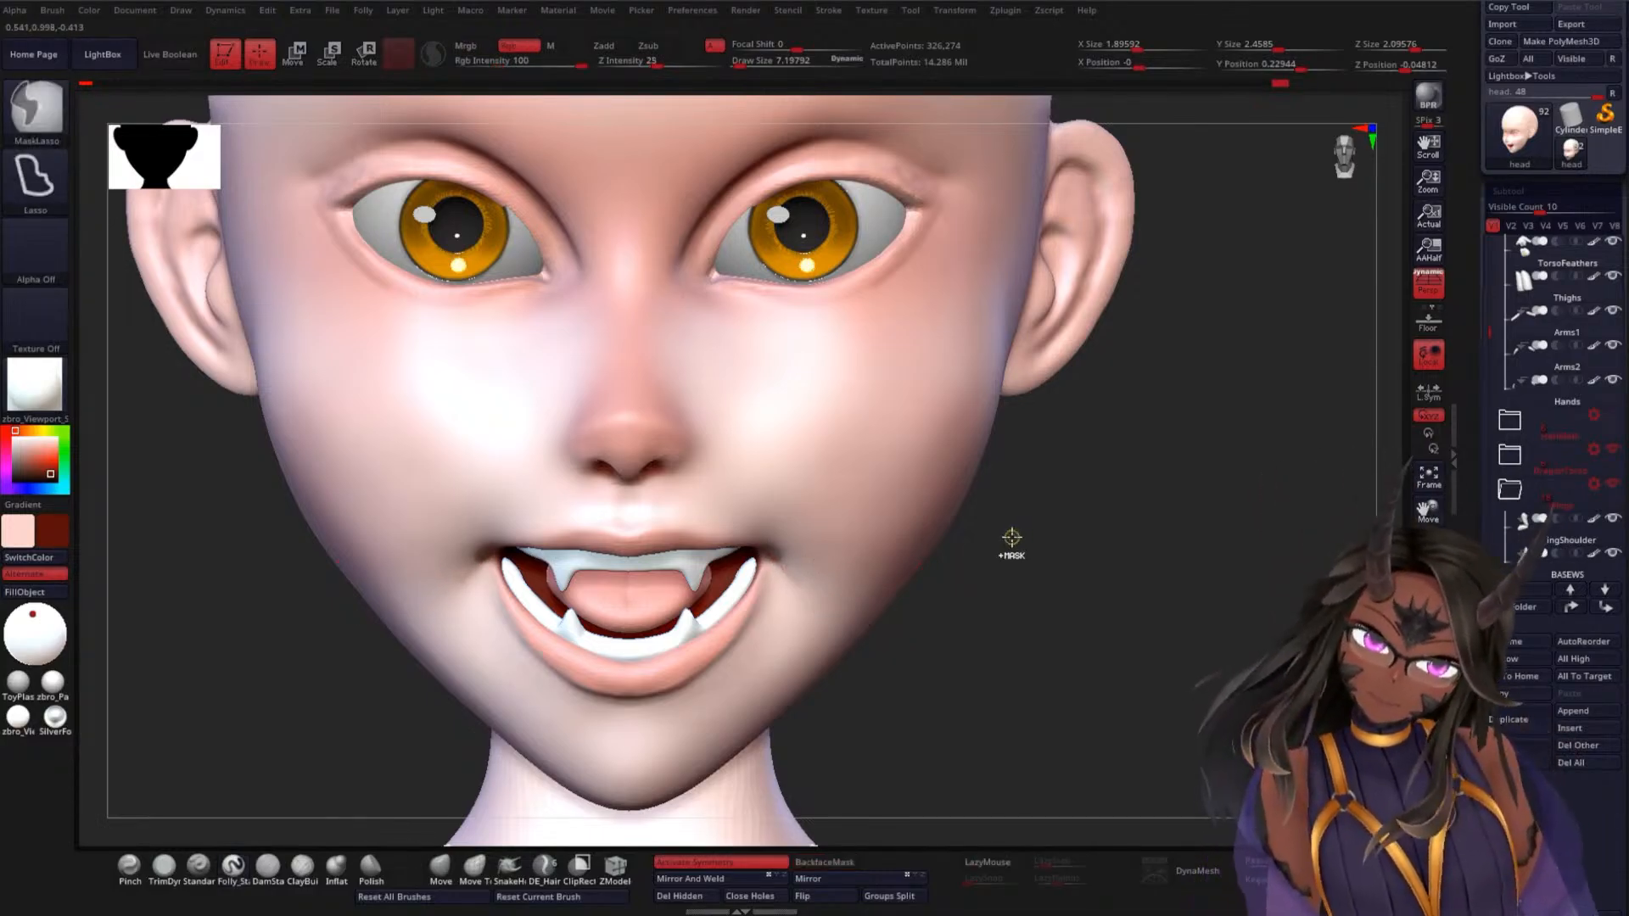
mouse_move(1047, 527)
ctrl+right_down()
mouse_move(1105, 478)
mouse_move(1119, 433)
ctrl+right_up()
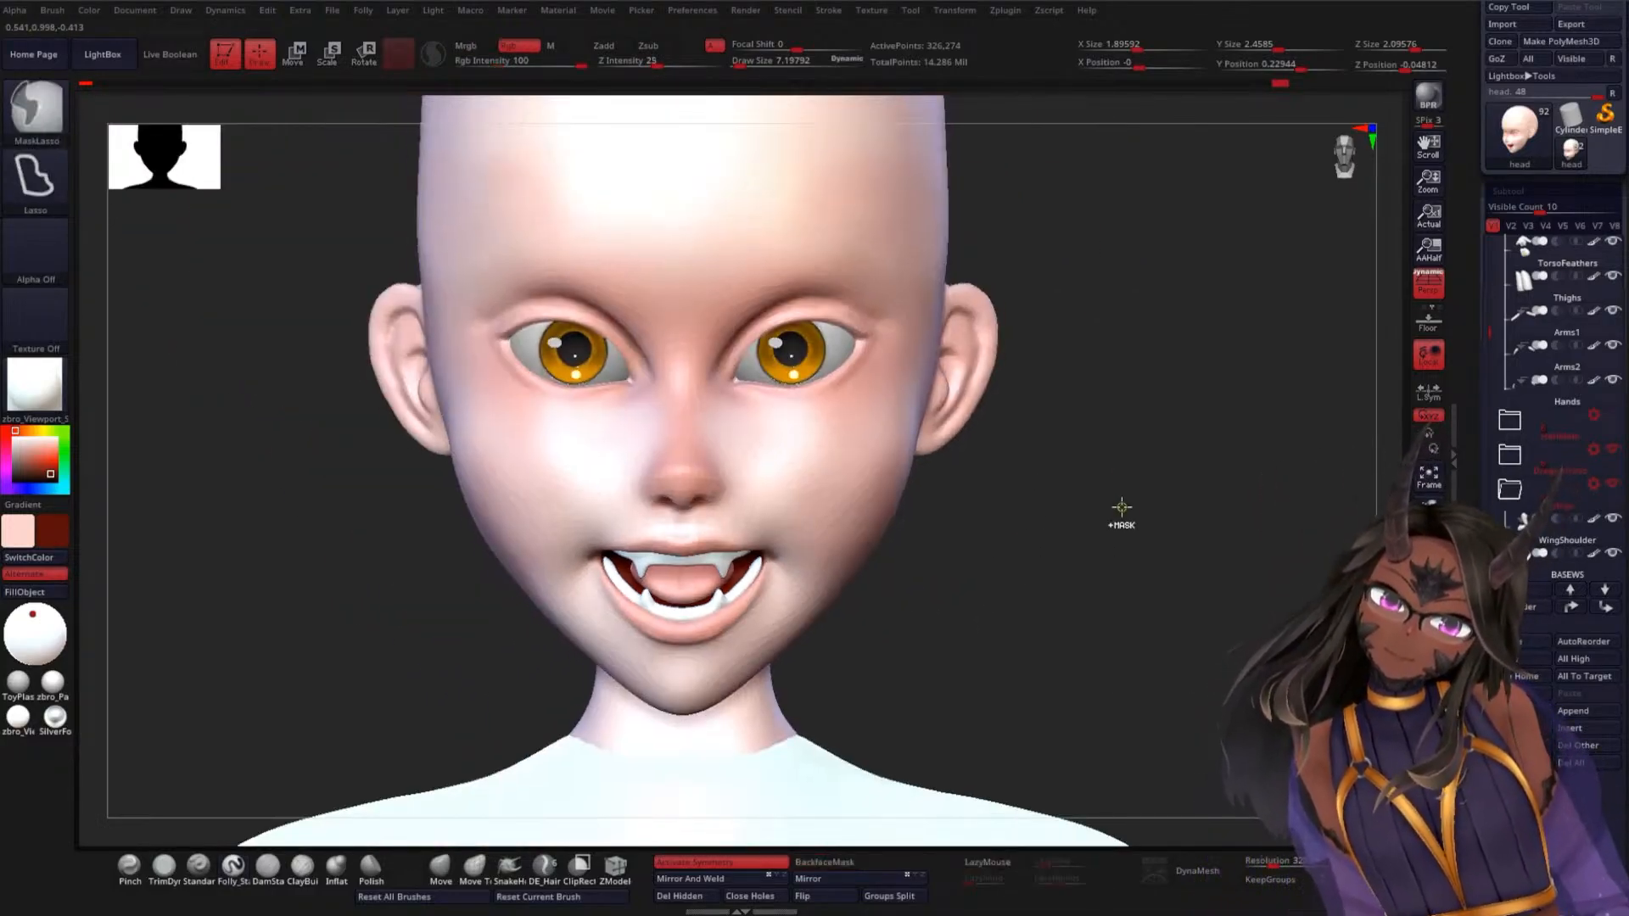
ctrl+right_drag(1116, 571, 1123, 459)
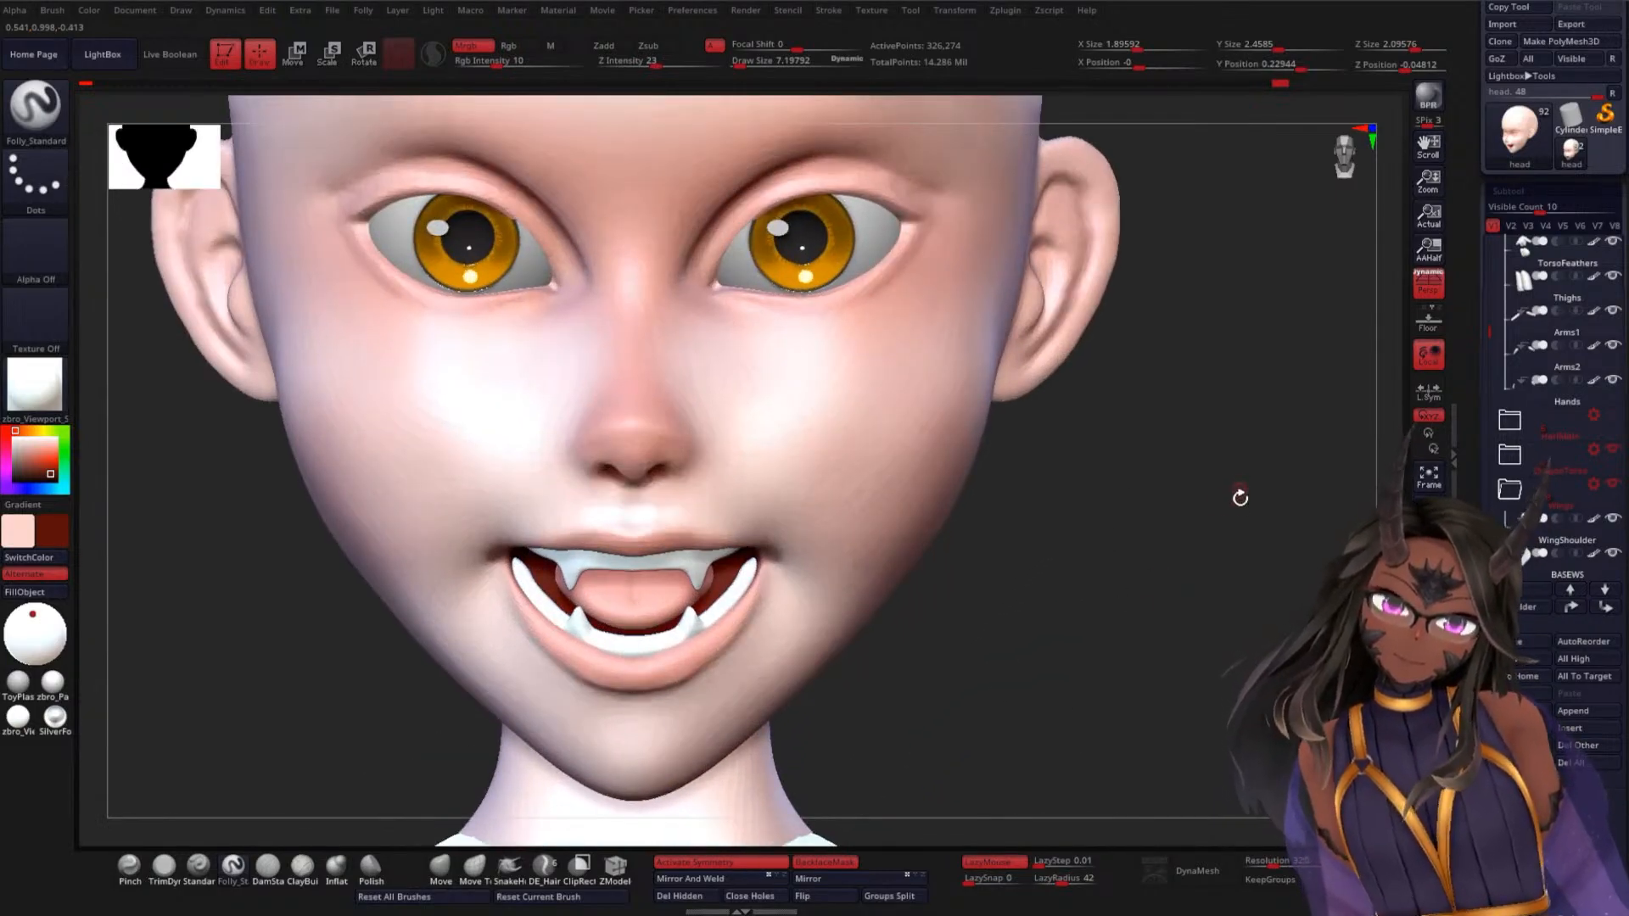
drag(1240, 495, 1343, 426)
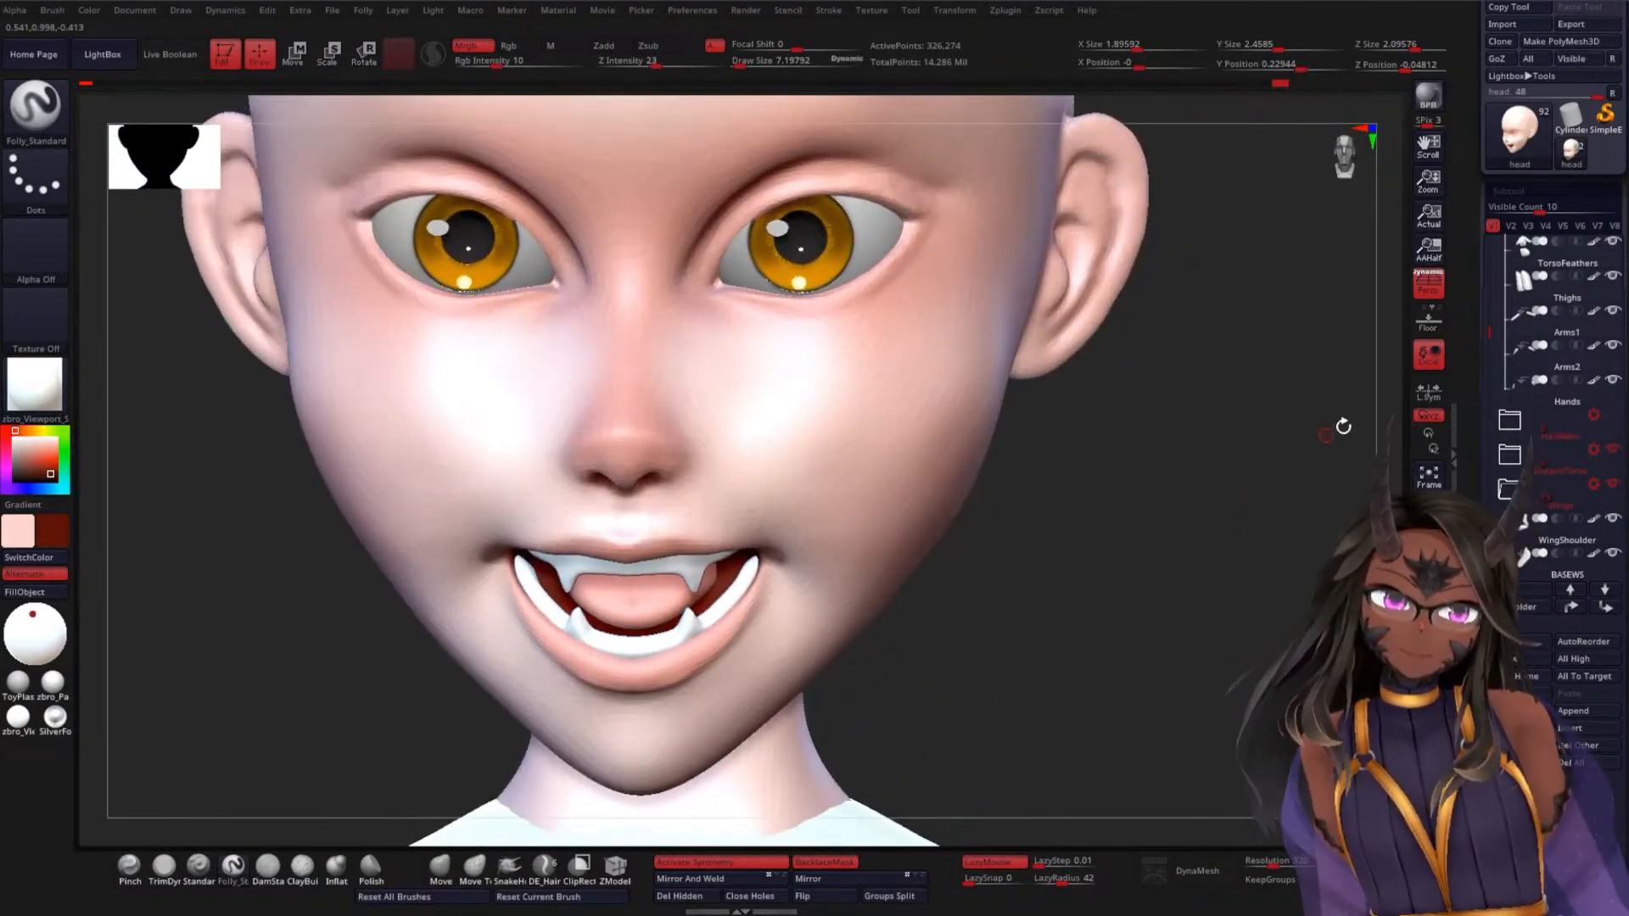
Show the hair, eyebrows and eyelashes, and swap to the light pink colour with a draw size of about 72.6
click(1613, 420)
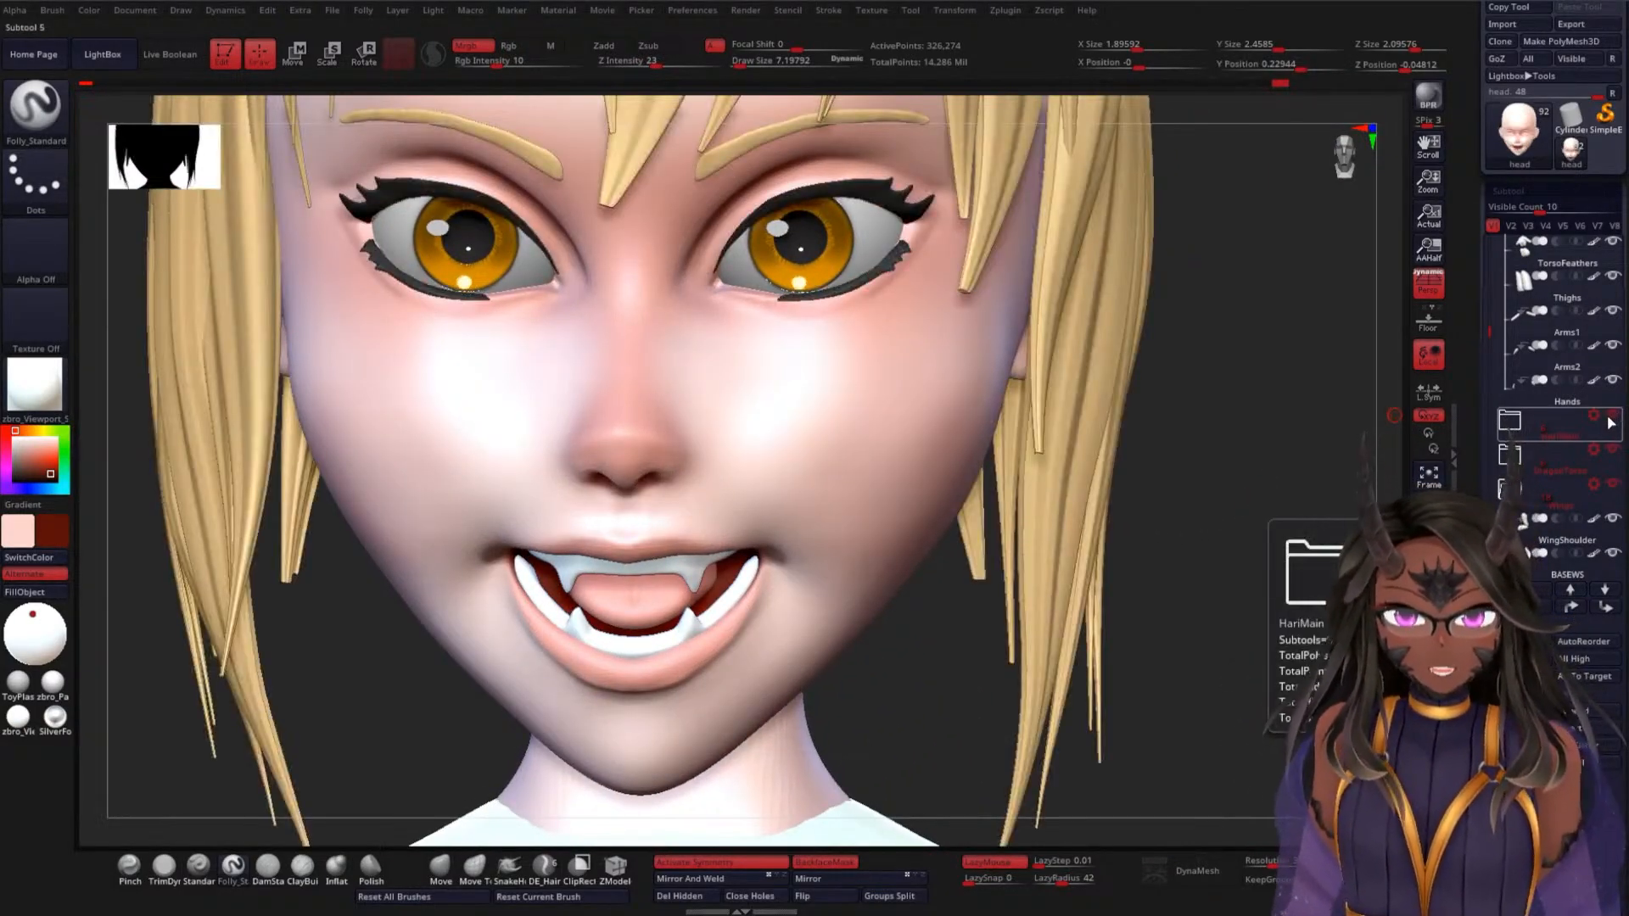
drag(1265, 410, 1219, 670)
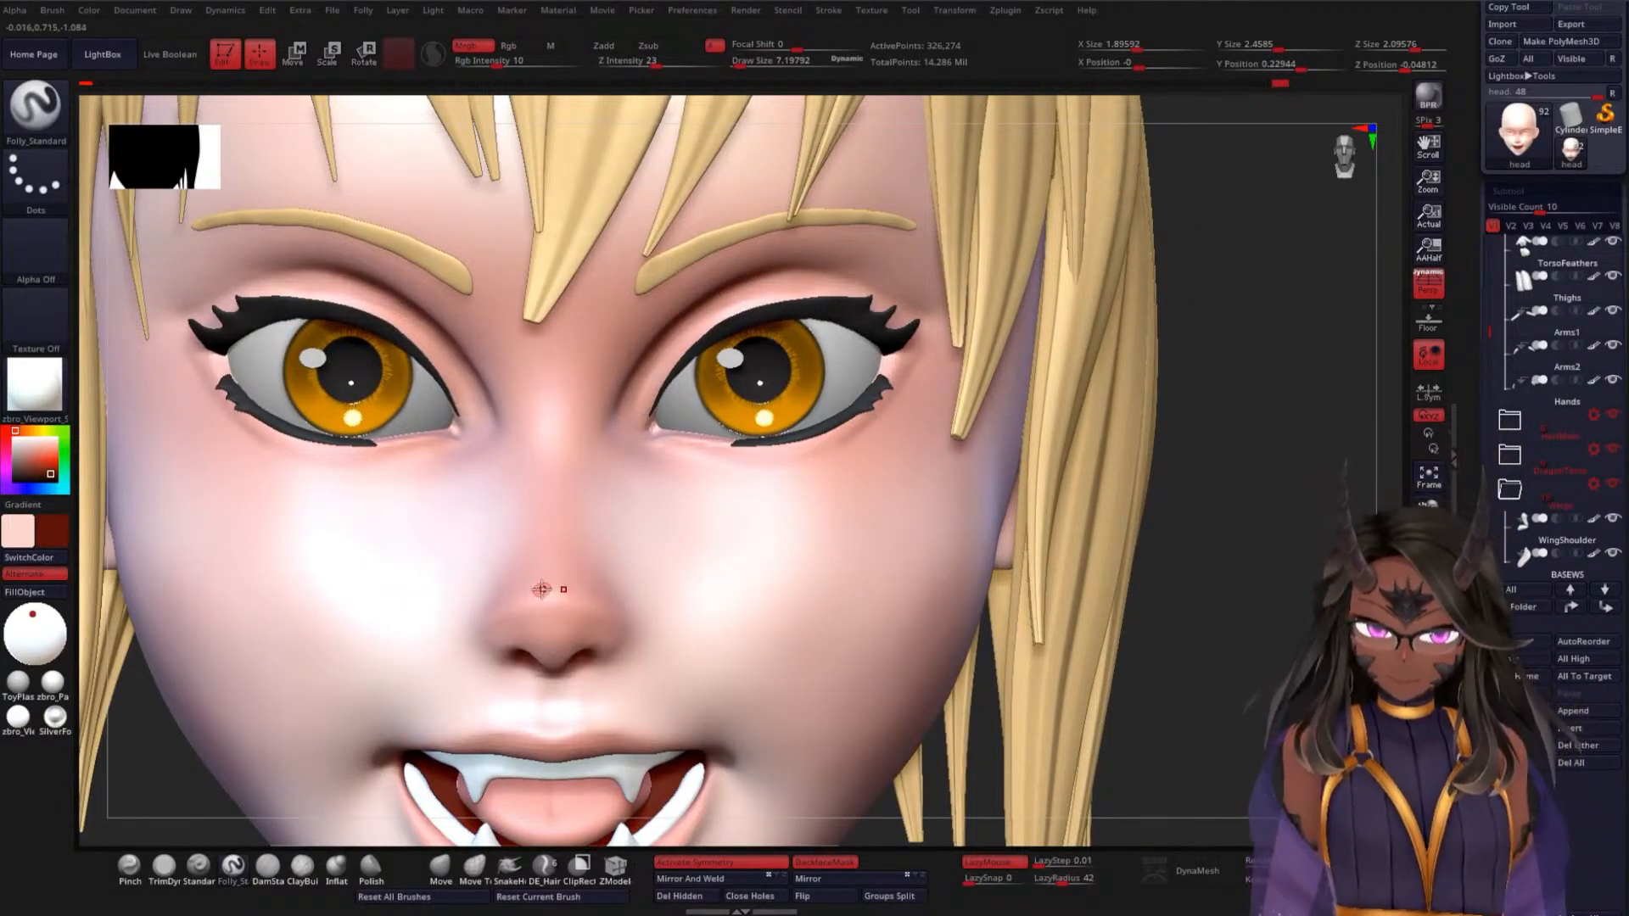
key(v)
key(space)
drag(764, 506, 773, 507)
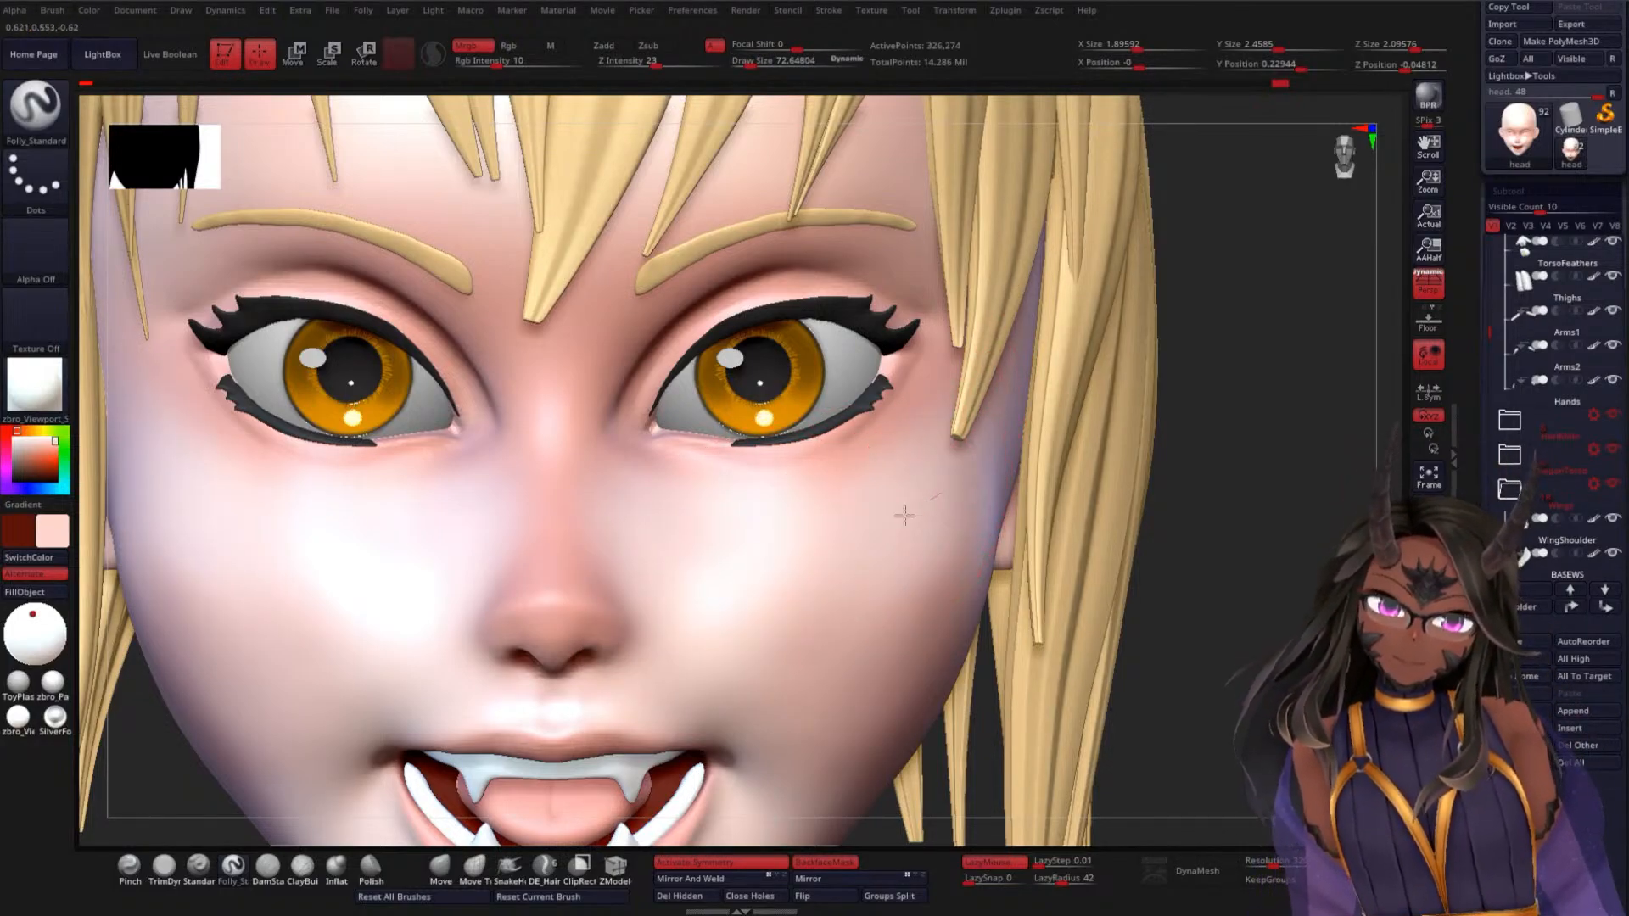
Lower RGB intensity to 6 and blend light pink over the cheeks, turning LazyMouse off
alt+drag(1260, 518, 1264, 463)
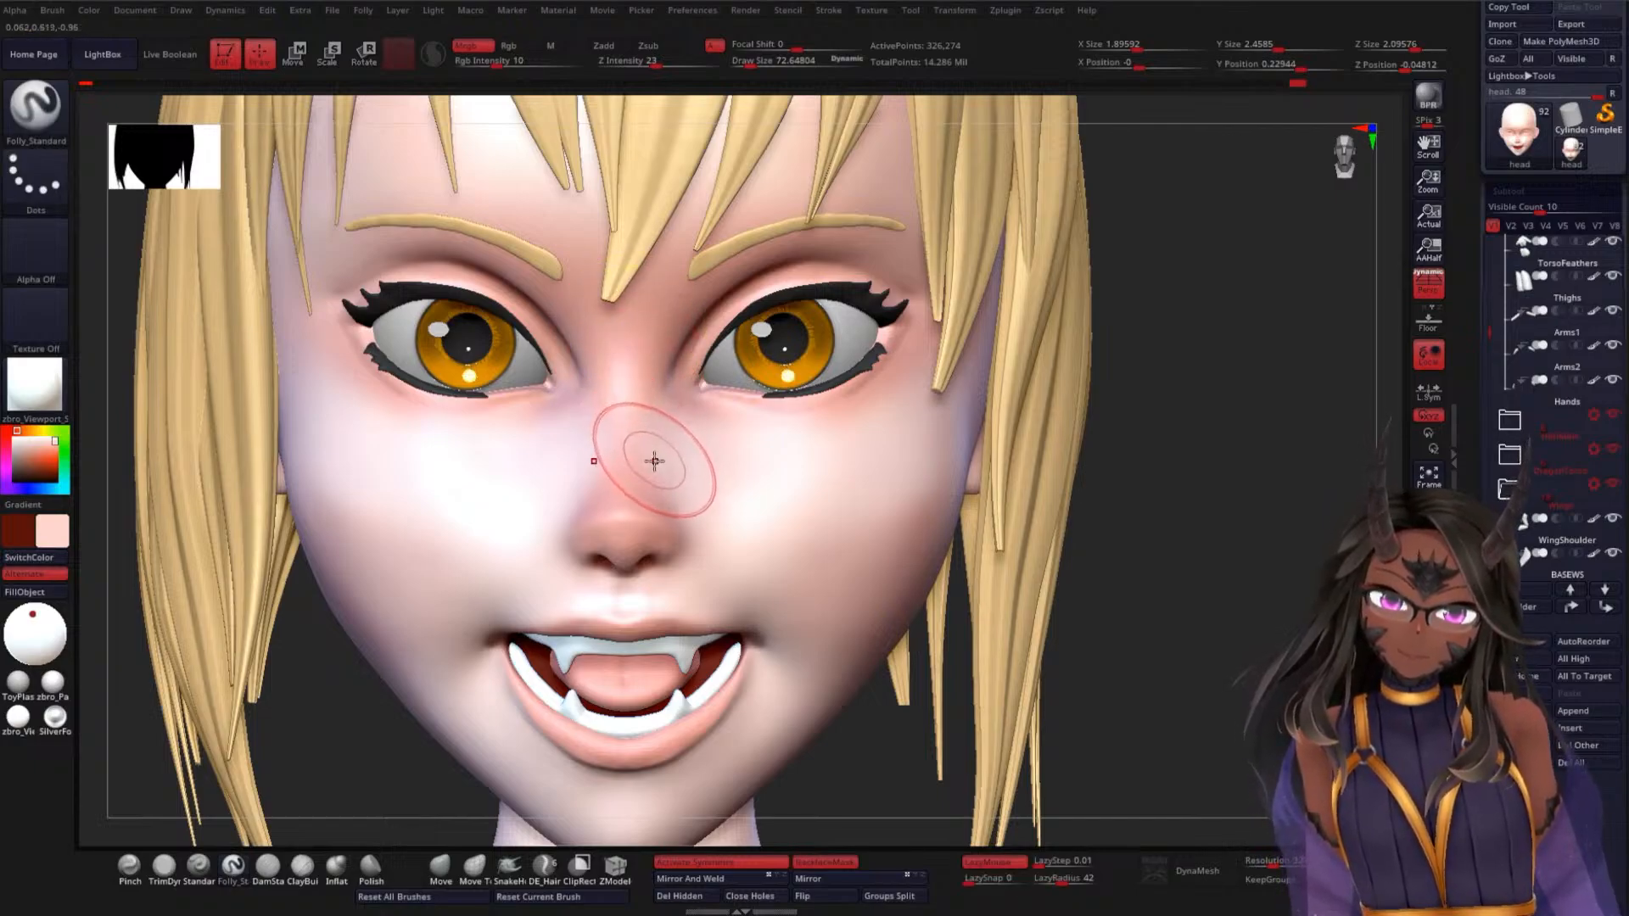
key(ctrl)
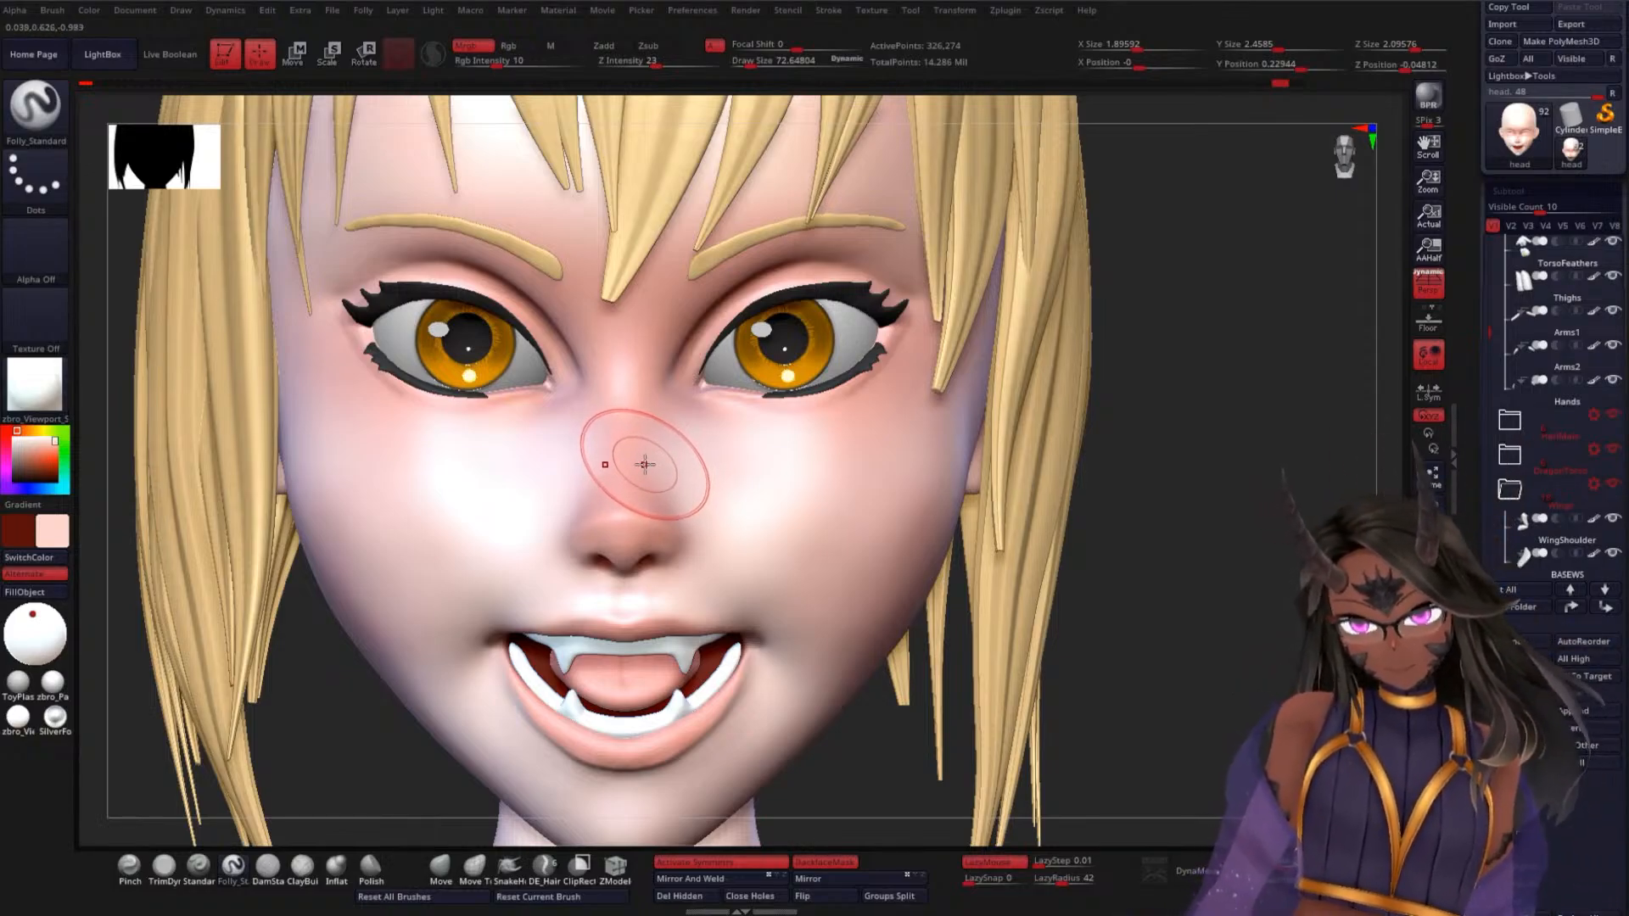
key(space)
drag(664, 502, 661, 501)
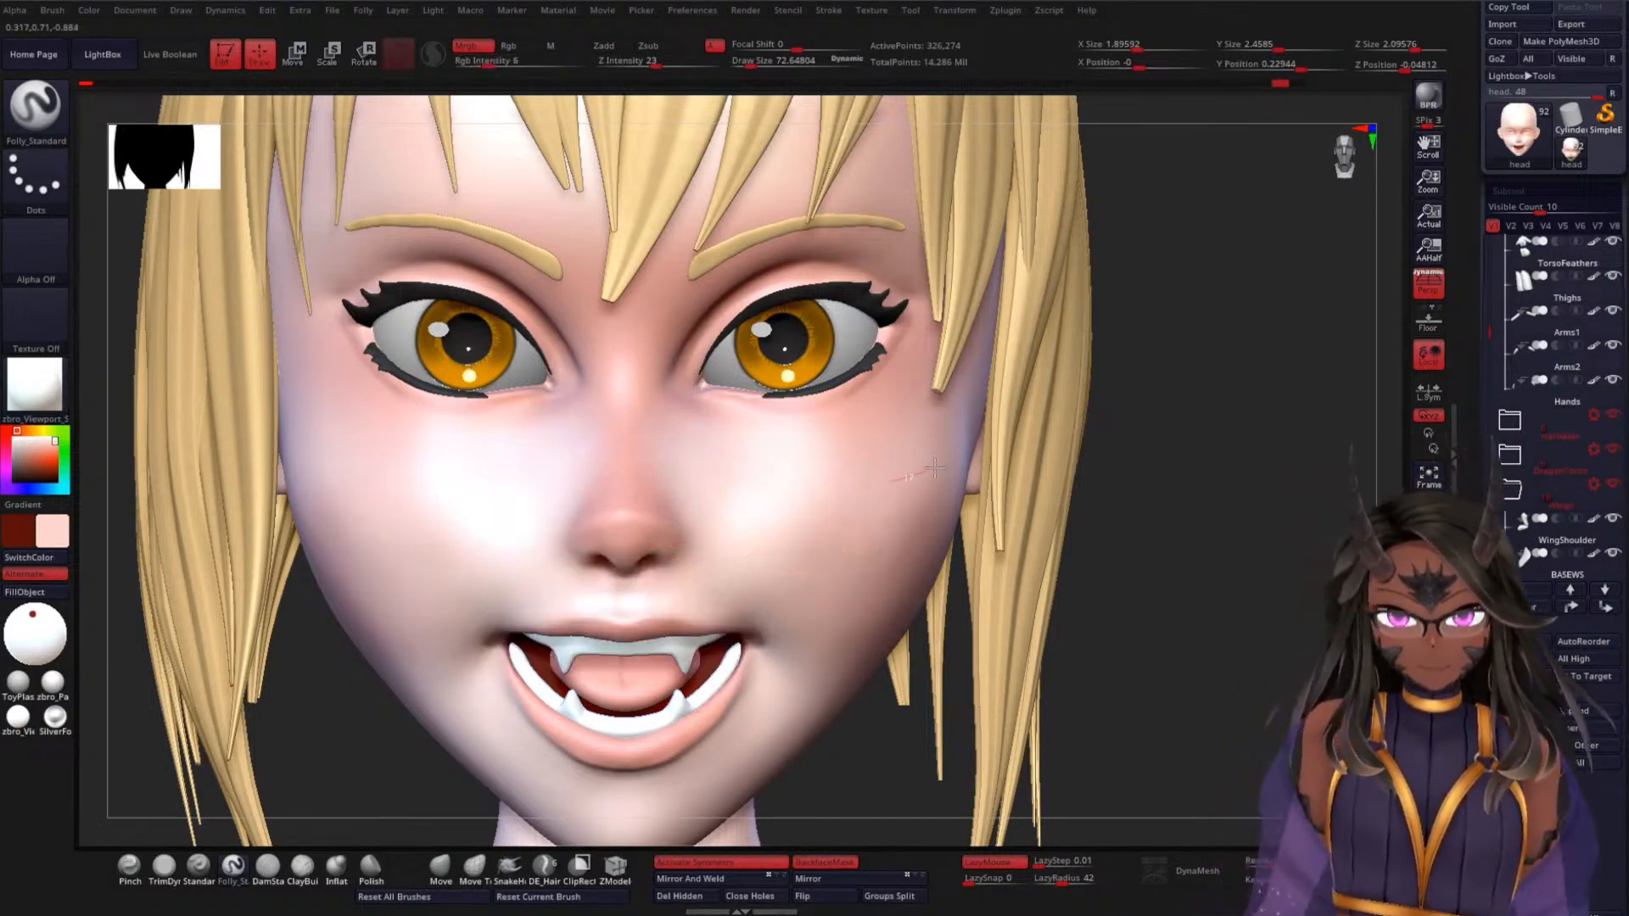
click(1009, 863)
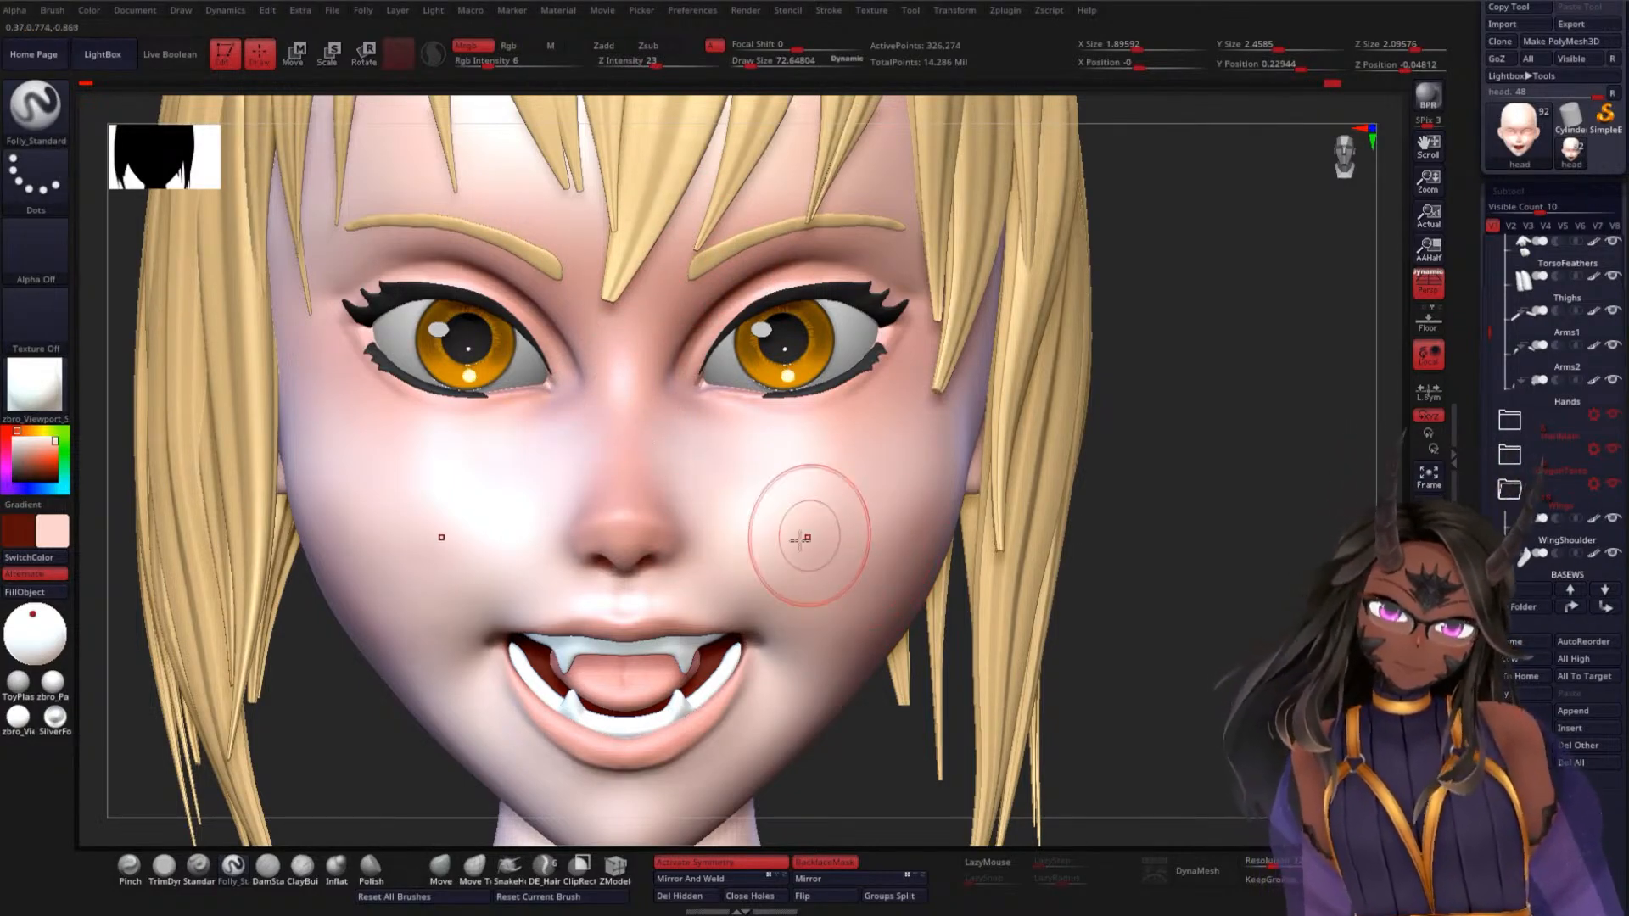
Set the draw size to about 132.1 and continue blending light pink over the cheeks and sides of the face
alt+drag(1201, 560, 1043, 552)
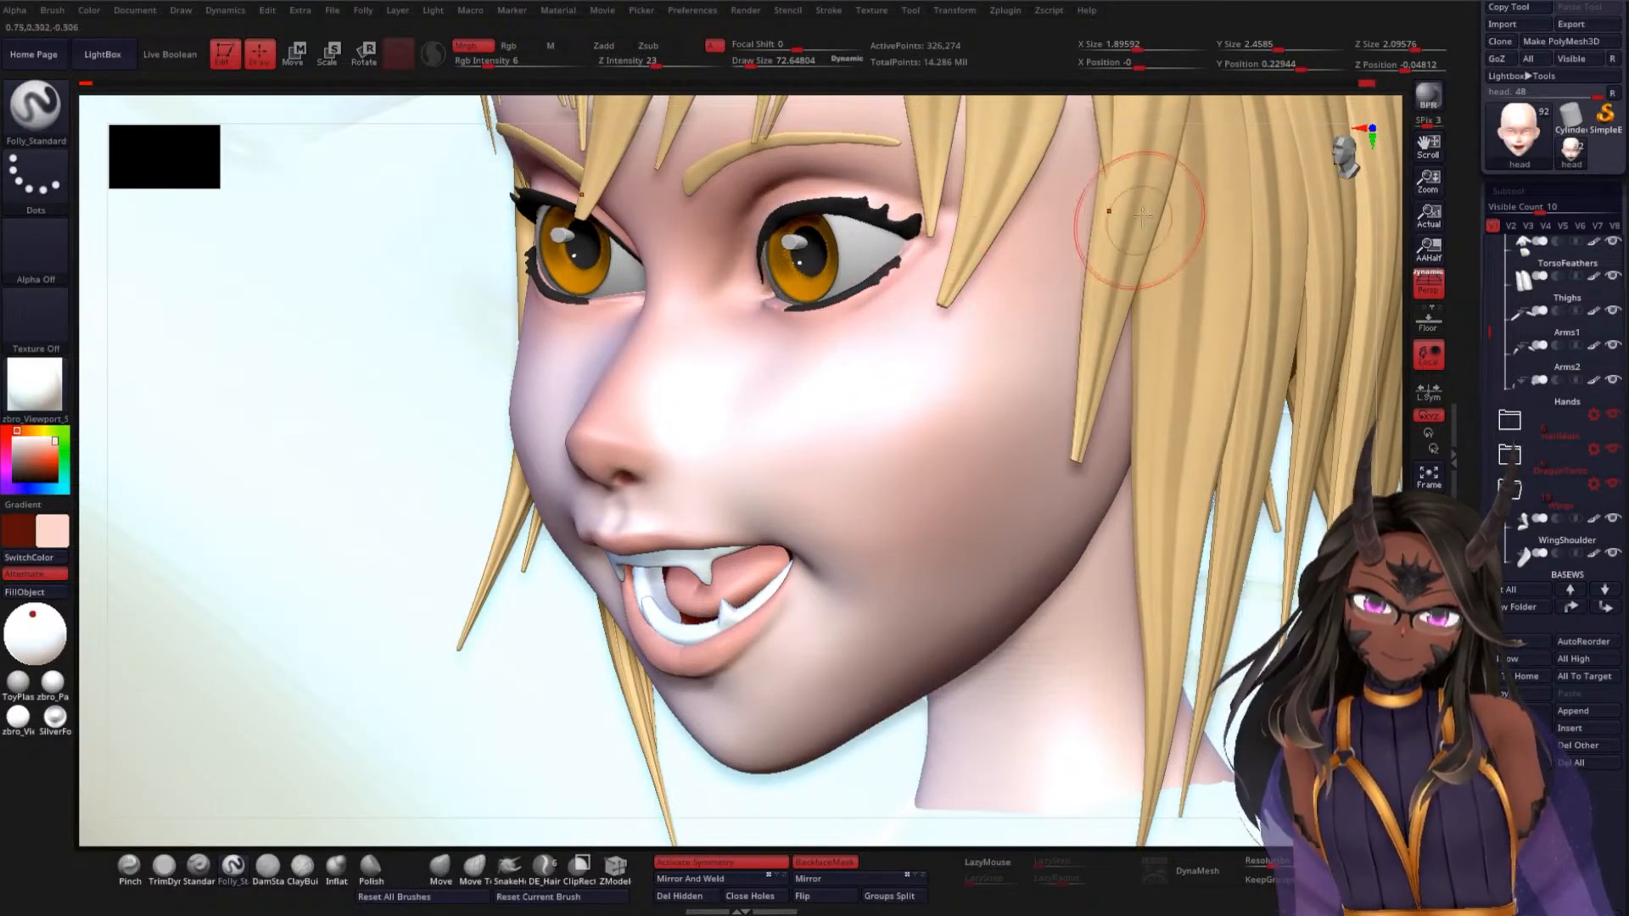
mouse_move(1061, 602)
shift+mouse_down()
mouse_move(1247, 622)
mouse_move(1266, 334)
mouse_move(1207, 487)
shift+mouse_up()
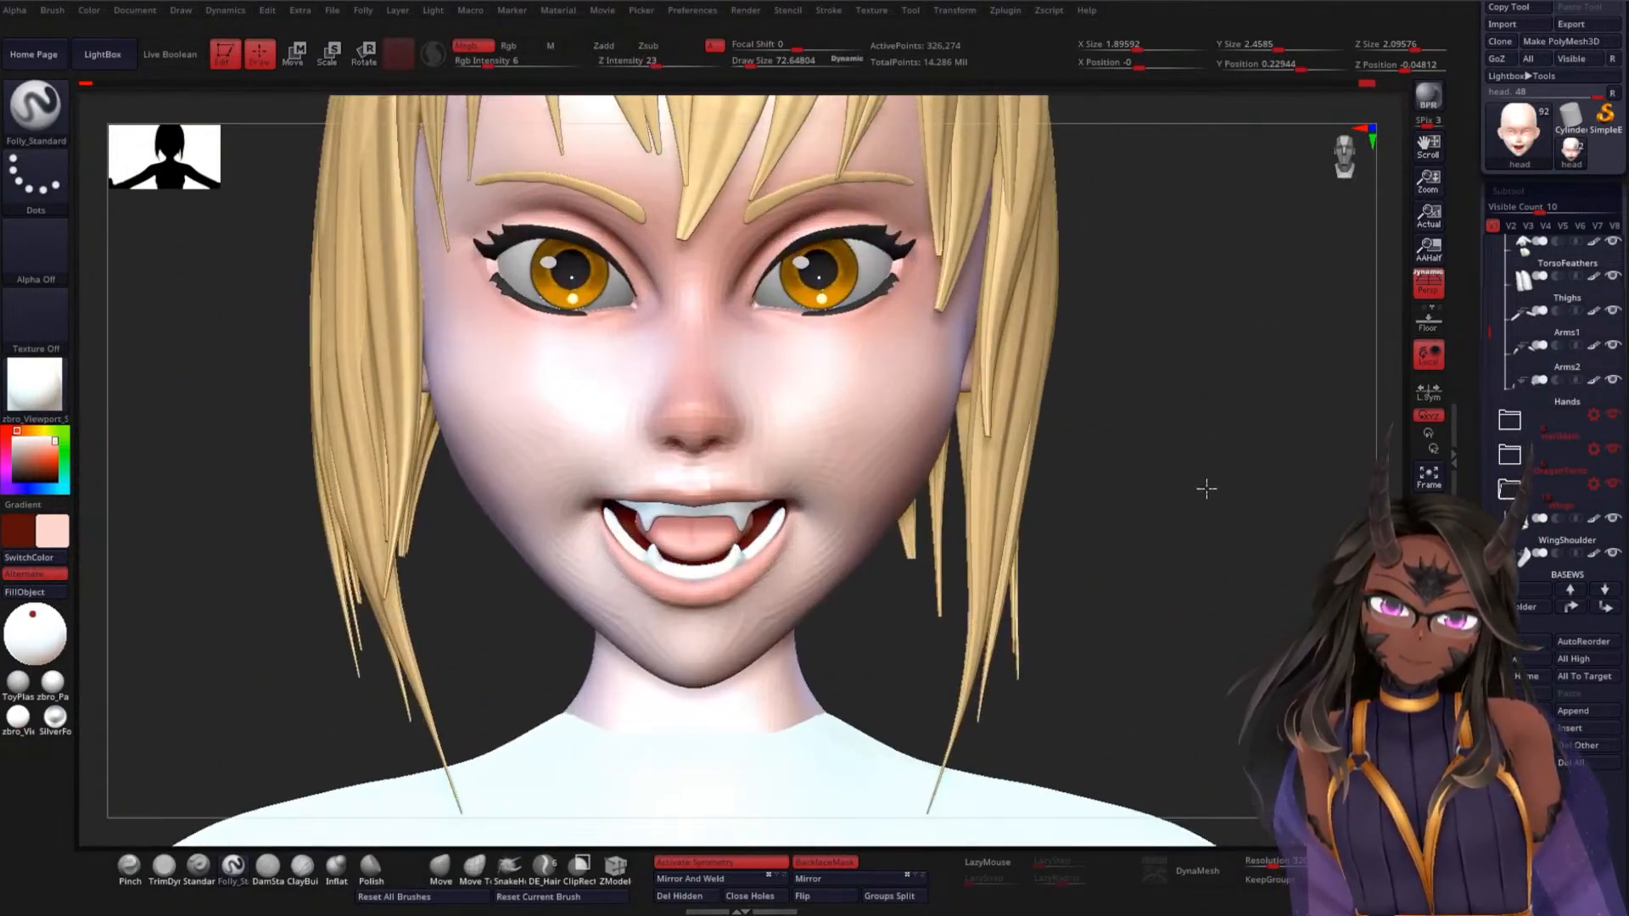
alt+drag(1208, 331, 1207, 436)
key(space)
click(1123, 373)
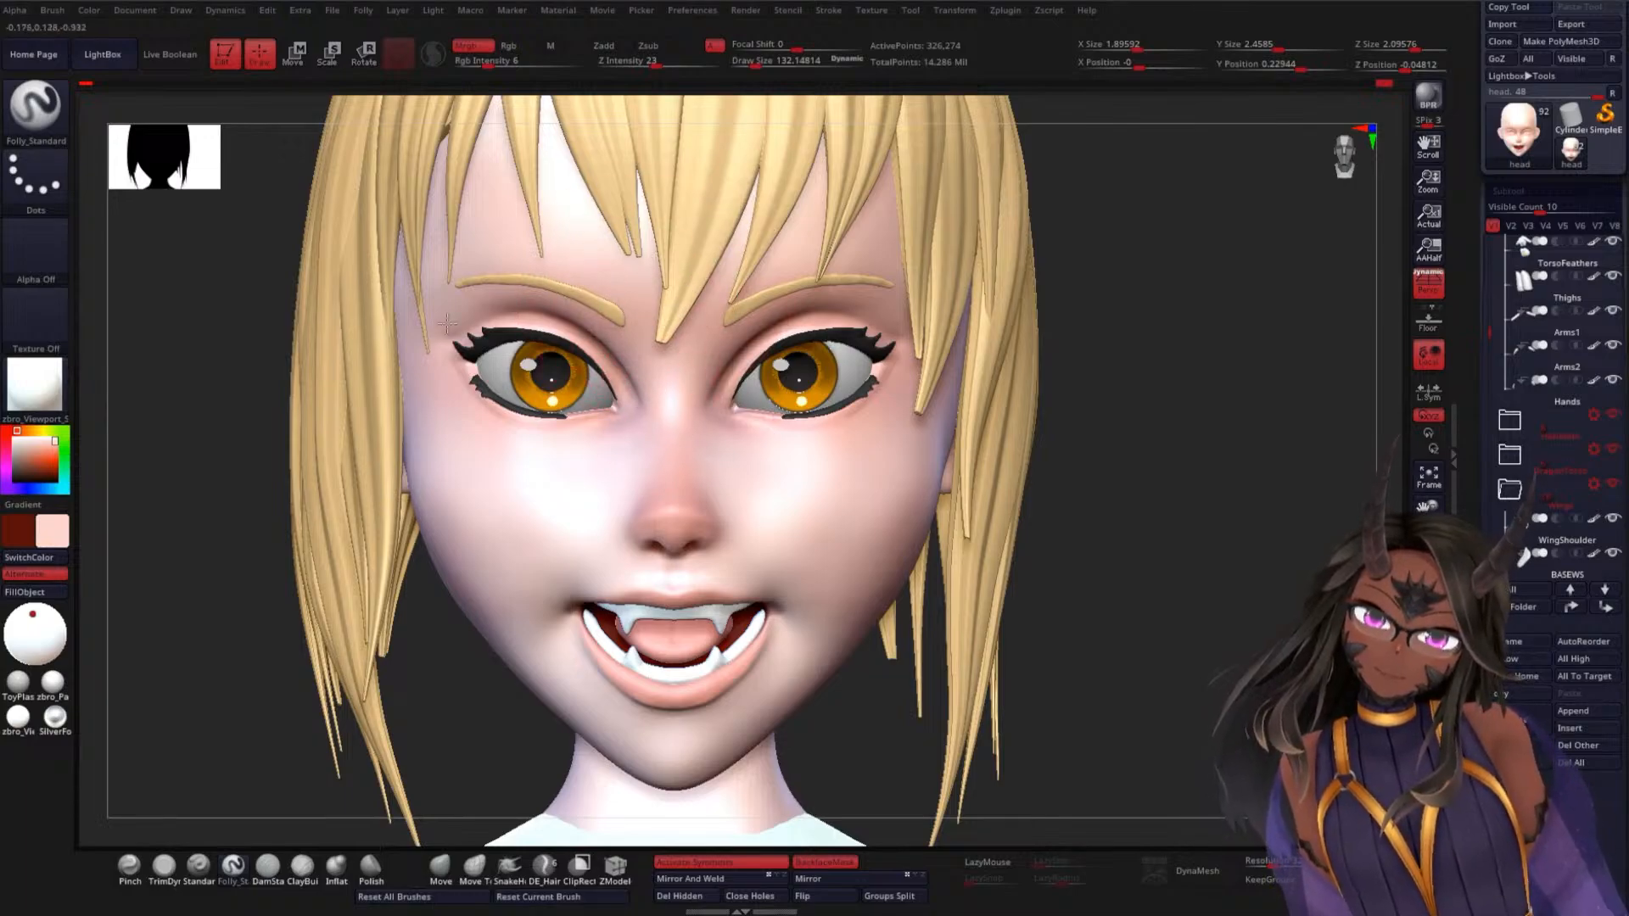
Pick a deeper salmon pink and softly blend it over the cheeks, jaw sides and chin
alt+drag(1251, 538, 1251, 221)
mouse_move(1077, 420)
alt+mouse_down()
mouse_move(1073, 408)
mouse_move(1095, 628)
alt+mouse_up()
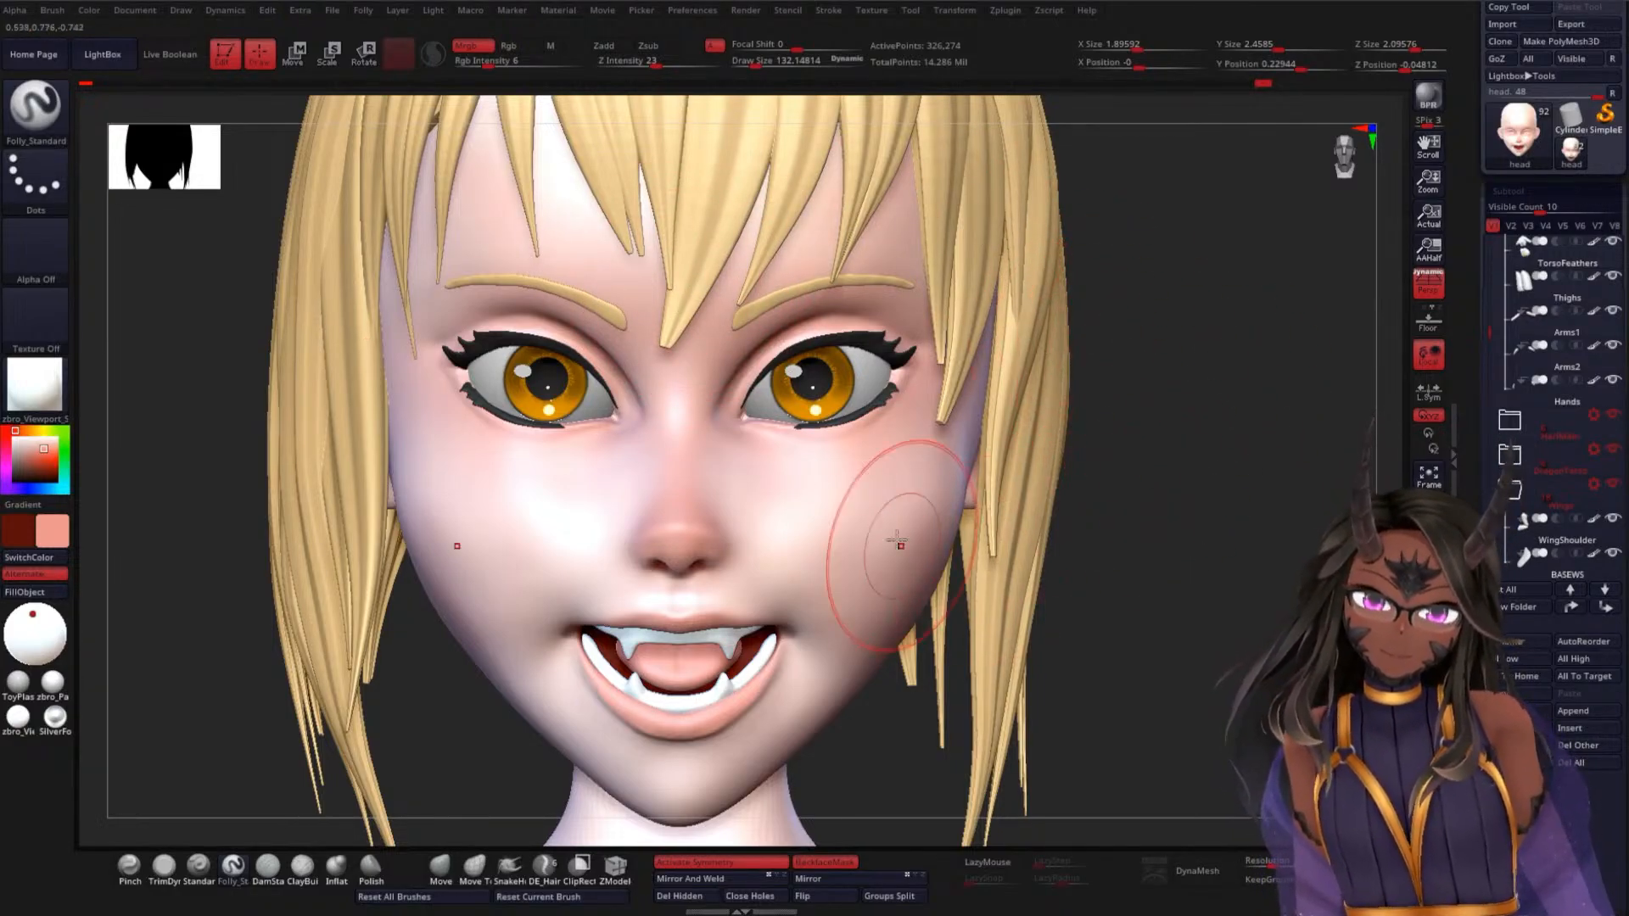
drag(1138, 484, 938, 530)
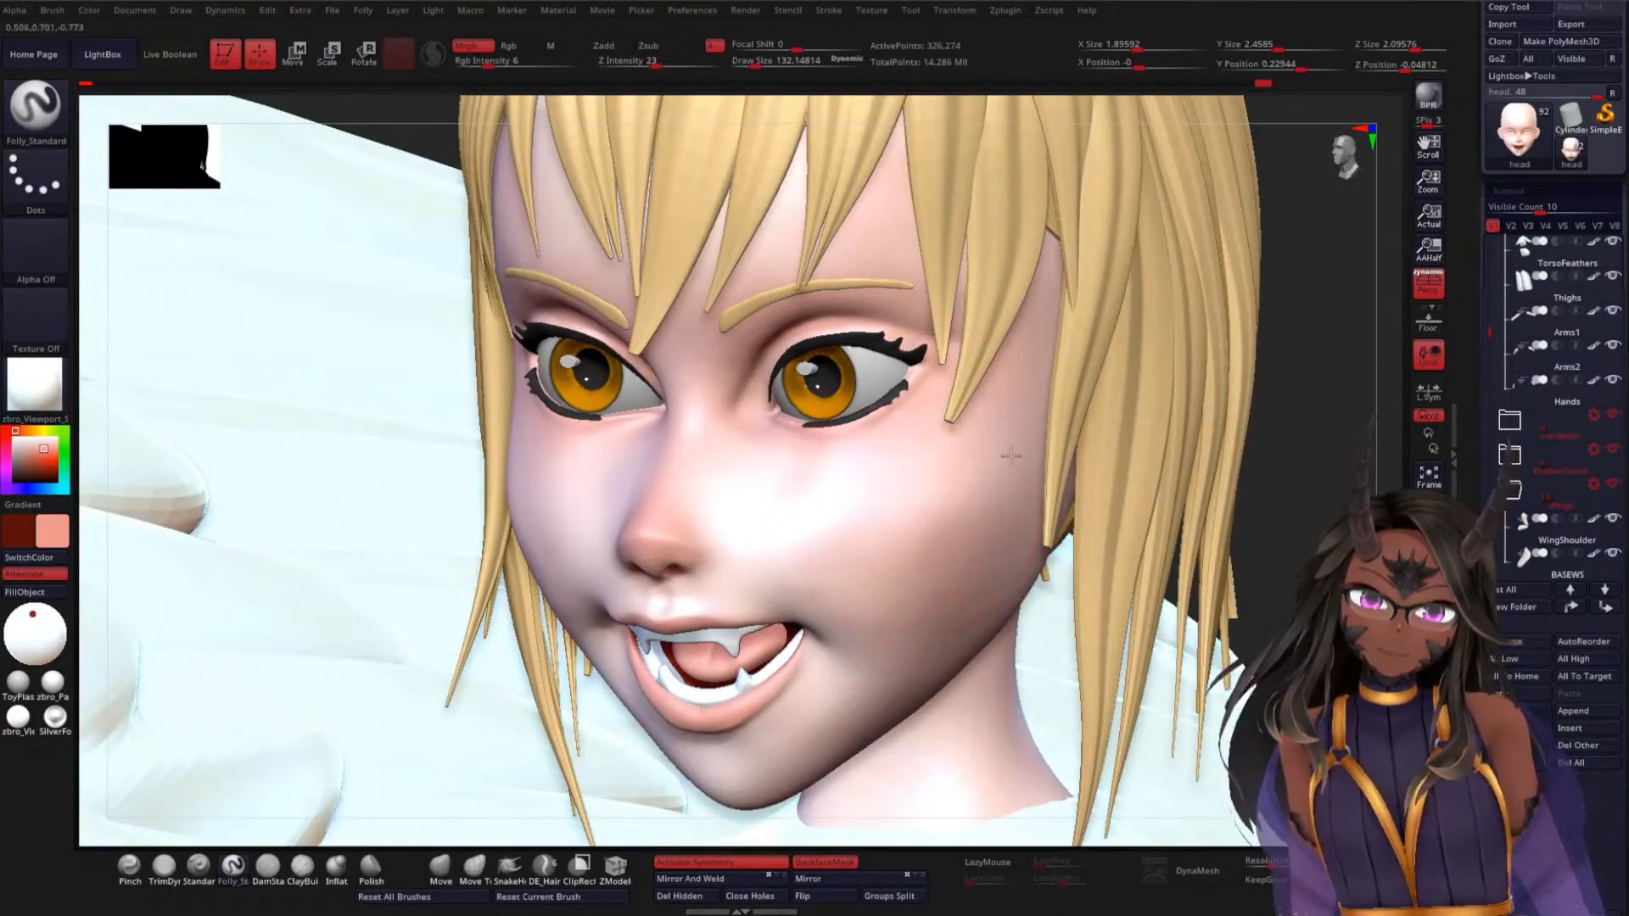
shift+drag(1294, 531, 1316, 511)
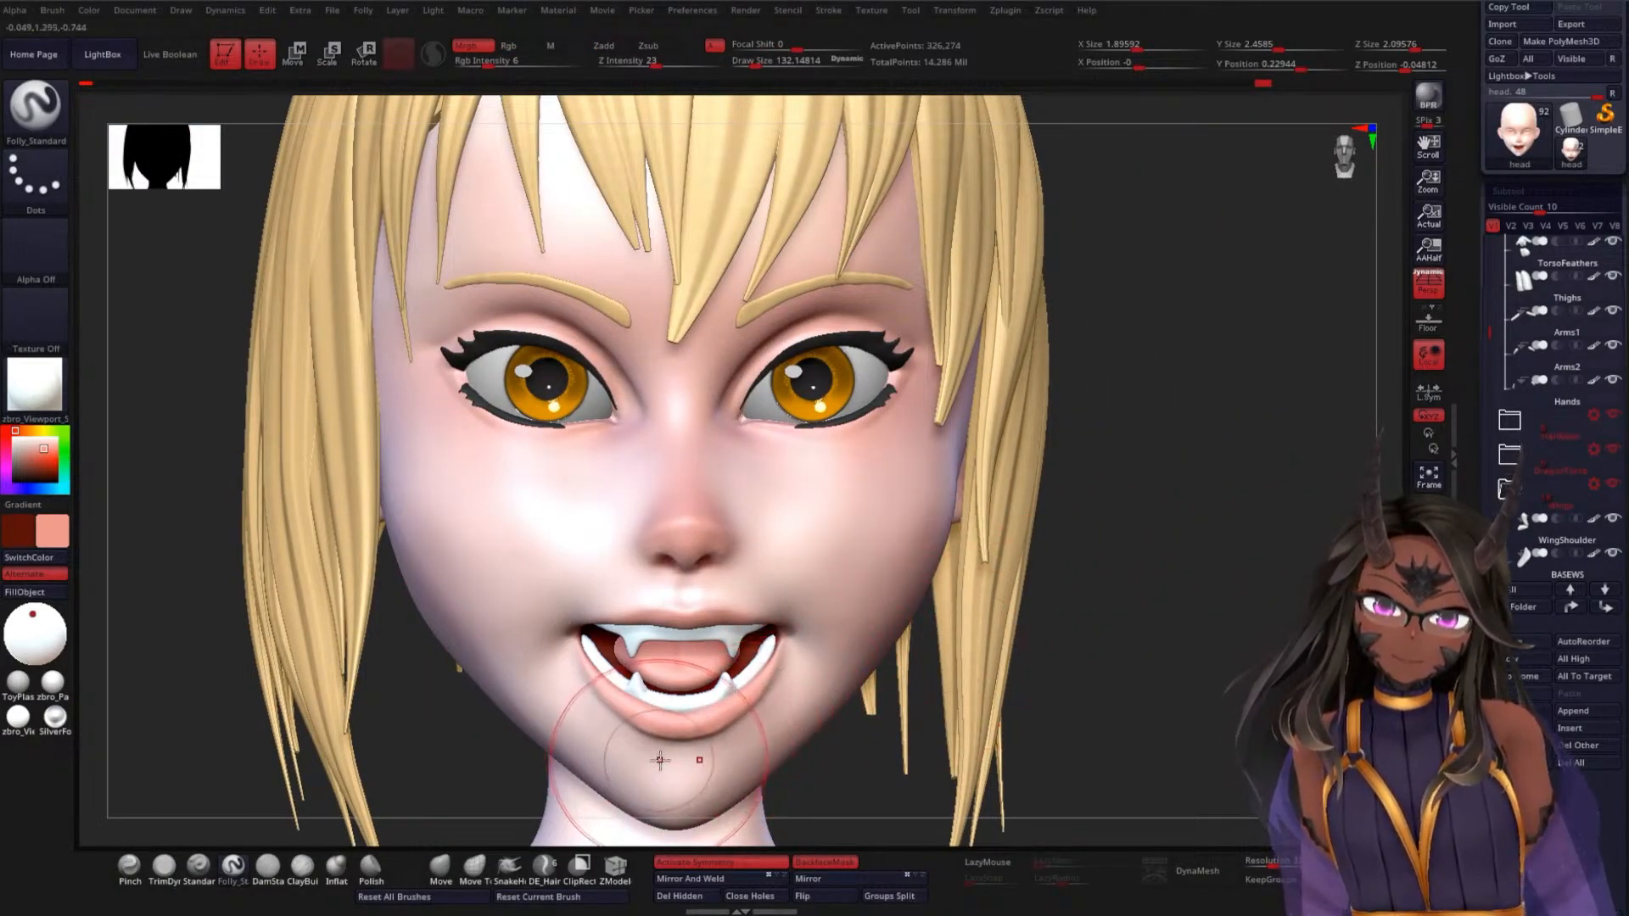
drag(1149, 582, 1136, 583)
drag(782, 527, 774, 526)
drag(1156, 556, 1061, 560)
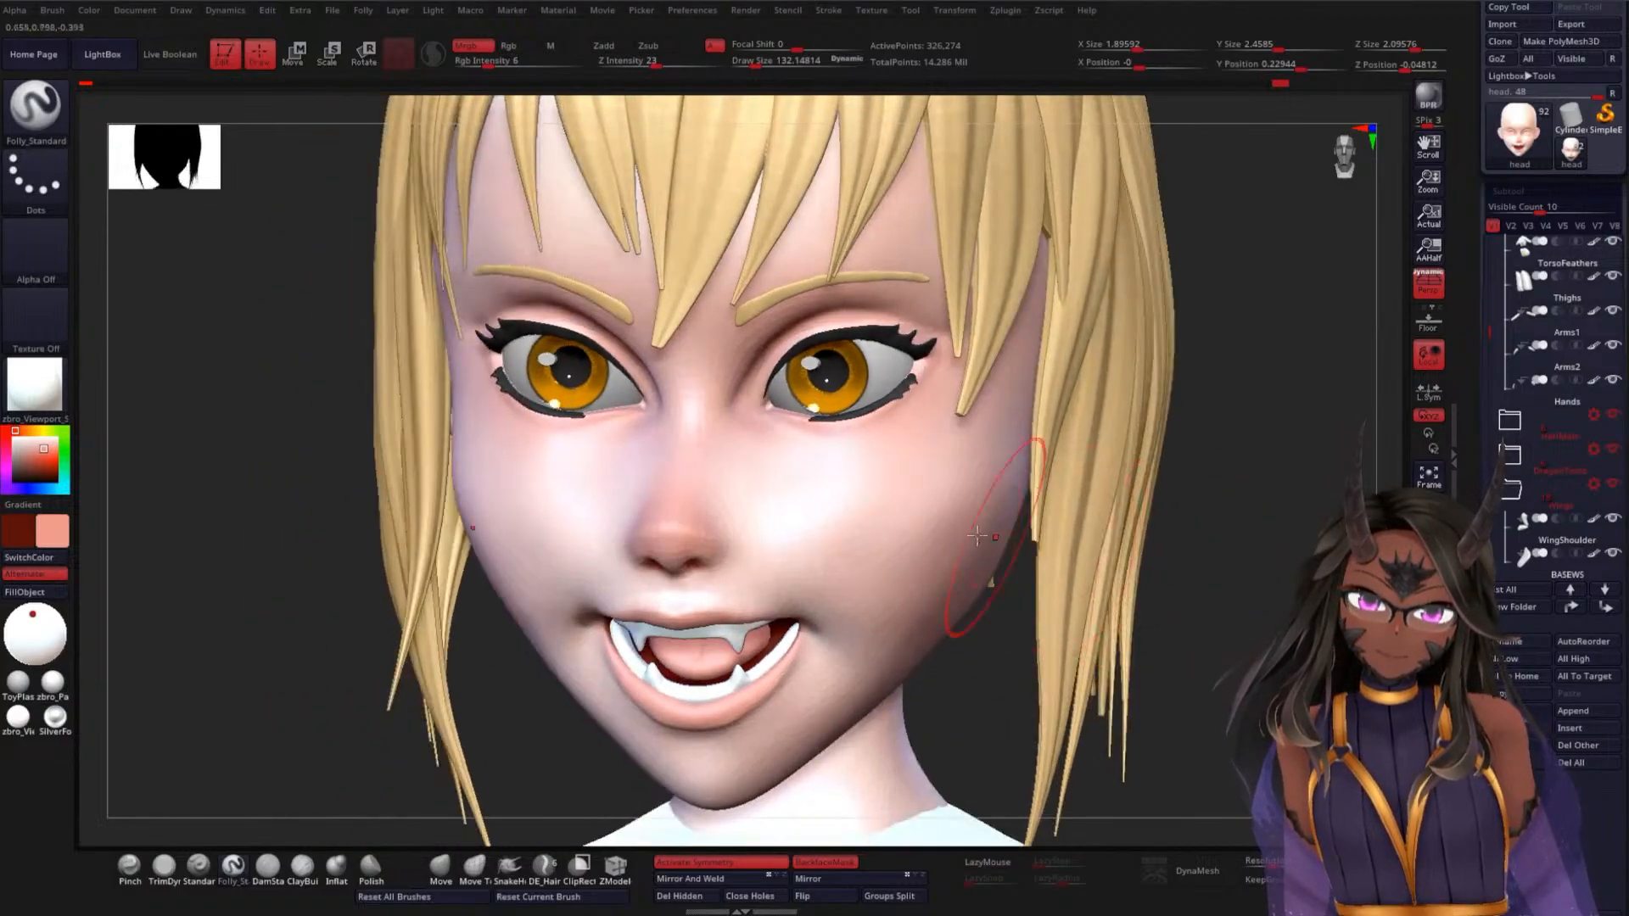
drag(1273, 409, 1281, 386)
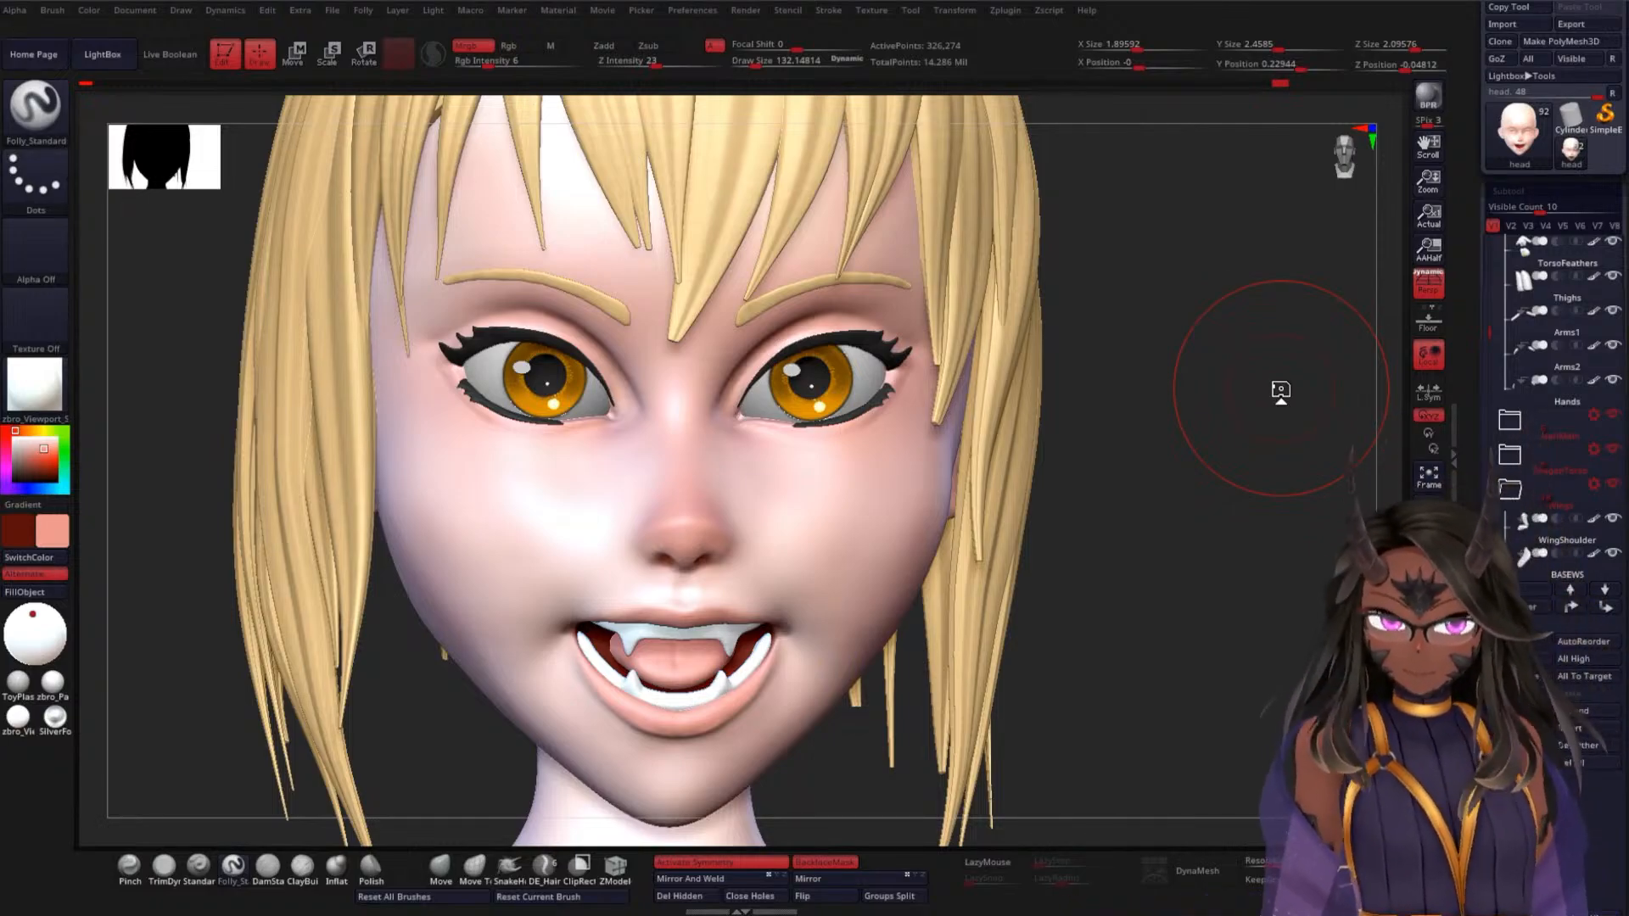
drag(1143, 429, 1214, 367)
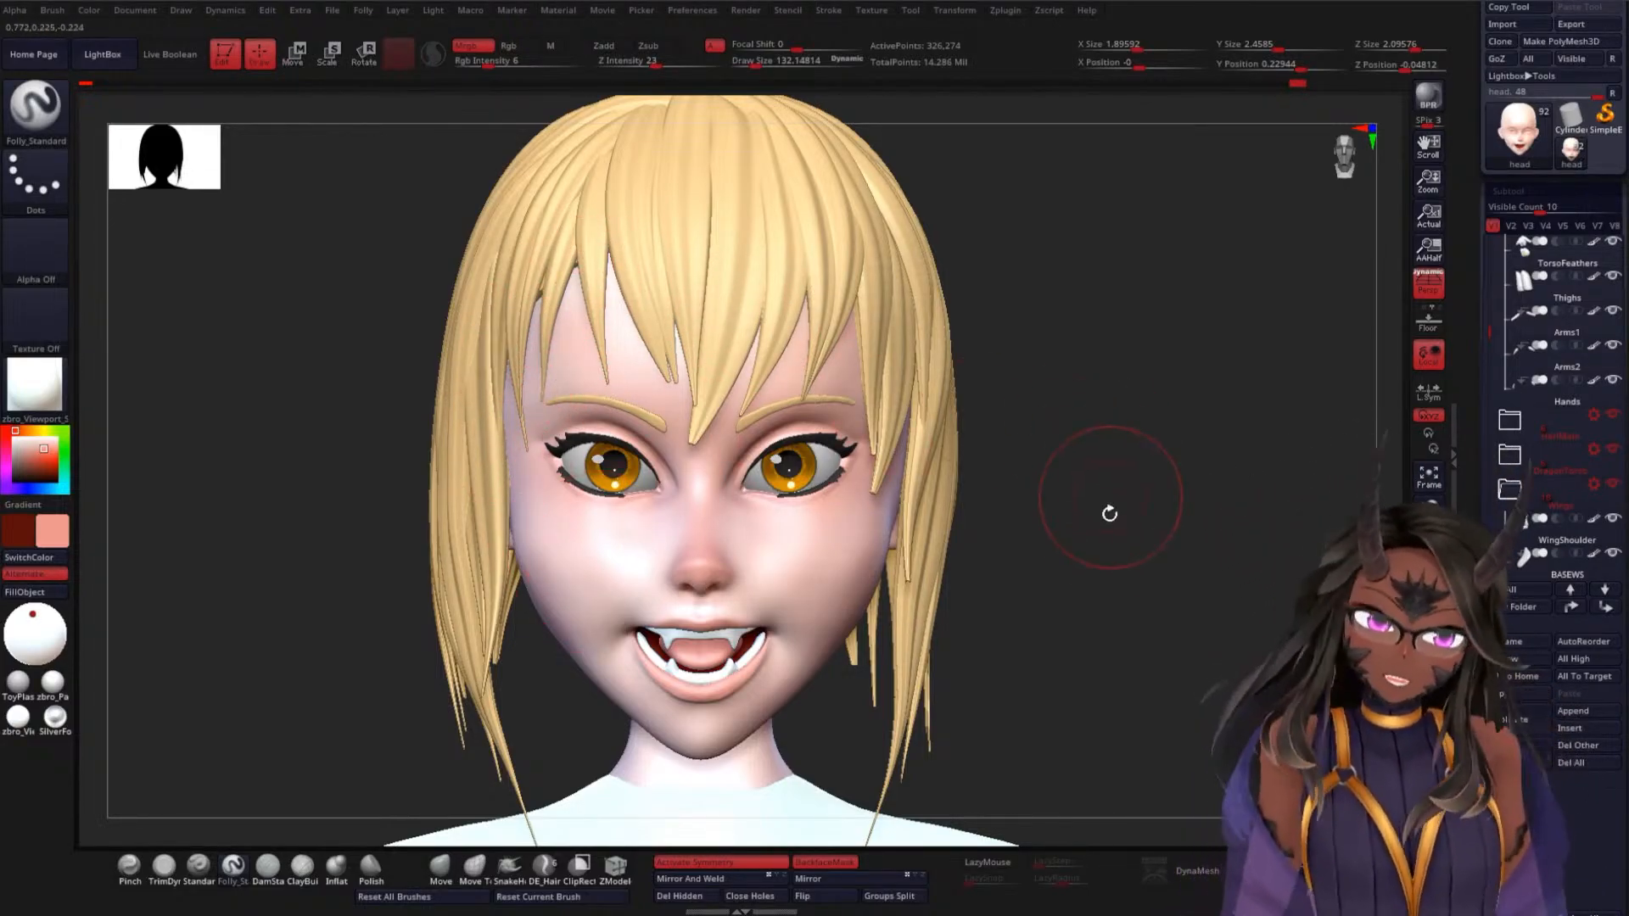
Switch to the Move brush with a draw size of about 254.9 and reshape the lower cheeks and jawline
alt+drag(1109, 562, 1128, 626)
mouse_move(1247, 511)
alt+mouse_down()
mouse_move(1214, 465)
mouse_move(1190, 490)
alt+mouse_up()
click(440, 867)
key(space)
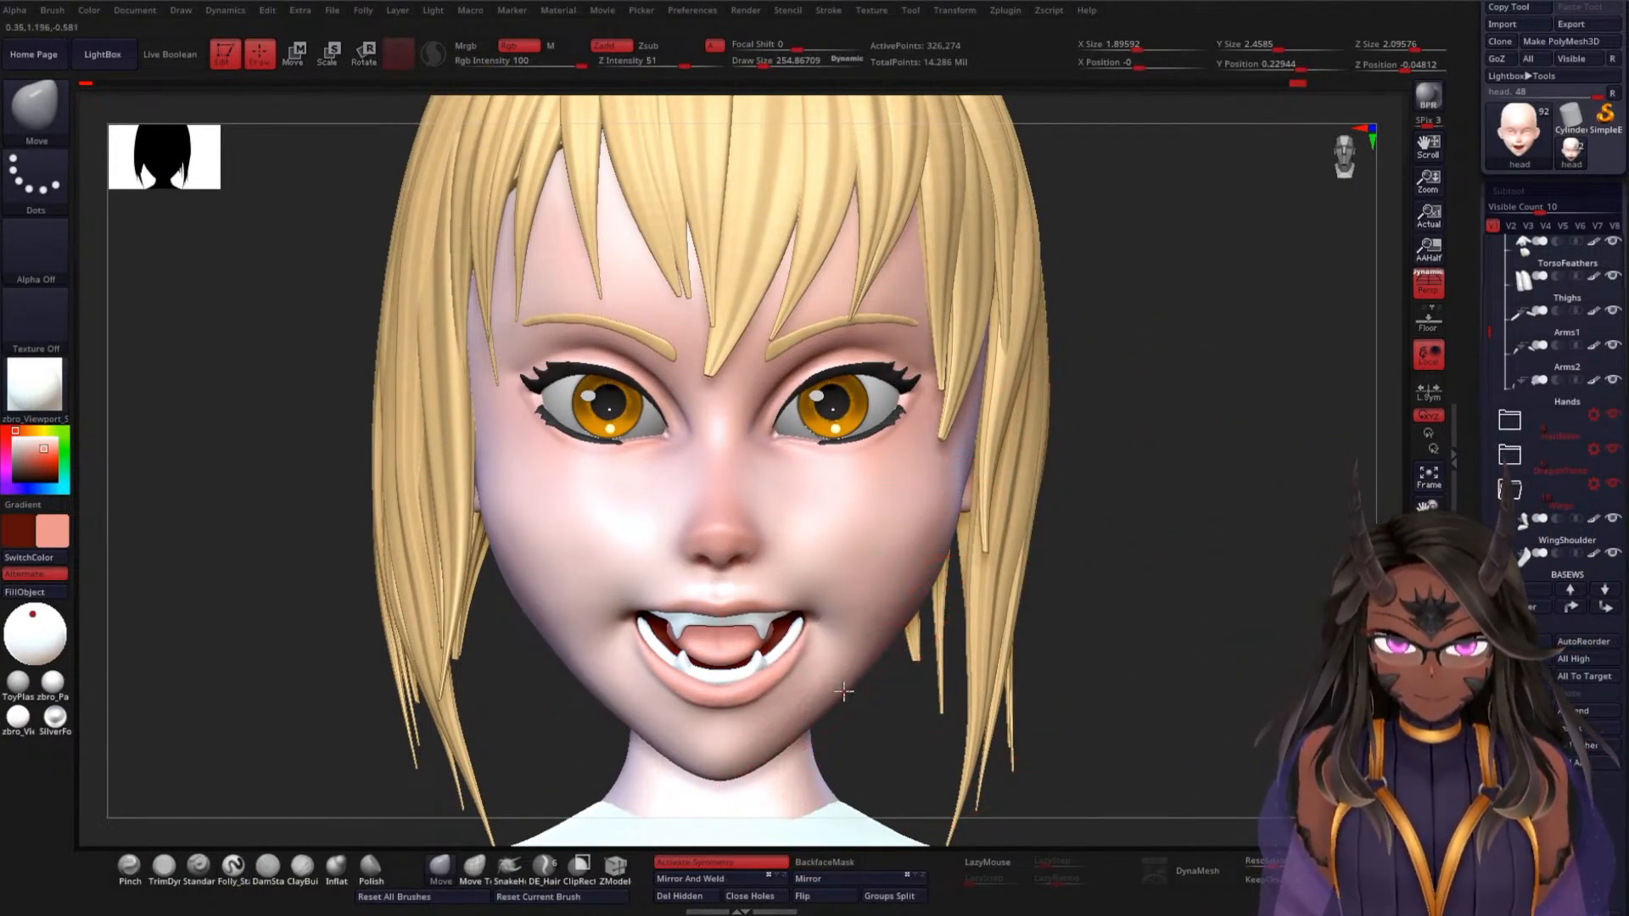
drag(838, 688, 885, 634)
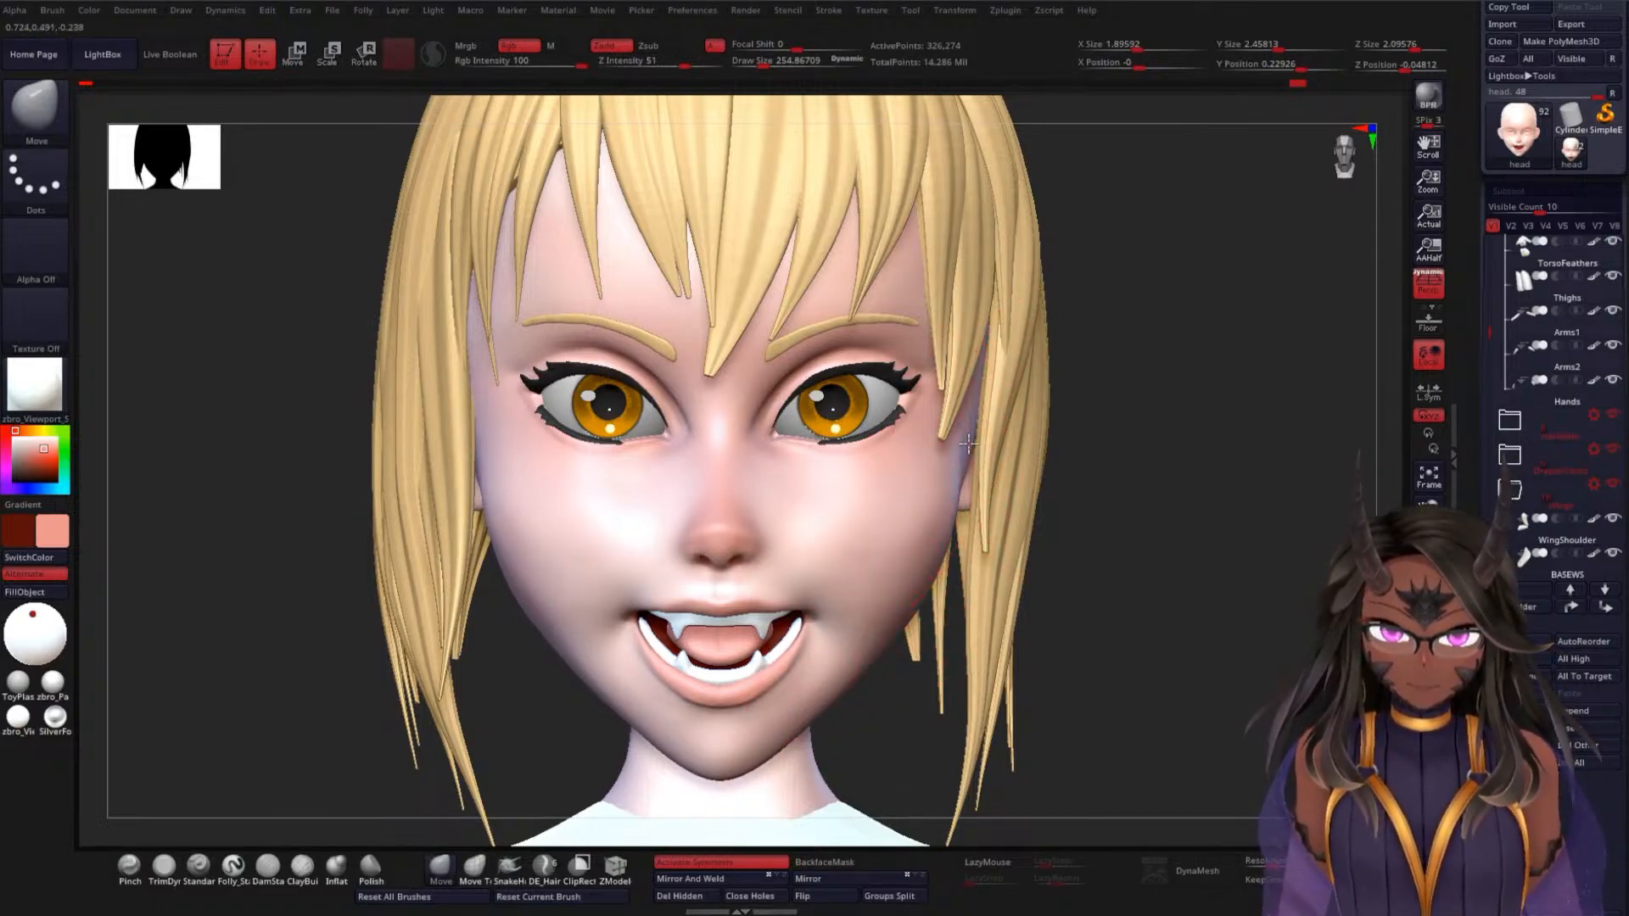
Reduce the Move brush's draw size to about 121 and adjust the side of the nose and inner cheek in profile
drag(1204, 484, 958, 509)
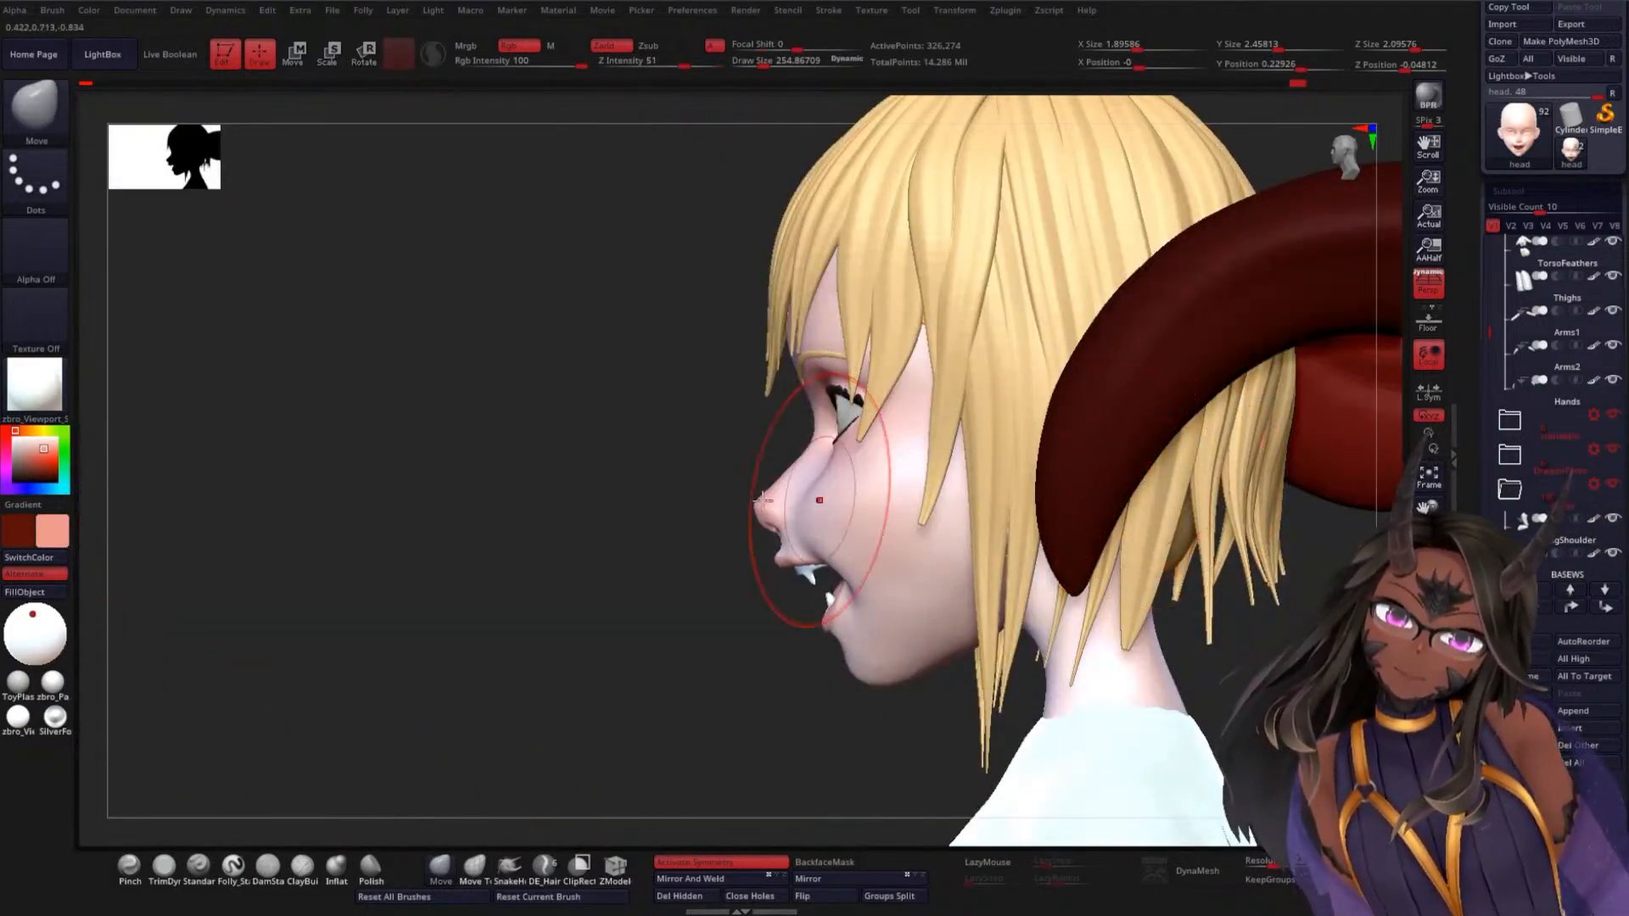
alt+drag(544, 444, 555, 537)
key(space)
drag(482, 438, 474, 432)
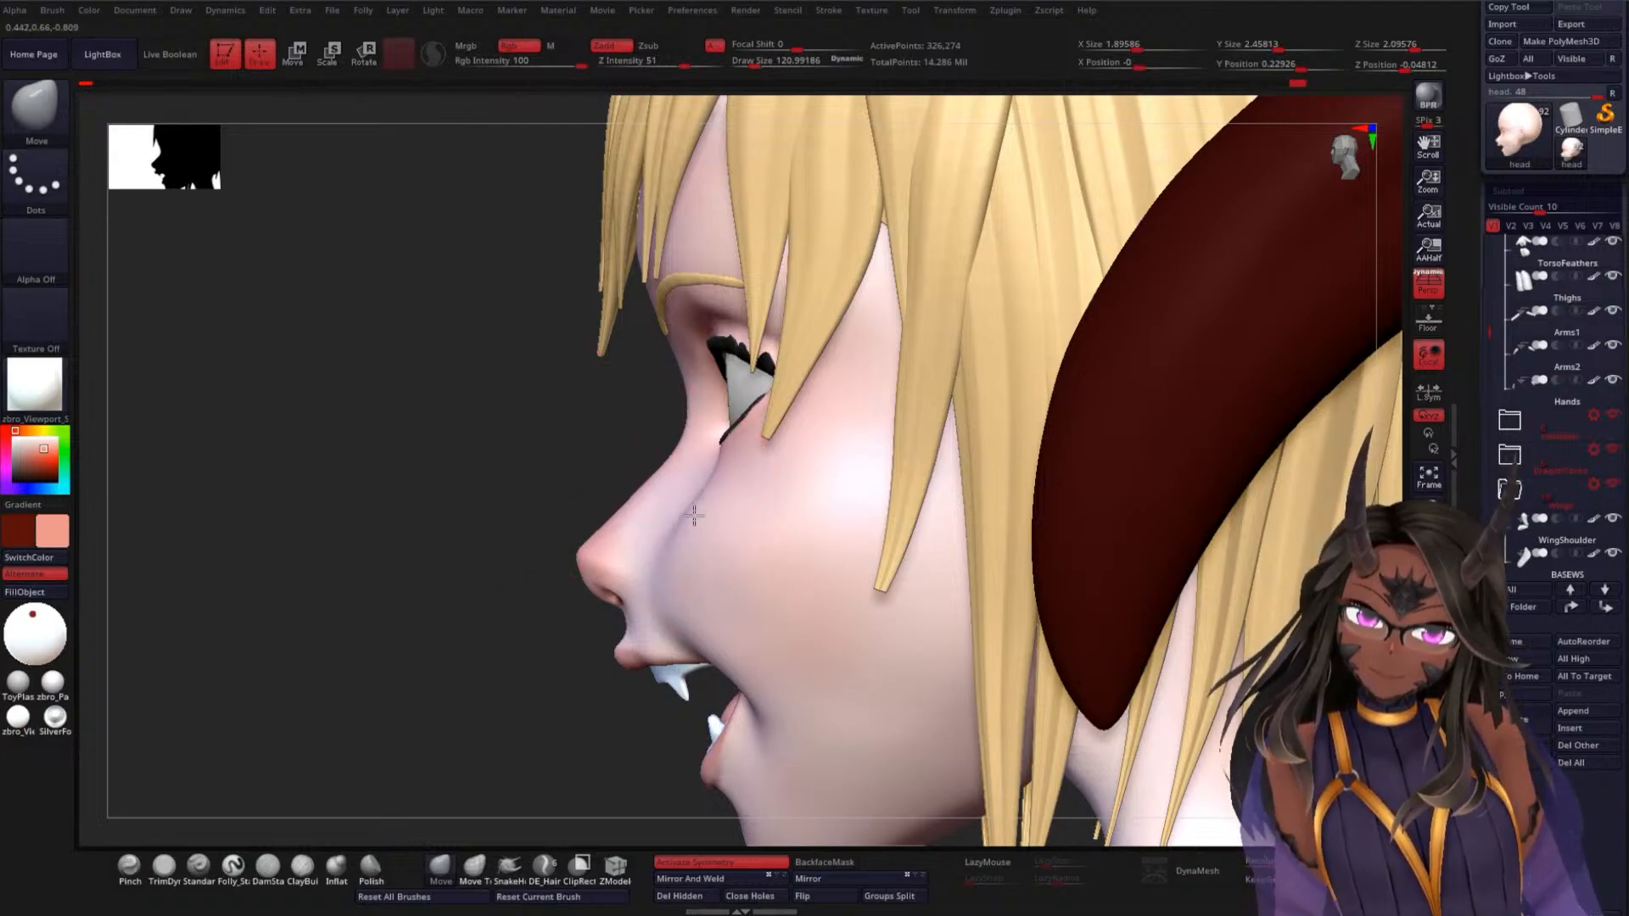
drag(698, 497, 692, 503)
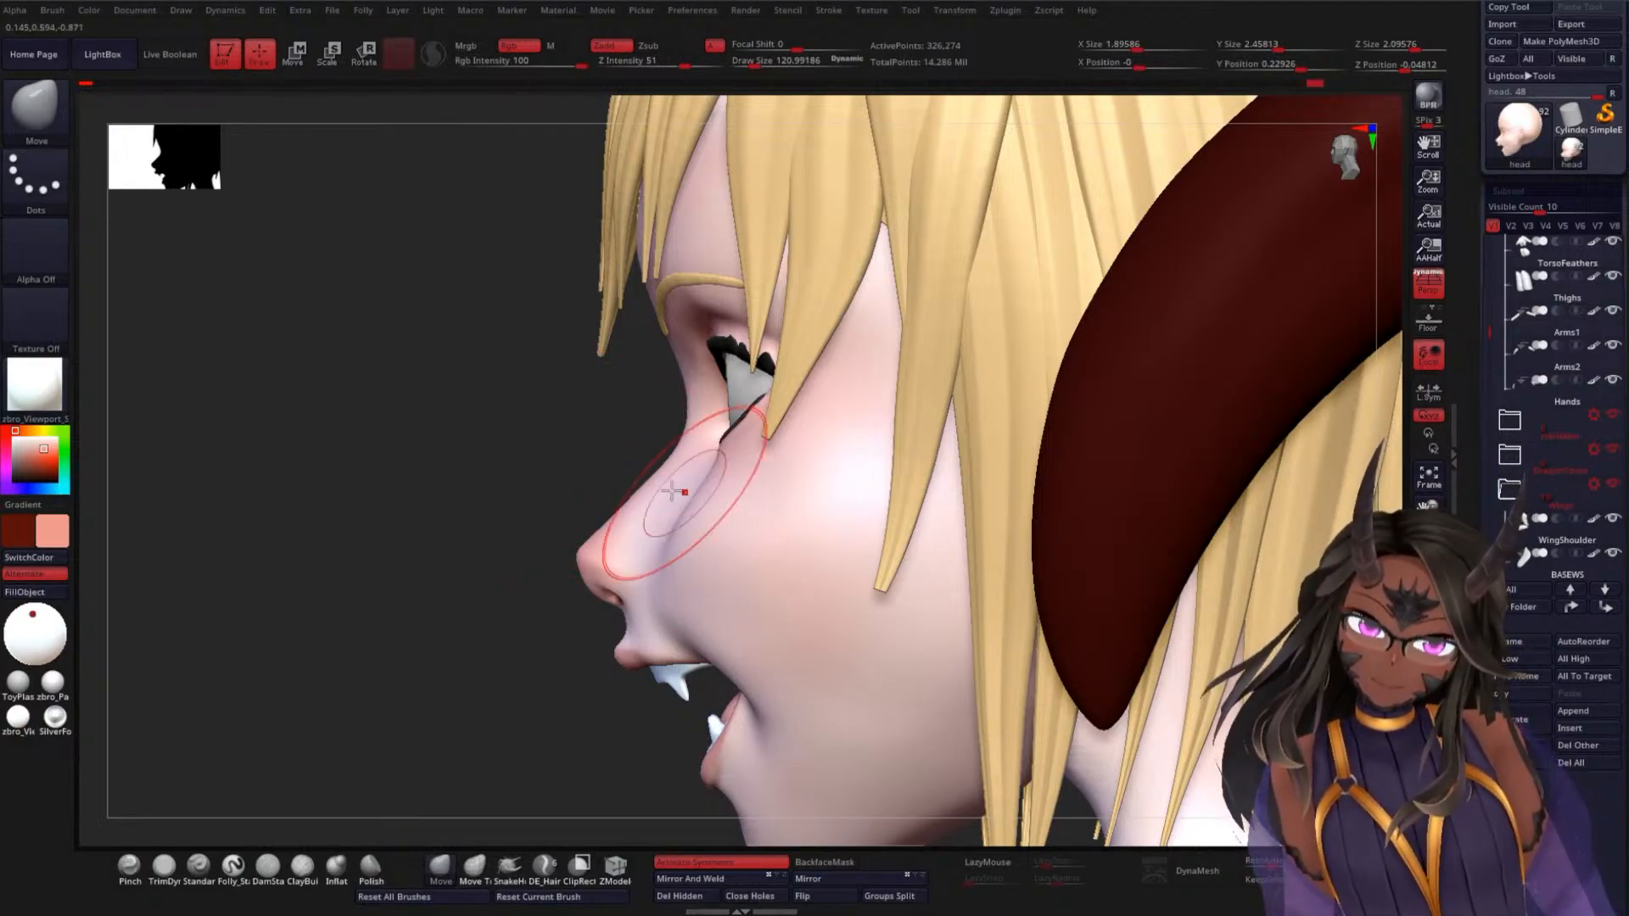
drag(392, 575, 513, 556)
alt+drag(1102, 440, 1095, 379)
drag(1030, 459, 916, 466)
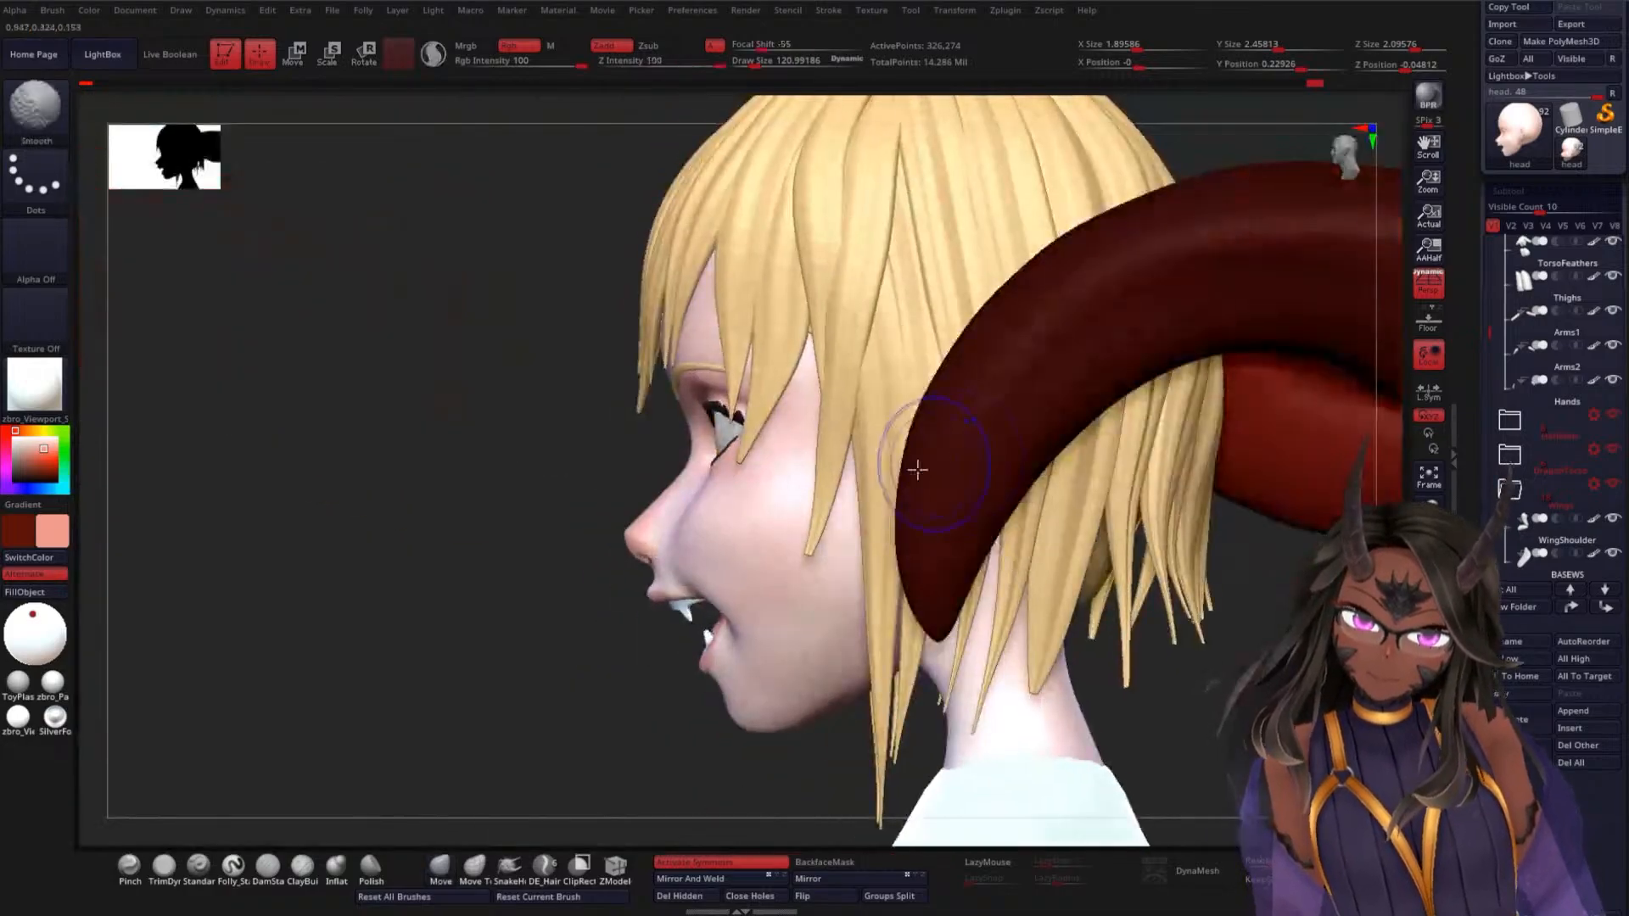
alt+drag(454, 534, 492, 596)
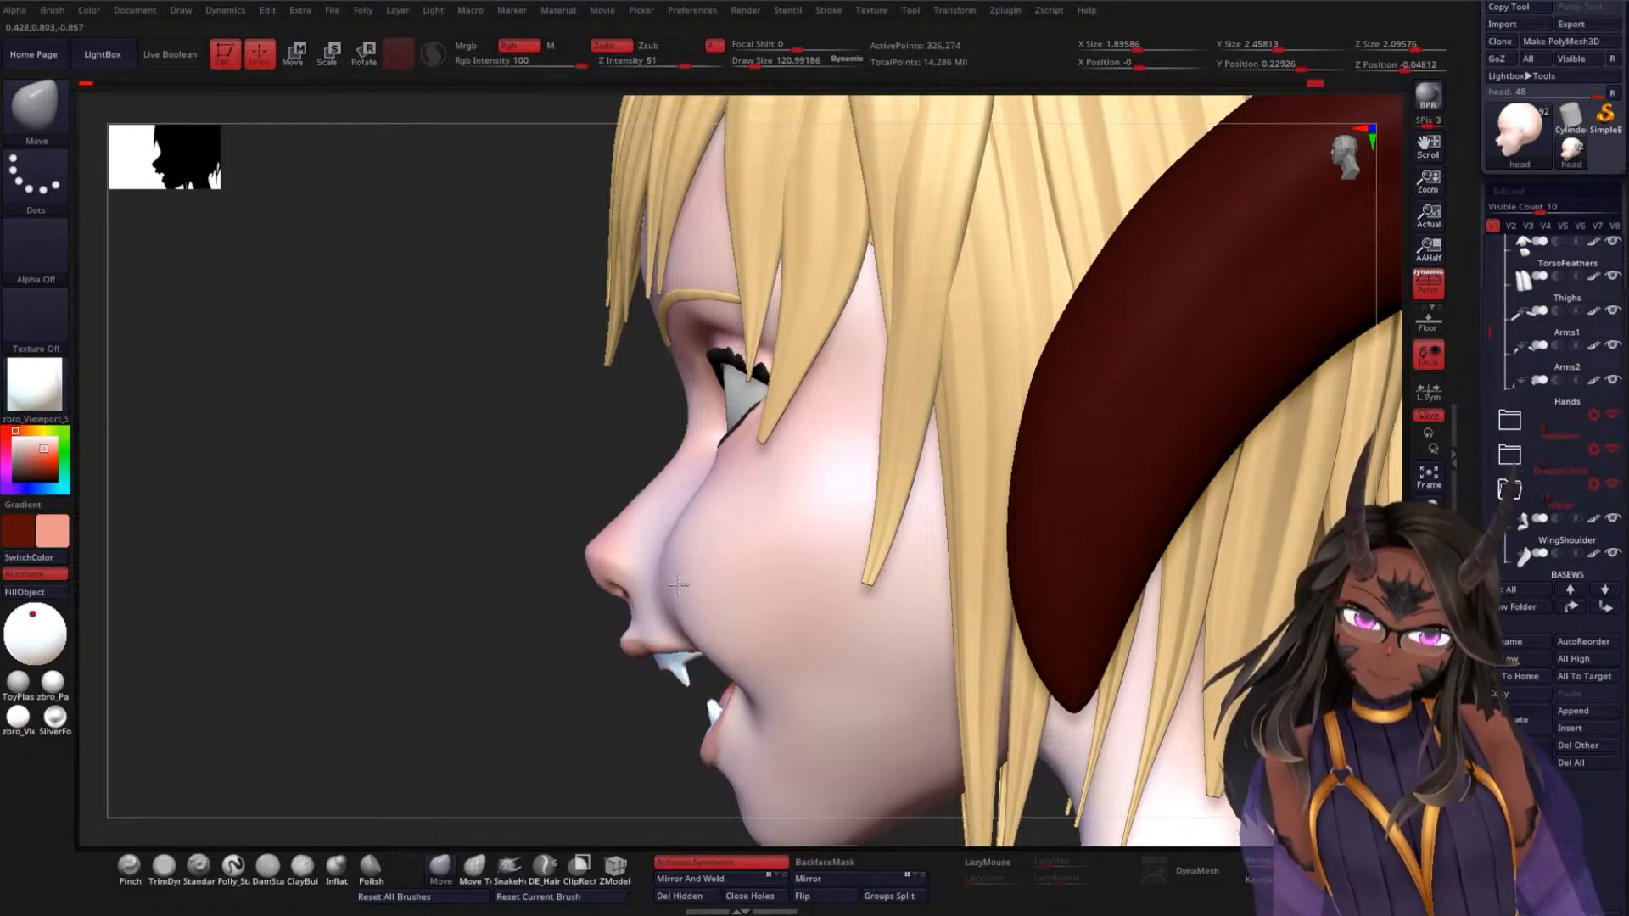
mouse_move(367, 648)
mouse_down()
mouse_move(1044, 484)
mouse_move(1066, 474)
mouse_move(1079, 399)
mouse_up()
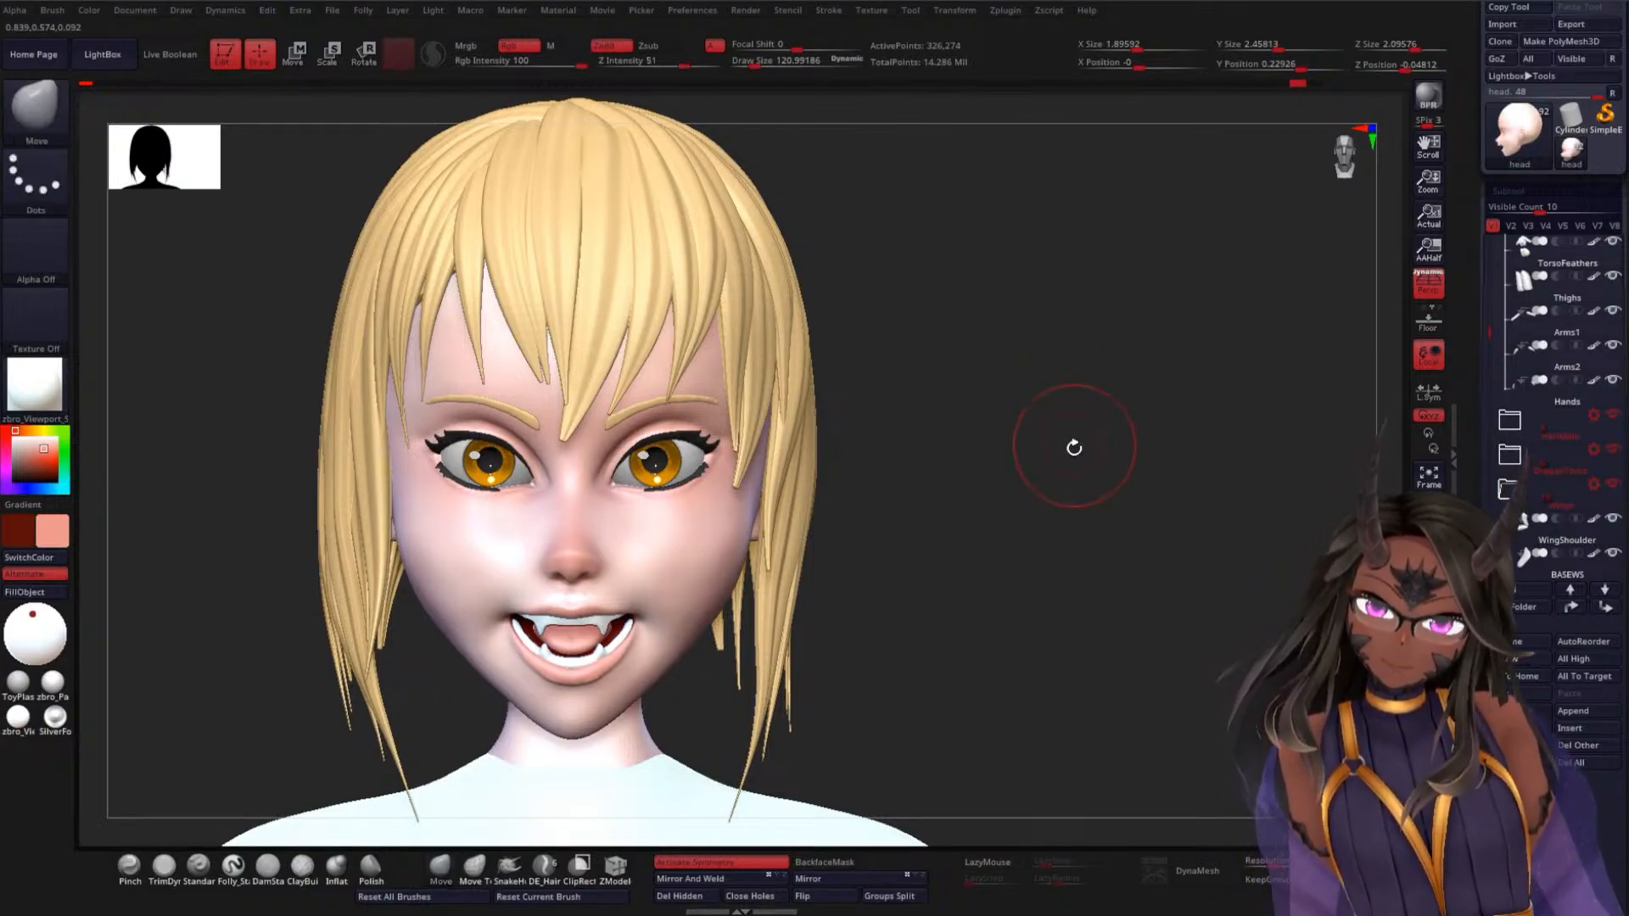
drag(1072, 447, 1073, 439)
alt+drag(1049, 382, 1055, 444)
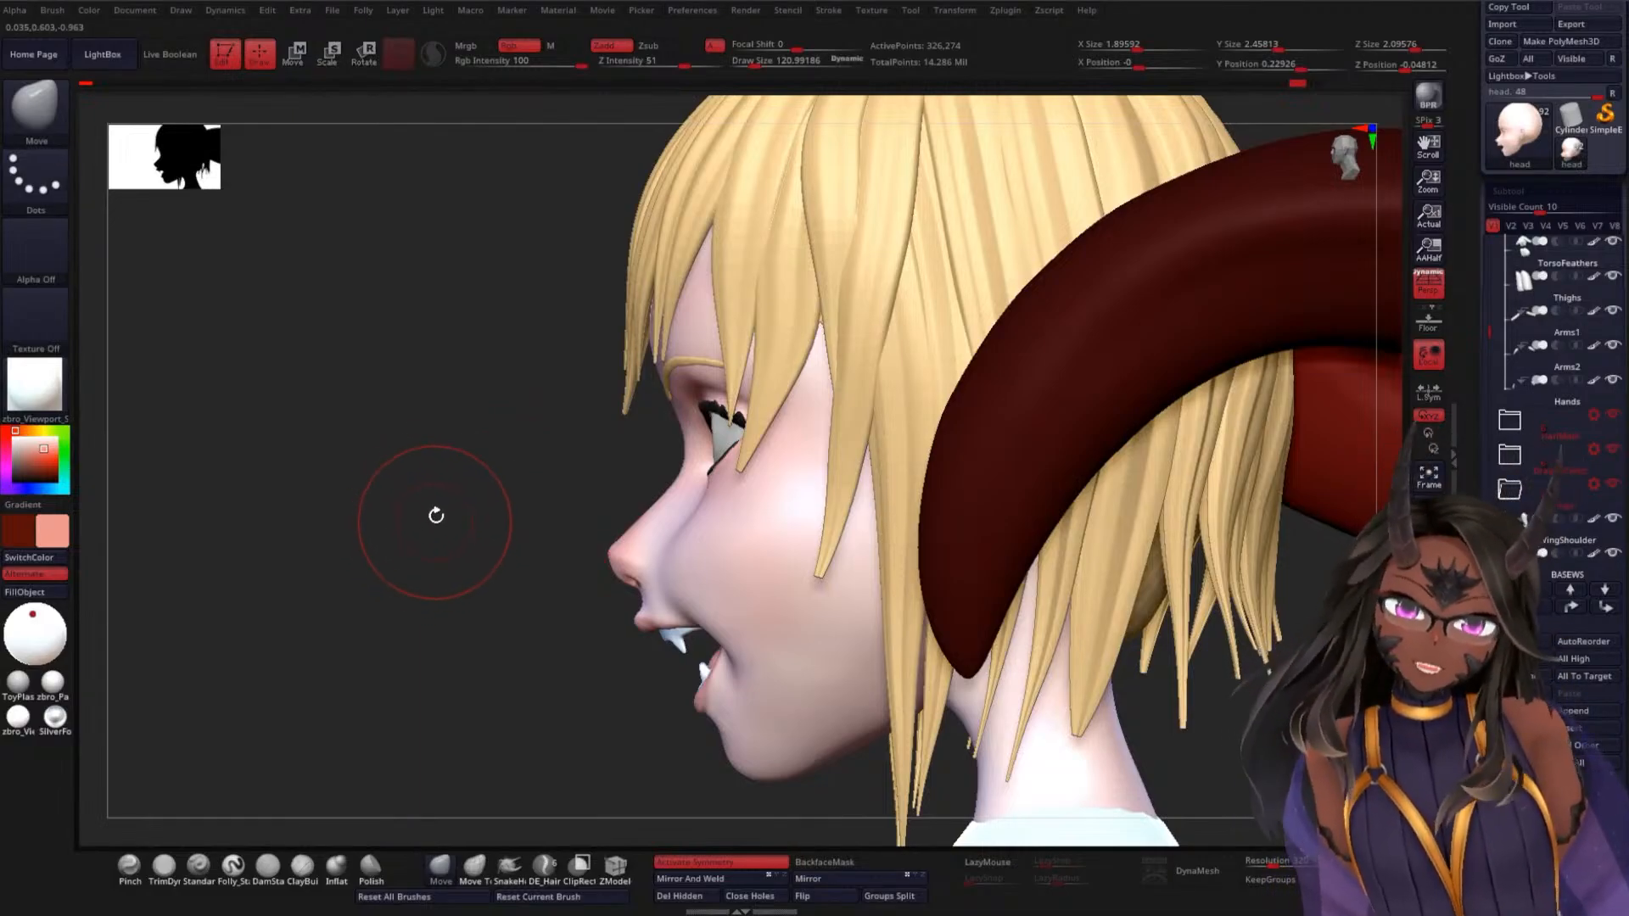
Return to the Folly_Standard brush with a draw size of about 36.7, sample light pink and blend it along the nose bridge
mouse_move(436, 515)
mouse_down()
mouse_move(437, 542)
mouse_move(405, 499)
mouse_up()
click(233, 865)
key(space)
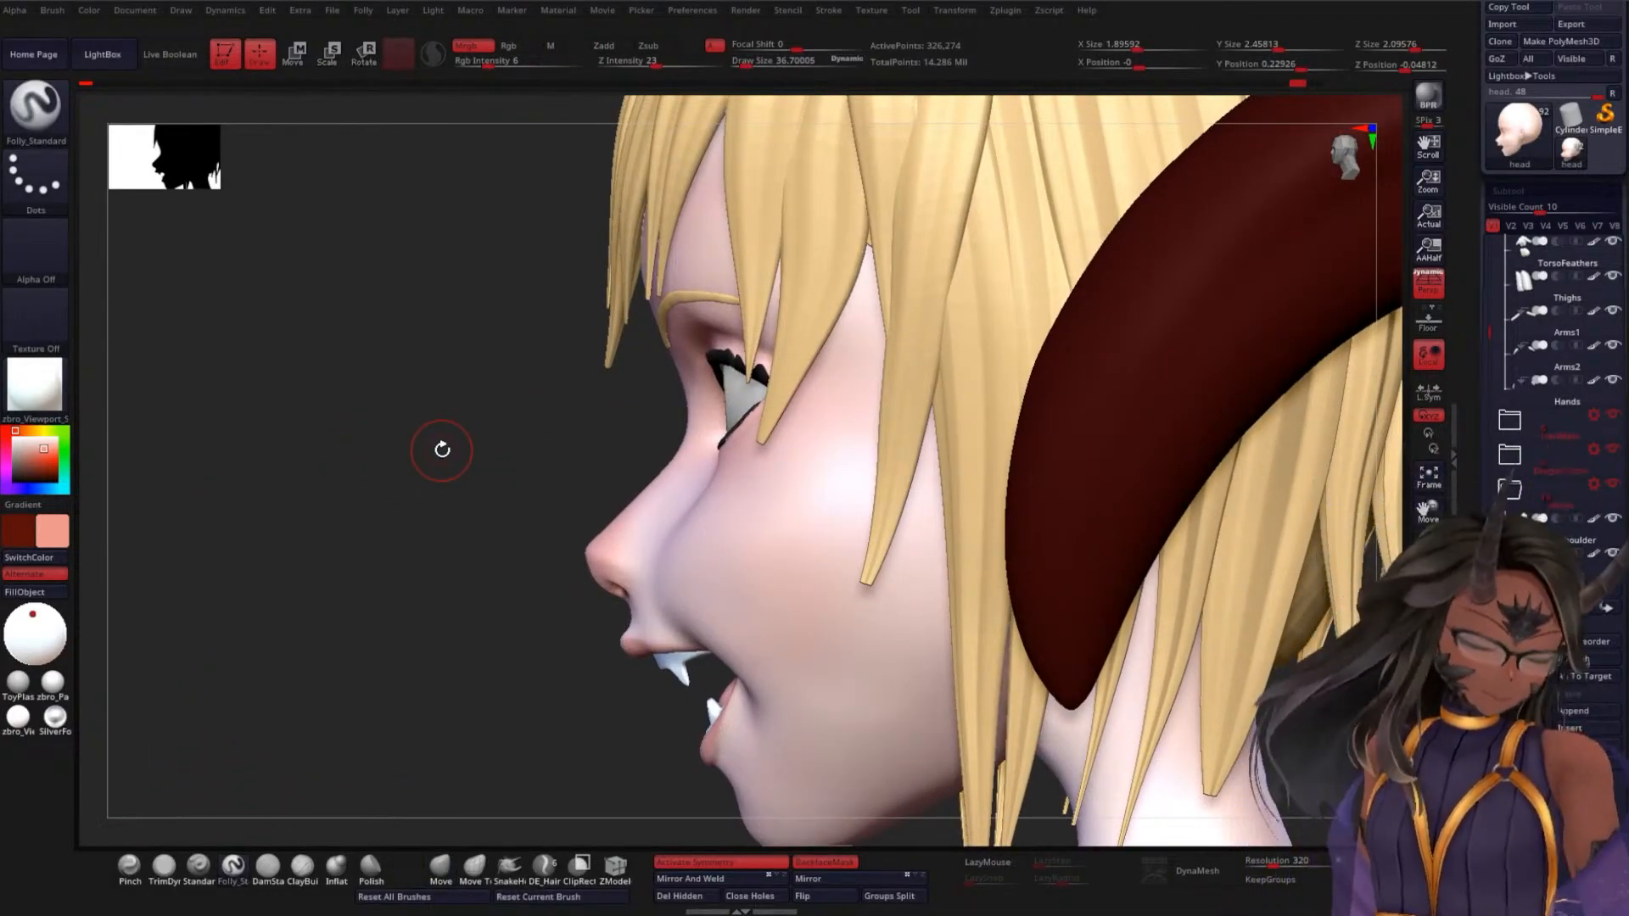
mouse_move(1523, 284)
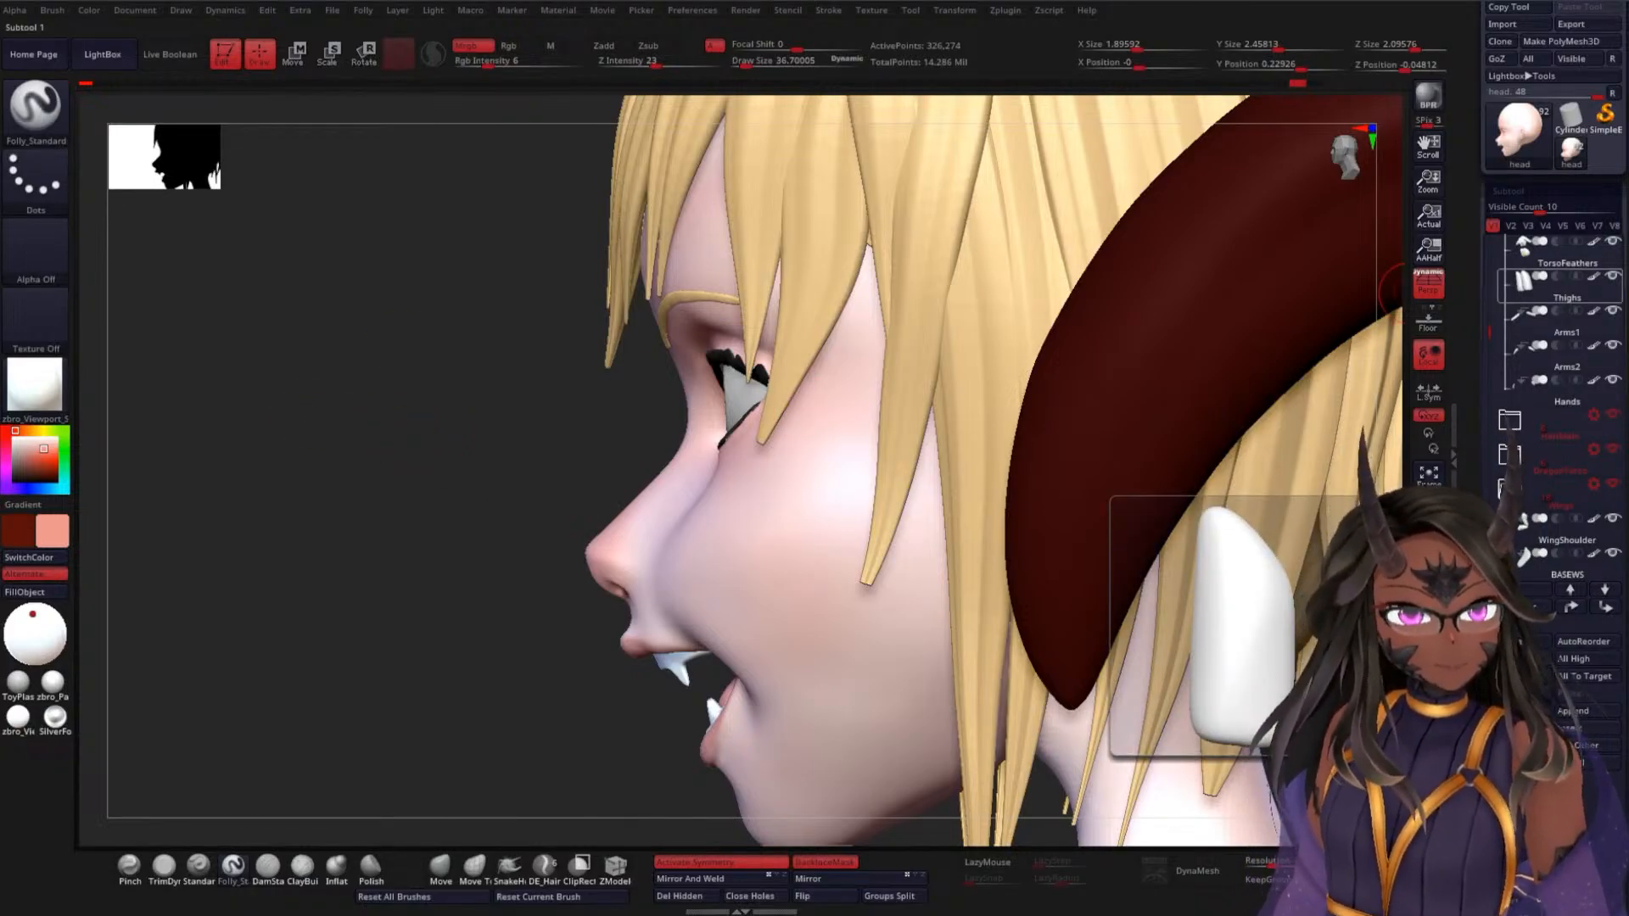
key(v)
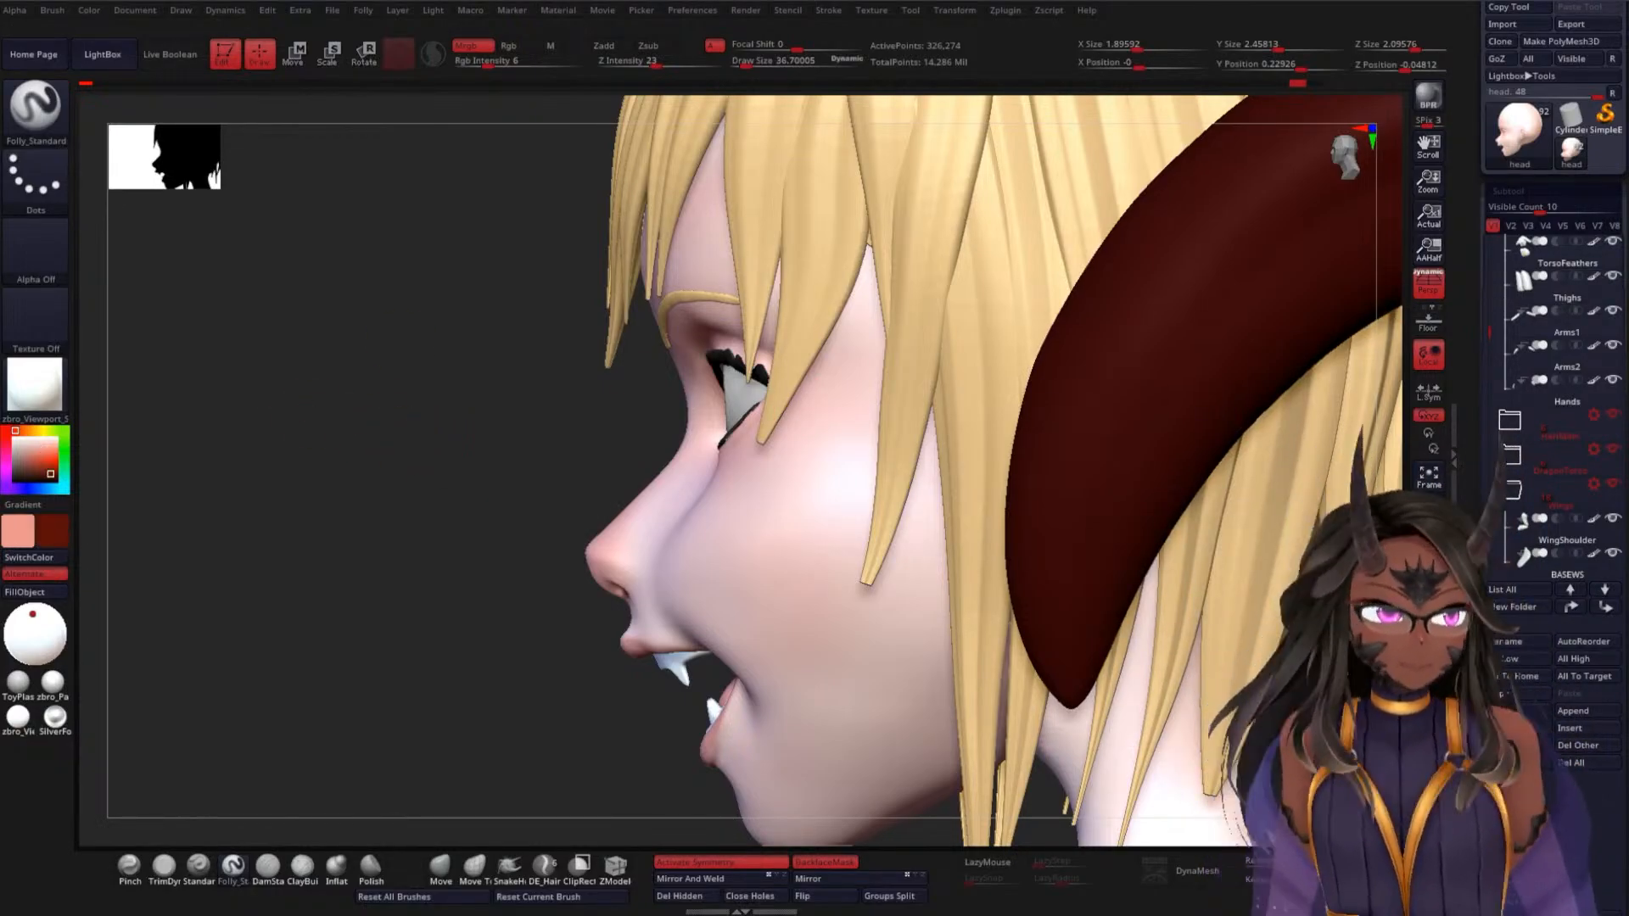
key(c)
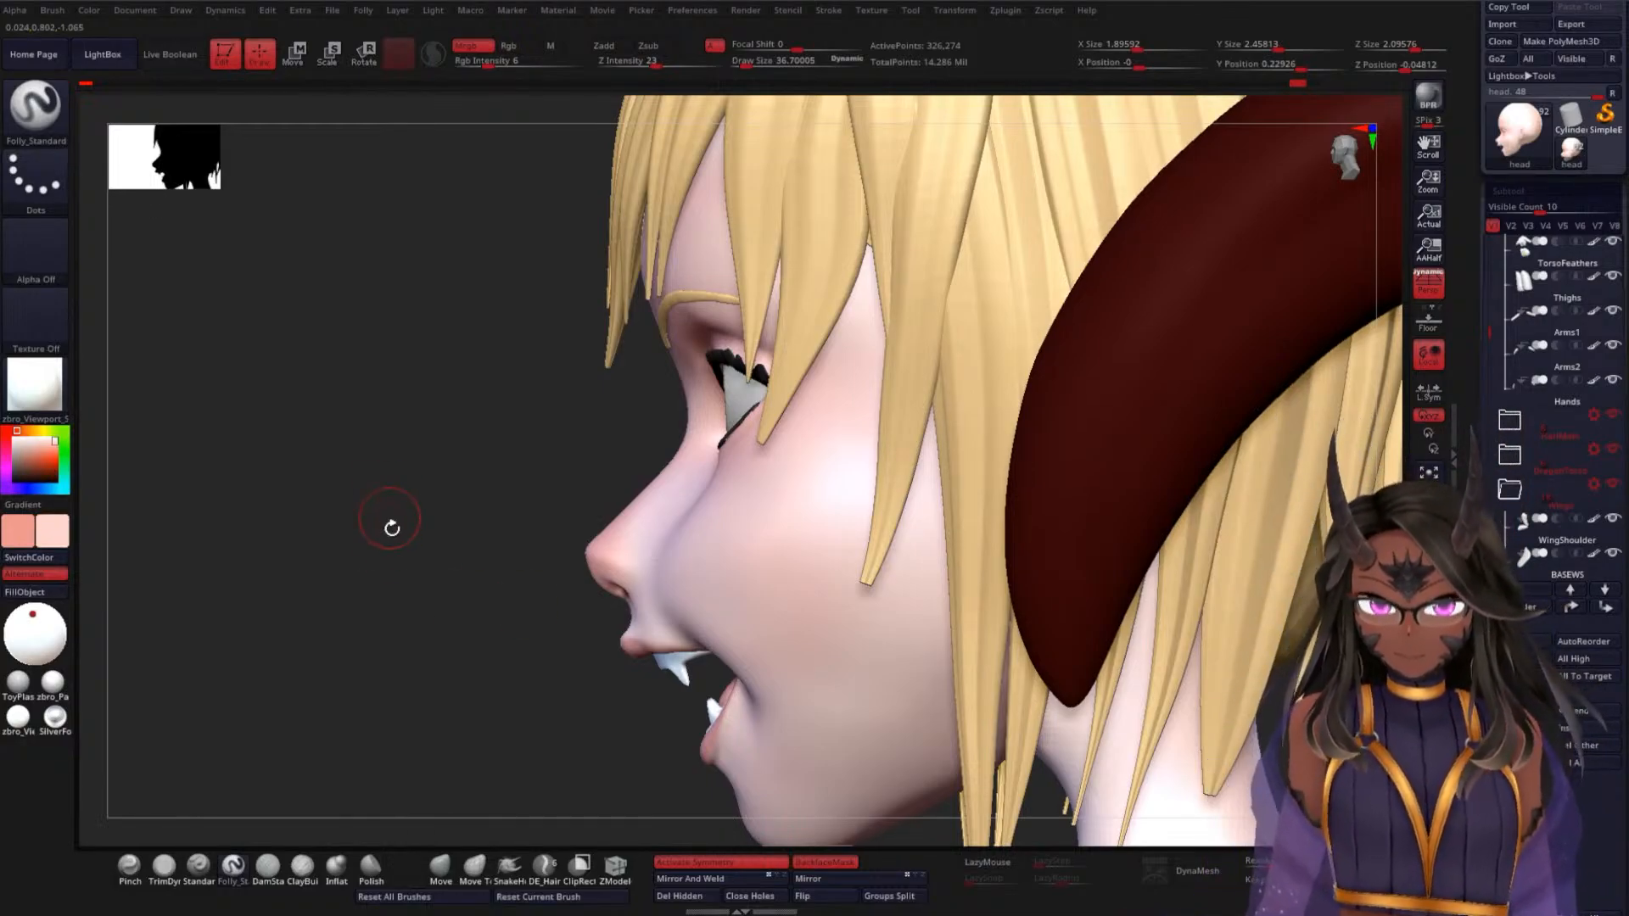
alt+drag(391, 486, 481, 480)
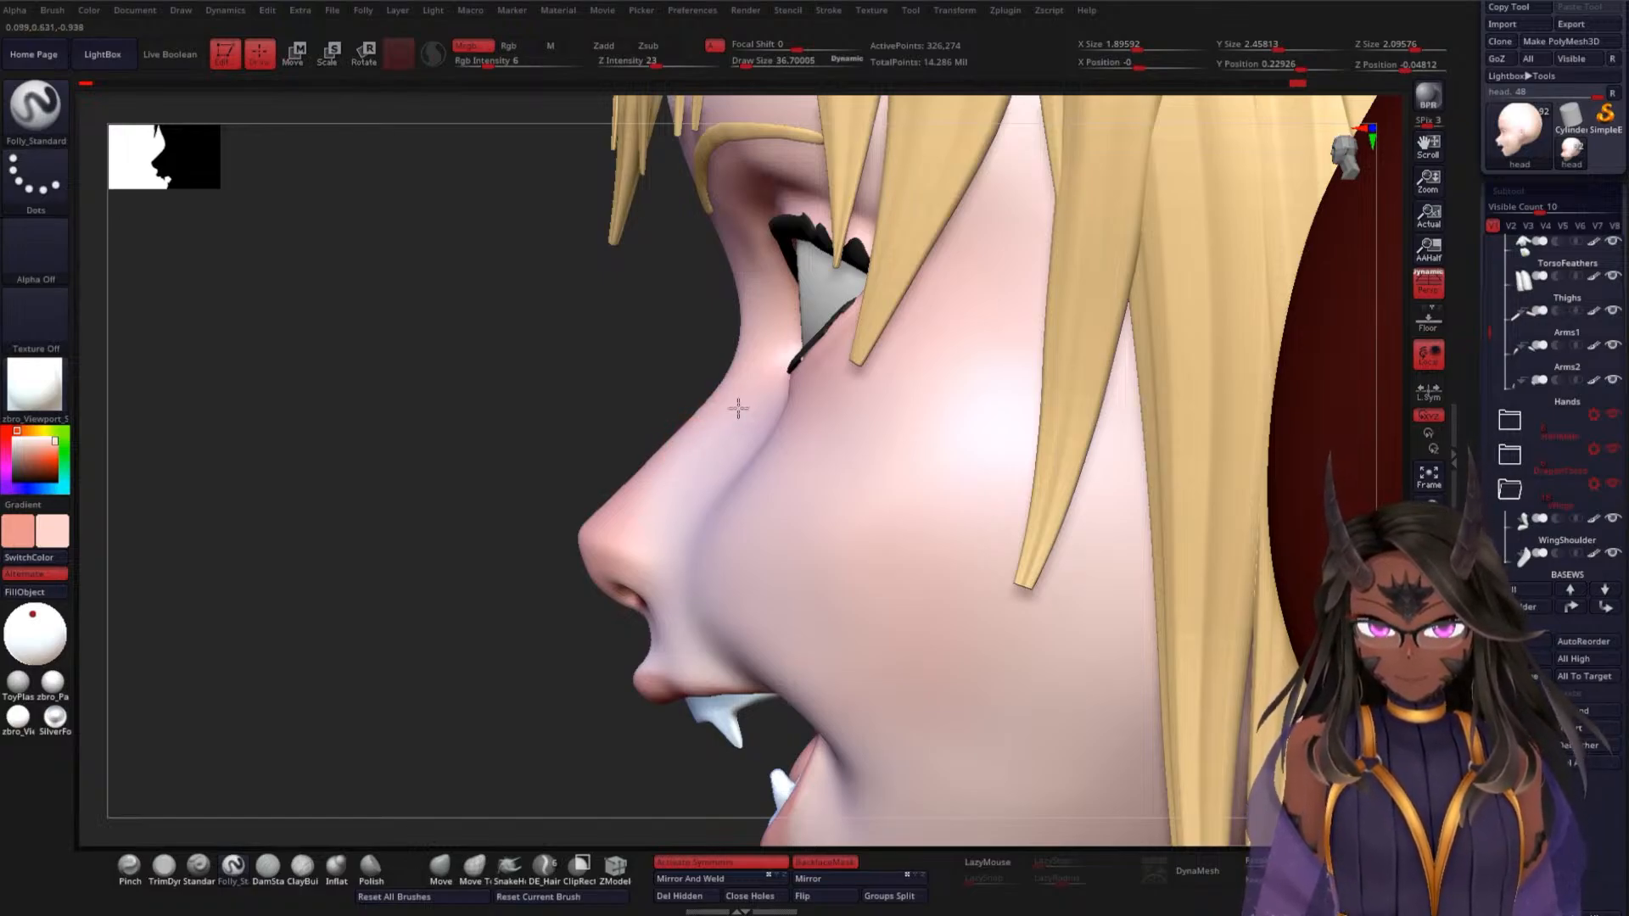
Swap between salmon and light pink to refine the tint around the nose, mouth corners and the area between the eyes
key(v)
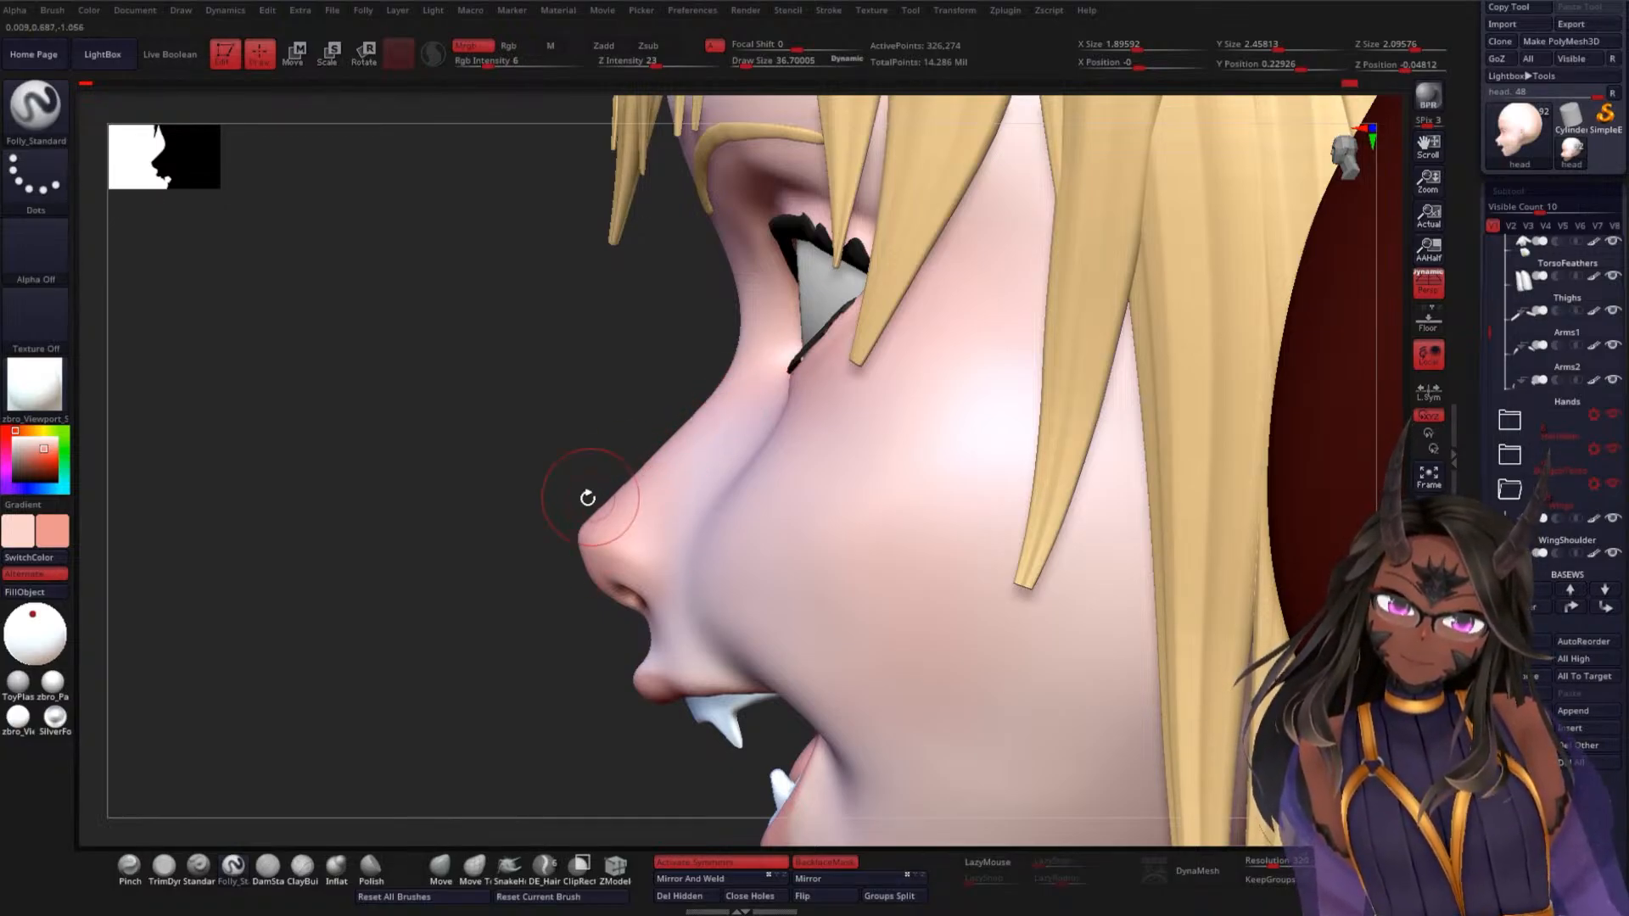
drag(587, 498, 436, 611)
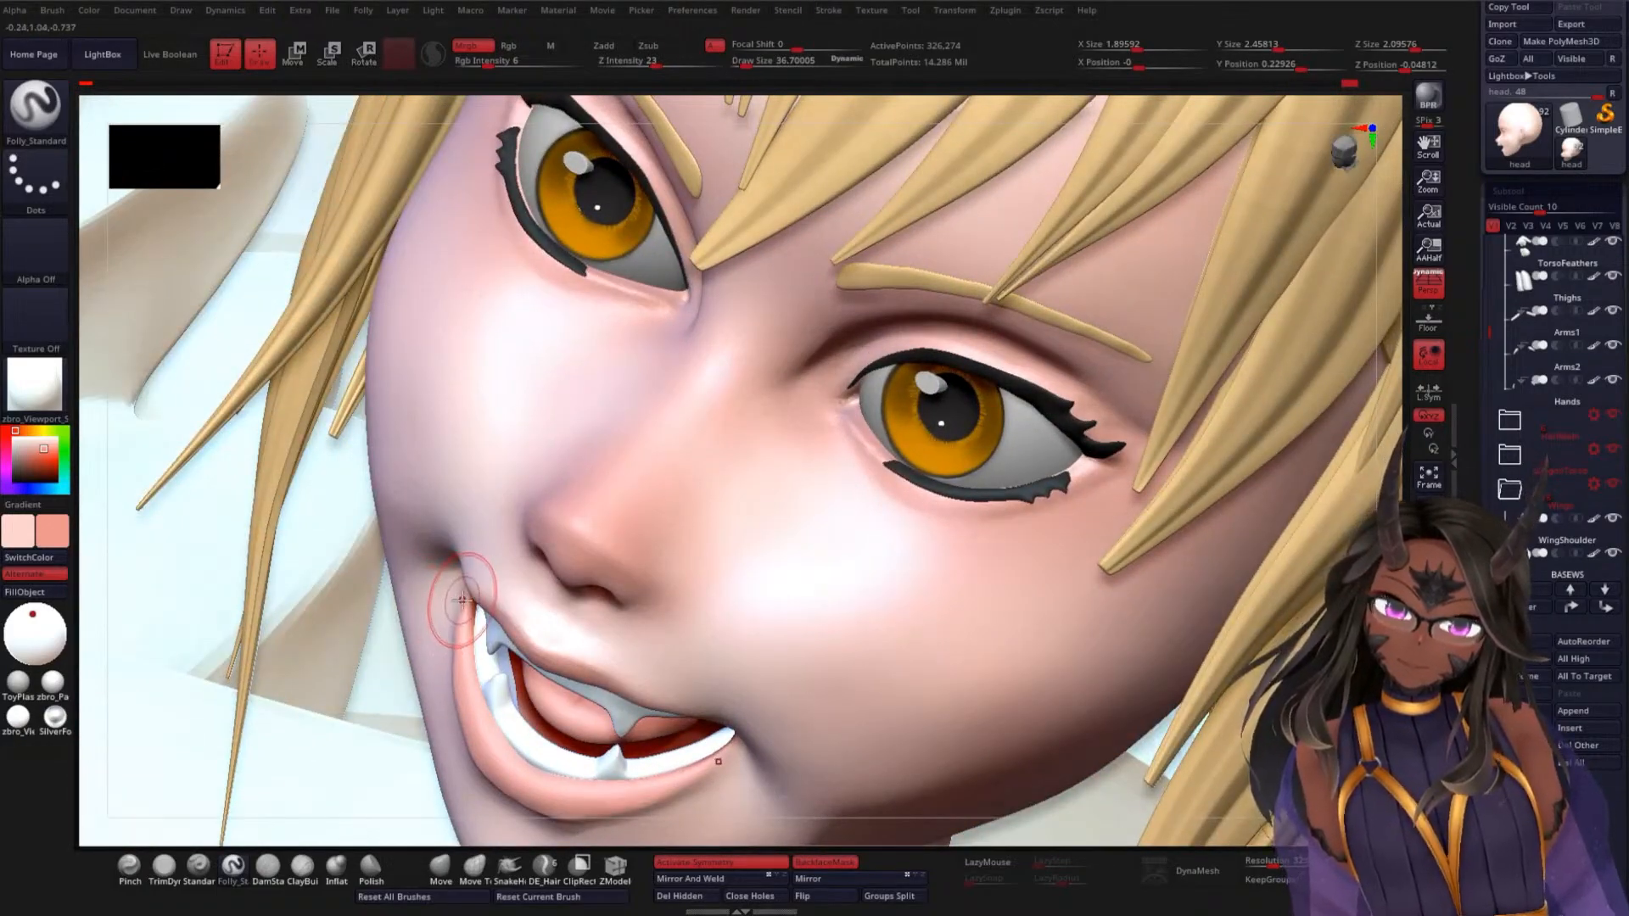
right_drag(1048, 585, 1329, 420)
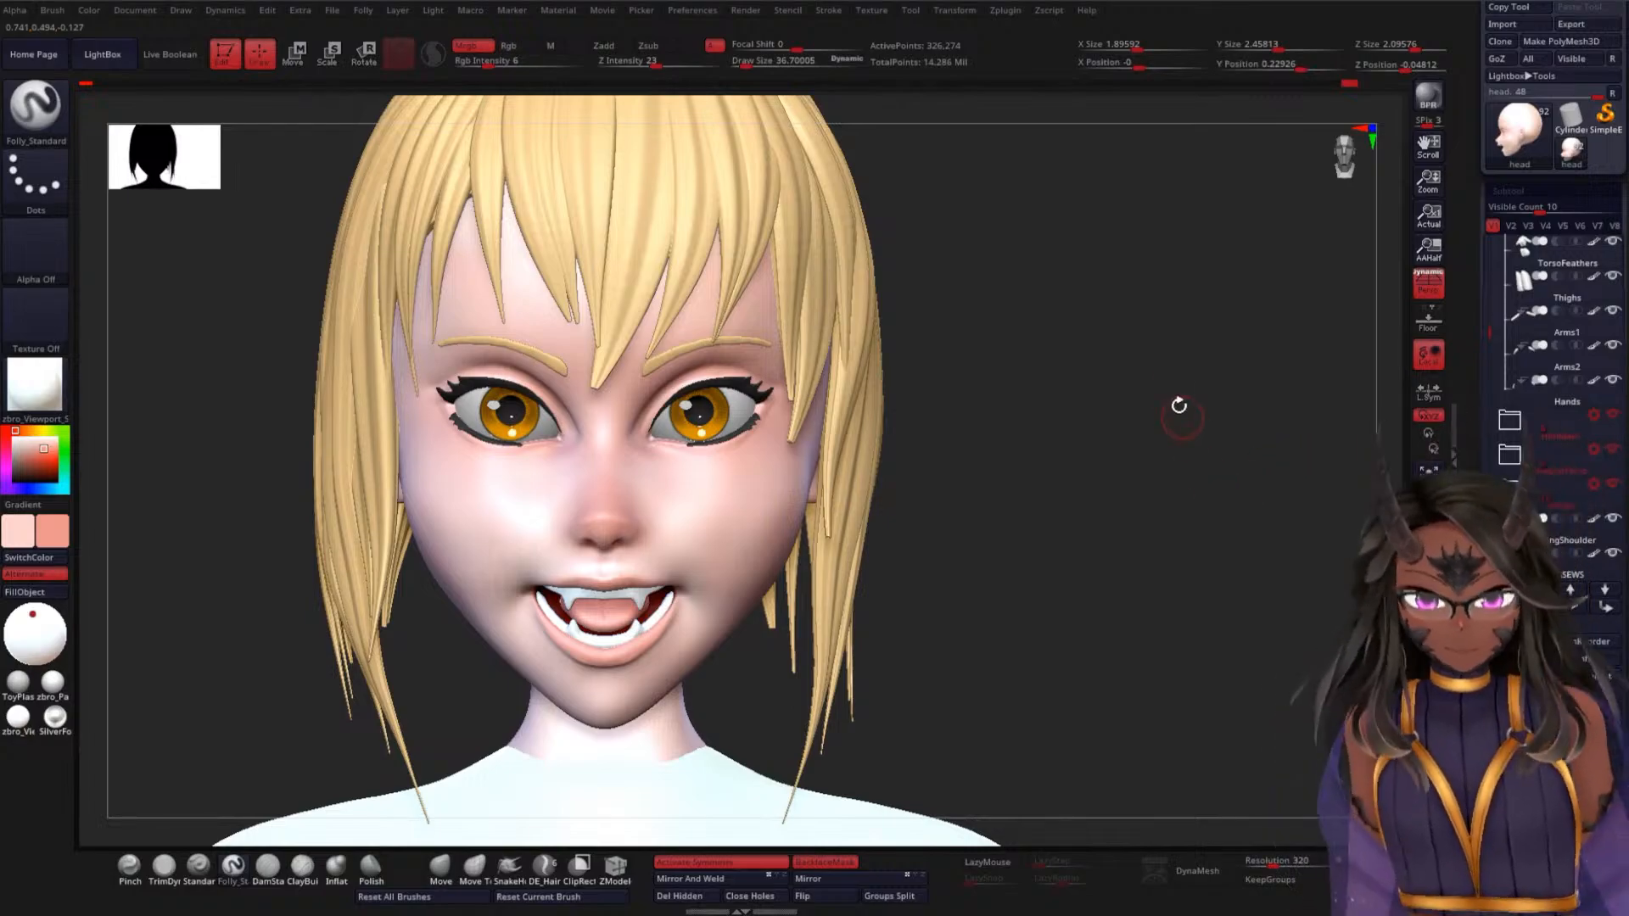
ctrl+right_drag(1064, 291, 1057, 377)
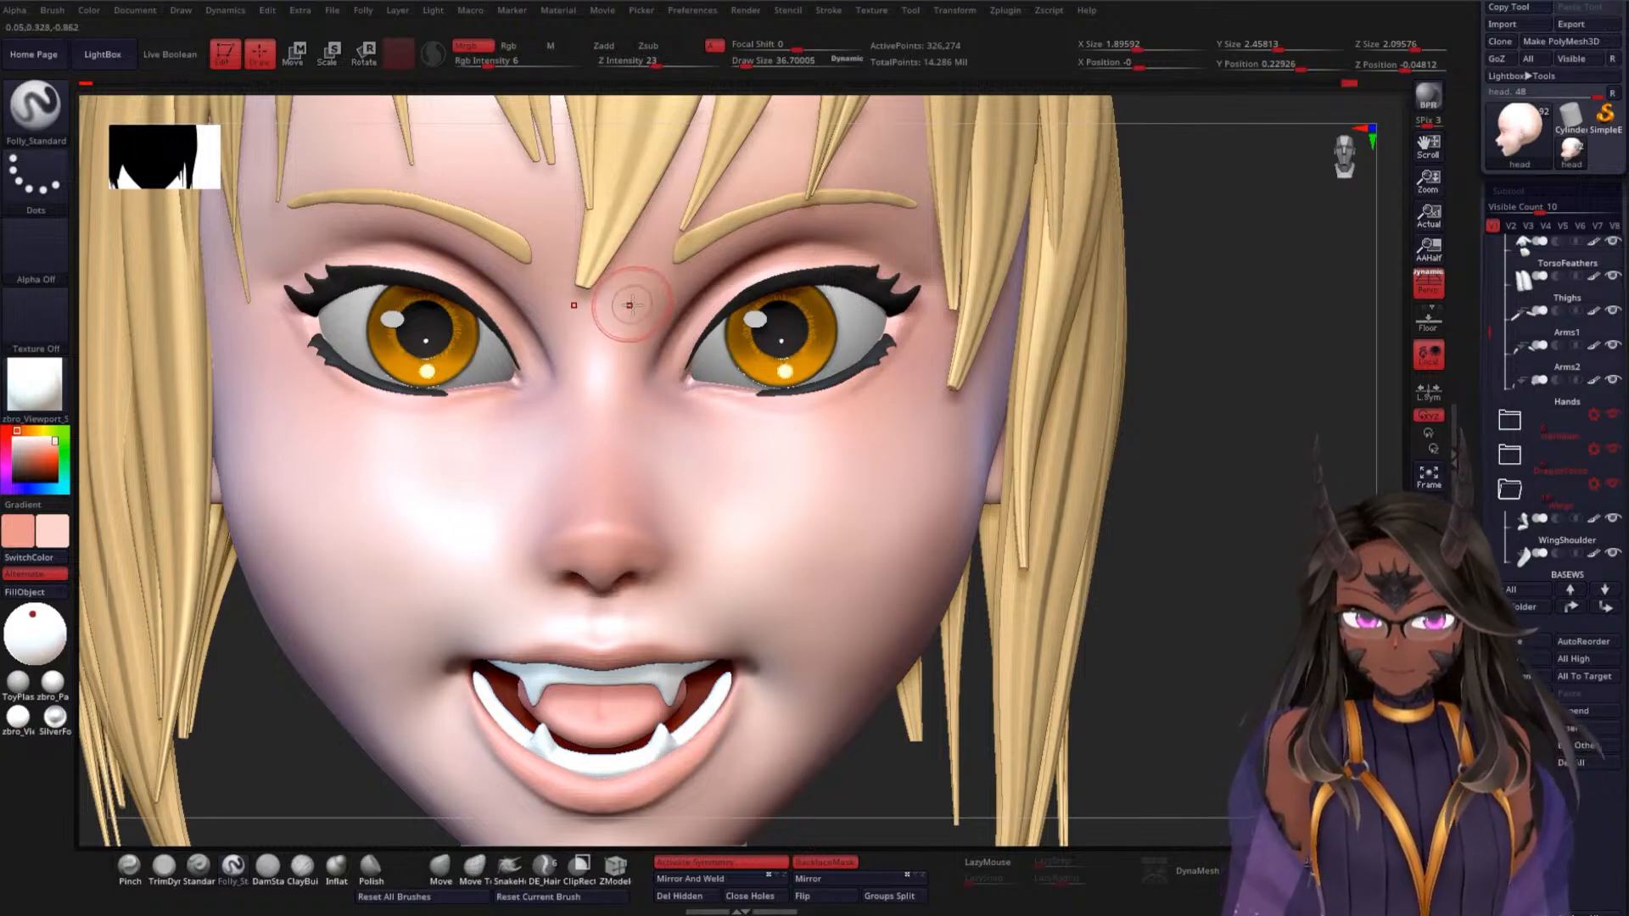
Hide the hair, eyebrows and eyelashes, and blend light pink over the forehead and upper face
click(1612, 414)
alt+drag(1301, 321, 1280, 418)
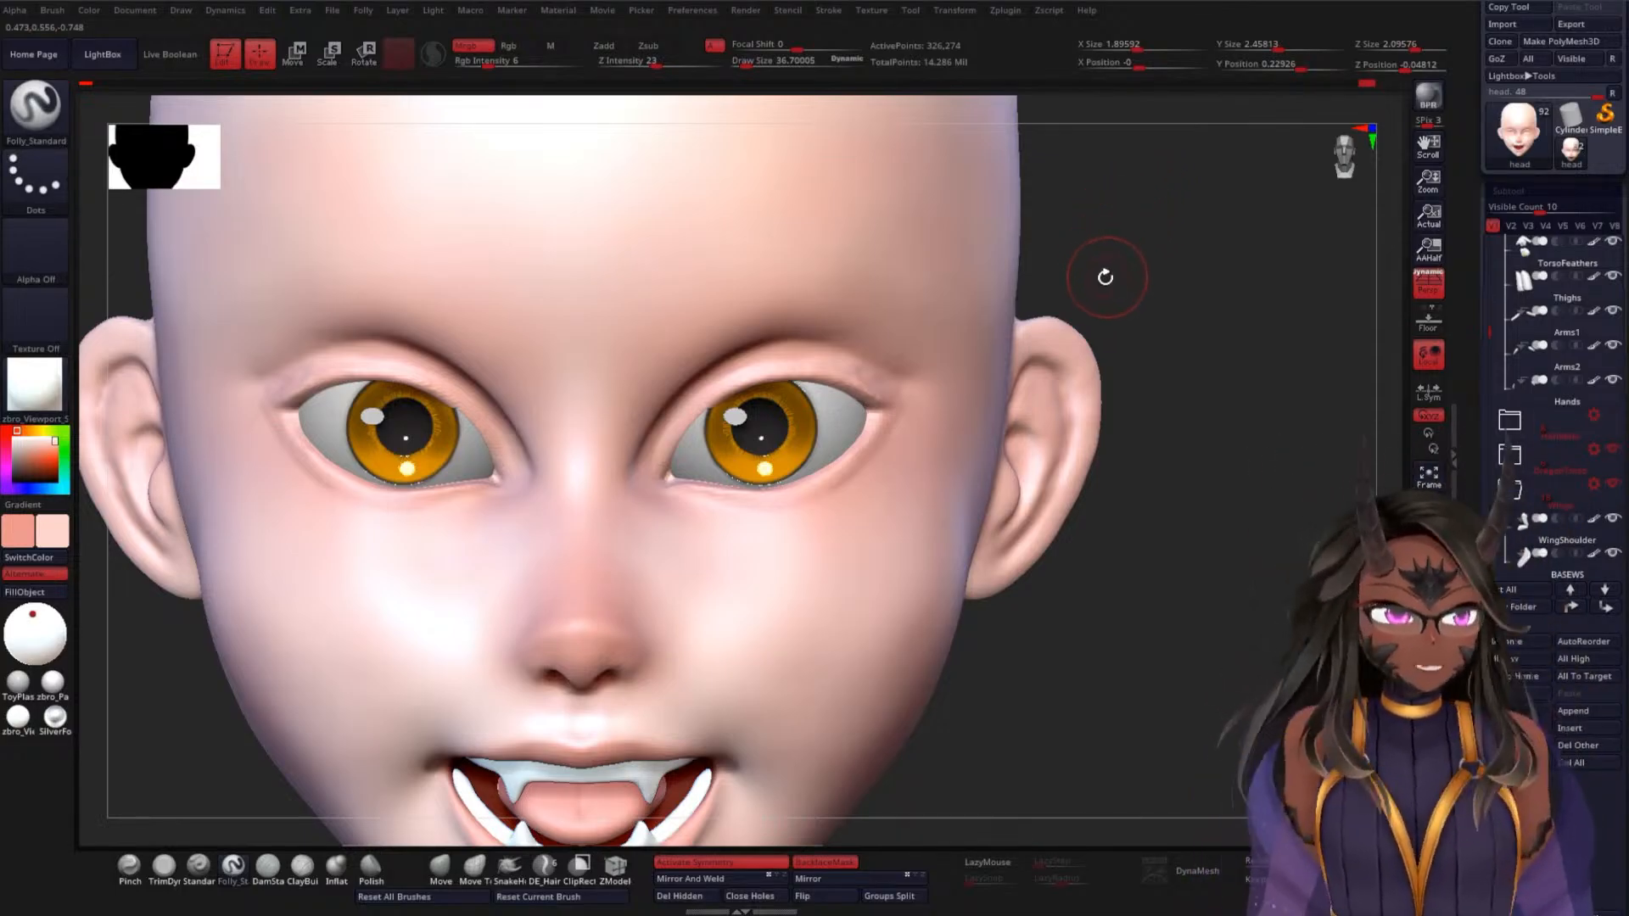
alt+drag(1225, 343, 1164, 331)
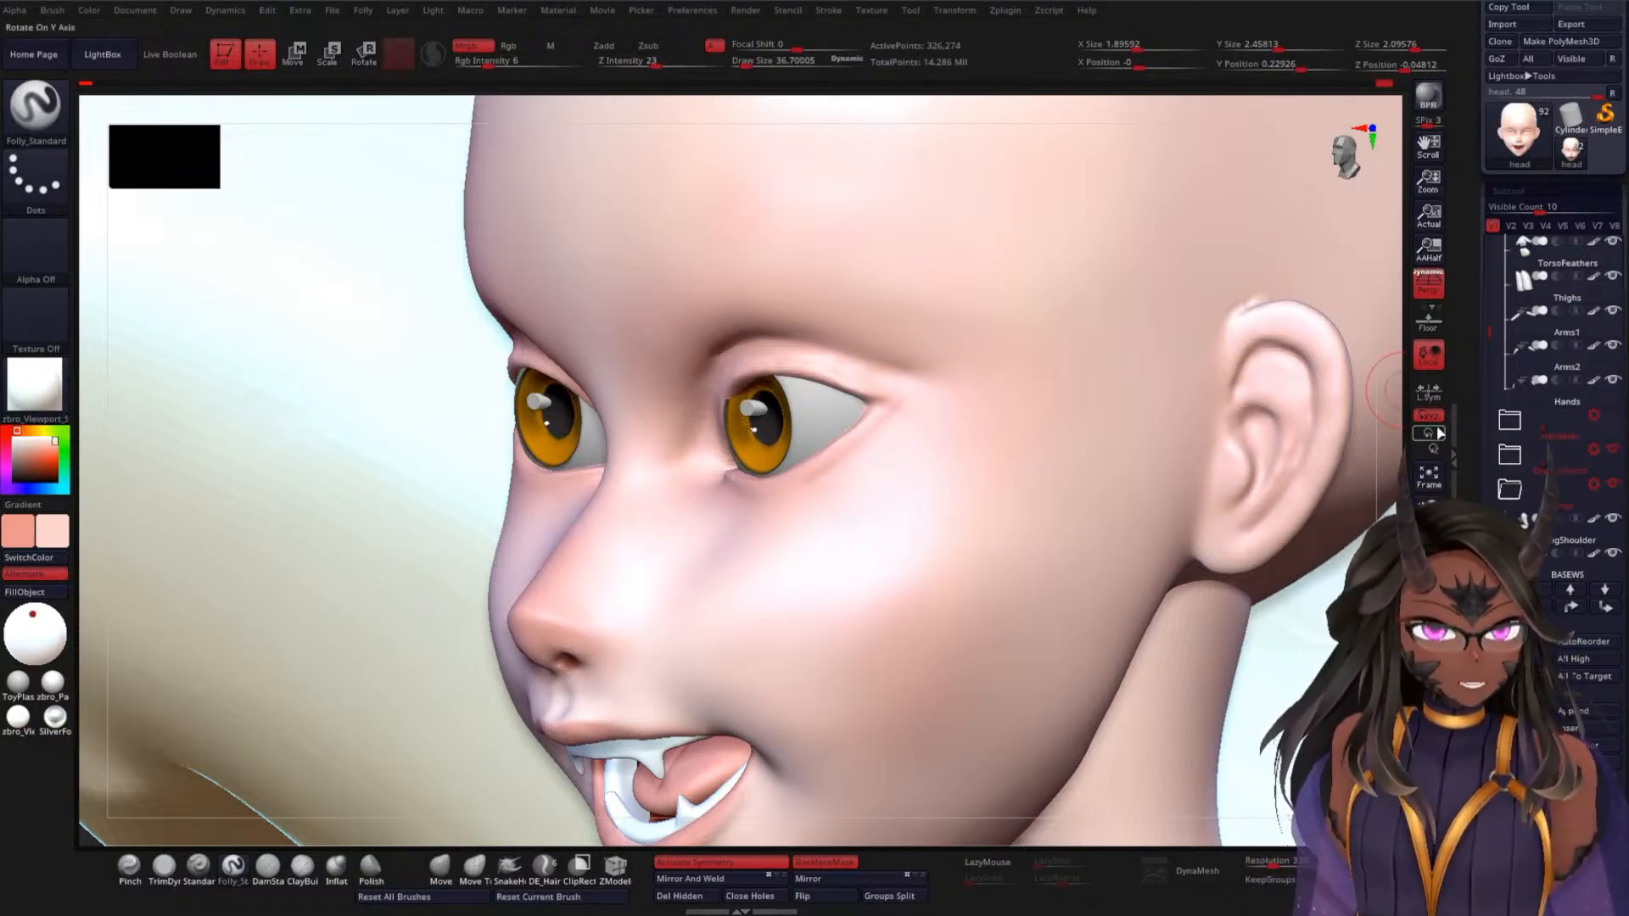
shift+drag(1388, 468, 1262, 421)
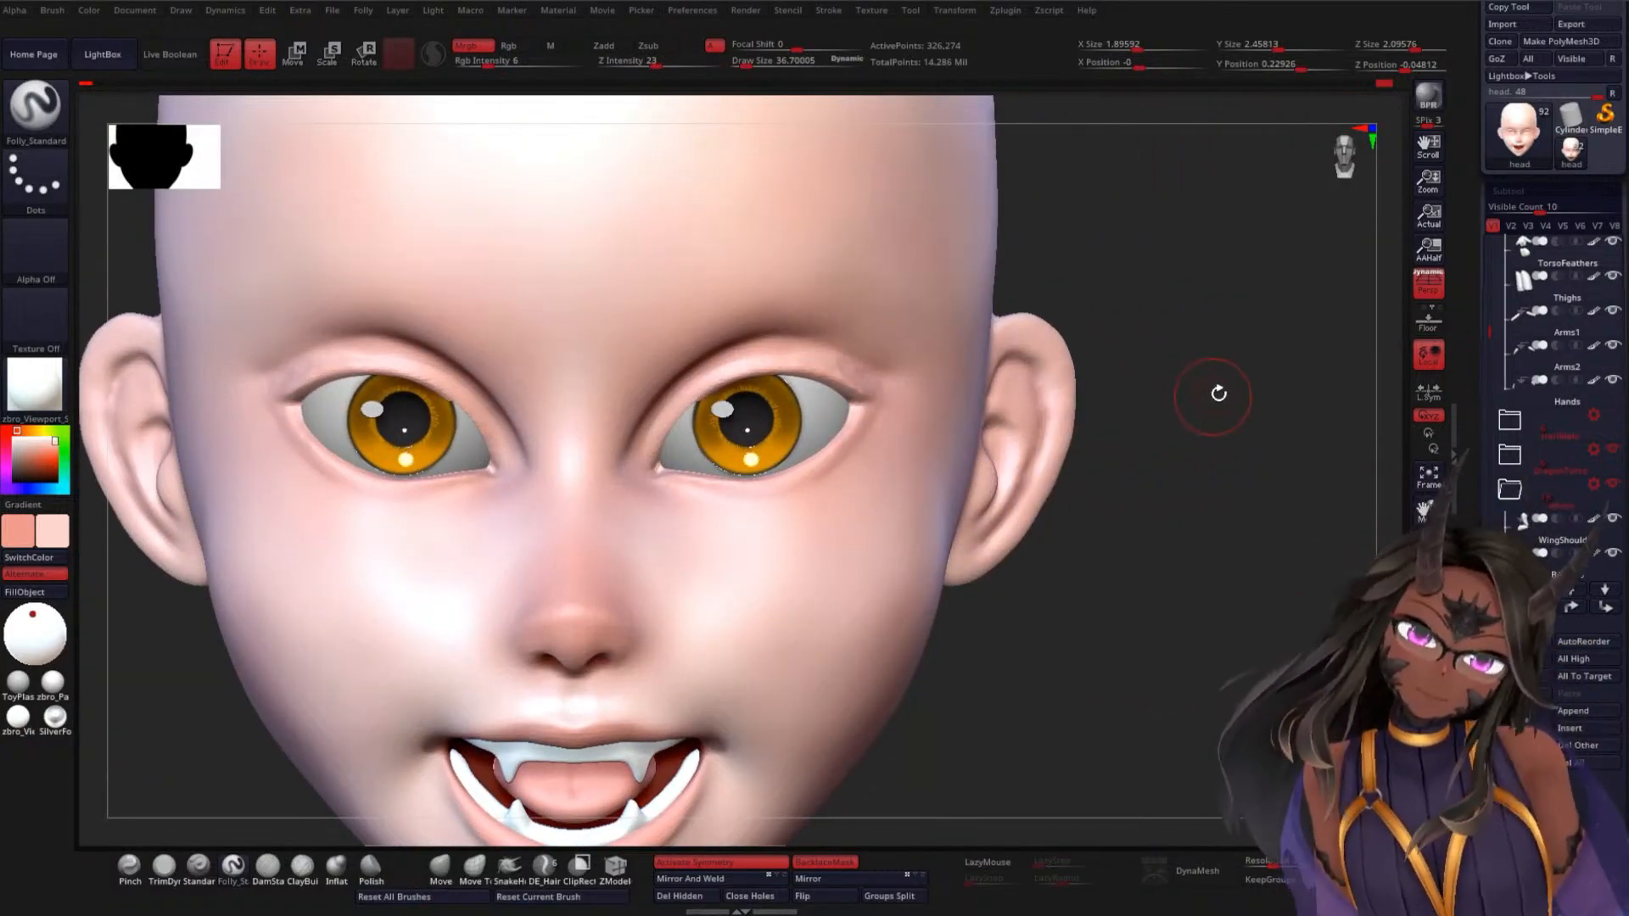
alt+drag(1199, 378, 1192, 337)
mouse_move(1174, 280)
alt+mouse_down()
mouse_move(1179, 306)
mouse_move(1214, 287)
mouse_move(1236, 374)
mouse_move(1214, 341)
mouse_move(1312, 298)
mouse_move(1299, 323)
mouse_move(1316, 334)
mouse_move(1108, 382)
alt+mouse_up()
key(shift)
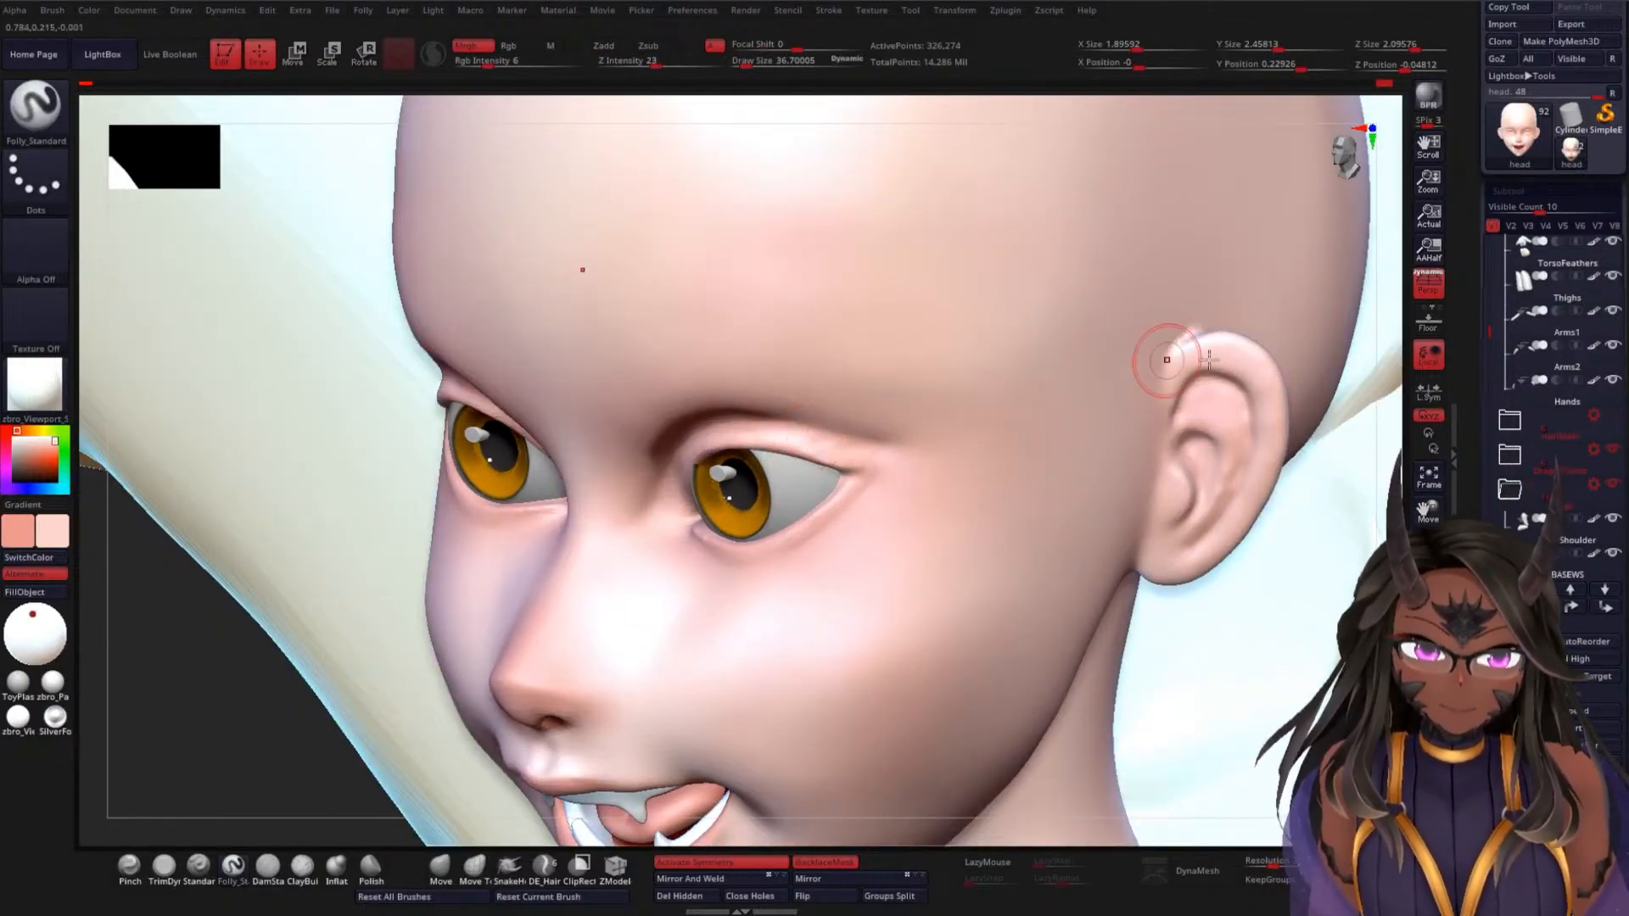
Examine the tinted bare head from the front, both close up and with the upper body in view
drag(1369, 409, 1125, 357)
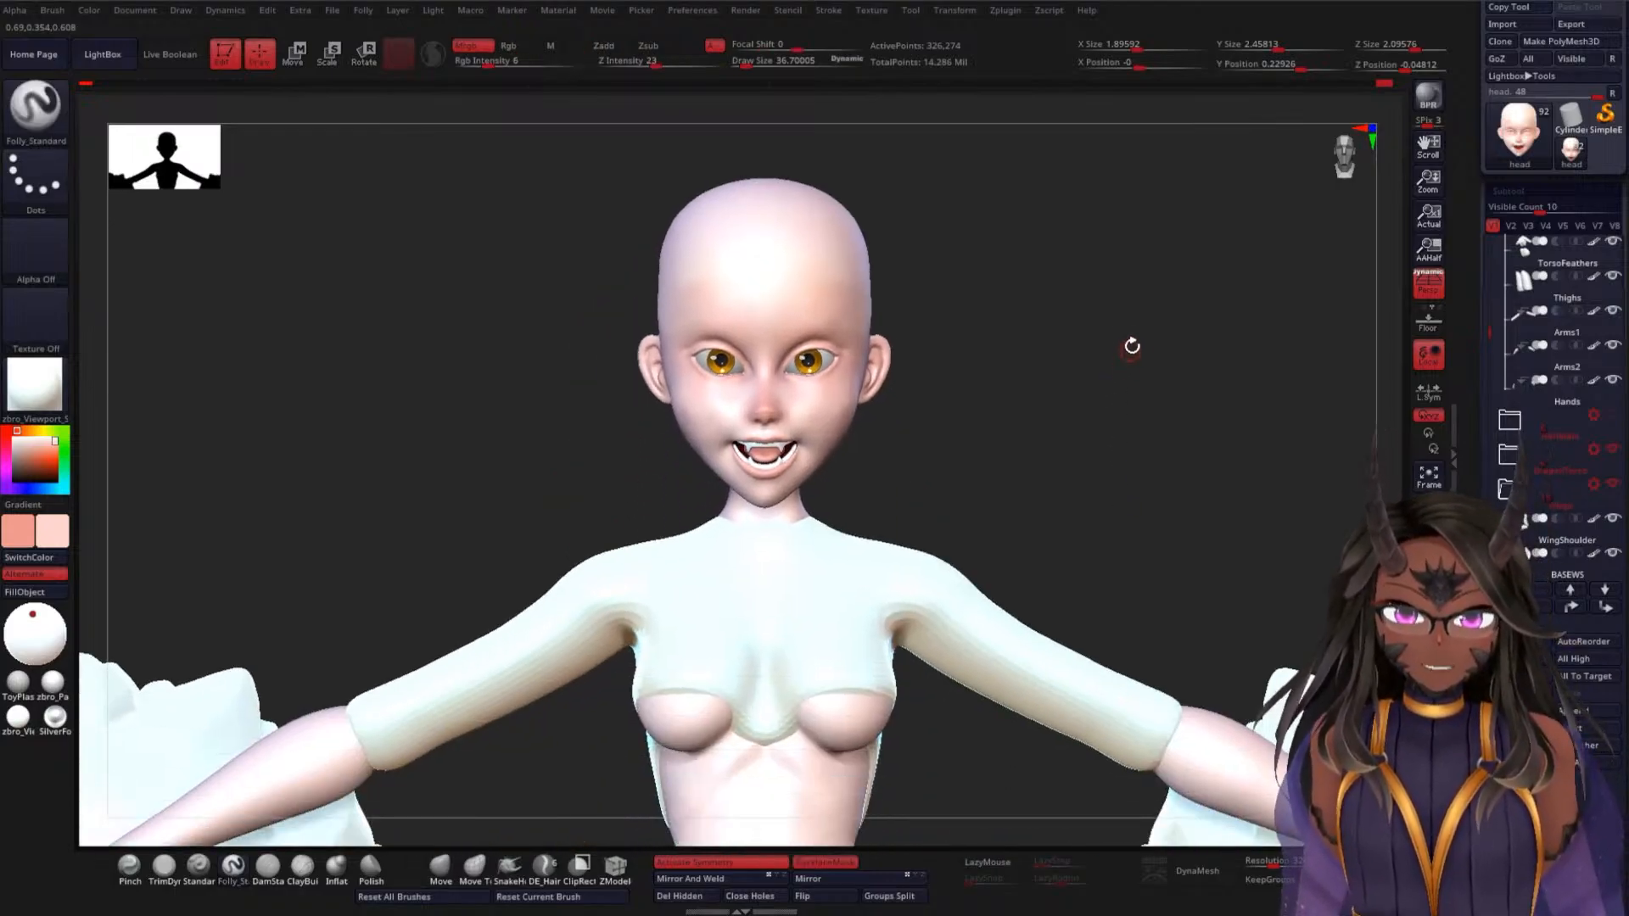
drag(1123, 288, 1103, 404)
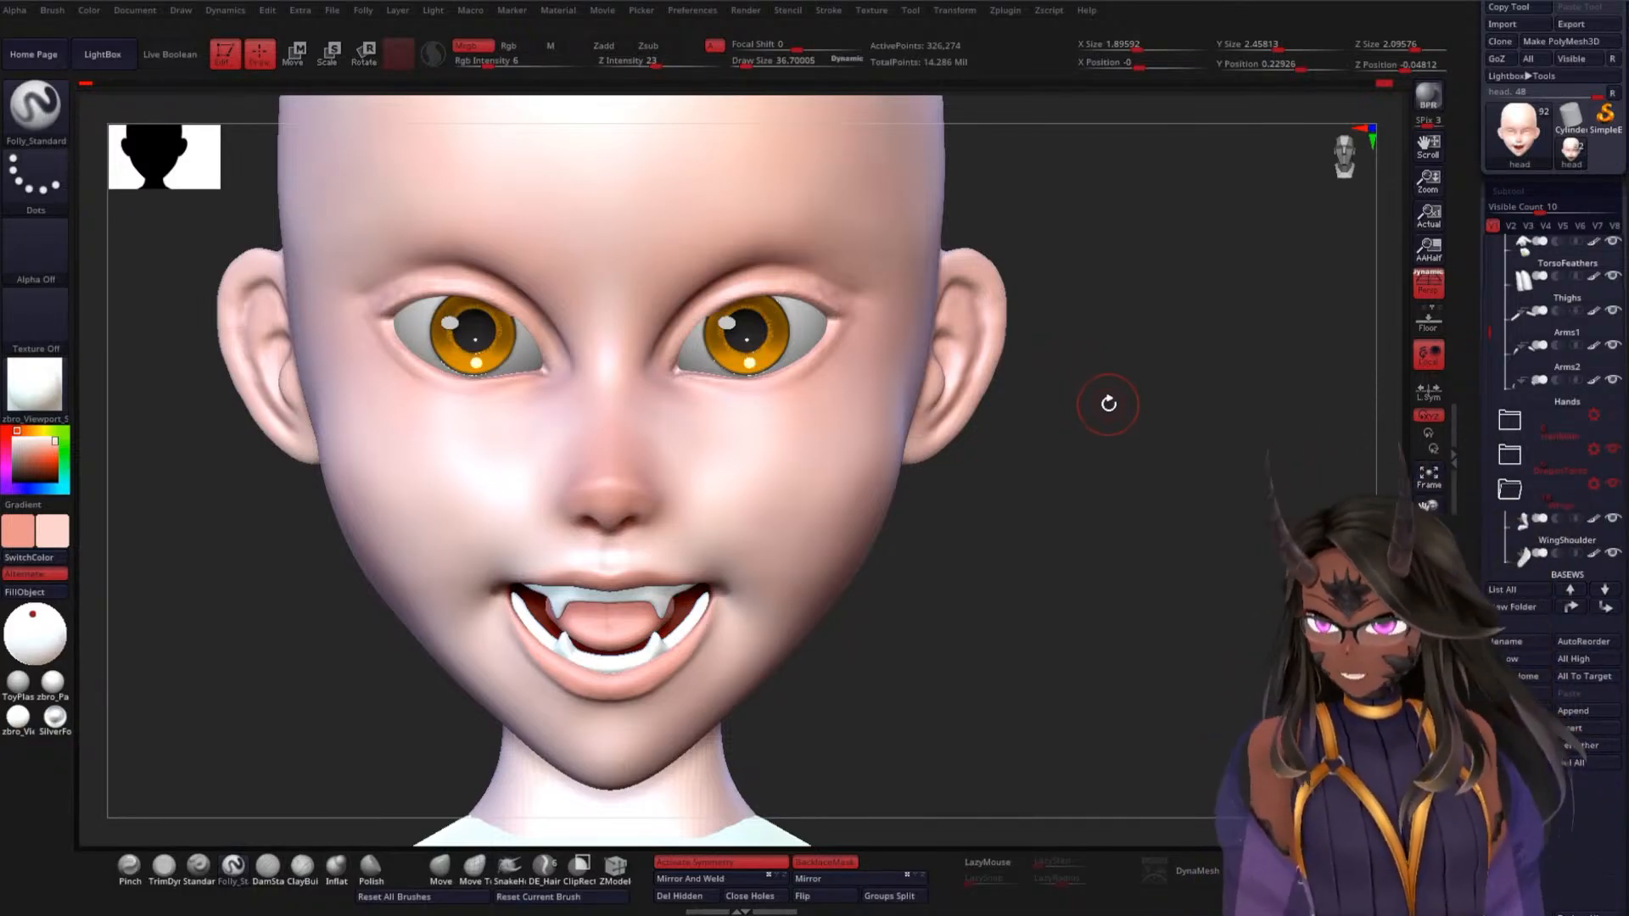
alt+drag(1189, 428, 1208, 387)
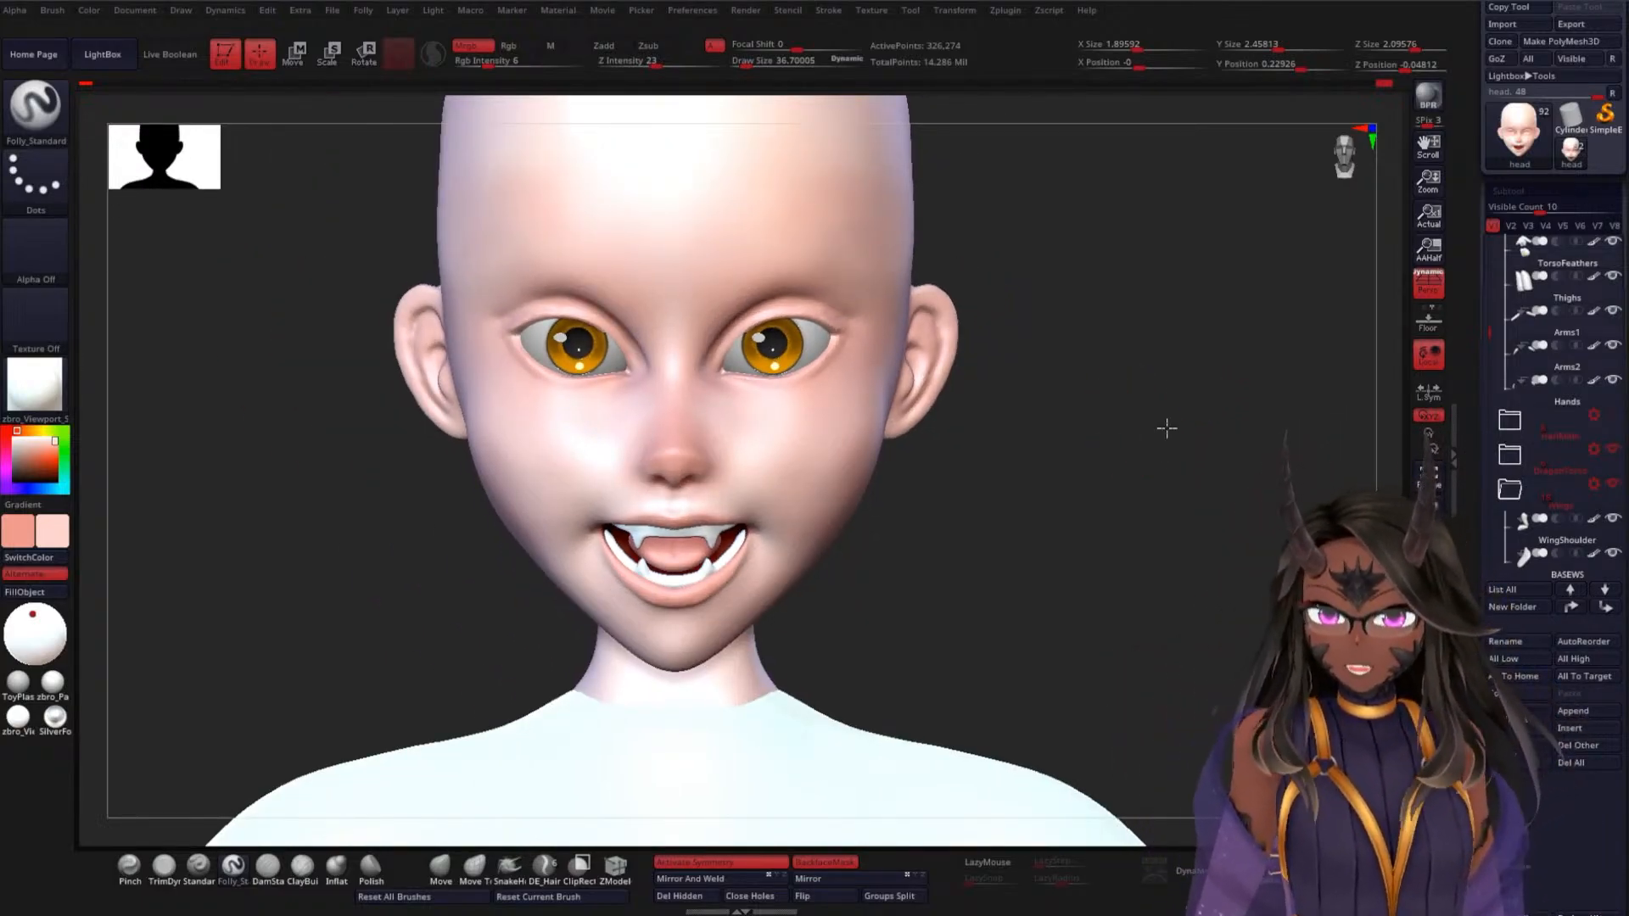
mouse_move(1167, 428)
mouse_down()
mouse_move(1198, 451)
mouse_move(1171, 538)
mouse_move(1122, 561)
mouse_up()
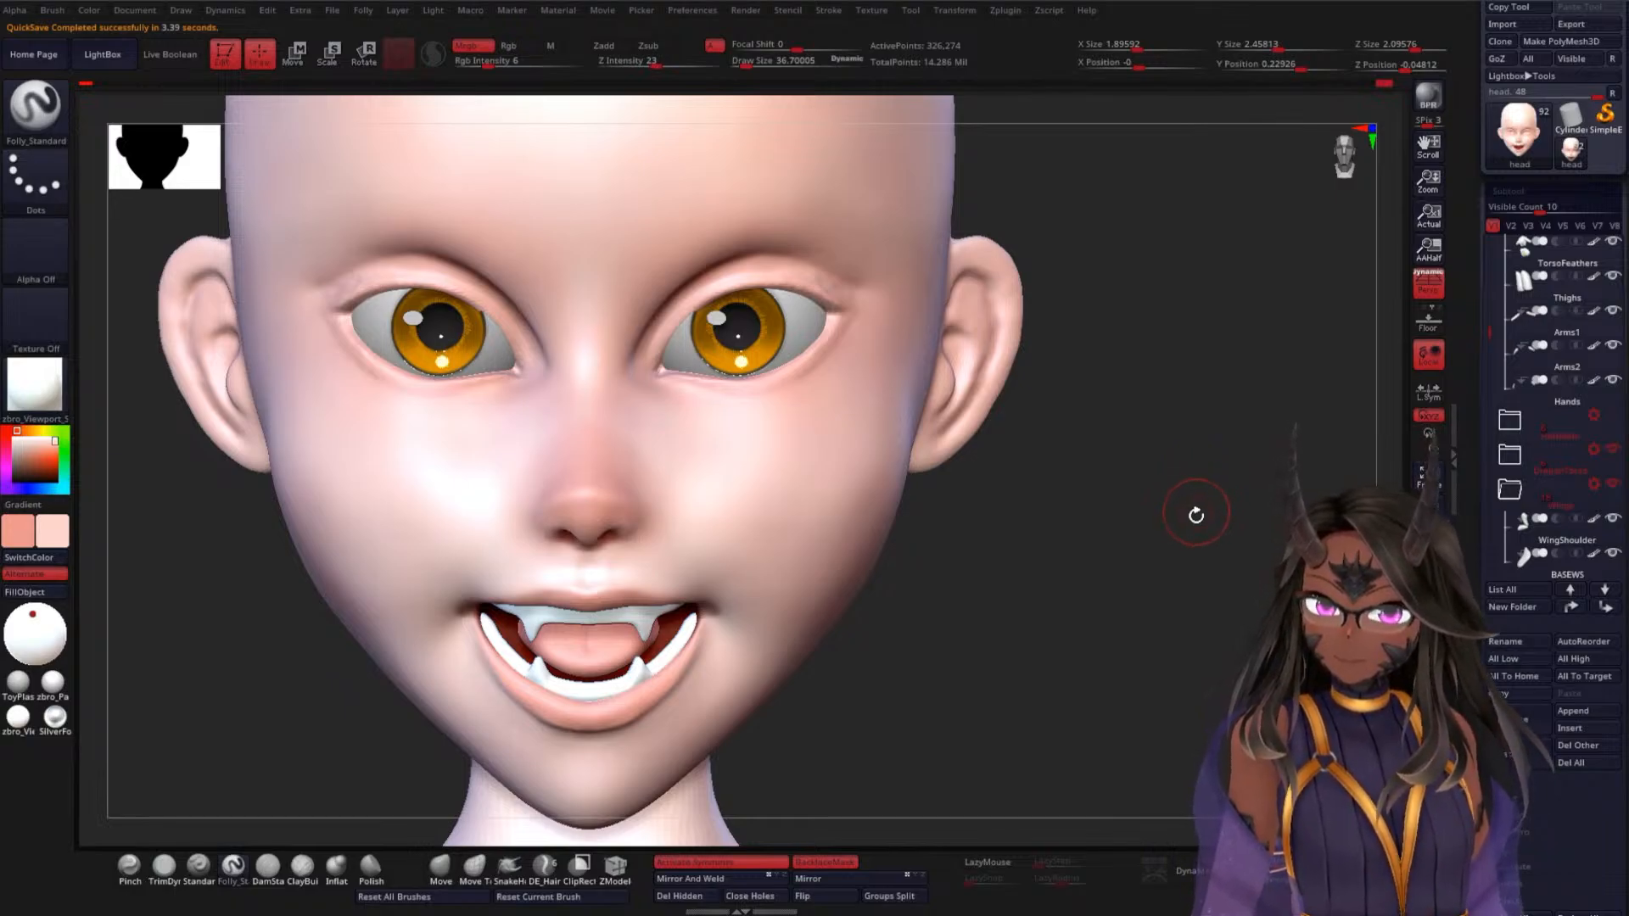
Examine the bare head from the front and at an angle, and the whole winged body from the front and side
ctrl+right_drag(1196, 513, 1193, 427)
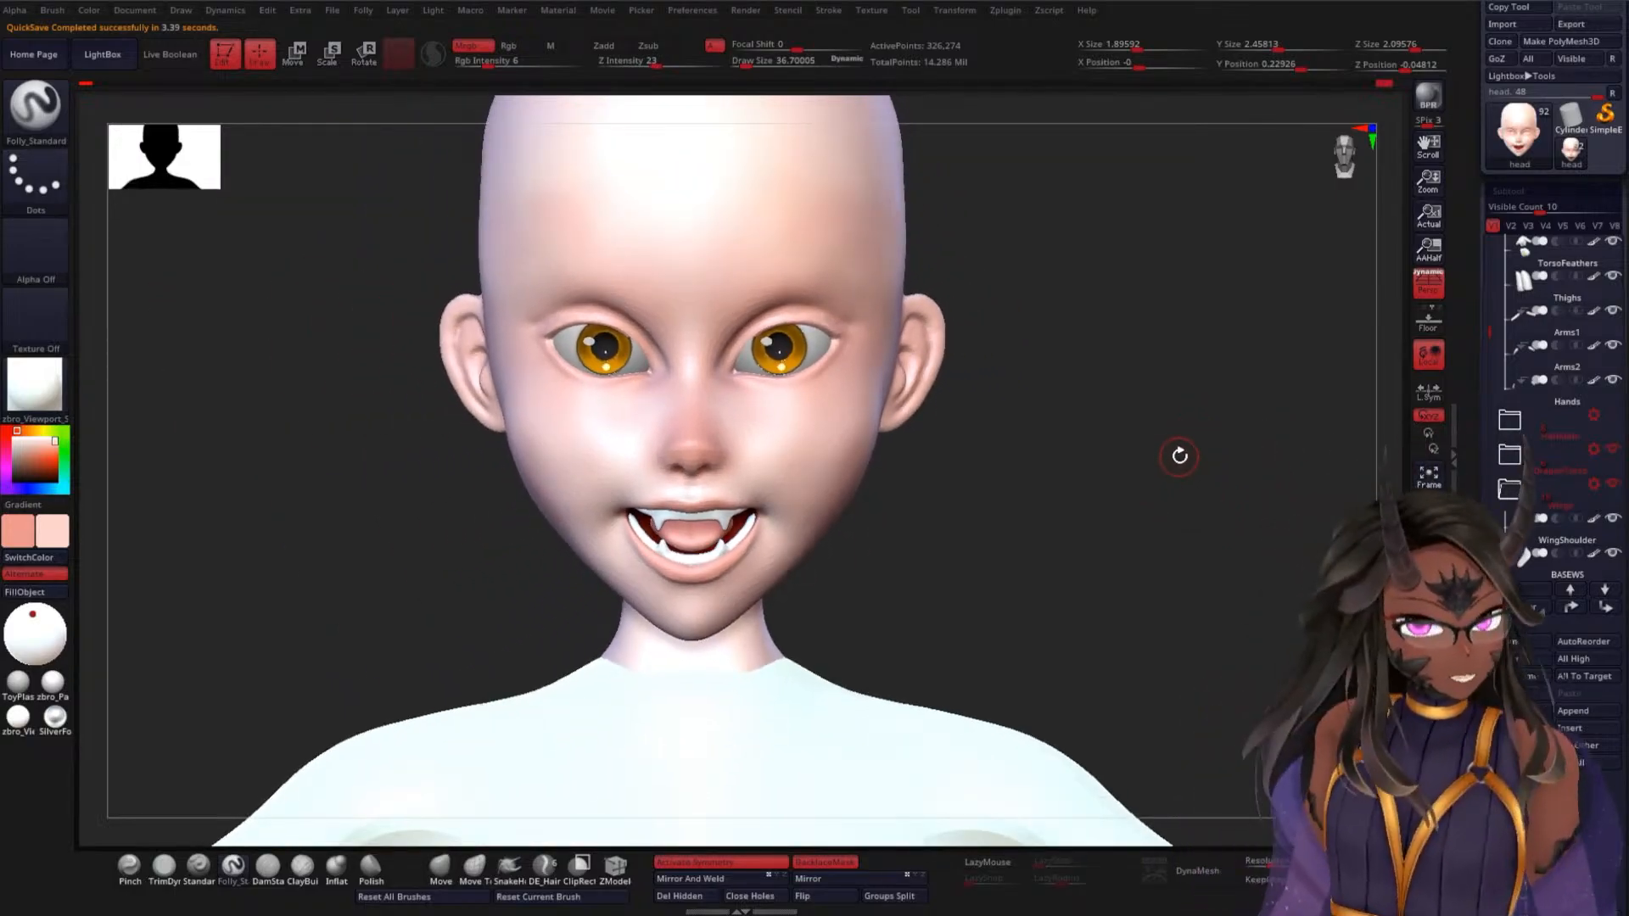
drag(1178, 456, 1173, 504)
ctrl+right_drag(1173, 503, 1163, 491)
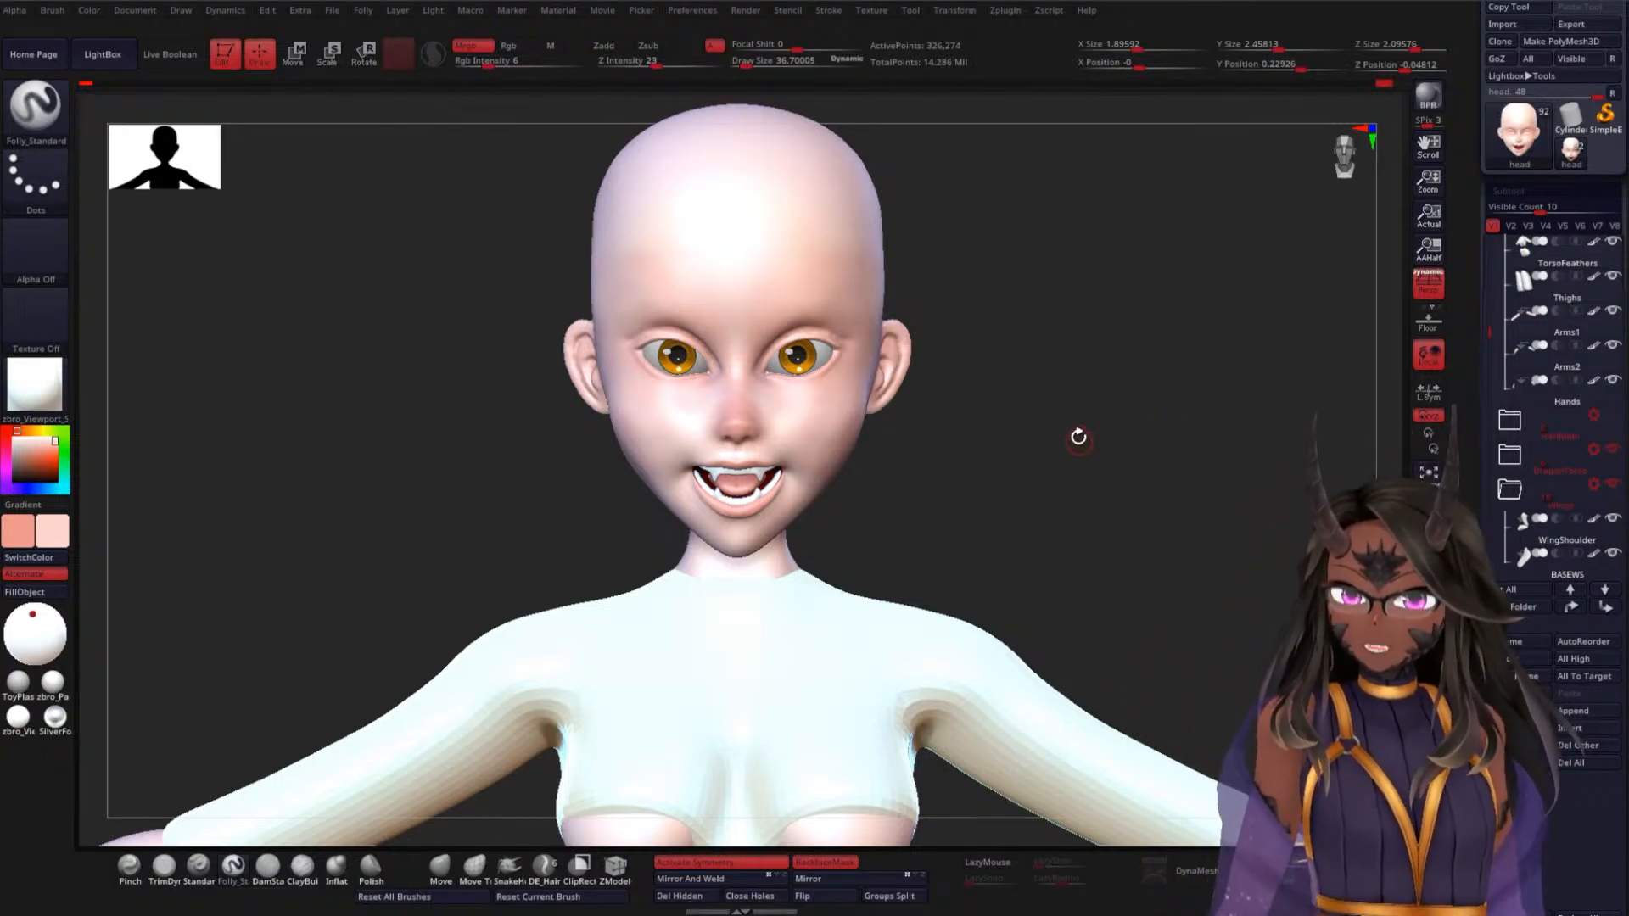
alt+drag(1101, 445, 1106, 518)
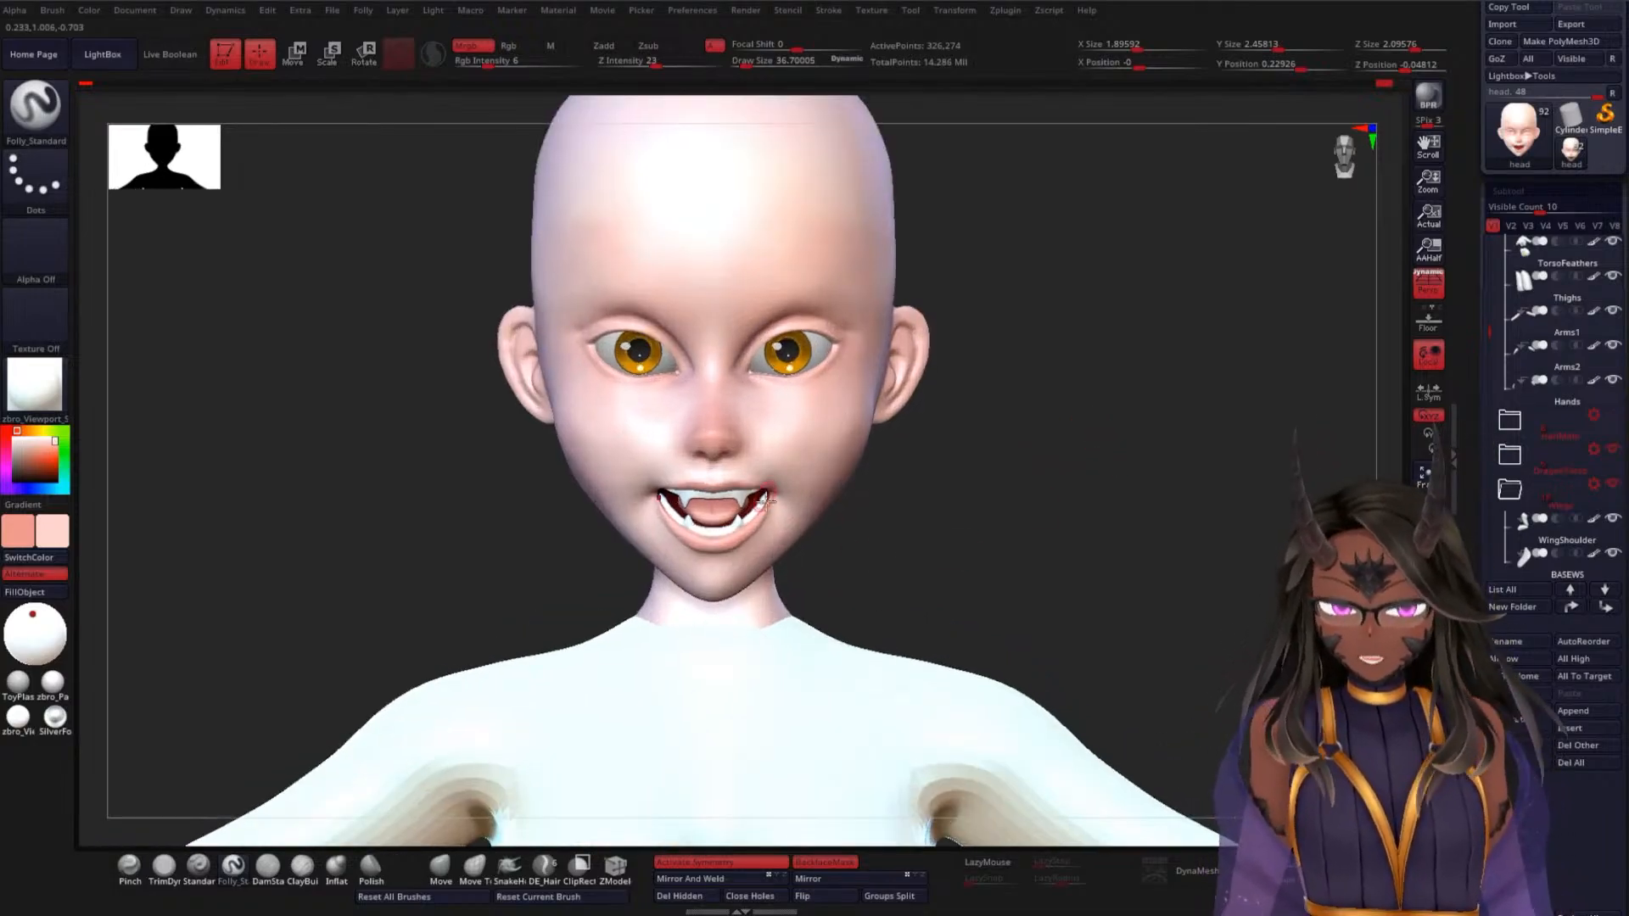
drag(1086, 454, 1032, 445)
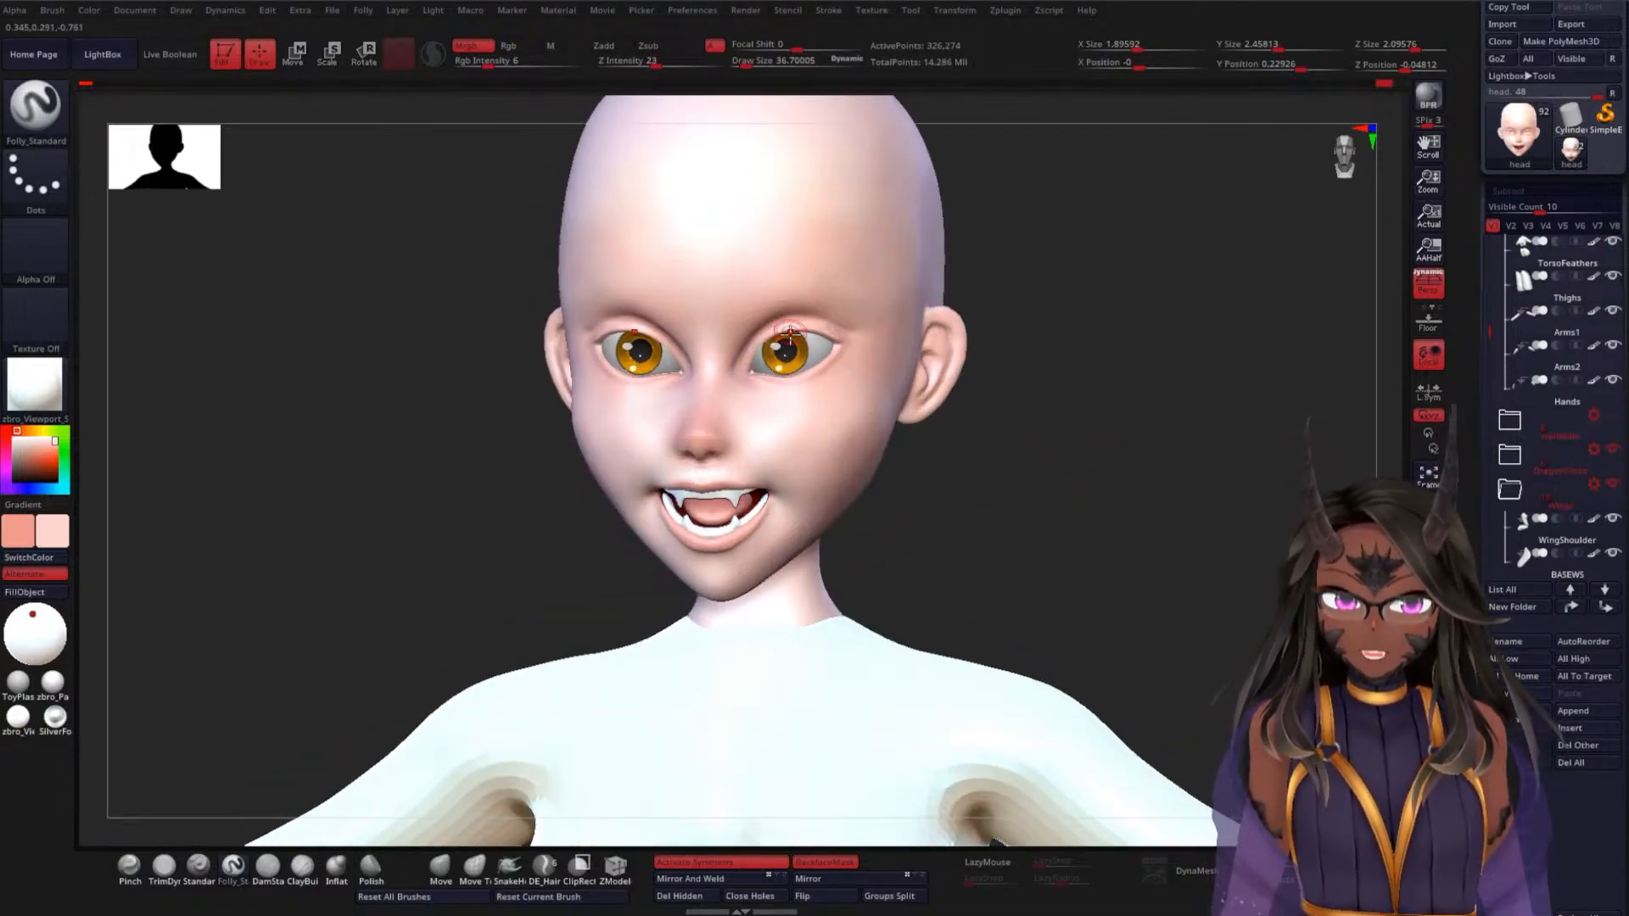
alt+drag(1097, 532, 1128, 338)
alt+drag(1192, 635, 667, 515)
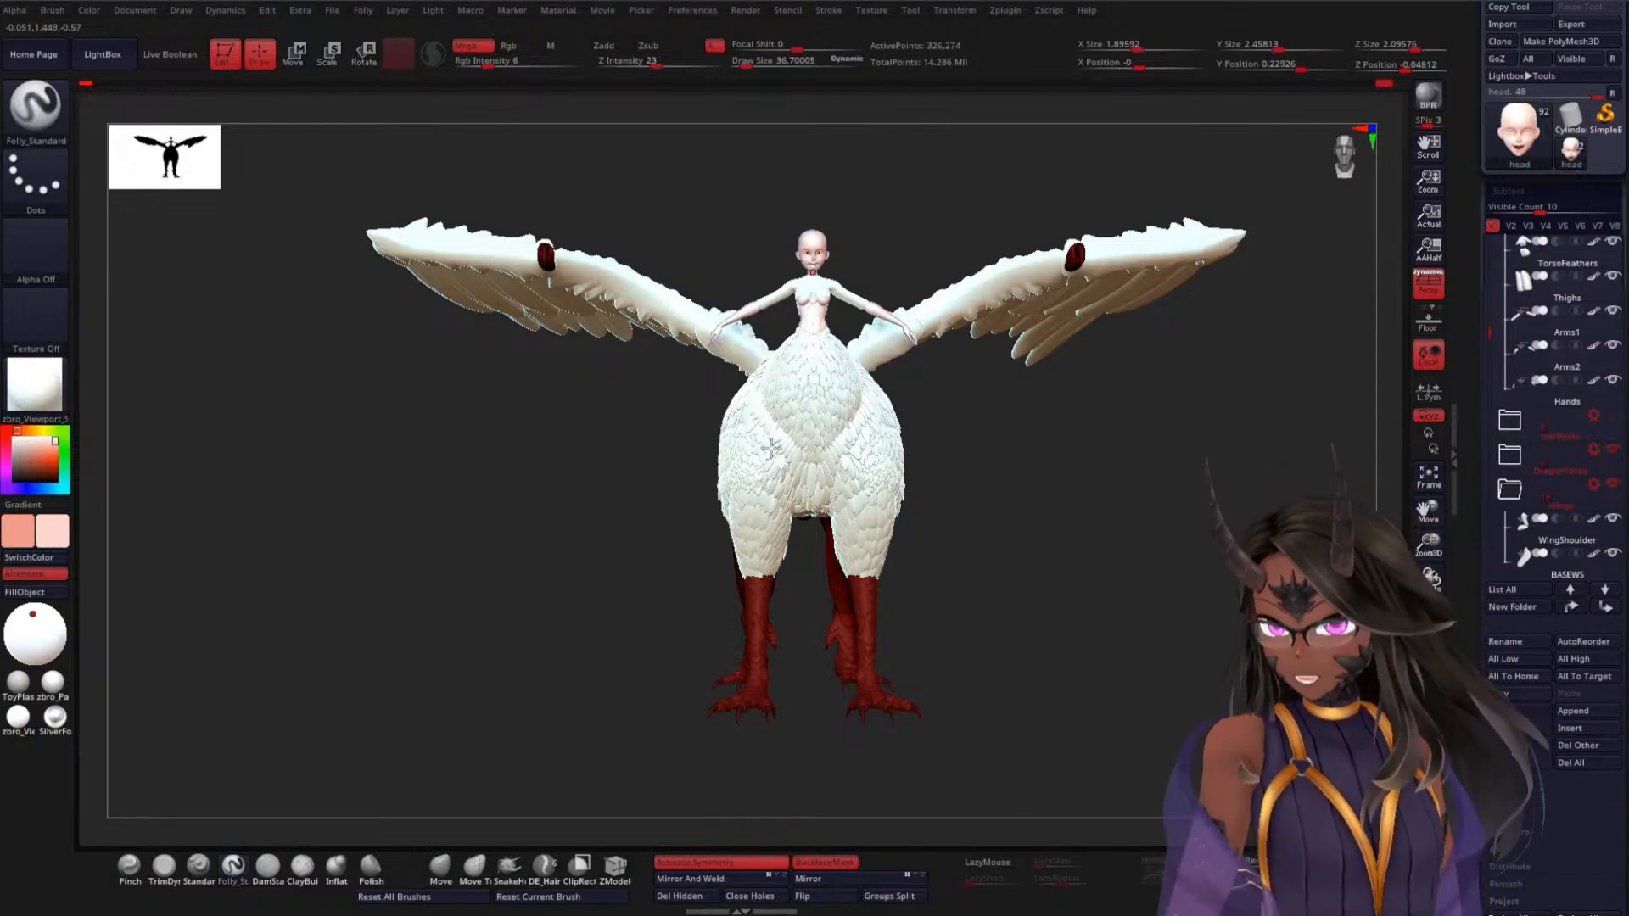
drag(1008, 588, 678, 458)
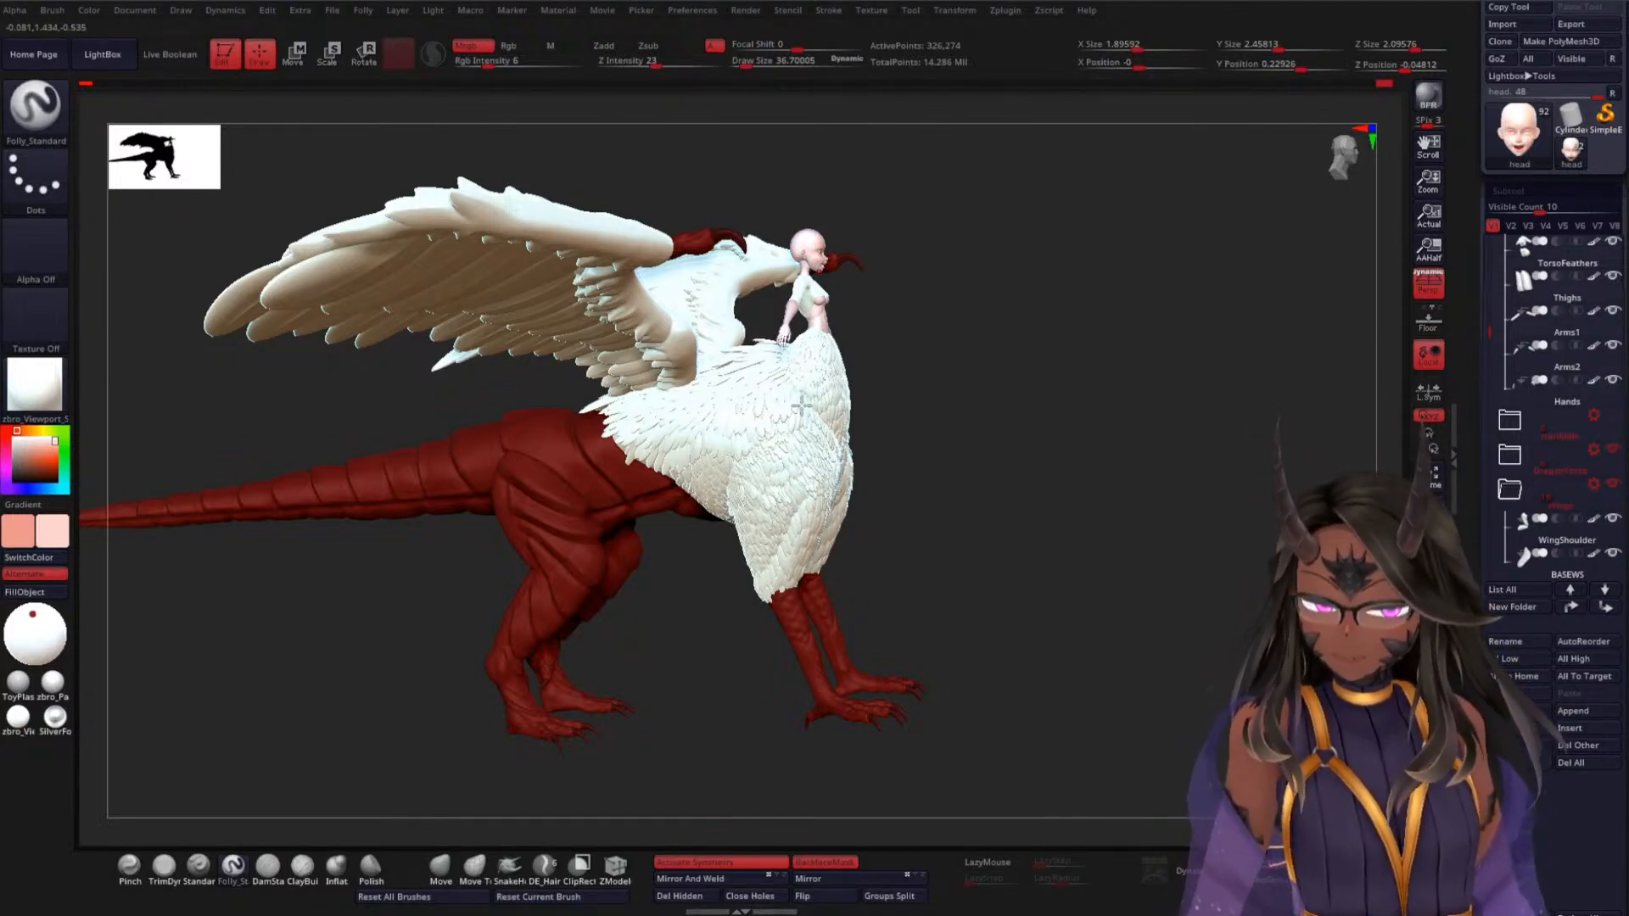
drag(963, 372, 992, 356)
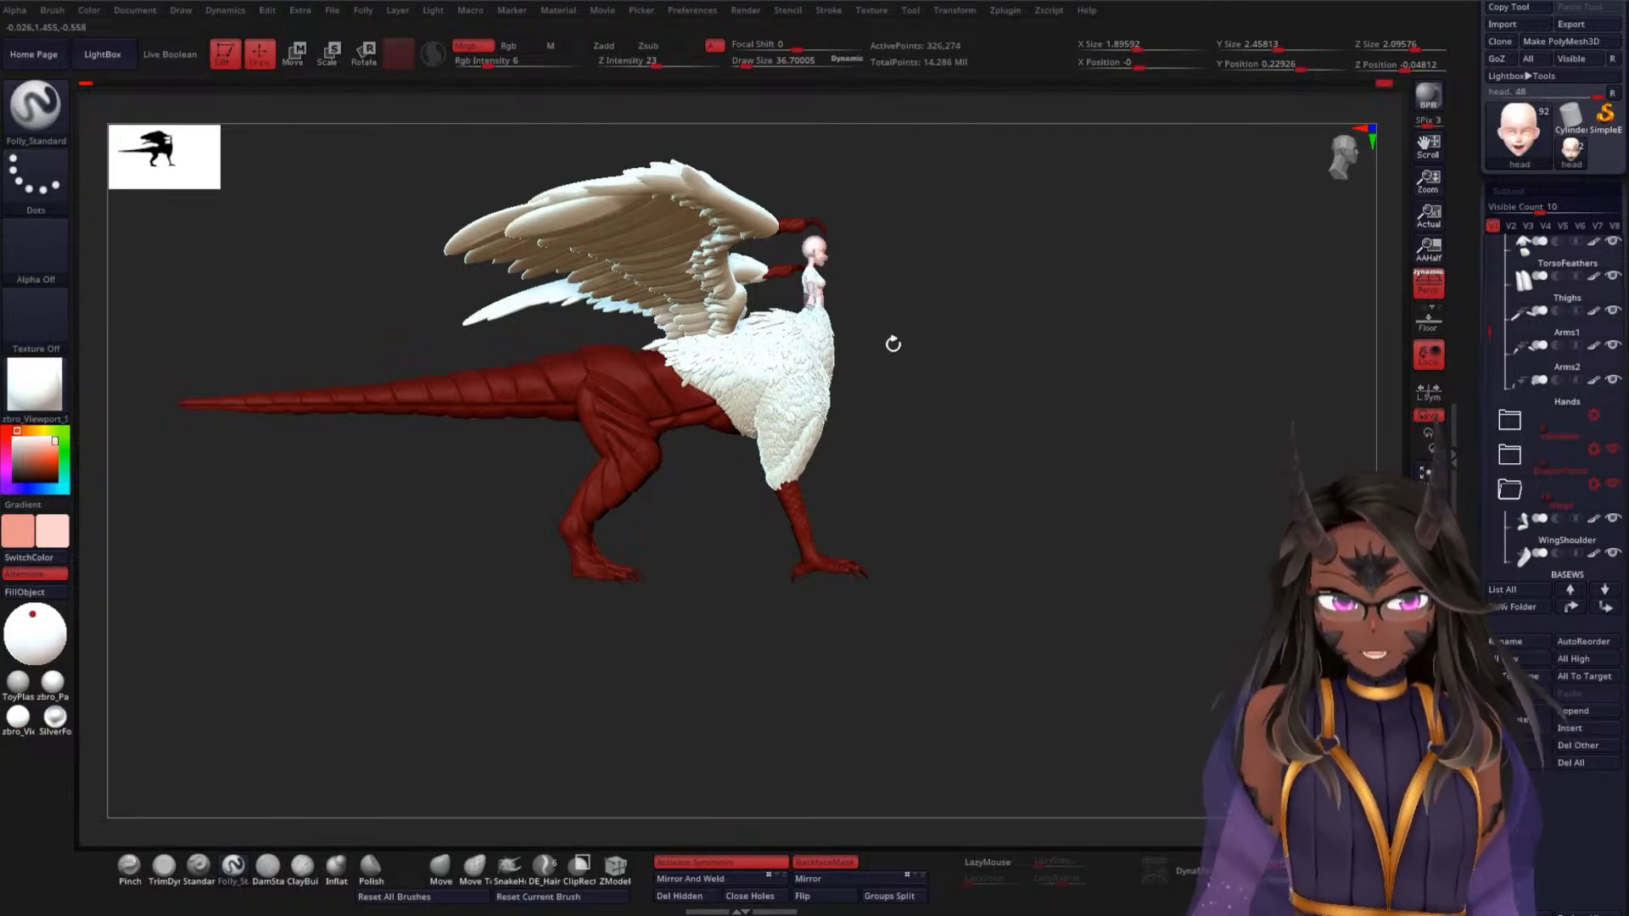
mouse_move(1044, 444)
mouse_down()
mouse_move(1004, 455)
mouse_move(1013, 383)
mouse_up()
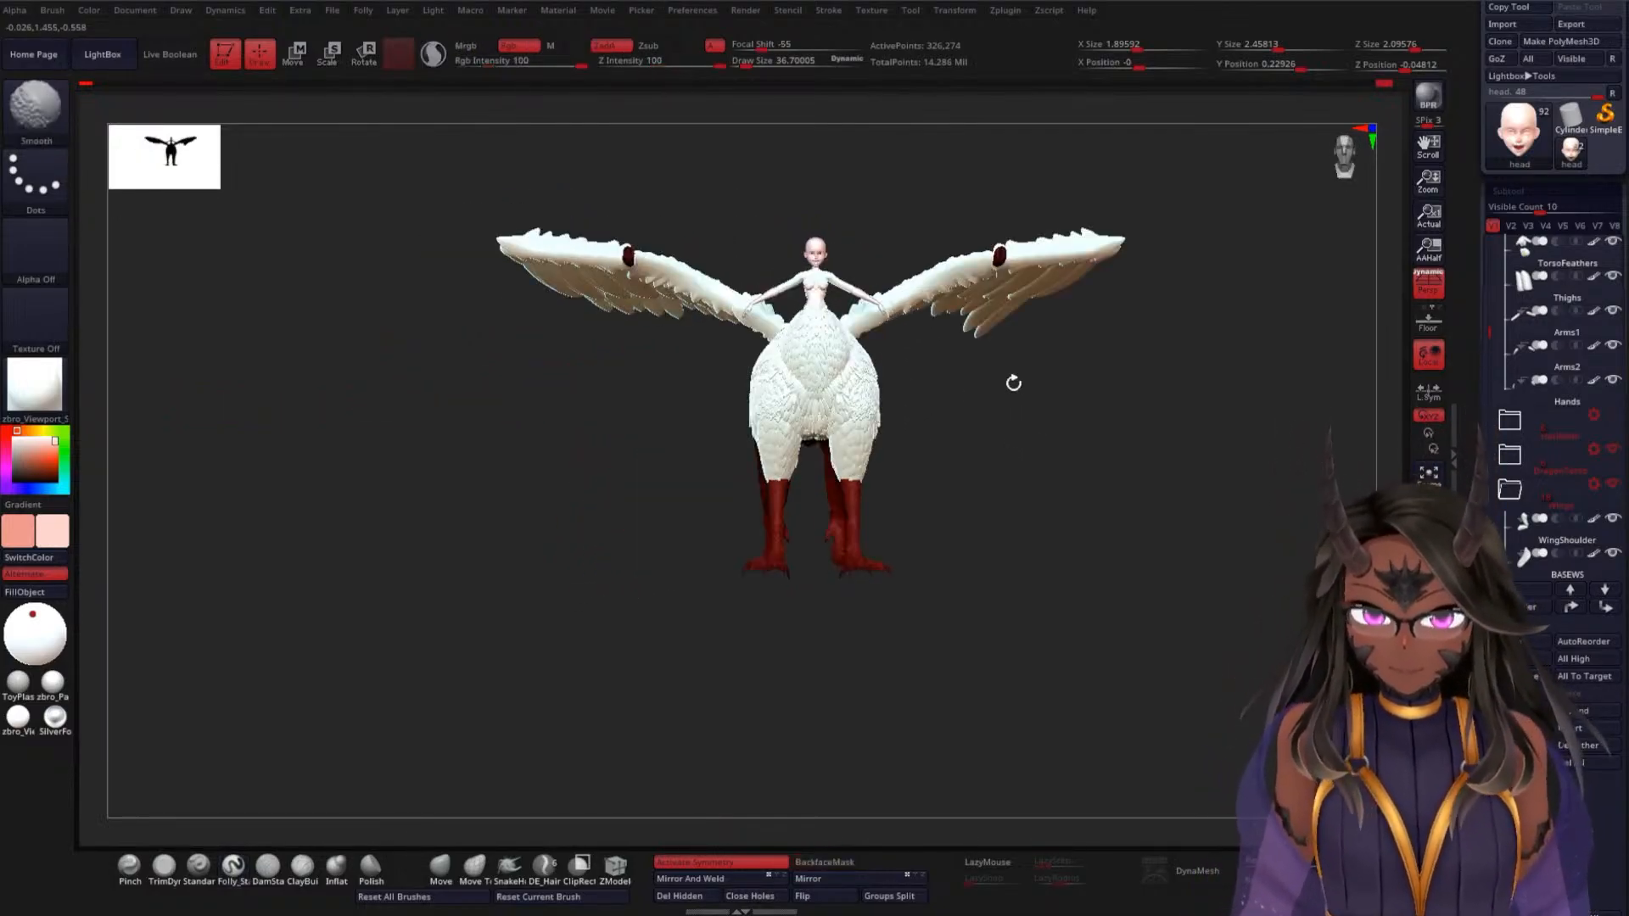
Show the hair, eyebrows and eyelashes again and review the coloured chimera from the front and at an angle
key(f)
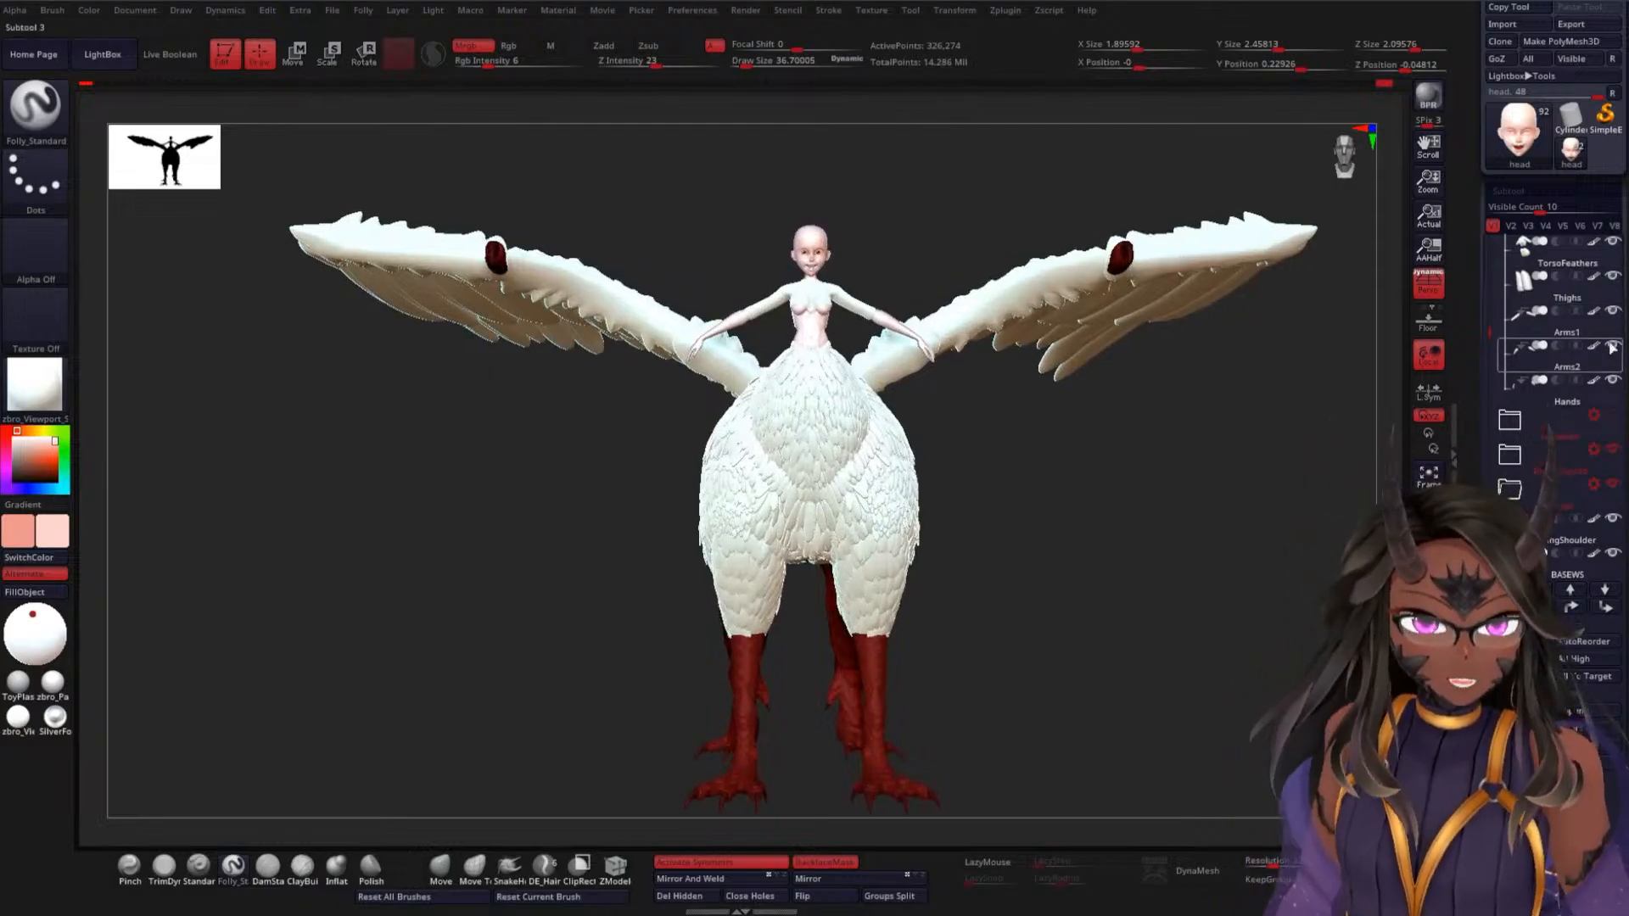
click(1611, 415)
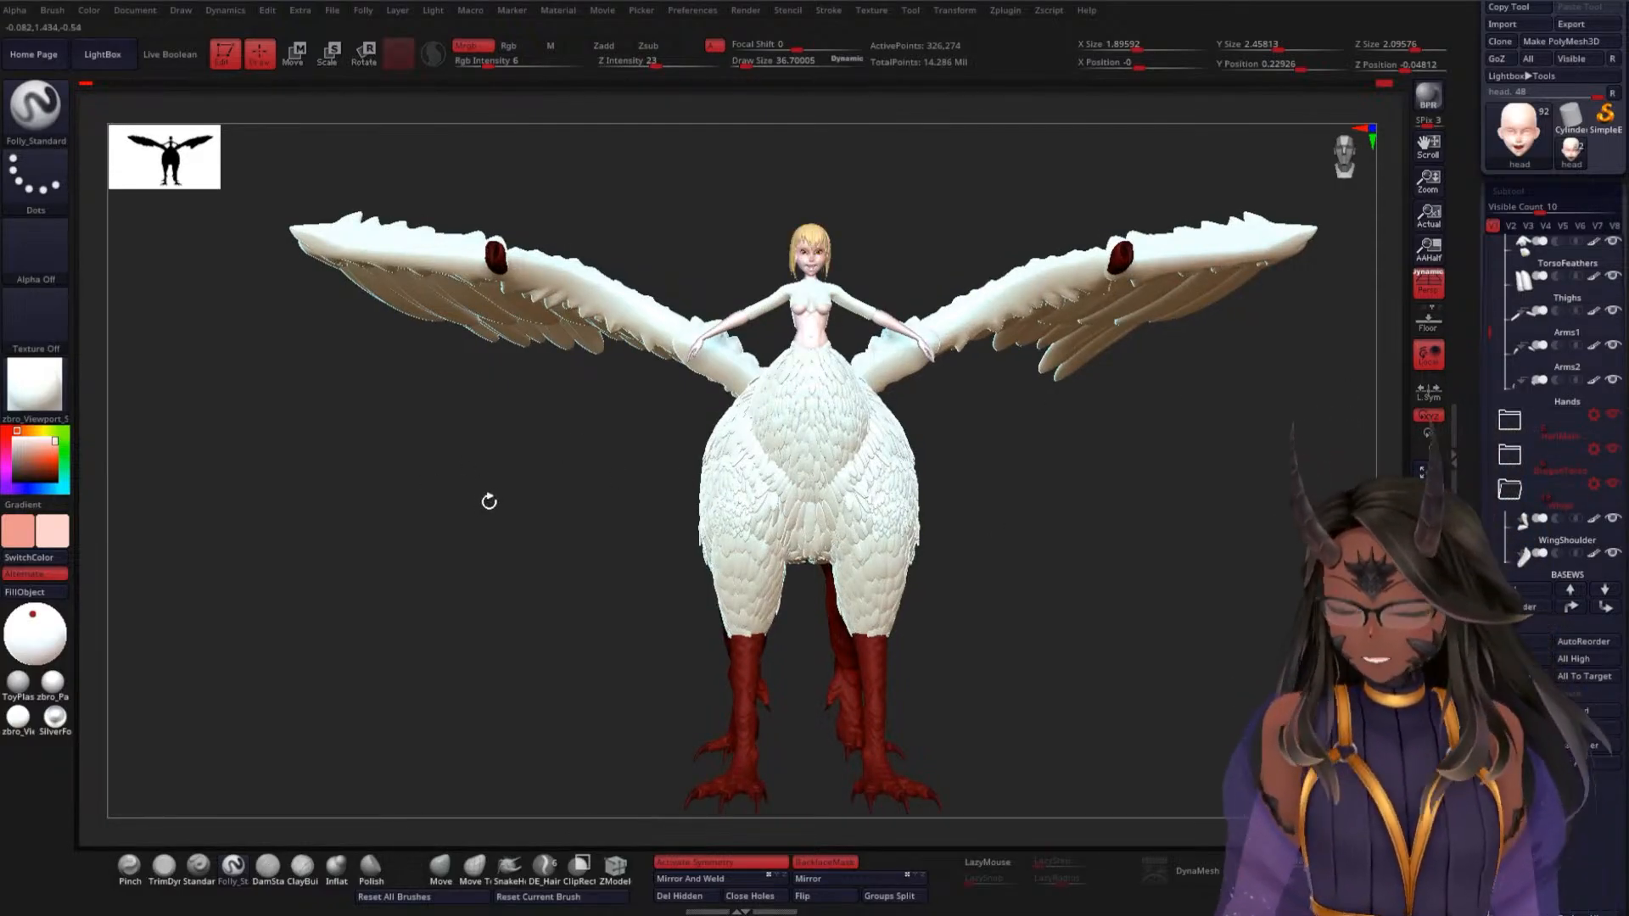
alt+drag(489, 501, 507, 507)
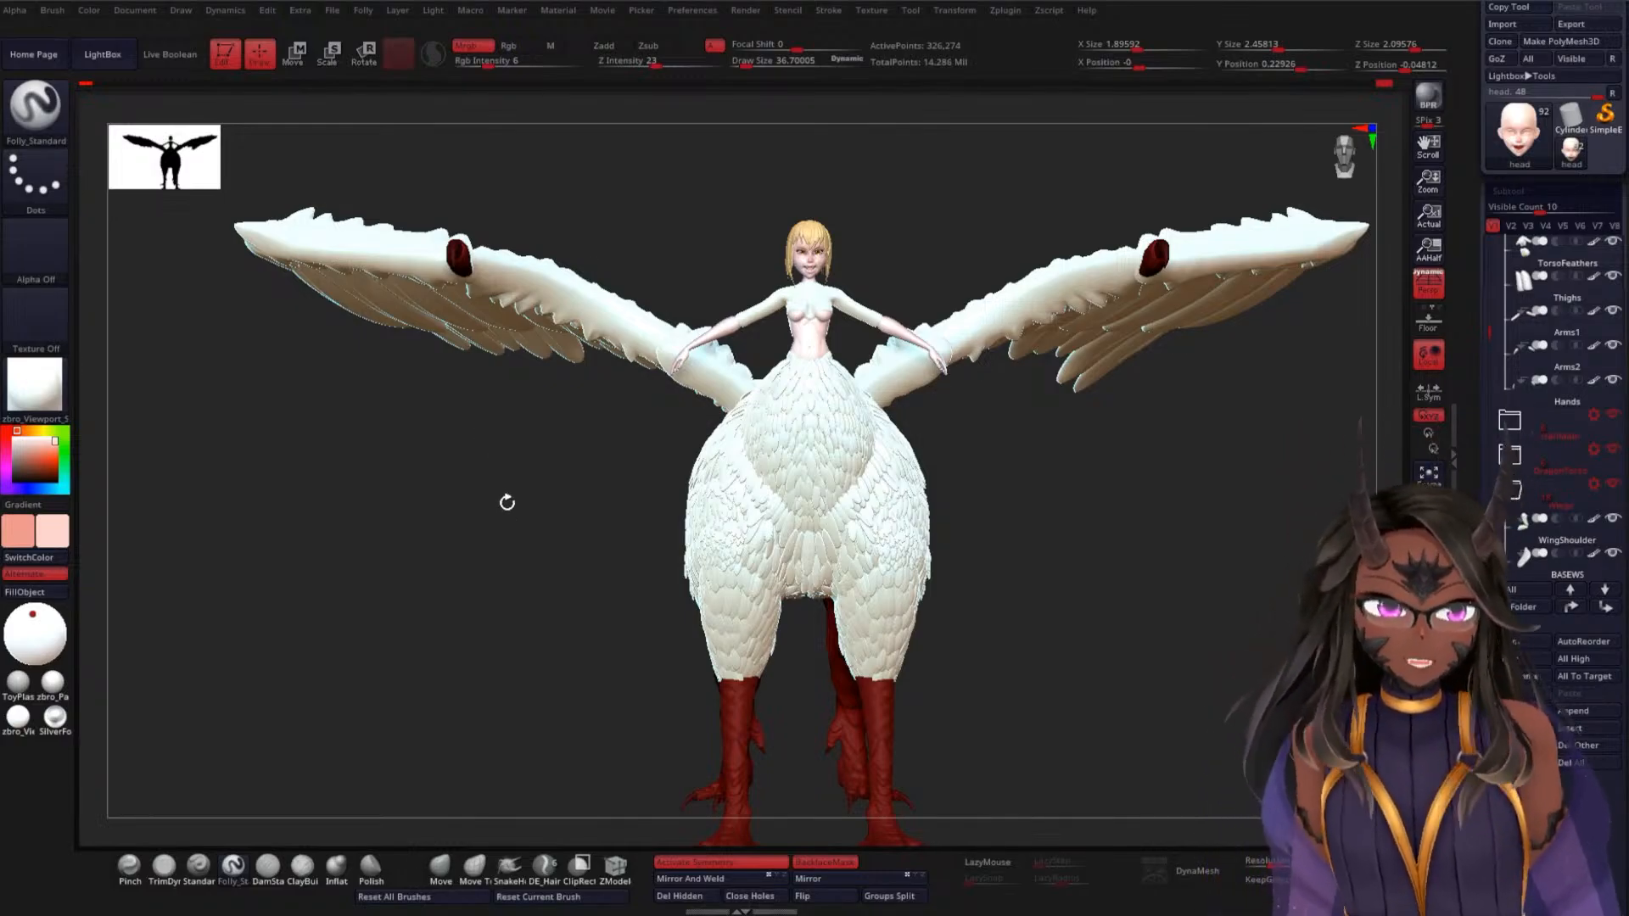
alt+drag(505, 501, 551, 509)
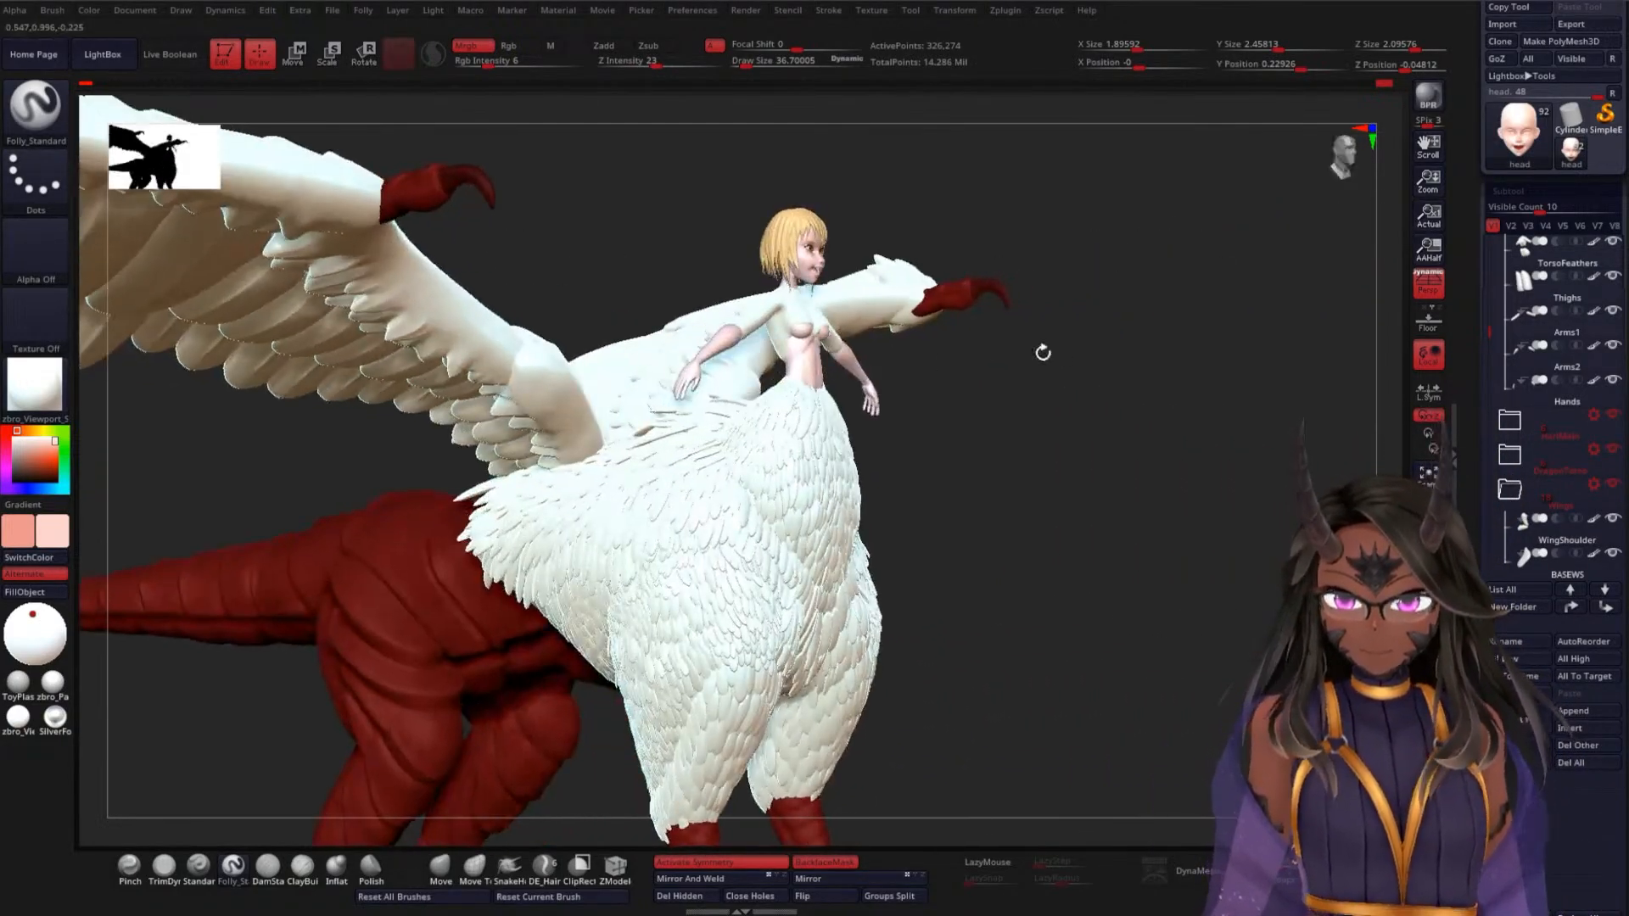
alt+drag(1111, 397, 1077, 344)
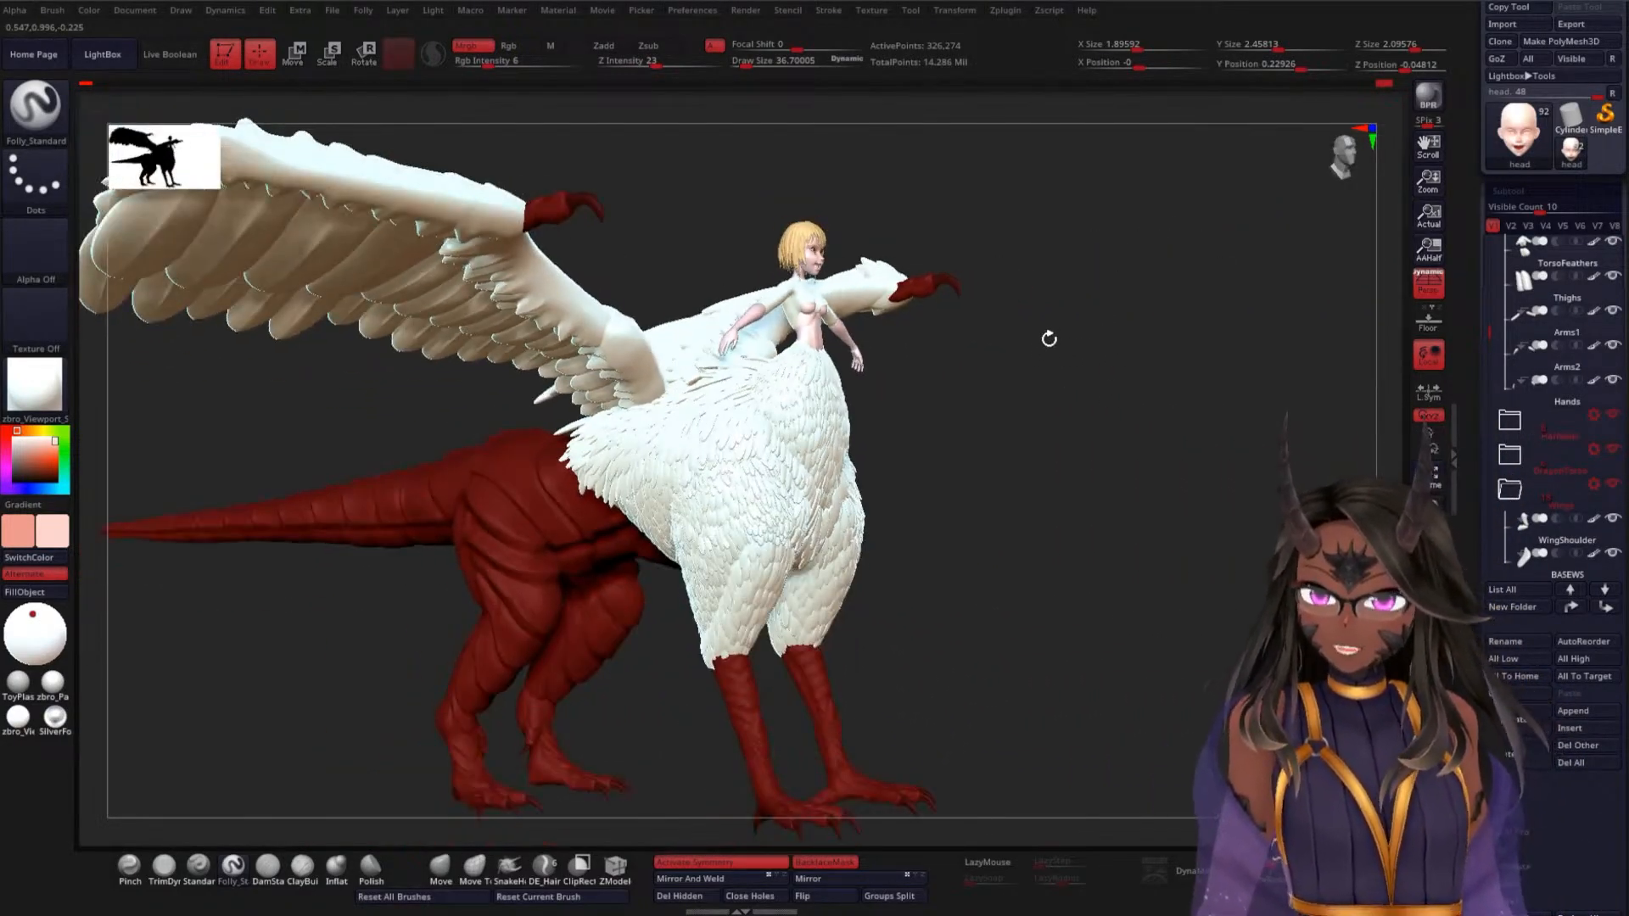
drag(1055, 377, 1049, 408)
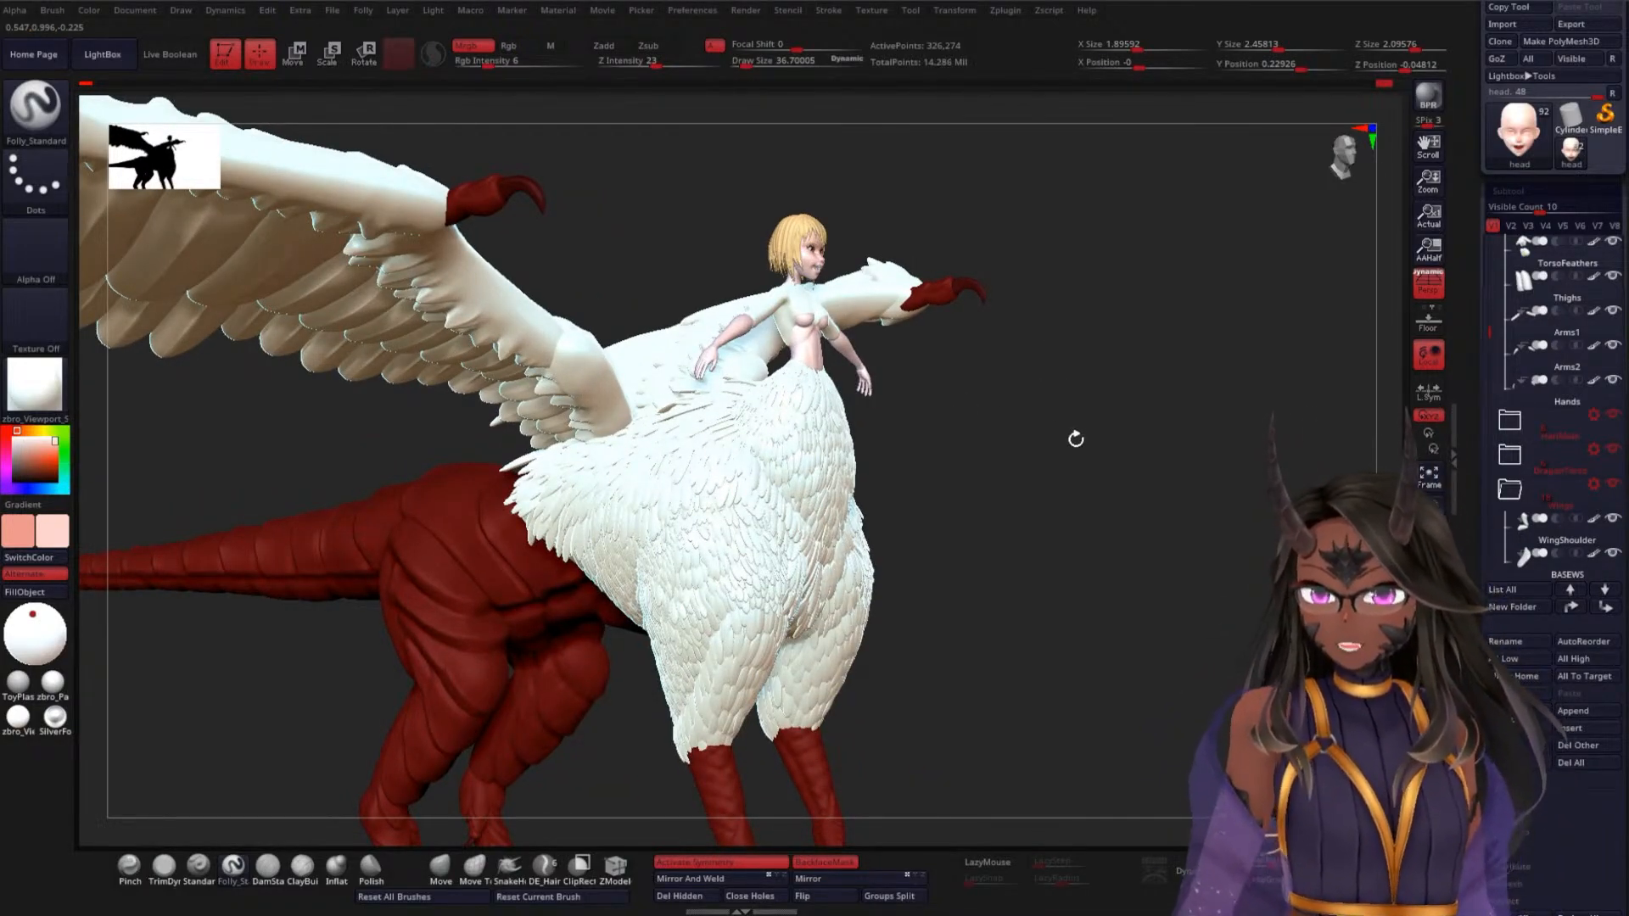
drag(1075, 439, 1069, 408)
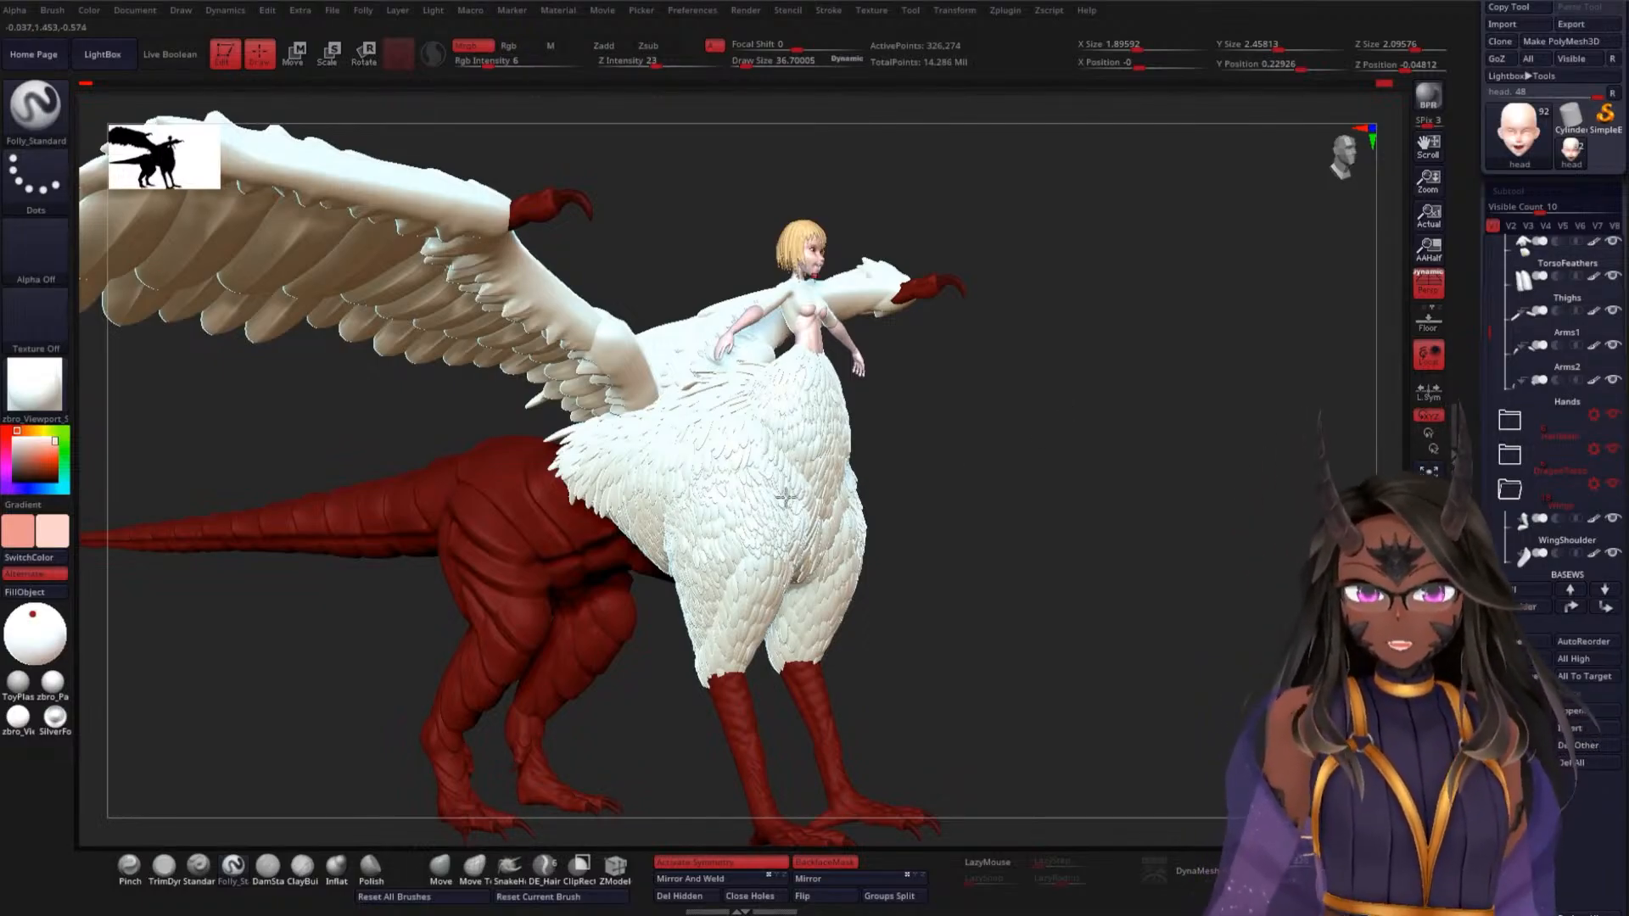
drag(1040, 454, 563, 520)
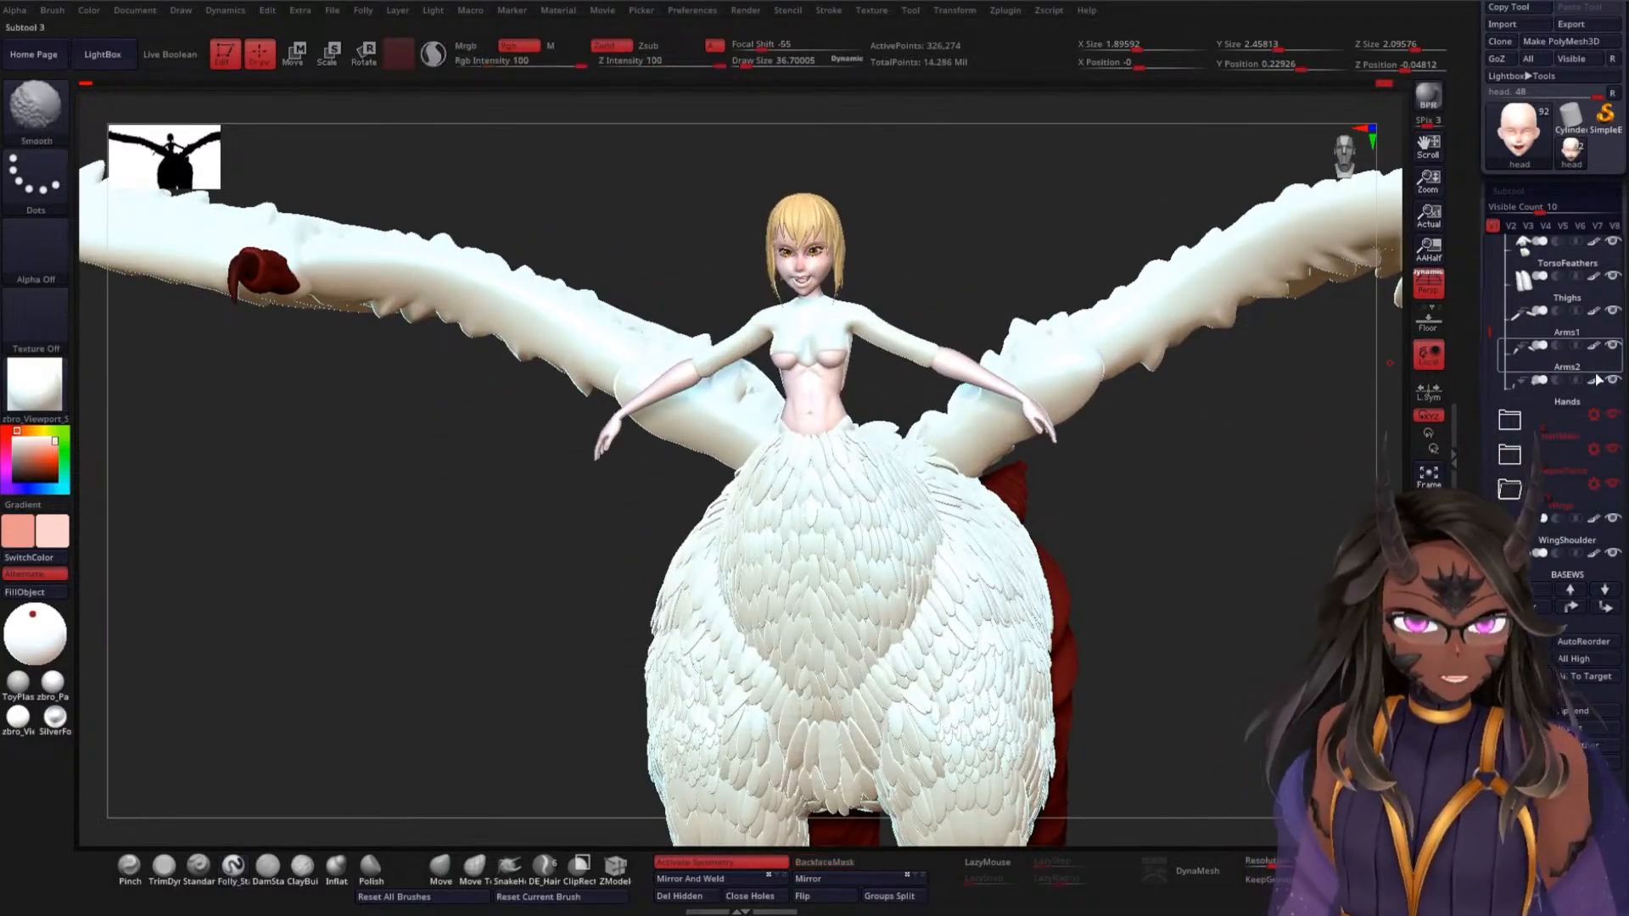
Turn off the paint display on all subtools, choose a mid grey colour and review the unpainted sculpt from several angles
shift+click(1595, 380)
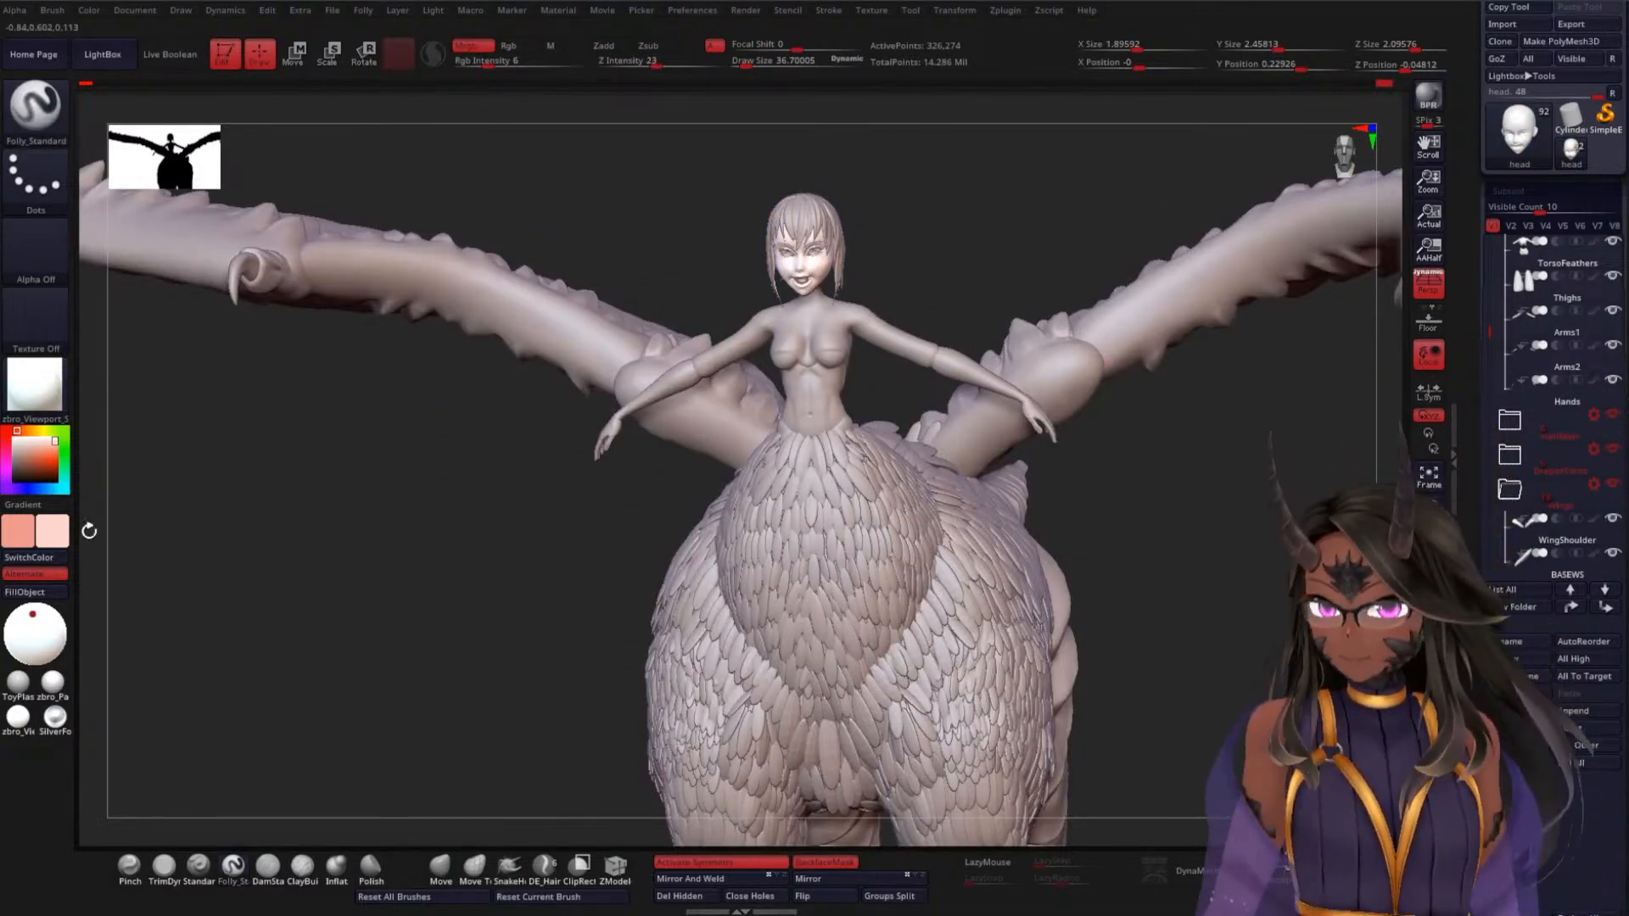
click(19, 458)
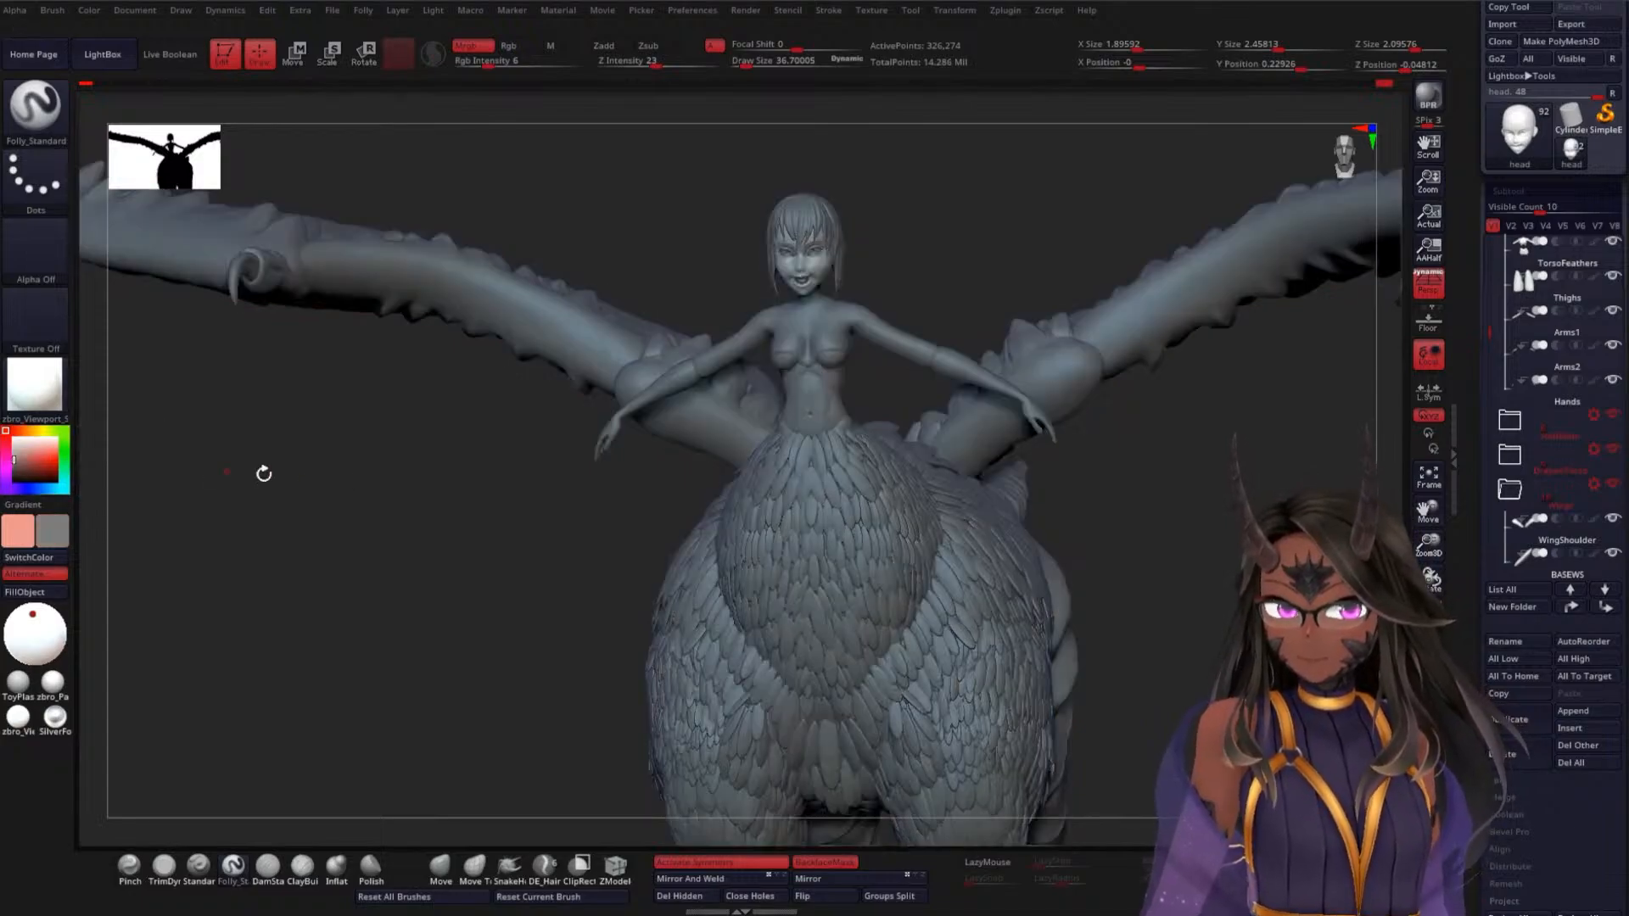
drag(374, 475, 424, 400)
mouse_move(1064, 377)
mouse_down()
mouse_move(1072, 400)
mouse_move(1033, 381)
mouse_move(1055, 356)
mouse_move(1051, 441)
mouse_move(1058, 334)
mouse_move(1055, 538)
mouse_move(1022, 466)
mouse_move(975, 449)
mouse_move(985, 437)
mouse_up()
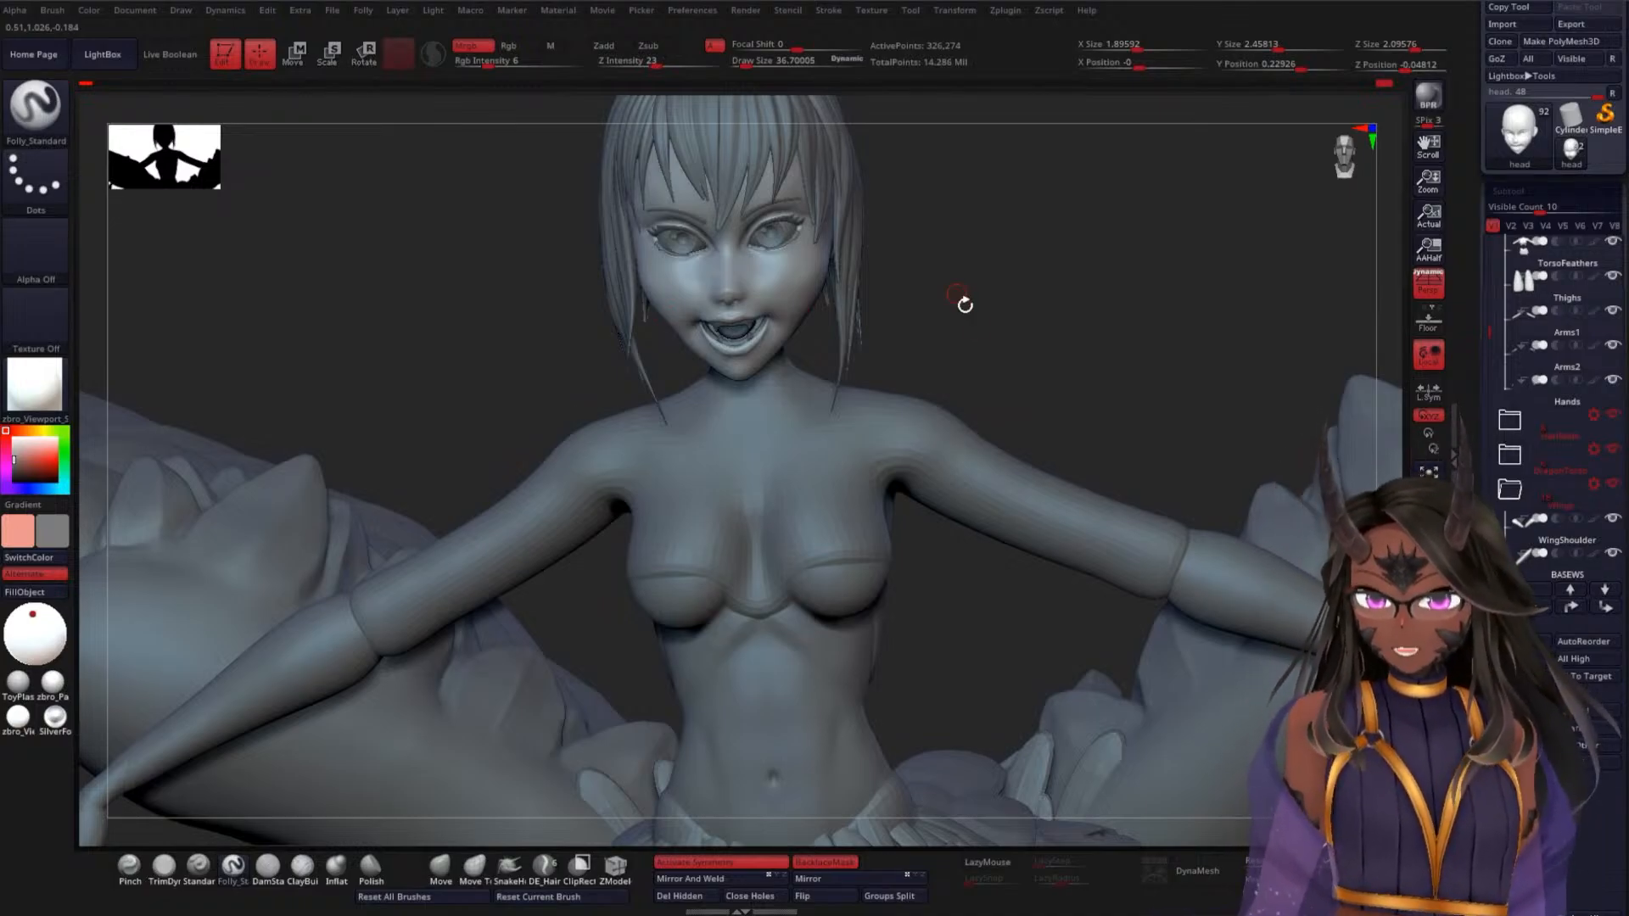
drag(990, 298, 799, 302)
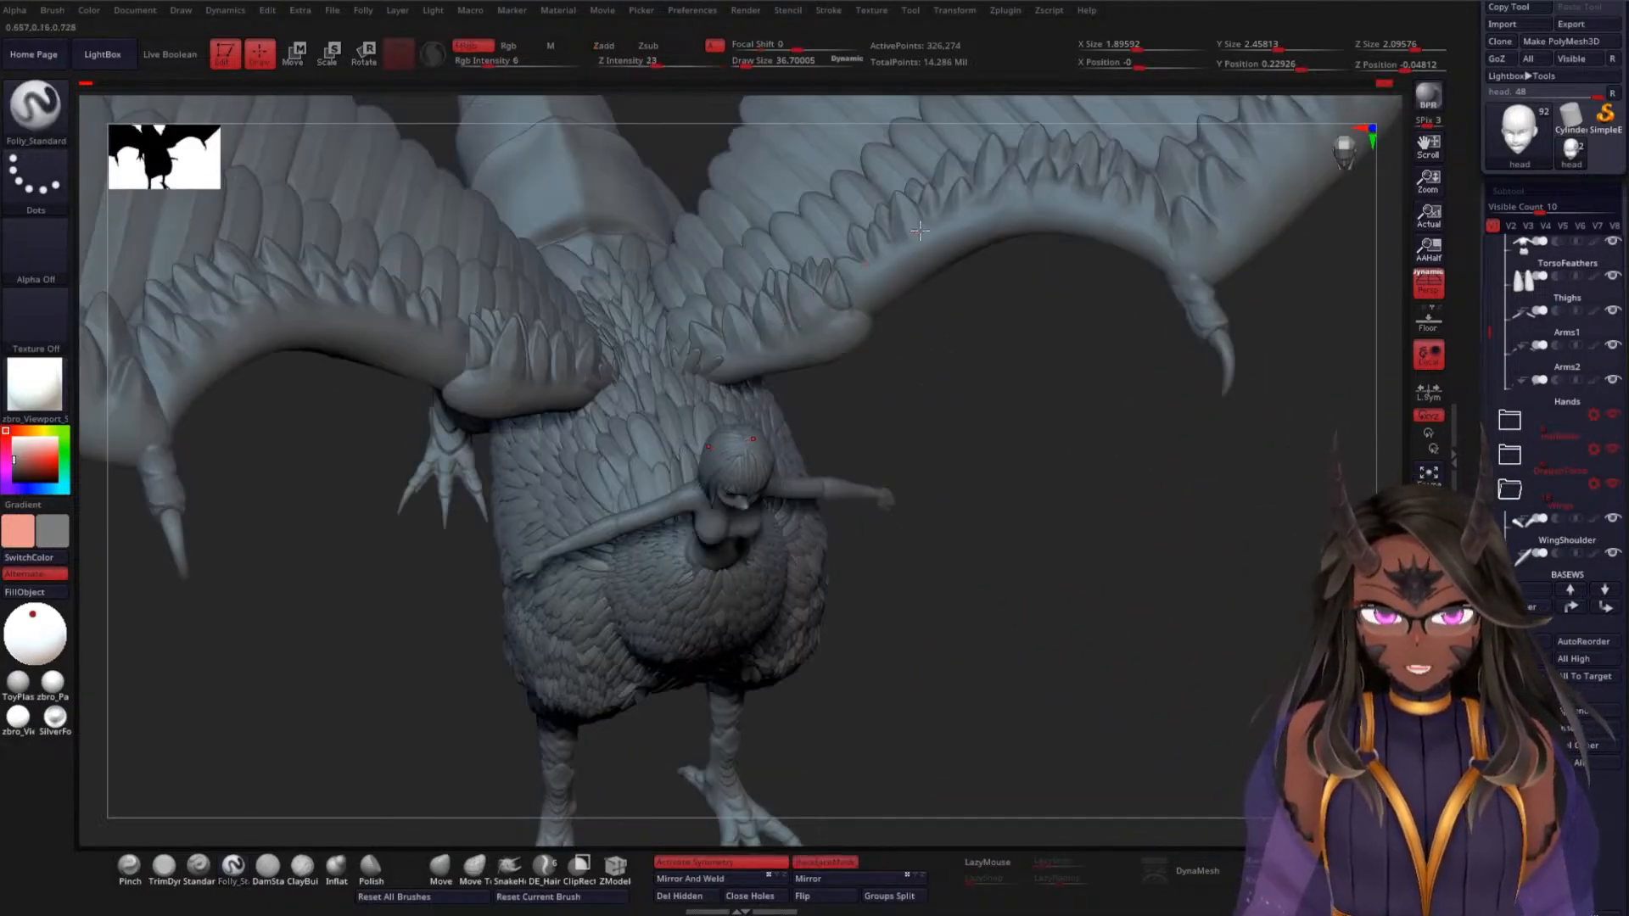
drag(1018, 404, 1113, 270)
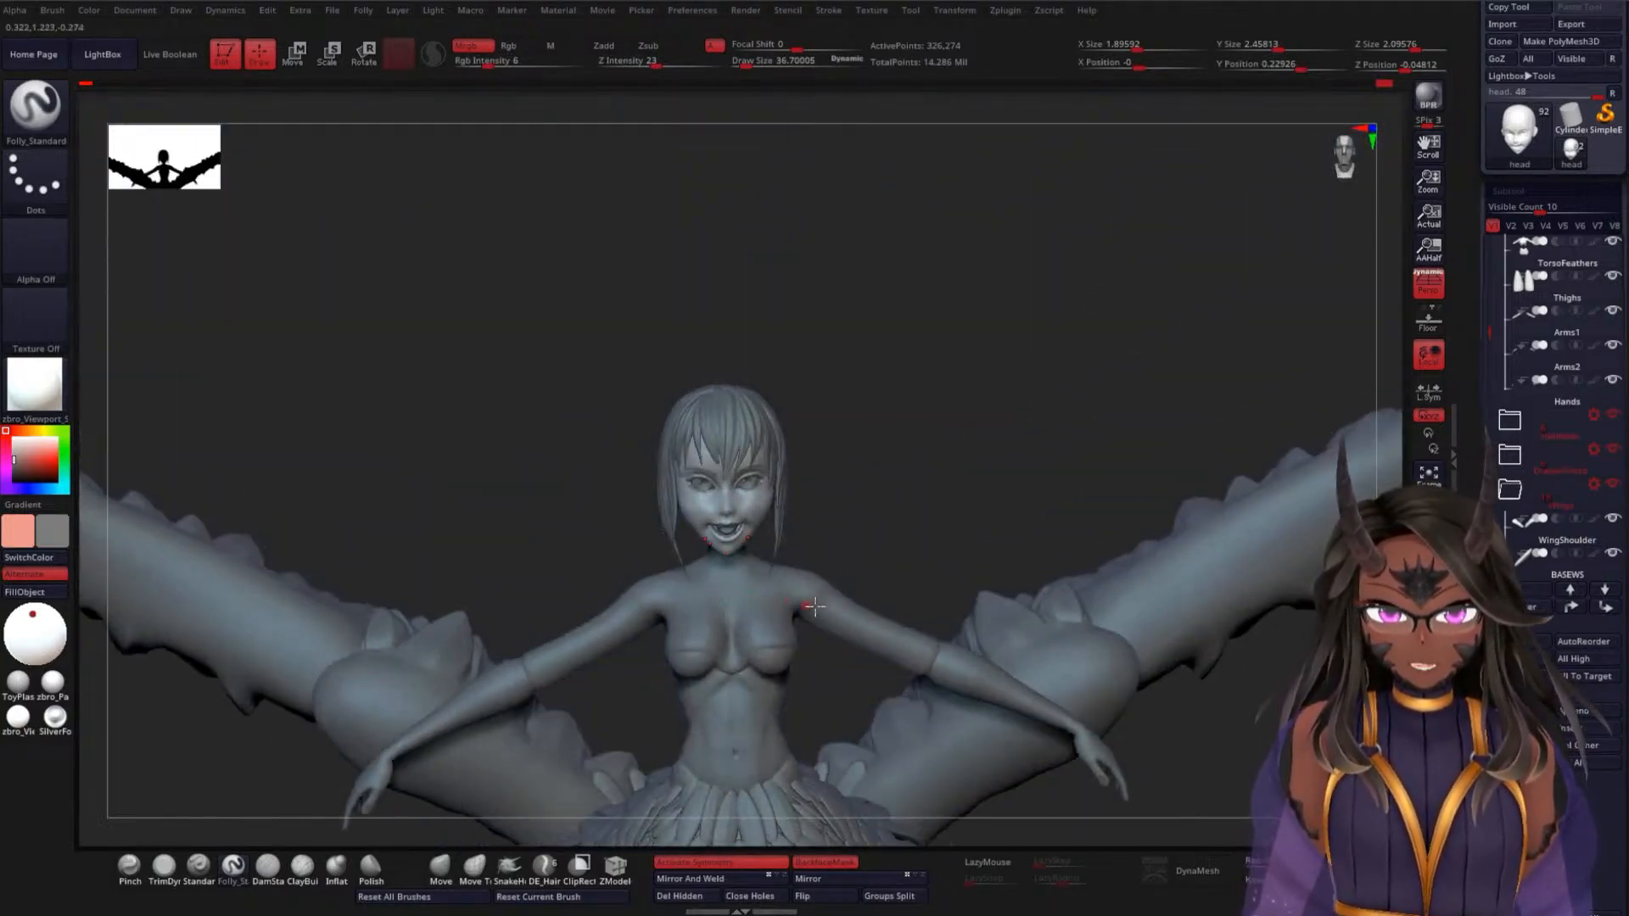
drag(934, 480, 814, 620)
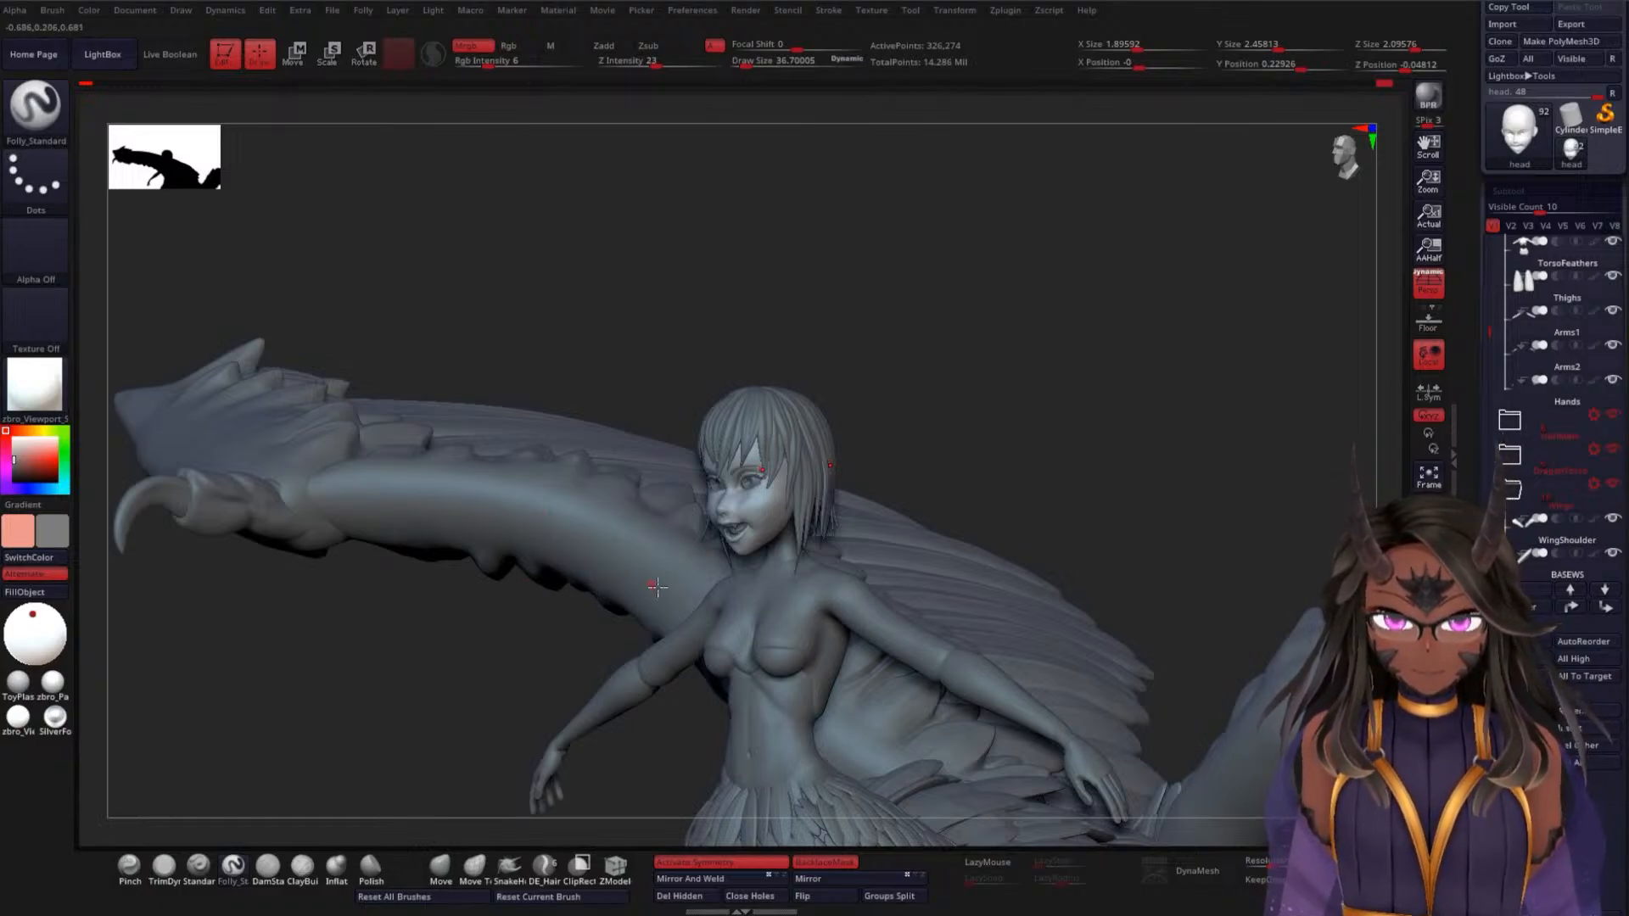
Turn the paint display back on for the head subtool and compare the painted face with the grey sculpt
drag(1065, 431, 827, 671)
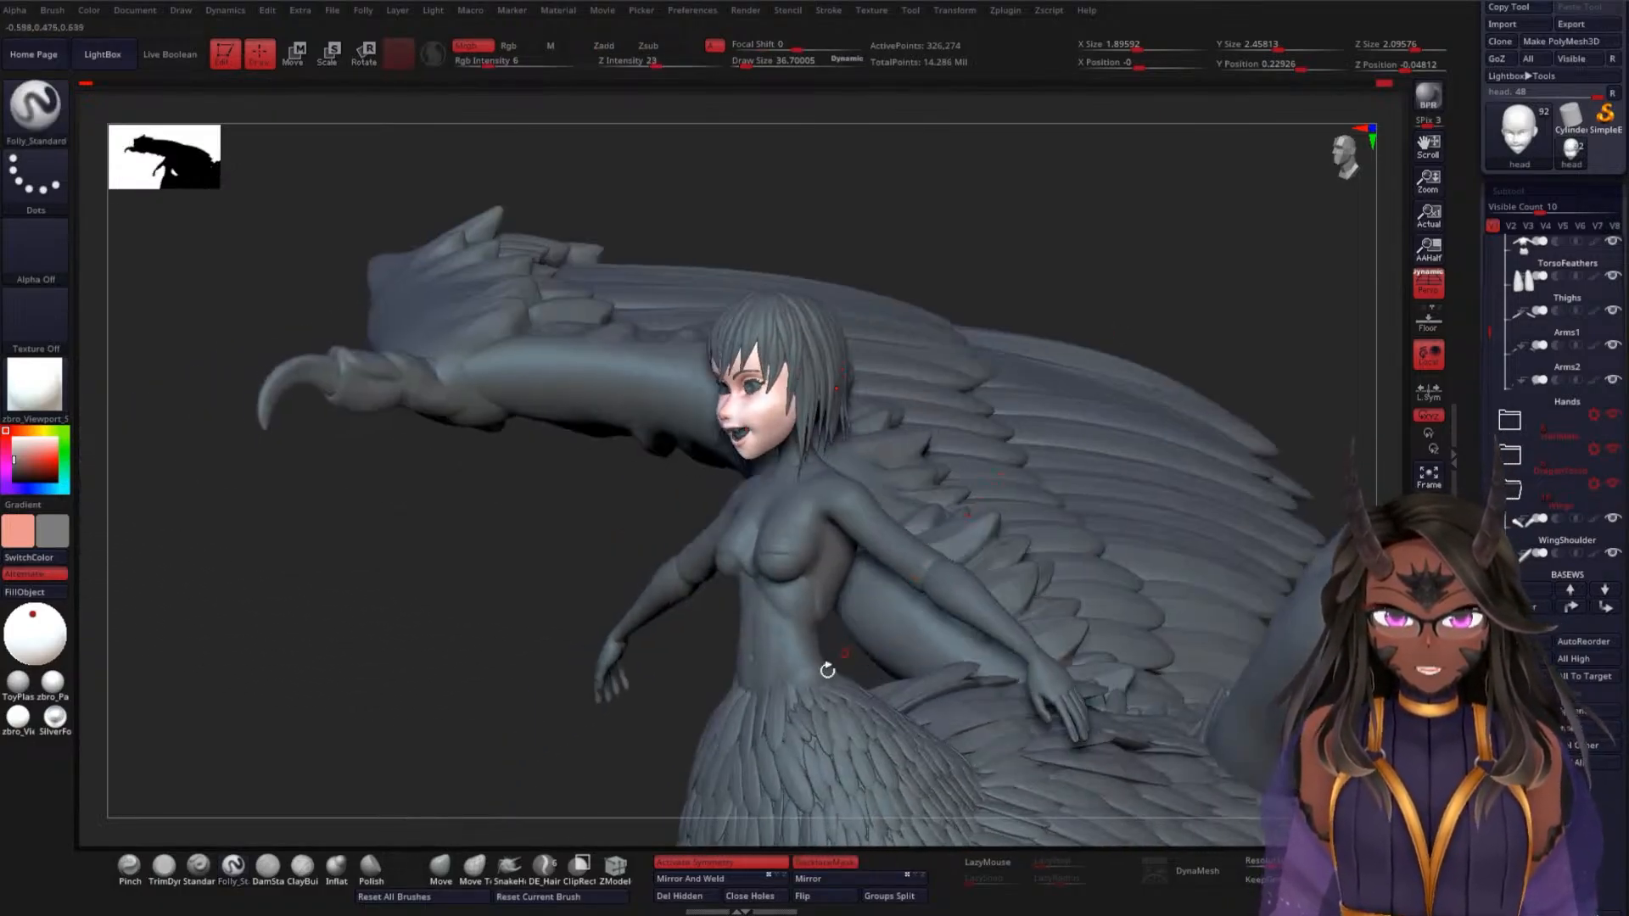
drag(1077, 284, 1127, 235)
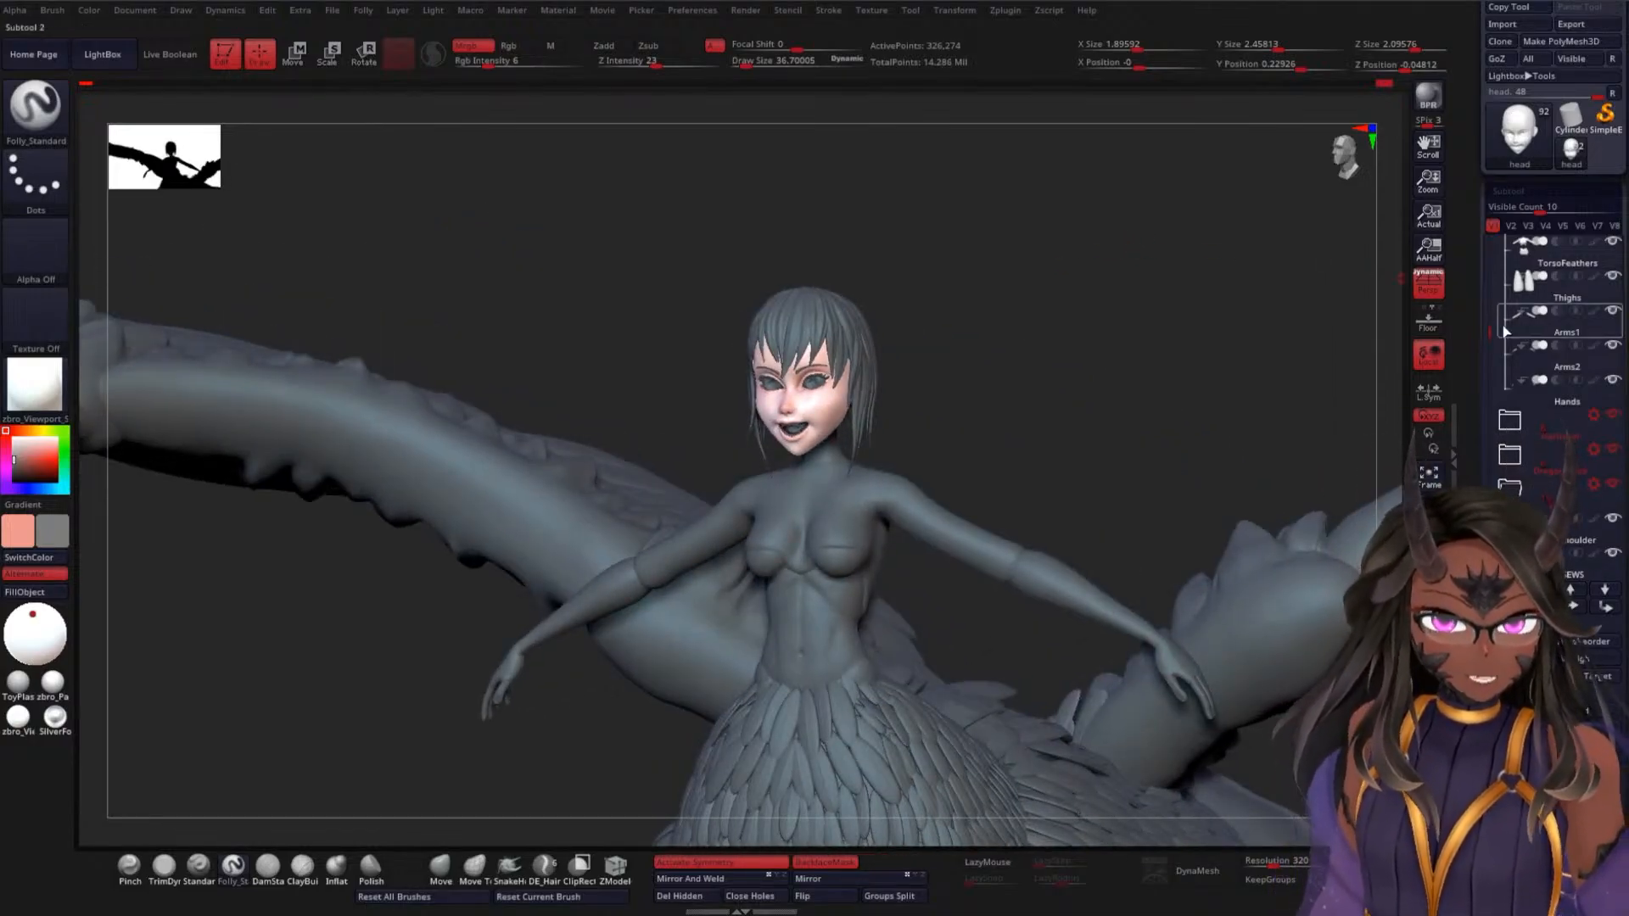
drag(1503, 332, 1502, 270)
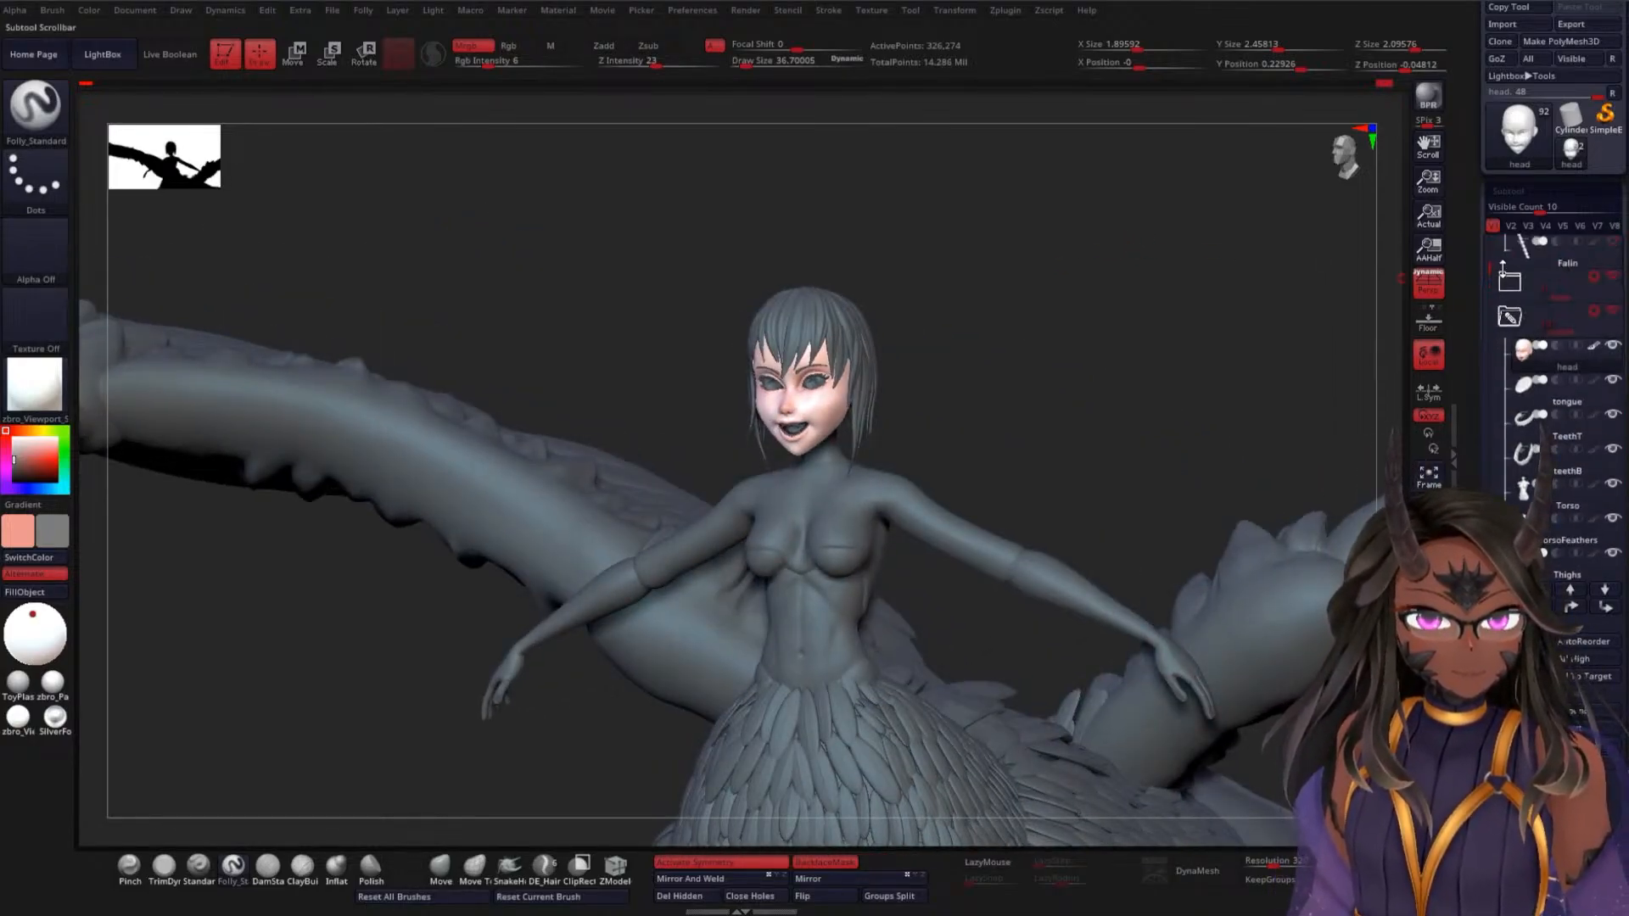
click(1595, 347)
click(1595, 347)
mouse_move(1014, 323)
mouse_down()
mouse_move(1055, 316)
mouse_move(1077, 433)
mouse_move(1261, 454)
mouse_move(1159, 351)
mouse_up()
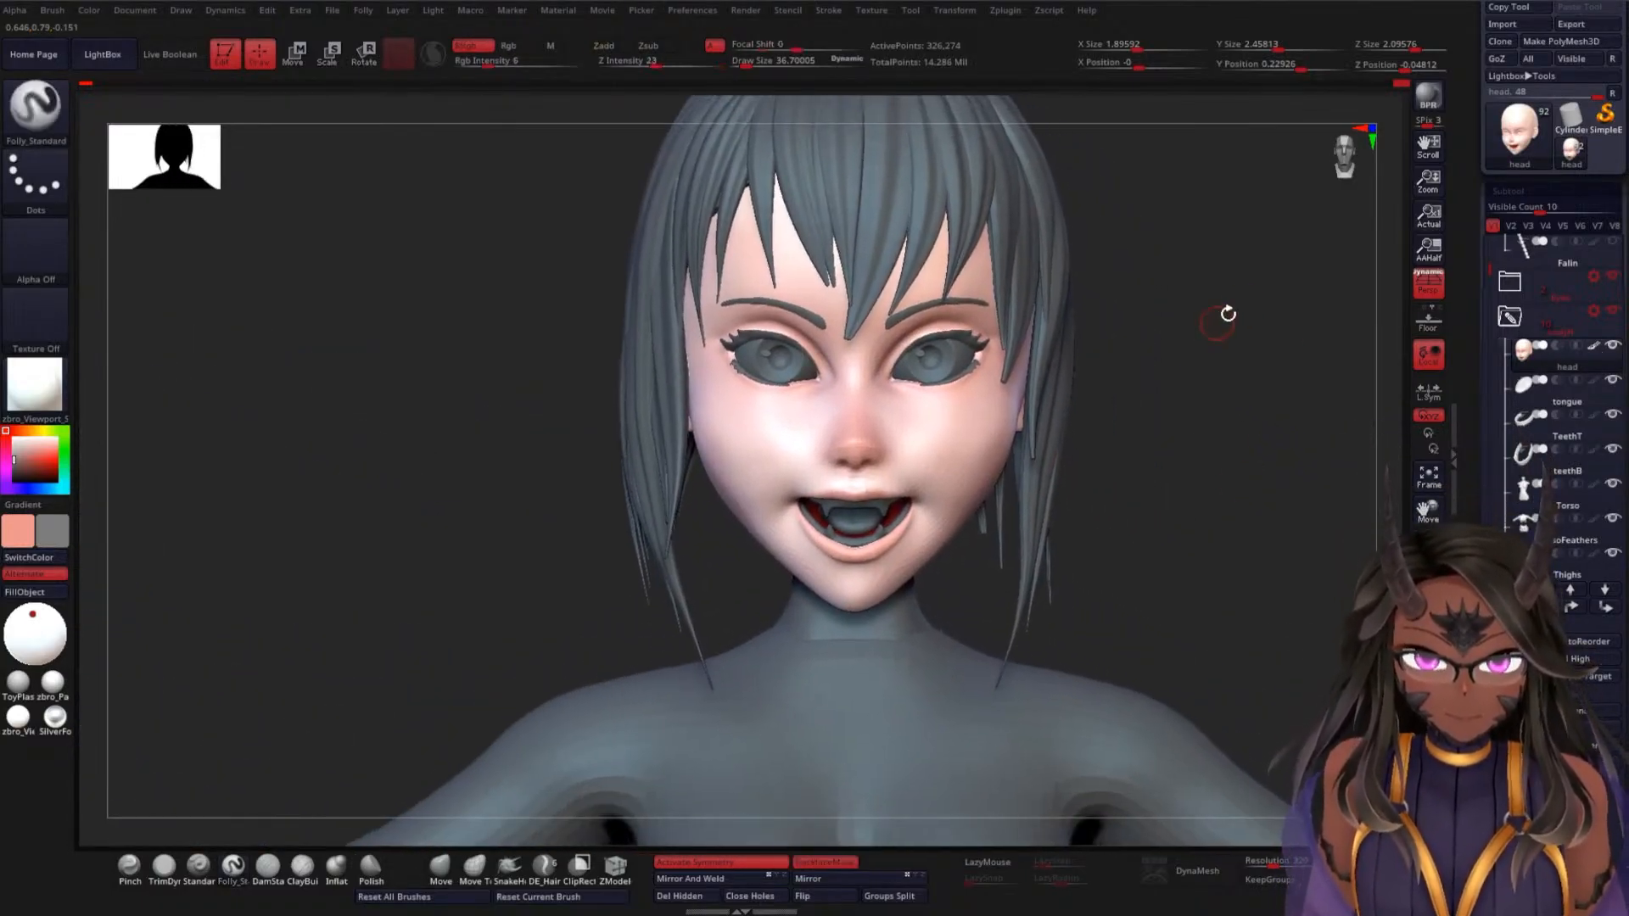
Turn on the paint display for the two subtools in the eyes folder and inspect the face close up
click(1612, 281)
click(1612, 281)
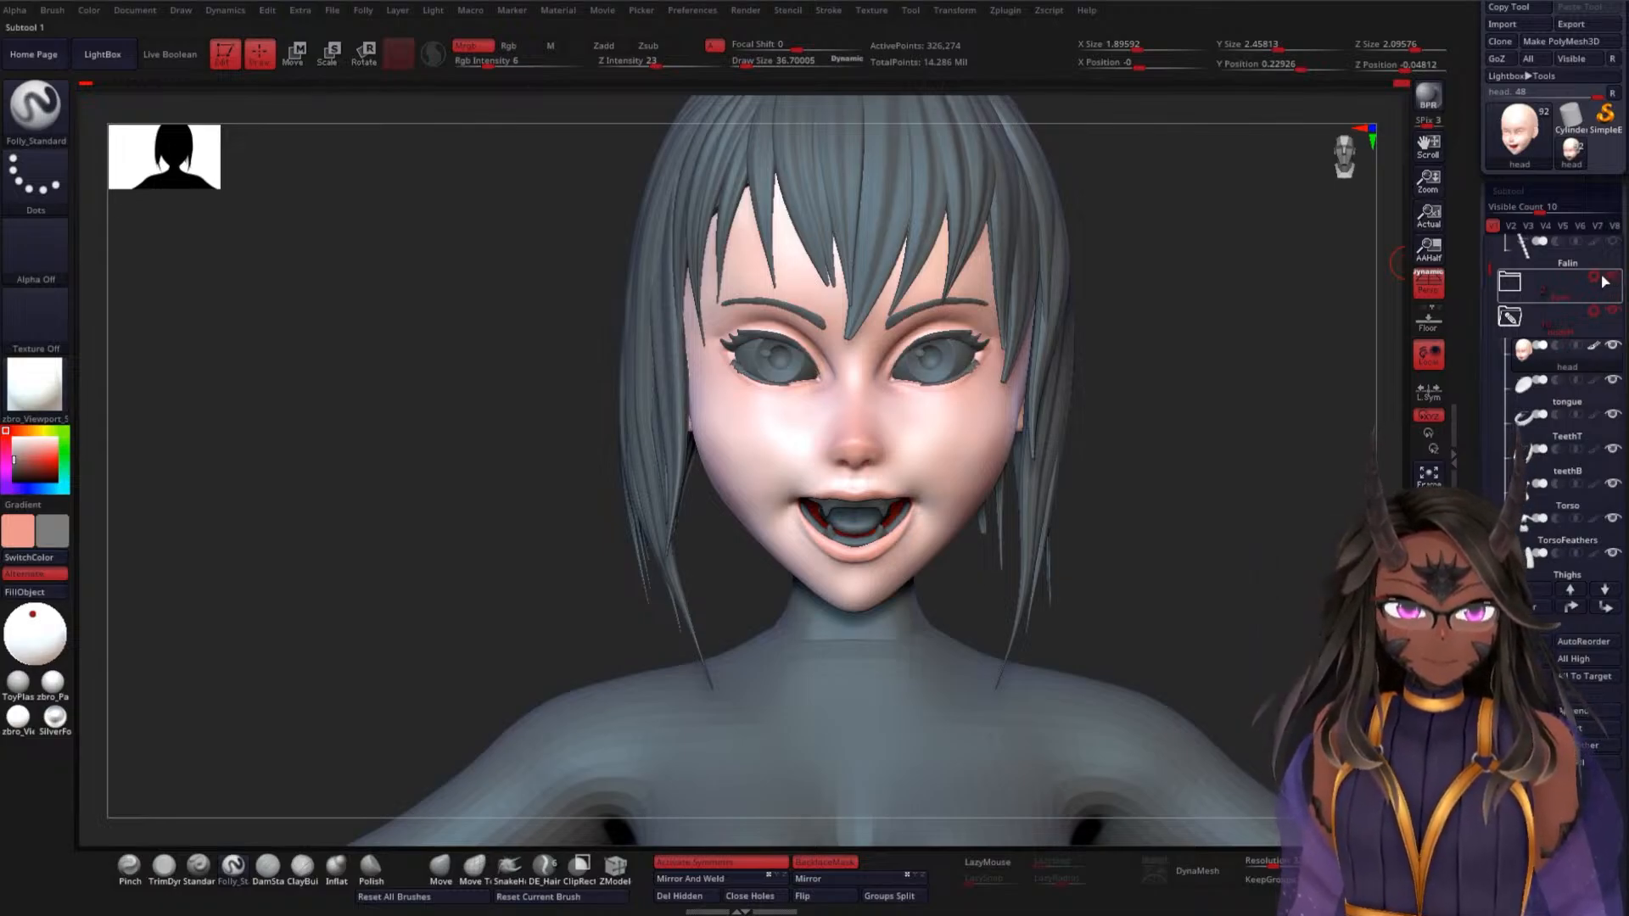
click(1519, 291)
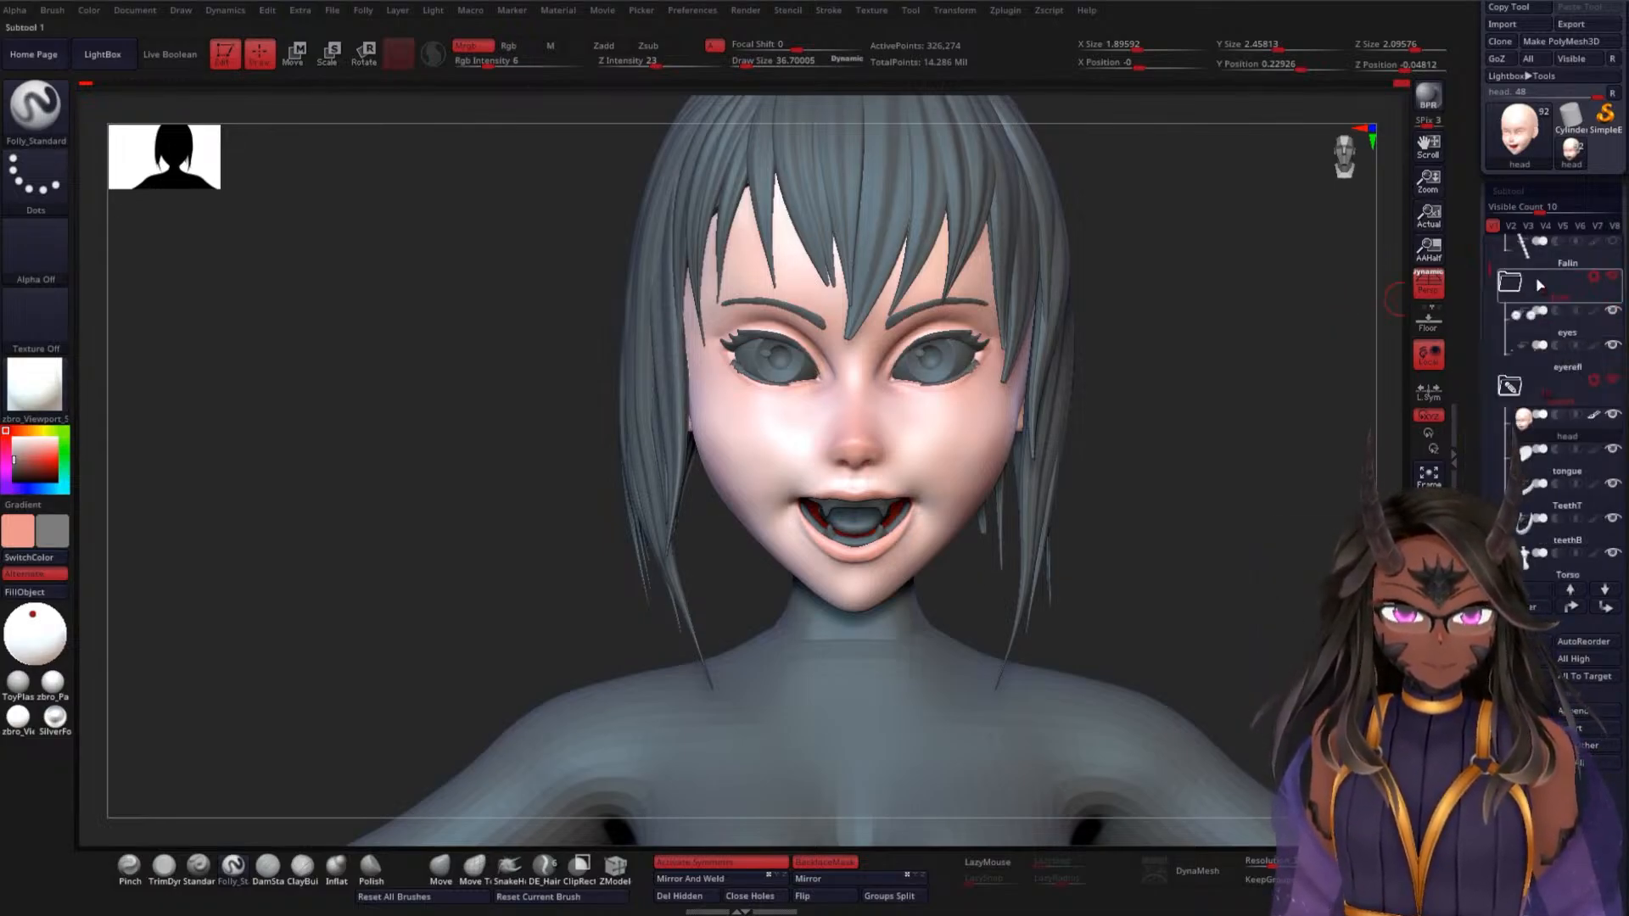
click(1610, 346)
click(1596, 349)
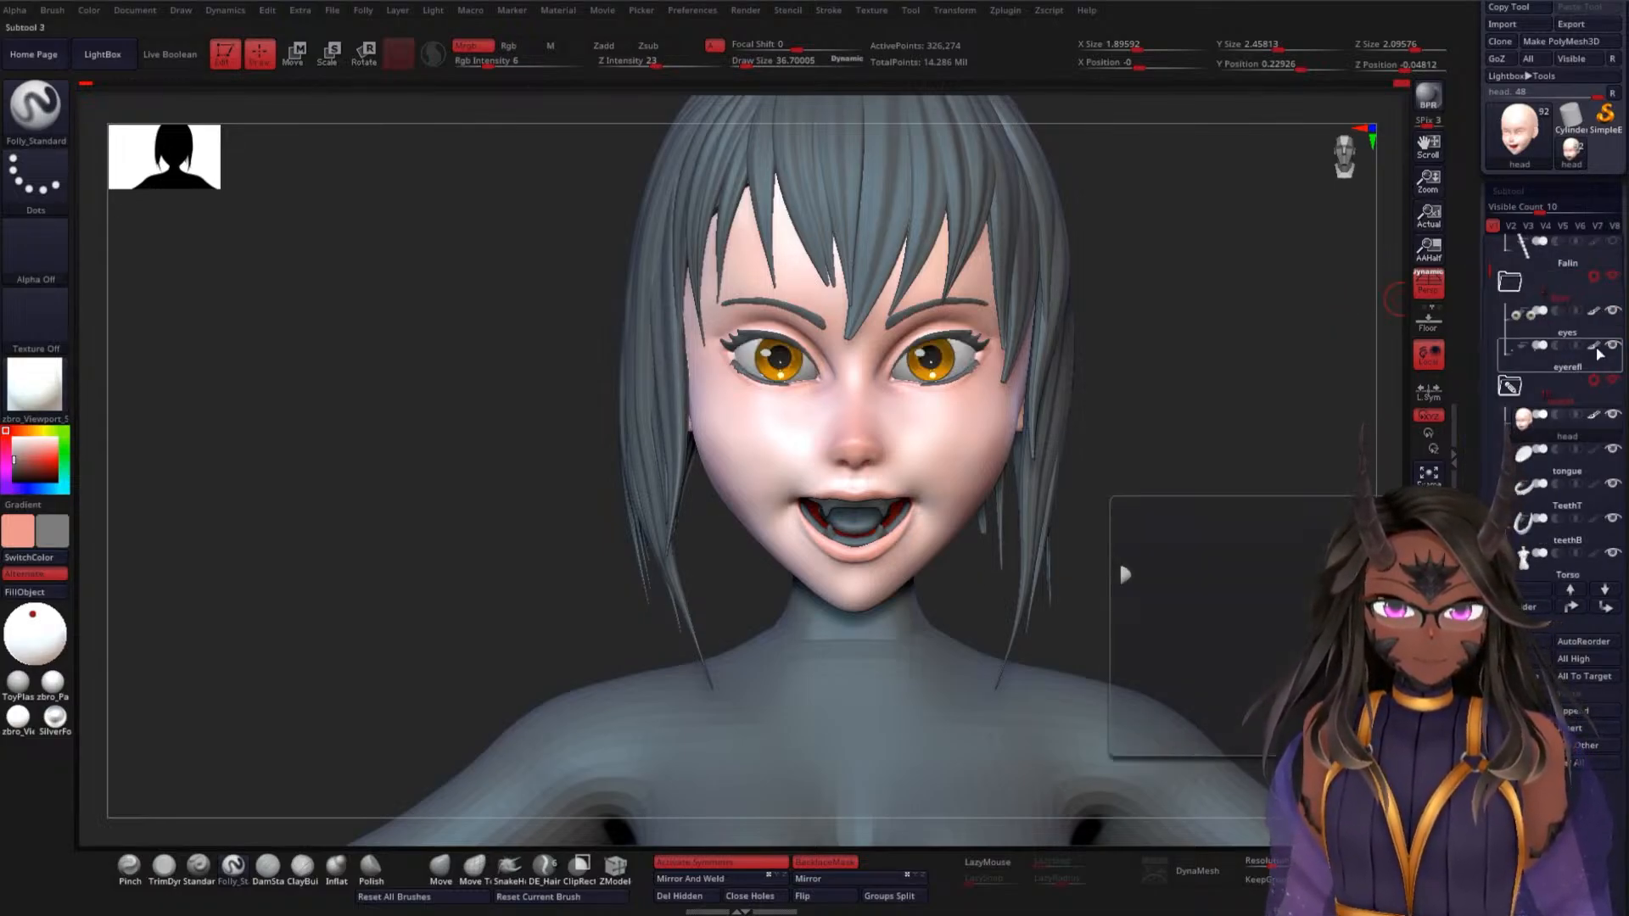
mouse_move(1298, 335)
alt+mouse_down()
mouse_move(1274, 362)
mouse_move(1247, 552)
alt+mouse_up()
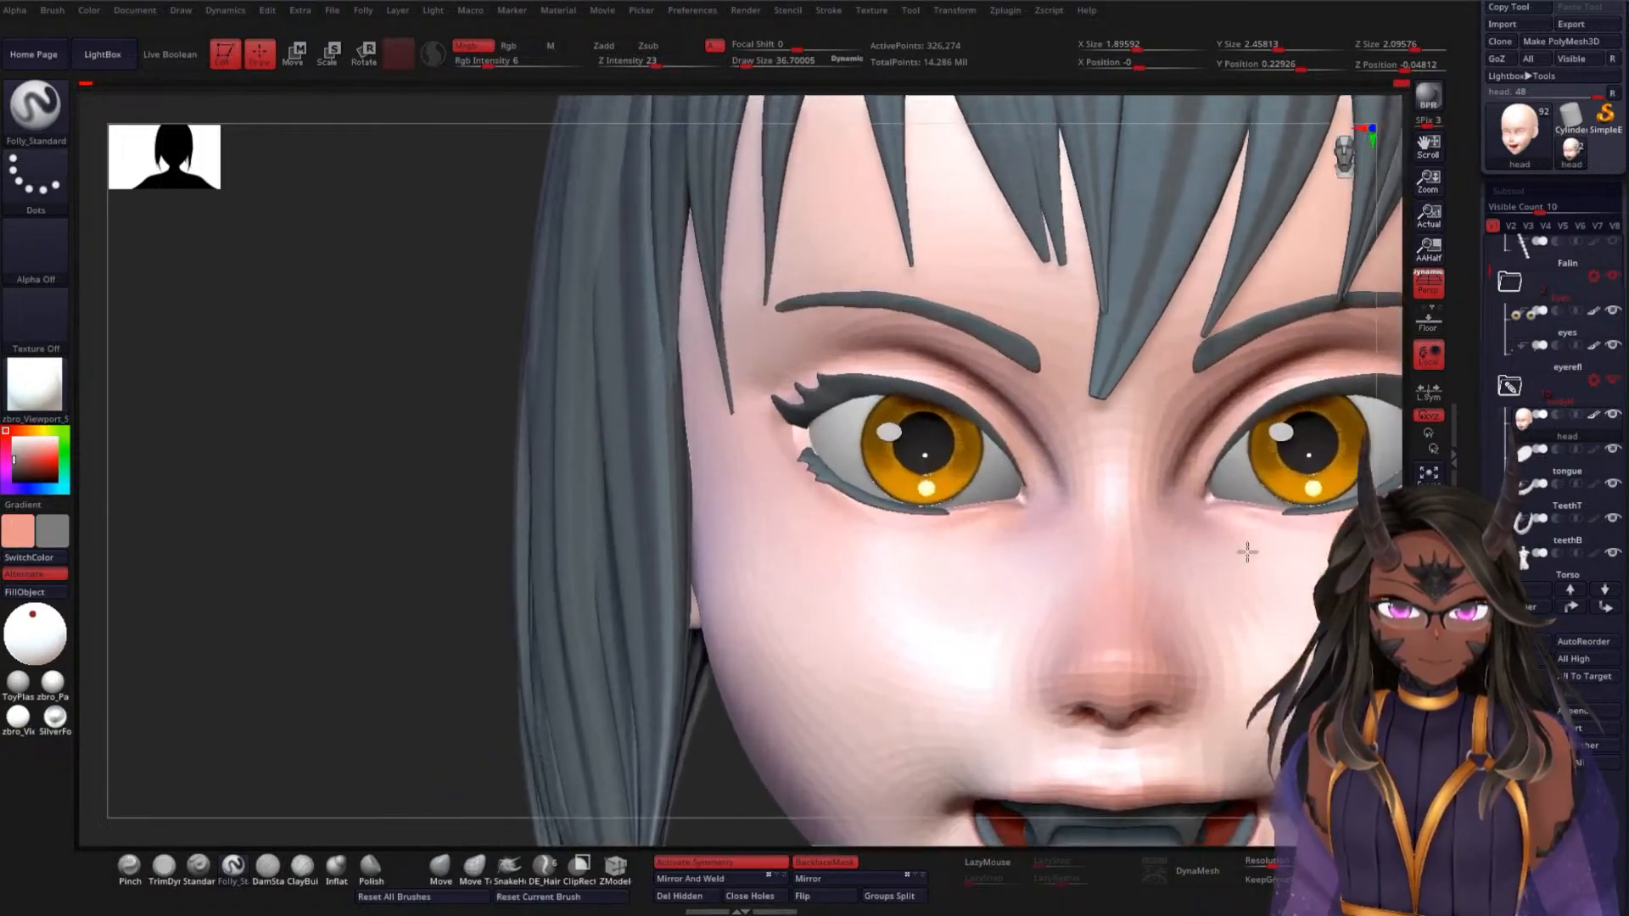
mouse_move(331, 624)
alt+mouse_down()
mouse_move(228, 582)
mouse_move(237, 556)
mouse_move(295, 590)
mouse_move(262, 564)
mouse_move(247, 572)
mouse_move(304, 561)
mouse_move(288, 571)
mouse_move(269, 514)
alt+mouse_up()
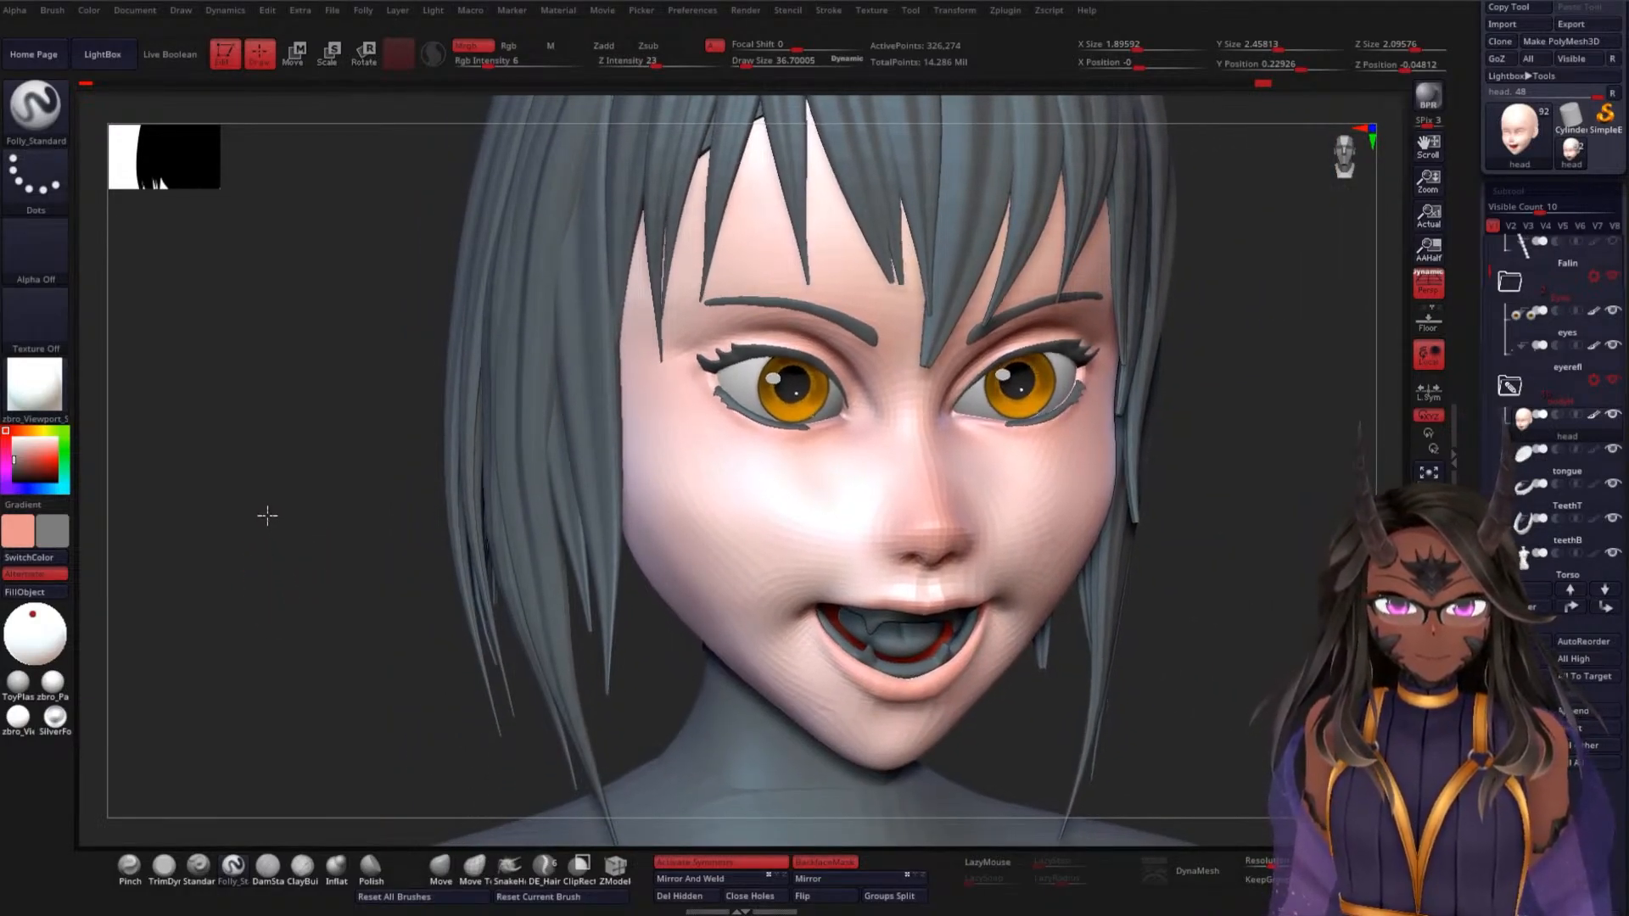
drag(291, 568, 283, 517)
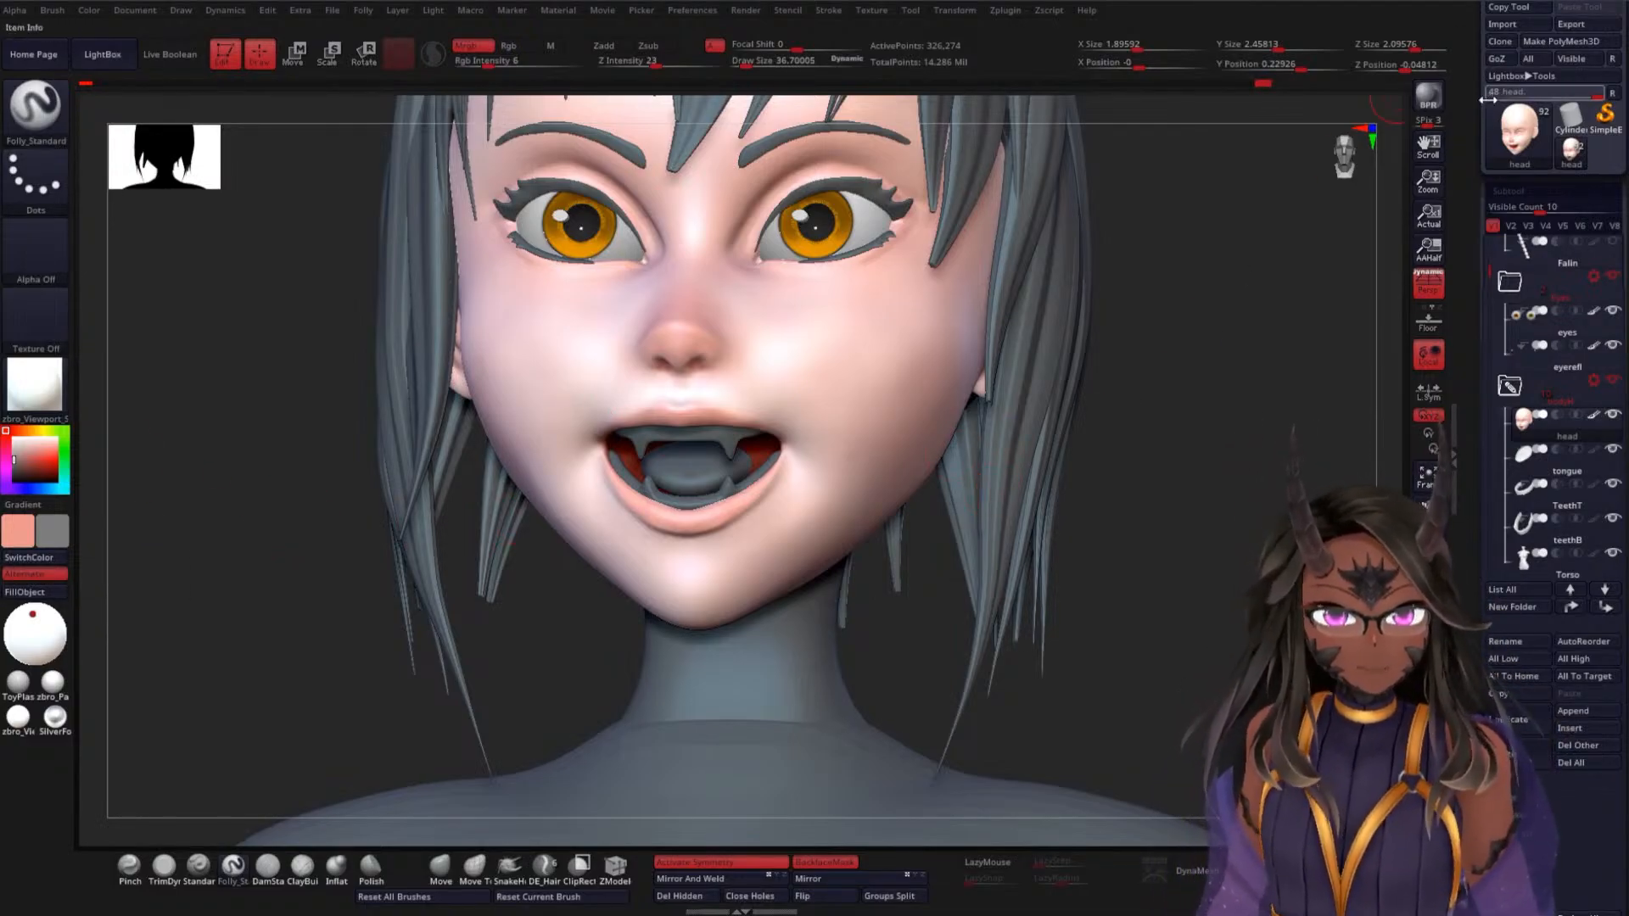
Save the chimera as a tool file
scroll(1561, 68, up, 2)
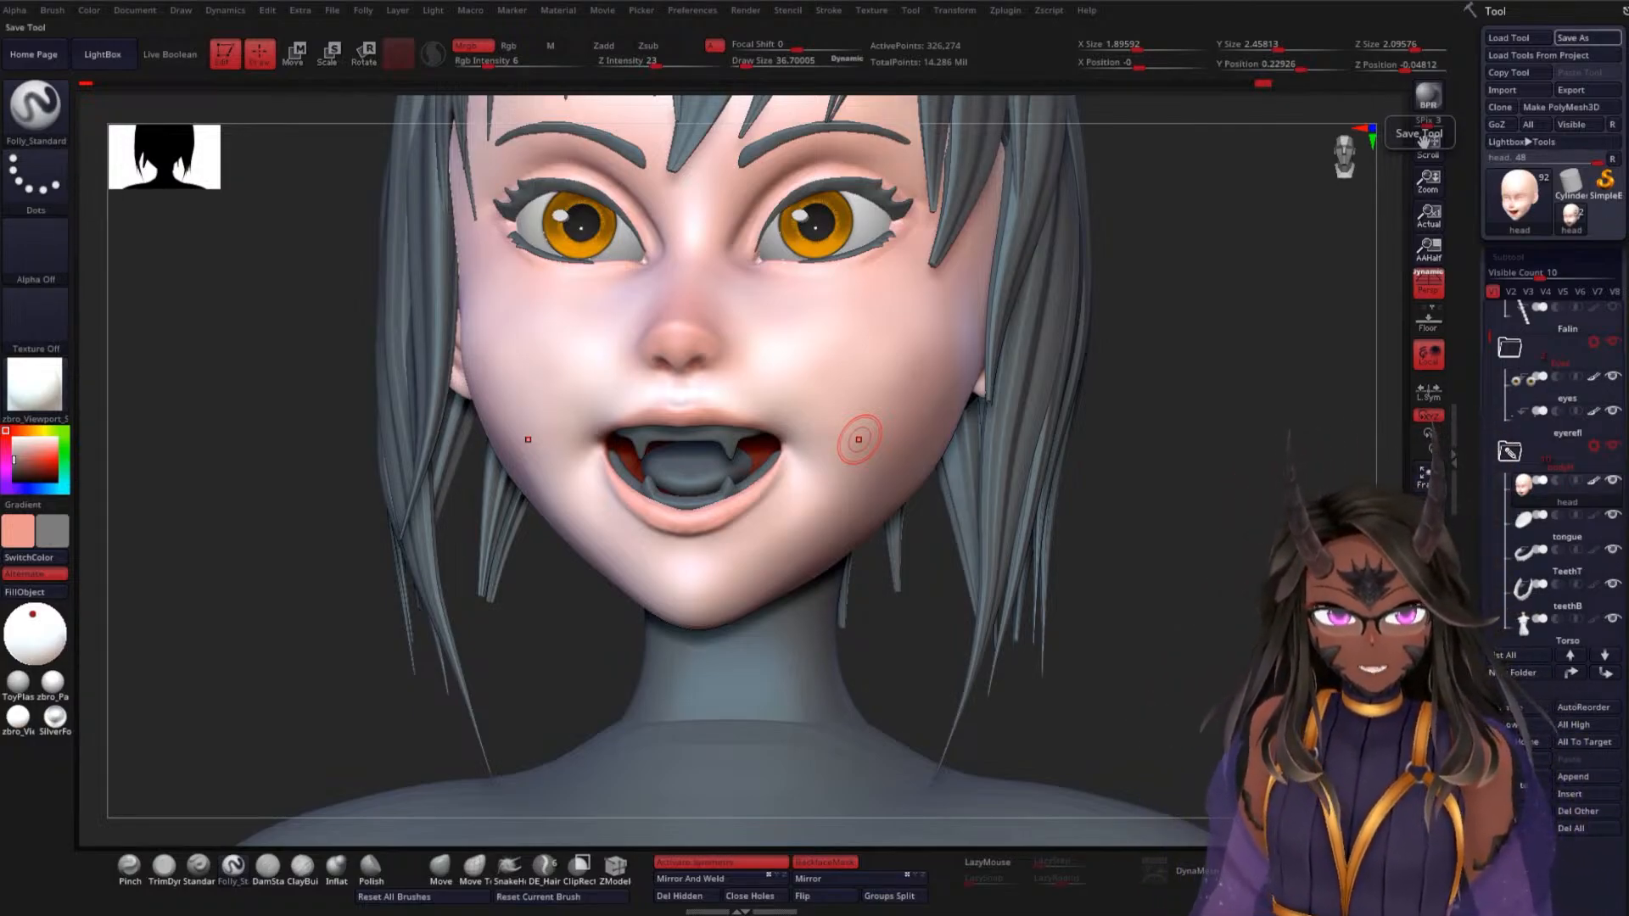
click(1586, 41)
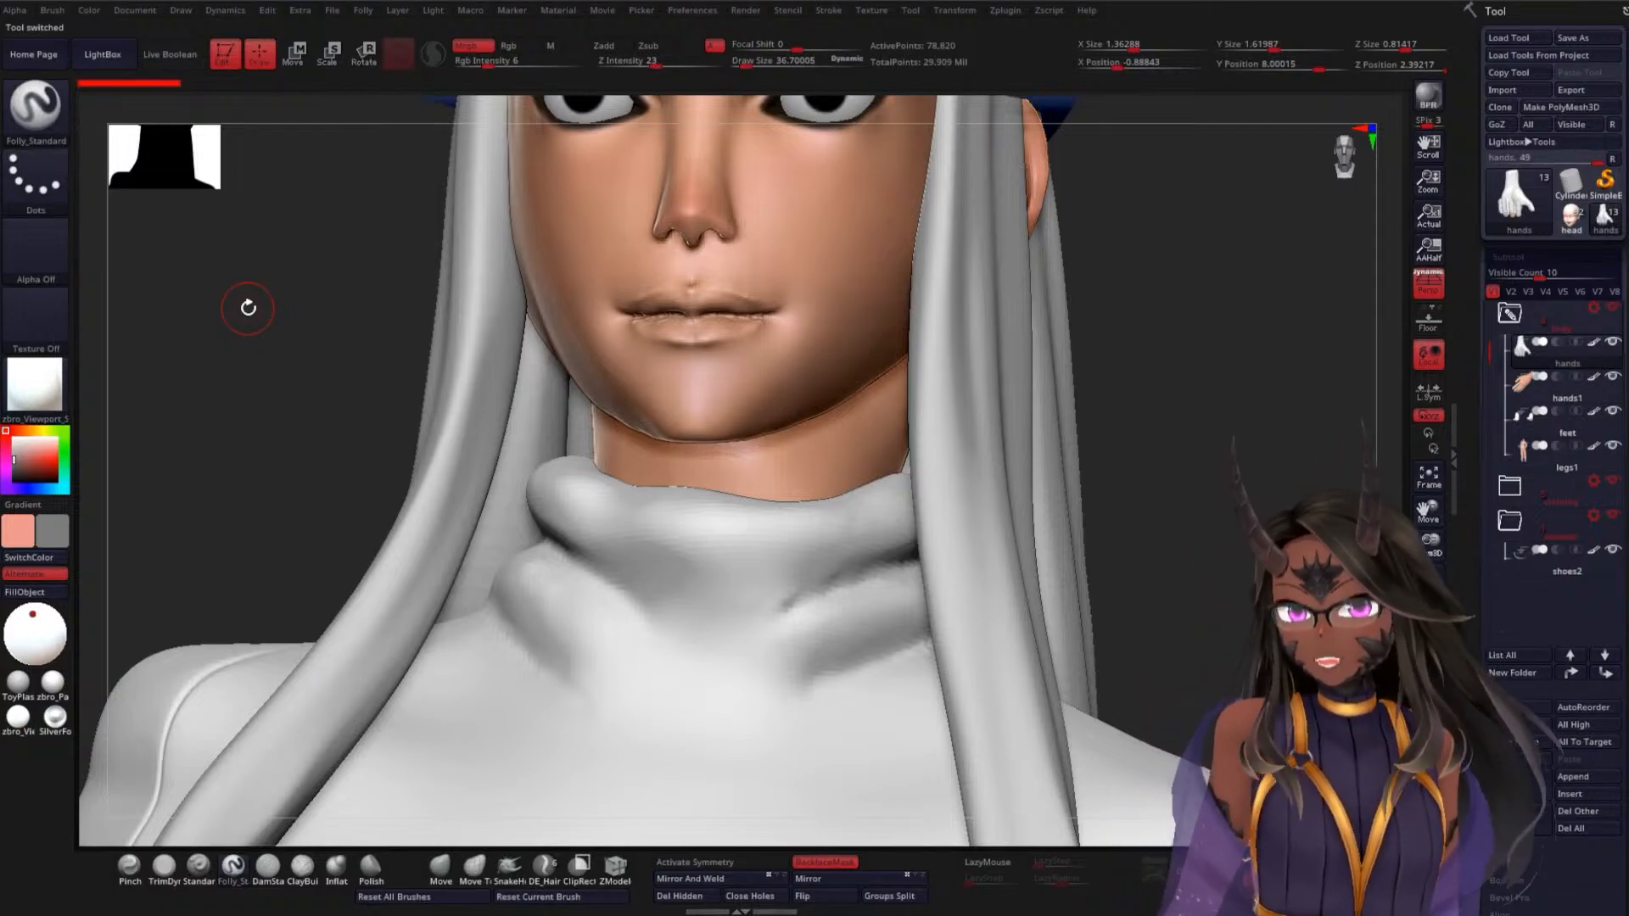
Inspect the long-haired turtleneck character's face and upper body from several angles
drag(298, 409, 323, 453)
drag(1175, 459, 1070, 468)
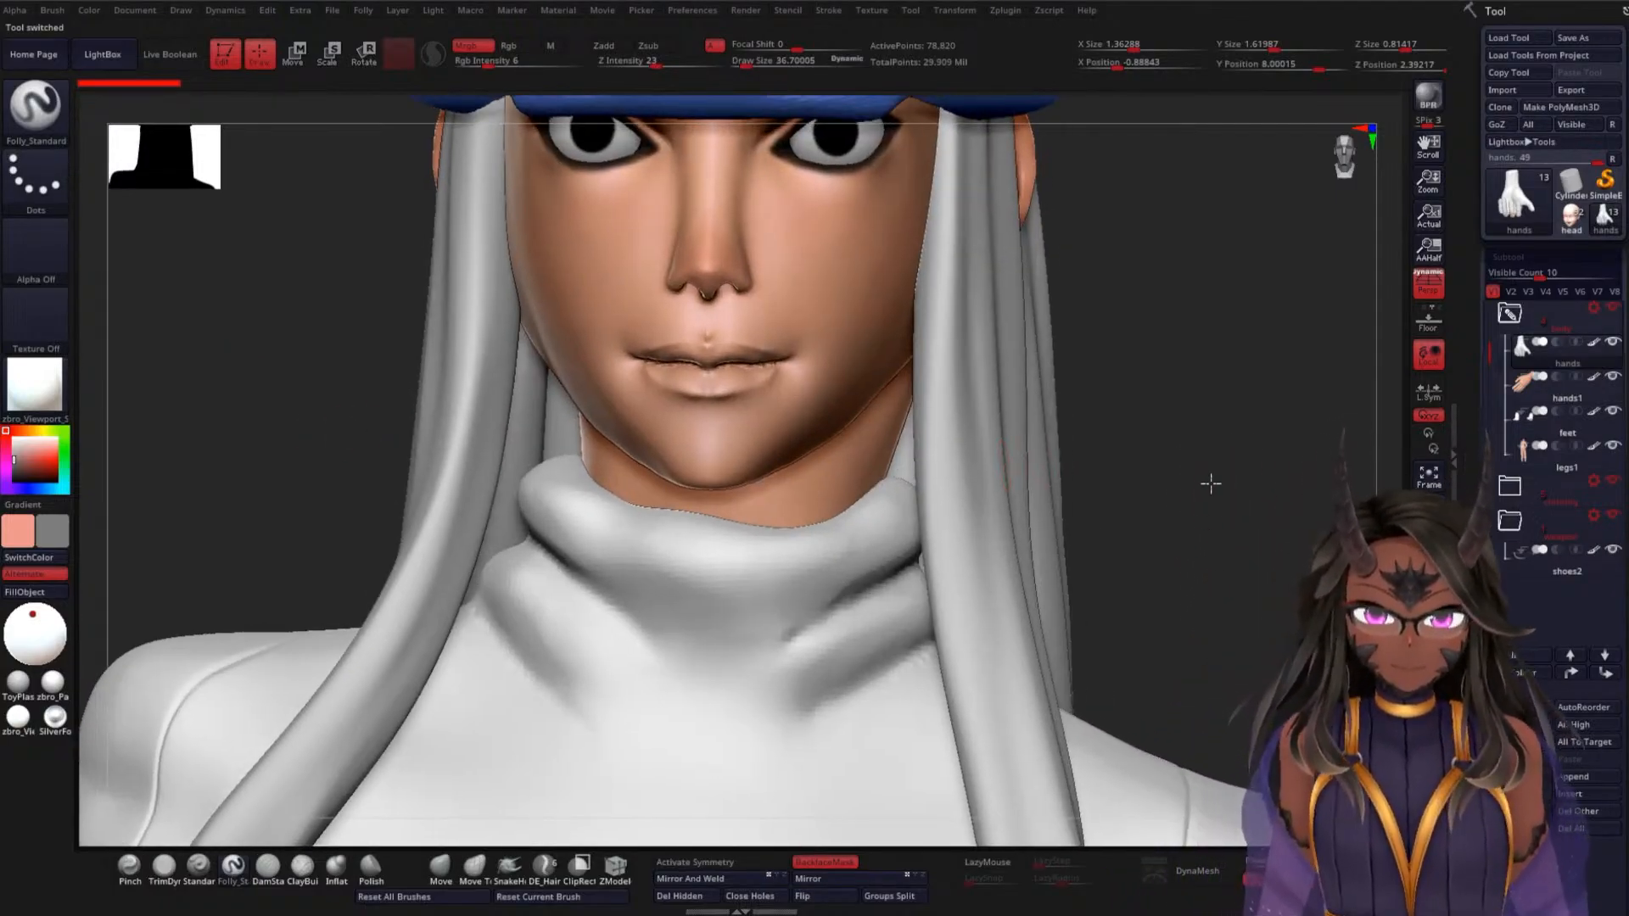
alt+drag(1211, 480, 1233, 207)
drag(1111, 318, 1163, 332)
mouse_move(1118, 445)
alt+mouse_down()
mouse_move(1137, 287)
mouse_move(1092, 346)
mouse_move(956, 382)
mouse_move(993, 342)
mouse_move(993, 295)
mouse_move(1011, 414)
mouse_move(1029, 342)
mouse_move(1073, 342)
mouse_move(1036, 309)
mouse_move(1040, 356)
mouse_move(1075, 350)
mouse_move(1070, 441)
alt+mouse_up()
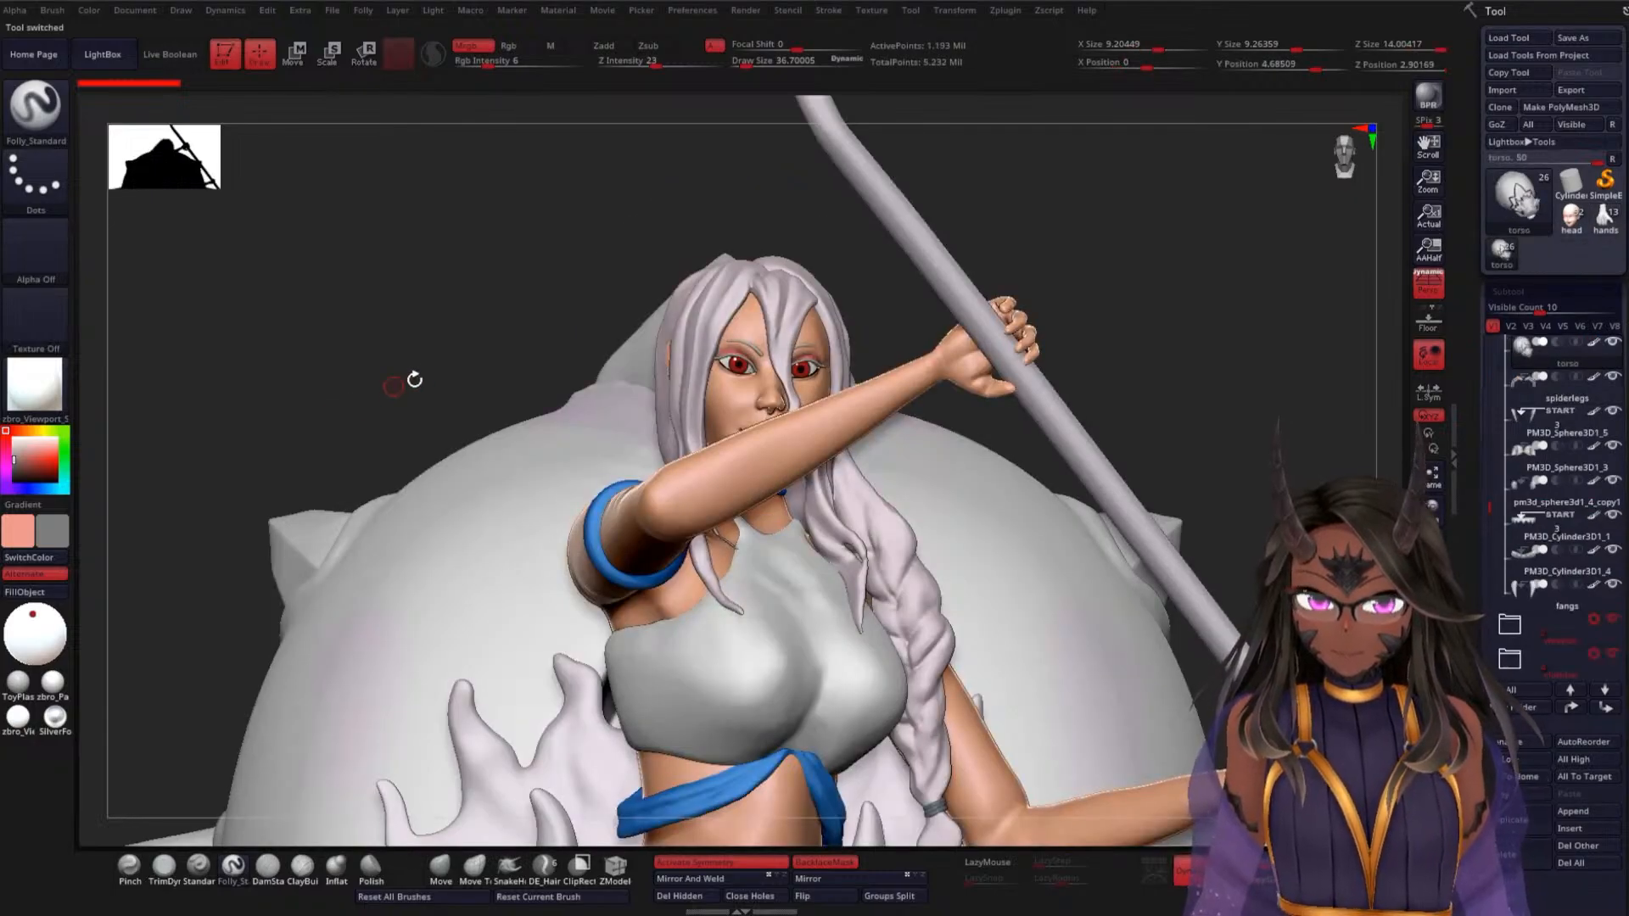
Inspect the braided woman on the spider body up close, and view the full figure from the side and front
drag(452, 307, 399, 405)
alt+drag(301, 413, 342, 354)
alt+drag(666, 240, 654, 366)
drag(604, 321, 1052, 360)
alt+drag(1131, 400, 1016, 402)
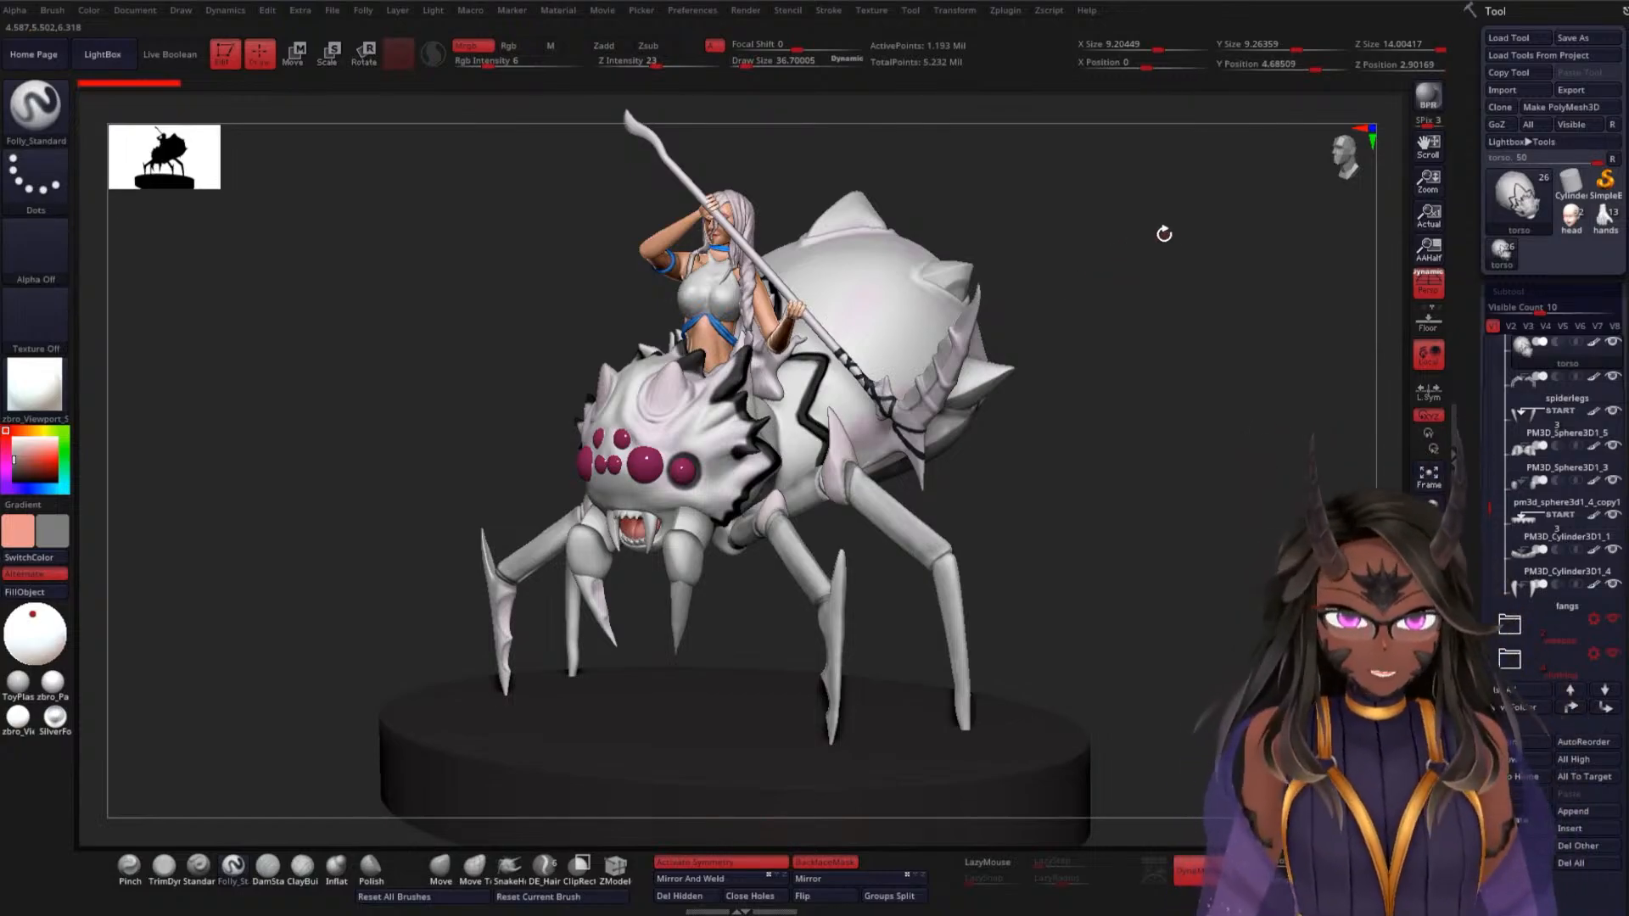
shift+drag(1131, 246, 1164, 237)
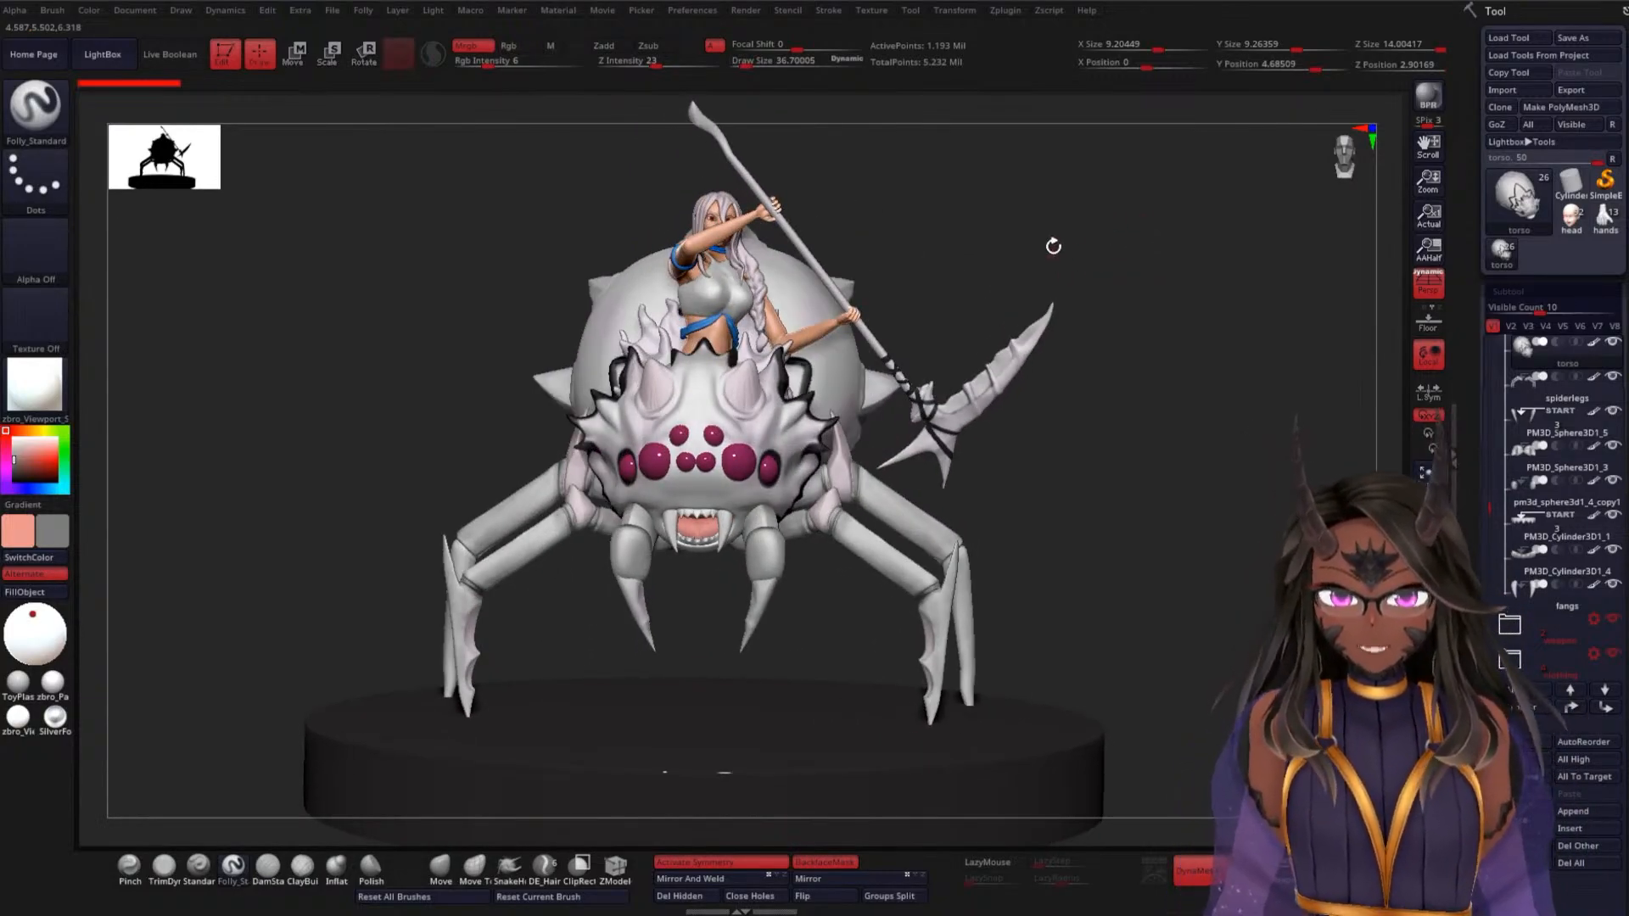
alt+drag(1043, 263, 1057, 295)
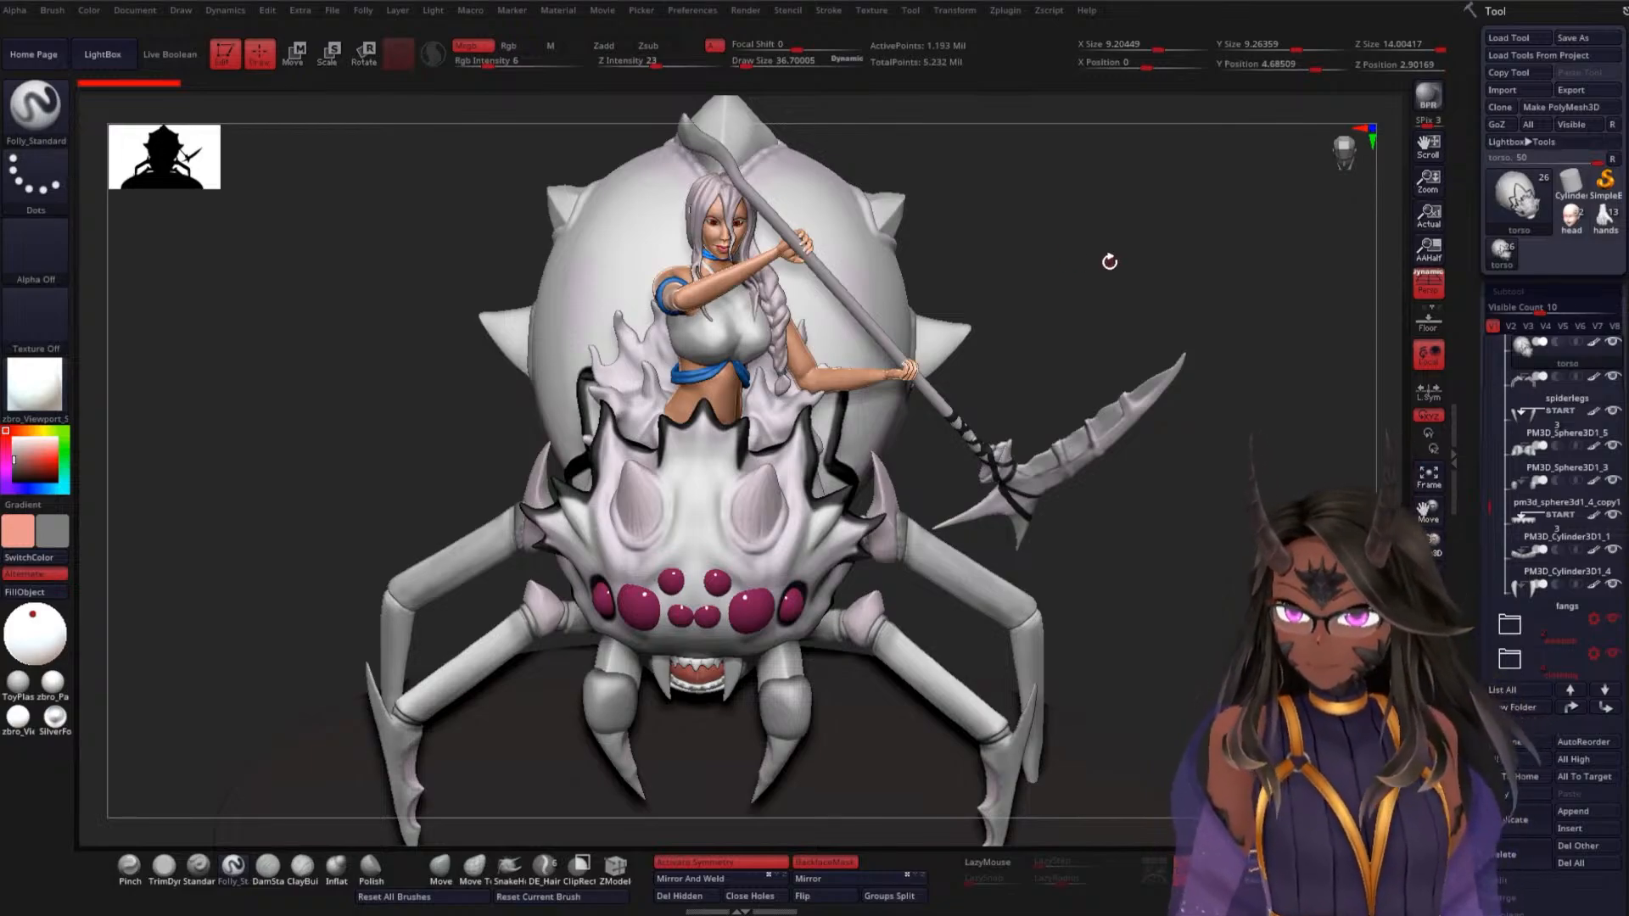
Examine the spider figure's head, legs and scythe from raised and level front views
drag(1072, 237, 1077, 280)
drag(1143, 338, 1126, 421)
alt+drag(1069, 345, 1091, 266)
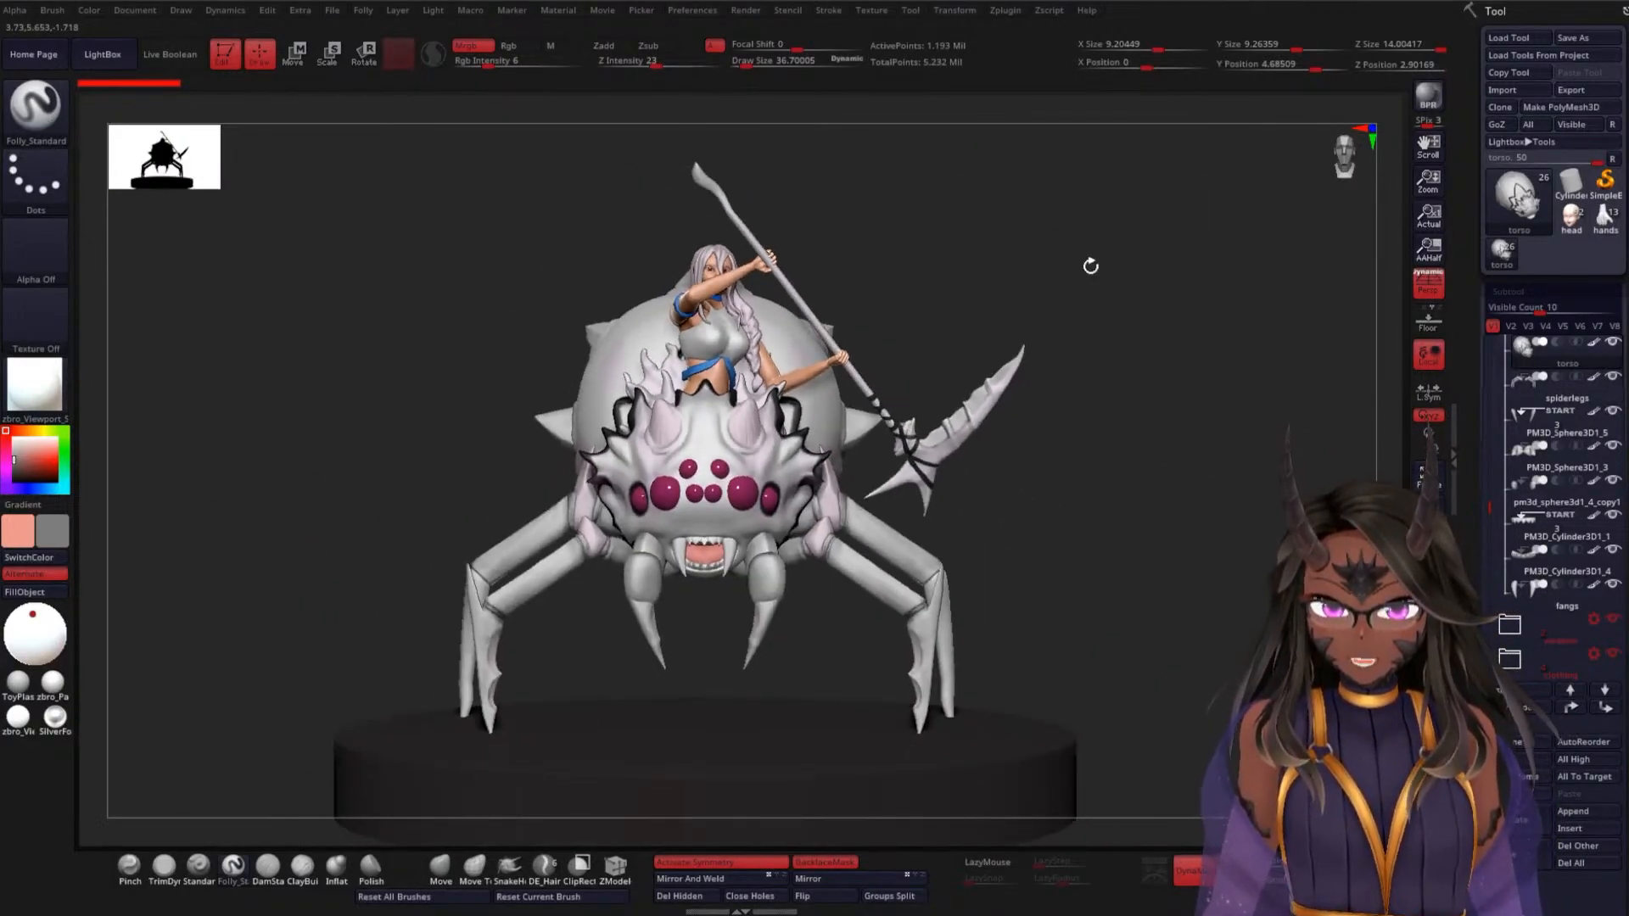
alt+drag(1162, 327, 1153, 361)
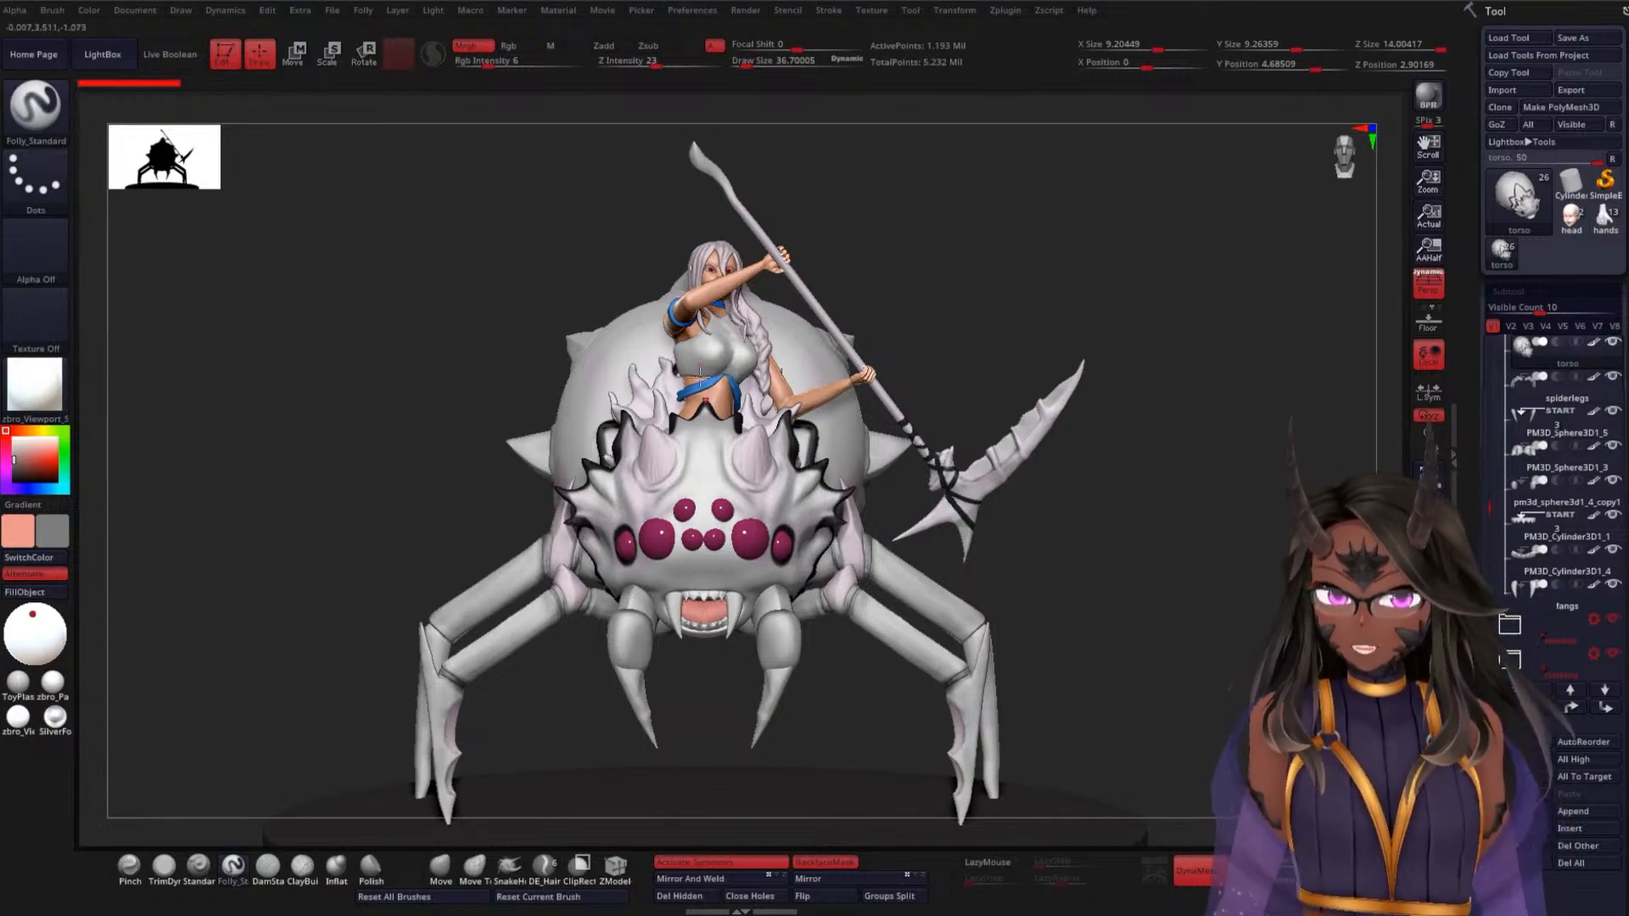
drag(935, 418, 804, 404)
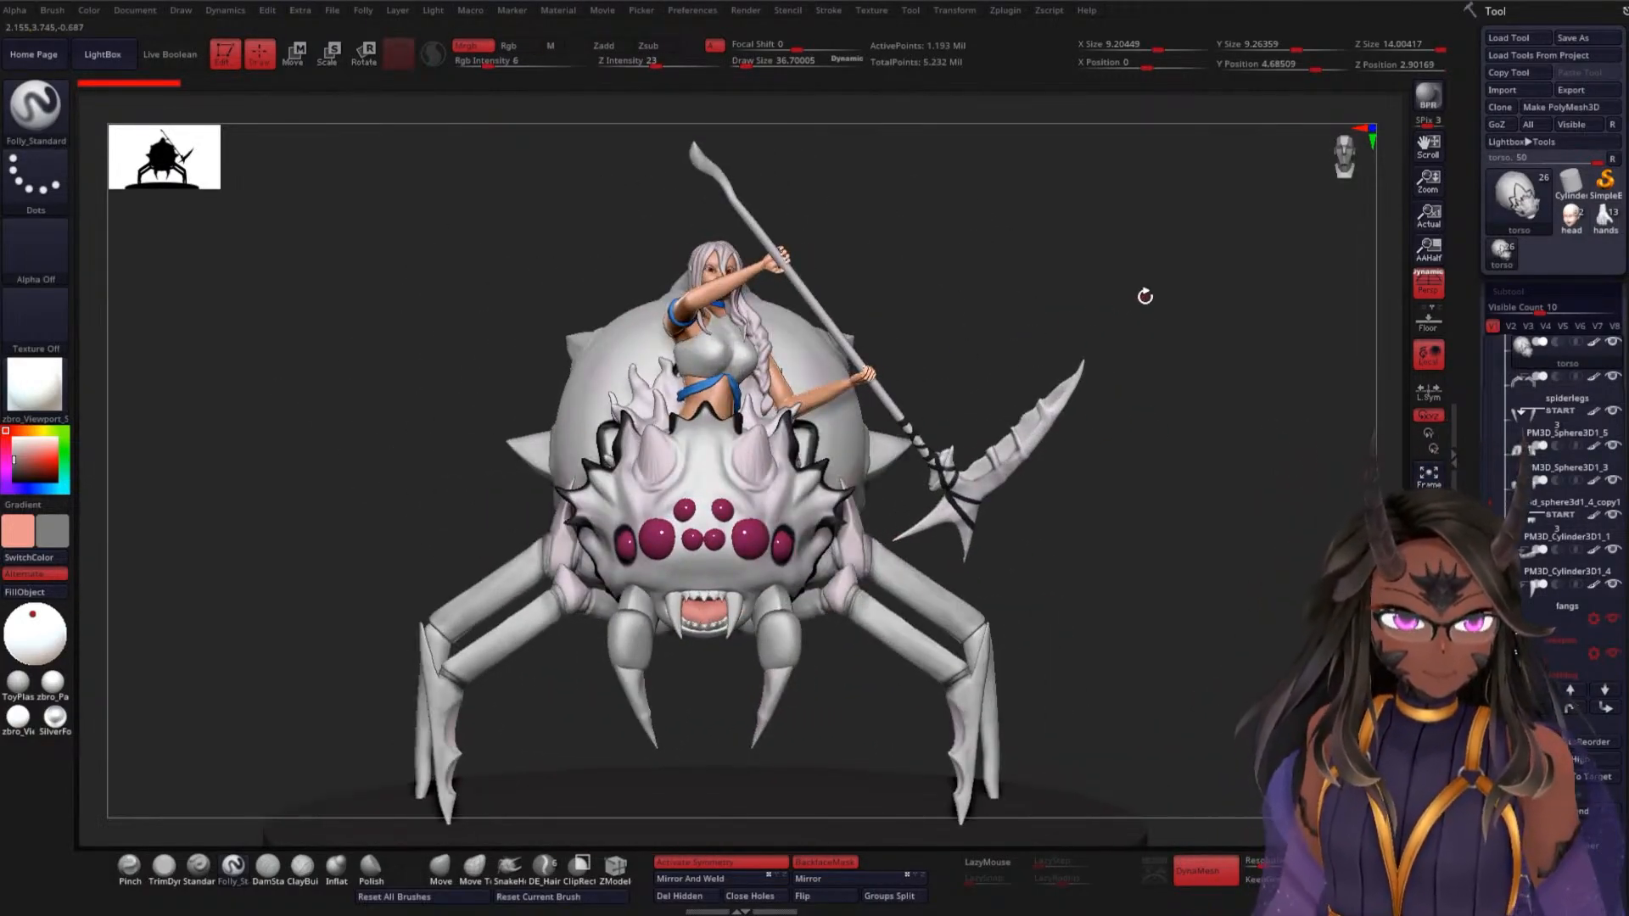
mouse_move(1522, 350)
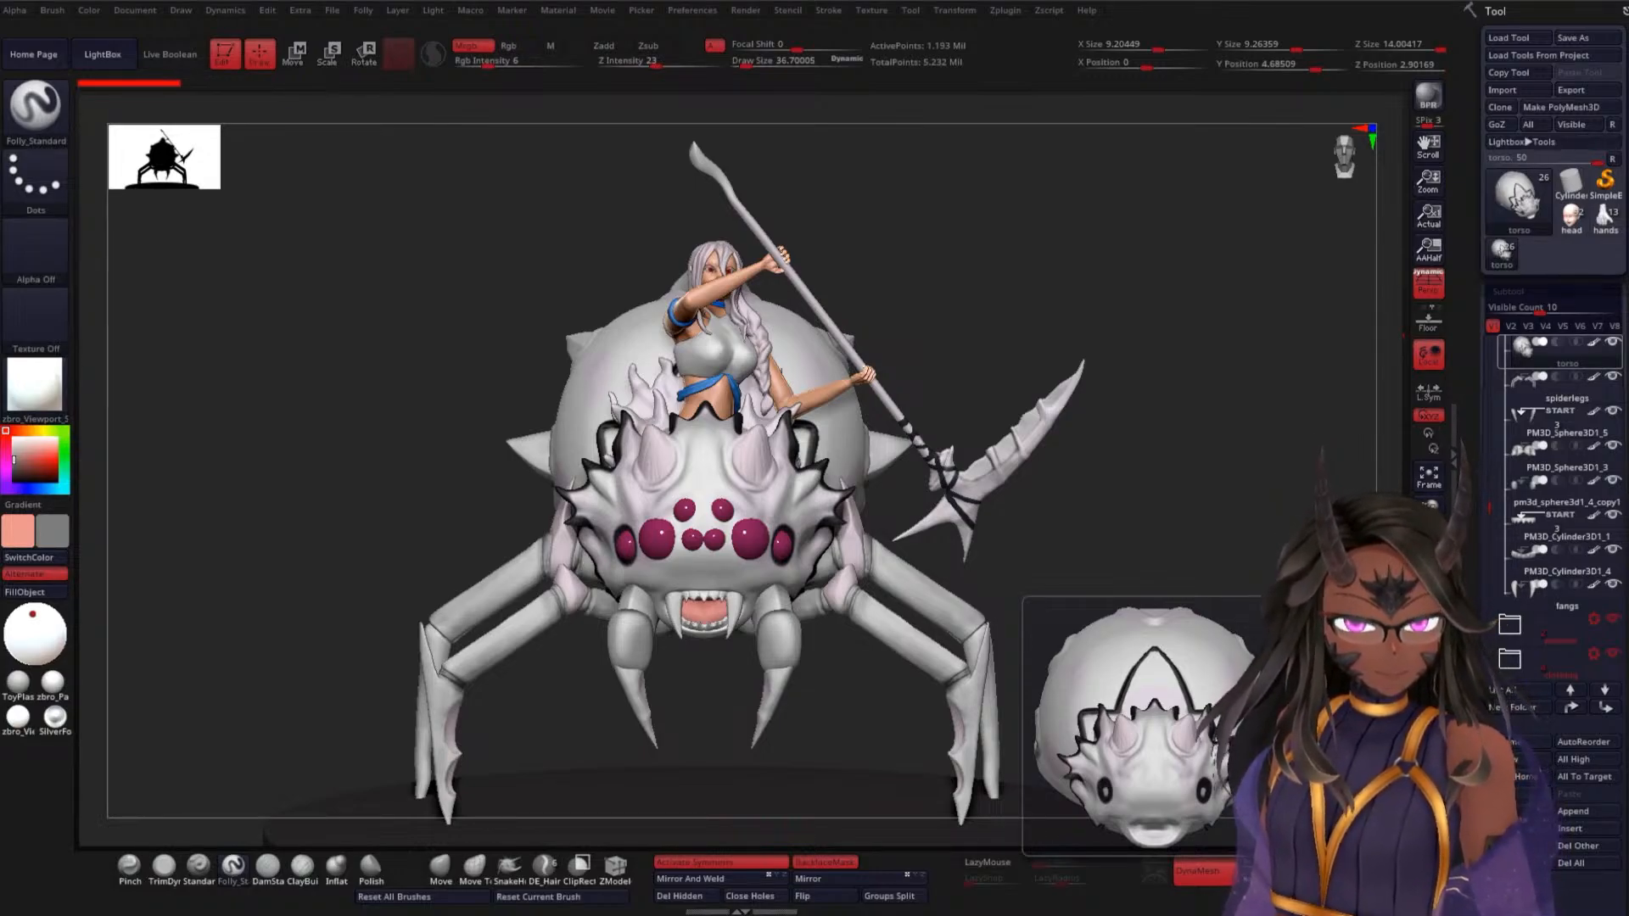
drag(1289, 397, 1280, 396)
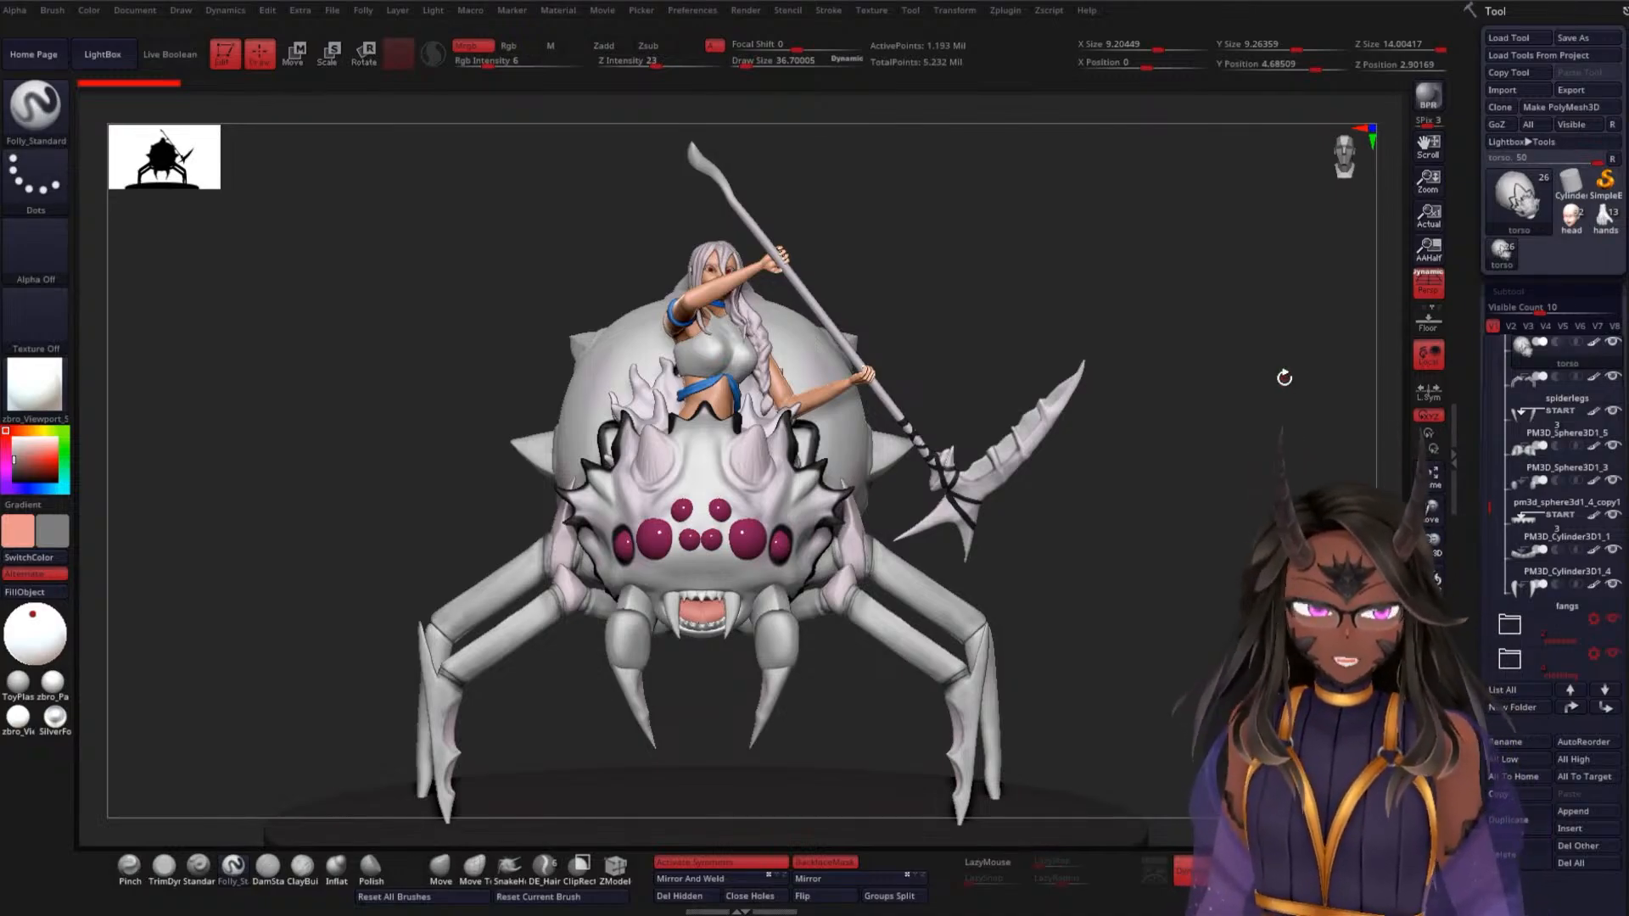
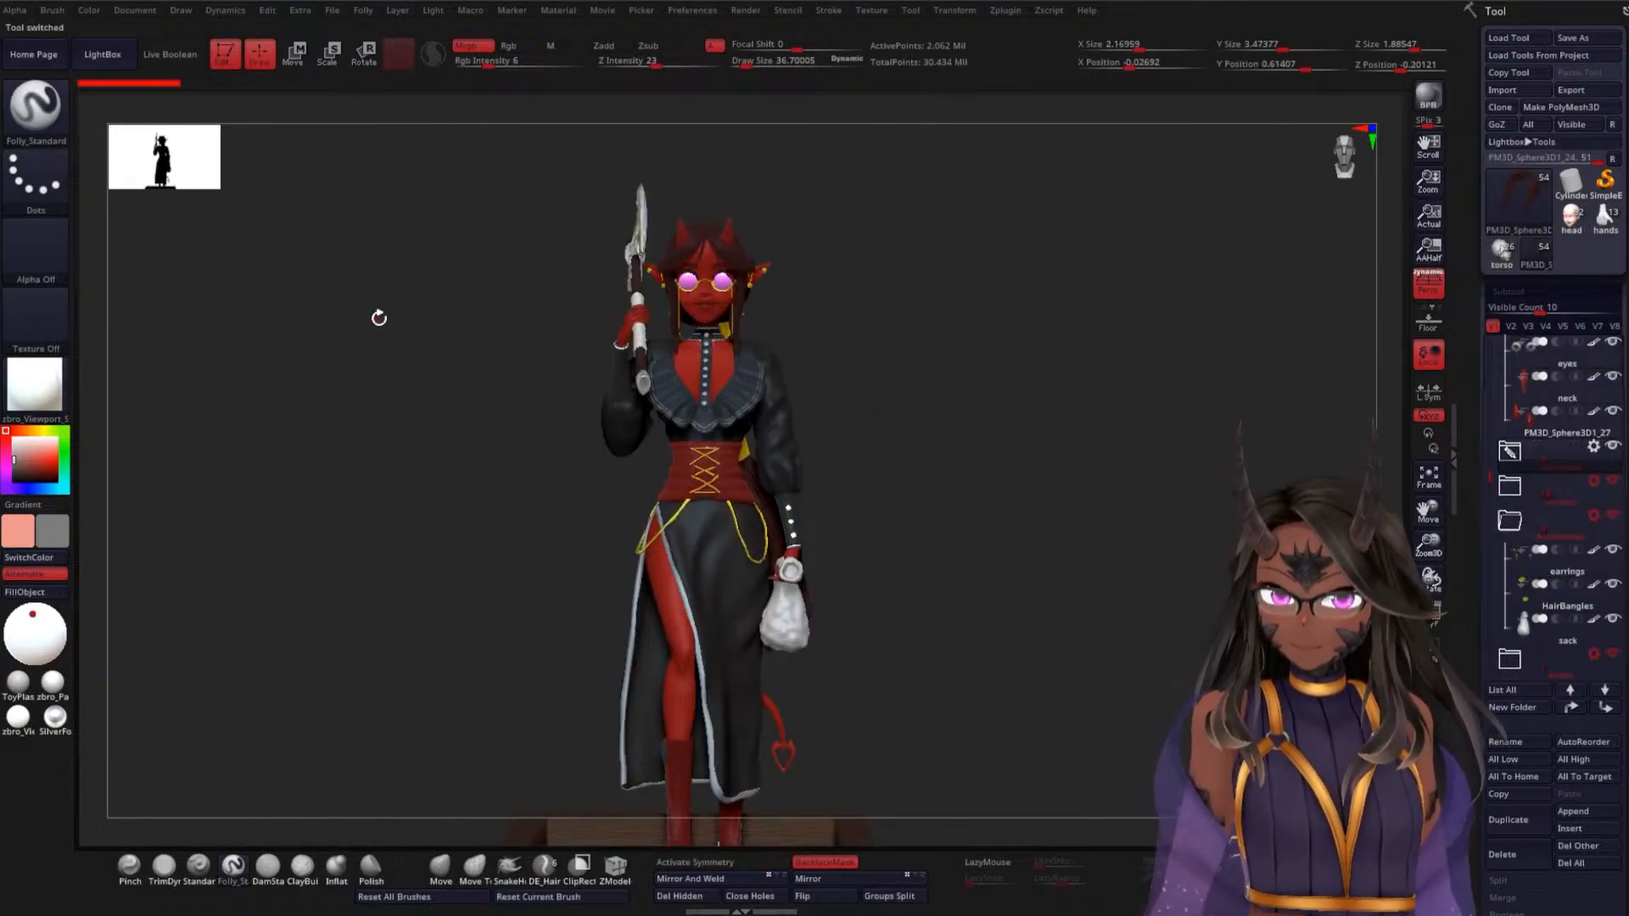
Frame the red horned character's upper body and hide the round pink glasses
drag(1095, 451, 1015, 441)
alt+drag(1018, 317, 1105, 353)
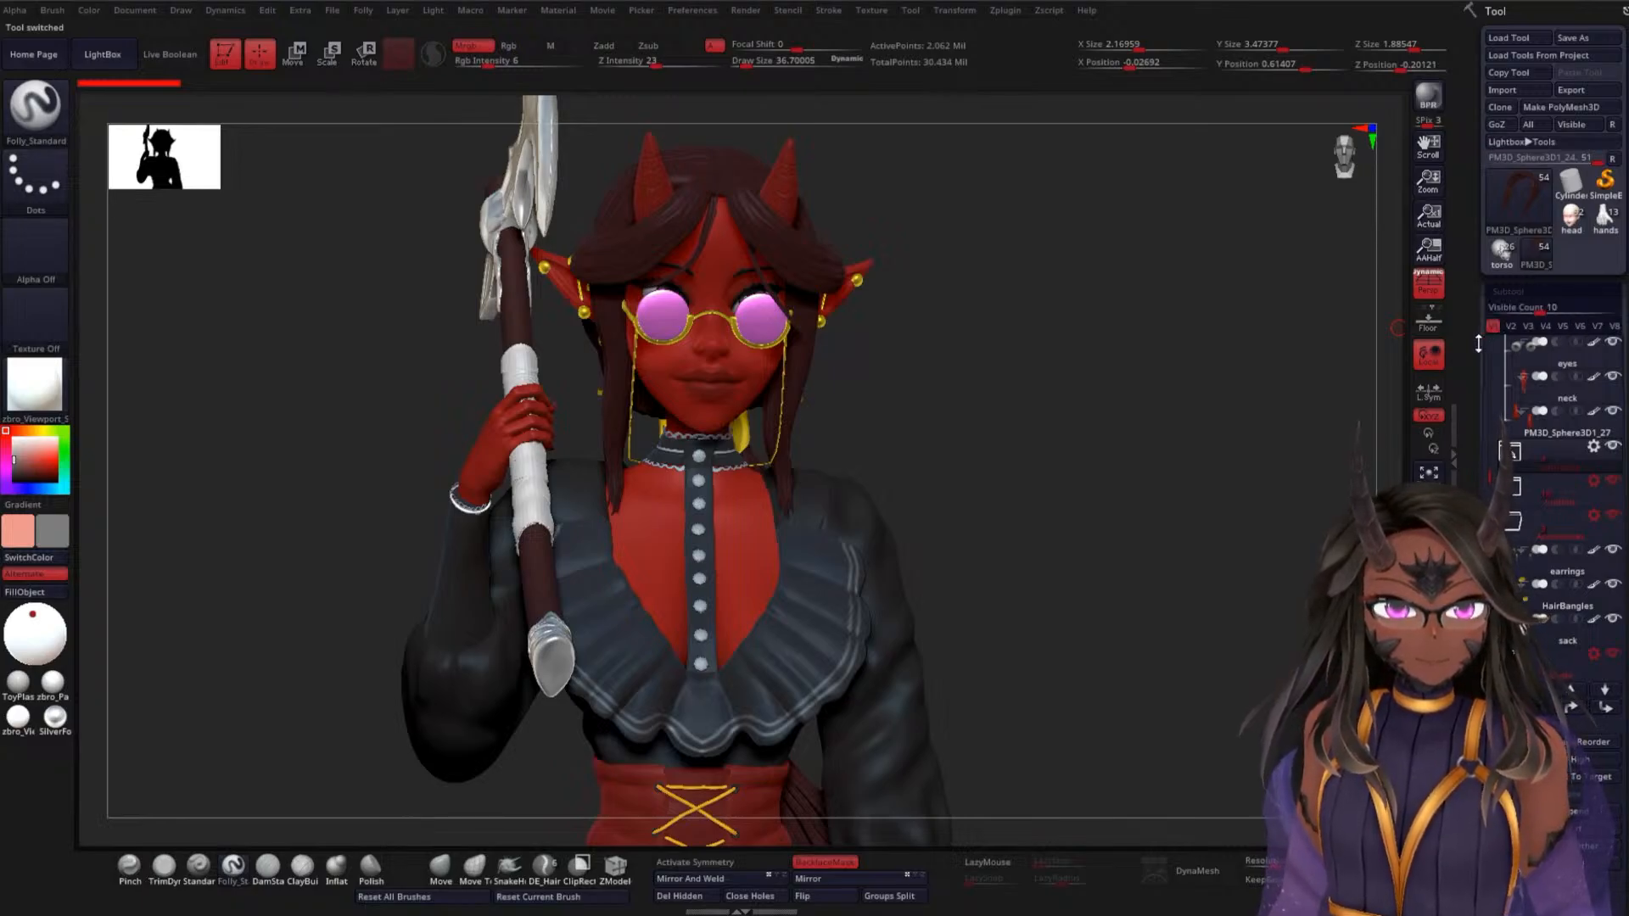
scroll(1491, 467, up, 1)
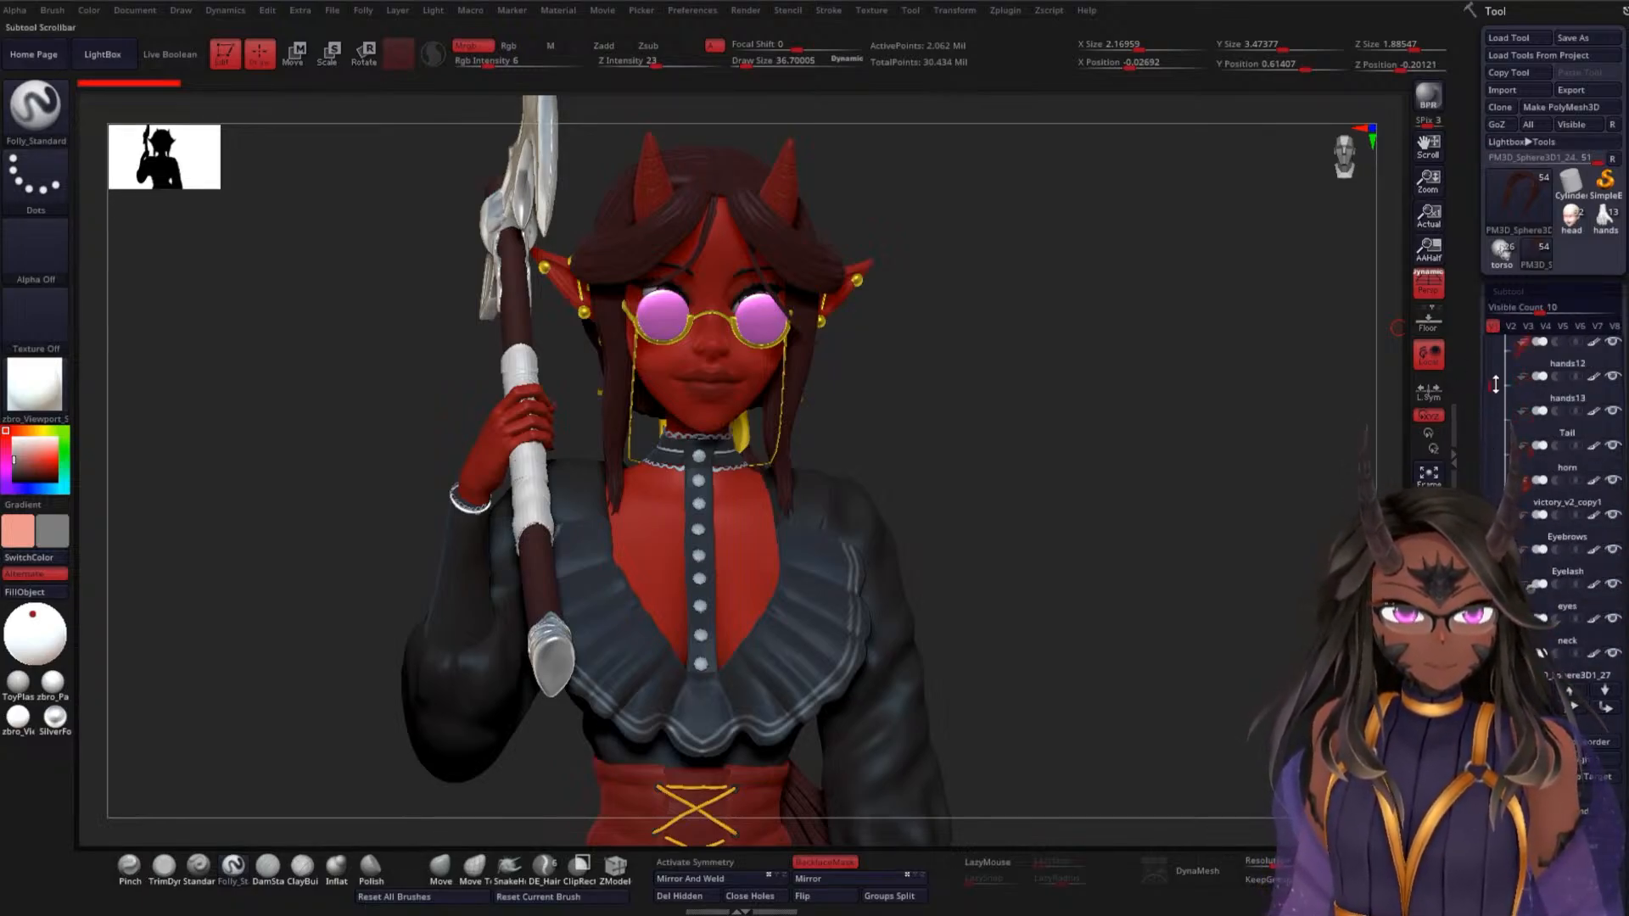
drag(1491, 467, 1488, 556)
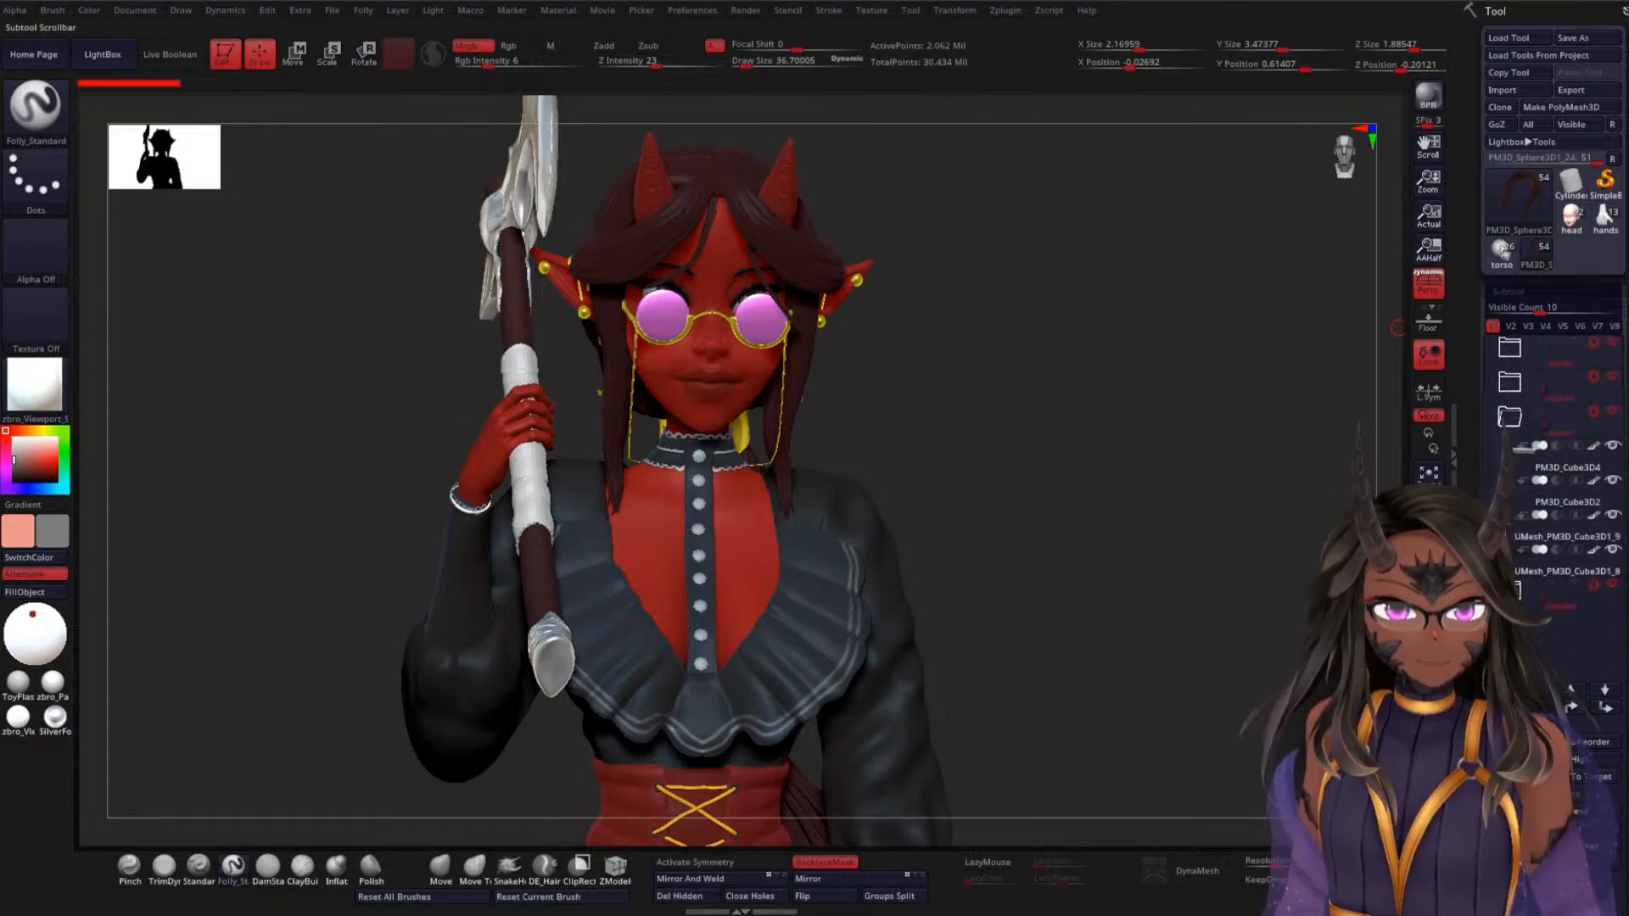
click(1613, 584)
Examine the red character's uncovered eyes and face from slightly different angles
drag(1070, 382, 1181, 470)
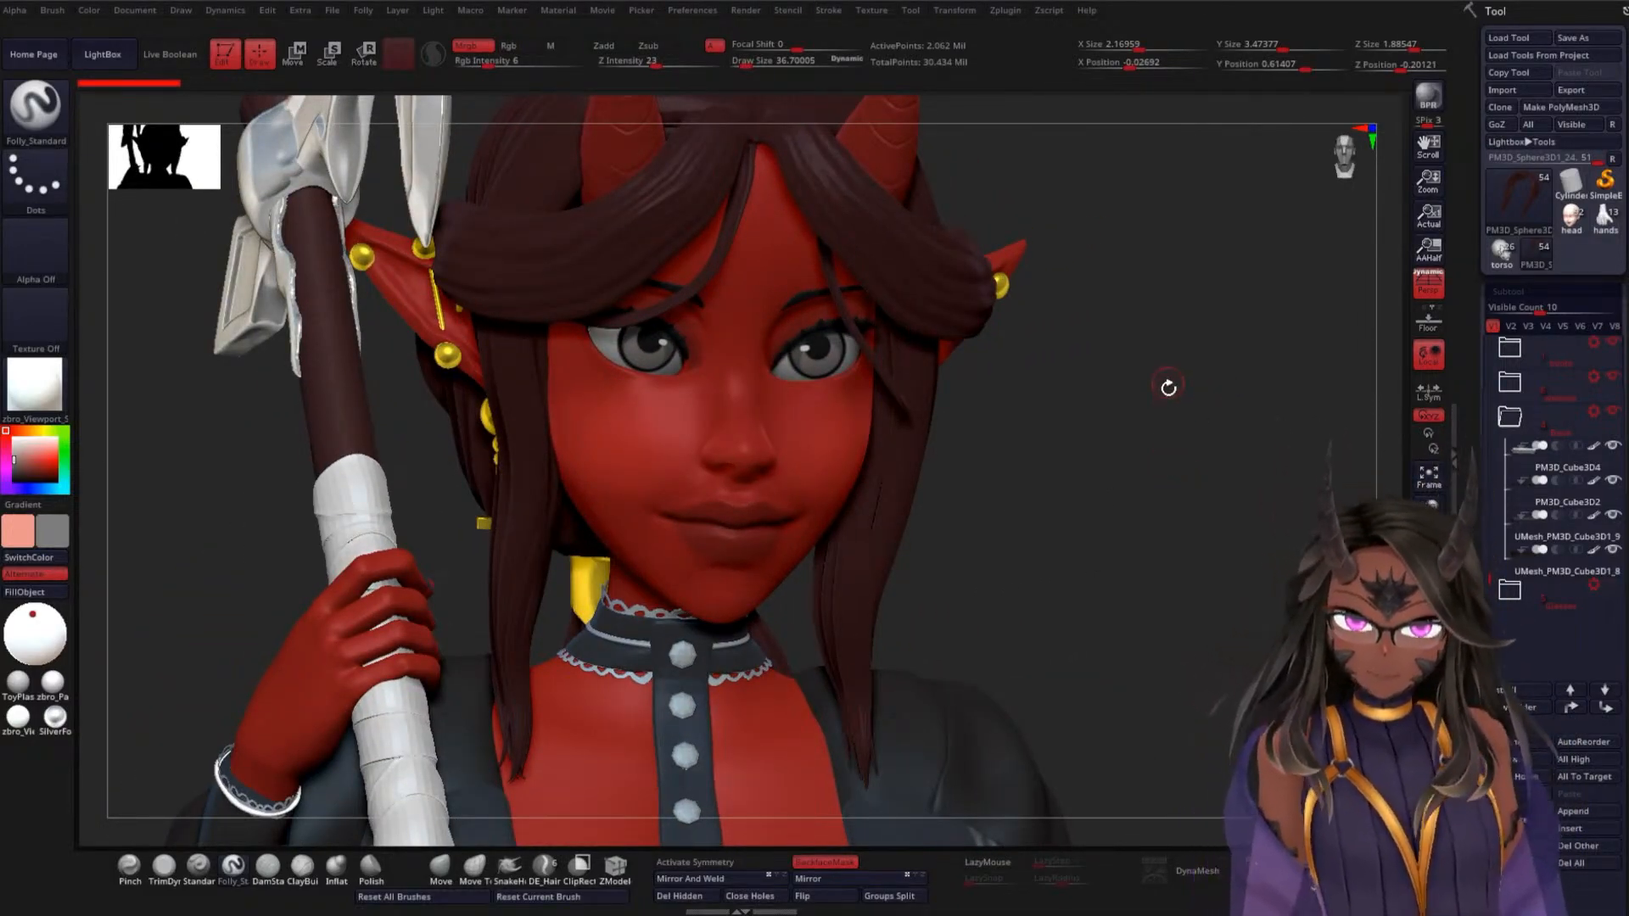
drag(1169, 387, 1061, 428)
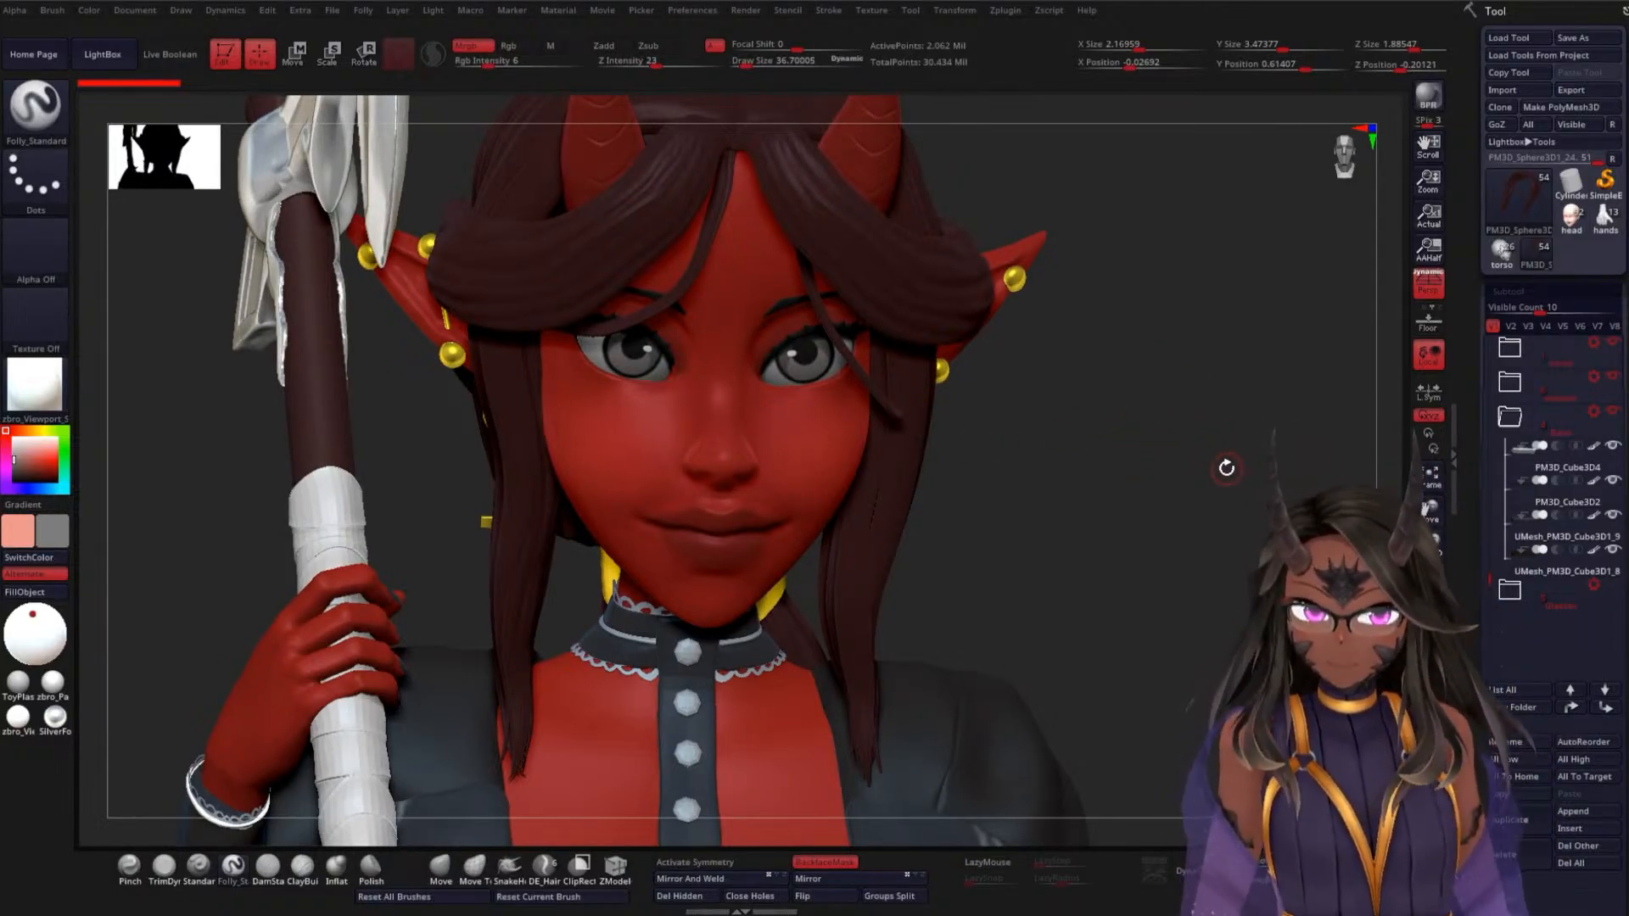
drag(1226, 468, 944, 432)
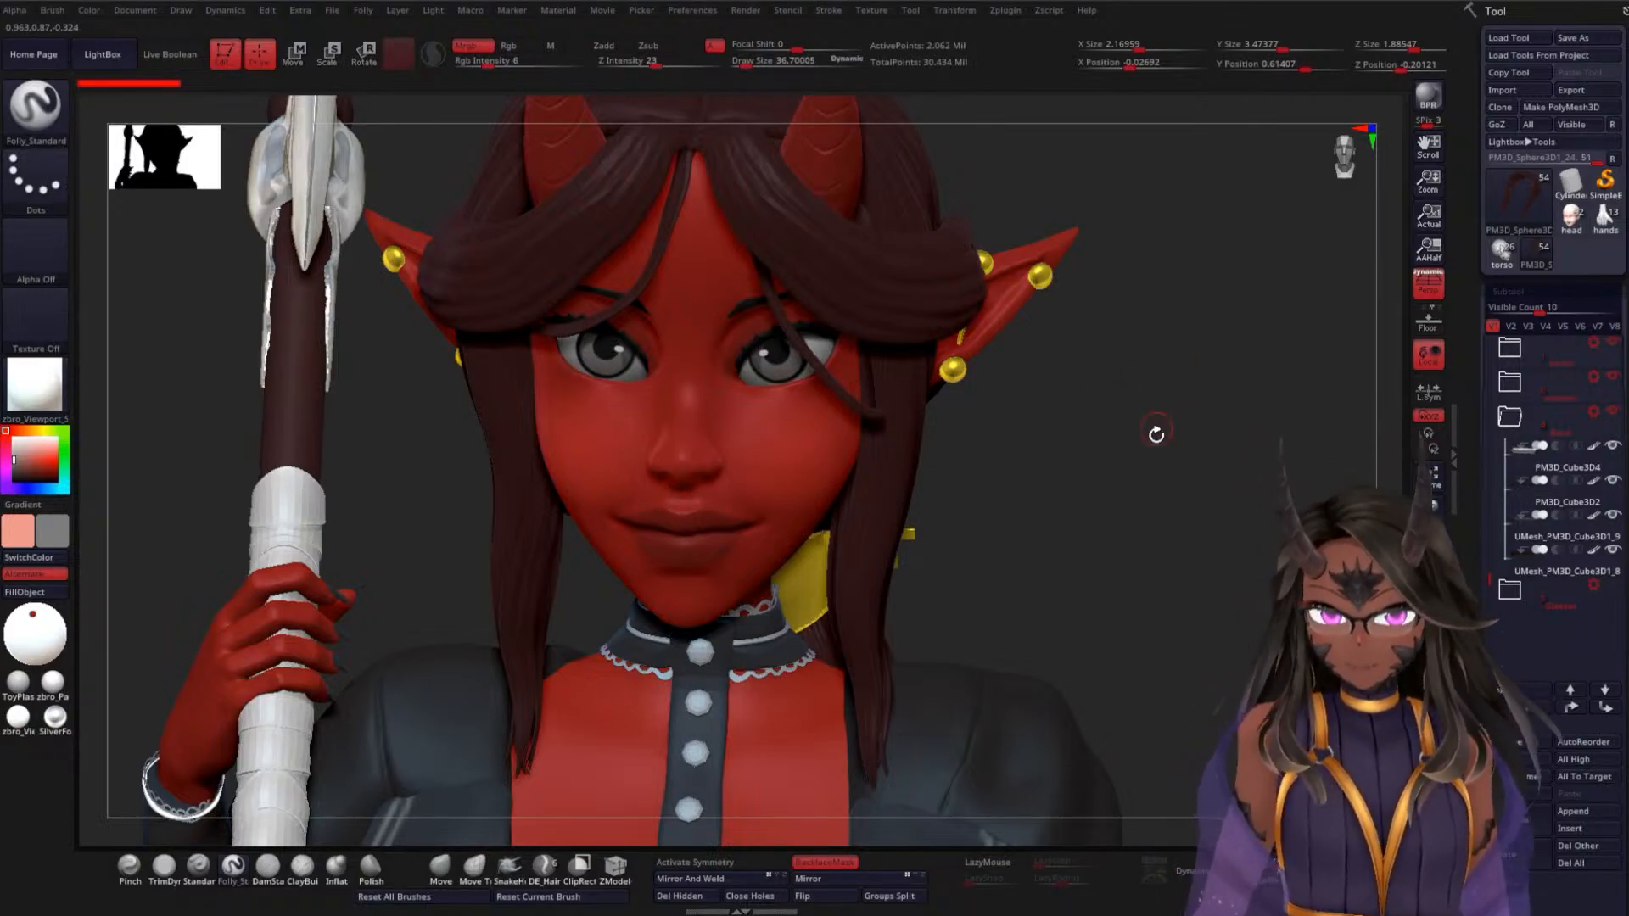
ctrl+right_drag(1150, 467, 1142, 260)
mouse_move(1063, 431)
right_down()
mouse_move(1076, 367)
mouse_move(1007, 385)
mouse_move(1076, 304)
mouse_move(1078, 373)
mouse_move(1078, 242)
mouse_move(1019, 364)
mouse_move(1072, 356)
mouse_move(1018, 302)
mouse_move(1014, 323)
mouse_move(1018, 492)
mouse_move(1049, 679)
right_up()
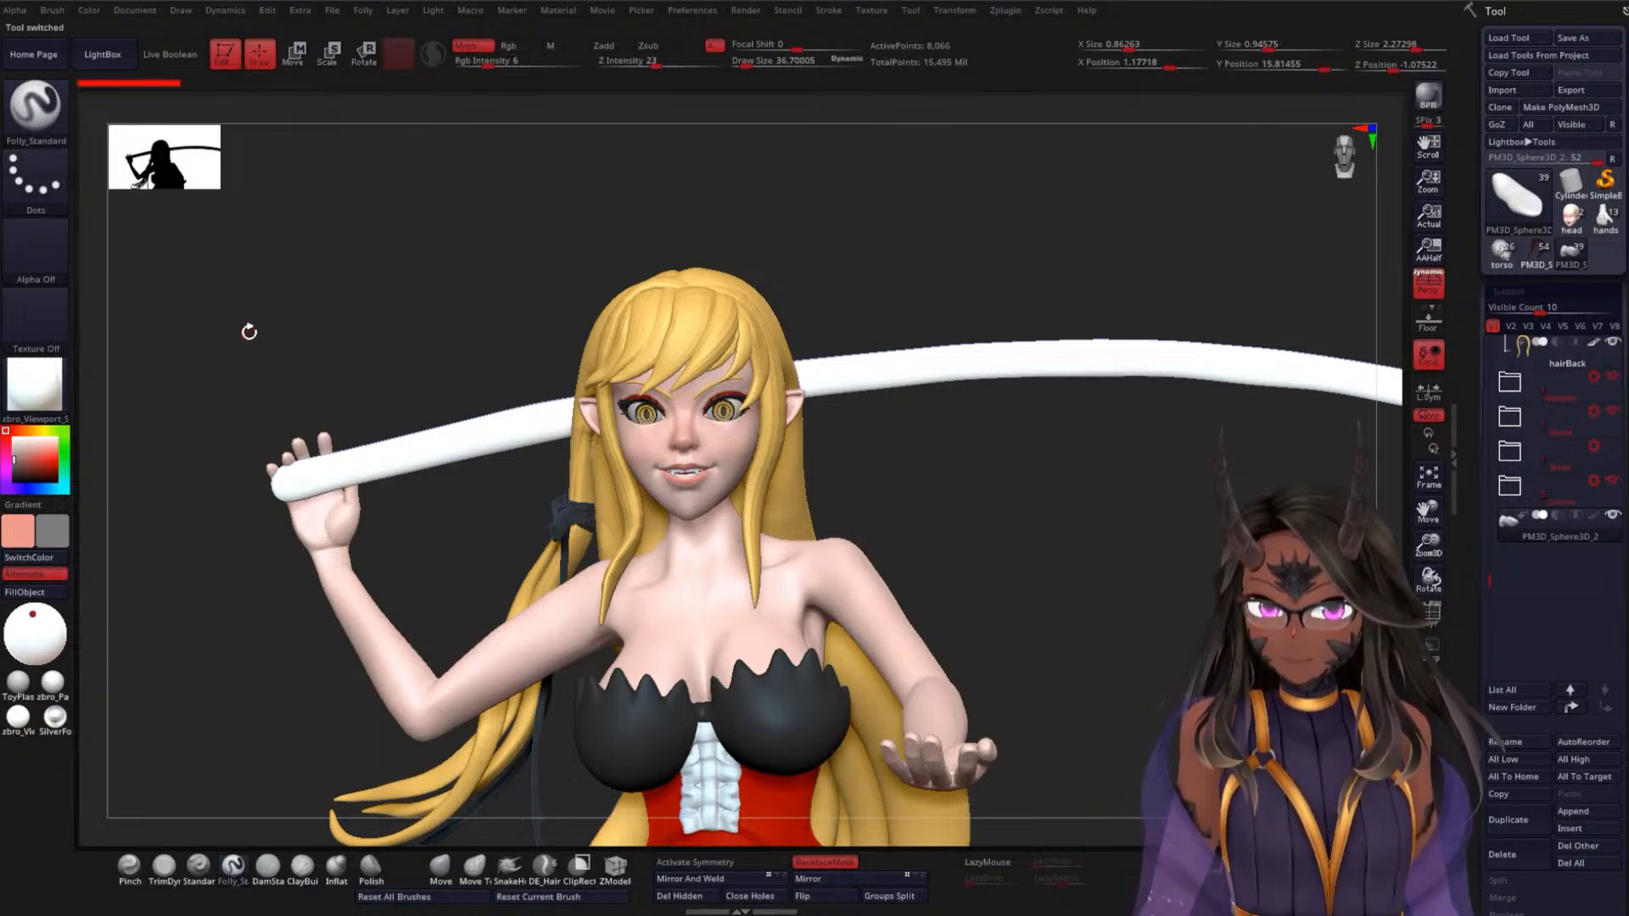
Review the blonde character in the red dress from the side, close up at the face and as a full figure
drag(1025, 560, 965, 569)
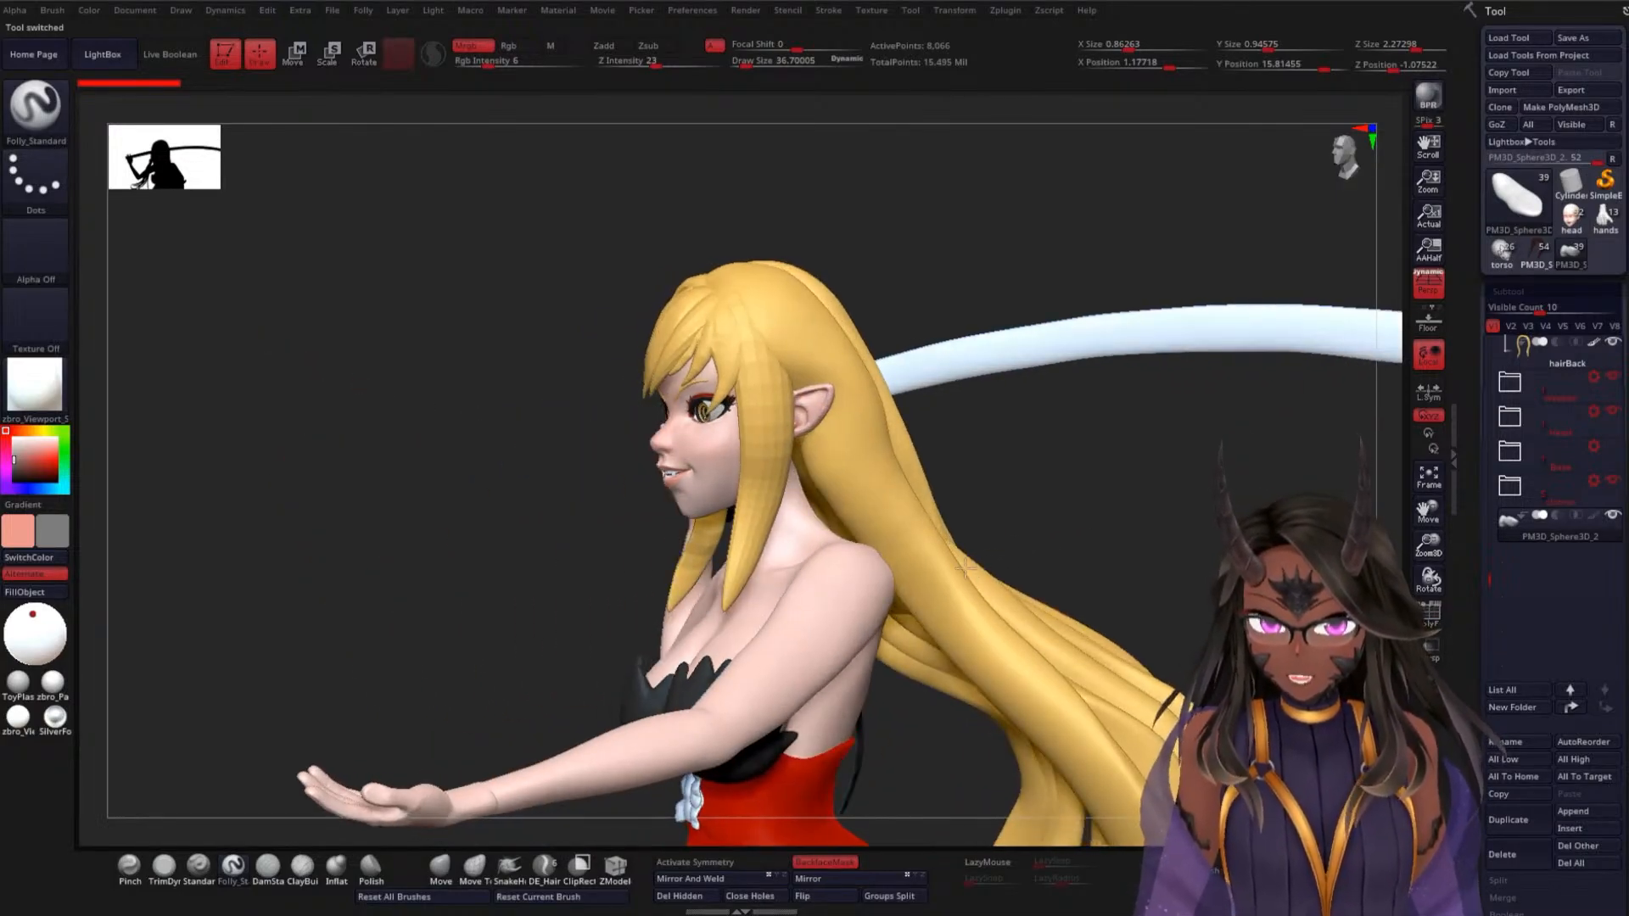
drag(364, 459, 980, 430)
alt+drag(950, 502, 961, 738)
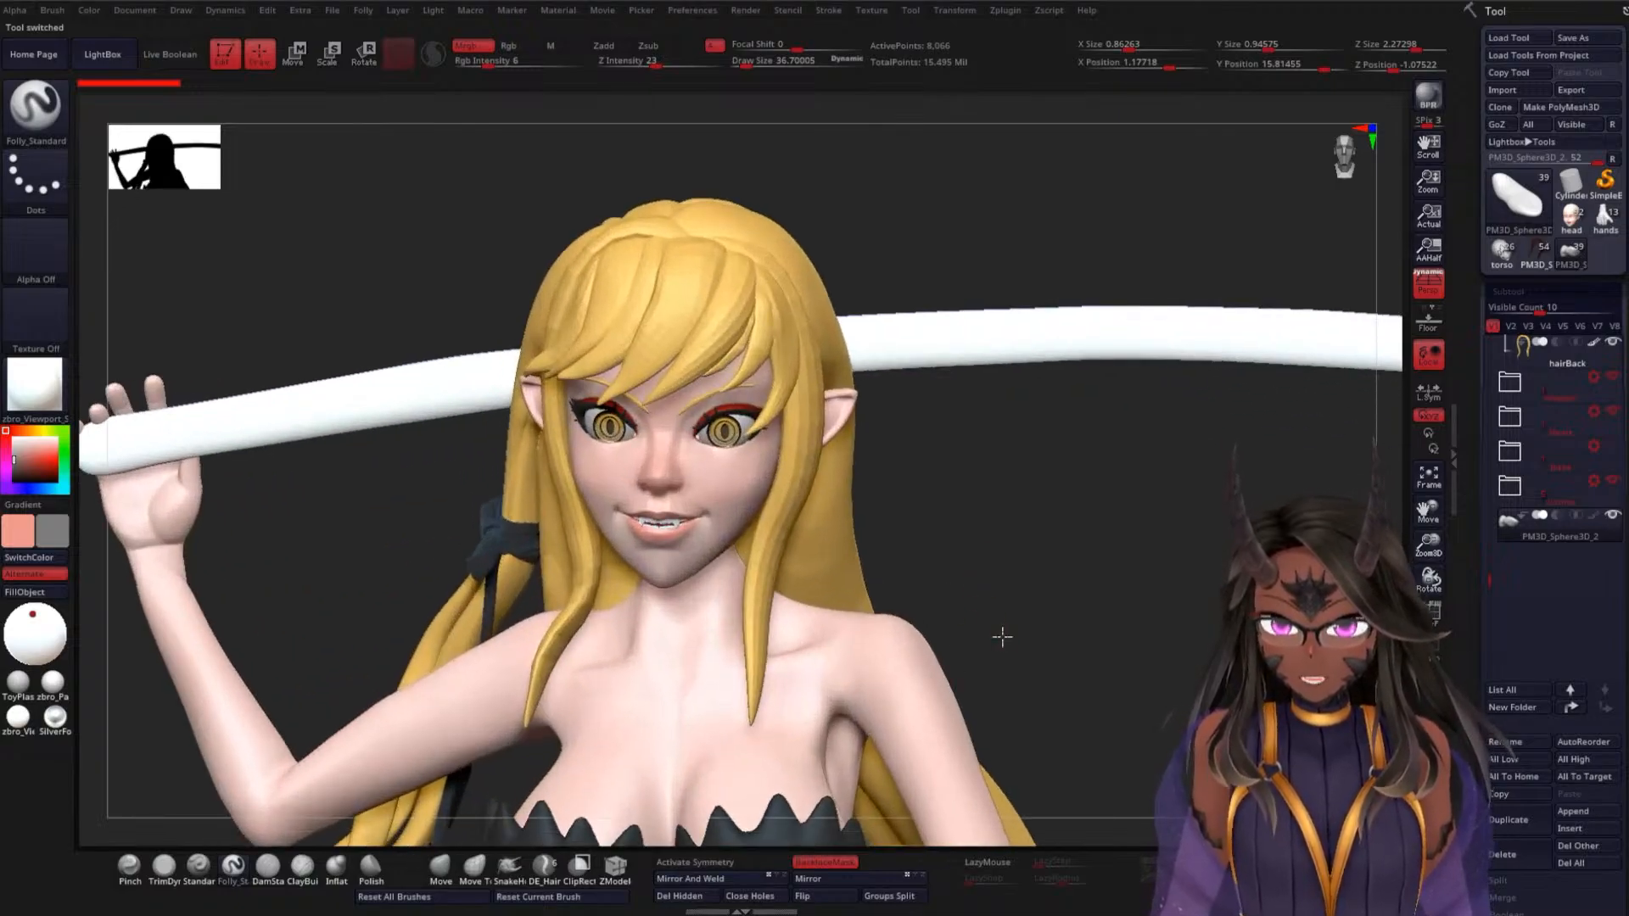
alt+drag(1002, 636, 916, 564)
alt+drag(924, 694, 844, 676)
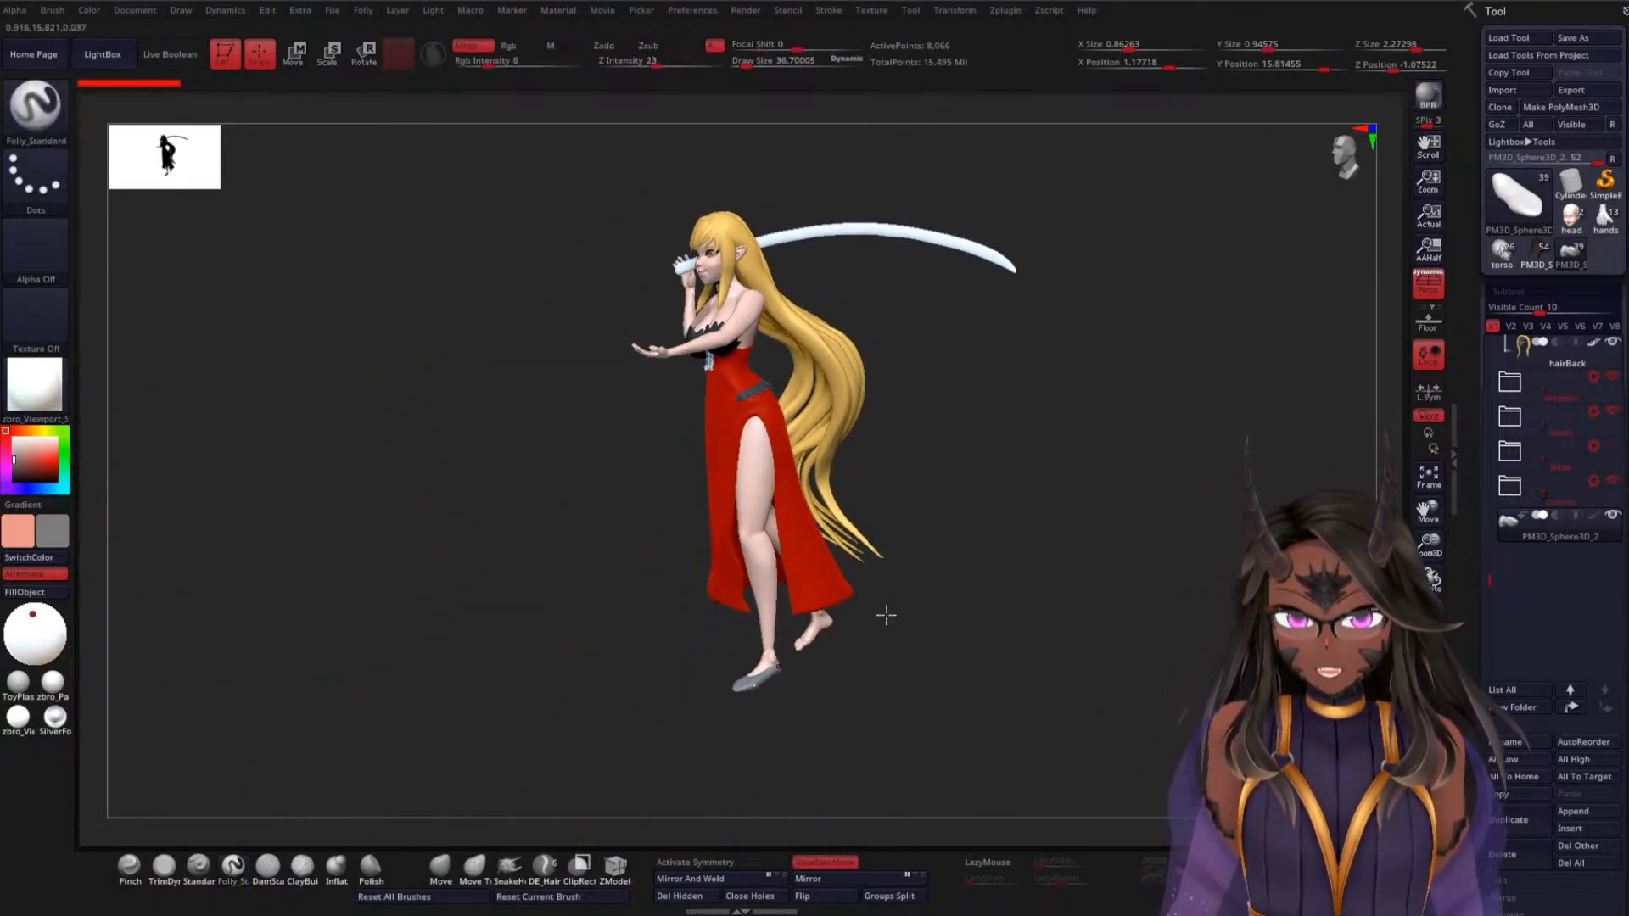
drag(886, 615, 964, 509)
alt+drag(969, 599, 989, 367)
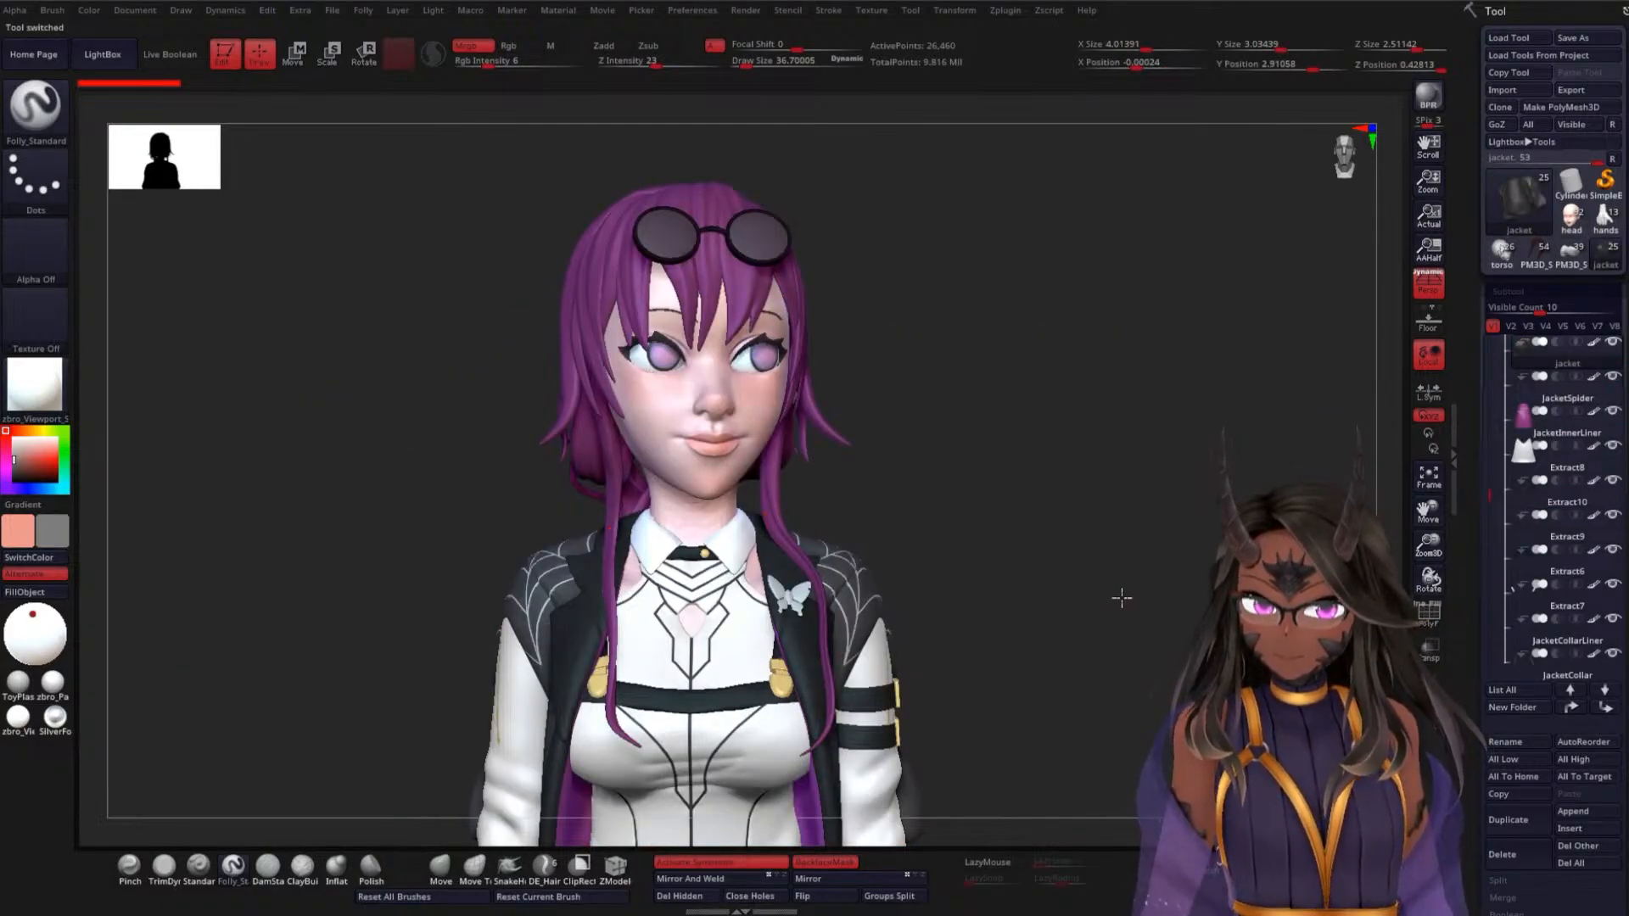
Inspect the purple-haired character in the jacket and the grey mannequin with the eye patch
drag(1119, 593, 1036, 528)
mouse_move(945, 450)
alt+mouse_down()
mouse_move(952, 487)
mouse_move(970, 459)
alt+mouse_up()
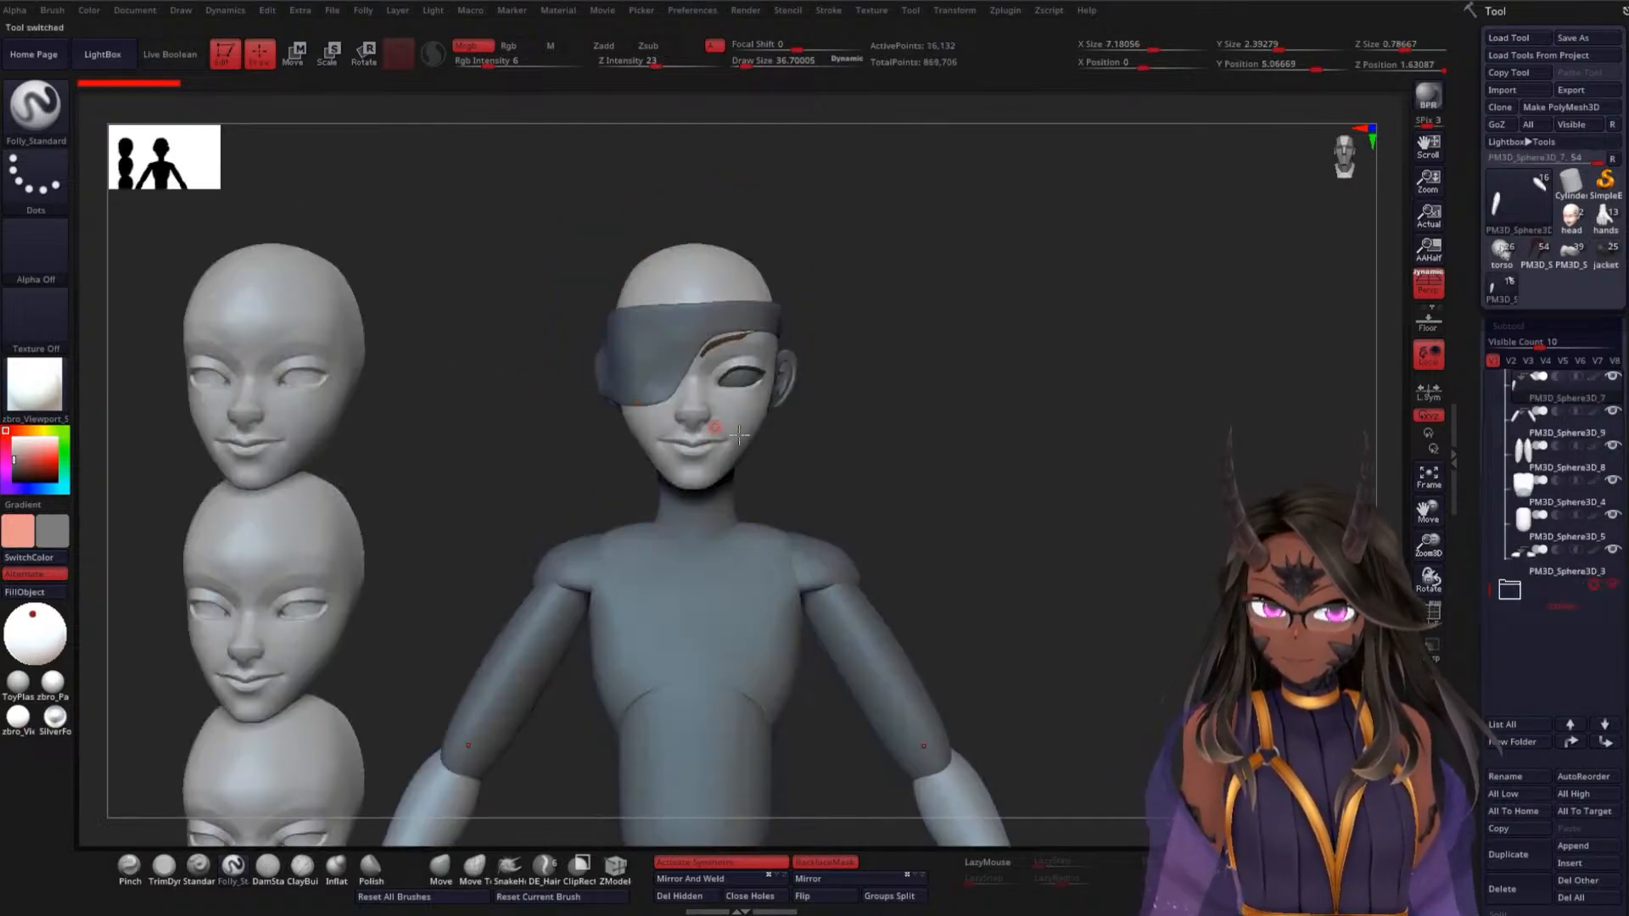
mouse_move(996, 466)
mouse_down()
mouse_move(922, 473)
mouse_move(971, 476)
mouse_up()
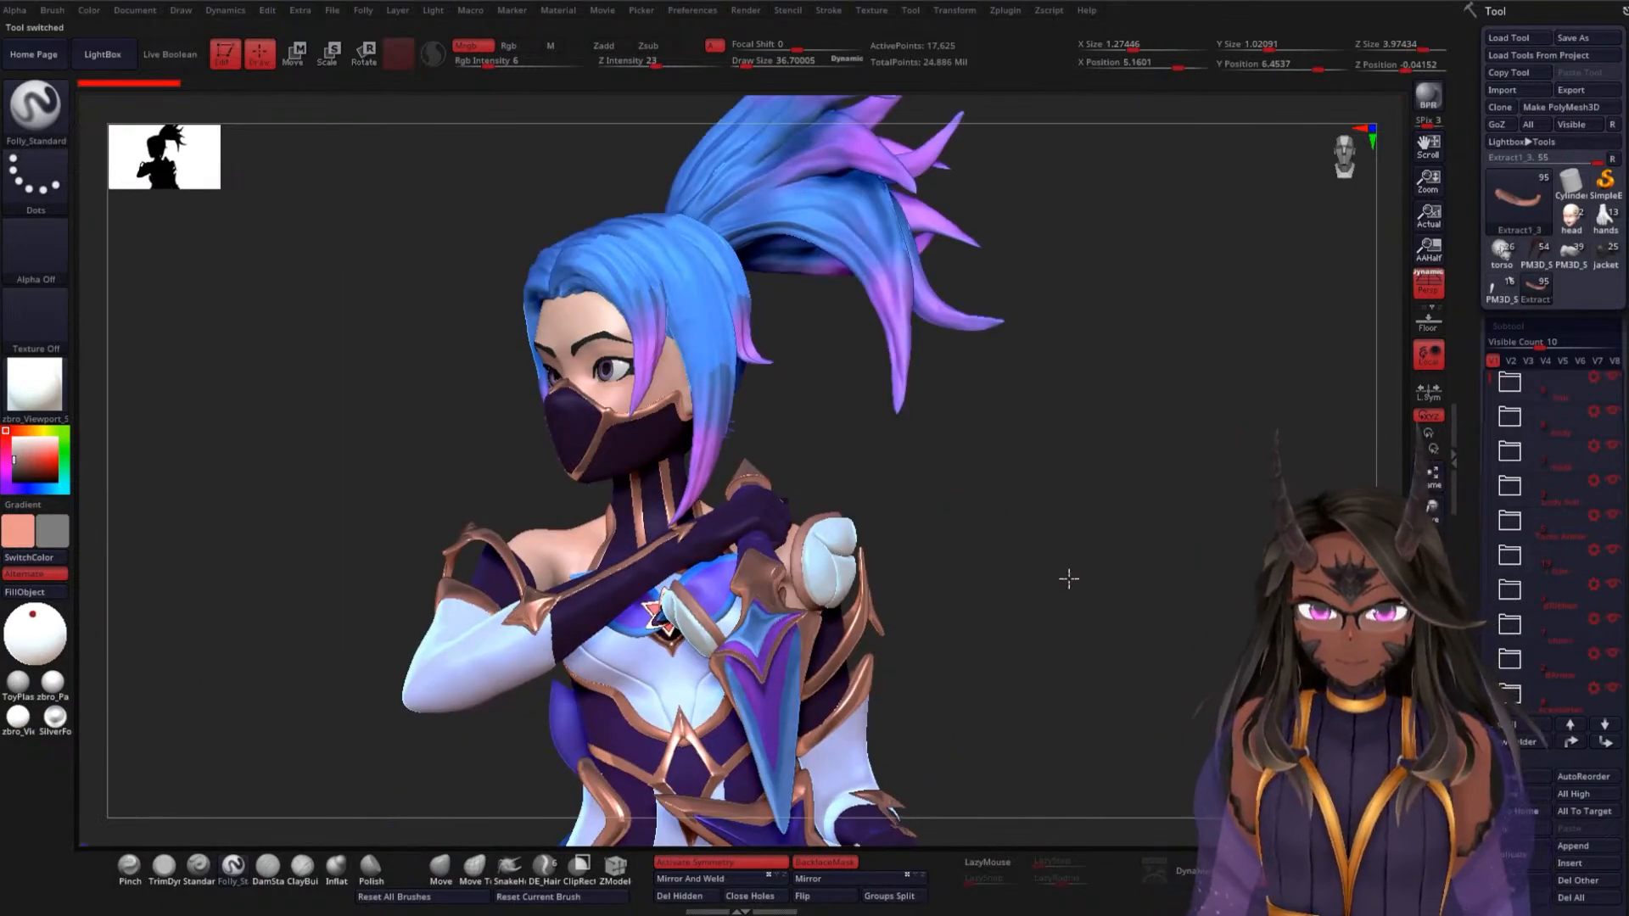
View the blue-haired masked character as a full figure on the purple and blue base
drag(1036, 423, 998, 408)
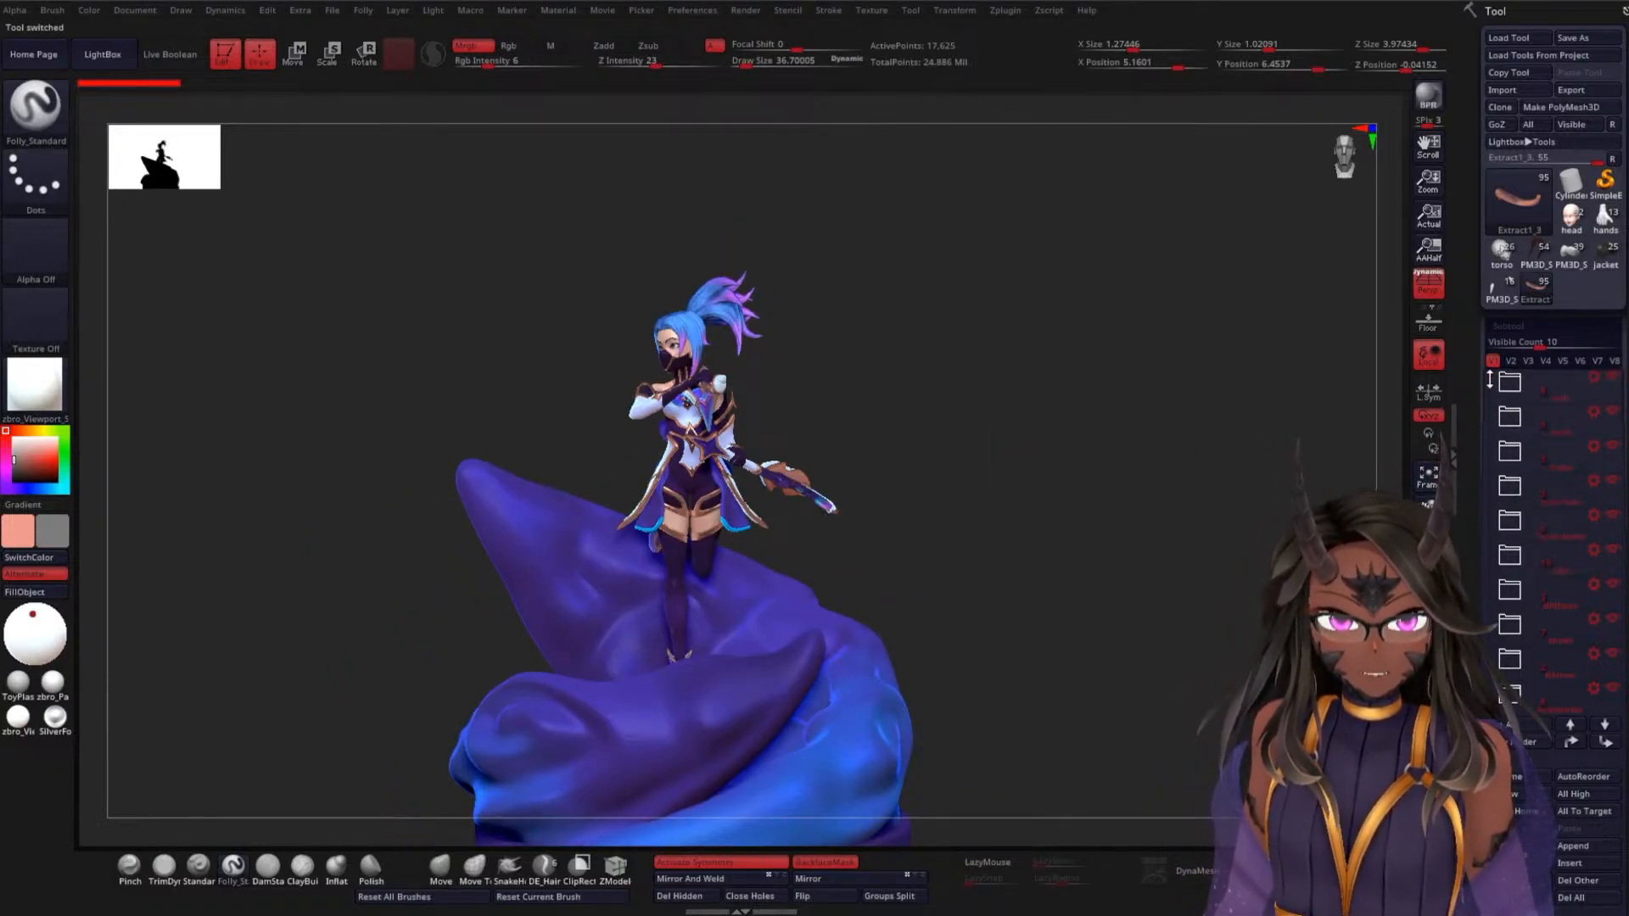
mouse_move(1491, 368)
mouse_down()
mouse_move(1477, 641)
mouse_move(1500, 363)
mouse_up()
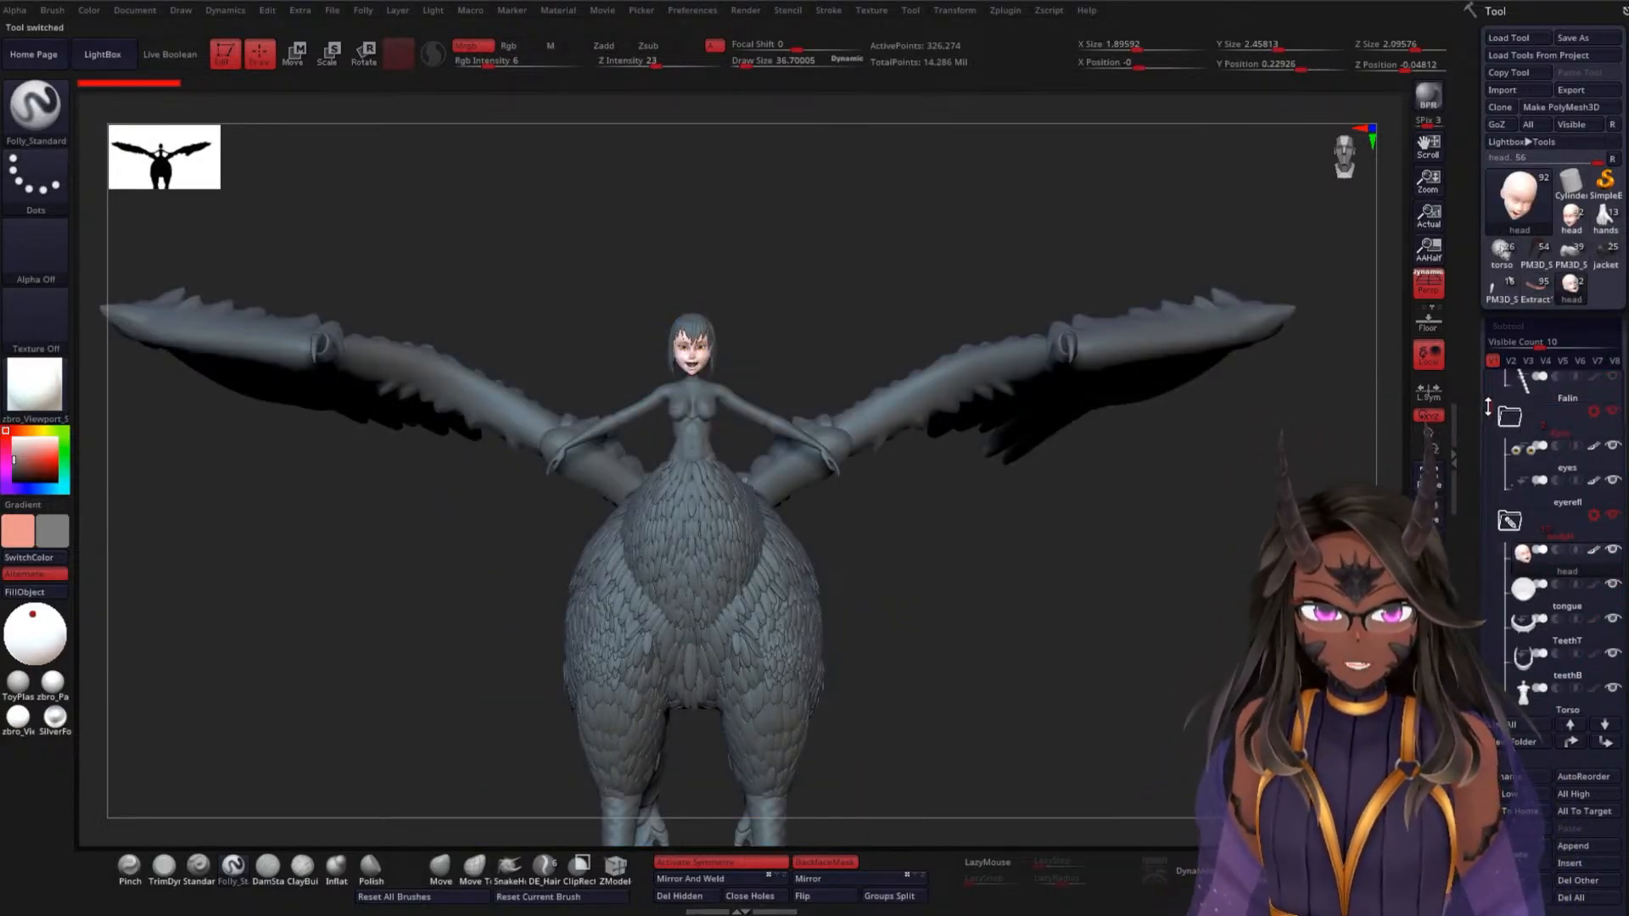
Show the Falin reference subtool beside the grey winged chimera and compare its proportions with the body
drag(1489, 407, 1492, 387)
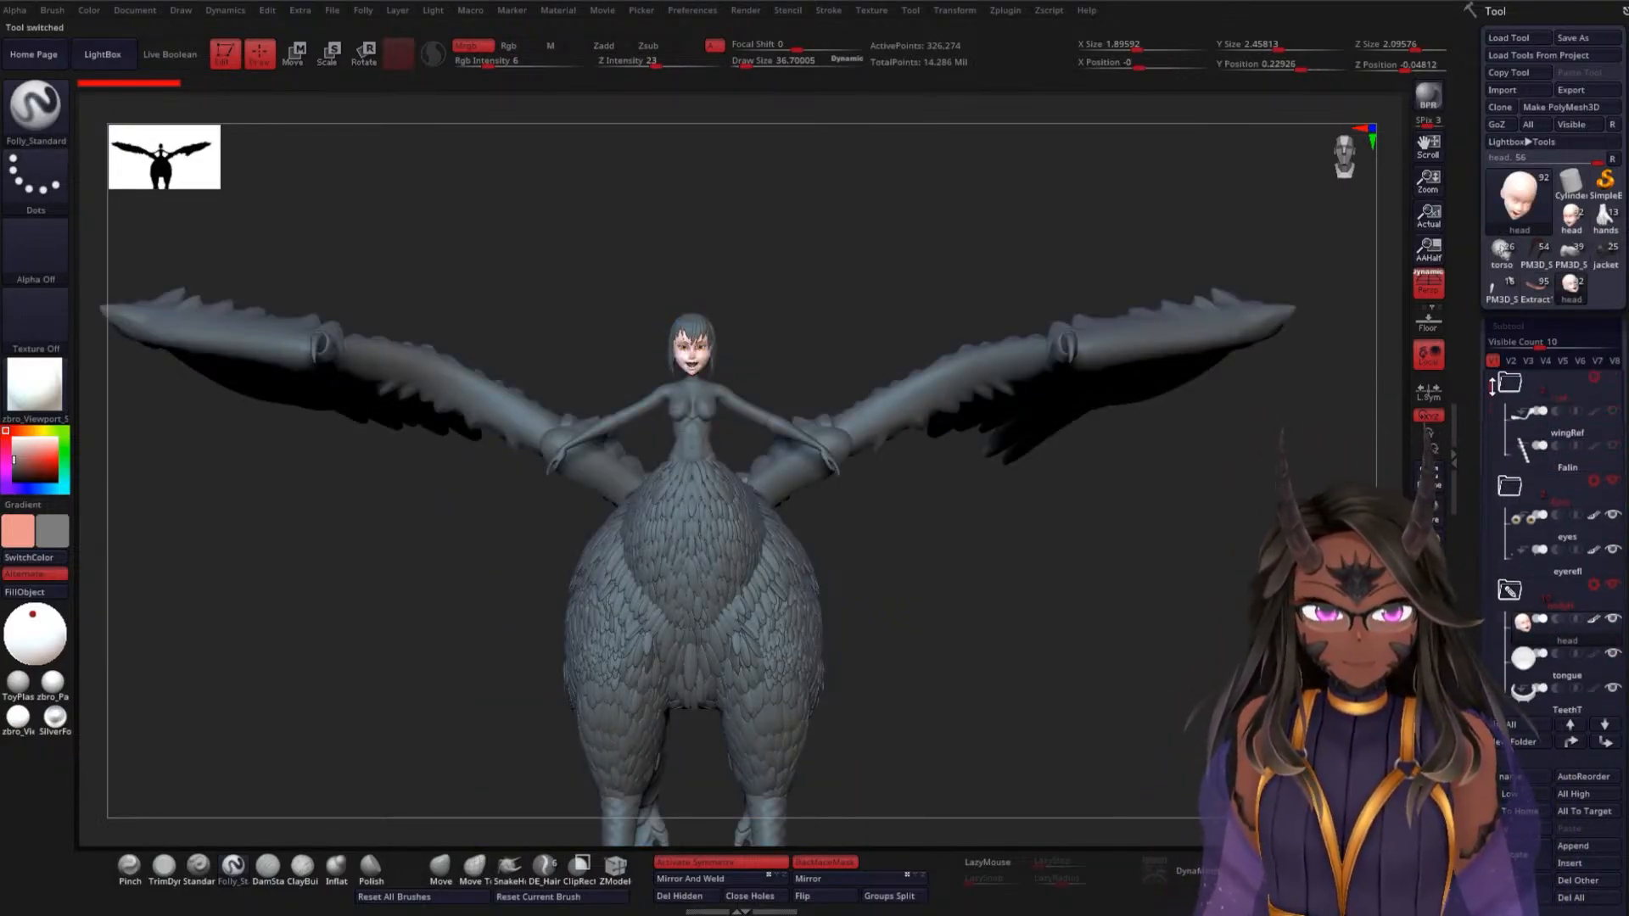
click(1612, 446)
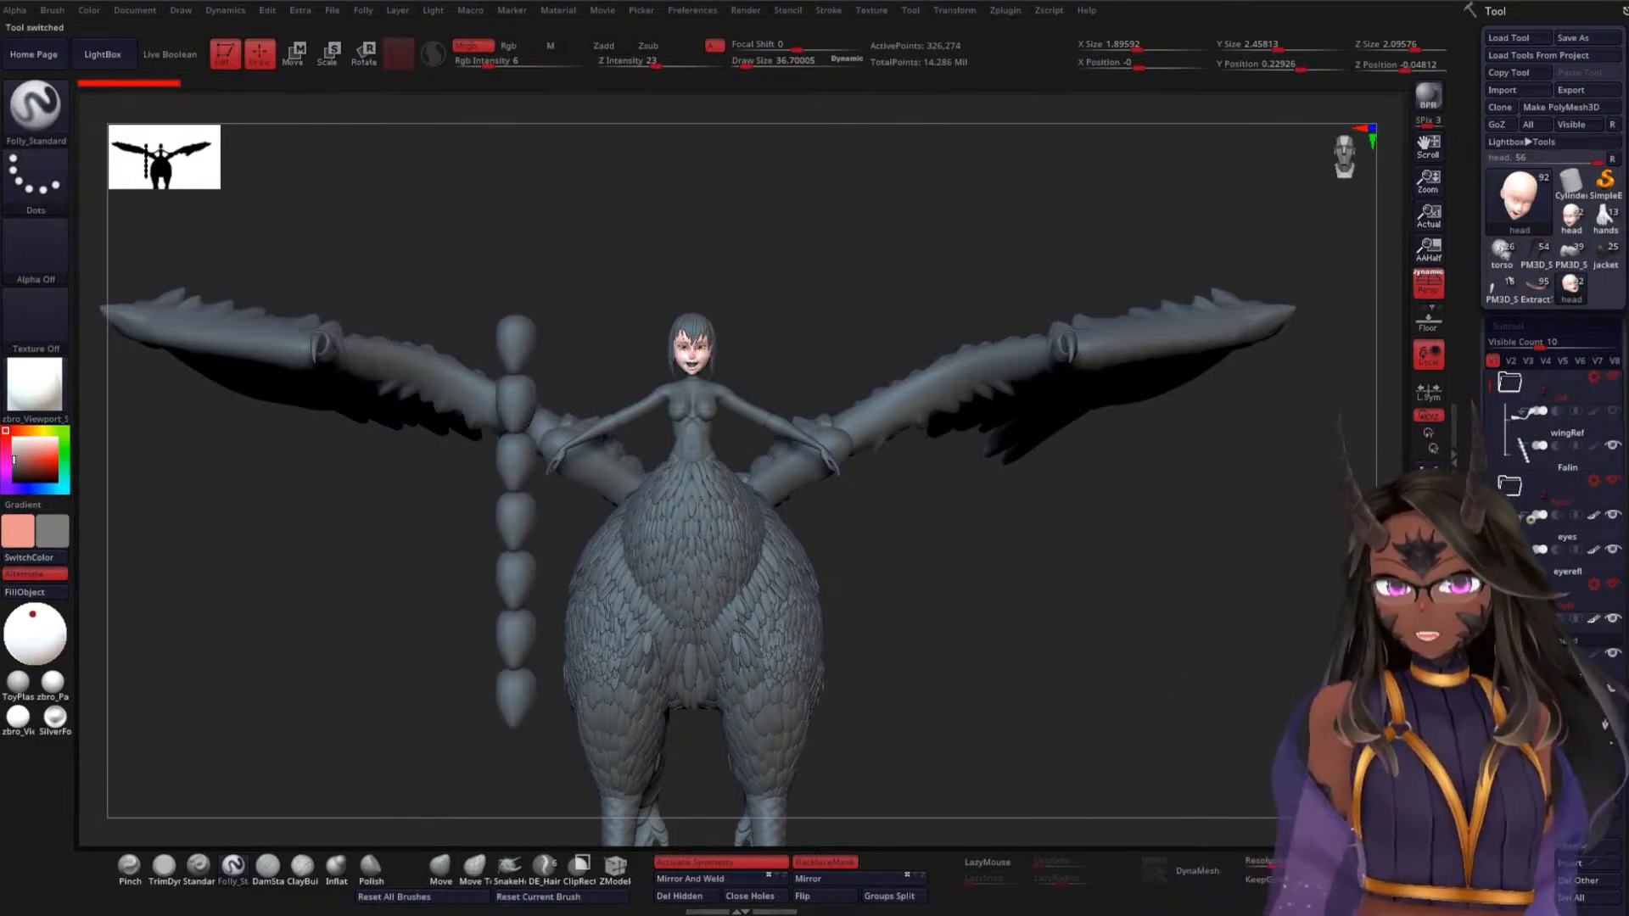
alt+drag(356, 612, 355, 678)
alt+drag(358, 571, 464, 470)
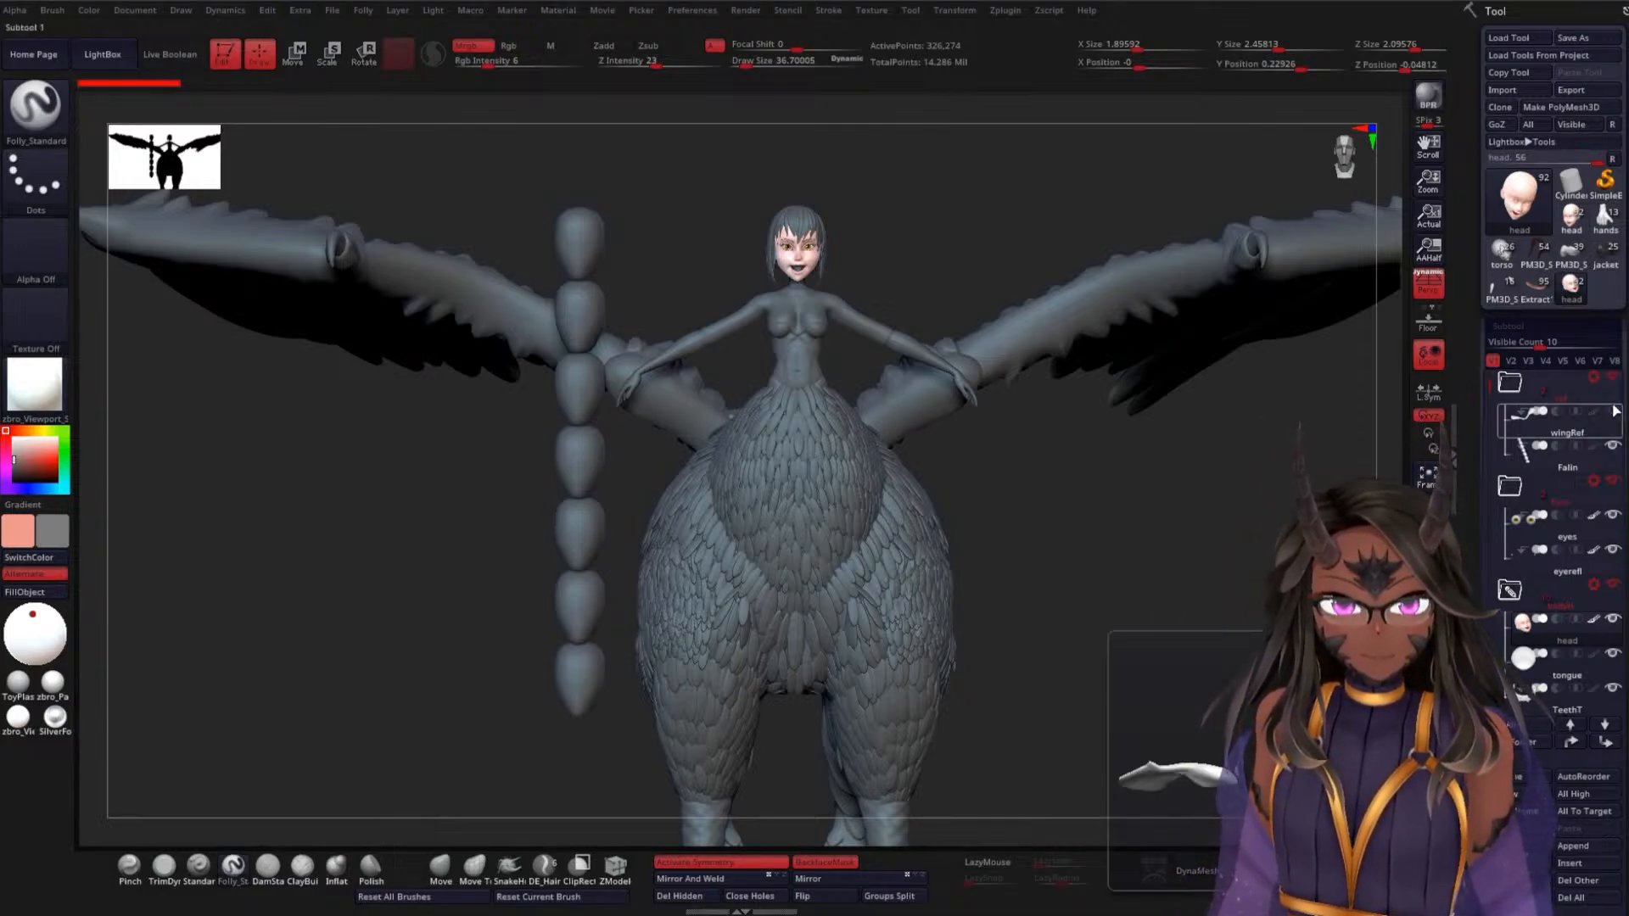
Hide the Falin reference, show the wingRef subtool and view the chimera's wings from above
click(1613, 447)
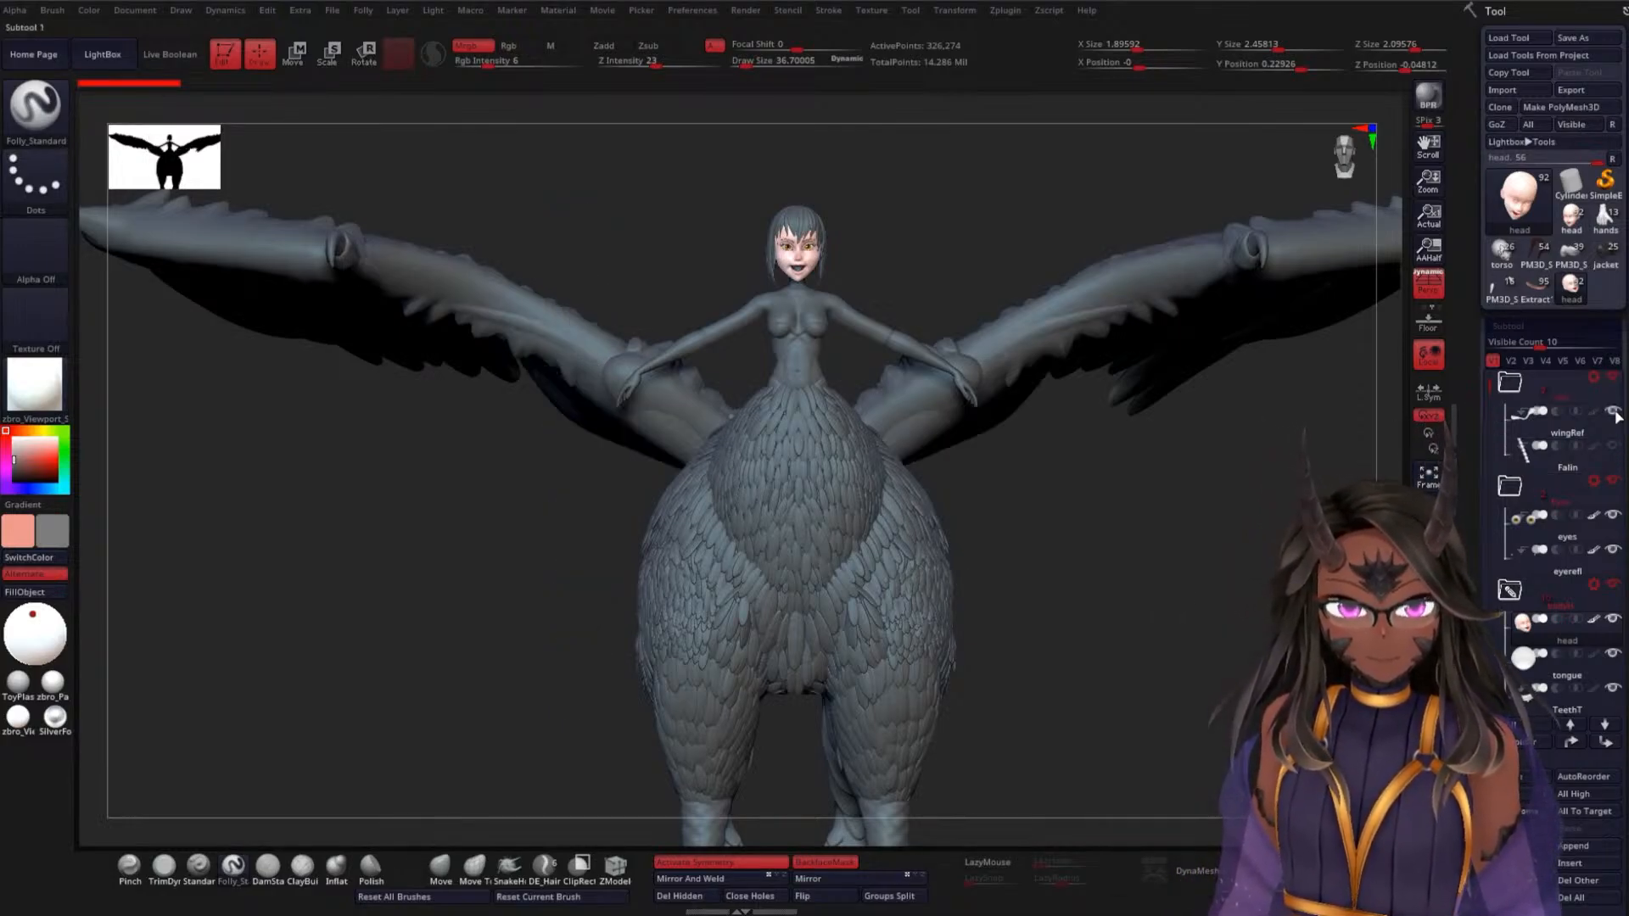
drag(1061, 492, 1084, 534)
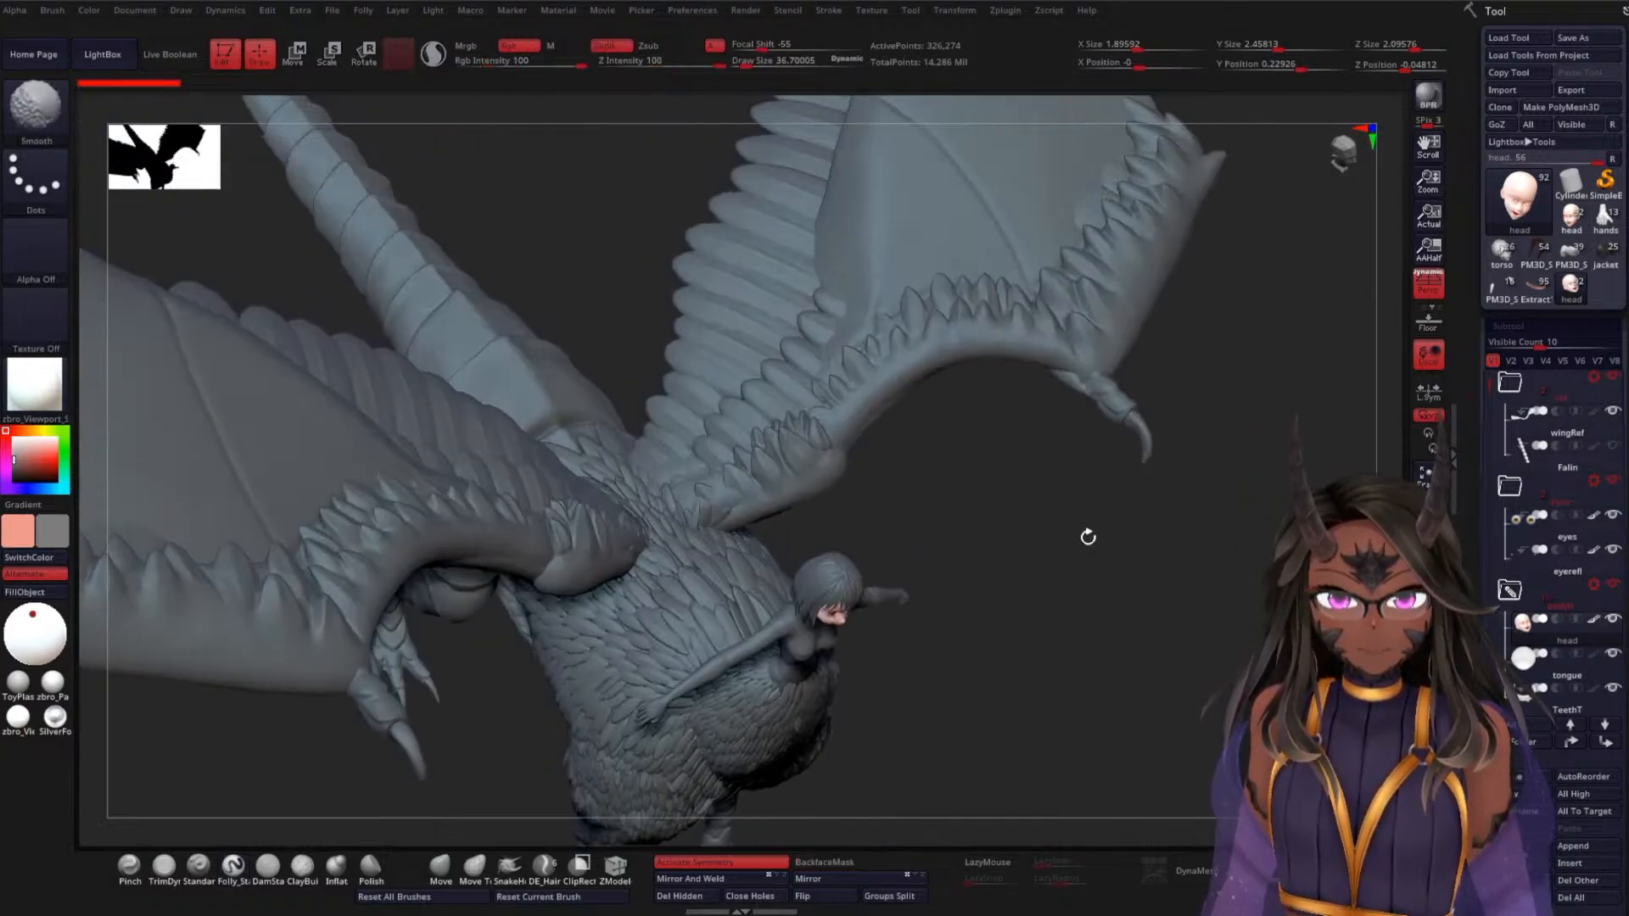
Select the wingRef subtool, inspect the wing shapes in isolation and bring the whole chimera back into view
click(1569, 437)
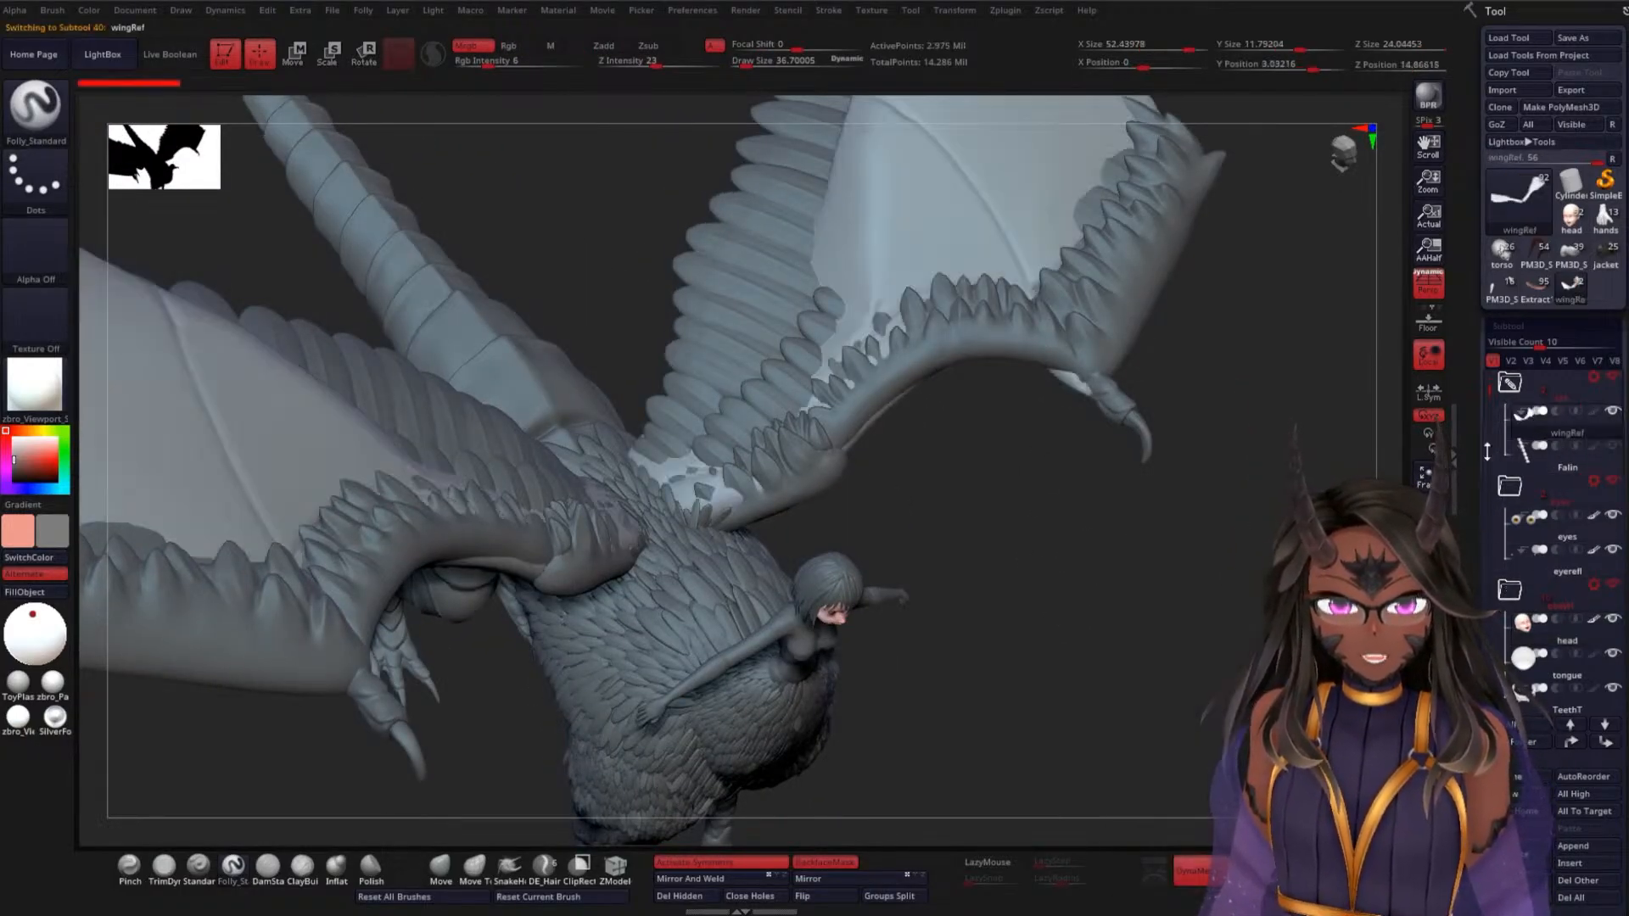
click(1428, 722)
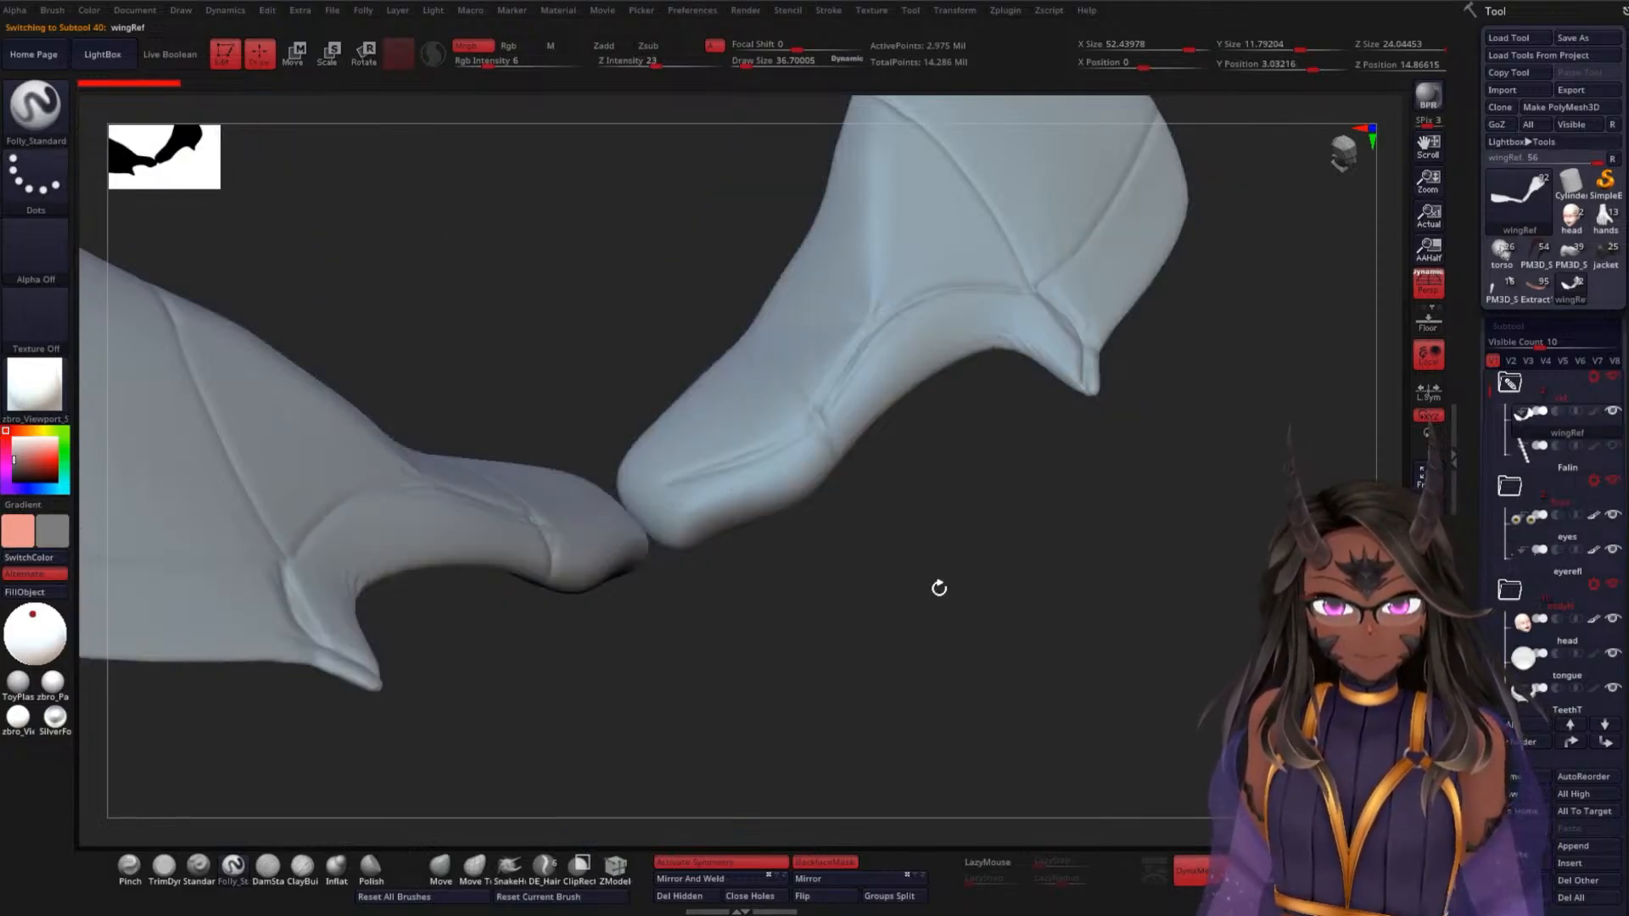
drag(938, 588, 856, 619)
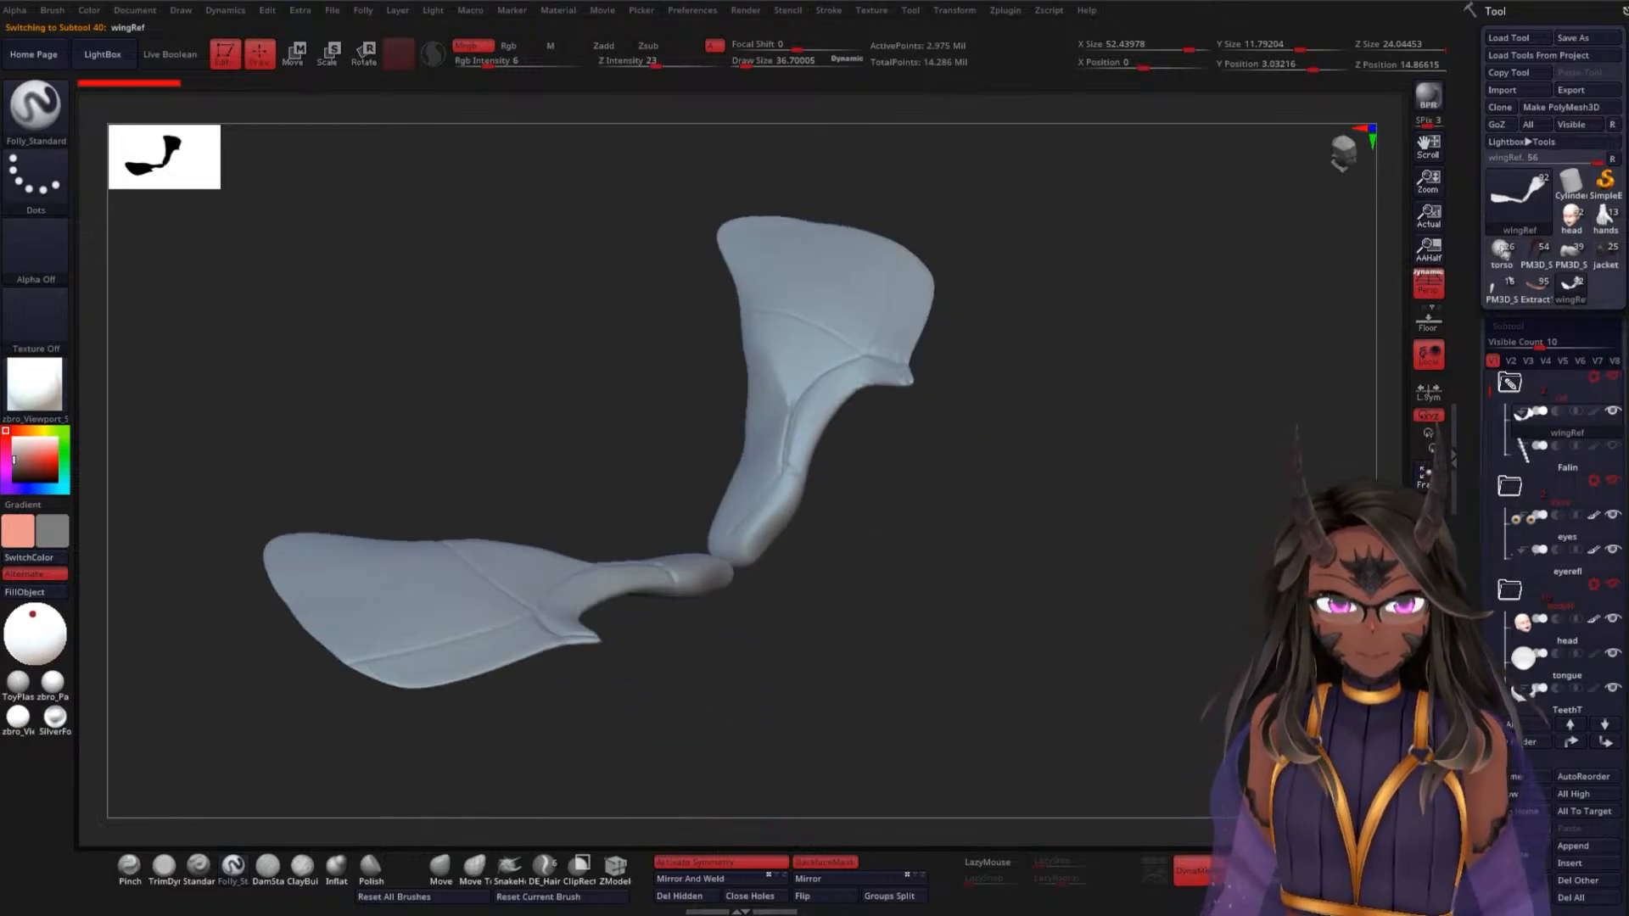
click(1428, 719)
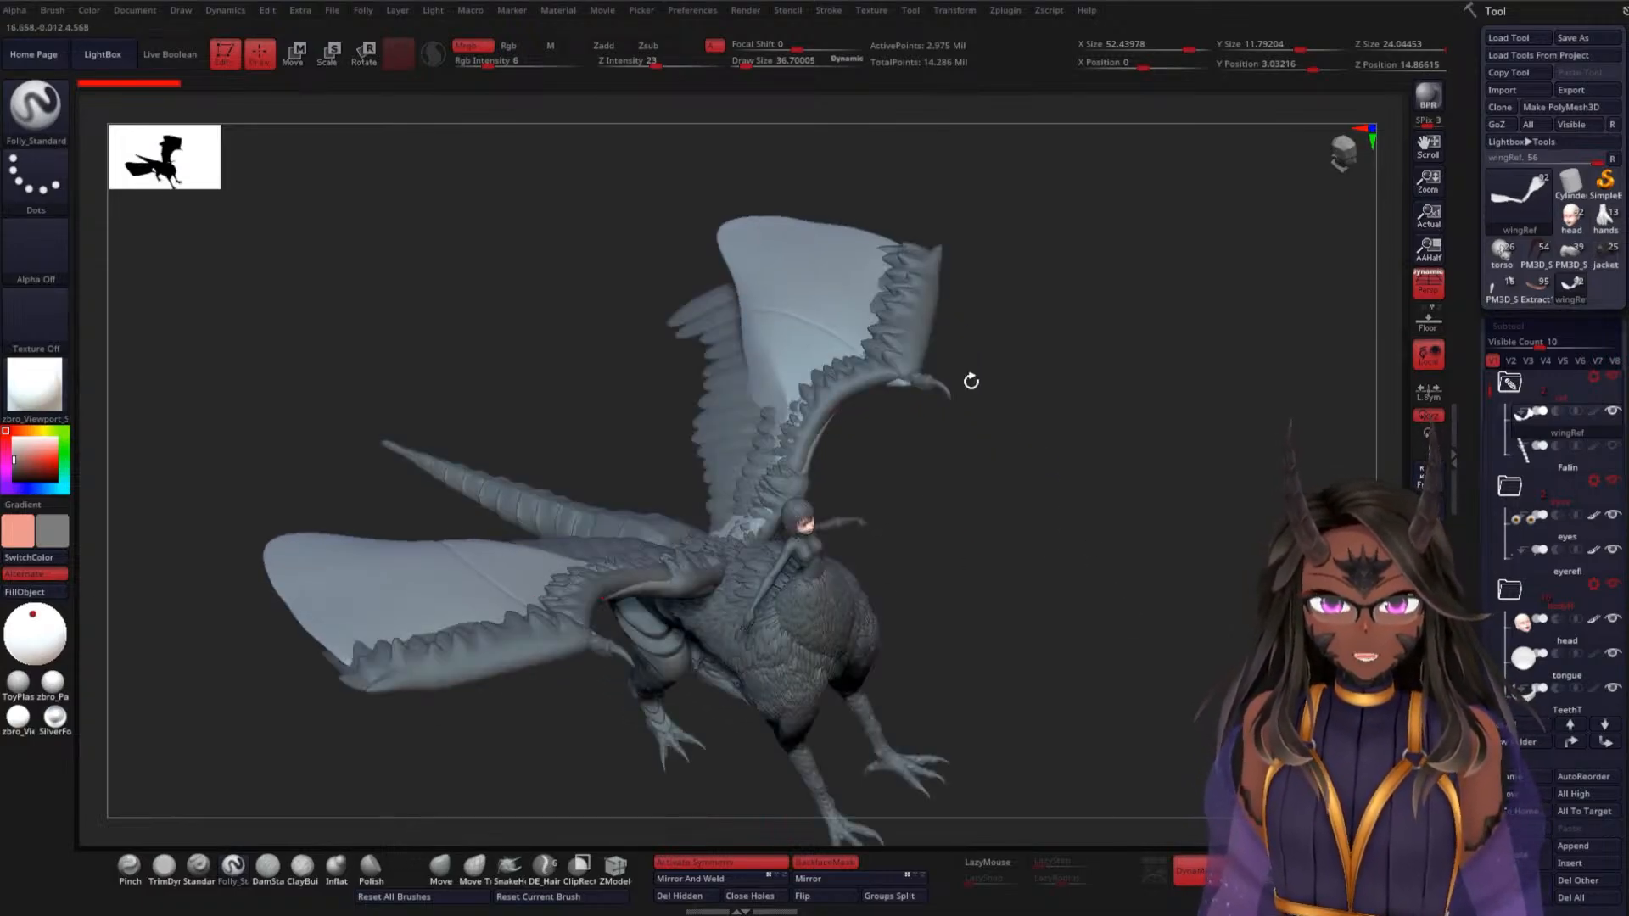
Hide and collapse the folder holding the wingRef and Falin reference meshes, and make the eyes subtool active
drag(1073, 440, 1060, 518)
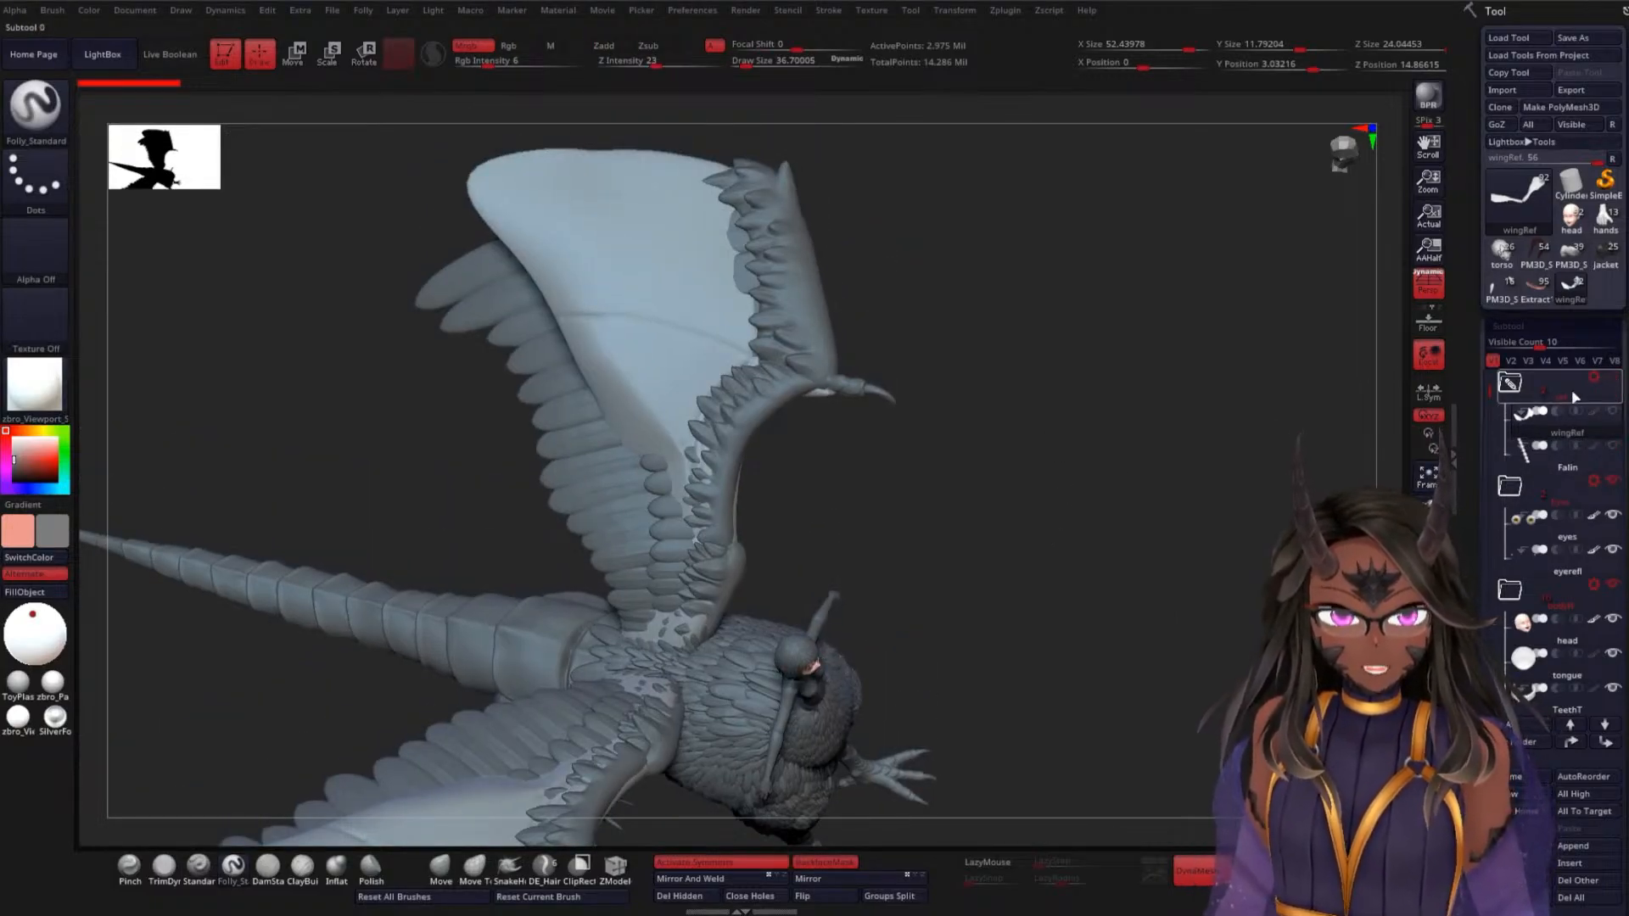
click(1507, 390)
drag(1230, 531, 1140, 475)
click(1492, 438)
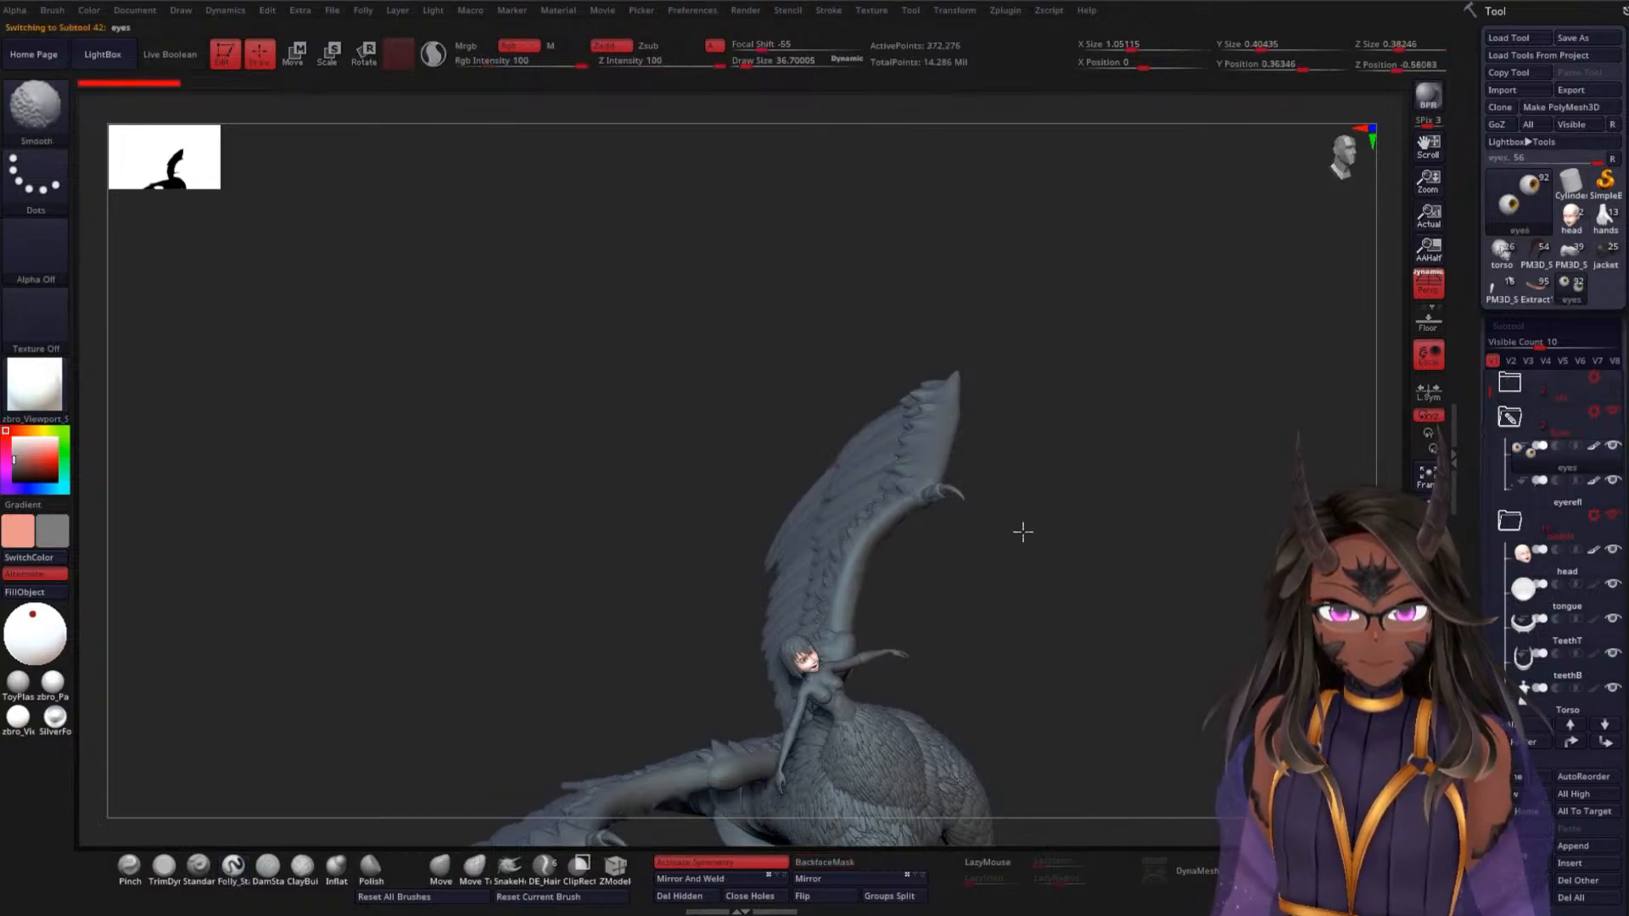
View the chimera's humanoid upper body straight from the front and examine the face and hair up close
drag(1021, 531, 1214, 440)
shift+drag(1024, 688, 1159, 506)
alt+drag(977, 664, 1098, 619)
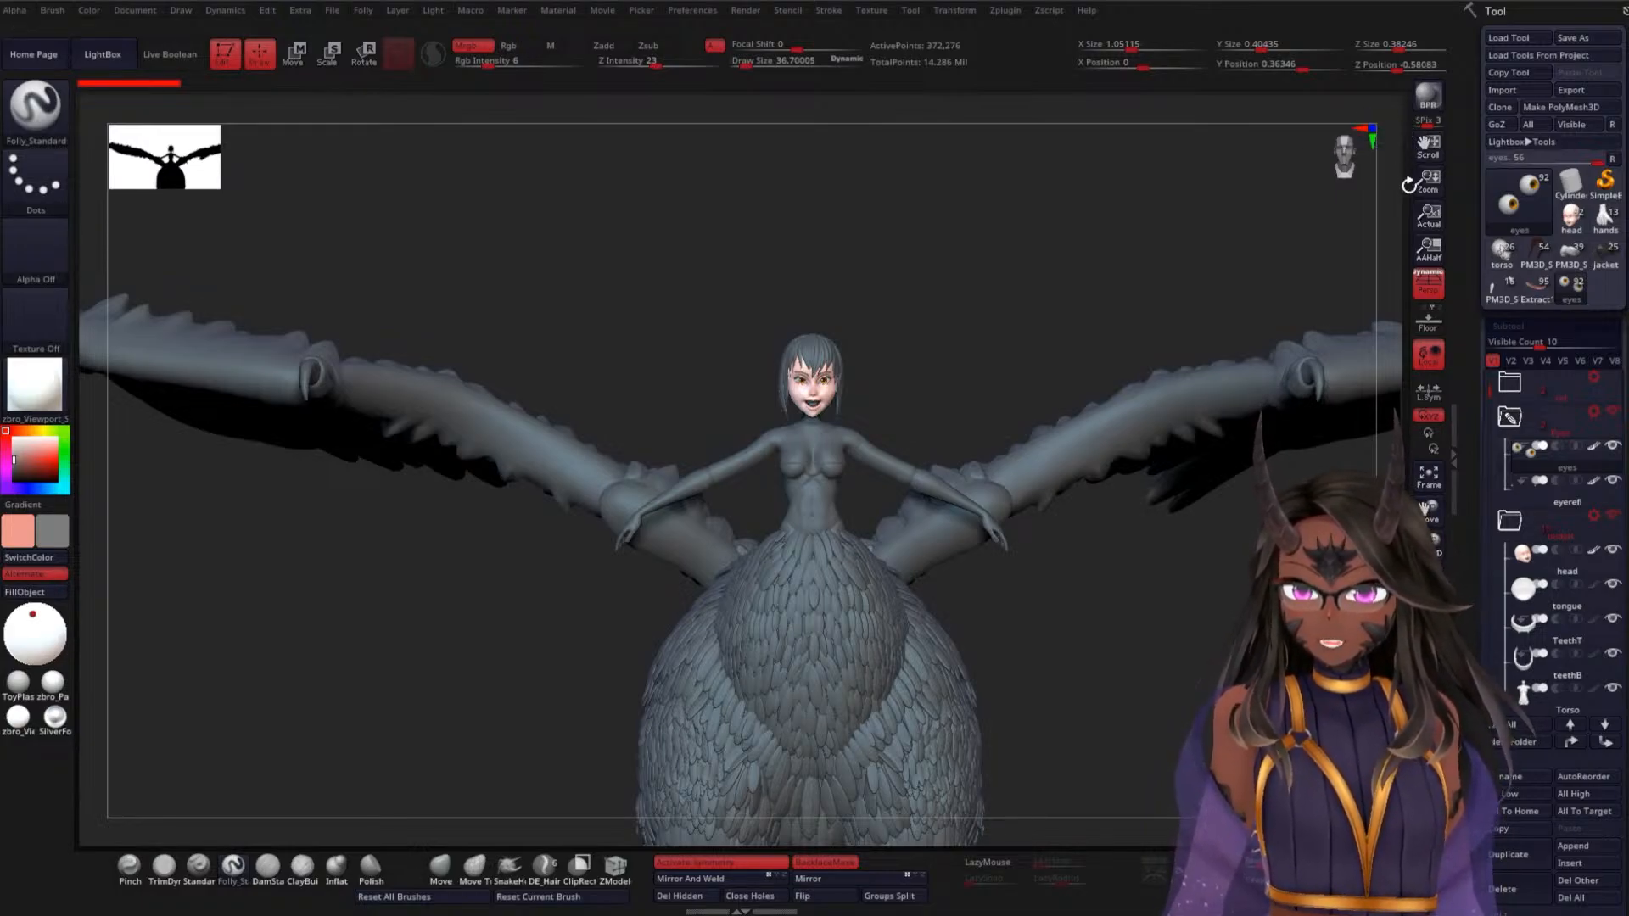
mouse_move(1604, 253)
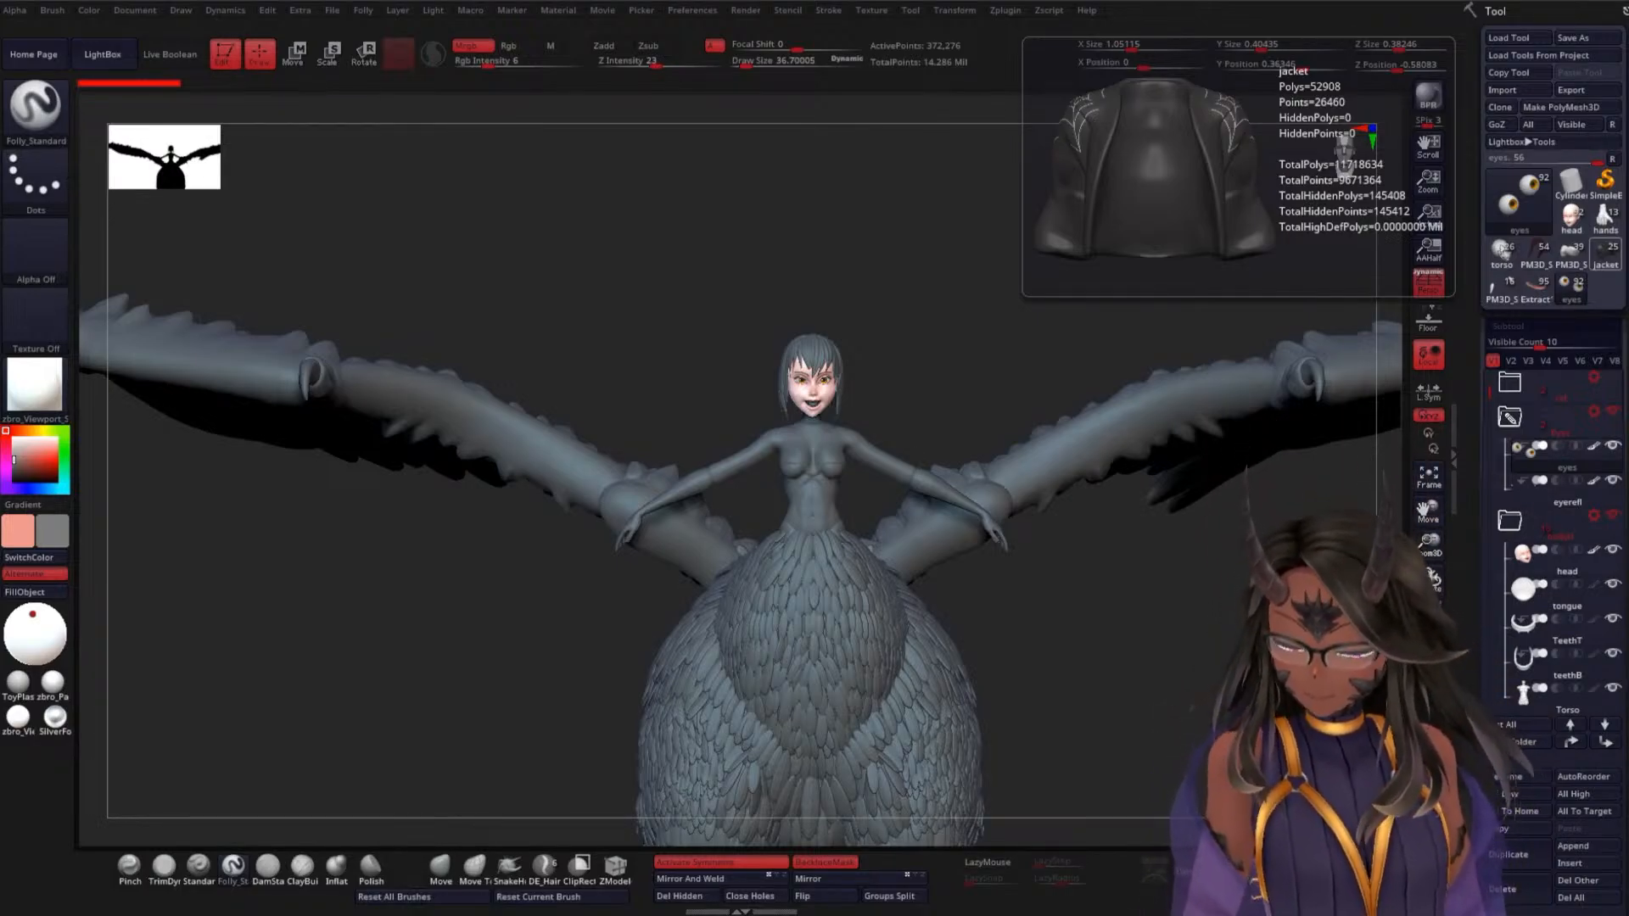
alt+drag(953, 339, 1106, 705)
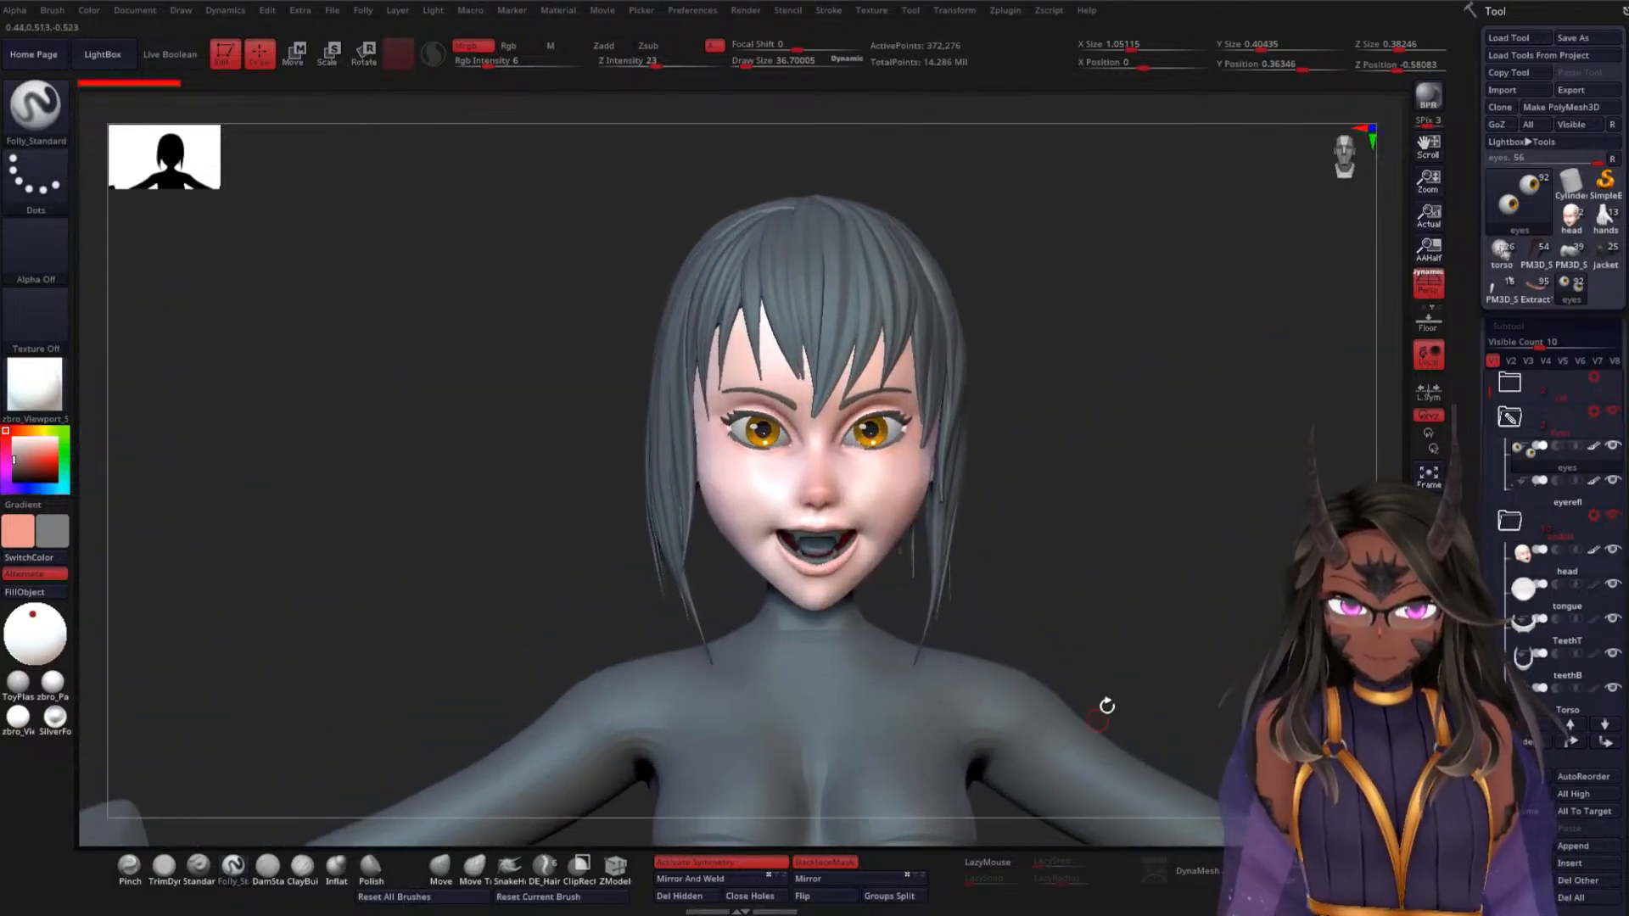
mouse_move(1157, 617)
mouse_down()
mouse_move(1138, 615)
mouse_move(1160, 608)
mouse_up()
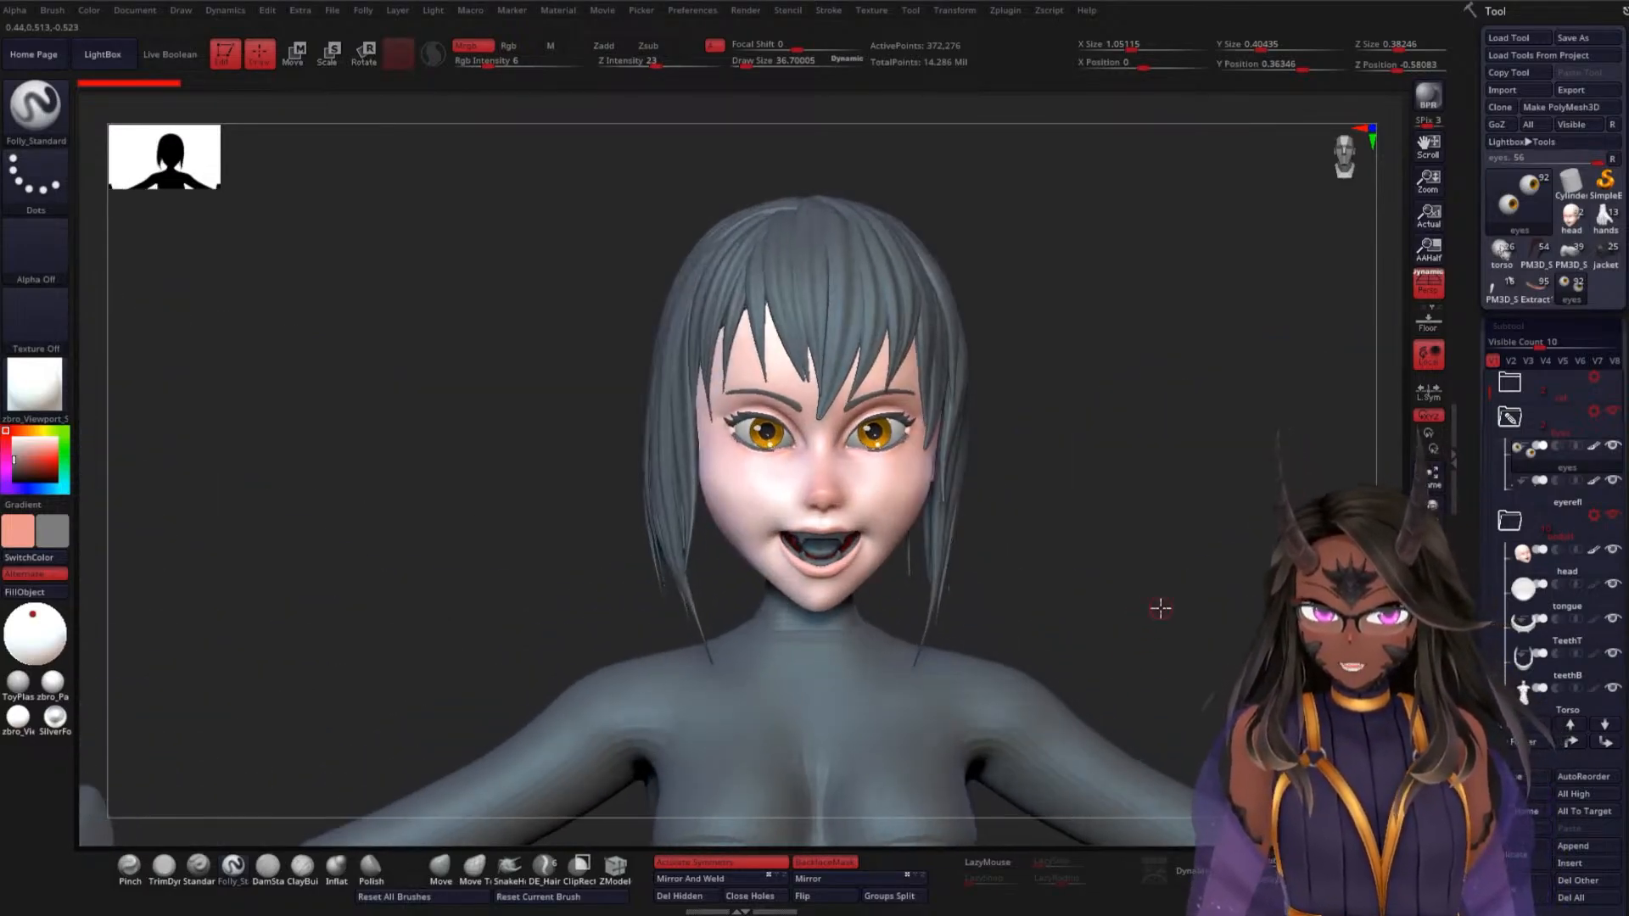
Turn on the polypaint colour display for all of the chimera's subtools at once
key(shift)
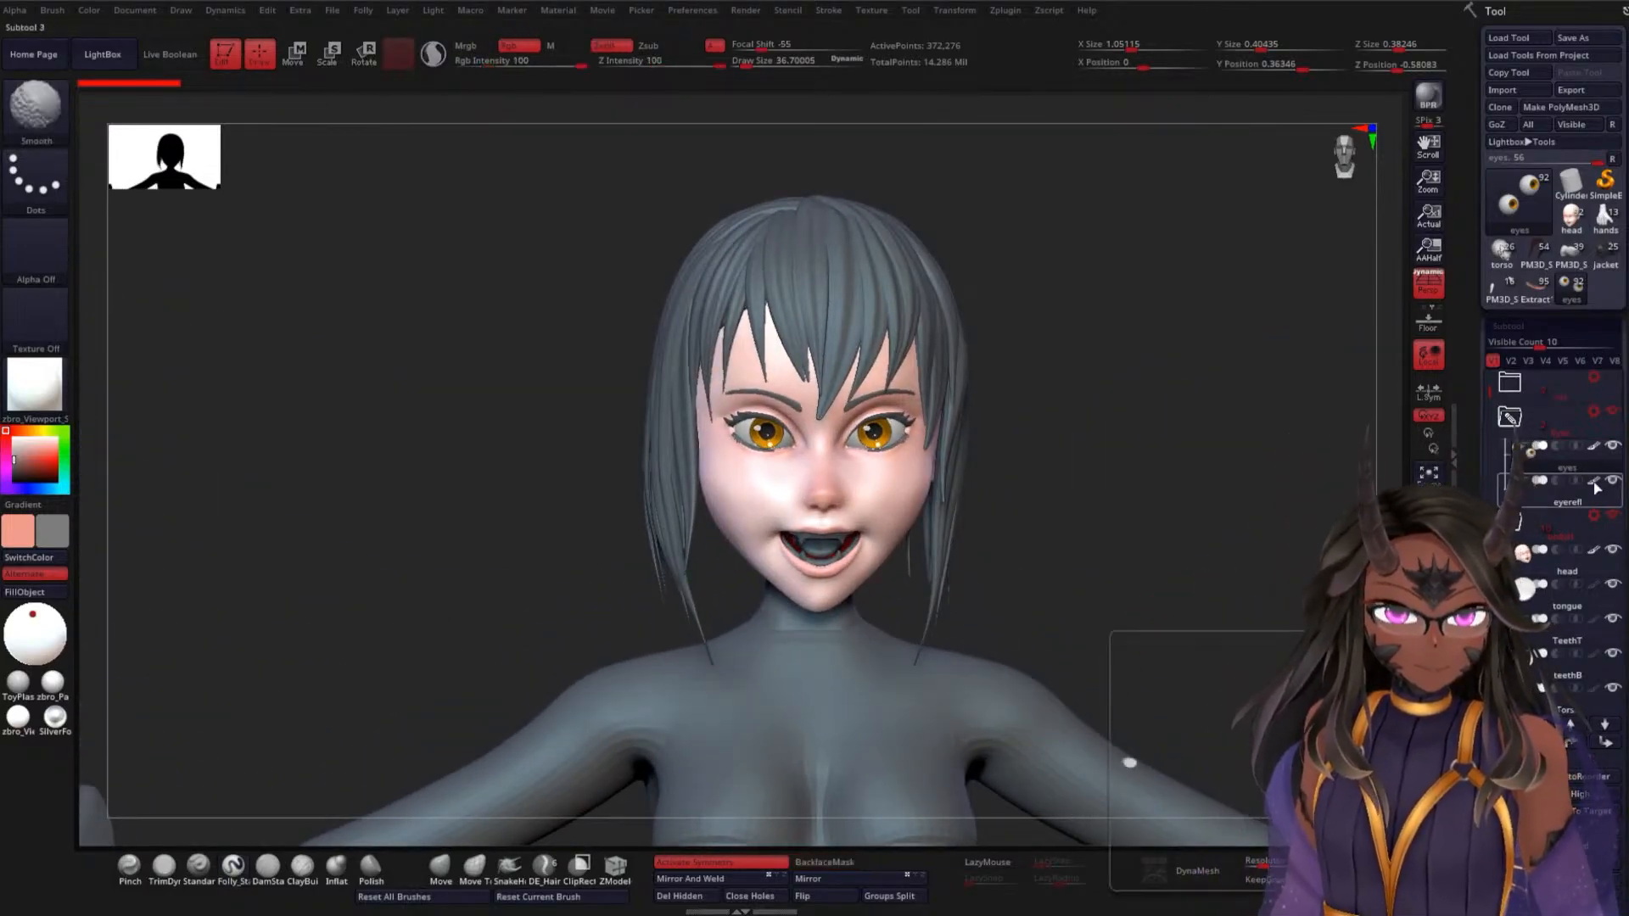
shift+click(1595, 484)
shift+click(1595, 484)
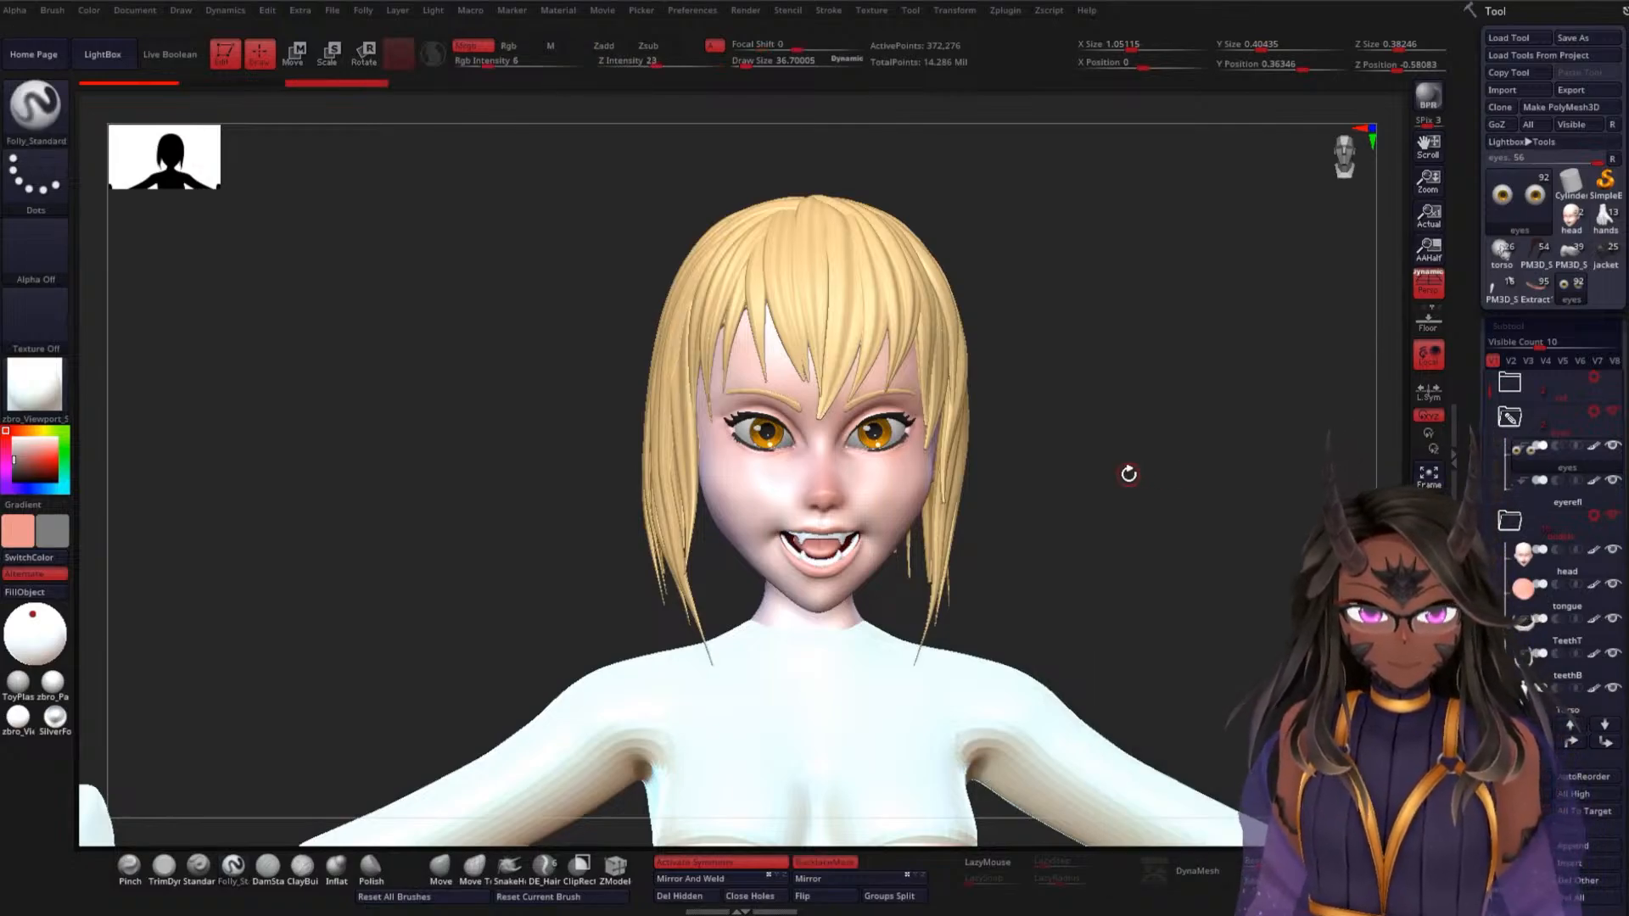